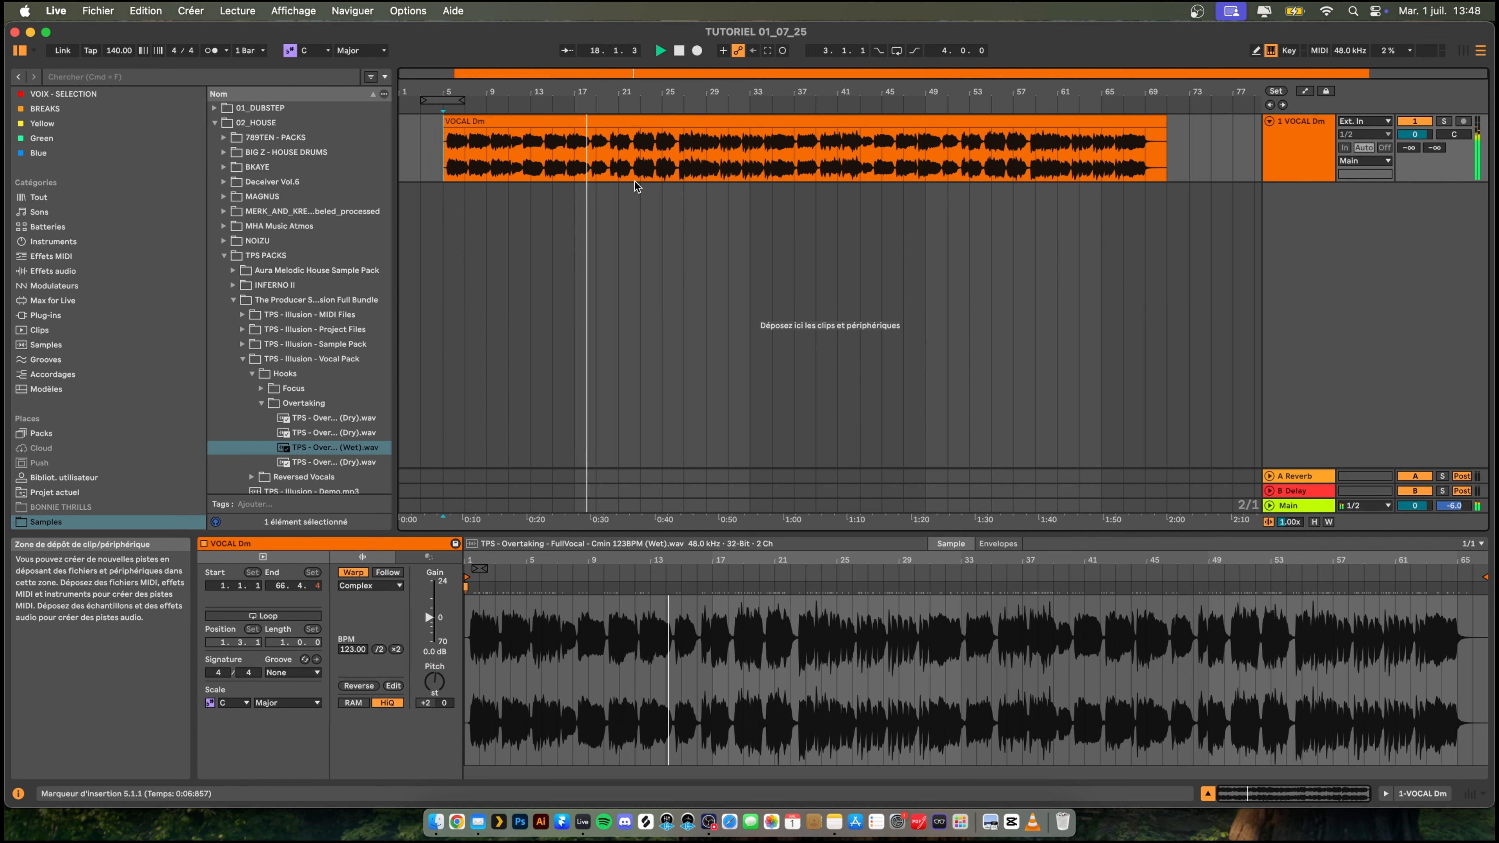
- Stop playback, put the VOCAL Dm track into a group and rename the group VOCAL
{"action": "left_click_drag", "start_coordinate": [441, 92], "coordinate": [442, 111]}
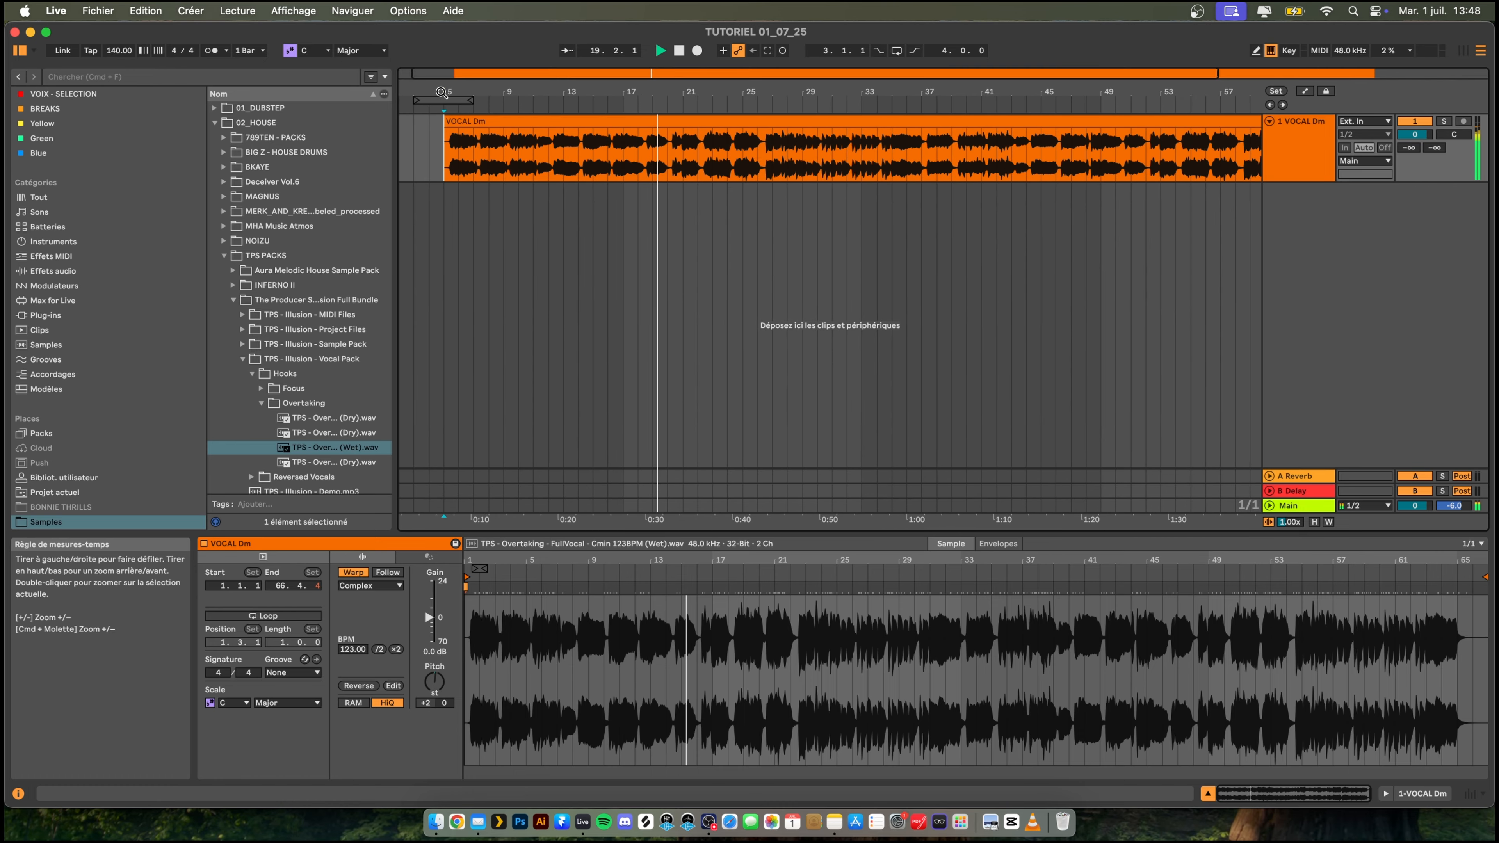
{"action": "key", "text": "space"}
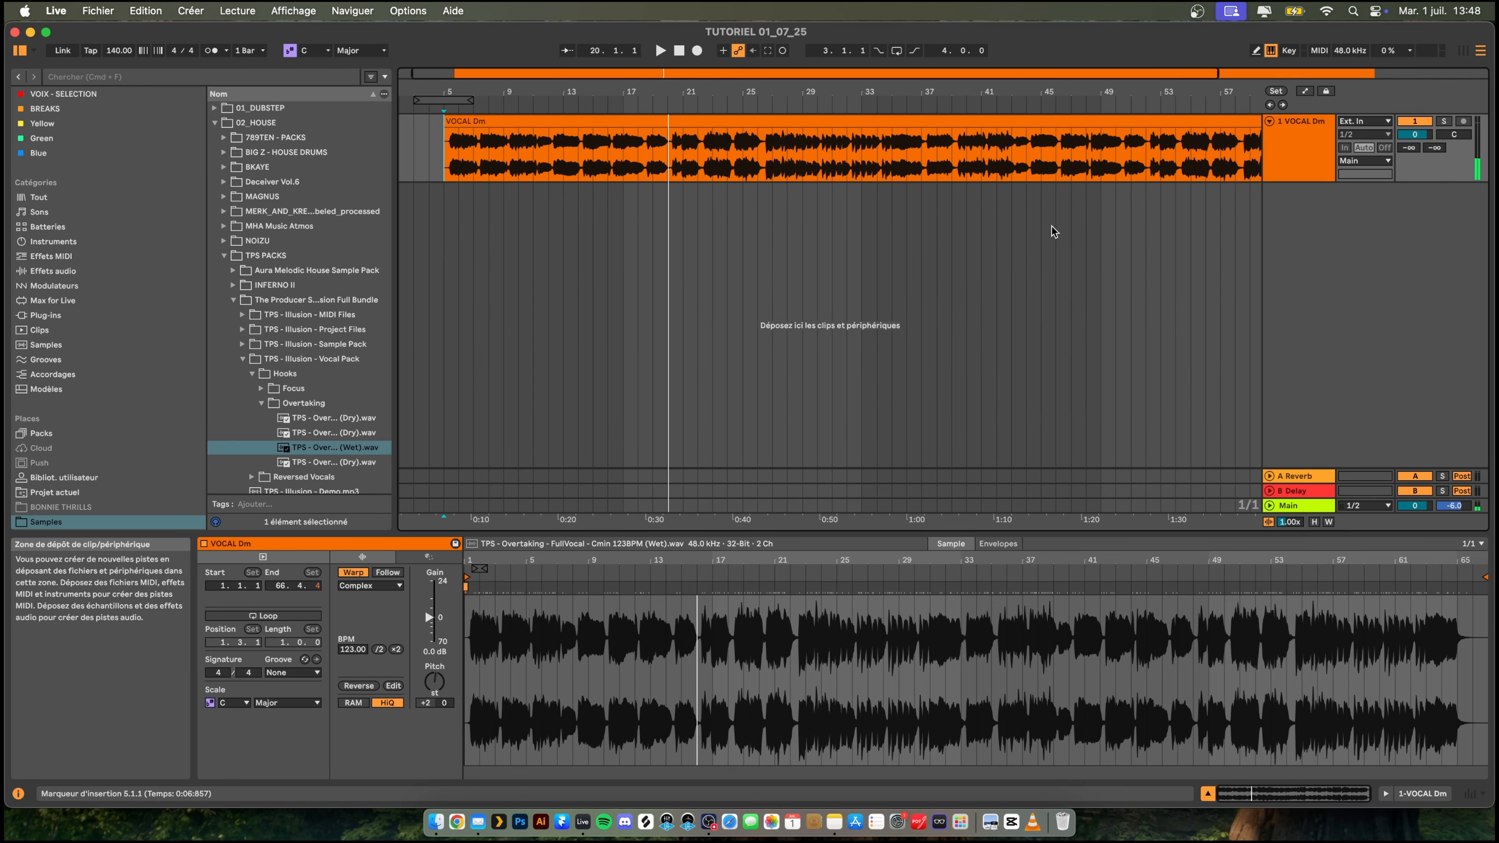
{"action": "left_click", "coordinate": [1300, 152]}
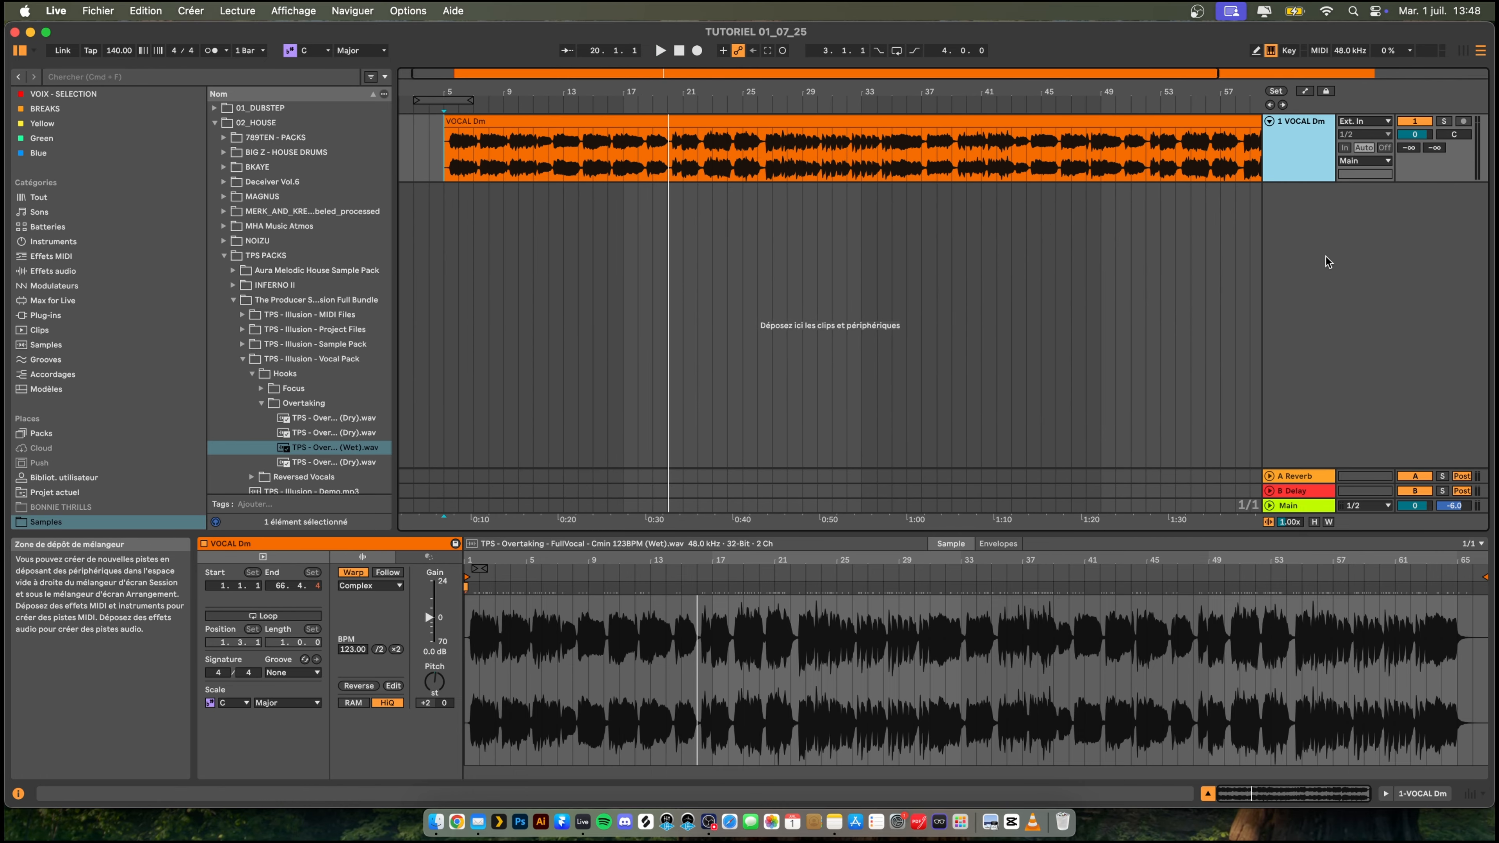
{"action": "key", "text": "super+g"}
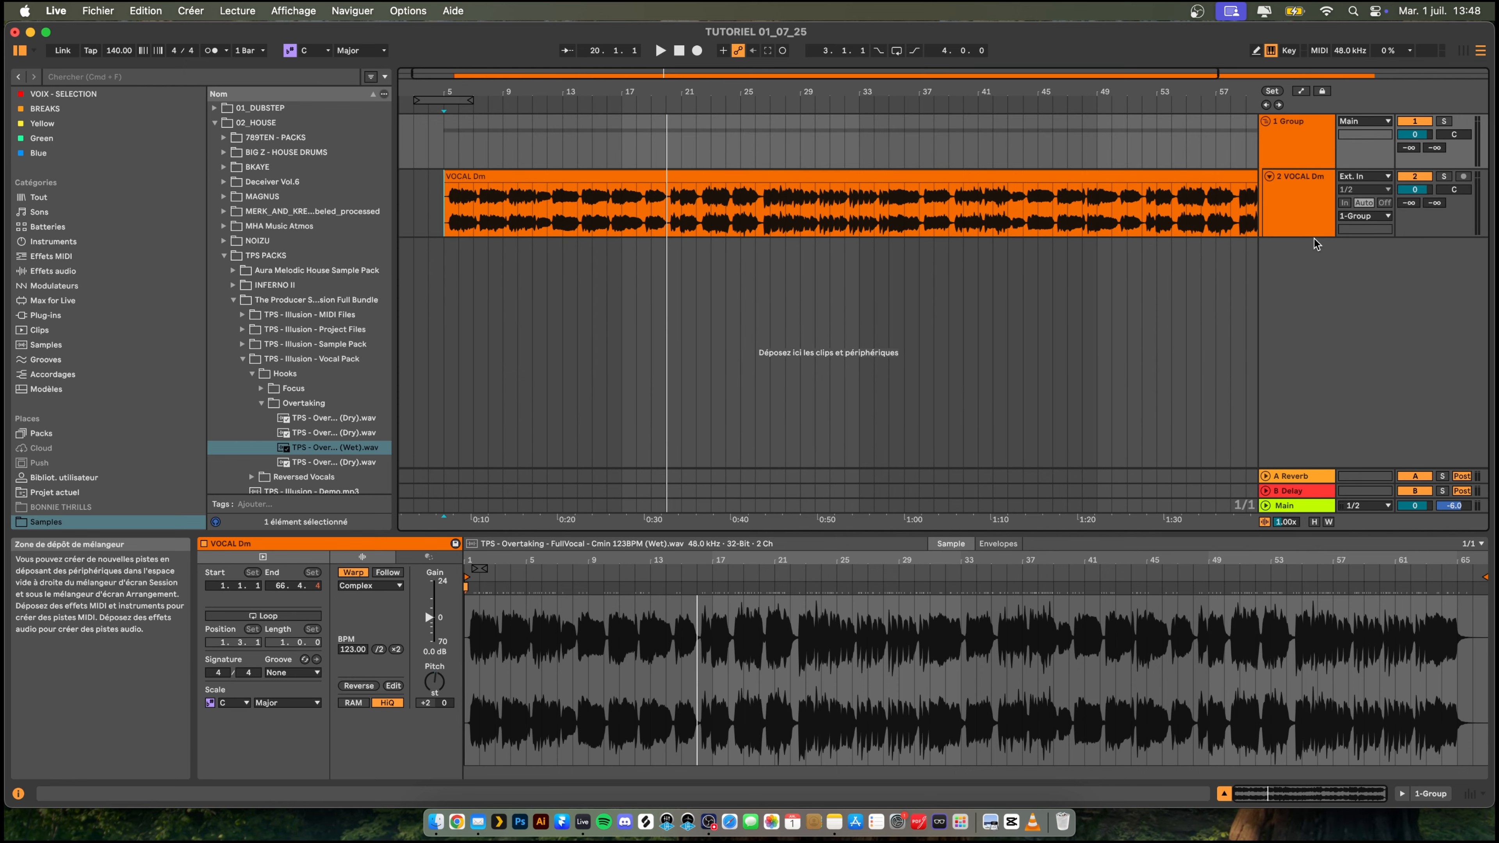
{"action": "left_click", "coordinate": [1289, 133]}
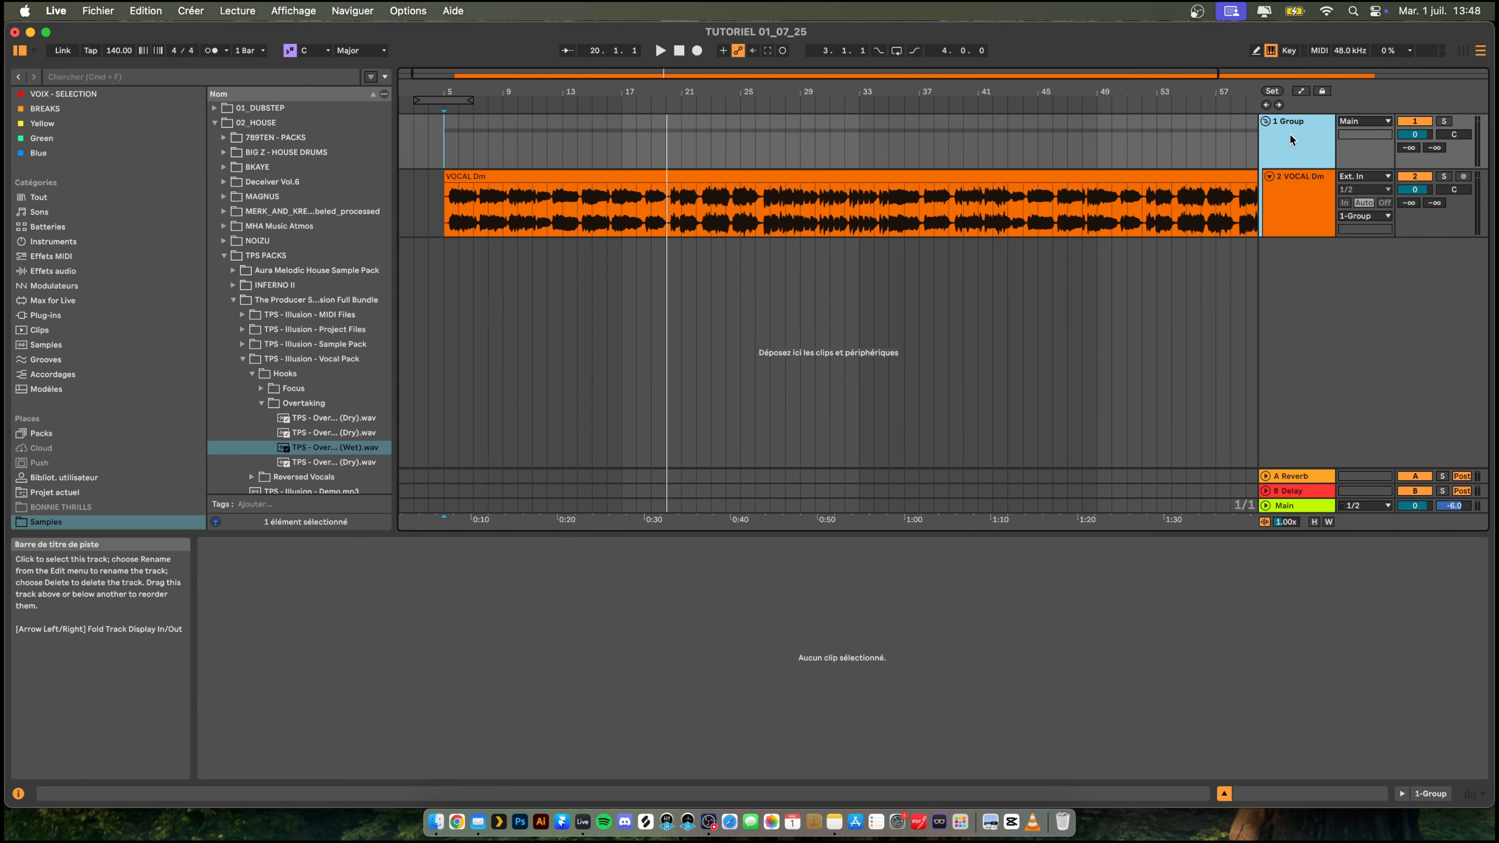
{"action": "key", "text": "super+r"}
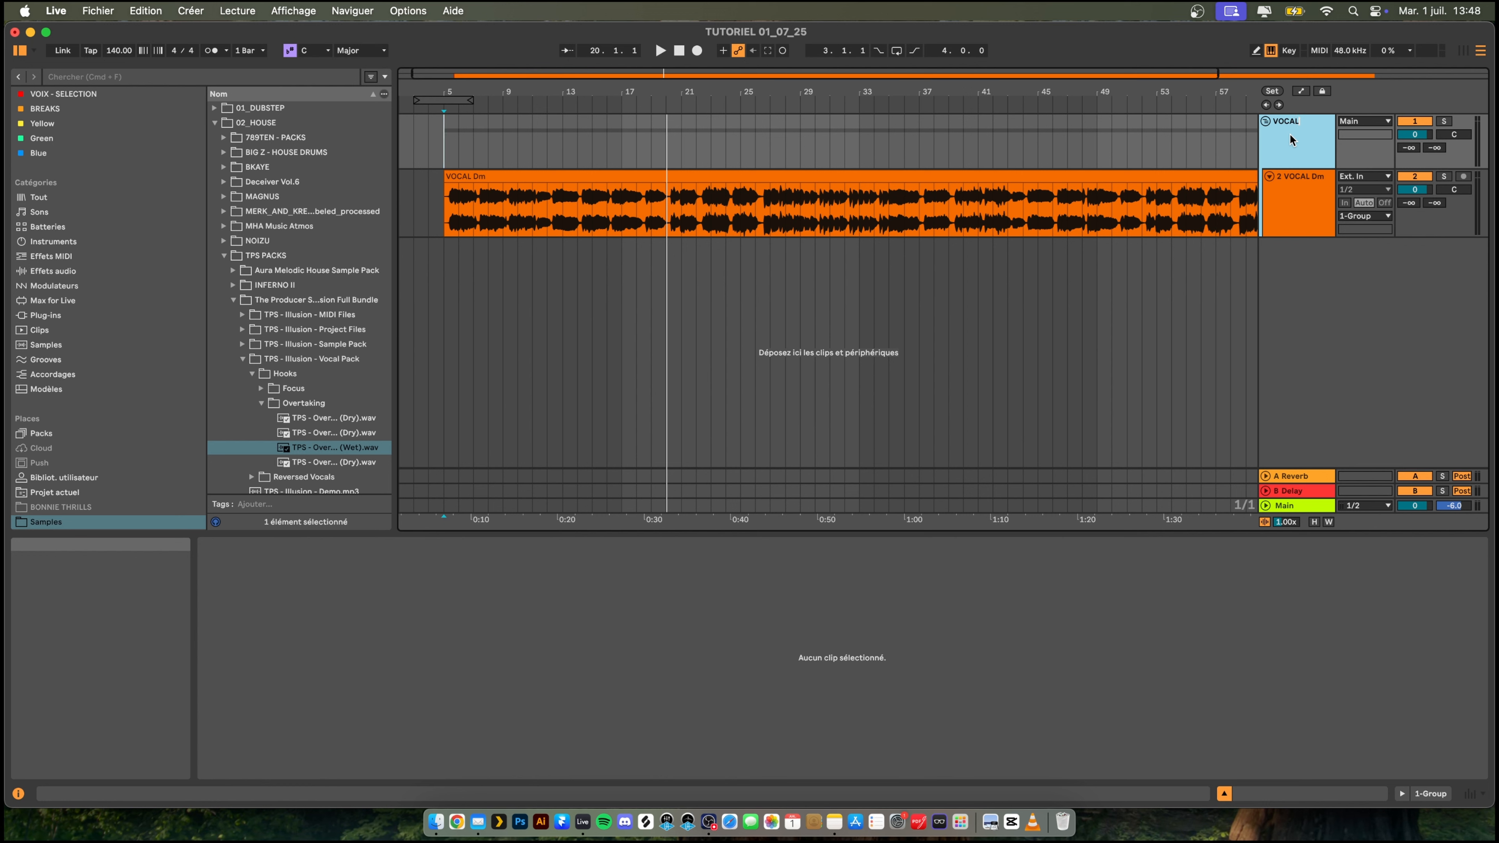
{"action": "key", "text": "Return"}
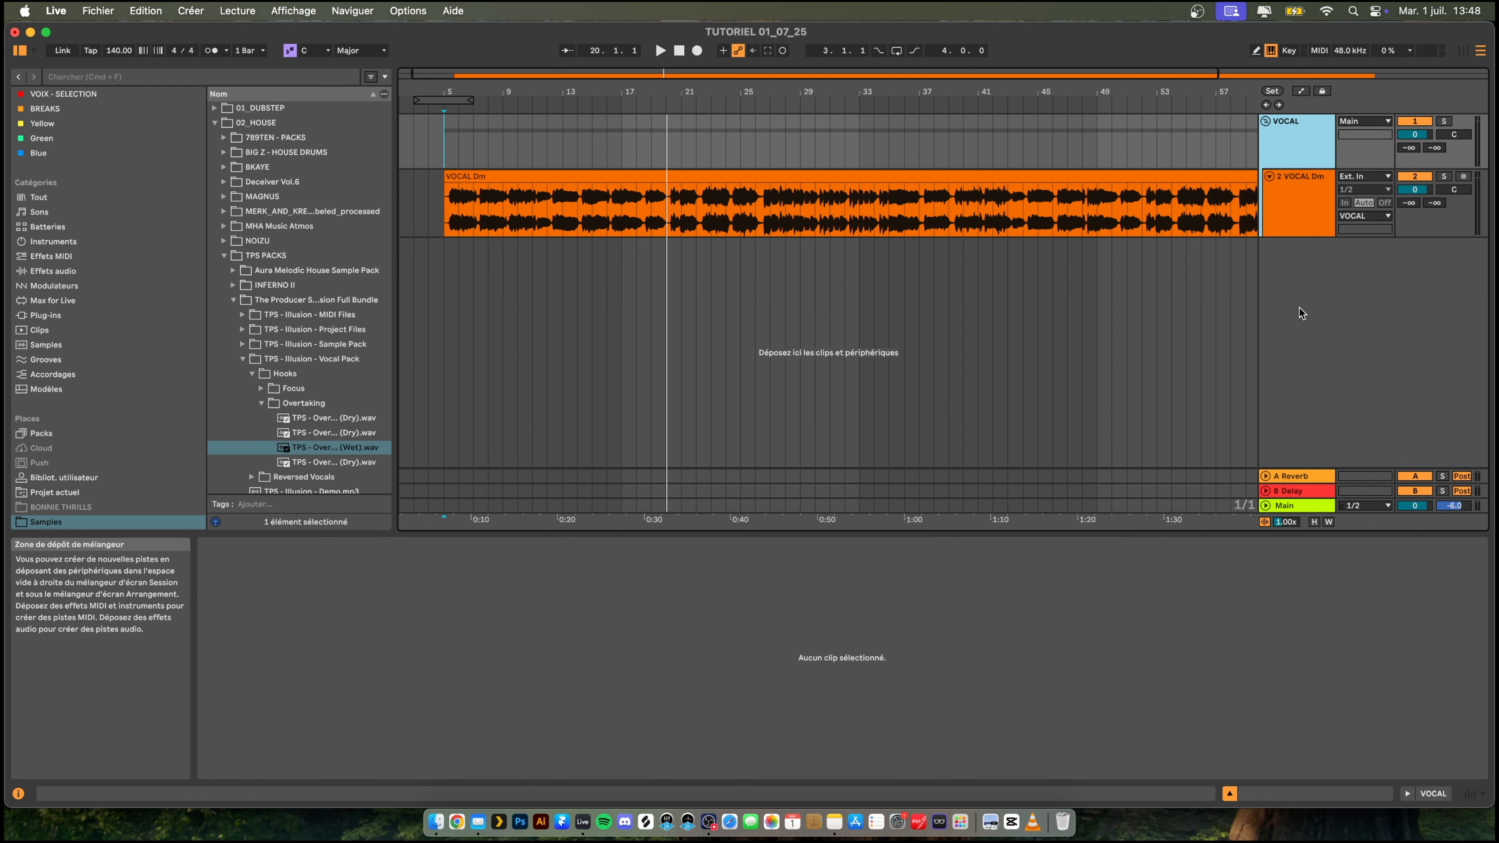
{"action": "left_click", "coordinate": [1265, 121]}
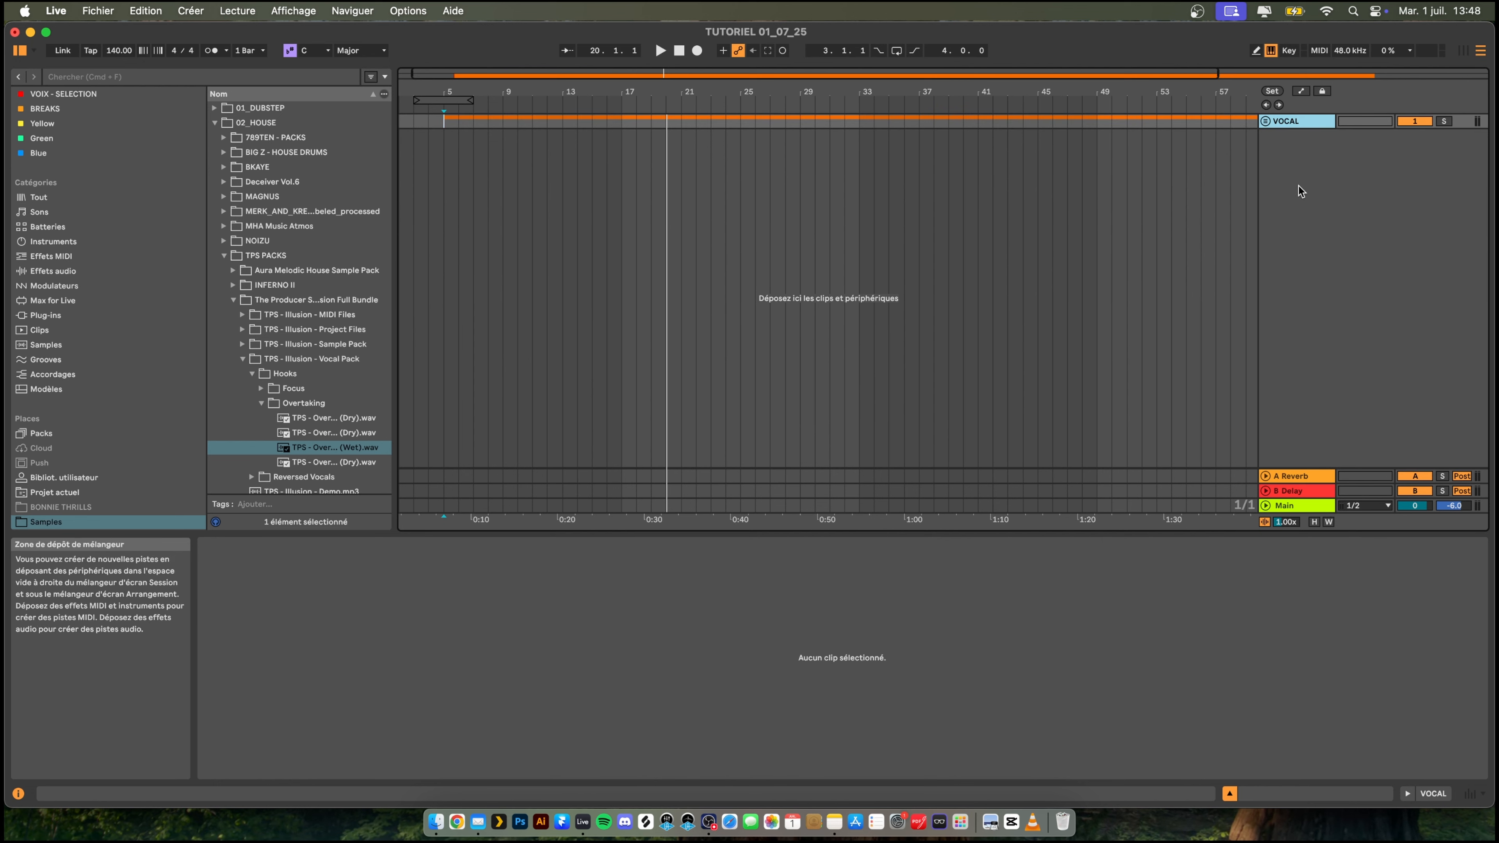
{"action": "left_click", "coordinate": [1265, 121]}
- Insert a MIDI track below the vocal and place it in a new group named Instruments
{"action": "right_click", "coordinate": [1303, 322]}
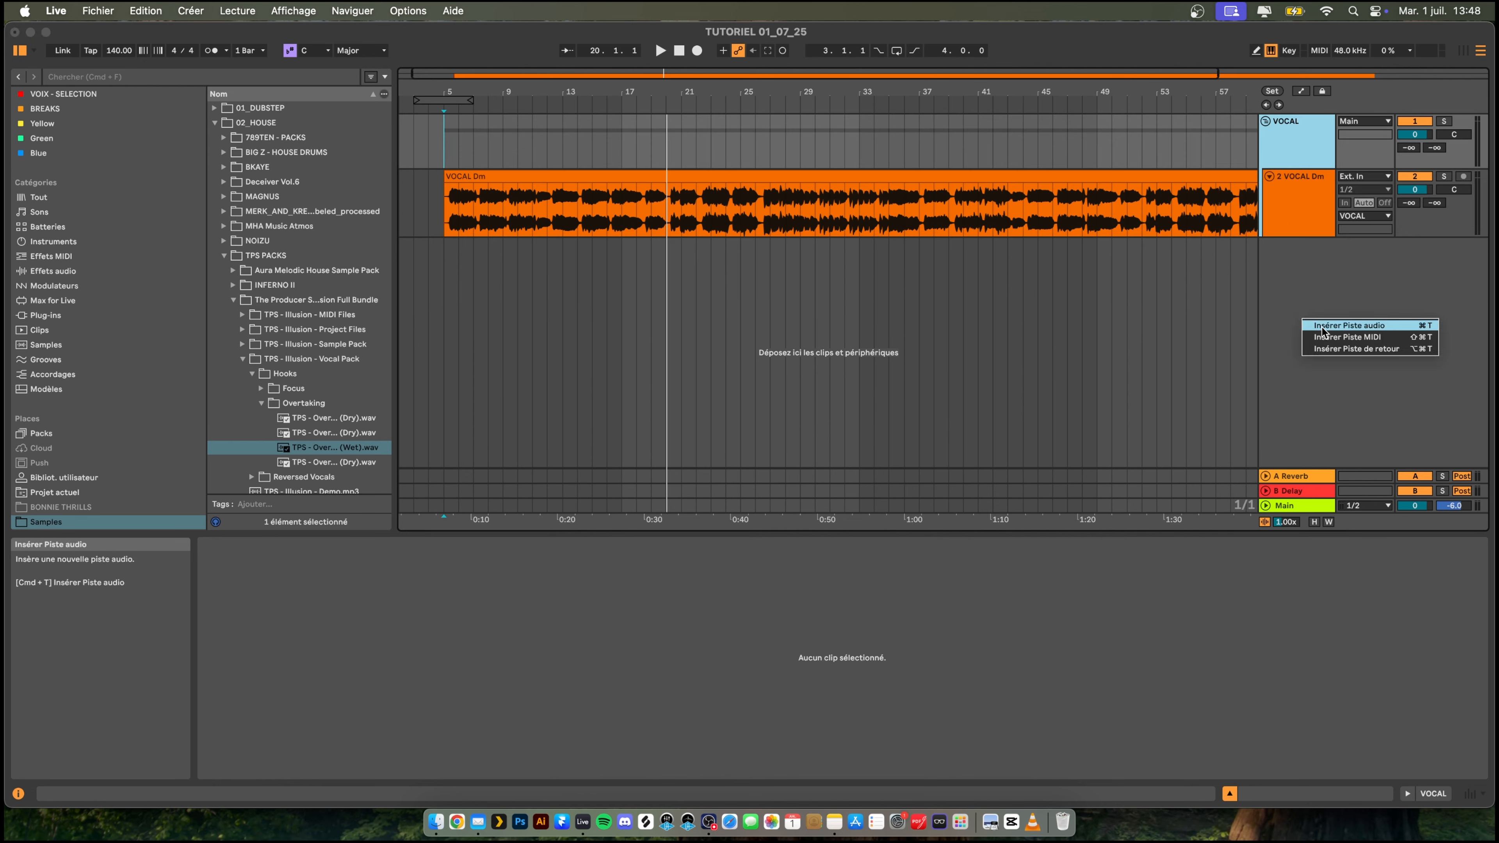
{"action": "left_click", "coordinate": [1325, 337]}
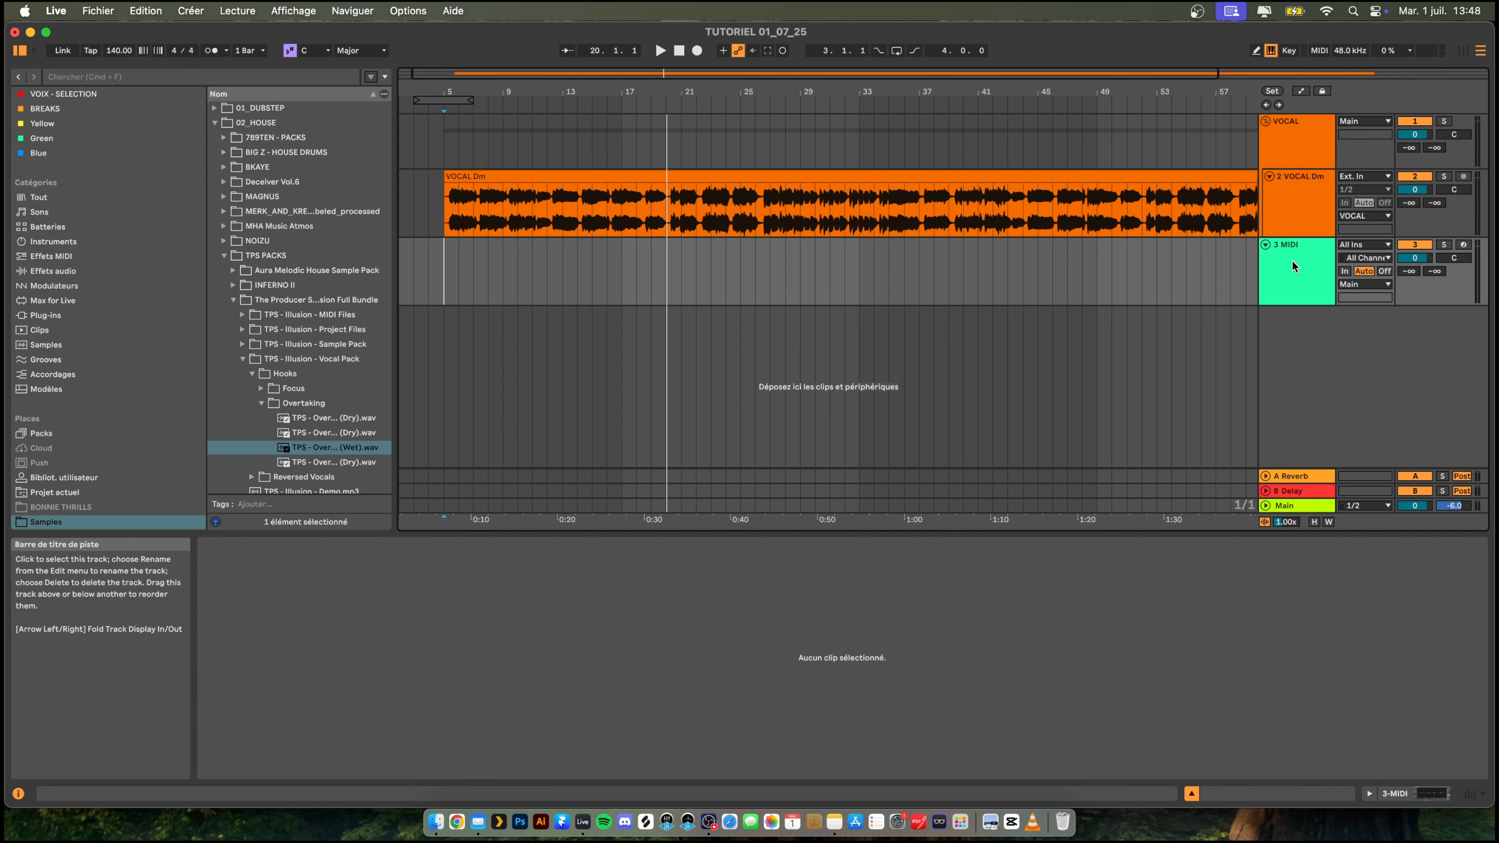
{"action": "key", "text": "super+g"}
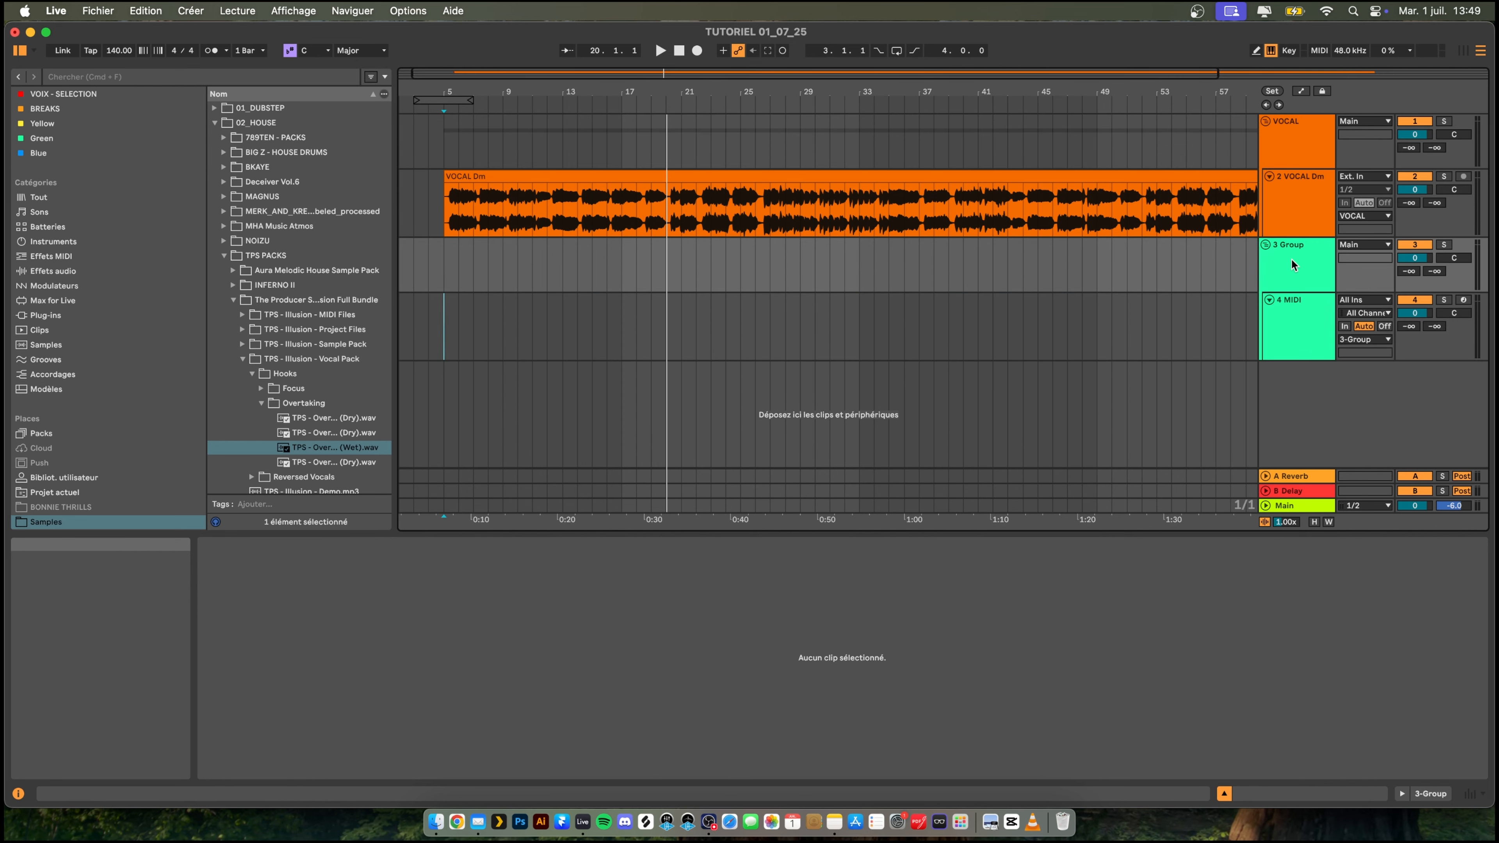
{"action": "key", "text": "super+r"}
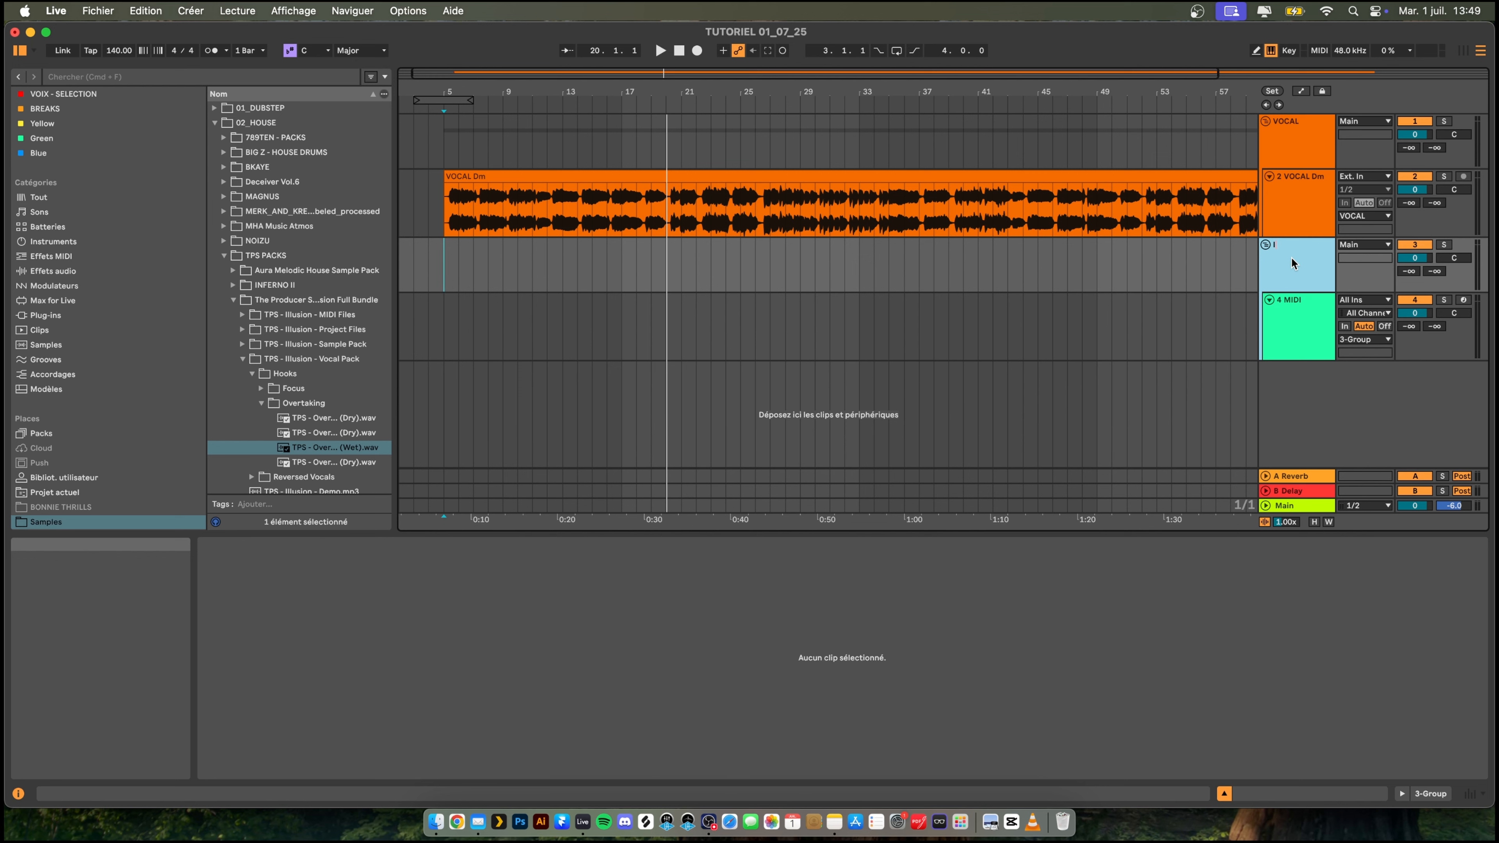
{"action": "type", "text": "Instruments"}
{"action": "key", "text": "Return"}
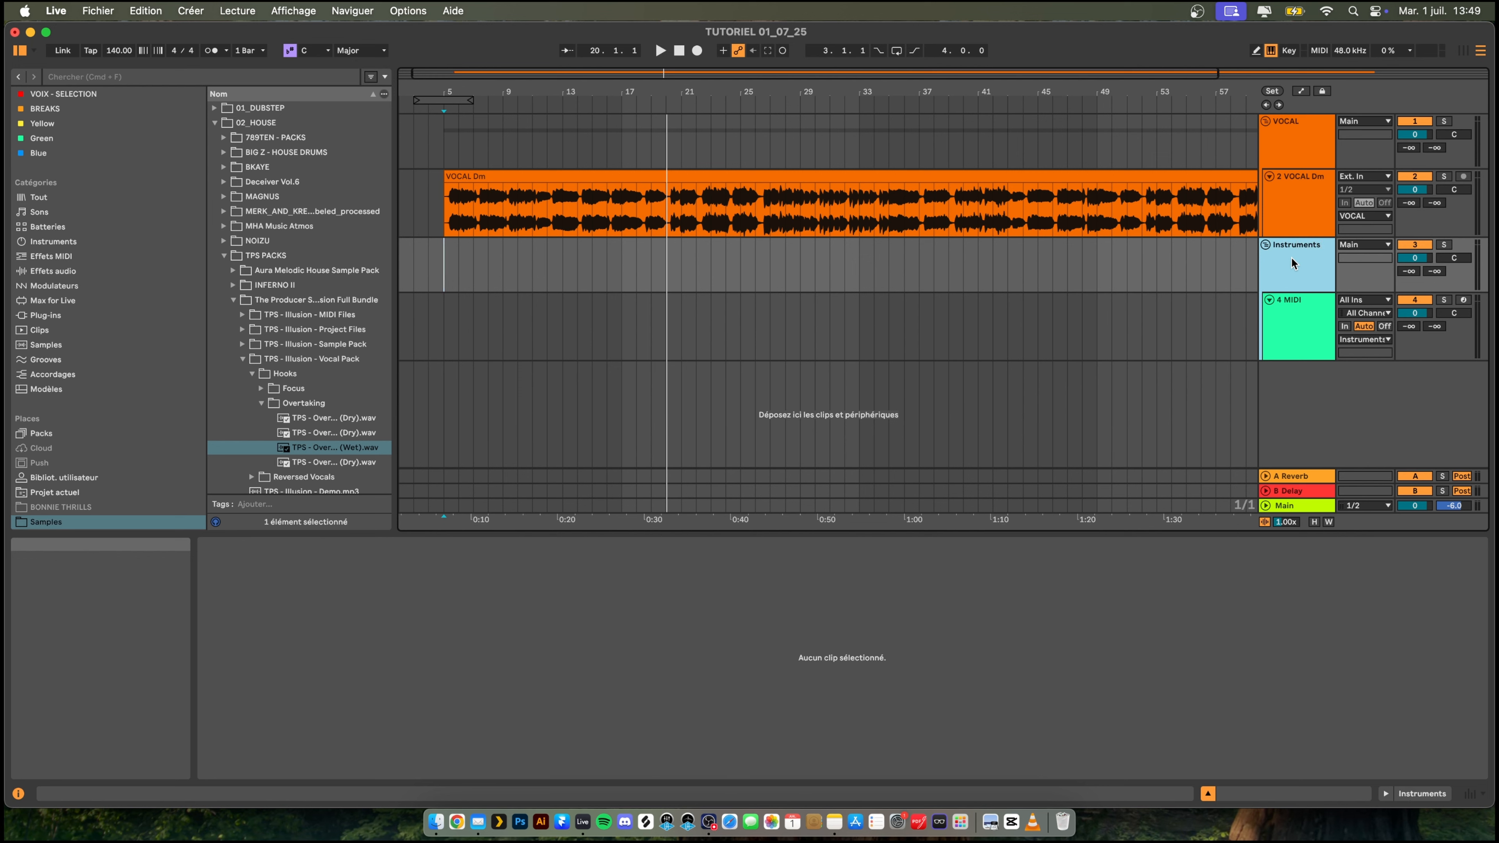
- Rename the MIDI track inside the Instruments group as Piano and create an empty four-bar MIDI clip on it from bar 5
{"action": "left_click", "coordinate": [1300, 336]}
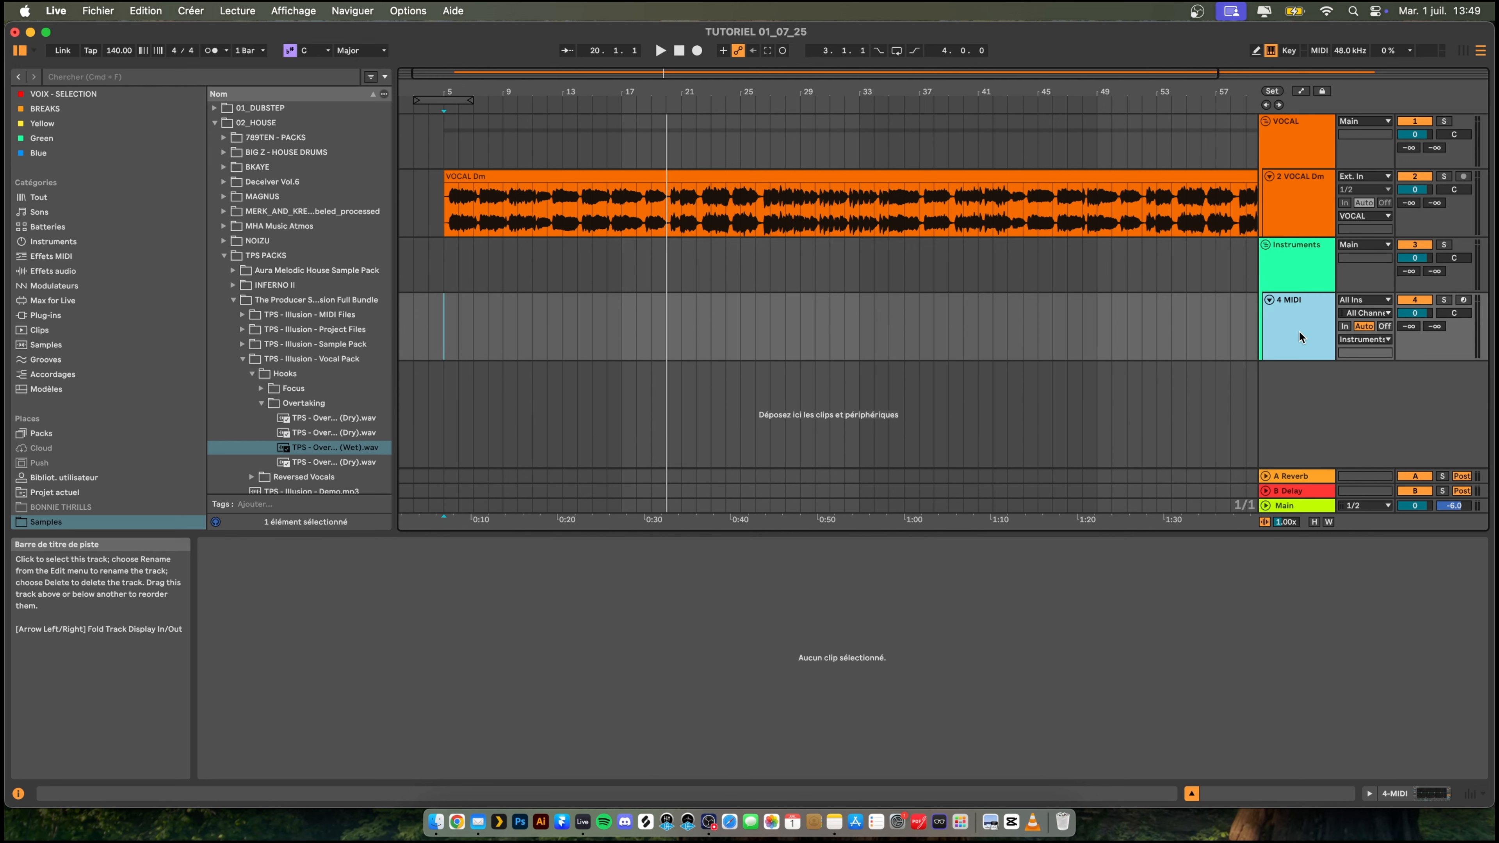
{"action": "key", "text": "super+r"}
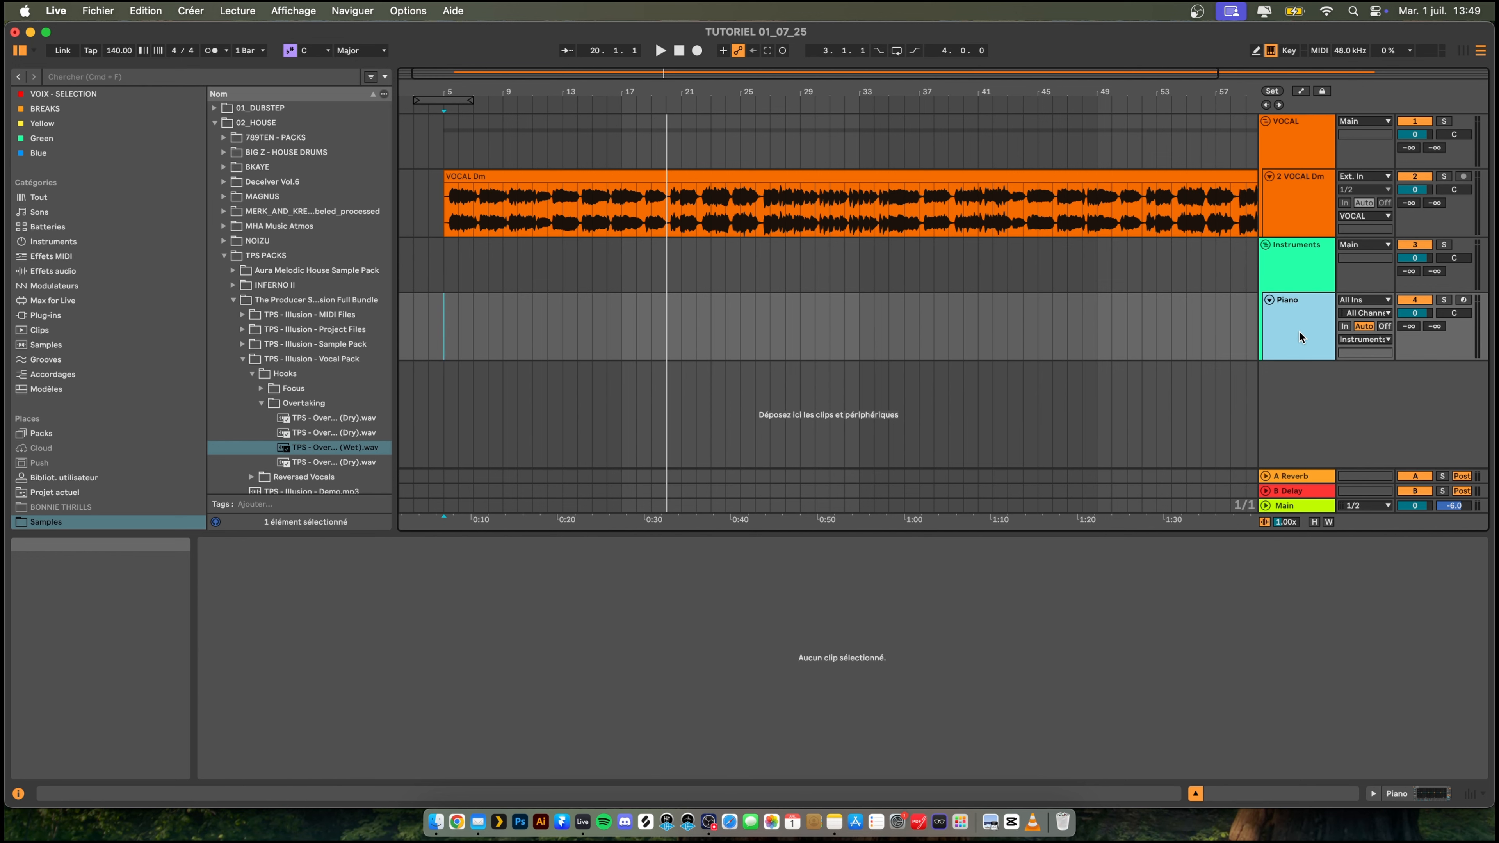
{"action": "left_click", "coordinate": [447, 313]}
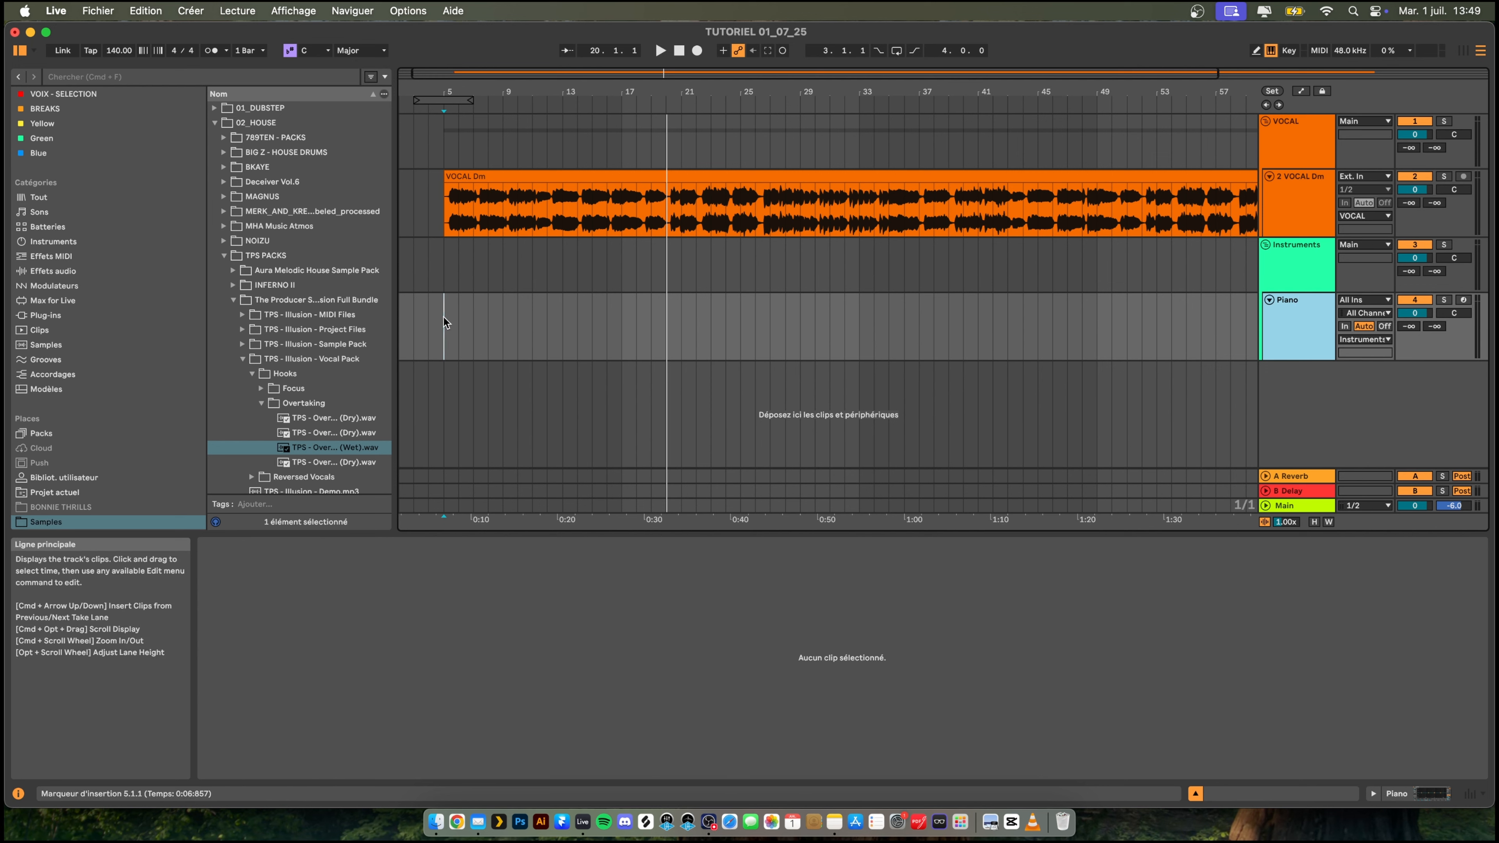
{"action": "left_click_drag", "start_coordinate": [444, 318], "coordinate": [493, 317]}
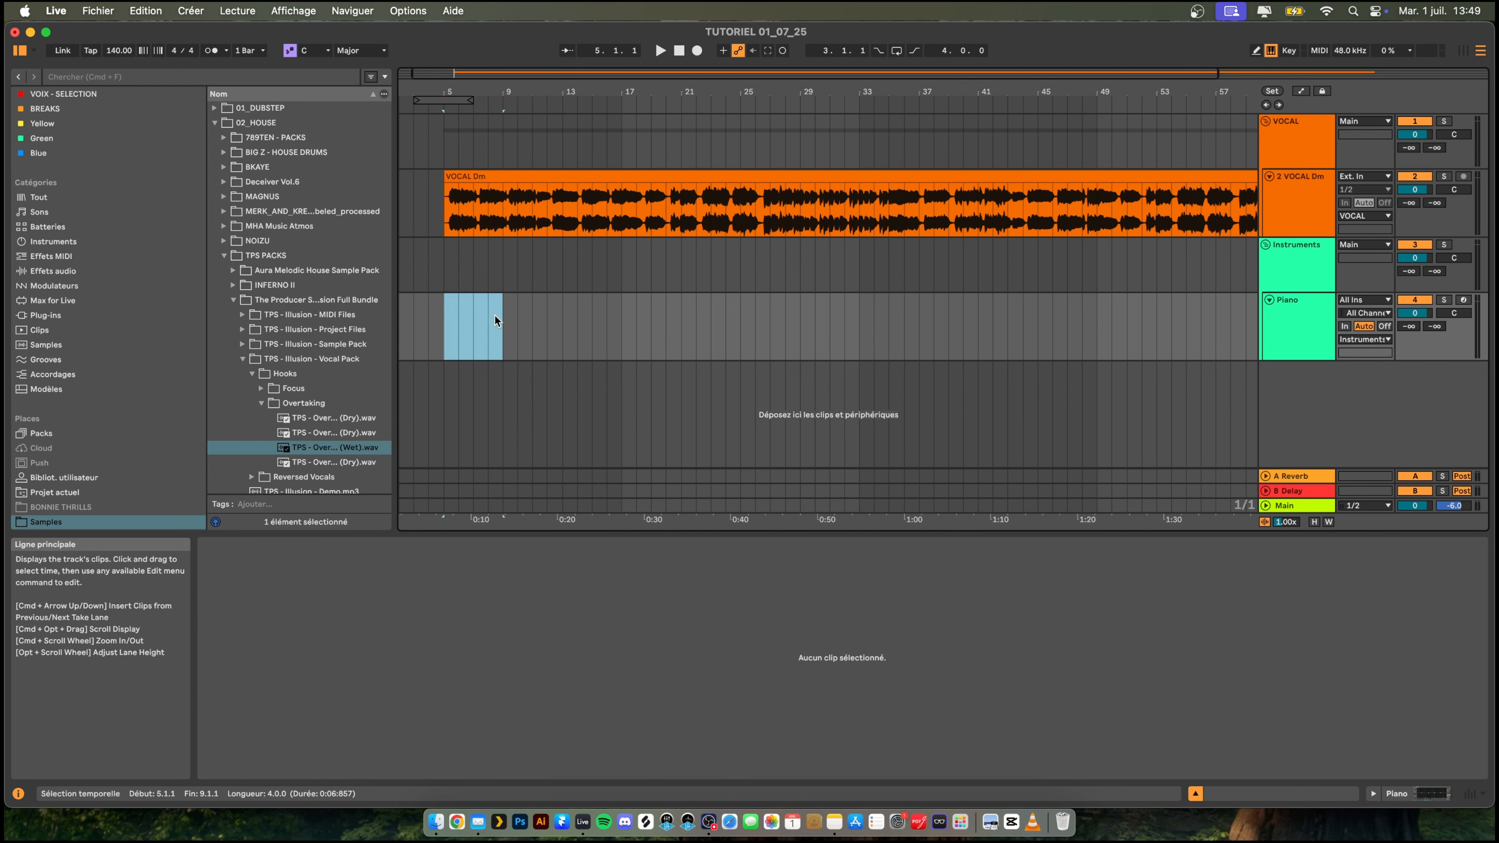
{"action": "key", "text": "super+shift+m"}
{"action": "left_click_drag", "start_coordinate": [426, 87], "coordinate": [493, 88]}
- Find the LABS instrument by searching for "lab", load it on the Piano track and close its plug-in window
{"action": "left_click", "coordinate": [1295, 317]}
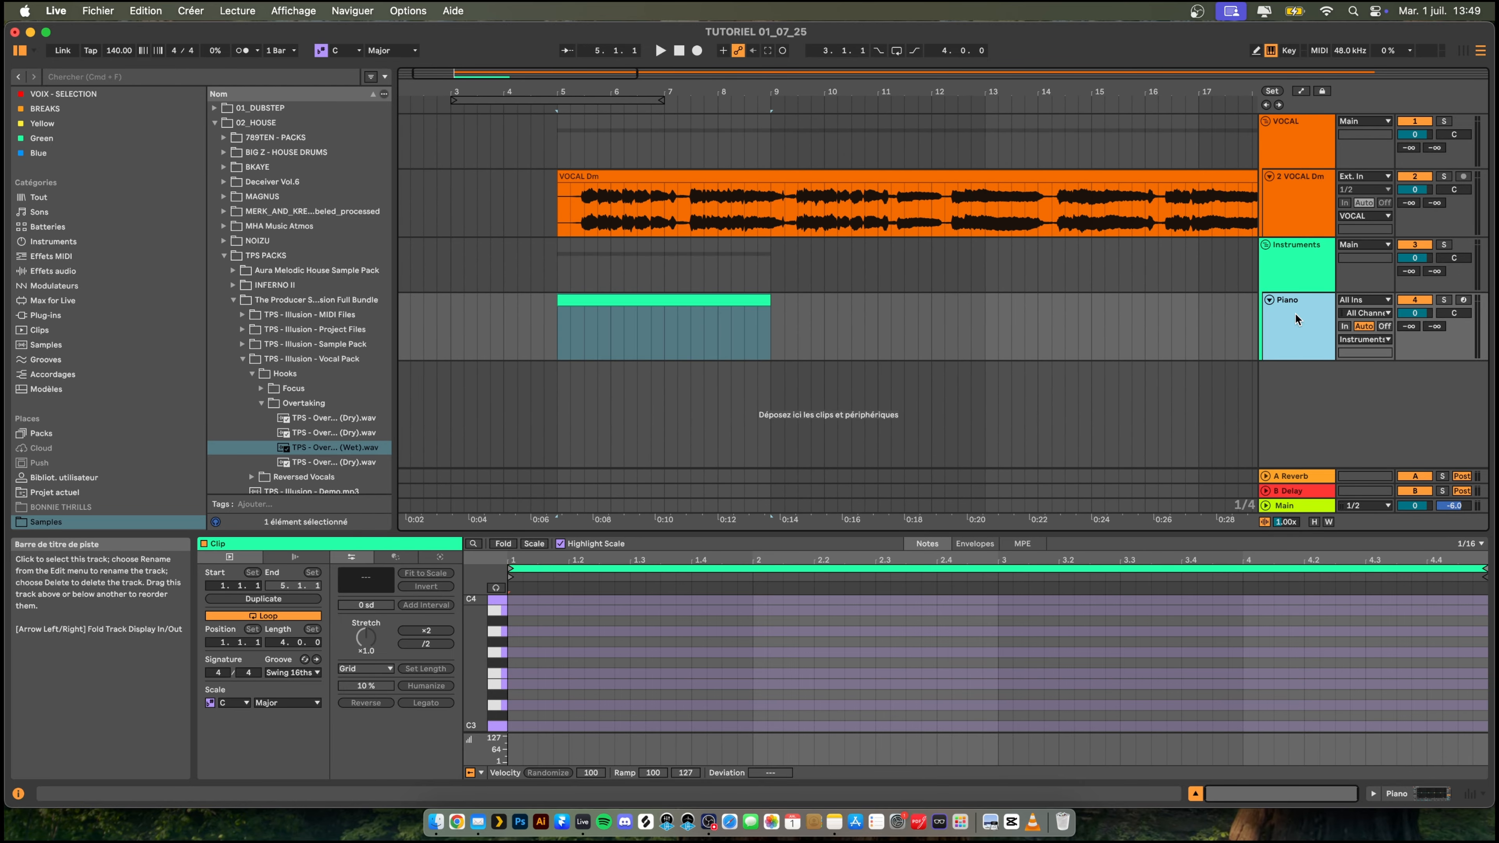
{"action": "key", "text": "super+f"}
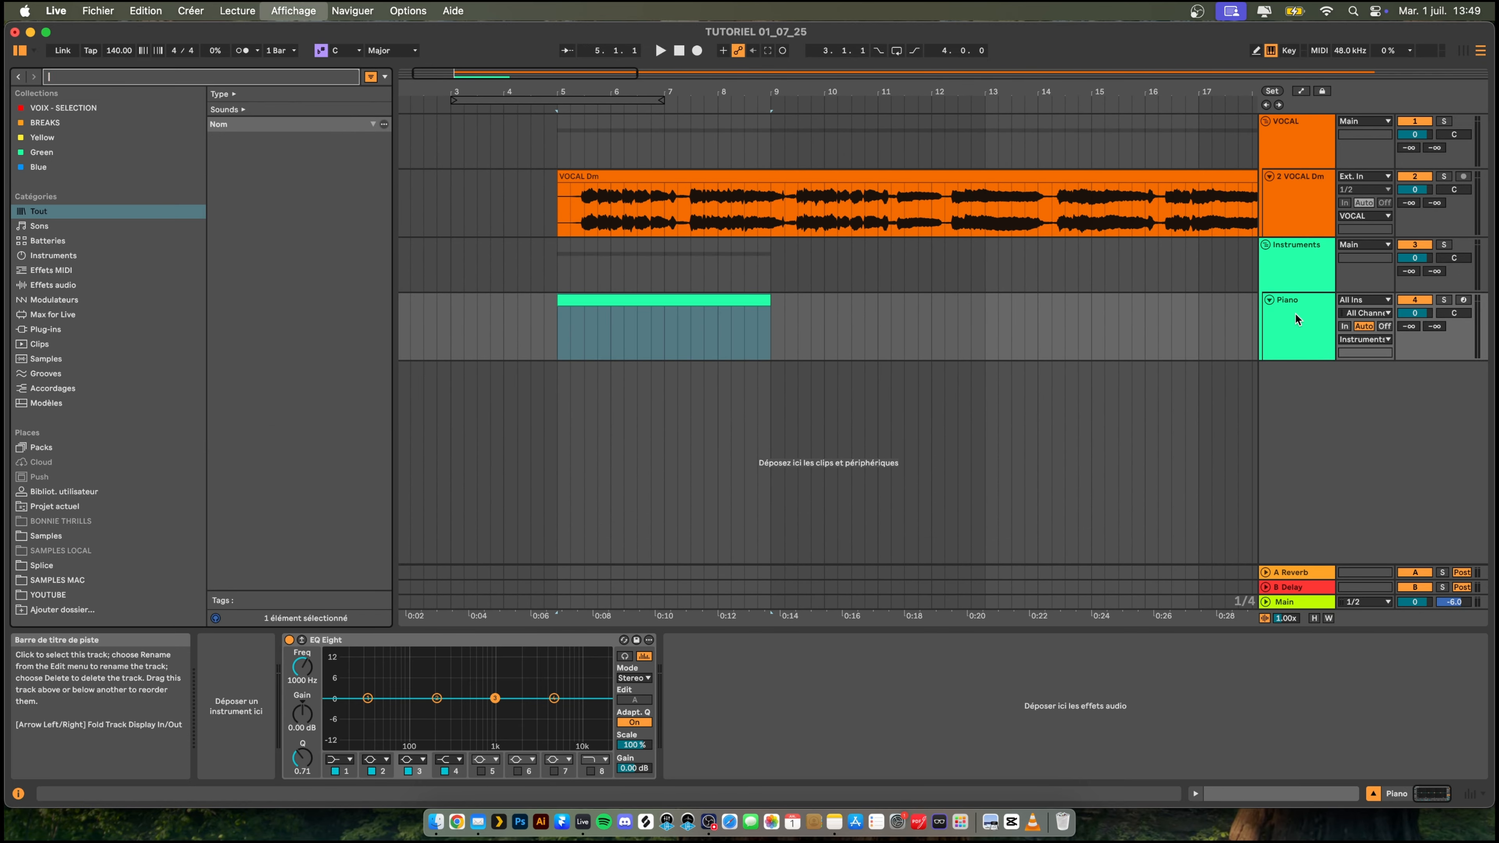
{"action": "type", "text": "lab"}
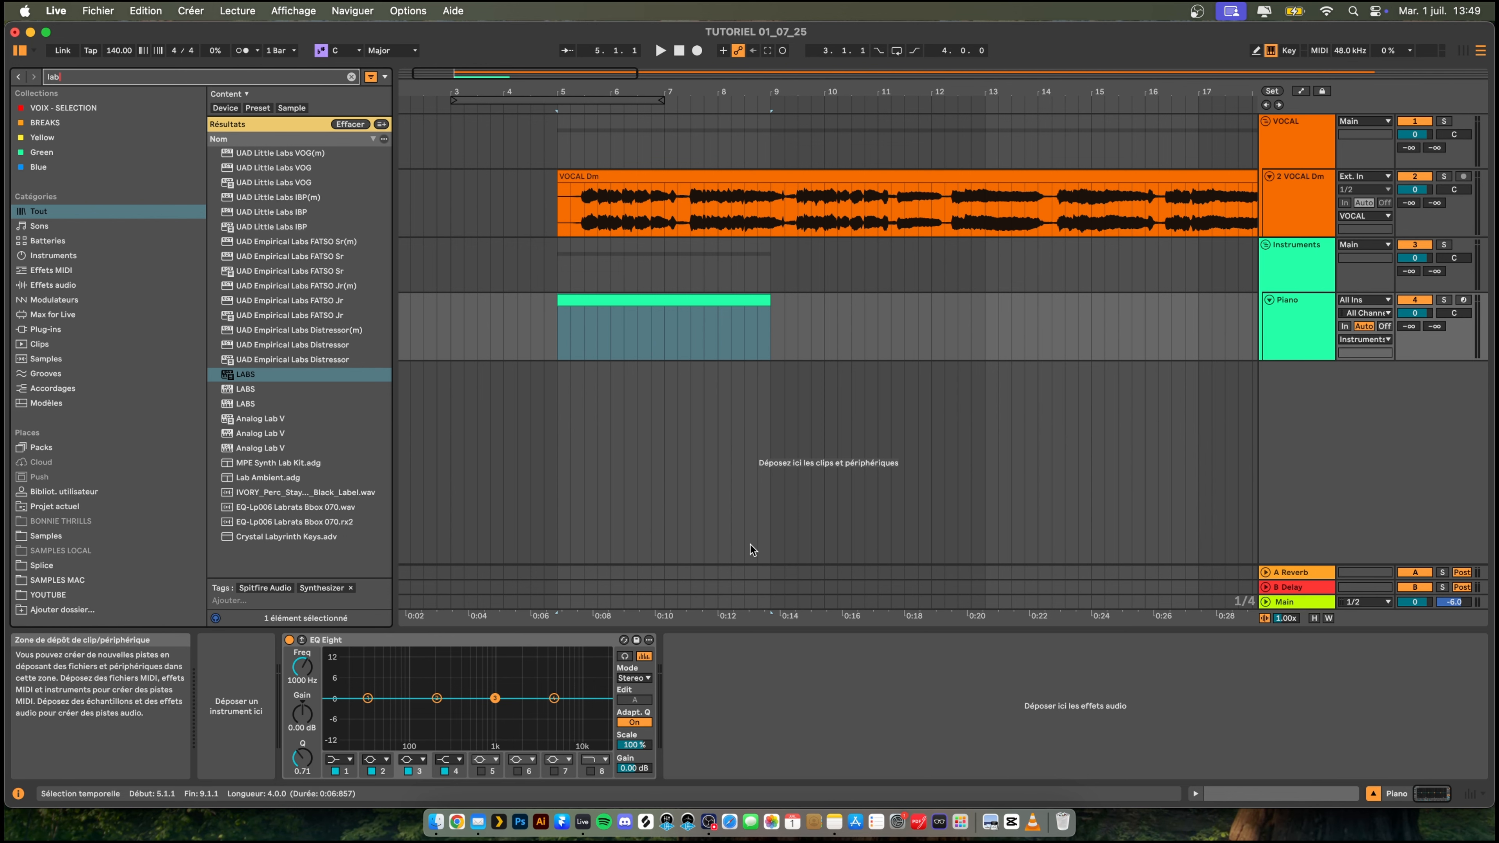
{"action": "double_click", "coordinate": [251, 376]}
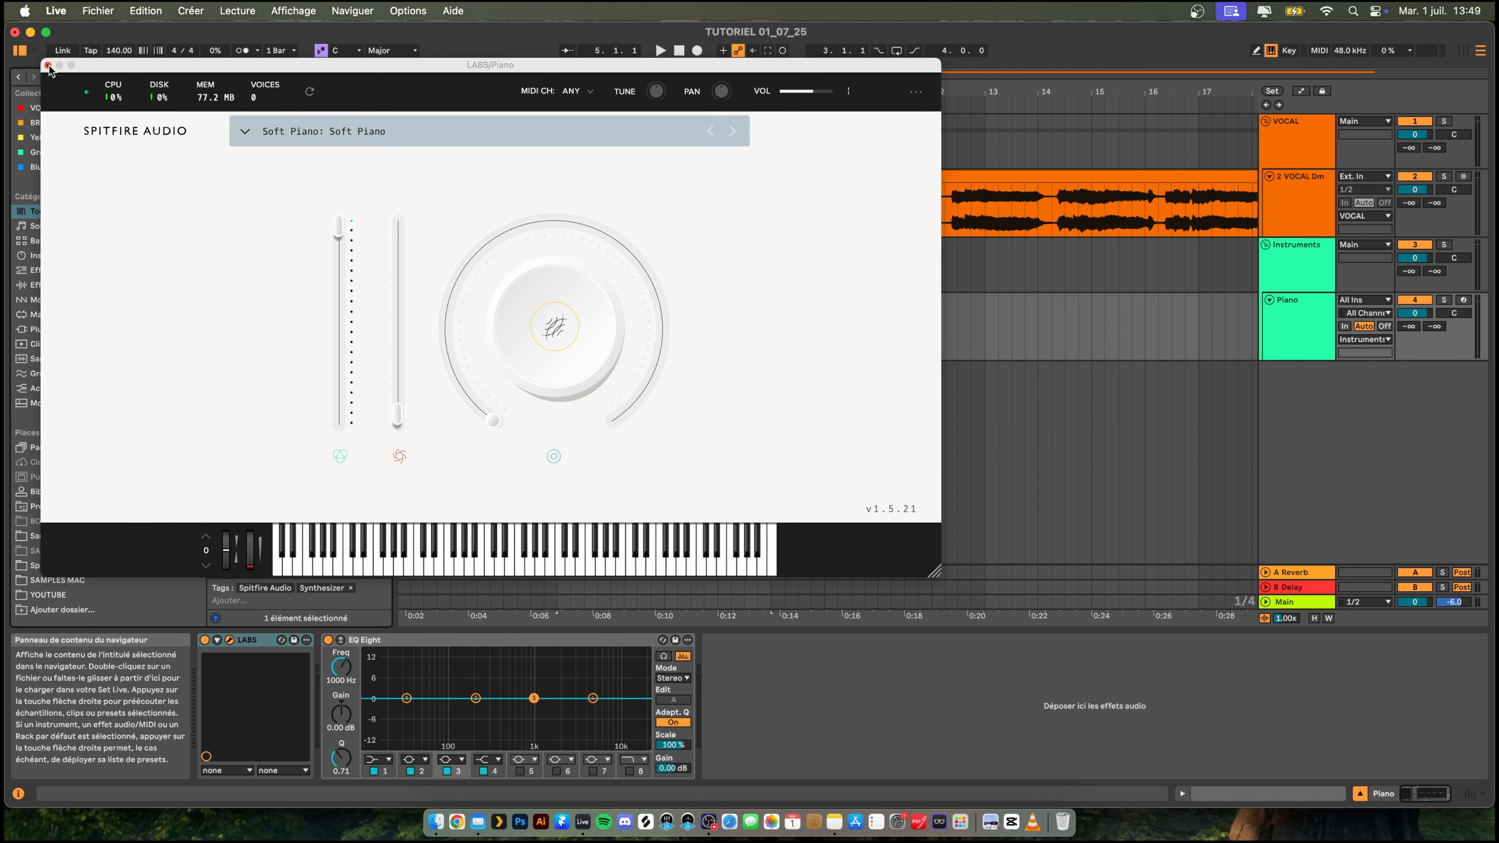
{"action": "left_click", "coordinate": [48, 64]}
- Set the Piano clip's scale to D Minor and limit the note editor to the notes of that scale
{"action": "left_click", "coordinate": [651, 301]}
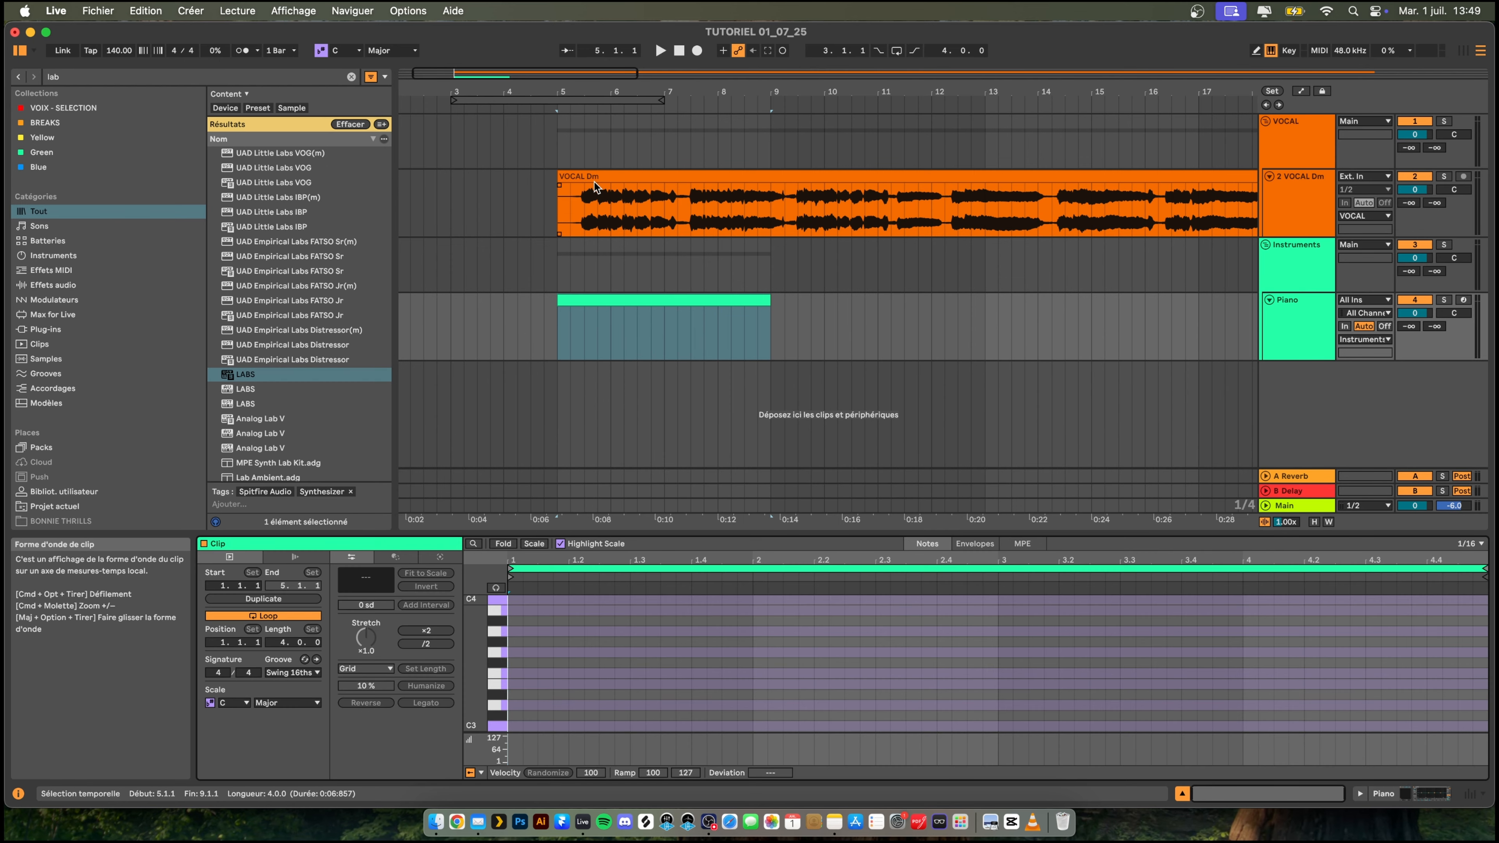
{"action": "left_click", "coordinate": [234, 702]}
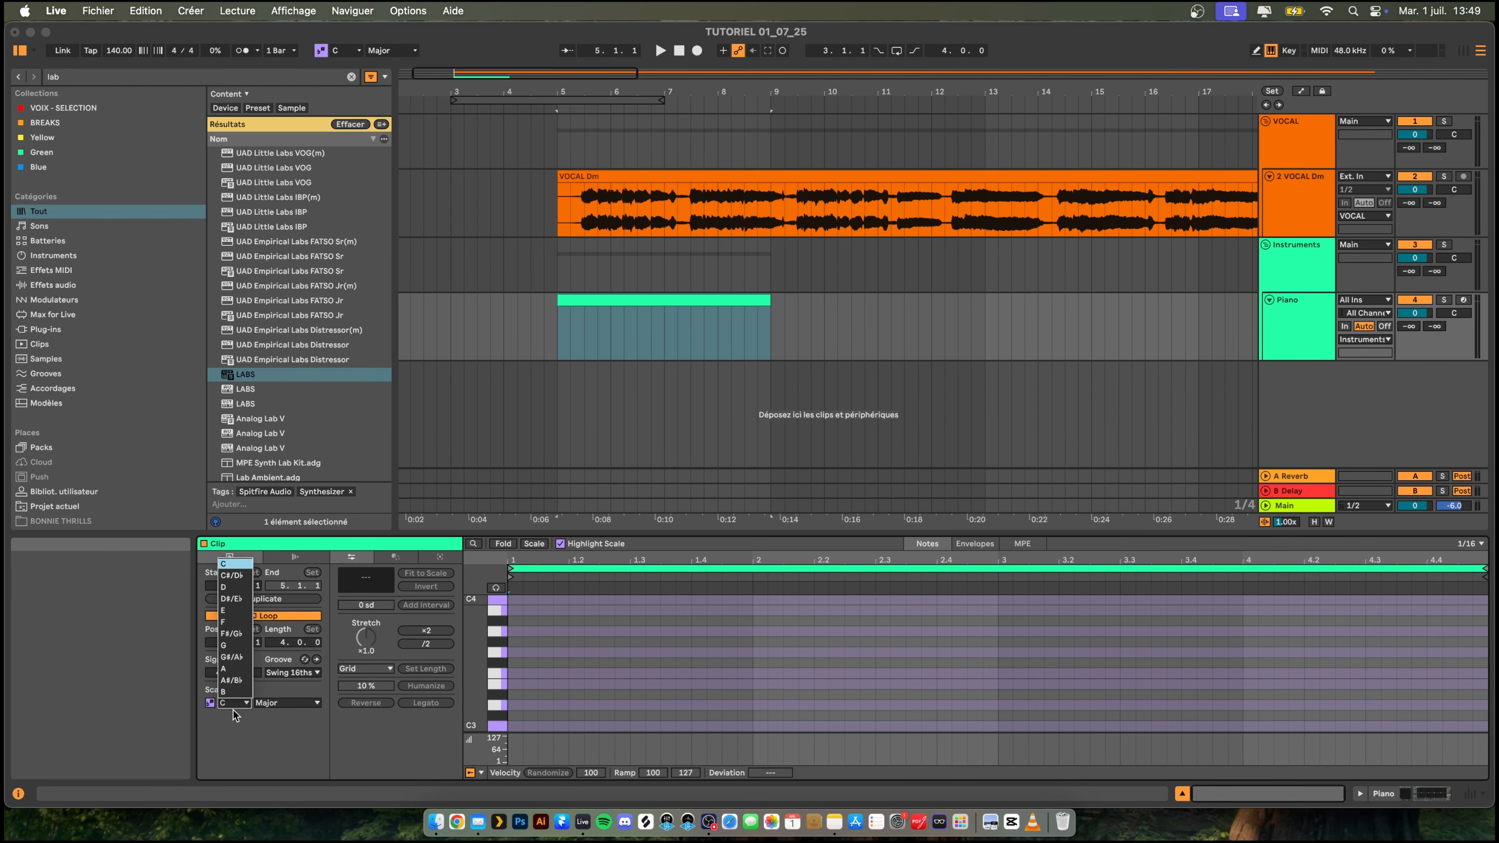
{"action": "left_click", "coordinate": [239, 588]}
{"action": "left_click", "coordinate": [287, 702]}
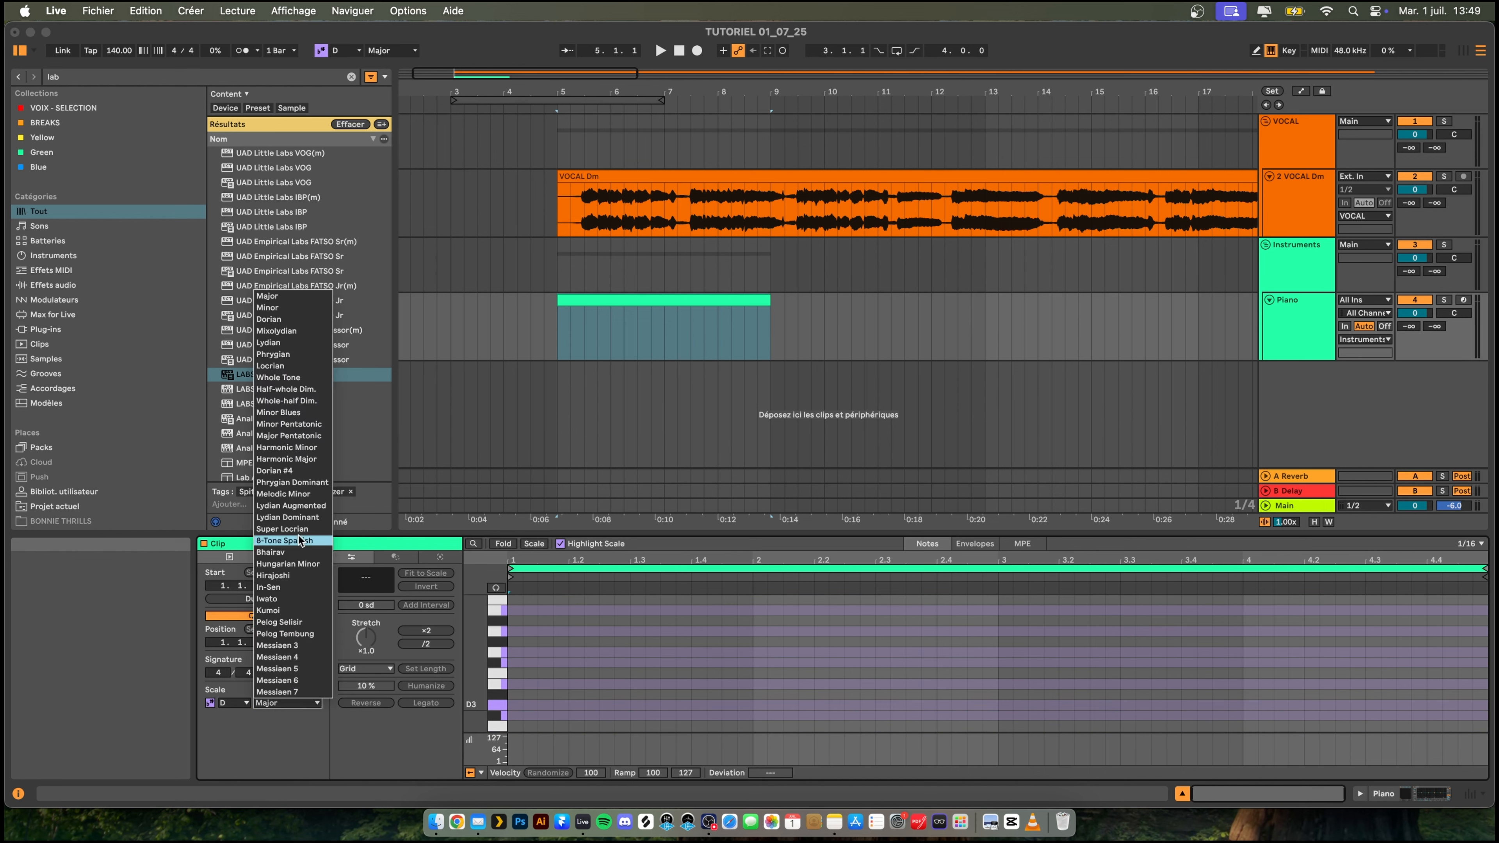
{"action": "left_click", "coordinate": [281, 307]}
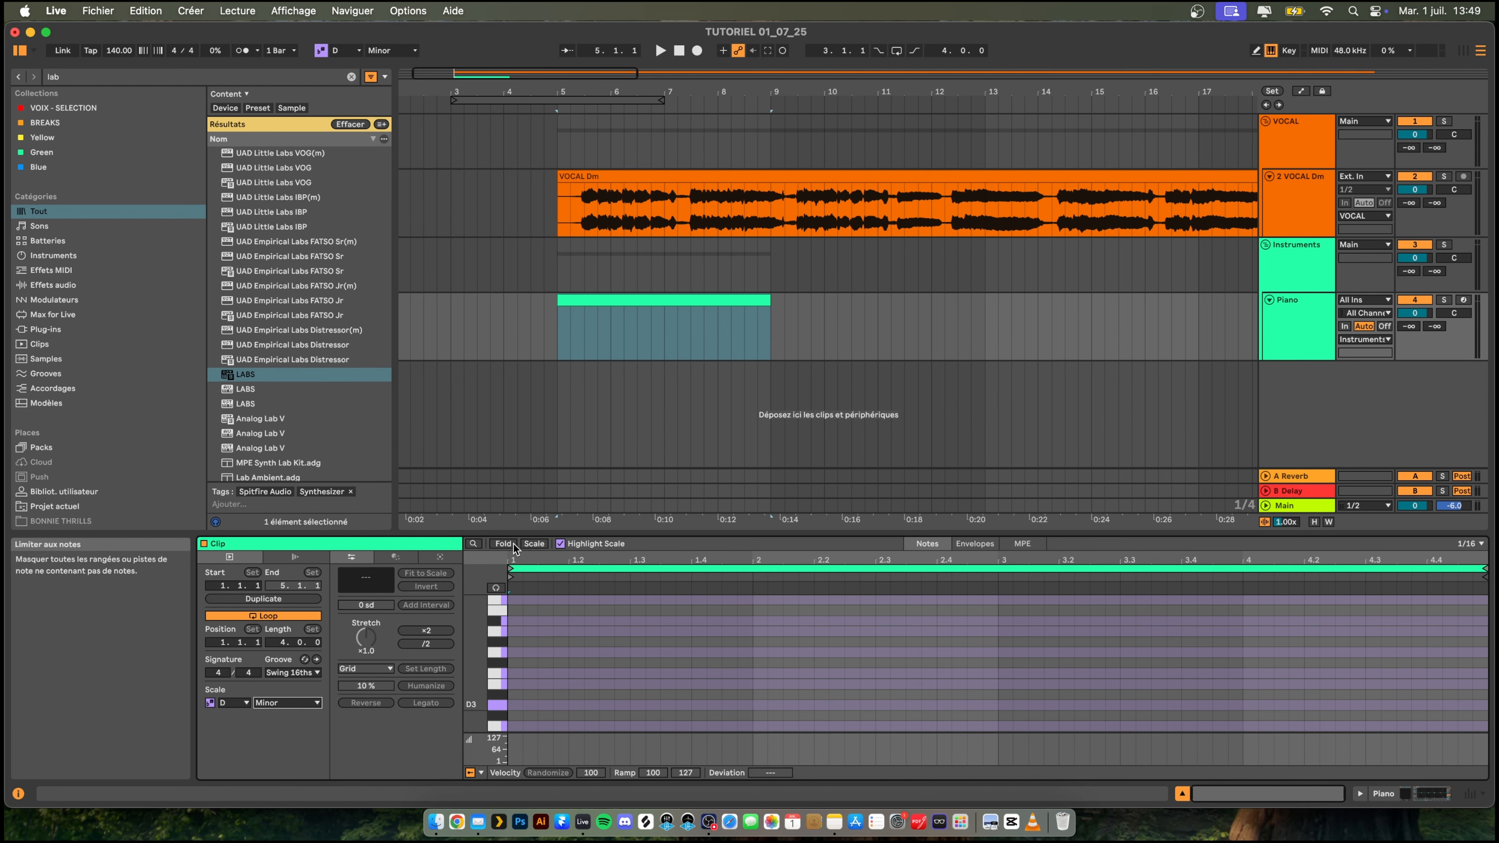
{"action": "left_click", "coordinate": [533, 548]}
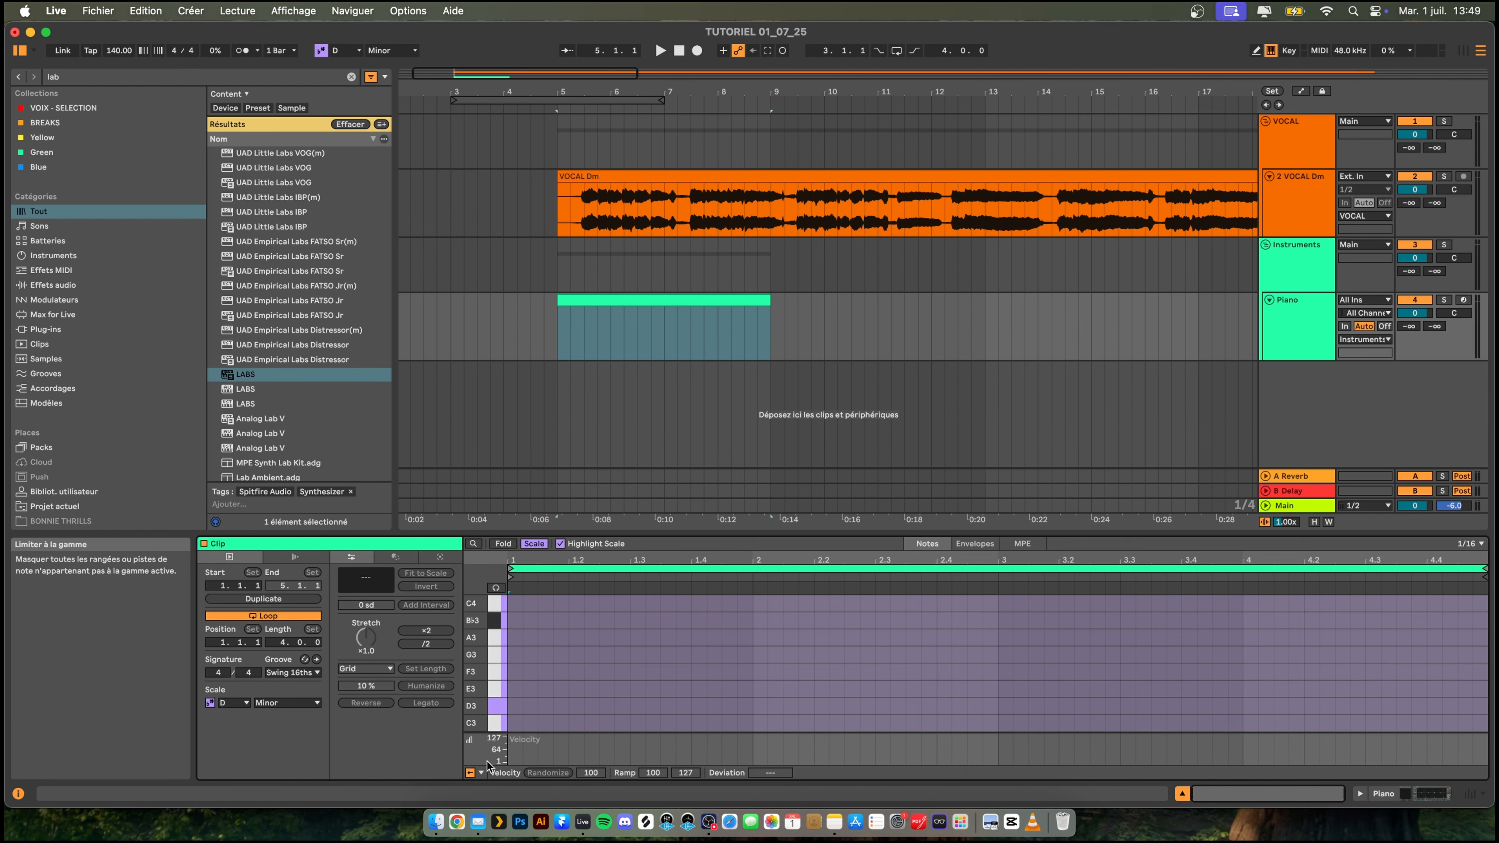
- Turn on note preview, audition a few low keys and add a one-bar D0 note at the start of the Piano clip
{"action": "left_click", "coordinate": [498, 590]}
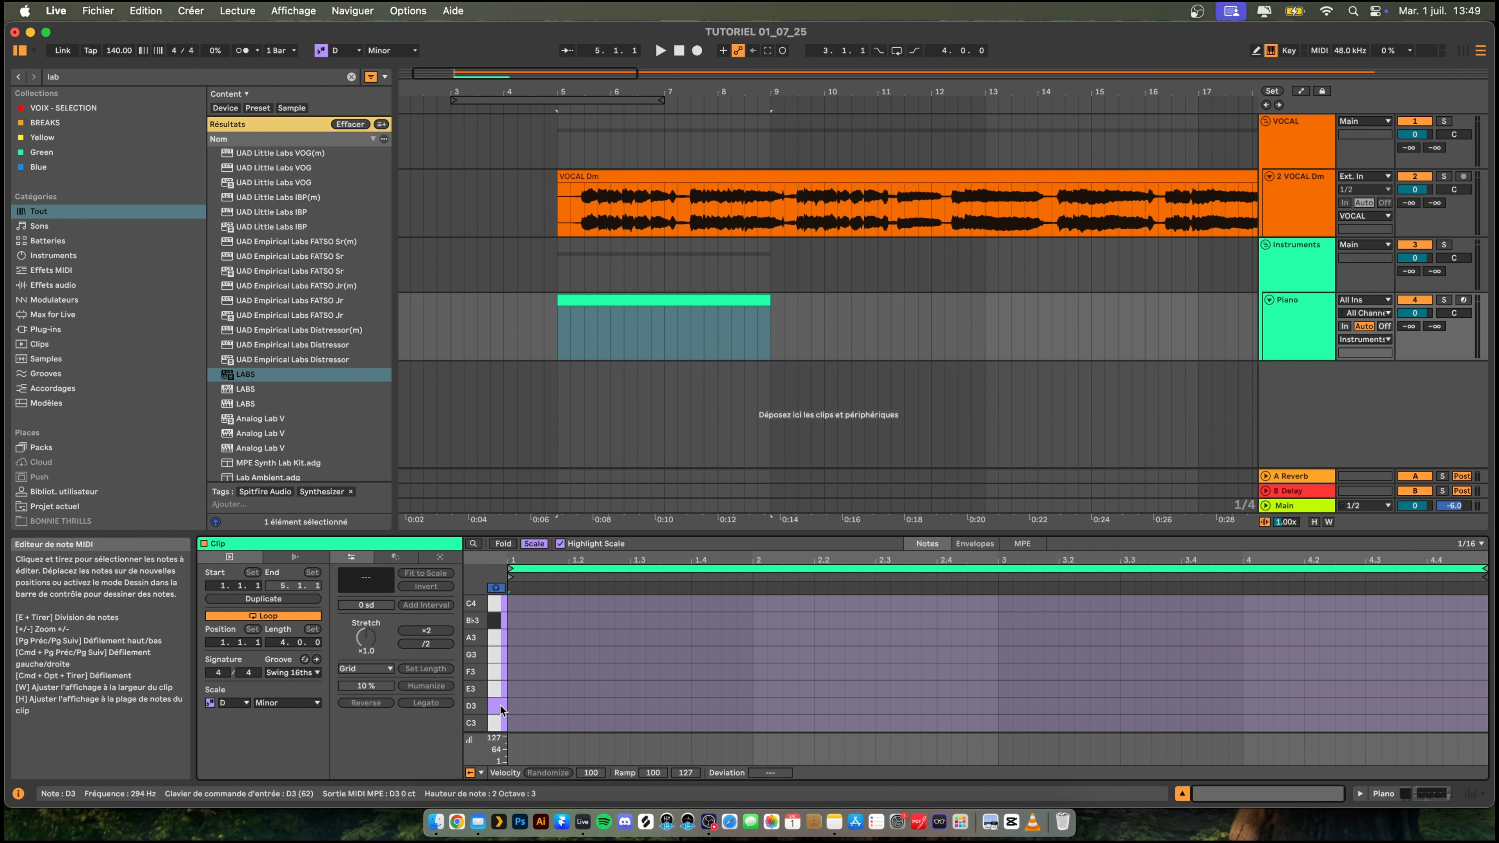
{"action": "scroll", "coordinate": [498, 708], "scroll_direction": "down", "scroll_amount": 4}
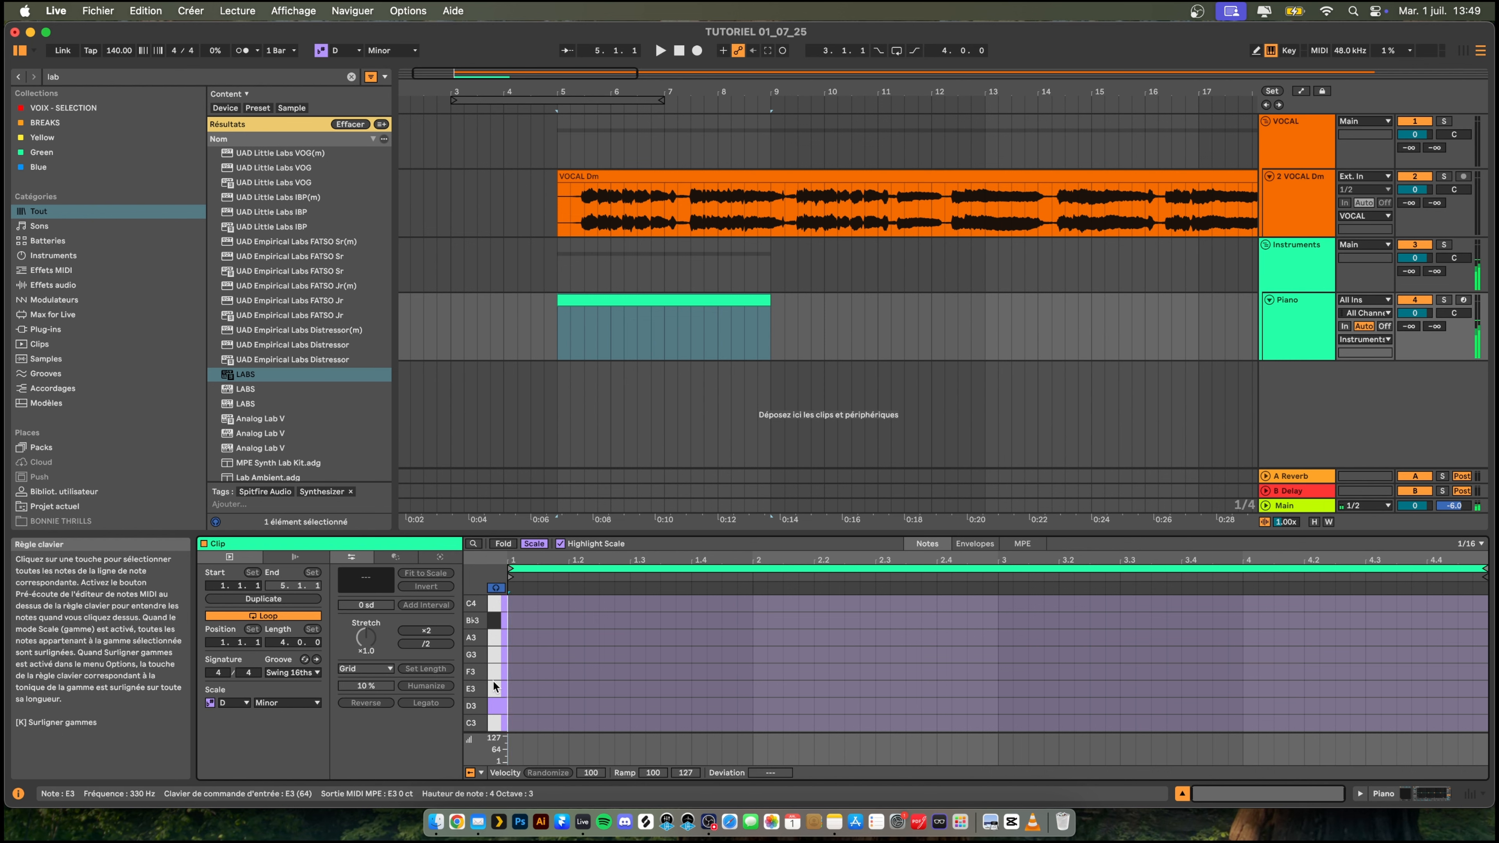
{"action": "left_click", "coordinate": [496, 701]}
{"action": "scroll", "coordinate": [495, 685], "scroll_direction": "down", "scroll_amount": 5}
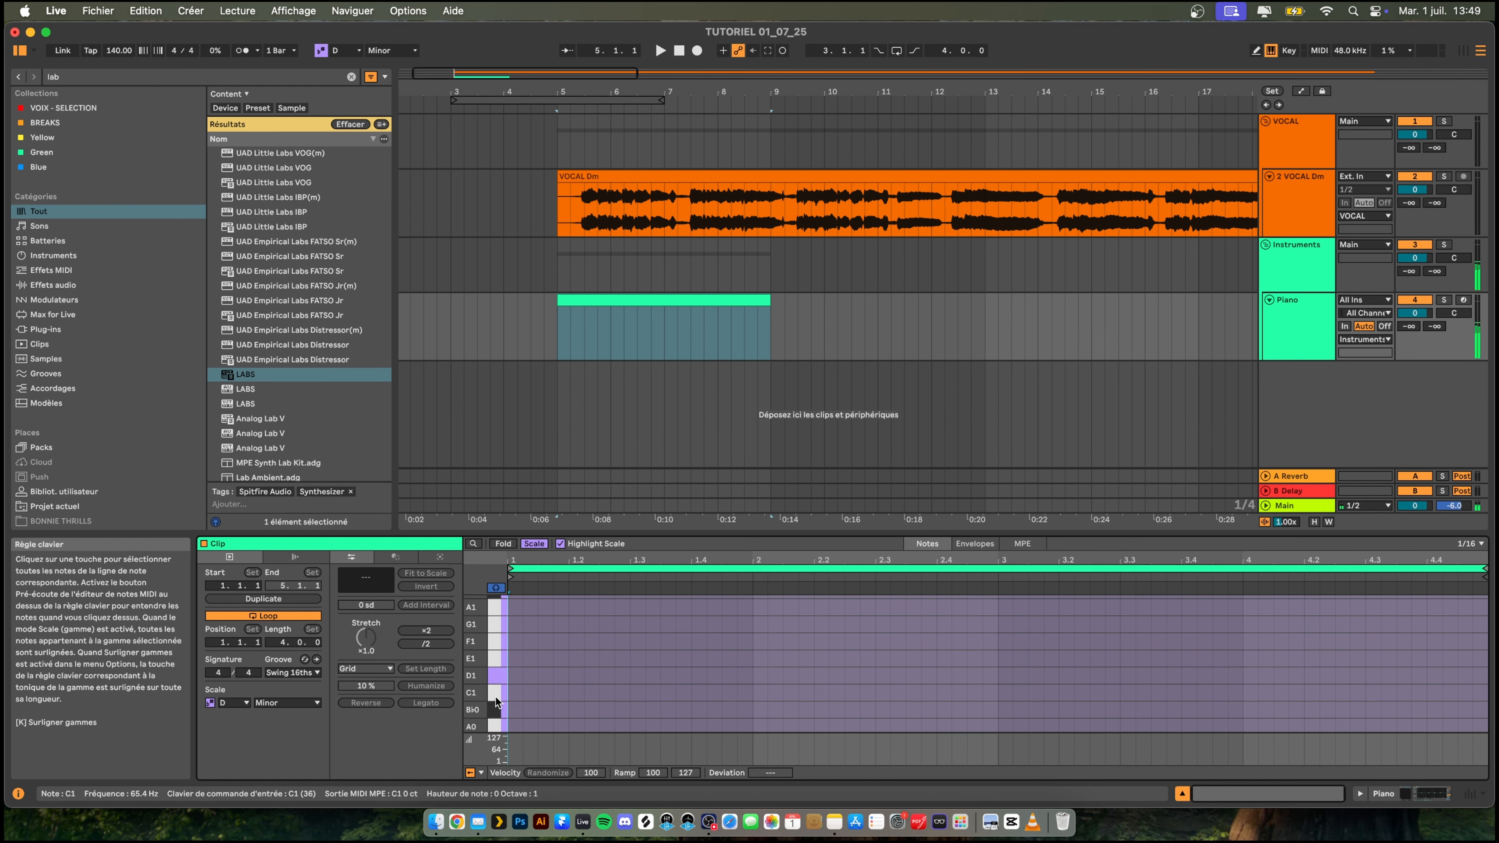
{"action": "left_click", "coordinate": [489, 658]}
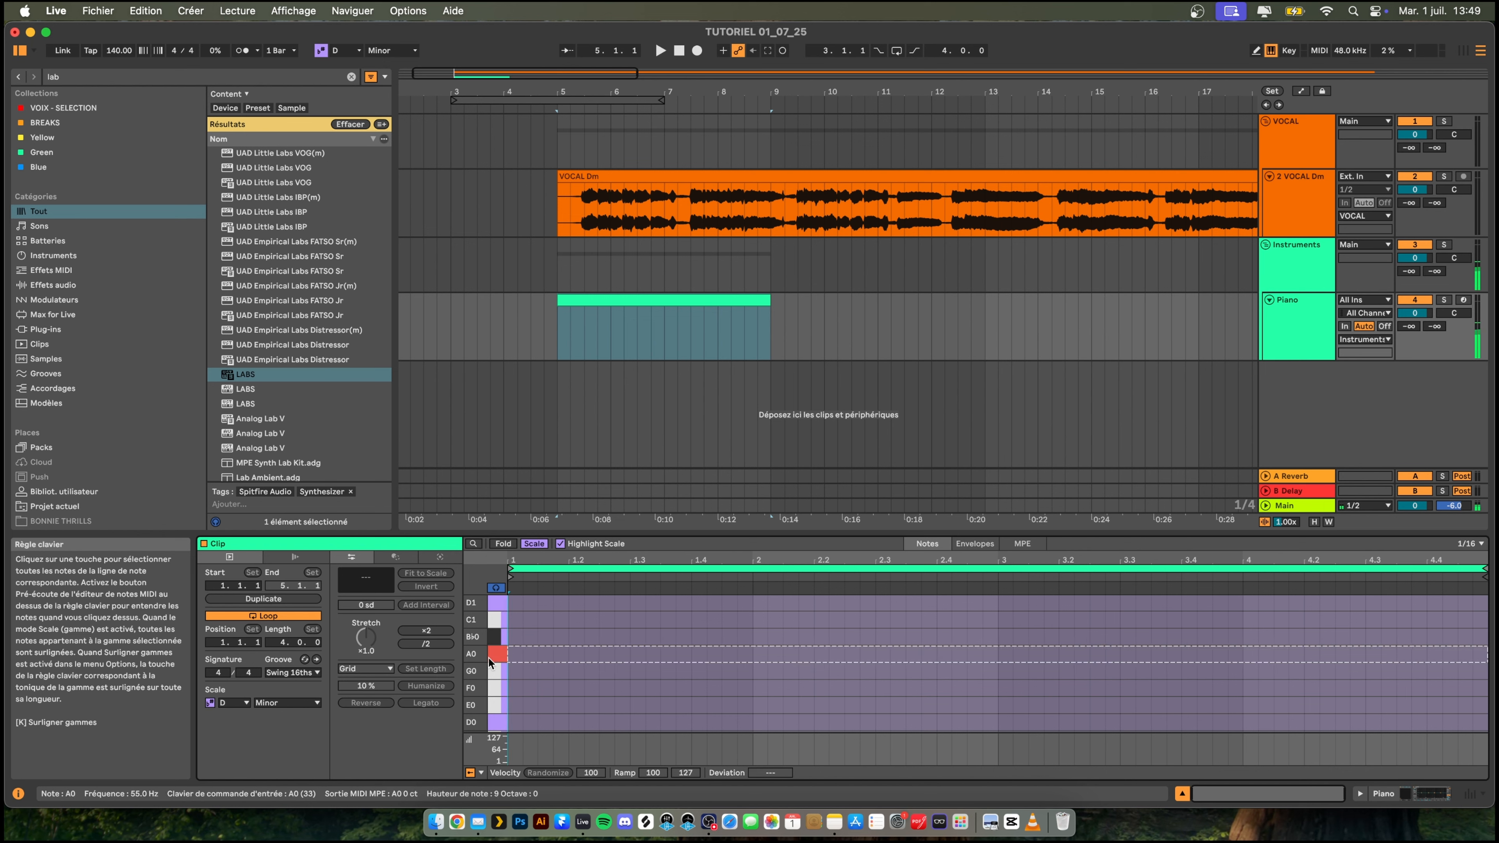
{"action": "left_click", "coordinate": [513, 727]}
{"action": "double_click", "coordinate": [514, 728]}
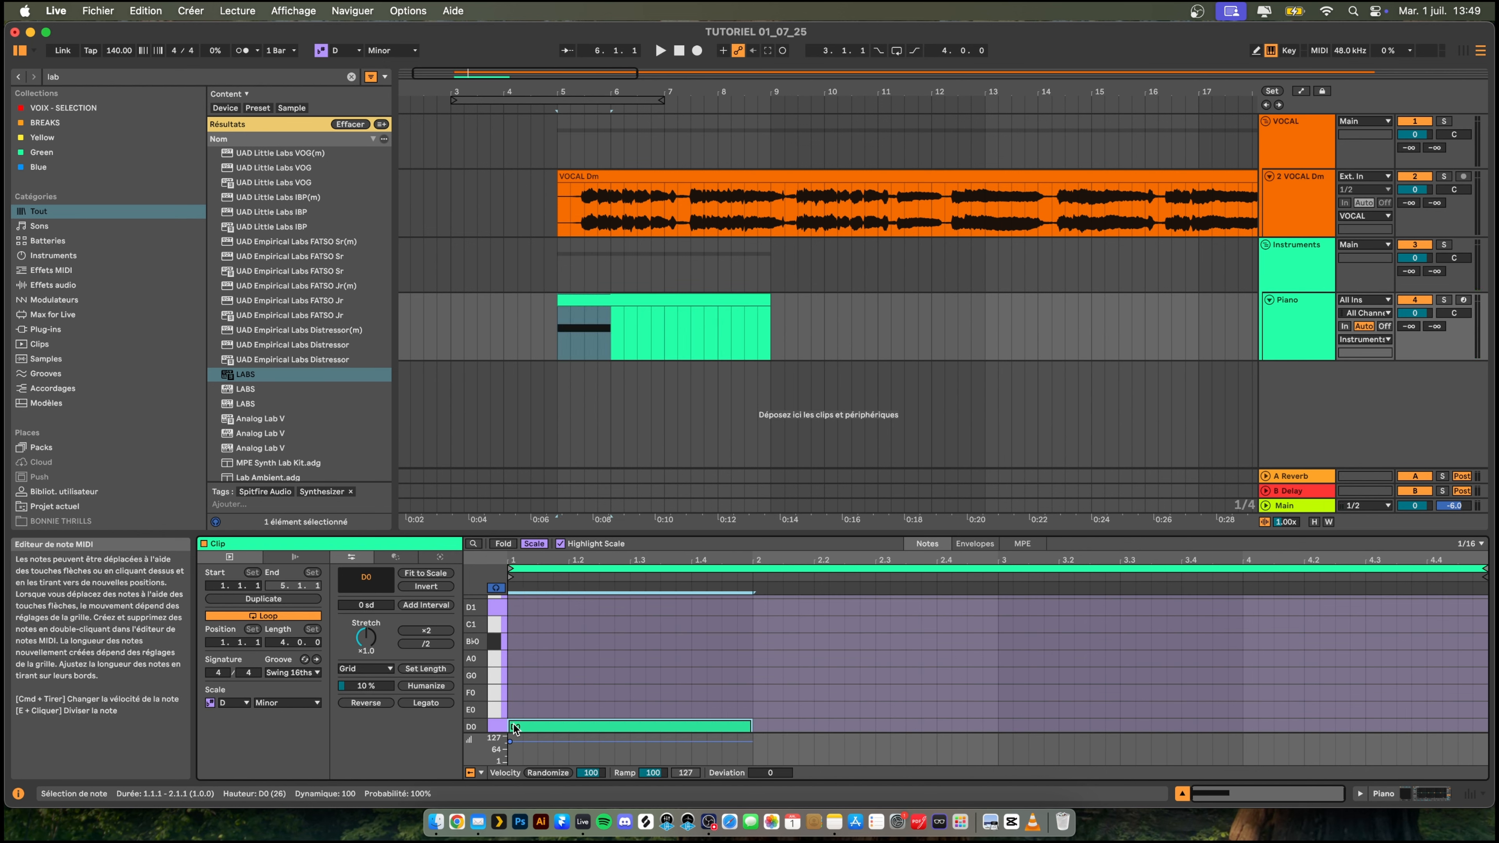
{"action": "key", "text": "space"}
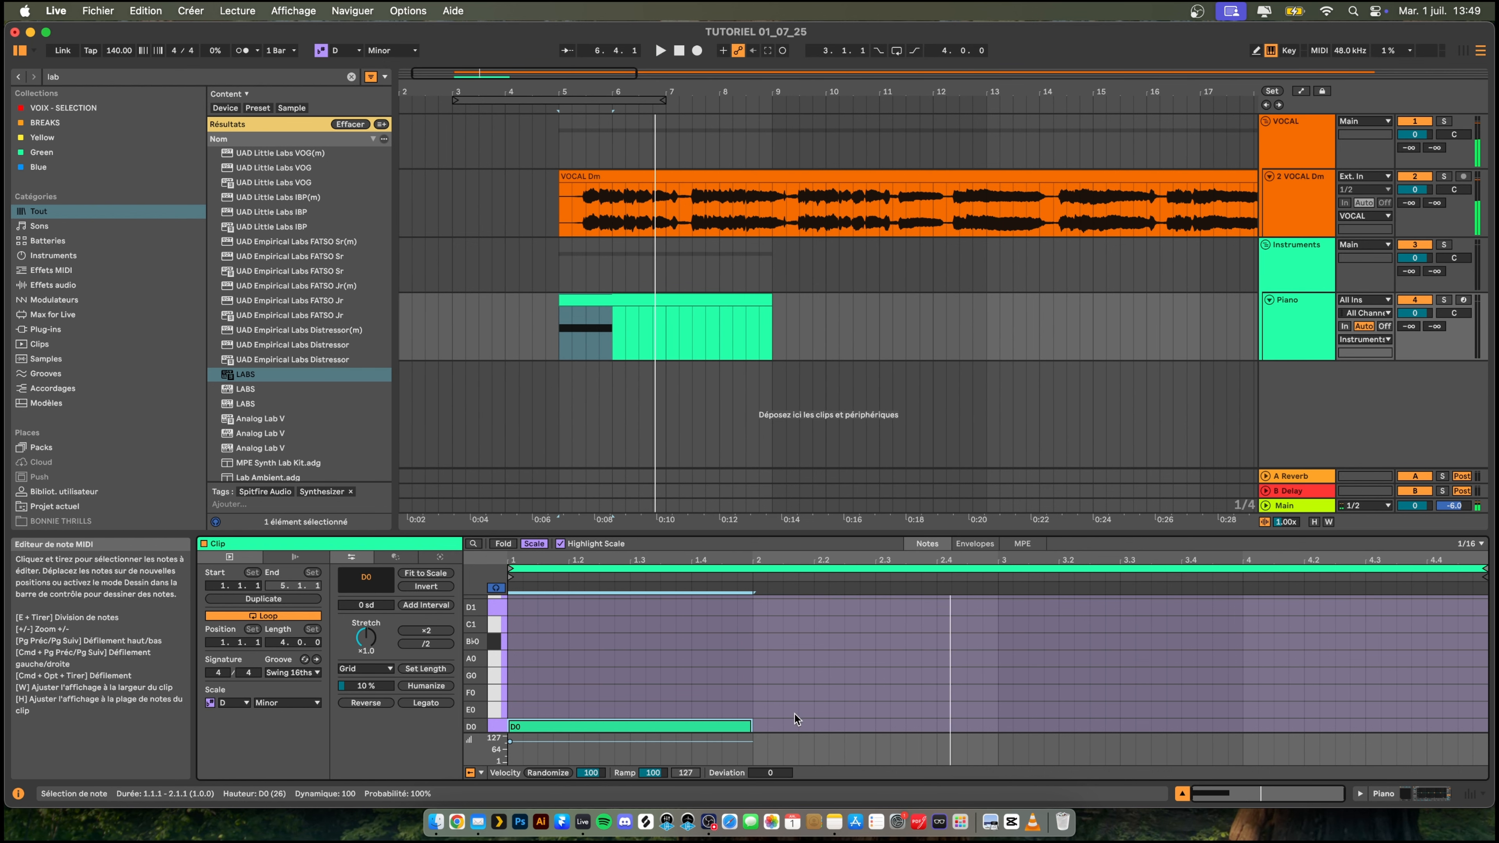
- Lengthen the D0 note to two bars, then duplicate it into the clip's last two bars transposed to C0 and play from bar 5
{"action": "scroll", "coordinate": [793, 712], "scroll_direction": "down", "scroll_amount": 3}
{"action": "left_click_drag", "start_coordinate": [752, 641], "coordinate": [1005, 646]}
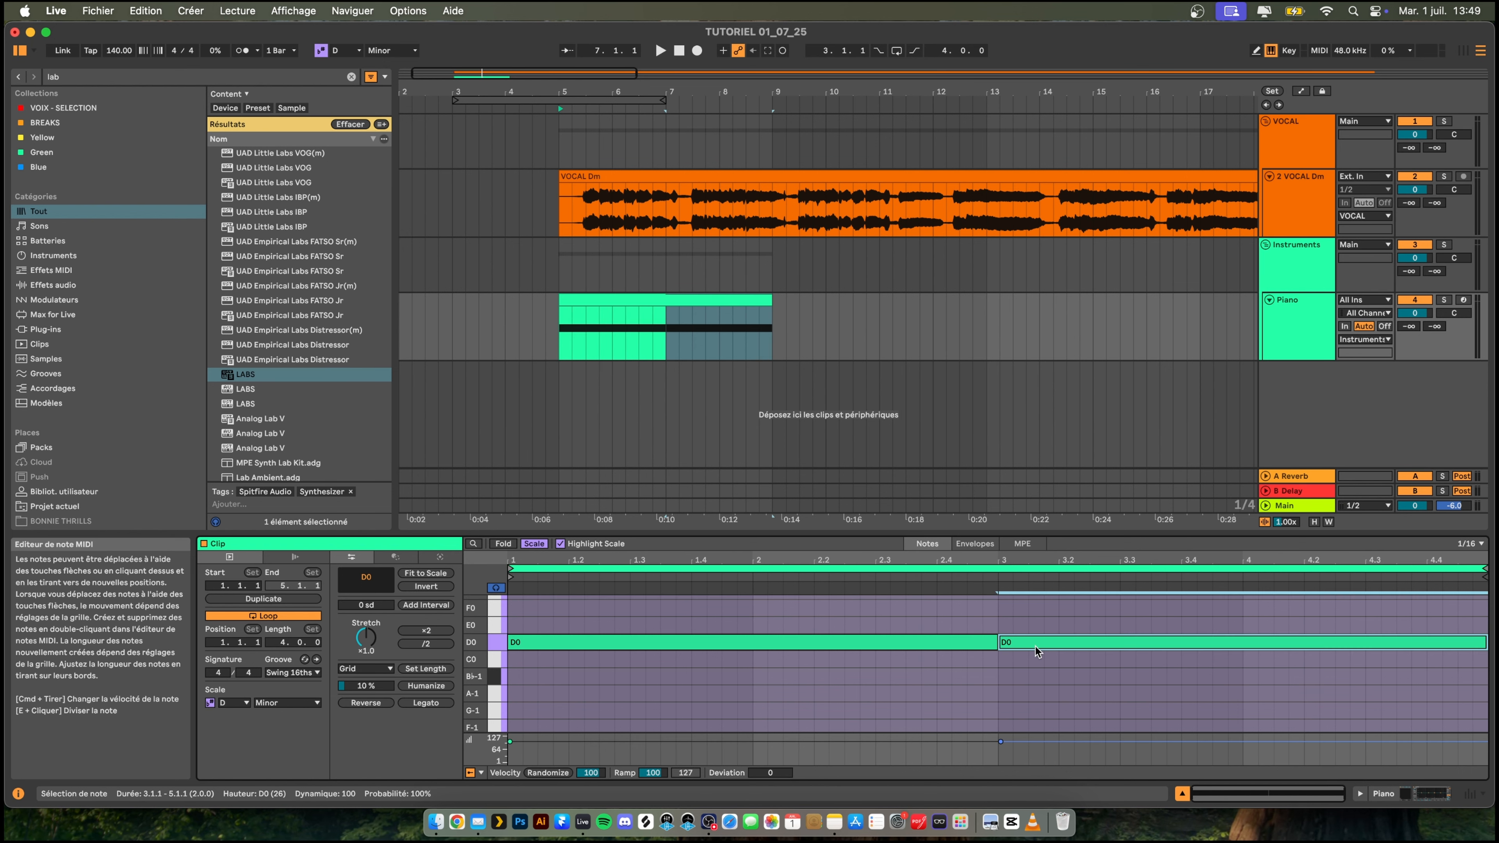
{"action": "key", "text": "super+d"}
{"action": "key", "text": "Down"}
{"action": "key", "text": "Down"}
{"action": "key", "text": "Up"}
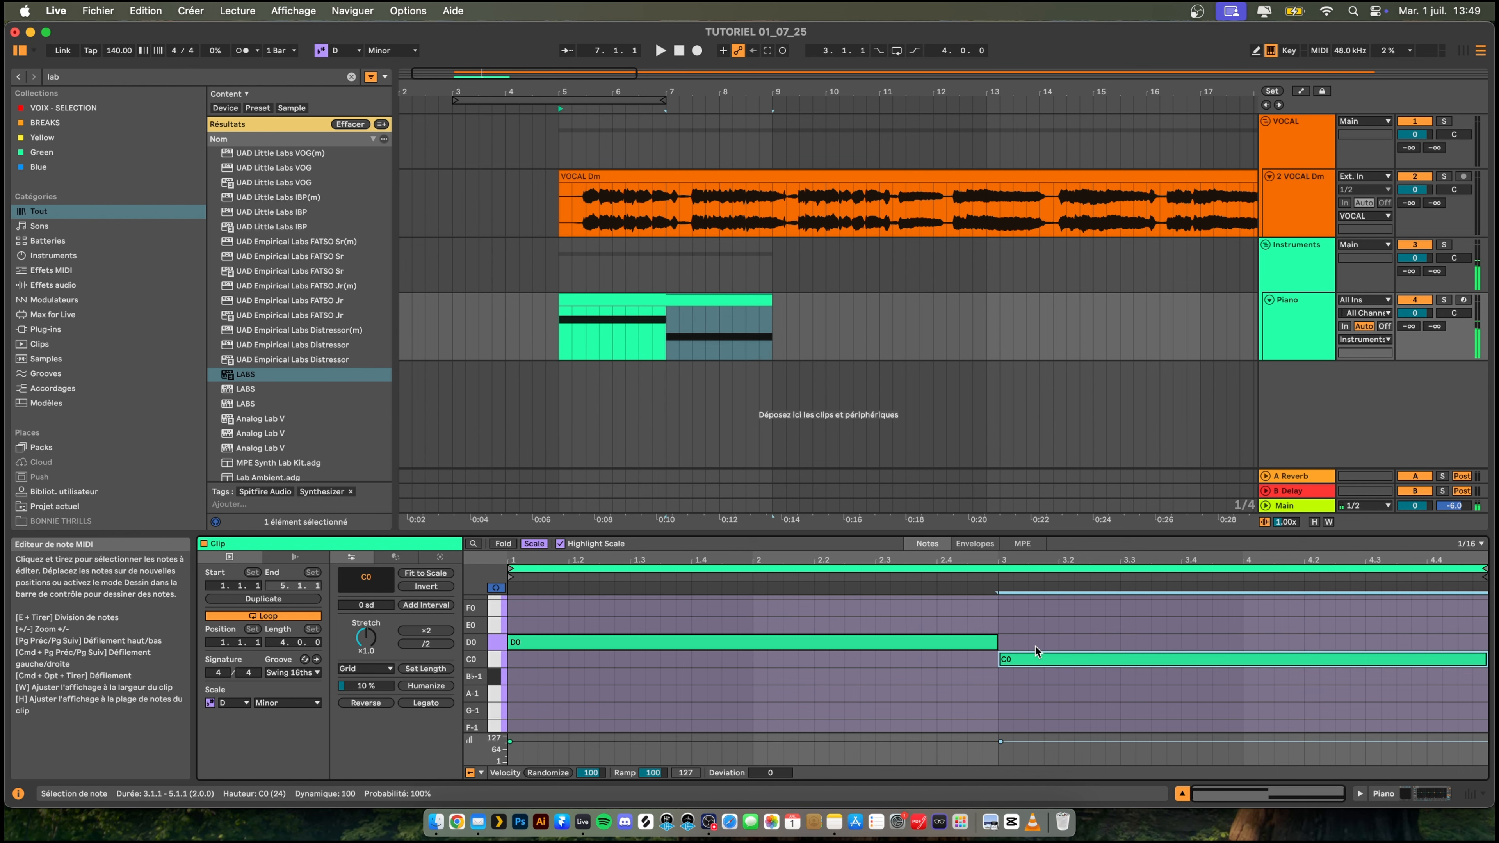
{"action": "left_click", "coordinate": [562, 348]}
{"action": "key", "text": "space"}
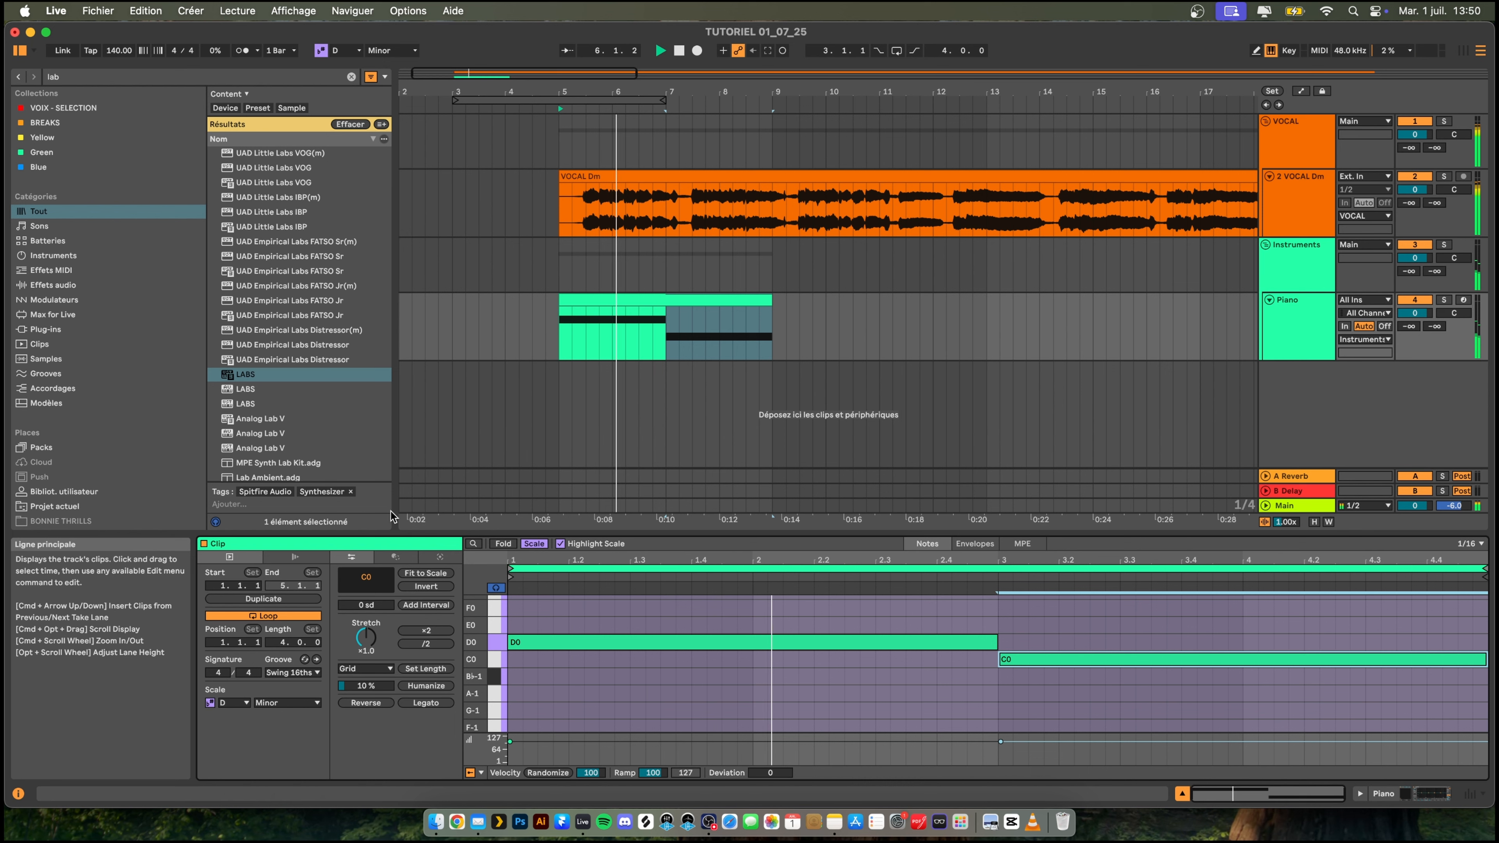
- Turn off looping on the Piano clip, extend it to eight bars ending at bar 13, and play it
{"action": "left_click", "coordinate": [294, 617]}
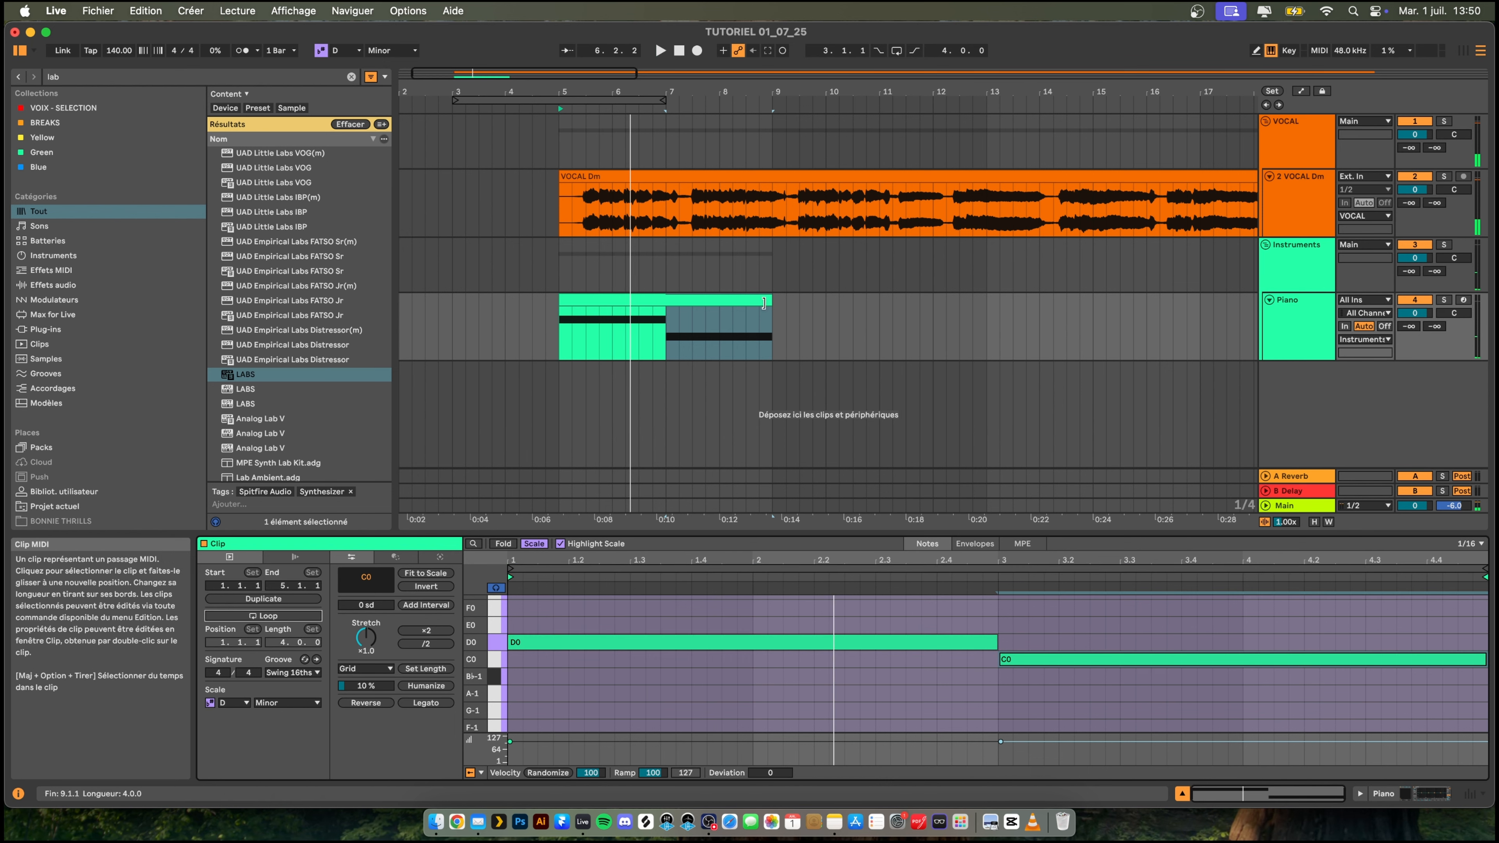
{"action": "left_click_drag", "start_coordinate": [771, 303], "coordinate": [988, 303]}
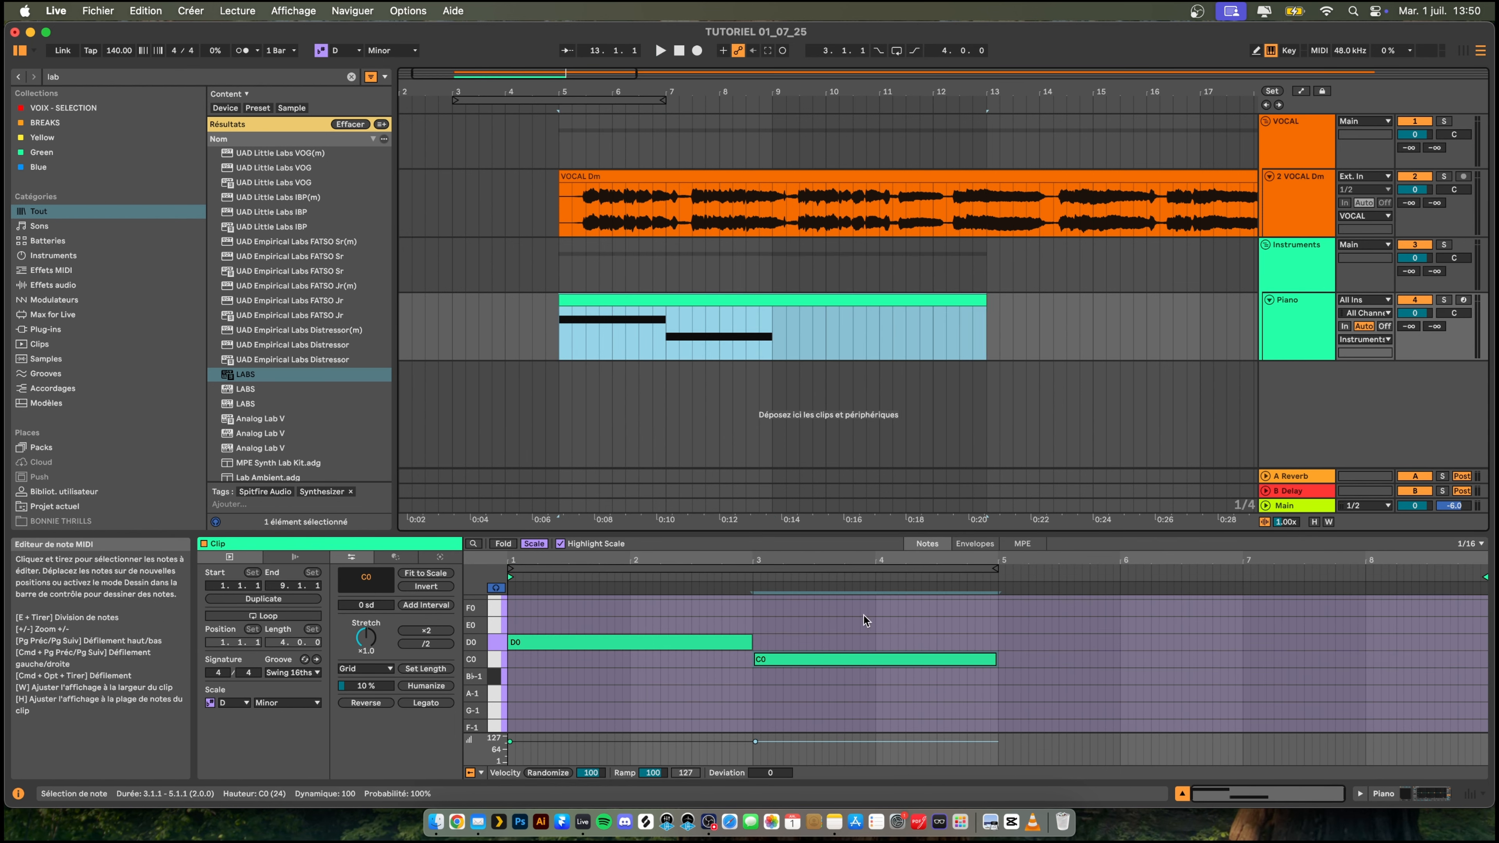
{"action": "key", "text": "space"}
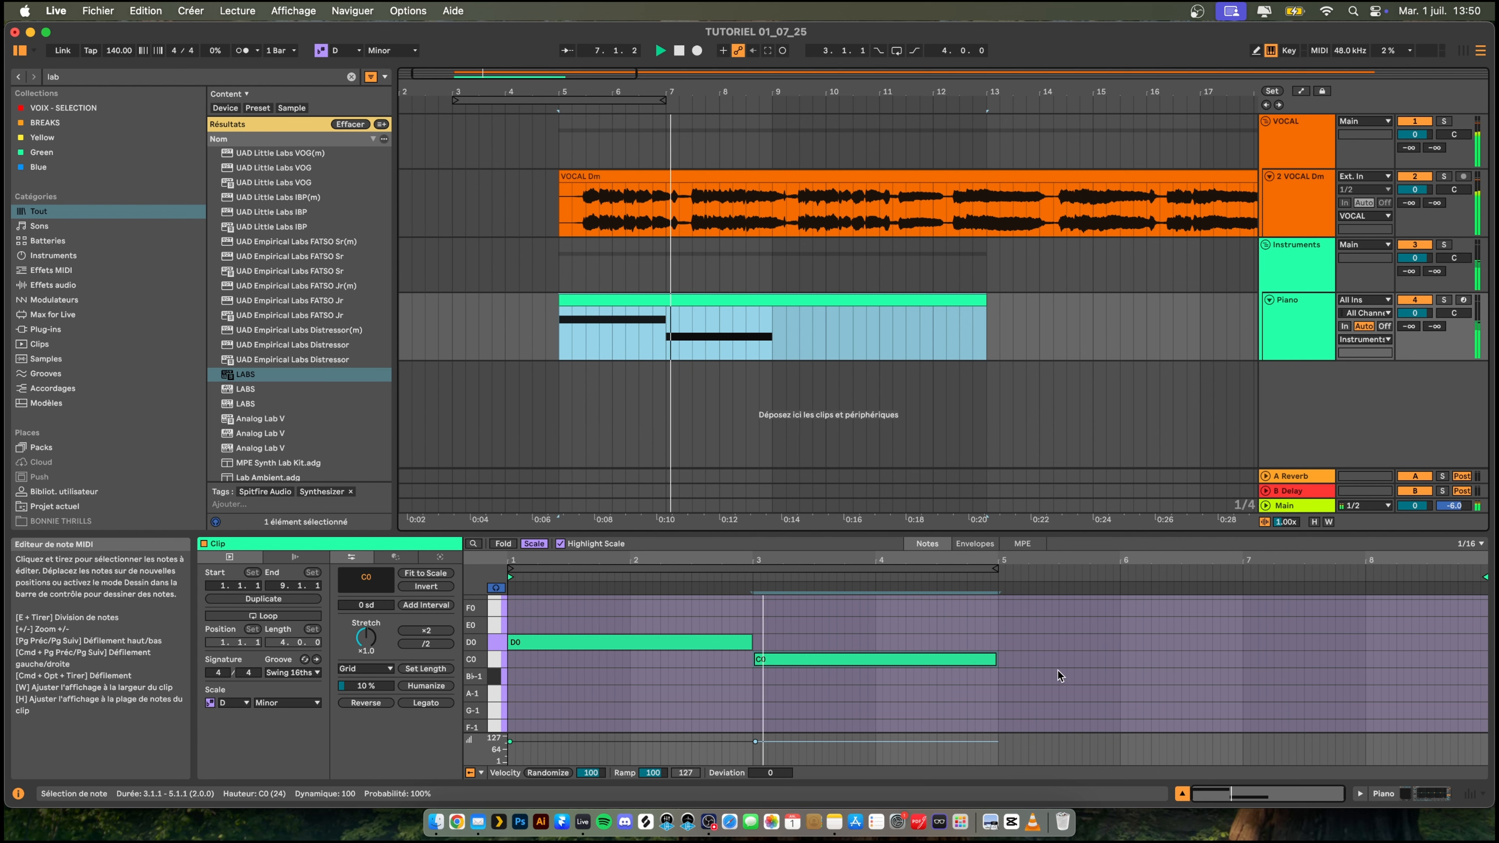
- Add a two-bar F0 note at bar 5 of the Piano clip and a one-bar G0 note at bar 7
{"action": "scroll", "coordinate": [1005, 667], "scroll_direction": "up", "scroll_amount": 2}
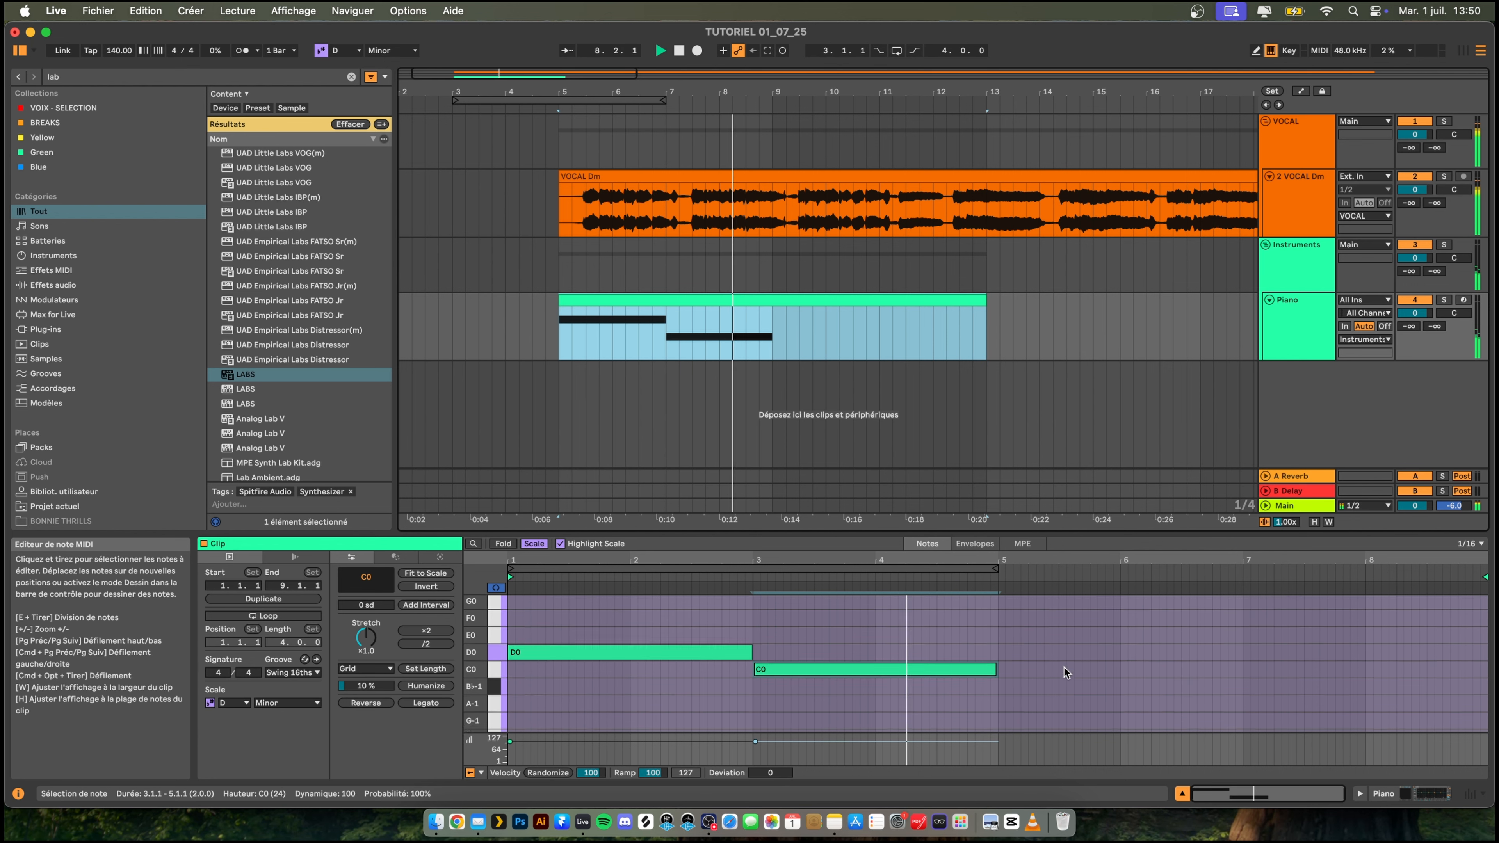
{"action": "key", "text": "space"}
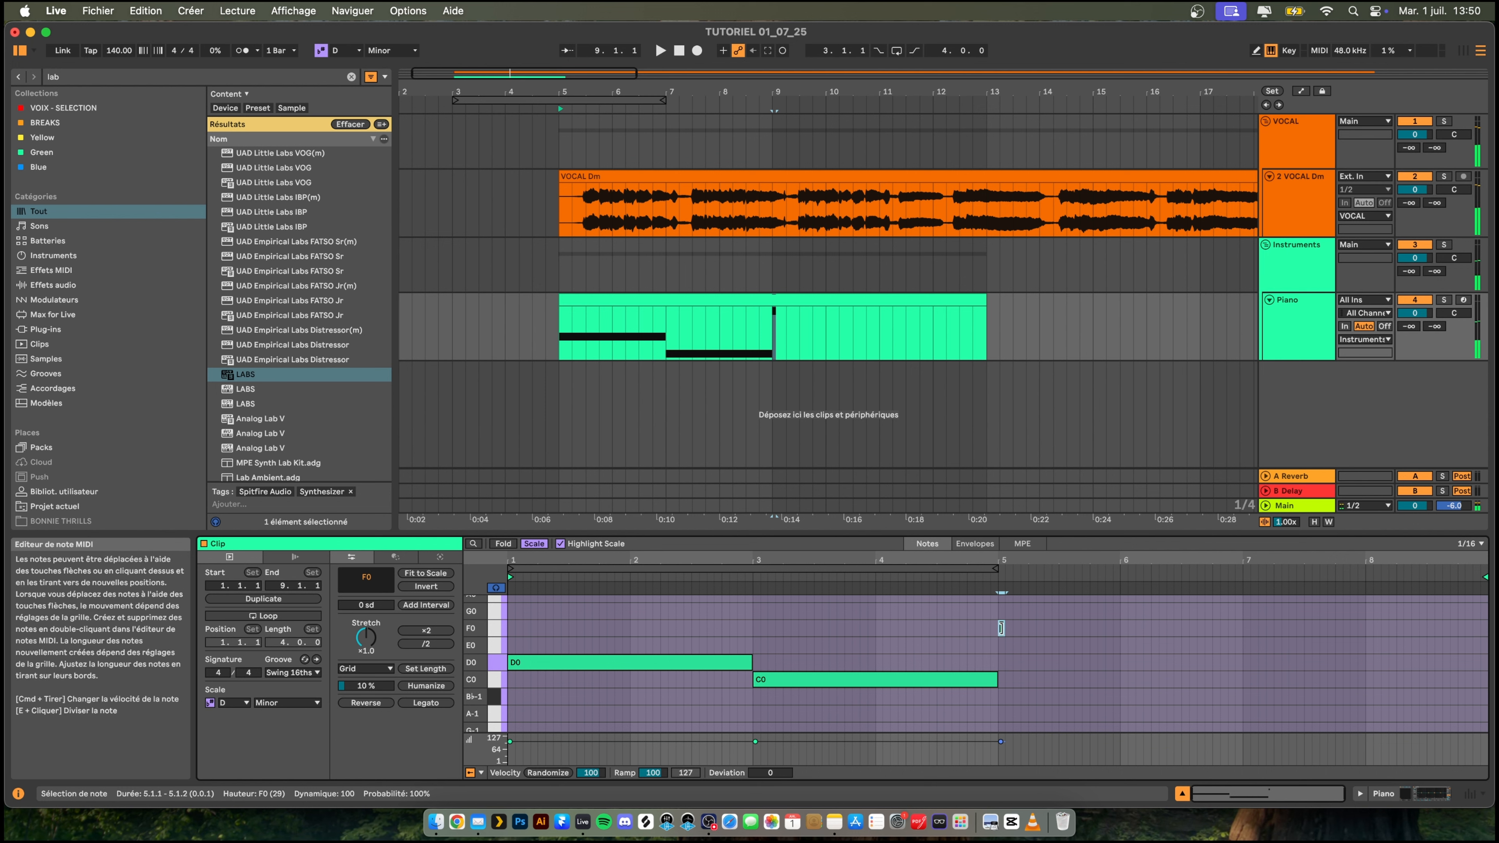
{"action": "mouse_move", "coordinate": [1003, 628]}
{"action": "left_mouse_down"}
{"action": "mouse_move", "coordinate": [1262, 631]}
{"action": "mouse_move", "coordinate": [1243, 629]}
{"action": "left_mouse_up"}
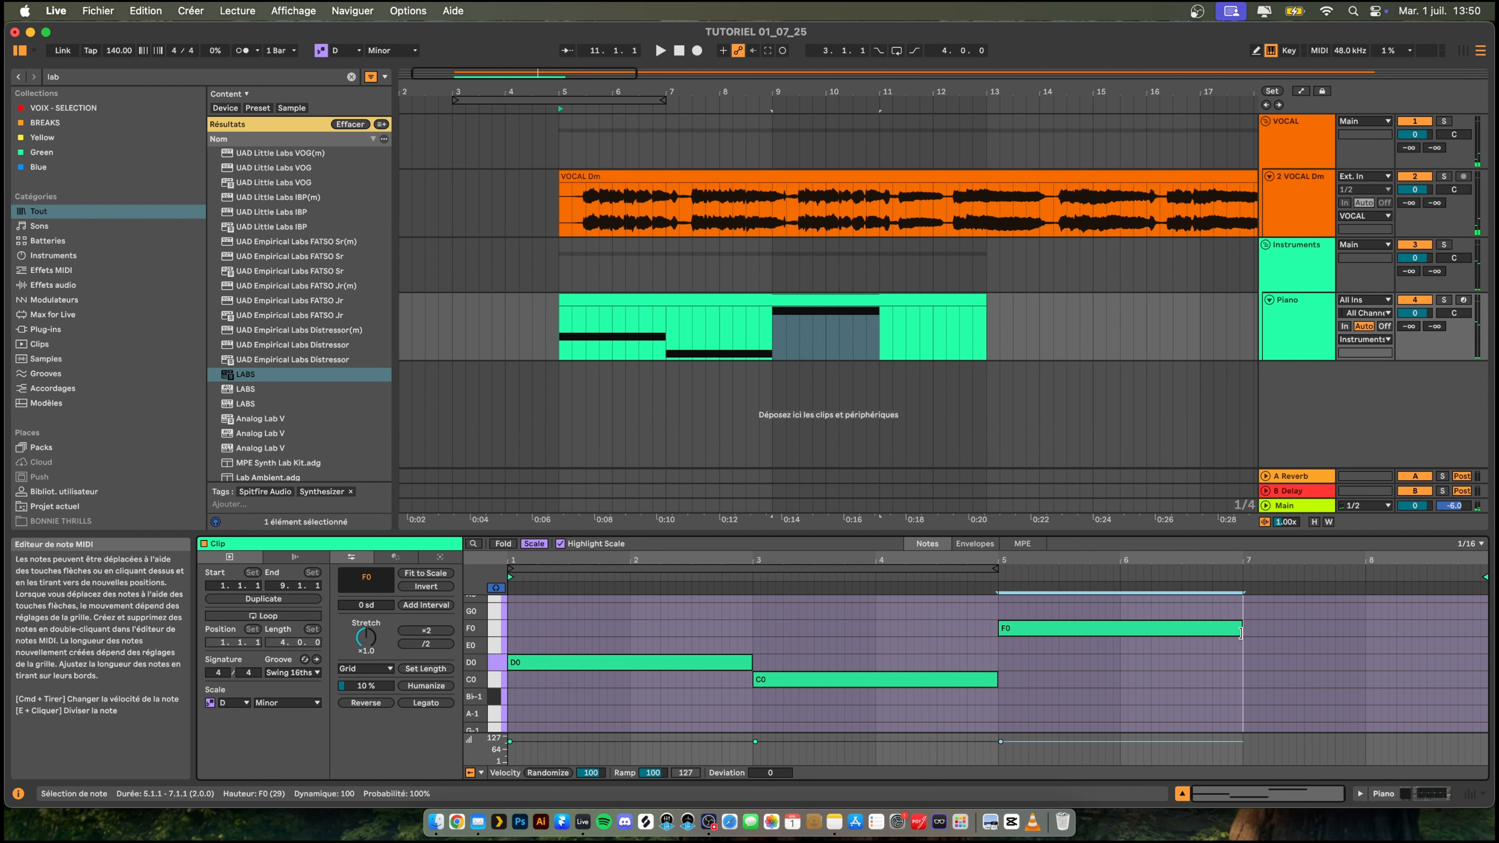
{"action": "double_click", "coordinate": [1246, 612]}
{"action": "scroll", "coordinate": [1282, 626], "scroll_direction": "up", "scroll_amount": 2}
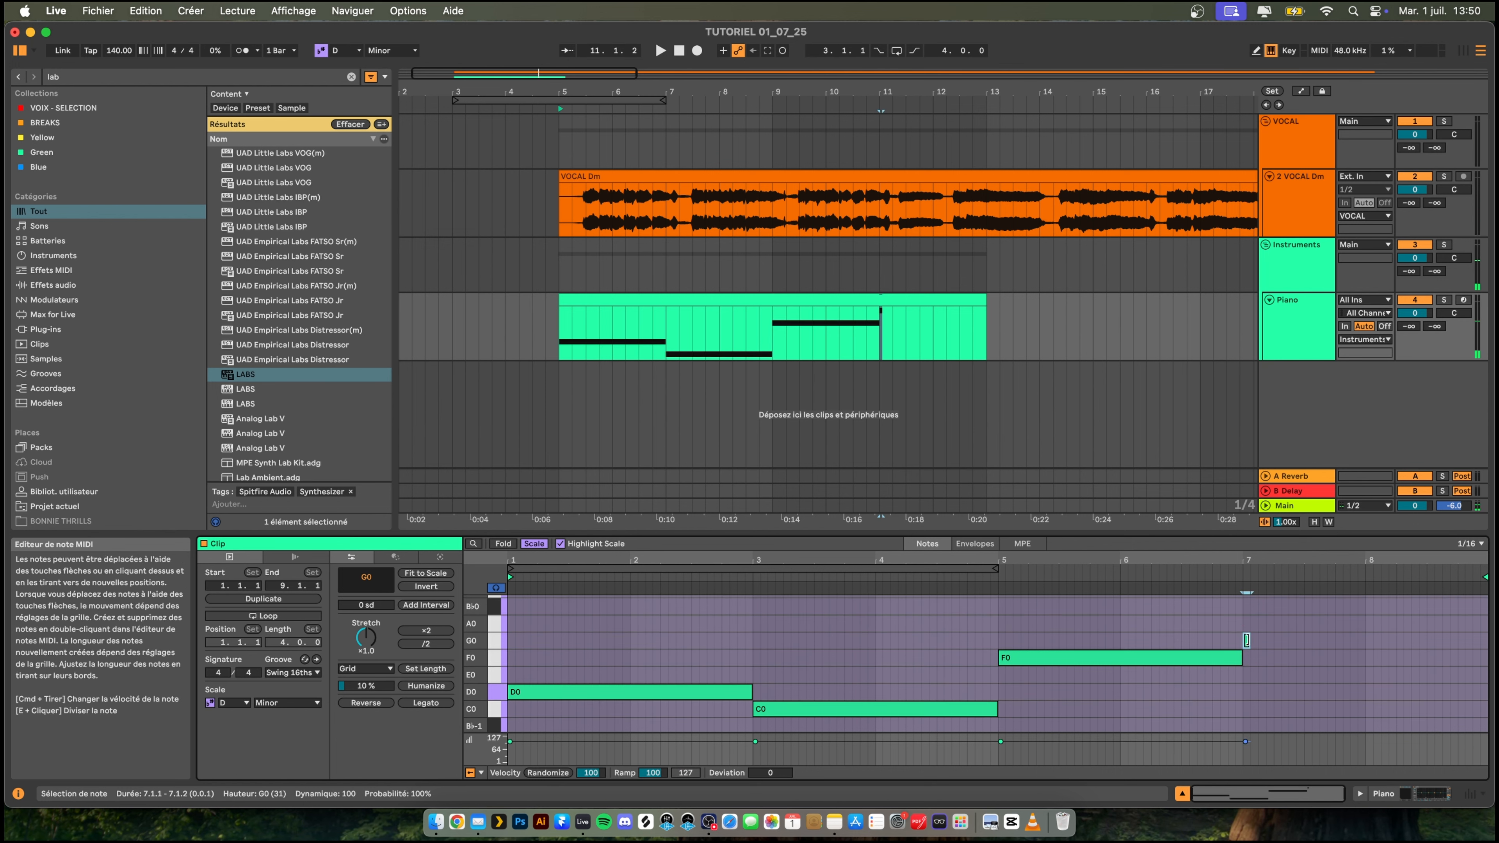
{"action": "left_click_drag", "start_coordinate": [1246, 641], "coordinate": [1378, 636]}
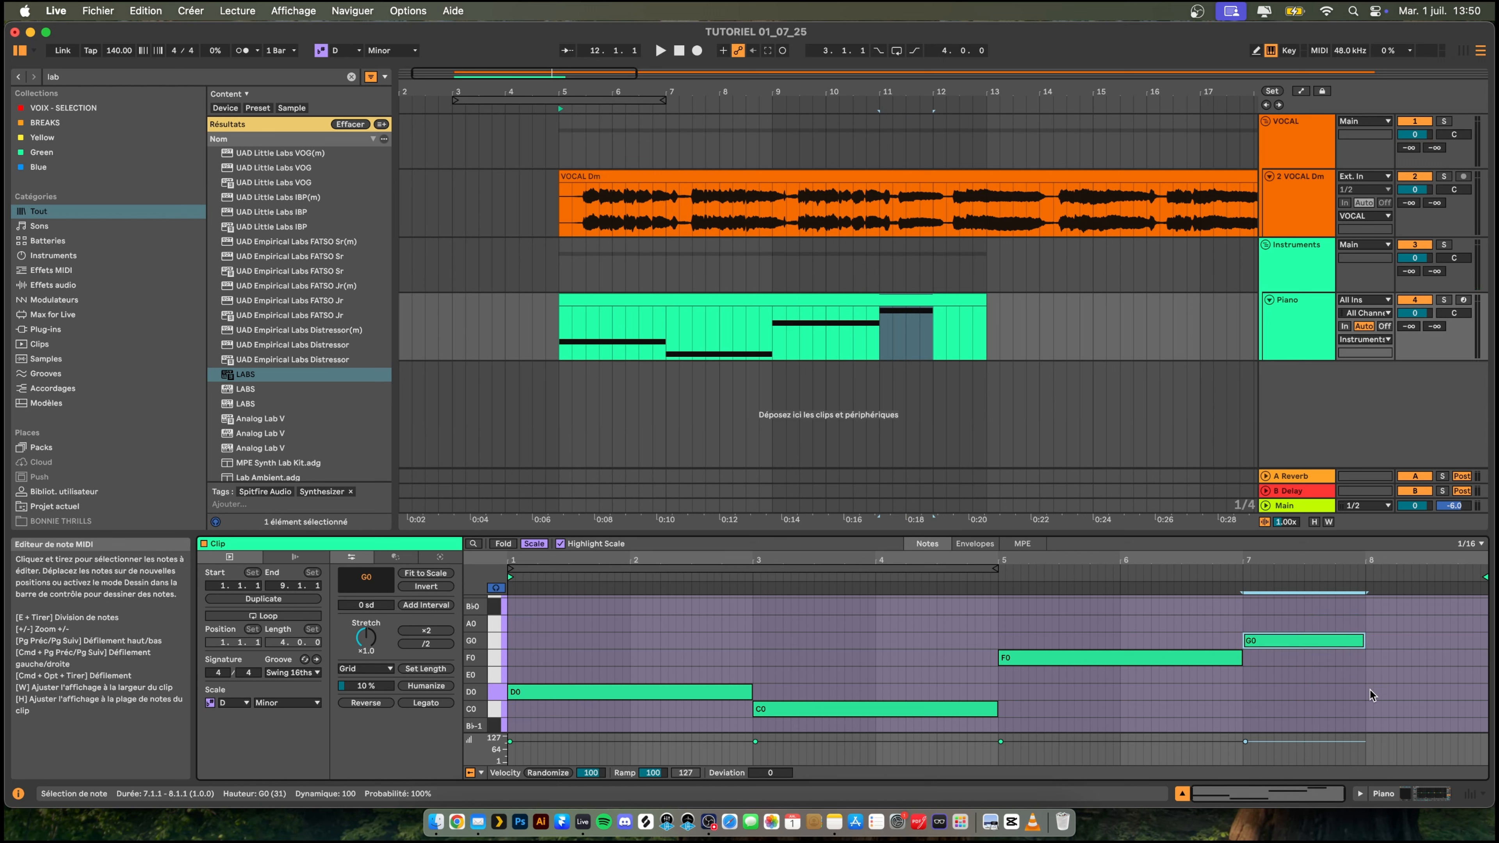
- Add a C0 note filling bar 8 of the Piano clip and play the part from the start
{"action": "double_click", "coordinate": [1370, 677]}
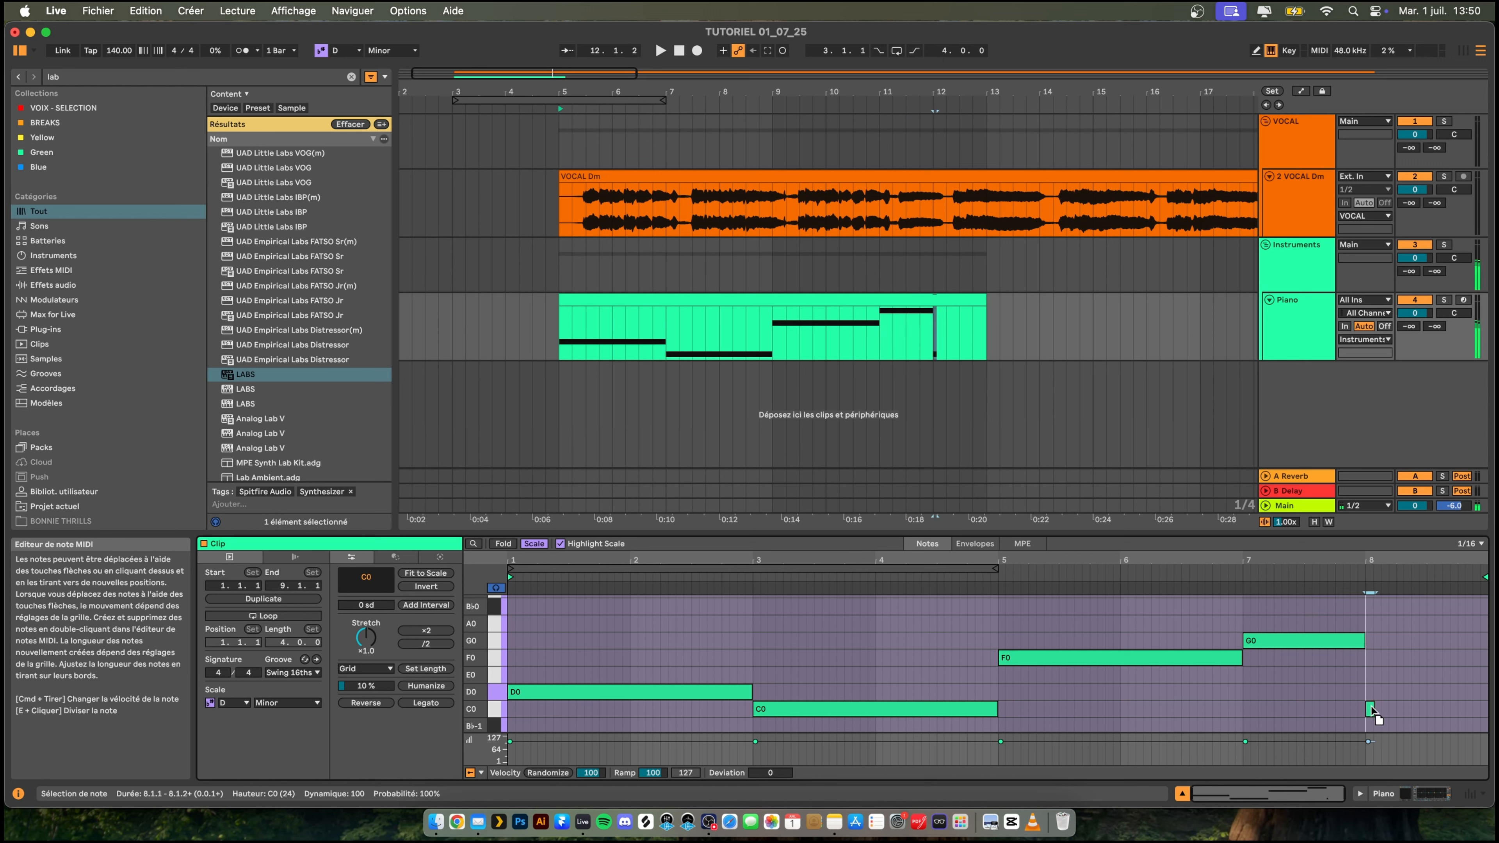
{"action": "key", "text": "space"}
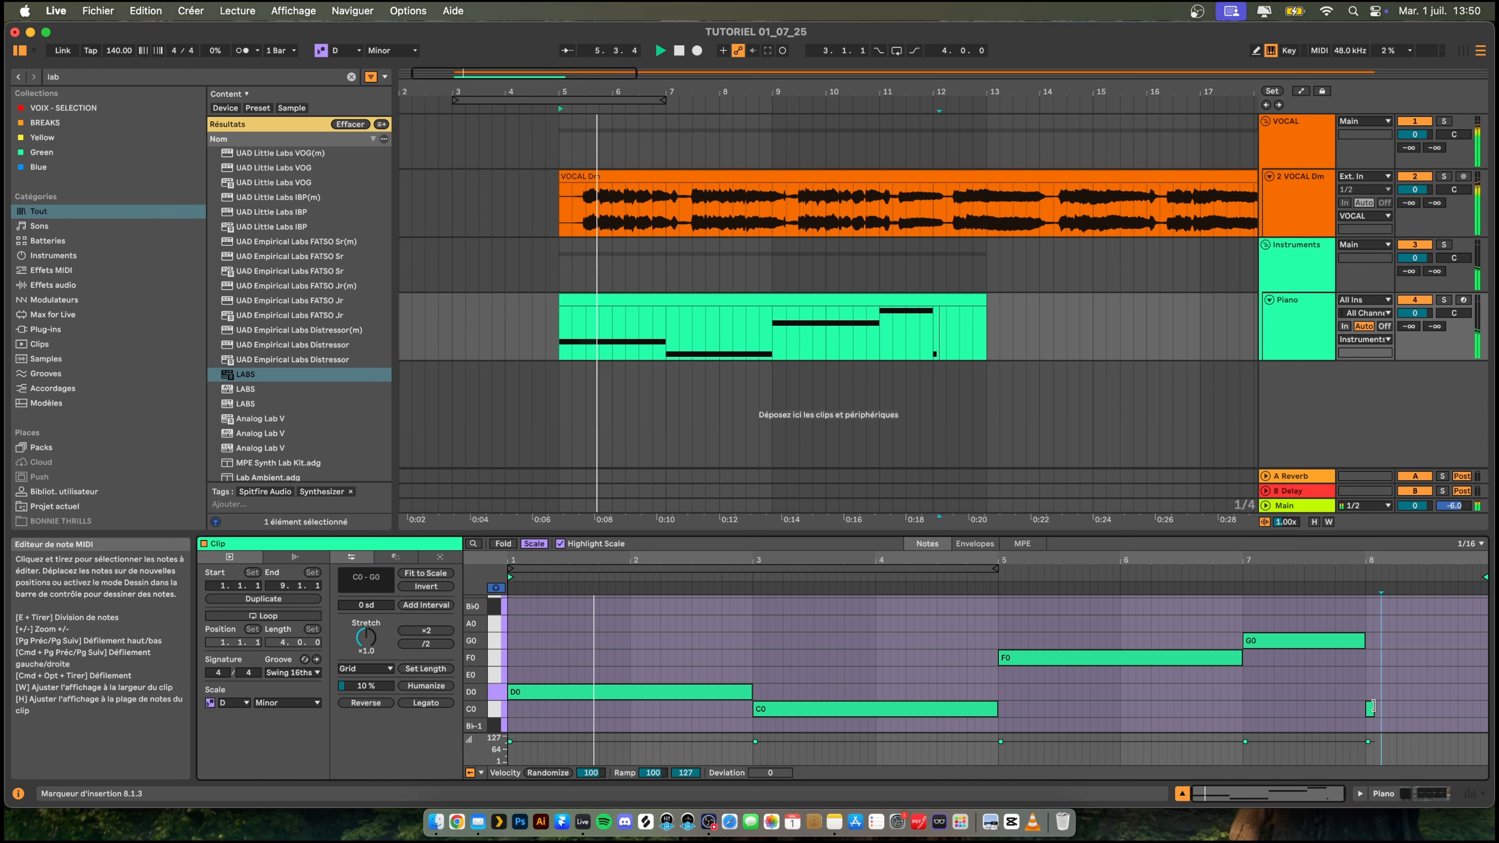
{"action": "left_click_drag", "start_coordinate": [1370, 707], "coordinate": [1411, 708]}
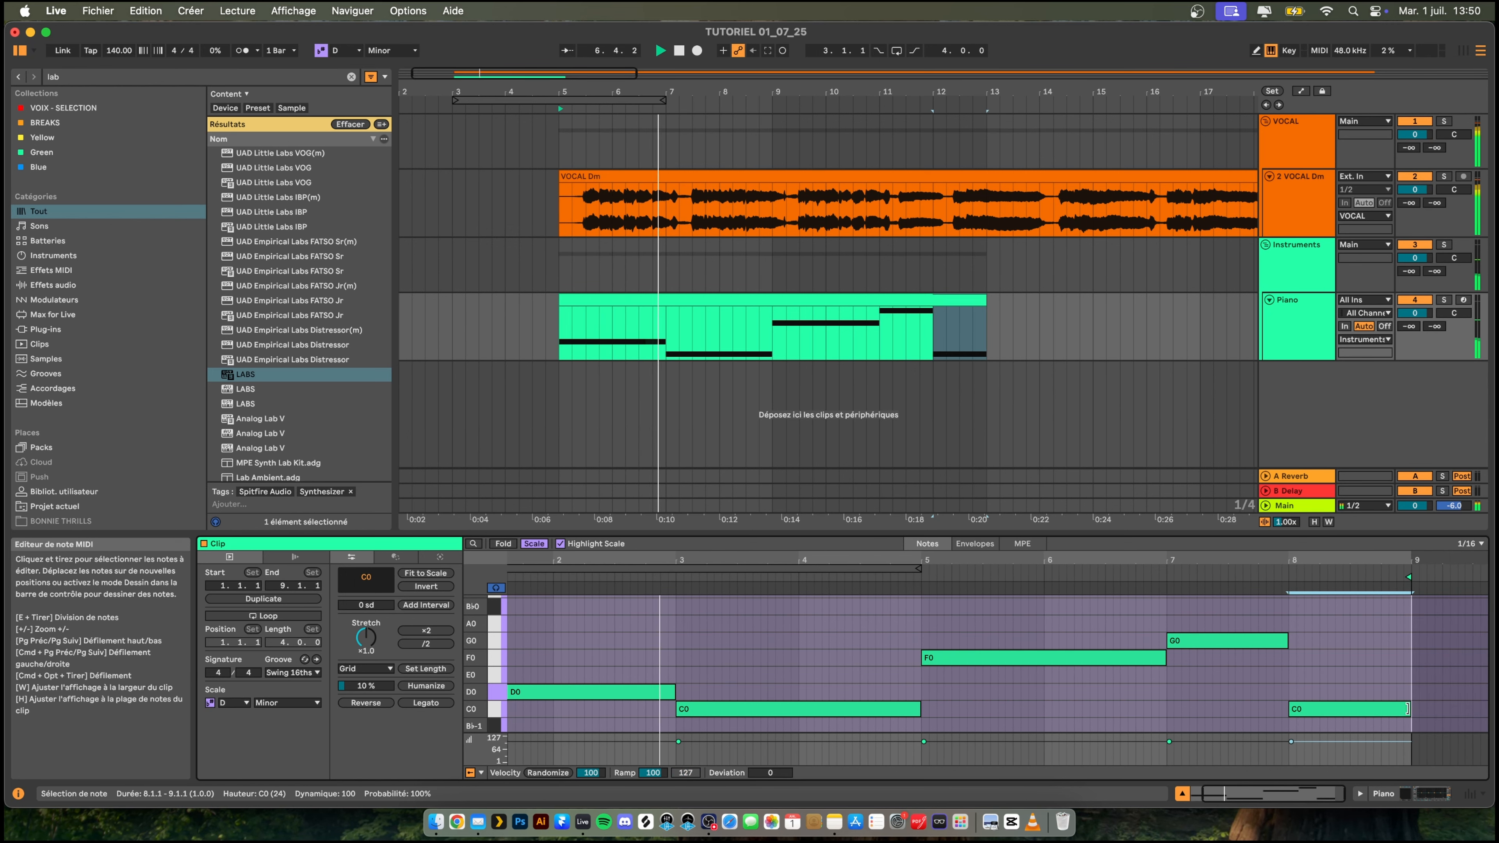
{"action": "scroll", "coordinate": [1011, 673], "scroll_direction": "down", "scroll_amount": 1}
- Enlarge the note editor, listen to the whole bass line, and select all its notes
{"action": "left_click", "coordinate": [910, 524]}
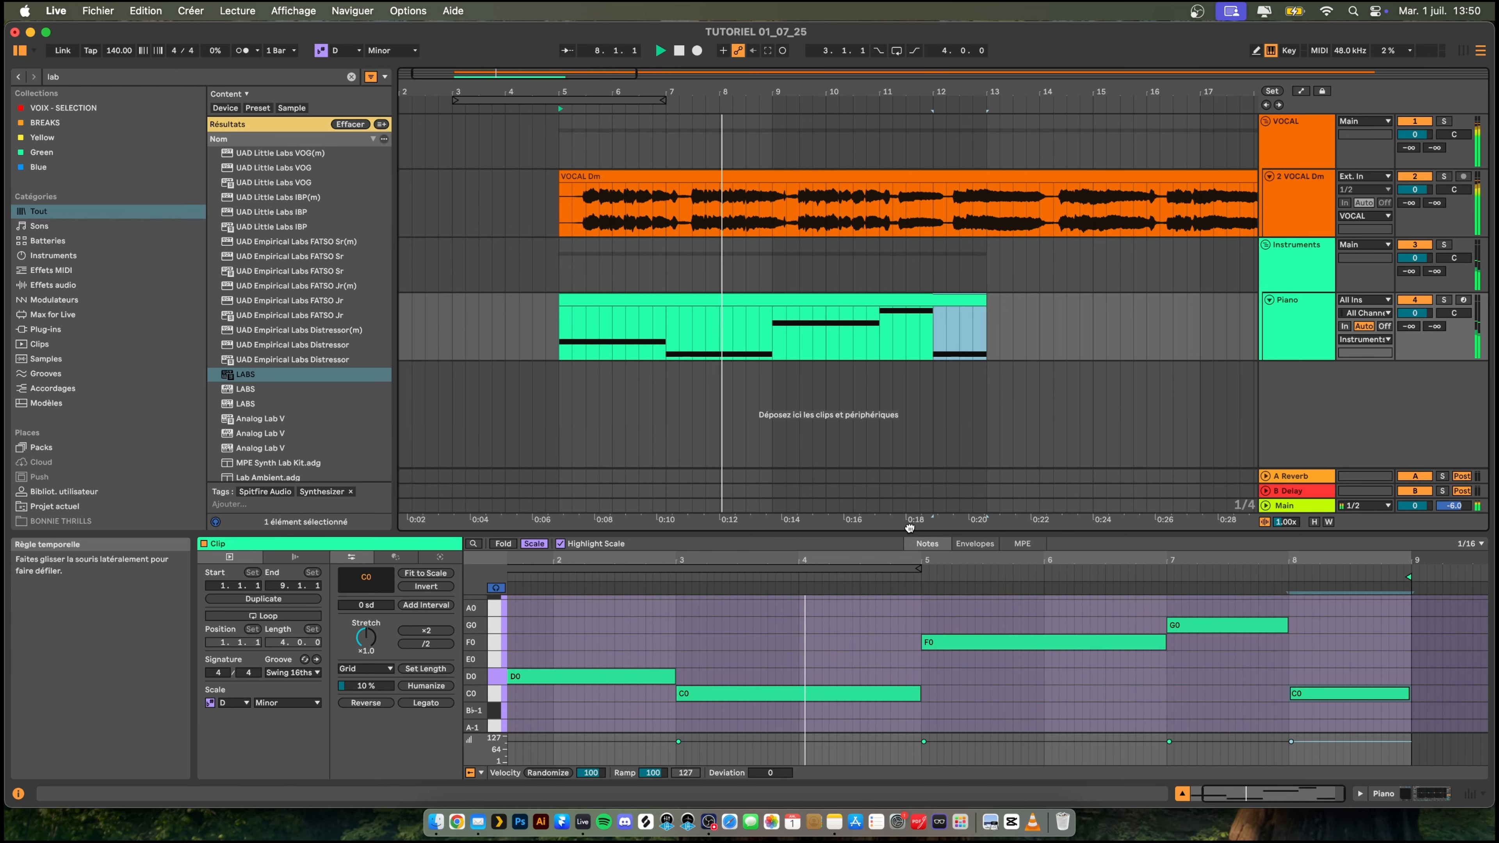
{"action": "left_click_drag", "start_coordinate": [896, 529], "coordinate": [927, 432]}
{"action": "scroll", "coordinate": [1055, 612], "scroll_direction": "up", "scroll_amount": 3}
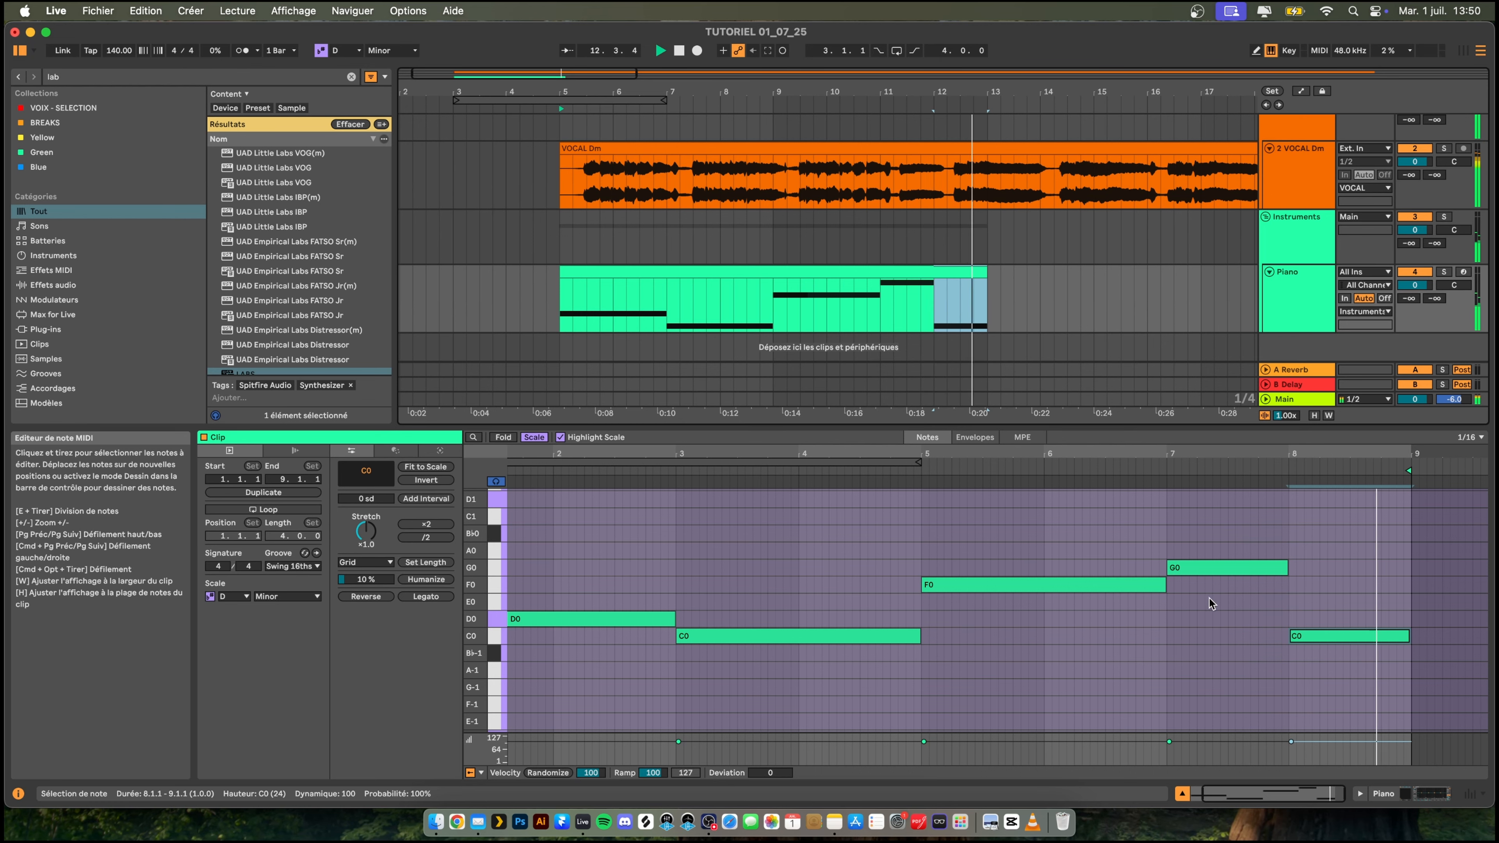
{"action": "key", "text": "space"}
{"action": "left_click_drag", "start_coordinate": [584, 536], "coordinate": [1489, 686]}
- Search for "satu", add Saturator to the Piano track, raise its Drive to 8.6 dB and start playback
{"action": "left_click", "coordinate": [1295, 292]}
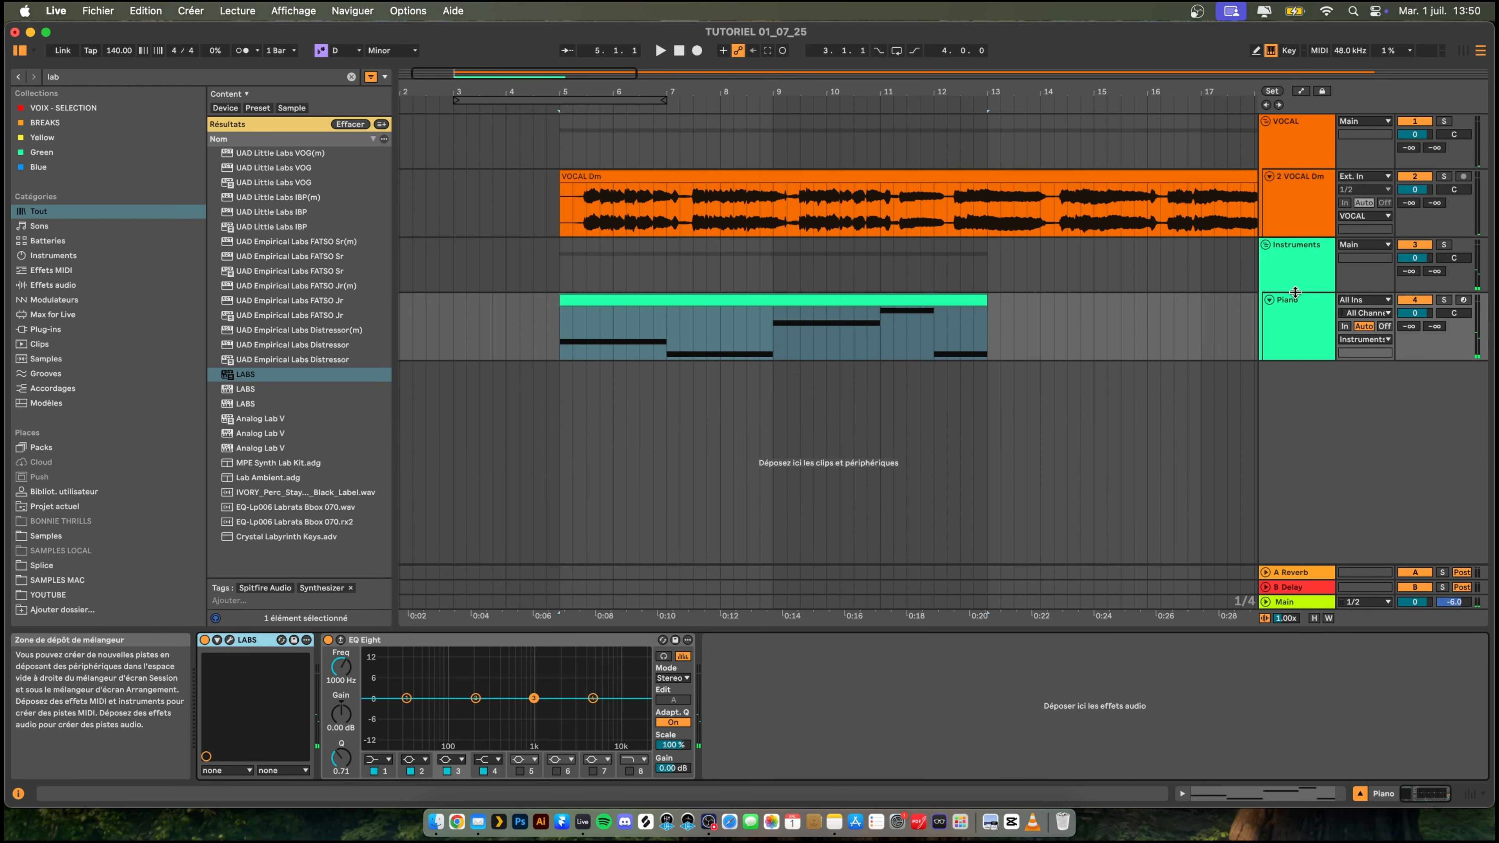
{"action": "key", "text": "cmd+f"}
{"action": "type", "text": "sat"}
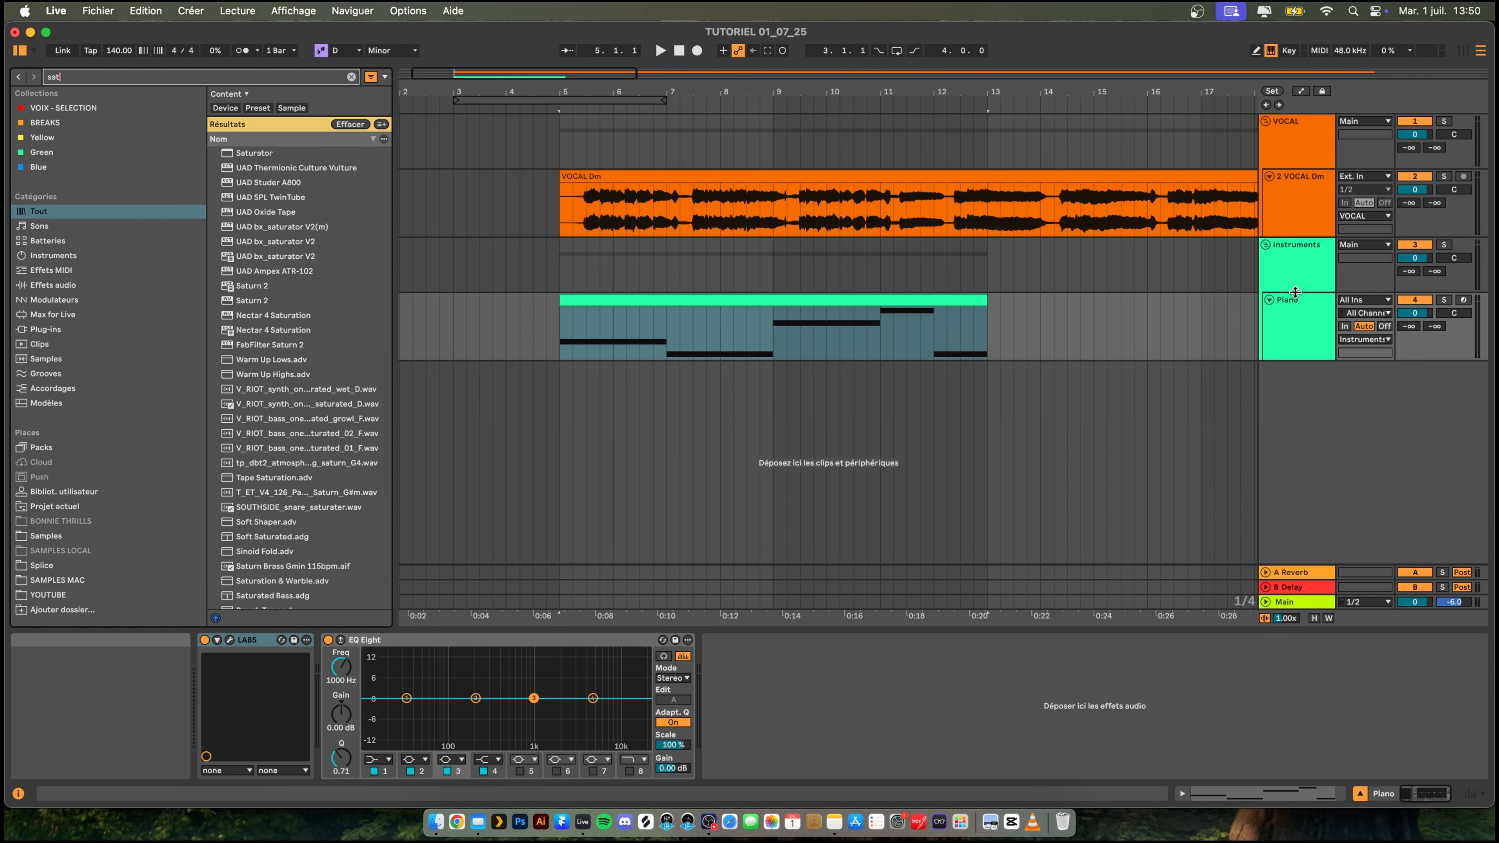
{"action": "type", "text": "u"}
{"action": "key", "text": "Down"}
{"action": "key", "text": "Return"}
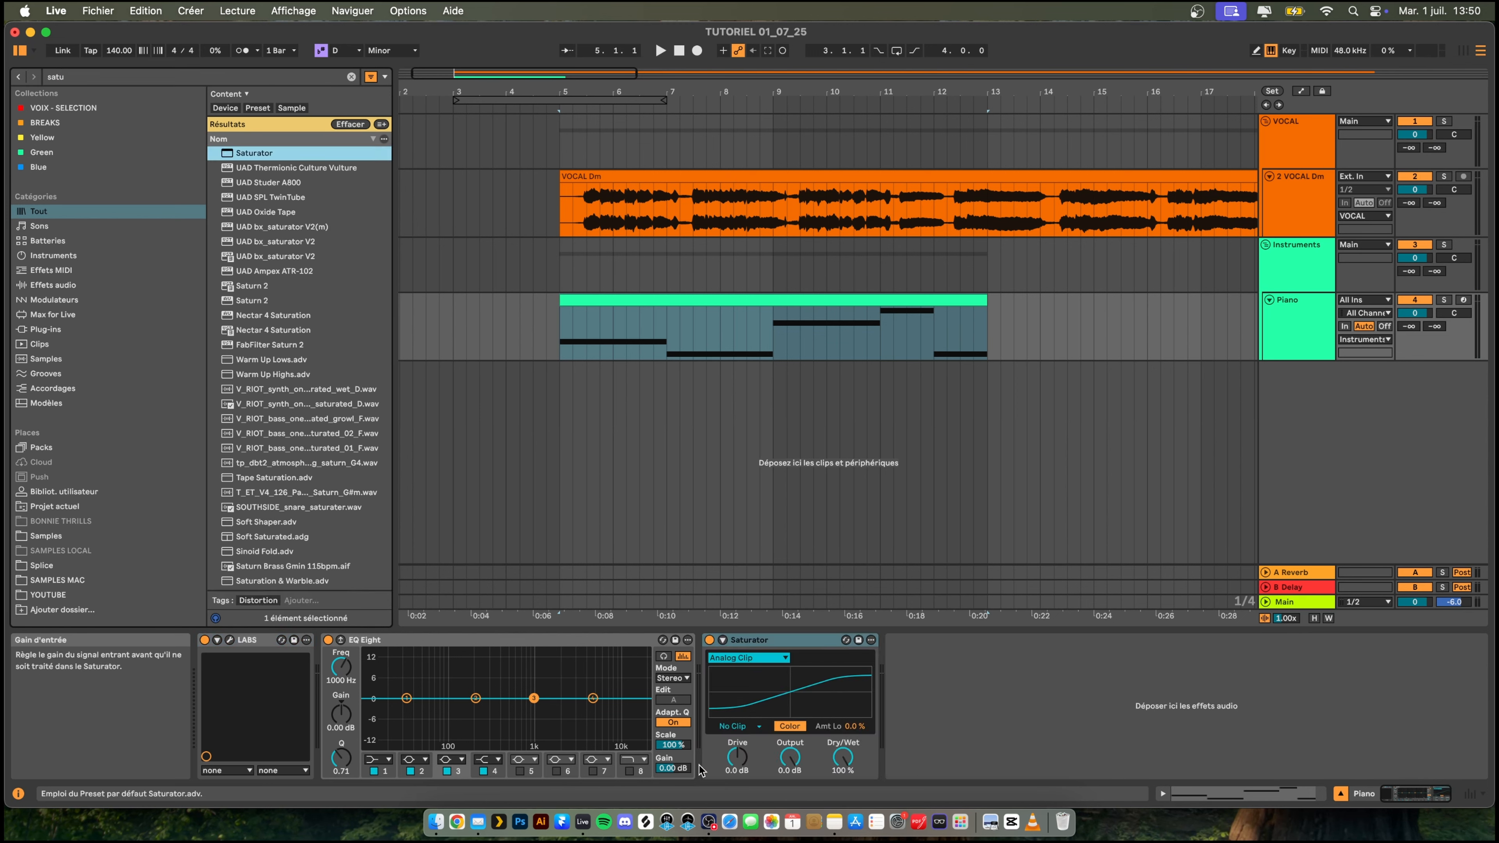
{"action": "left_click", "coordinate": [737, 757]}
{"action": "key", "text": "space"}
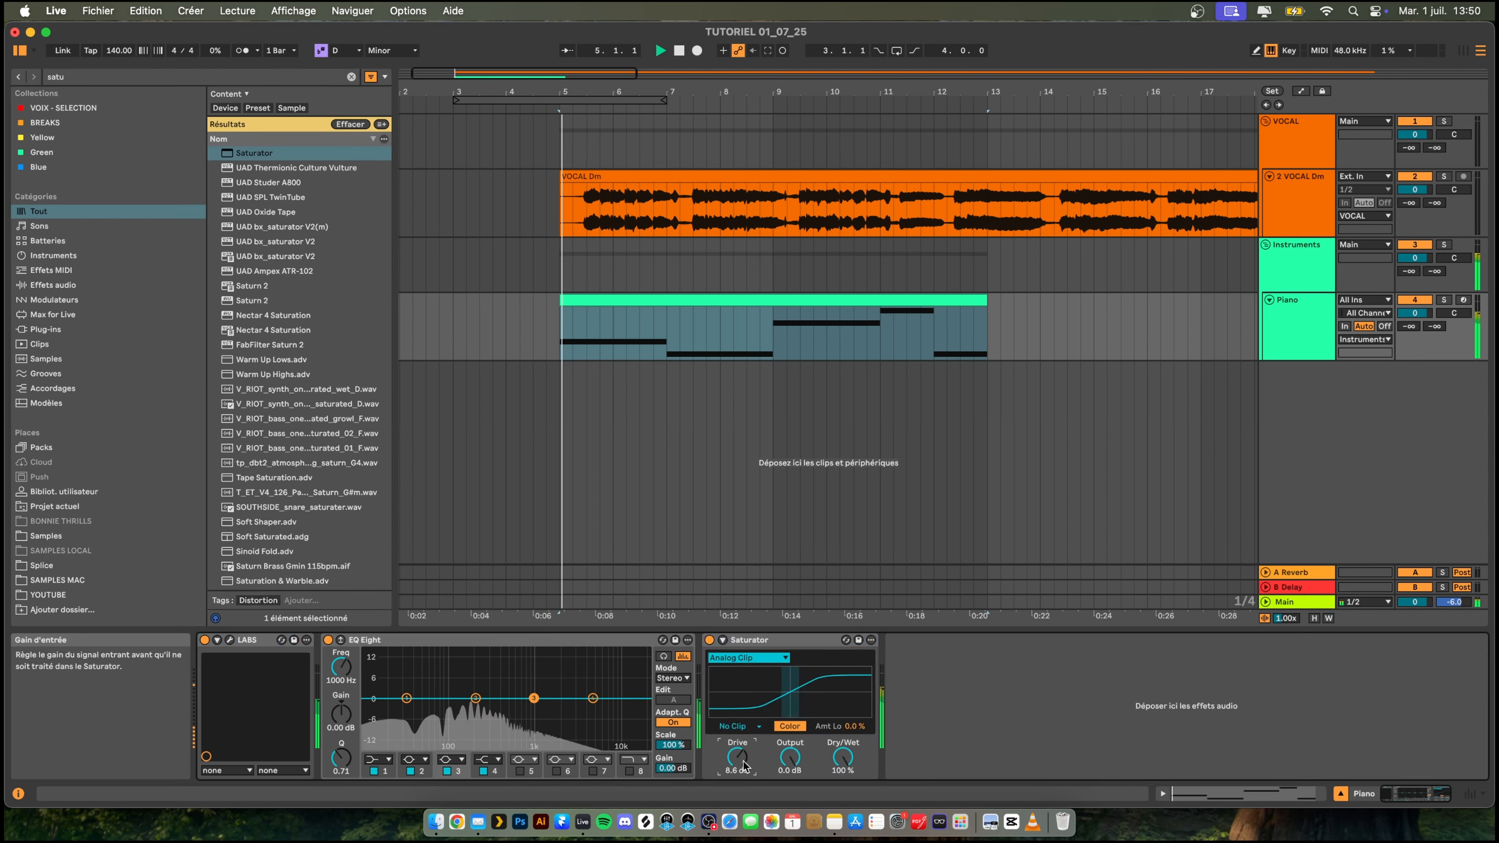
- Search for "limit" and add the Limiter to the Main track
{"action": "left_click", "coordinate": [1284, 602]}
{"action": "key", "text": "super+f"}
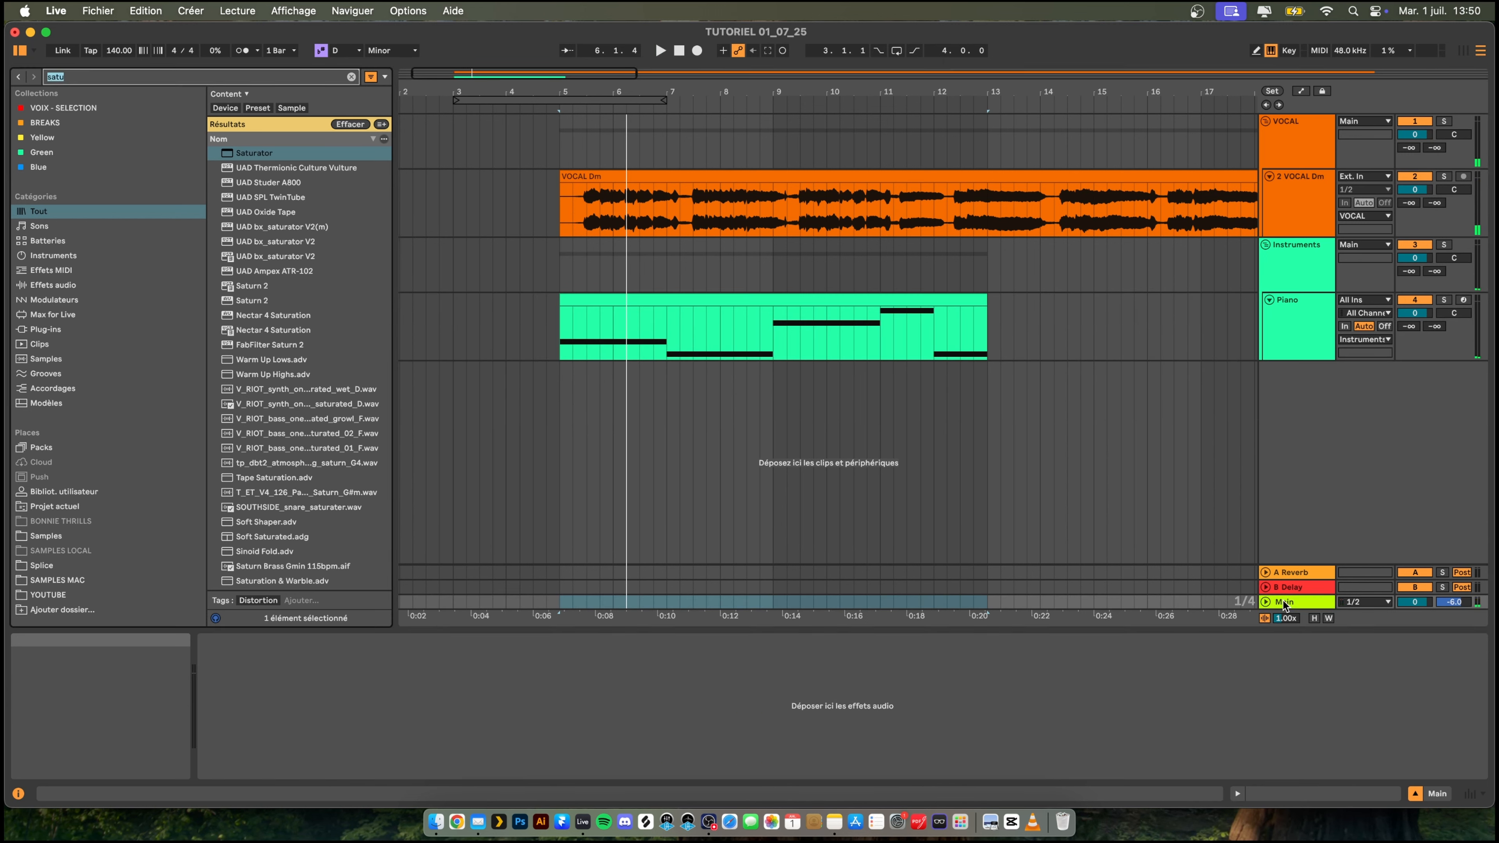
{"action": "type", "text": "limit"}
{"action": "key", "text": "Return"}
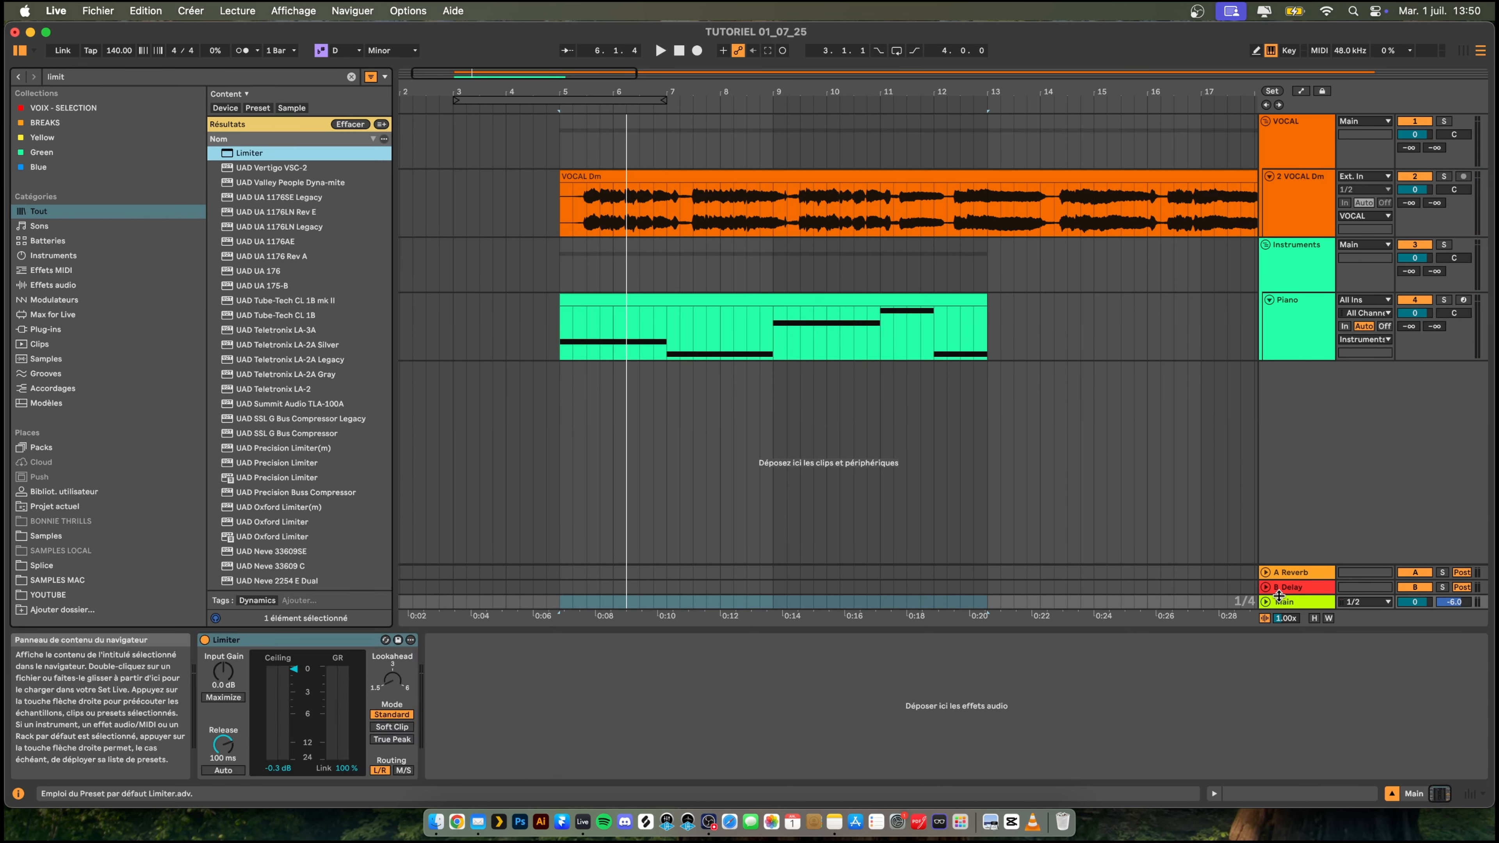
- Return to the Piano track and listen to its clip with the saturation applied
{"action": "left_click", "coordinate": [1291, 306]}
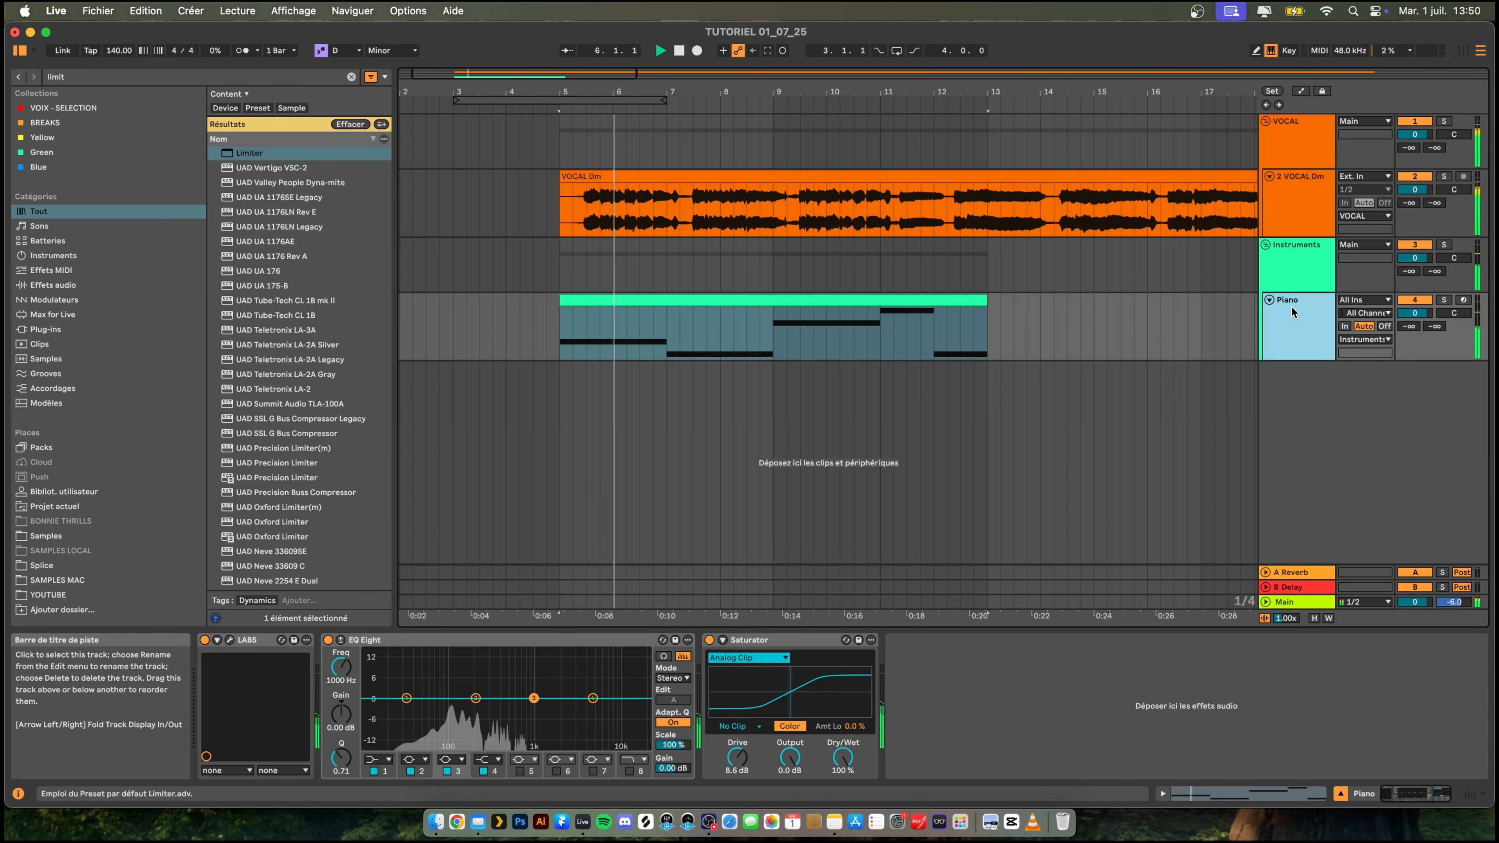
{"action": "left_click", "coordinate": [709, 305]}
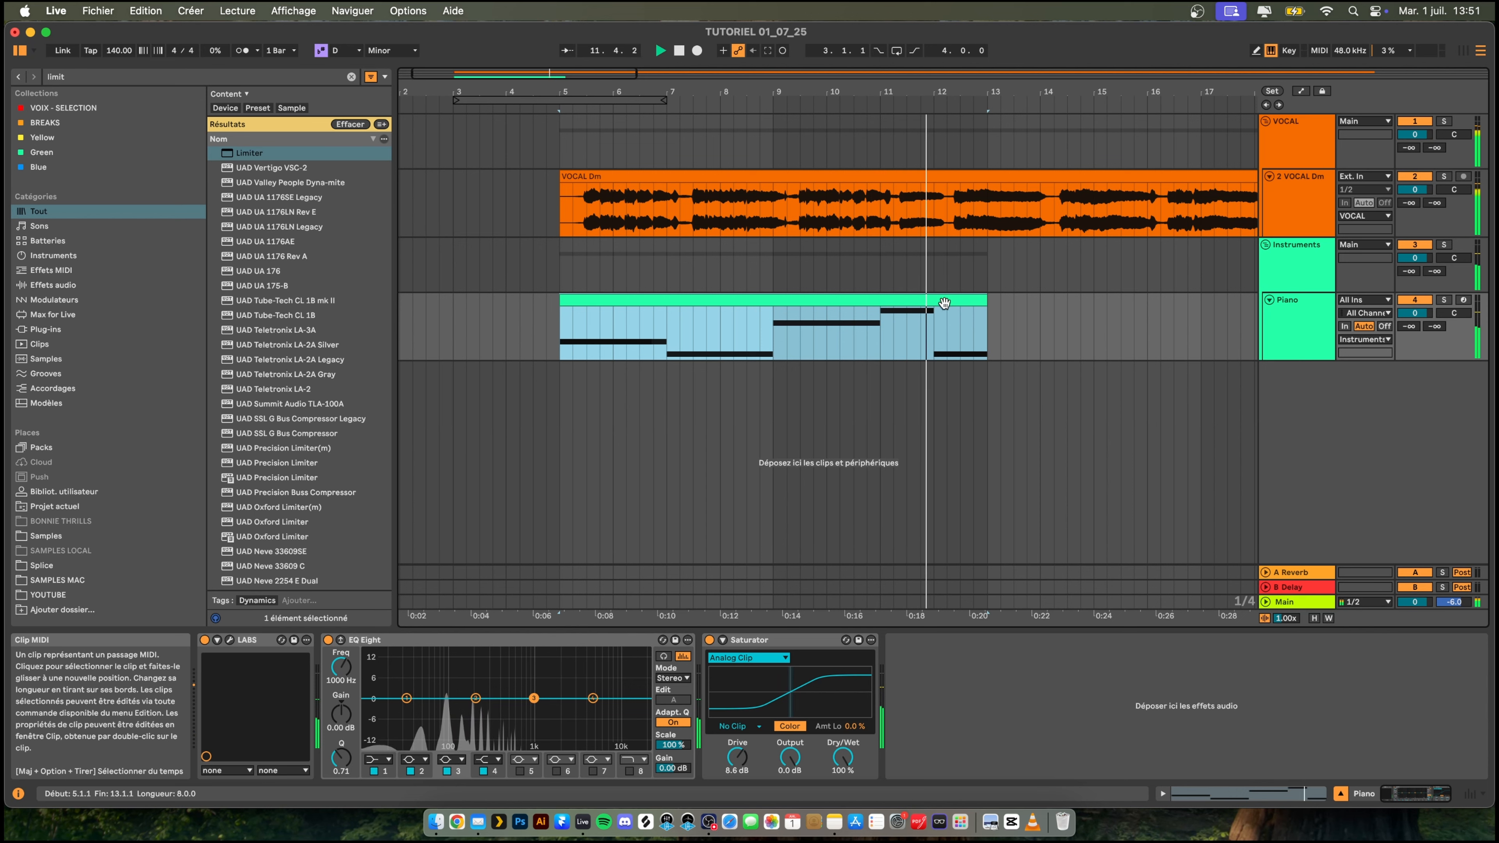
{"action": "key", "text": "space"}
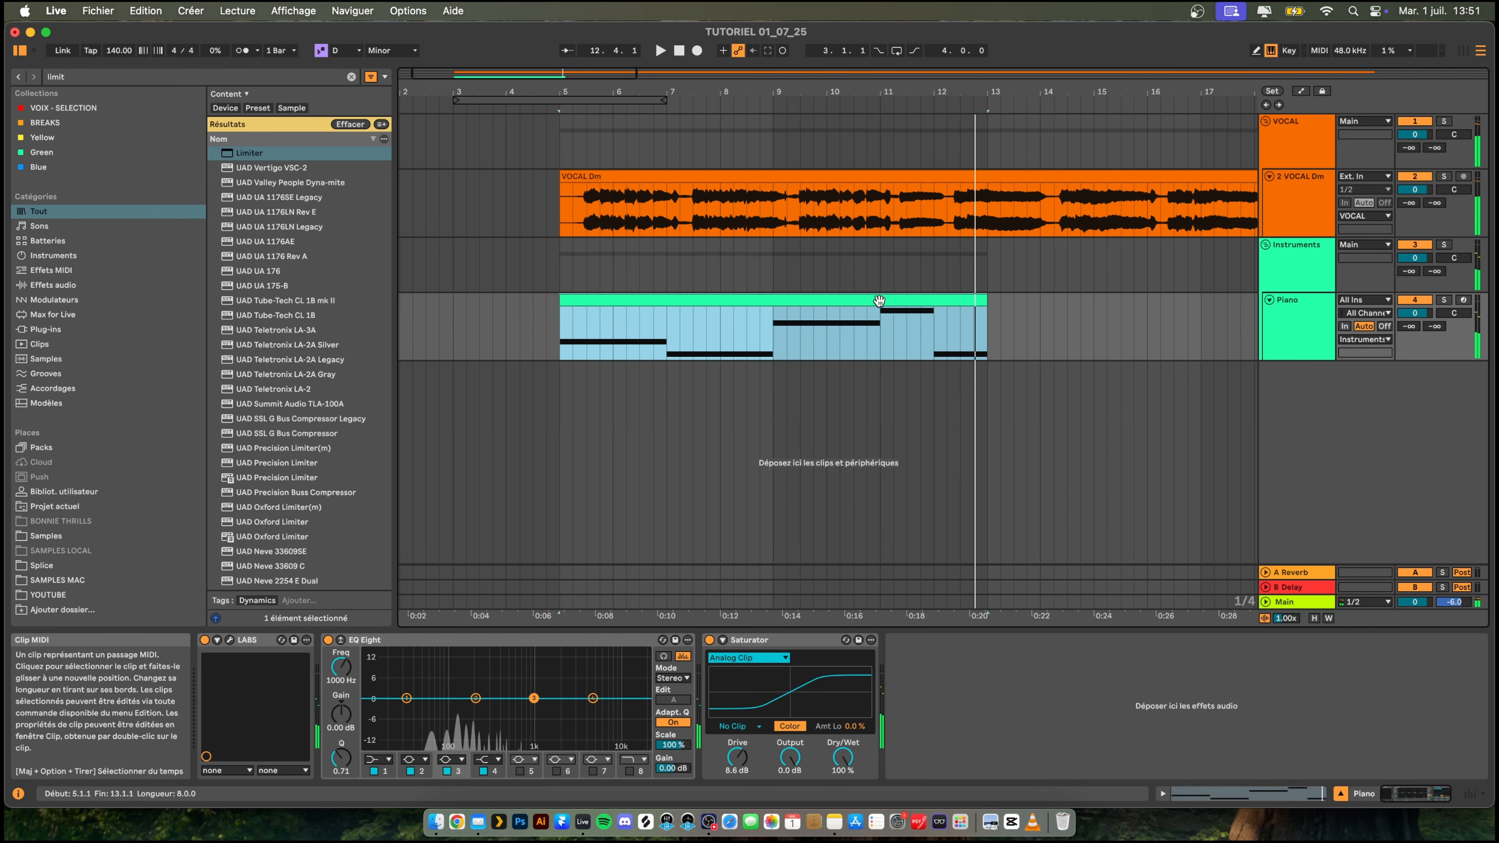
- Delete the C0 note in the Piano clip's last bar and lengthen the G0 note to two bars
{"action": "double_click", "coordinate": [878, 301]}
{"action": "left_click_drag", "start_coordinate": [1417, 584], "coordinate": [1440, 705]}
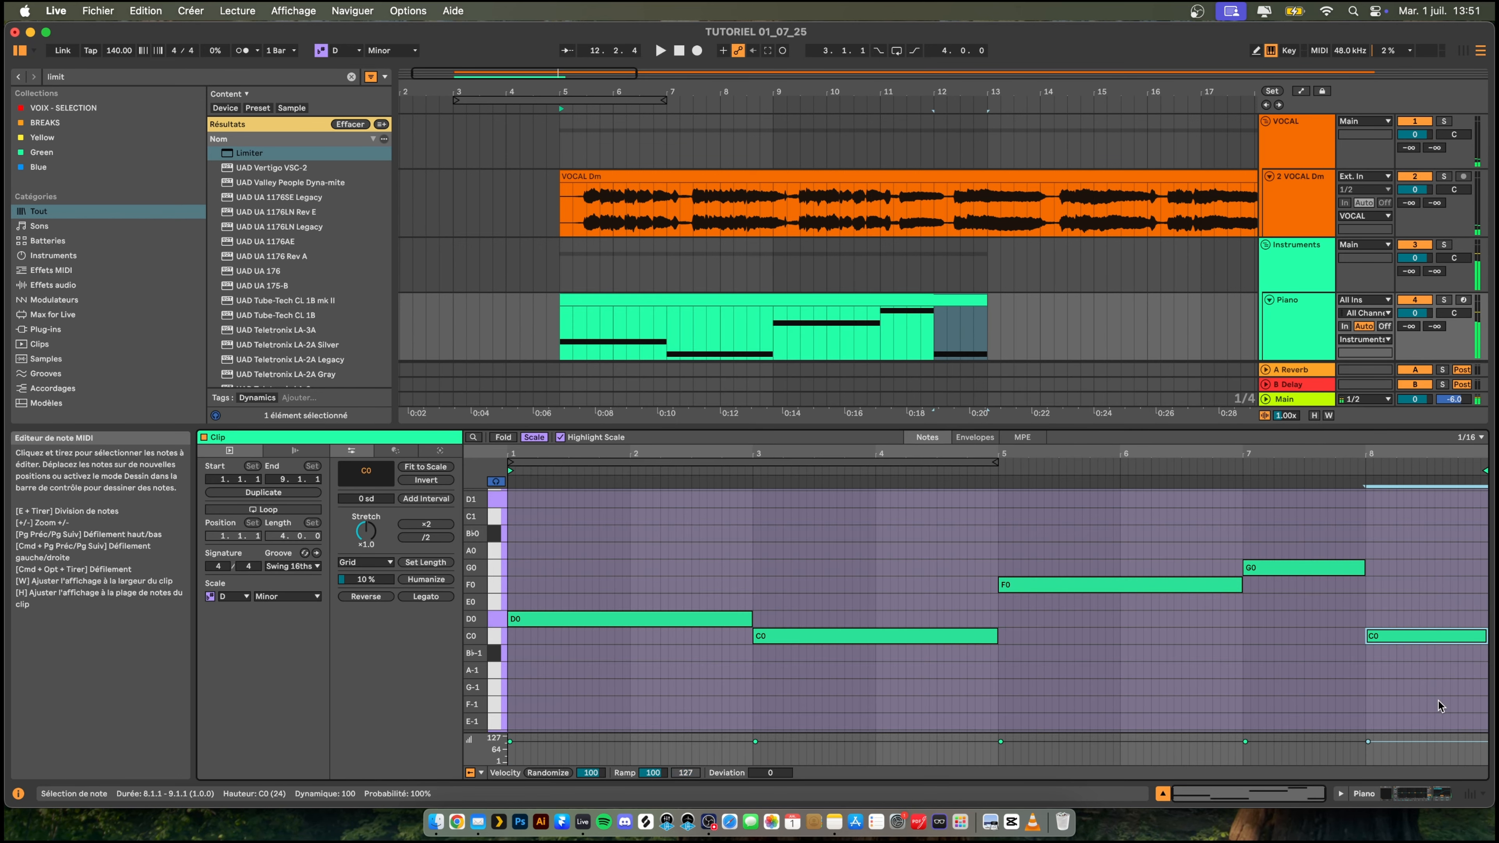
{"action": "key", "text": "Delete"}
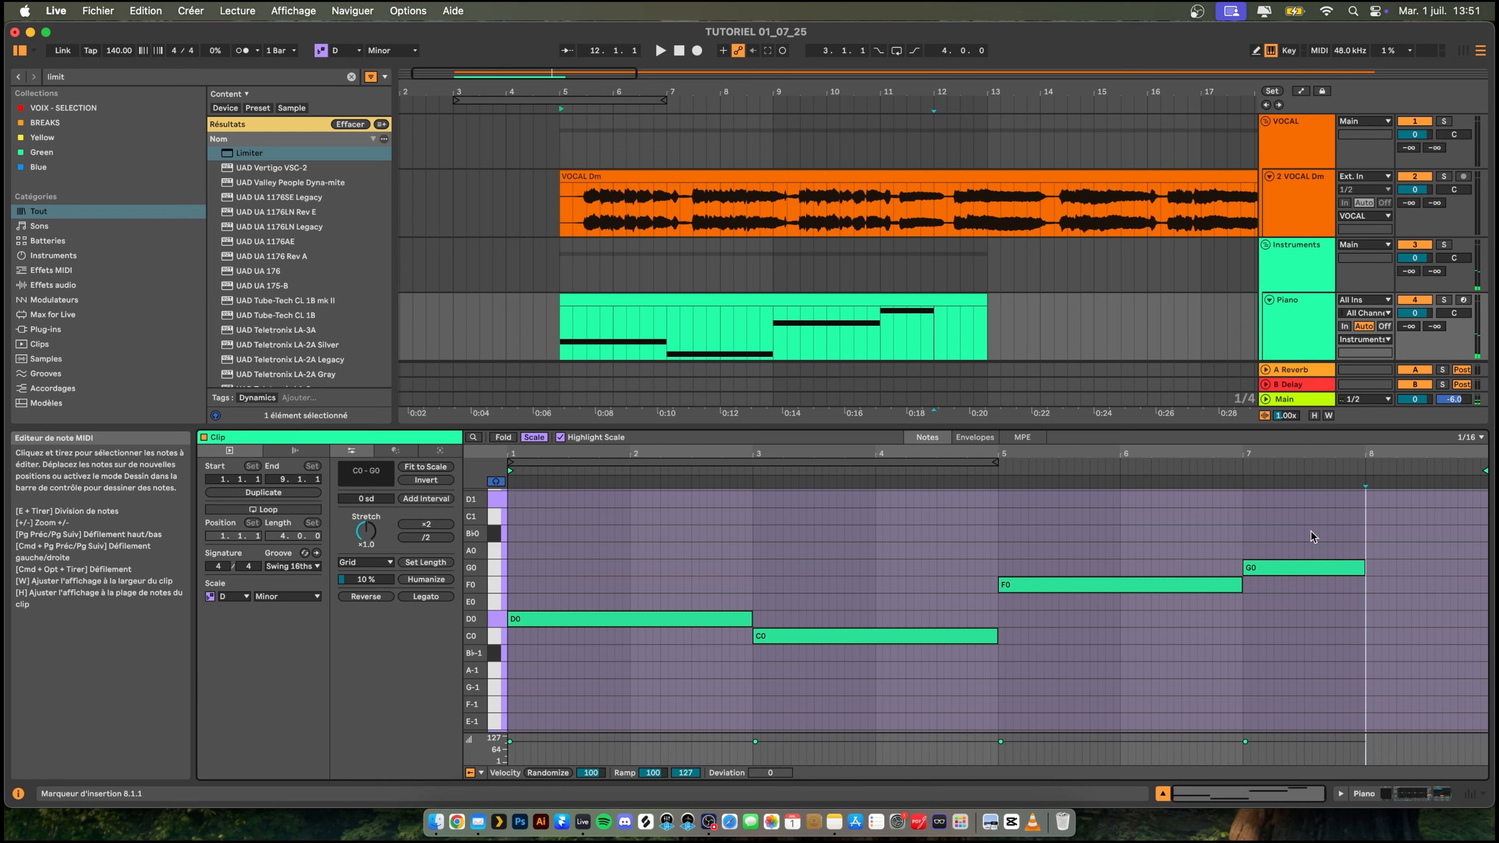
{"action": "left_click_drag", "start_coordinate": [1307, 526], "coordinate": [1343, 638]}
{"action": "key", "text": "shift+Right"}
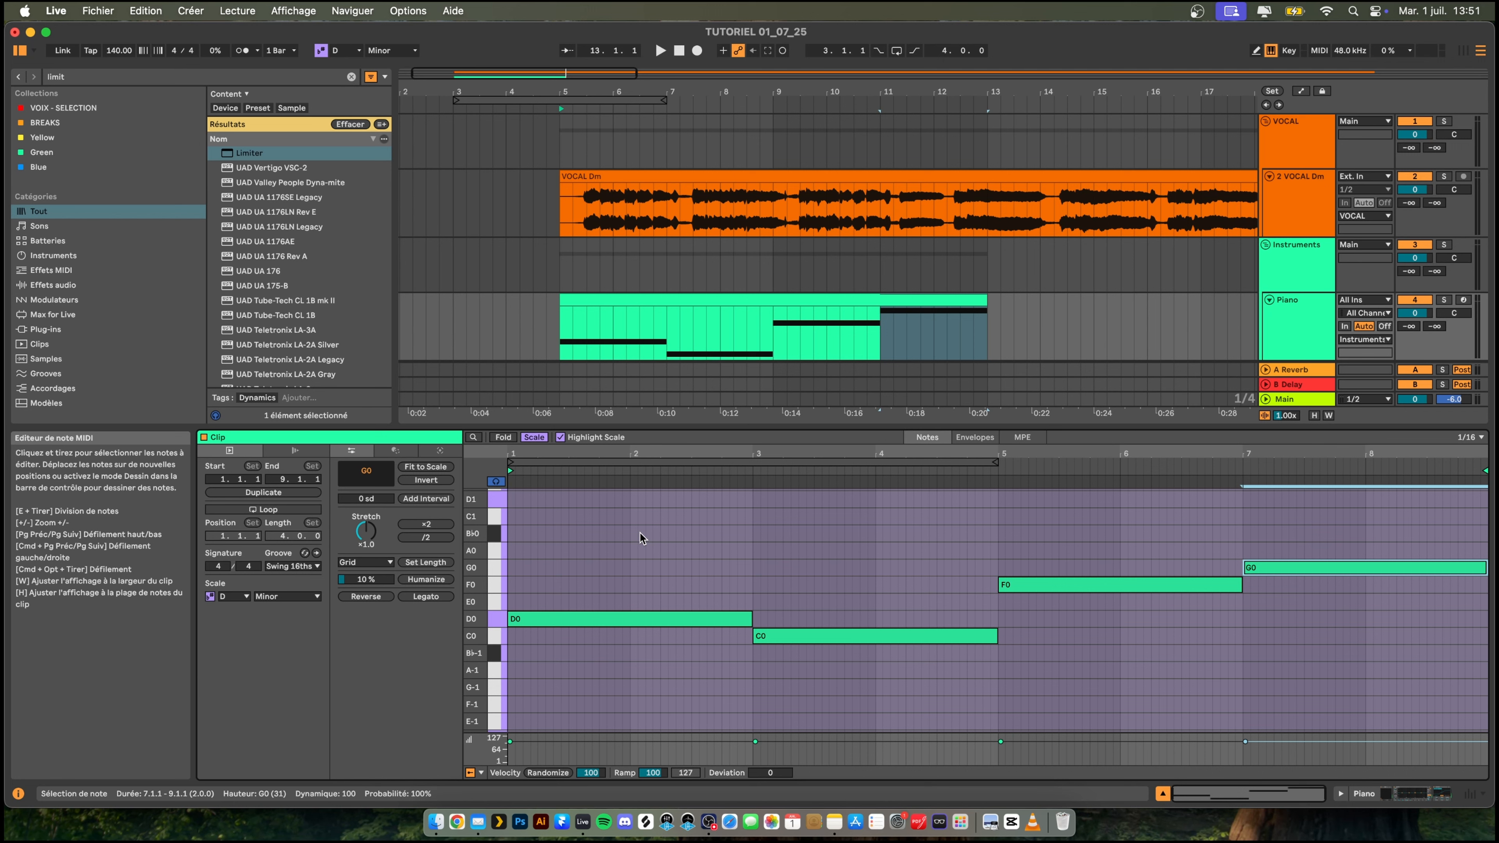
- Duplicate the four bass notes one octave up, and duplicate that copy another octave up to C2–G2
{"action": "left_click_drag", "start_coordinate": [641, 537], "coordinate": [1390, 720]}
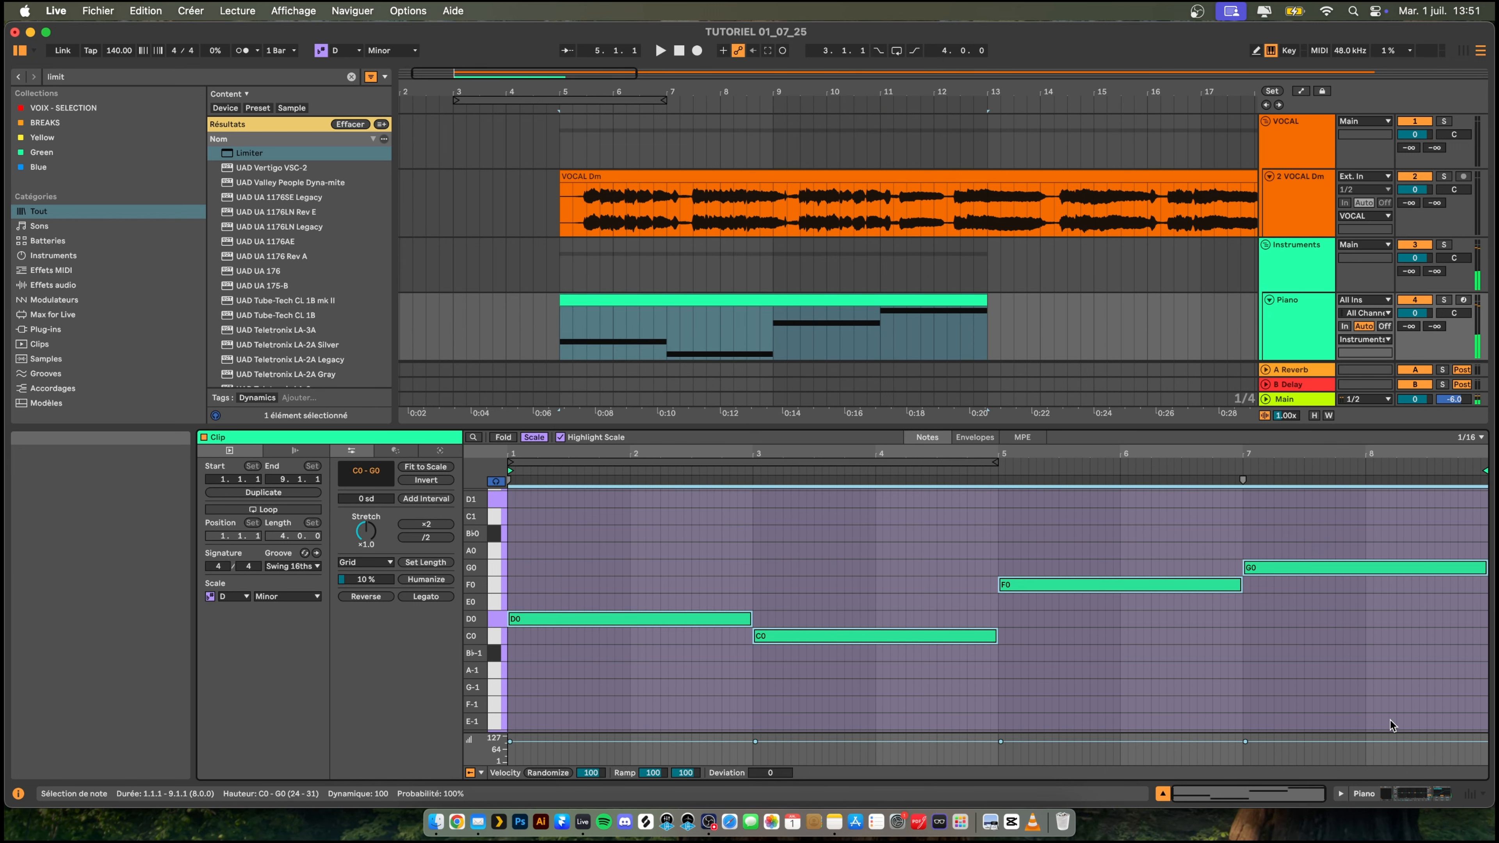
{"action": "key", "text": "shift+Up"}
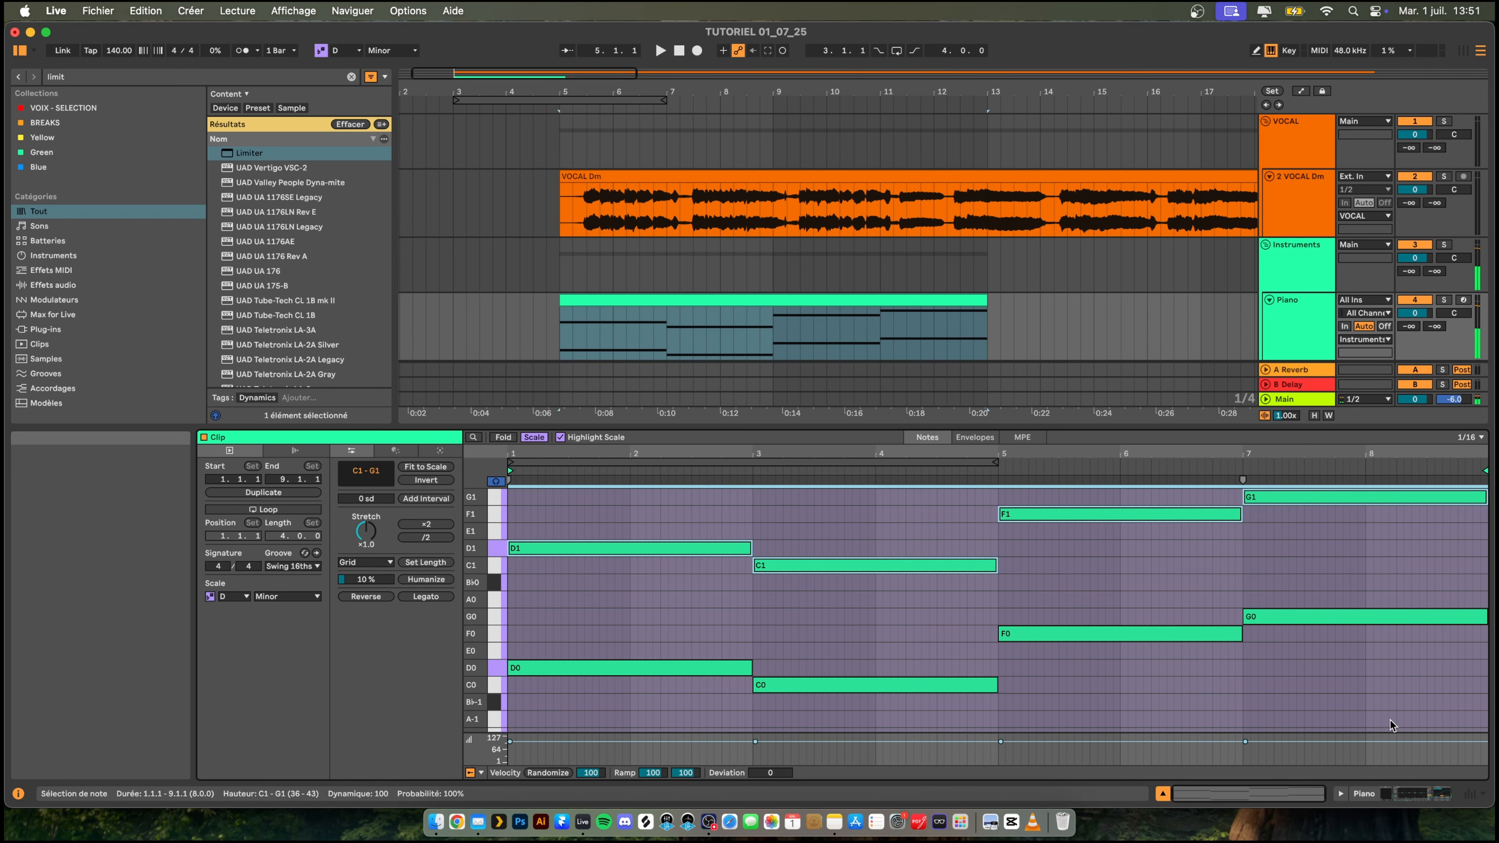
{"action": "key", "text": "shift+Up"}
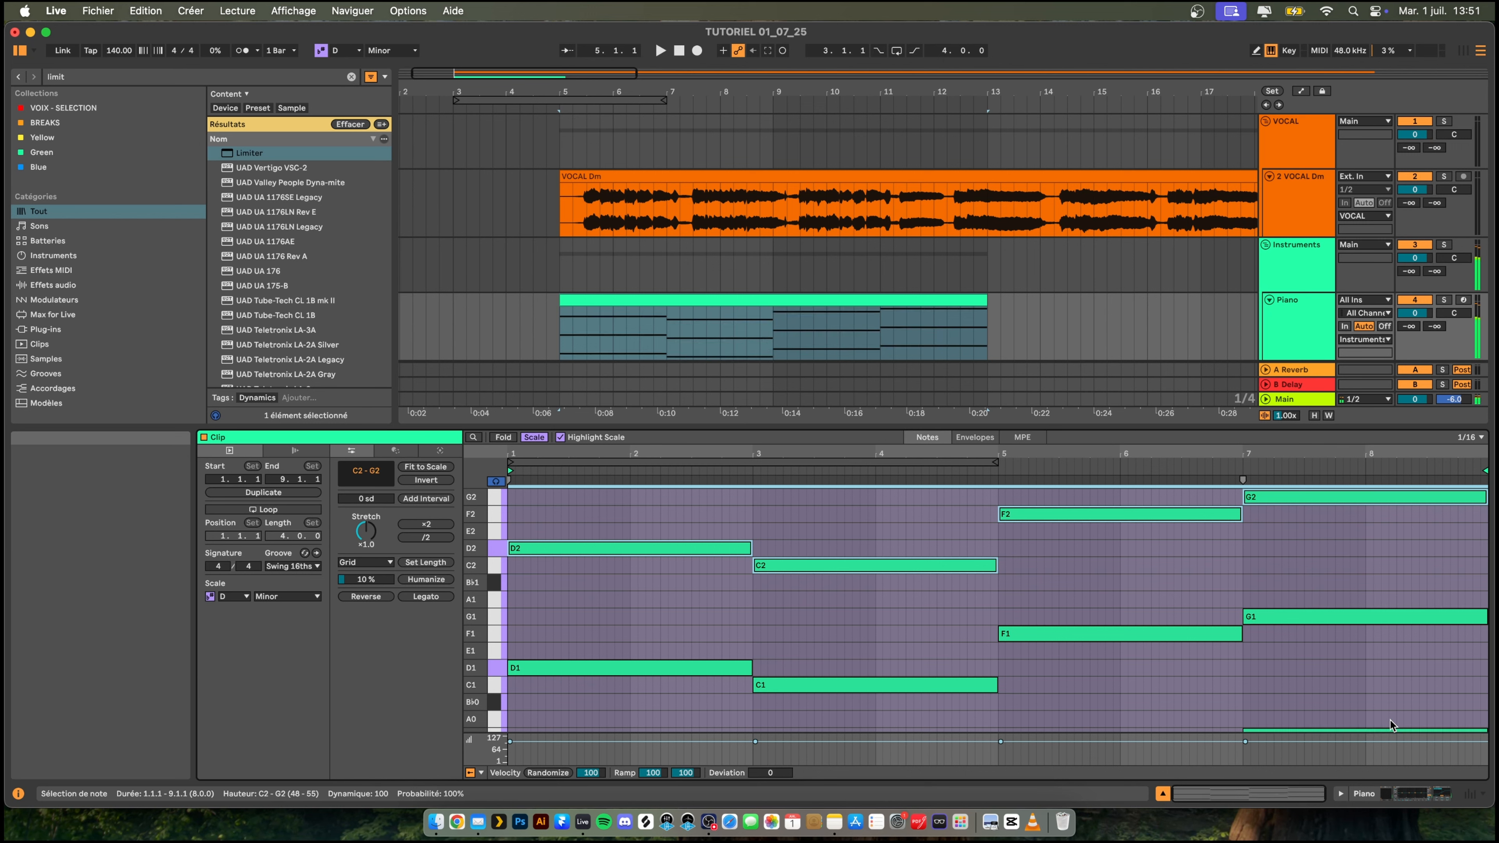
- Build triads on the C2–G2 notes by stacking copies two and four scale degrees higher
{"action": "key", "text": "Up"}
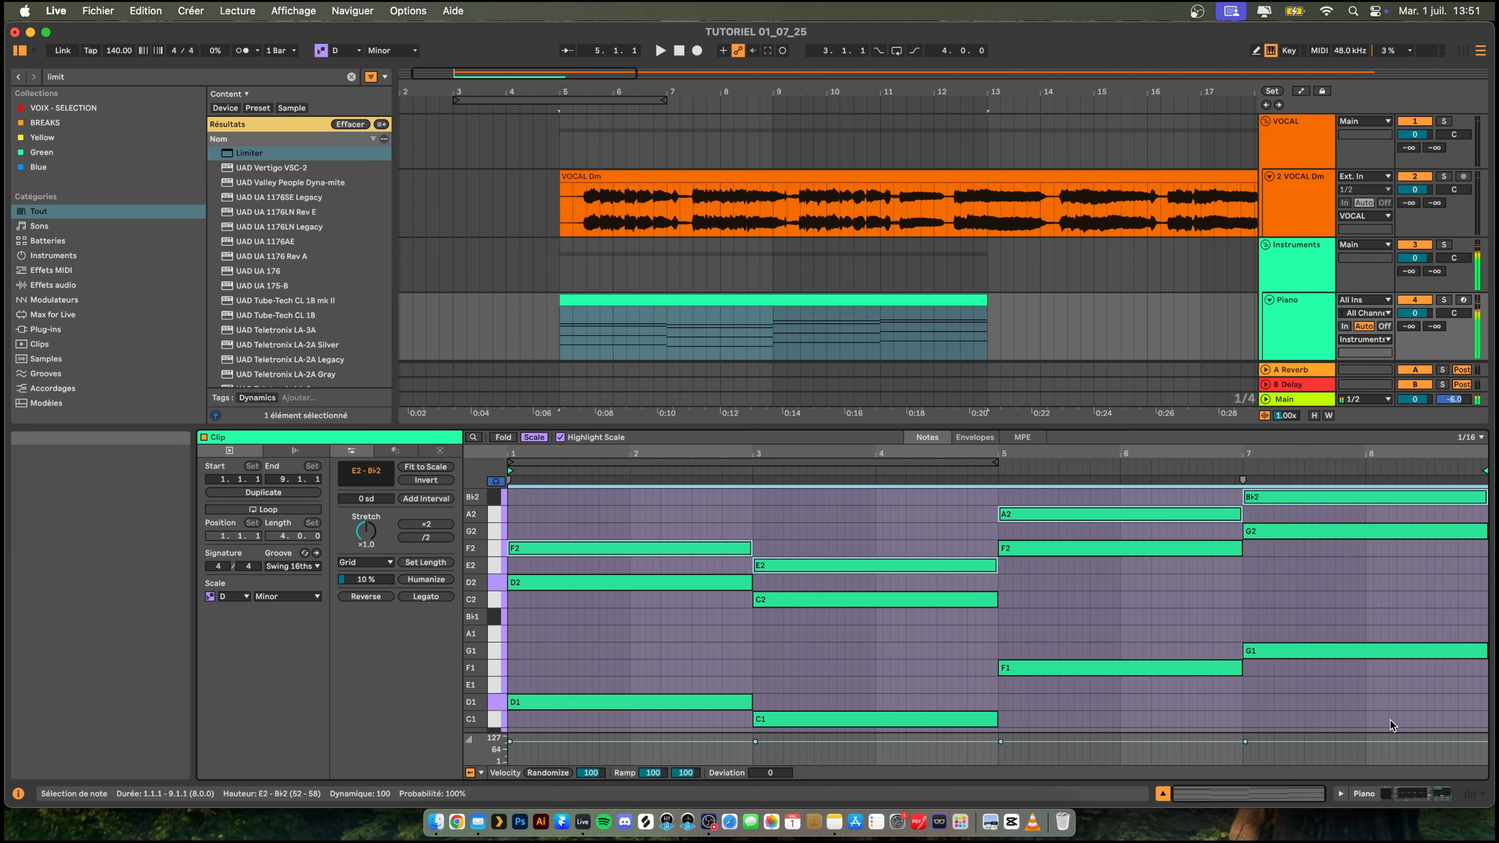
{"action": "key", "text": "super+c"}
{"action": "key", "text": "super+v"}
{"action": "key", "text": "Up"}
{"action": "key", "text": "Up"}
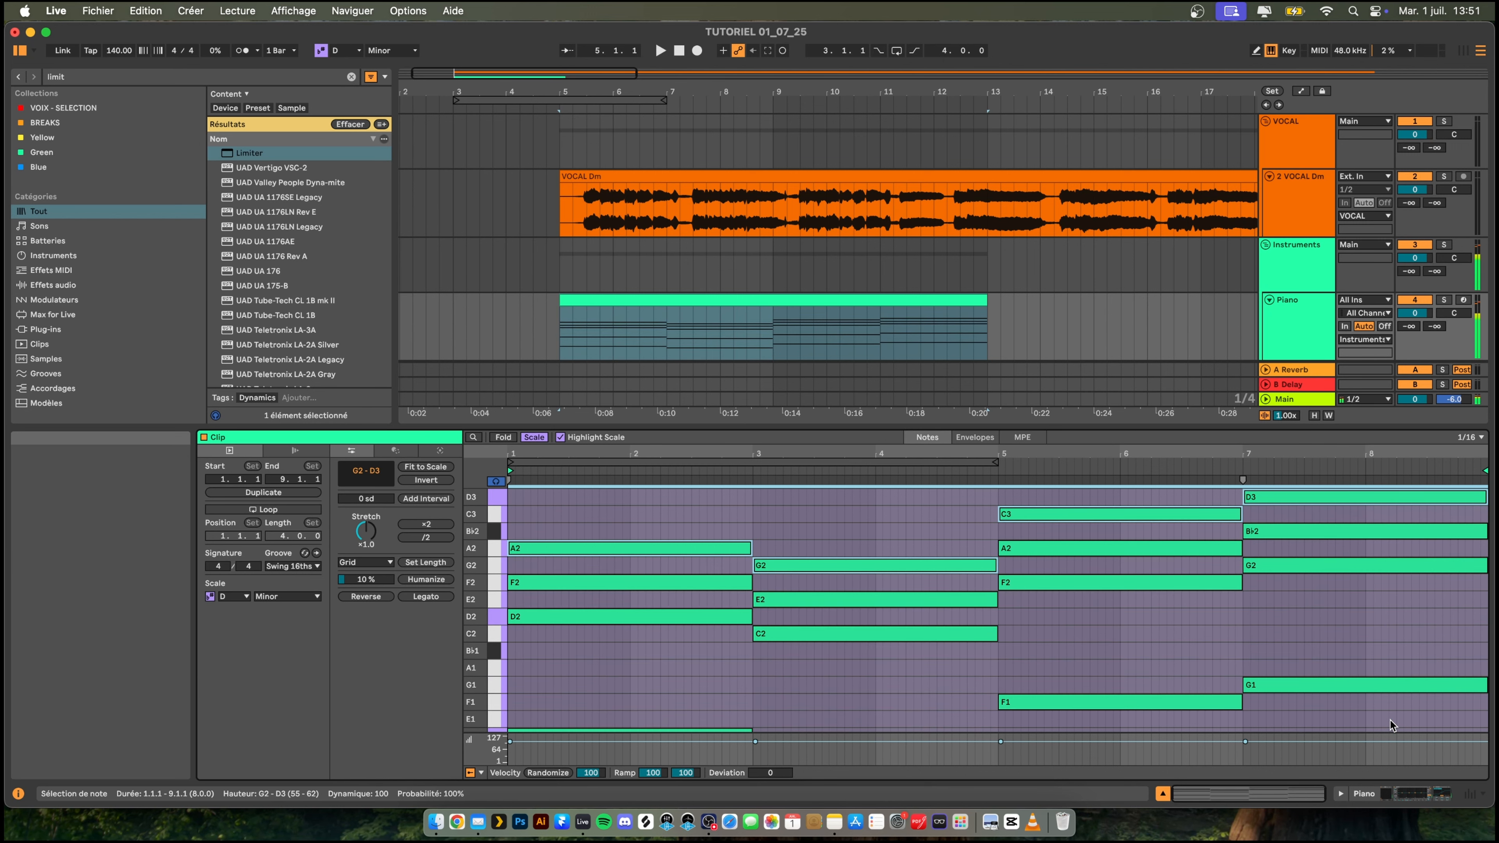
- Play the chords and enlarge the note editor to check the whole stack from the bass notes to the top voices
{"action": "key", "text": "space"}
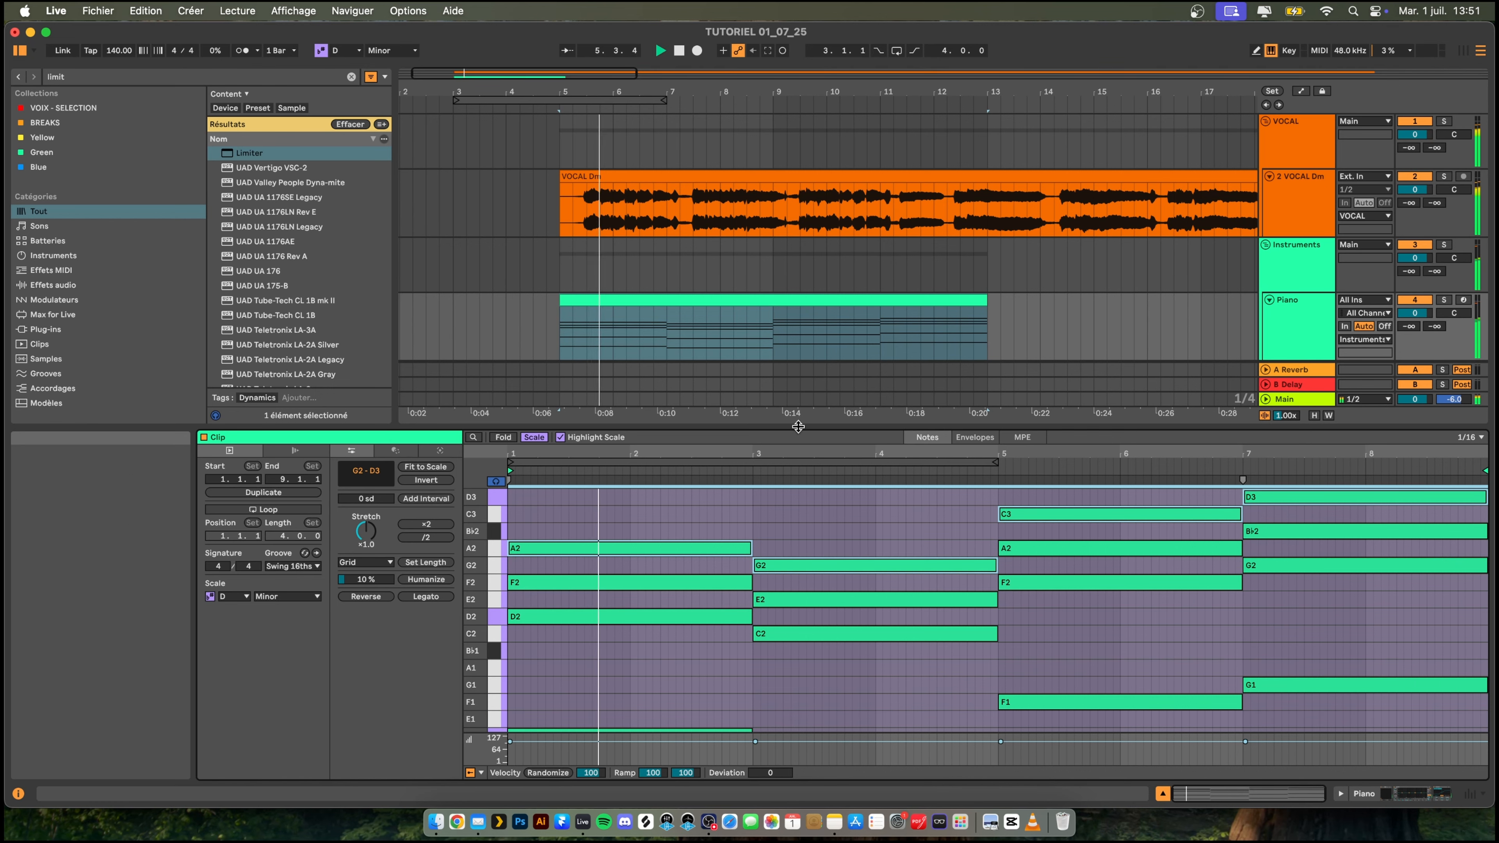
{"action": "left_click_drag", "start_coordinate": [796, 429], "coordinate": [806, 198]}
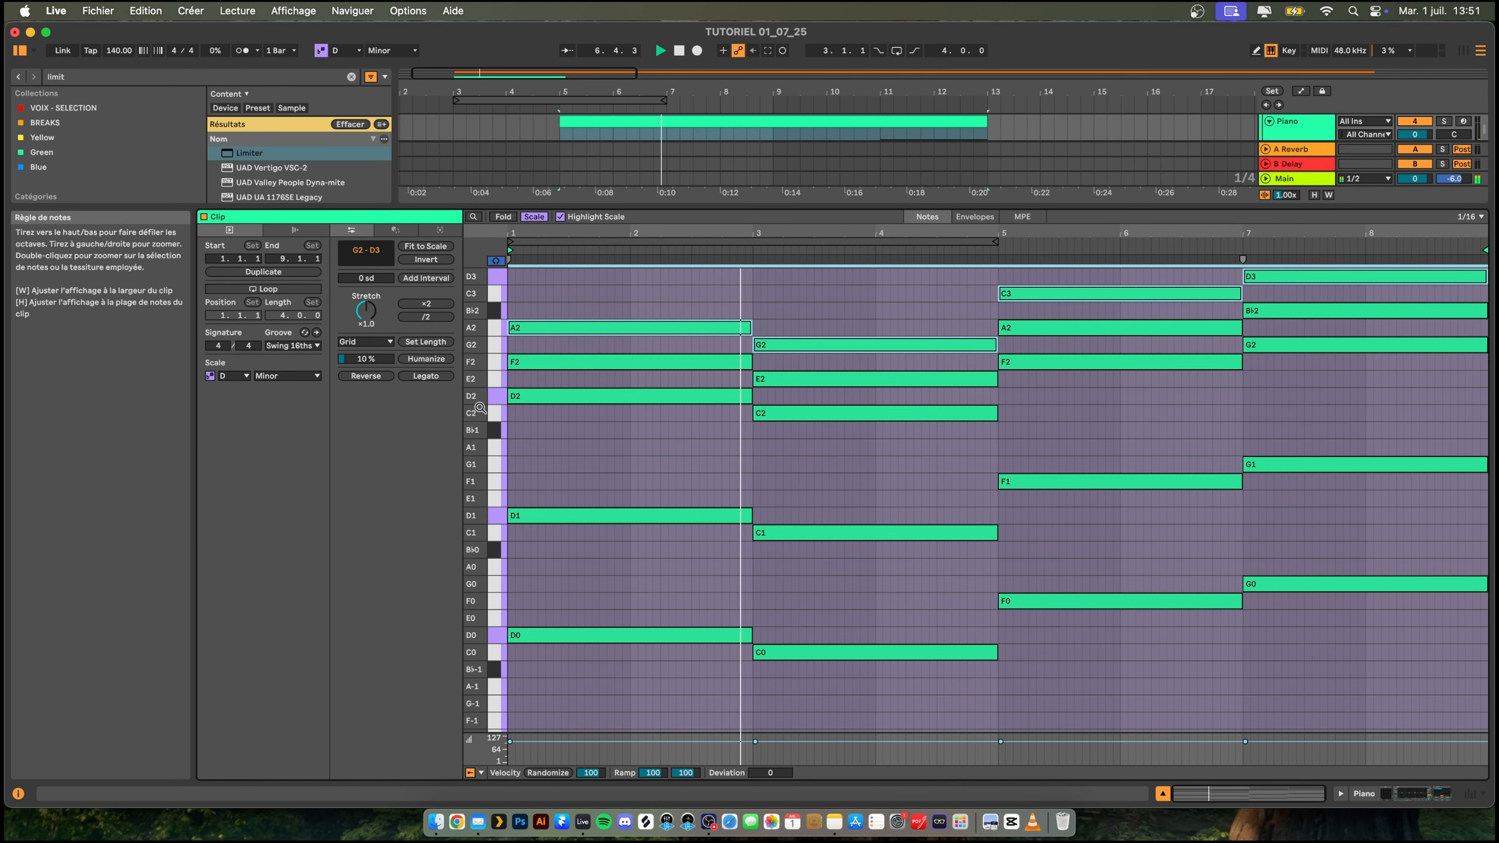
{"action": "left_click_drag", "start_coordinate": [475, 399], "coordinate": [453, 400]}
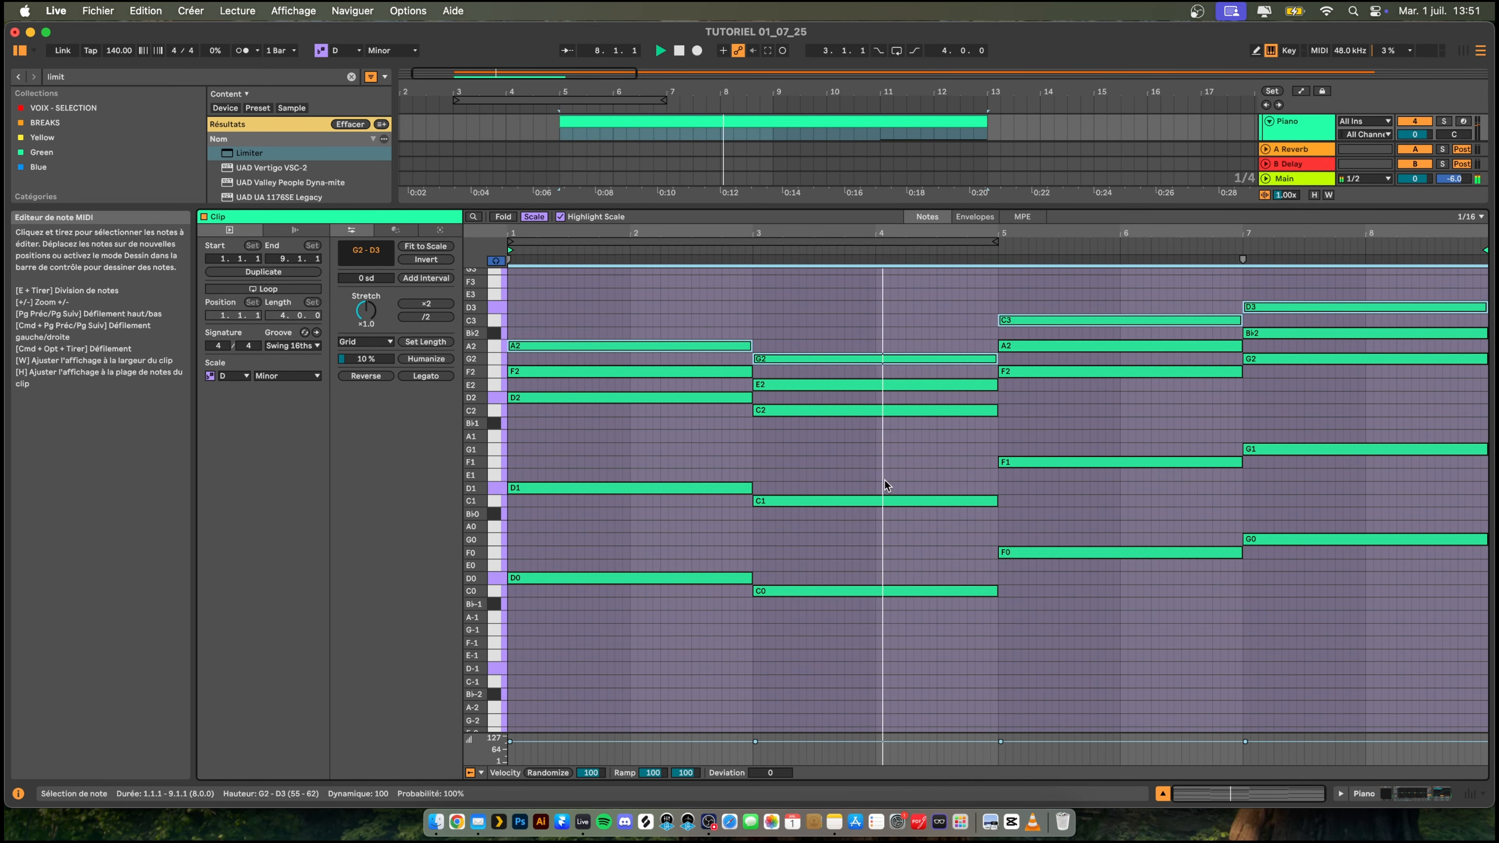
{"action": "scroll", "coordinate": [903, 477], "scroll_direction": "up", "scroll_amount": 3}
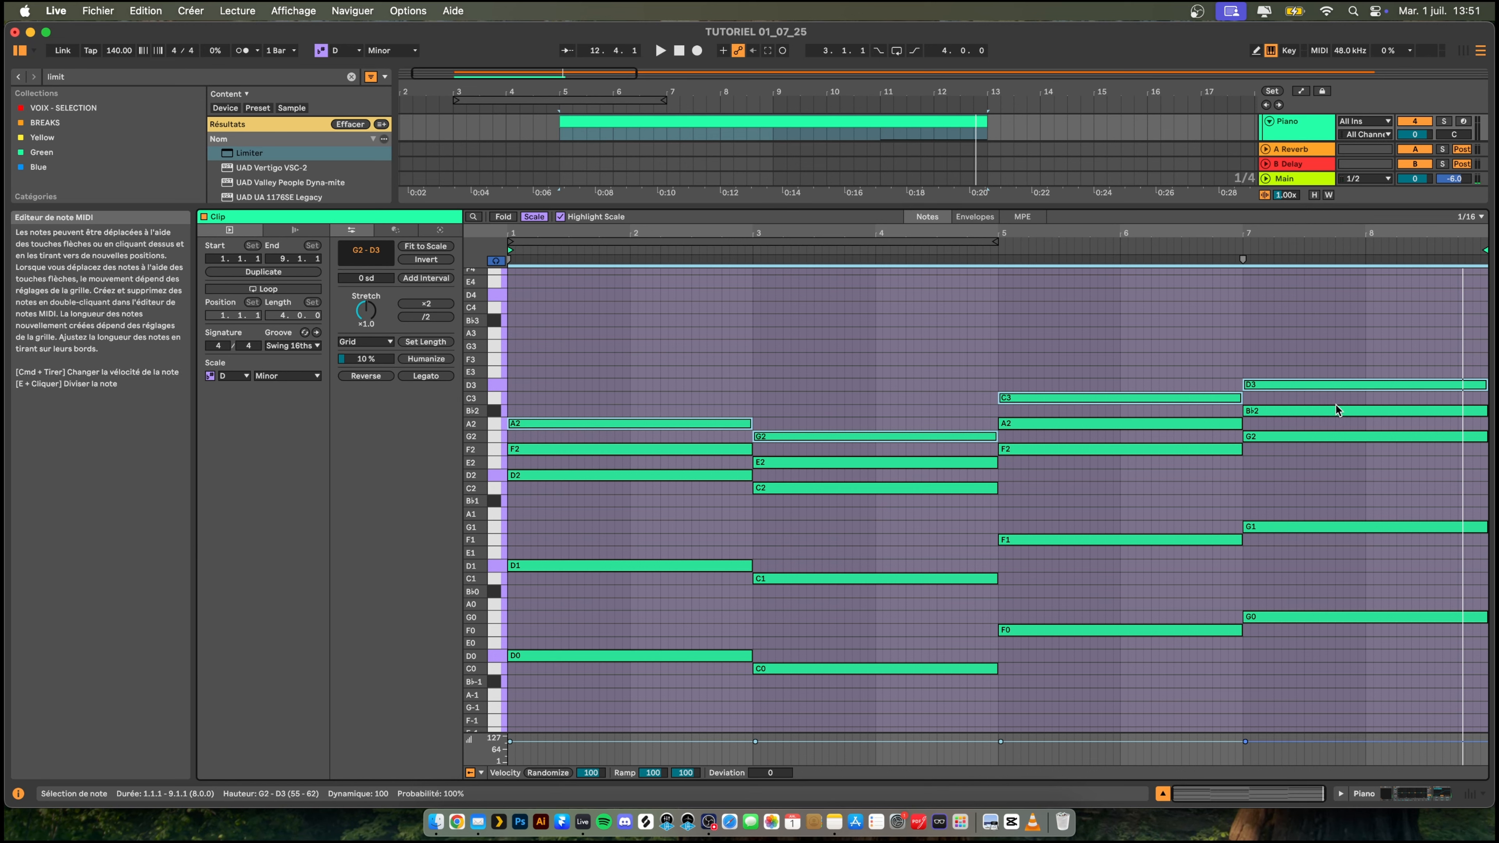
- Raise the D2 and C2 chord roots of the first two chords one octave to D3 and C3, and play the progression
{"action": "left_click_drag", "start_coordinate": [668, 503], "coordinate": [677, 477]}
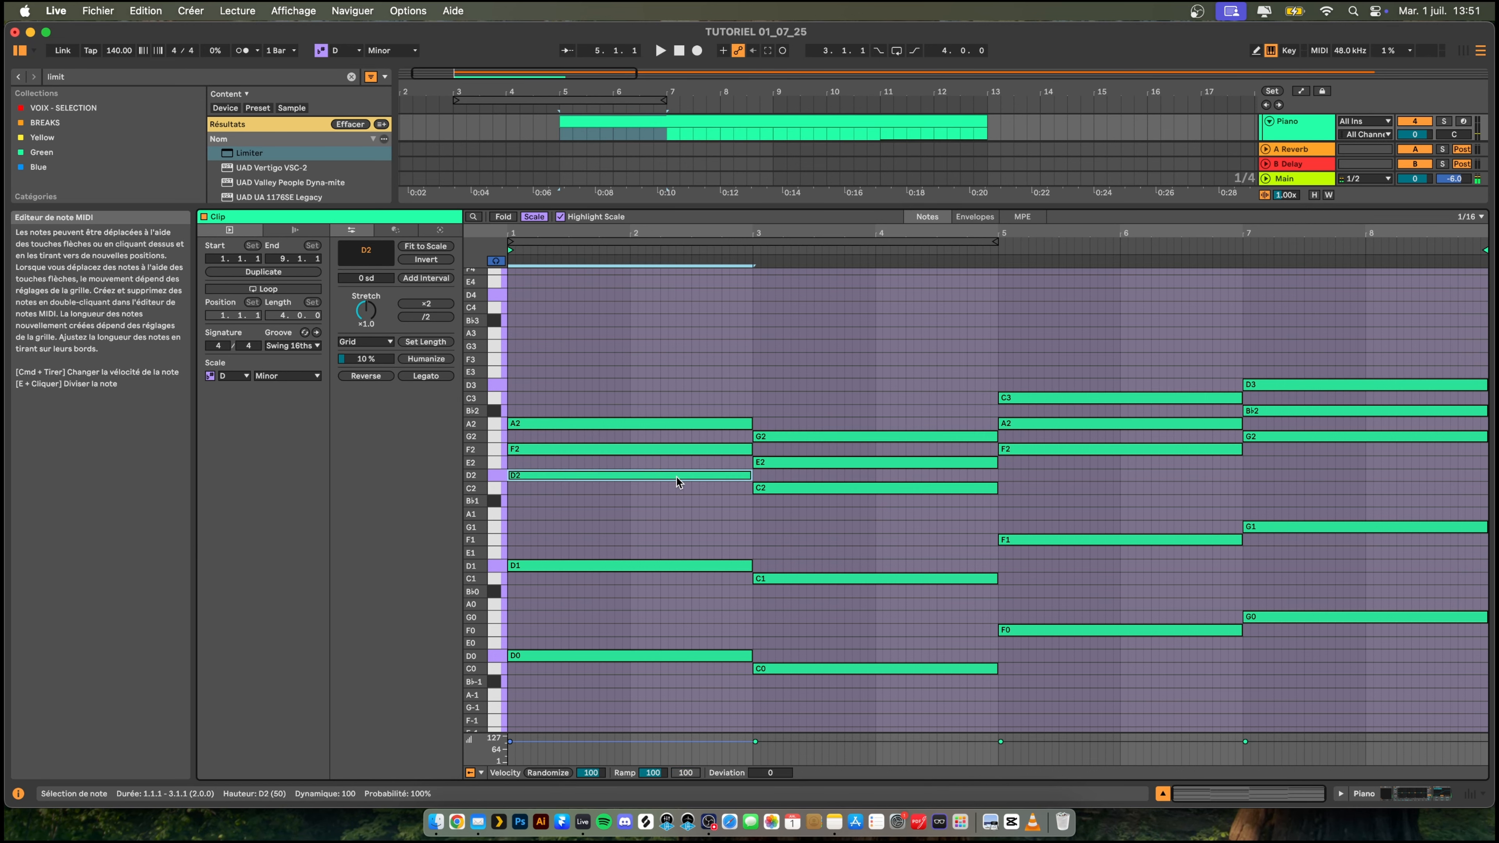
{"action": "key", "text": "shift+Up"}
{"action": "left_click", "coordinate": [800, 489]}
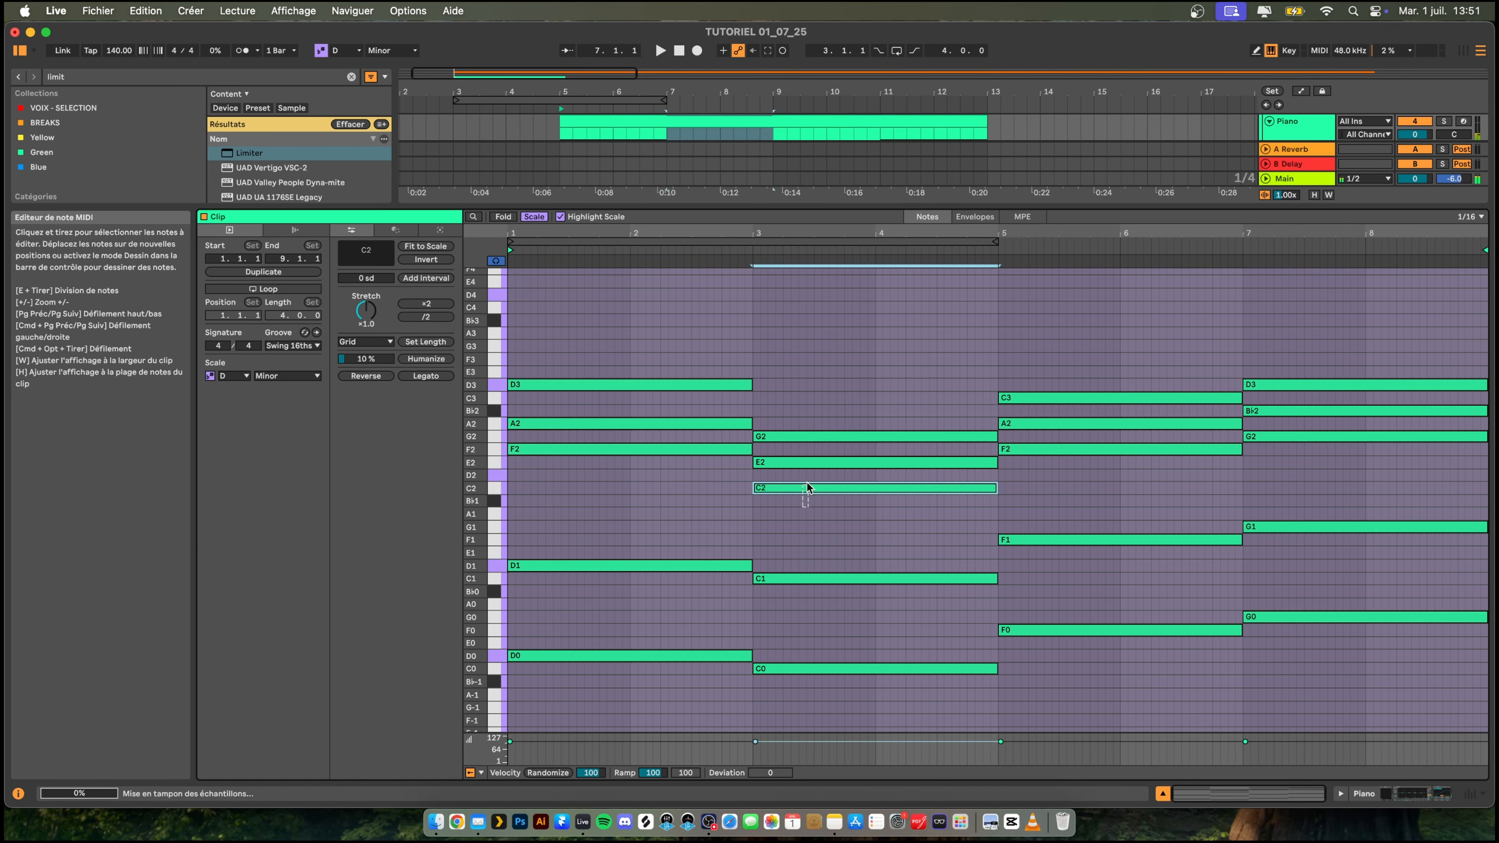
{"action": "key", "text": "shift+Up"}
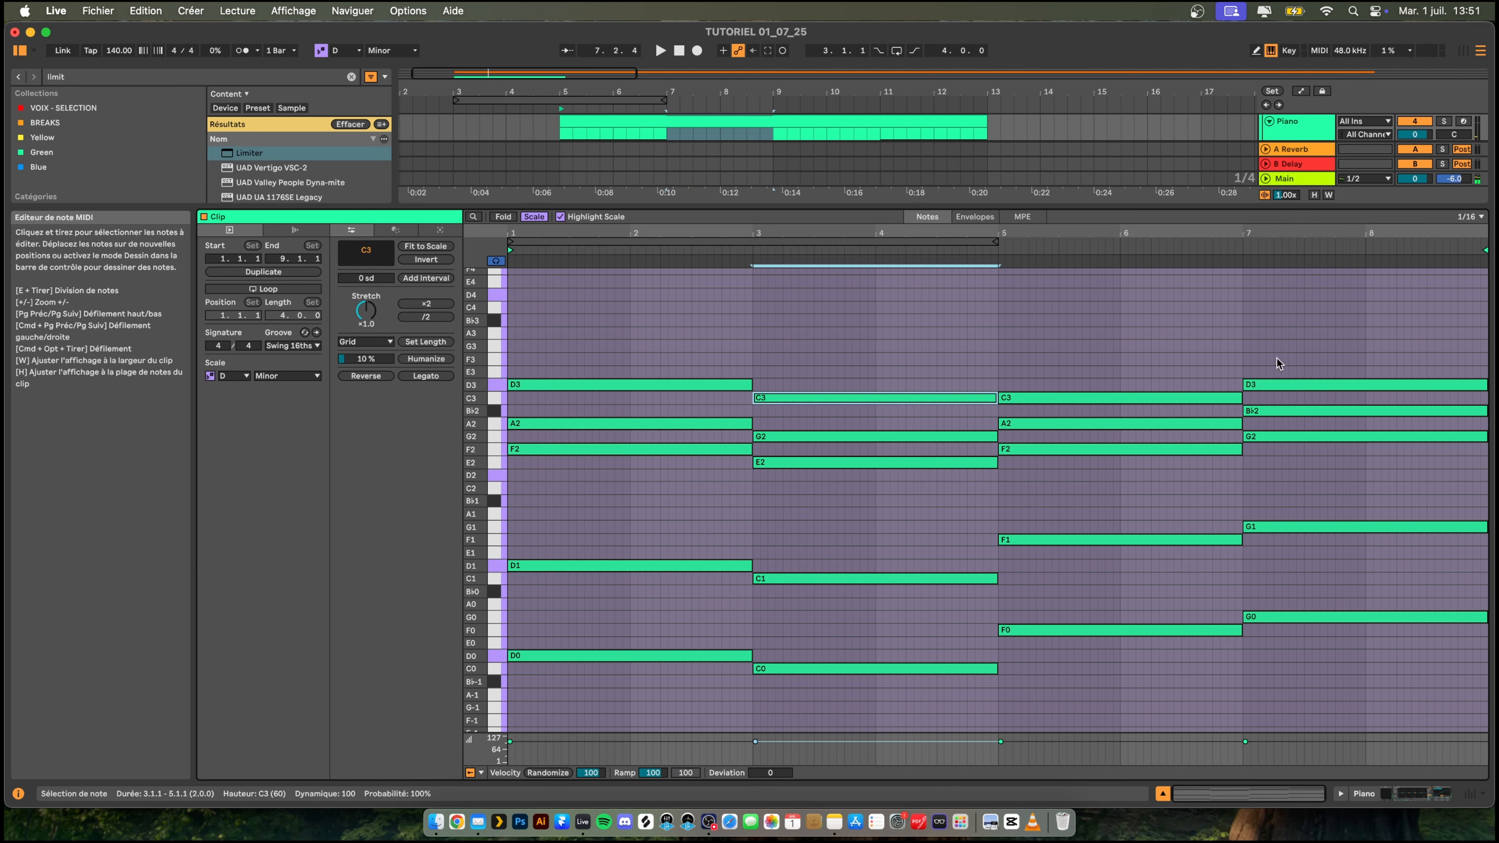
{"action": "key", "text": "space"}
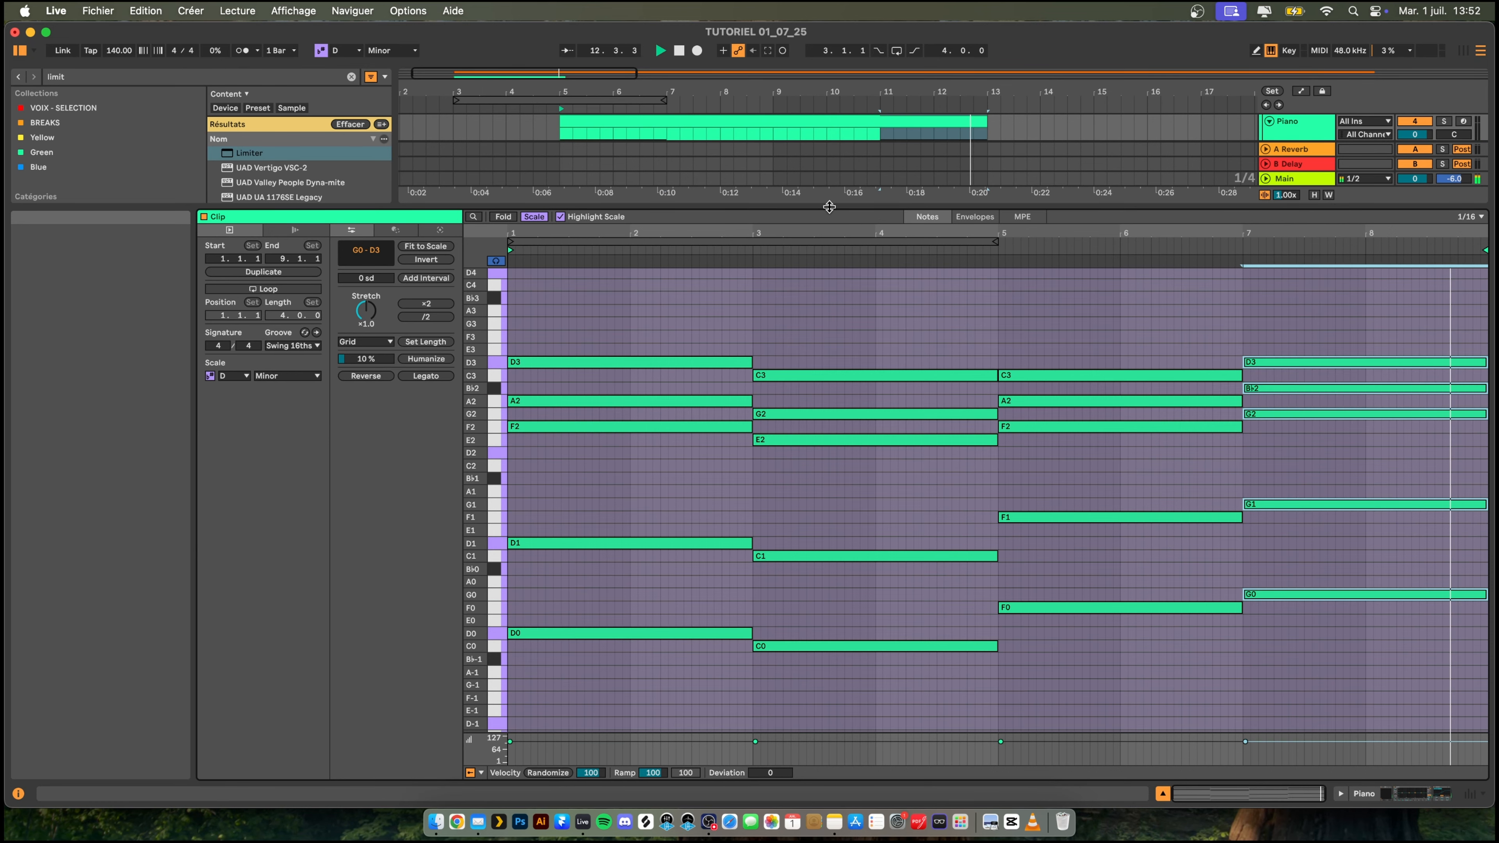
- Reduce the note editor to show the arrangement and set the loop over the Piano clip, eight bars from bar 5
{"action": "left_click_drag", "start_coordinate": [829, 207], "coordinate": [827, 519]}
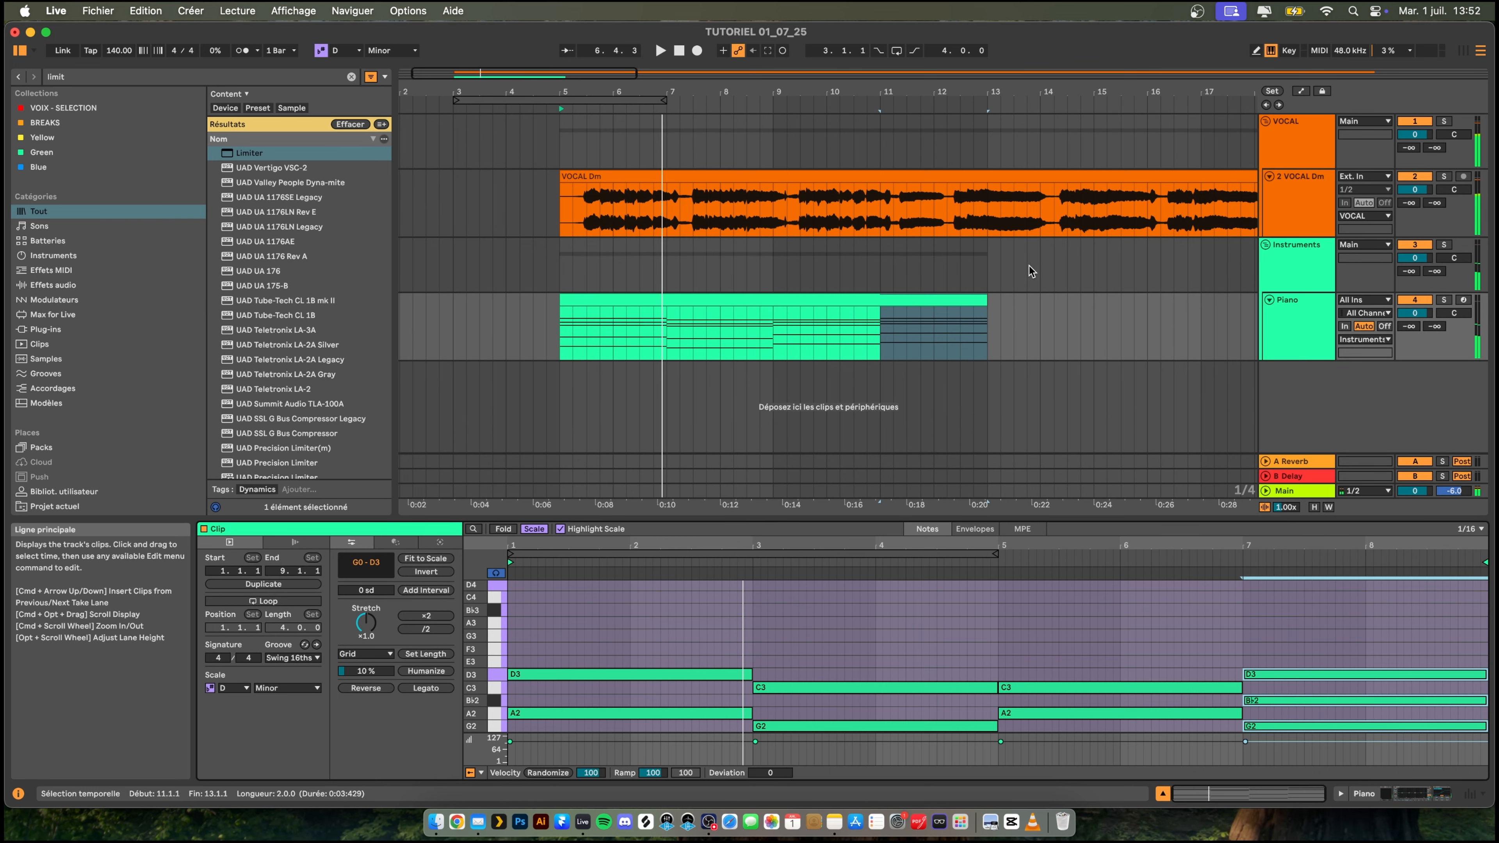
{"action": "left_click_drag", "start_coordinate": [812, 88], "coordinate": [811, 47]}
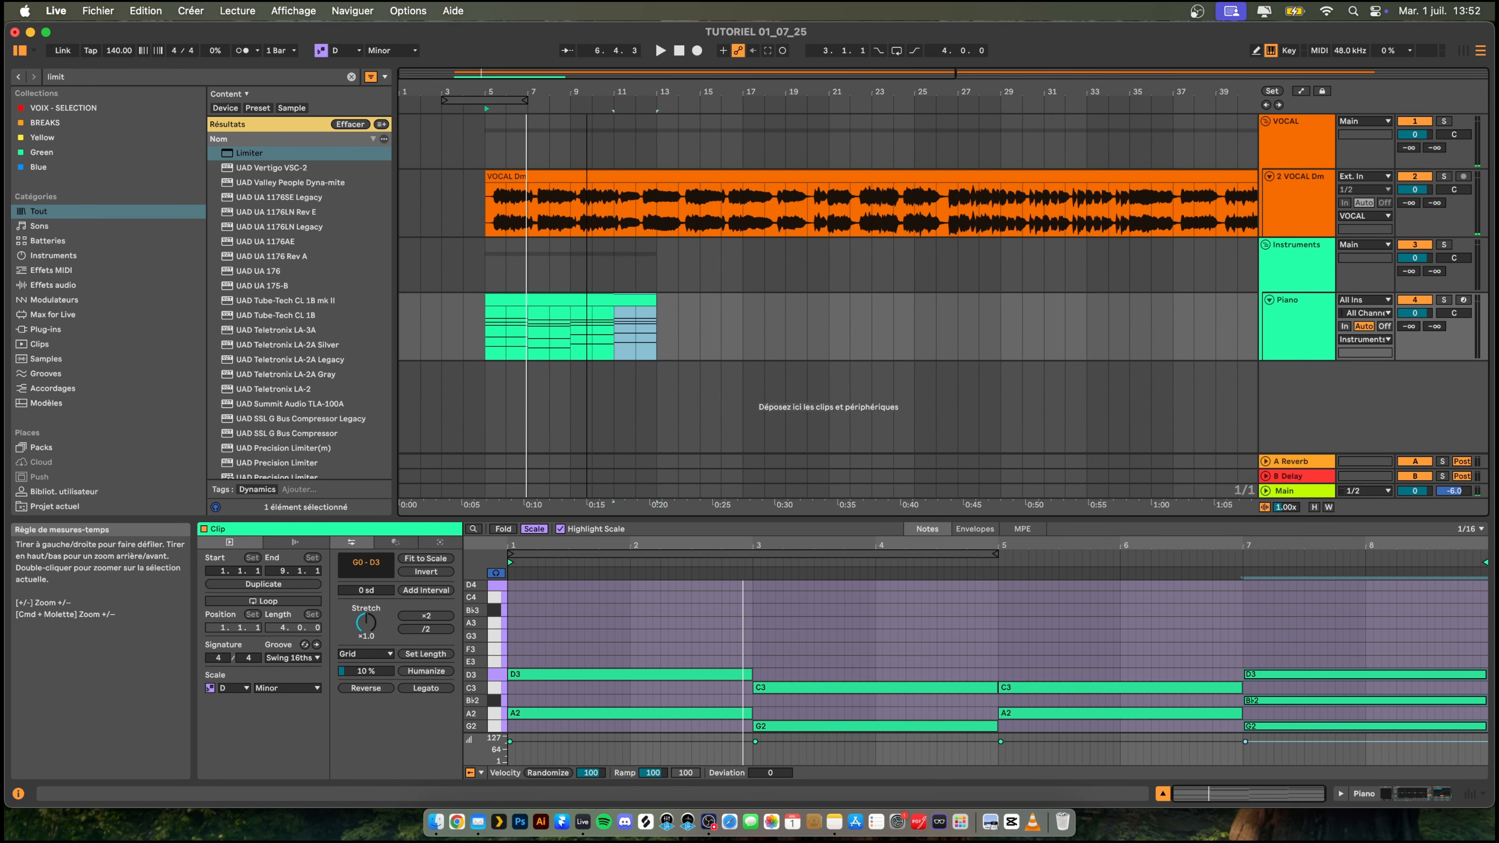
{"action": "left_click", "coordinate": [570, 300]}
{"action": "left_click_drag", "start_coordinate": [488, 101], "coordinate": [651, 100]}
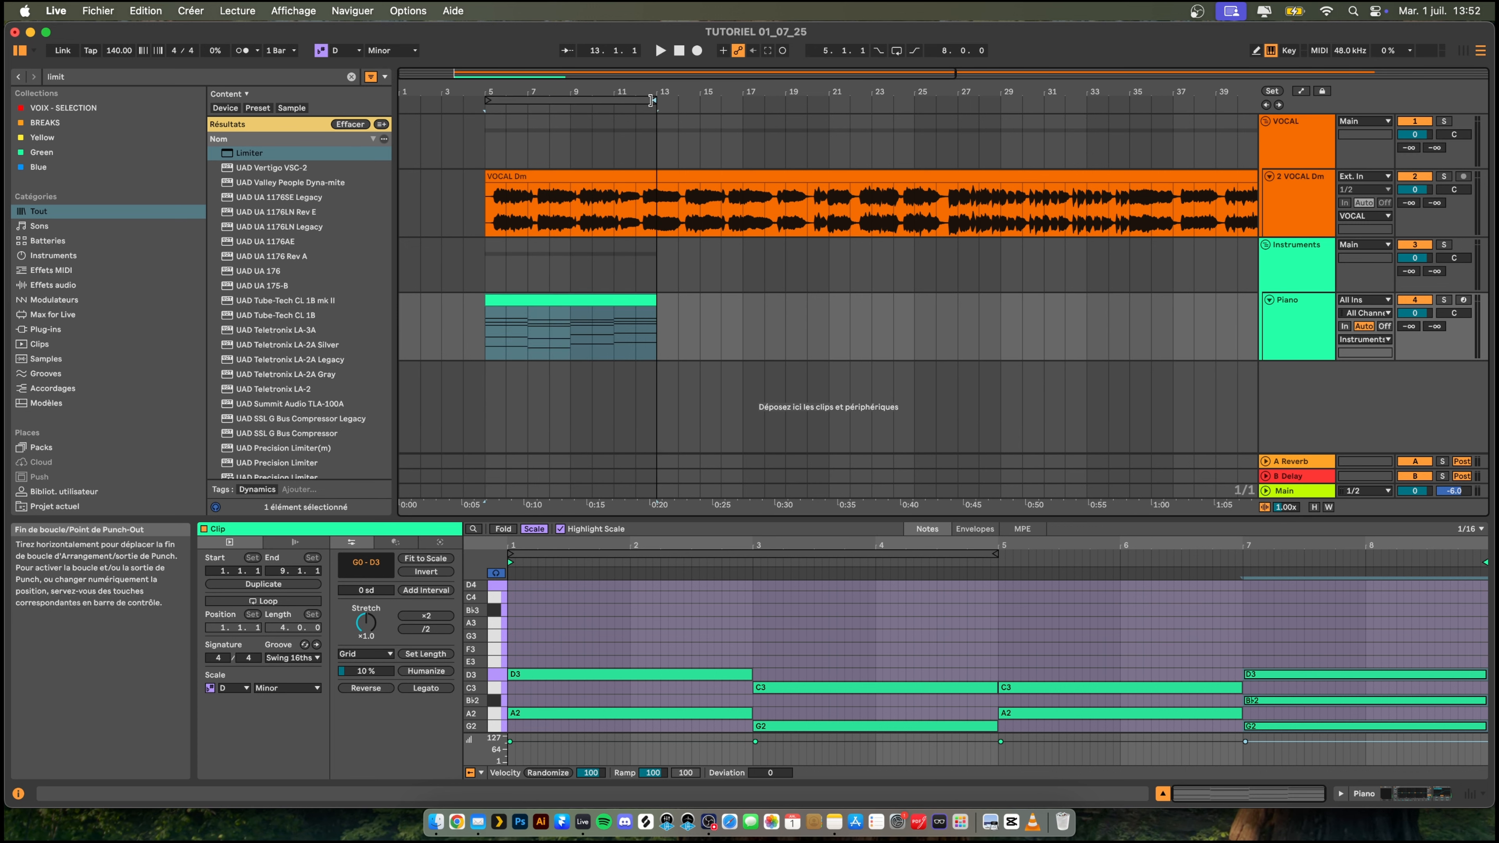
- Duplicate the looped eight-bar time range across all tracks
{"action": "left_click", "coordinate": [619, 101]}
{"action": "left_click", "coordinate": [618, 101]}
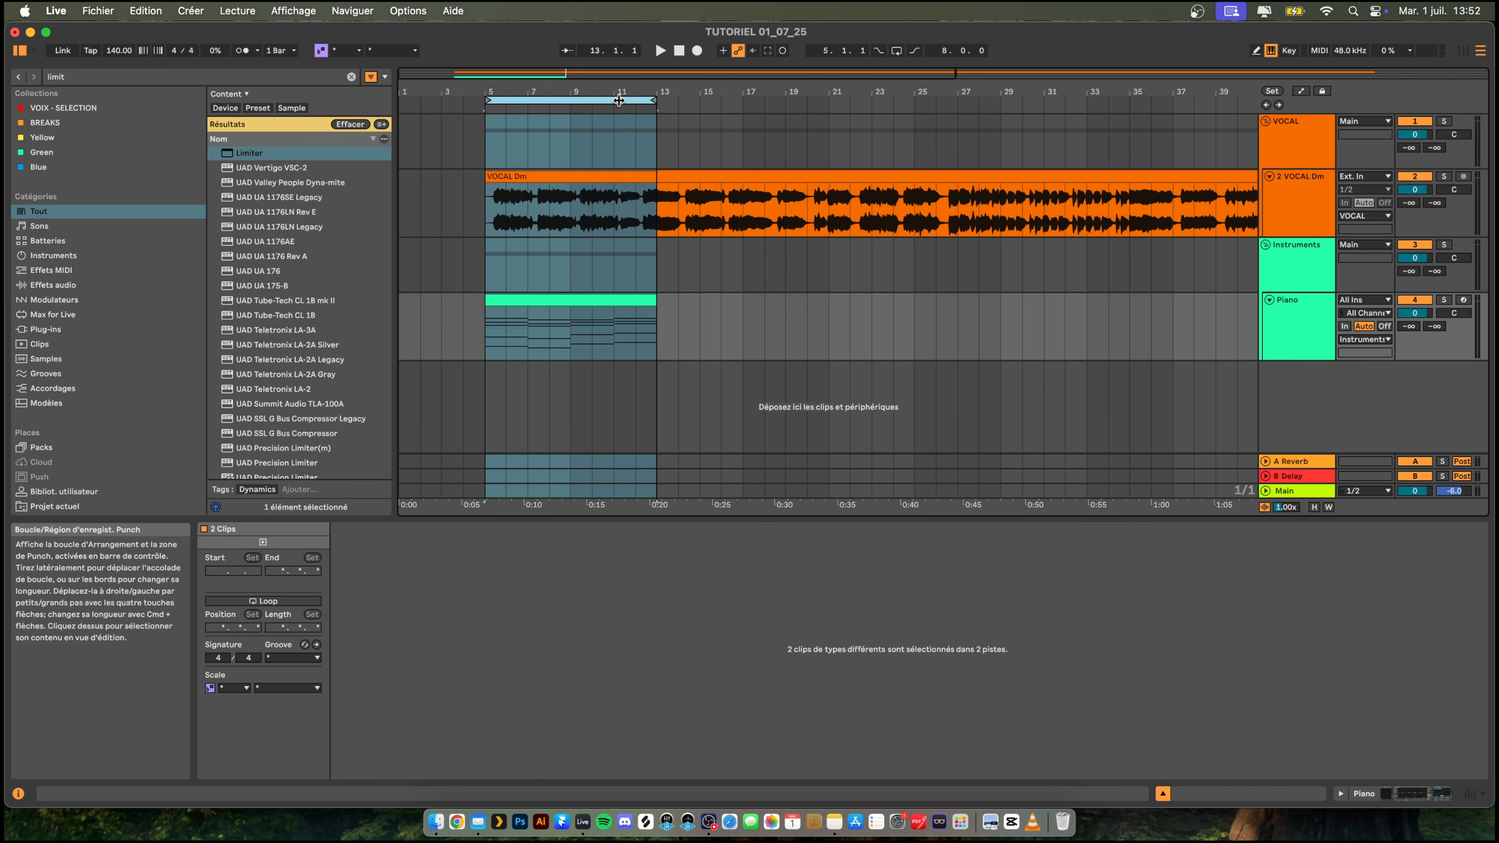
{"action": "right_click", "coordinate": [618, 100]}
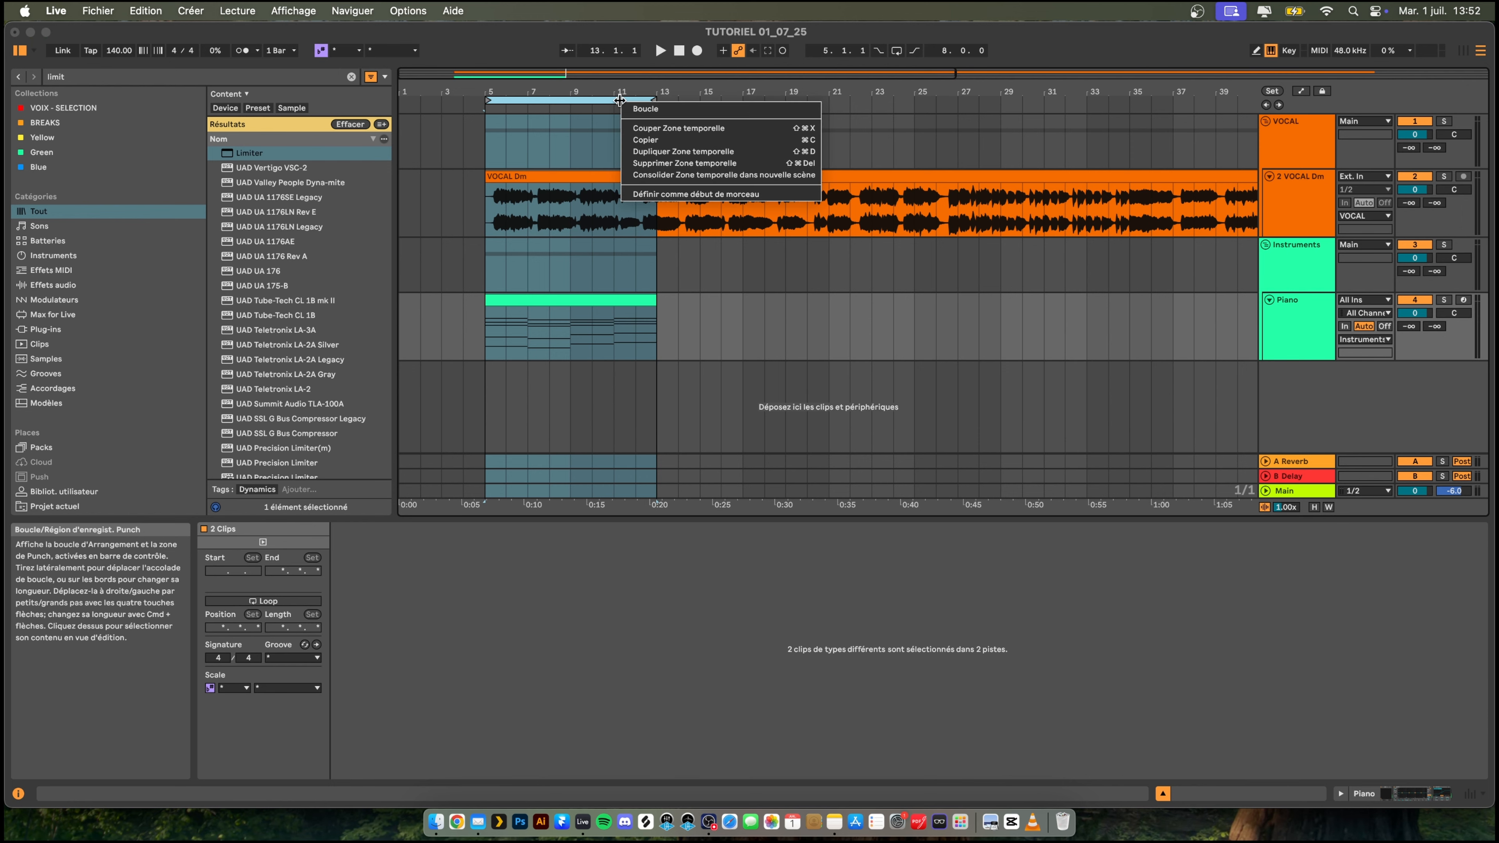
{"action": "left_click", "coordinate": [689, 151]}
- Open the duplicated Piano clip at bar 13 and delete every note above the D0, C0, F0 and G0 bass line
{"action": "left_click", "coordinate": [702, 333]}
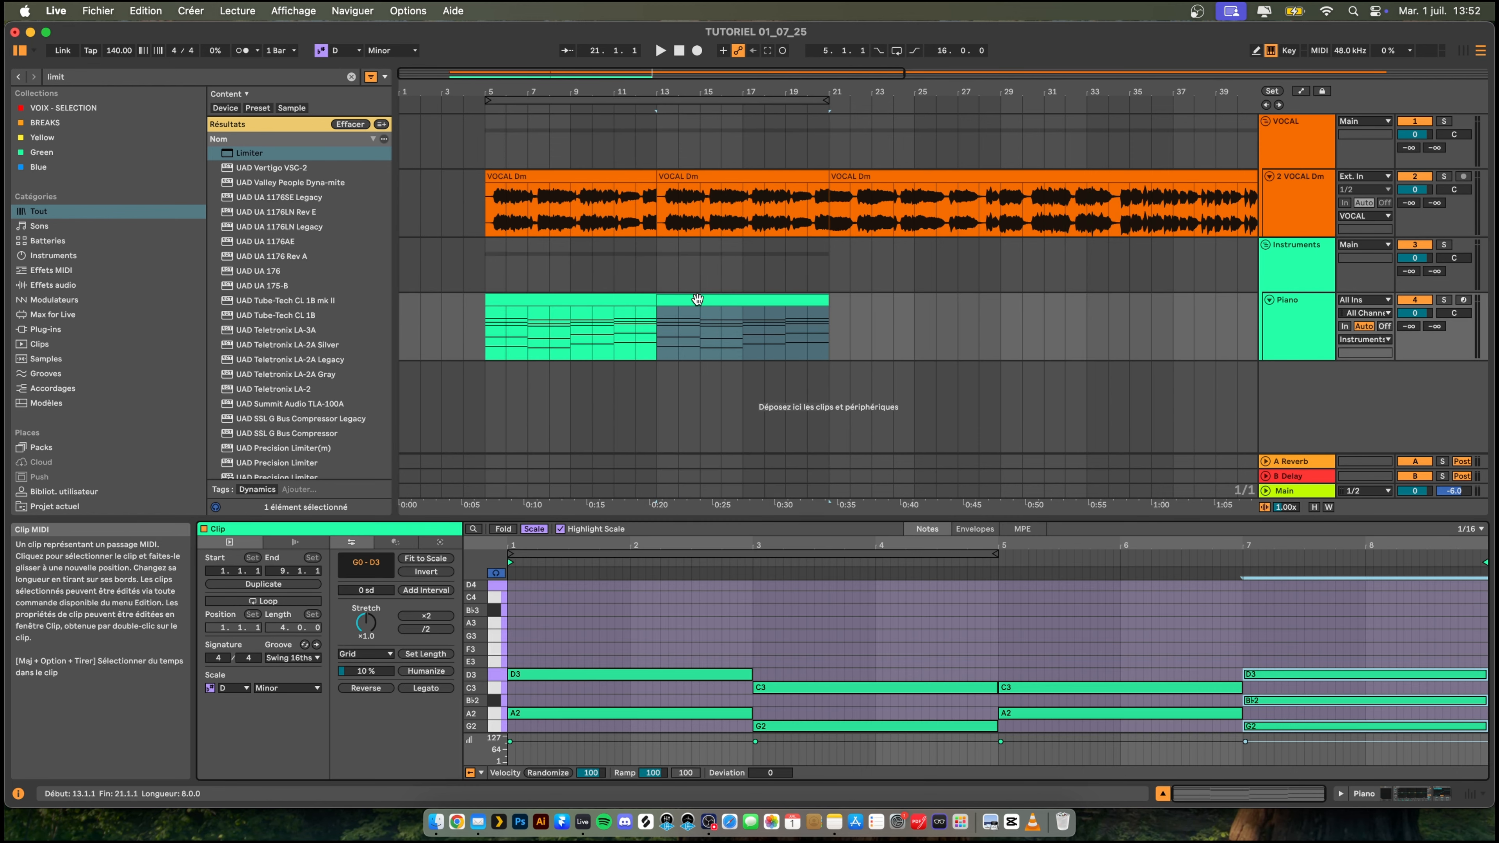
{"action": "left_click_drag", "start_coordinate": [785, 519], "coordinate": [810, 199]}
{"action": "left_click_drag", "start_coordinate": [509, 329], "coordinate": [1410, 553]}
{"action": "key", "text": "Delete"}
{"action": "left_click_drag", "start_coordinate": [632, 555], "coordinate": [580, 670]}
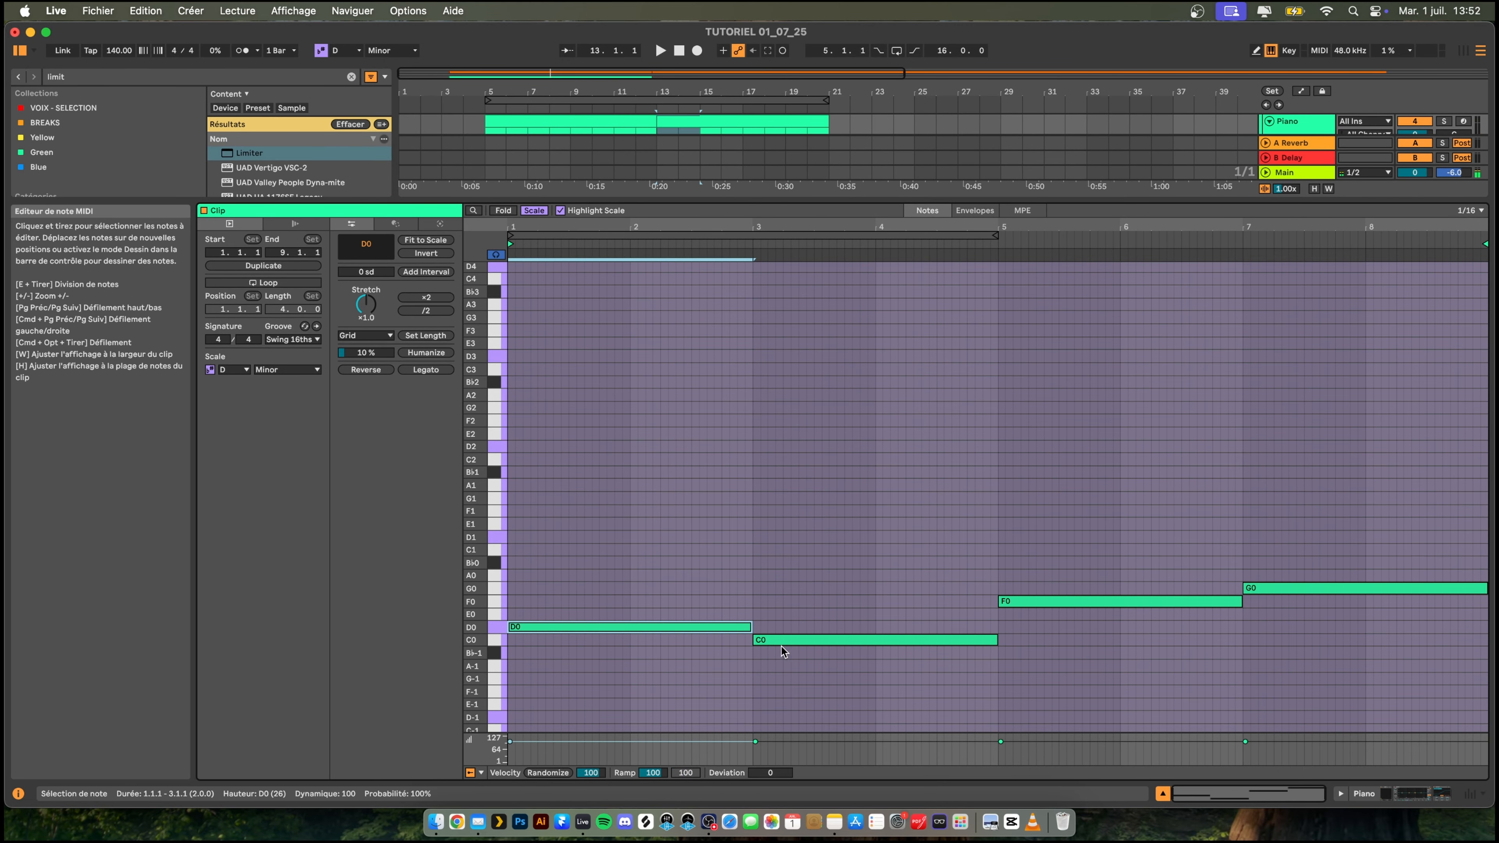
- Audition the bass line and change the second bass note from C0 to A0
{"action": "key", "text": "space"}
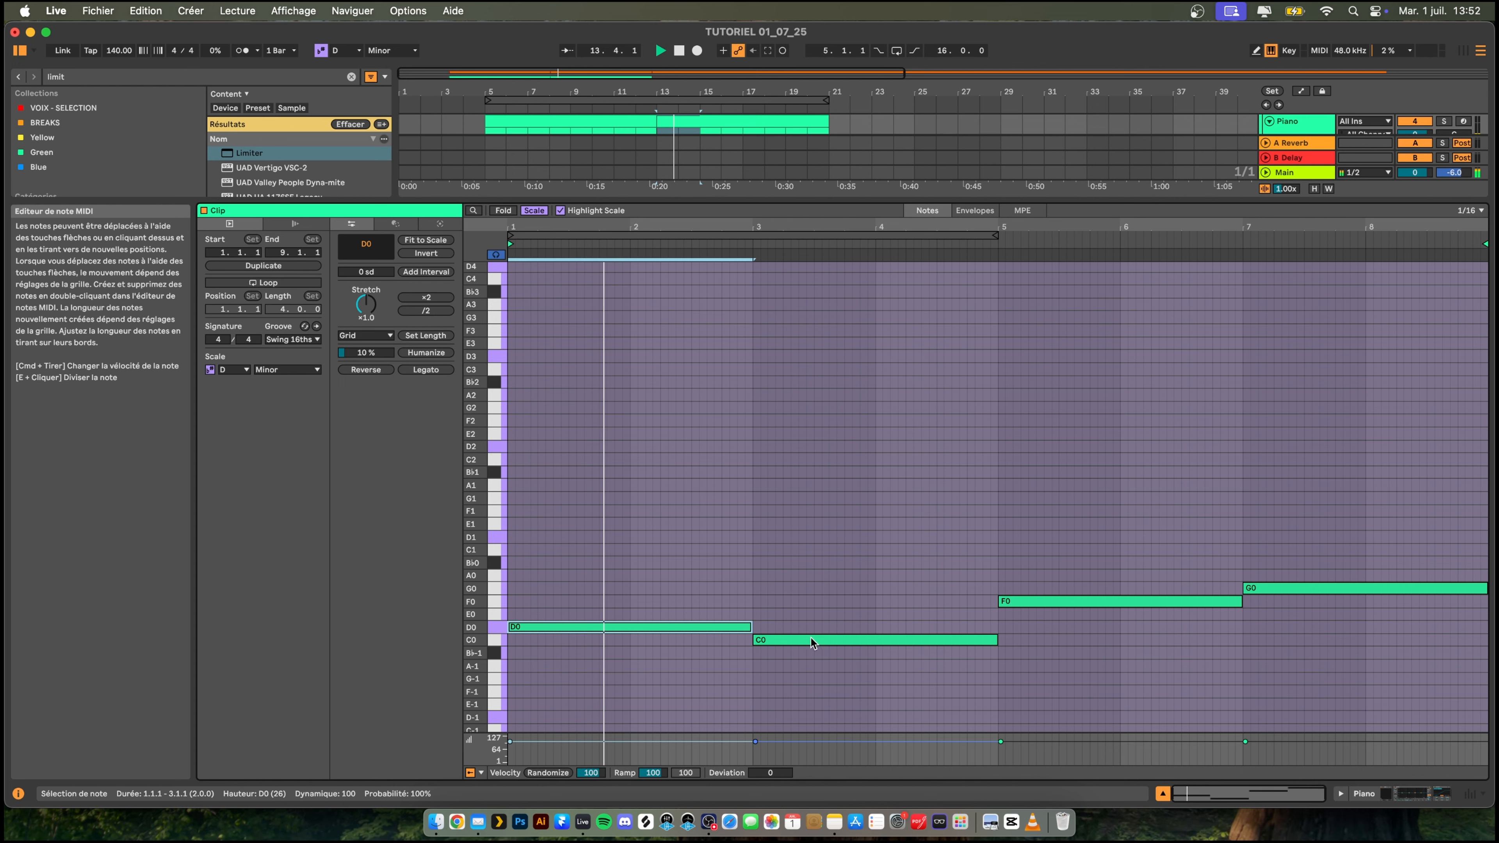
{"action": "key", "text": "space"}
{"action": "left_click_drag", "start_coordinate": [785, 642], "coordinate": [777, 551]}
{"action": "key", "text": "shift+Down"}
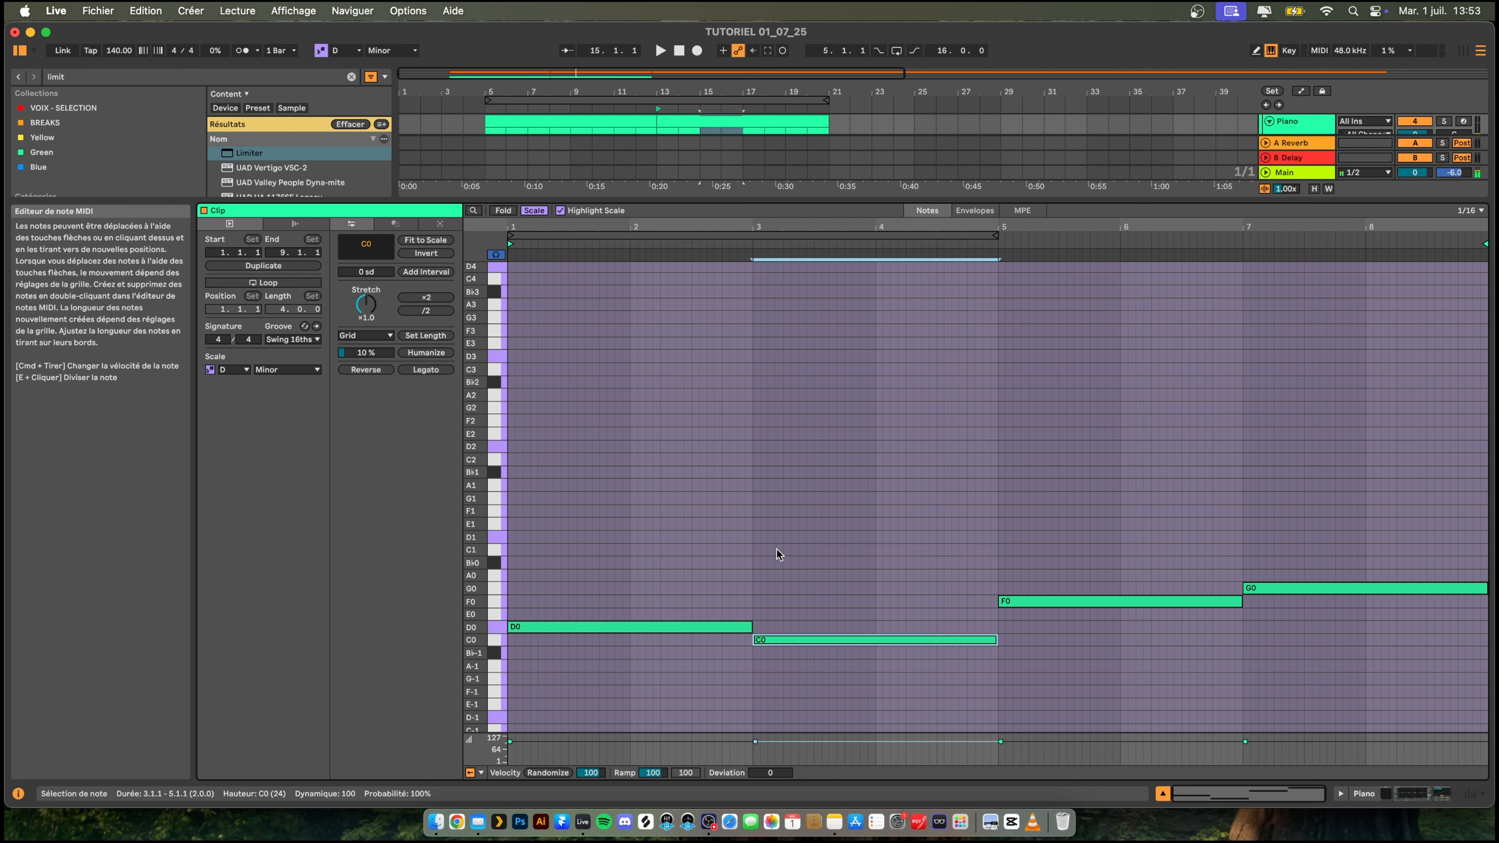
{"action": "key", "text": "shift+Up"}
{"action": "left_click_drag", "start_coordinate": [777, 550], "coordinate": [768, 579]}
{"action": "key", "text": "space"}
{"action": "scroll", "coordinate": [839, 636], "scroll_direction": "up", "scroll_amount": 1}
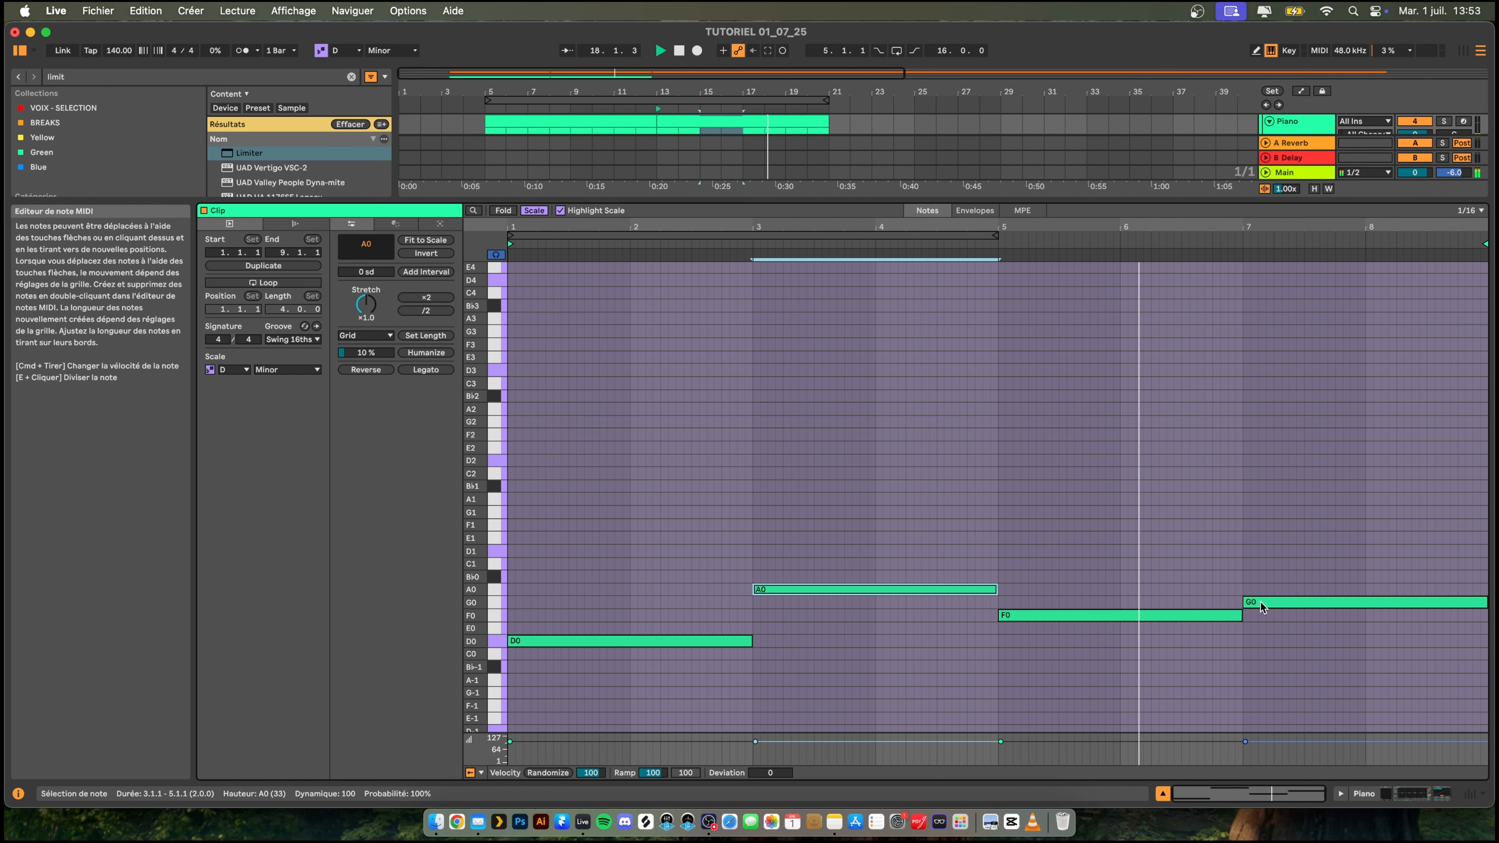
- Try the last bass note at B♭-1 during playback and return it to G0
{"action": "left_click_drag", "start_coordinate": [1266, 604], "coordinate": [1265, 669]}
{"action": "key", "text": "space"}
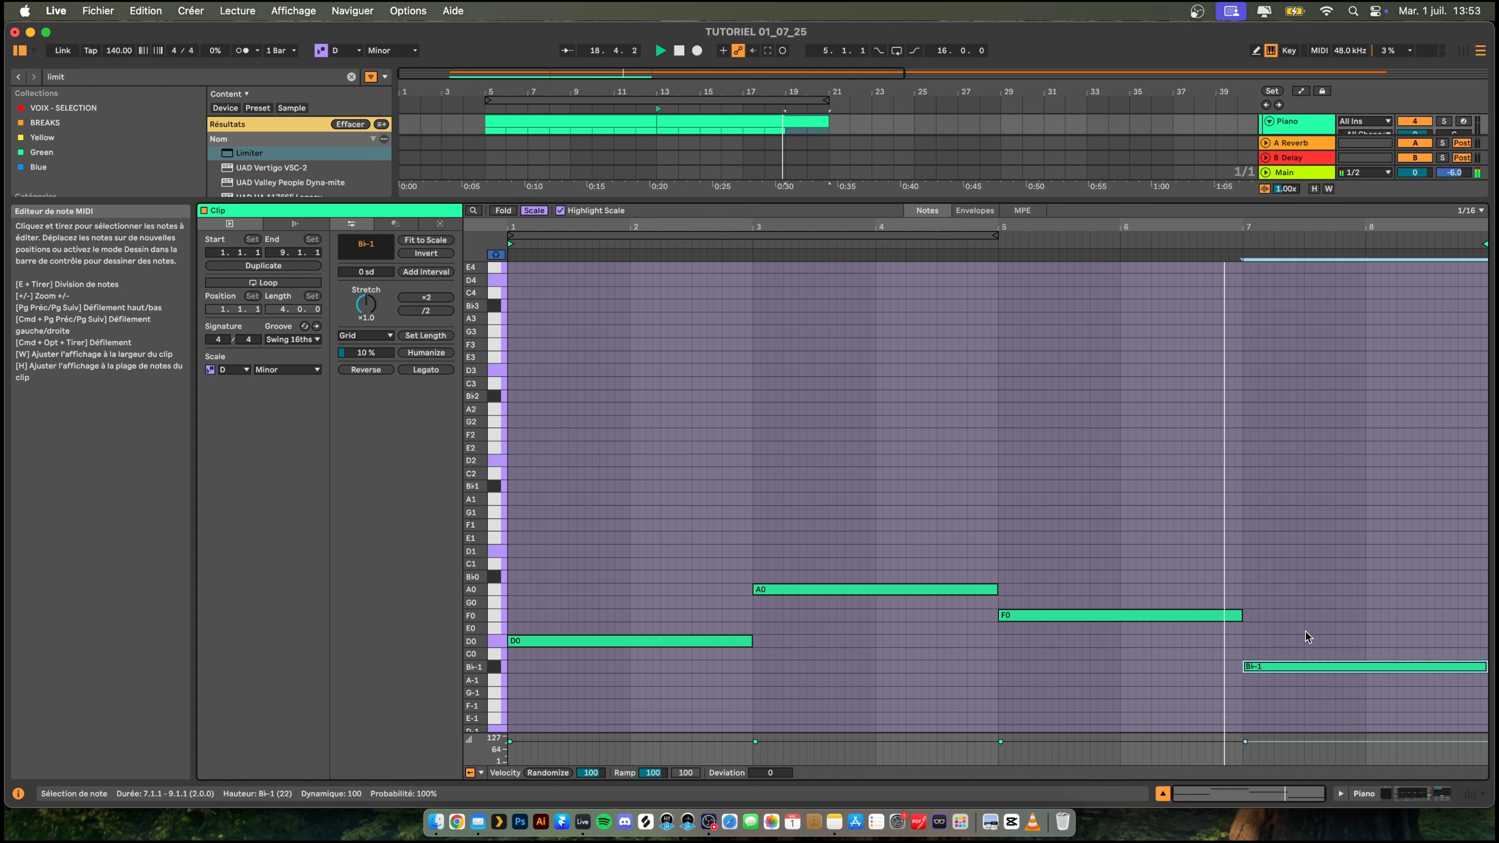
{"action": "key", "text": "space"}
{"action": "left_click_drag", "start_coordinate": [1282, 666], "coordinate": [1281, 602]}
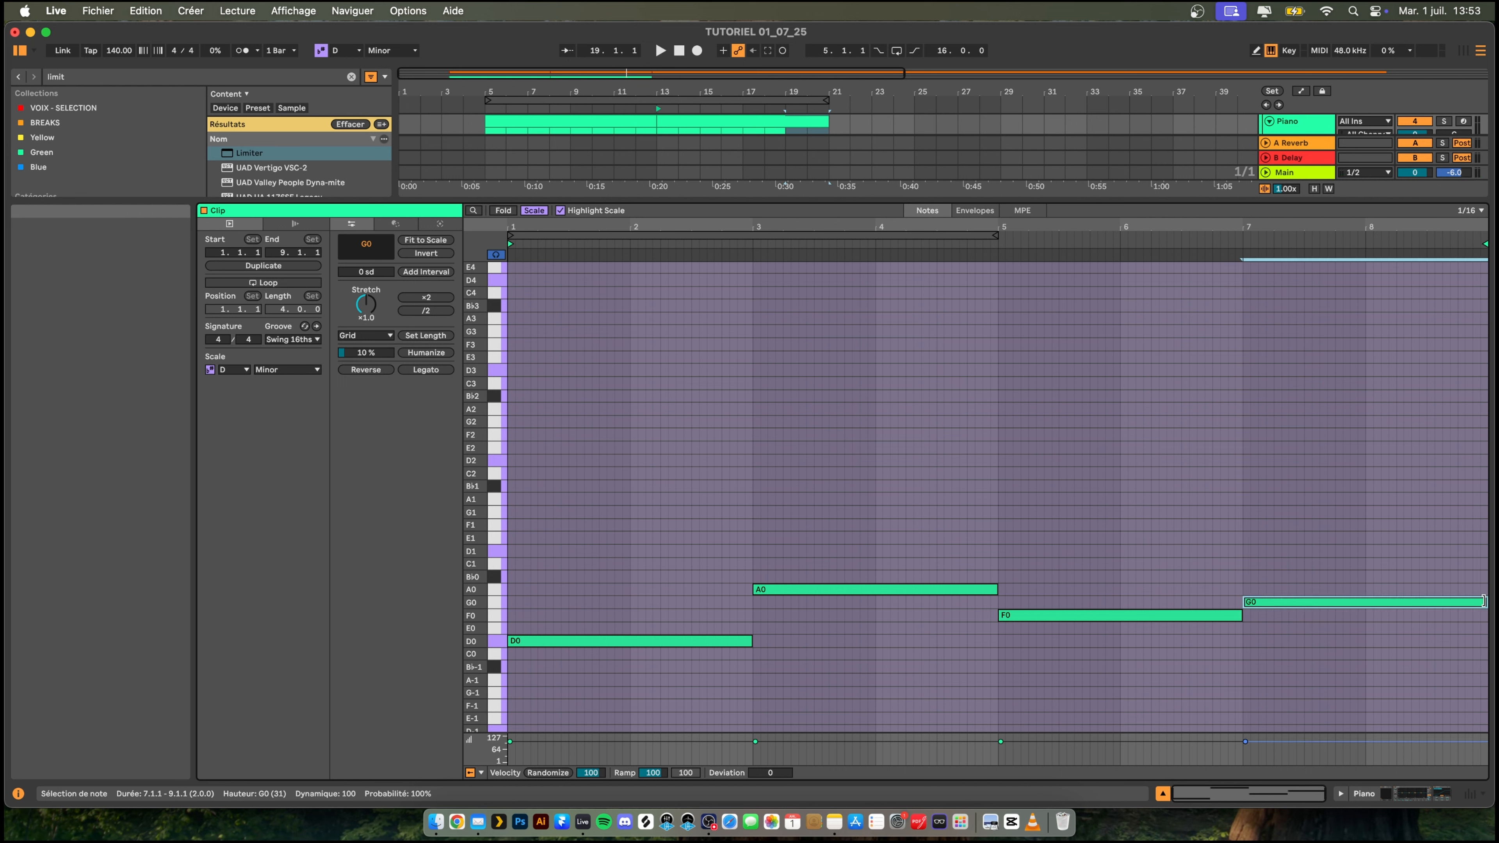
- Shorten the last G0 bass note to one bar and place a one-bar A0 copy after it in bar 8
{"action": "left_click_drag", "start_coordinate": [1485, 602], "coordinate": [1364, 600]}
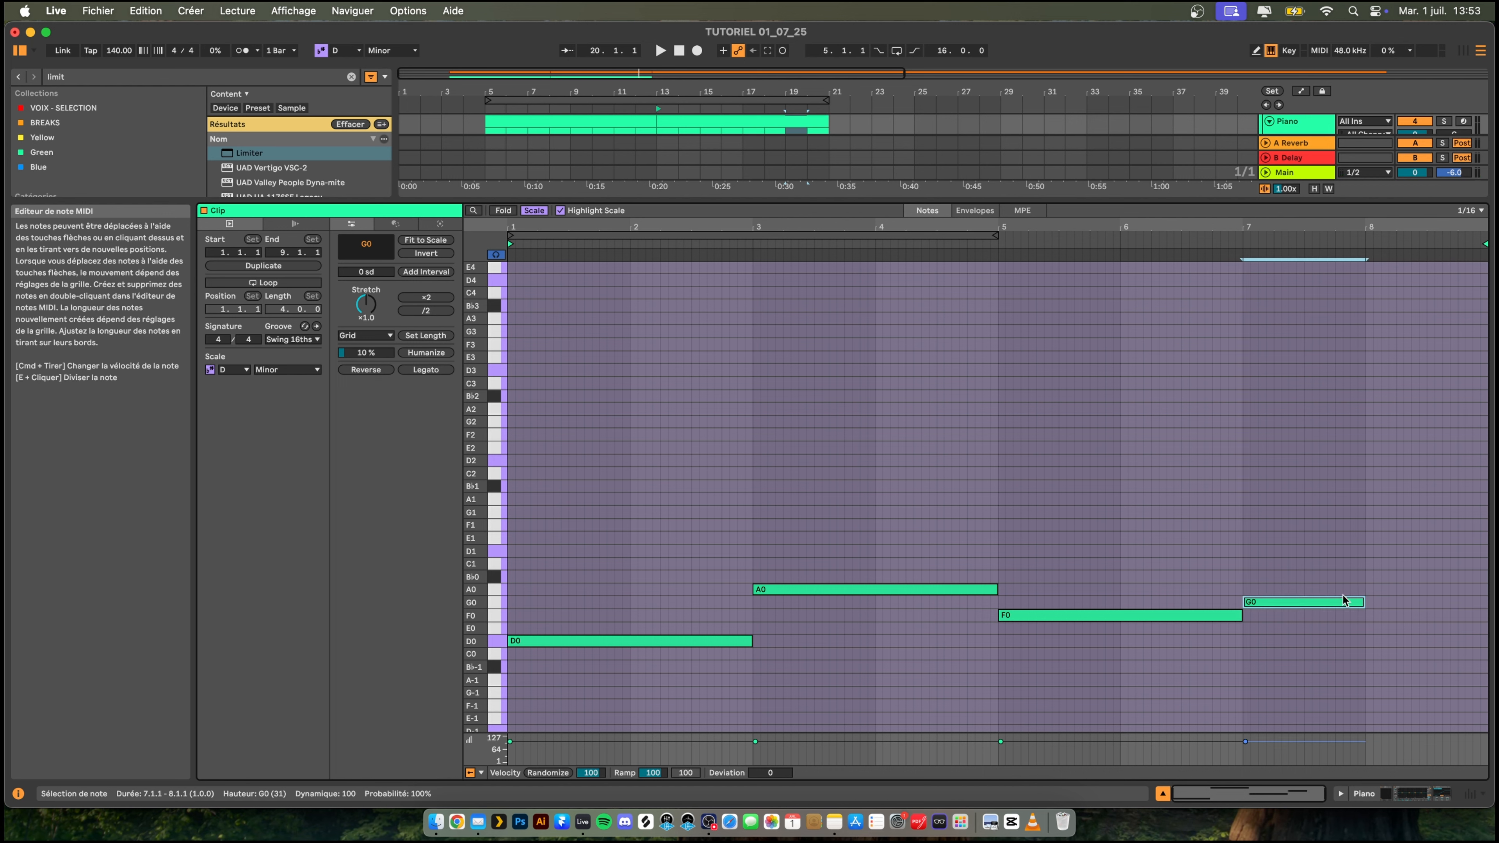
{"action": "key", "text": "super+d"}
{"action": "key", "text": "Up"}
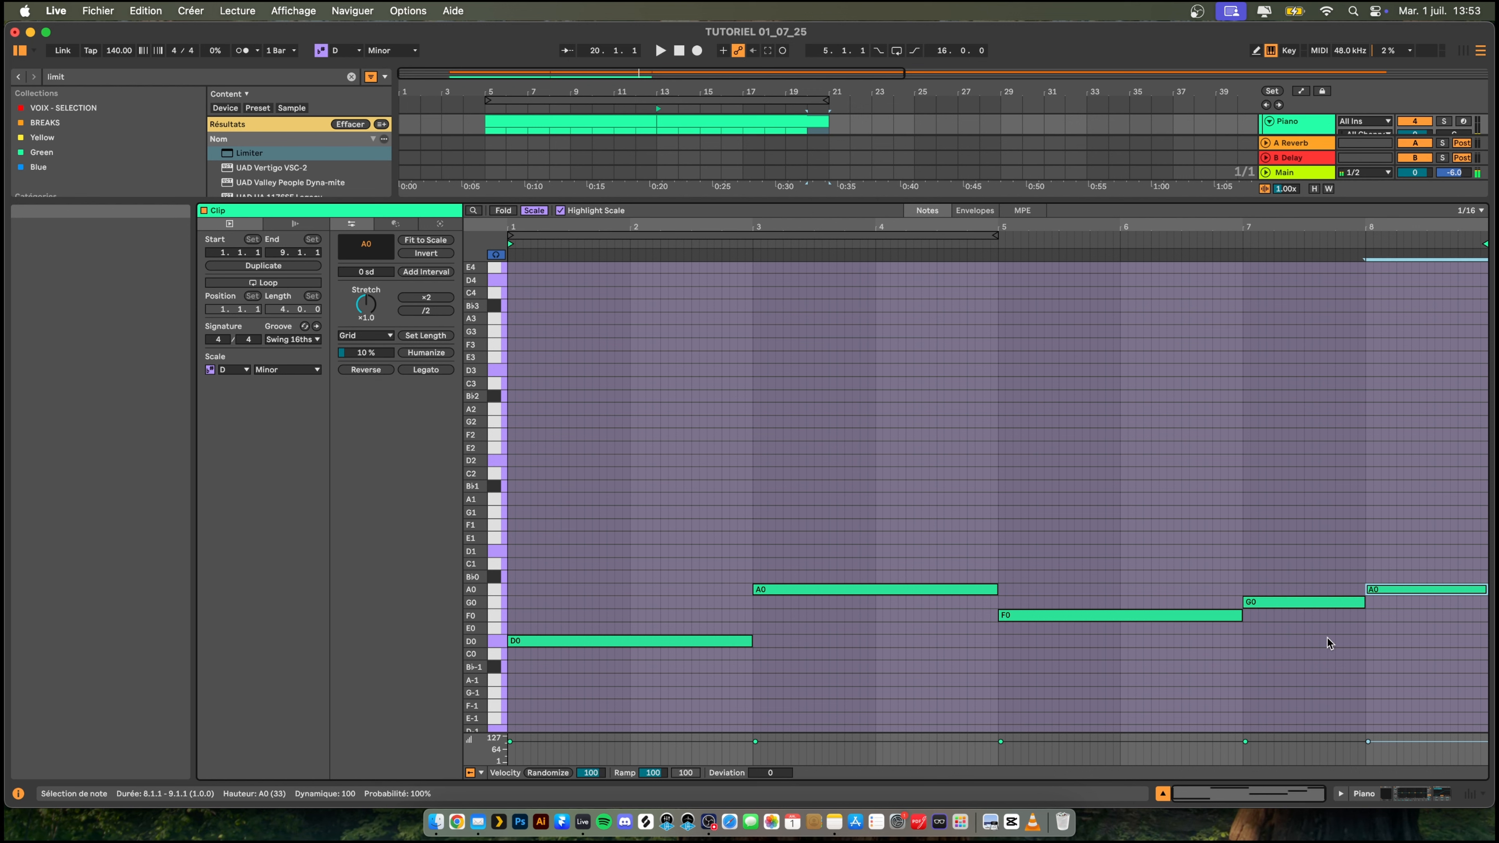
- Duplicate all the bass notes one octave up, and duplicate that copy another octave up to D2–A2
{"action": "left_click_drag", "start_coordinate": [575, 496], "coordinate": [1490, 791]}
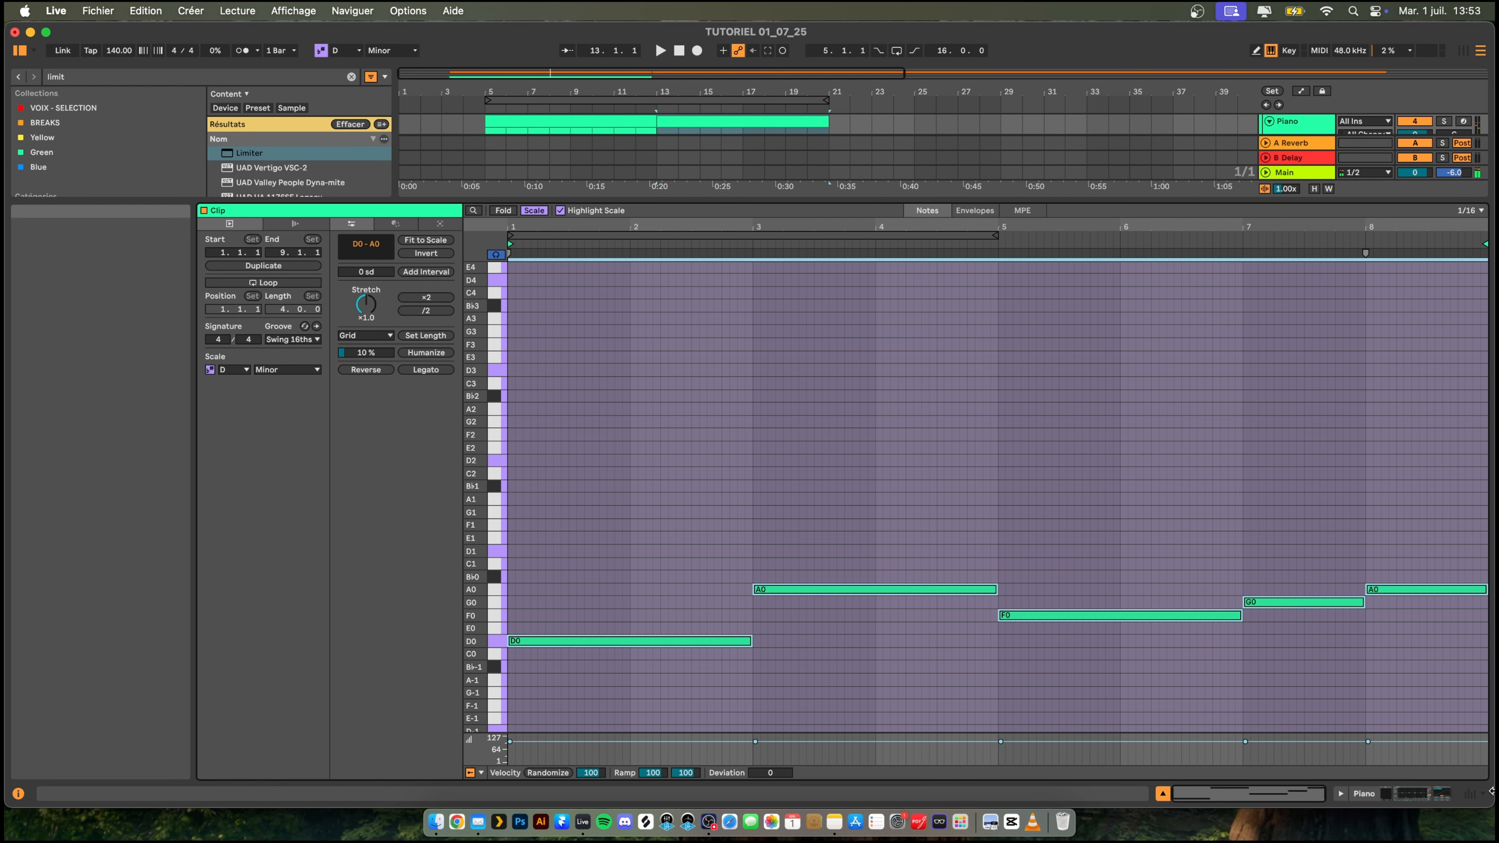
{"action": "key", "text": "shift+Up"}
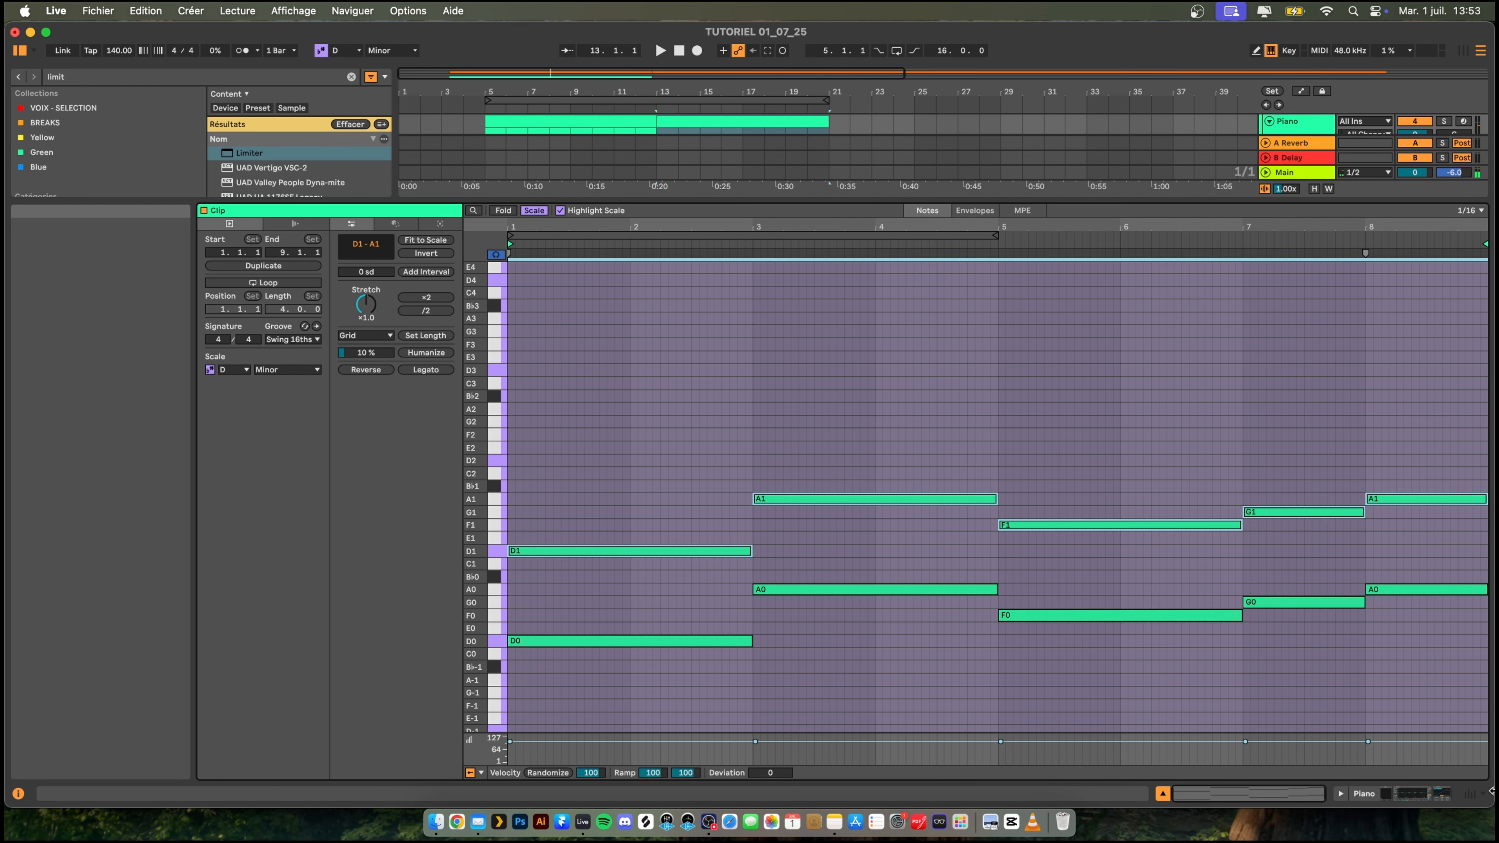
{"action": "key", "text": "super+c"}
{"action": "key", "text": "super+v"}
{"action": "key", "text": "shift+Up"}
- Build triads on the D2–A2 notes by stacking copies two and four scale degrees higher, and play them
{"action": "key", "text": "super+c"}
{"action": "key", "text": "super+v"}
{"action": "key", "text": "Up"}
{"action": "key", "text": "Up"}
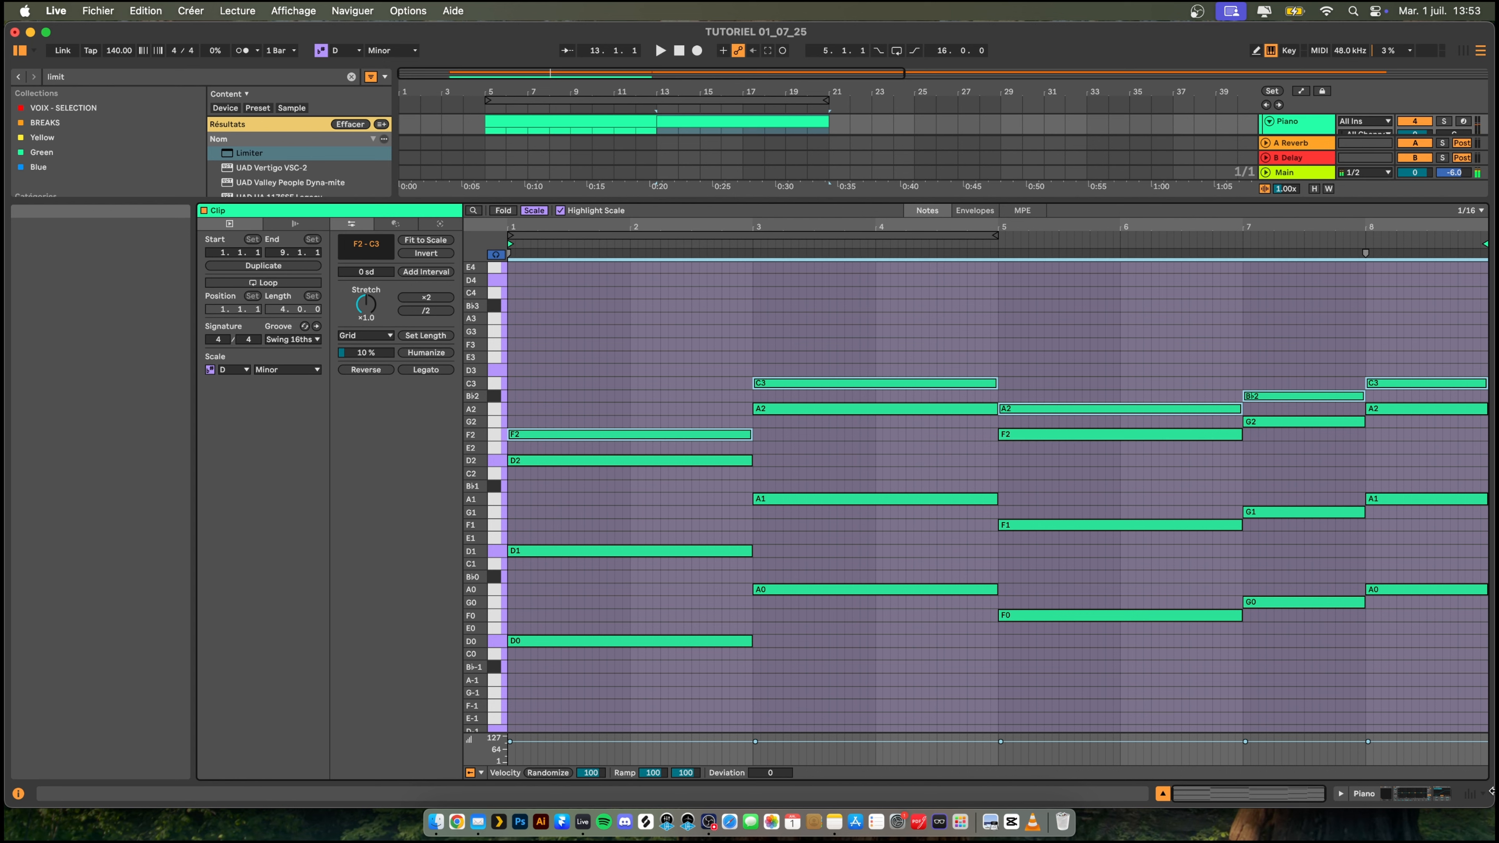
{"action": "key", "text": "super+c"}
{"action": "key", "text": "super+v"}
{"action": "key", "text": "Up"}
{"action": "key", "text": "Up"}
{"action": "key", "text": "space"}
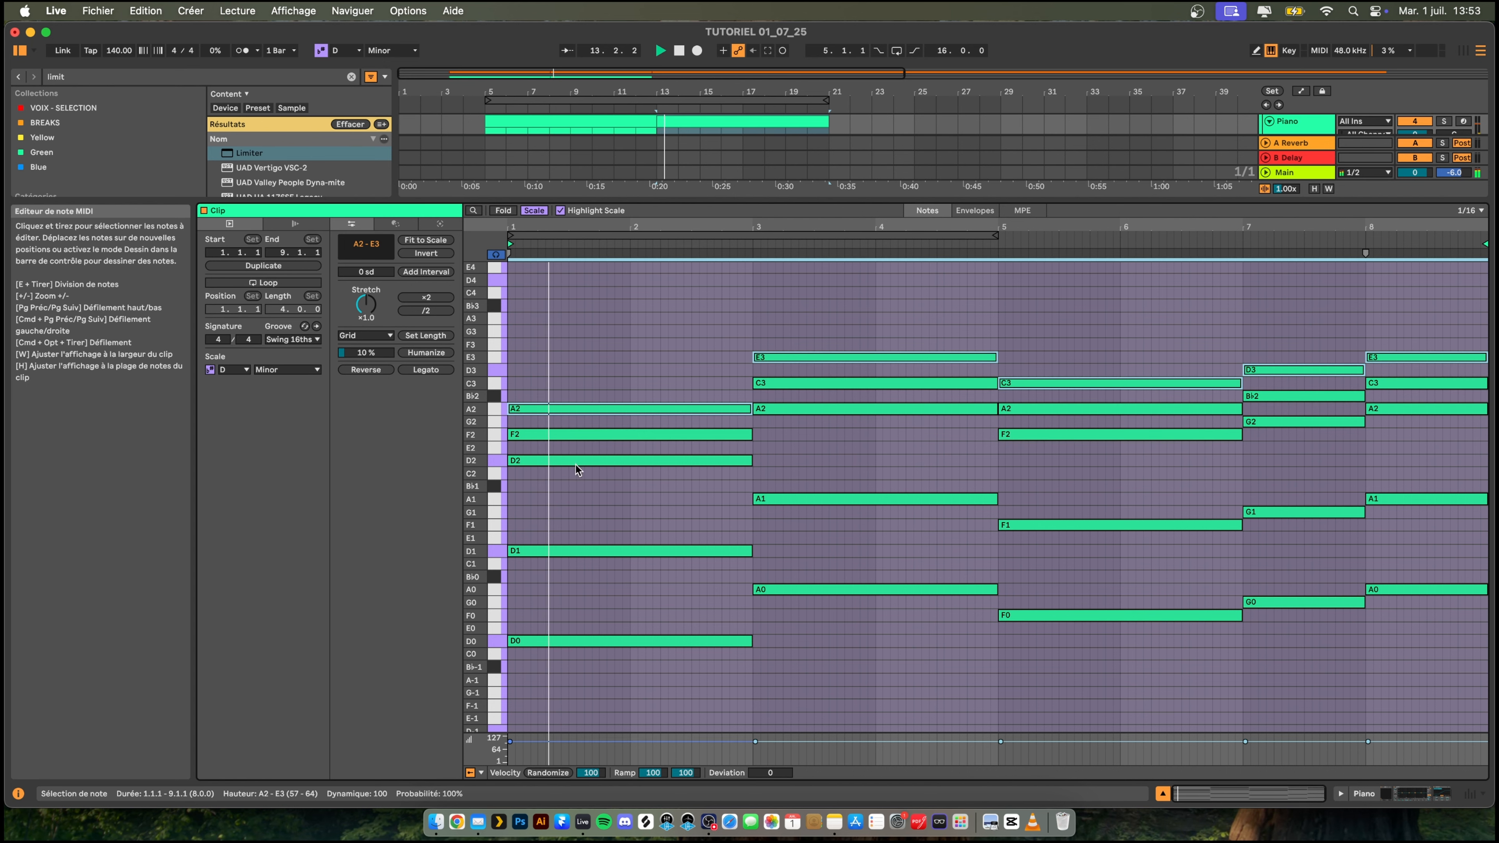
- Invert the D and A chords by moving the first chord's D2 up to D3 and both E3 notes down to E2
{"action": "key", "text": "space"}
{"action": "left_click", "coordinate": [670, 462]}
{"action": "key", "text": "shift+Up"}
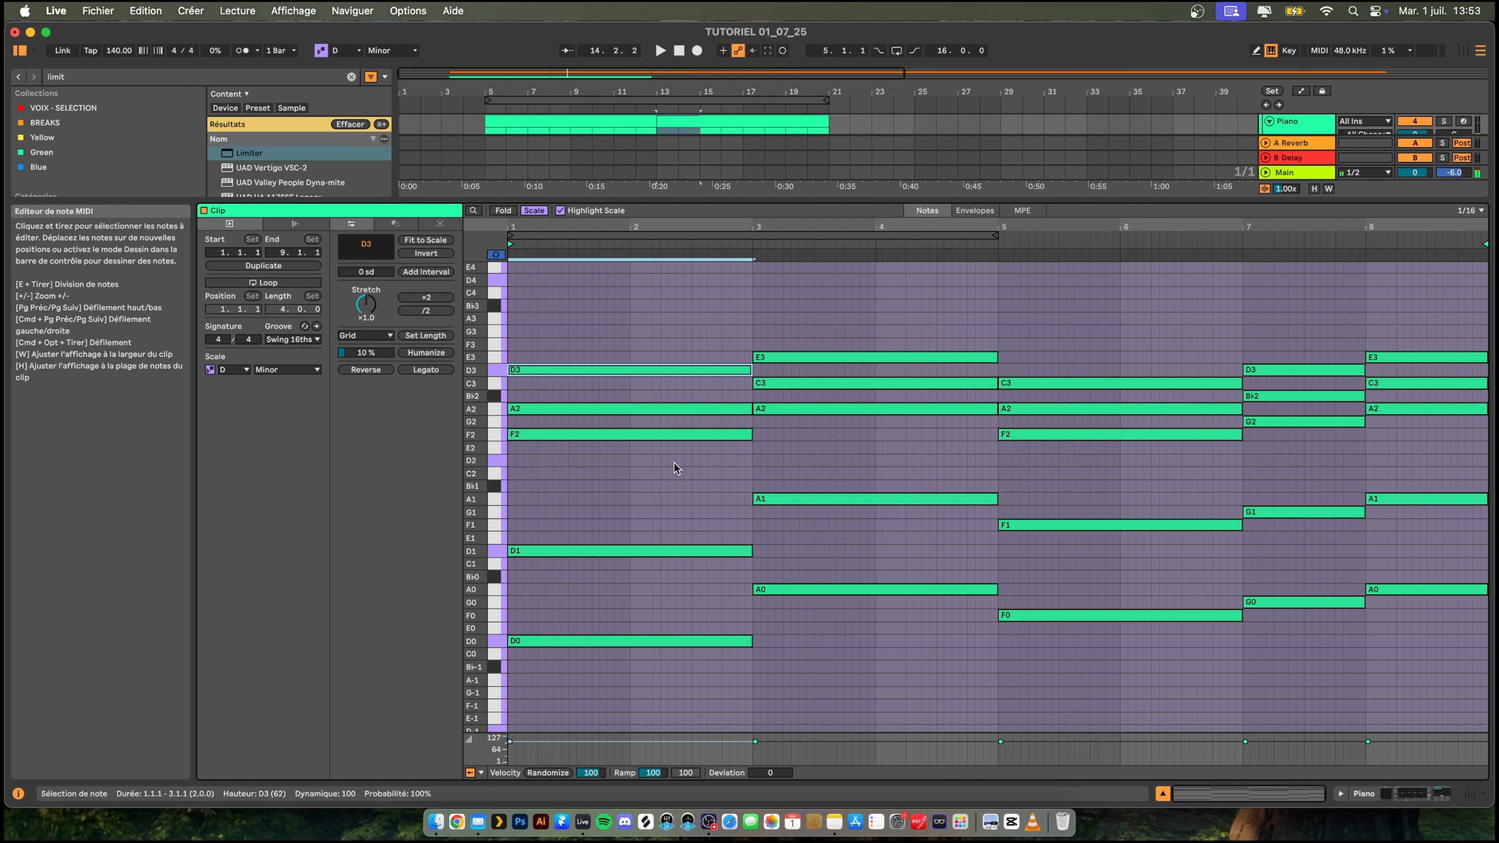
{"action": "left_click", "coordinate": [837, 357]}
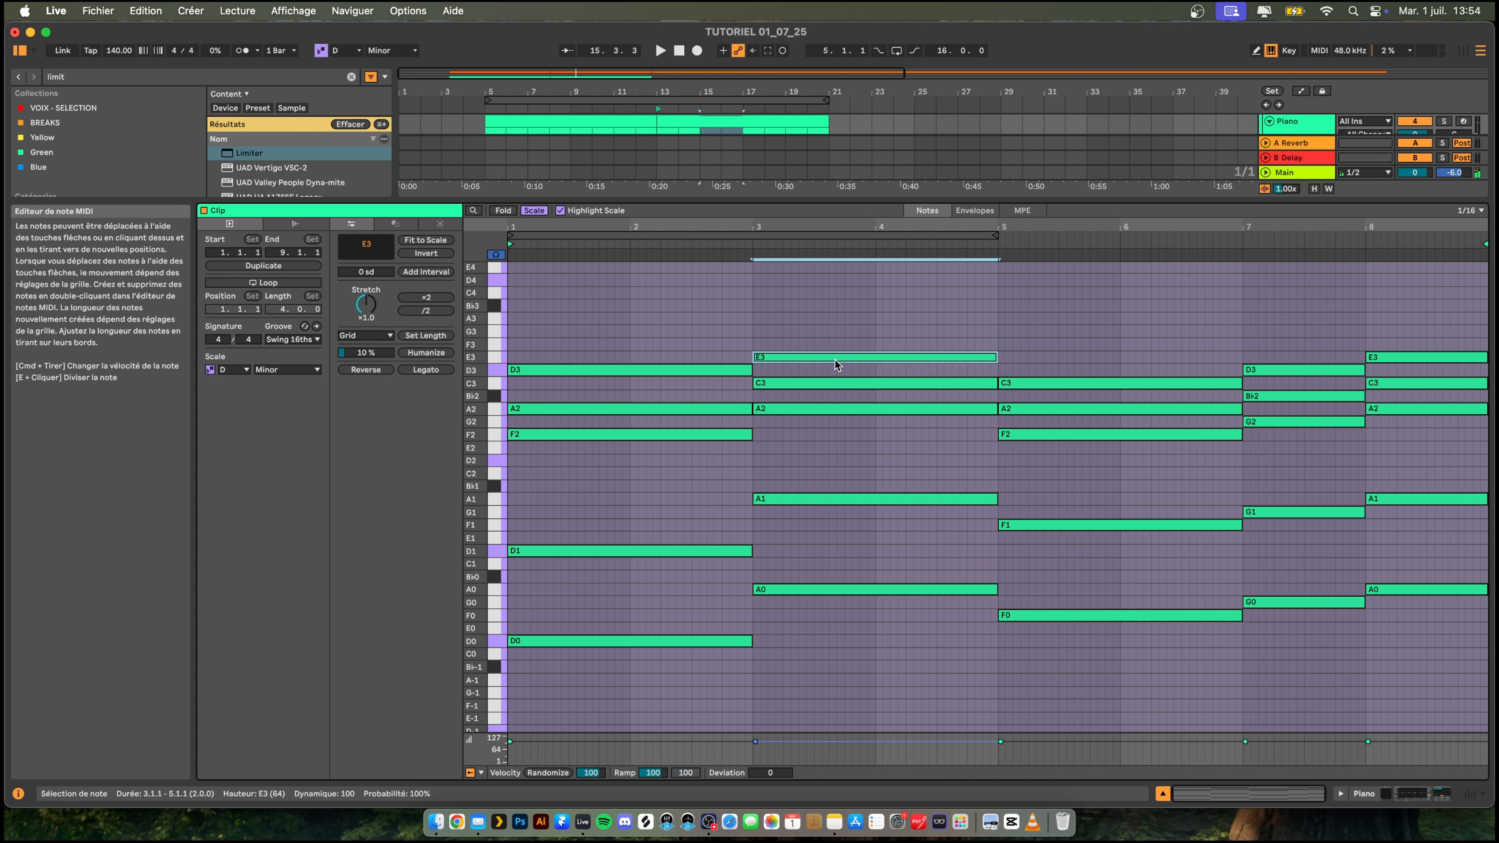
{"action": "key", "text": "shift+Down"}
{"action": "left_click", "coordinate": [1440, 357]}
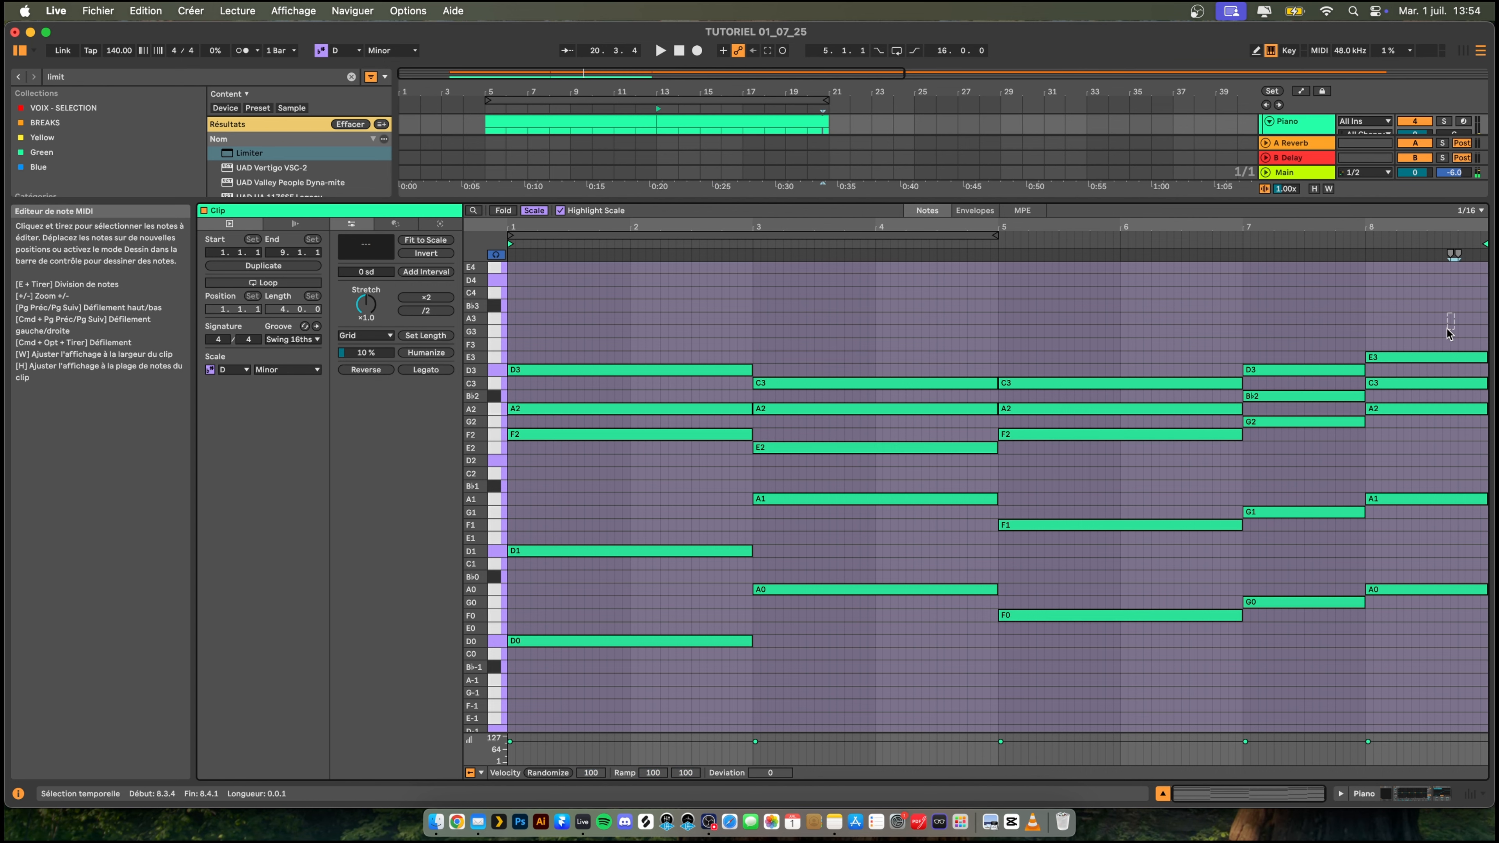
{"action": "key", "text": "shift+Down"}
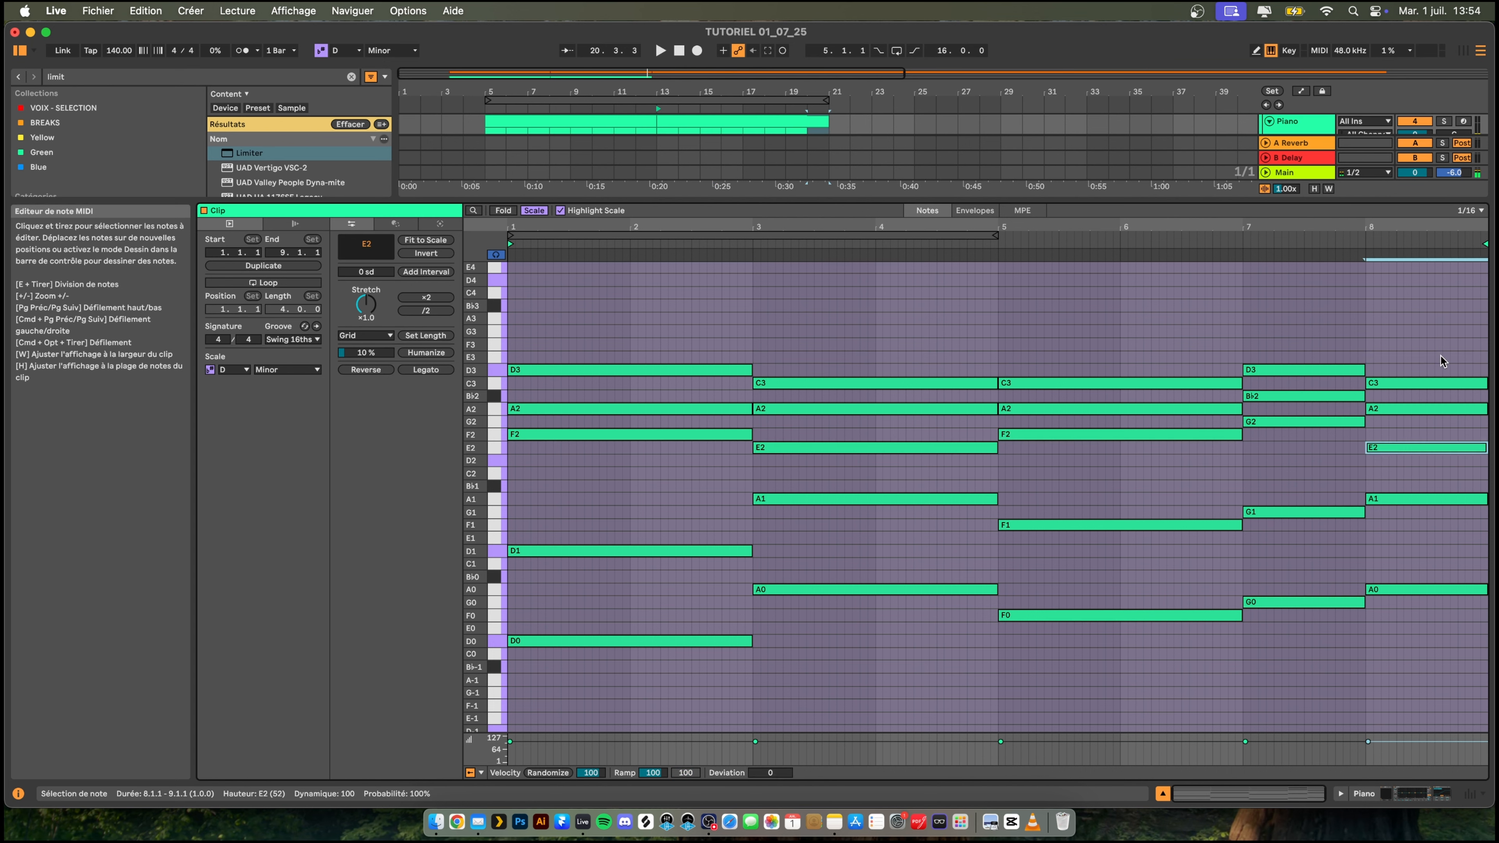
{"action": "key", "text": "space"}
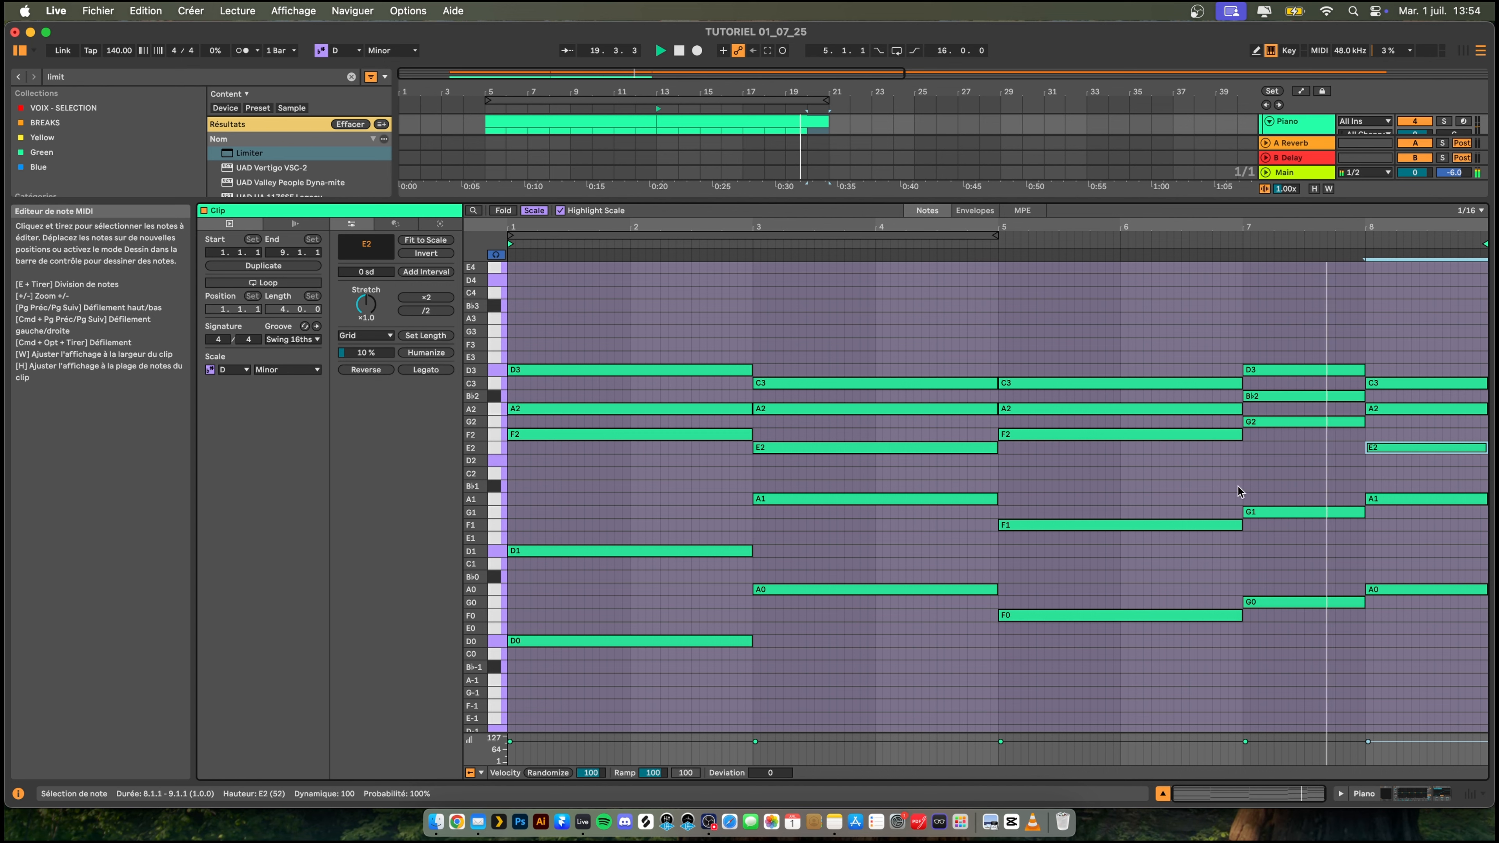
- Remove the A chord from the clip's last bar and hold the G chord for two bars through the end
{"action": "key", "text": "super+z"}
{"action": "left_click", "coordinate": [654, 295]}
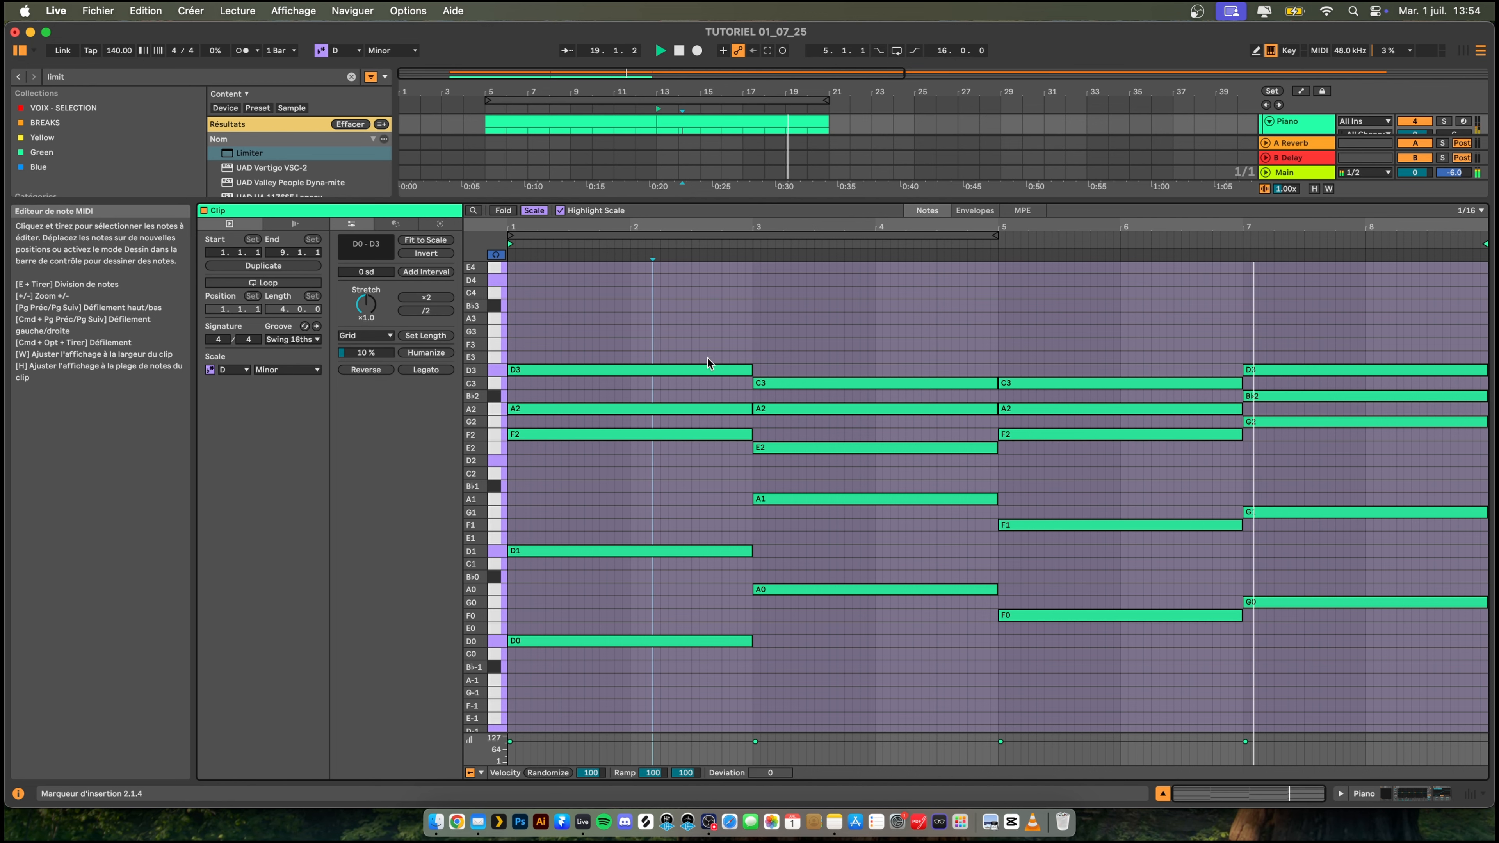
{"action": "key", "text": "space"}
- Reduce the note editor and play both Piano clips with the vocal from bar 5
{"action": "left_click_drag", "start_coordinate": [761, 201], "coordinate": [774, 486]}
{"action": "left_click", "coordinate": [534, 331]}
{"action": "key", "text": "space"}
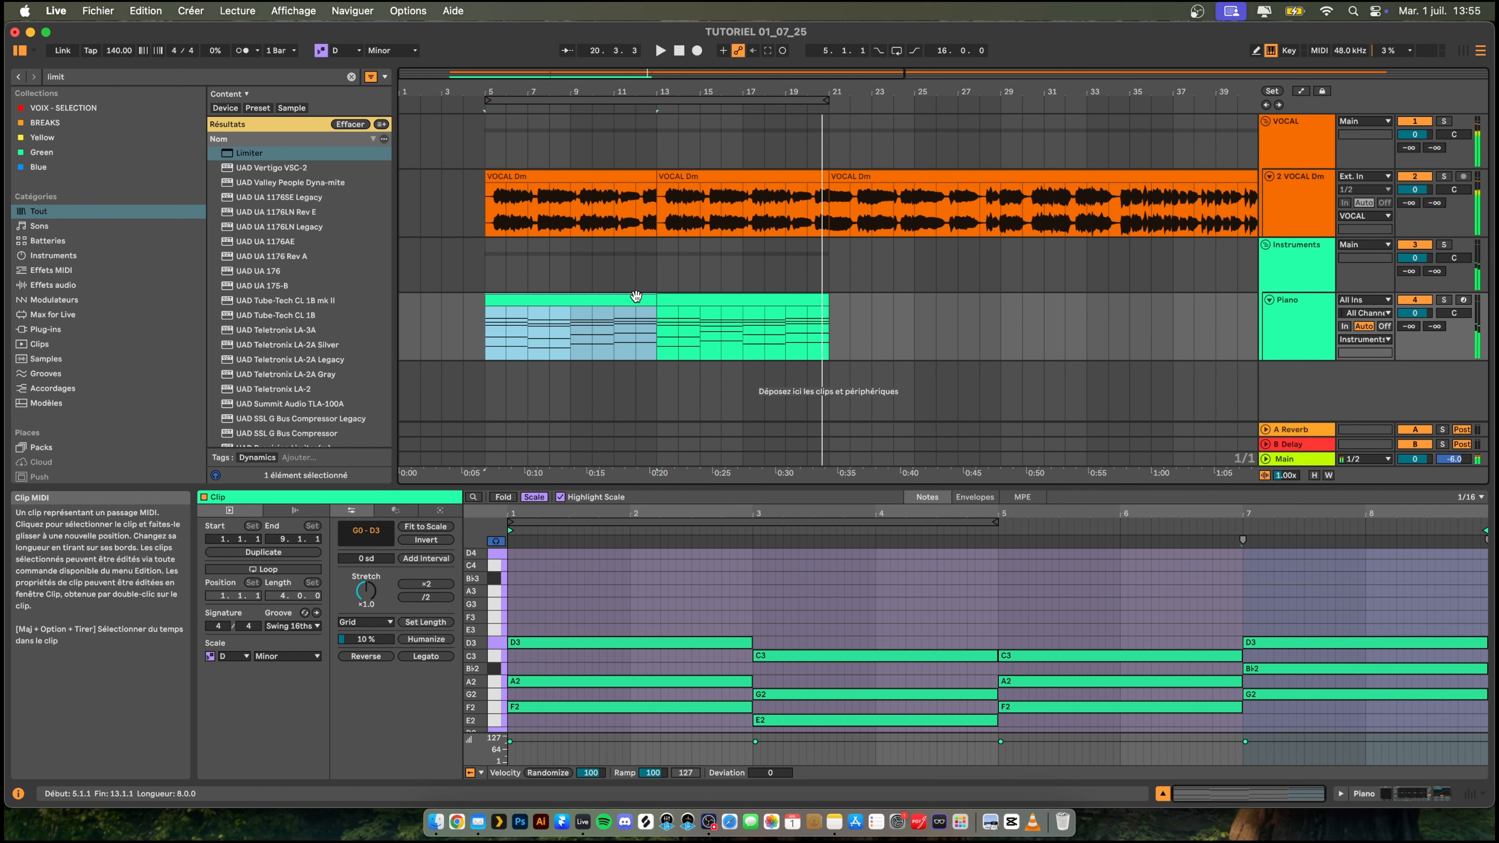
- Consolidate the two Piano clips into a single 16-bar clip and start playback briefly
{"action": "left_click", "coordinate": [672, 299]}
{"action": "left_click", "coordinate": [595, 301], "text": "shift"}
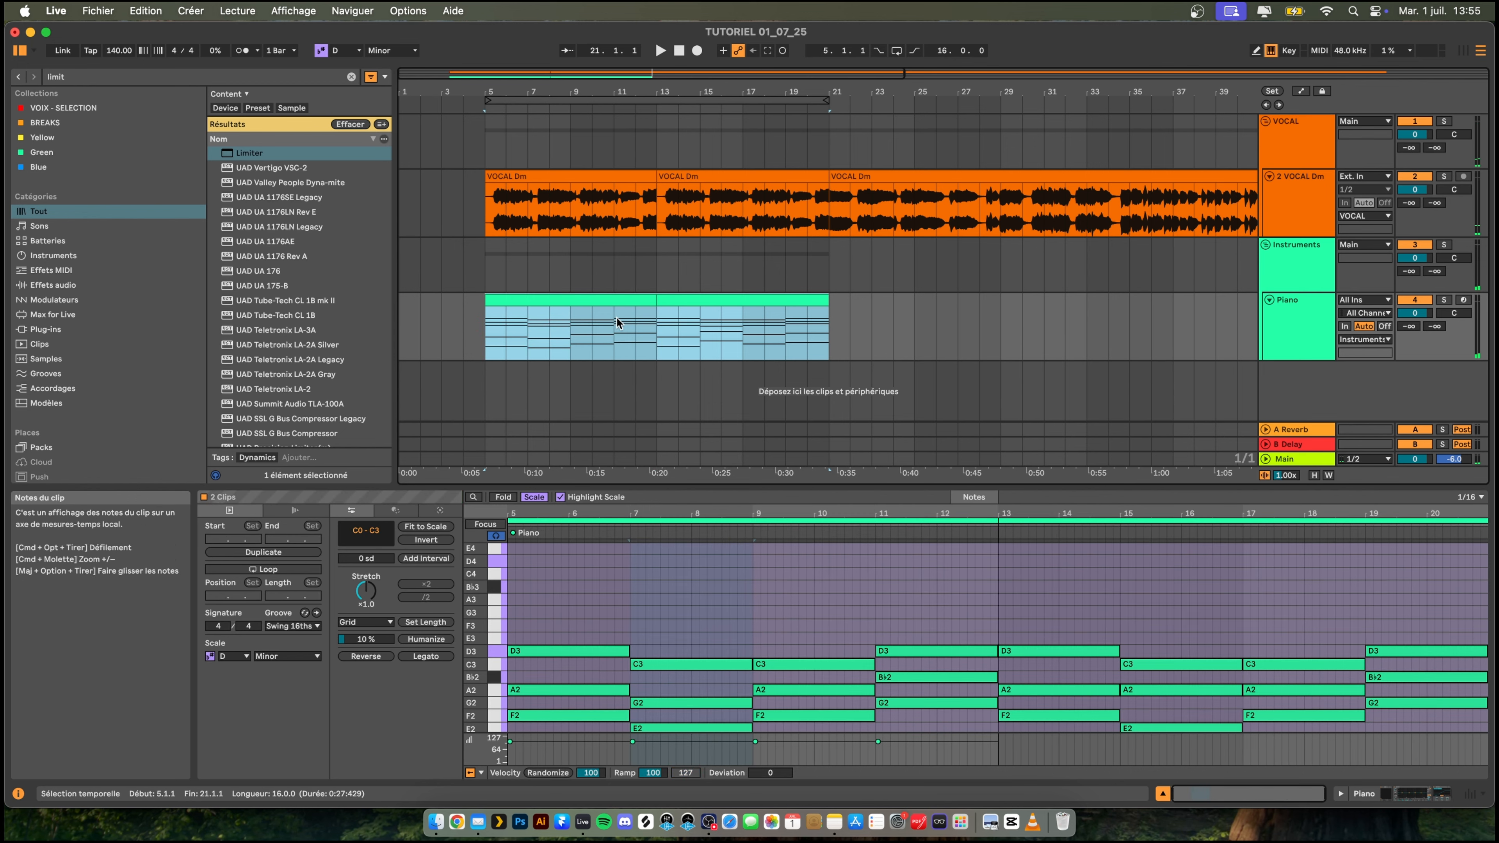
{"action": "key", "text": "super+j"}
{"action": "key", "text": "space"}
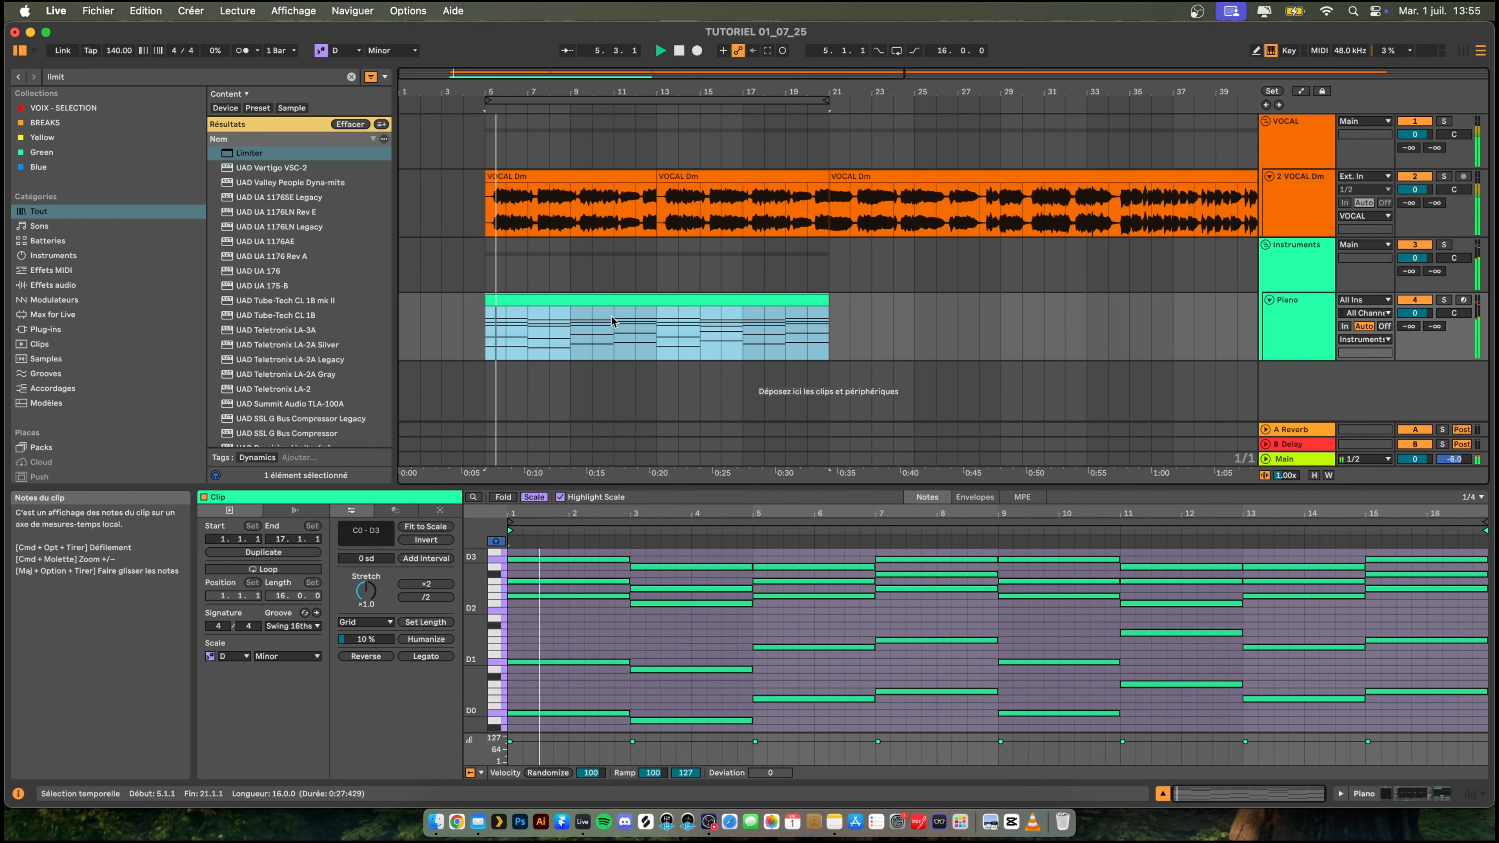
{"action": "key", "text": "space"}
- Extend the first VOCAL Dm clip over the duplicated vocal to about bar 70 and delete the leftover vocal piece
{"action": "left_click_drag", "start_coordinate": [652, 175], "coordinate": [824, 178]}
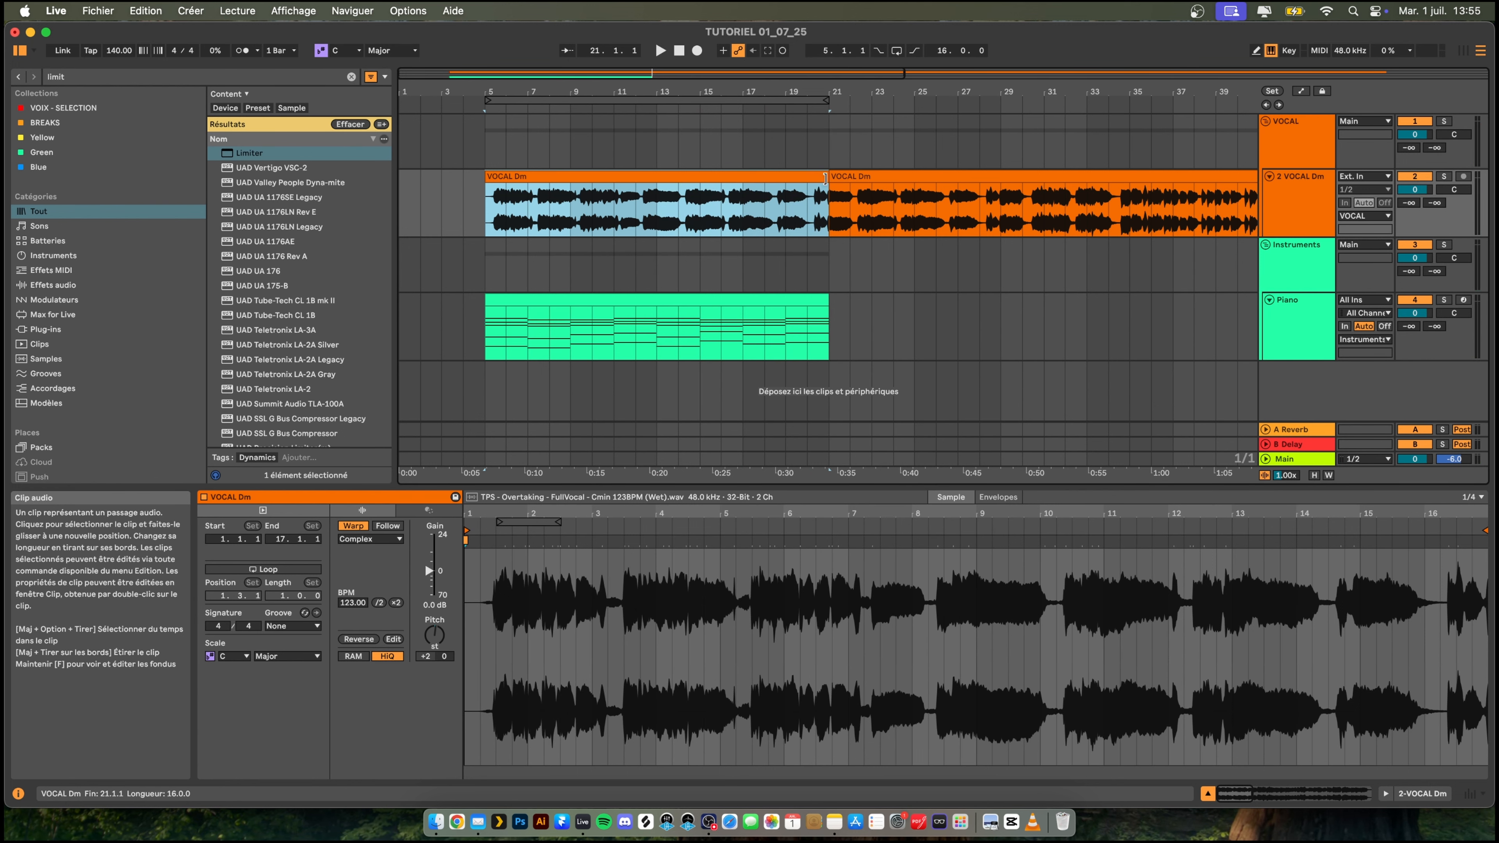
{"action": "left_click_drag", "start_coordinate": [810, 88], "coordinate": [590, 53]}
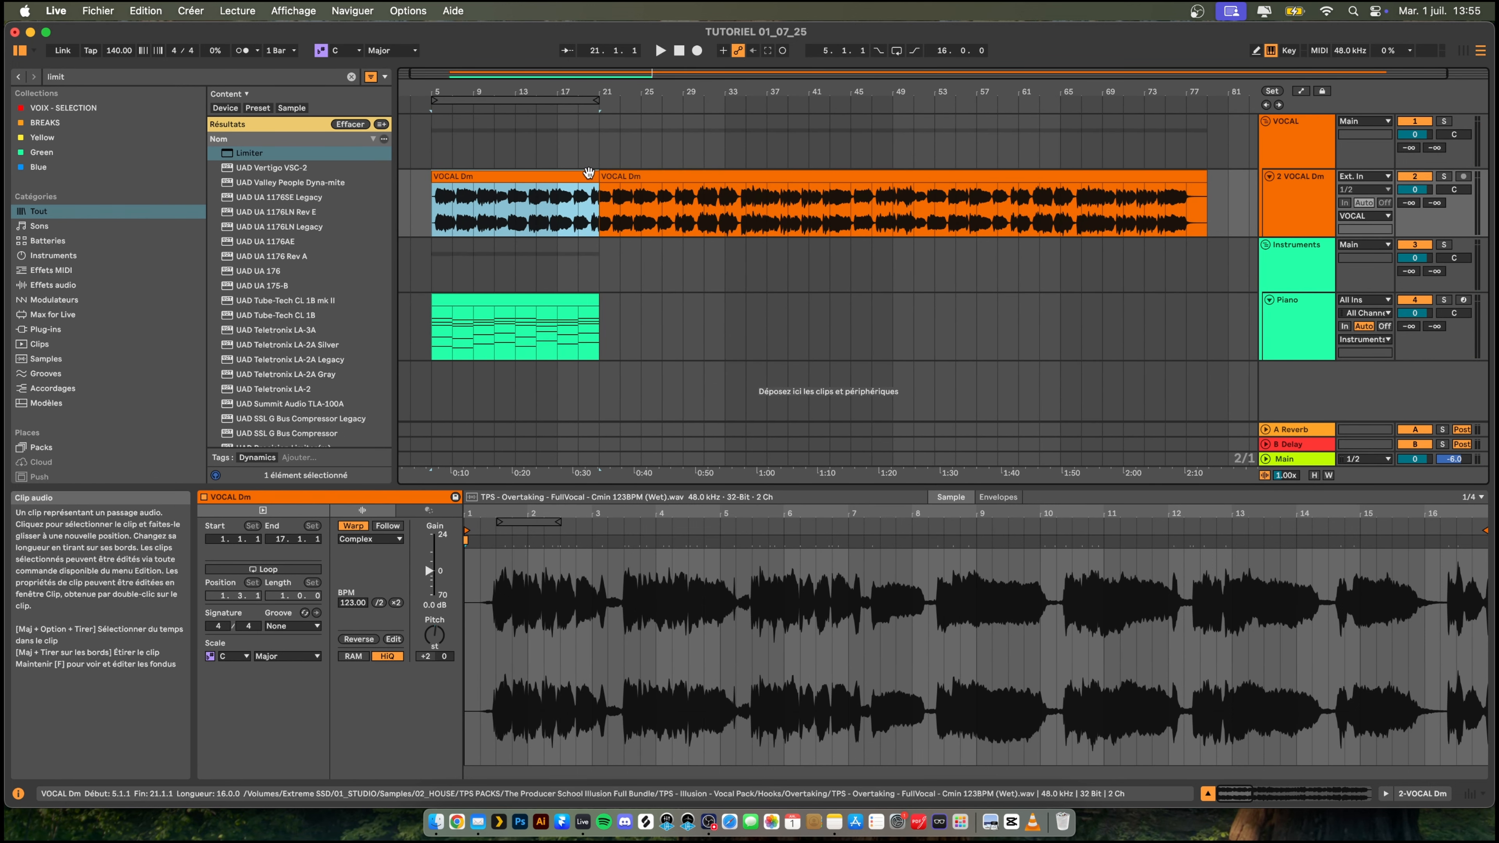
{"action": "left_click_drag", "start_coordinate": [593, 176], "coordinate": [1123, 176]}
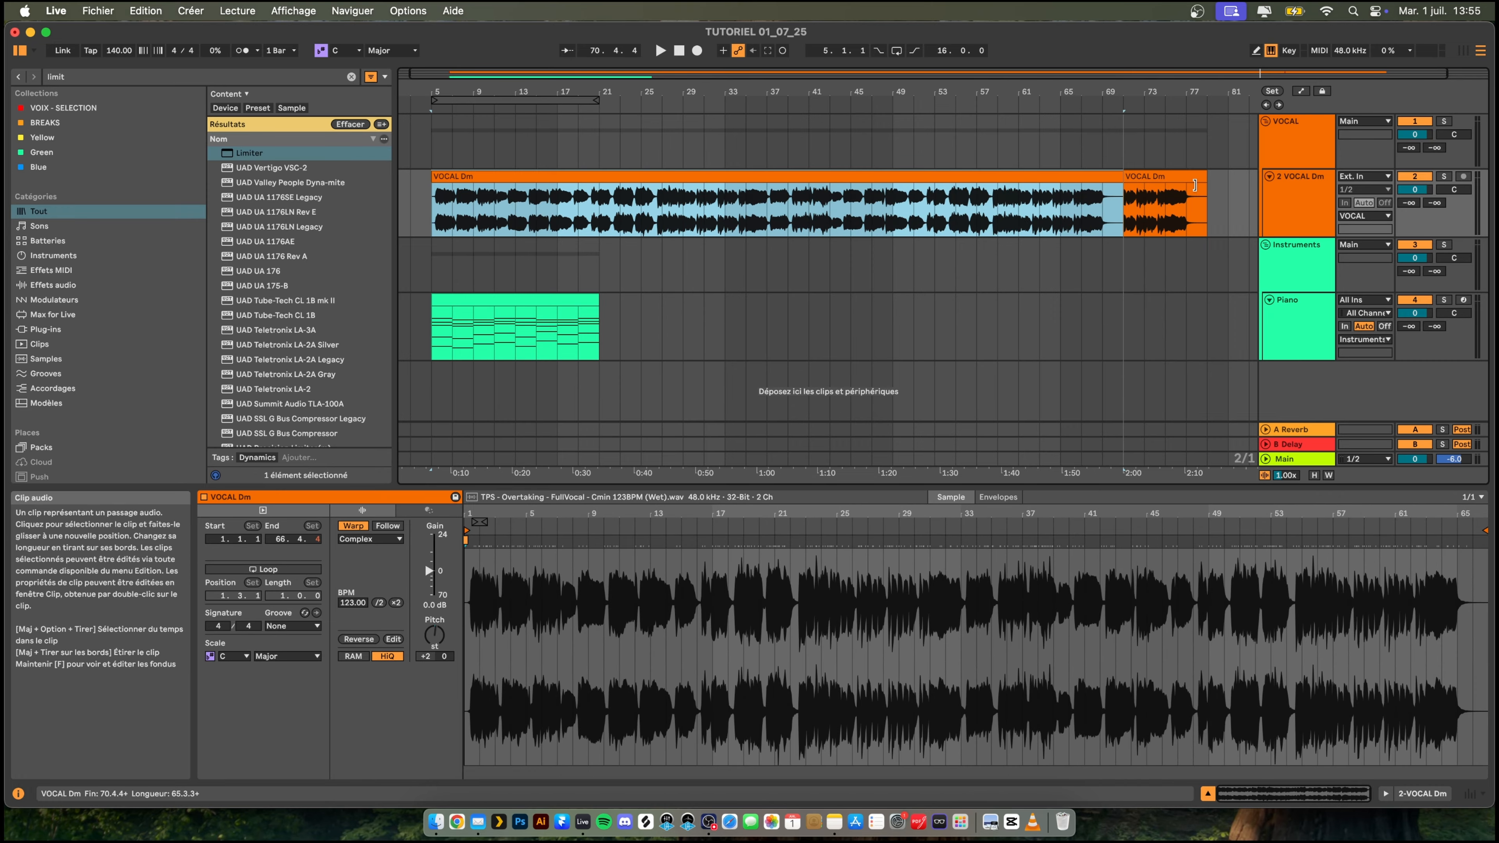
{"action": "left_click", "coordinate": [1139, 197]}
{"action": "key", "text": "Delete"}
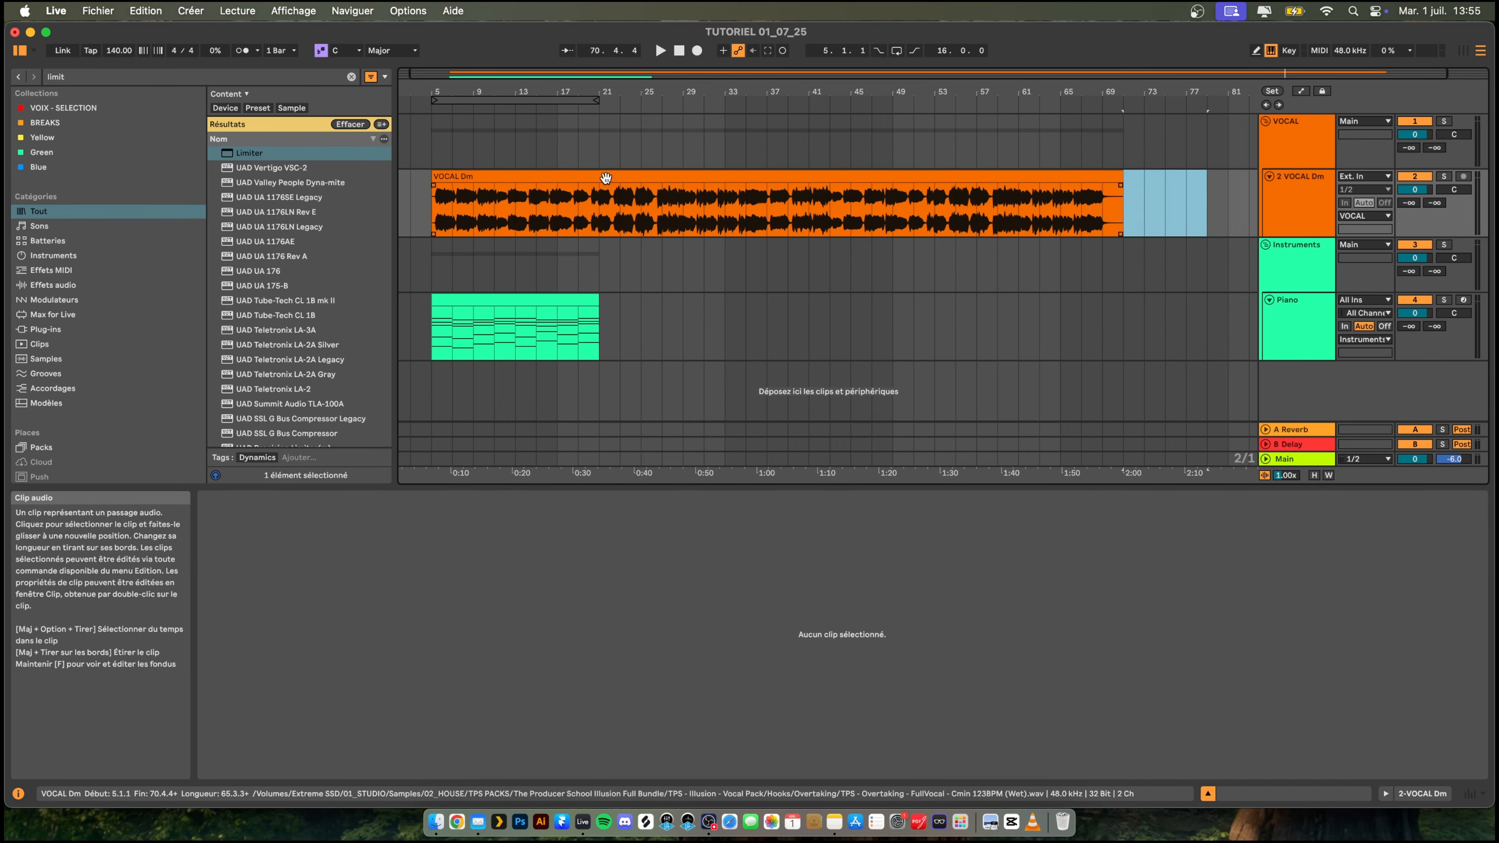
- Play the vocal and piano together from bar 5
{"action": "left_click", "coordinate": [435, 260]}
{"action": "key", "text": "space"}
{"action": "left_click_drag", "start_coordinate": [428, 94], "coordinate": [469, 148]}
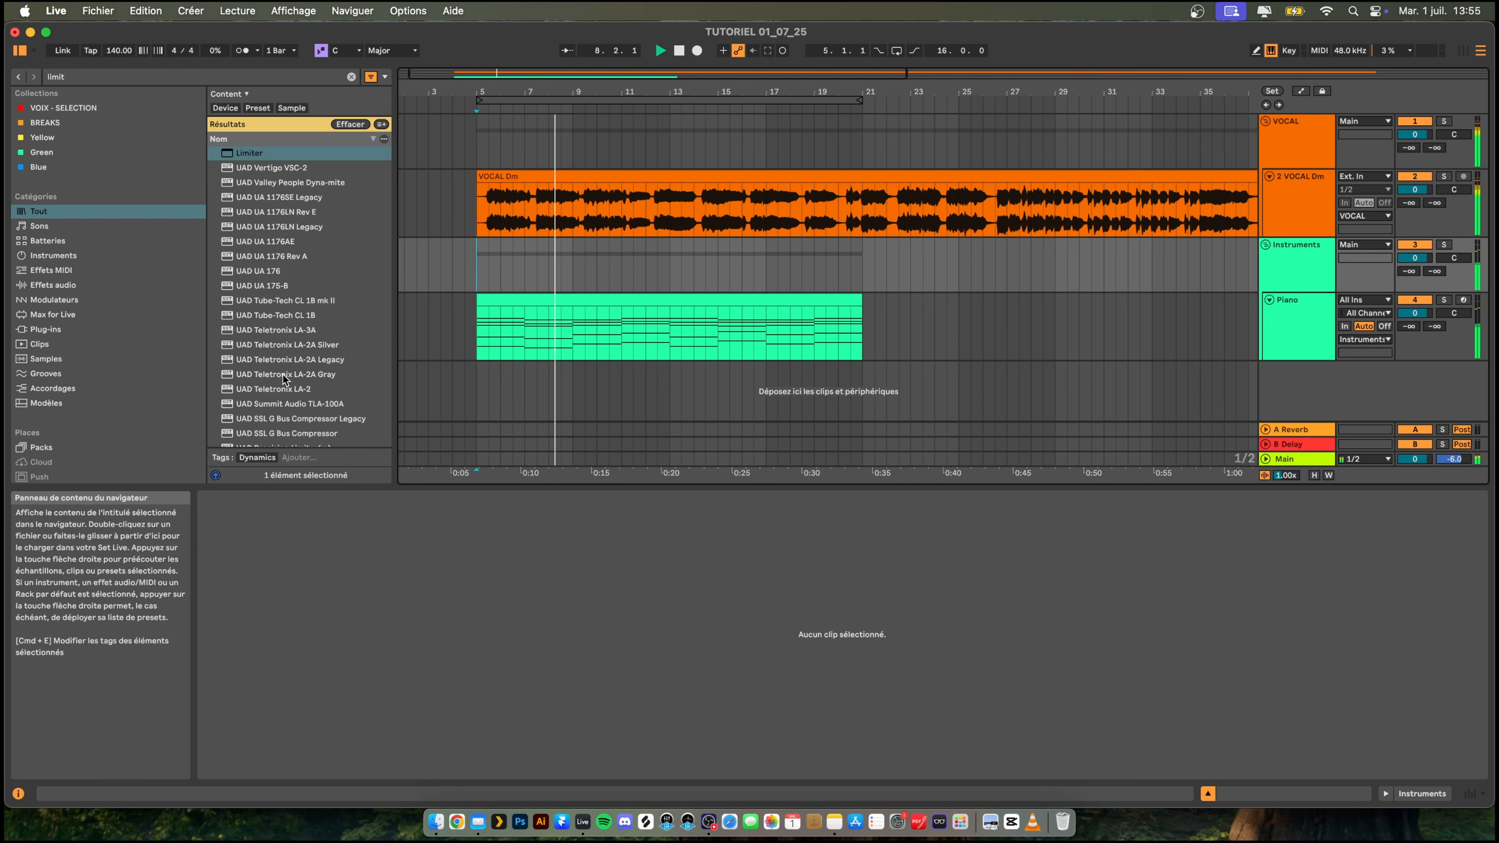
- Duplicate the Piano track with its clip and rename the copy Ping
{"action": "left_click", "coordinate": [1297, 324]}
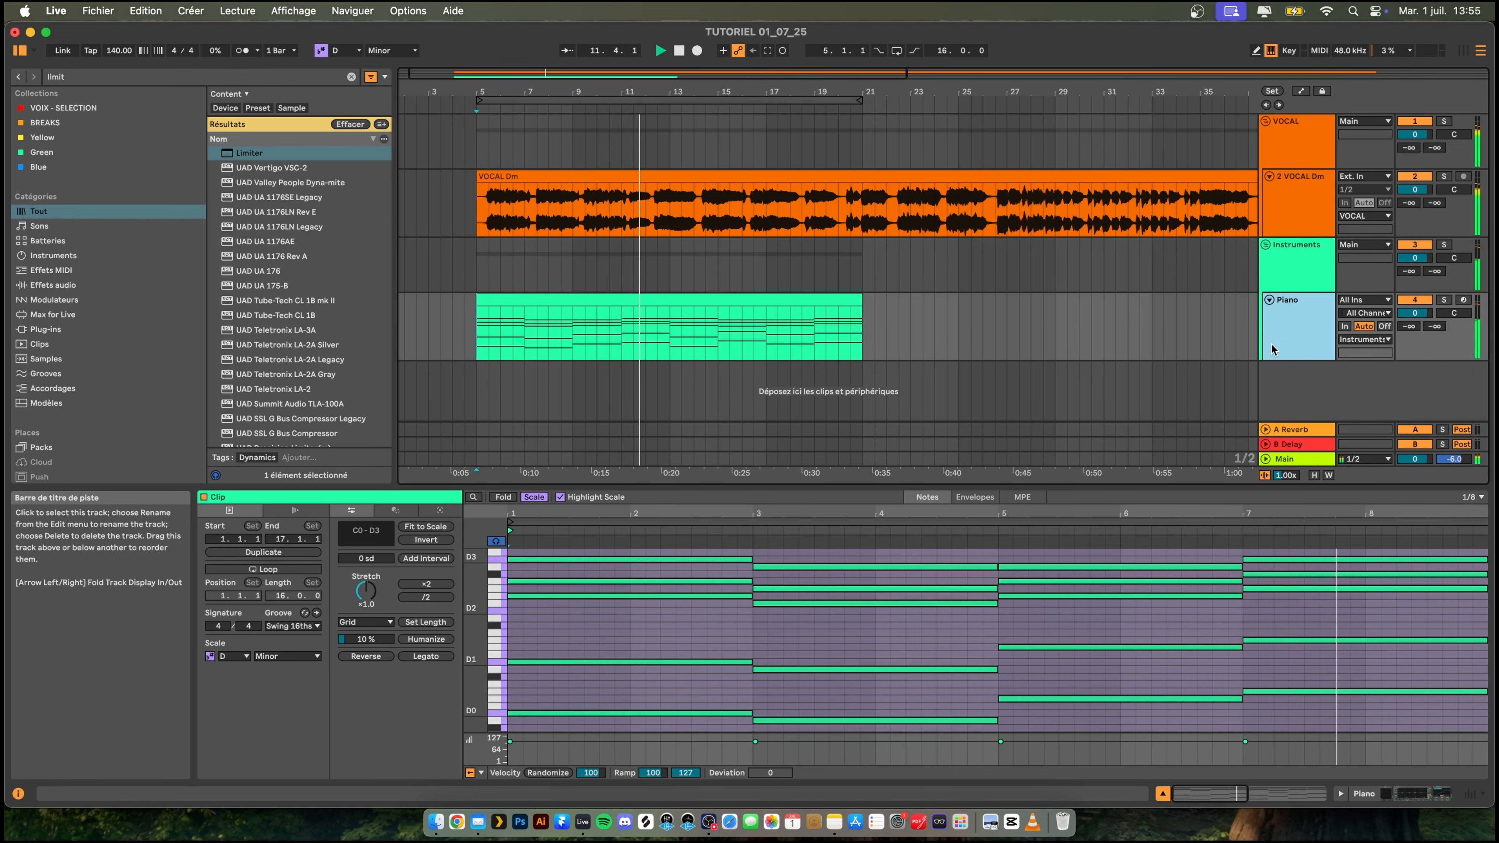
{"action": "right_click", "coordinate": [1274, 383]}
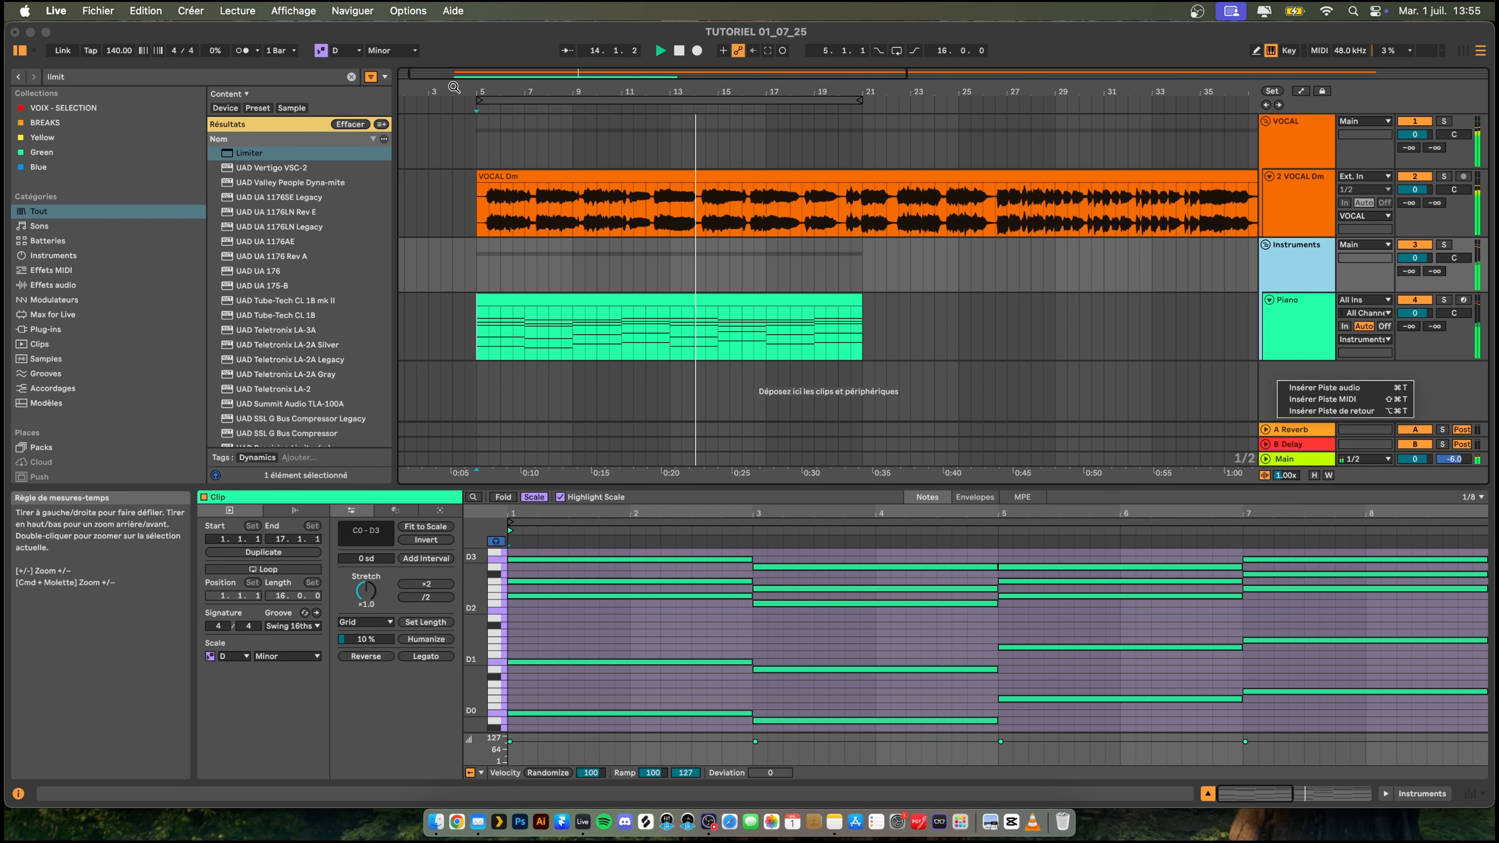
{"action": "left_click", "coordinate": [464, 105]}
{"action": "left_click_drag", "start_coordinate": [560, 92], "coordinate": [592, 180]}
{"action": "scroll", "coordinate": [821, 290], "scroll_direction": "right", "scroll_amount": 1}
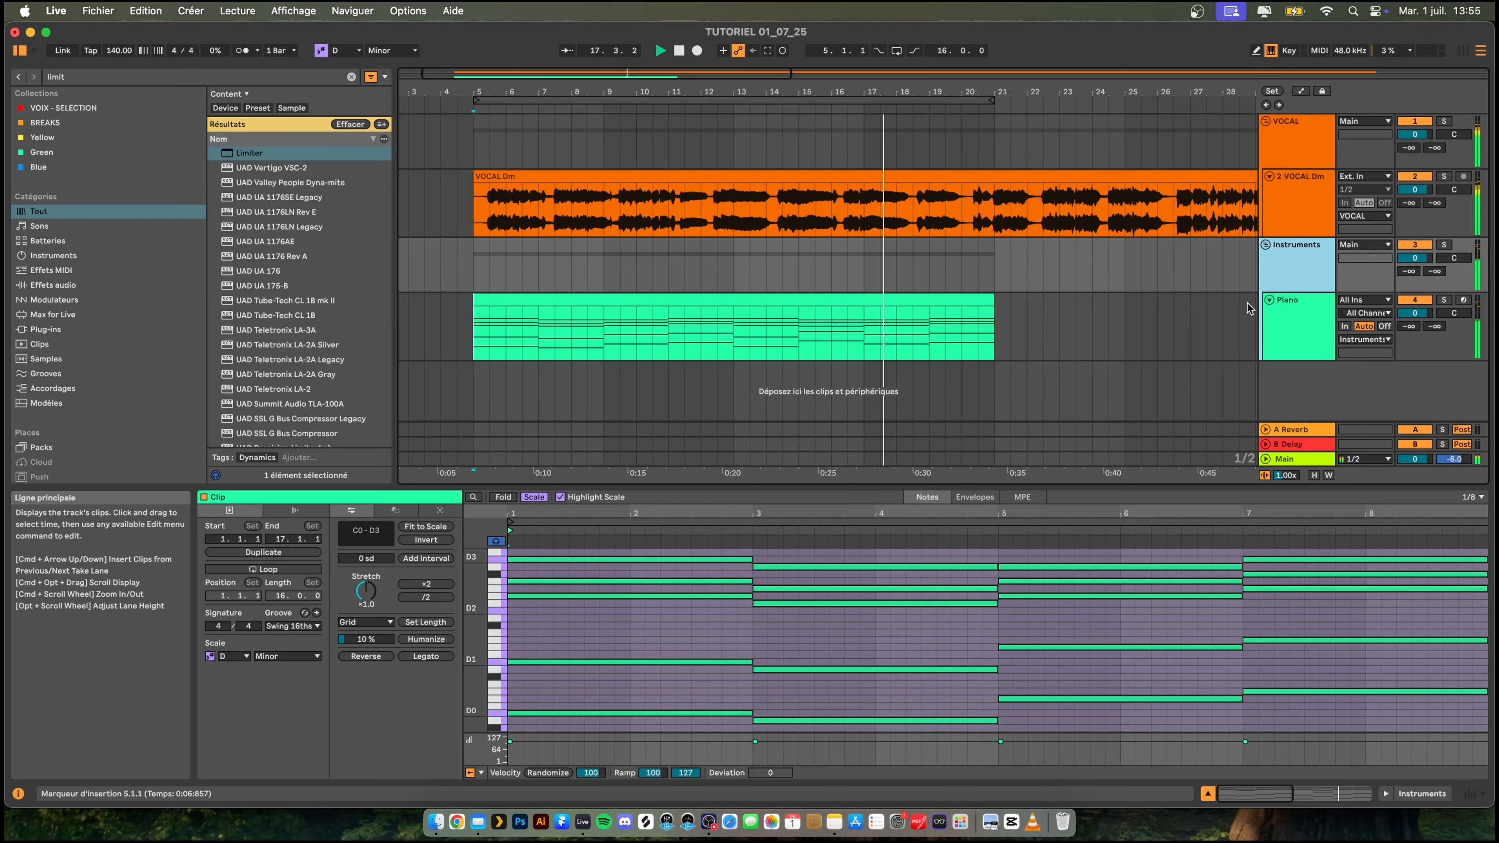
{"action": "left_click", "coordinate": [1278, 325]}
{"action": "key", "text": "super+d"}
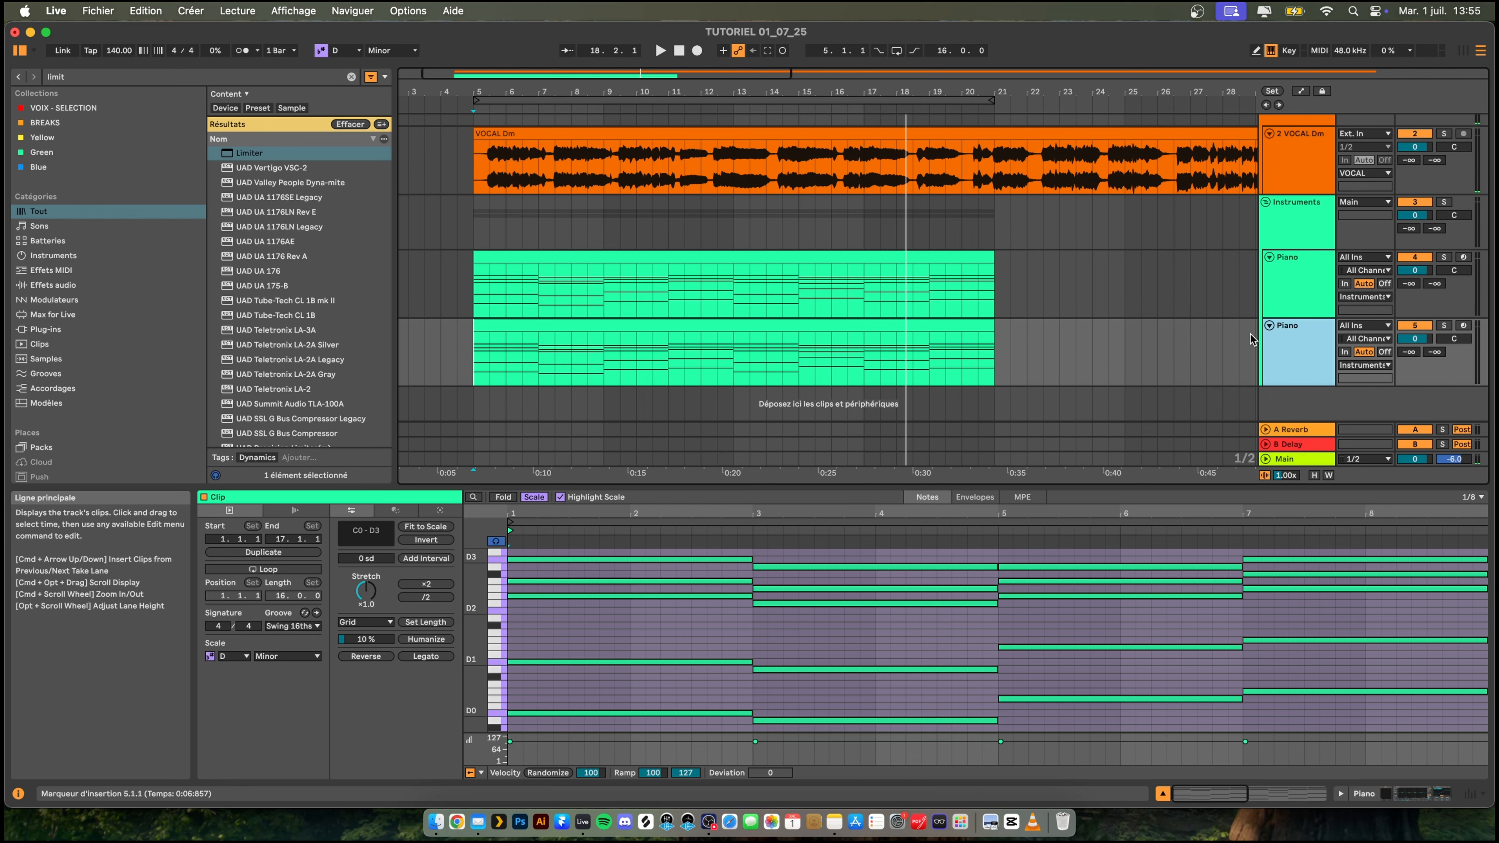
{"action": "key", "text": "super+r"}
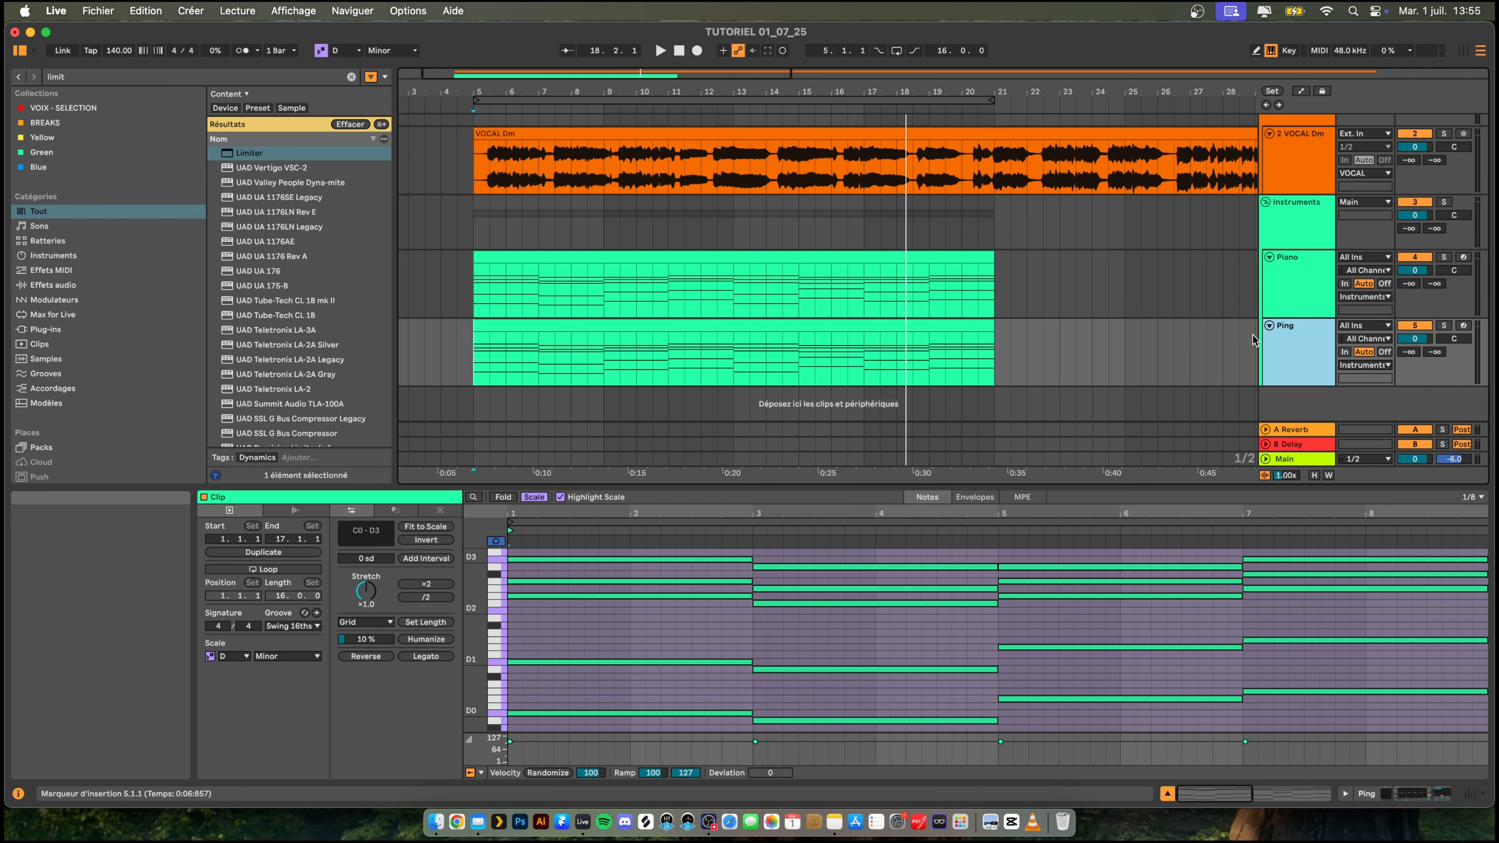
- Select all the chord notes in the Ping track's clip and delete them
{"action": "left_click", "coordinate": [646, 328]}
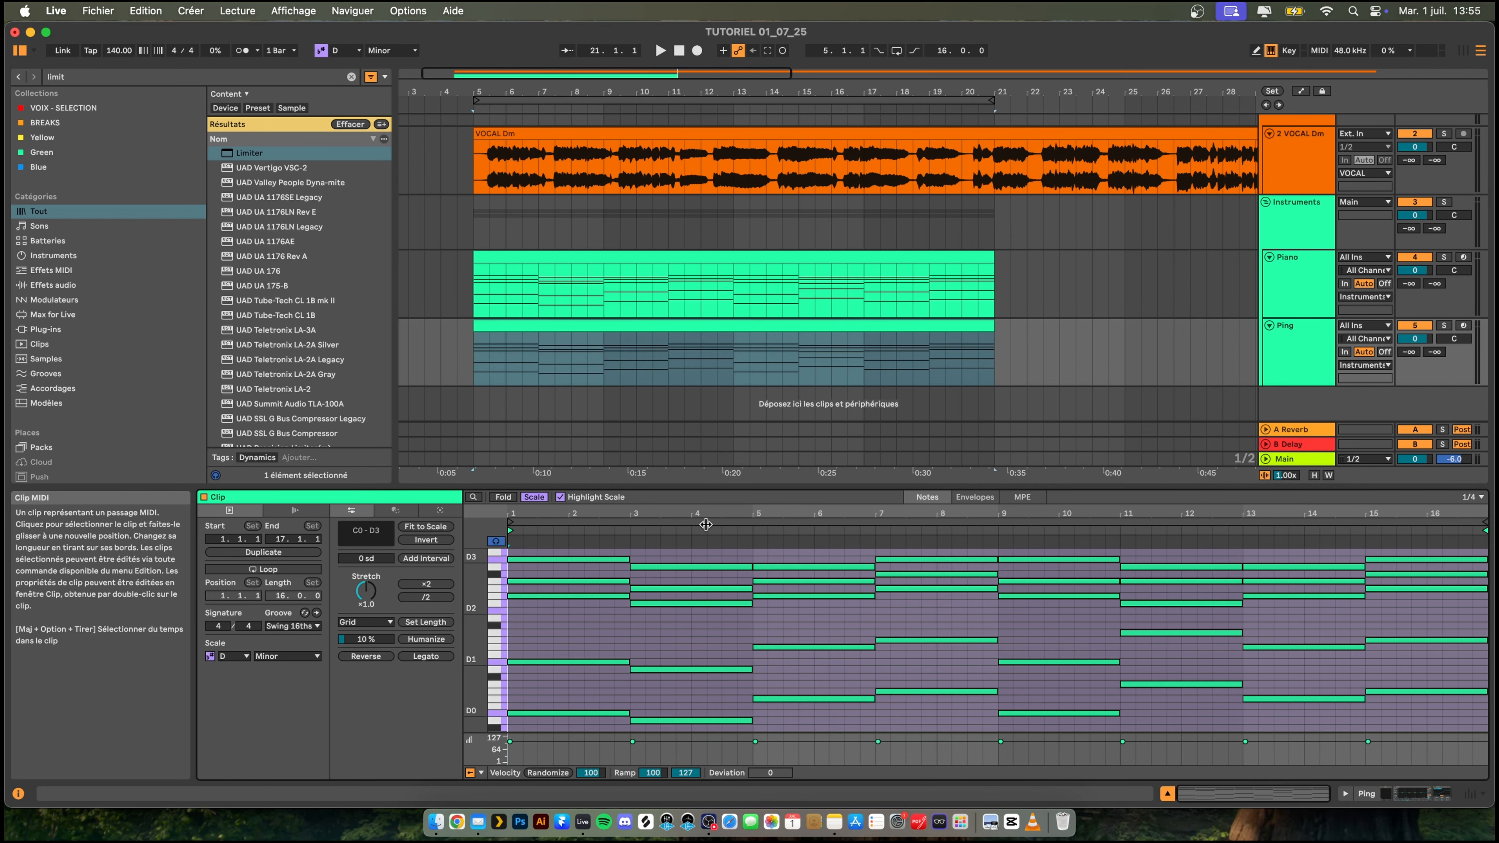
{"action": "left_click", "coordinate": [629, 625]}
{"action": "scroll", "coordinate": [551, 593], "scroll_direction": "up", "scroll_amount": 3}
{"action": "left_click_drag", "start_coordinate": [552, 592], "coordinate": [1493, 839]}
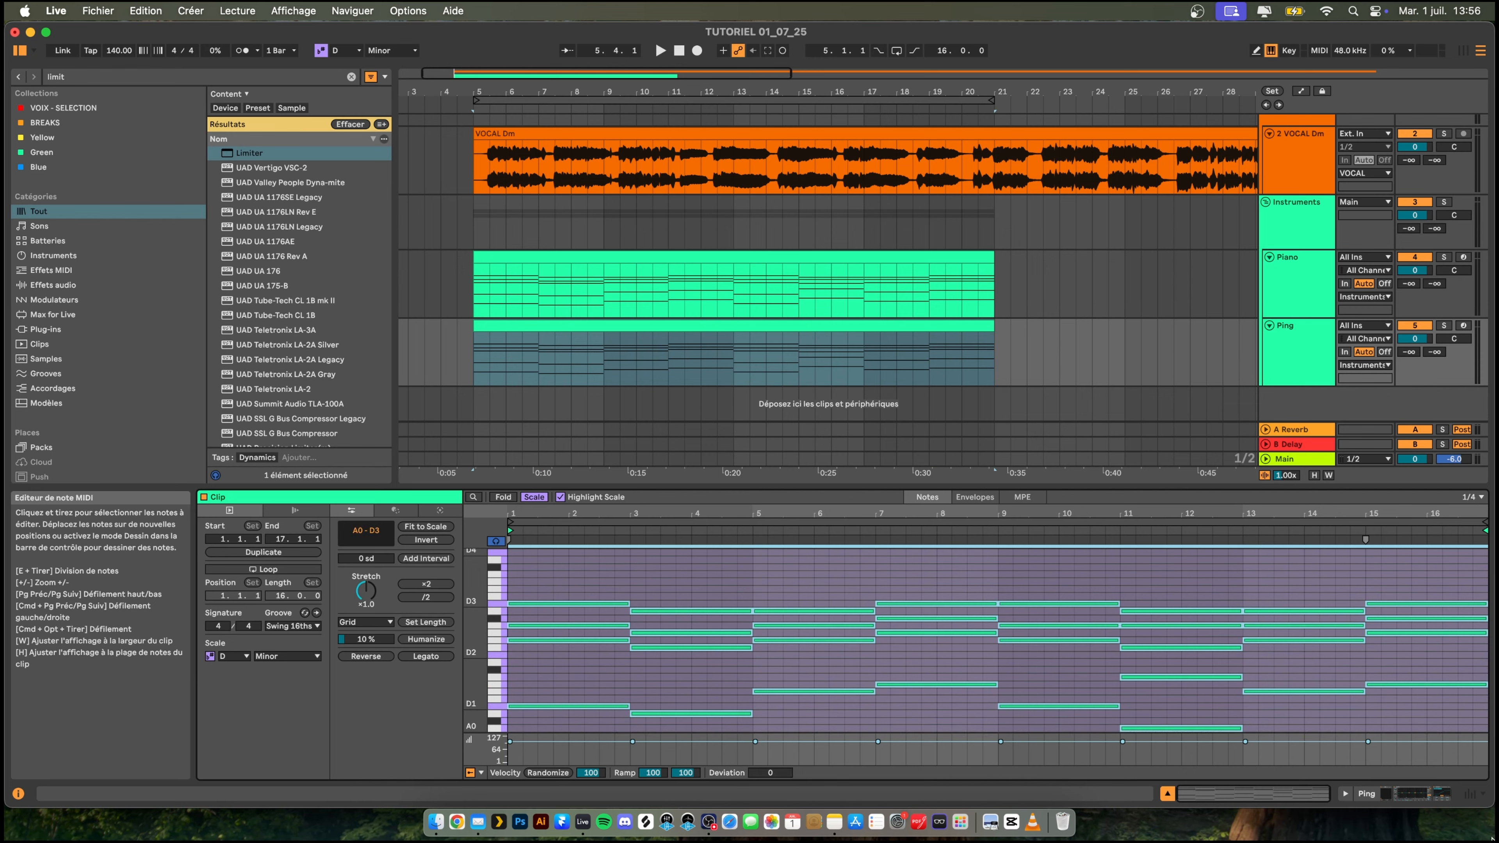
{"action": "key", "text": "BackSpace"}
{"action": "scroll", "coordinate": [913, 650], "scroll_direction": "down", "scroll_amount": 4}
{"action": "left_click_drag", "start_coordinate": [535, 603], "coordinate": [913, 671]}
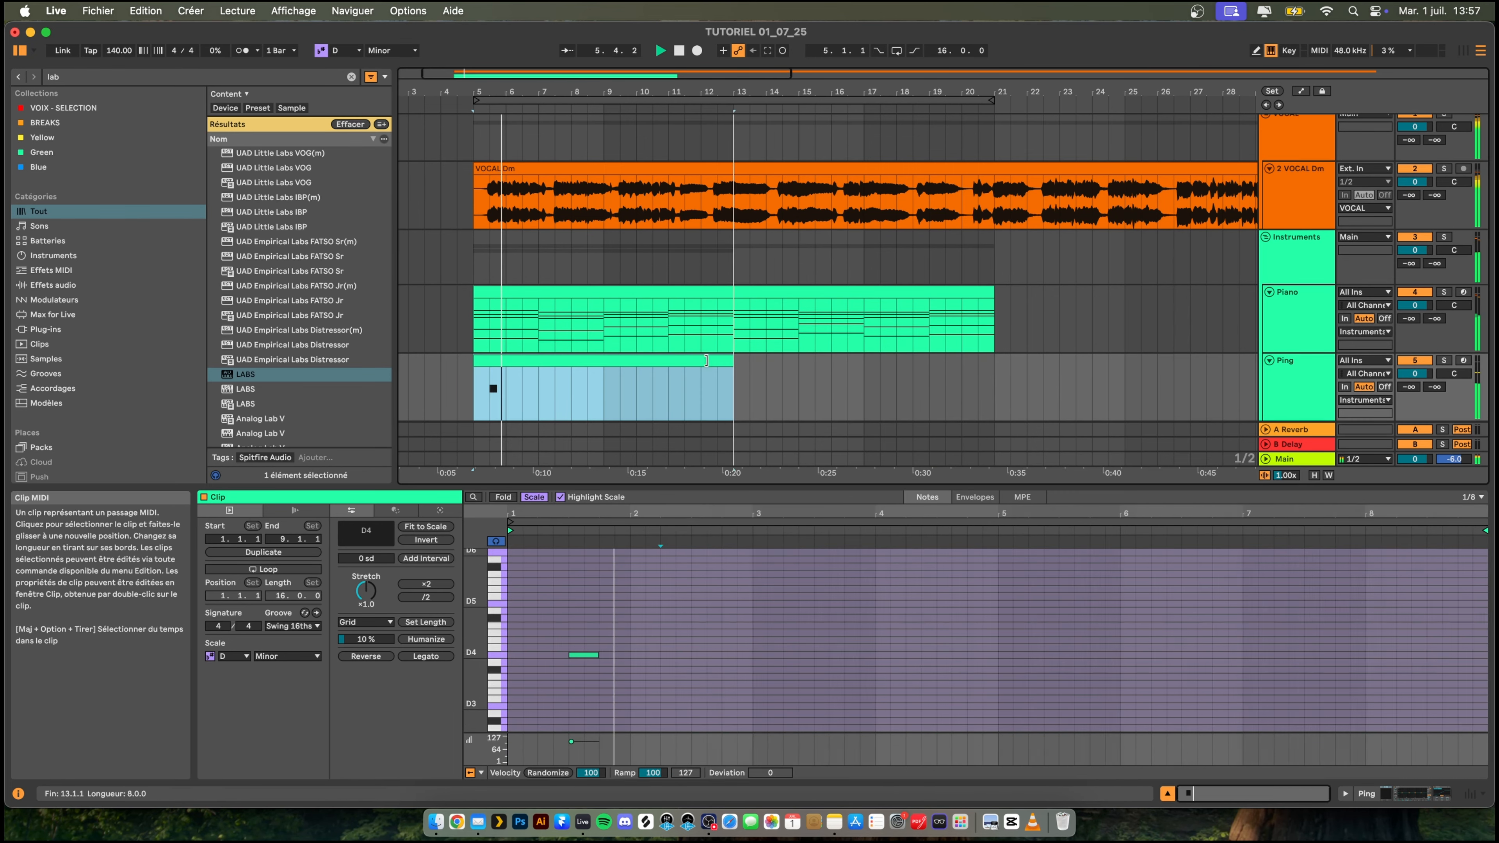
- Shorten the Ping clip with the D4 note to one bar and duplicate it repeatedly up to bar 21
{"action": "left_click_drag", "start_coordinate": [707, 361], "coordinate": [507, 360]}
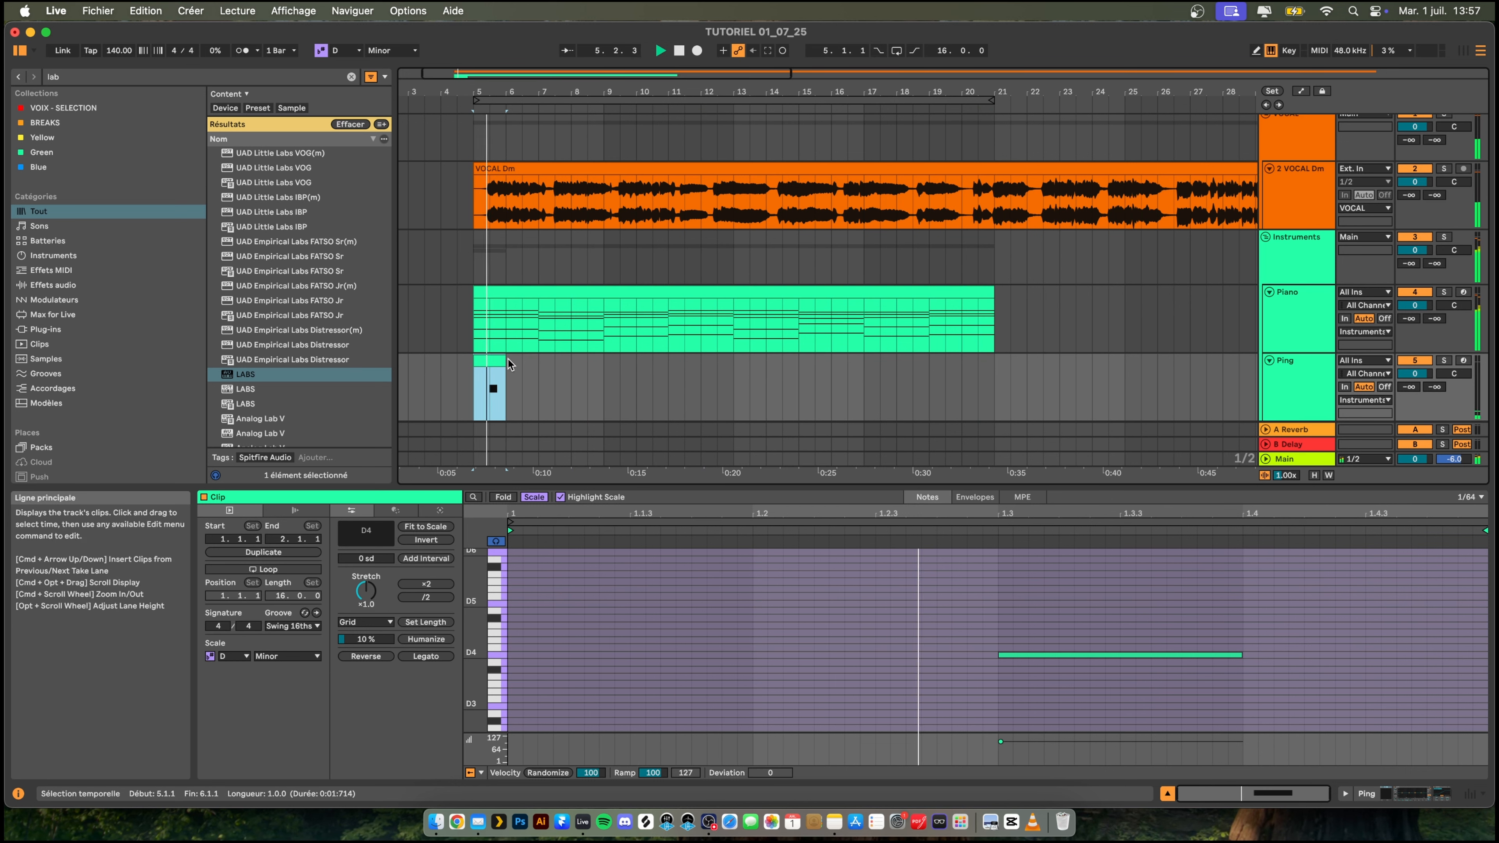
{"action": "key", "text": "super+d"}
{"action": "key", "text": "super+d"}
{"action": "key", "text": "super+d"}
{"action": "key", "text": "super+d"}
{"action": "key", "text": "super+d"}
{"action": "key", "text": "super+d"}
{"action": "key", "text": "super+d"}
{"action": "key", "text": "super+d"}
{"action": "key", "text": "super+d"}
{"action": "key", "text": "super+d"}
{"action": "key", "text": "super+d"}
{"action": "key", "text": "super+d"}
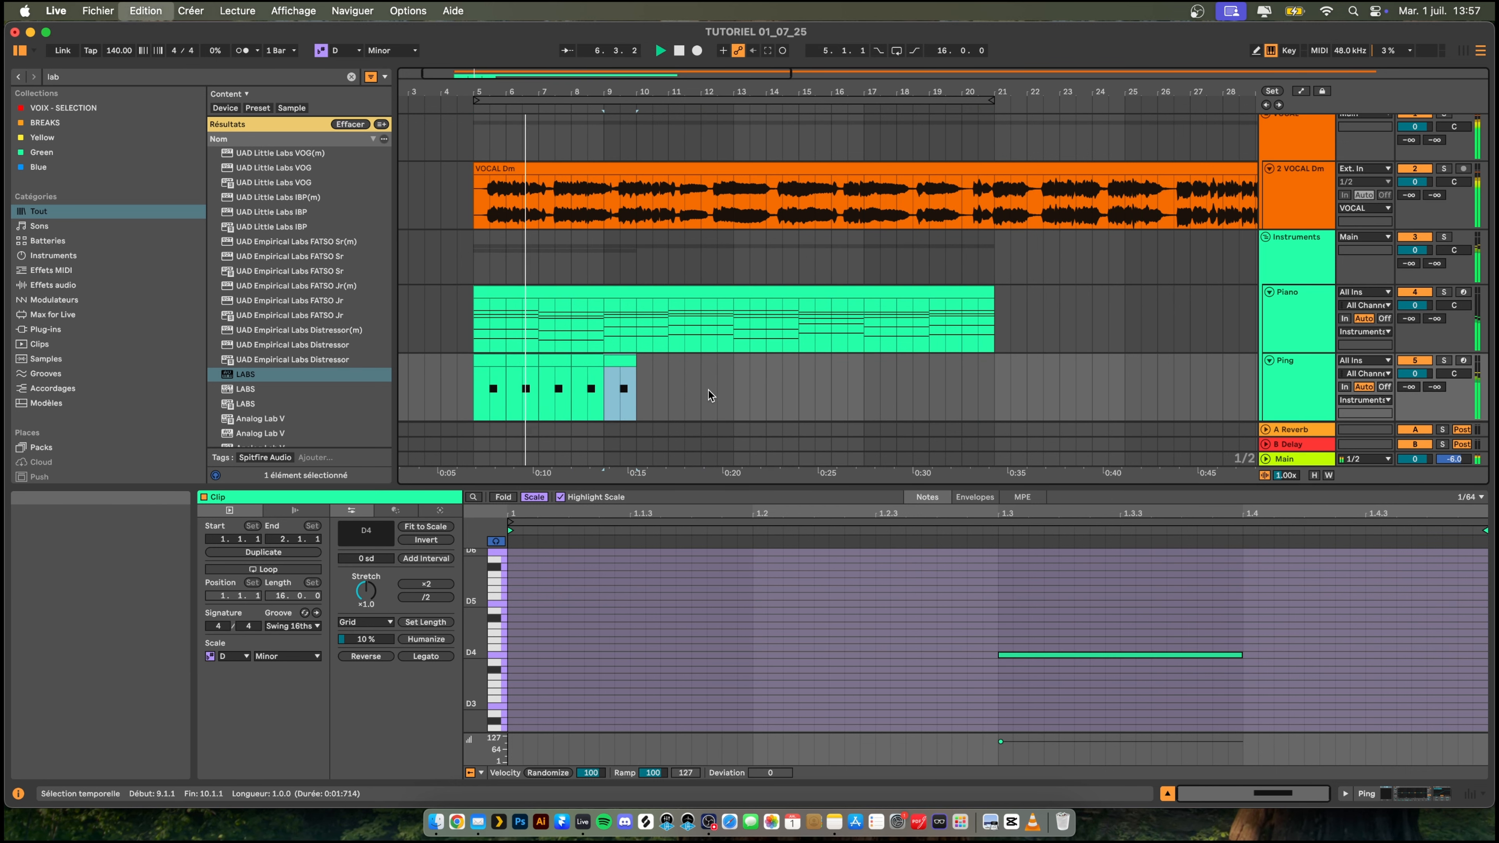
{"action": "key", "text": "super+d"}
{"action": "key", "text": "super+d"}
{"action": "key", "text": "super+d"}
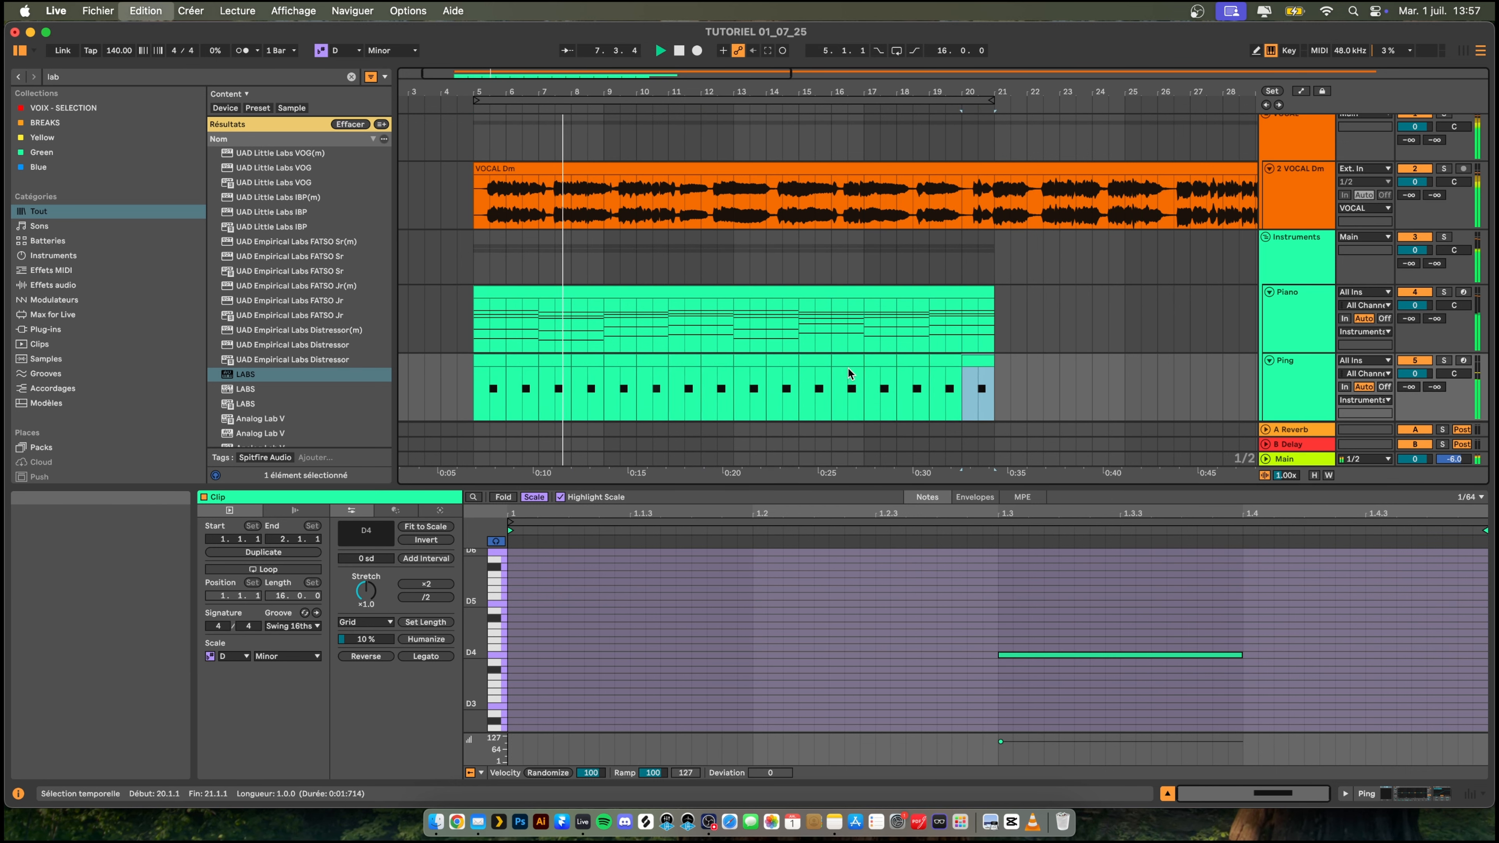
- Remove the Saturator from the Ping track's device chain
{"action": "left_click", "coordinate": [1309, 375]}
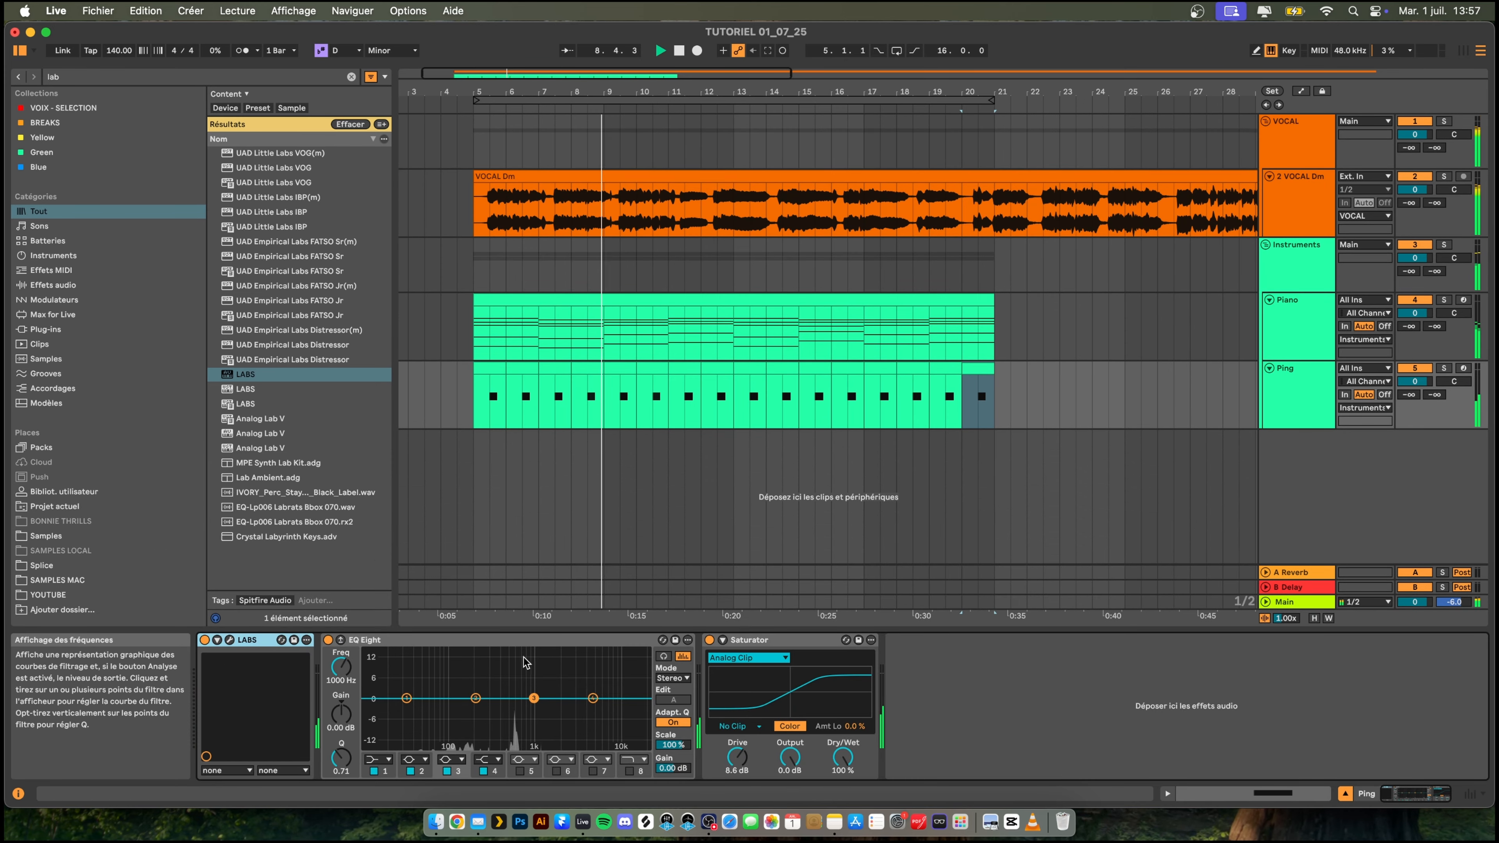
{"action": "left_click", "coordinate": [751, 641]}
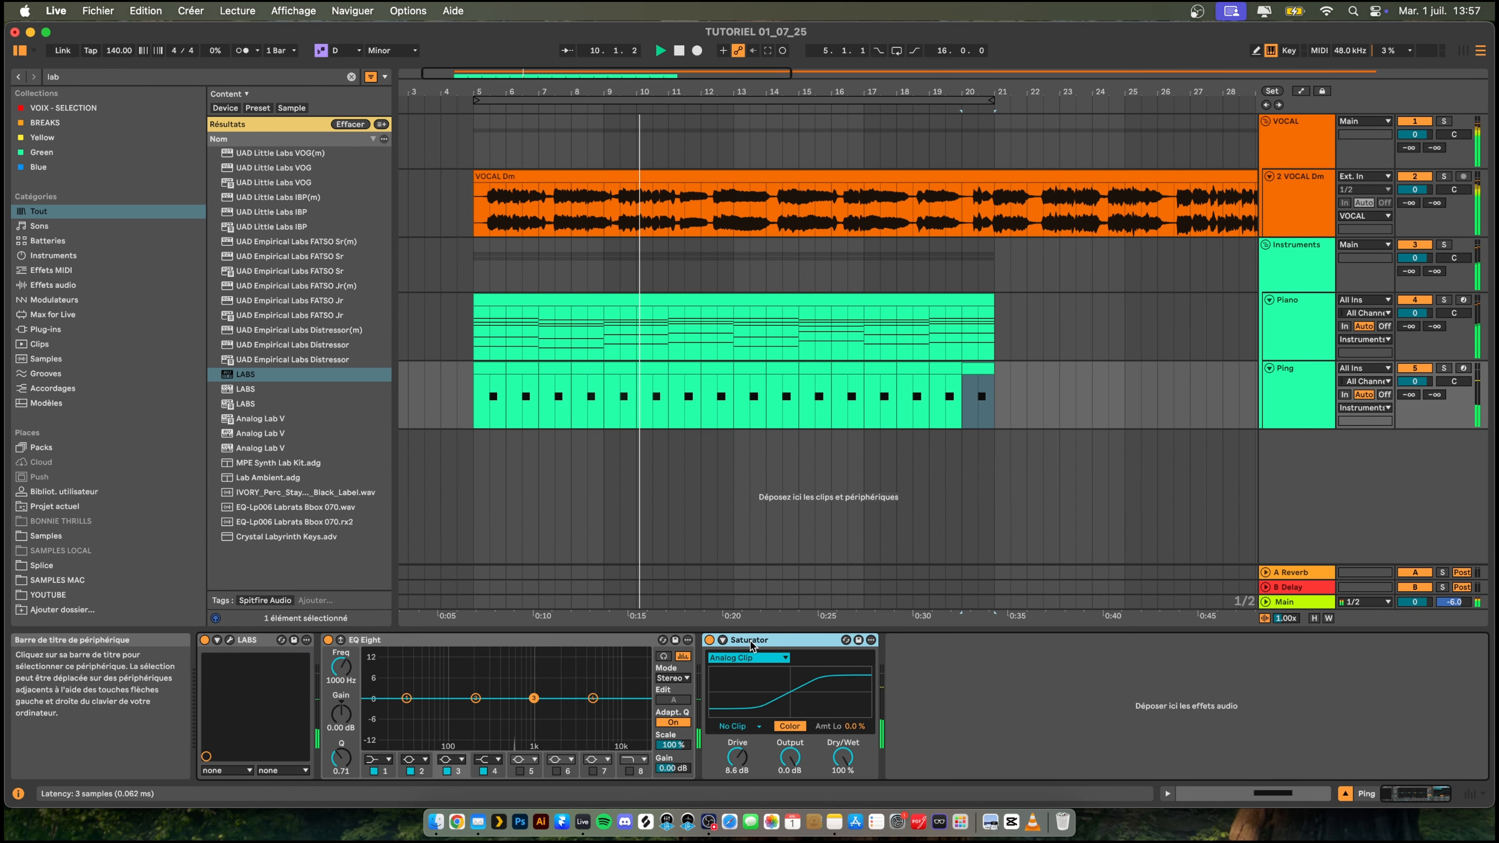
{"action": "key", "text": "Delete"}
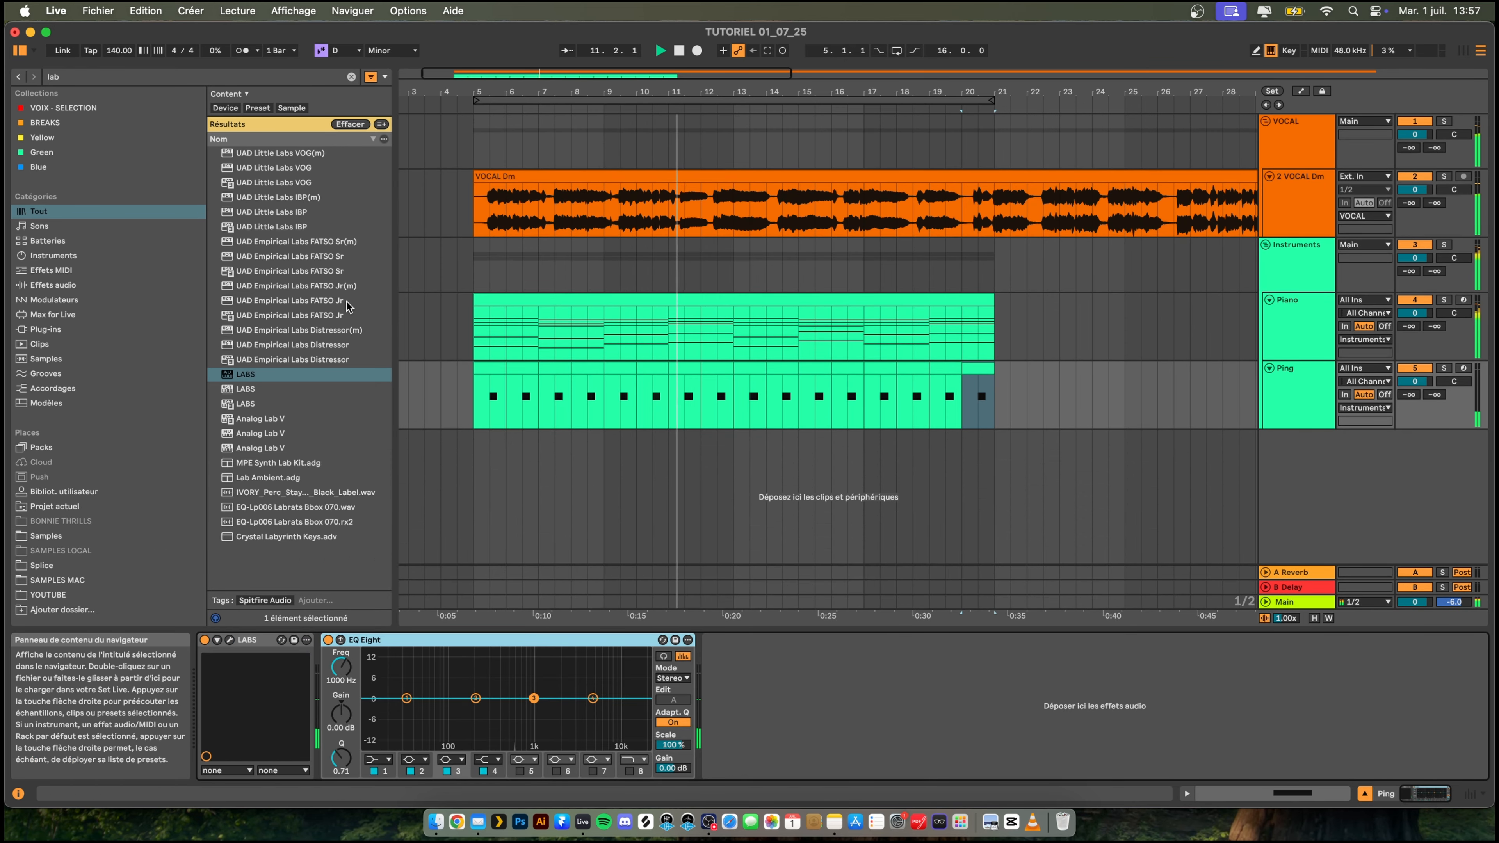
- Find the stock Reverb in the browser and add it to the Ping track after EQ Eight
{"action": "left_click", "coordinate": [70, 79]}
{"action": "type", "text": "re"}
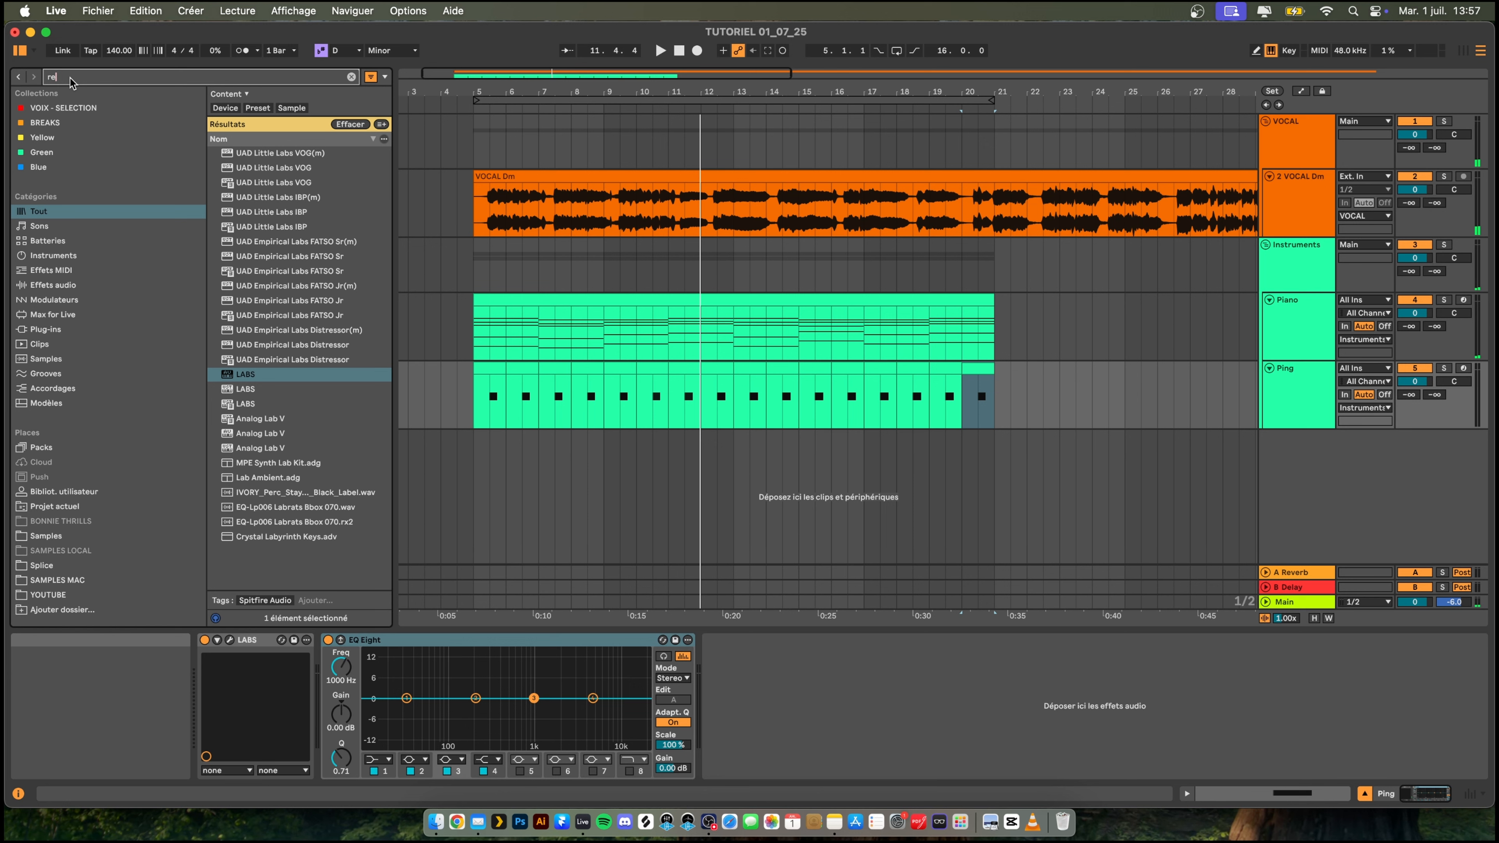
{"action": "type", "text": "ver"}
{"action": "key", "text": "Down"}
{"action": "key", "text": "Return"}
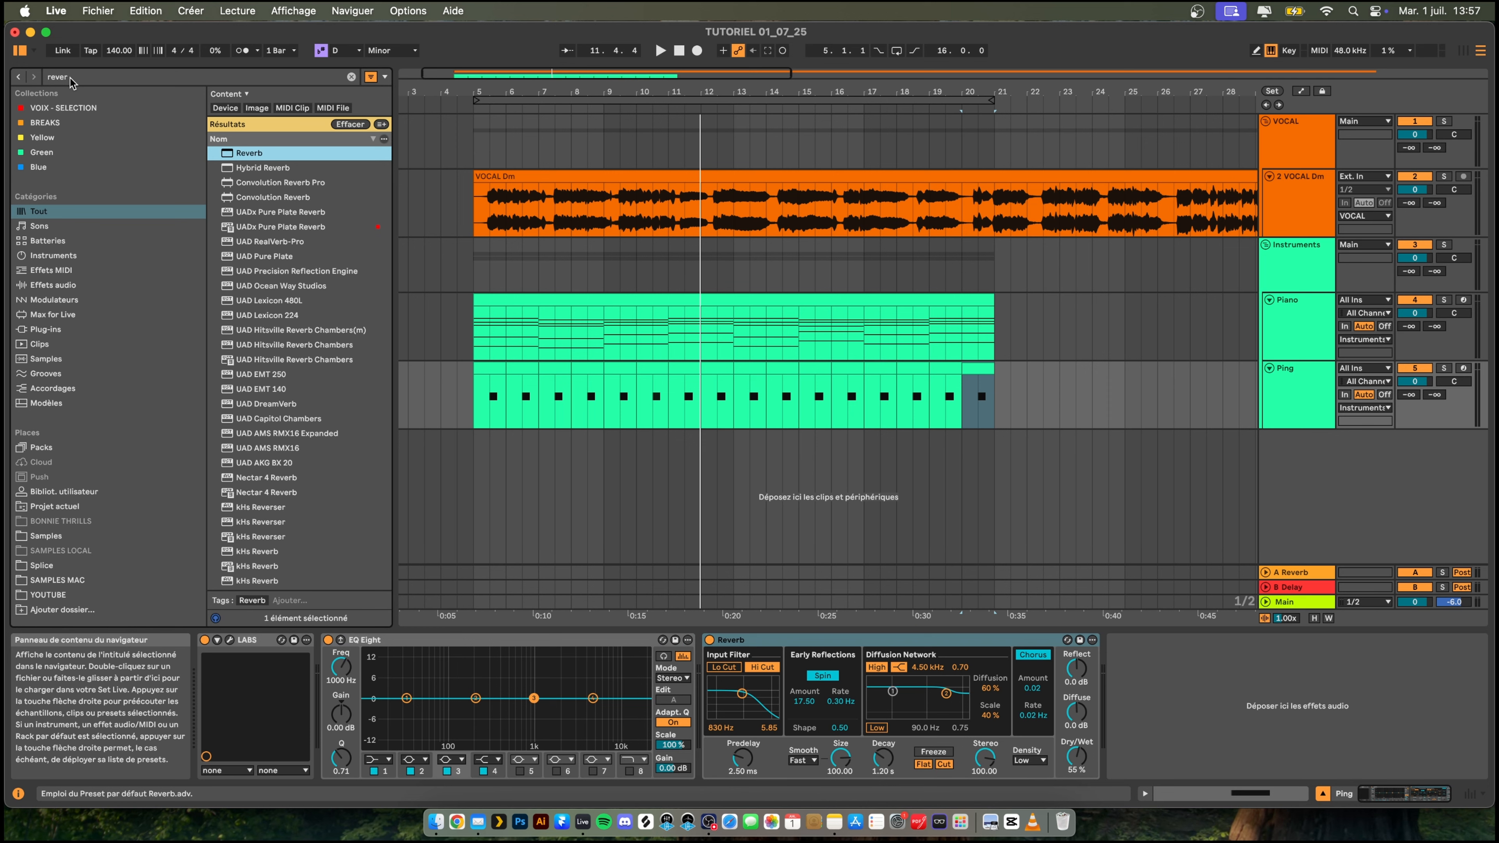
- Play the Ping track solo from bar 5 and set its Reverb to 38 % dry/wet and 3.46 s decay
{"action": "key", "text": "space"}
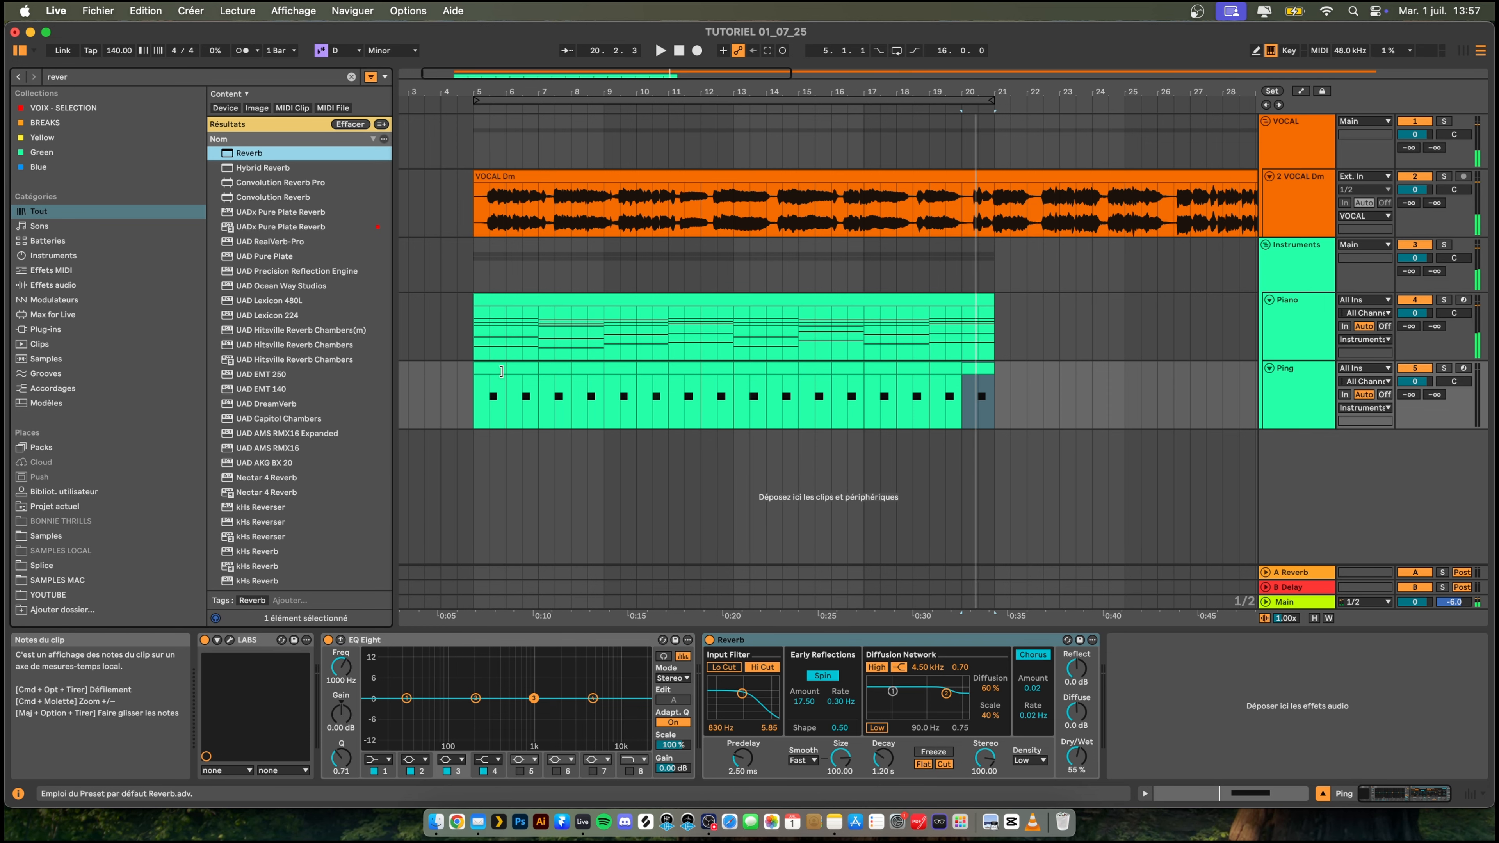
{"action": "left_click", "coordinate": [501, 371]}
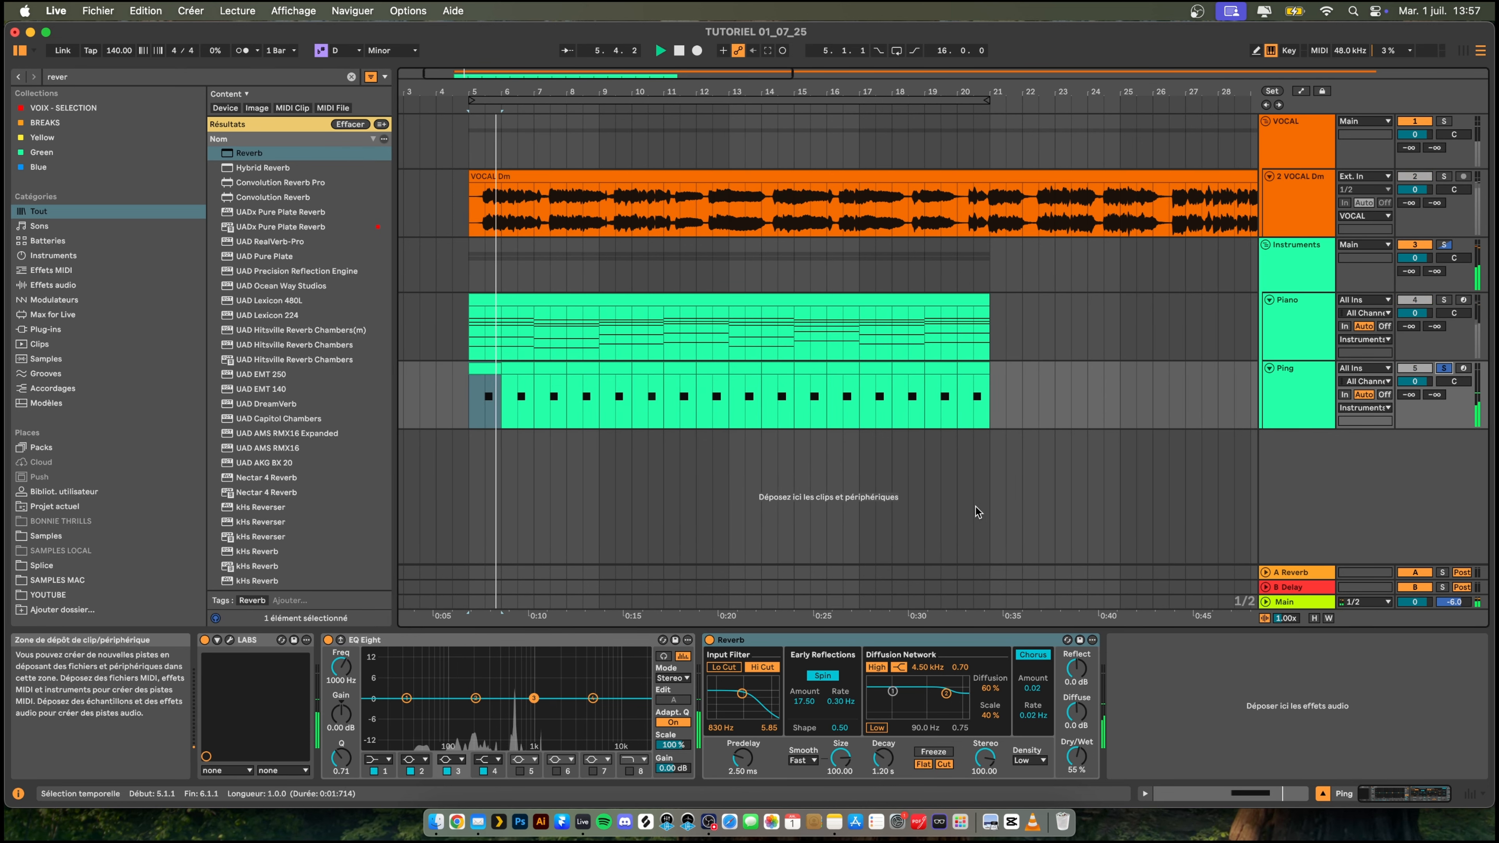
{"action": "left_click_drag", "start_coordinate": [1077, 756], "coordinate": [1076, 775]}
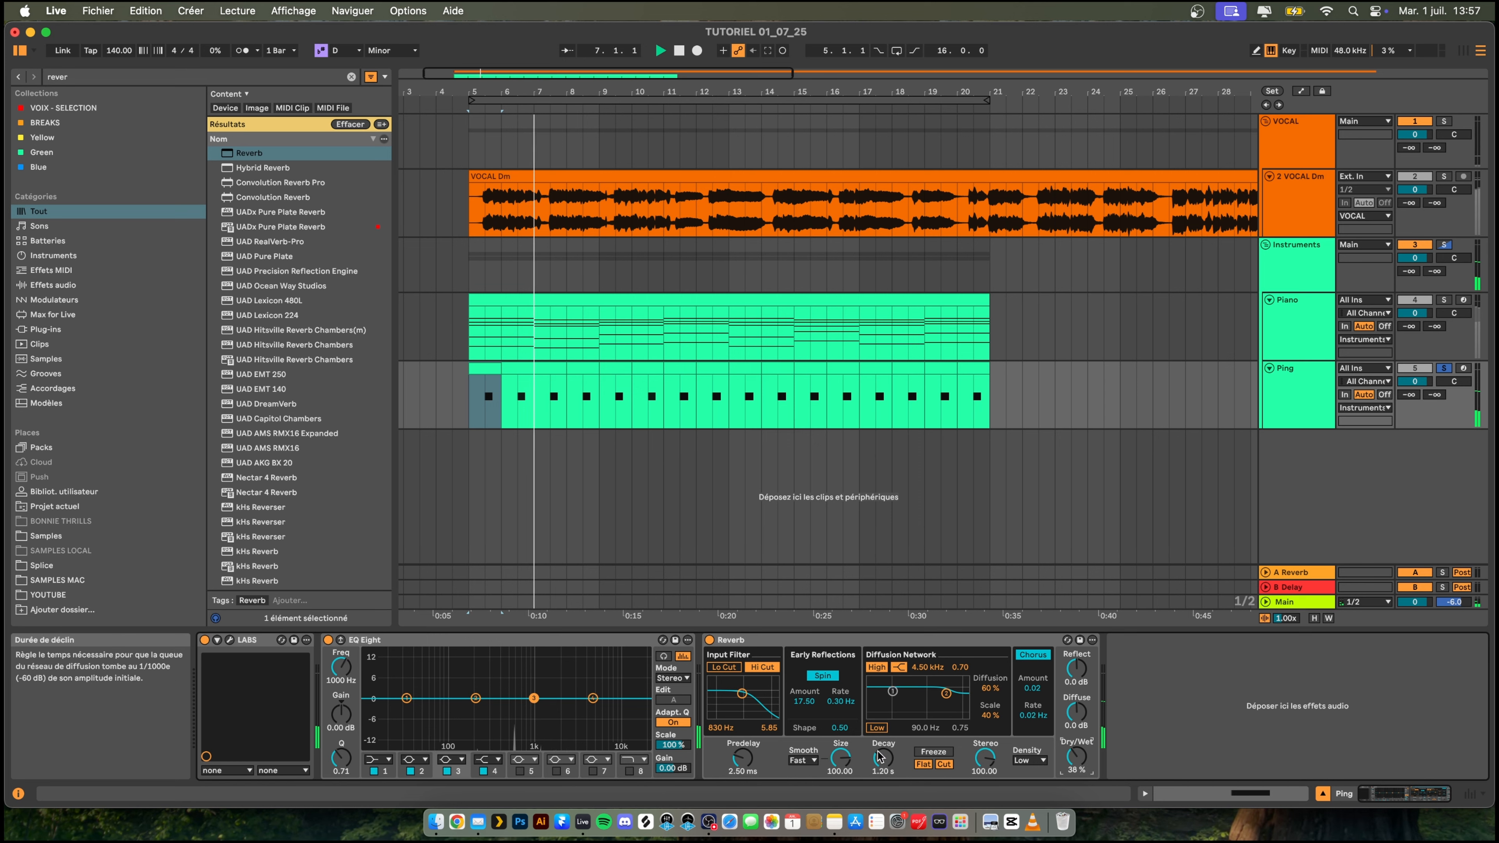
{"action": "left_click_drag", "start_coordinate": [880, 756], "coordinate": [880, 745]}
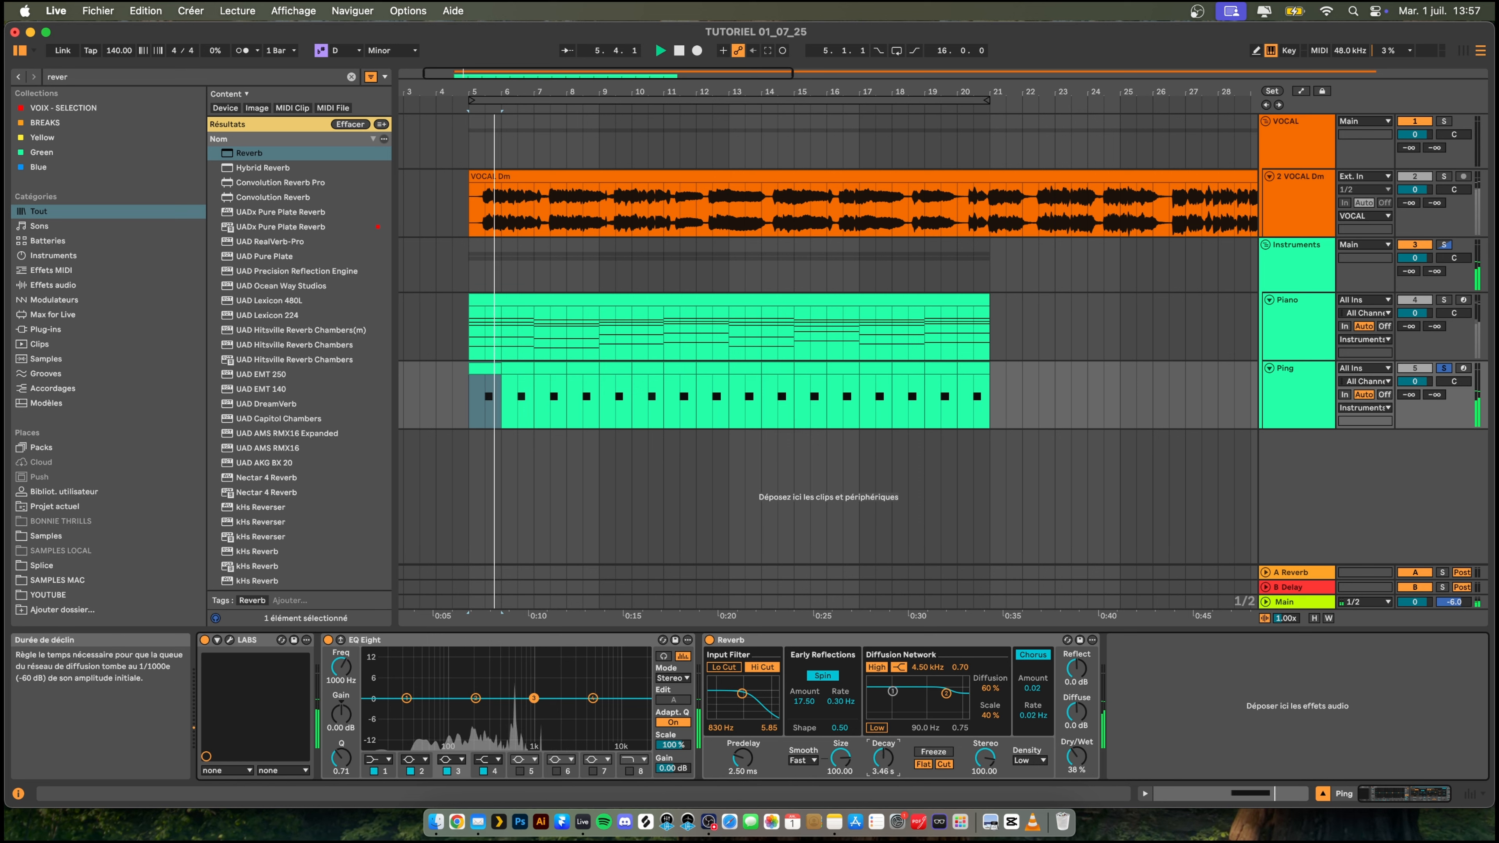
- Find the OTT plug-in in the browser and add it after the Reverb on the Ping track
{"action": "key", "text": "super+f"}
{"action": "type", "text": "ott"}
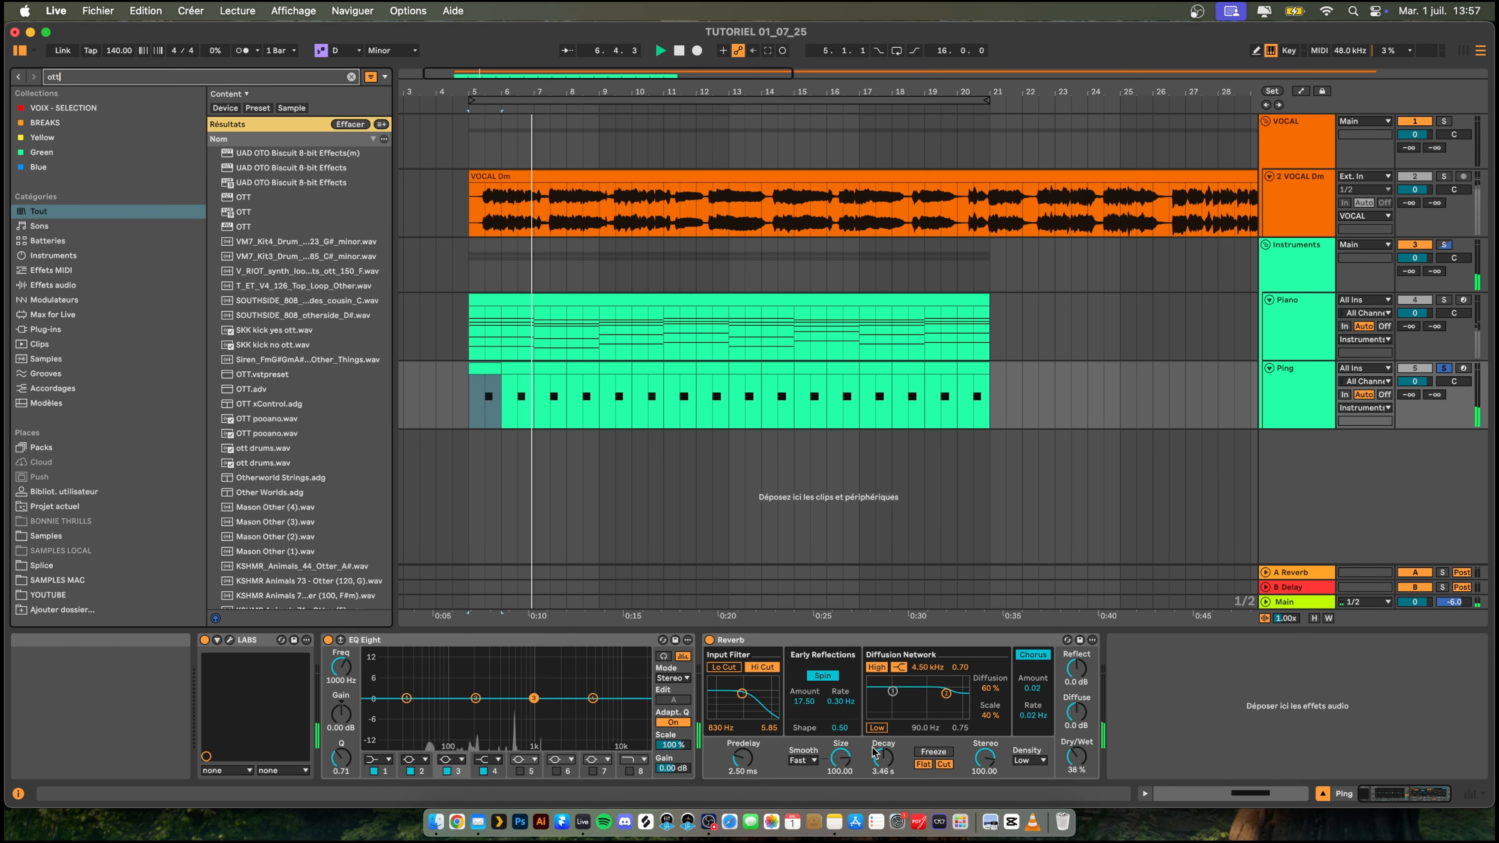
{"action": "key", "text": "Down"}
{"action": "key", "text": "Return"}
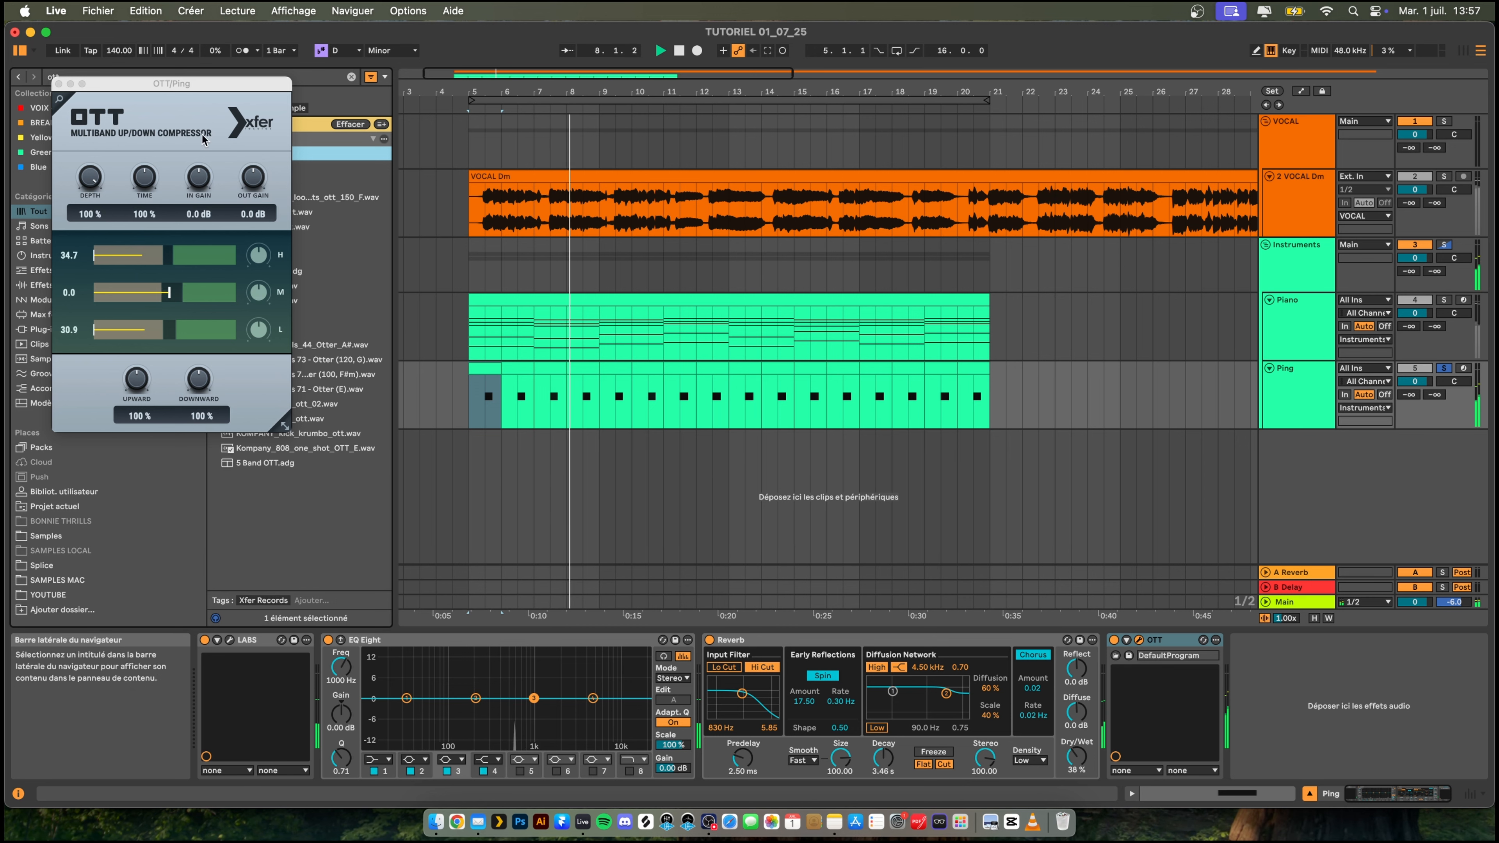
- Set OTT's time to 1000 %, output gain to 5.3 dB and depth to 50 %, and close its window
{"action": "left_click_drag", "start_coordinate": [144, 176], "coordinate": [148, 112]}
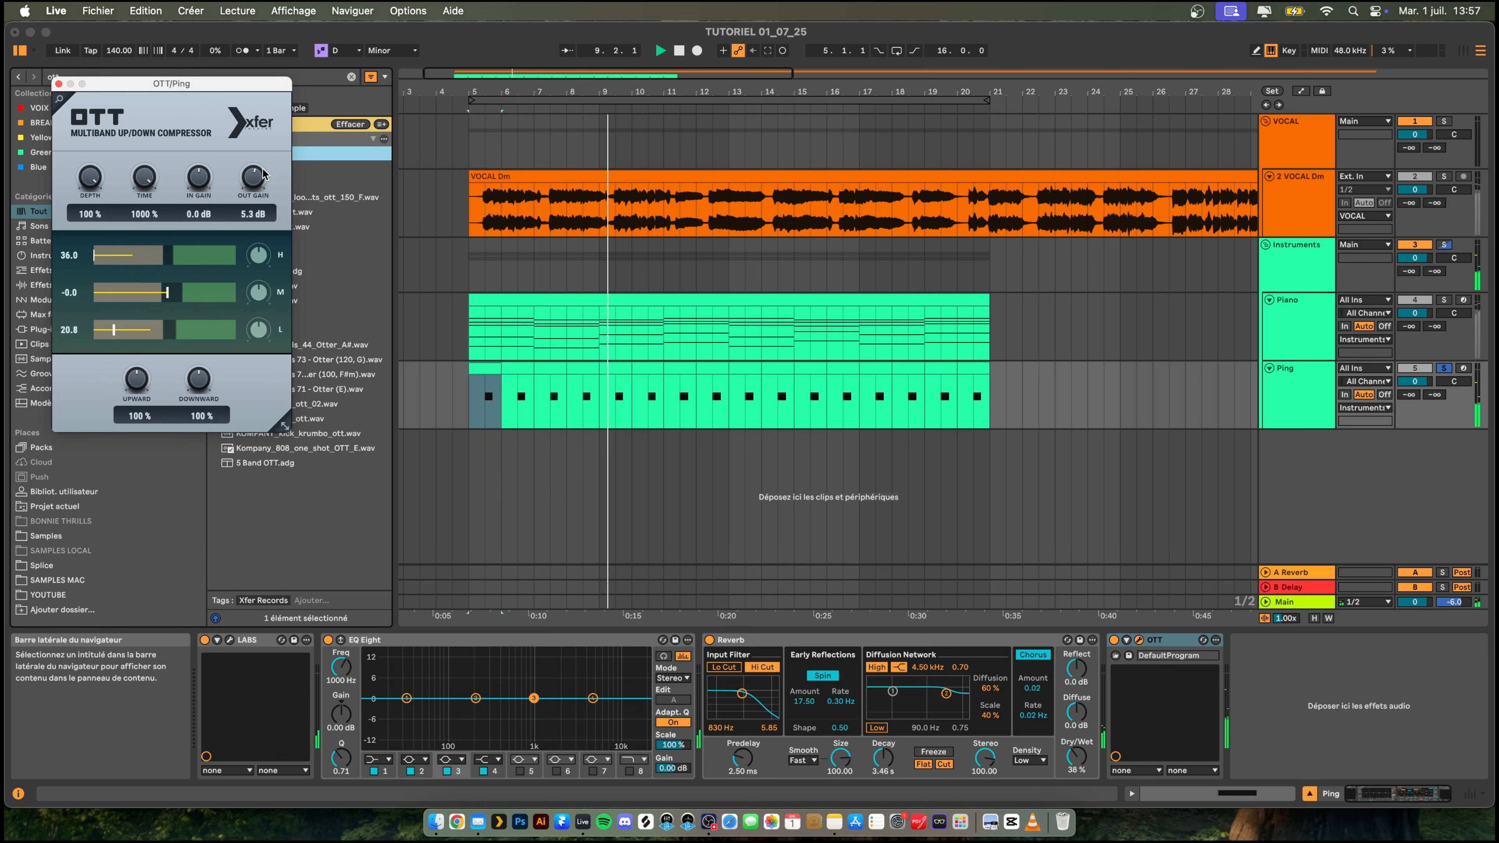
{"action": "left_click_drag", "start_coordinate": [90, 176], "coordinate": [108, 281]}
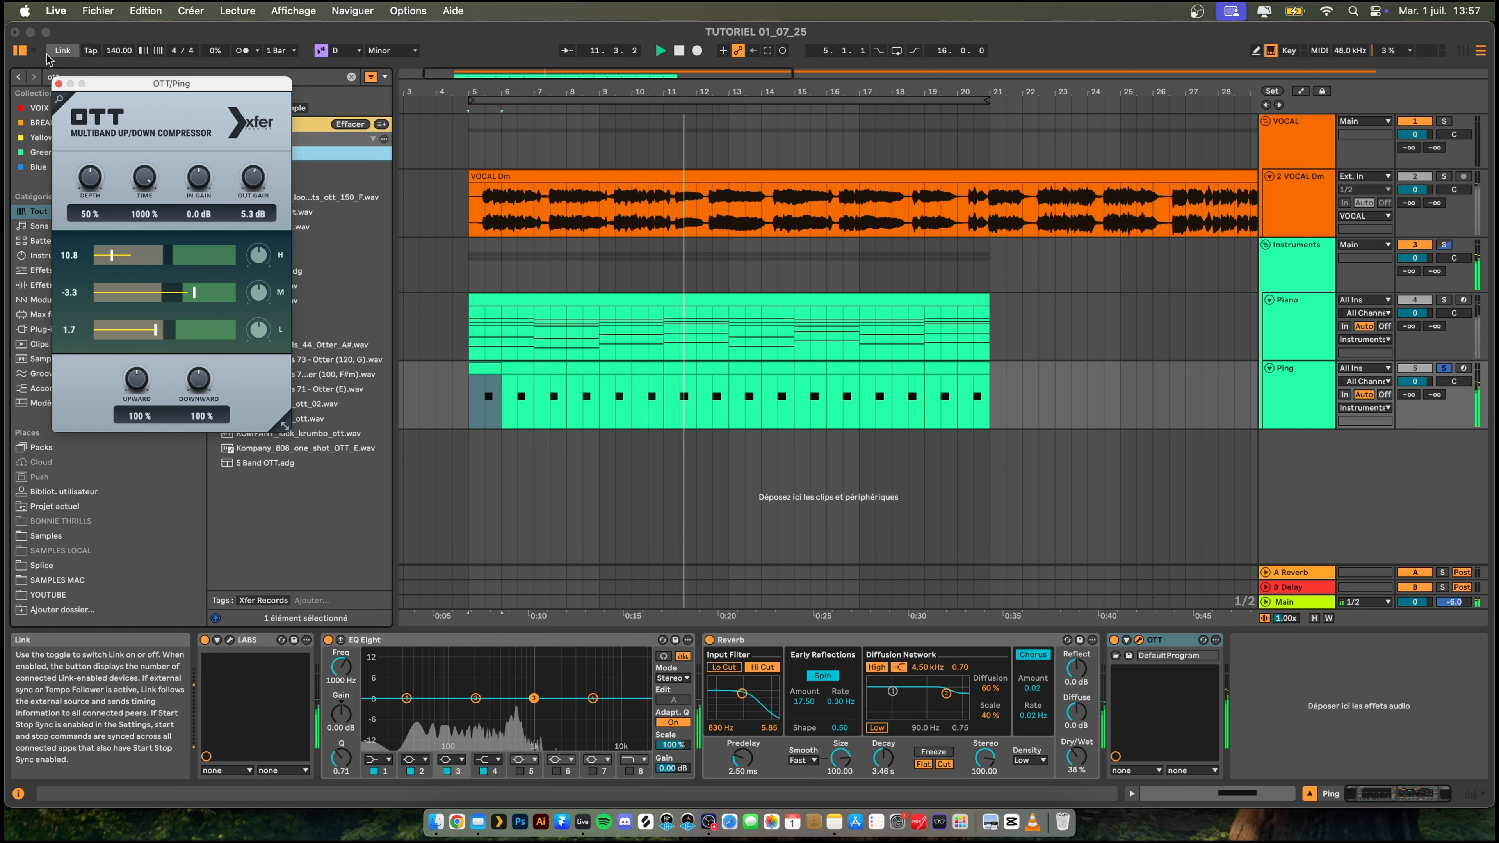
{"action": "left_click", "coordinate": [58, 84]}
- Move EQ Eight behind OTT, make its first band a low cut and dip band 3 by 4.59 dB at 599 Hz
{"action": "left_click_drag", "start_coordinate": [454, 639], "coordinate": [1319, 702]}
{"action": "left_click", "coordinate": [897, 760]}
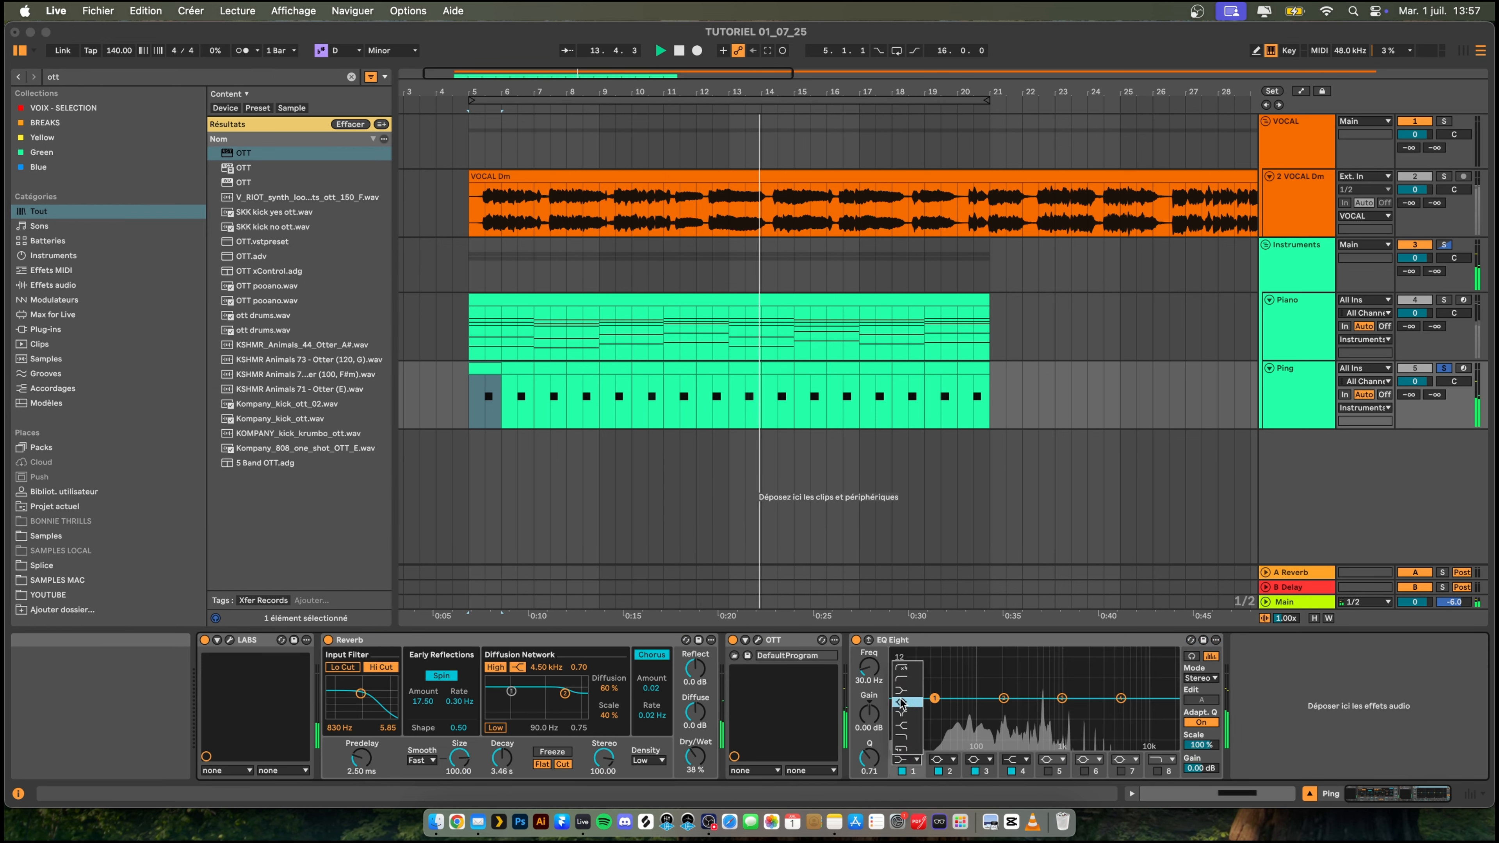
{"action": "left_click", "coordinate": [906, 680]}
{"action": "left_click_drag", "start_coordinate": [934, 711], "coordinate": [1042, 712]}
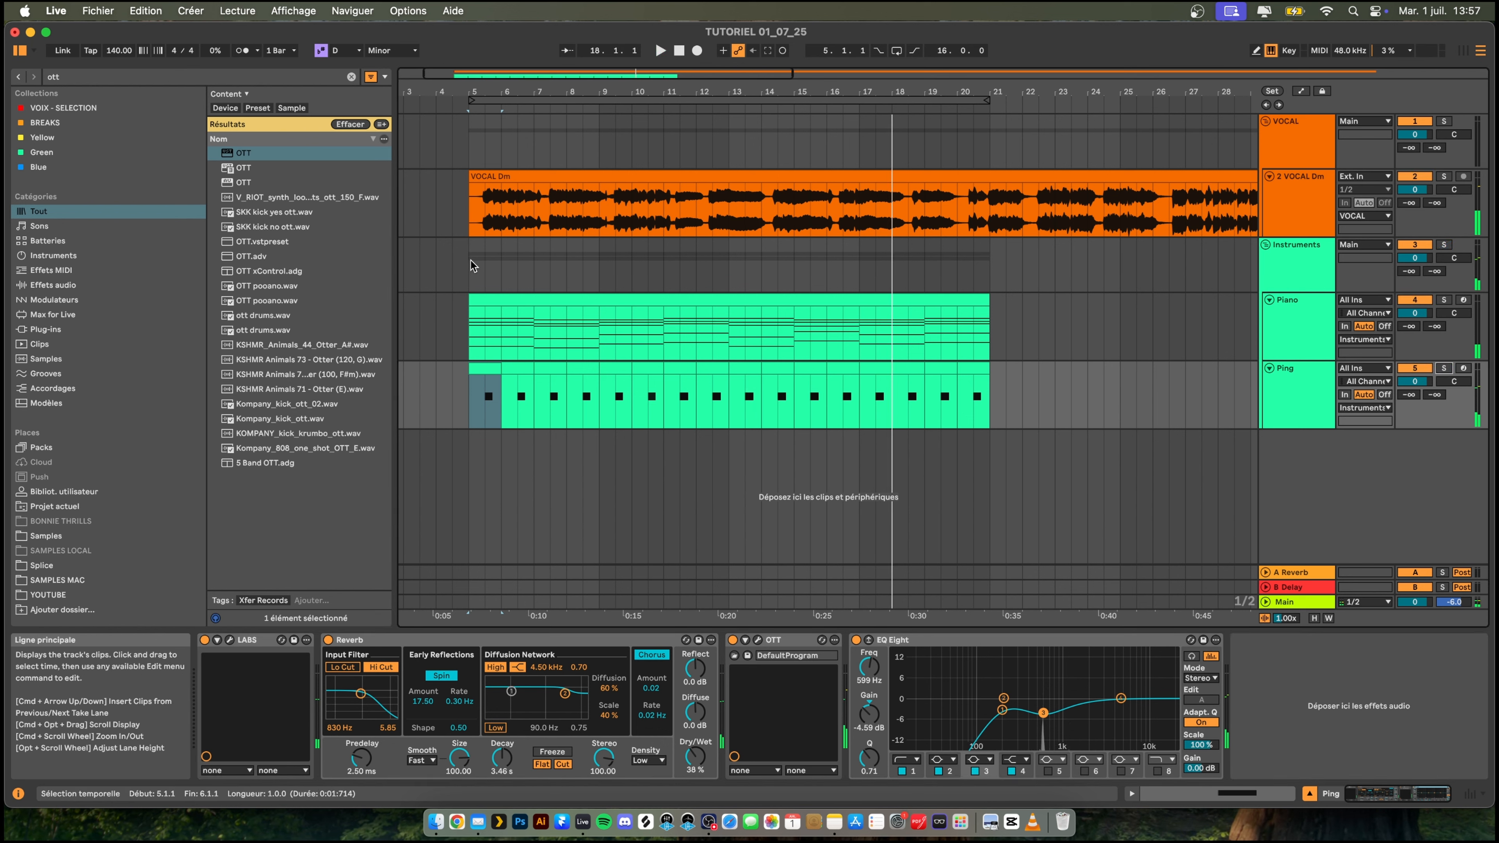
- Play the full arrangement from just before bar 5 and lower the Ping track's volume to -2.0 dB
{"action": "left_click", "coordinate": [452, 261]}
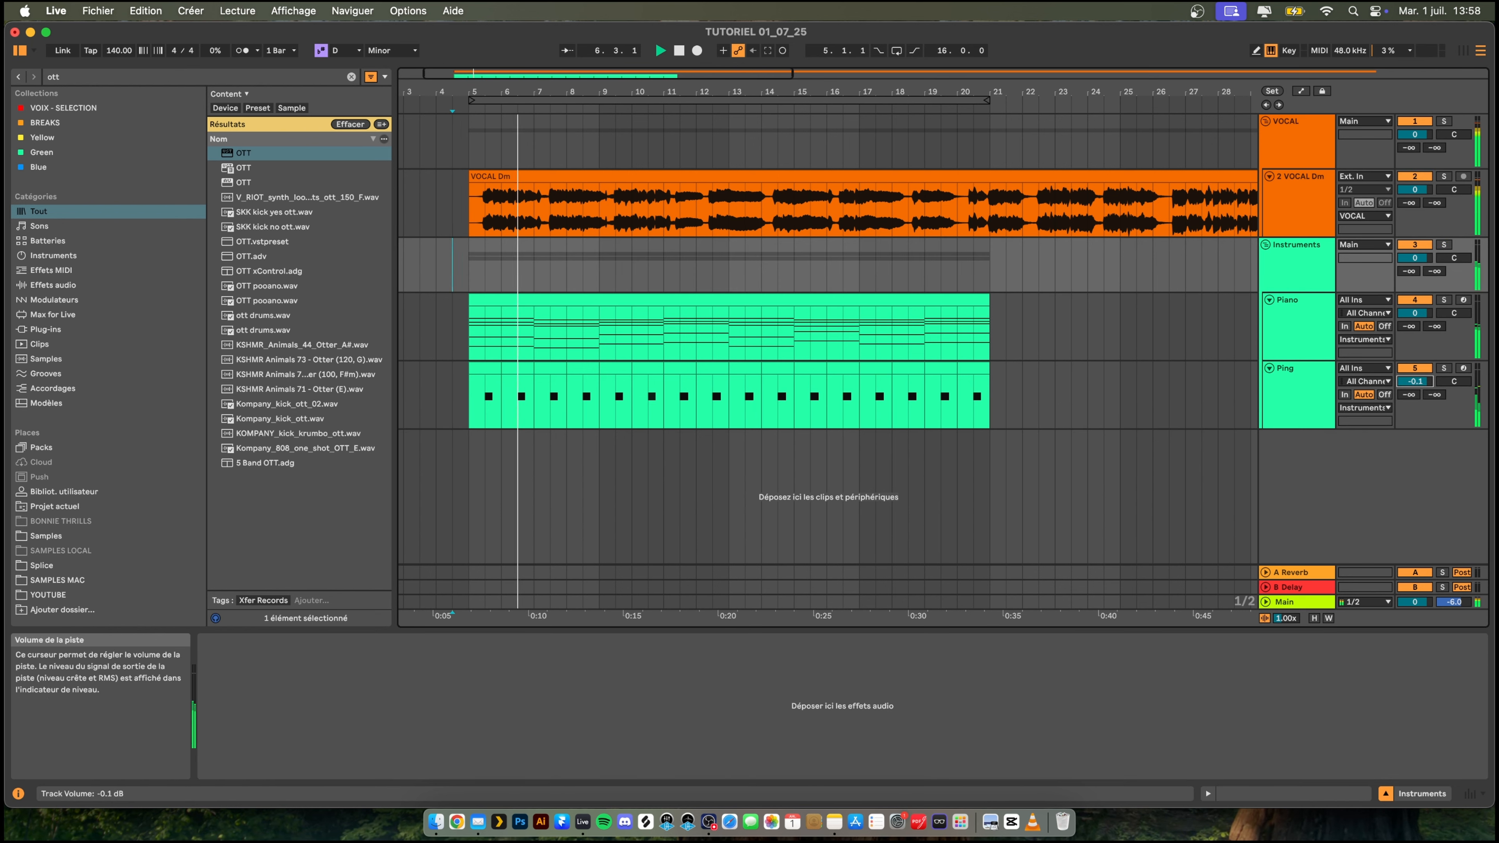
{"action": "left_click_drag", "start_coordinate": [1414, 381], "coordinate": [1414, 386]}
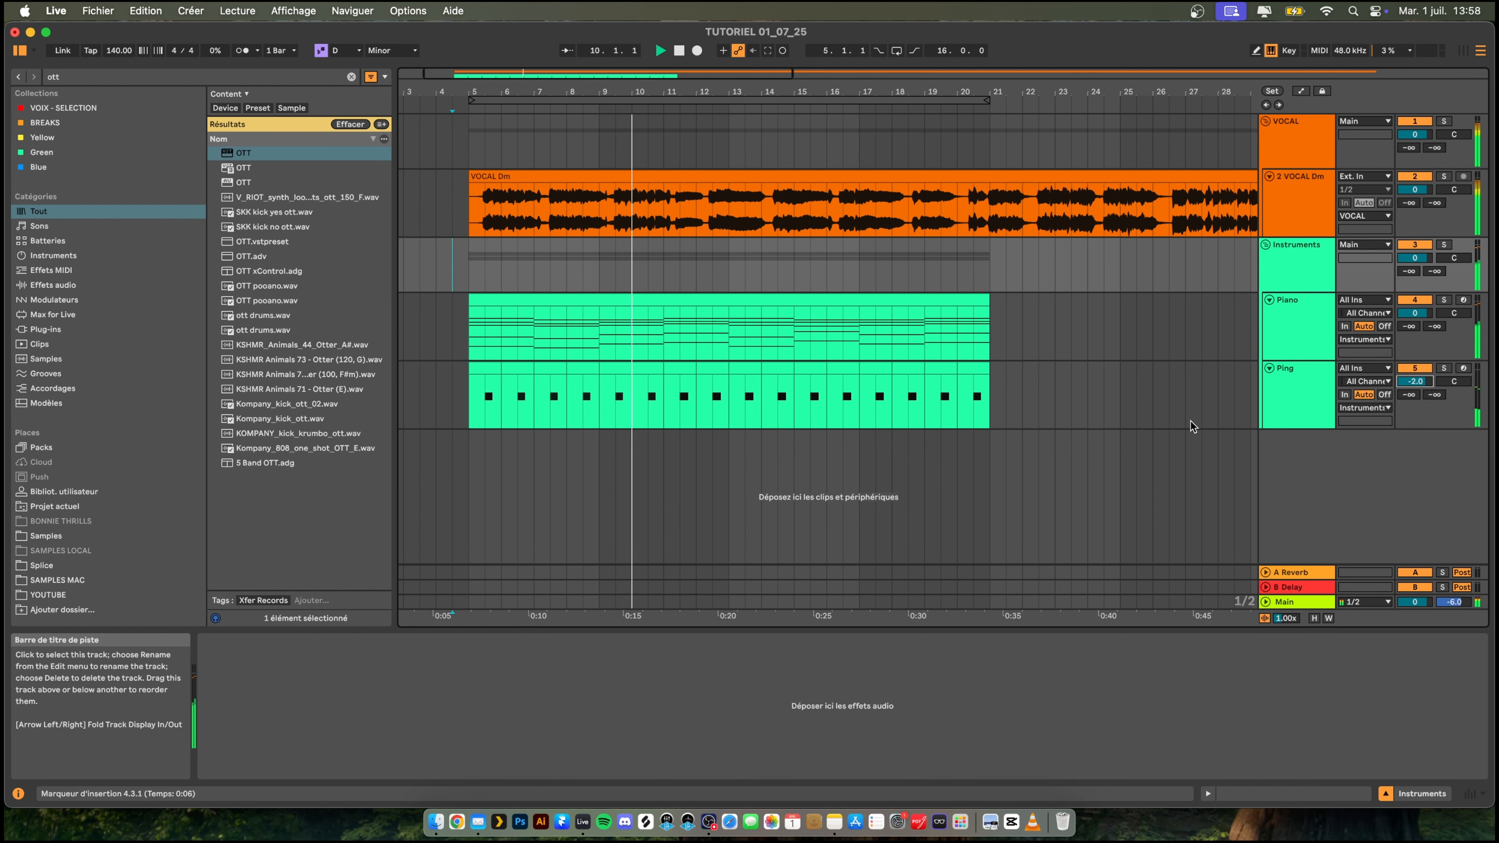
- Solo the Ping track and set the low cut of its EQ Eight to 344 Hz while playing
{"action": "left_click", "coordinate": [1305, 388]}
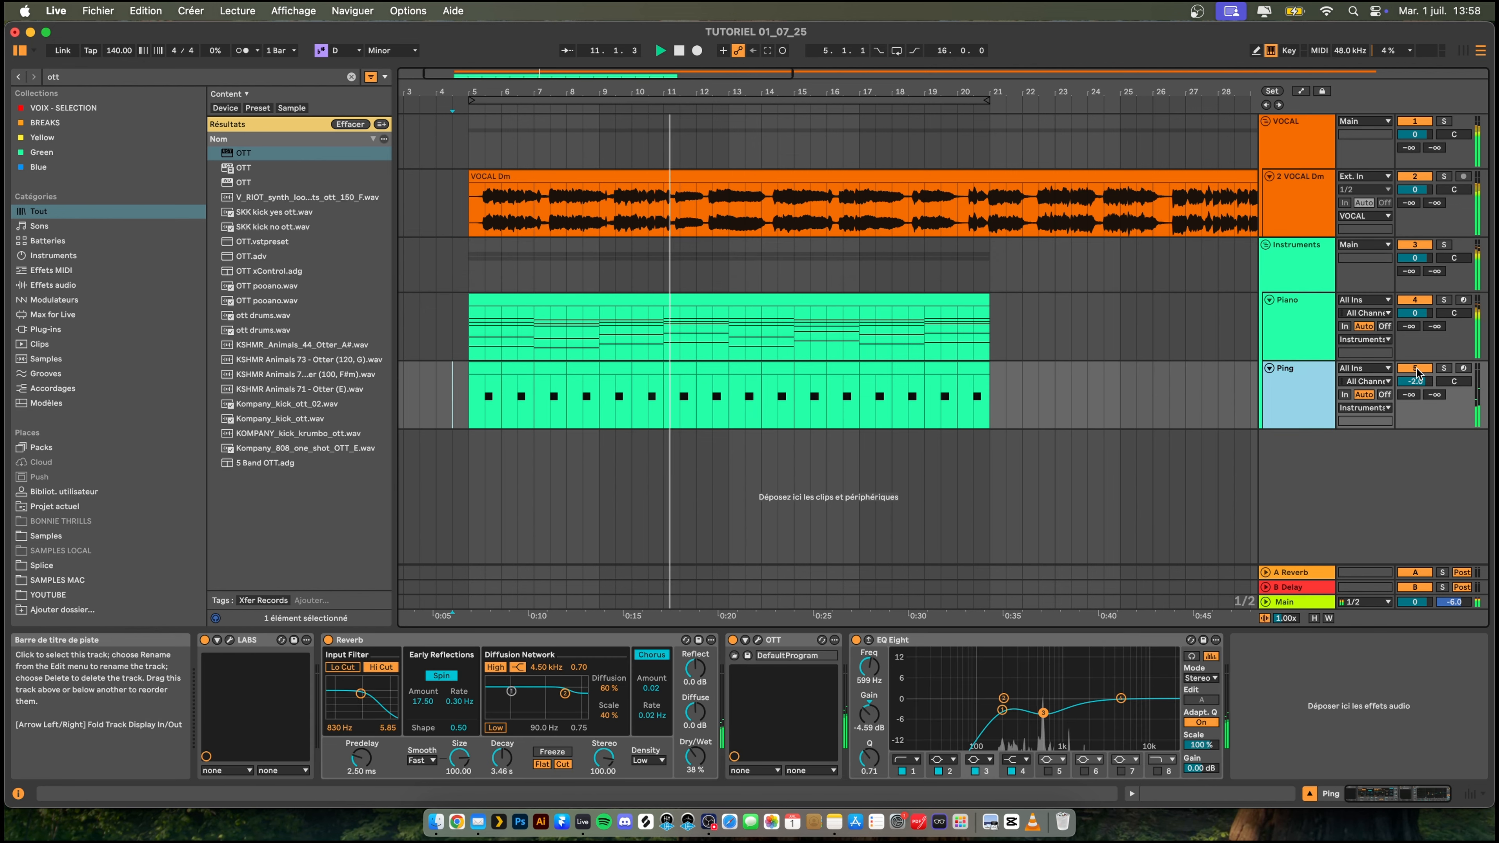
{"action": "left_click", "coordinate": [1444, 368]}
{"action": "key", "text": "space"}
{"action": "key", "text": "space"}
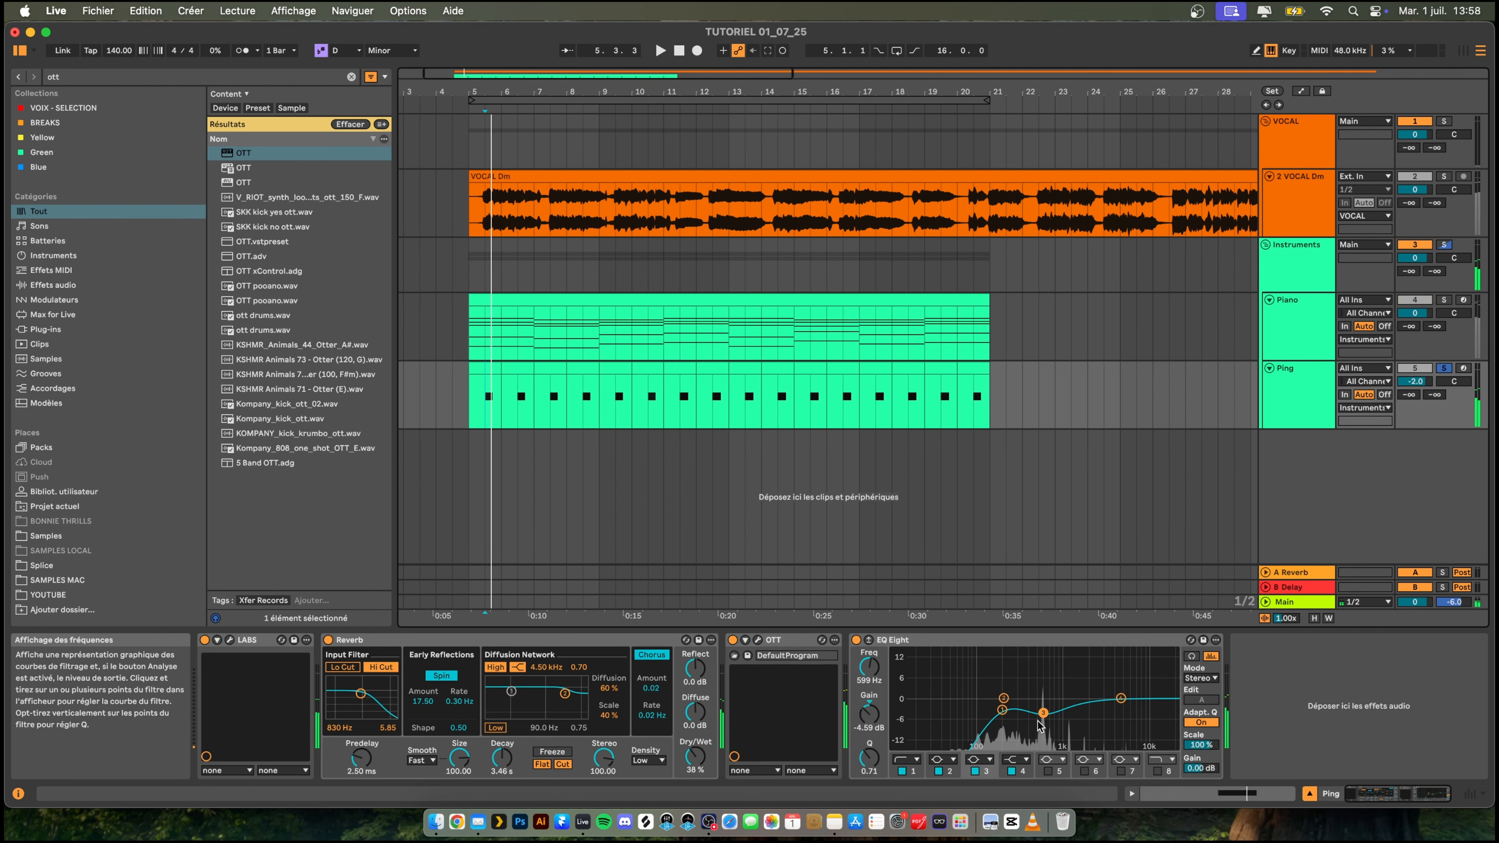
{"action": "mouse_move", "coordinate": [1042, 713]}
{"action": "left_mouse_down"}
{"action": "mouse_move", "coordinate": [1041, 726]}
{"action": "mouse_move", "coordinate": [1023, 707]}
{"action": "left_mouse_up"}
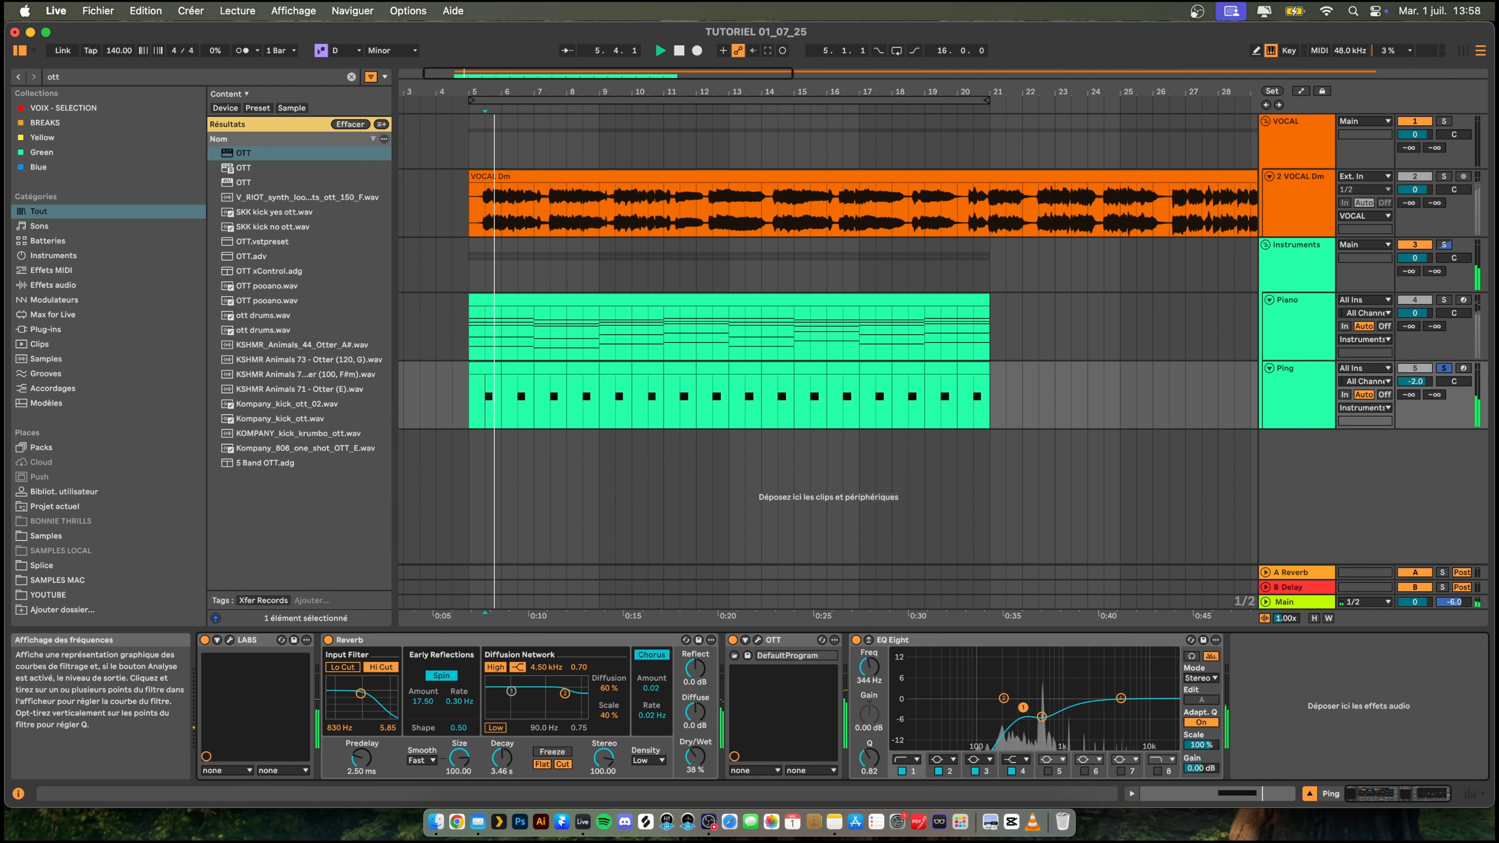
- Enable EQ Eight's band 8 high cut on the Ping track, set it to 8.25 kHz and audition the sound
{"action": "left_click", "coordinate": [1157, 771]}
{"action": "key", "text": "space"}
{"action": "left_click_drag", "start_coordinate": [1168, 710], "coordinate": [1139, 709]}
{"action": "key", "text": "space"}
{"action": "key", "text": "space"}
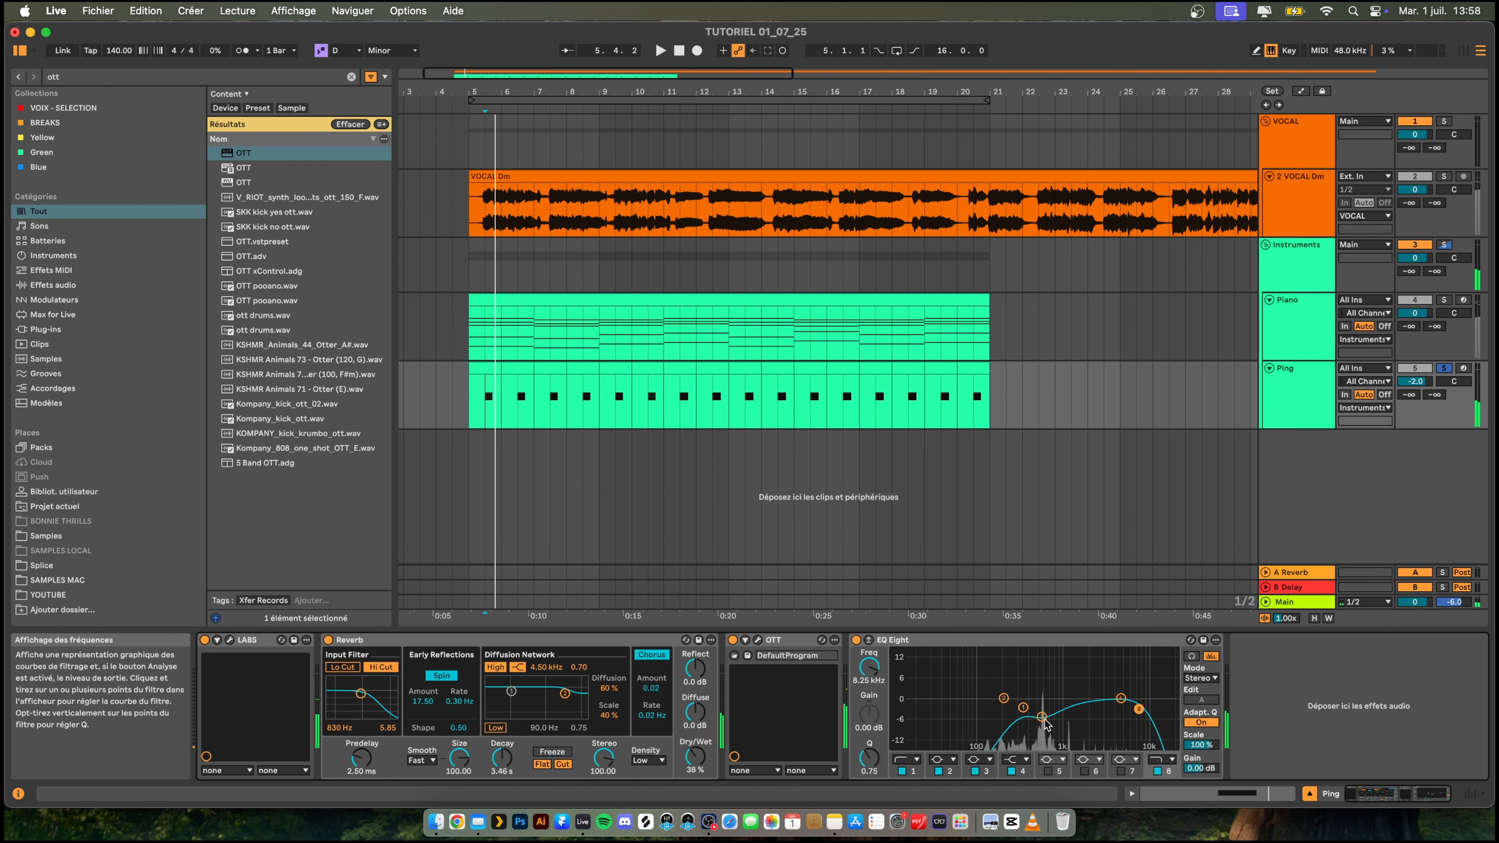
{"action": "key", "text": "space"}
{"action": "key", "text": "space"}
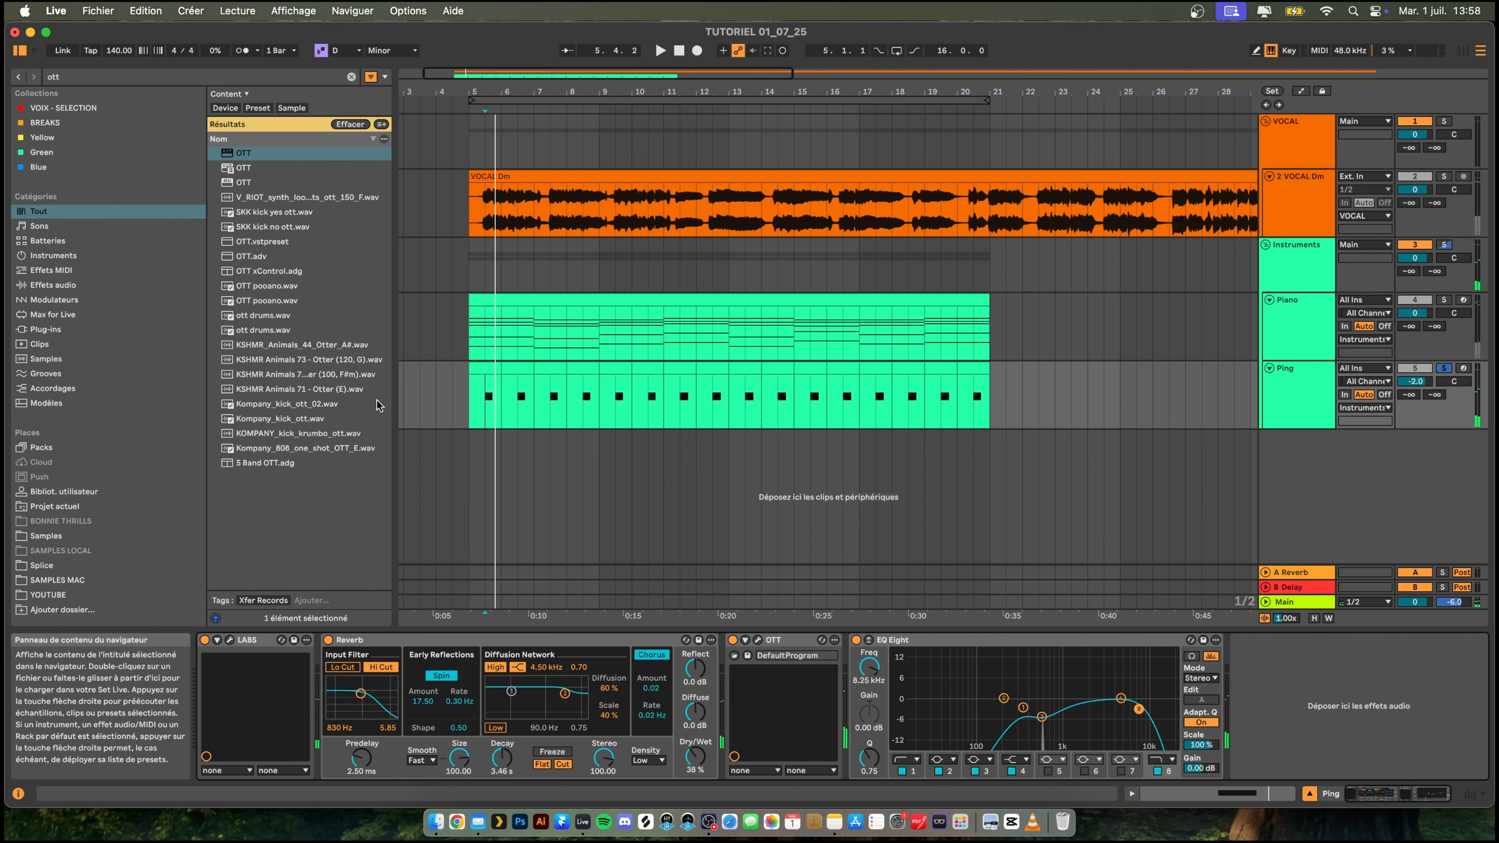
- Add the Delay effect after EQ Eight on the Ping track and enable its Ping Pong mode
{"action": "key", "text": "super+f"}
{"action": "type", "text": "delay"}
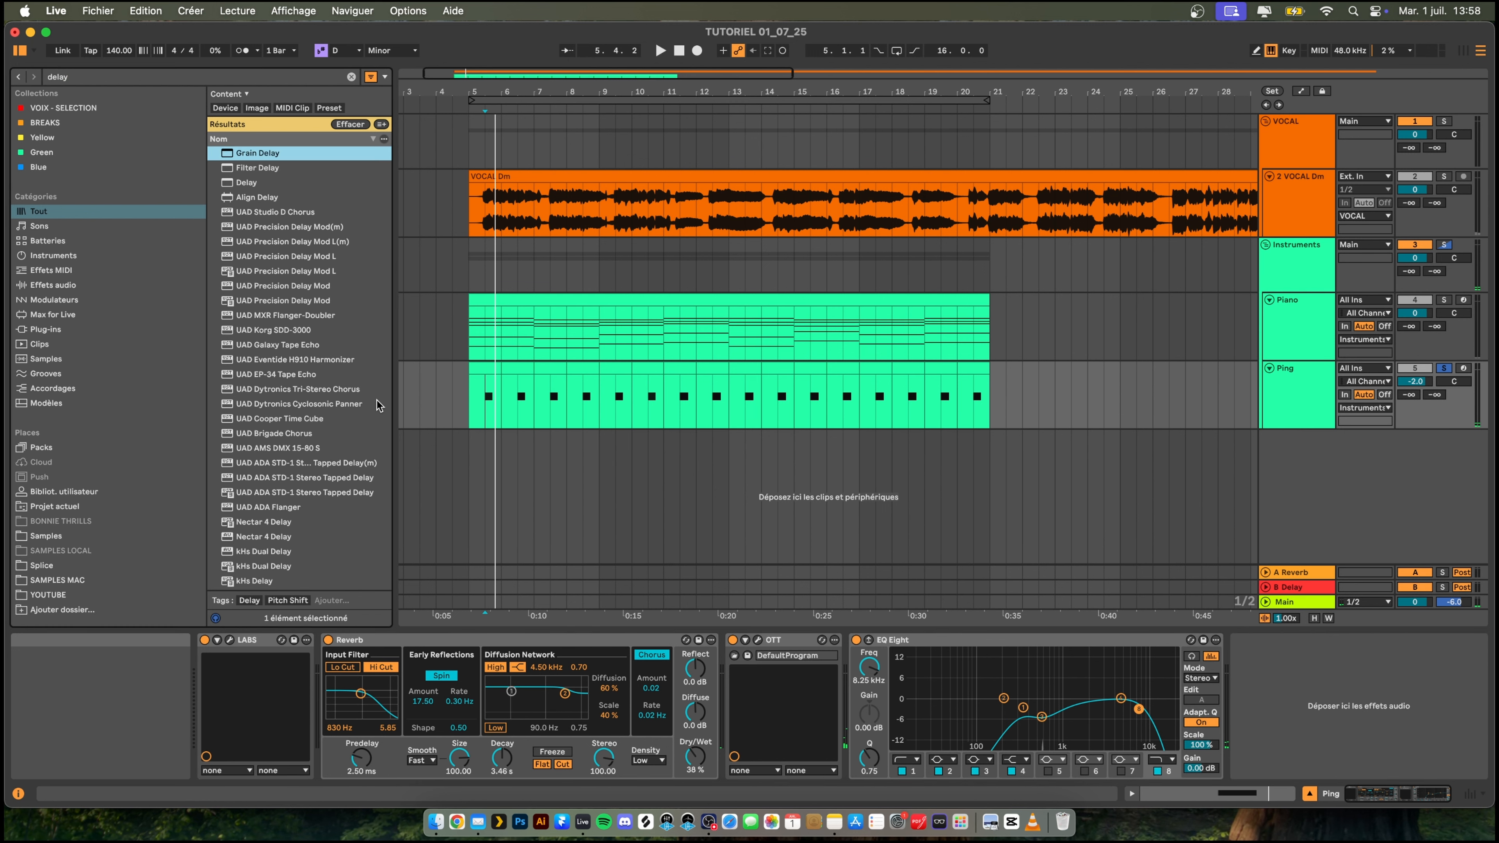
{"action": "key", "text": "Down"}
{"action": "key", "text": "Down"}
{"action": "key", "text": "Return"}
{"action": "key", "text": "space"}
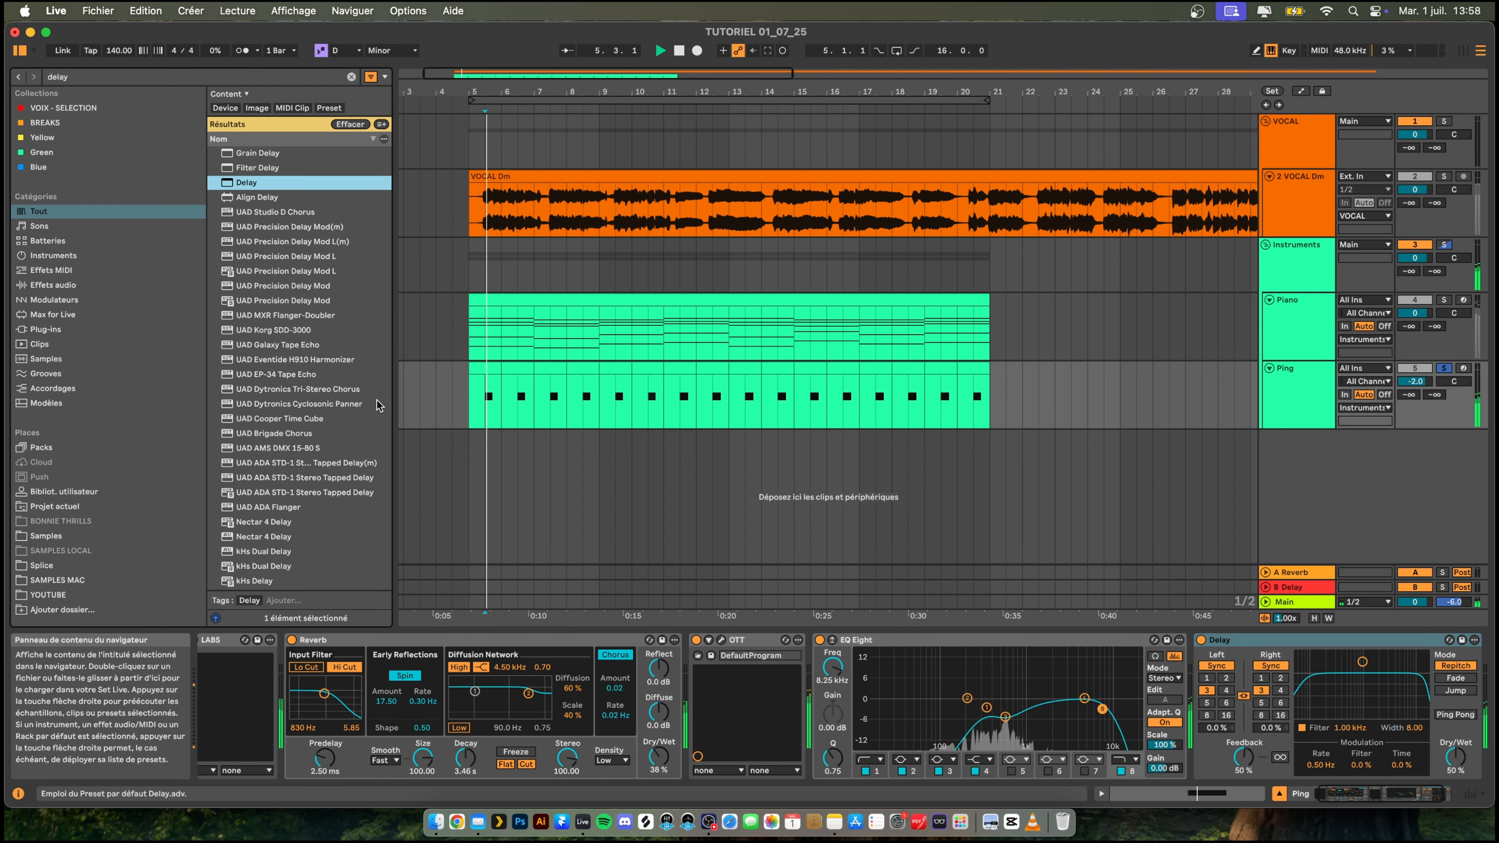
{"action": "left_click", "coordinate": [1455, 714]}
{"action": "left_click", "coordinate": [1280, 690]}
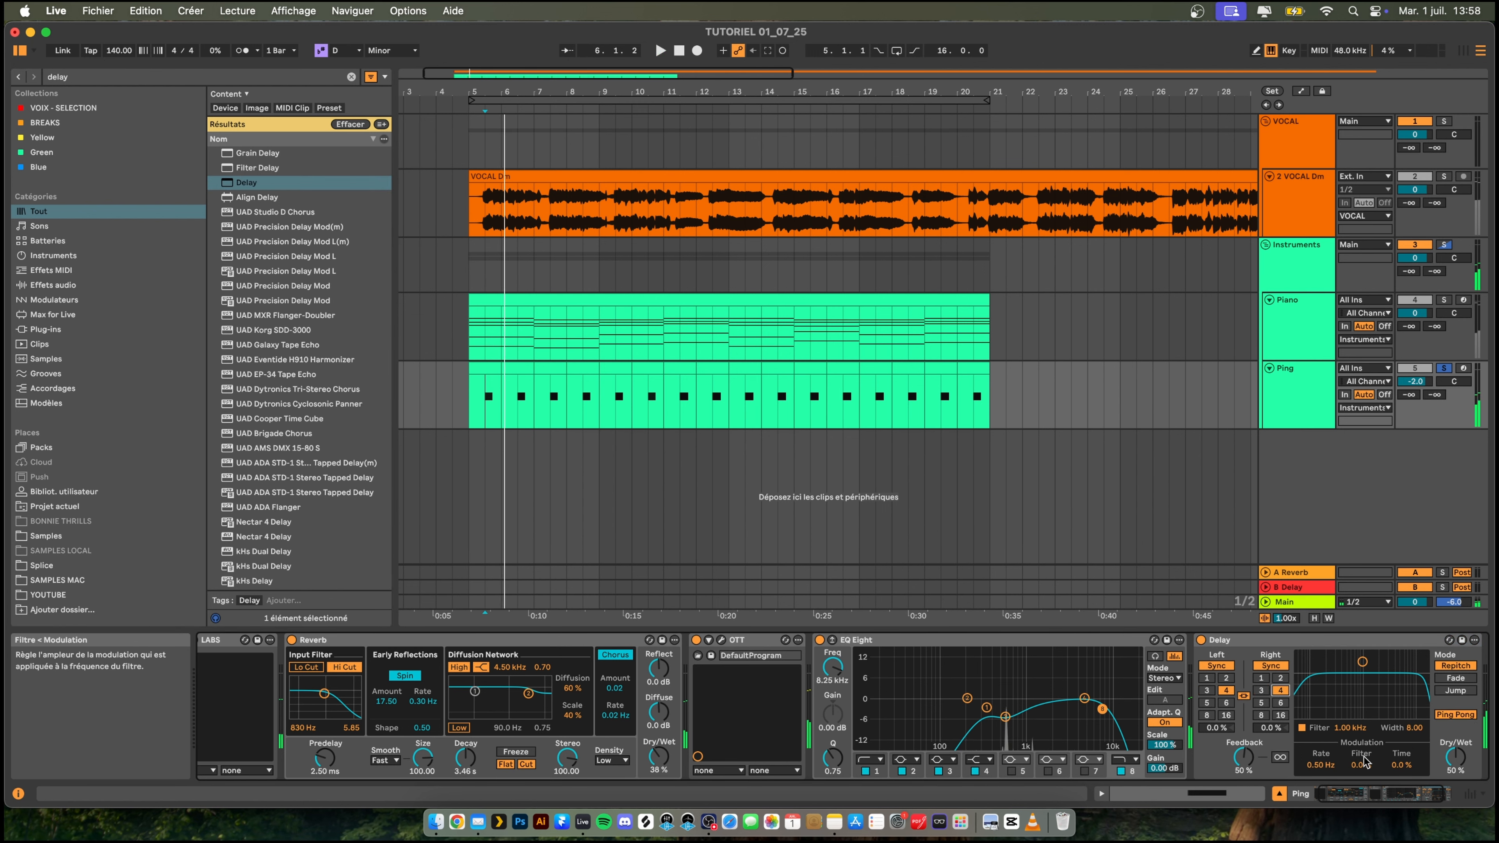
- Set the Ping track's Delay to 29 % dry/wet and 22 % feedback while playing
{"action": "left_click_drag", "start_coordinate": [1455, 756], "coordinate": [1455, 759]}
{"action": "key", "text": "space"}
{"action": "left_click_drag", "start_coordinate": [1243, 757], "coordinate": [1243, 779]}
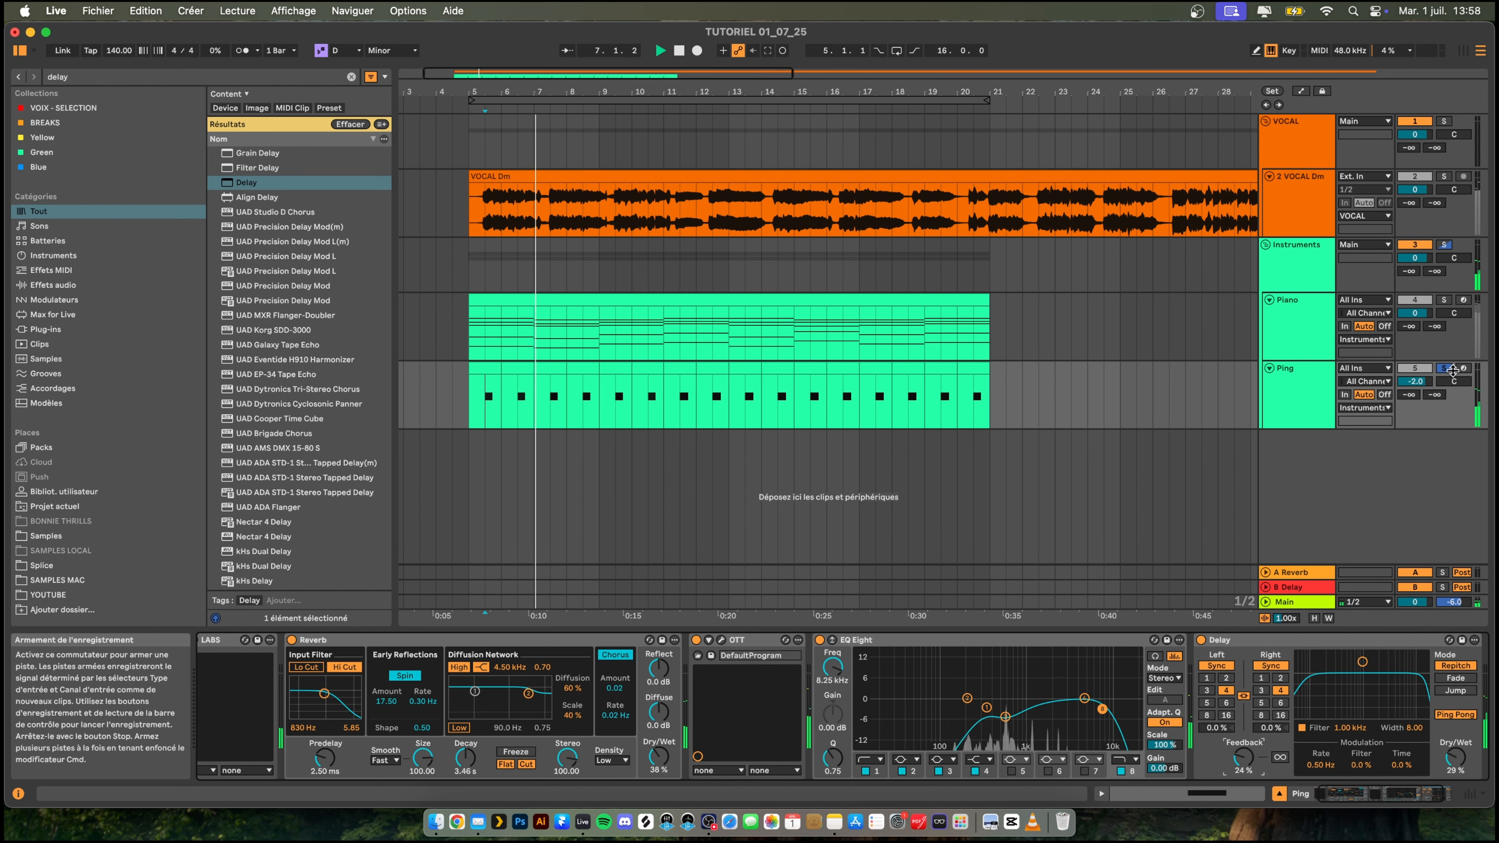
{"action": "left_click_drag", "start_coordinate": [1243, 757], "coordinate": [1243, 759]}
- Set the Delay's filter to 2.11 kHz with a width of 3.97 and play the full arrangement with Ping unsoloed
{"action": "left_click_drag", "start_coordinate": [1362, 662], "coordinate": [1378, 690]}
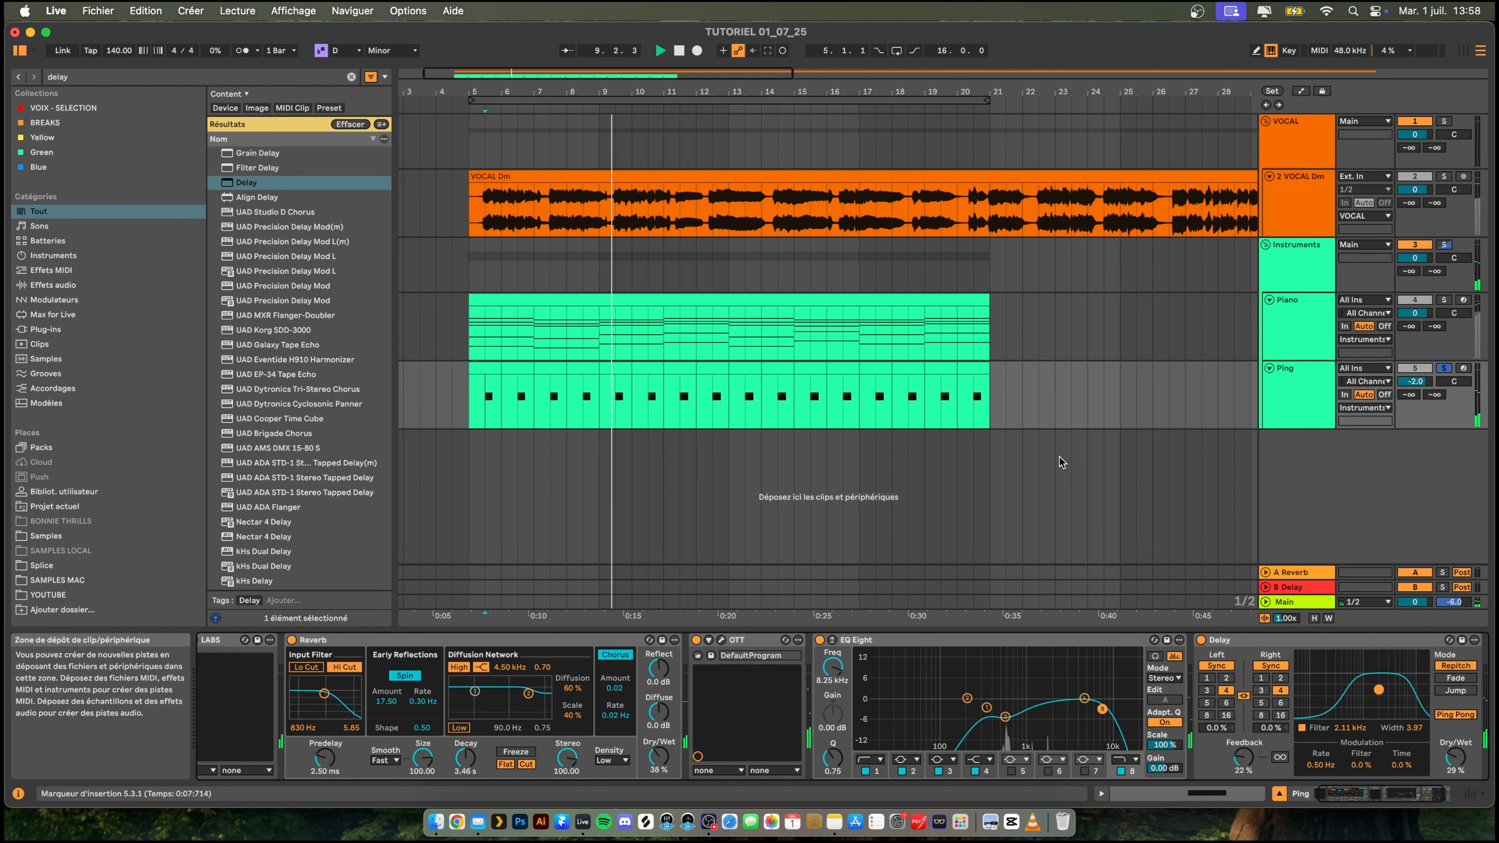
{"action": "key", "text": "space"}
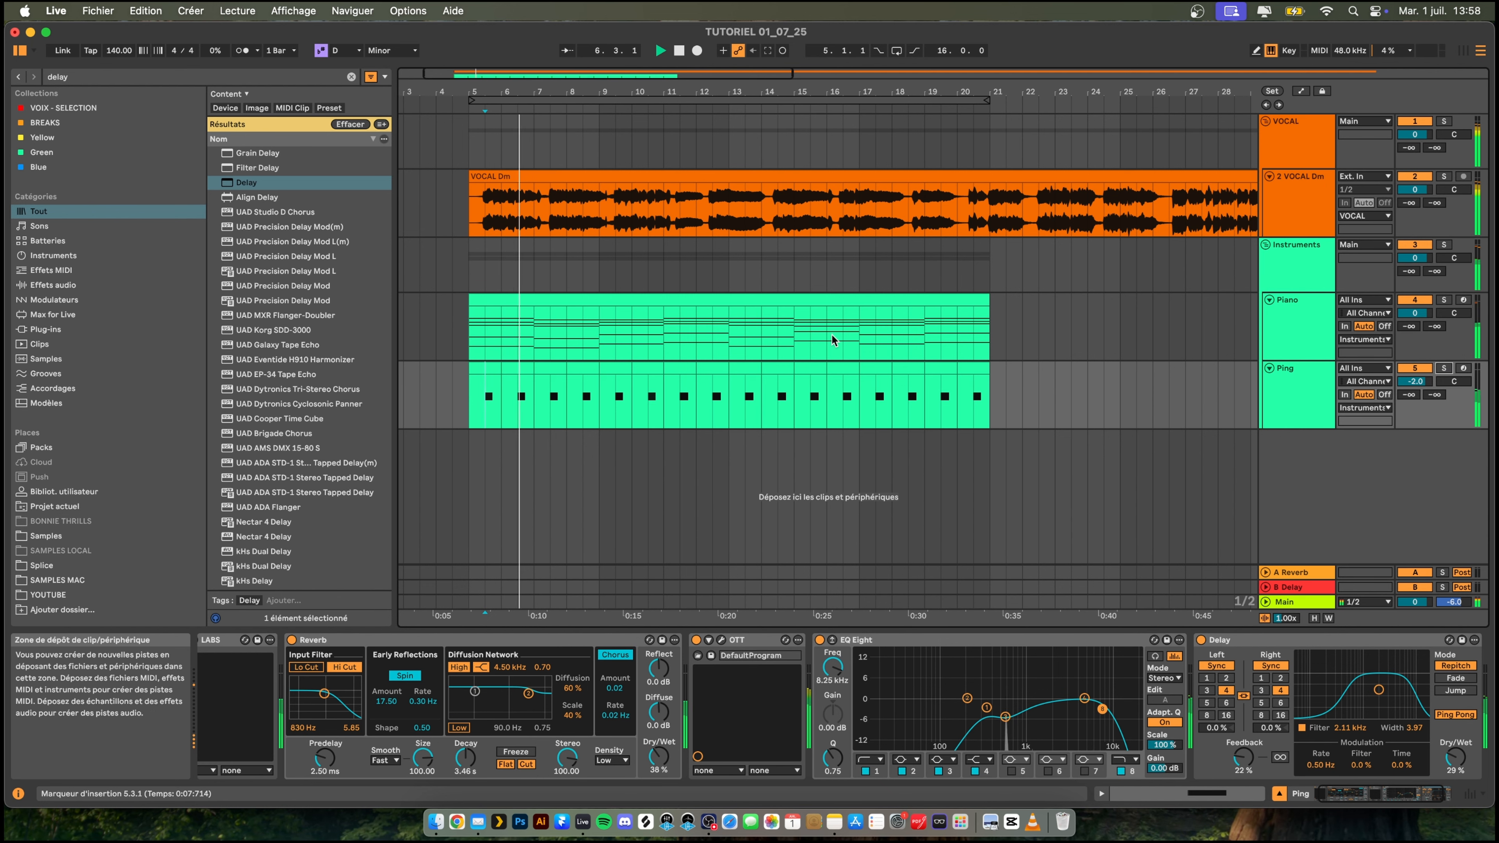
{"action": "left_click_drag", "start_coordinate": [429, 92], "coordinate": [429, 97]}
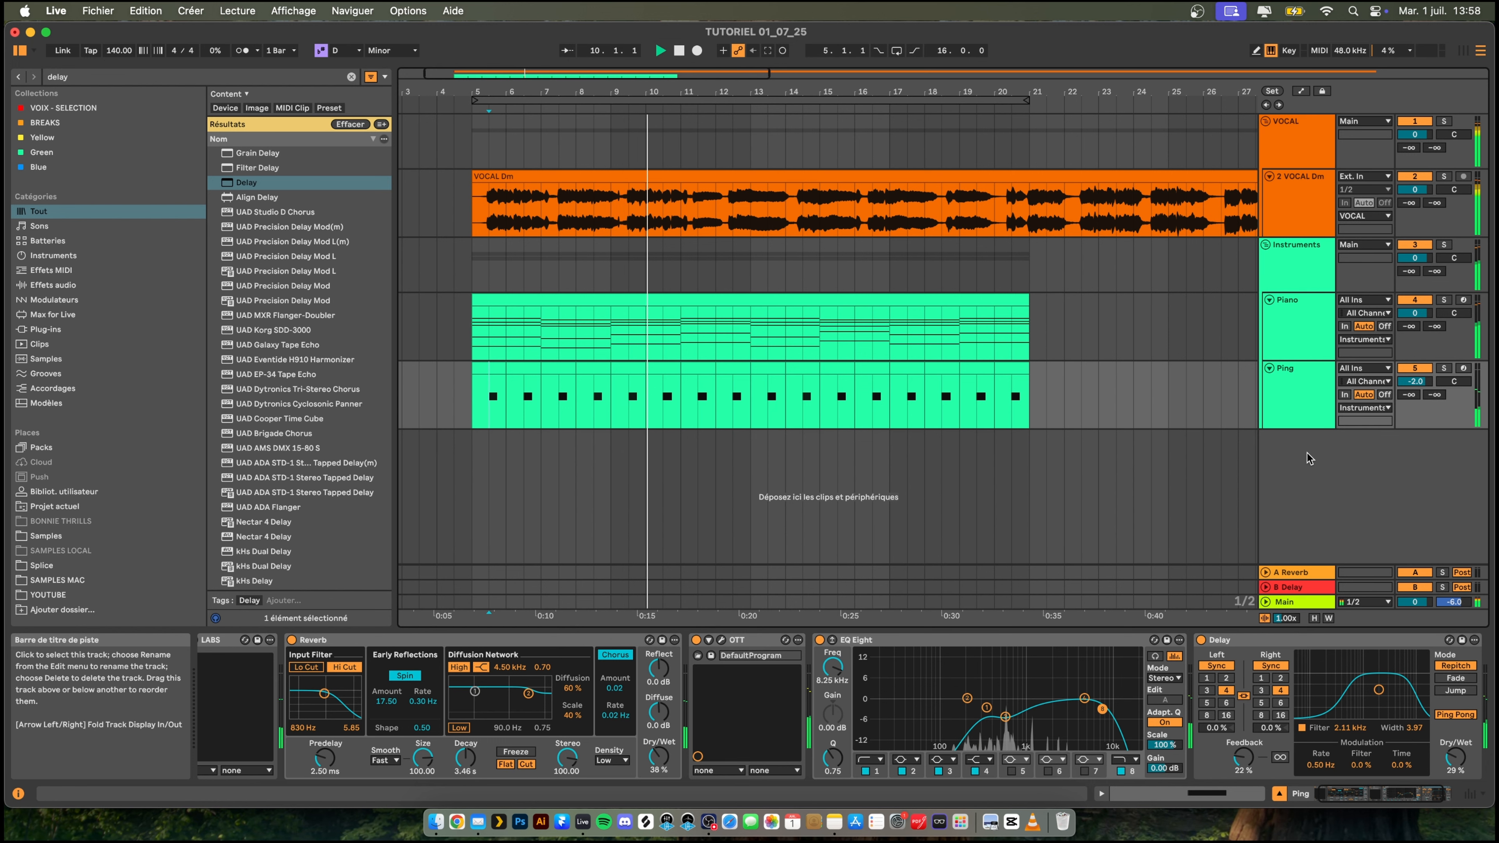
- Create an audio track below Ping inside a new group named Ambiances
{"action": "right_click", "coordinate": [1292, 454]}
{"action": "left_click", "coordinate": [1283, 454]}
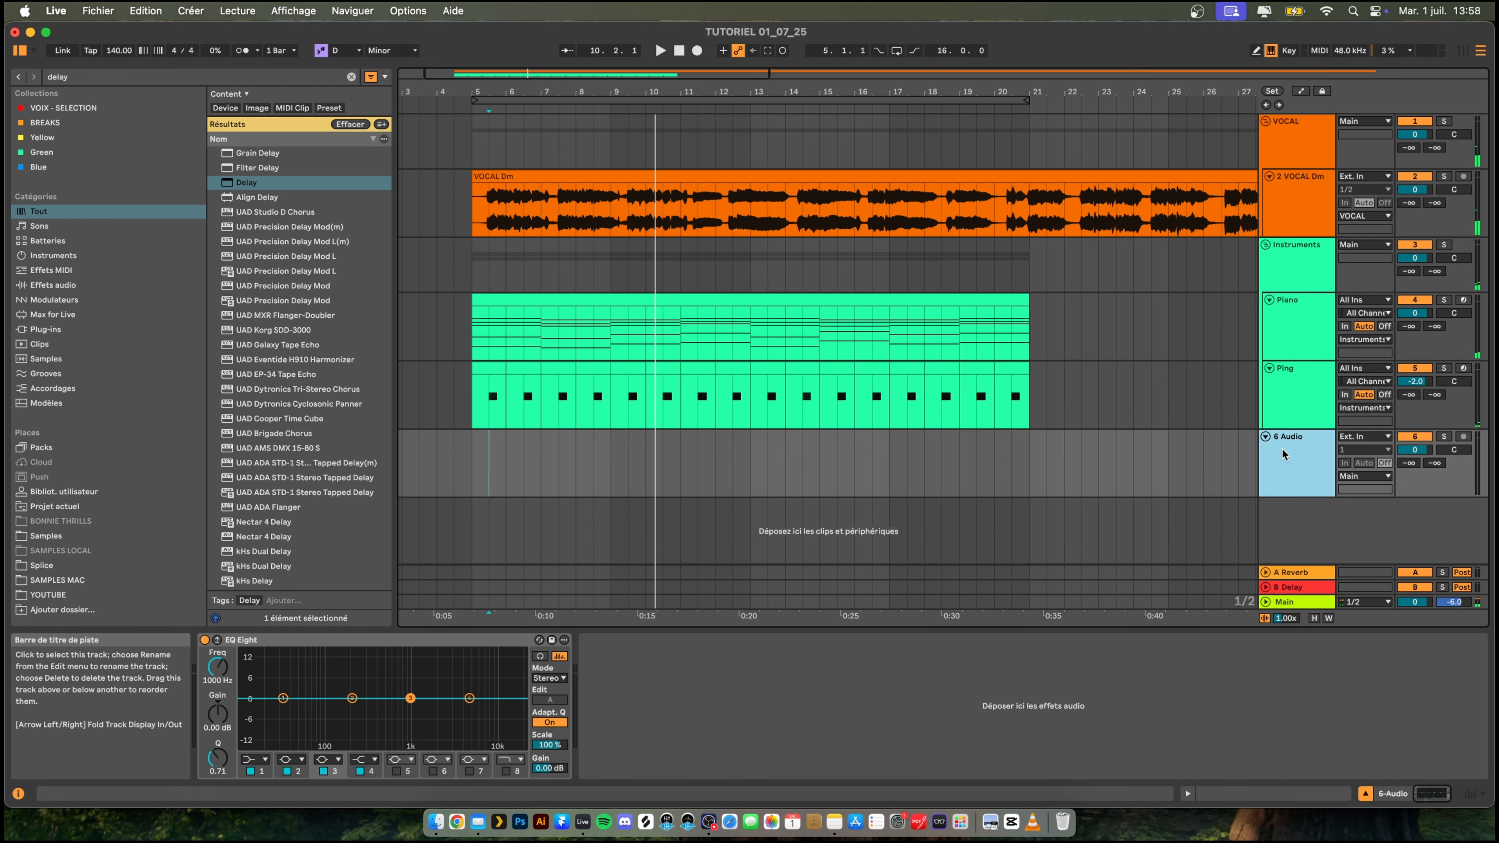
{"action": "key", "text": "super+g"}
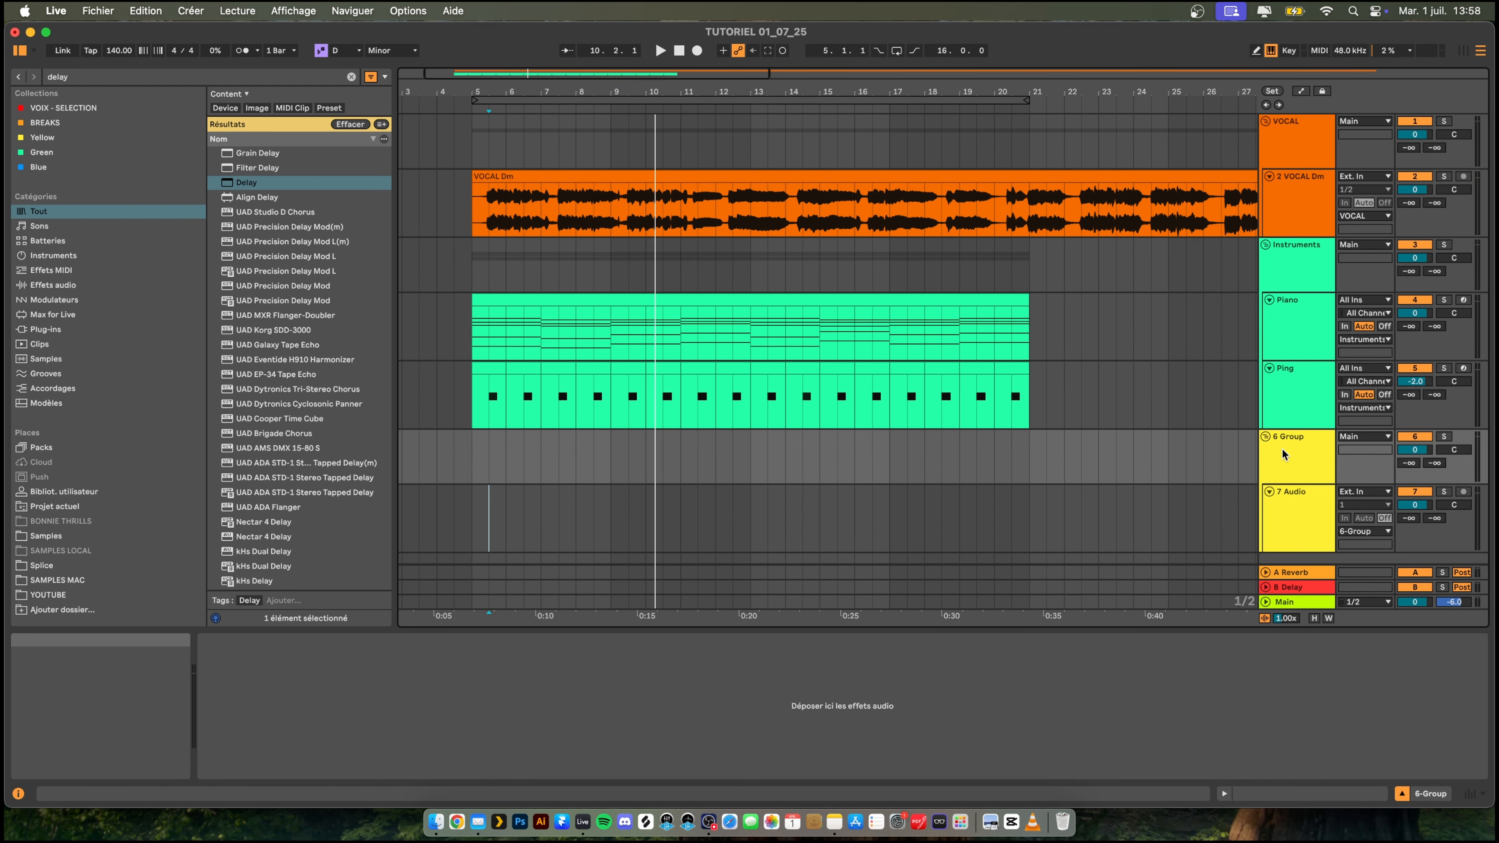
{"action": "left_click", "coordinate": [1282, 455]}
{"action": "key", "text": "super+r"}
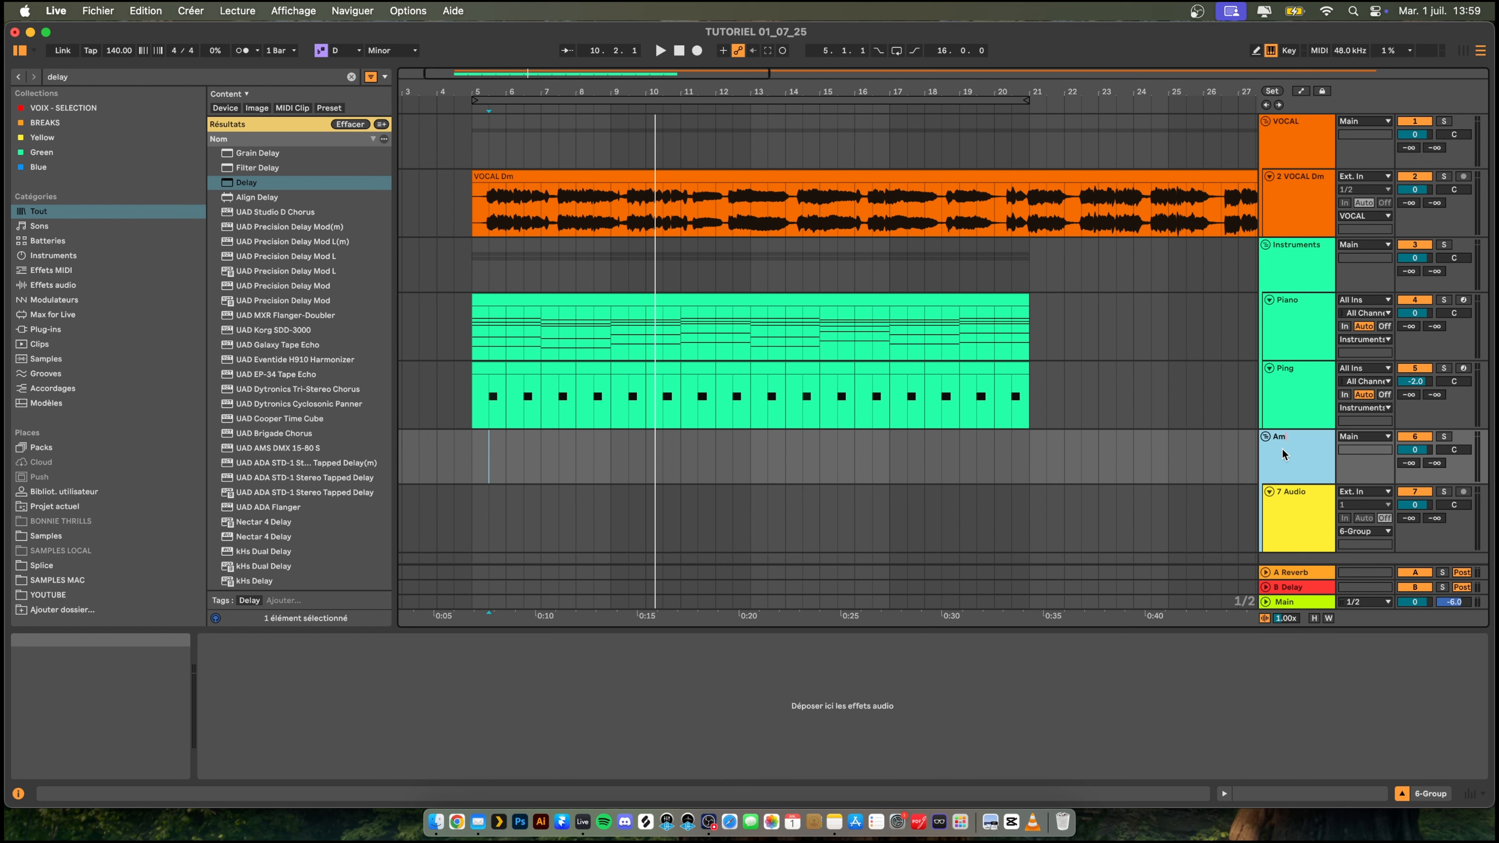
- Colour the Ambiances group pink and assign that colour to its grouped tracks and clips
{"action": "right_click", "coordinate": [1283, 453]}
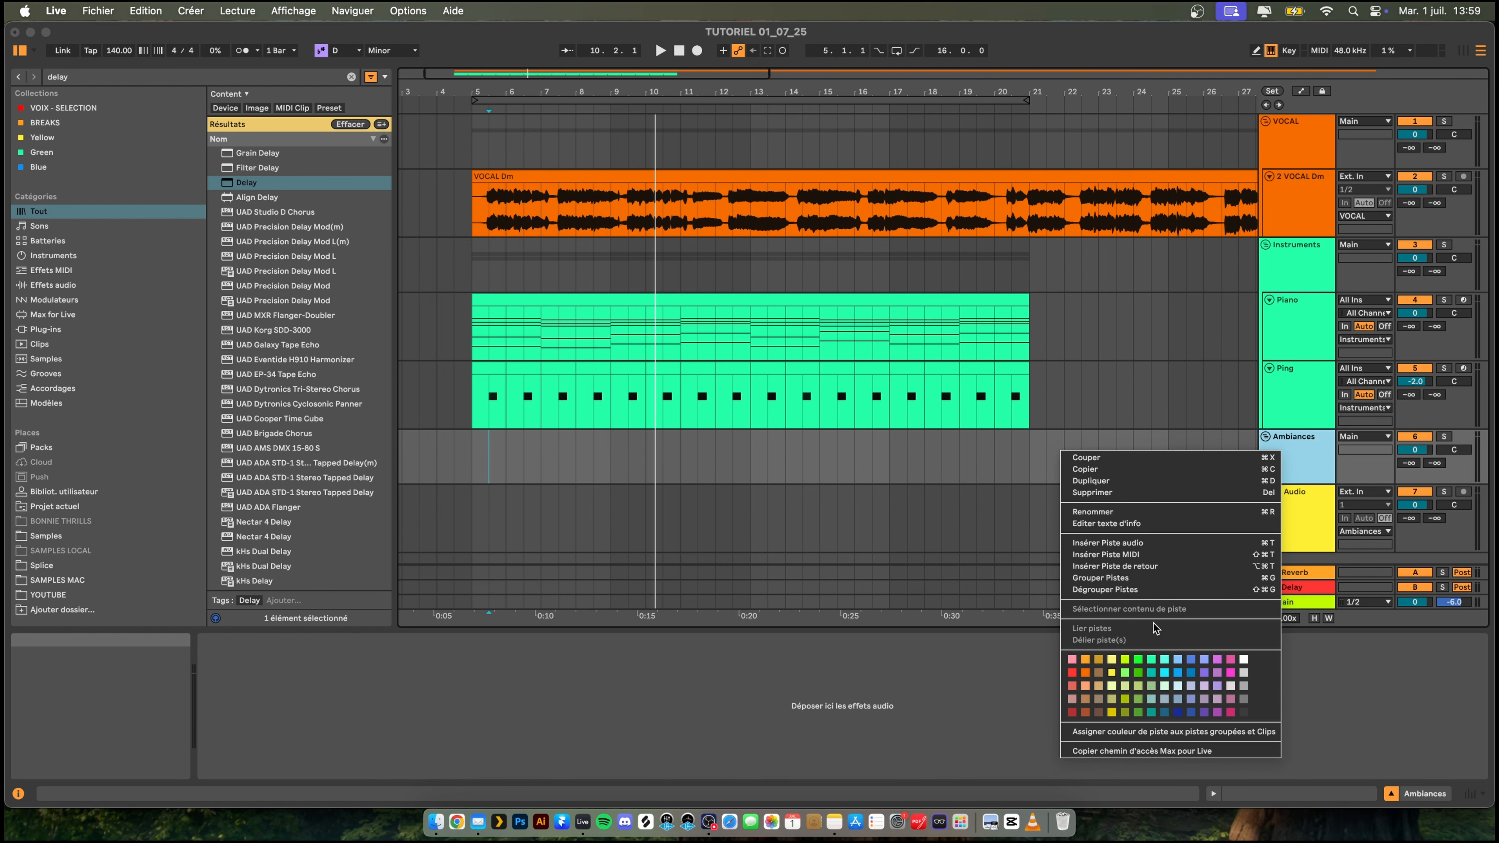
{"action": "left_click", "coordinate": [1070, 659]}
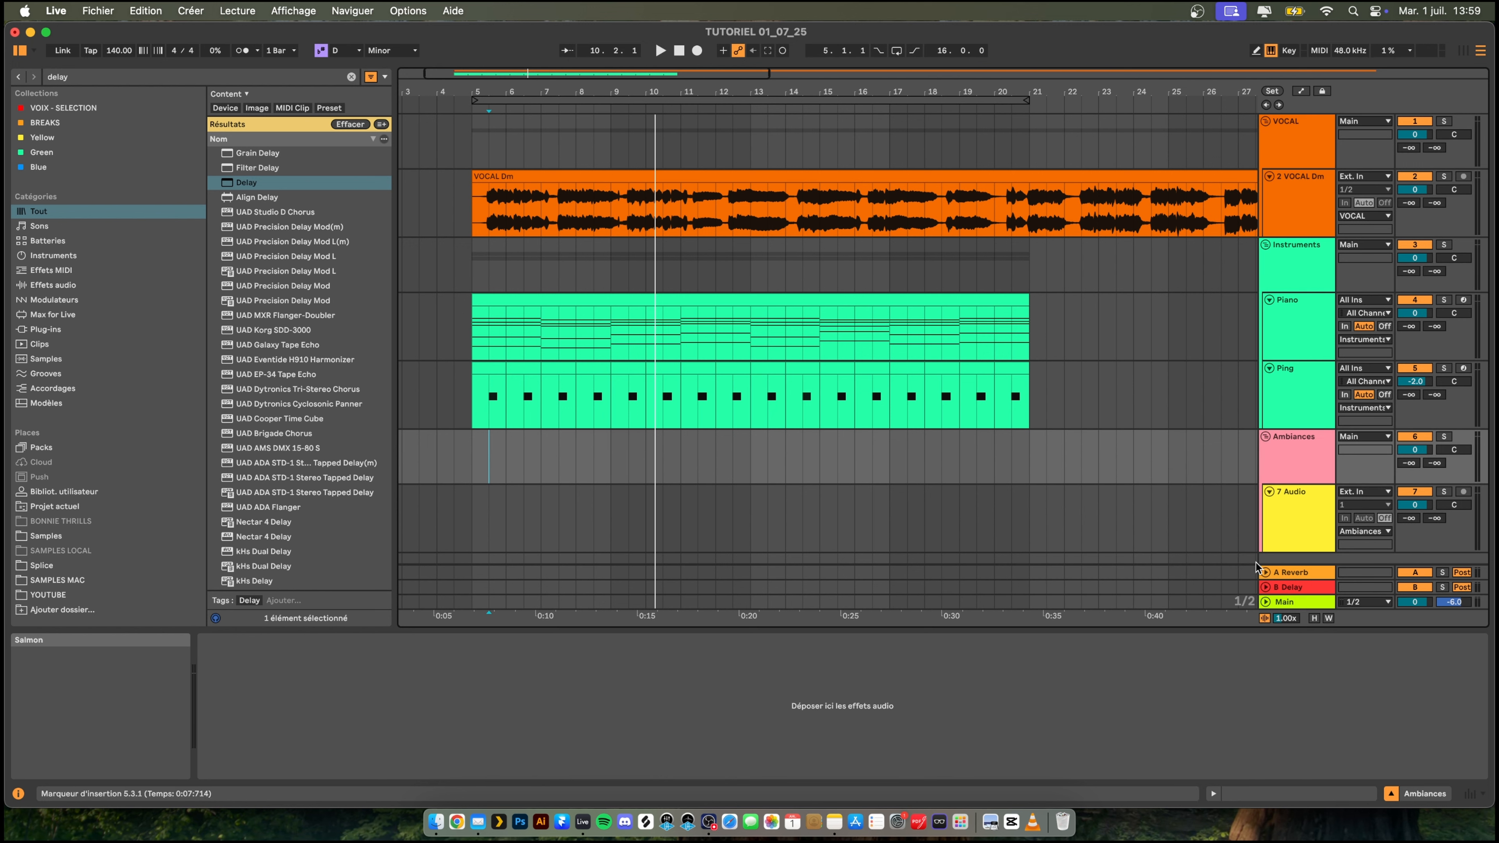
{"action": "right_click", "coordinate": [1307, 453]}
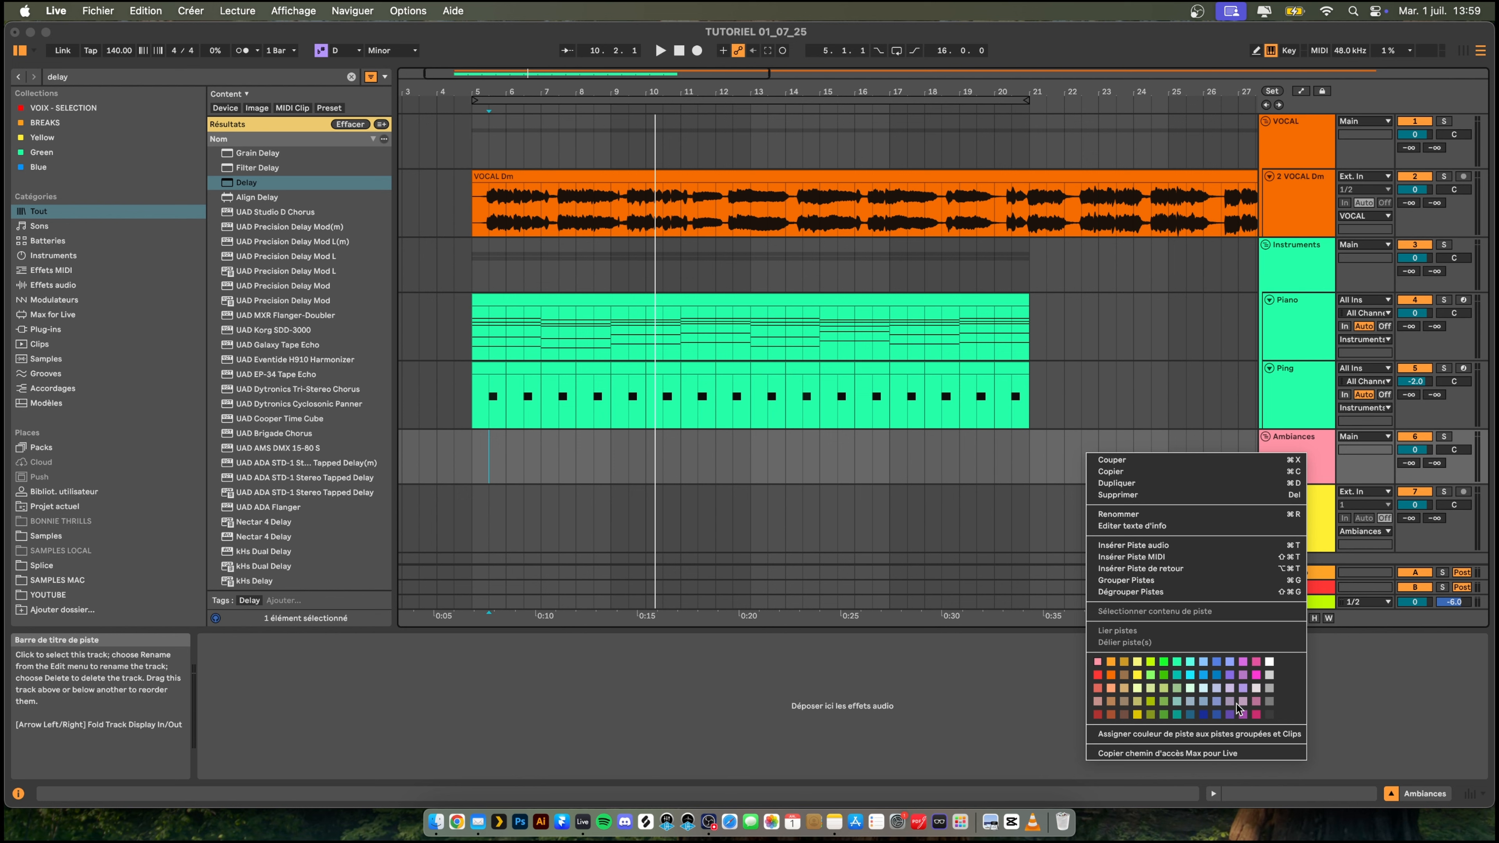
{"action": "left_click", "coordinate": [1242, 736]}
- Browse the Samples folder without a search filter to Minor Atmos in the Riot Atmos Pack under 07_AMBIANCES
{"action": "scroll", "coordinate": [1268, 503], "scroll_direction": "down", "scroll_amount": 1}
{"action": "left_click", "coordinate": [1288, 503]}
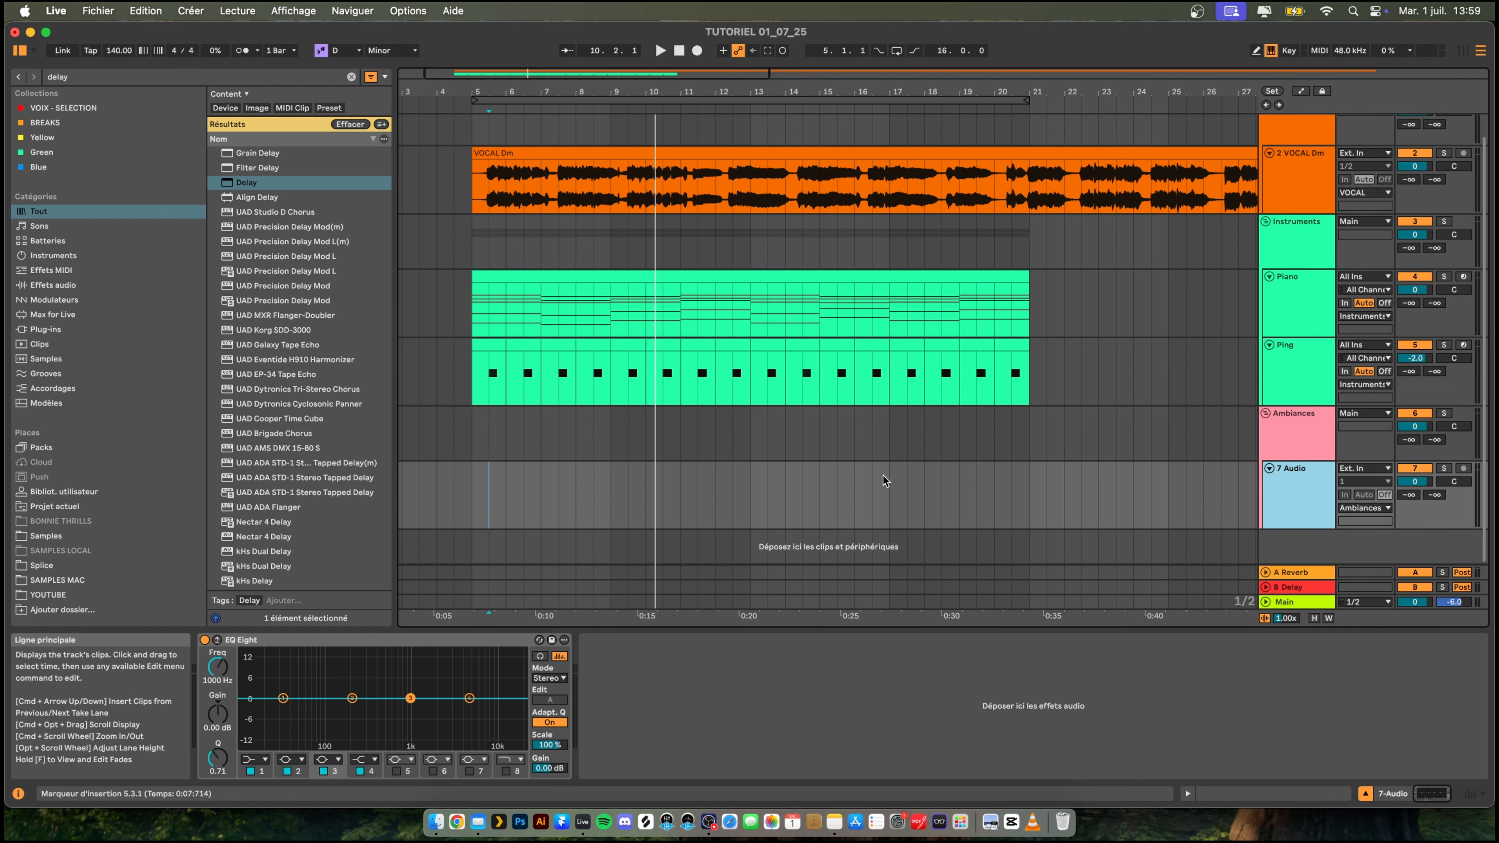
{"action": "left_click", "coordinate": [47, 536]}
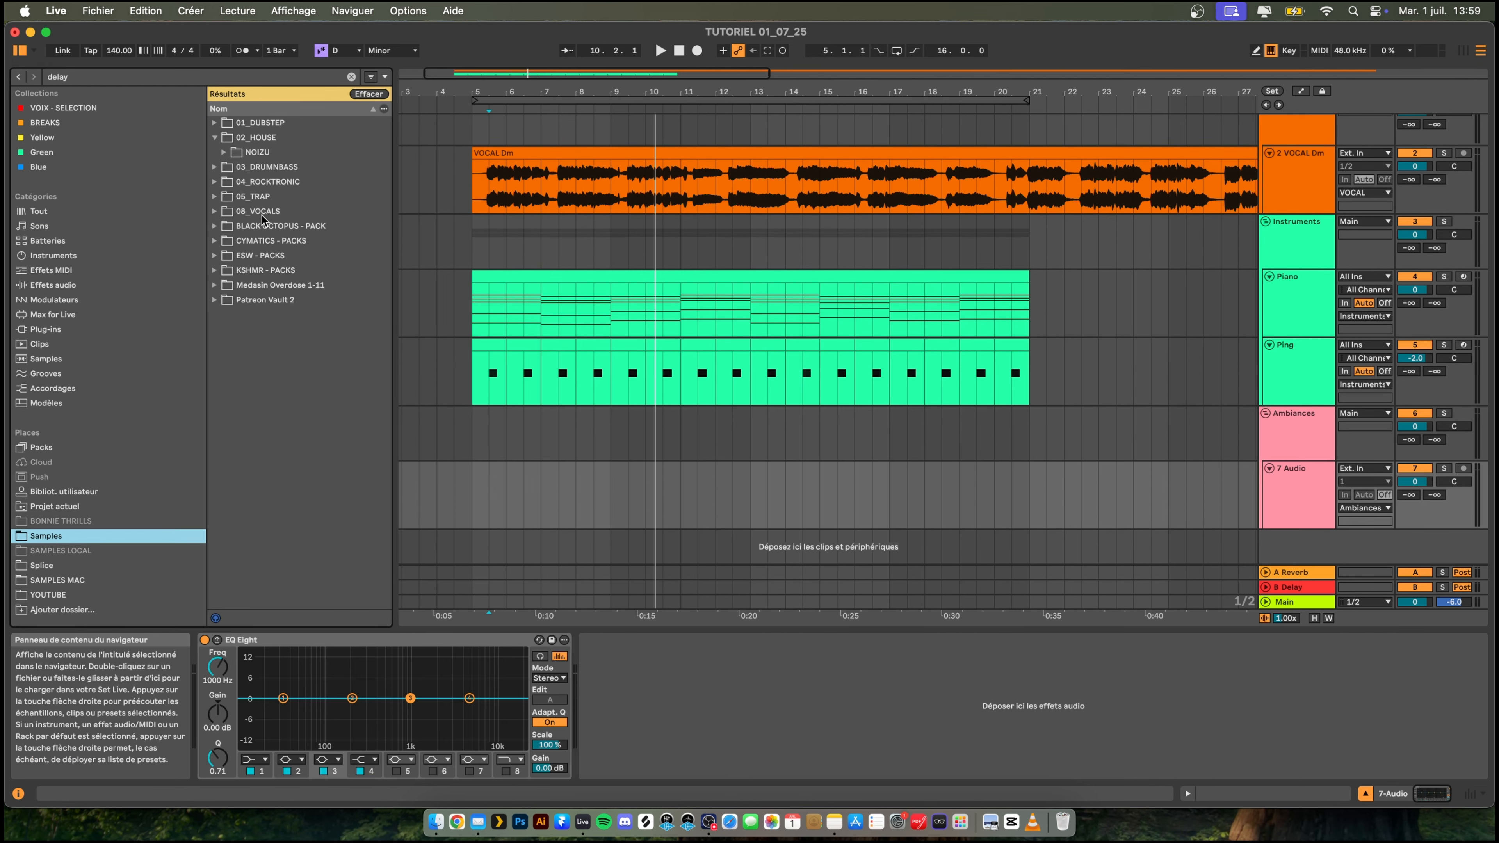
{"action": "left_click", "coordinate": [351, 77]}
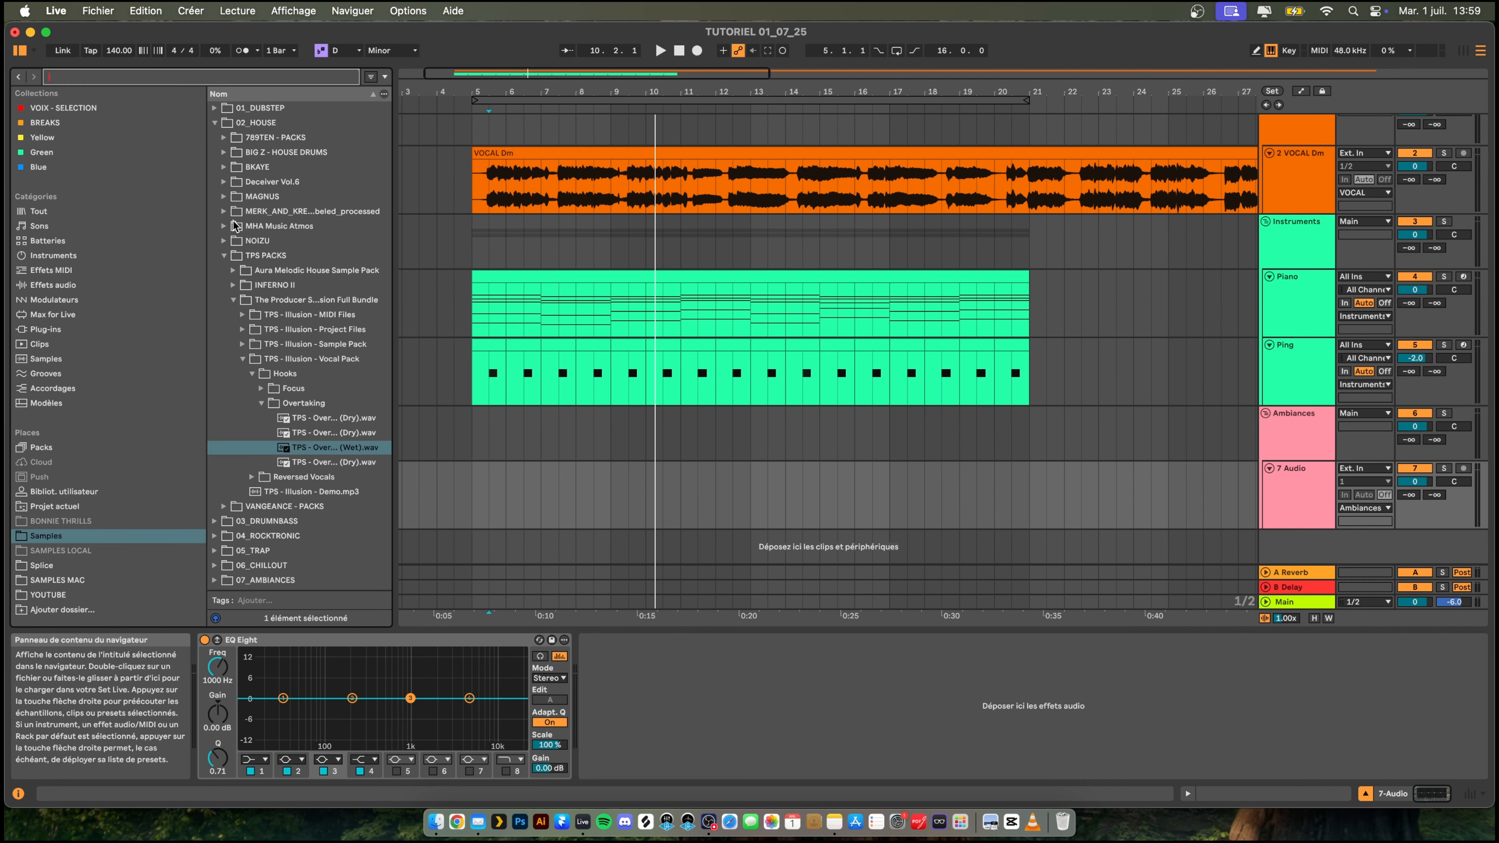
{"action": "left_click", "coordinate": [224, 256]}
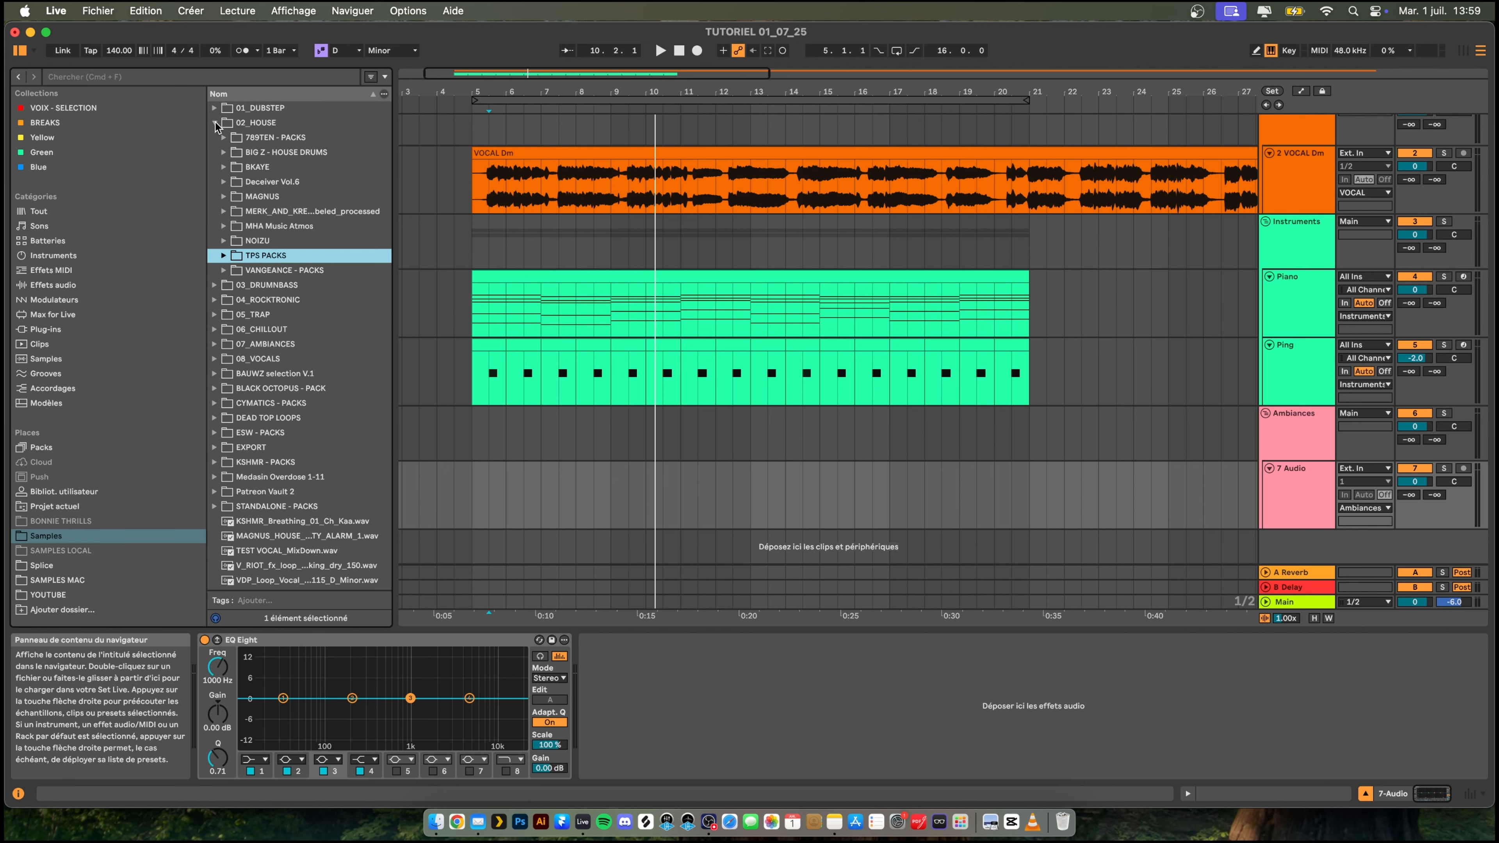
{"action": "left_click", "coordinate": [216, 124]}
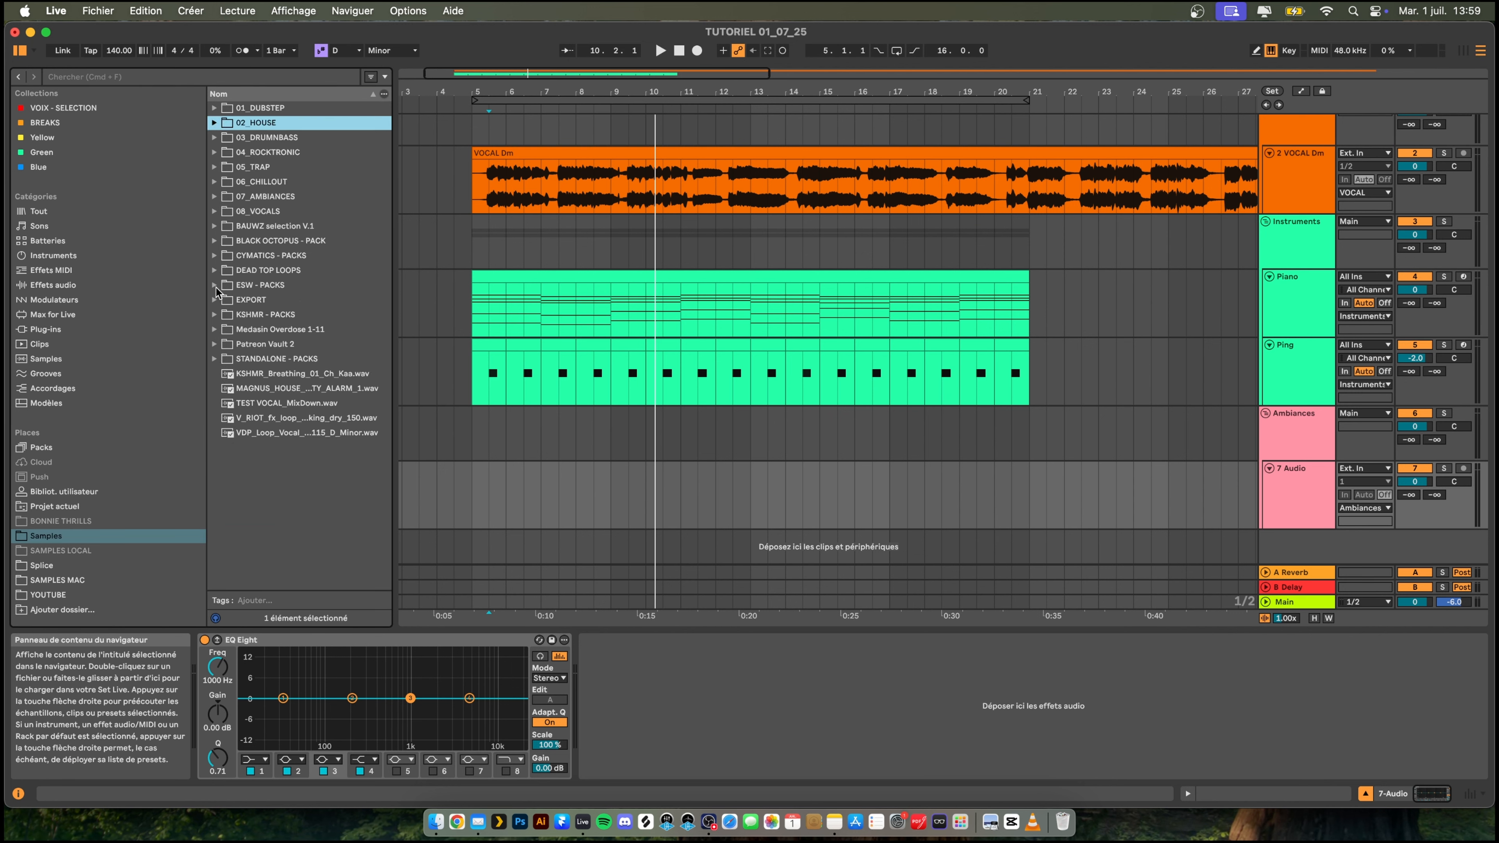
{"action": "left_click", "coordinate": [215, 197]}
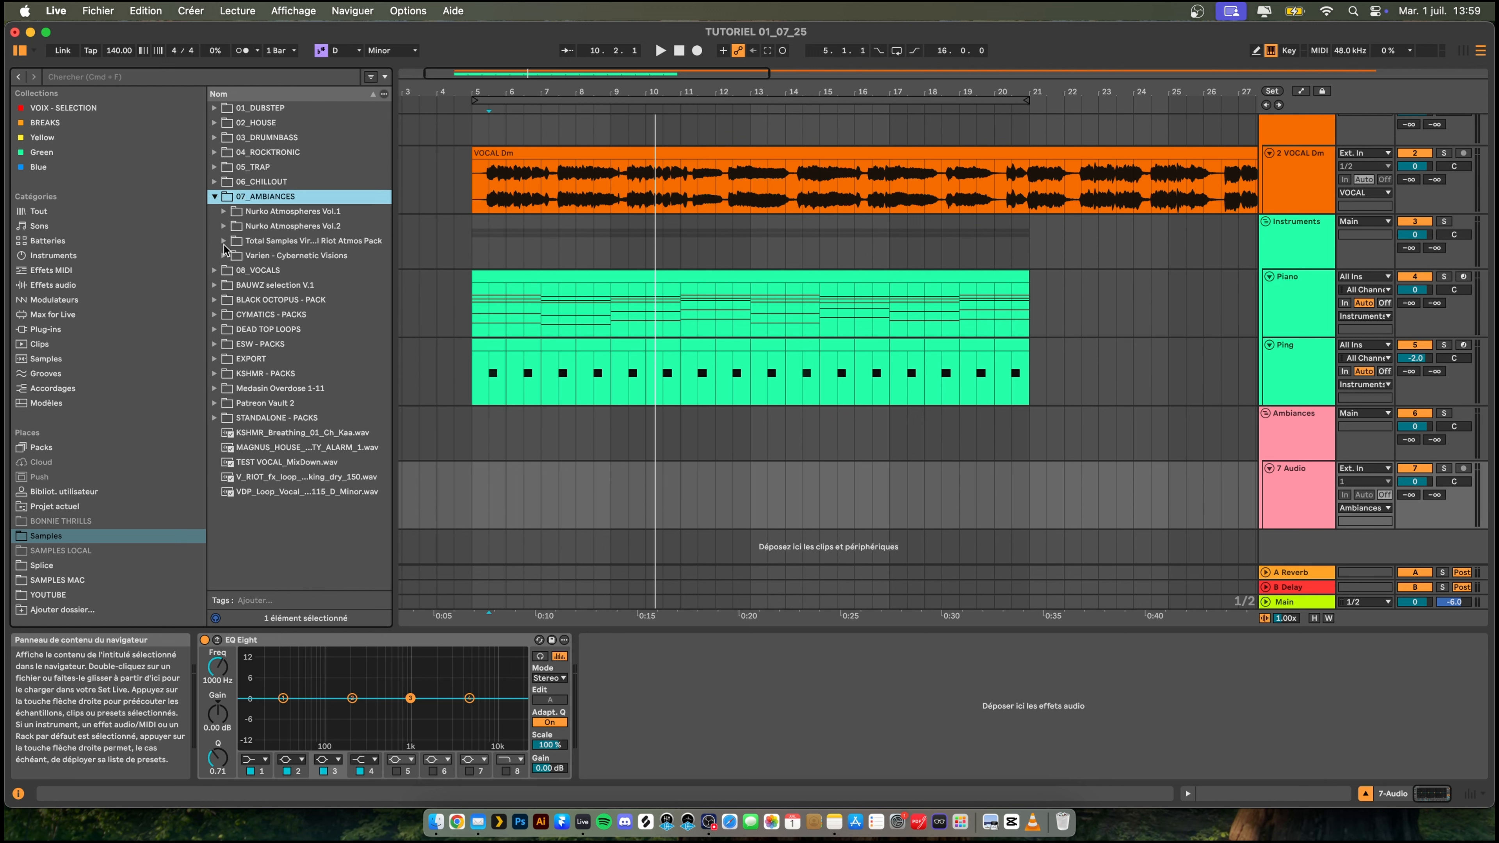
{"action": "left_click", "coordinate": [224, 241]}
{"action": "left_click", "coordinate": [232, 299]}
{"action": "scroll", "coordinate": [304, 331], "scroll_direction": "down", "scroll_amount": 10}
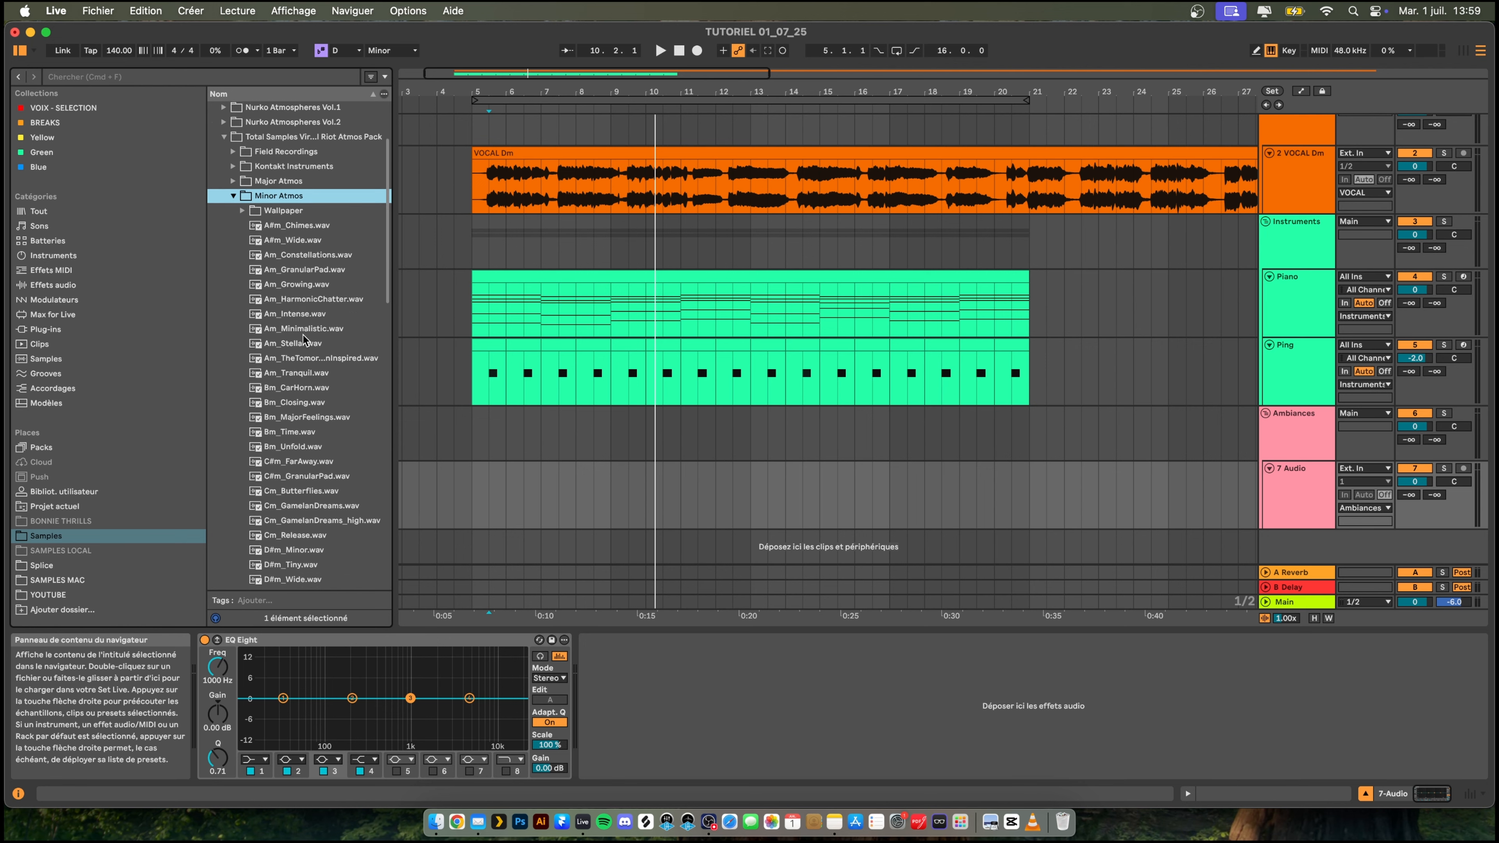
- Audition the D minor atmosphere samples, including ArcticWinds, Epiano, Float, FrozenPiano and Metaphysical1
{"action": "left_click", "coordinate": [303, 341]}
{"action": "scroll", "coordinate": [303, 342], "scroll_direction": "down", "scroll_amount": 5}
{"action": "left_click", "coordinate": [304, 365]}
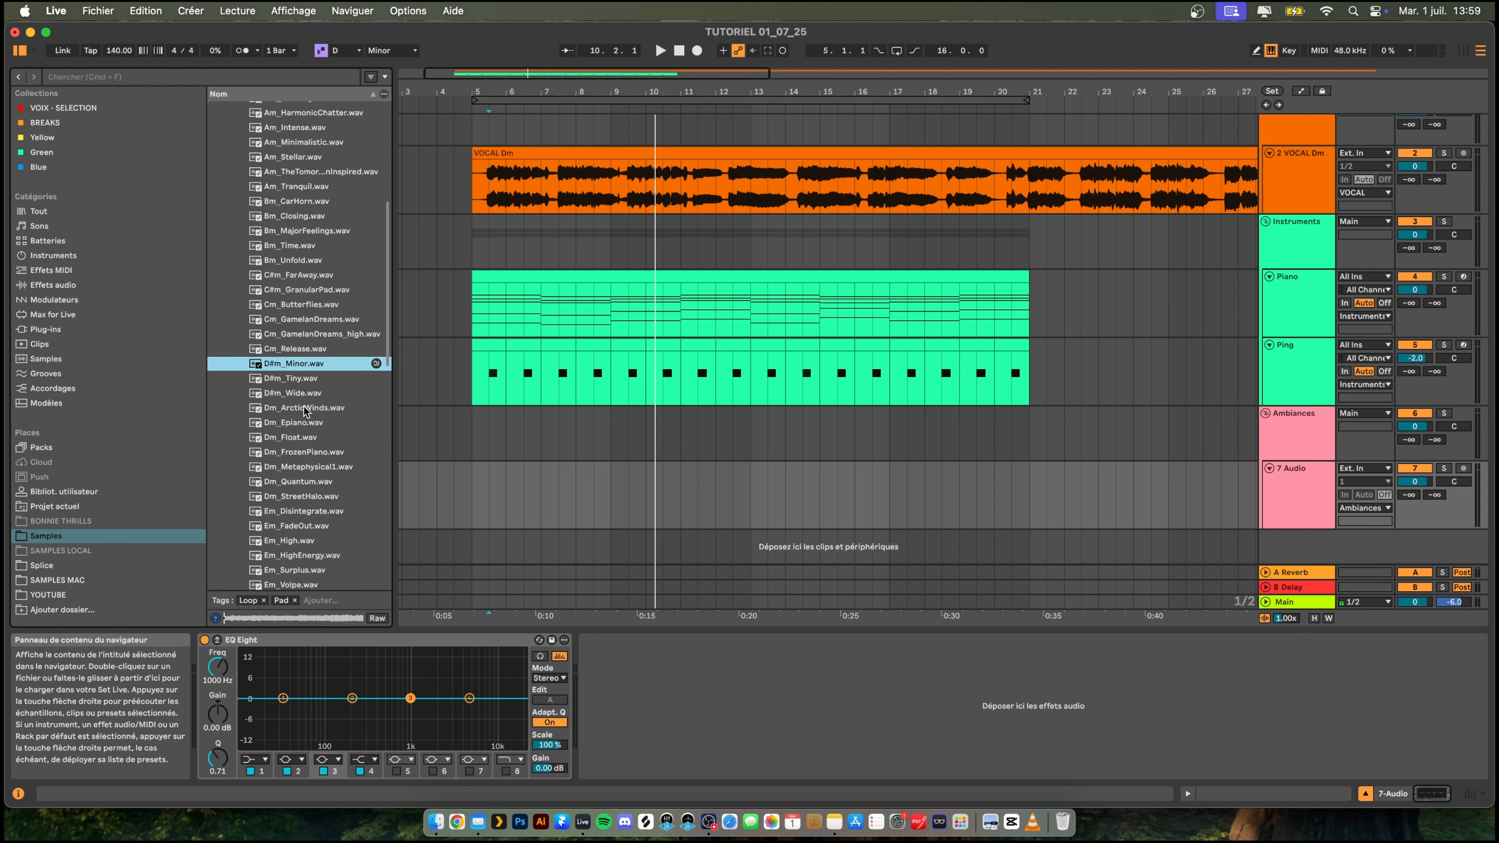
{"action": "left_click", "coordinate": [305, 410]}
{"action": "scroll", "coordinate": [305, 417], "scroll_direction": "down", "scroll_amount": 2}
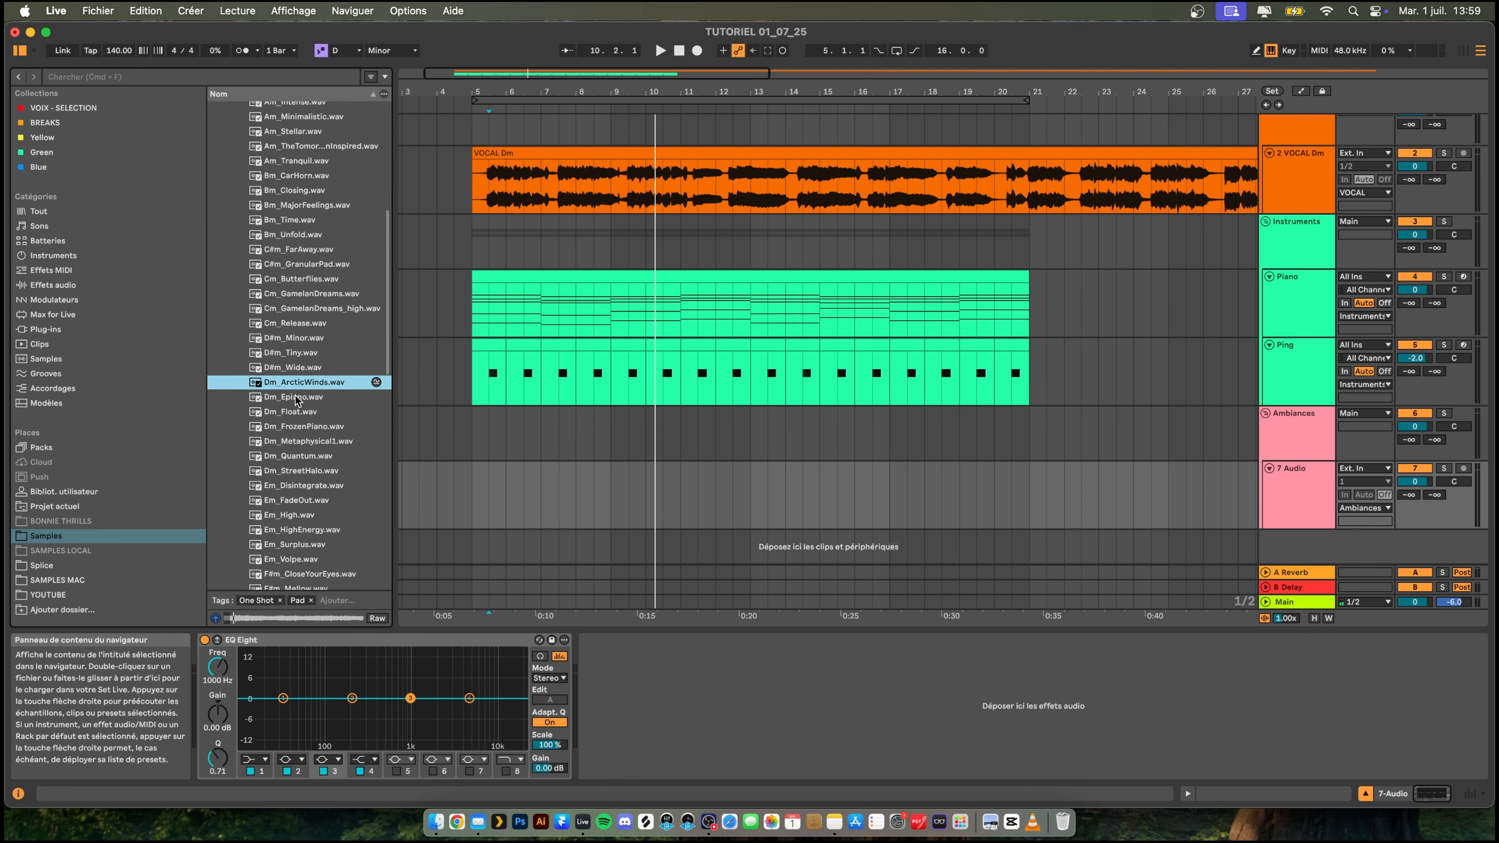
{"action": "left_click", "coordinate": [297, 399]}
{"action": "left_click", "coordinate": [303, 413]}
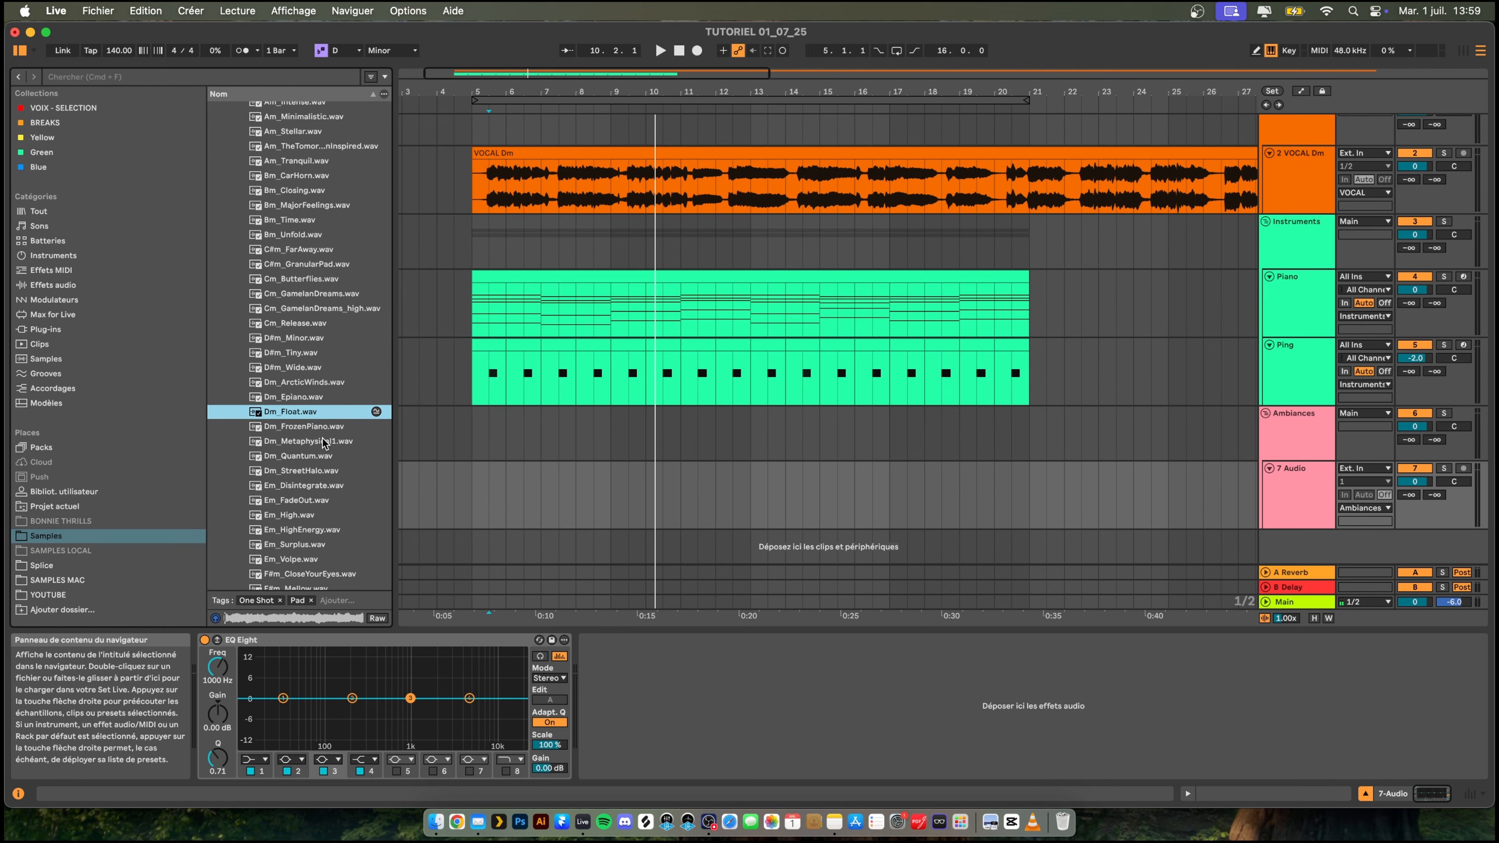
{"action": "left_click", "coordinate": [322, 427]}
{"action": "left_click", "coordinate": [303, 443]}
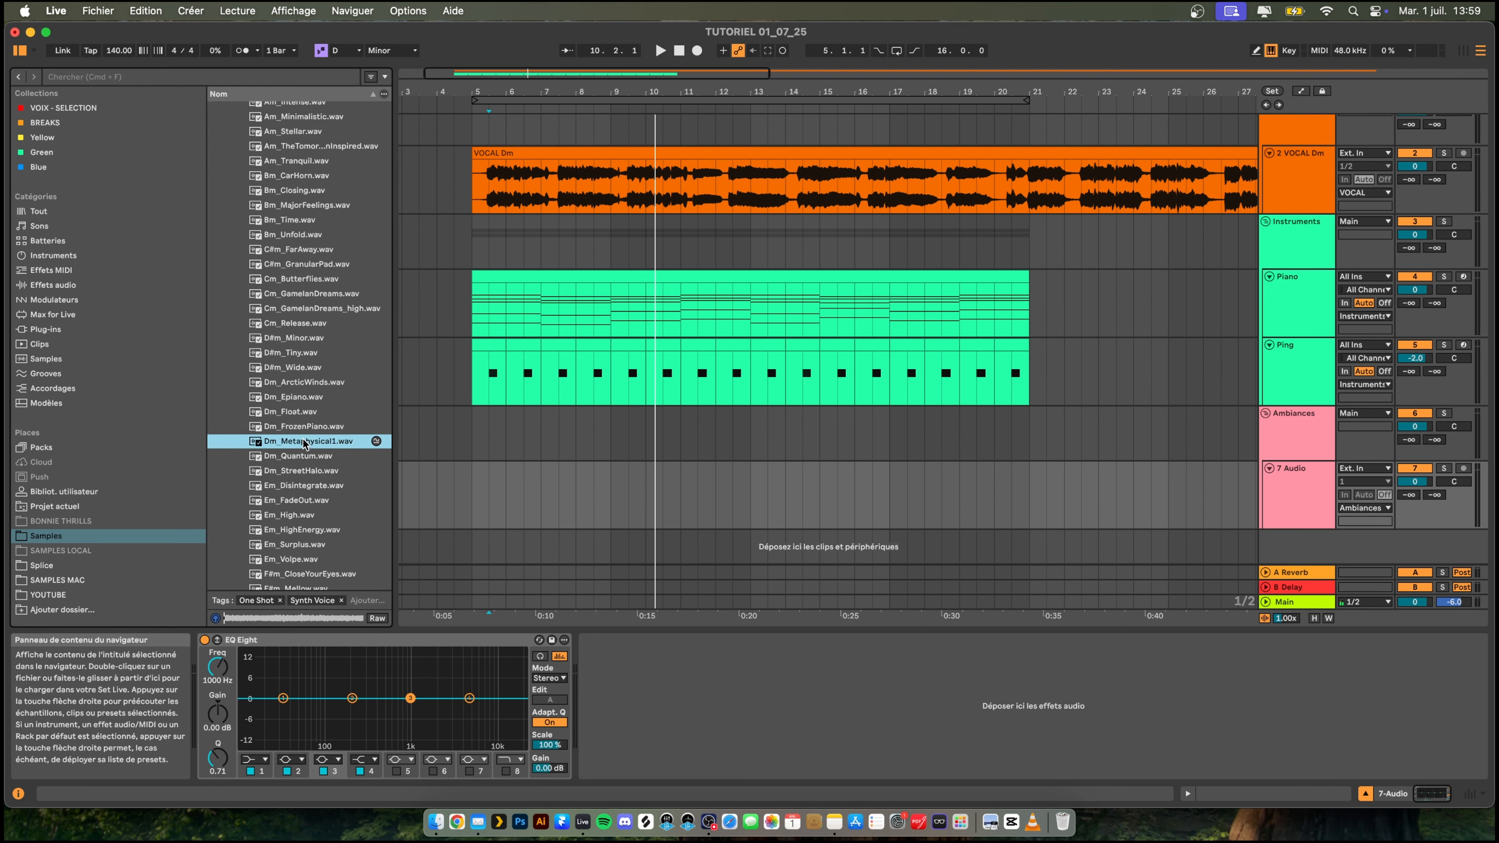
- Place Dm_ArcticWinds.wav at bar 5 on the audio track in Ambiances and lower the track's volume to -26.1 dB
{"action": "left_click", "coordinate": [299, 384]}
{"action": "left_click_drag", "start_coordinate": [289, 388], "coordinate": [475, 496]}
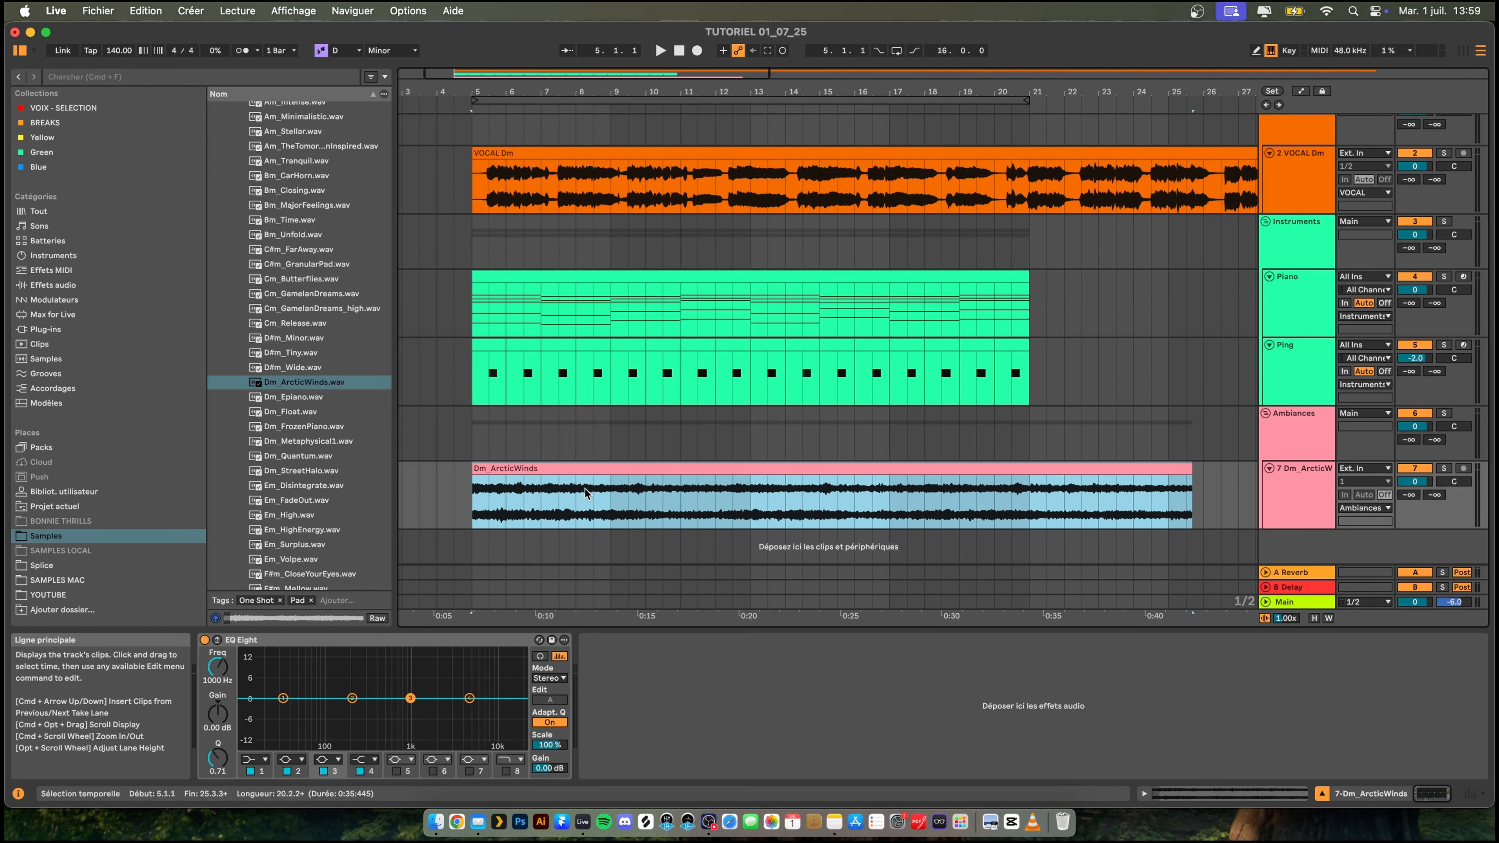
{"action": "key", "text": "space"}
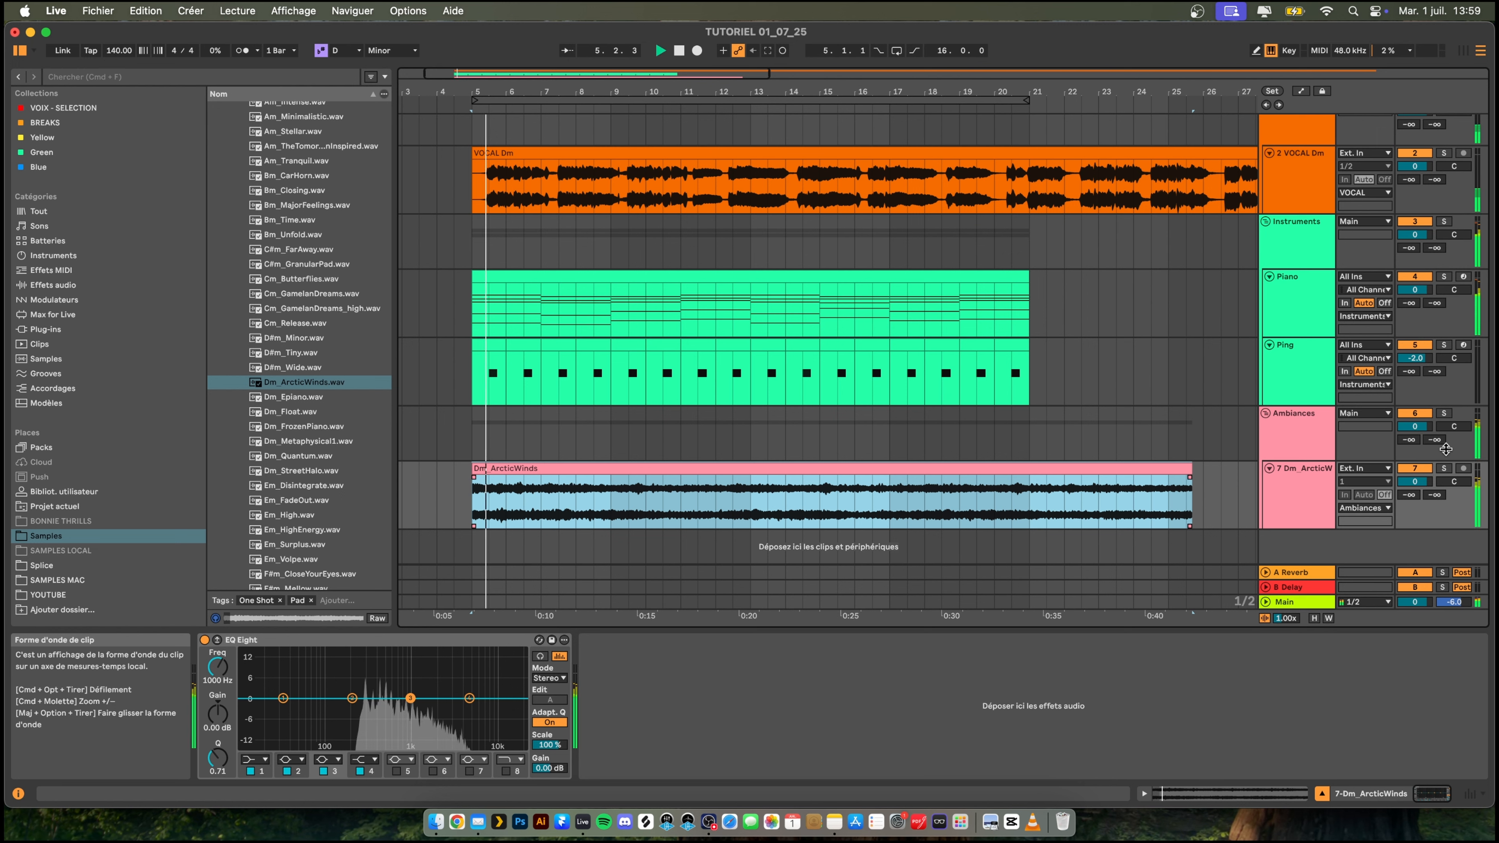
{"action": "left_click_drag", "start_coordinate": [1415, 482], "coordinate": [1415, 529]}
{"action": "key", "text": "space"}
{"action": "key", "text": "space"}
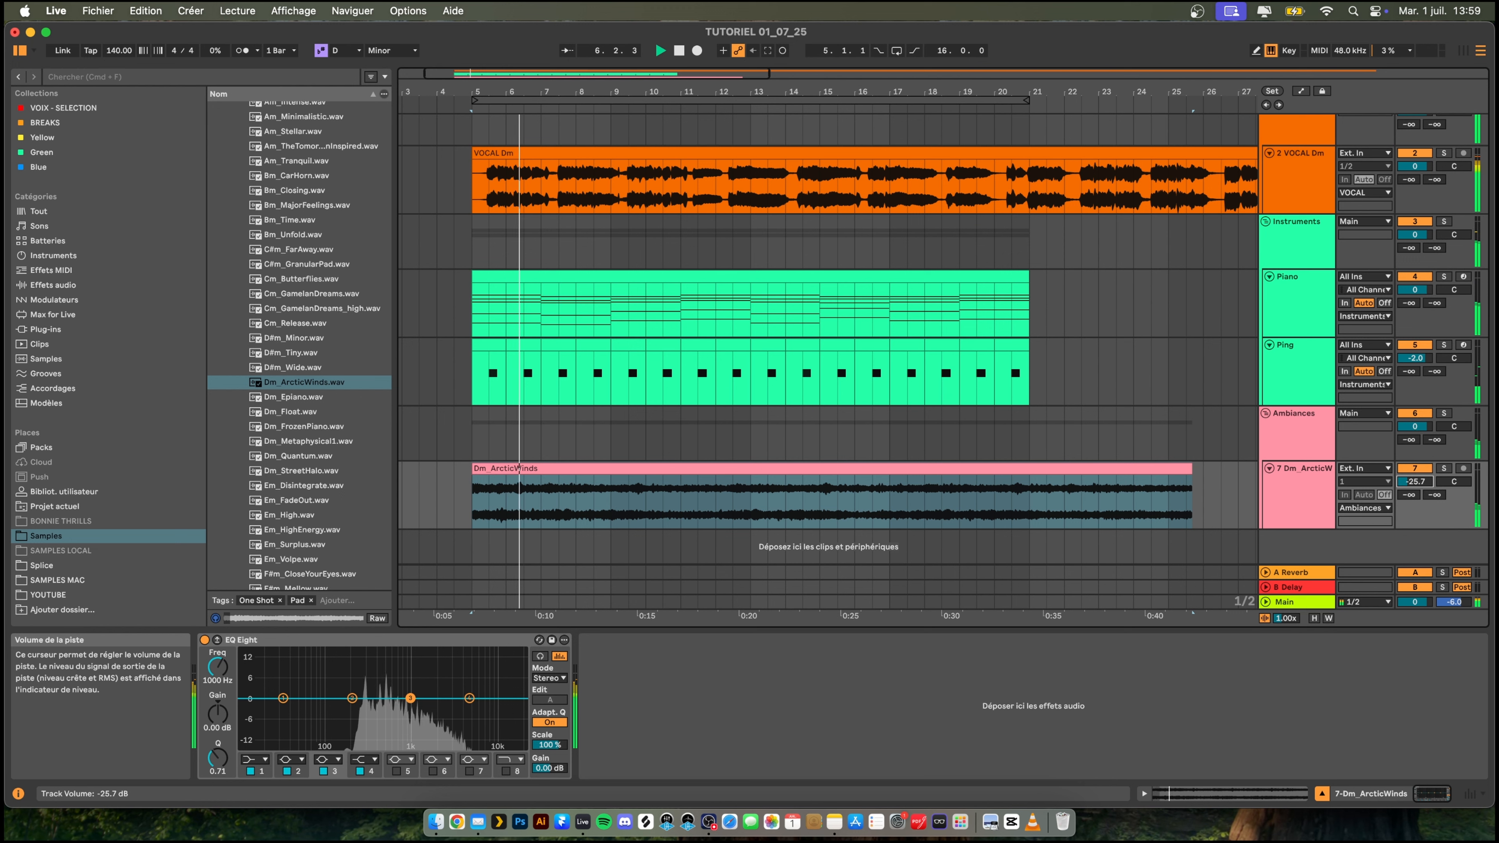
- Solo the ArcticWinds track and make the first band of its EQ Eight a low cut at 316 Hz
{"action": "left_click", "coordinate": [1443, 470]}
{"action": "double_click", "coordinate": [1300, 481]}
{"action": "key", "text": "space"}
{"action": "key", "text": "space"}
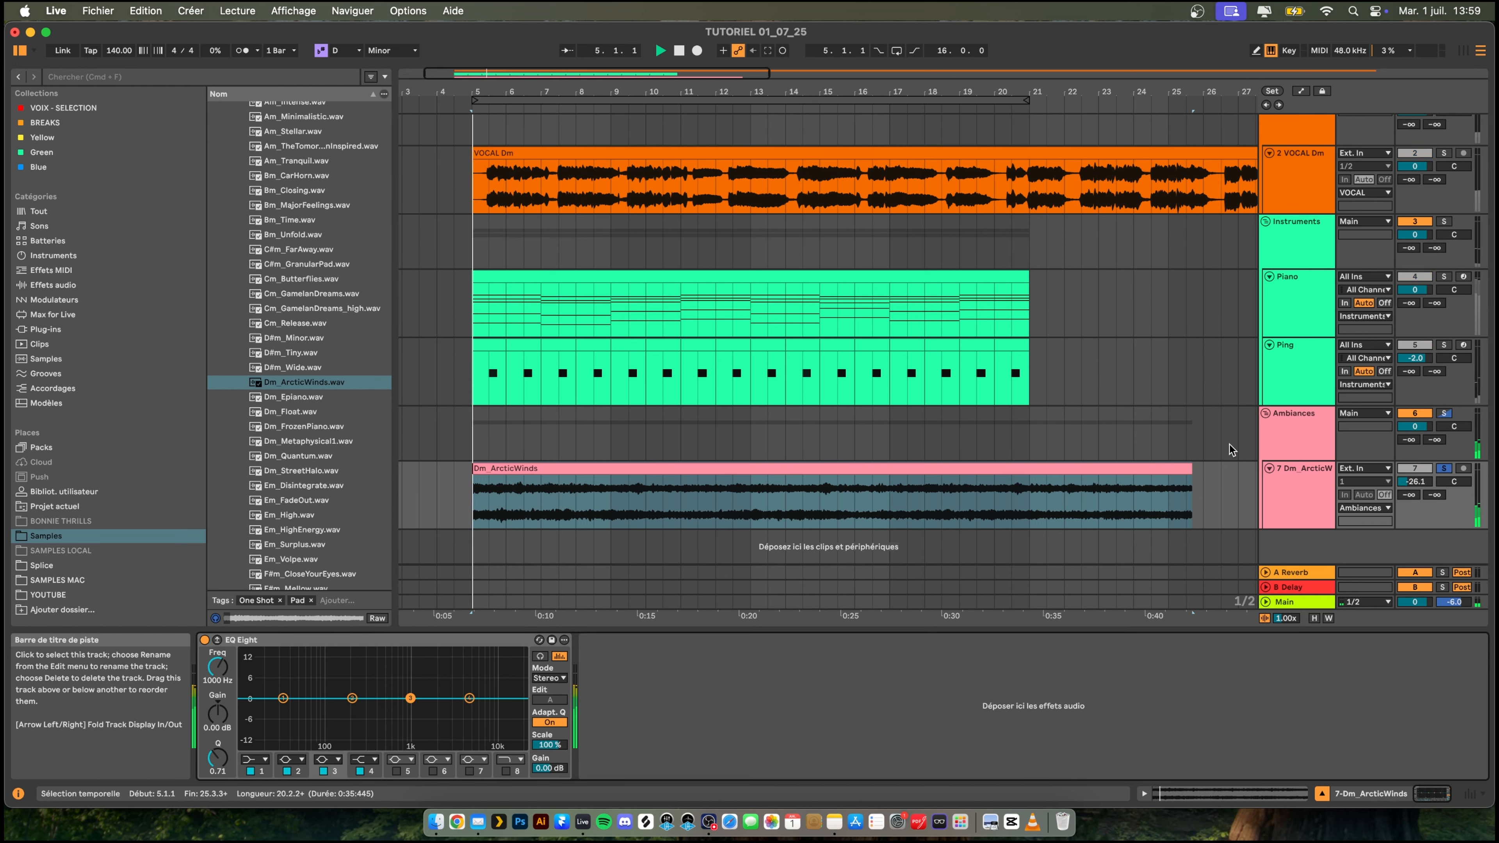
{"action": "left_click", "coordinate": [254, 759]}
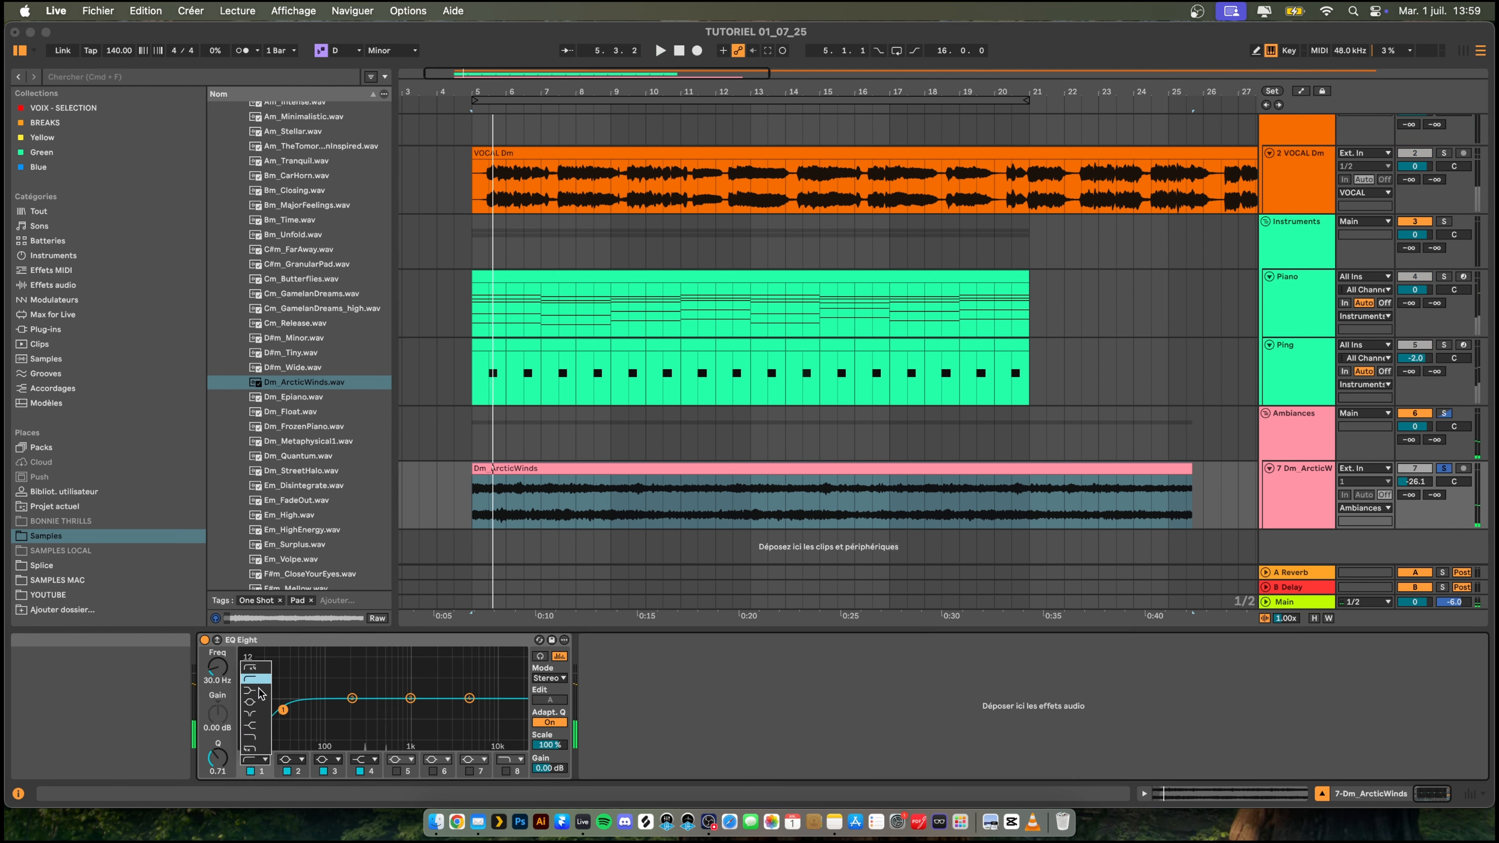
{"action": "left_click", "coordinate": [257, 680]}
{"action": "key", "text": "space"}
{"action": "left_click_drag", "start_coordinate": [283, 710], "coordinate": [368, 710]}
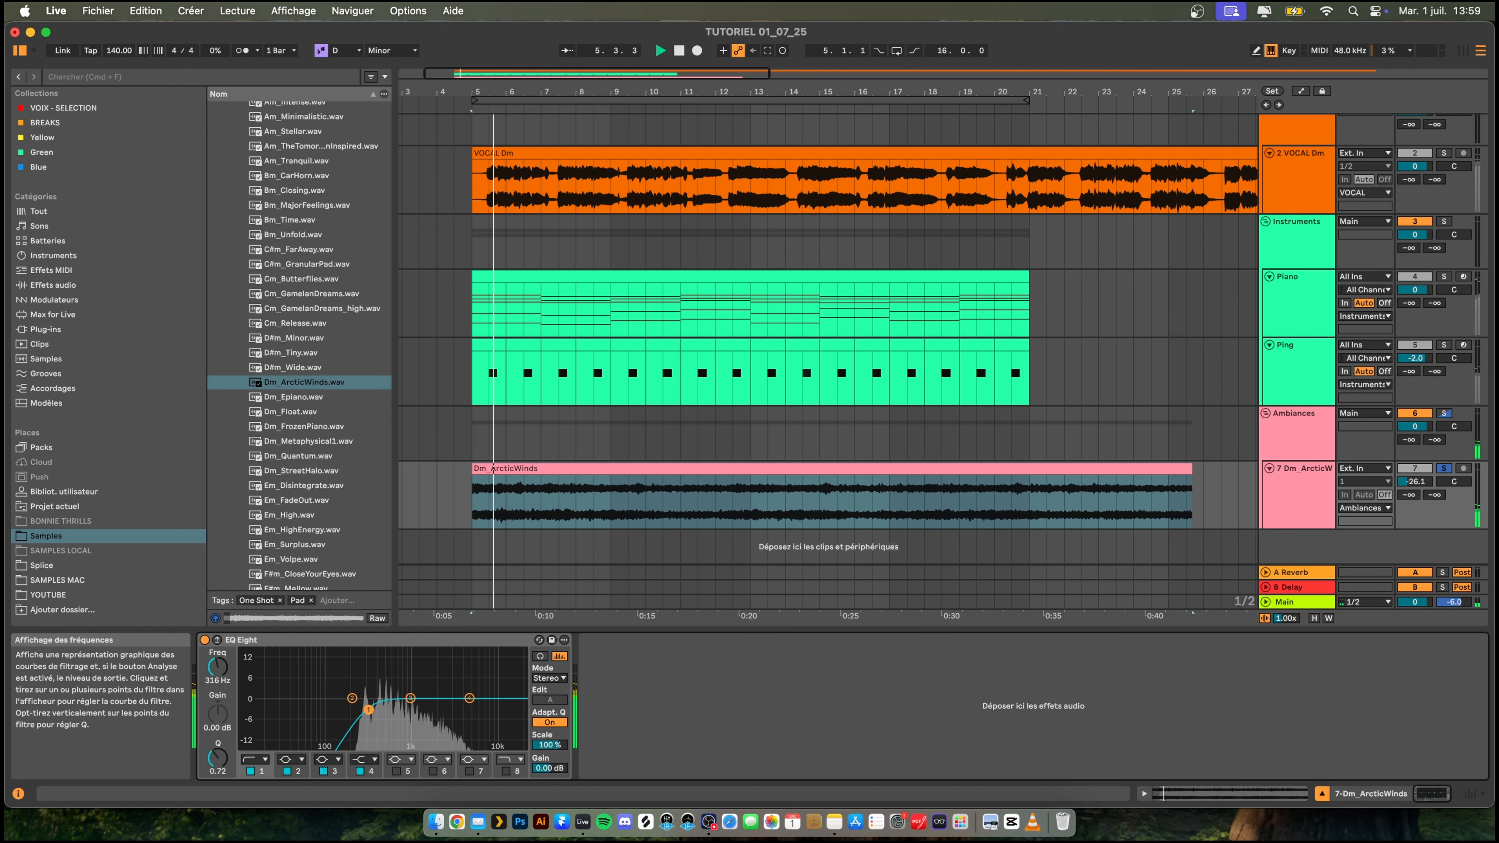
- Unsolo the ArcticWinds track and raise its volume to -18.0 dB while the full arrangement plays
{"action": "left_click", "coordinate": [1440, 471]}
{"action": "key", "text": "space"}
{"action": "left_click_drag", "start_coordinate": [1414, 481], "coordinate": [1414, 470]}
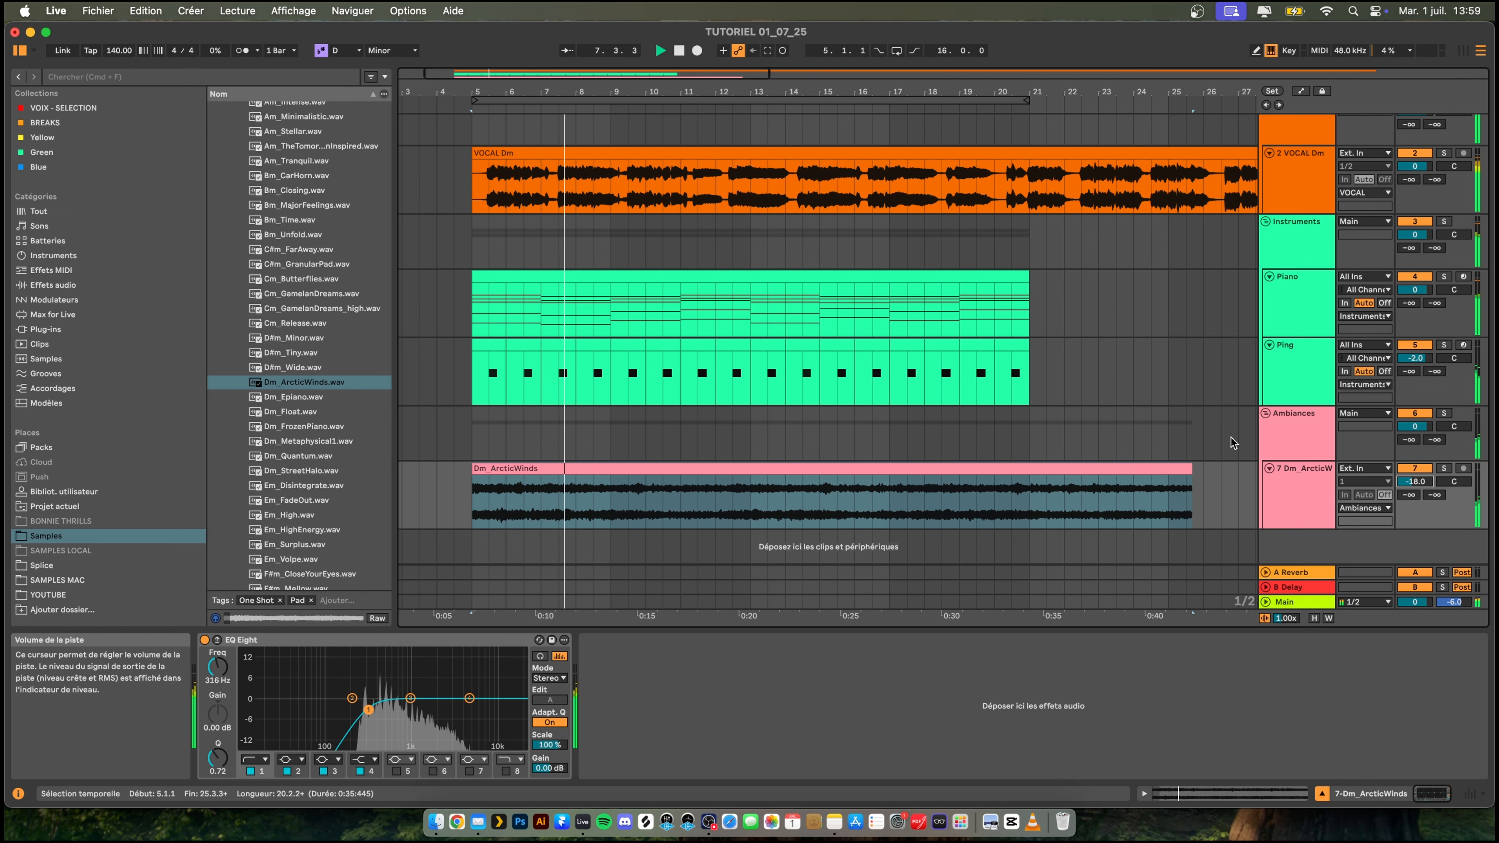
- Turn off Warp on the Dm_ArcticWinds clip and trim its end to bar 21, in line with the Piano and Ping clips
{"action": "left_click_drag", "start_coordinate": [776, 90], "coordinate": [776, 68]}
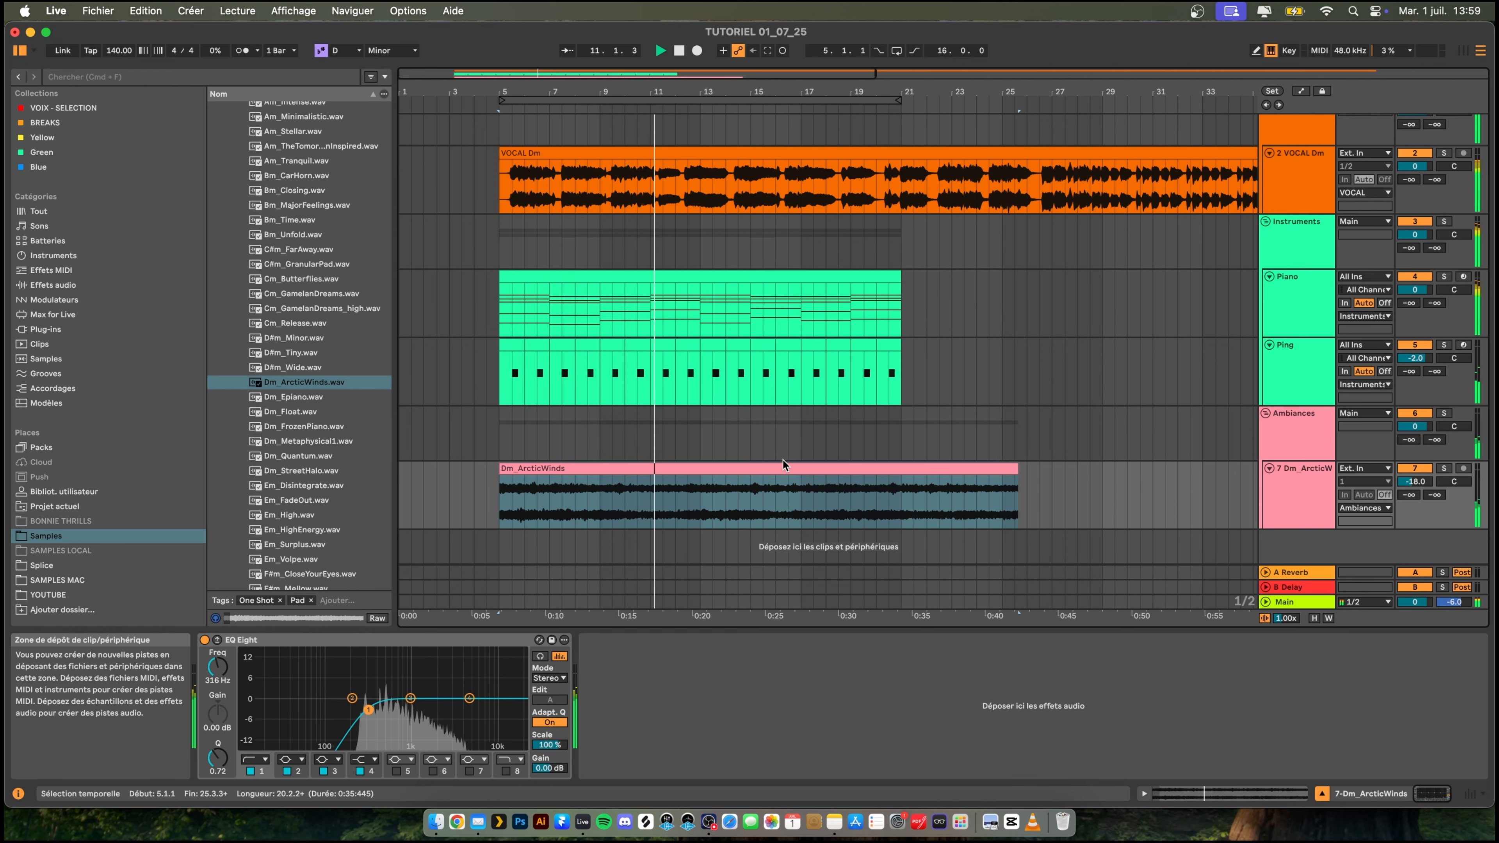
{"action": "double_click", "coordinate": [770, 468]}
{"action": "left_click", "coordinate": [354, 526]}
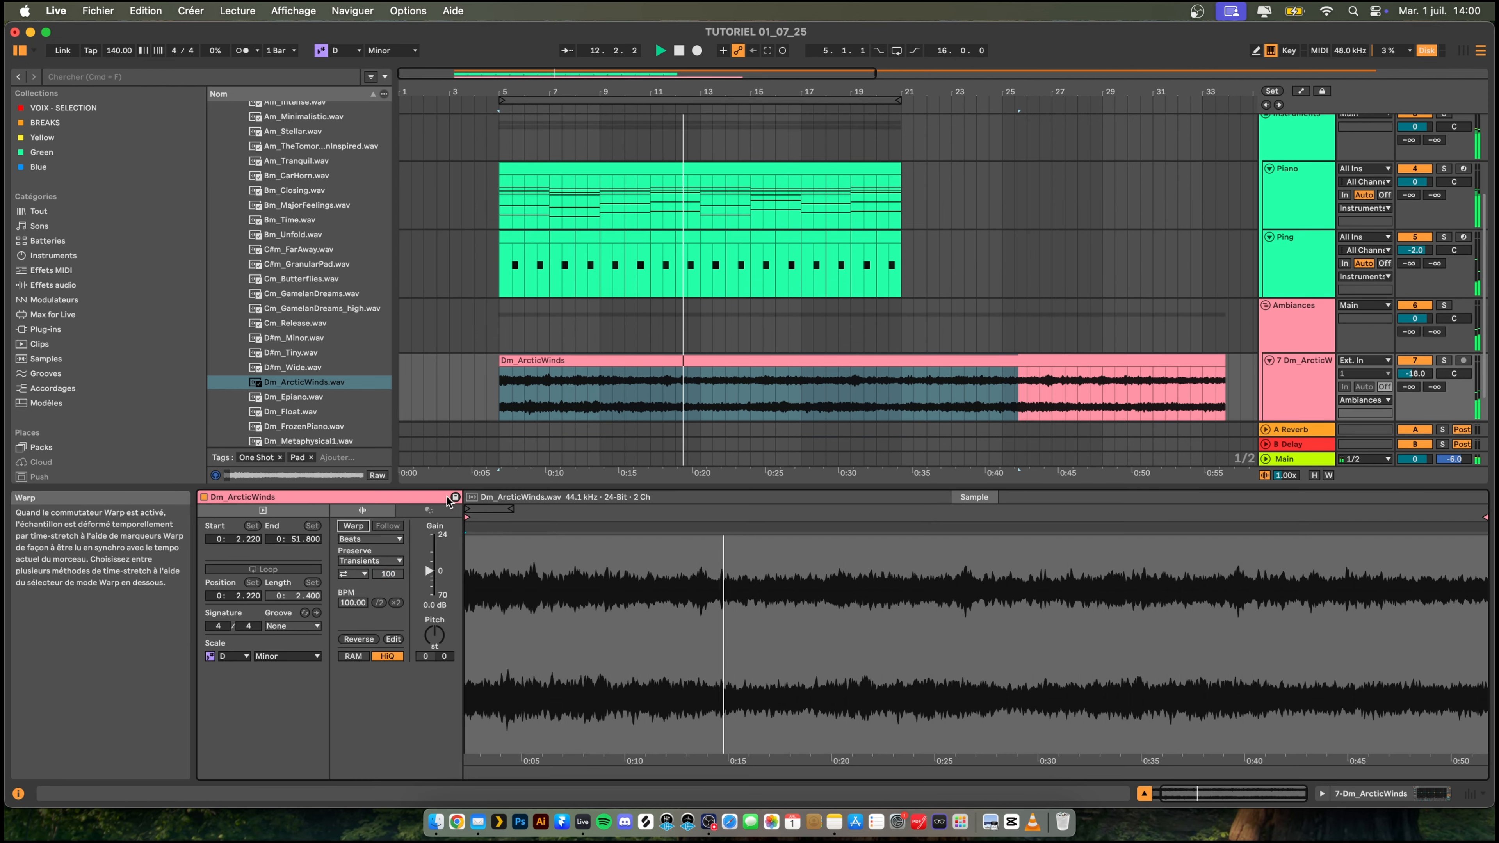
{"action": "left_click", "coordinate": [997, 361]}
{"action": "left_click_drag", "start_coordinate": [1215, 359], "coordinate": [901, 359]}
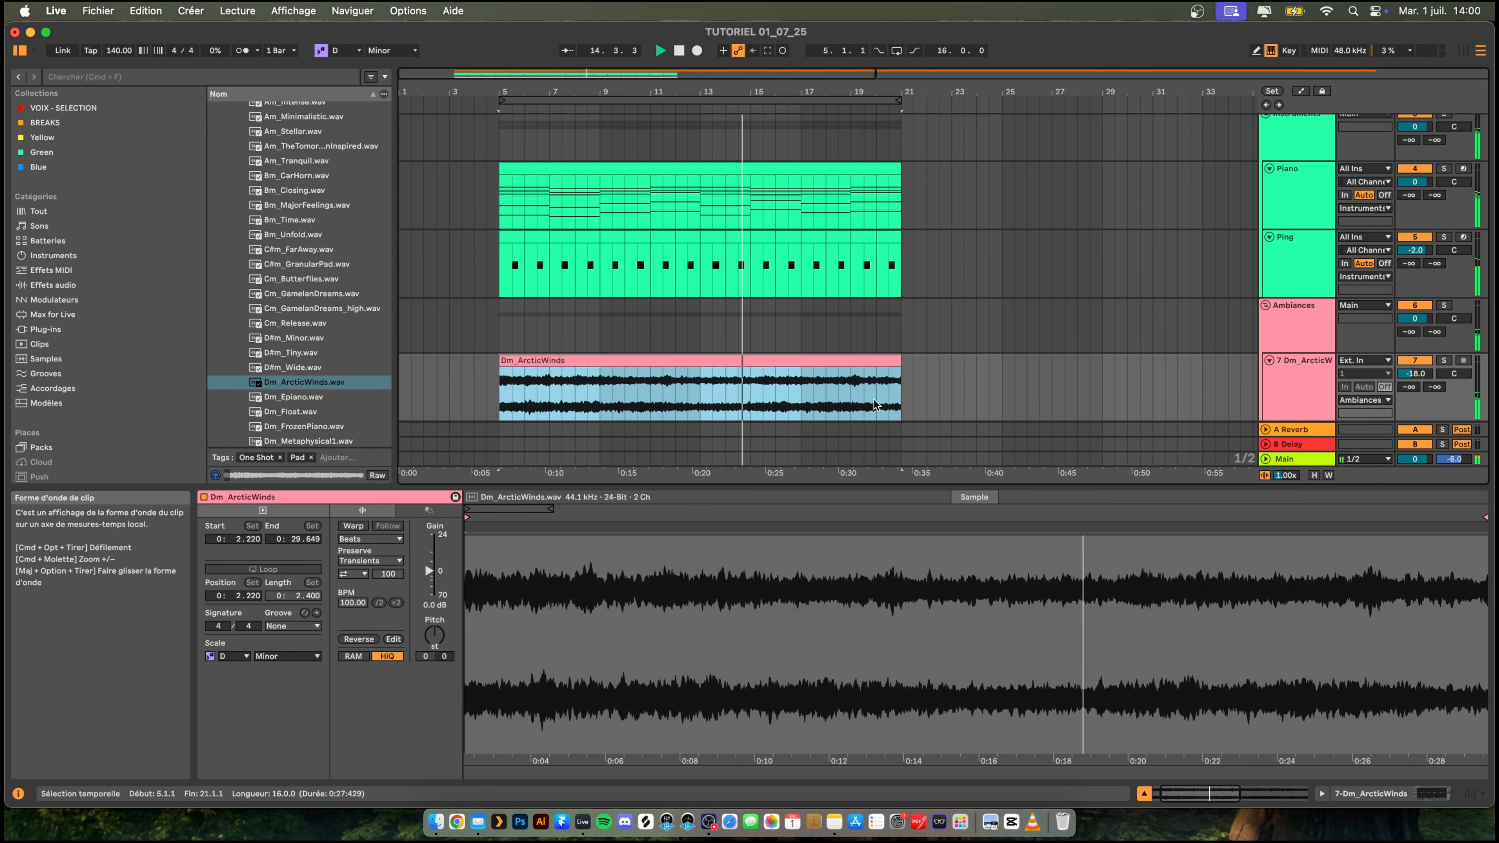
{"action": "left_click_drag", "start_coordinate": [836, 484], "coordinate": [836, 599]}
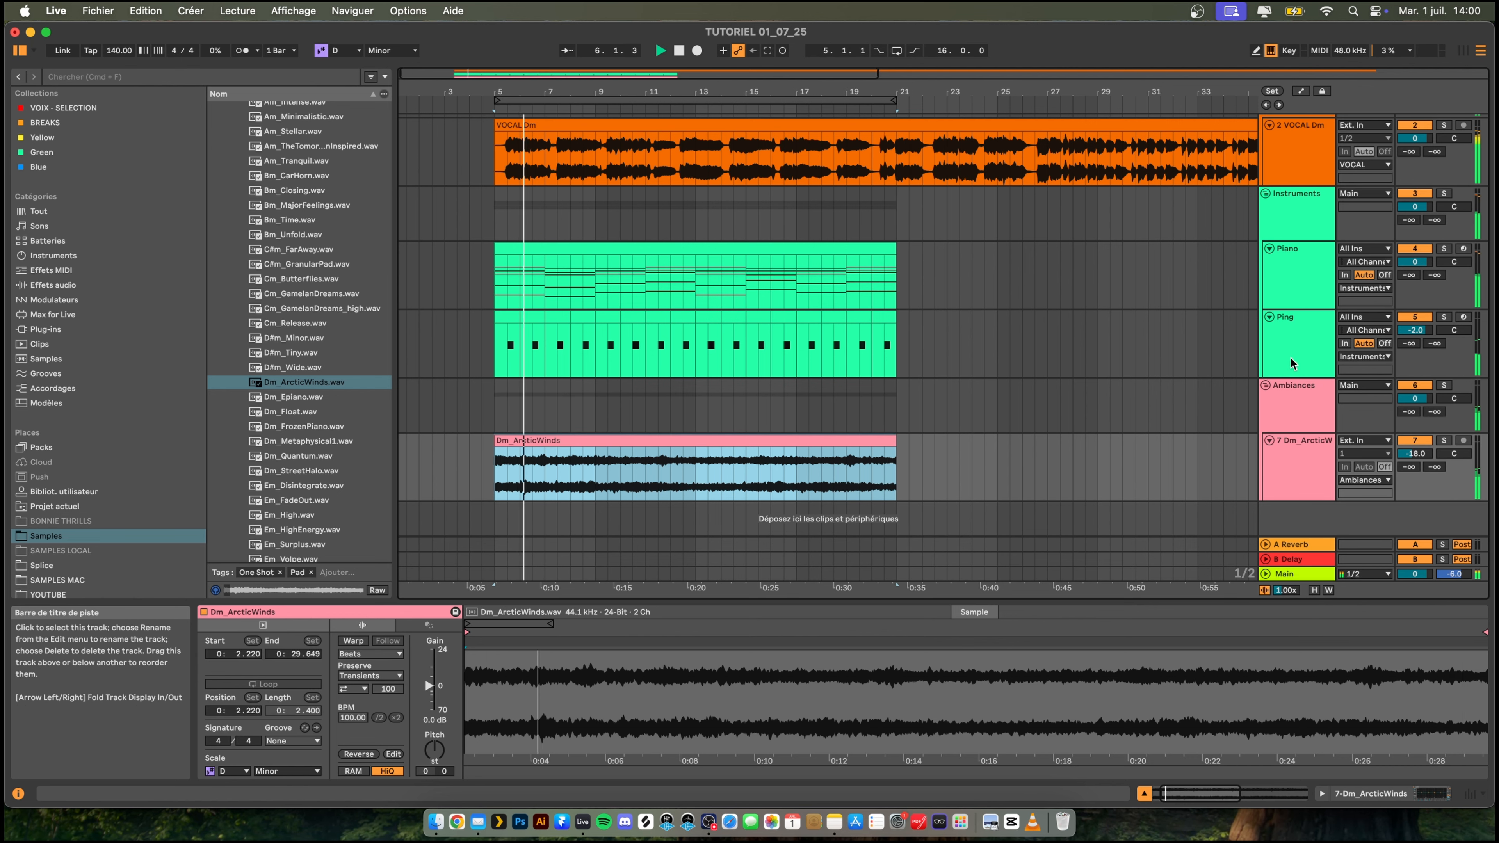
- Stop playback, then add a new MIDI track below Ping in the Instruments group and name it Reese
{"action": "key", "text": "space"}
{"action": "left_click", "coordinate": [1296, 342]}
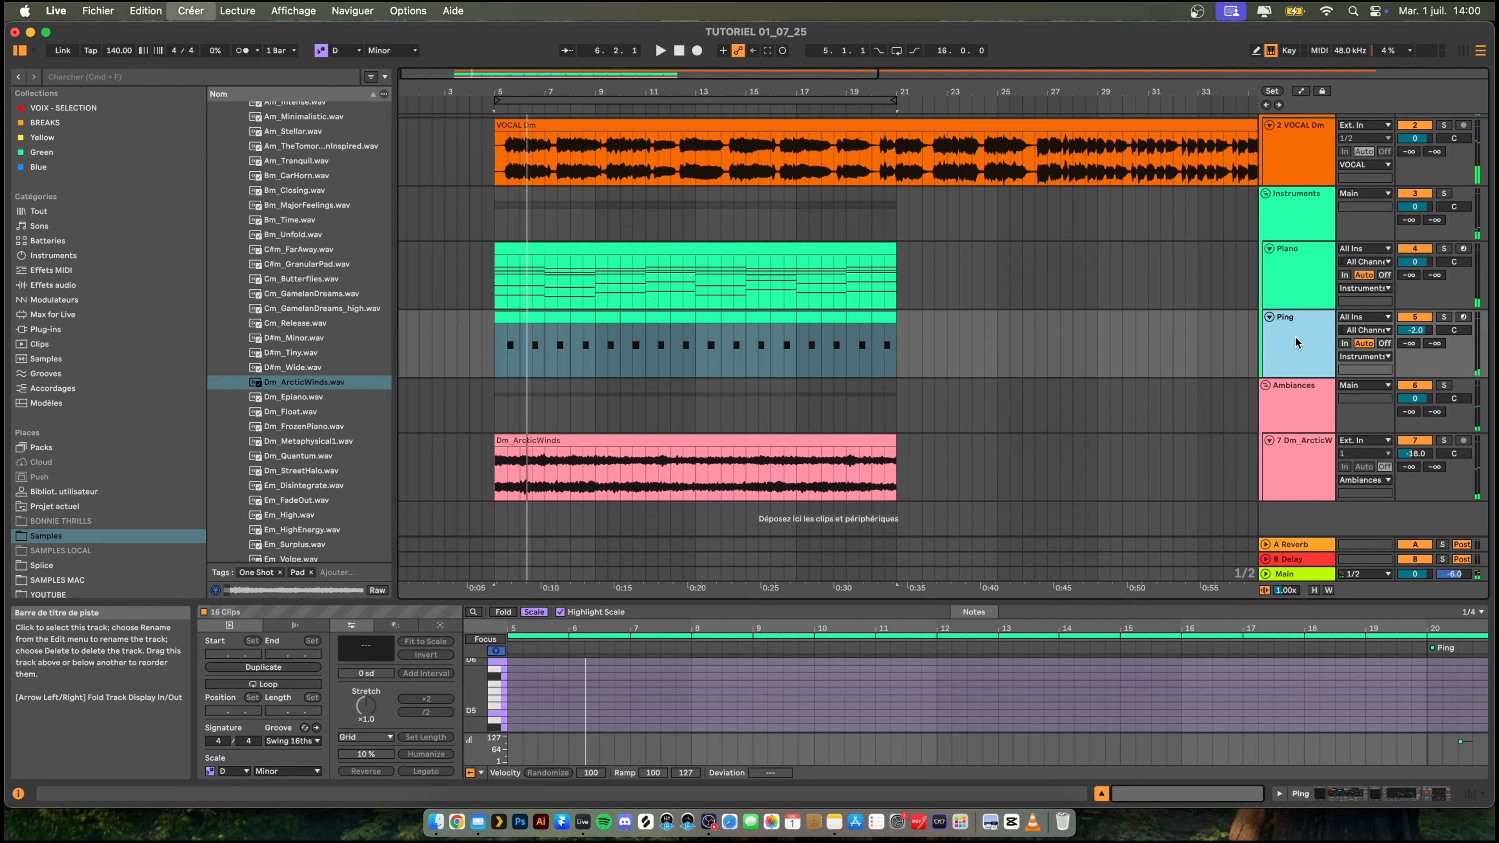
{"action": "key", "text": "super+shift+t"}
{"action": "key", "text": "super+r"}
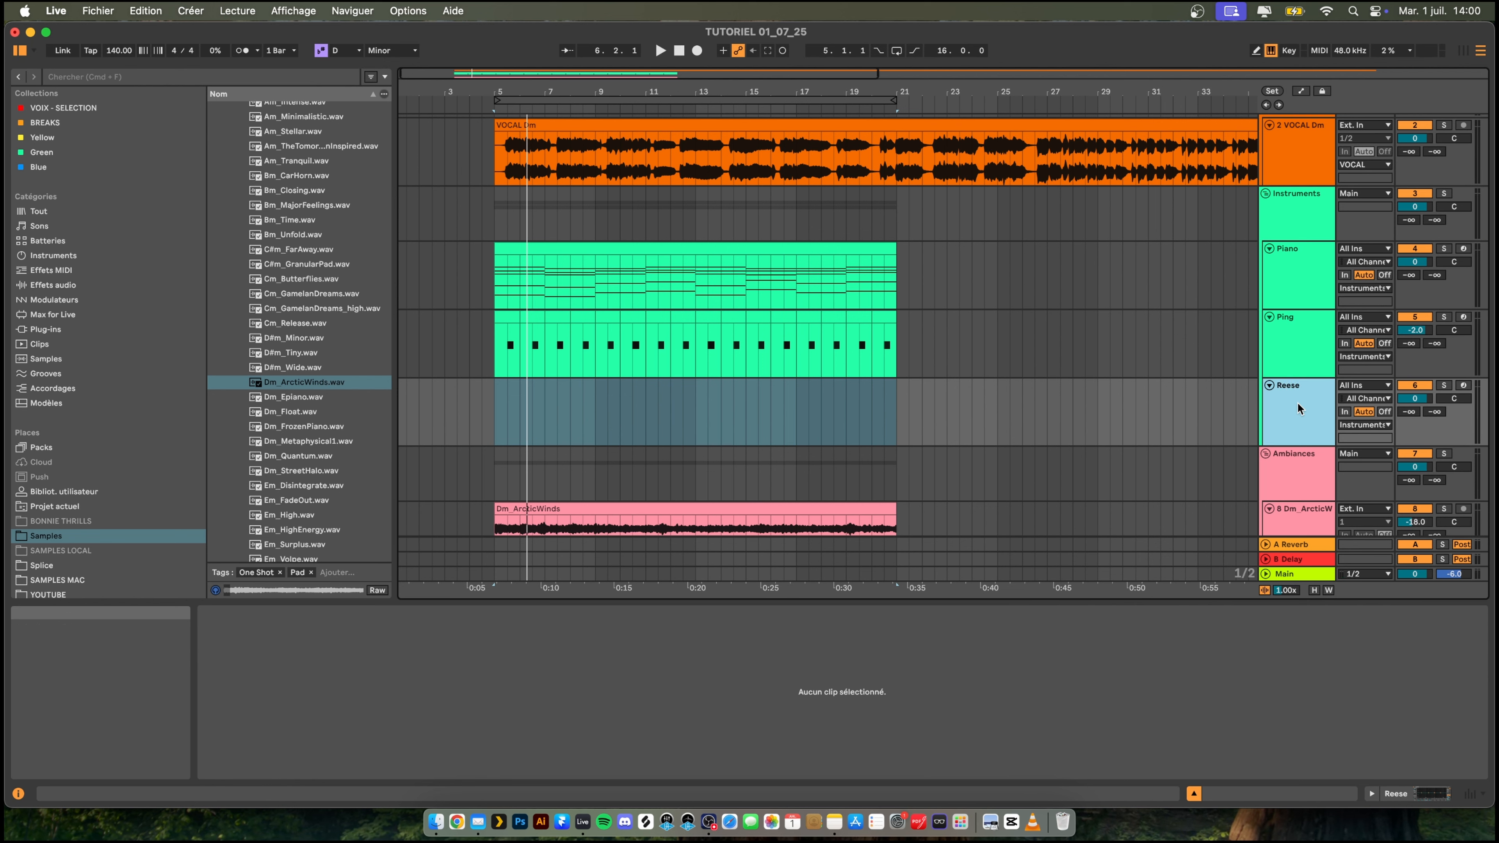
- Search the browser for Serum and load it on the Reese track
{"action": "key", "text": "super+f"}
{"action": "type", "text": "ser"}
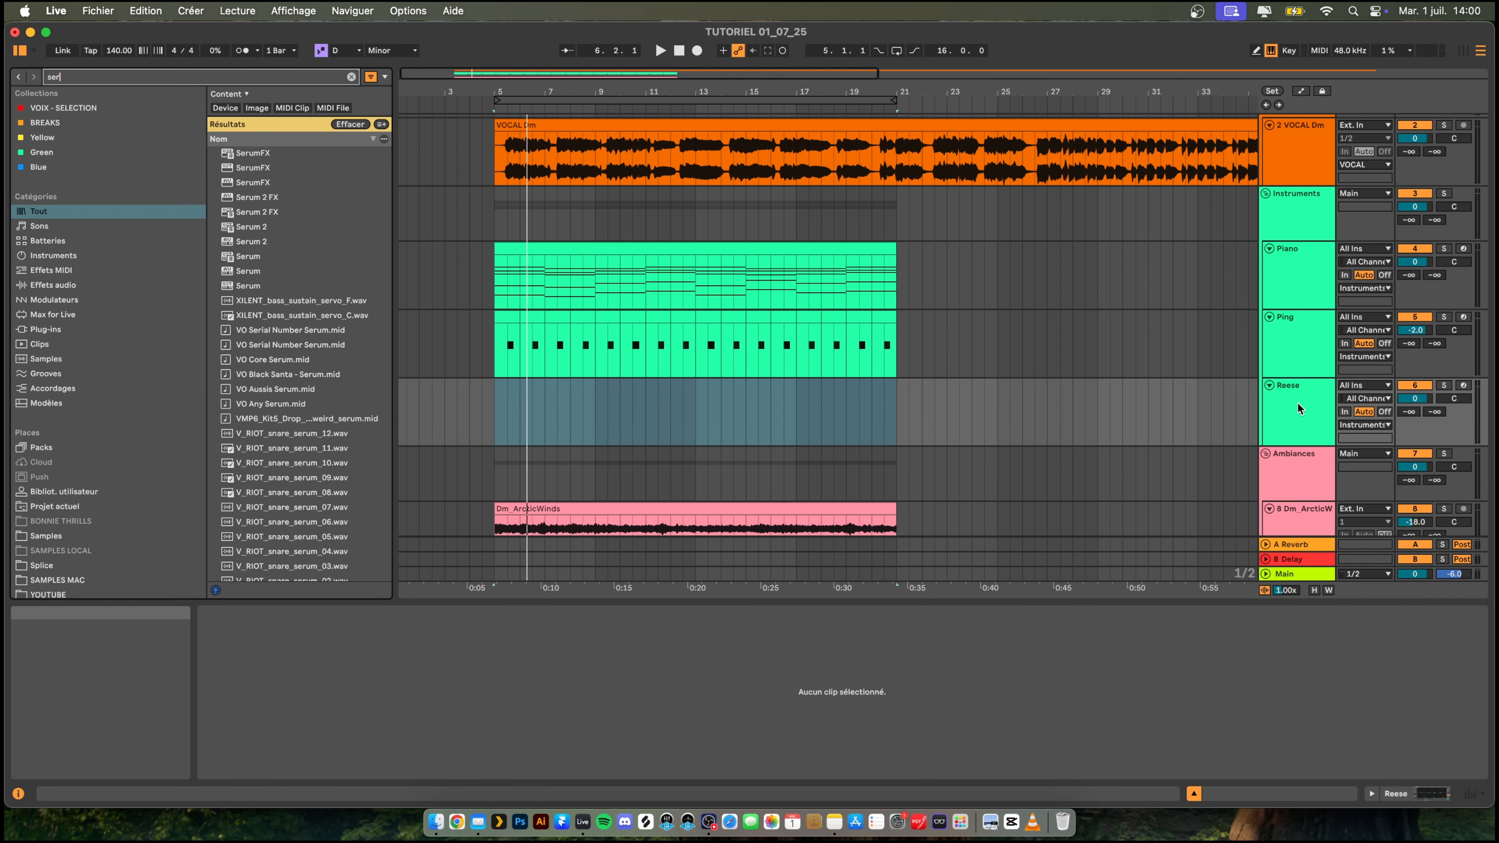
{"action": "key", "text": "Down"}
{"action": "key", "text": "Down"}
{"action": "key", "text": "Down"}
{"action": "key", "text": "Down"}
{"action": "key", "text": "Down"}
{"action": "key", "text": "Down"}
{"action": "key", "text": "Down"}
{"action": "key", "text": "Down"}
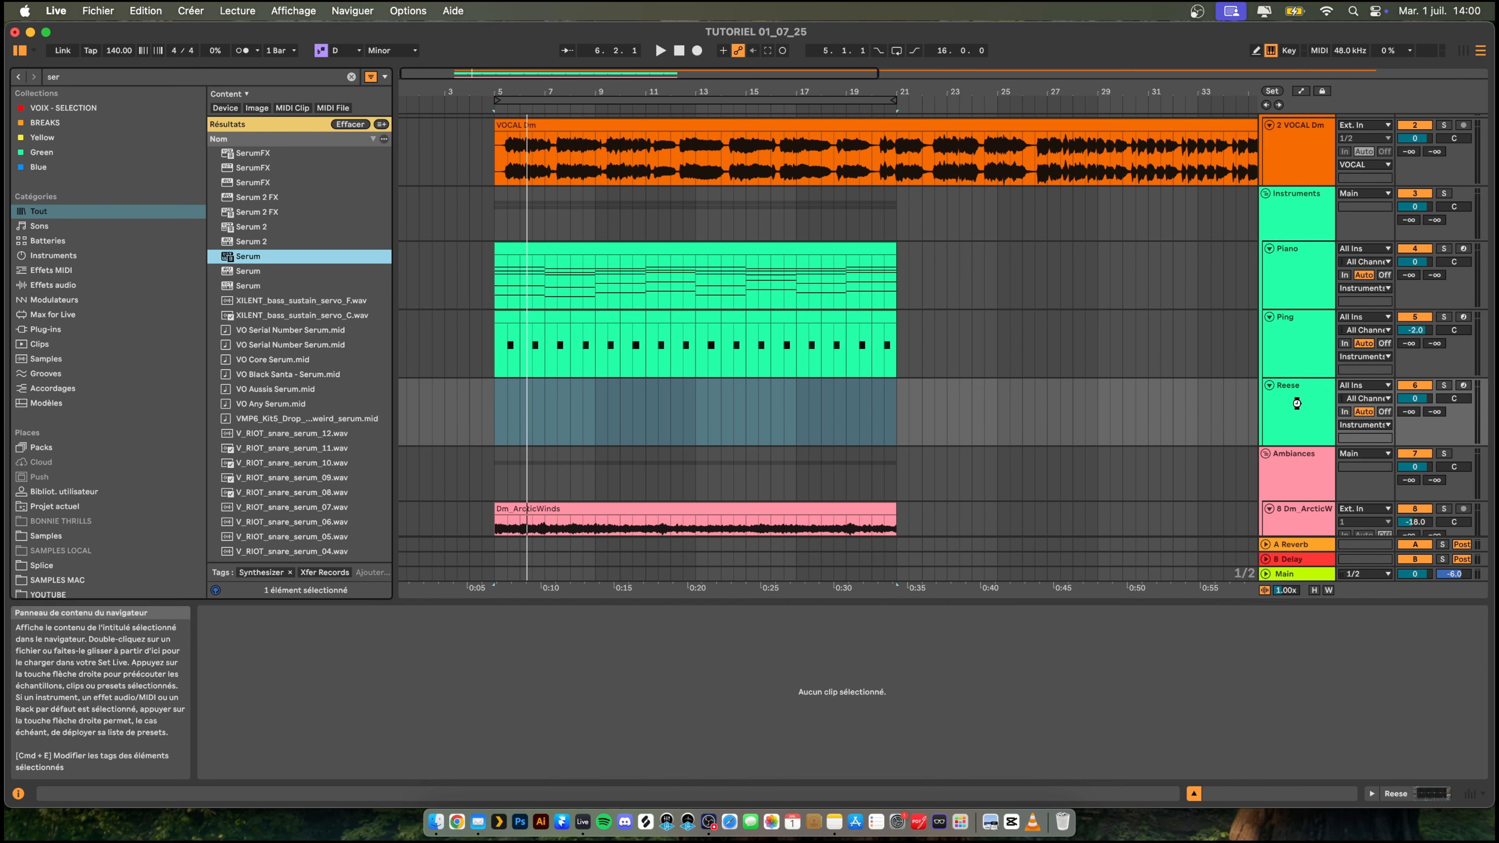
{"action": "key", "text": "Return"}
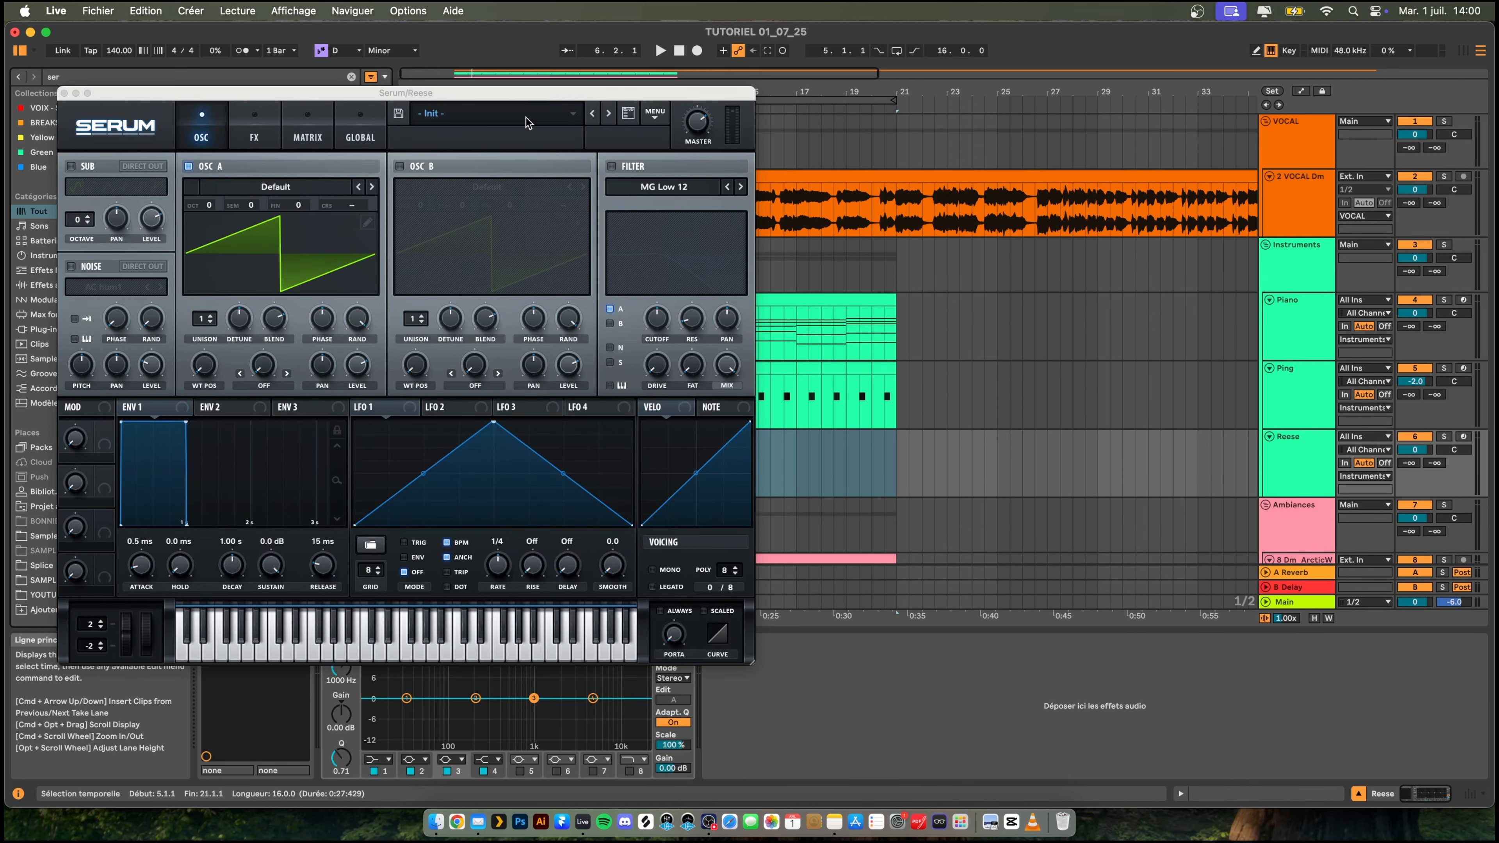
- Load the BAUWZ - REESE preset in Serum, check its effects page, and close the plug-in window
{"action": "left_click", "coordinate": [527, 121]}
{"action": "mouse_move", "coordinate": [471, 170]}
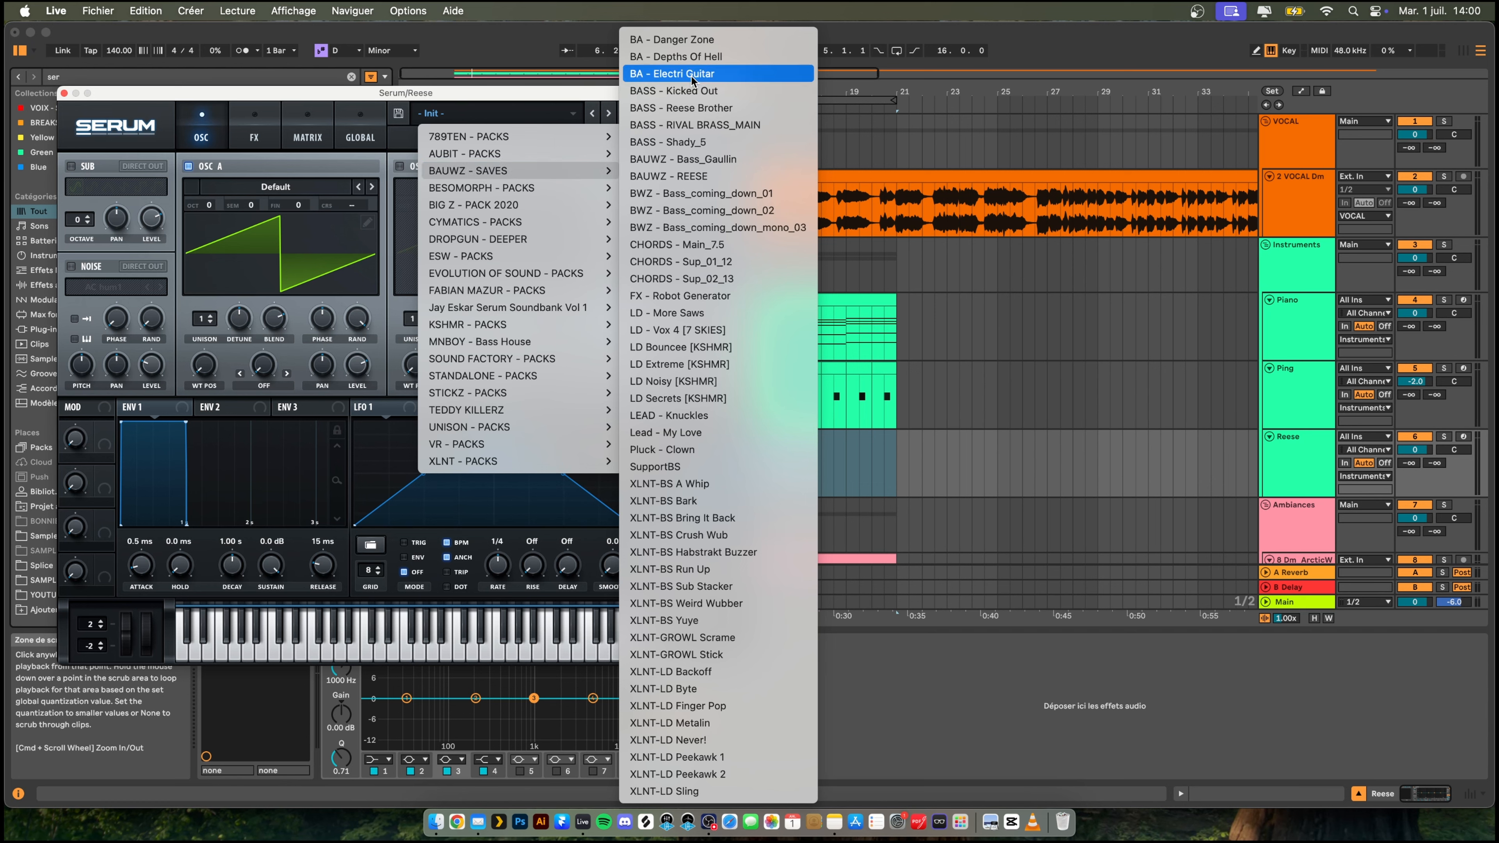
{"action": "left_click", "coordinate": [667, 176]}
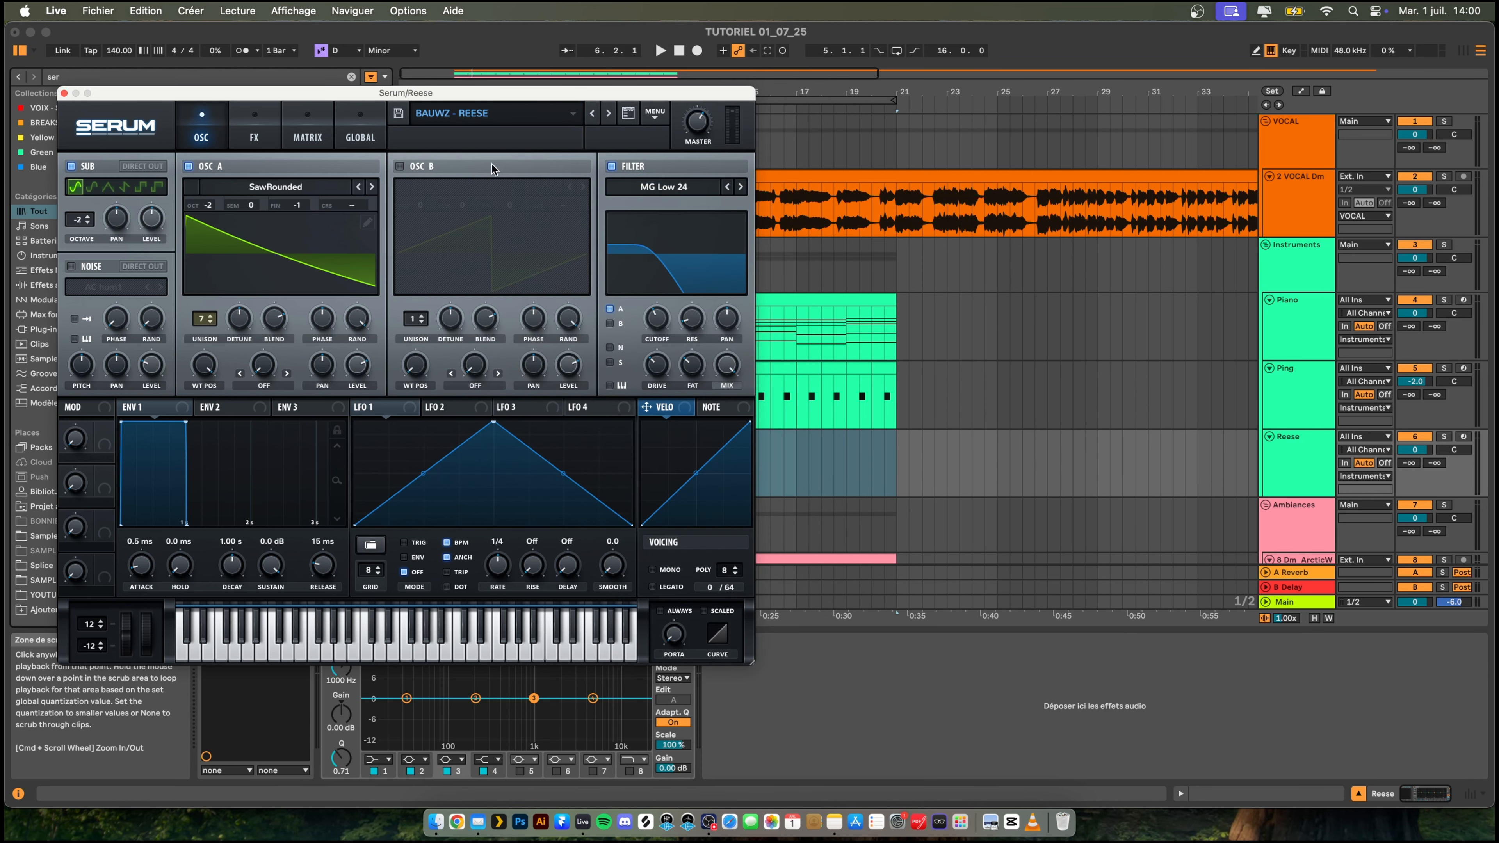
{"action": "left_click", "coordinate": [256, 134]}
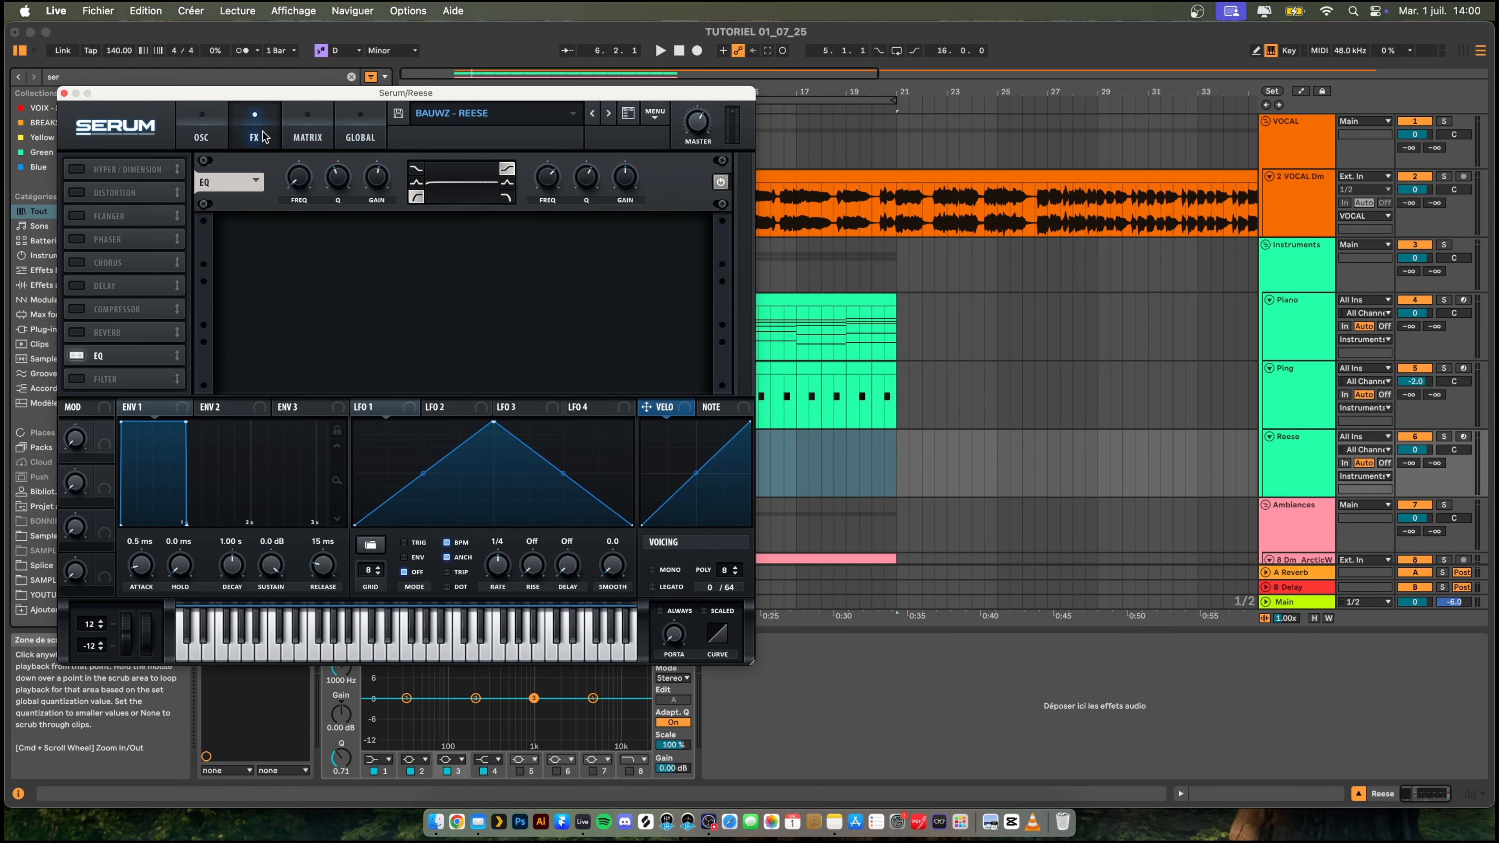
{"action": "left_click", "coordinate": [201, 139]}
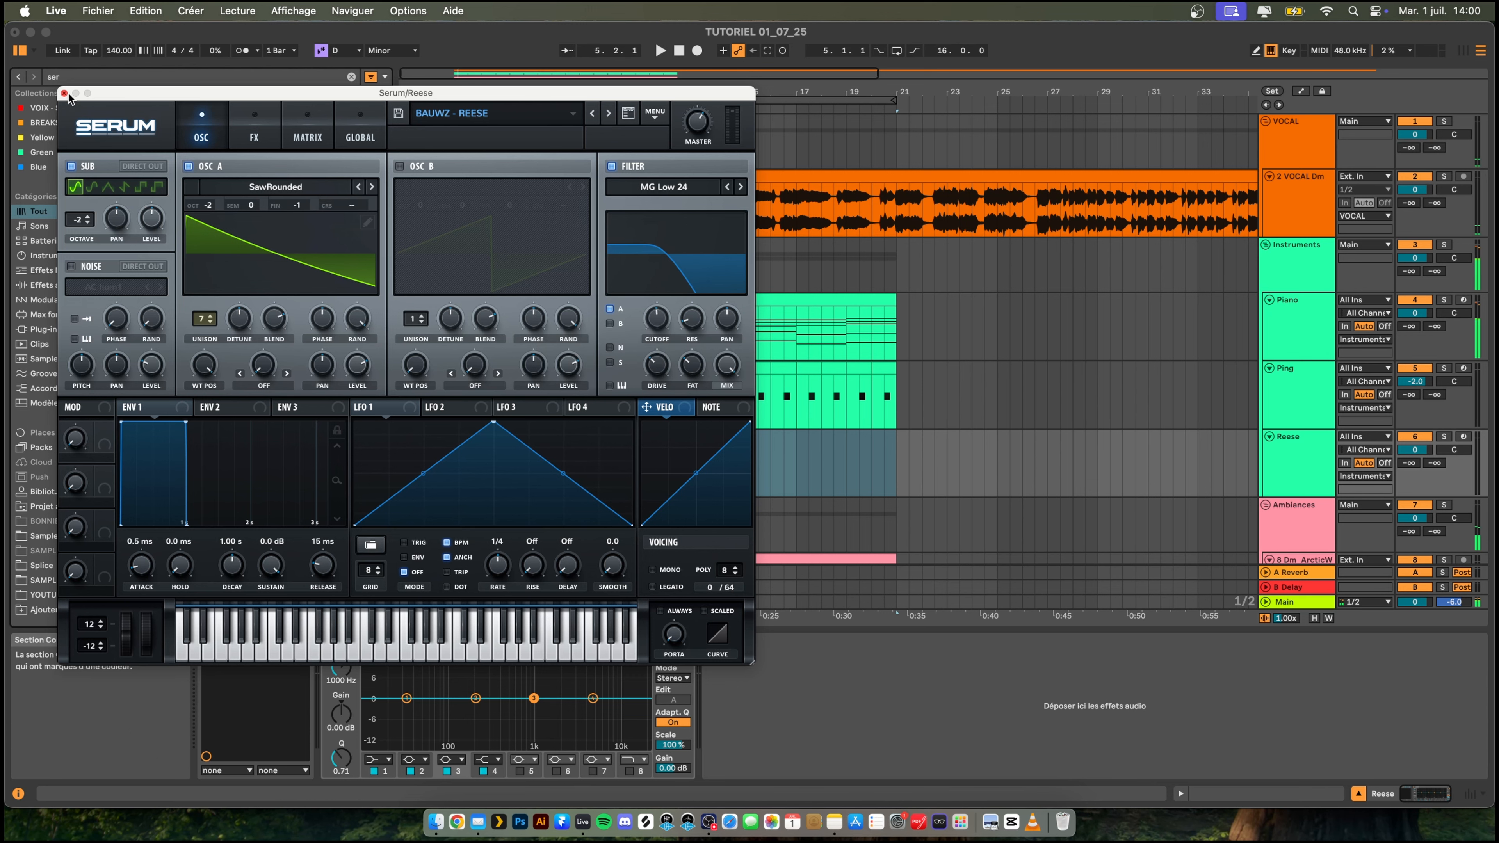
{"action": "left_click", "coordinate": [63, 93]}
- Copy bars 13 to 21 of the Piano clip to the same position on the Reese track
{"action": "left_click", "coordinate": [495, 460]}
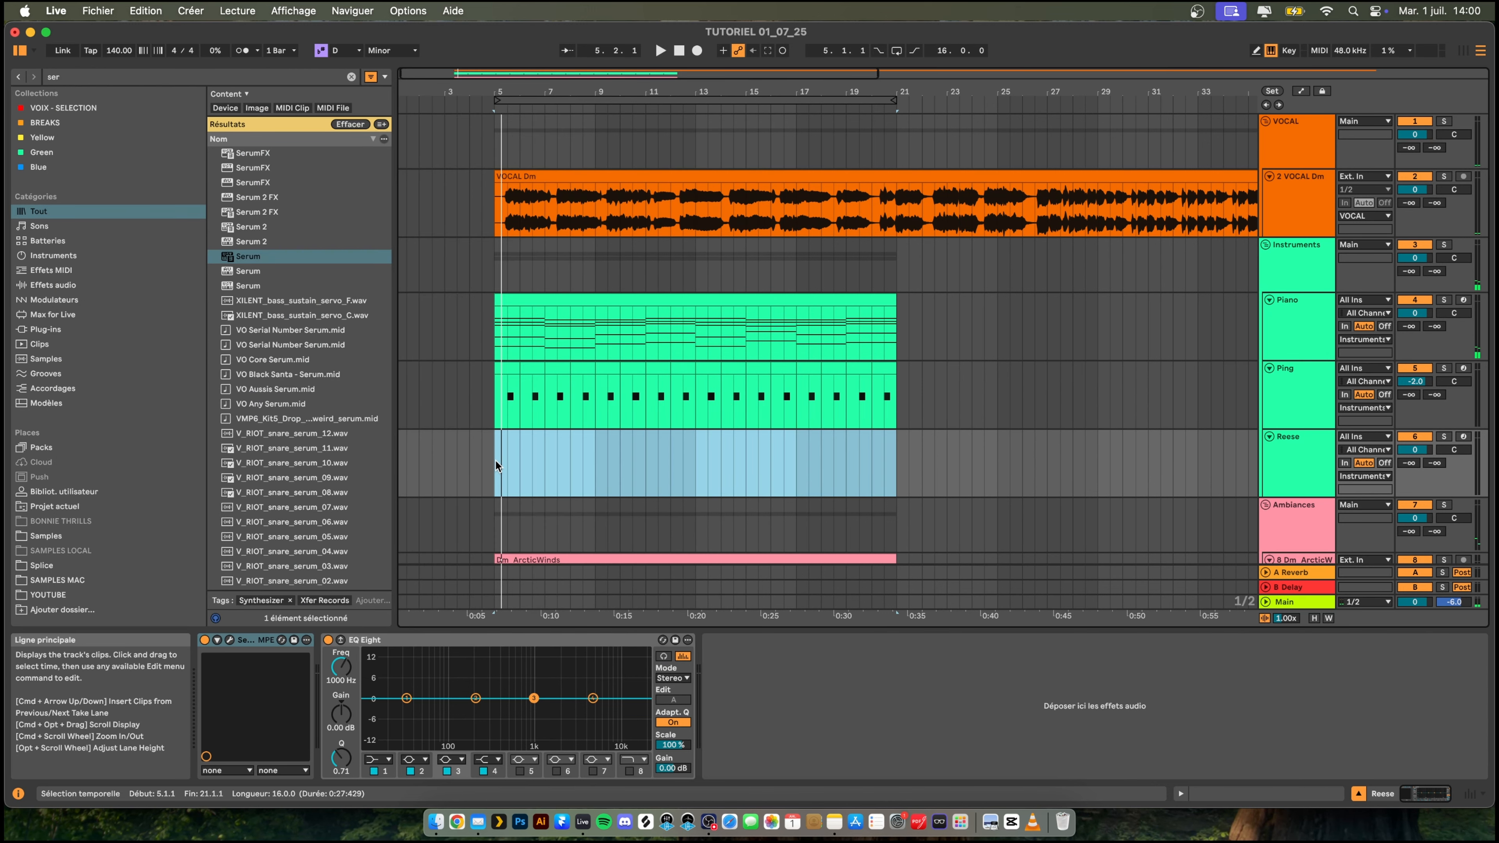
{"action": "left_click", "coordinate": [708, 457]}
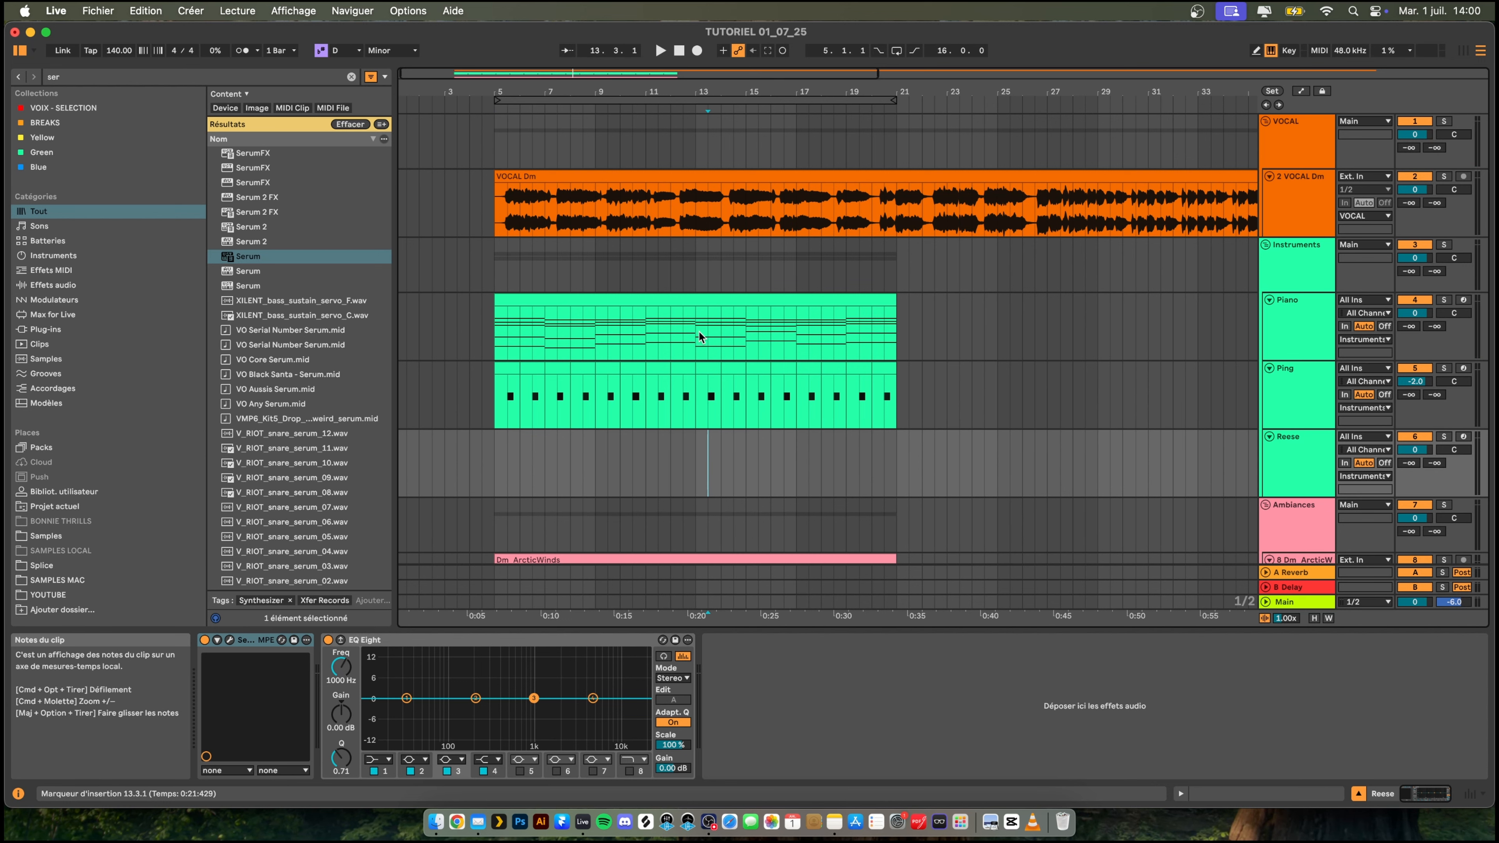
{"action": "left_click_drag", "start_coordinate": [695, 332], "coordinate": [897, 312]}
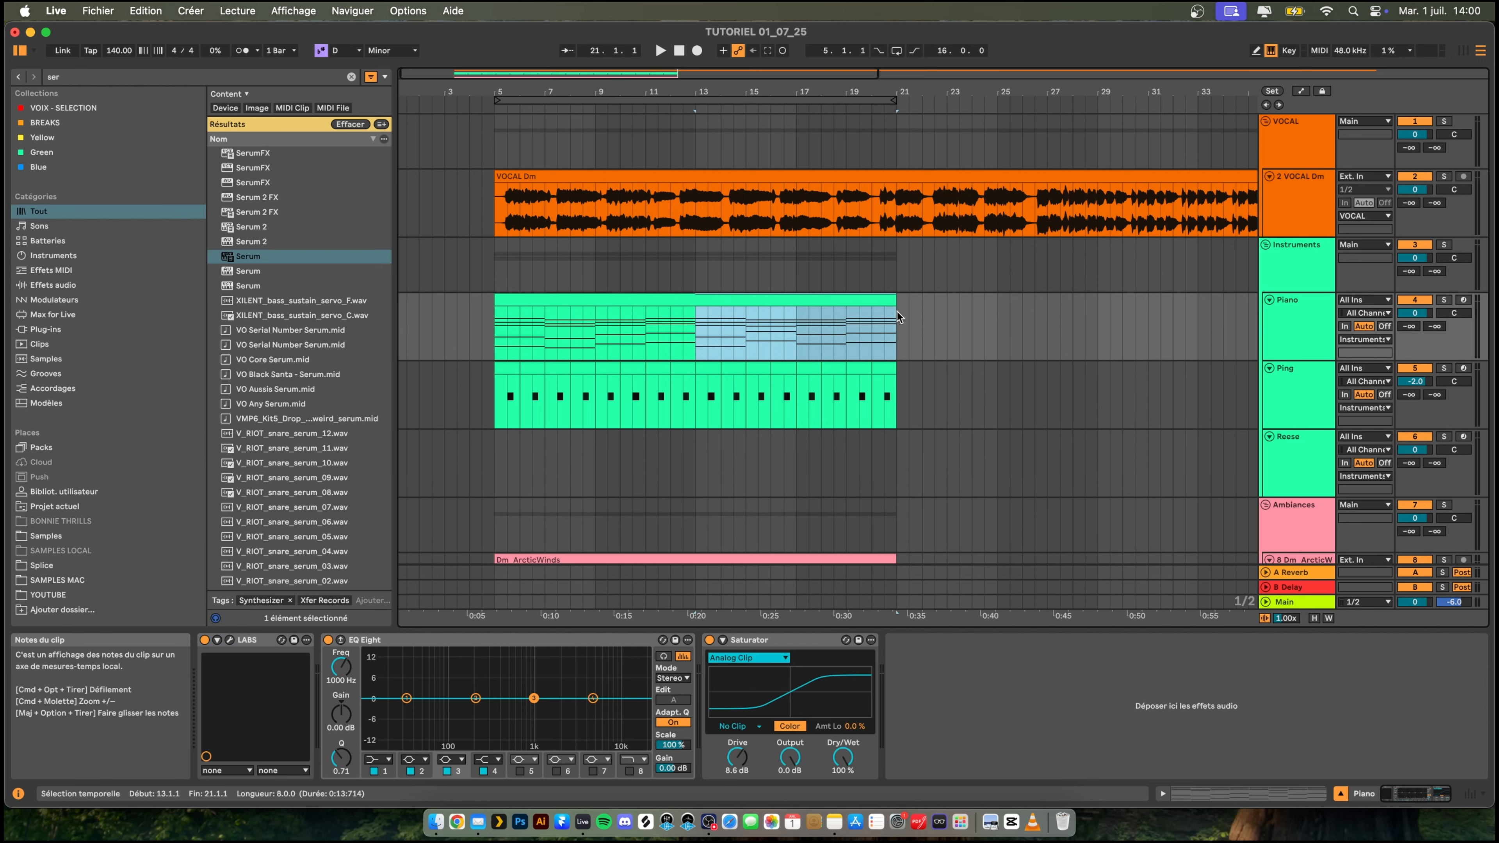
{"action": "left_click", "coordinate": [699, 470]}
{"action": "key", "text": "super+v"}
- Delete the upper chord notes in the Reese clip, keeping only the lowest bass note of each chord, and play it
{"action": "left_click", "coordinate": [743, 438]}
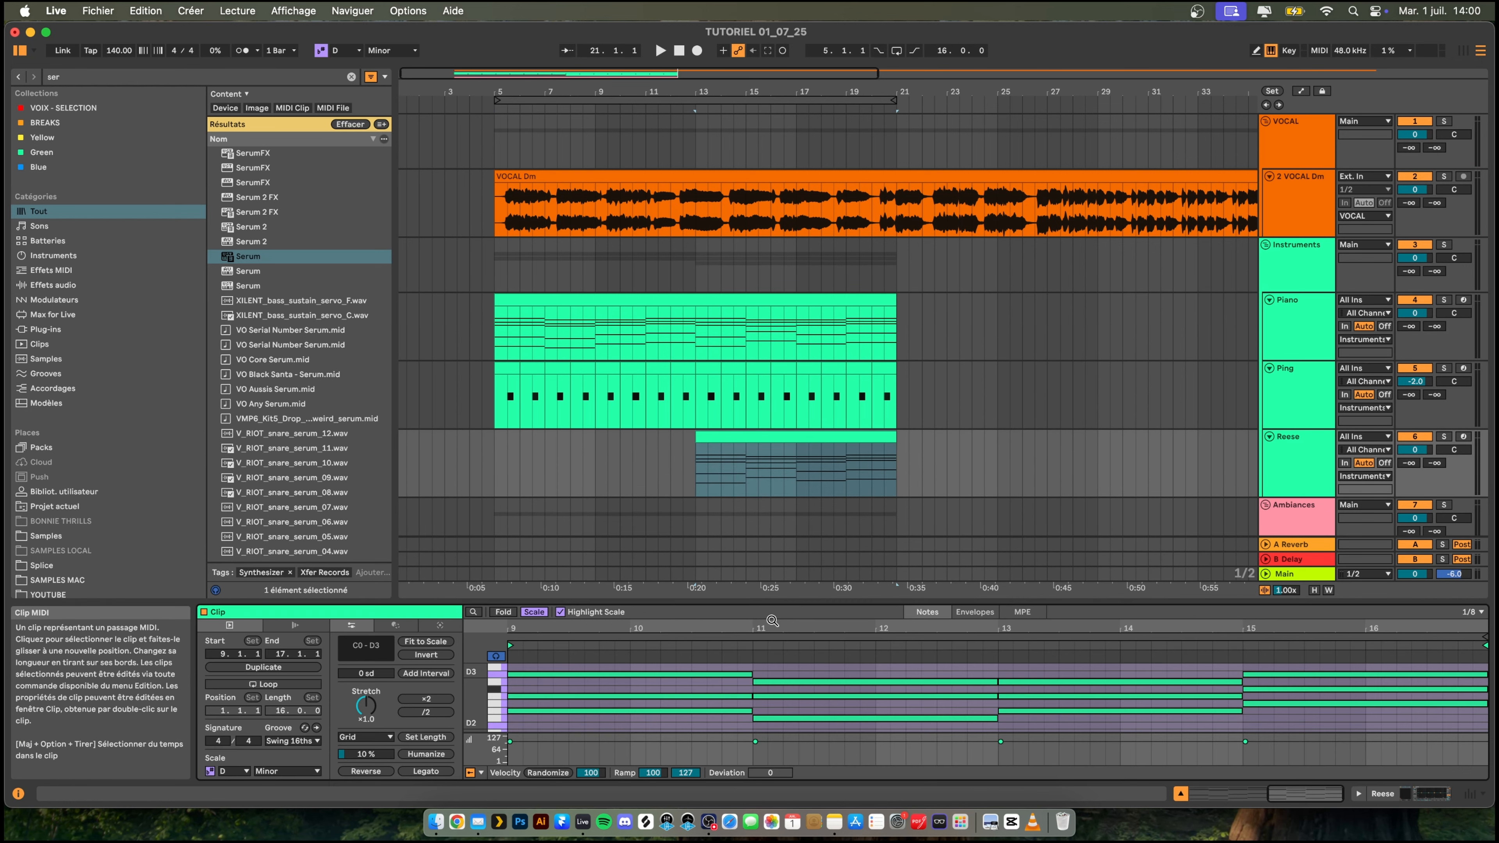
{"action": "left_click_drag", "start_coordinate": [789, 602], "coordinate": [789, 381]}
{"action": "mouse_move", "coordinate": [658, 456]}
{"action": "left_mouse_down"}
{"action": "mouse_move", "coordinate": [761, 490]}
{"action": "mouse_move", "coordinate": [1344, 578]}
{"action": "left_mouse_up"}
{"action": "key", "text": "Delete"}
{"action": "key", "text": "space"}
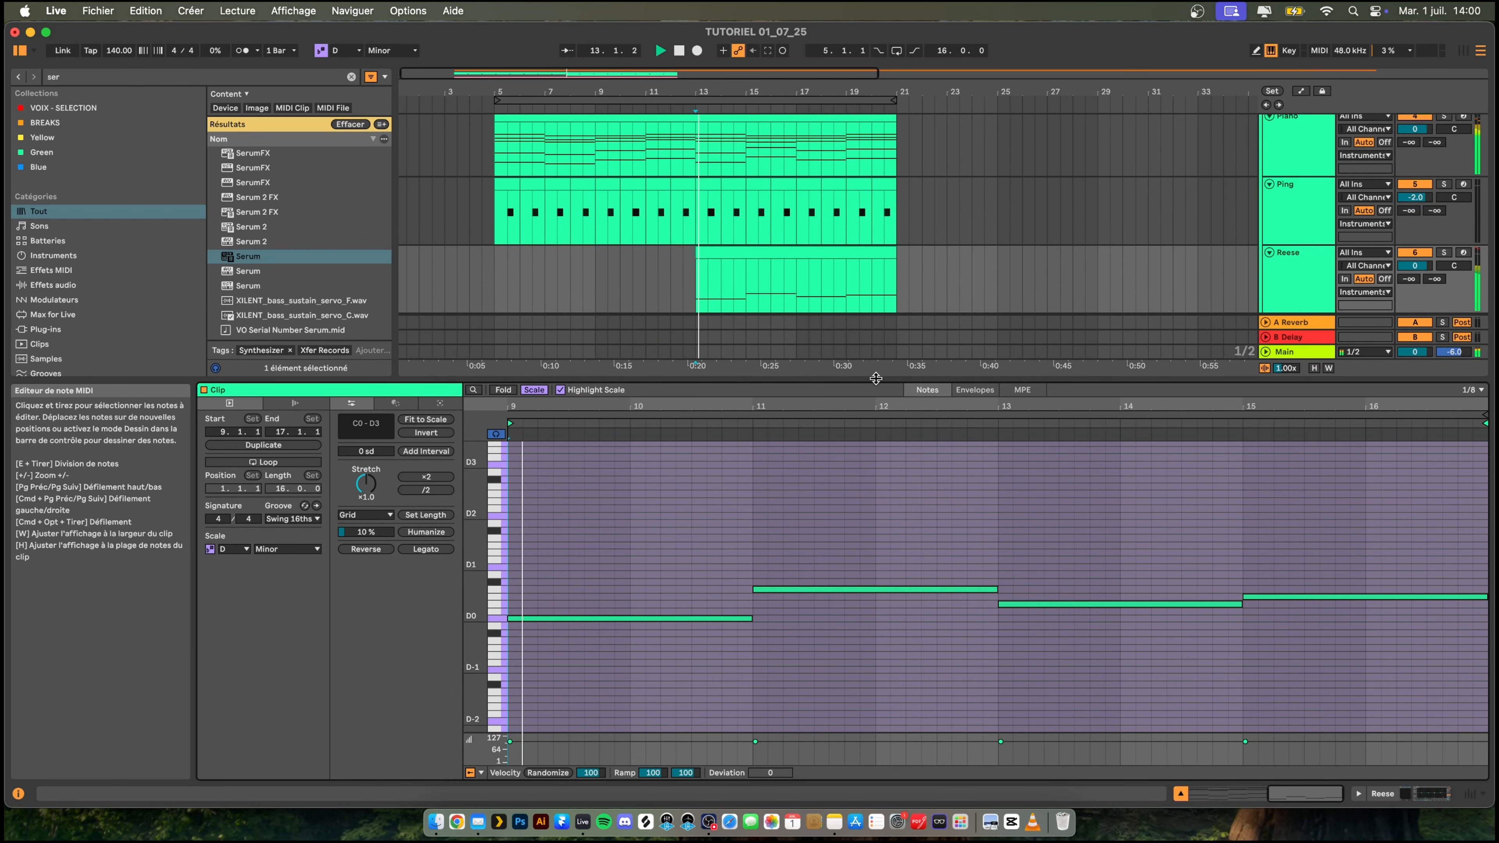
- Solo the Reese track and transpose all notes in its clip up two octaves to the D2–A2 range
{"action": "left_click", "coordinate": [1443, 253]}
{"action": "key", "text": "space"}
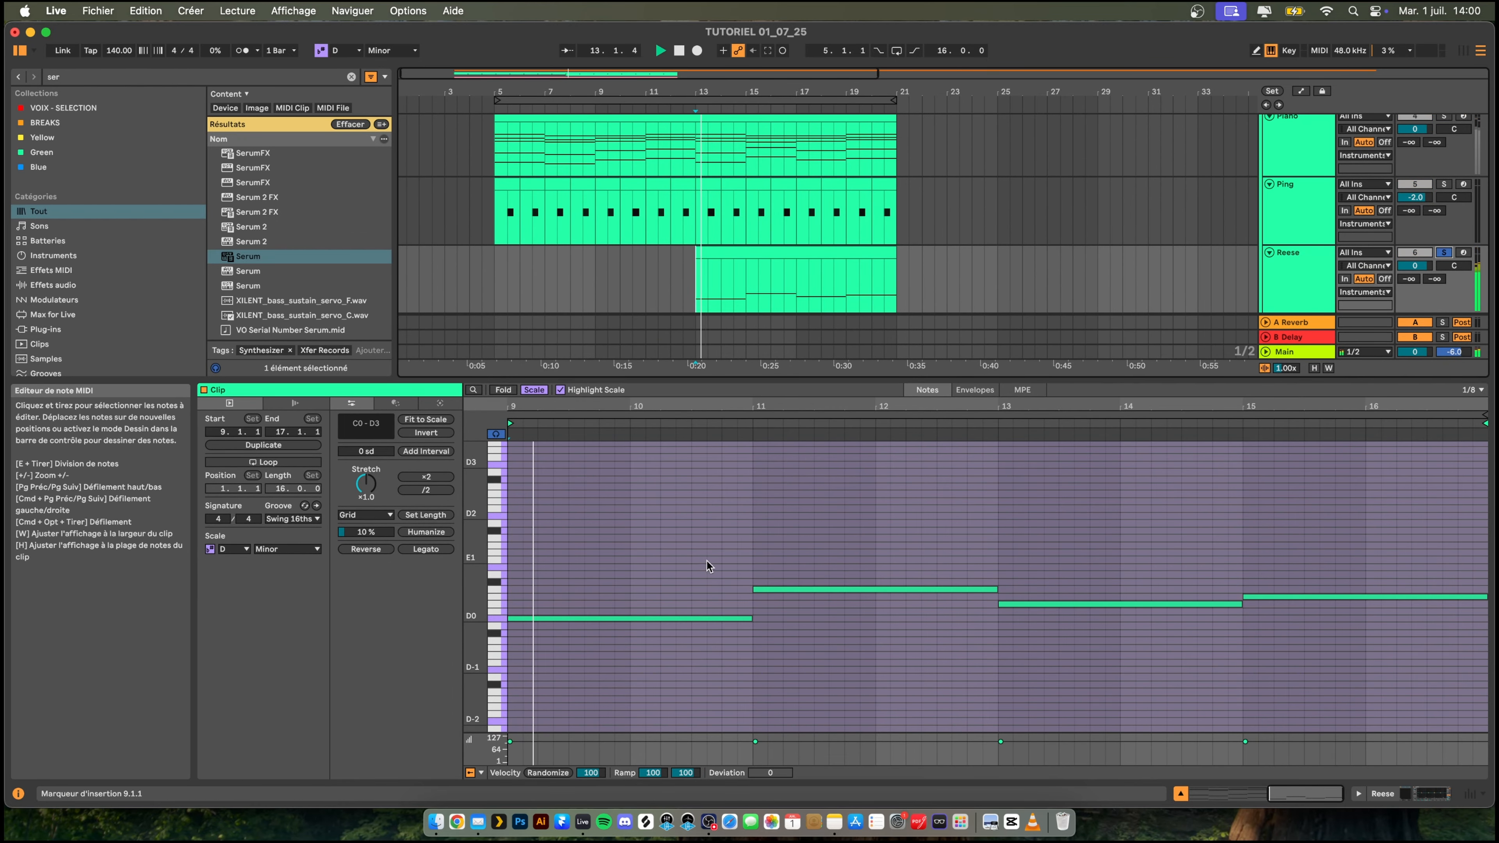
{"action": "key", "text": "space"}
{"action": "left_click_drag", "start_coordinate": [665, 542], "coordinate": [1494, 821]}
{"action": "key", "text": "shift+Up"}
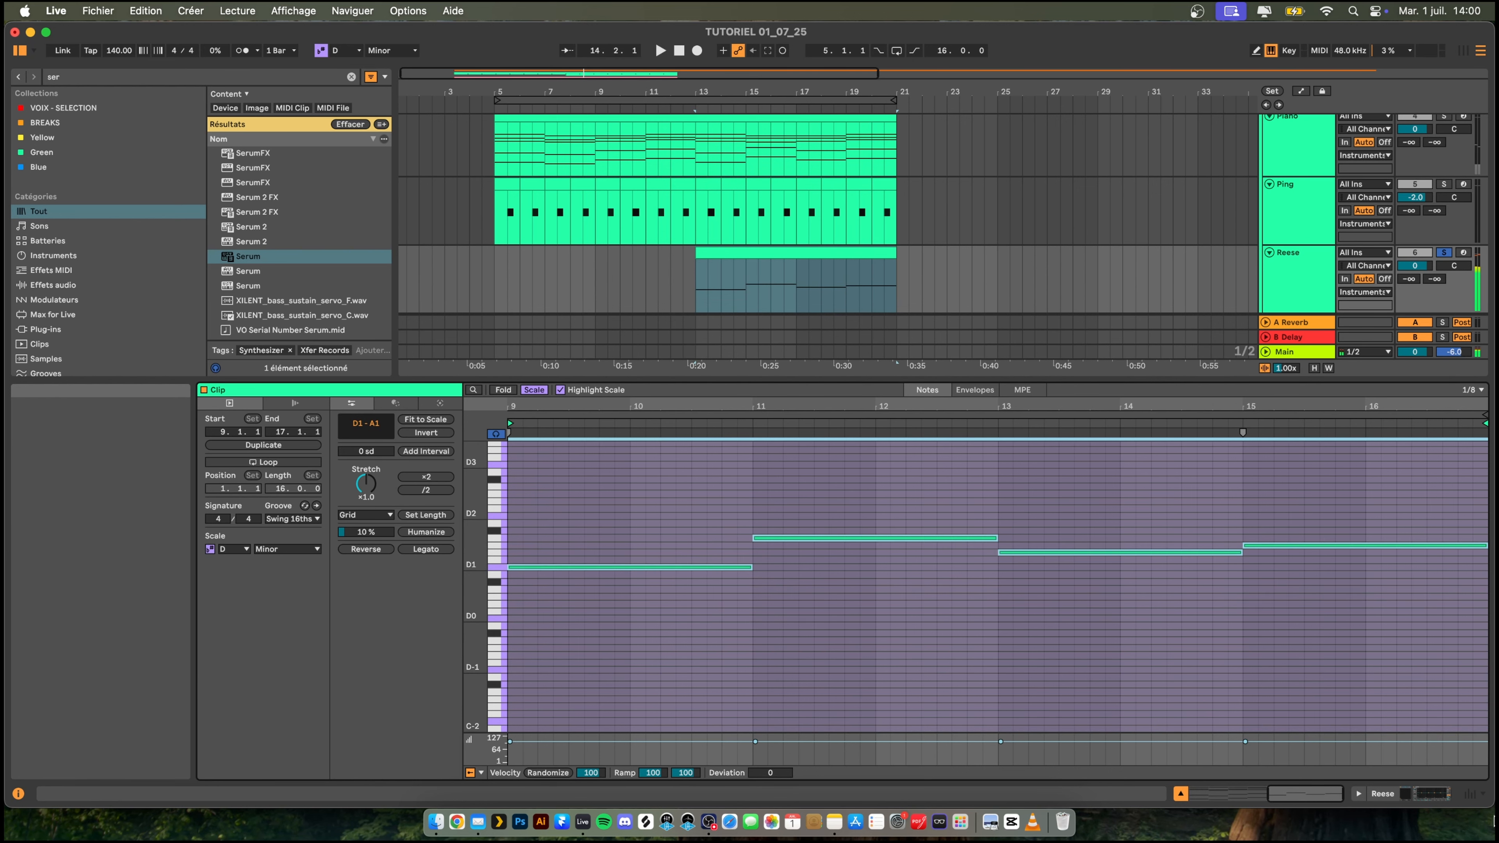
{"action": "key", "text": "shift+Up"}
{"action": "key", "text": "space"}
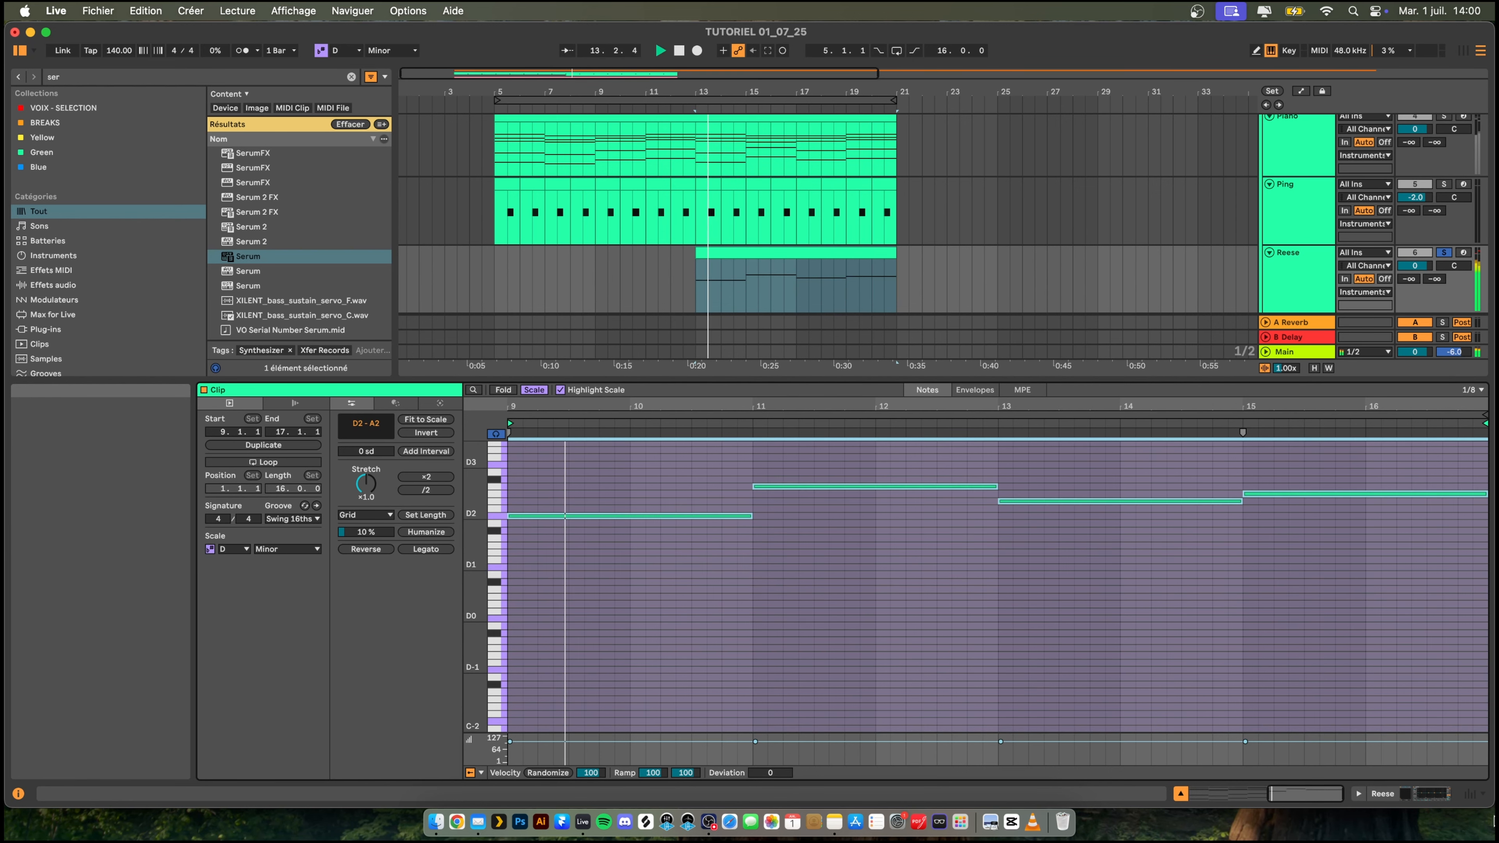
- Try the Reese notes one octave higher and return them to the D2–A2 range
{"action": "key", "text": "shift+Up"}
{"action": "key", "text": "space"}
{"action": "key", "text": "space"}
{"action": "key", "text": "space"}
{"action": "key", "text": "shift+Down"}
{"action": "key", "text": "space"}
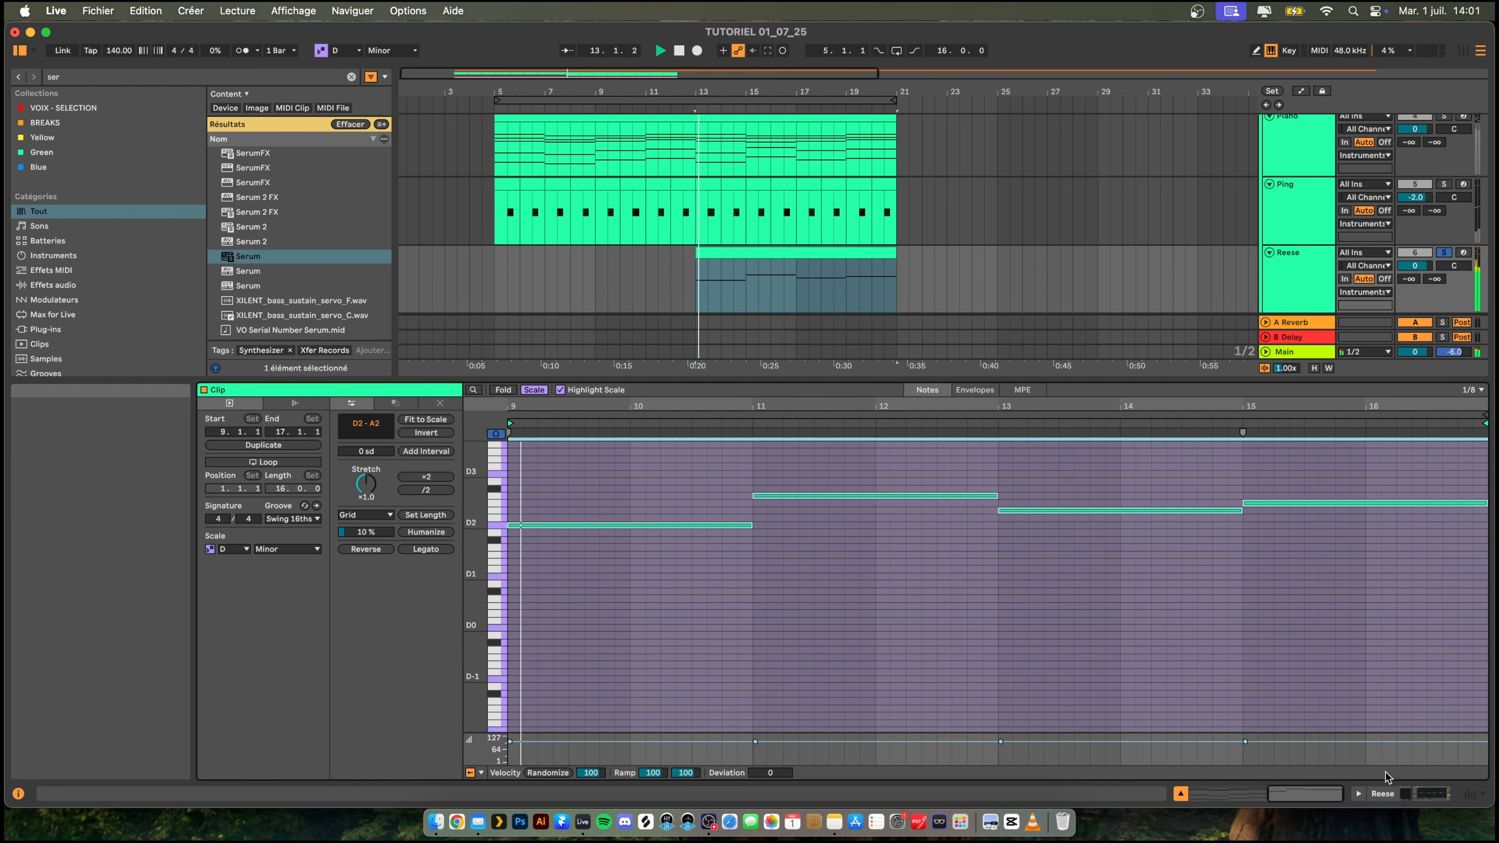
- Add the Overdrive effect after the EQ Eight on the Reese track and resume playback
{"action": "scroll", "coordinate": [1181, 285], "scroll_direction": "up", "scroll_amount": 1}
{"action": "double_click", "coordinate": [1297, 286]}
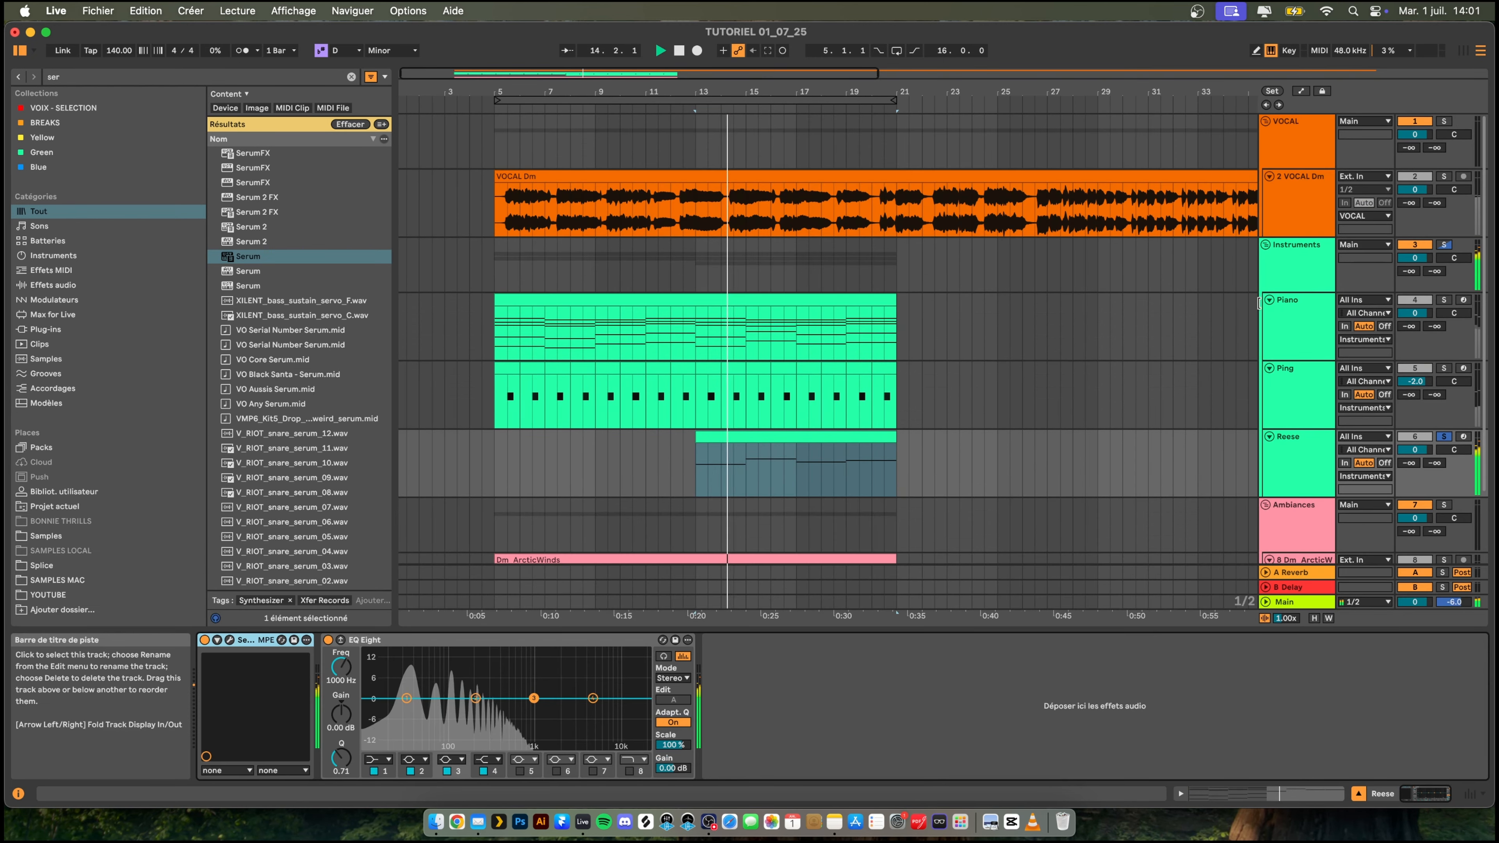
{"action": "key", "text": "space"}
{"action": "key", "text": "super+f"}
{"action": "type", "text": "over"}
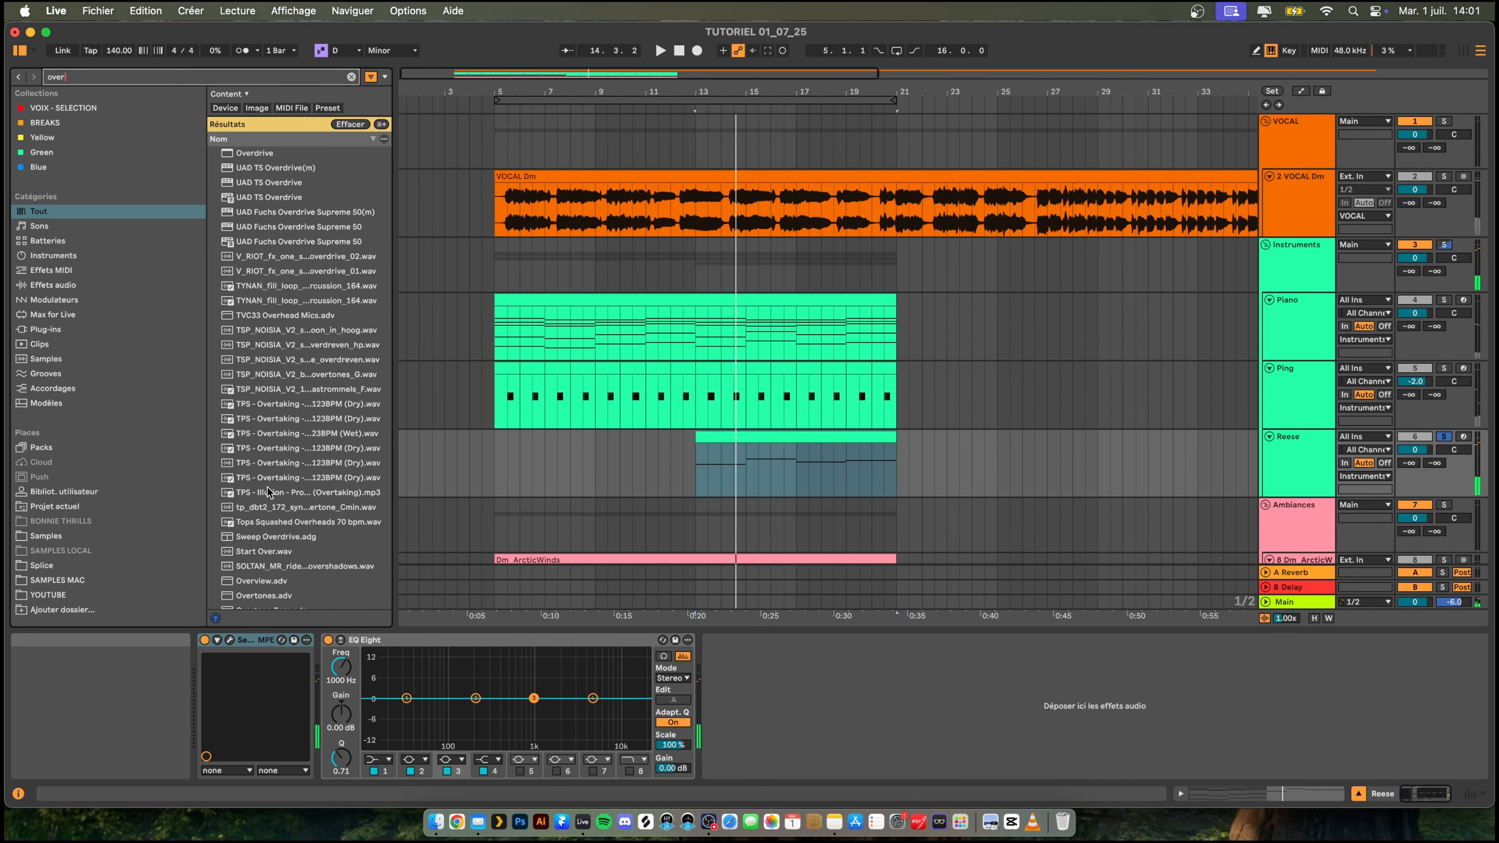
{"action": "key", "text": "Down"}
{"action": "key", "text": "Return"}
{"action": "key", "text": "space"}
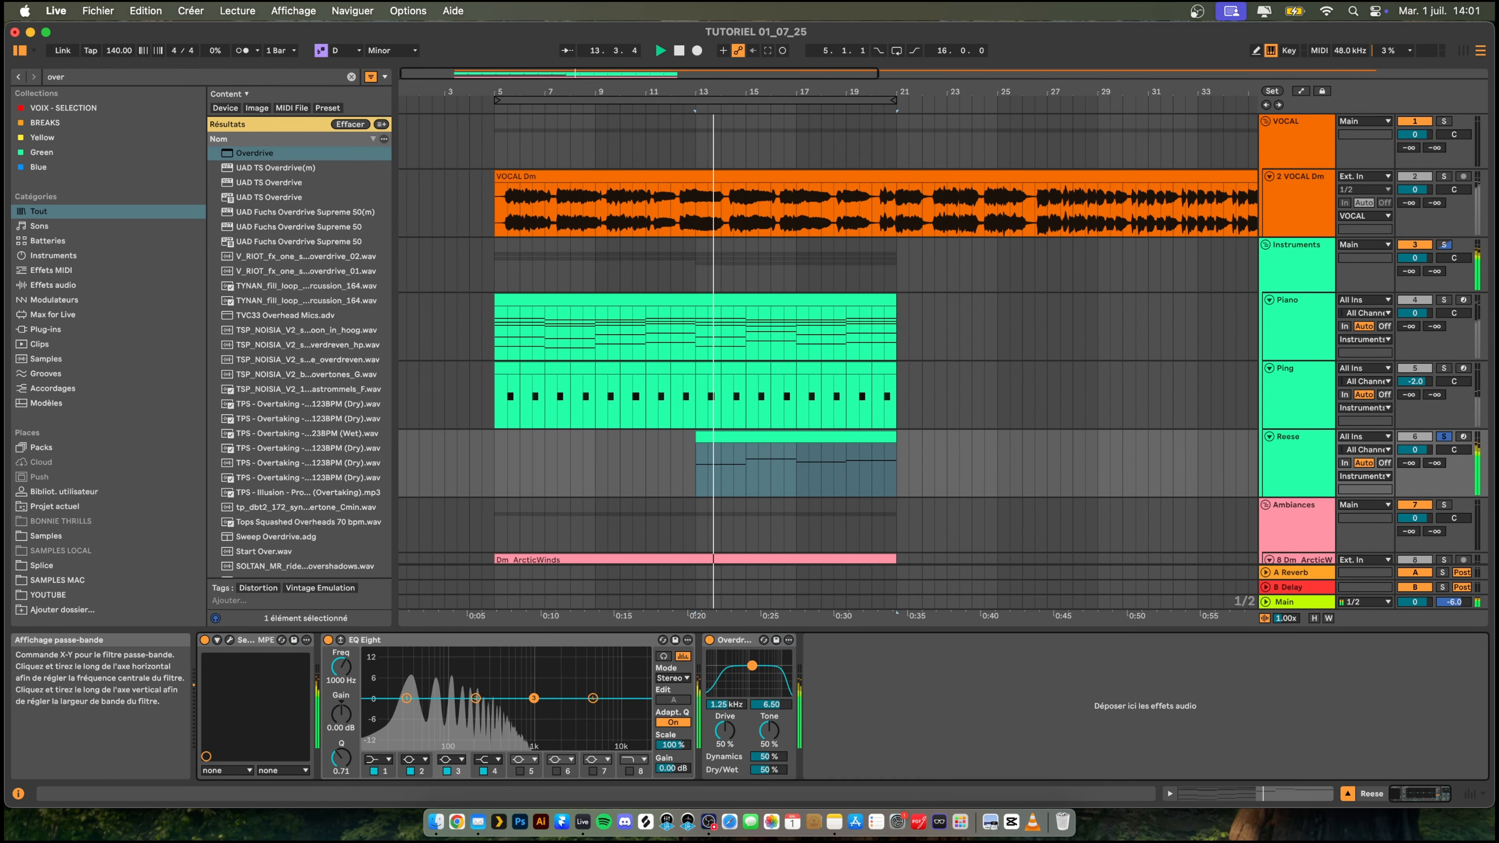
- Set the Reese Overdrive to 125 Hz, bandwidth 8.65, Drive 10%, Tone 19% and Dry/Wet 14%, and unsolo the track
{"action": "left_click_drag", "start_coordinate": [751, 665], "coordinate": [722, 656]}
{"action": "left_click_drag", "start_coordinate": [725, 731], "coordinate": [767, 791]}
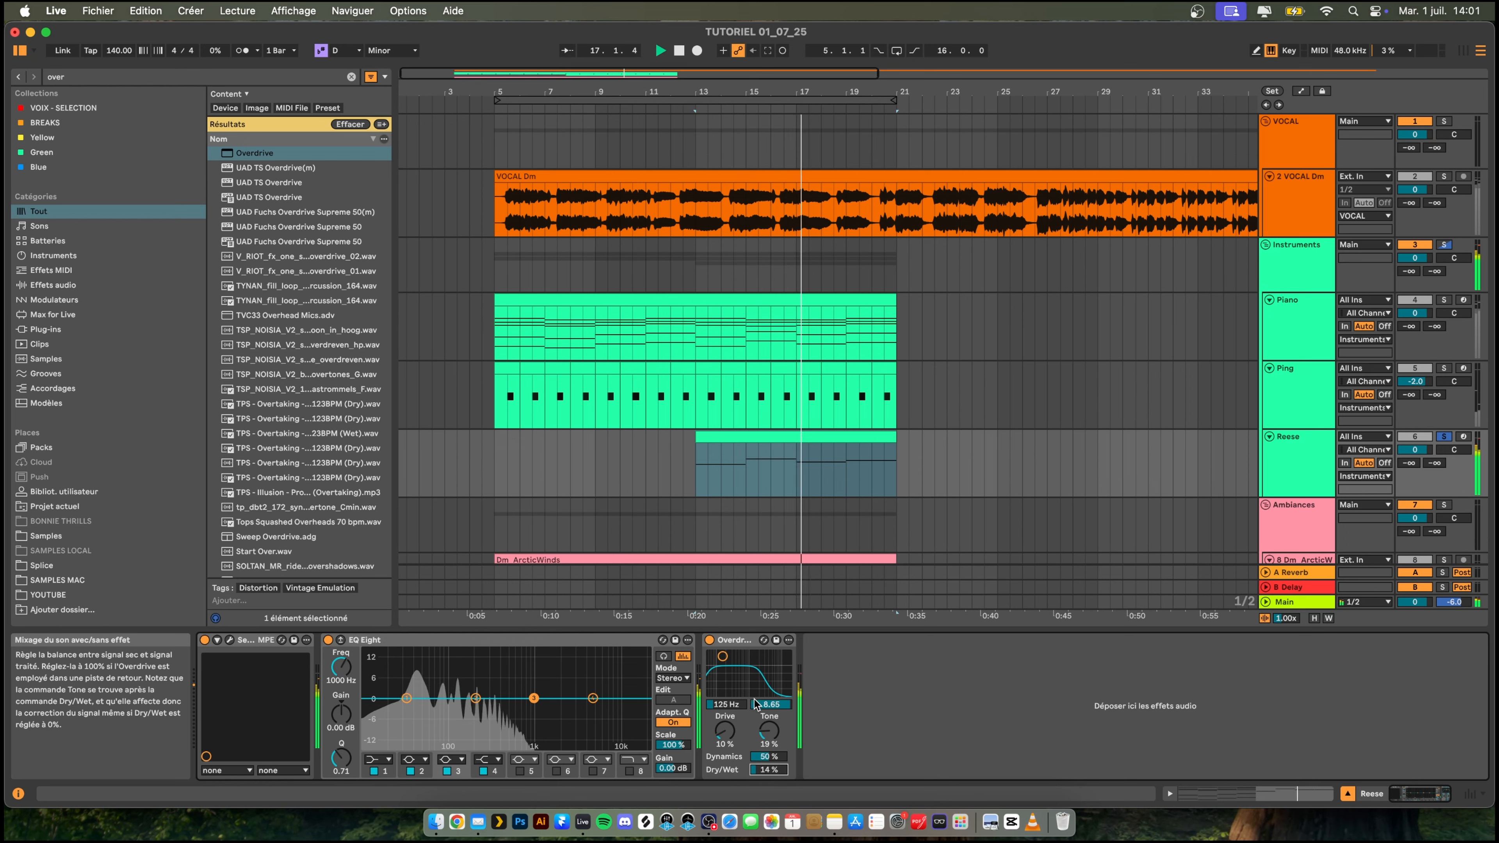
{"action": "key", "text": "space"}
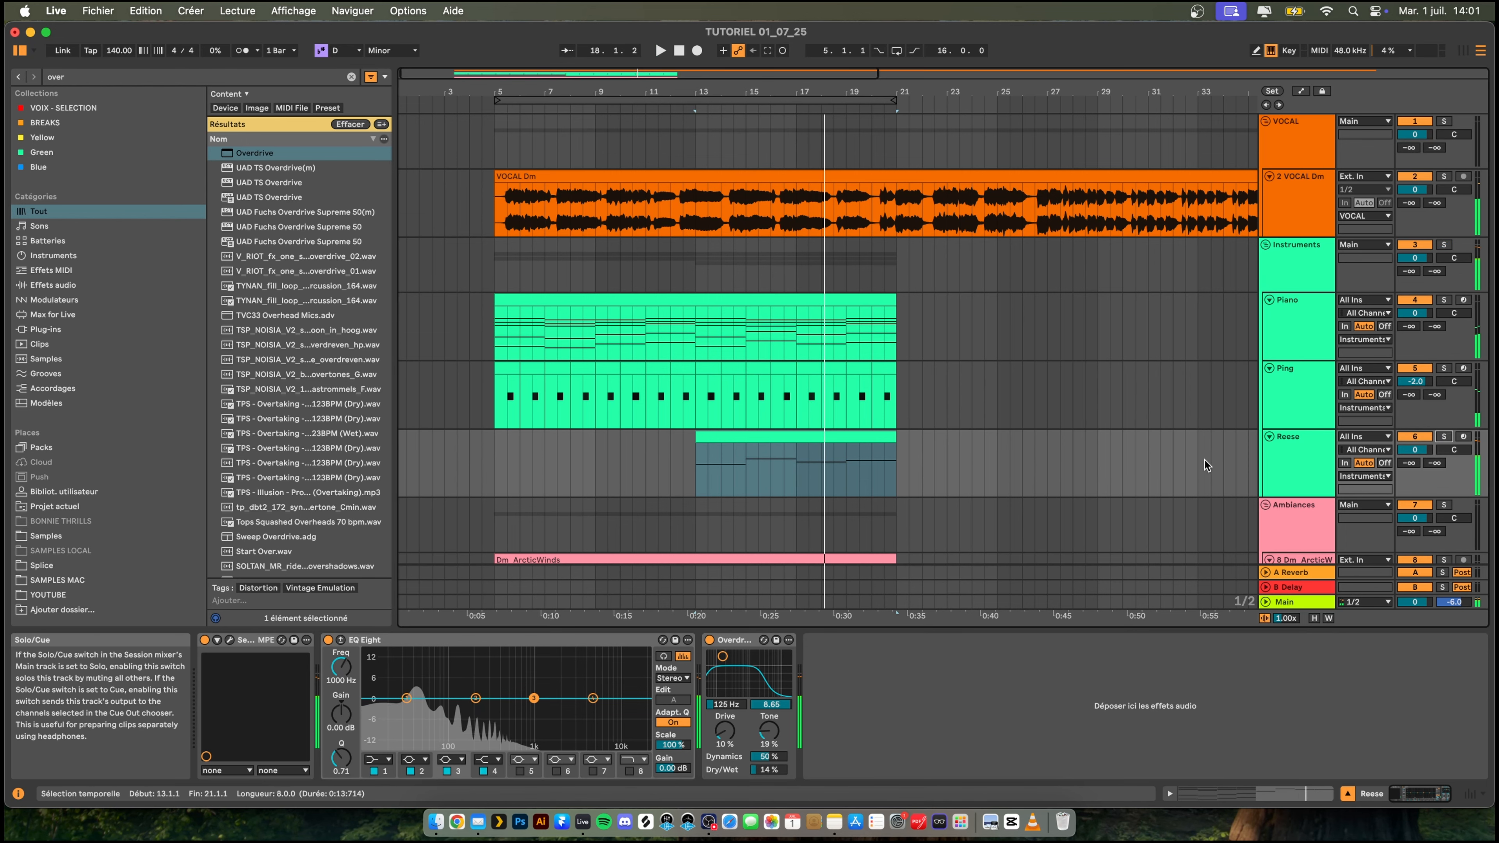
- Play the full arrangement from bar 10 to hear the Reese enter alongside the vocal, Piano, Ping and ArcticWinds
{"action": "left_click", "coordinate": [634, 467]}
{"action": "key", "text": "space"}
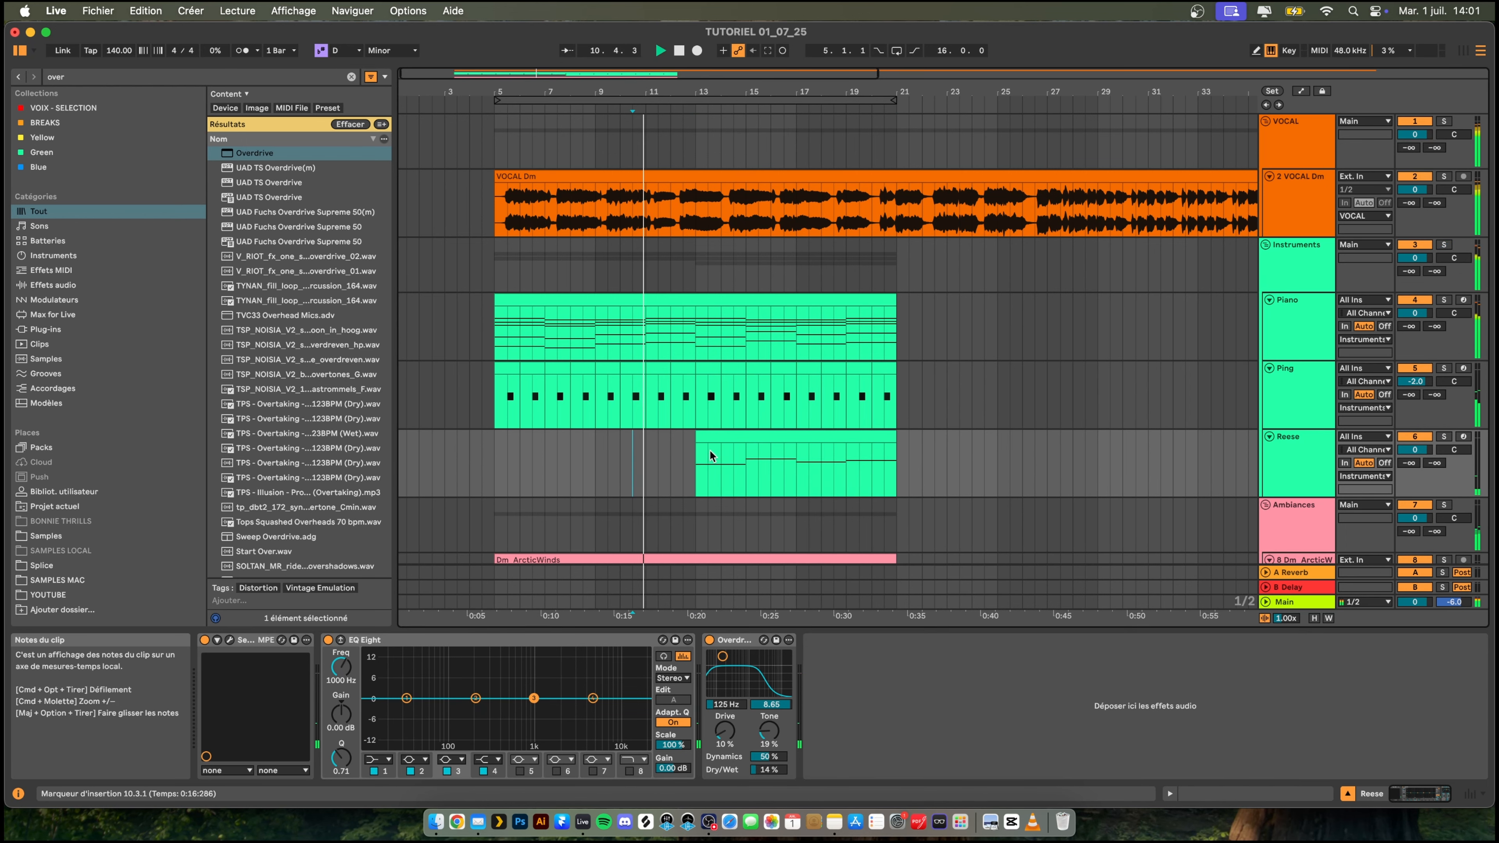
{"action": "scroll", "coordinate": [667, 446], "scroll_direction": "down", "scroll_amount": 3}
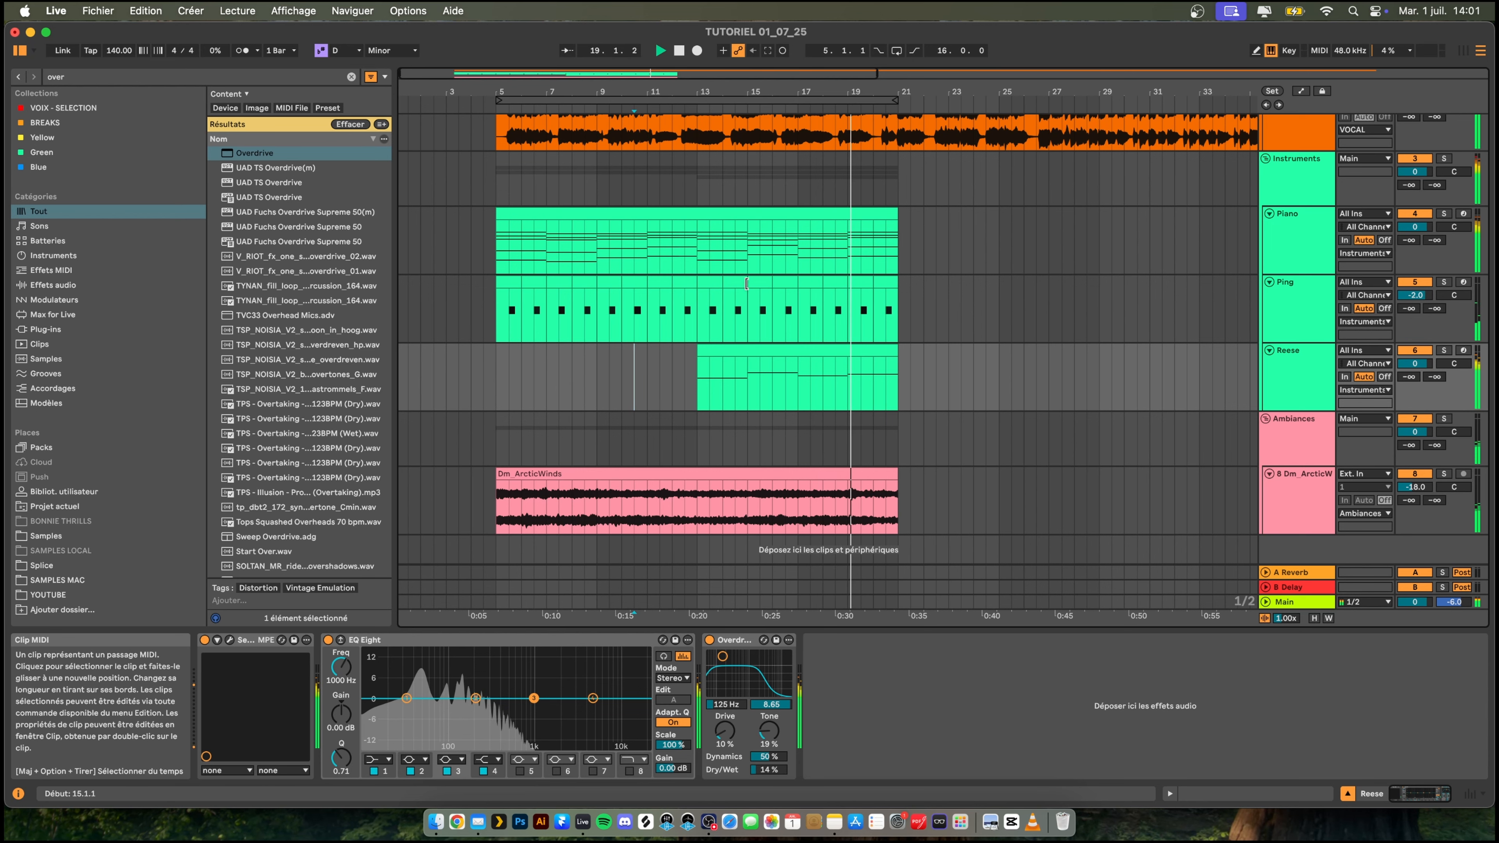
{"action": "scroll", "coordinate": [873, 284], "scroll_direction": "up", "scroll_amount": 1}
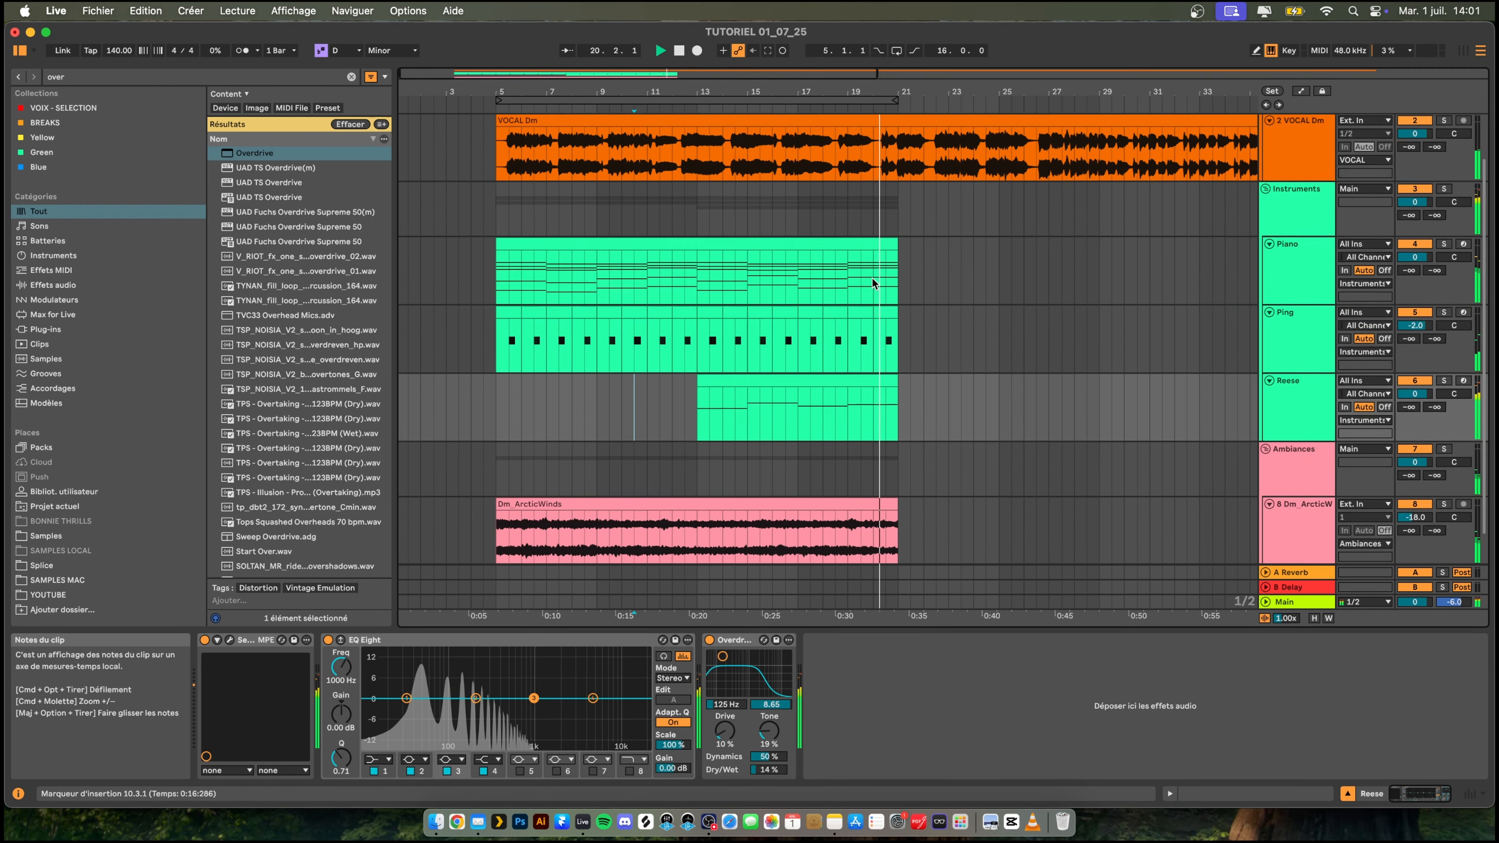
{"action": "scroll", "coordinate": [870, 277], "scroll_direction": "down", "scroll_amount": 1}
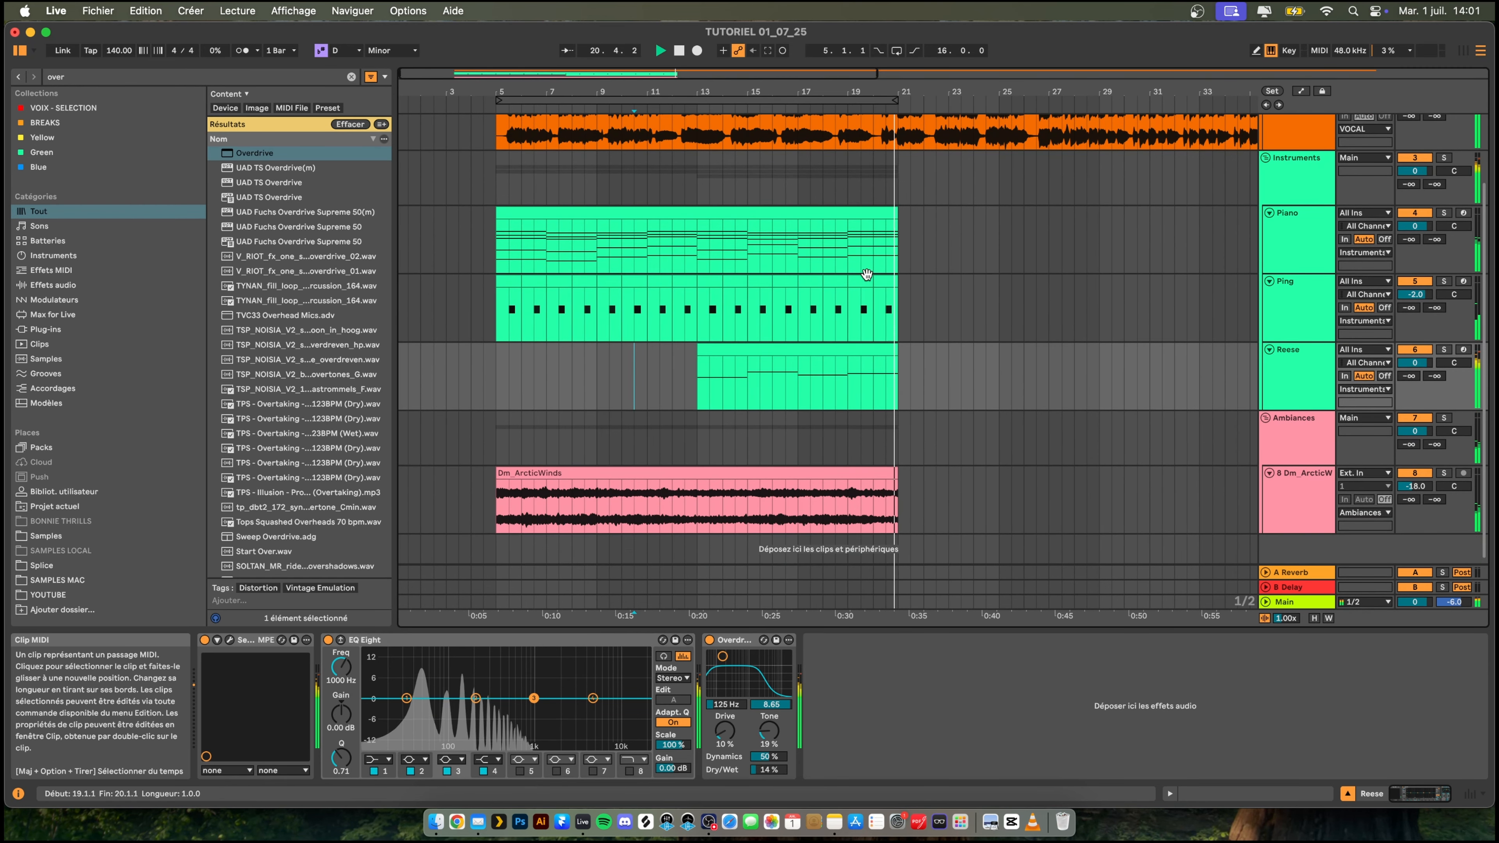
- Move the Piano track's EQ Eight after the Saturator and make its first band a gentle-slope low cut at 167 Hz
{"action": "left_click", "coordinate": [1279, 213]}
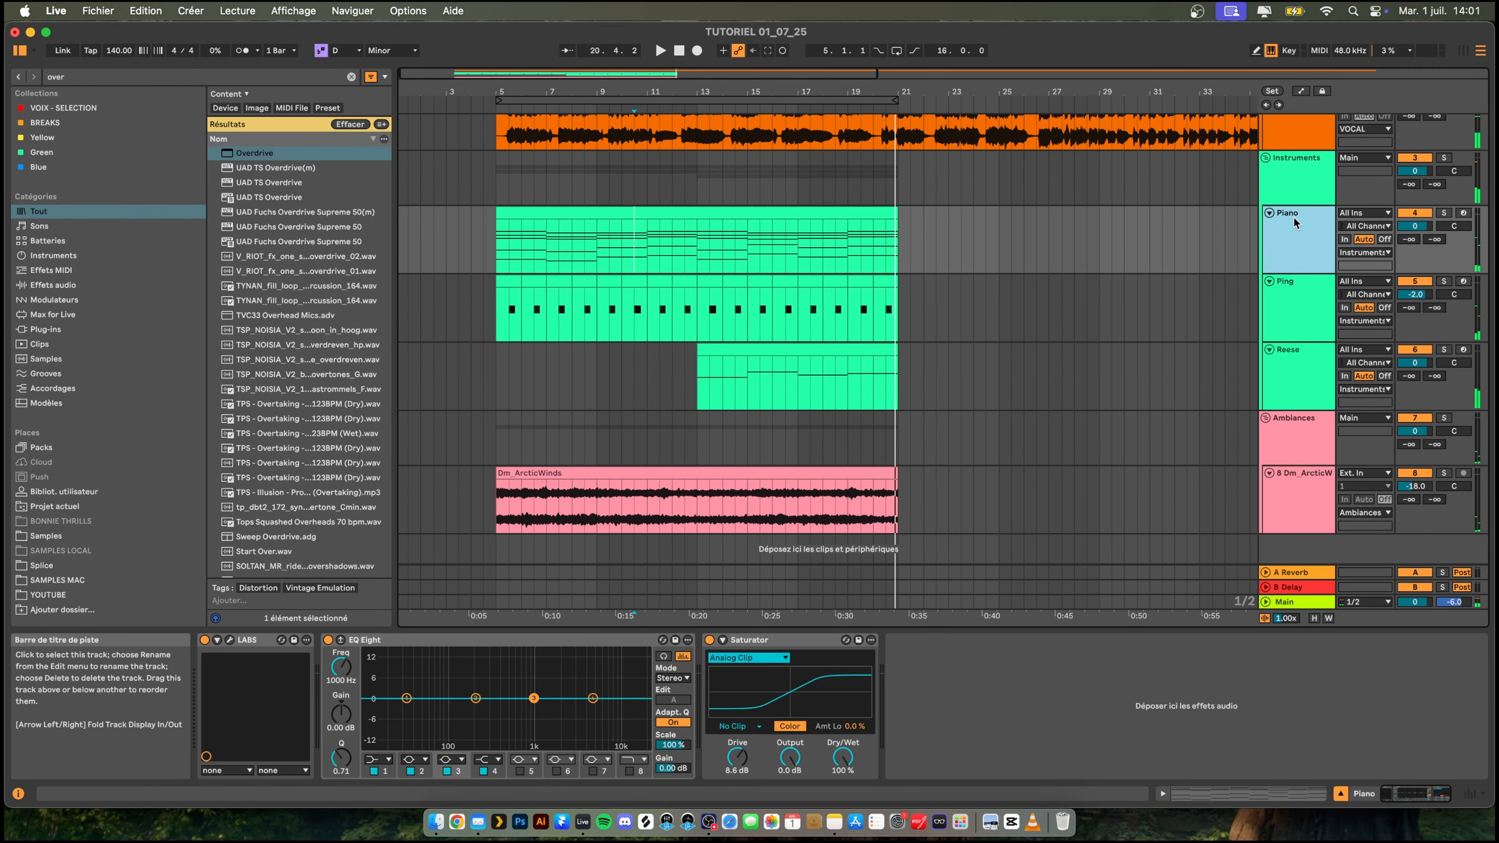
{"action": "left_click", "coordinate": [587, 641]}
{"action": "left_click_drag", "start_coordinate": [1023, 665], "coordinate": [907, 710]}
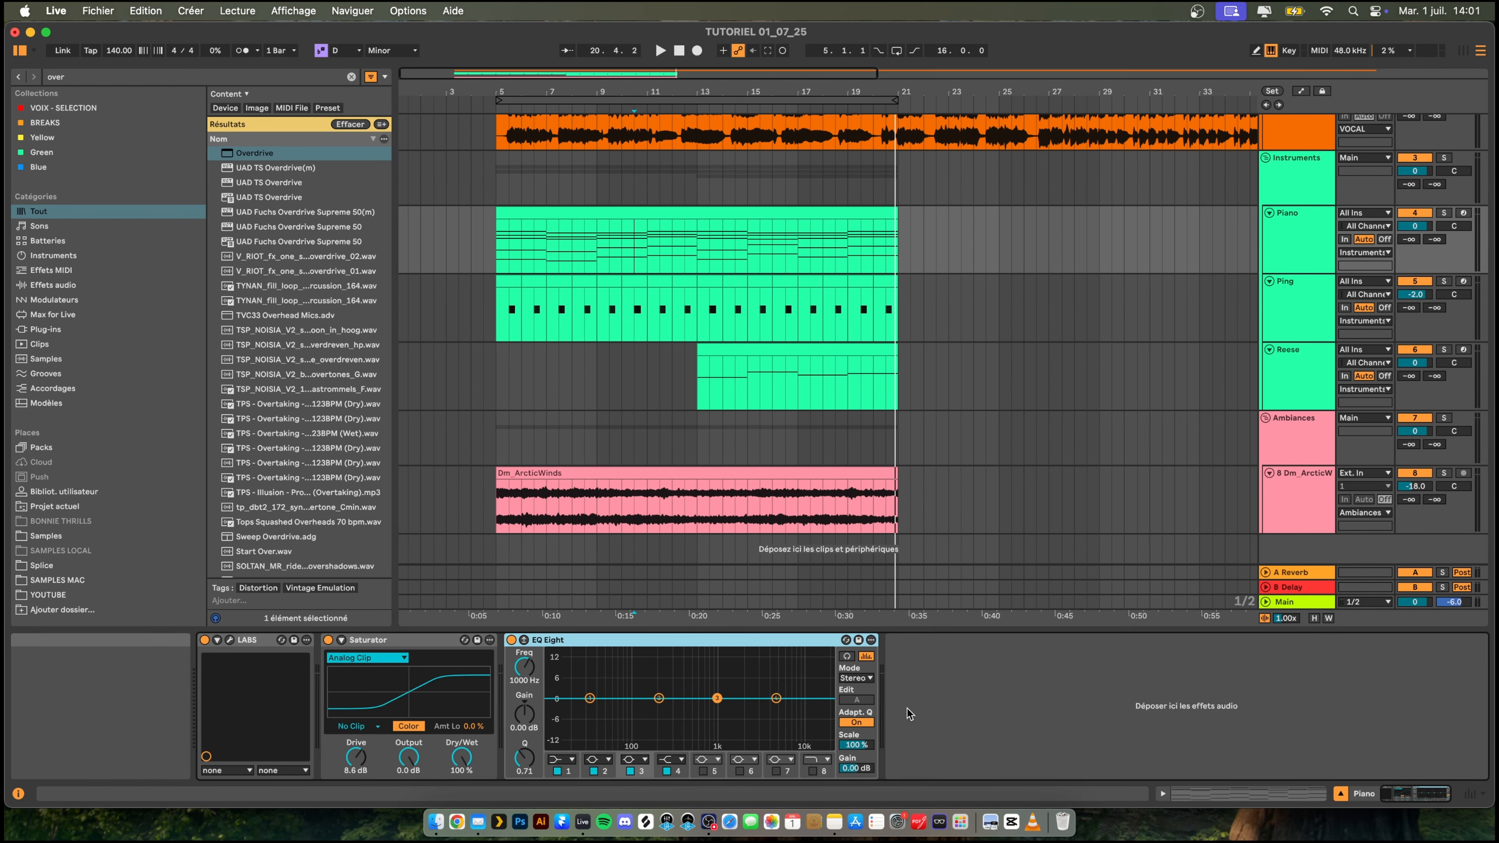
{"action": "left_click", "coordinate": [572, 760]}
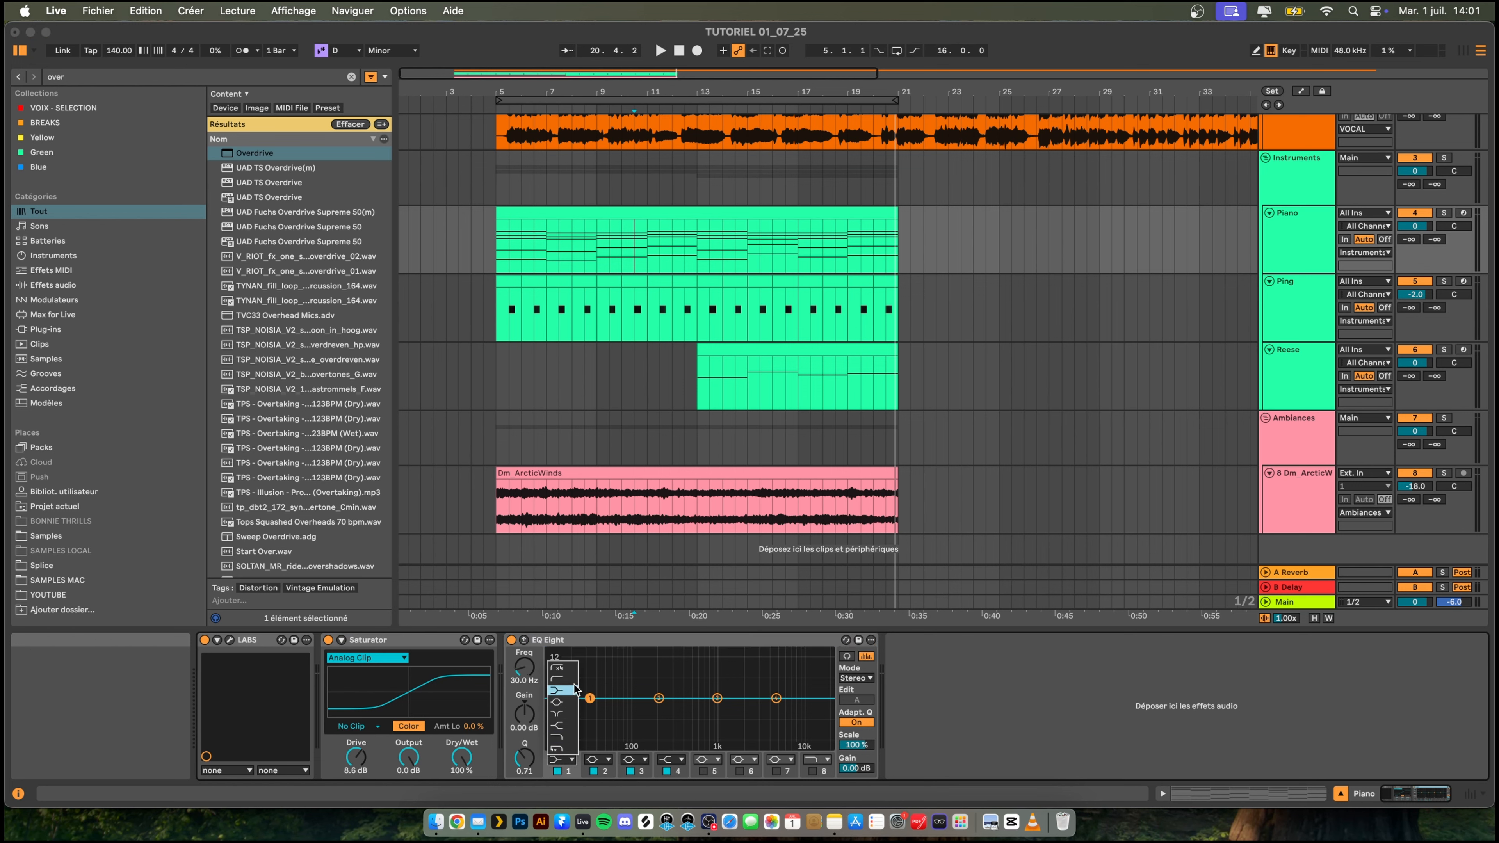
{"action": "left_click", "coordinate": [572, 680]}
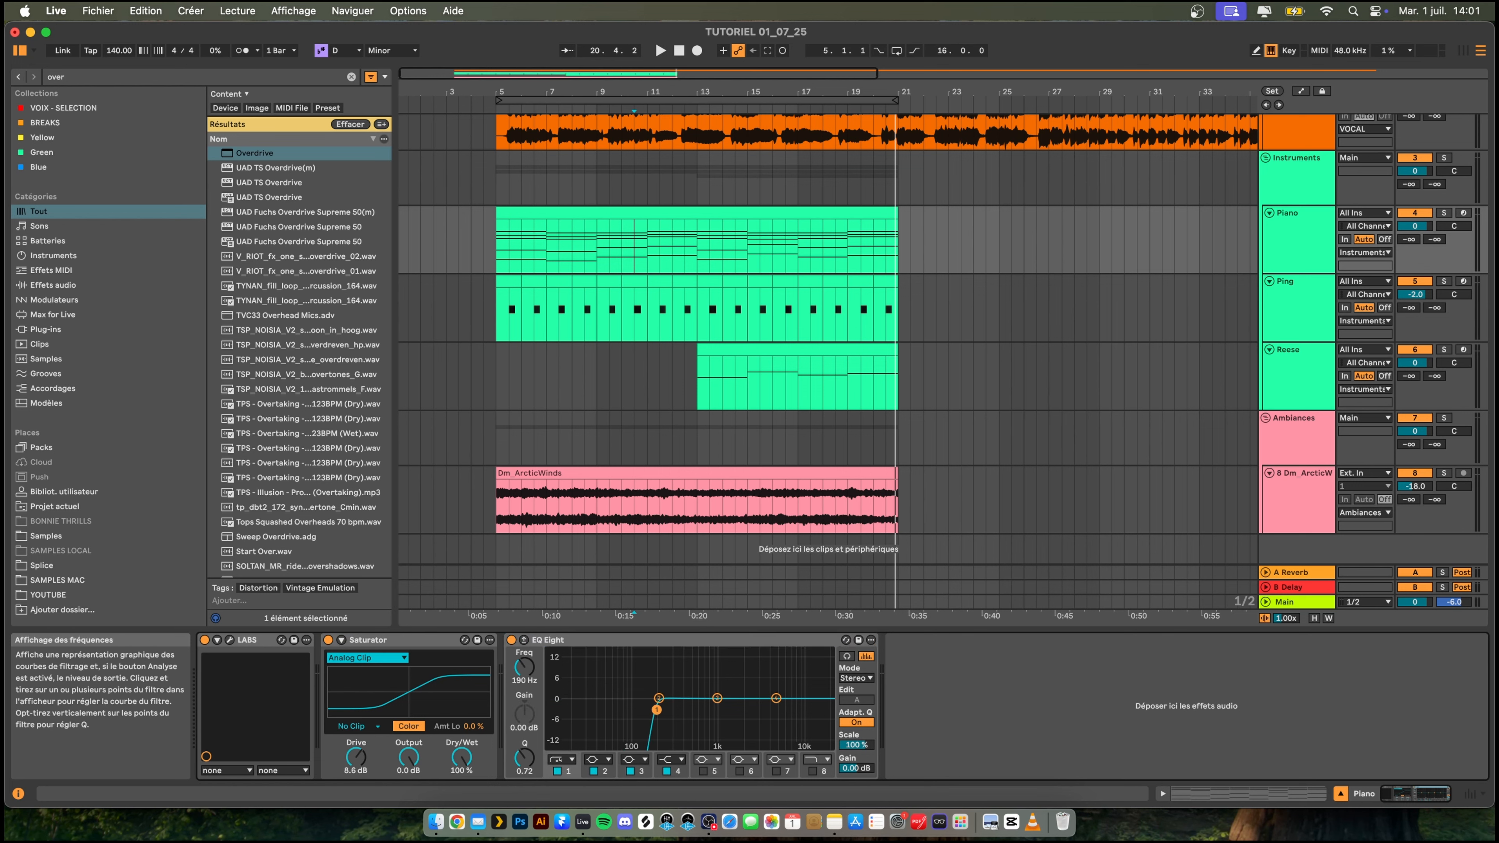
{"action": "left_click", "coordinate": [564, 760]}
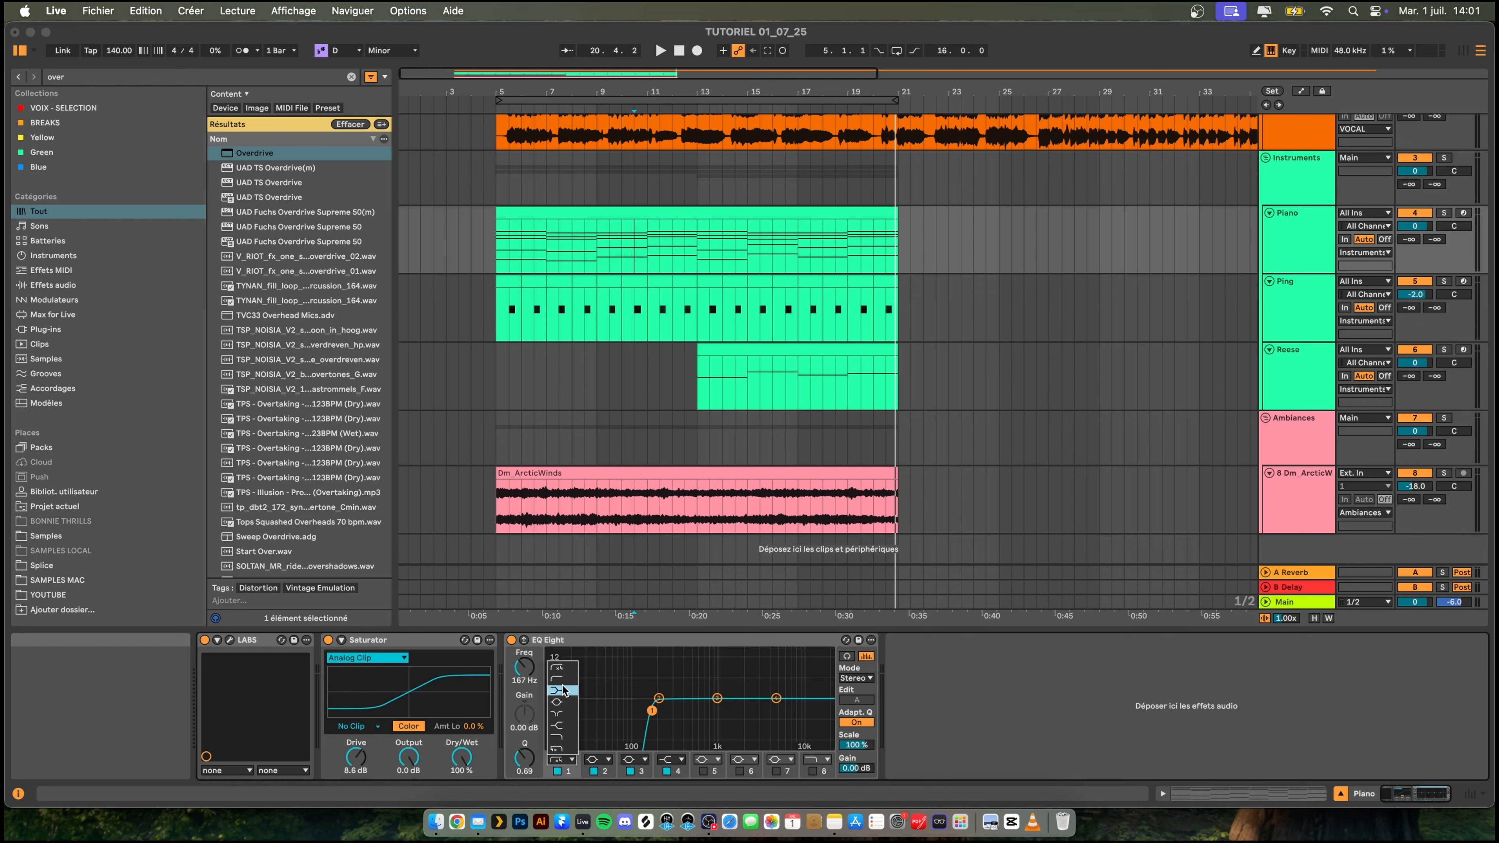
{"action": "left_click", "coordinate": [559, 682]}
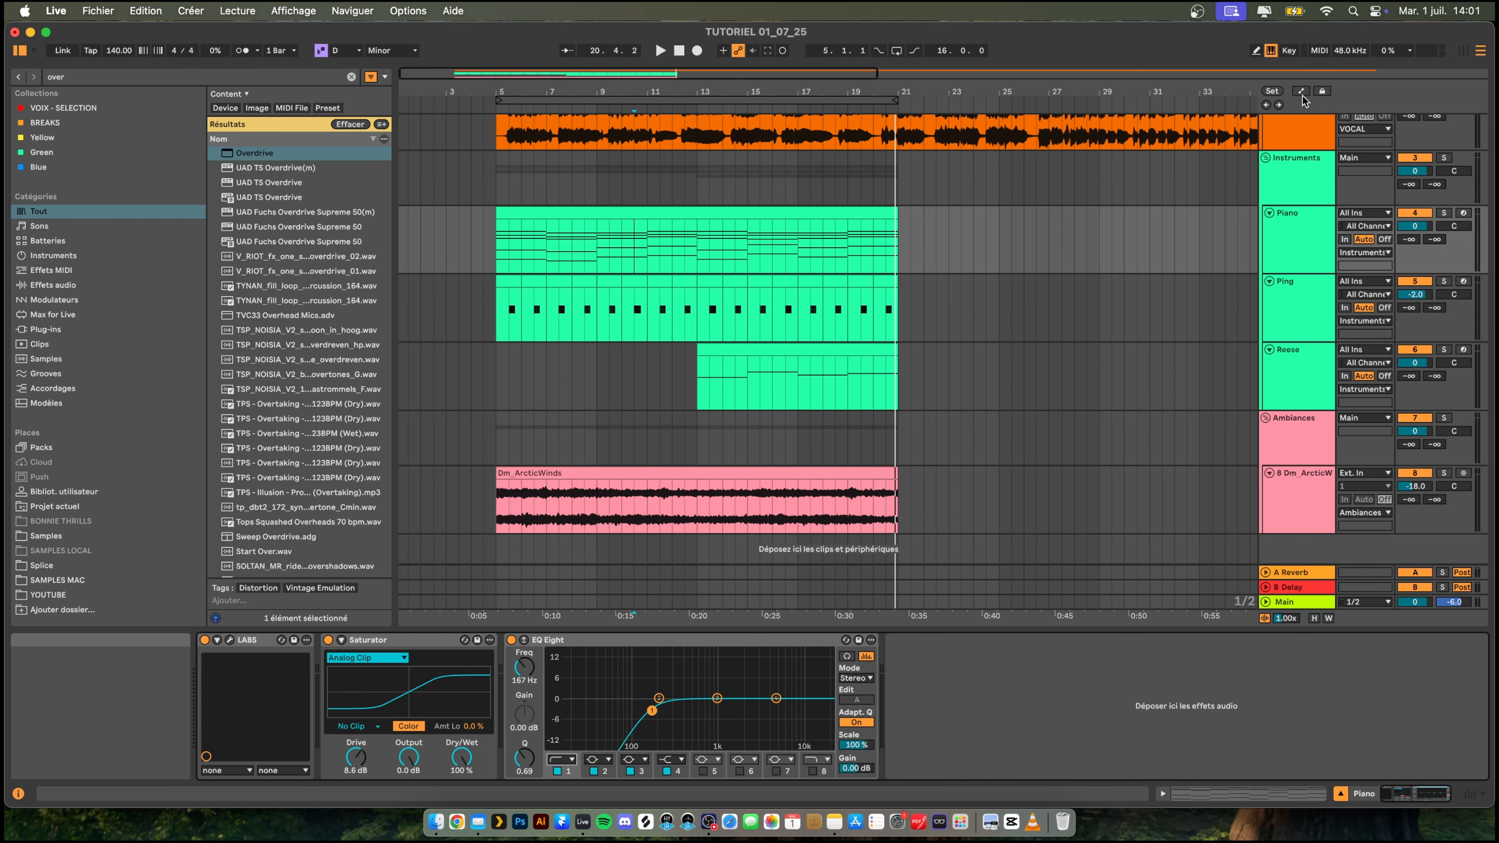
{"action": "scroll", "coordinate": [1249, 174], "scroll_direction": "up", "scroll_amount": 3}
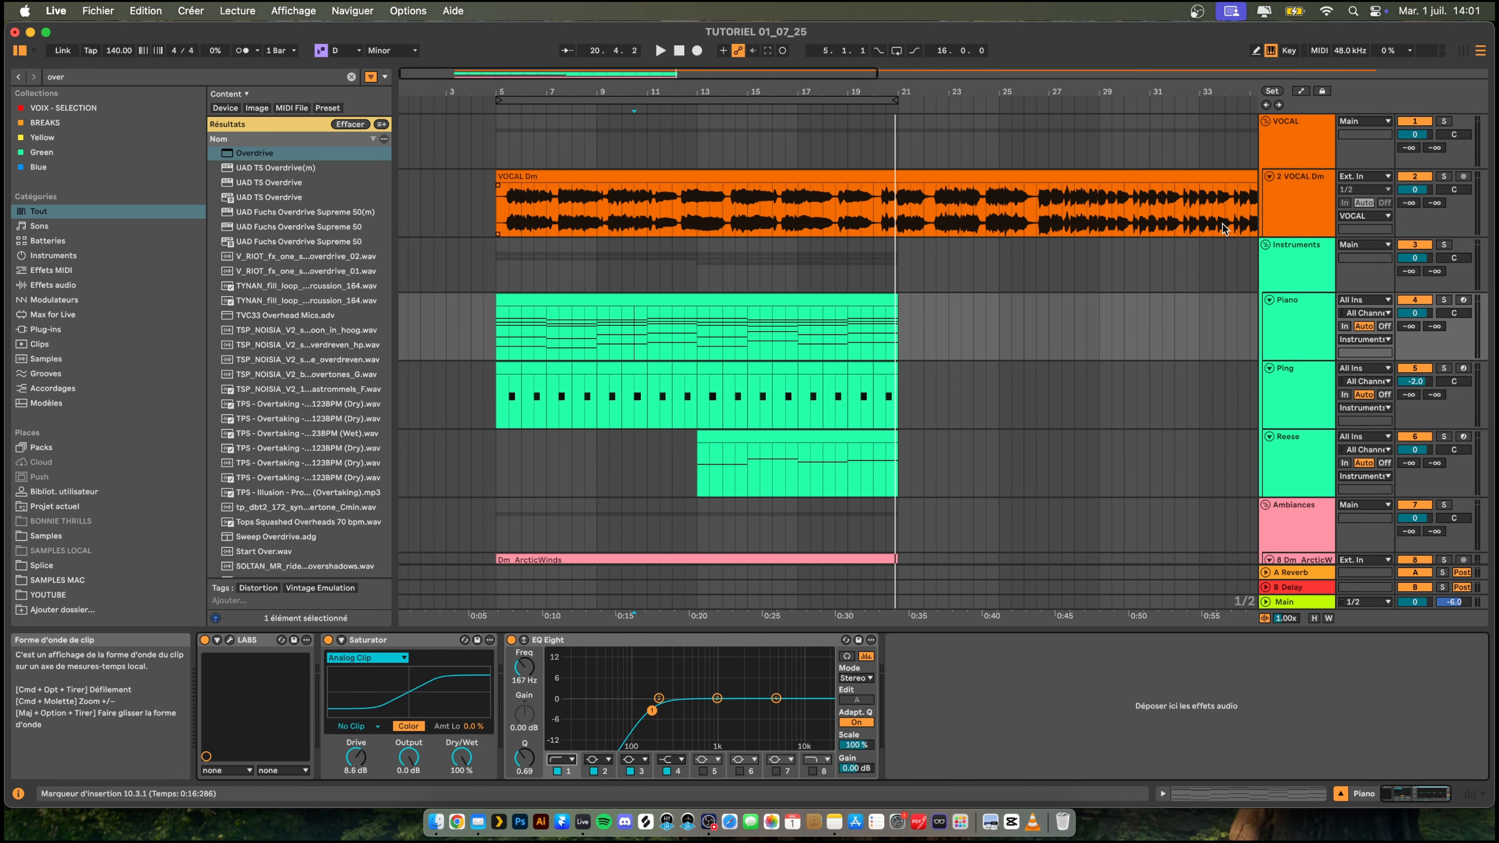
{"action": "scroll", "coordinate": [1215, 232], "scroll_direction": "right", "scroll_amount": 1}
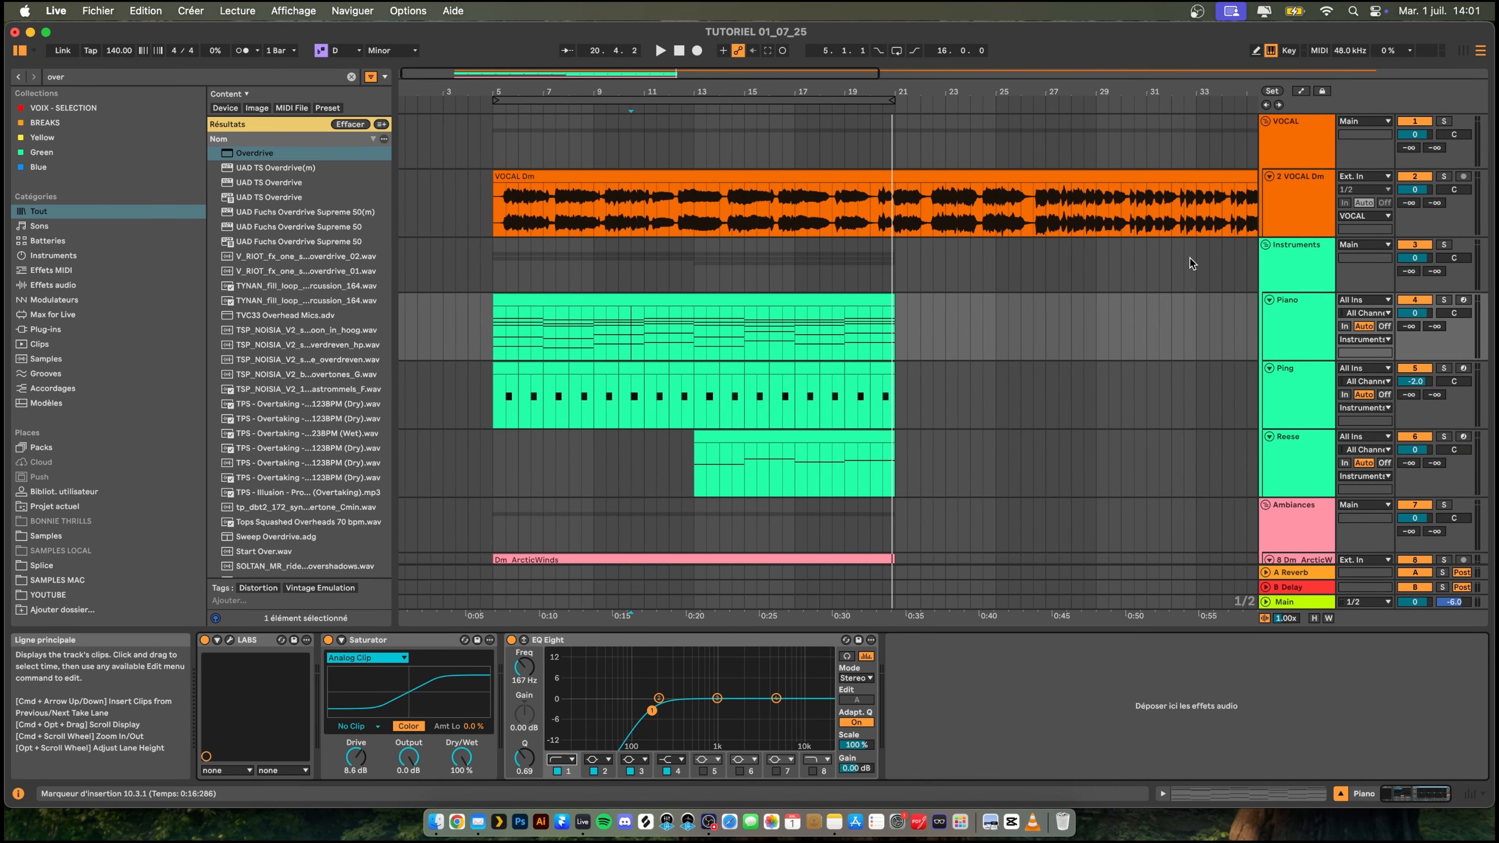
- Automate the Piano track's EQ Eight to be on only from bar 13 to bar 21, and play the arrangement from bar 5
{"action": "left_click", "coordinate": [1301, 92]}
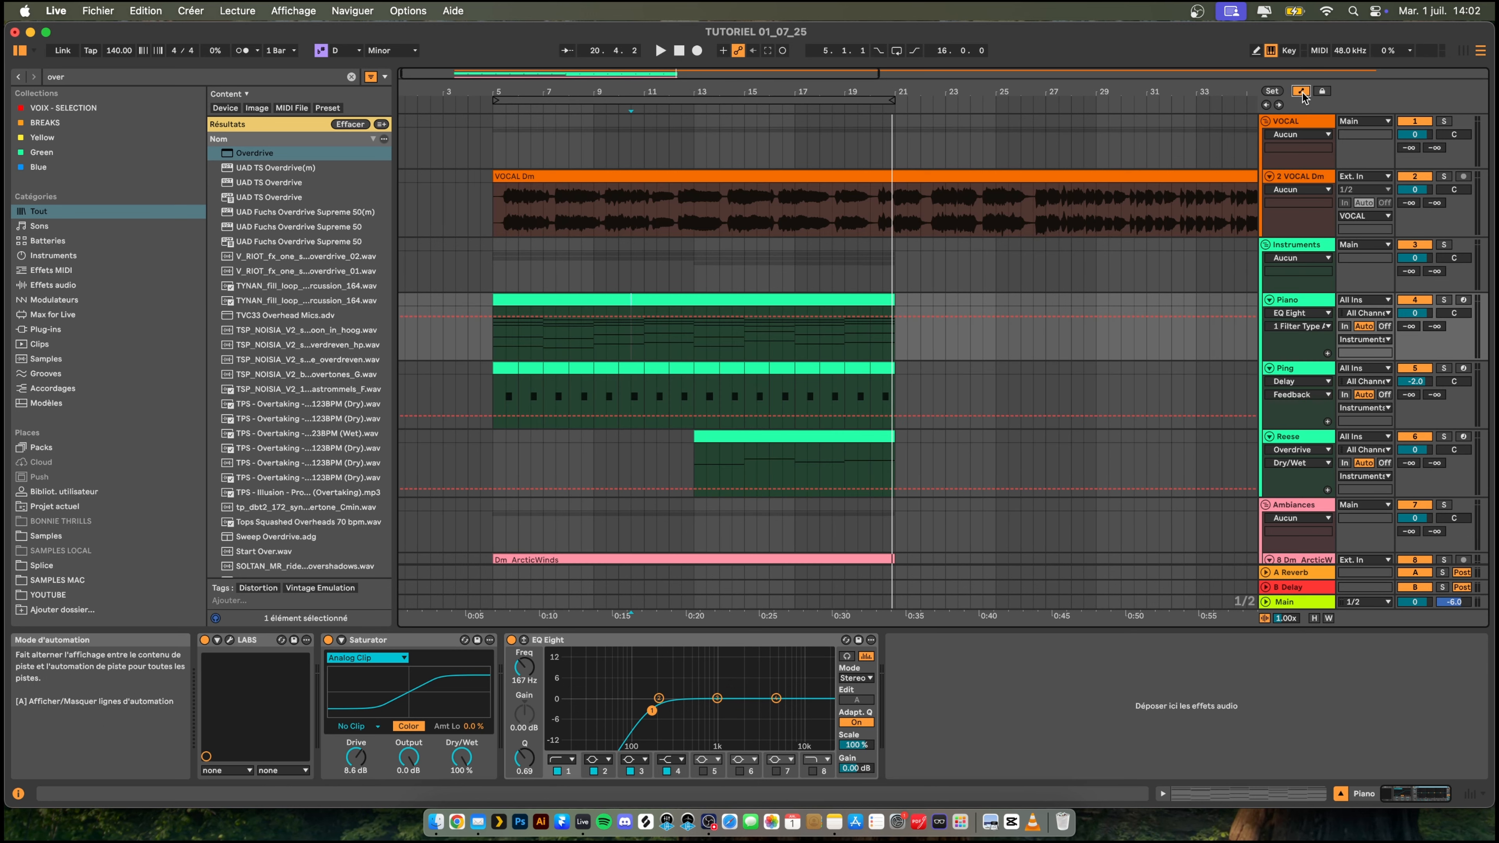
{"action": "left_click", "coordinate": [510, 640]}
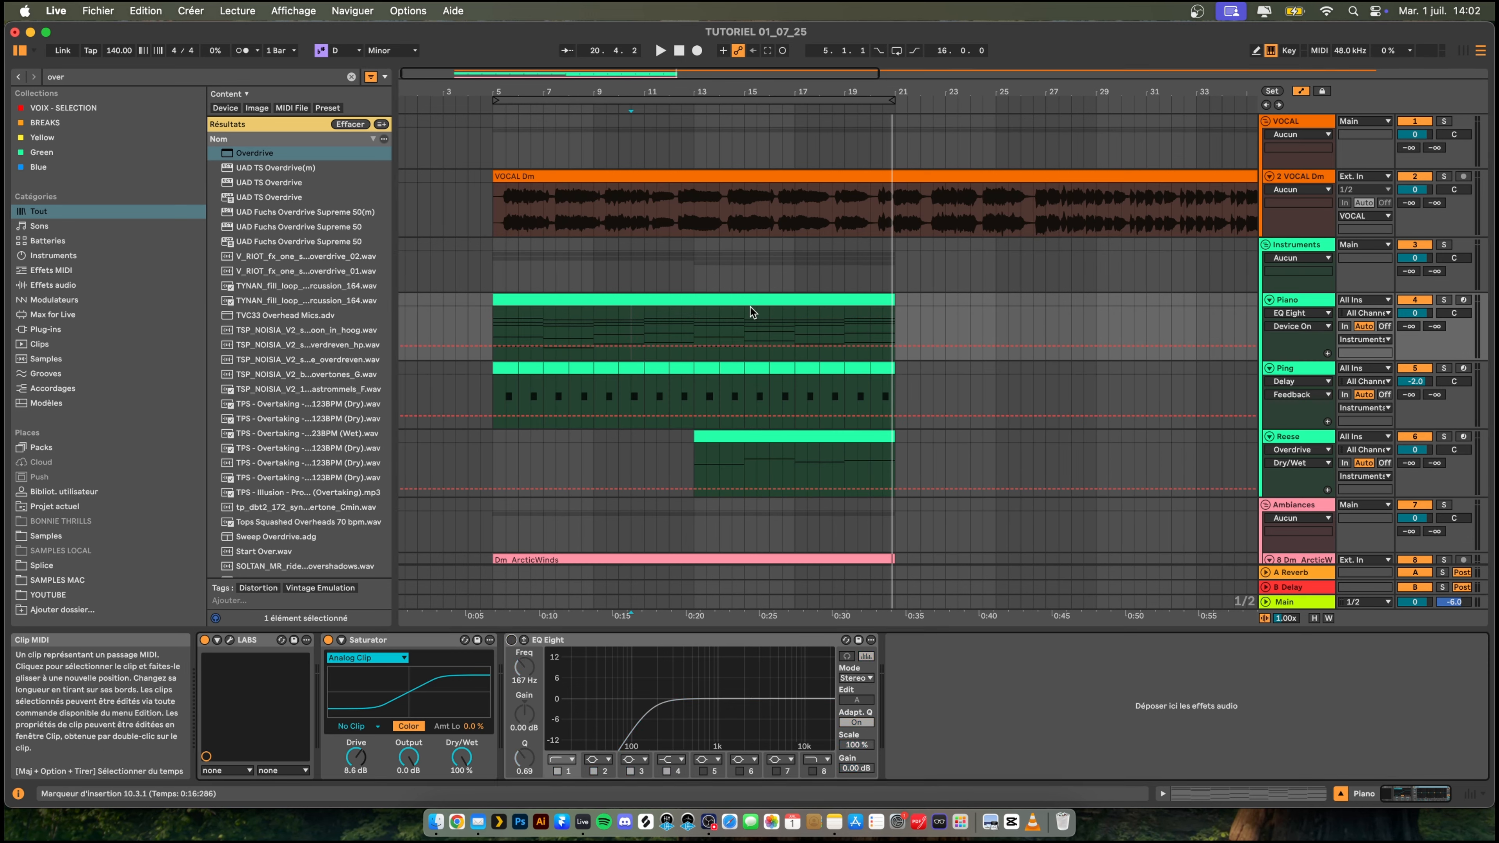
{"action": "left_click_drag", "start_coordinate": [694, 329], "coordinate": [867, 328]}
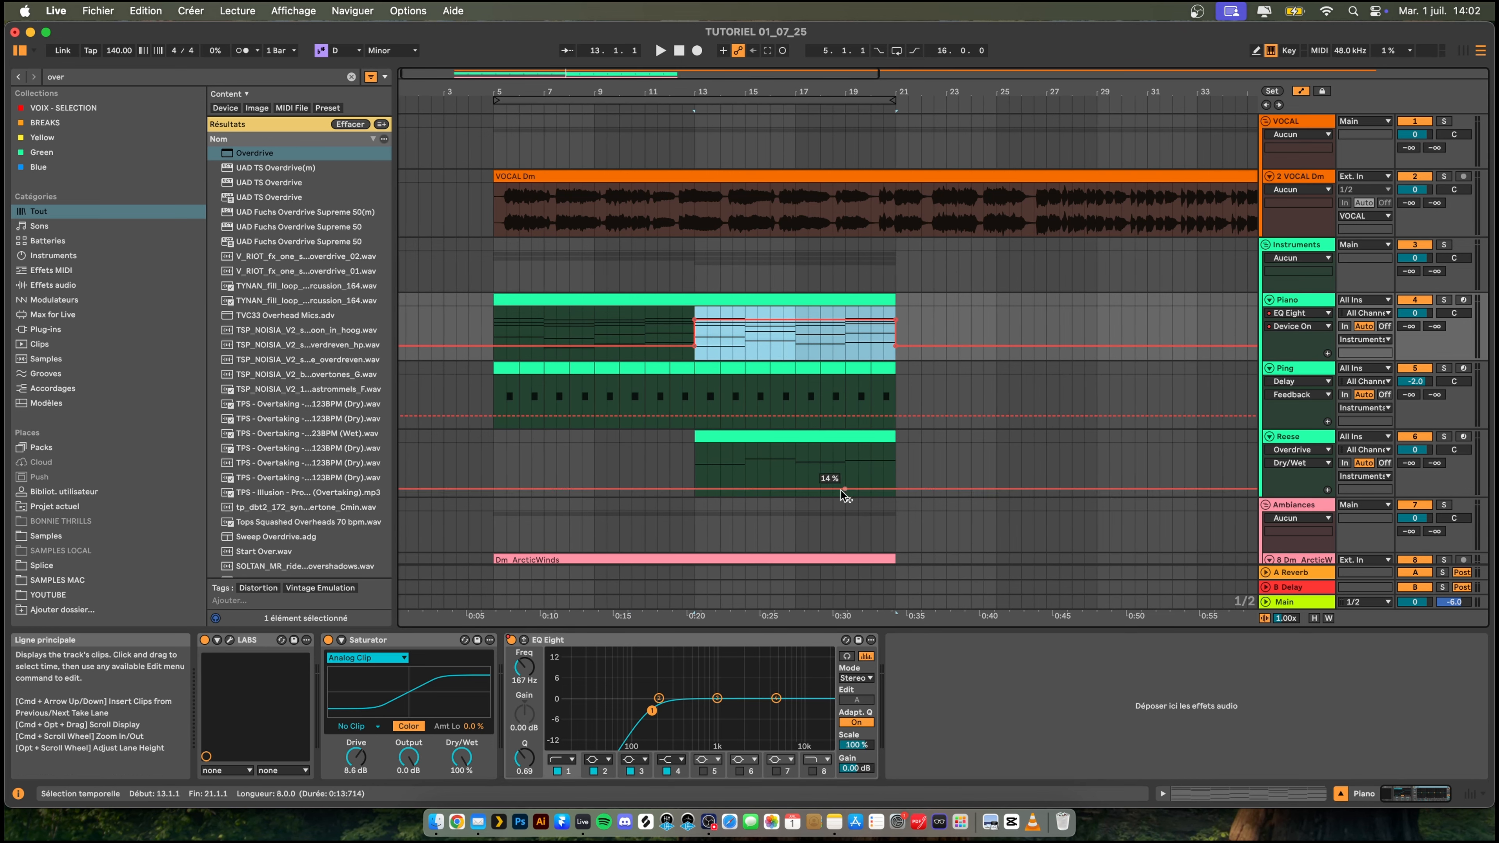
{"action": "left_click", "coordinate": [472, 396]}
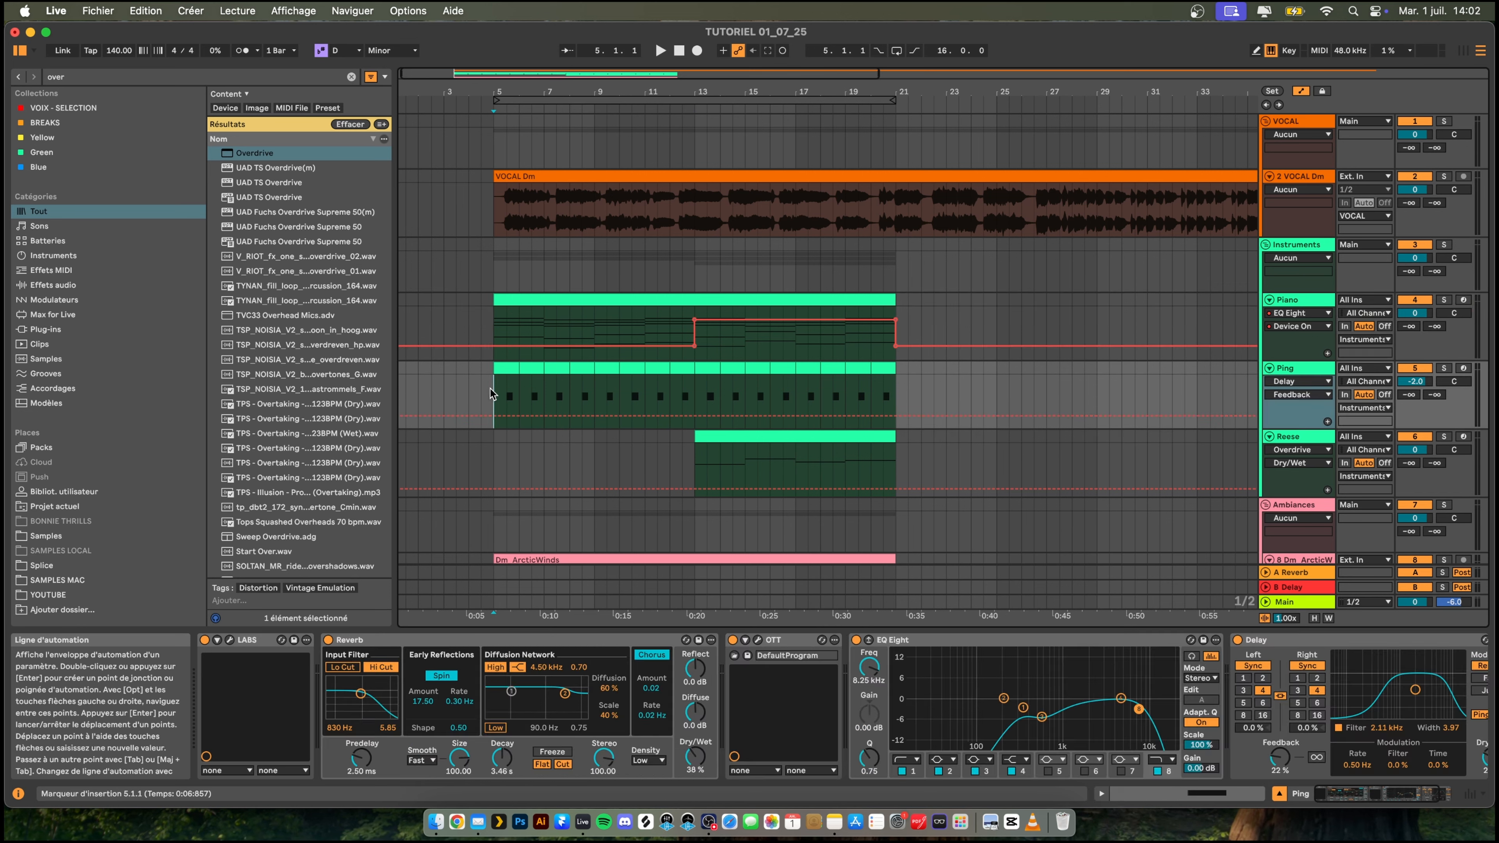
{"action": "key", "text": "space"}
{"action": "left_click", "coordinate": [1275, 300]}
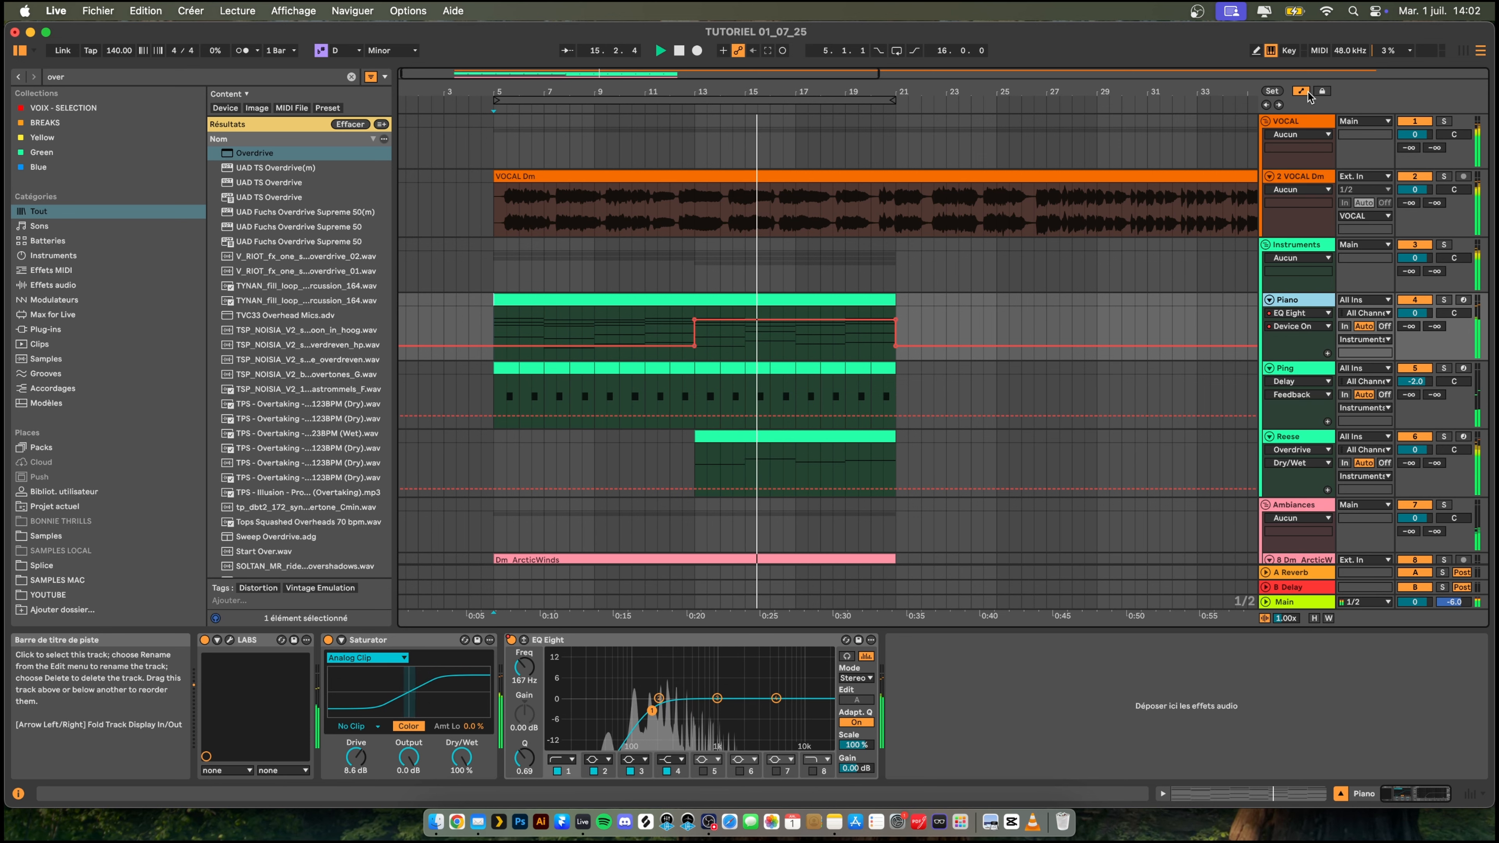
{"action": "key", "text": "a"}
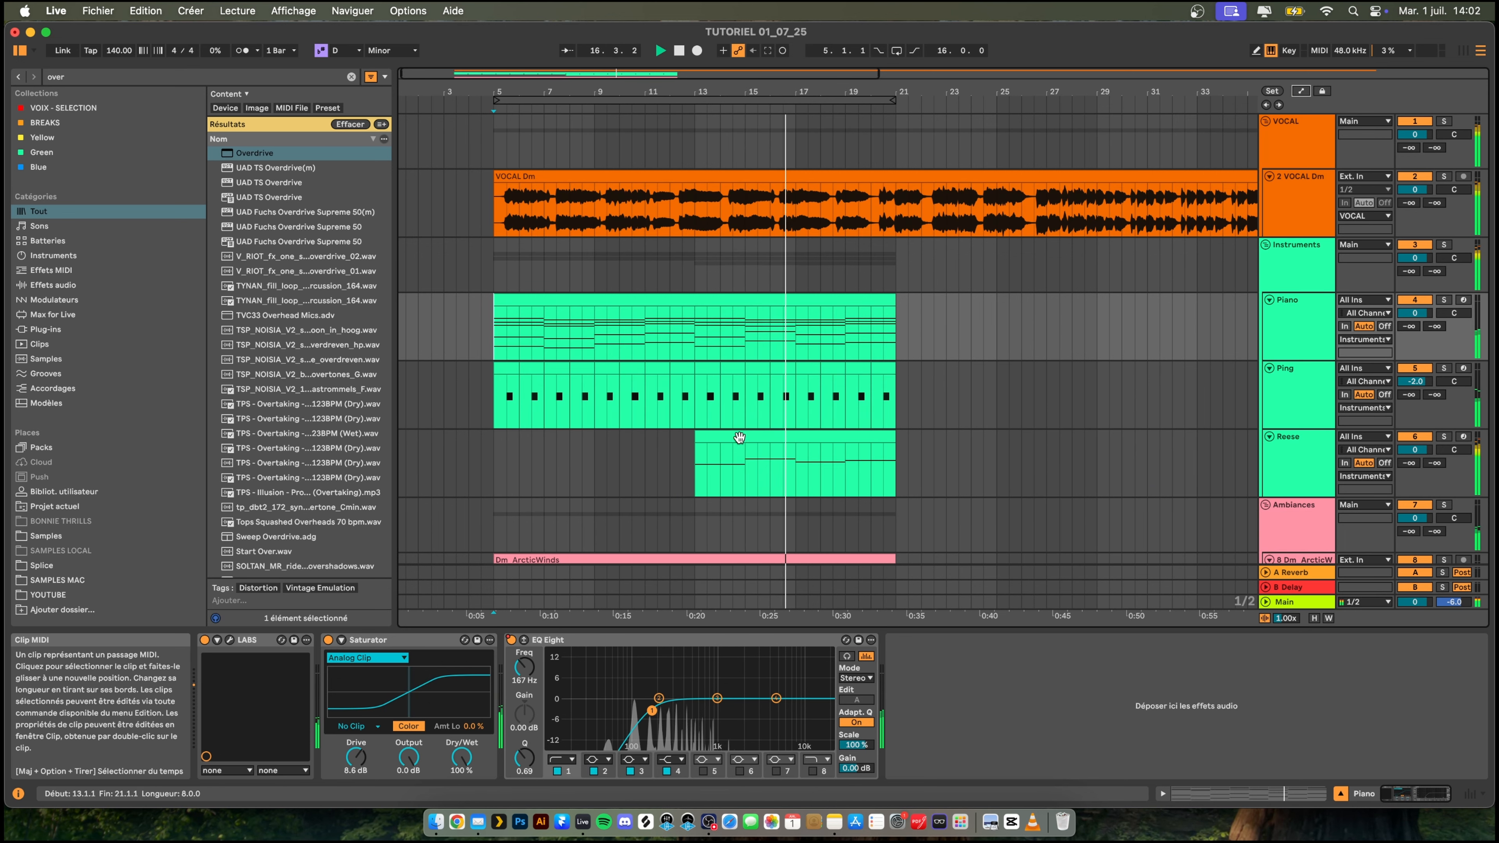
- Set the Reese Overdrive to 452 Hz with bandwidth 5.81, and try a slight adjustment of its Serum filter Drive during playback
{"action": "left_click", "coordinate": [1292, 450]}
{"action": "left_click_drag", "start_coordinate": [726, 655], "coordinate": [739, 668]}
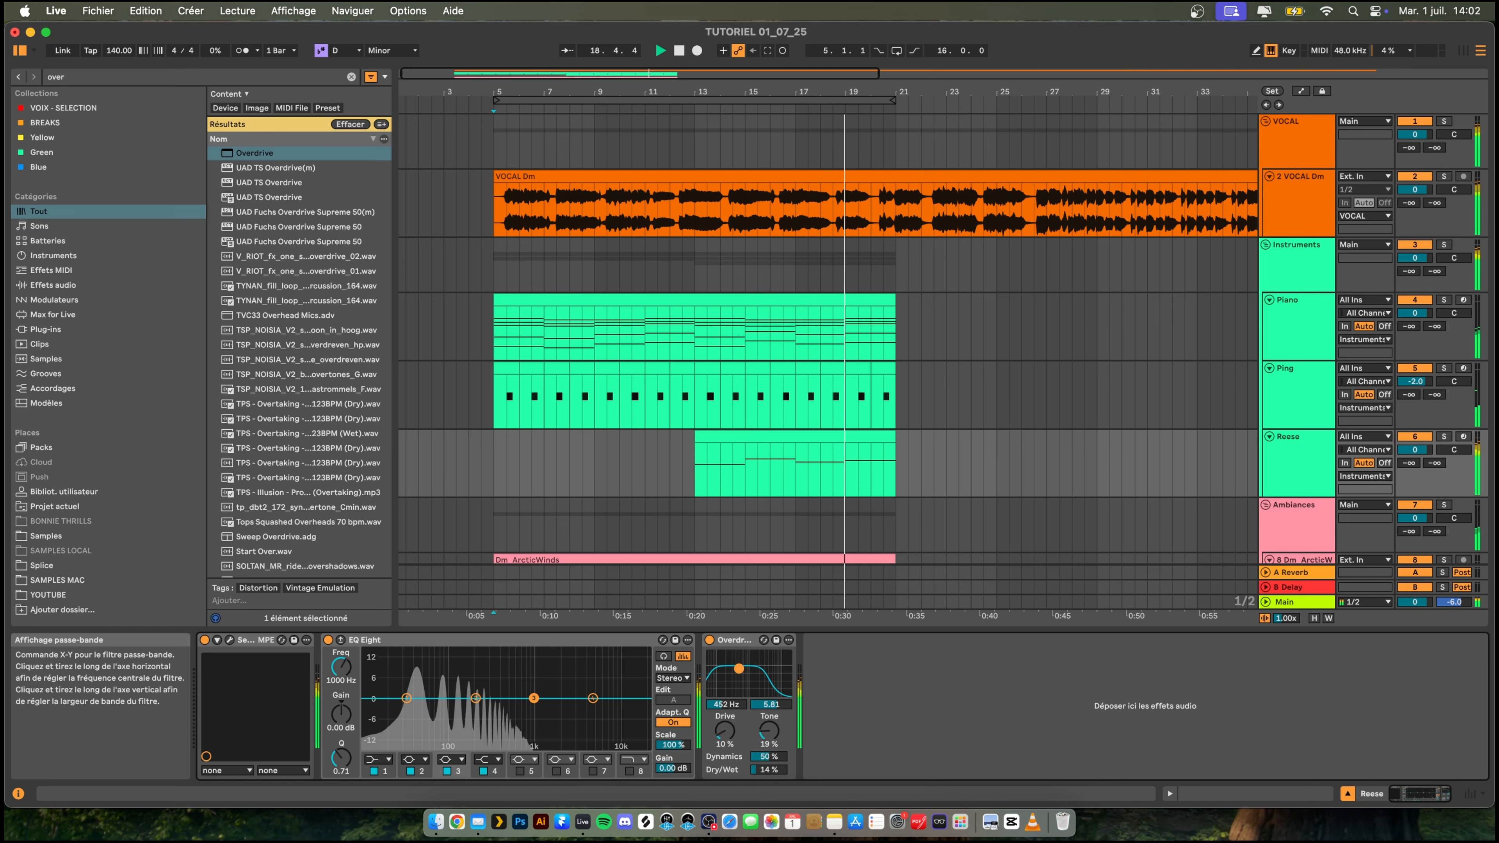
{"action": "left_click", "coordinate": [228, 640]}
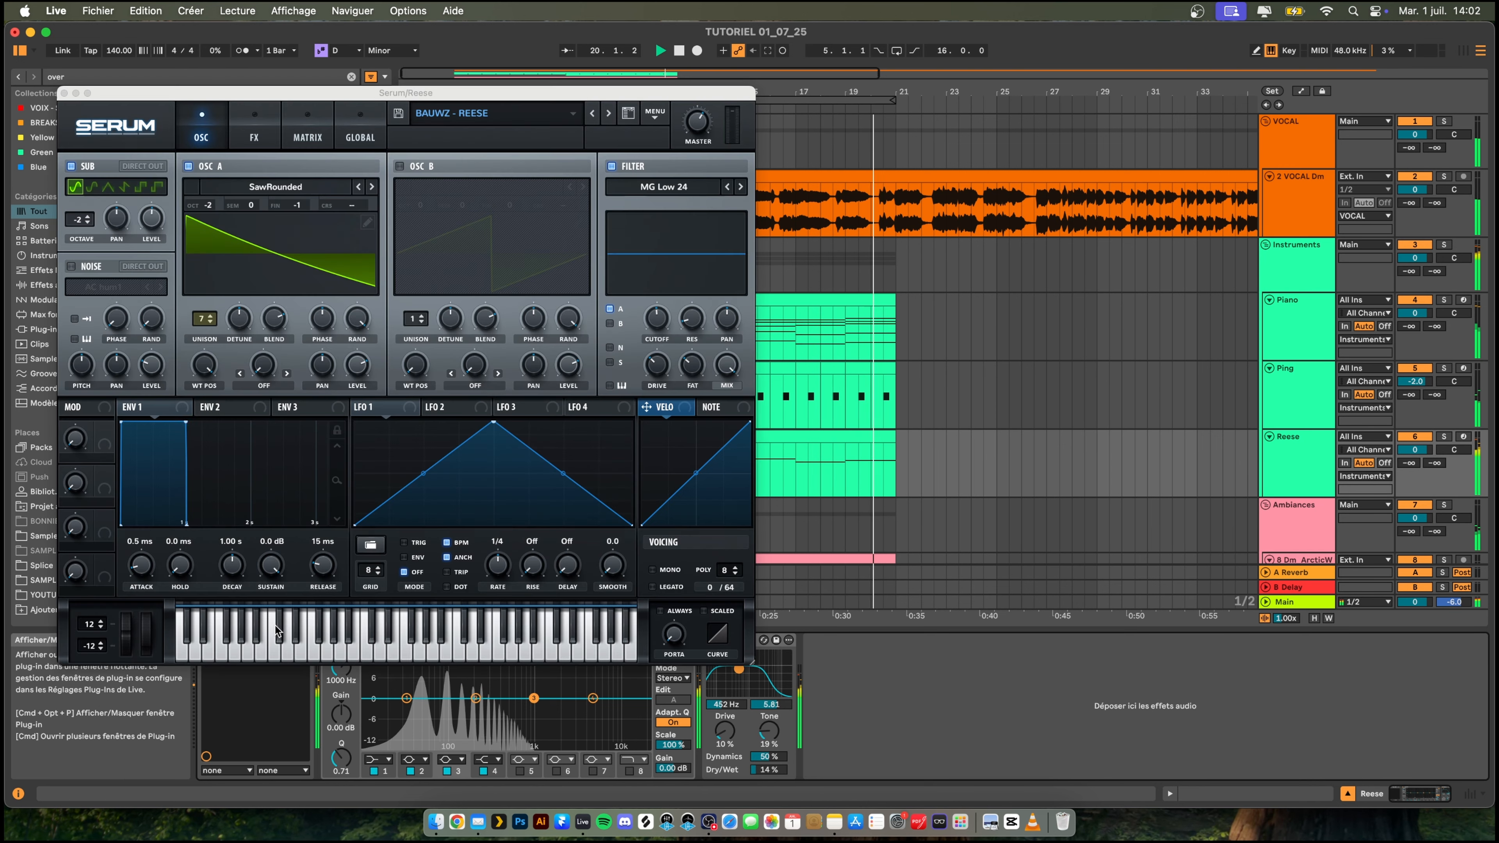
{"action": "key", "text": "space"}
{"action": "left_click", "coordinate": [815, 444]}
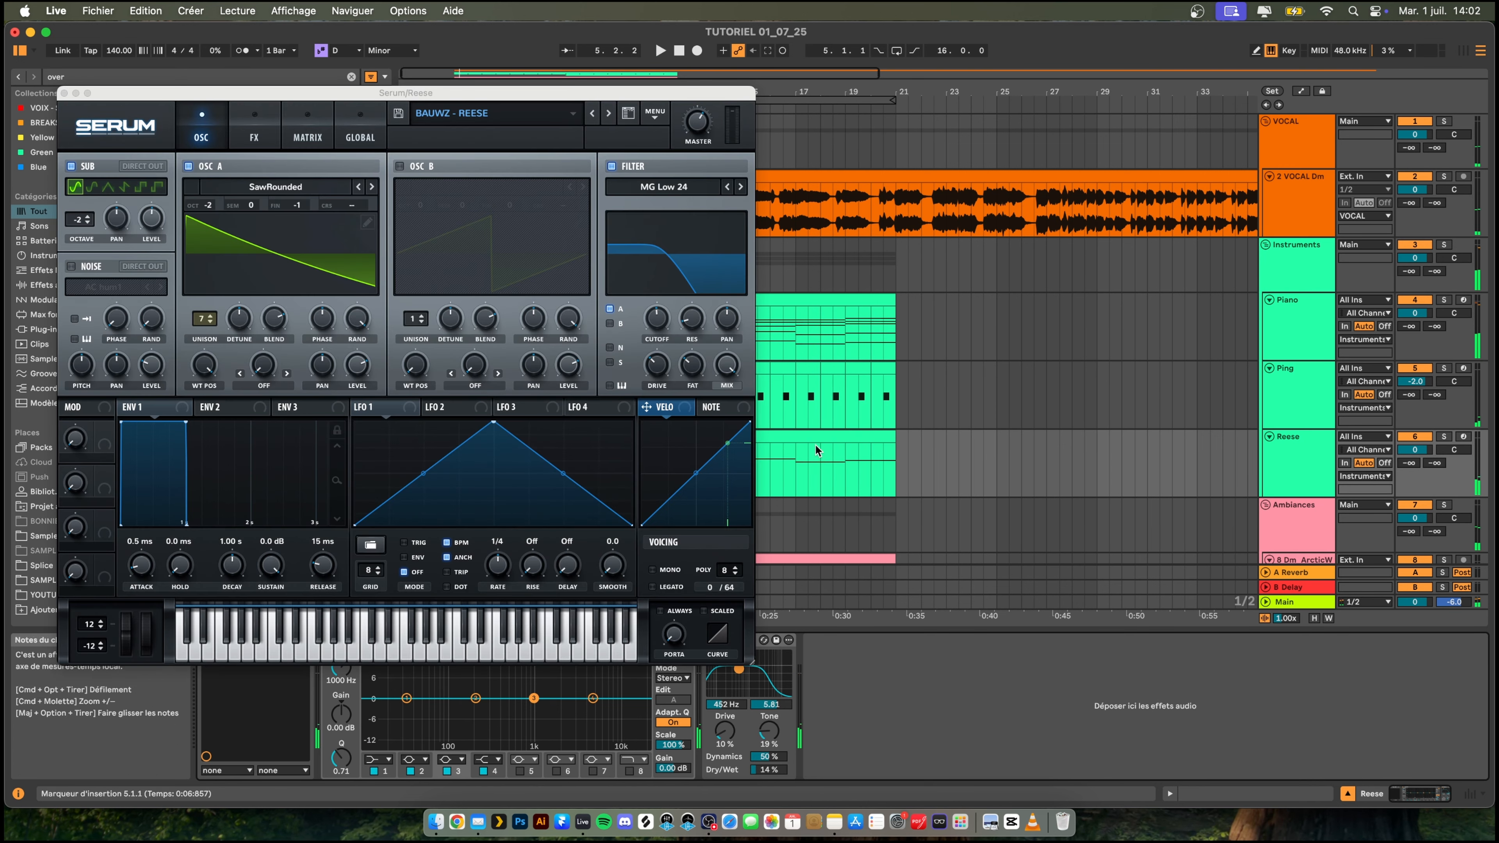
{"action": "left_click", "coordinate": [660, 50]}
{"action": "left_click", "coordinate": [665, 317]}
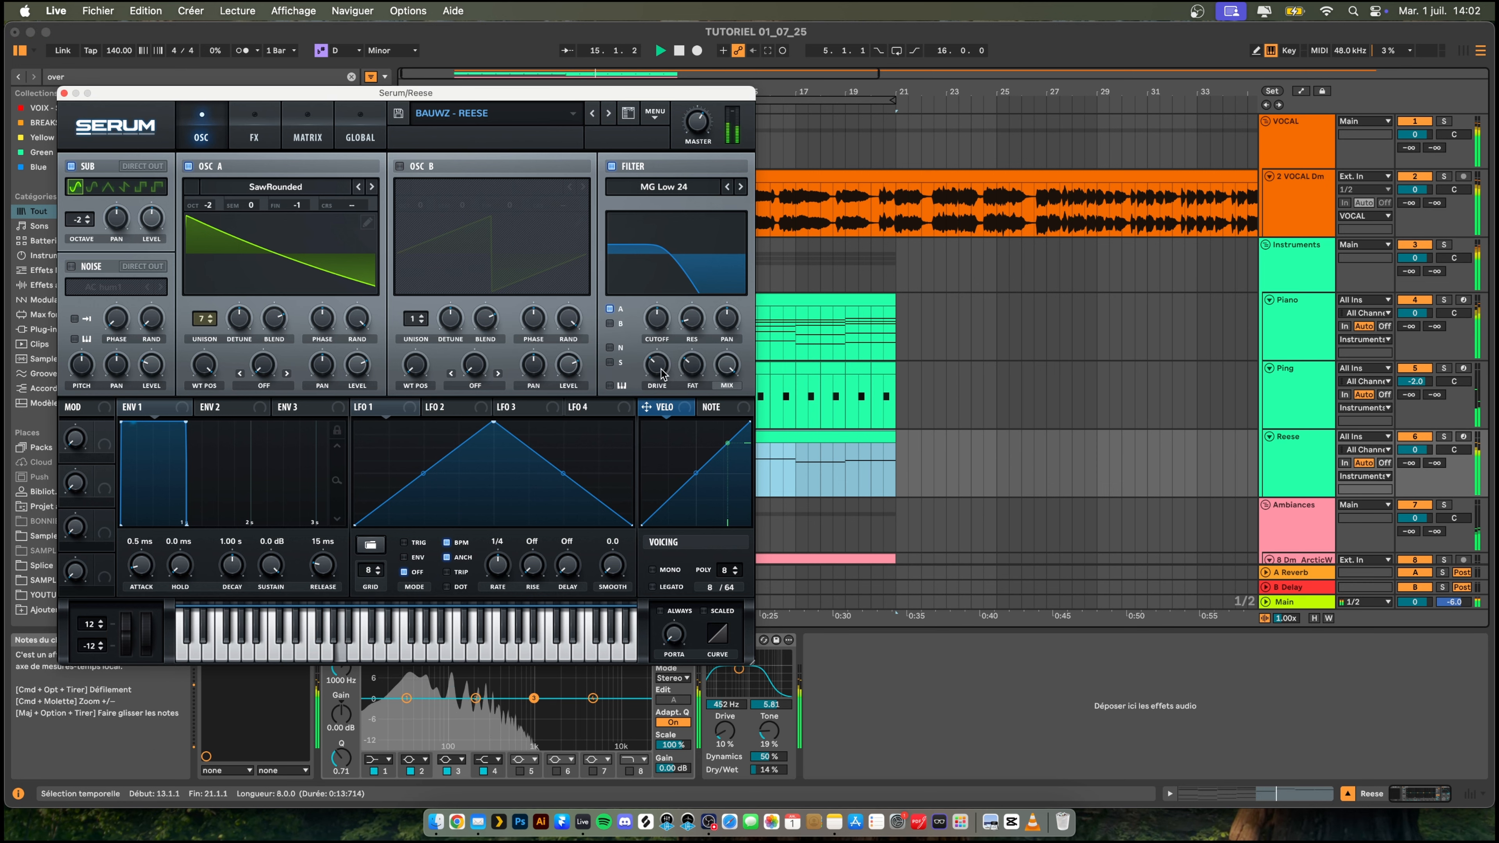
{"action": "left_click_drag", "start_coordinate": [660, 366], "coordinate": [659, 379]}
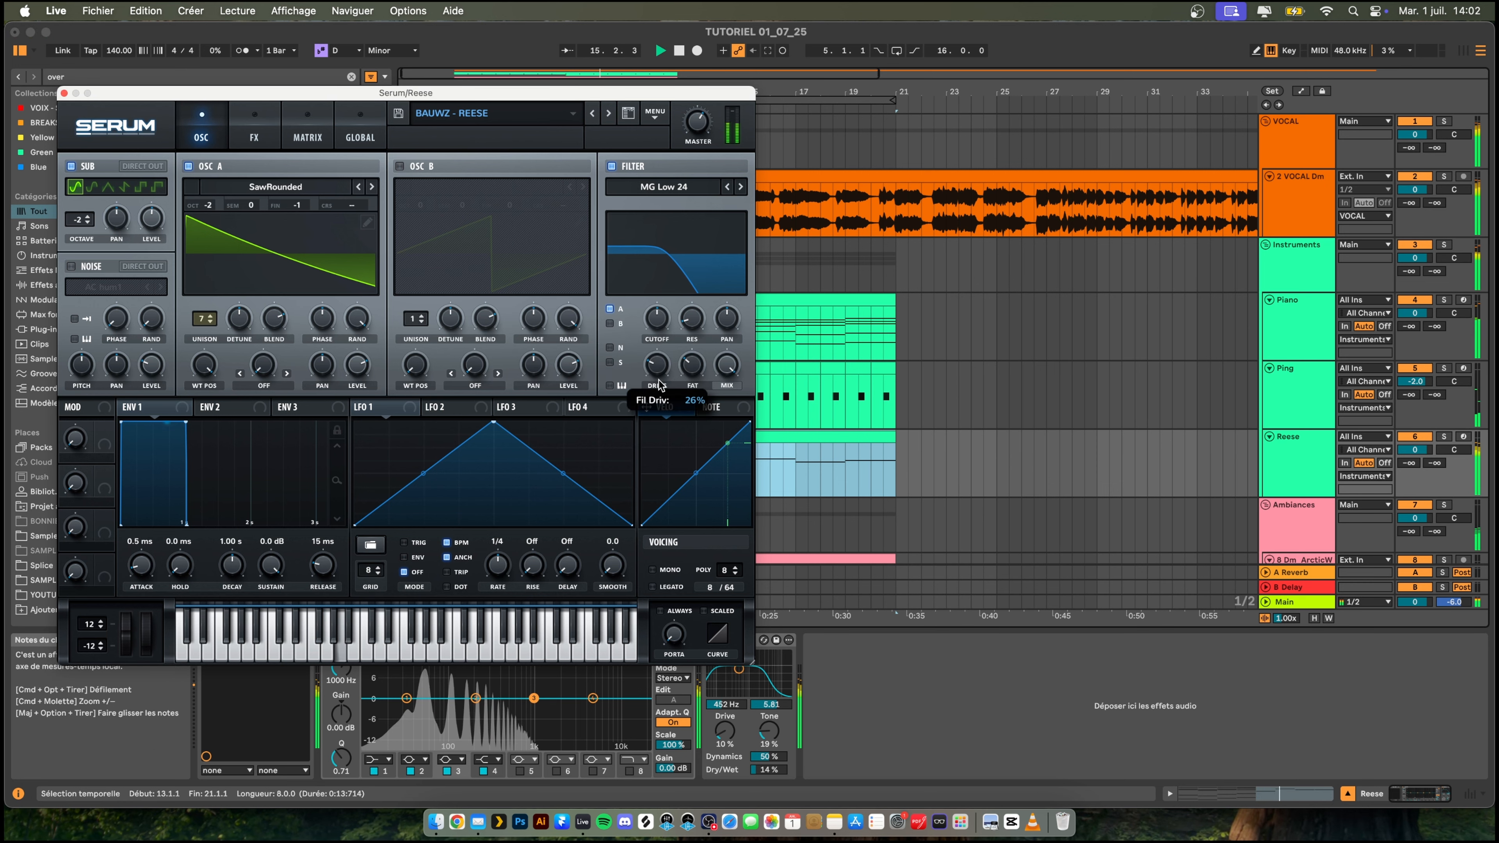
{"action": "left_click", "coordinate": [64, 93]}
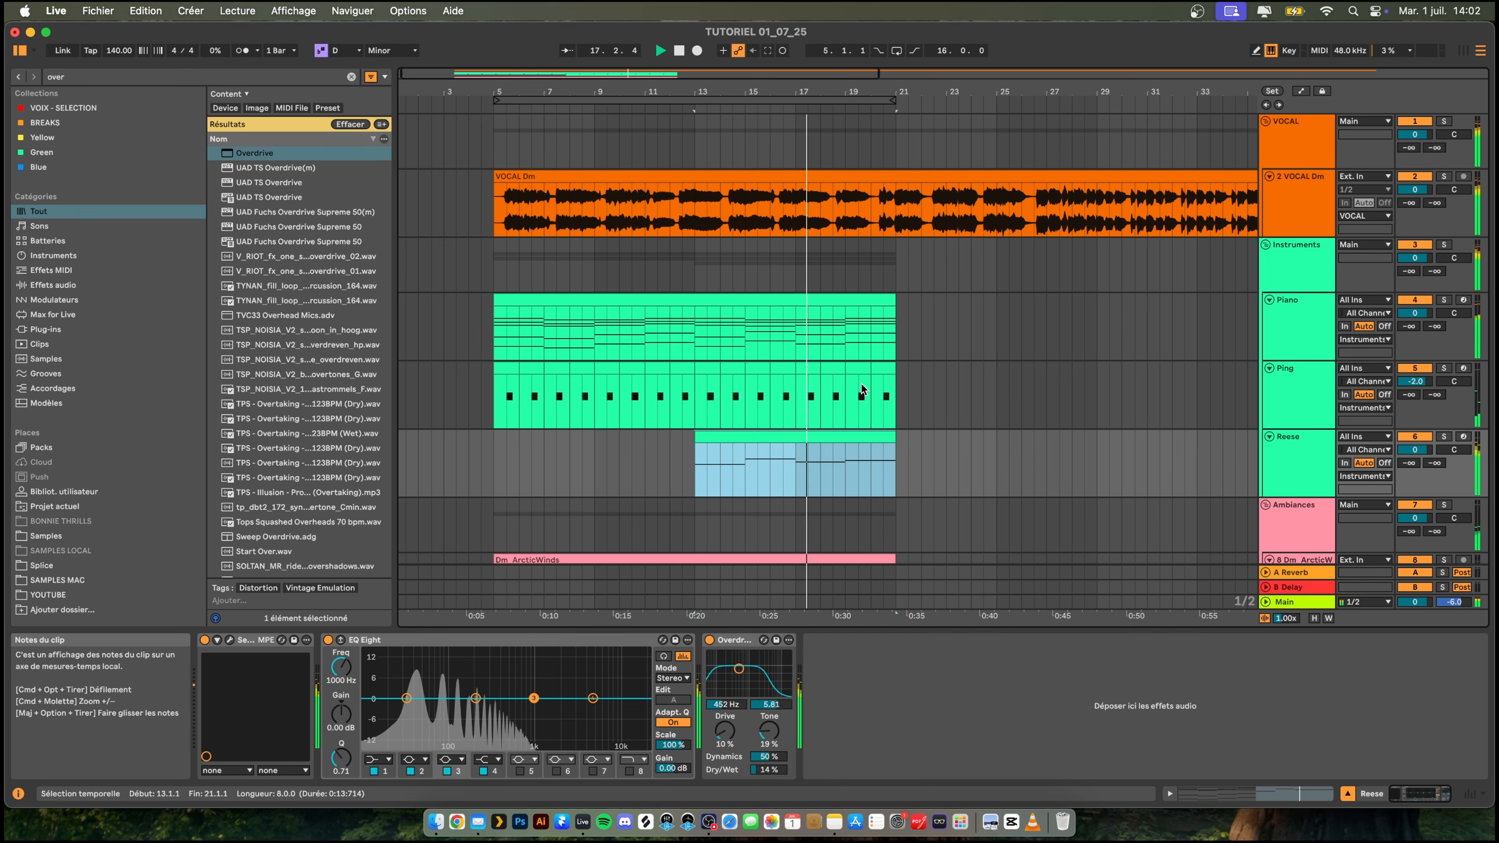
- Duplicate the Reese clip from bars 13–21 onto bars 21–29 and resume playback
{"action": "scroll", "coordinate": [867, 384], "scroll_direction": "down", "scroll_amount": 3}
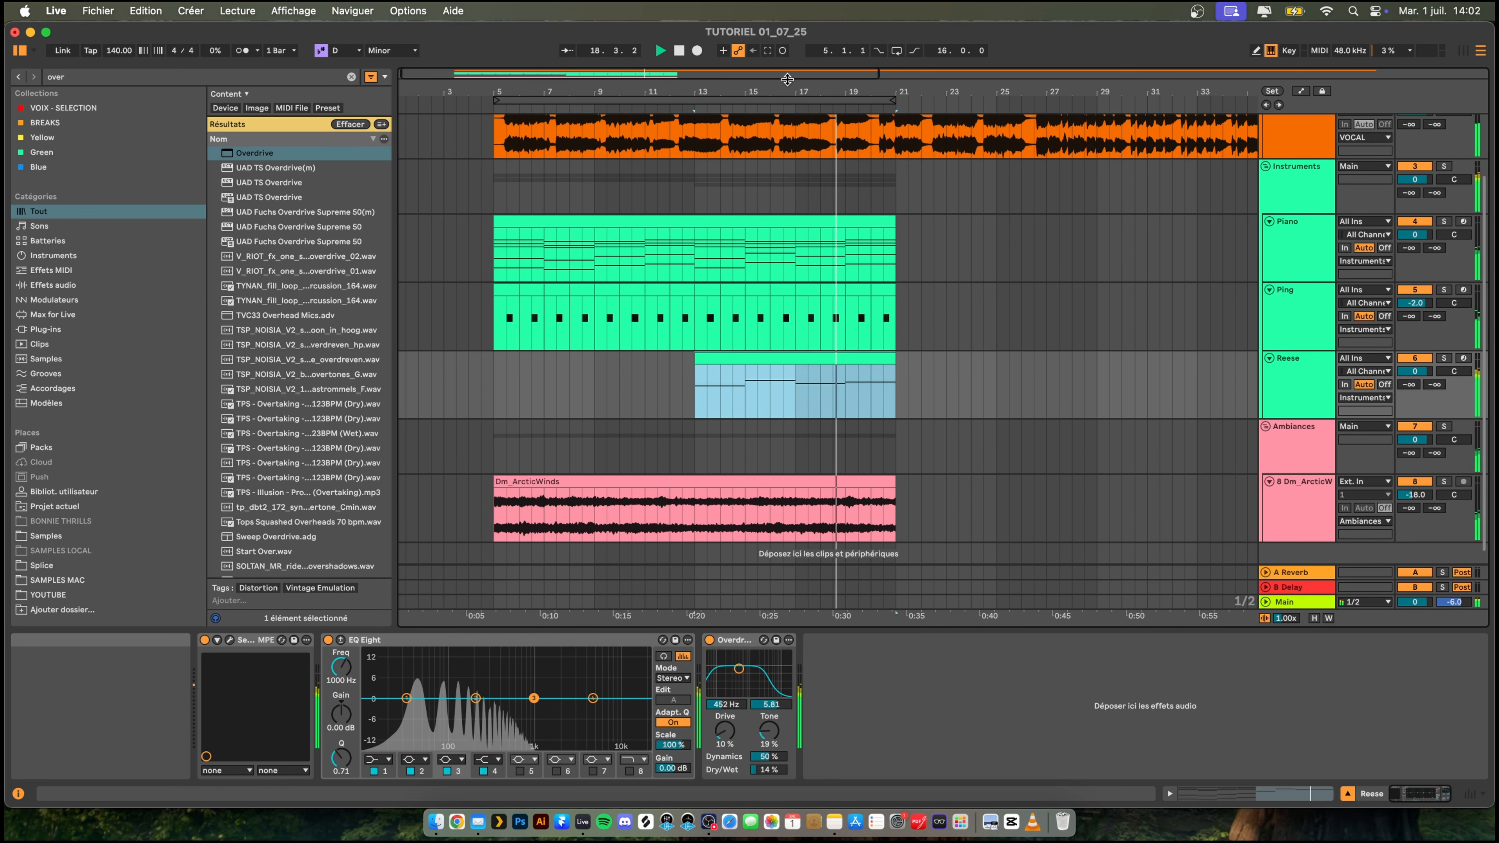
{"action": "left_click_drag", "start_coordinate": [790, 92], "coordinate": [791, 68]}
{"action": "scroll", "coordinate": [764, 300], "scroll_direction": "up", "scroll_amount": 2}
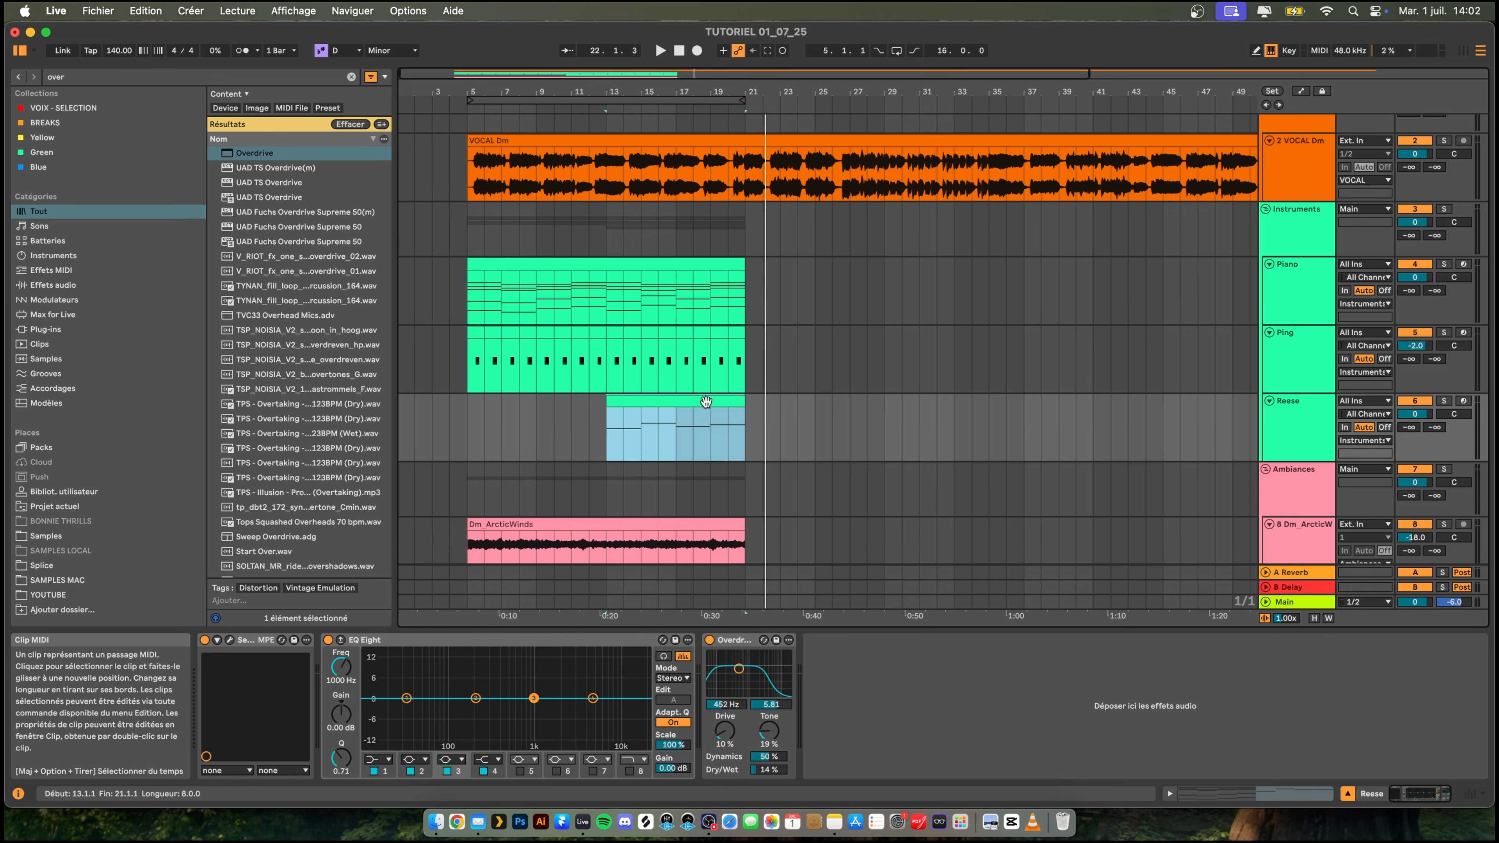
{"action": "key", "text": "super+d"}
{"action": "key", "text": "space"}
- Duplicate the Dm_ArcticWinds clip after itself and trim the copy to end at bar 29
{"action": "scroll", "coordinate": [708, 461], "scroll_direction": "down", "scroll_amount": 2}
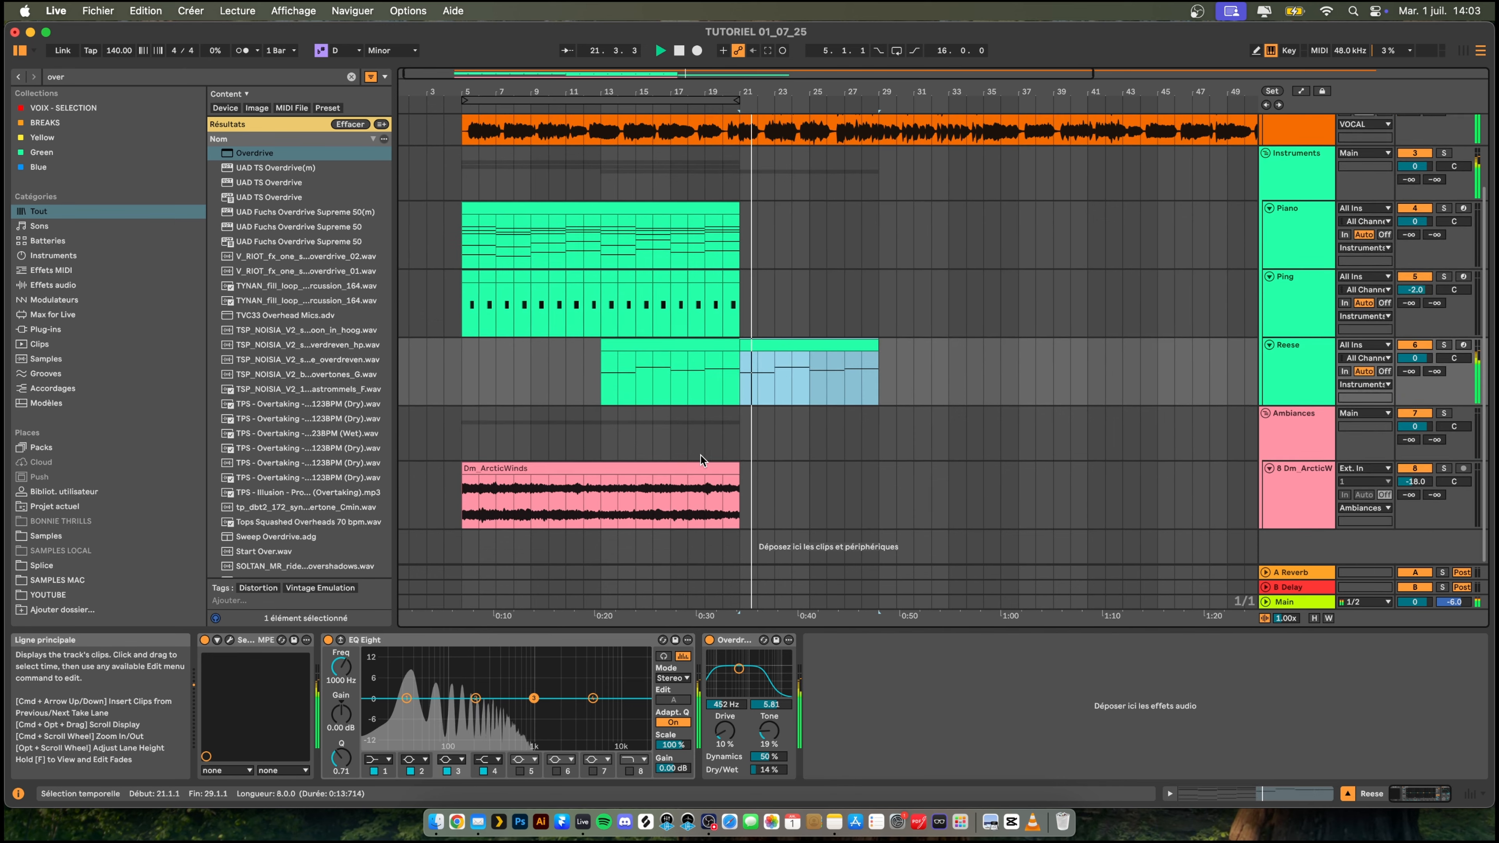
{"action": "left_click", "coordinate": [703, 466]}
{"action": "key", "text": "super+d"}
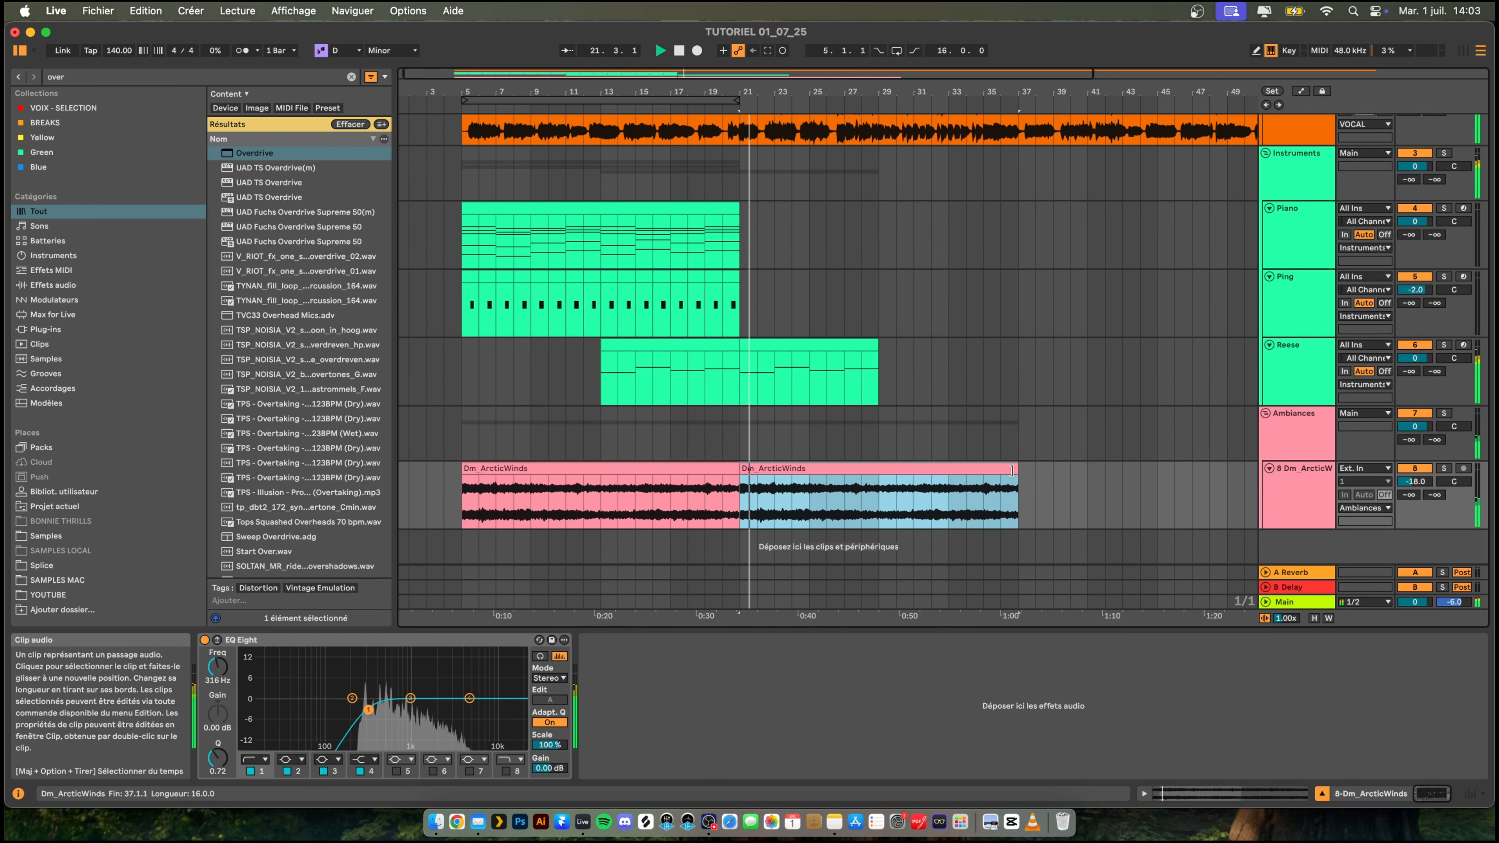
{"action": "left_click_drag", "start_coordinate": [1011, 471], "coordinate": [878, 470]}
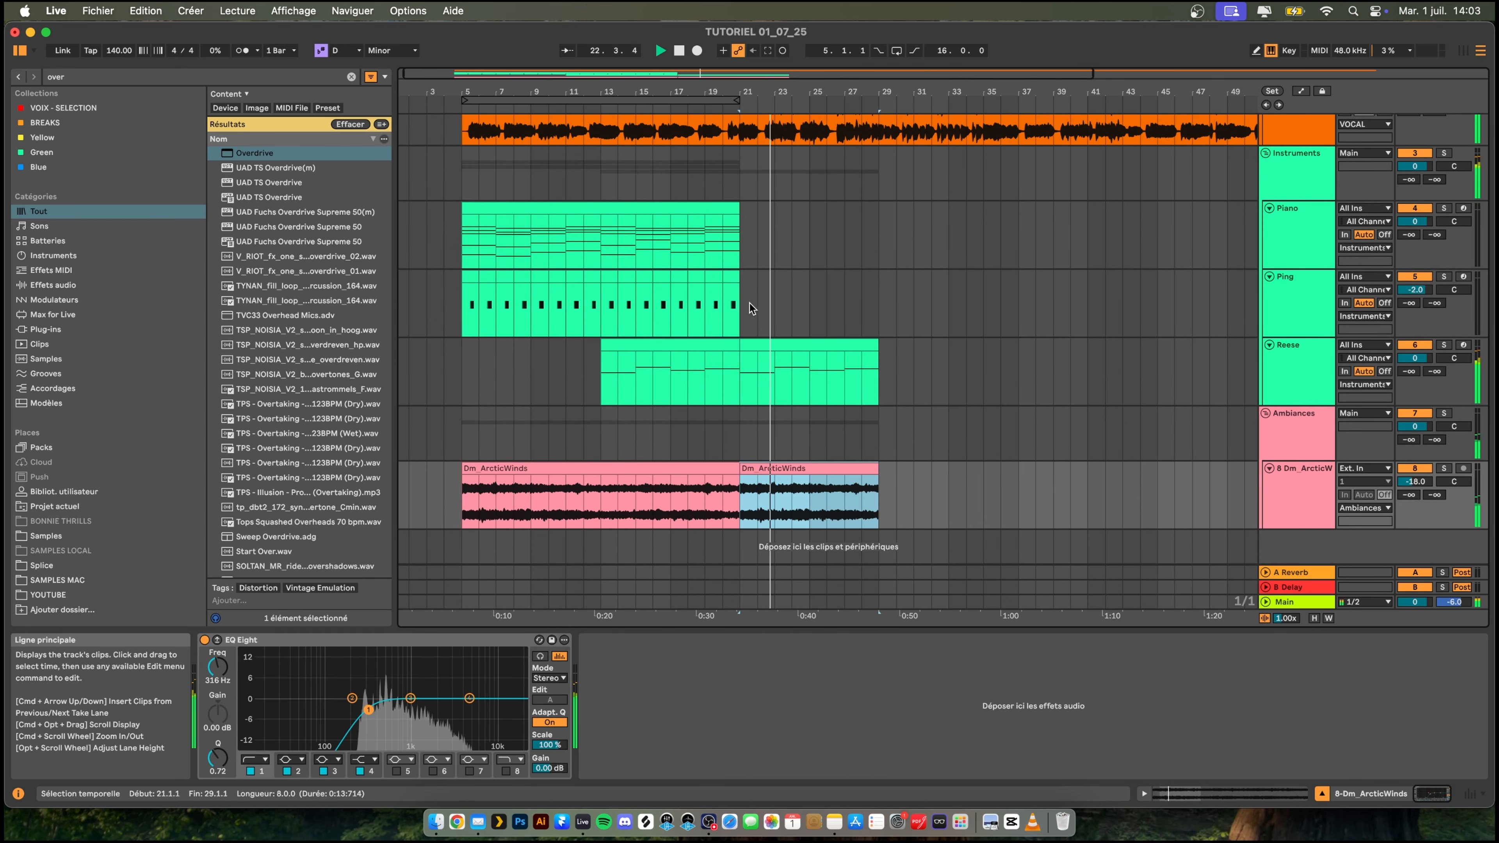
- Extend Ping and Piano to bar 29 by duplicating Ping's bars 13–21 and the Piano clip, trimming the Piano copy to eight bars
{"action": "left_click", "coordinate": [609, 281]}
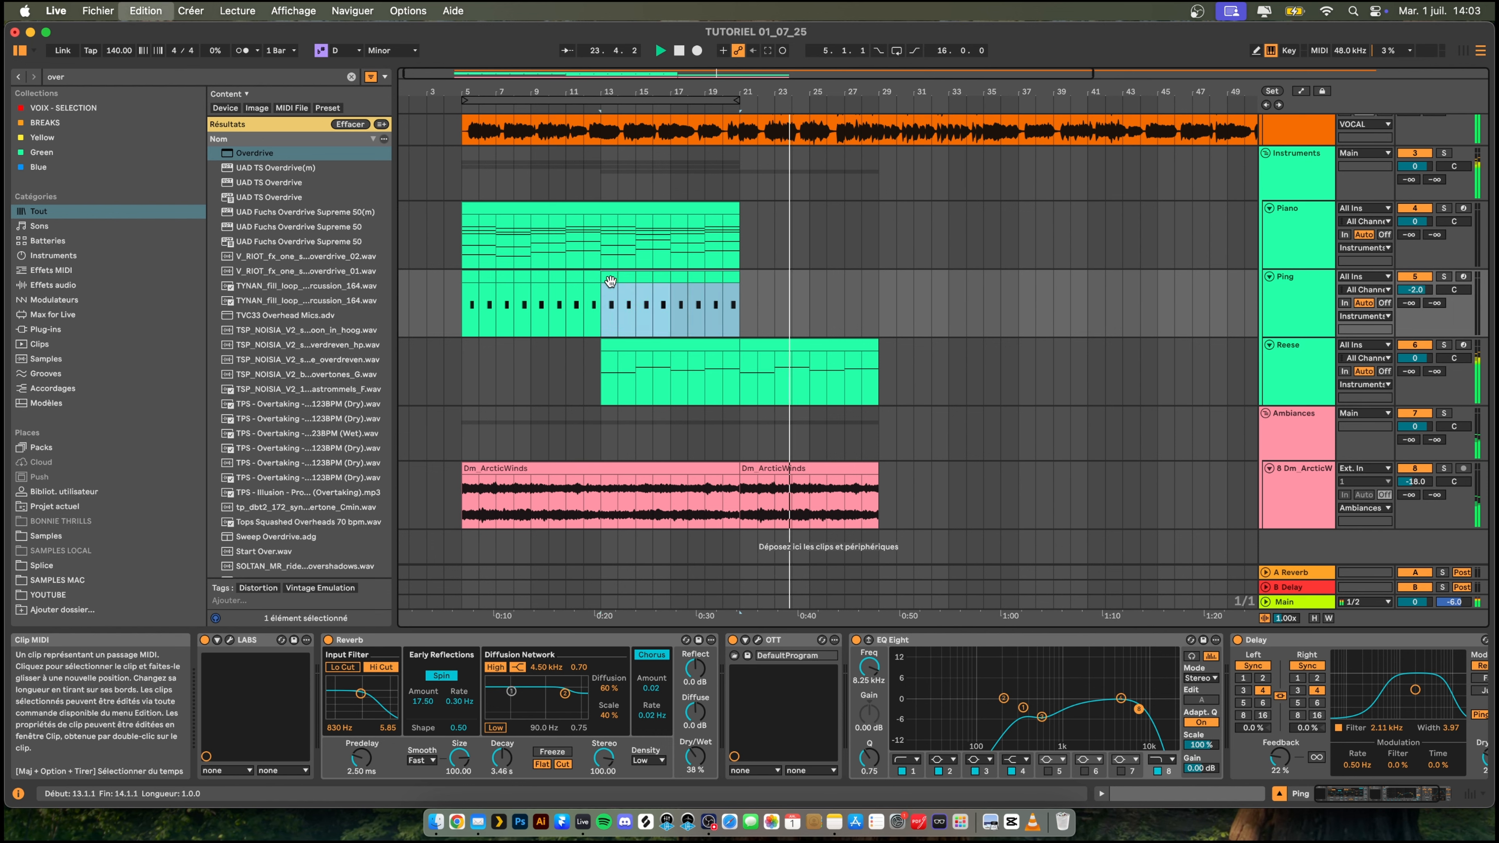
{"action": "key", "text": "super+d"}
{"action": "left_click", "coordinate": [699, 203]}
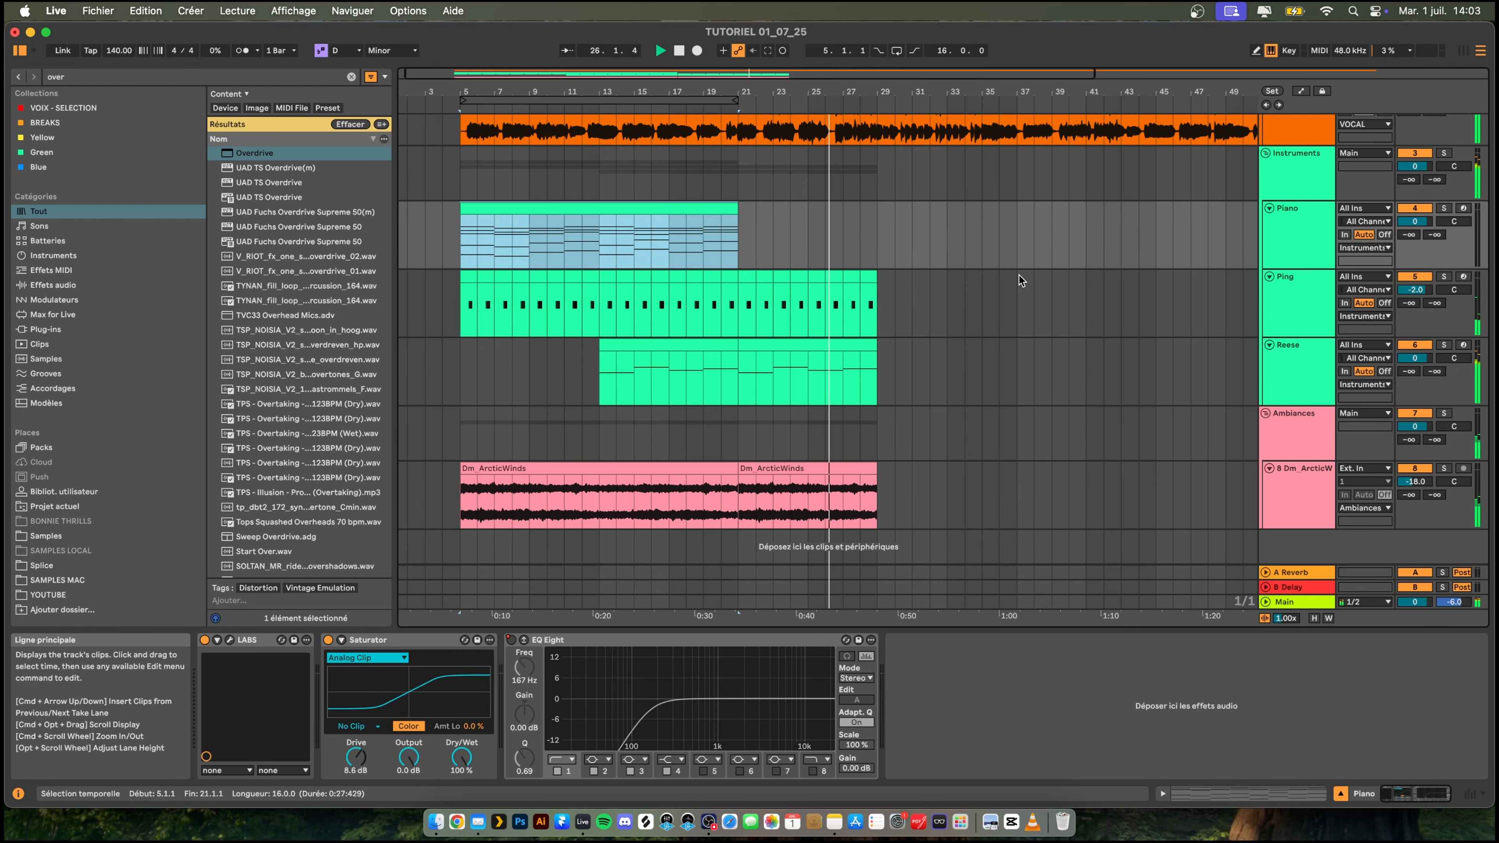
{"action": "scroll", "coordinate": [926, 295], "scroll_direction": "up", "scroll_amount": 1}
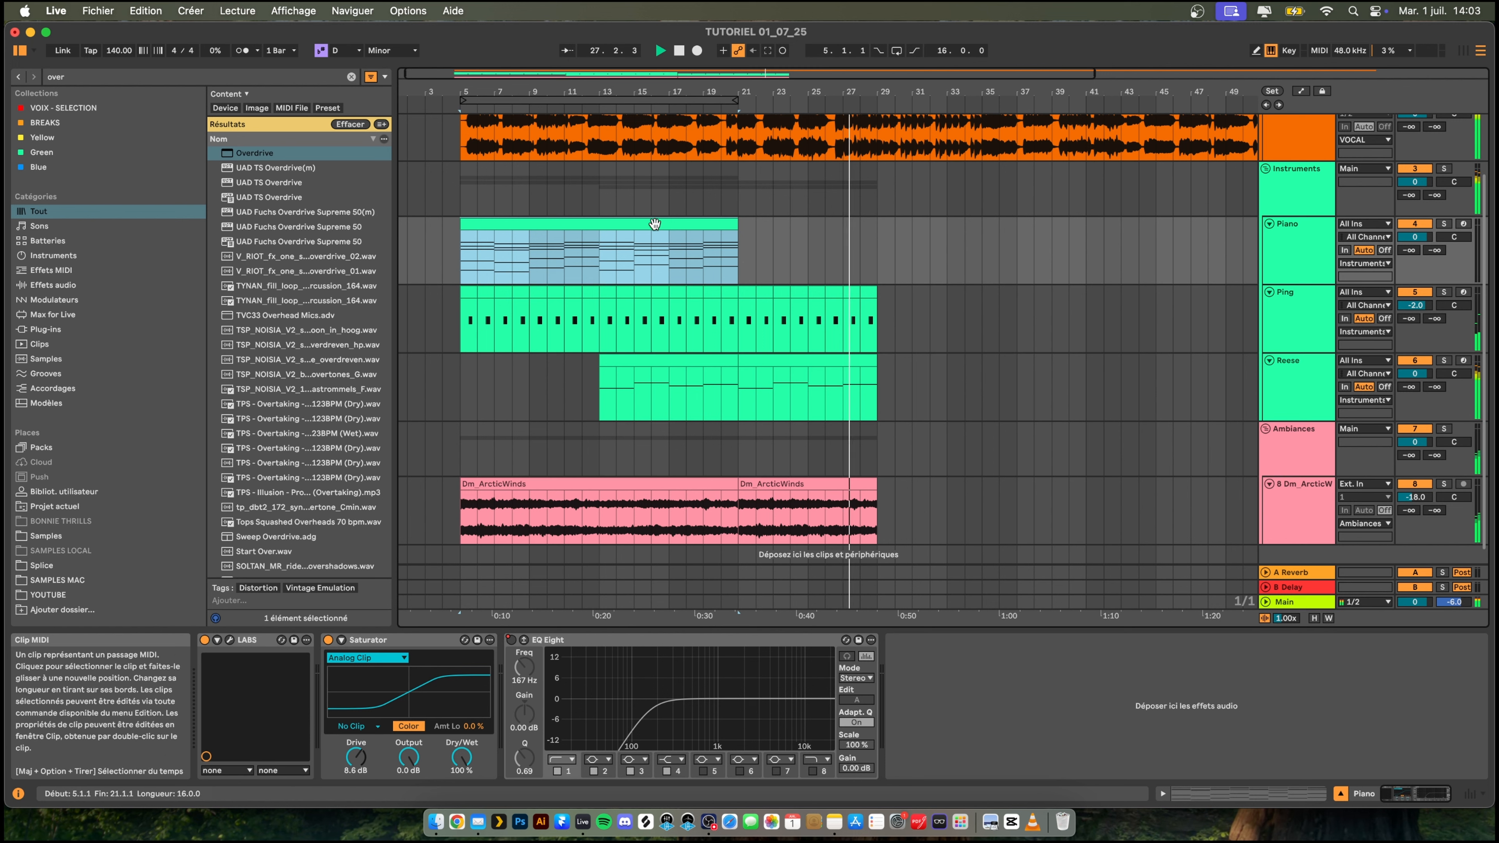
{"action": "left_click", "coordinate": [598, 257]}
{"action": "key", "text": "space"}
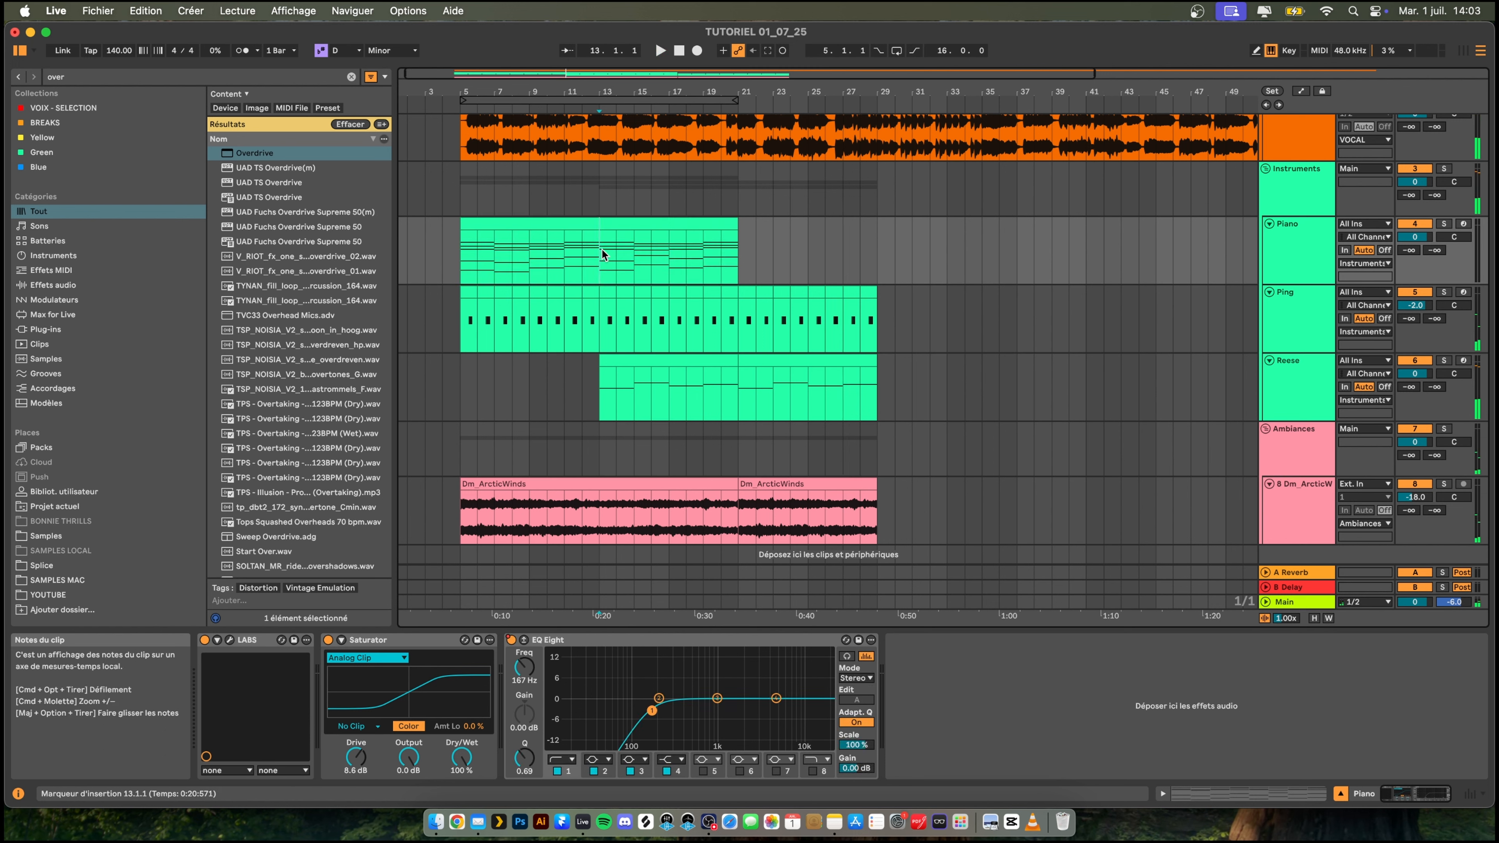
{"action": "left_click", "coordinate": [561, 224]}
{"action": "key", "text": "super+d"}
{"action": "left_click_drag", "start_coordinate": [1016, 230], "coordinate": [877, 236]}
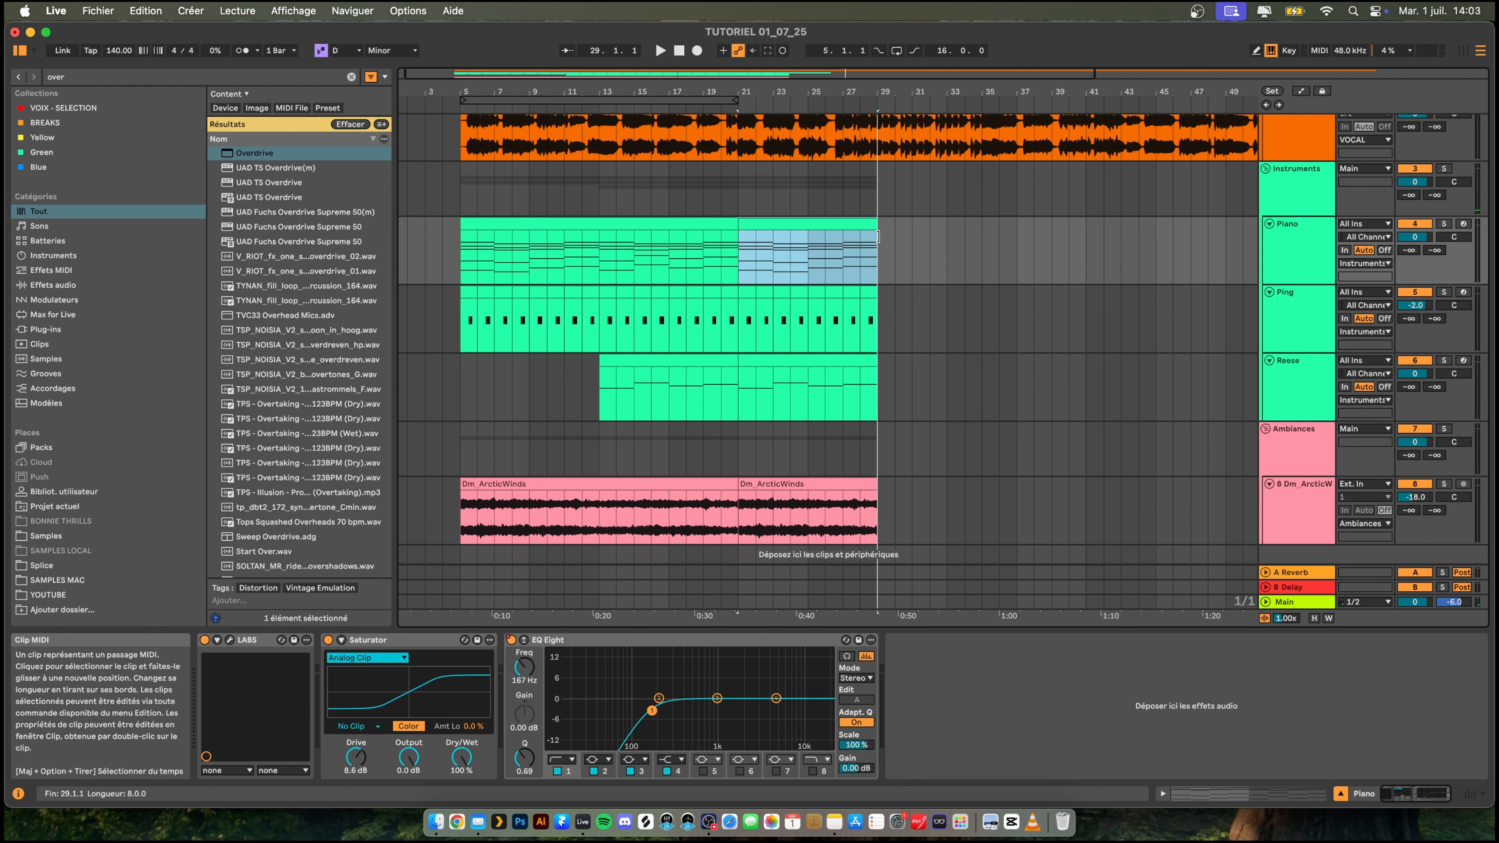
- Insert a new MIDI track below Piano and copy the Piano clip from bars 21–29 onto it
{"action": "key", "text": "space"}
{"action": "scroll", "coordinate": [1356, 225], "scroll_direction": "down", "scroll_amount": 1}
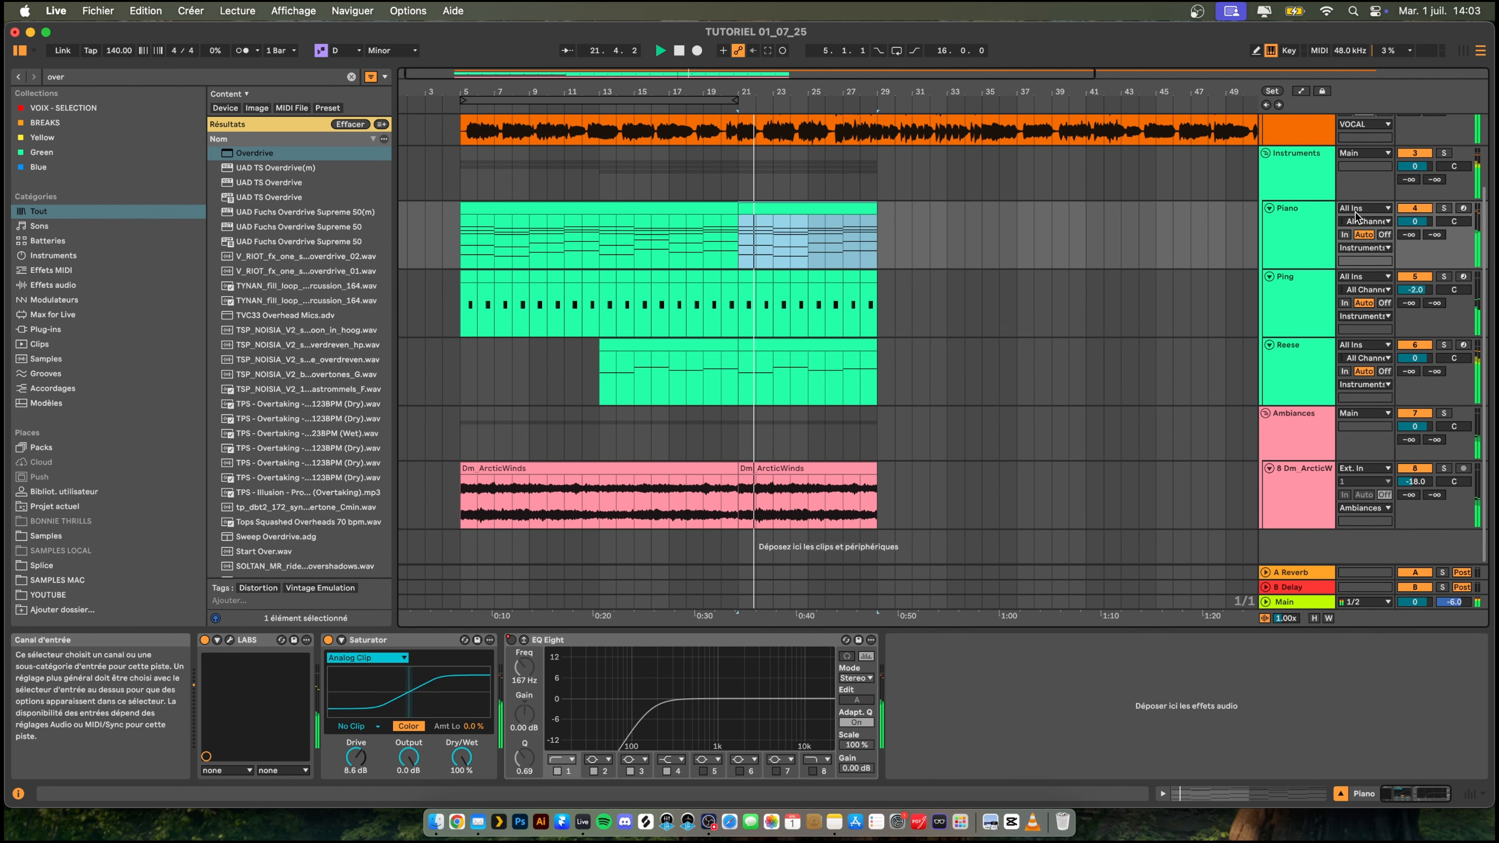
{"action": "left_click", "coordinate": [1312, 221]}
{"action": "key", "text": "space"}
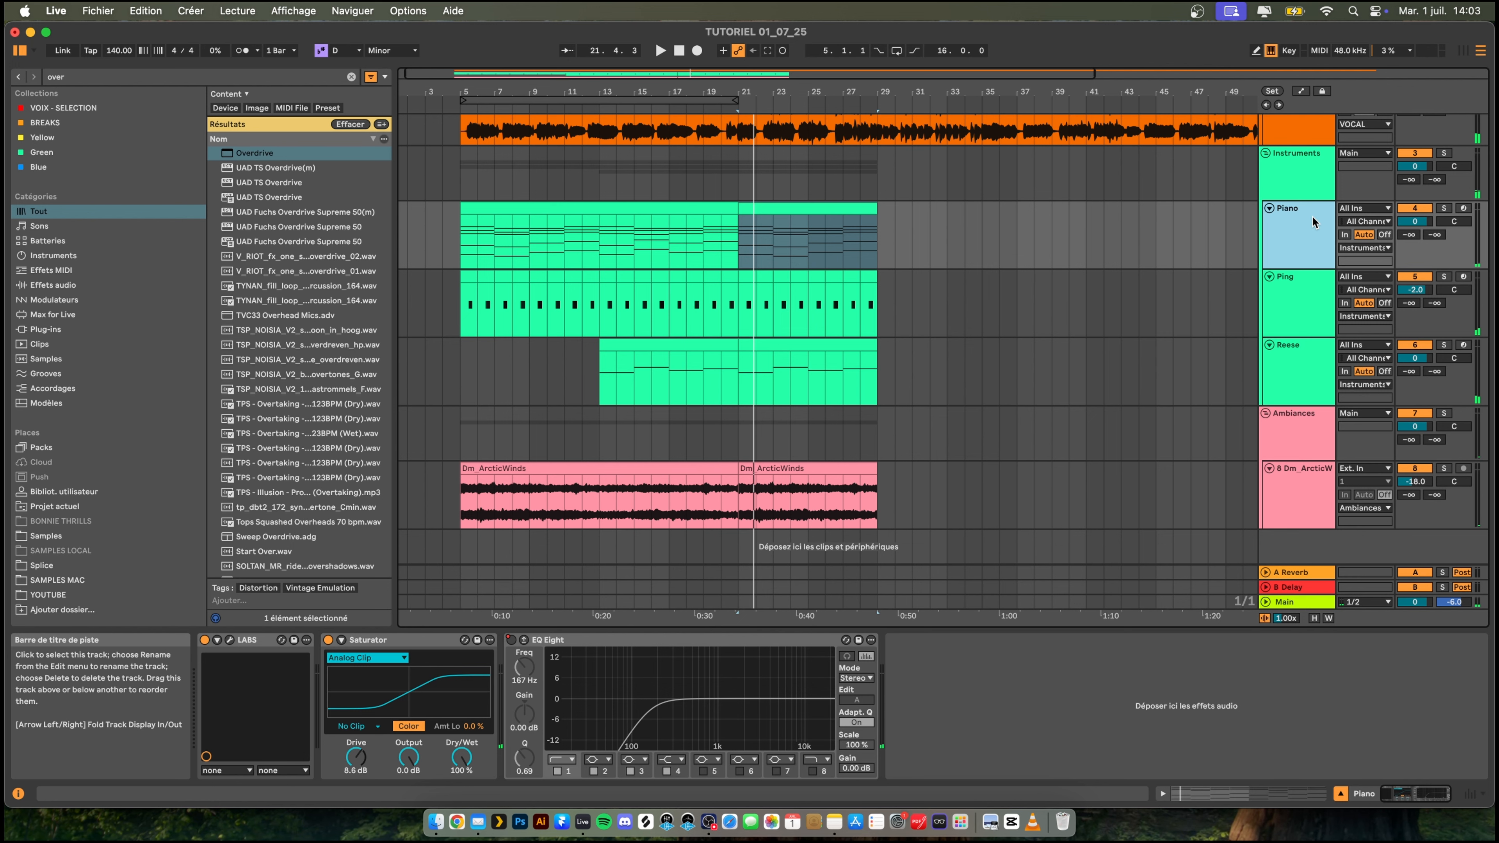
{"action": "key", "text": "super+shift+t"}
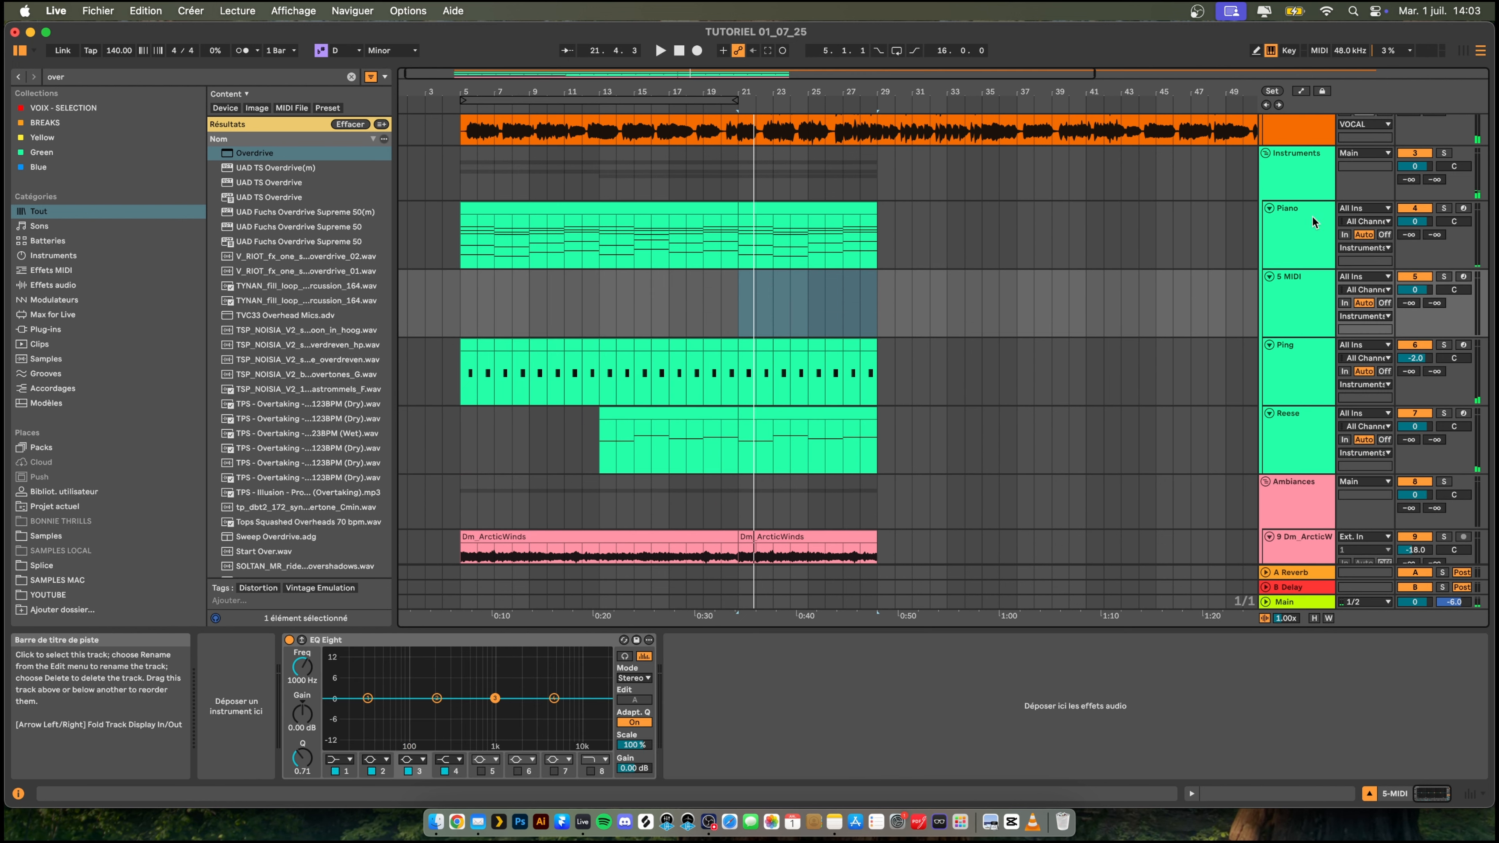
{"action": "key", "text": "super+v"}
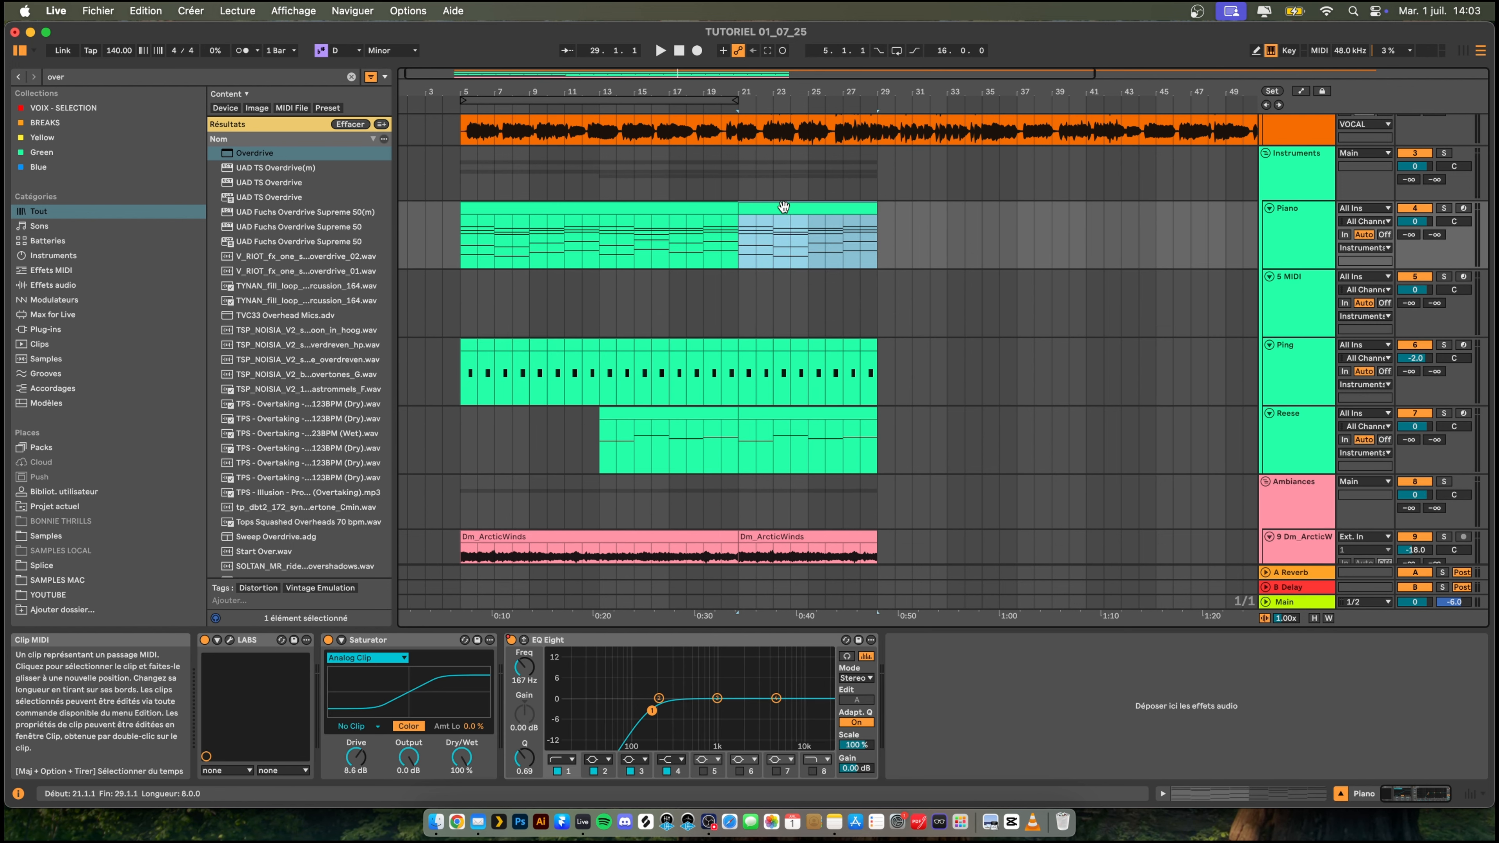
{"action": "left_click", "coordinate": [1315, 292]}
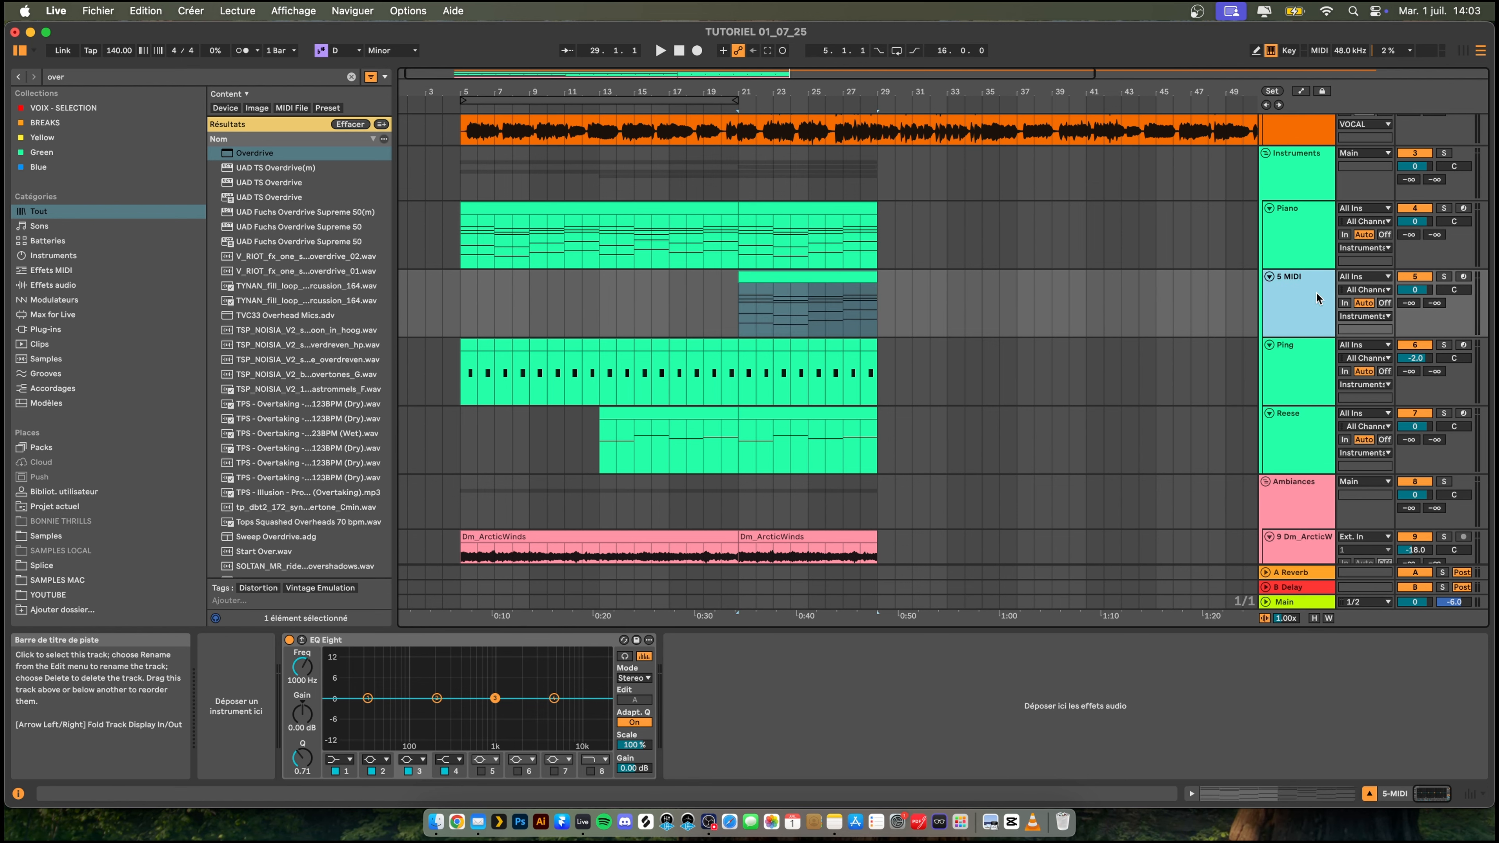
- Find Serum 2 in the browser, load it on the new MIDI track and close its plug-in window
{"action": "key", "text": "super+f"}
{"action": "type", "text": "ser"}
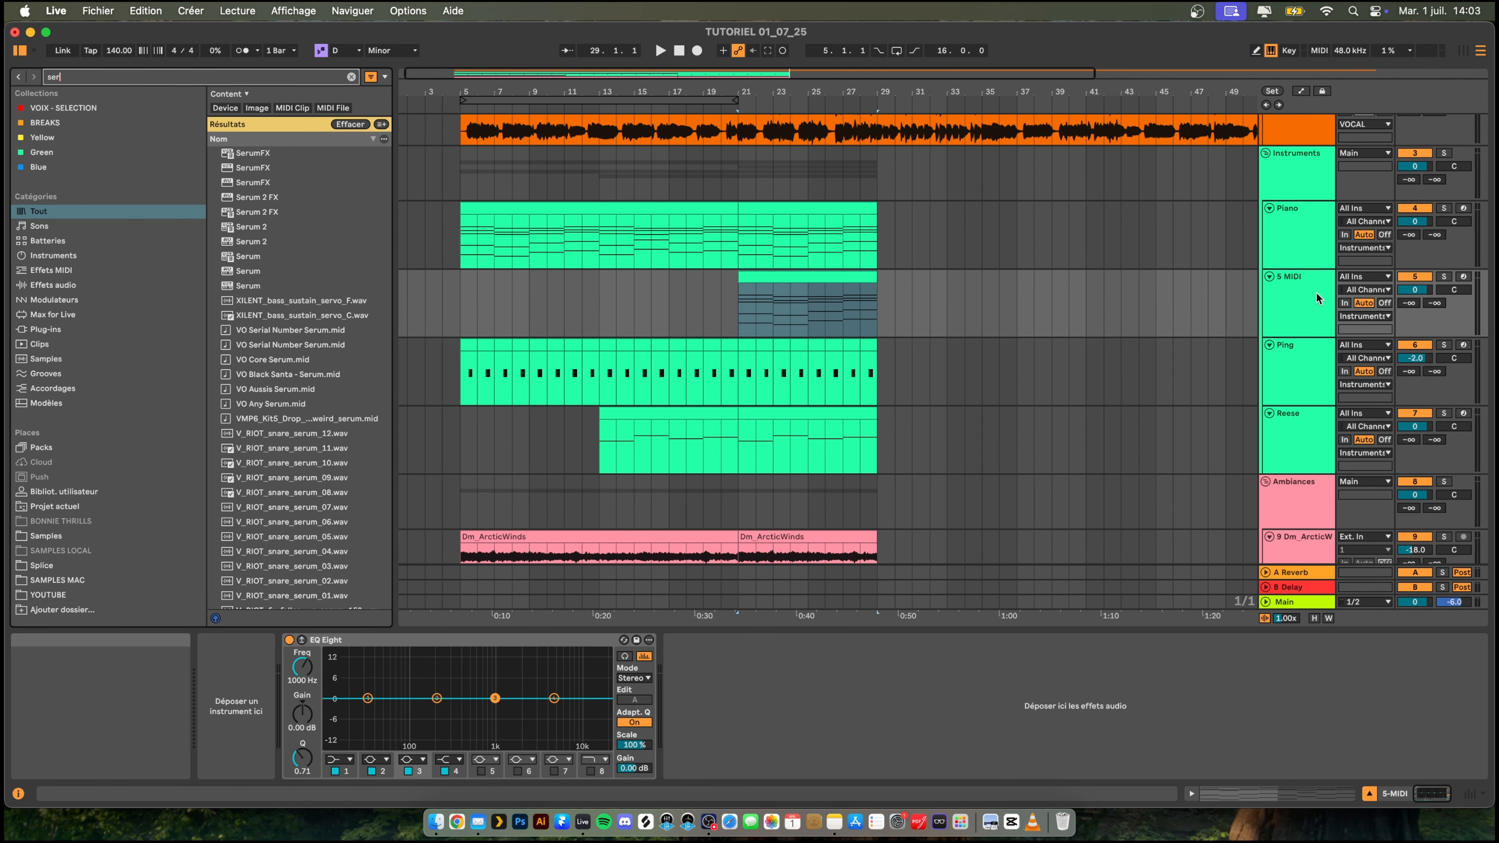
{"action": "key", "text": "Down"}
{"action": "key", "text": "Down"}
{"action": "key", "text": "Down"}
{"action": "key", "text": "Down"}
{"action": "key", "text": "Down"}
{"action": "key", "text": "Down"}
{"action": "key", "text": "Return"}
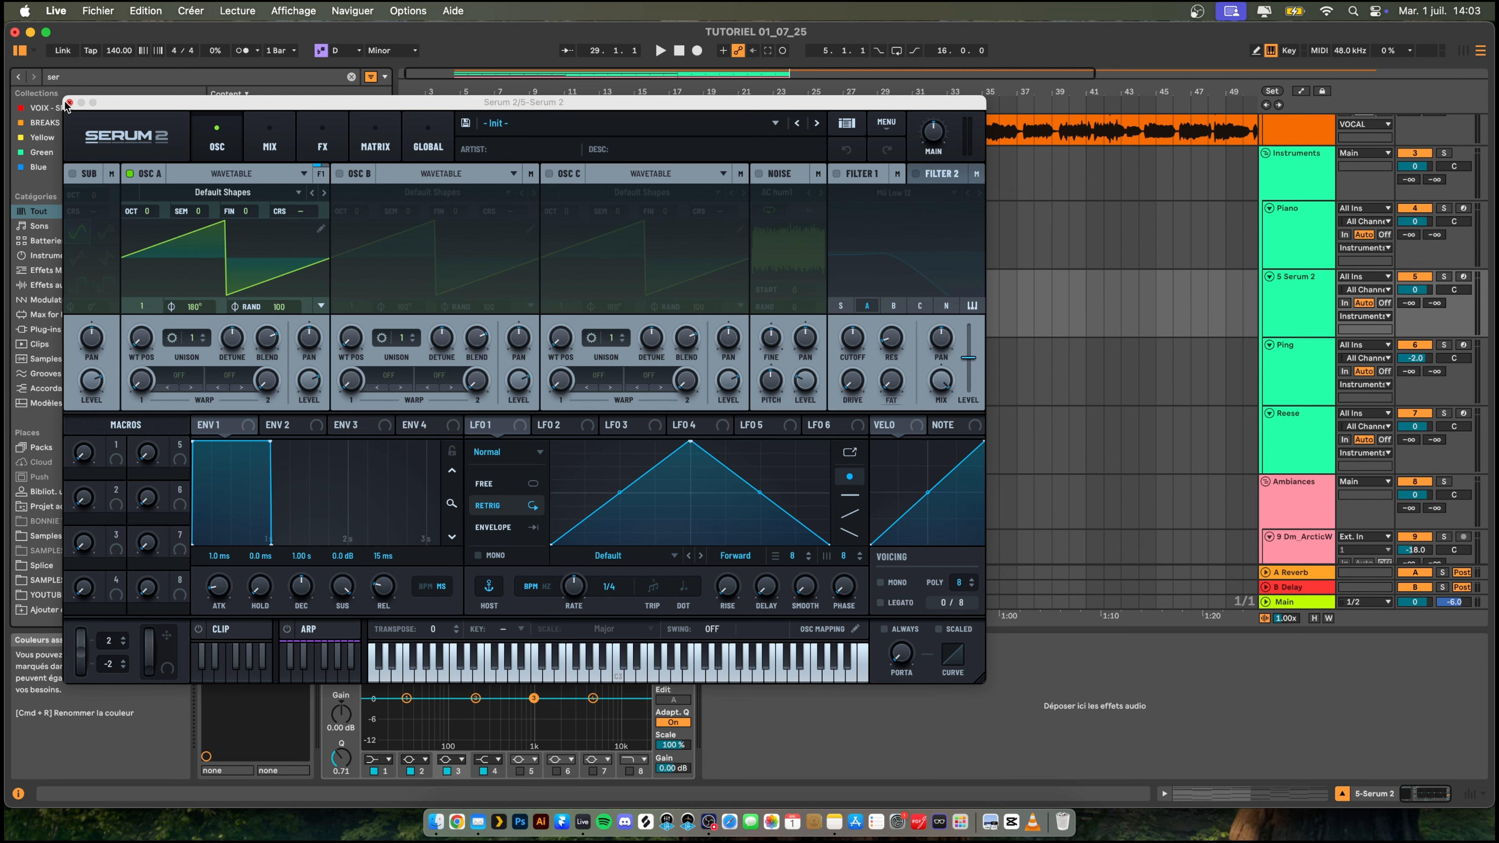
{"action": "left_click", "coordinate": [68, 103]}
- Make the first EQ Eight band on the Serum 2 track a gentle-slope low cut at 202 Hz and audition it
{"action": "key", "text": "space"}
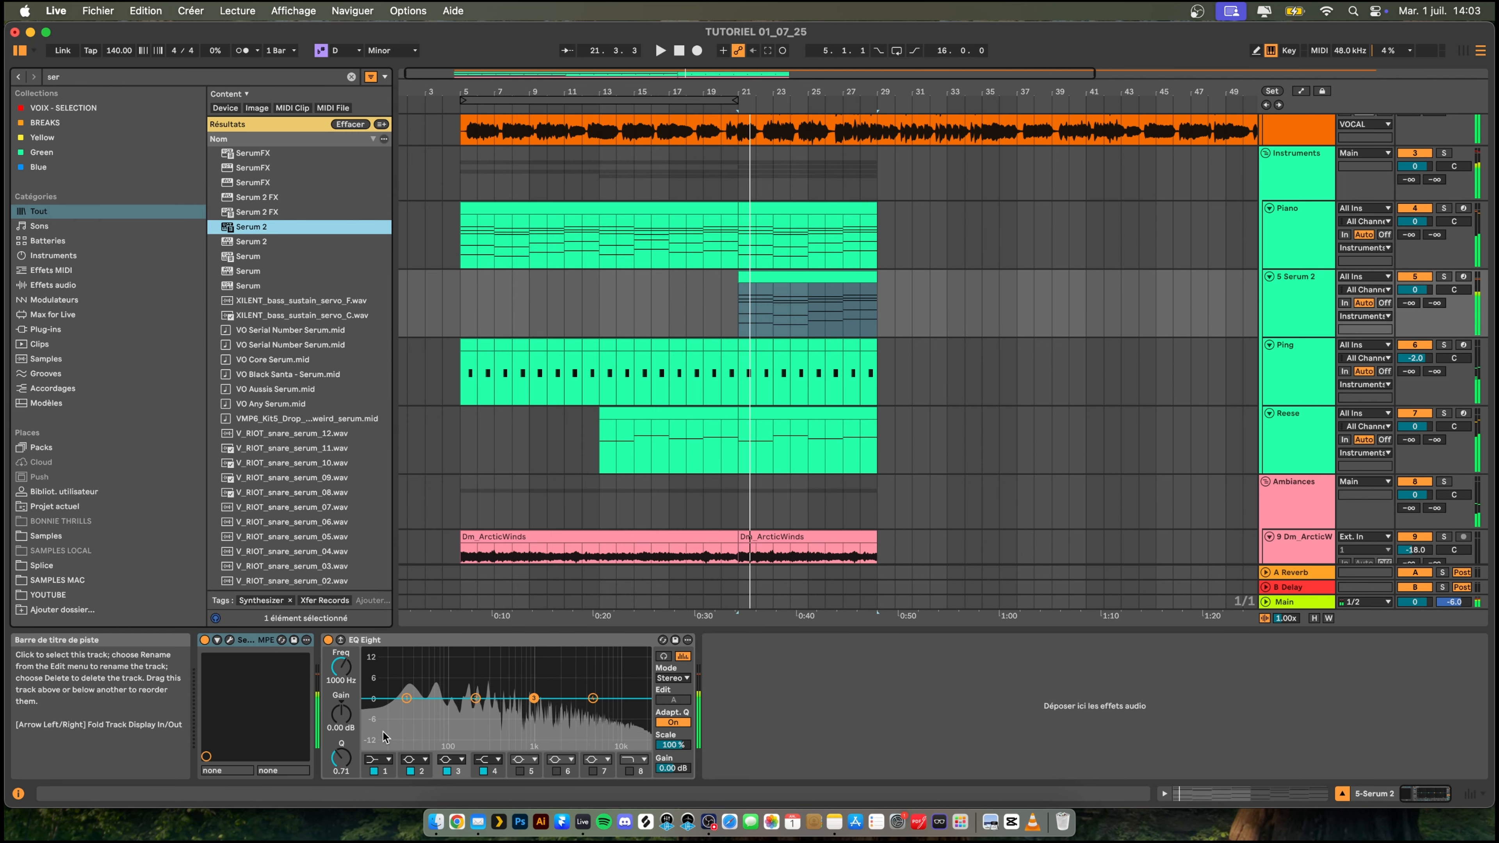
{"action": "key", "text": "space"}
{"action": "left_click", "coordinate": [380, 759]}
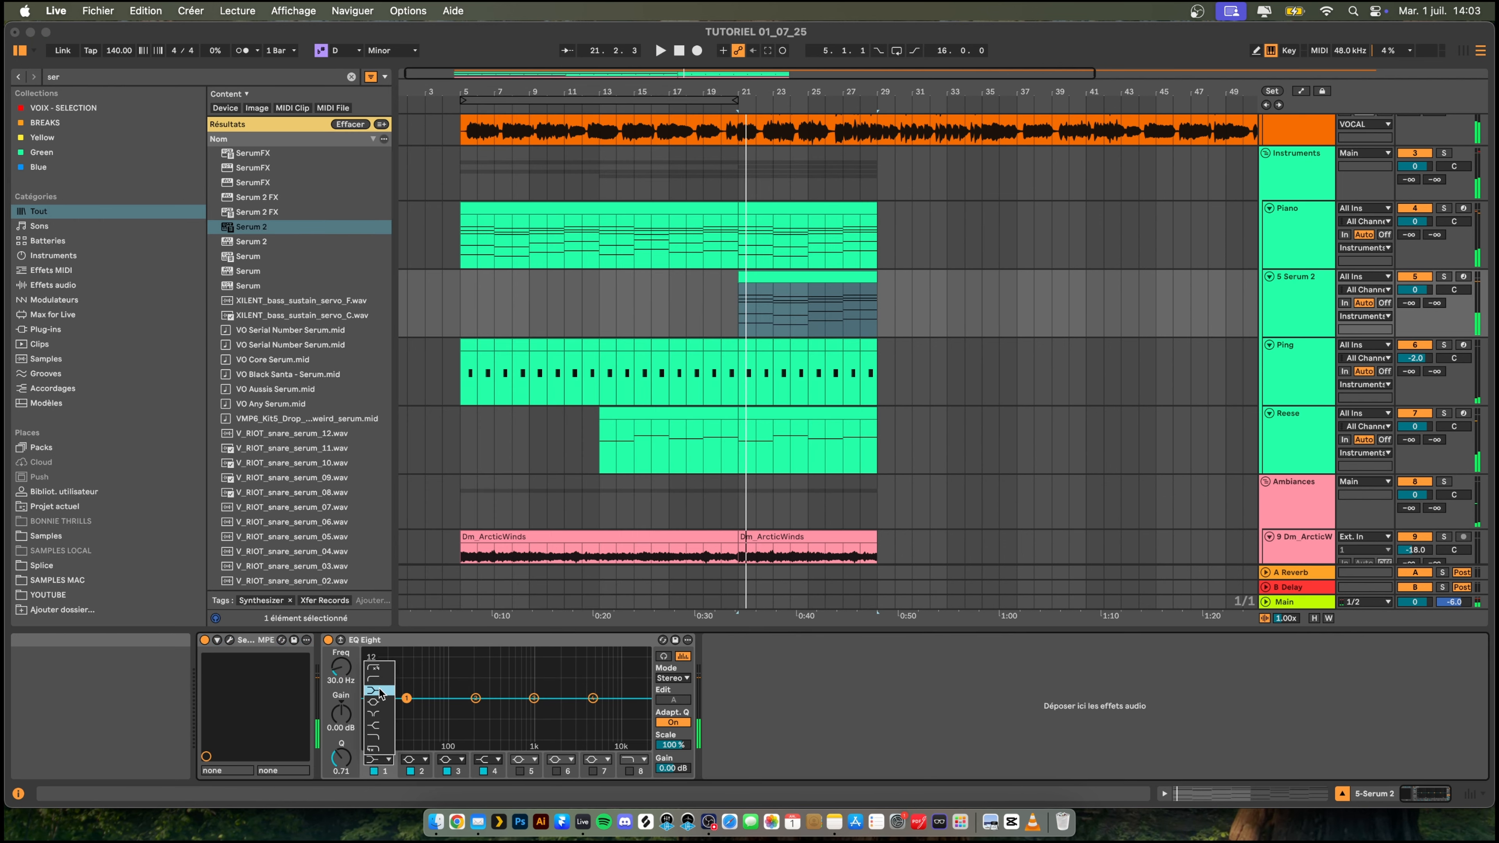
{"action": "left_click", "coordinate": [381, 680]}
{"action": "left_click_drag", "start_coordinate": [491, 709], "coordinate": [475, 709]}
{"action": "key", "text": "space"}
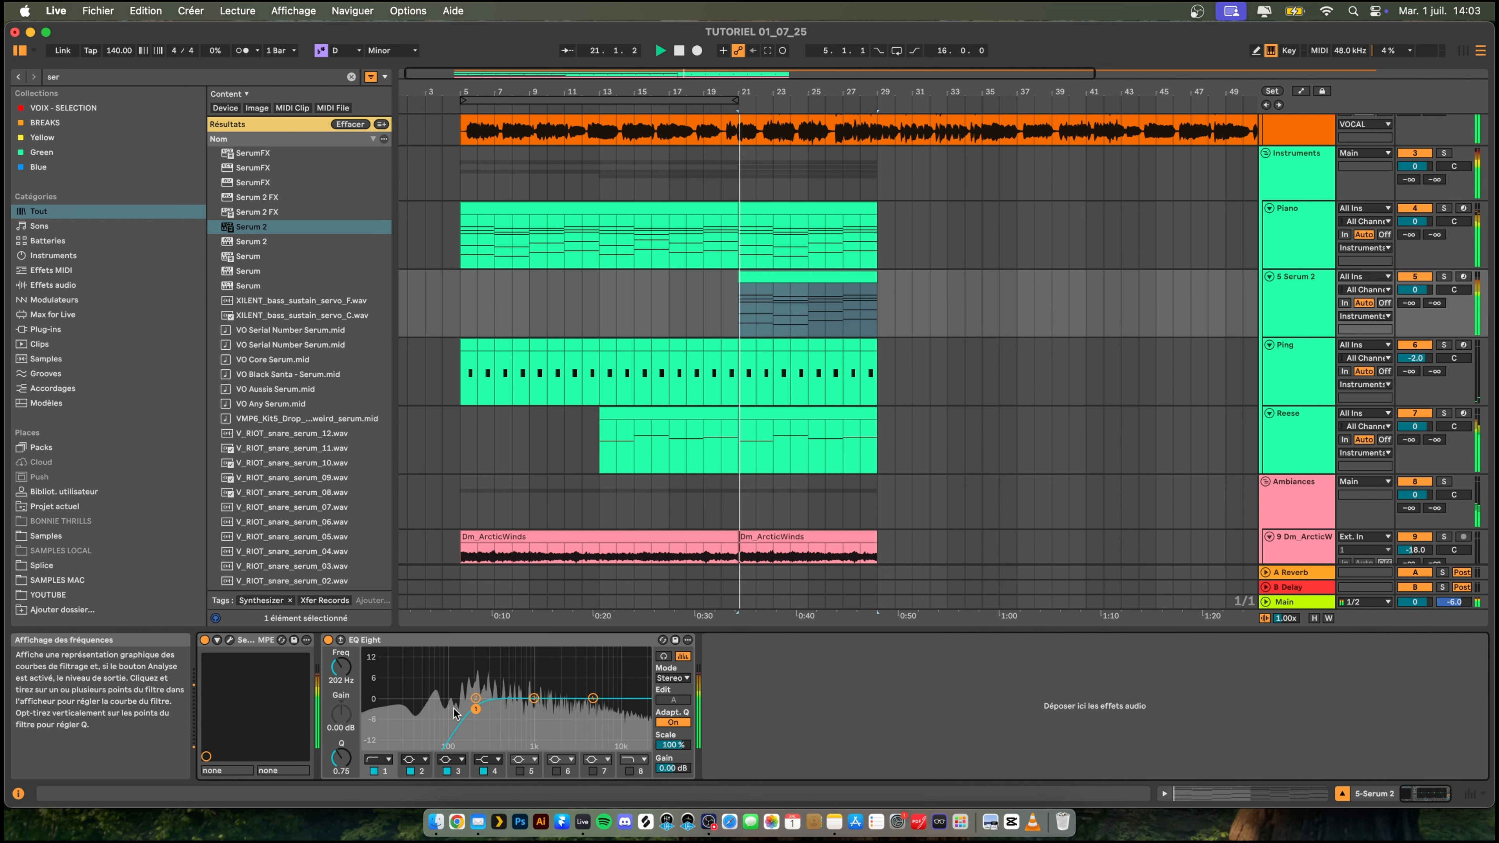
{"action": "key", "text": "space"}
- Open Serum 2, solo its track during playback and set oscillator A's unison to 16 voices
{"action": "left_click", "coordinate": [229, 640]}
{"action": "left_click", "coordinate": [1444, 276]}
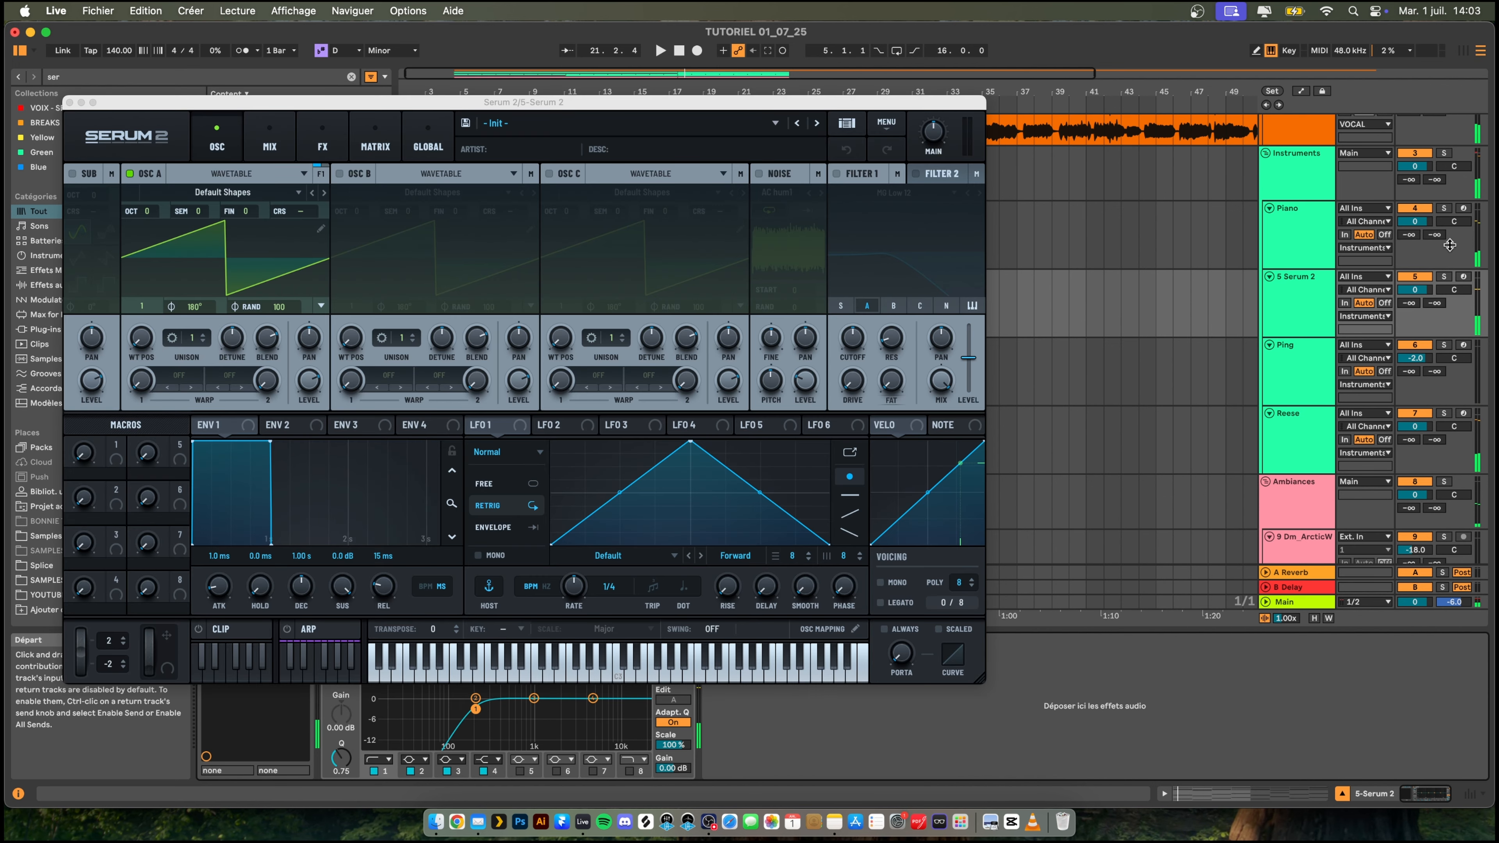
{"action": "key", "text": "space"}
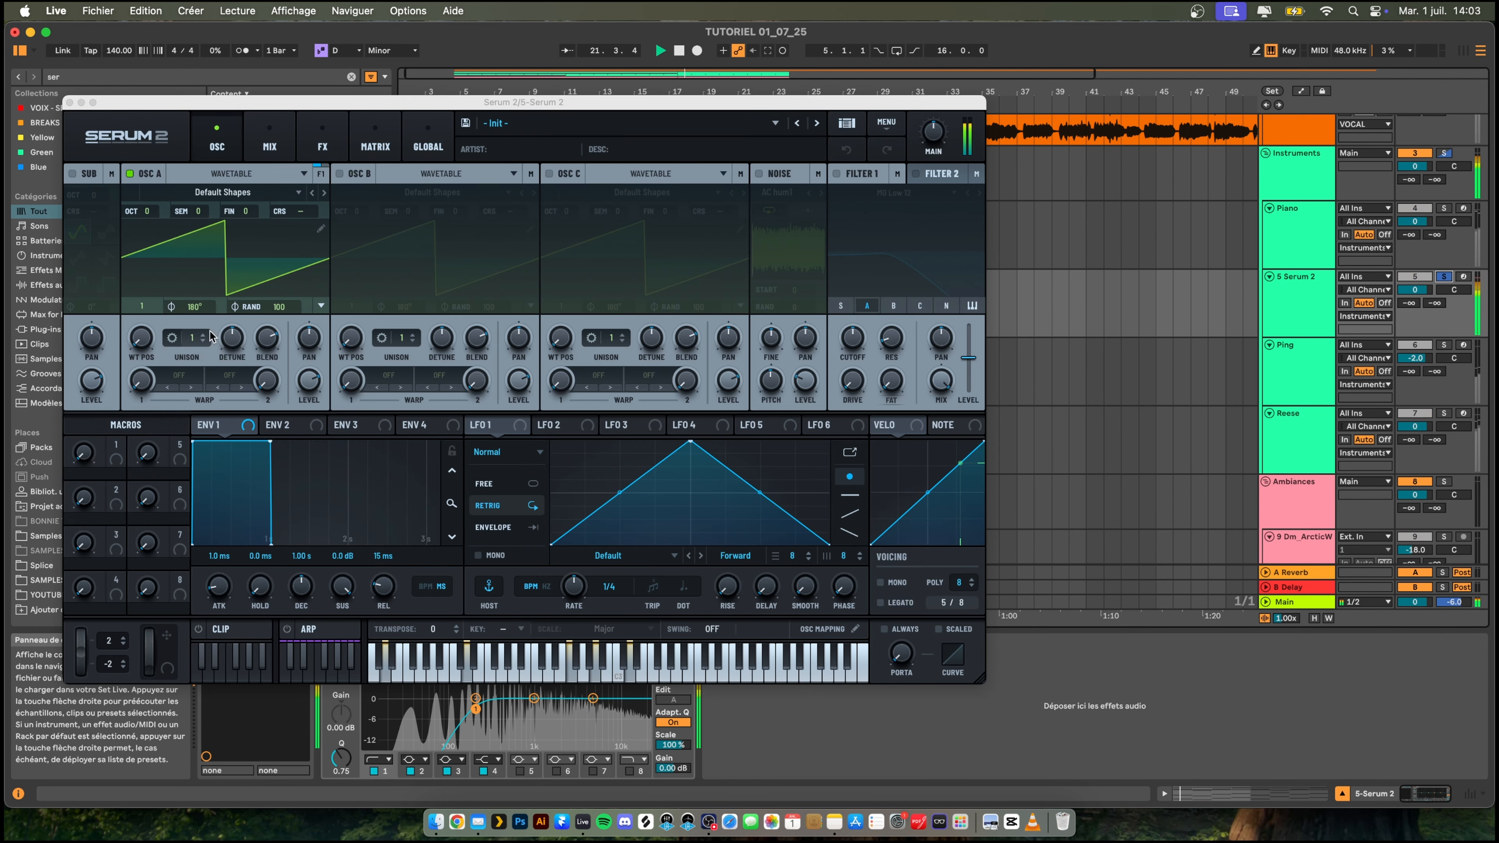
{"action": "left_click_drag", "start_coordinate": [189, 339], "coordinate": [142, 56]}
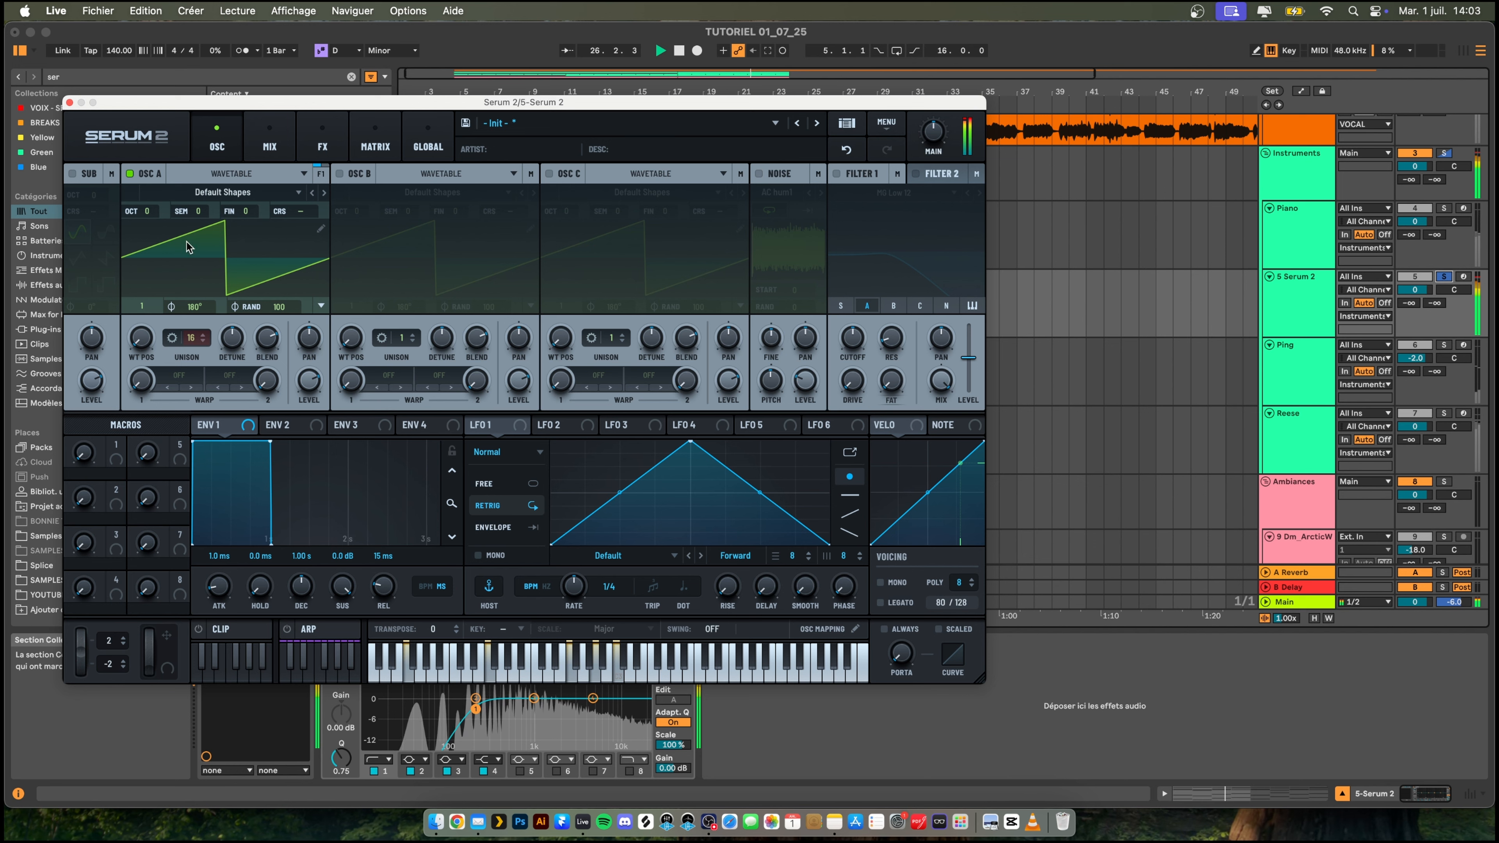
- Load the Analog Basic Shapes wavetable into Serum 2's oscillator A and set its wavetable position to frame 2
{"action": "left_click", "coordinate": [223, 192]}
{"action": "mouse_move", "coordinate": [425, 210]}
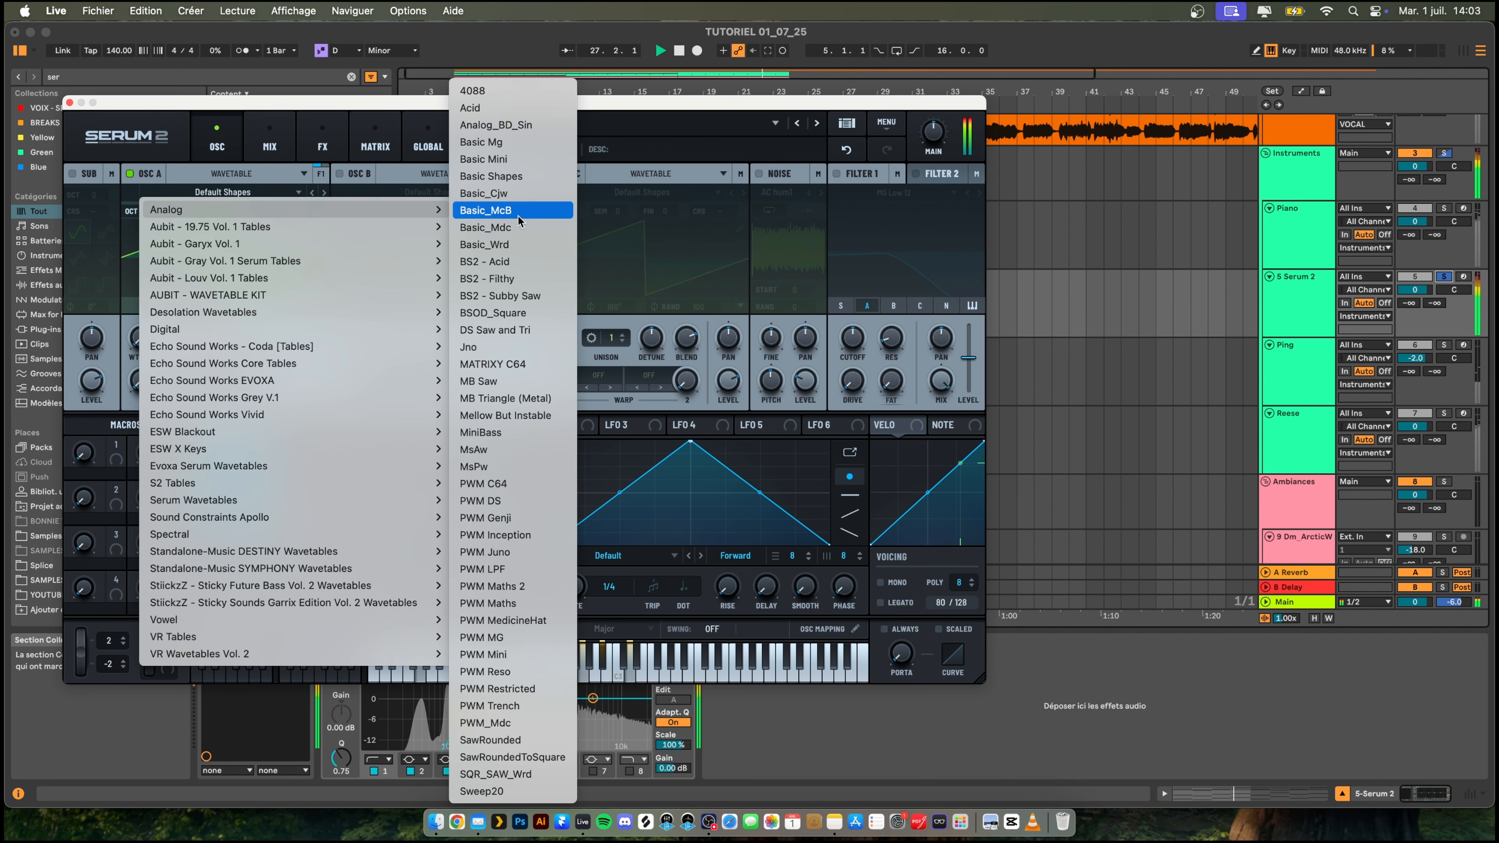
{"action": "left_click", "coordinate": [509, 177]}
{"action": "key", "text": "space"}
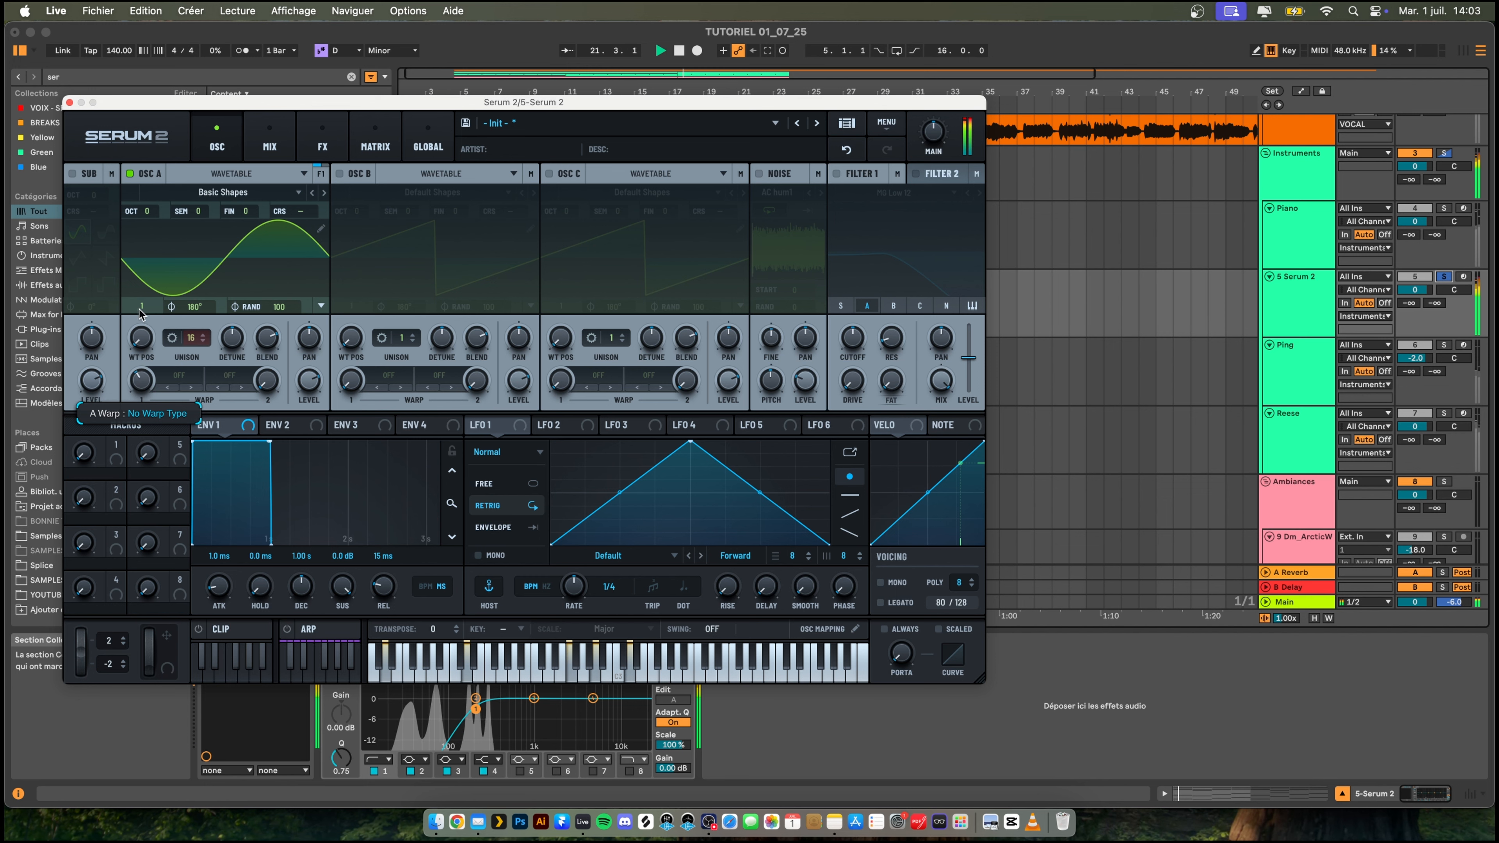
{"action": "mouse_move", "coordinate": [142, 343]}
{"action": "left_mouse_down"}
{"action": "mouse_move", "coordinate": [144, 278]}
{"action": "mouse_move", "coordinate": [143, 313]}
{"action": "left_mouse_up"}
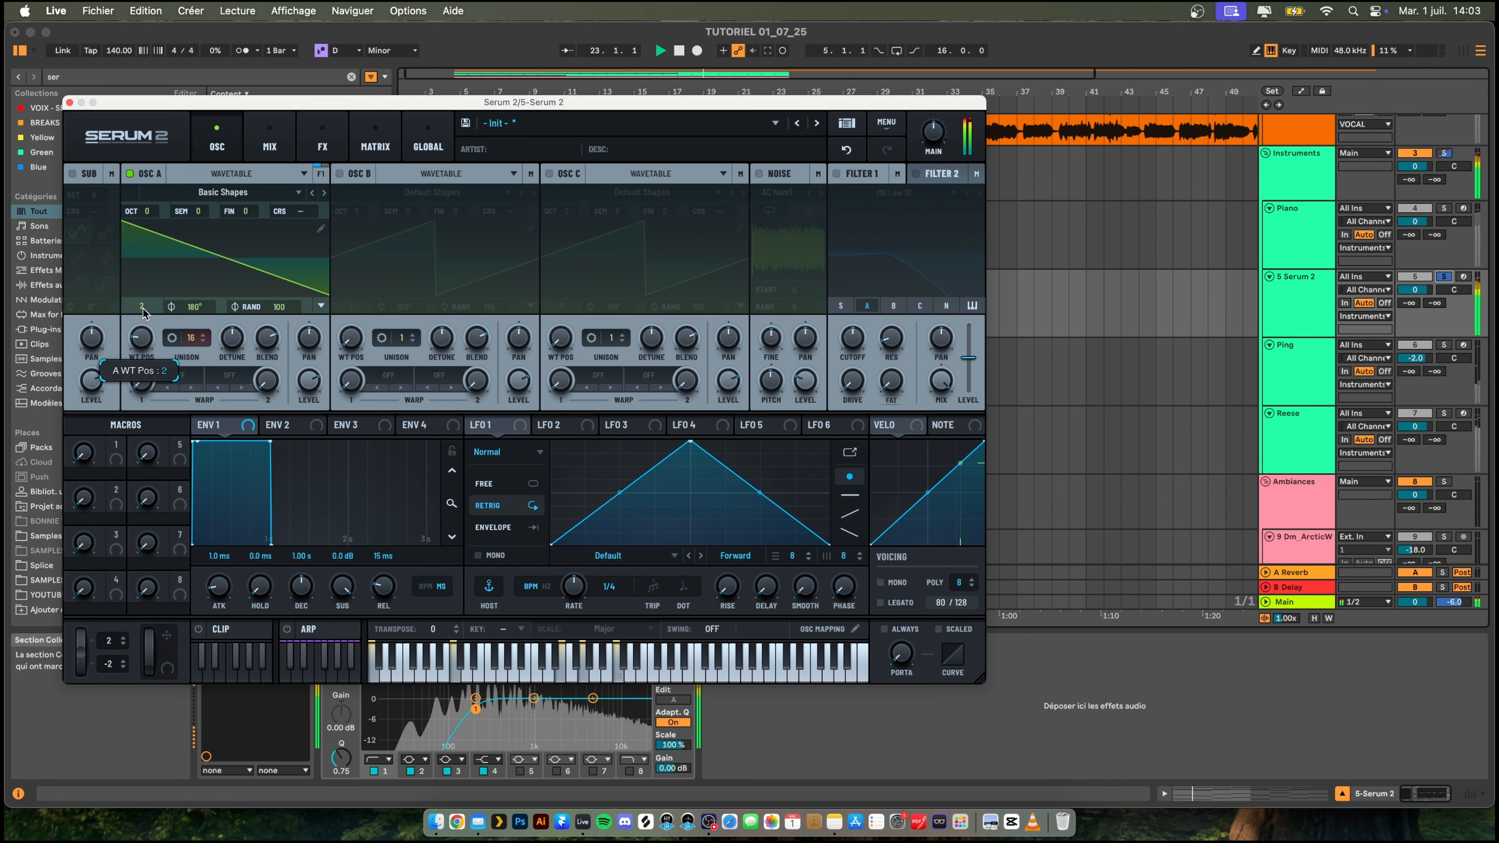
- Enable filter 1 with the MG Low 12 type and adjust its cutoff by ear during playback
{"action": "left_click", "coordinate": [839, 175]}
{"action": "left_click_drag", "start_coordinate": [860, 332], "coordinate": [857, 325]}
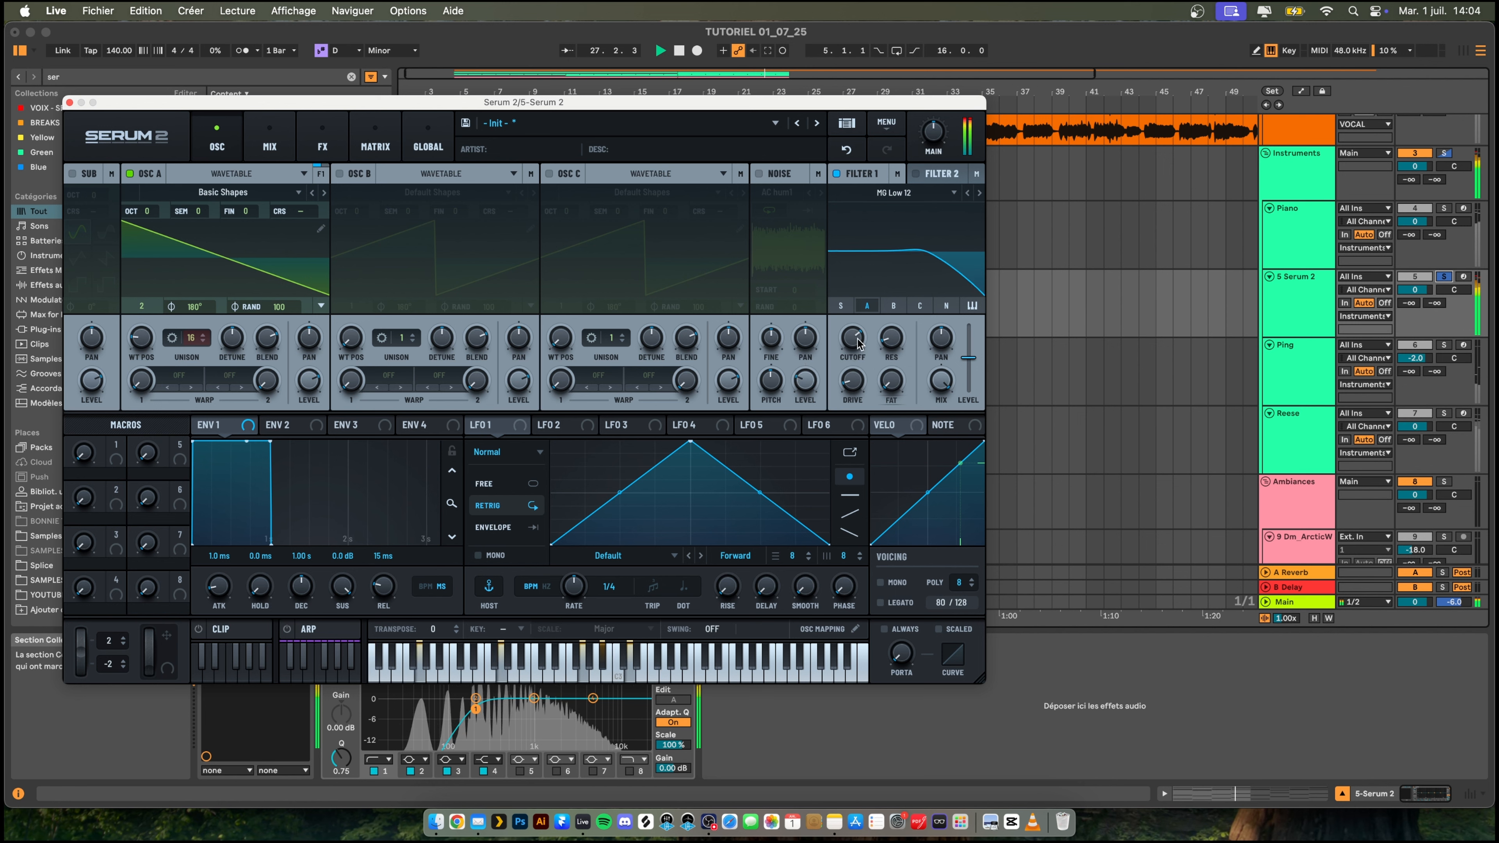
{"action": "mouse_move", "coordinate": [855, 336]}
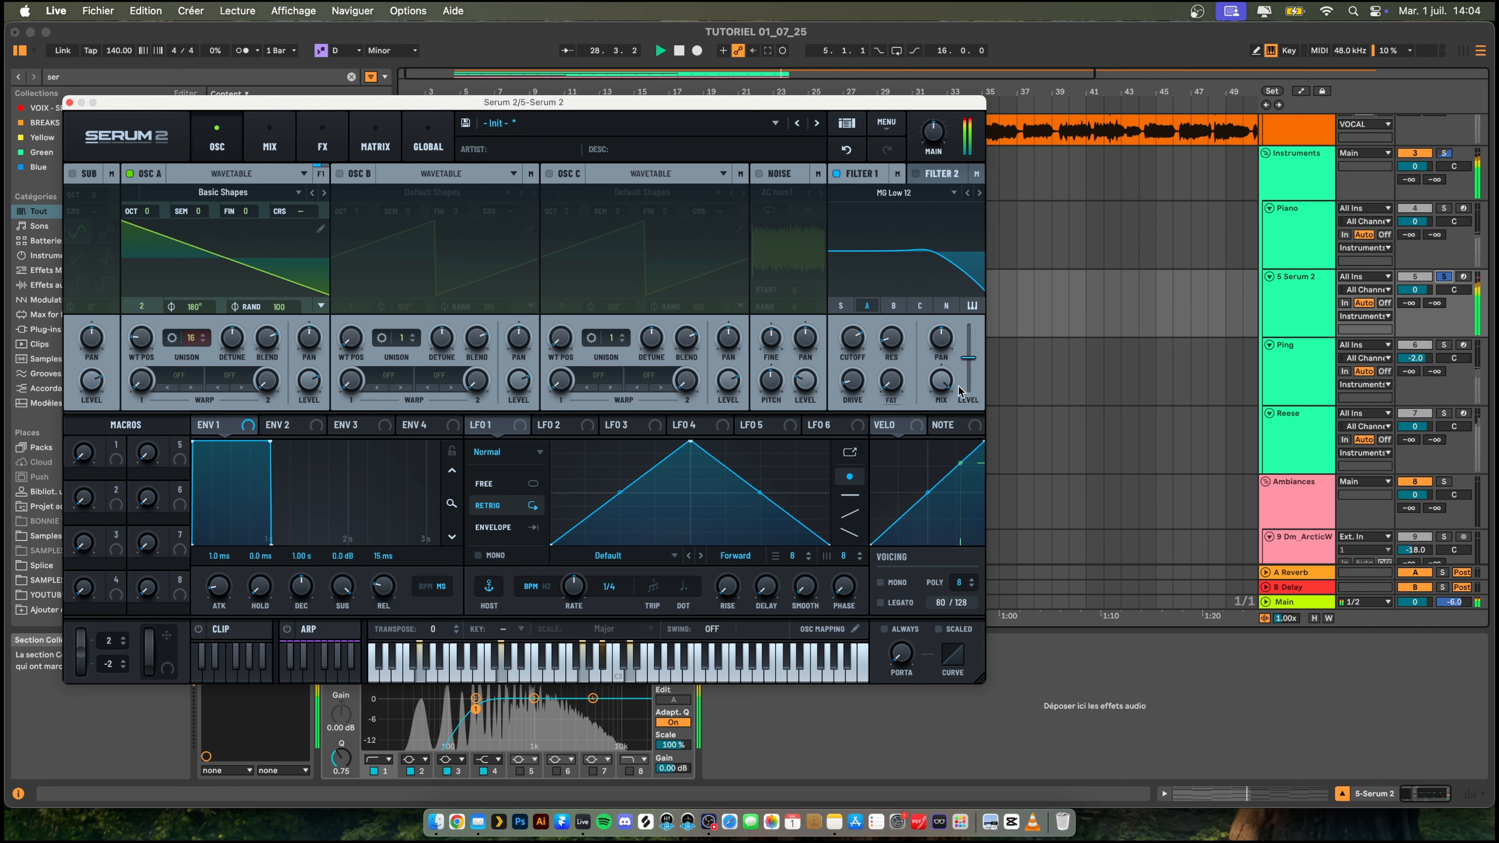
- Switch filter 1's type to Reverb from the Misc category and audition the sound
{"action": "left_click", "coordinate": [903, 192]}
{"action": "mouse_move", "coordinate": [901, 260]}
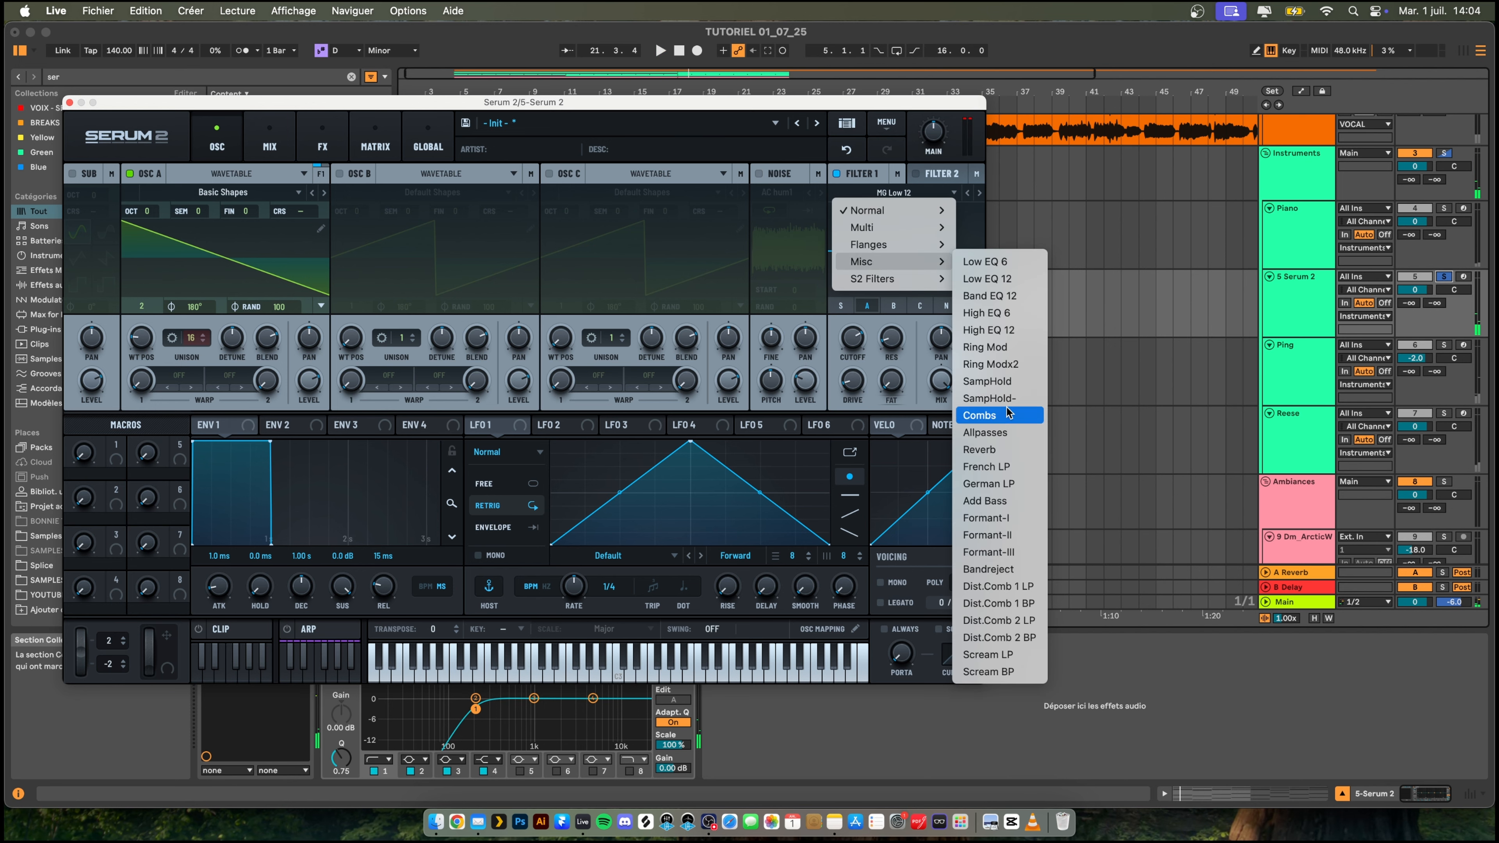
{"action": "left_click", "coordinate": [995, 452]}
{"action": "key", "text": "space"}
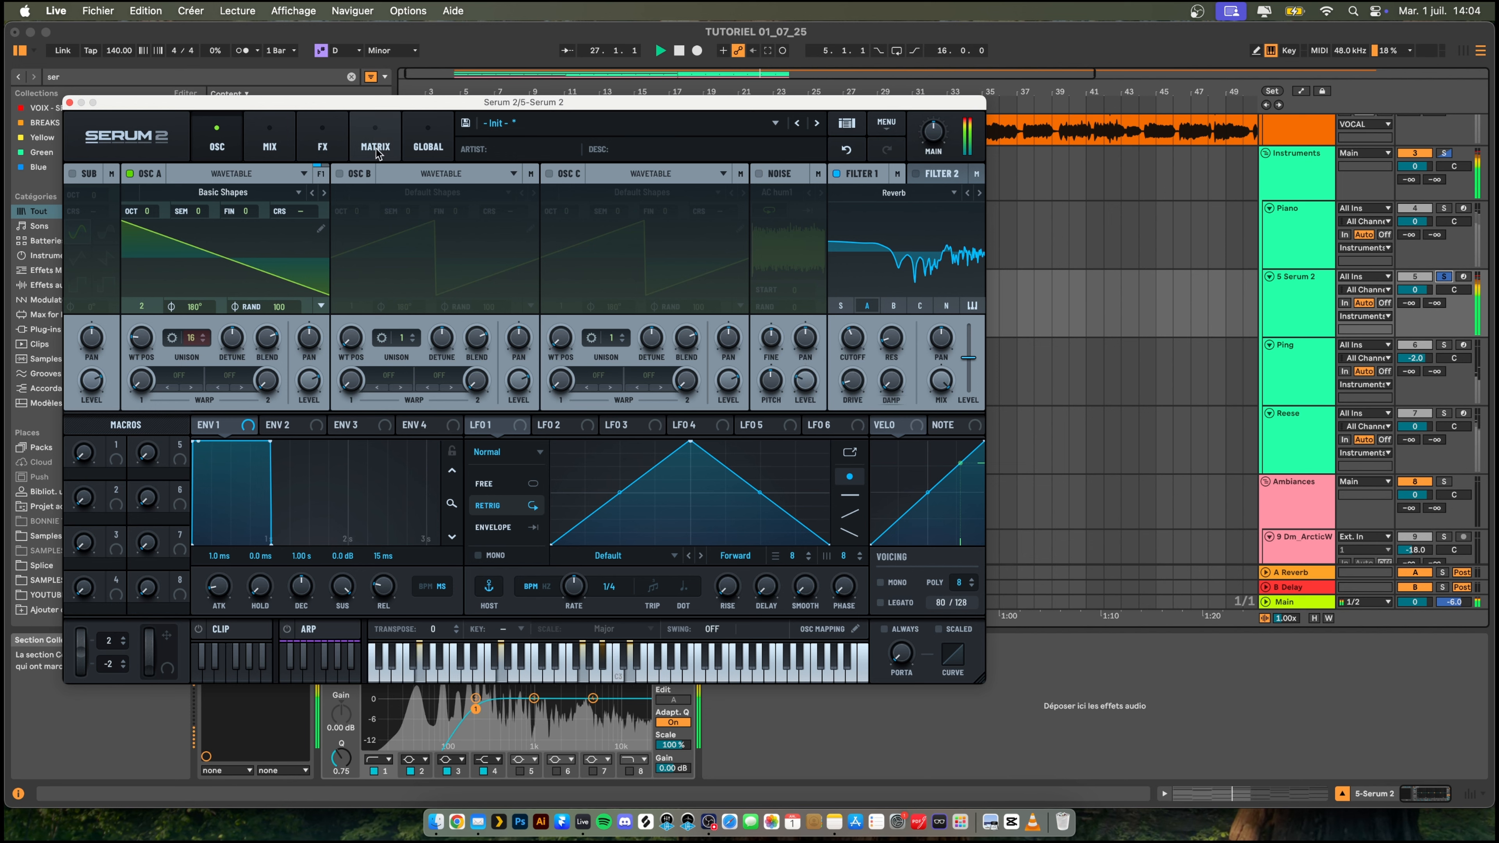
- Add a multiband Compressor effect in Serum 2 with a -13.4 dB threshold and 4.4 gain, then close the plug-in window
{"action": "left_click", "coordinate": [269, 139]}
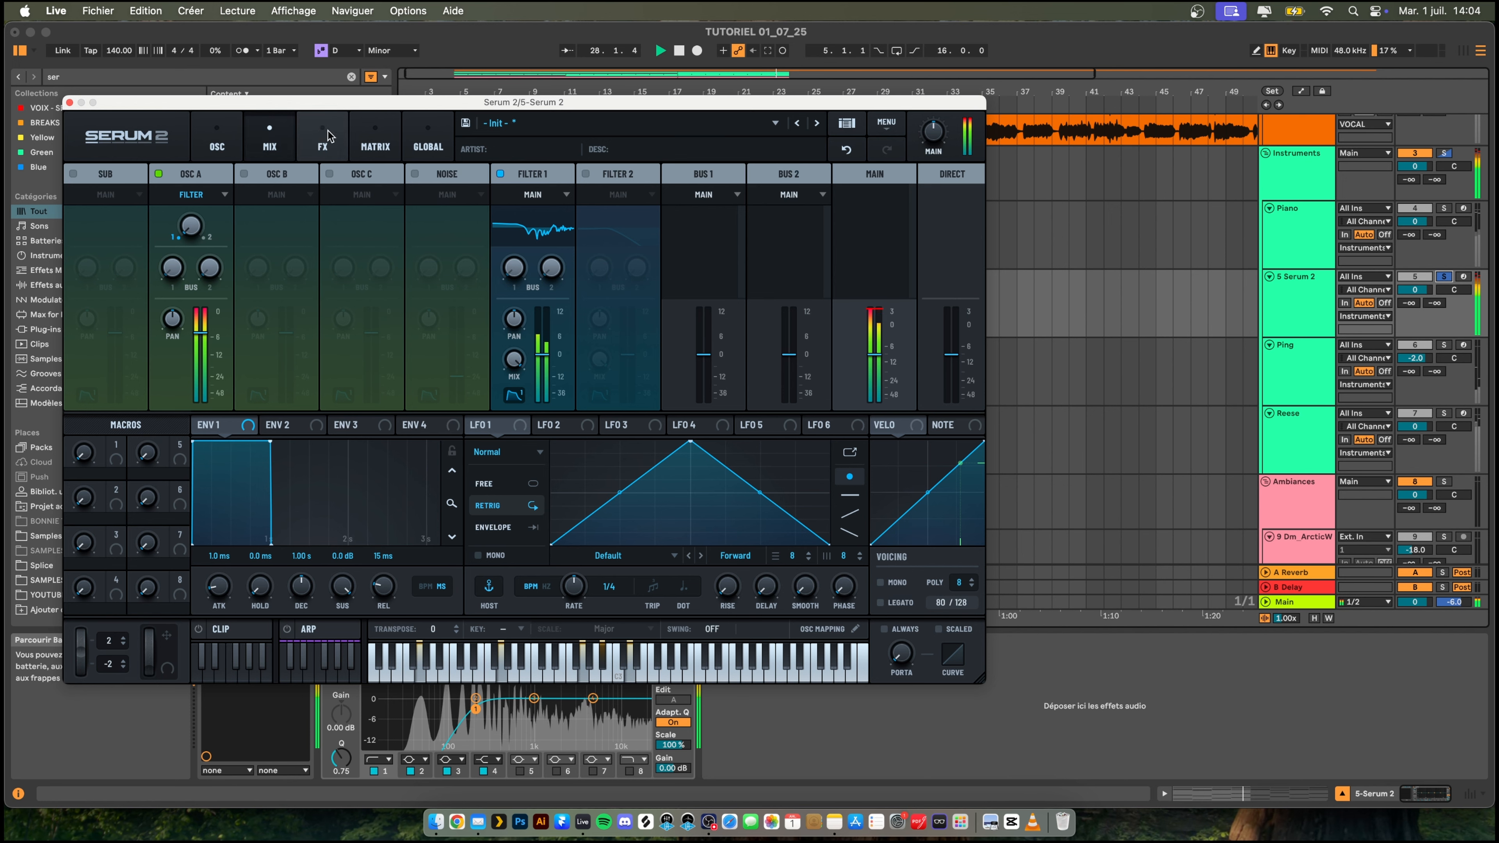
{"action": "left_click", "coordinate": [322, 138]}
{"action": "left_click", "coordinate": [85, 202]}
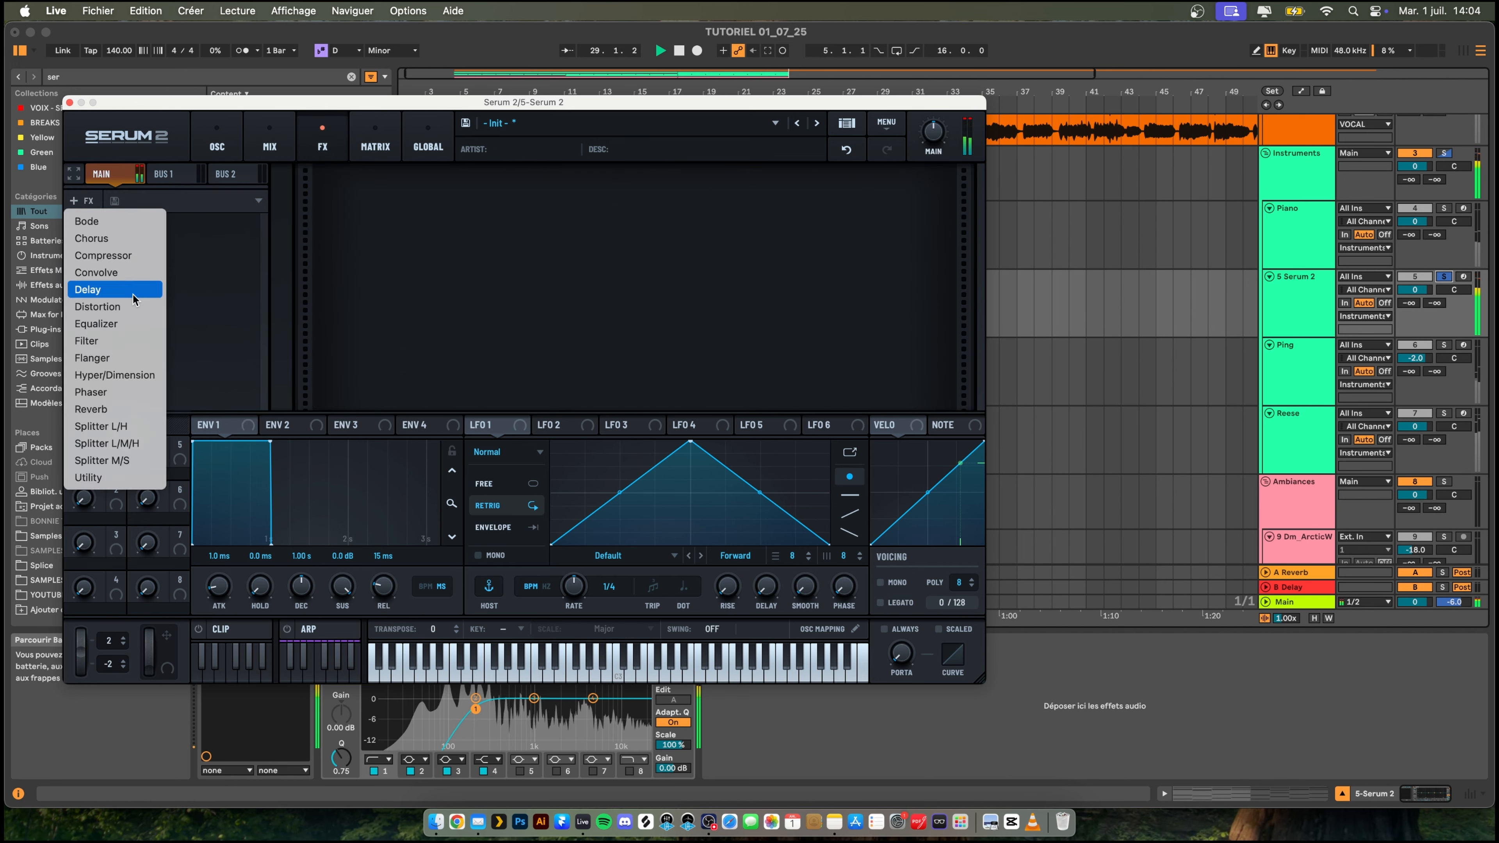
{"action": "left_click", "coordinate": [109, 259]}
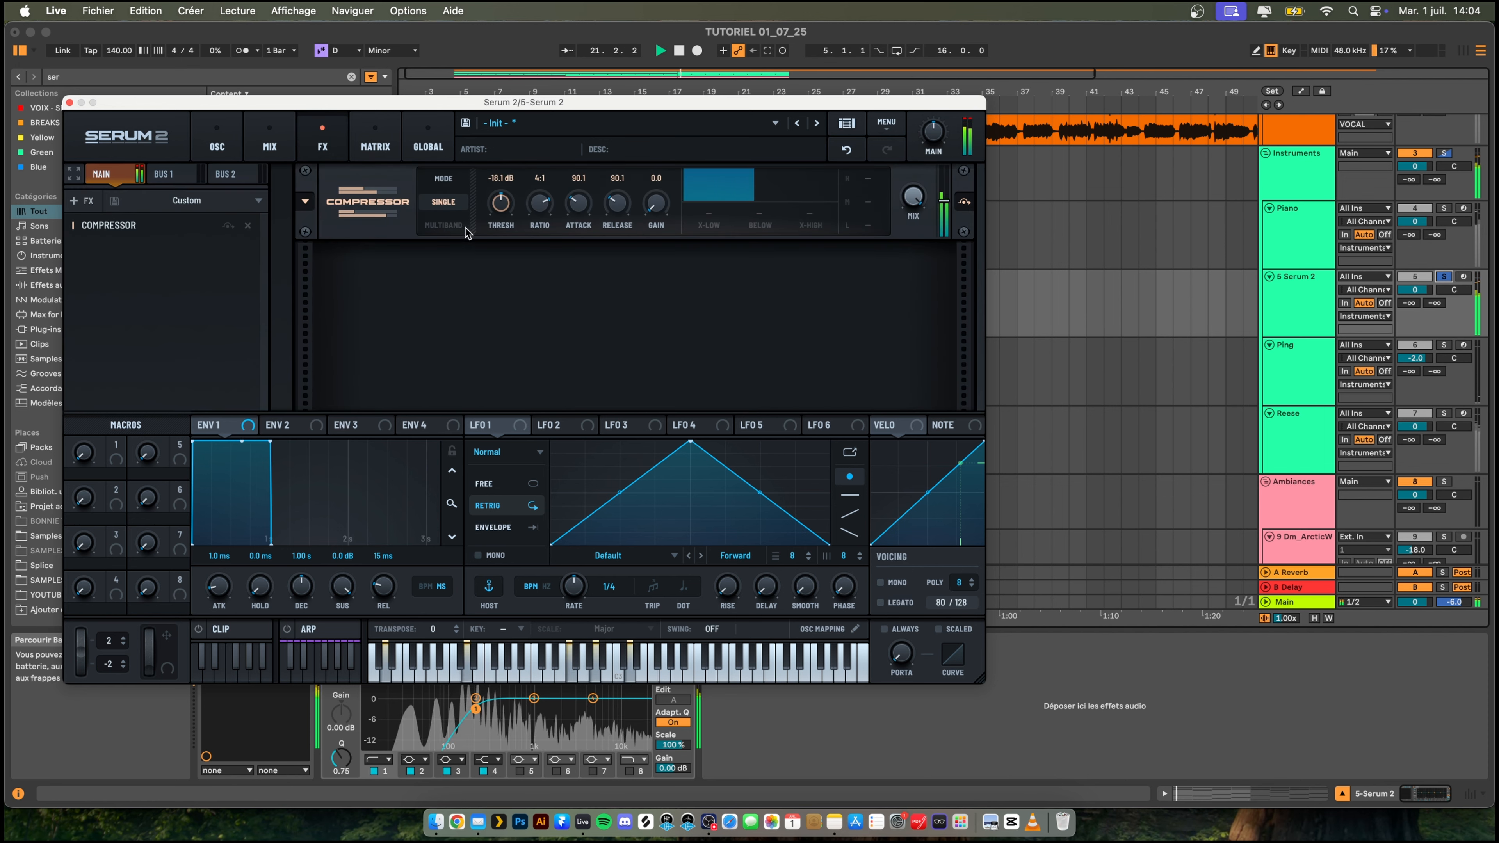
{"action": "left_click", "coordinate": [443, 225]}
{"action": "left_click_drag", "start_coordinate": [501, 204], "coordinate": [499, 222]}
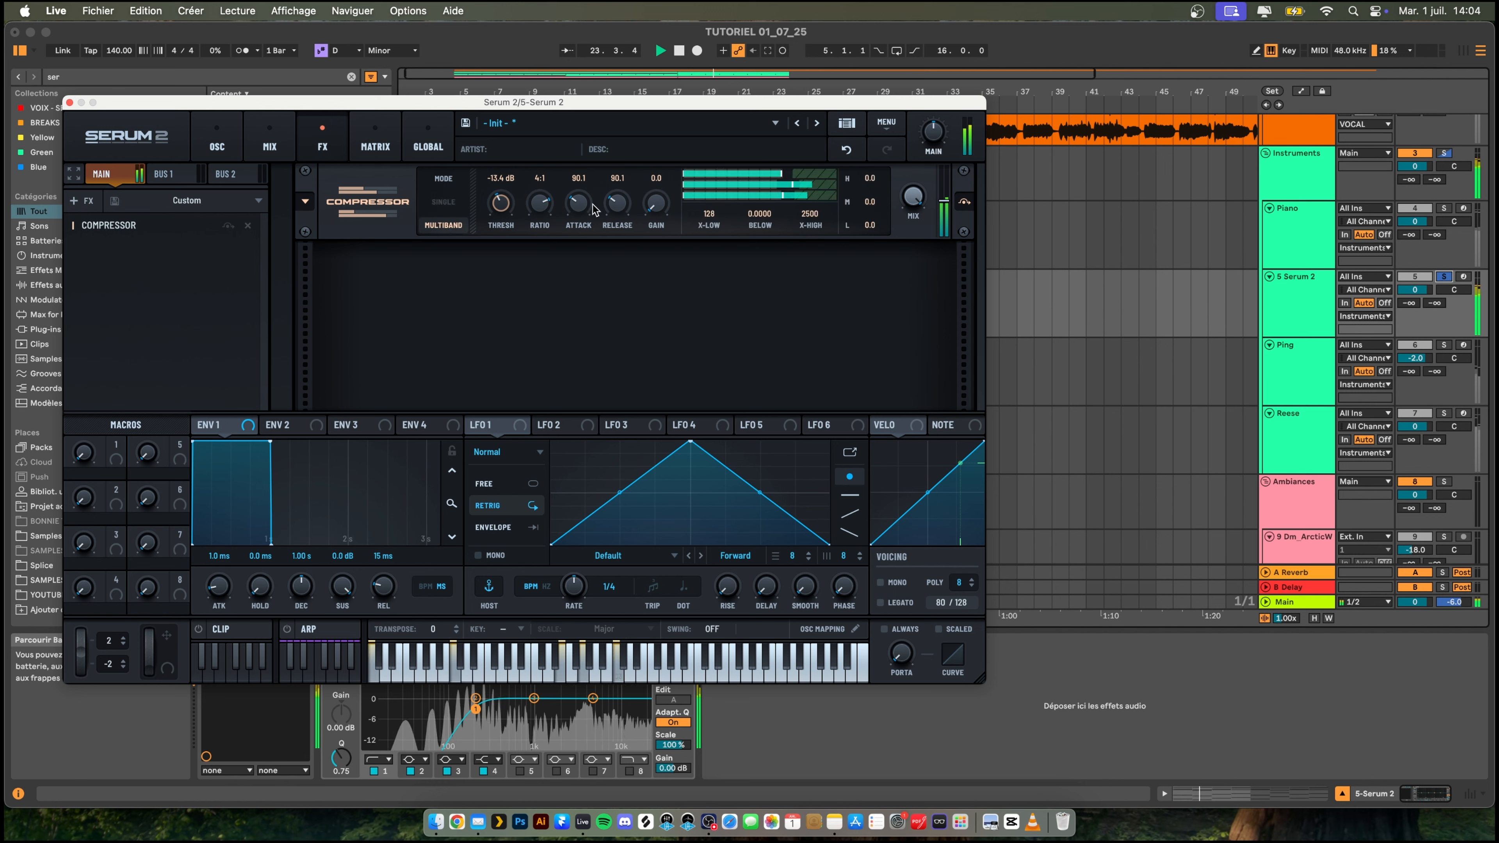
{"action": "left_click_drag", "start_coordinate": [656, 204], "coordinate": [657, 195]}
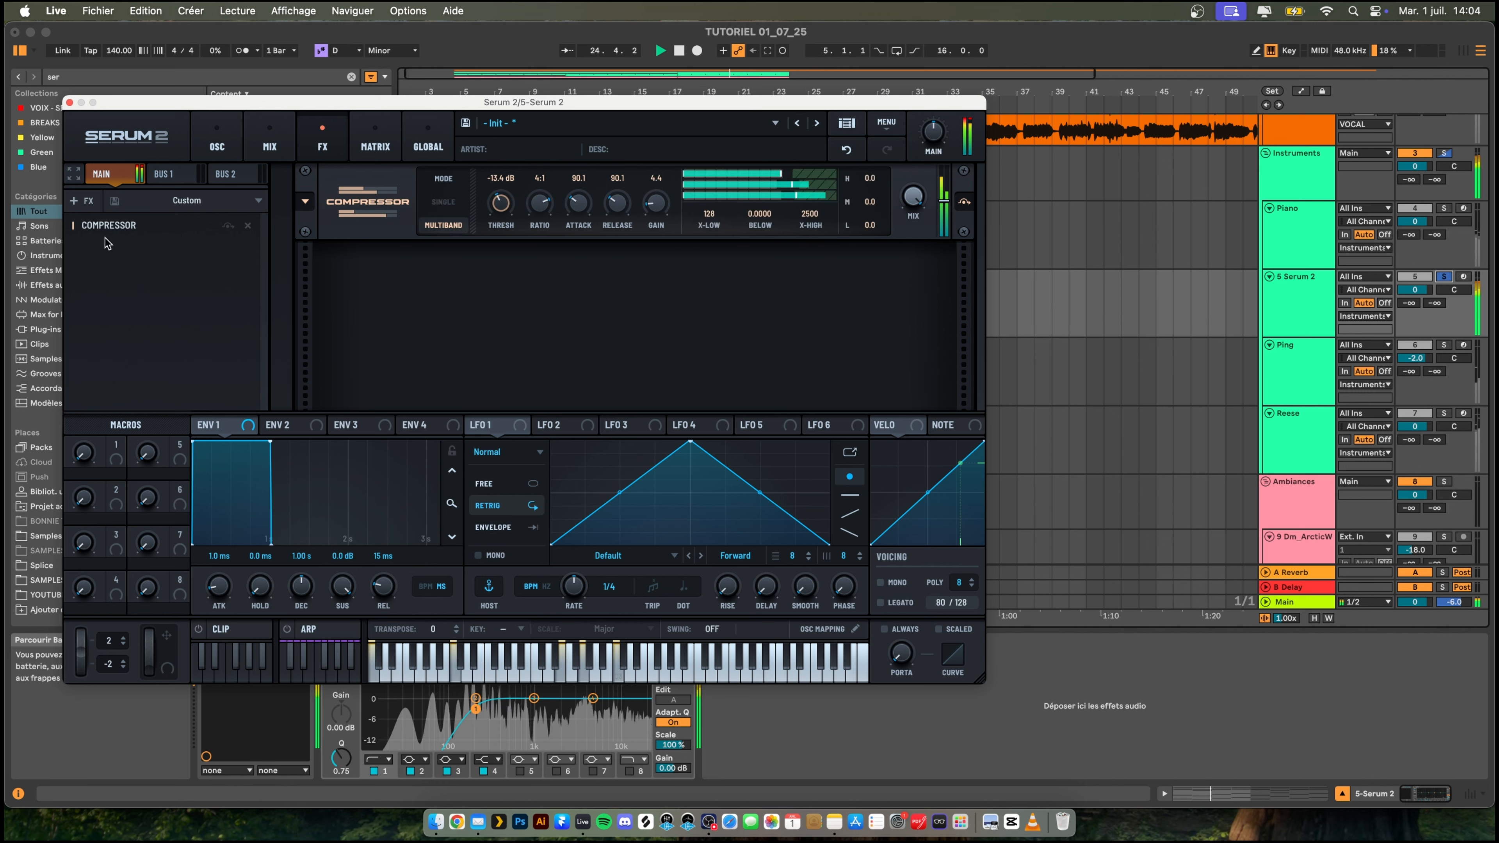
{"action": "left_click", "coordinate": [85, 203]}
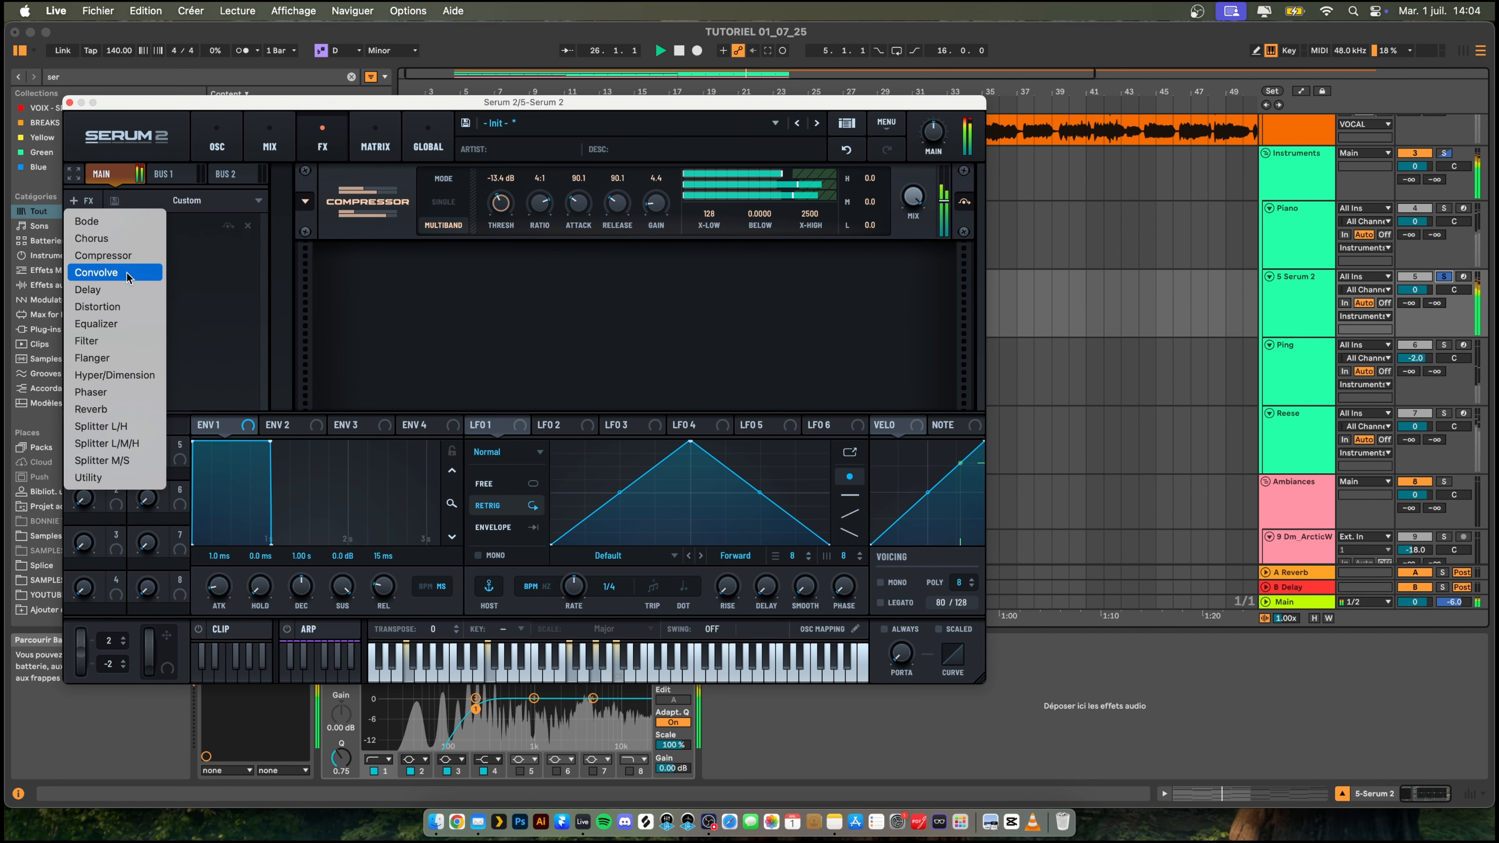
{"action": "left_click", "coordinate": [69, 102]}
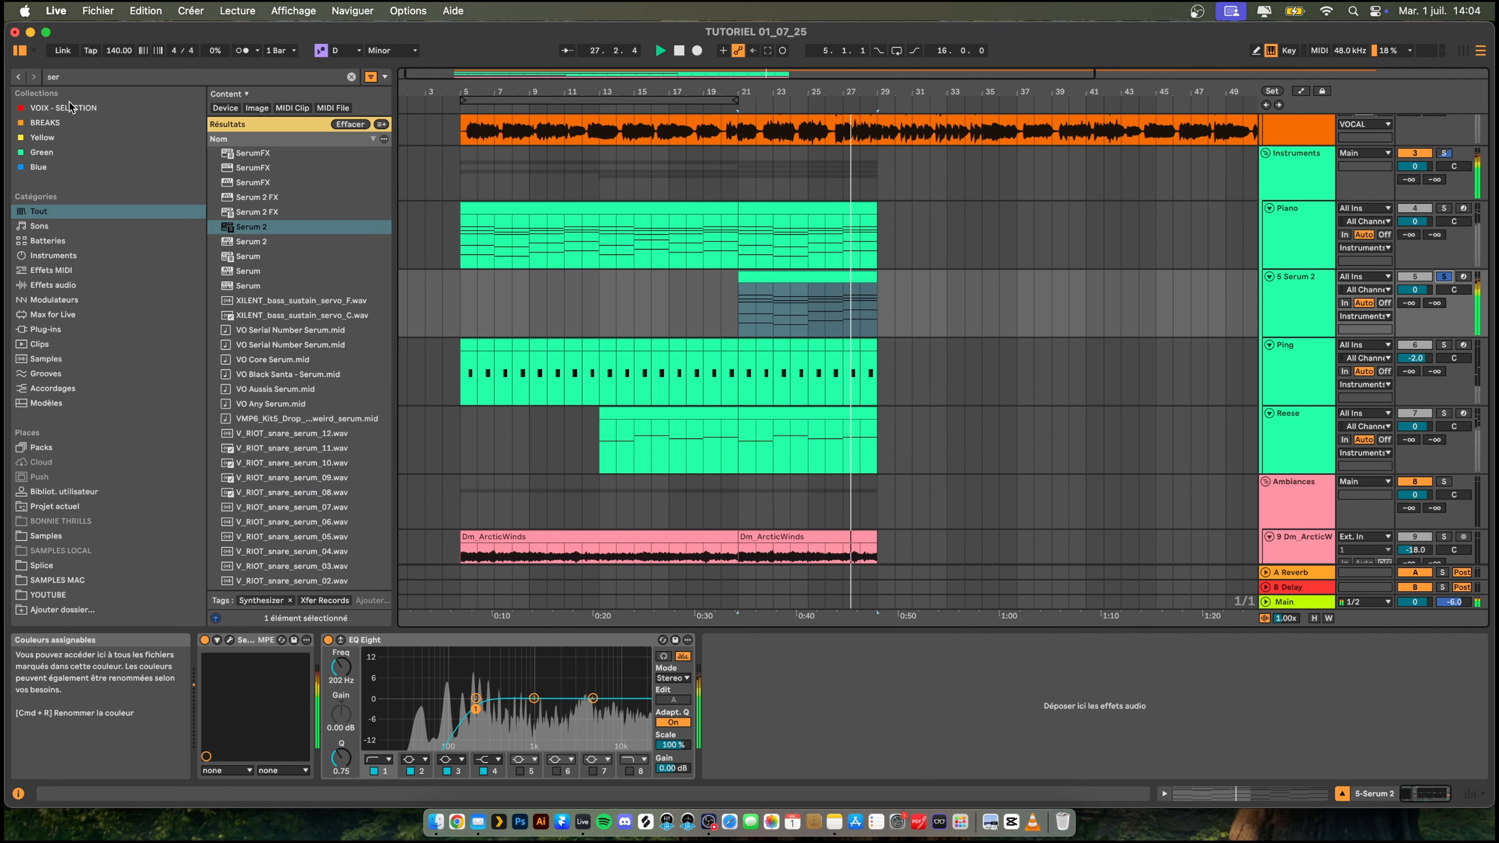
- Unsolo the Serum 2 track and lower its volume to -3.0 dB while playing the full mix from about bar 18
{"action": "left_click", "coordinate": [1447, 277]}
{"action": "left_click", "coordinate": [688, 303]}
{"action": "key", "text": "space"}
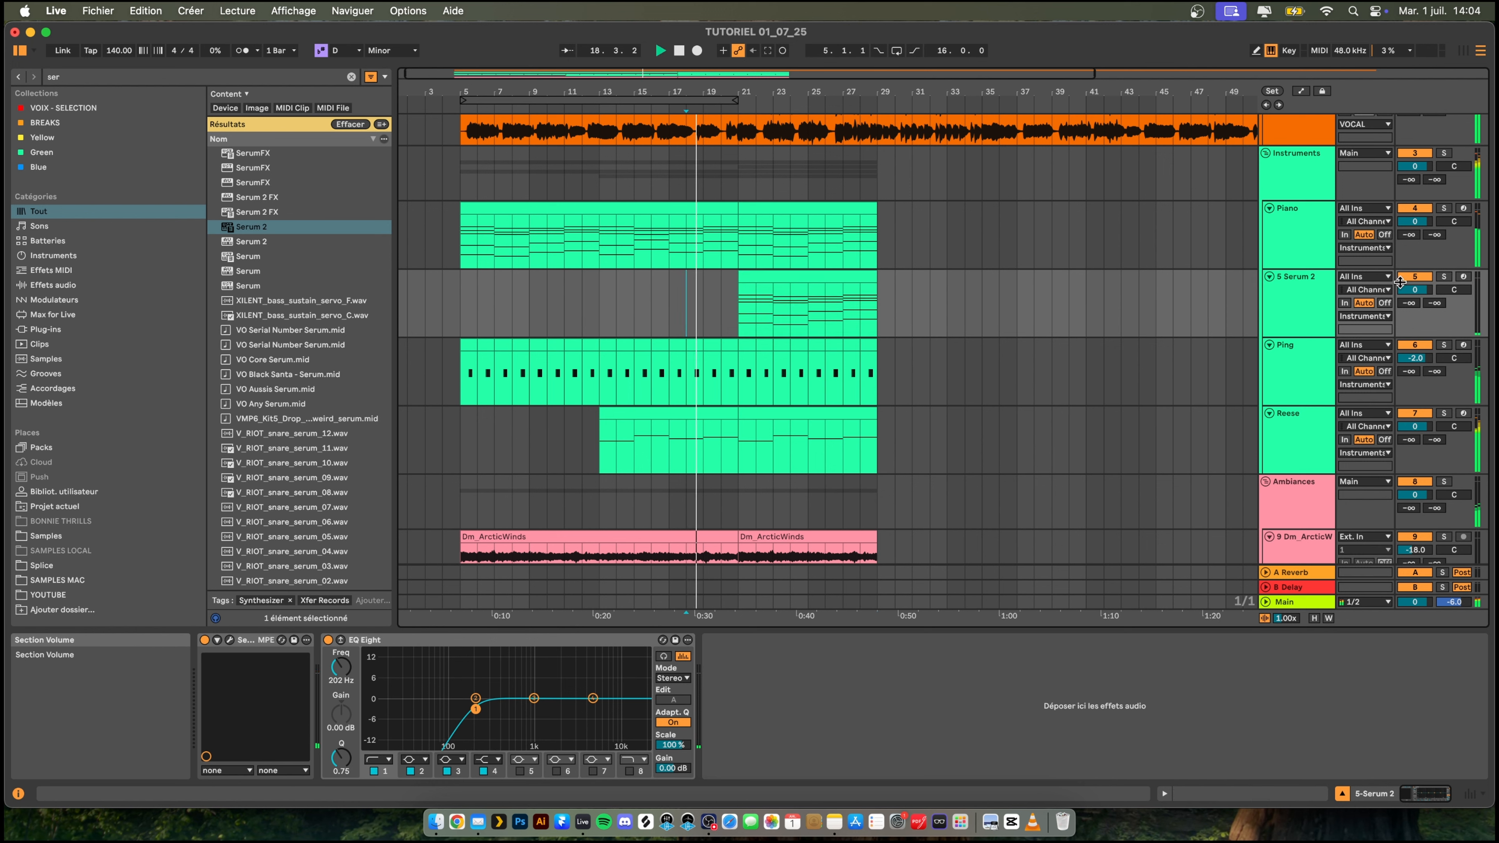
{"action": "left_click_drag", "start_coordinate": [1400, 282], "coordinate": [1400, 293]}
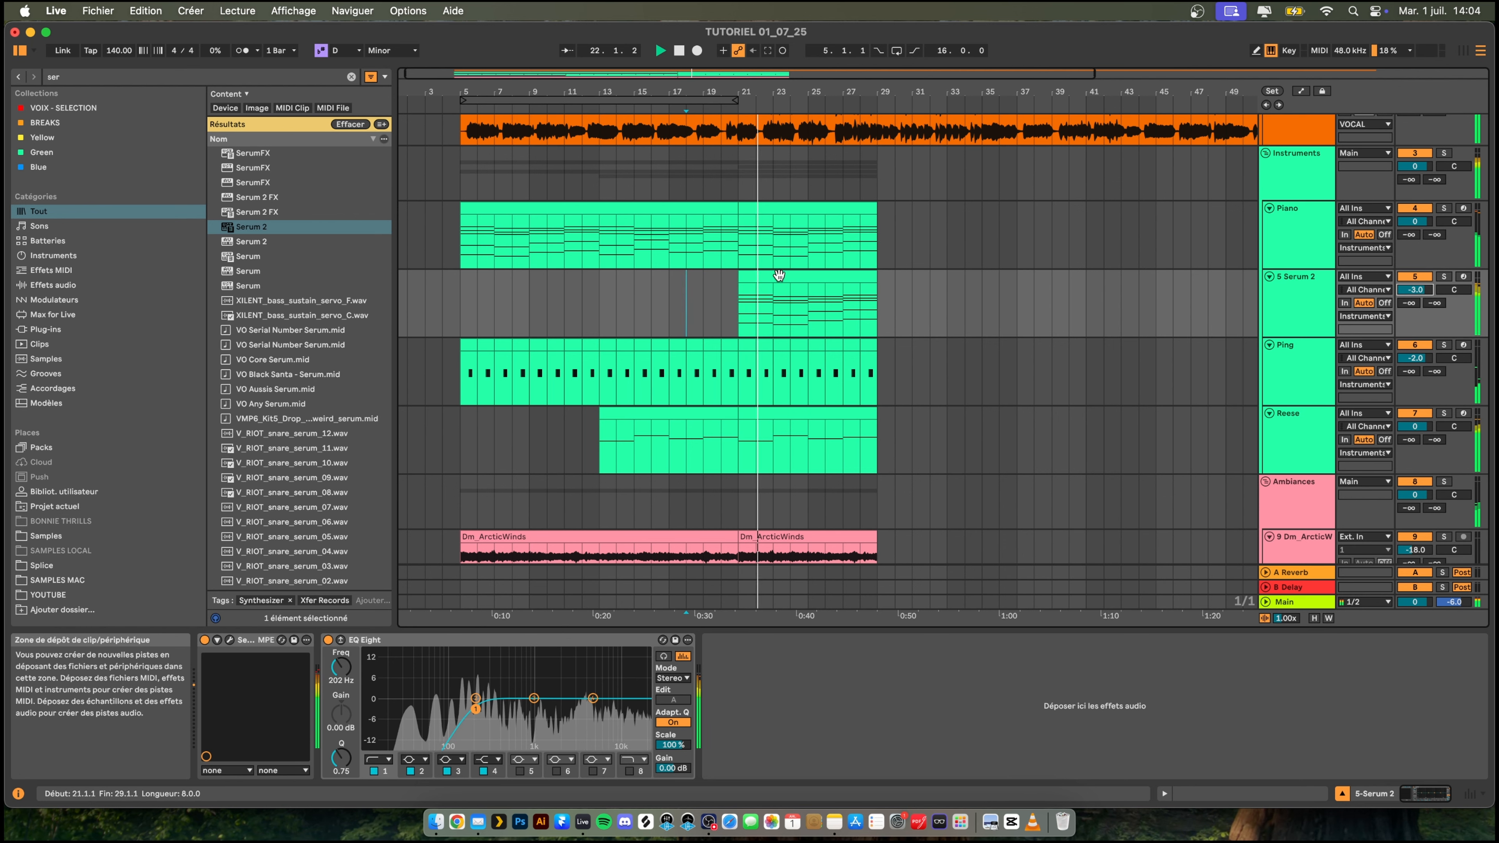
- Reopen Serum 2's oscillator page and compare the chord sound with filter 1 off and on
{"action": "left_click", "coordinate": [780, 276]}
{"action": "left_click", "coordinate": [230, 640]}
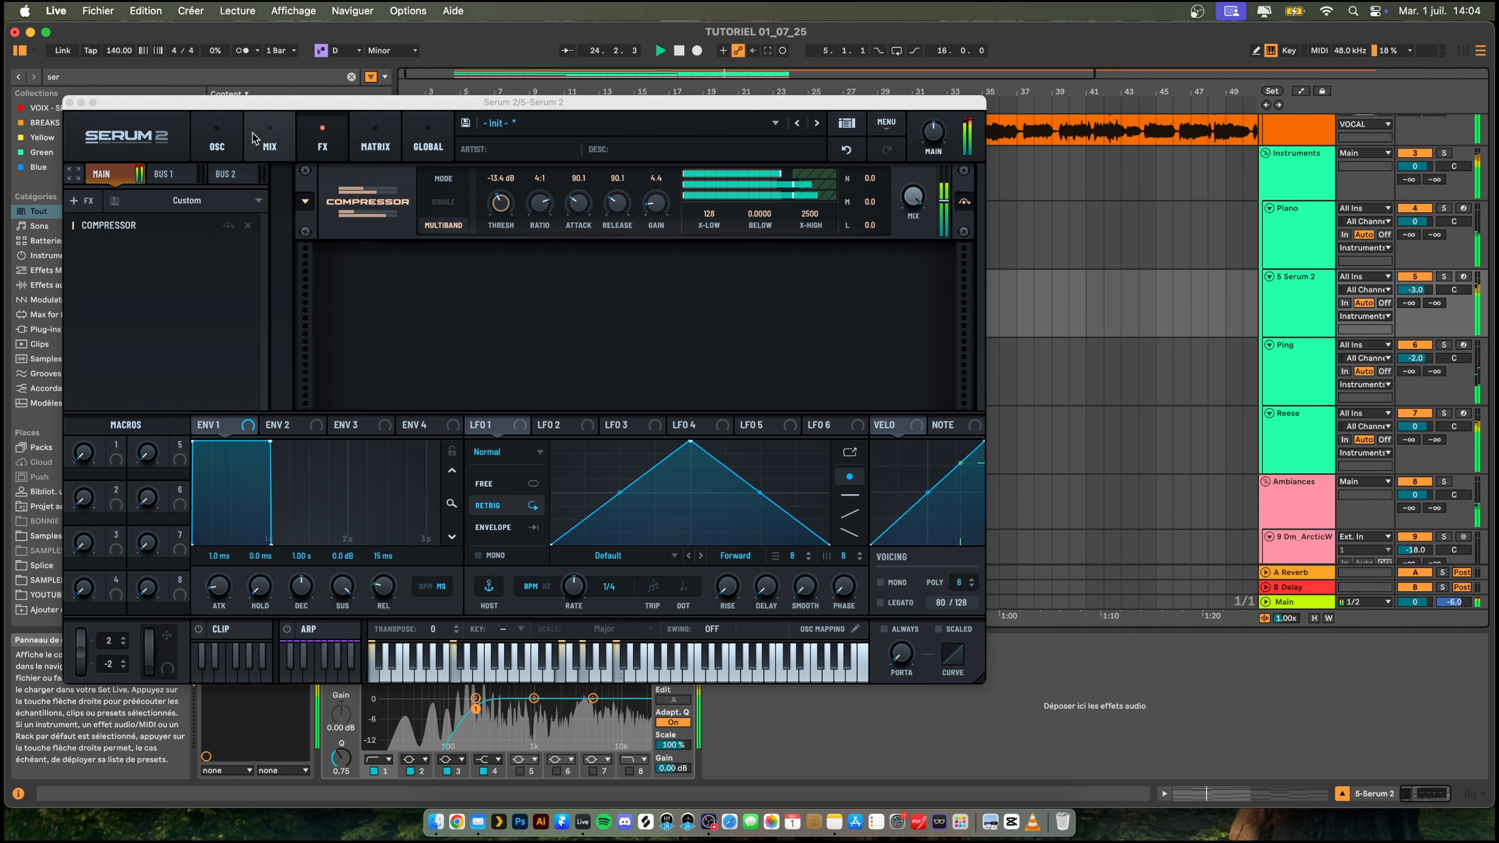
{"action": "left_click", "coordinate": [217, 142]}
{"action": "left_click", "coordinate": [837, 174]}
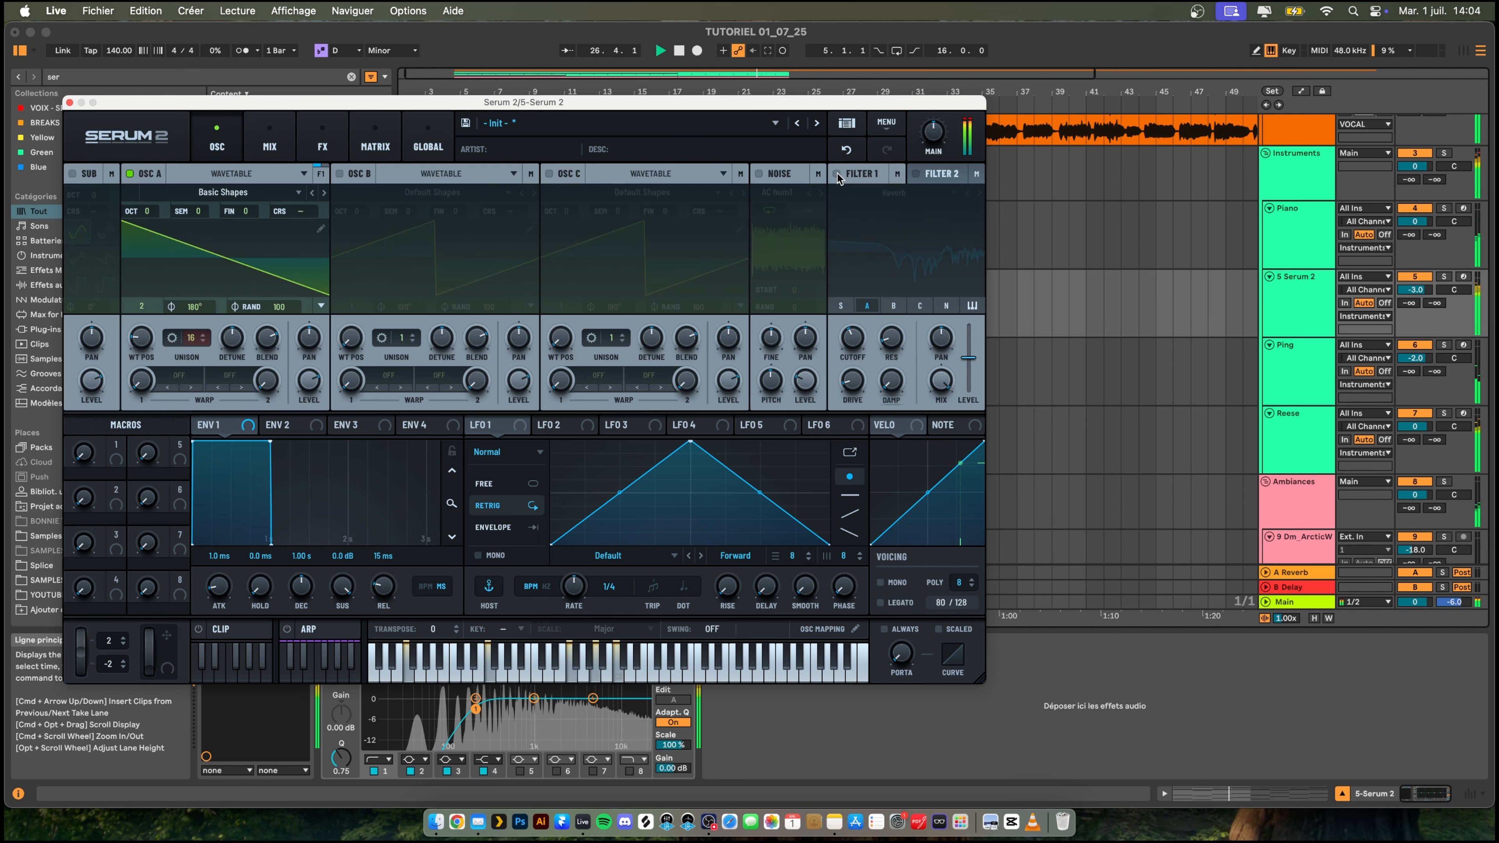
{"action": "left_click", "coordinate": [836, 174]}
- Change filter 1's type to MG Low 18 and adjust its cutoff by ear in the mix
{"action": "left_click", "coordinate": [893, 192]}
{"action": "mouse_move", "coordinate": [920, 210]}
{"action": "left_click", "coordinate": [1006, 212]}
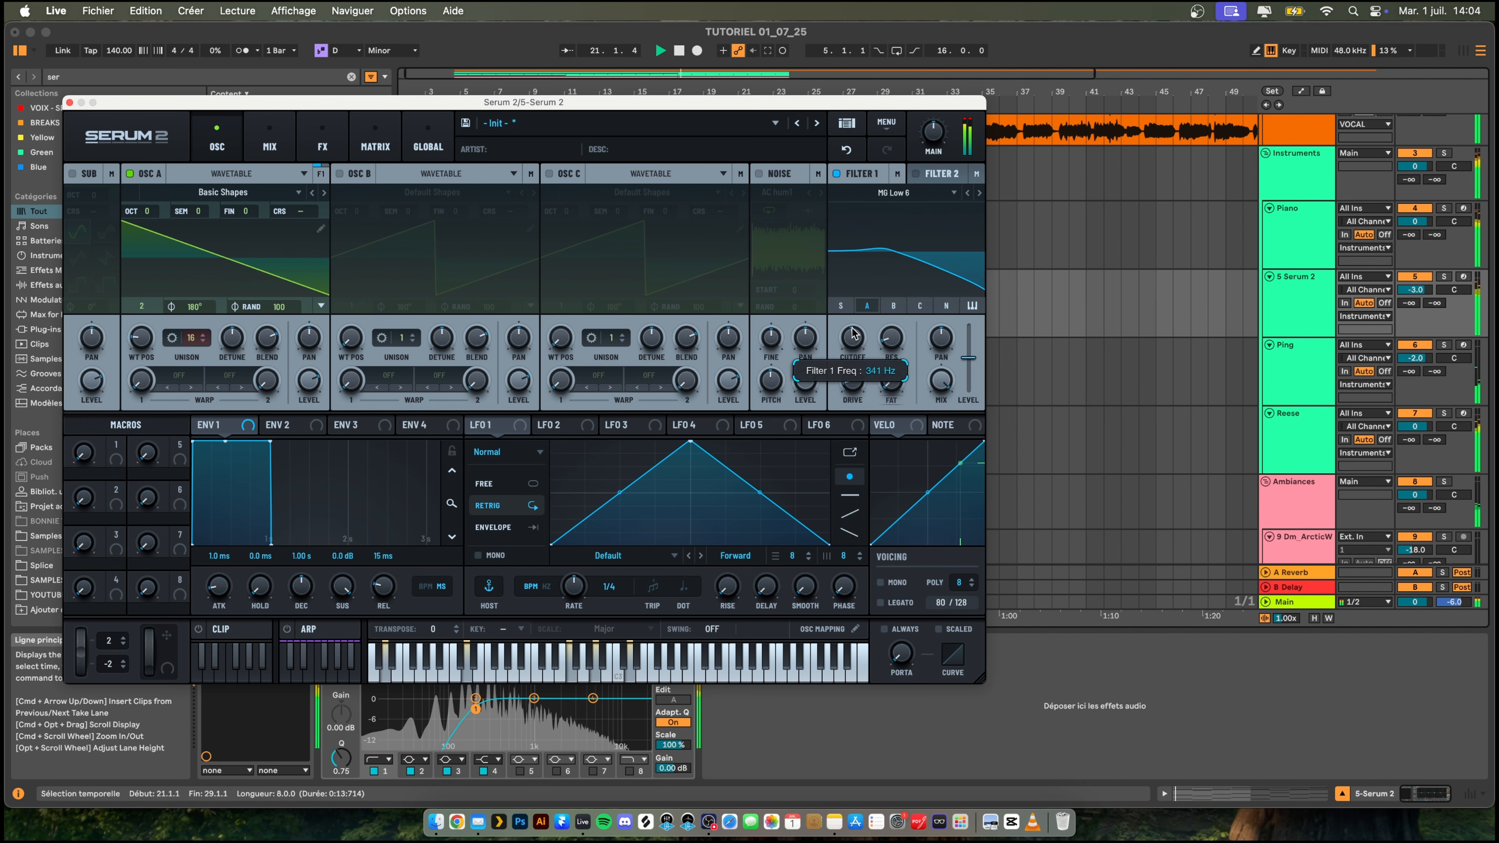
{"action": "left_click_drag", "start_coordinate": [852, 334], "coordinate": [873, 319]}
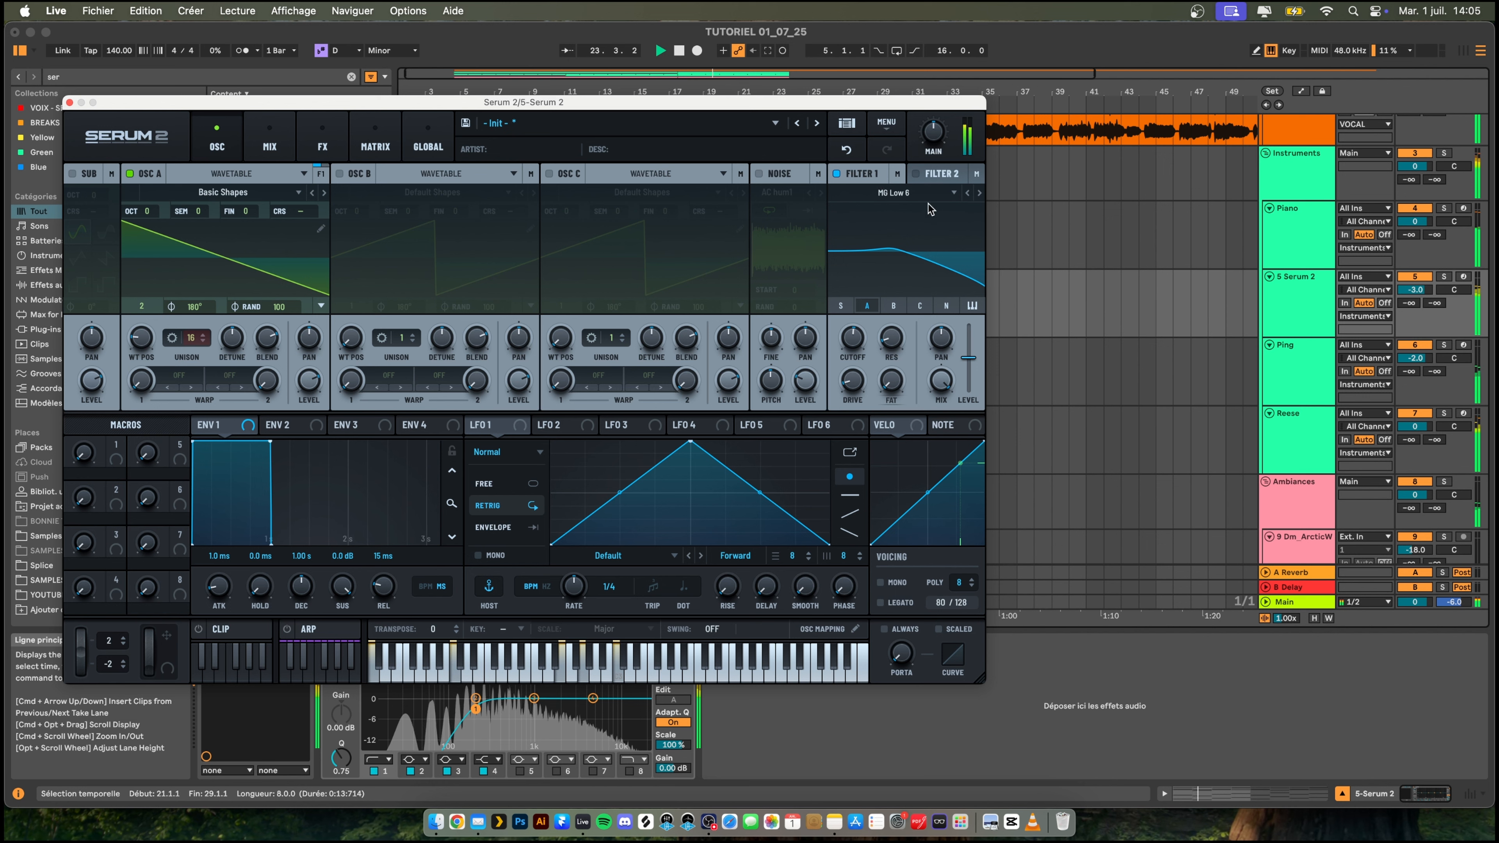
{"action": "left_click_drag", "start_coordinate": [853, 342], "coordinate": [853, 335]}
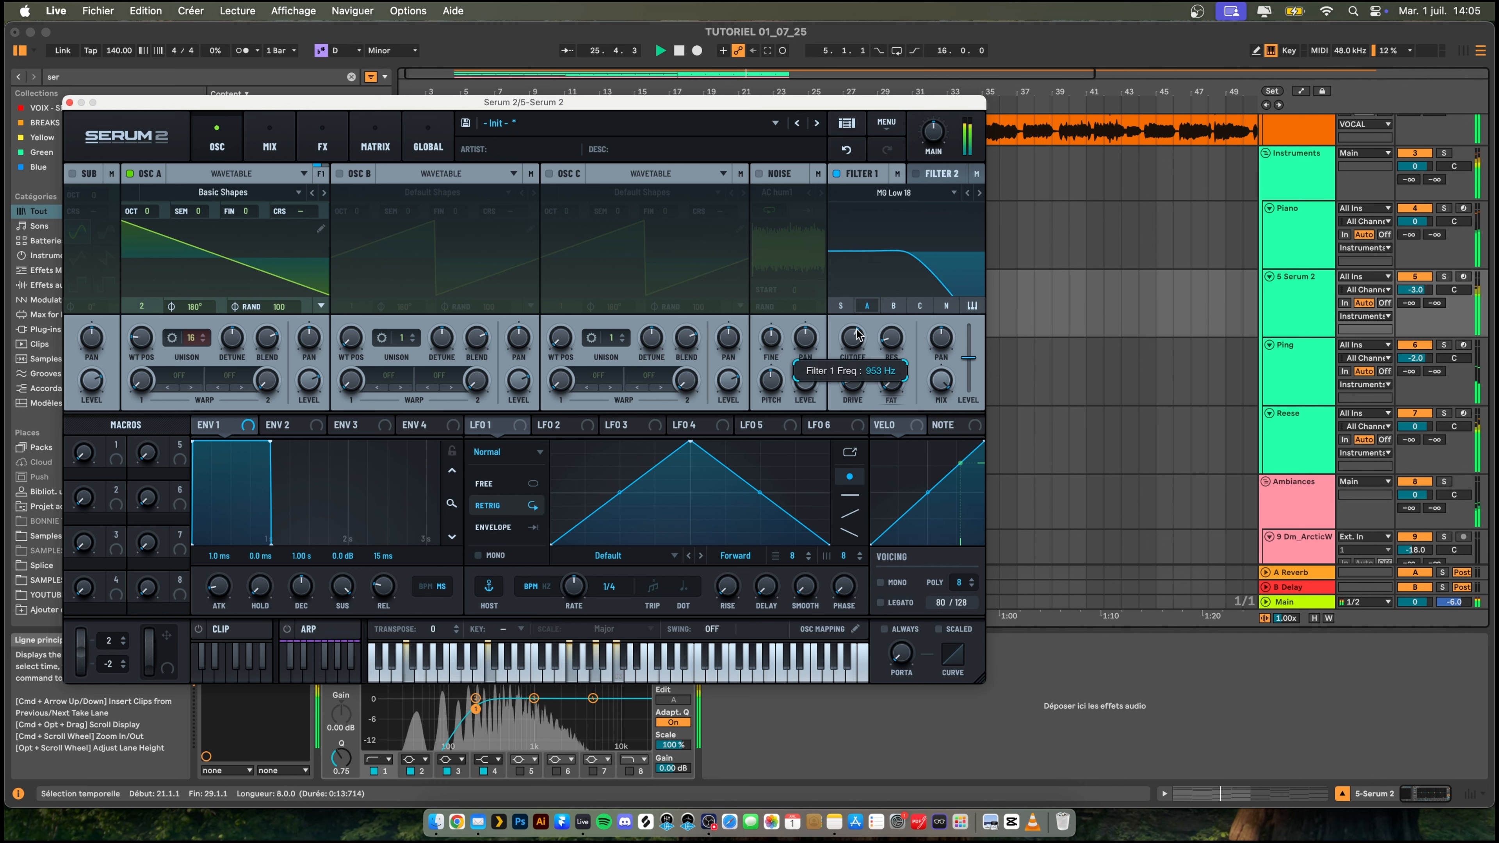
- Close Serum 2, then dip its EQ Eight about 7.6 dB at 1.02 kHz and raise the low cut to 337 Hz
{"action": "left_click", "coordinate": [69, 102]}
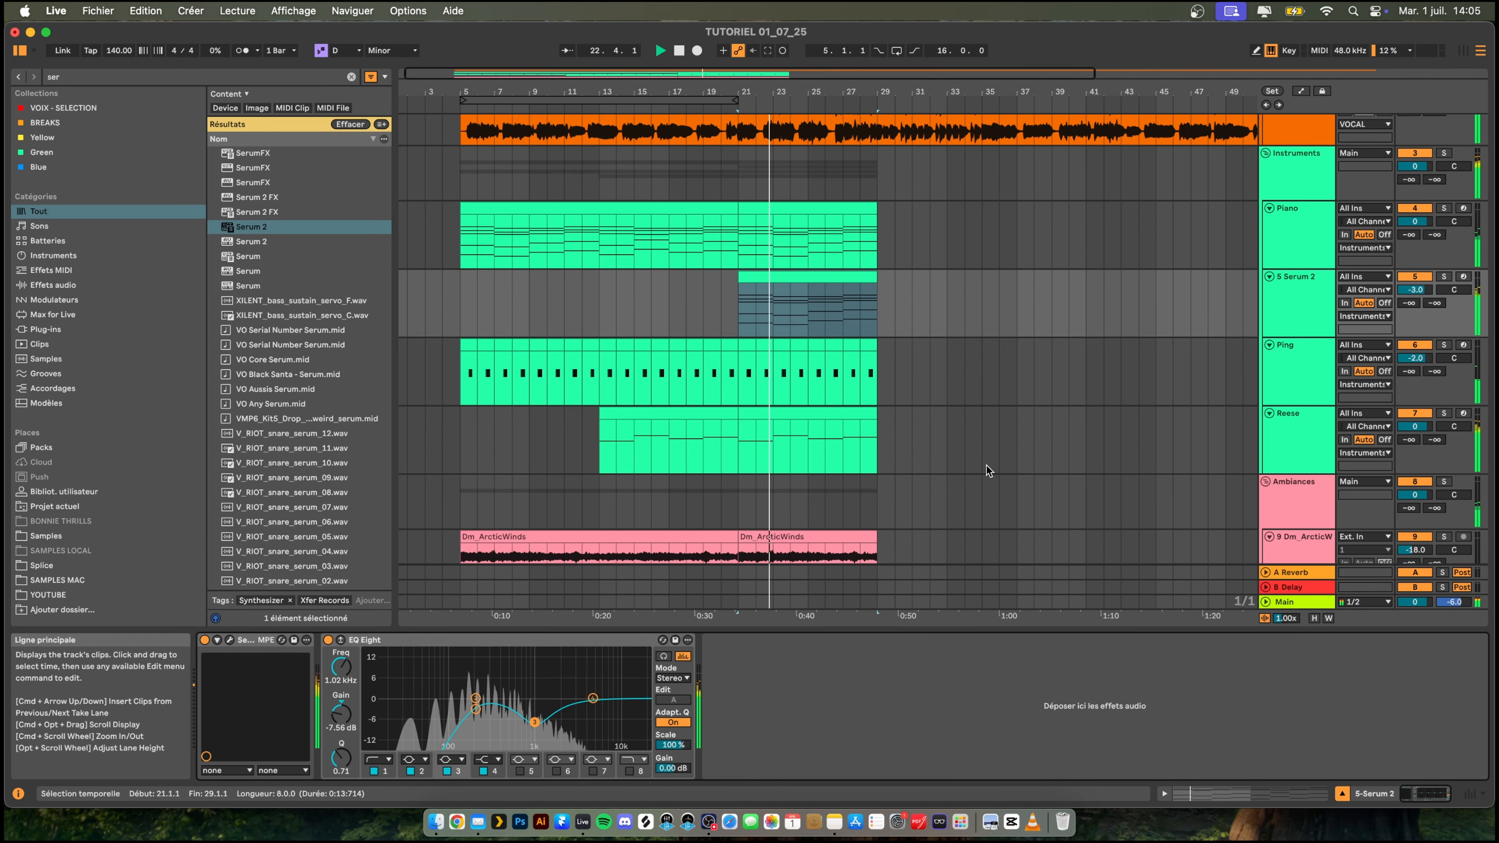
{"action": "left_click_drag", "start_coordinate": [476, 709], "coordinate": [495, 709]}
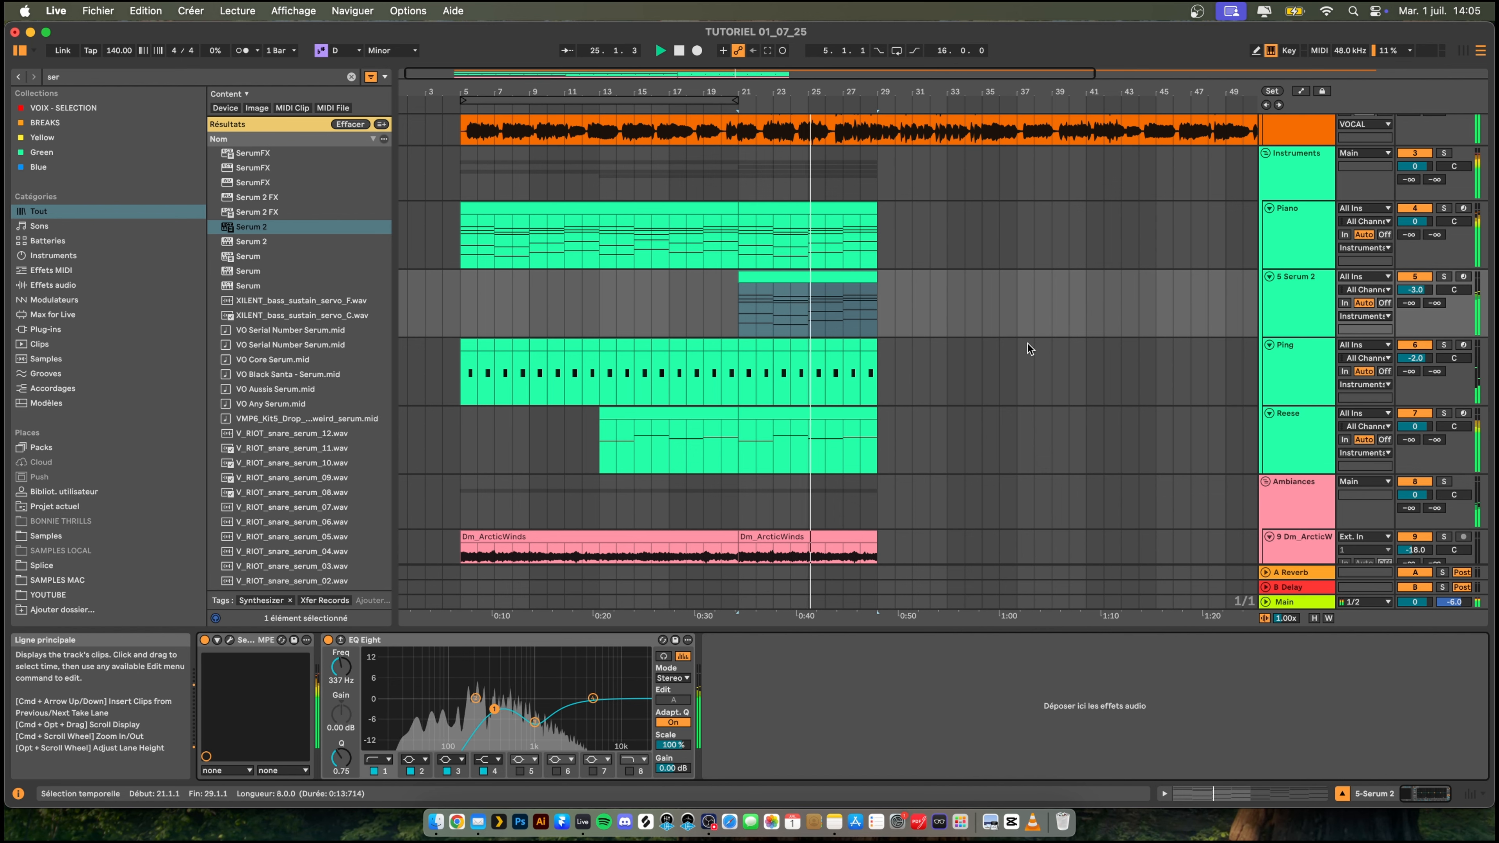
- Delete the final bar, from bar 28 to 29, across the Piano, Serum 2, Ping and Reese tracks
{"action": "scroll", "coordinate": [951, 246], "scroll_direction": "down", "scroll_amount": 1}
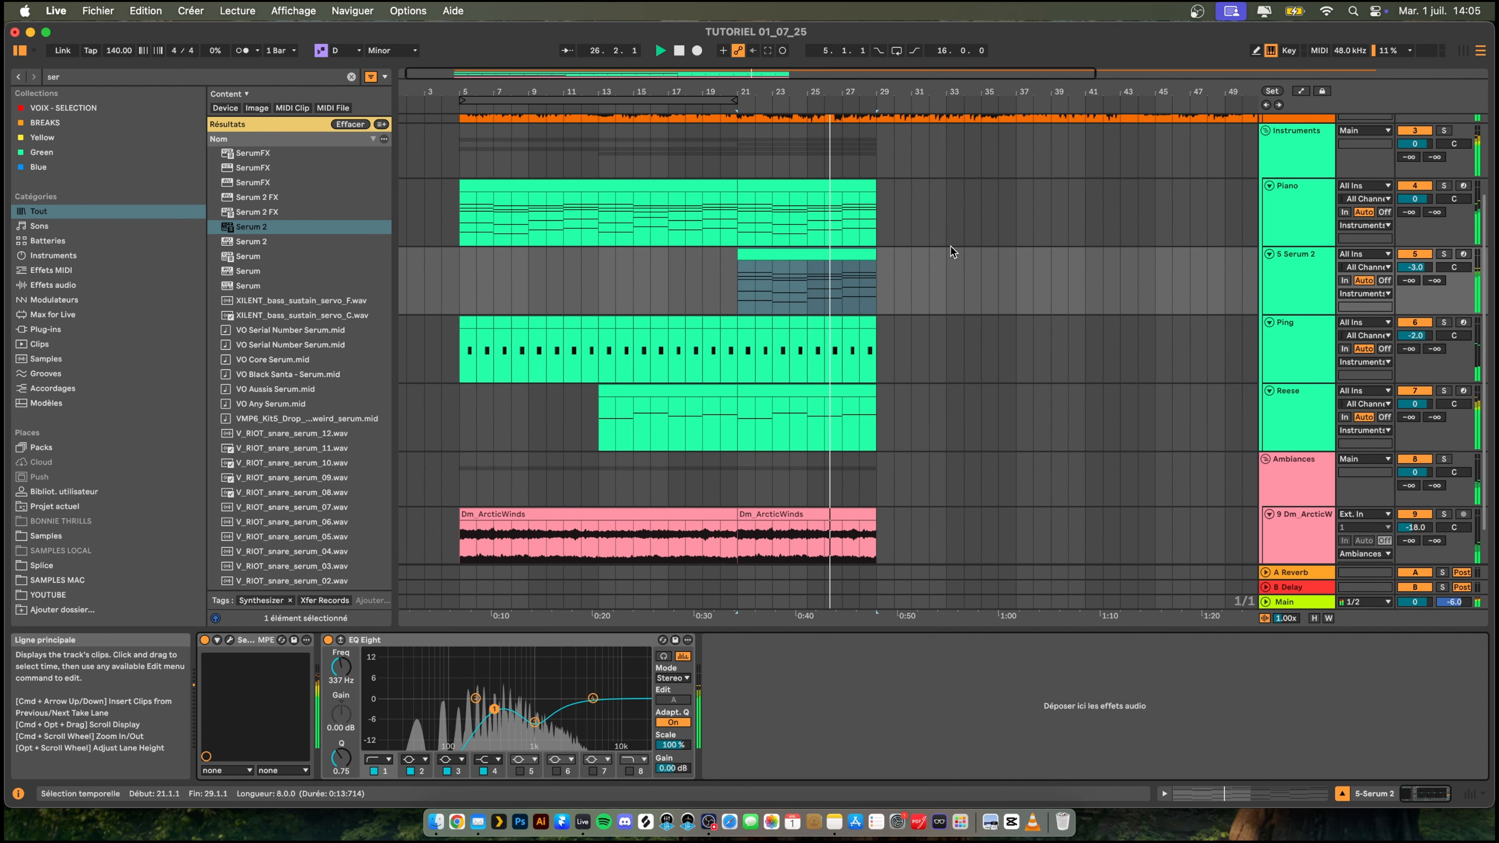
{"action": "scroll", "coordinate": [951, 246], "scroll_direction": "right", "scroll_amount": 2}
{"action": "scroll", "coordinate": [737, 245], "scroll_direction": "up", "scroll_amount": 2}
{"action": "scroll", "coordinate": [737, 245], "scroll_direction": "right", "scroll_amount": 4}
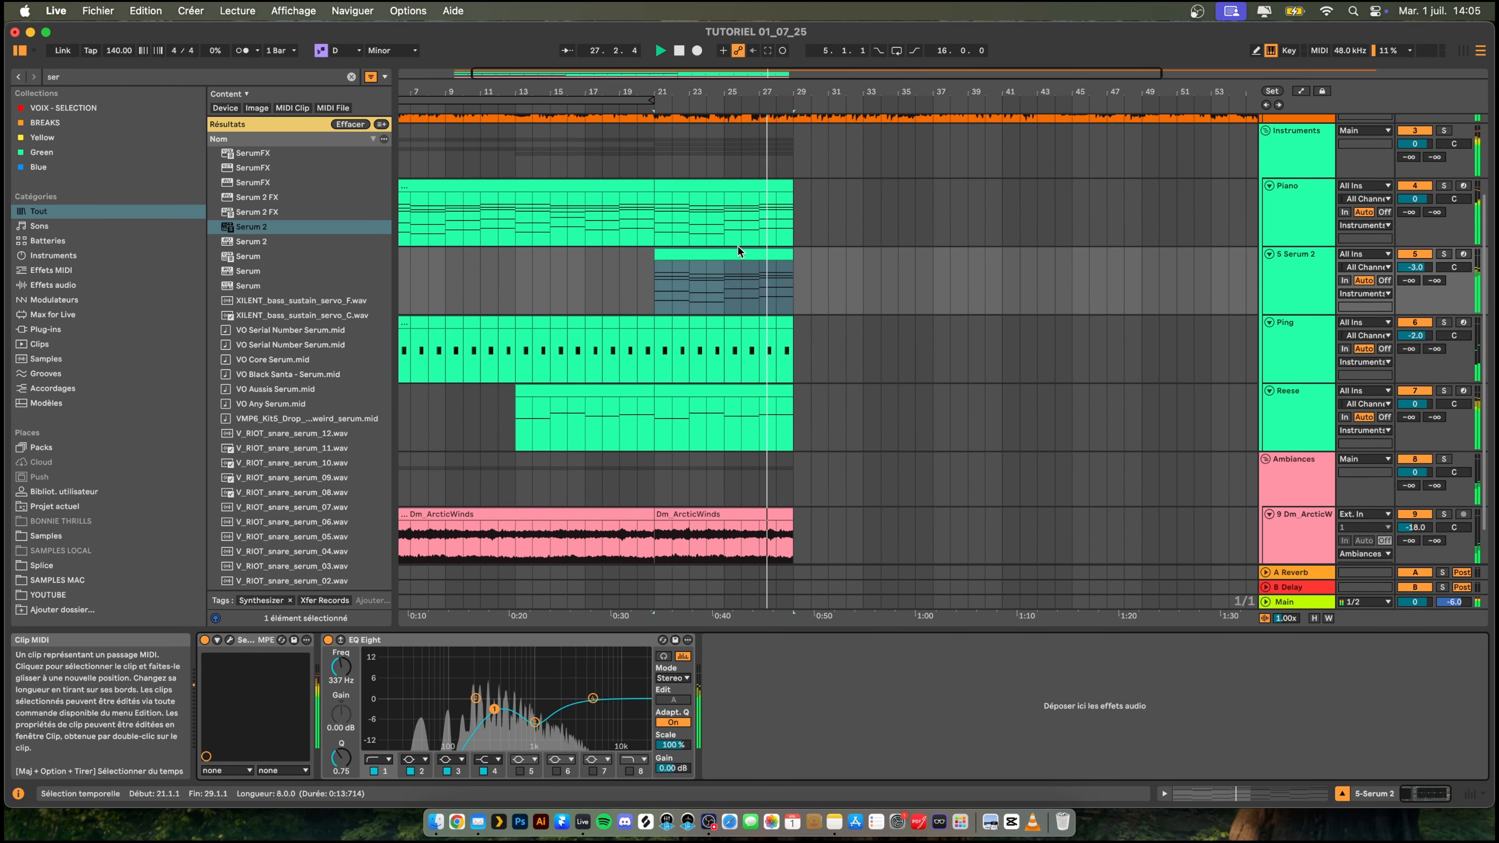
{"action": "scroll", "coordinate": [737, 245], "scroll_direction": "up", "scroll_amount": 1}
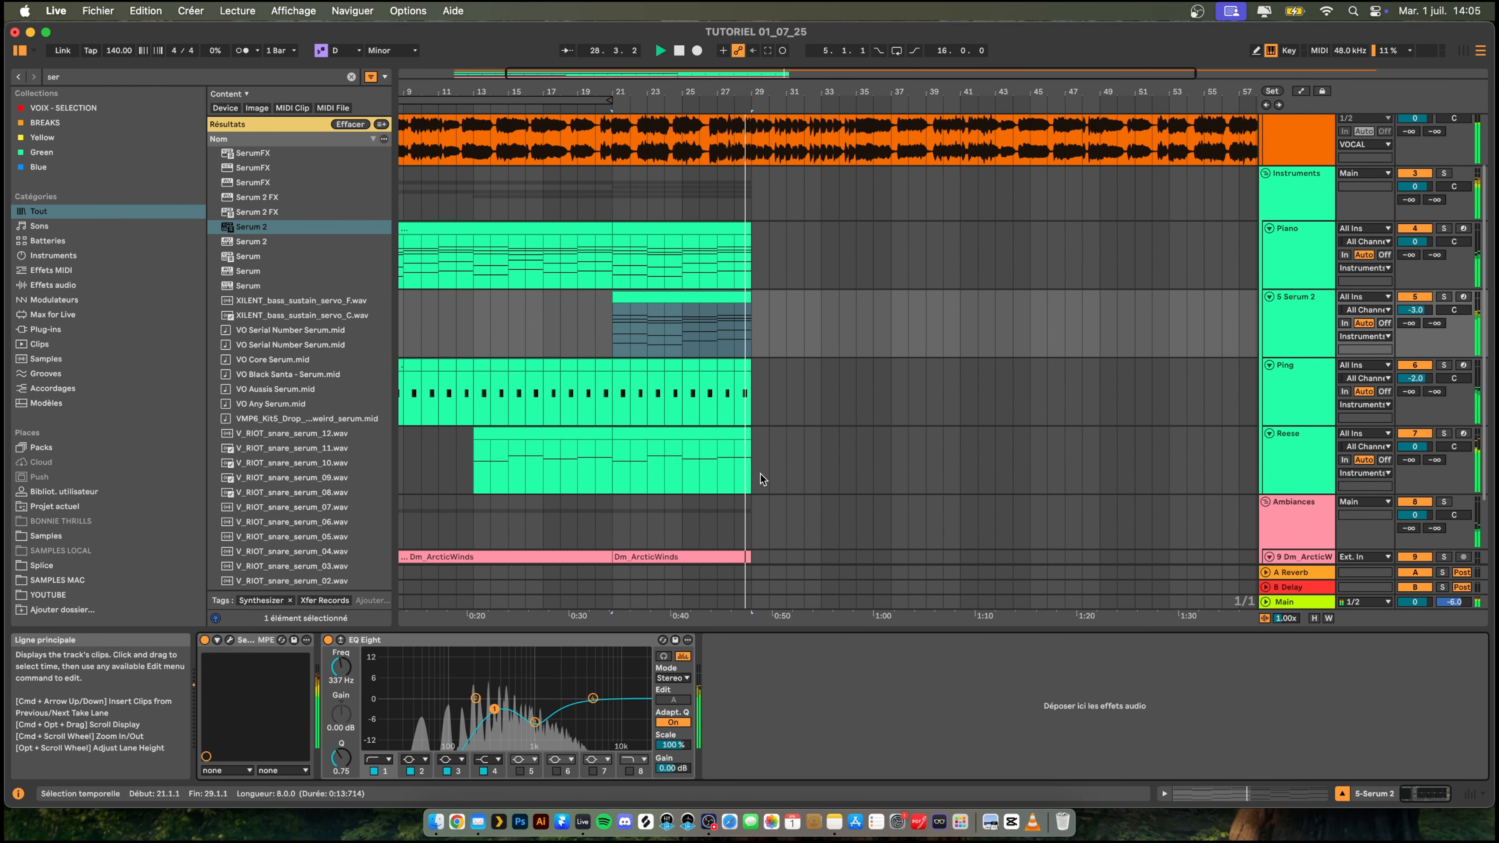
{"action": "key", "text": "space"}
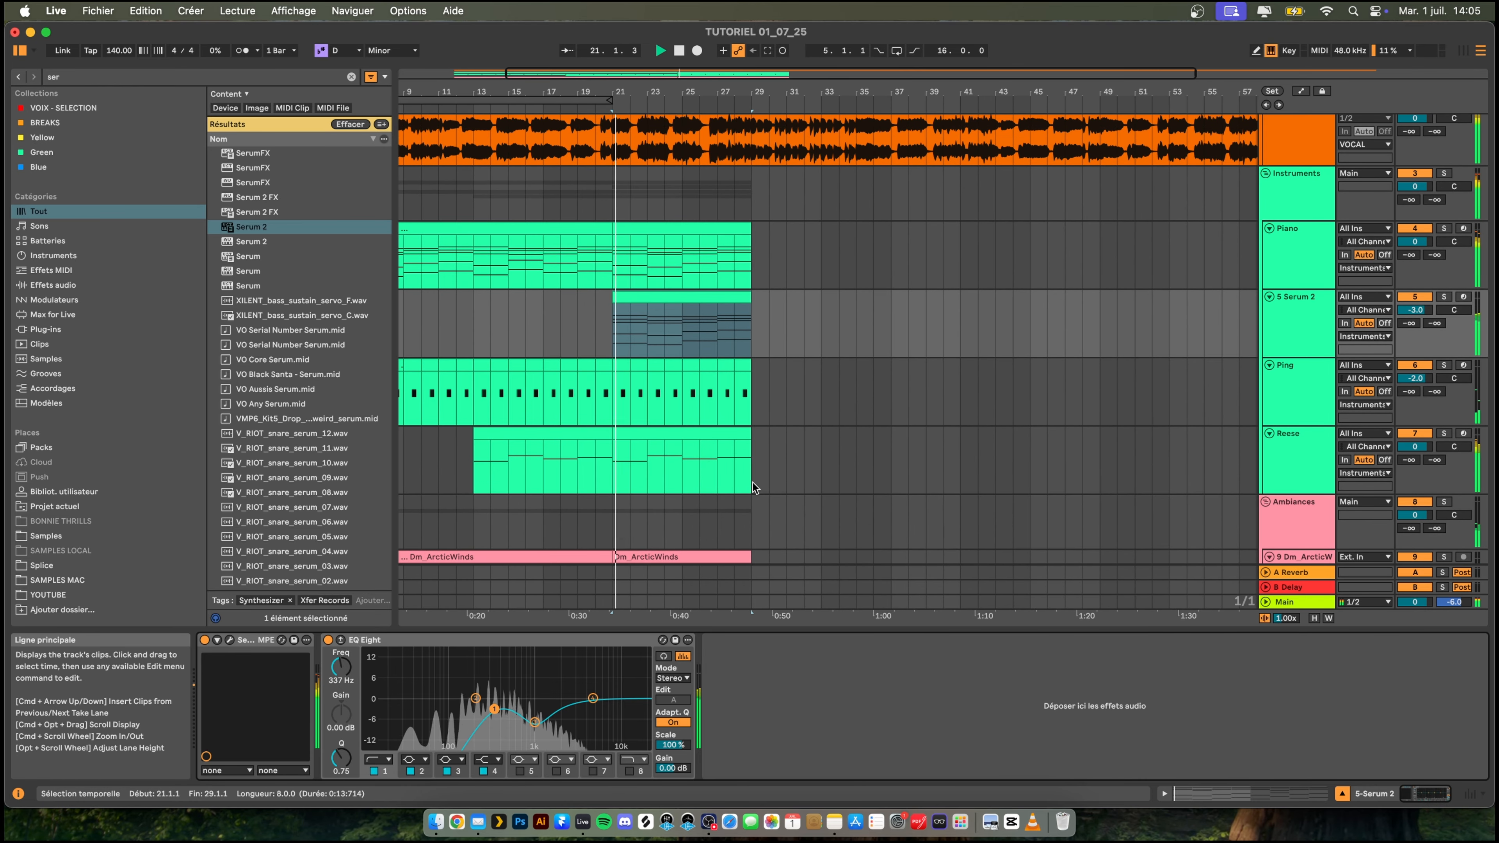
{"action": "left_click_drag", "start_coordinate": [752, 483], "coordinate": [736, 198]}
{"action": "key", "text": "Delete"}
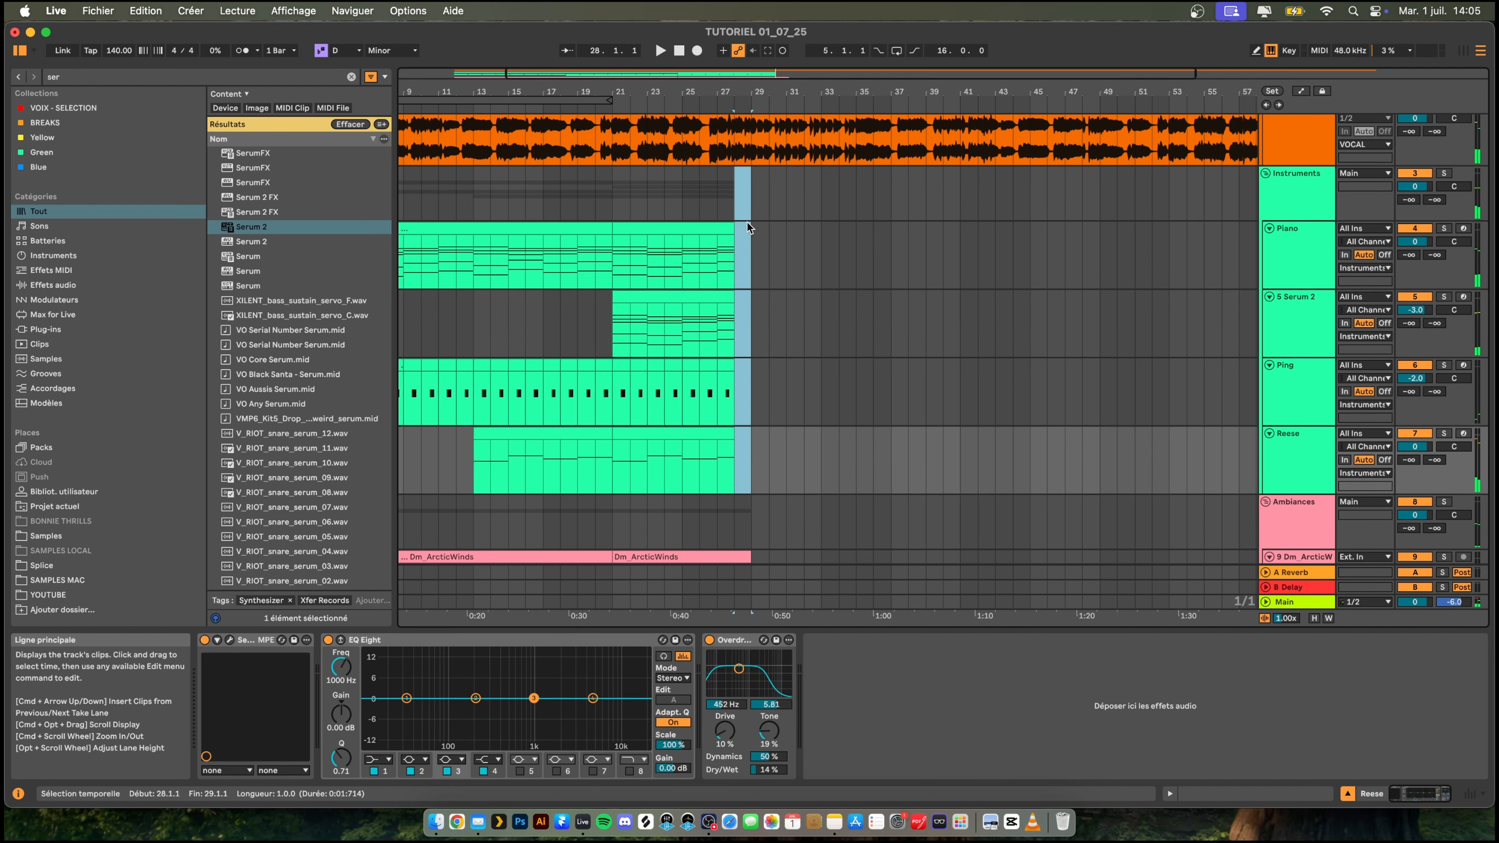
- Shorten the second Dm_ArcticWinds clip to end at bar 28 while playing back the transition
{"action": "left_click", "coordinate": [705, 199]}
{"action": "key", "text": "space"}
{"action": "scroll", "coordinate": [731, 484], "scroll_direction": "down", "scroll_amount": 3}
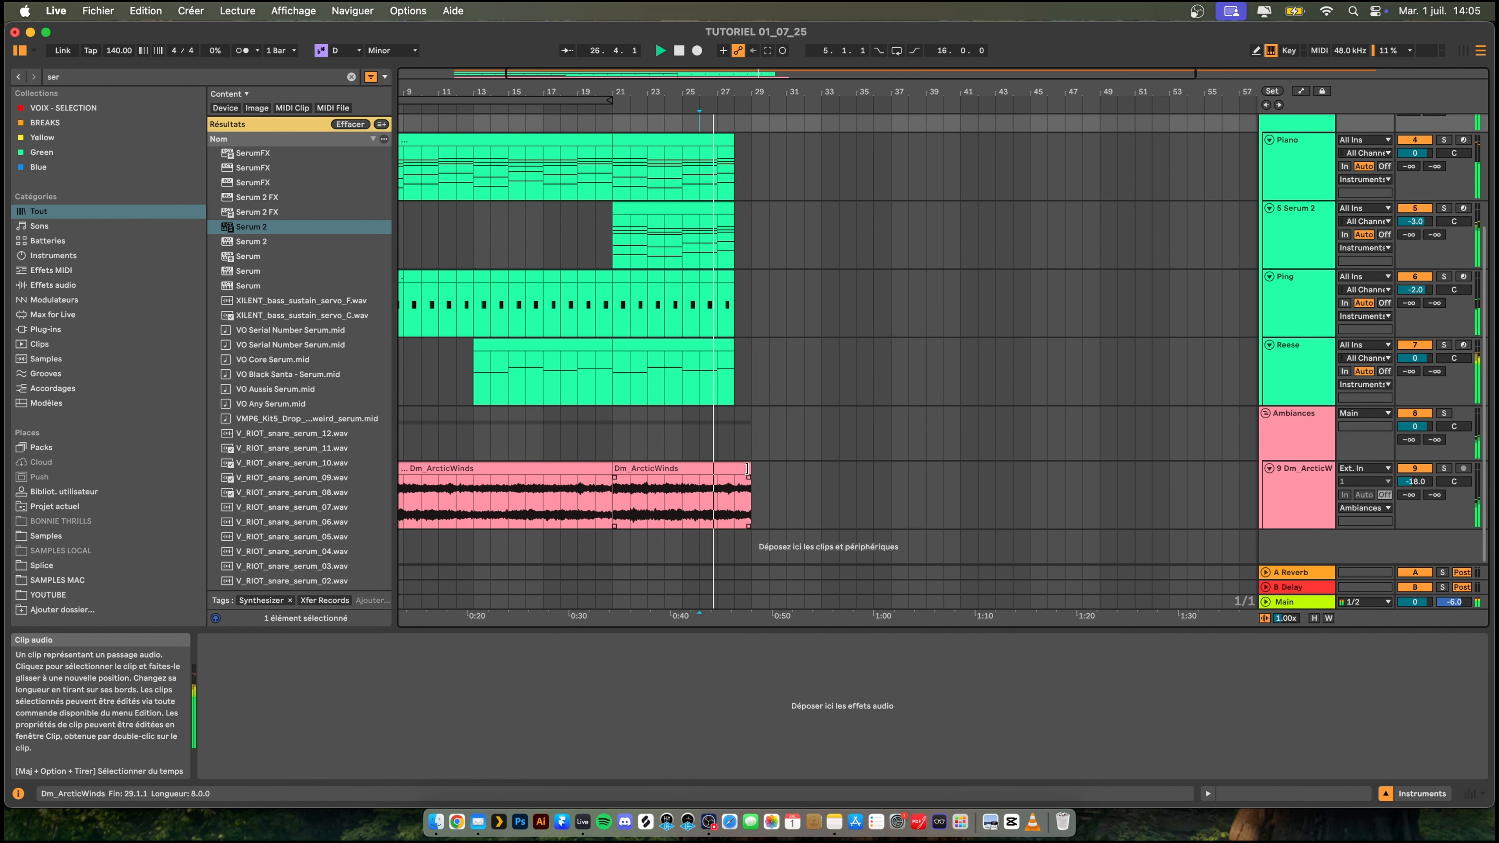
{"action": "left_click_drag", "start_coordinate": [750, 469], "coordinate": [734, 469]}
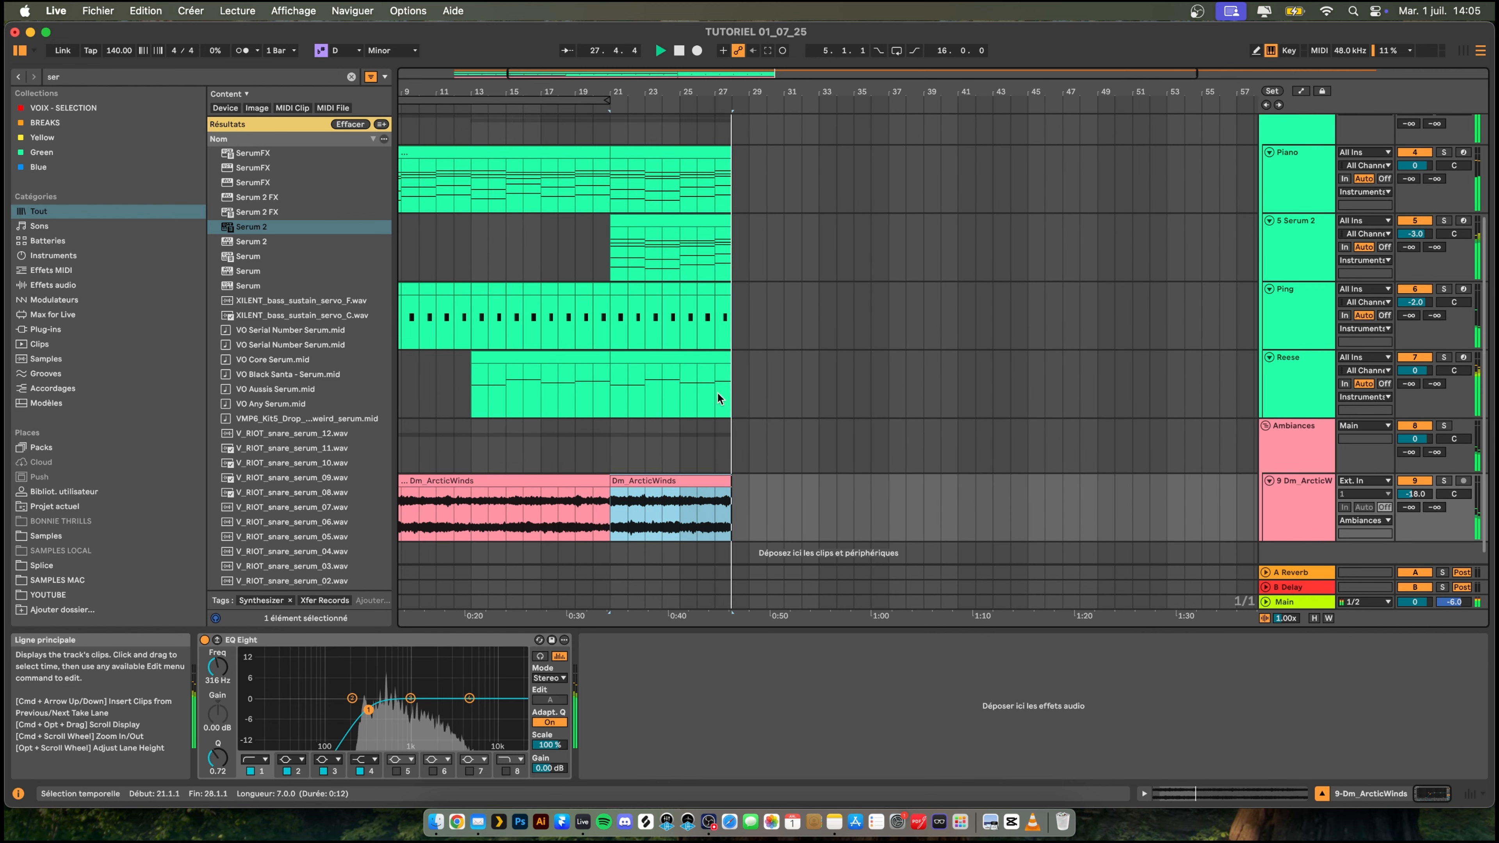
{"action": "scroll", "coordinate": [716, 391], "scroll_direction": "up", "scroll_amount": 2}
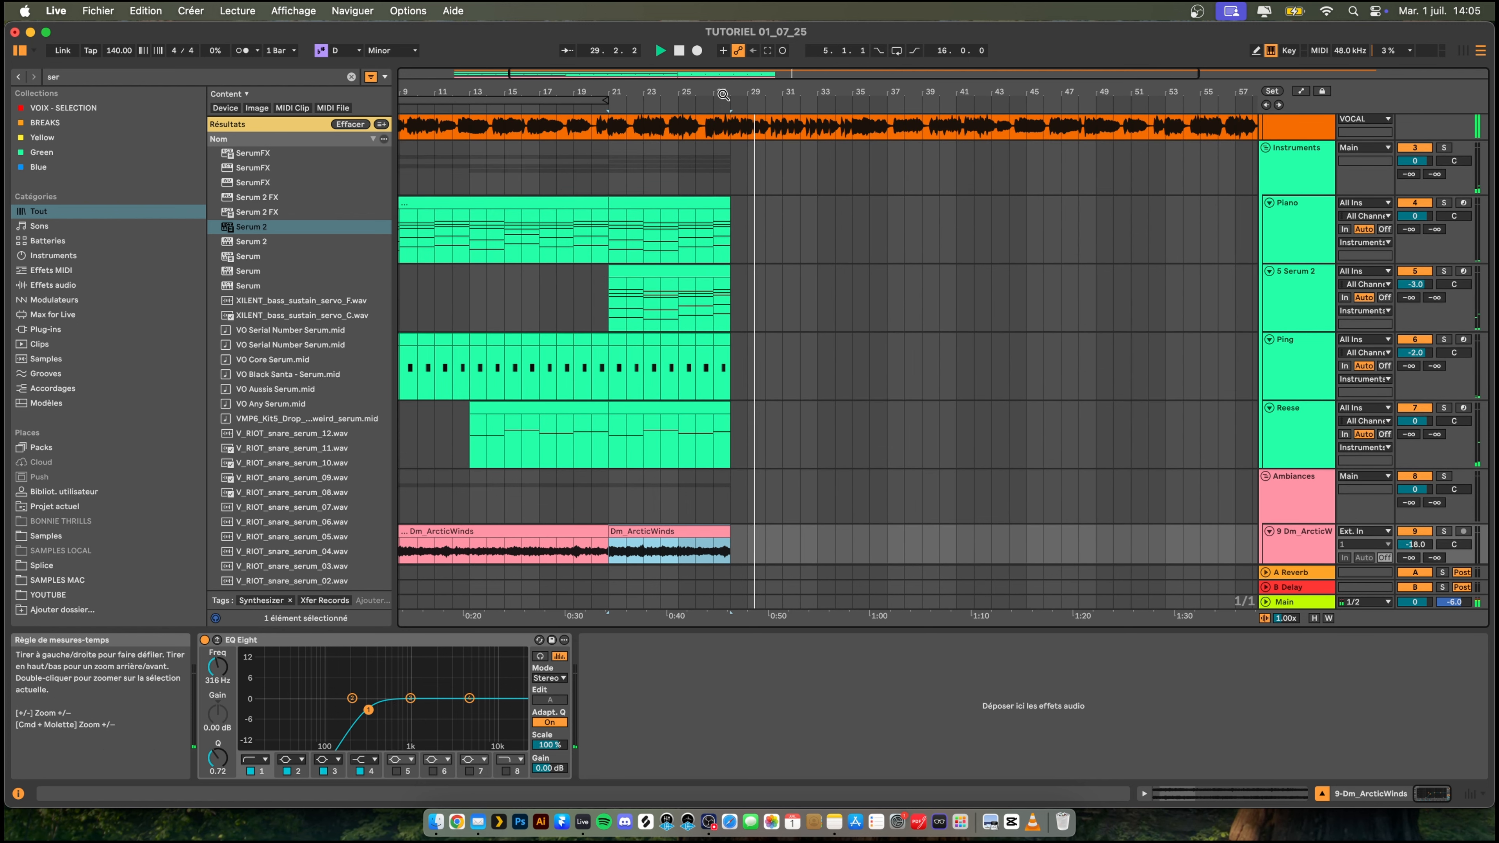
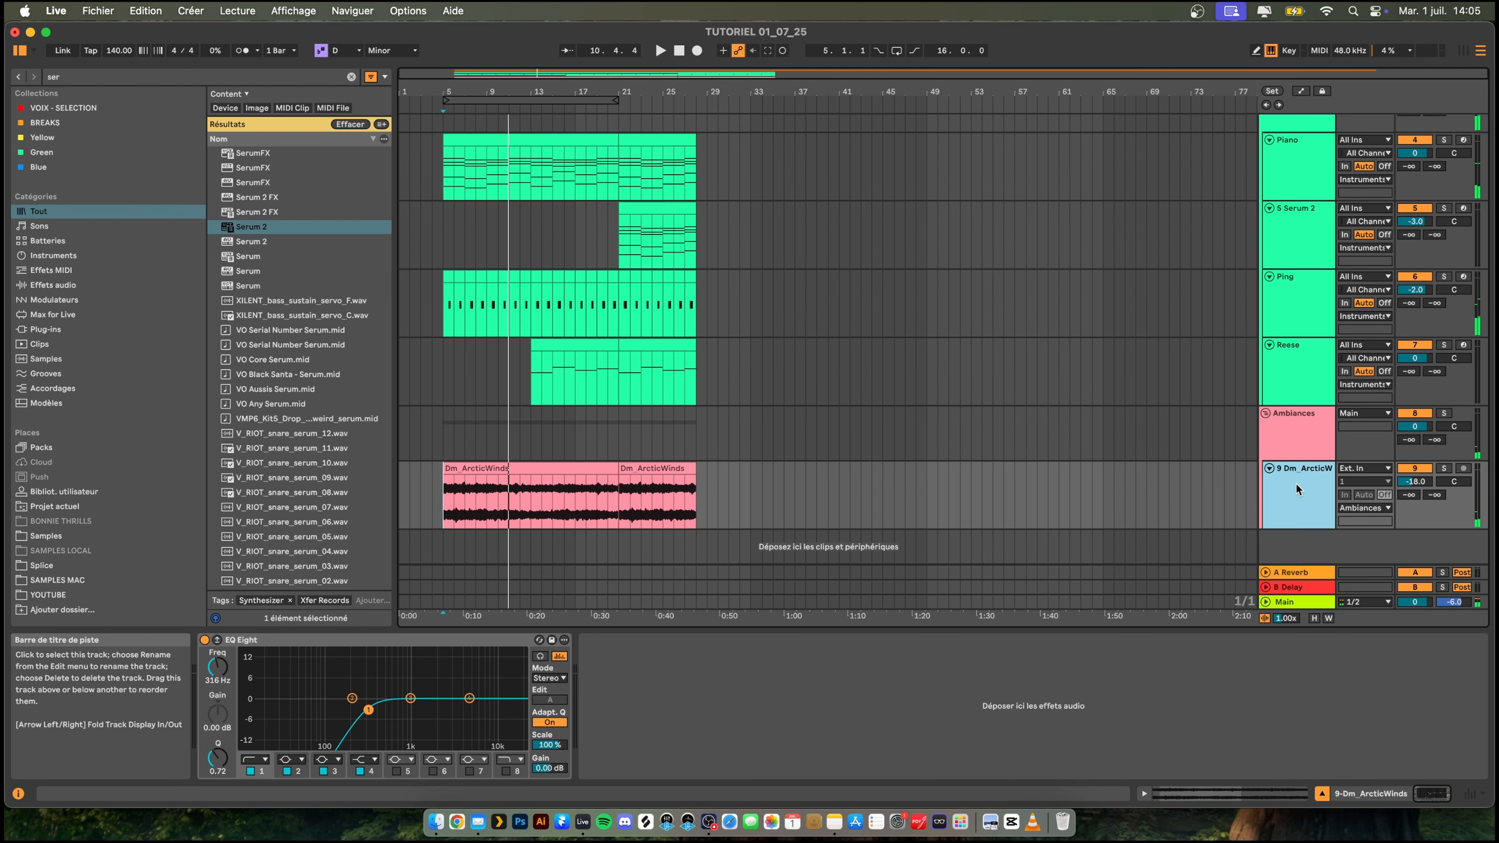
- Add an audio track to the Ambiances group and search the browser for vinyl
{"action": "key", "text": "super+t"}
{"action": "scroll", "coordinate": [896, 445], "scroll_direction": "down", "scroll_amount": 2}
{"action": "key", "text": "super+f"}
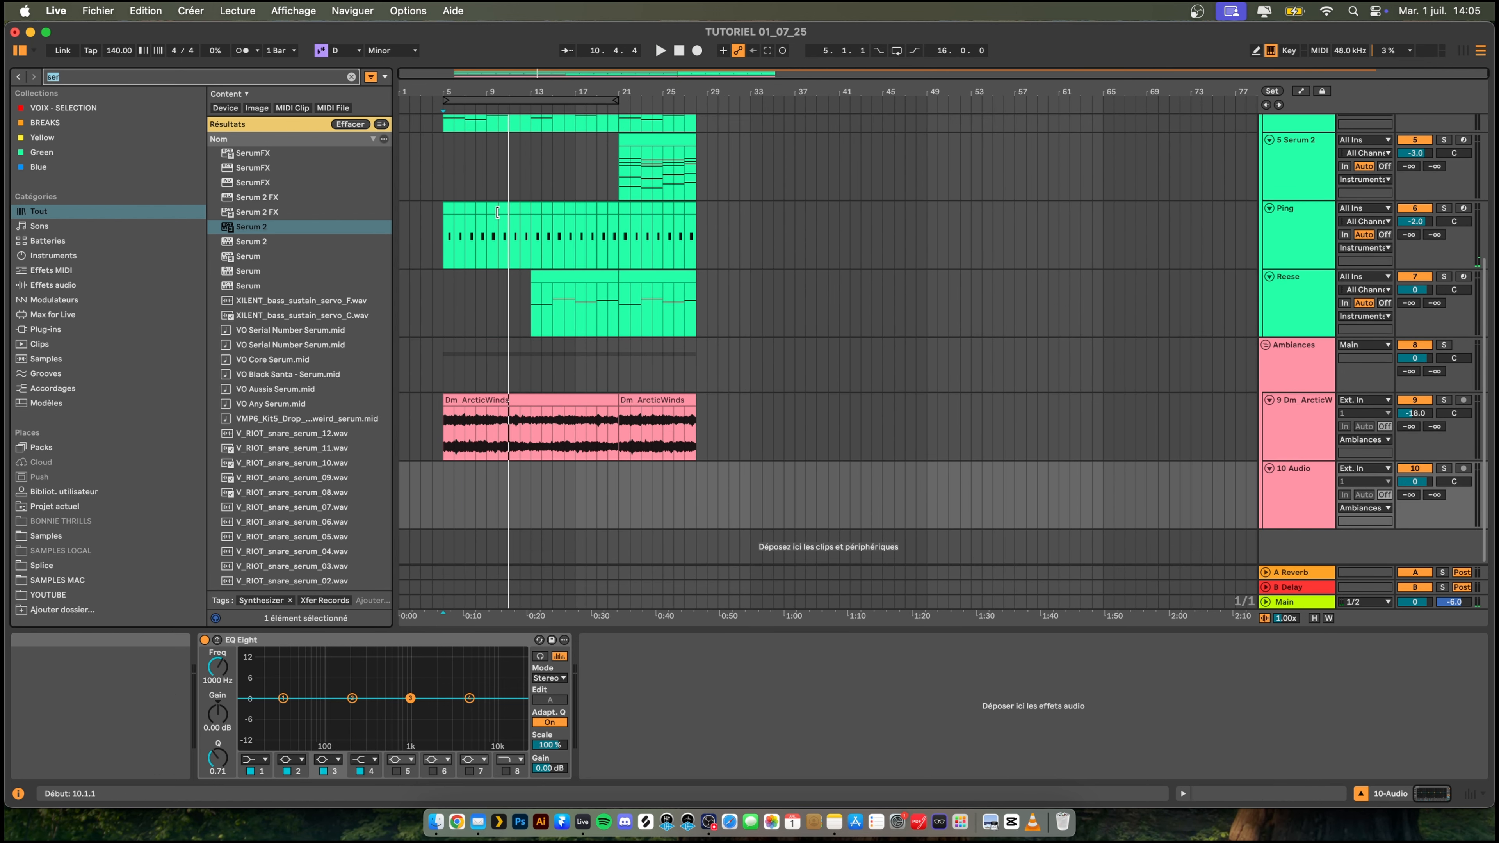
{"action": "type", "text": "vynil"}
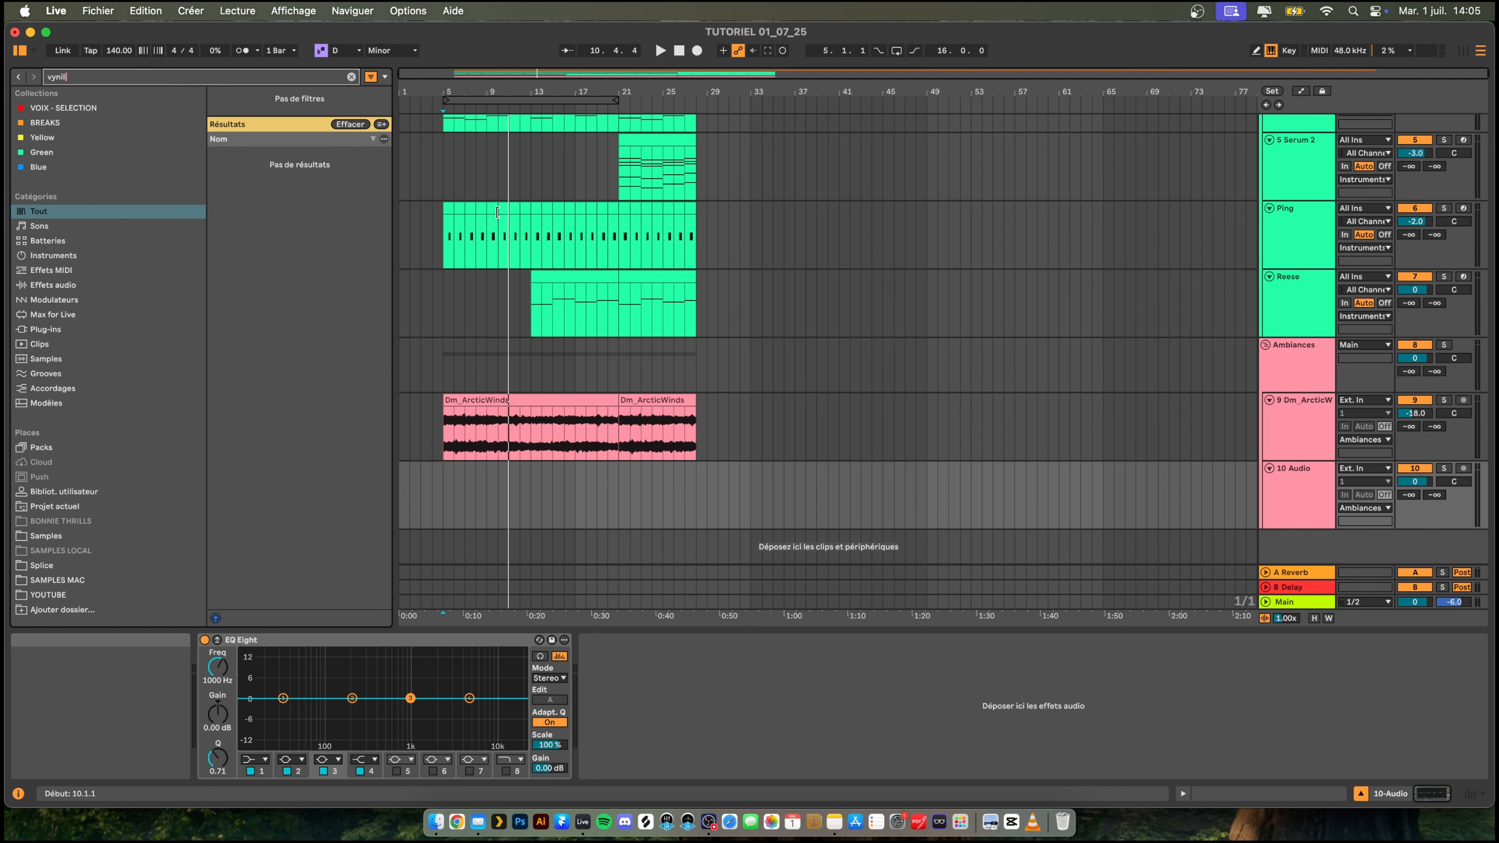
{"action": "key", "text": "BackSpace"}
{"action": "type", "text": "inyl"}
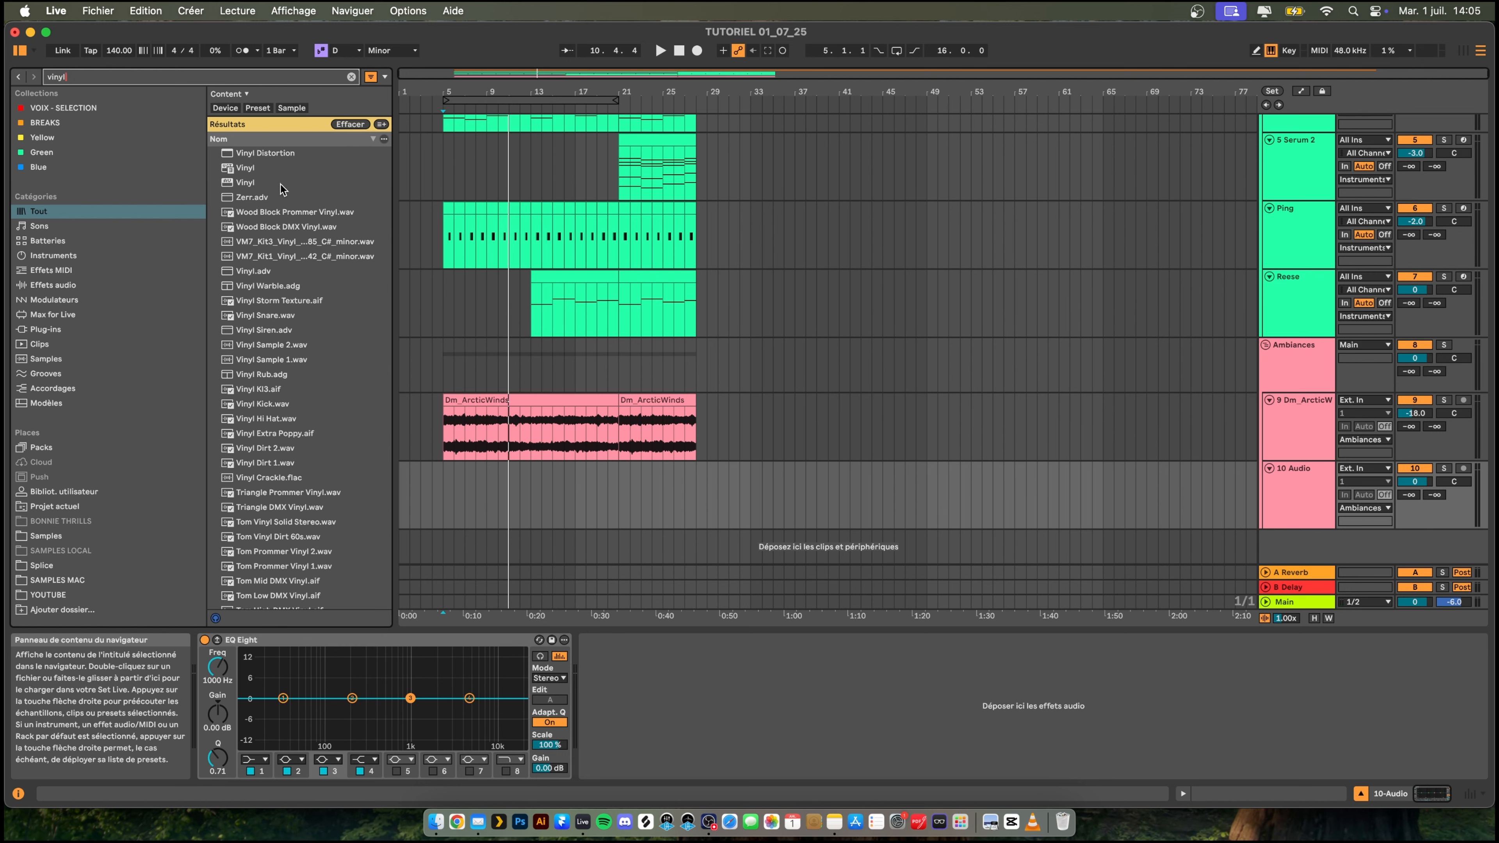
- Audition vinyl samples throughout the search results, looking for a suitable background texture
{"action": "left_click", "coordinate": [282, 211]}
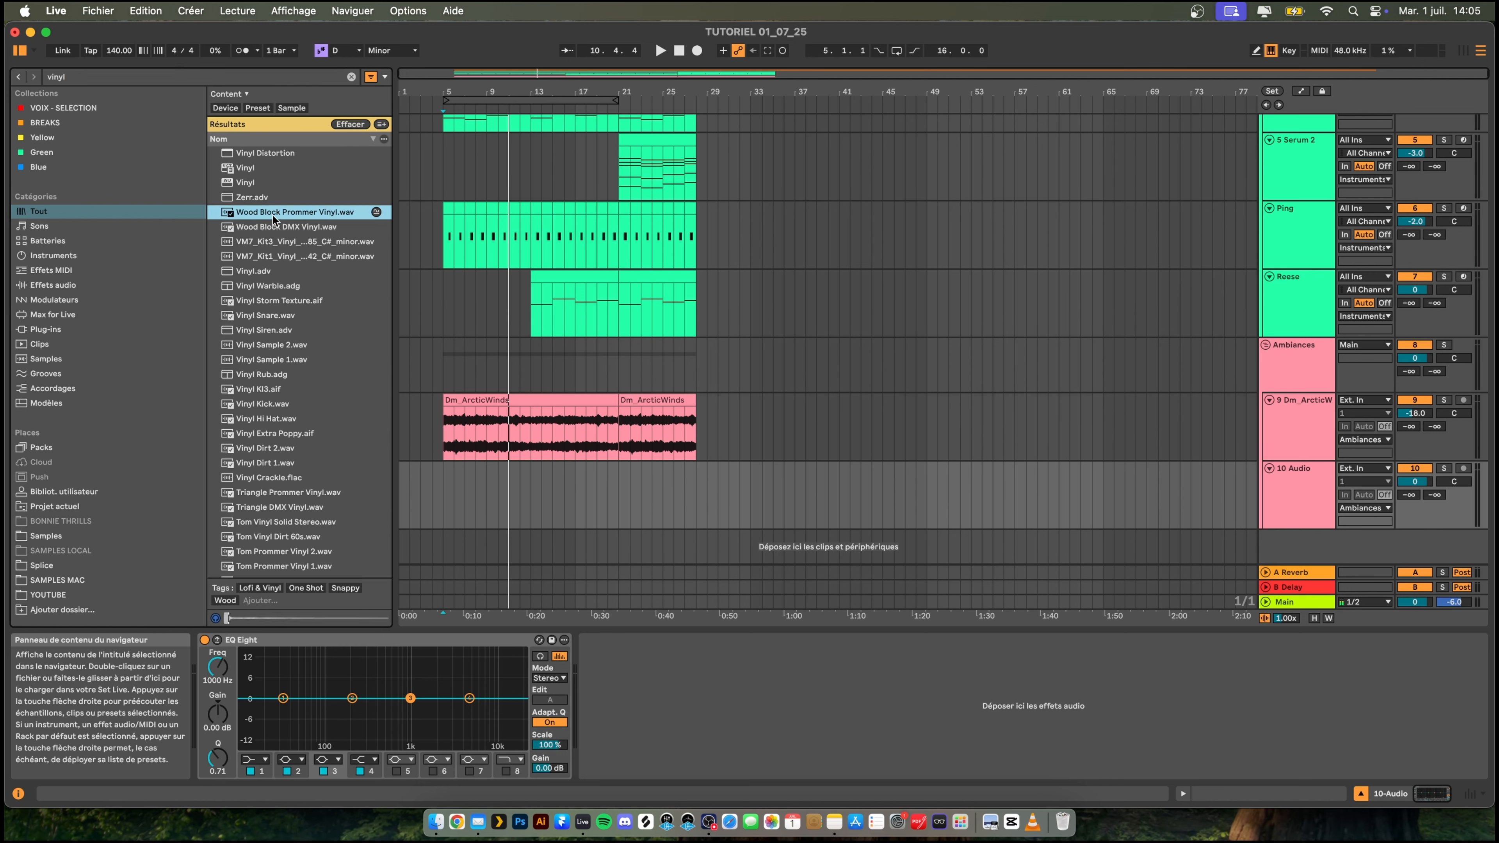
{"action": "left_click", "coordinate": [285, 273]}
{"action": "left_click", "coordinate": [268, 302]}
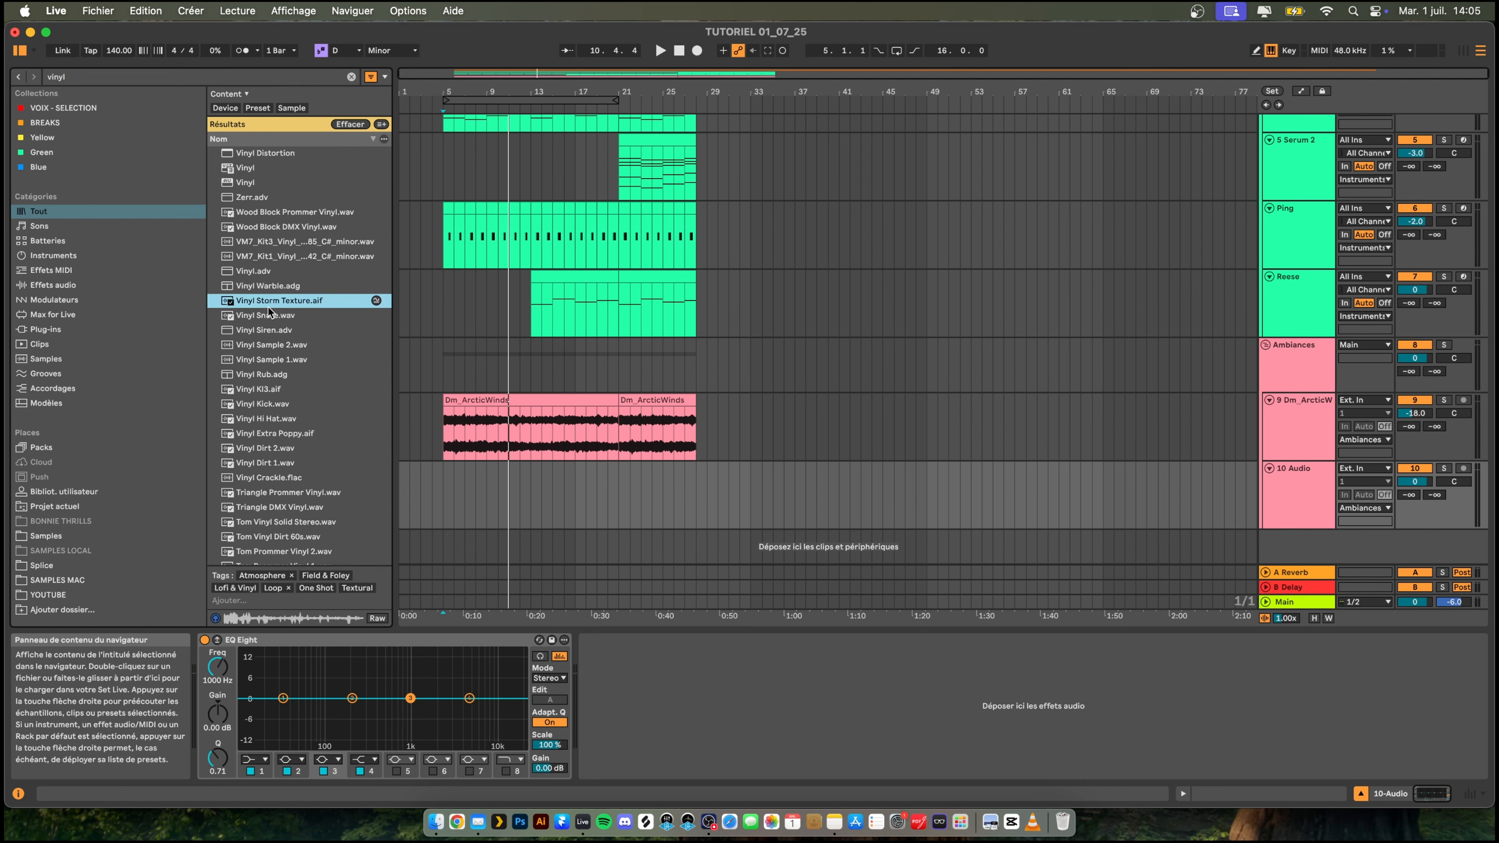
{"action": "left_click", "coordinate": [269, 348]}
{"action": "key", "text": "Down"}
{"action": "scroll", "coordinate": [285, 395], "scroll_direction": "down", "scroll_amount": 4}
{"action": "left_click", "coordinate": [300, 438]}
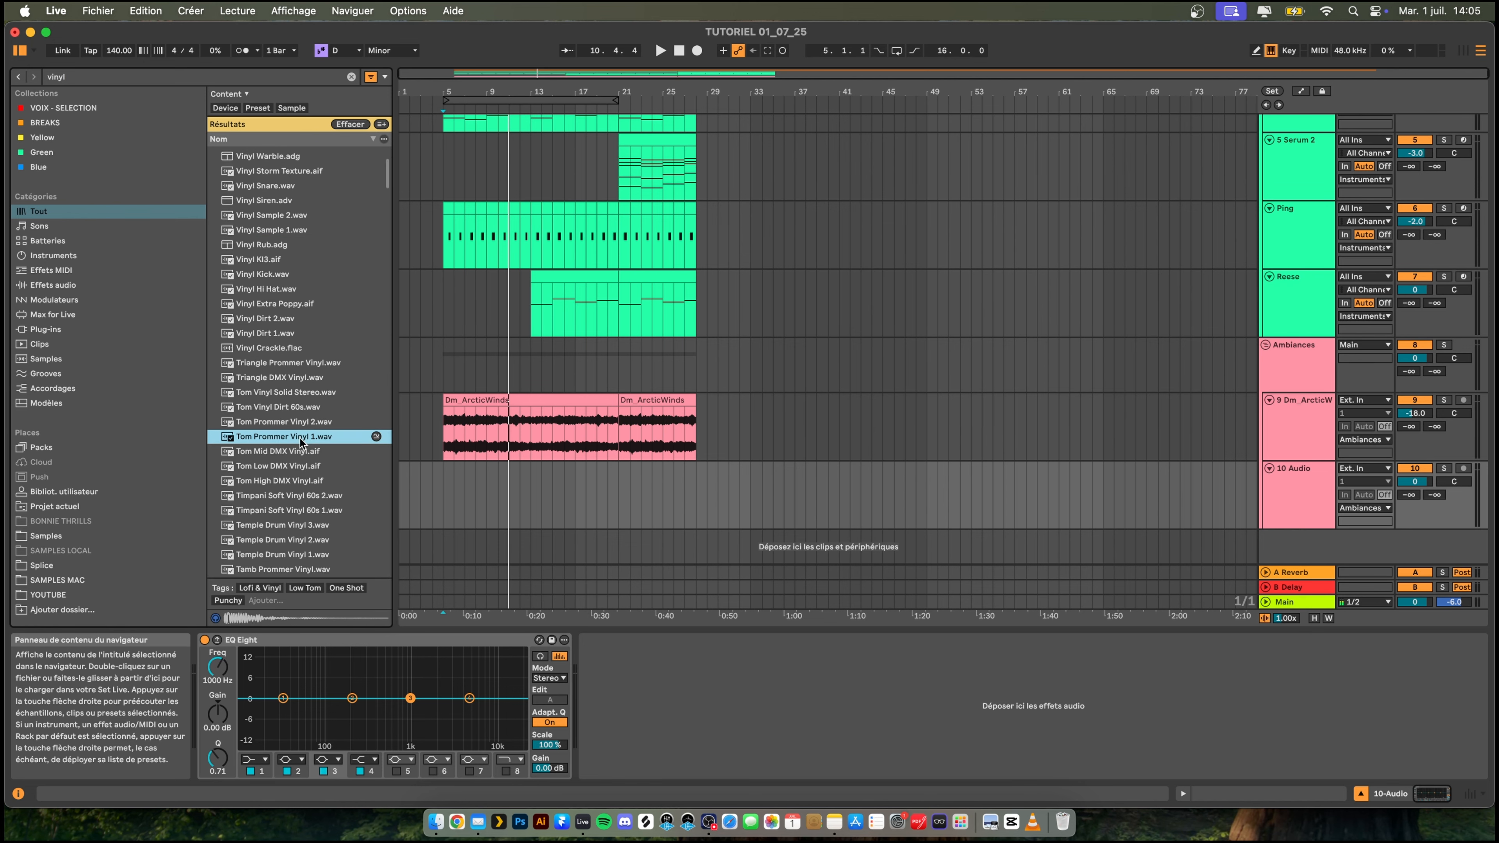
{"action": "scroll", "coordinate": [301, 438], "scroll_direction": "down", "scroll_amount": 4}
{"action": "left_click", "coordinate": [301, 437]}
{"action": "scroll", "coordinate": [301, 438], "scroll_direction": "down", "scroll_amount": 5}
{"action": "left_click", "coordinate": [301, 438]}
{"action": "scroll", "coordinate": [301, 438], "scroll_direction": "down", "scroll_amount": 4}
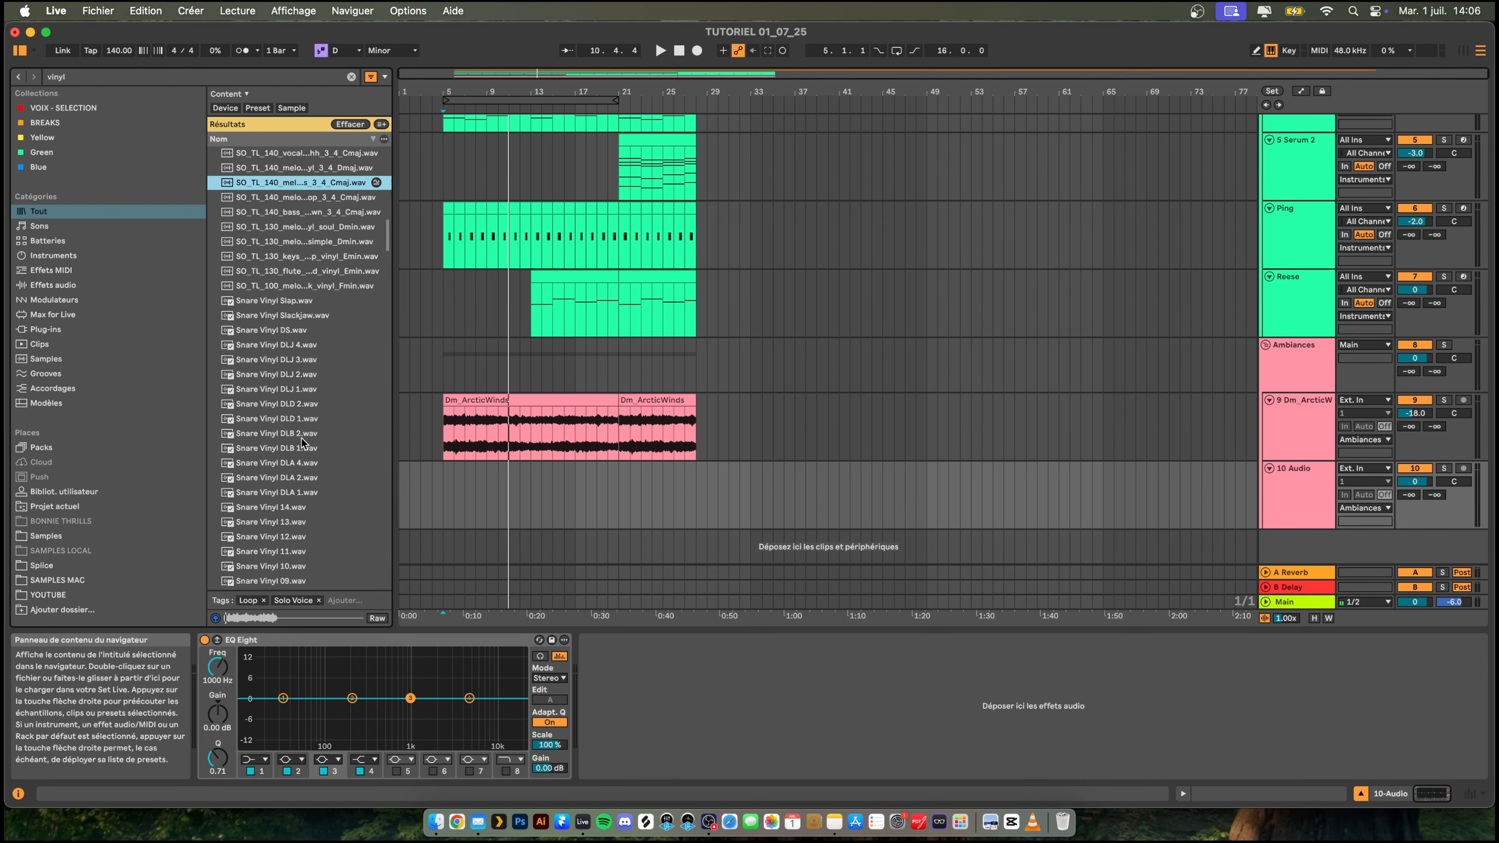
{"action": "left_click", "coordinate": [302, 438]}
{"action": "scroll", "coordinate": [302, 437], "scroll_direction": "down", "scroll_amount": 4}
{"action": "left_click", "coordinate": [302, 437]}
{"action": "scroll", "coordinate": [305, 435], "scroll_direction": "down", "scroll_amount": 8}
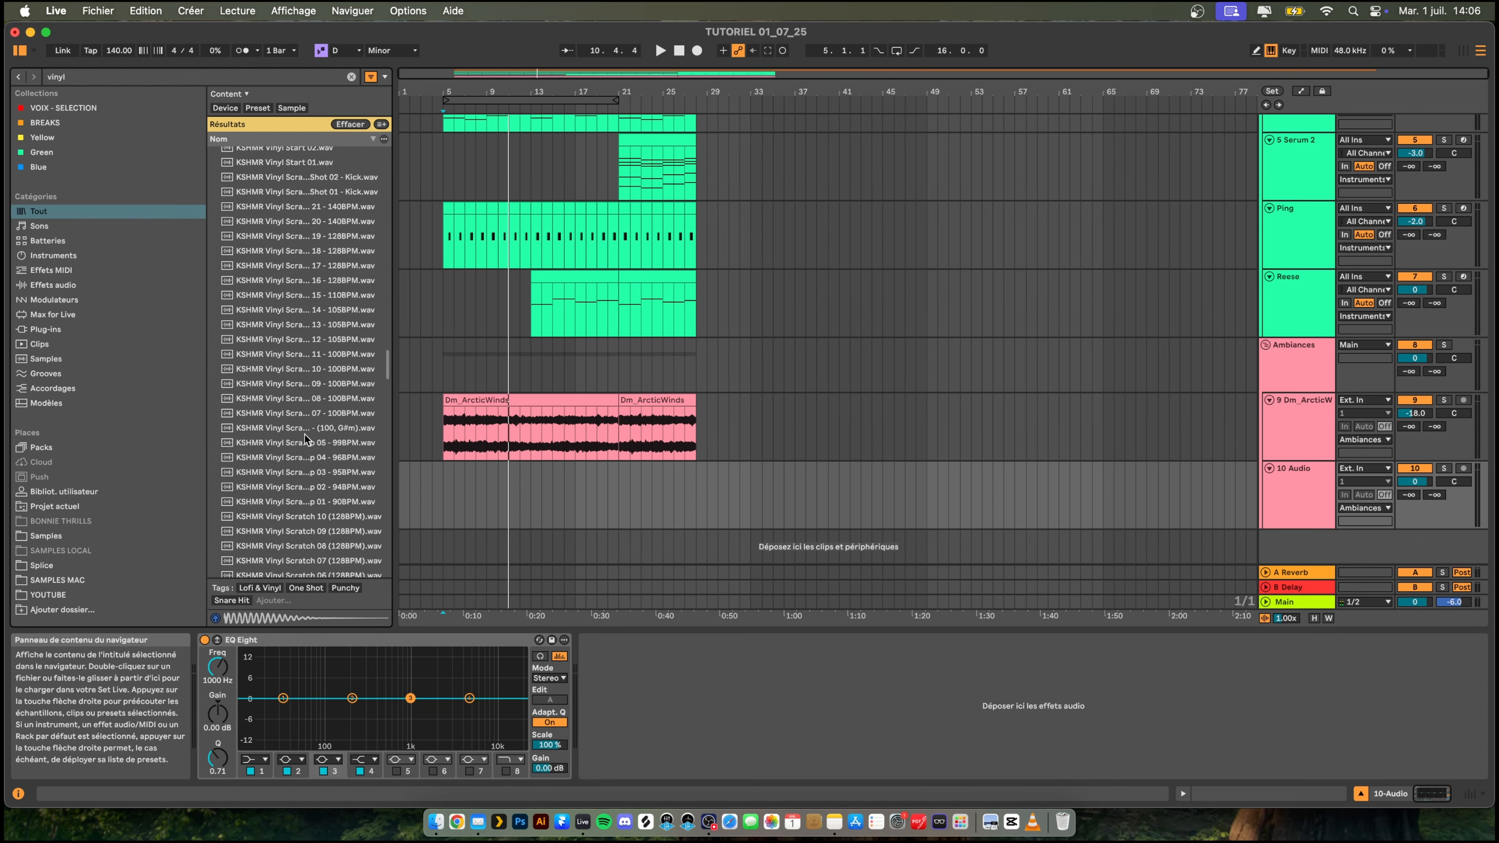
{"action": "scroll", "coordinate": [305, 433], "scroll_direction": "up", "scroll_amount": 6}
{"action": "left_click", "coordinate": [307, 416]}
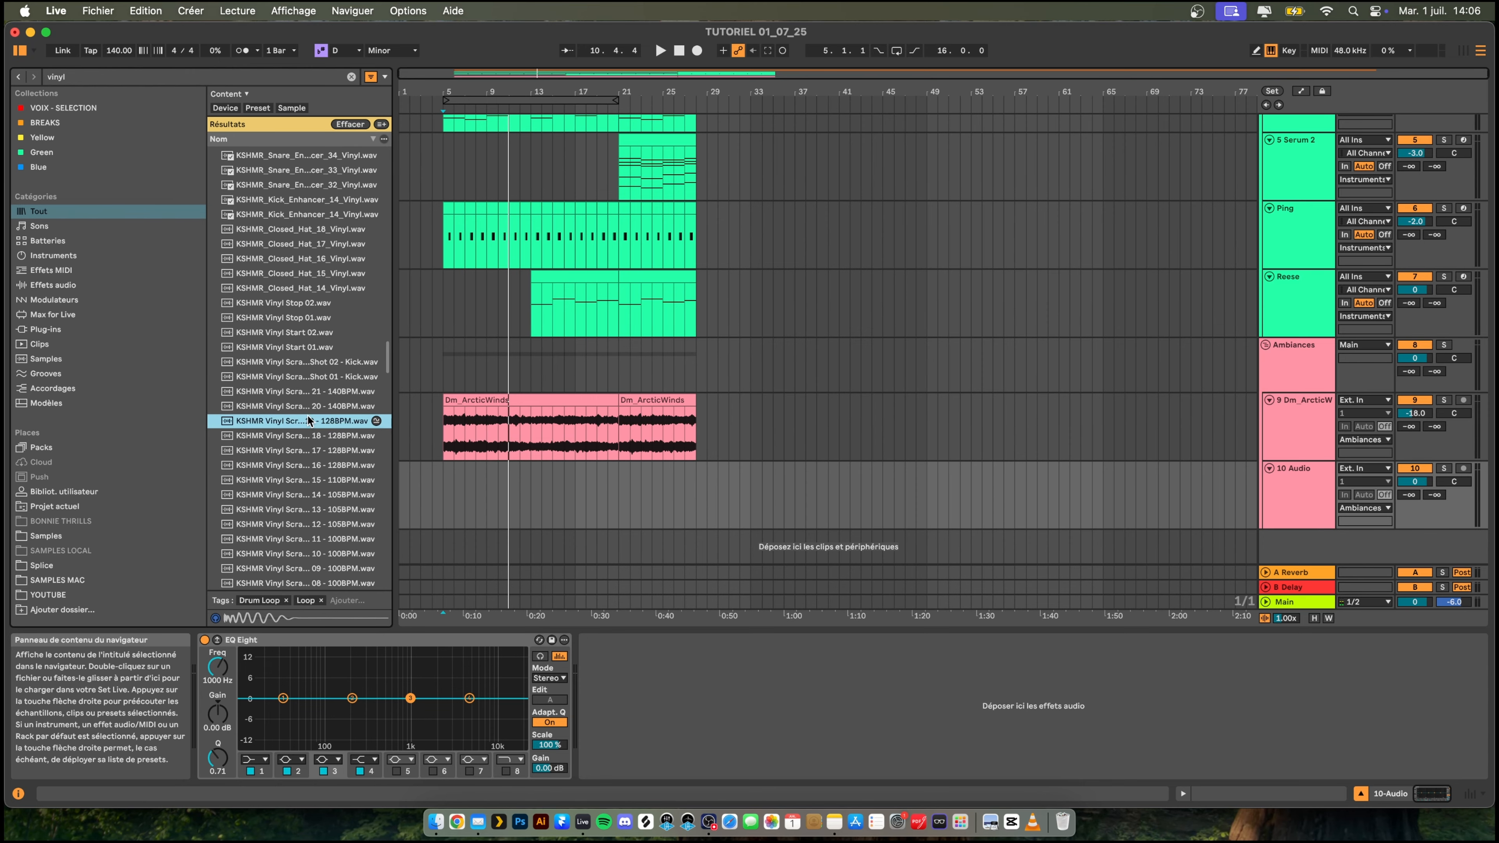
{"action": "left_click", "coordinate": [265, 293]}
{"action": "scroll", "coordinate": [321, 376], "scroll_direction": "down", "scroll_amount": 15}
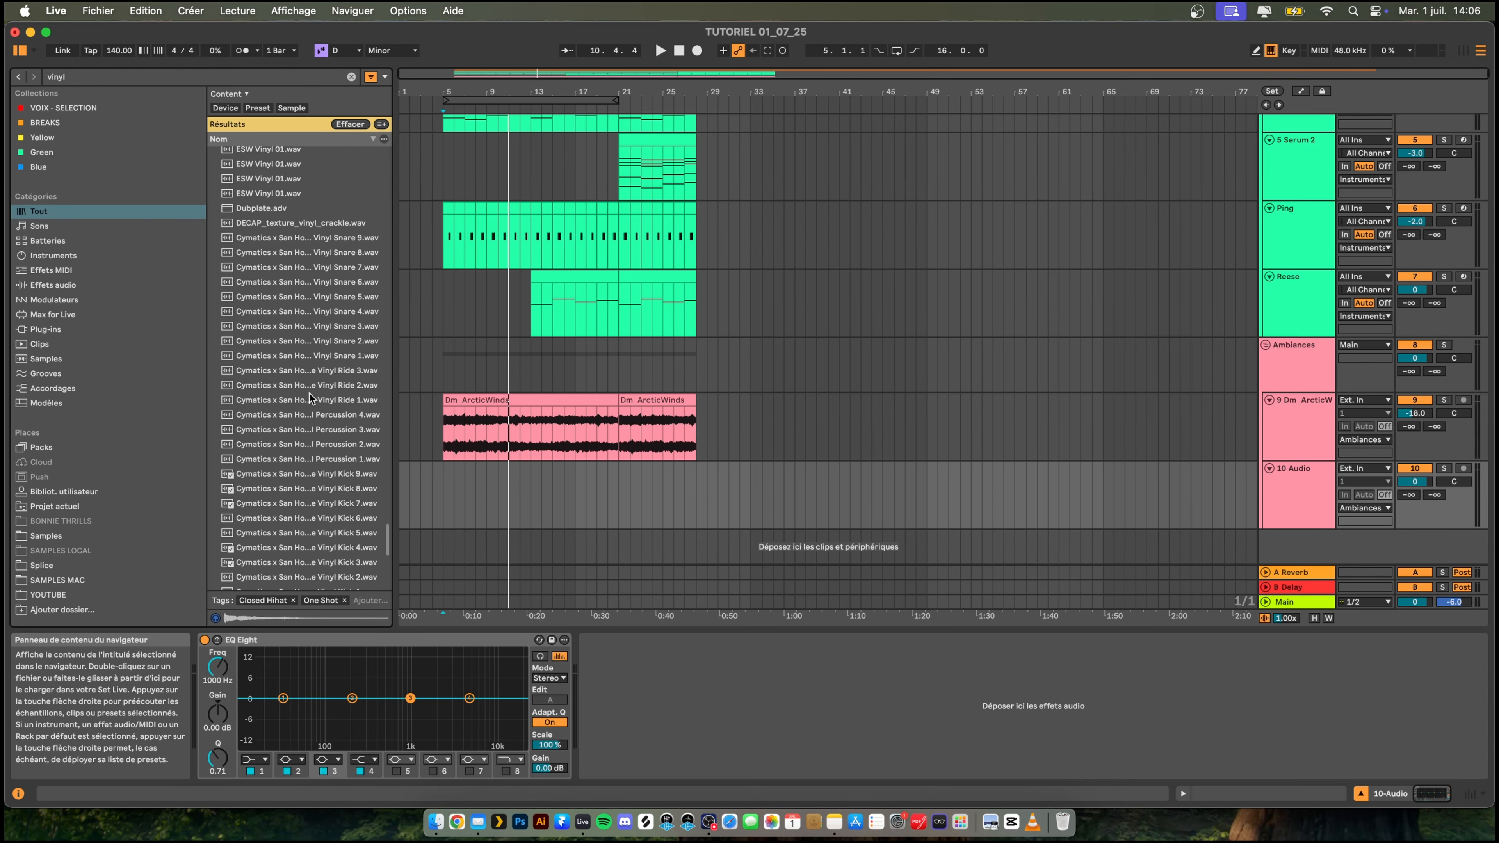
{"action": "left_click", "coordinate": [310, 393]}
{"action": "left_click", "coordinate": [289, 489]}
{"action": "scroll", "coordinate": [289, 414], "scroll_direction": "down", "scroll_amount": 2}
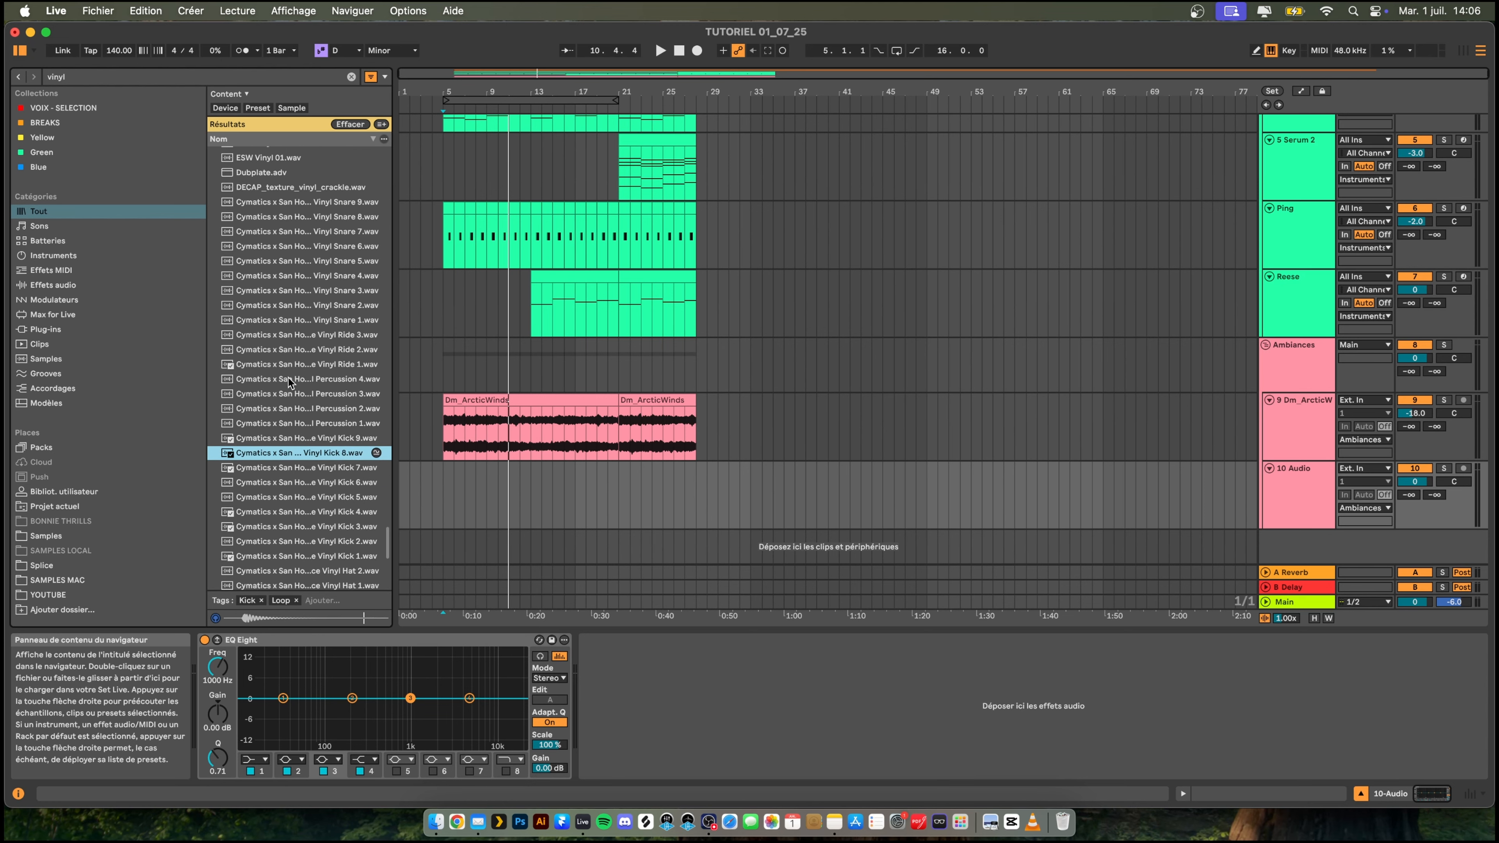
{"action": "scroll", "coordinate": [306, 372], "scroll_direction": "up", "scroll_amount": 10}
{"action": "left_click", "coordinate": [333, 361]}
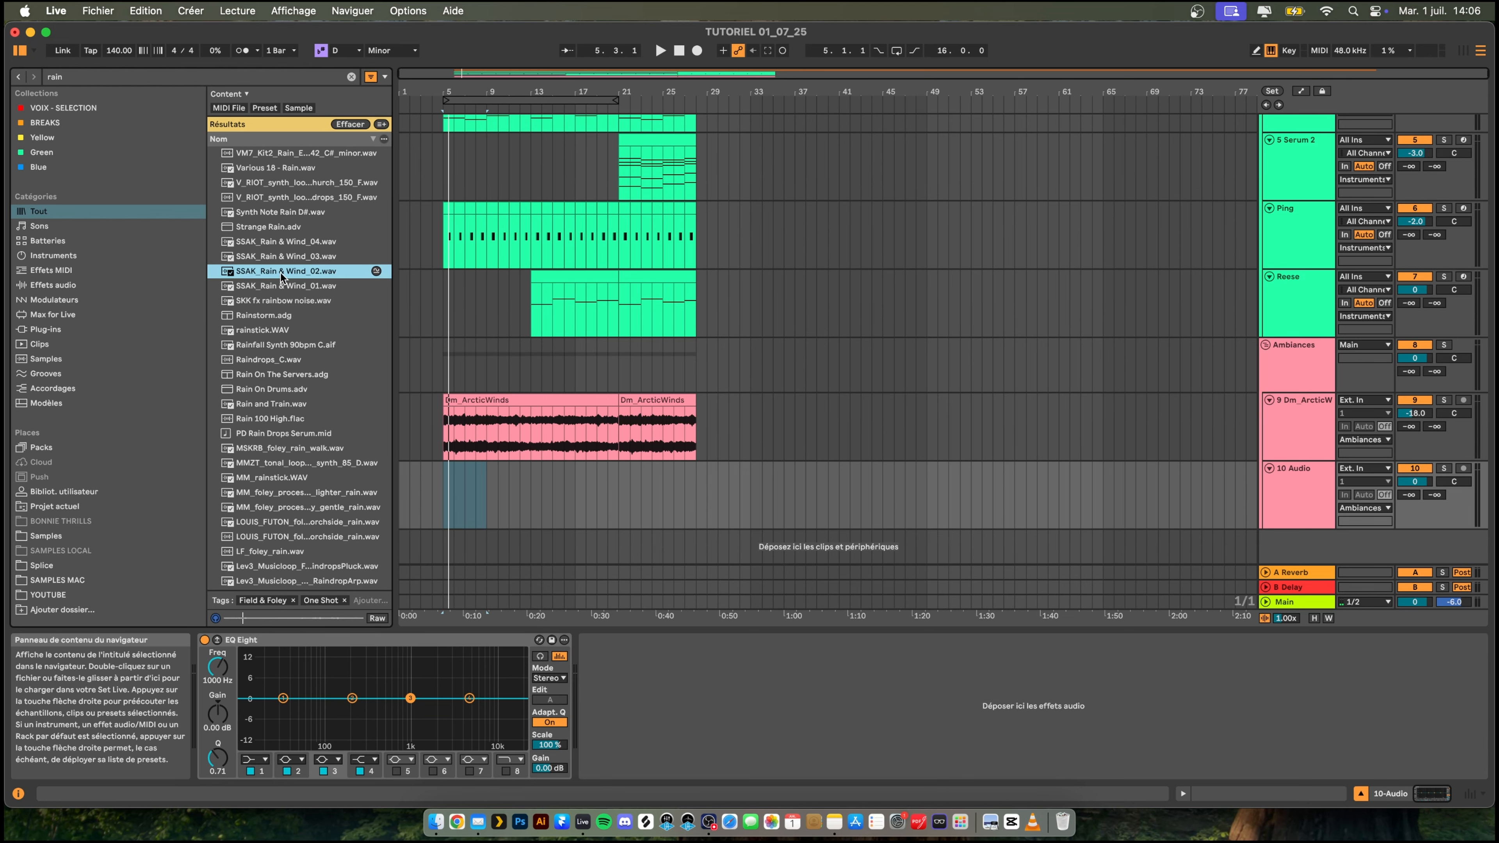
- Find SSAK_Rain & Wind_02.wav with a rain search, place it on the new Ambiances track at bar 5 and turn off its warping
{"action": "left_click_drag", "start_coordinate": [307, 276], "coordinate": [444, 488]}
{"action": "double_click", "coordinate": [489, 468]}
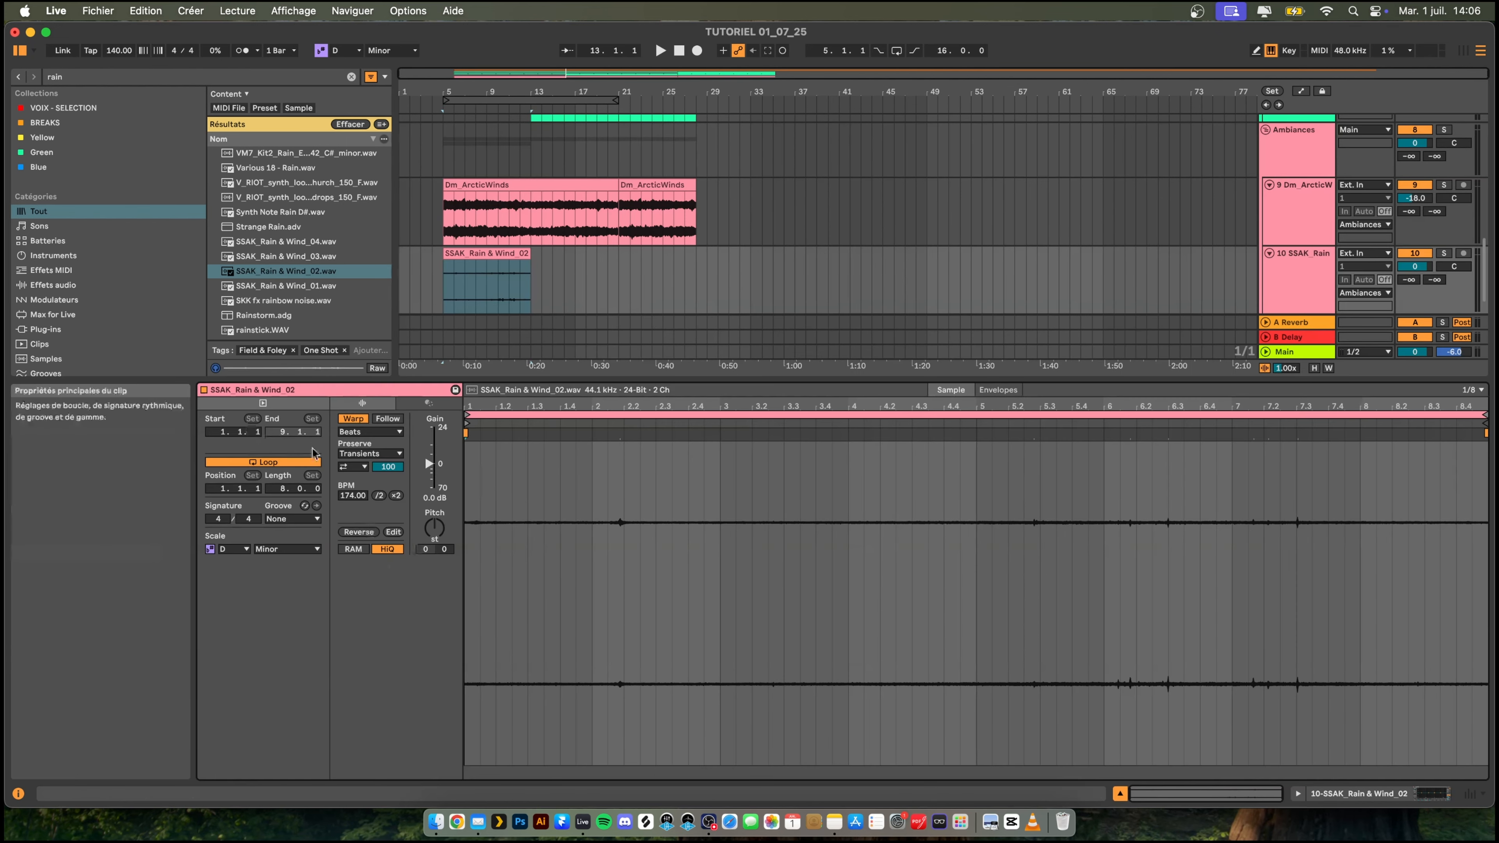
{"action": "left_click", "coordinate": [353, 418]}
{"action": "left_click_drag", "start_coordinate": [713, 387], "coordinate": [714, 534]}
- Trim the rain clip to four bars, ending at bar 9, and duplicate it repeatedly up to bar 29
{"action": "left_click", "coordinate": [503, 370]}
{"action": "left_click_drag", "start_coordinate": [504, 370], "coordinate": [486, 370]}
{"action": "key", "text": "super+d"}
{"action": "key", "text": "super+d"}
{"action": "key", "text": "super+d"}
{"action": "key", "text": "super+d"}
{"action": "key", "text": "super+d"}
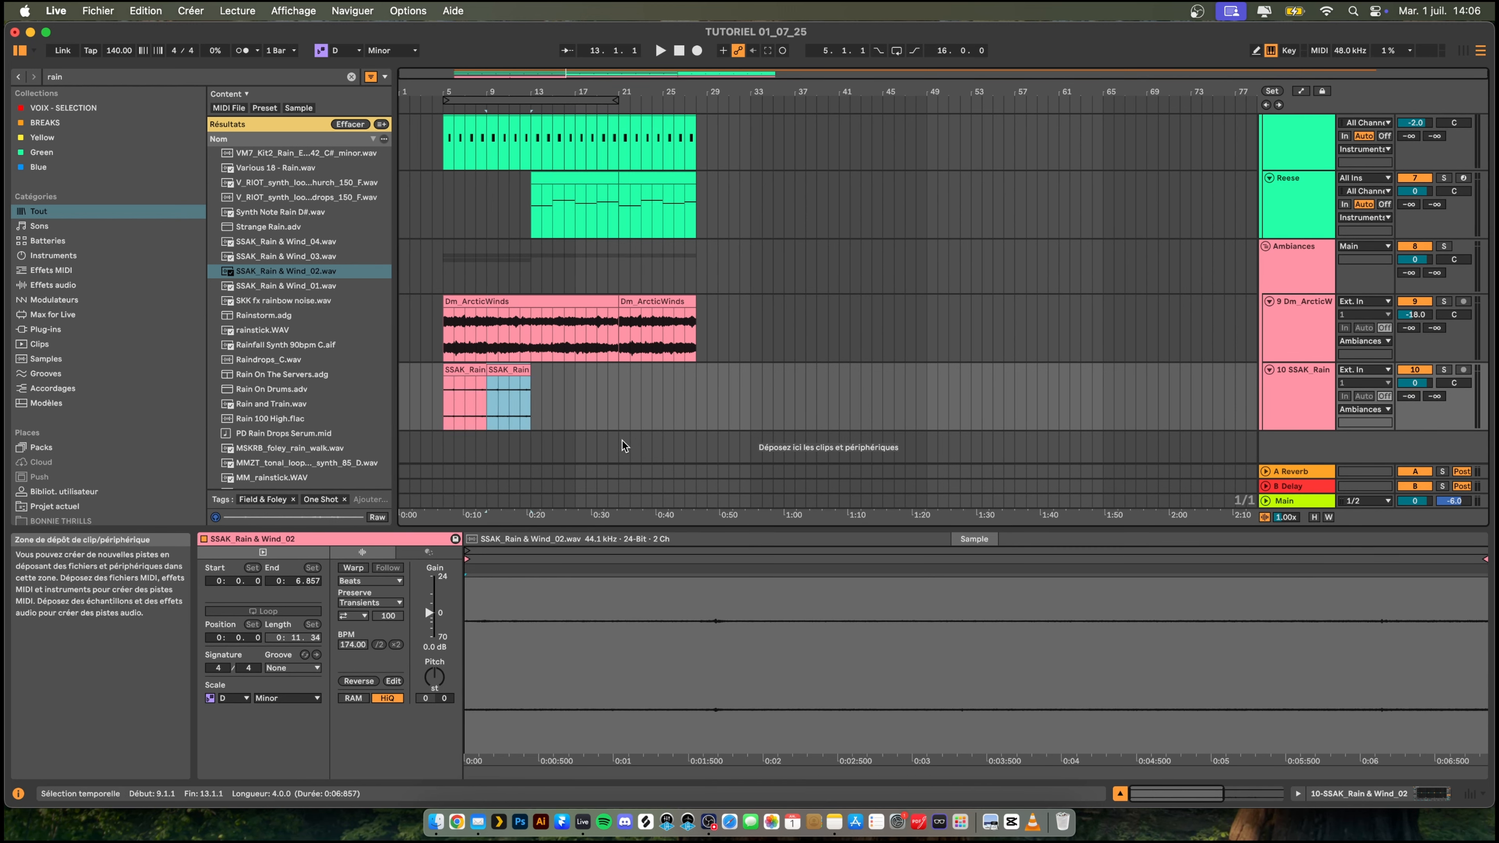
- Play back from bar 5 and set band 1 of the rain track's EQ Eight to a low cut at 344 Hz
{"action": "left_click", "coordinate": [427, 395]}
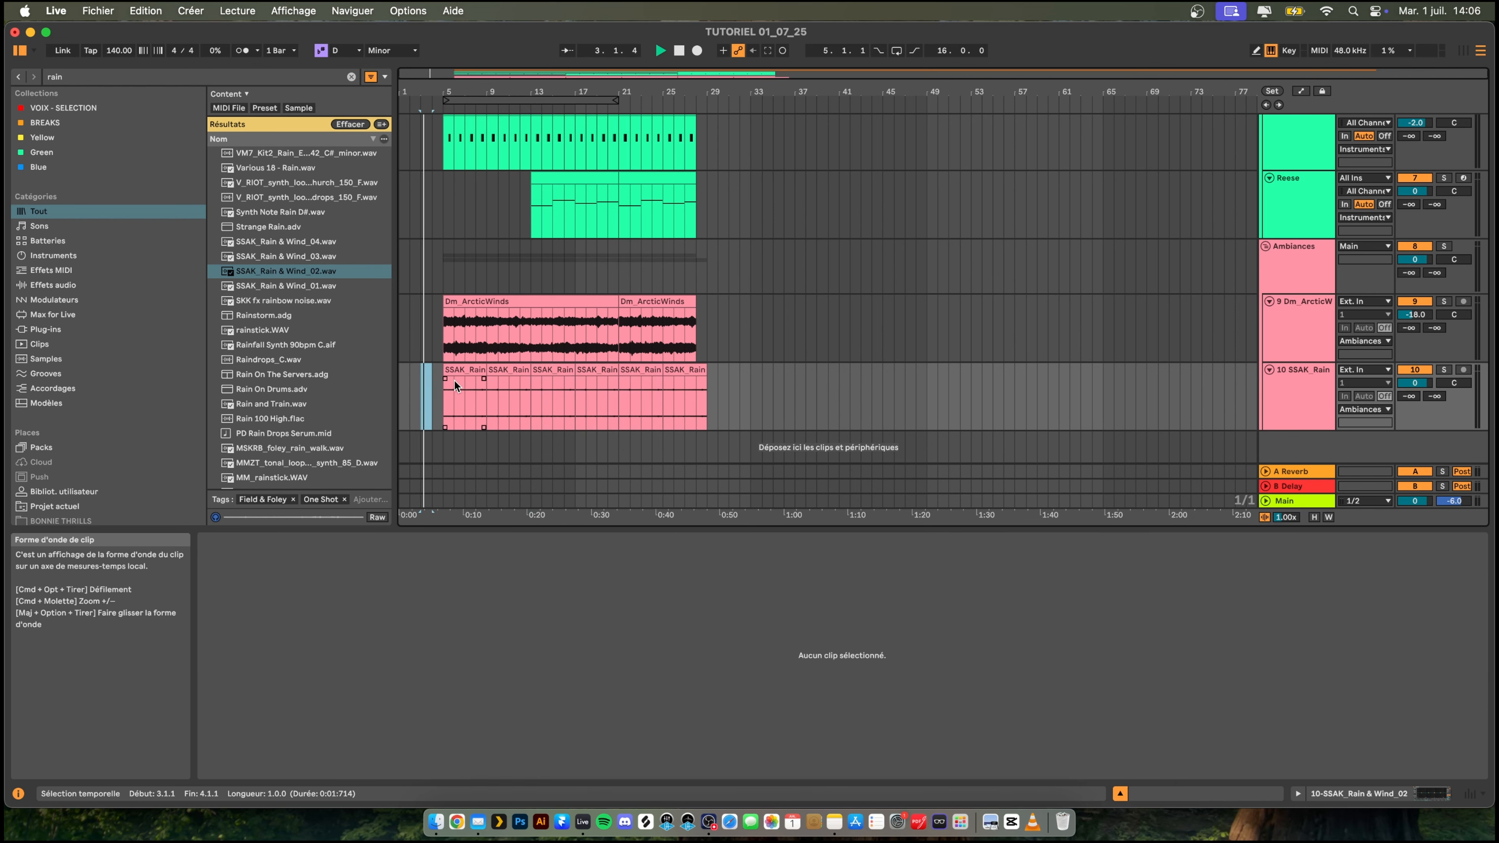
{"action": "left_click", "coordinate": [448, 381]}
{"action": "left_click", "coordinate": [435, 408]}
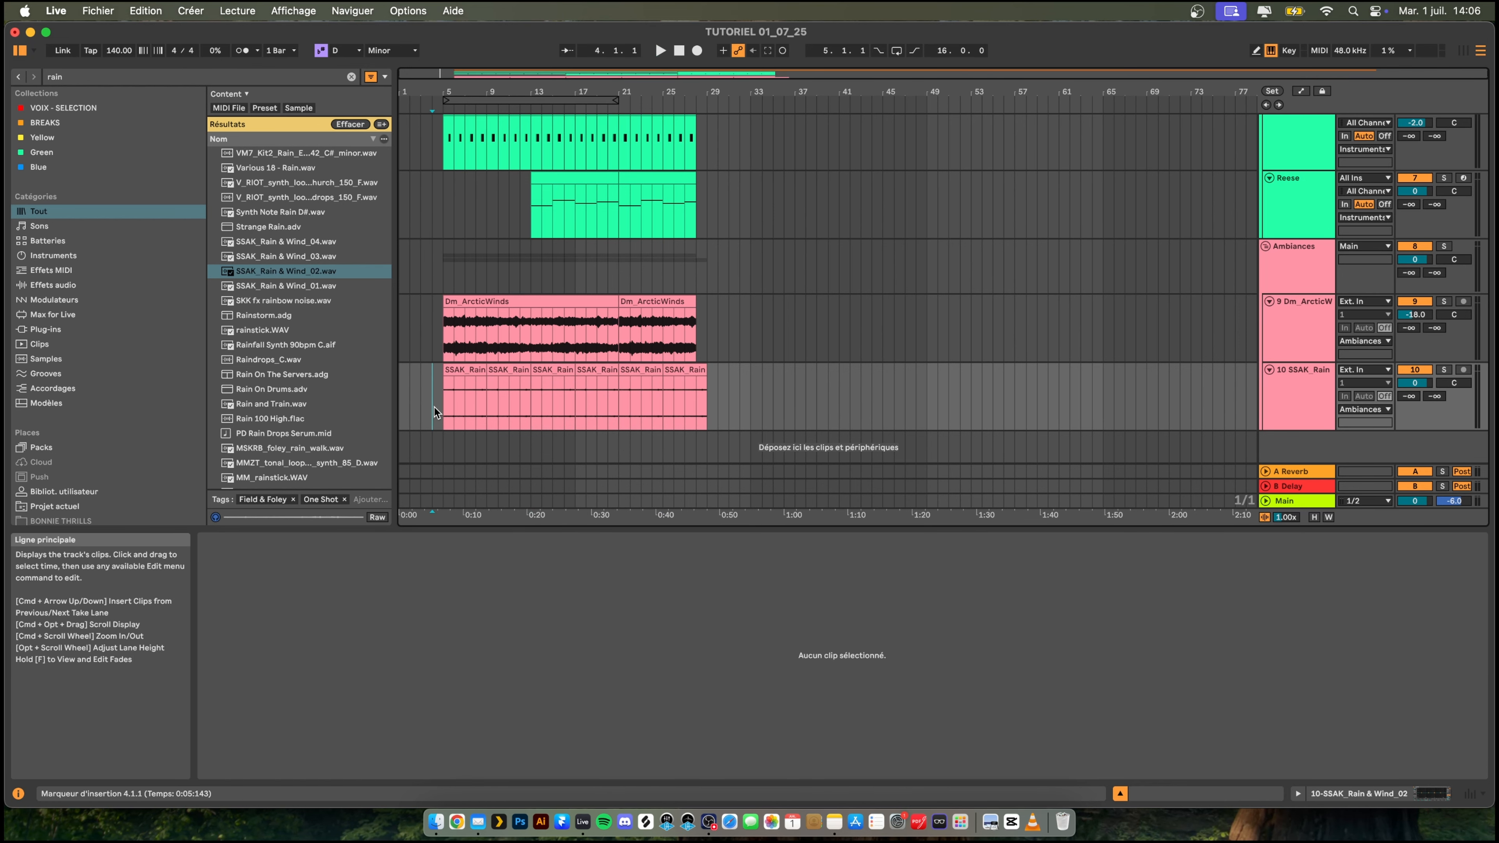
{"action": "left_click", "coordinate": [445, 395]}
{"action": "key", "text": "space"}
{"action": "left_click", "coordinate": [1296, 392]}
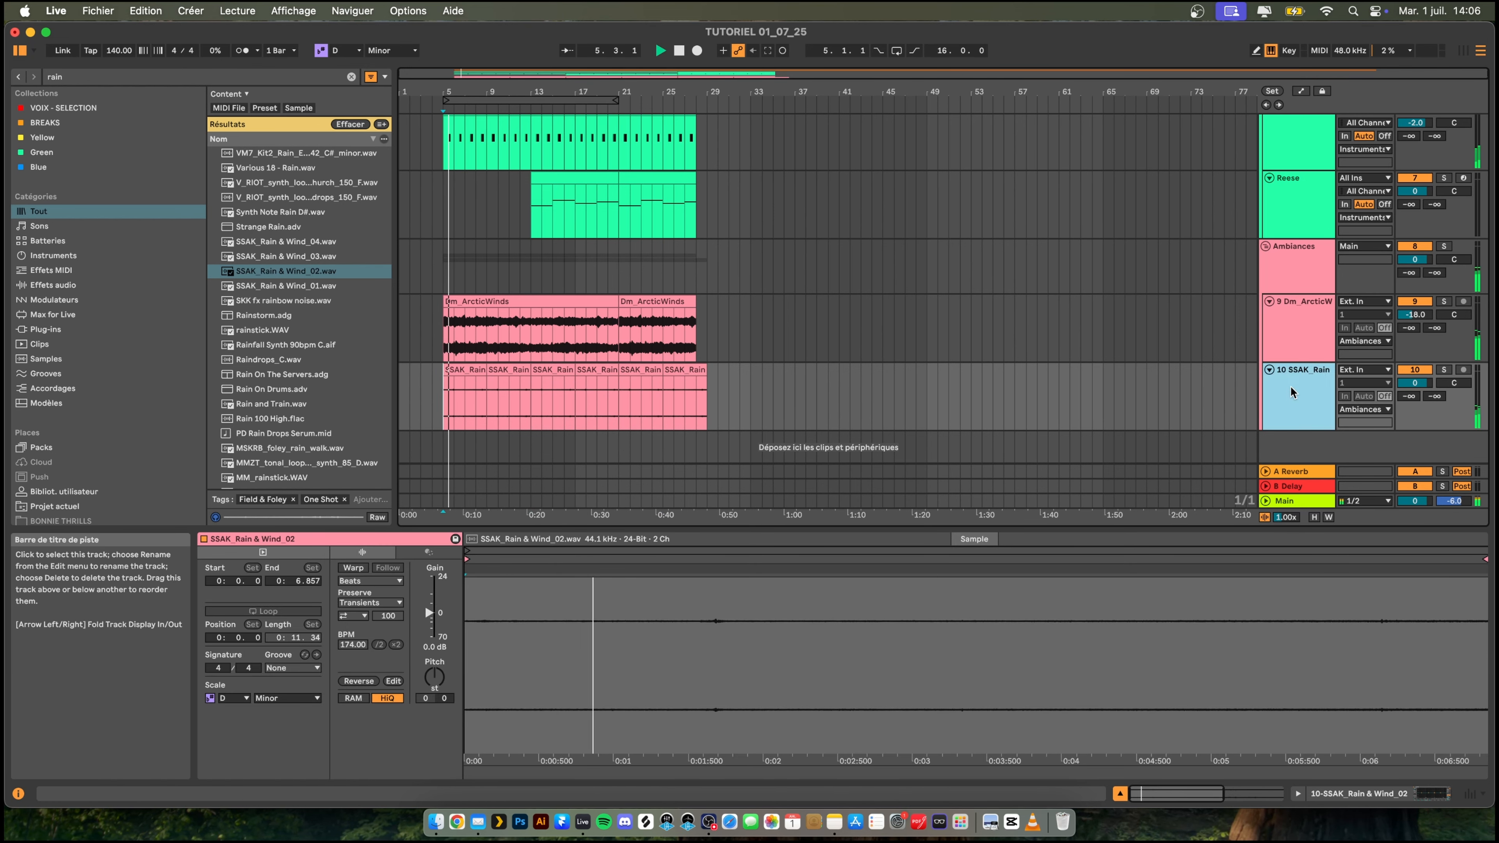
{"action": "left_click", "coordinate": [253, 759]}
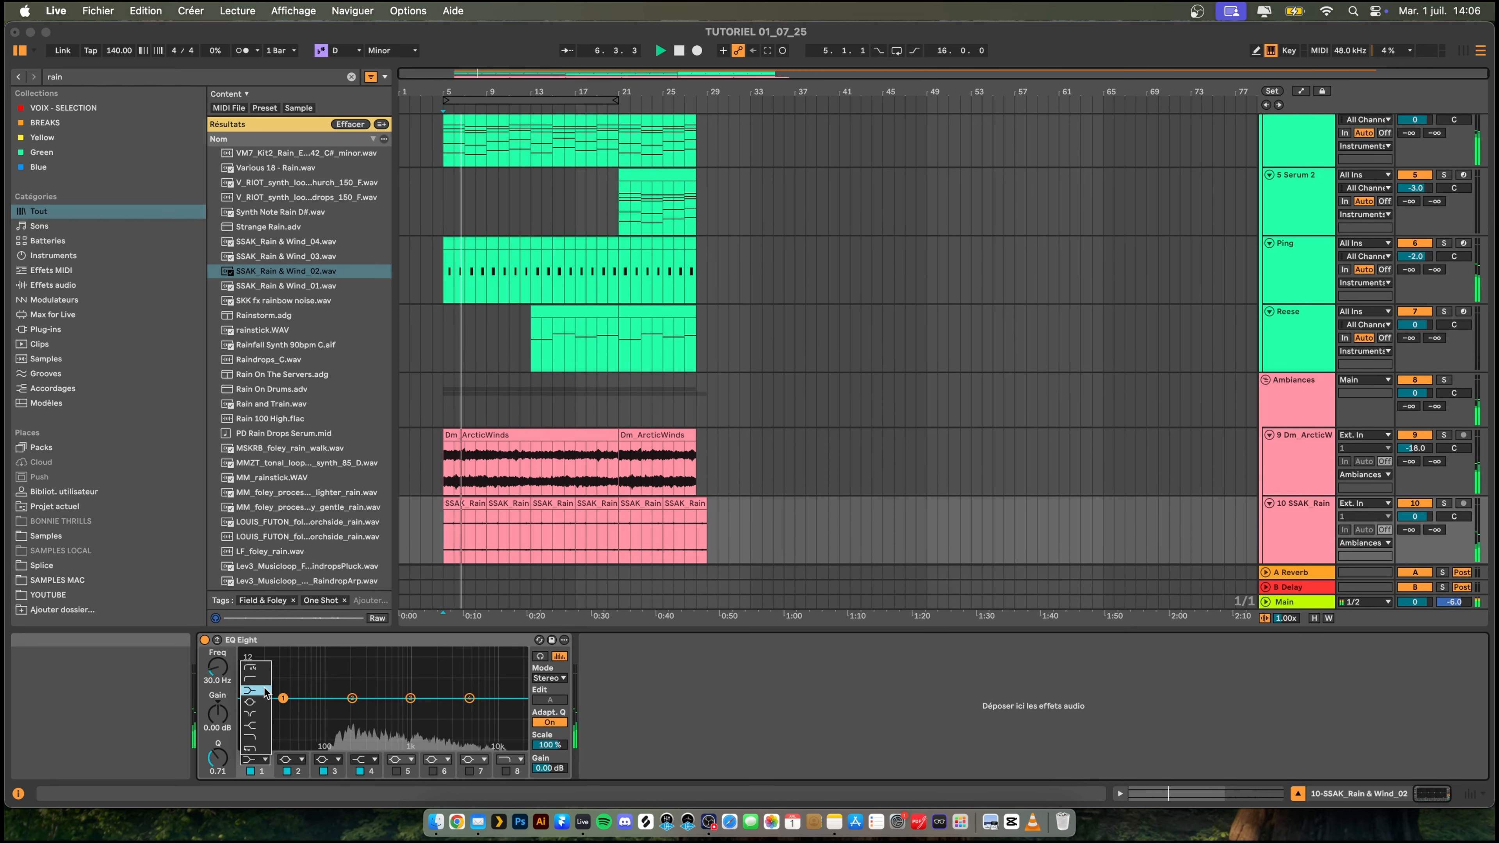
{"action": "left_click", "coordinate": [254, 680]}
{"action": "left_click_drag", "start_coordinate": [283, 708], "coordinate": [371, 711]}
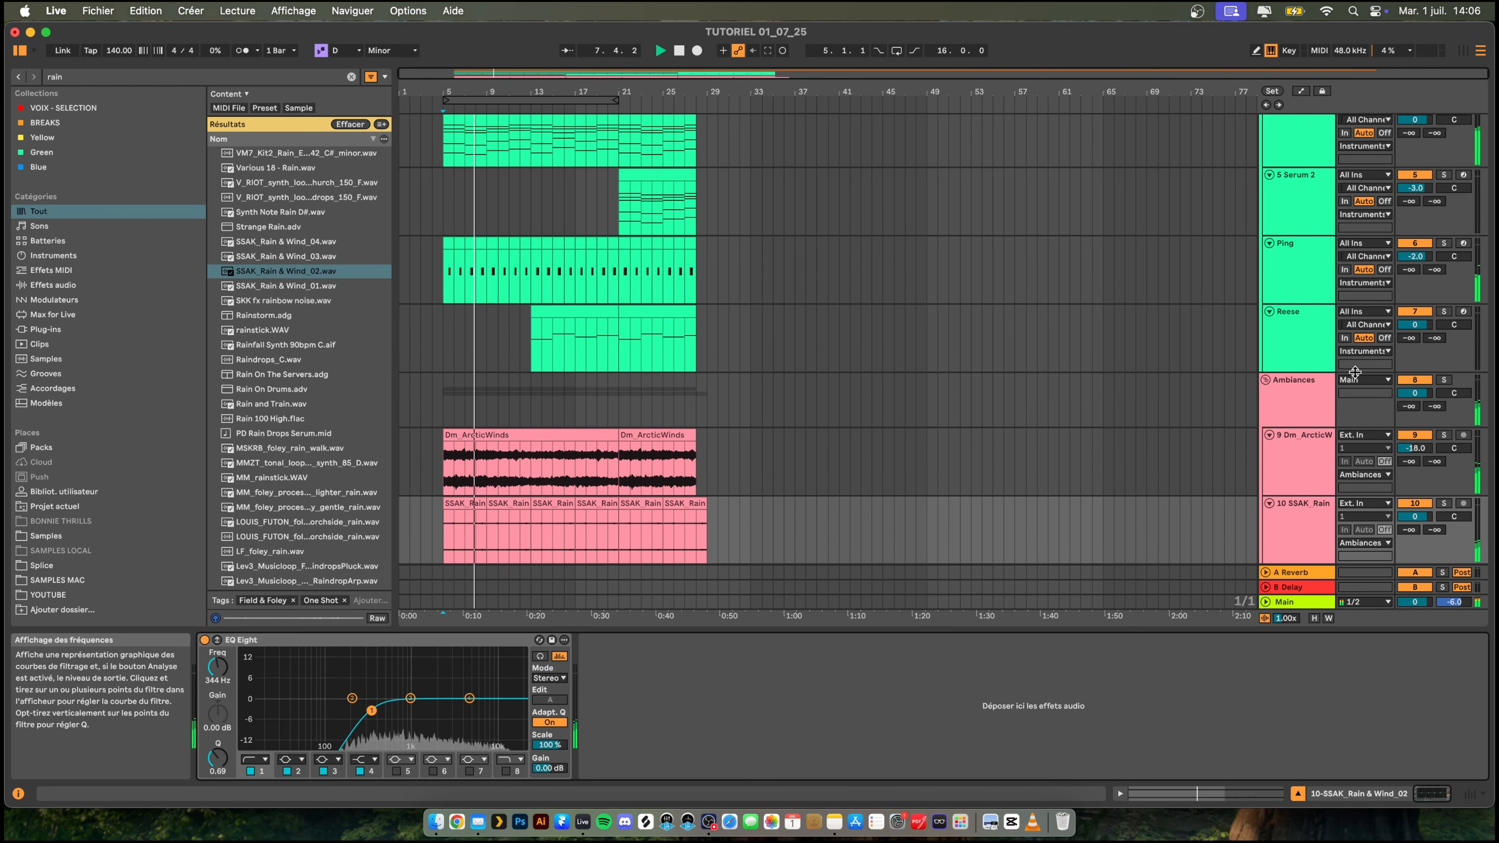
- Lower the rain track's volume to -12.1 dB and trim its last clip to end at bar 28
{"action": "left_click_drag", "start_coordinate": [1415, 516], "coordinate": [1414, 564]}
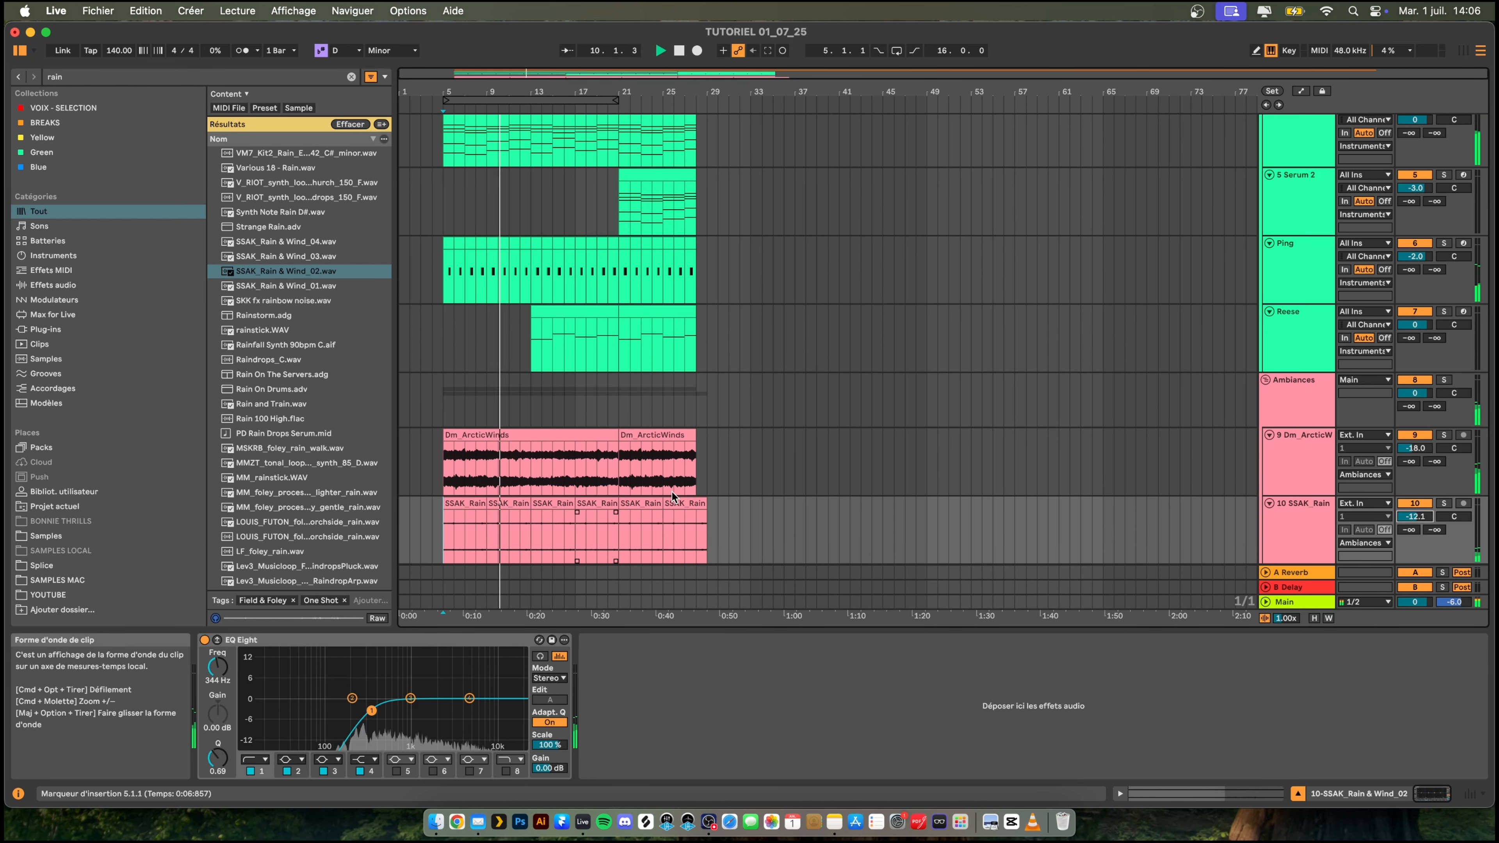
{"action": "left_click_drag", "start_coordinate": [706, 503], "coordinate": [696, 504]}
- Fold the Ambiances group and insert a new audio track below it
{"action": "scroll", "coordinate": [705, 462], "scroll_direction": "down", "scroll_amount": 2}
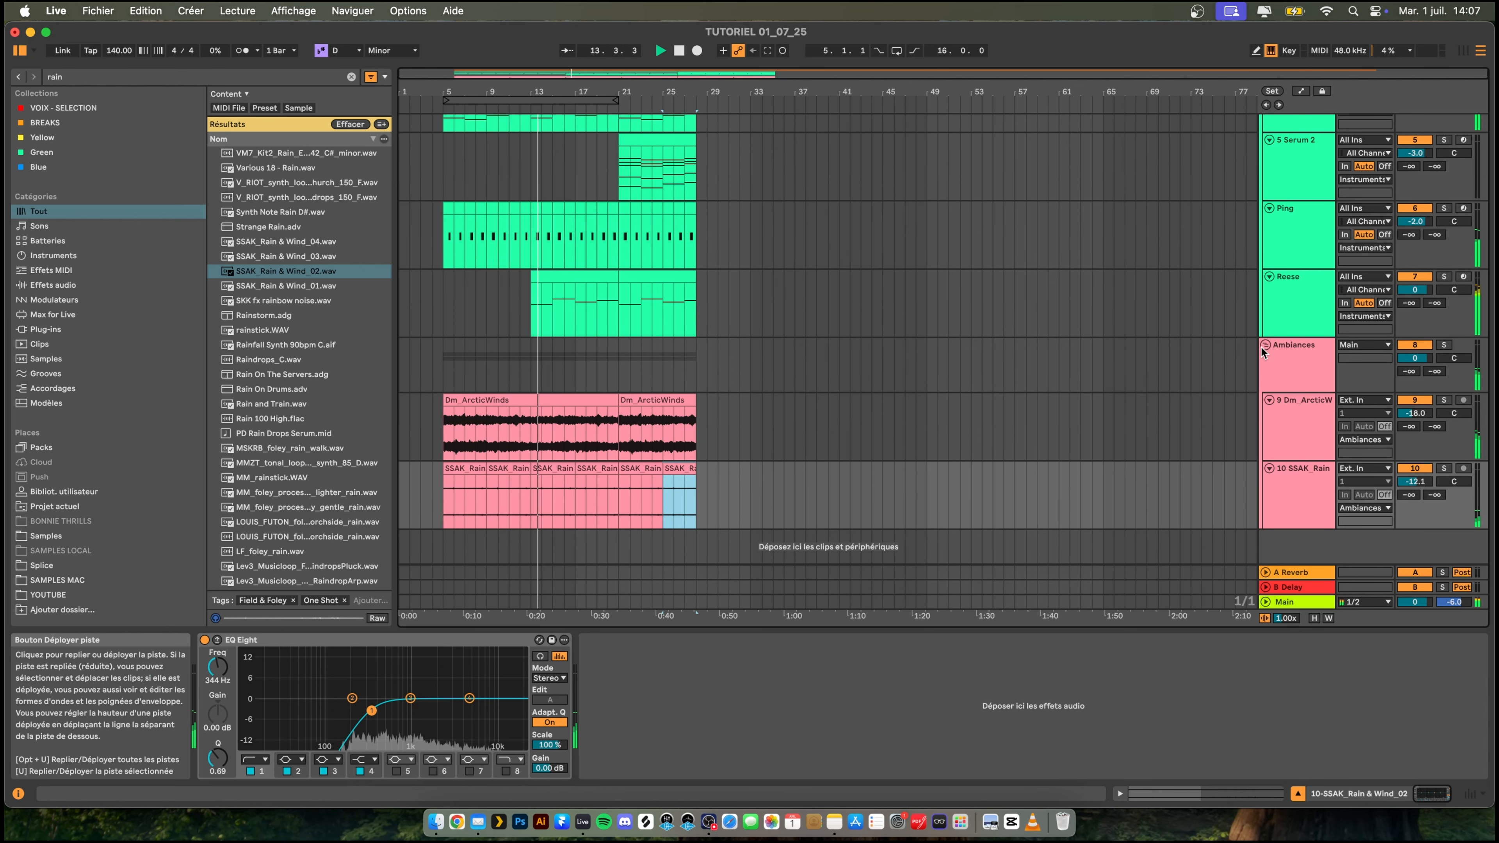
{"action": "left_click", "coordinate": [1265, 344]}
{"action": "right_click", "coordinate": [1273, 380]}
{"action": "left_click", "coordinate": [1297, 389]}
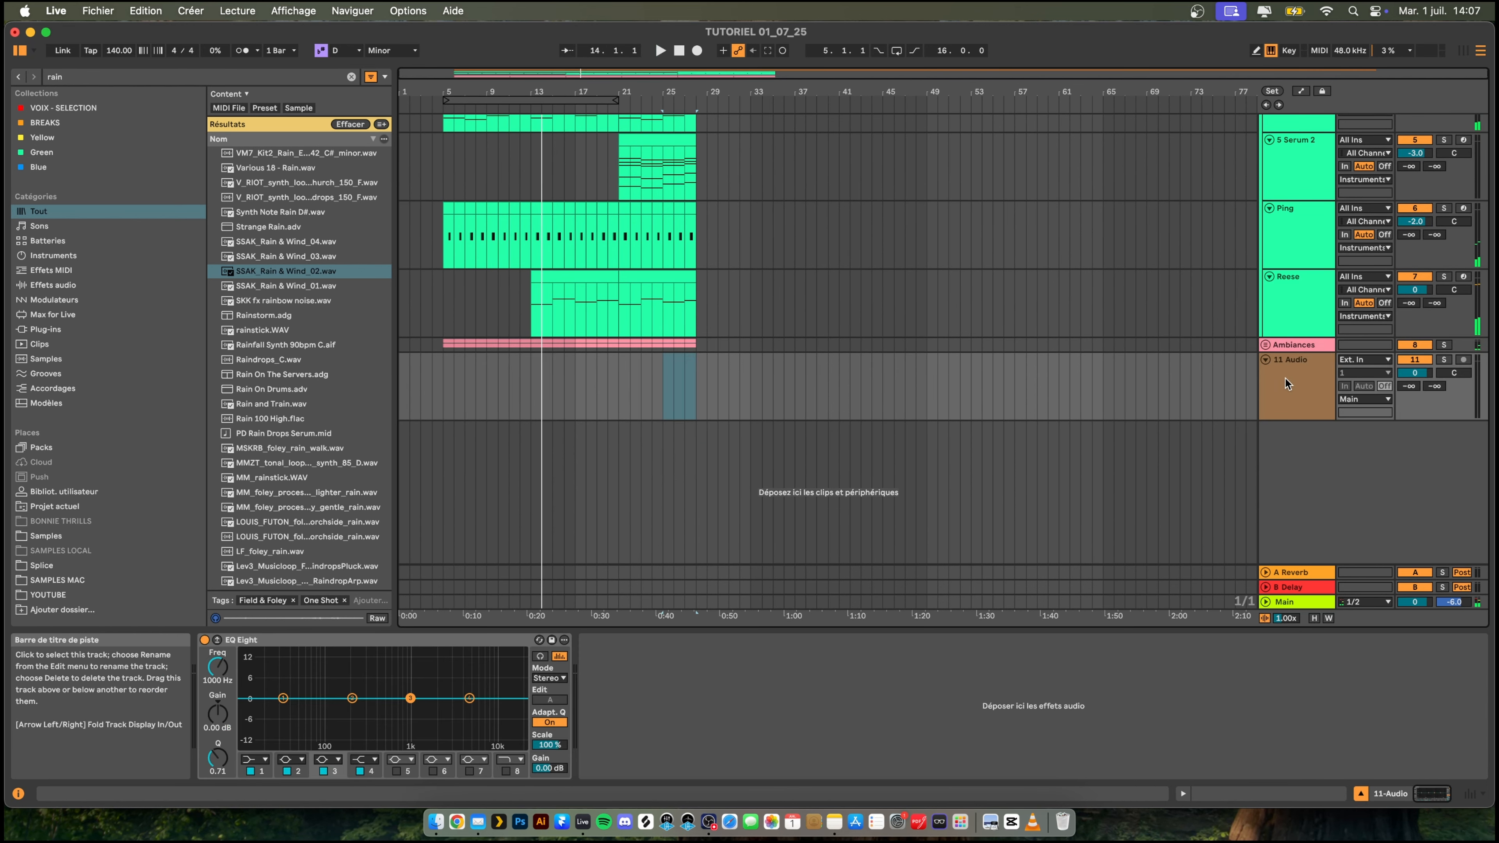
- Group the new audio track and rename the group Drums
{"action": "key", "text": "super+g"}
{"action": "left_click", "coordinate": [1289, 378]}
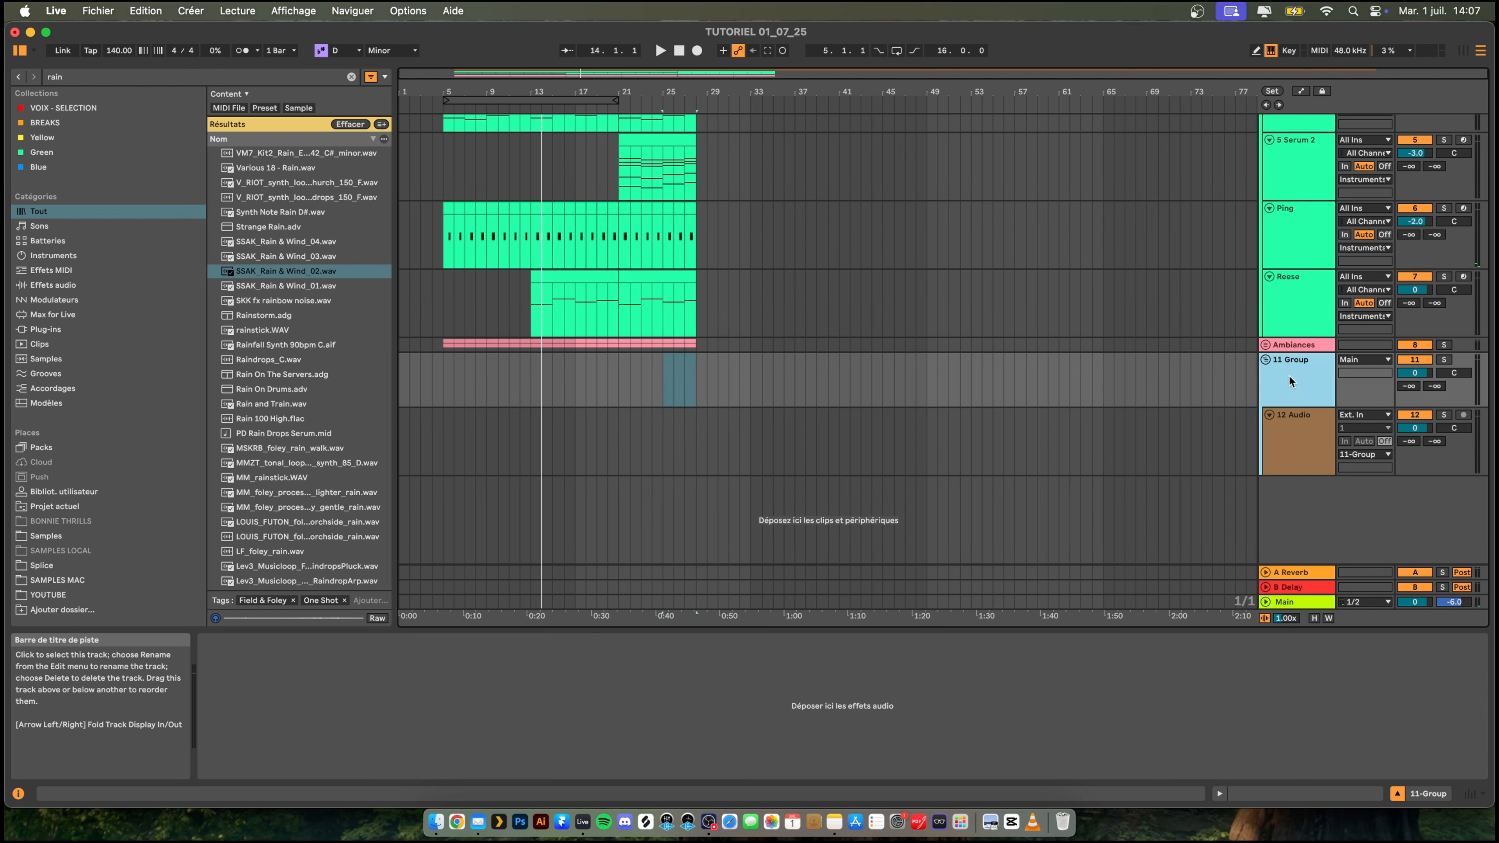
{"action": "key", "text": "super+r"}
{"action": "type", "text": "Drums"}
{"action": "key", "text": "Return"}
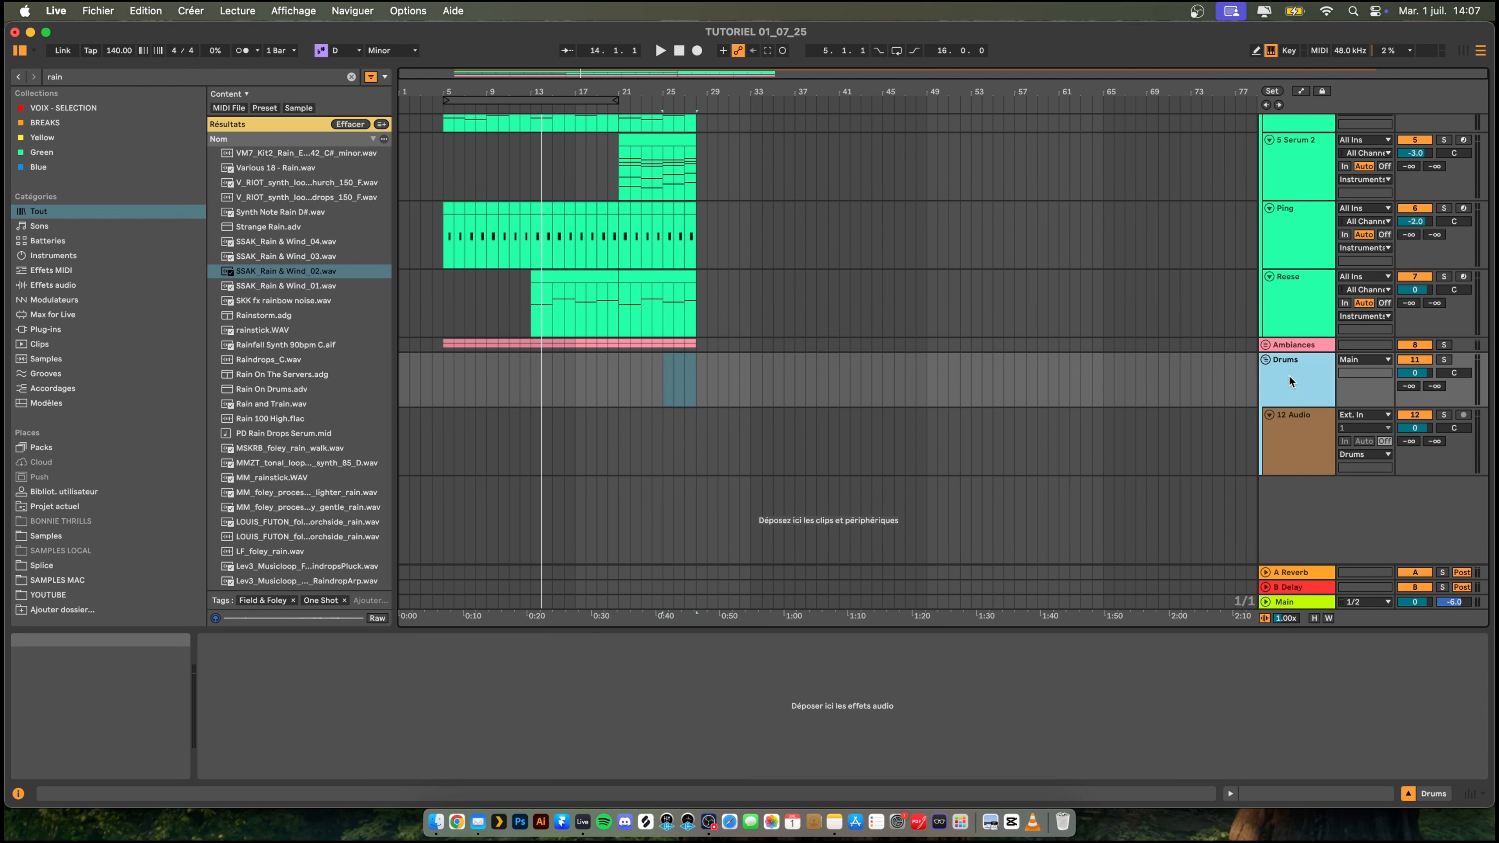
- Place the V_RIOT clock ticking loop from the Samples folder at bar 13 on the audio track inside Drums
{"action": "left_click", "coordinate": [570, 449]}
{"action": "scroll", "coordinate": [295, 473], "scroll_direction": "down", "scroll_amount": 10}
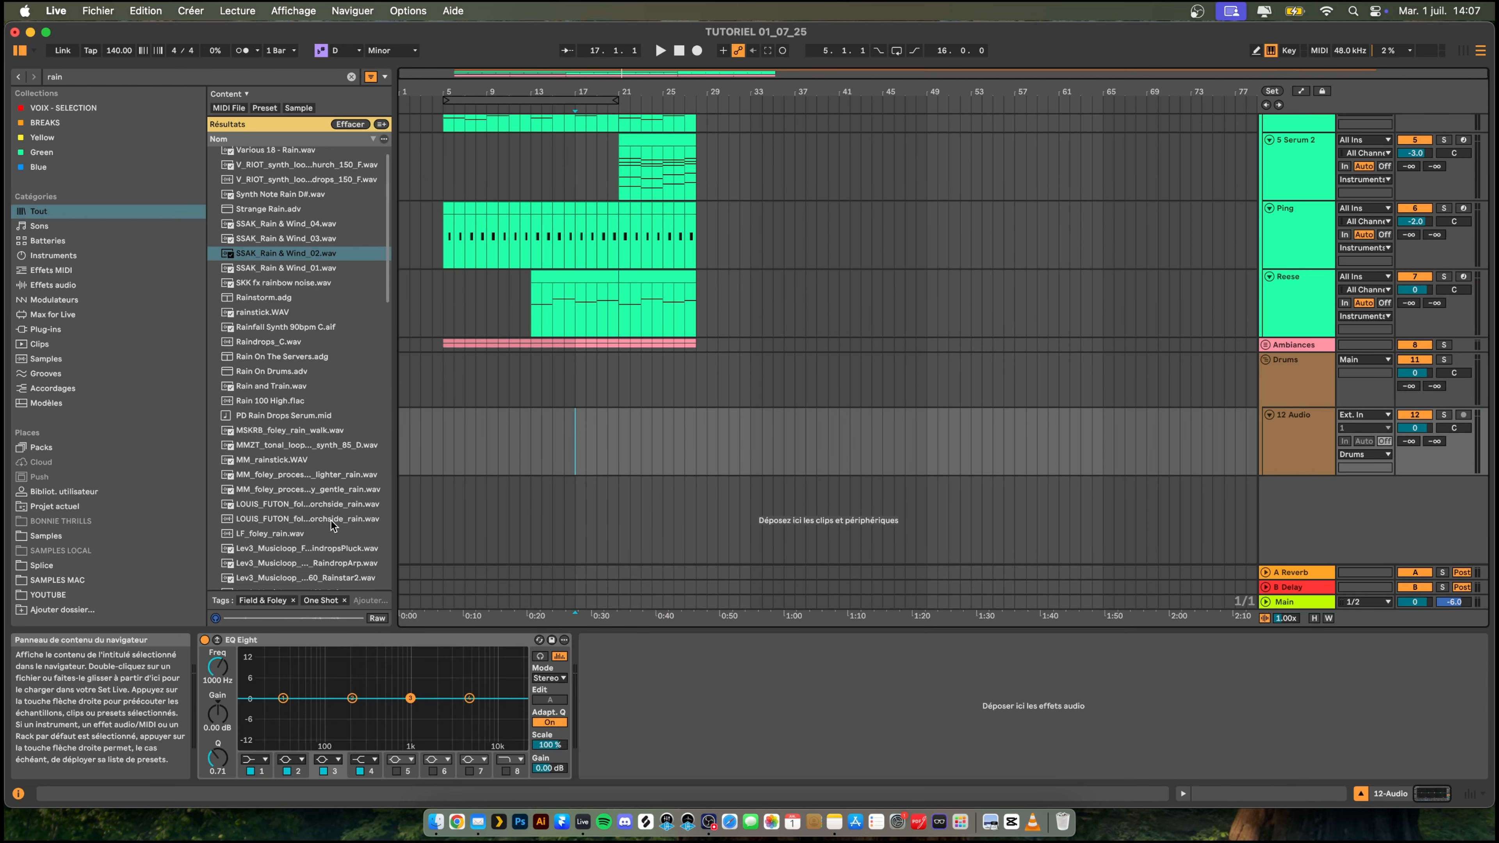
{"action": "left_click", "coordinate": [46, 539]}
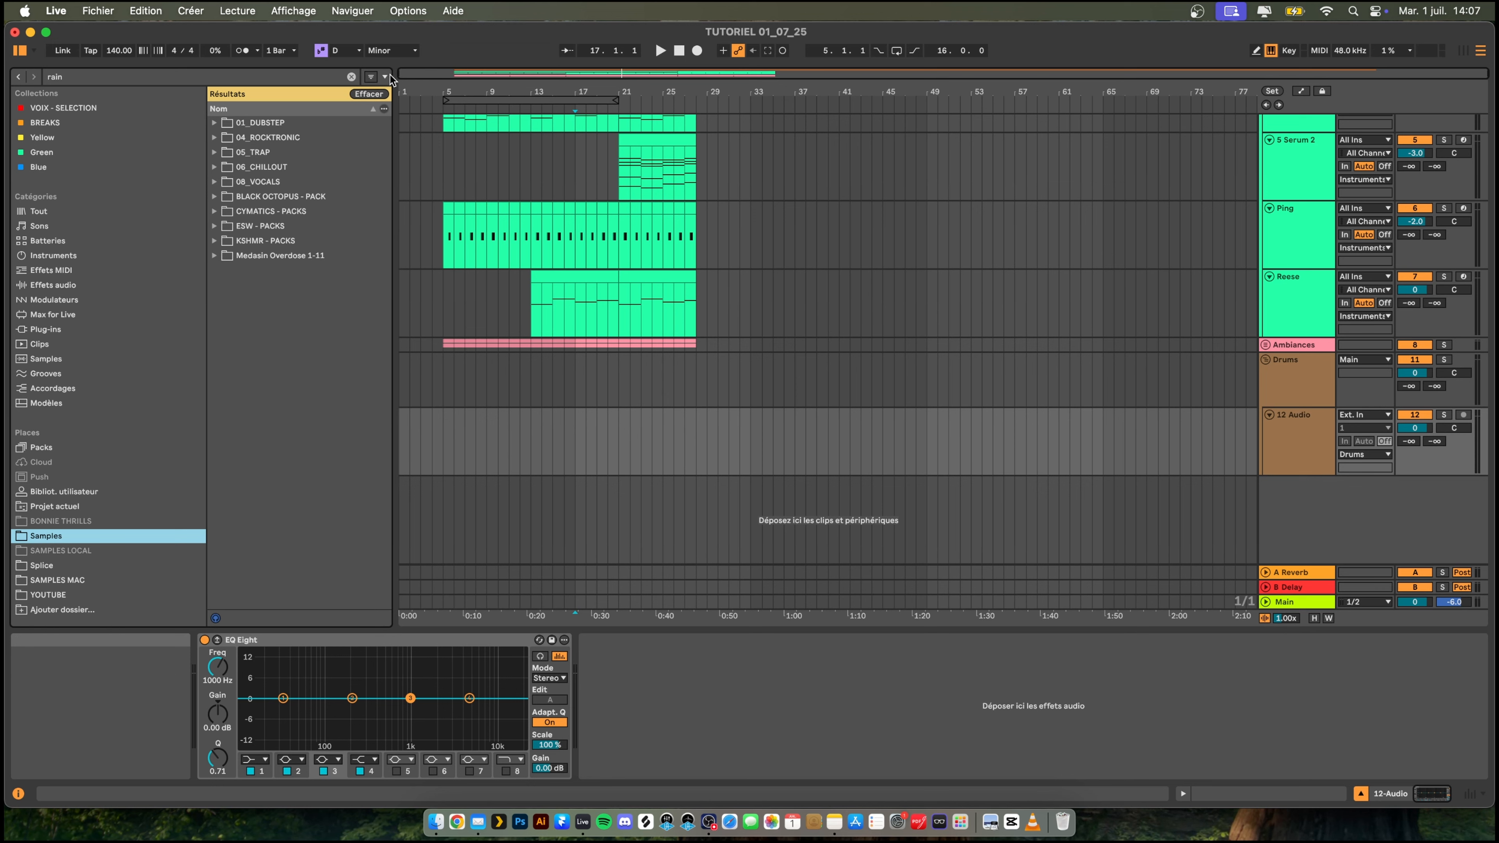
{"action": "left_click", "coordinate": [351, 77]}
{"action": "scroll", "coordinate": [298, 496], "scroll_direction": "down", "scroll_amount": 5}
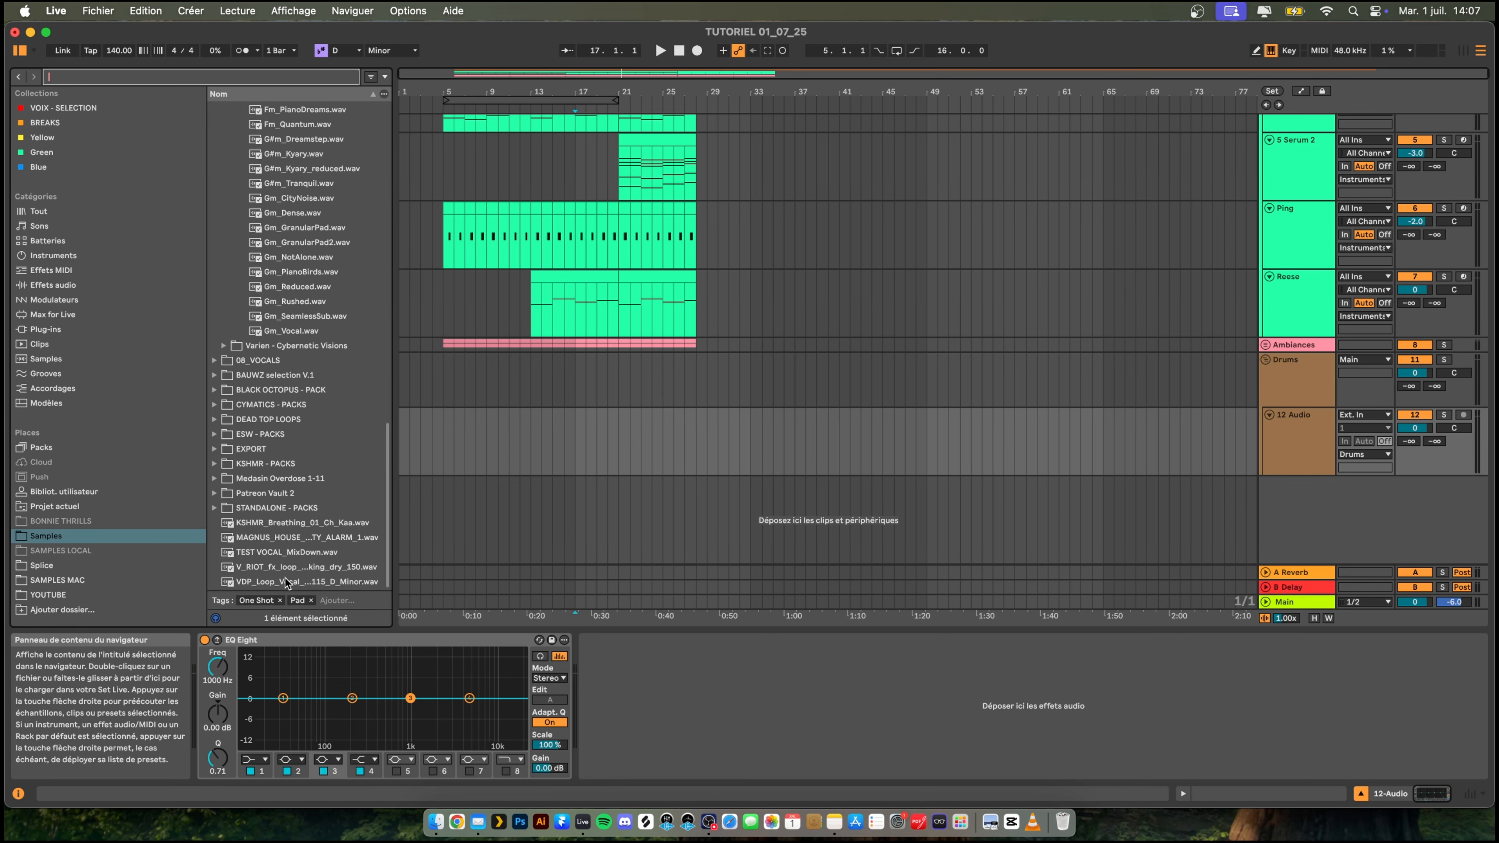
{"action": "left_click_drag", "start_coordinate": [286, 568], "coordinate": [534, 449]}
- Play back from bar 10 and lower the clock ticking track's volume to -8.2 dB
{"action": "left_click", "coordinate": [500, 460]}
{"action": "key", "text": "space"}
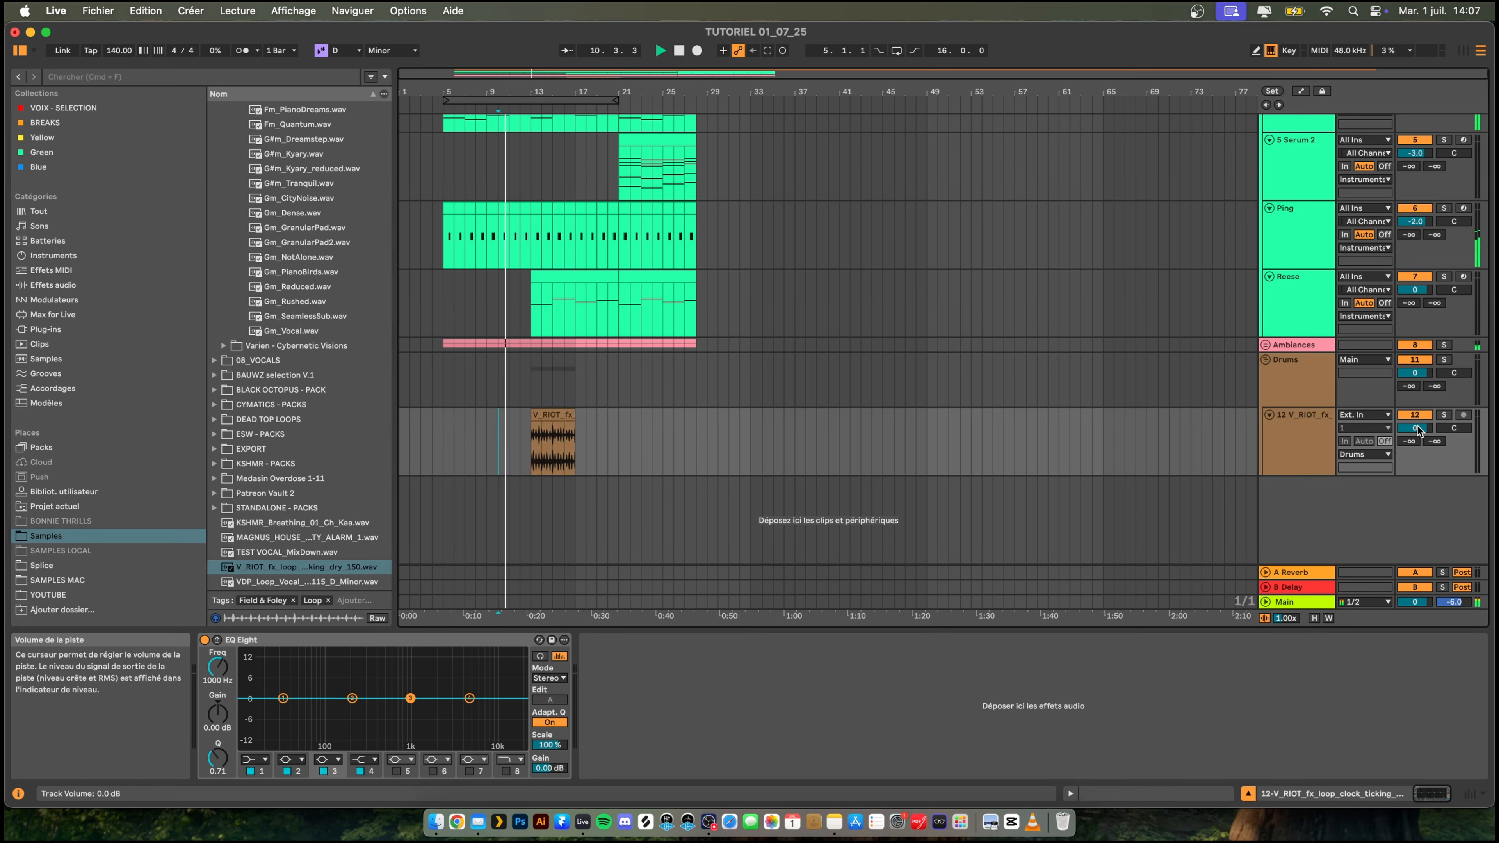
{"action": "left_click_drag", "start_coordinate": [1414, 427], "coordinate": [1415, 449]}
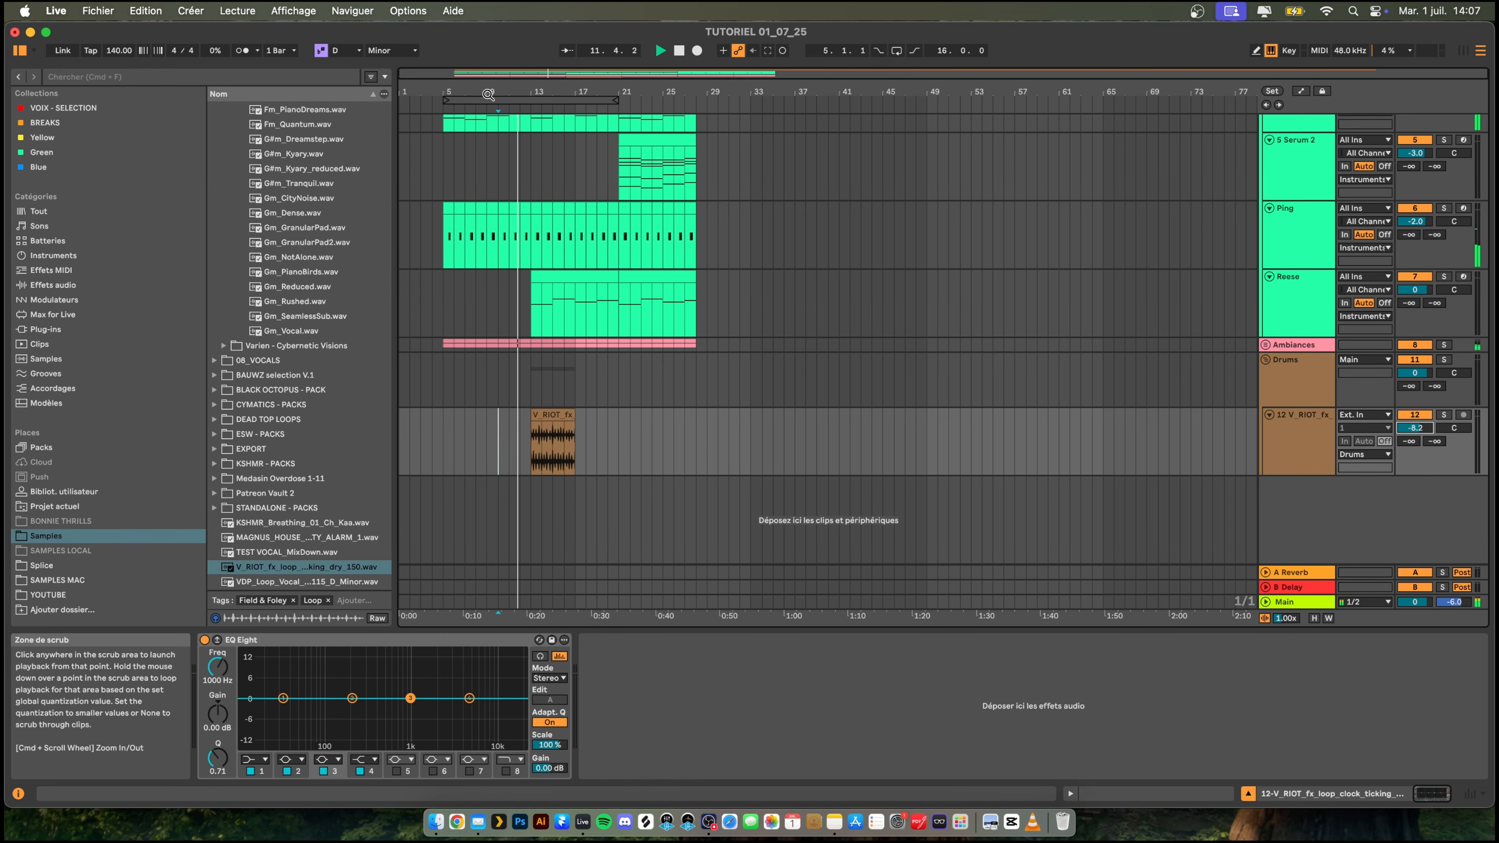
- Duplicate the clock ticking clip three times and trim the last copy to end at bar 28
{"action": "left_click_drag", "start_coordinate": [490, 96], "coordinate": [479, 118]}
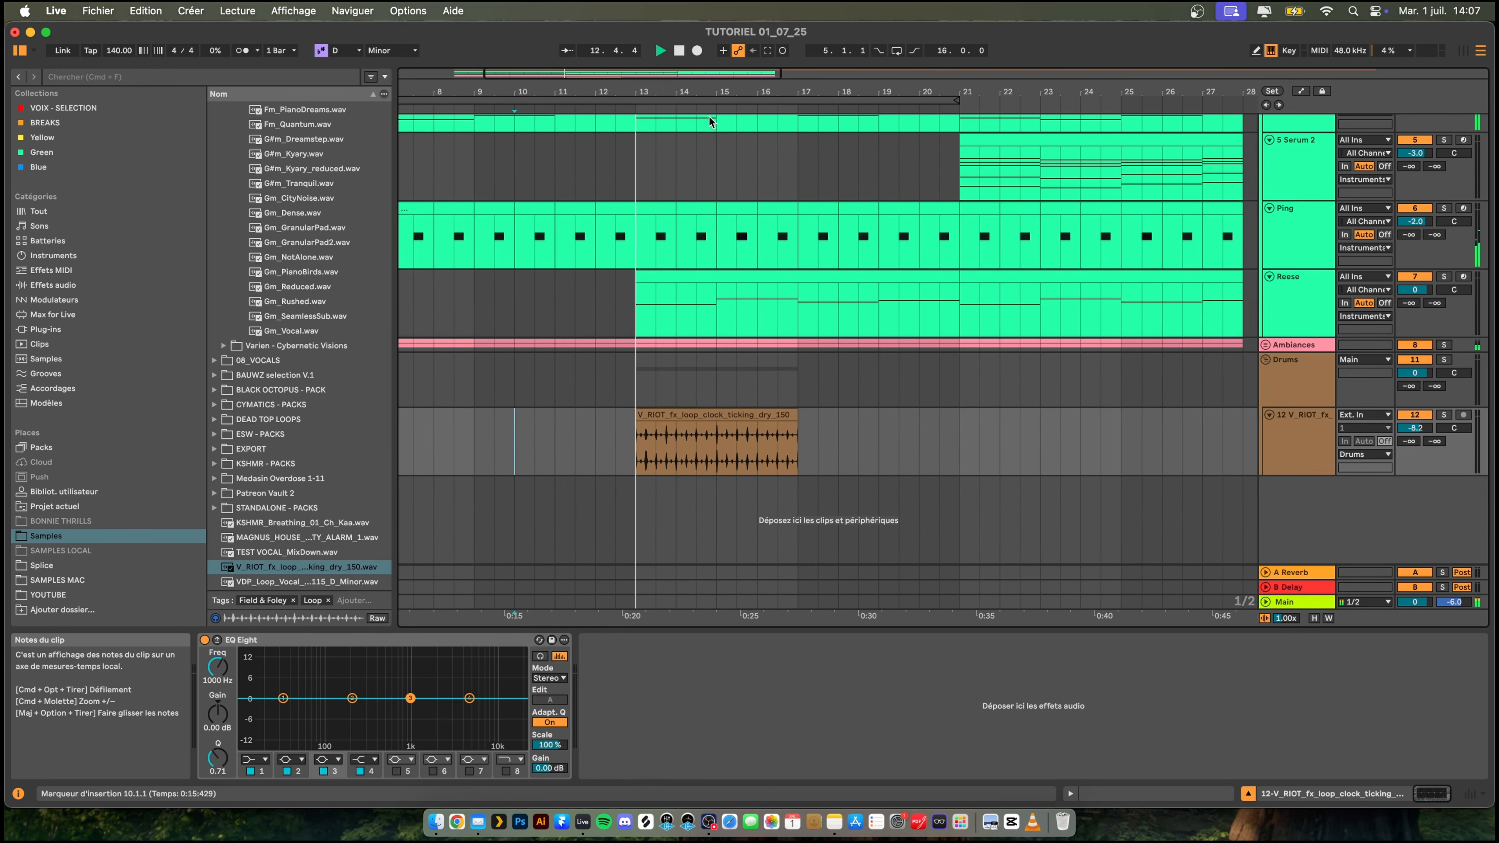
{"action": "left_click_drag", "start_coordinate": [699, 88], "coordinate": [701, 76]}
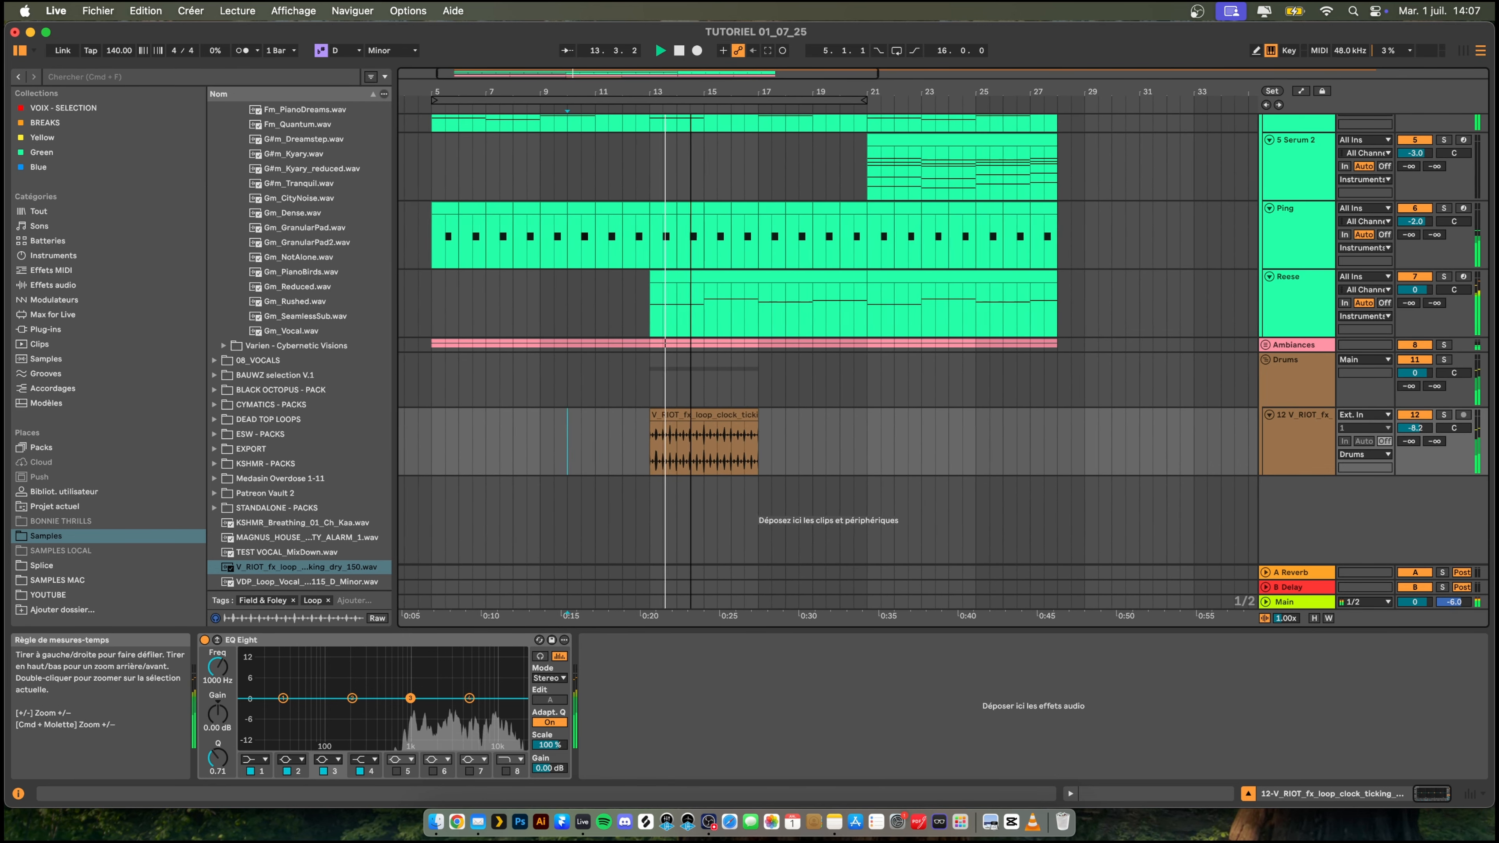
{"action": "left_click", "coordinate": [710, 422]}
{"action": "left_click", "coordinate": [726, 403]}
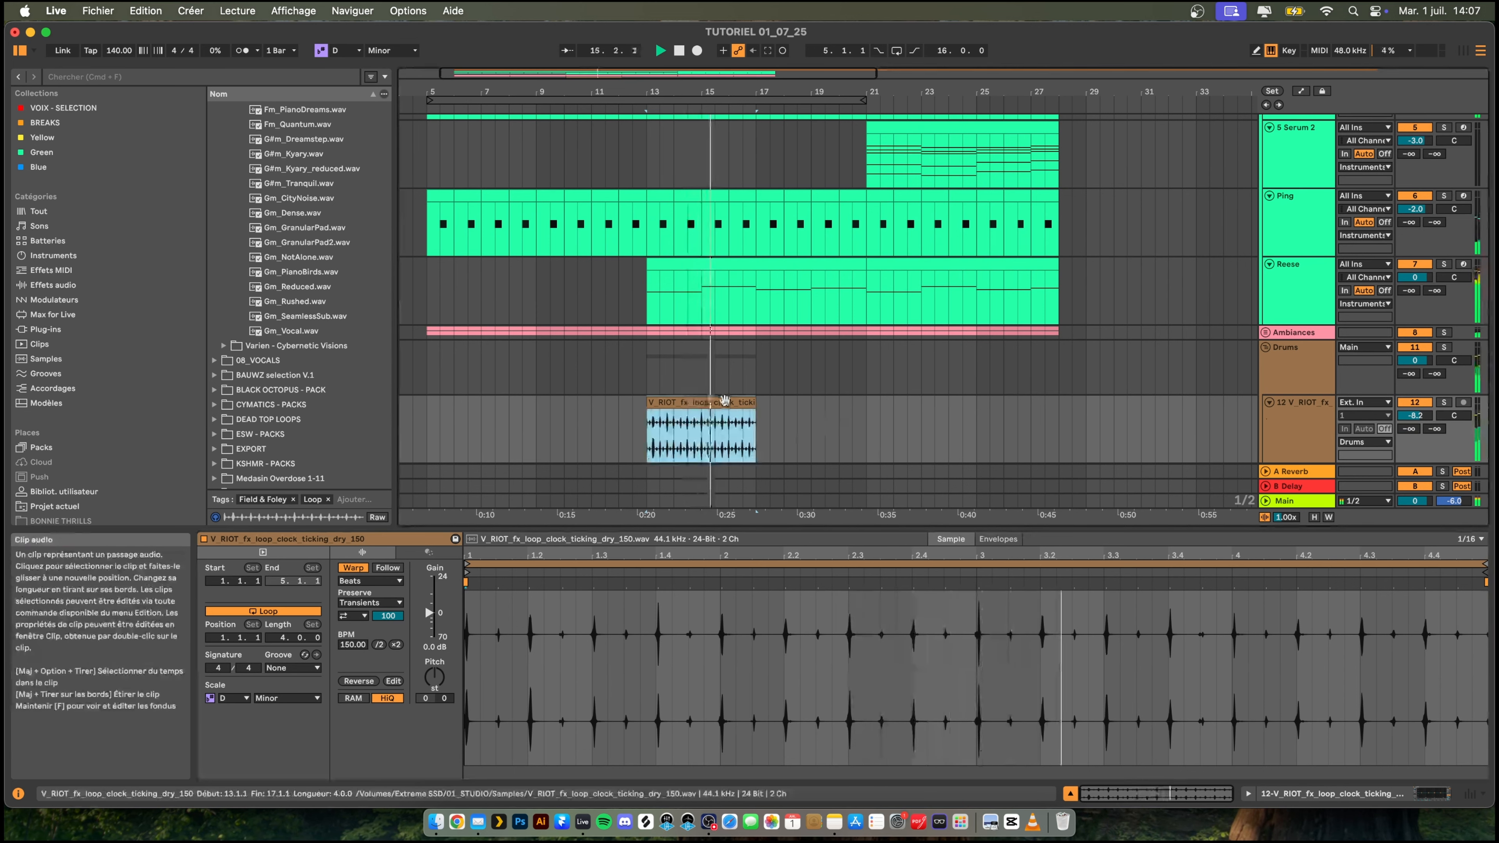
{"action": "key", "text": "super+d"}
{"action": "key", "text": "super+d"}
{"action": "key", "text": "super+d"}
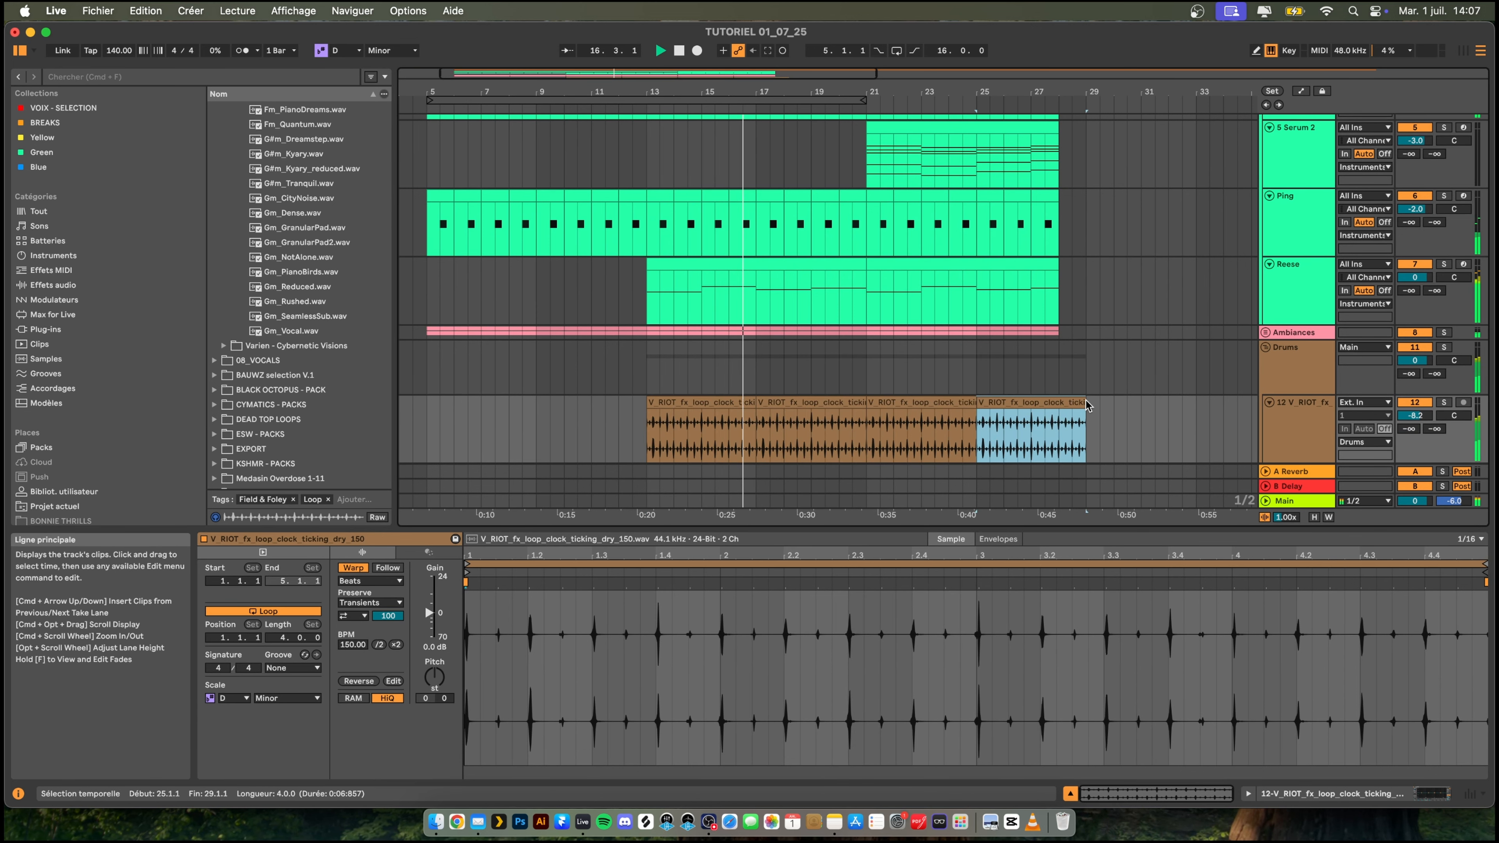
{"action": "left_click_drag", "start_coordinate": [1083, 401], "coordinate": [1058, 402]}
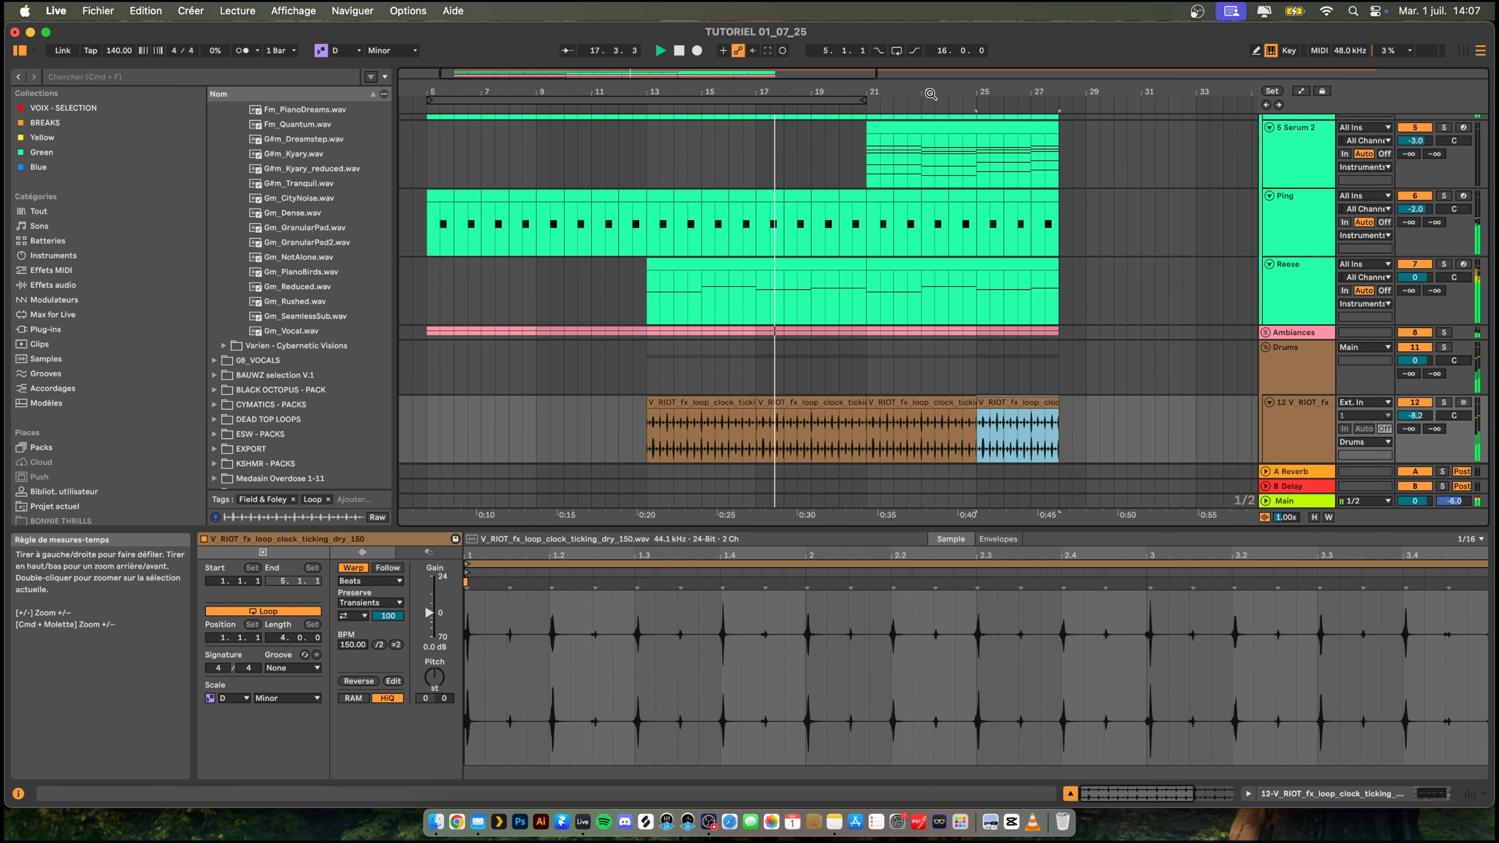
{"action": "left_click_drag", "start_coordinate": [933, 91], "coordinate": [882, 78]}
{"action": "scroll", "coordinate": [944, 354], "scroll_direction": "down", "scroll_amount": 2}
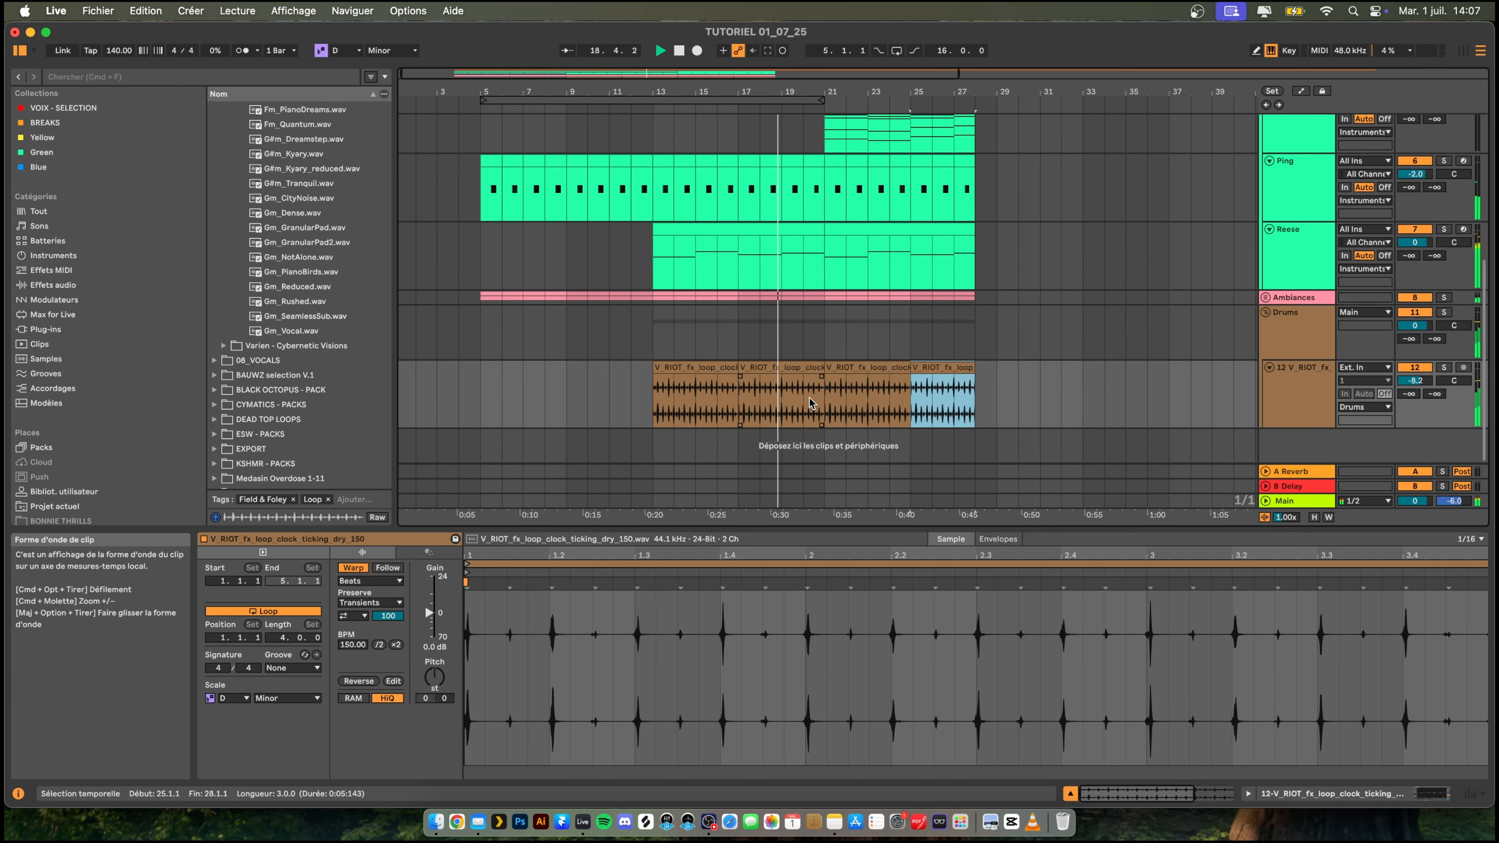
- Add a new audio track inside the Drums group, directly below the clock ticking track
{"action": "scroll", "coordinate": [989, 397], "scroll_direction": "right", "scroll_amount": 3}
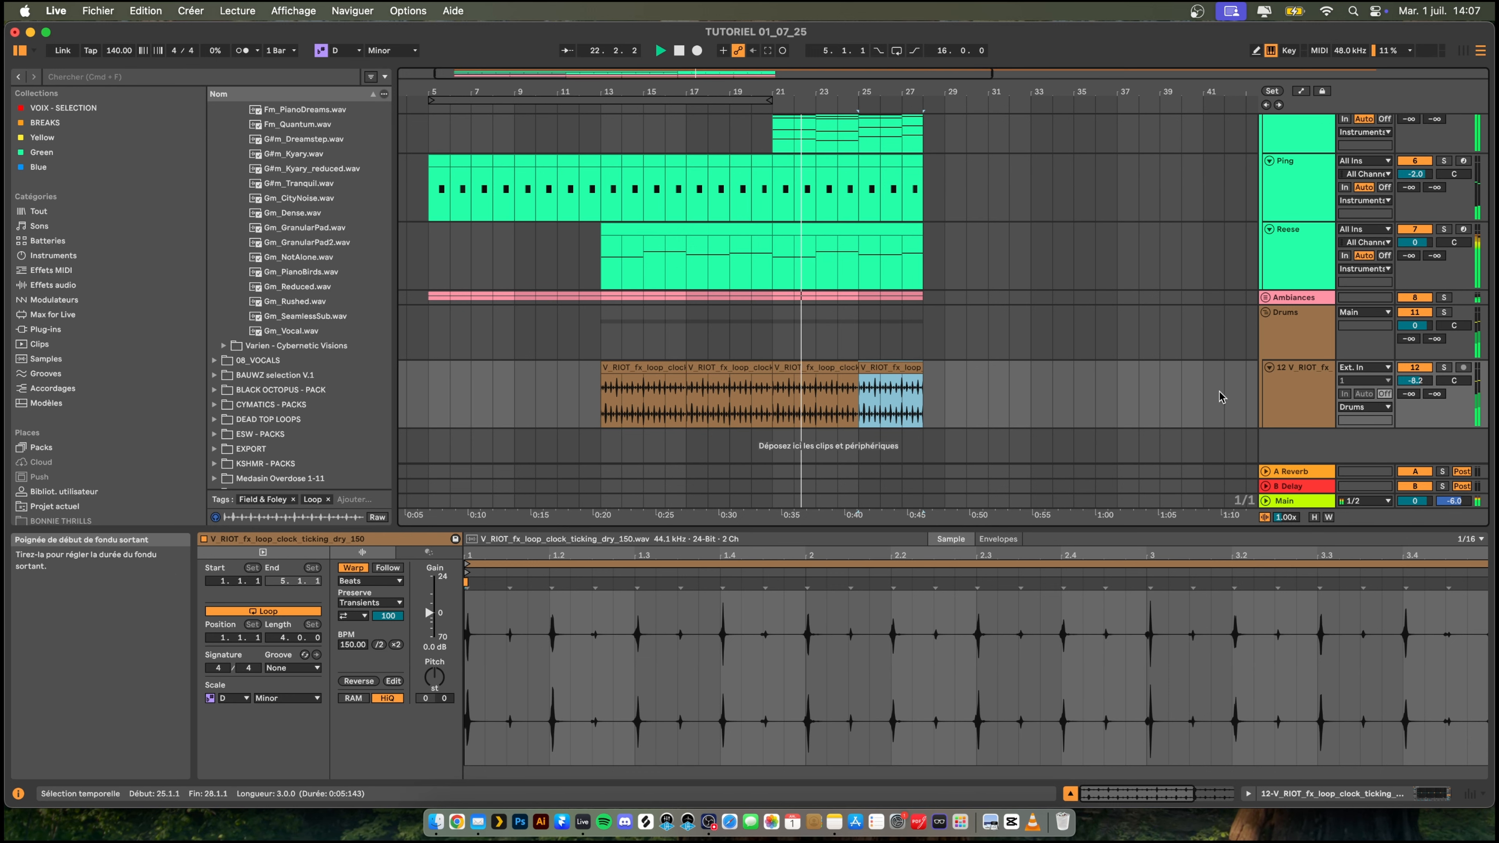
{"action": "left_click", "coordinate": [1304, 385]}
{"action": "key", "text": "super+t"}
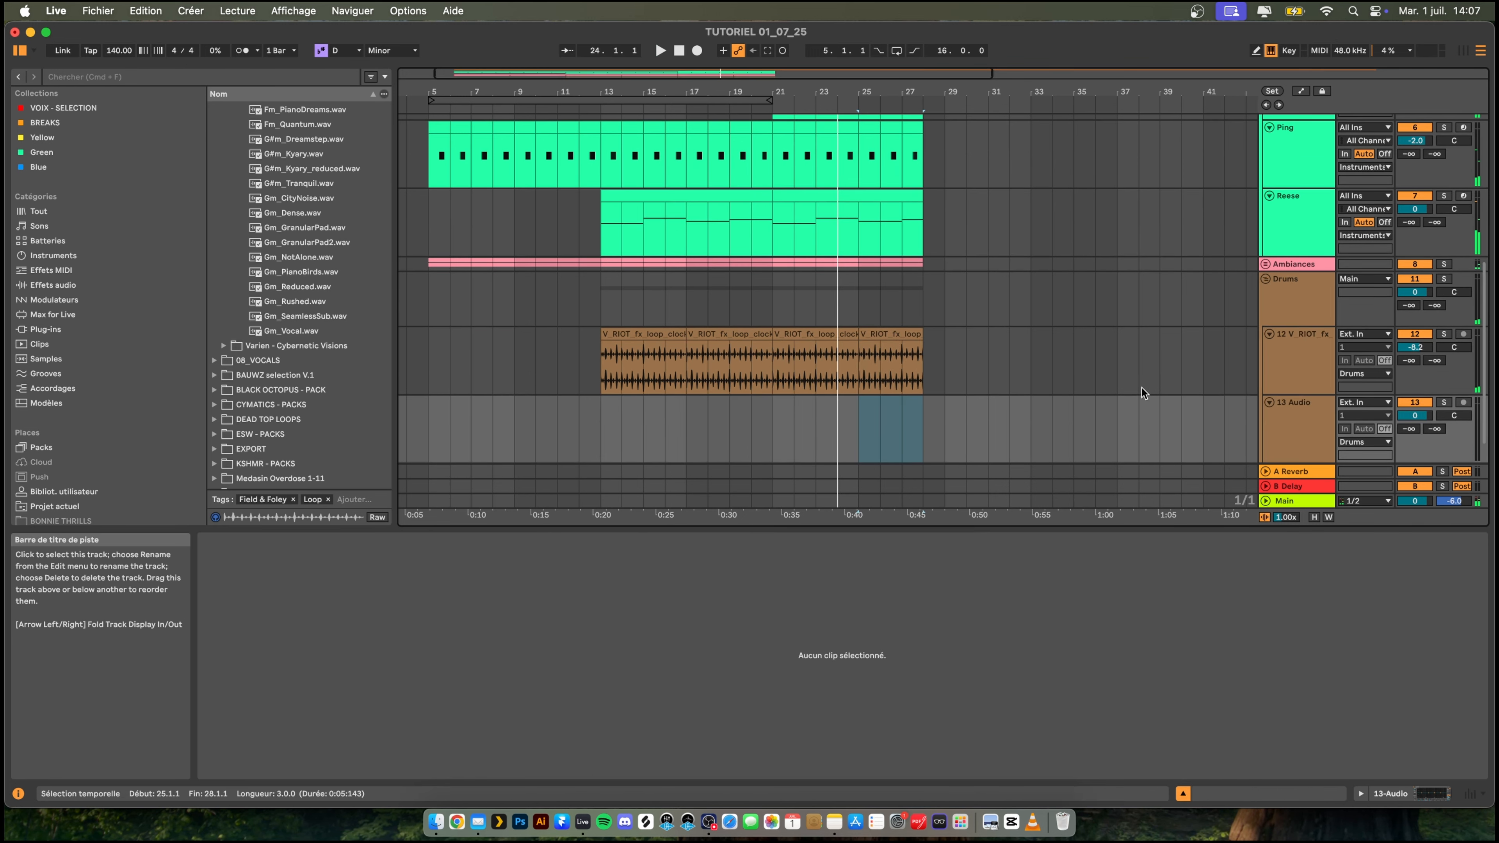
{"action": "key", "text": "space"}
{"action": "left_click", "coordinate": [767, 389]}
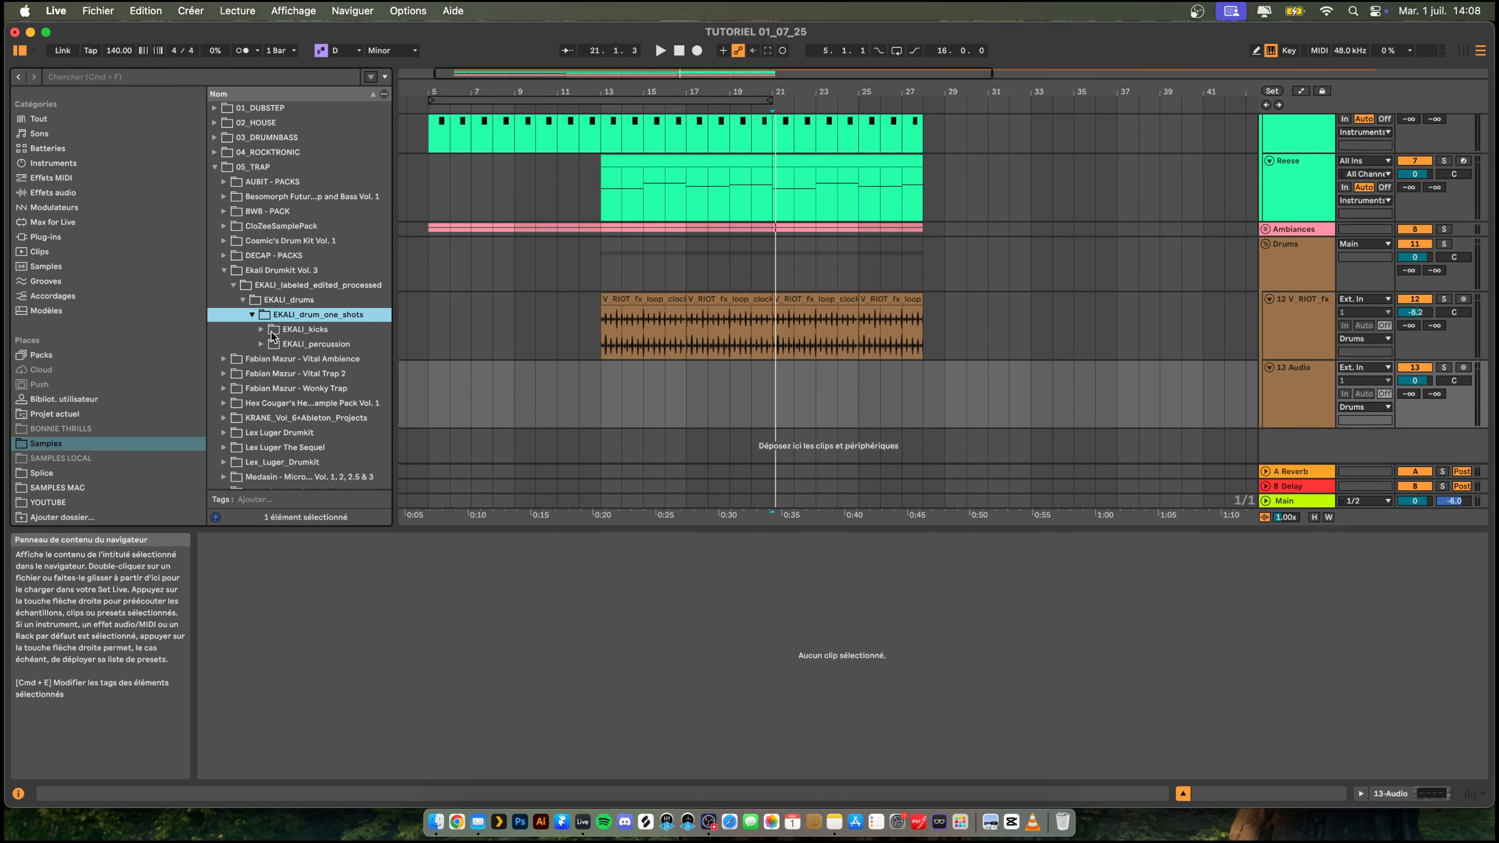
- Audition the kicks in the EKALI_kicks folder and place EKALI_kick_babylon_drop.wav on the new audio track at bar 17
{"action": "left_click", "coordinate": [305, 329]}
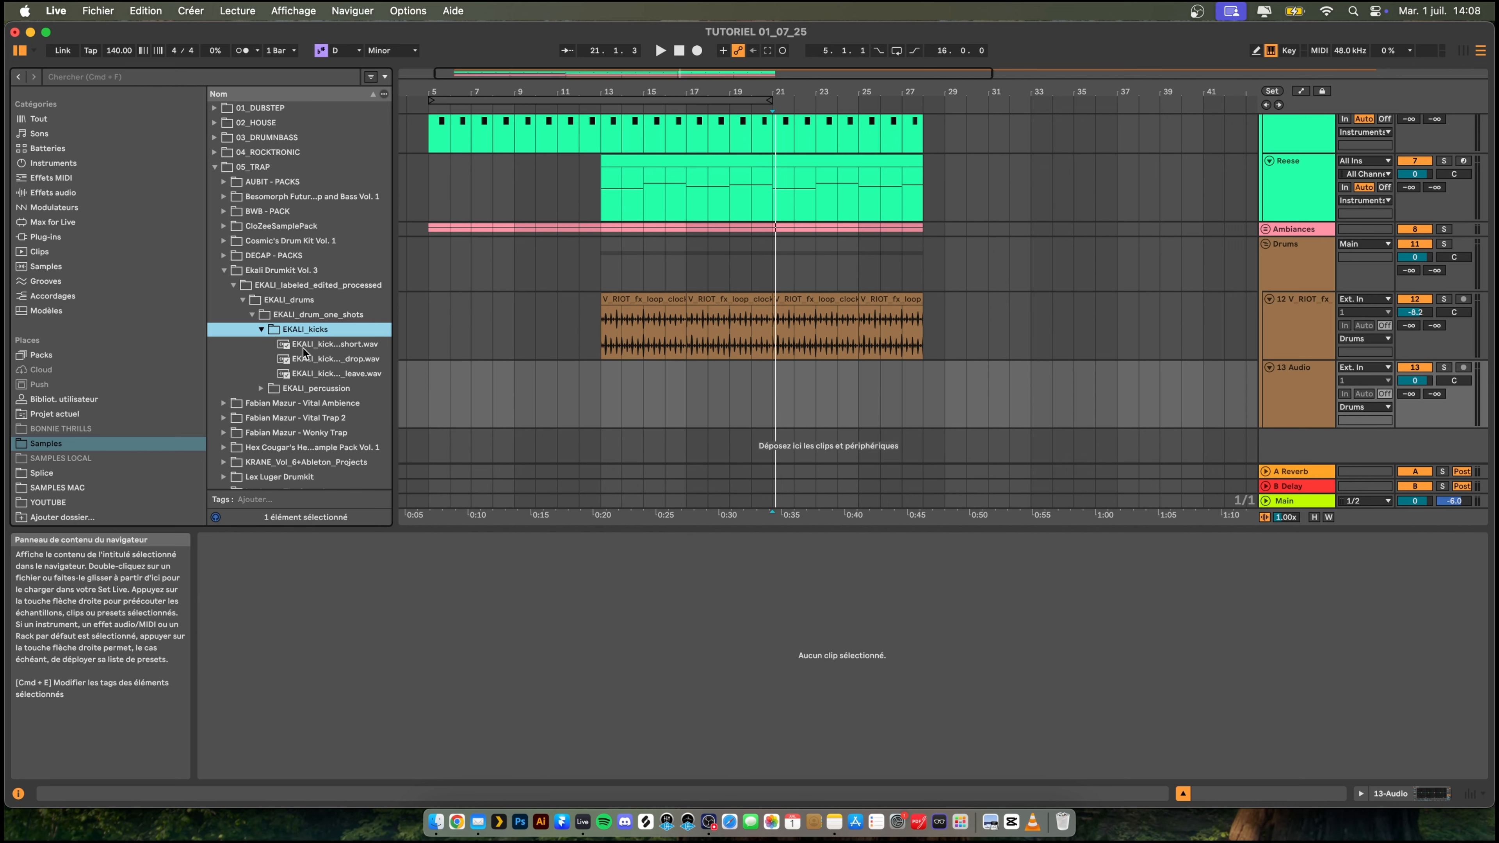
{"action": "left_click", "coordinate": [303, 346]}
{"action": "left_click", "coordinate": [339, 360]}
{"action": "left_click", "coordinate": [301, 373]}
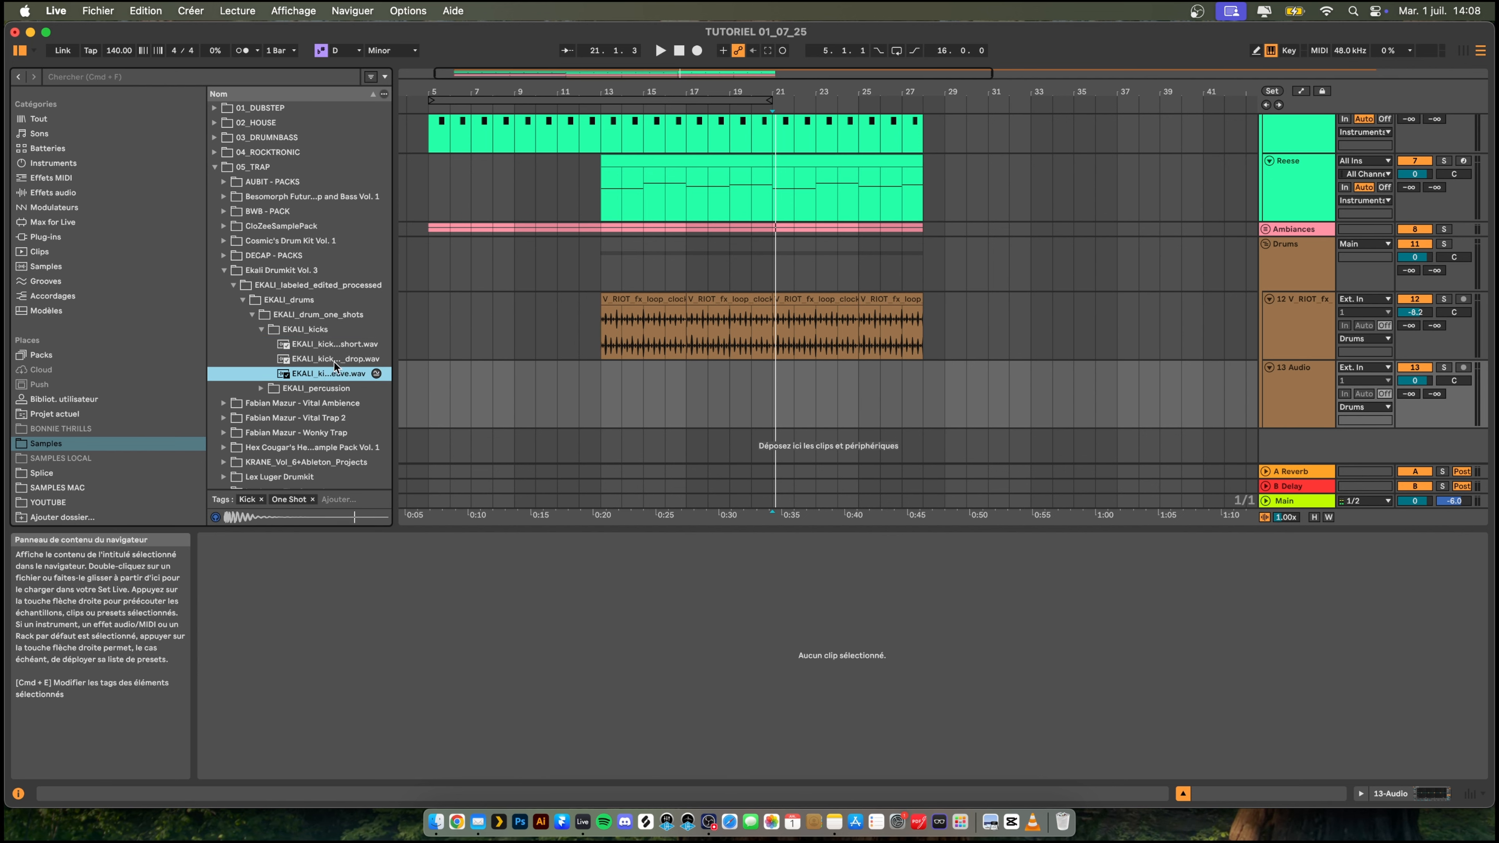
{"action": "left_click_drag", "start_coordinate": [392, 377], "coordinate": [458, 377]}
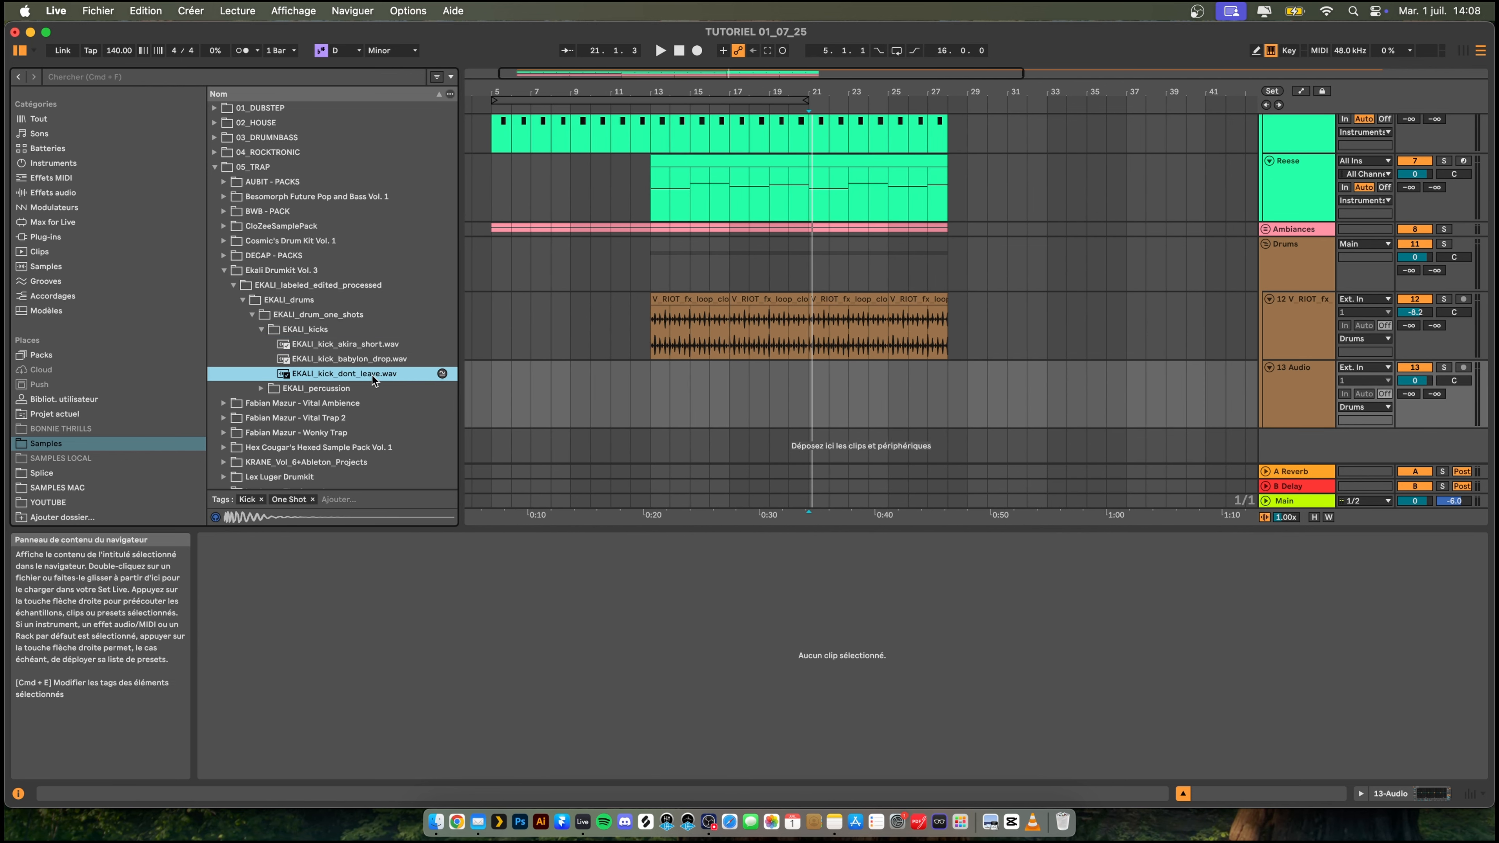
{"action": "left_click", "coordinate": [324, 354]}
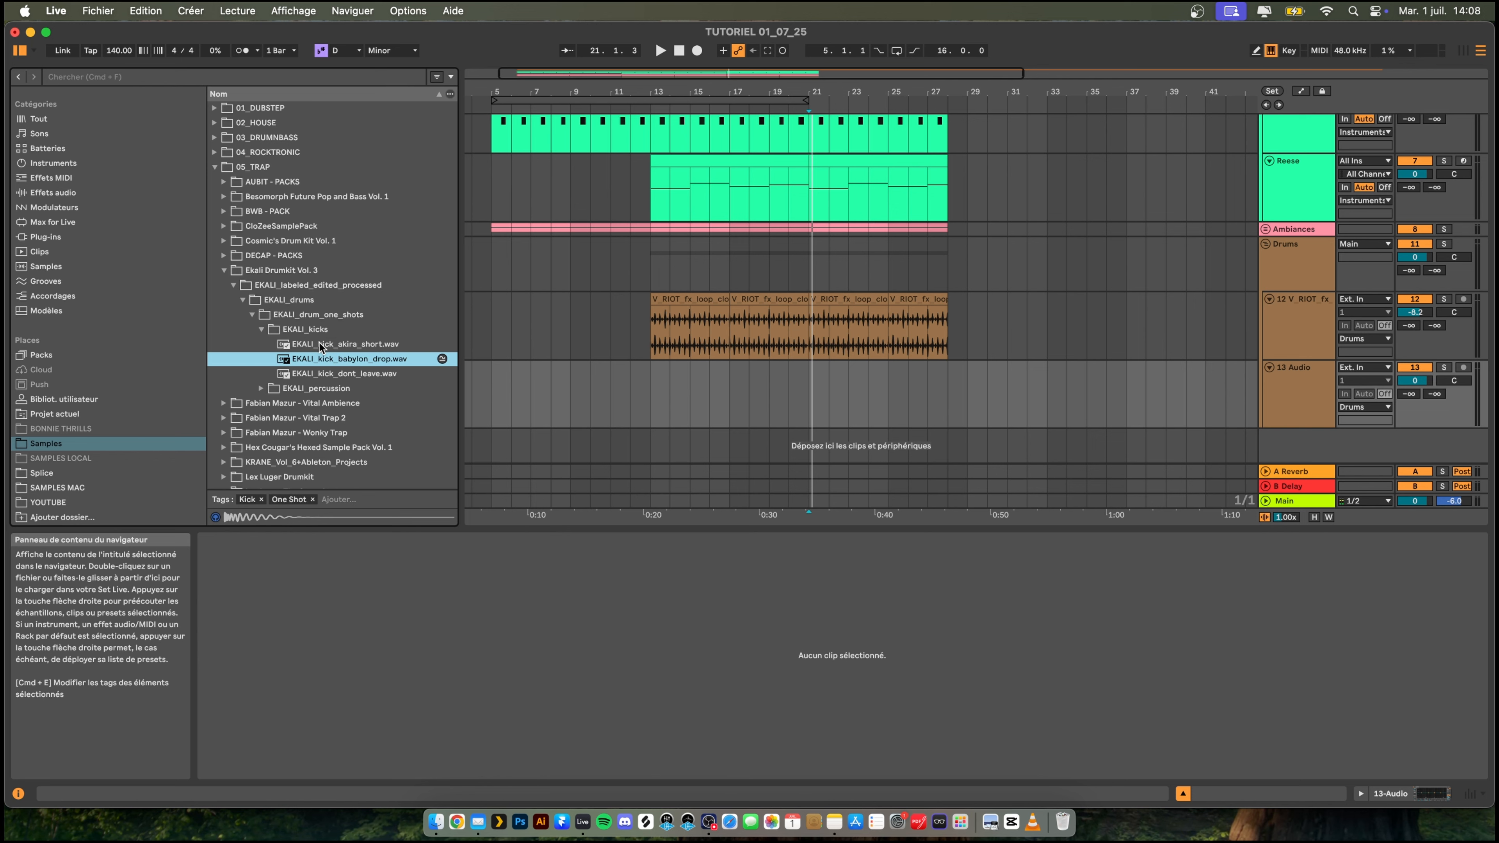
{"action": "left_click", "coordinate": [319, 343]}
{"action": "left_click", "coordinate": [320, 354]}
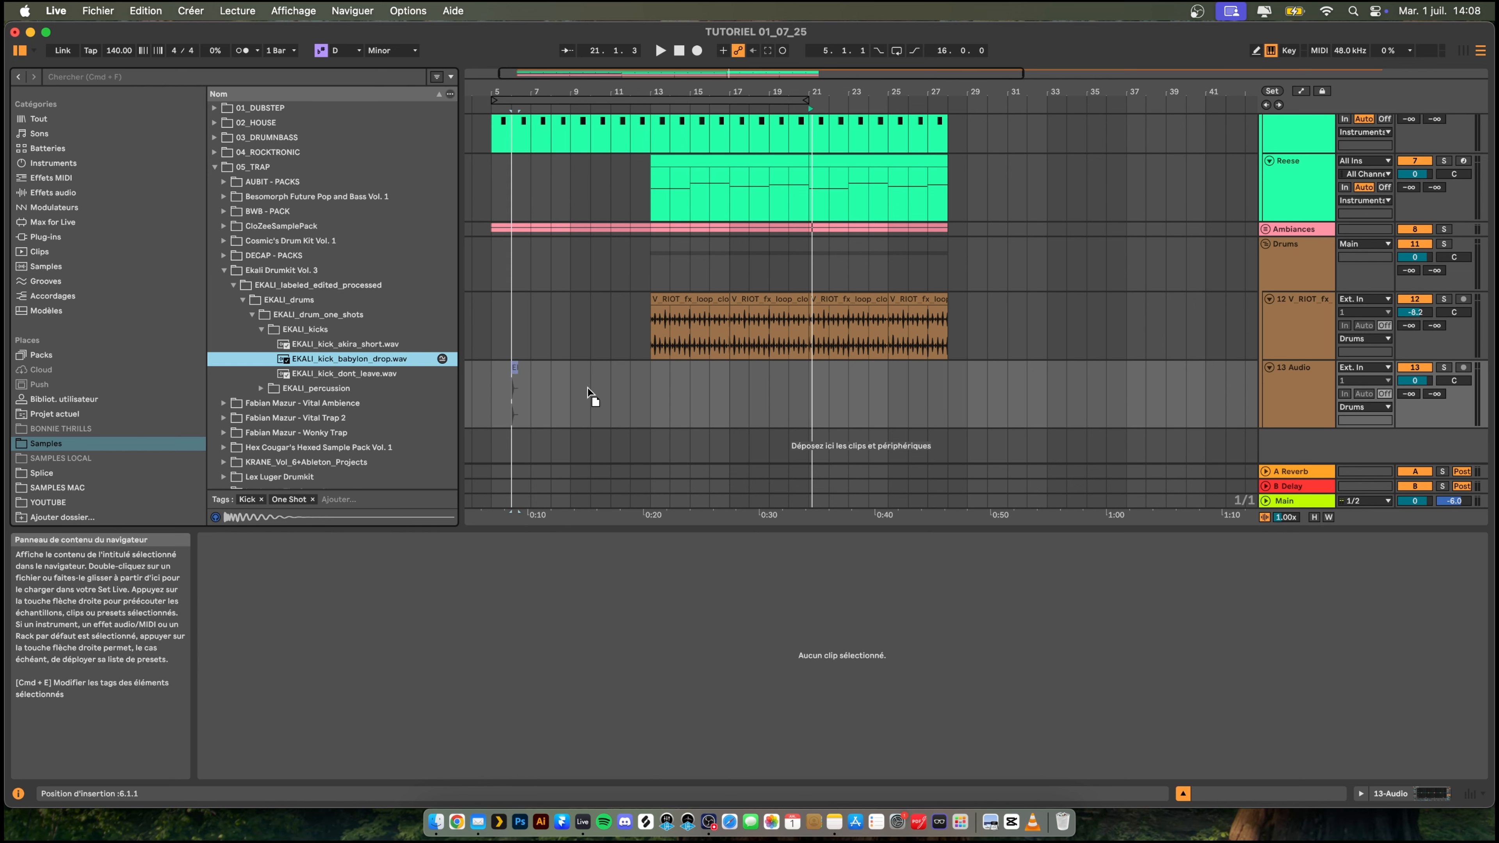
{"action": "left_click_drag", "start_coordinate": [587, 388], "coordinate": [725, 397]}
{"action": "left_click_drag", "start_coordinate": [706, 405], "coordinate": [698, 405]}
{"action": "key", "text": "space"}
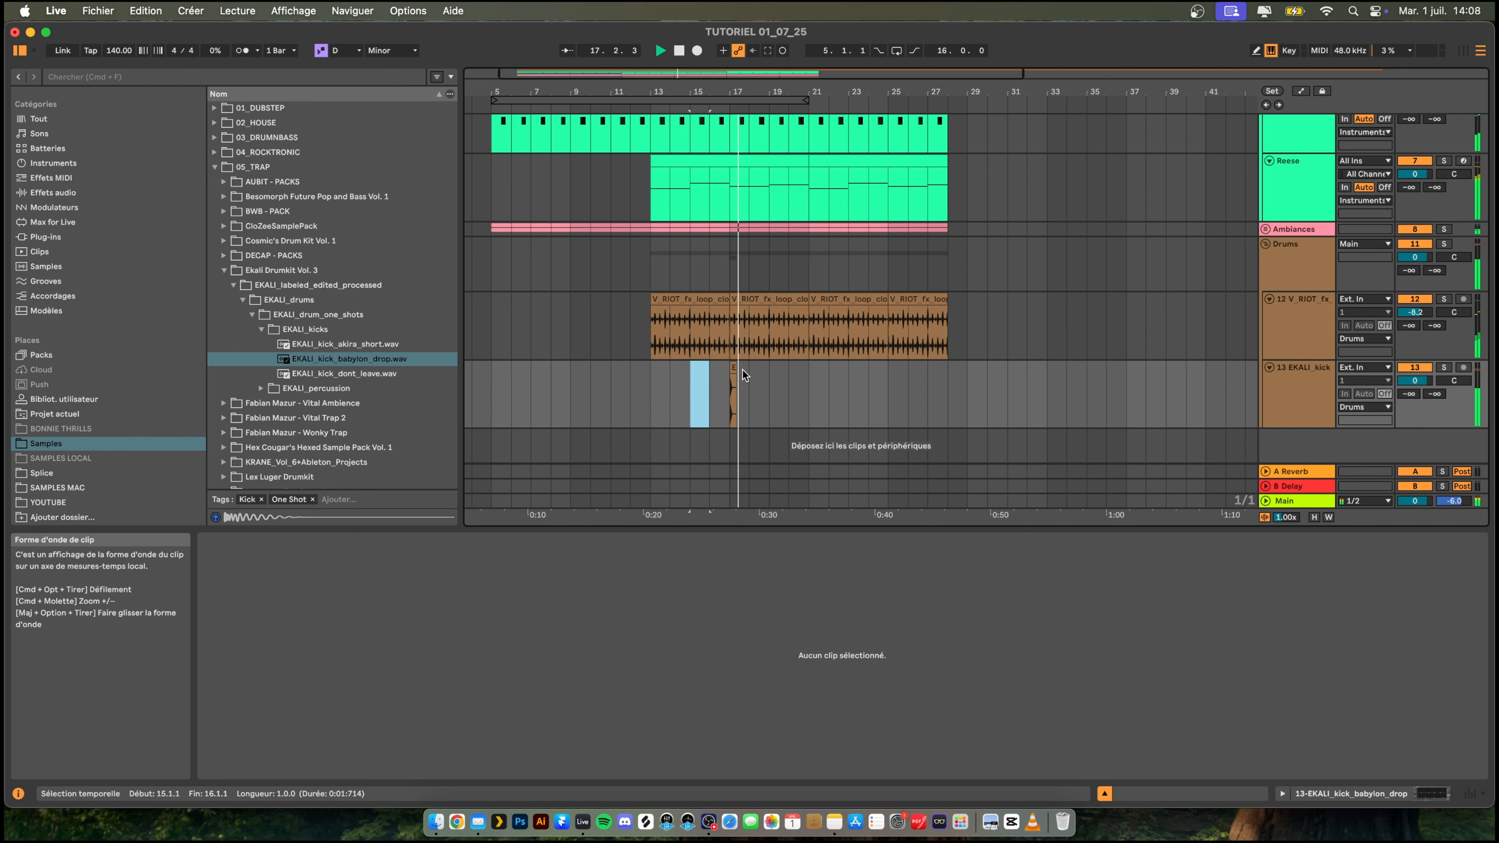
- Play back from around bar 10 and move the kick clip to bar 13
{"action": "left_click", "coordinate": [582, 389]}
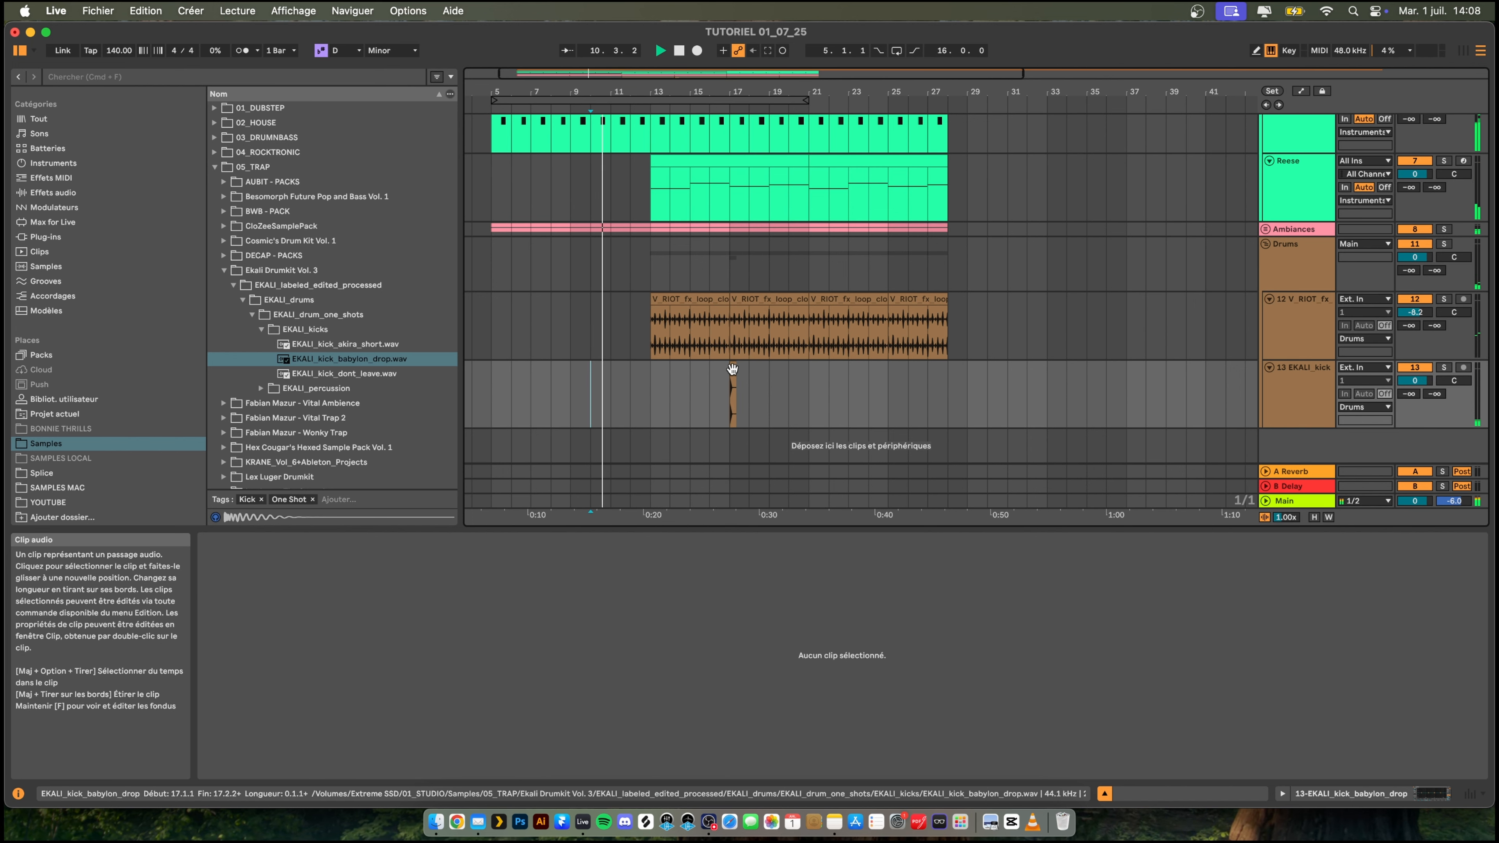
{"action": "left_click_drag", "start_coordinate": [734, 383], "coordinate": [643, 395]}
{"action": "left_click_drag", "start_coordinate": [649, 94], "coordinate": [646, 120]}
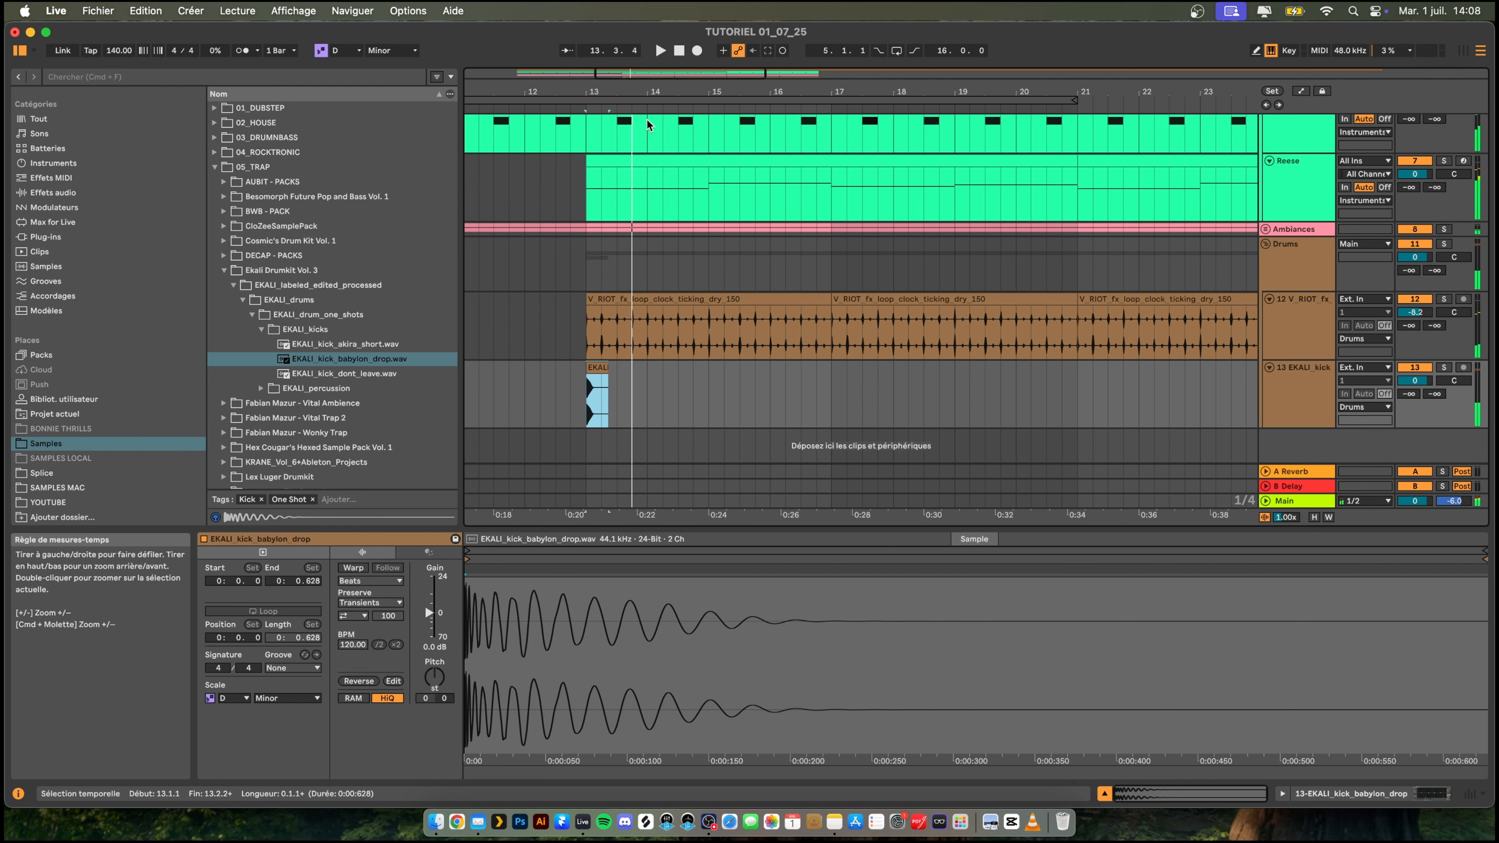
- Add another audio track to Drums, audition the BWB WAV 9 SNARES samples and place SNARE (19) on beat 3 of bar 13
{"action": "left_click", "coordinate": [1313, 376]}
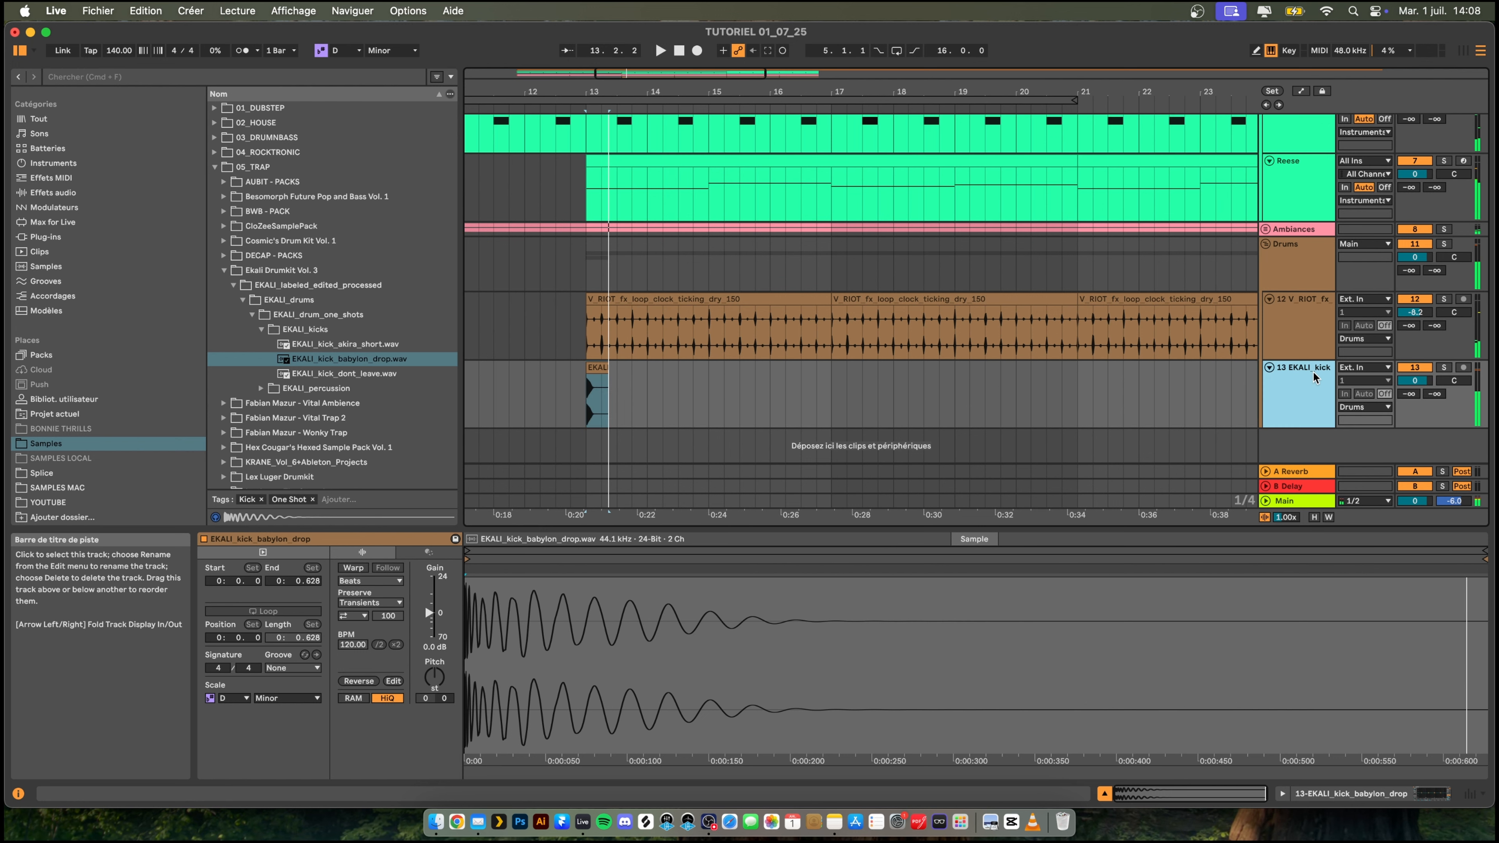
{"action": "key", "text": "super+t"}
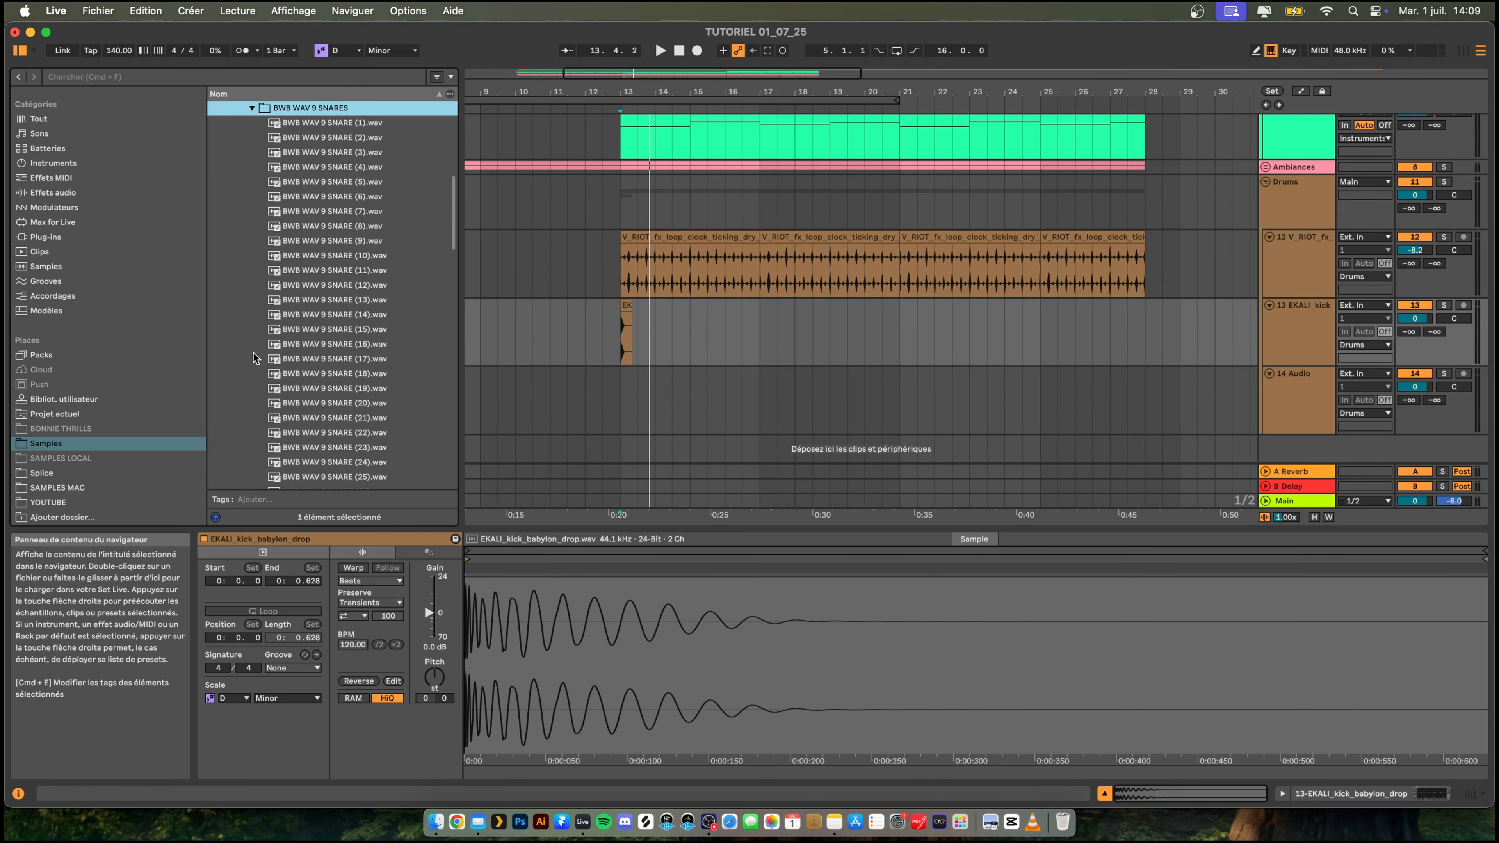
{"action": "left_click", "coordinate": [351, 376]}
{"action": "left_click", "coordinate": [335, 414]}
{"action": "left_click", "coordinate": [346, 260]}
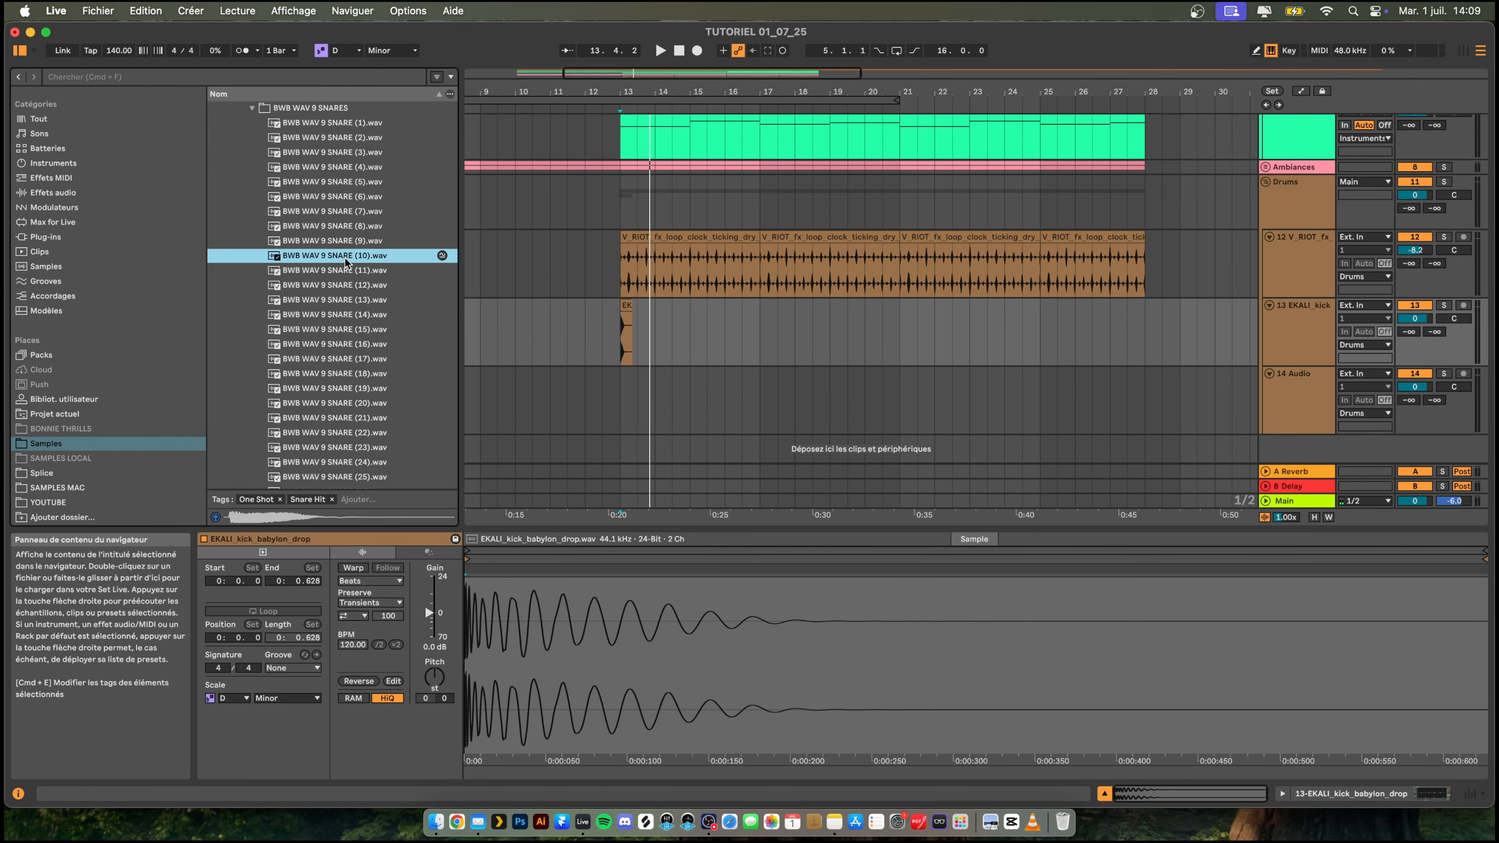
{"action": "left_click", "coordinate": [350, 435]}
{"action": "left_click", "coordinate": [344, 373]}
{"action": "left_click", "coordinate": [343, 388]}
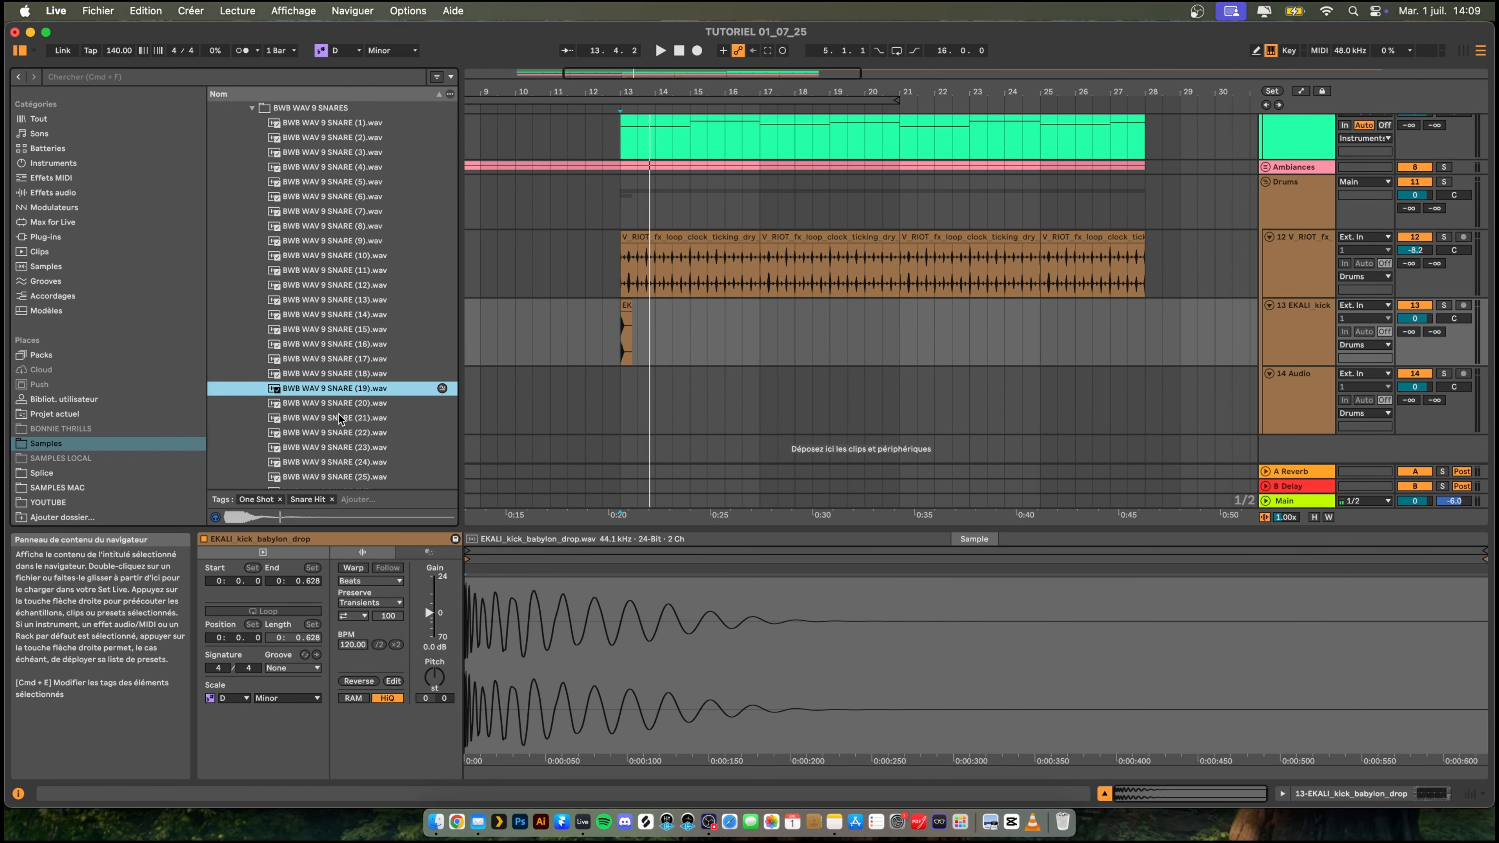
{"action": "left_click", "coordinate": [346, 404]}
{"action": "left_click", "coordinate": [317, 389]}
{"action": "left_click_drag", "start_coordinate": [323, 391], "coordinate": [652, 387]}
{"action": "key", "text": "space"}
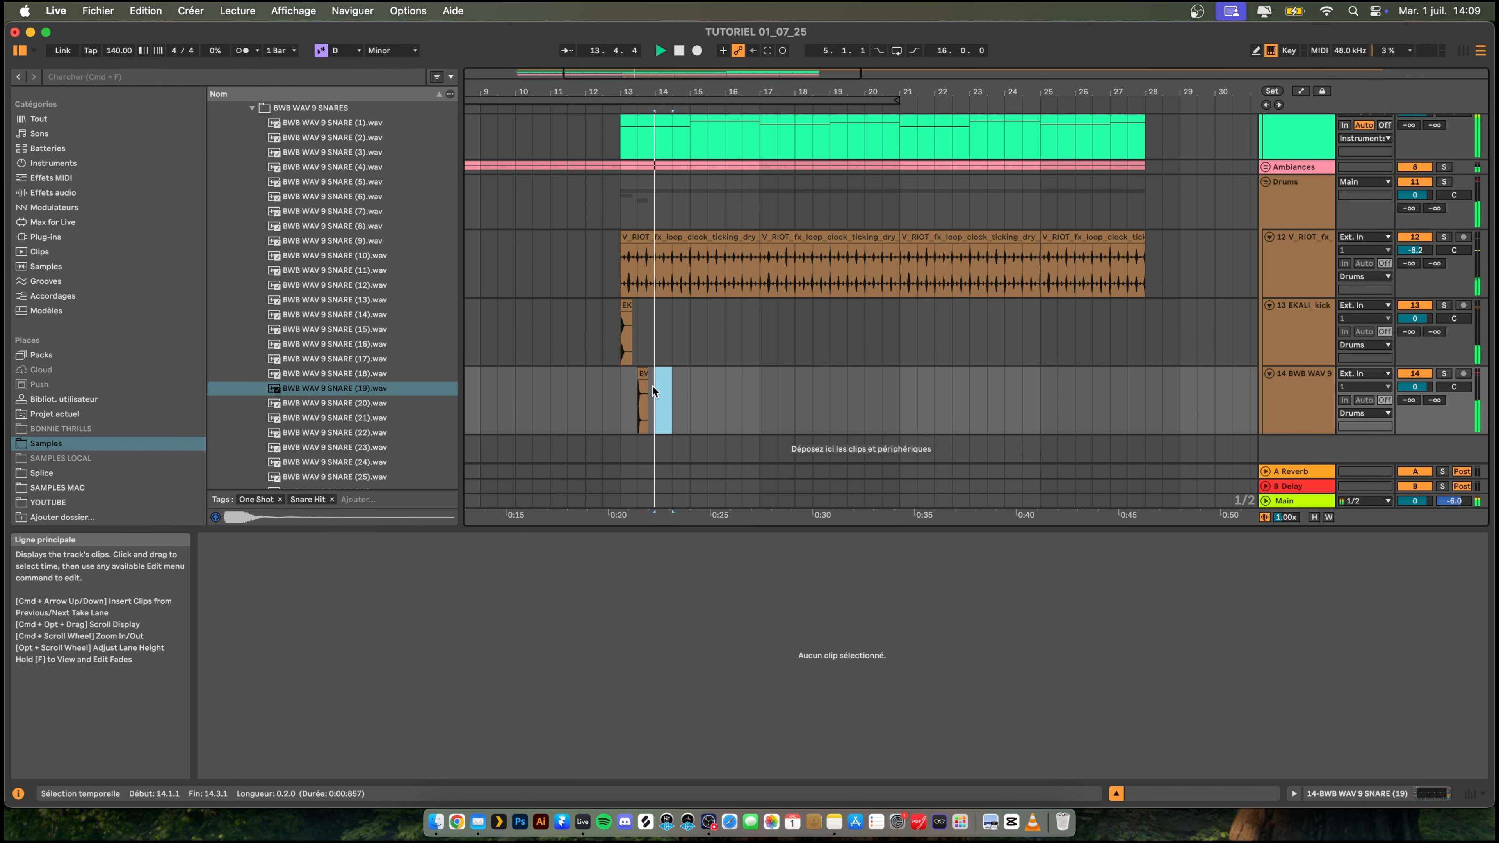
- Duplicate the snare clip repeatedly at one-bar intervals so a snare falls on beat 3 of each following bar
{"action": "left_click", "coordinate": [637, 391]}
{"action": "key", "text": "super+d"}
{"action": "key", "text": "super+d"}
{"action": "key", "text": "super+d"}
{"action": "key", "text": "super+d"}
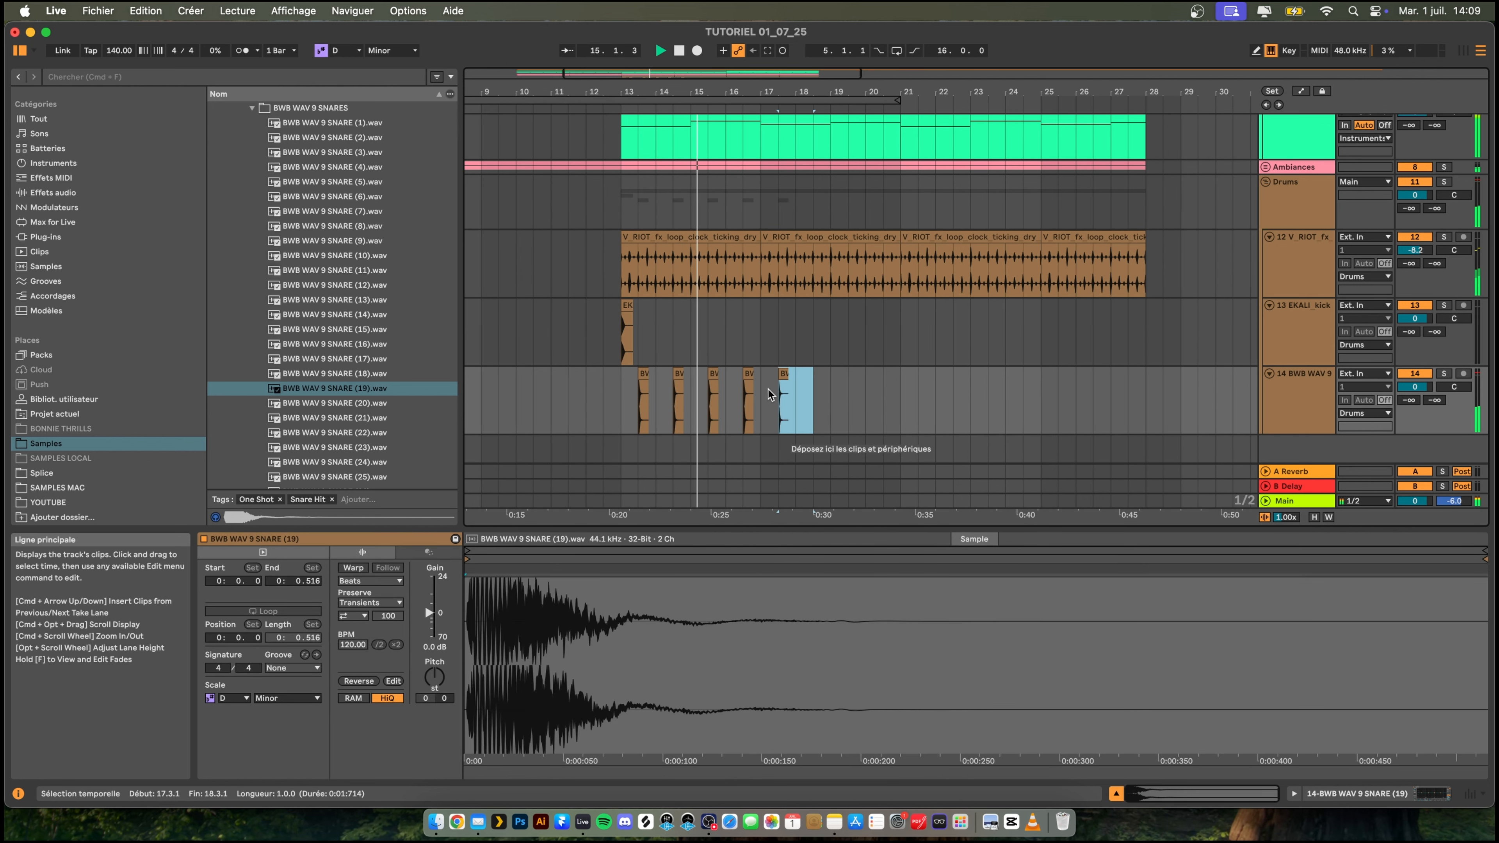
{"action": "key", "text": "super+d"}
{"action": "key", "text": "super+d"}
{"action": "key", "text": "super+d"}
{"action": "key", "text": "super+d"}
{"action": "key", "text": "super+d"}
{"action": "key", "text": "super+d"}
{"action": "key", "text": "super+d"}
{"action": "key", "text": "super+d"}
{"action": "key", "text": "super+d"}
{"action": "key", "text": "super+d"}
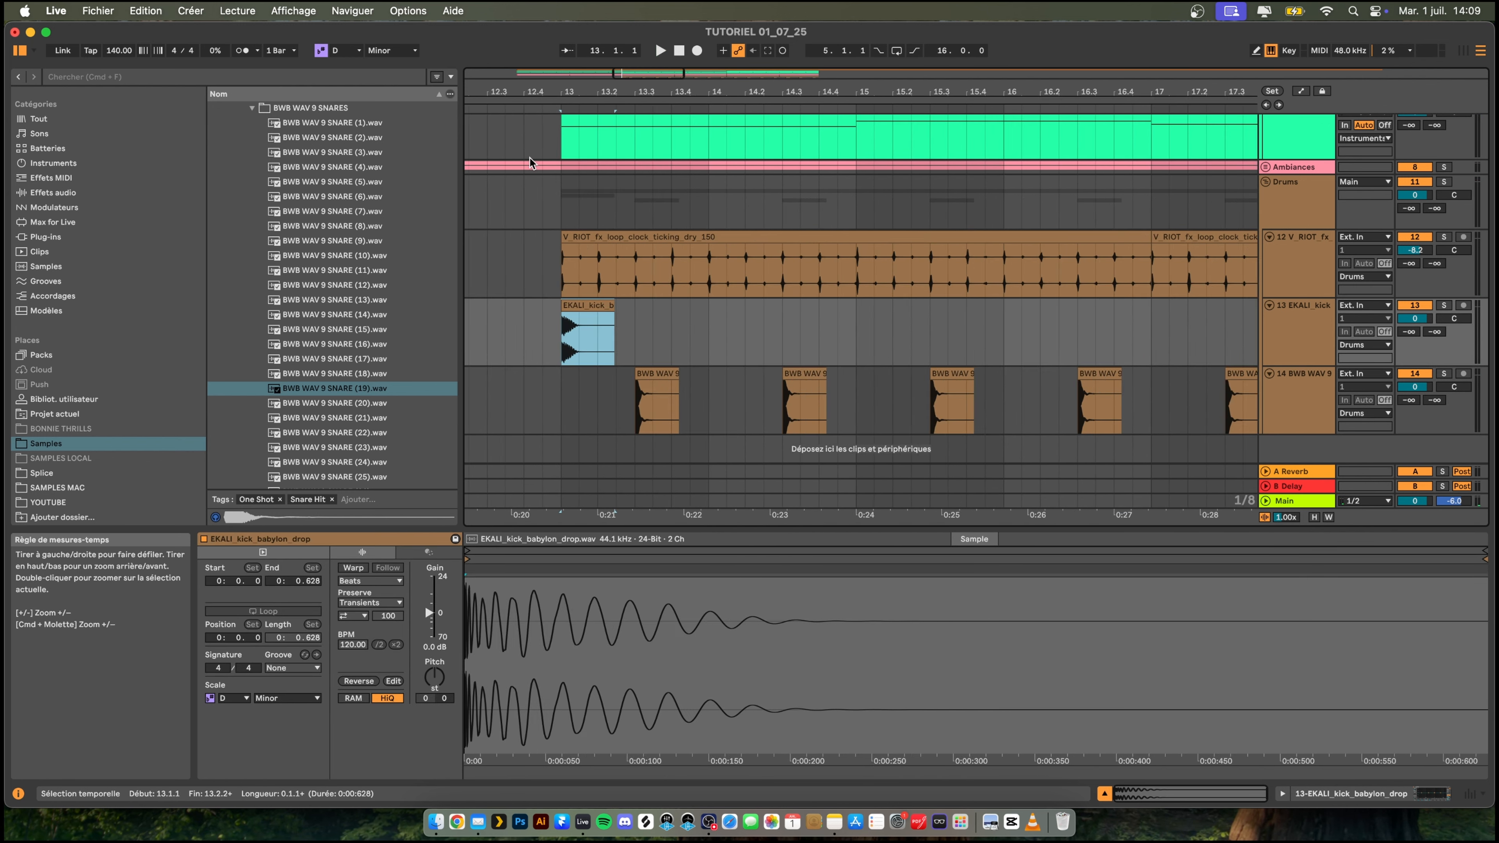
- Paste a second kick at 13.1.3, overlapping the first one, and play back the start of bar 13
{"action": "left_click", "coordinate": [543, 375]}
{"action": "key", "text": "space"}
{"action": "key", "text": "space"}
{"action": "key", "text": "space"}
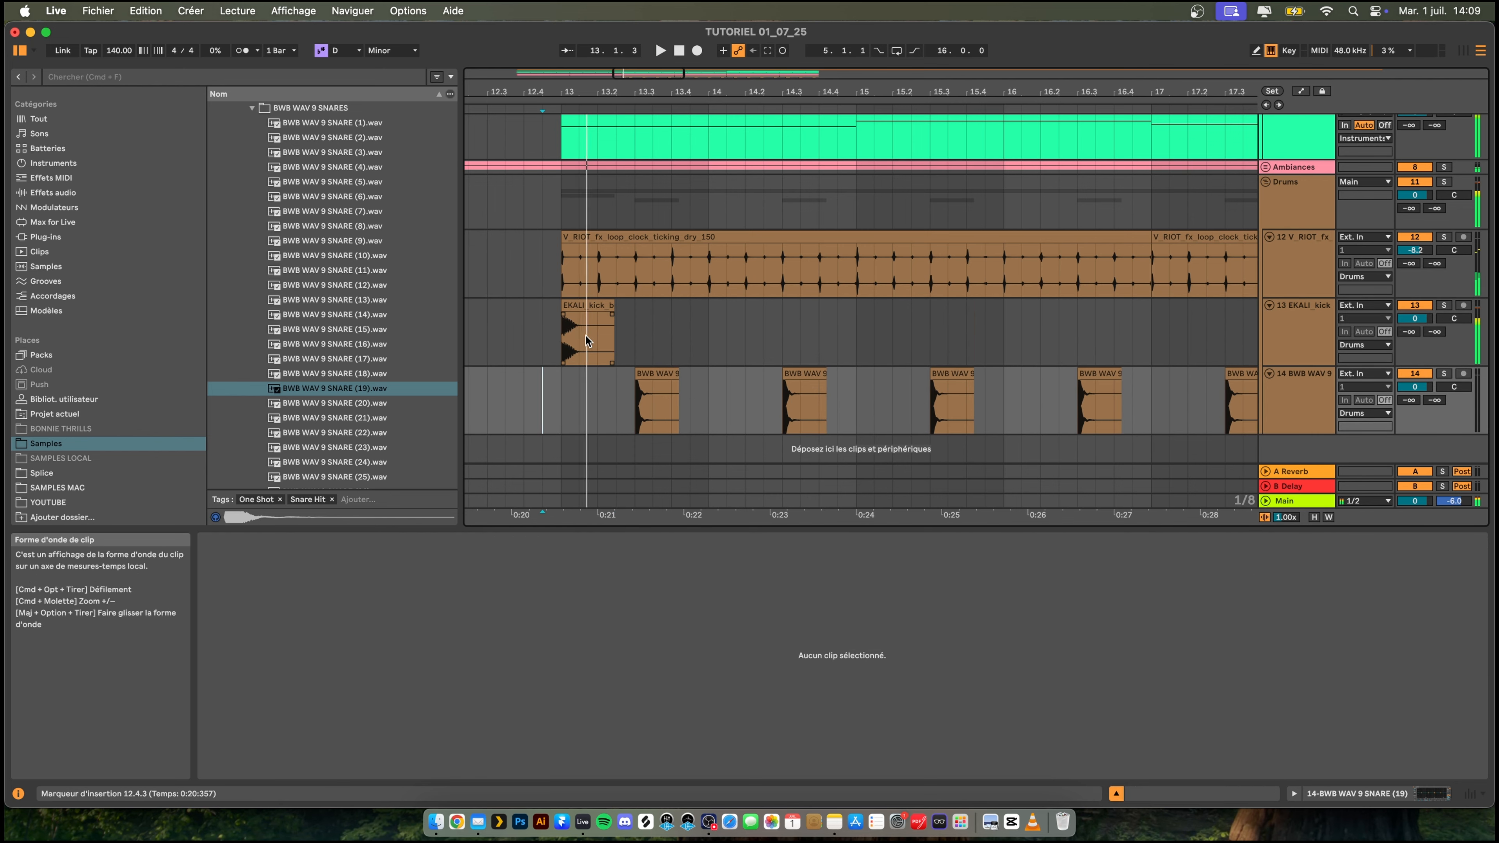
{"action": "left_click", "coordinate": [585, 337]}
{"action": "key", "text": "super+v"}
{"action": "left_click", "coordinate": [529, 343]}
{"action": "key", "text": "space"}
{"action": "key", "text": "space"}
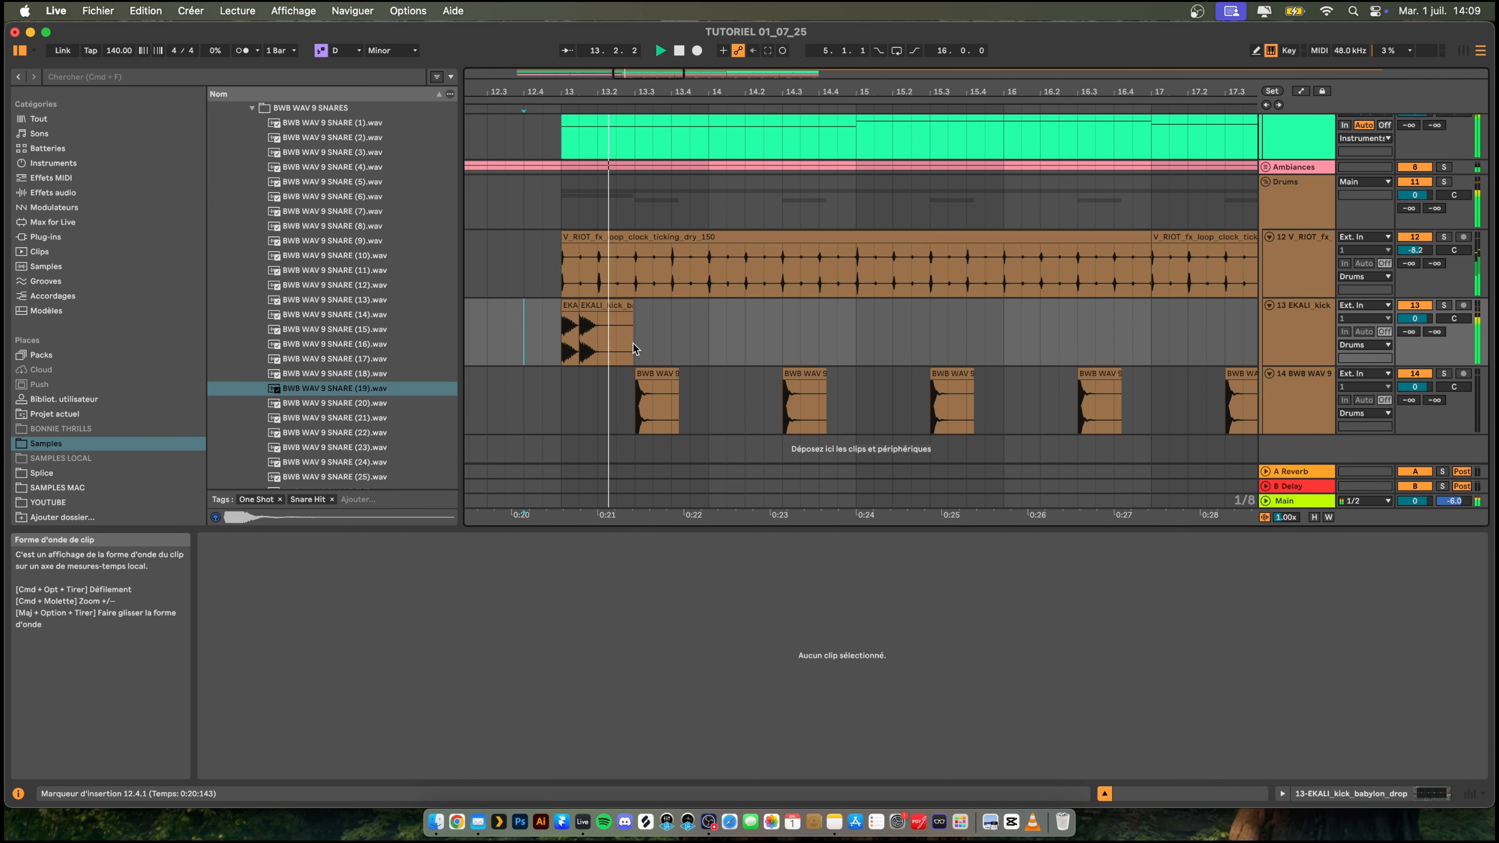
{"action": "key", "text": "space"}
{"action": "key", "text": "space"}
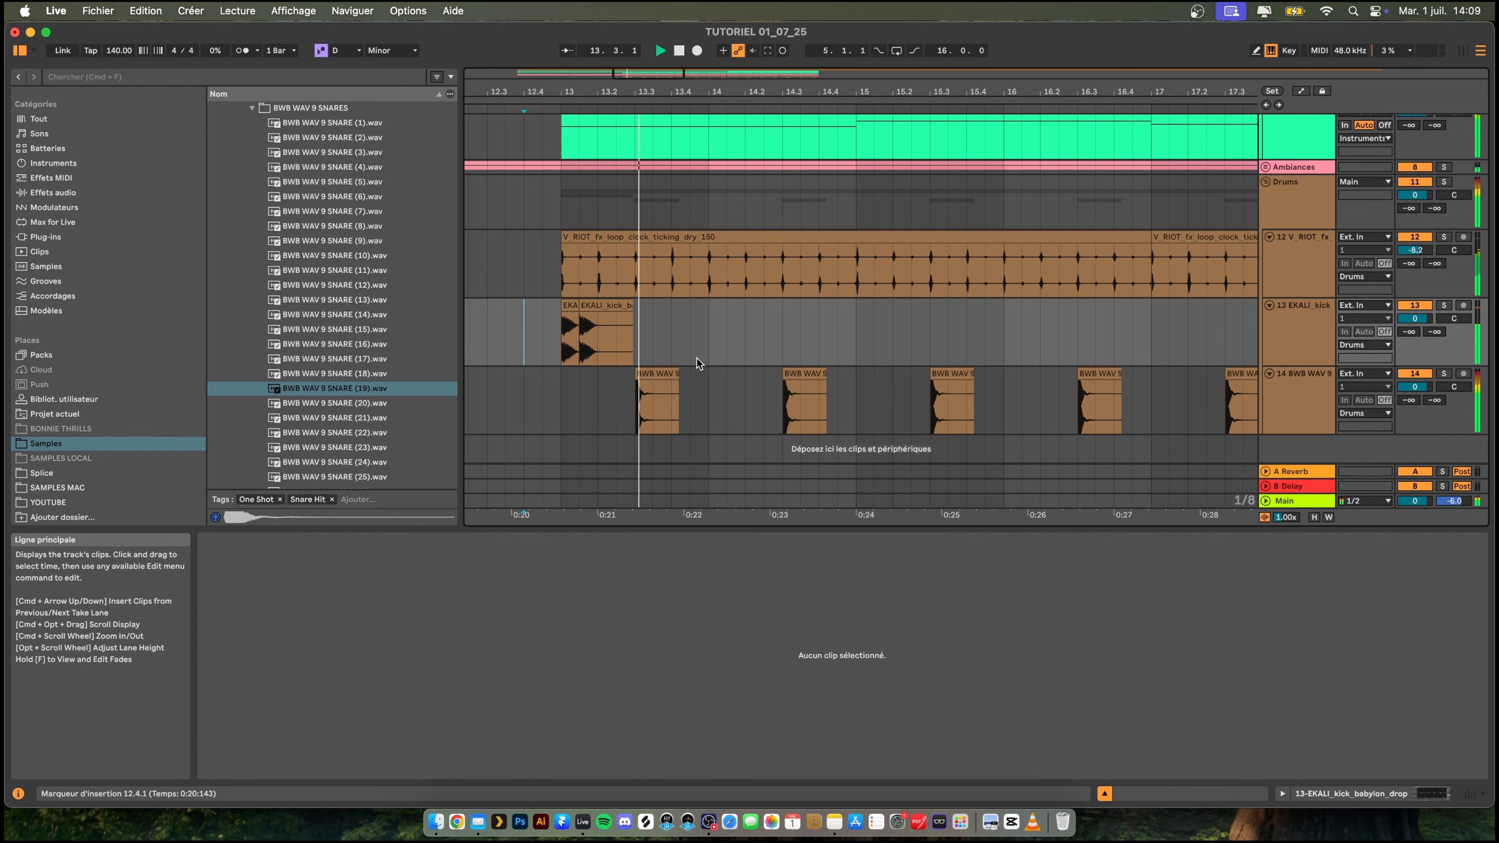
- Paste kick copies at 14.2 and at the start of bar 15 while checking the groove in playback
{"action": "left_click", "coordinate": [753, 347]}
{"action": "key", "text": "space"}
{"action": "key", "text": "super+v"}
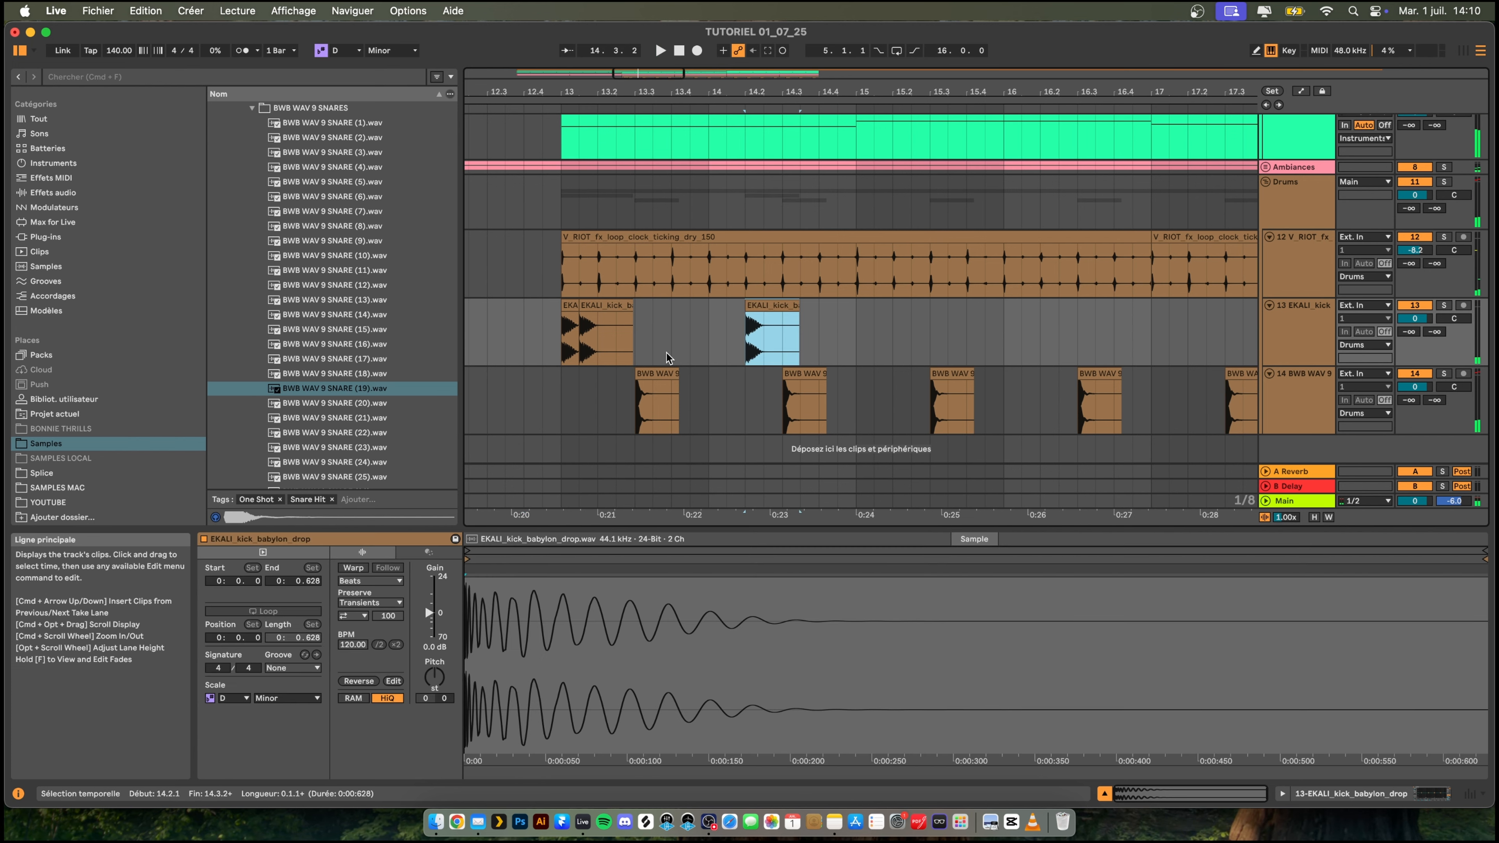
{"action": "left_click", "coordinate": [671, 339]}
{"action": "key", "text": "space"}
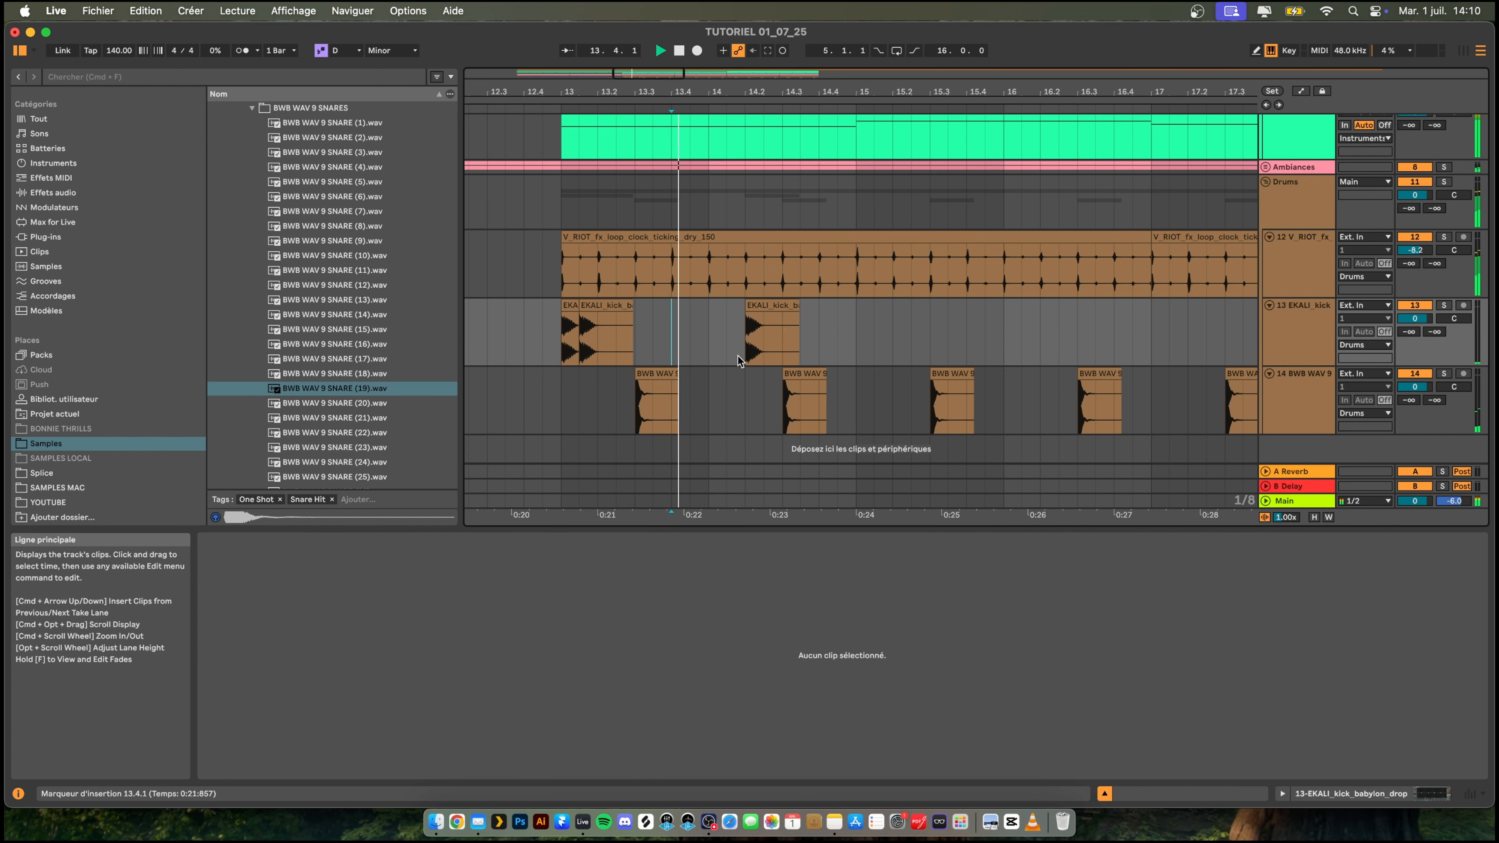
{"action": "left_click", "coordinate": [859, 342]}
{"action": "key", "text": "super+v"}
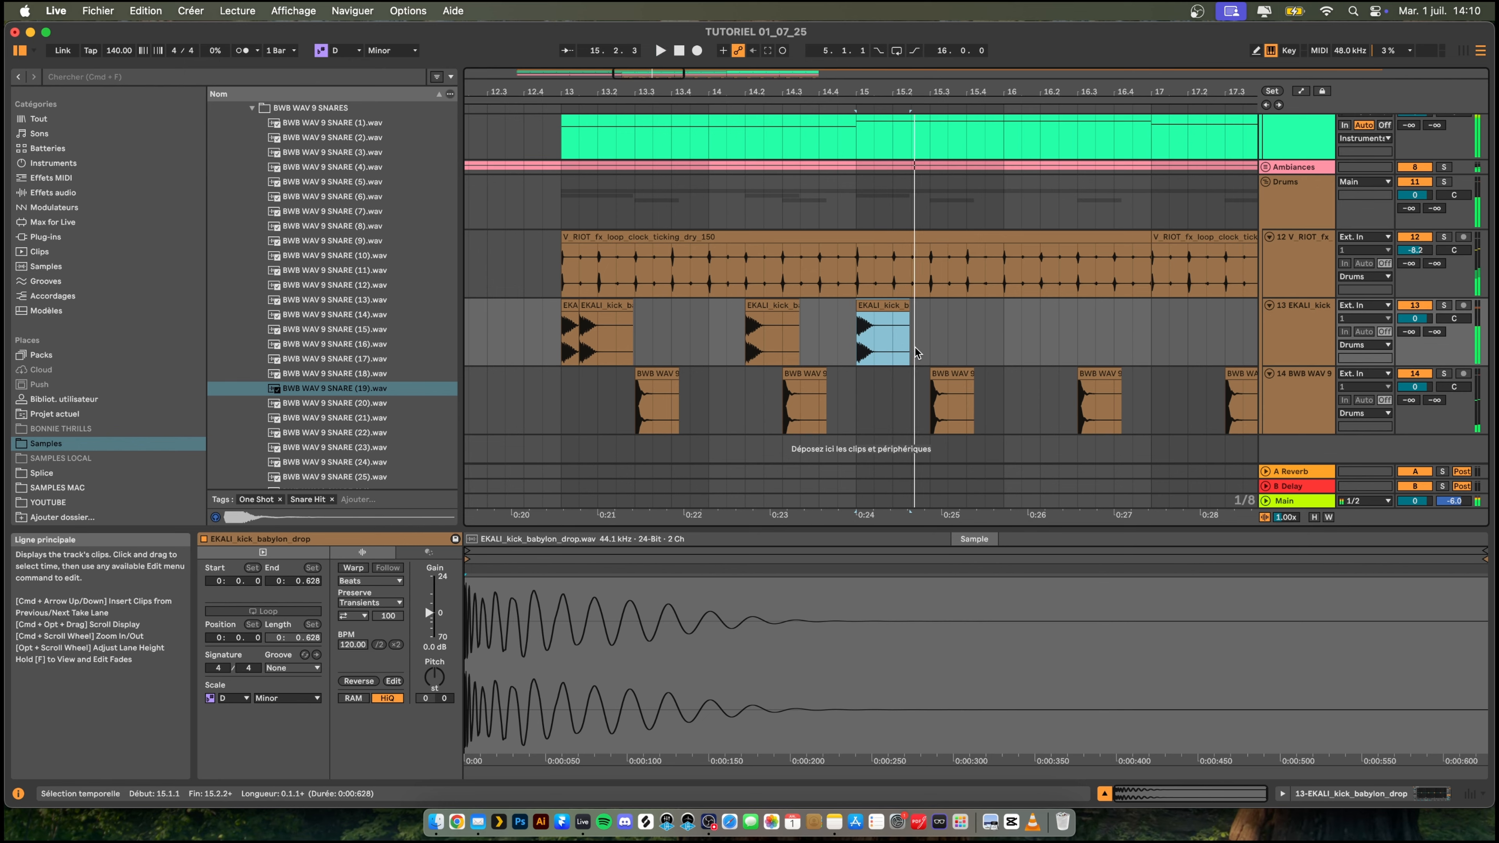
- Extend the kick pattern with copies at 15.2.3, 15.4 and 16.2, and play it back from just before bar 13
{"action": "key", "text": "super+v"}
{"action": "key", "text": "super+v"}
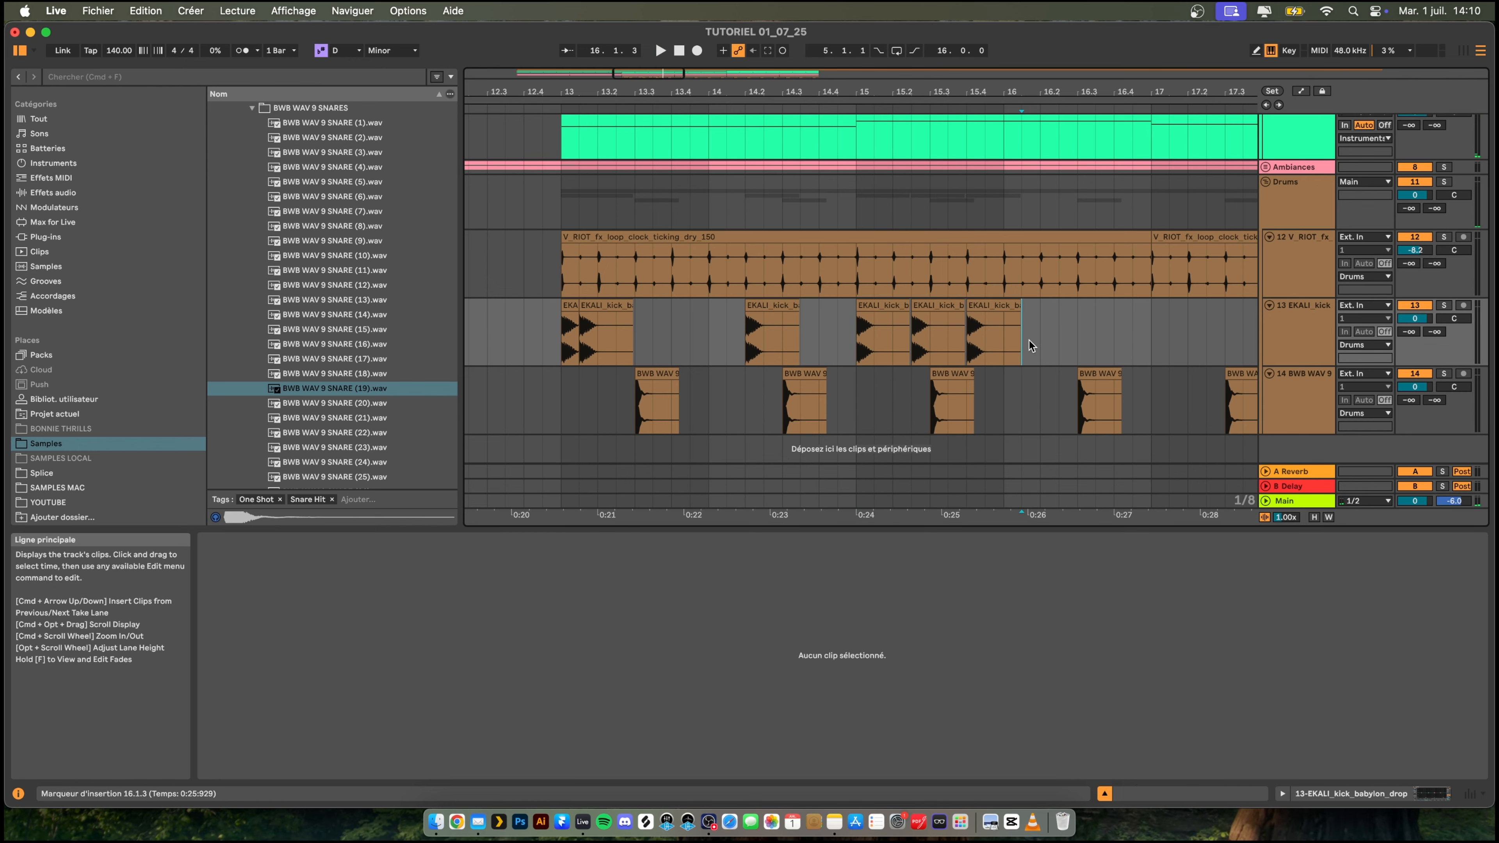
{"action": "left_click", "coordinate": [1040, 340]}
{"action": "key", "text": "super+v"}
{"action": "left_click", "coordinate": [520, 333]}
{"action": "key", "text": "space"}
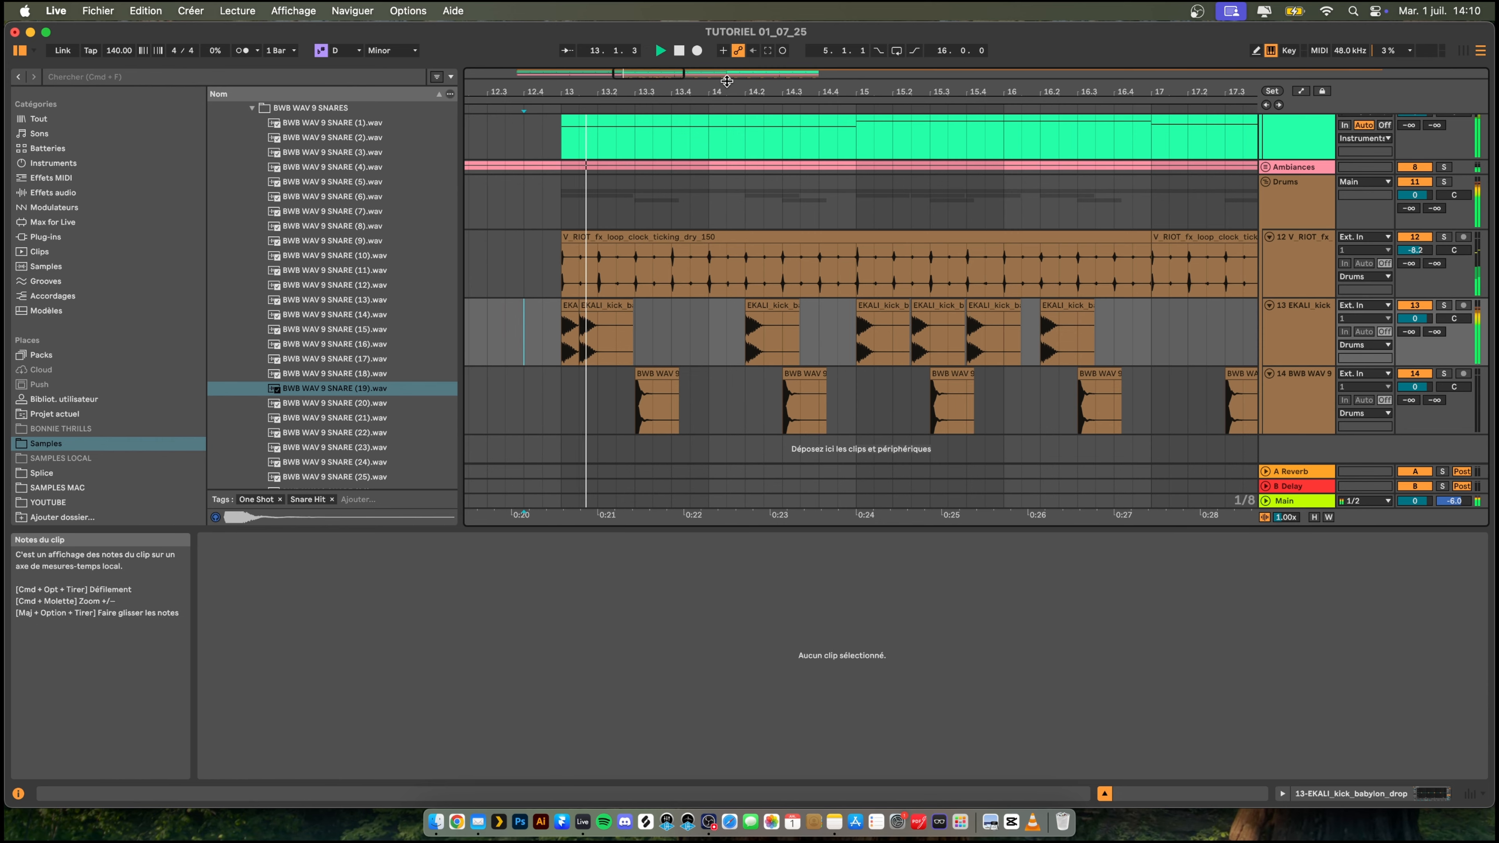
- Paste an extra kick at 13.4 and replay the drum pattern from 12.4
{"action": "left_click_drag", "start_coordinate": [715, 92], "coordinate": [644, 87]}
{"action": "key", "text": "space"}
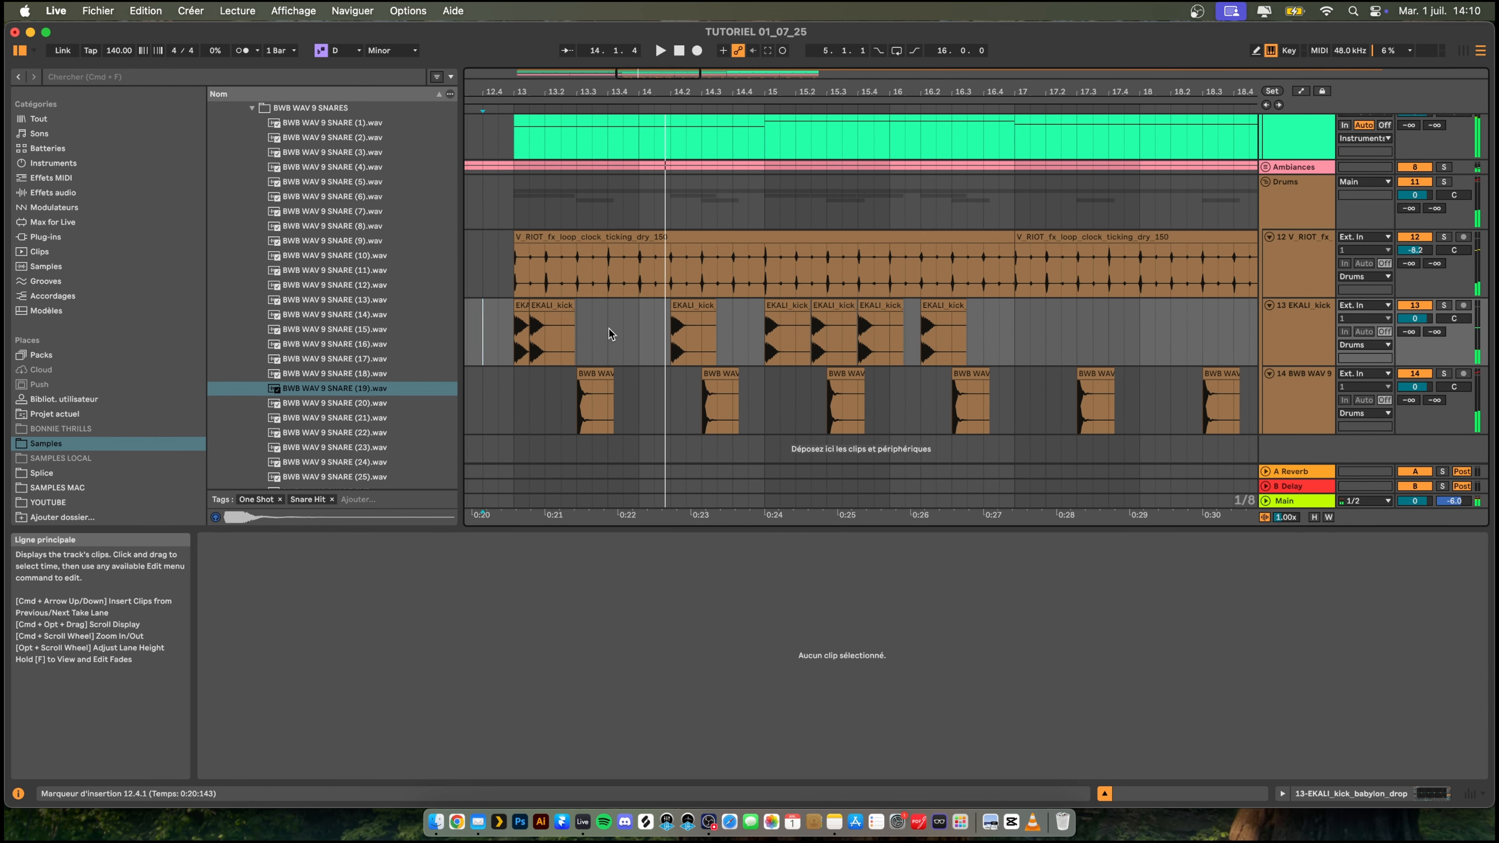
{"action": "left_click", "coordinate": [604, 356]}
{"action": "key", "text": "super+v"}
{"action": "left_click", "coordinate": [482, 340]}
{"action": "key", "text": "space"}
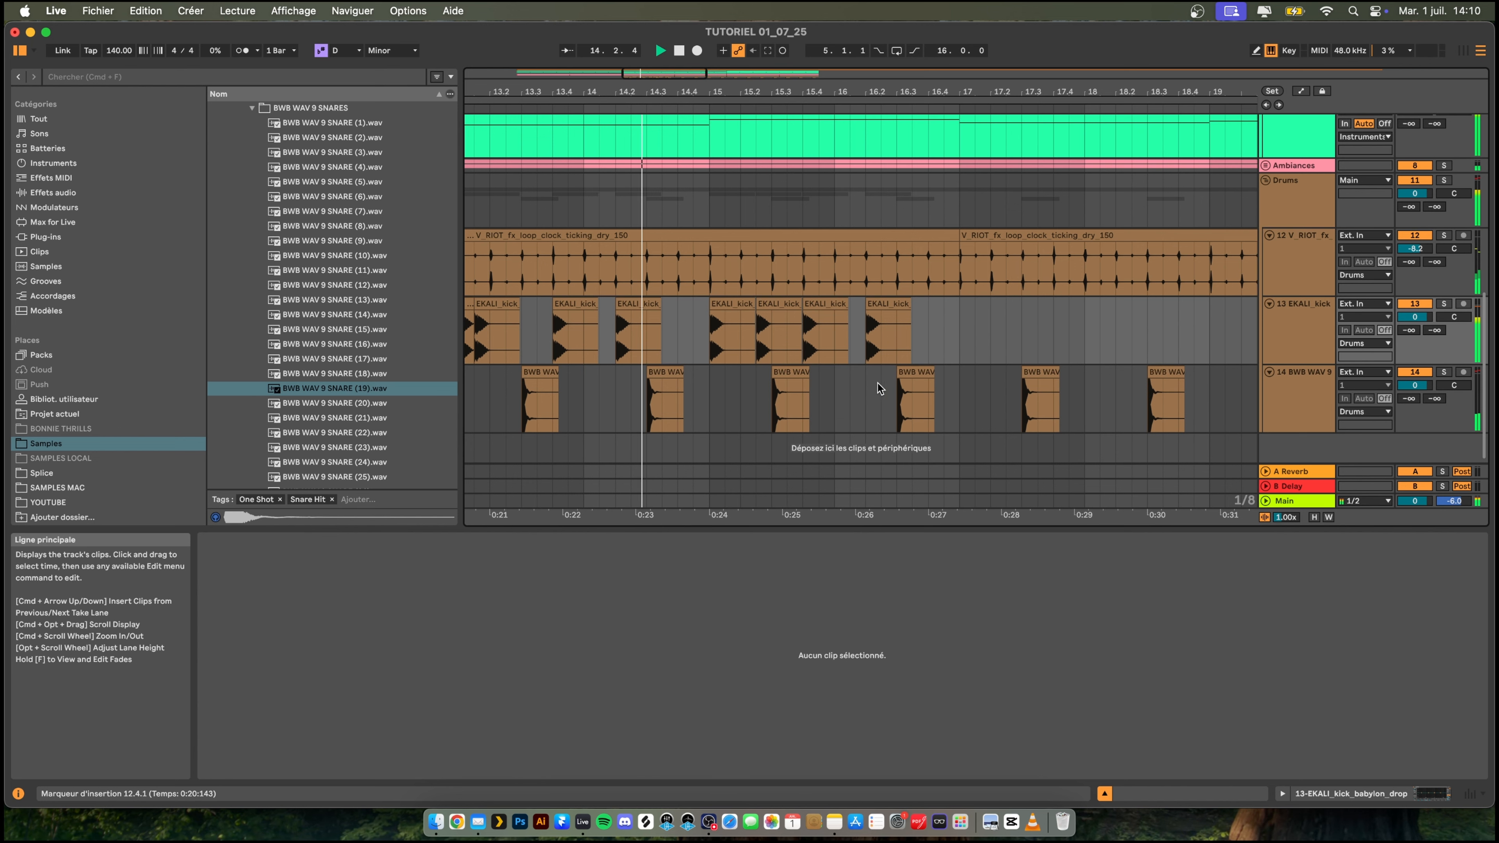
- Paste a kick at bar 17 and duplicate it twice, to 17.2.3 and 17.4
{"action": "scroll", "coordinate": [939, 379], "scroll_direction": "up", "scroll_amount": 2}
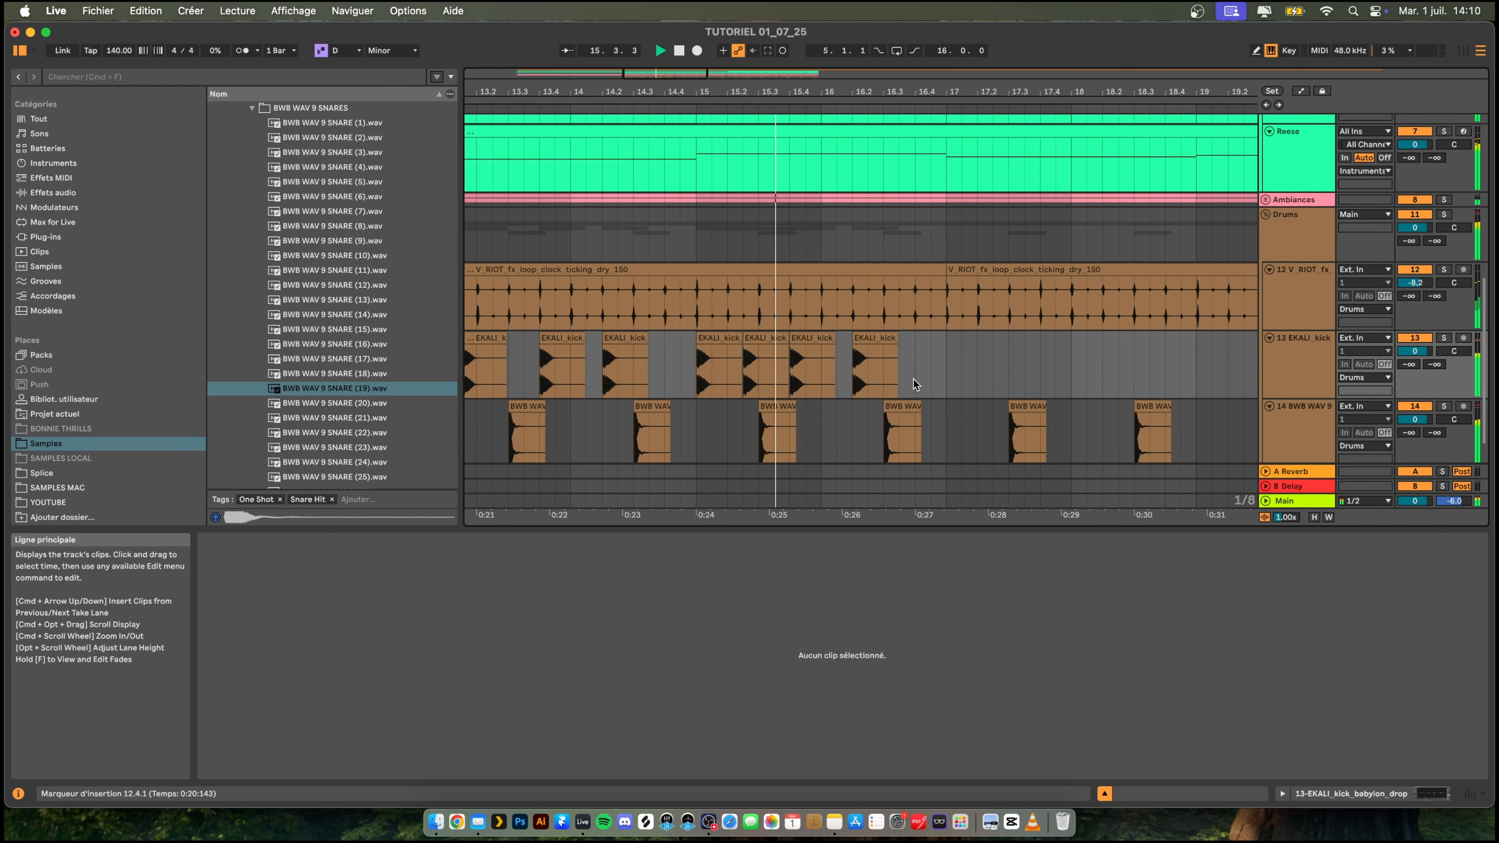
{"action": "scroll", "coordinate": [908, 379], "scroll_direction": "down", "scroll_amount": 2}
{"action": "scroll", "coordinate": [904, 379], "scroll_direction": "right", "scroll_amount": 5}
{"action": "left_click", "coordinate": [813, 333]}
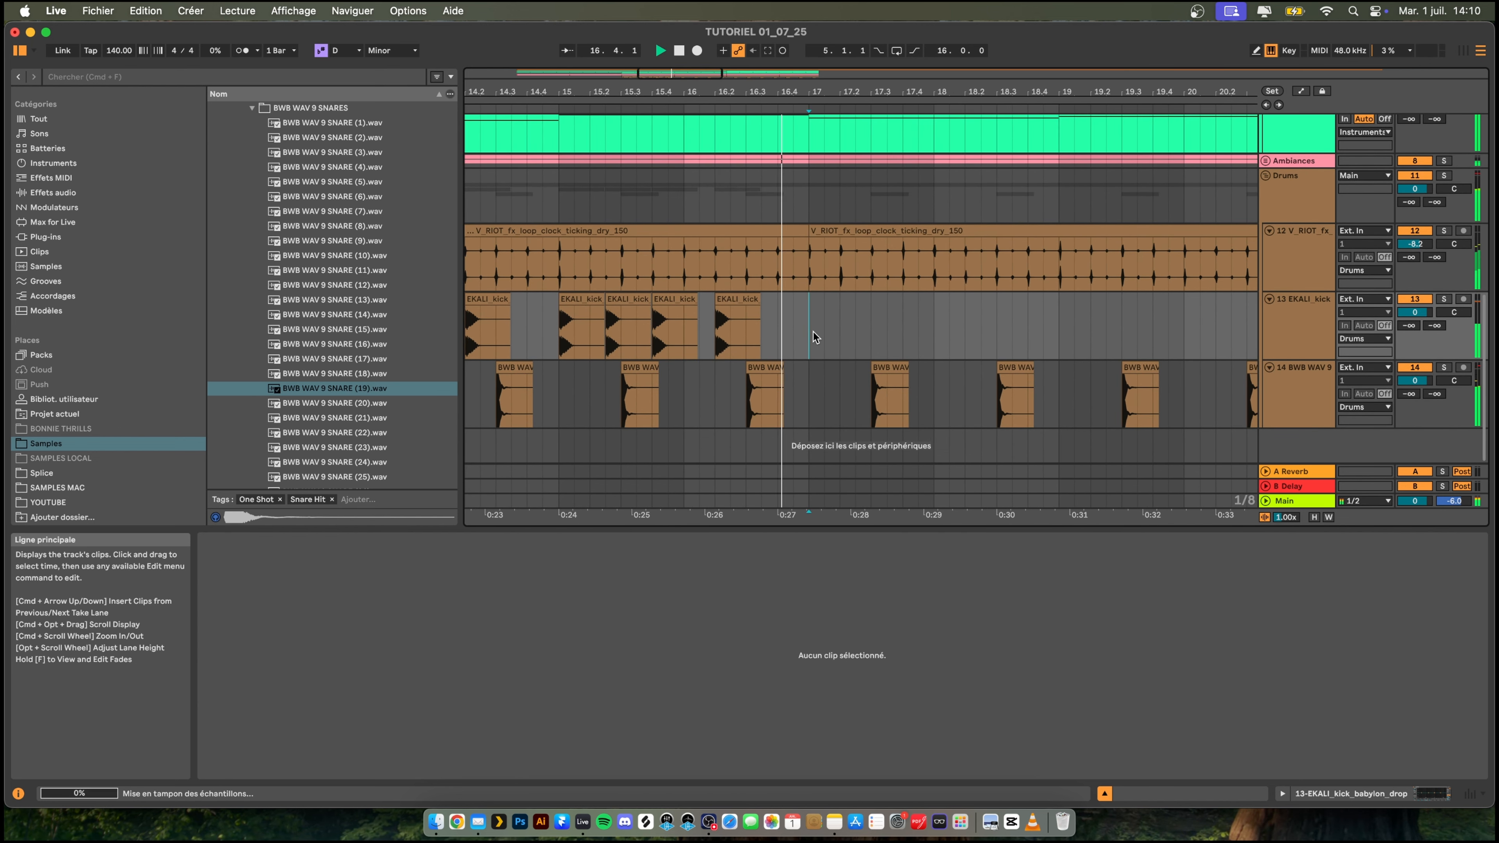
{"action": "key", "text": "super+v"}
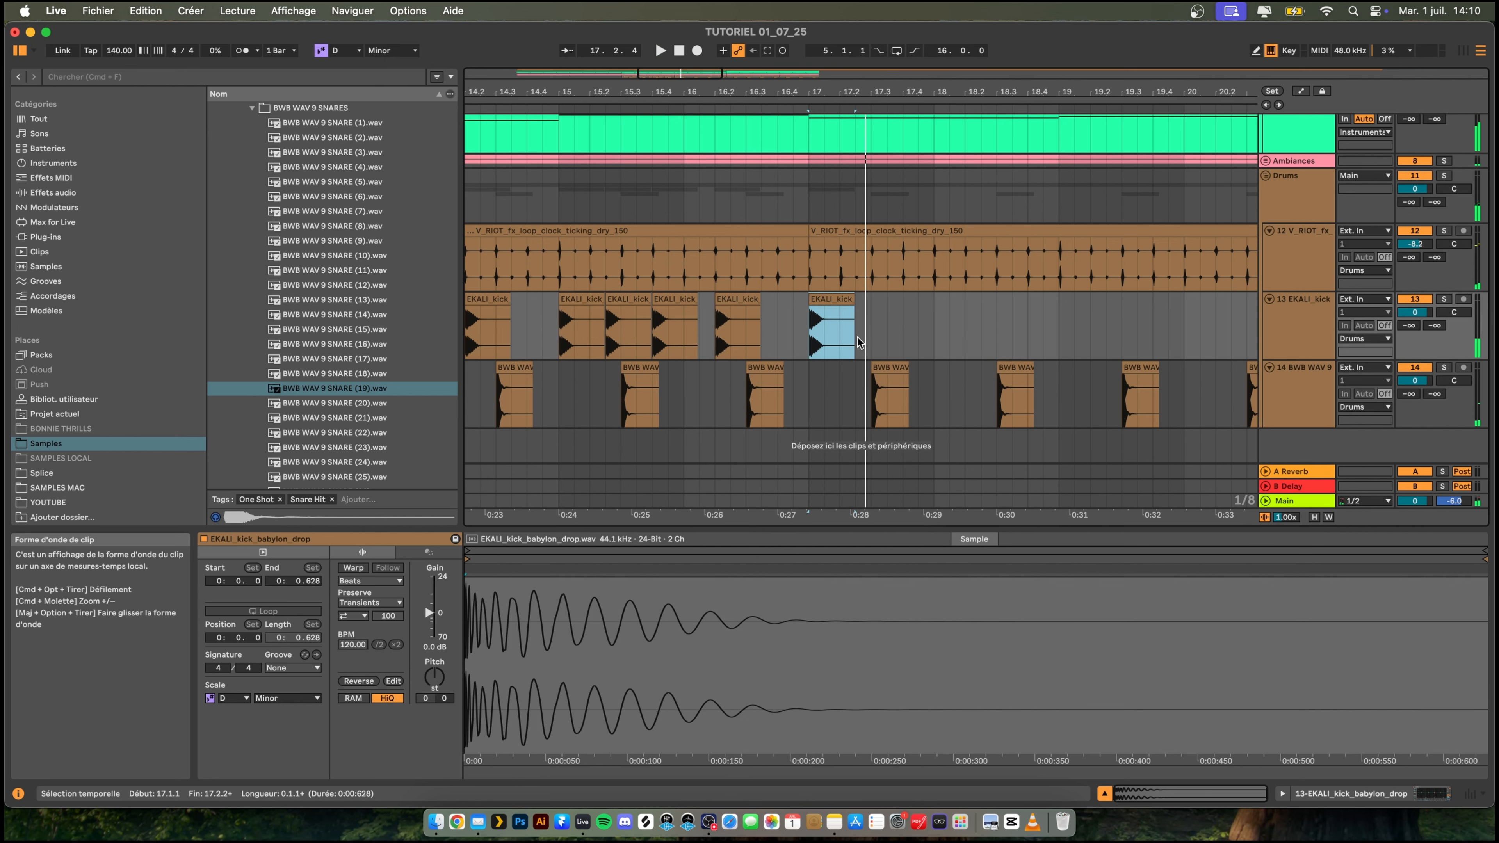
{"action": "key", "text": "super+d"}
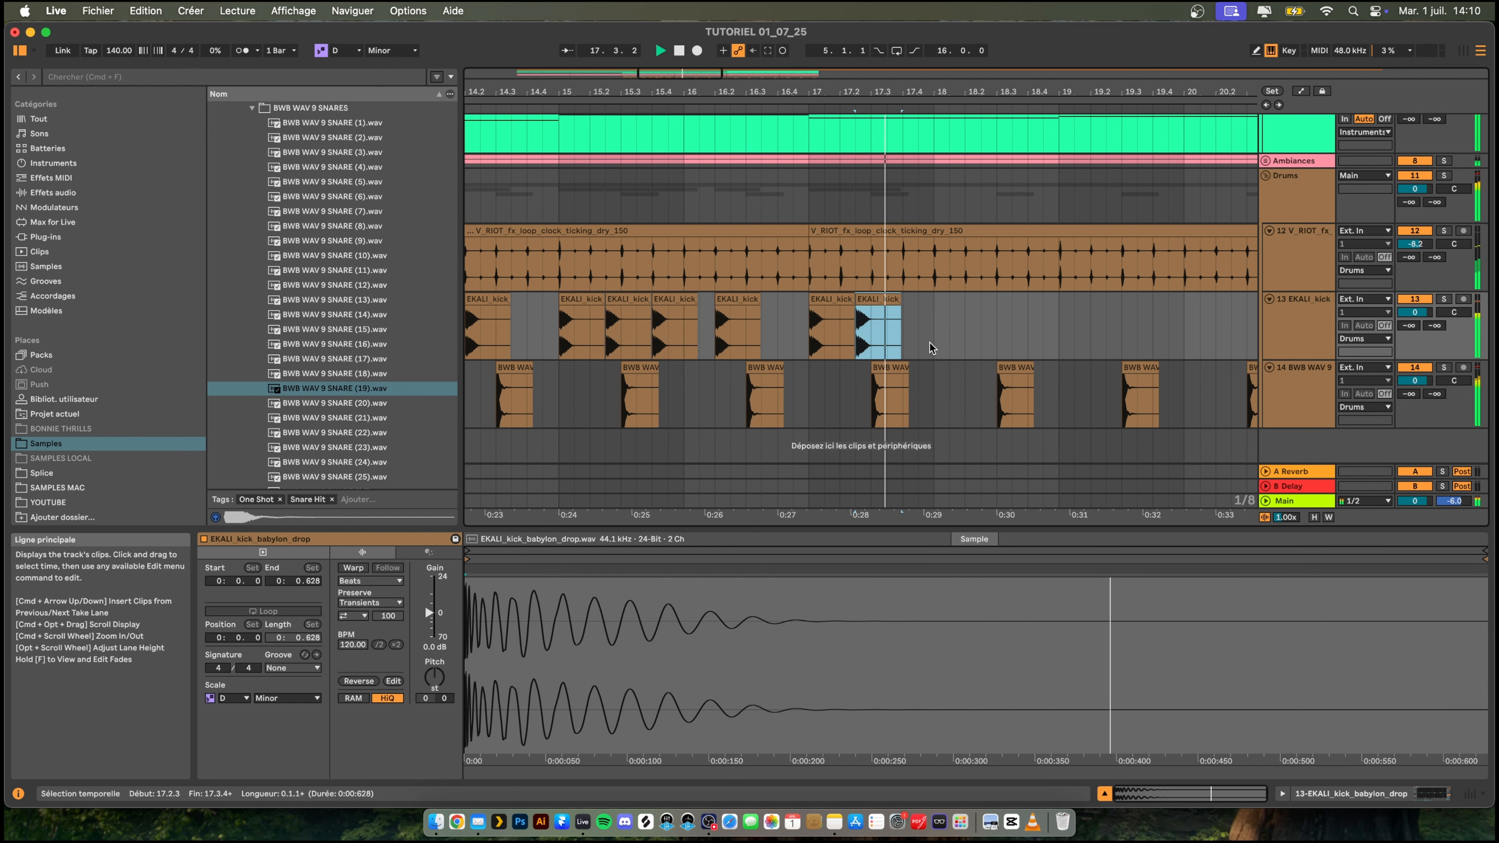
{"action": "key", "text": "super+d"}
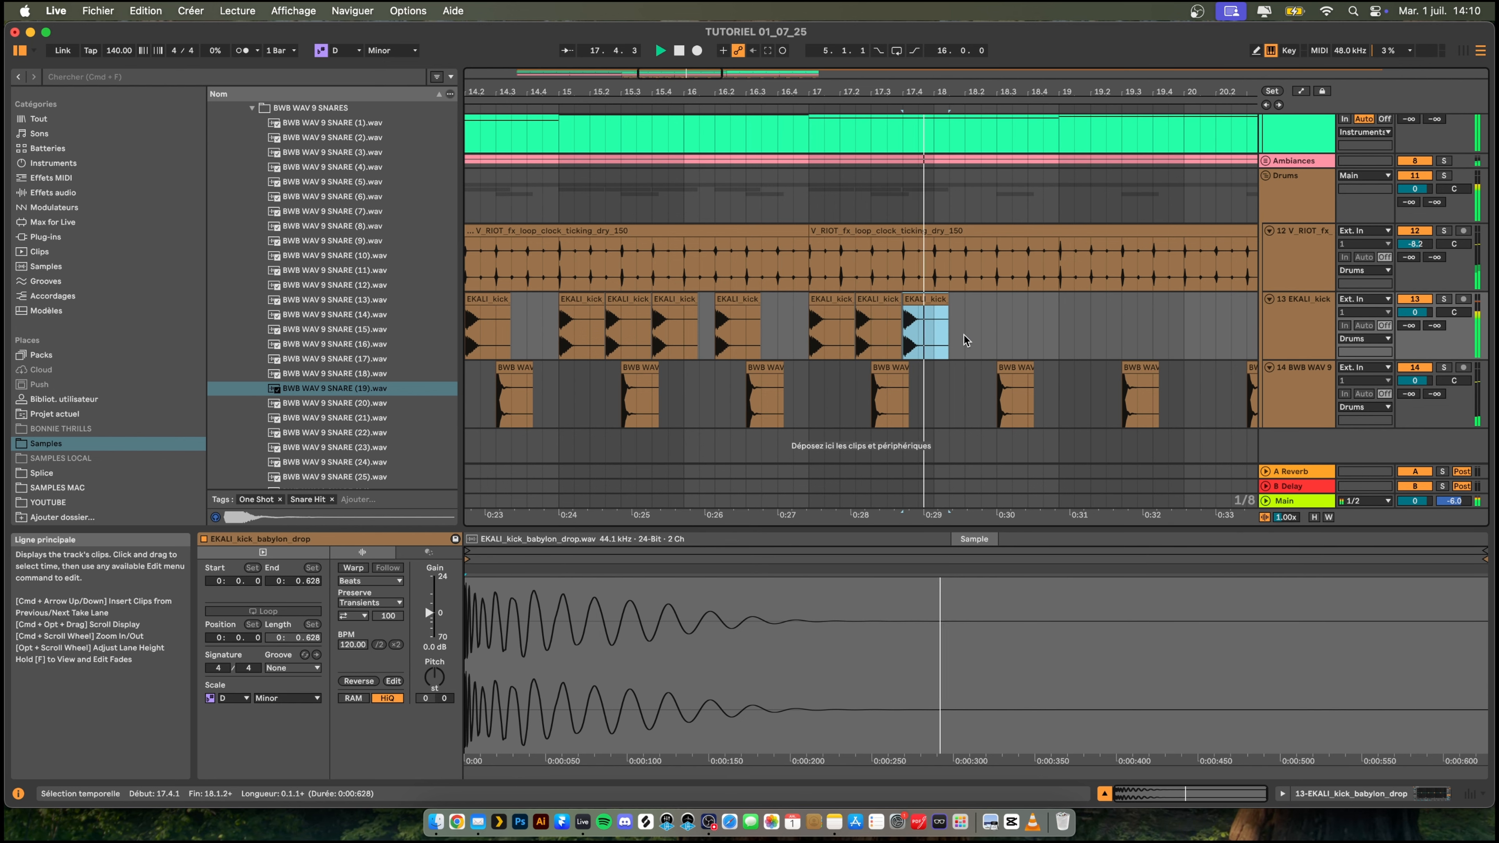
- Paste kick copies at 18.2 and 18.4 on the kick track
{"action": "left_click", "coordinate": [967, 336]}
{"action": "key", "text": "super+v"}
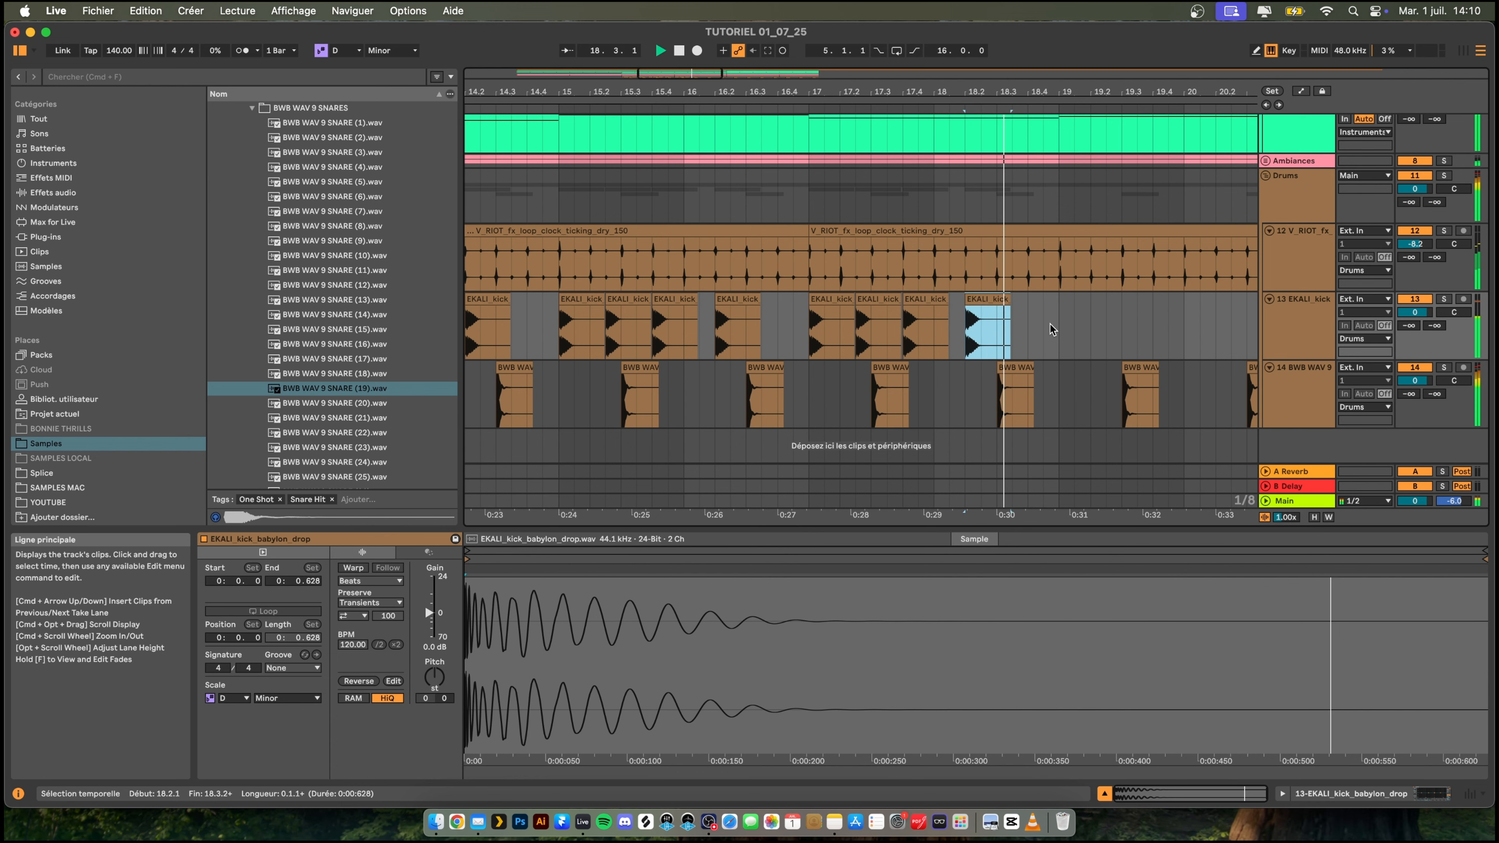
{"action": "key", "text": "space"}
{"action": "left_click", "coordinate": [1031, 333]}
{"action": "key", "text": "super+v"}
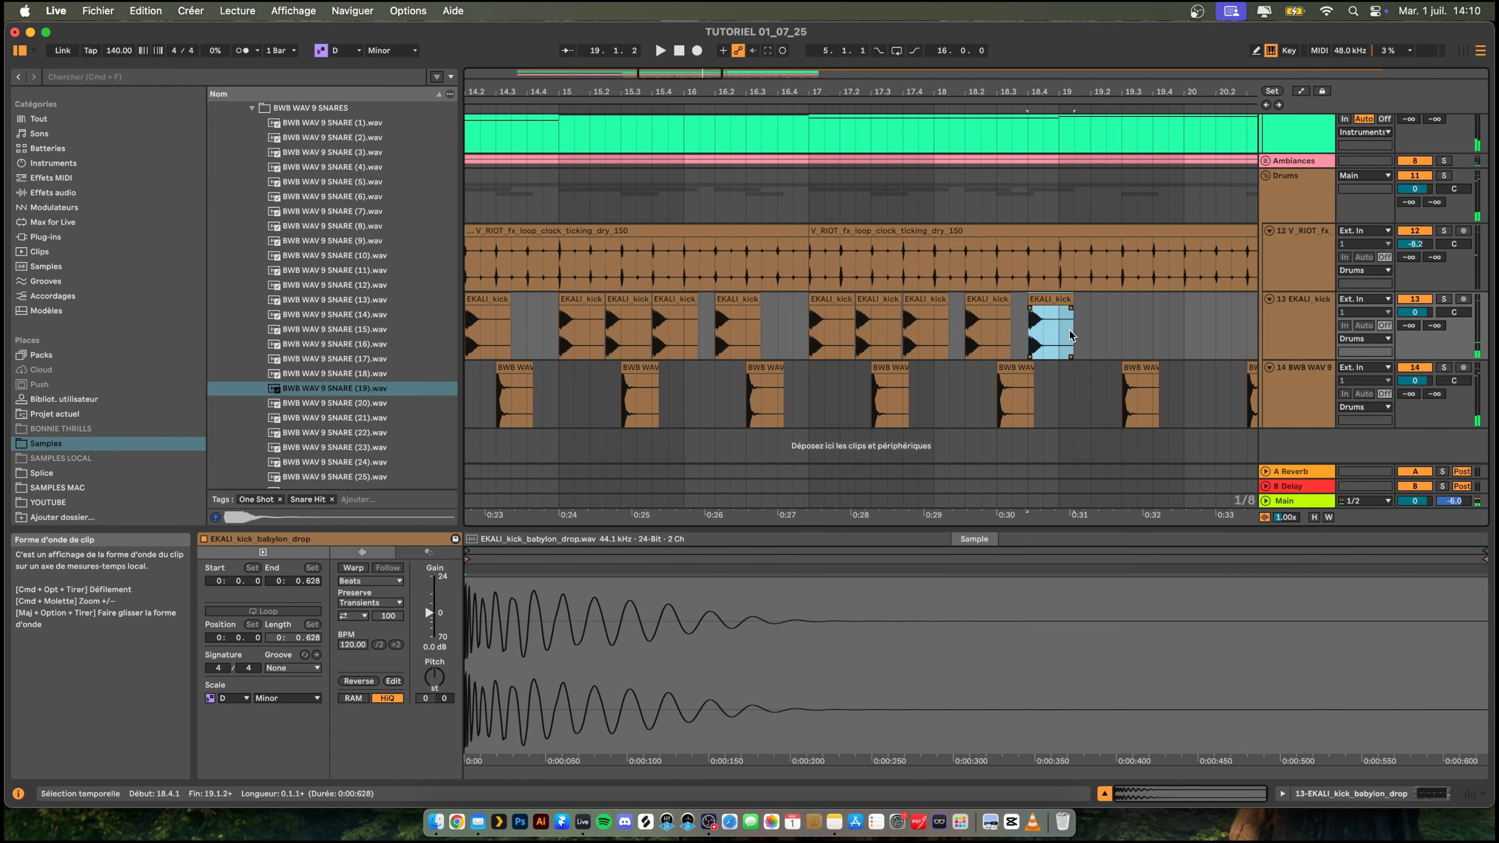
- Paste kick copies at 19.1 and 19.1.3 on the kick track
{"action": "left_click", "coordinate": [1069, 333]}
{"action": "key", "text": "super+v"}
{"action": "left_click", "coordinate": [1075, 335]}
{"action": "key", "text": "super+v"}
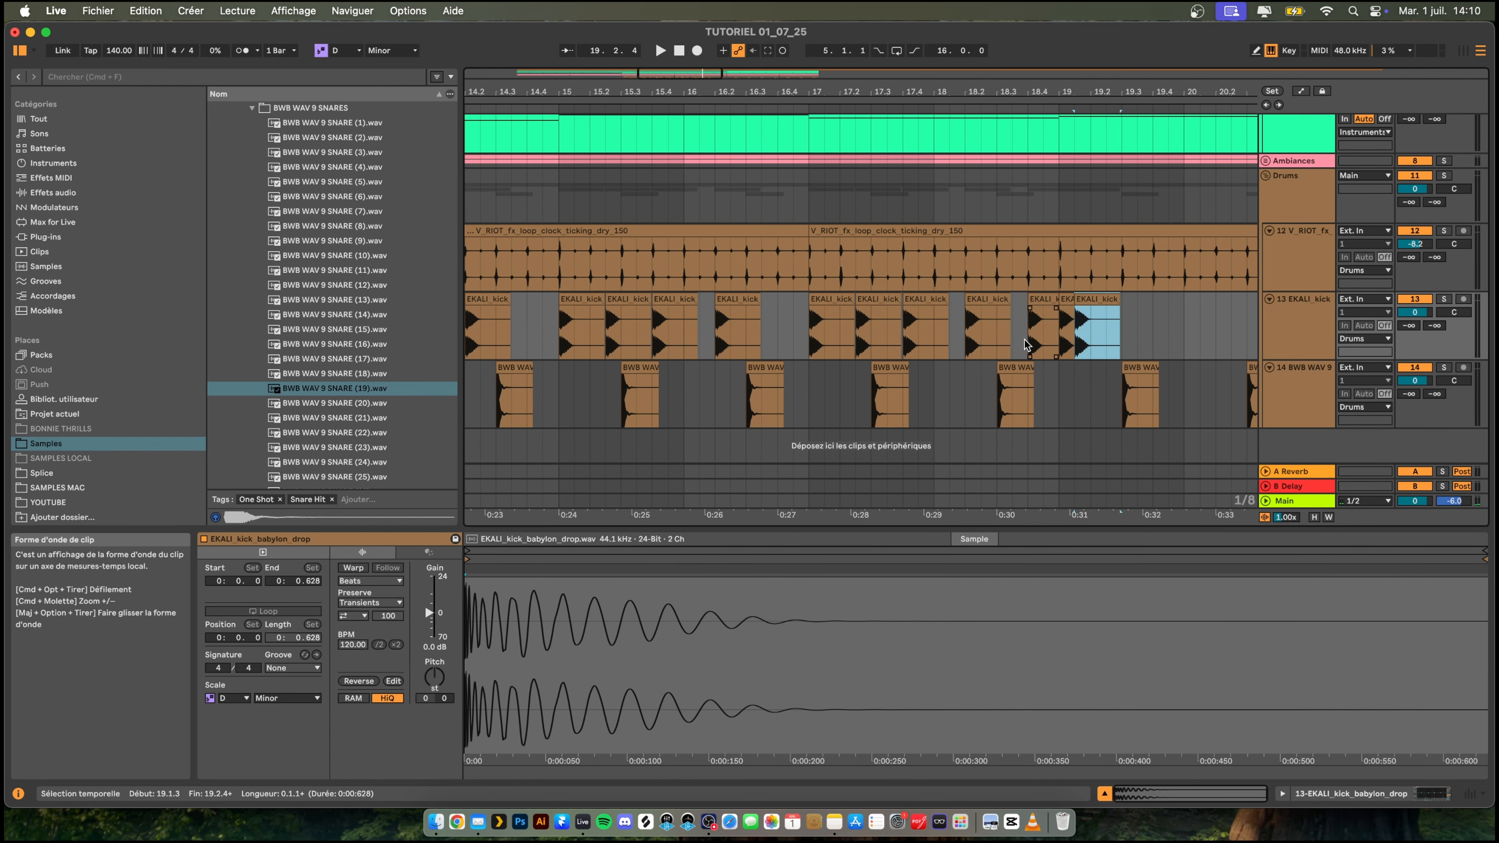
- Play back the kick pattern from 18.3.3 and paste another kick at 19.2.3
{"action": "left_click", "coordinate": [1025, 346]}
{"action": "key", "text": "space"}
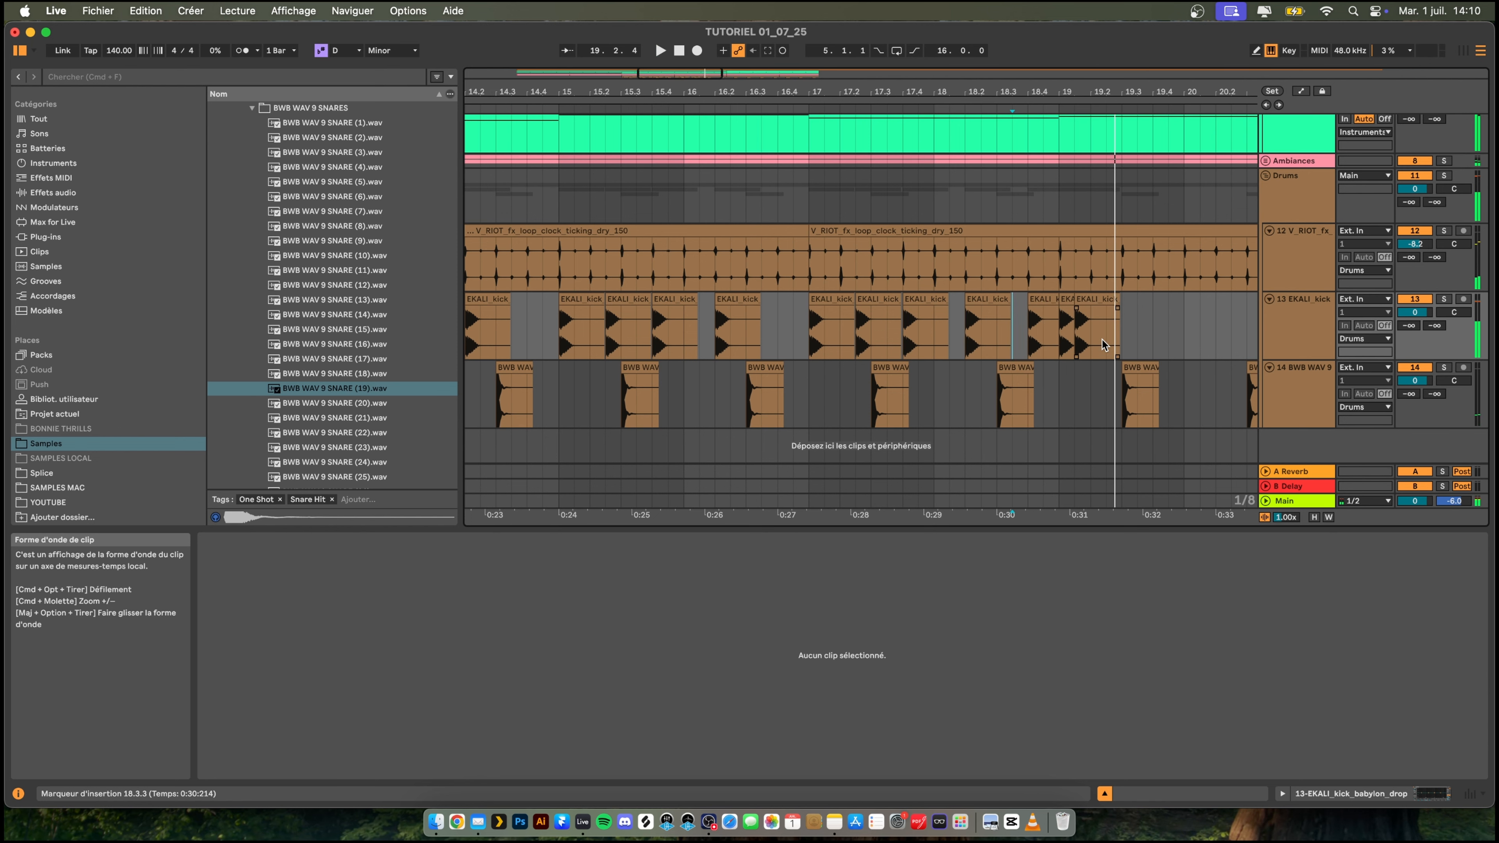
{"action": "left_click", "coordinate": [1101, 340]}
{"action": "key", "text": "super+v"}
{"action": "key", "text": "space"}
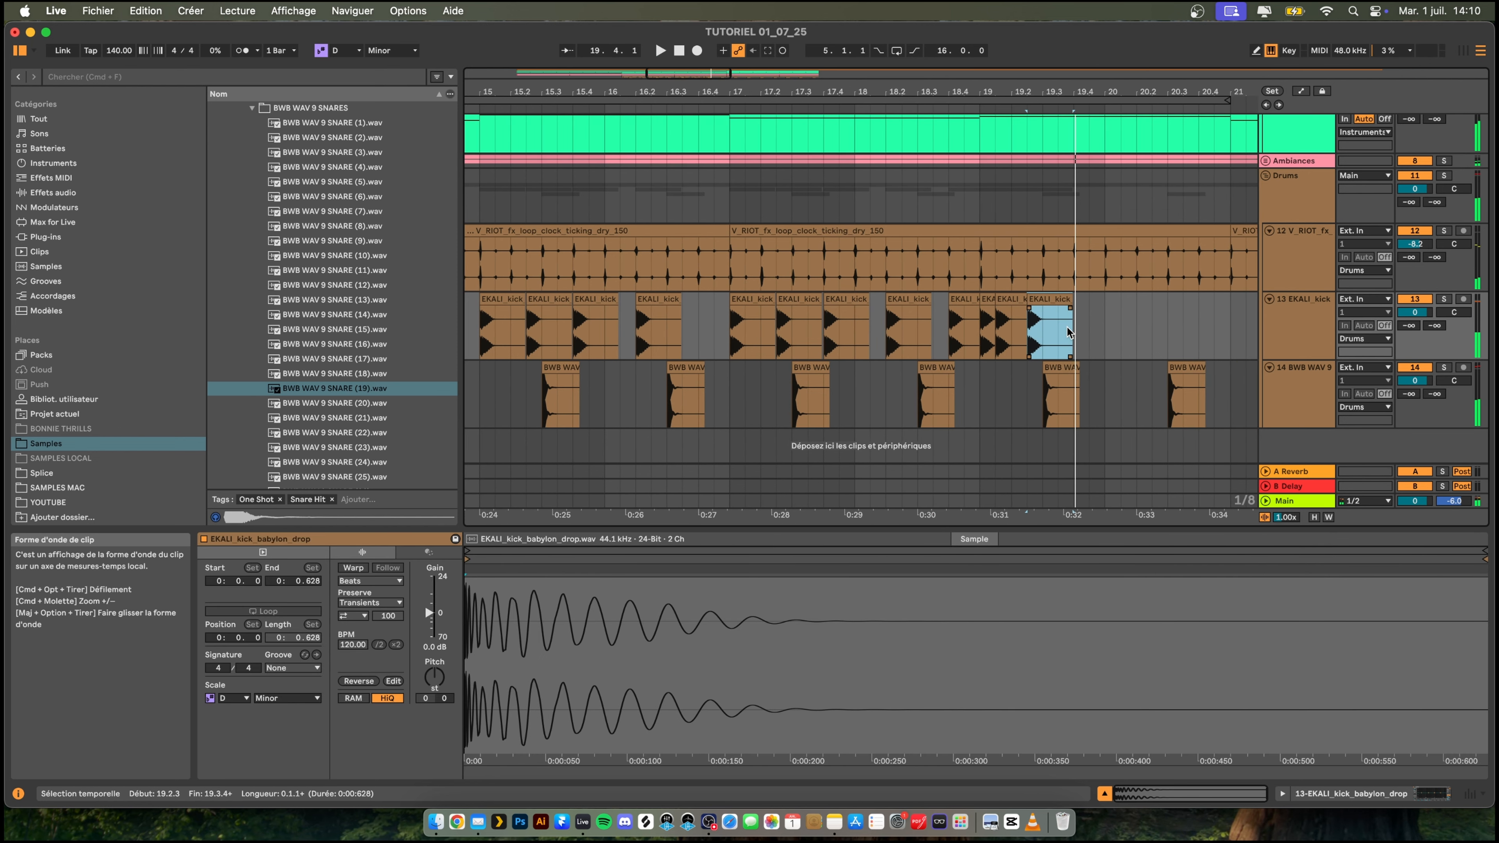
- Continue the kick pattern with pasted copies at 19.4, 20.2 and 20.4.3
{"action": "key", "text": "super+v"}
{"action": "scroll", "coordinate": [1003, 330], "scroll_direction": "right", "scroll_amount": 5}
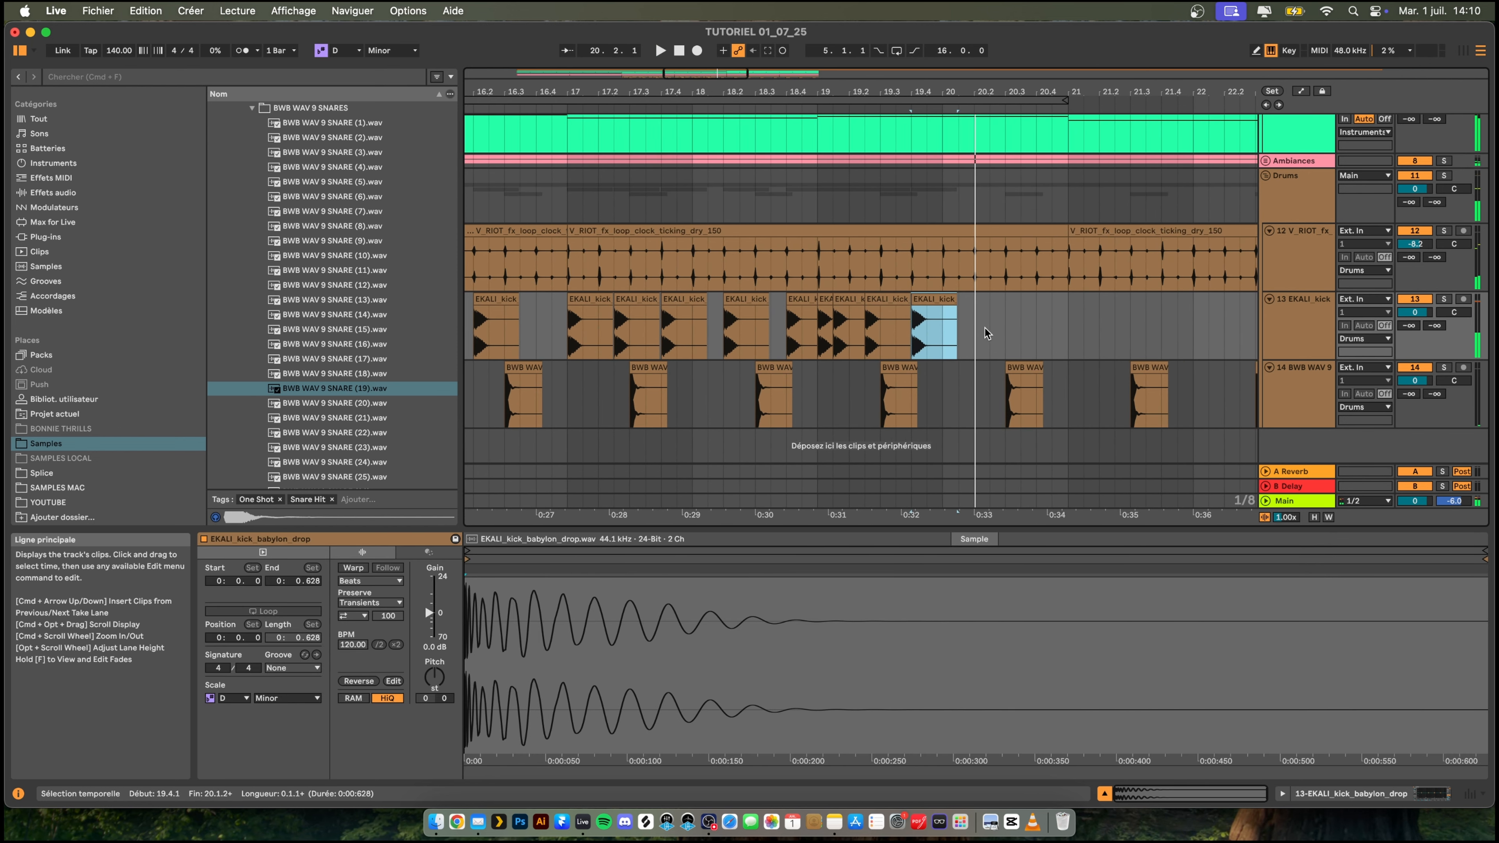
{"action": "left_click", "coordinate": [983, 328]}
{"action": "key", "text": "super+v"}
{"action": "key", "text": "space"}
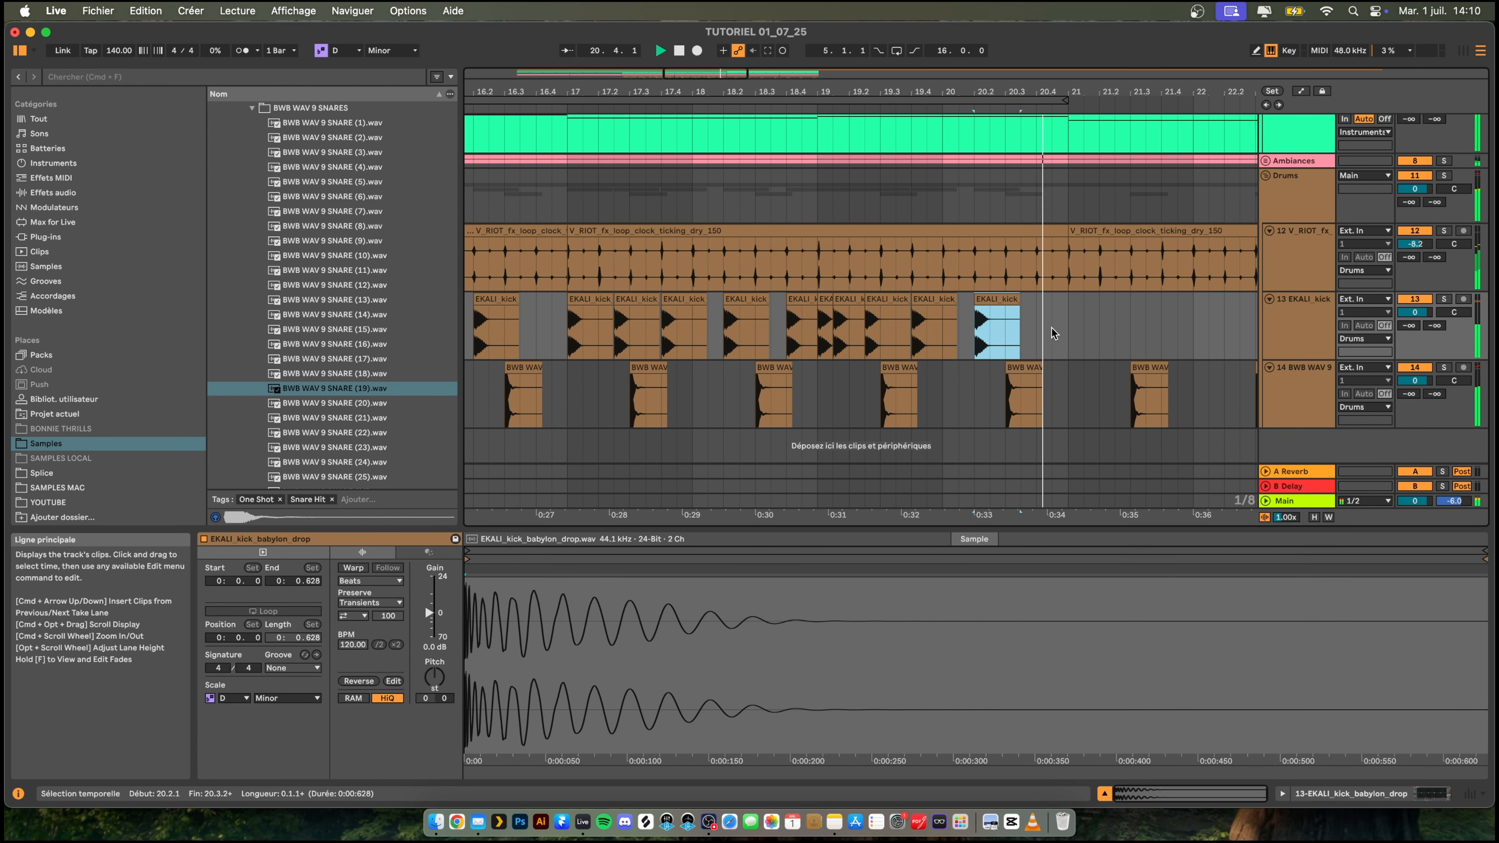
{"action": "key", "text": "space"}
{"action": "left_click", "coordinate": [1054, 333]}
{"action": "key", "text": "super+v"}
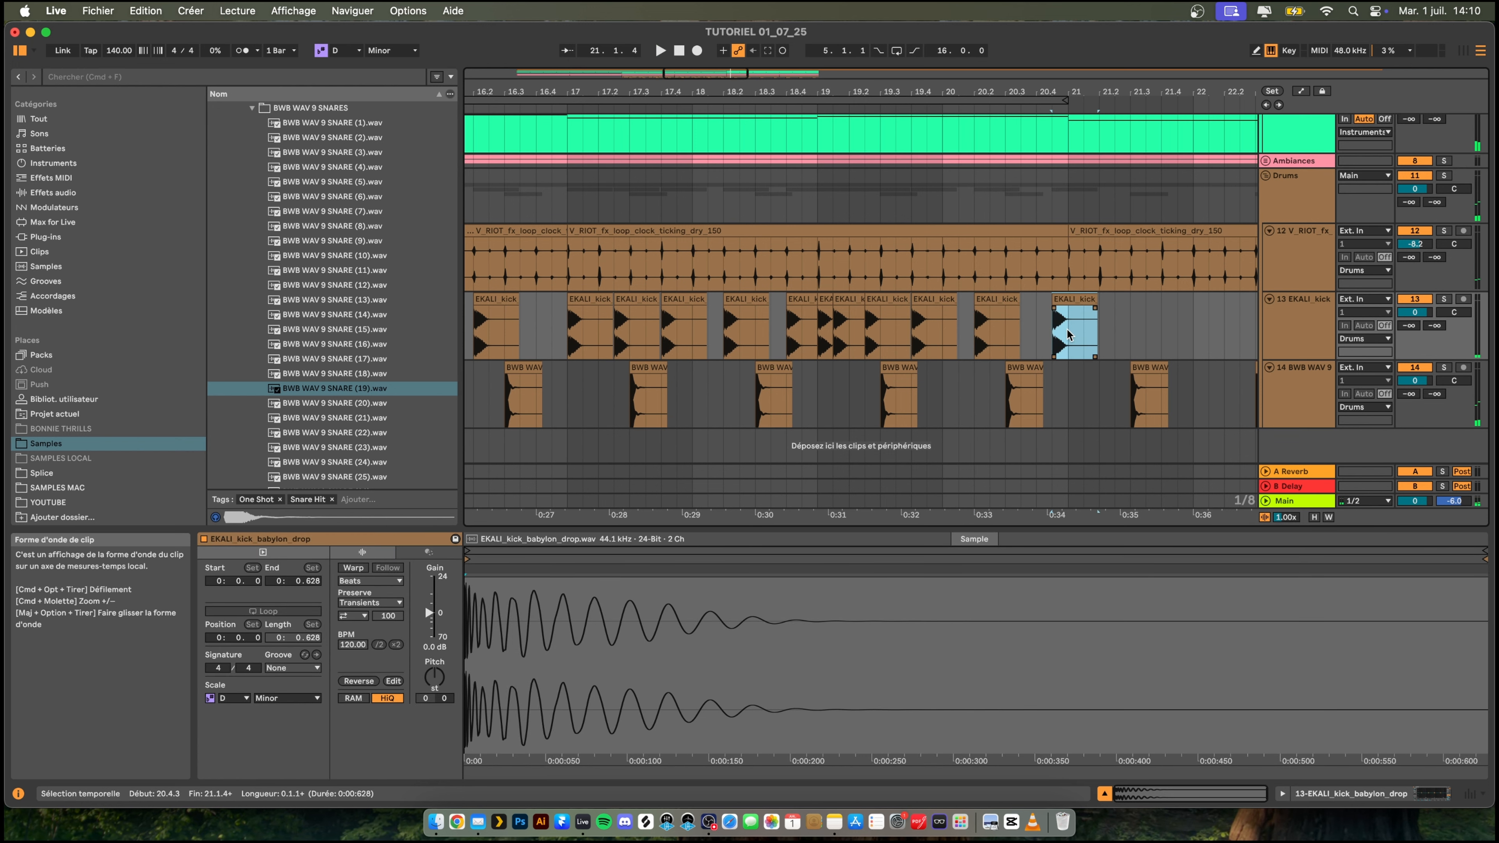
- Duplicate the kick pattern of bars 13 to 21 and delete the excess kicks after bar 28
{"action": "left_click", "coordinate": [1068, 335]}
{"action": "left_click_drag", "start_coordinate": [991, 90], "coordinate": [992, 54]}
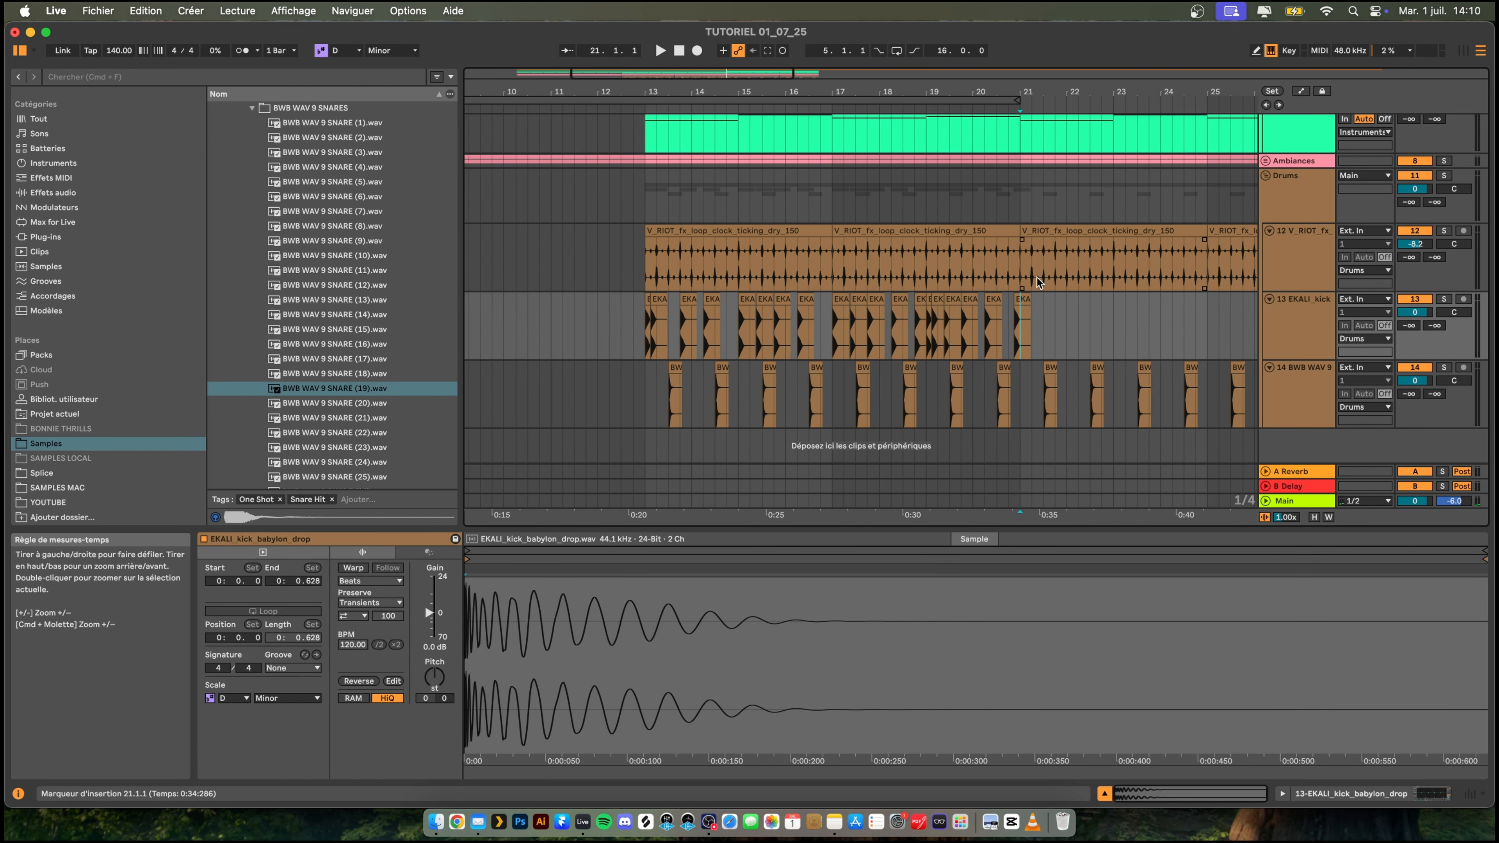
{"action": "left_click_drag", "start_coordinate": [1019, 322], "coordinate": [643, 316]}
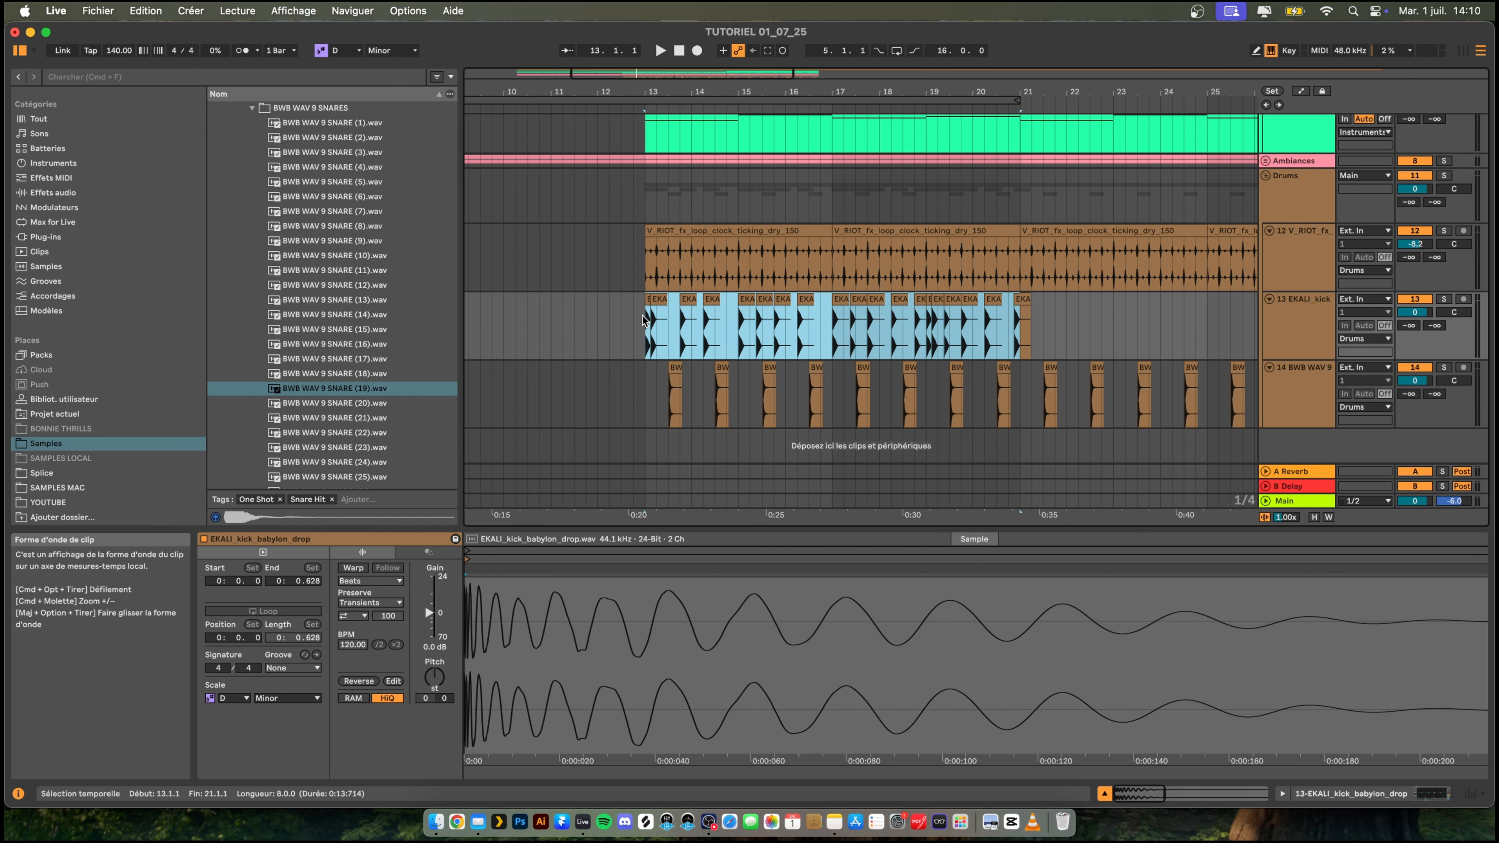
{"action": "key", "text": "super+d"}
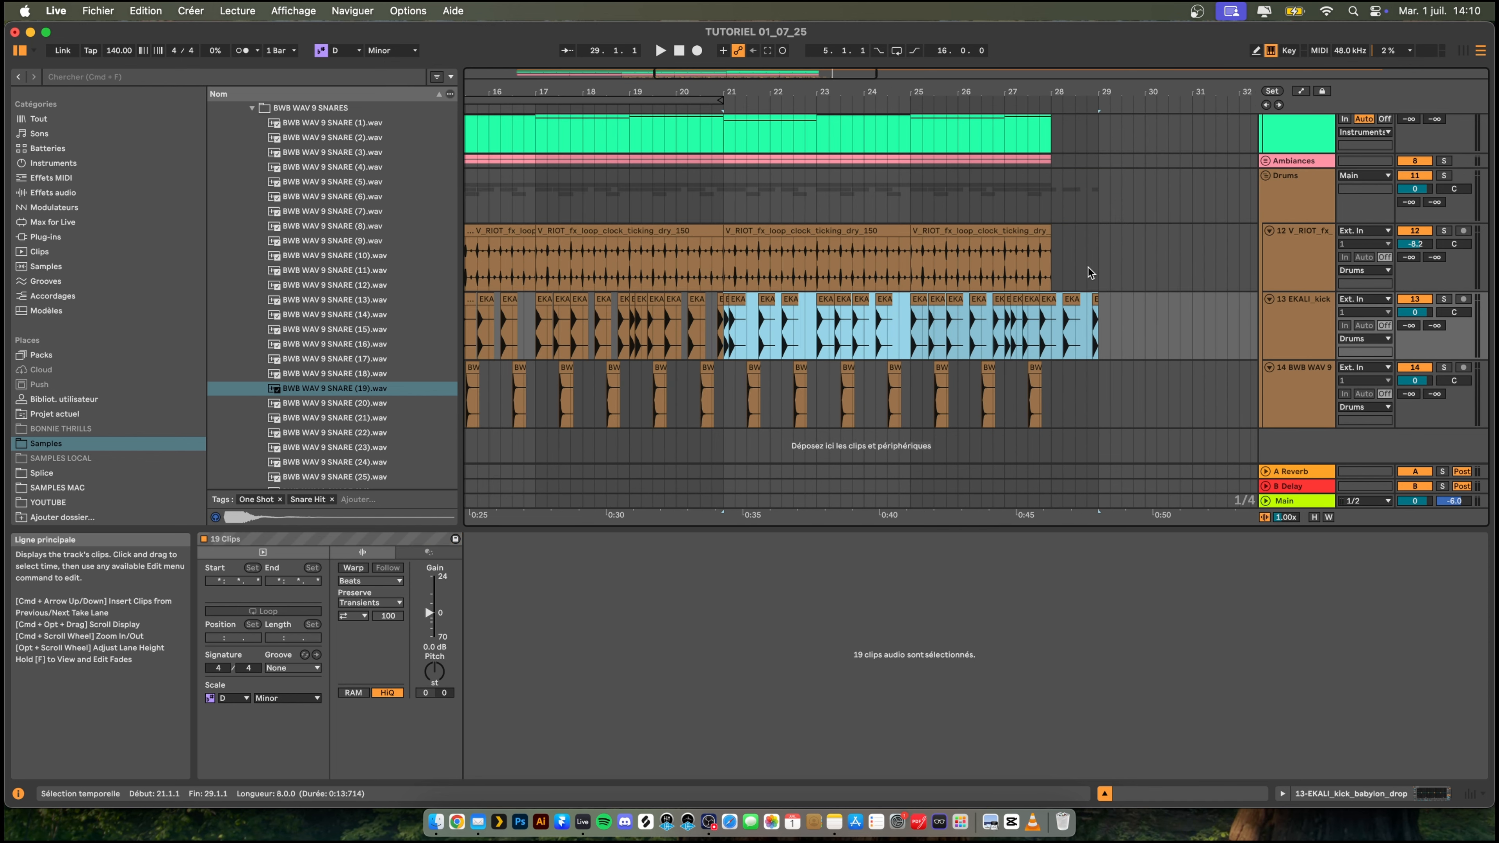
{"action": "left_click_drag", "start_coordinate": [1121, 324], "coordinate": [1043, 322]}
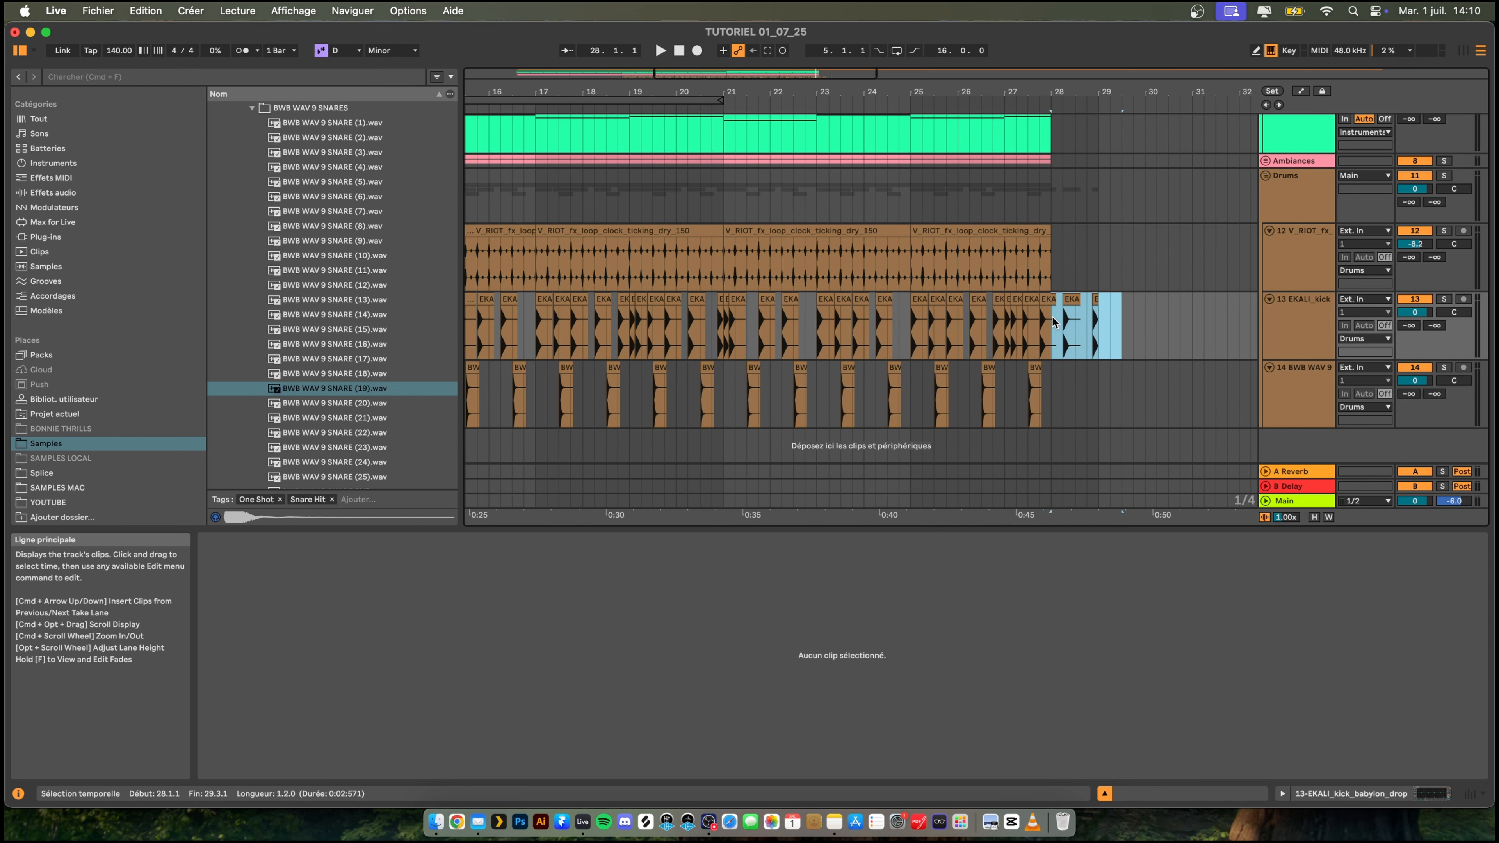
{"action": "left_click_drag", "start_coordinate": [844, 109], "coordinate": [844, 96]}
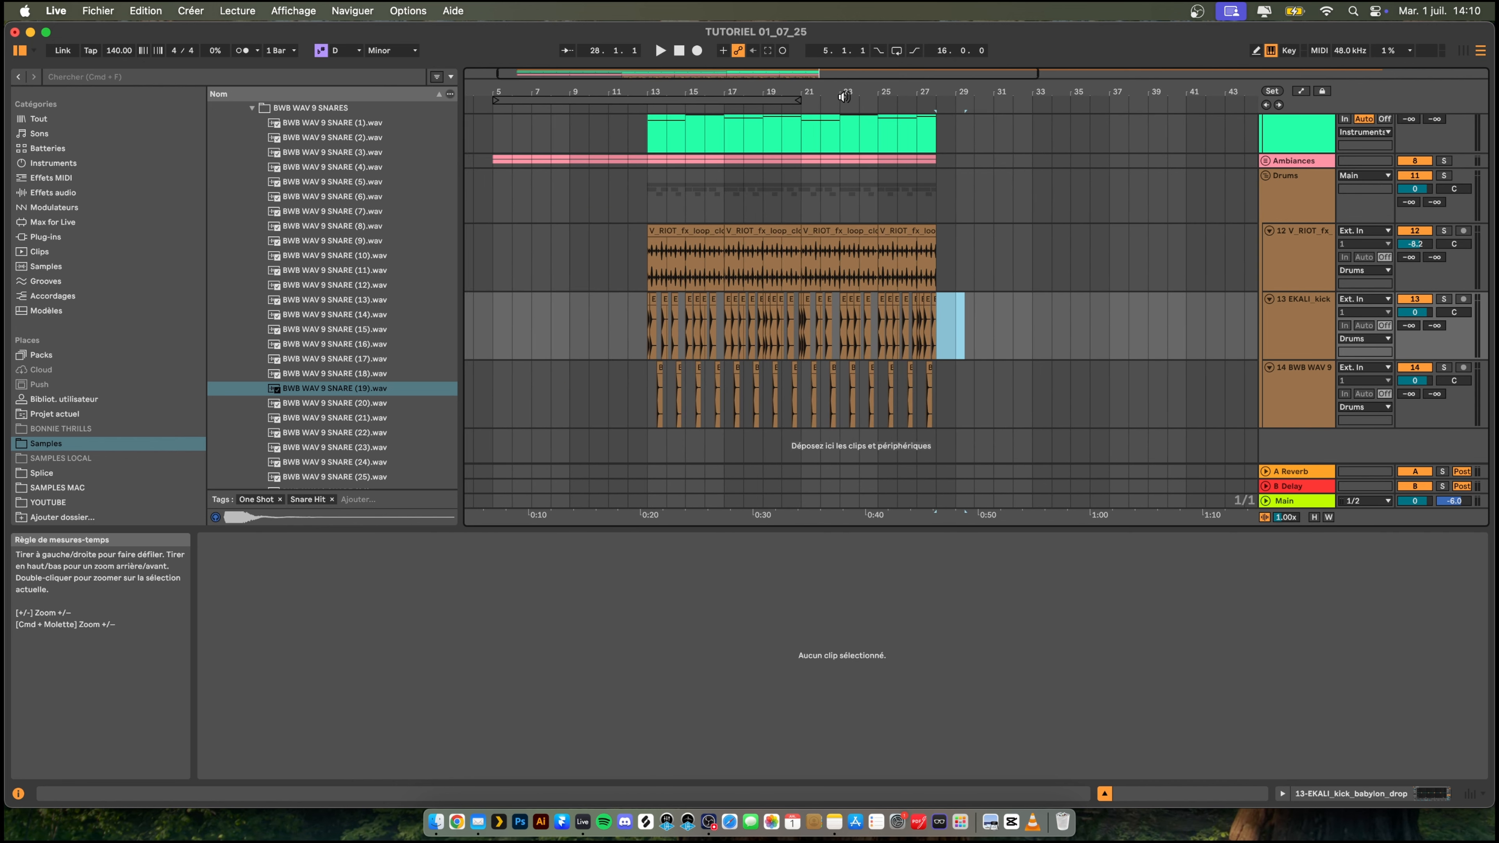
- Play from bar 13 and shape the kick track's EQ Eight with a low boost and a -0.37 dB dip at 417 Hz
{"action": "left_click", "coordinate": [649, 260]}
{"action": "key", "text": "space"}
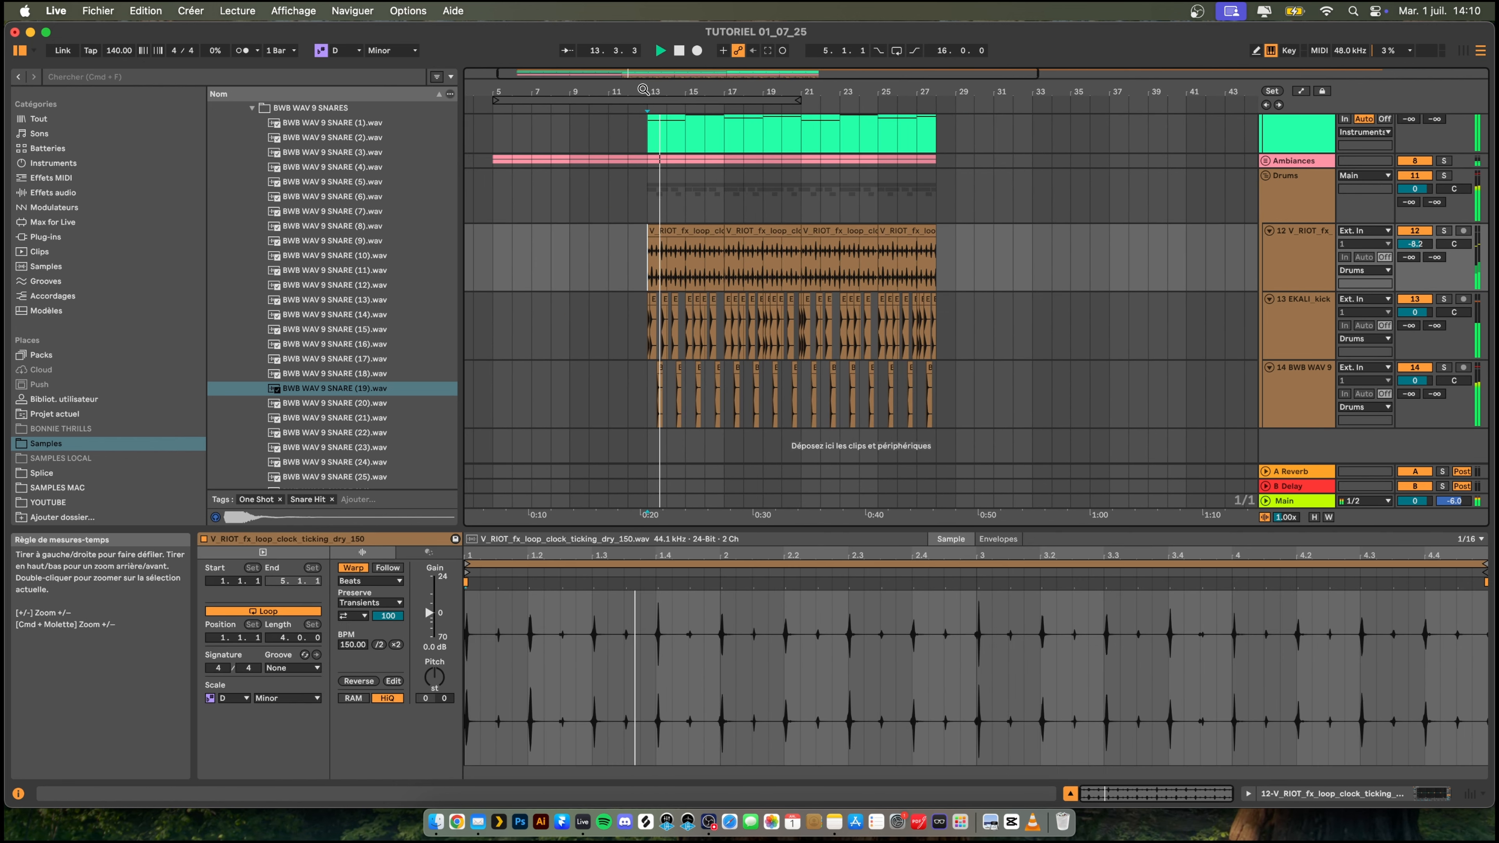
{"action": "left_click_drag", "start_coordinate": [643, 89], "coordinate": [643, 106]}
{"action": "double_click", "coordinate": [1303, 326]}
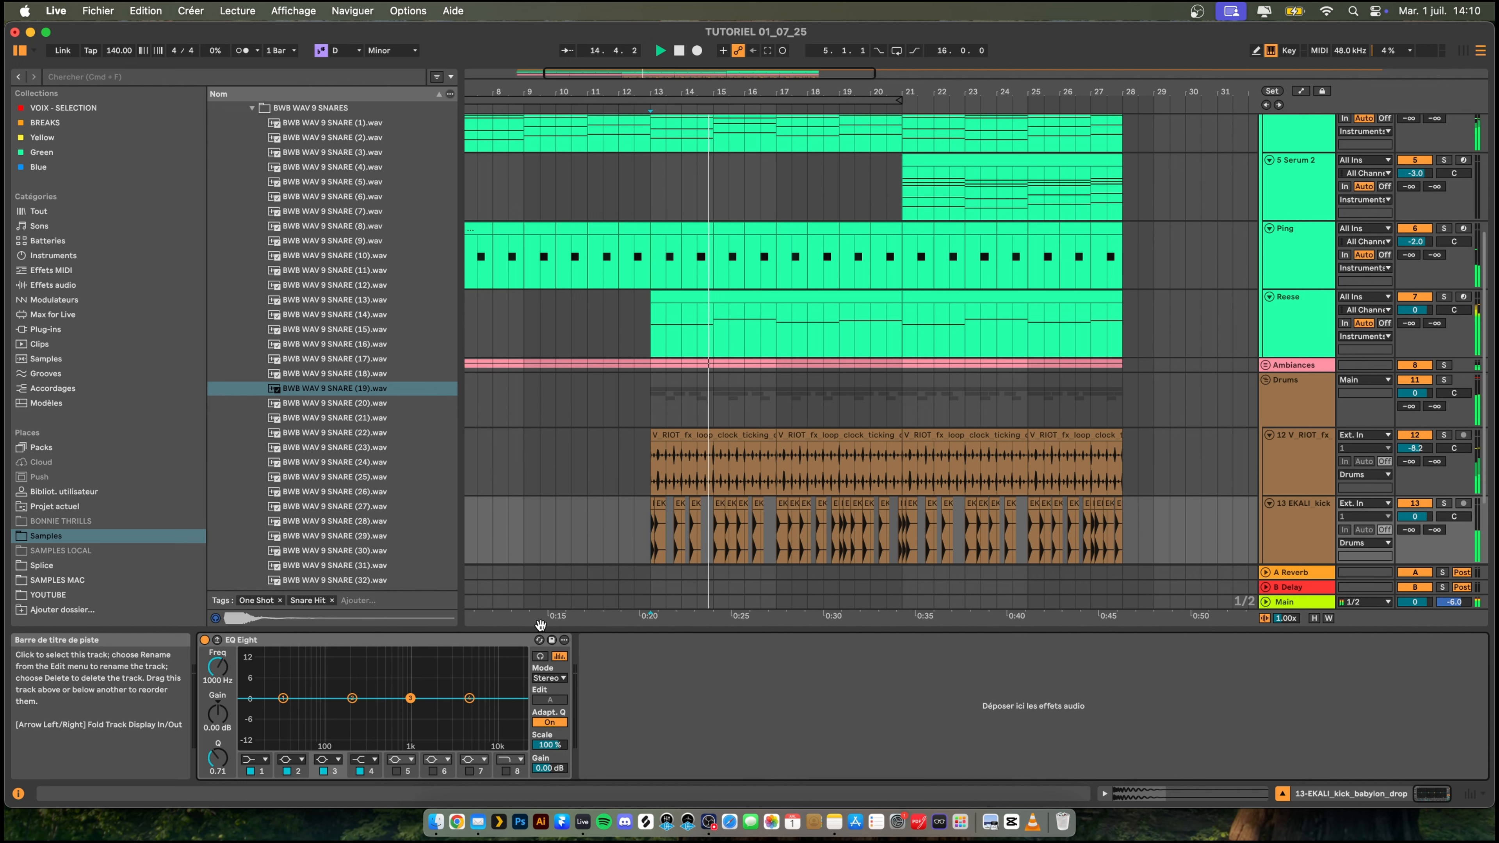
{"action": "key", "text": "space"}
{"action": "key", "text": "space"}
{"action": "left_click_drag", "start_coordinate": [283, 698], "coordinate": [311, 671]}
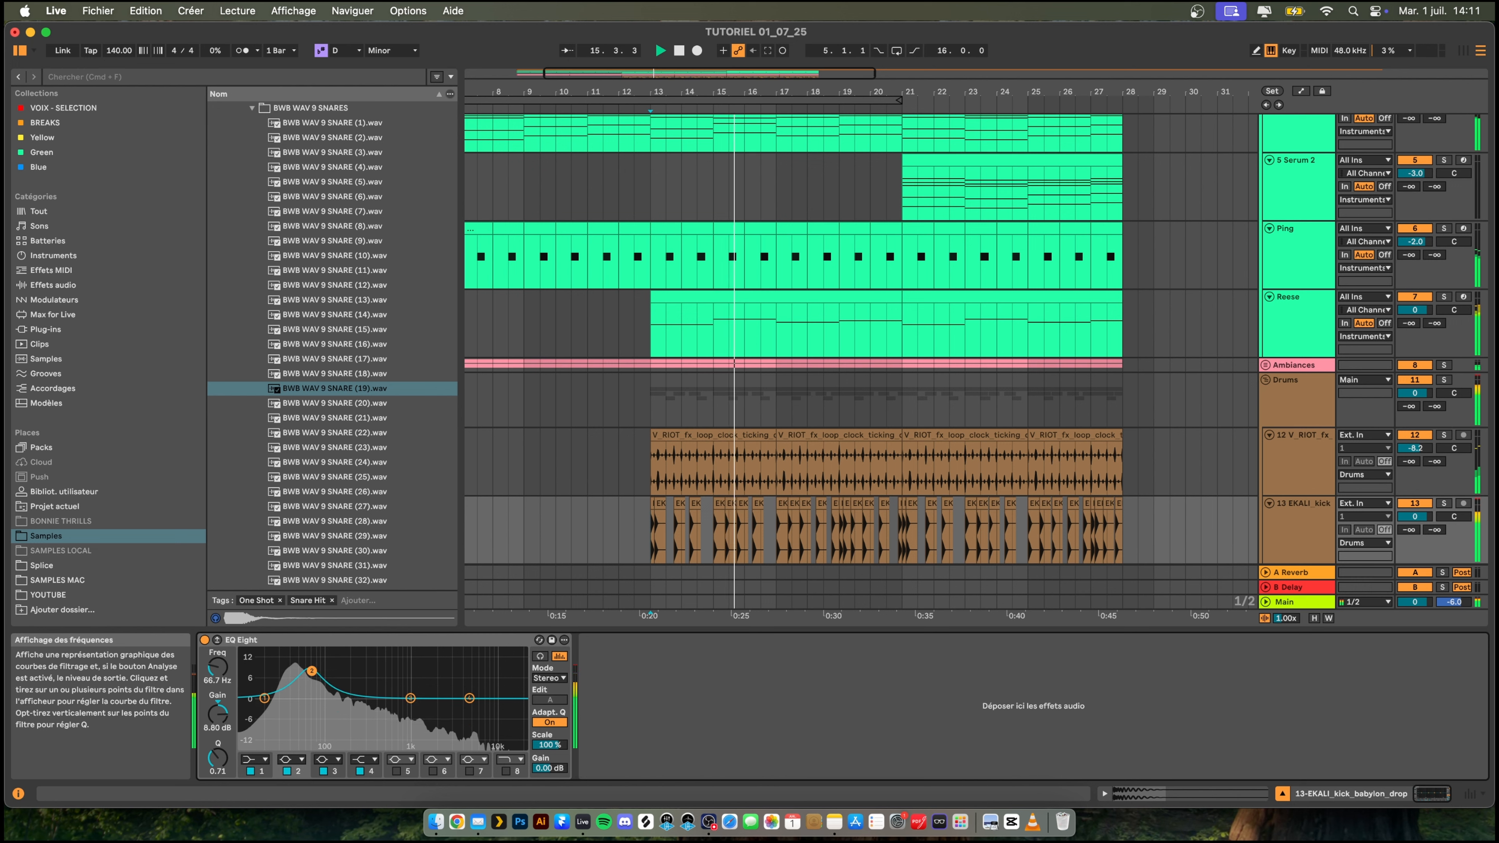
{"action": "left_click_drag", "start_coordinate": [411, 698], "coordinate": [378, 699]}
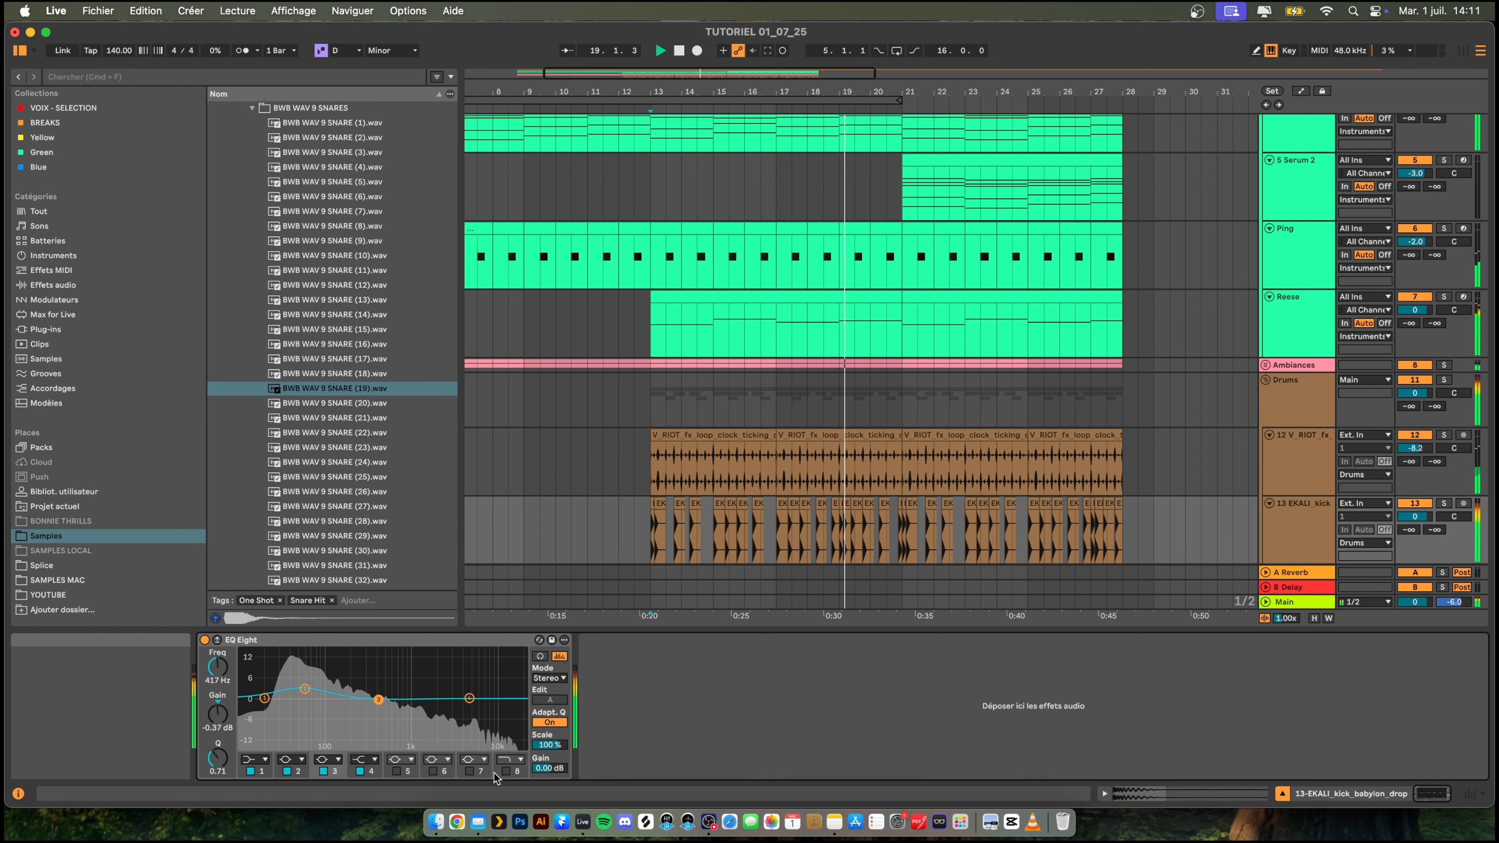
- Enable the kick EQ's high-cut band 8, raise its cutoff, and set band 3 to 574 Hz and band 2 to 55 Hz at 2.11 dB
{"action": "left_click", "coordinate": [506, 771]}
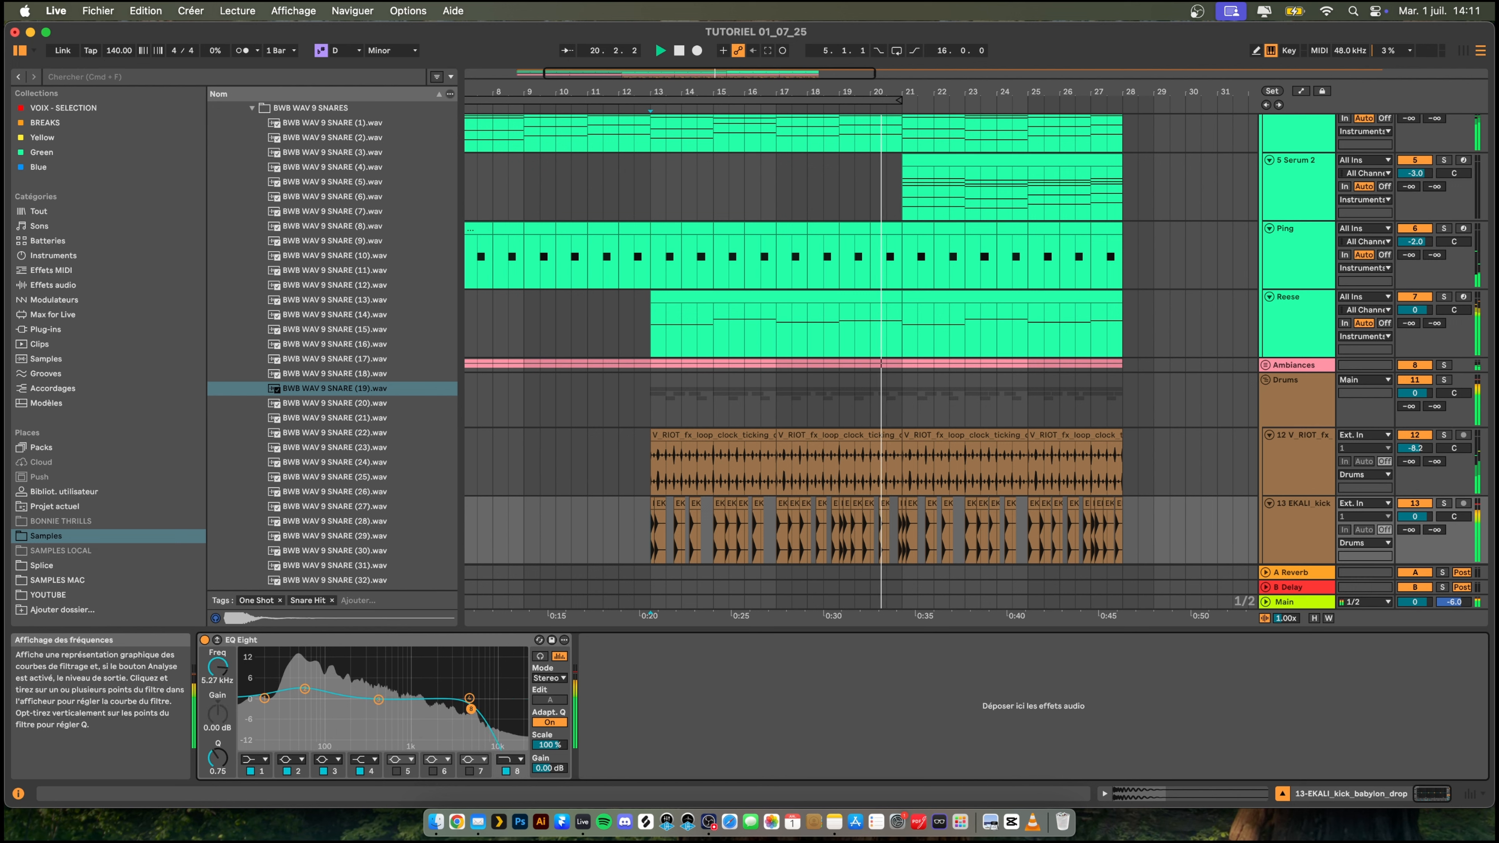
{"action": "left_click_drag", "start_coordinate": [377, 701], "coordinate": [511, 712]}
{"action": "mouse_move", "coordinate": [378, 705]}
{"action": "left_mouse_down"}
{"action": "mouse_move", "coordinate": [399, 718]}
{"action": "mouse_move", "coordinate": [392, 704]}
{"action": "left_mouse_up"}
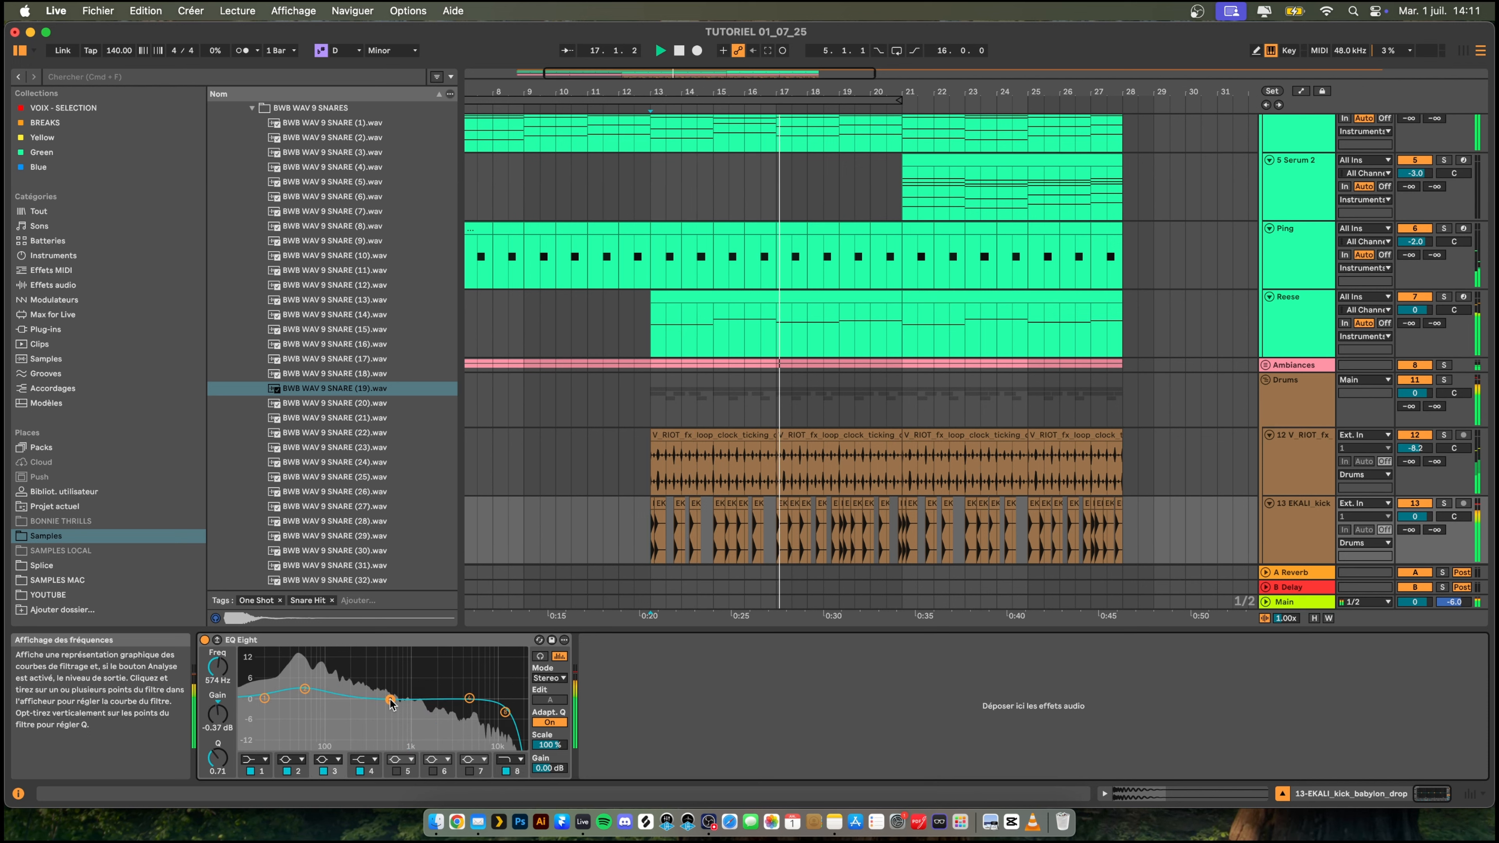
{"action": "left_click_drag", "start_coordinate": [302, 691], "coordinate": [305, 694]}
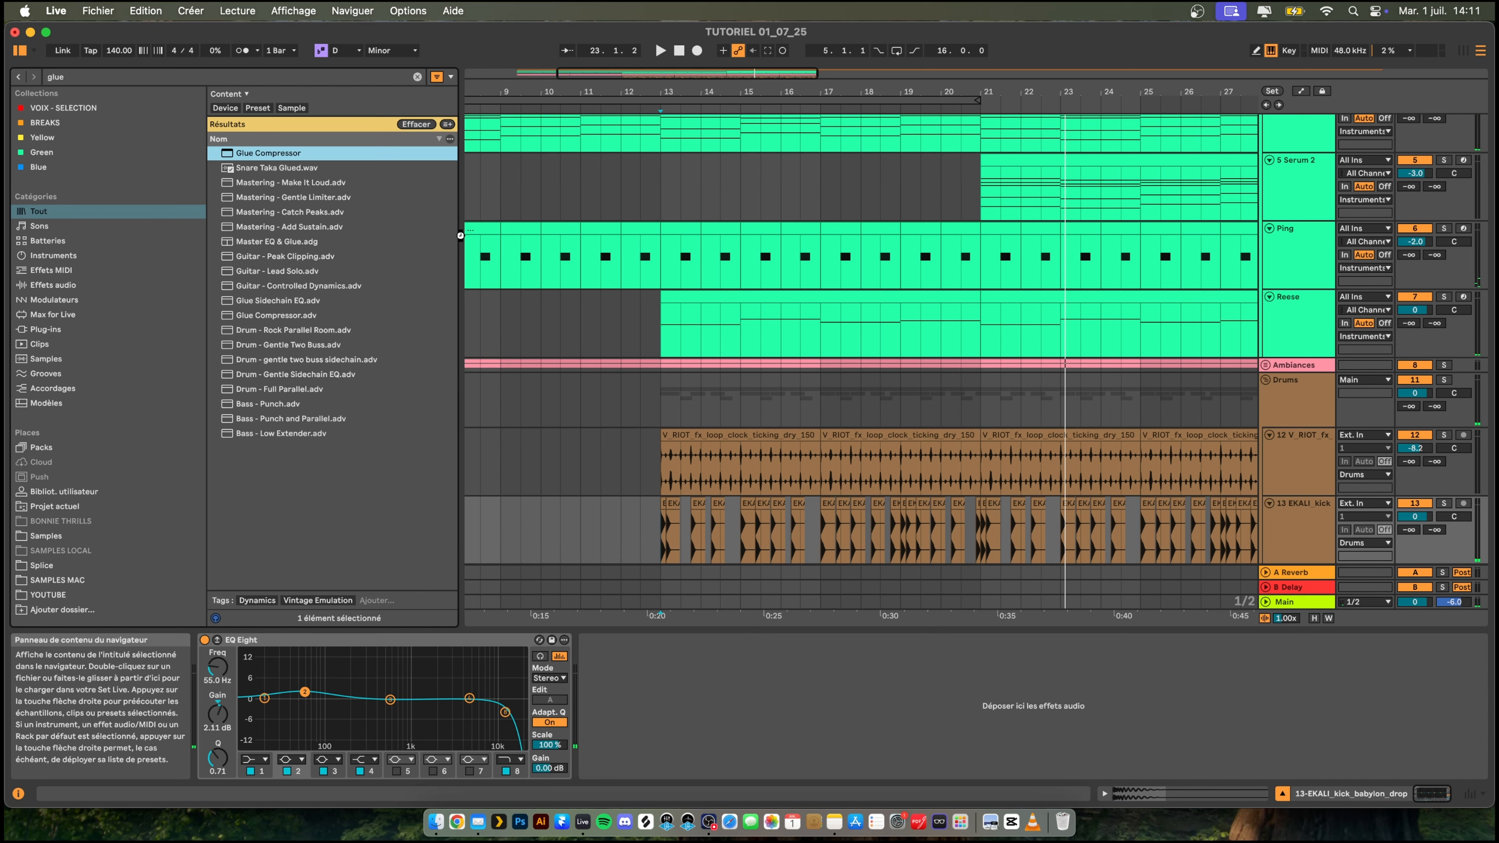
- Add a Glue Compressor after the kick track's EQ Eight and set its threshold to -6.67 dB
{"action": "key", "text": "space"}
{"action": "key", "text": "space"}
{"action": "key", "text": "space"}
{"action": "left_click", "coordinate": [621, 677]}
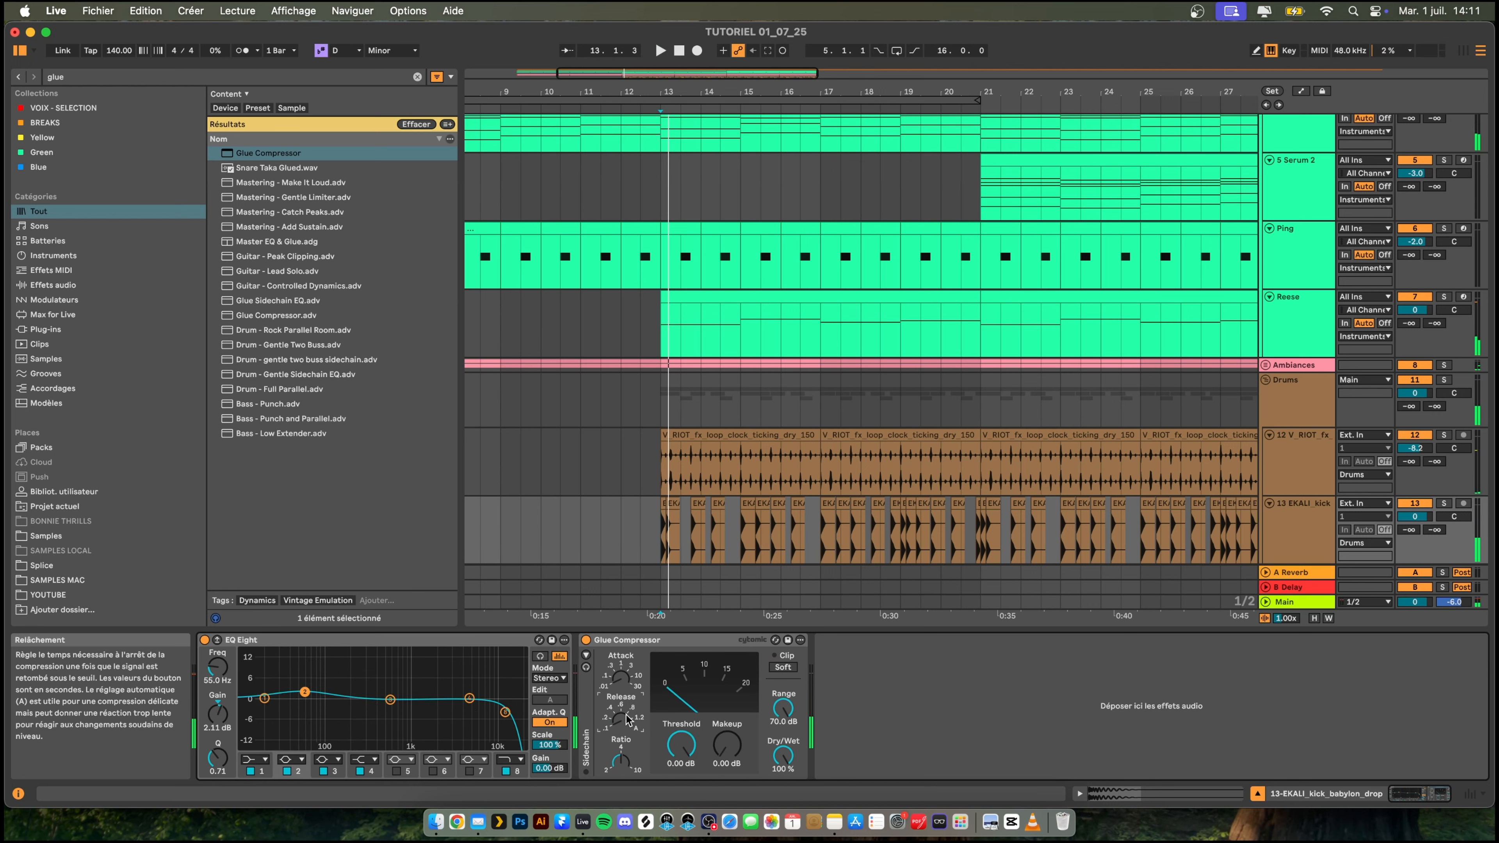
{"action": "mouse_move", "coordinate": [681, 745]}
{"action": "left_mouse_down"}
{"action": "mouse_move", "coordinate": [681, 773]}
{"action": "mouse_move", "coordinate": [680, 760]}
{"action": "left_mouse_up"}
- Replay the beat from bar 13 and compare the kick with and without the Glue Compressor
{"action": "key", "text": "space"}
{"action": "key", "text": "space"}
{"action": "key", "text": "space"}
{"action": "key", "text": "space"}
{"action": "key", "text": "space"}
{"action": "key", "text": "space"}
{"action": "key", "text": "space"}
{"action": "key", "text": "space"}
{"action": "key", "text": "space"}
{"action": "key", "text": "space"}
{"action": "key", "text": "space"}
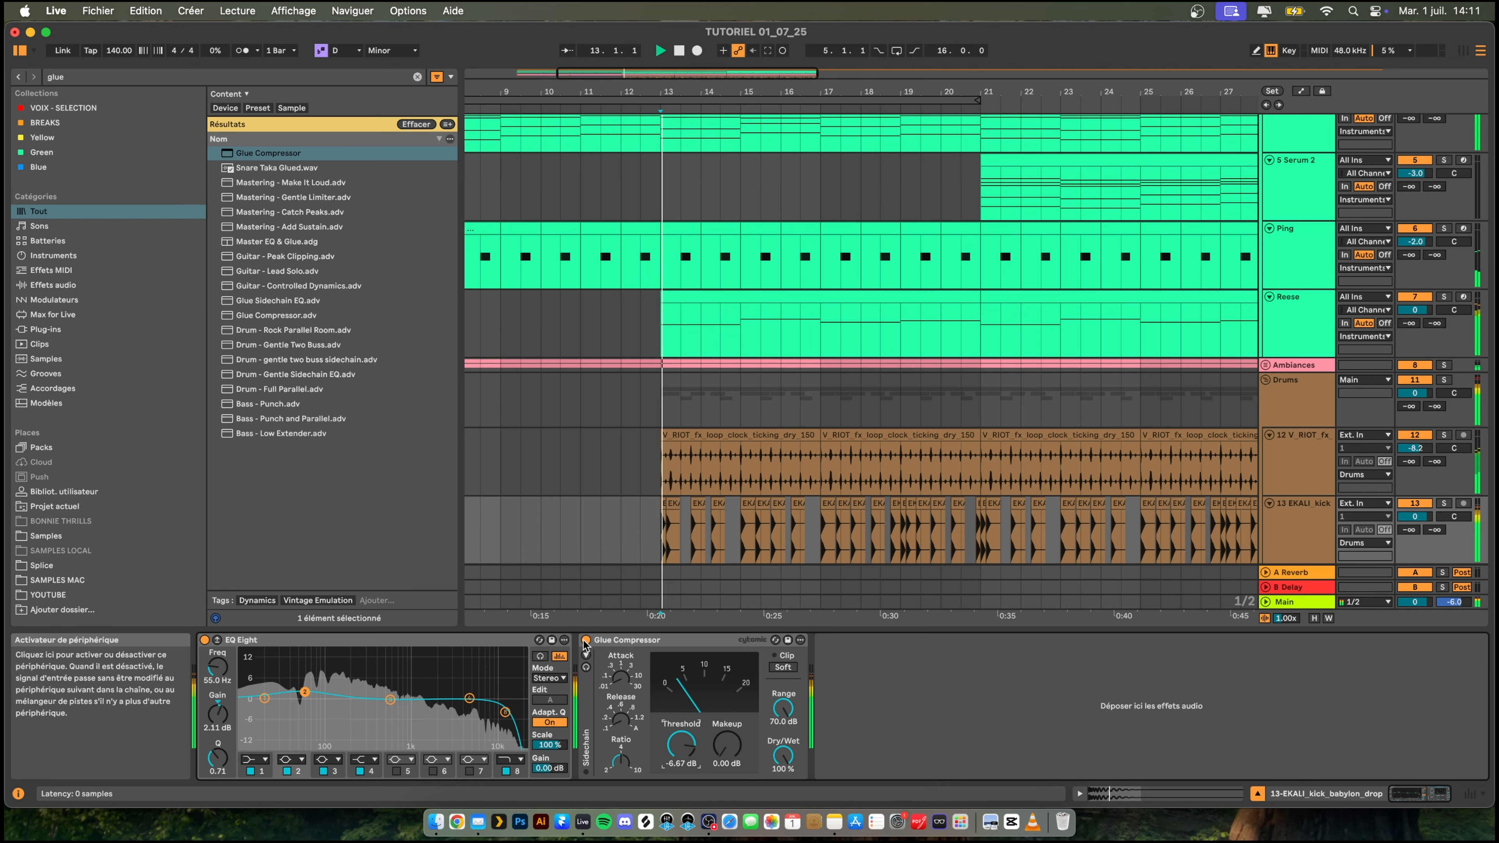
{"action": "left_click", "coordinate": [585, 640]}
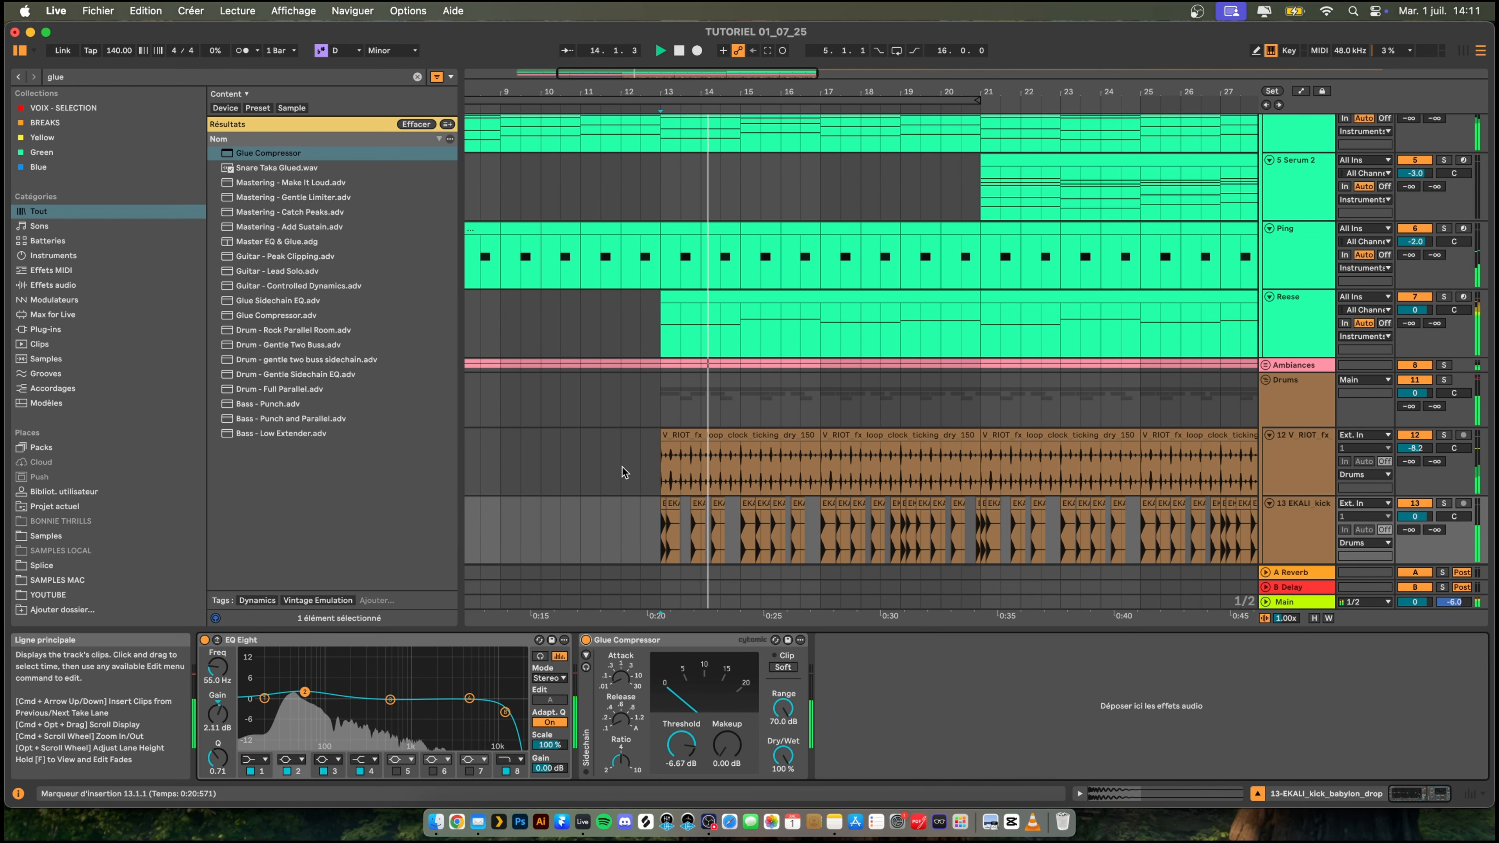
- Review the instrument and drum tracks up to bar 28 while the arrangement plays
{"action": "left_click_drag", "start_coordinate": [721, 92], "coordinate": [720, 59]}
{"action": "scroll", "coordinate": [846, 373], "scroll_direction": "down", "scroll_amount": 4}
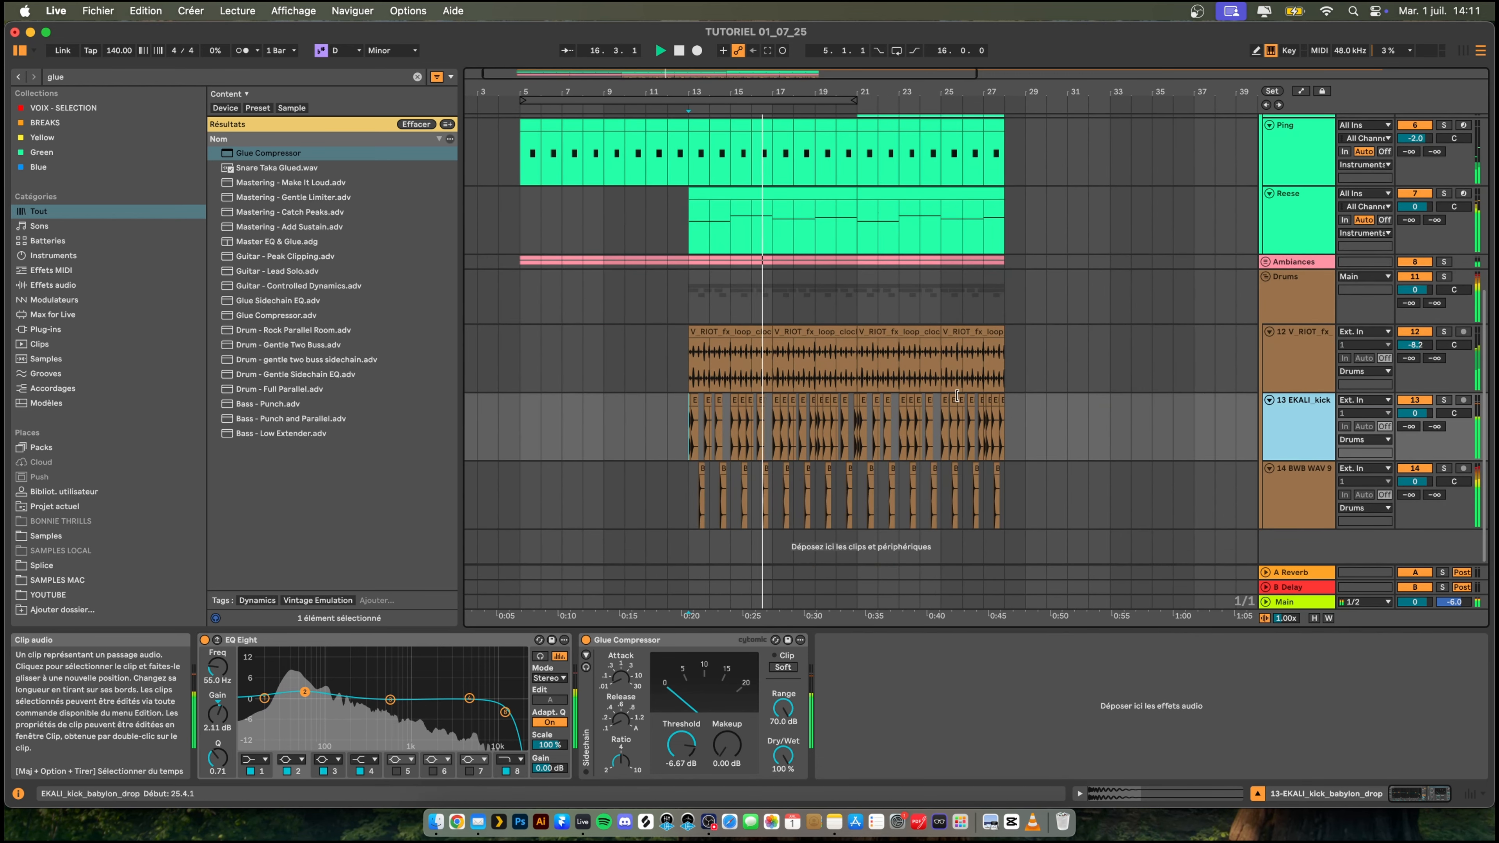
{"action": "scroll", "coordinate": [859, 335], "scroll_direction": "right", "scroll_amount": 3}
{"action": "scroll", "coordinate": [741, 304], "scroll_direction": "up", "scroll_amount": 2}
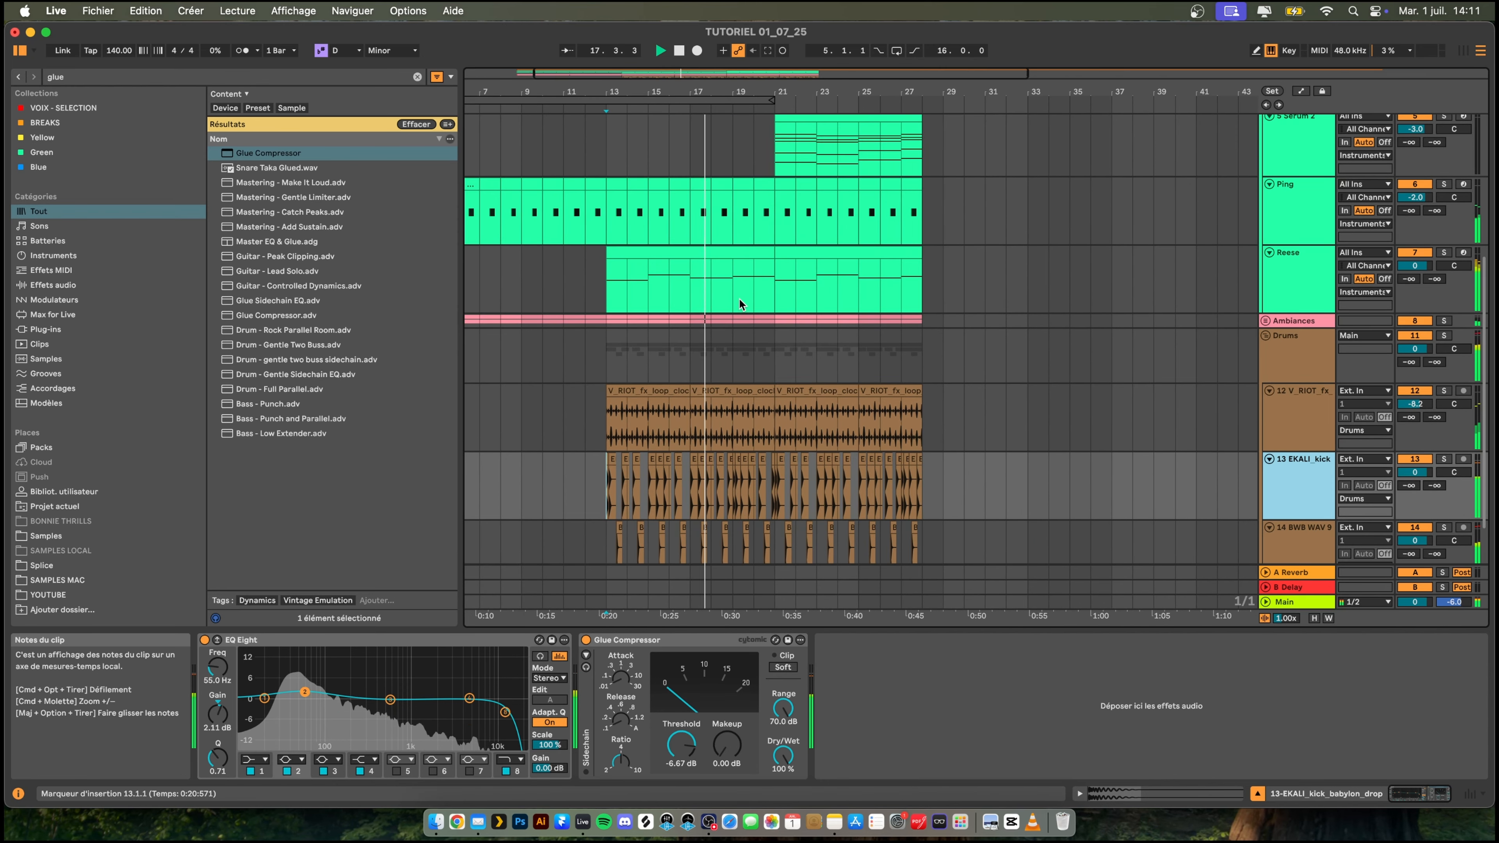
{"action": "scroll", "coordinate": [741, 304], "scroll_direction": "up", "scroll_amount": 2}
{"action": "scroll", "coordinate": [908, 331], "scroll_direction": "right", "scroll_amount": 2}
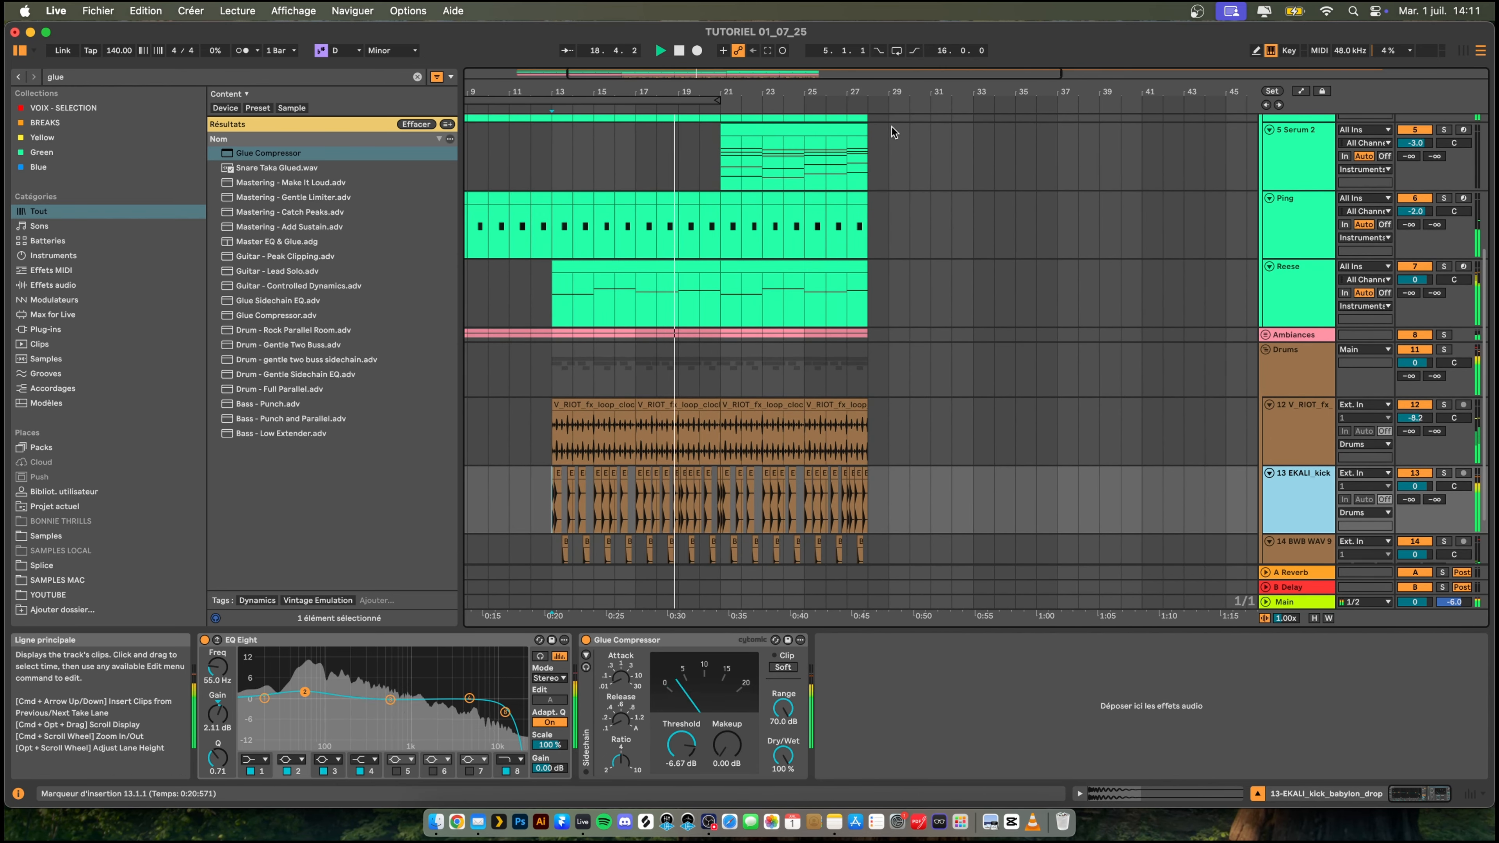
{"action": "left_click_drag", "start_coordinate": [692, 92], "coordinate": [670, 80]}
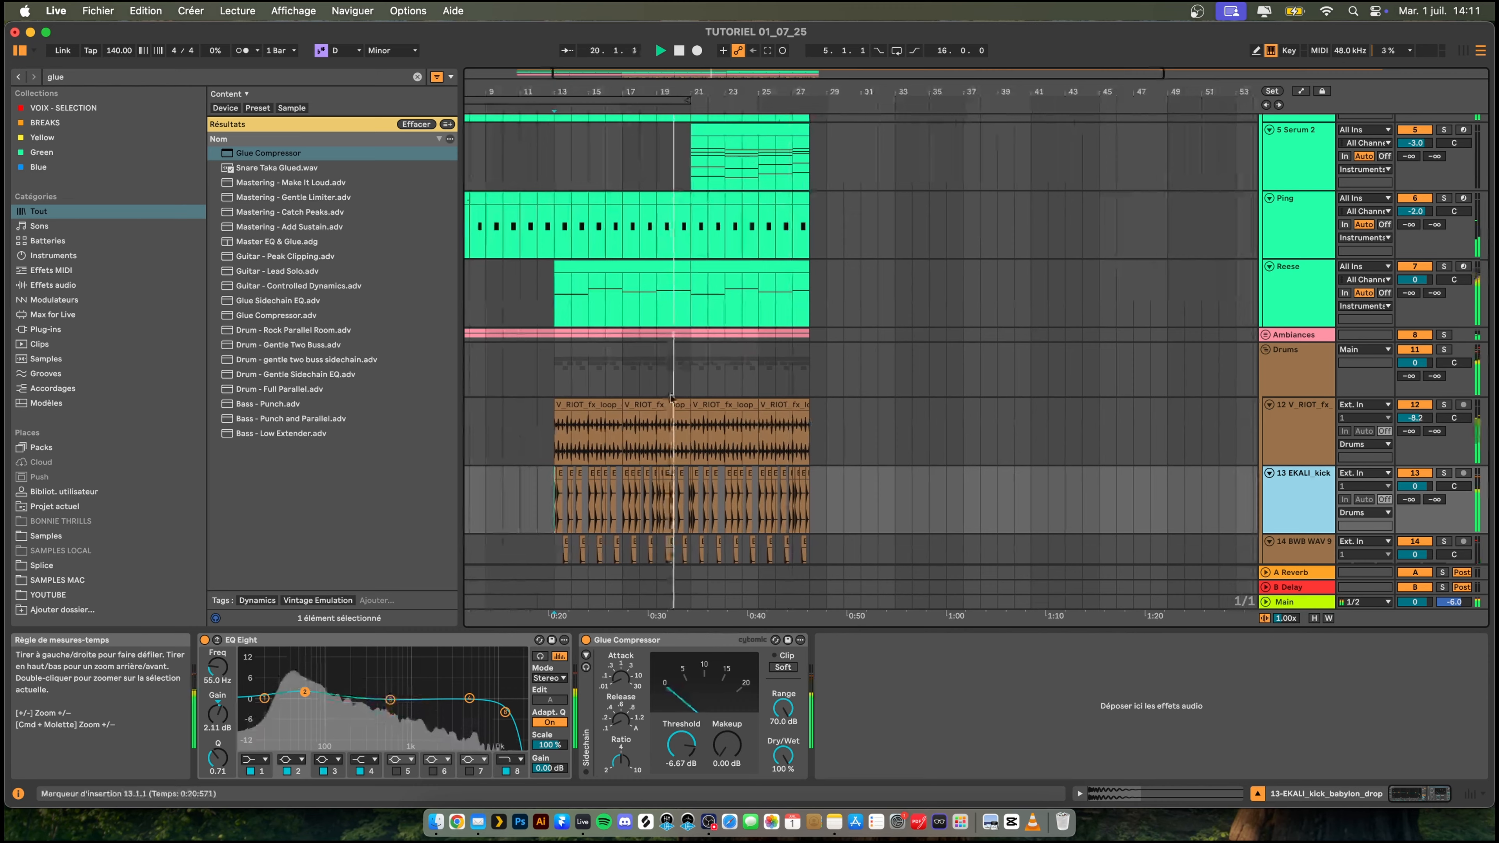
{"action": "scroll", "coordinate": [671, 397], "scroll_direction": "down", "scroll_amount": 3}
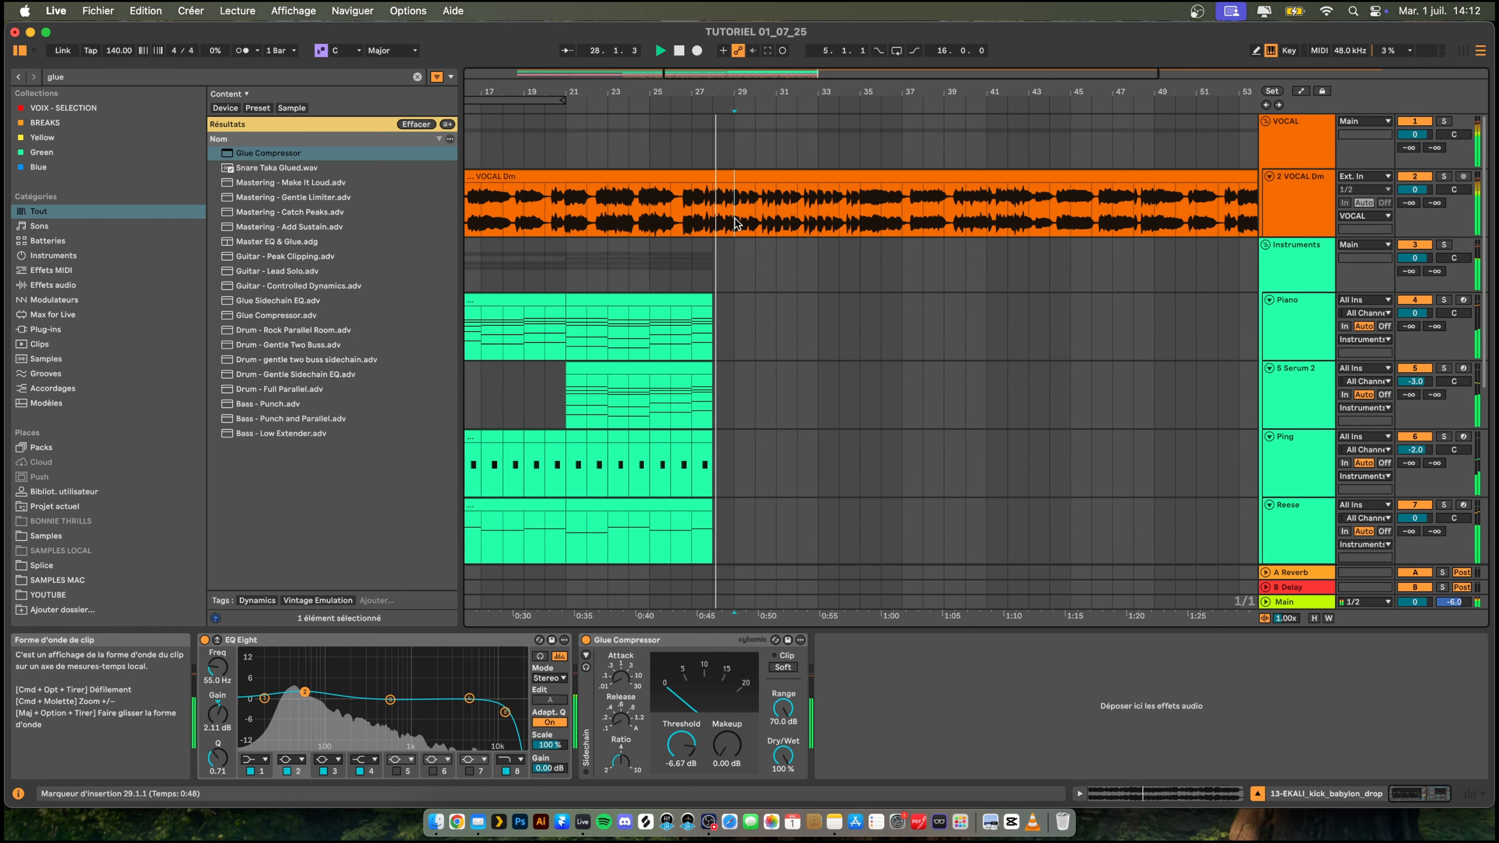
- Select bars 29 to 30 on the vocal track and move the vocal clip starting at bar 30 to bar 45
{"action": "left_click_drag", "start_coordinate": [741, 197], "coordinate": [761, 197]}
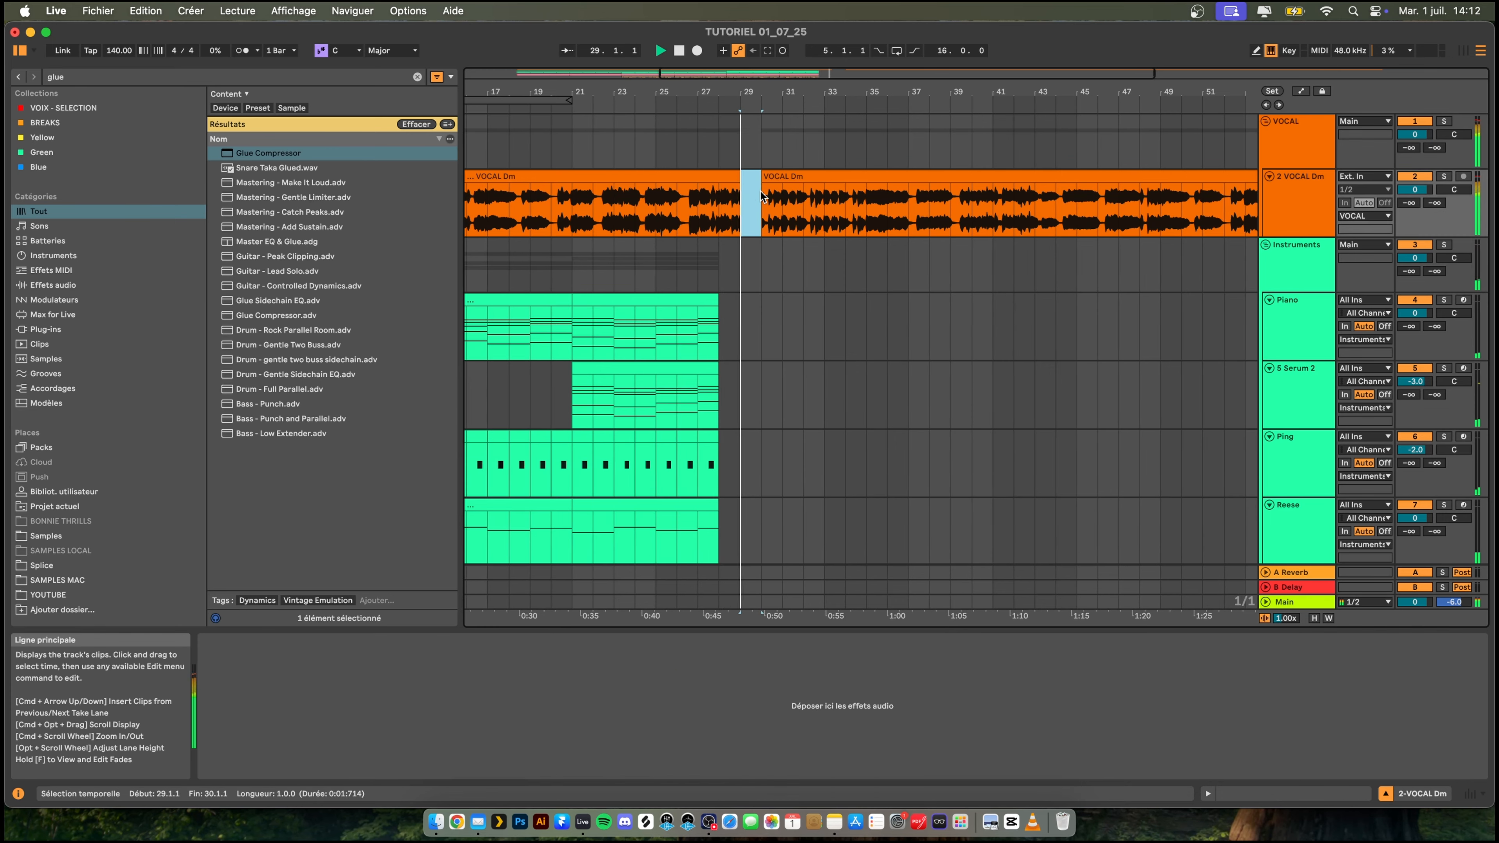
{"action": "key", "text": "space"}
{"action": "left_click_drag", "start_coordinate": [830, 177], "coordinate": [1109, 177]}
- Play back the end of the drum section from bar 25
{"action": "scroll", "coordinate": [820, 386], "scroll_direction": "down", "scroll_amount": 5}
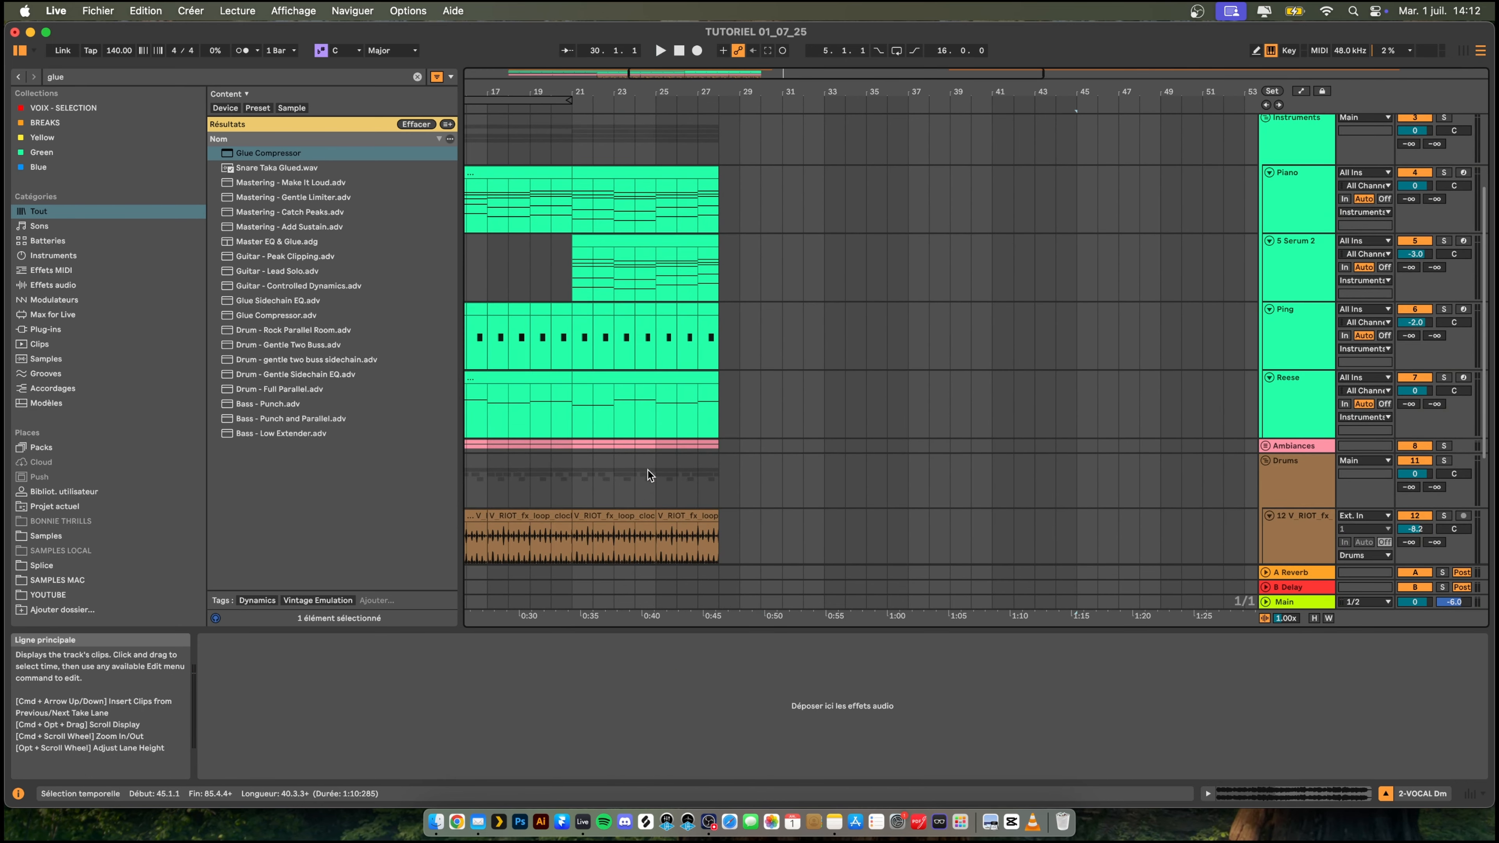
{"action": "left_click", "coordinate": [647, 469]}
{"action": "scroll", "coordinate": [716, 472], "scroll_direction": "down", "scroll_amount": 3}
{"action": "key", "text": "space"}
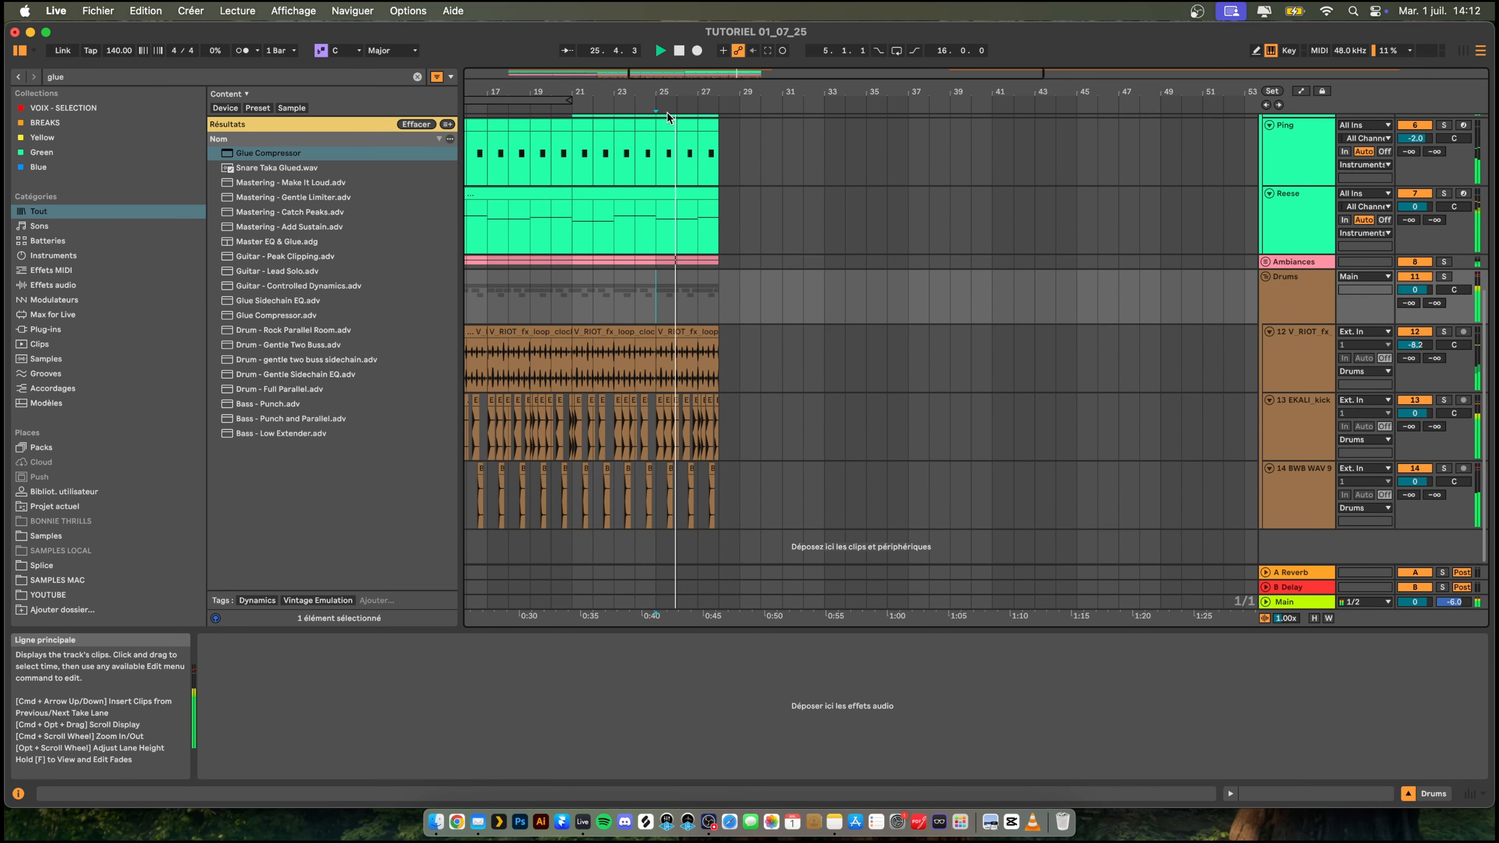
{"action": "left_click_drag", "start_coordinate": [670, 92], "coordinate": [671, 66]}
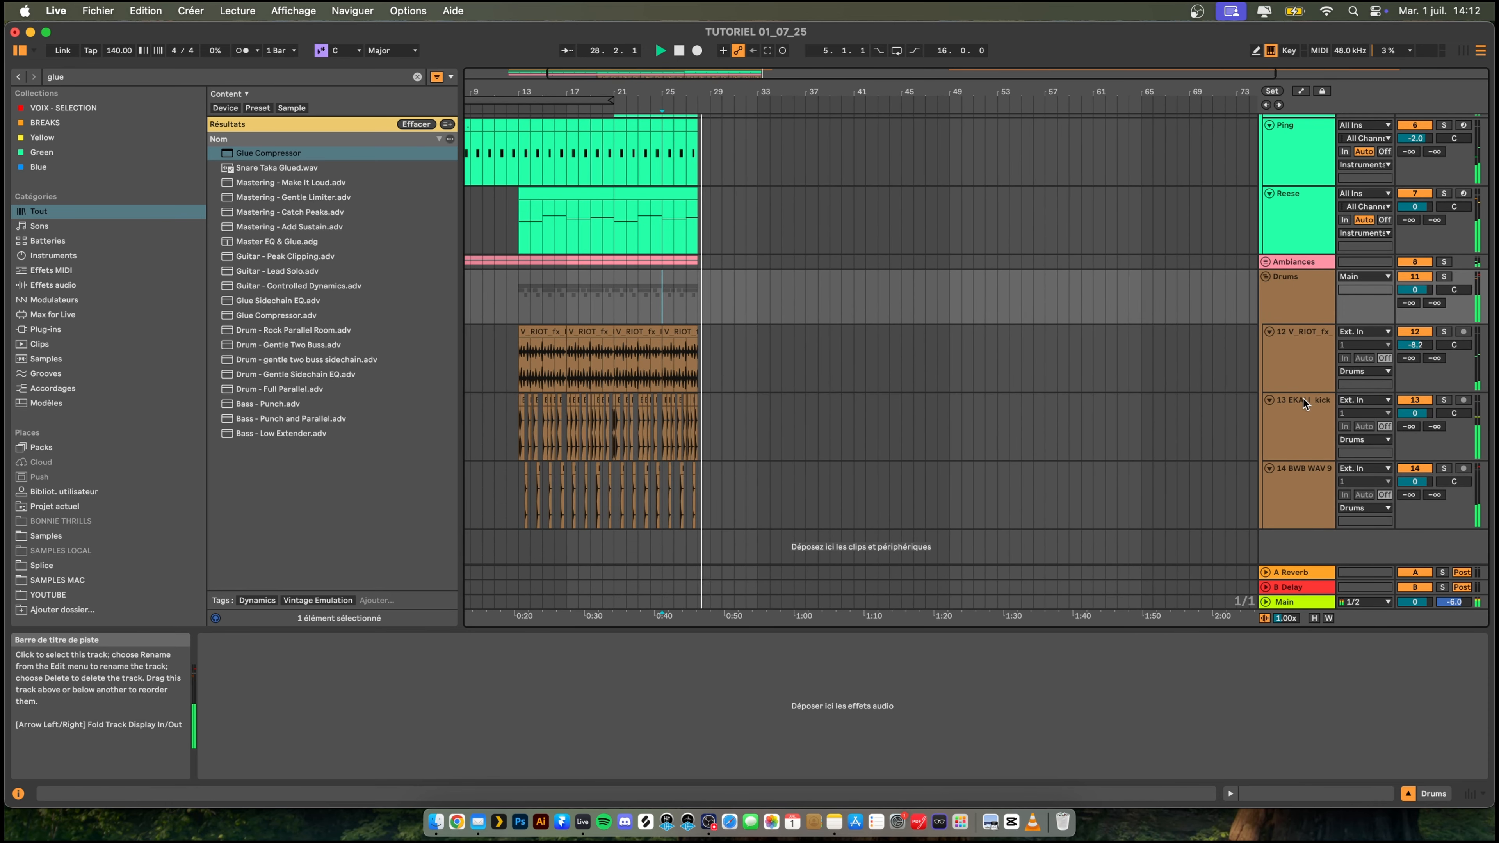
- Add an audio track above the clock ticking track in the Drums group and rename it KICK DROP
{"action": "left_click", "coordinate": [1296, 346]}
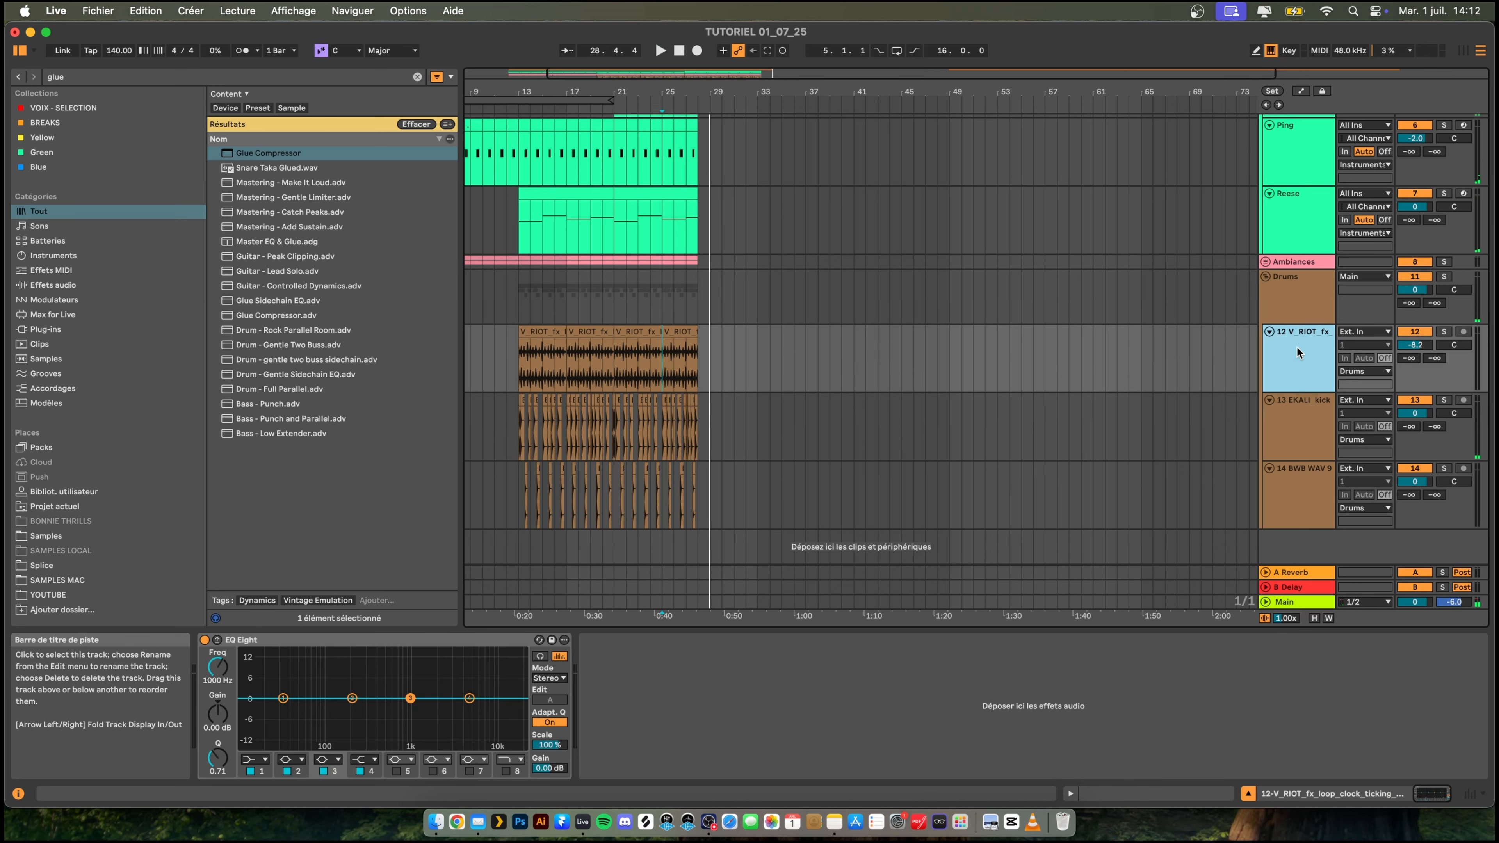
{"action": "key", "text": "super+t"}
{"action": "left_click_drag", "start_coordinate": [1288, 408], "coordinate": [1294, 329]}
{"action": "right_click", "coordinate": [1294, 331]}
{"action": "left_click", "coordinate": [1316, 403]}
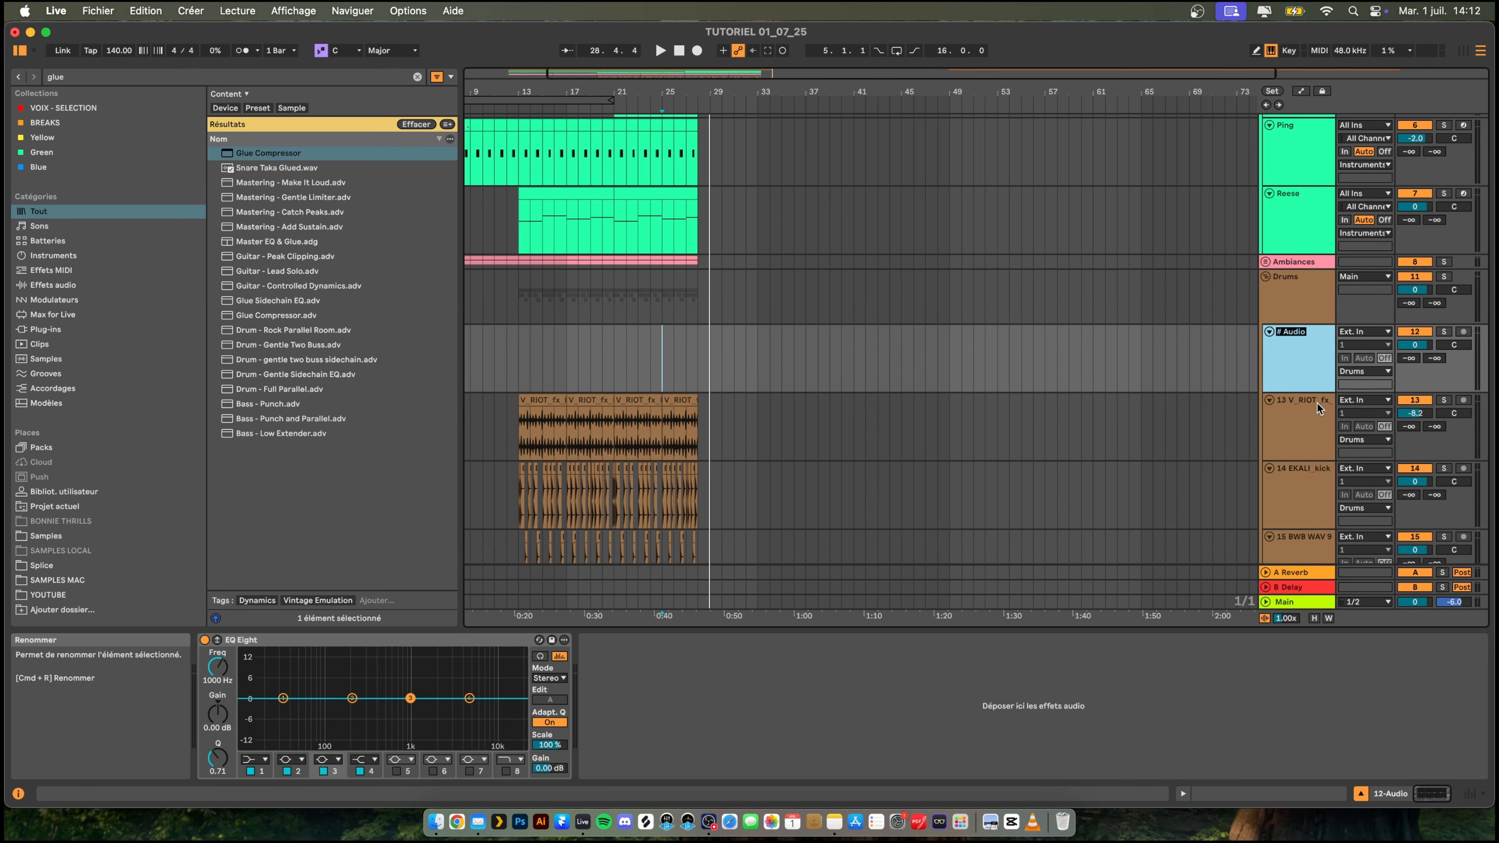
{"action": "type", "text": "KICK DROP"}
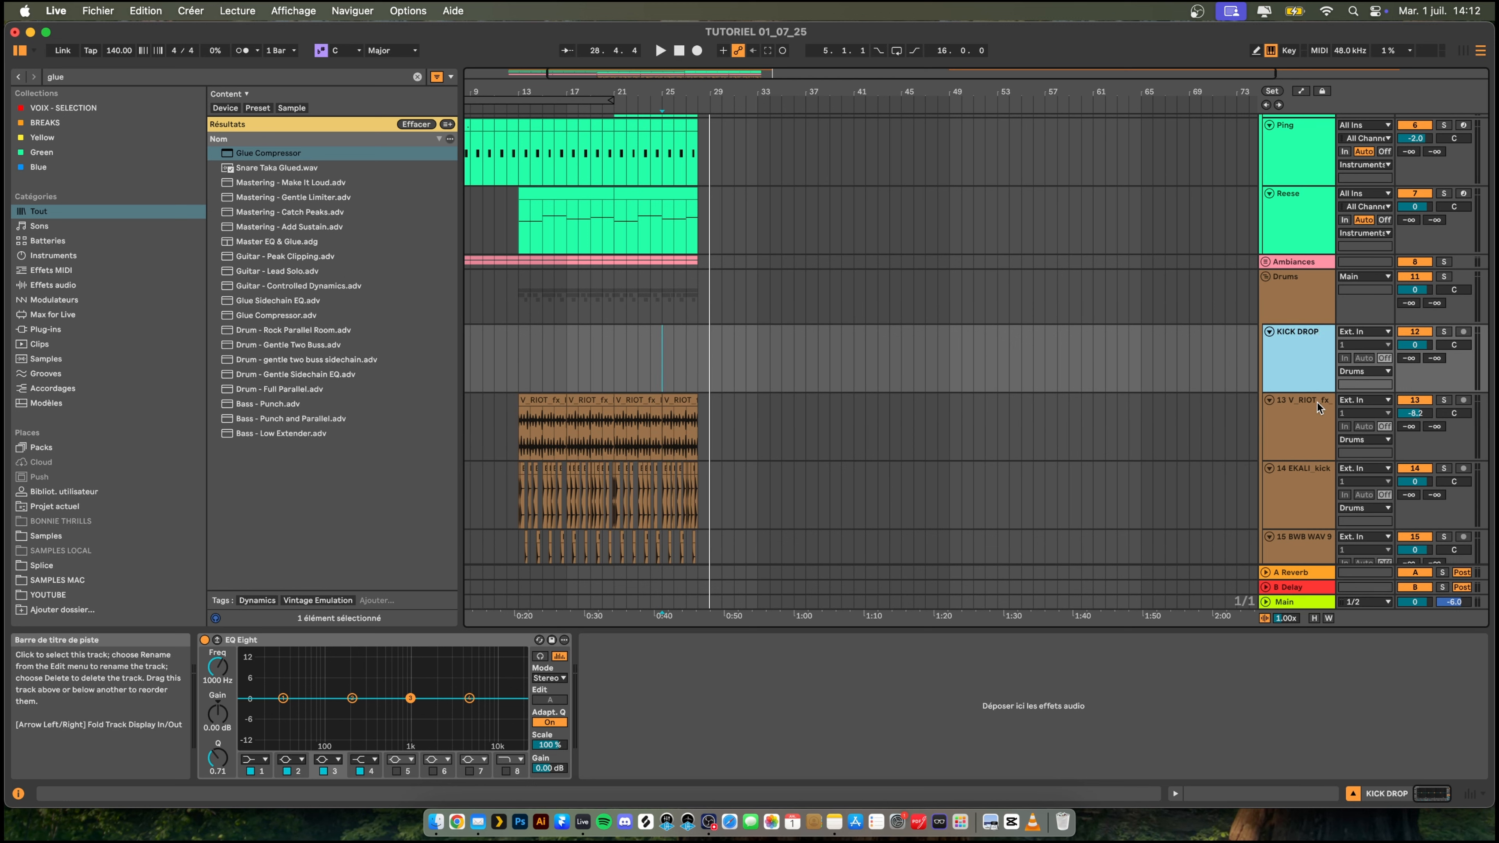
- Browse the Samples location to the LOUIS_FUTON_kicks folder inside 04_ROCKTRONIC, collapsing the 05_TRAP packs
{"action": "left_click", "coordinate": [55, 535]}
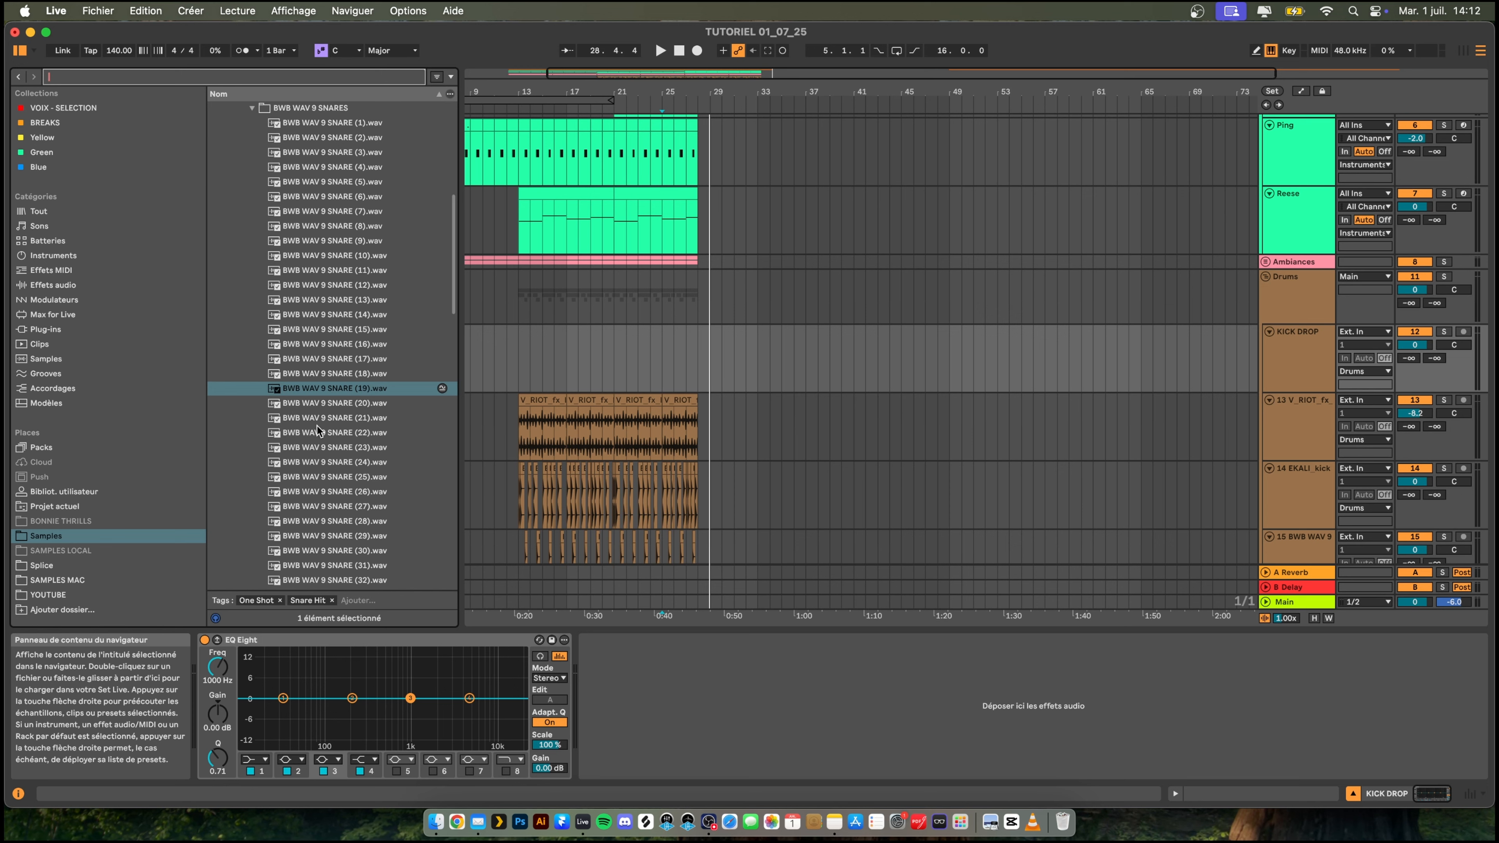
{"action": "scroll", "coordinate": [311, 407], "scroll_direction": "up", "scroll_amount": 10}
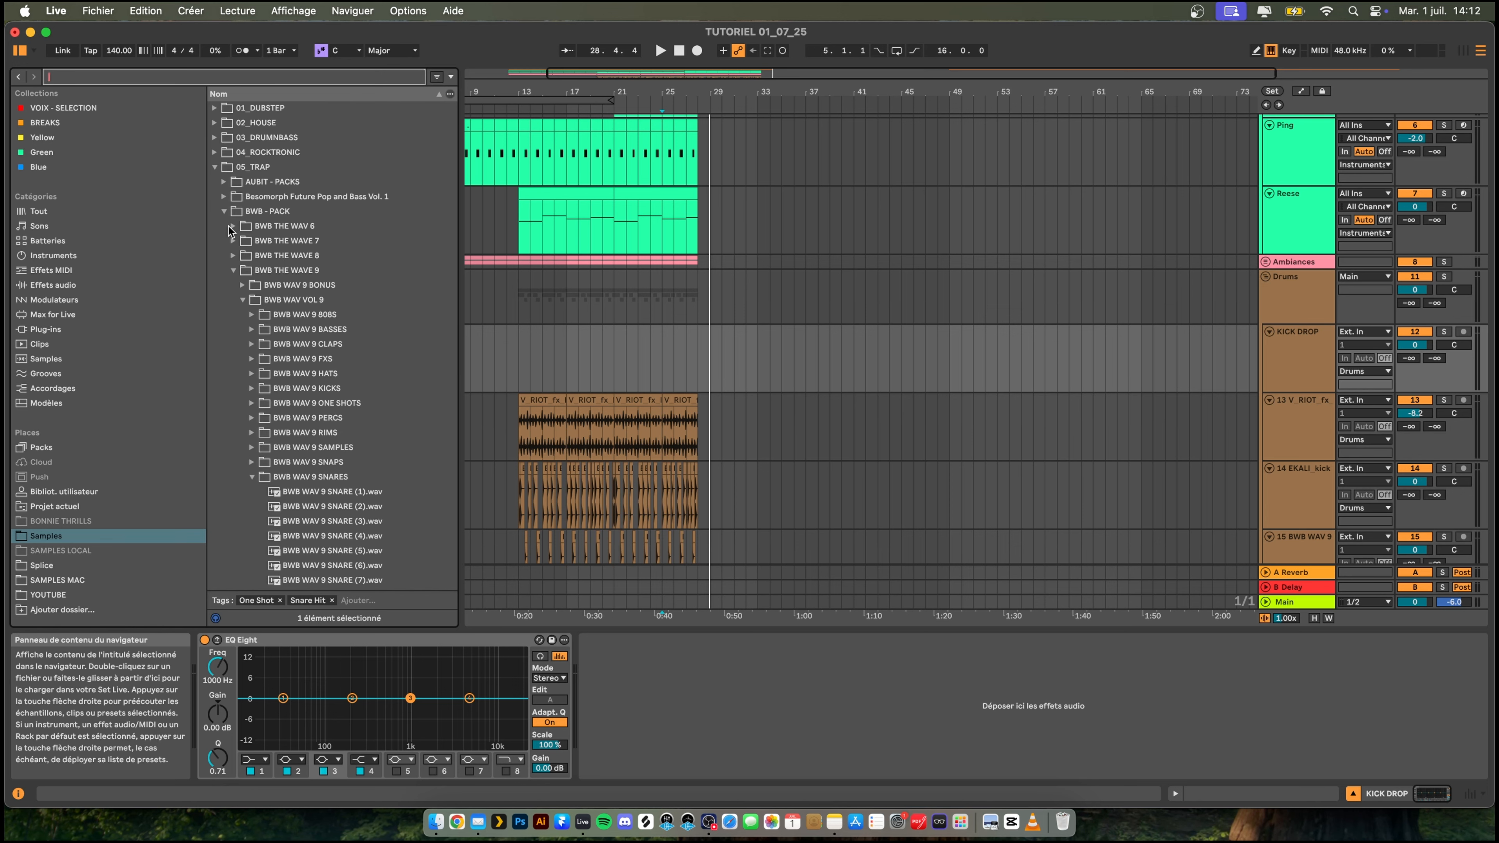
{"action": "left_click", "coordinate": [224, 211]}
{"action": "left_click", "coordinate": [214, 167]}
{"action": "left_click", "coordinate": [215, 153]}
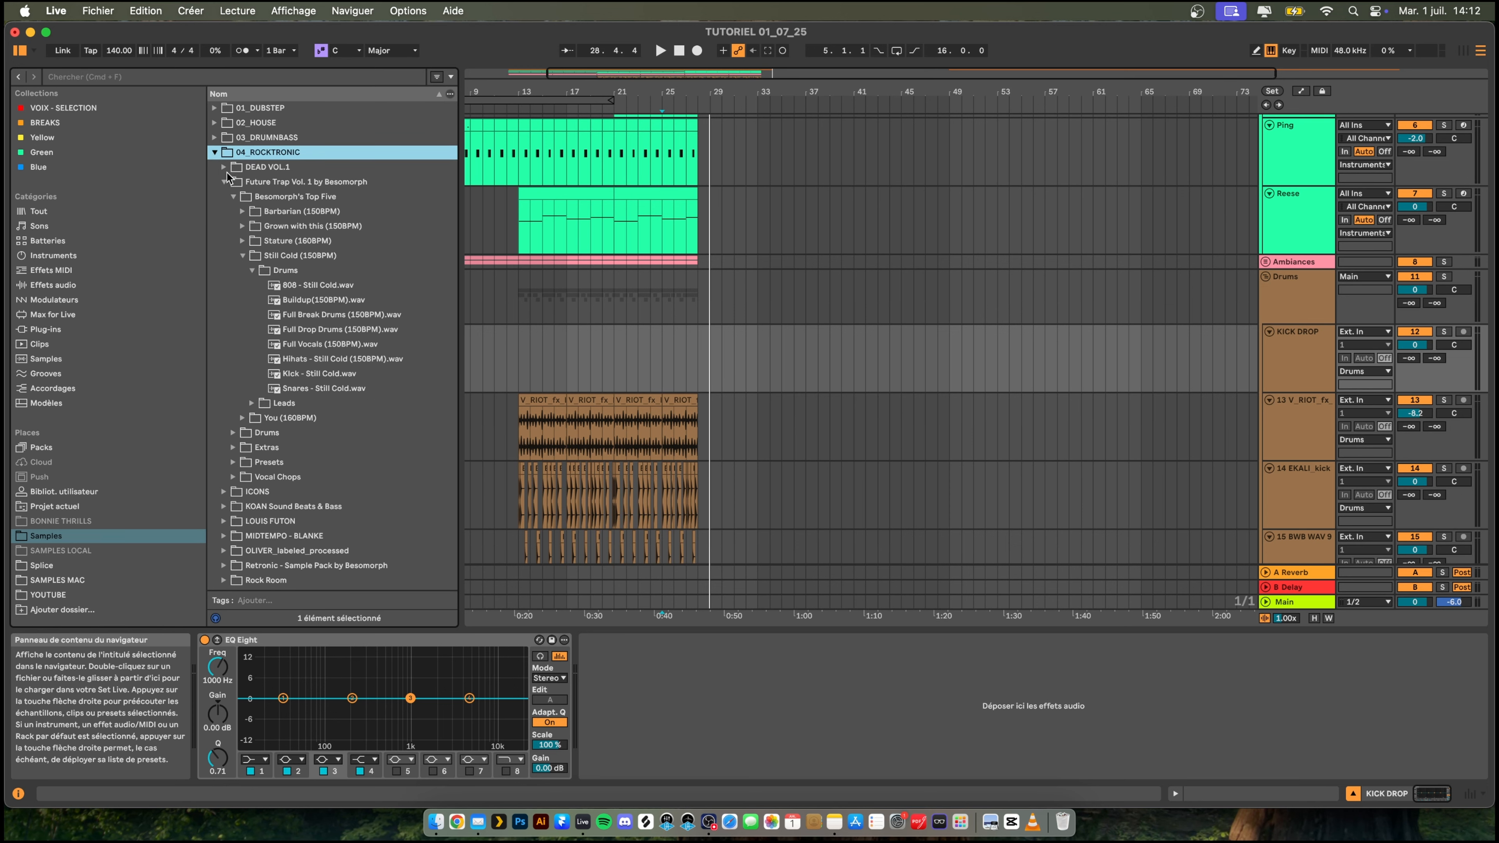
{"action": "left_click", "coordinate": [260, 300]}
{"action": "left_click", "coordinate": [261, 343]}
- Audition the Louis Futon dense one-shot kick, place it at bar 29 on the KICK DROP track and start playback
{"action": "left_click", "coordinate": [366, 389]}
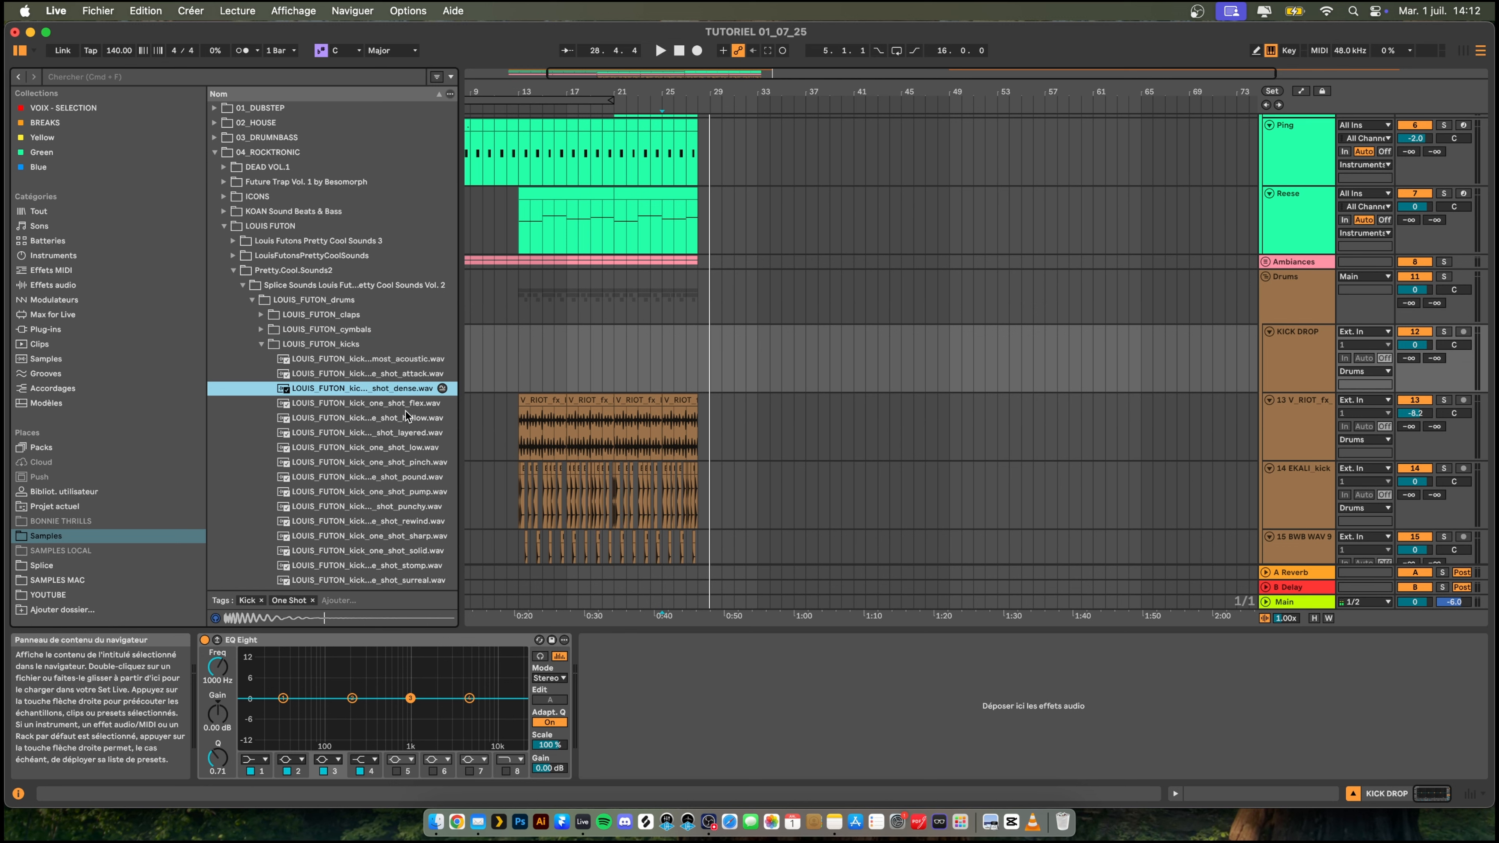
{"action": "left_click_drag", "start_coordinate": [411, 392], "coordinate": [671, 367]}
{"action": "key", "text": "space"}
- Copy the snare clip at bar 27 beat 3 to bar 29 beat 3 on the same track
{"action": "left_click_drag", "start_coordinate": [727, 92], "coordinate": [732, 151]}
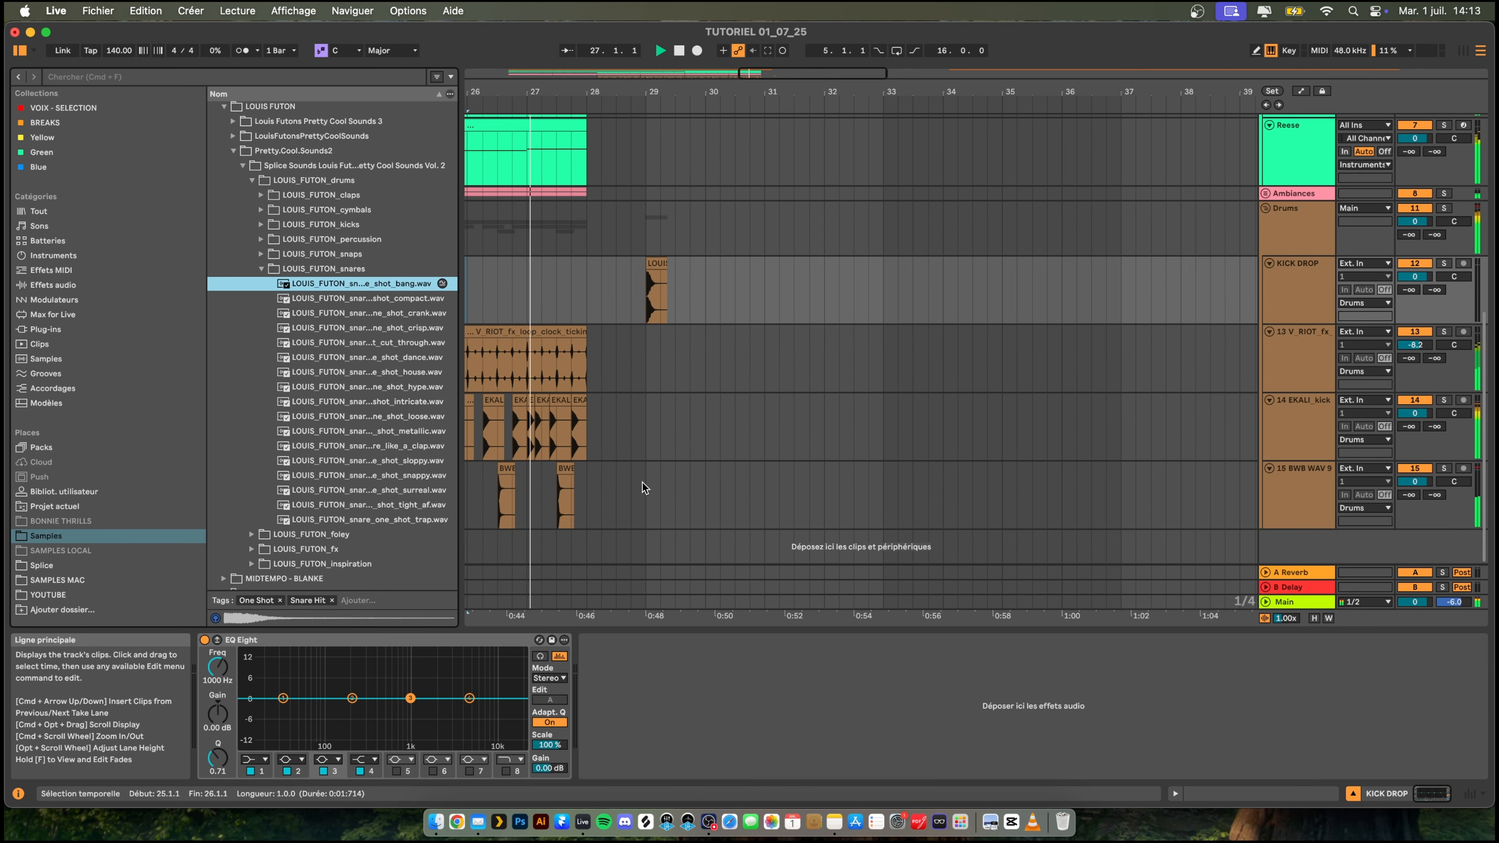
{"action": "left_click", "coordinate": [563, 470]}
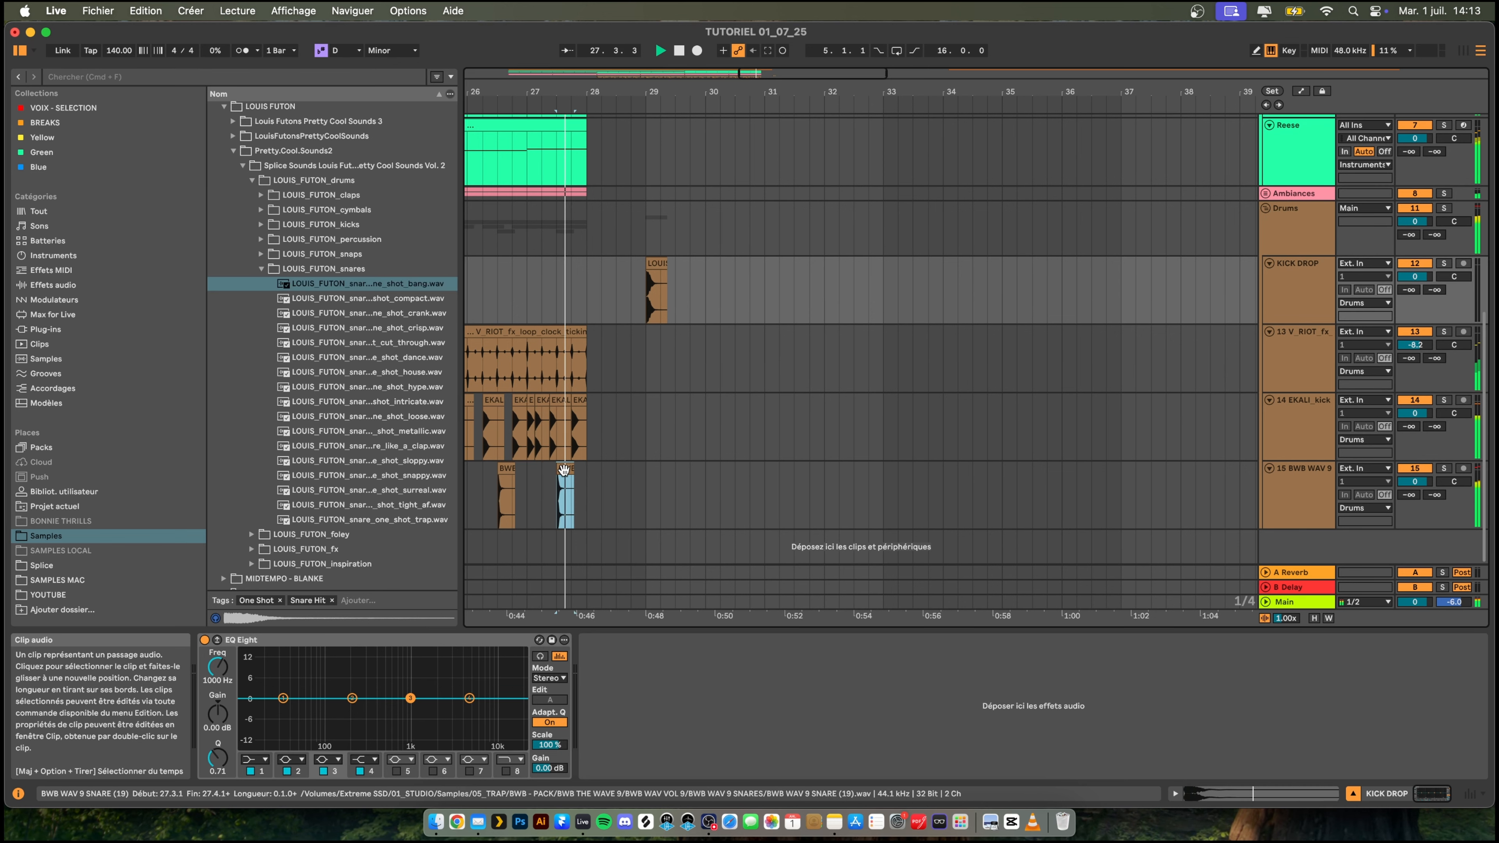
{"action": "left_click", "coordinate": [677, 485]}
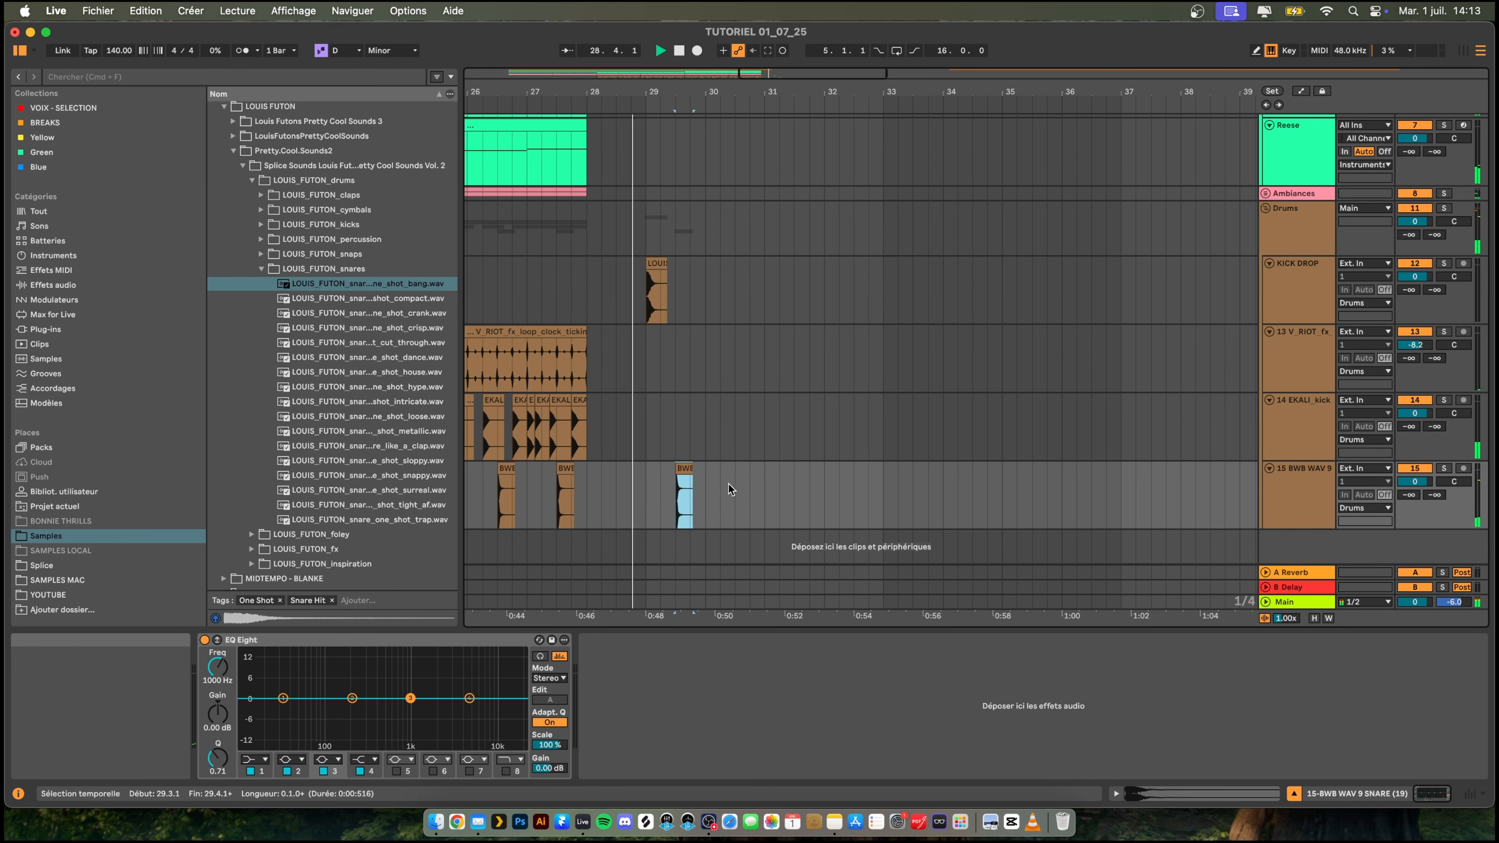
- Try repeating the bar 29 snare hit across the following bars with three duplicates and undo them
{"action": "left_click_drag", "start_coordinate": [705, 481], "coordinate": [641, 482]}
{"action": "key", "text": "super+d"}
{"action": "key", "text": "super+d"}
{"action": "key", "text": "super+d"}
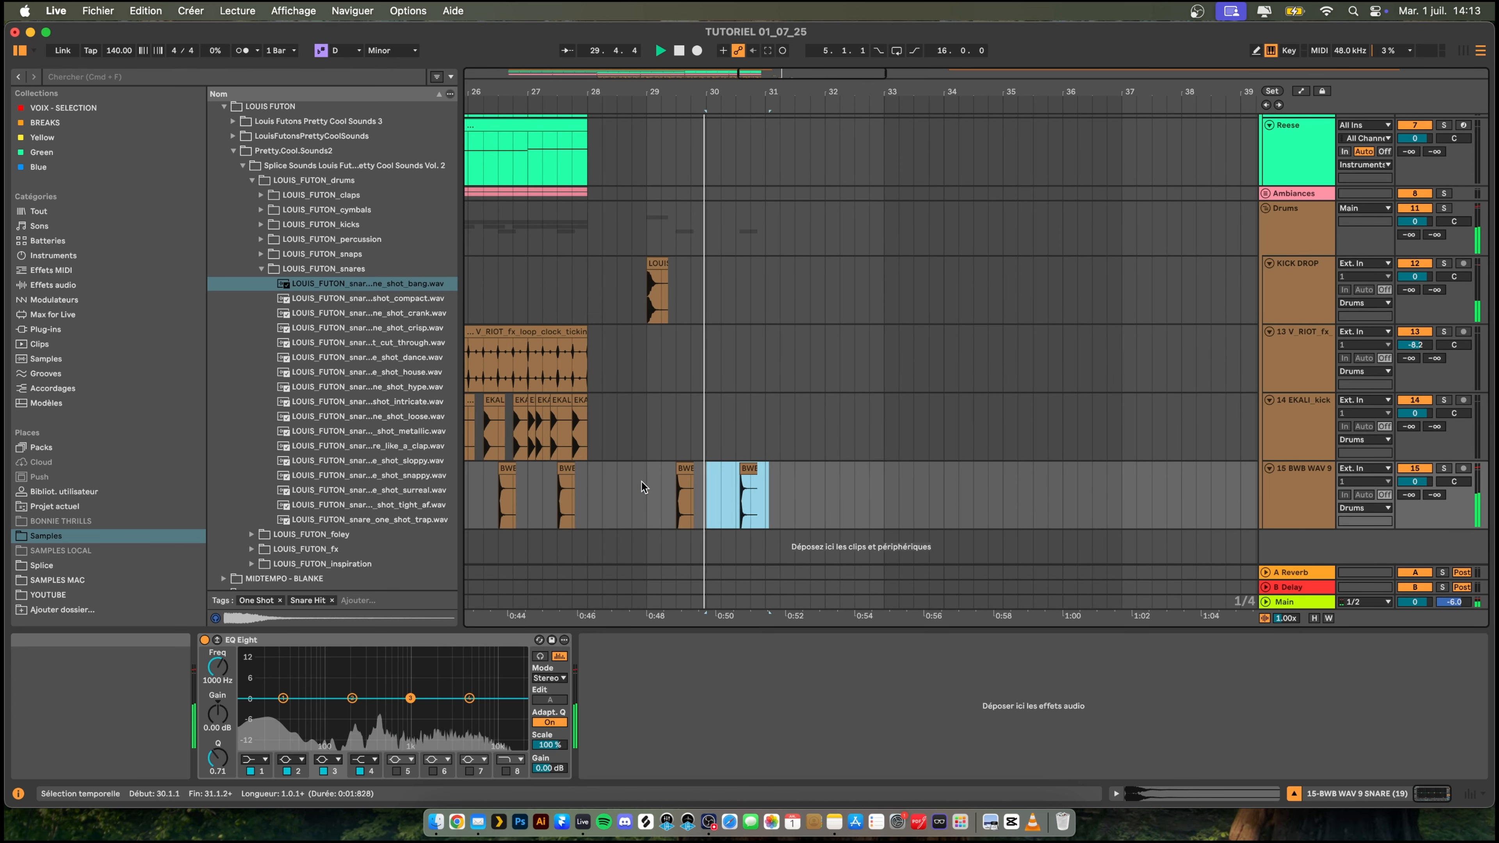
{"action": "key", "text": "super+z"}
{"action": "key", "text": "super+z"}
{"action": "key", "text": "super+z"}
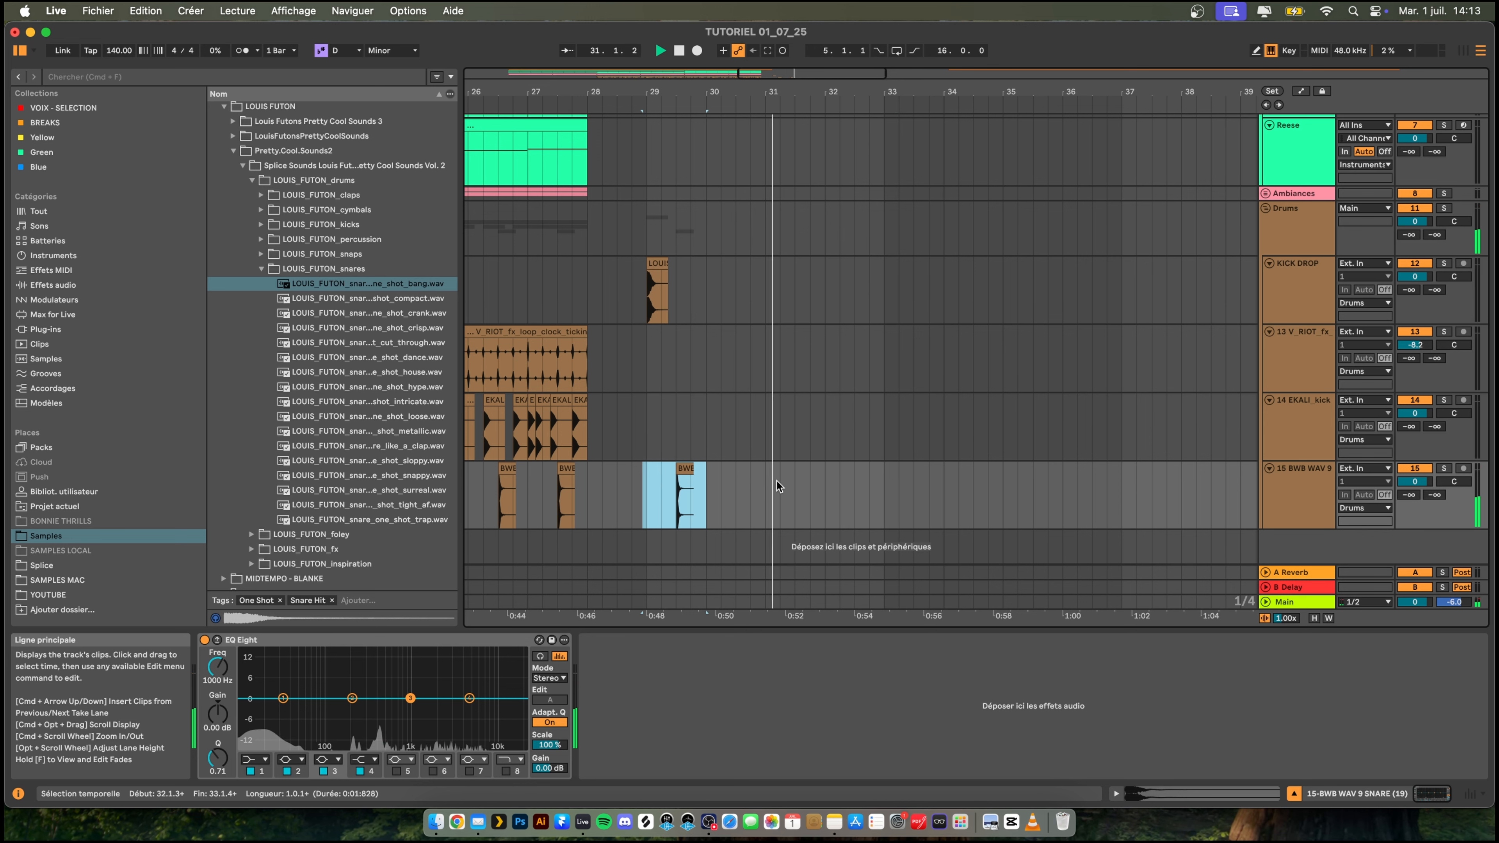
- Duplicate the bar 29 snare hit at one-bar spacing onto beat 3 of bars 30, 31 and 32
{"action": "left_click", "coordinate": [698, 482]}
{"action": "key", "text": "space"}
{"action": "left_click_drag", "start_coordinate": [734, 481], "coordinate": [708, 480]}
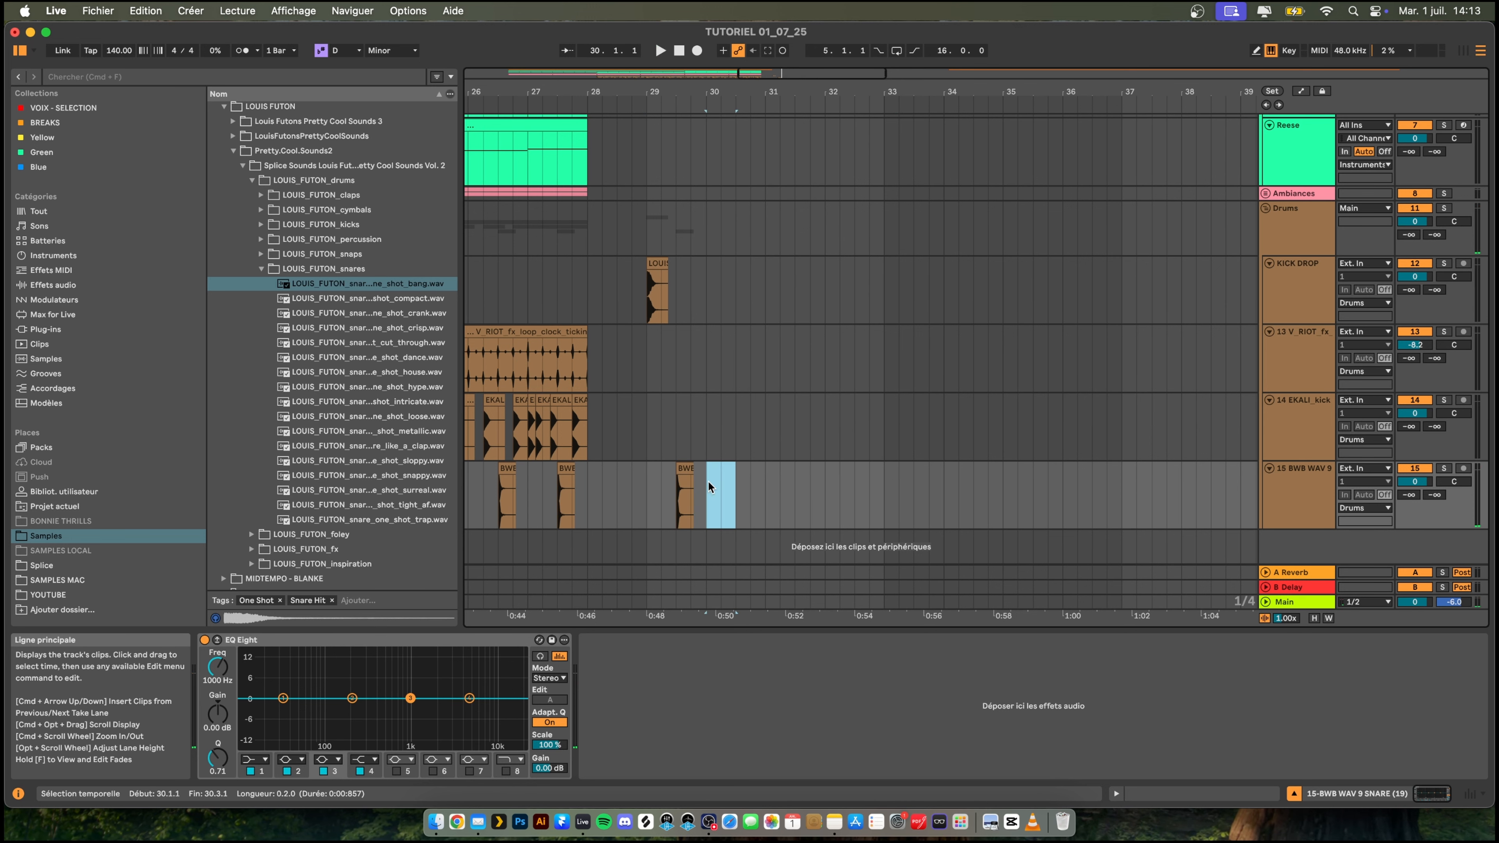
{"action": "key", "text": "super+d"}
{"action": "key", "text": "super+d"}
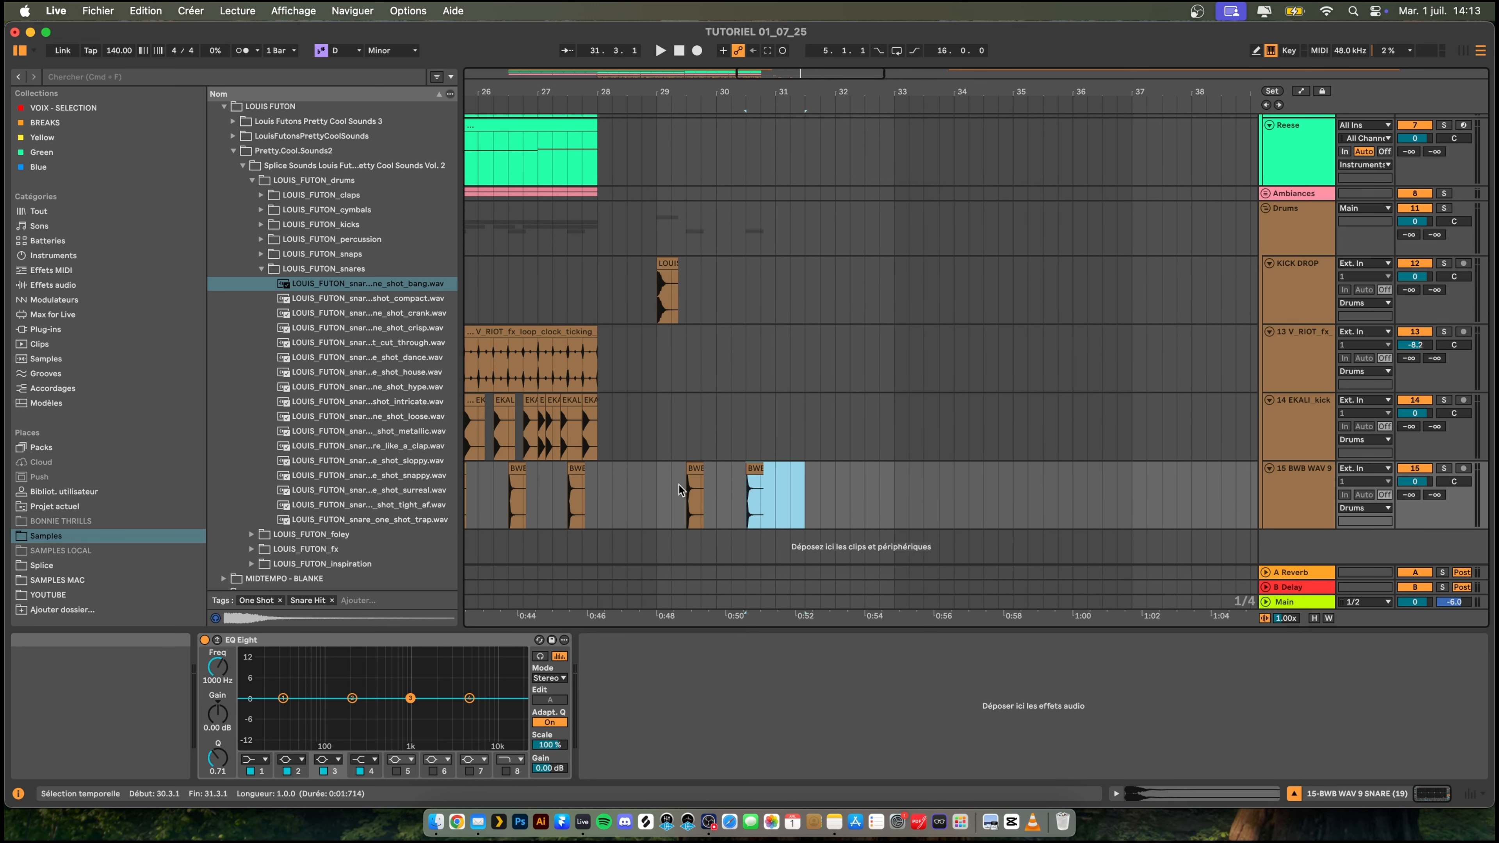
{"action": "key", "text": "super+d"}
- Copy the bar 29 kick on the KICK DROP track to the start of bars 30, 31 and 32
{"action": "left_click", "coordinate": [673, 267]}
{"action": "key", "text": "space"}
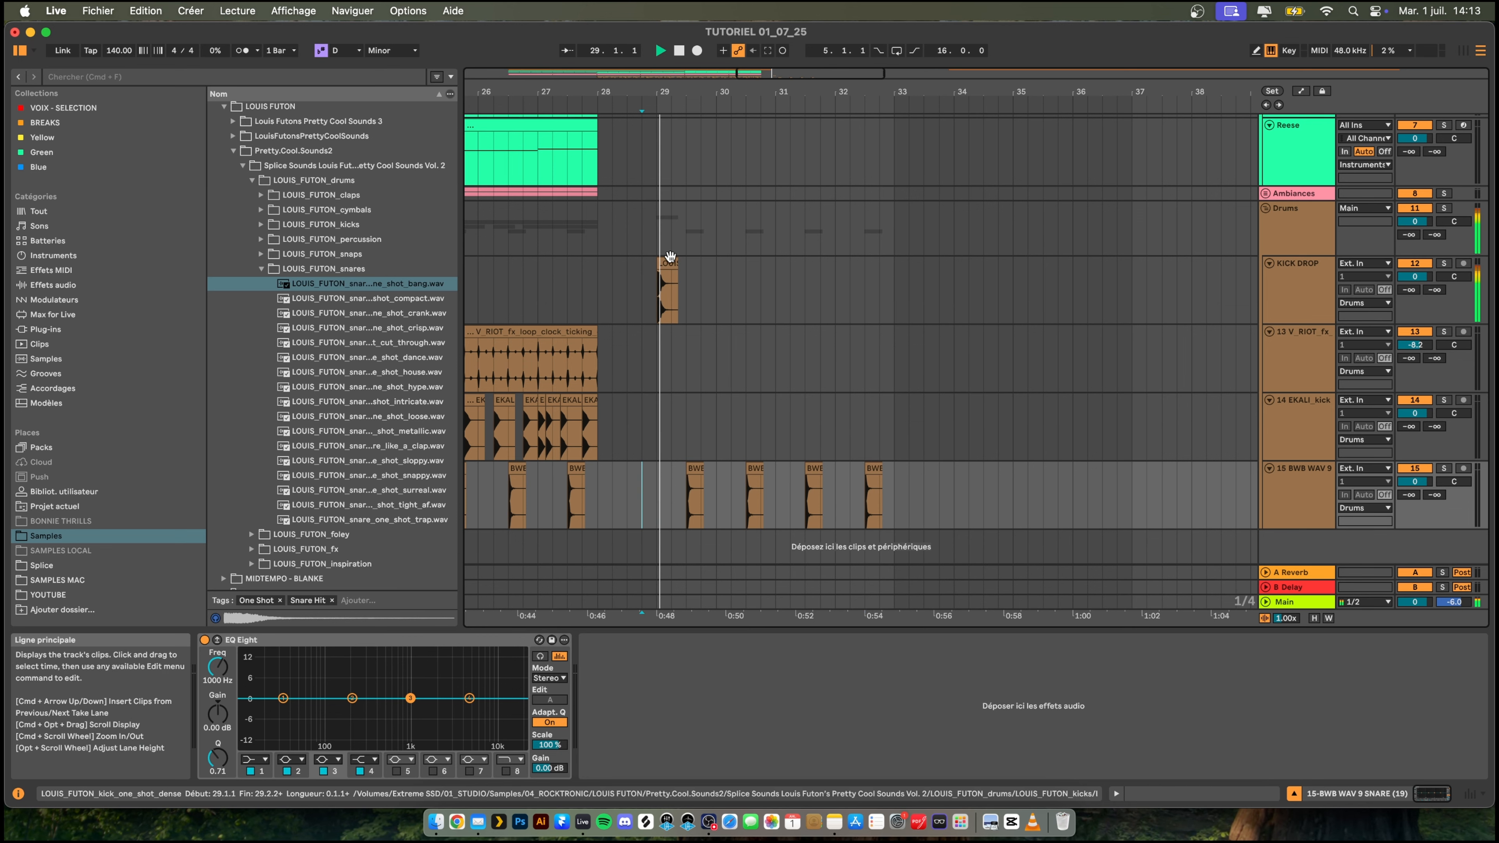
{"action": "key", "text": "super+d"}
{"action": "key", "text": "super+d"}
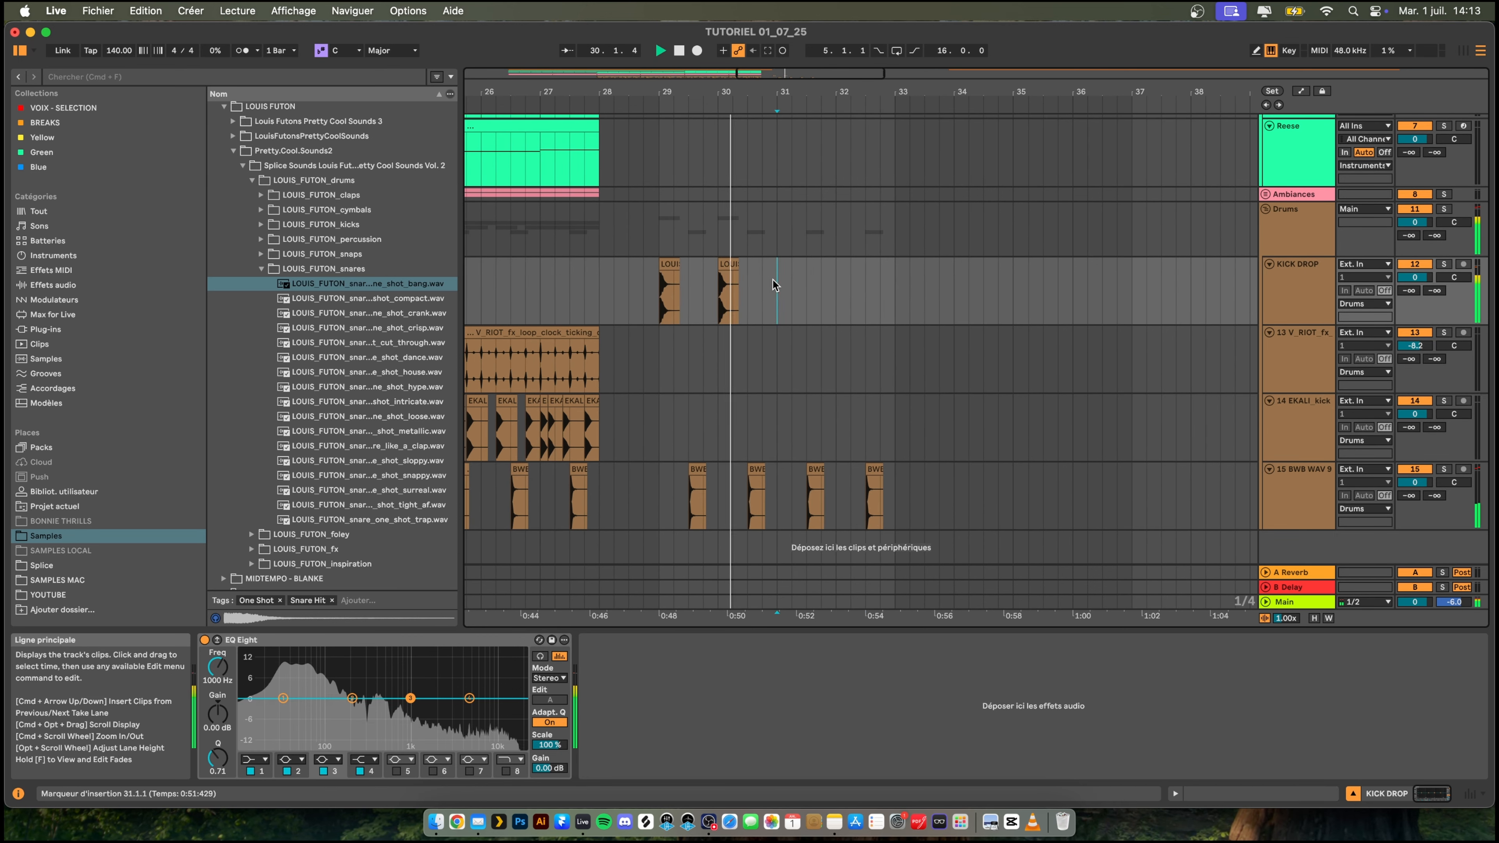
{"action": "key", "text": "super+d"}
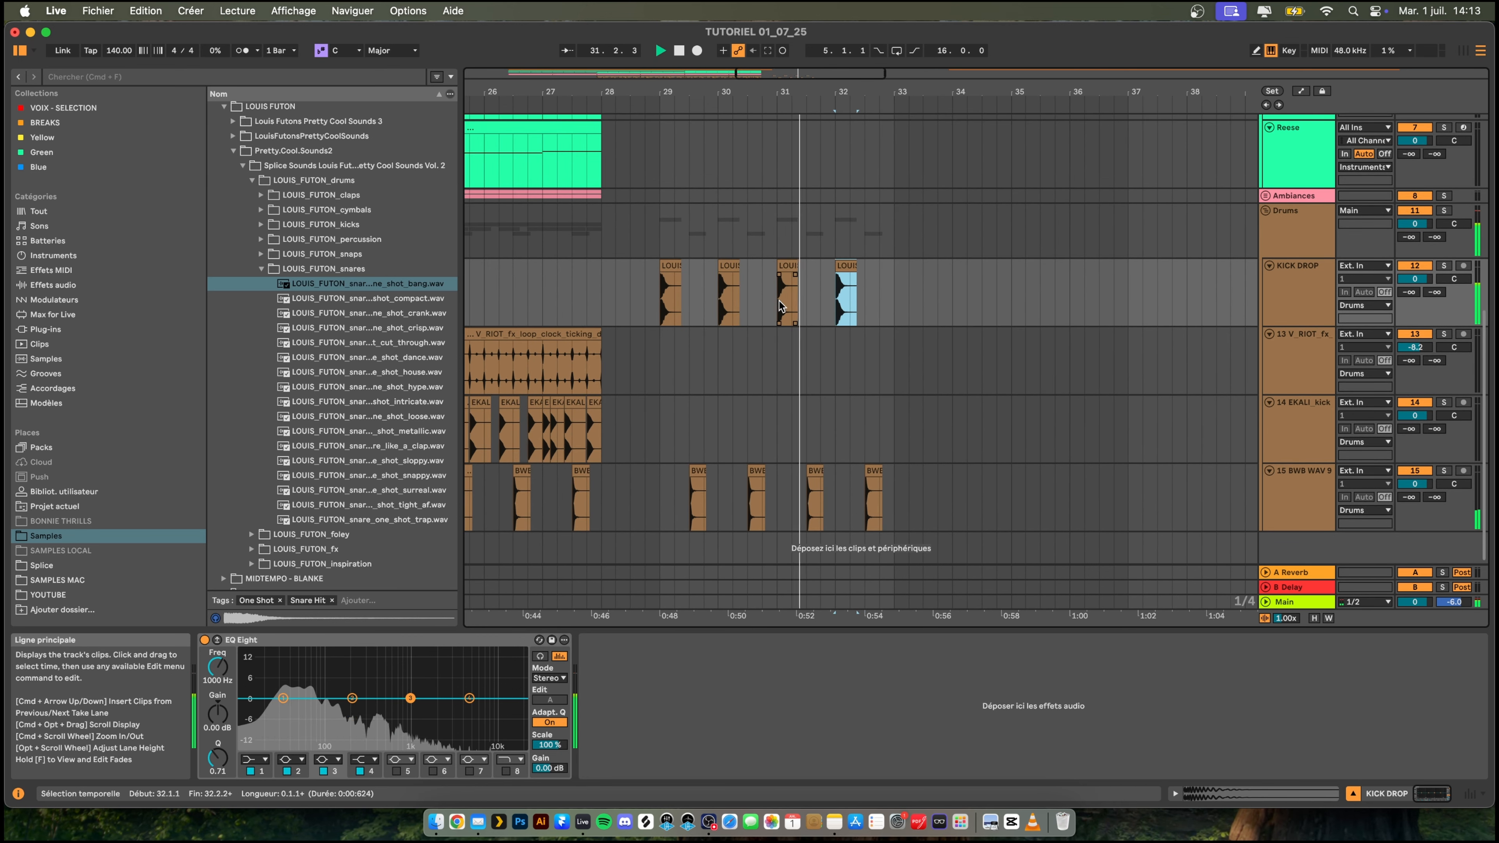
- Add an extra kick on beat 2 of bar 32 and play the pattern from bar 31 beat 3
{"action": "key", "text": "space"}
{"action": "left_click", "coordinate": [848, 302]}
{"action": "key", "text": "super+v"}
{"action": "left_click", "coordinate": [812, 308]}
{"action": "key", "text": "space"}
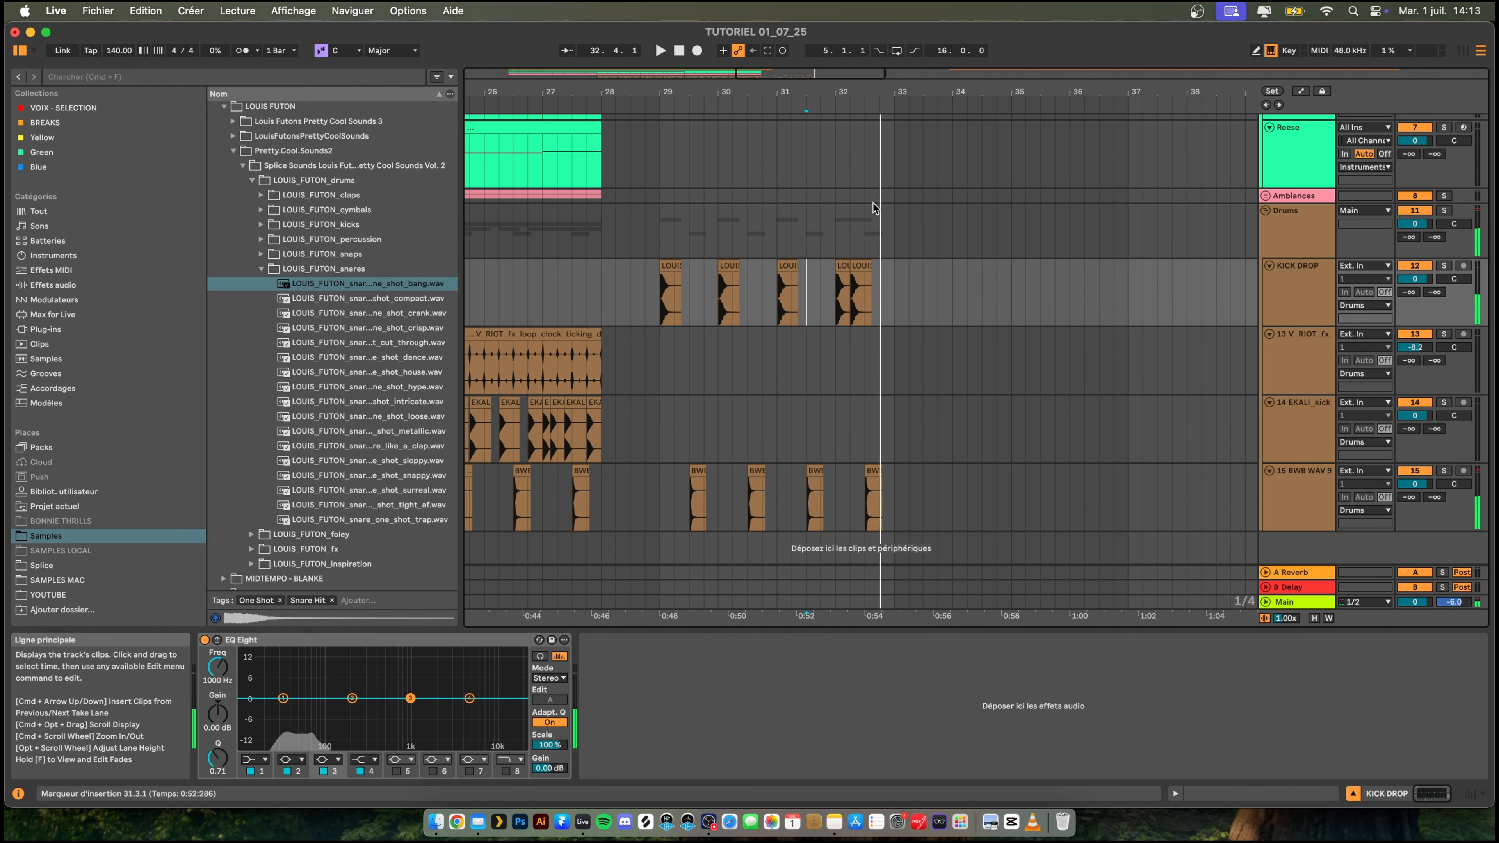
- Play back the drop drums from just before bar 29 and the transition into them from bar 25
{"action": "key", "text": "space"}
{"action": "key", "text": "space"}
{"action": "left_click", "coordinate": [656, 371]}
{"action": "key", "text": "space"}
{"action": "key", "text": "space"}
{"action": "key", "text": "space"}
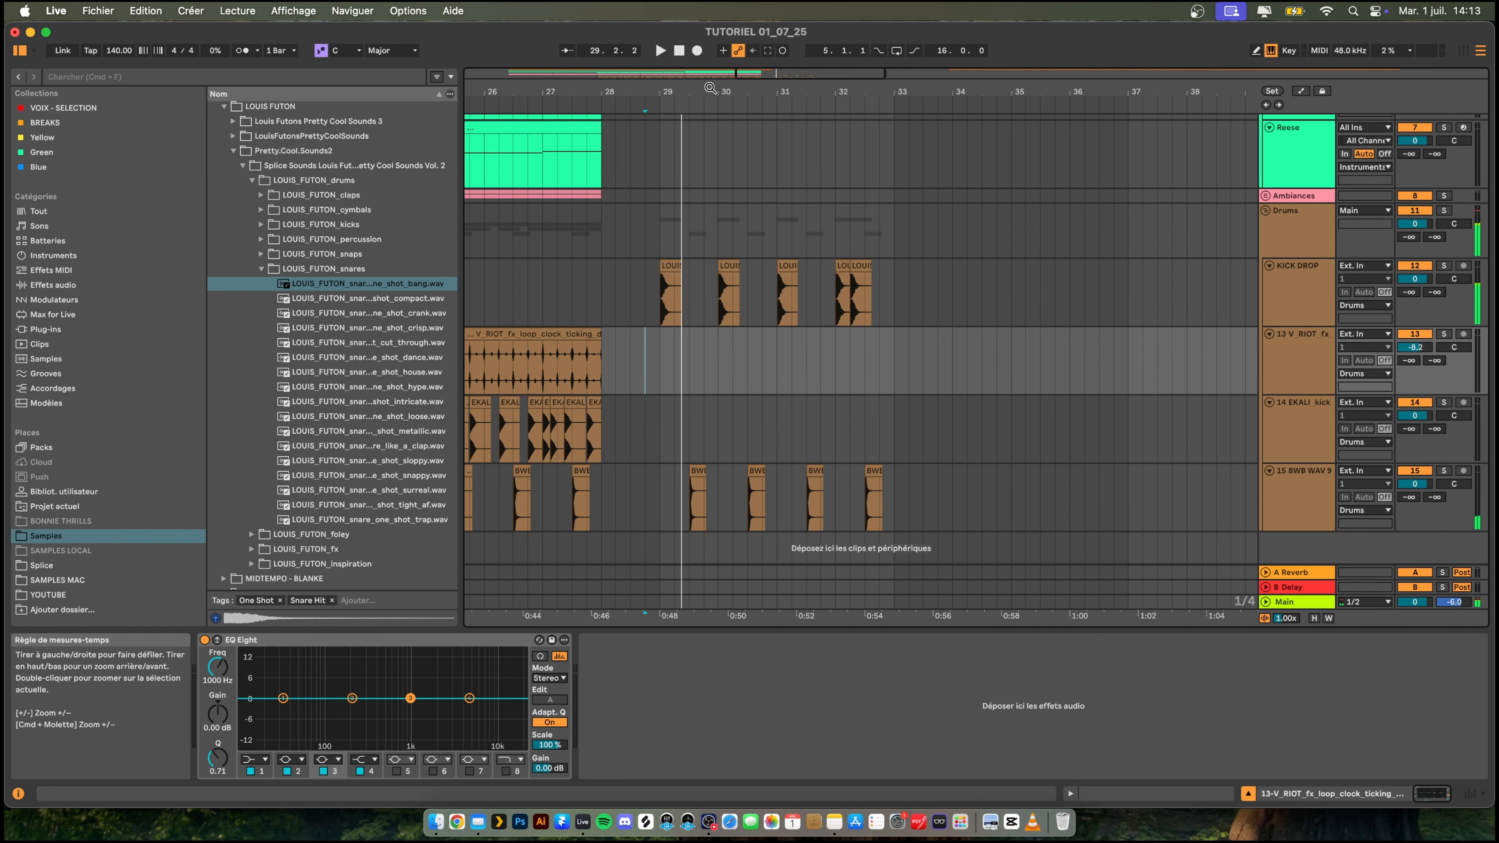
{"action": "left_click_drag", "start_coordinate": [708, 89], "coordinate": [709, 66]}
{"action": "left_click", "coordinate": [575, 293]}
{"action": "key", "text": "space"}
{"action": "scroll", "coordinate": [642, 301], "scroll_direction": "up", "scroll_amount": 4}
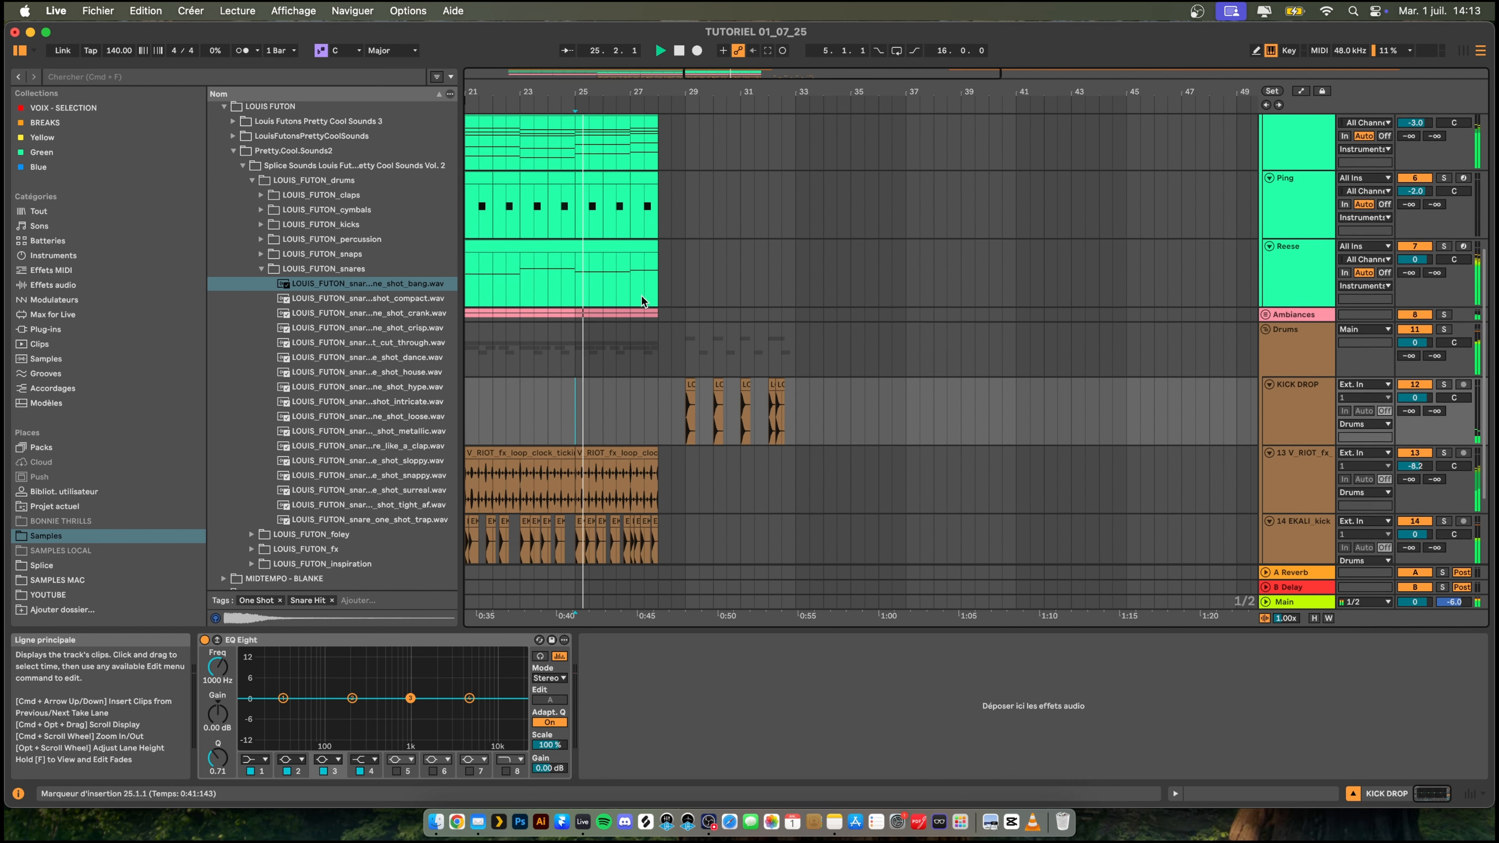
{"action": "scroll", "coordinate": [642, 301], "scroll_direction": "down", "scroll_amount": 2}
{"action": "scroll", "coordinate": [643, 301], "scroll_direction": "down", "scroll_amount": 2}
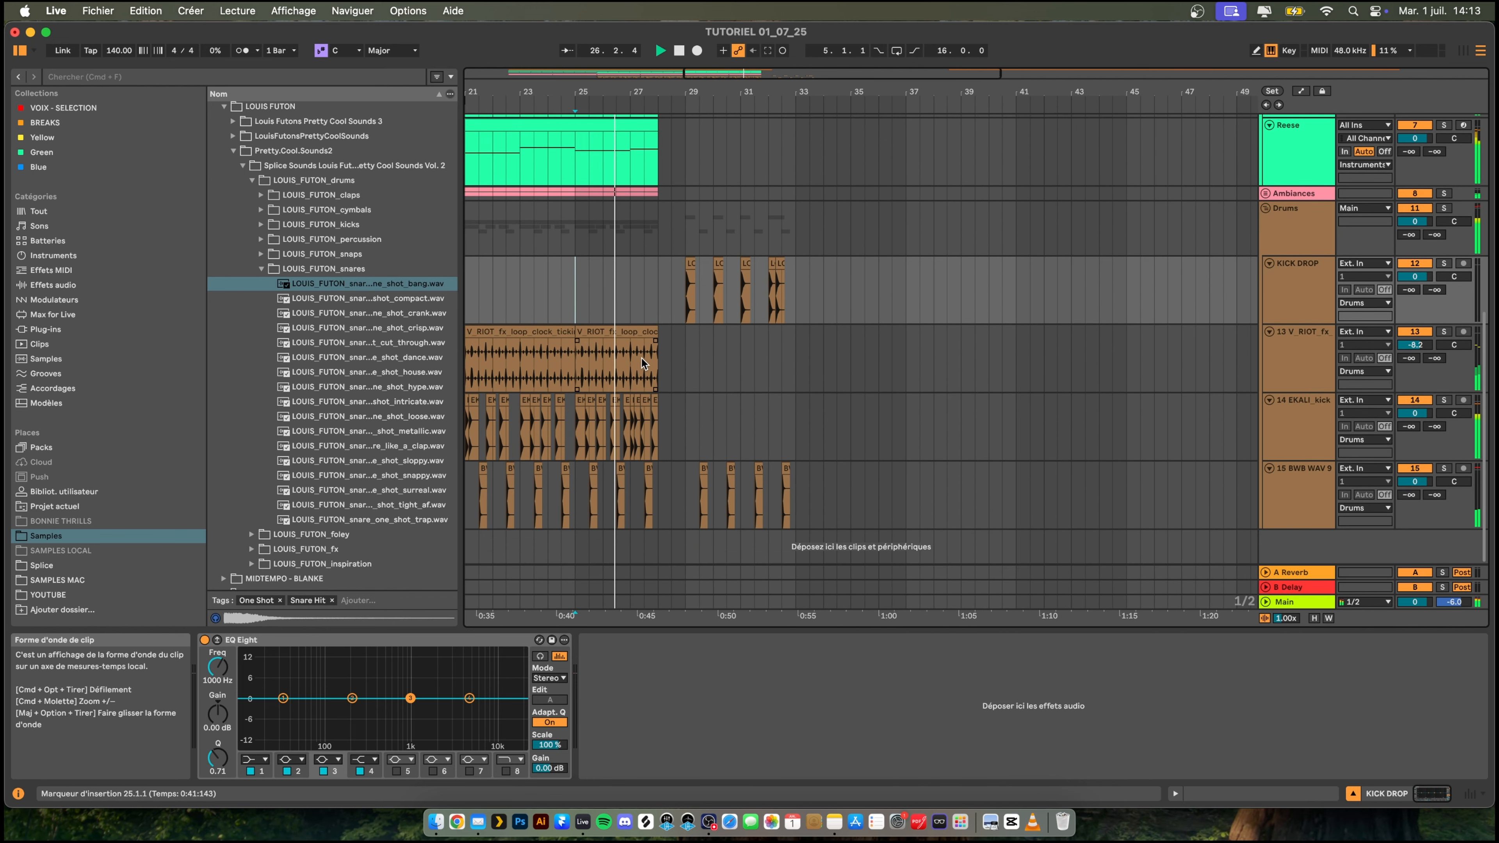
- Audition the Louis Futon snares, replace the snare at bar 29 beat 3 with the metallic one-shot and play from bar 28
{"action": "left_click", "coordinate": [373, 400]}
{"action": "key", "text": "space"}
{"action": "key", "text": "Down"}
{"action": "key", "text": "Down"}
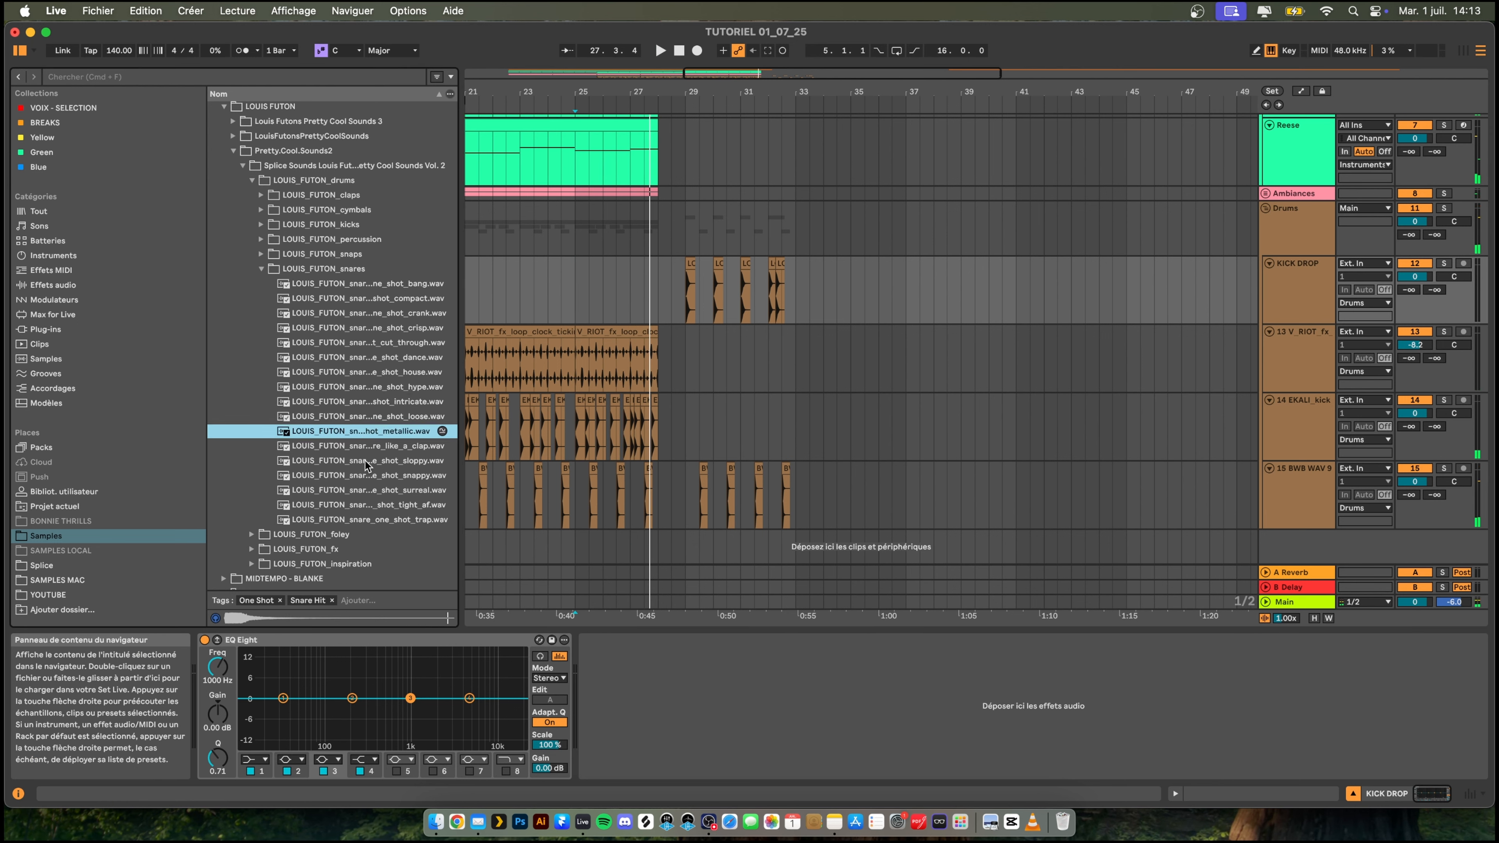
{"action": "left_click_drag", "start_coordinate": [381, 432], "coordinate": [700, 486]}
{"action": "left_click", "coordinate": [662, 490]}
{"action": "key", "text": "space"}
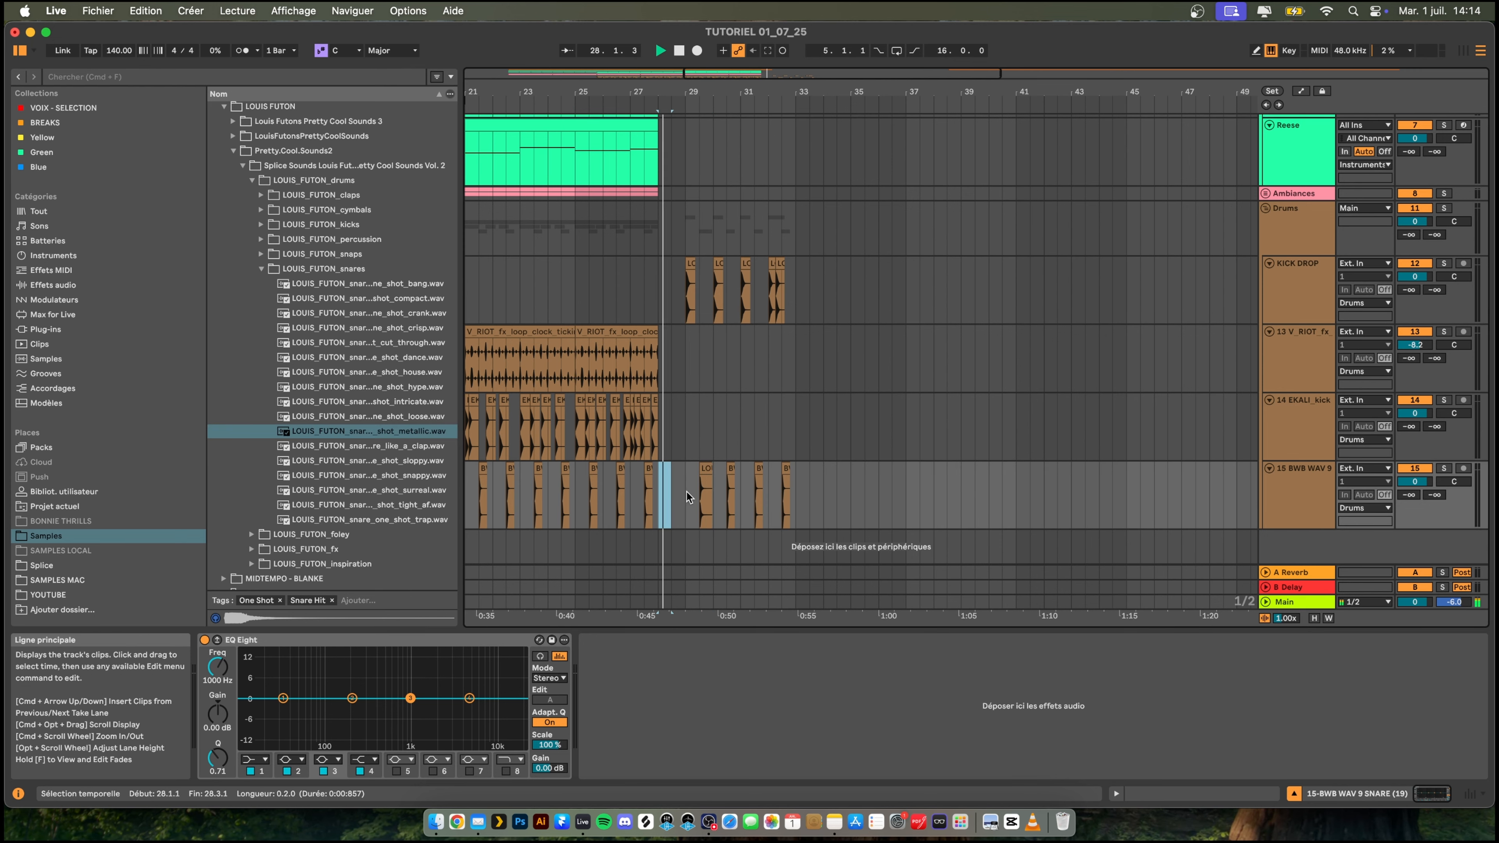
- Duplicate the metallic snare at one-bar spacing over the old snare hits in bars 30, 31 and 32
{"action": "left_click_drag", "start_coordinate": [735, 90], "coordinate": [756, 145]}
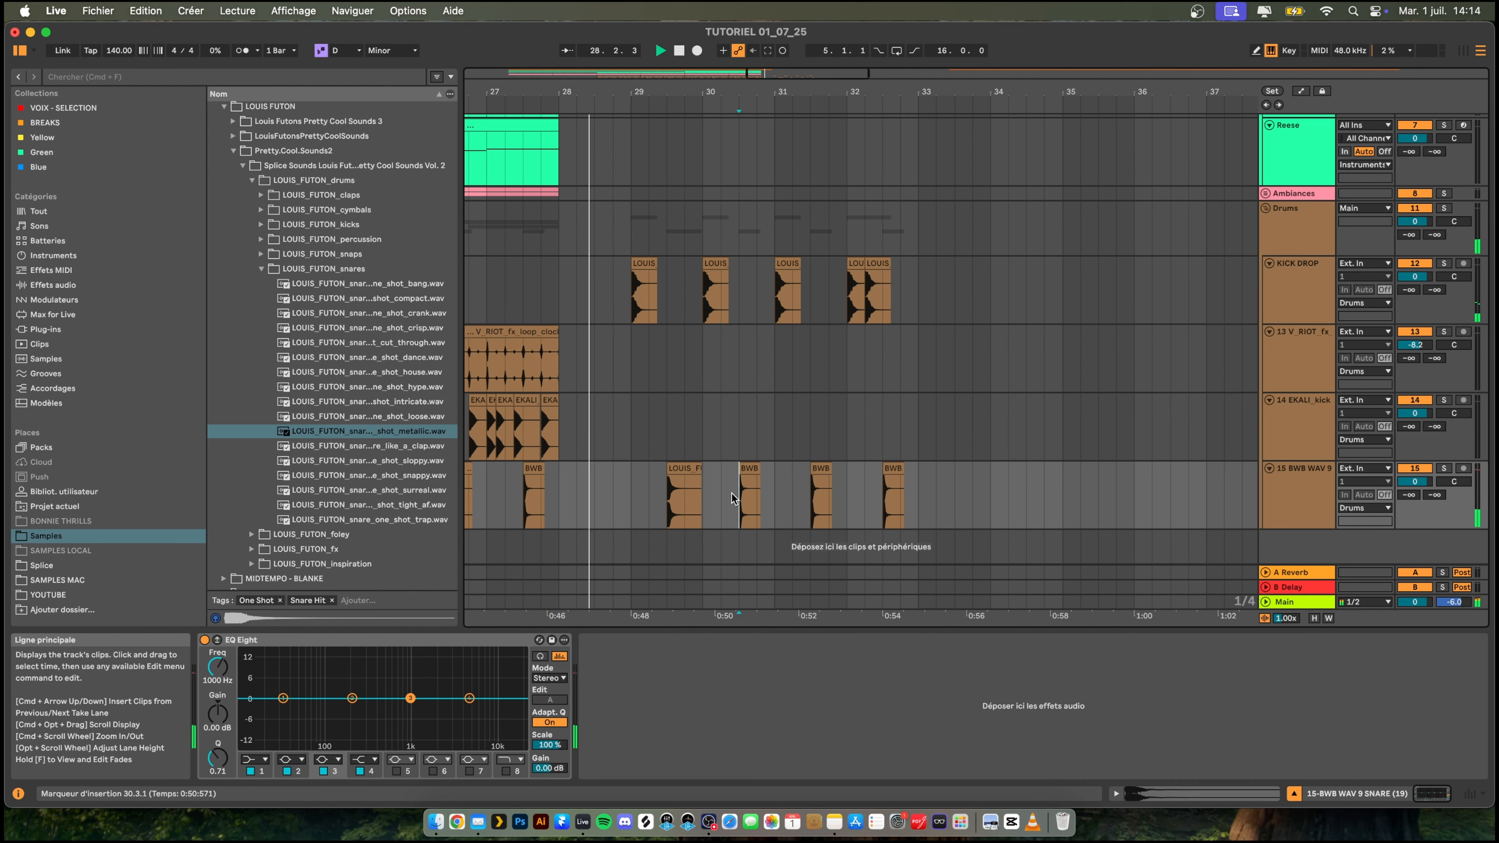
{"action": "left_click_drag", "start_coordinate": [740, 495], "coordinate": [675, 495]}
{"action": "key", "text": "super+d"}
{"action": "key", "text": "super+d"}
{"action": "key", "text": "super+d"}
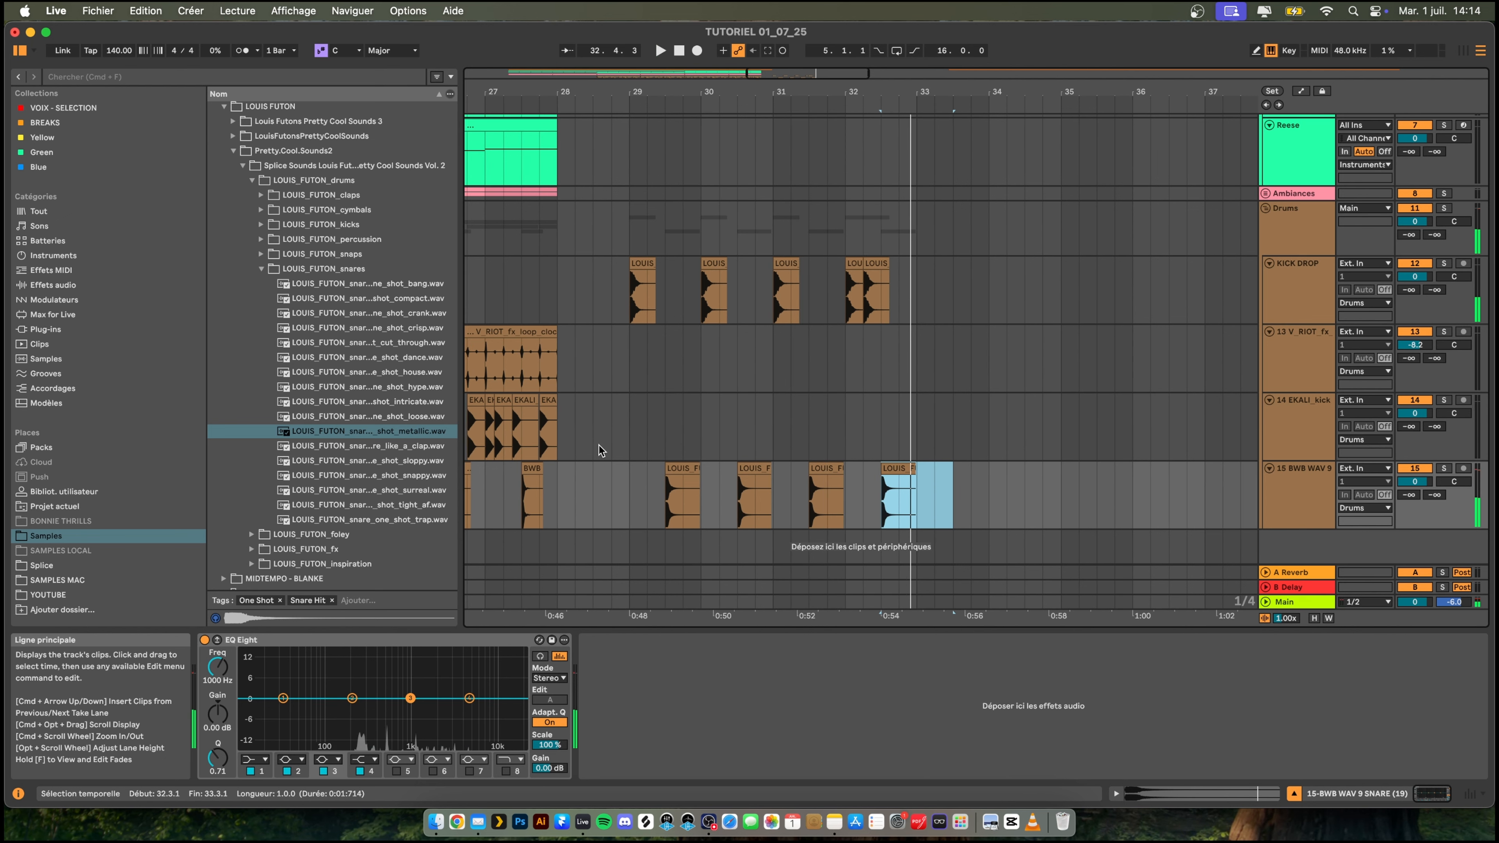
{"action": "left_click", "coordinate": [613, 443]}
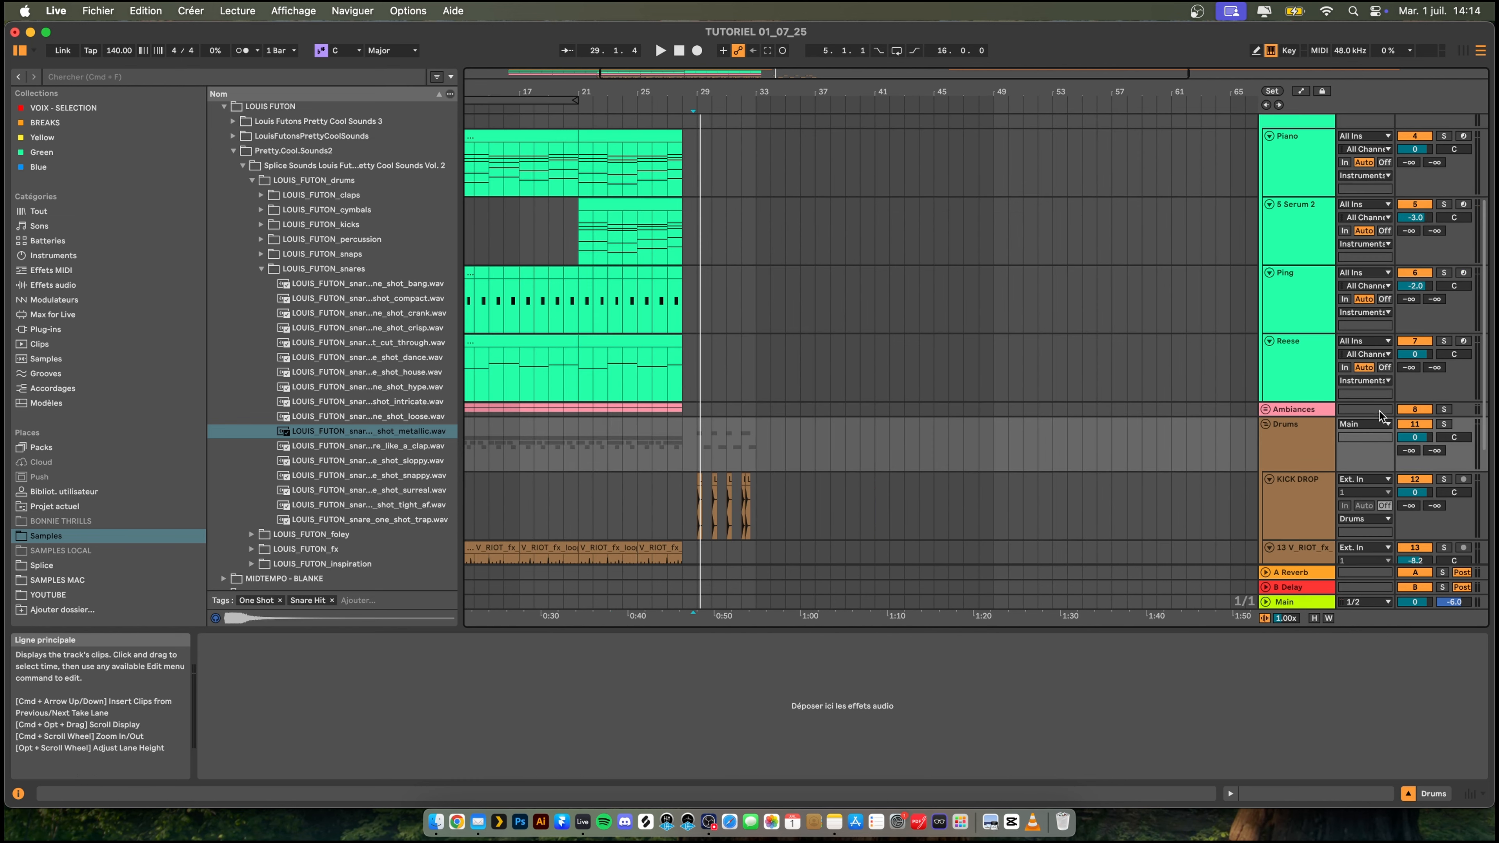
- Insert a MIDI track below the Reese track and rename it BASS
{"action": "left_click", "coordinate": [1297, 359]}
{"action": "key", "text": "shift+super+t"}
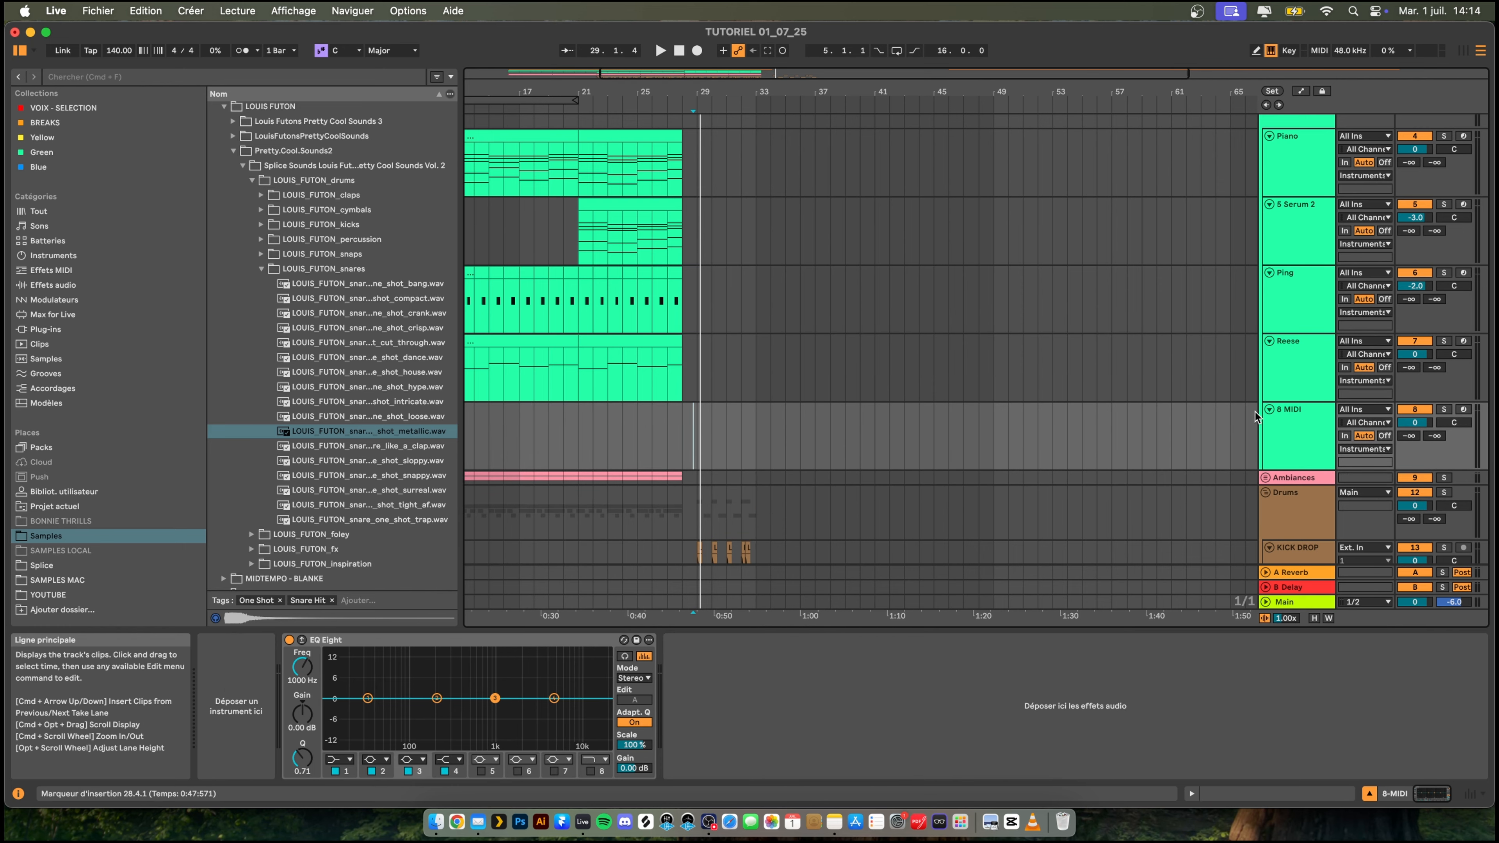
{"action": "right_click", "coordinate": [1296, 435]}
{"action": "left_click", "coordinate": [1330, 468]}
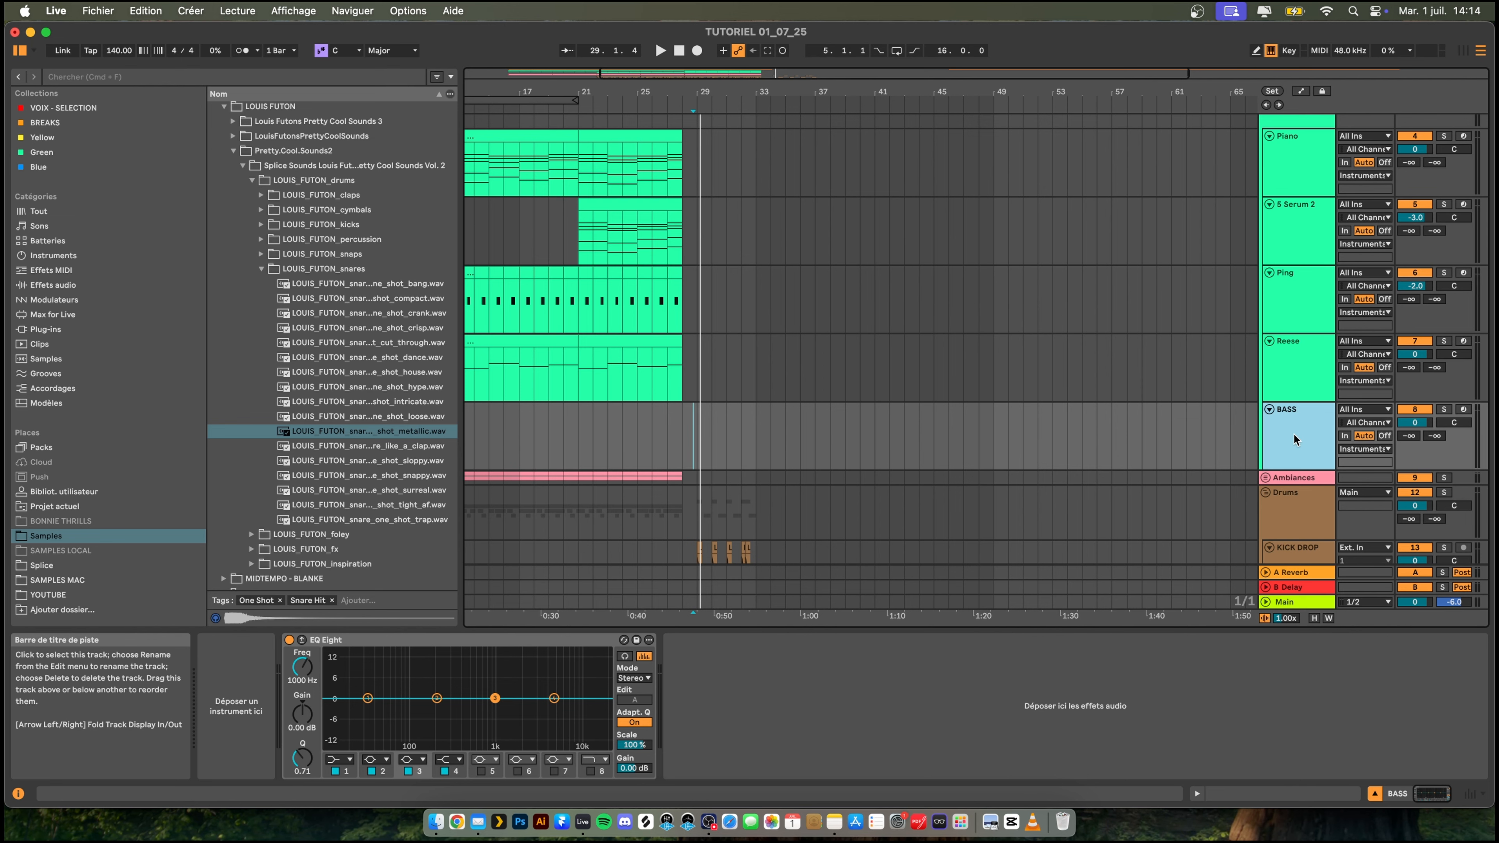
- Group the BASS track and rename the group BASS DROP
{"action": "key", "text": "super+g"}
{"action": "right_click", "coordinate": [1294, 419]}
{"action": "left_click", "coordinate": [1204, 484]}
{"action": "type", "text": "BASS DROP"}
{"action": "key", "text": "Return"}
- Create an empty four-bar MIDI clip on the BASS track from bar 29 to bar 33
{"action": "scroll", "coordinate": [816, 424], "scroll_direction": "down", "scroll_amount": 3}
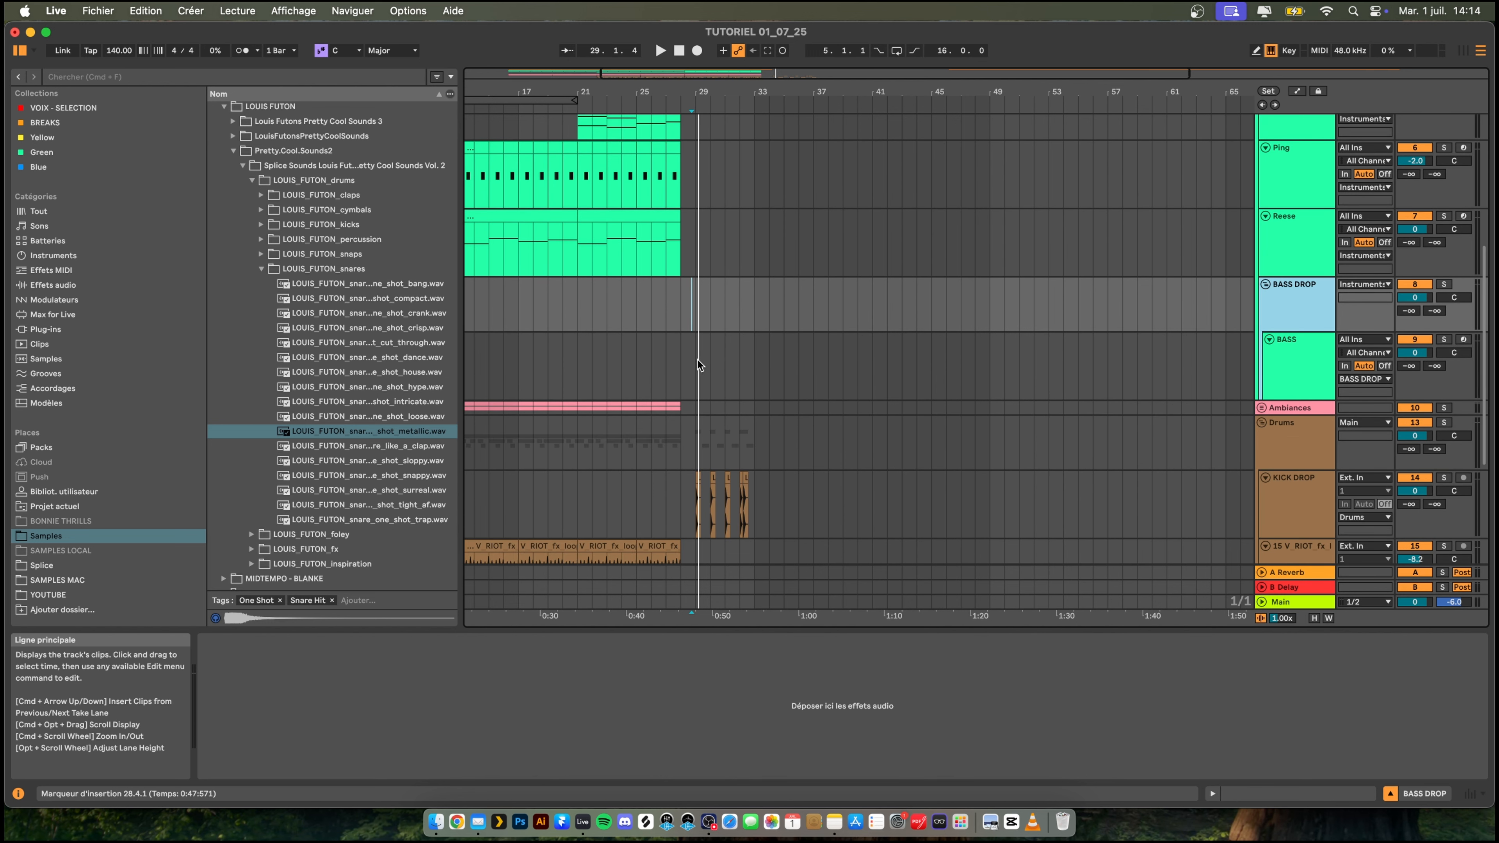
{"action": "left_click", "coordinate": [699, 371]}
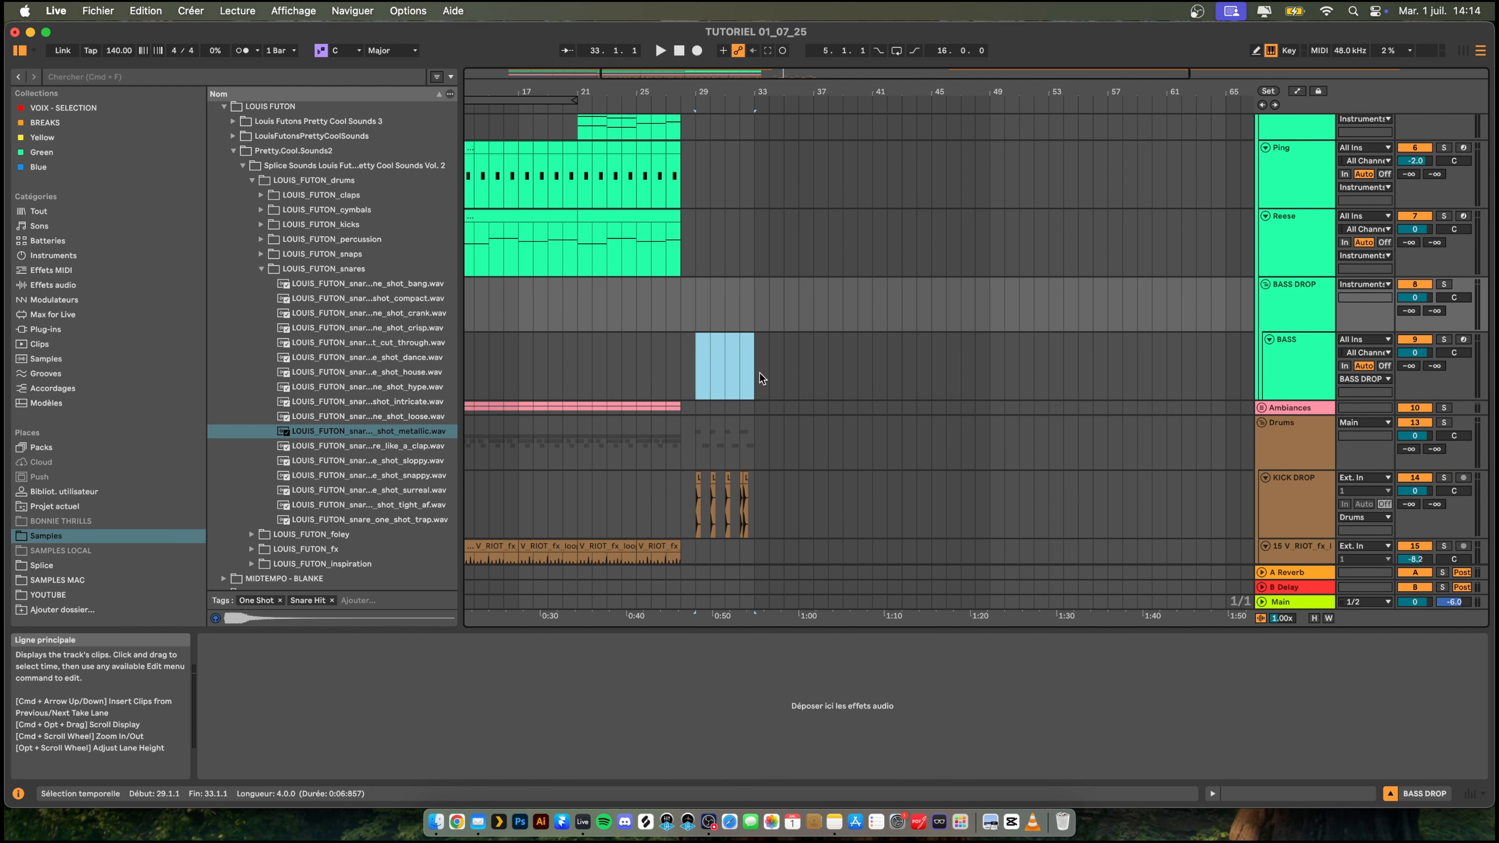
{"action": "key", "text": "super+shift+m"}
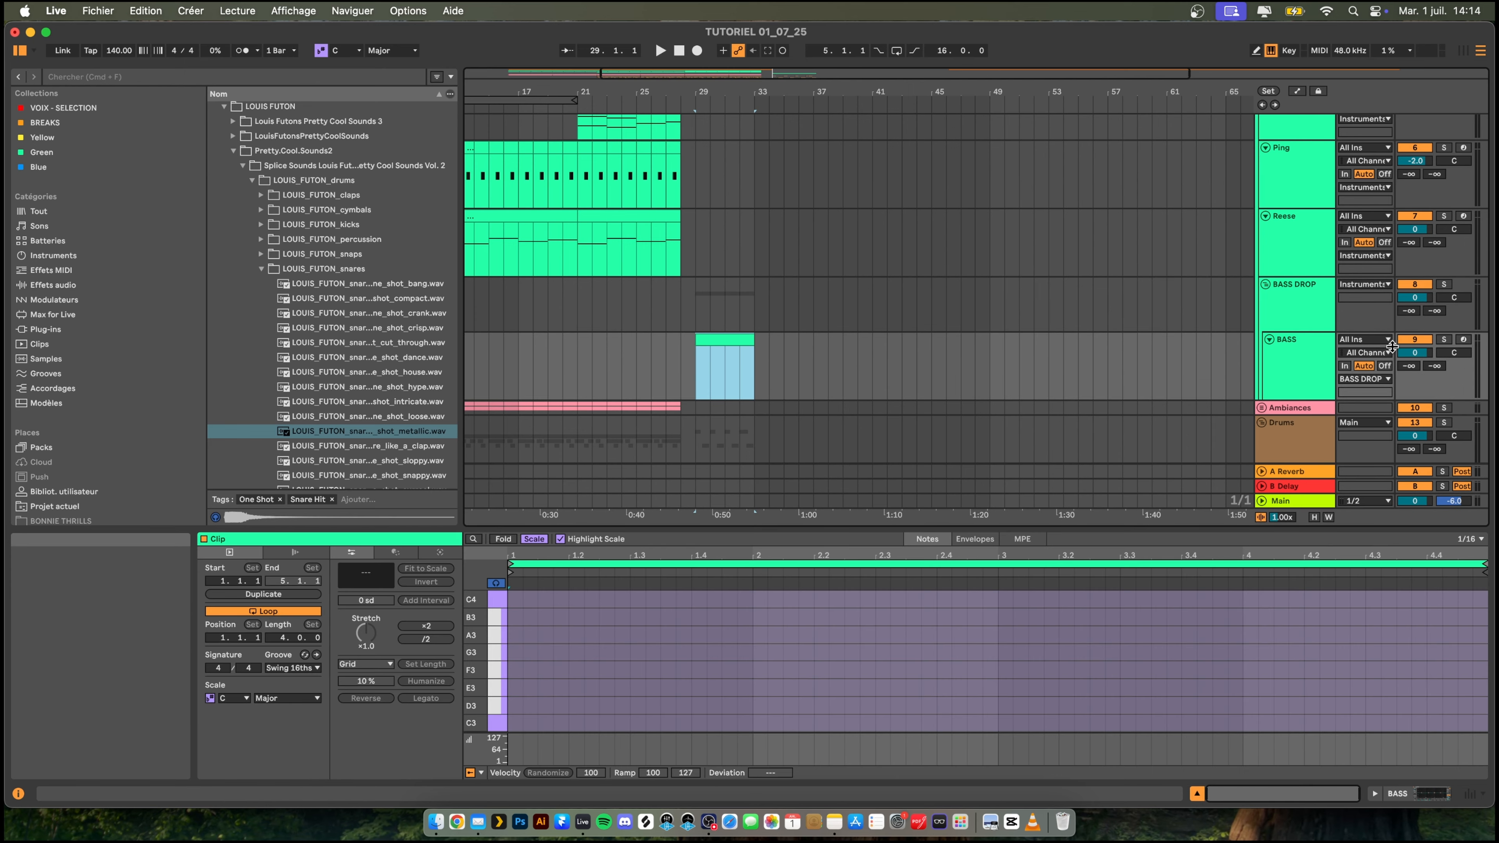
- Search the browser for "seru" and load the Serum synthesizer onto the BASS track
{"action": "left_click", "coordinate": [1301, 358]}
{"action": "key", "text": "super+f"}
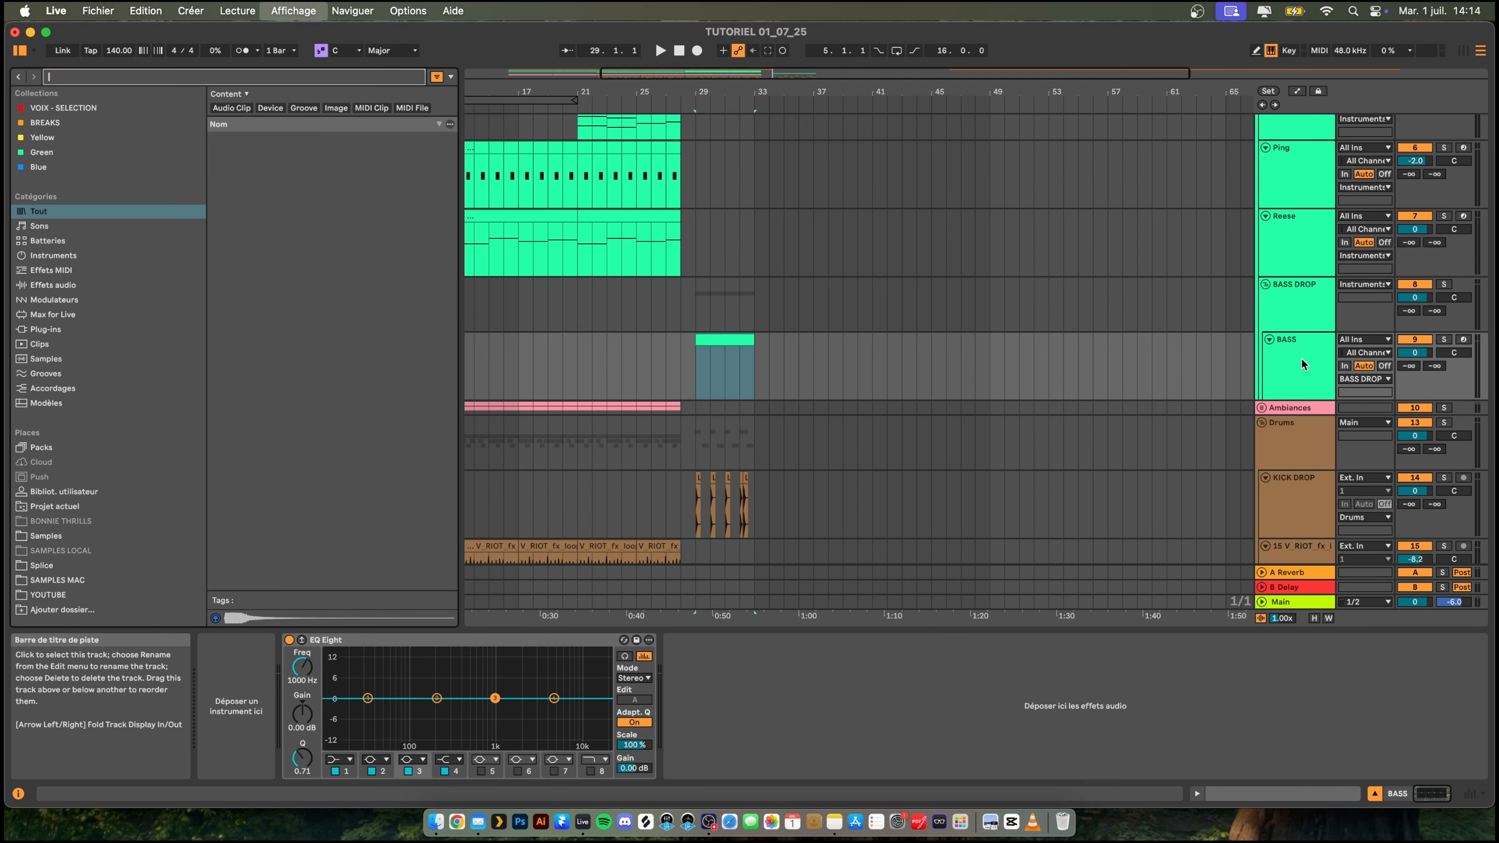
{"action": "type", "text": "seru"}
{"action": "scroll", "coordinate": [1301, 358], "scroll_direction": "down", "scroll_amount": 1}
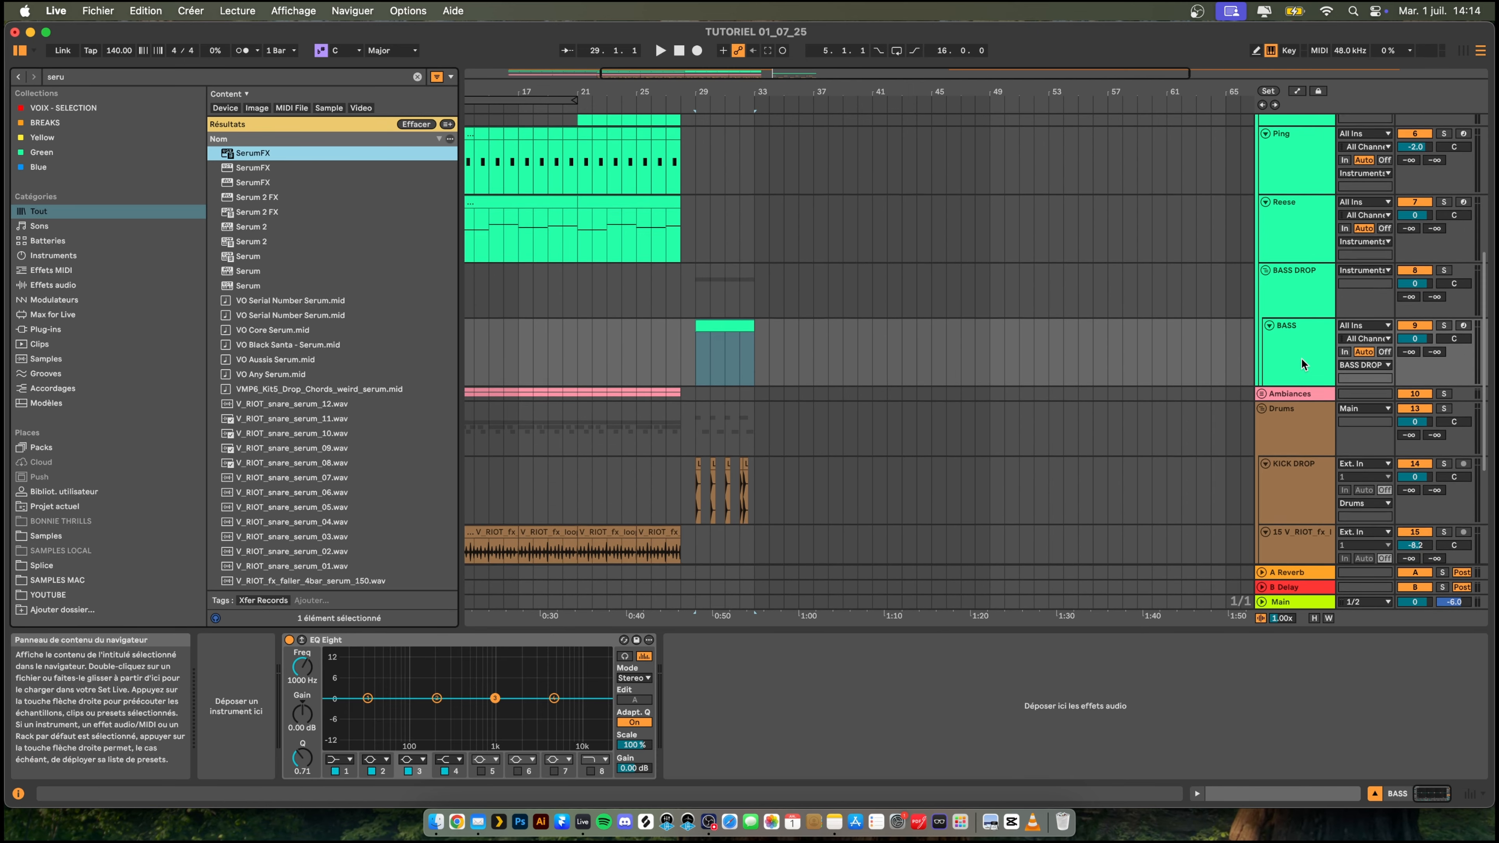
{"action": "scroll", "coordinate": [1302, 357], "scroll_direction": "down", "scroll_amount": 1}
{"action": "double_click", "coordinate": [259, 256]}
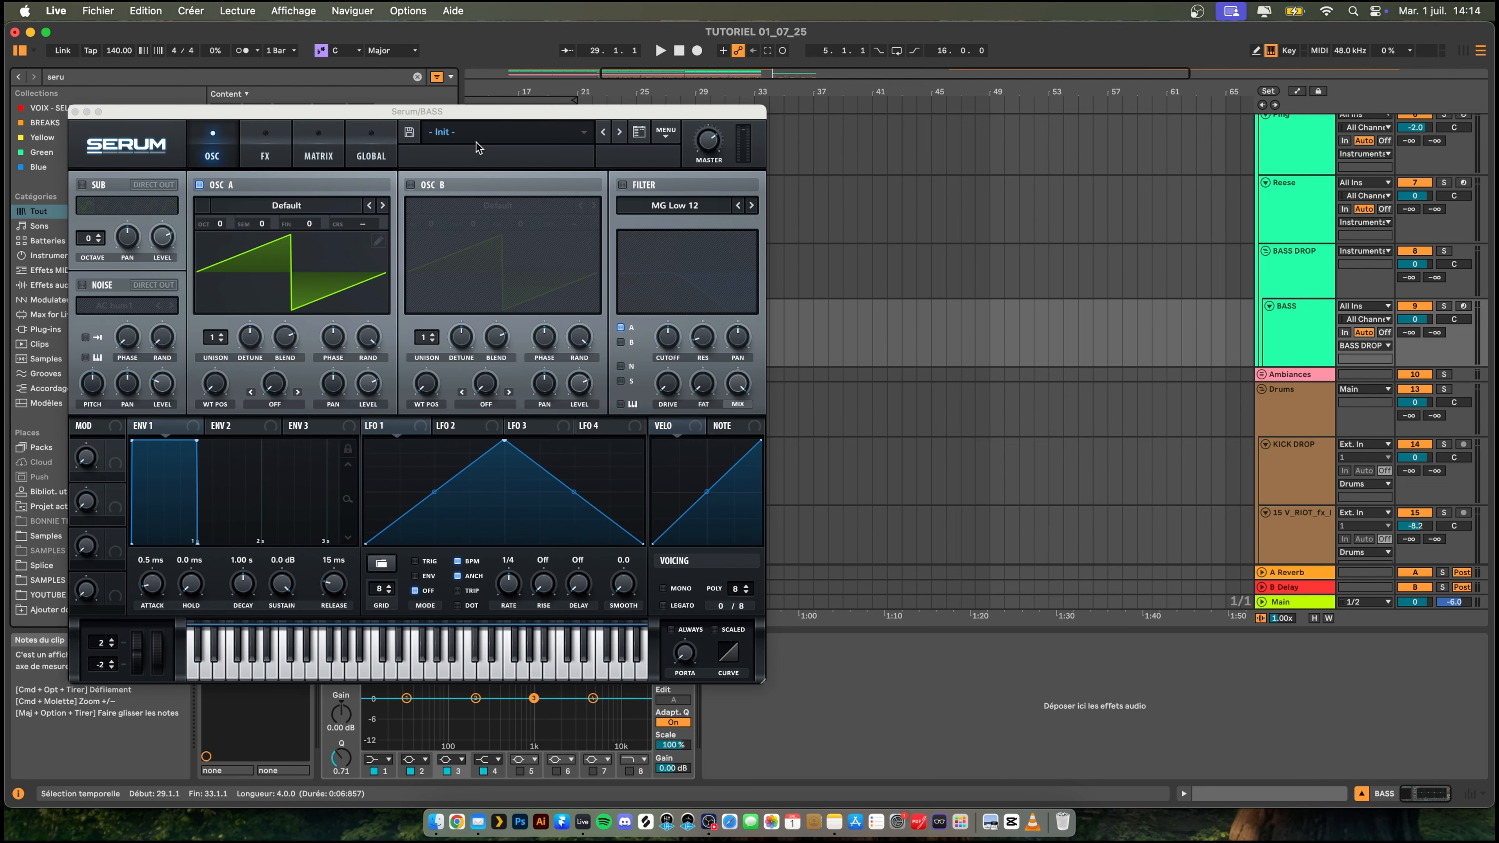
- Load the Analog wavetable Basic Shapes into Serum's oscillator A and move its wavetable position to the sawtooth shape
{"action": "left_click", "coordinate": [478, 132]}
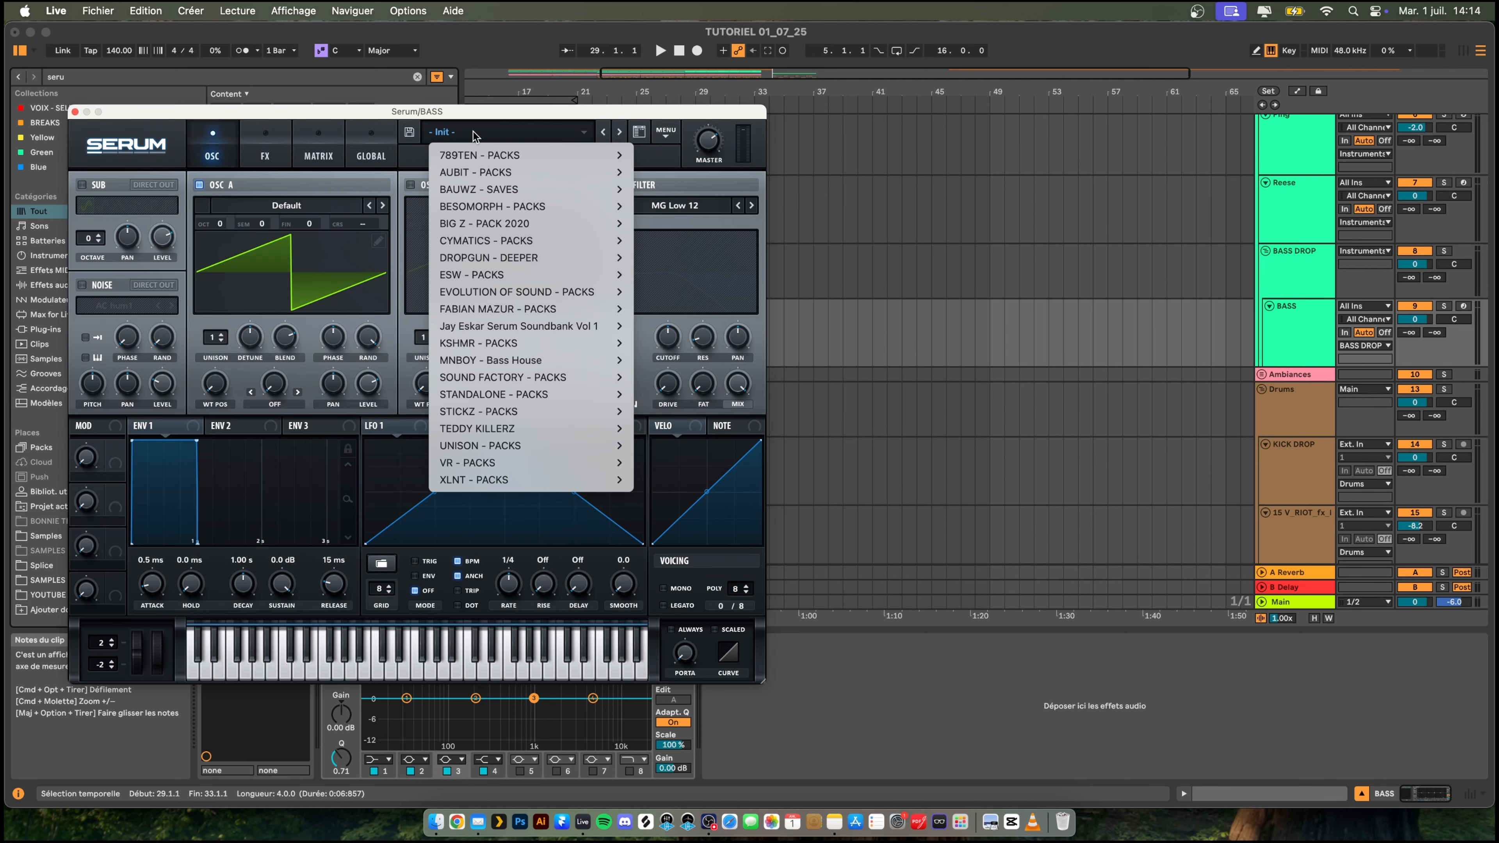
{"action": "left_click", "coordinate": [583, 130]}
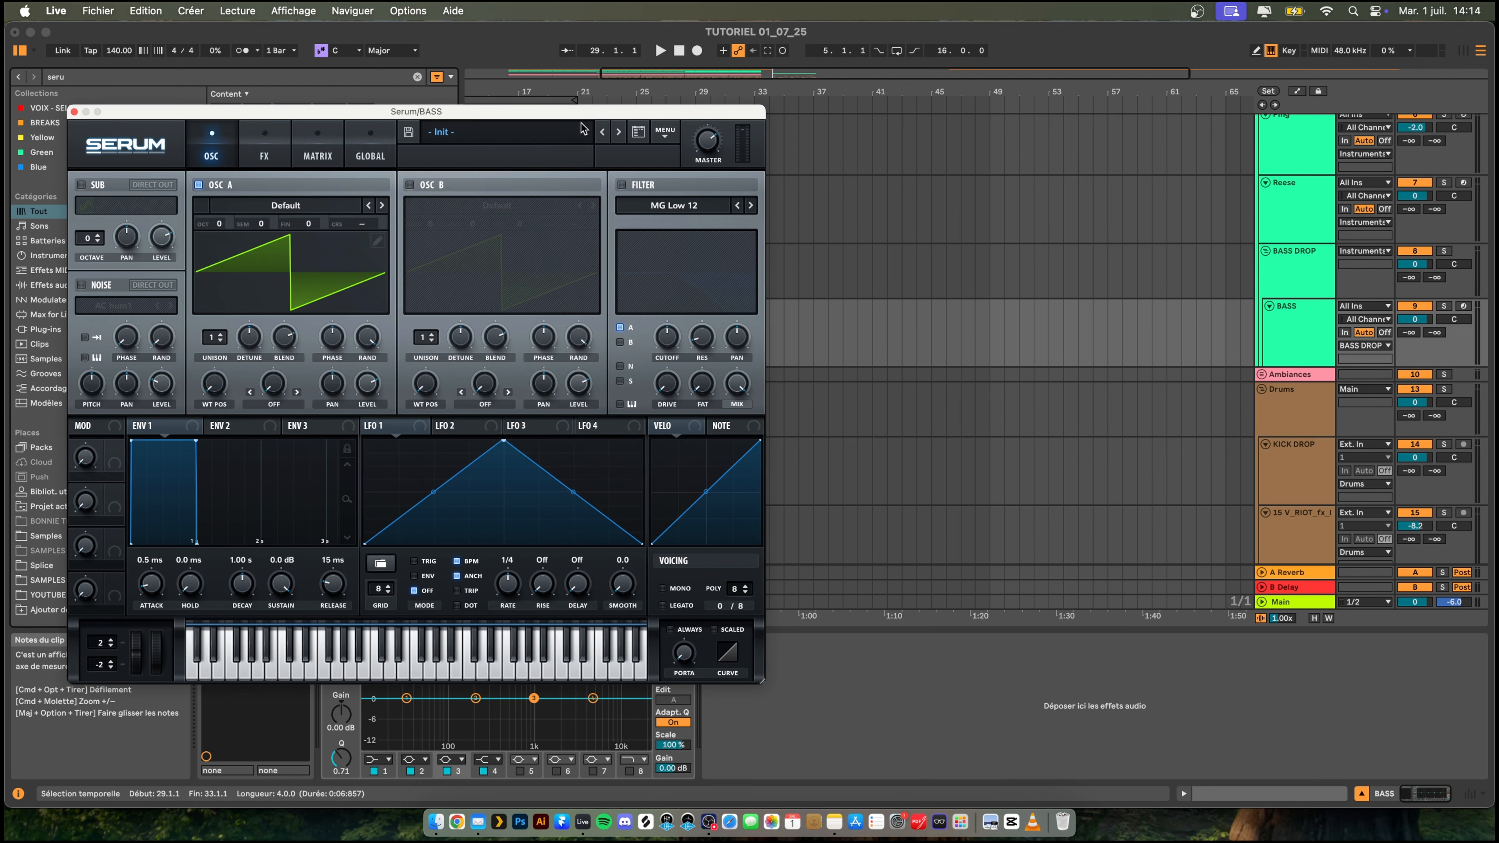
{"action": "left_click", "coordinate": [663, 134]}
{"action": "left_click", "coordinate": [719, 238]}
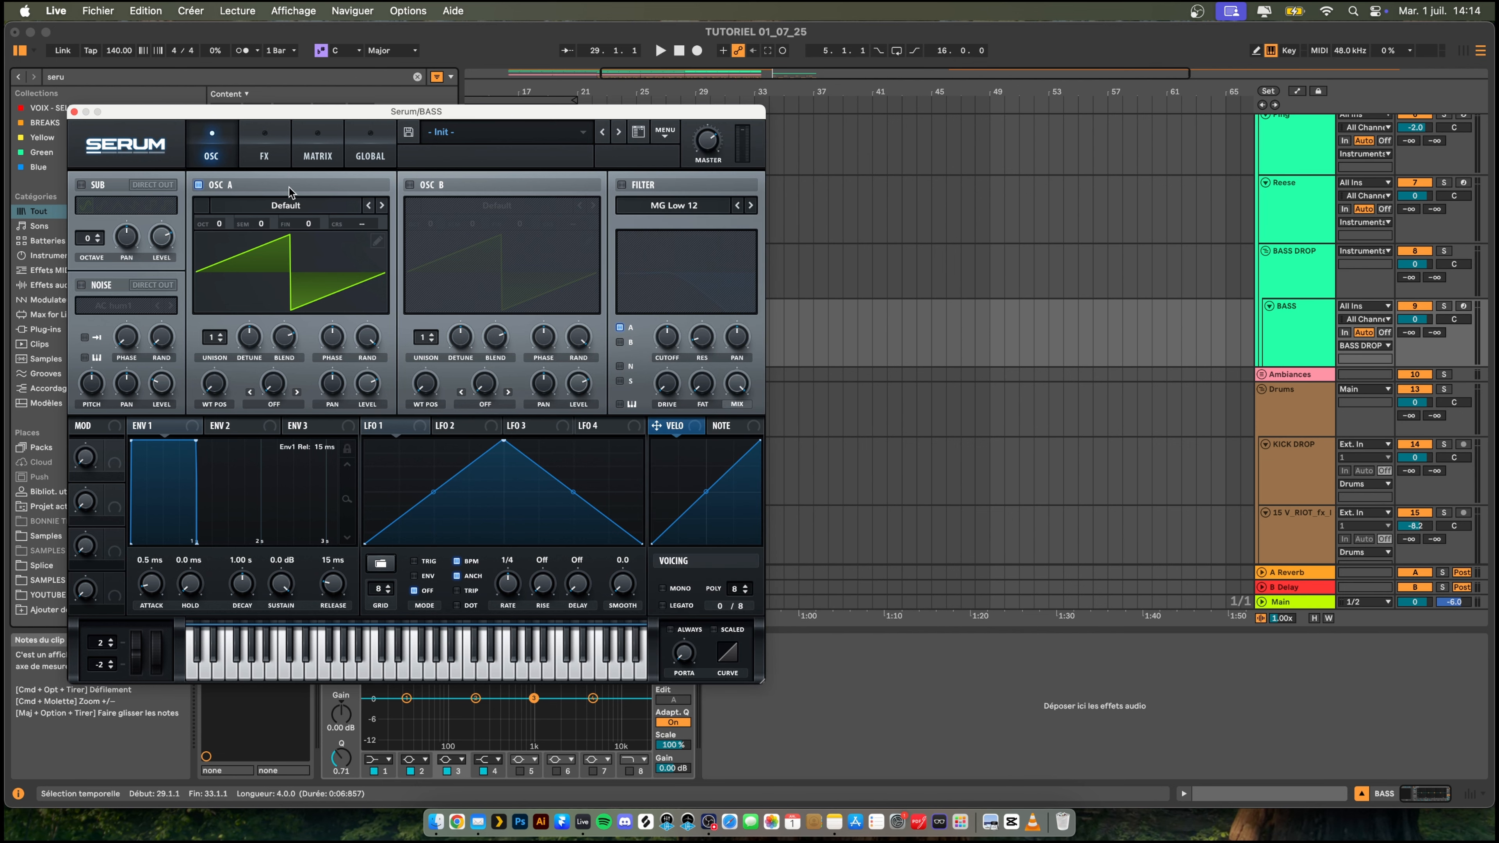
{"action": "left_click", "coordinate": [290, 203]}
{"action": "mouse_move", "coordinate": [295, 229]}
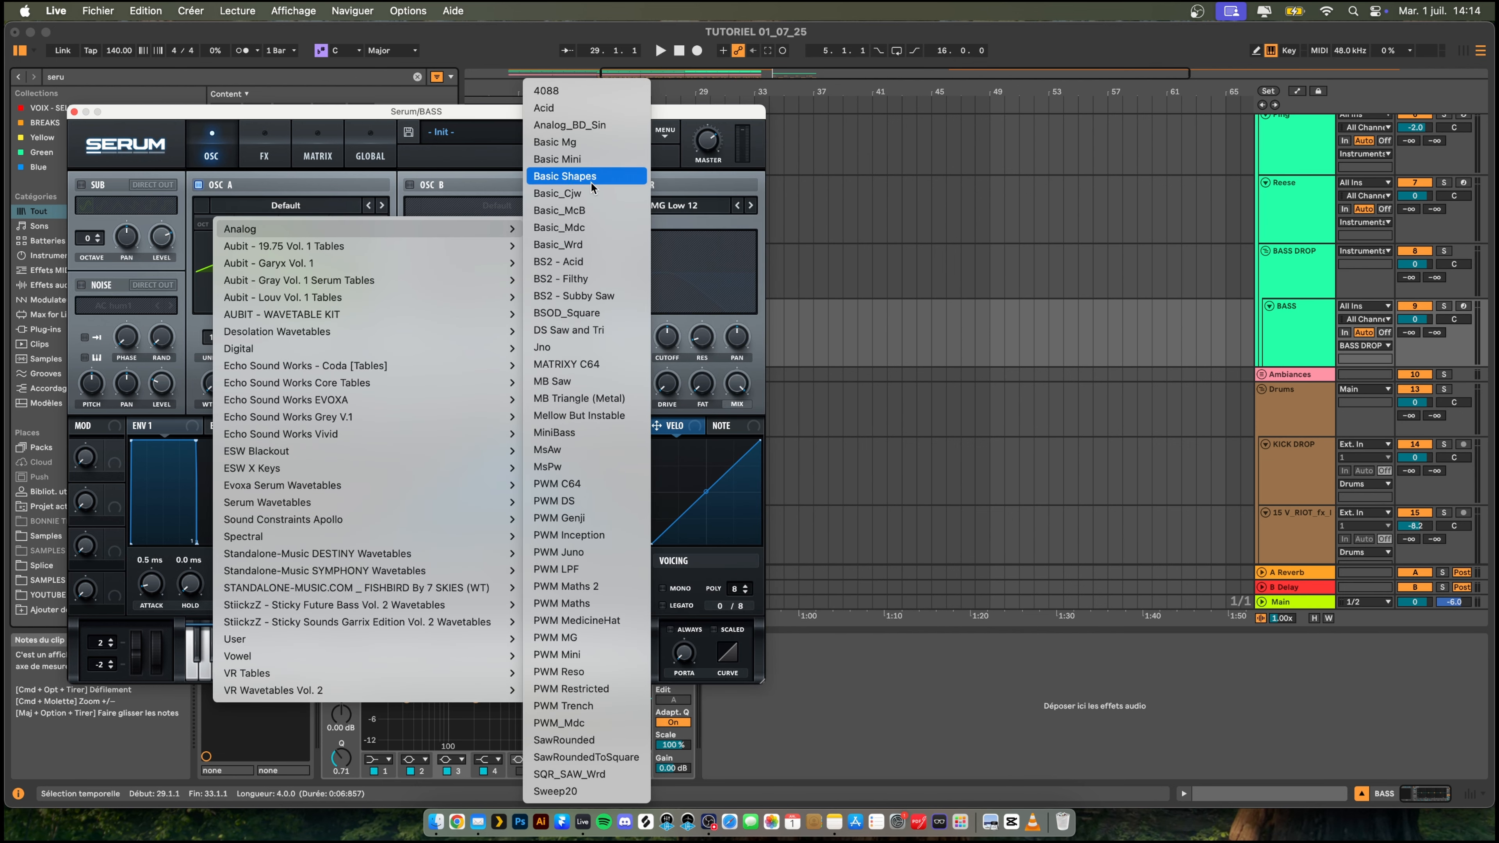
{"action": "left_click", "coordinate": [564, 176]}
{"action": "left_click_drag", "start_coordinate": [214, 382], "coordinate": [215, 353]}
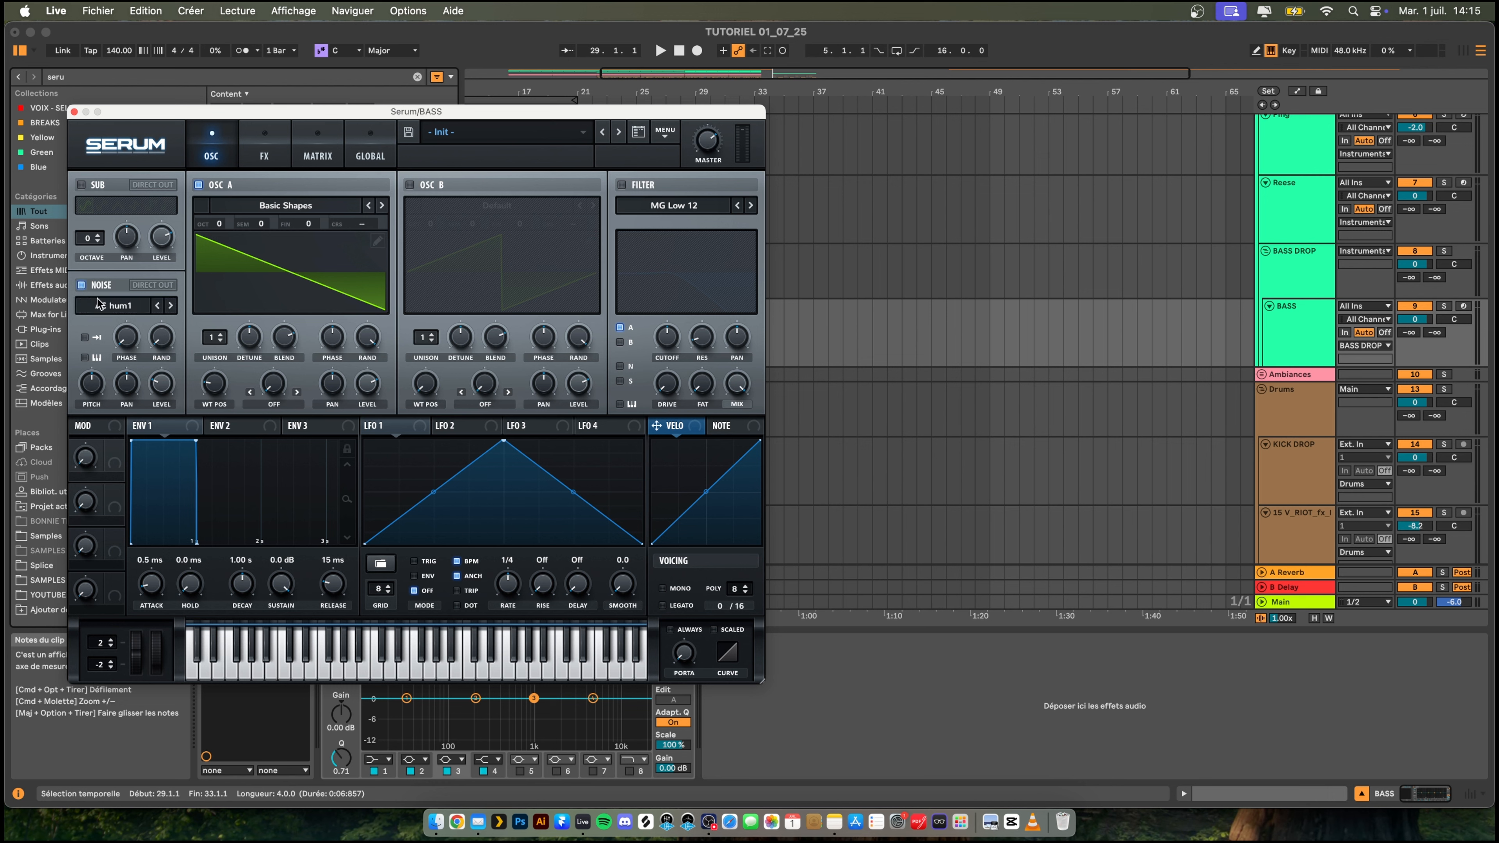
- Load the Analog noise sample BrightWhite into Serum's noise oscillator and close the synth window
{"action": "left_click", "coordinate": [99, 303]}
{"action": "mouse_move", "coordinate": [224, 332]}
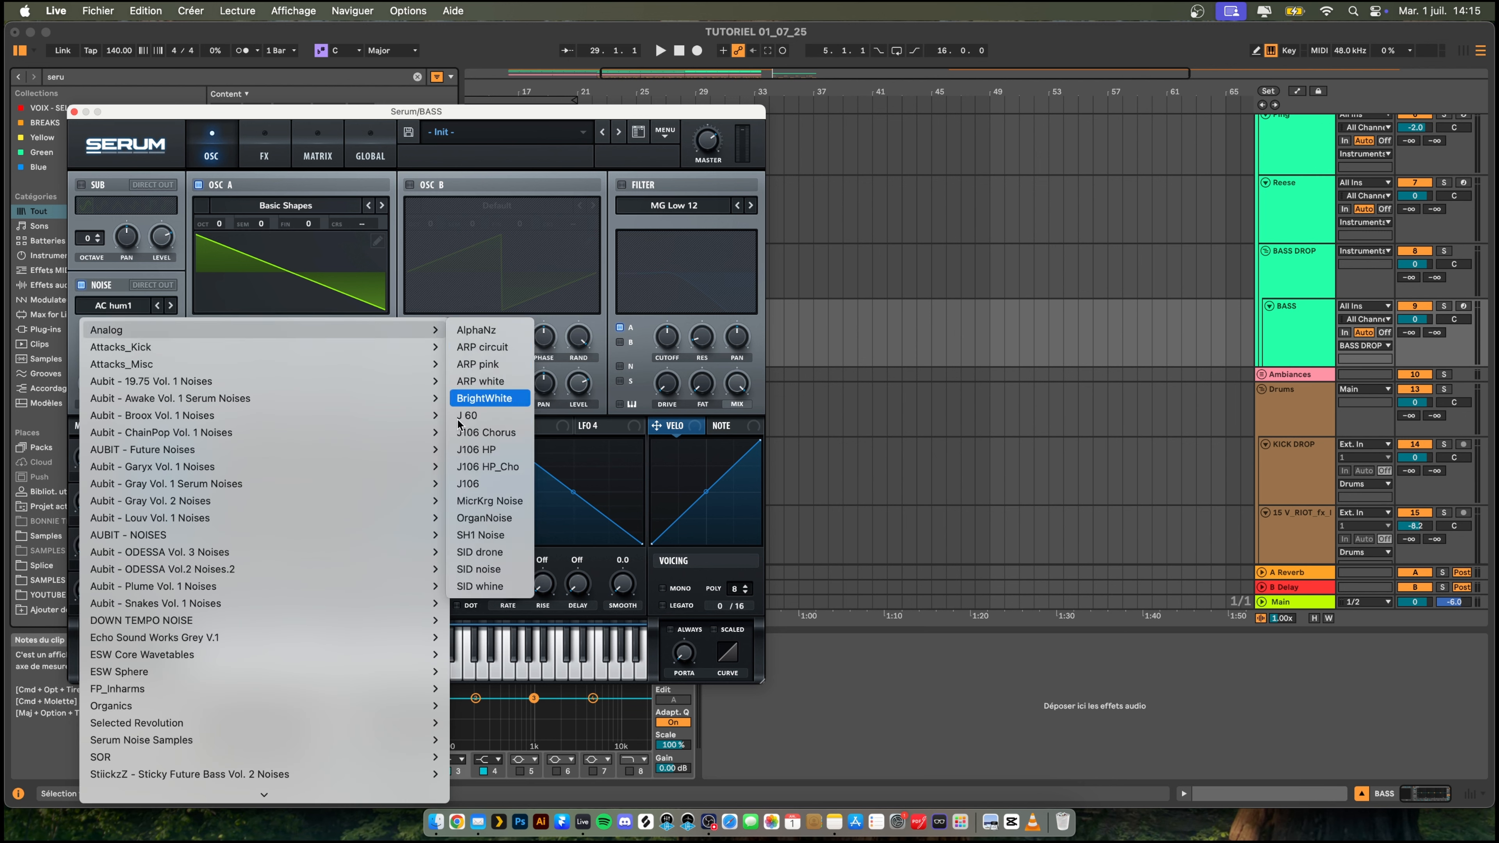
{"action": "left_click", "coordinate": [475, 397]}
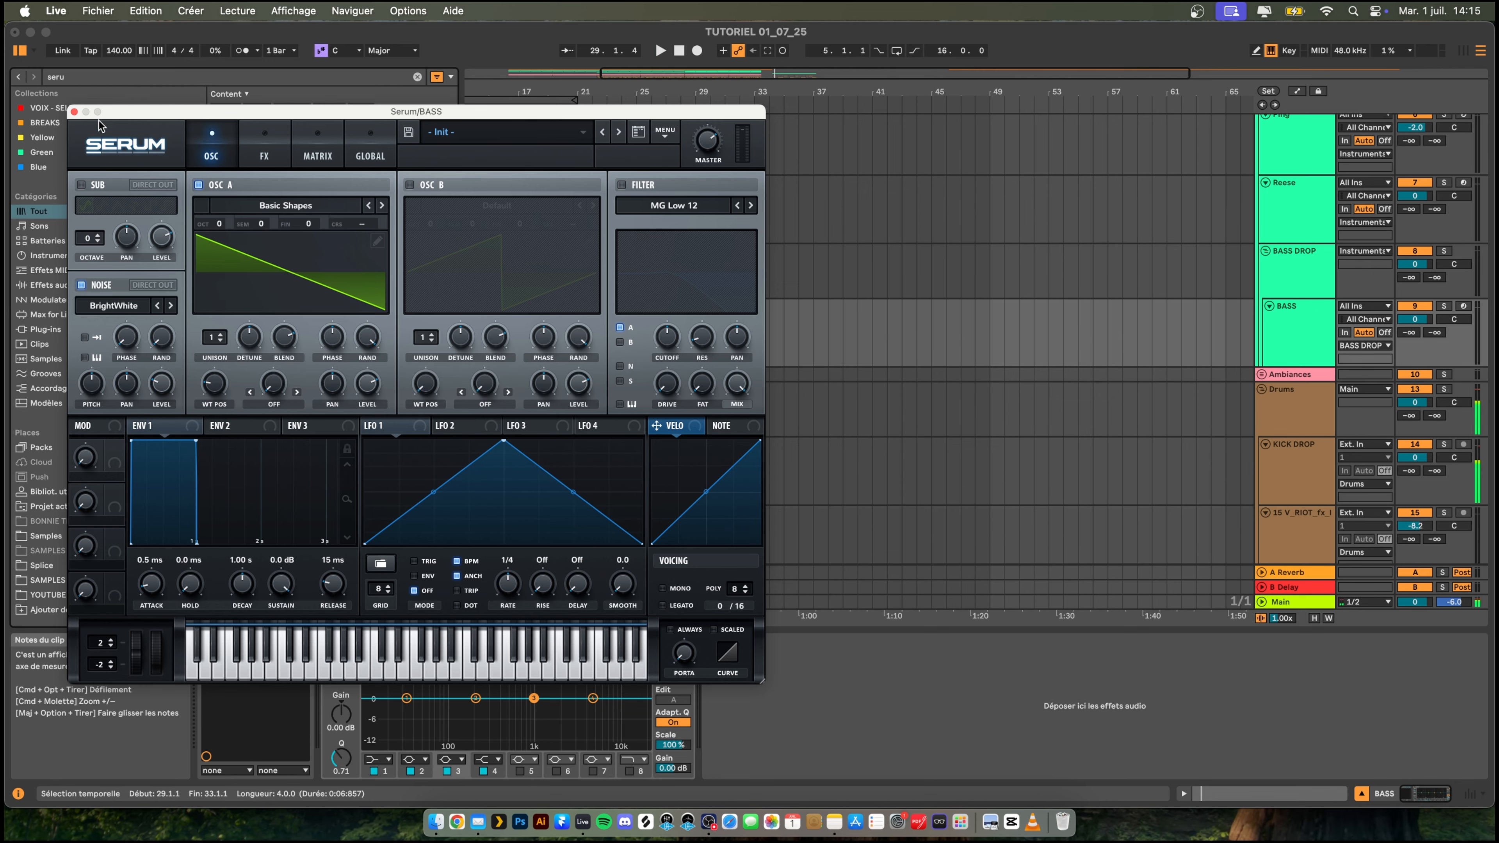
{"action": "left_click", "coordinate": [74, 112]}
- Copy the Reese track's MIDI clip and paste it onto the BASS track at bar 29, replacing the empty clip
{"action": "key", "text": "shift+Tab"}
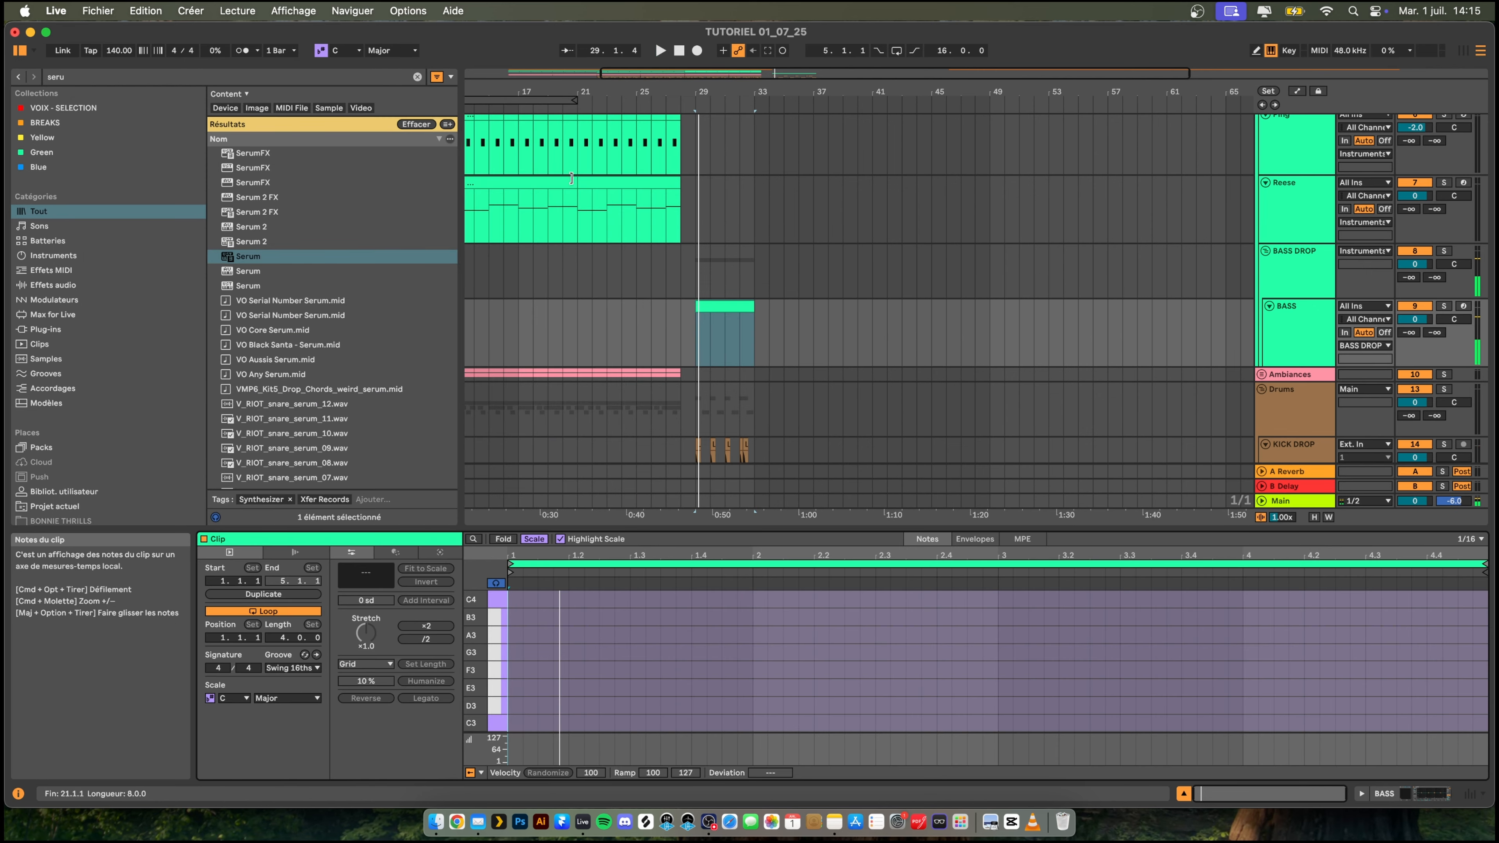
{"action": "left_click", "coordinate": [597, 186]}
{"action": "scroll", "coordinate": [593, 204], "scroll_direction": "left", "scroll_amount": 3}
{"action": "key", "text": "super+c"}
{"action": "scroll", "coordinate": [596, 212], "scroll_direction": "down", "scroll_amount": 3}
{"action": "left_click", "coordinate": [791, 199]}
{"action": "key", "text": "super+v"}
{"action": "key", "text": "space"}
{"action": "mouse_move", "coordinate": [876, 199]}
{"action": "left_mouse_down"}
{"action": "mouse_move", "coordinate": [833, 199]}
{"action": "mouse_move", "coordinate": [873, 199]}
{"action": "left_mouse_up"}
{"action": "key", "text": "space"}
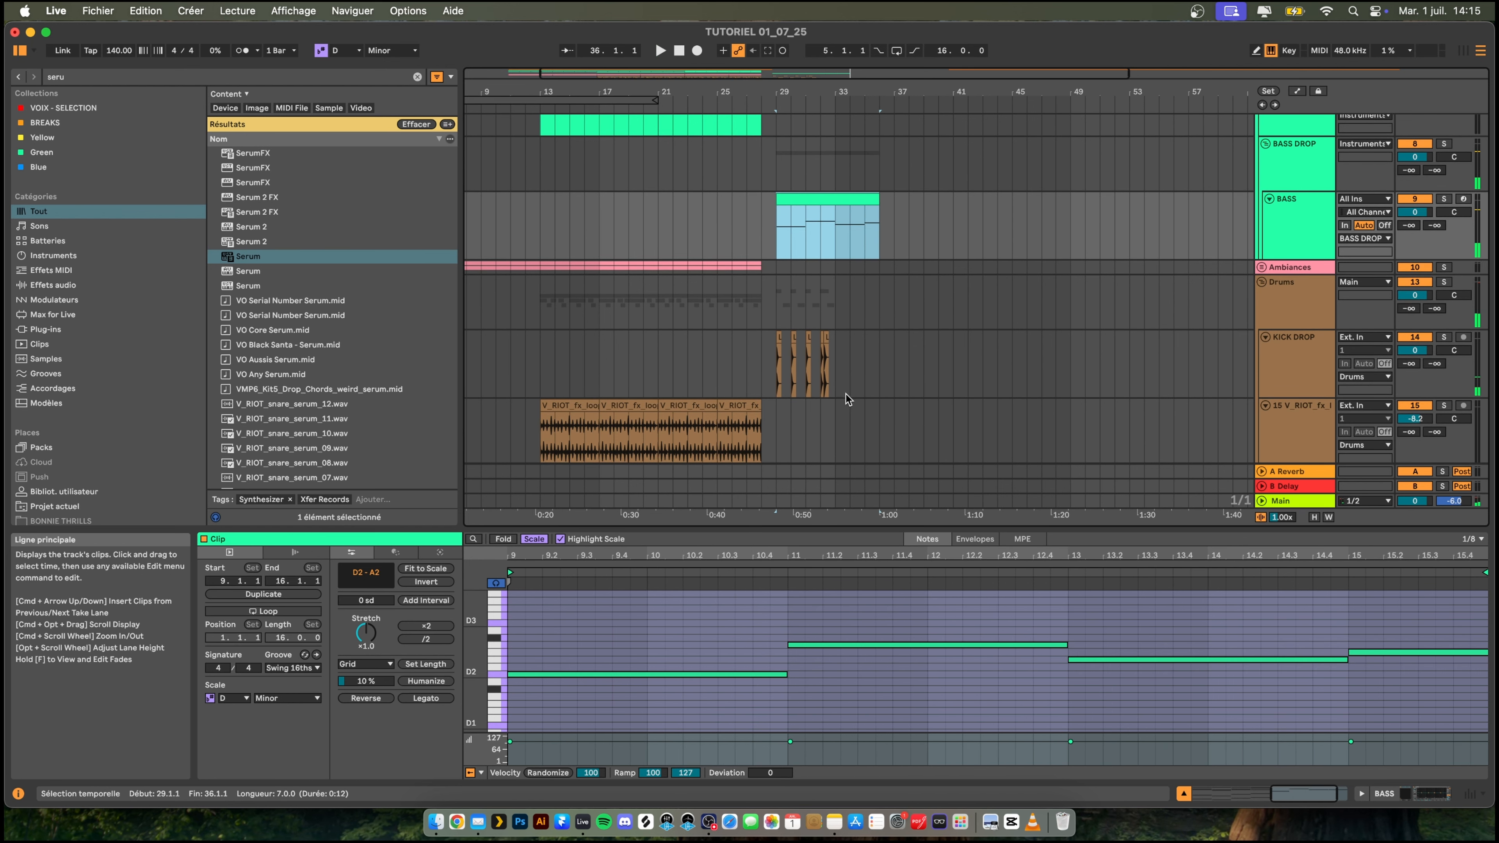
- Duplicate the KICK DROP pattern of bars 29 to 33 directly after itself and play the drop from bar 28
{"action": "left_click_drag", "start_coordinate": [840, 378], "coordinate": [775, 375]}
{"action": "key", "text": "super+d"}
{"action": "left_click", "coordinate": [764, 364]}
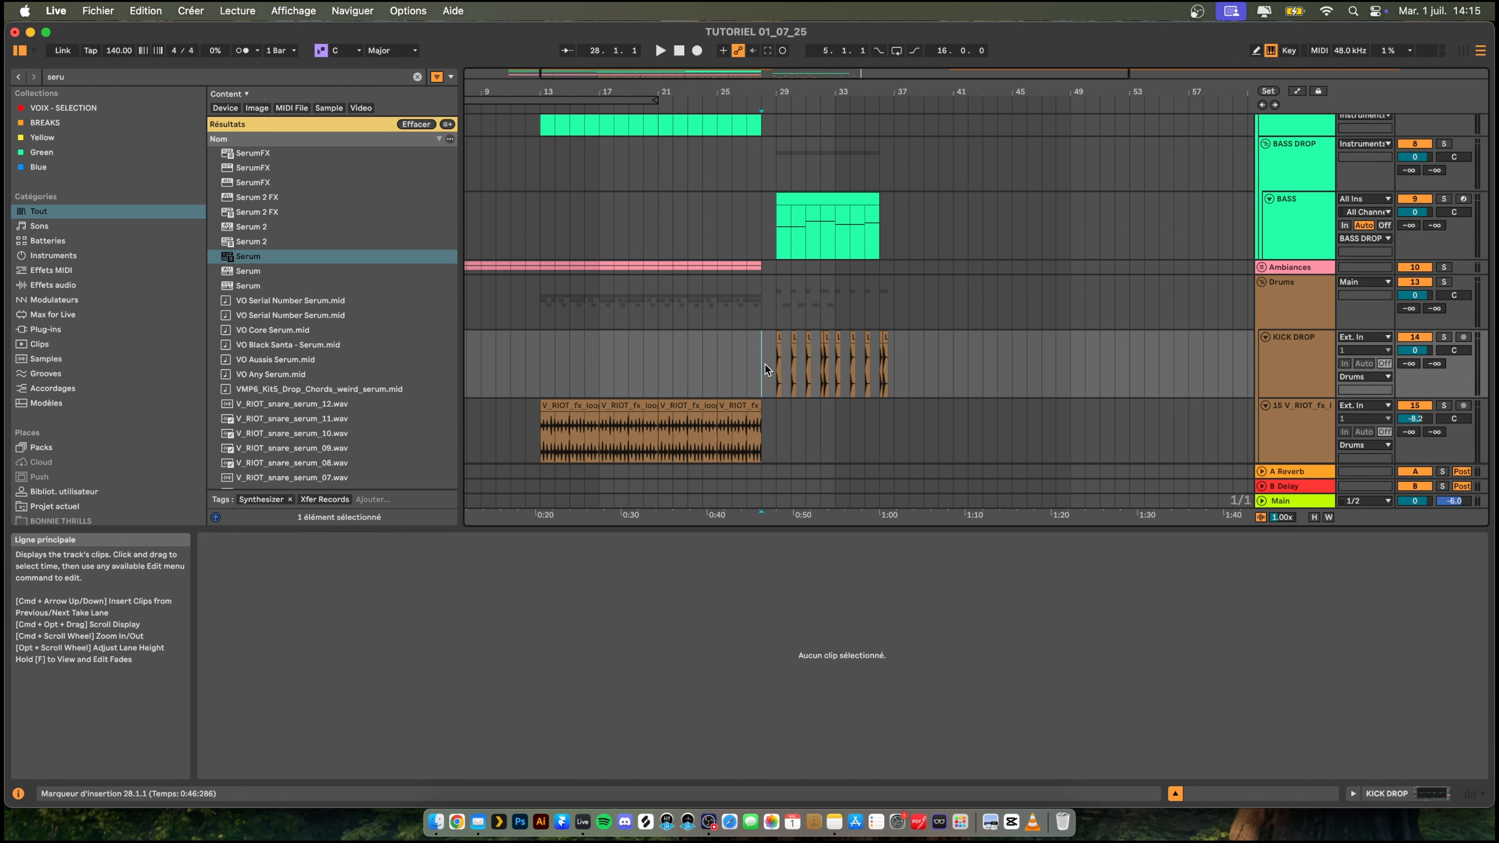
{"action": "key", "text": "space"}
{"action": "left_click_drag", "start_coordinate": [792, 92], "coordinate": [794, 125]}
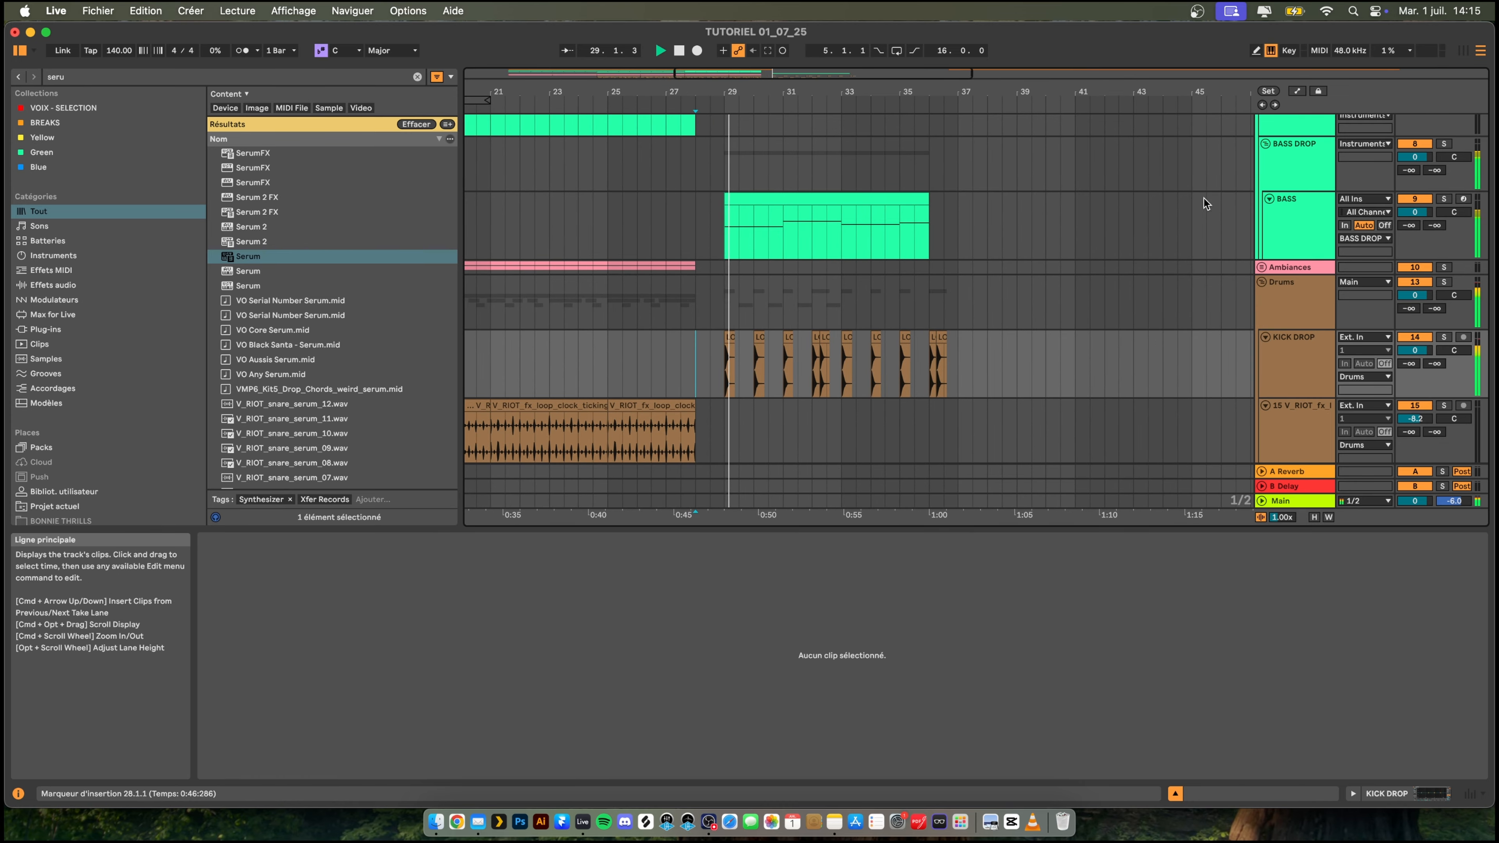
- Reopen Serum on the BASS track and set oscillator A's octave to -2
{"action": "left_click", "coordinate": [1298, 230]}
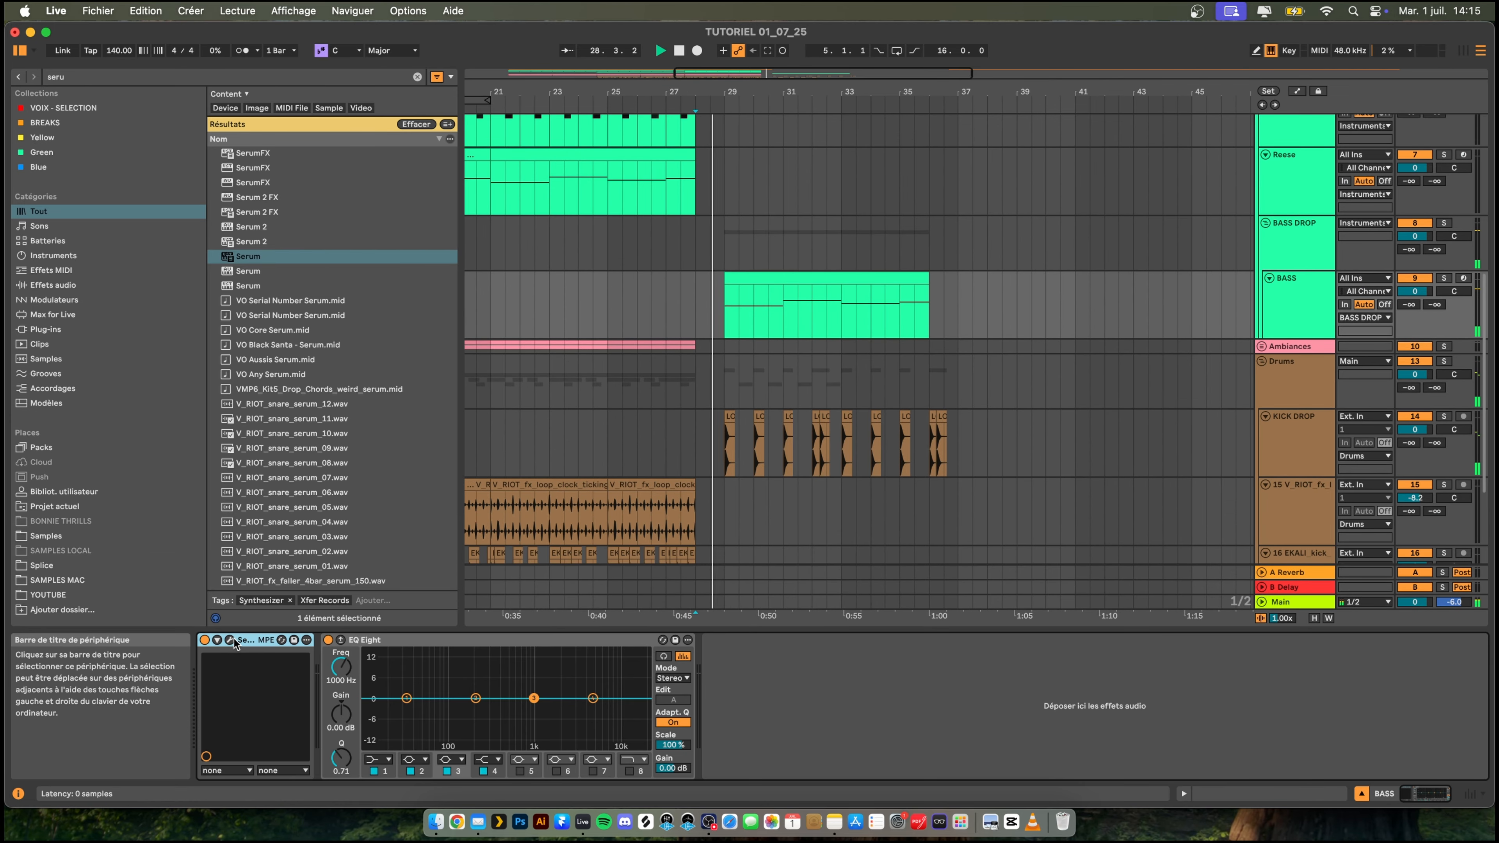
{"action": "left_click", "coordinate": [229, 639]}
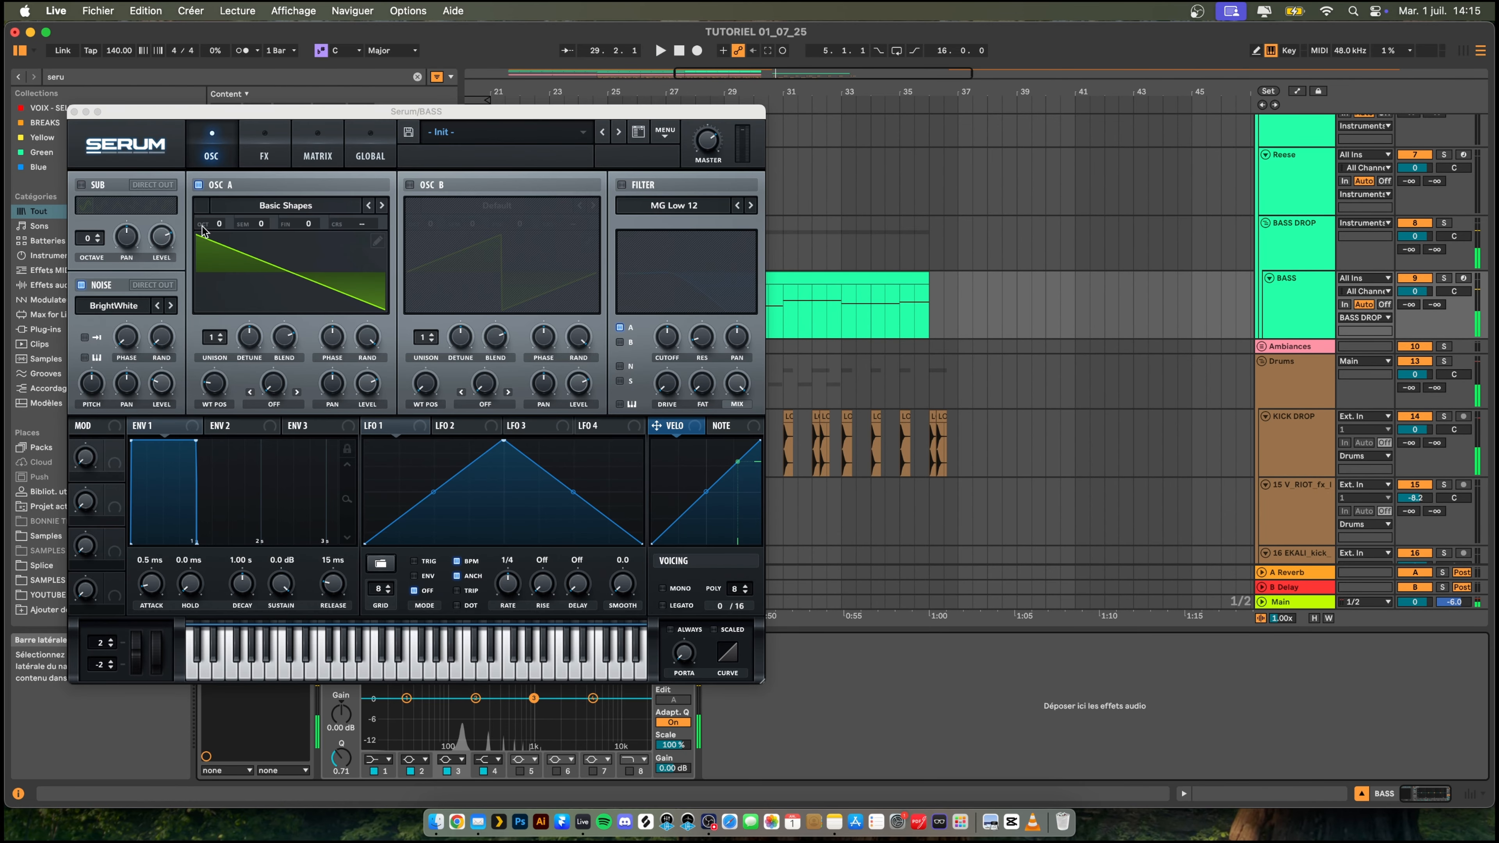
{"action": "left_click_drag", "start_coordinate": [206, 226], "coordinate": [208, 253]}
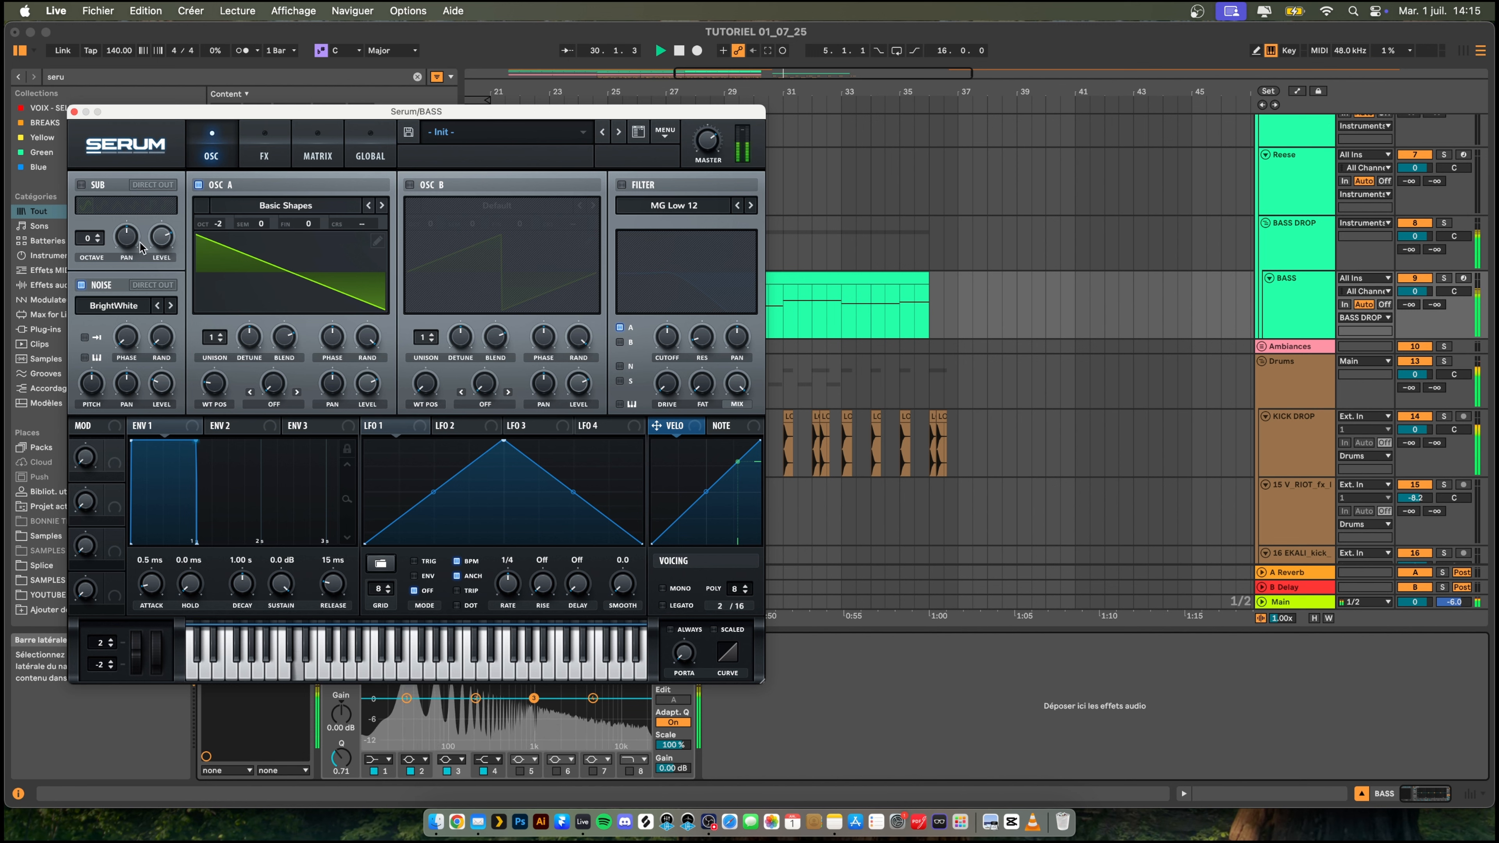
- Enable Serum's Tube distortion effect and raise its drive to 92%
{"action": "left_click", "coordinate": [275, 154]}
{"action": "left_click", "coordinate": [86, 211]}
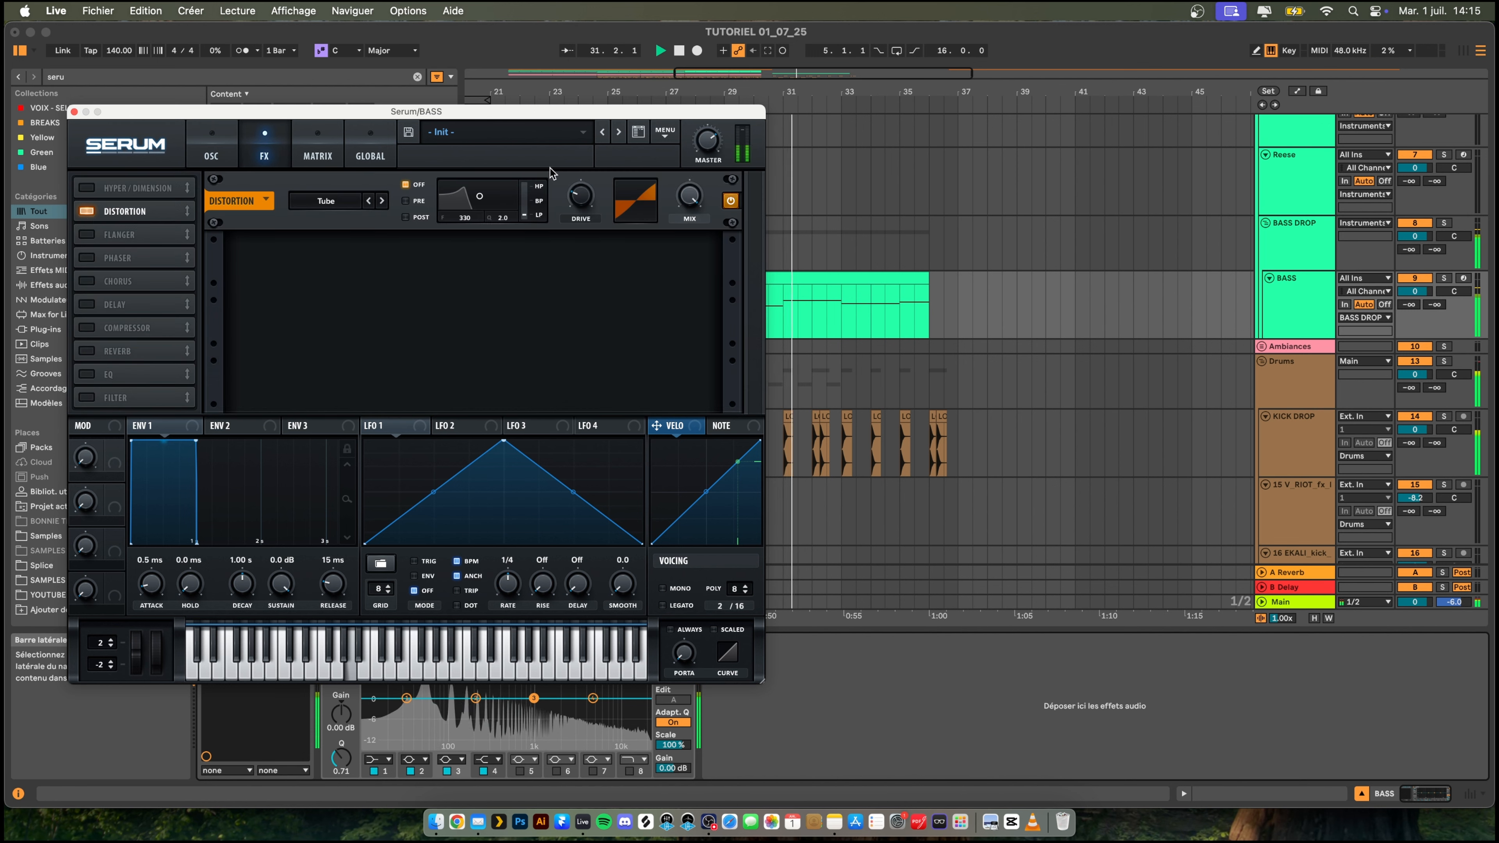
{"action": "left_click_drag", "start_coordinate": [591, 150], "coordinate": [654, 39]}
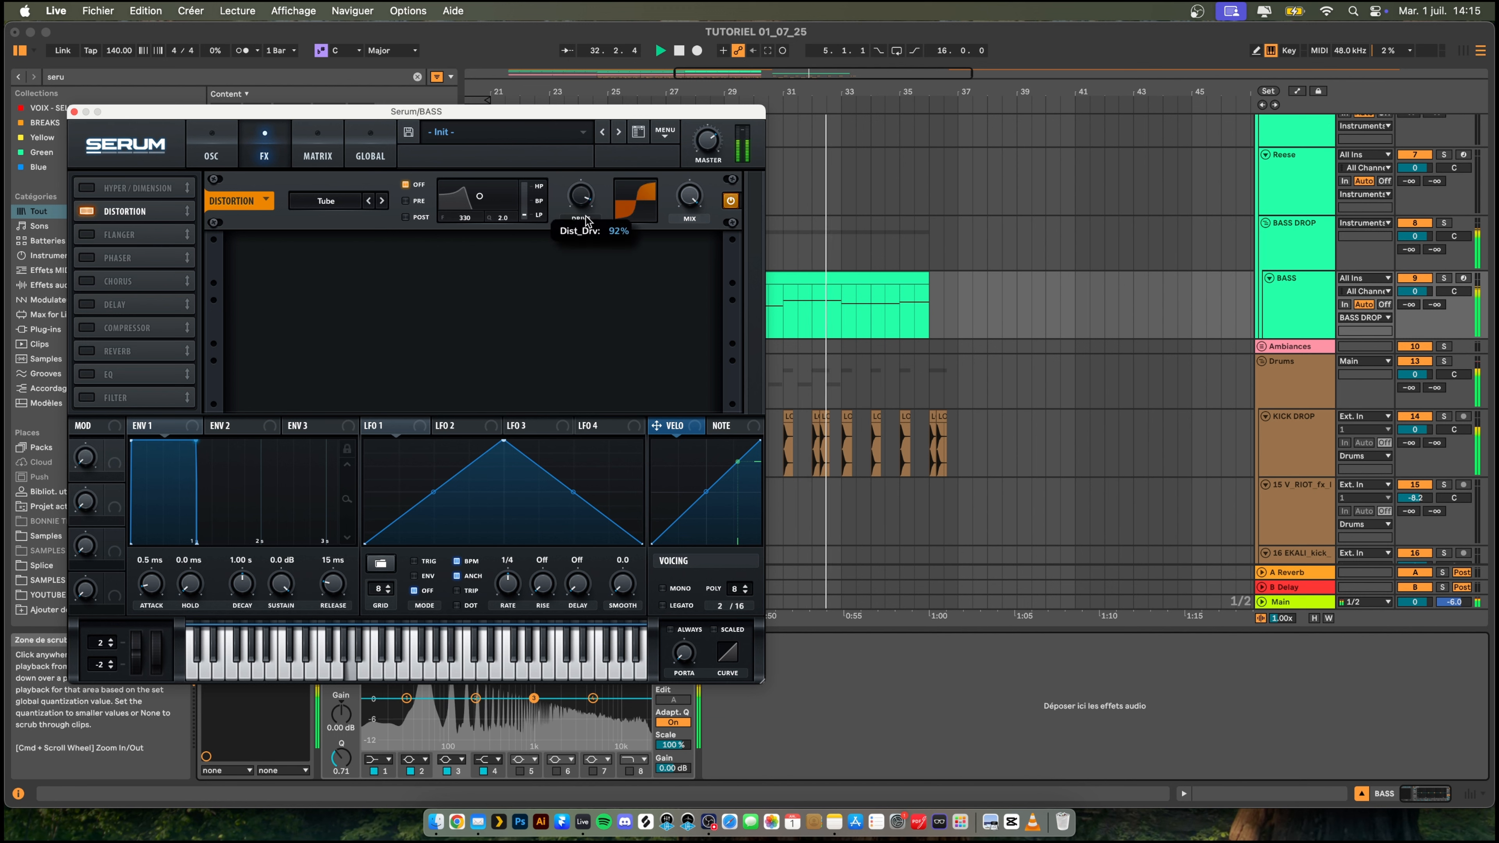
- Adjust the level of Serum's noise oscillator and turn on the sub oscillator
{"action": "left_click", "coordinate": [214, 154]}
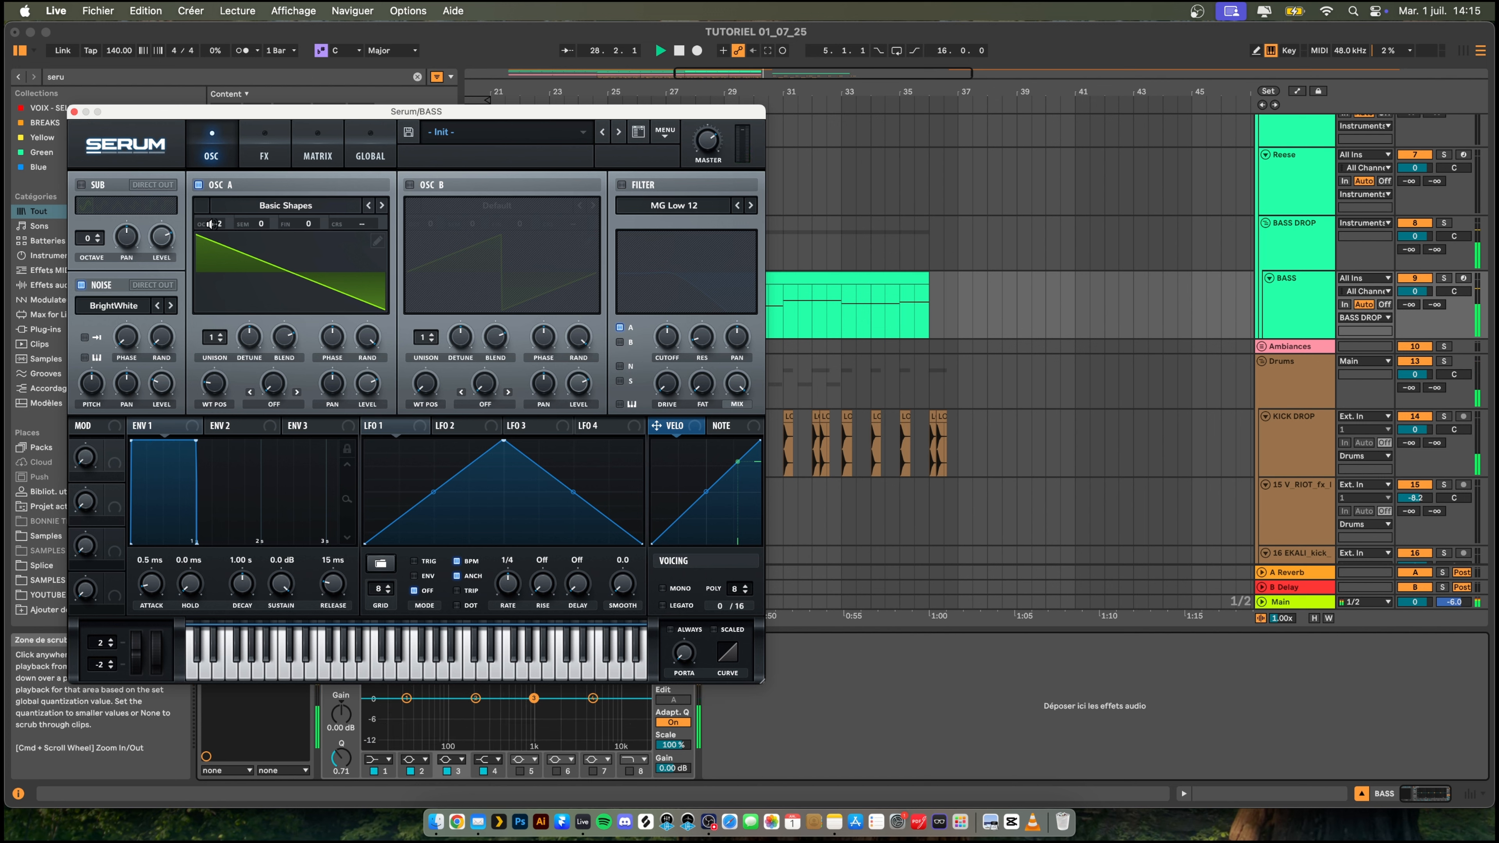
{"action": "left_click_drag", "start_coordinate": [162, 386], "coordinate": [159, 391]}
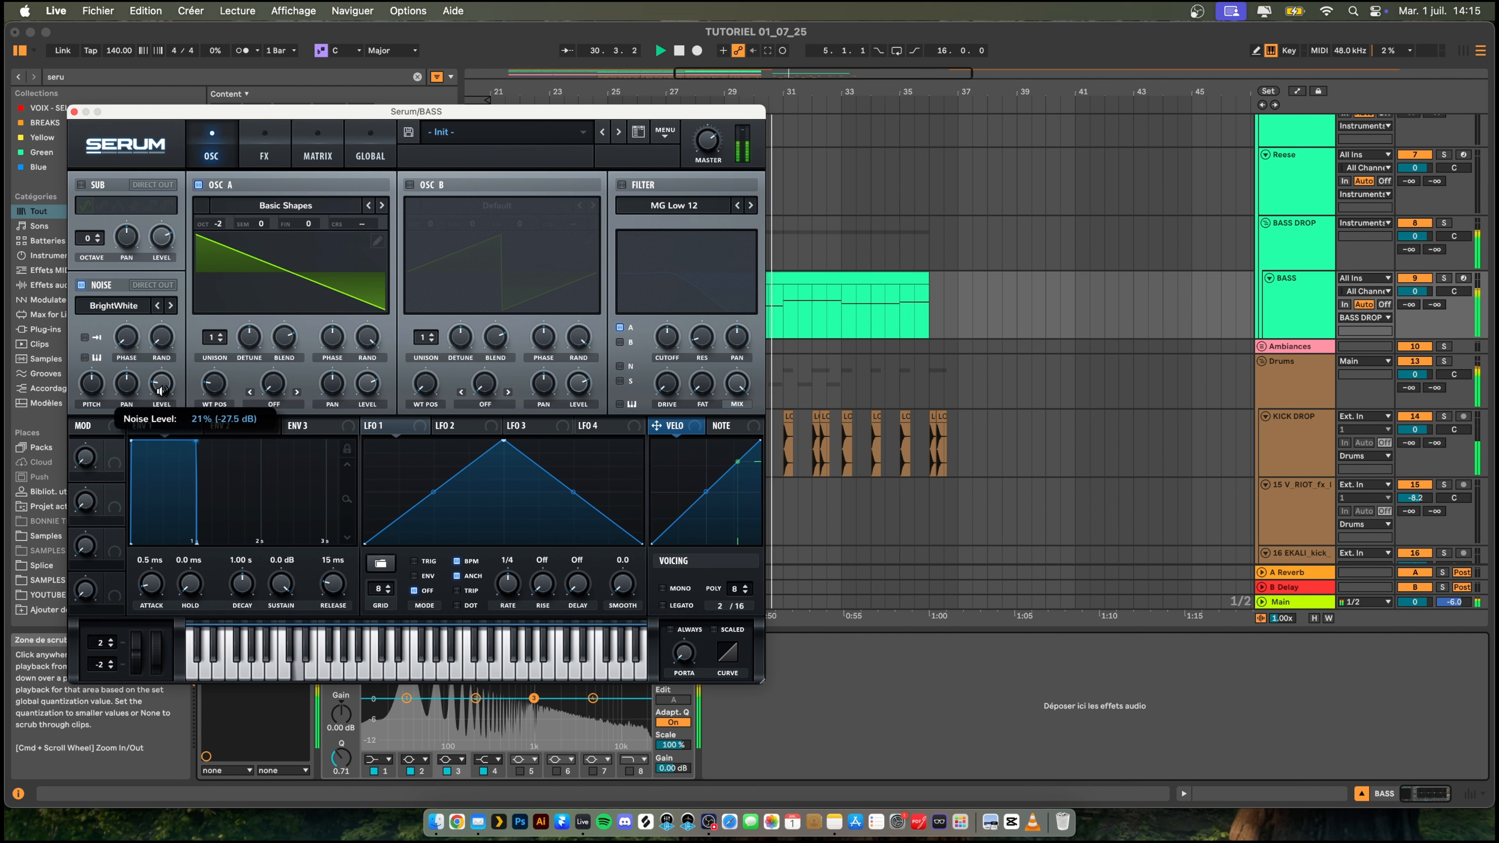
{"action": "left_click_drag", "start_coordinate": [169, 376], "coordinate": [163, 385]}
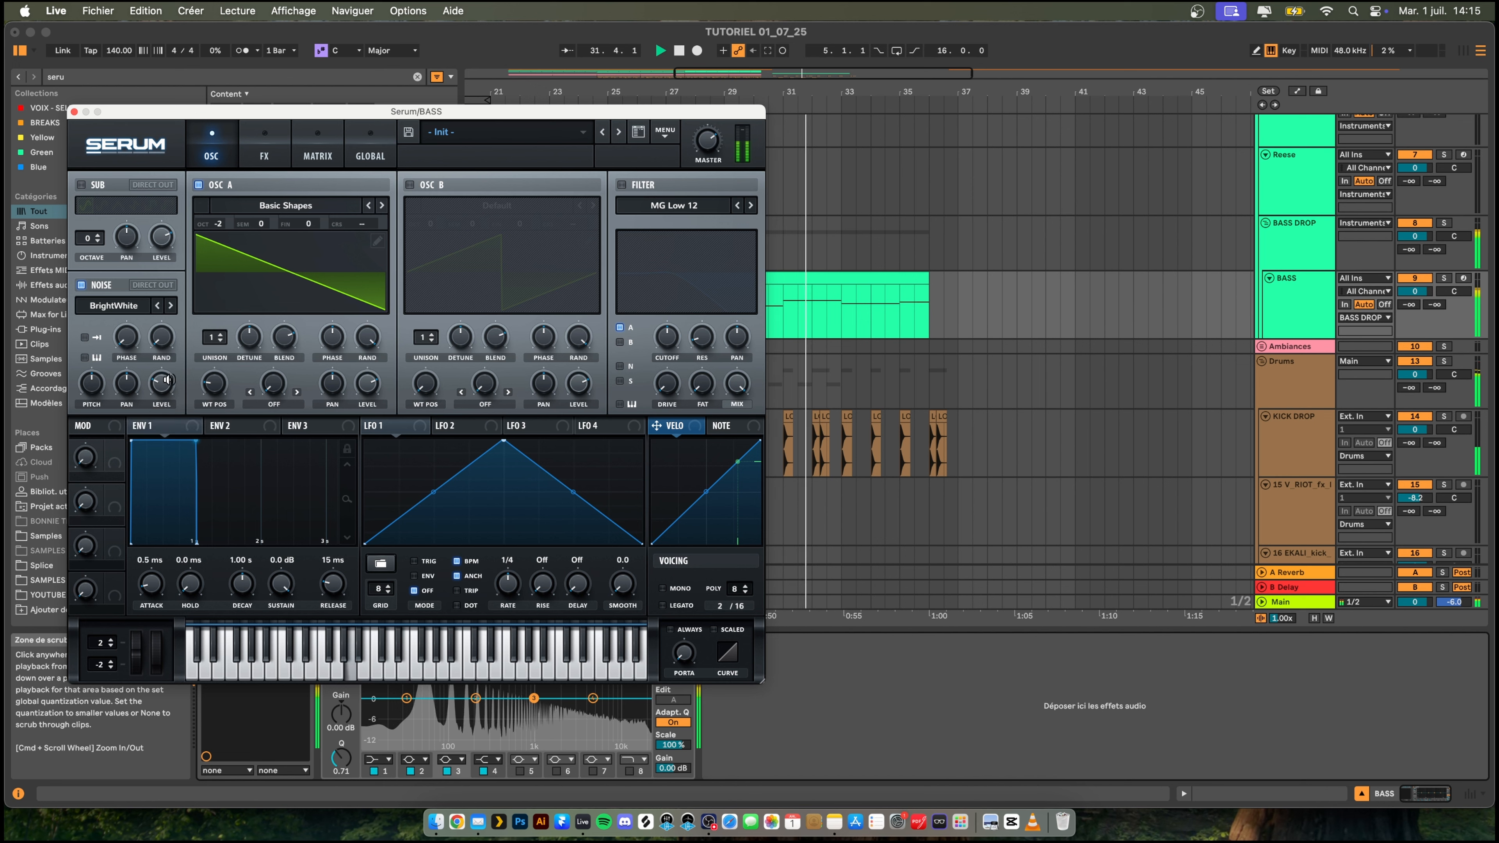
{"action": "left_click", "coordinate": [80, 185]}
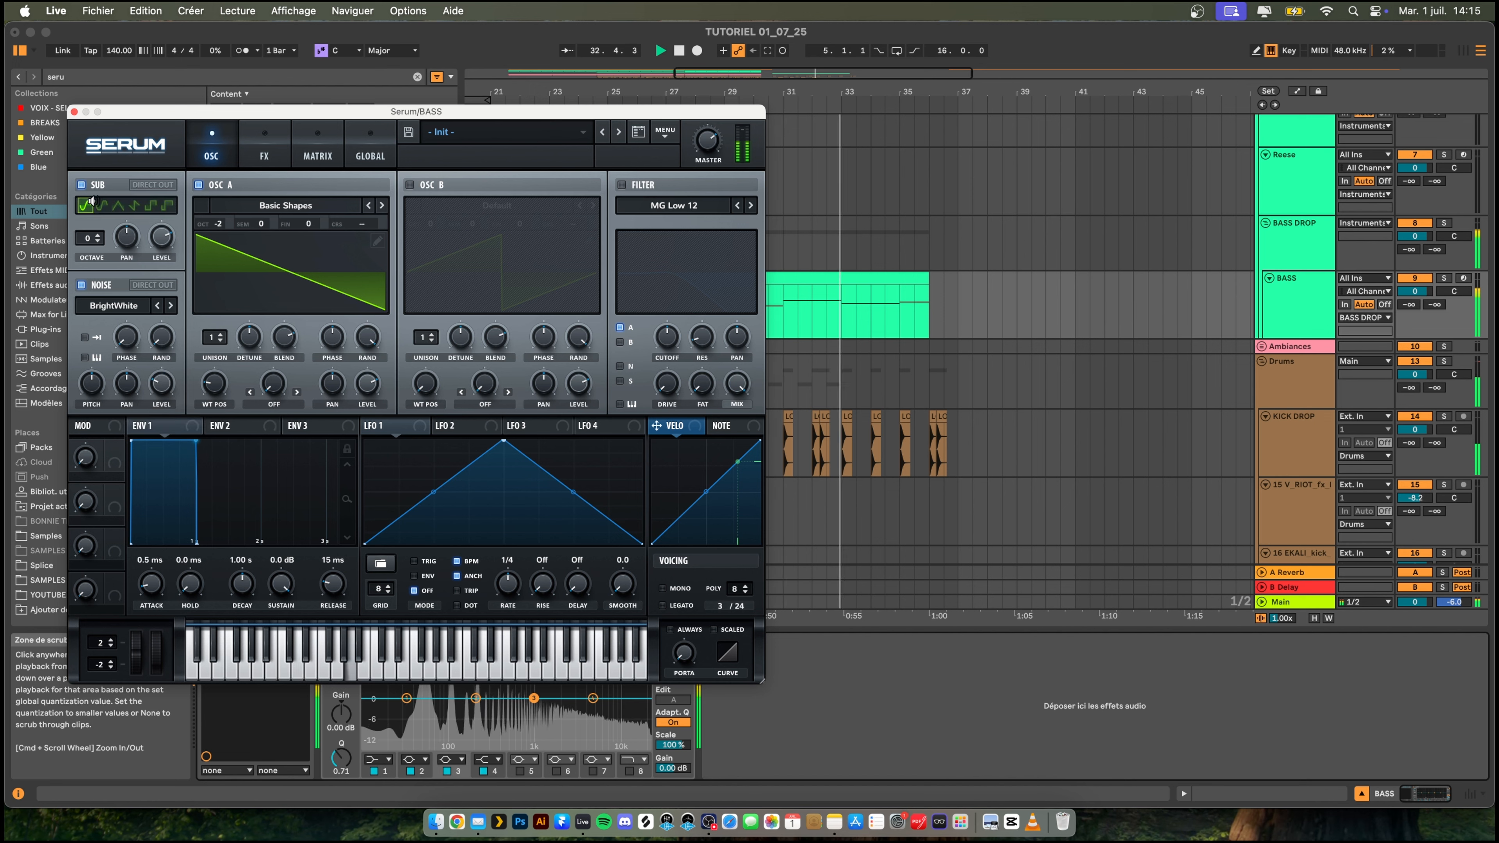
- Change Serum's distortion type to Diode 1 and lower its drive while listening to the drop
{"action": "left_click", "coordinate": [267, 155]}
{"action": "key", "text": "space"}
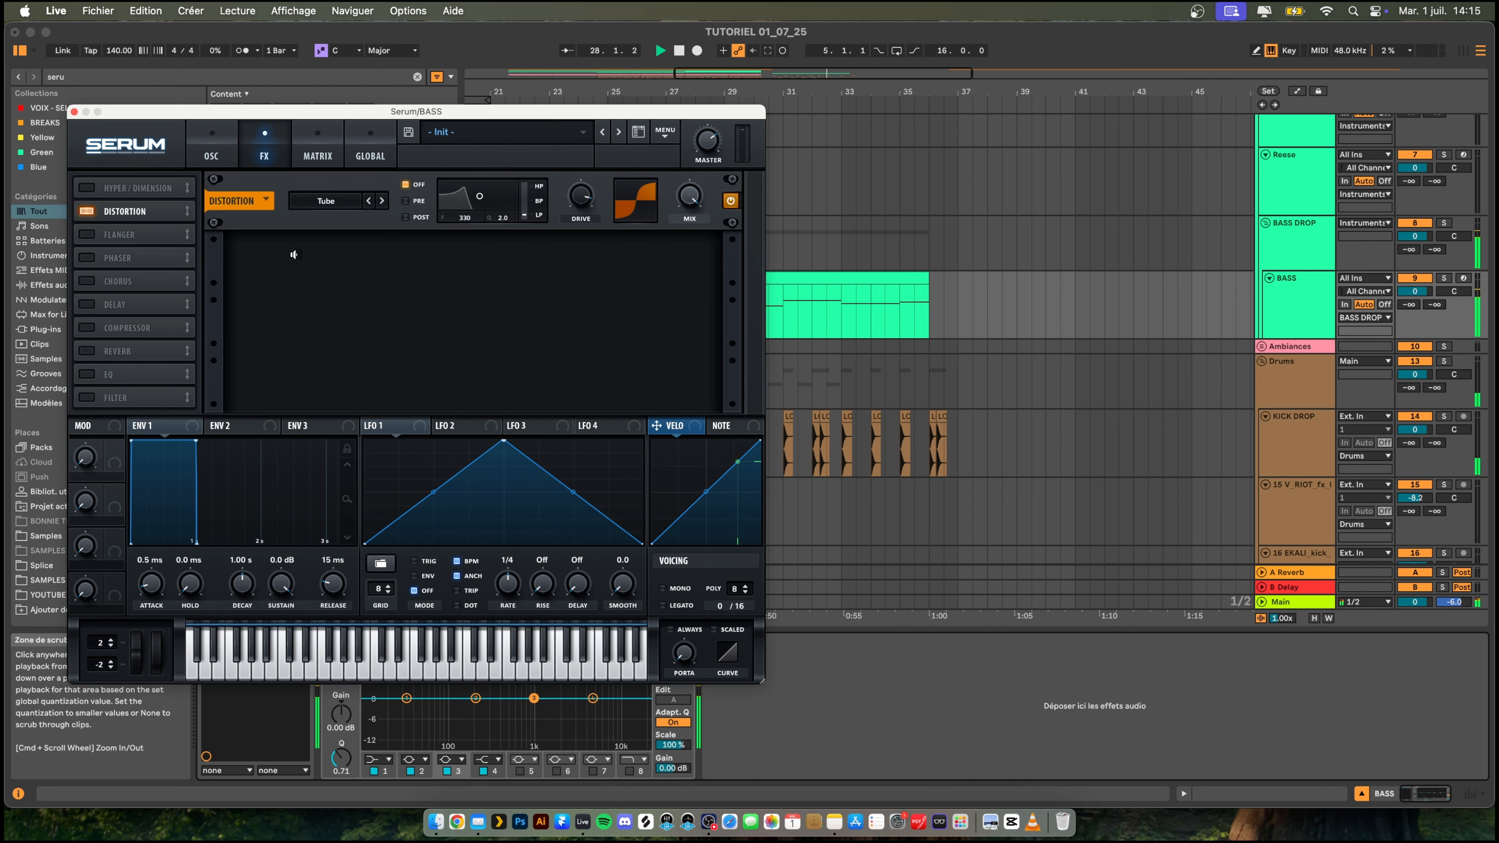
{"action": "key", "text": "space"}
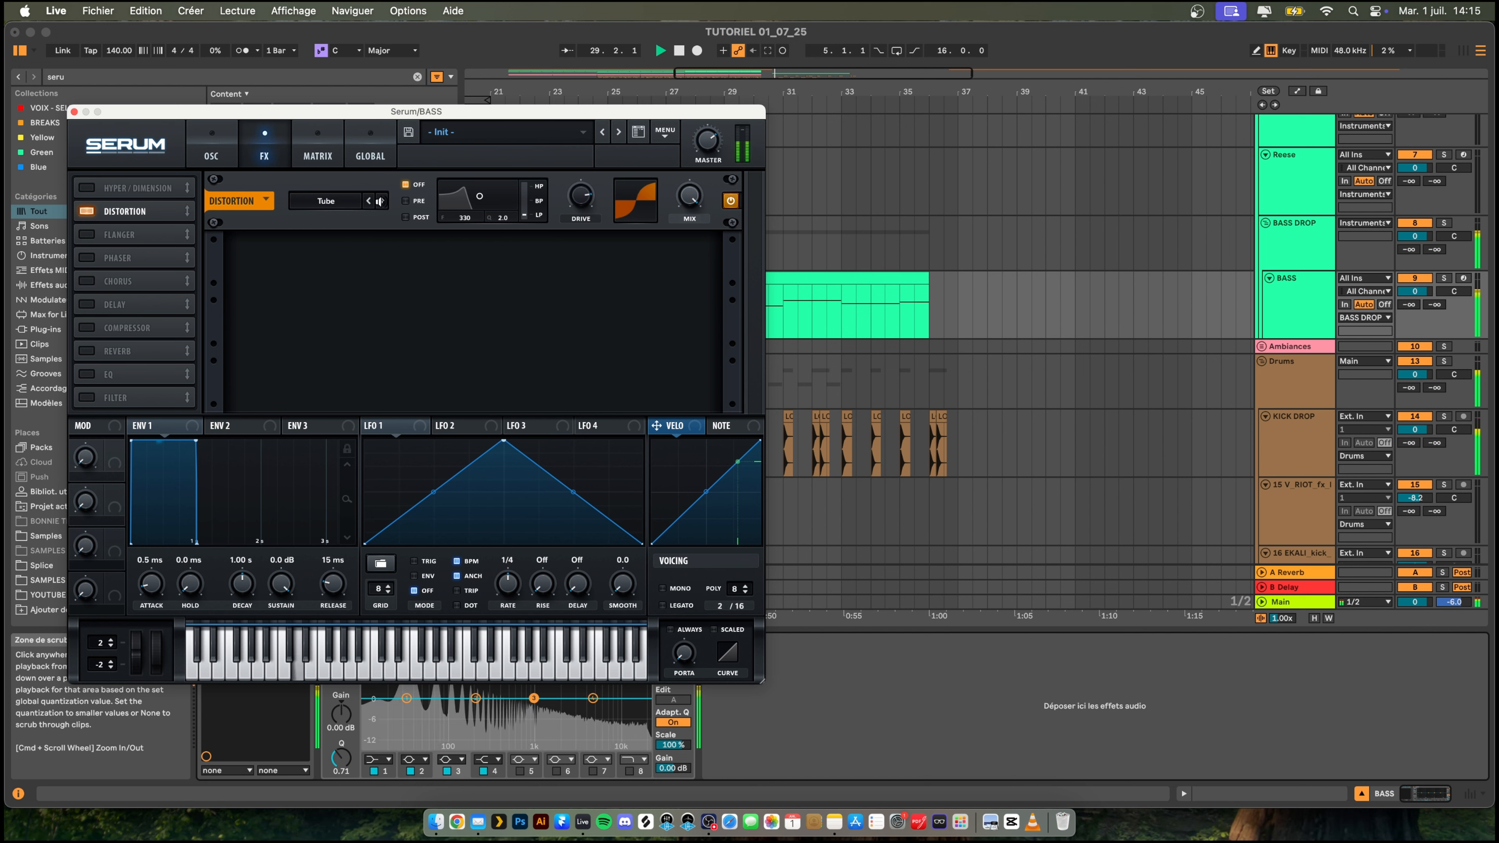
{"action": "left_click", "coordinate": [382, 200]}
{"action": "left_click", "coordinate": [381, 201]}
{"action": "left_click", "coordinate": [382, 201]}
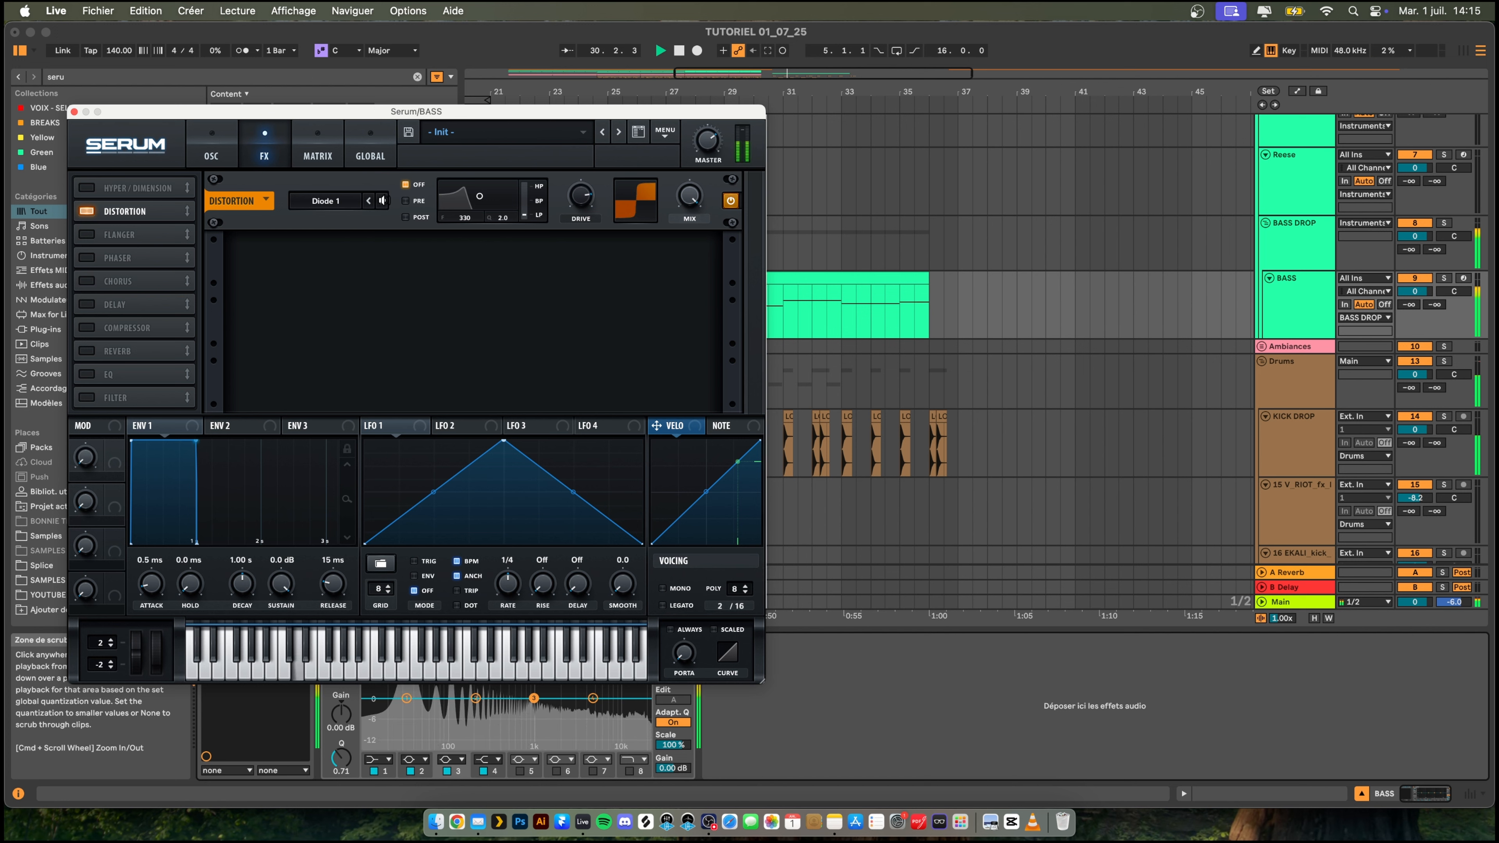
{"action": "mouse_move", "coordinate": [574, 218]}
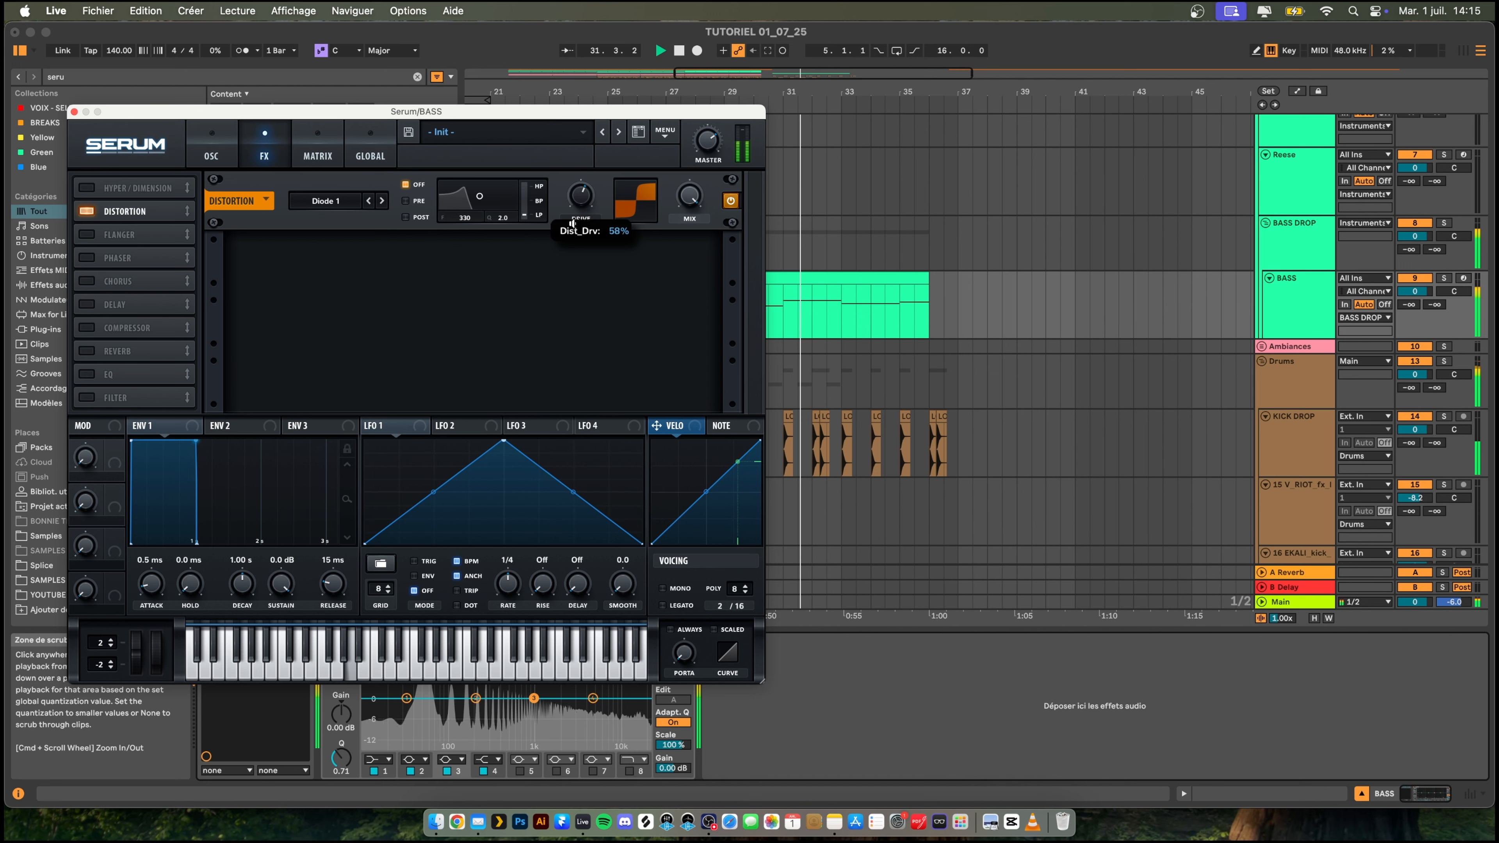
{"action": "left_click_drag", "start_coordinate": [573, 219], "coordinate": [562, 257]}
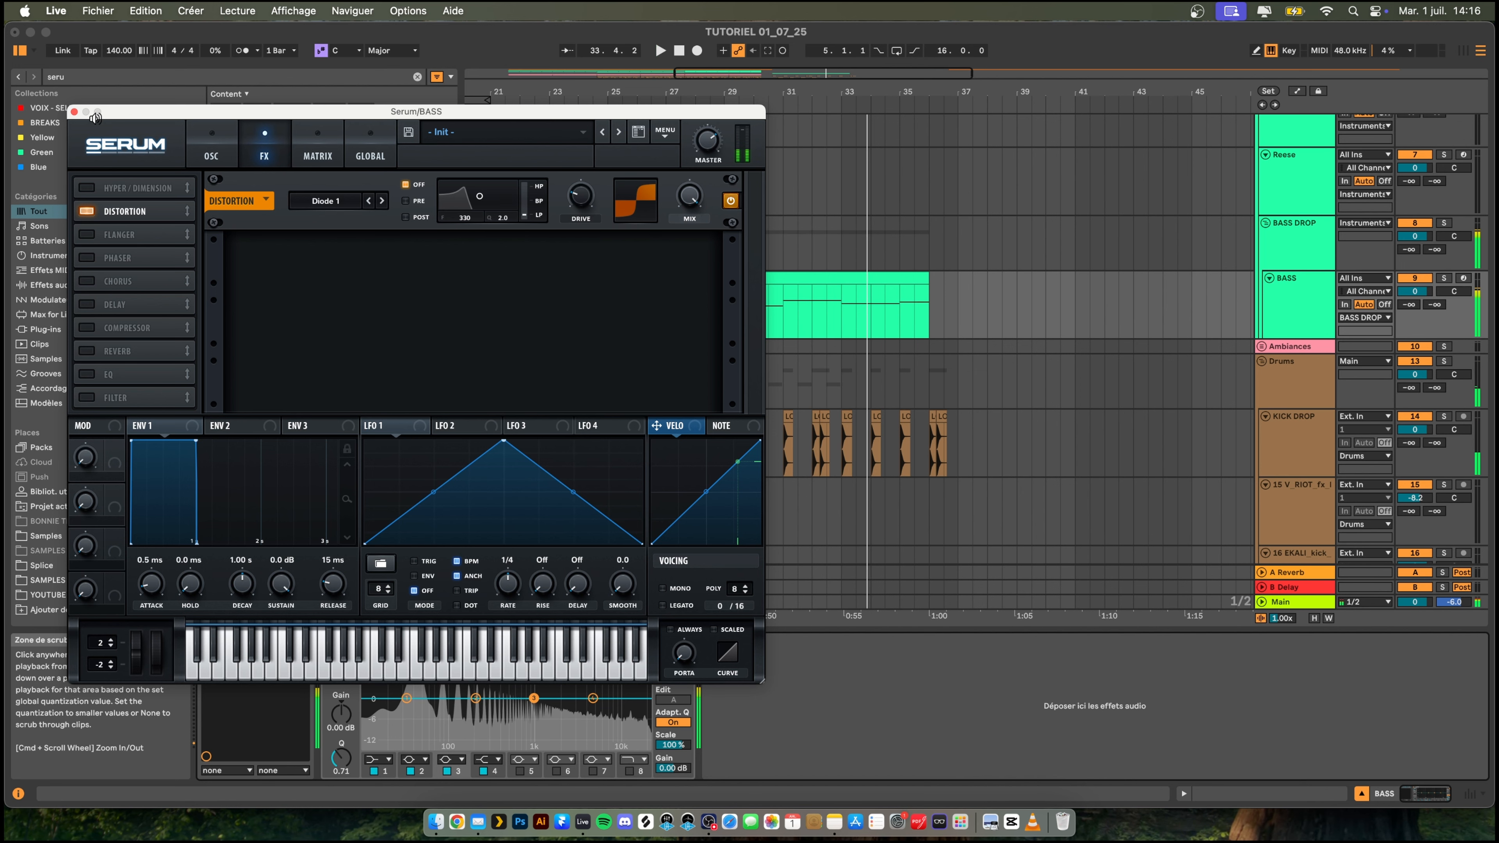
- Close Serum, stop playback and open the BASS clip at bar 29 in the note editor
{"action": "left_click", "coordinate": [73, 111]}
{"action": "left_click", "coordinate": [799, 281]}
{"action": "key", "text": "space"}
{"action": "double_click", "coordinate": [800, 280]}
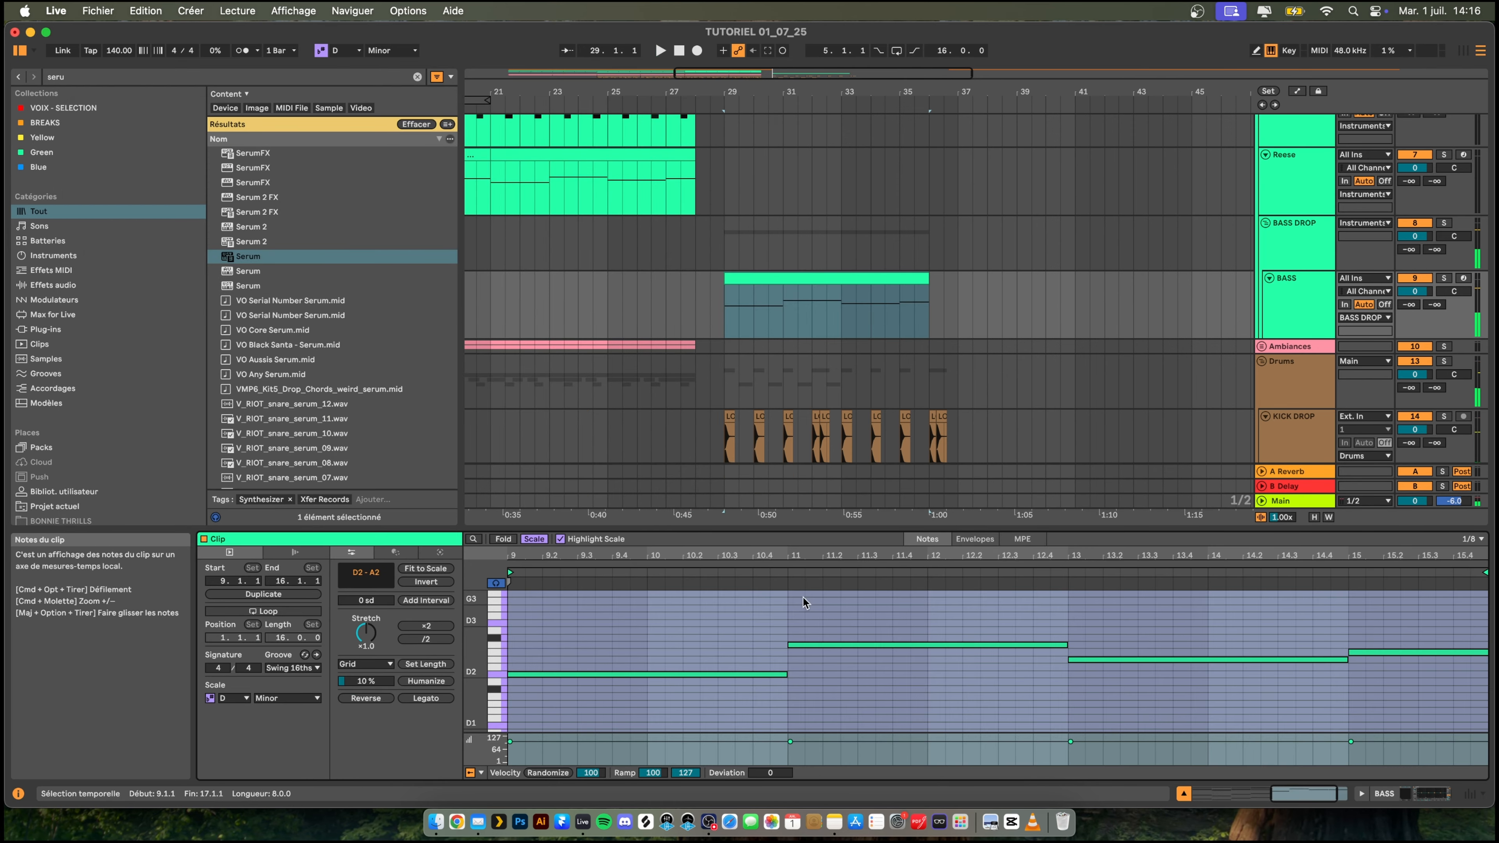
{"action": "left_click_drag", "start_coordinate": [773, 635], "coordinate": [662, 675]}
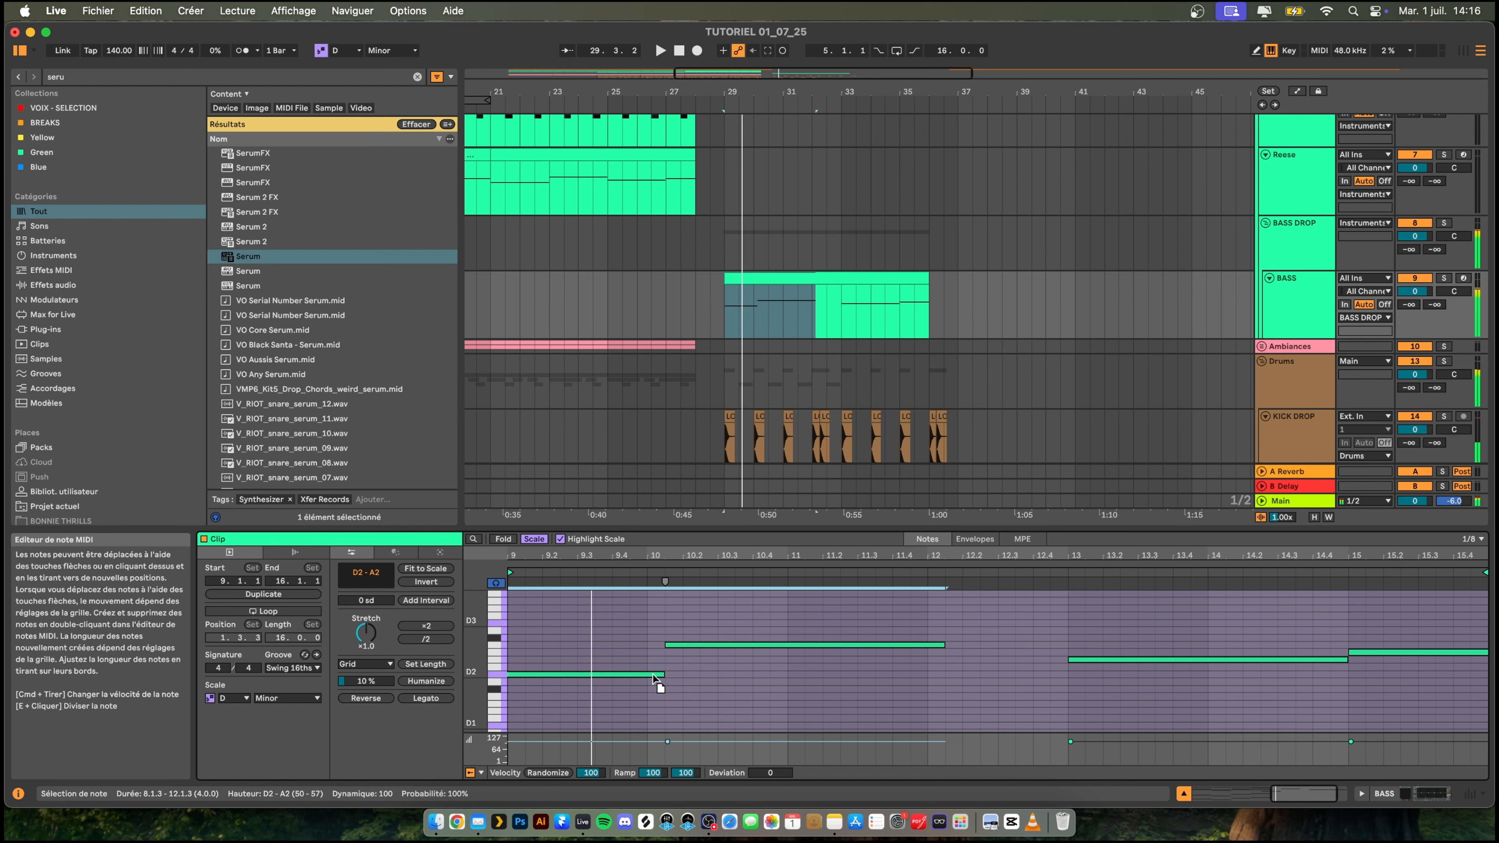
{"action": "left_click_drag", "start_coordinate": [606, 630], "coordinate": [752, 712]}
{"action": "key", "text": "super+z"}
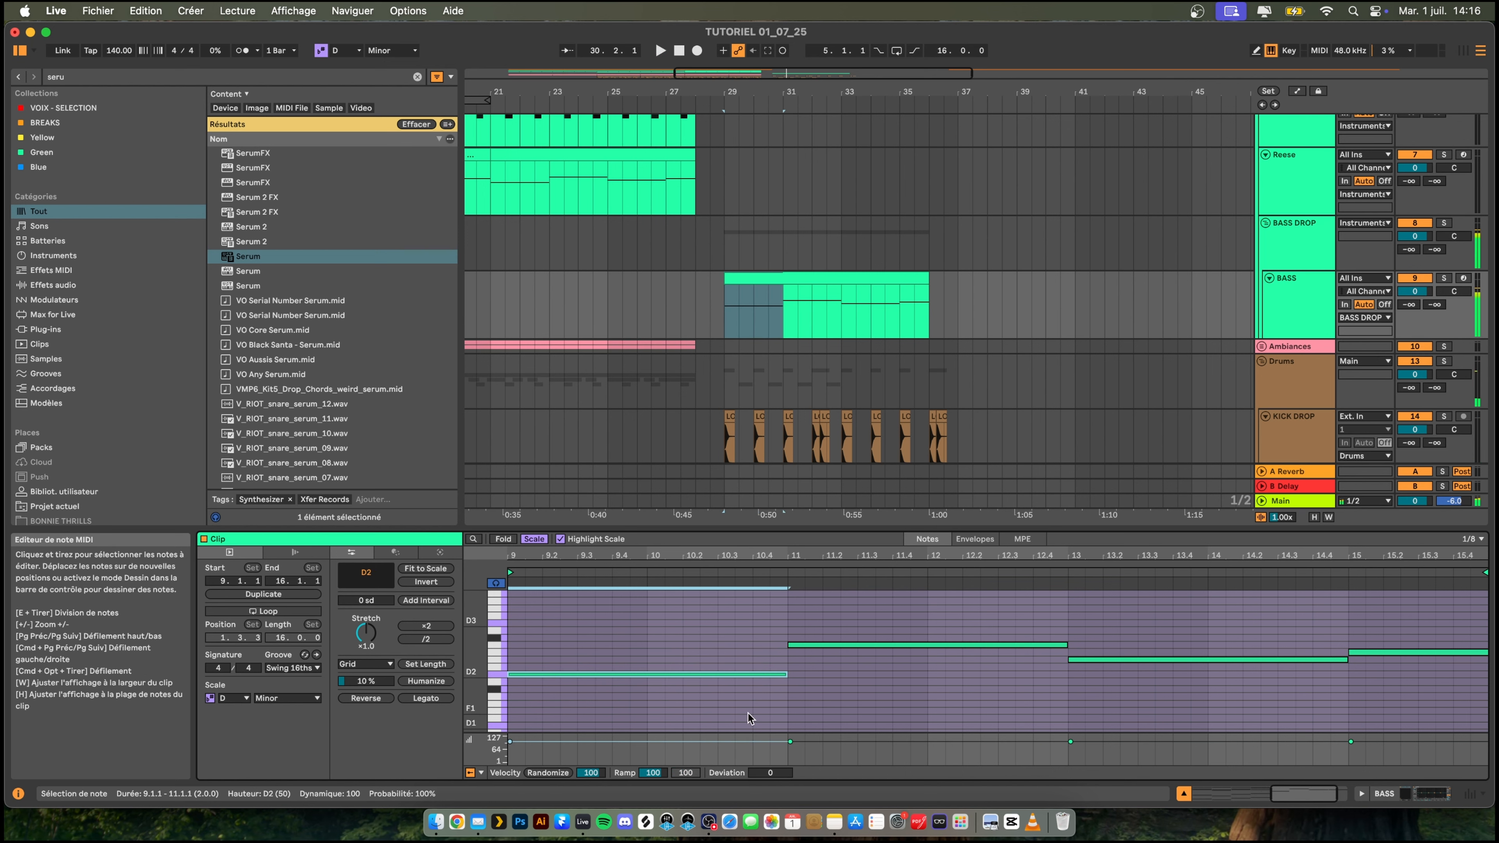
- Shorten the first D2 bass note to two beats and add another two-beat D2 note at 10.1
{"action": "key", "text": "shift+Left"}
{"action": "key", "text": "shift+Left"}
{"action": "key", "text": "shift+Left"}
{"action": "key", "text": "shift+Left"}
{"action": "key", "text": "shift+Left"}
{"action": "key", "text": "shift+Left"}
{"action": "key", "text": "shift+Left"}
{"action": "key", "text": "shift+Left"}
{"action": "key", "text": "shift+Left"}
{"action": "key", "text": "shift+Left"}
{"action": "key", "text": "shift+Left"}
{"action": "key", "text": "shift+Left"}
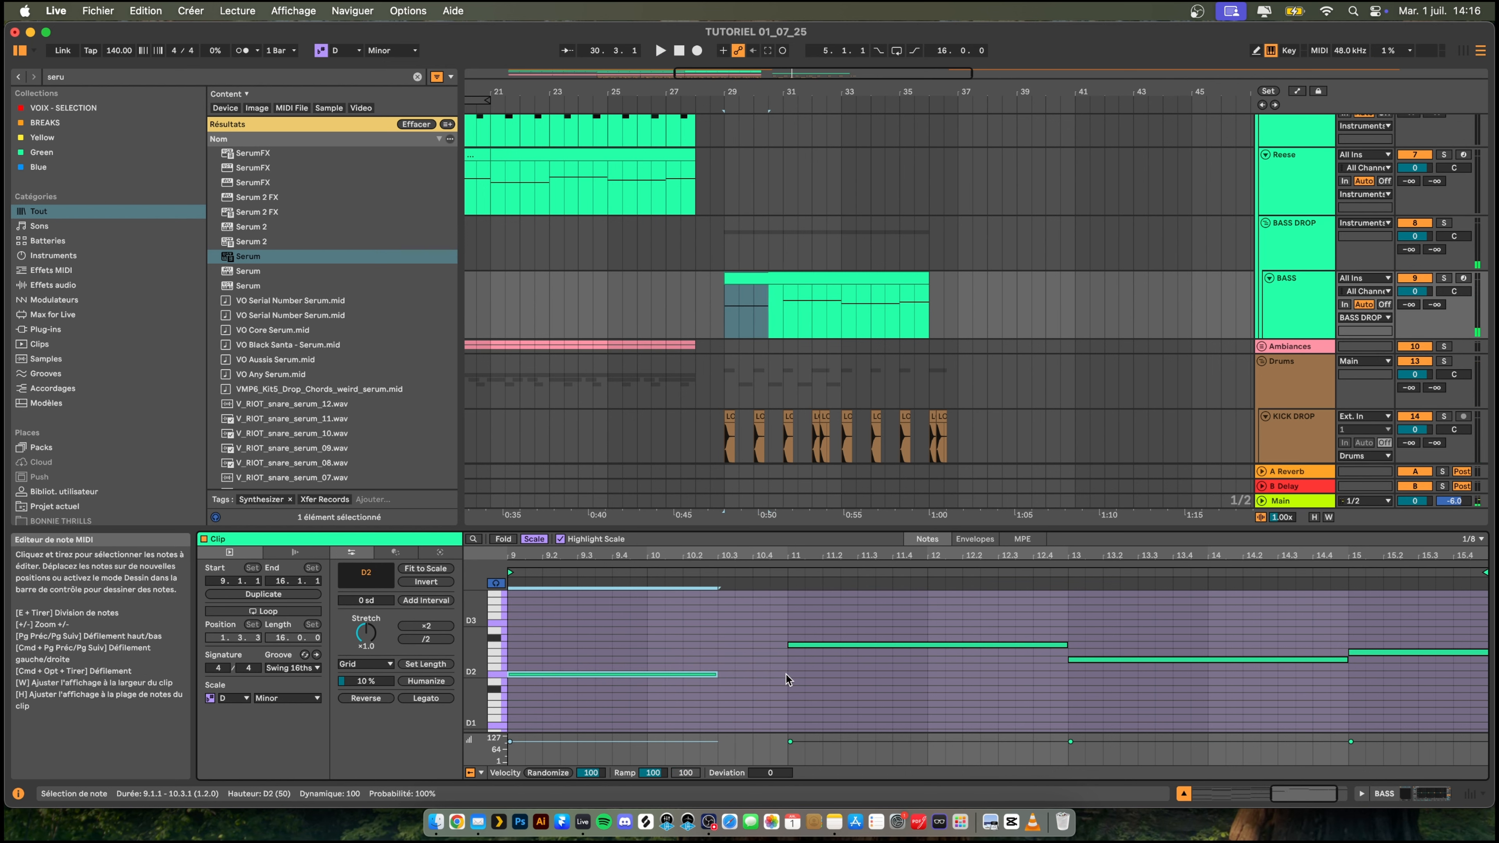
{"action": "key", "text": "space"}
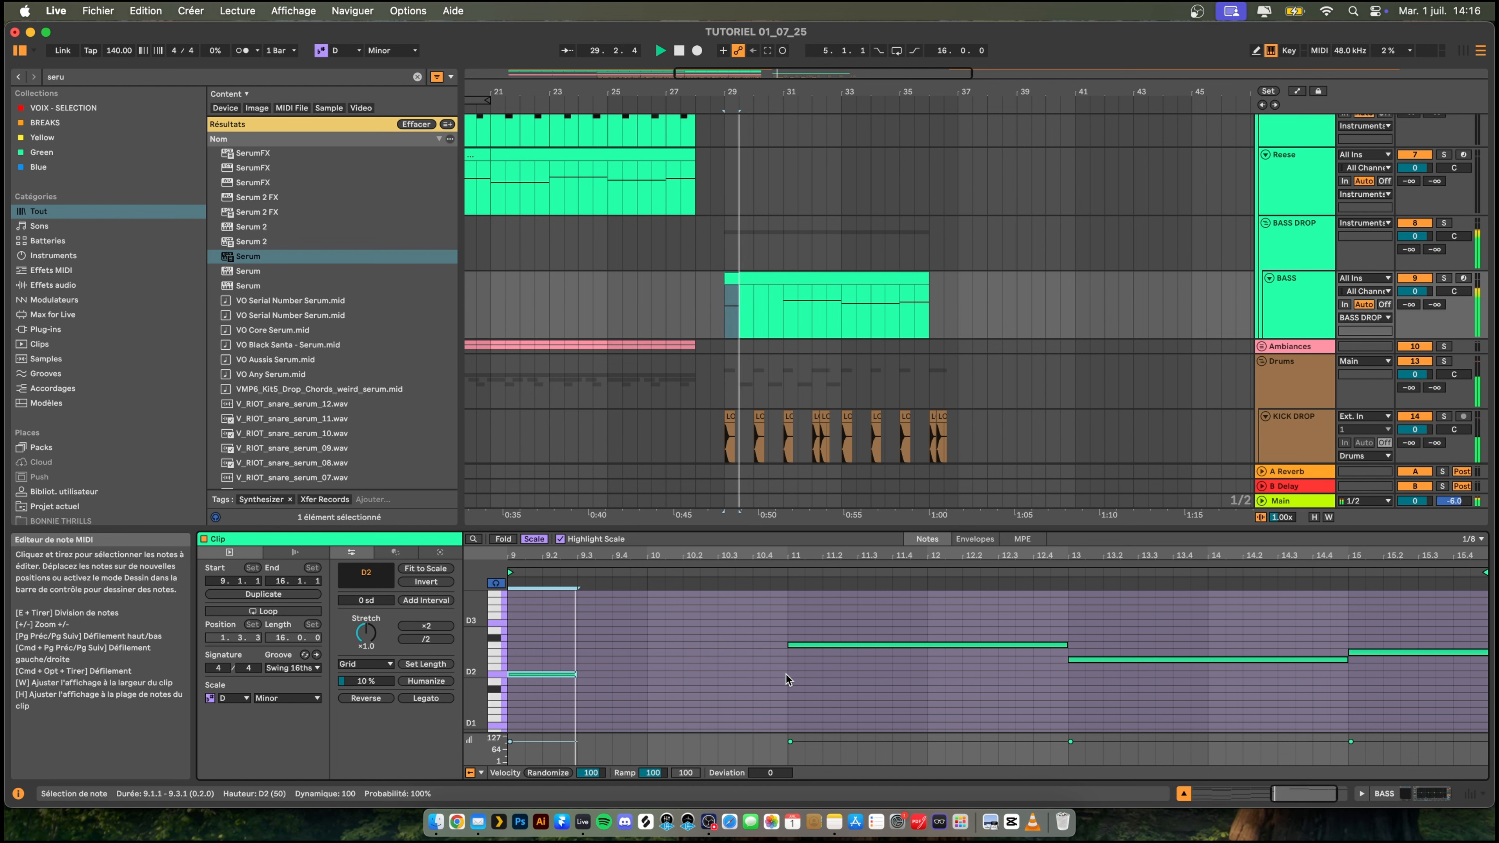
{"action": "double_click", "coordinate": [665, 674]}
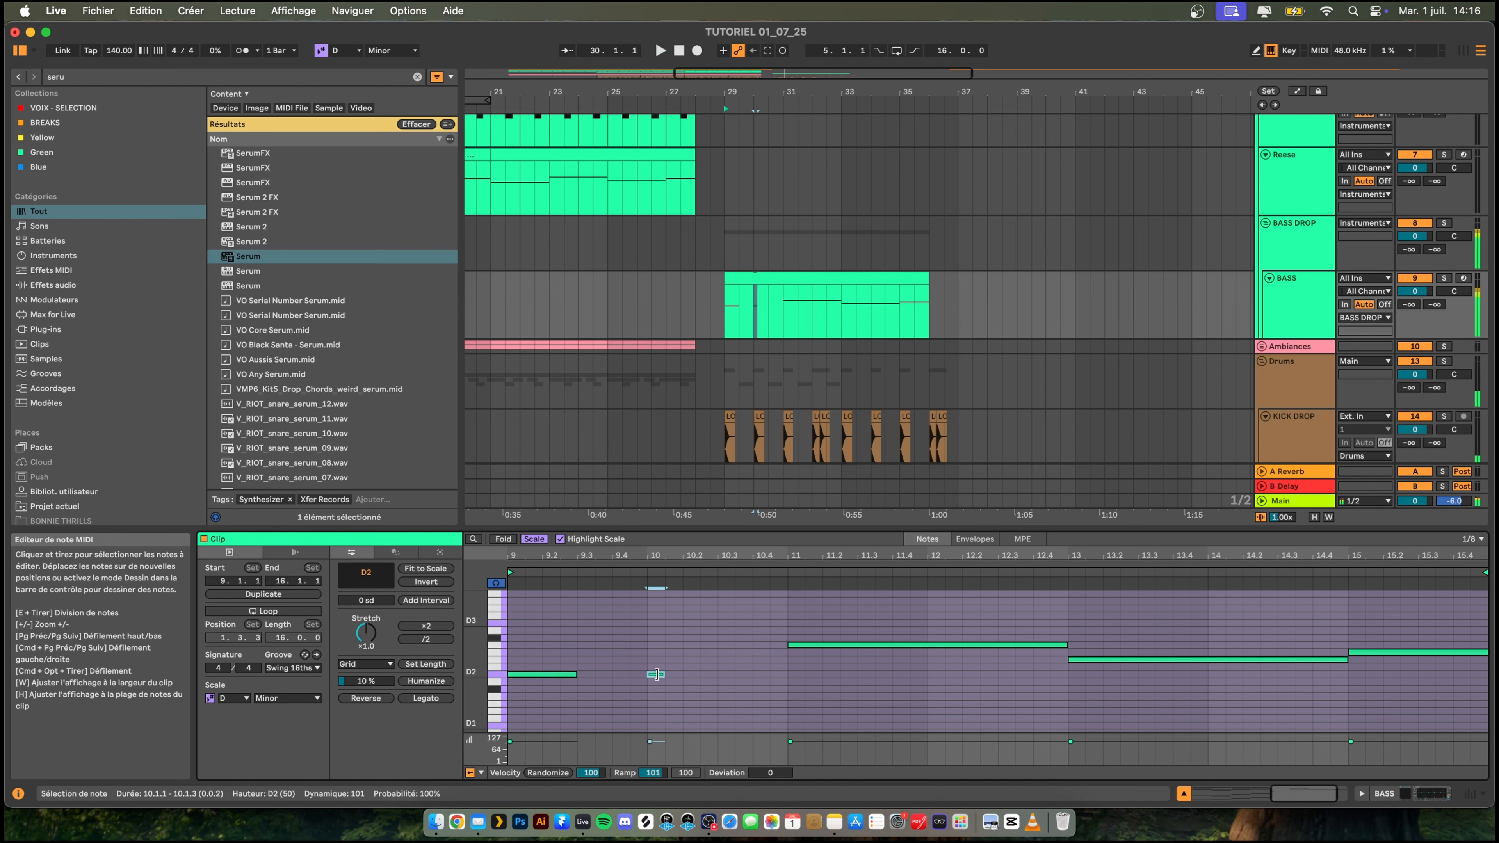
{"action": "left_click_drag", "start_coordinate": [676, 674], "coordinate": [717, 673]}
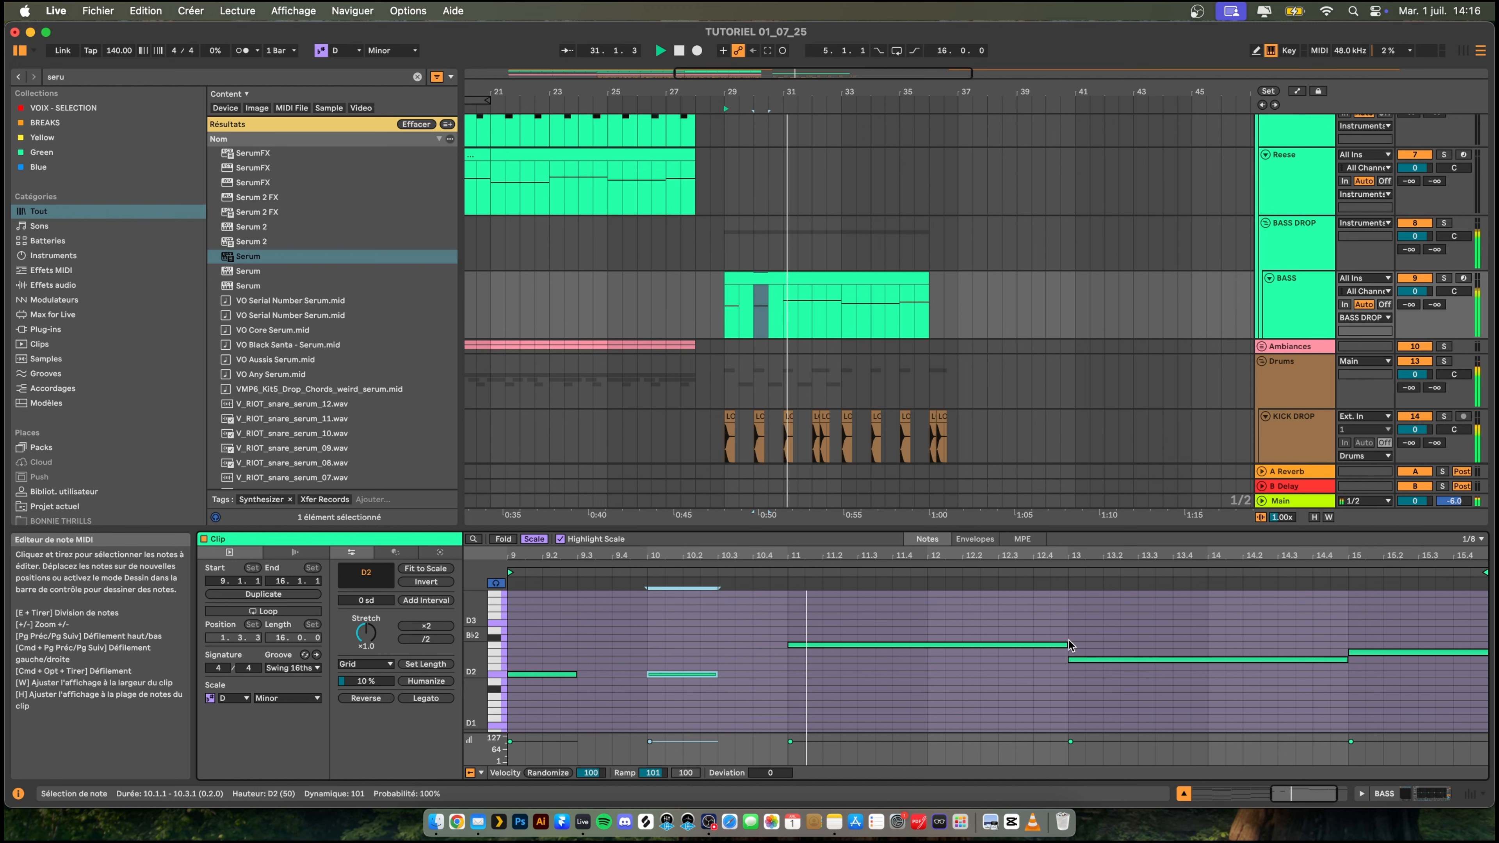
- Shorten the A2 bass note at bar 11 to two beats and add another two-beat A2 note at 12.1
{"action": "key", "text": "space"}
{"action": "left_click_drag", "start_coordinate": [1066, 645], "coordinate": [997, 646]}
{"action": "double_click", "coordinate": [932, 646]}
{"action": "key", "text": "space"}
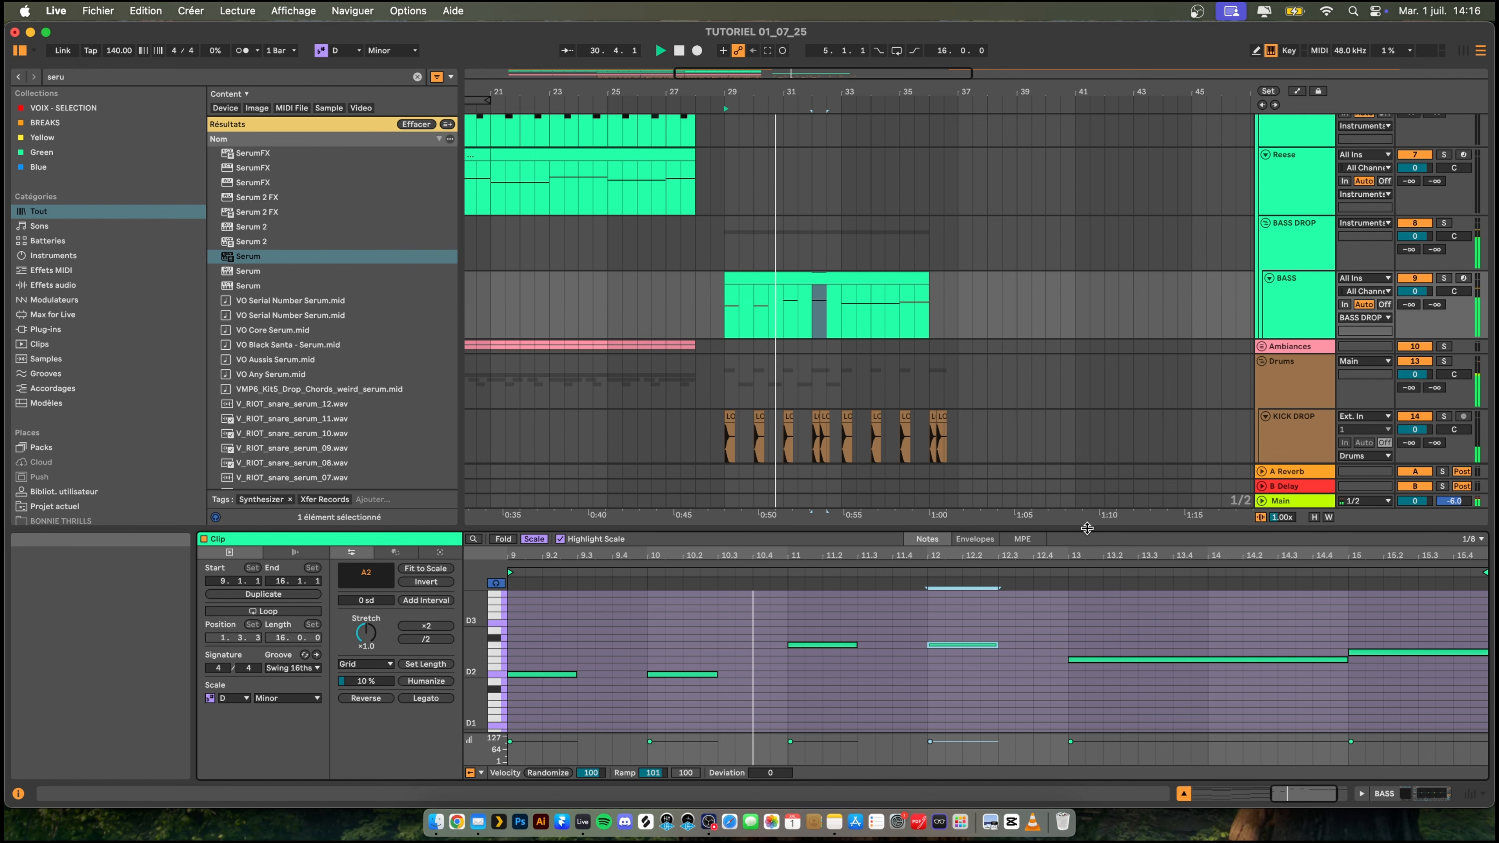
- Enlarge the note editor, add a two-beat A note at 12.3 and raise it to A4
{"action": "left_click_drag", "start_coordinate": [1086, 526], "coordinate": [1085, 503]}
{"action": "scroll", "coordinate": [997, 248], "scroll_direction": "down", "scroll_amount": 4}
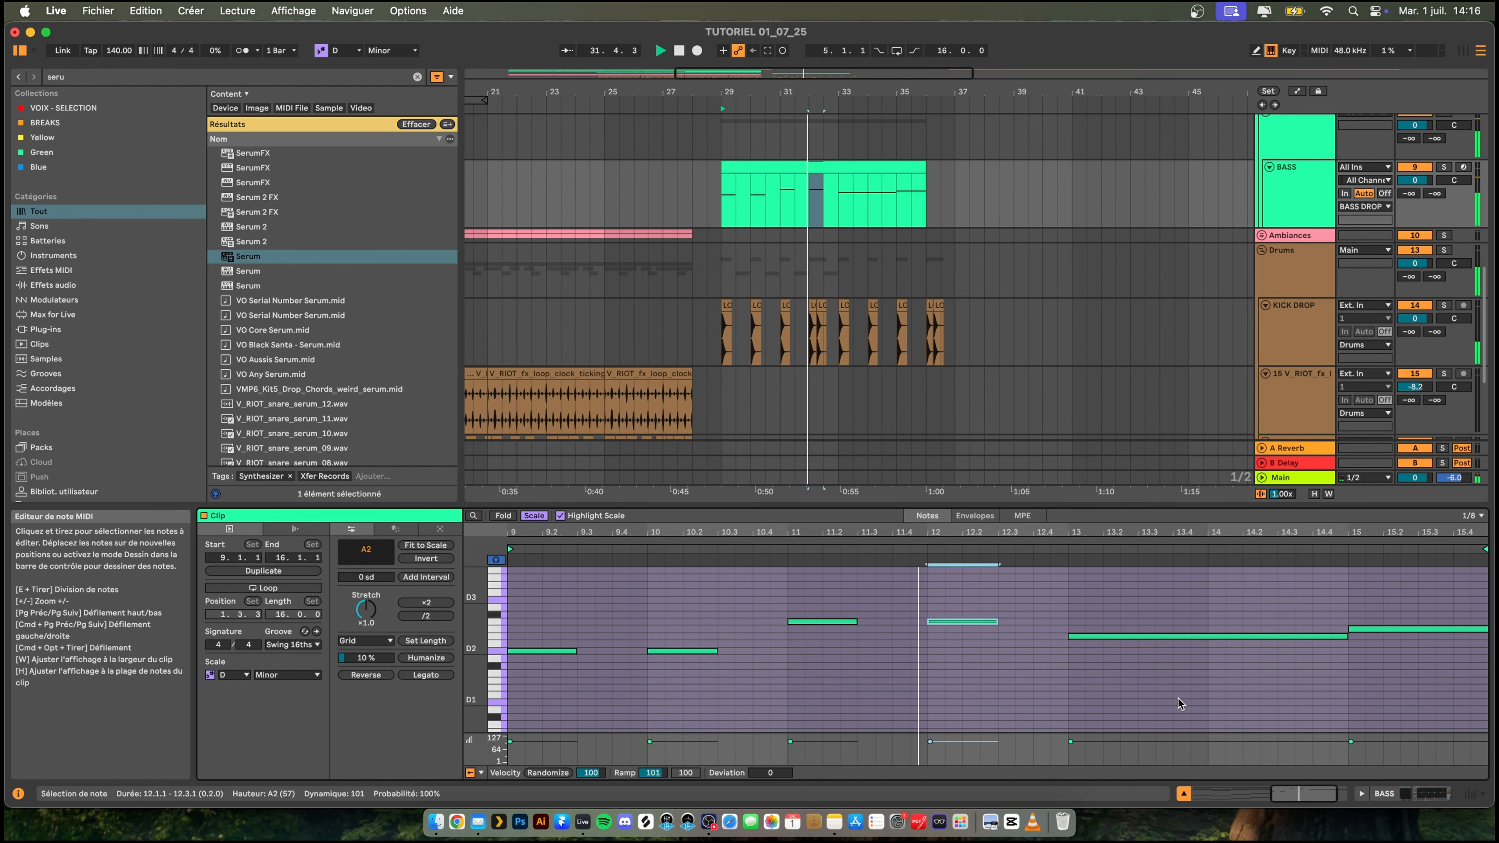
{"action": "double_click", "coordinate": [1006, 622]}
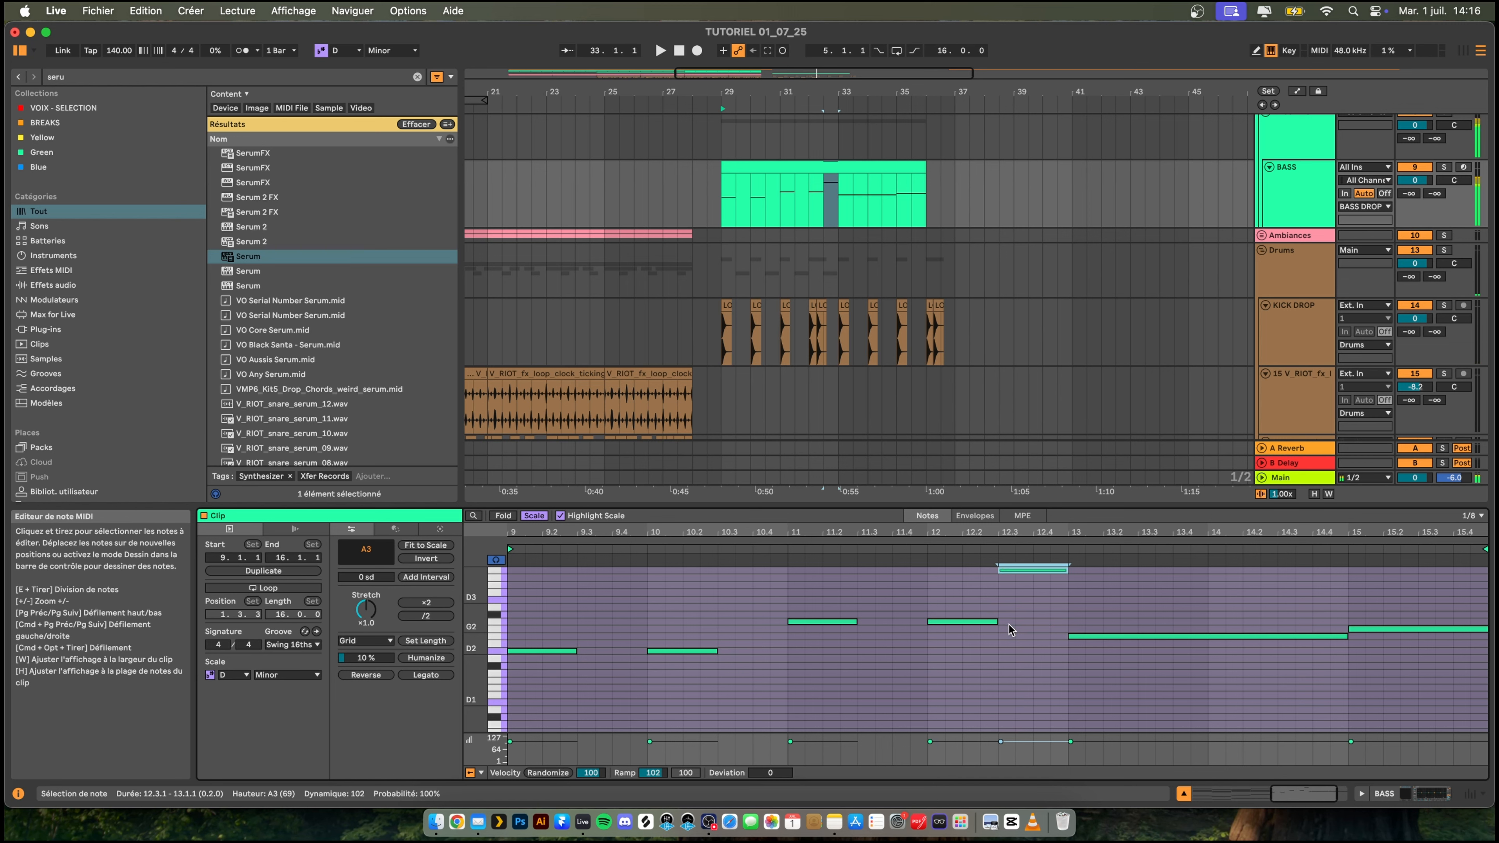
{"action": "key", "text": "Page_Up"}
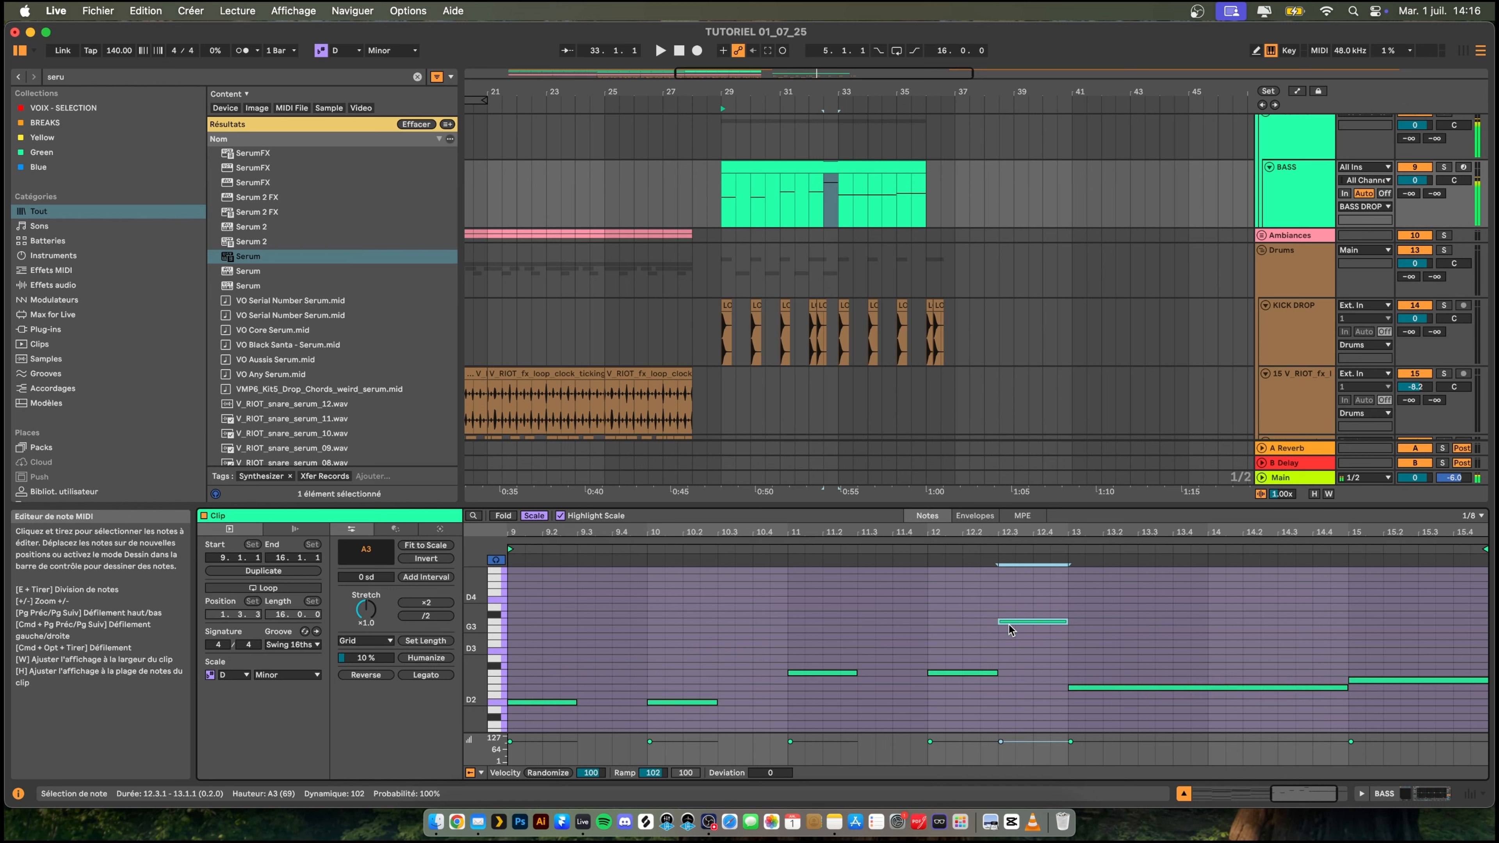
{"action": "key", "text": "shift+Up"}
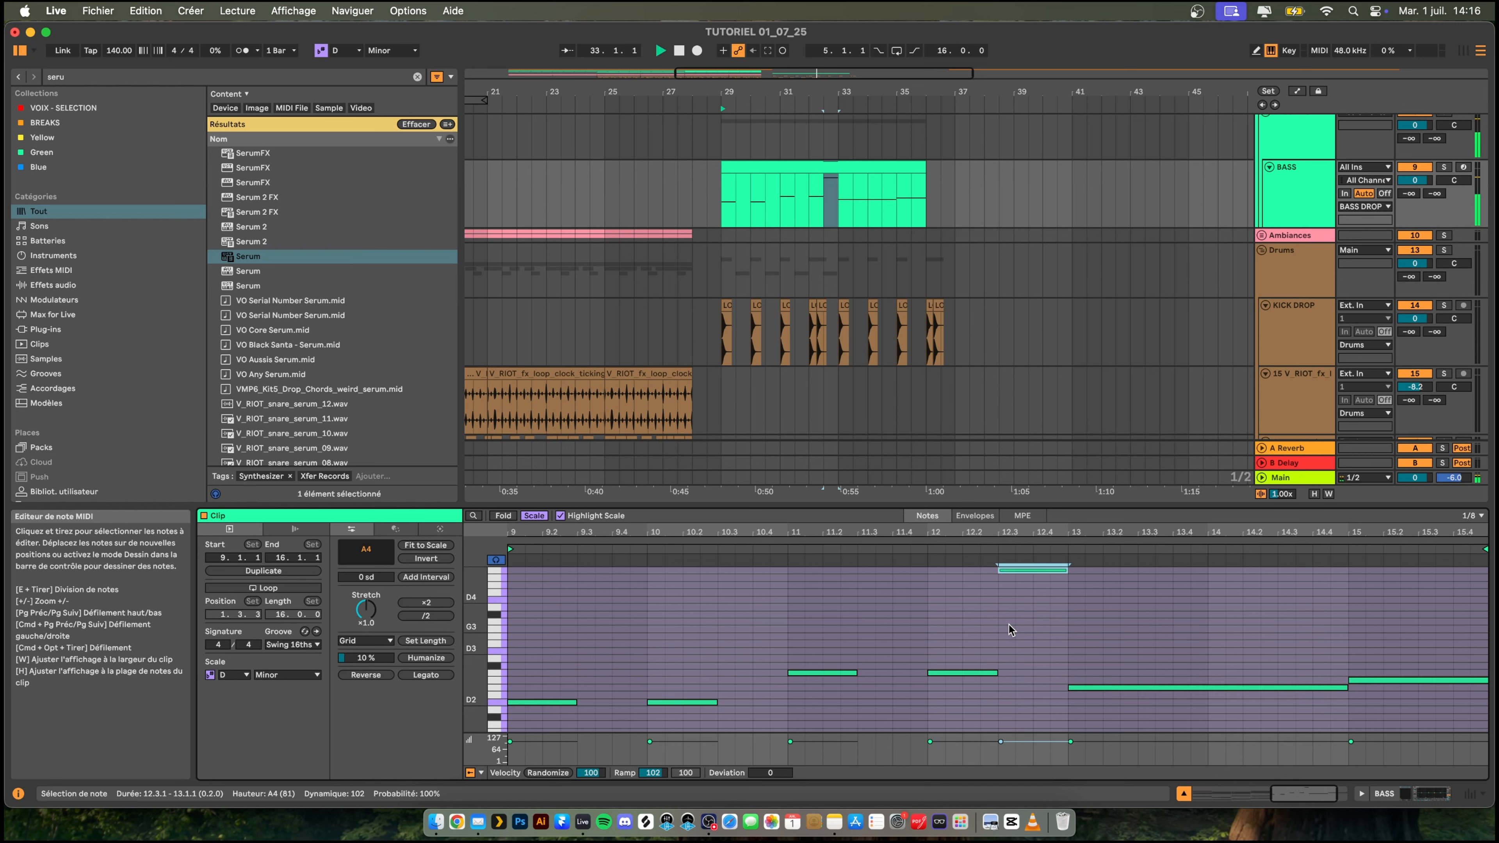
- Add a one-beat note at 12.4 under the high A4 and transpose it to A3
{"action": "double_click", "coordinate": [1040, 578]}
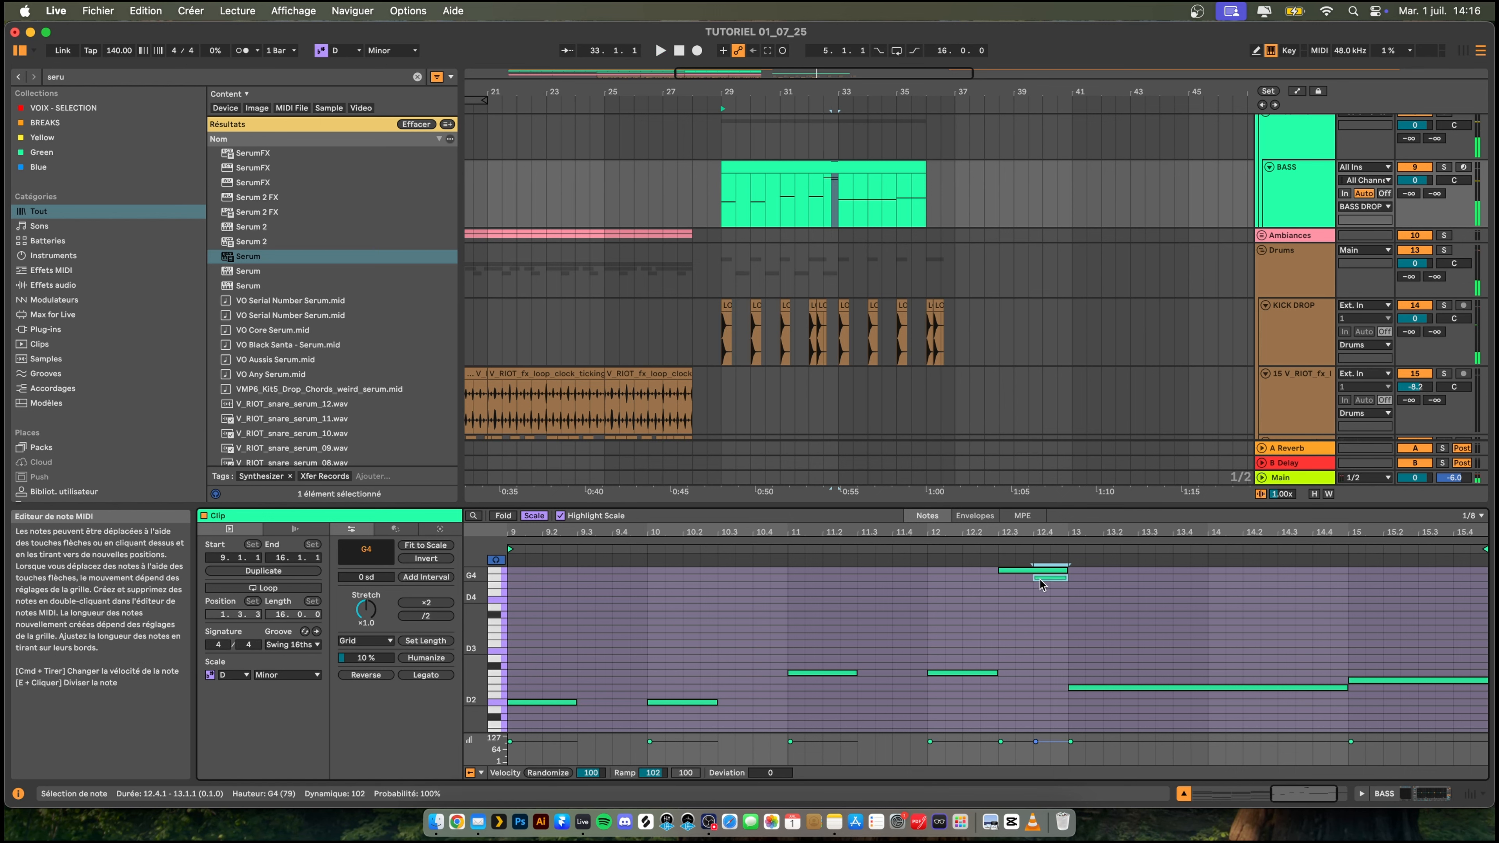
{"action": "key", "text": "shift+Down"}
{"action": "key", "text": "Down"}
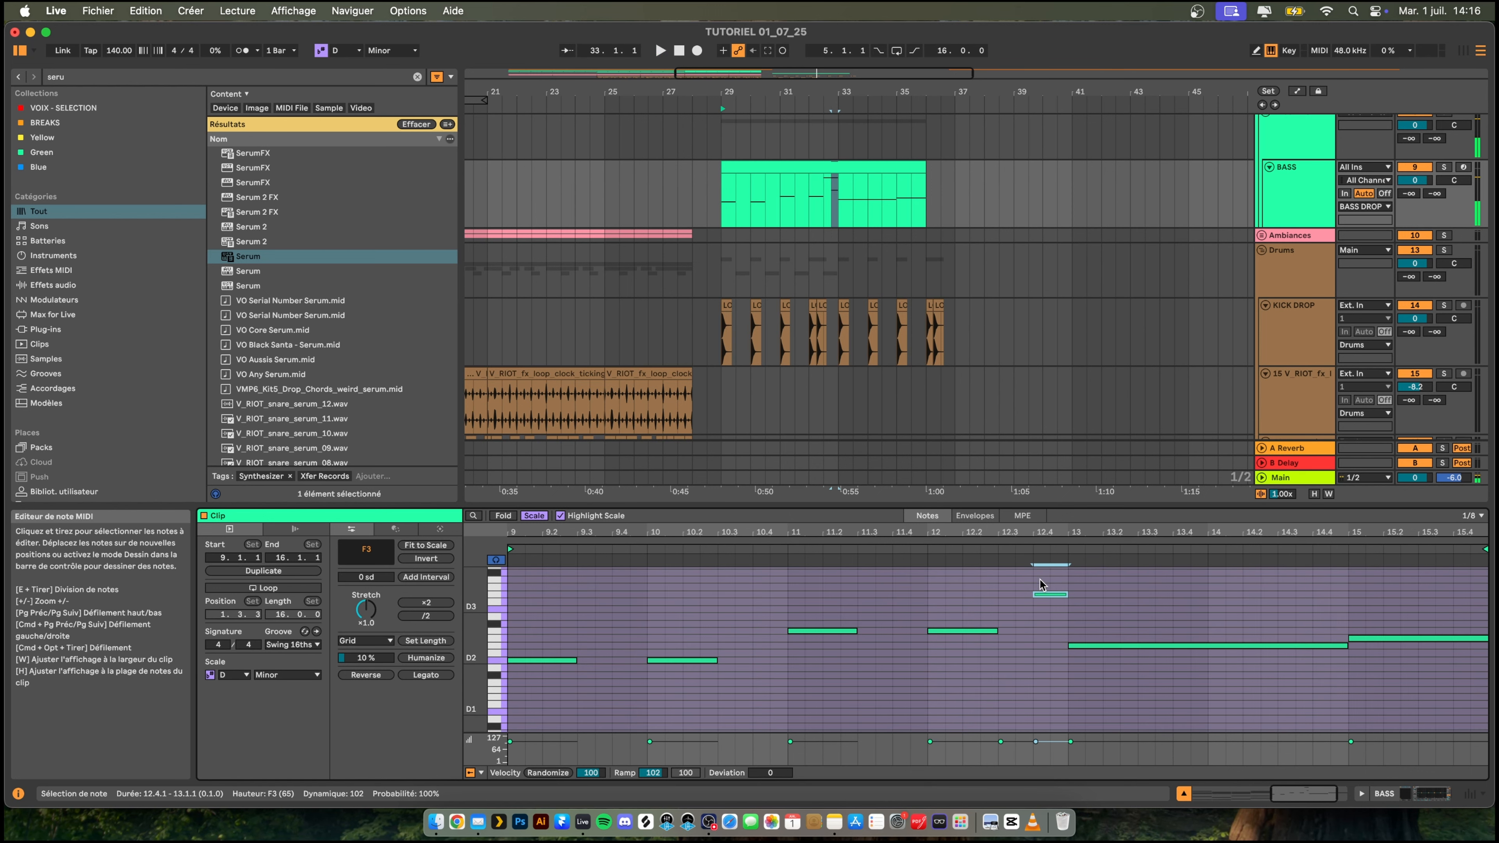
{"action": "key", "text": "Up"}
{"action": "key", "text": "Up"}
{"action": "key", "text": "Up"}
{"action": "key", "text": "Up"}
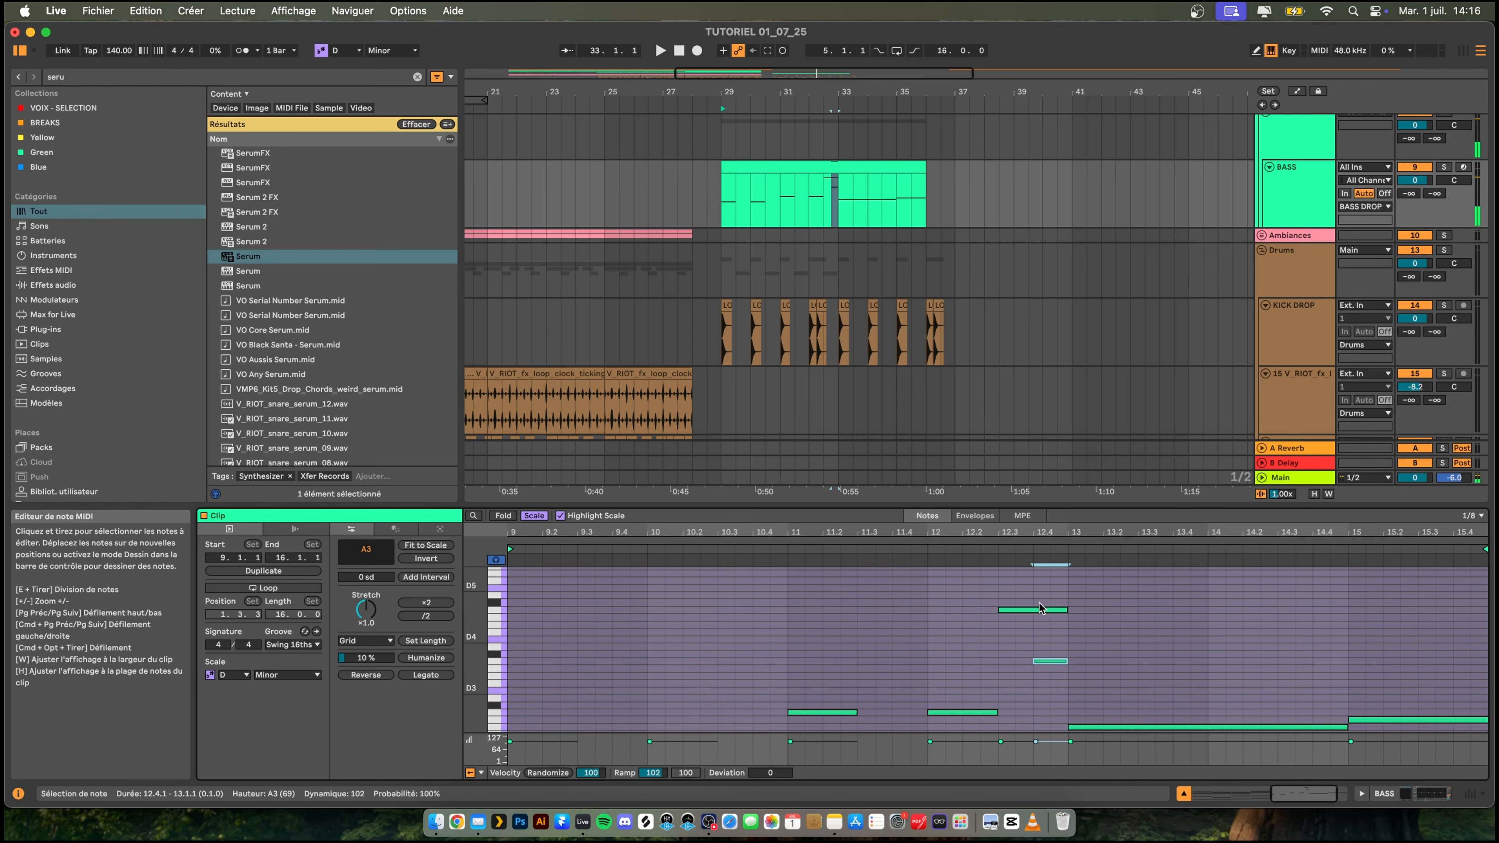
- Enable mono voicing with a portamento time of about 408 ms in the BASS track's Serum, and start playback of the drop
{"action": "scroll", "coordinate": [1040, 608], "scroll_direction": "right", "scroll_amount": 1}
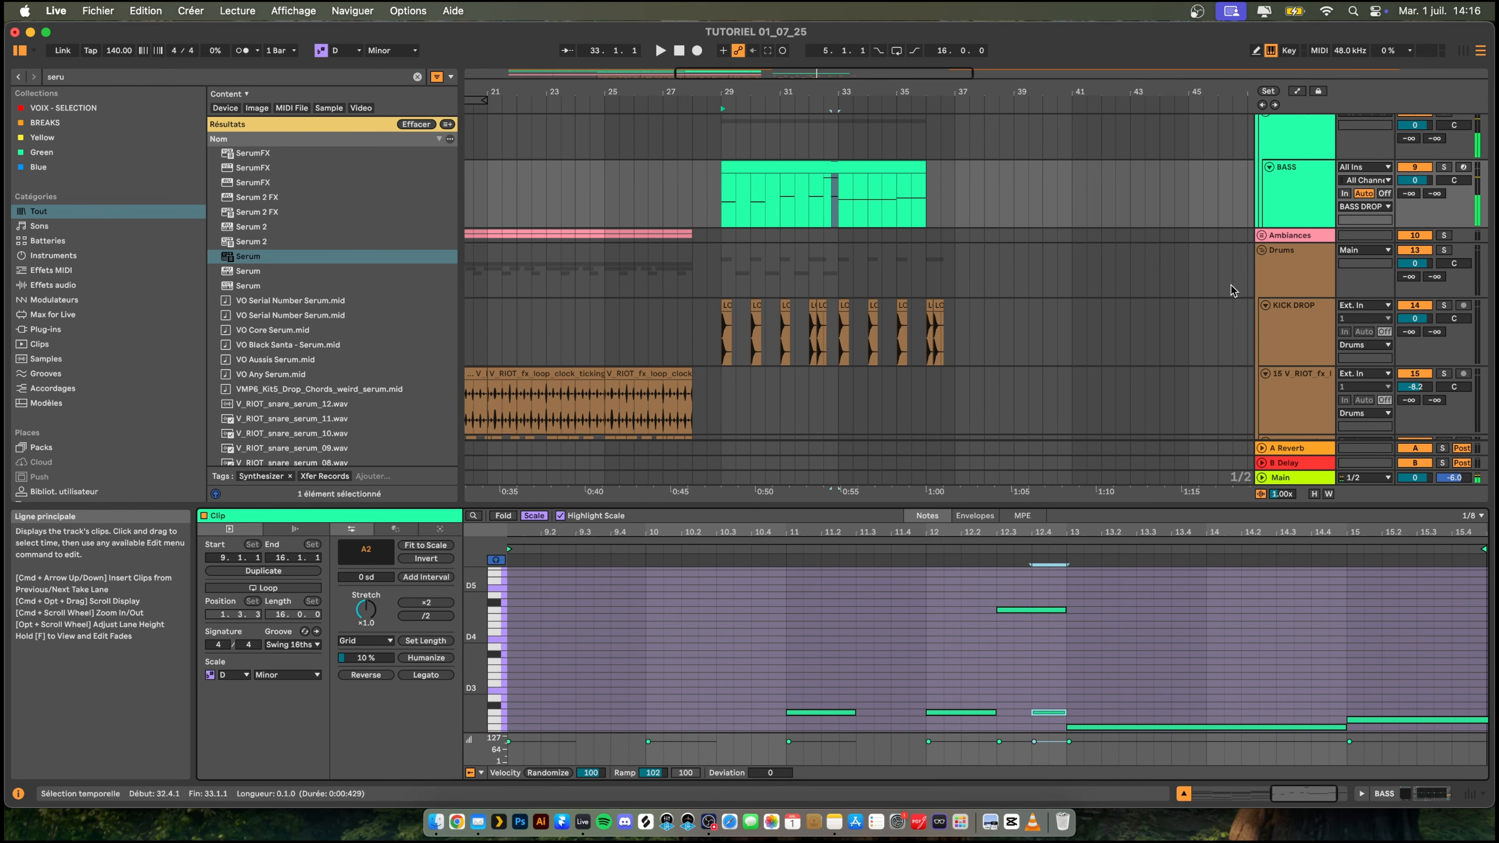
{"action": "double_click", "coordinate": [1291, 201]}
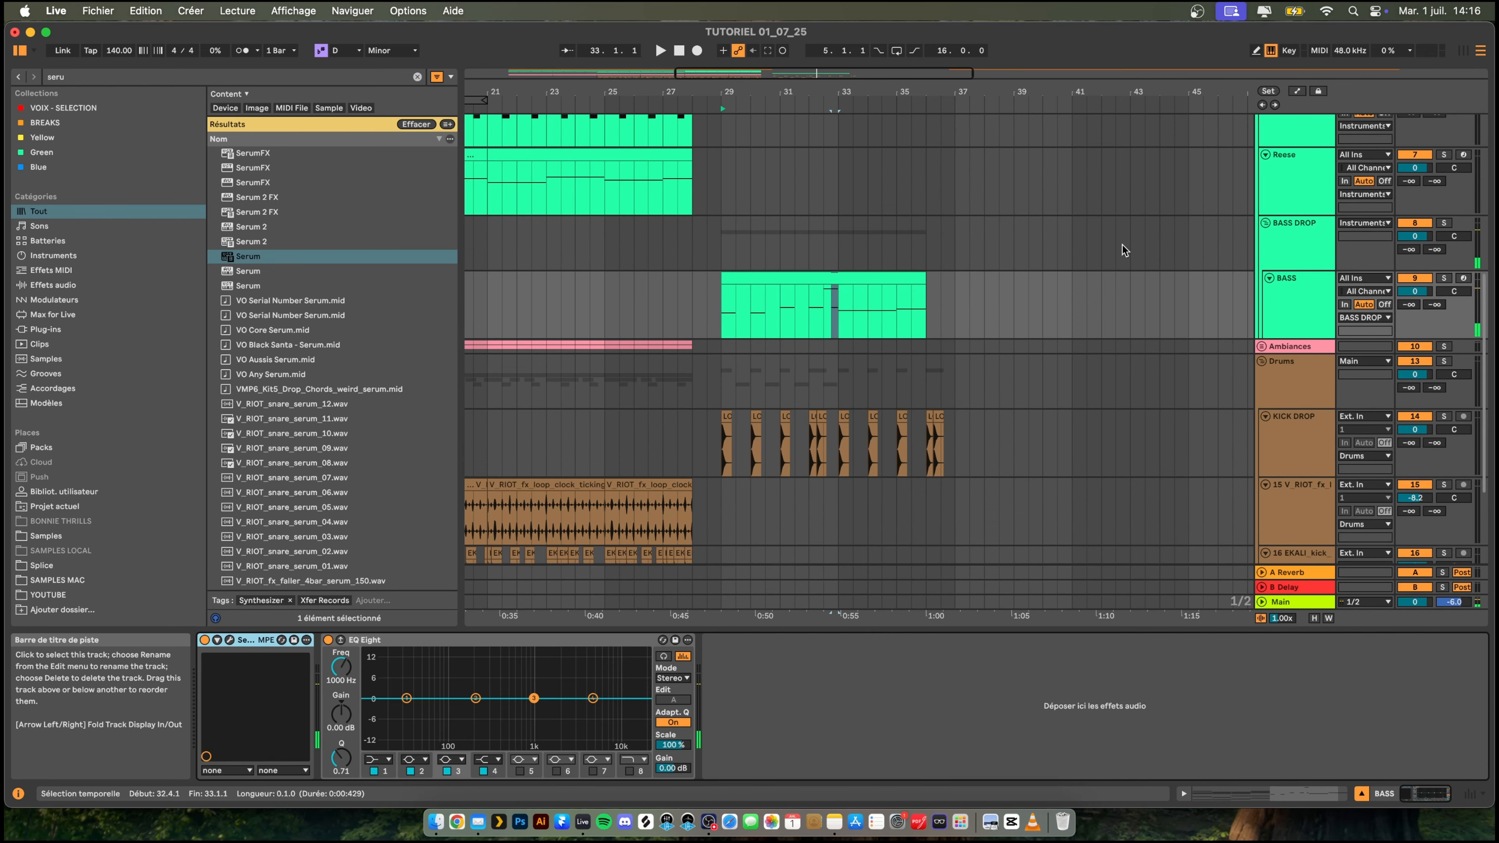
{"action": "left_click", "coordinate": [229, 640]}
{"action": "left_click", "coordinate": [661, 591]}
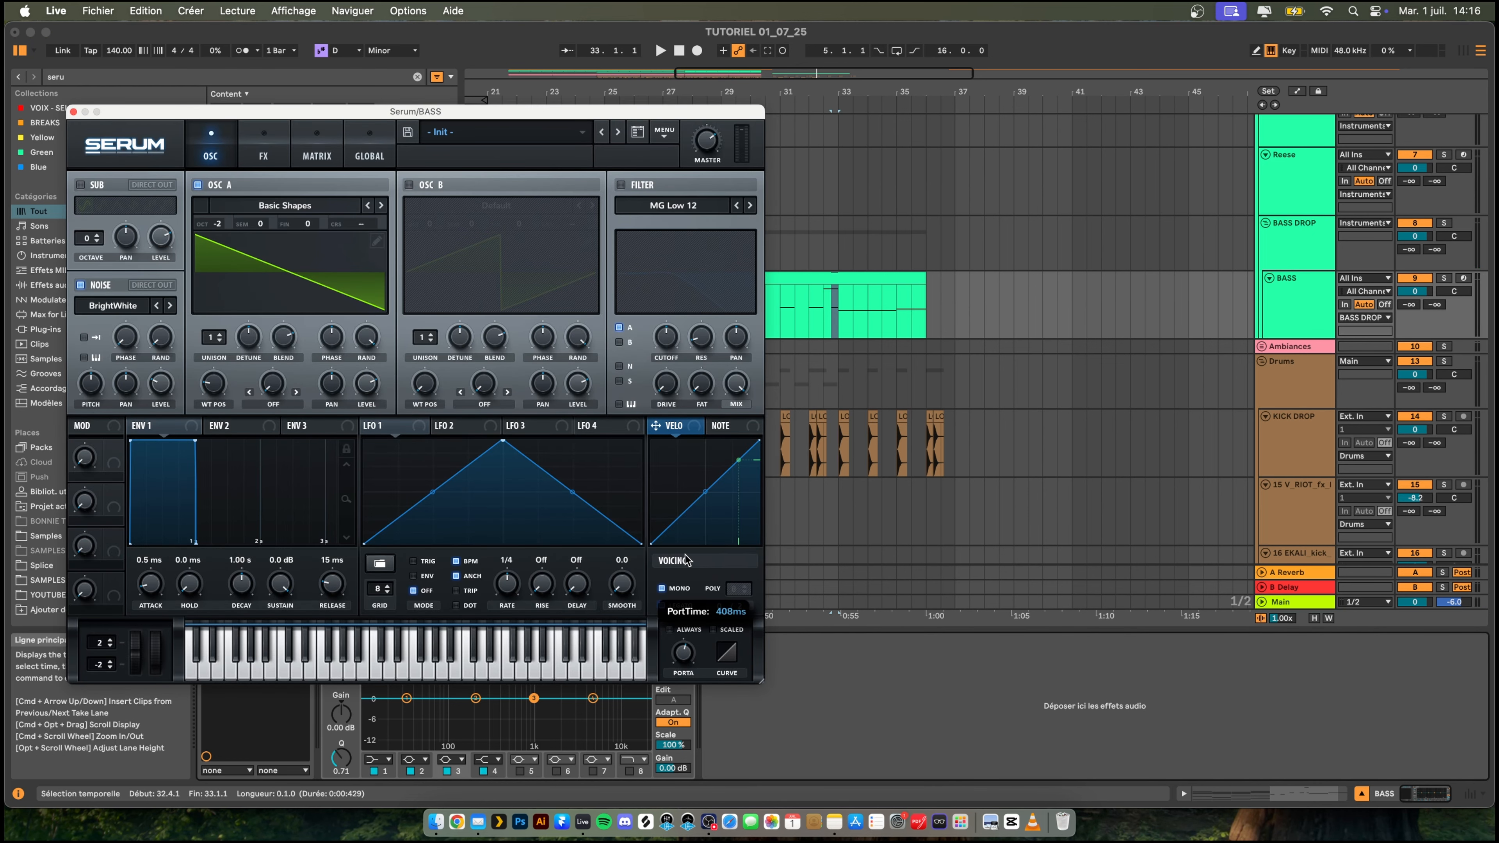
{"action": "key", "text": "space"}
{"action": "left_click", "coordinate": [73, 112]}
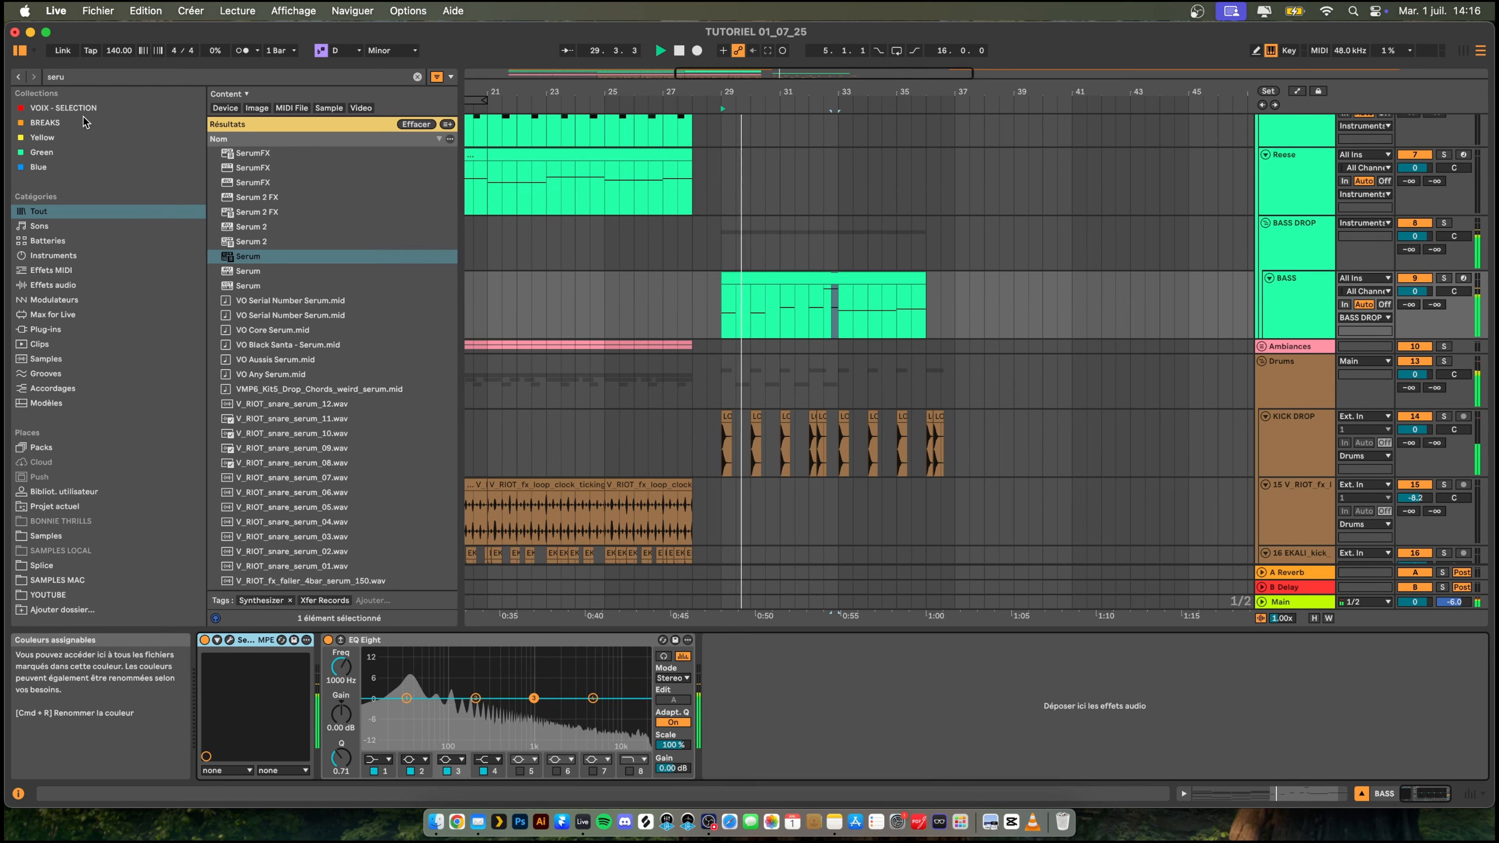
- Shorten the F2 bass note at bar 13 to about two and a half beats and add another F2 note at 14.1
{"action": "double_click", "coordinate": [859, 274]}
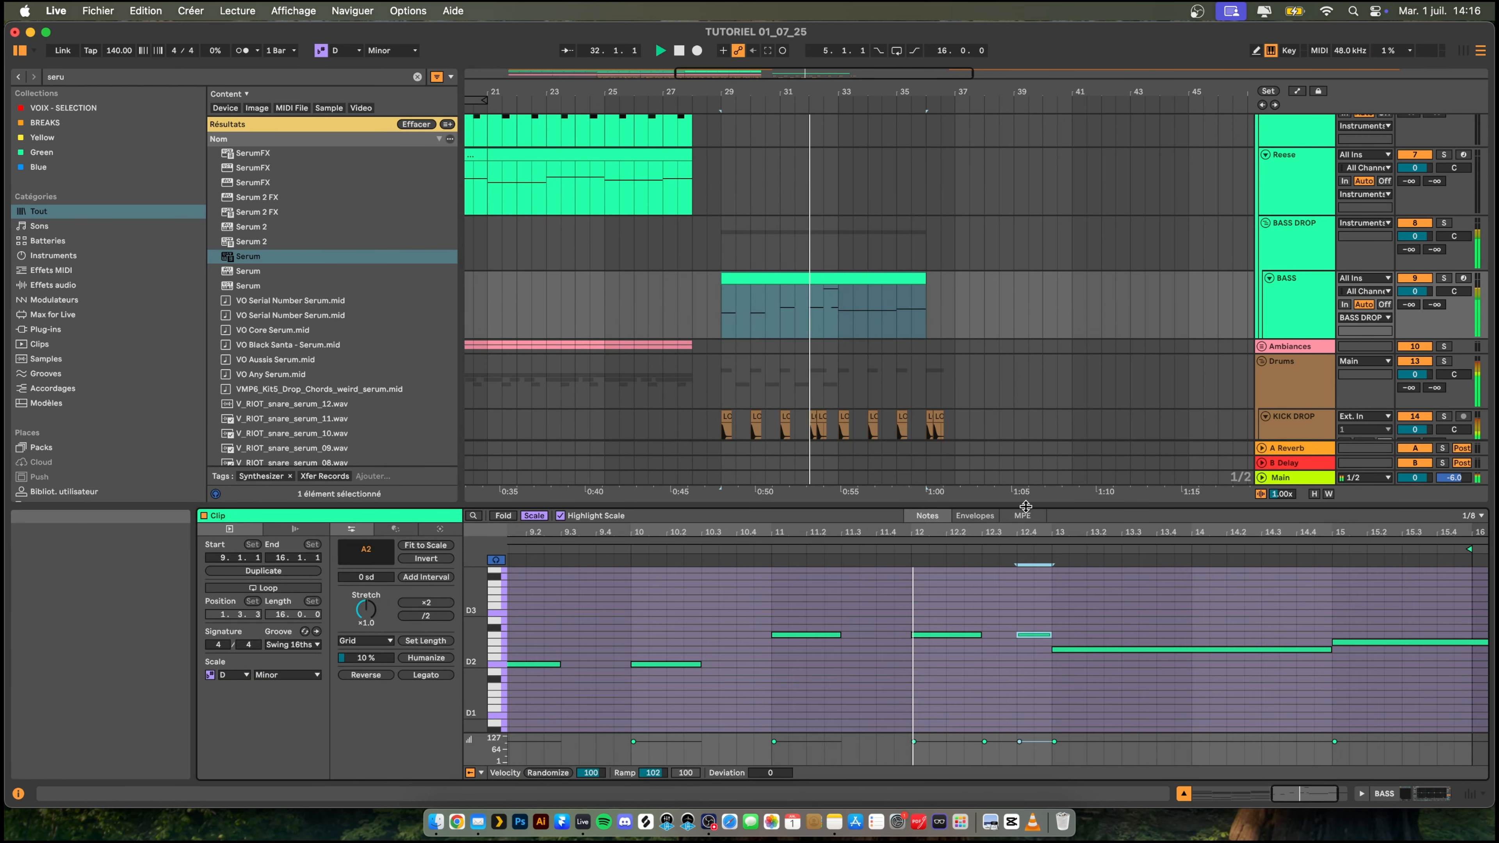
{"action": "left_click_drag", "start_coordinate": [1024, 505], "coordinate": [1025, 465]}
{"action": "scroll", "coordinate": [997, 620], "scroll_direction": "up", "scroll_amount": 5}
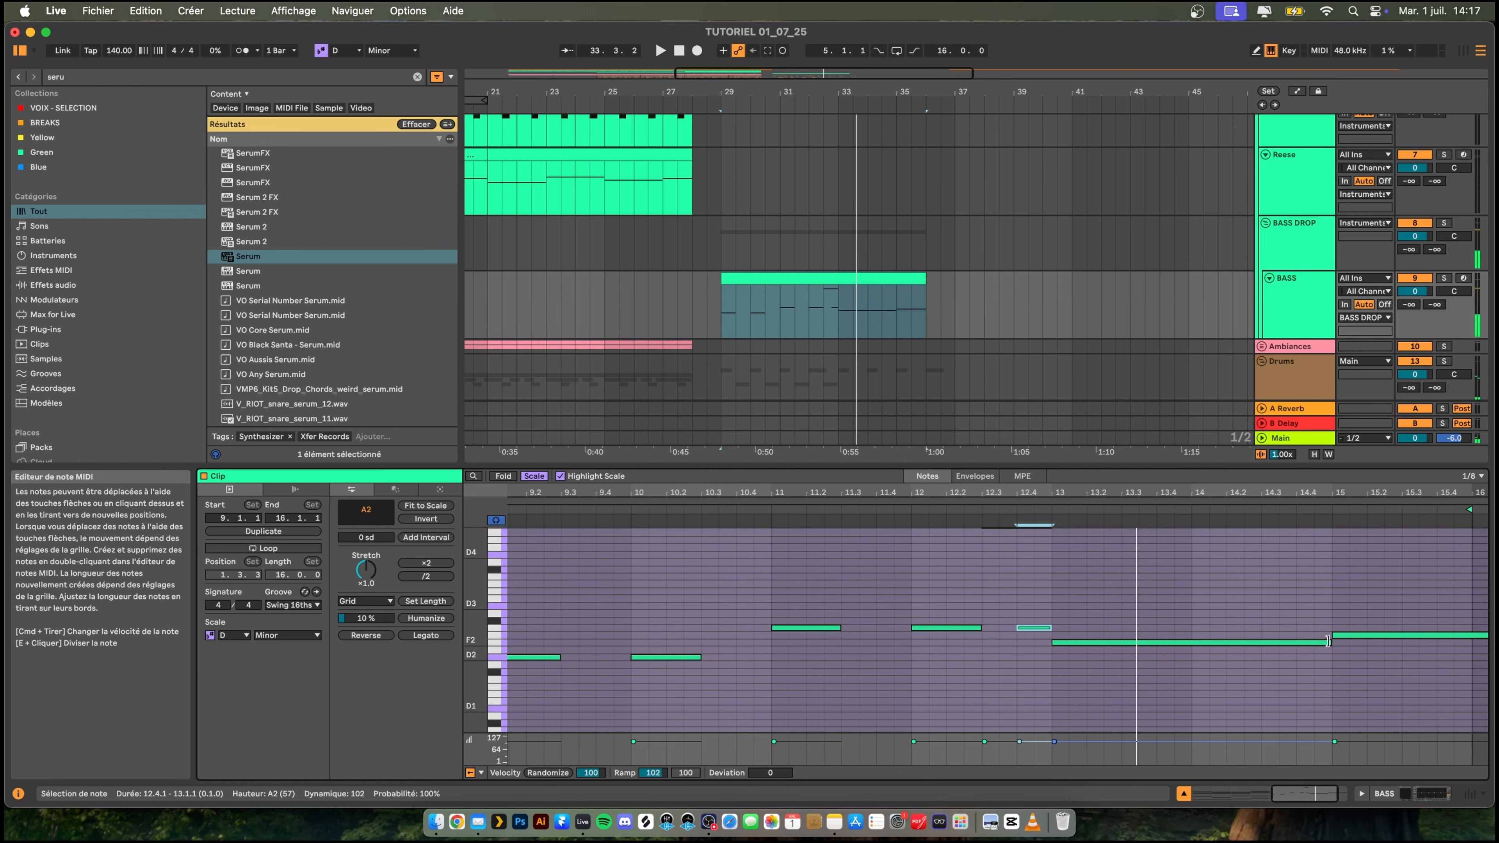
{"action": "left_click_drag", "start_coordinate": [1326, 642], "coordinate": [1142, 644]}
{"action": "double_click", "coordinate": [1197, 643]}
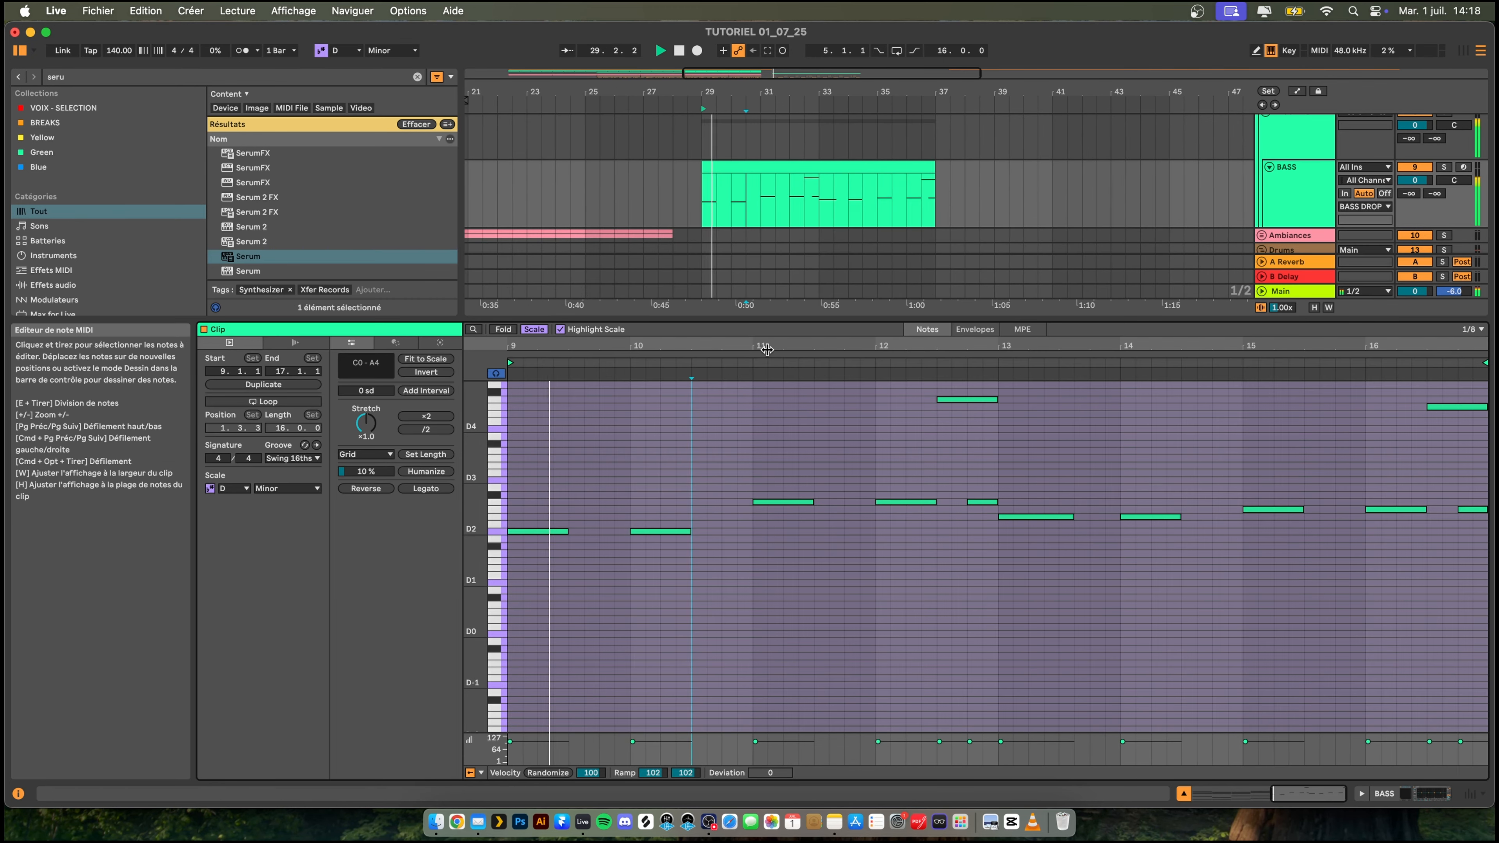
- Play back the bass line and trim the F2 note at 13.1 to two beats
{"action": "left_click_drag", "start_coordinate": [768, 317], "coordinate": [784, 506]}
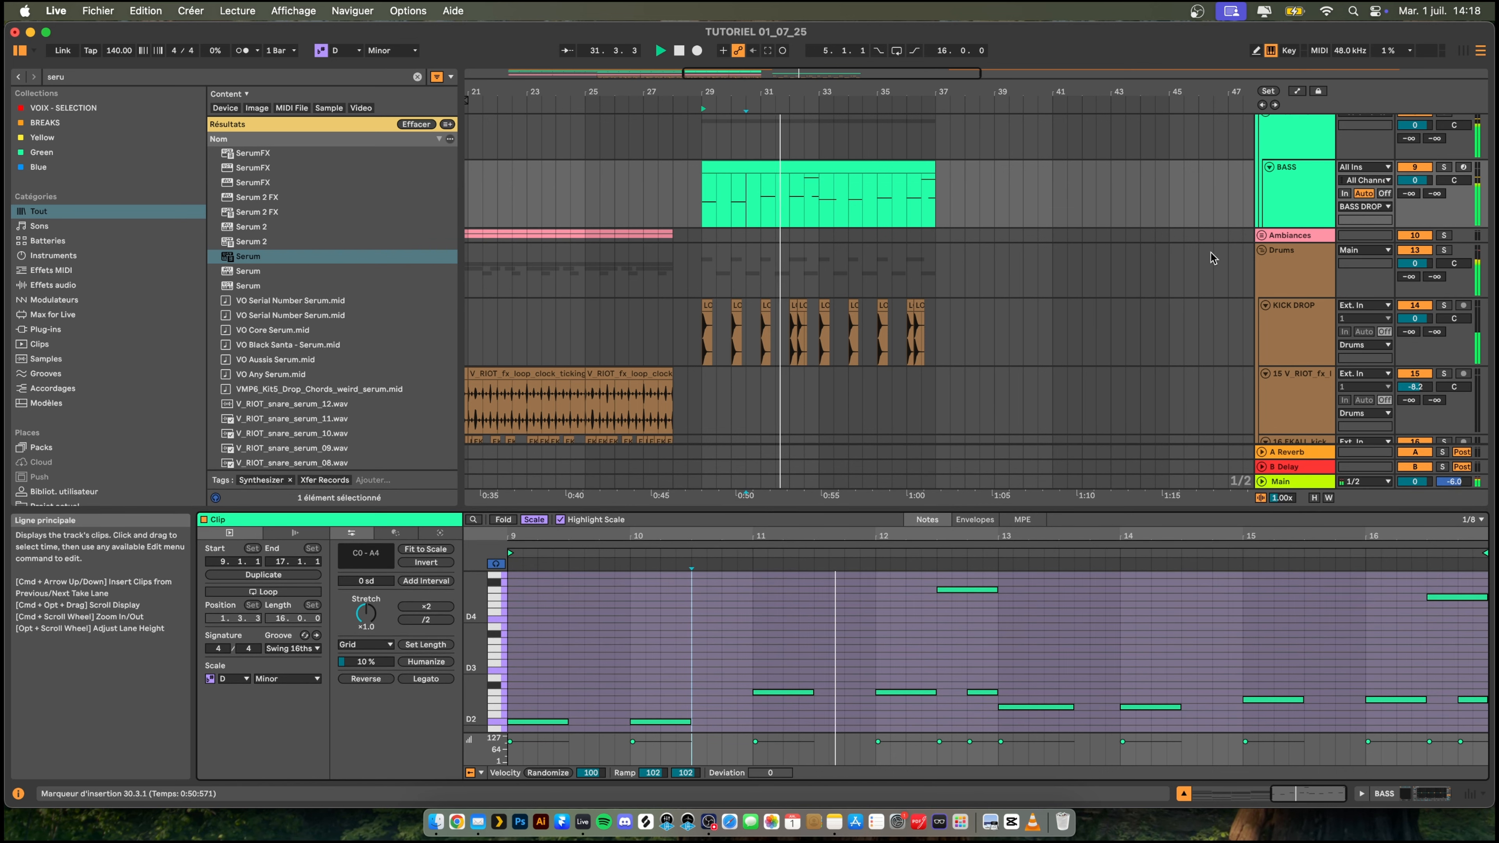
{"action": "scroll", "coordinate": [997, 254], "scroll_direction": "up", "scroll_amount": 2}
{"action": "scroll", "coordinate": [1008, 256], "scroll_direction": "down", "scroll_amount": 2}
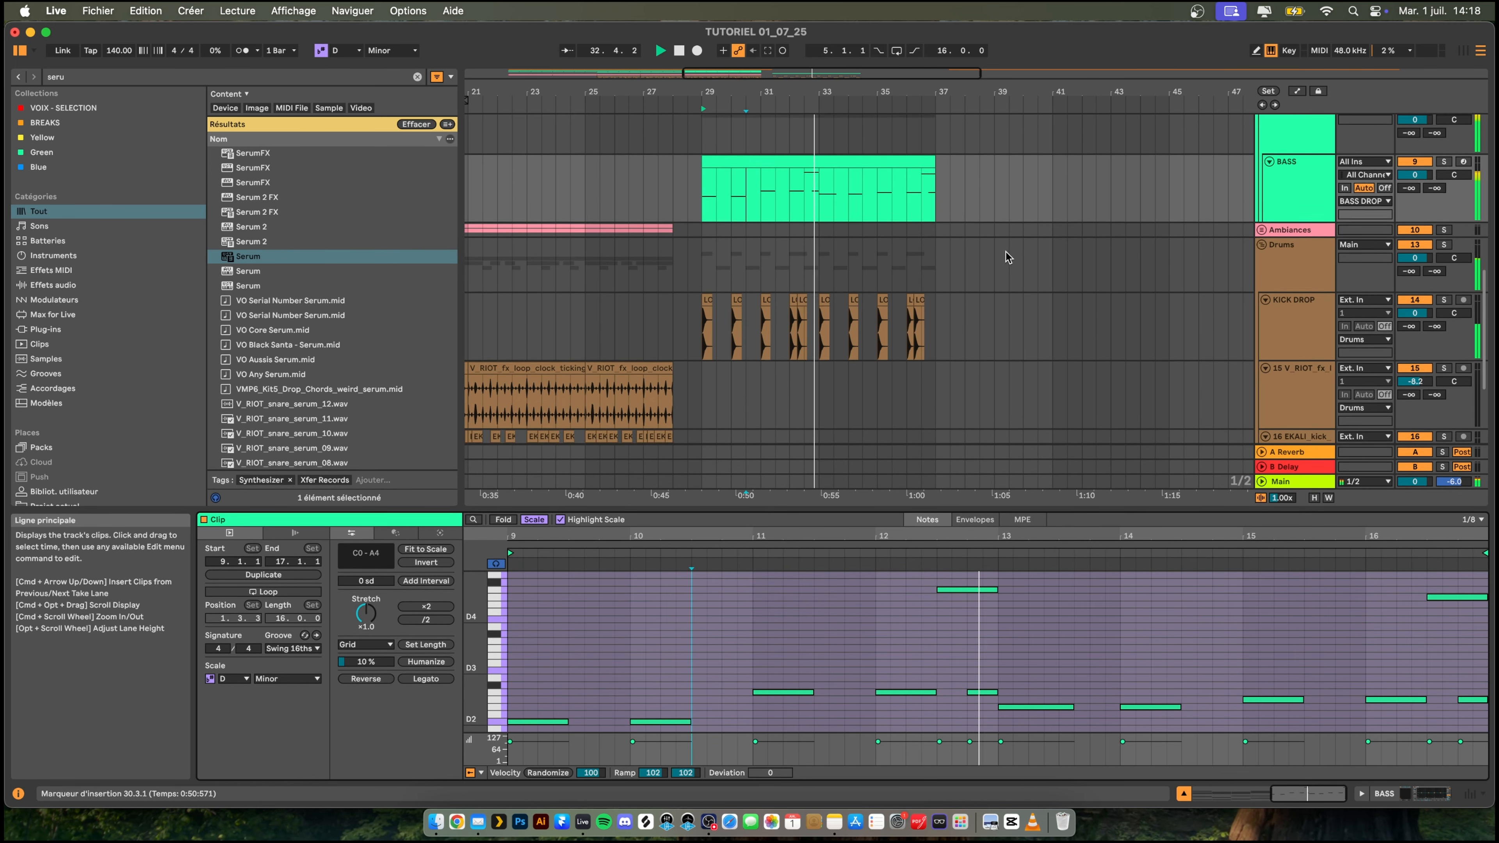
{"action": "scroll", "coordinate": [1007, 257], "scroll_direction": "up", "scroll_amount": 3}
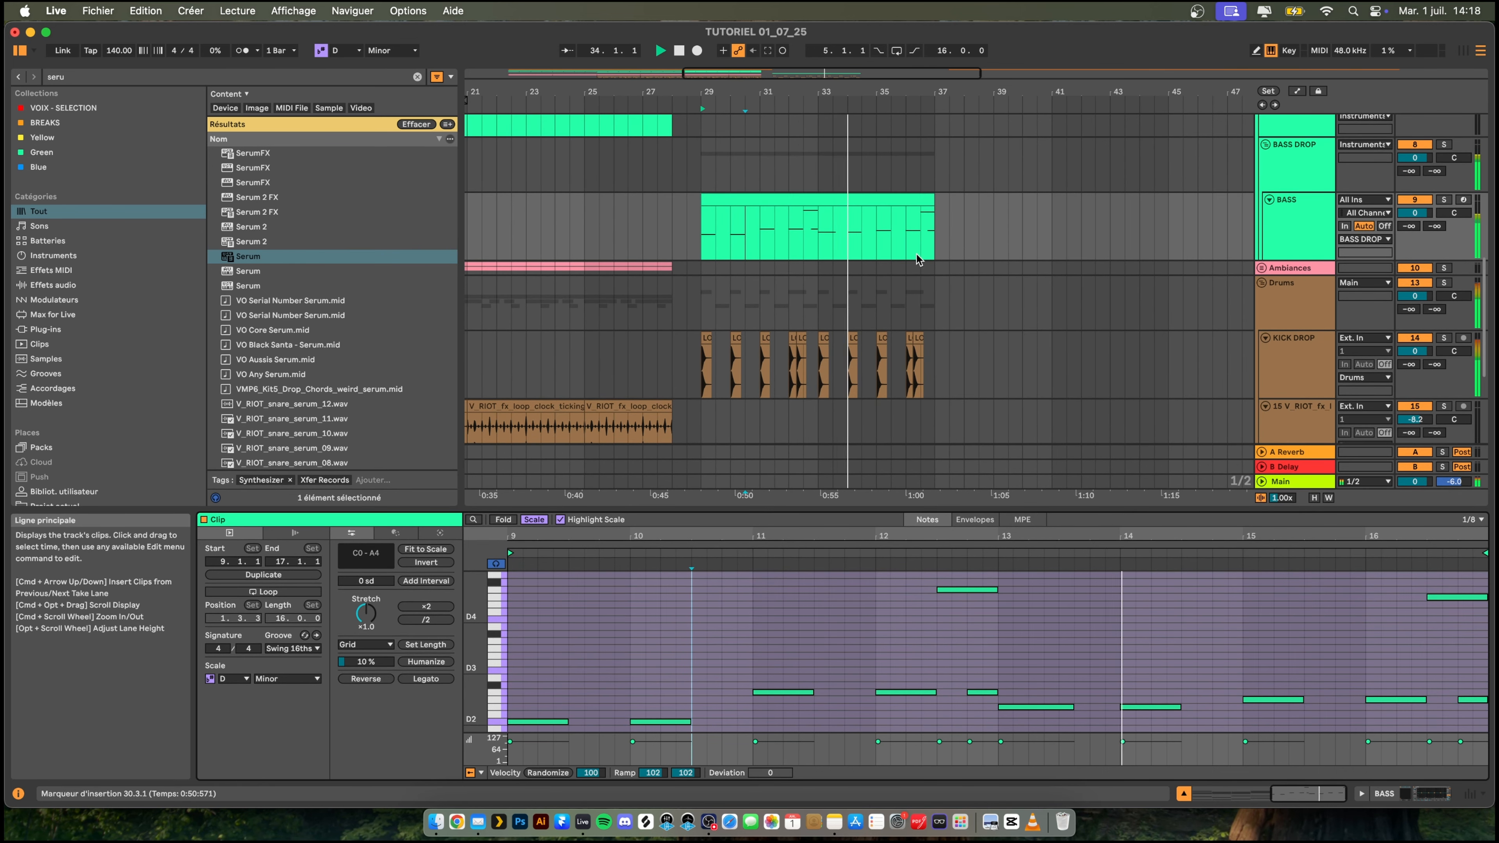
{"action": "left_click", "coordinate": [834, 201]}
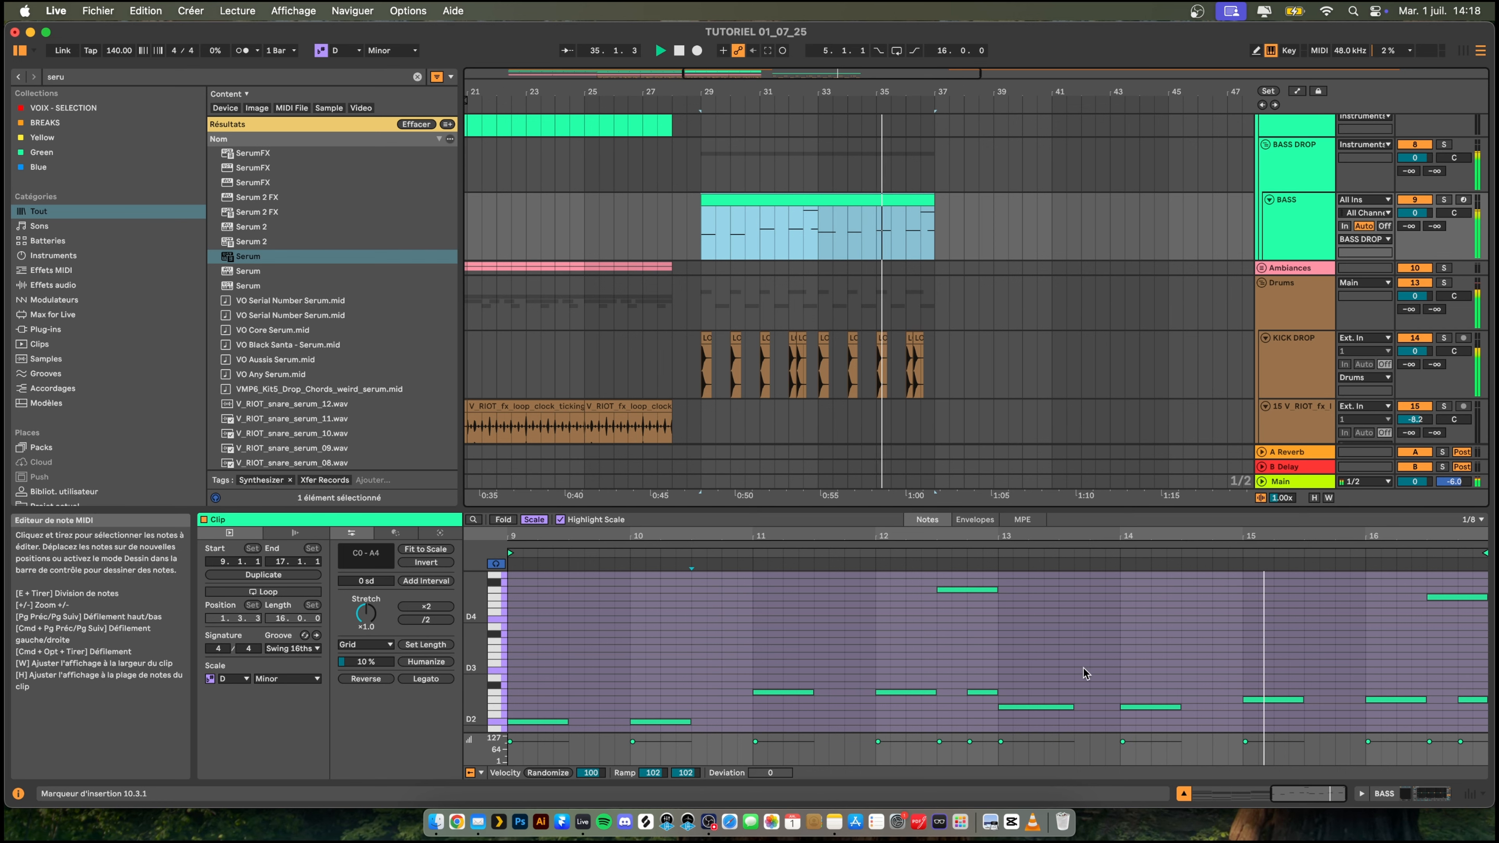
{"action": "left_click_drag", "start_coordinate": [1053, 665], "coordinate": [1069, 729]}
{"action": "key", "text": "space"}
{"action": "key", "text": "shift+Left"}
{"action": "key", "text": "shift+Left"}
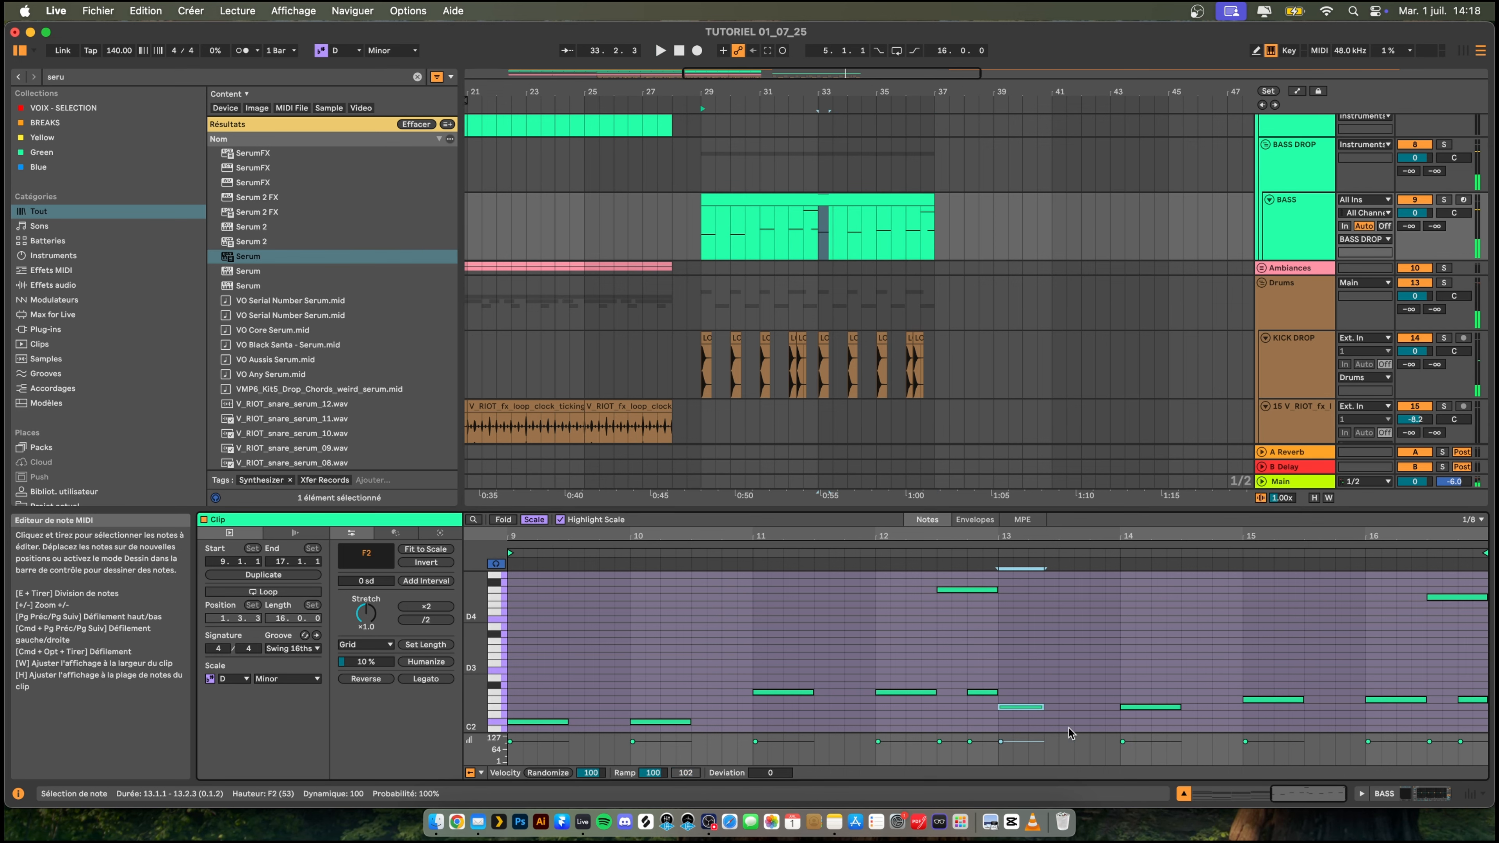
{"action": "key", "text": "space"}
- Put the BASS DROP track into a new group named sidechain, show the group's effect chain and play the drop
{"action": "left_click", "coordinate": [1294, 163]}
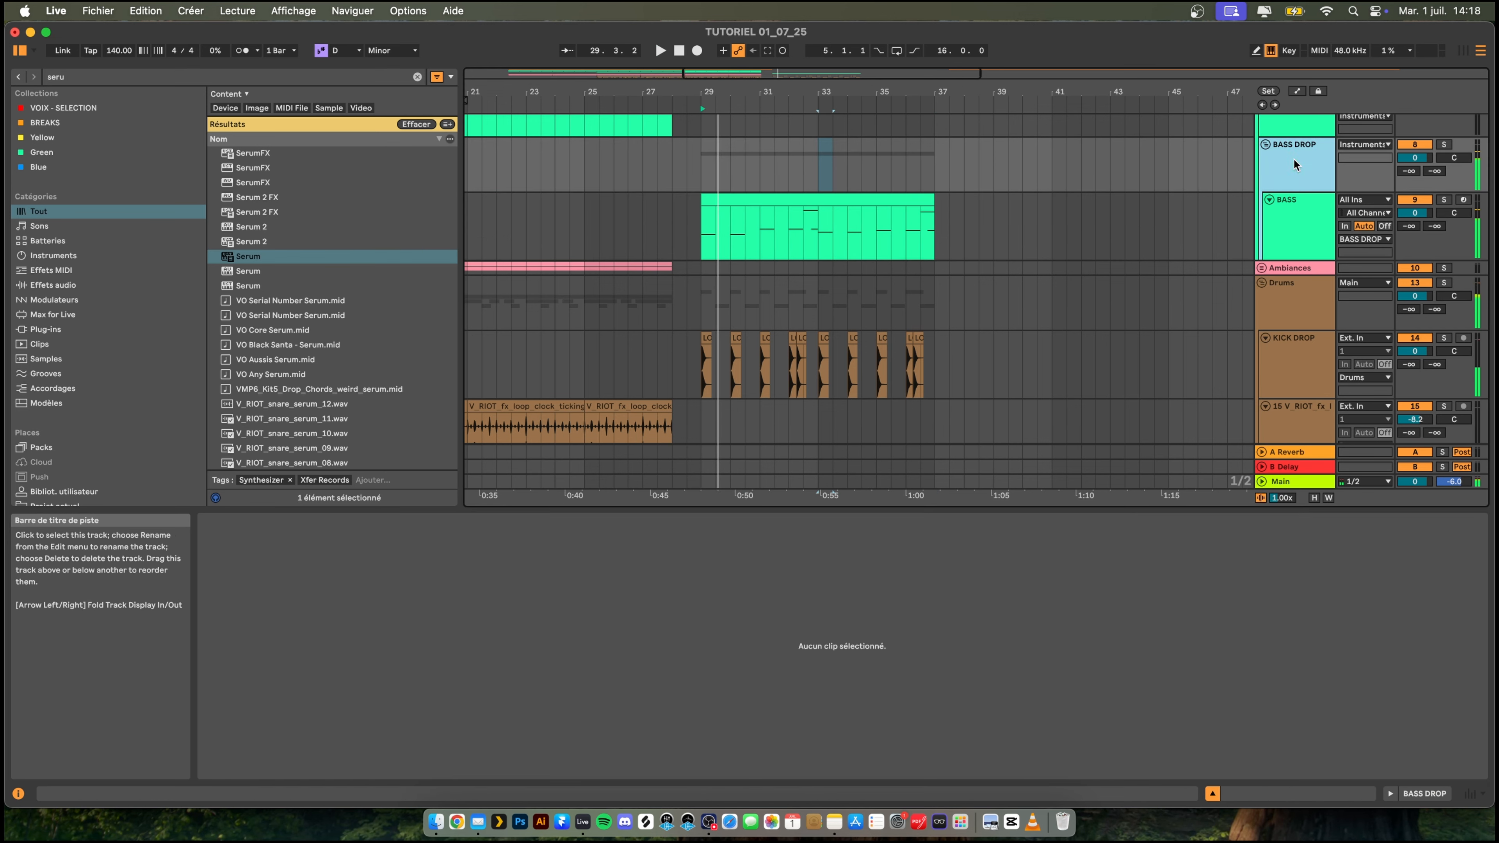
{"action": "scroll", "coordinate": [1294, 189], "scroll_direction": "up", "scroll_amount": 2}
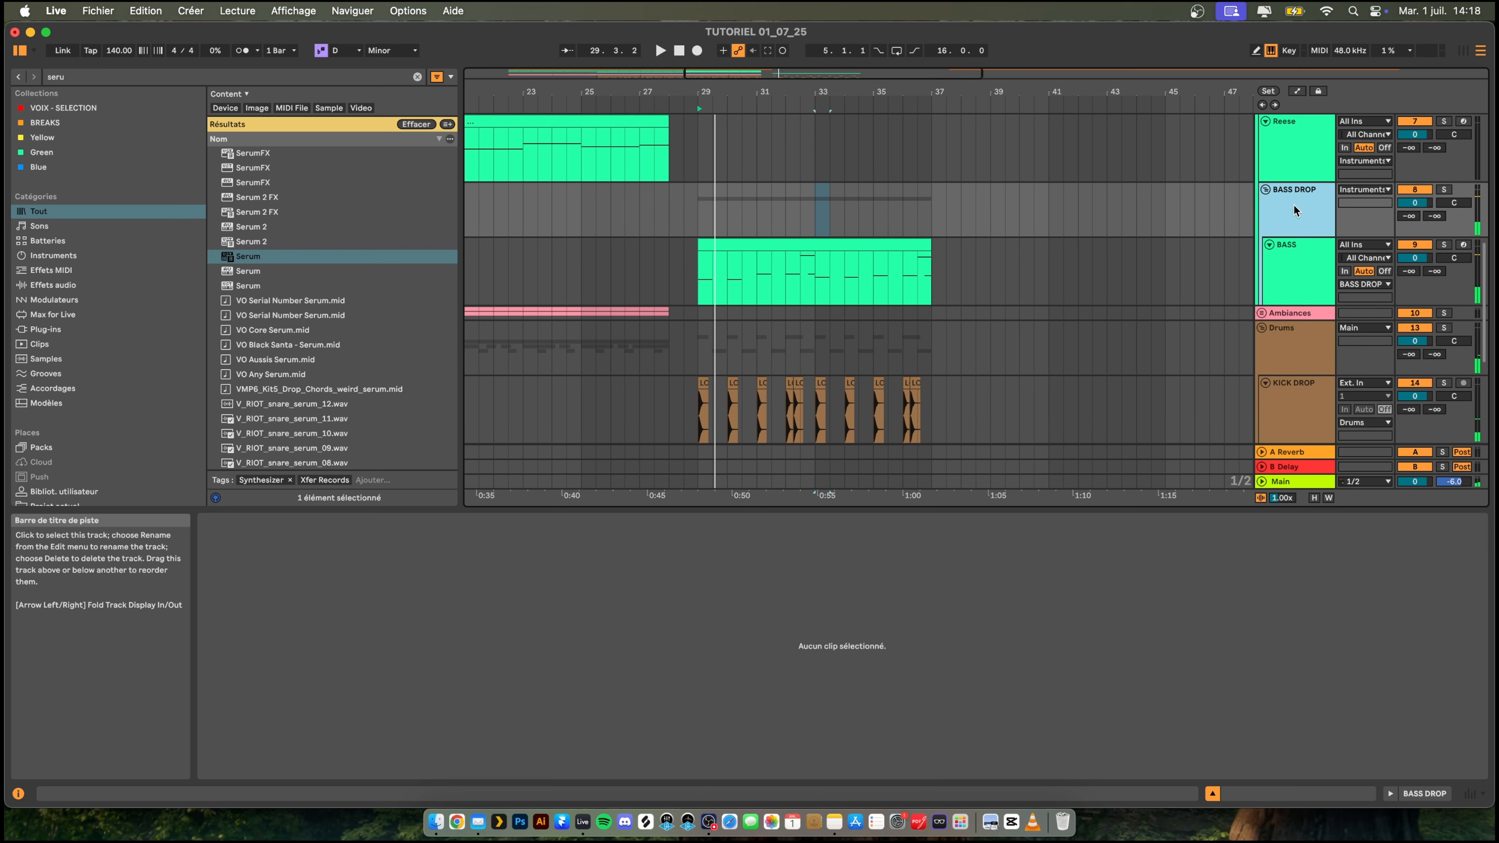
{"action": "key", "text": "super+g"}
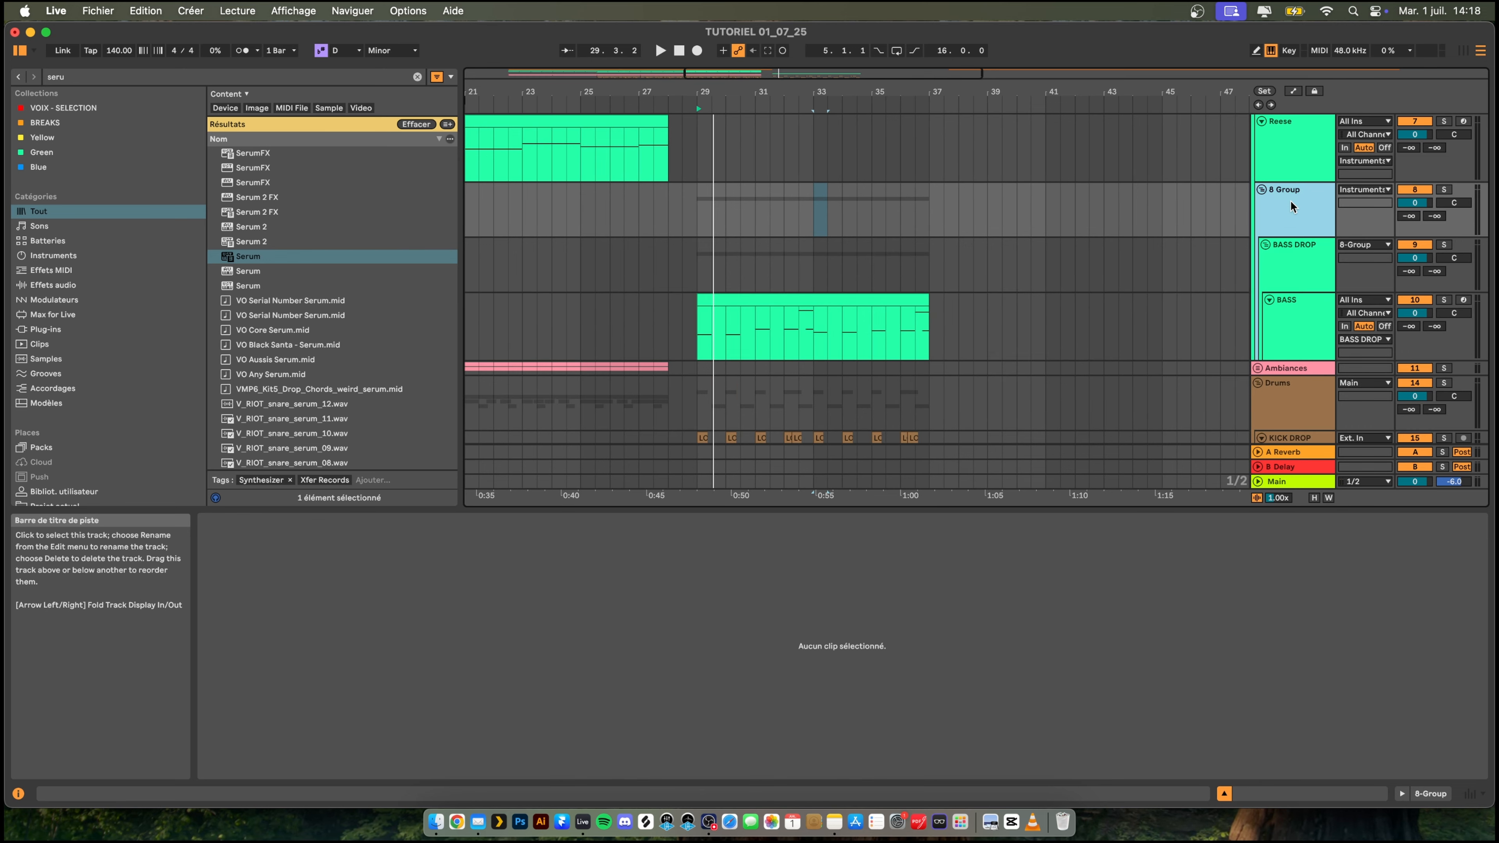
{"action": "type", "text": "sidechain"}
{"action": "key", "text": "Return"}
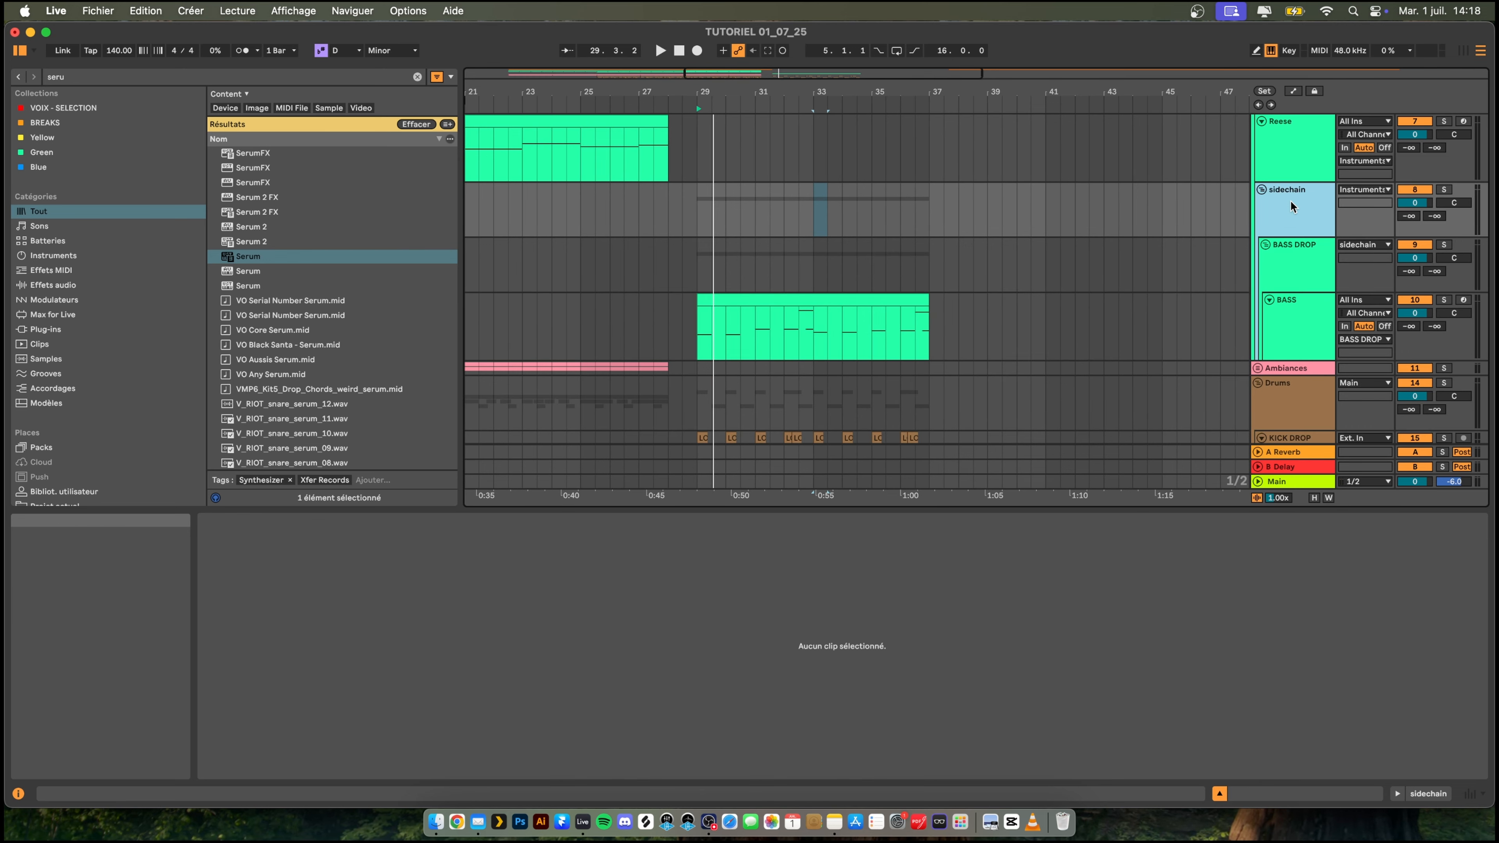
{"action": "double_click", "coordinate": [1293, 197]}
{"action": "key", "text": "space"}
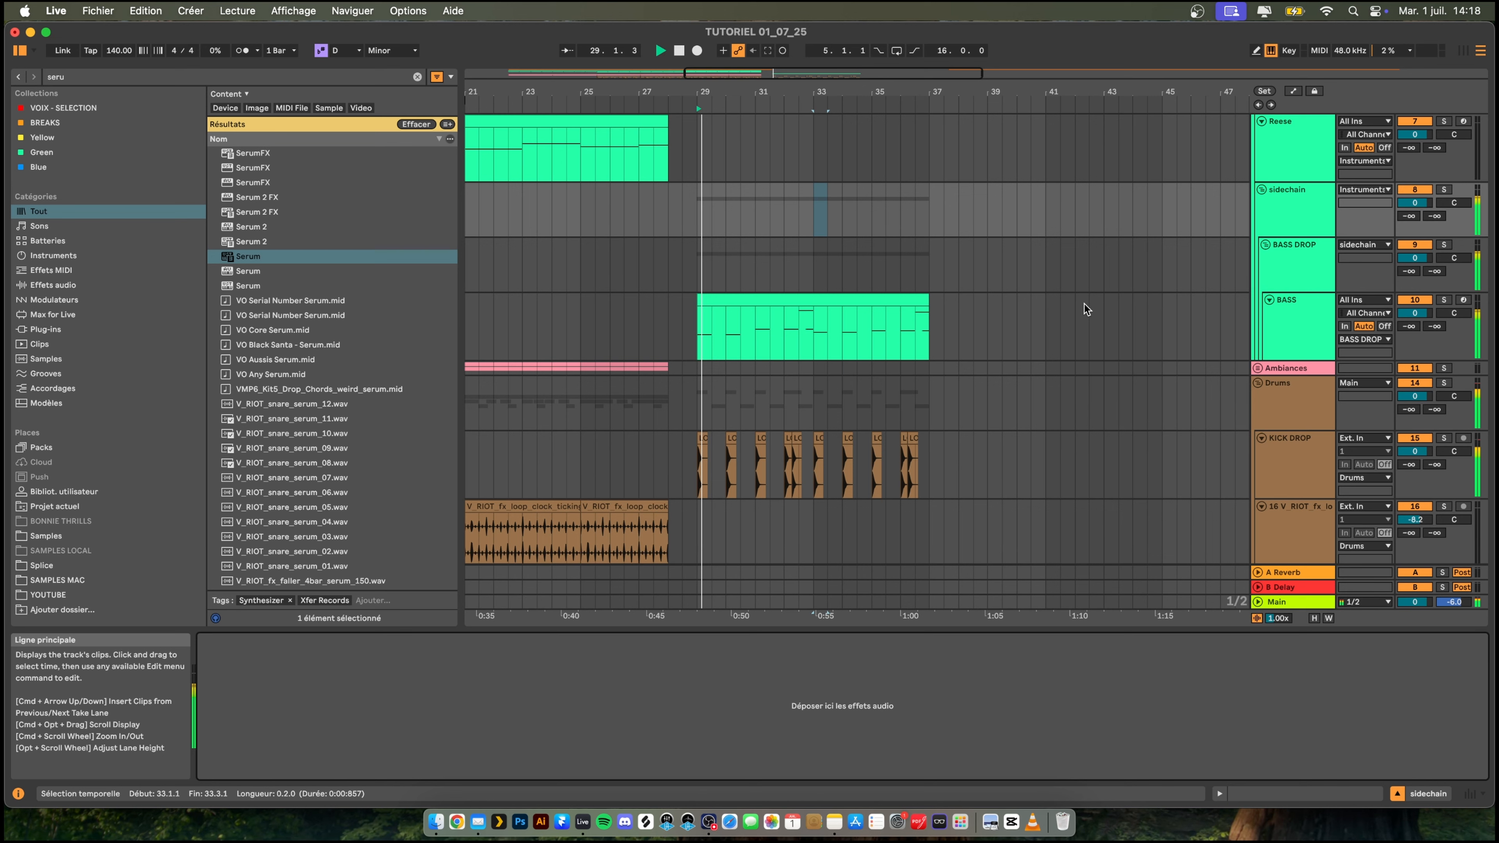
- Search the browser for "kicks" and load Kickstart 2 onto the sidechain group
{"action": "left_click", "coordinate": [1290, 192]}
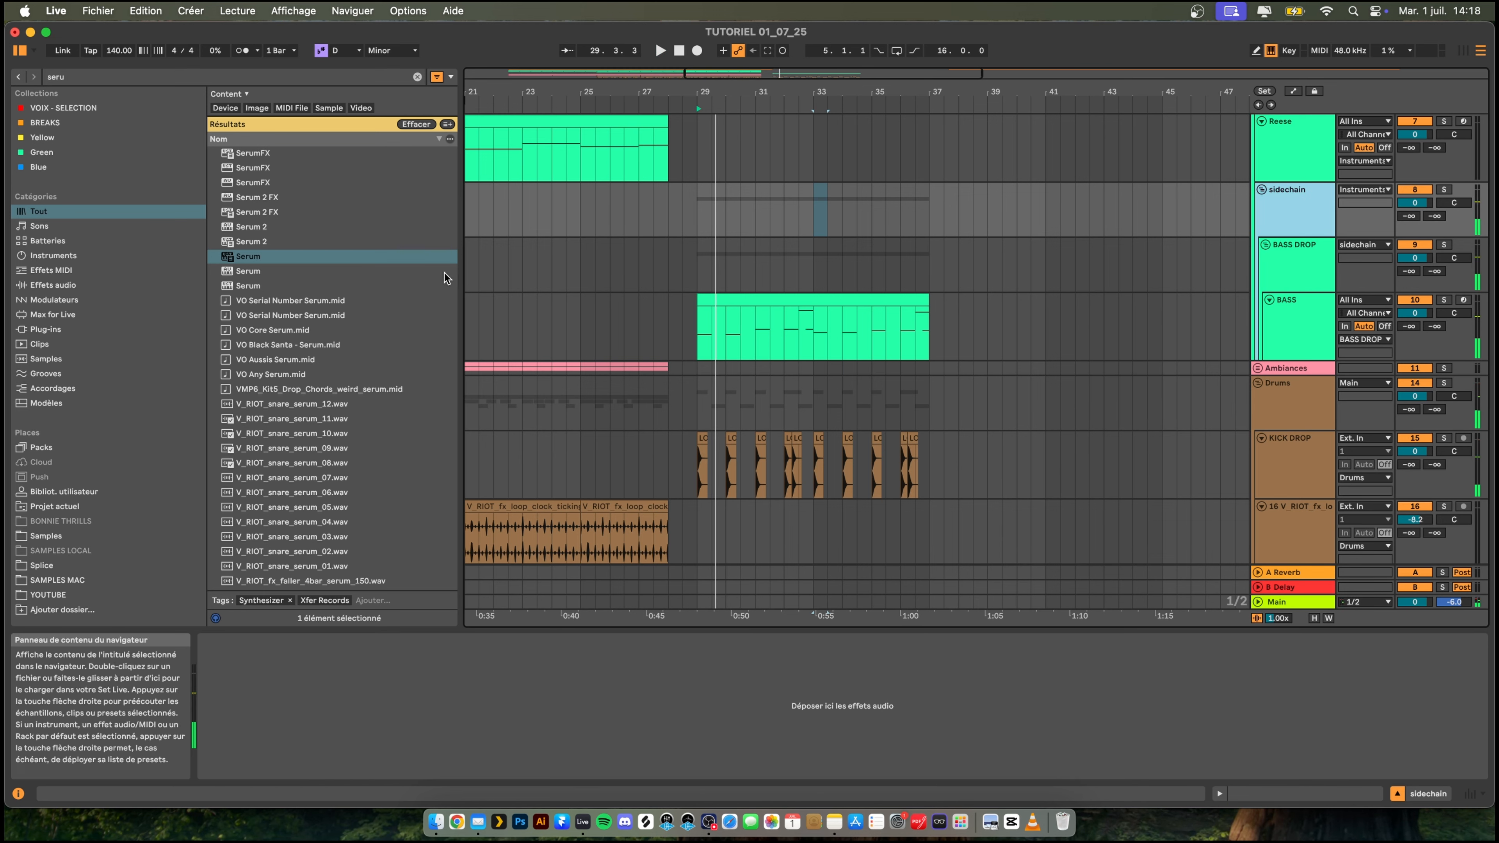
{"action": "key", "text": "super+f"}
{"action": "type", "text": "kicks"}
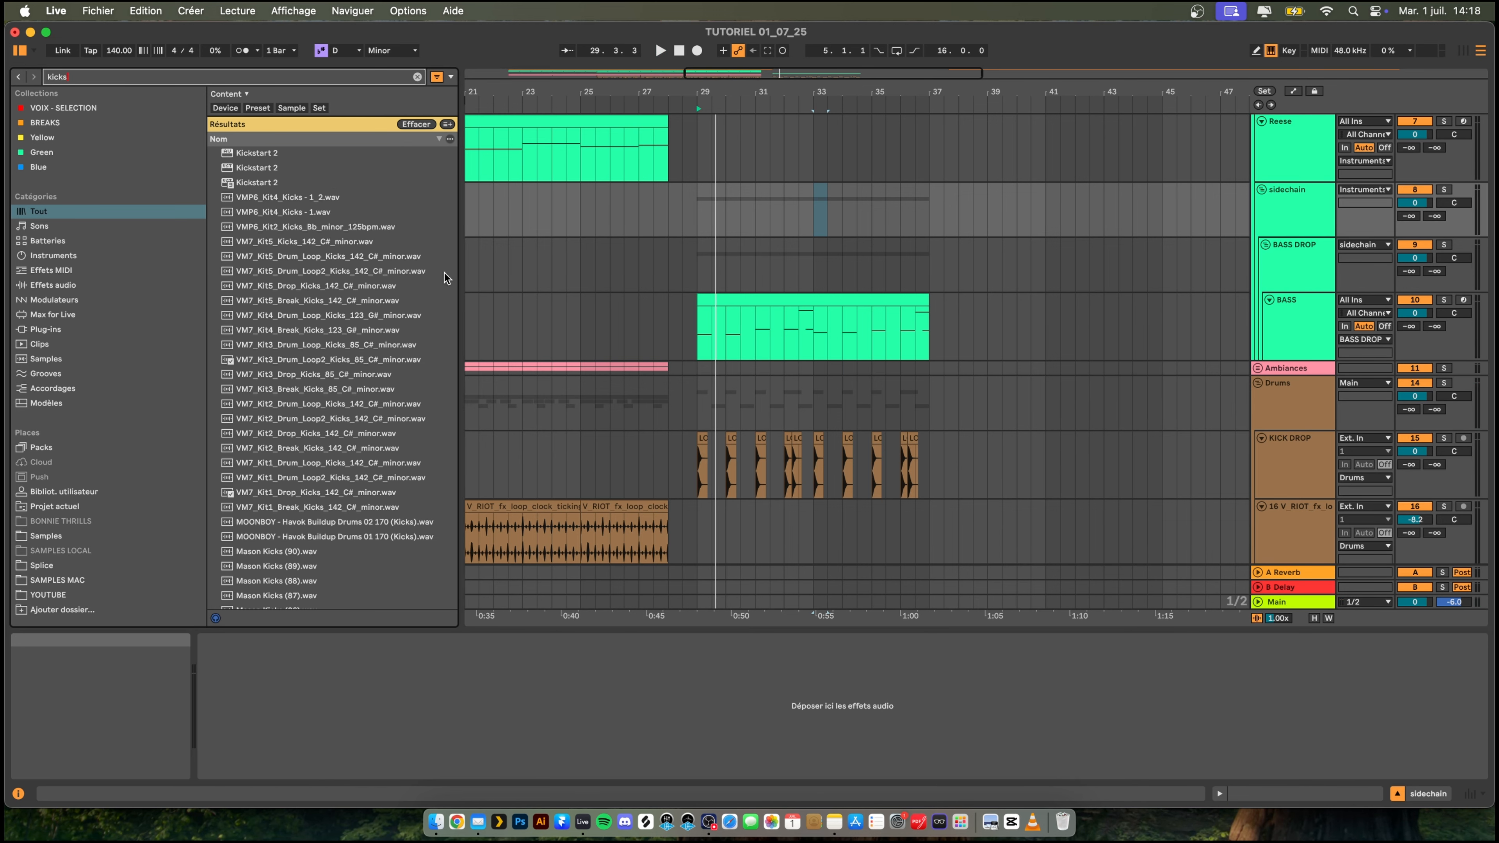
{"action": "key", "text": "Return"}
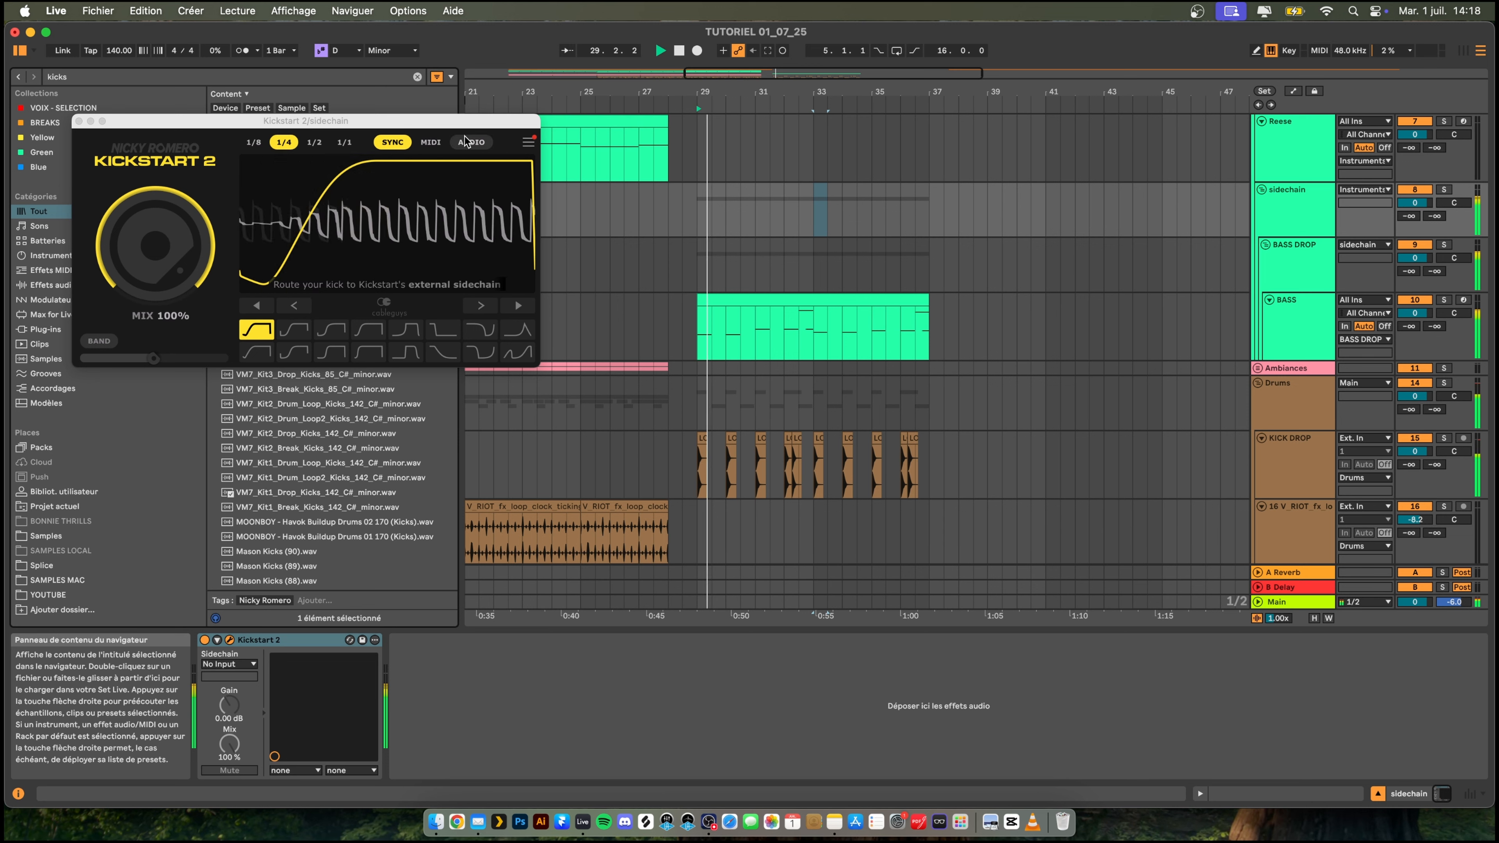
- Switch Kickstart 2 to audio triggering and choose the KICK DROP track as its sidechain source
{"action": "left_click", "coordinate": [471, 142]}
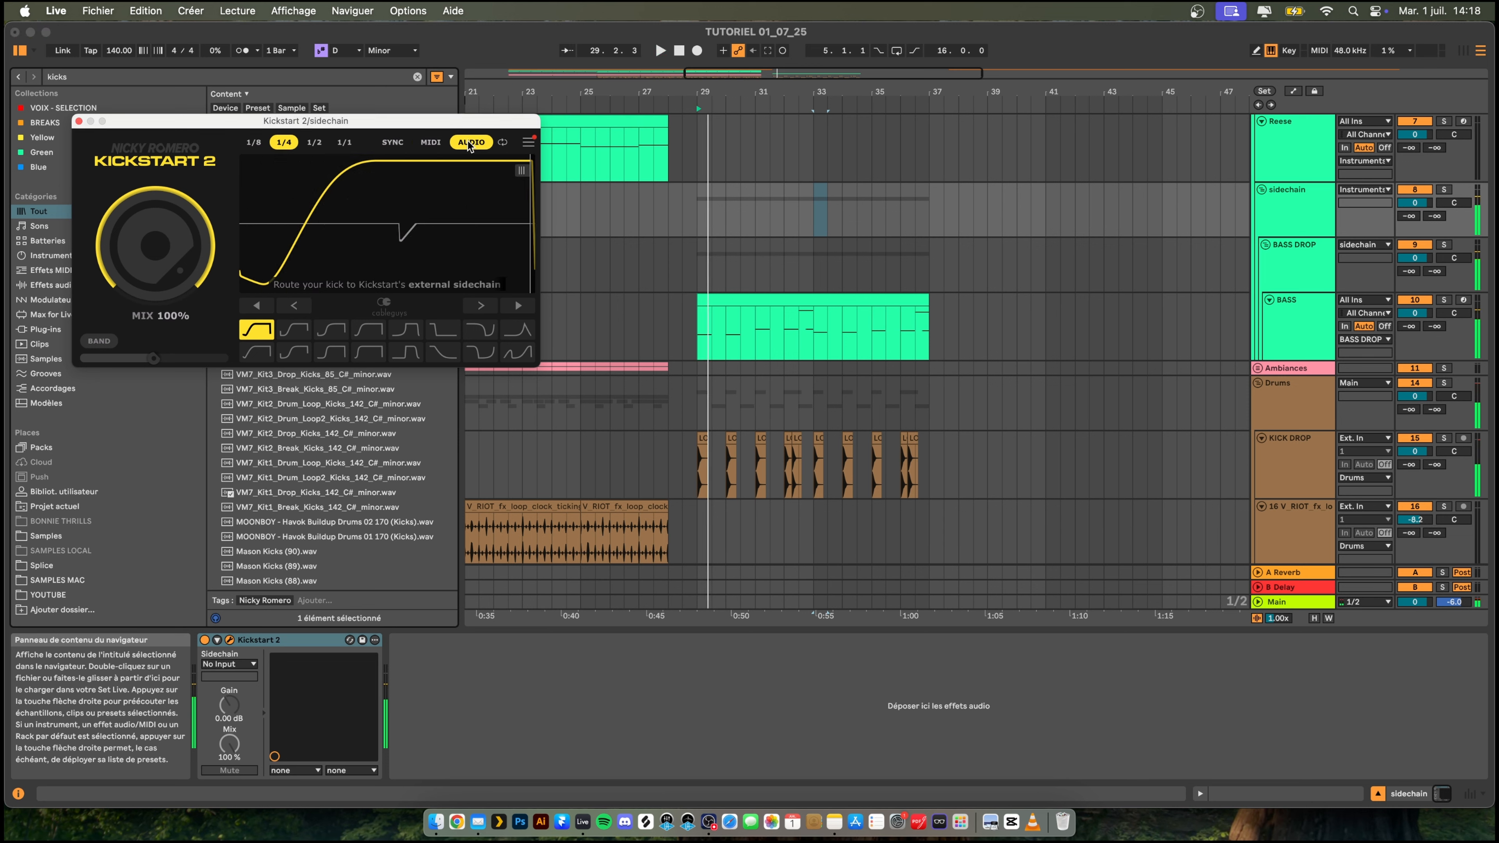
{"action": "left_click", "coordinate": [229, 664]}
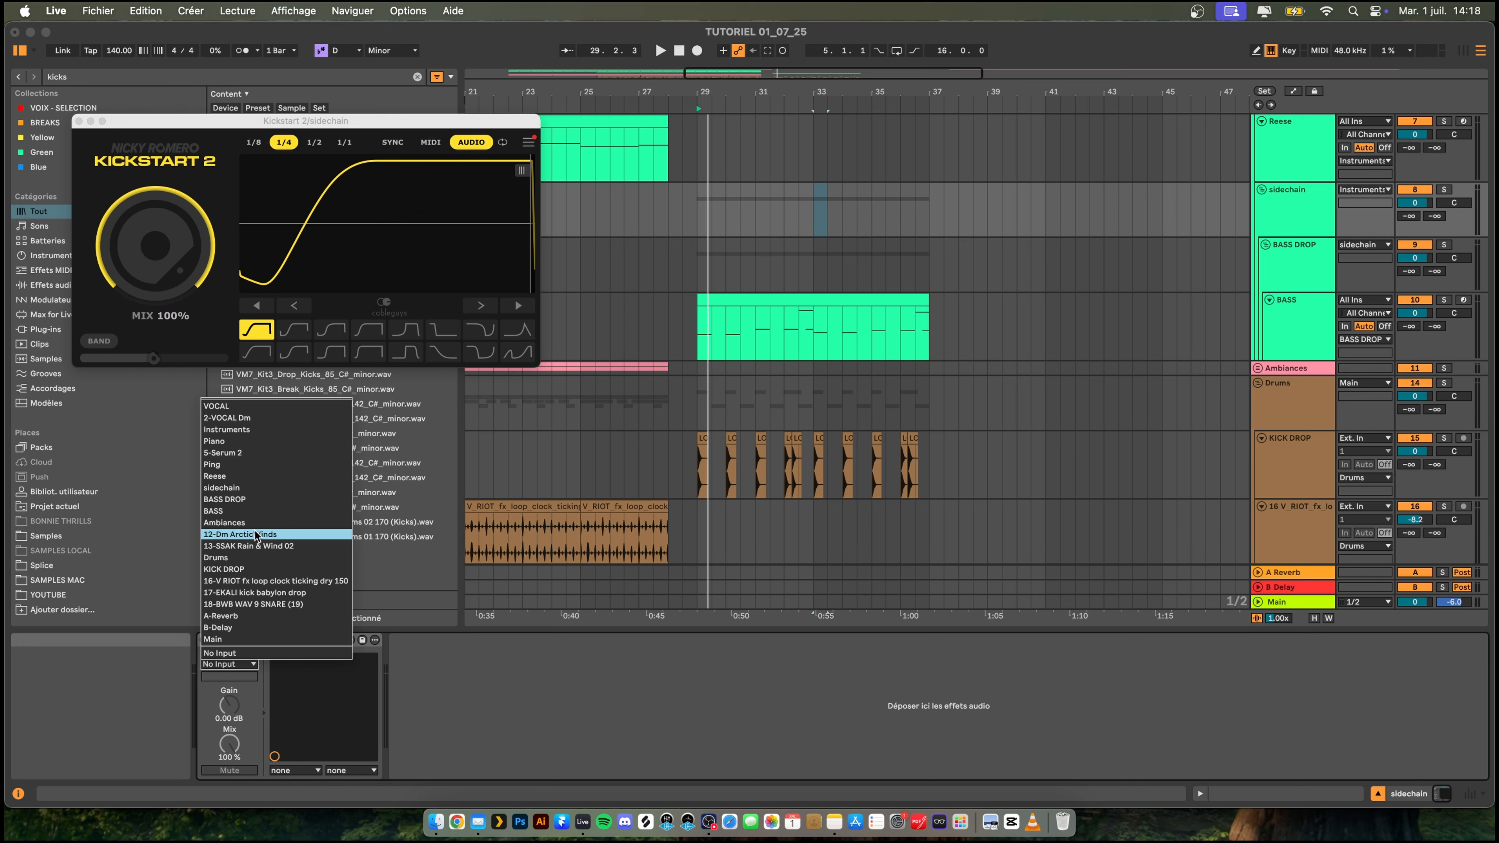
{"action": "left_click", "coordinate": [253, 568]}
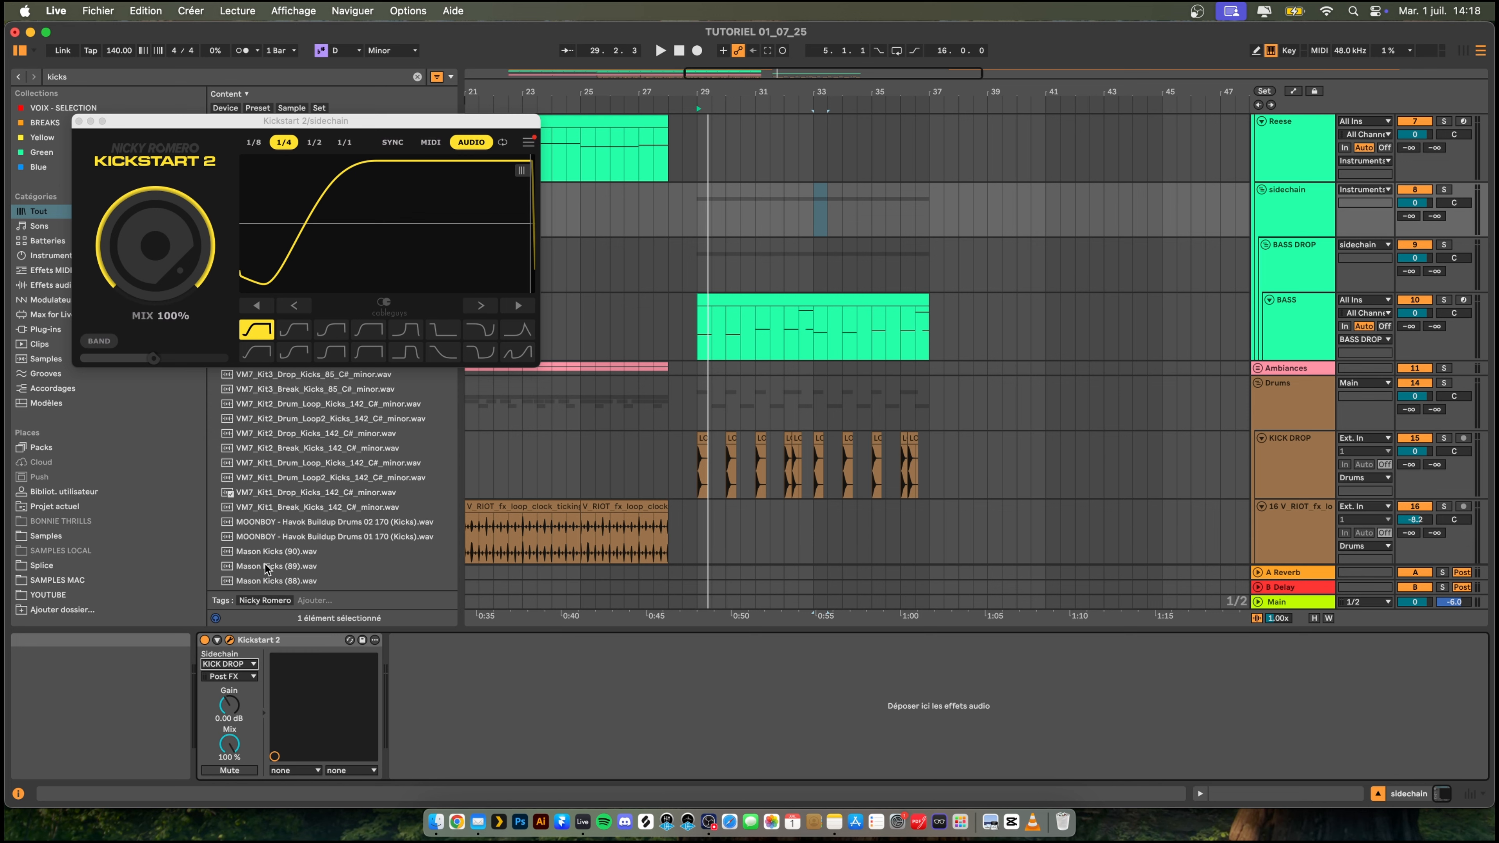
- Choose the Mids Chain ducking curve in Kickstart 2 and shorten its recovery while the drop plays
{"action": "key", "text": "space"}
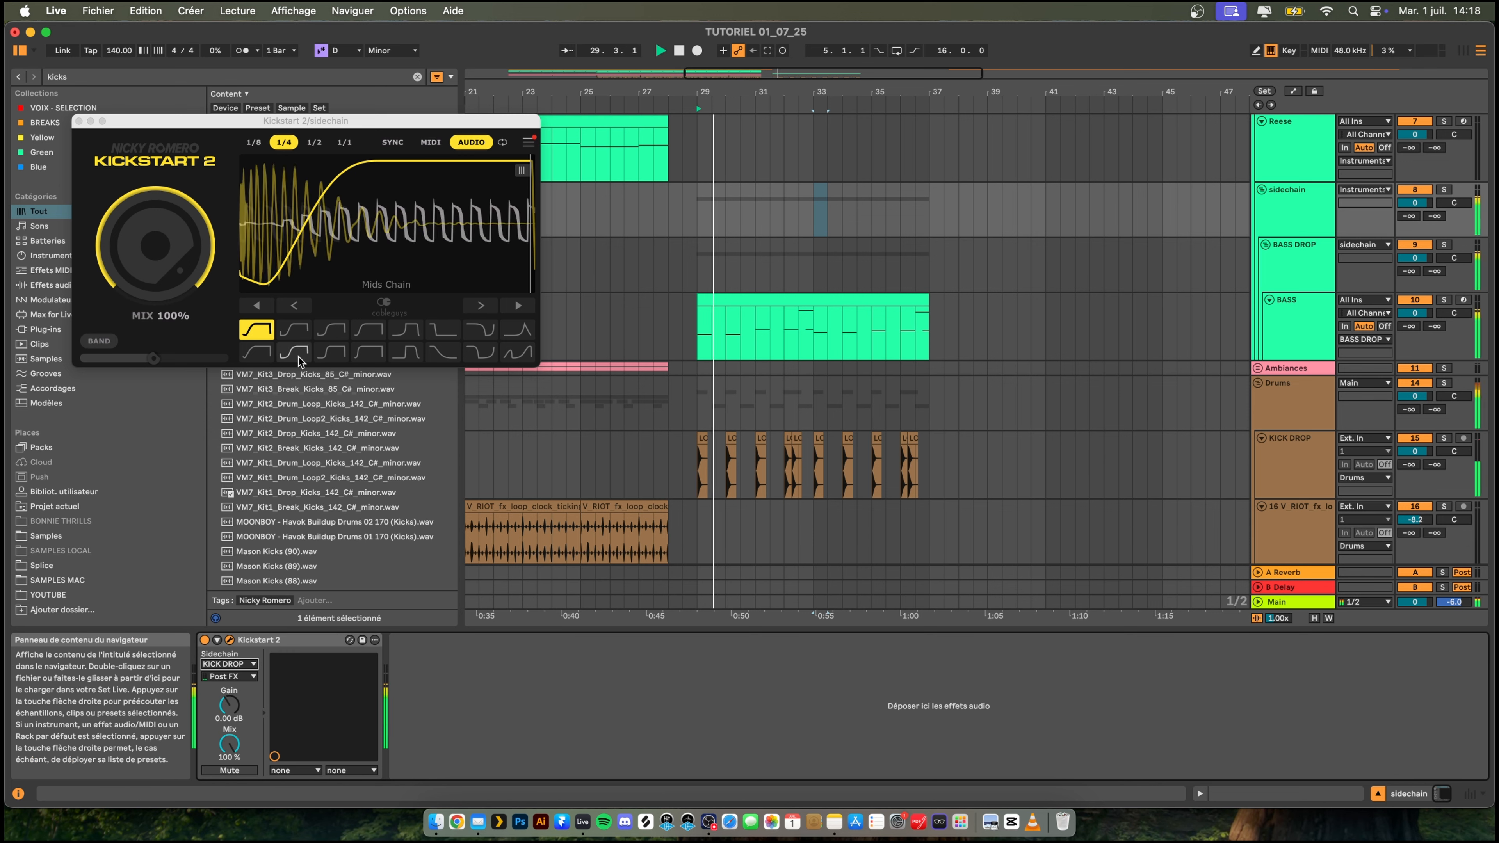
{"action": "left_click", "coordinate": [294, 352]}
{"action": "left_click_drag", "start_coordinate": [354, 239], "coordinate": [317, 239]}
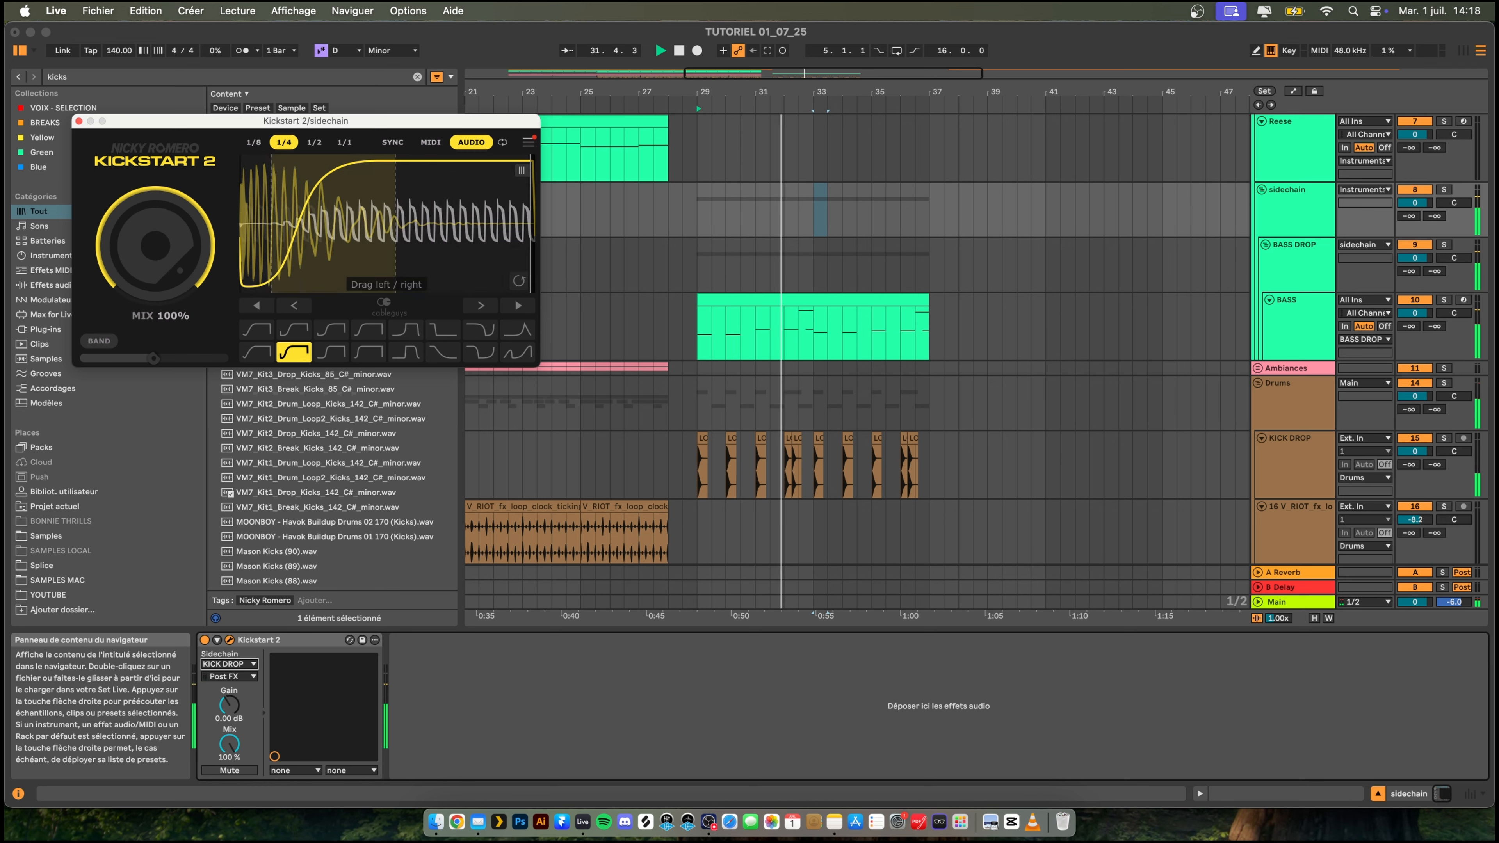
- Duplicate Kickstart 2 on the sidechain group and set the copy's sidechain source to 18-BWB WAV 9 SNARE (19)
{"action": "left_click", "coordinate": [292, 645]}
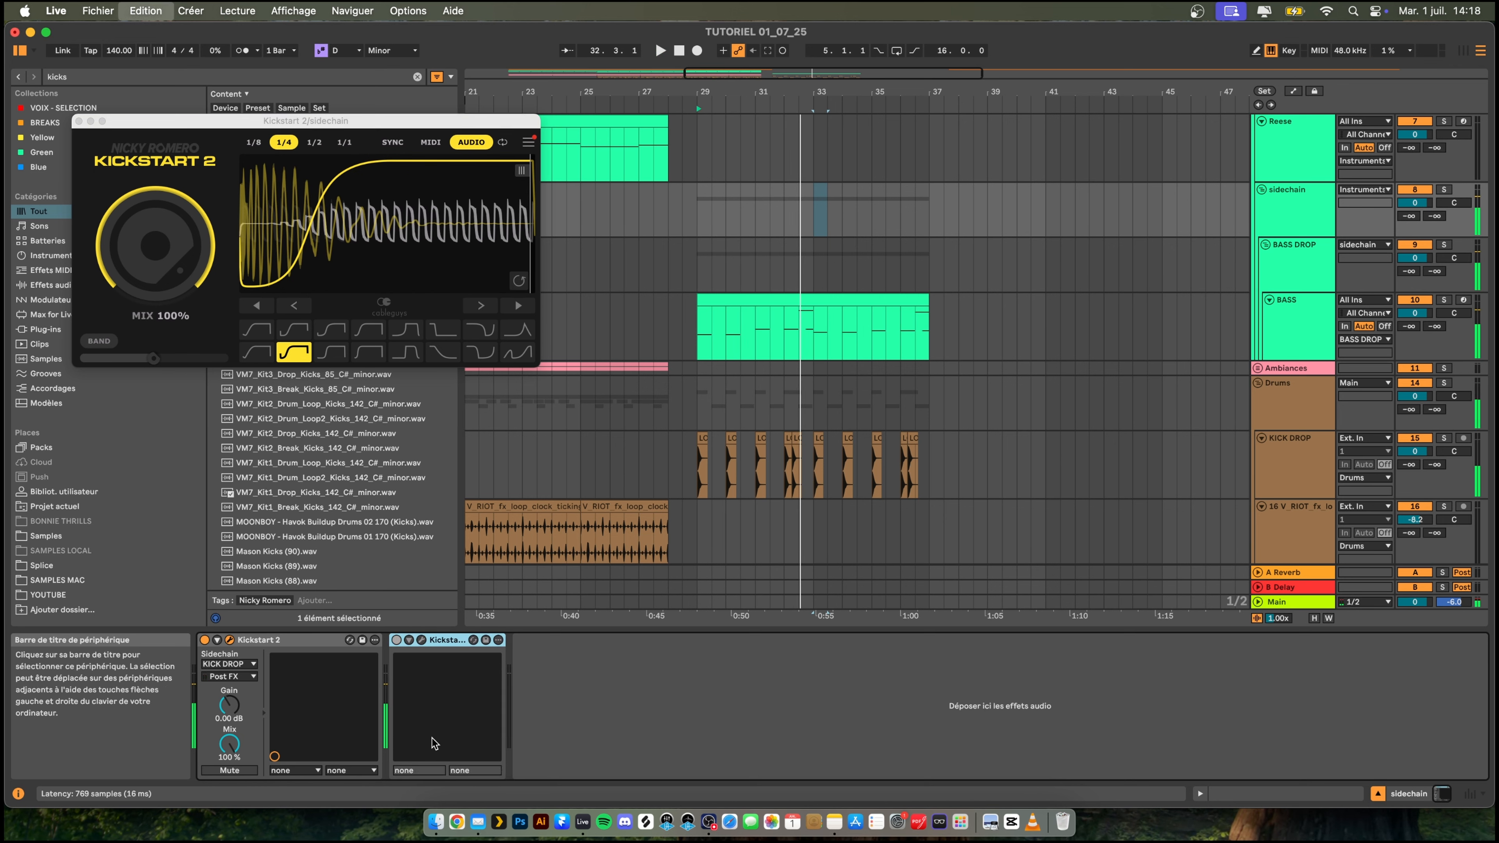
{"action": "key", "text": "super+d"}
{"action": "key", "text": "space"}
{"action": "left_click", "coordinate": [428, 666]}
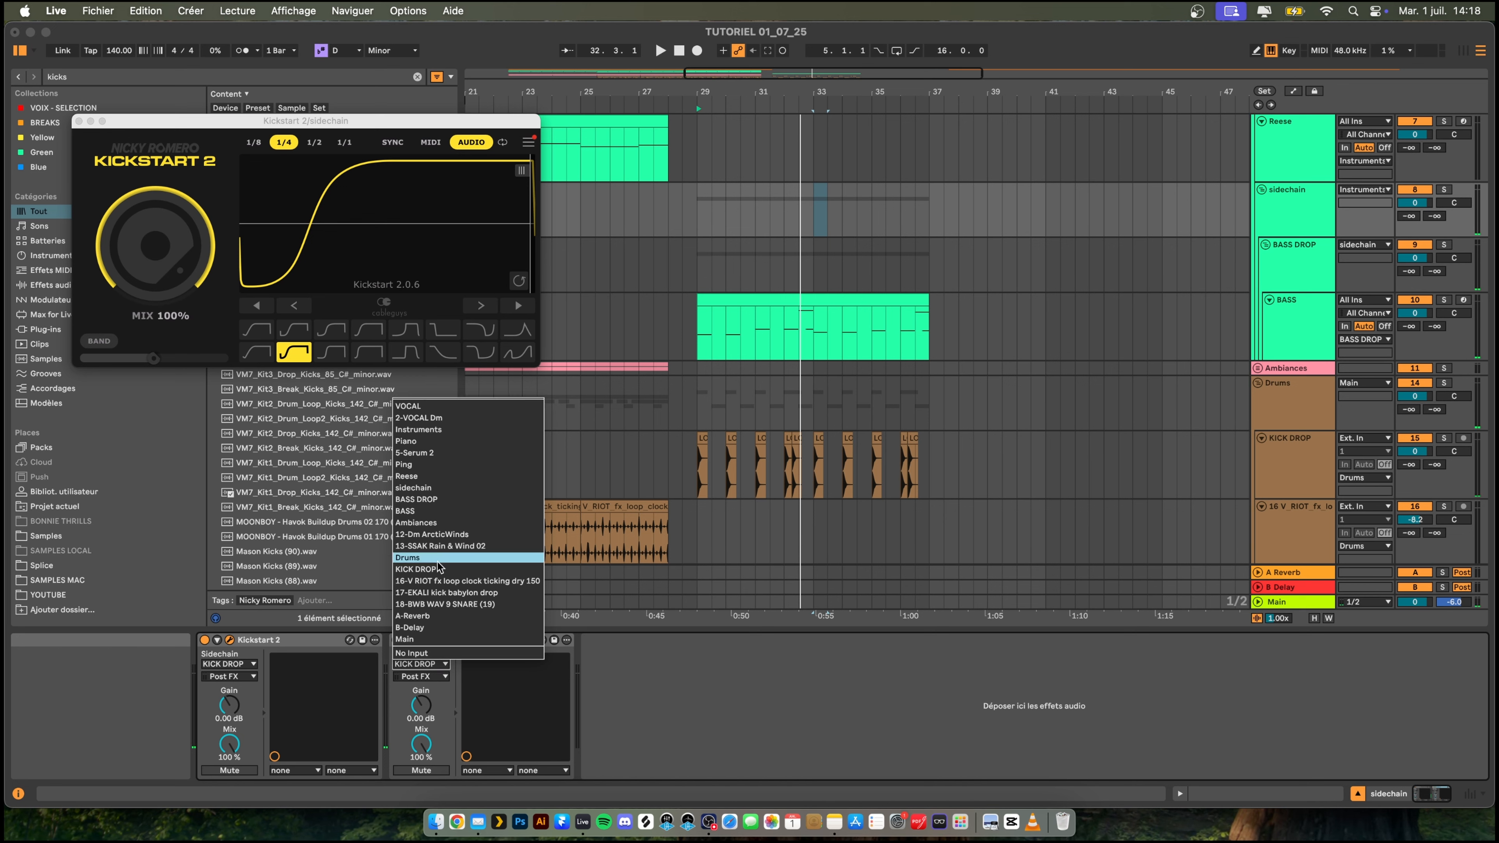
{"action": "left_click", "coordinate": [498, 604]}
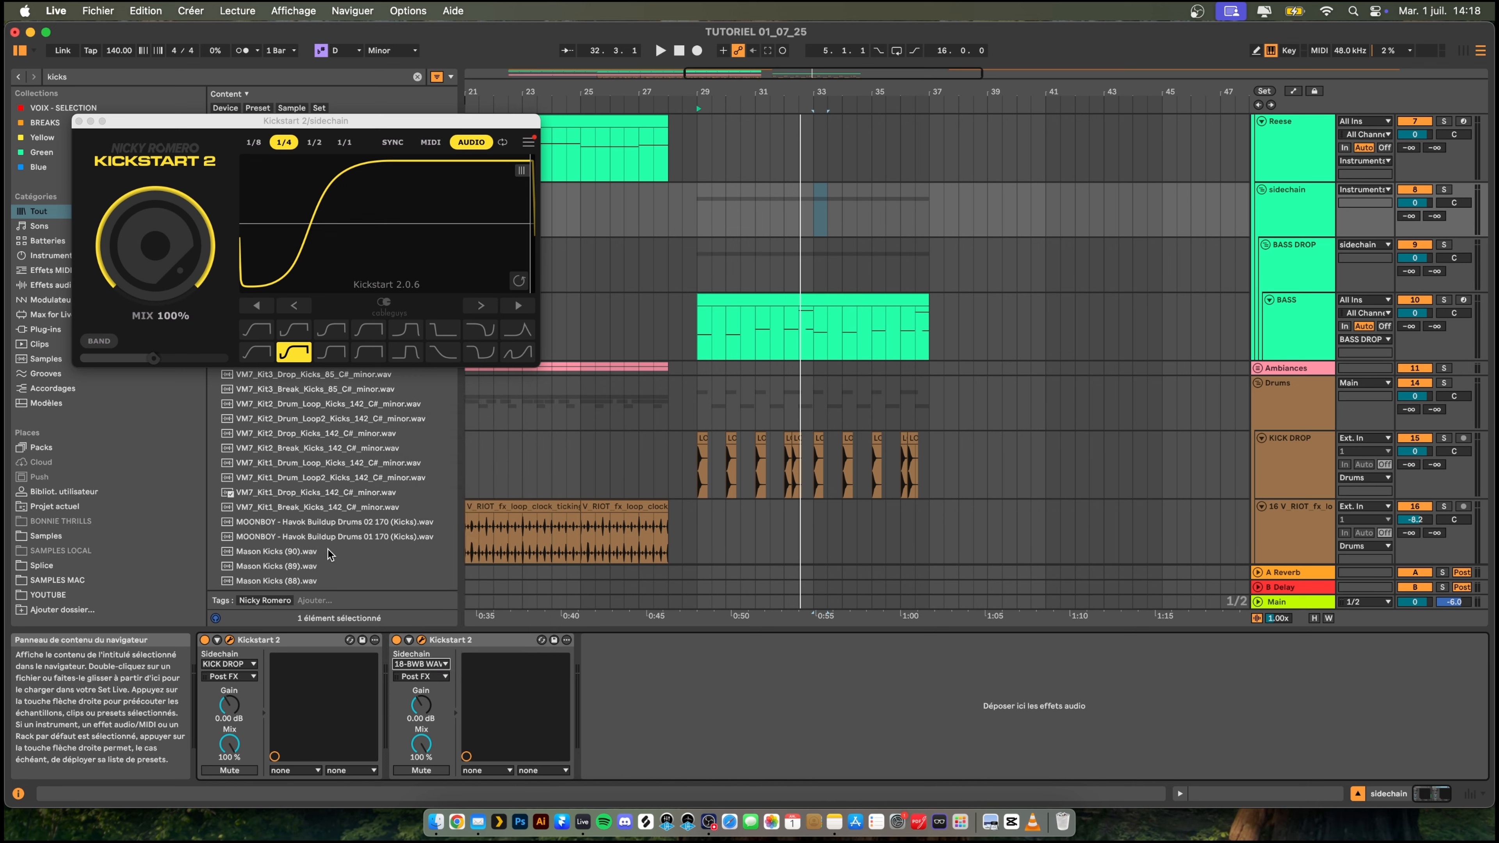
- Shorten the ducking curve in the open Kickstart 2 while the drop plays, and close the plug-in windows
{"action": "key", "text": "space"}
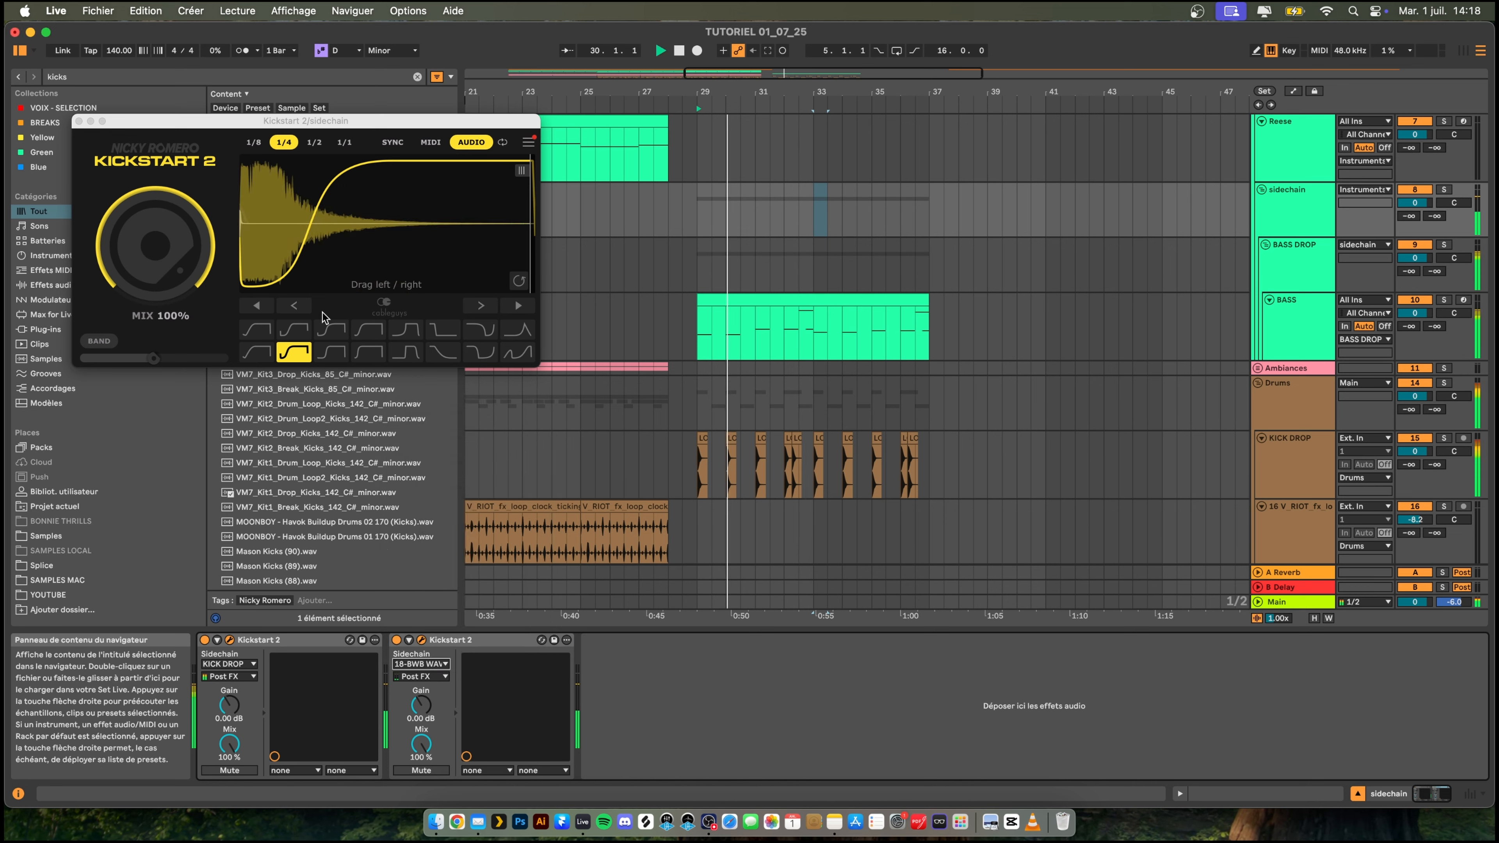
{"action": "left_click_drag", "start_coordinate": [311, 242], "coordinate": [293, 243]}
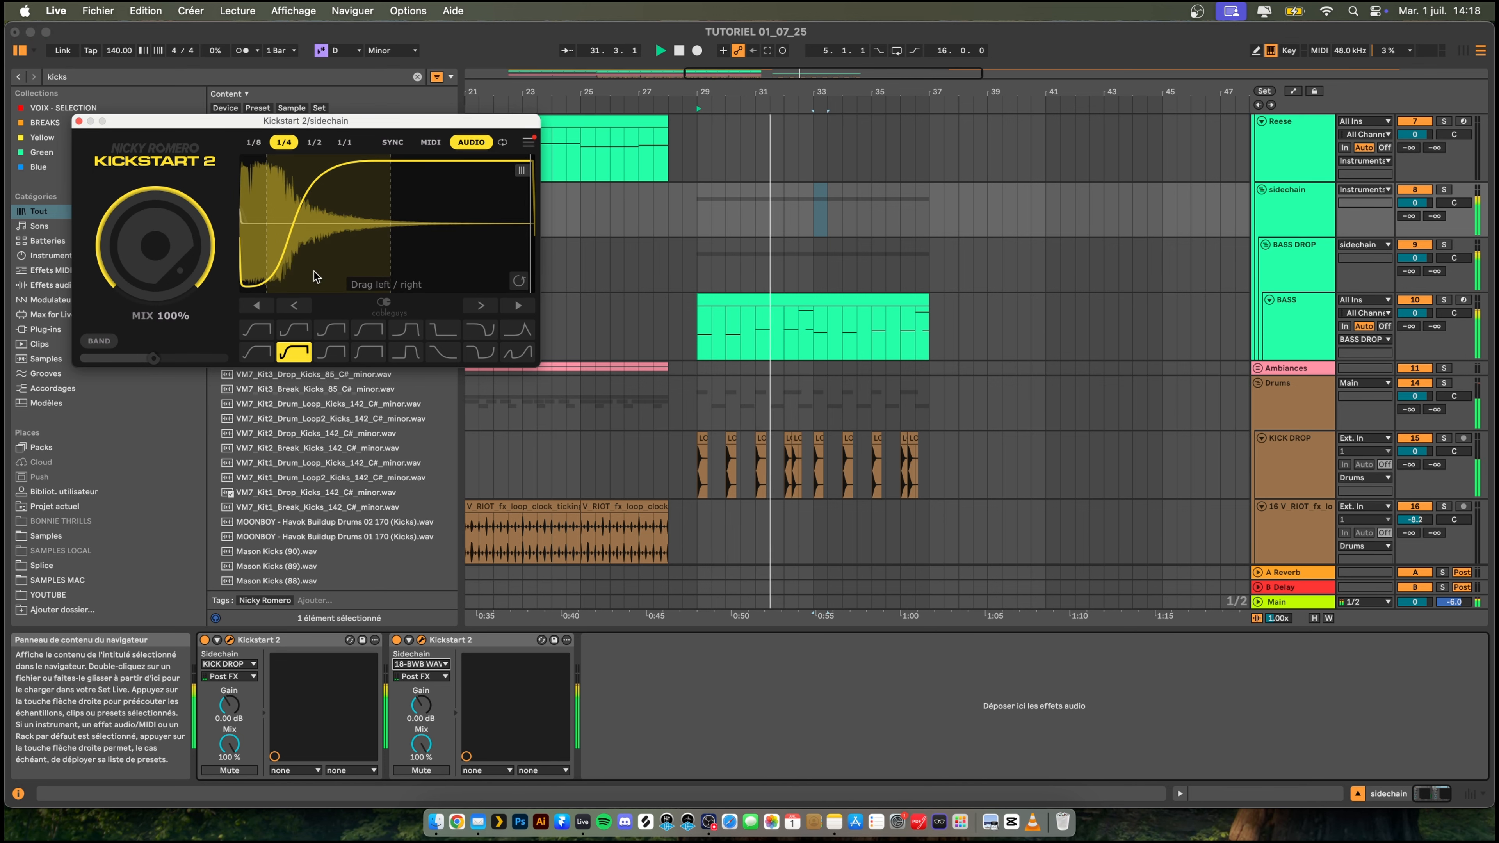
{"action": "left_click", "coordinate": [78, 121]}
{"action": "left_click", "coordinate": [79, 121]}
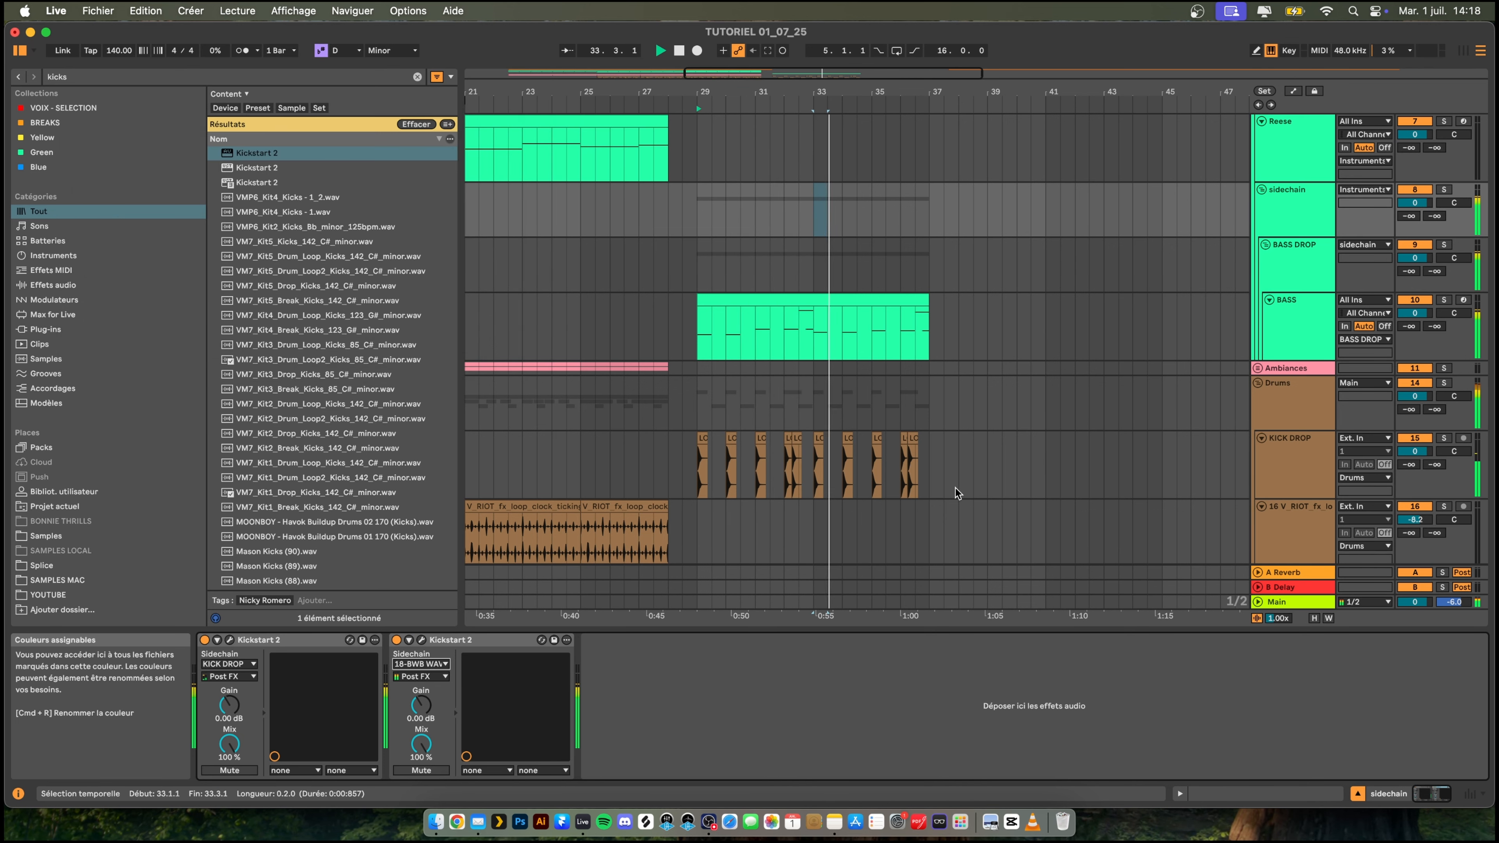
- Listen to the drop with the sidechain and insert a new audio track directly below KICK DROP
{"action": "scroll", "coordinate": [933, 430], "scroll_direction": "down", "scroll_amount": 2}
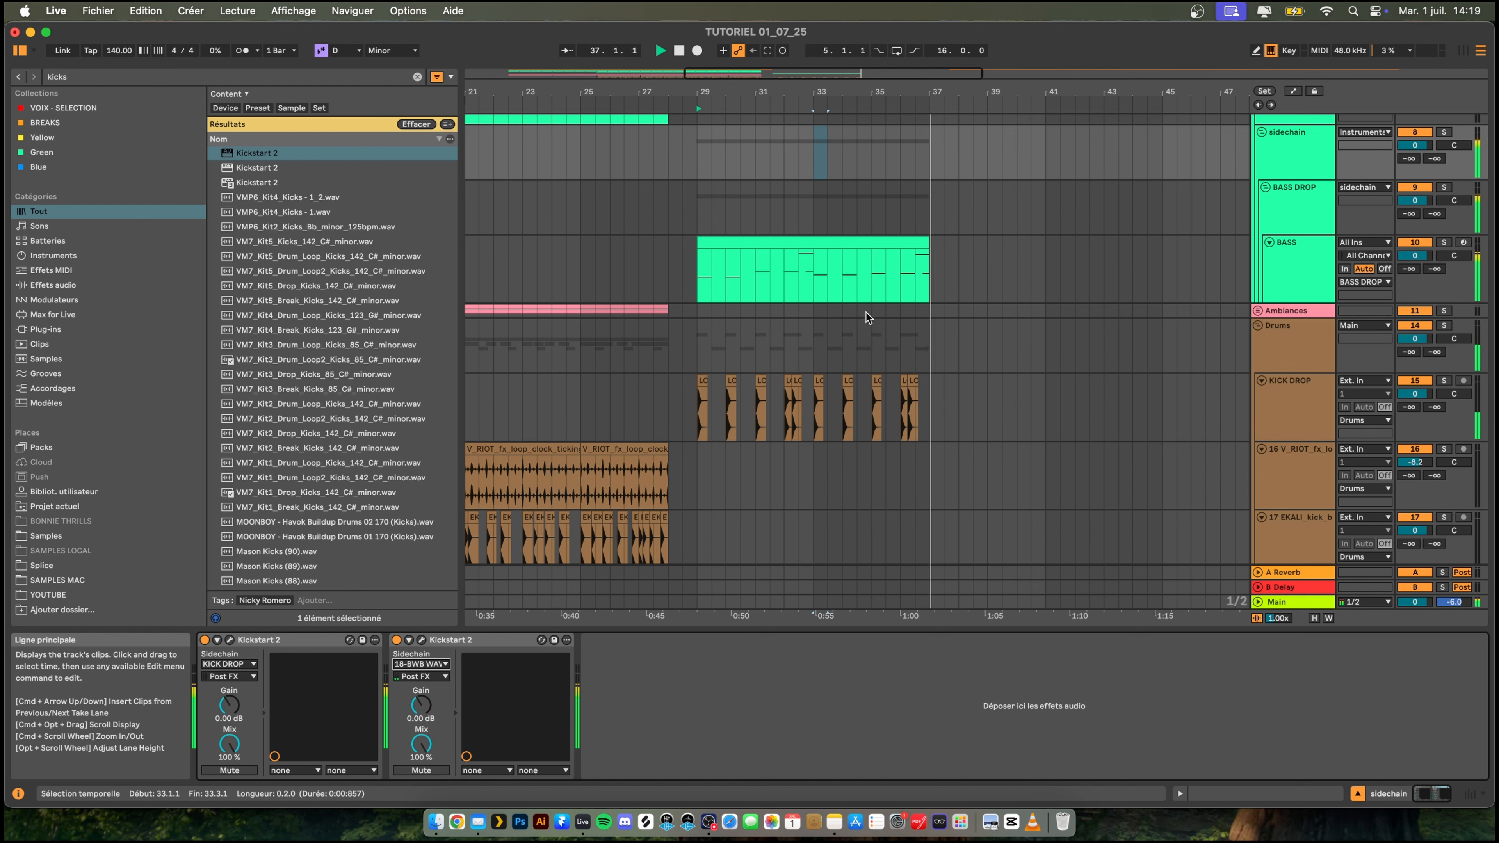
{"action": "key", "text": "space"}
{"action": "scroll", "coordinate": [1031, 431], "scroll_direction": "down", "scroll_amount": 2}
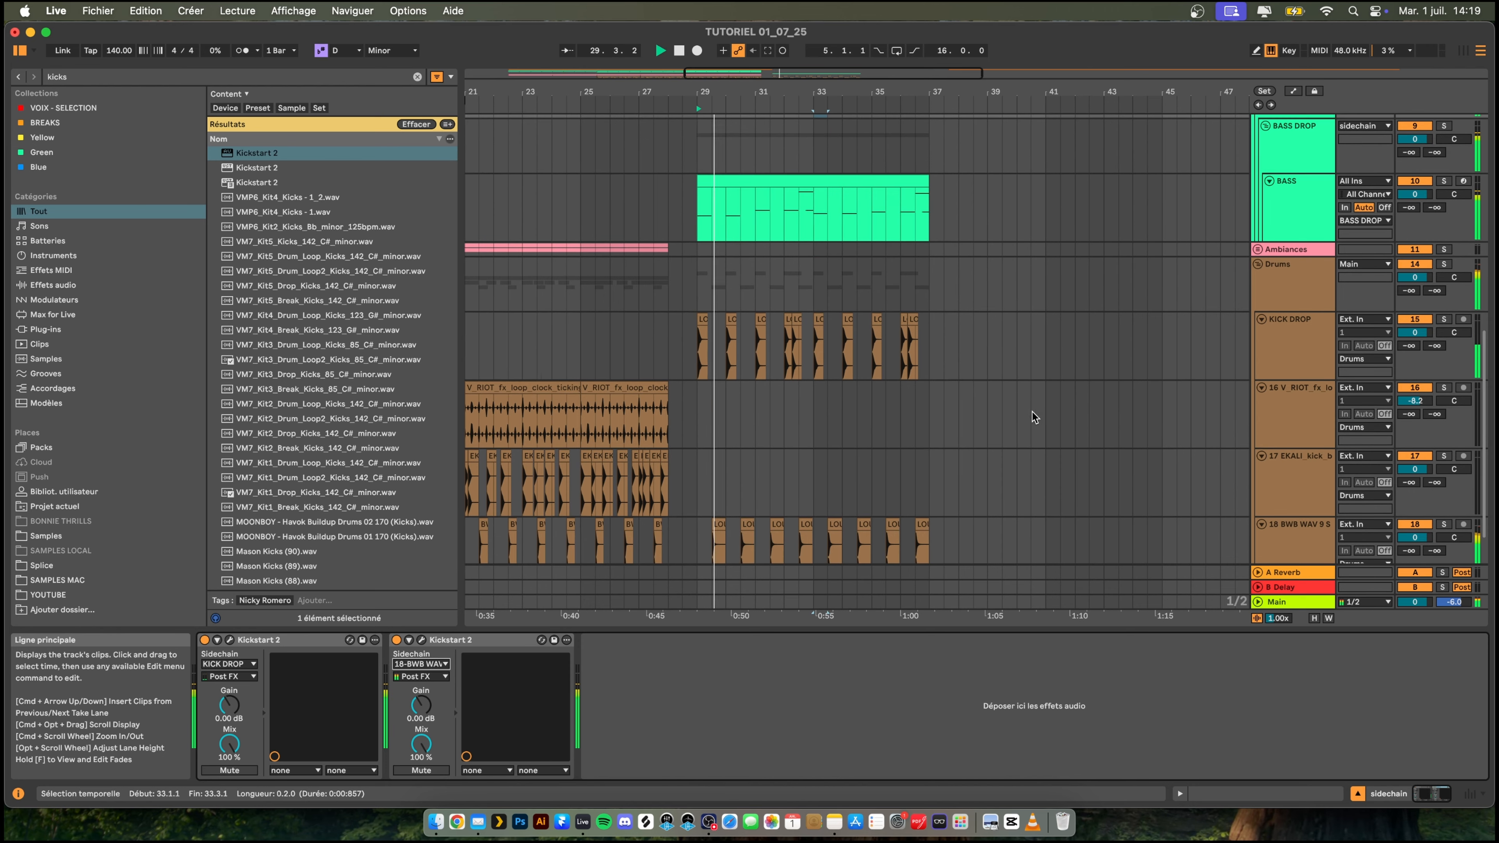
{"action": "left_click", "coordinate": [1283, 345]}
{"action": "key", "text": "space"}
{"action": "key", "text": "super+t"}
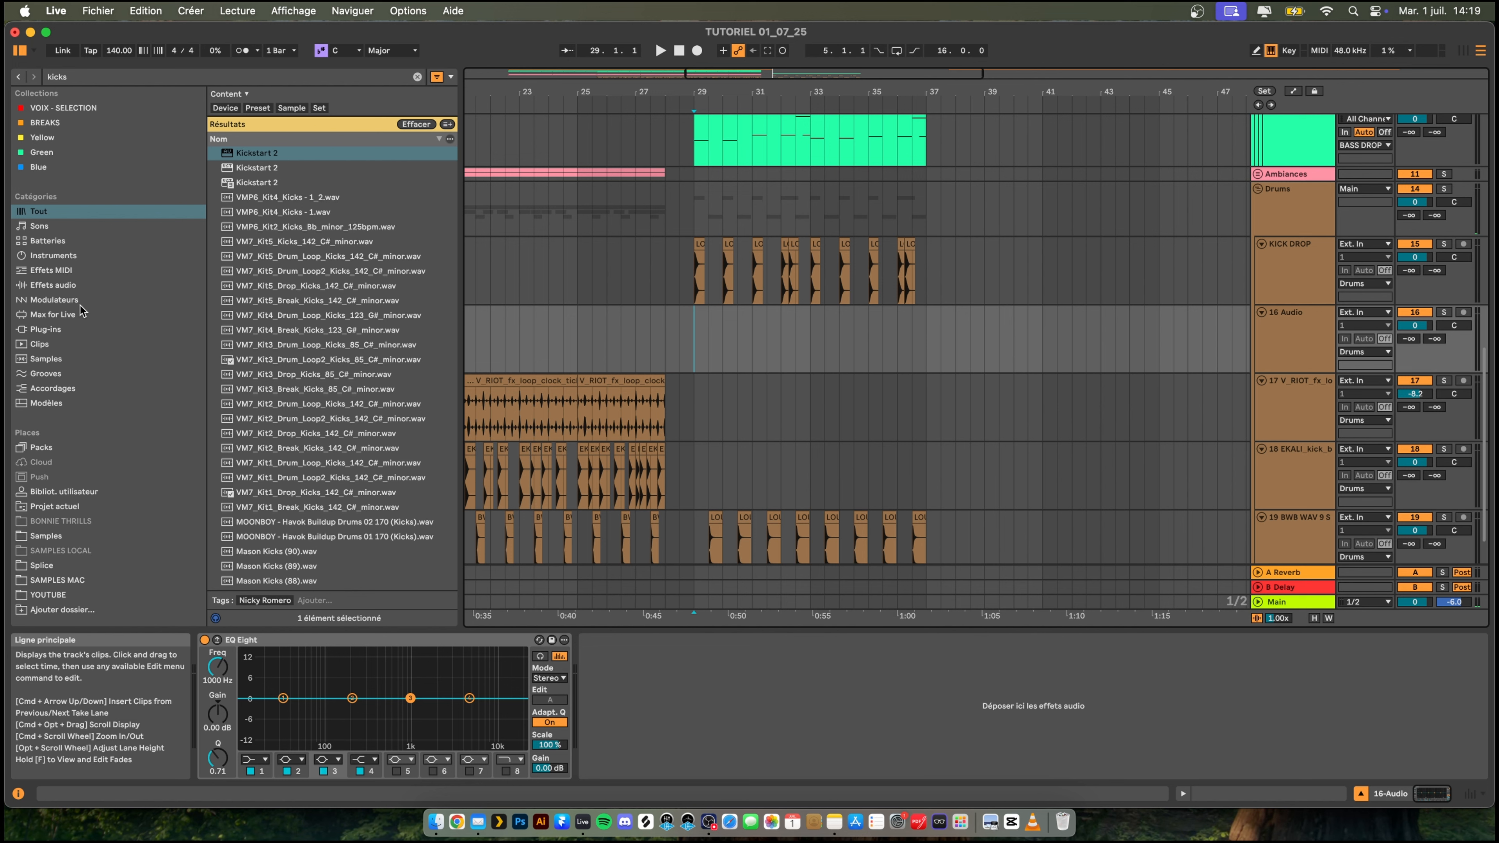
- Audition the LOUIS_FUTON closed hi-hat one-shots and place the "real" sample at bar 29 on the new audio track
{"action": "left_click", "coordinate": [377, 259]}
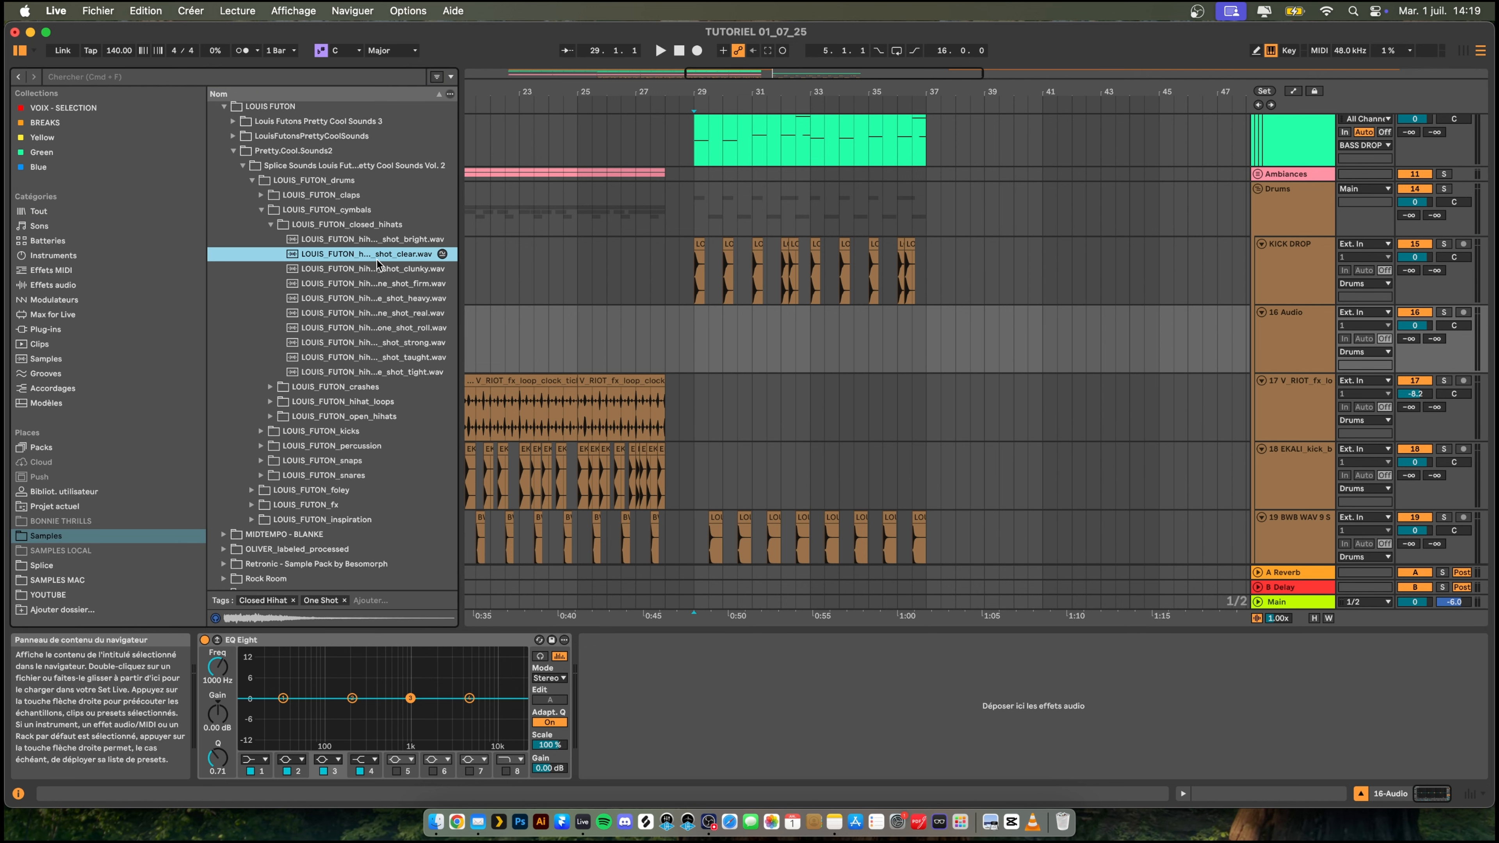
{"action": "left_click", "coordinate": [382, 244]}
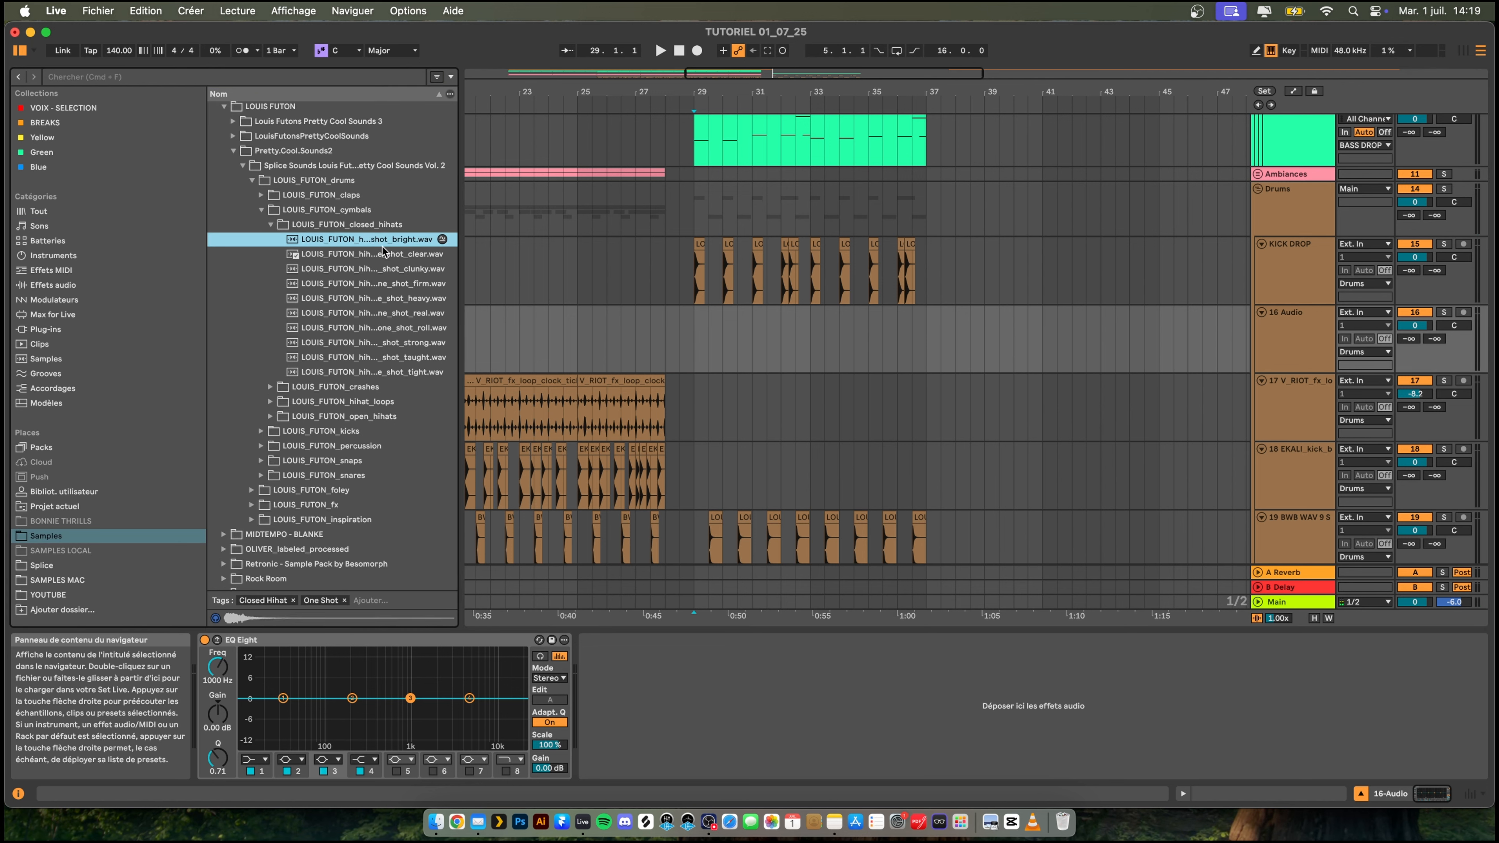
{"action": "left_click", "coordinate": [393, 271]}
{"action": "left_click", "coordinate": [395, 284]}
{"action": "left_click", "coordinate": [397, 298]}
{"action": "left_click", "coordinate": [399, 314]}
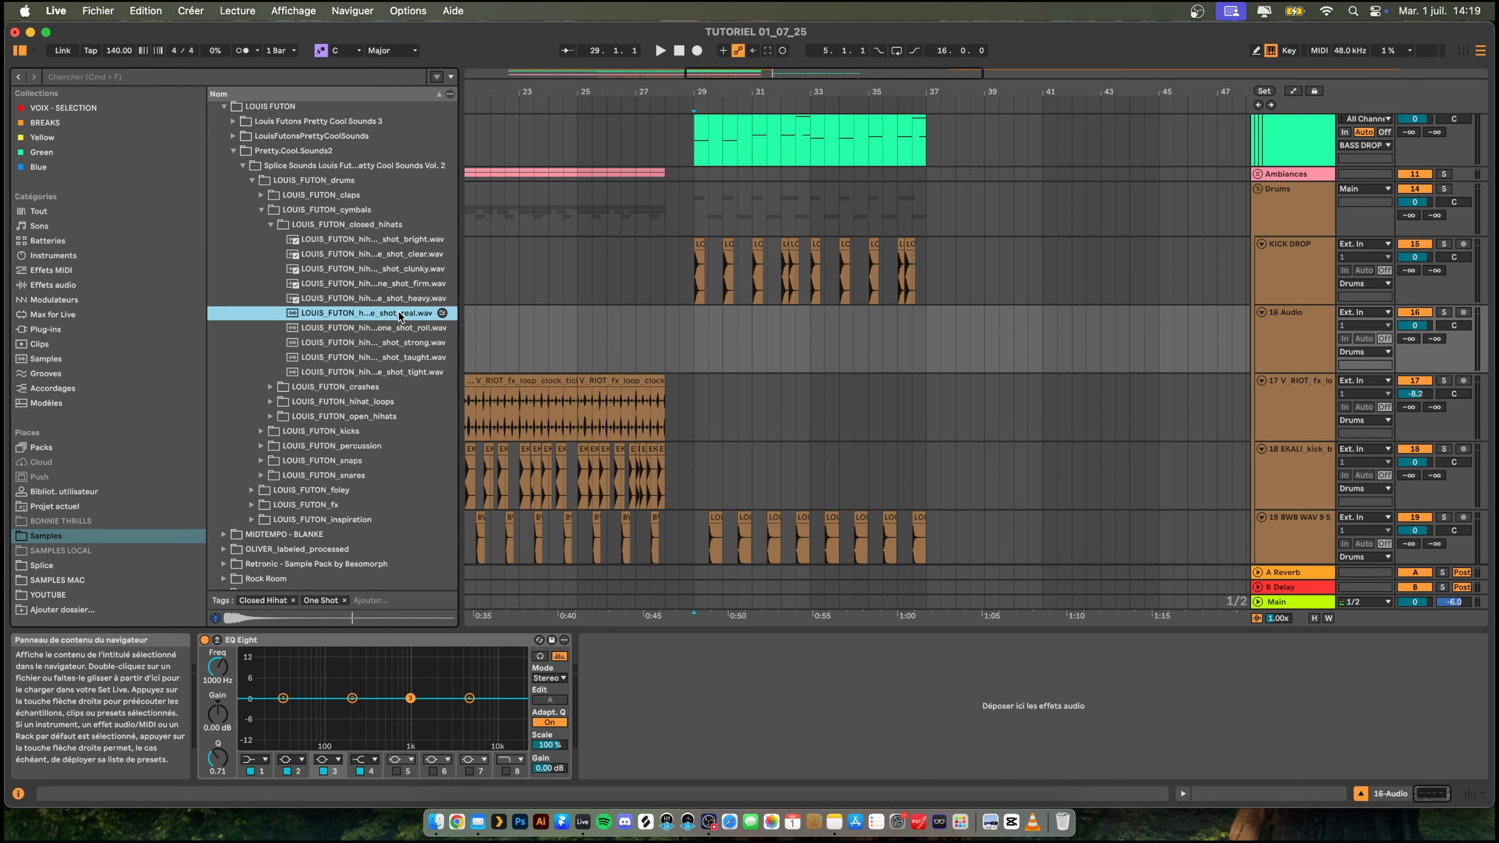
{"action": "left_click", "coordinate": [399, 329]}
{"action": "left_click", "coordinate": [400, 344]}
{"action": "left_click", "coordinate": [404, 359]}
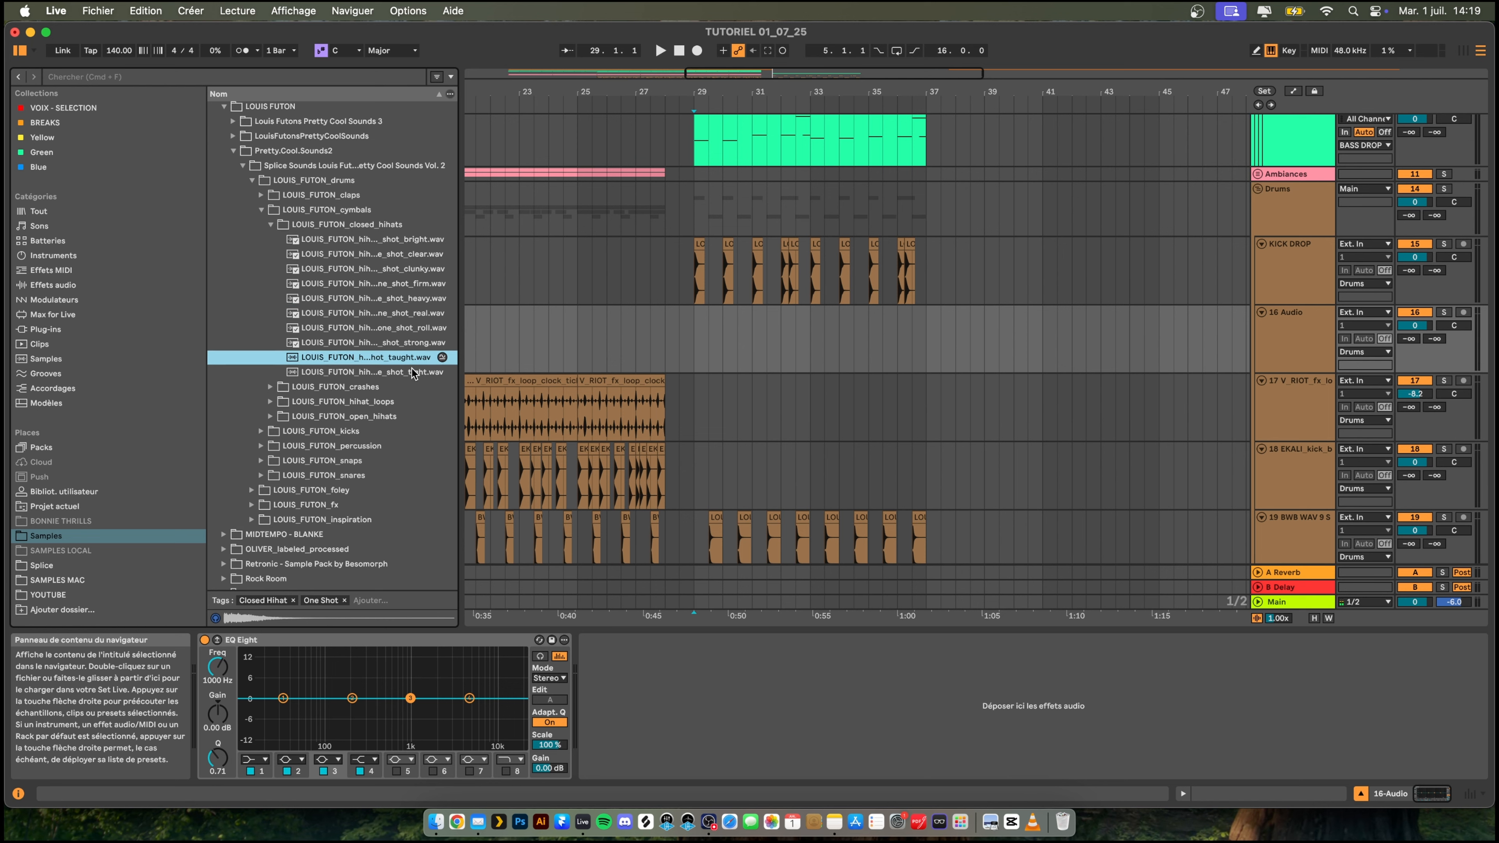
{"action": "left_click", "coordinate": [411, 373]}
{"action": "left_click", "coordinate": [407, 316]}
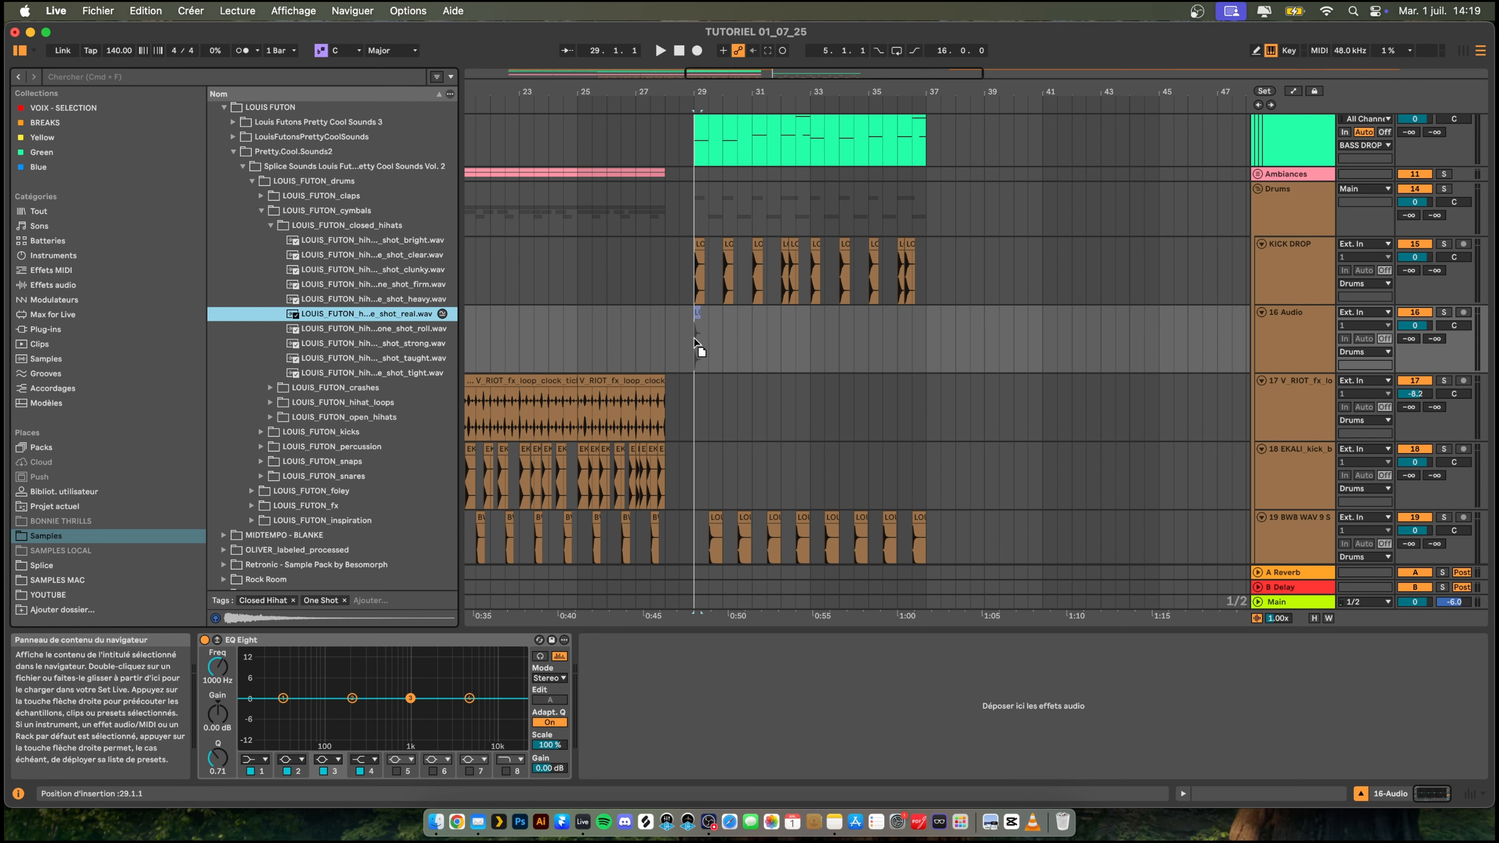
{"action": "key", "text": "space"}
{"action": "left_click_drag", "start_coordinate": [693, 338], "coordinate": [693, 337]}
{"action": "key", "text": "super+d"}
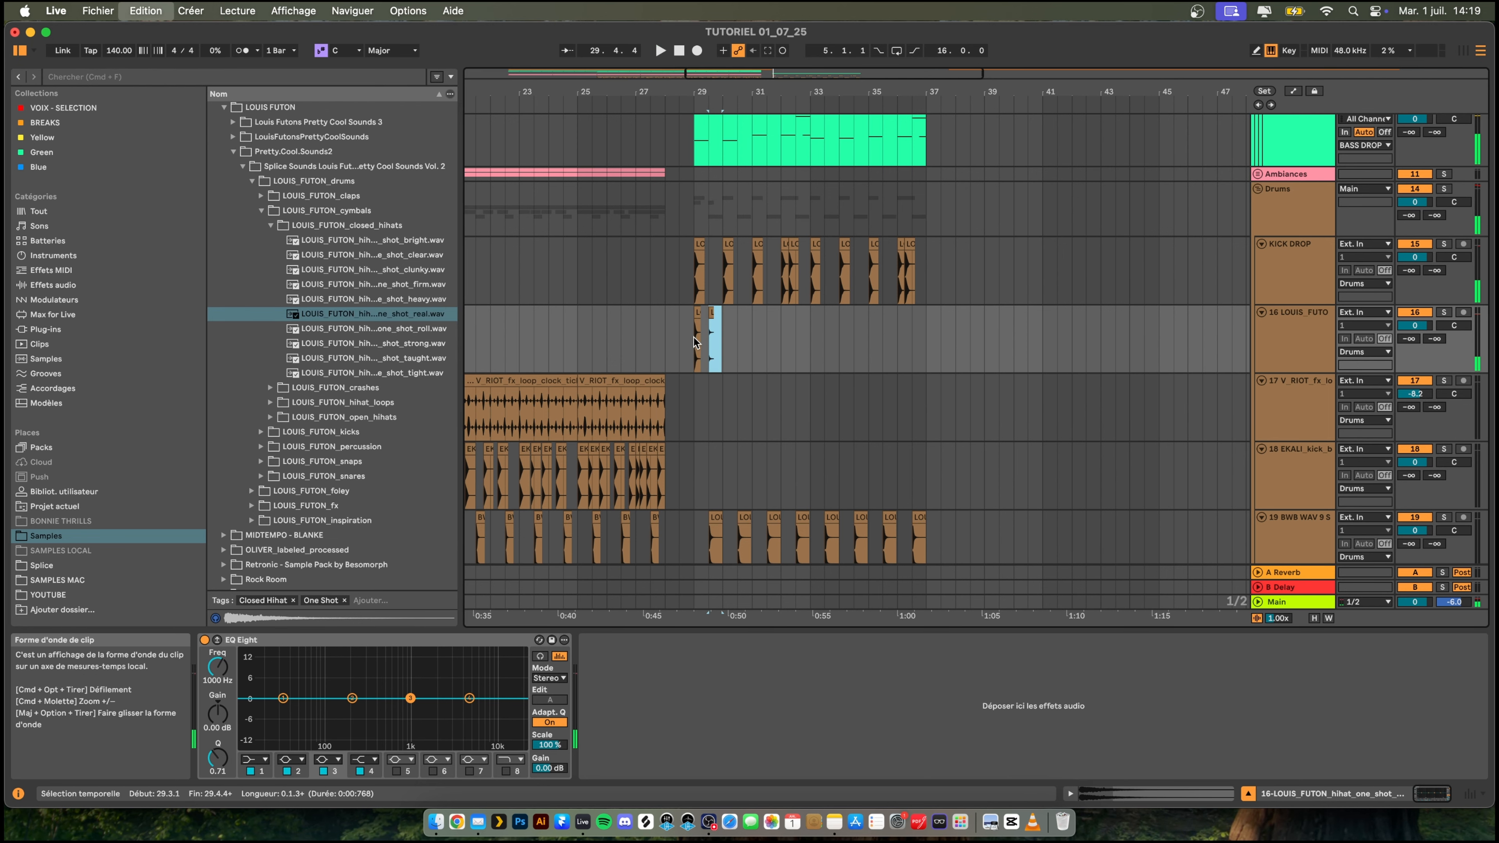
{"action": "key", "text": "super+d"}
{"action": "key", "text": "super+d"}
{"action": "key", "text": "super+d"}
{"action": "key", "text": "super+d"}
{"action": "key", "text": "super+d"}
{"action": "key", "text": "super+d"}
{"action": "key", "text": "super+d"}
{"action": "key", "text": "super+d"}
{"action": "key", "text": "super+d"}
{"action": "key", "text": "super+d"}
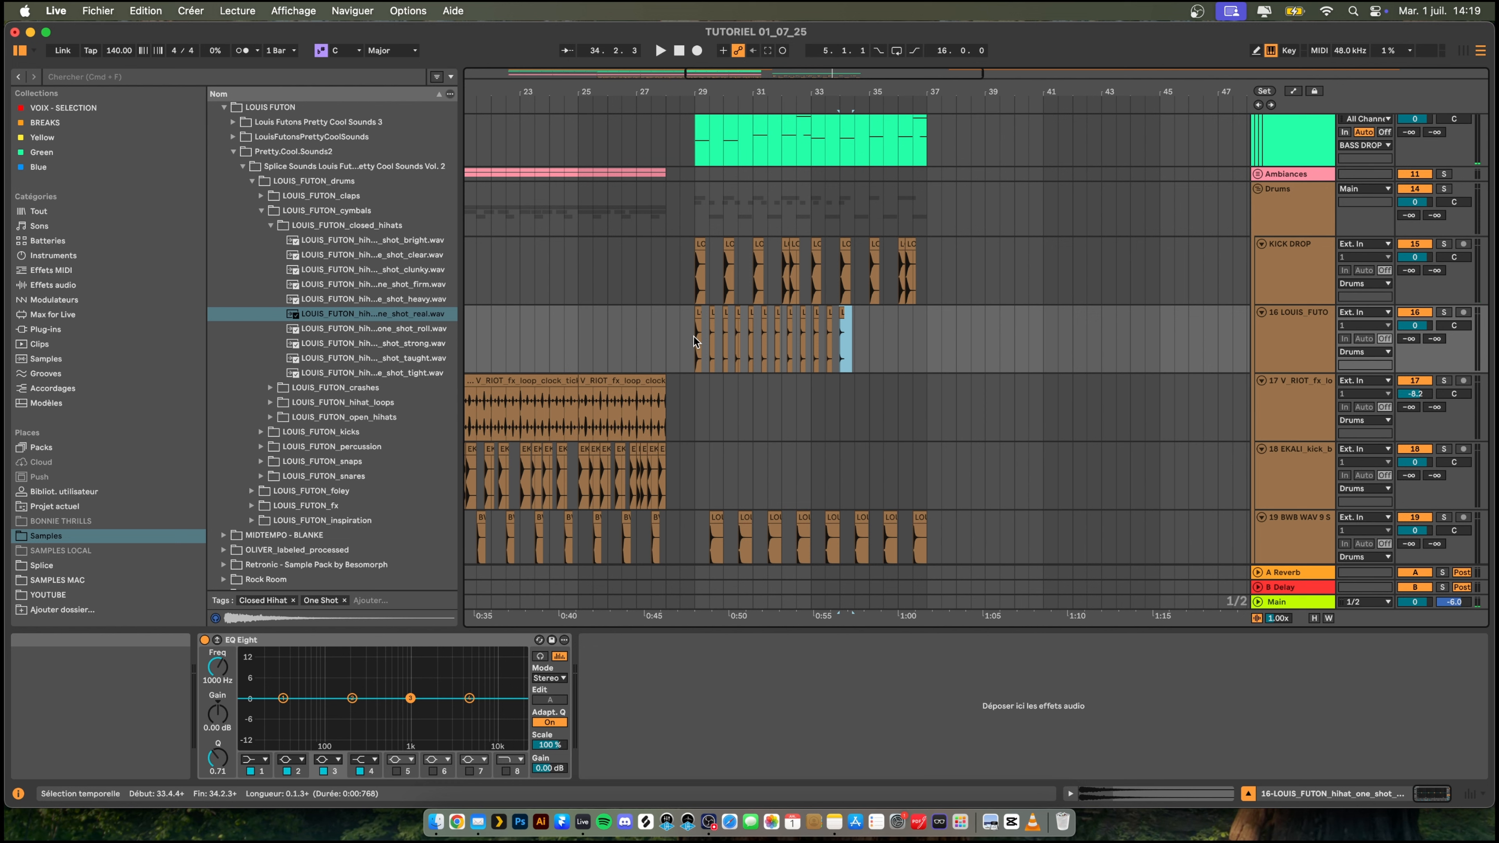
{"action": "key", "text": "super+d"}
{"action": "key", "text": "super+z"}
{"action": "key", "text": "super+z"}
{"action": "key", "text": "super+z"}
{"action": "key", "text": "super+z"}
{"action": "key", "text": "super+z"}
{"action": "key", "text": "super+z"}
{"action": "key", "text": "super+z"}
{"action": "key", "text": "super+z"}
{"action": "key", "text": "super+z"}
{"action": "key", "text": "super+z"}
{"action": "key", "text": "super+z"}
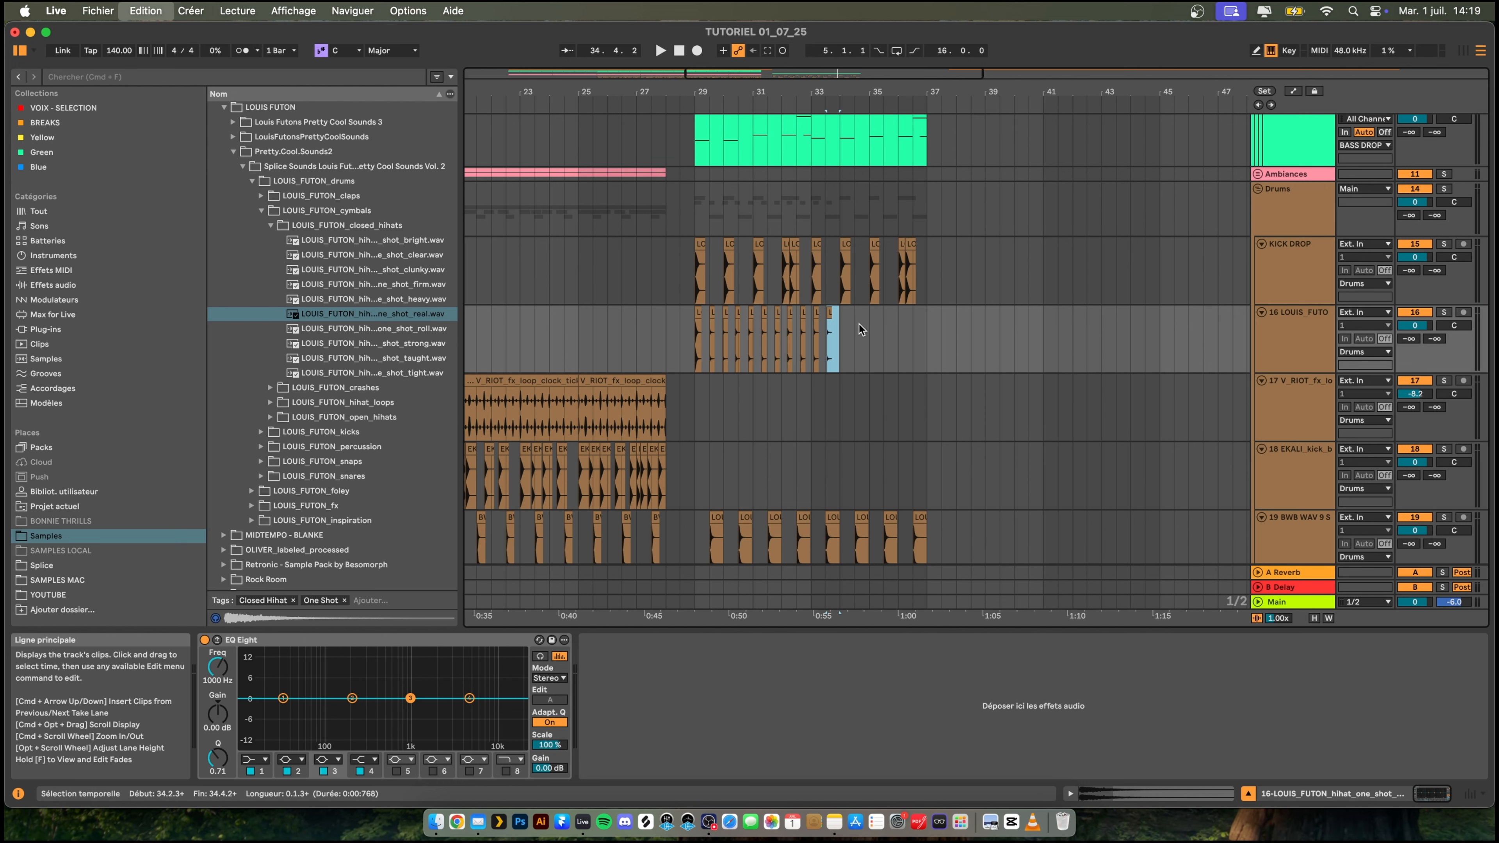
{"action": "key", "text": "super+z"}
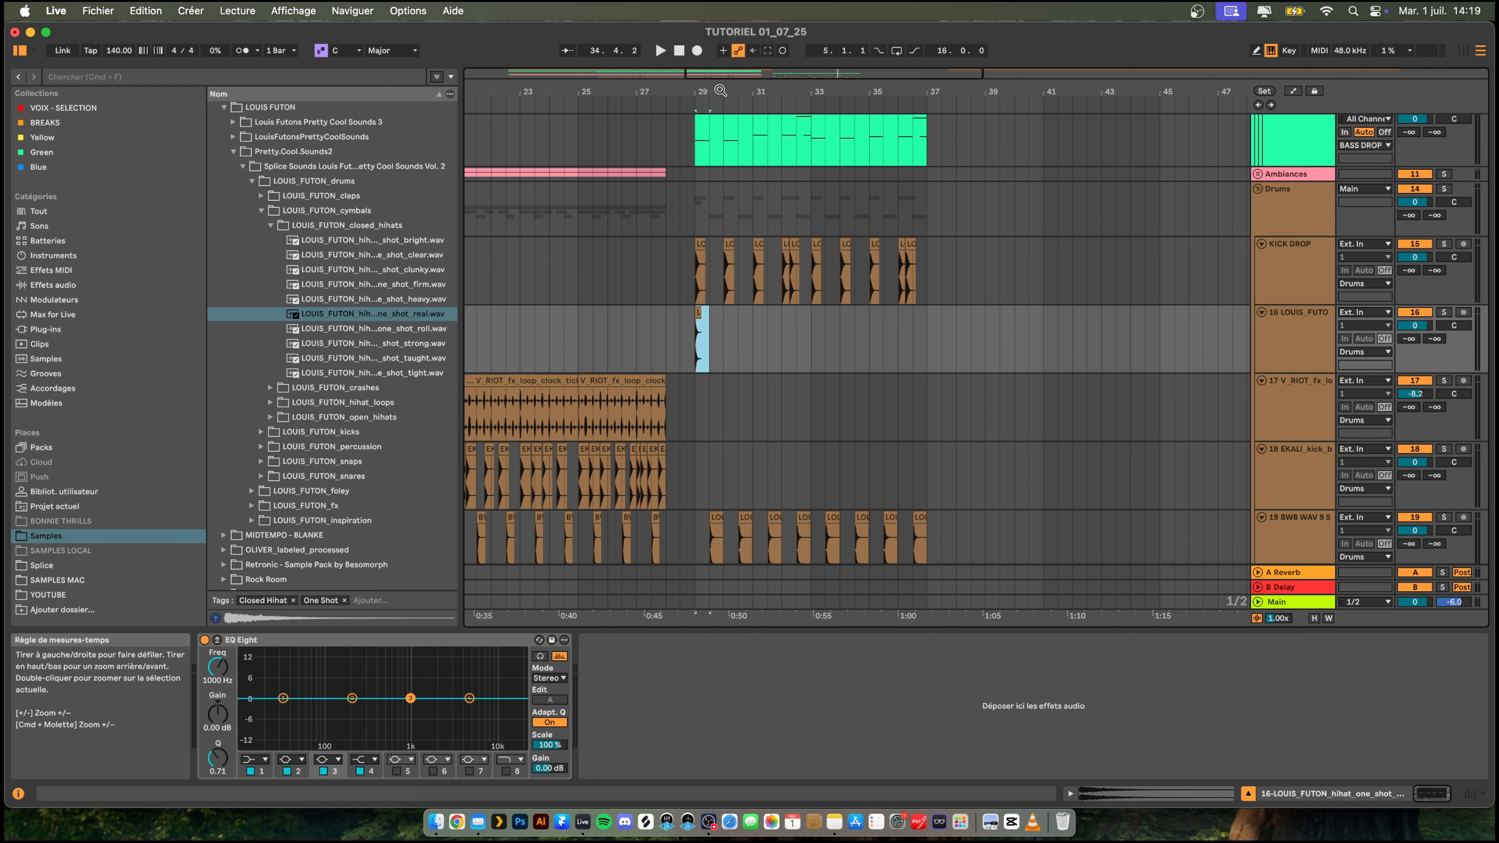
- Repeat the hi-hat every half bar from bar 29 up to bar 37 by duplicating a half-bar selection
{"action": "scroll", "coordinate": [730, 334], "scroll_direction": "up", "scroll_amount": 5}
{"action": "left_click", "coordinate": [650, 331]}
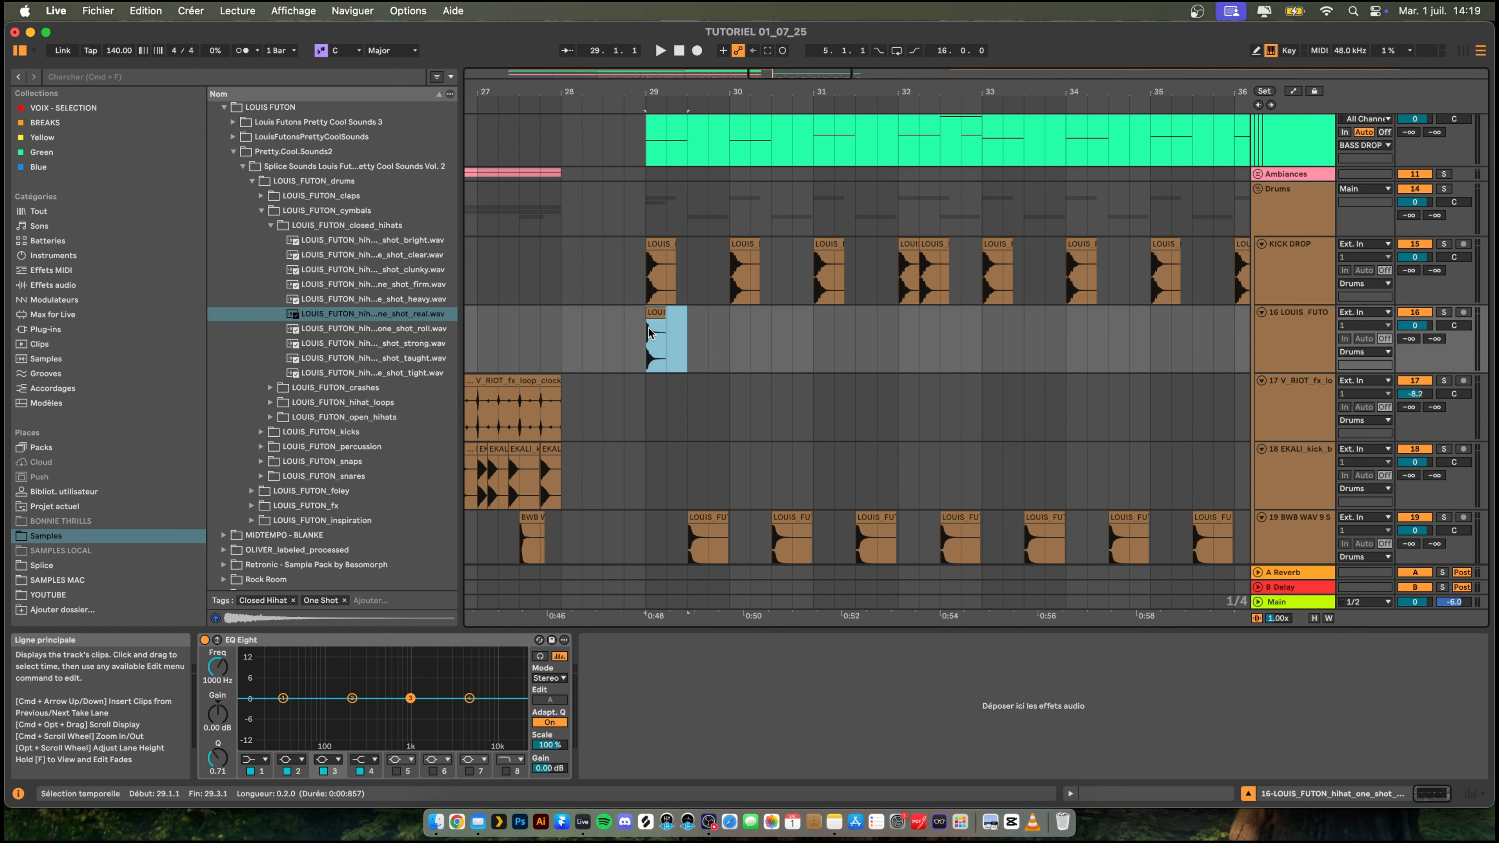
{"action": "key", "text": "super+d"}
{"action": "key", "text": "super+d"}
{"action": "key", "text": "super+d"}
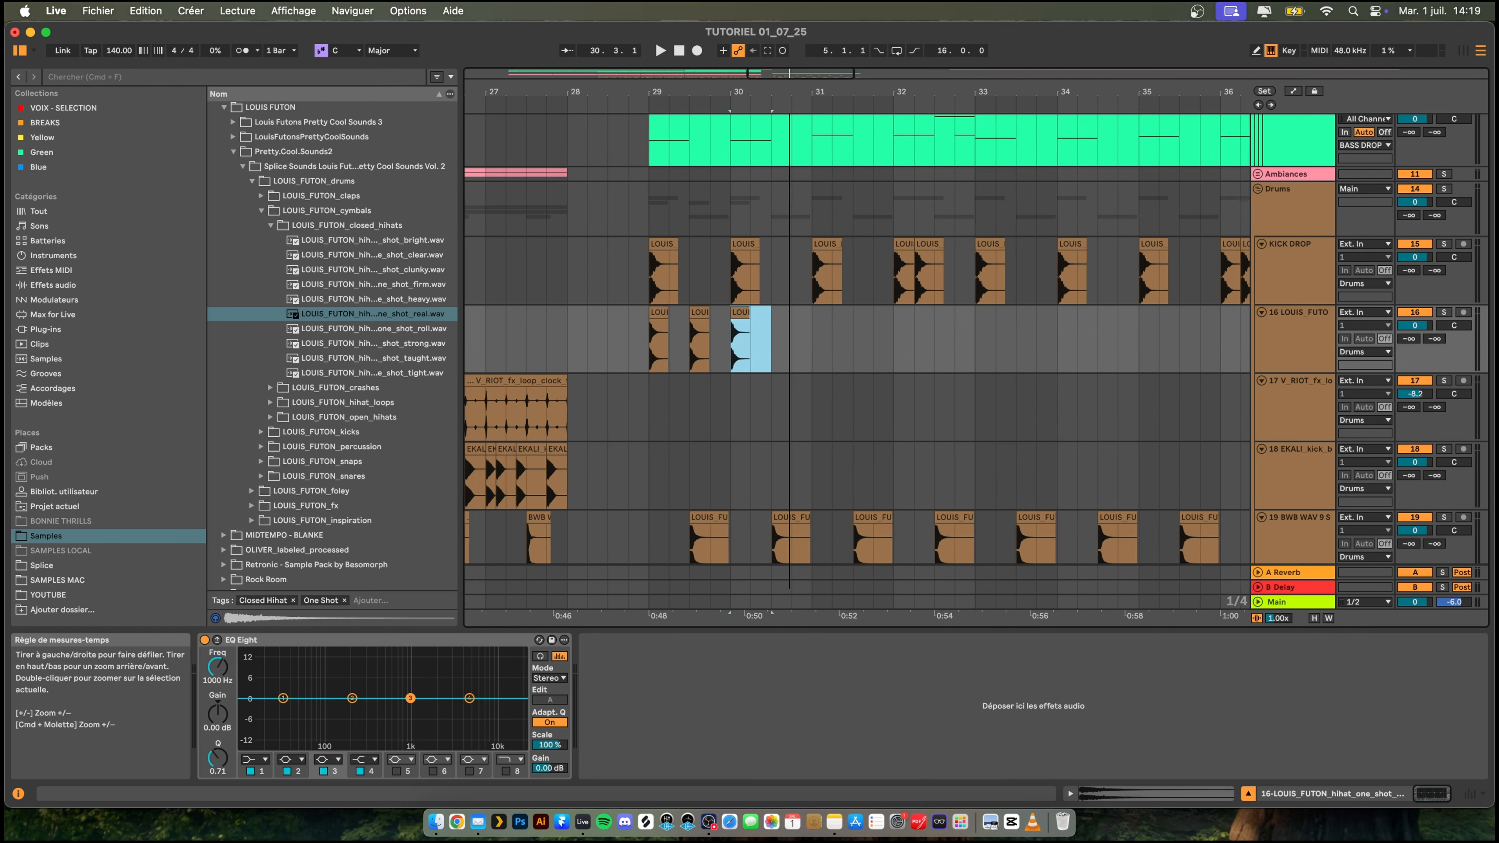
{"action": "key", "text": "minus"}
{"action": "key", "text": "super+d"}
{"action": "key", "text": "super+d"}
{"action": "key", "text": "super+d"}
{"action": "key", "text": "super+d"}
{"action": "key", "text": "super+d"}
{"action": "key", "text": "super+d"}
{"action": "key", "text": "super+d"}
{"action": "key", "text": "super+d"}
{"action": "key", "text": "super+d"}
{"action": "key", "text": "super+d"}
{"action": "key", "text": "super+d"}
{"action": "key", "text": "super+d"}
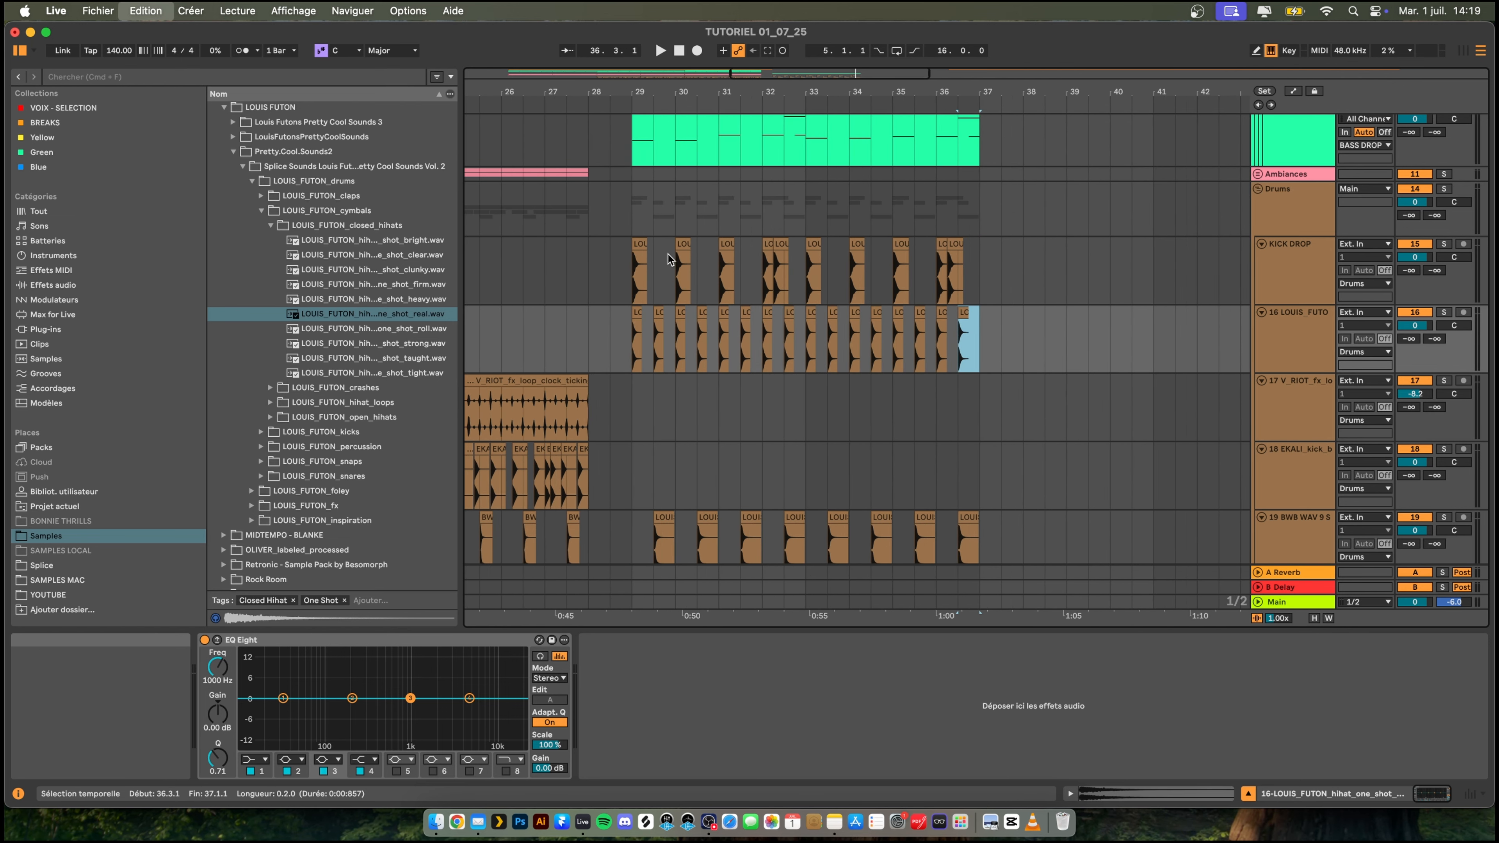
- Play the drop from bar 29 and lower the hi-hat track's volume to -4.8 dB
{"action": "left_click", "coordinate": [631, 331]}
{"action": "key", "text": "space"}
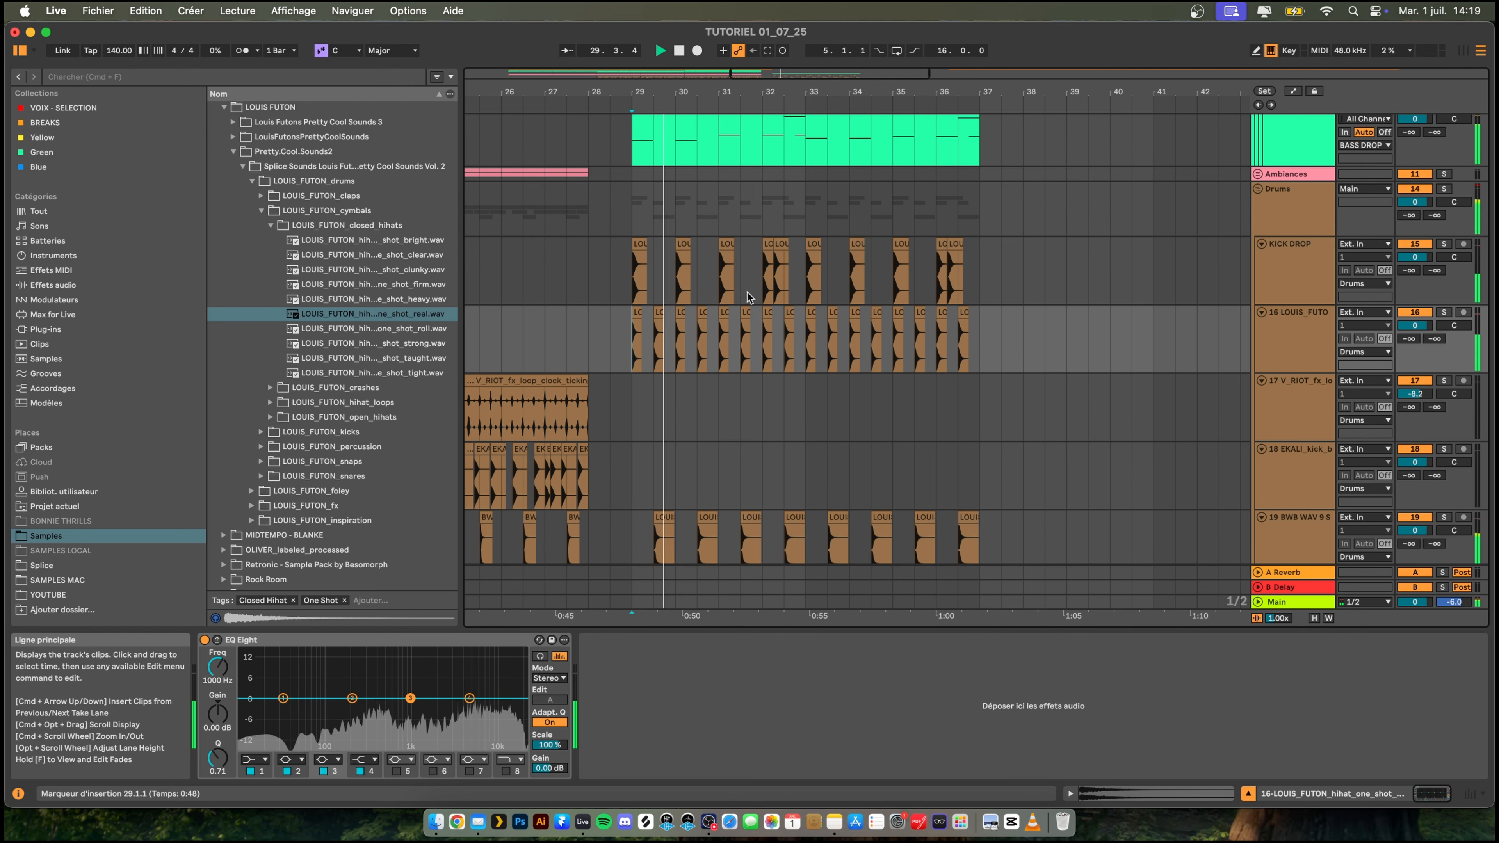
{"action": "scroll", "coordinate": [766, 295], "scroll_direction": "down", "scroll_amount": 2}
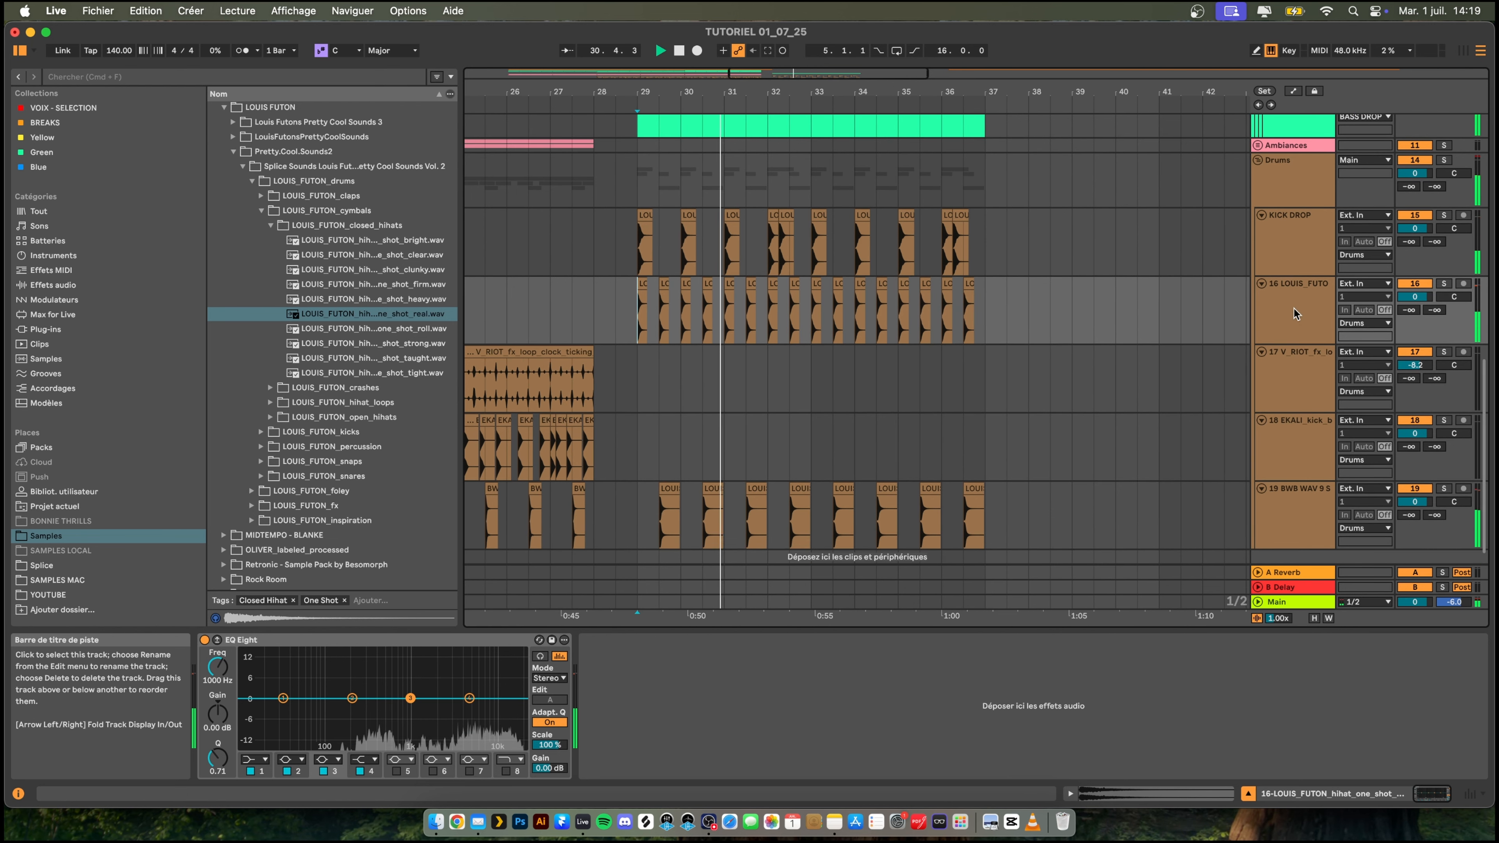
{"action": "scroll", "coordinate": [1267, 317], "scroll_direction": "down", "scroll_amount": 1}
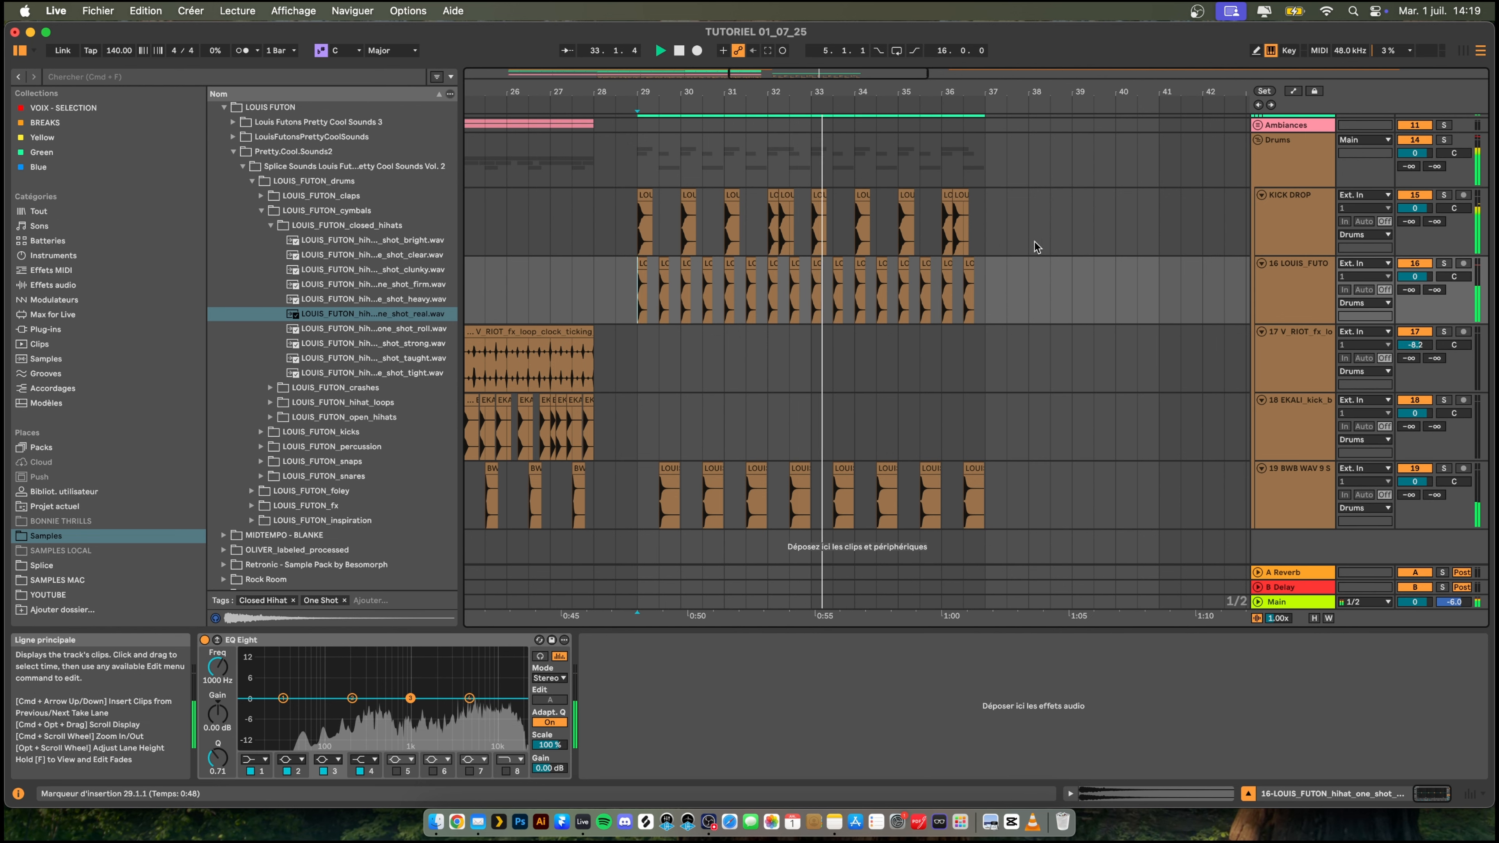
{"action": "scroll", "coordinate": [1100, 250], "scroll_direction": "up", "scroll_amount": 4}
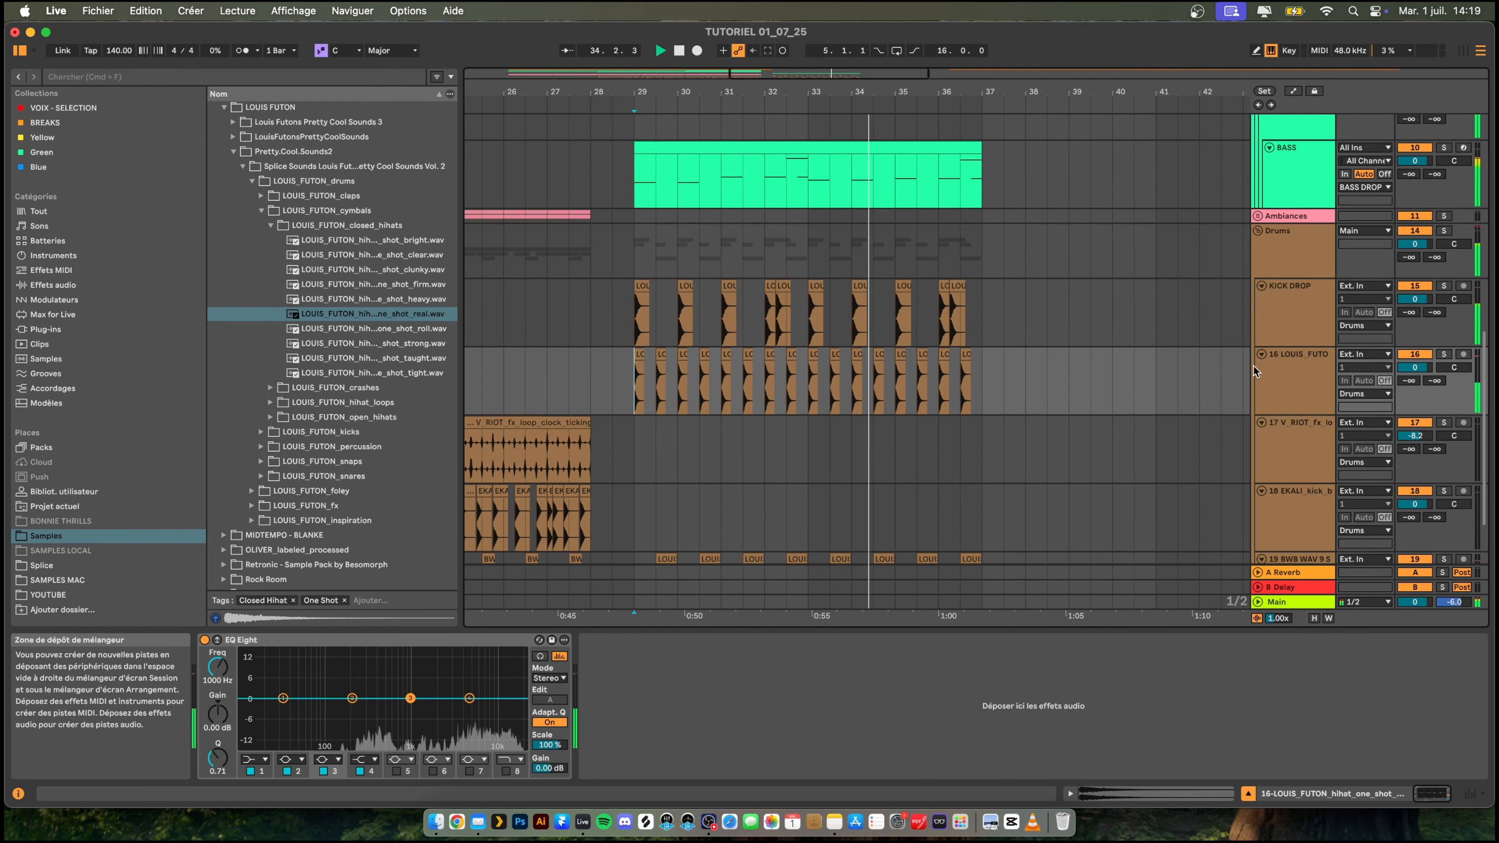
{"action": "left_click_drag", "start_coordinate": [1415, 367], "coordinate": [1414, 367]}
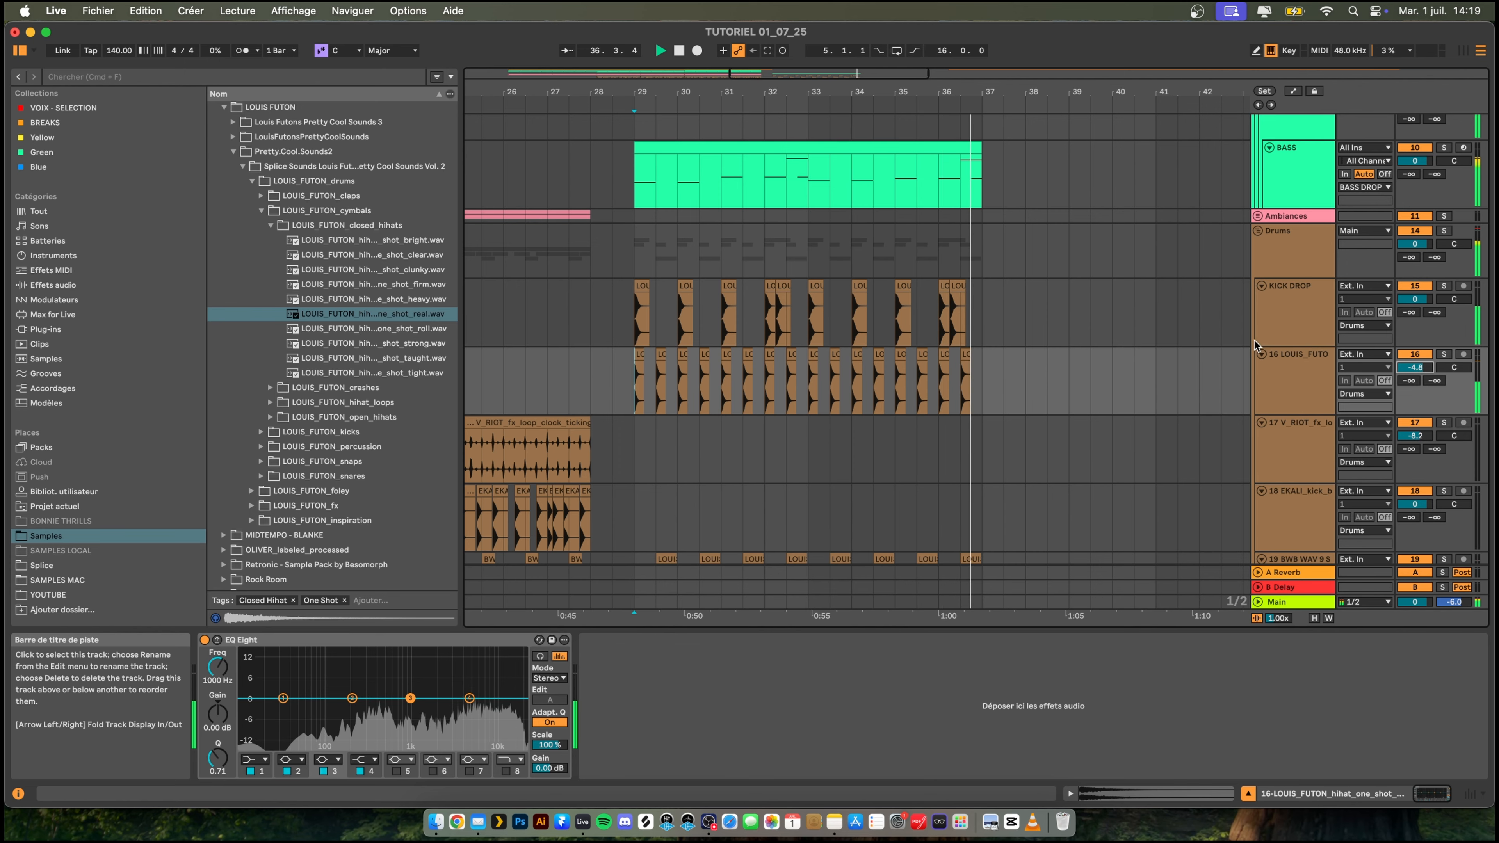
- Copy both Kickstart 2 devices from the sidechain group onto the hi-hat track and play the drop
{"action": "scroll", "coordinate": [1255, 337], "scroll_direction": "up", "scroll_amount": 1}
{"action": "scroll", "coordinate": [1325, 172], "scroll_direction": "up", "scroll_amount": 3}
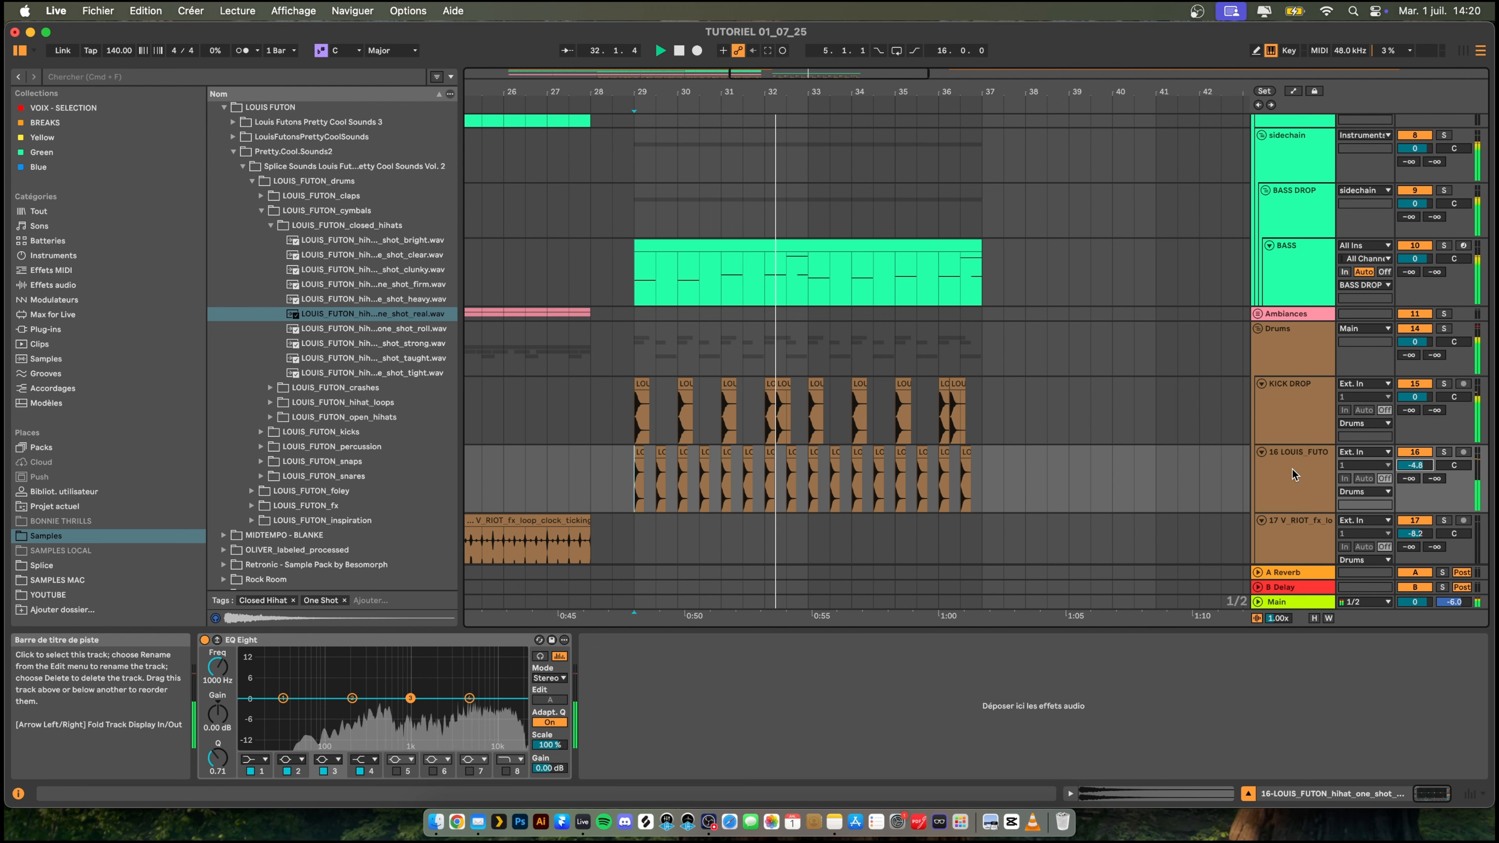
{"action": "left_click", "coordinate": [1298, 160]}
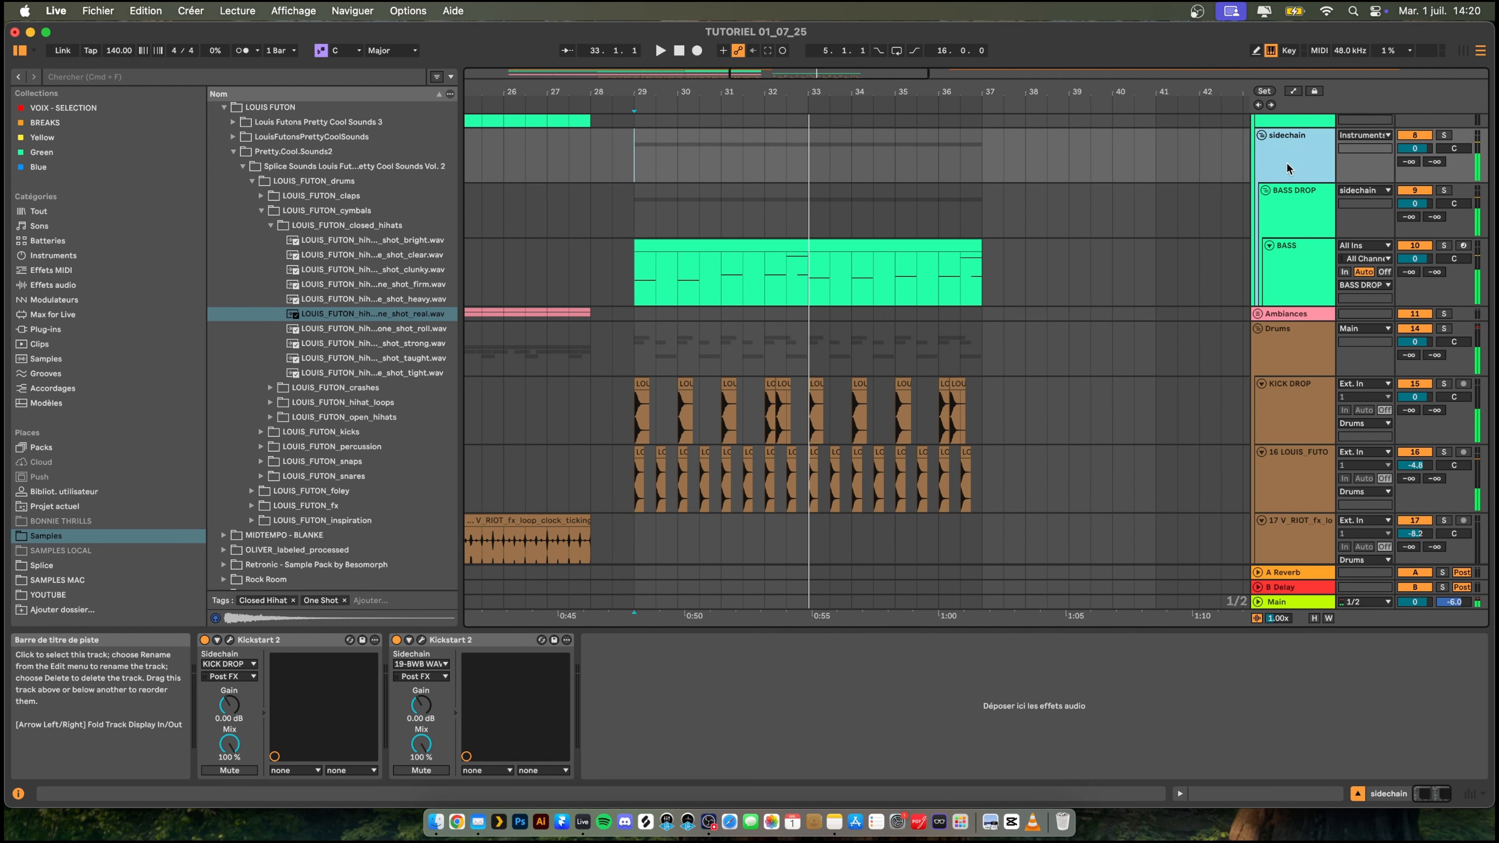
{"action": "left_click", "coordinate": [426, 642]}
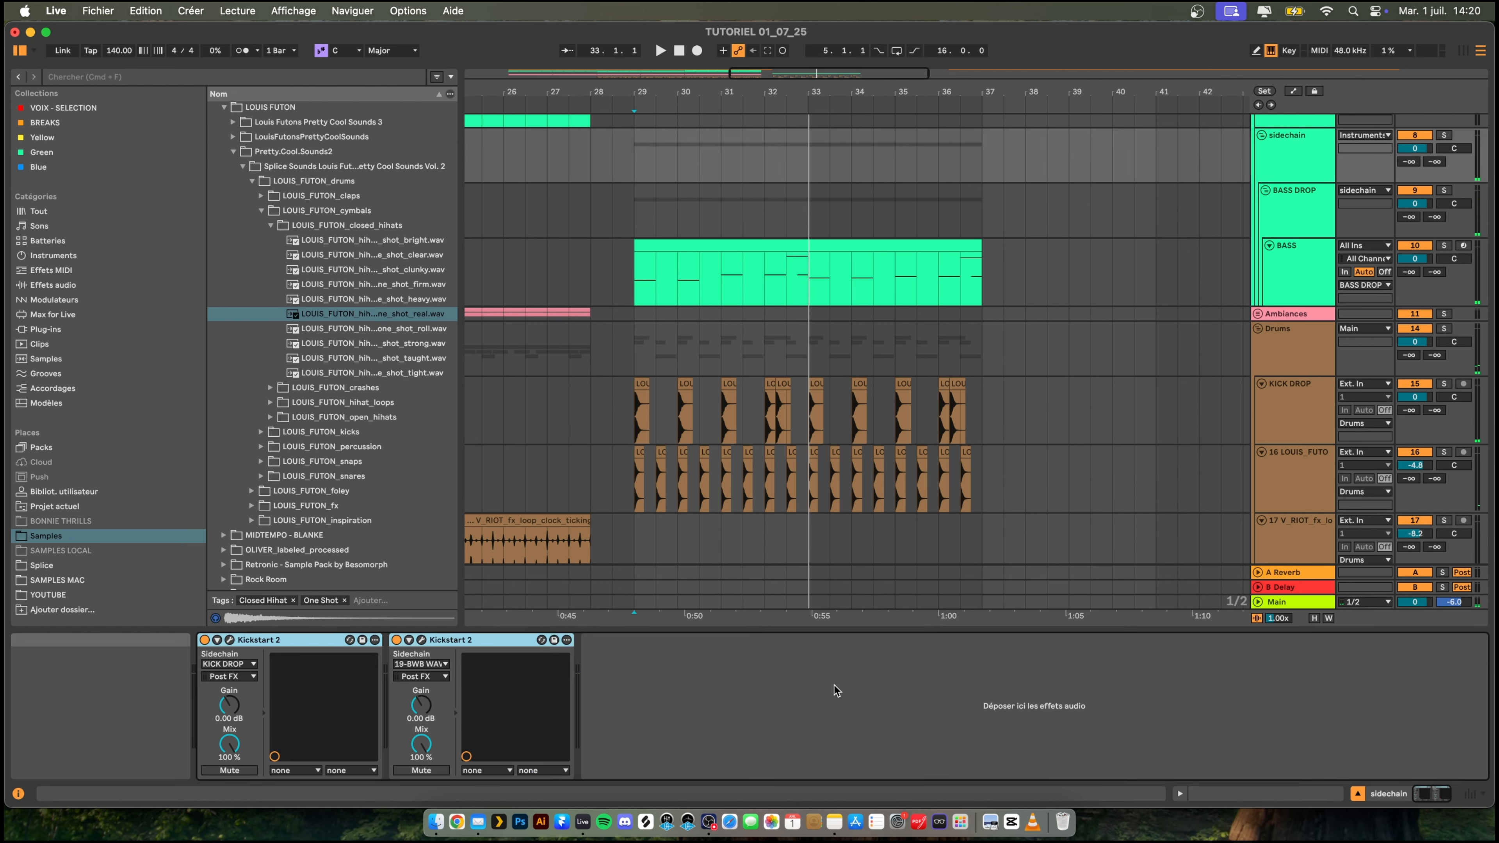
{"action": "left_click", "coordinate": [1306, 475]}
{"action": "key", "text": "space"}
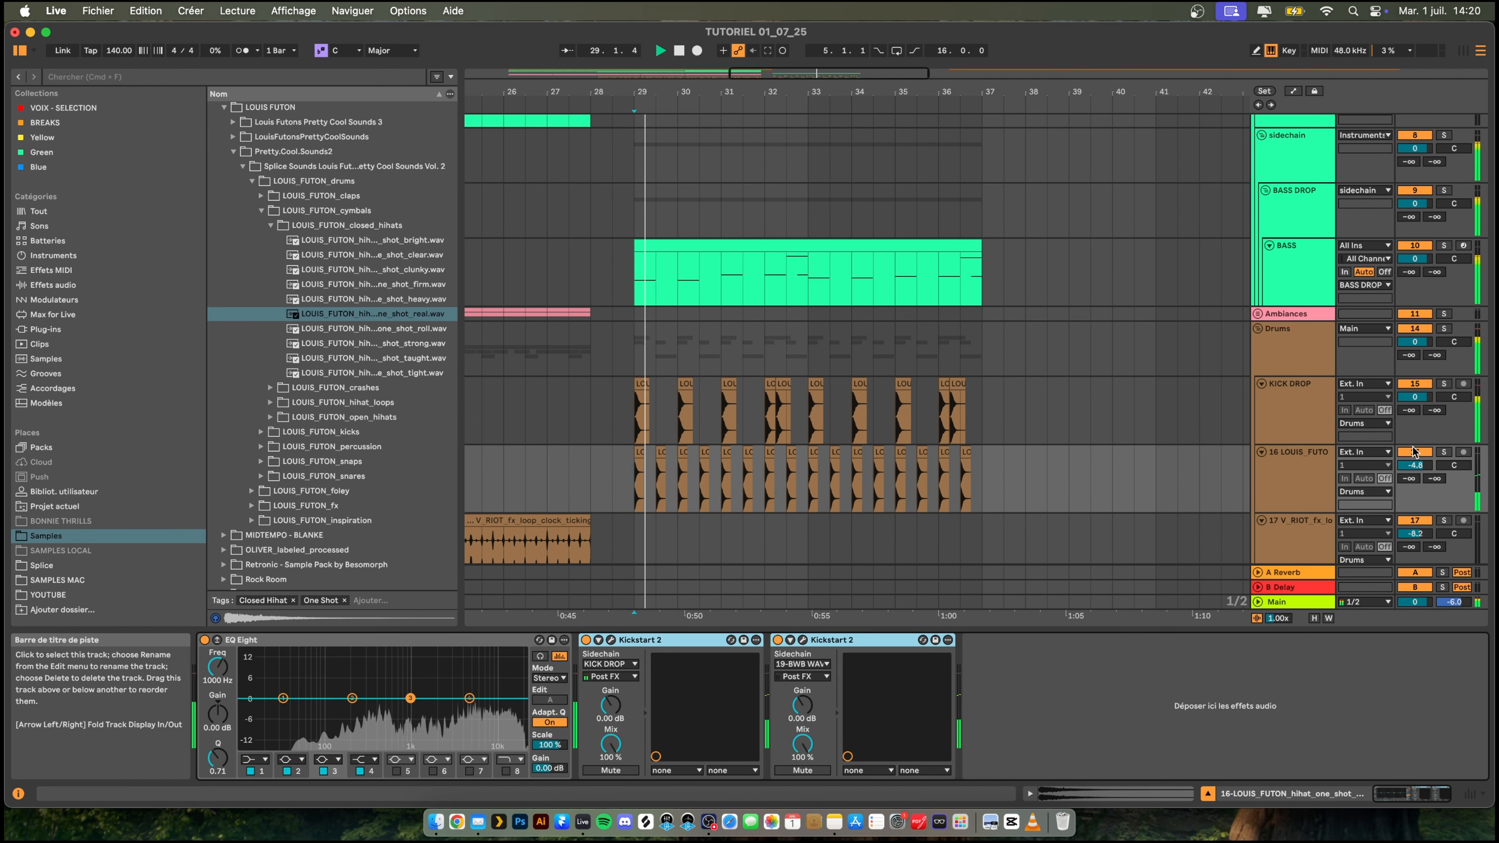
- Shorten the ducking curves in the hi-hat track's Kickstart 2 copies and reduce the snare-triggered one's mix to 51%
{"action": "left_click", "coordinate": [611, 639]}
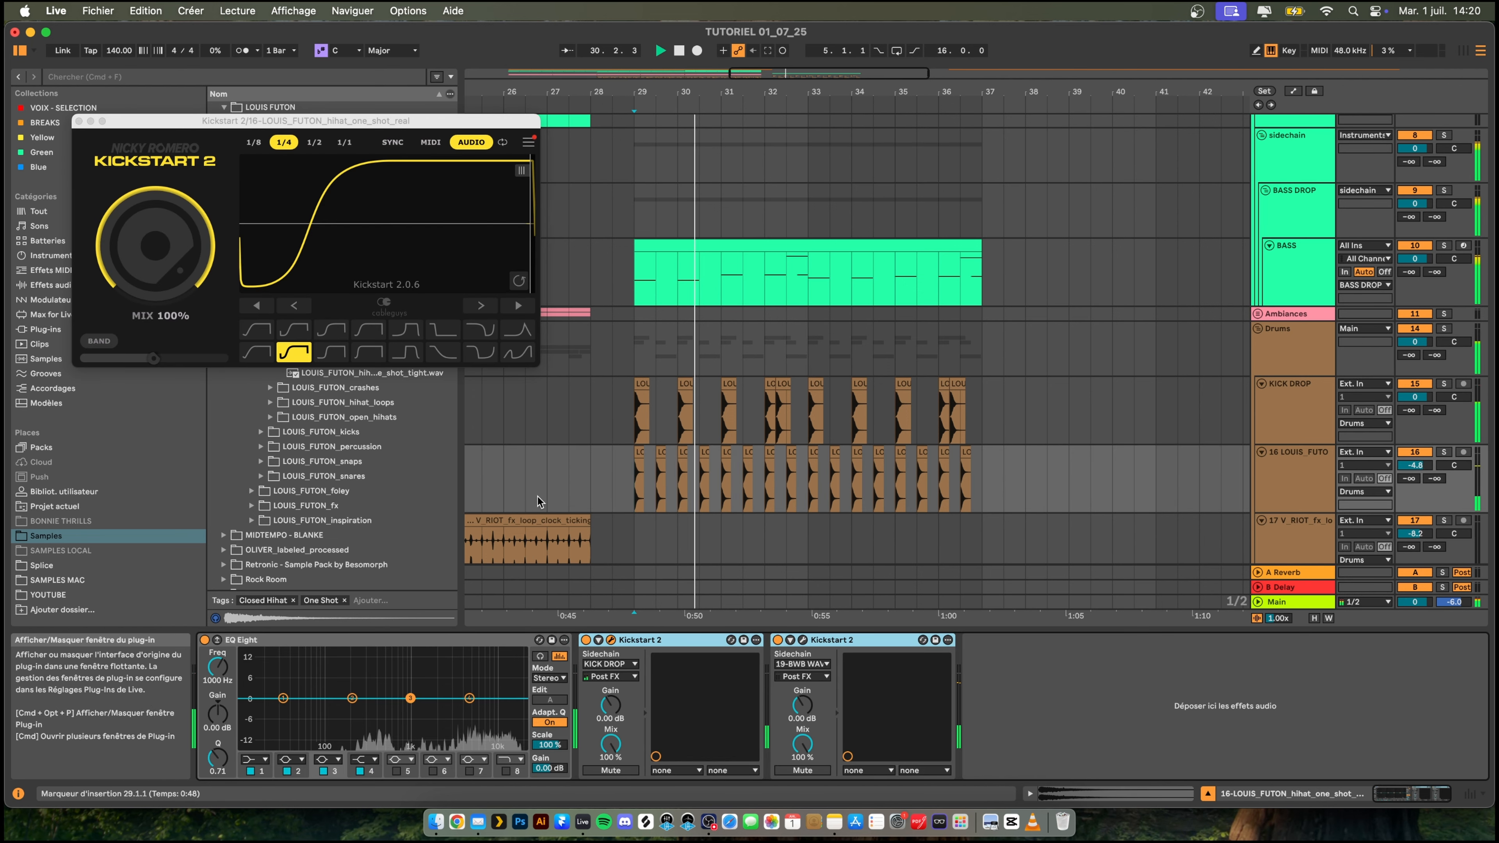
{"action": "left_click_drag", "start_coordinate": [282, 171], "coordinate": [240, 171]}
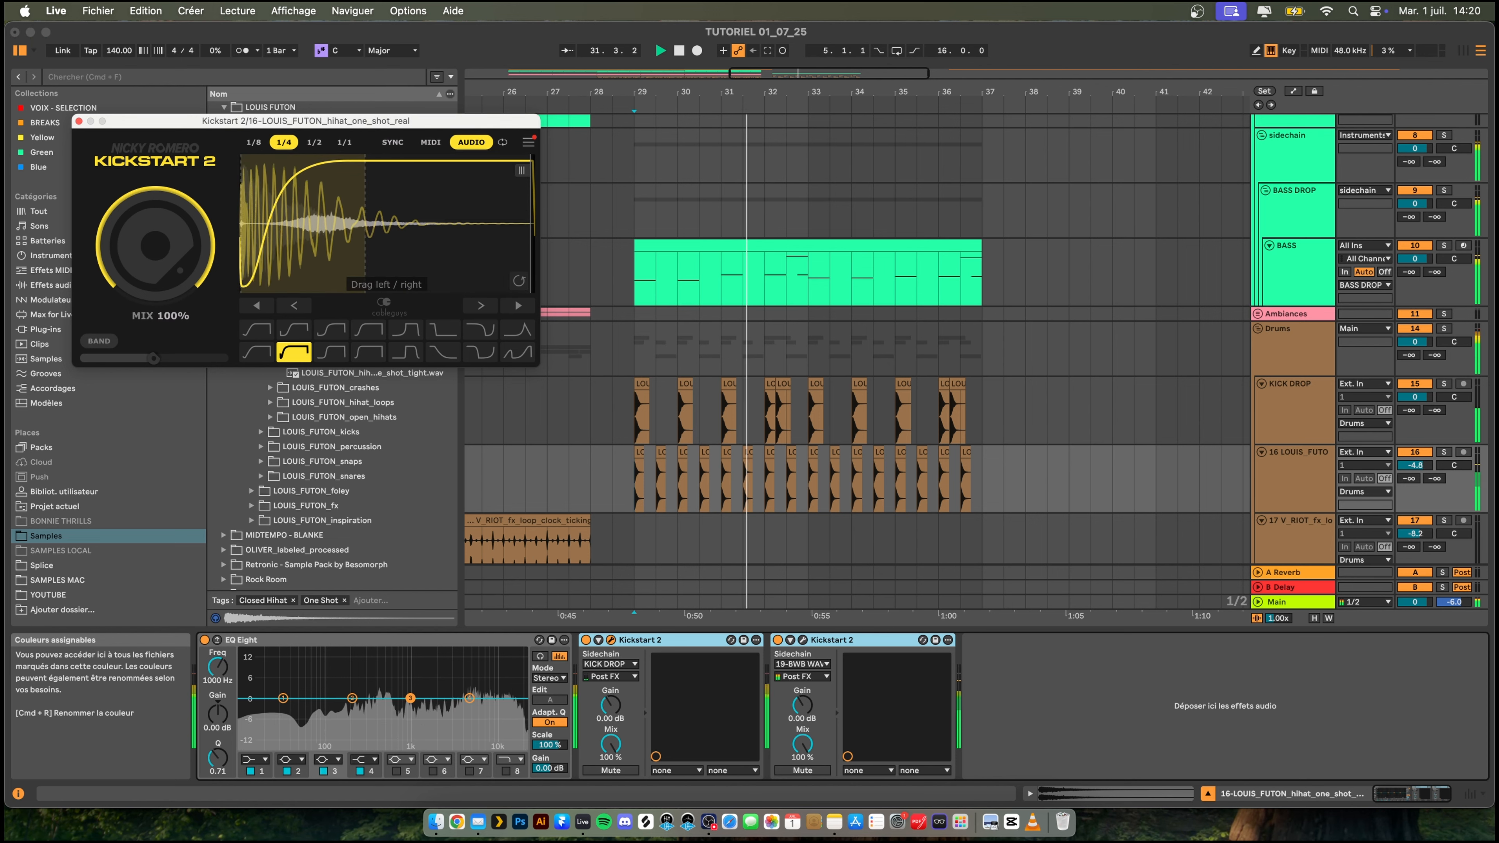
{"action": "left_click", "coordinate": [802, 639]}
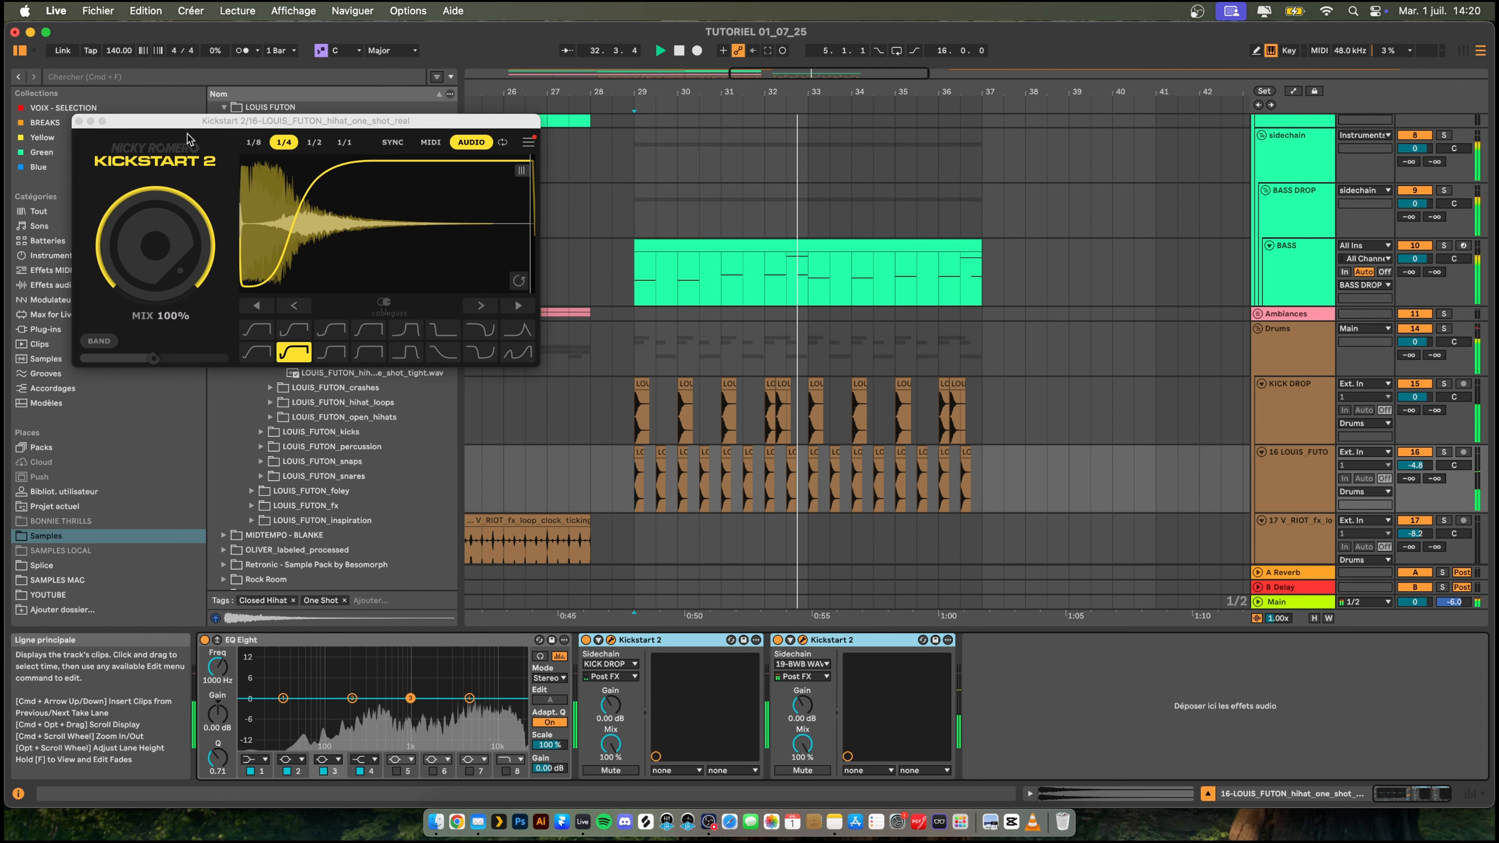
{"action": "left_click_drag", "start_coordinate": [155, 245], "coordinate": [154, 286]}
{"action": "left_click", "coordinate": [612, 640]}
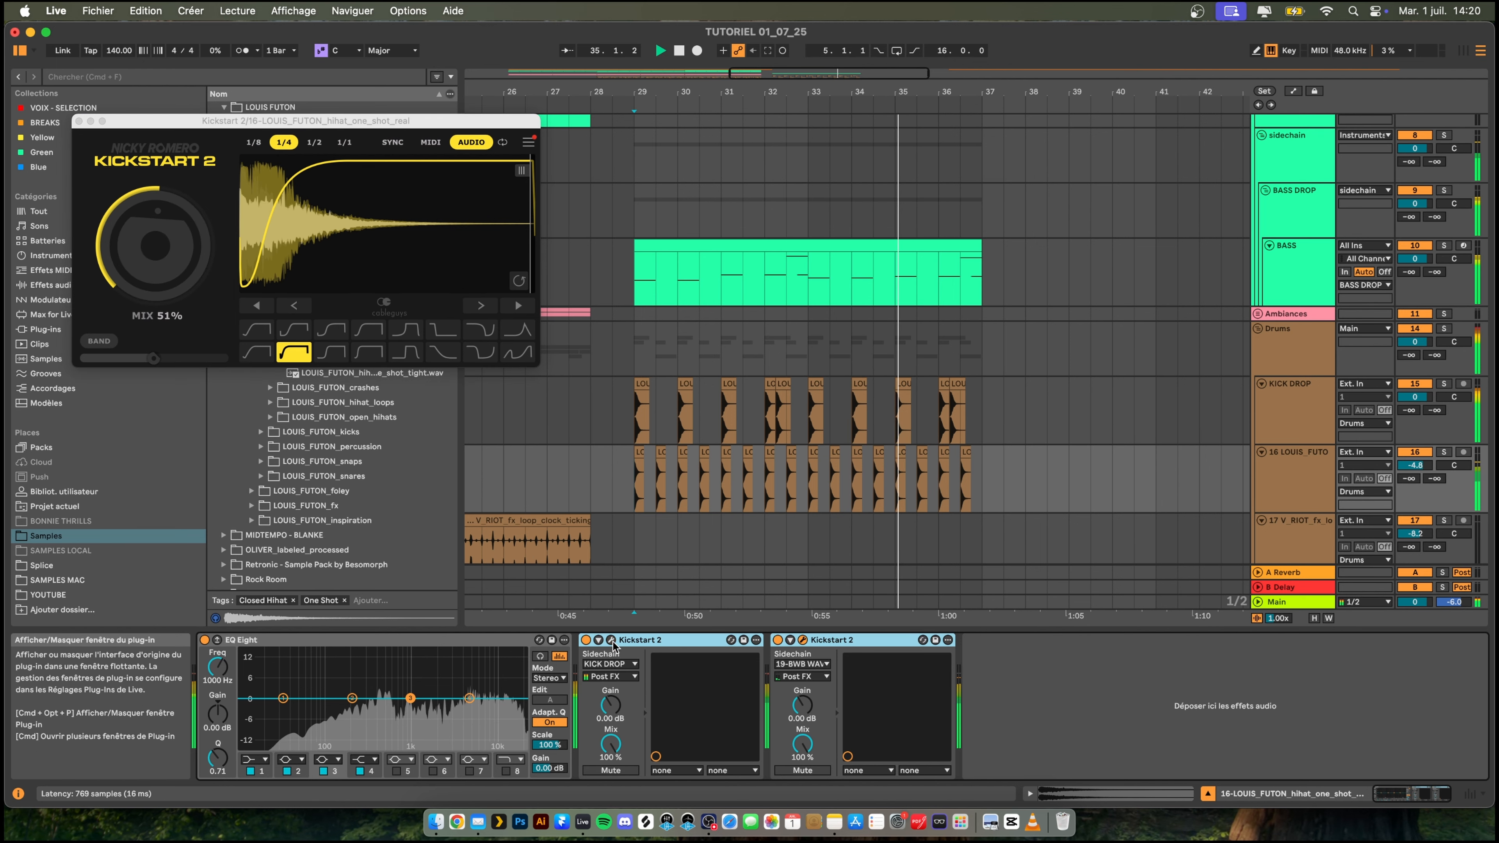
{"action": "left_click", "coordinate": [612, 641]}
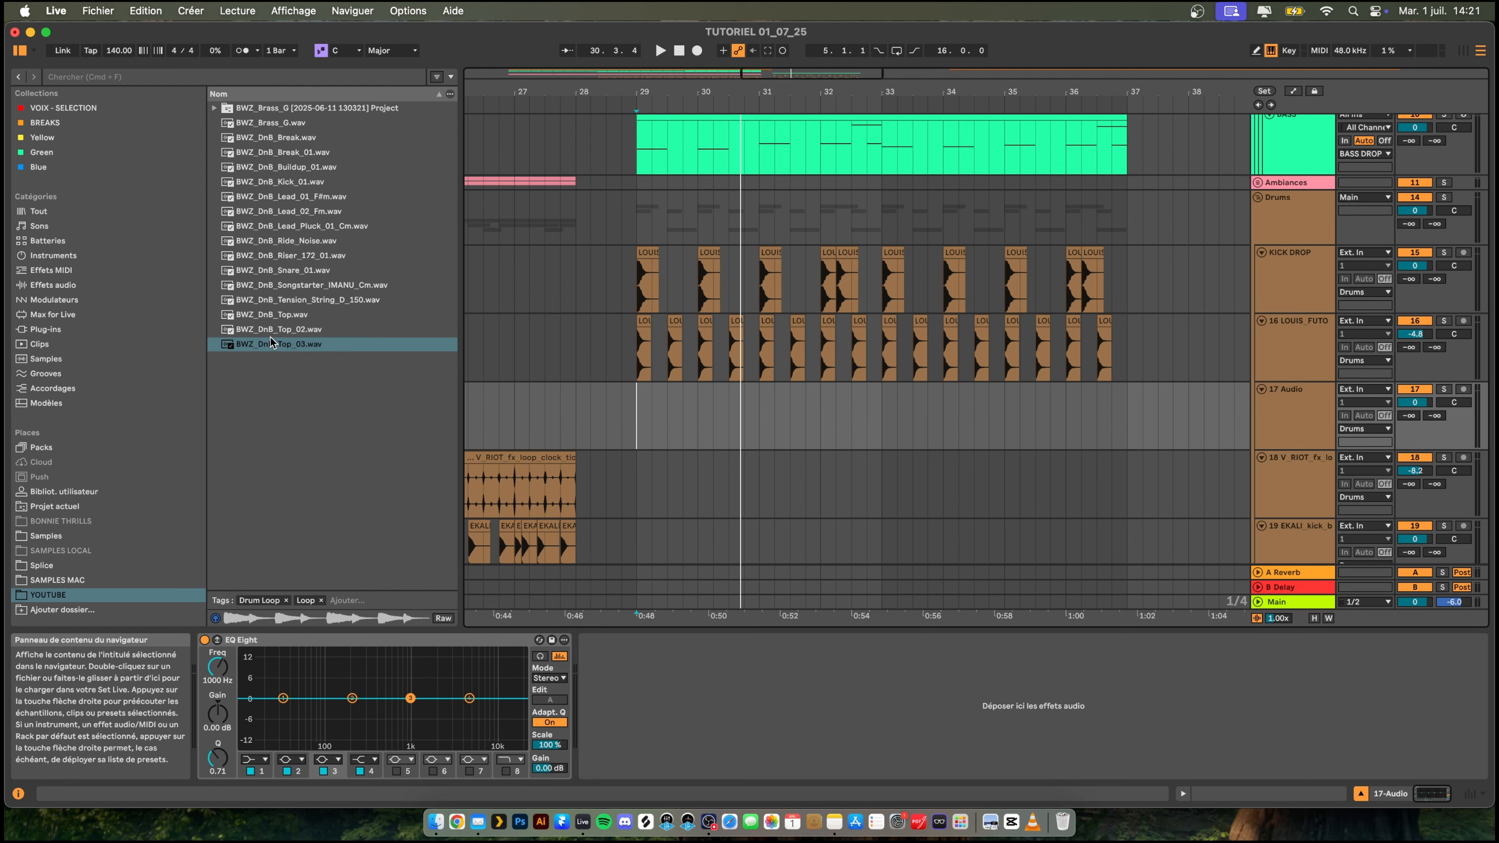
- Place BWZ_DnB_Top_03.wav at bar 29 on the empty audio track and repeat the loop up to bar 37
{"action": "left_click_drag", "start_coordinate": [271, 345], "coordinate": [671, 391]}
{"action": "key", "text": "space"}
{"action": "key", "text": "super+d"}
{"action": "key", "text": "super+d"}
{"action": "key", "text": "super+d"}
{"action": "key", "text": "super+d"}
{"action": "key", "text": "super+d"}
{"action": "key", "text": "super+d"}
{"action": "key", "text": "super+d"}
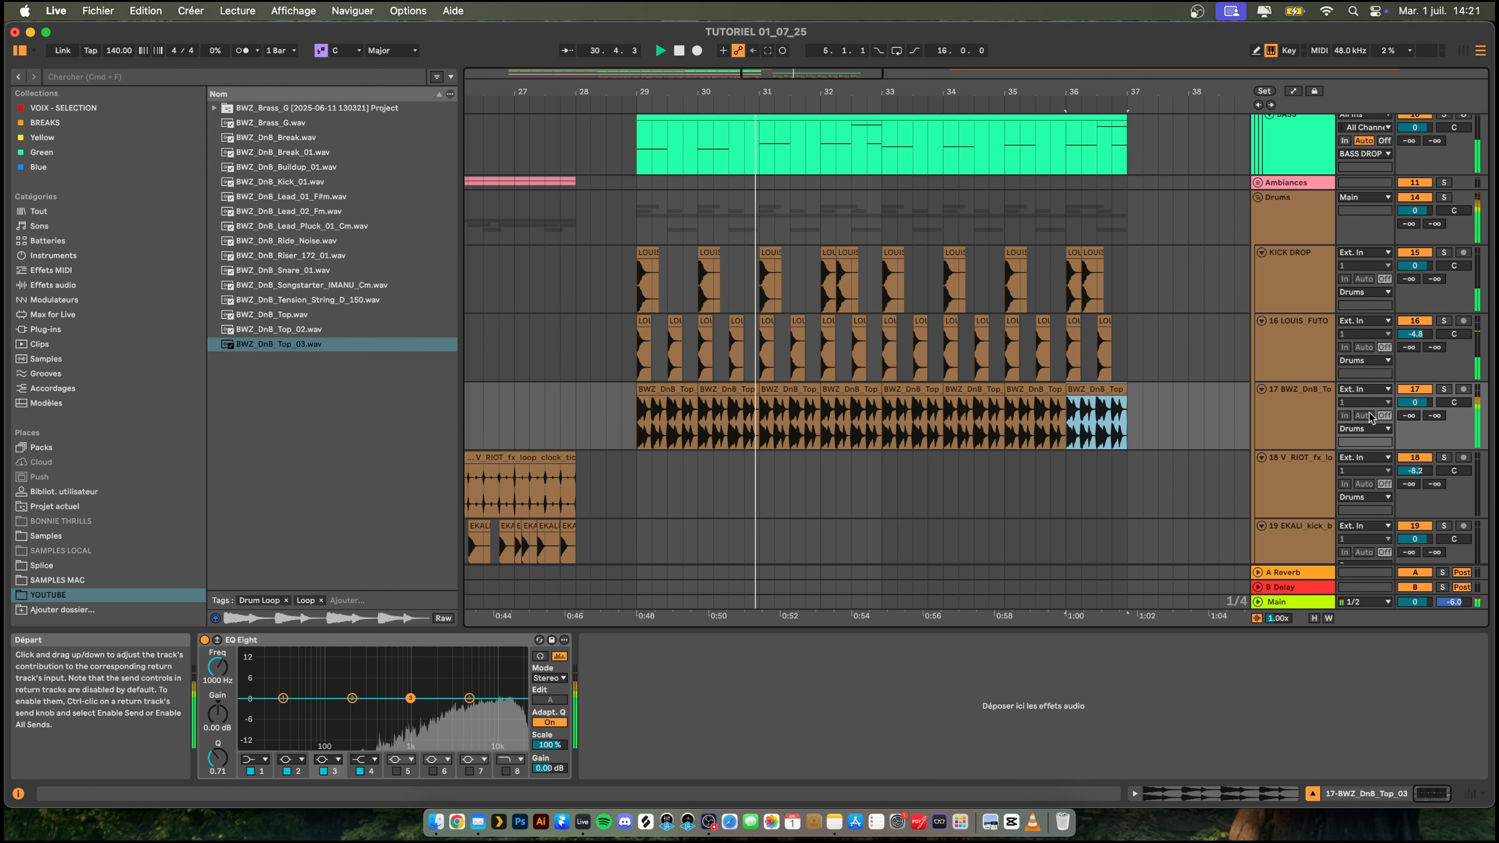
- Lower the BWZ_DnB_Top_03 track's volume to -10.0 dB while the drop plays
{"action": "mouse_move", "coordinate": [850, 92]}
{"action": "left_mouse_down"}
{"action": "mouse_move", "coordinate": [850, 47]}
{"action": "mouse_move", "coordinate": [836, 91]}
{"action": "left_mouse_up"}
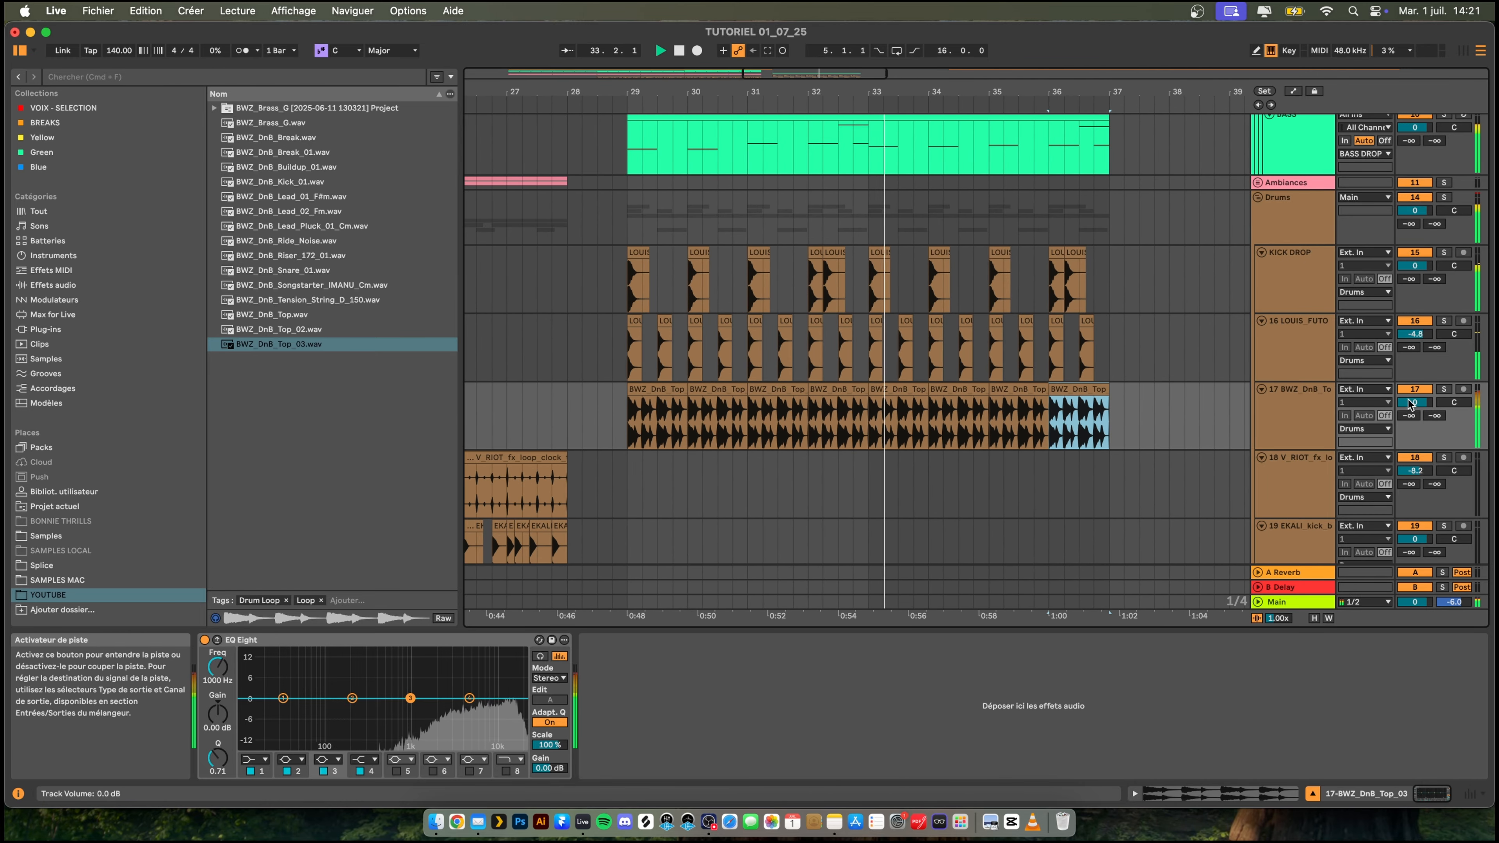
{"action": "left_click_drag", "start_coordinate": [1415, 402], "coordinate": [1414, 417]}
{"action": "scroll", "coordinate": [903, 329], "scroll_direction": "down", "scroll_amount": 3}
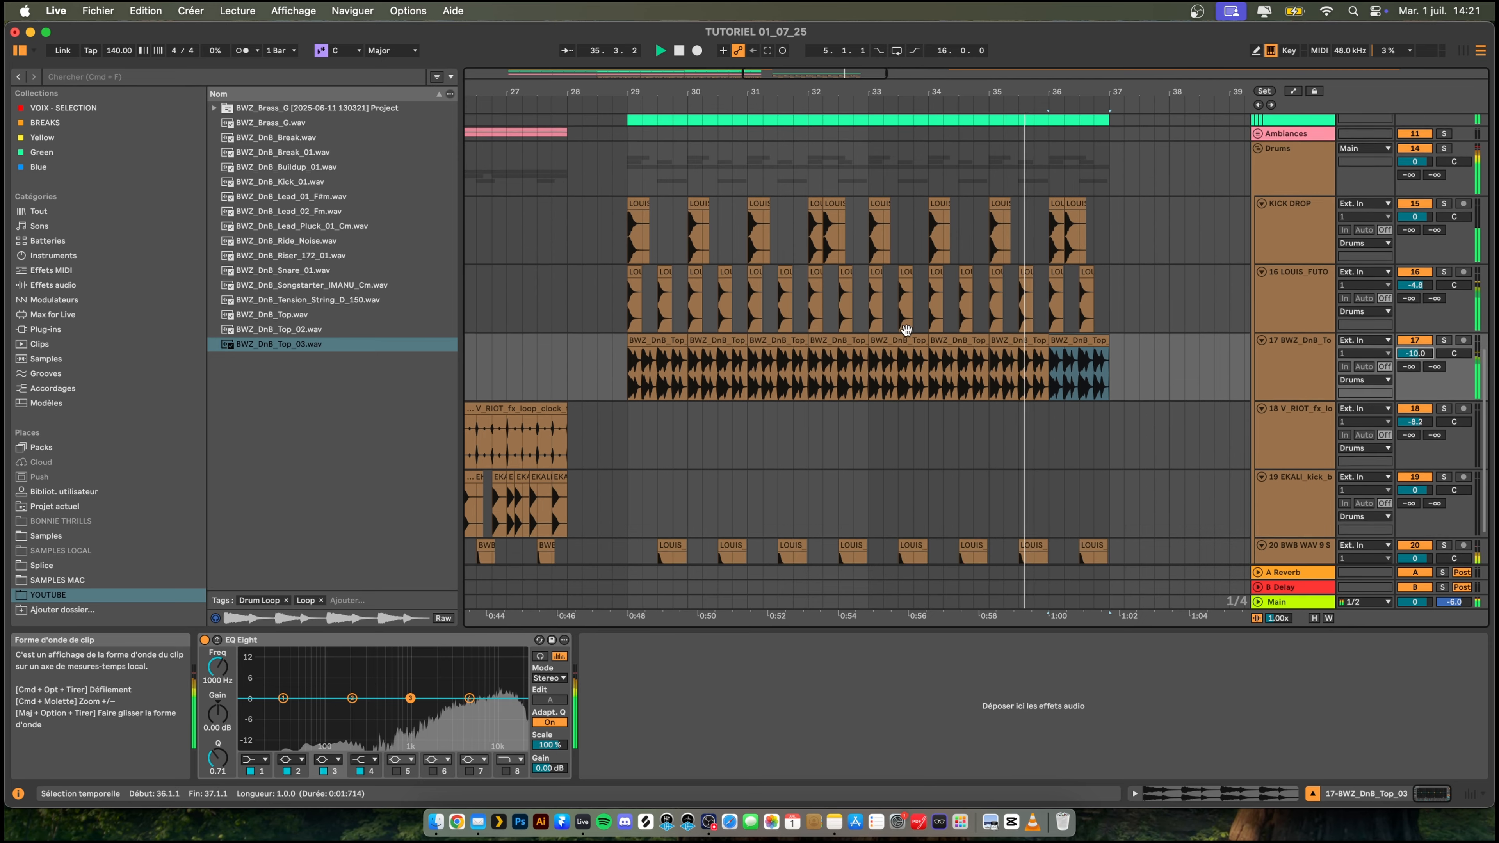
{"action": "scroll", "coordinate": [919, 337], "scroll_direction": "up", "scroll_amount": 3}
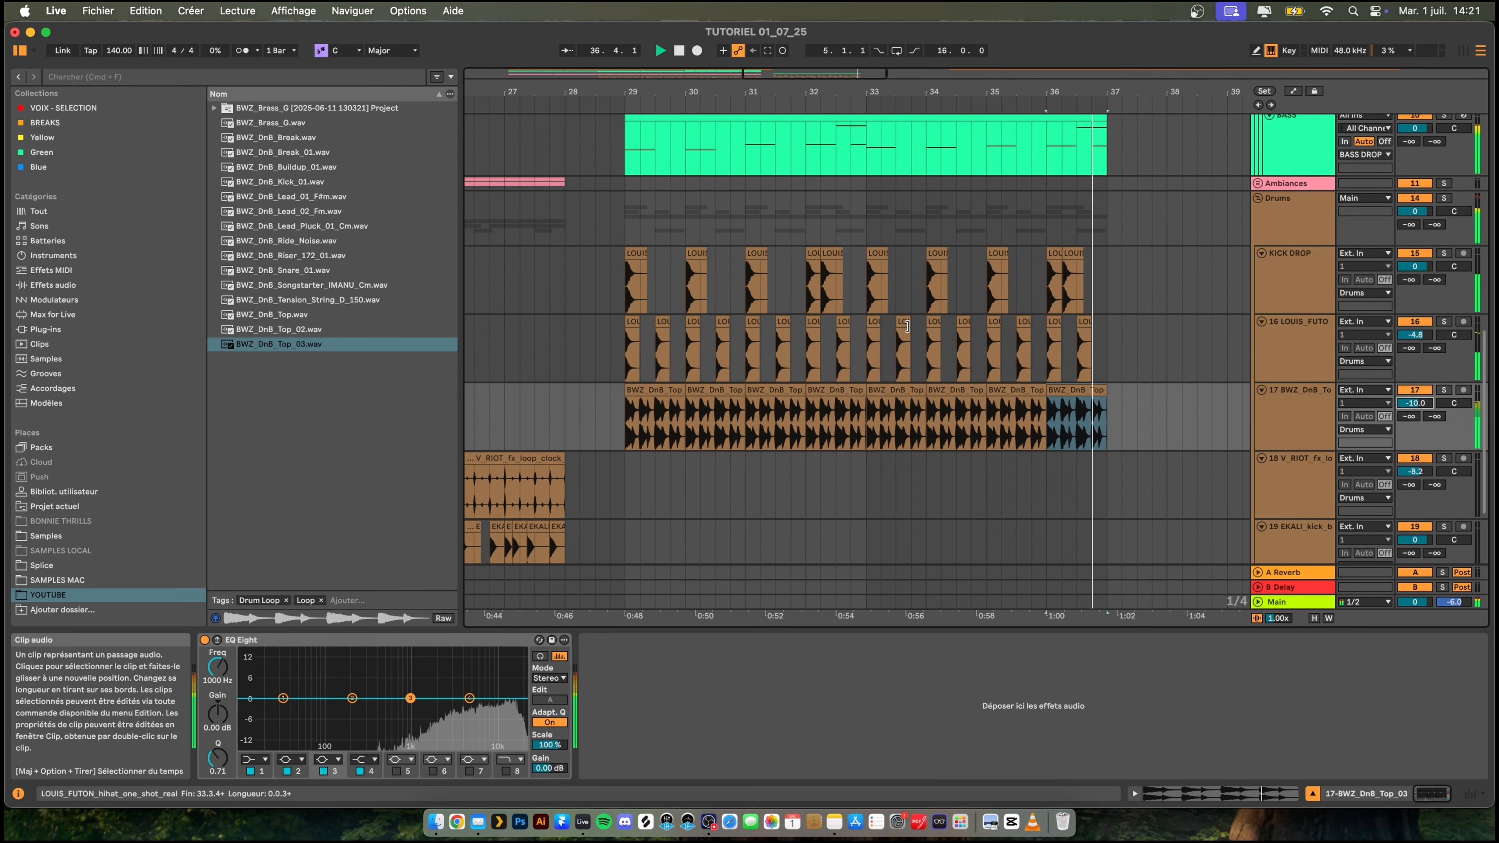
- Duplicate the BASS track inside the BASS DROP group and rename the copy as BASS SUPPORT
{"action": "left_click", "coordinate": [1300, 186]}
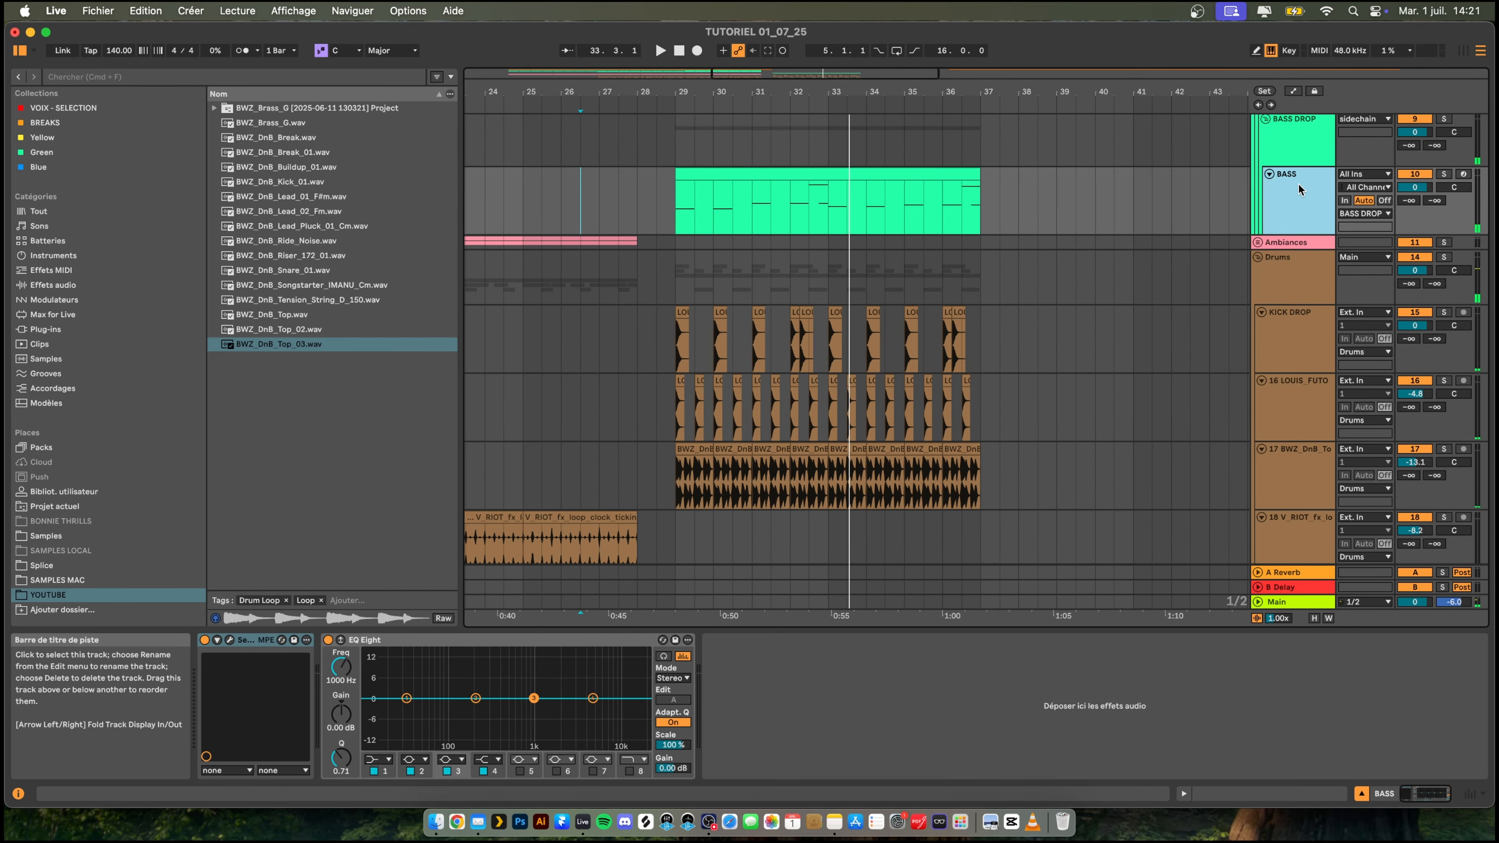
{"action": "key", "text": "super+d"}
{"action": "right_click", "coordinate": [1298, 261]}
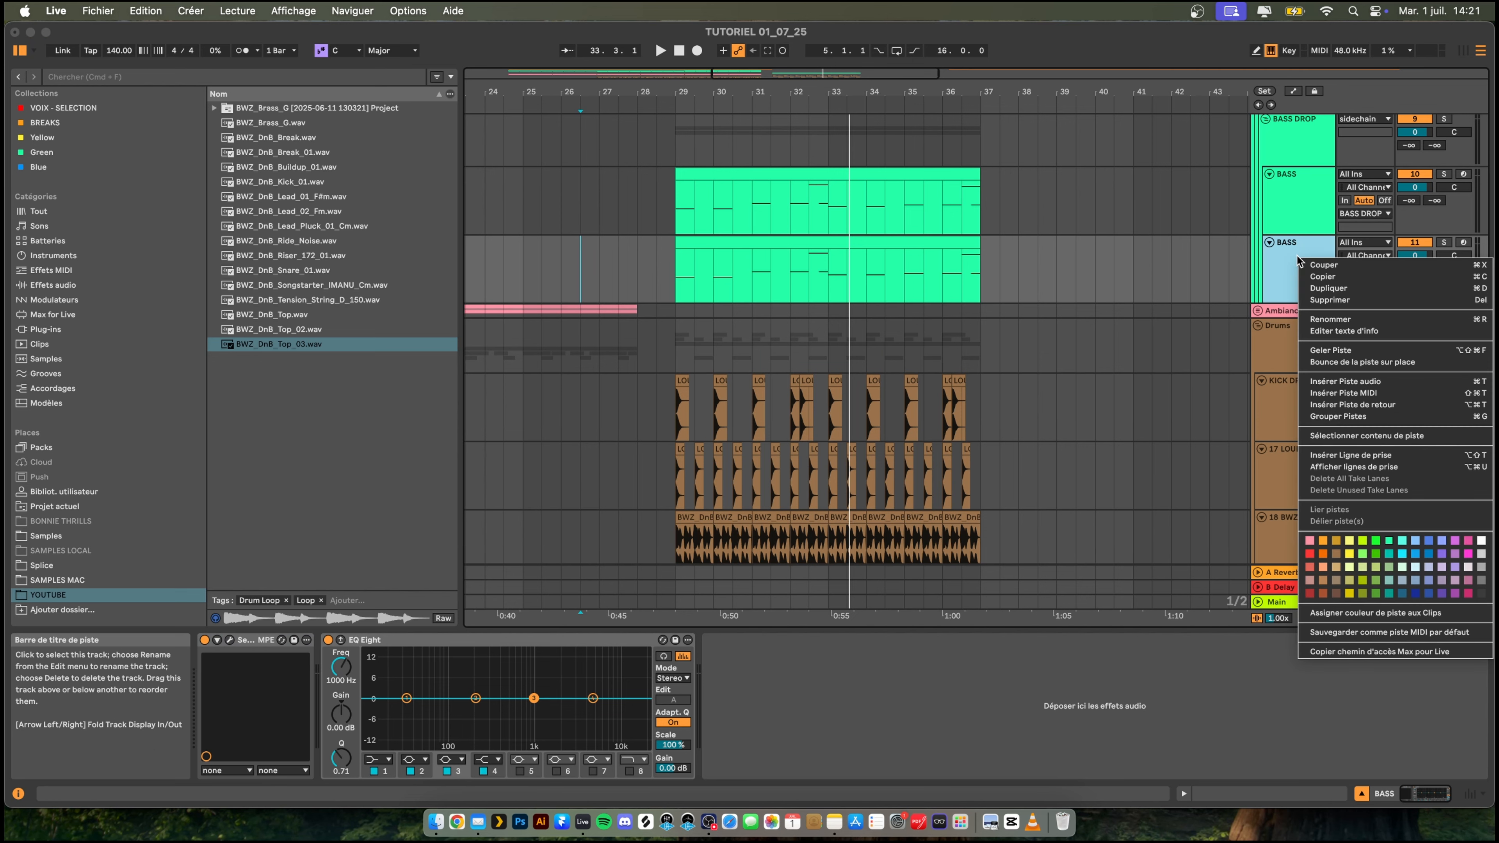
{"action": "left_click", "coordinate": [1319, 319]}
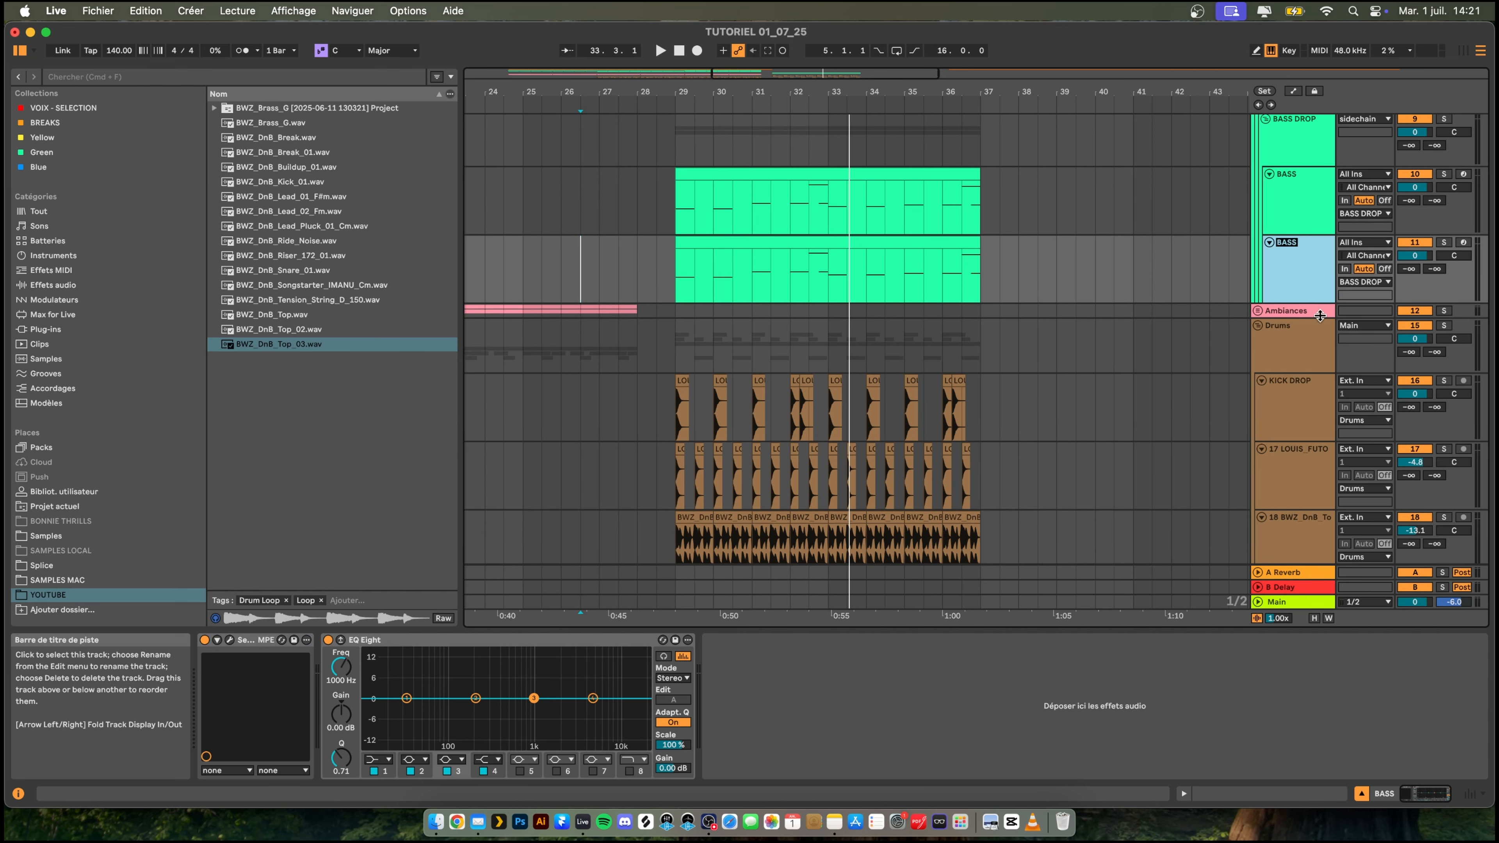
{"action": "type", "text": "BAS"}
{"action": "double_click", "coordinate": [1304, 259]}
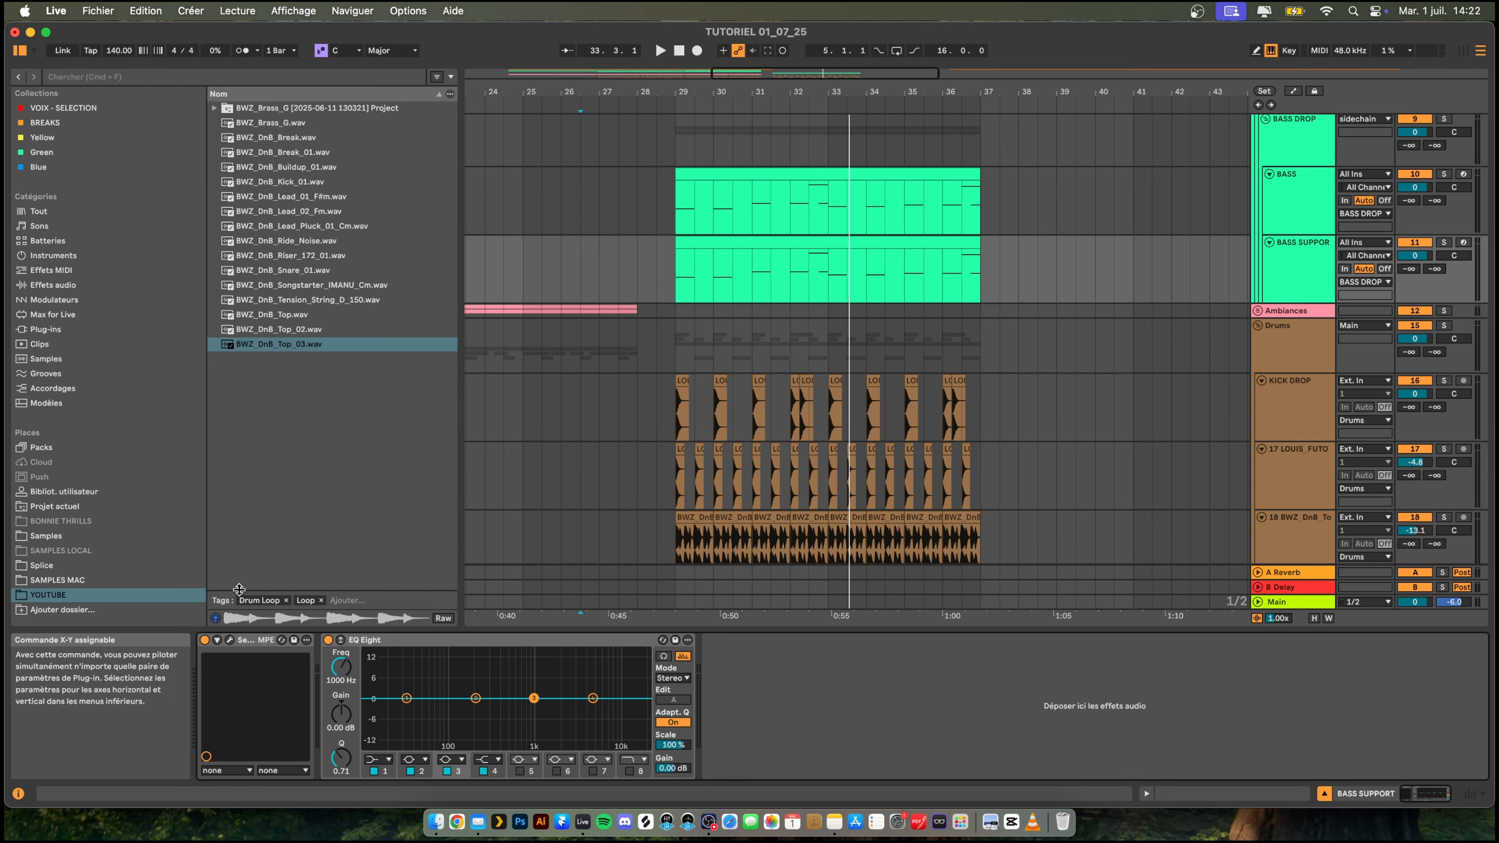
- Set band 1 of the BASS SUPPORT track's EQ Eight to a low-cut filter
{"action": "left_click", "coordinate": [385, 759]}
{"action": "left_click", "coordinate": [396, 739]}
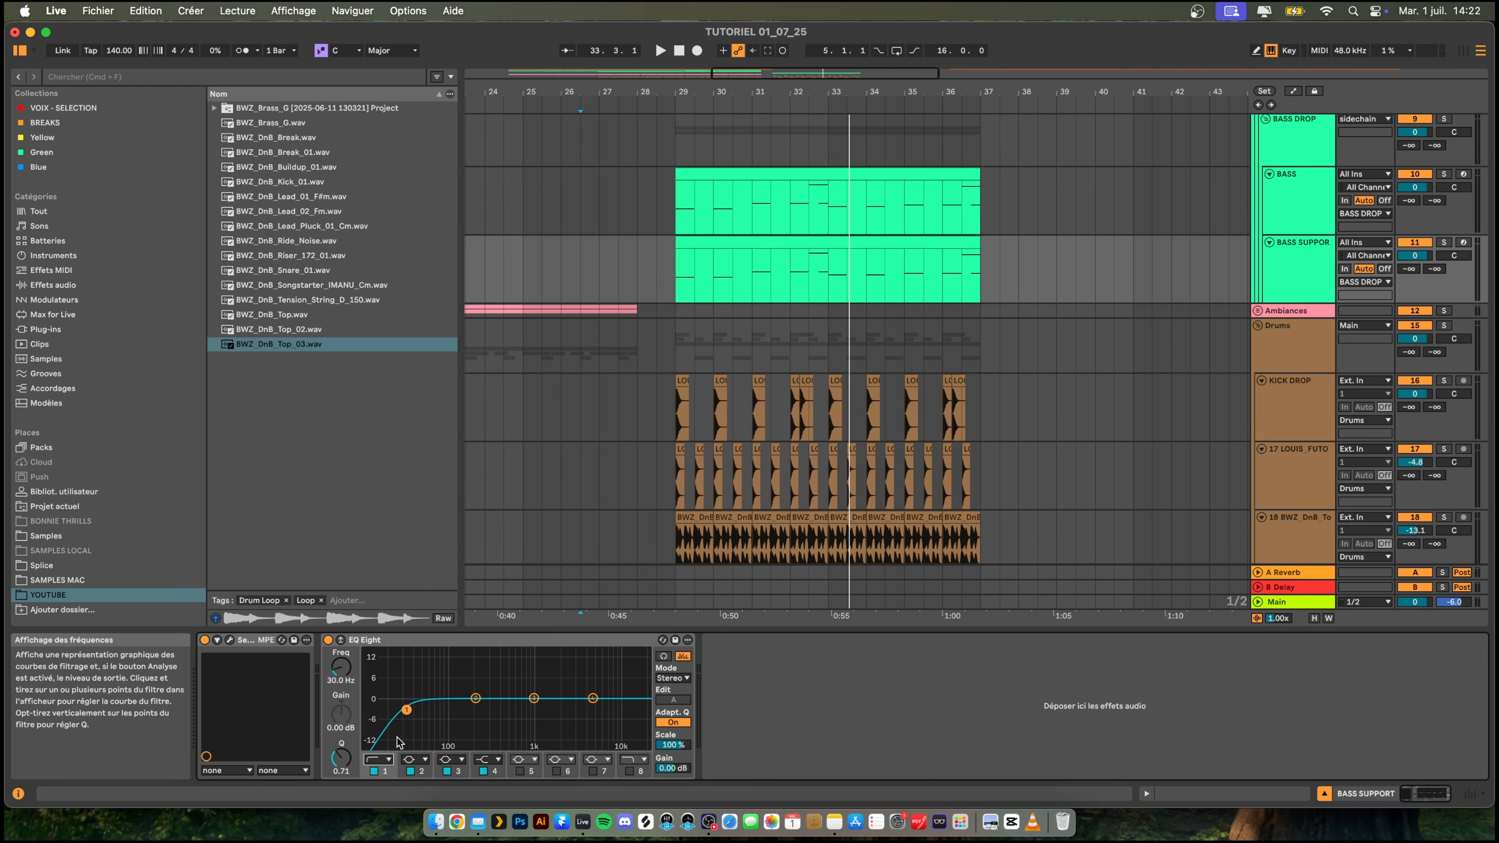
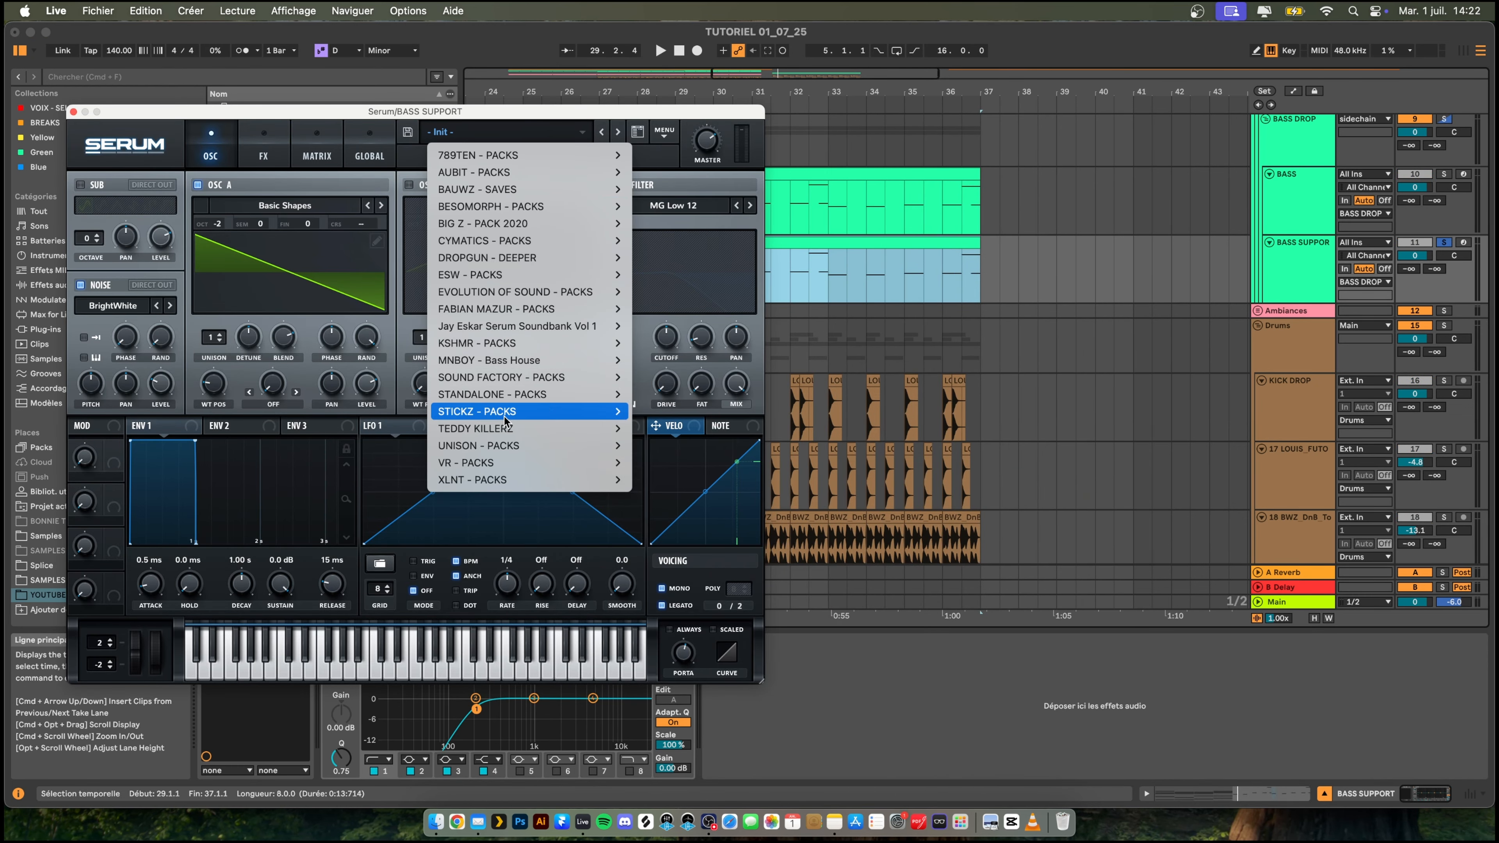
- Load the Bass - Sleeping Giant preset from Unison Bass Collection for Serum Vol. 1 on BASS SUPPORT and audition it in the drop
{"action": "mouse_move", "coordinate": [505, 420]}
{"action": "mouse_move", "coordinate": [507, 446]}
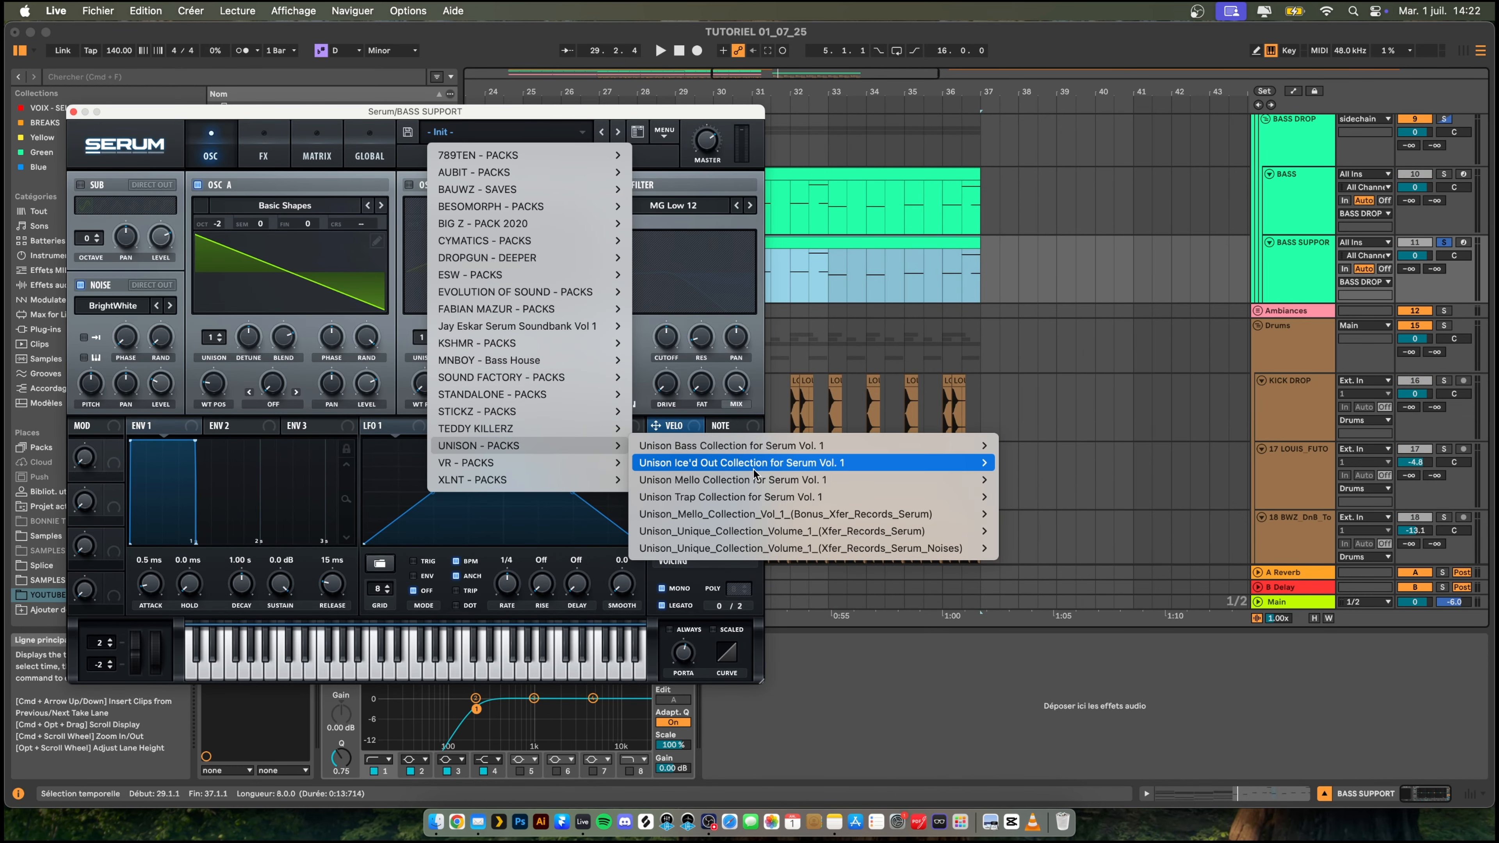
{"action": "mouse_move", "coordinate": [901, 452]}
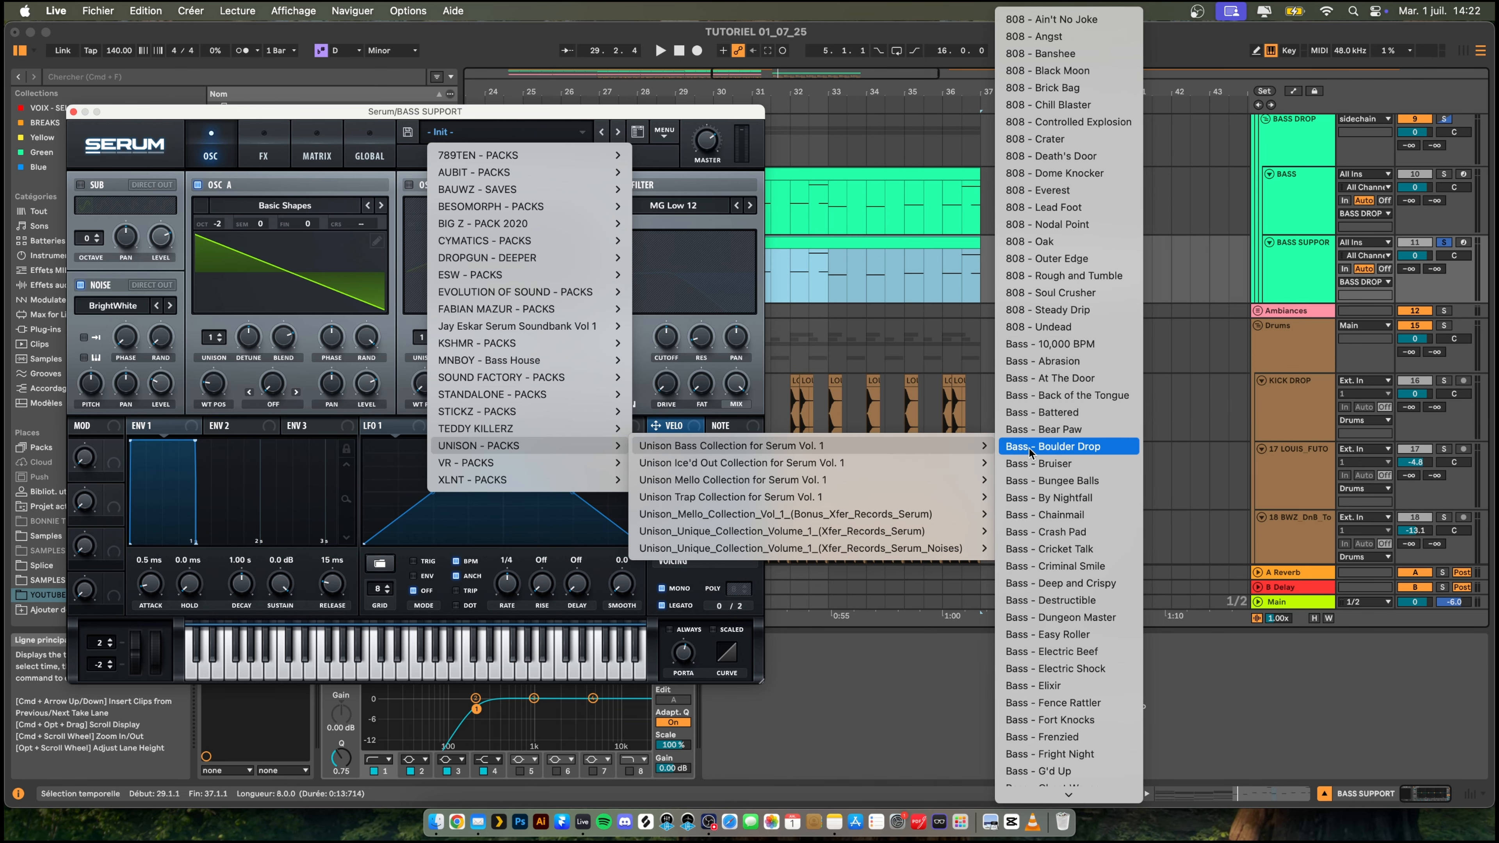
{"action": "left_click", "coordinate": [1070, 685]}
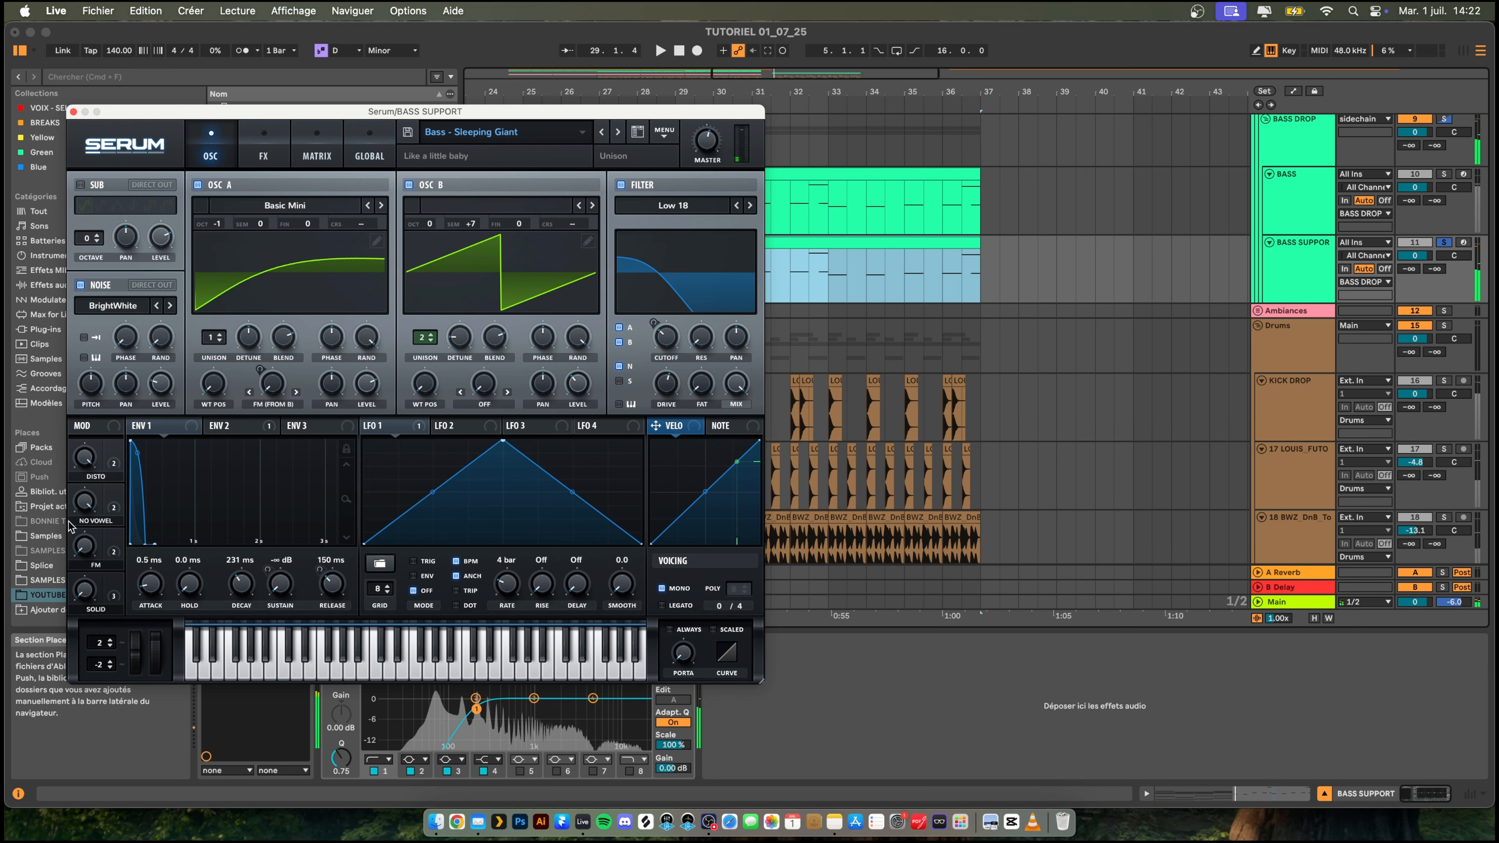
{"action": "key", "text": "space"}
{"action": "key", "text": "space"}
{"action": "key", "text": "space"}
{"action": "key", "text": "space"}
{"action": "key", "text": "space"}
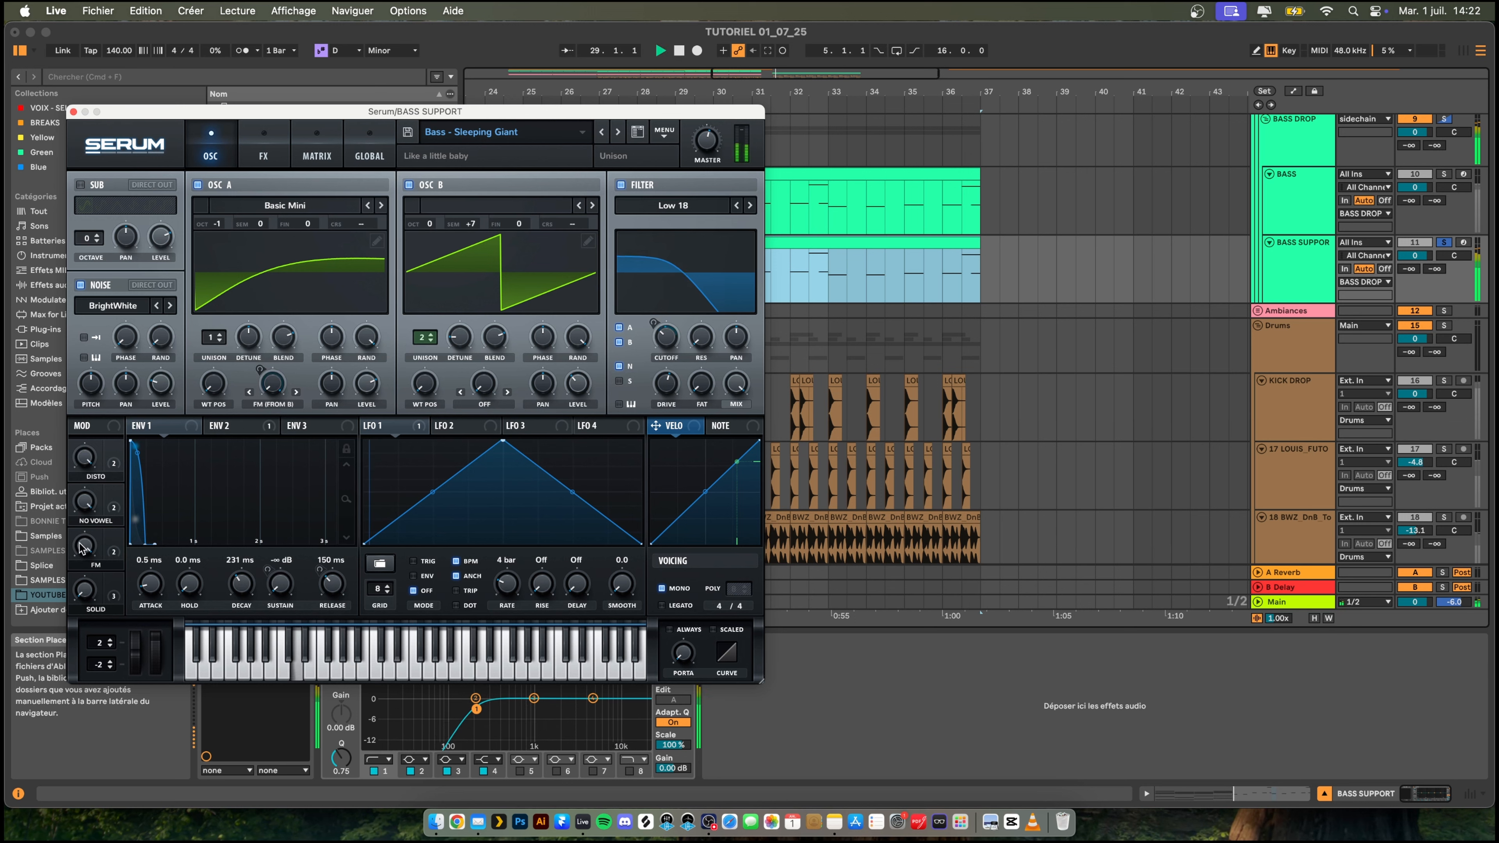
{"action": "key", "text": "space"}
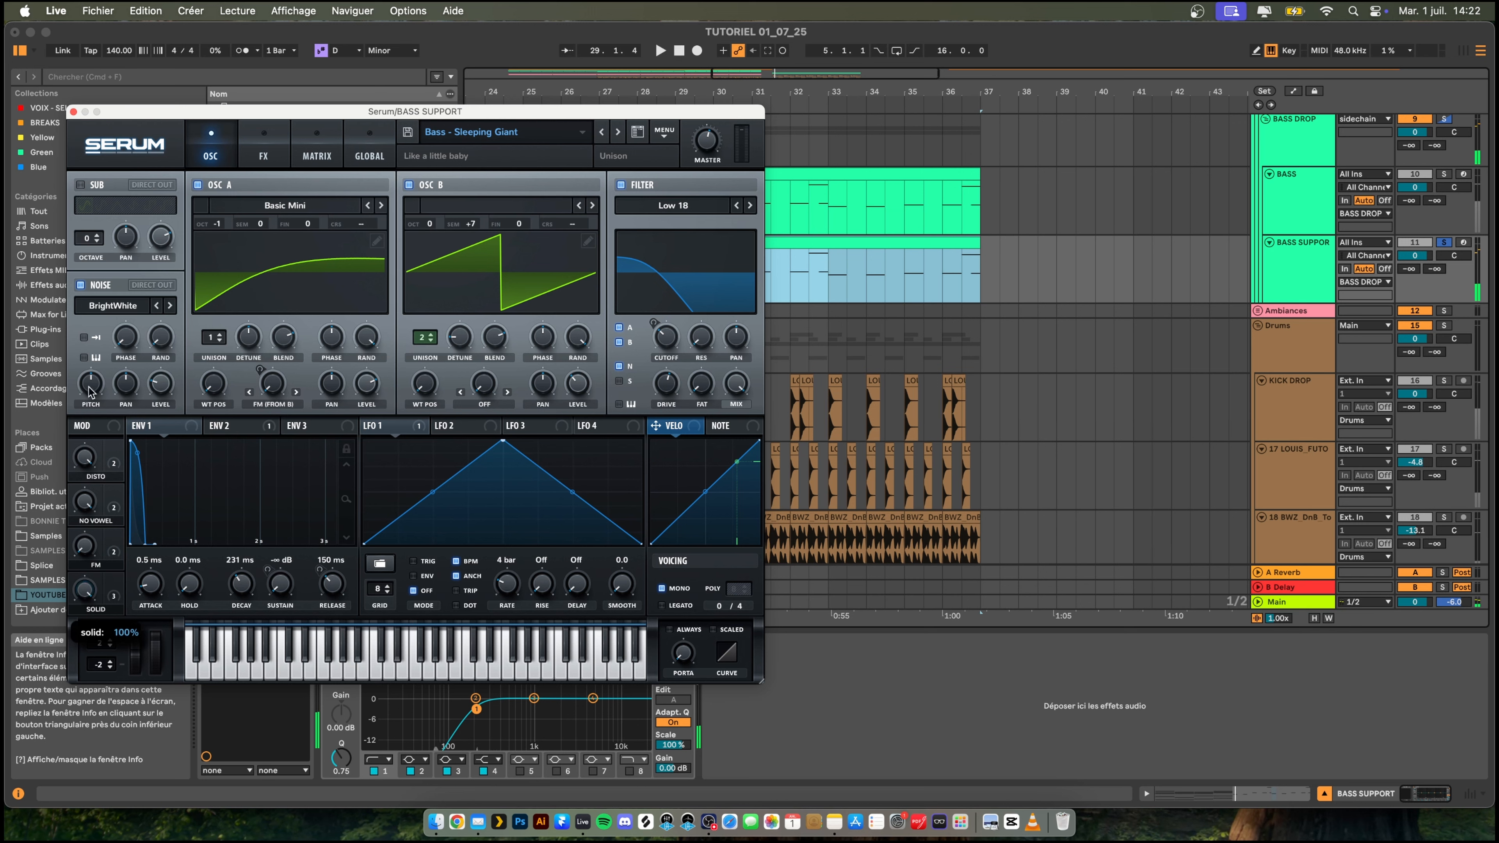
{"action": "key", "text": "space"}
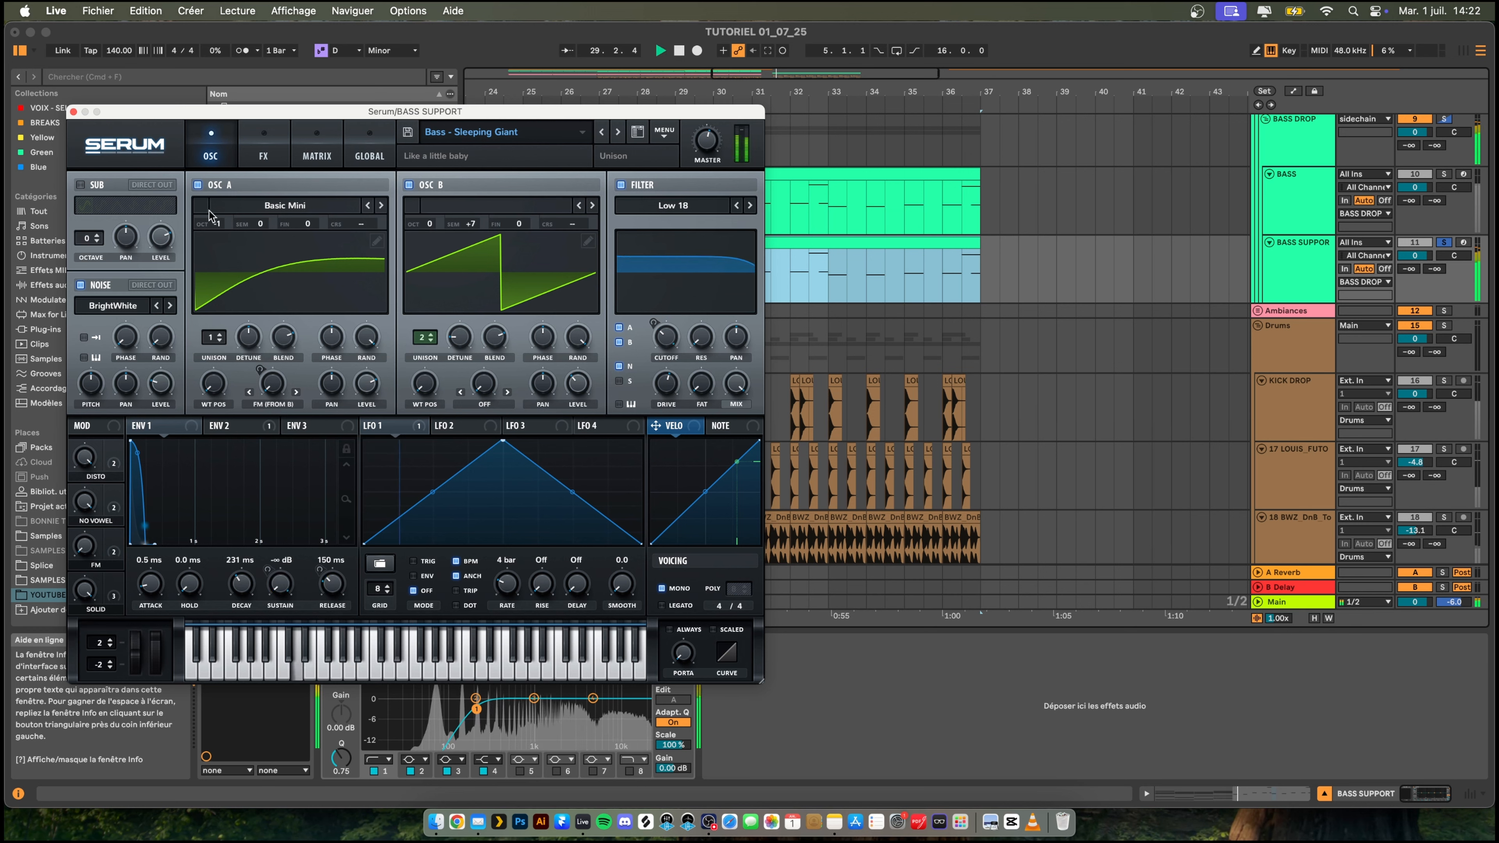
{"action": "mouse_move", "coordinate": [211, 216]}
{"action": "left_mouse_down"}
{"action": "mouse_move", "coordinate": [213, 253]}
{"action": "mouse_move", "coordinate": [212, 221]}
{"action": "left_mouse_up"}
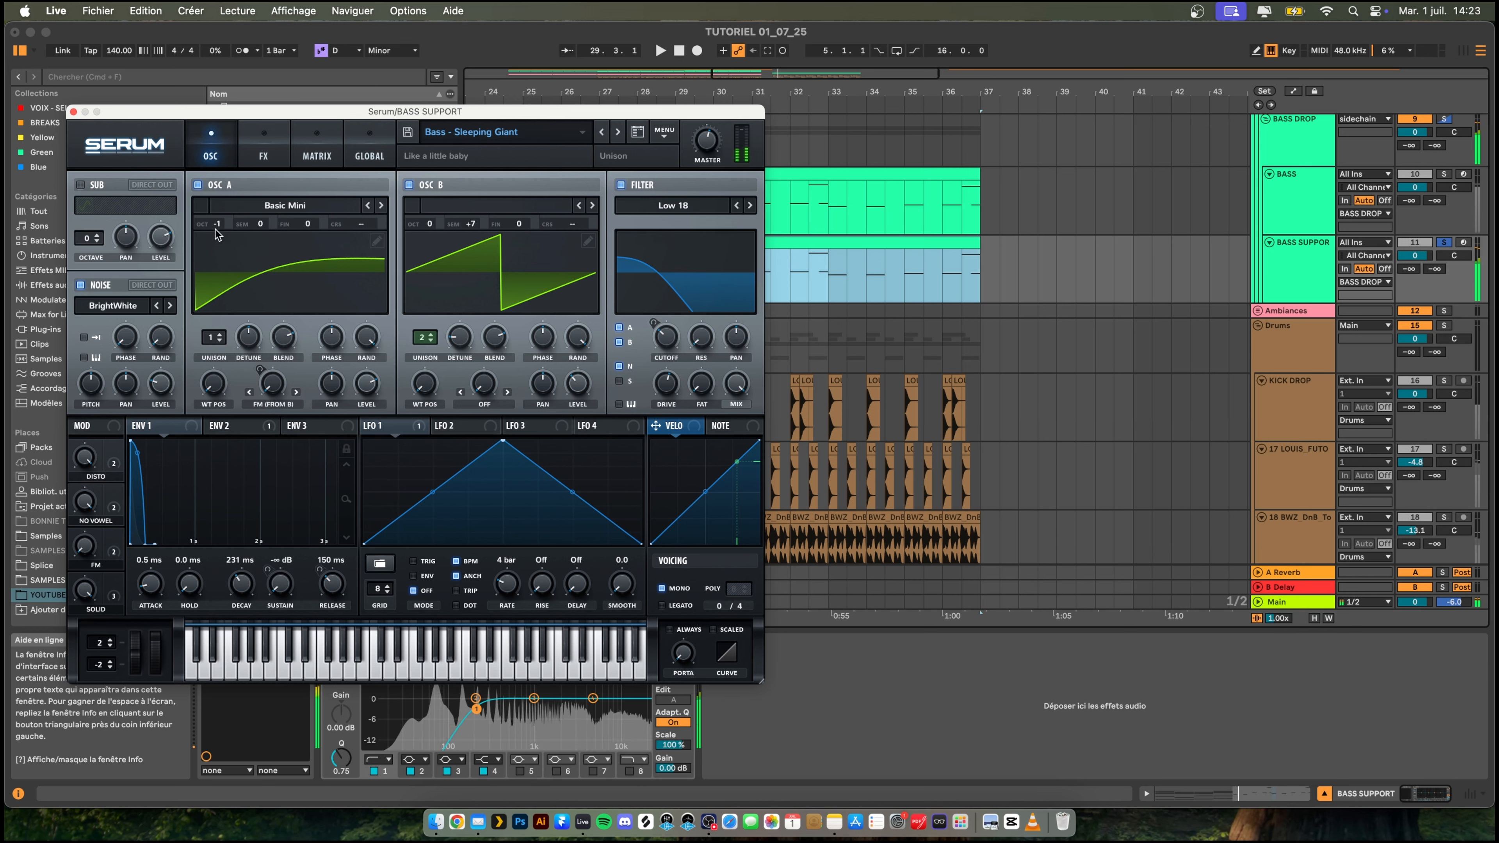
{"action": "left_click", "coordinate": [73, 112]}
- Transpose all notes in the BASS SUPPORT clip down one octave
{"action": "left_click", "coordinate": [702, 243]}
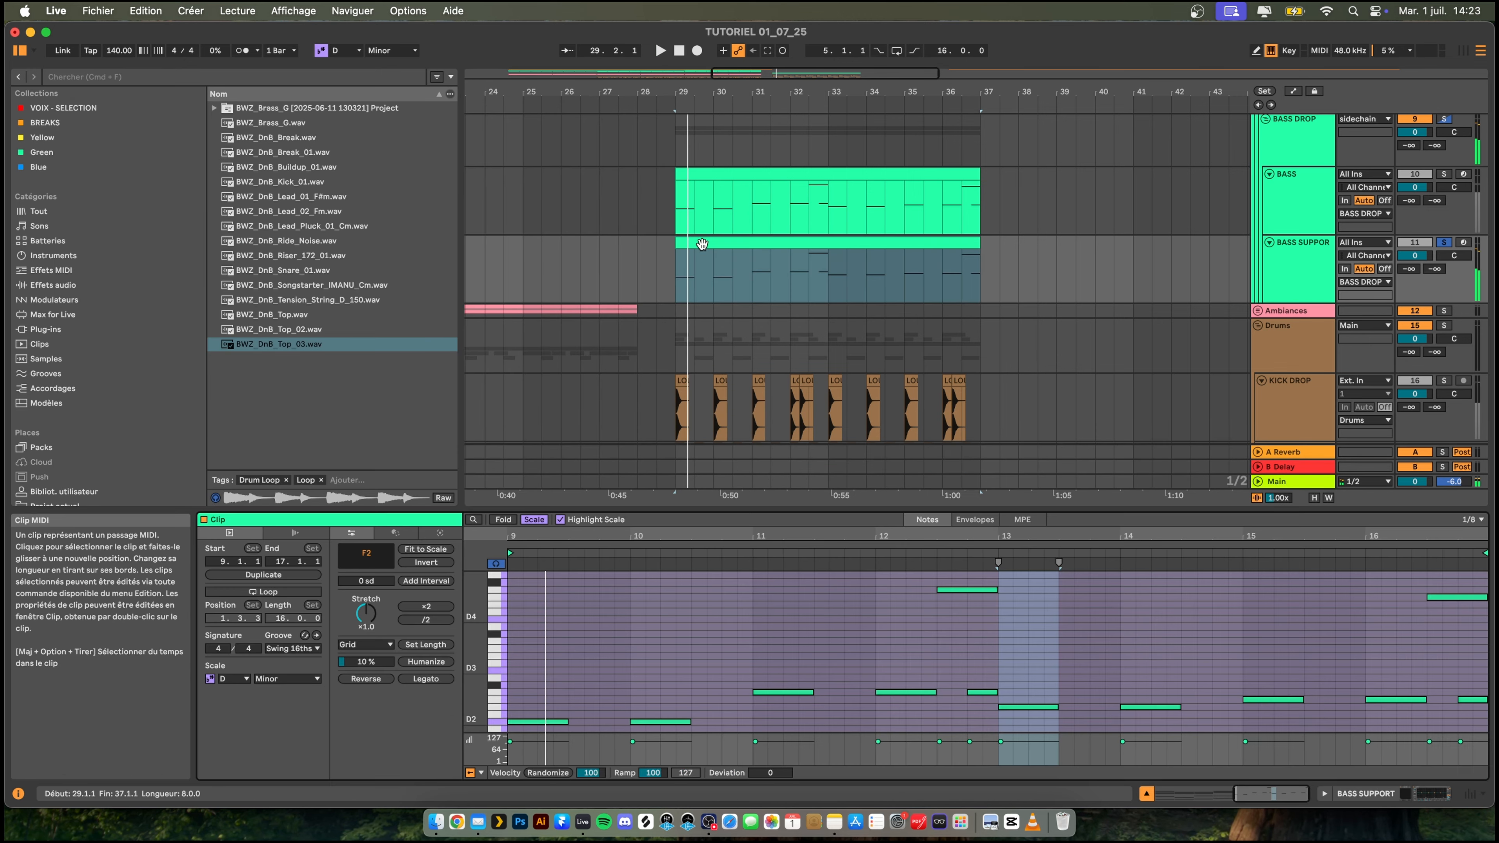
{"action": "left_click", "coordinate": [804, 644]}
{"action": "key", "text": "super+a"}
{"action": "key", "text": "shift+Down"}
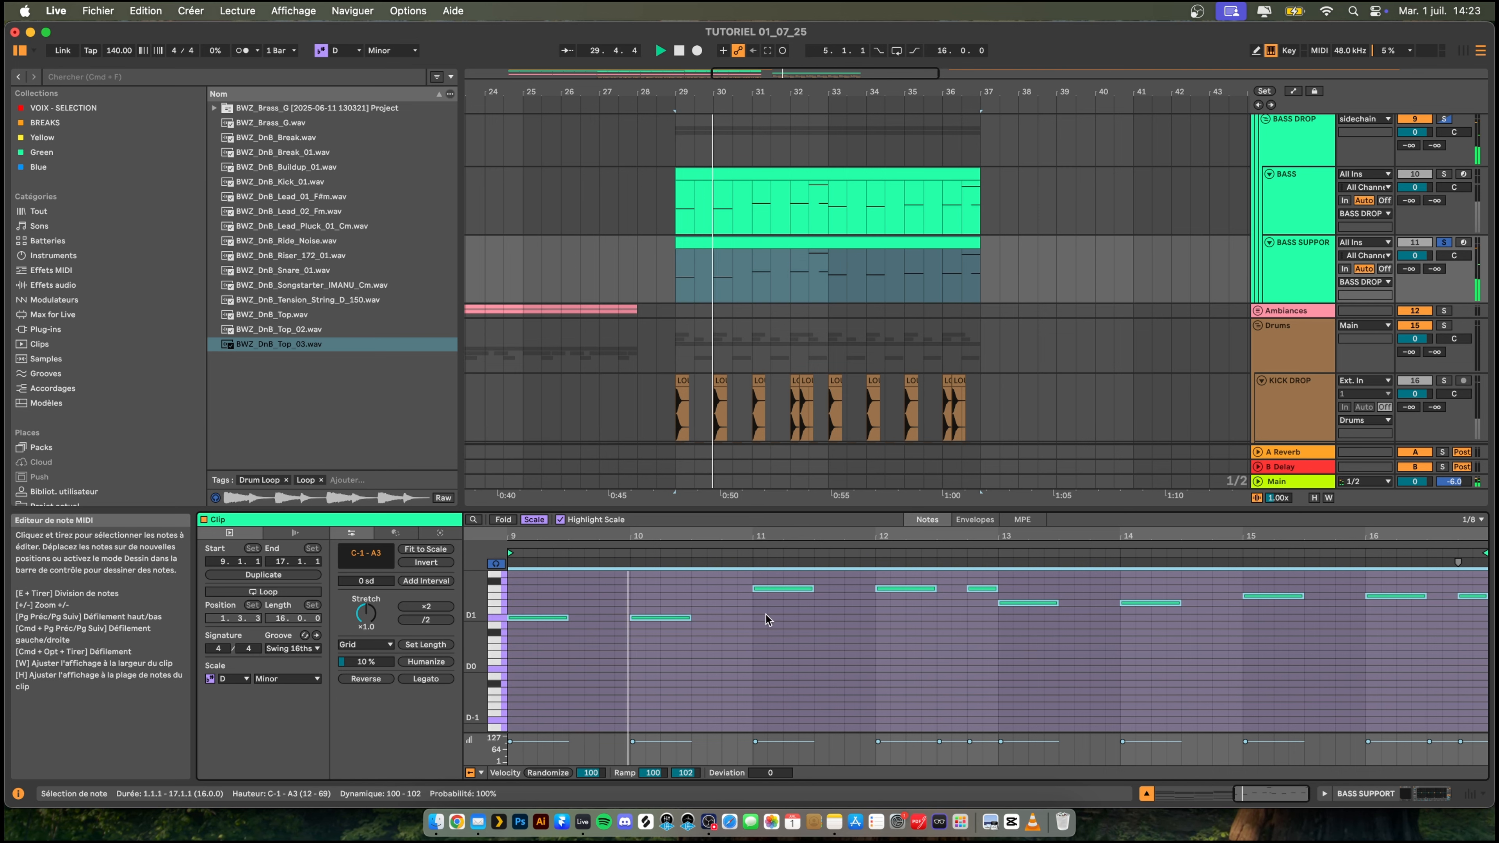
- Enable Legato and adjust the portamento in the BASS SUPPORT track's Serum voicing settings
{"action": "double_click", "coordinate": [1301, 261]}
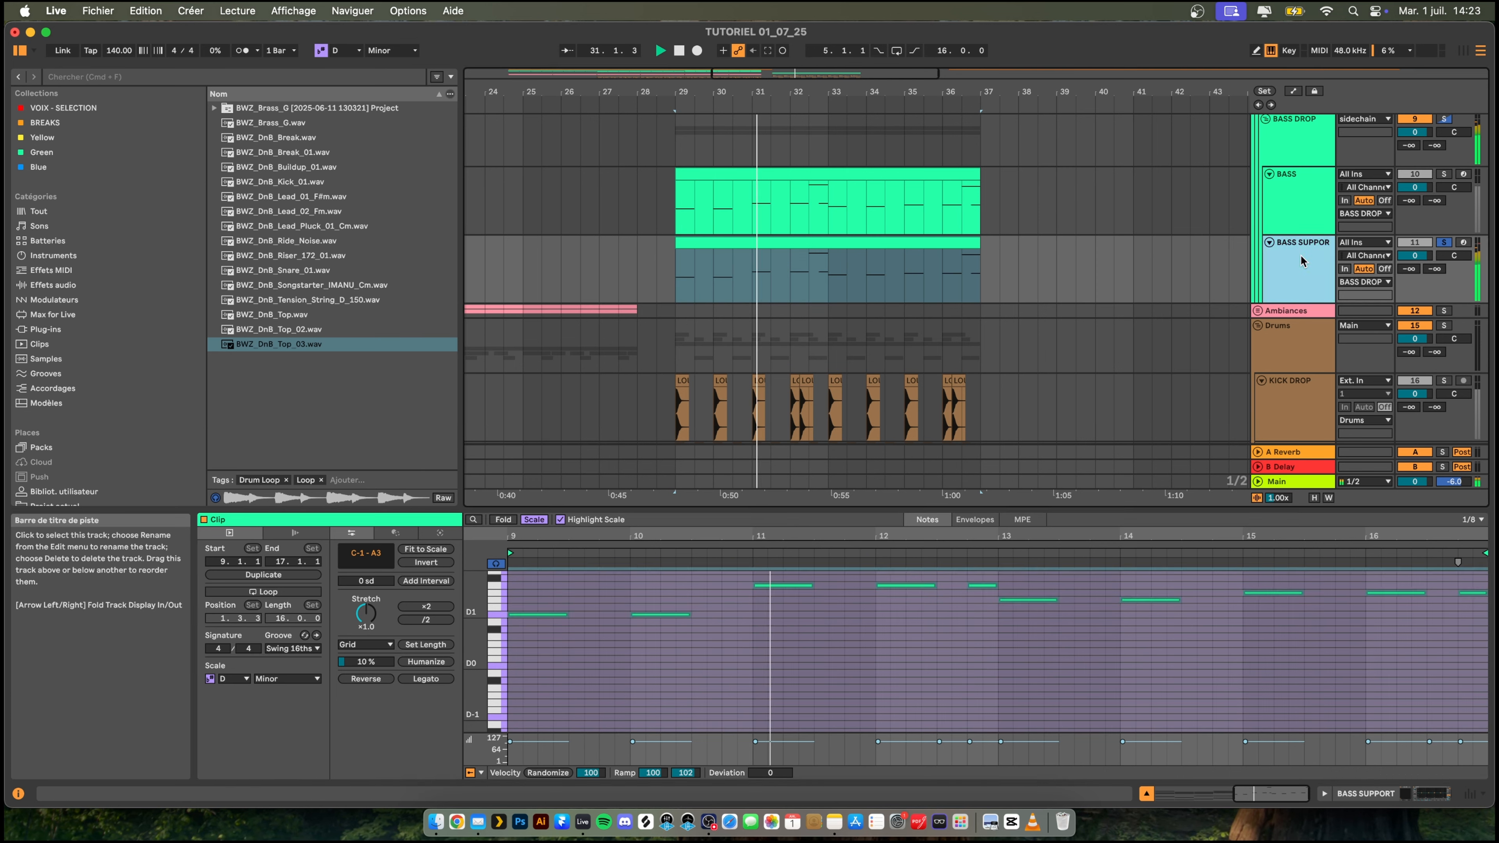
{"action": "left_click", "coordinate": [229, 640]}
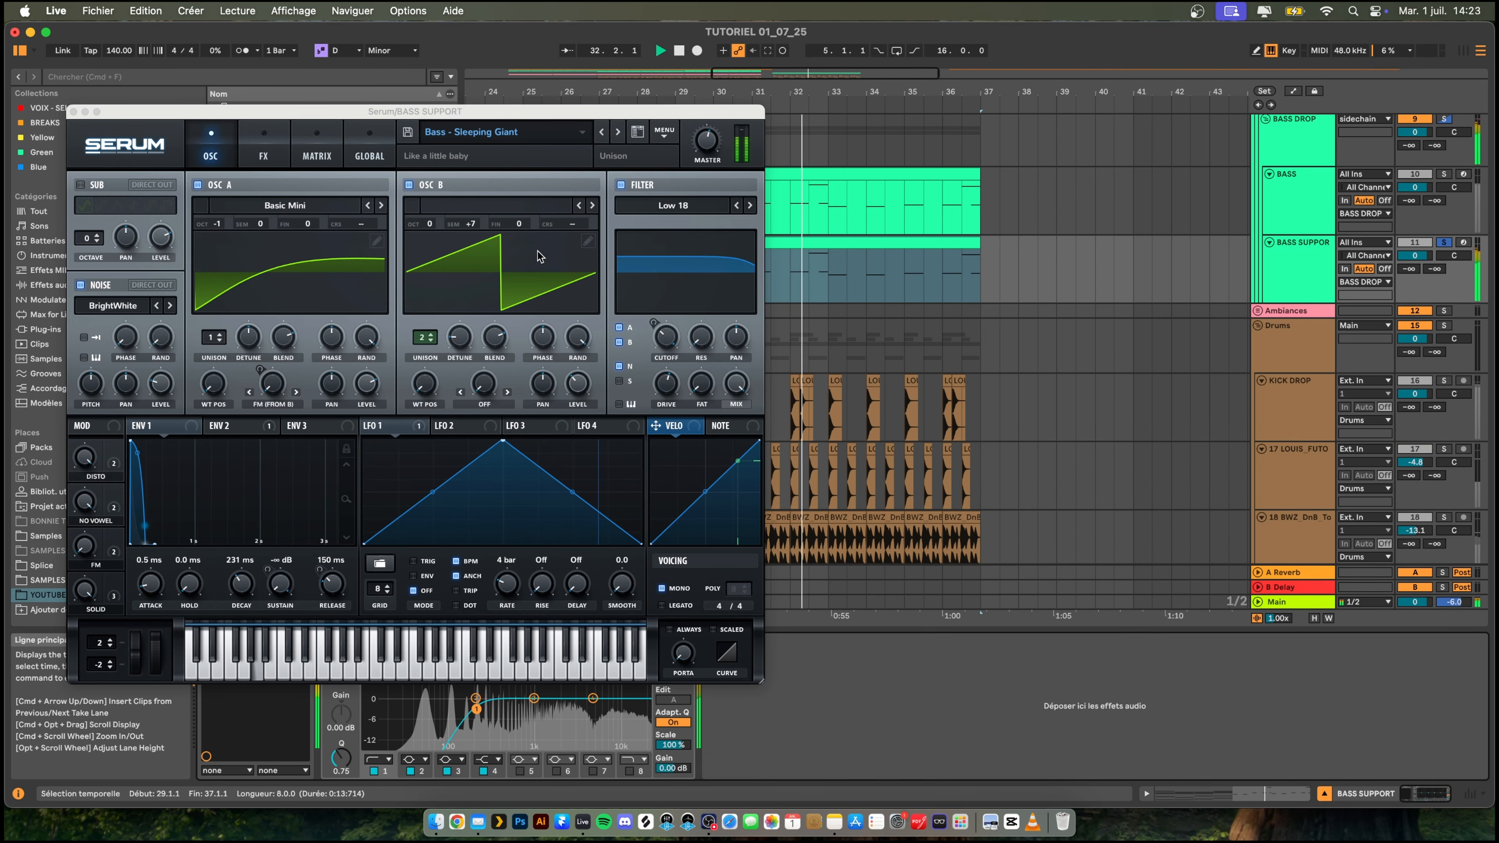
{"action": "left_click", "coordinate": [670, 606]}
{"action": "left_click_drag", "start_coordinate": [681, 657], "coordinate": [691, 565]}
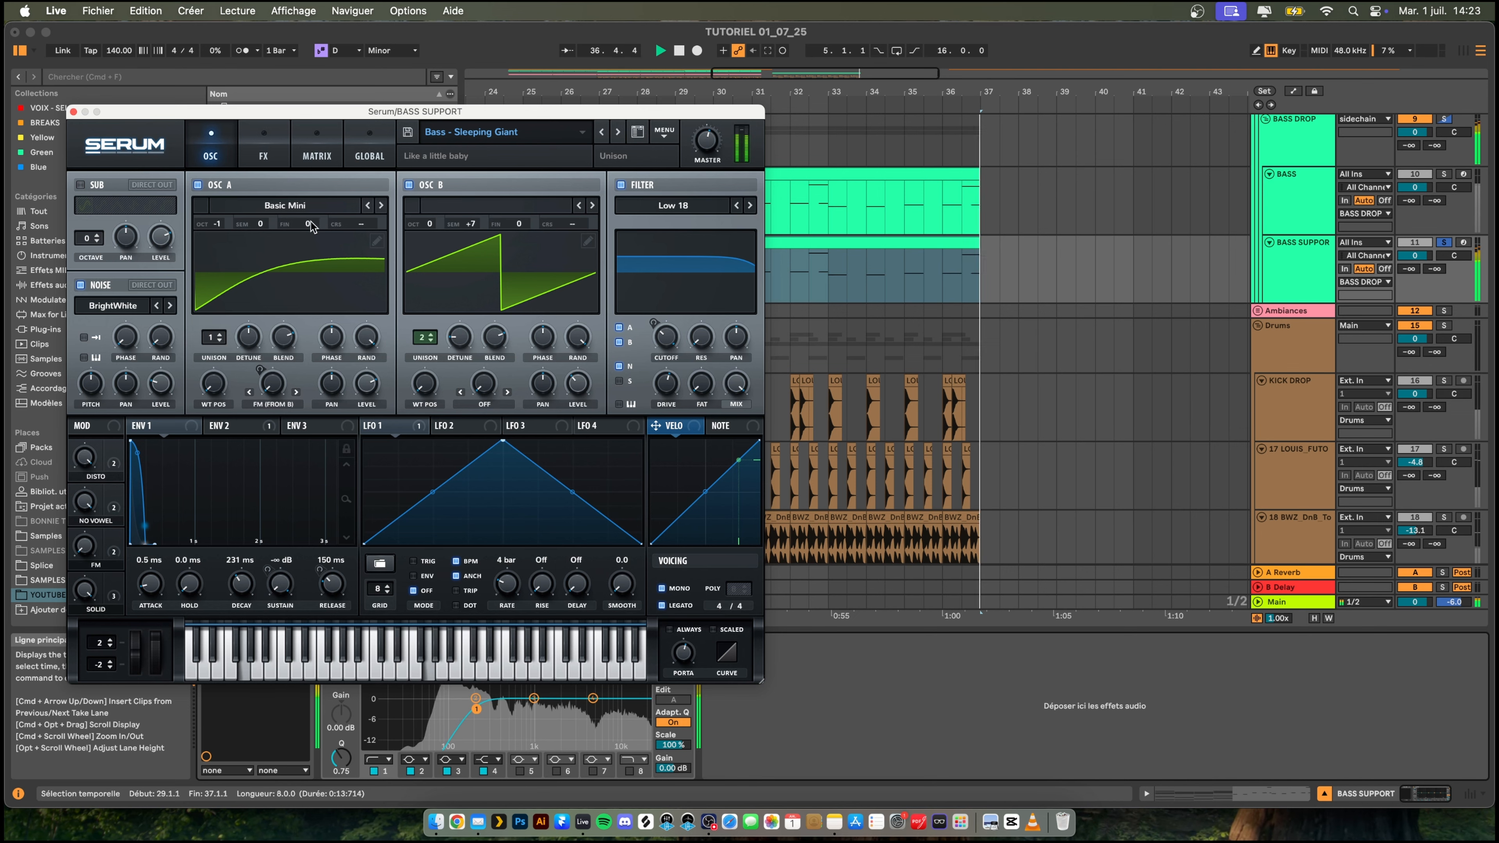
{"action": "left_click", "coordinate": [73, 111]}
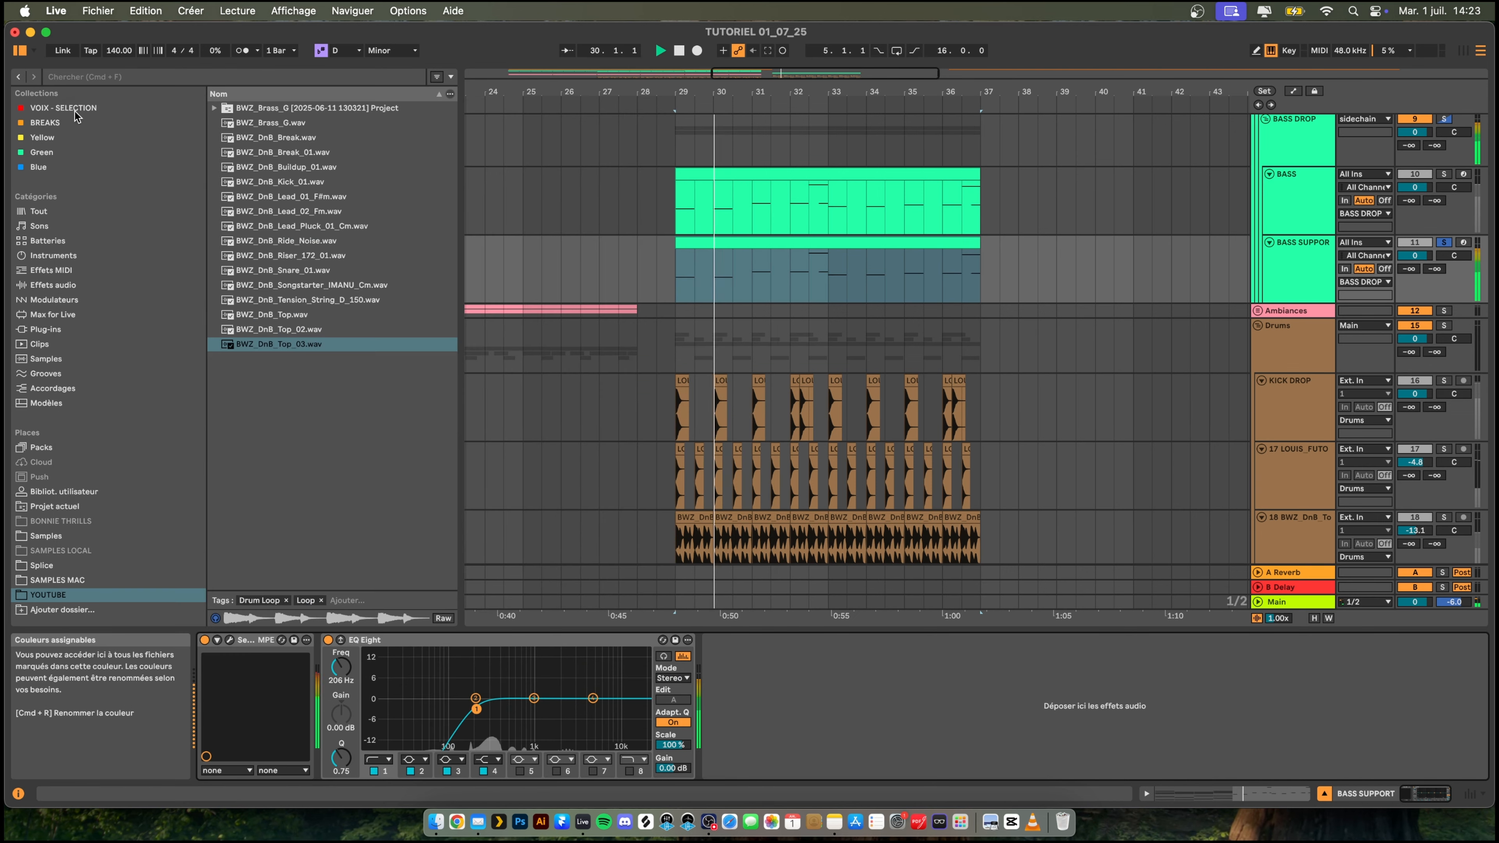
- Unsolo BASS SUPPORT, lower its volume to -4.1 dB and compare the drop with the track muted and active
{"action": "key", "text": "space"}
{"action": "left_click", "coordinate": [1443, 243]}
{"action": "key", "text": "space"}
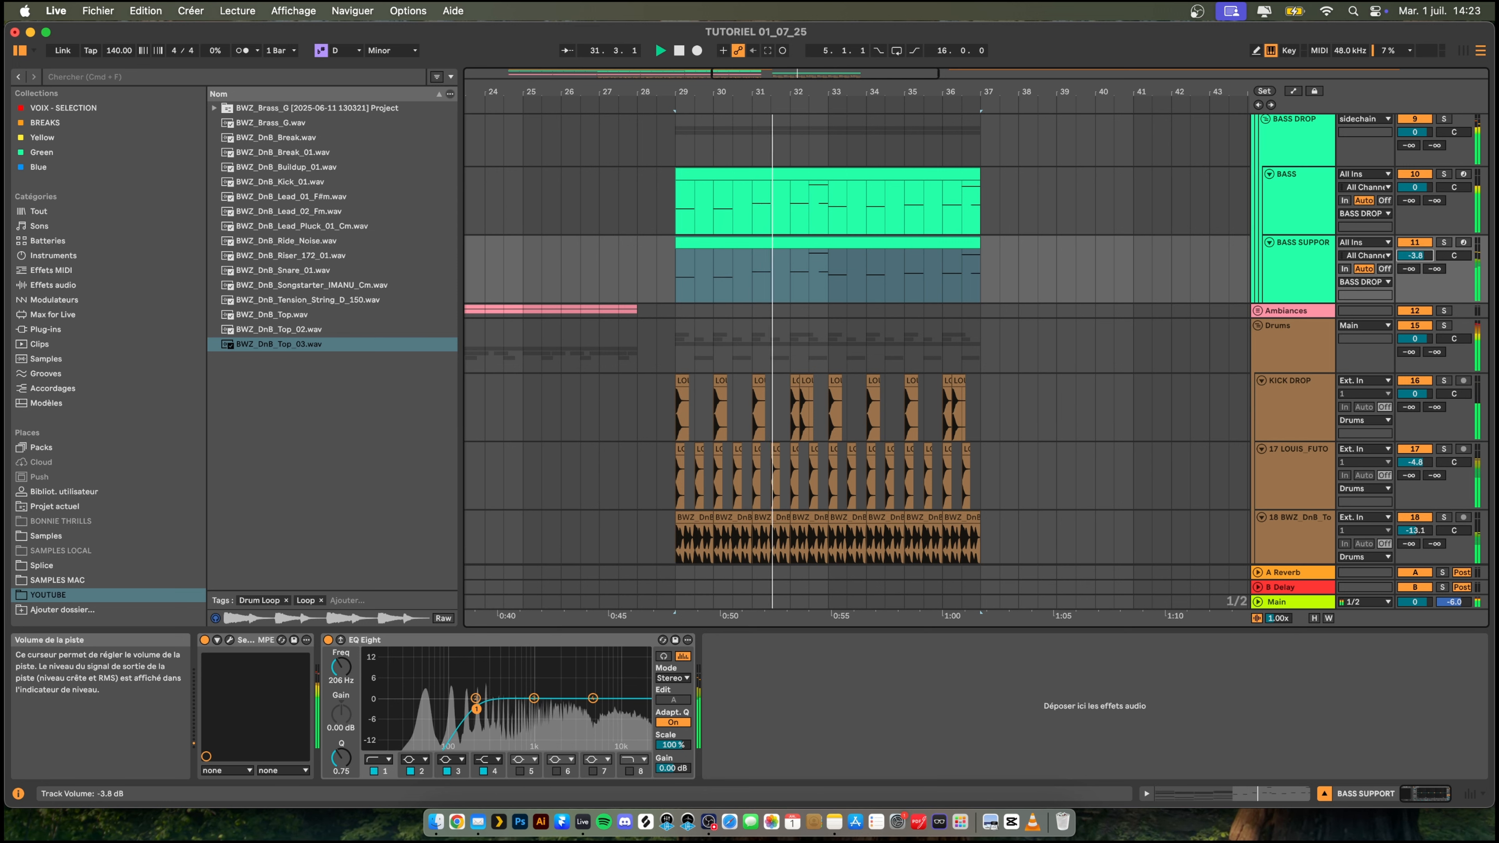
{"action": "left_click_drag", "start_coordinate": [1420, 256], "coordinate": [1421, 257]}
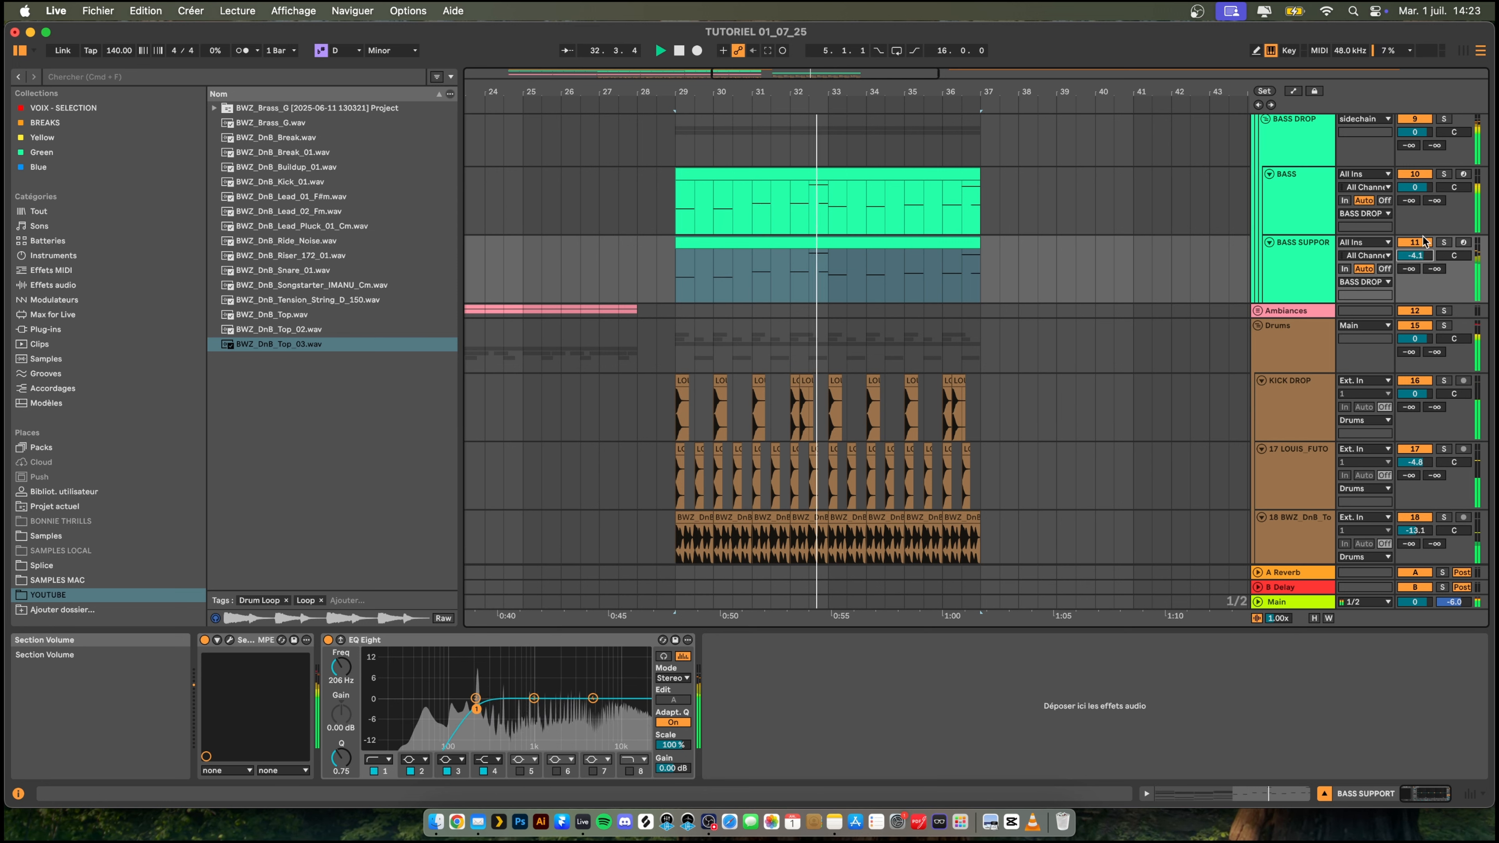
{"action": "left_click", "coordinate": [1422, 240]}
{"action": "left_click", "coordinate": [1423, 240]}
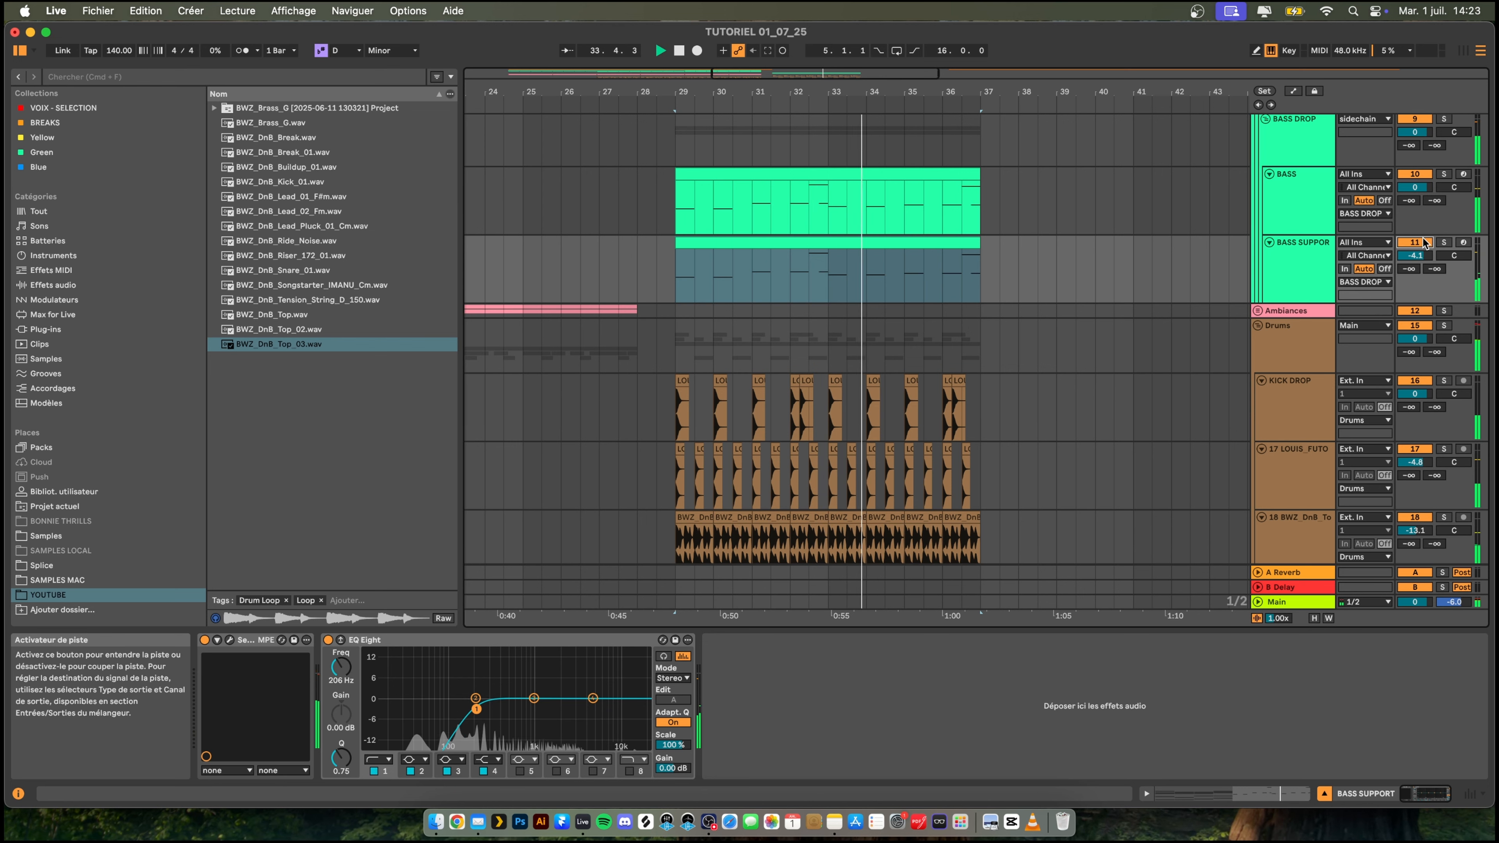
- Try the BASS SUPPORT clip's notes one octave higher, and return them to the lower octave
{"action": "double_click", "coordinate": [796, 243]}
{"action": "scroll", "coordinate": [824, 622], "scroll_direction": "up", "scroll_amount": 3}
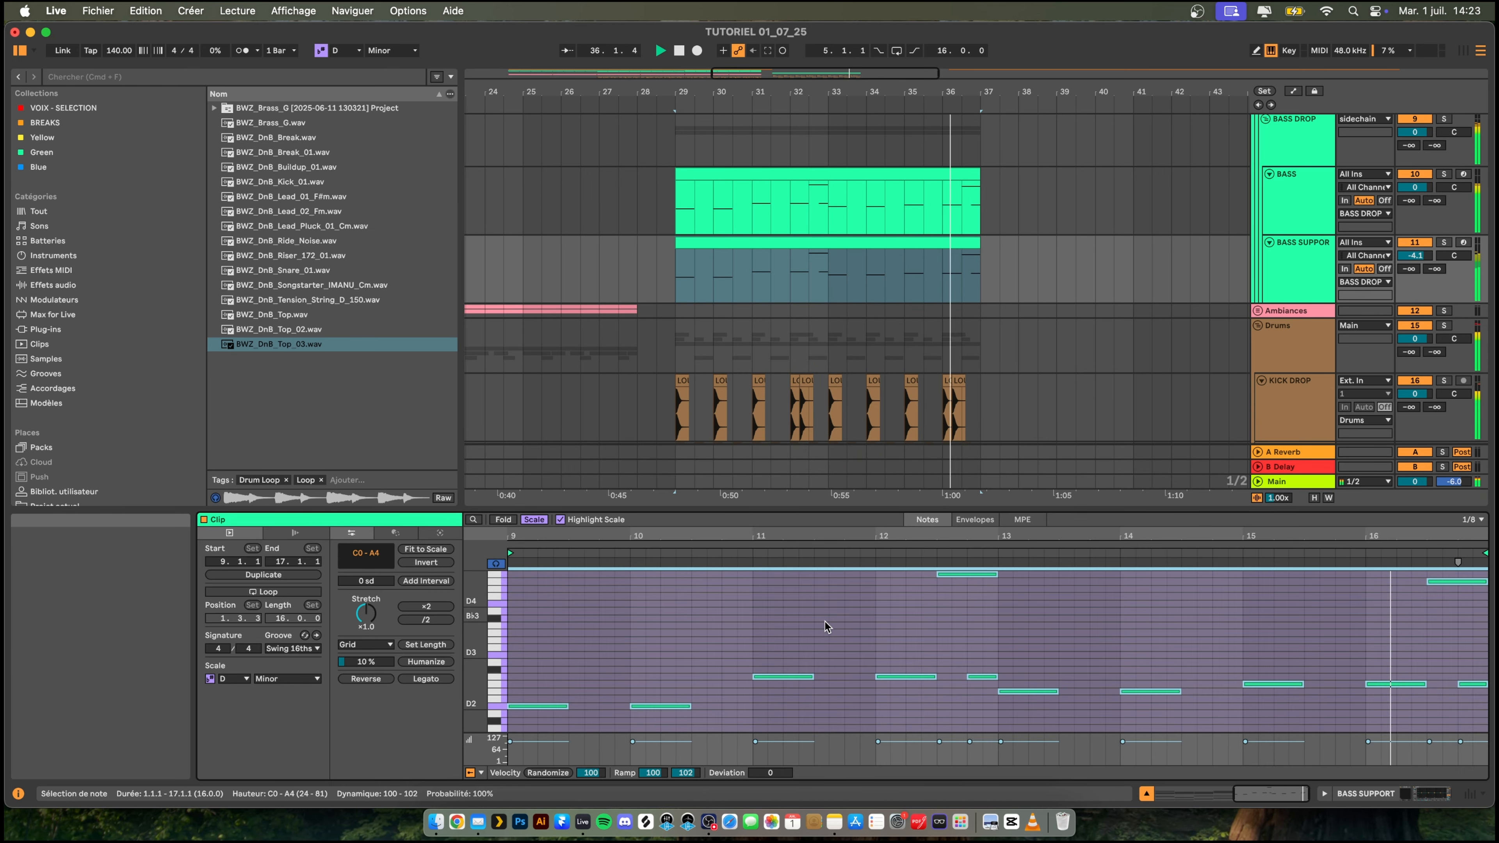
{"action": "scroll", "coordinate": [825, 622], "scroll_direction": "down", "scroll_amount": 3}
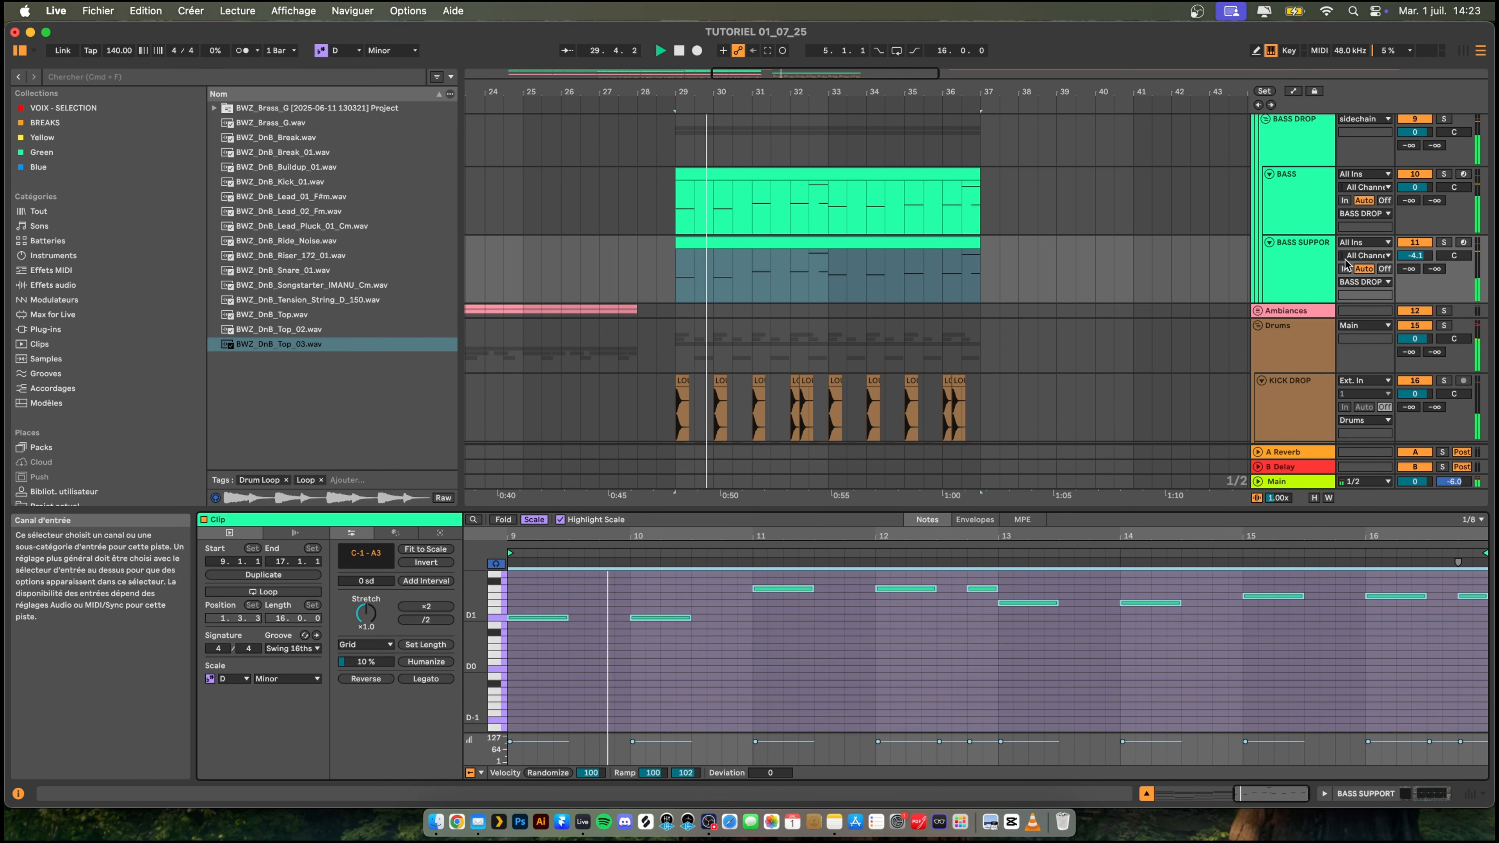
- Raise the low-cut frequency of the BASS SUPPORT track's EQ Eight to 330 Hz
{"action": "double_click", "coordinate": [1320, 264]}
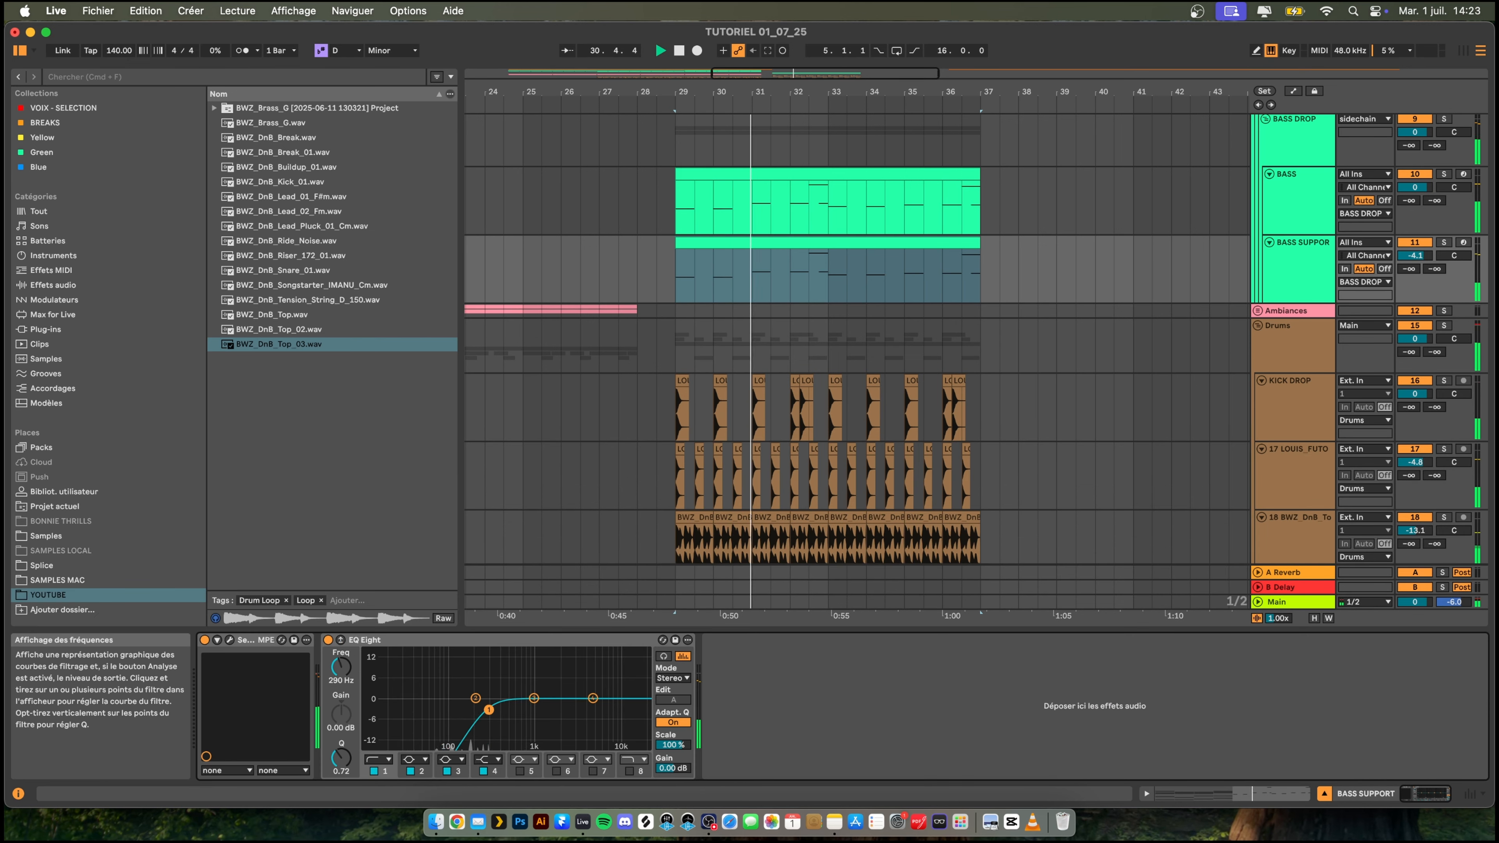
{"action": "left_click_drag", "start_coordinate": [489, 710], "coordinate": [493, 710]}
{"action": "left_click", "coordinate": [230, 640]}
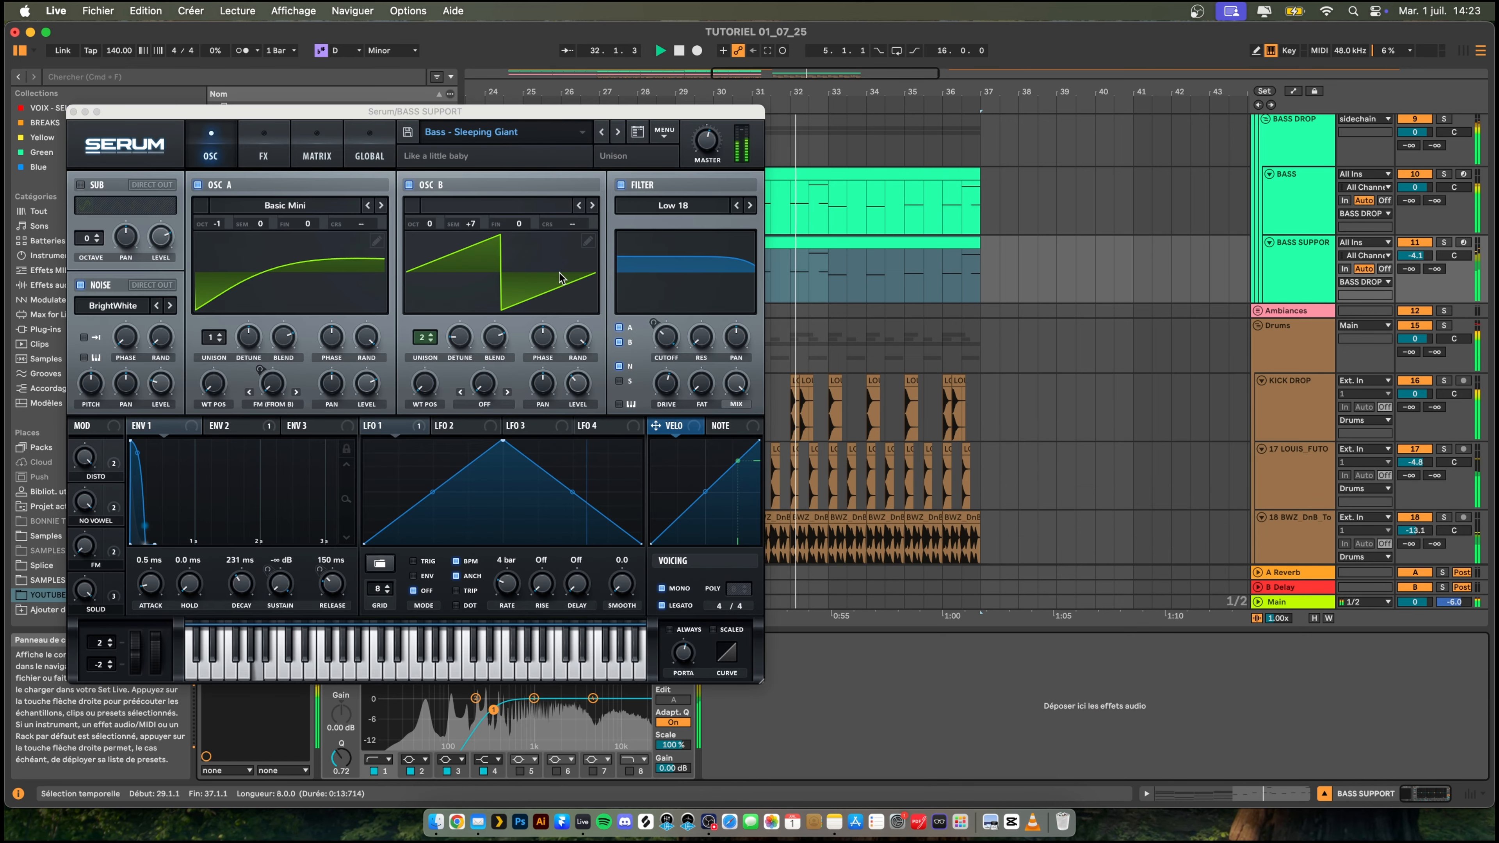
{"action": "left_click", "coordinate": [73, 112]}
{"action": "key", "text": "space"}
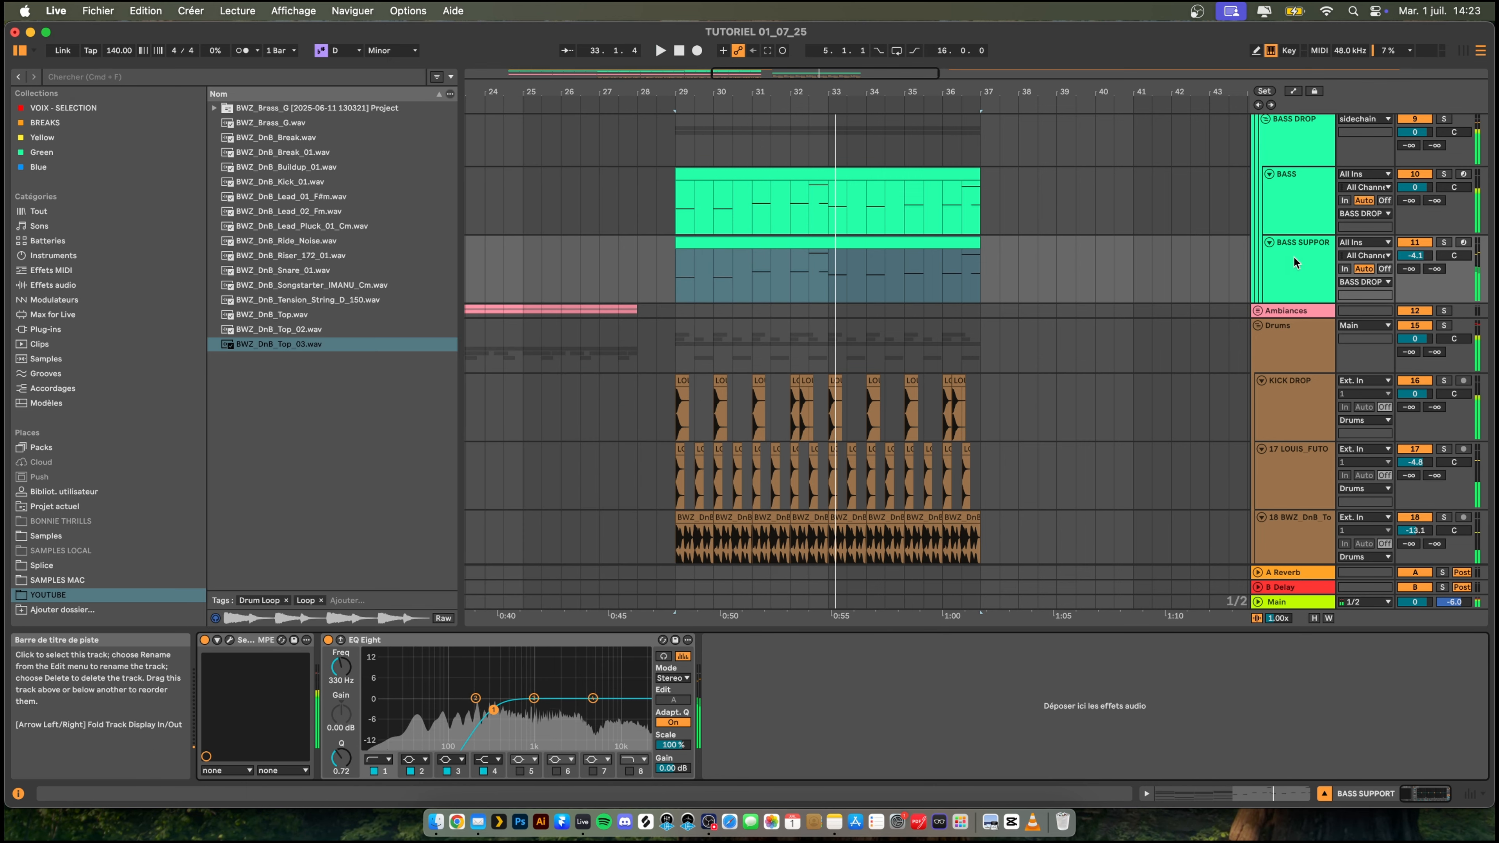
- Duplicate the BASS SUPPORT track and play the copy in solo
{"action": "key", "text": "super+d"}
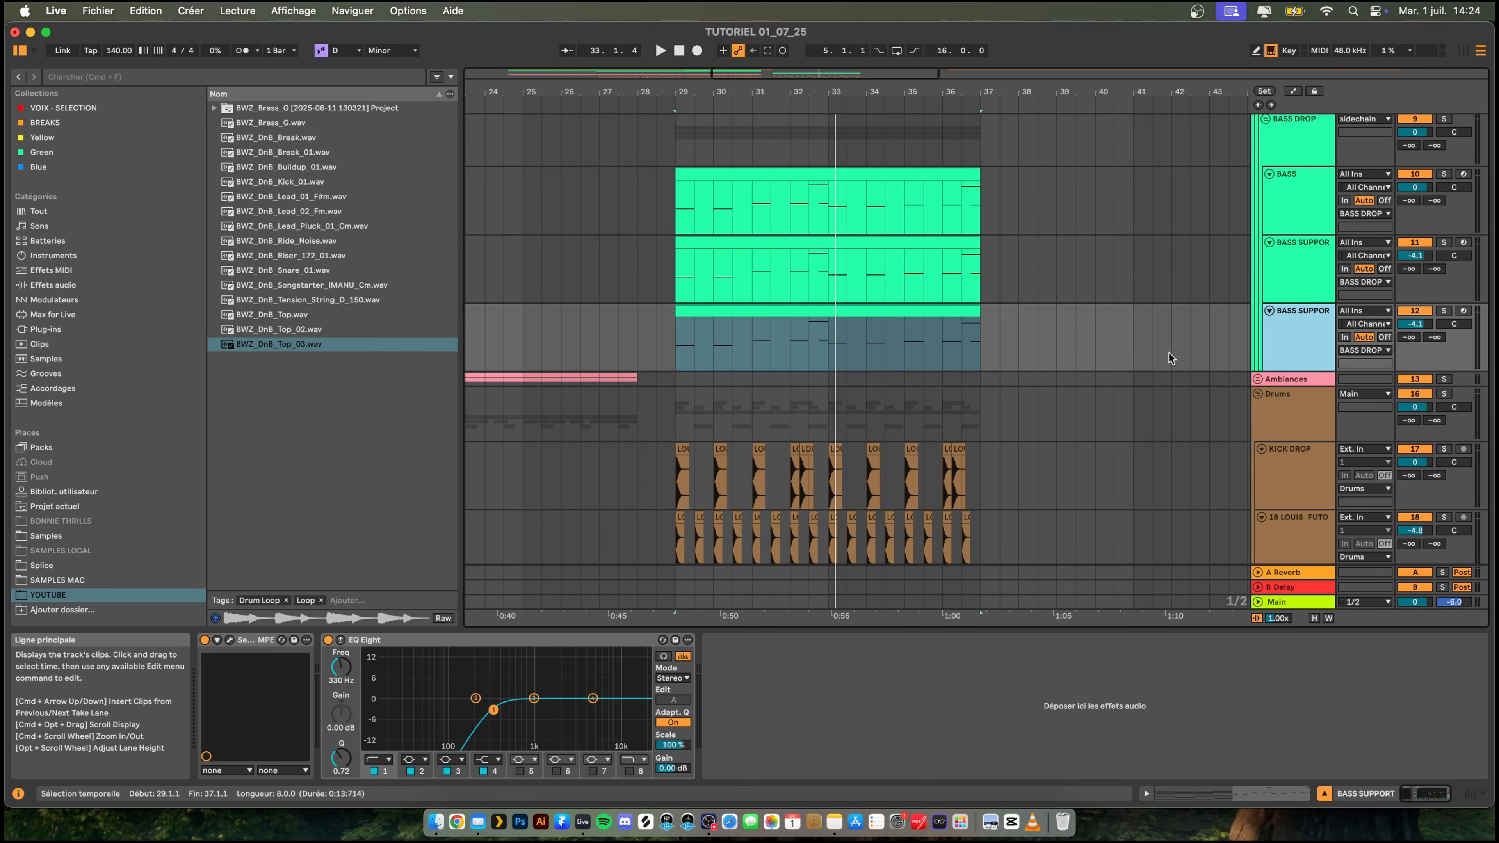
{"action": "left_click", "coordinate": [1446, 311]}
{"action": "key", "text": "space"}
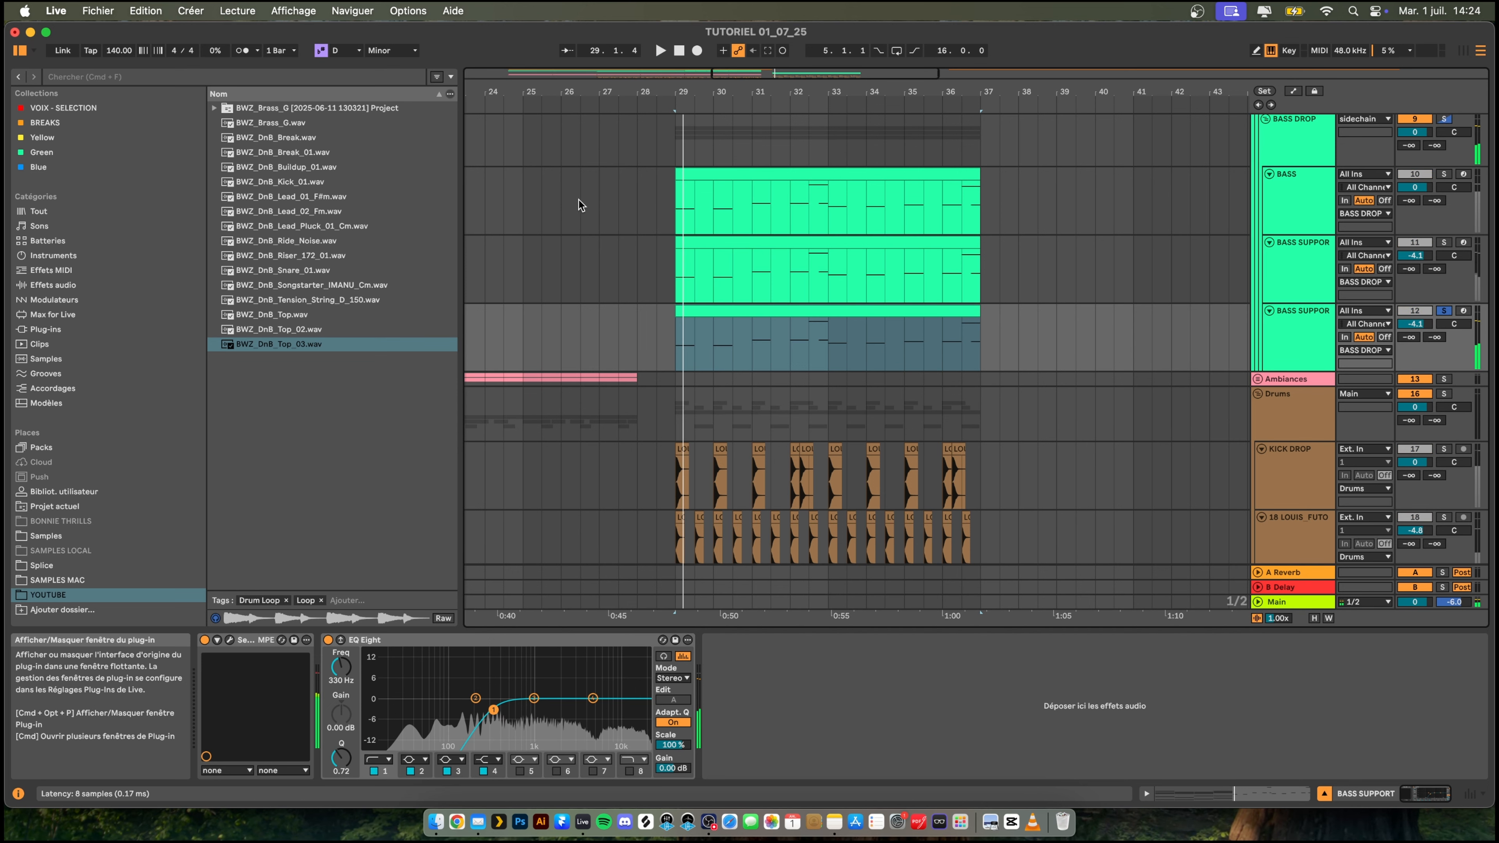
- Load the BS Angry Cello preset from Echo Sound Works - Coda on the duplicated BASS SUPPORT track and audition it
{"action": "key", "text": "super+alt+p"}
{"action": "left_click", "coordinate": [493, 133]}
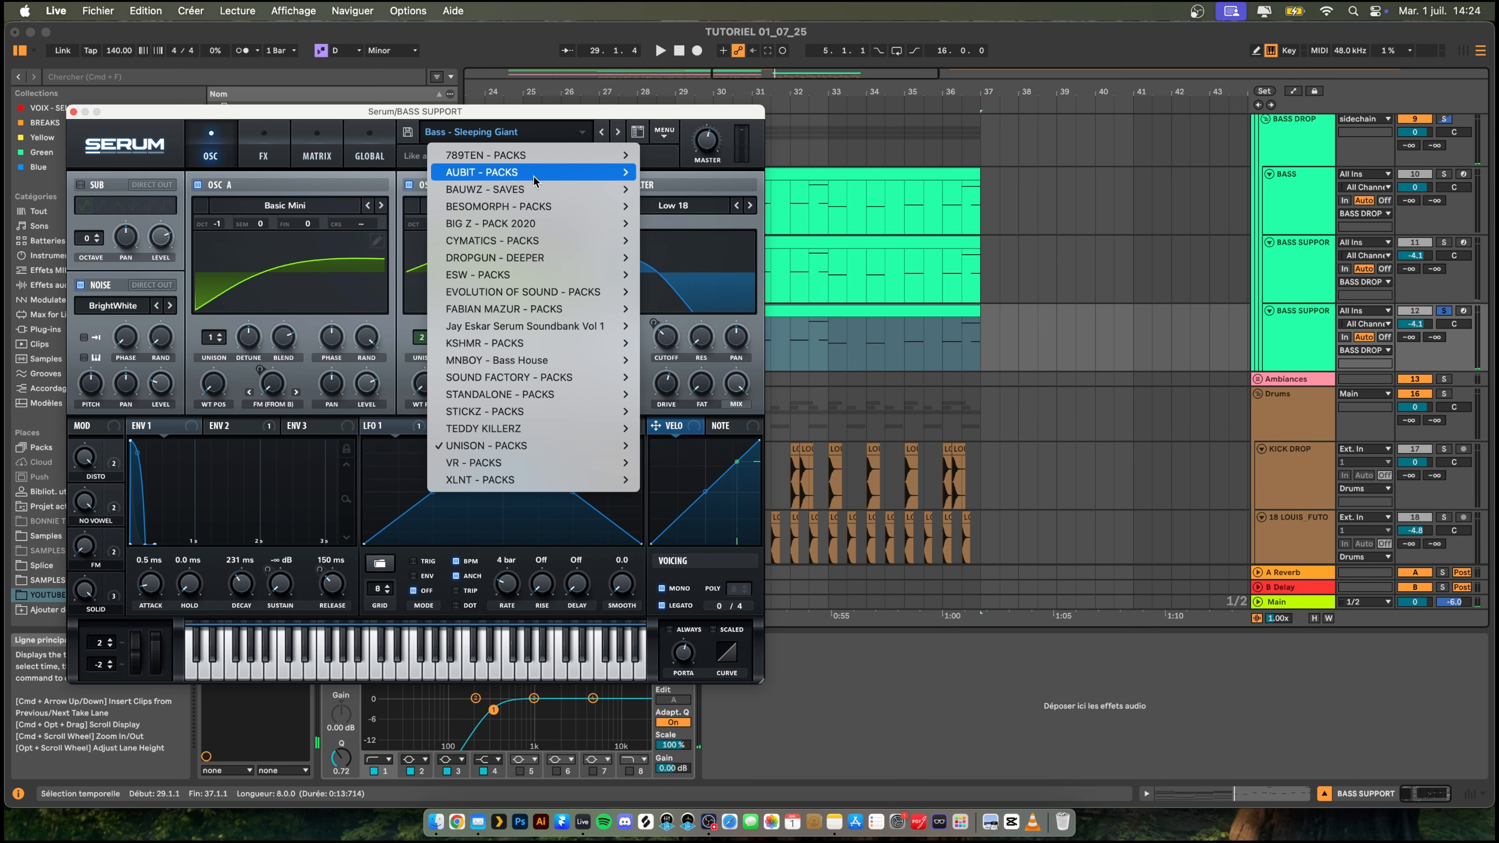
{"action": "mouse_move", "coordinate": [529, 275]}
{"action": "mouse_move", "coordinate": [818, 345]}
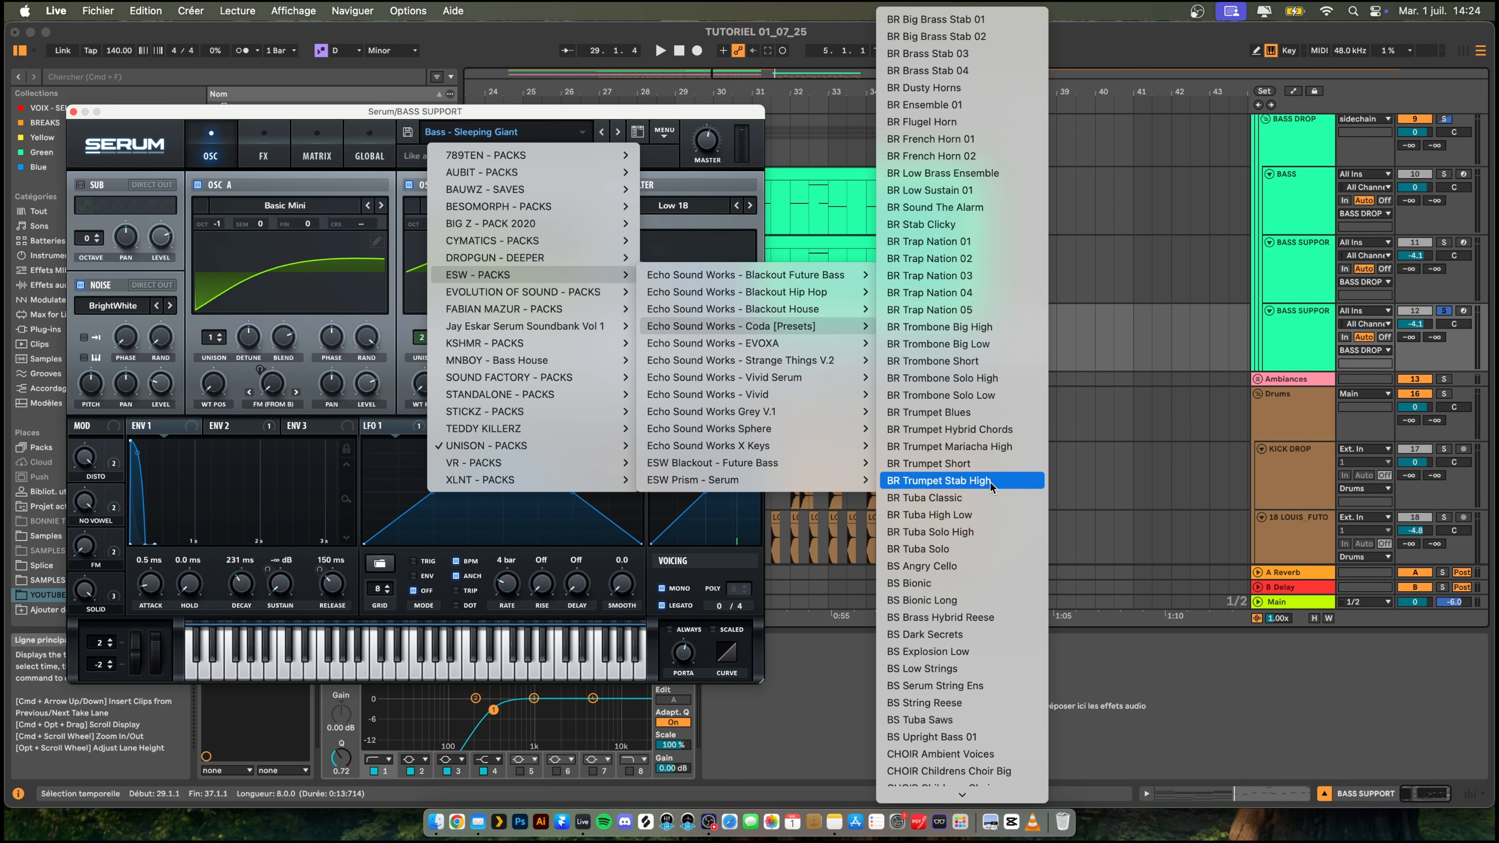
{"action": "scroll", "coordinate": [963, 649], "scroll_direction": "down", "scroll_amount": 3}
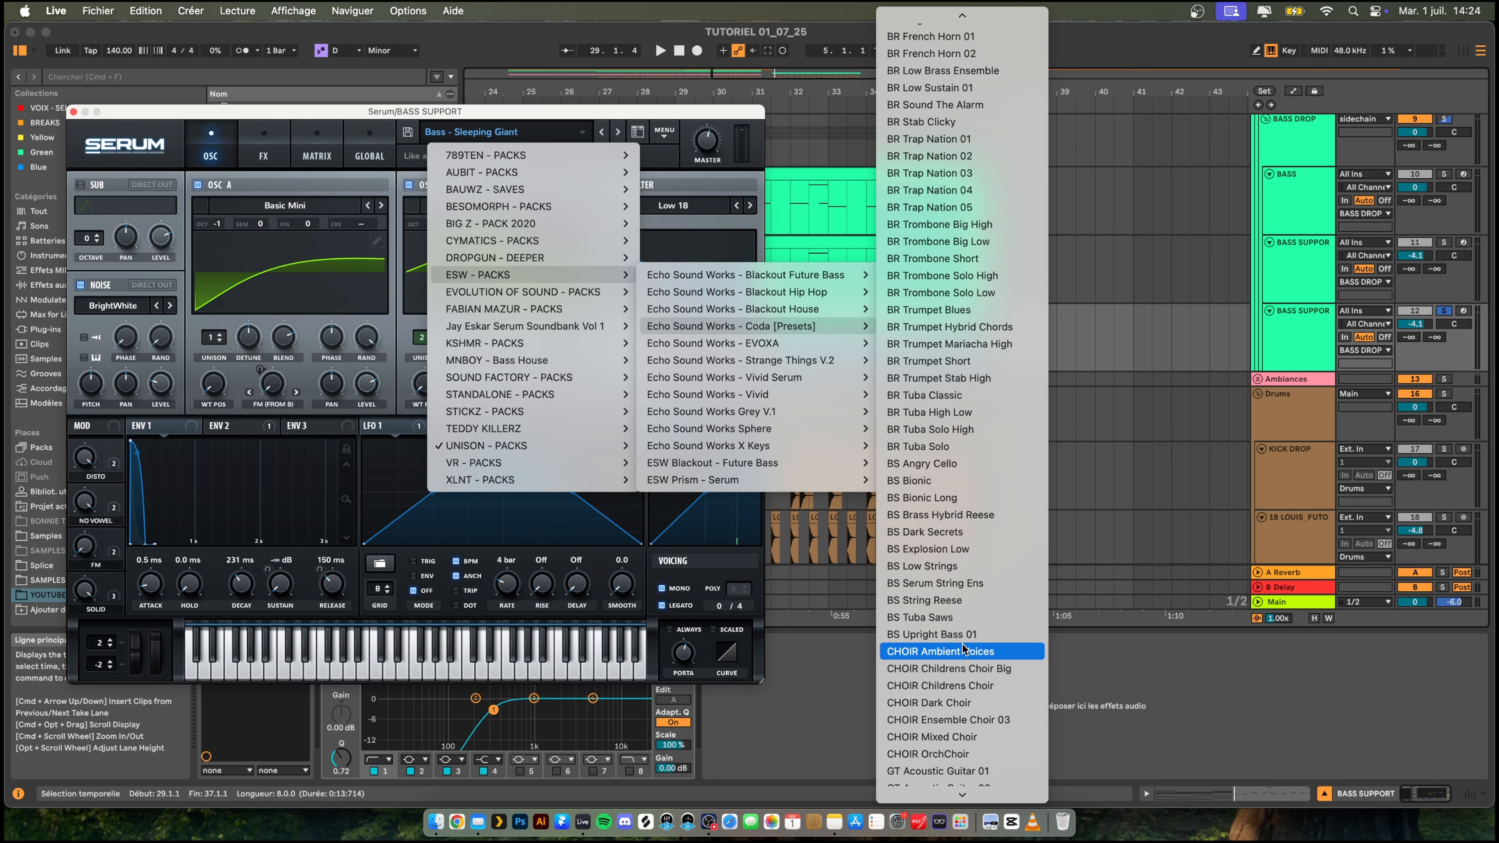
{"action": "scroll", "coordinate": [963, 650], "scroll_direction": "down", "scroll_amount": 1}
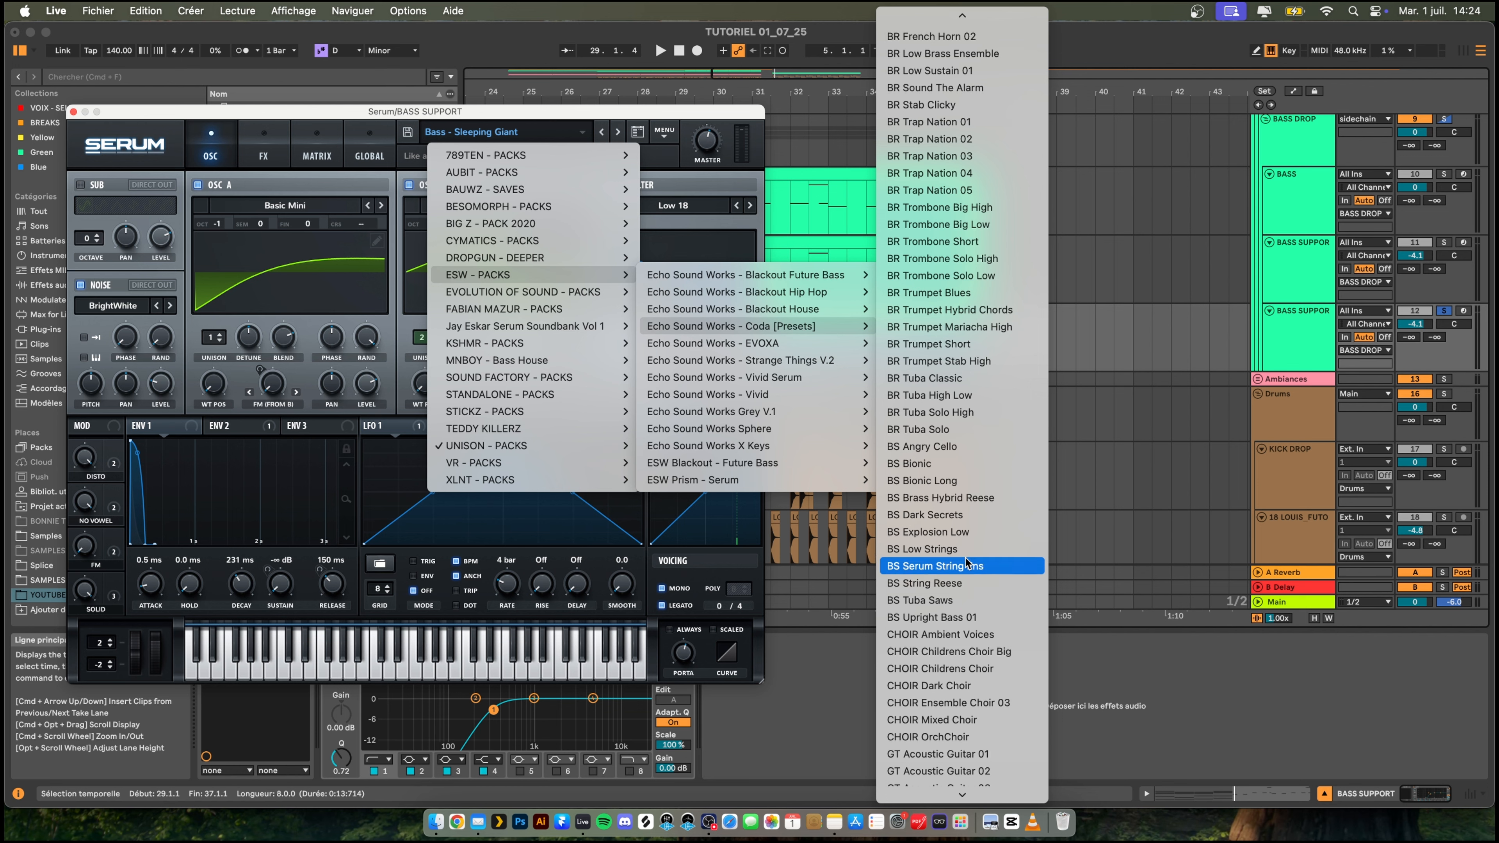
{"action": "scroll", "coordinate": [966, 564], "scroll_direction": "down", "scroll_amount": 2}
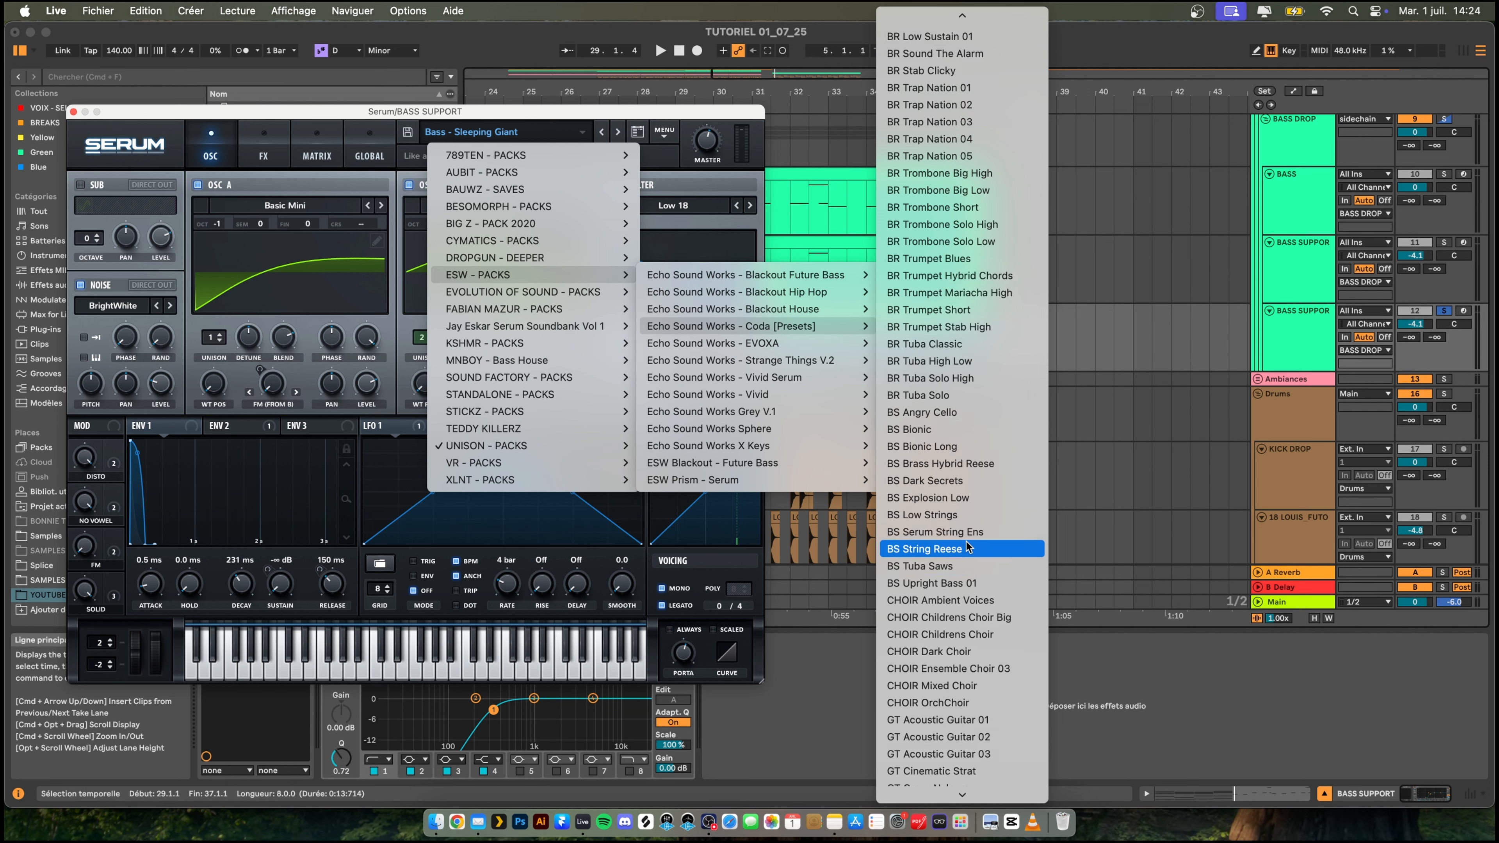
{"action": "left_click", "coordinate": [944, 412]}
{"action": "key", "text": "space"}
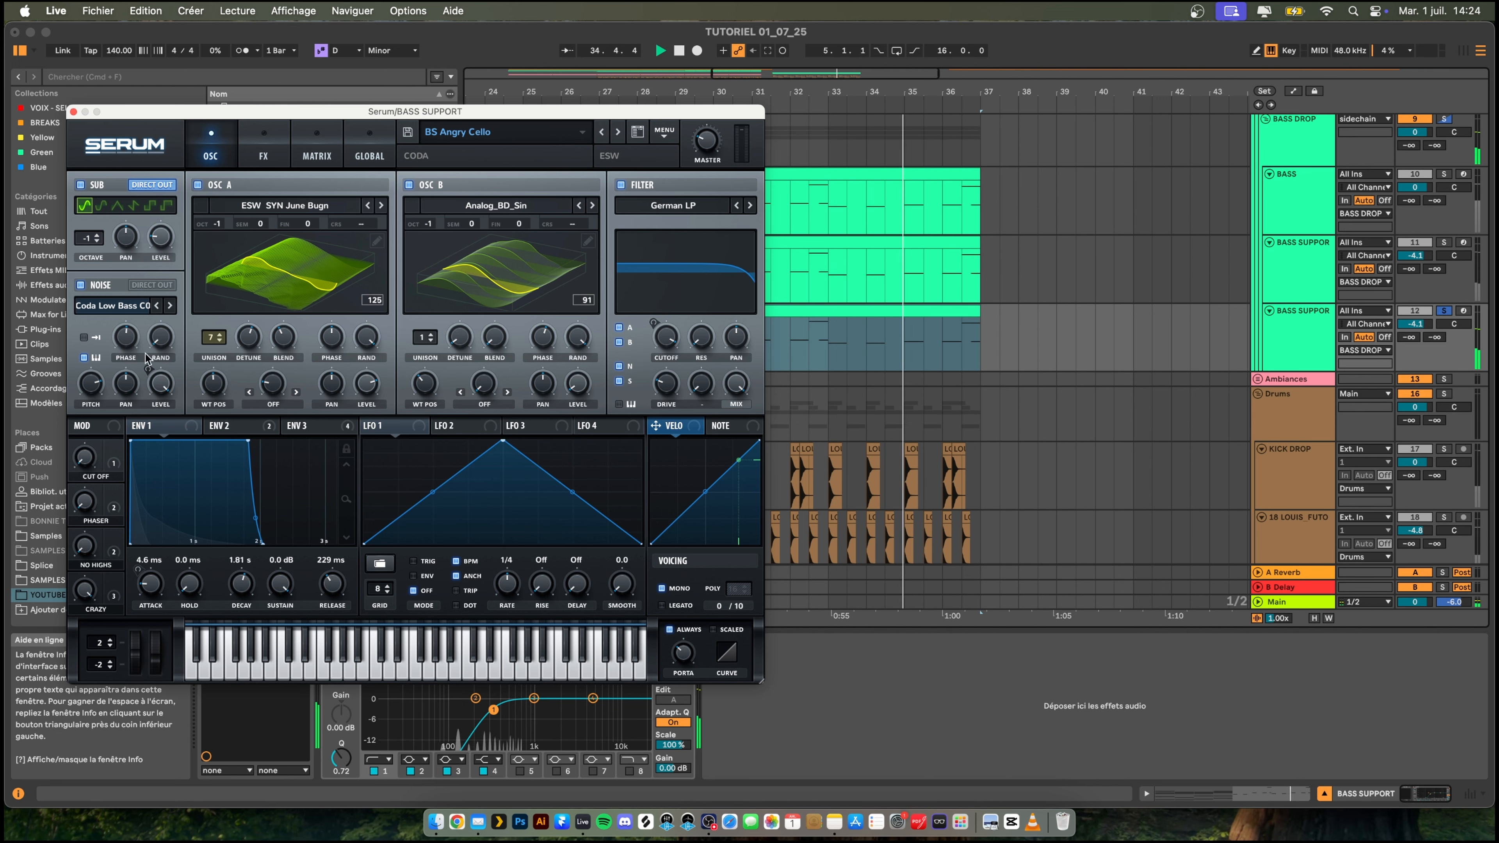
{"action": "left_click", "coordinate": [73, 111]}
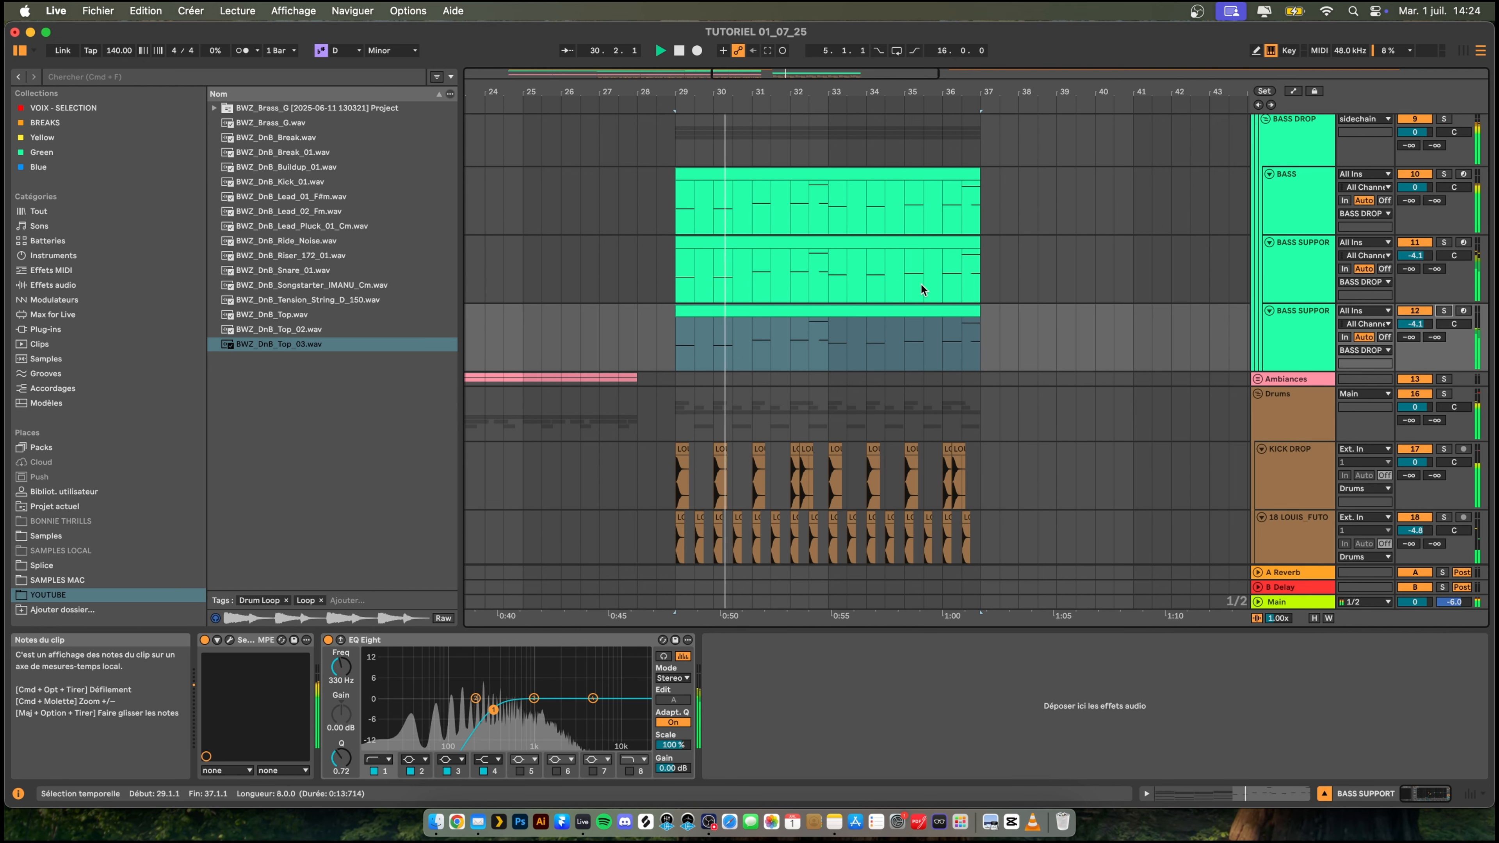
- Lower the low-cut frequency to 220 Hz in the duplicated BASS SUPPORT track's EQ Eight
{"action": "scroll", "coordinate": [918, 292], "scroll_direction": "down", "scroll_amount": 2}
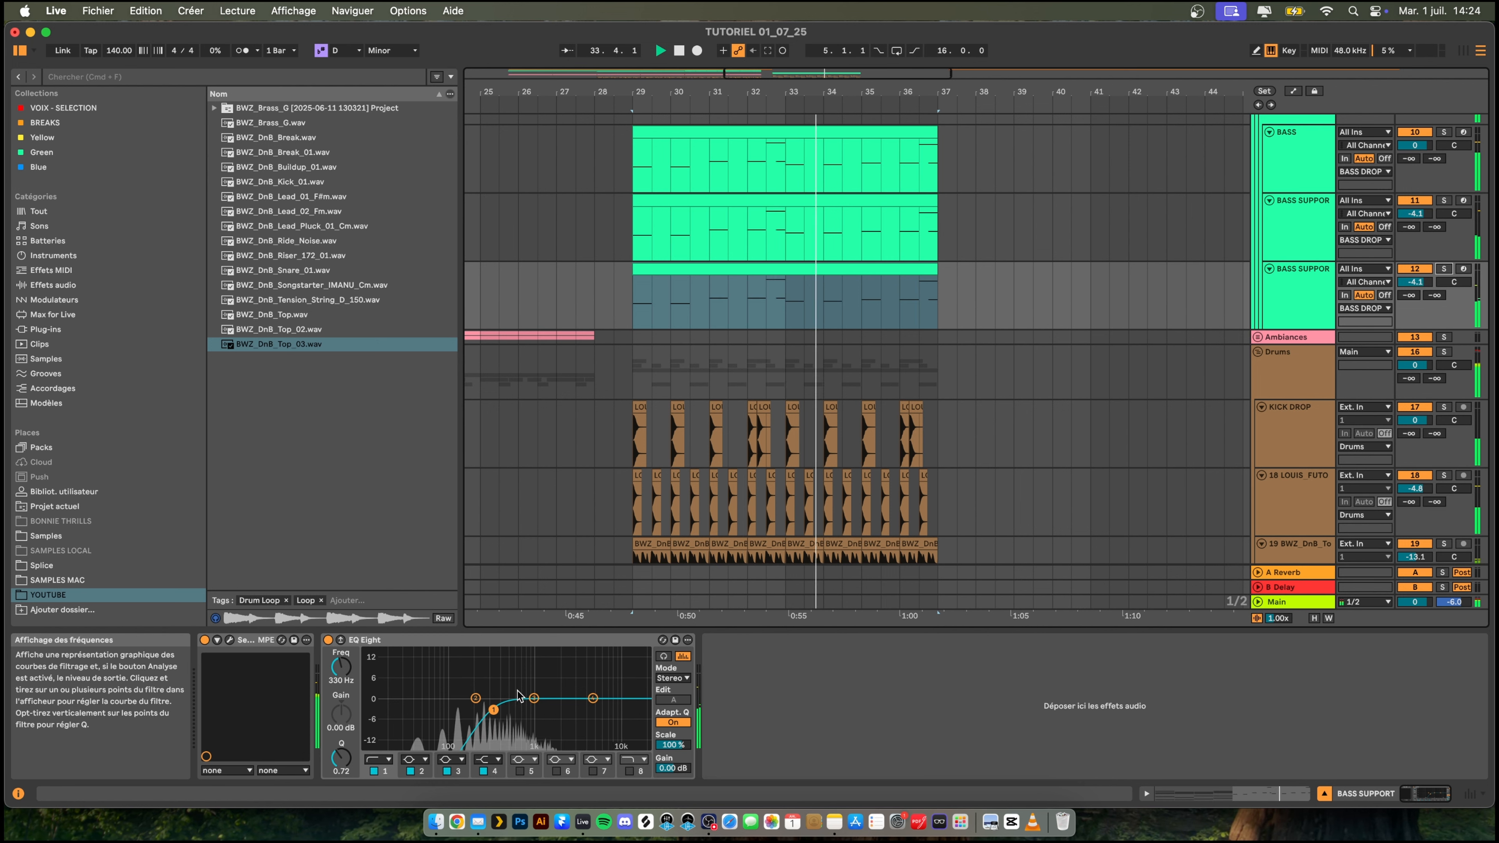
{"action": "left_click_drag", "start_coordinate": [493, 709], "coordinate": [478, 712]}
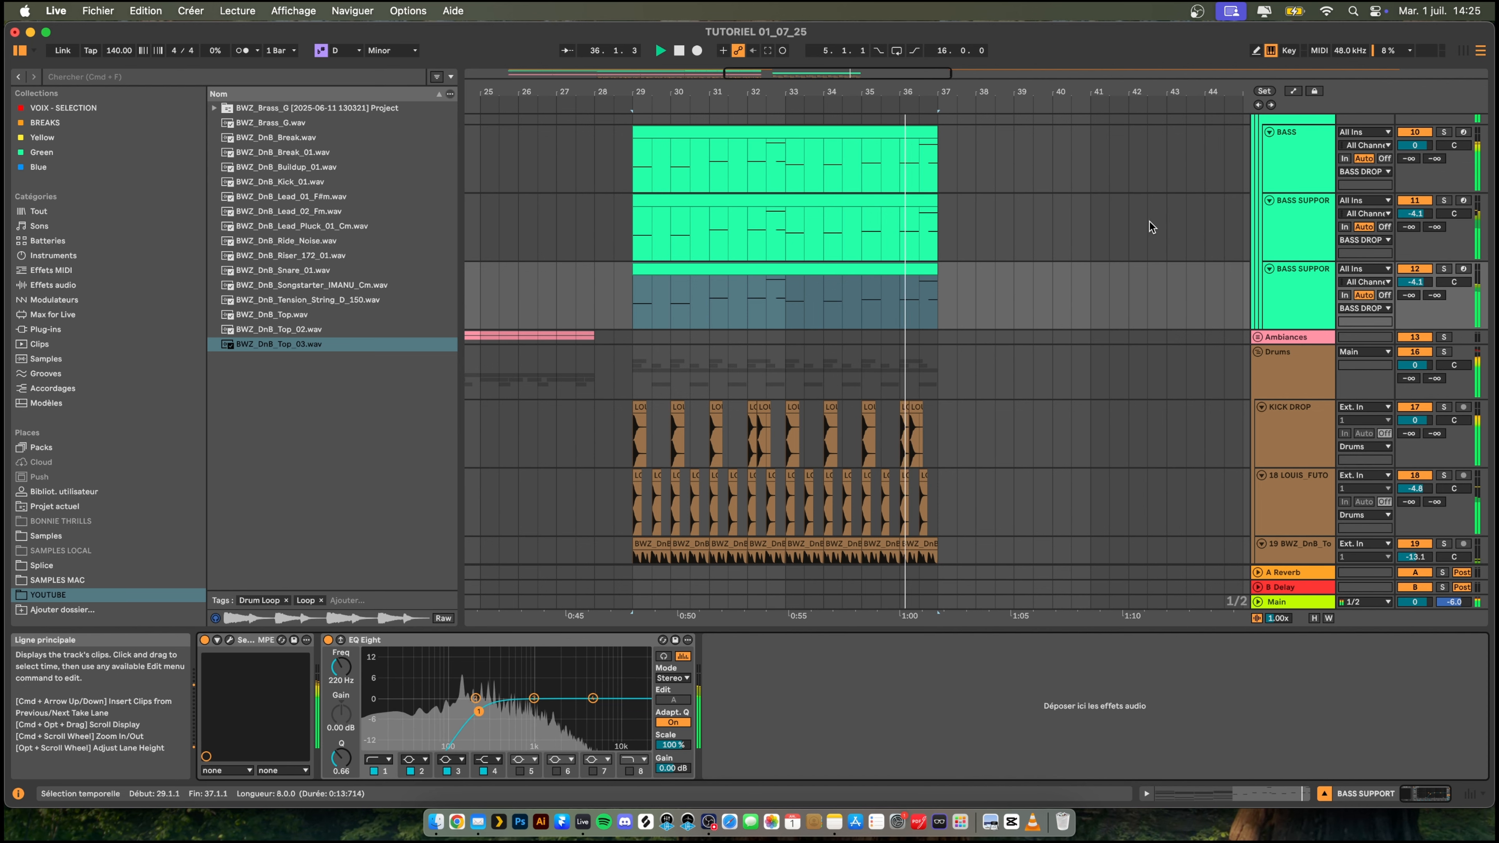
- Transpose all notes in the duplicated BASS SUPPORT clip up one octave and play it unsoloed with the full drop
{"action": "scroll", "coordinate": [1053, 232], "scroll_direction": "up", "scroll_amount": 3}
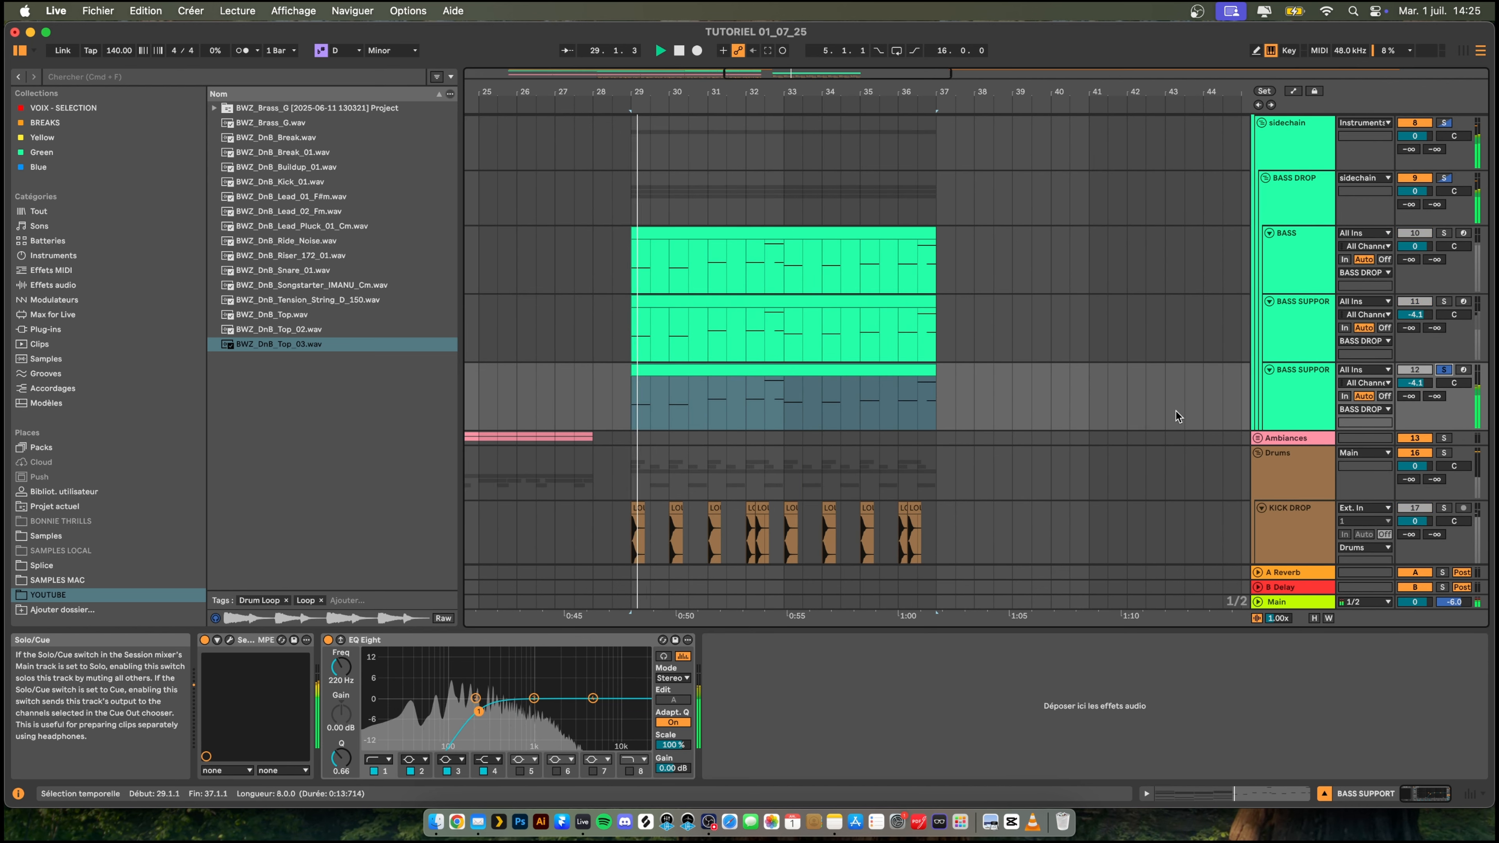
{"action": "key", "text": "space"}
{"action": "double_click", "coordinate": [686, 384]}
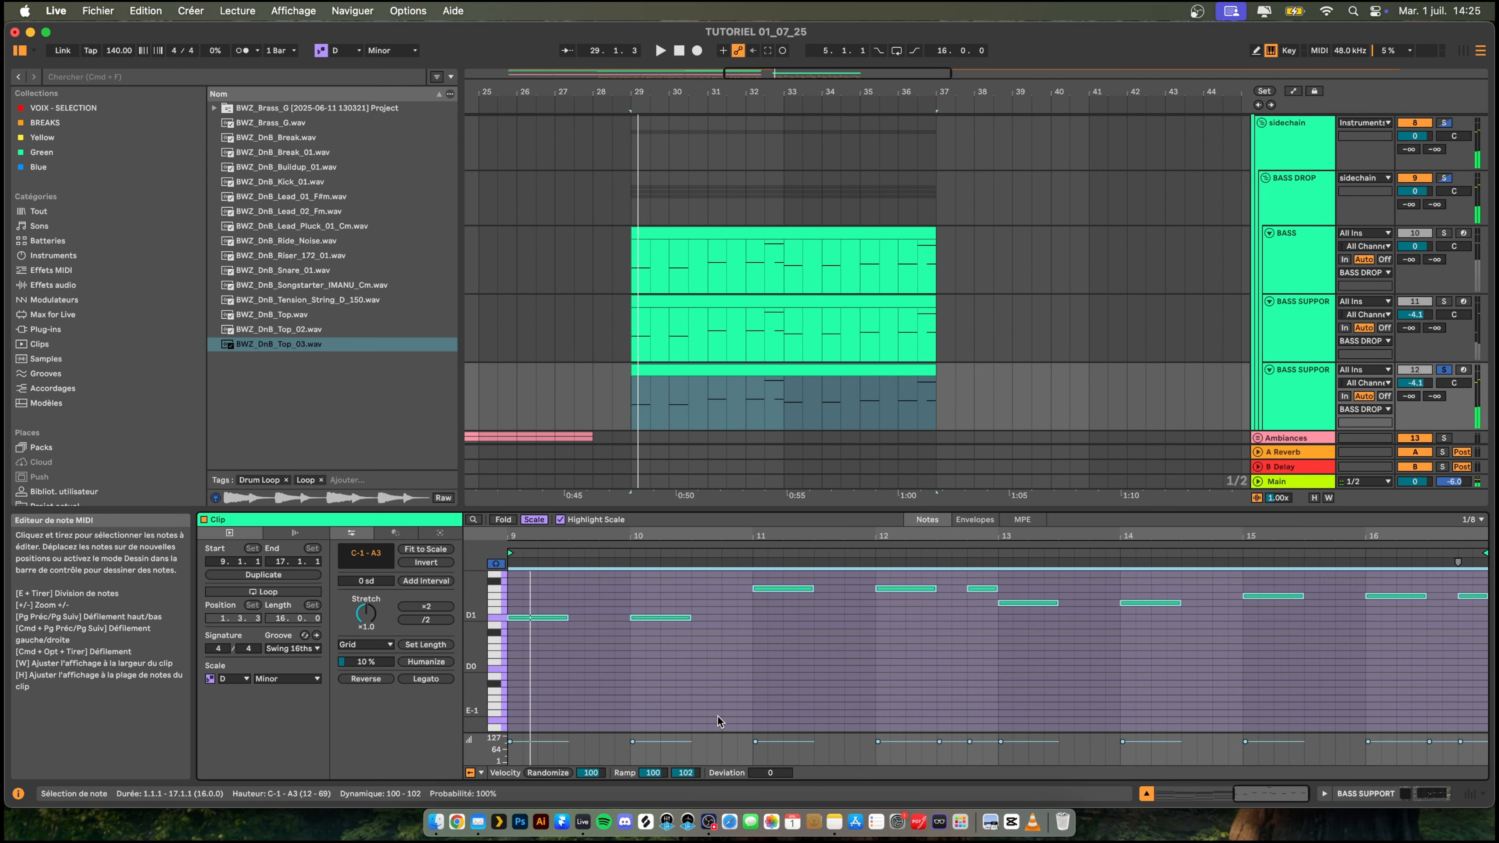
{"action": "key", "text": "shift+Up"}
{"action": "key", "text": "space"}
{"action": "left_click", "coordinate": [1444, 370]}
{"action": "scroll", "coordinate": [837, 227], "scroll_direction": "down", "scroll_amount": 3}
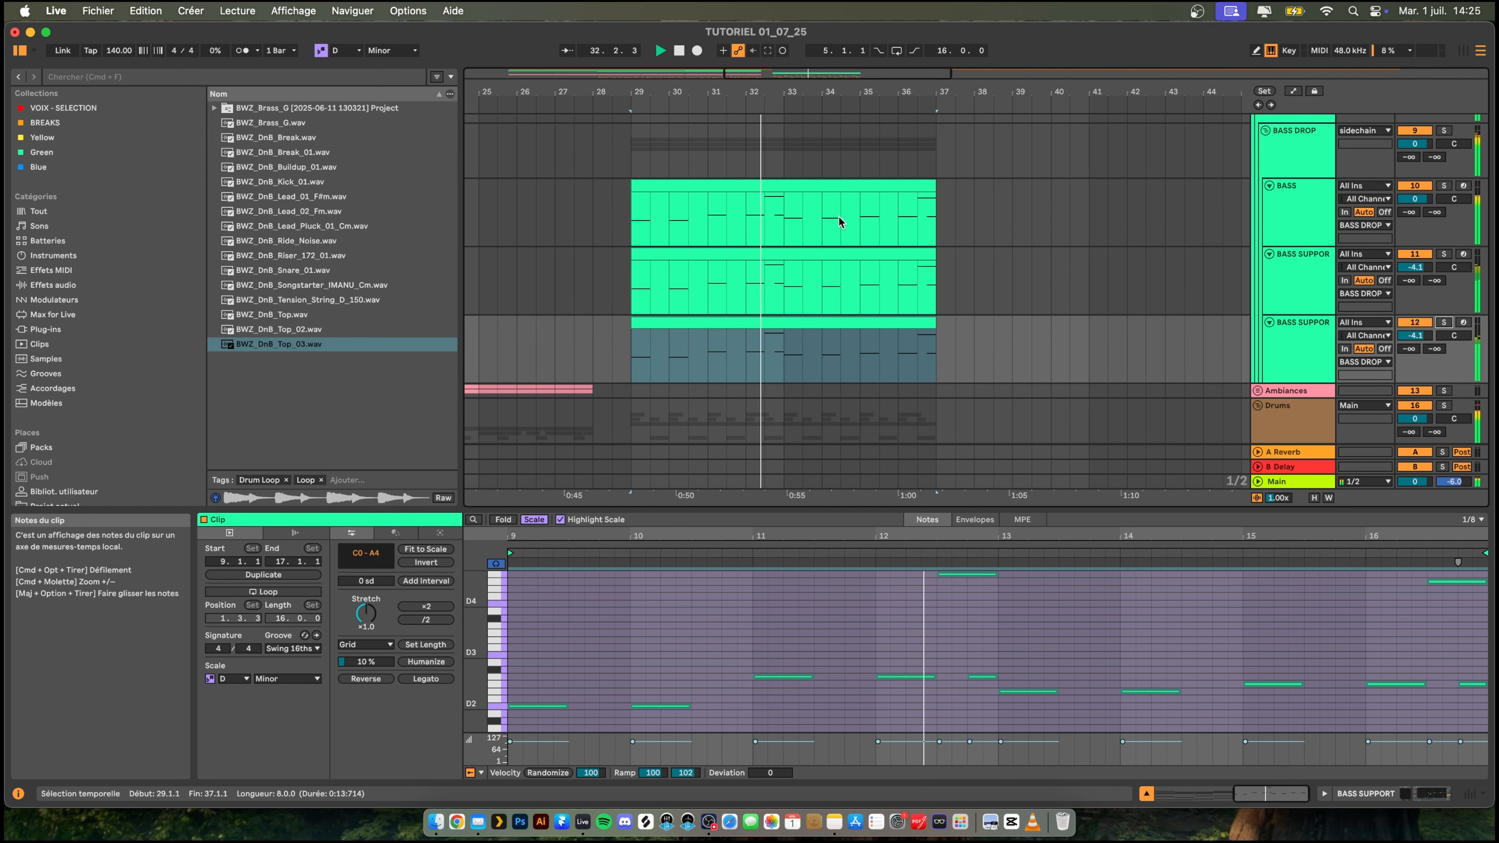
- Cut the mids by about 5.33 dB around 1.02 kHz in the EQ Eight of the duplicated BASS SUPPORT track
{"action": "scroll", "coordinate": [832, 227], "scroll_direction": "up", "scroll_amount": 1}
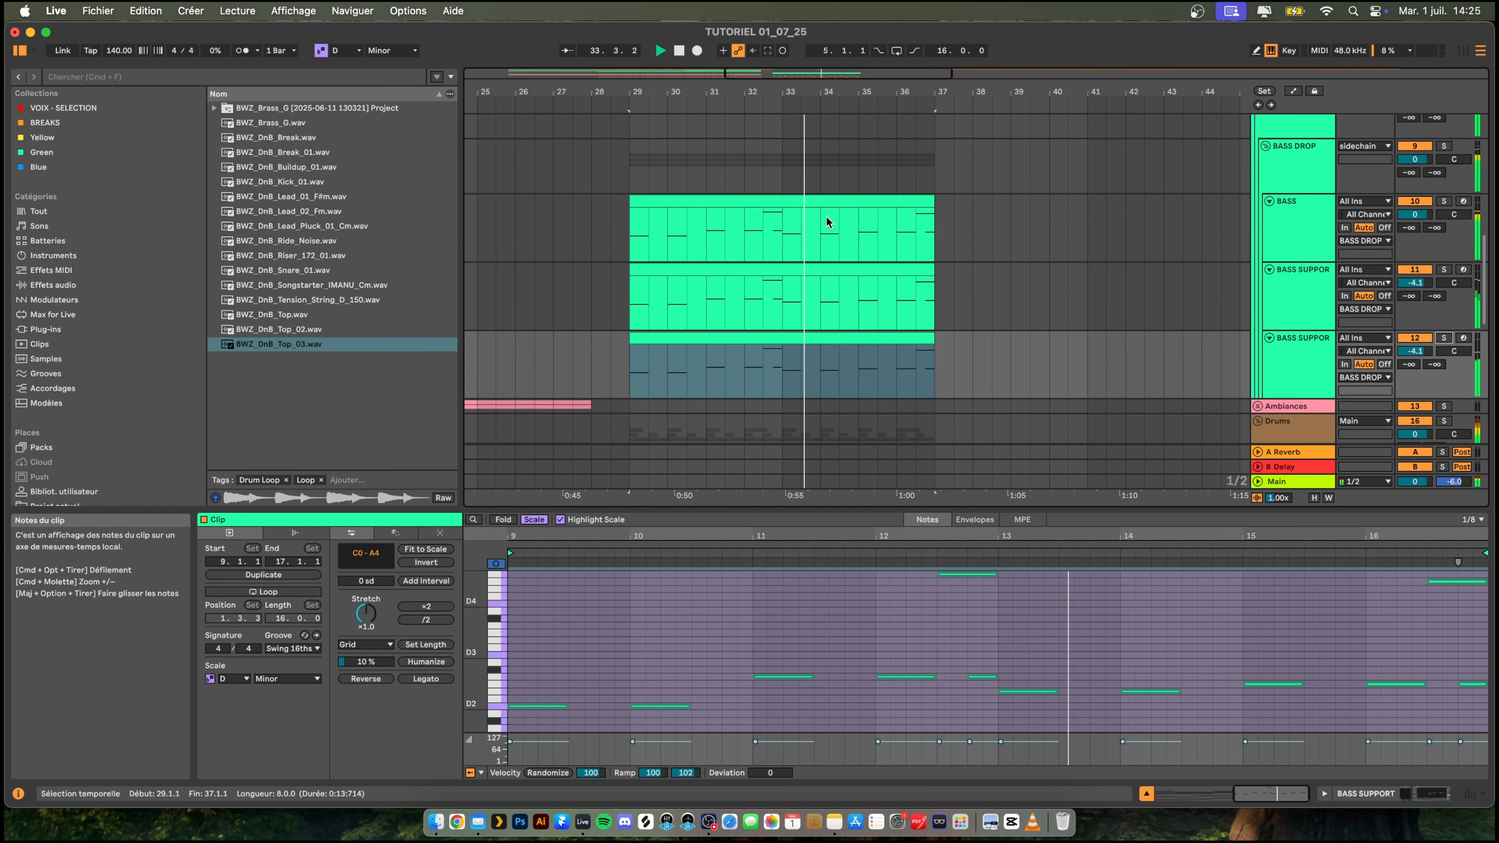
{"action": "scroll", "coordinate": [826, 225], "scroll_direction": "down", "scroll_amount": 1}
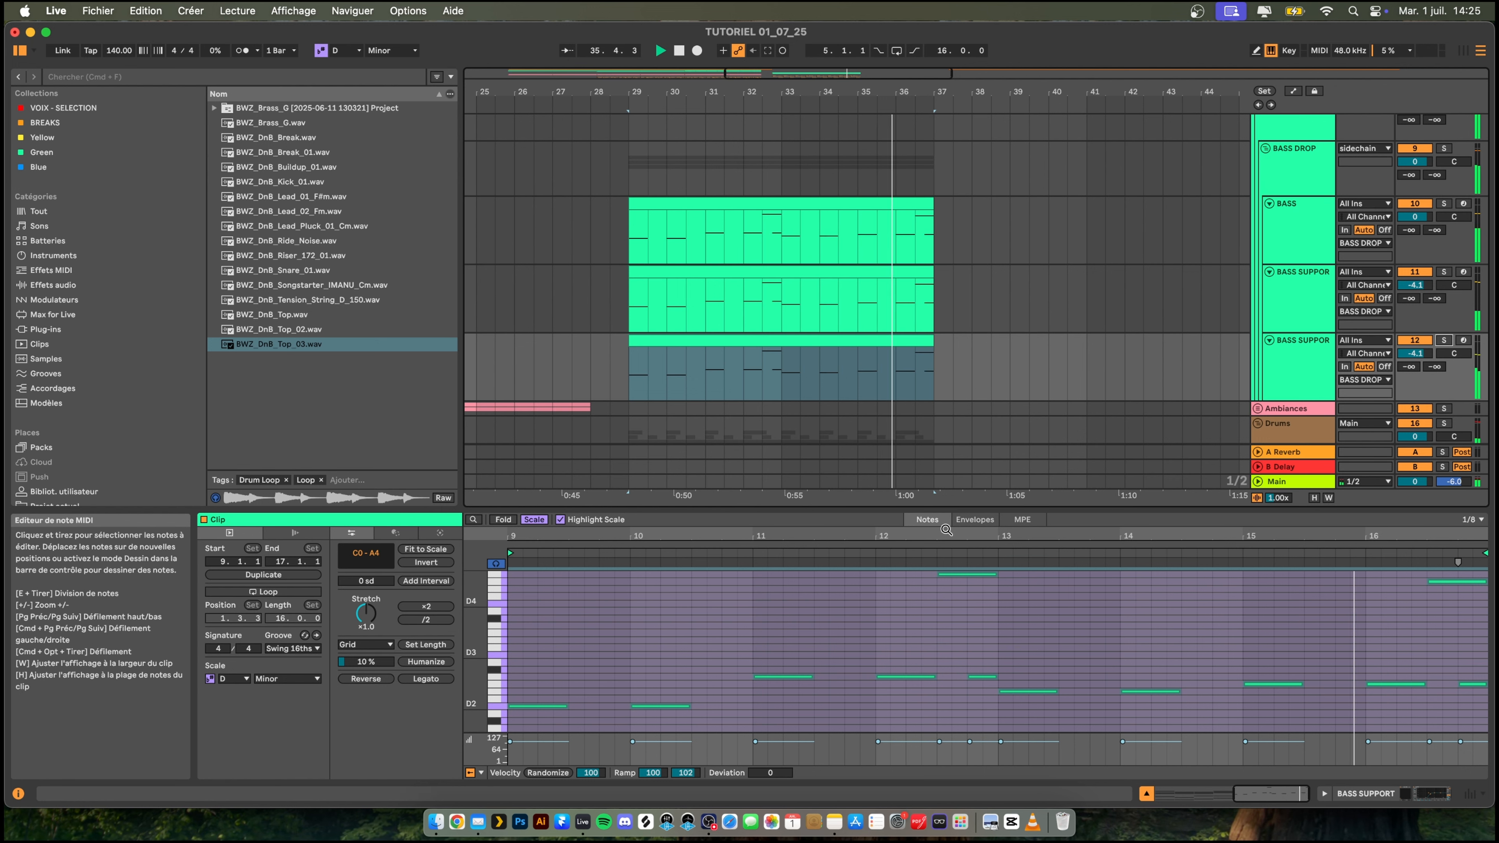
{"action": "left_click", "coordinate": [1287, 358]}
{"action": "mouse_move", "coordinate": [534, 698]}
{"action": "left_mouse_down"}
{"action": "mouse_move", "coordinate": [530, 745]}
{"action": "mouse_move", "coordinate": [535, 717]}
{"action": "left_mouse_up"}
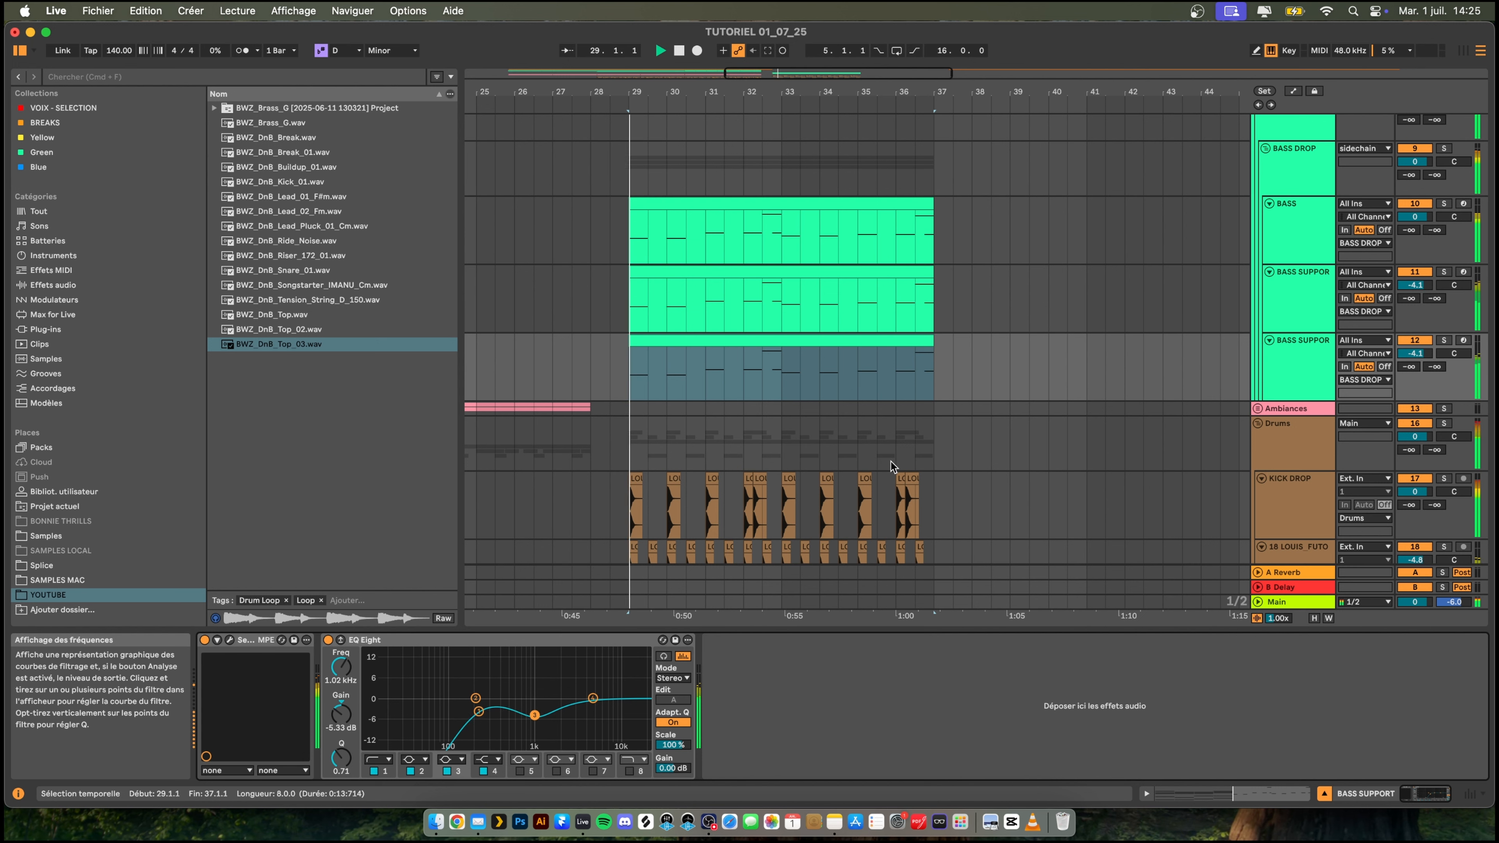
- Group the two BASS SUPPORT tracks and name the group MID
{"action": "left_click", "coordinate": [1300, 287]}
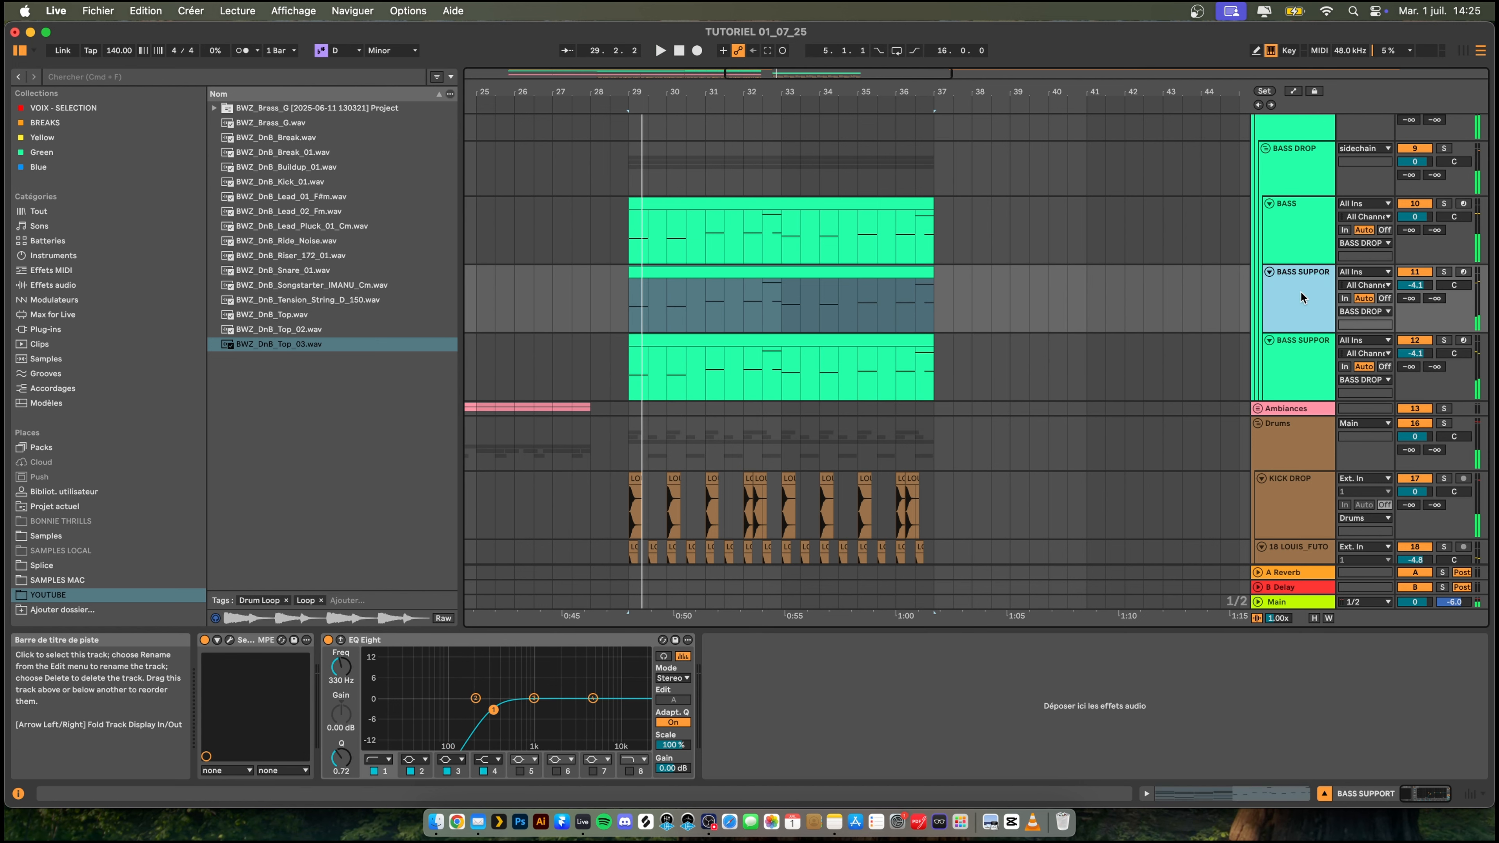
{"action": "left_click", "coordinate": [1302, 340], "text": "shift"}
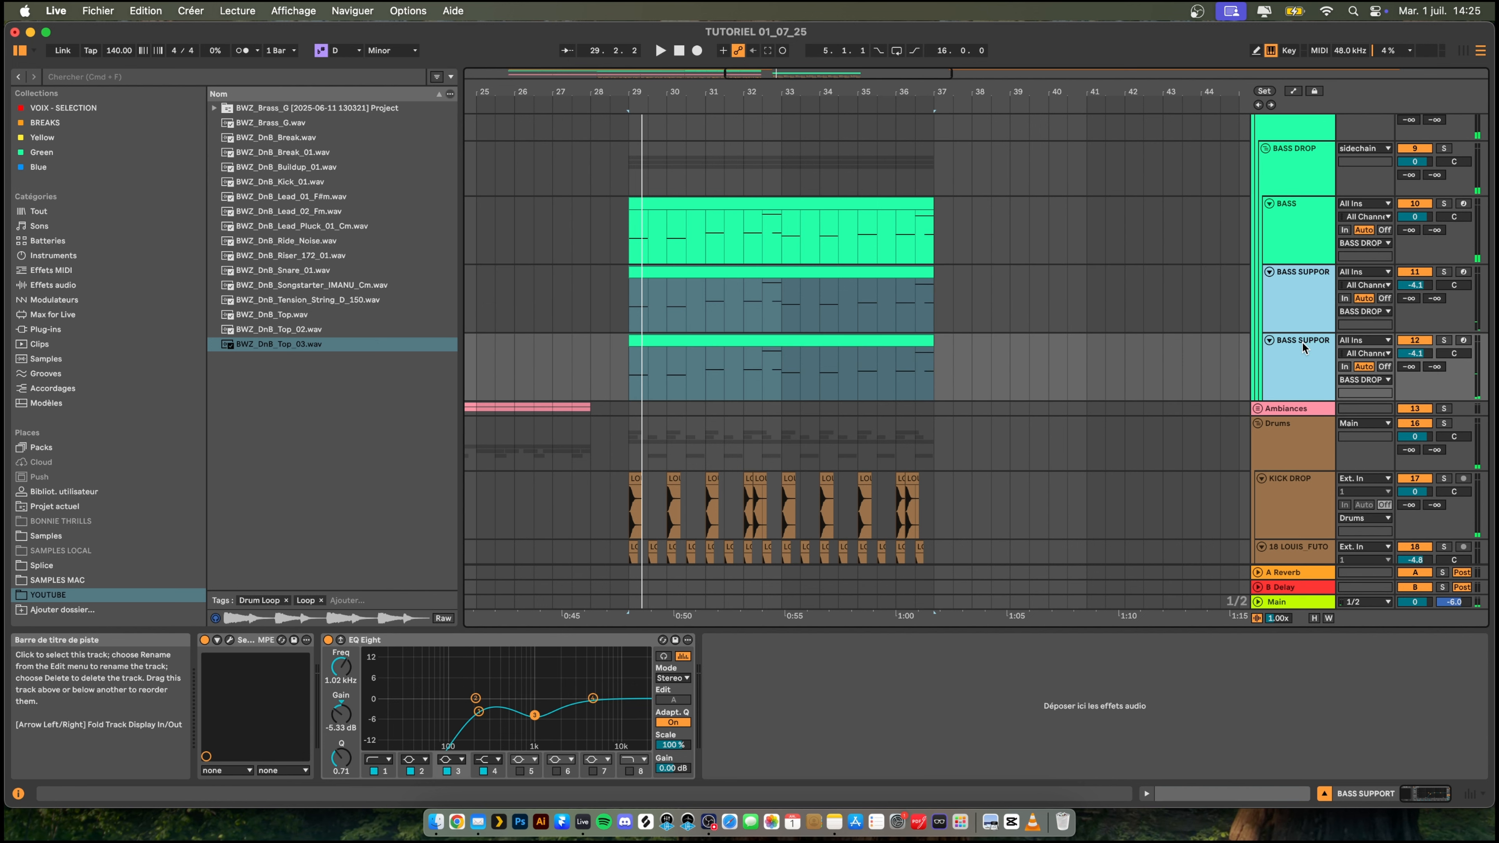
{"action": "key", "text": "cmd+g"}
{"action": "right_click", "coordinate": [1292, 285]}
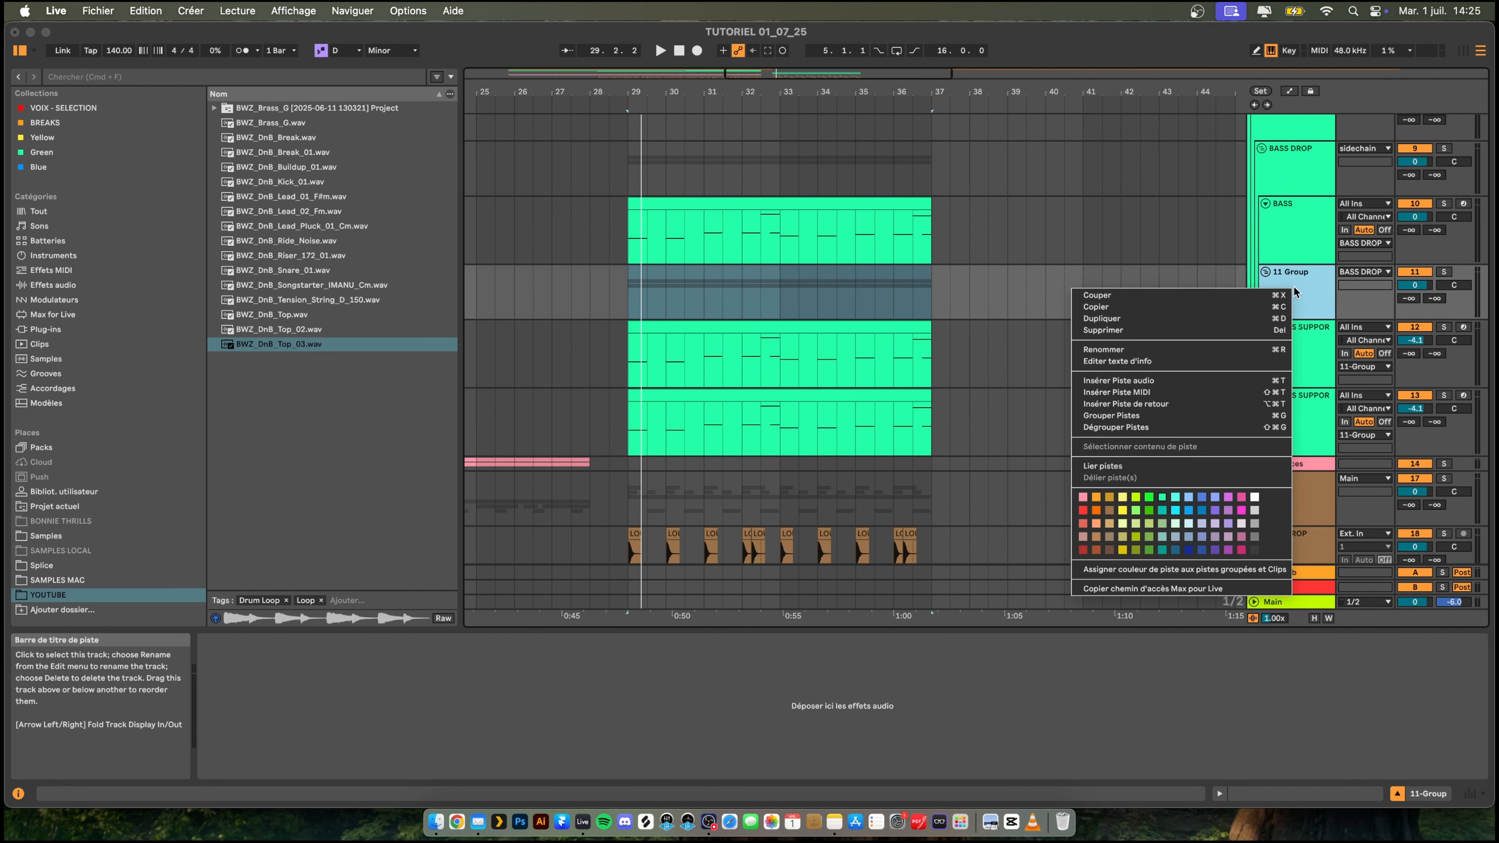
{"action": "left_click", "coordinate": [1210, 349]}
{"action": "type", "text": "MID"}
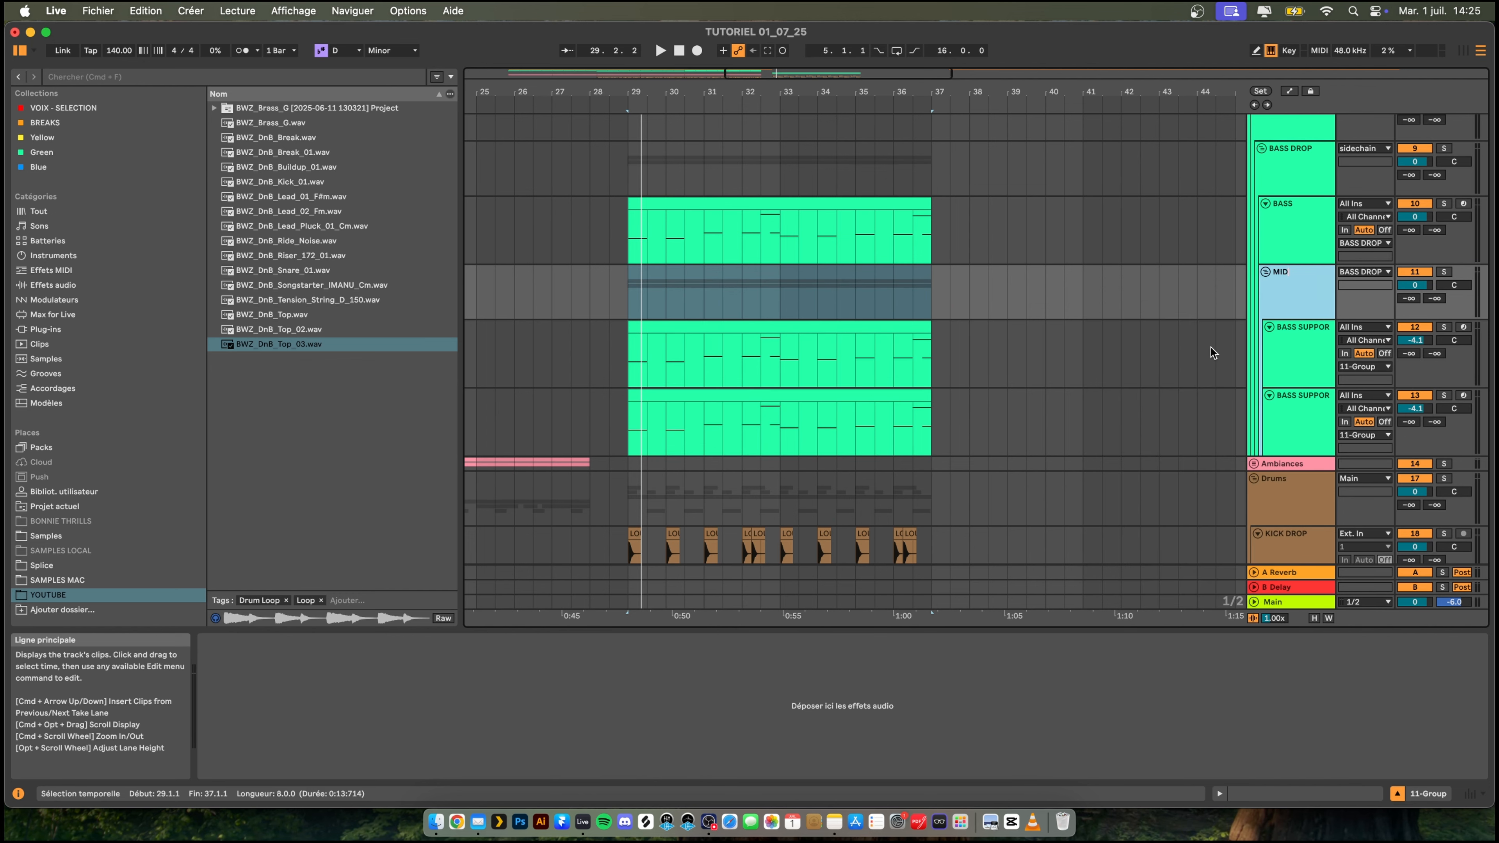
{"action": "key", "text": "Return"}
{"action": "key", "text": "space"}
- Add the OTT multiband compressor to the MID group and play the drop with it
{"action": "key", "text": "space"}
{"action": "double_click", "coordinate": [1300, 283]}
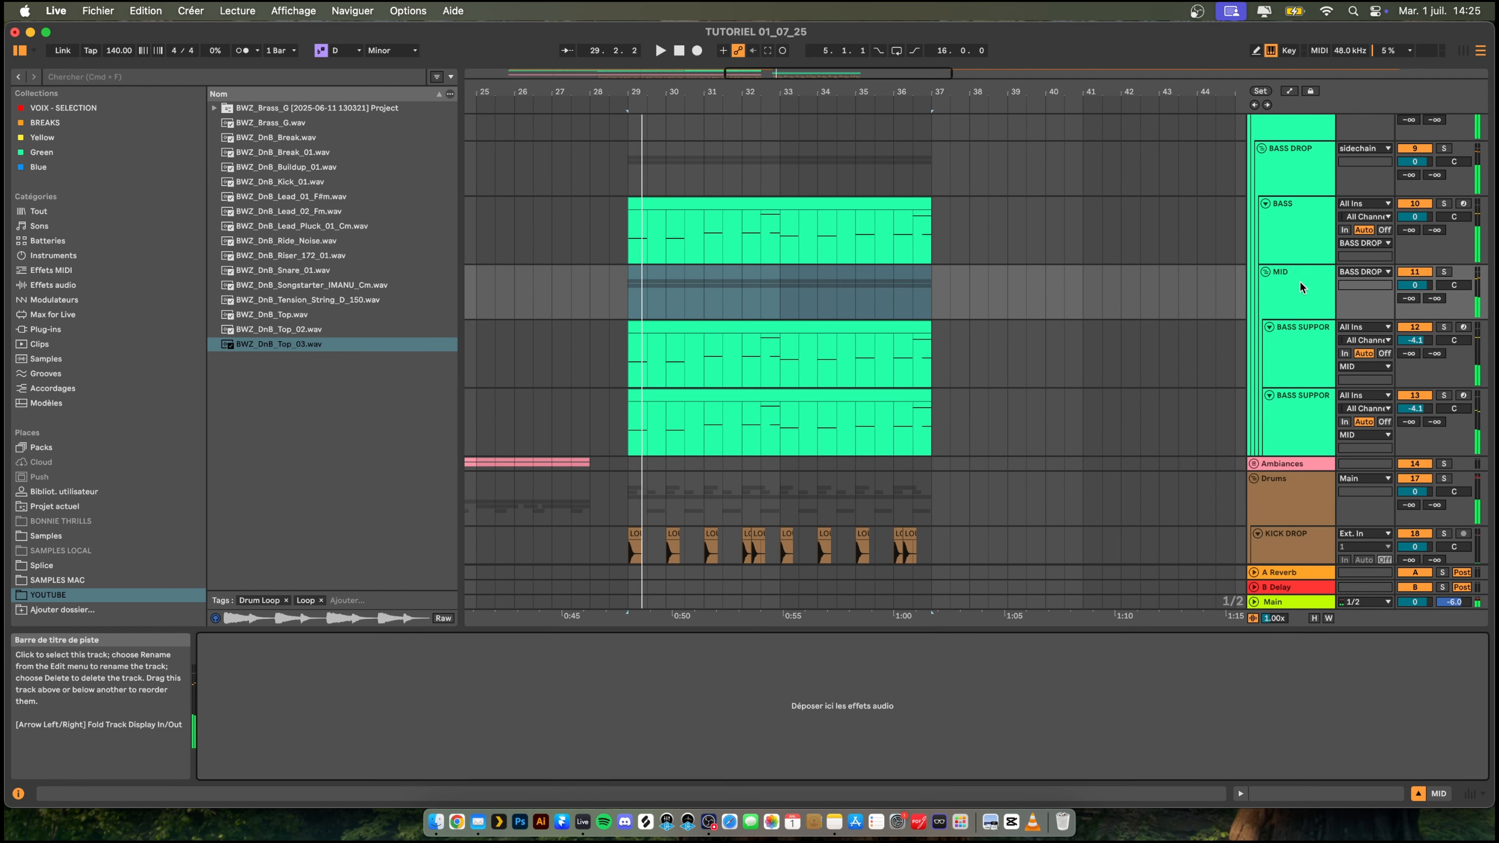
{"action": "key", "text": "space"}
{"action": "key", "text": "space"}
{"action": "key", "text": "cmd+f"}
{"action": "type", "text": "ot"}
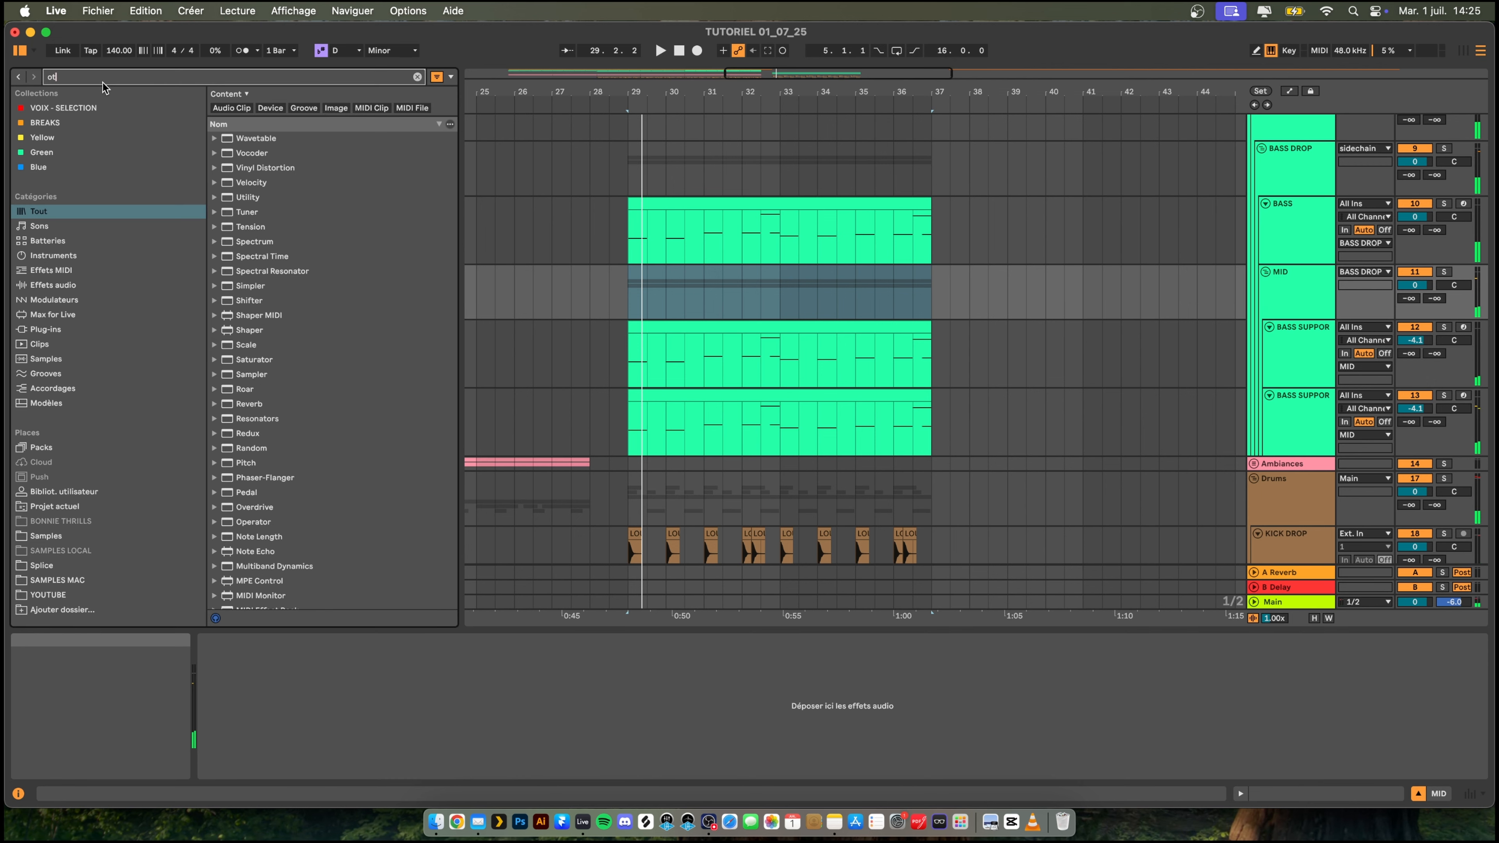
{"action": "type", "text": "t"}
{"action": "key", "text": "Down"}
{"action": "key", "text": "Return"}
{"action": "key", "text": "space"}
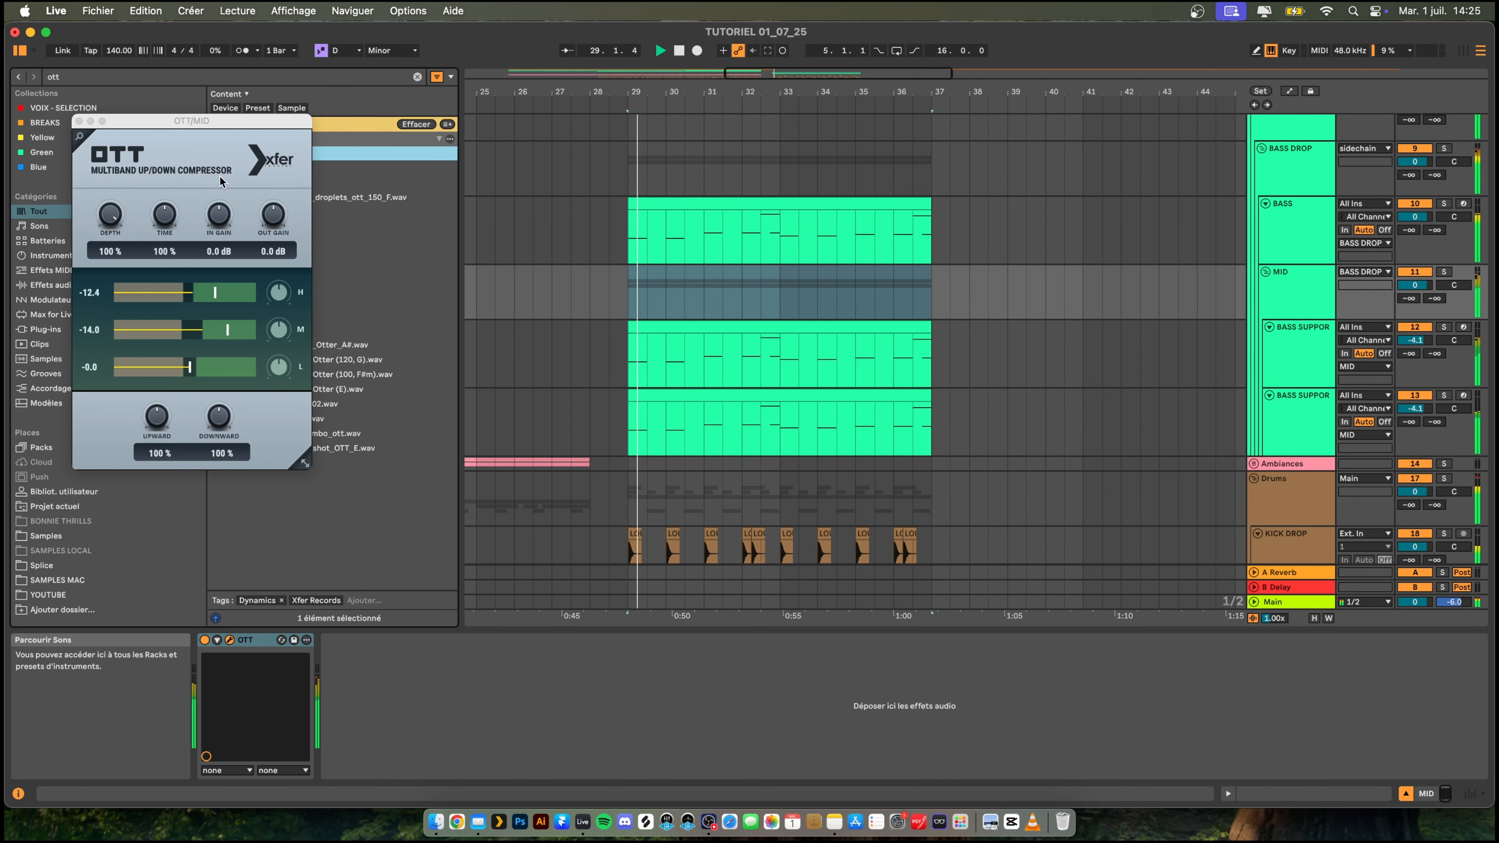
- Solo the MID group and raise its OTT time to 1000 %
{"action": "key", "text": "space"}
{"action": "key", "text": "space"}
{"action": "left_click", "coordinate": [1443, 272]}
{"action": "key", "text": "space"}
{"action": "key", "text": "space"}
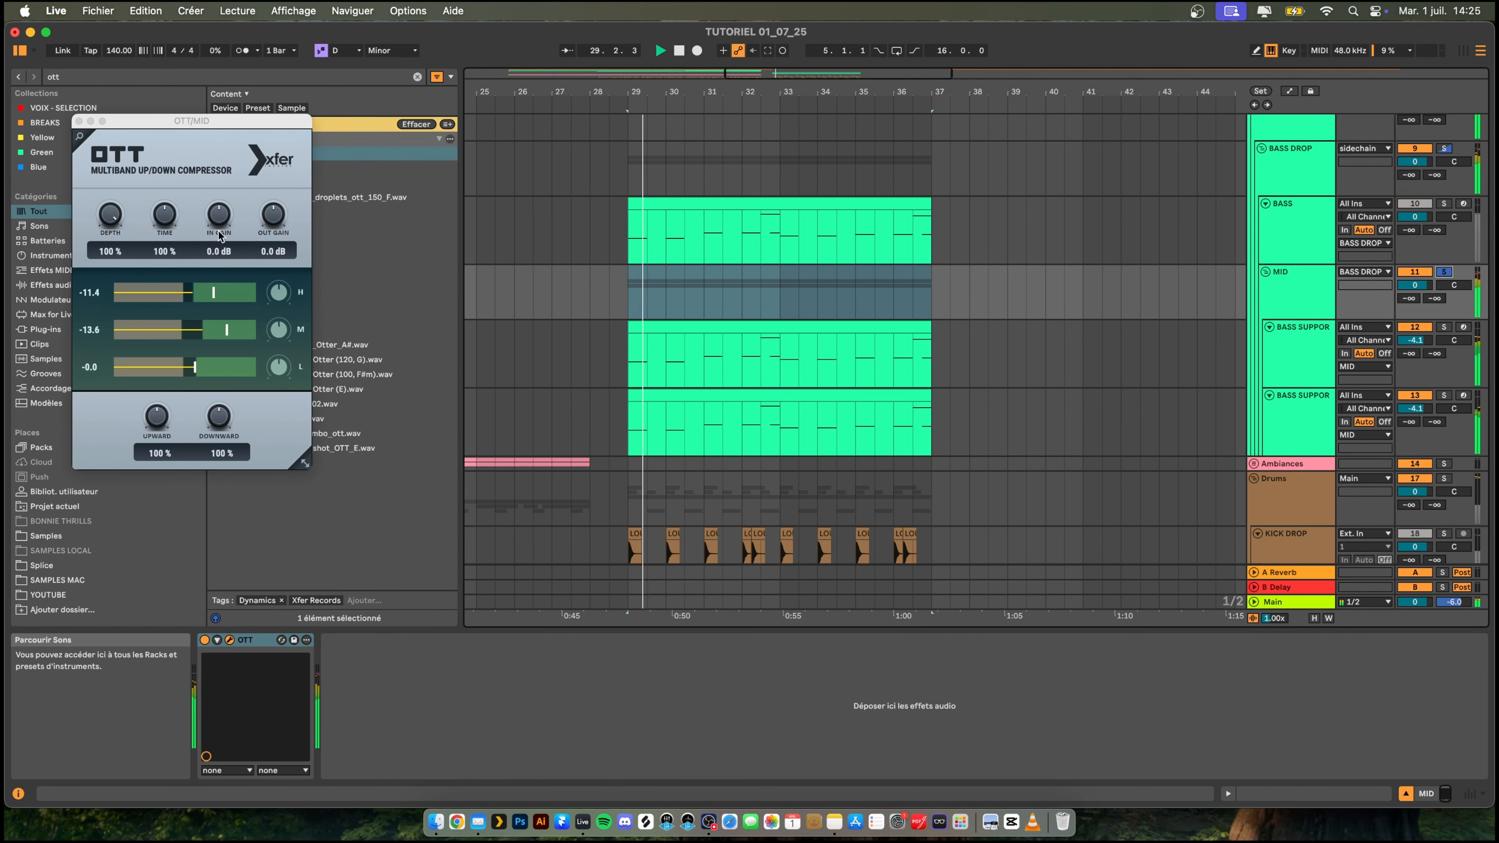
{"action": "key", "text": "space"}
{"action": "key", "text": "space"}
{"action": "left_click_drag", "start_coordinate": [167, 216], "coordinate": [267, 96]}
- Raise the MID group's OTT output gain to 9.3 dB and reduce its depth to 51 %
{"action": "key", "text": "space"}
{"action": "key", "text": "space"}
{"action": "left_click_drag", "start_coordinate": [277, 220], "coordinate": [289, 210]}
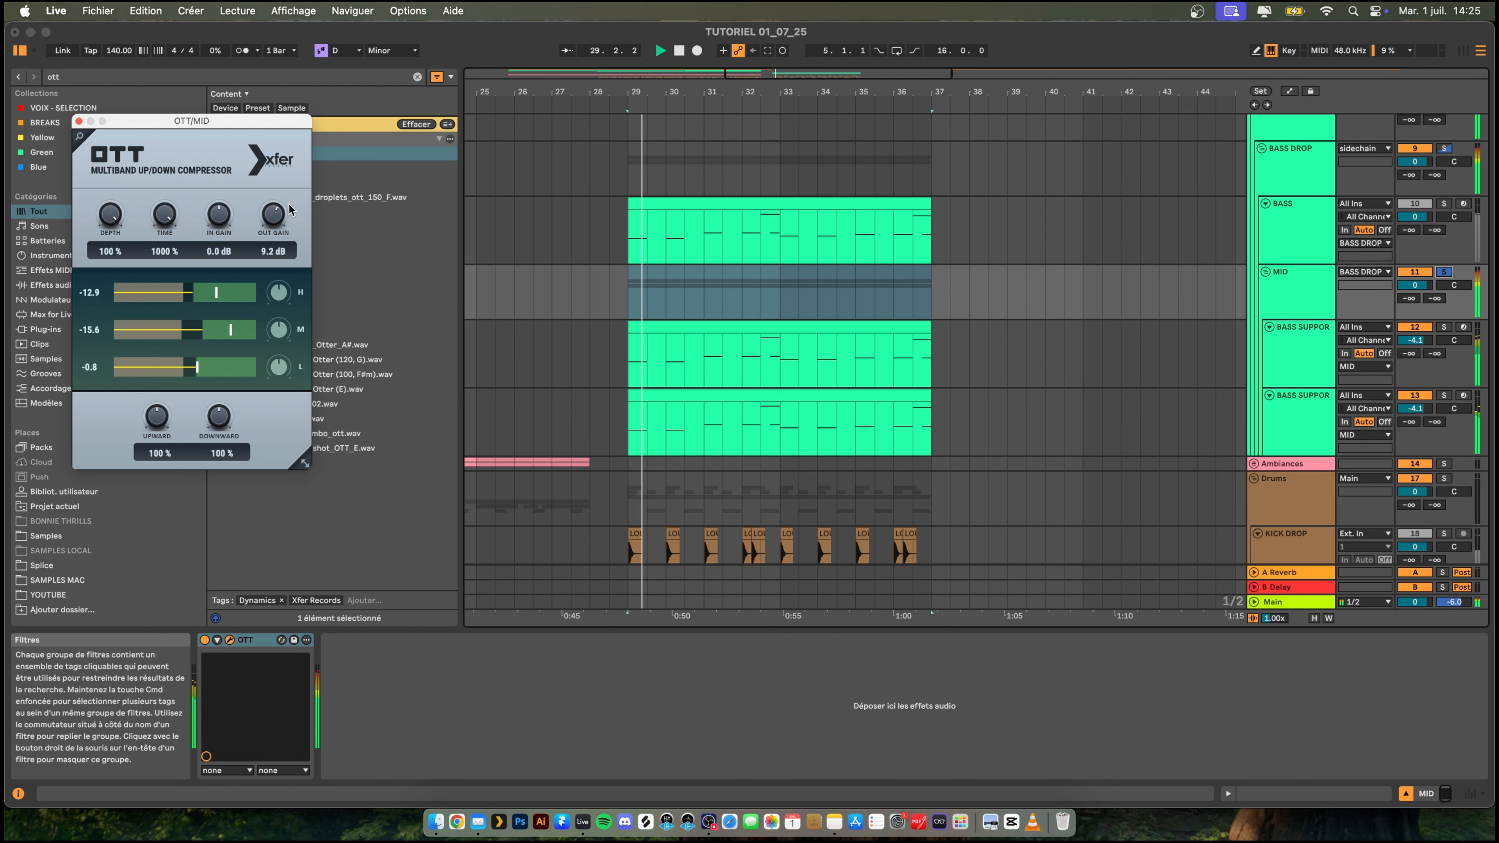
{"action": "key", "text": "space"}
{"action": "key", "text": "space"}
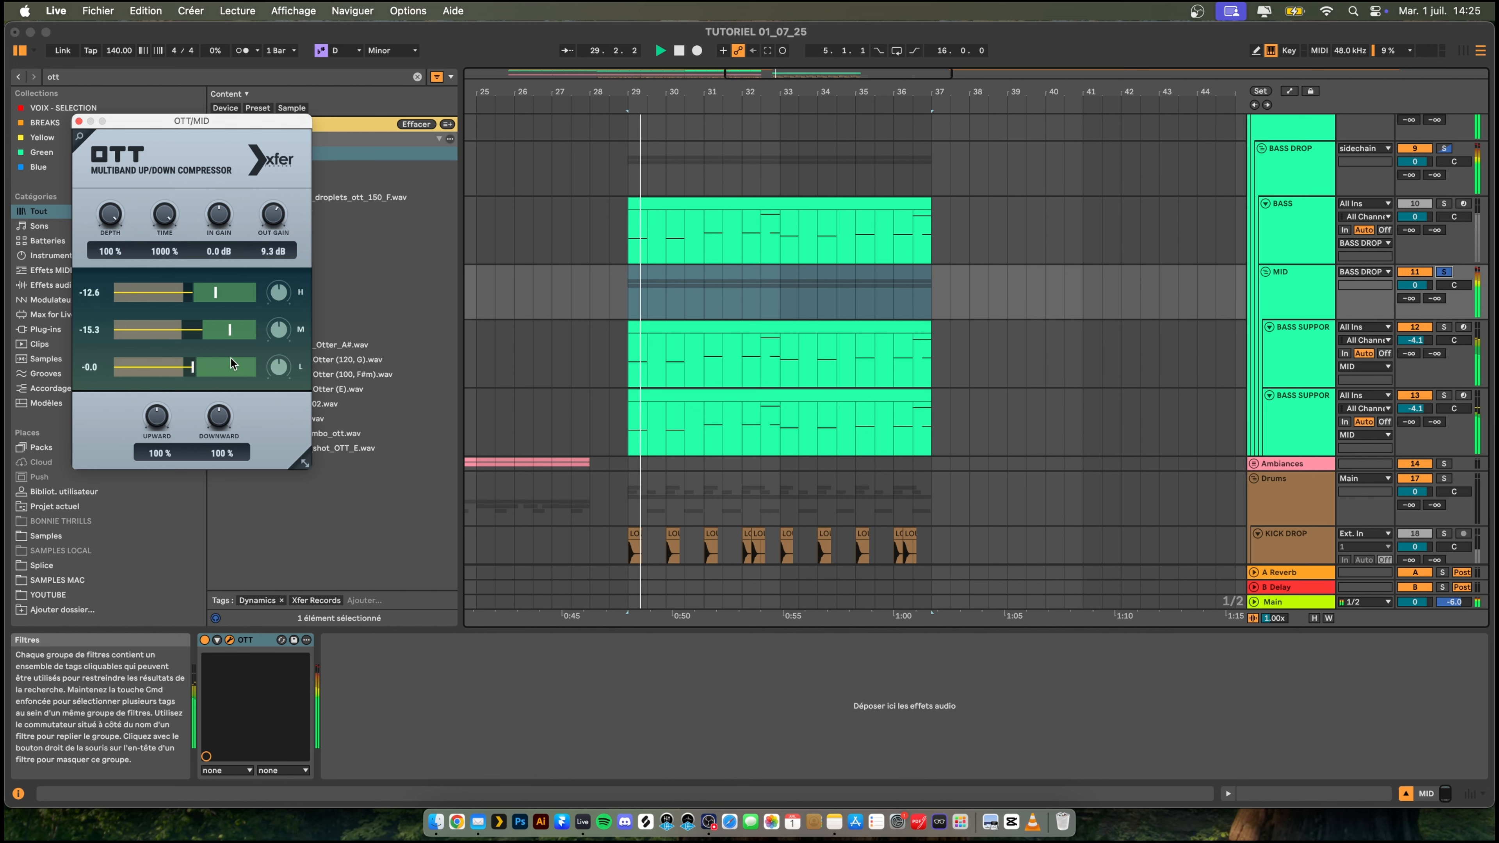
{"action": "key", "text": "space"}
{"action": "key", "text": "space"}
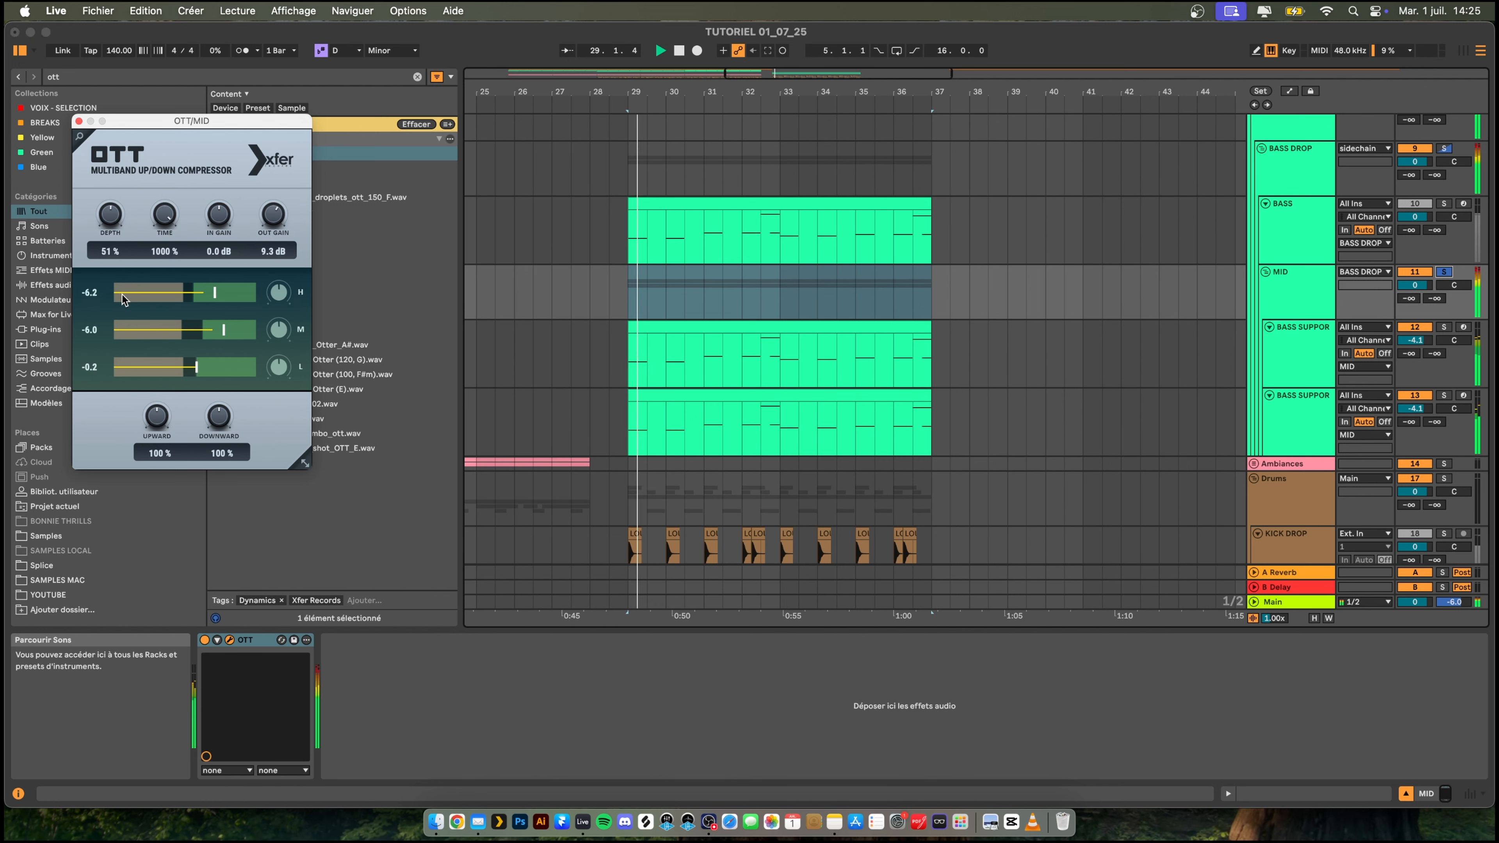
- Compare the MID group with OTT on and off, then lower the group's volume to -4.7 dB in the full mix
{"action": "left_click", "coordinate": [204, 640]}
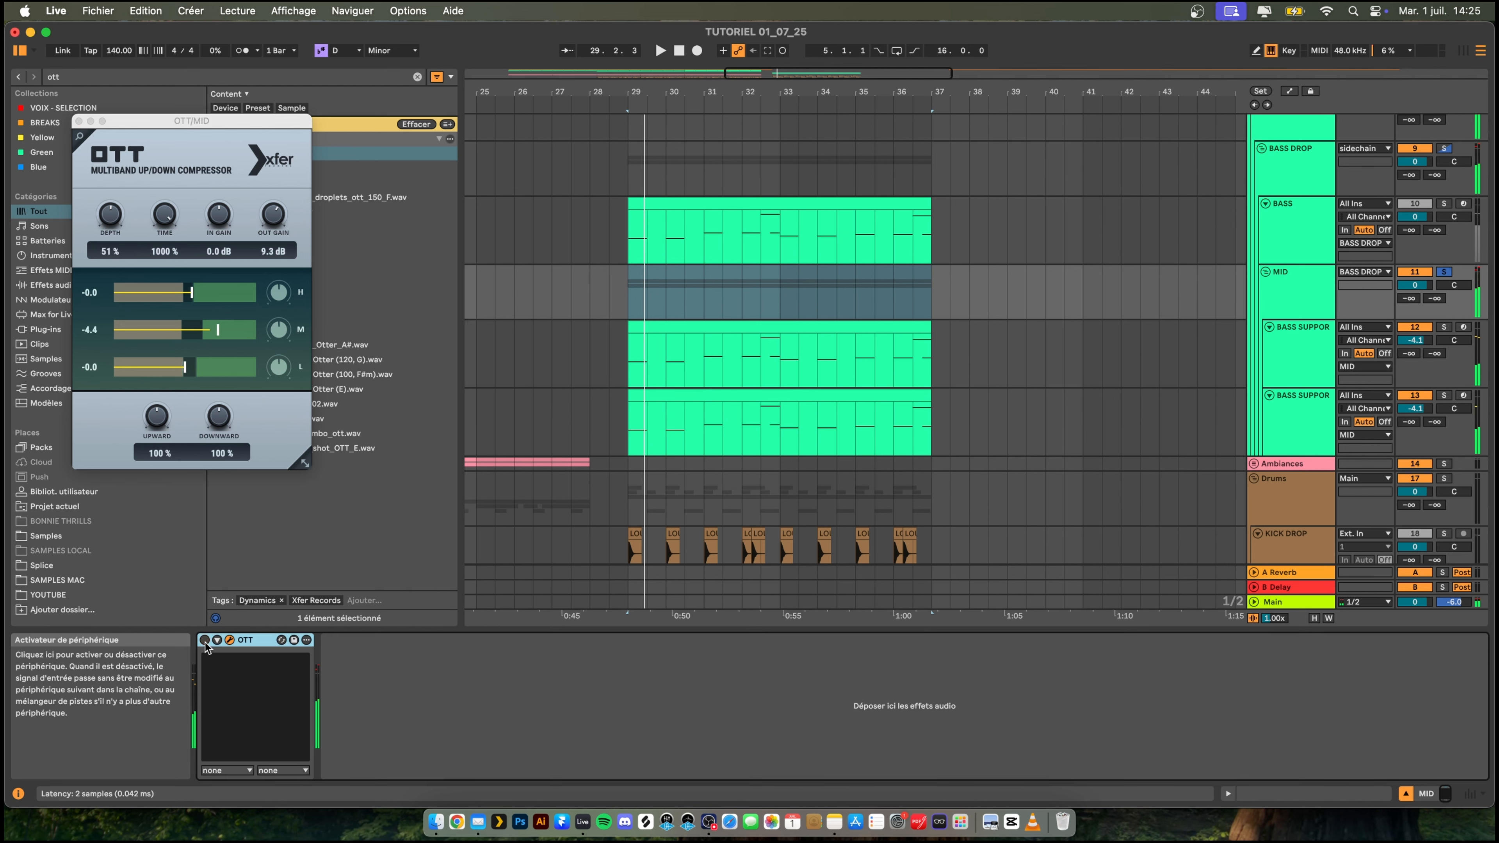
{"action": "left_click", "coordinate": [78, 122]}
{"action": "key", "text": "space"}
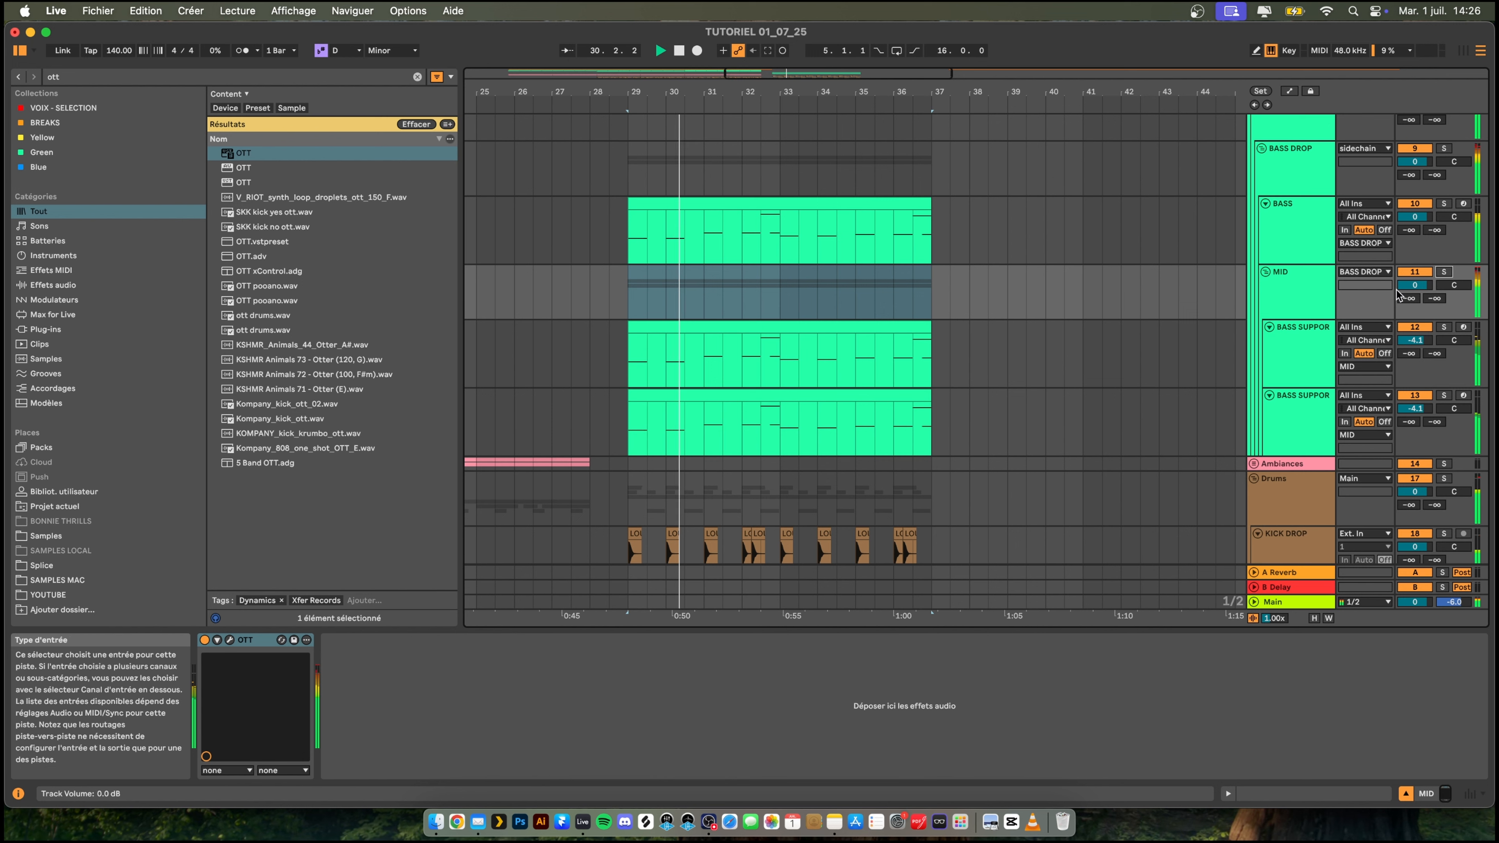
{"action": "left_click_drag", "start_coordinate": [1414, 286], "coordinate": [1415, 304]}
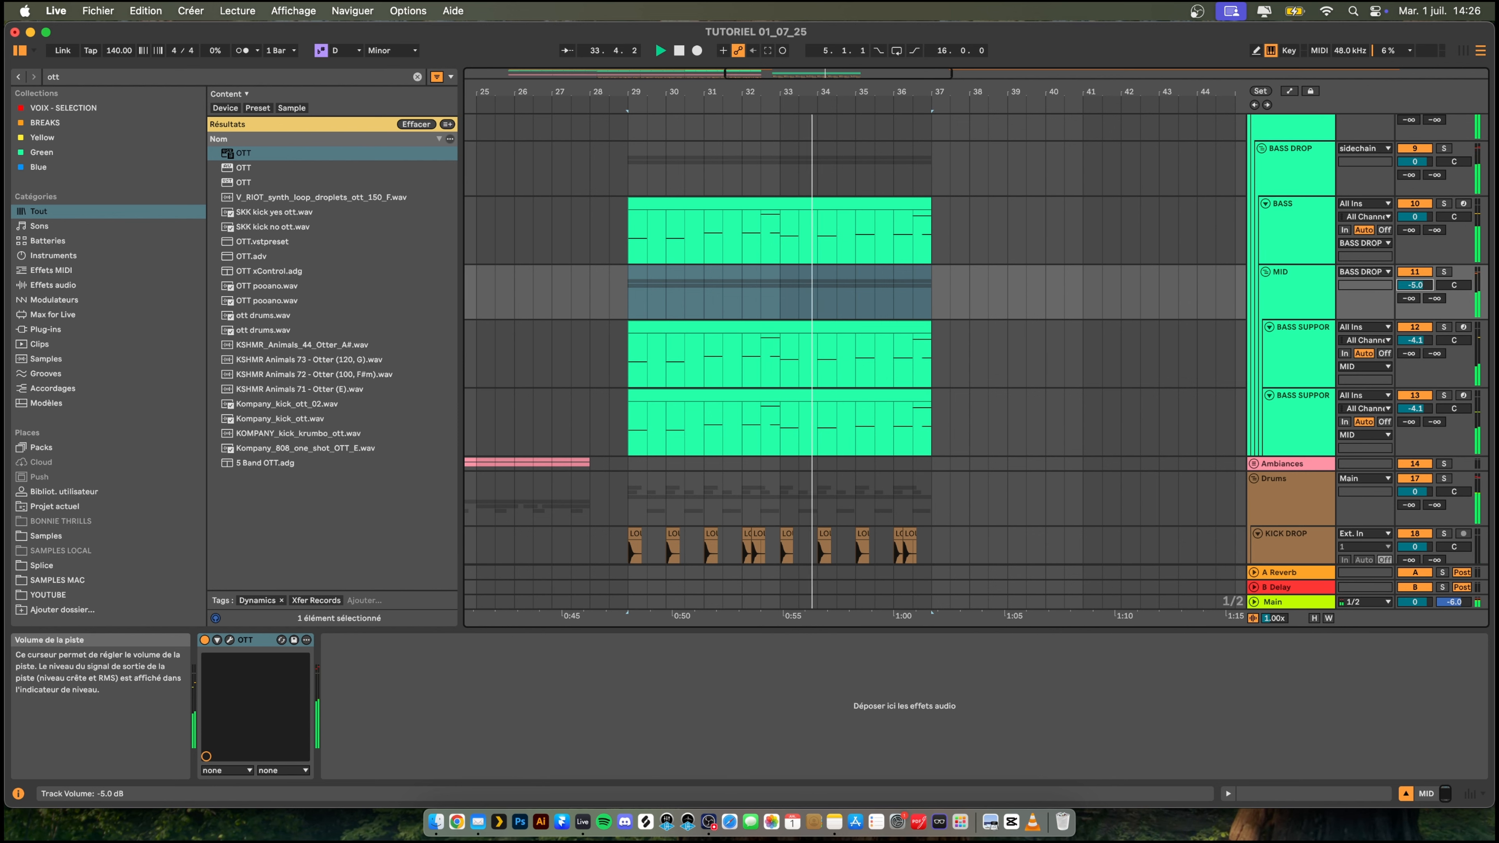
- Reduce the MID group's OTT depth to 38 % and its output gain to 4.7 dB while playing the drop
{"action": "left_click_drag", "start_coordinate": [772, 92], "coordinate": [835, 83]}
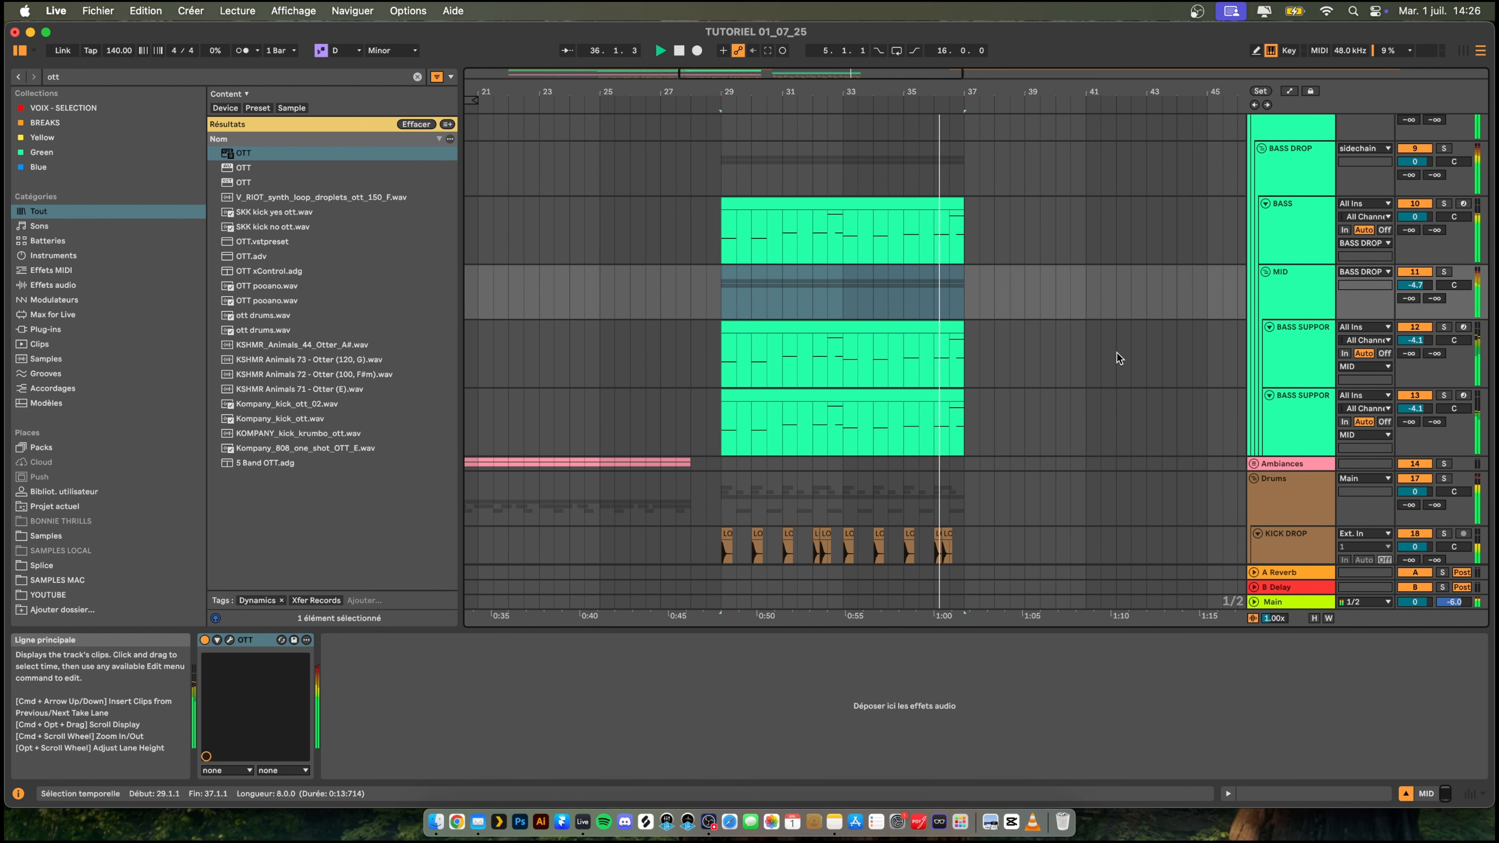
{"action": "scroll", "coordinate": [995, 409], "scroll_direction": "down", "scroll_amount": 1}
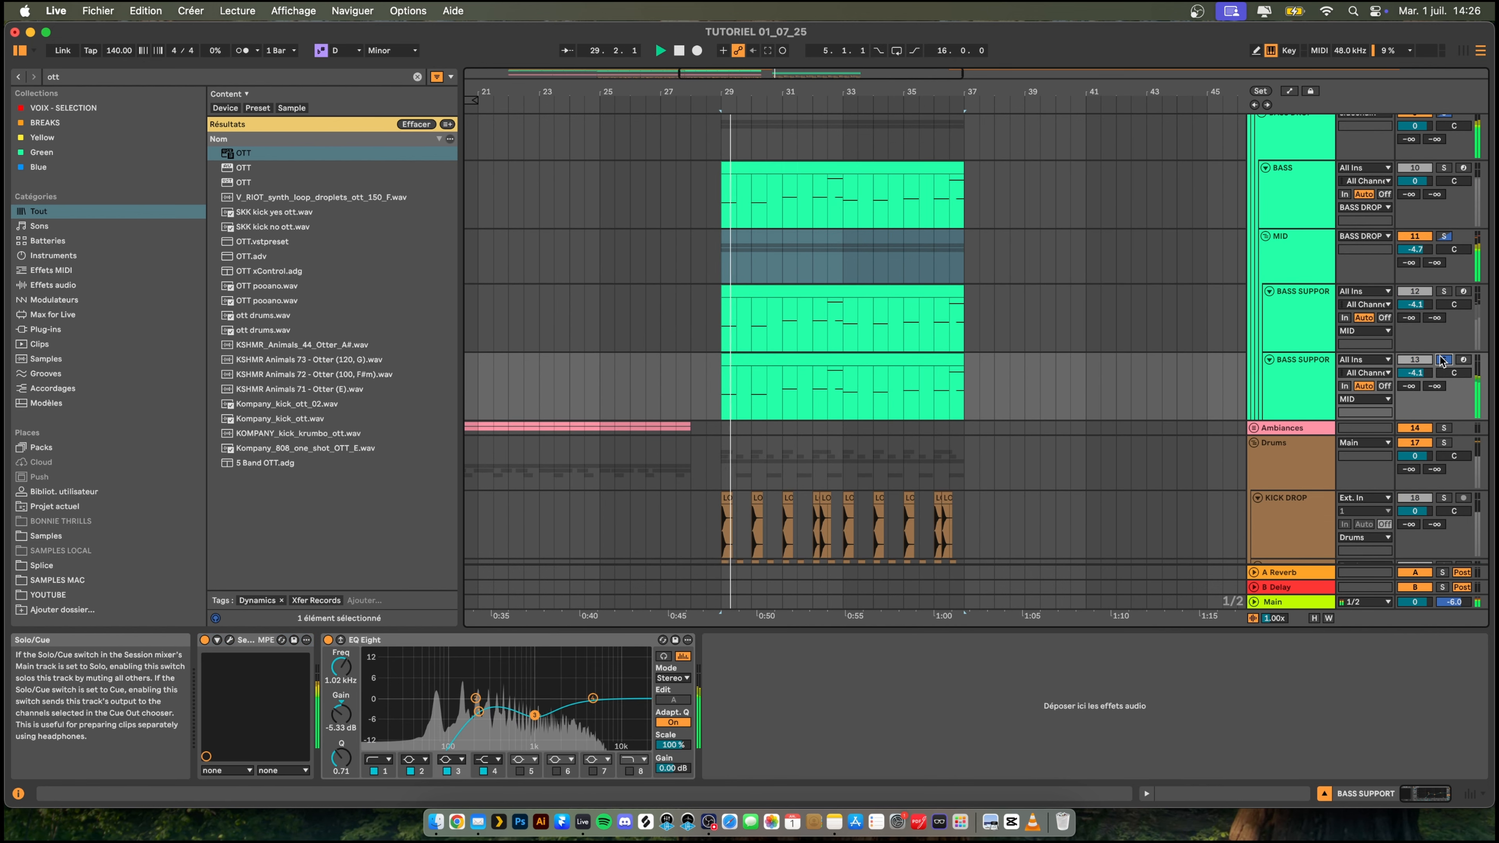
{"action": "double_click", "coordinate": [1298, 258]}
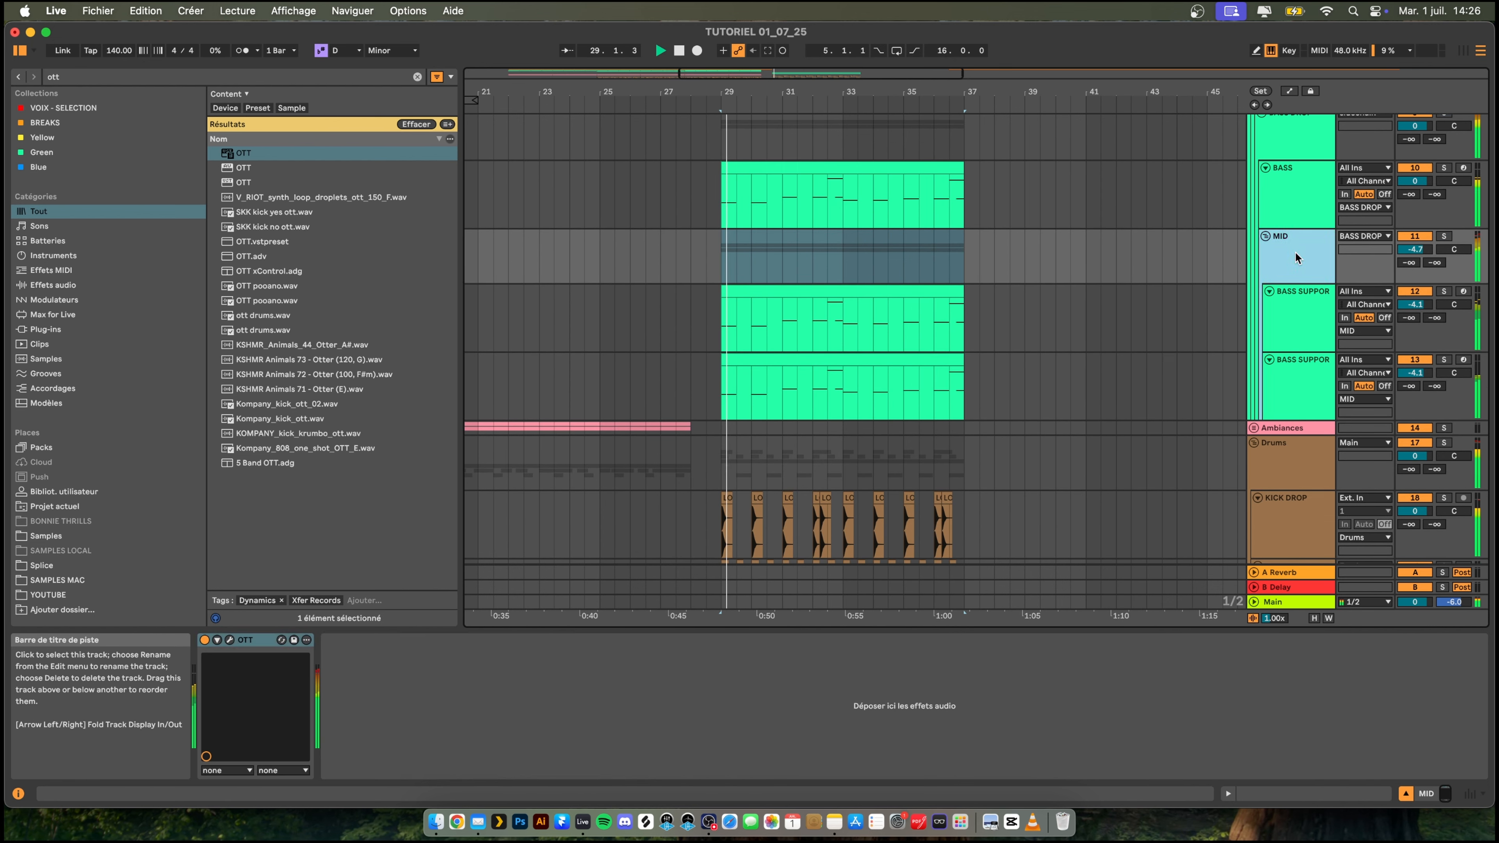
{"action": "key", "text": "space"}
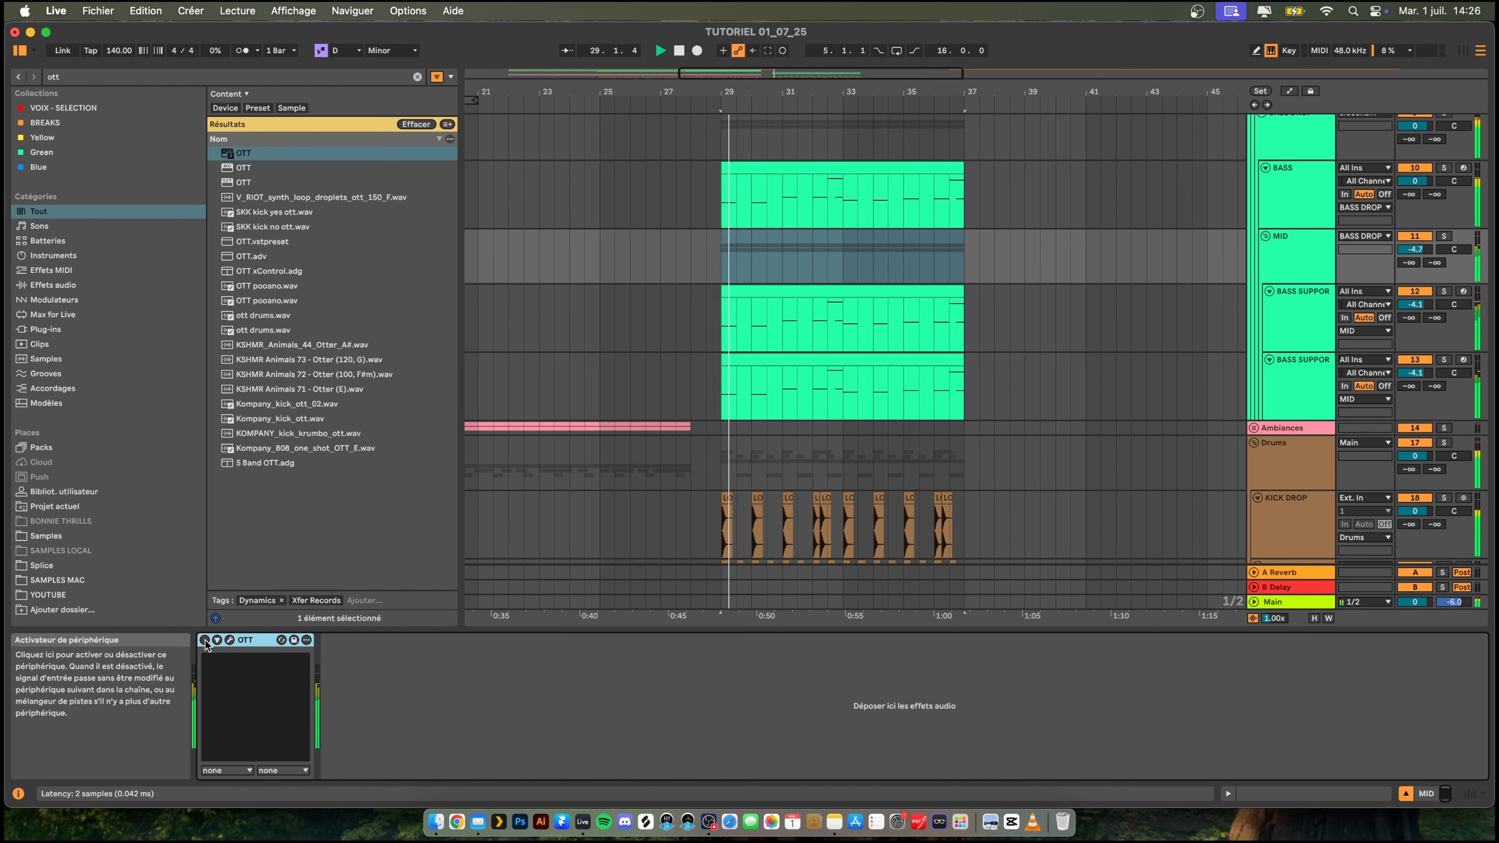
{"action": "left_click", "coordinate": [230, 639]}
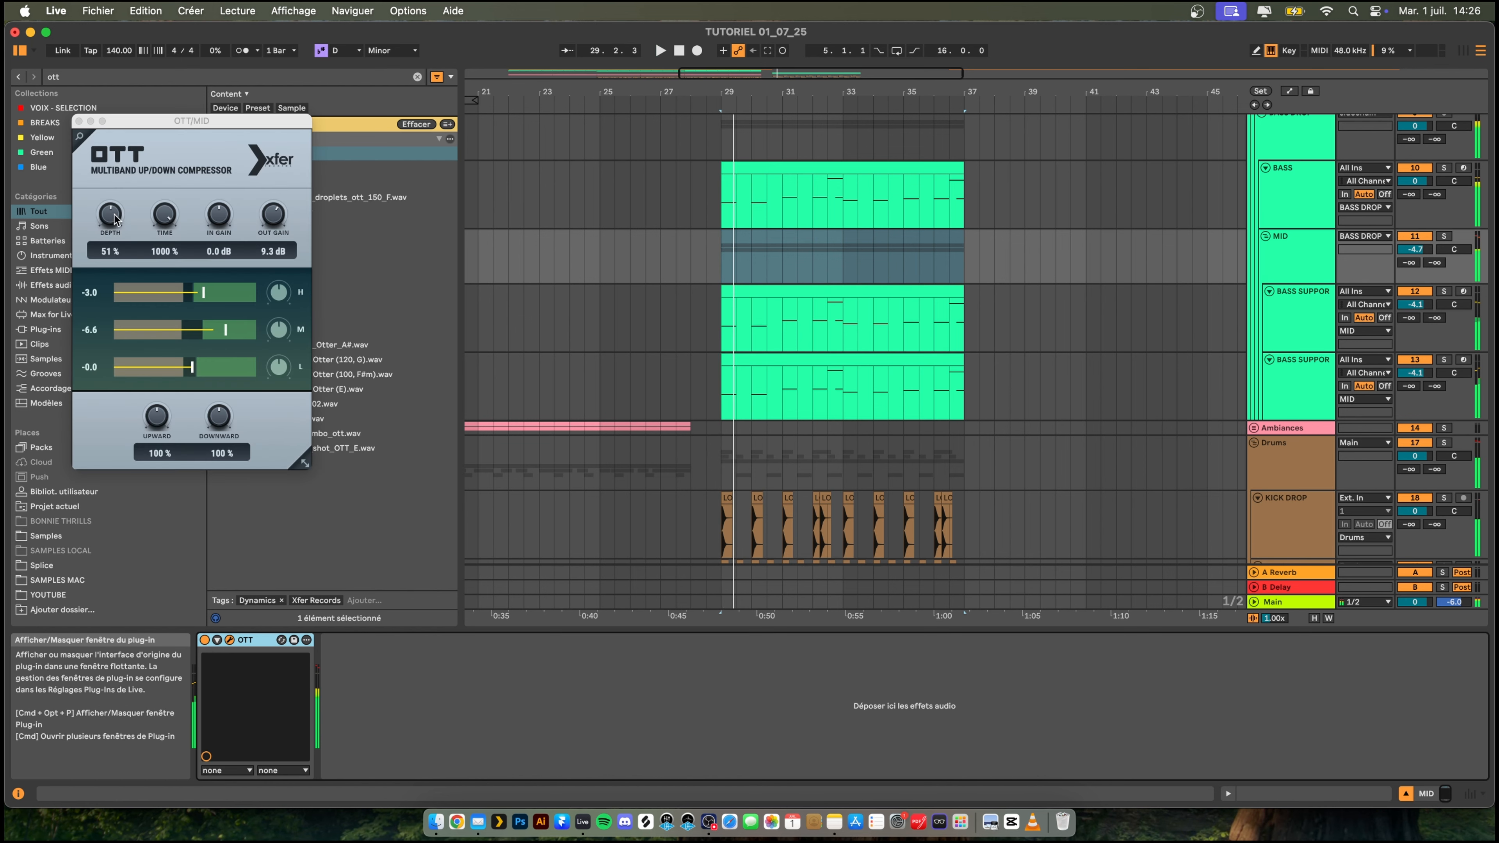
{"action": "left_click_drag", "start_coordinate": [115, 220], "coordinate": [119, 224]}
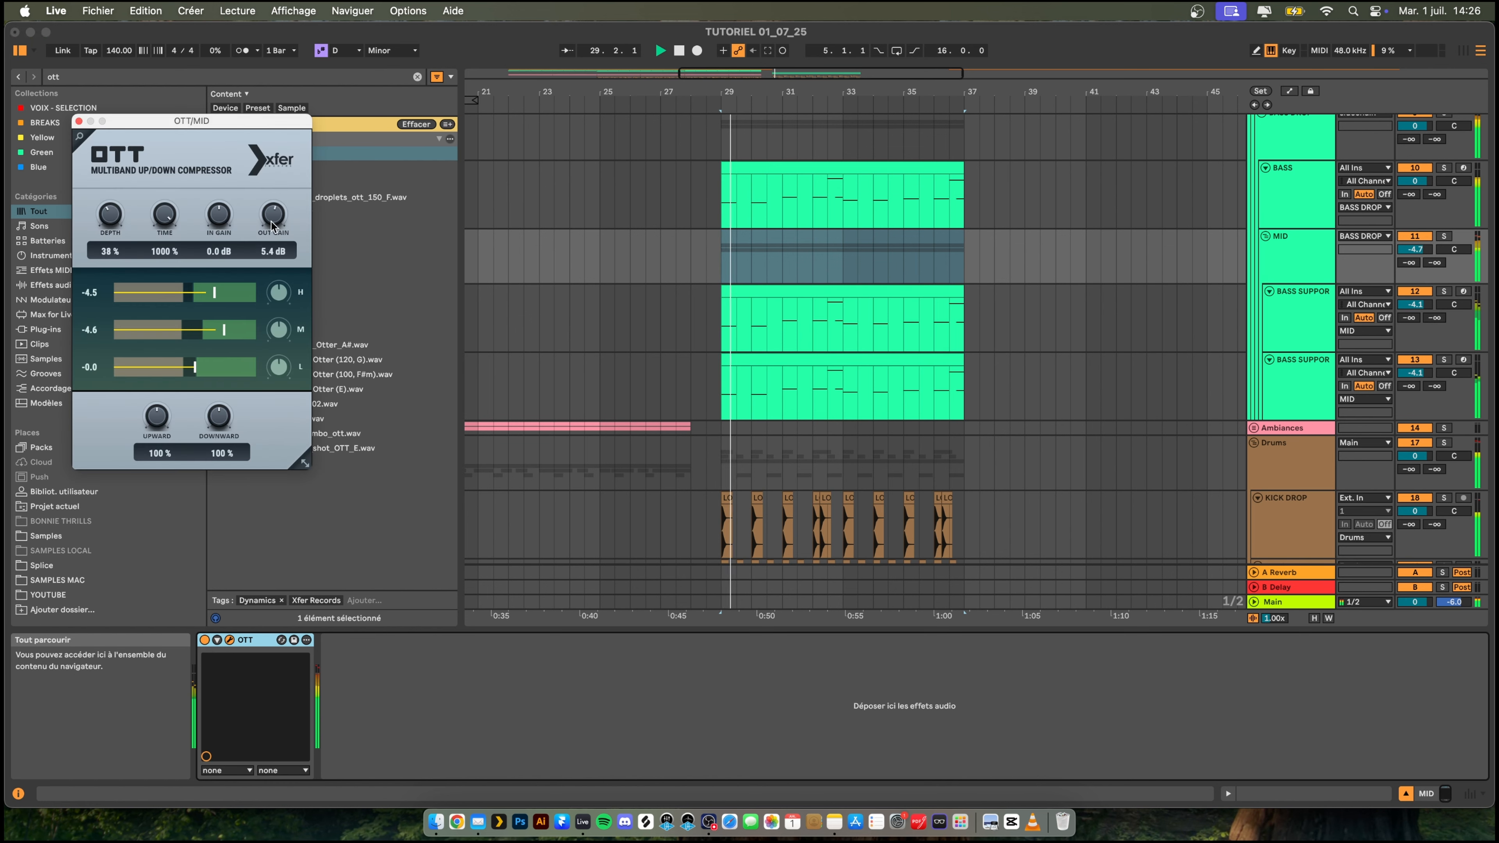
{"action": "key", "text": "space"}
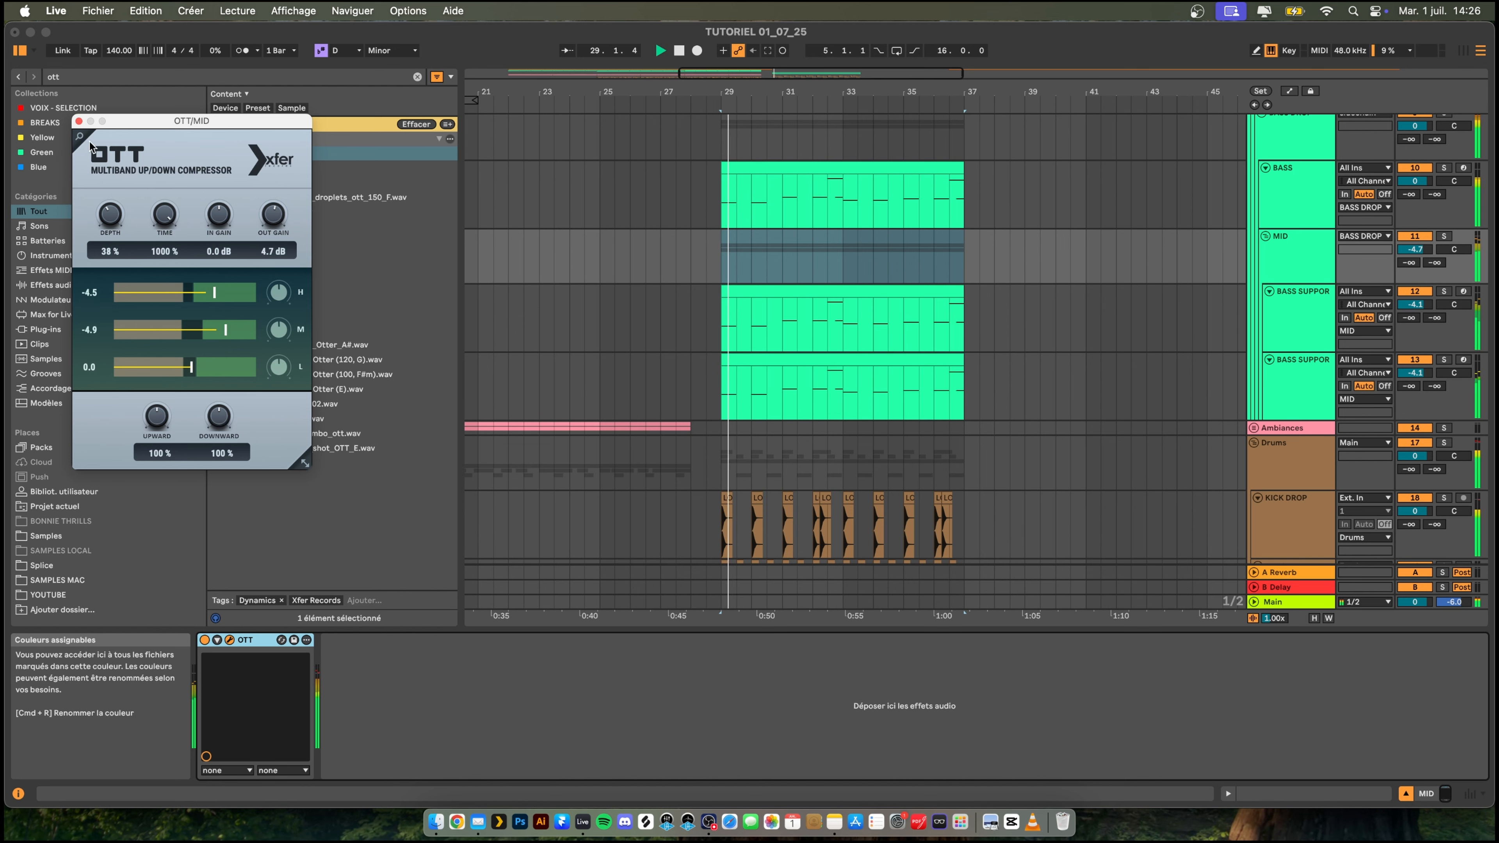
{"action": "left_click", "coordinate": [77, 122]}
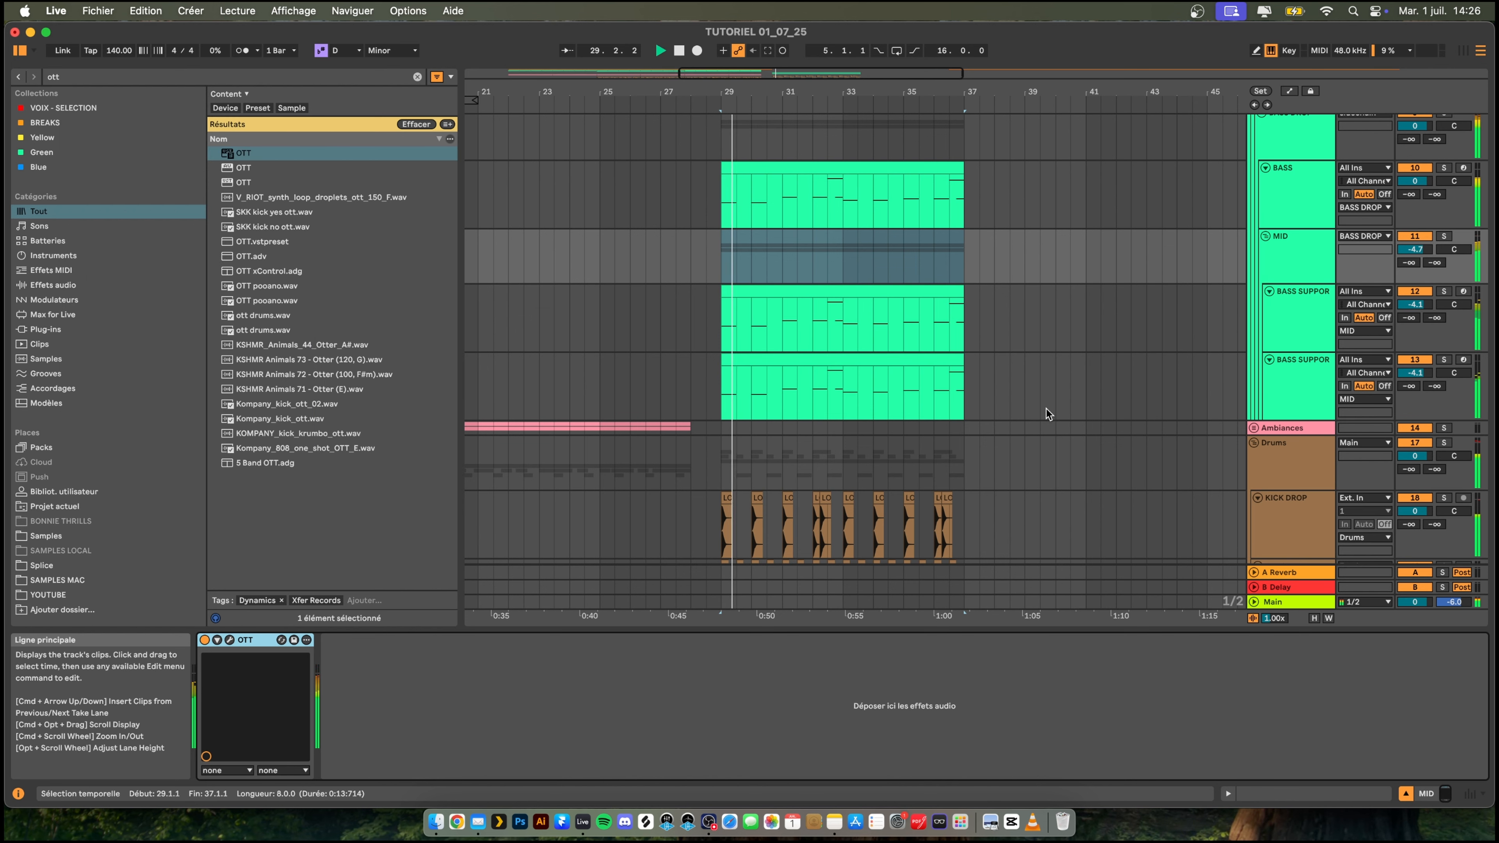
- Listen to the full drop from bar 29 to 37 and check how the MID group sits with the bass and drums
{"action": "scroll", "coordinate": [1047, 413], "scroll_direction": "down", "scroll_amount": 1}
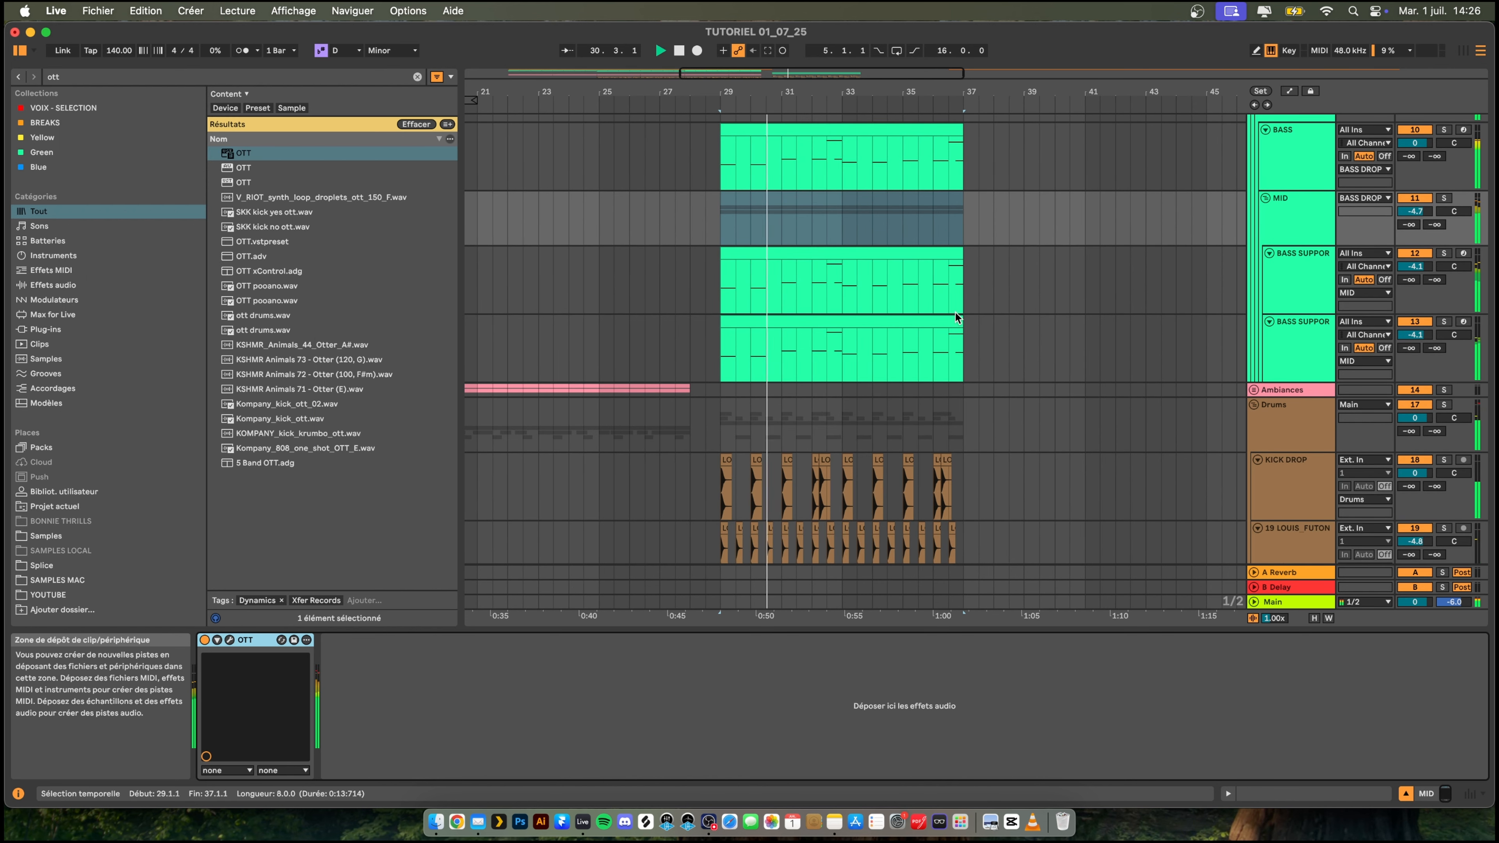
{"action": "left_click_drag", "start_coordinate": [807, 88], "coordinate": [788, 111]}
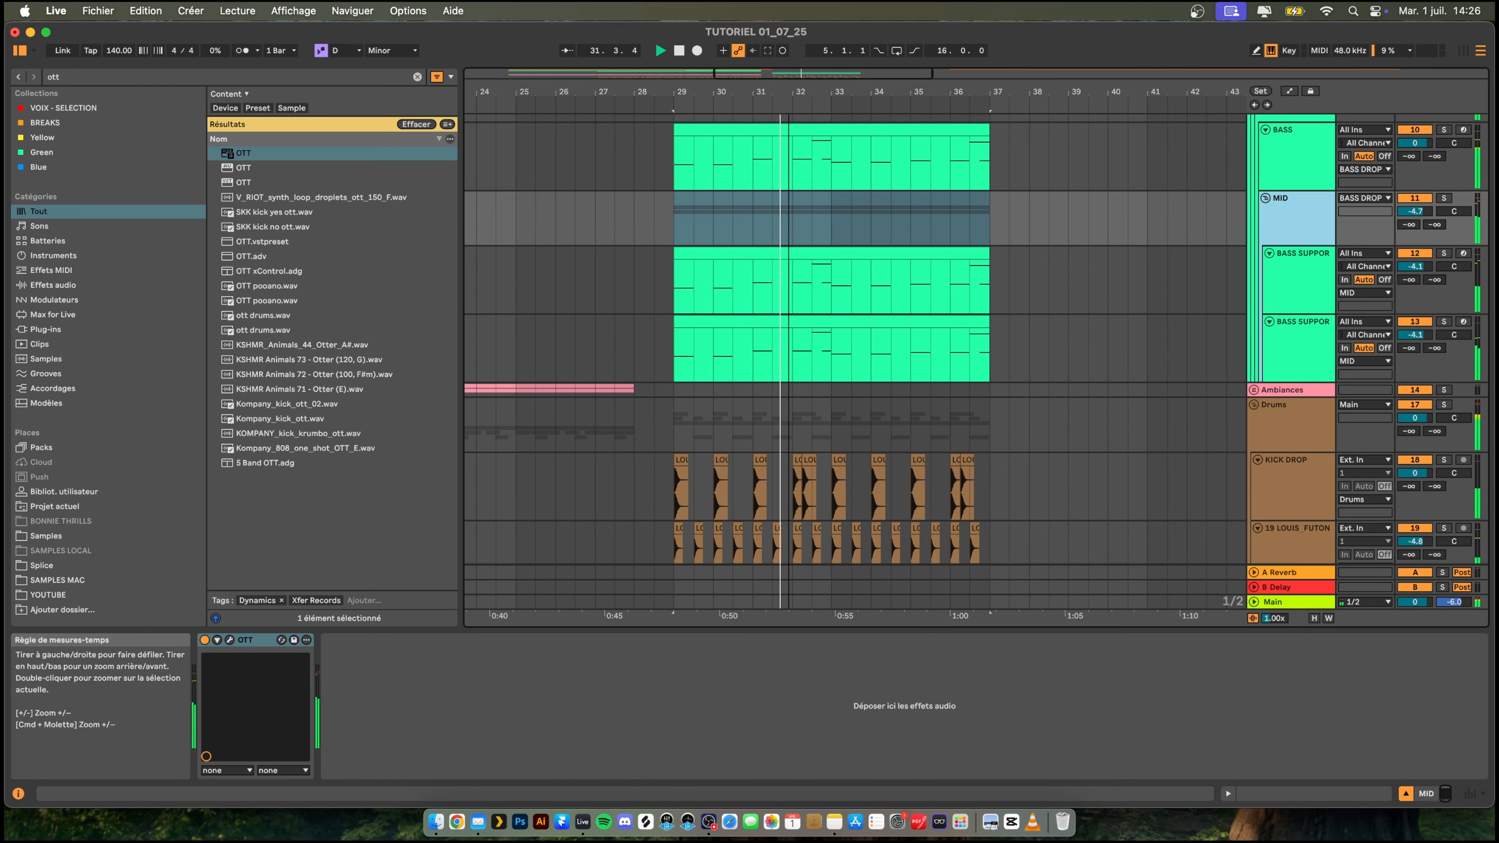
{"action": "scroll", "coordinate": [1064, 362], "scroll_direction": "down", "scroll_amount": 1}
{"action": "scroll", "coordinate": [1064, 364], "scroll_direction": "up", "scroll_amount": 1}
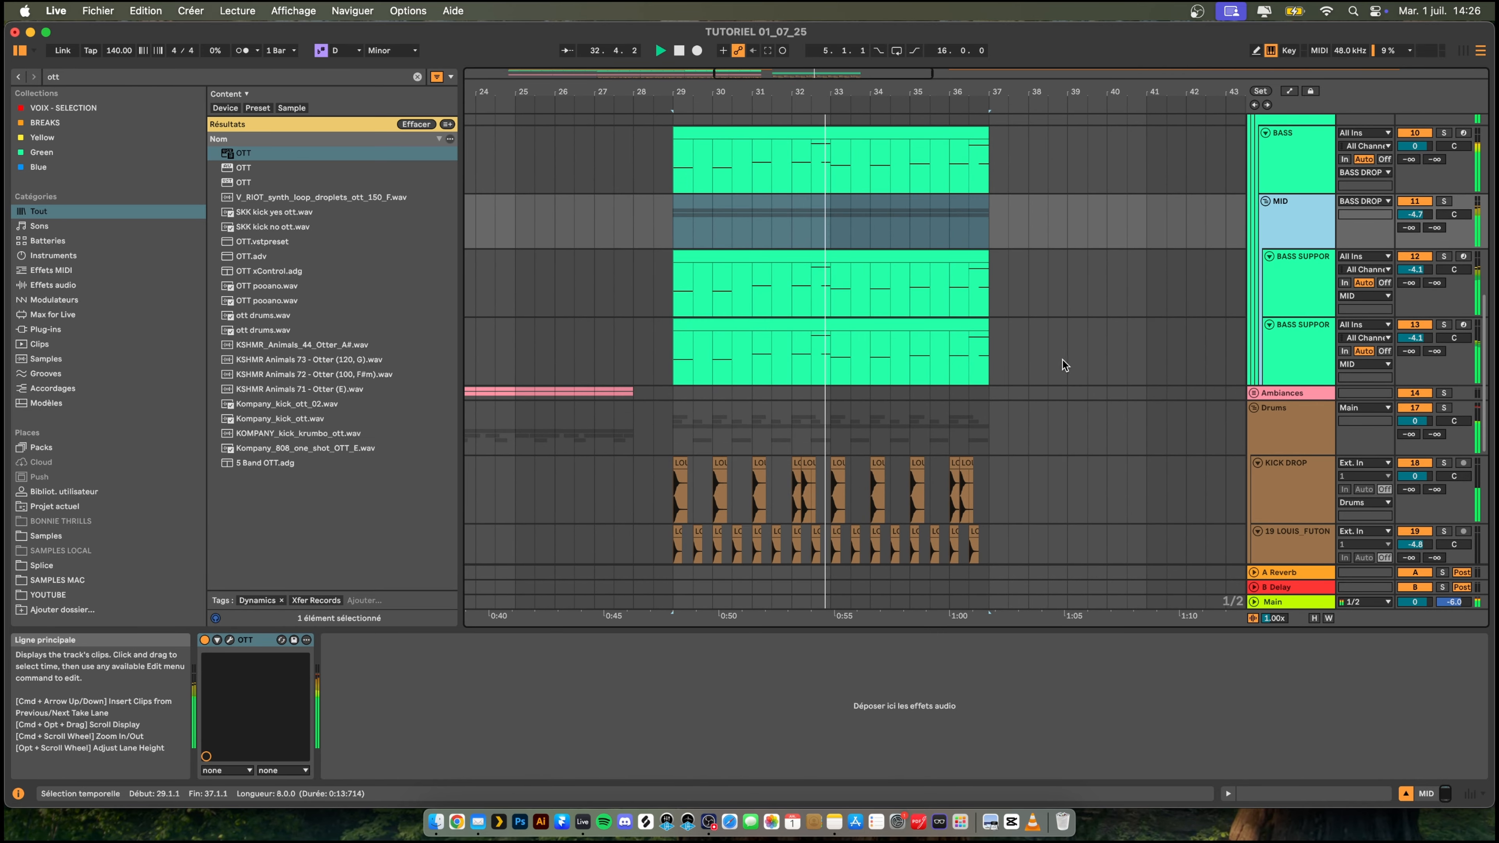
{"action": "scroll", "coordinate": [1075, 362], "scroll_direction": "up", "scroll_amount": 1}
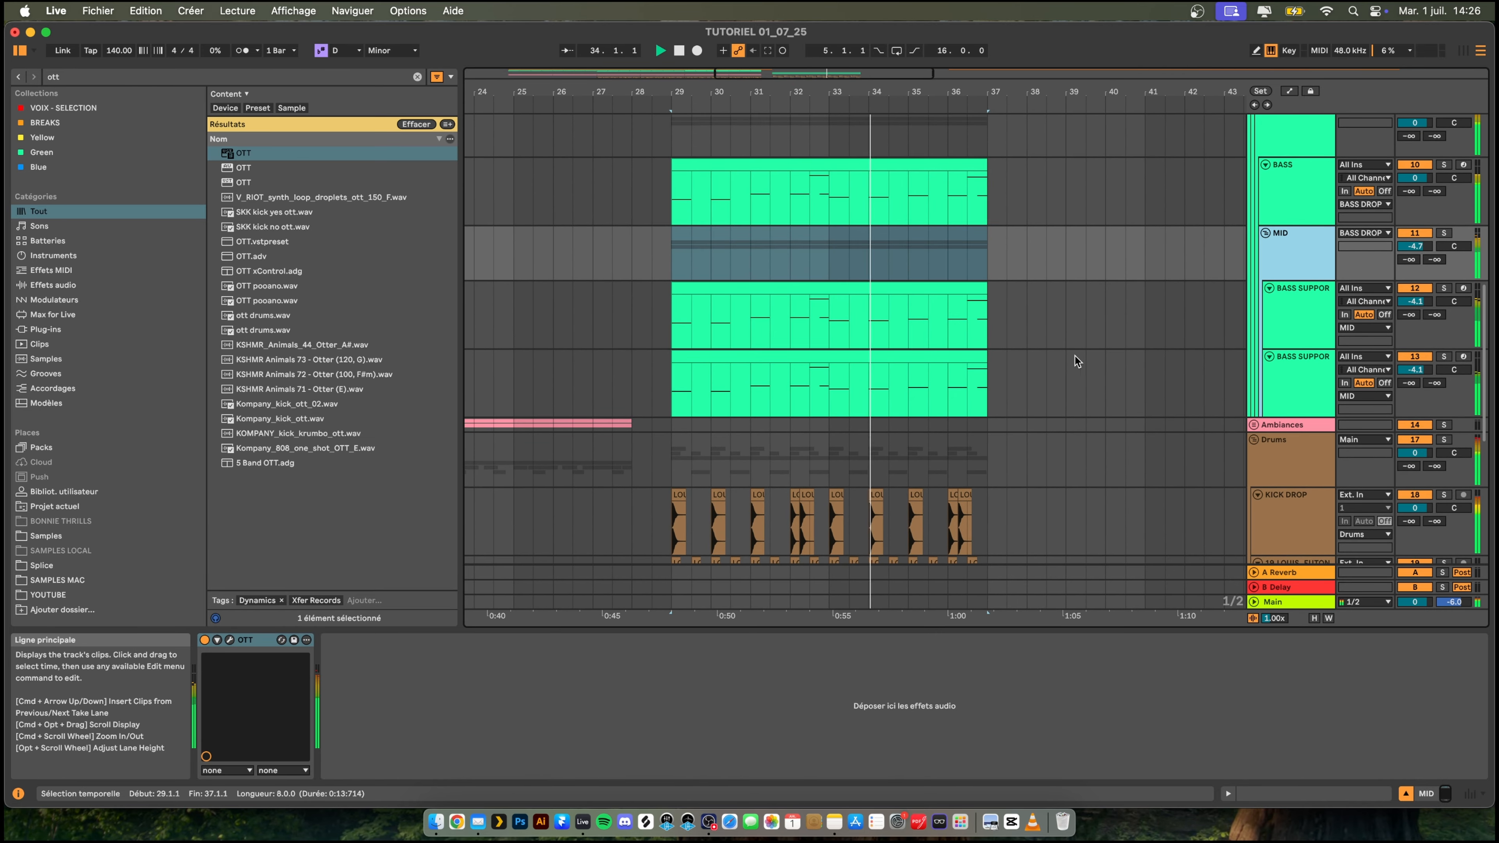
{"action": "scroll", "coordinate": [1068, 362], "scroll_direction": "down", "scroll_amount": 1}
{"action": "scroll", "coordinate": [1168, 348], "scroll_direction": "up", "scroll_amount": 2}
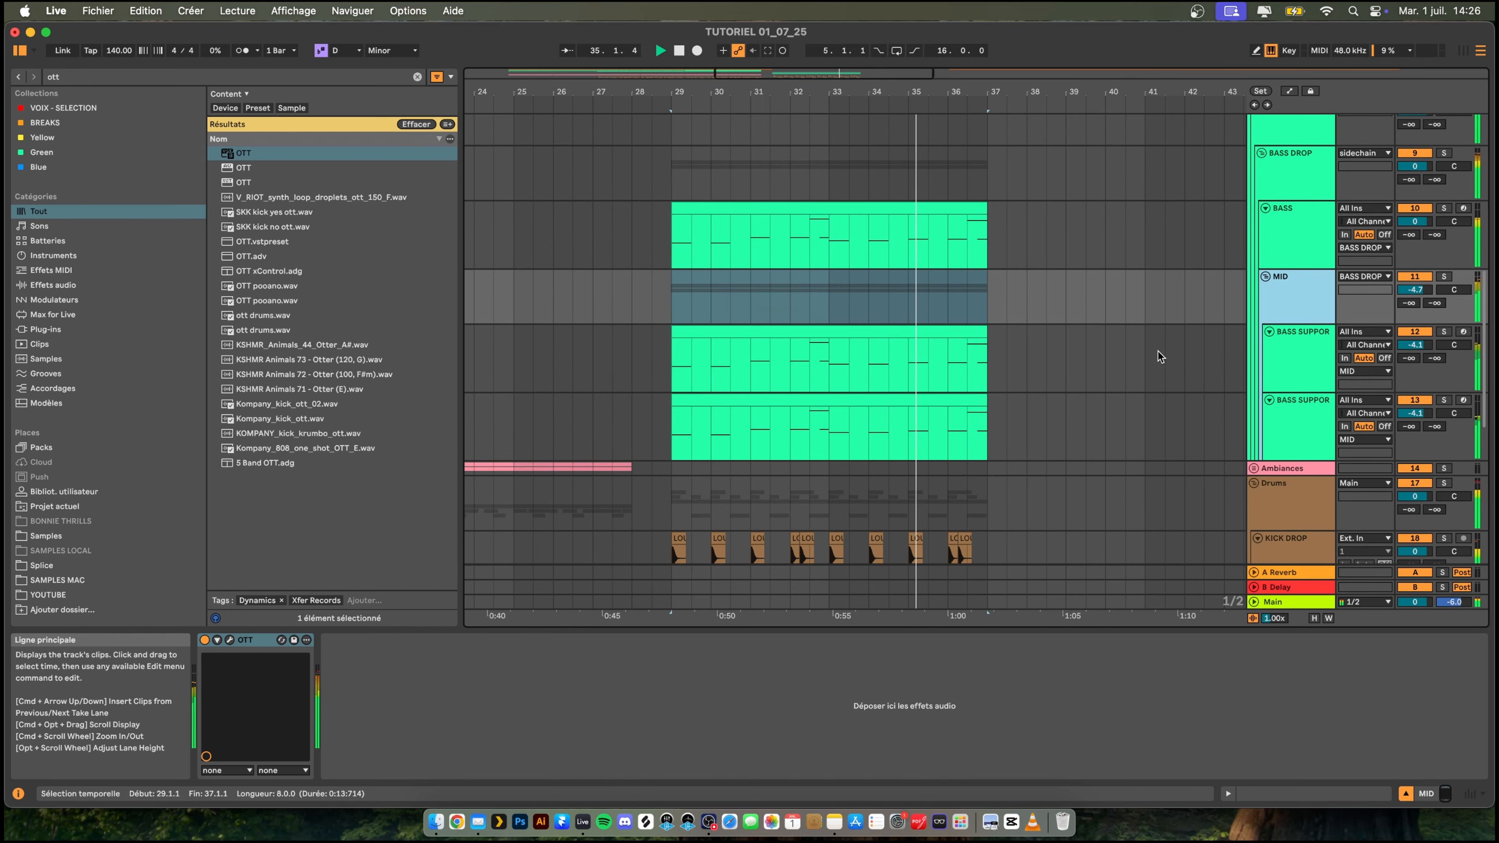
{"action": "scroll", "coordinate": [1157, 356], "scroll_direction": "down", "scroll_amount": 2}
{"action": "scroll", "coordinate": [1015, 340], "scroll_direction": "down", "scroll_amount": 1}
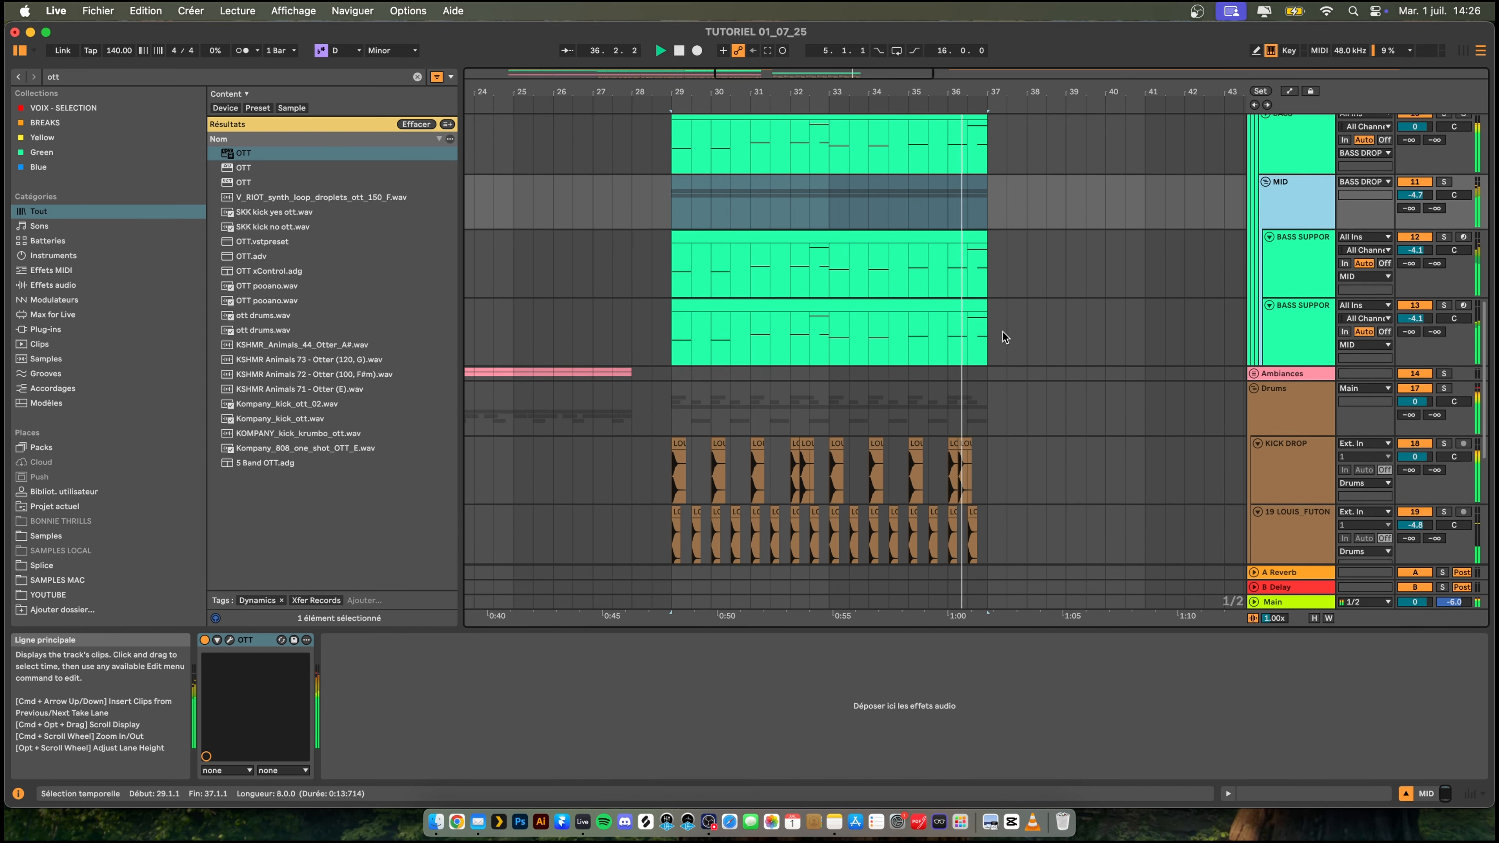
{"action": "key", "text": "space"}
- Search the browser for crash samples and place OLIVER_crash_cymbal_one_shot_real_clean_10.wav at bar 29 on a new track in the Drums group
{"action": "left_click_drag", "start_coordinate": [737, 91], "coordinate": [735, 112]}
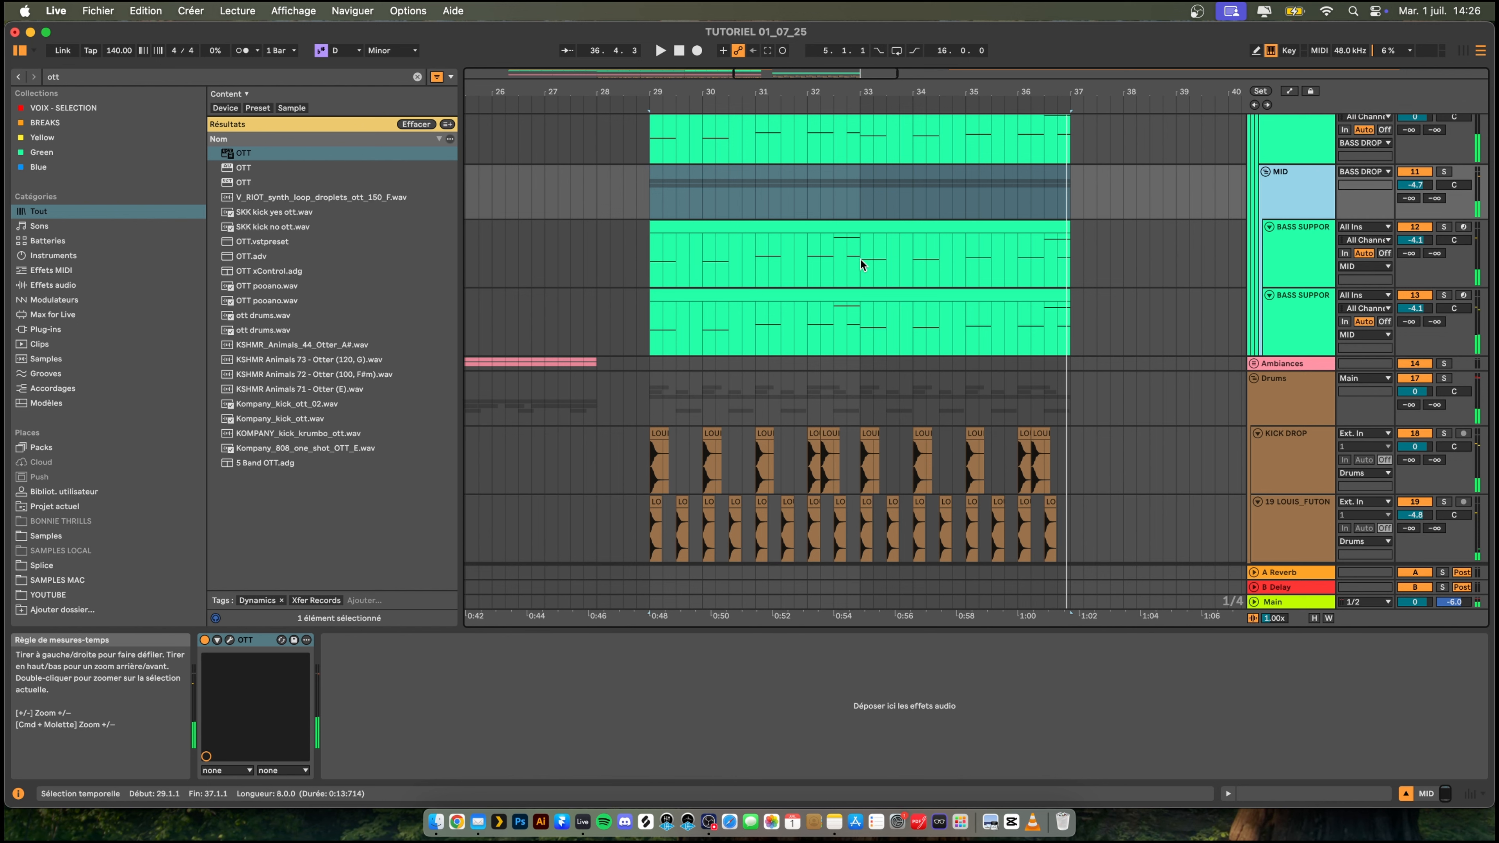
{"action": "left_click", "coordinate": [348, 454]}
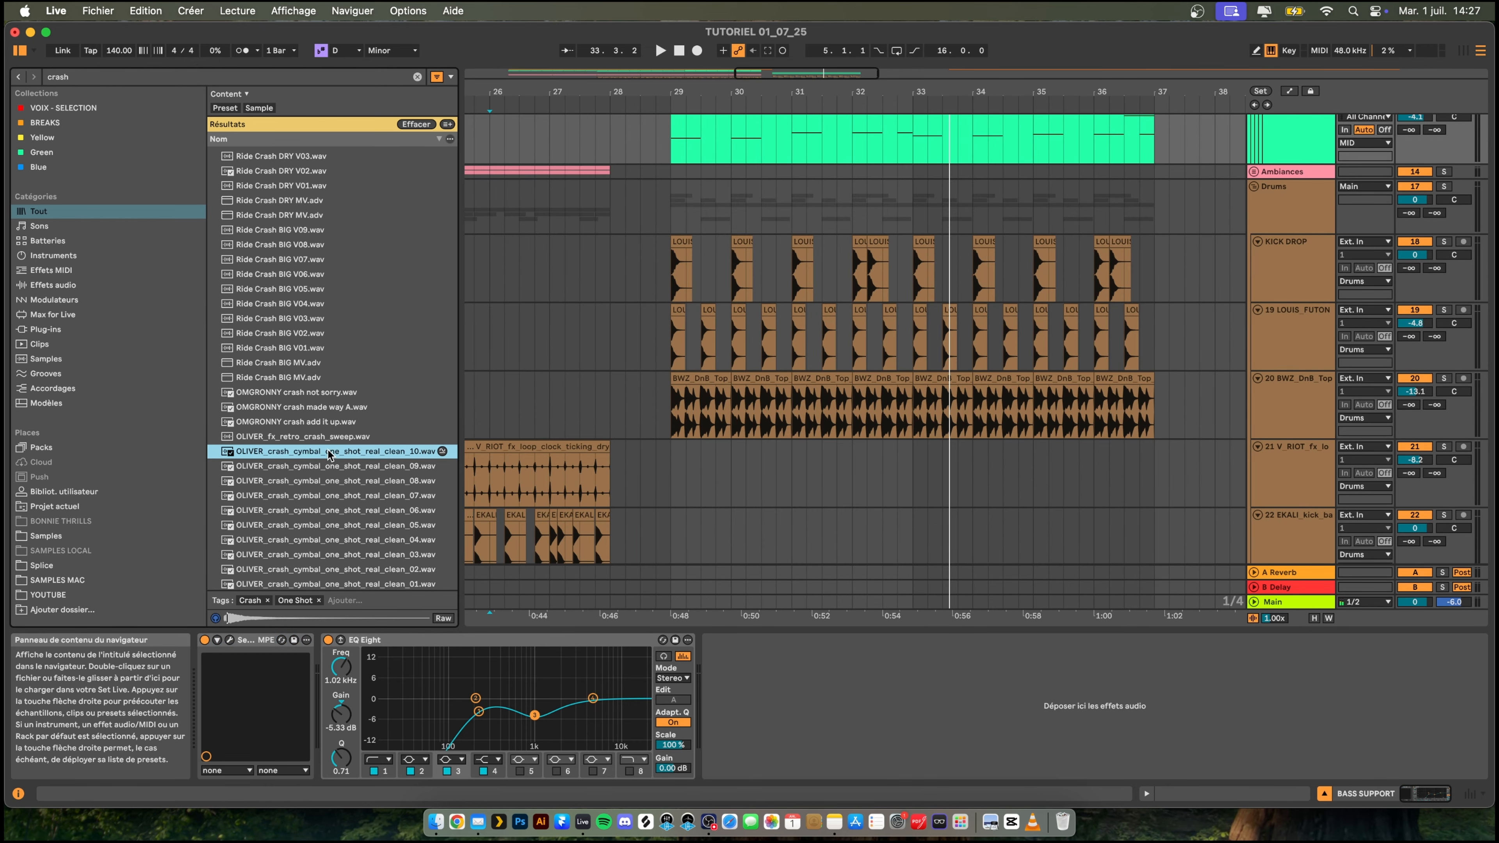
{"action": "left_click", "coordinate": [310, 393]}
{"action": "left_click", "coordinate": [360, 455]}
{"action": "mouse_move", "coordinate": [331, 453]}
{"action": "left_mouse_down"}
{"action": "mouse_move", "coordinate": [522, 466]}
{"action": "mouse_move", "coordinate": [350, 442]}
{"action": "left_mouse_up"}
{"action": "left_click_drag", "start_coordinate": [1224, 421], "coordinate": [690, 473]}
- Trim the crash cymbal clip to two bars so it ends at bar 31, and play it with the drop
{"action": "key", "text": "space"}
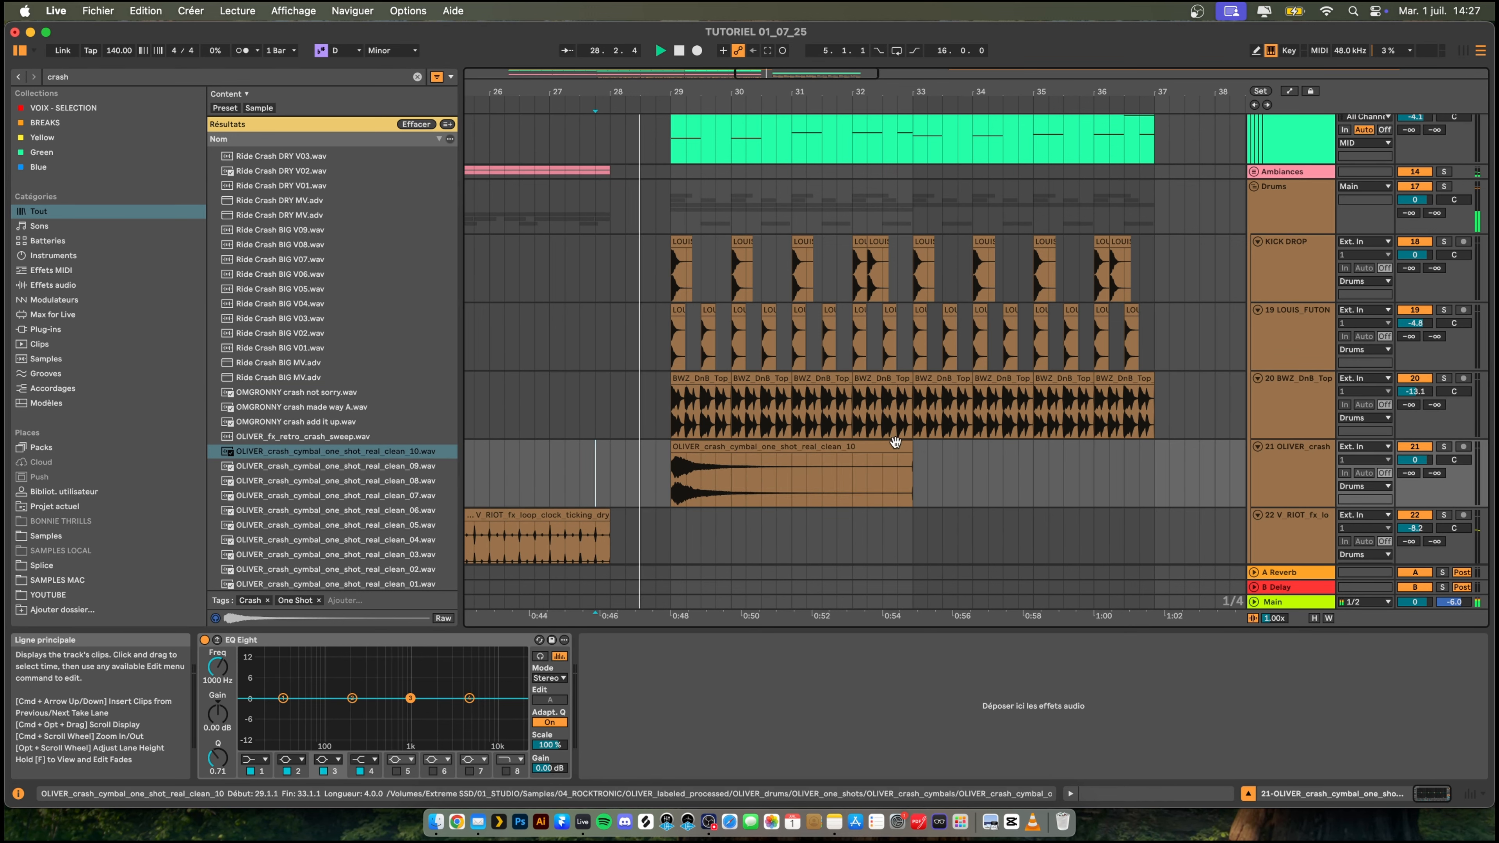
{"action": "left_click_drag", "start_coordinate": [910, 454], "coordinate": [791, 451]}
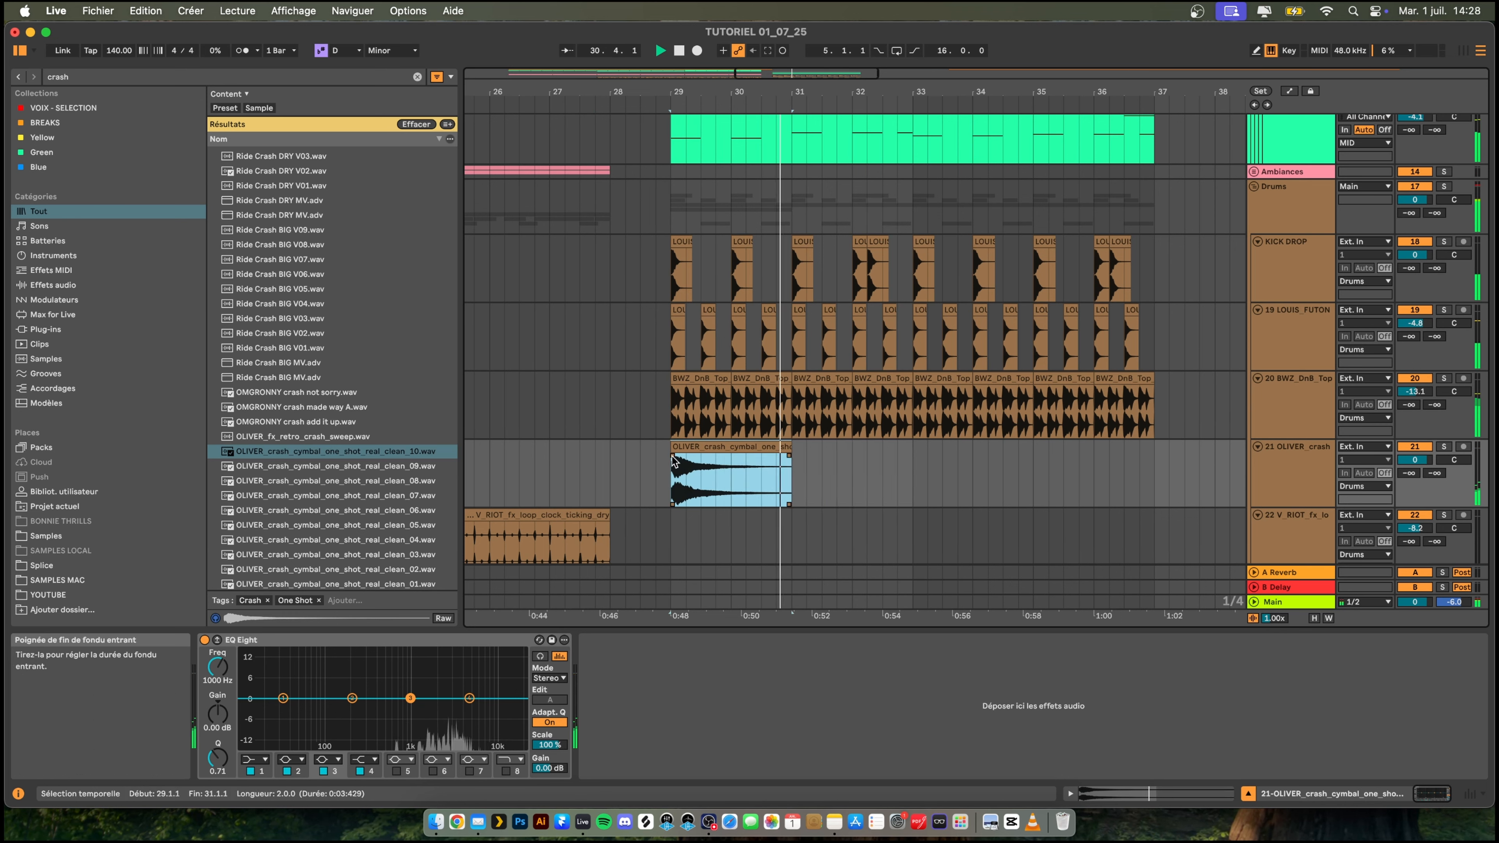
{"action": "key", "text": "space"}
{"action": "key", "text": "space"}
- Lower the crash cymbal track's volume to -9.0 dB while playing it against the drop
{"action": "left_click_drag", "start_coordinate": [1414, 460], "coordinate": [1415, 484]}
{"action": "key", "text": "space"}
{"action": "key", "text": "space"}
{"action": "key", "text": "space"}
{"action": "key", "text": "space"}
{"action": "key", "text": "space"}
{"action": "left_click_drag", "start_coordinate": [788, 472], "coordinate": [668, 467]}
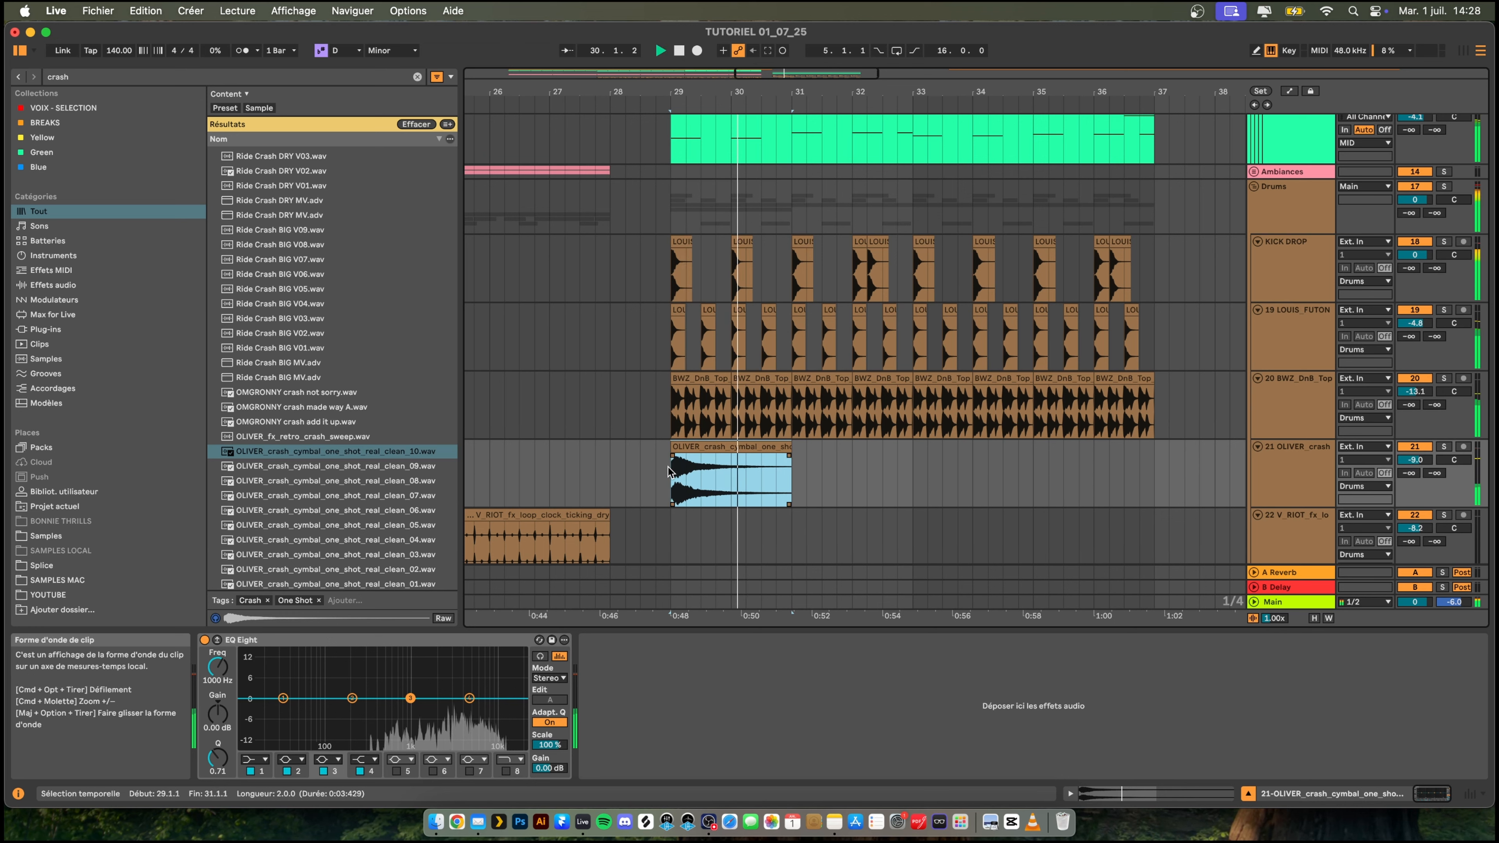
- Duplicate the two-bar crash cymbal clip so that copies fill the drop from bar 29 to bar 37
{"action": "key", "text": "super+d"}
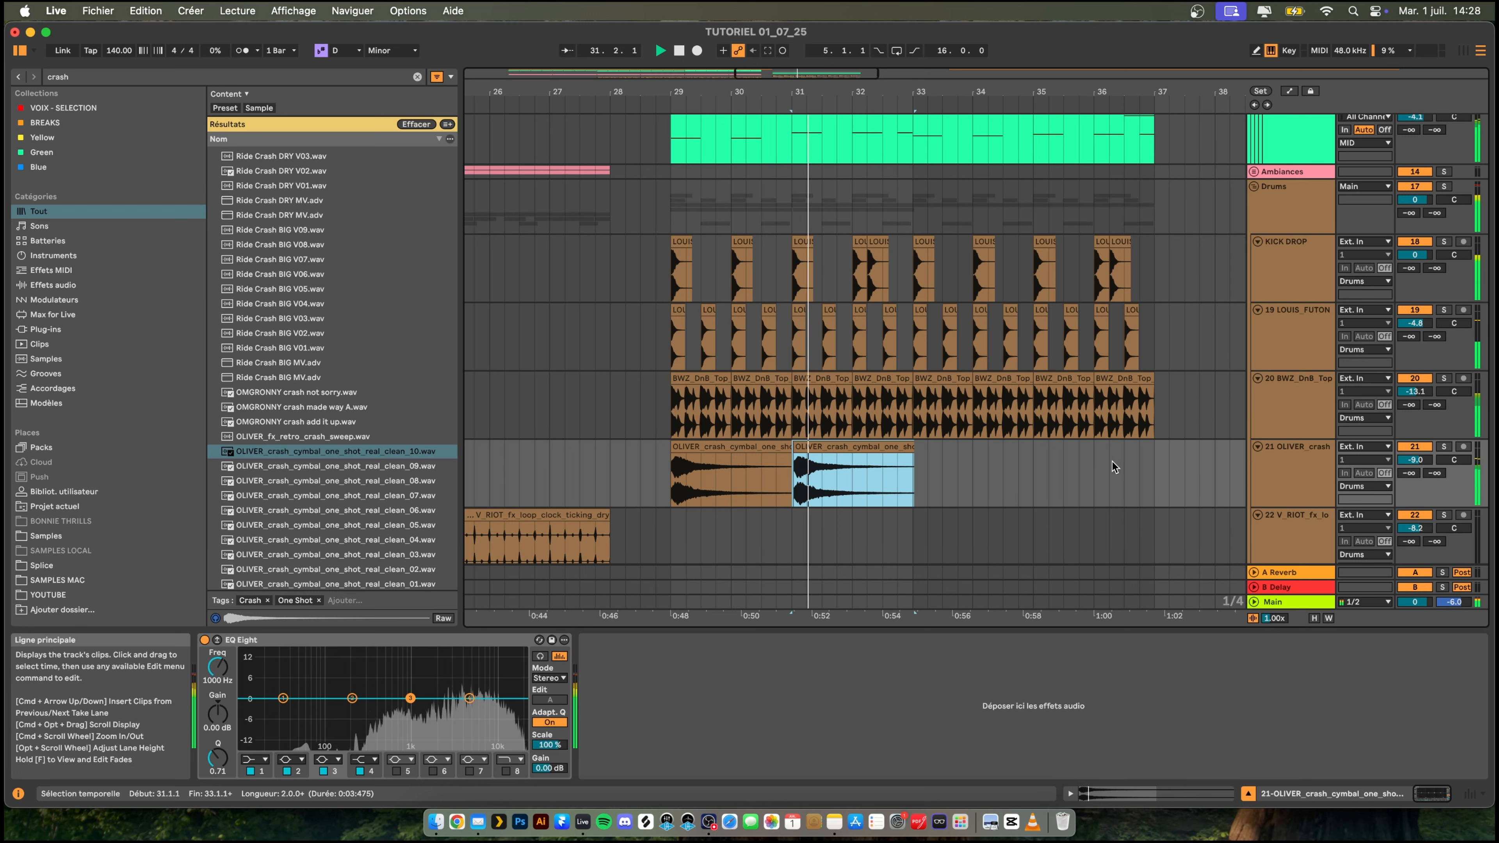
{"action": "key", "text": "super+d"}
{"action": "key", "text": "super+d"}
{"action": "key", "text": "super+z"}
{"action": "key", "text": "super+z"}
{"action": "key", "text": "super+z"}
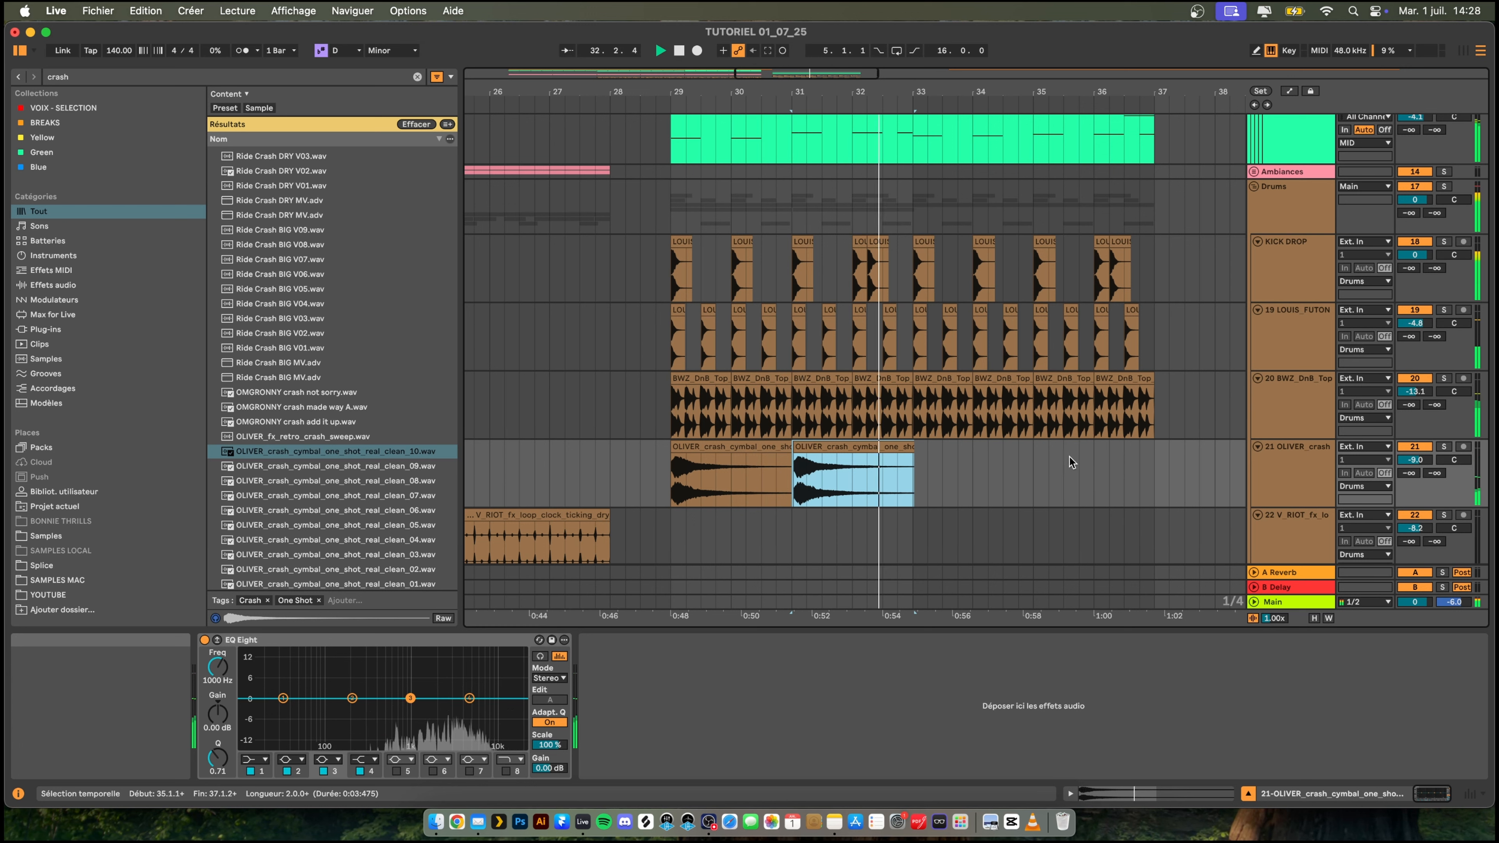
{"action": "key", "text": "super+d"}
{"action": "key", "text": "super+d"}
{"action": "key", "text": "super+d"}
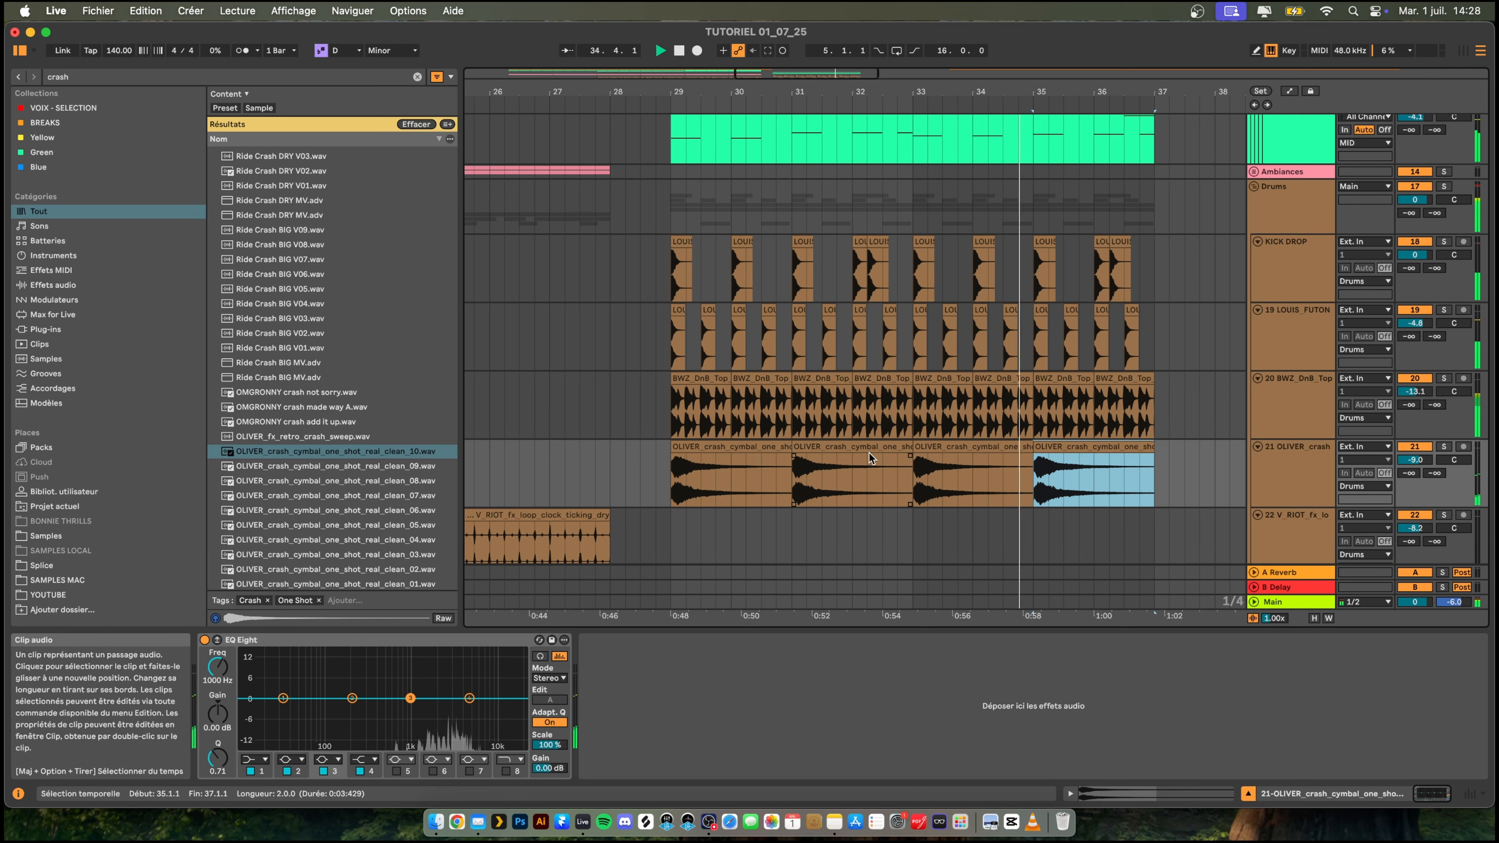
- Delete the crash cymbal clips at bars 31 and 35, keeping only the hits at bars 29 and 33
{"action": "left_click", "coordinate": [879, 484]}
{"action": "key", "text": "Delete"}
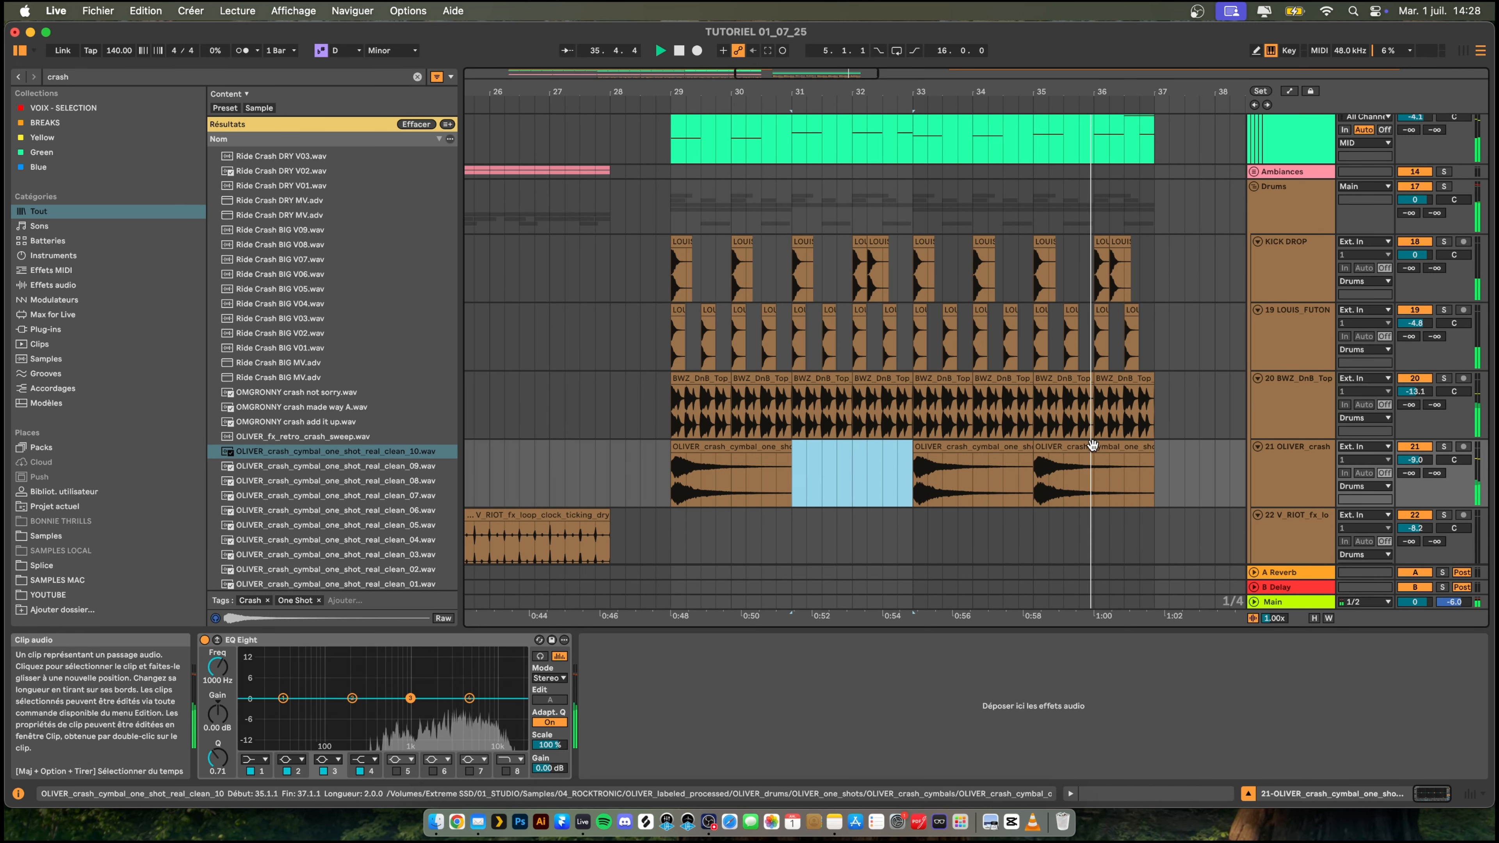
{"action": "left_click", "coordinate": [1059, 444]}
{"action": "key", "text": "Delete"}
- Lower the crash cymbal track's volume to -11.7 dB while repeatedly playing the start of the drop
{"action": "left_click", "coordinate": [656, 467]}
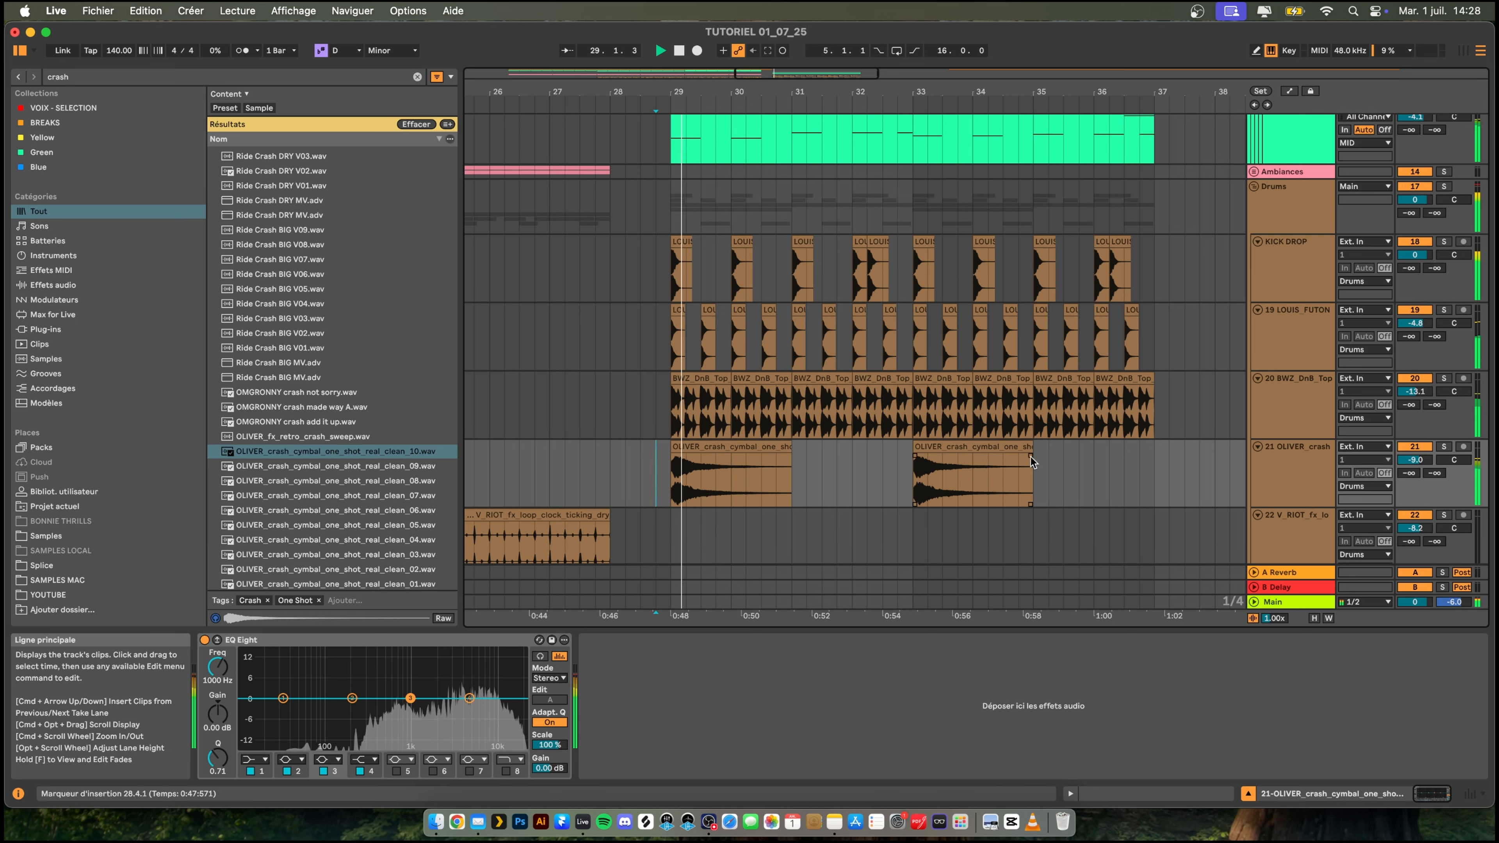
{"action": "key", "text": "space"}
{"action": "key", "text": "space"}
{"action": "key", "text": "space"}
{"action": "key", "text": "space"}
{"action": "left_click", "coordinate": [1415, 460]}
{"action": "left_click_drag", "start_coordinate": [1415, 460], "coordinate": [1414, 471]}
{"action": "key", "text": "space"}
{"action": "scroll", "coordinate": [1430, 413], "scroll_direction": "down", "scroll_amount": 2}
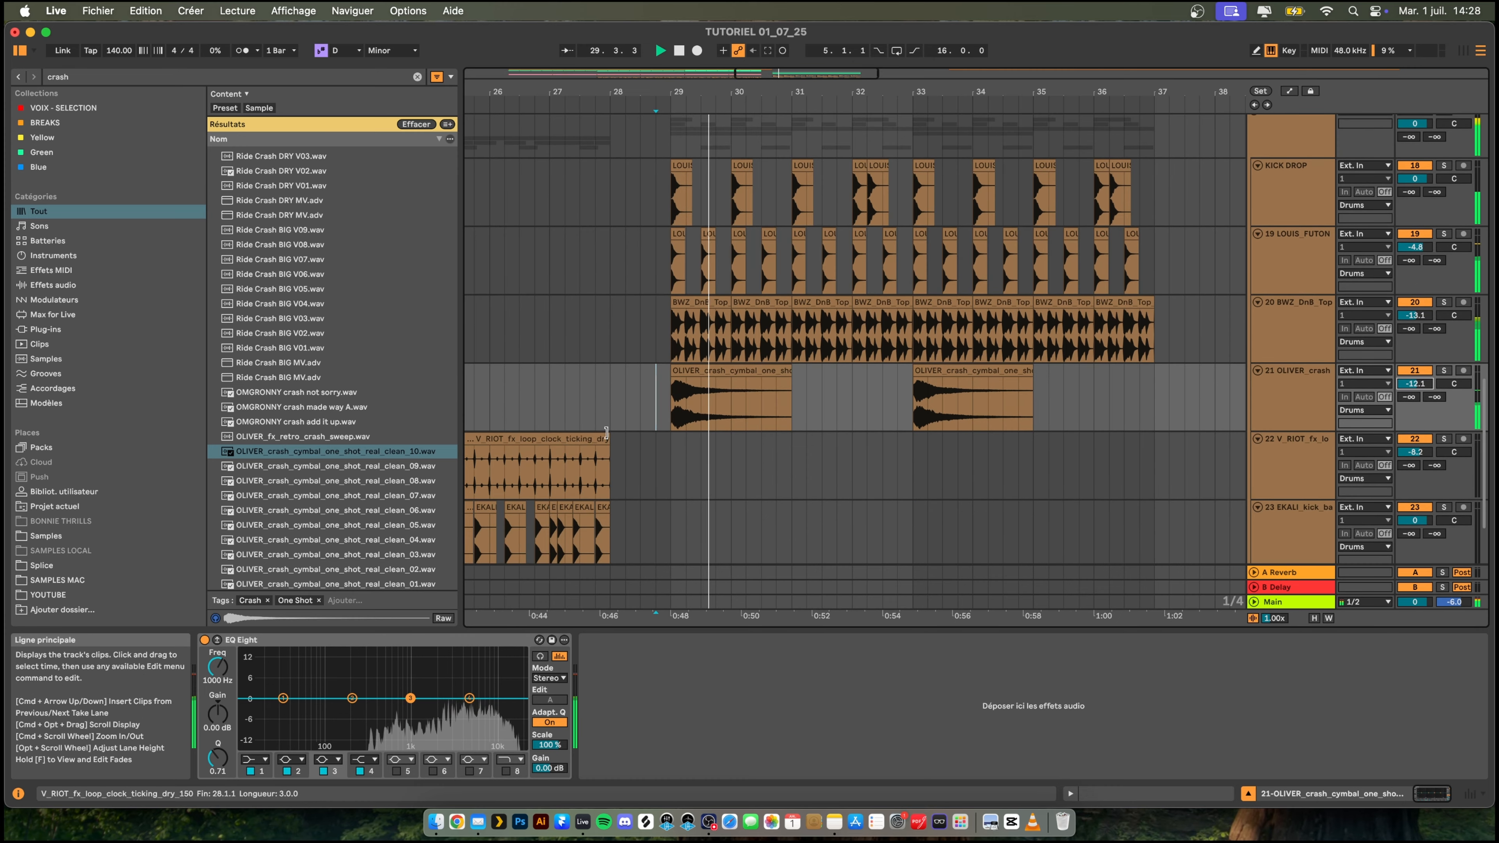
{"action": "key", "text": "space"}
{"action": "key", "text": "space"}
{"action": "mouse_move", "coordinate": [1420, 383]}
{"action": "left_mouse_down"}
{"action": "mouse_move", "coordinate": [1421, 368]}
{"action": "mouse_move", "coordinate": [1421, 398]}
{"action": "left_mouse_up"}
{"action": "key", "text": "space"}
{"action": "key", "text": "space"}
{"action": "key", "text": "space"}
{"action": "key", "text": "space"}
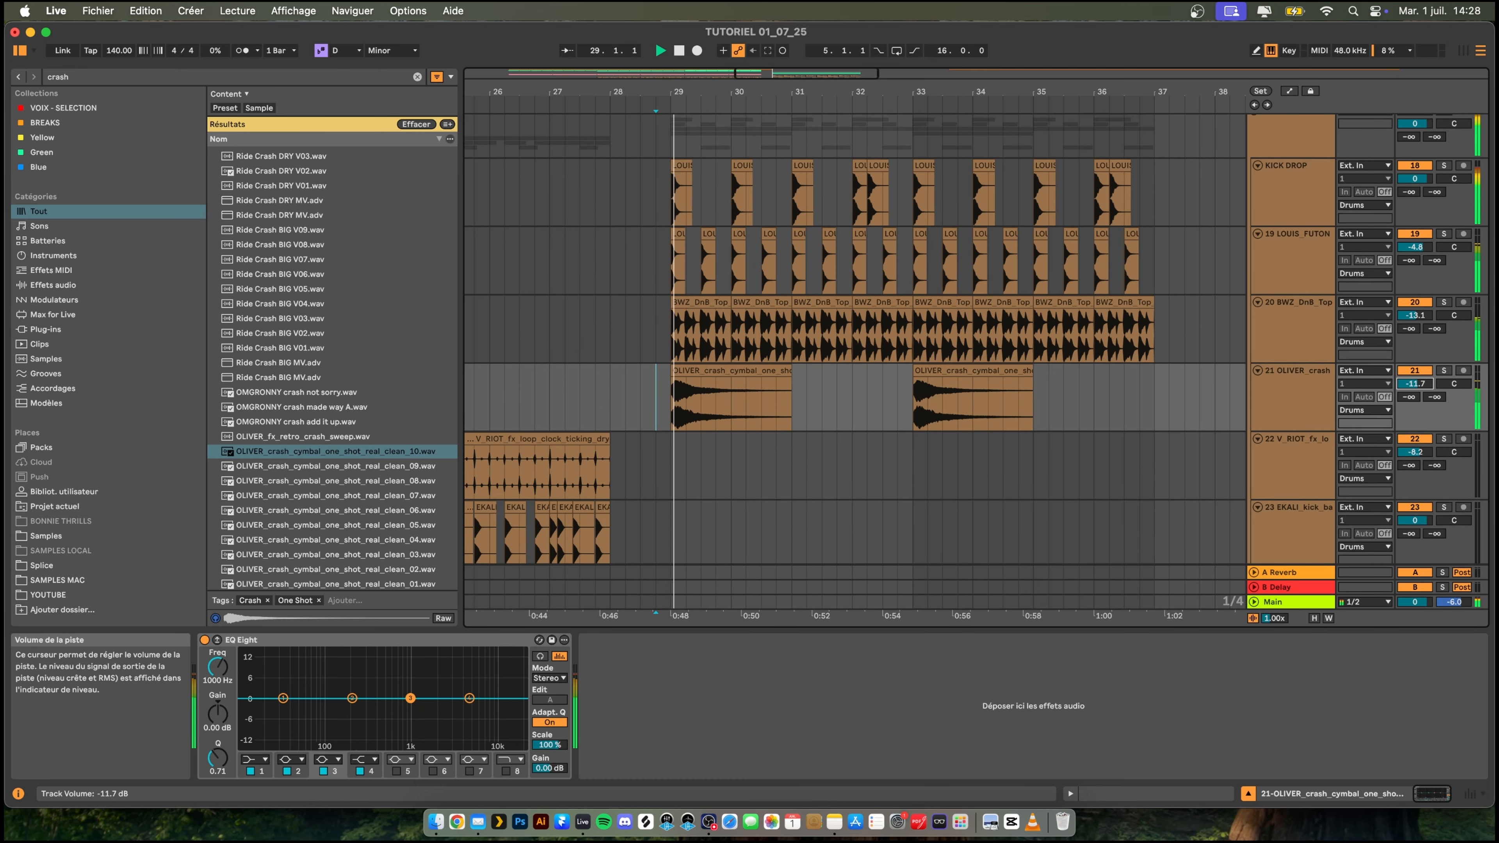
{"action": "key", "text": "space"}
- Collapse the BASS DROP, Instruments and Drums groups to tidy the arrangement
{"action": "left_click_drag", "start_coordinate": [816, 95], "coordinate": [816, 53]}
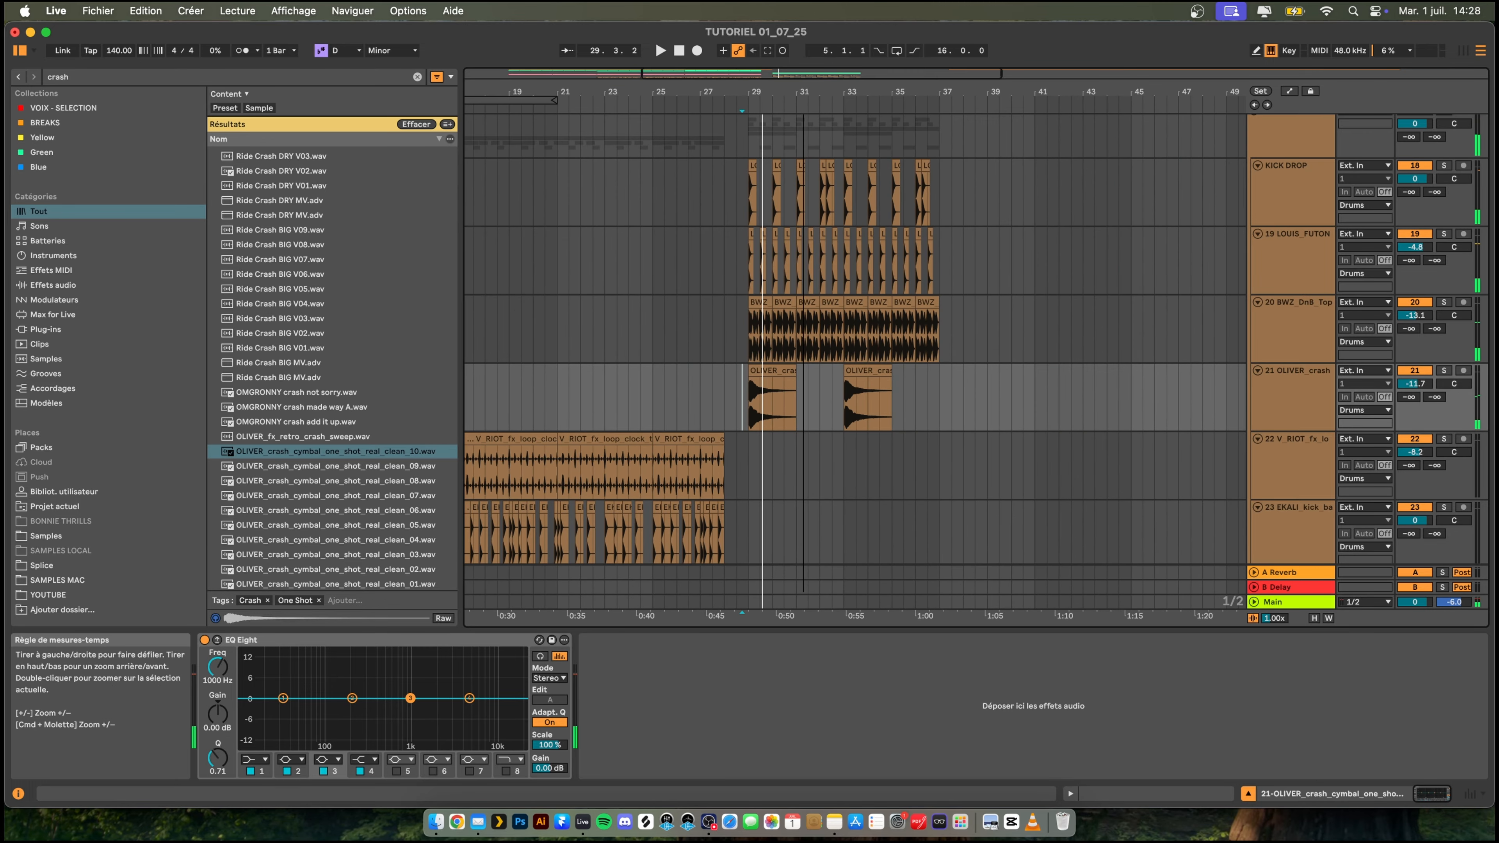
{"action": "scroll", "coordinate": [864, 267], "scroll_direction": "up", "scroll_amount": 7}
{"action": "scroll", "coordinate": [861, 261], "scroll_direction": "up", "scroll_amount": 10}
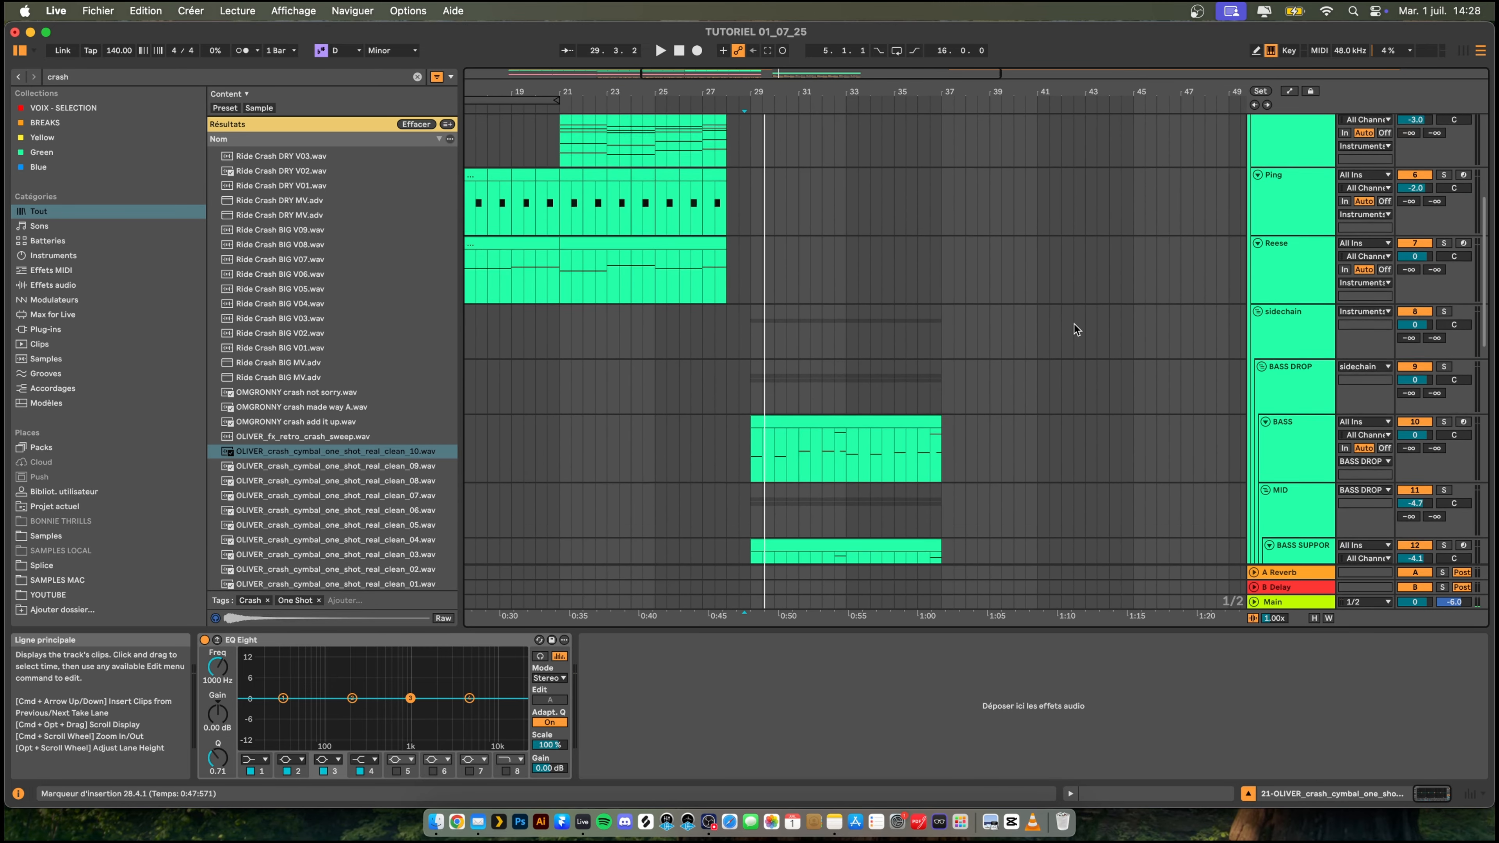
{"action": "left_click", "coordinate": [1255, 225]}
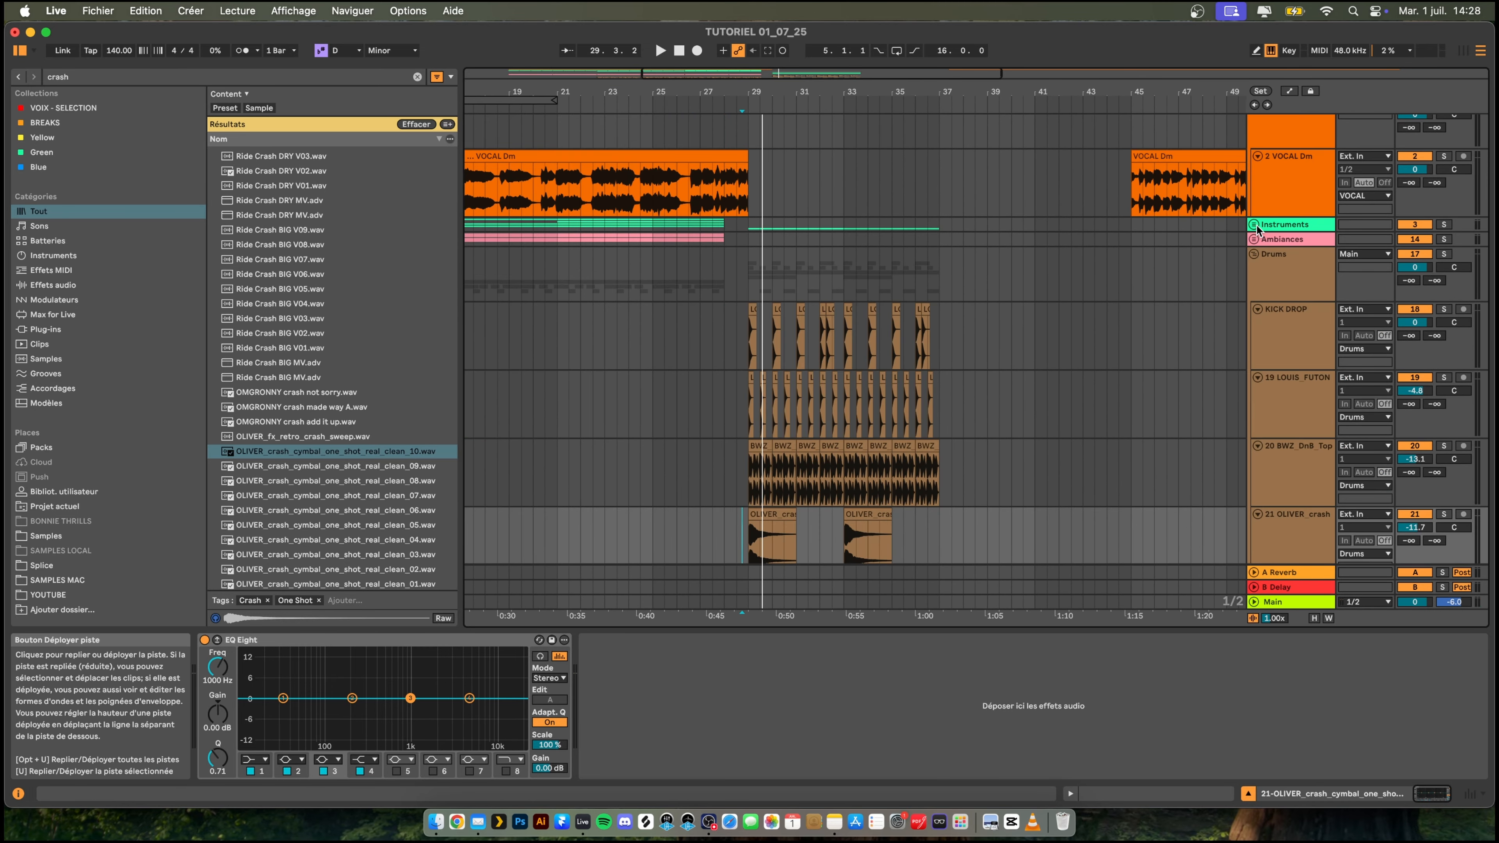
{"action": "left_click", "coordinate": [1255, 225]}
{"action": "left_click", "coordinate": [1275, 289]}
{"action": "scroll", "coordinate": [1287, 339], "scroll_direction": "down", "scroll_amount": 5}
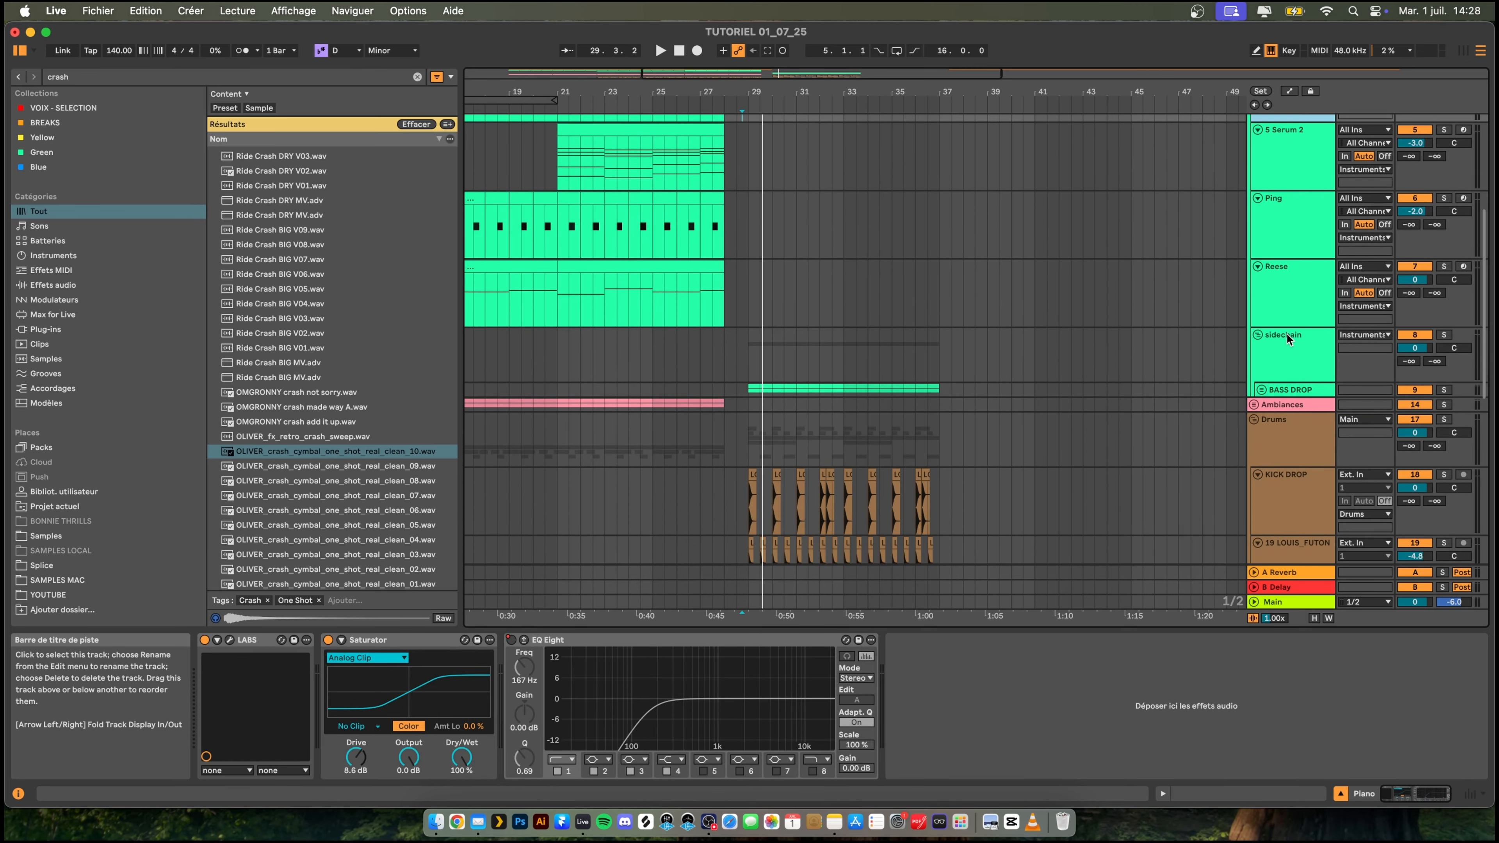
{"action": "left_click", "coordinate": [1295, 279], "text": "shift"}
{"action": "scroll", "coordinate": [1295, 279], "scroll_direction": "up", "scroll_amount": 5}
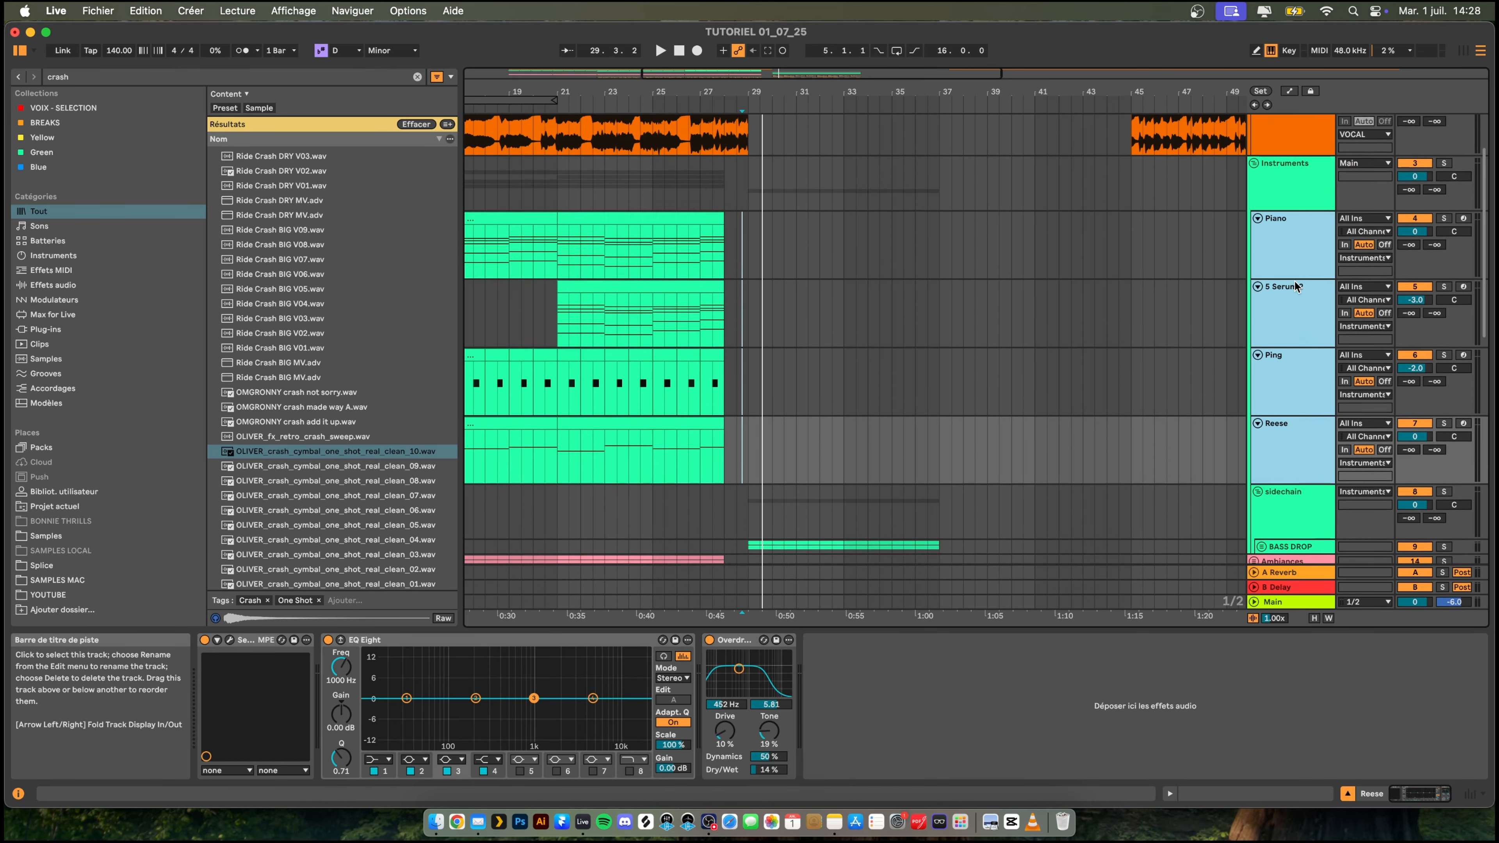
{"action": "scroll", "coordinate": [1294, 280], "scroll_direction": "down", "scroll_amount": 5}
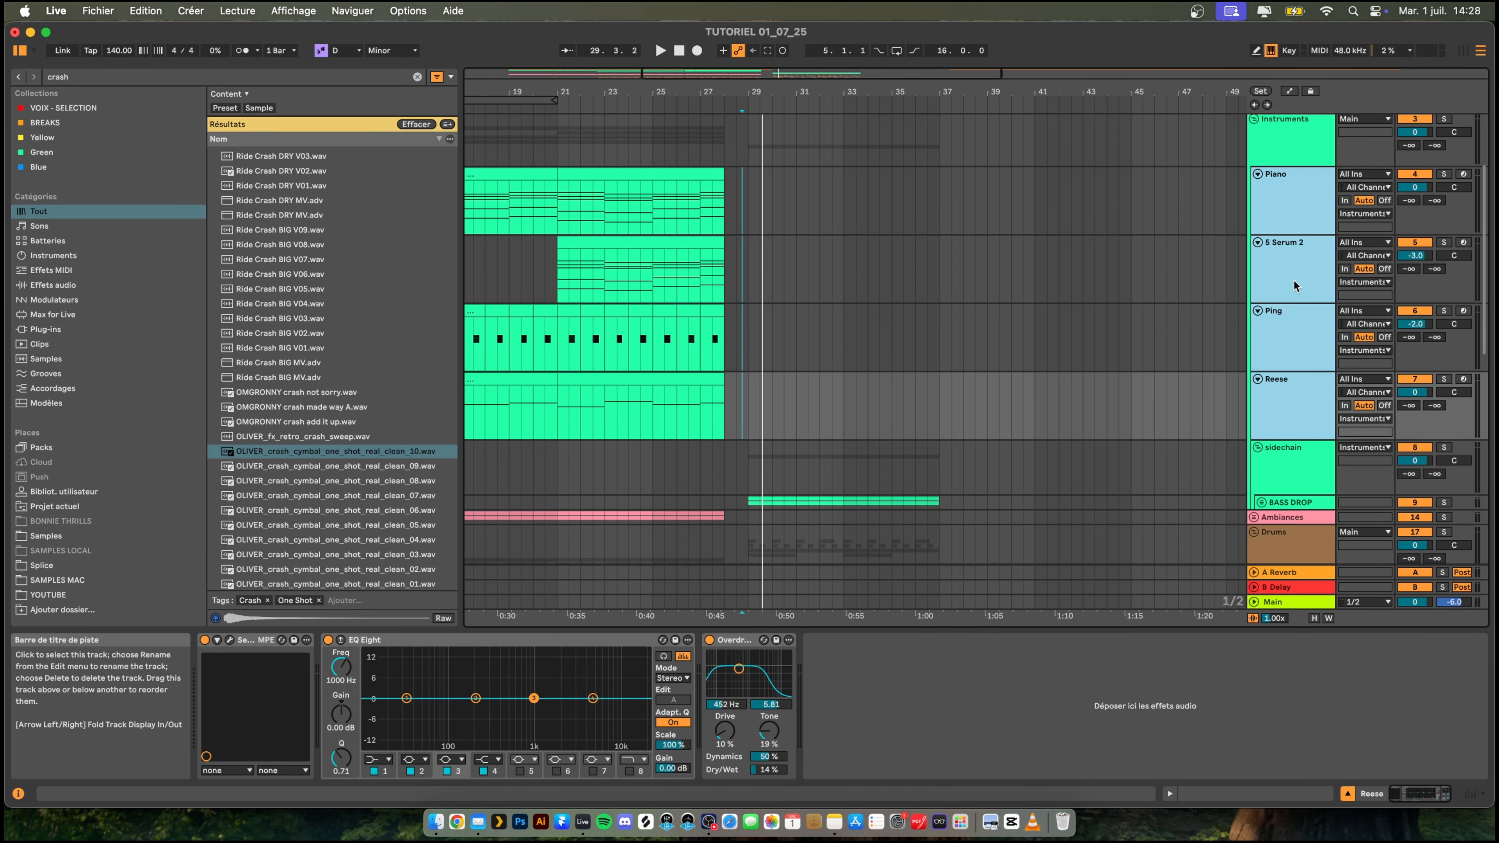
{"action": "scroll", "coordinate": [1291, 283], "scroll_direction": "down", "scroll_amount": 5}
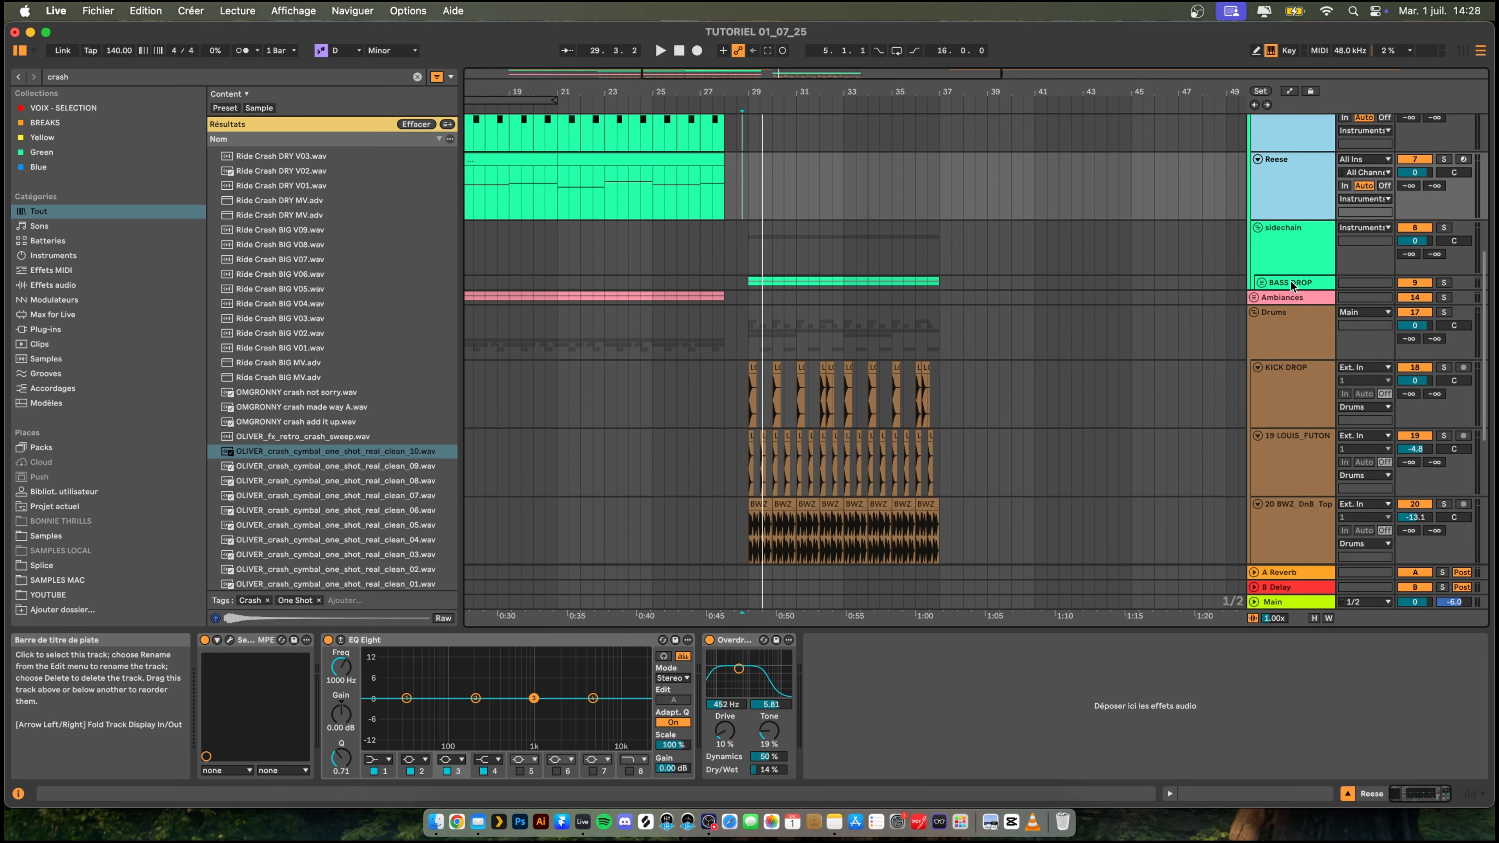
{"action": "scroll", "coordinate": [1290, 281], "scroll_direction": "up", "scroll_amount": 10}
{"action": "left_click", "coordinate": [1254, 245]}
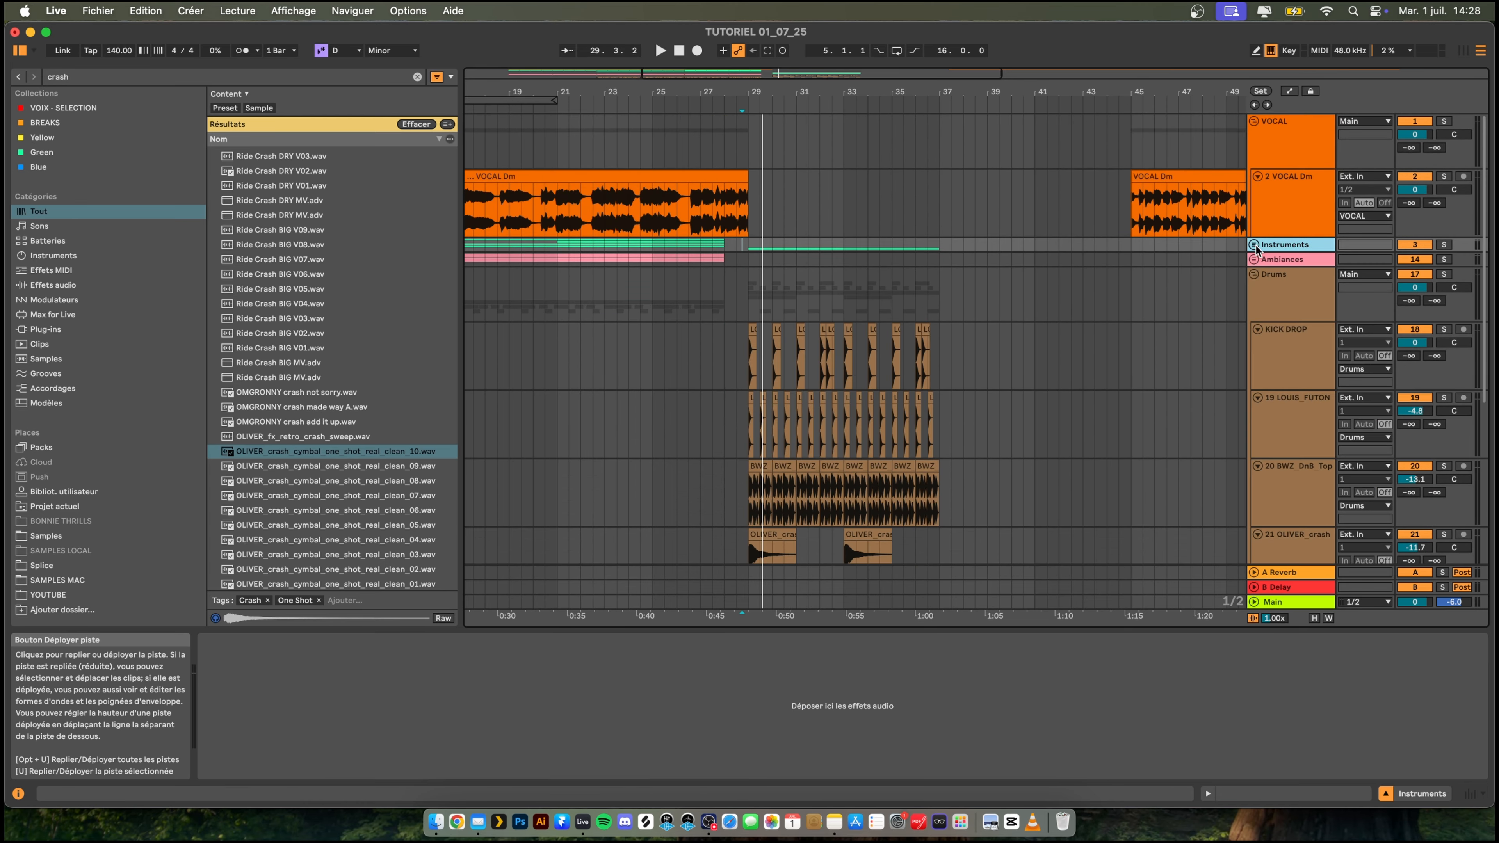
{"action": "left_click", "coordinate": [1254, 274]}
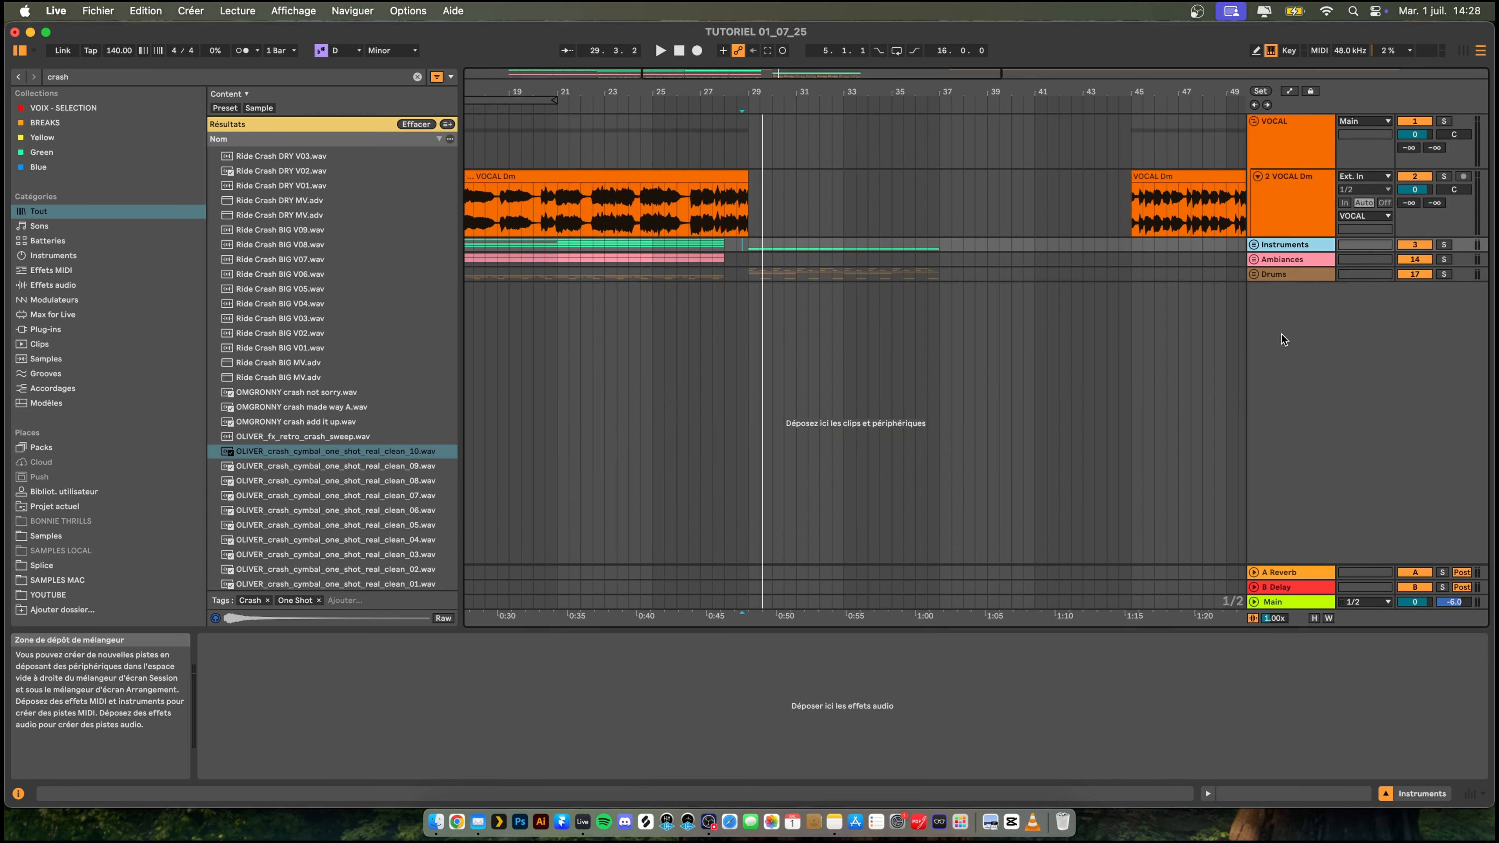
- Insert a new audio track below the Drums group, group it, and rename the group LEAD
{"action": "right_click", "coordinate": [1319, 339]}
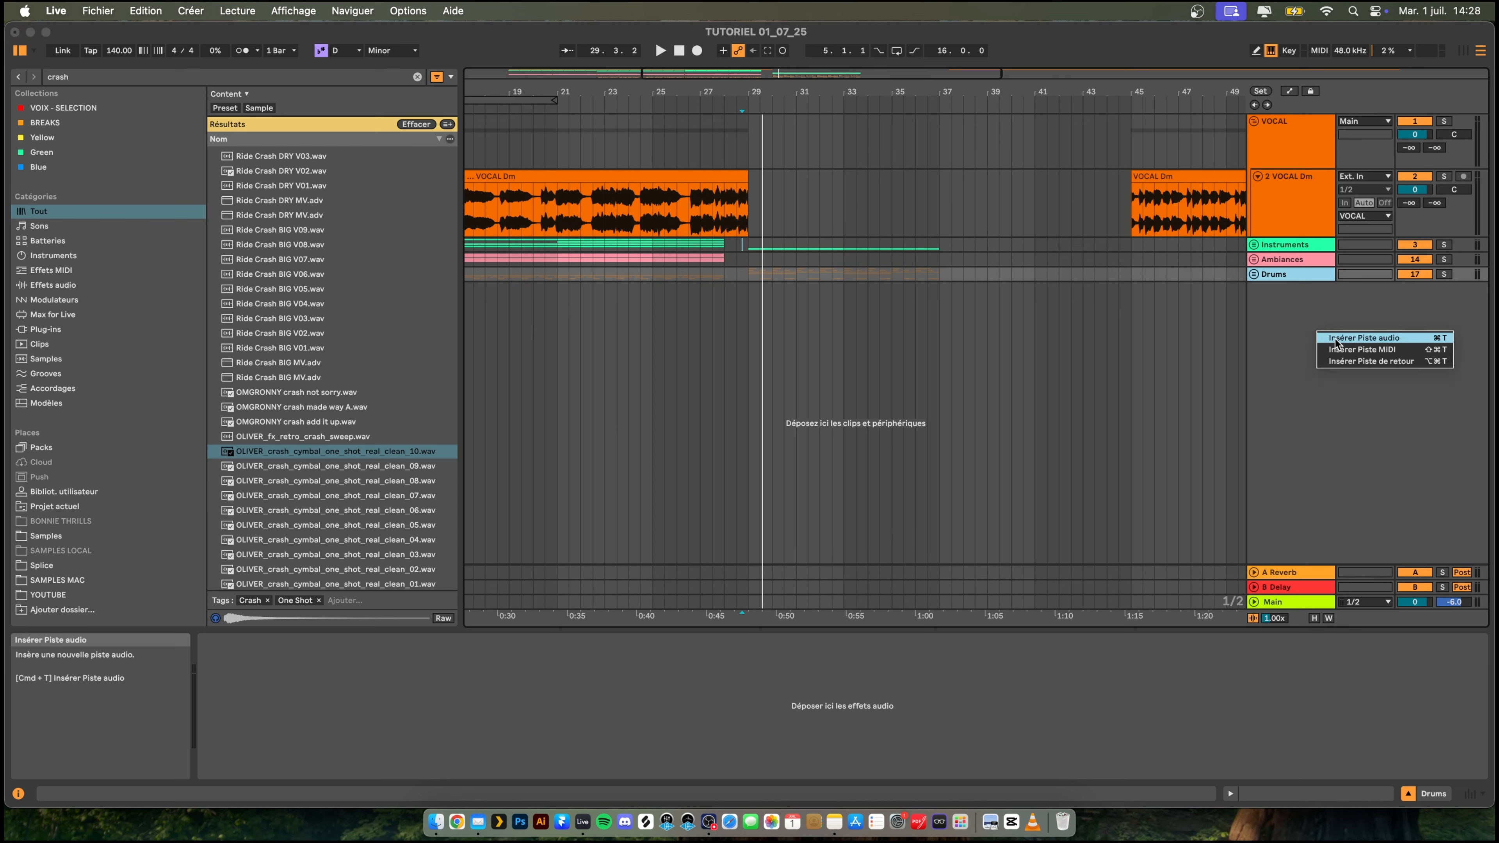
{"action": "left_click", "coordinate": [1336, 340]}
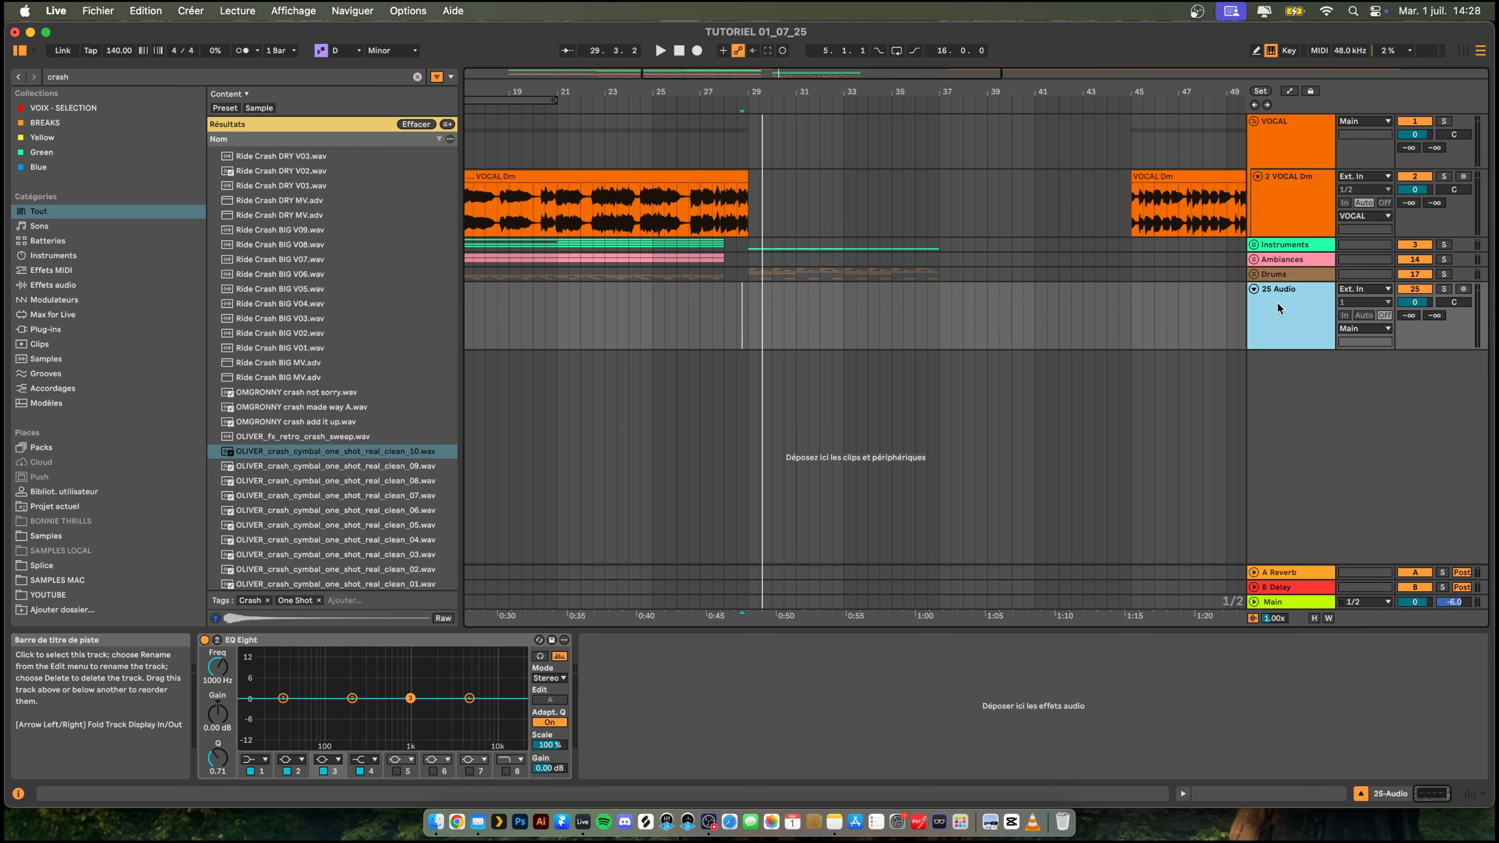
{"action": "key", "text": "super+g"}
{"action": "right_click", "coordinate": [1278, 298]}
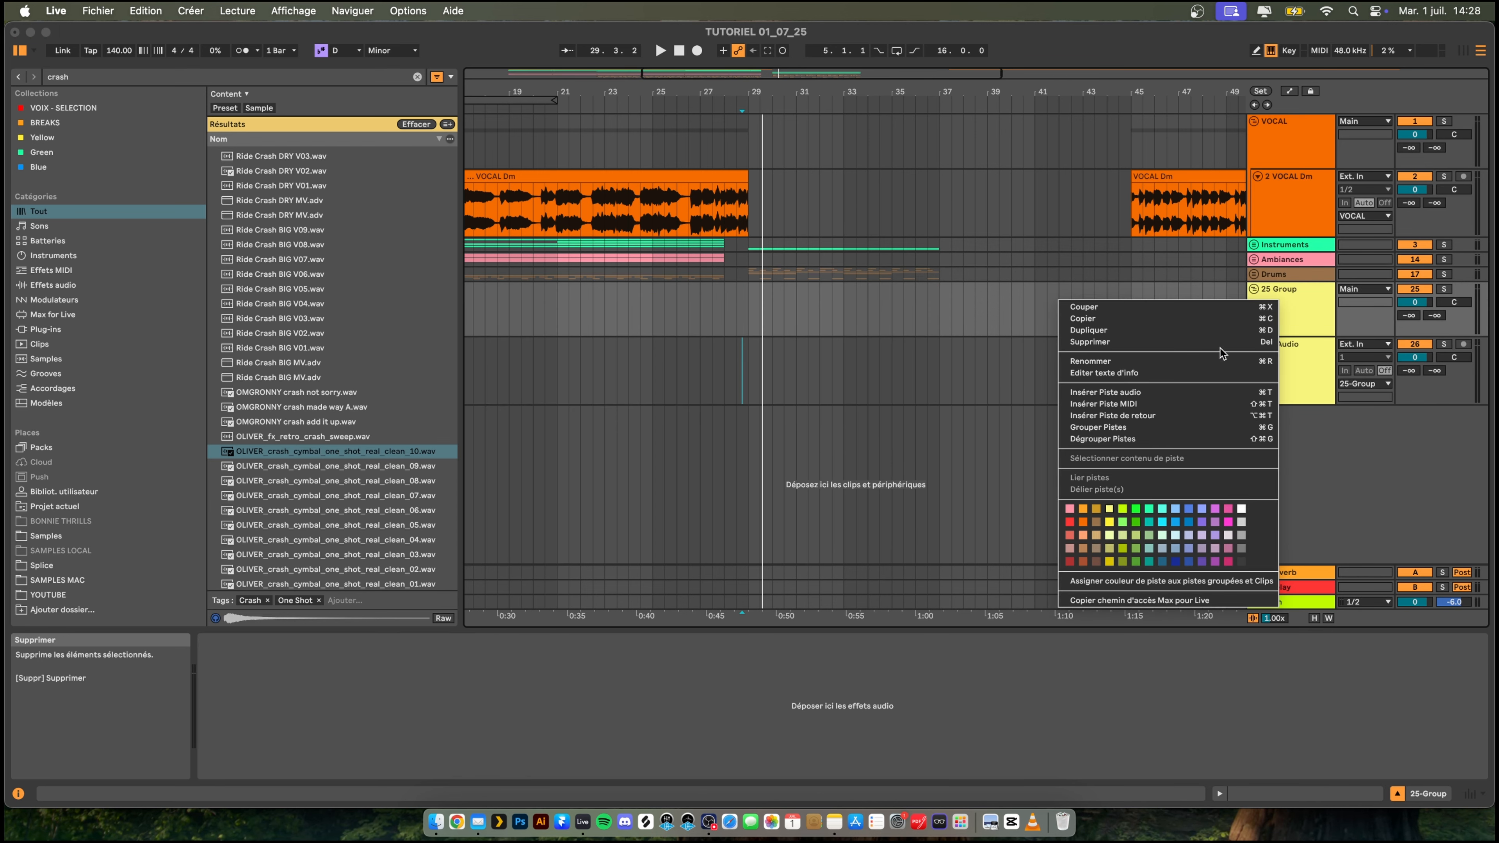
{"action": "left_click", "coordinate": [1214, 361]}
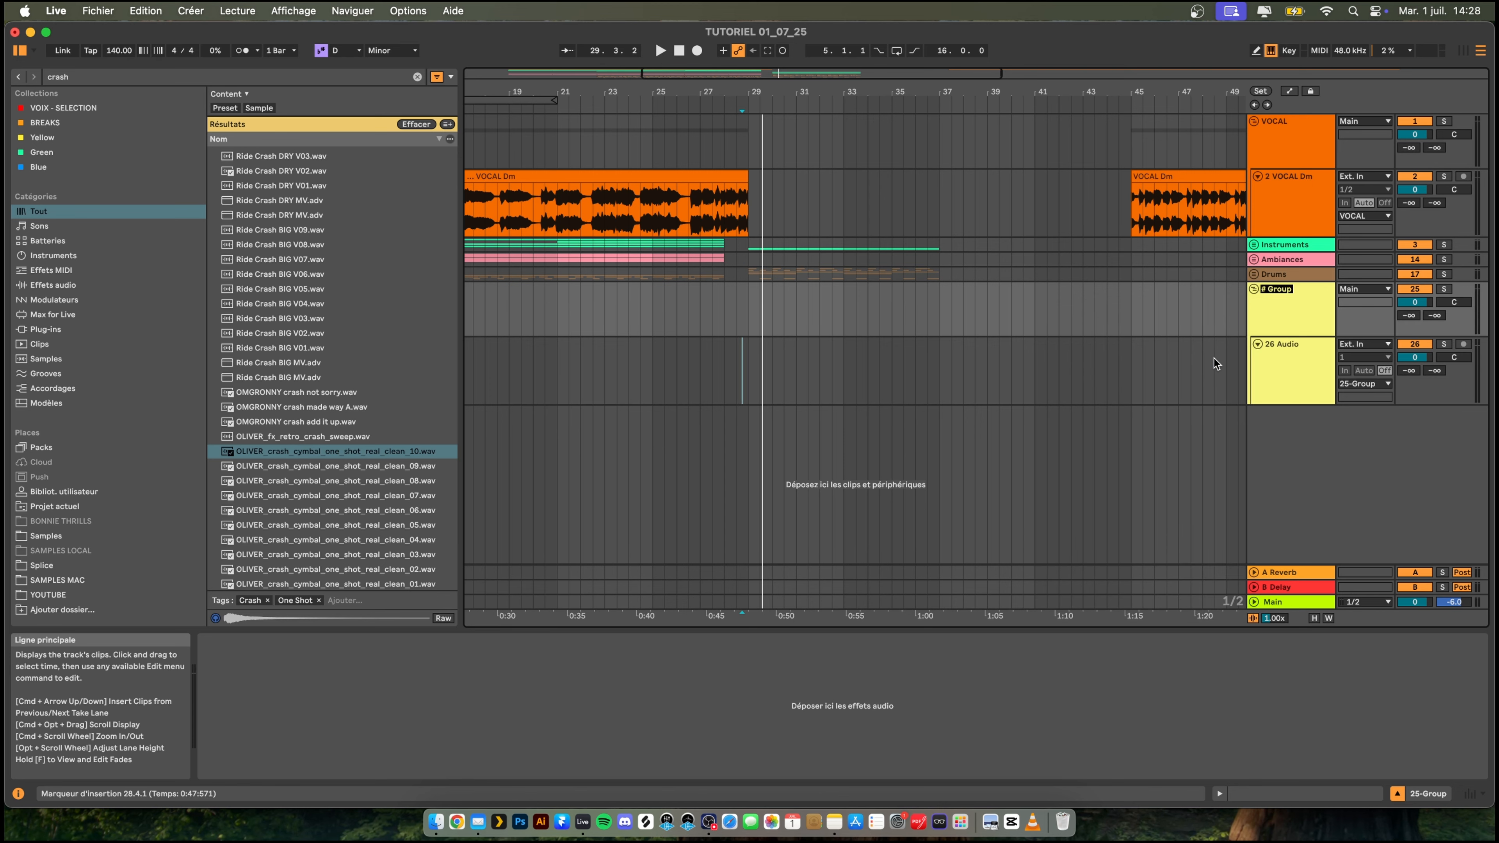
{"action": "type", "text": "LEAD"}
{"action": "key", "text": "Return"}
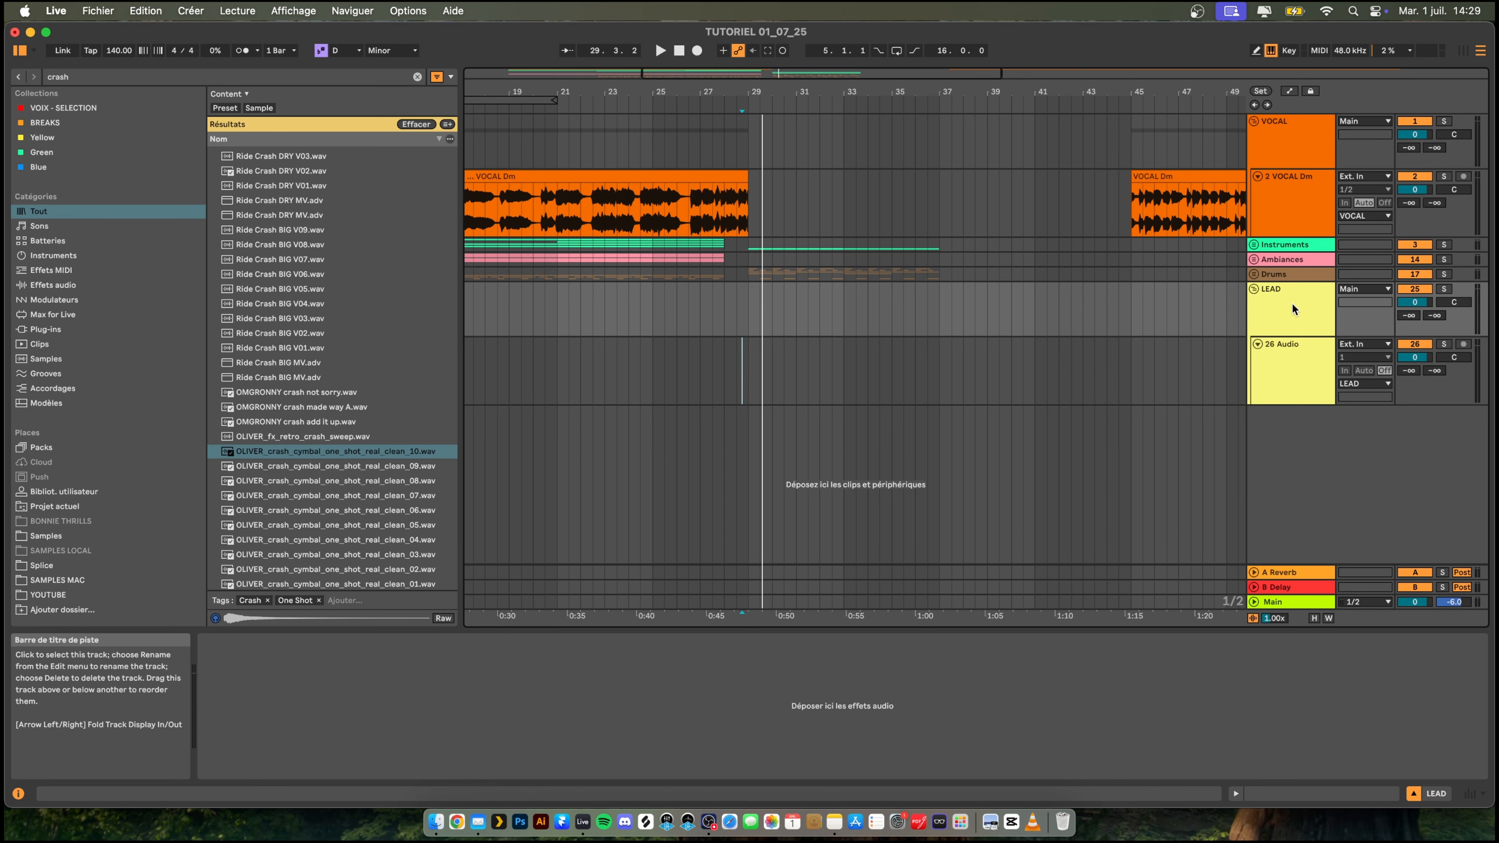
- Consolidate the VOCAL Dm clip spanning bars 5 to 29 into a new audio clip
{"action": "left_click", "coordinate": [1286, 362]}
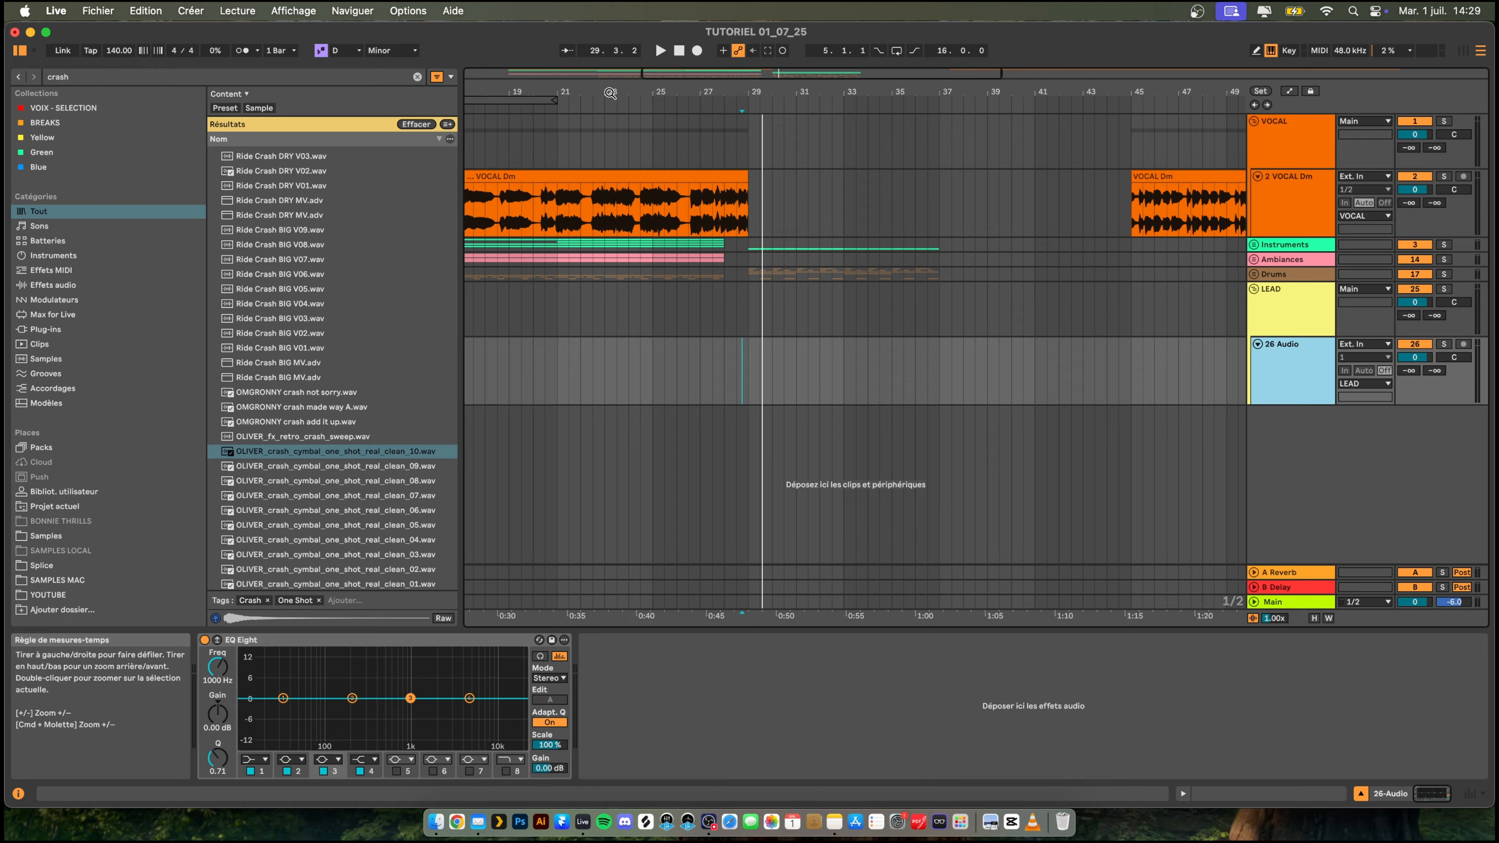
{"action": "left_click_drag", "start_coordinate": [613, 94], "coordinate": [692, 95]}
{"action": "left_click", "coordinate": [620, 177]}
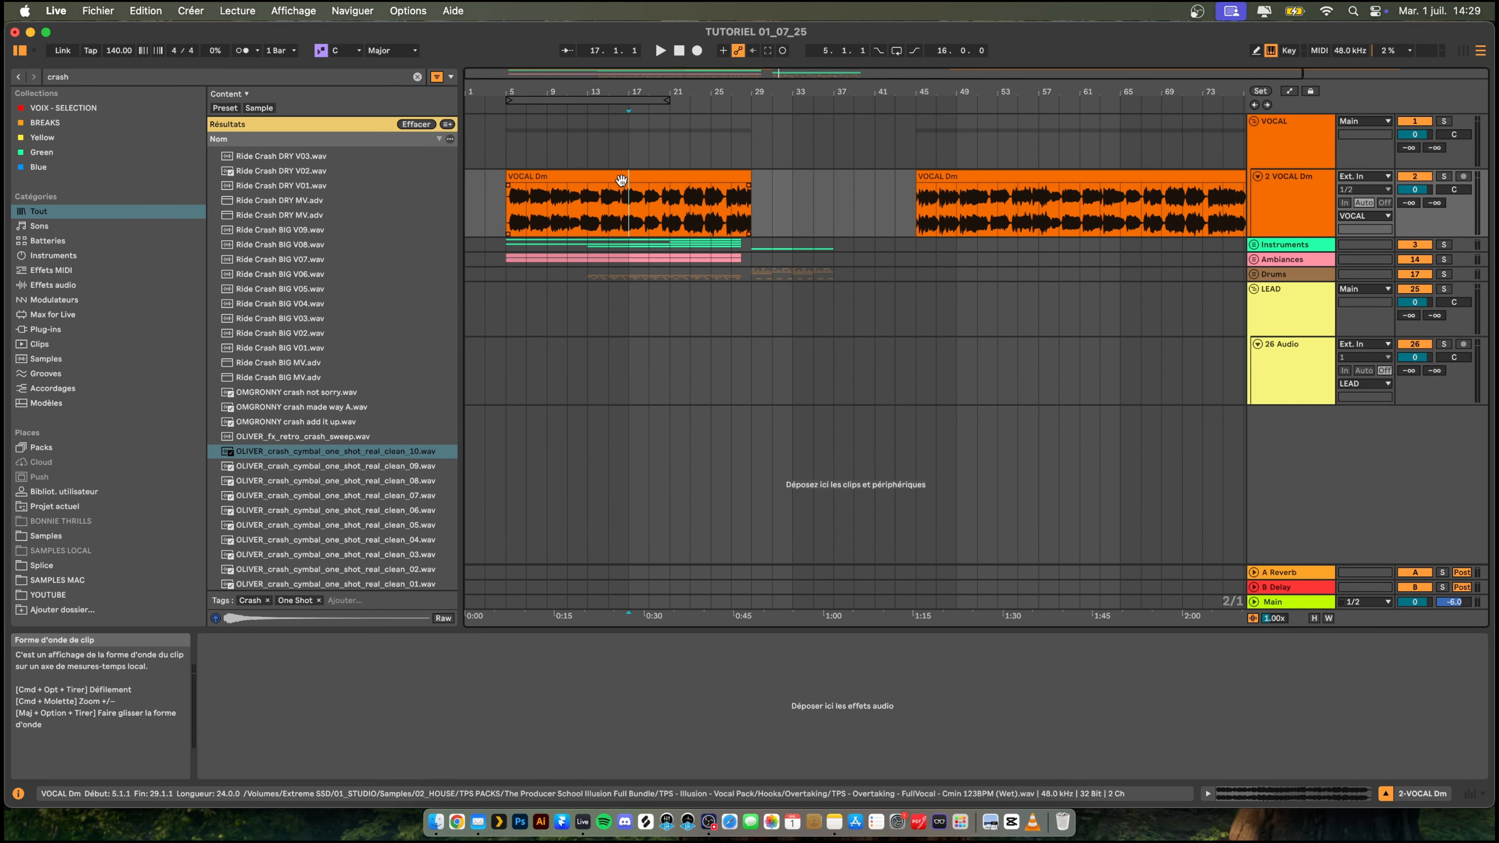
{"action": "double_click", "coordinate": [621, 175]}
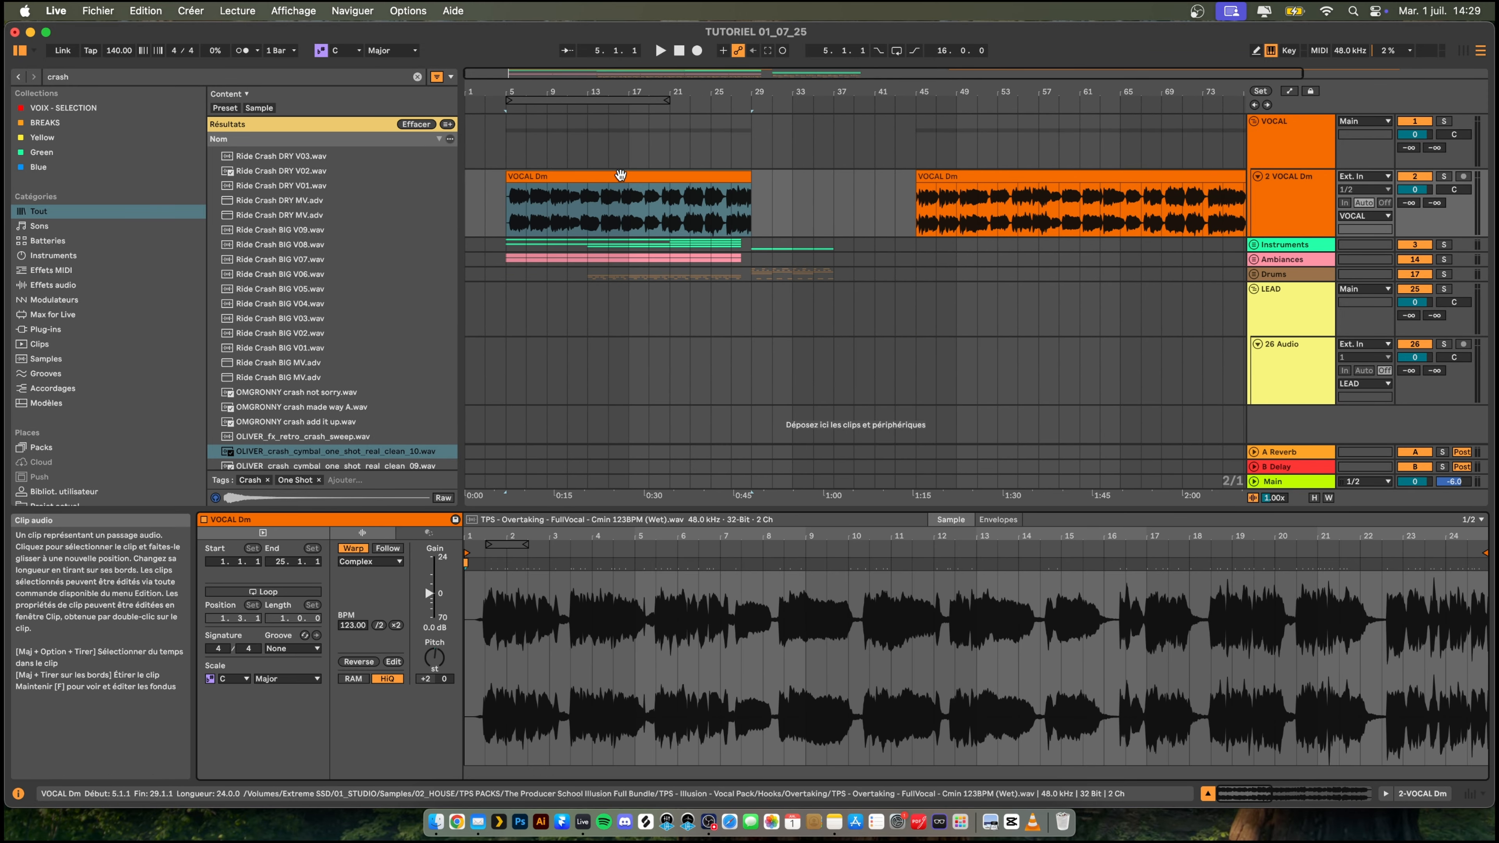
{"action": "left_click", "coordinate": [620, 175]}
{"action": "key", "text": "super+j"}
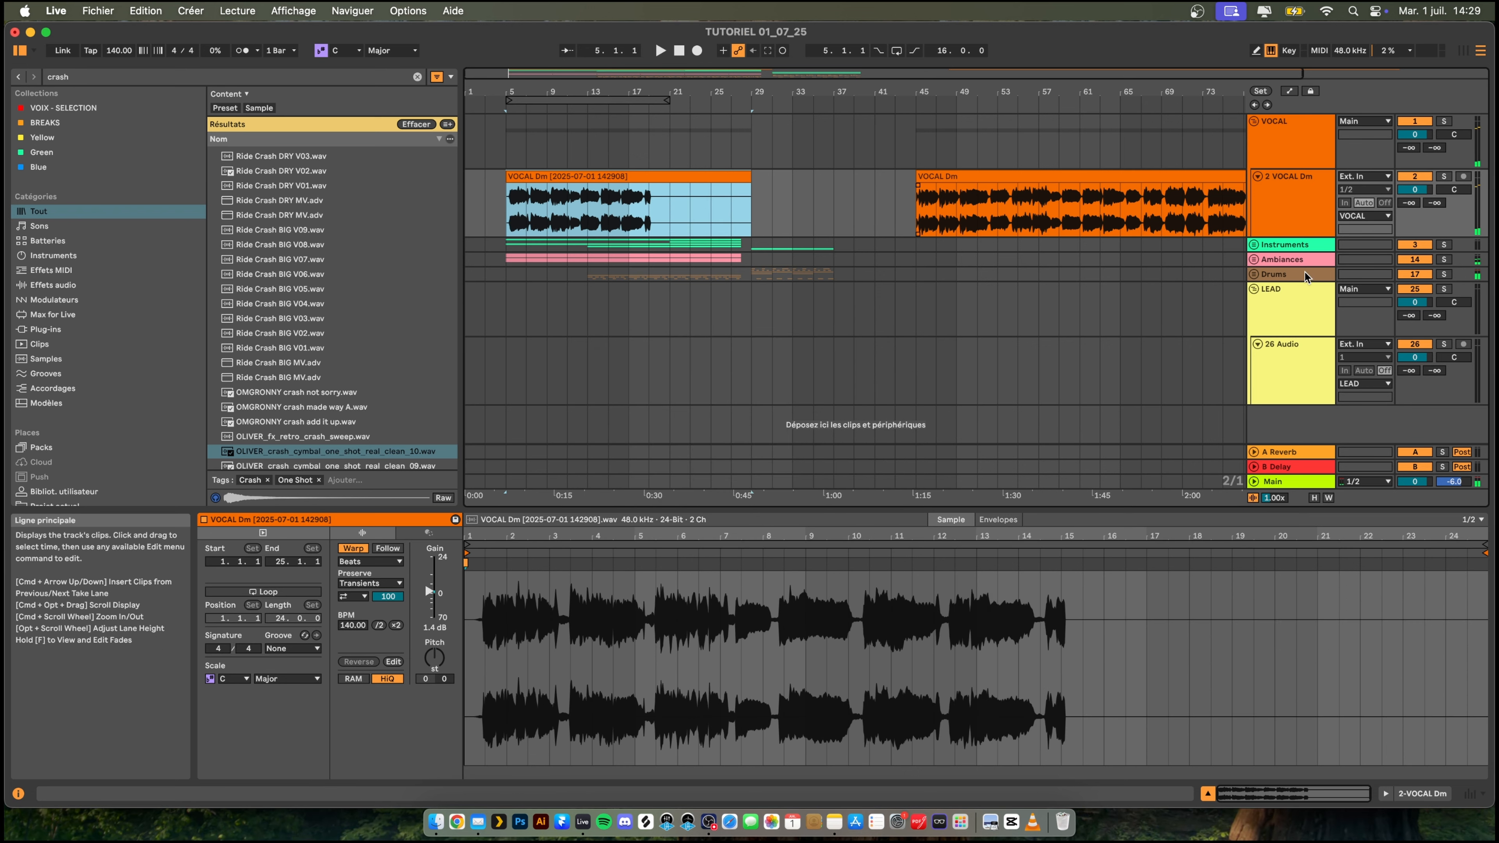
- Try to load the consolidated vocal clip into the device chain of the audio track in the LEAD group
{"action": "left_click", "coordinate": [1288, 370]}
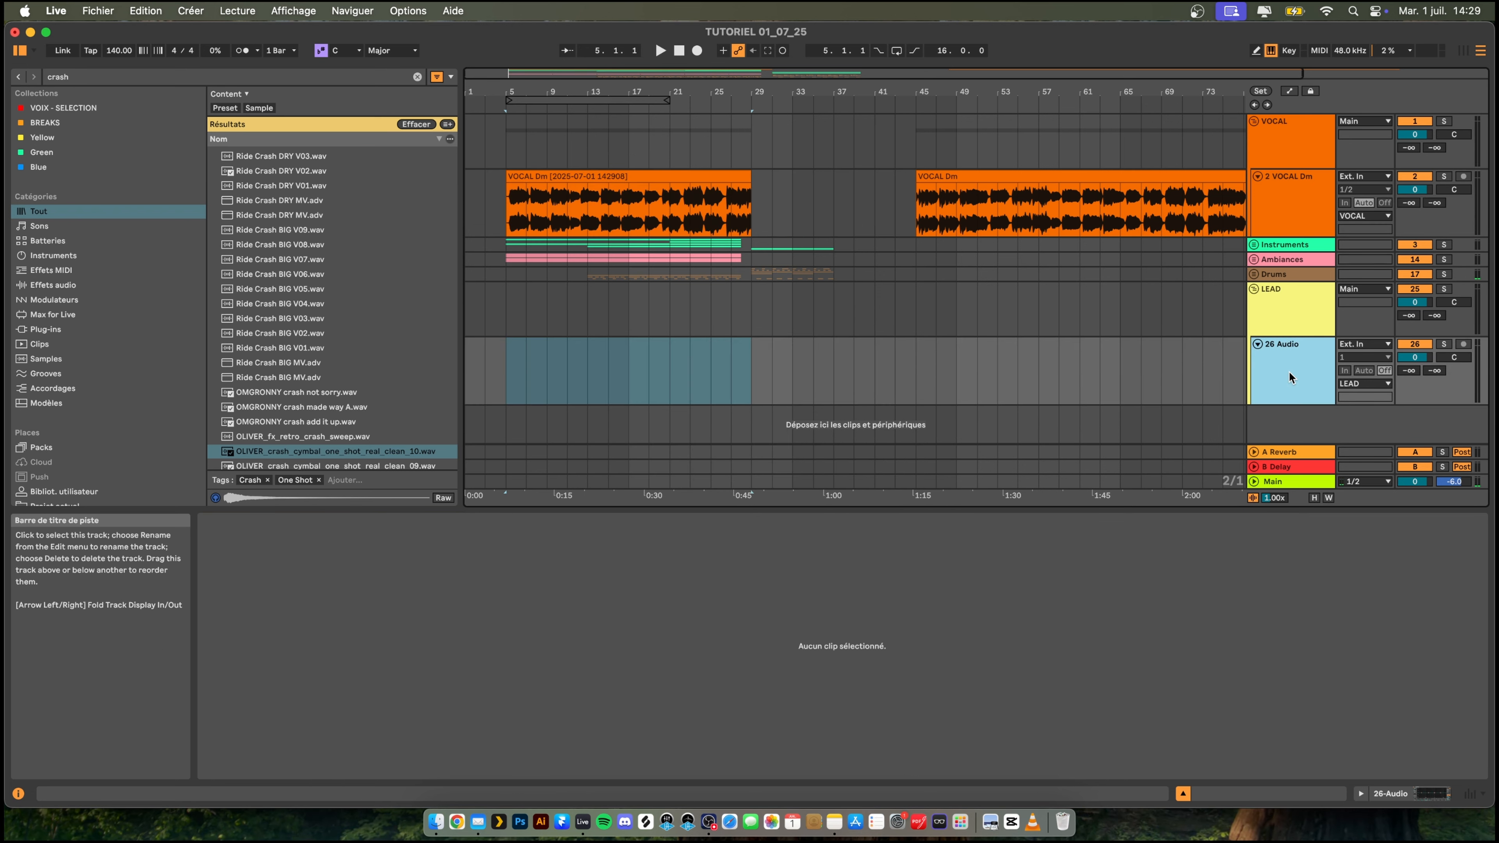
{"action": "left_click", "coordinate": [552, 176]}
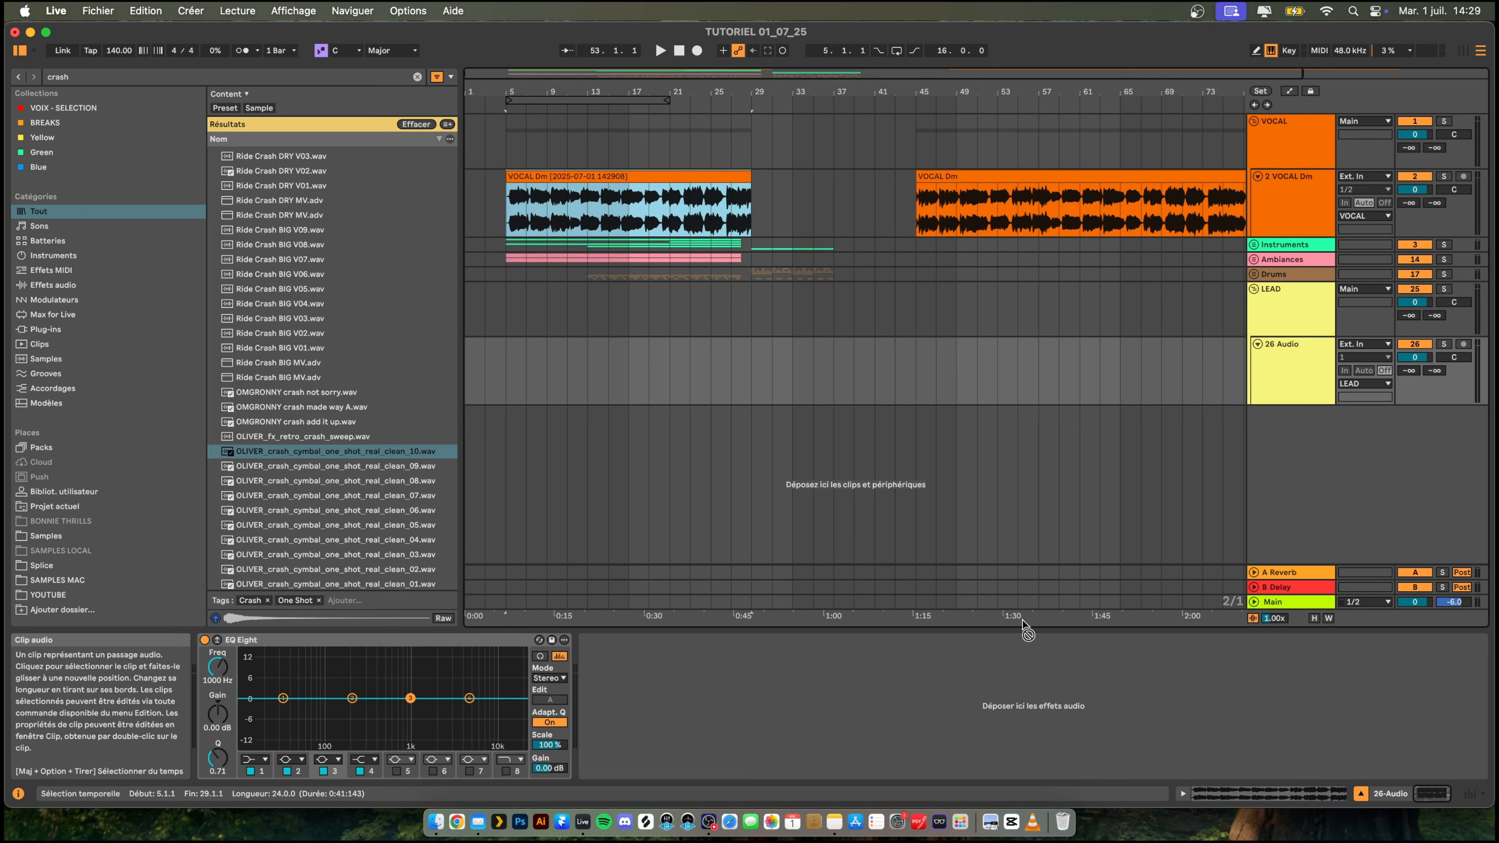
{"action": "left_click_drag", "start_coordinate": [857, 624], "coordinate": [365, 753]}
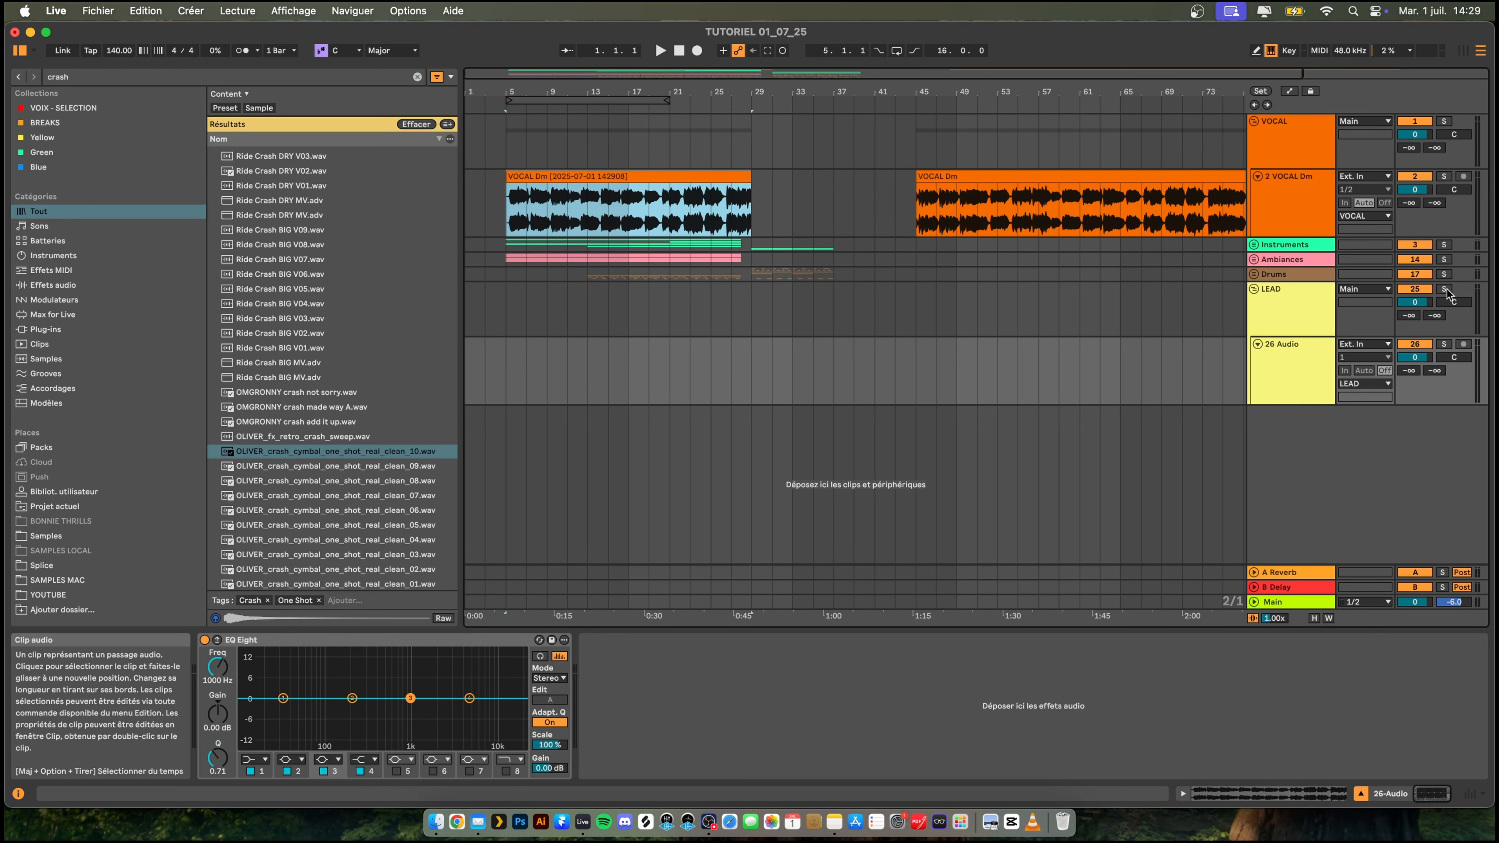
- Add a MIDI track to the LEAD group and delete the group's empty audio track
{"action": "left_click", "coordinate": [1303, 377]}
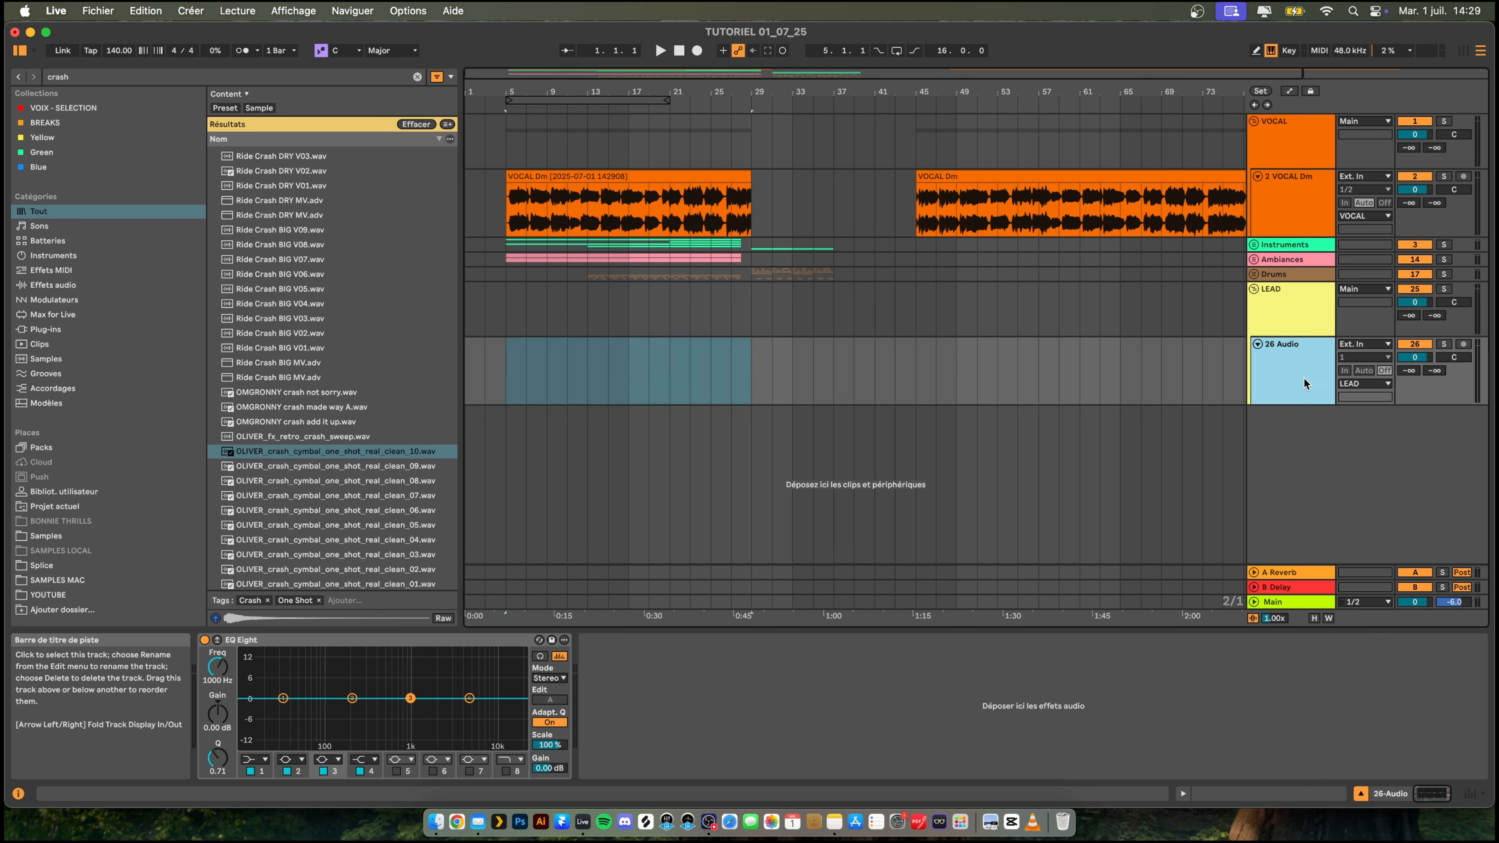
{"action": "key", "text": "shift+super+t"}
{"action": "left_click", "coordinate": [1290, 358]}
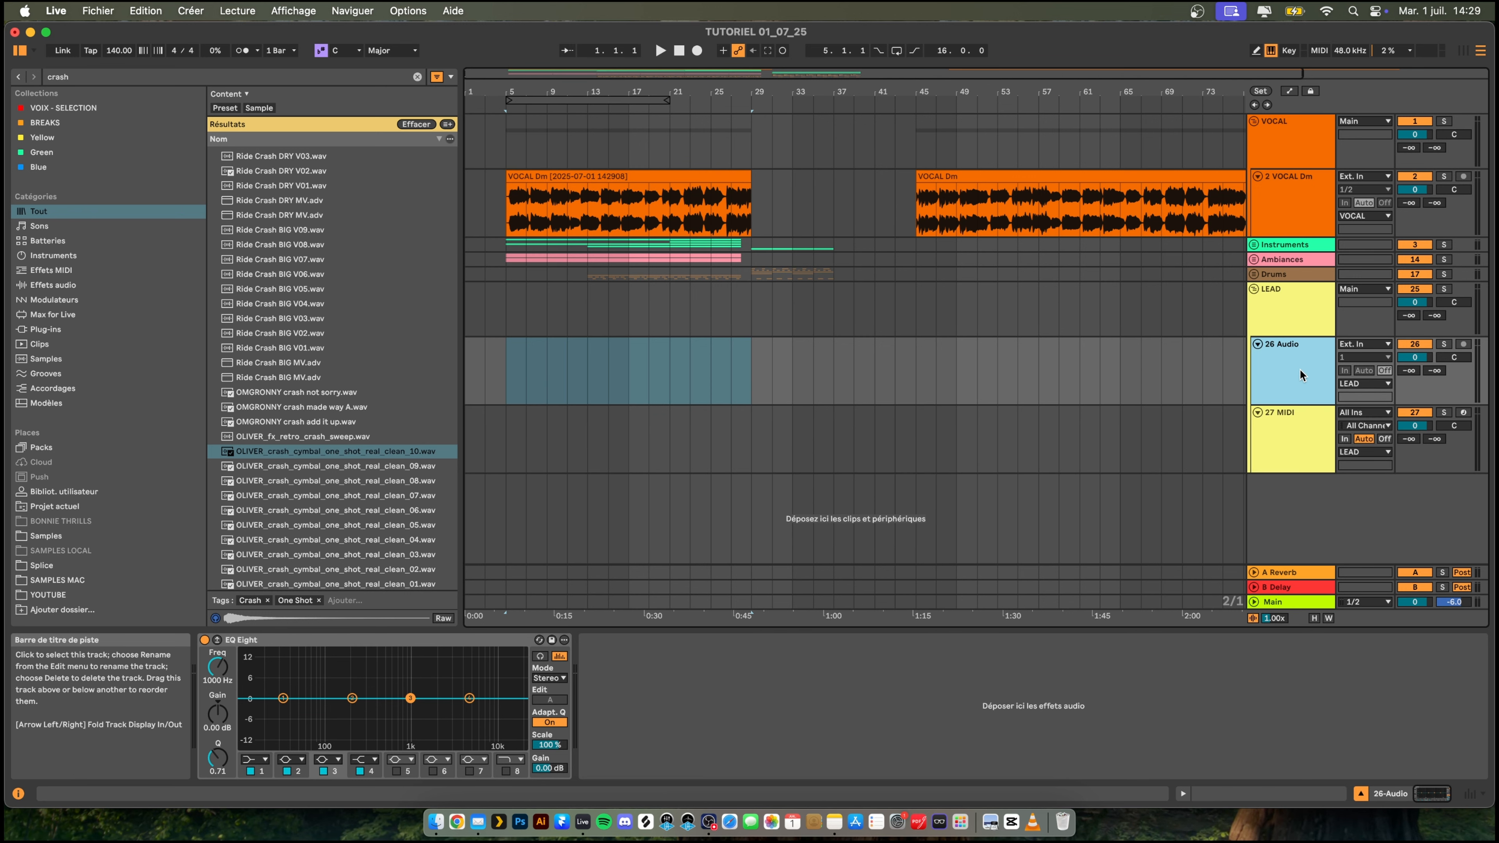
{"action": "key", "text": "Delete"}
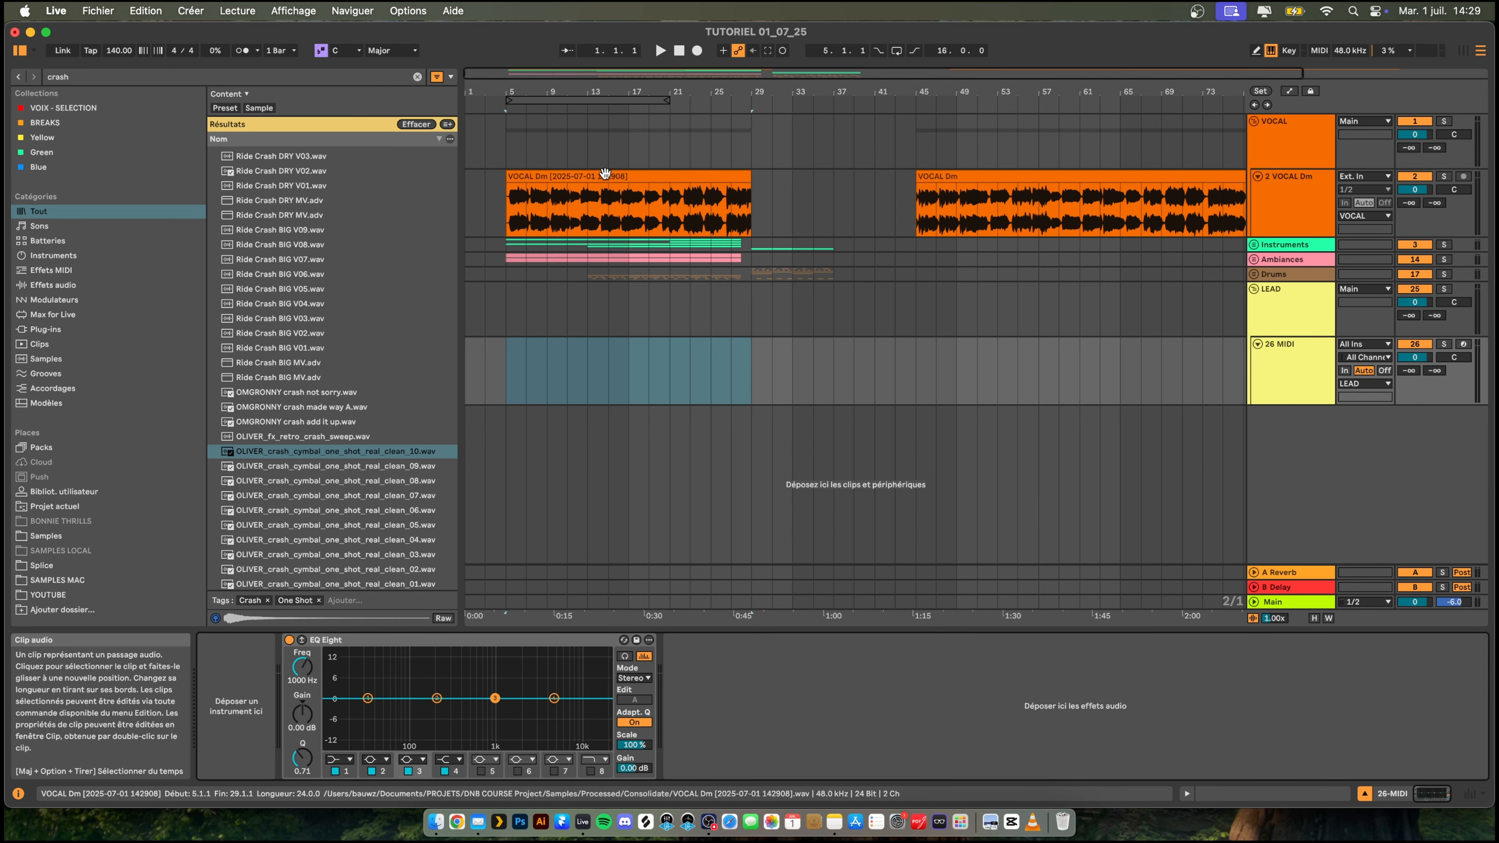
- Load the consolidated VOCAL Dm clip as a sampler instrument on the LEAD group's MIDI track
{"action": "left_click", "coordinate": [585, 184]}
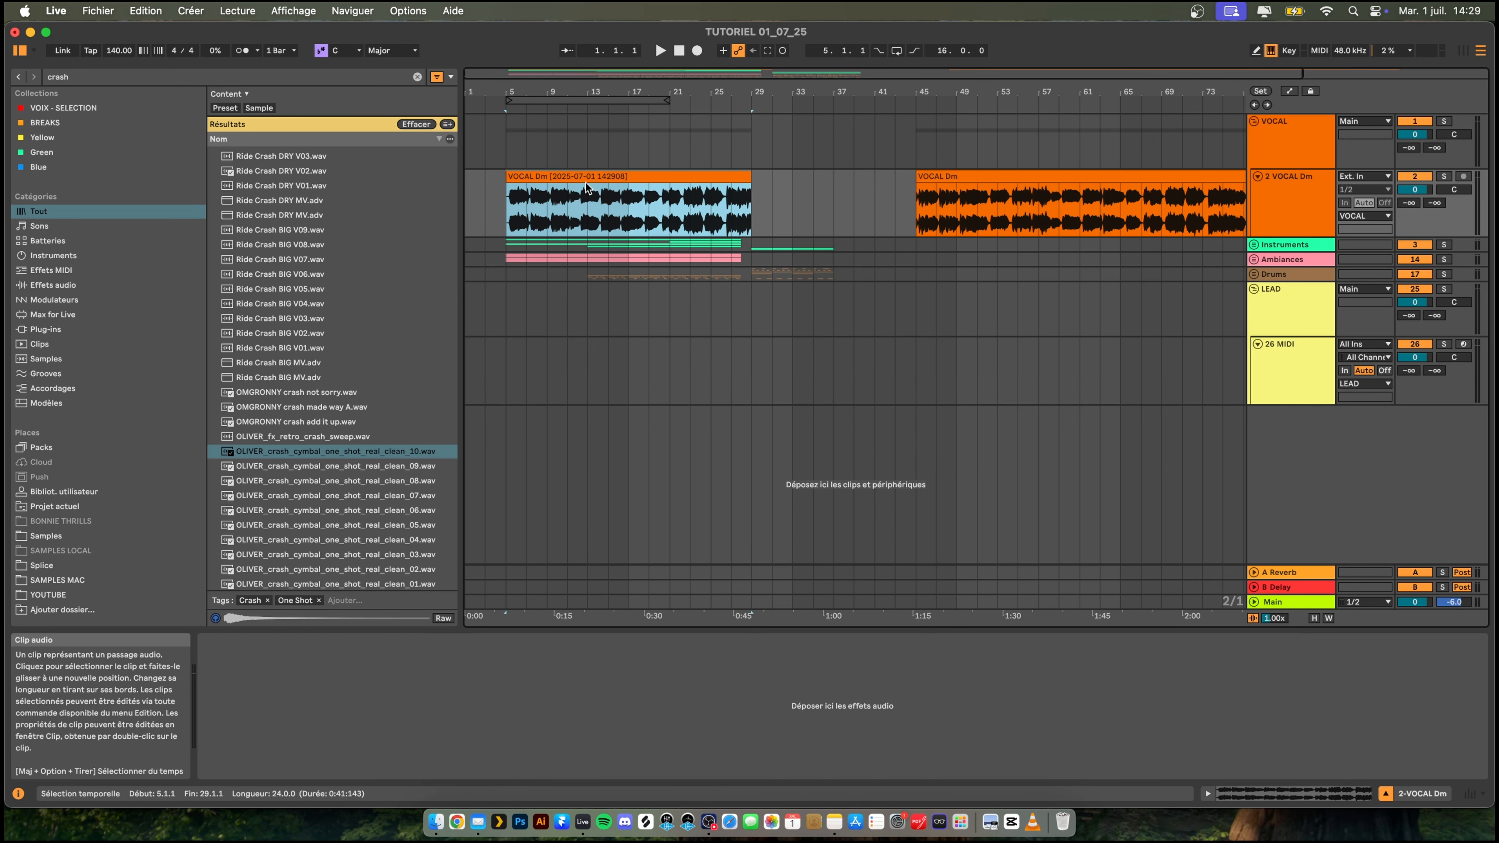
{"action": "left_click", "coordinate": [1288, 361]}
{"action": "left_click_drag", "start_coordinate": [629, 200], "coordinate": [270, 690]}
- Create an empty MIDI clip from bar 29 to bar 37 on the vocal sampler track in the LEAD group
{"action": "key", "text": "space"}
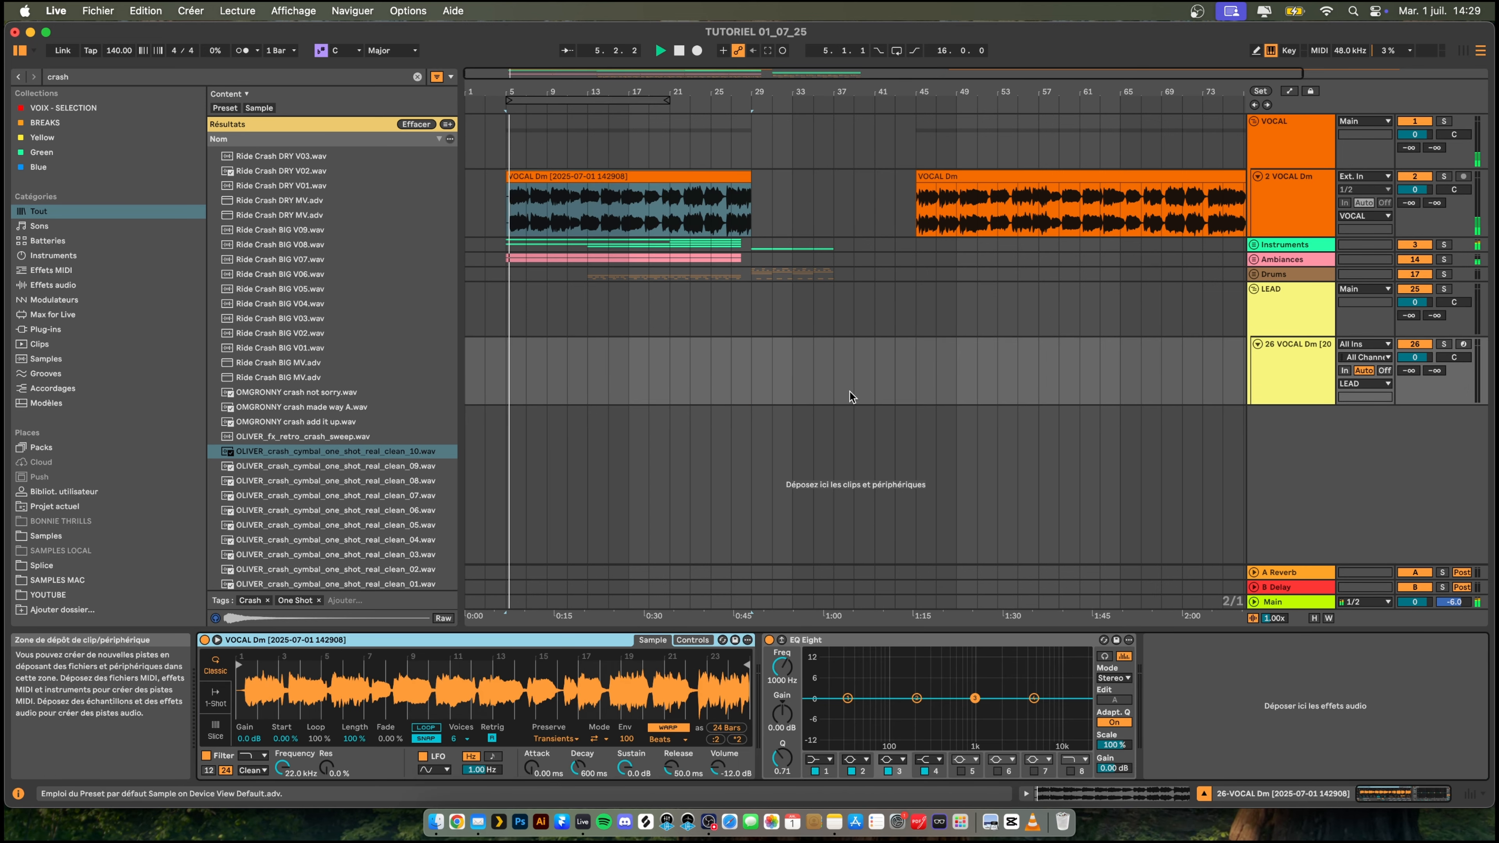
{"action": "left_click", "coordinate": [731, 306]}
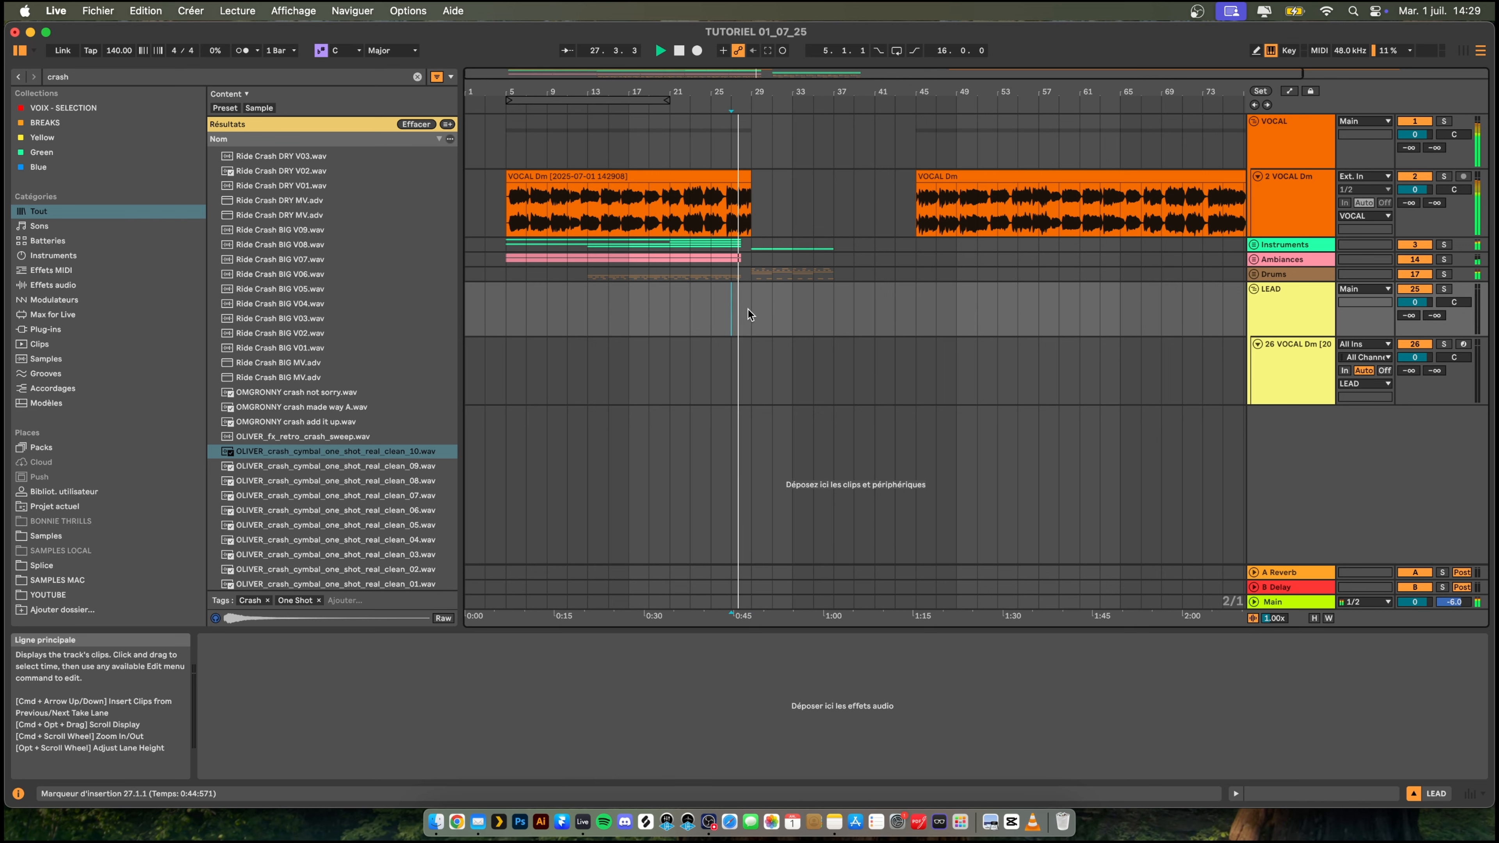
{"action": "left_click_drag", "start_coordinate": [755, 355], "coordinate": [830, 353]}
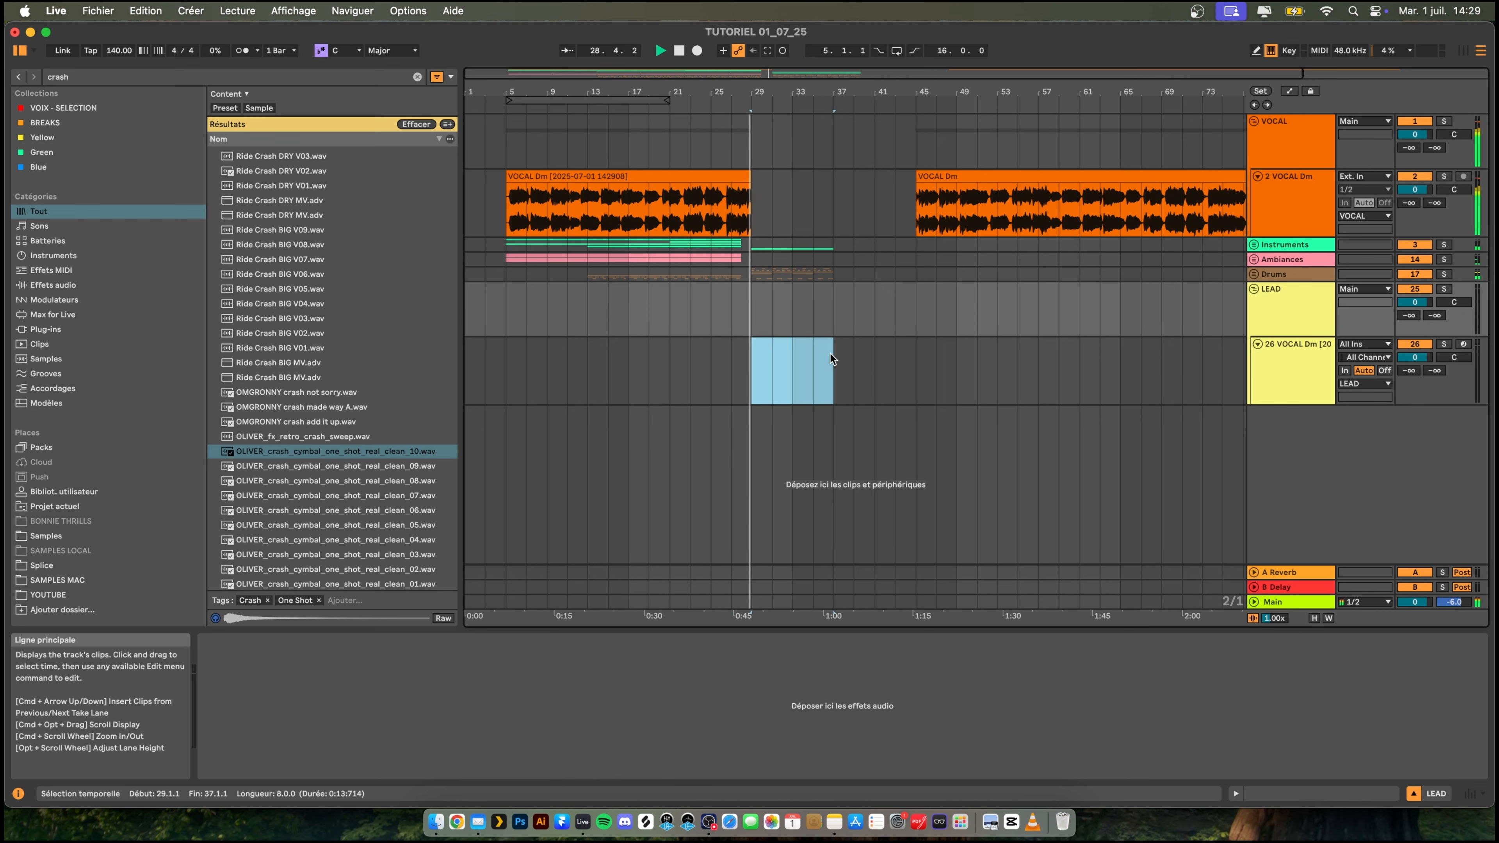
{"action": "key", "text": "super+shift+m"}
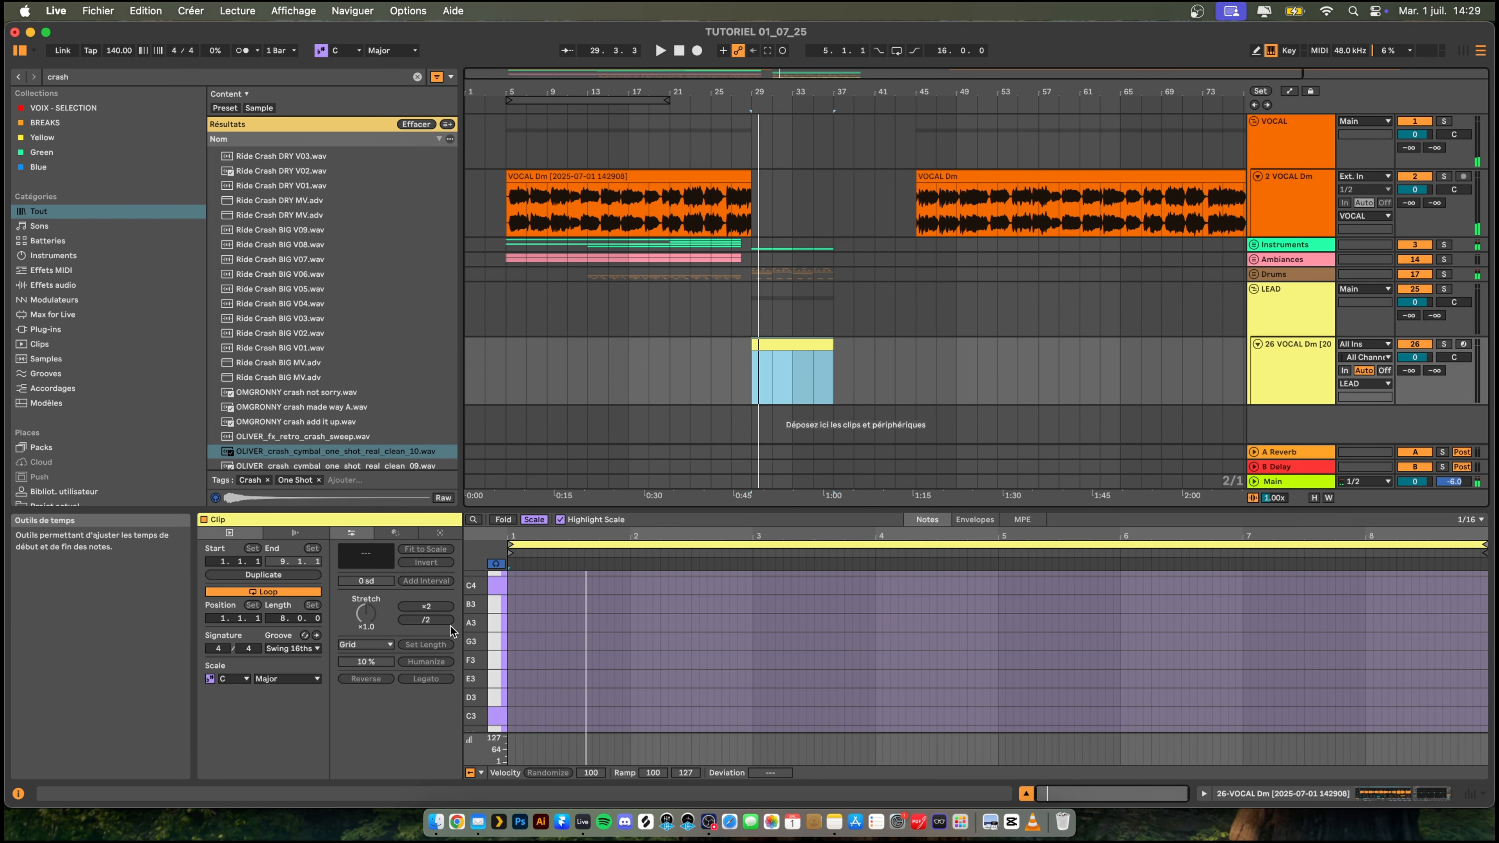
{"action": "left_click", "coordinate": [496, 624]}
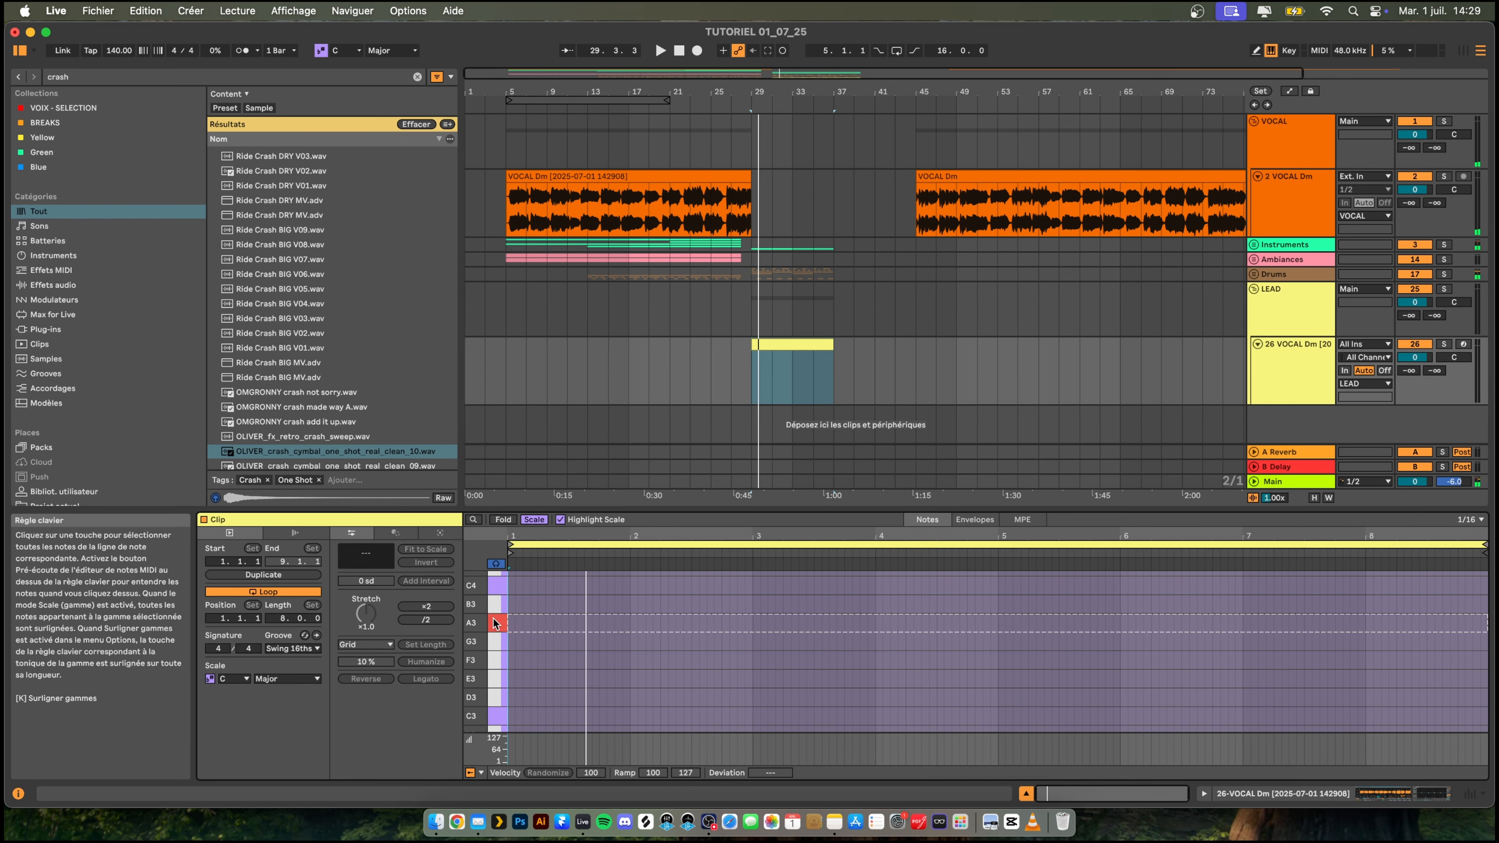
- Switch the vocal sampler to Slice mode and slice the sample by Beat
{"action": "double_click", "coordinate": [1304, 364]}
{"action": "left_click", "coordinate": [217, 734]}
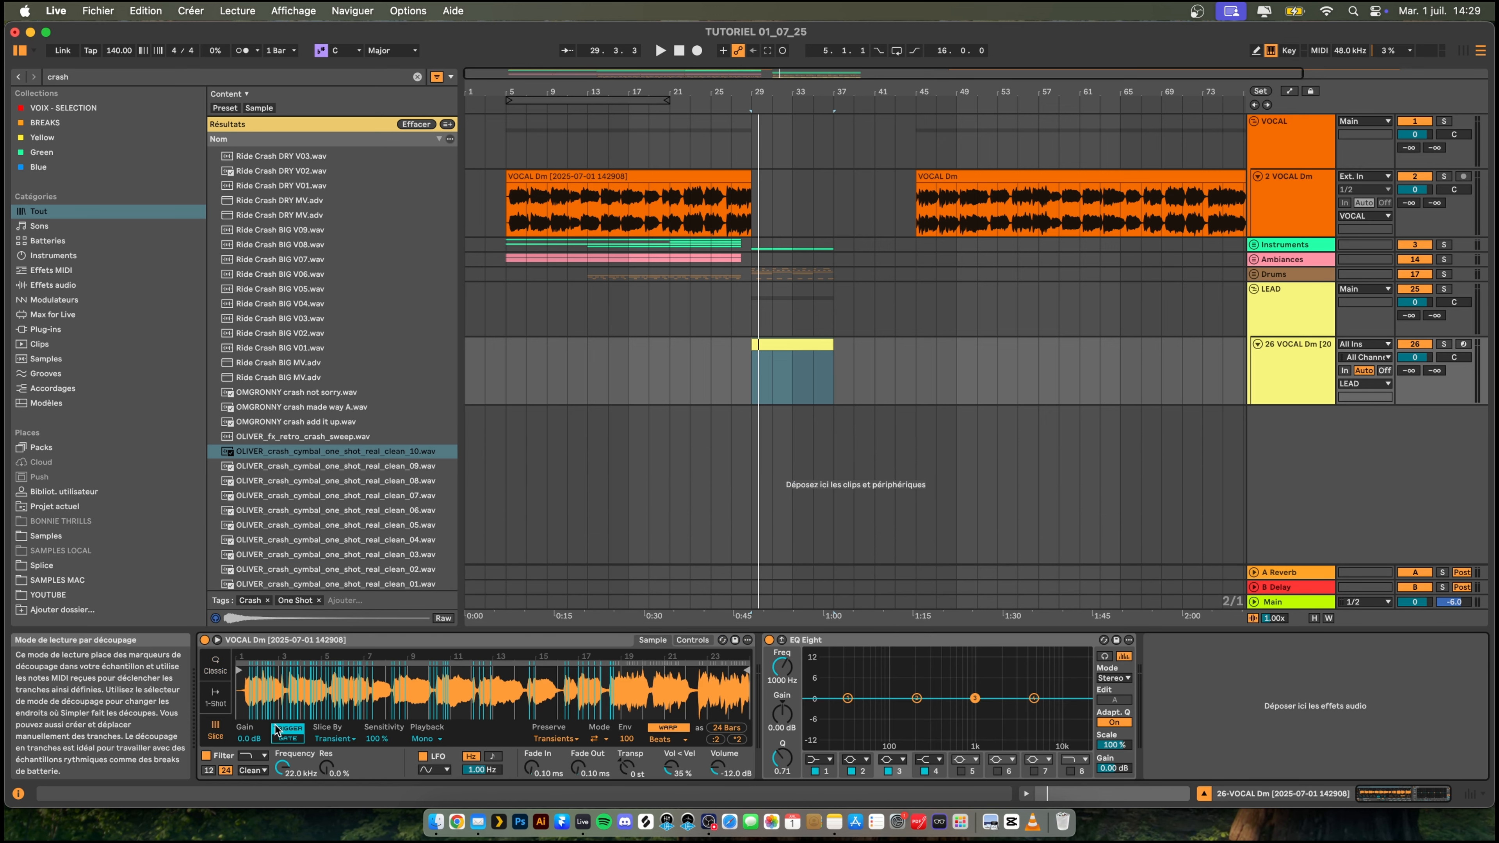
{"action": "left_click", "coordinate": [334, 739]}
{"action": "left_click", "coordinate": [345, 764]}
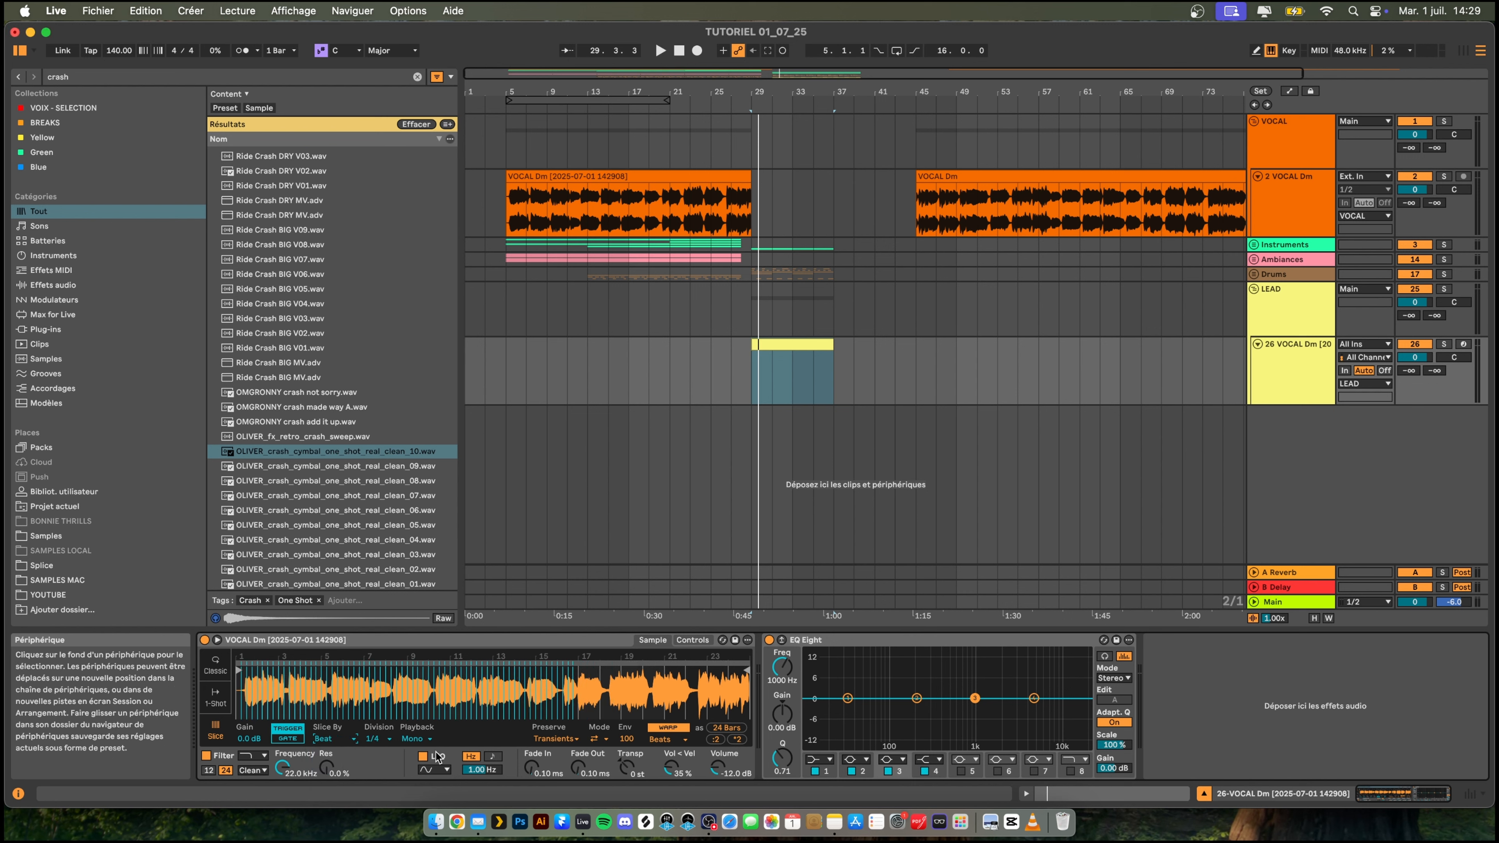
- Audition the beat slices of the vocal on the clip's note keys between E3 and C4
{"action": "double_click", "coordinate": [803, 345]}
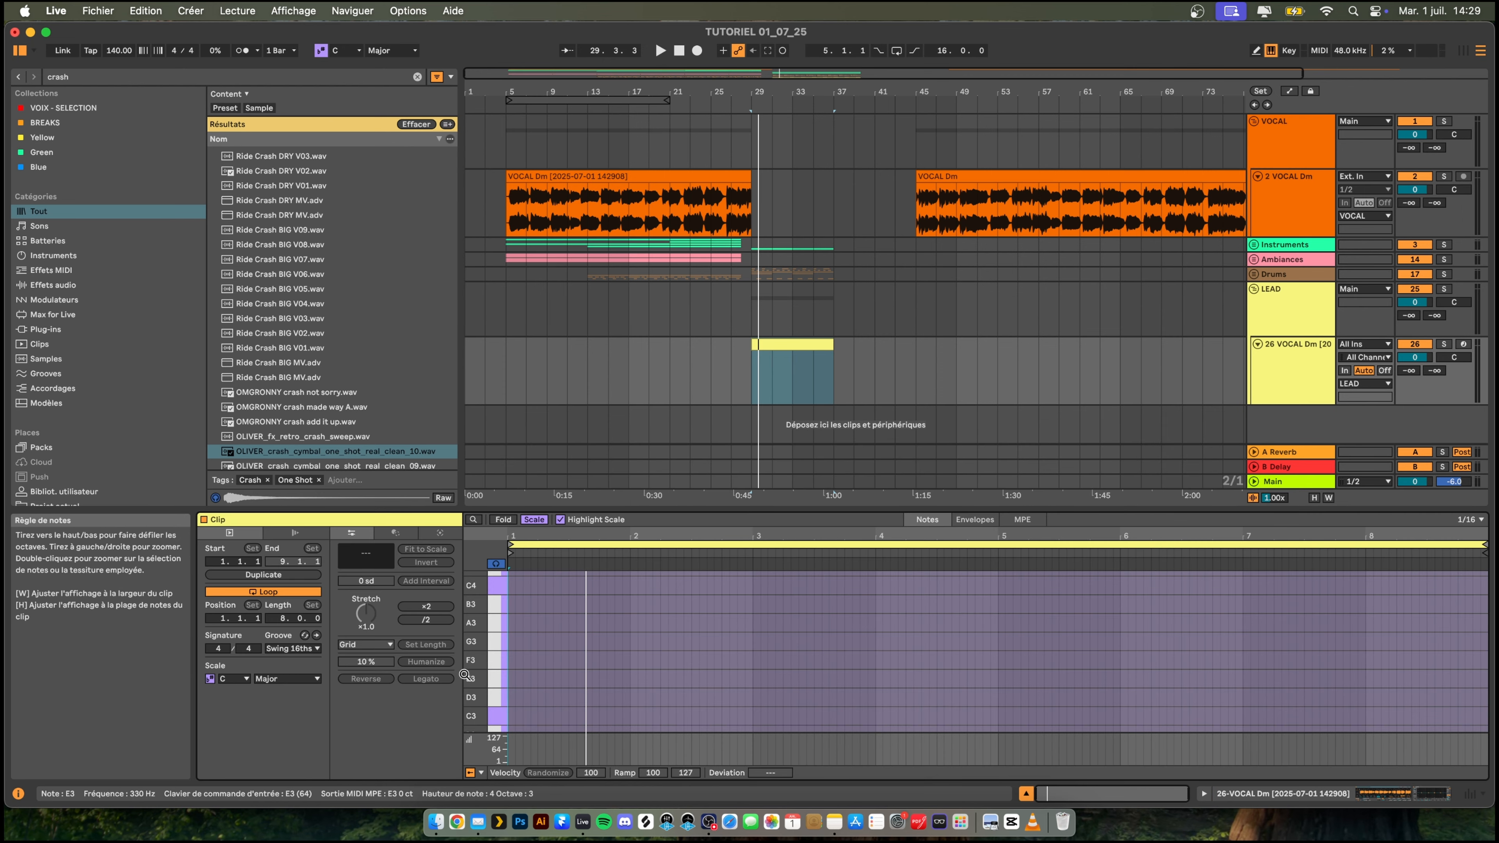
{"action": "left_click", "coordinate": [499, 647]}
{"action": "left_click", "coordinate": [496, 622]}
{"action": "left_click", "coordinate": [496, 622]}
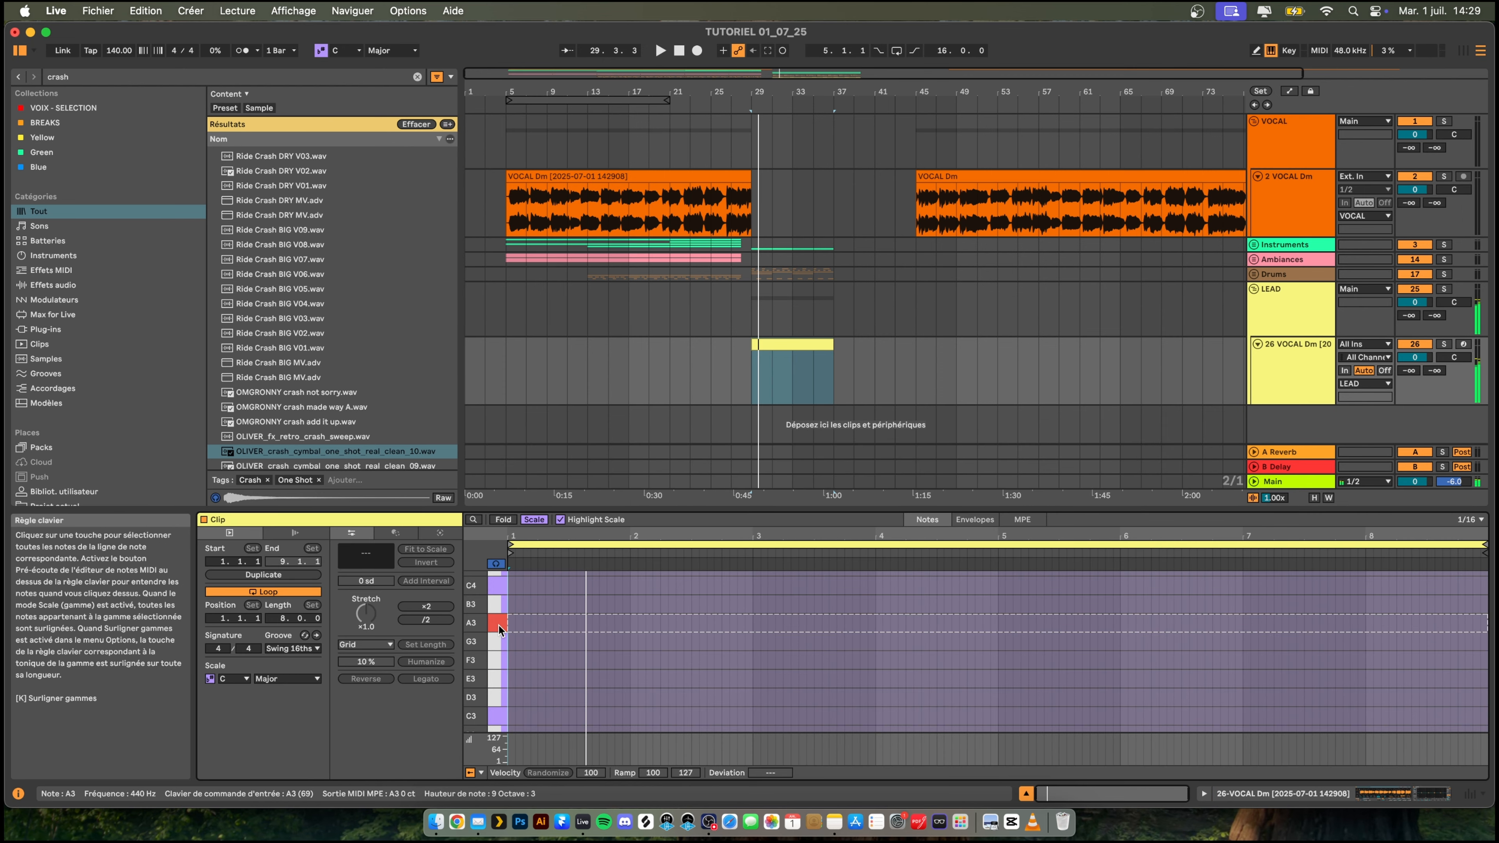
{"action": "left_click", "coordinate": [497, 678]}
{"action": "left_click", "coordinate": [497, 608]}
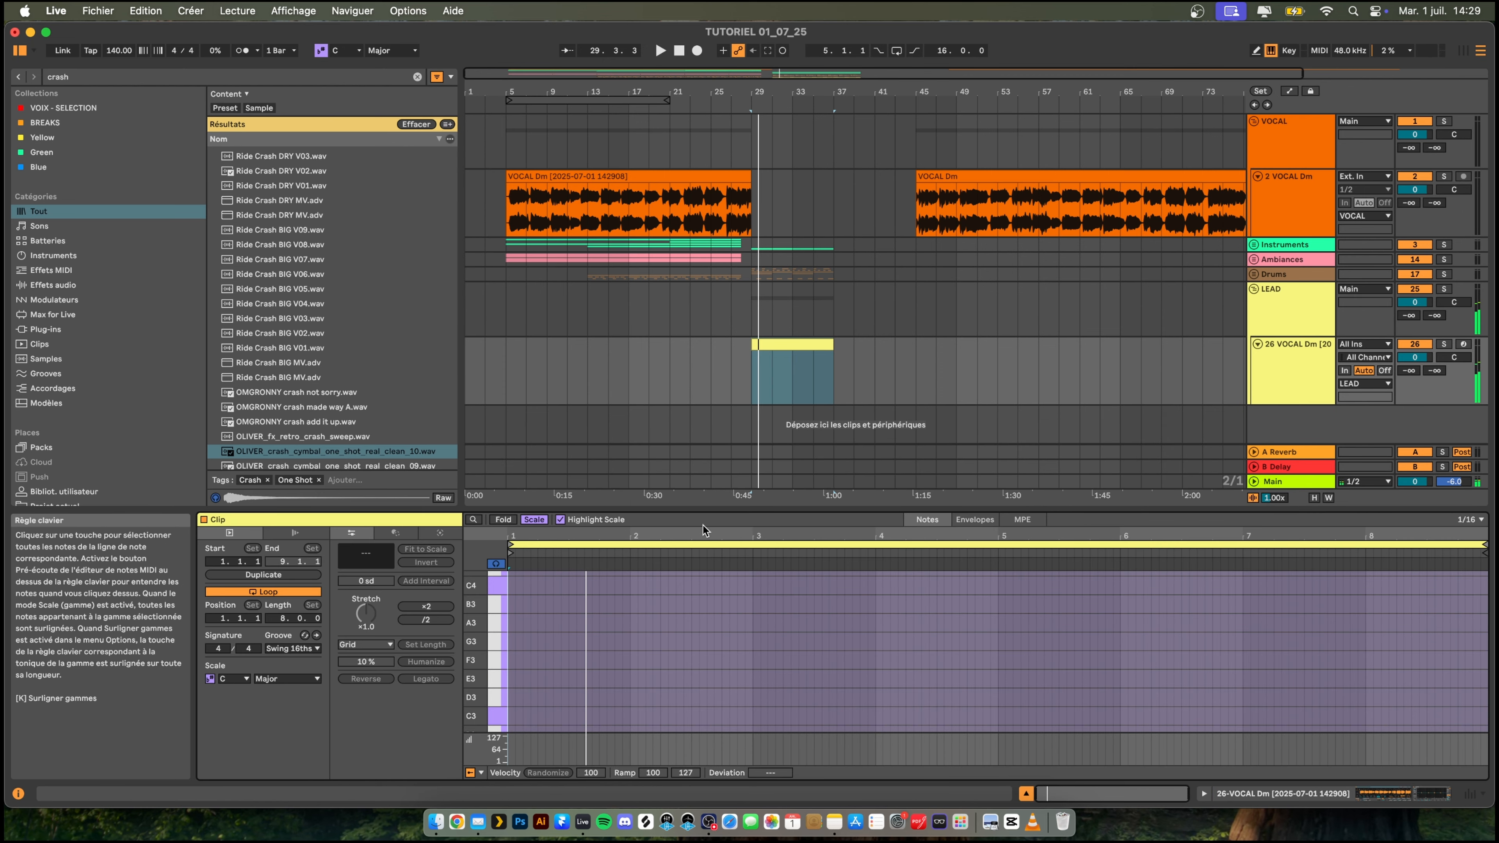
{"action": "double_click", "coordinate": [1312, 373]}
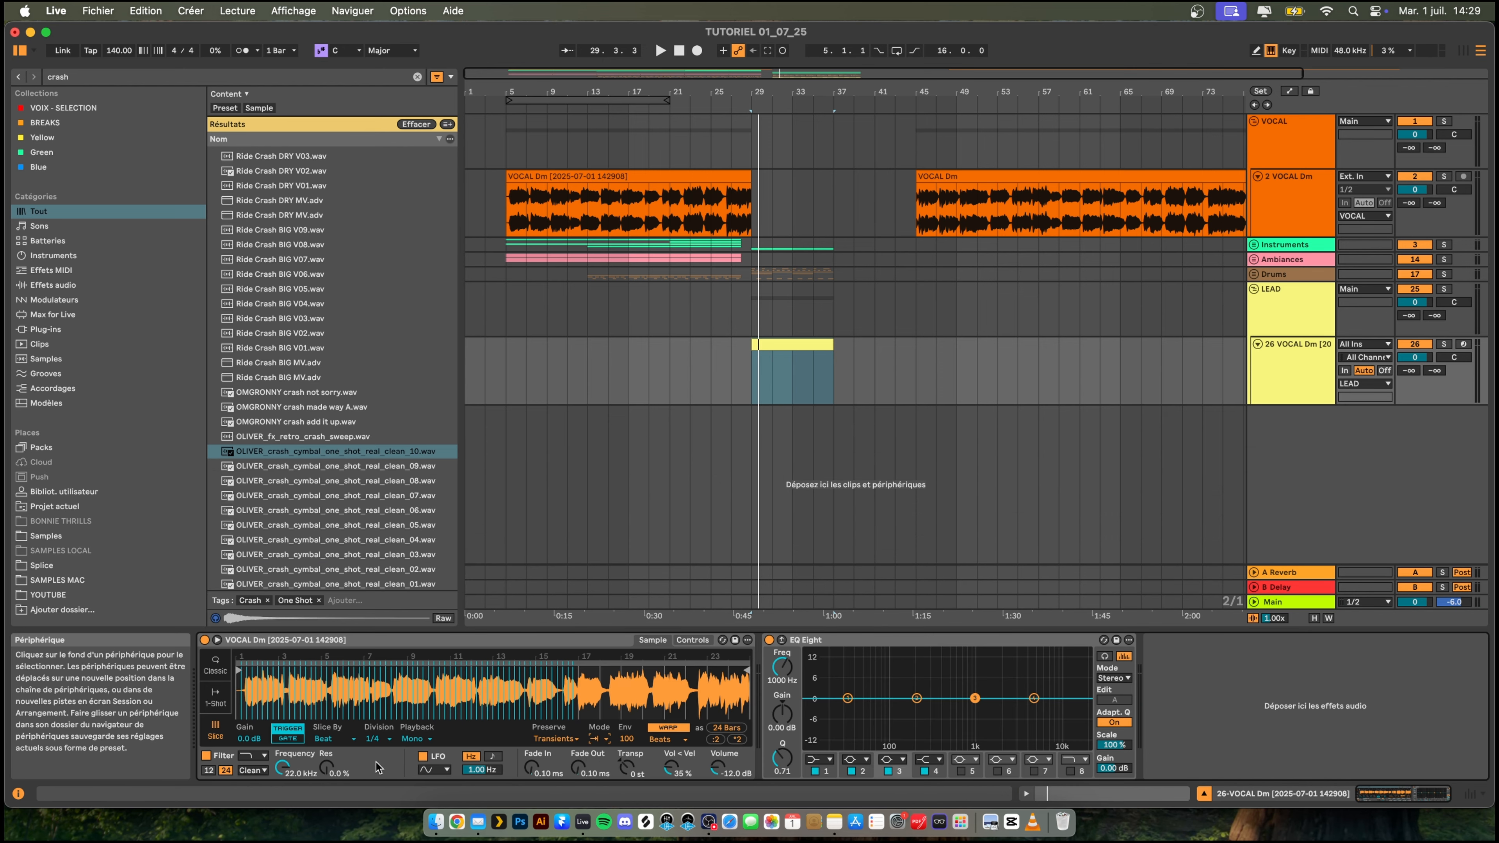
{"action": "double_click", "coordinate": [792, 372]}
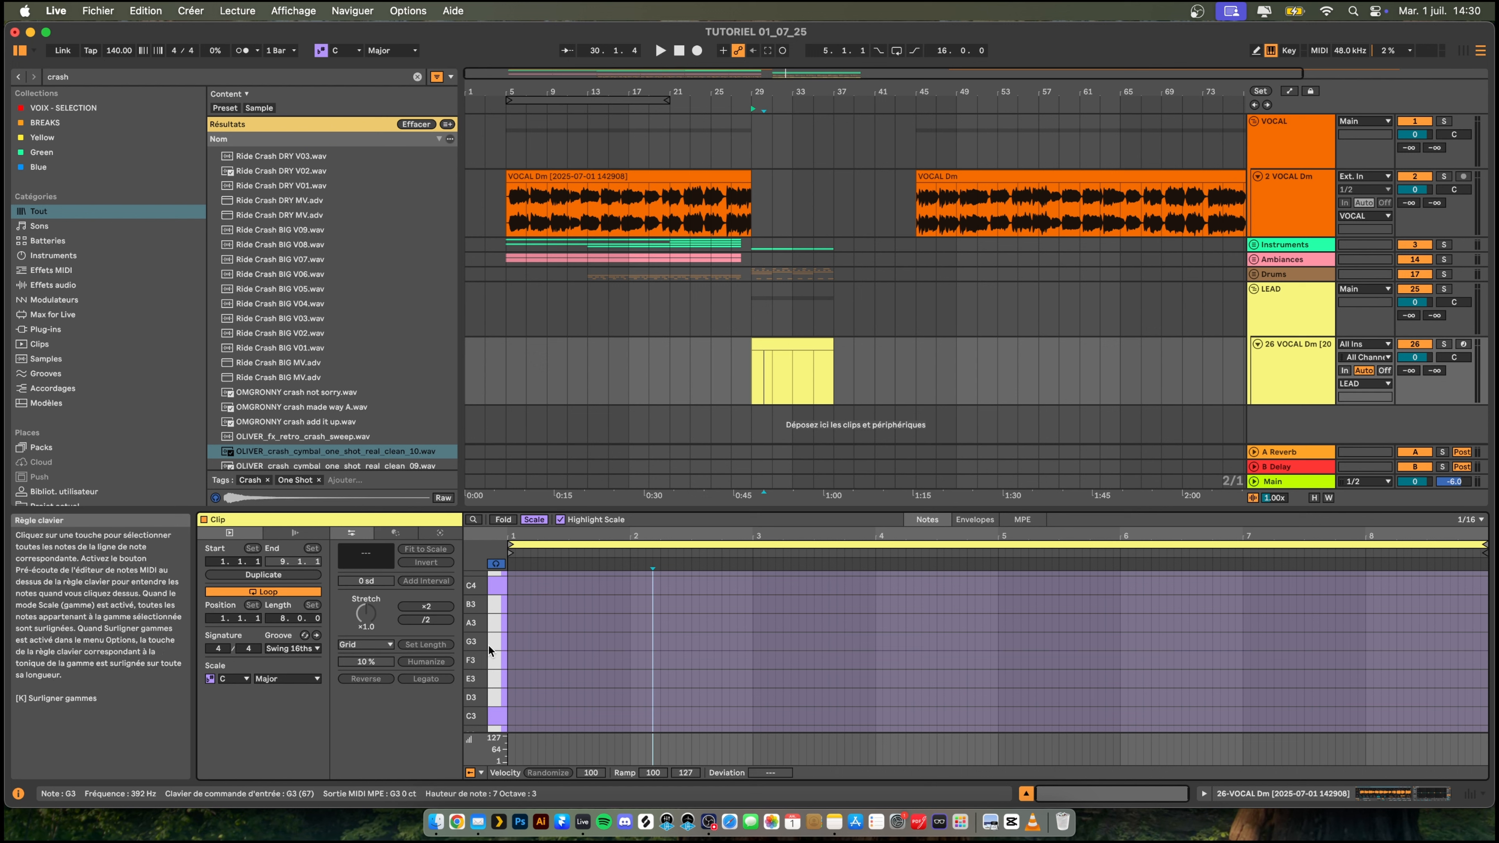
{"action": "left_click", "coordinate": [501, 642]}
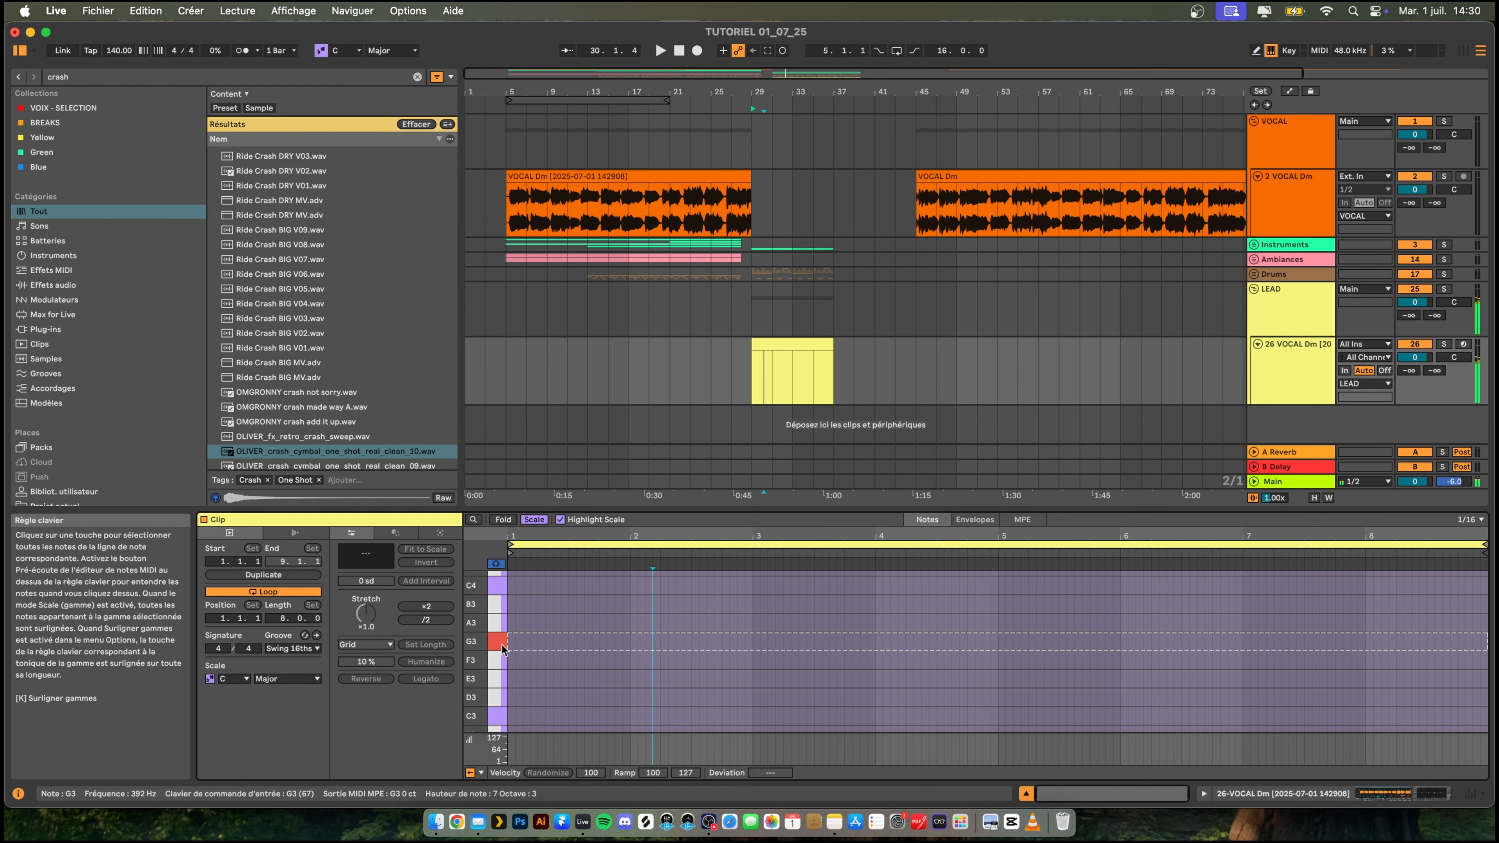
{"action": "left_click", "coordinate": [499, 624]}
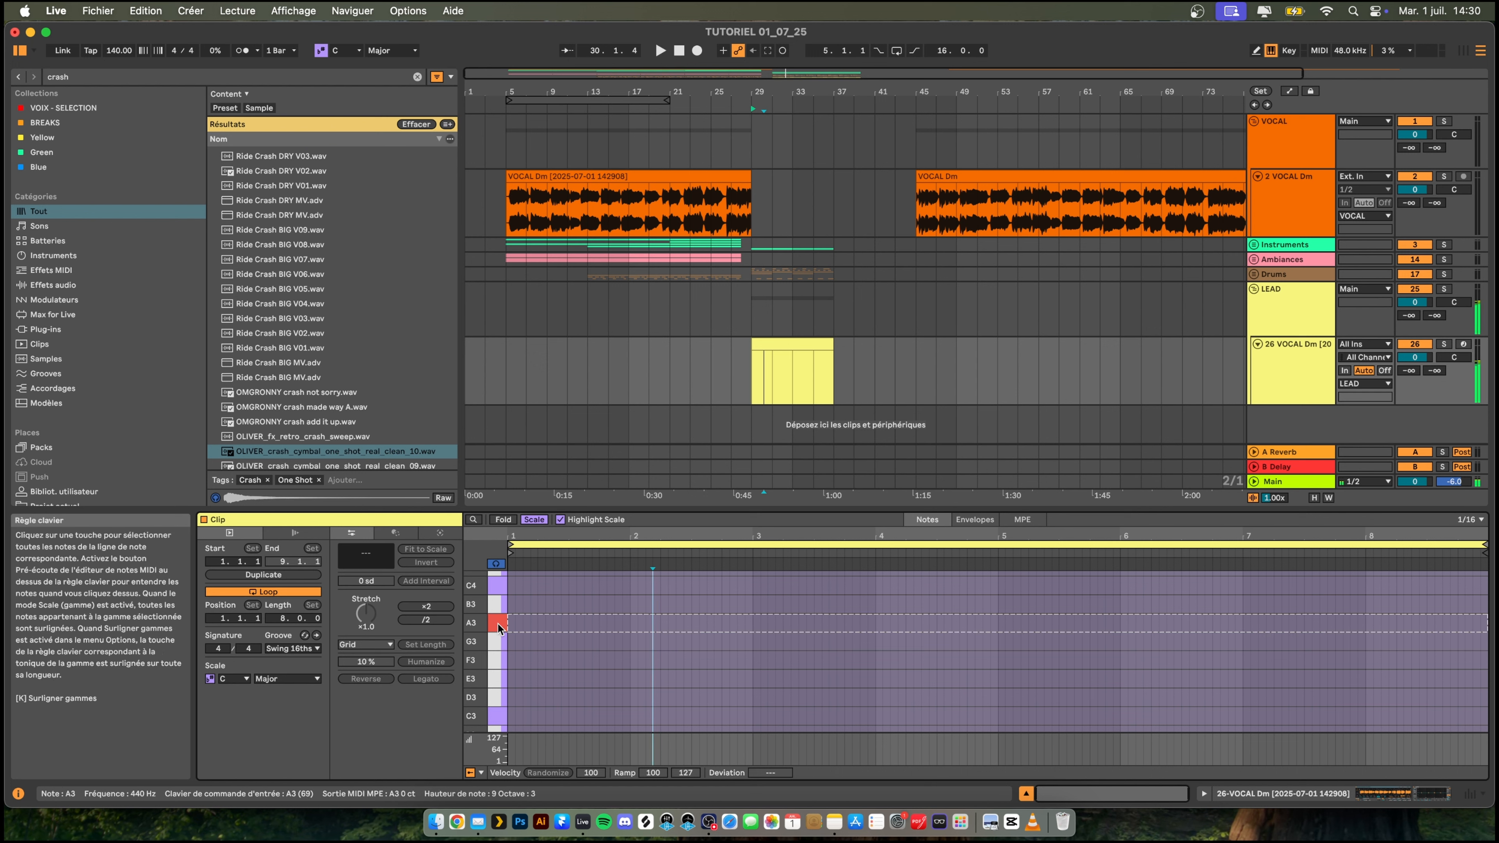
{"action": "left_click", "coordinate": [499, 587]}
{"action": "left_click", "coordinate": [495, 643]}
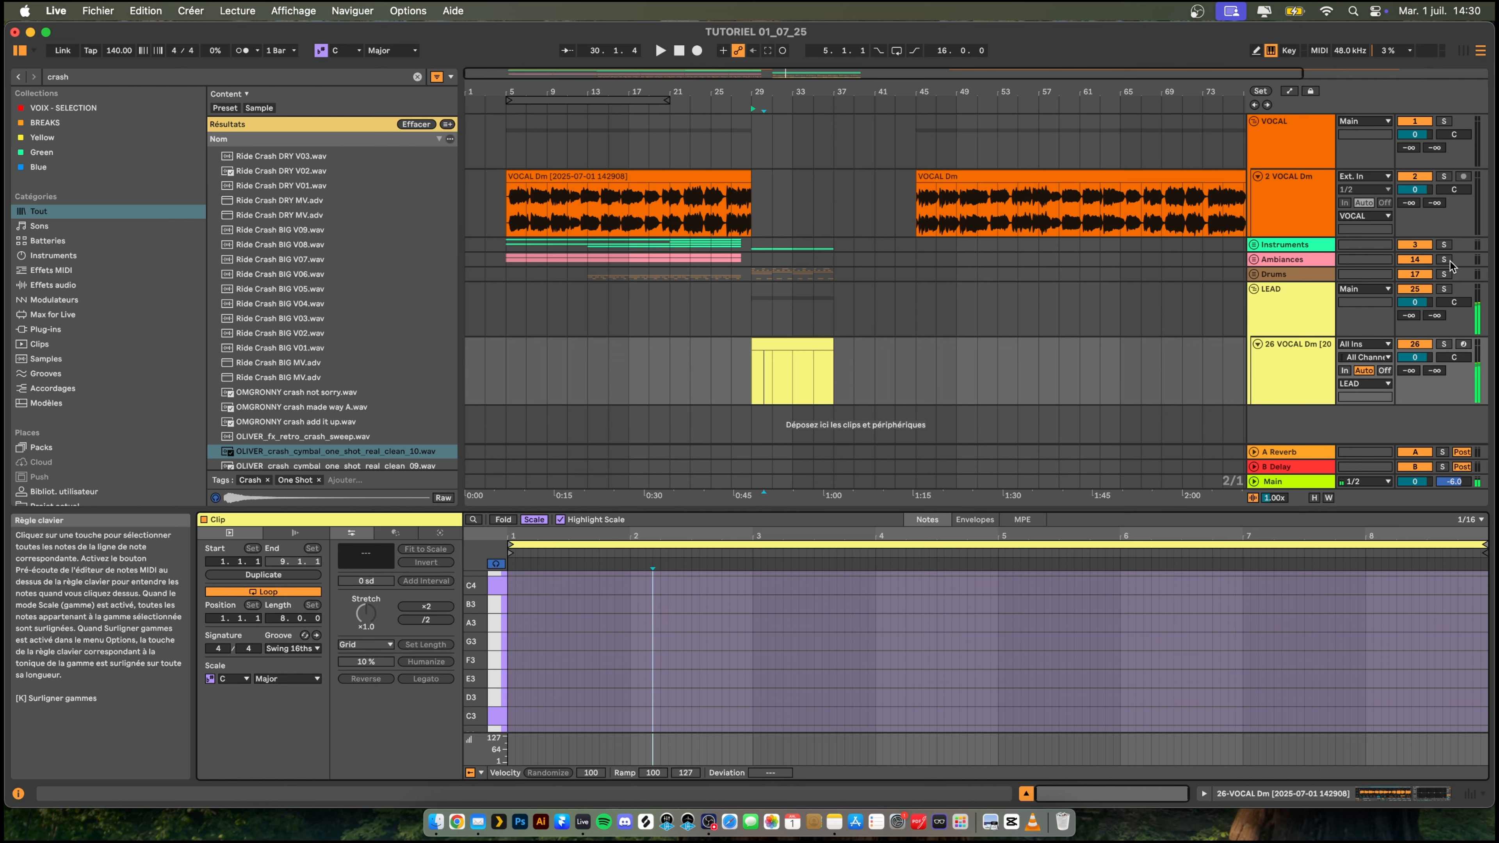
- Set the sampler's slice division to 1/2 and audition slices on the clip's keys down to the lower octaves around D1
{"action": "double_click", "coordinate": [1308, 359]}
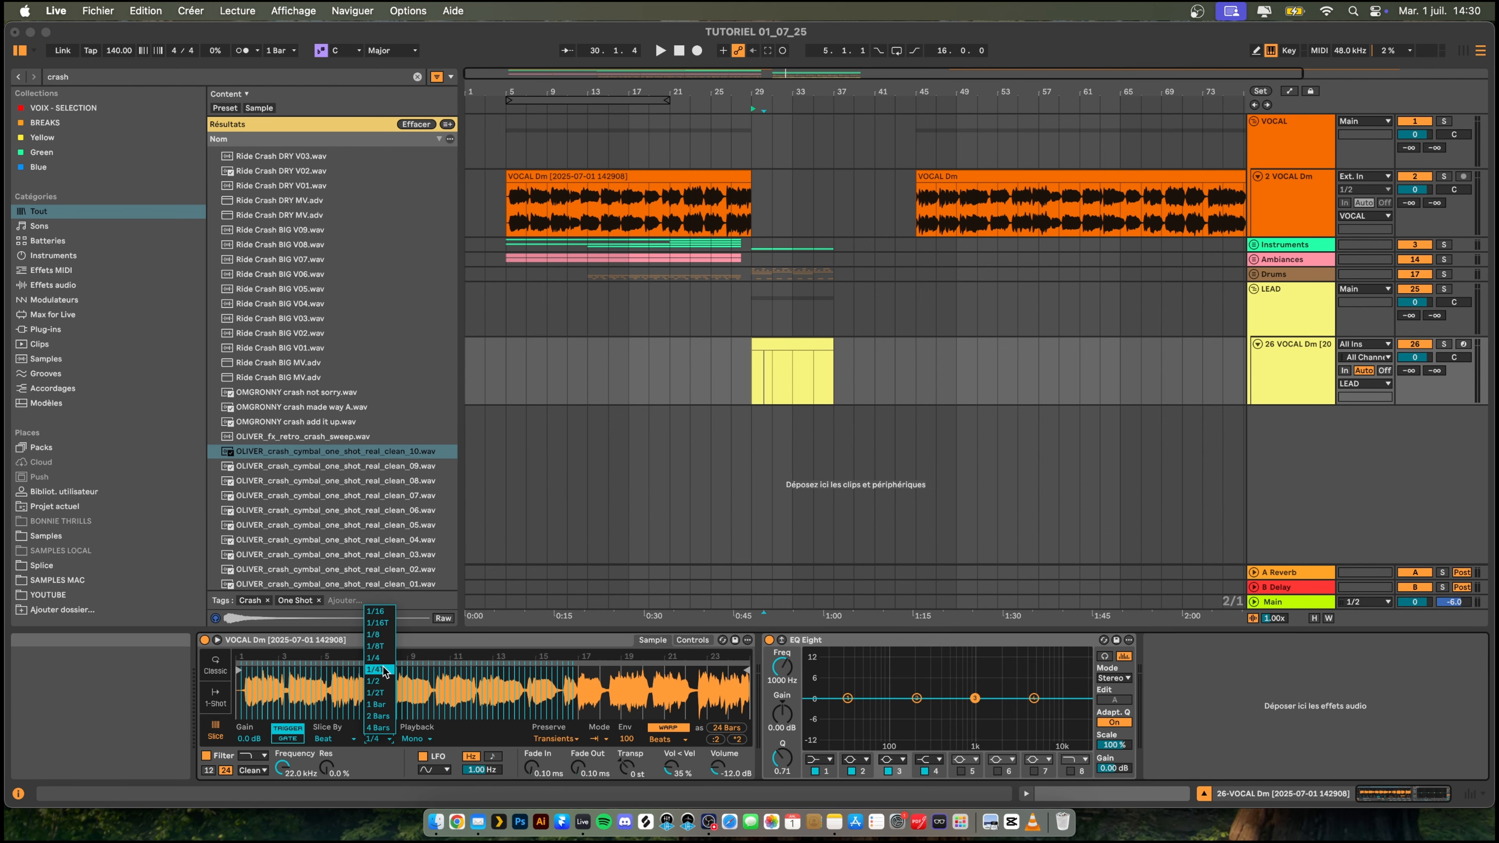
{"action": "left_click", "coordinate": [376, 681]}
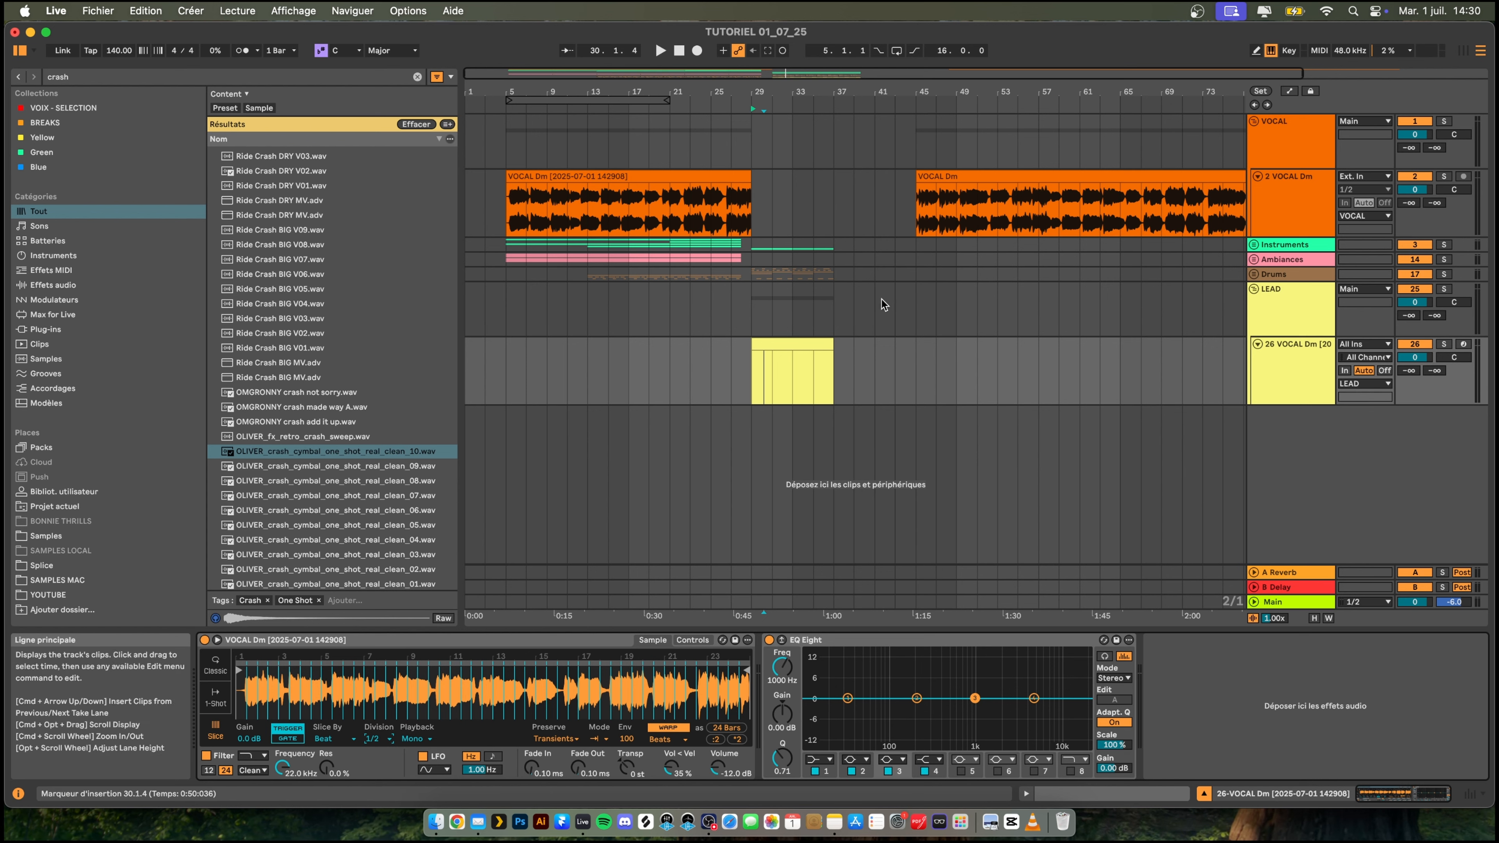
{"action": "left_click", "coordinate": [778, 345]}
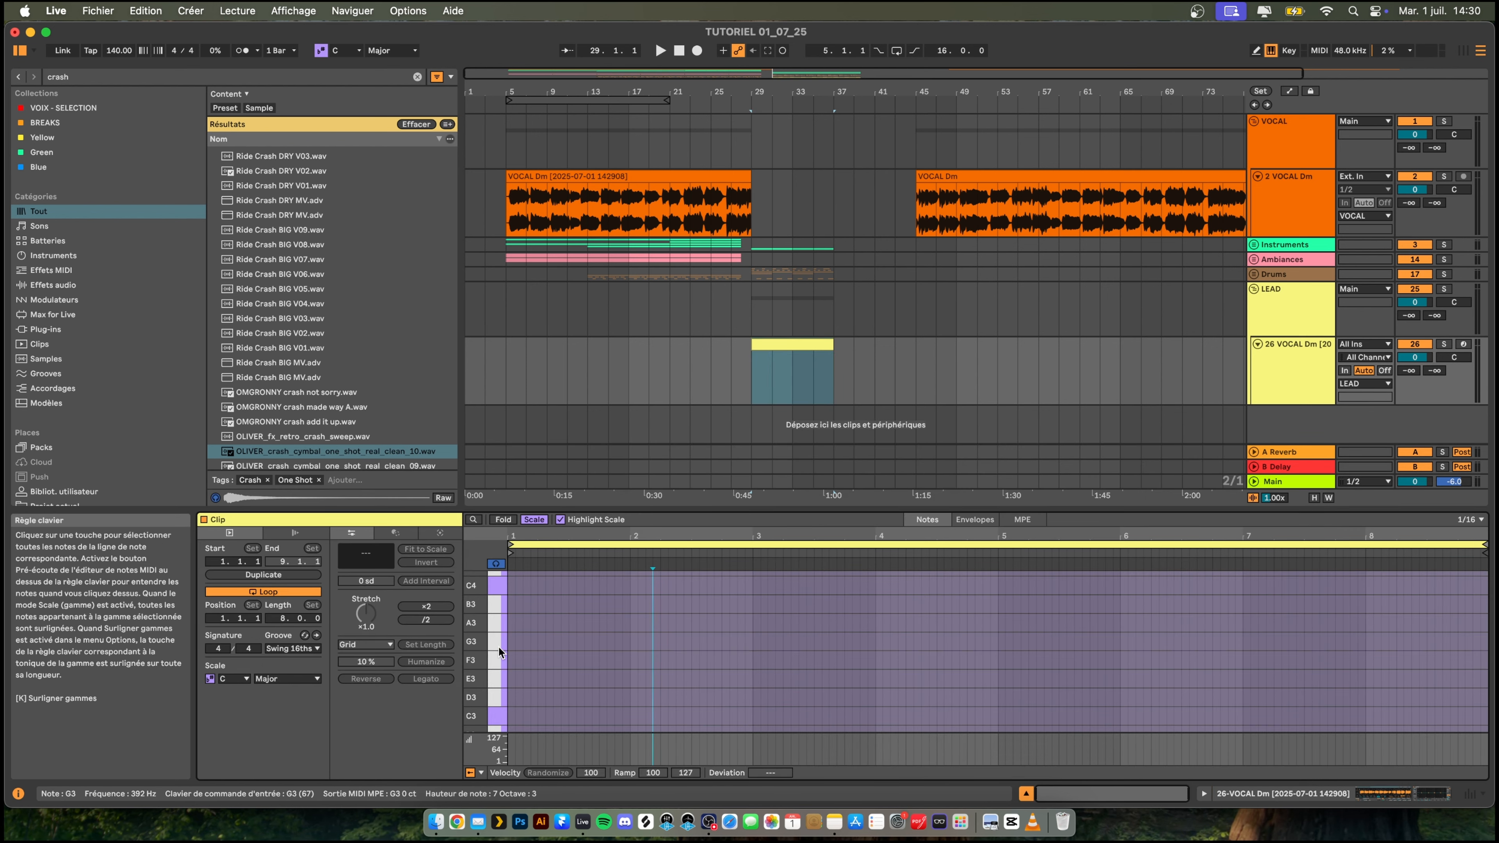
{"action": "left_click", "coordinate": [499, 678]}
{"action": "scroll", "coordinate": [515, 694], "scroll_direction": "down", "scroll_amount": 6}
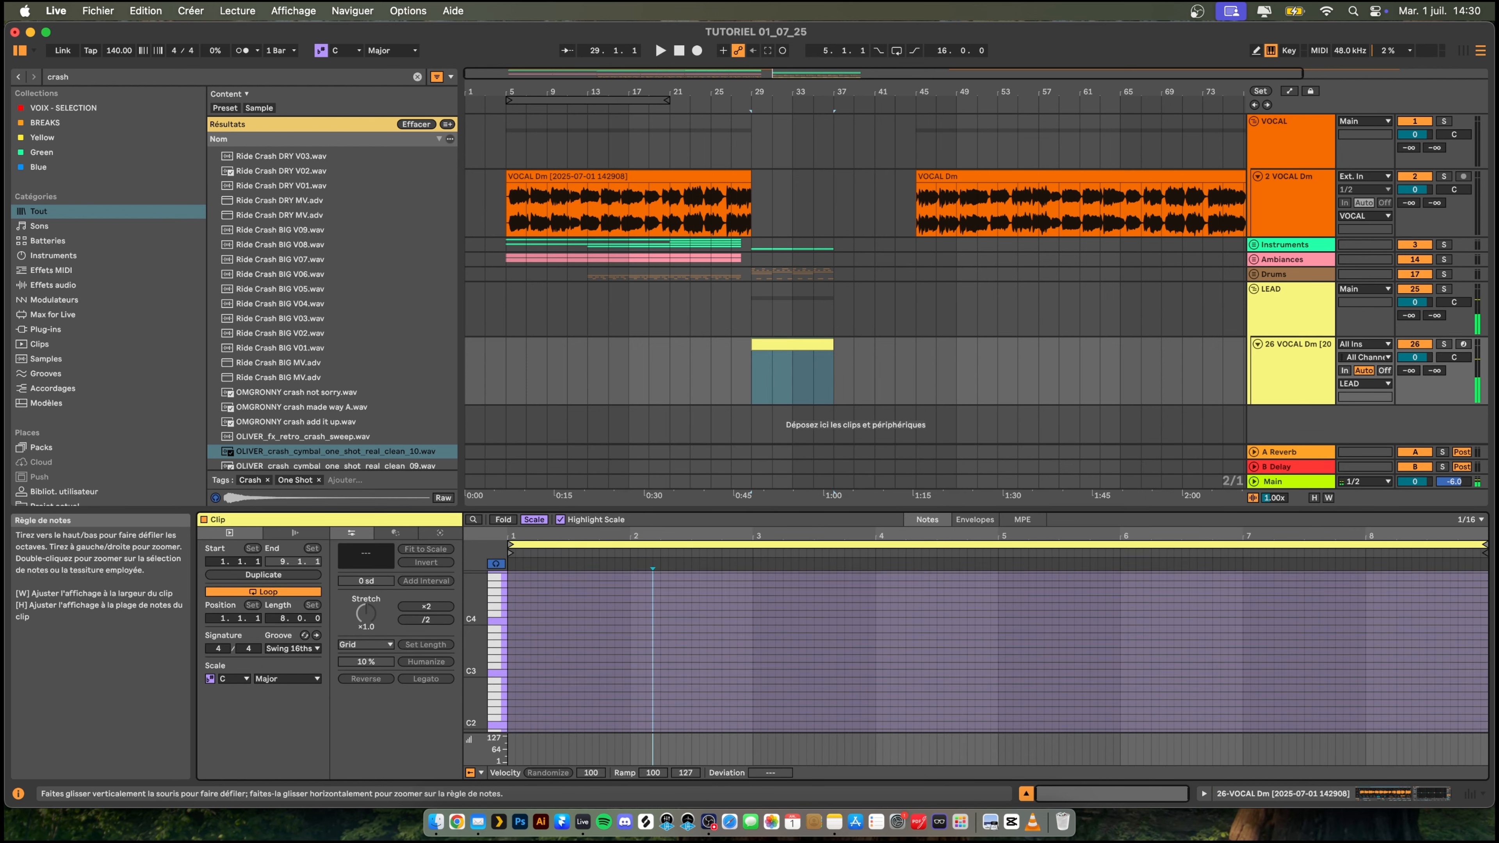
{"action": "scroll", "coordinate": [507, 697], "scroll_direction": "down", "scroll_amount": 5}
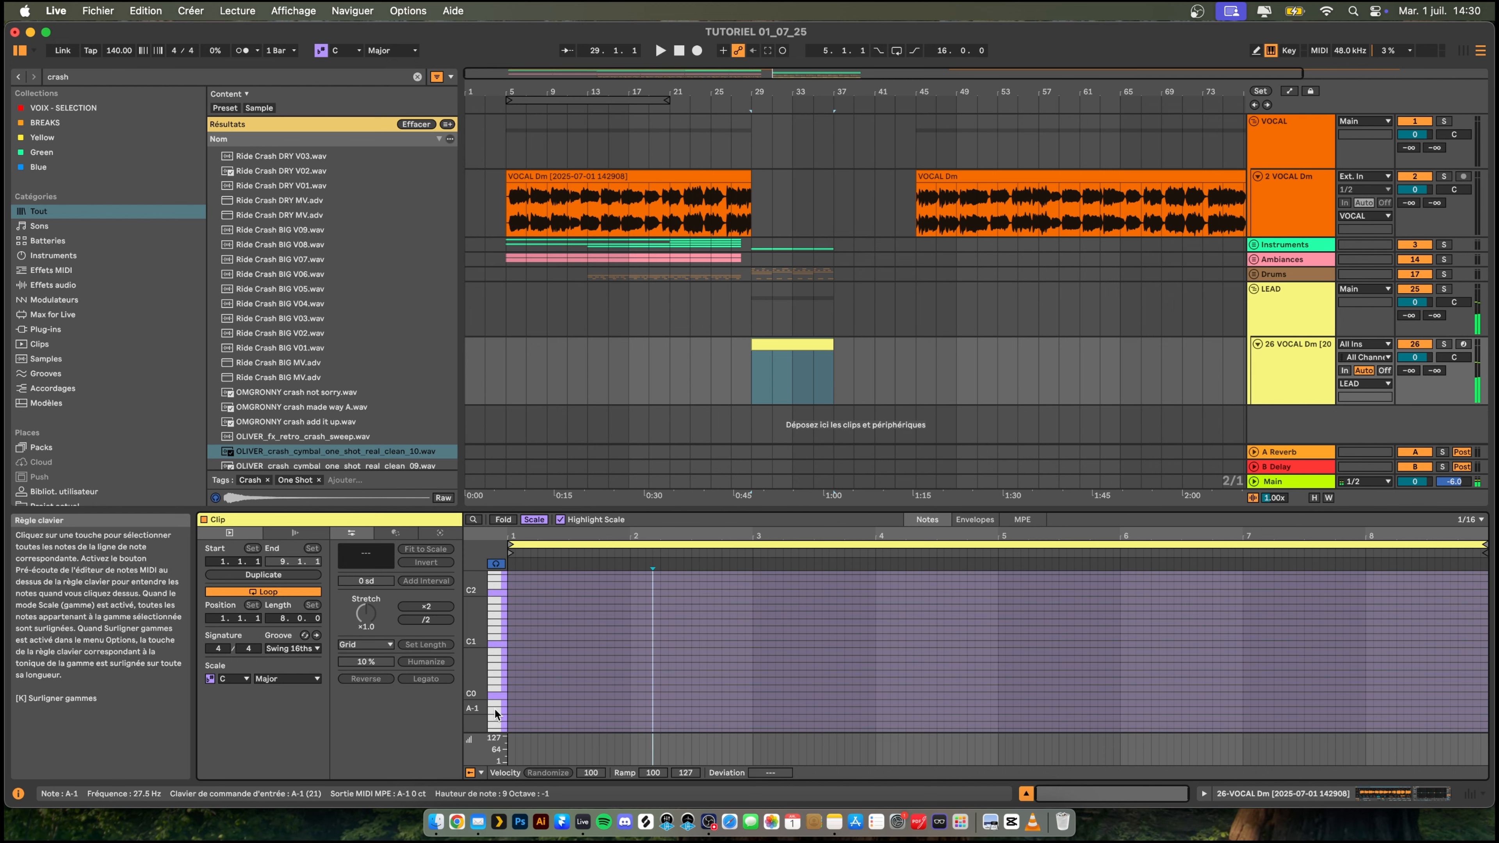
{"action": "left_click_drag", "start_coordinate": [500, 680], "coordinate": [502, 663]}
{"action": "left_click_drag", "start_coordinate": [500, 645], "coordinate": [499, 638]}
{"action": "left_click", "coordinate": [499, 637]}
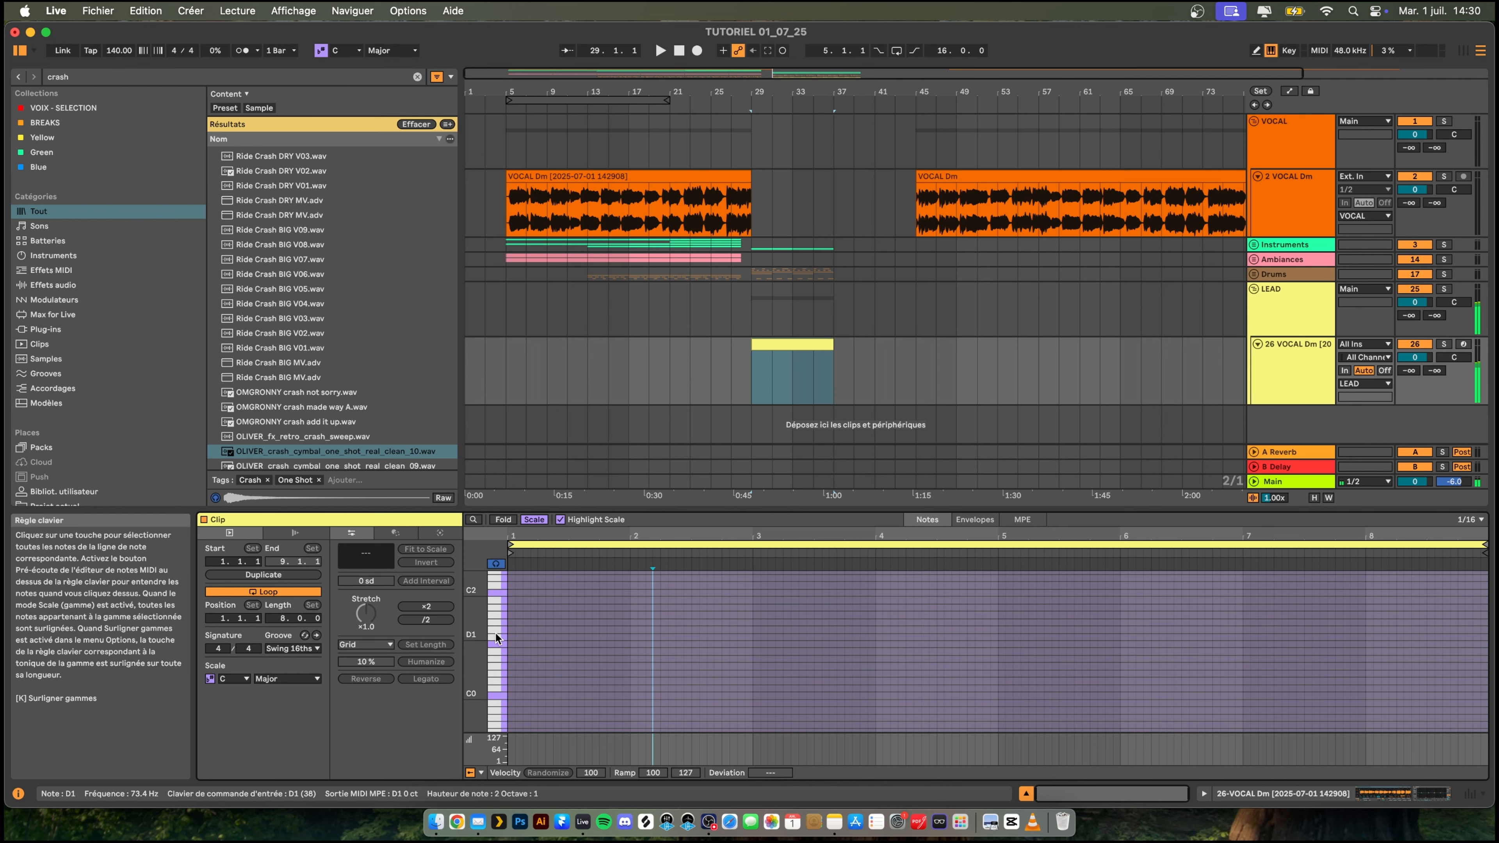
- Add one-beat notes to the LEAD clip, on D1 at 1.1.1 and on D2 at 1.3.1, and play them back
{"action": "double_click", "coordinate": [513, 637]}
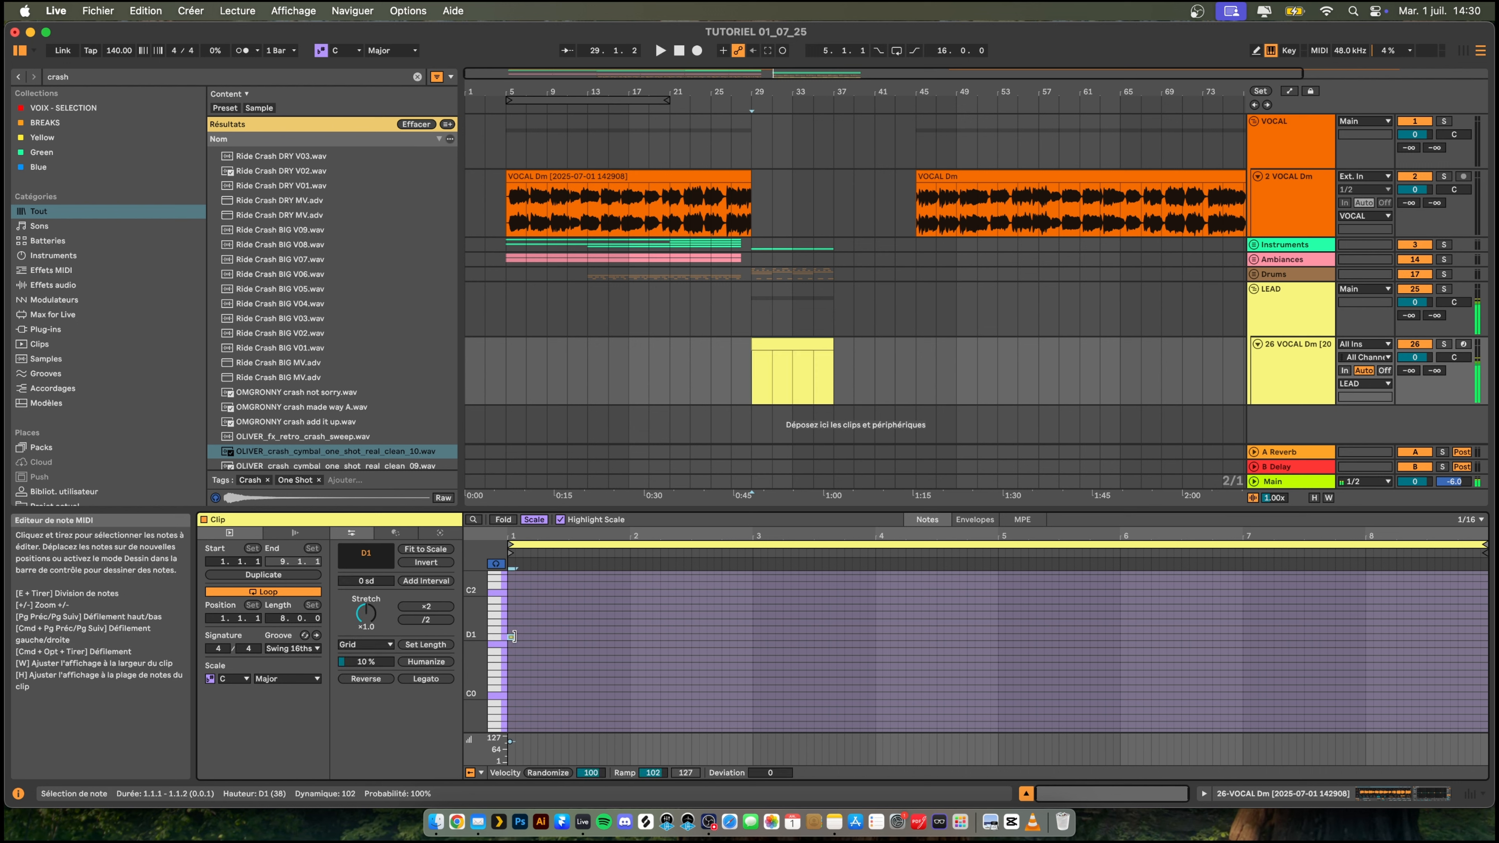
{"action": "left_click_drag", "start_coordinate": [514, 637], "coordinate": [528, 637]}
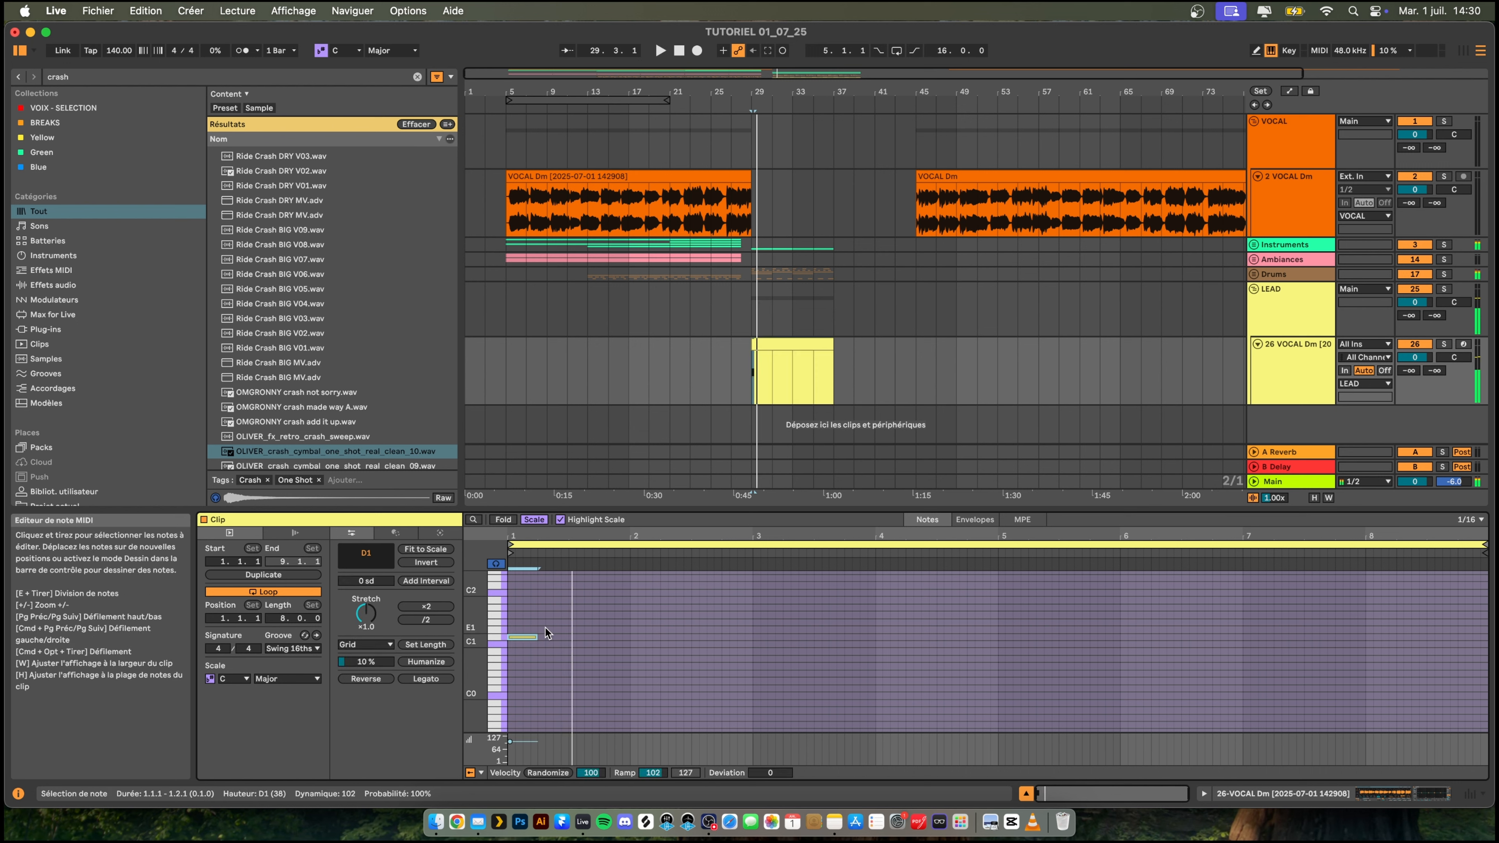
{"action": "double_click", "coordinate": [541, 630]}
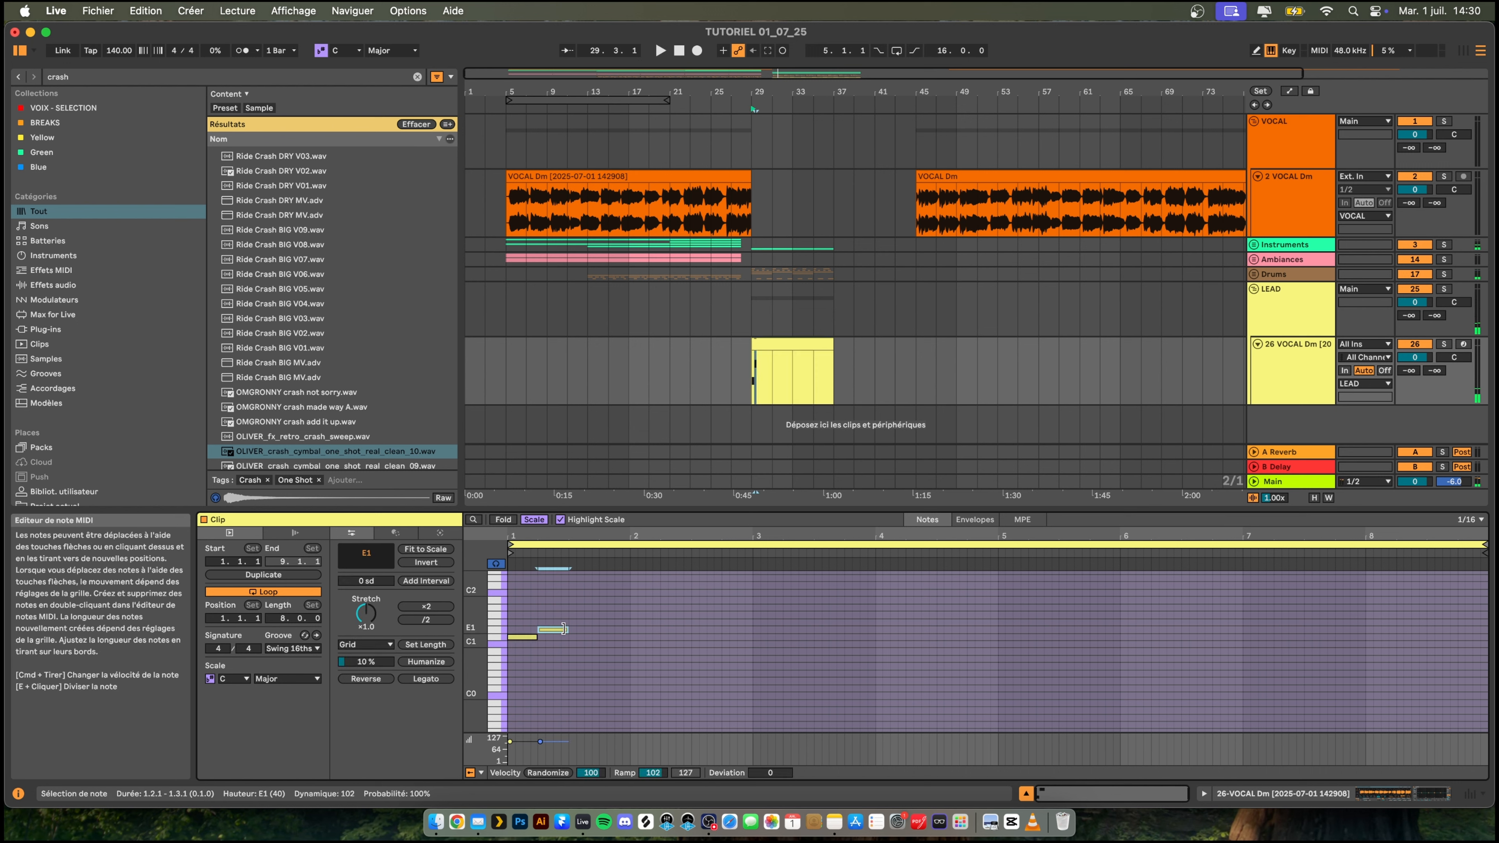
{"action": "key", "text": "Right"}
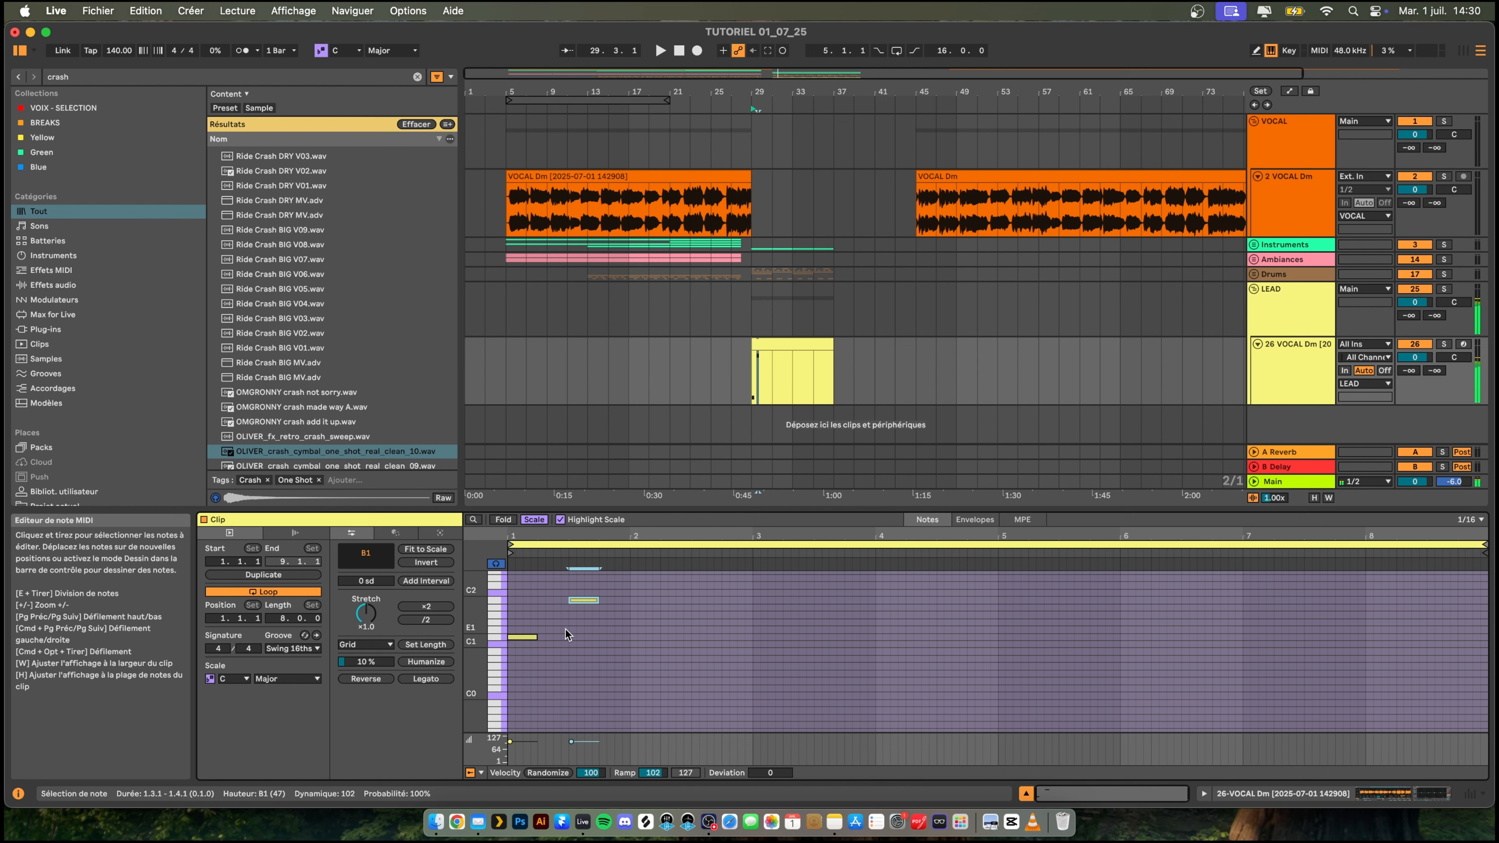
{"action": "key", "text": "Up"}
{"action": "key", "text": "Up"}
{"action": "key", "text": "Up"}
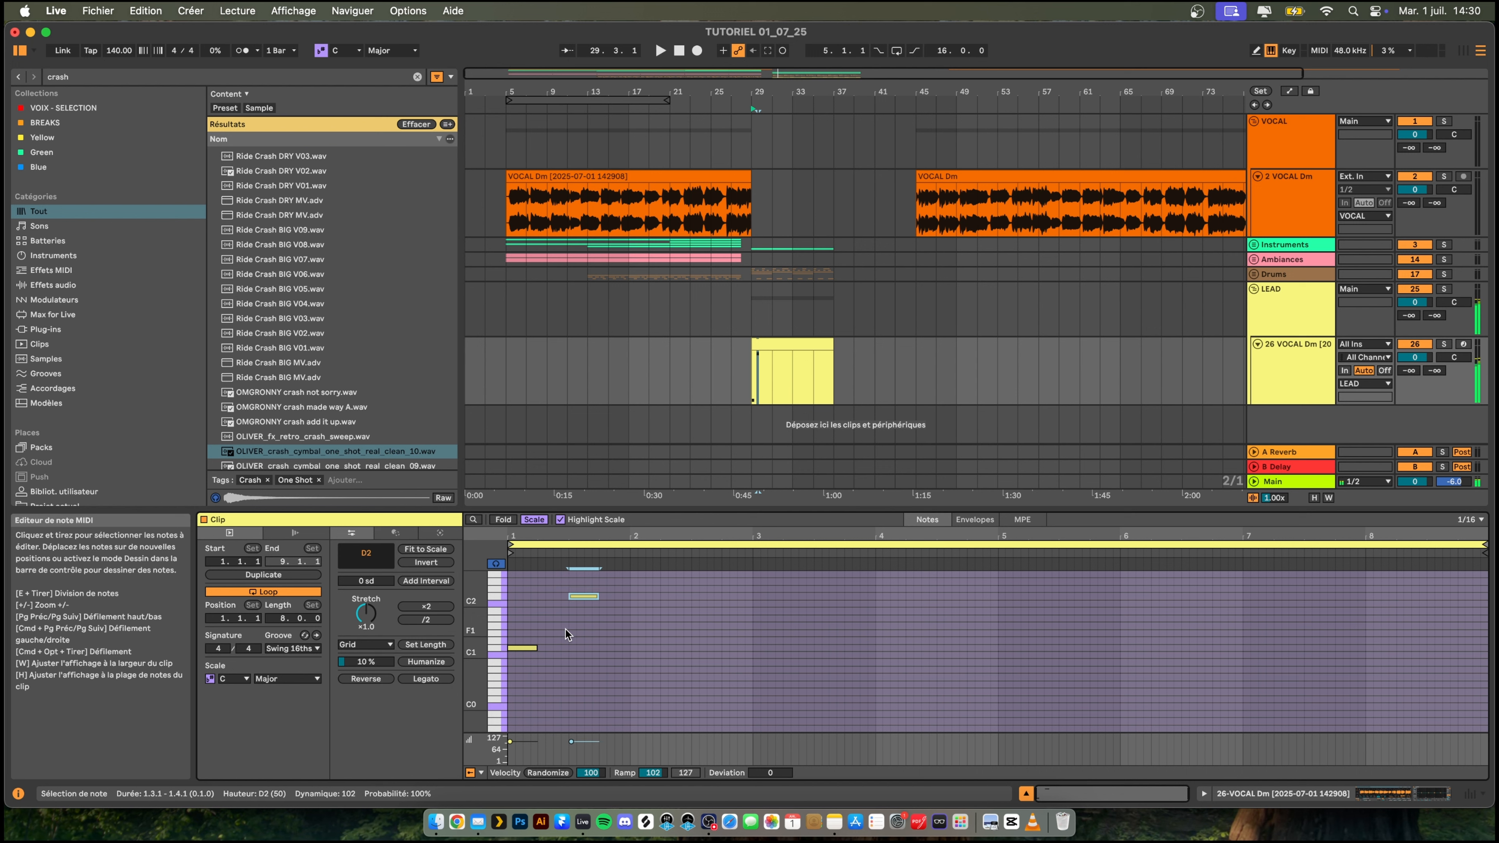
{"action": "key", "text": "space"}
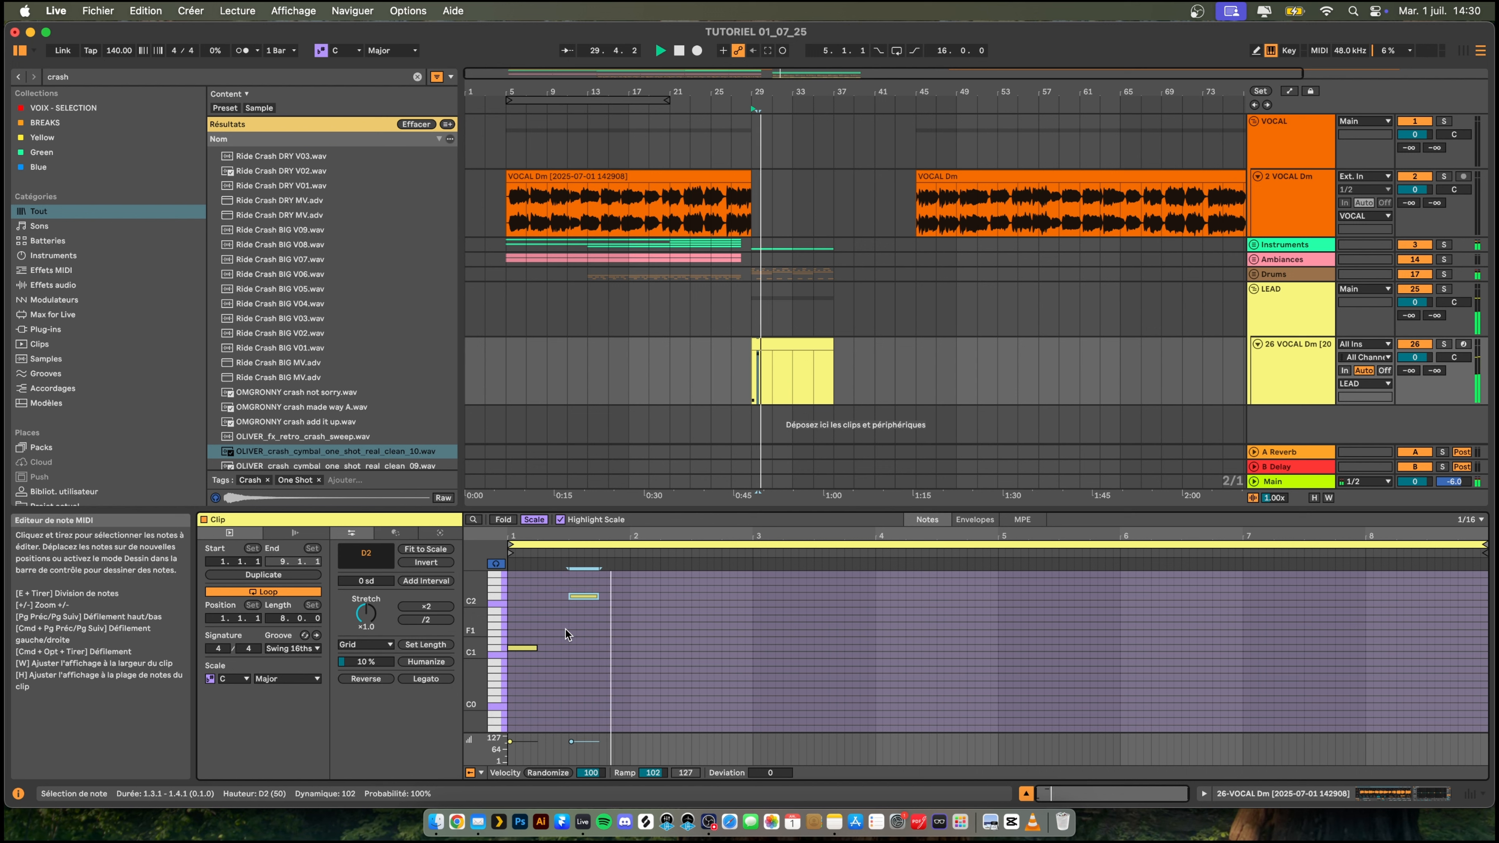
{"action": "key", "text": "space"}
- Raise the note at 1.3.1 to E2 and play back the slice
{"action": "scroll", "coordinate": [535, 618], "scroll_direction": "up", "scroll_amount": 3}
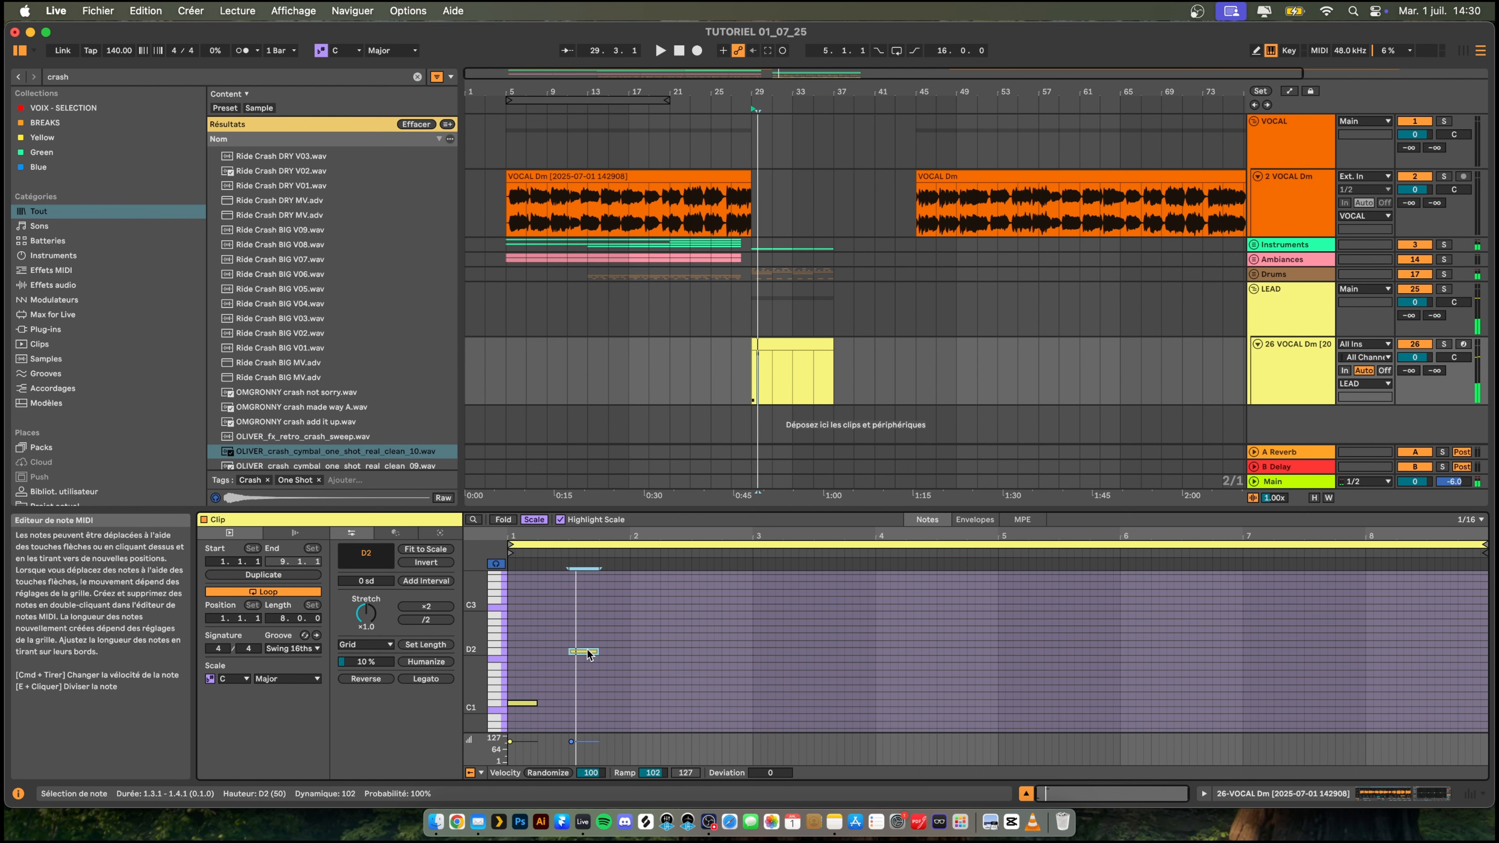
{"action": "left_click_drag", "start_coordinate": [590, 651], "coordinate": [590, 642]}
{"action": "key", "text": "space"}
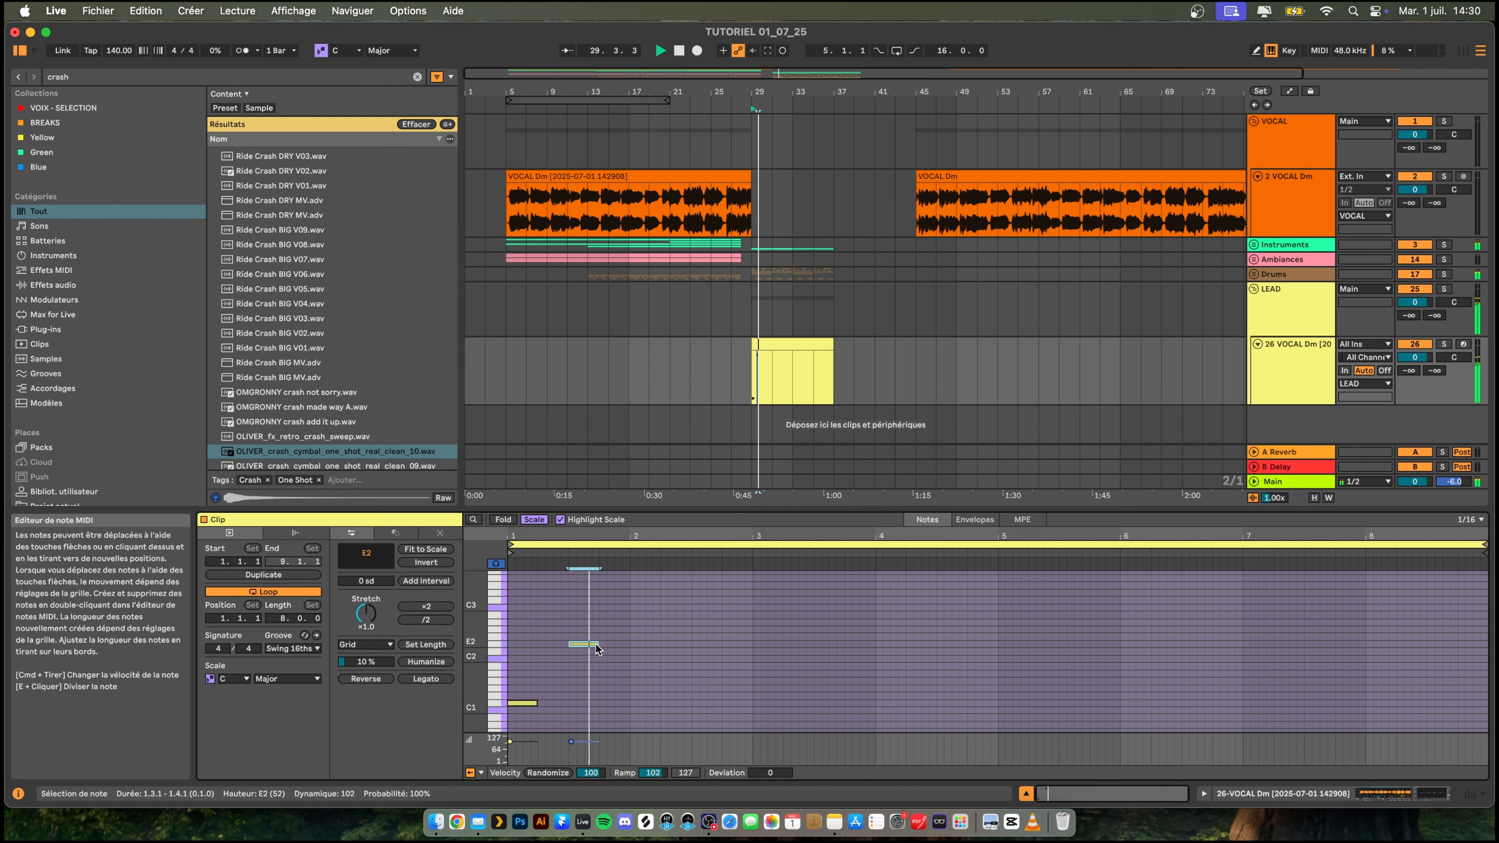
{"action": "key", "text": "space"}
- Add a one-beat note at 1.4.1, raise it to C3 and listen to the pattern
{"action": "double_click", "coordinate": [605, 644]}
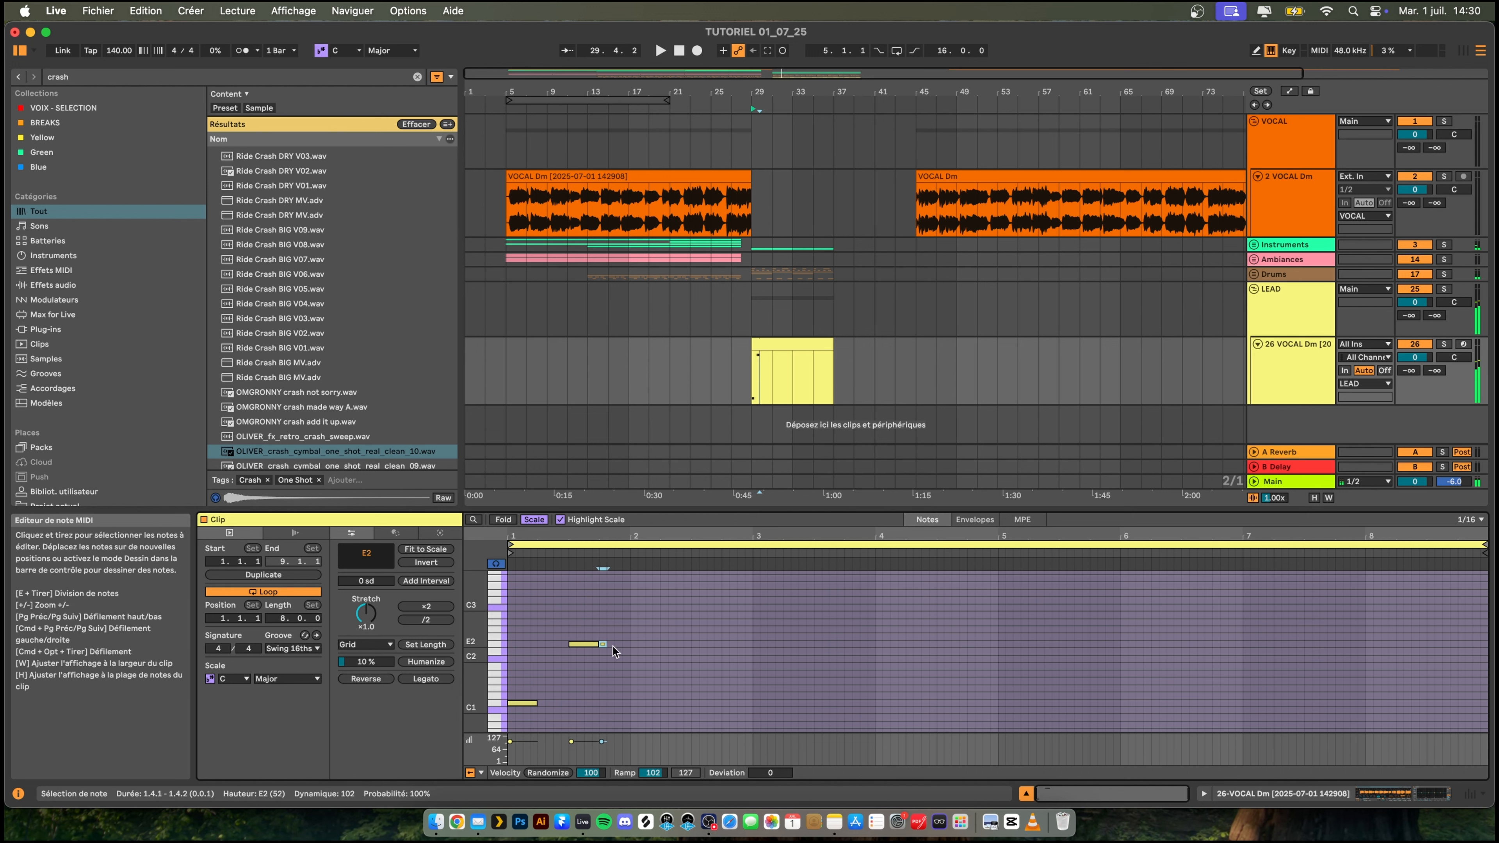
{"action": "key", "text": "Up"}
{"action": "key", "text": "Up"}
{"action": "key", "text": "Up"}
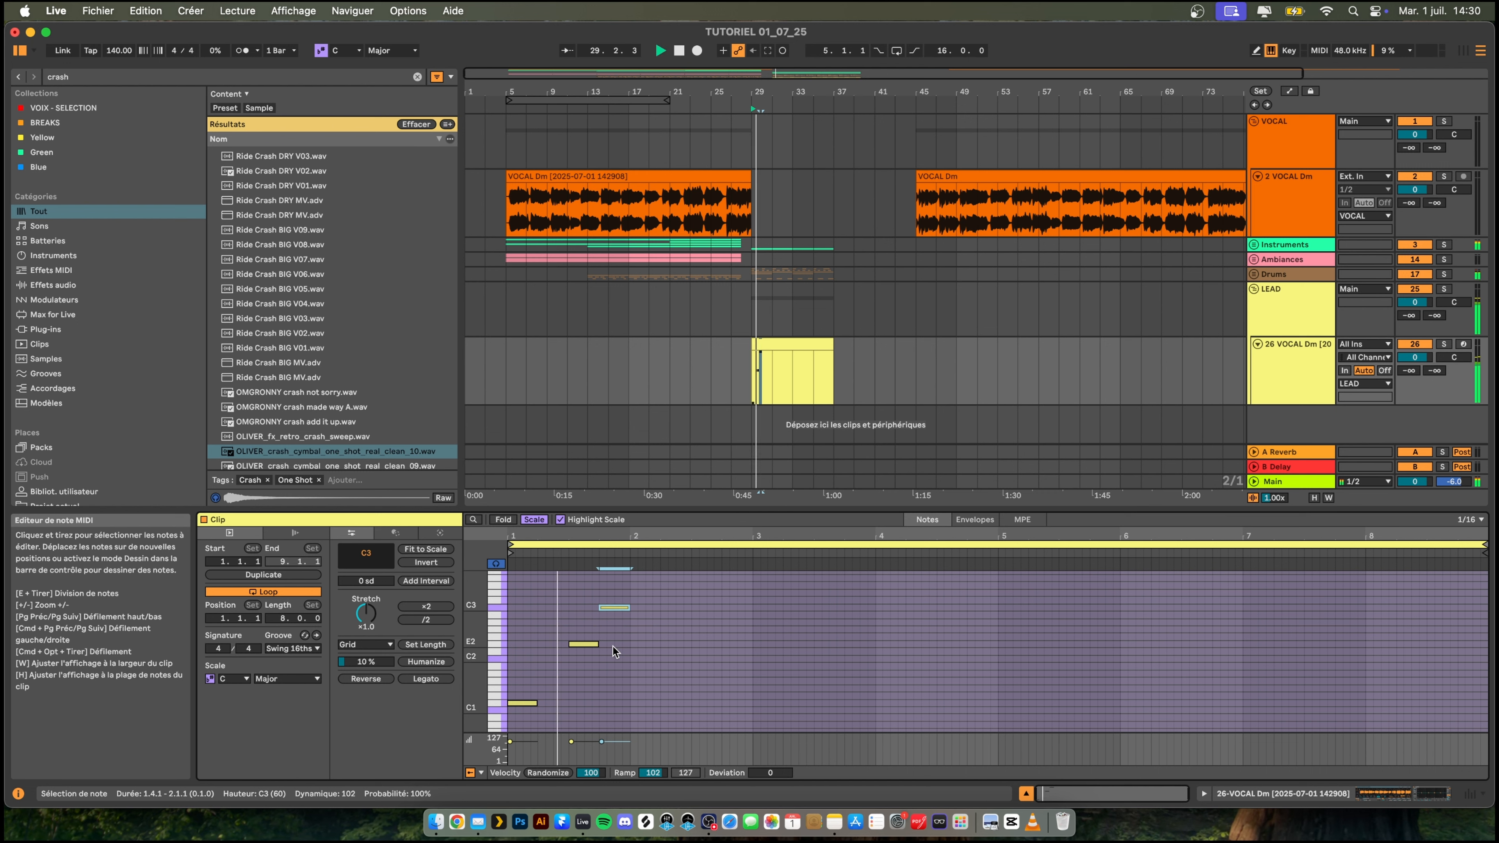
{"action": "key", "text": "space"}
- Duplicate the one-beat C3 note, place the copy on D3 at 2.2.1 and play back the LEAD clip
{"action": "key", "text": "super+d"}
{"action": "key", "text": "Down"}
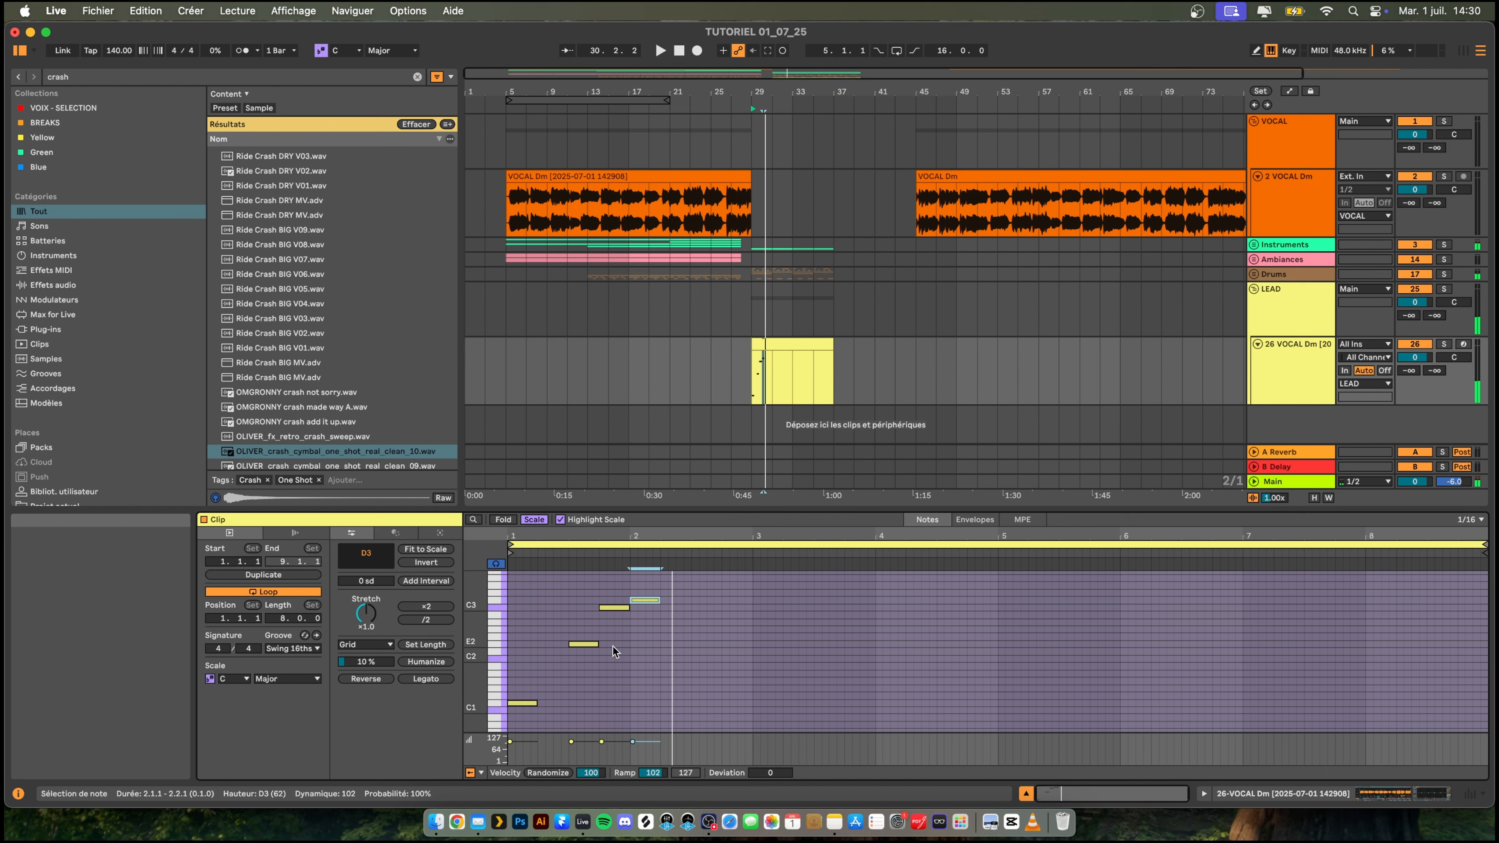
{"action": "key", "text": "space"}
{"action": "key", "text": "Right"}
{"action": "key", "text": "Right"}
{"action": "key", "text": "Right"}
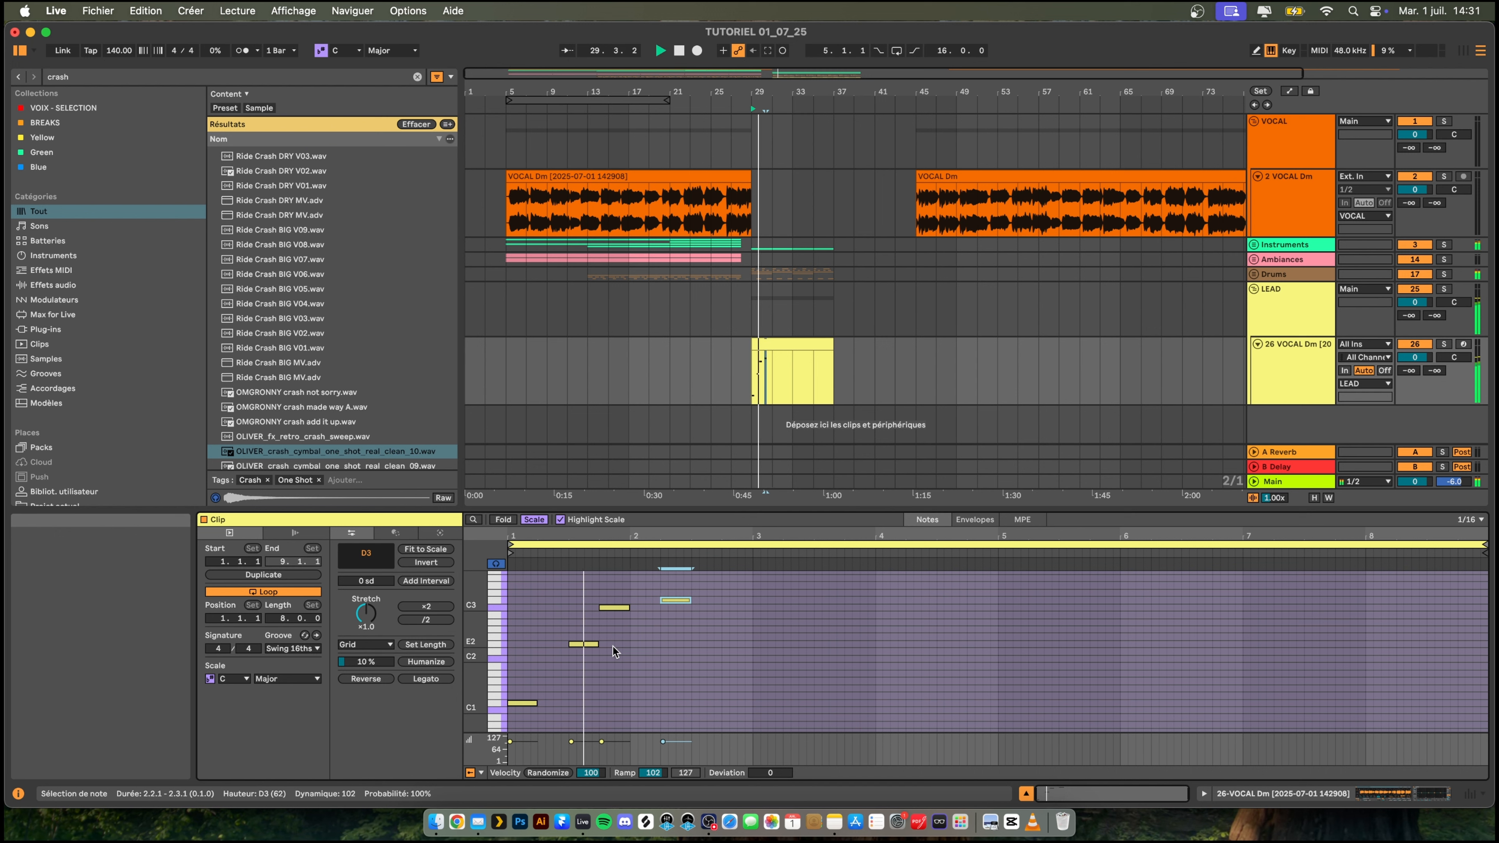
- Raise the note at 2.2.1 to C4 and play back the pattern
{"action": "key", "text": "Up"}
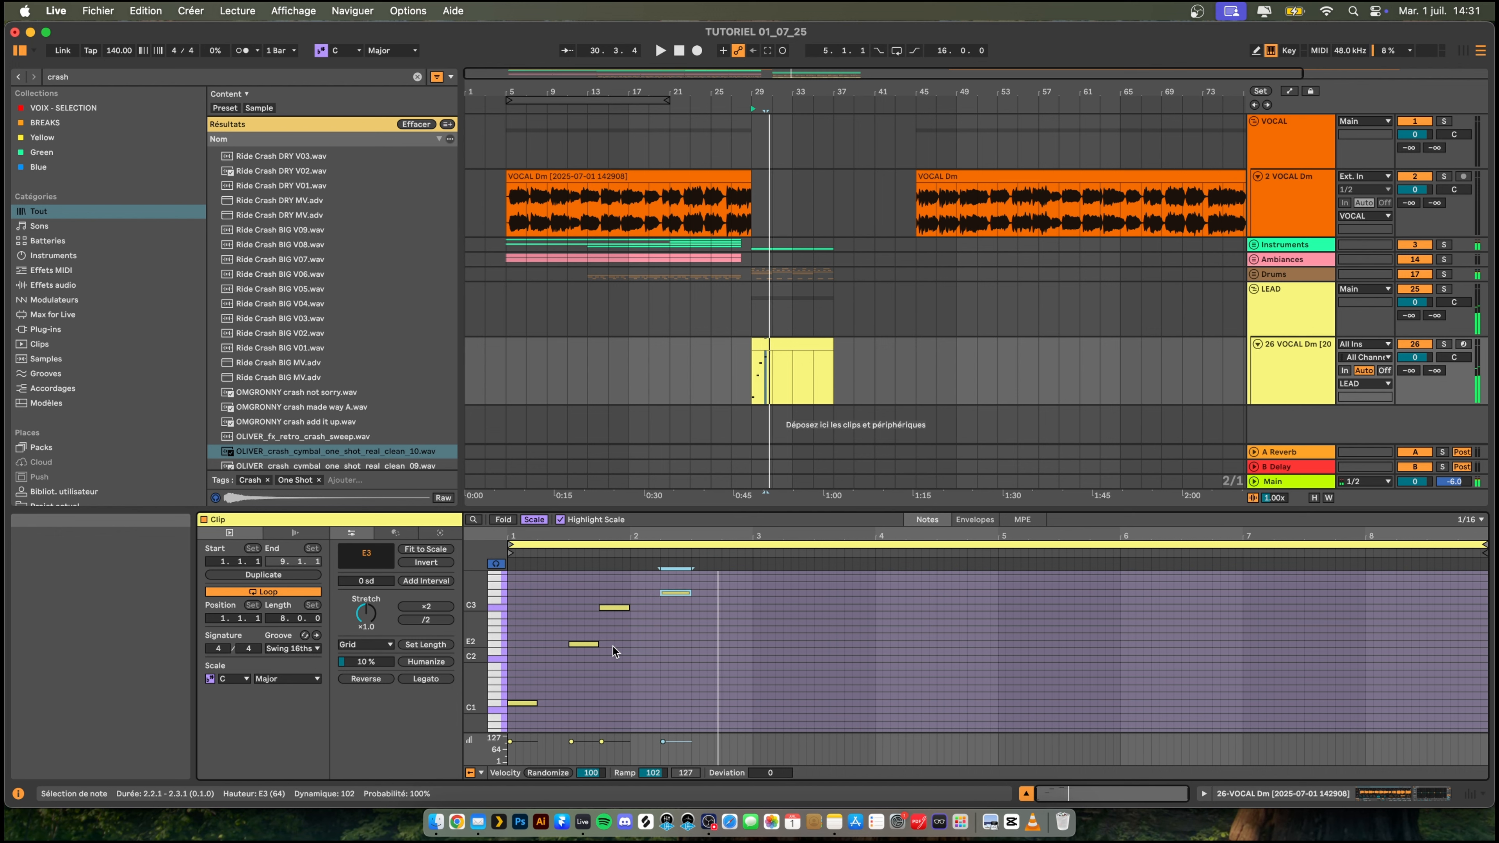
{"action": "scroll", "coordinate": [614, 651], "scroll_direction": "up", "scroll_amount": 2}
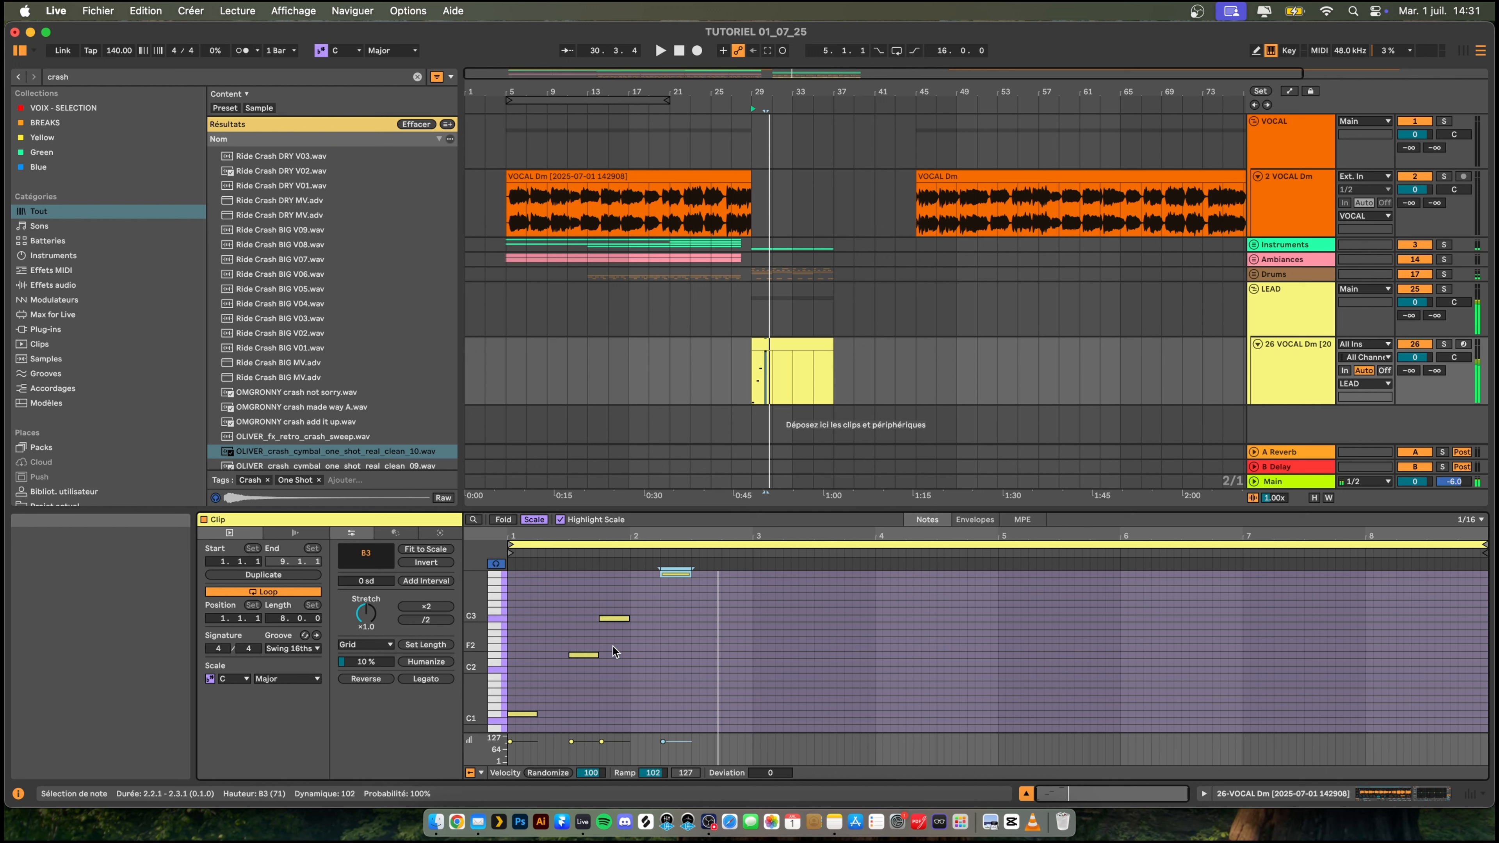
{"action": "key", "text": "Up"}
{"action": "key", "text": "Up"}
{"action": "key", "text": "Up"}
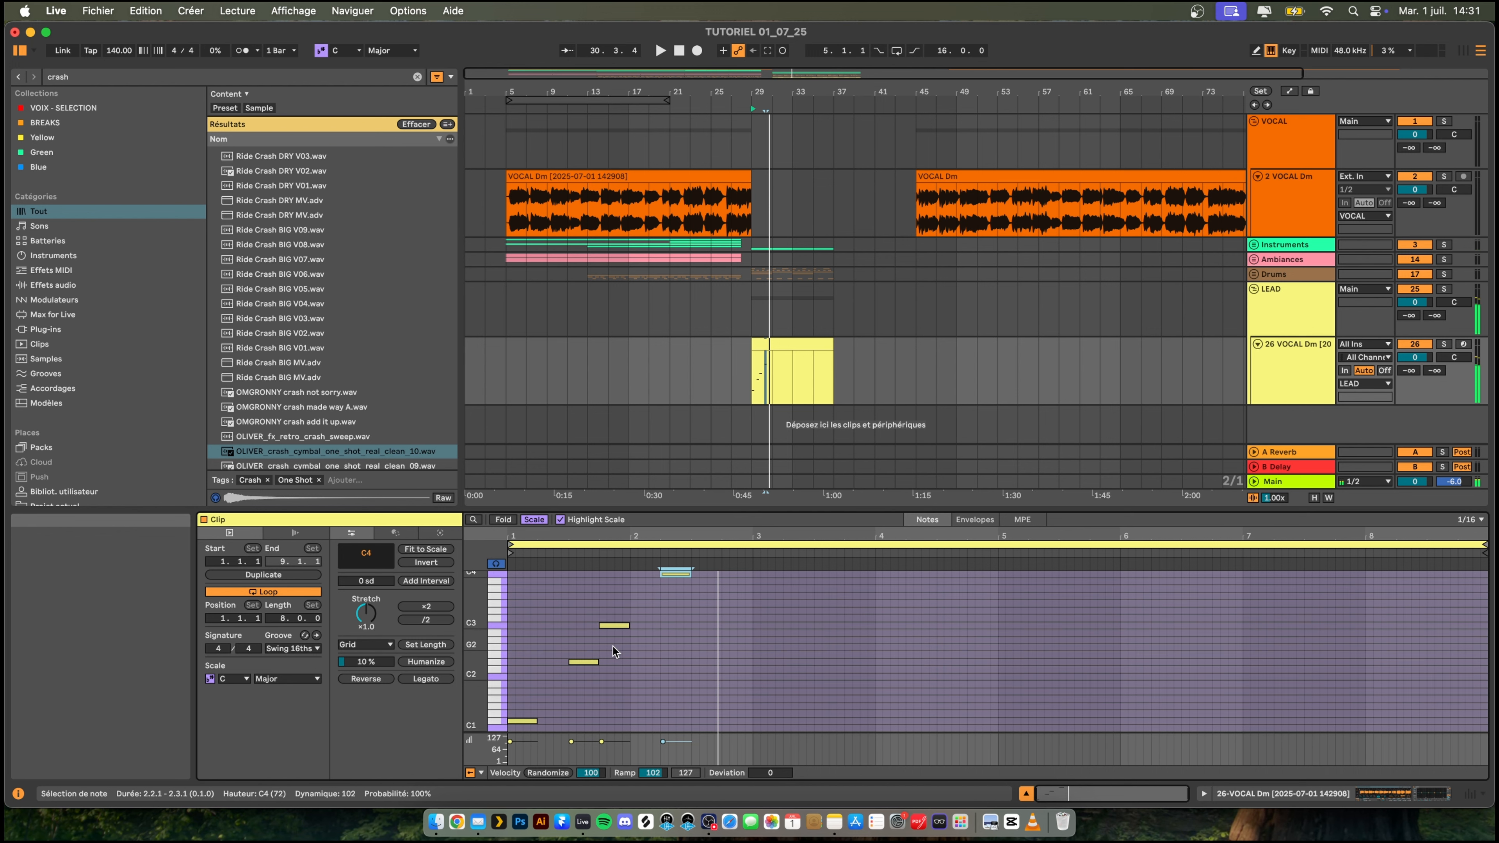
{"action": "key", "text": "space"}
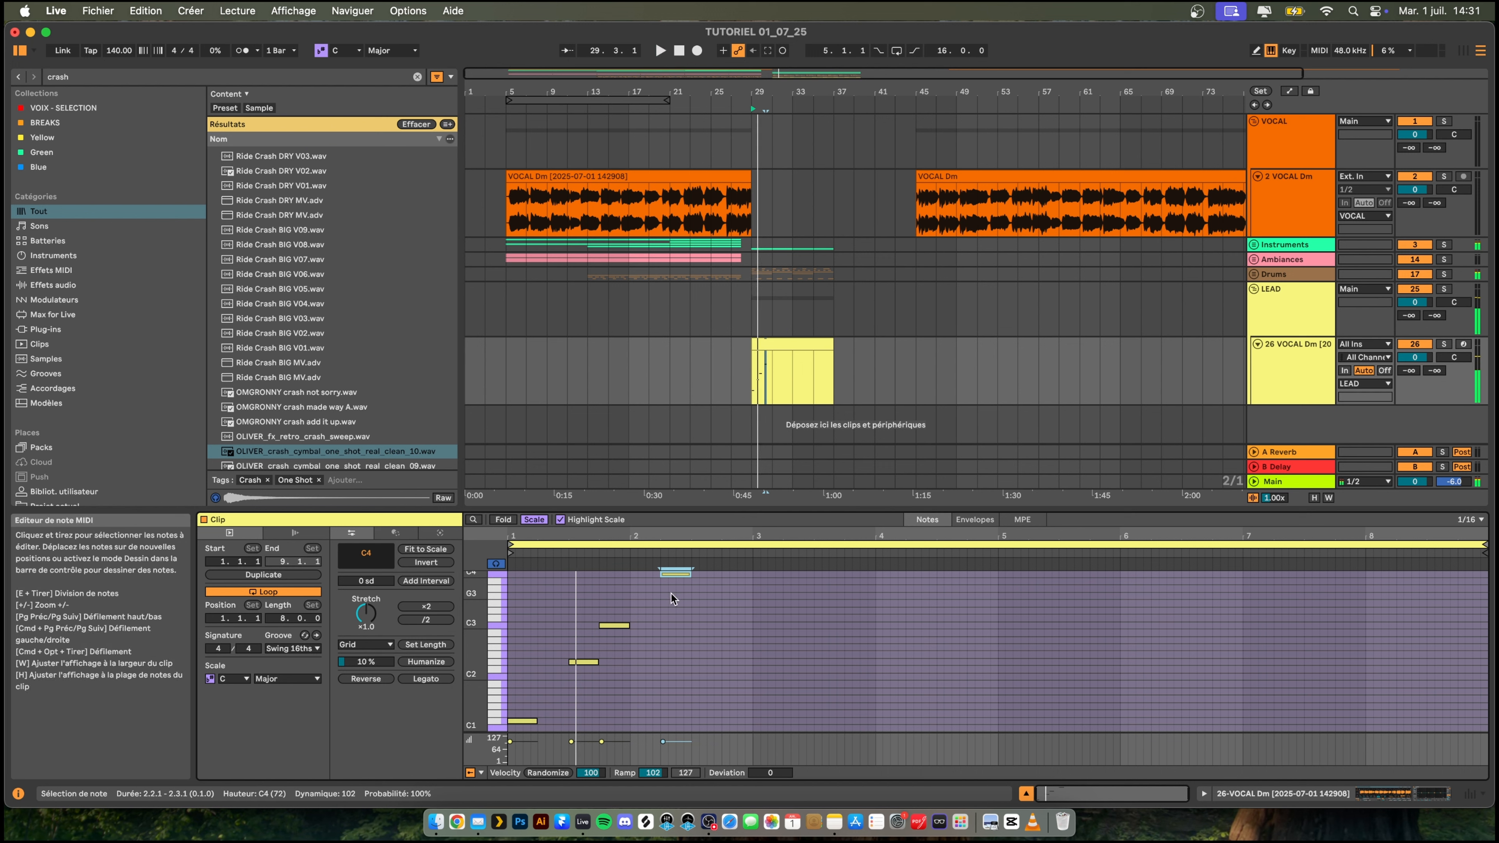
- Move the C4 note to 1.1.1, delete the low D1 note there and play back the pattern
{"action": "left_click_drag", "start_coordinate": [676, 574], "coordinate": [522, 575]}
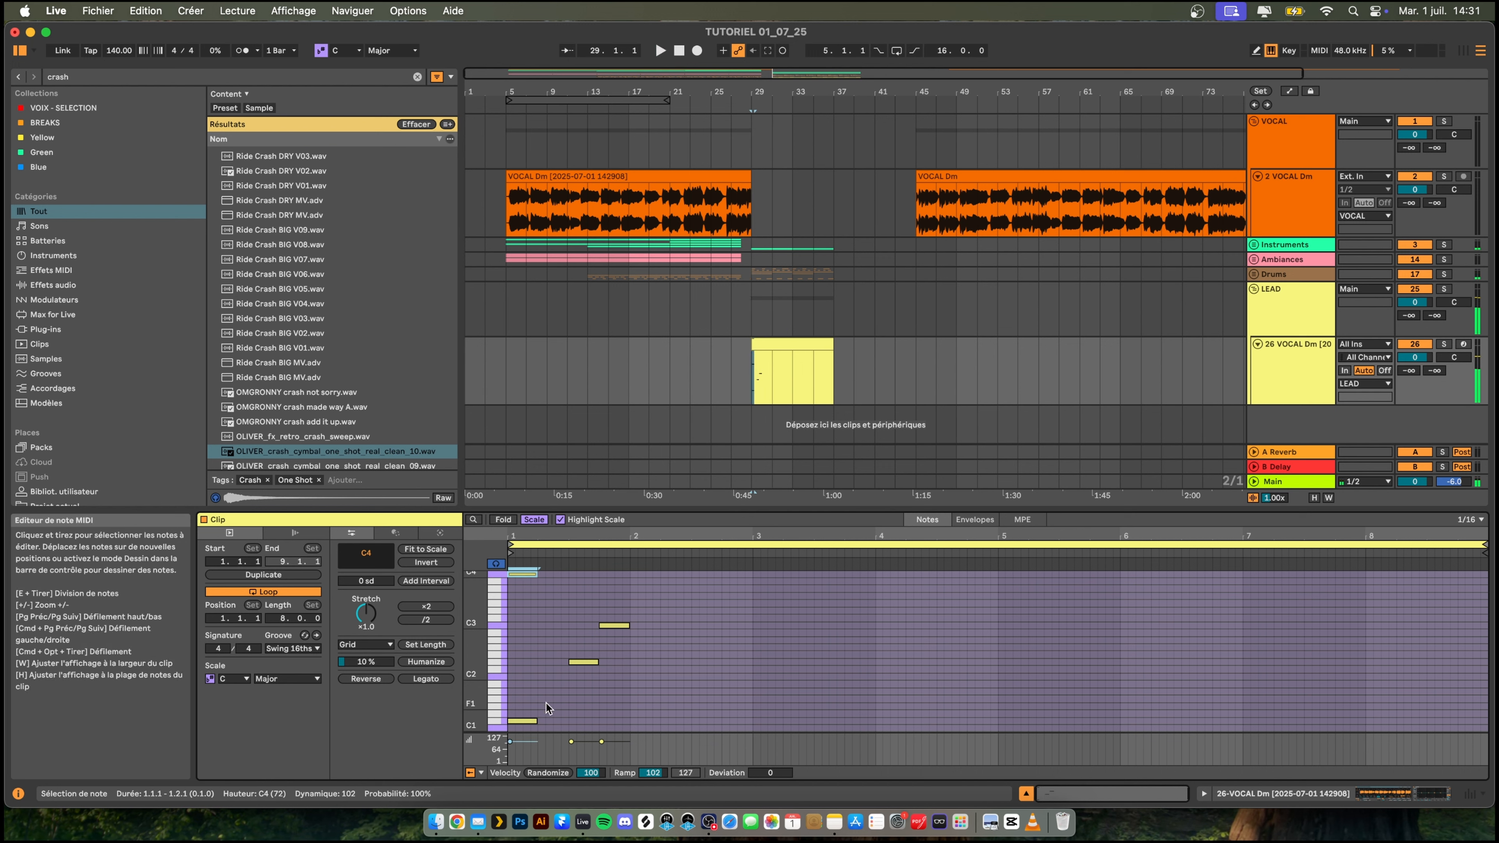
{"action": "left_click", "coordinate": [546, 703]}
{"action": "key", "text": "space"}
{"action": "scroll", "coordinate": [755, 679], "scroll_direction": "up", "scroll_amount": 2}
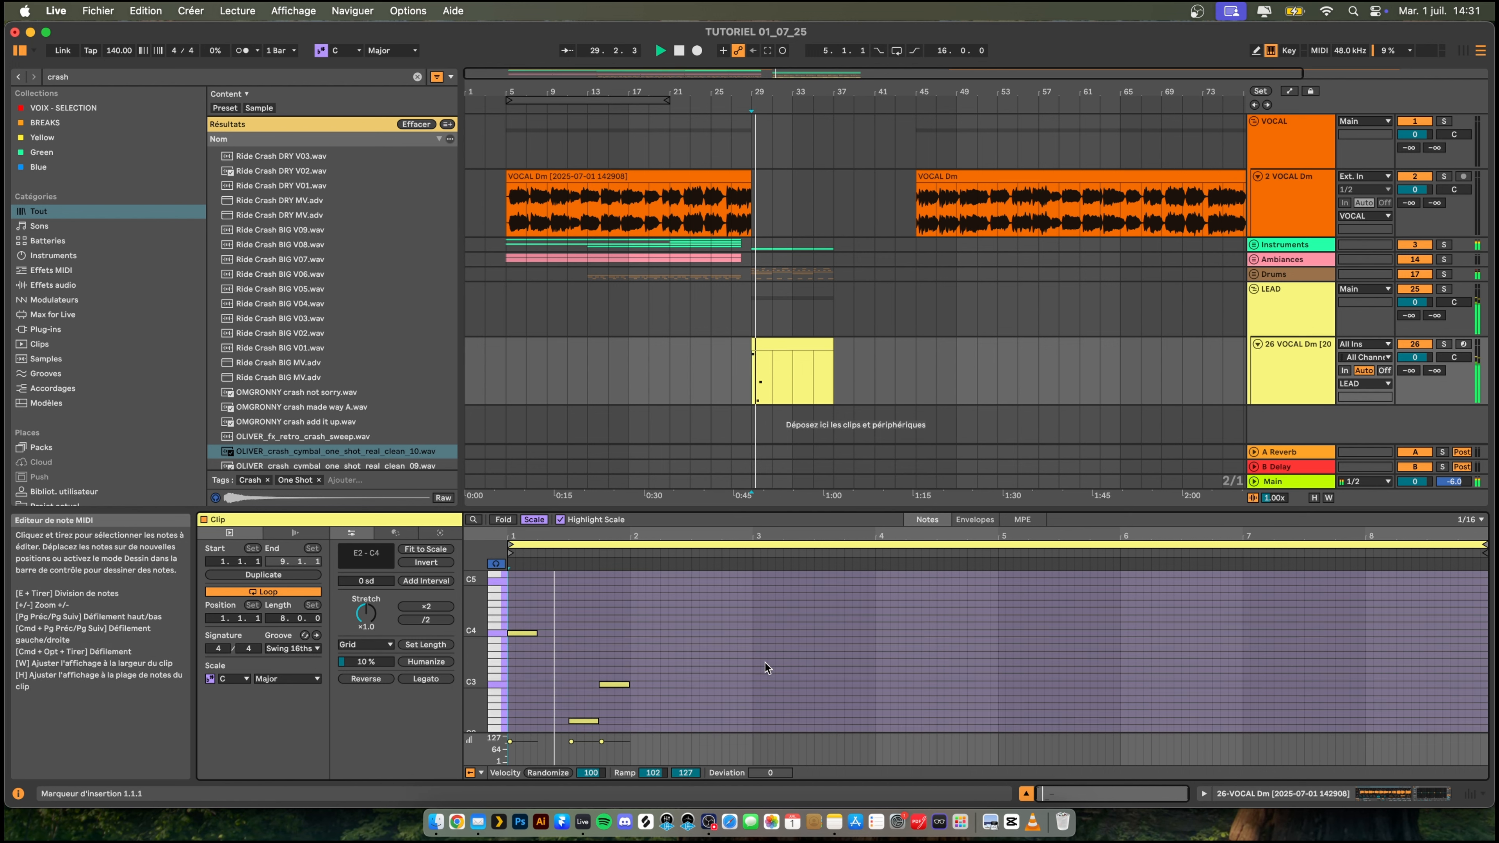
- Add a one-beat note at 2.2.1, listen to it on C3 and raise it to B3
{"action": "double_click", "coordinate": [642, 679]}
{"action": "left_click_drag", "start_coordinate": [645, 679], "coordinate": [686, 691]}
{"action": "key", "text": "space"}
{"action": "scroll", "coordinate": [841, 694], "scroll_direction": "down", "scroll_amount": 3}
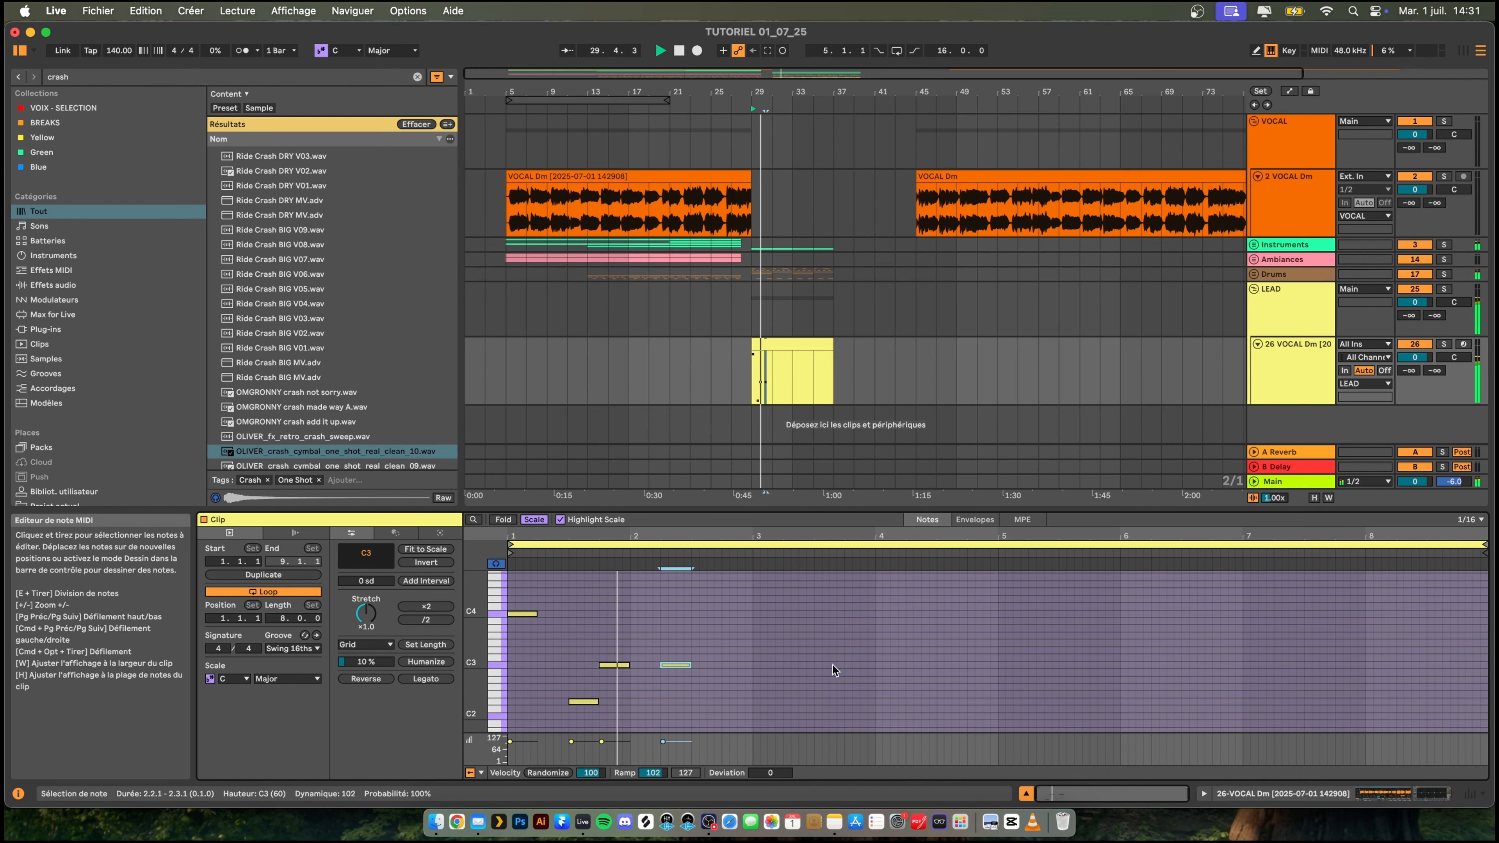
{"action": "key", "text": "Up"}
{"action": "key", "text": "Up"}
{"action": "key", "text": "Up"}
{"action": "key", "text": "Up"}
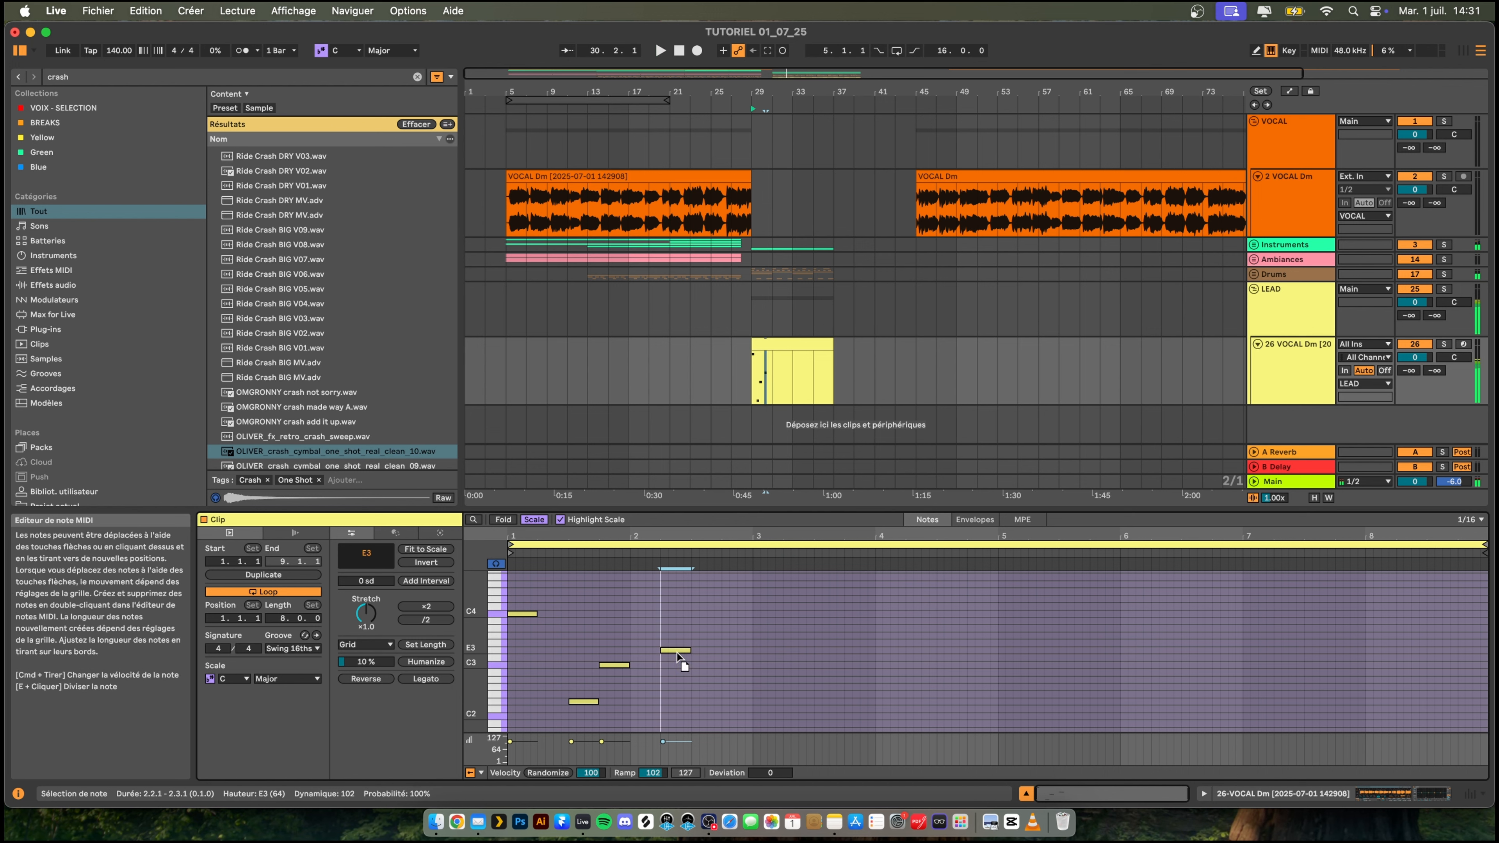
{"action": "left_click_drag", "start_coordinate": [678, 652], "coordinate": [680, 633]}
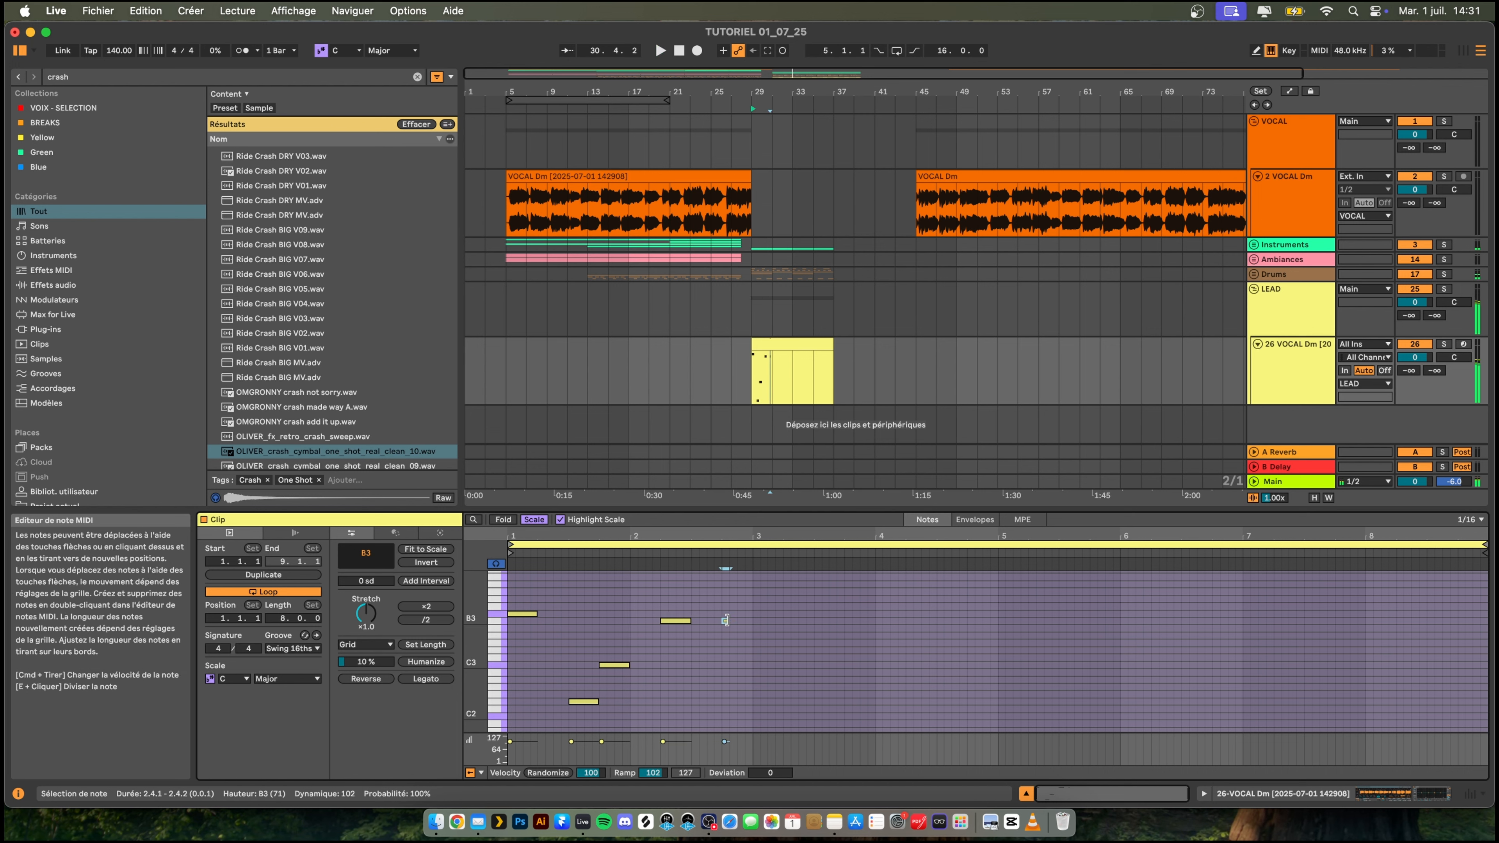
- Try one-beat notes on D4 at 2.4.1 and on C4 at 3.1.1 and play them back
{"action": "double_click", "coordinate": [738, 621]}
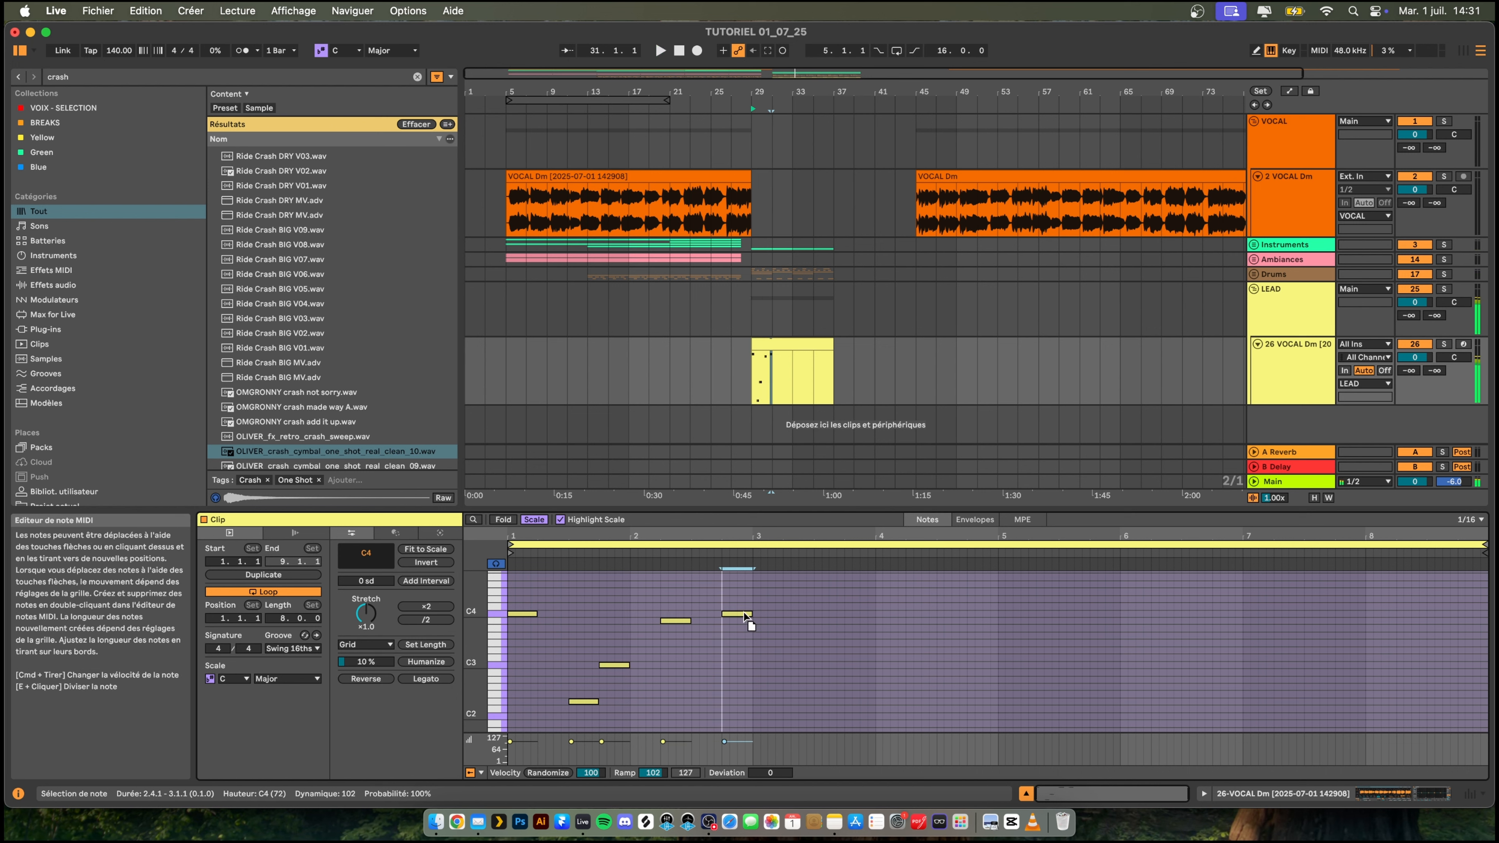
{"action": "key", "text": "space"}
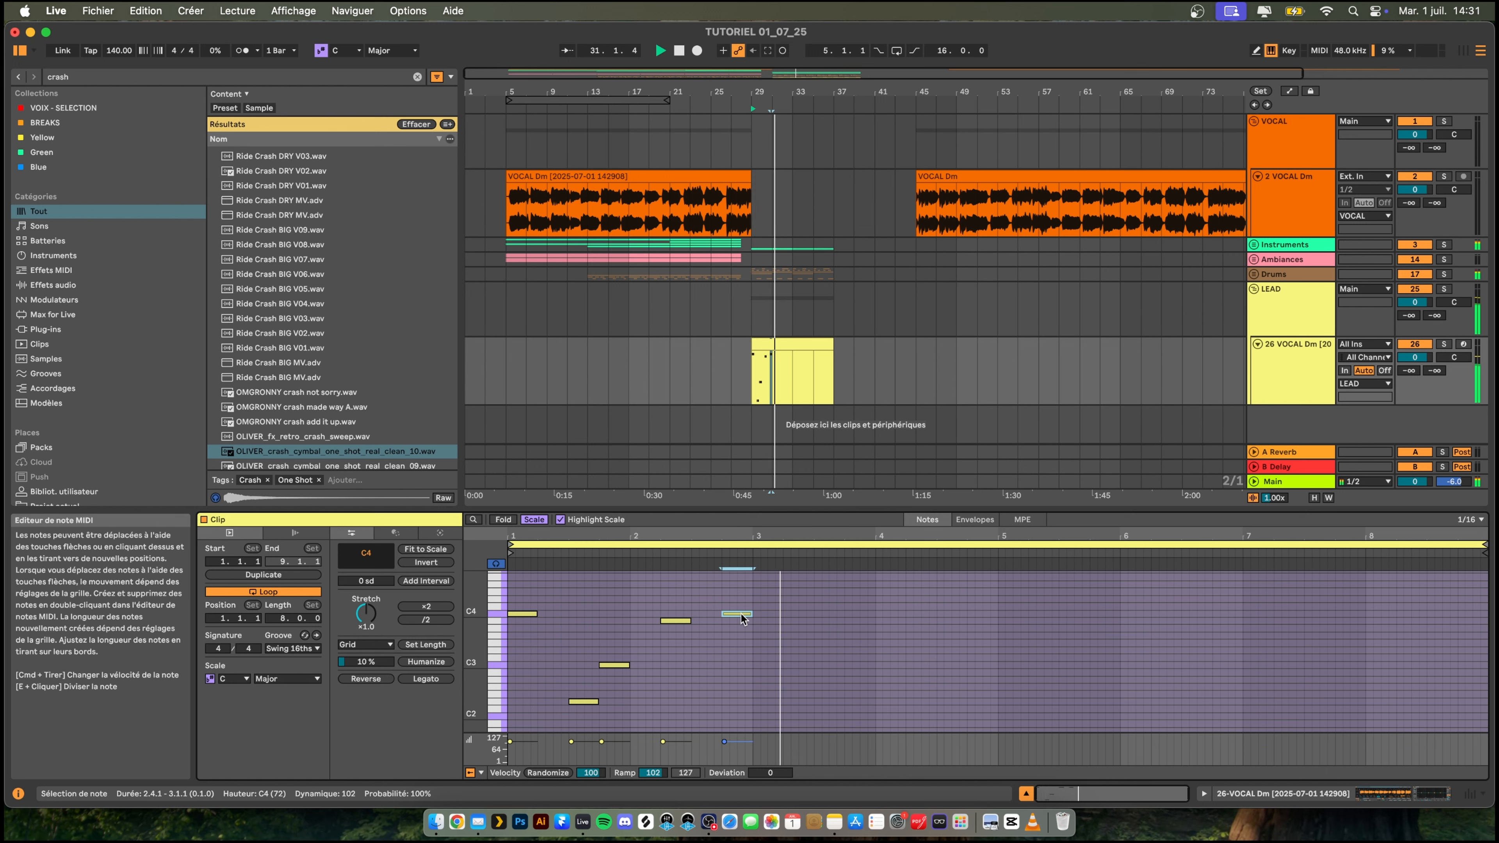
{"action": "left_click_drag", "start_coordinate": [742, 608], "coordinate": [763, 609]}
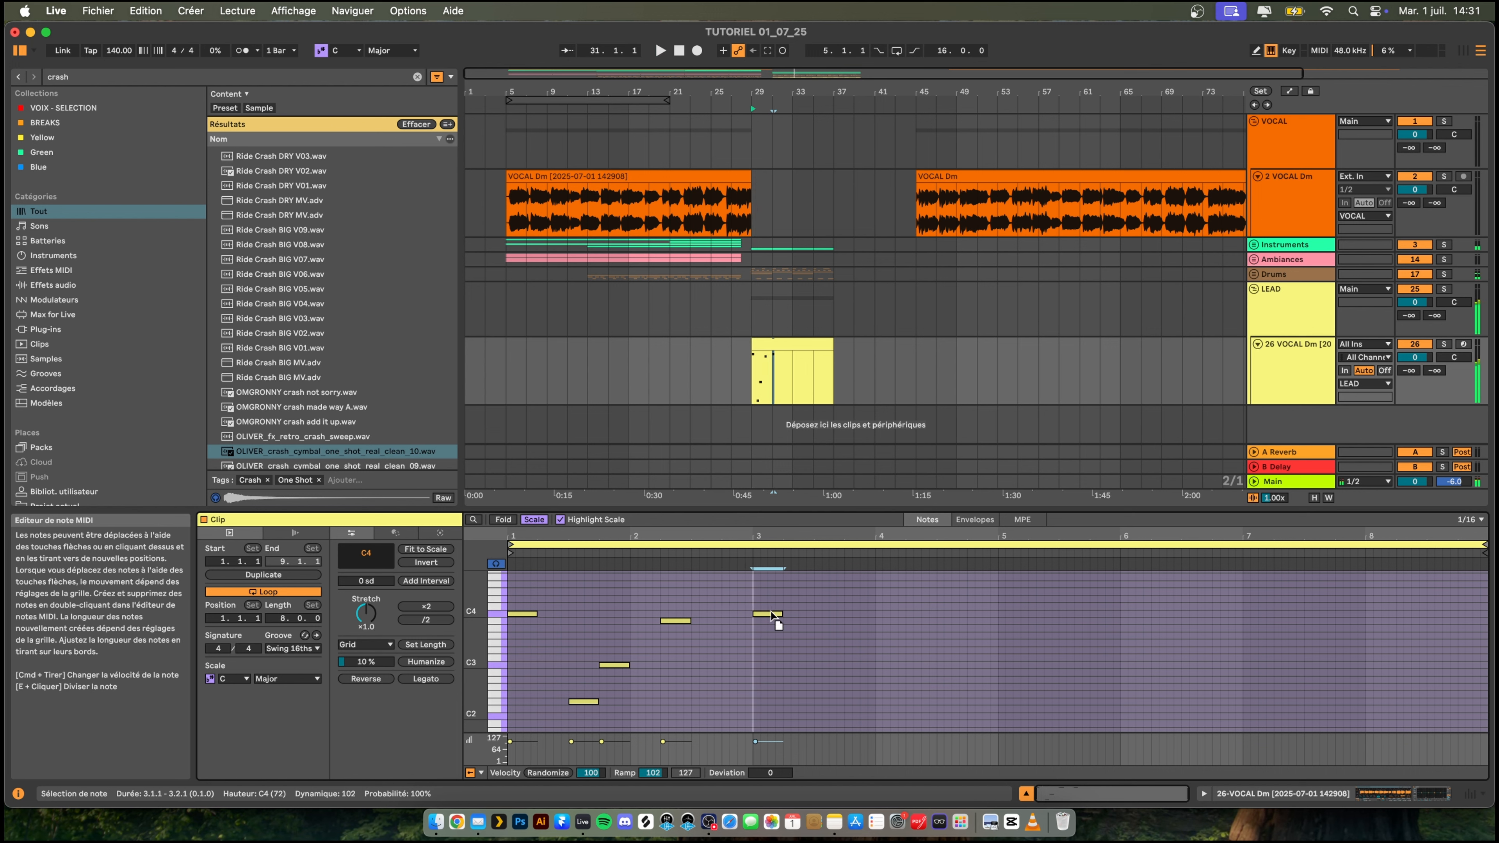
{"action": "double_click", "coordinate": [729, 606]}
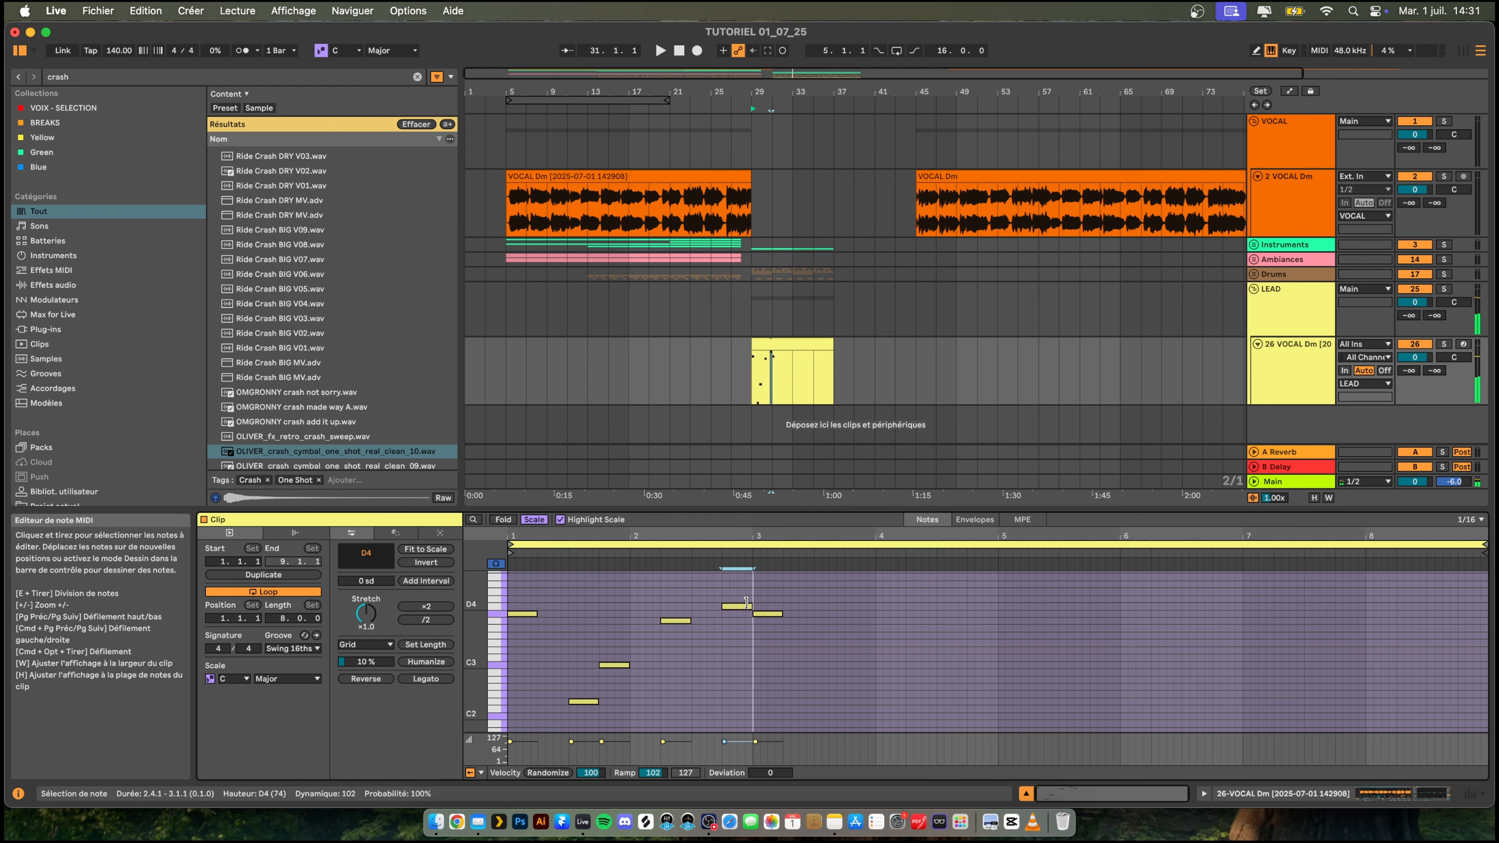
{"action": "left_click_drag", "start_coordinate": [746, 607], "coordinate": [752, 607]}
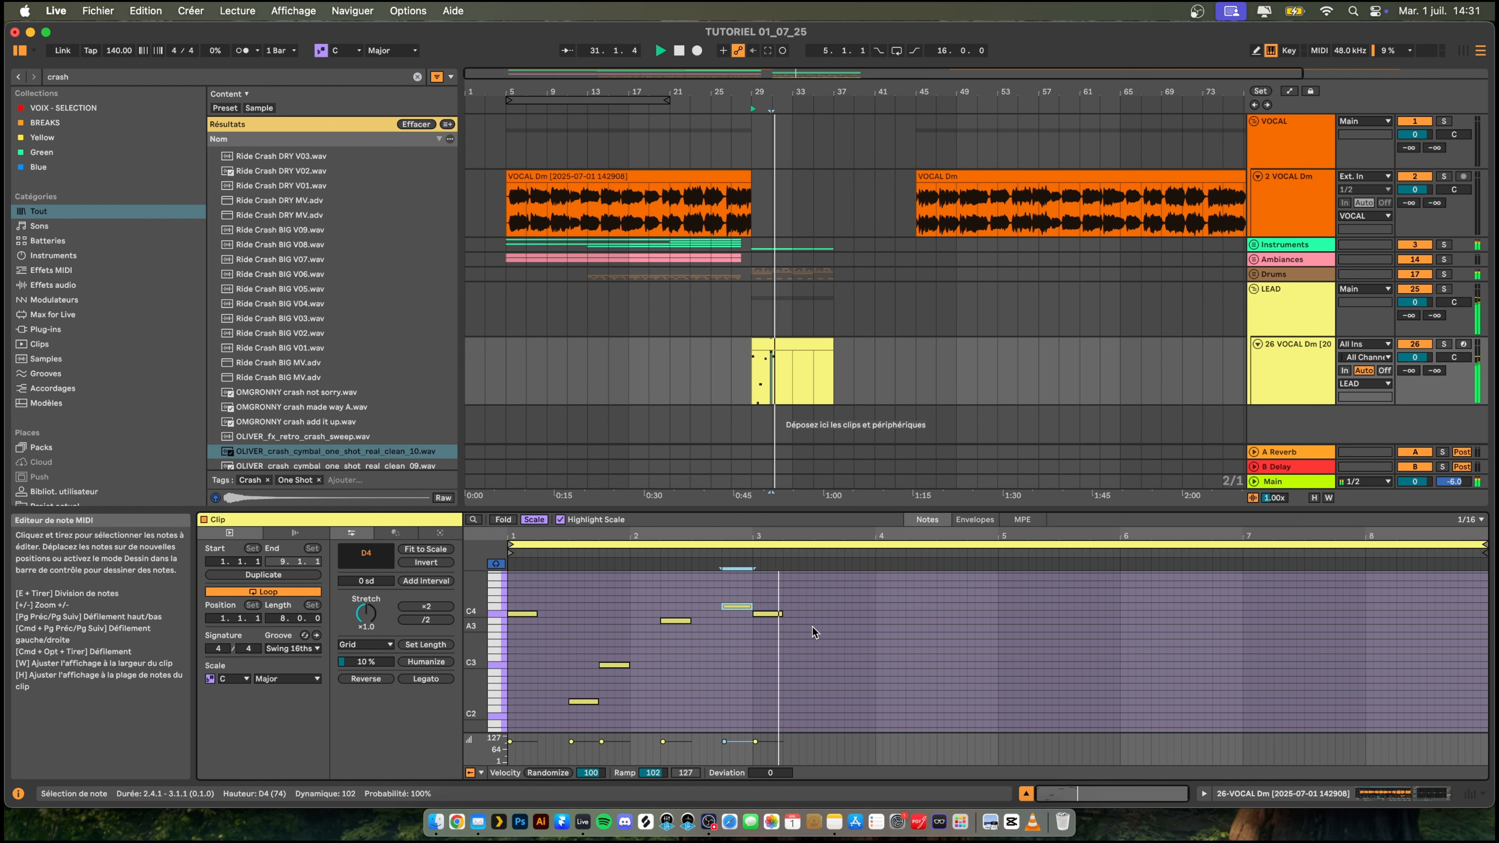
{"action": "key", "text": "space"}
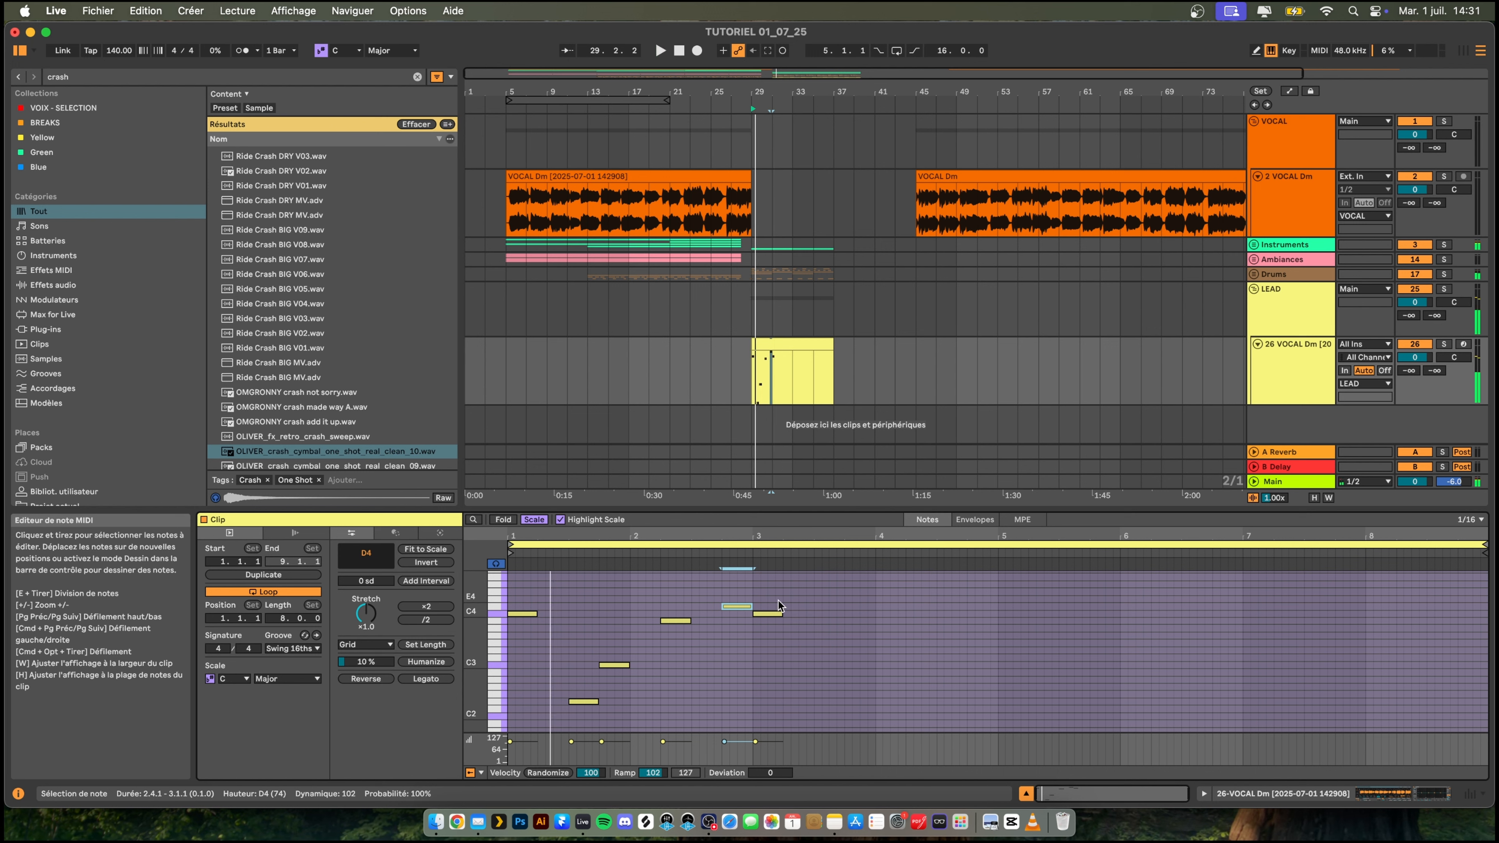
- Delete the C4 note at 3.1.1 and listen to the pattern ending on D4
{"action": "left_click_drag", "start_coordinate": [788, 584], "coordinate": [773, 646]}
{"action": "key", "text": "Delete"}
{"action": "key", "text": "space"}
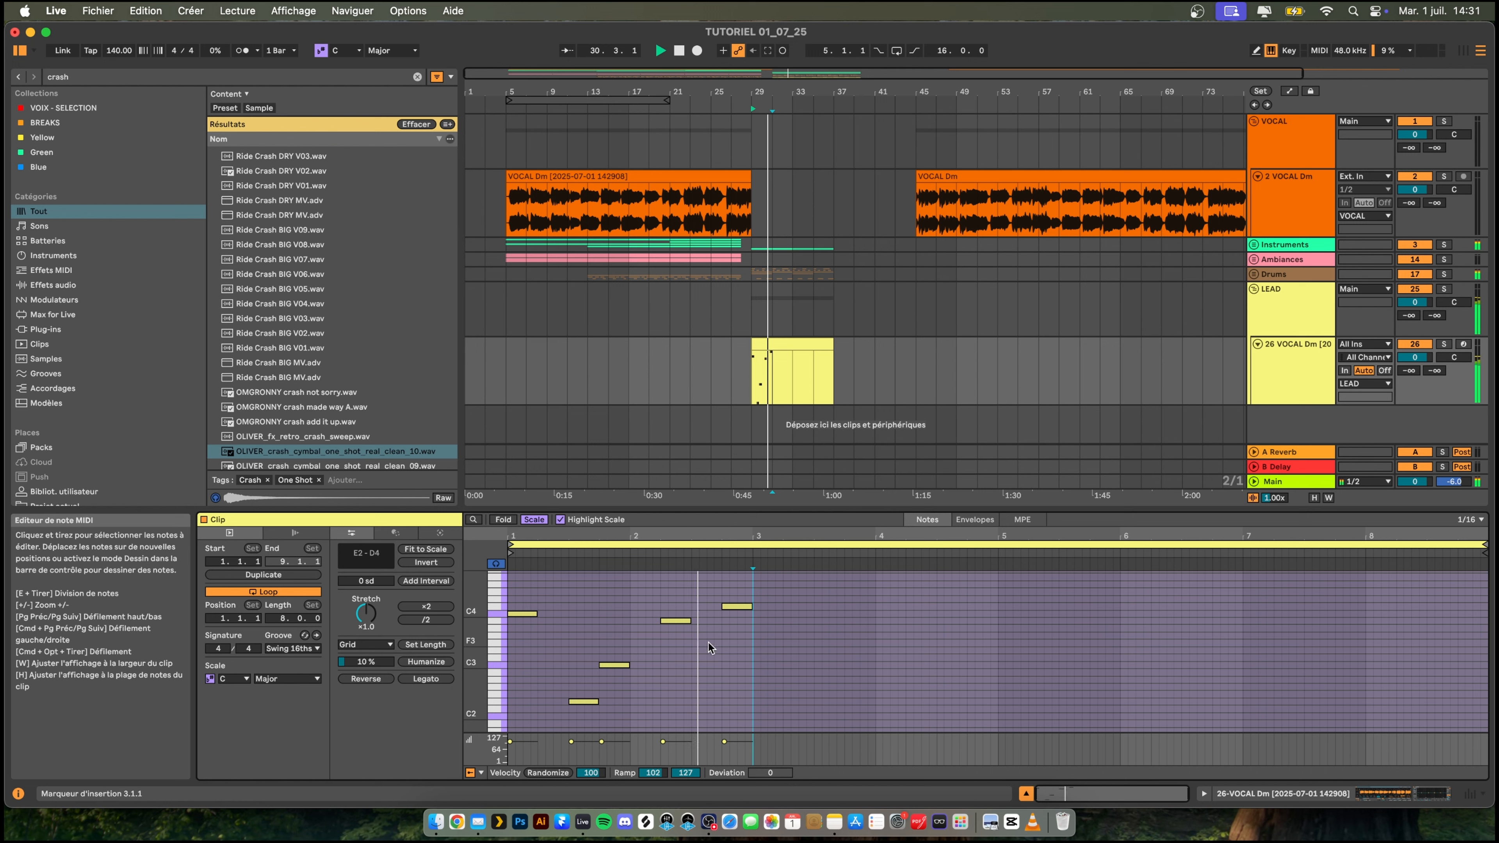
{"action": "key", "text": "space"}
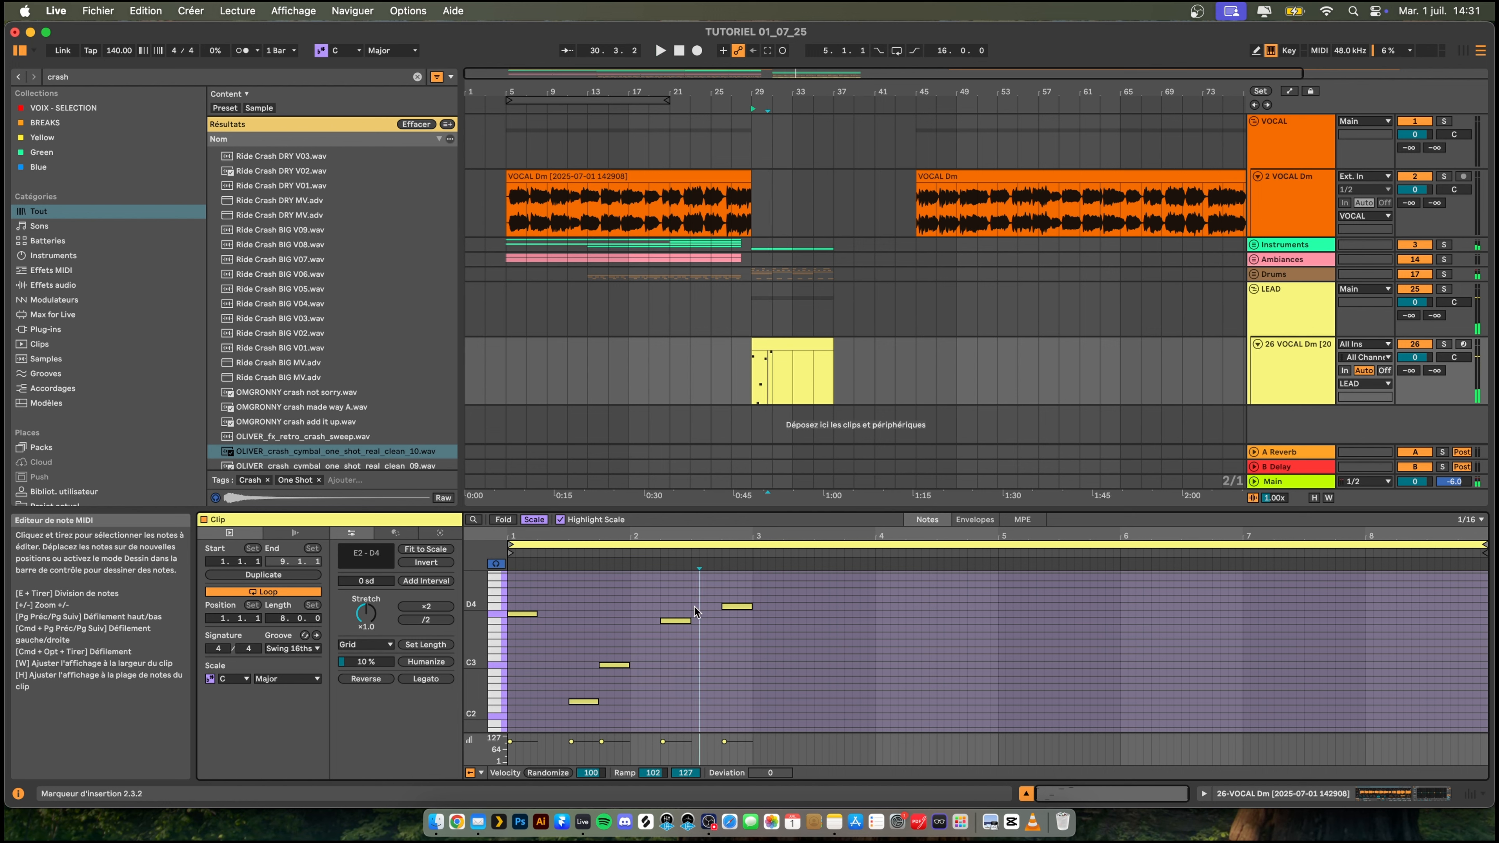
- Add a one-beat note on A3 at 2.4.1, delete the D4 note above it and play back
{"action": "double_click", "coordinate": [695, 606]}
{"action": "left_click_drag", "start_coordinate": [716, 608], "coordinate": [748, 613]}
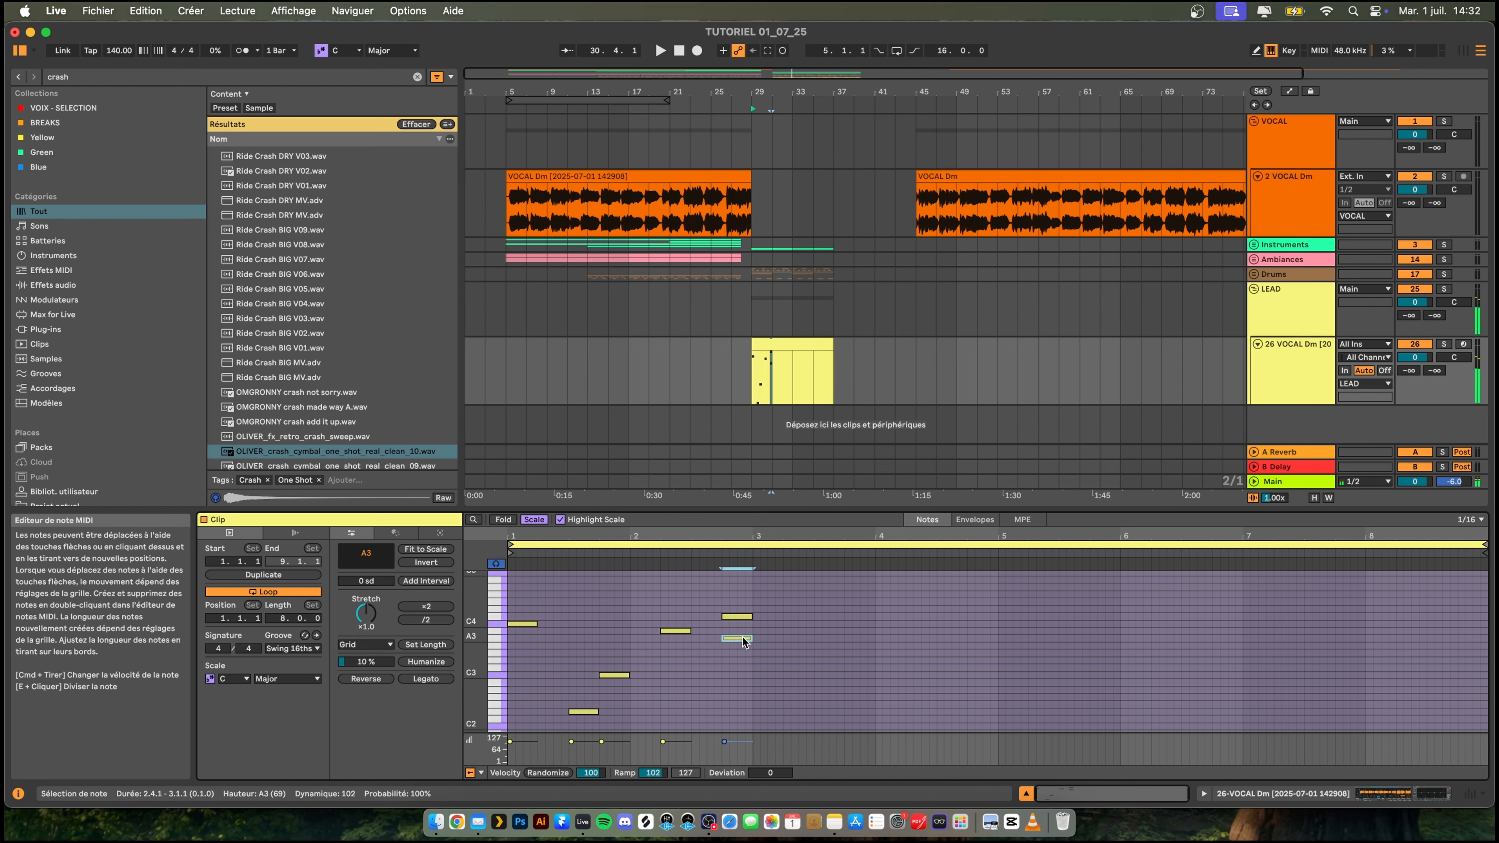
{"action": "left_click", "coordinate": [735, 617]}
{"action": "key", "text": "Delete"}
{"action": "key", "text": "space"}
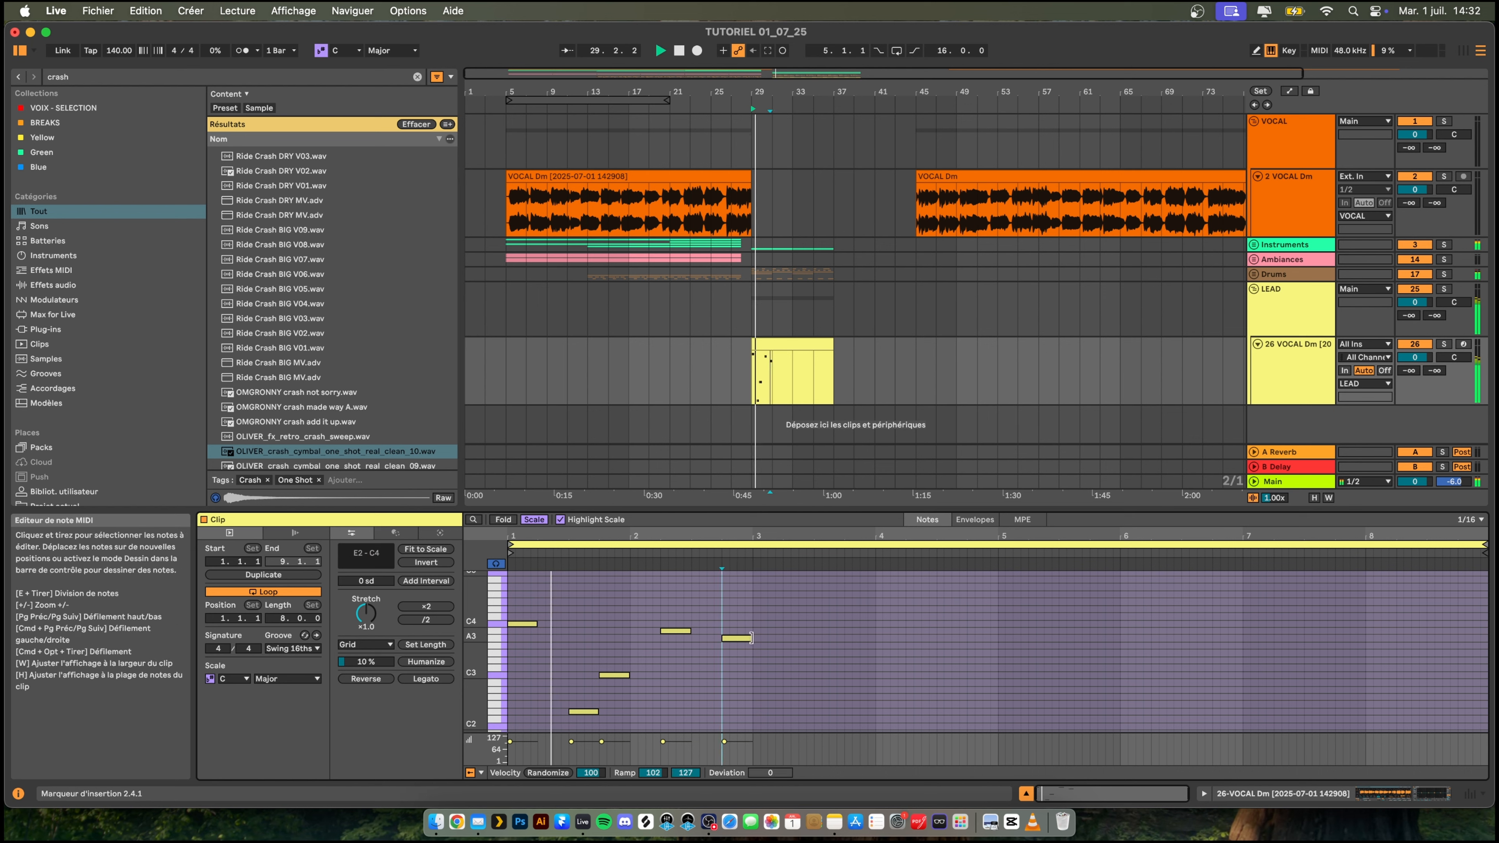
- Duplicate all notes of the two-bar pattern into bars 3 and 4 and play back the clip
{"action": "scroll", "coordinate": [772, 647], "scroll_direction": "down", "scroll_amount": 2}
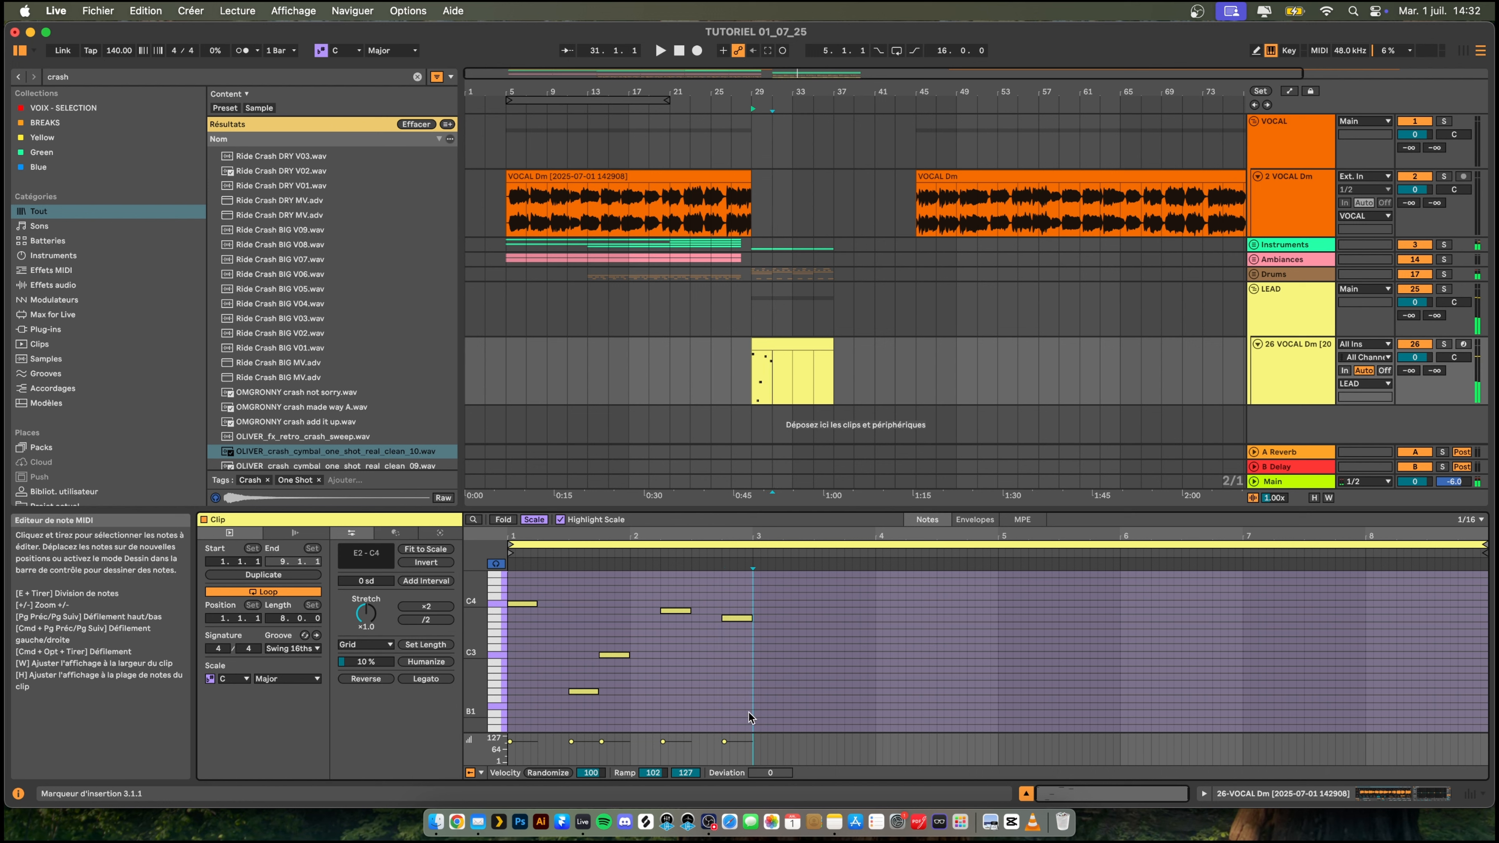
{"action": "left_click_drag", "start_coordinate": [748, 711], "coordinate": [509, 583]}
{"action": "key", "text": "super+d"}
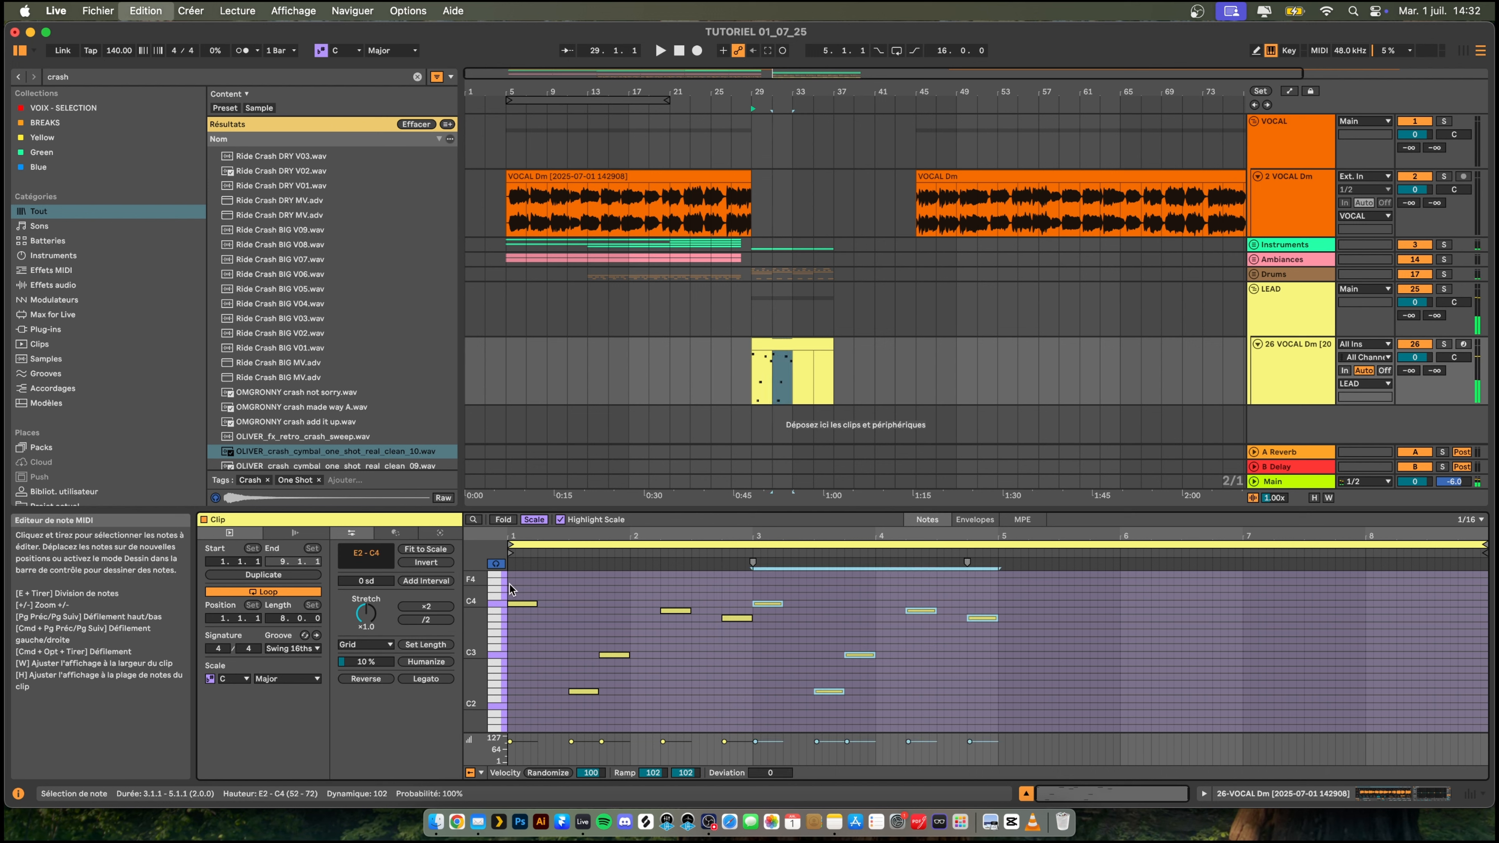
{"action": "key", "text": "space"}
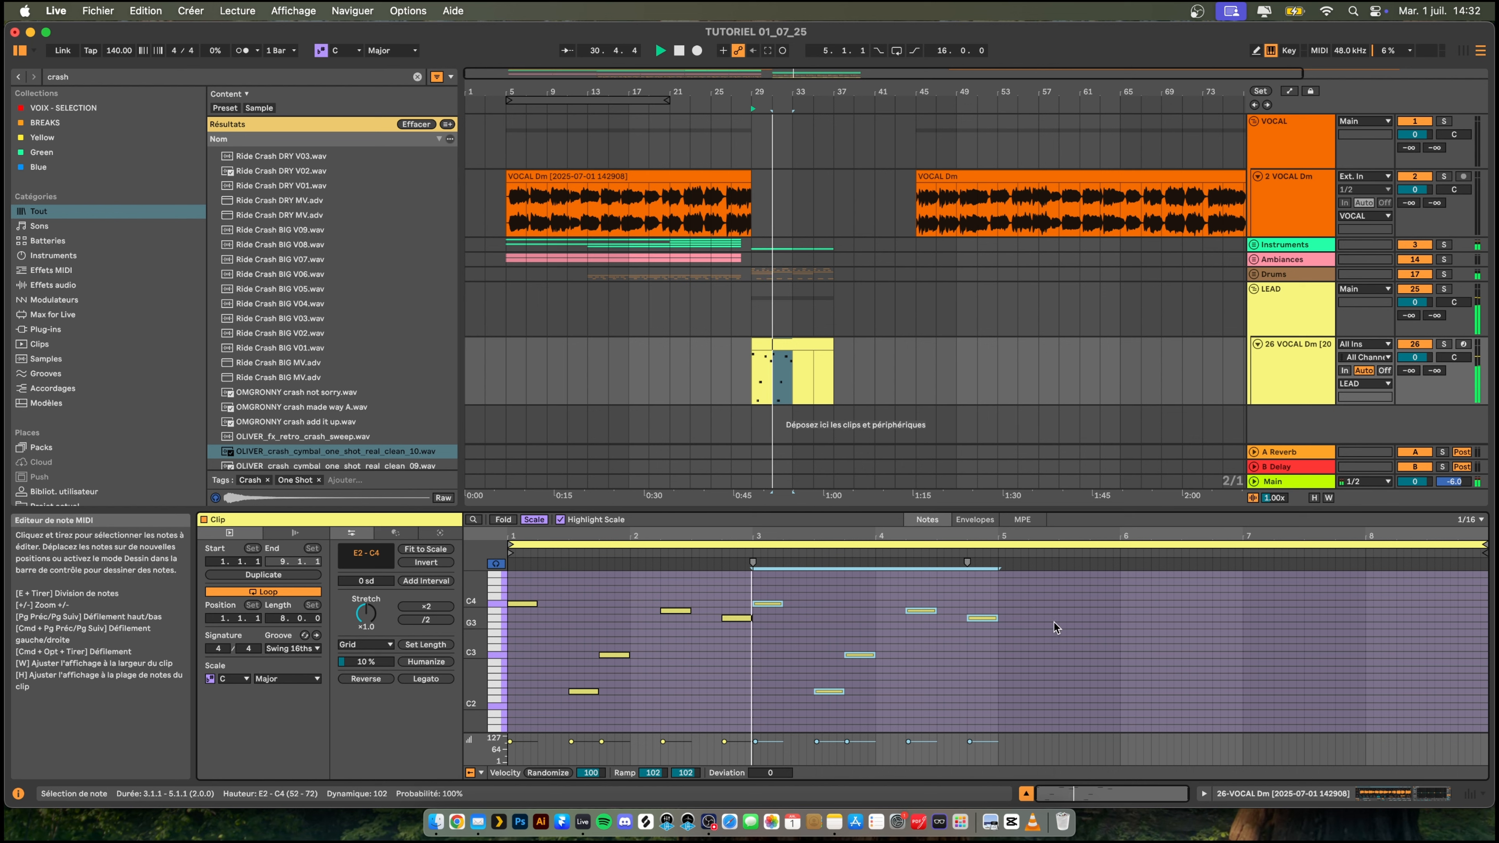
{"action": "key", "text": "space"}
{"action": "key", "text": "space"}
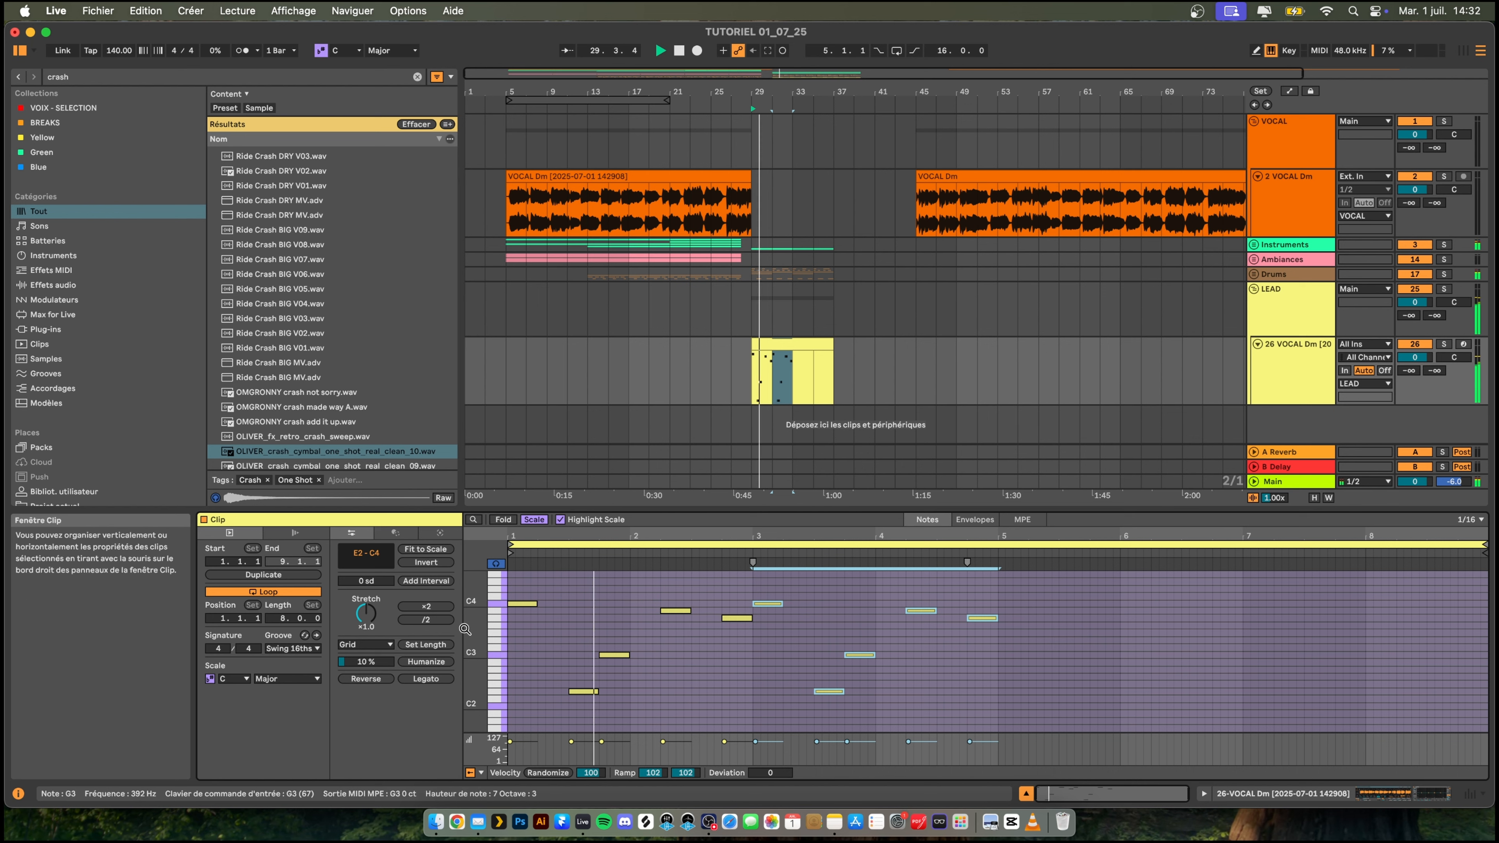
- Add a one-beat note on C4 at 4.3.1 and try the note at 4.4.1 on F4, B4 and C4
{"action": "left_click_drag", "start_coordinate": [477, 624], "coordinate": [487, 624]}
{"action": "scroll", "coordinate": [836, 637], "scroll_direction": "down", "scroll_amount": 1}
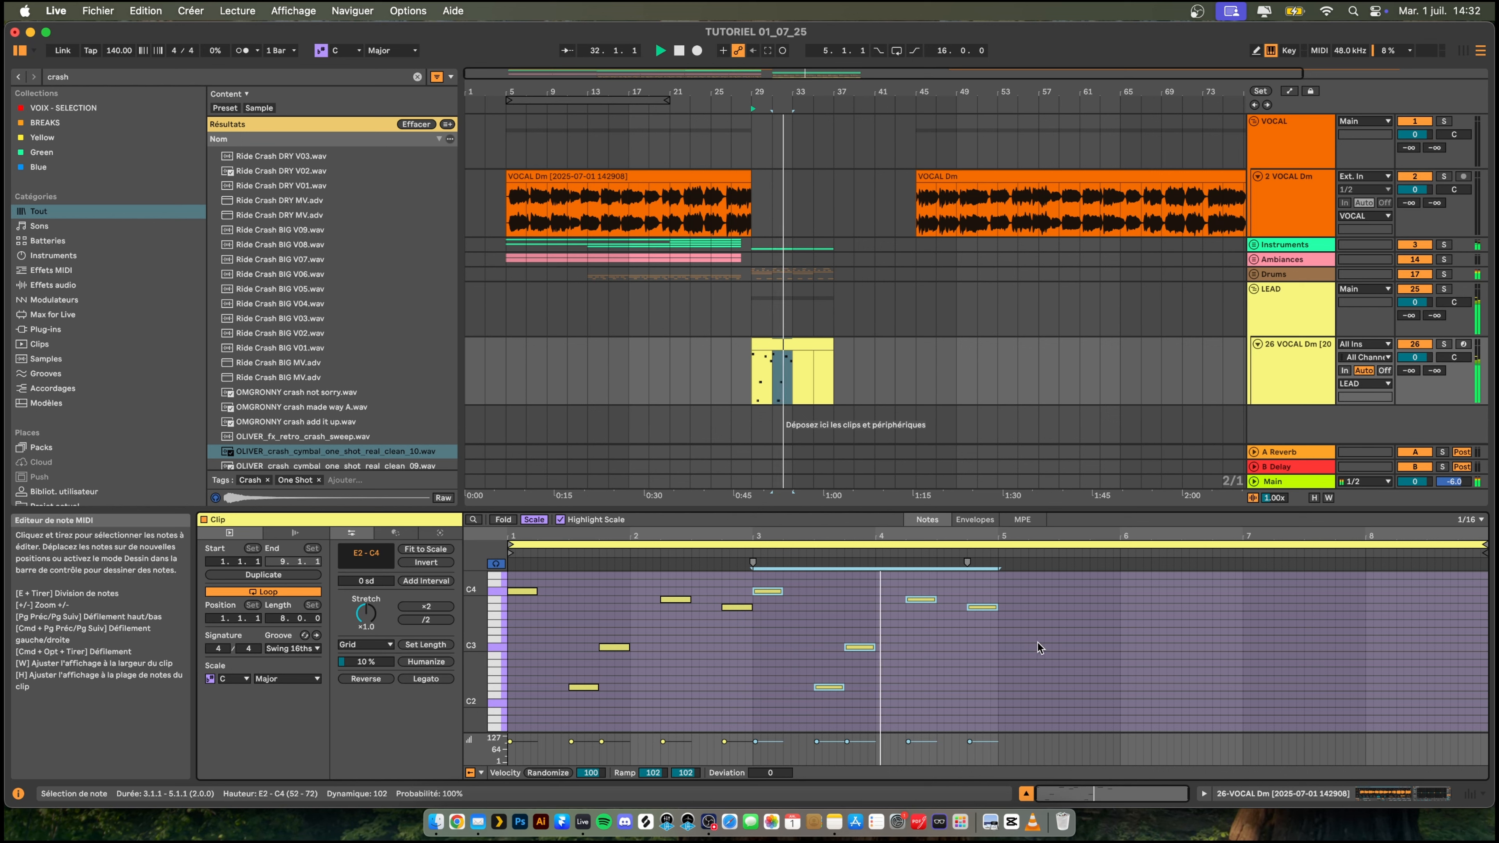
{"action": "scroll", "coordinate": [1003, 644], "scroll_direction": "up", "scroll_amount": 2}
{"action": "left_click", "coordinate": [982, 635]}
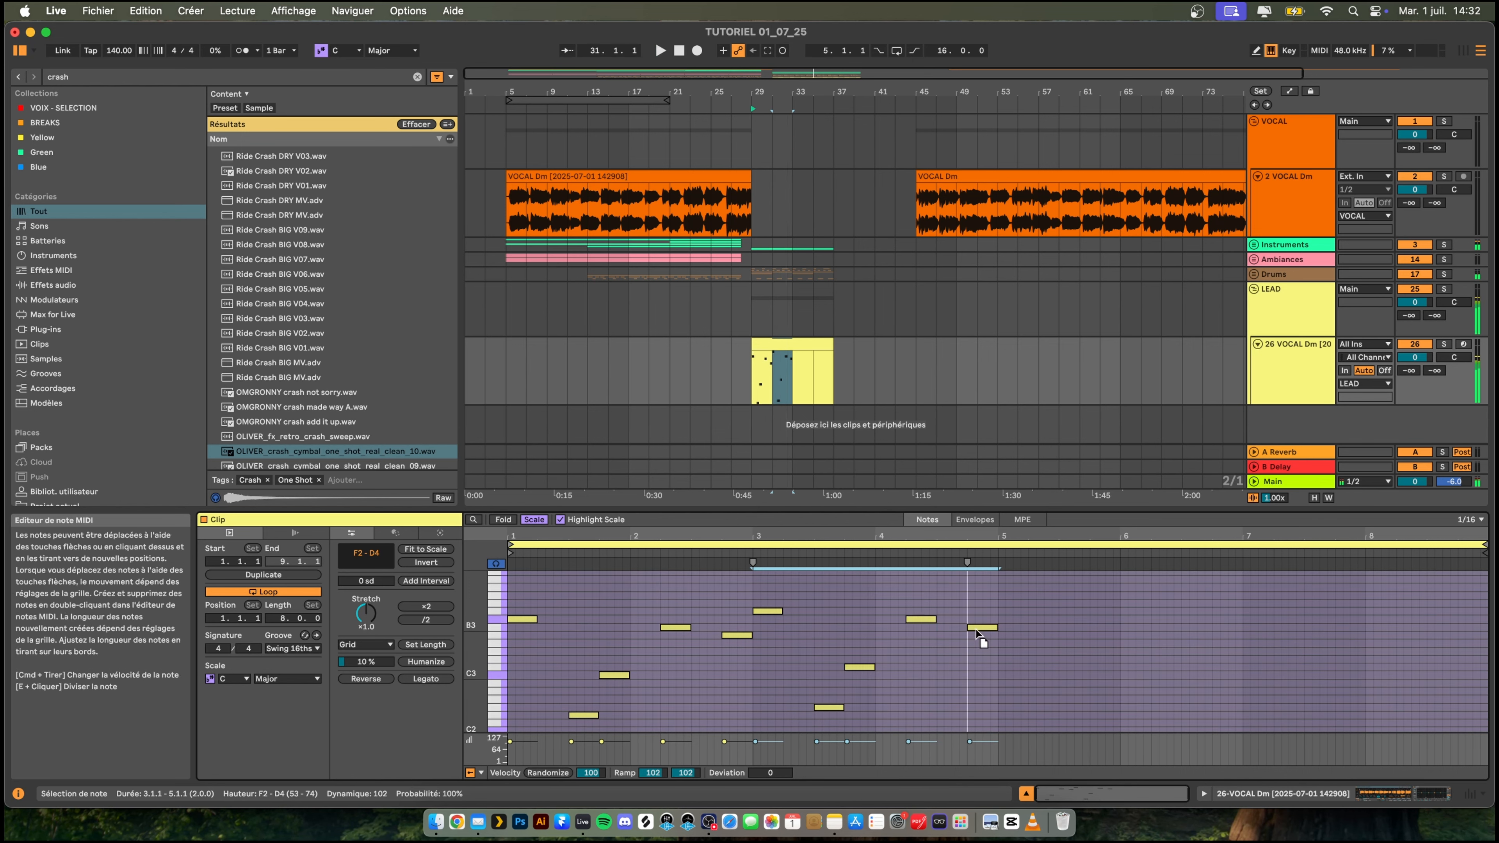
{"action": "left_click_drag", "start_coordinate": [982, 636], "coordinate": [984, 627]}
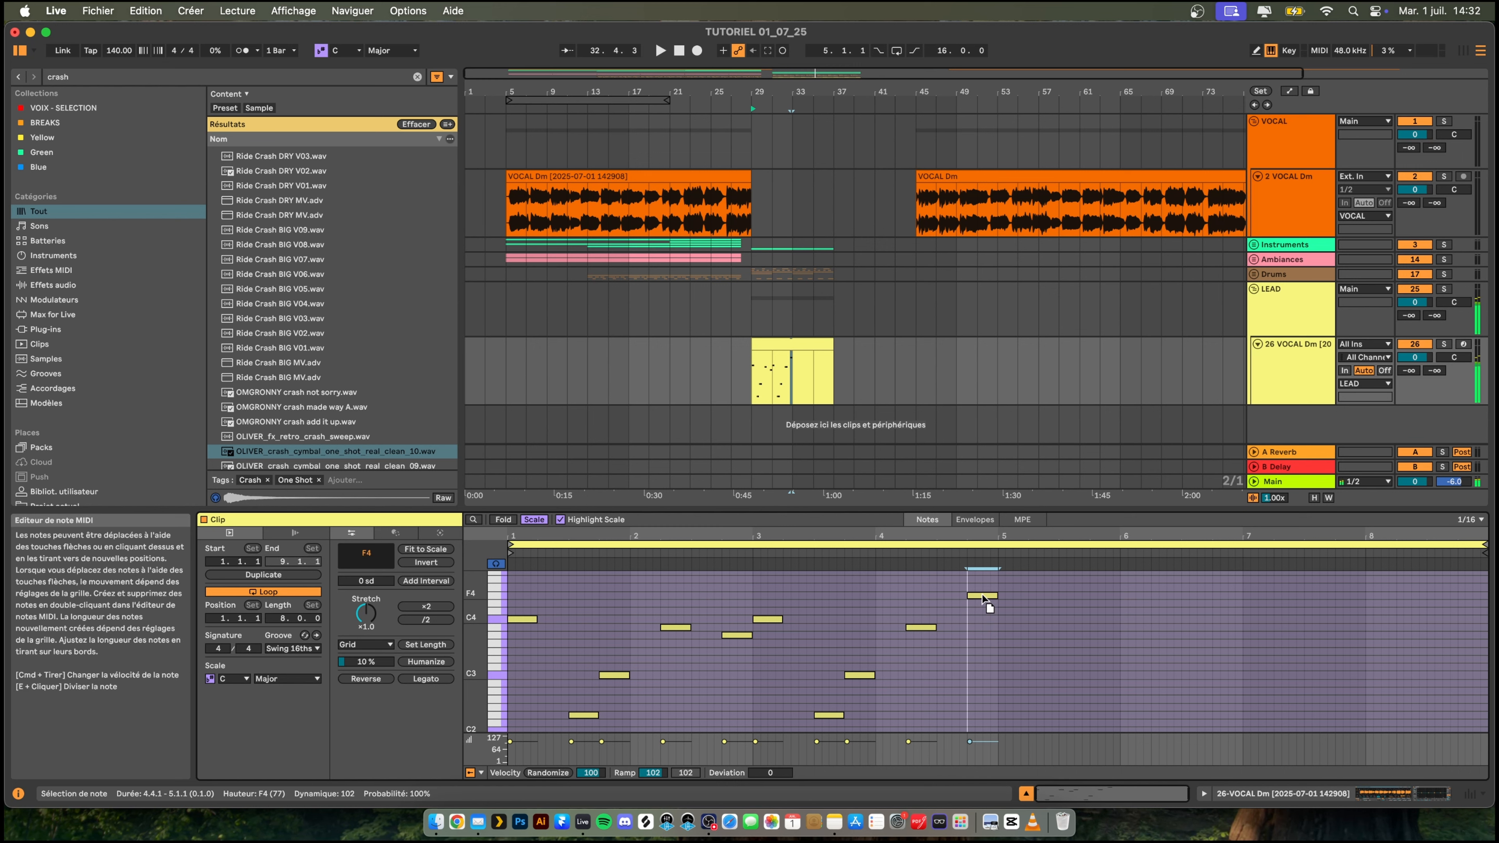
{"action": "left_click_drag", "start_coordinate": [981, 591], "coordinate": [982, 625]}
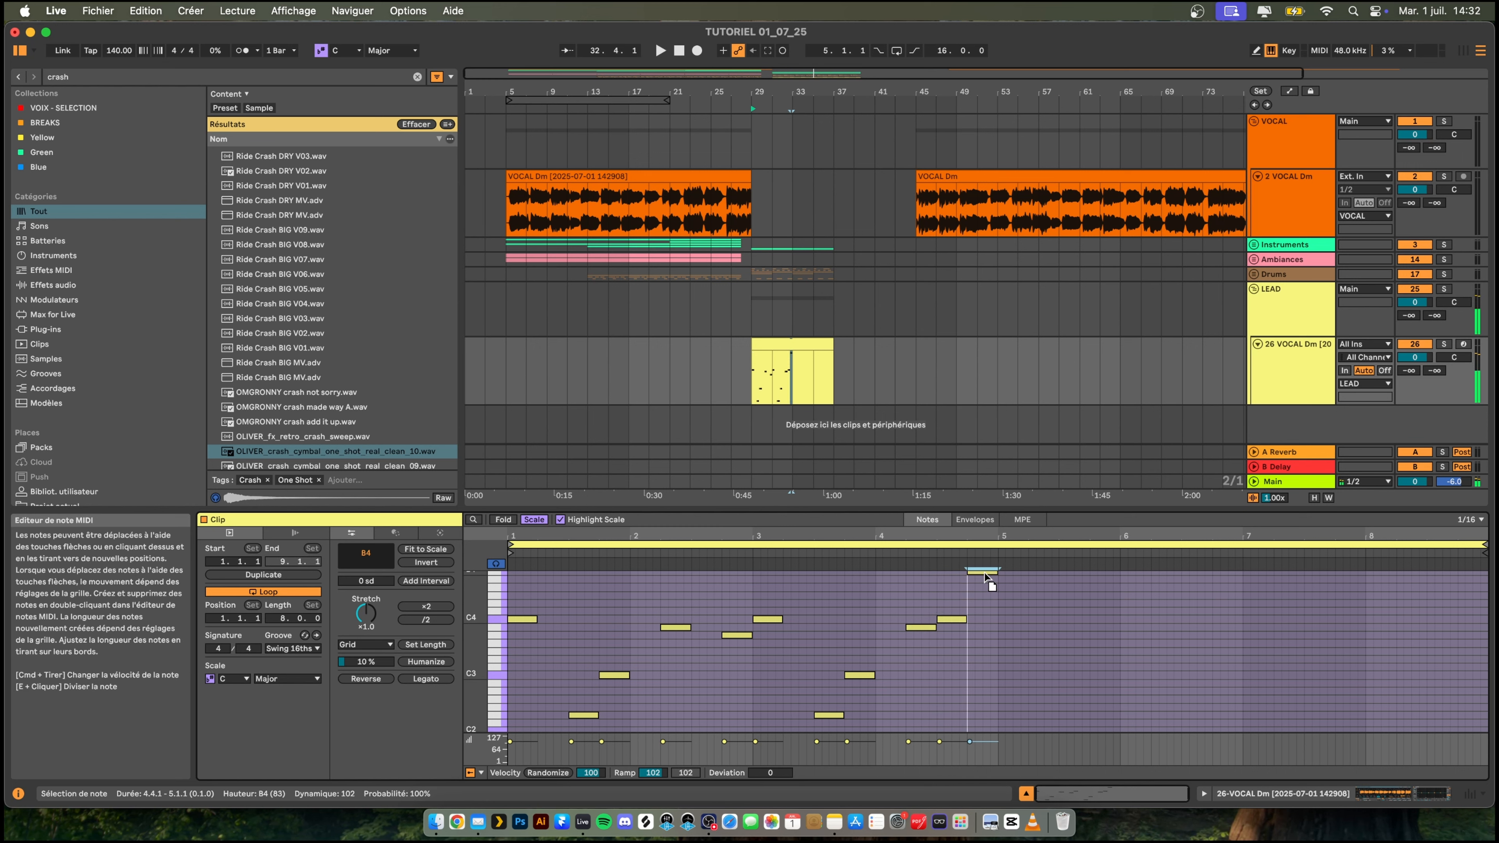
{"action": "left_click_drag", "start_coordinate": [985, 577], "coordinate": [985, 702]}
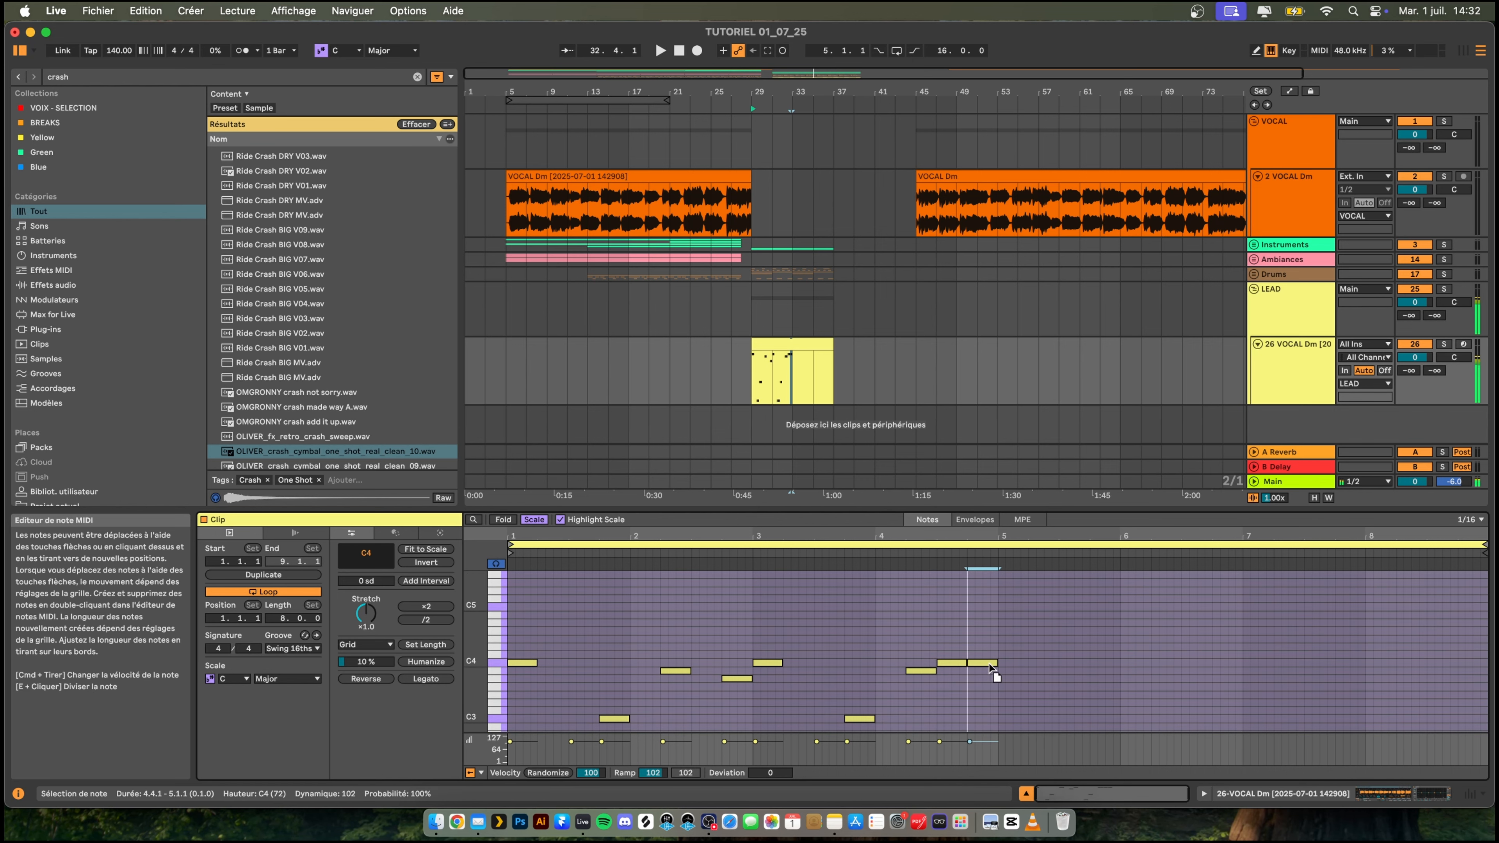
- Listen to the note at 4.4.1 on B3, lower it to A3 and play back the pattern
{"action": "key", "text": "space"}
{"action": "scroll", "coordinate": [1003, 679], "scroll_direction": "down", "scroll_amount": 4}
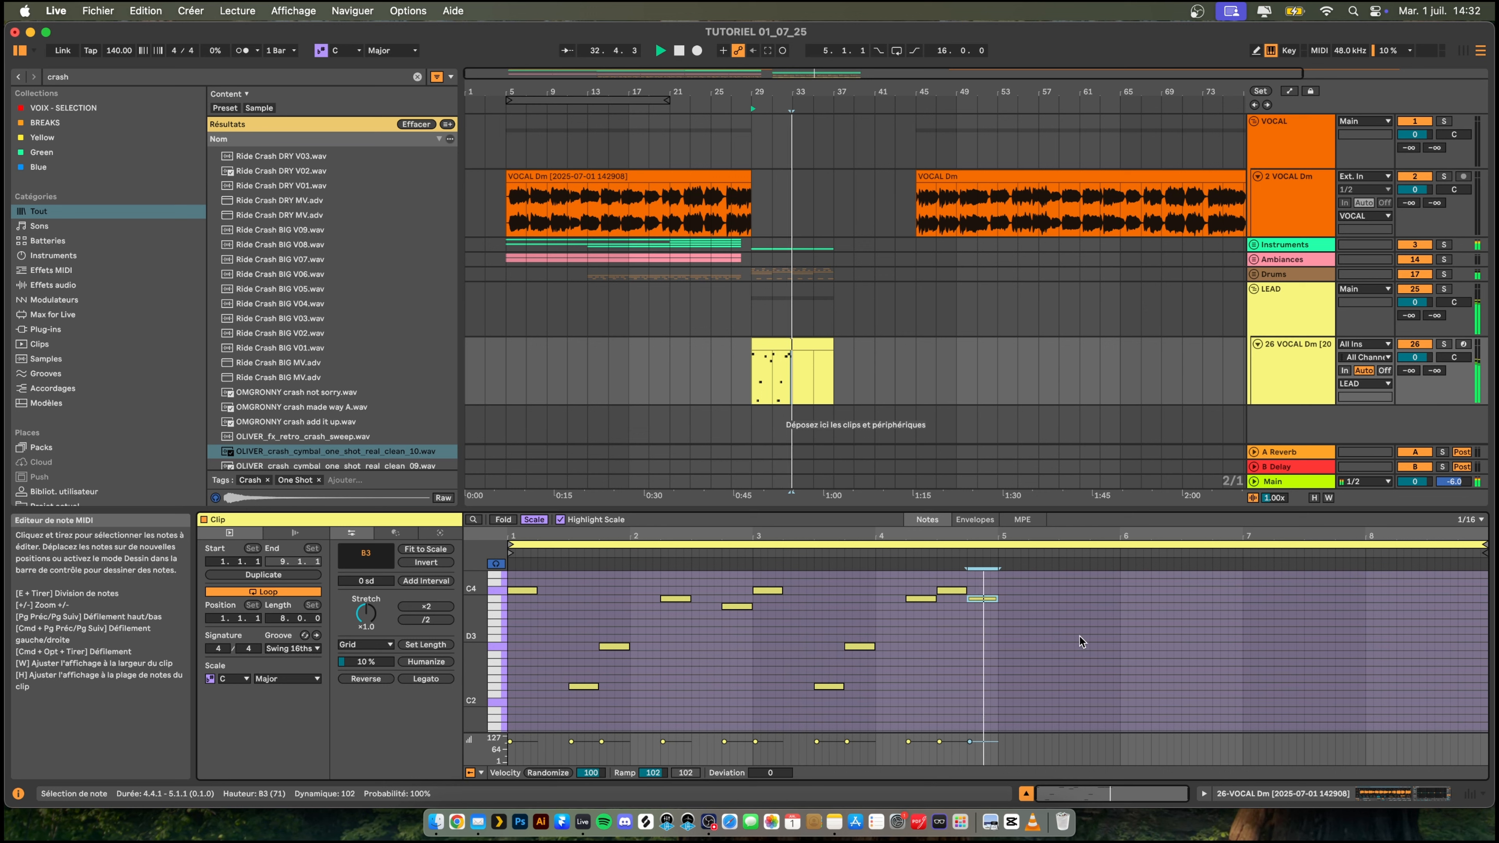
{"action": "key", "text": "space"}
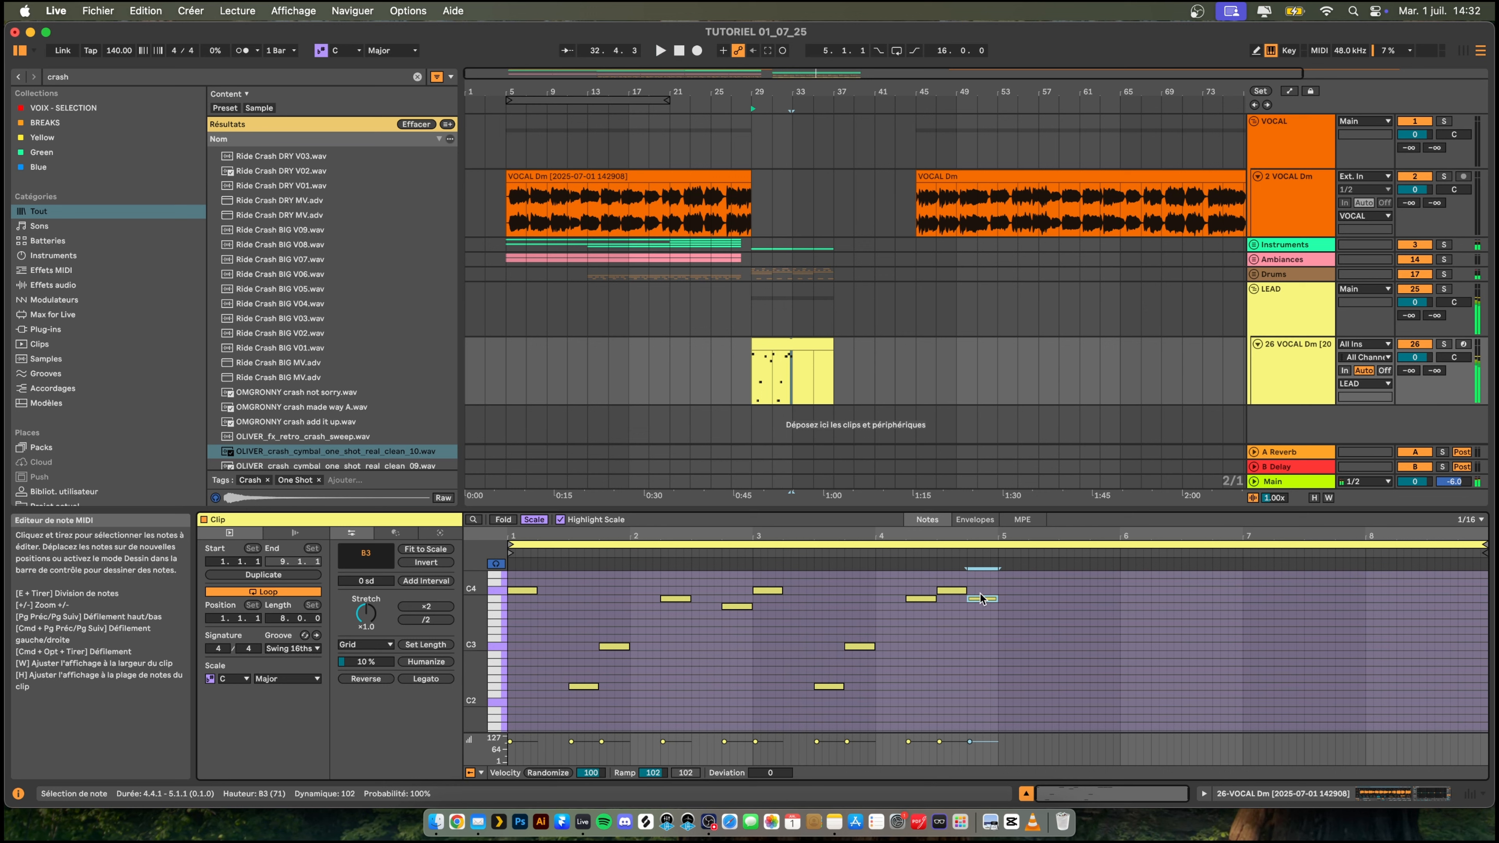
{"action": "left_click_drag", "start_coordinate": [979, 599], "coordinate": [977, 606]}
{"action": "key", "text": "space"}
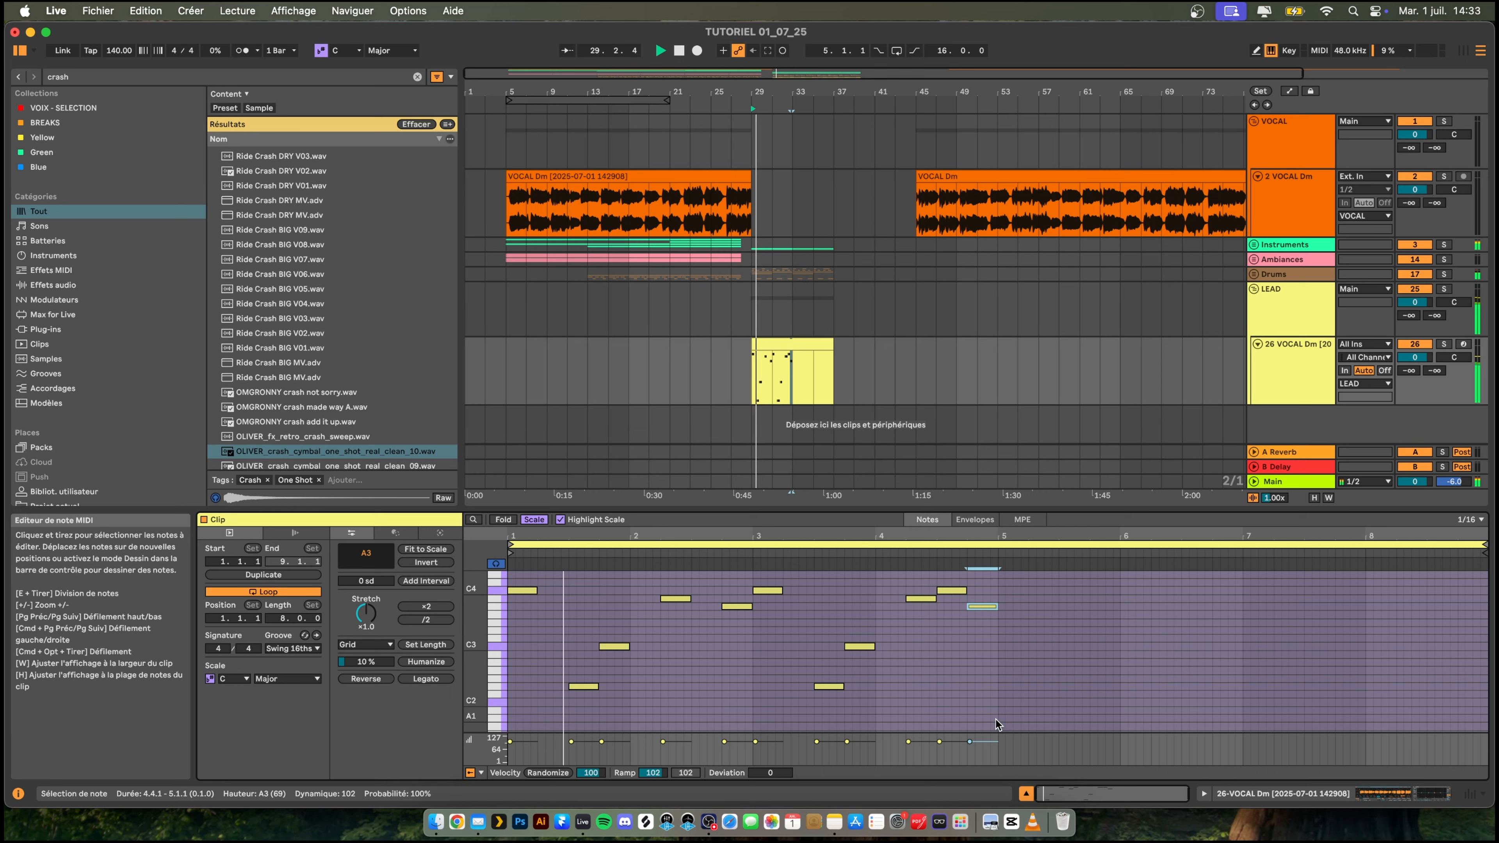
- Duplicate the four-bar pattern into bars 5 to 8 and lower the note at 8.2.1 to A3
{"action": "left_click_drag", "start_coordinate": [996, 720], "coordinate": [534, 577]}
{"action": "key", "text": "super+d"}
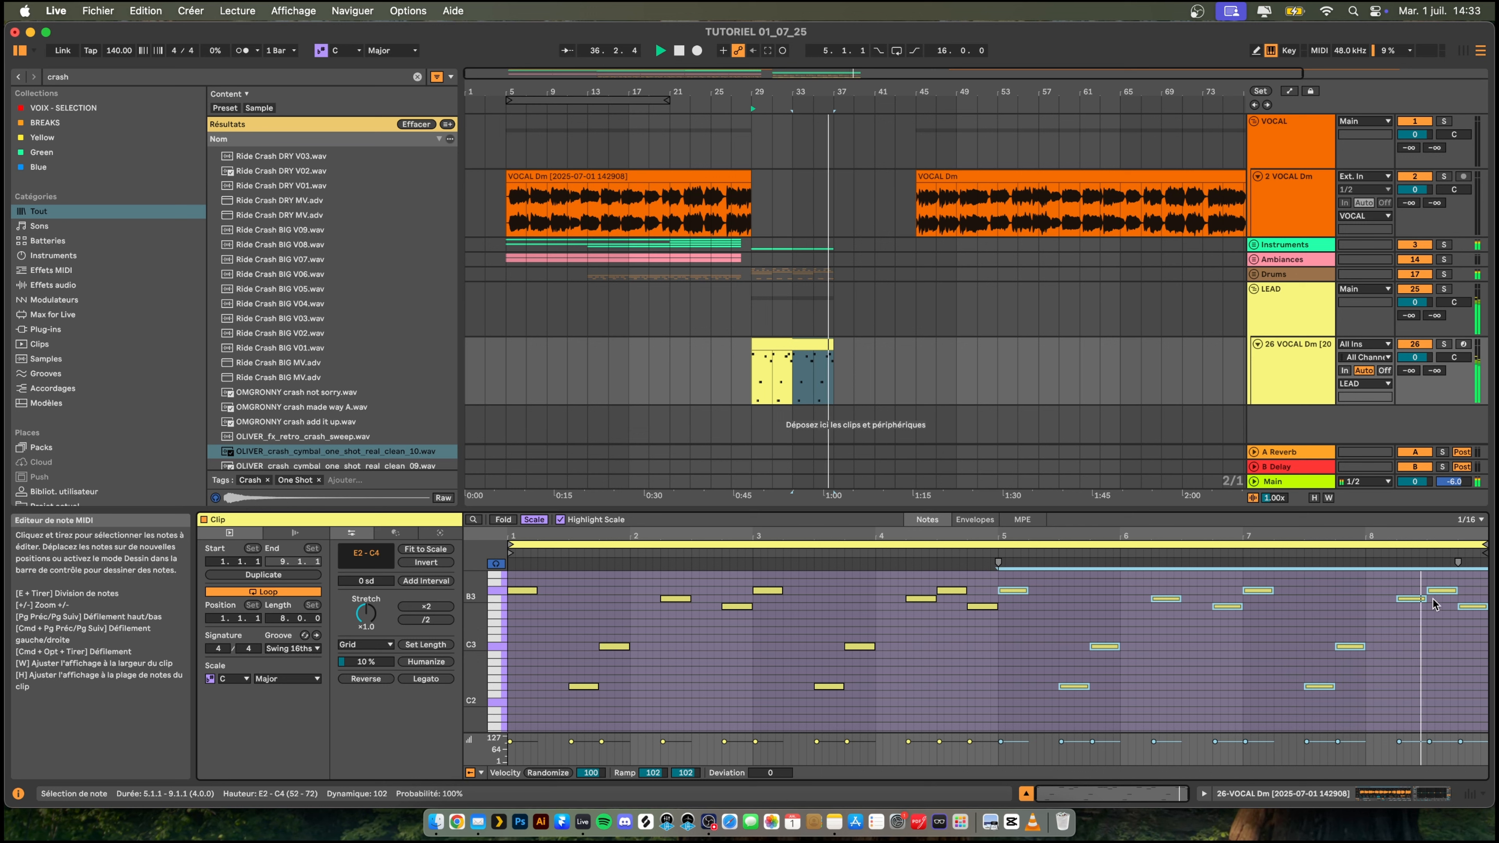
{"action": "double_click", "coordinate": [1407, 647]}
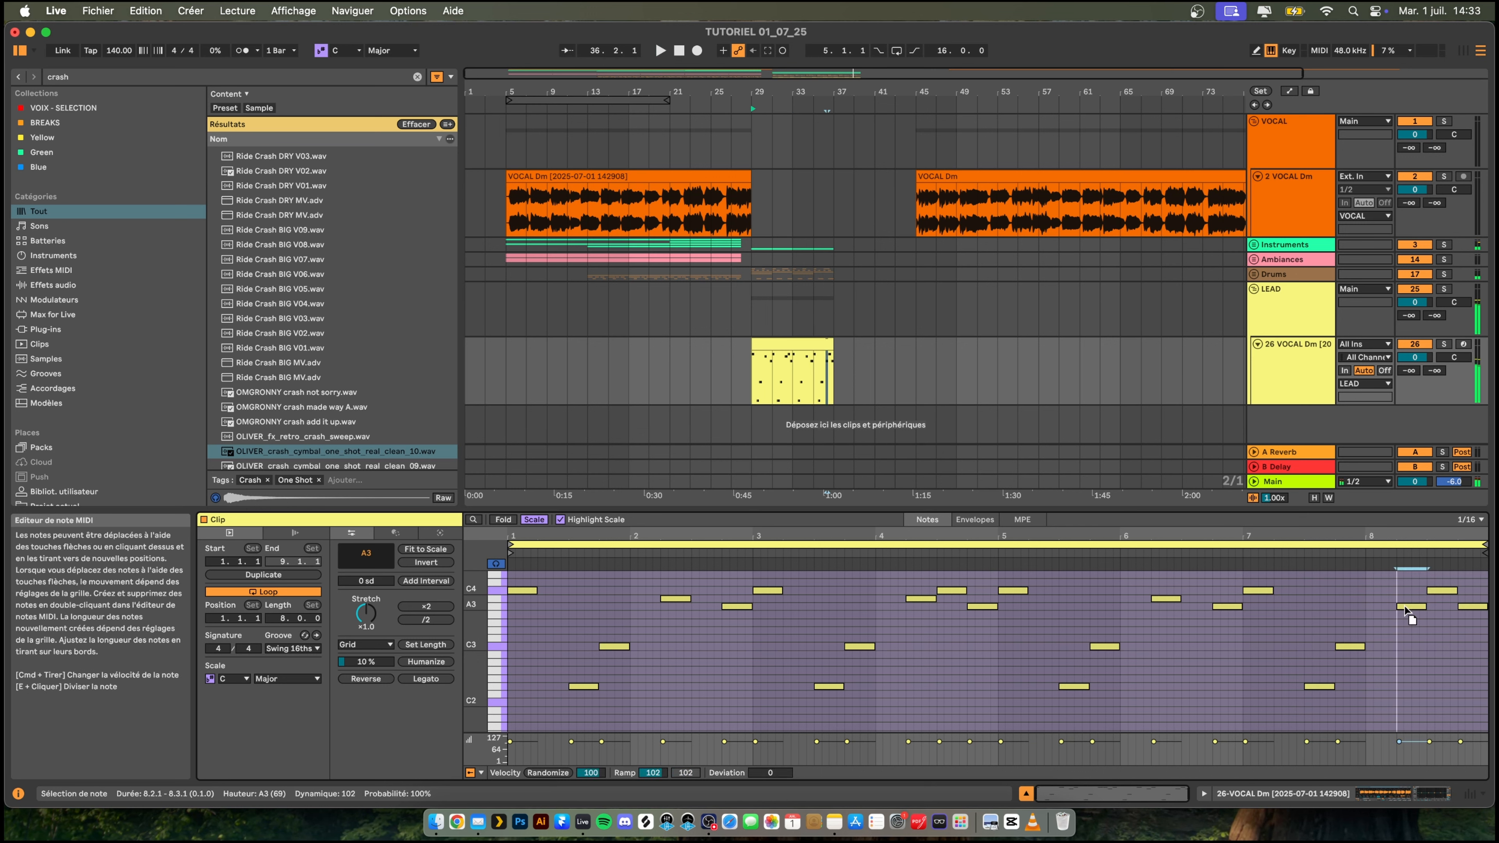
- Lower the notes at 8.2.1 and 8.3.1 to C3, try the note at 8.4.1 on E3 and play back the ending
{"action": "left_click", "coordinate": [1441, 590]}
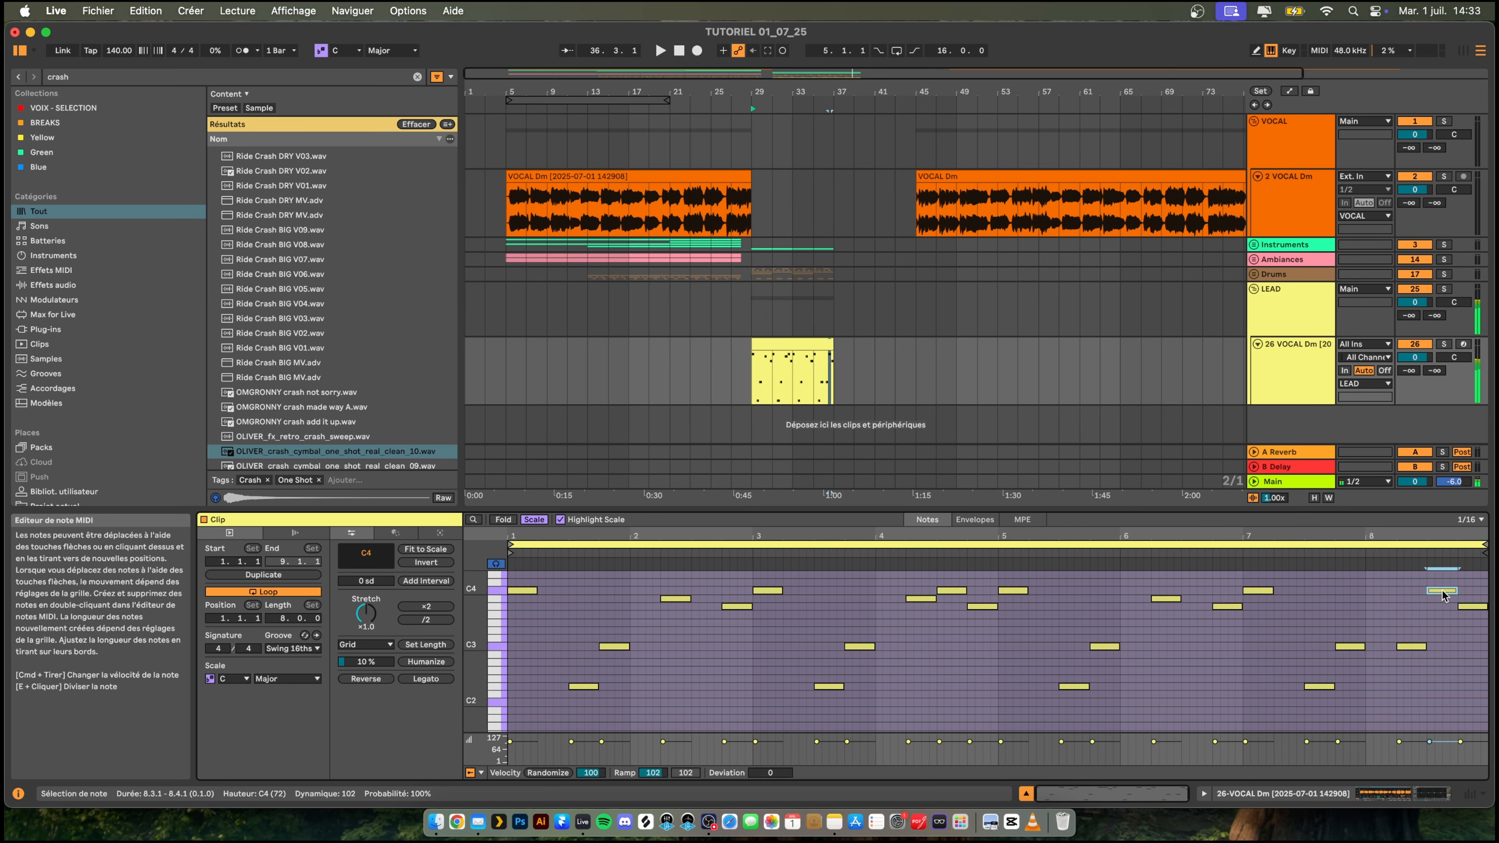
{"action": "double_click", "coordinate": [1471, 647]}
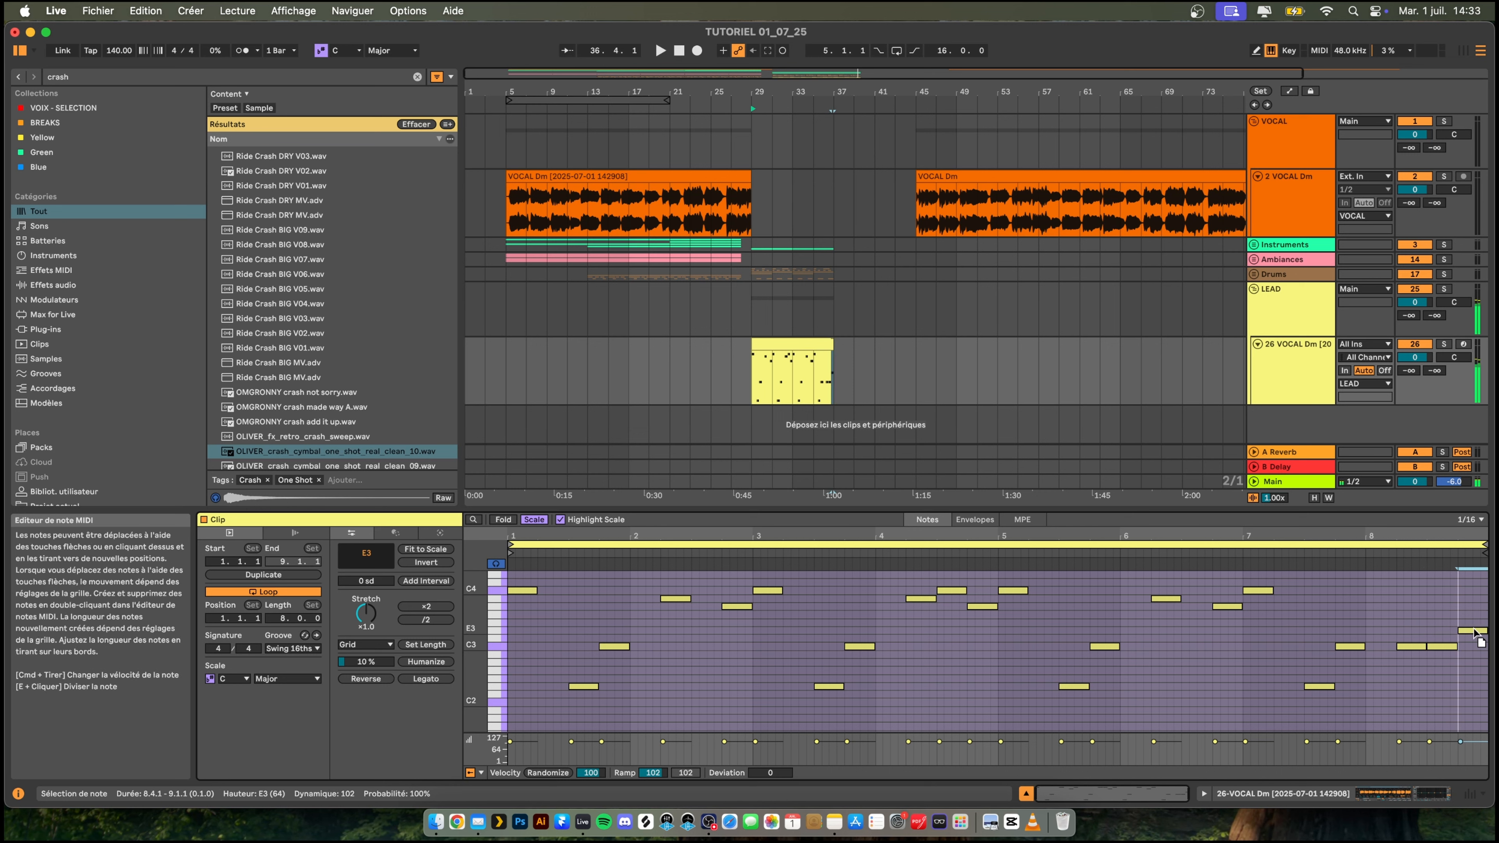
{"action": "key", "text": "space"}
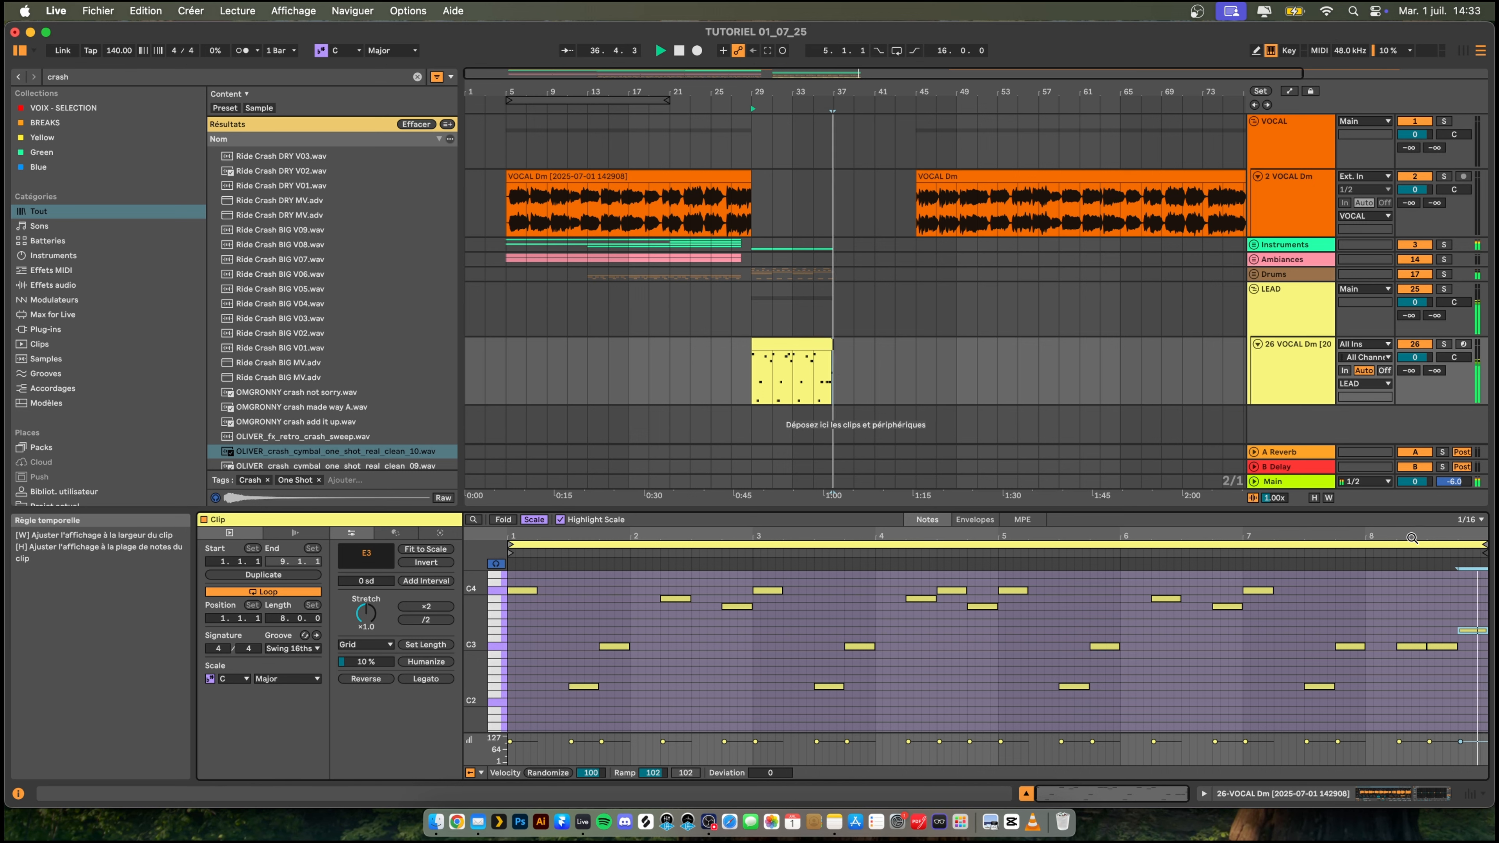
{"action": "key", "text": "space"}
- Lower the last note at 8.4.1 to F2 and play the arrangement from bar 27
{"action": "double_click", "coordinate": [1477, 686]}
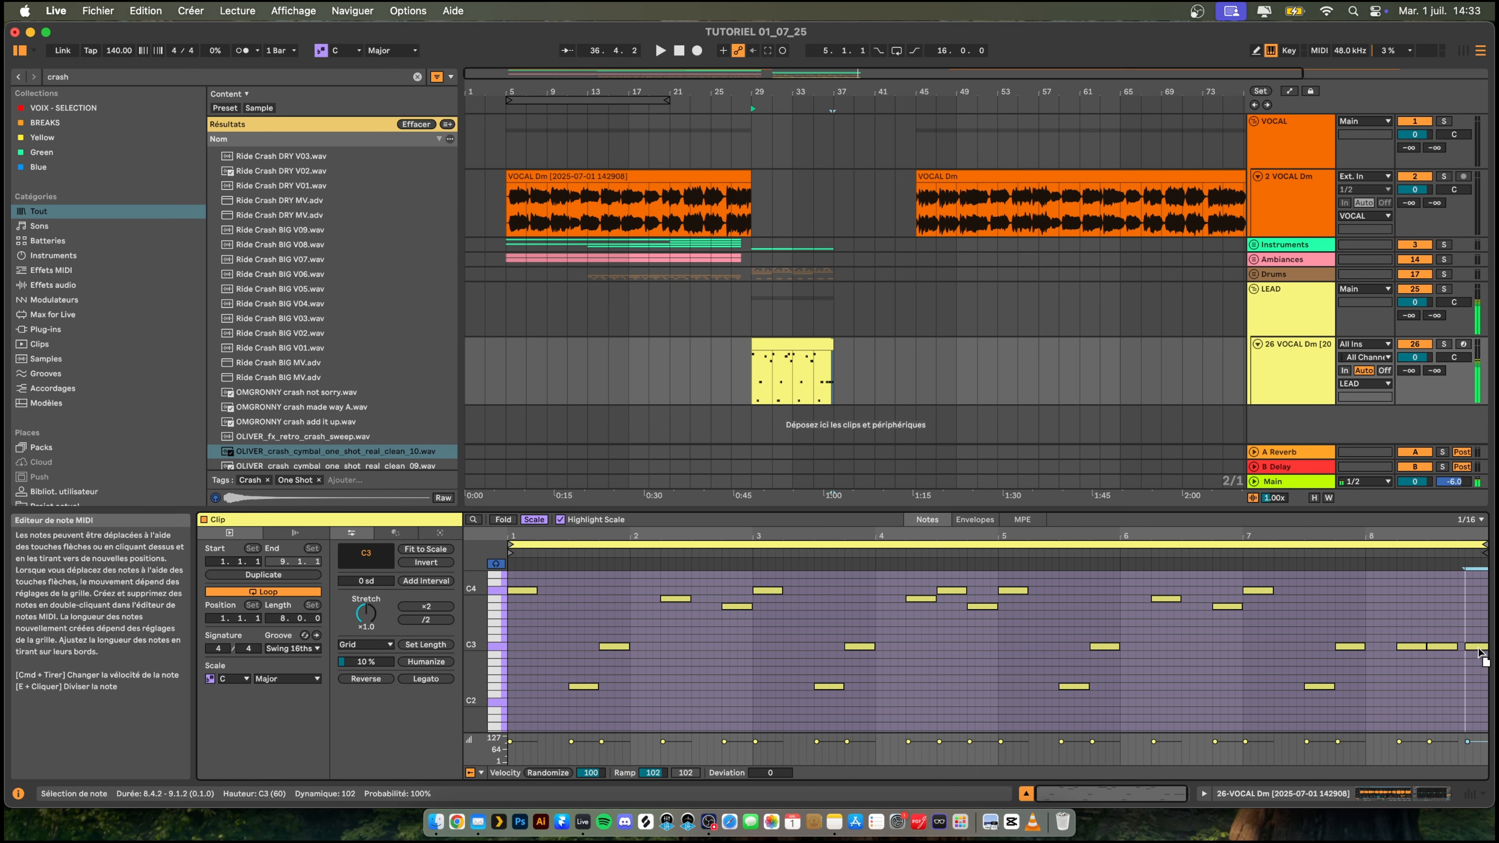
{"action": "left_click_drag", "start_coordinate": [1473, 651], "coordinate": [1469, 683]}
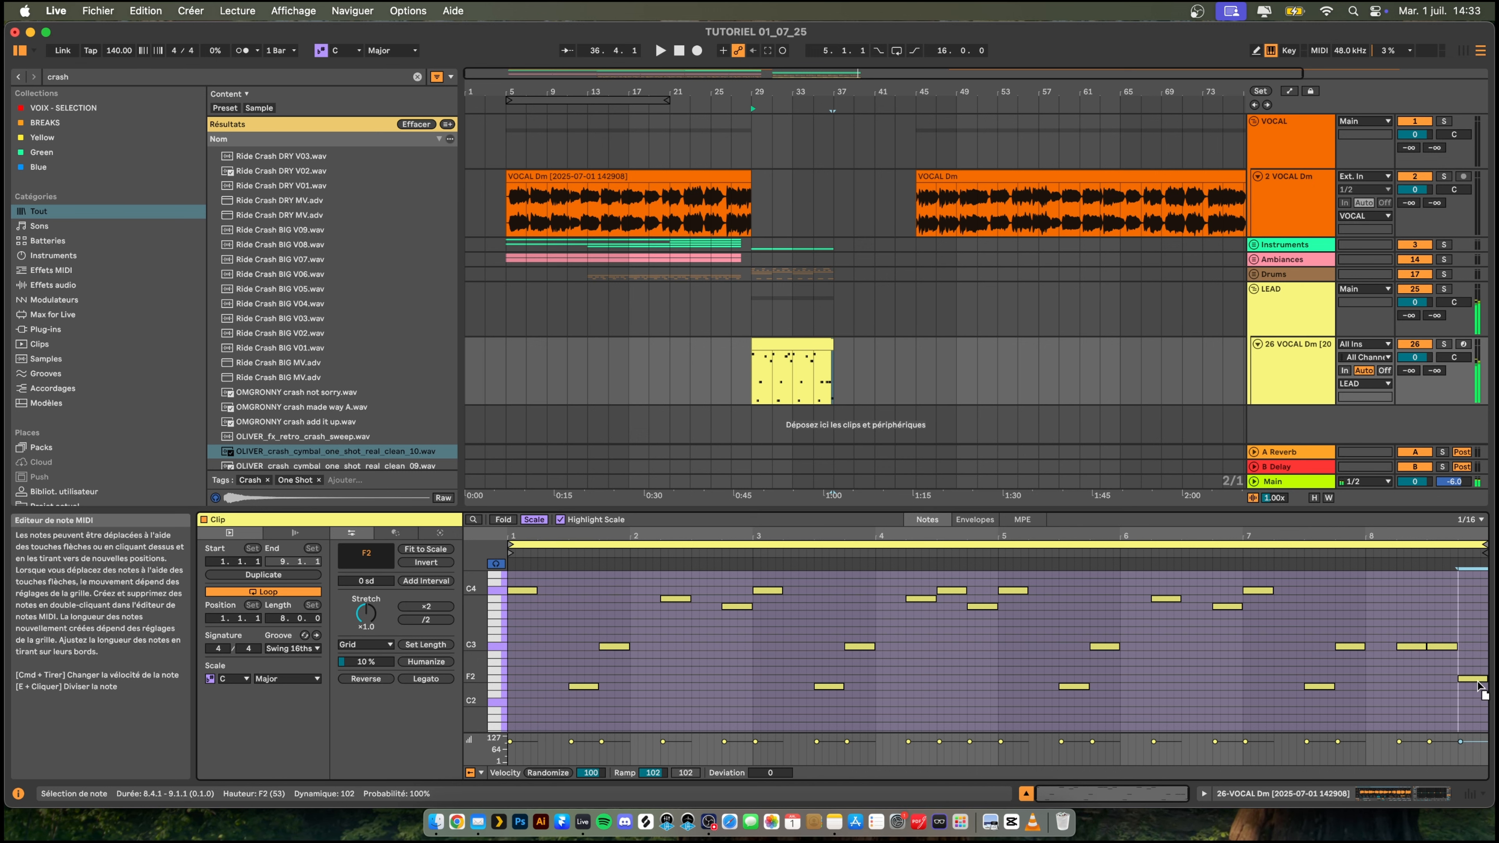
{"action": "key", "text": "space"}
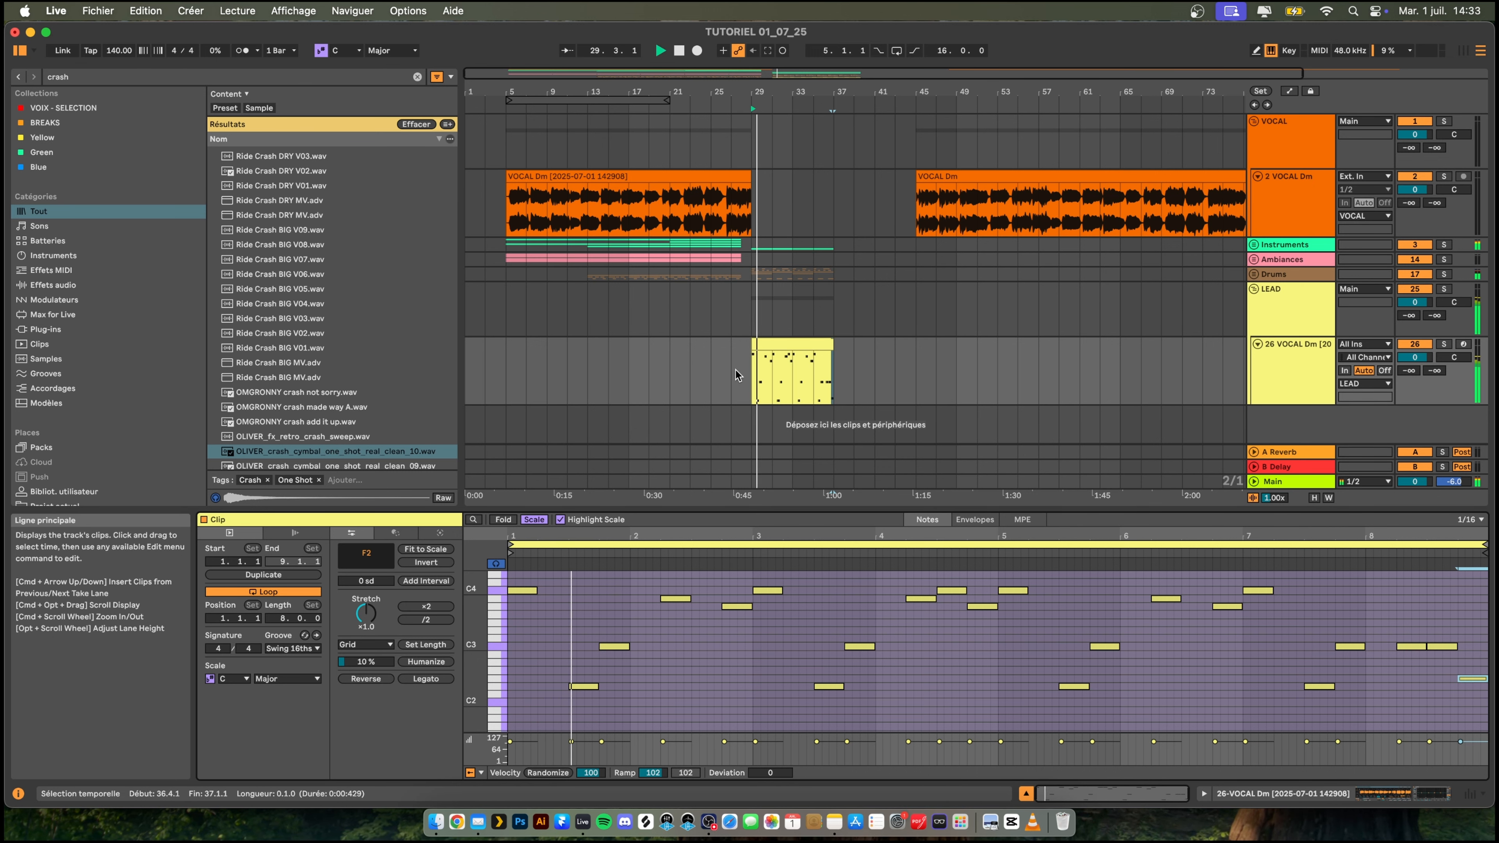
{"action": "left_click", "coordinate": [735, 370]}
{"action": "key", "text": "space"}
{"action": "key", "text": "space"}
- Add a Compressor to the LEAD group and set its external sidechain source to KICK DROP
{"action": "left_click", "coordinate": [1281, 297]}
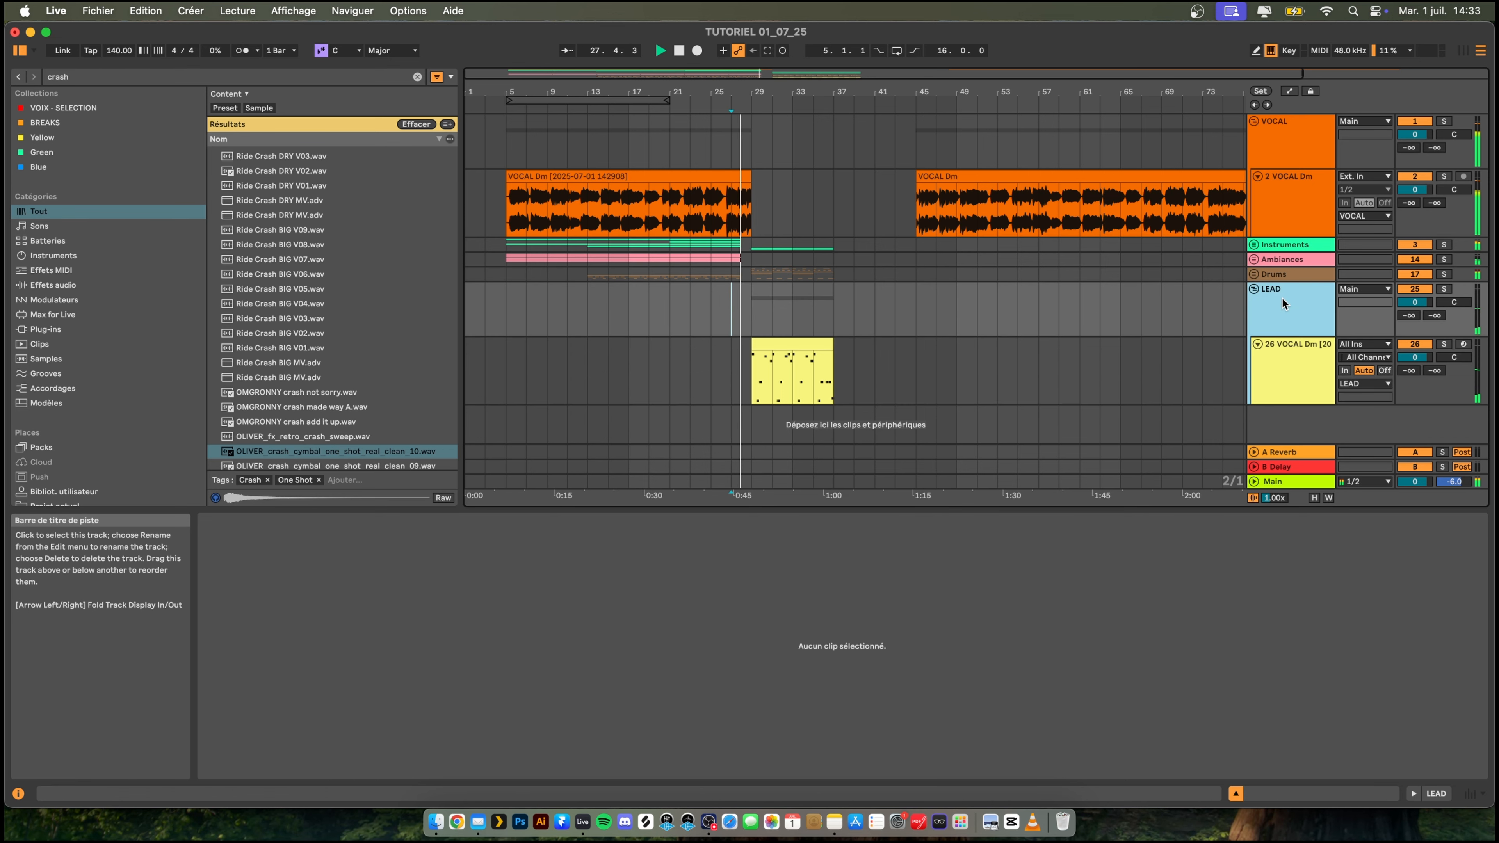
{"action": "key", "text": "space"}
{"action": "left_click", "coordinate": [1277, 301]}
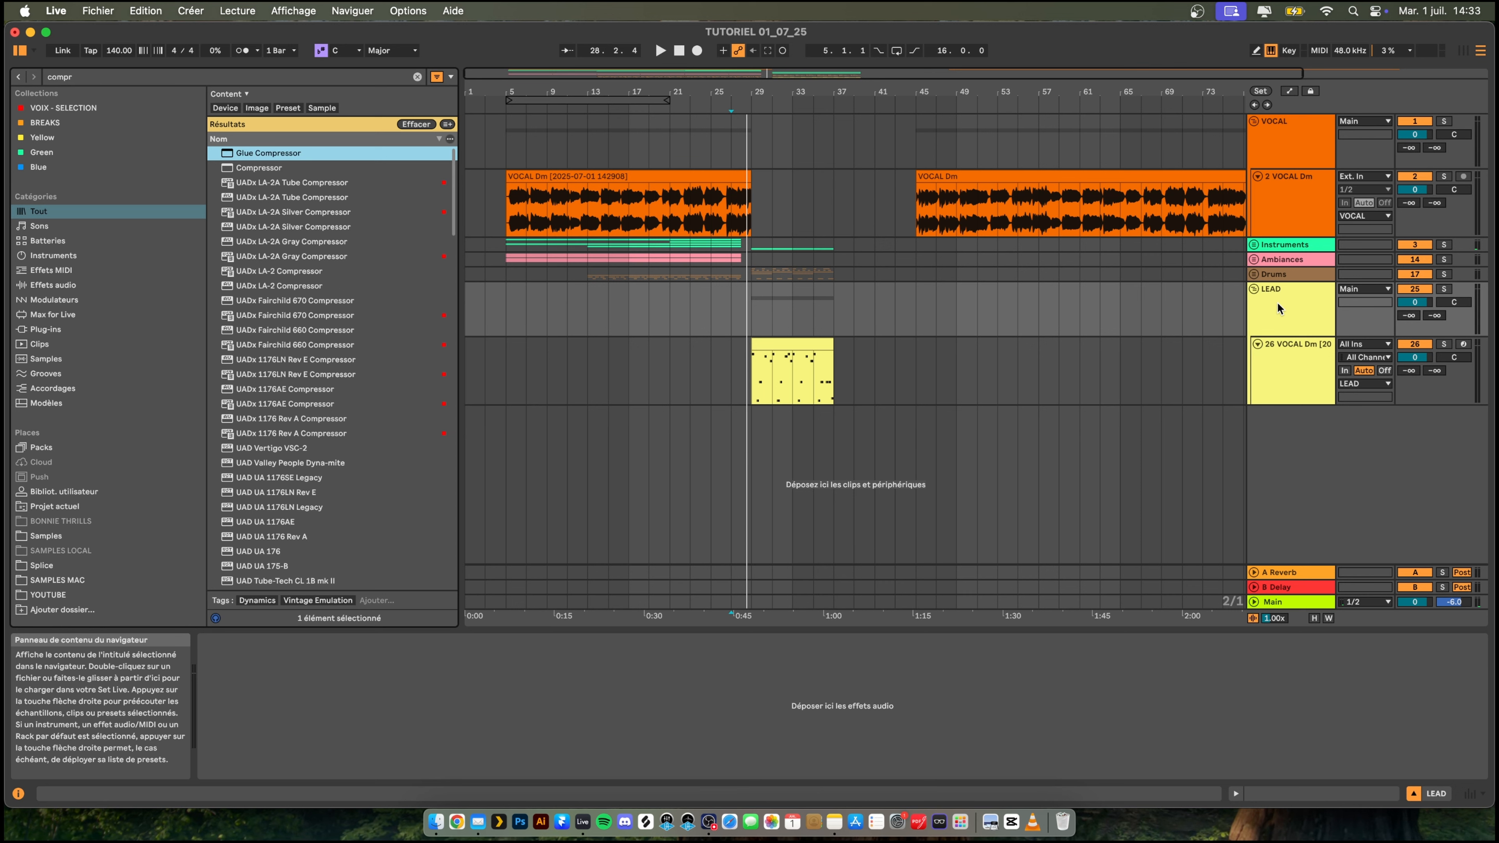
{"action": "key", "text": "Down"}
{"action": "key", "text": "Return"}
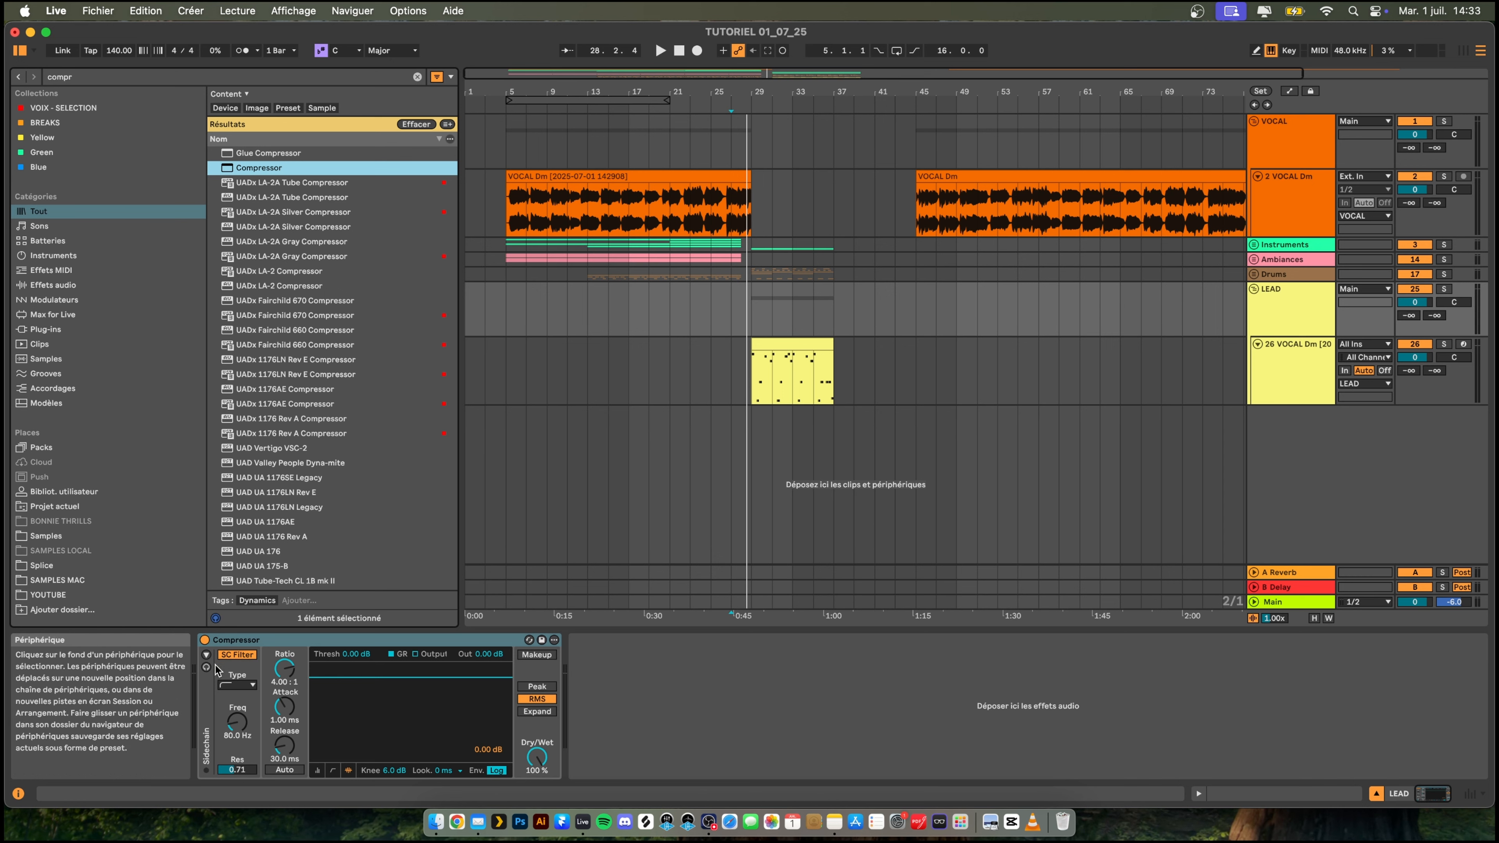
{"action": "left_click", "coordinate": [207, 654]}
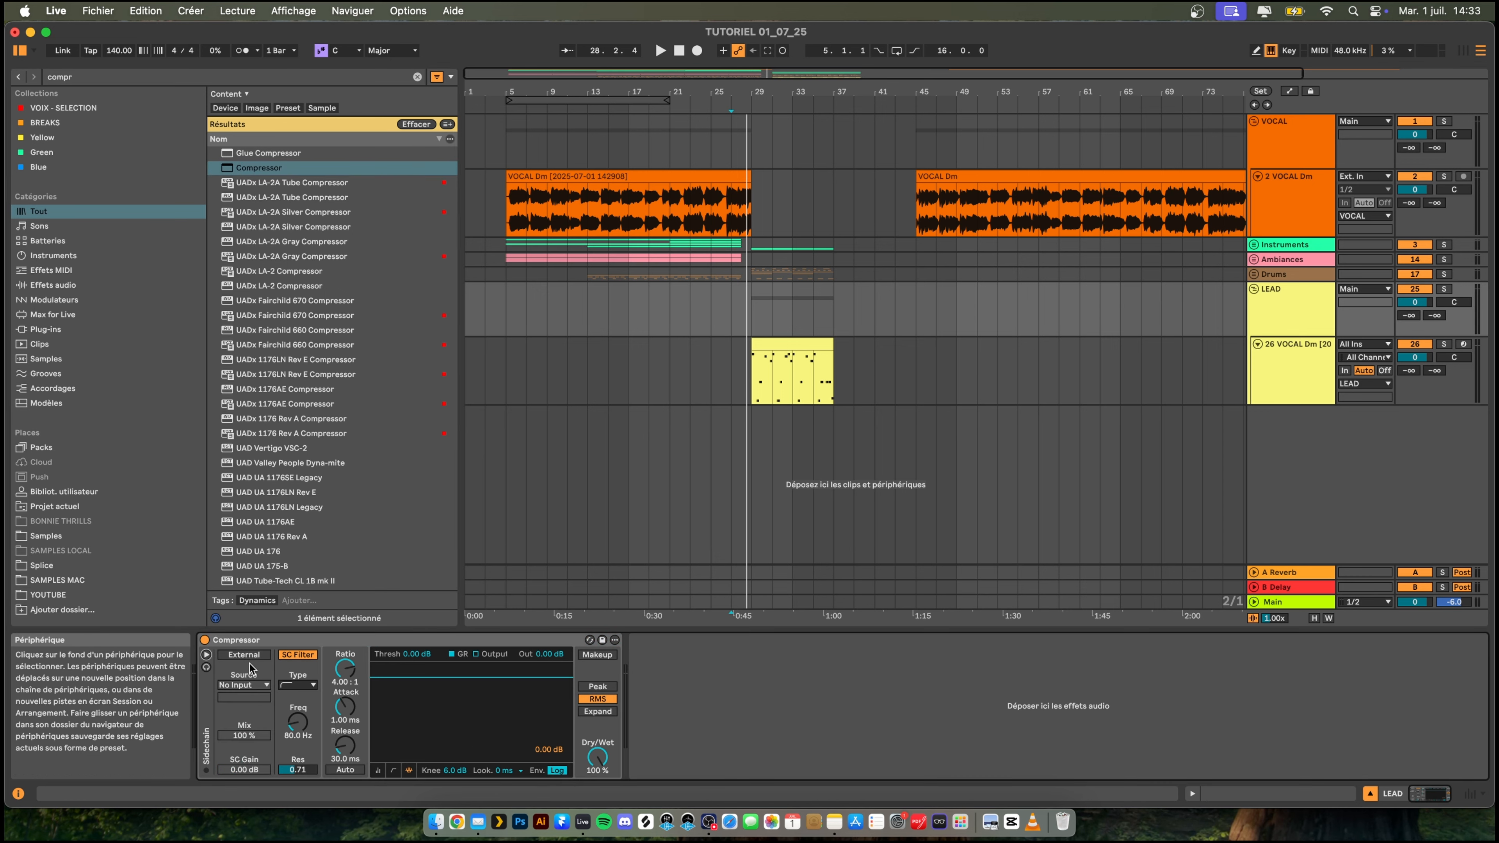
{"action": "left_click", "coordinate": [254, 685]}
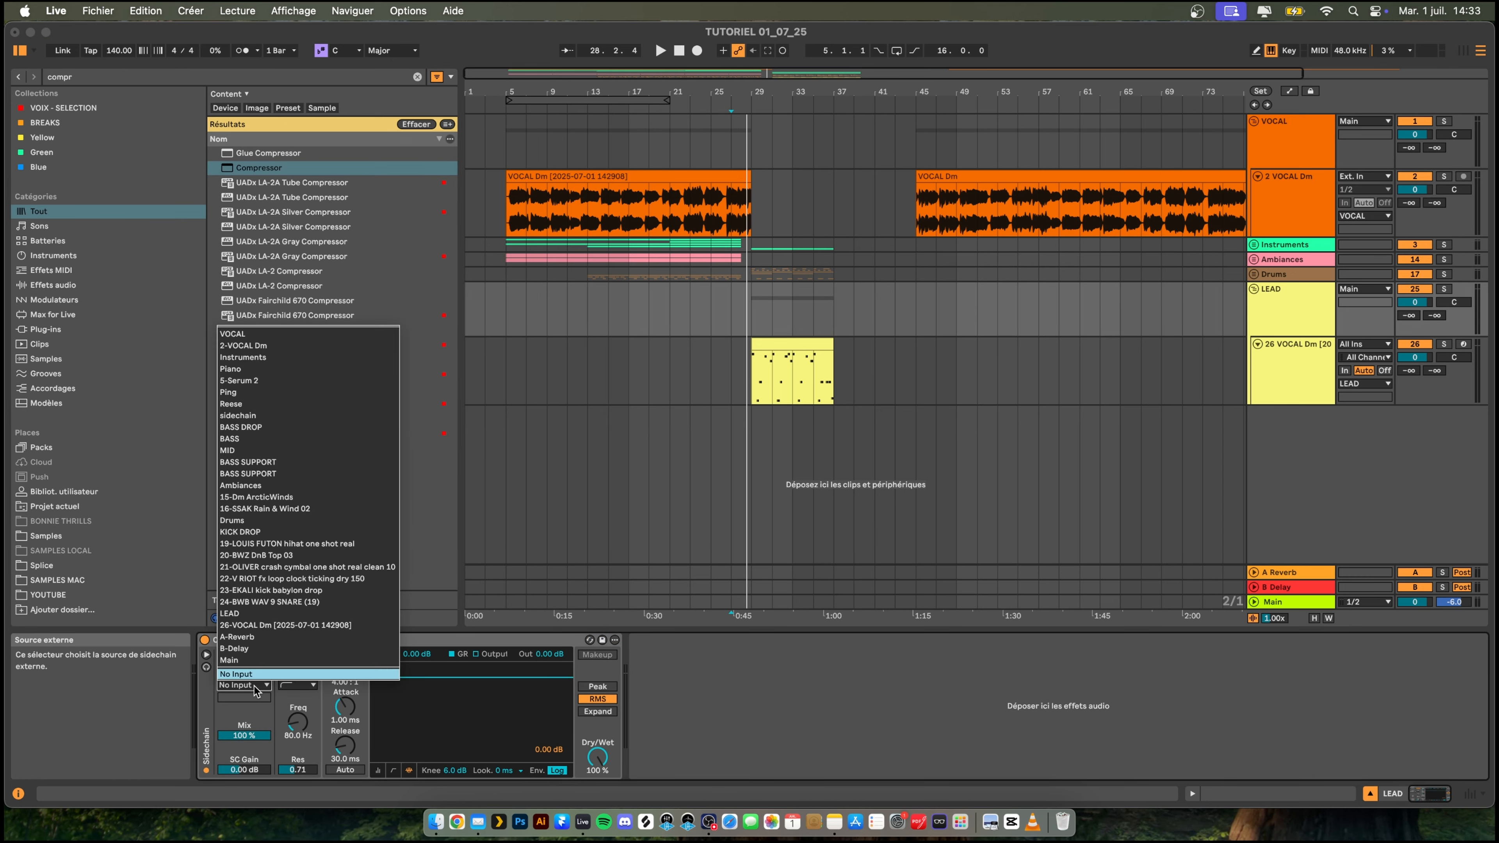
{"action": "left_click", "coordinate": [329, 534]}
- Set the compressor's threshold to -29 dB, ratio to 3:1, attack to 0.01 ms and release to 1 ms, and check its ducking during playback
{"action": "left_click", "coordinate": [379, 769]}
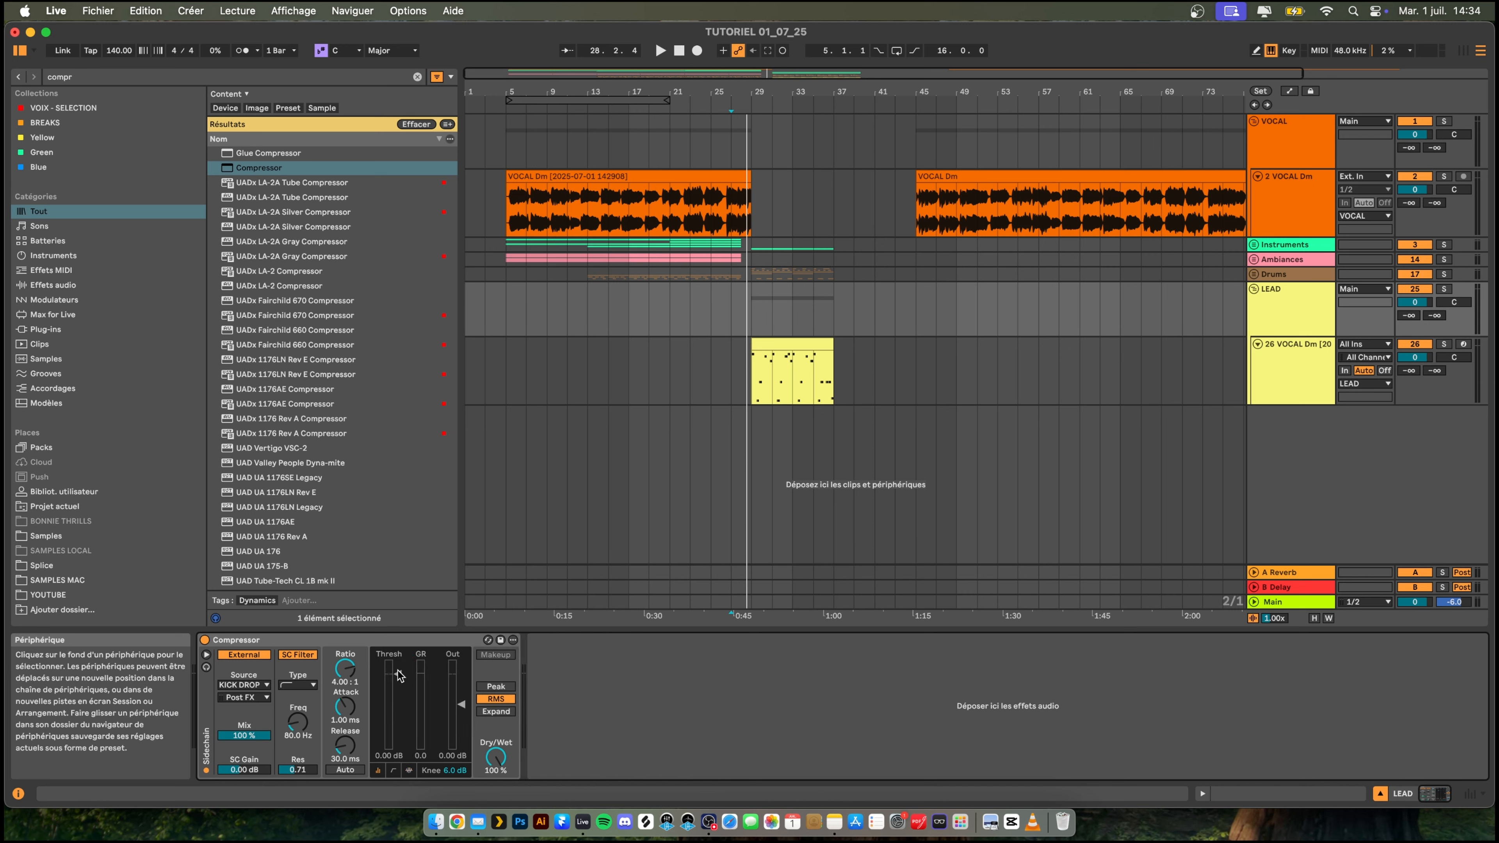
{"action": "left_click_drag", "start_coordinate": [399, 676], "coordinate": [397, 714]}
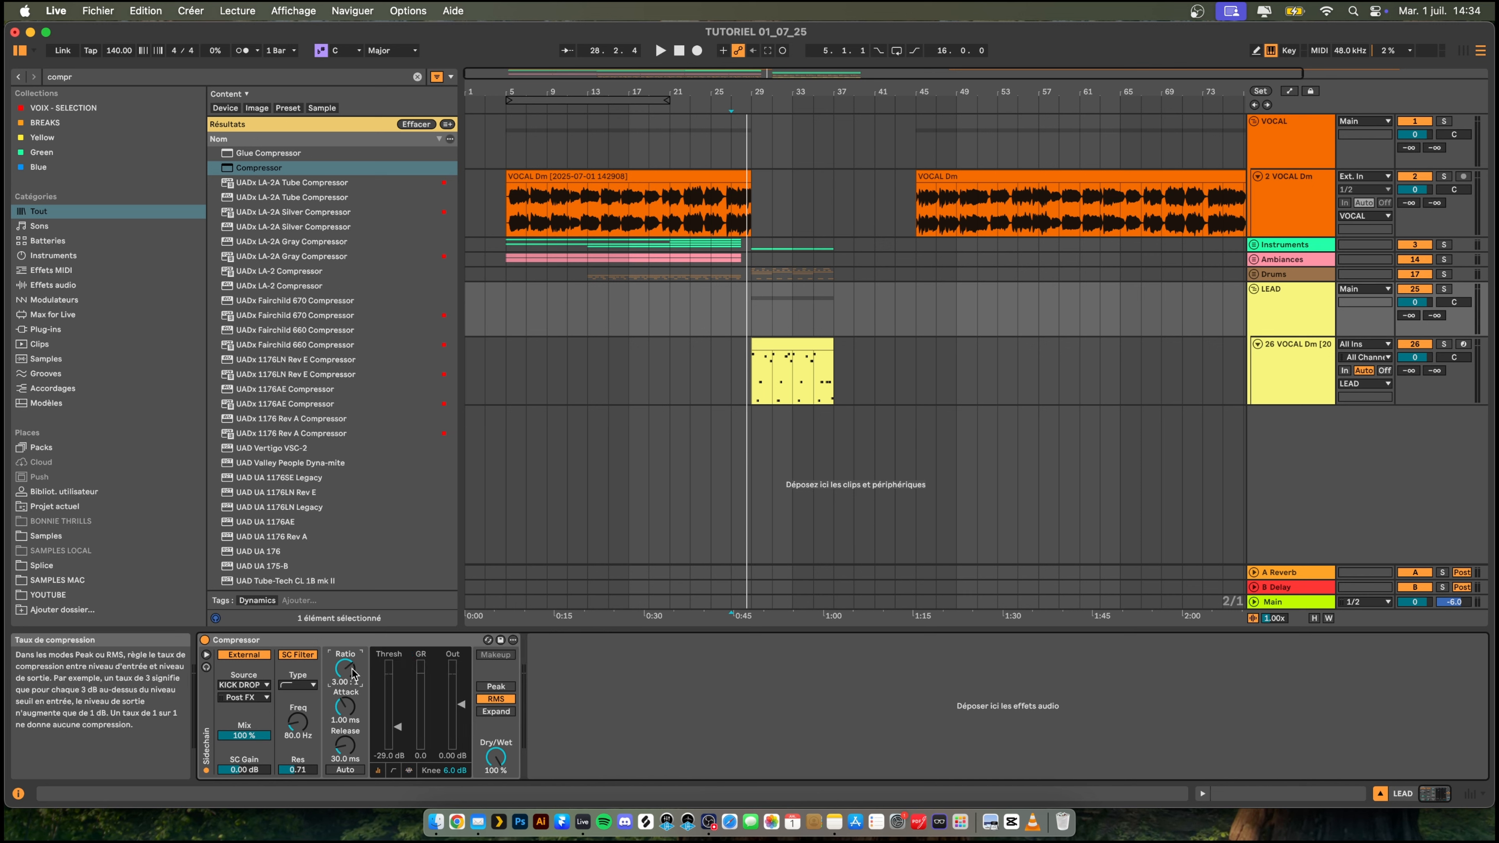
{"action": "left_click_drag", "start_coordinate": [345, 745], "coordinate": [348, 773]}
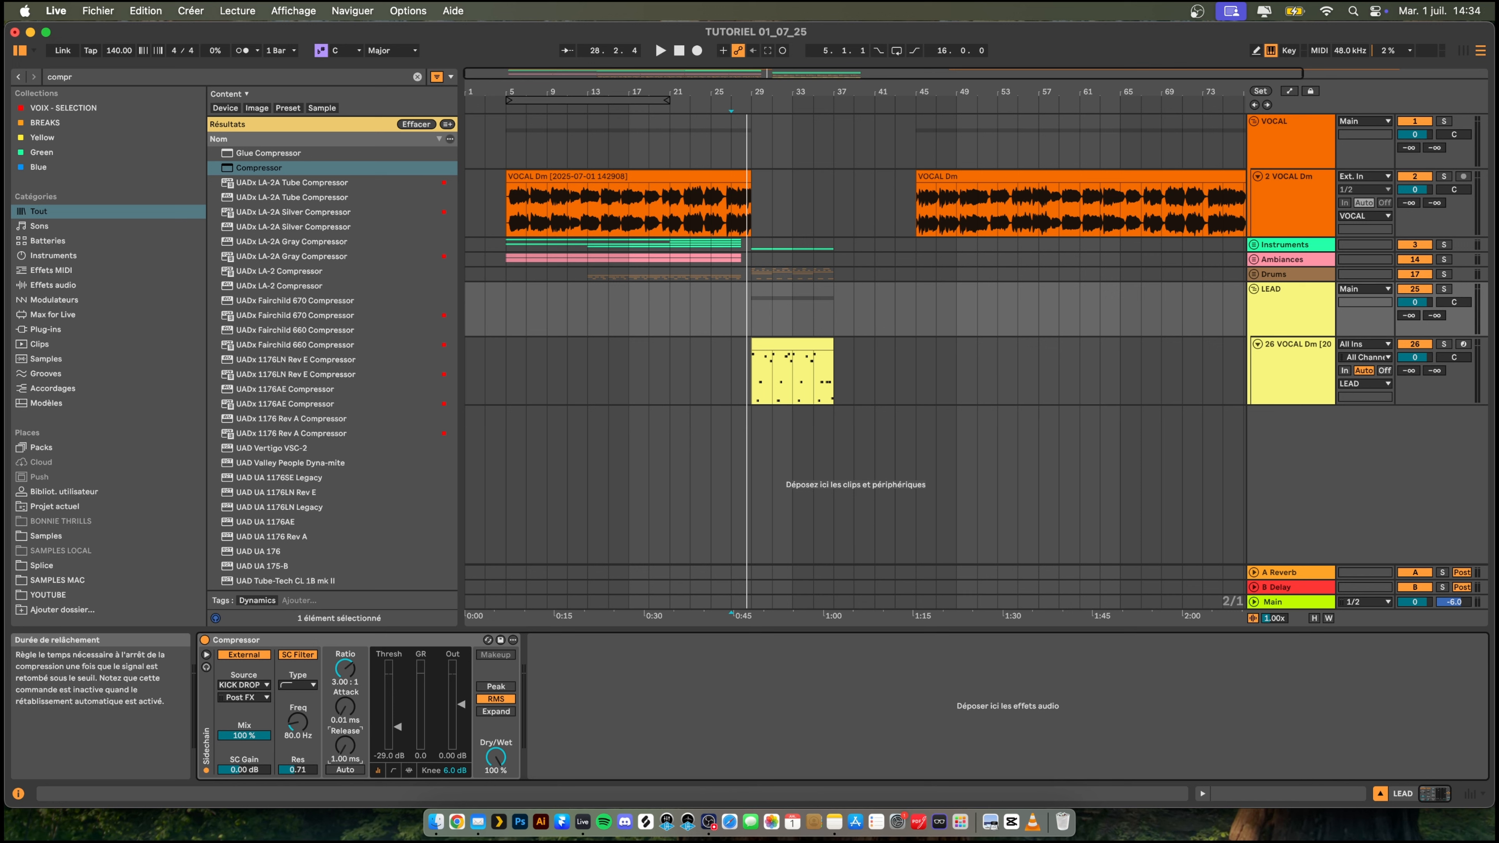
{"action": "key", "text": "space"}
{"action": "left_click", "coordinate": [409, 770]}
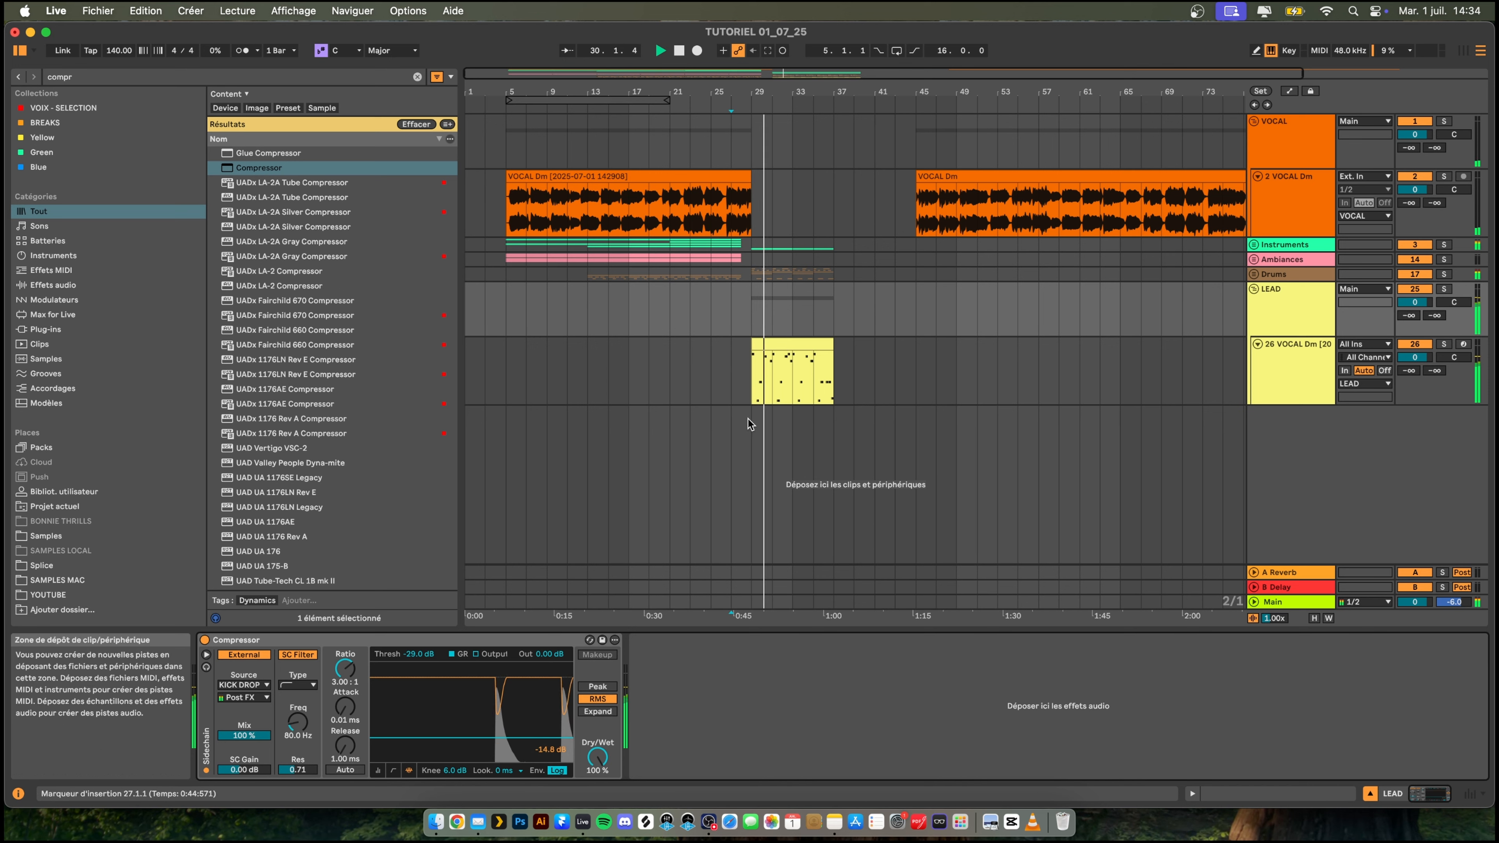
- Duplicate the sidechain compressor on LEAD and set the copy's source to 24-BWB WAV 9 SNARE (19)
{"action": "left_click", "coordinate": [513, 645]}
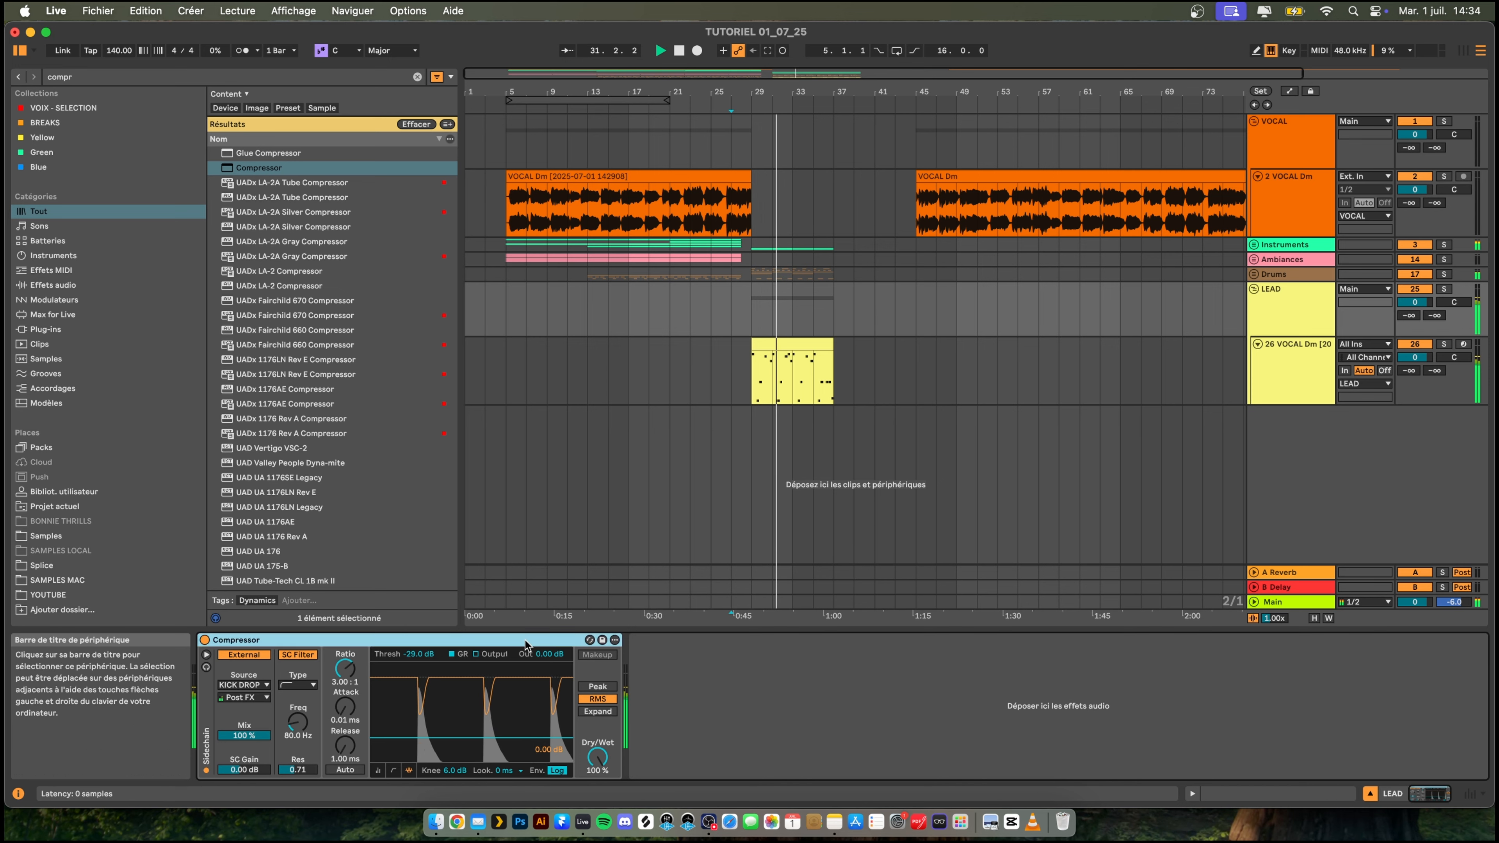
{"action": "key", "text": "super+d"}
{"action": "left_click", "coordinate": [688, 685]}
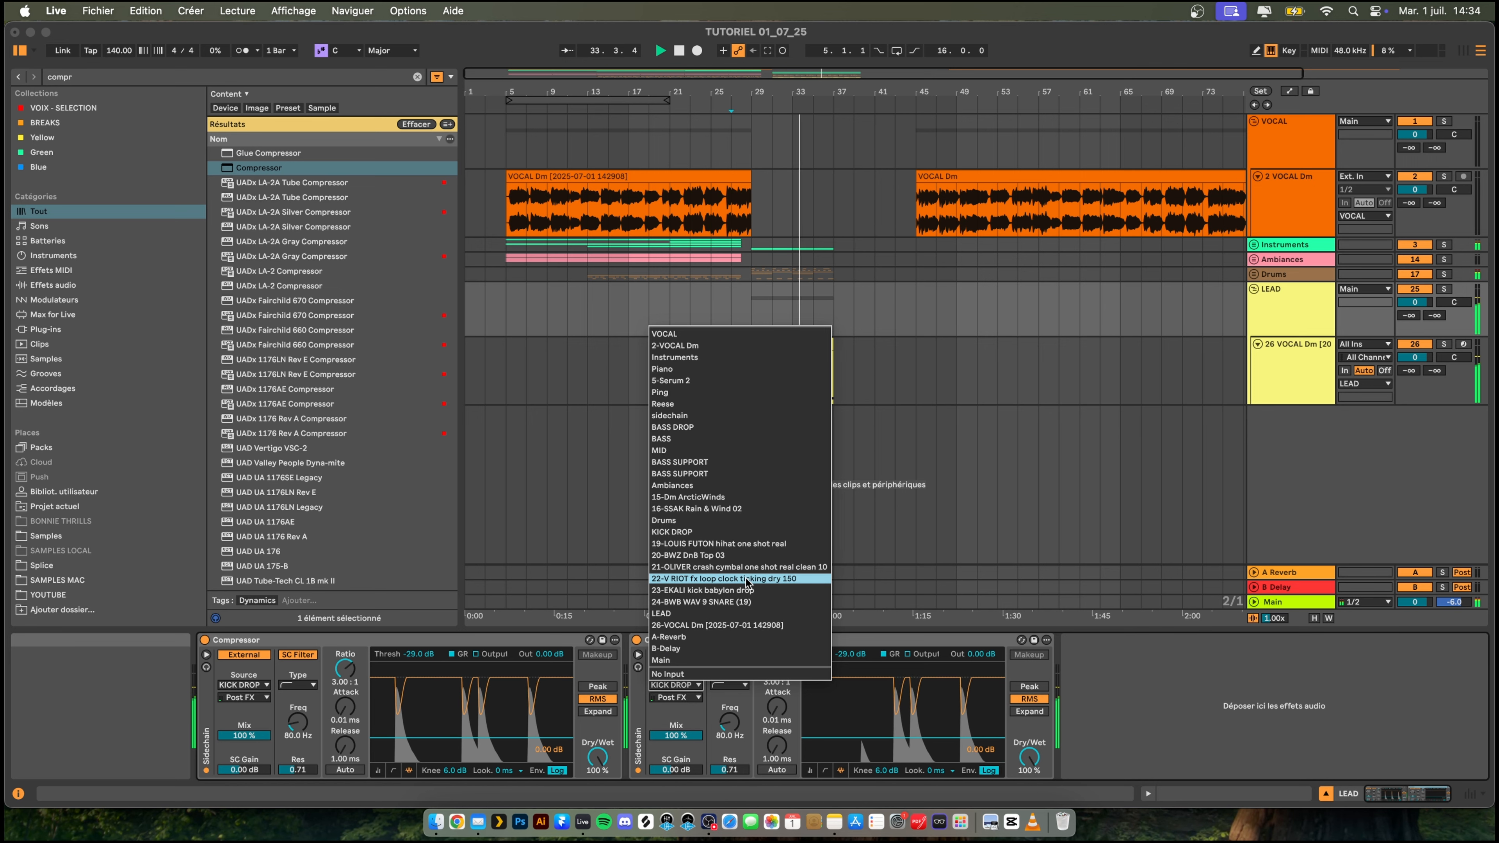
{"action": "left_click", "coordinate": [734, 602]}
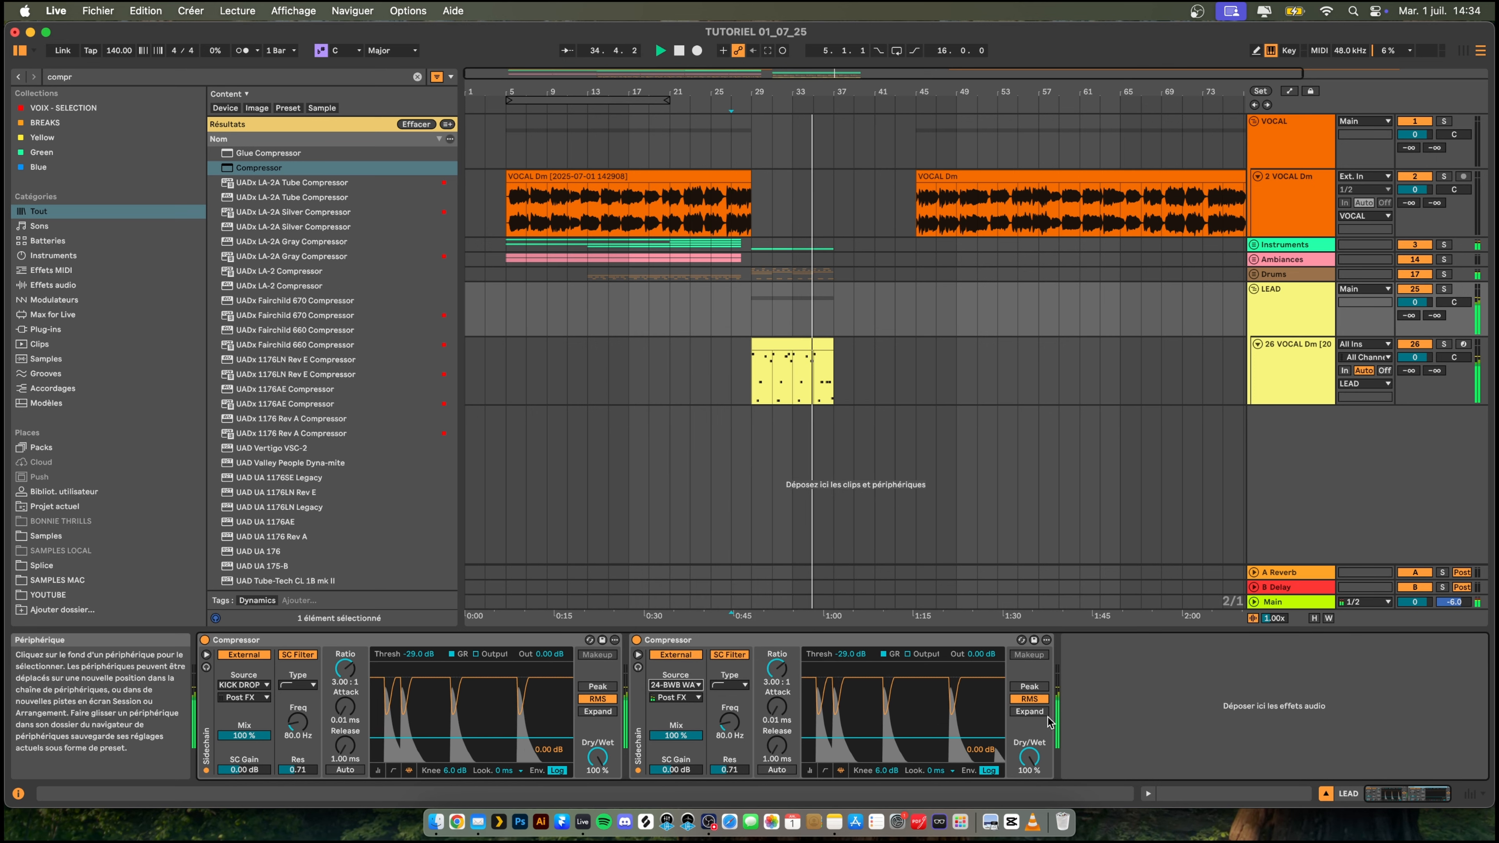
{"action": "scroll", "coordinate": [673, 399], "scroll_direction": "left", "scroll_amount": 2}
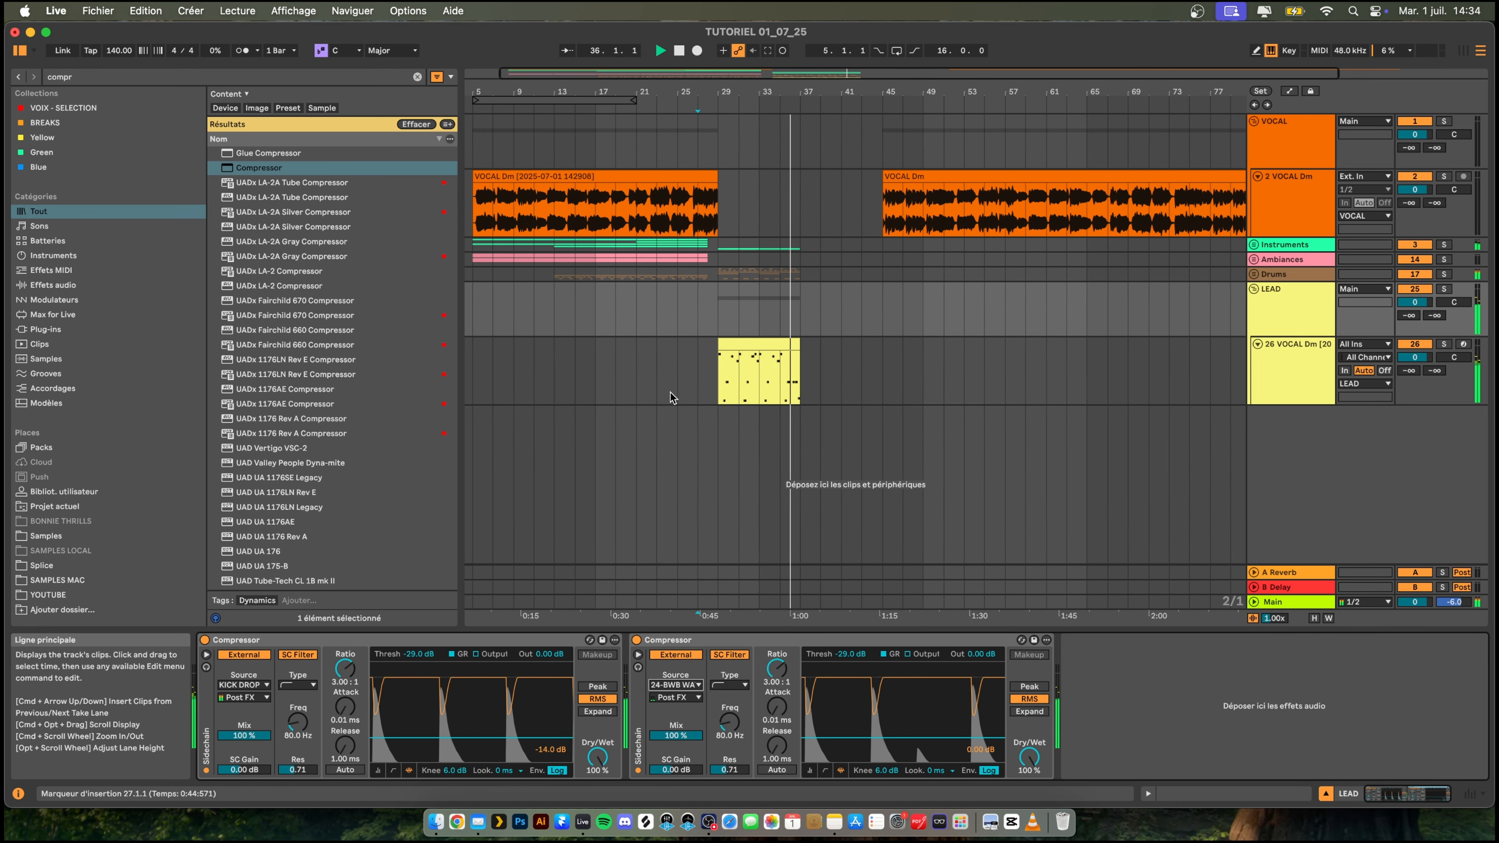
{"action": "key", "text": "space"}
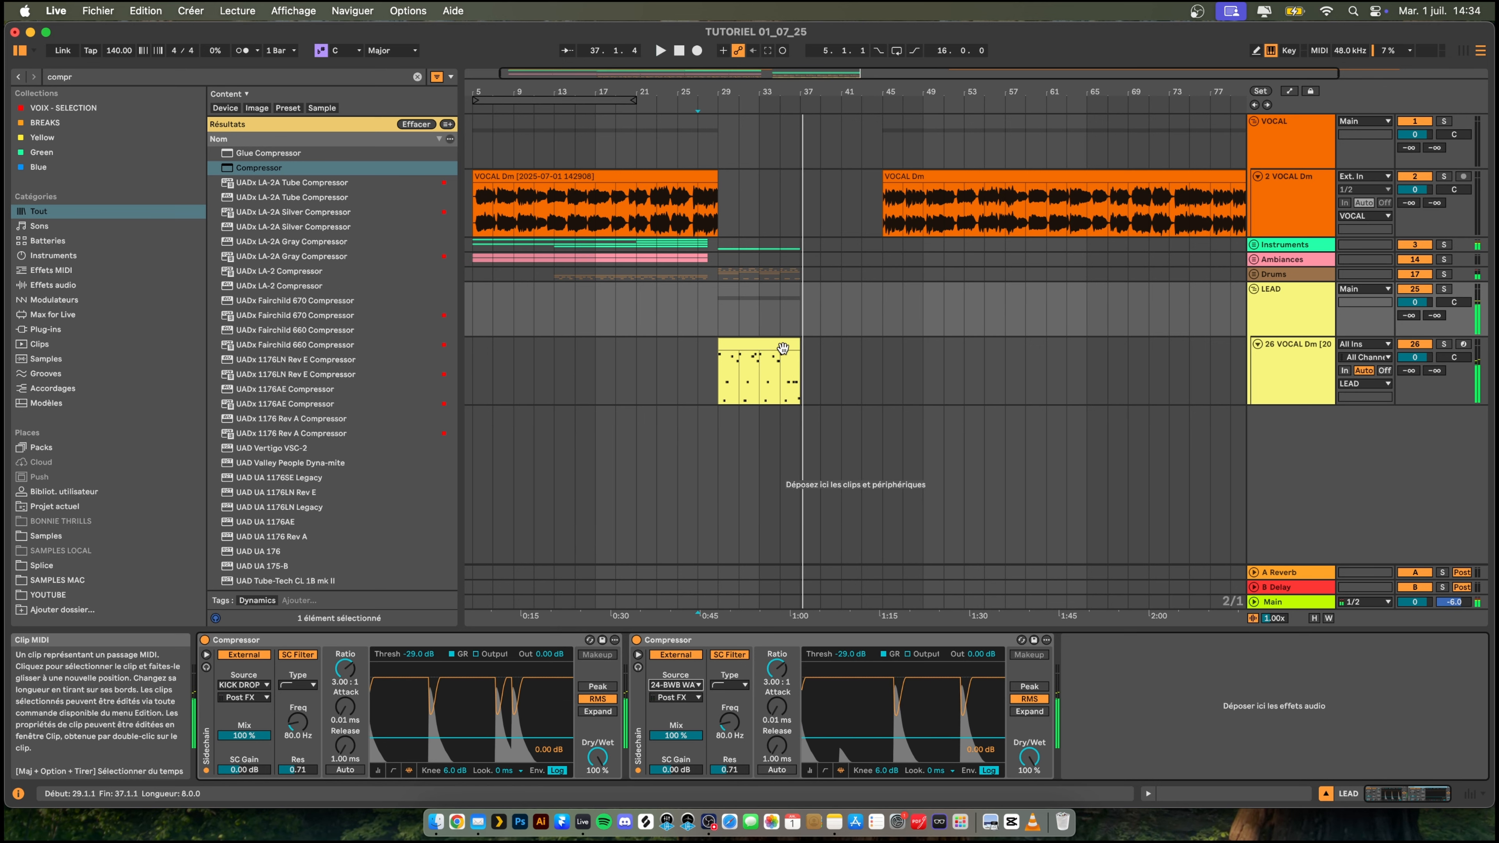
- Duplicate the eight-bar drop section at bar 29 across the Instruments, Drums and LEAD tracks, and play from bar 27
{"action": "left_click", "coordinate": [761, 366]}
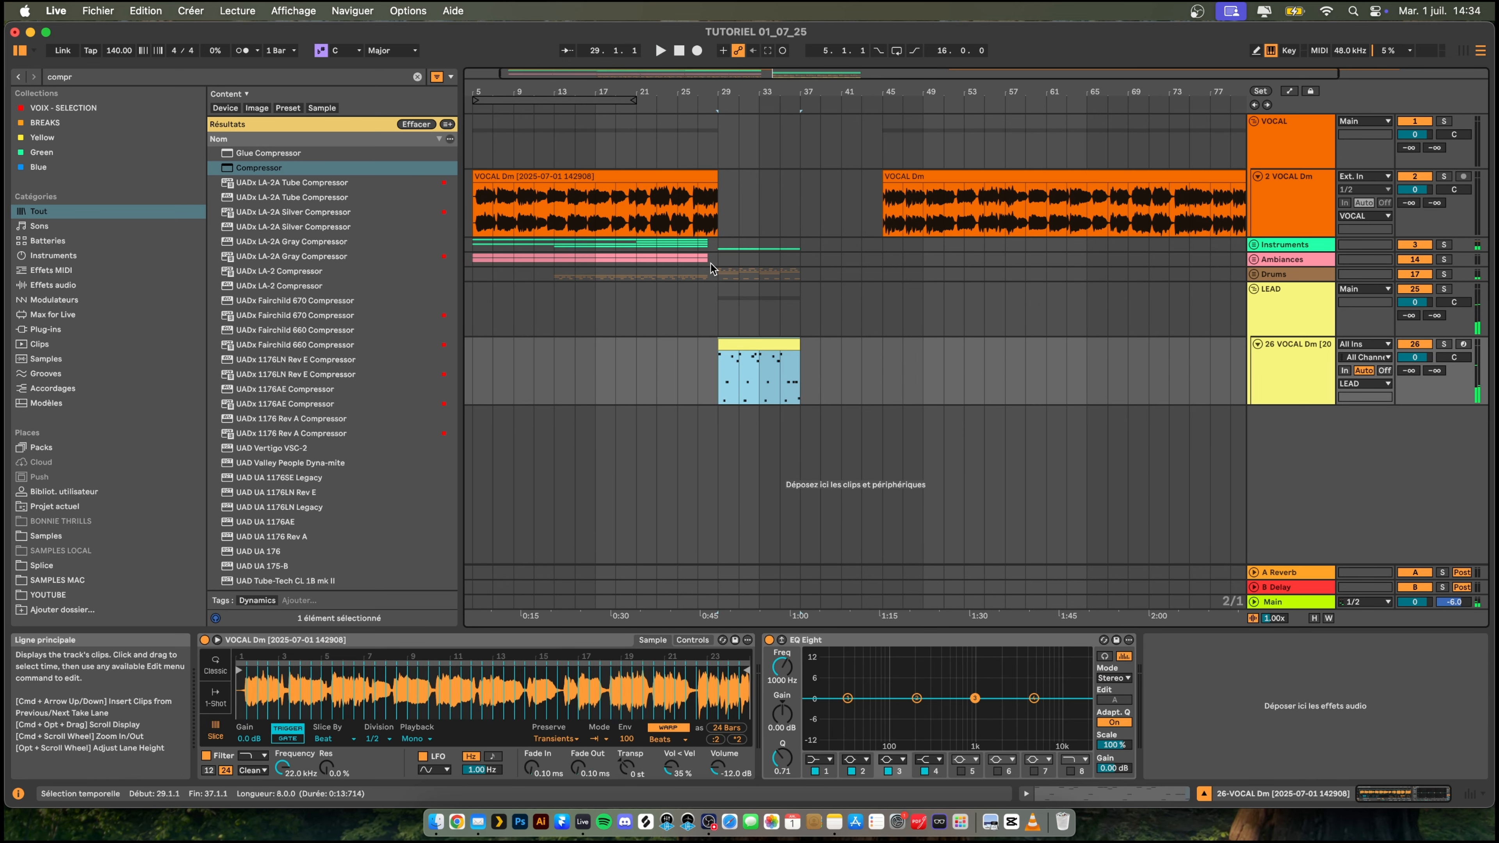
{"action": "left_click", "coordinate": [717, 258], "text": "shift"}
{"action": "left_click", "coordinate": [719, 246], "text": "shift"}
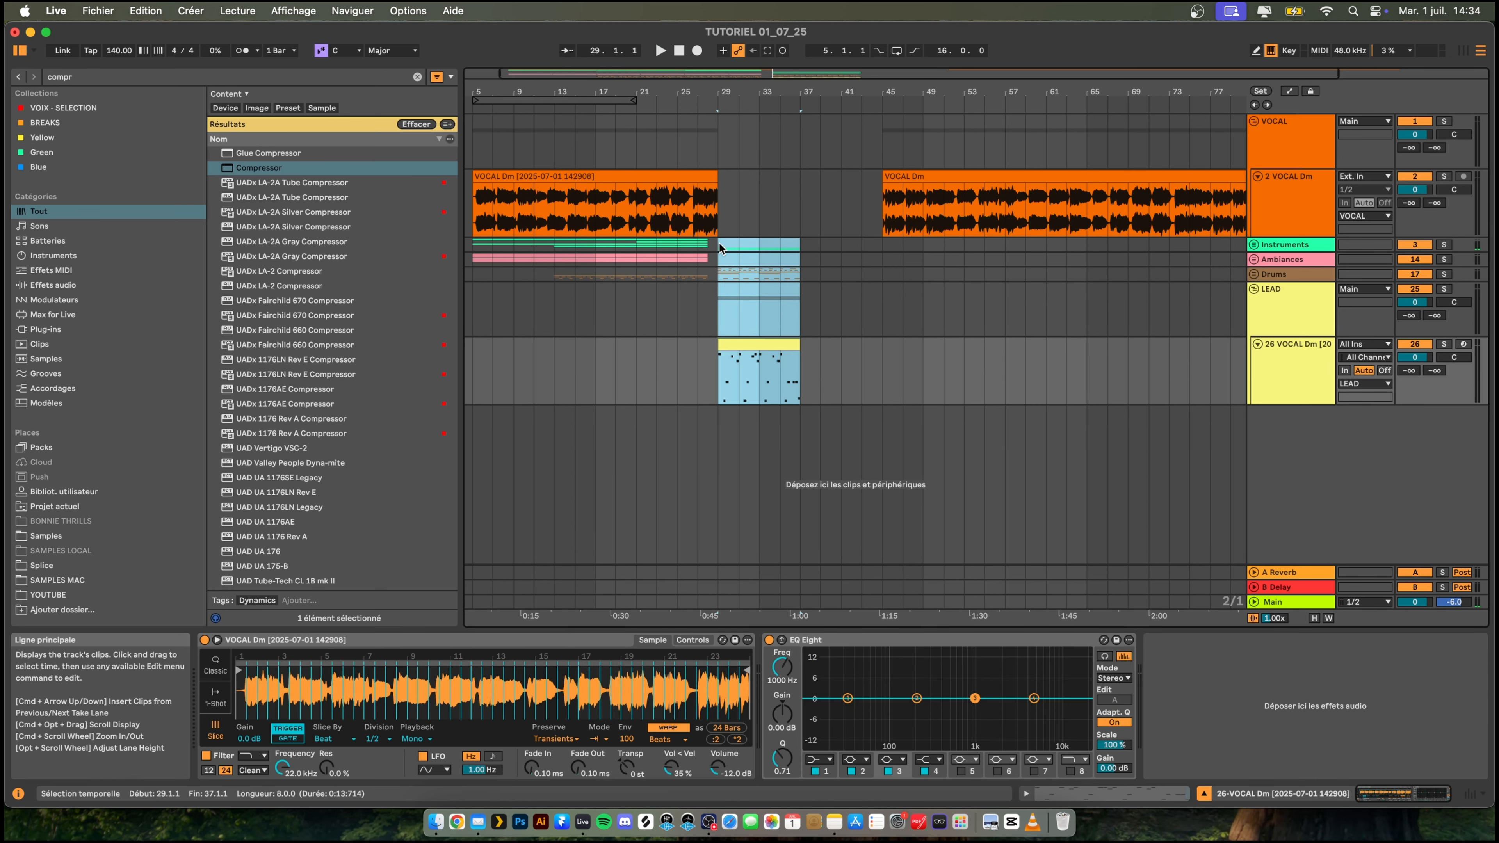
{"action": "key", "text": "super+d"}
{"action": "left_click", "coordinate": [698, 298]}
{"action": "key", "text": "space"}
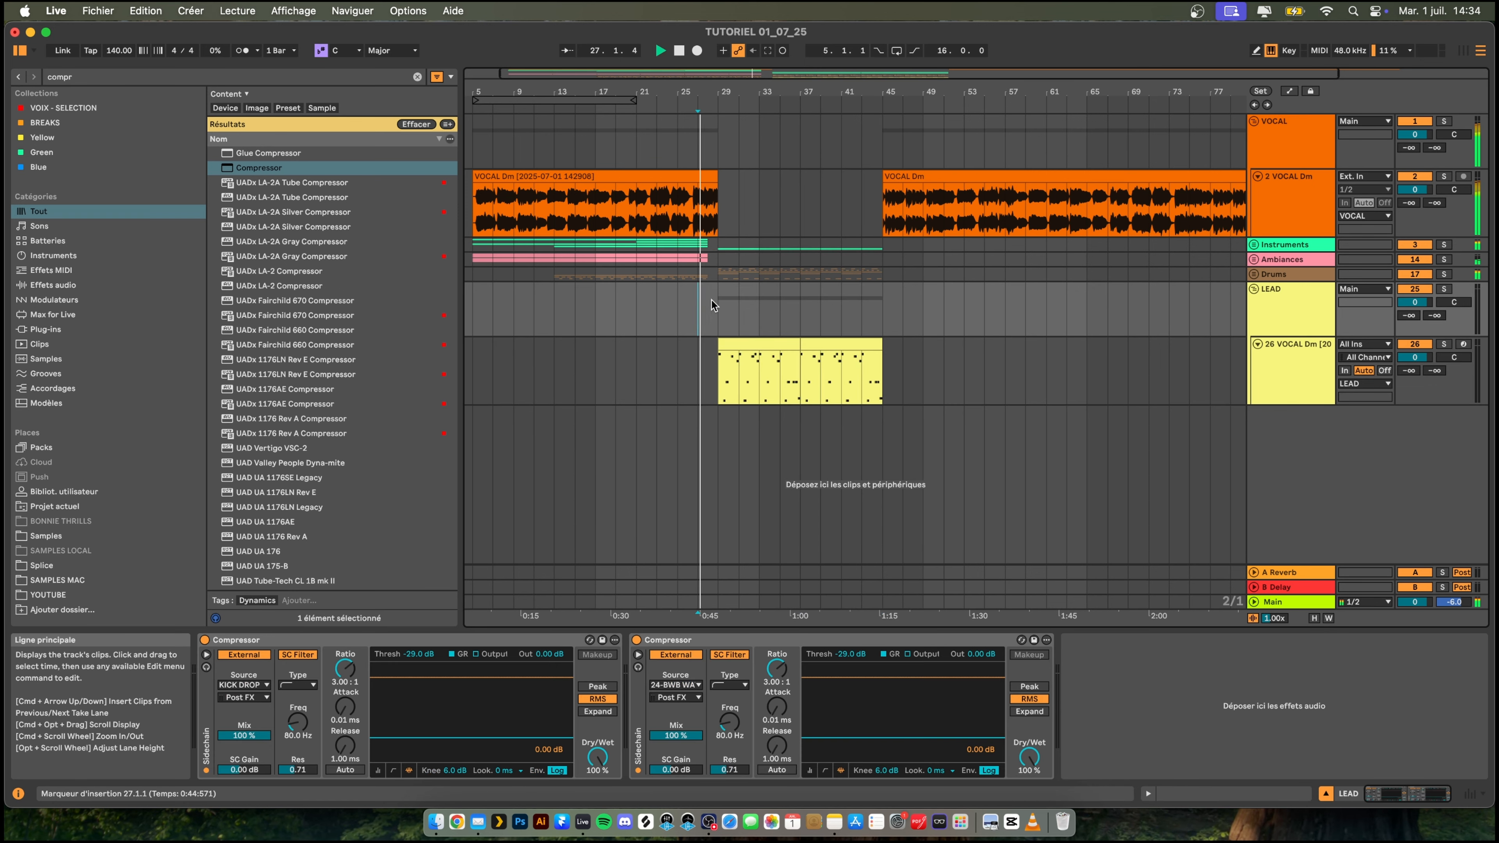
- Unfold the Instruments and BASS DROP groups and insert an audio track below the last BASS SUPPORT track
{"action": "left_click_drag", "start_coordinate": [808, 94], "coordinate": [867, 93]}
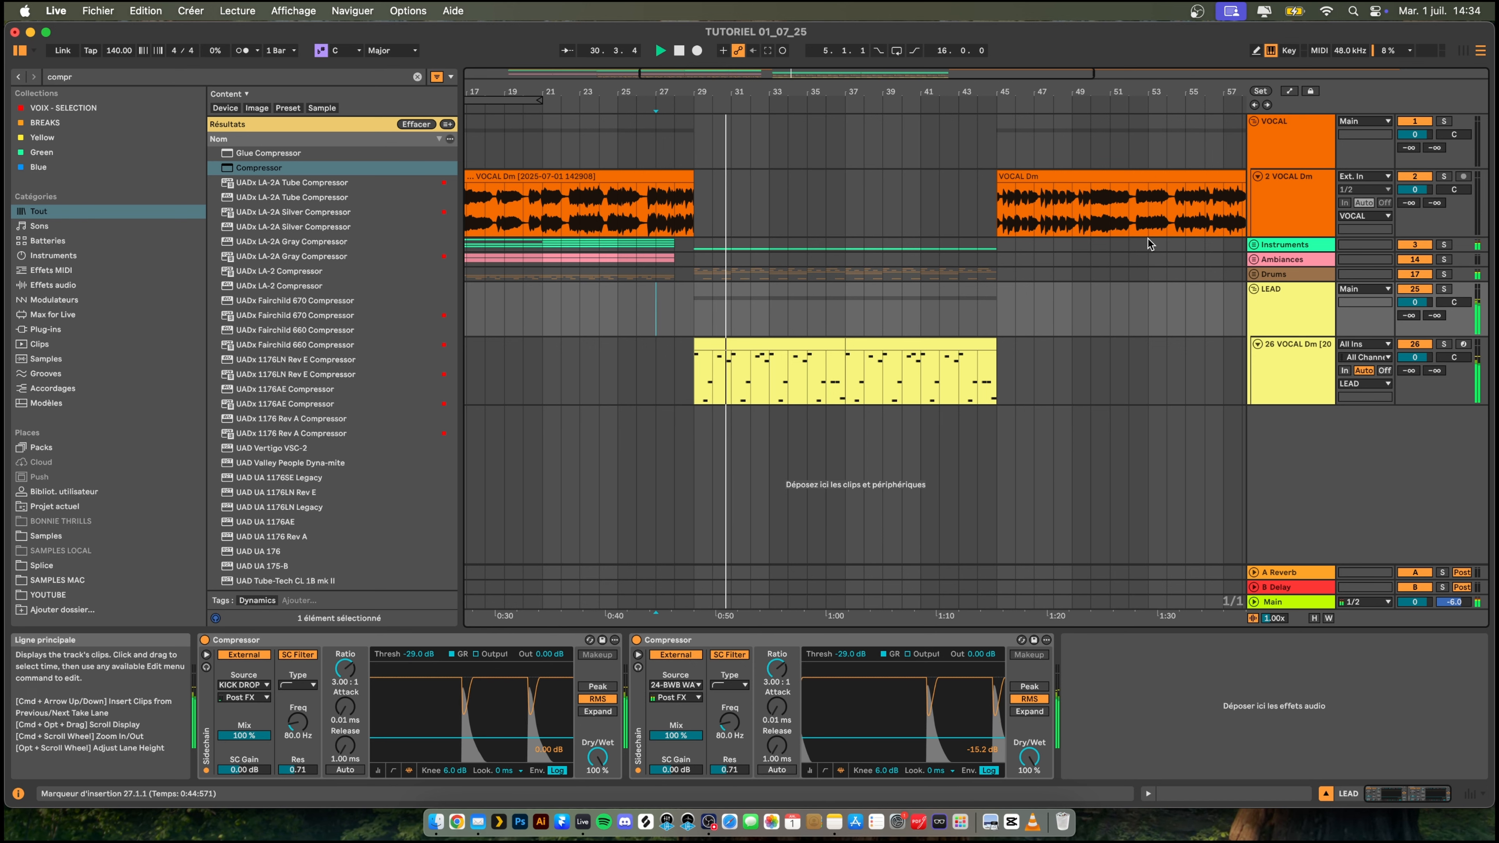
{"action": "left_click", "coordinate": [1253, 248]}
{"action": "scroll", "coordinate": [694, 332], "scroll_direction": "down", "scroll_amount": 5}
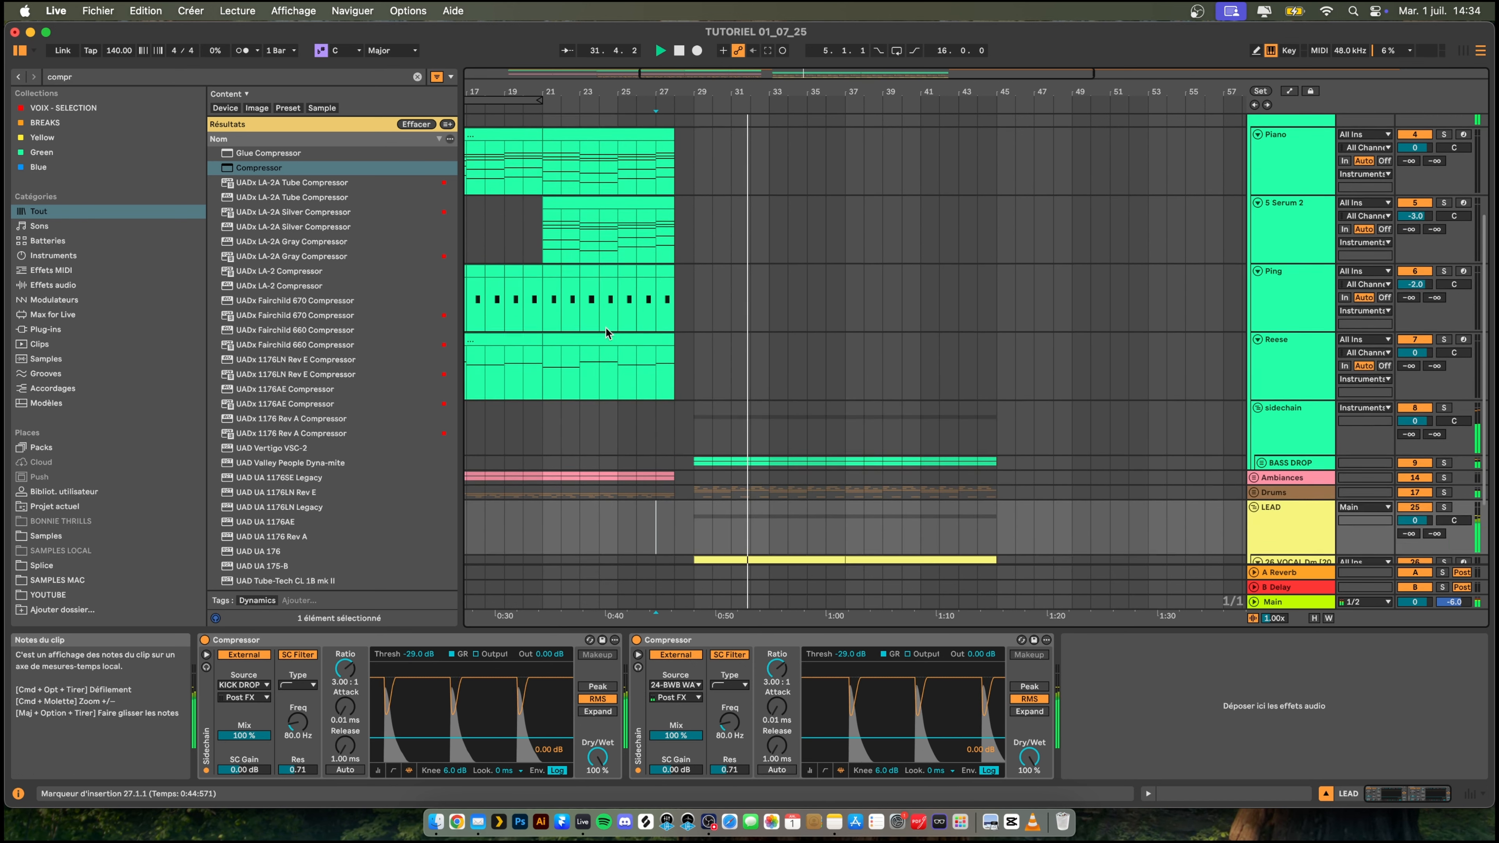
{"action": "left_click", "coordinate": [1261, 369]}
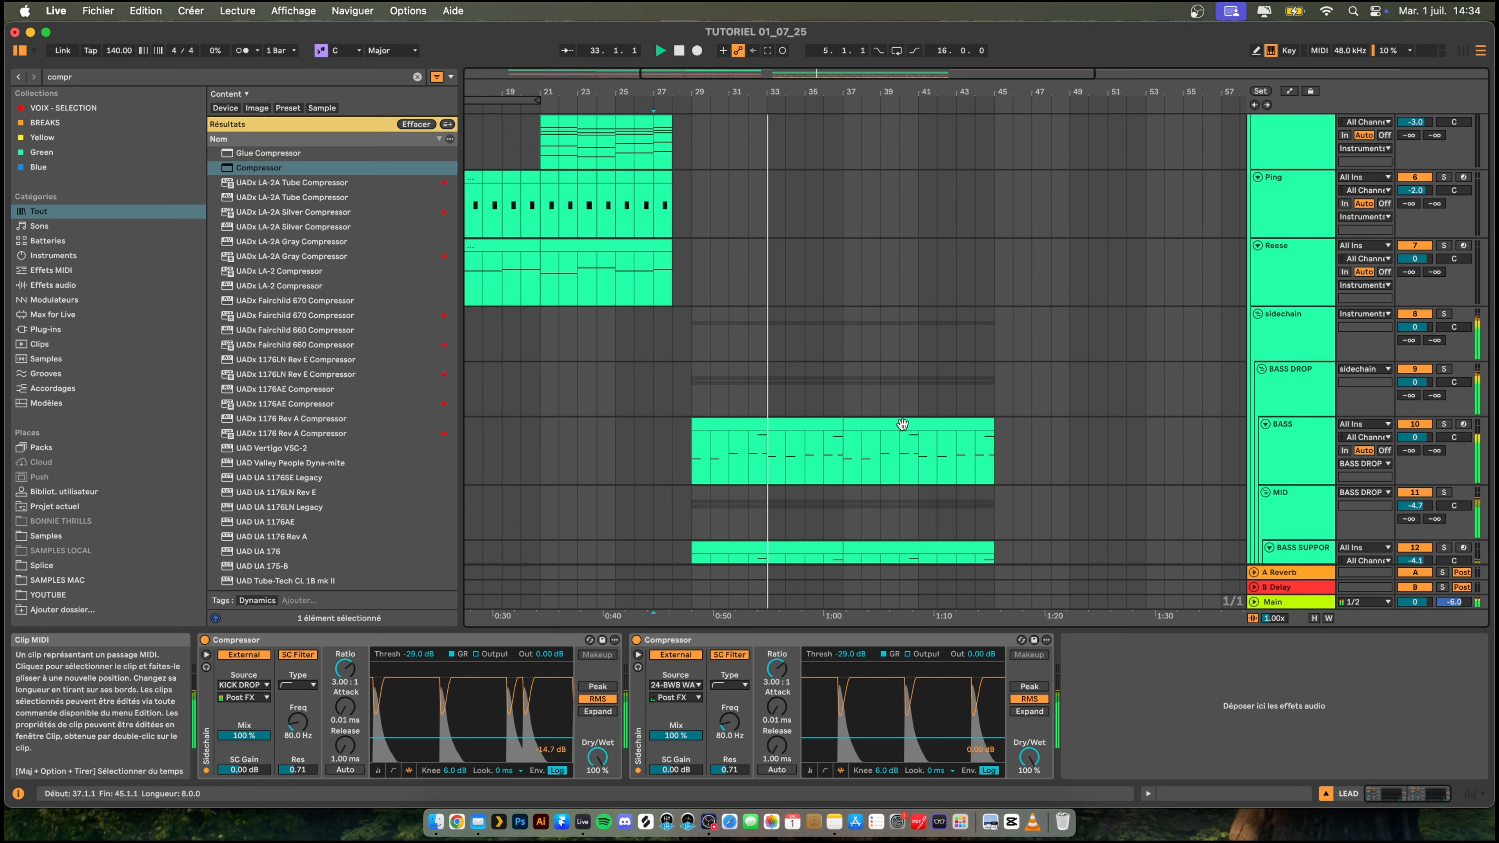
{"action": "scroll", "coordinate": [900, 426], "scroll_direction": "down", "scroll_amount": 5}
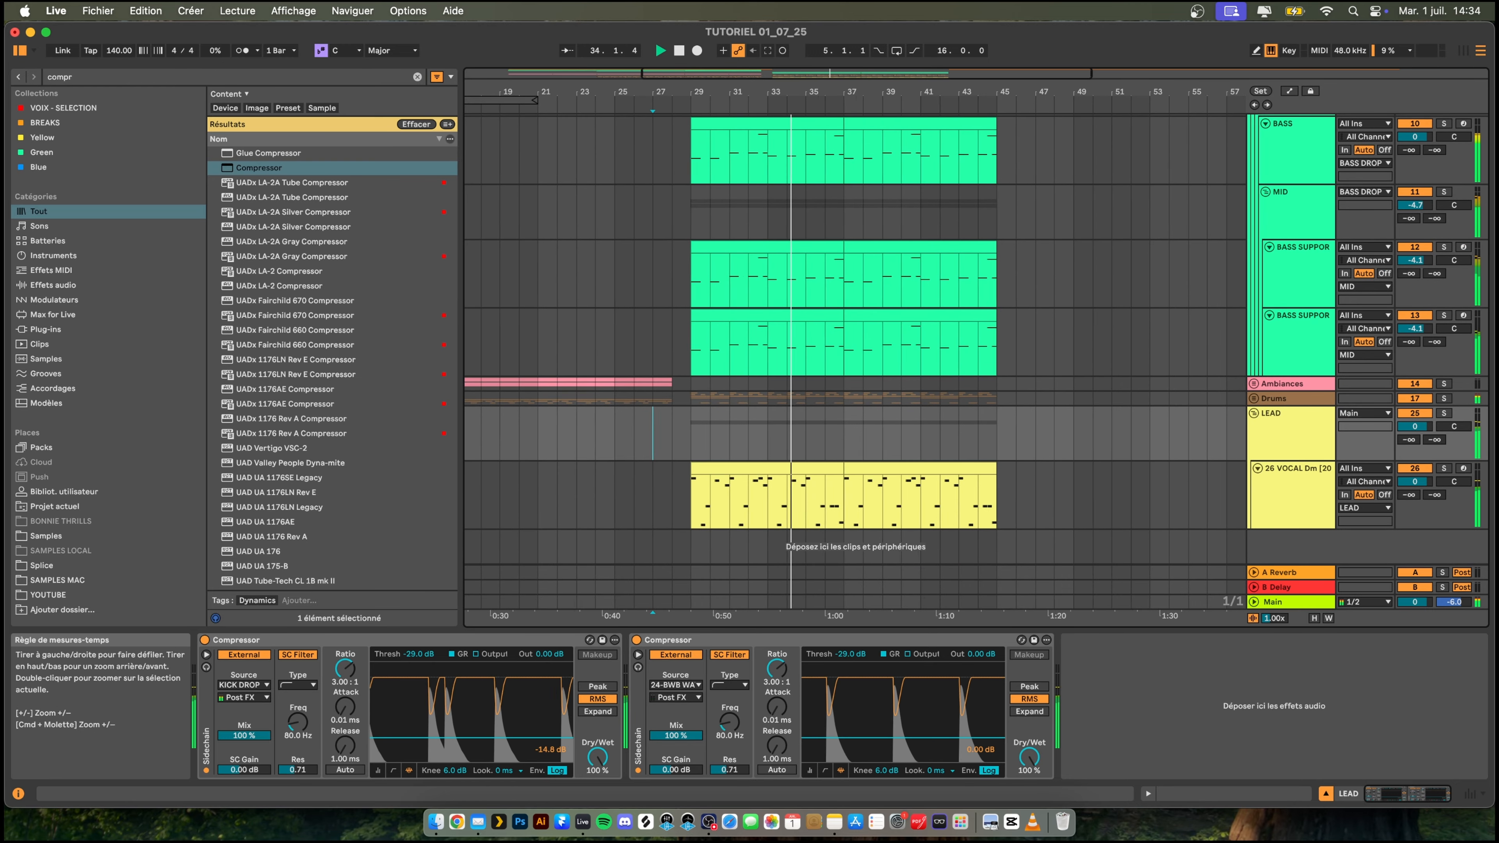
{"action": "left_click_drag", "start_coordinate": [721, 92], "coordinate": [720, 125]}
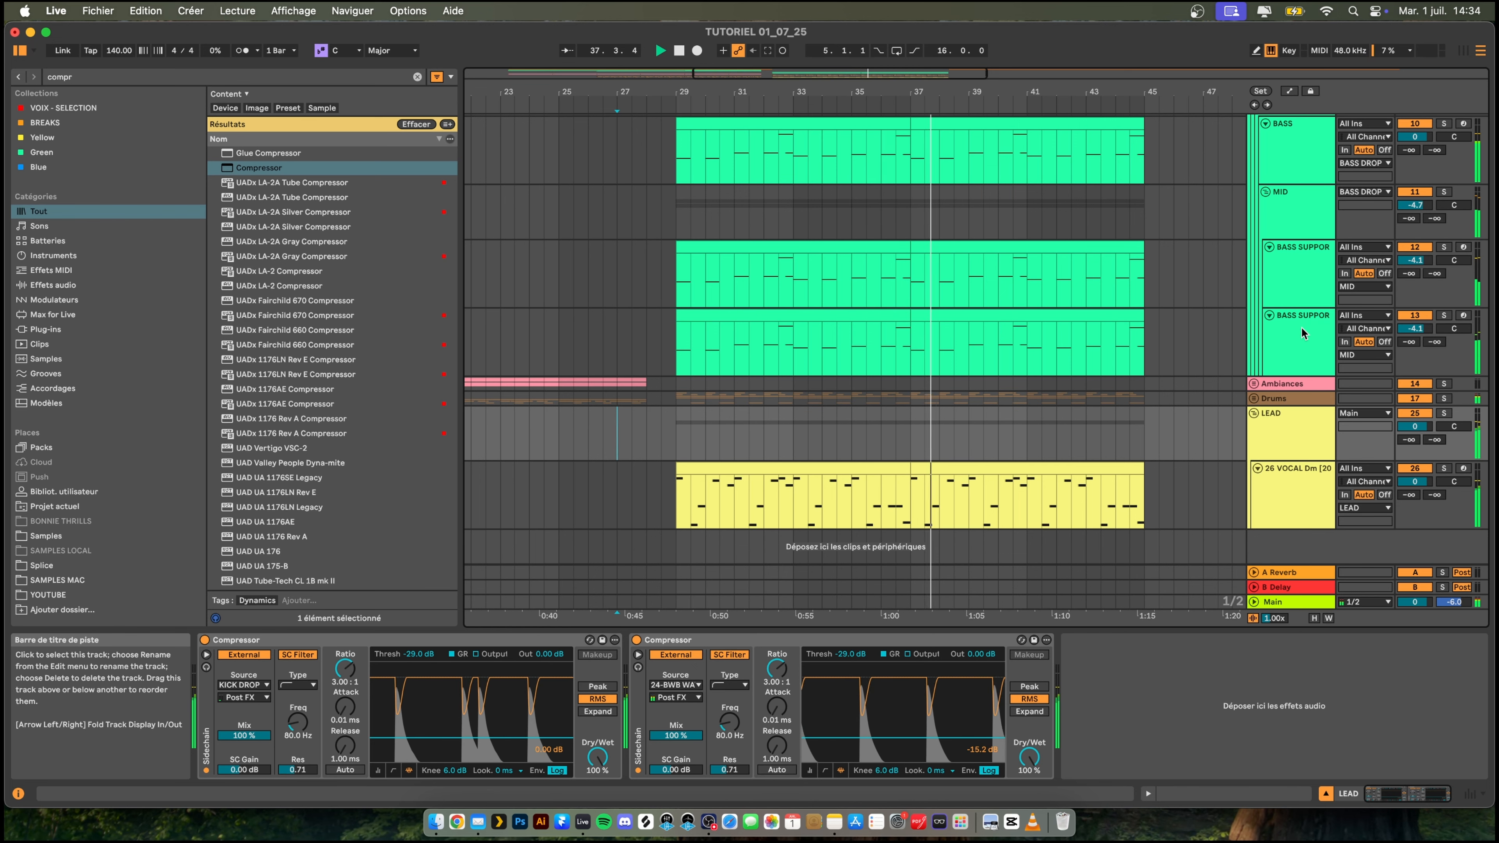
{"action": "left_click", "coordinate": [1284, 330]}
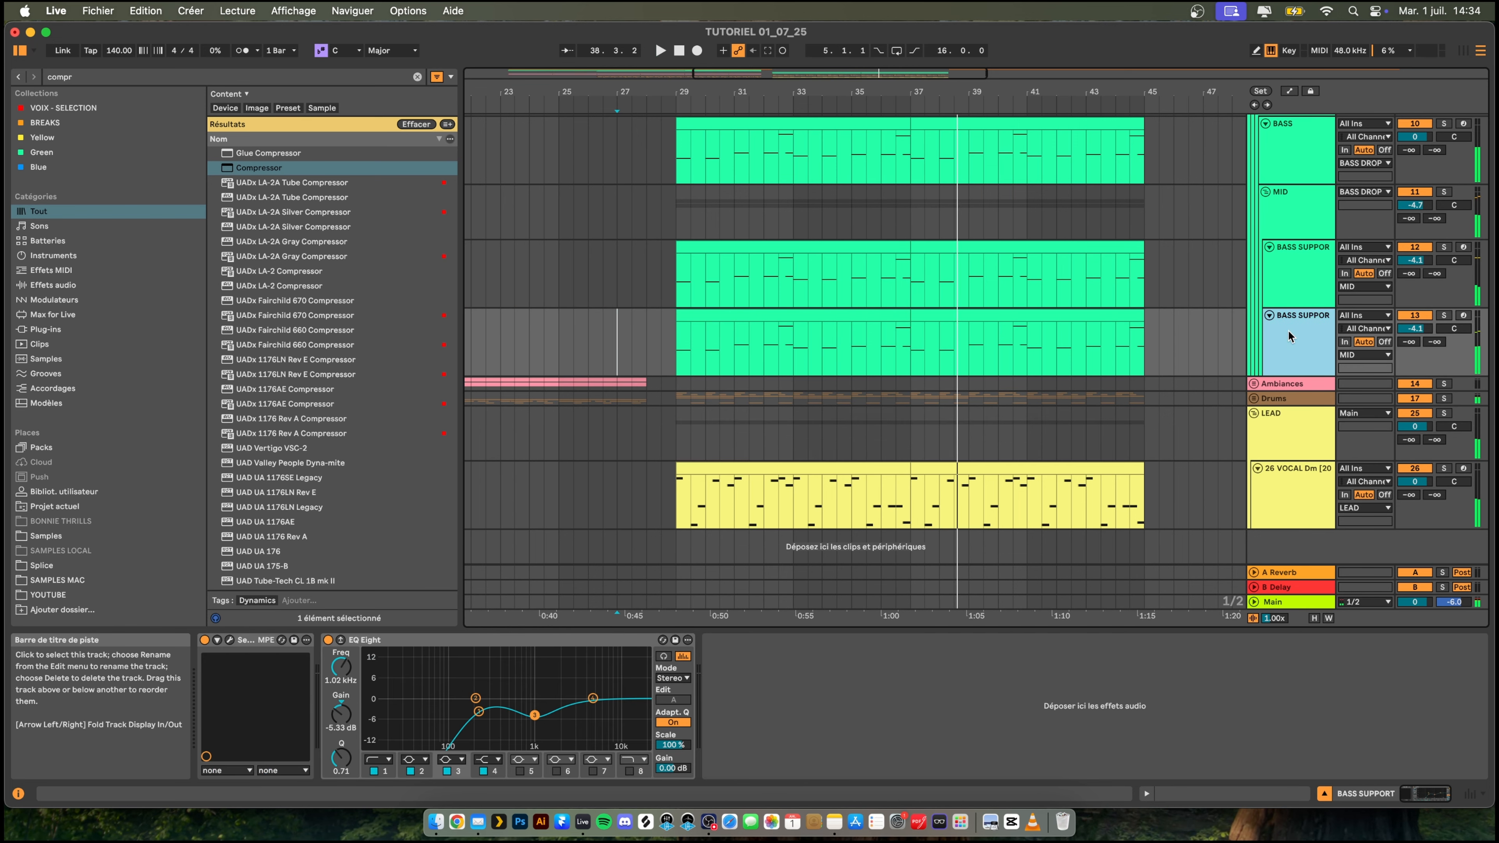
{"action": "key", "text": "super+t"}
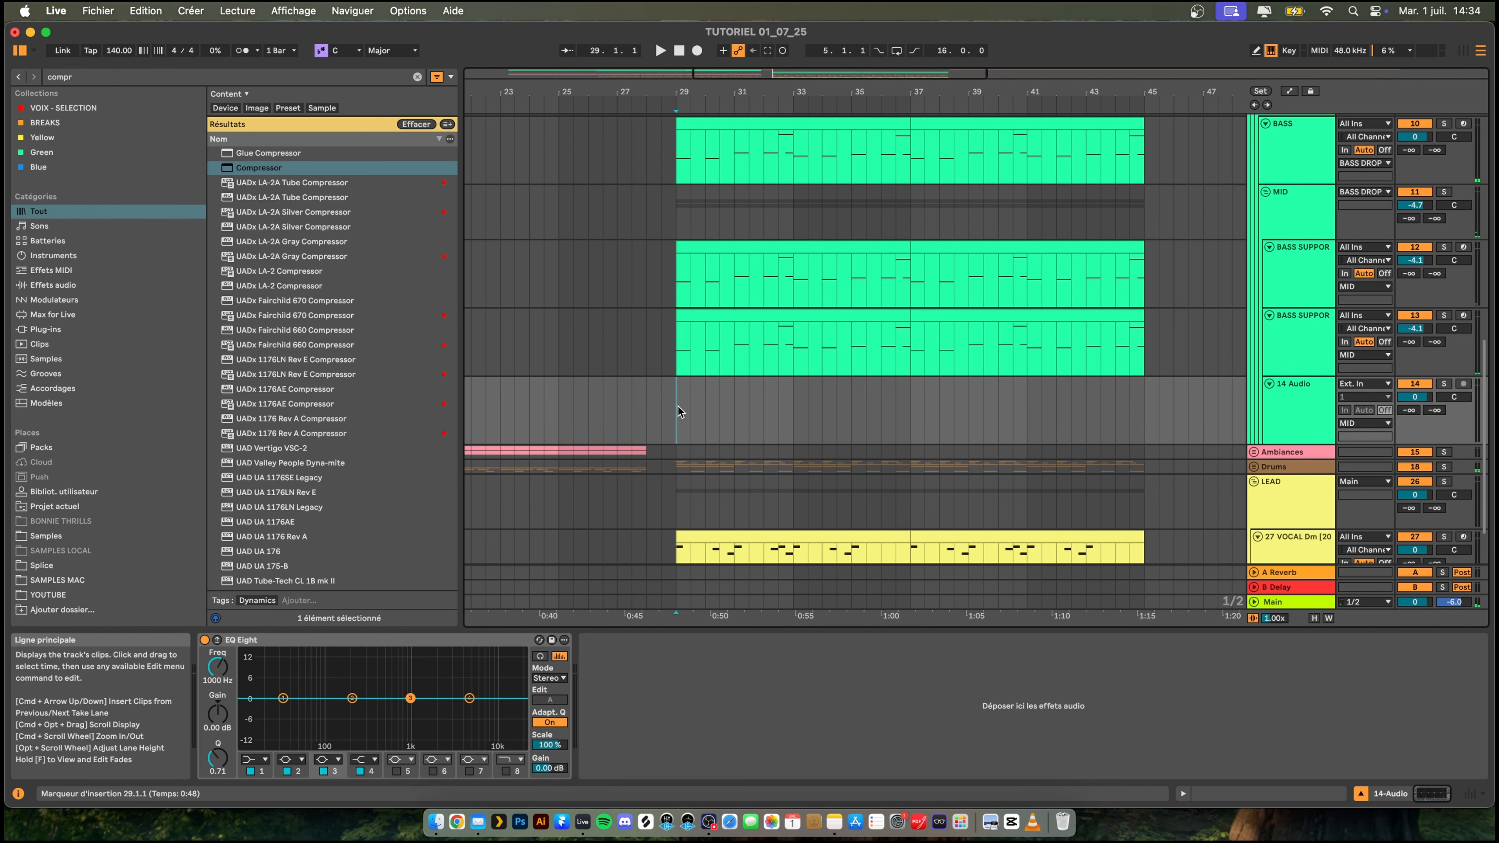
- Check the bass notes in the first clip of the lower BASS SUPPORT track and rename the new audio track BRASS TEXT
{"action": "left_click", "coordinate": [690, 315]}
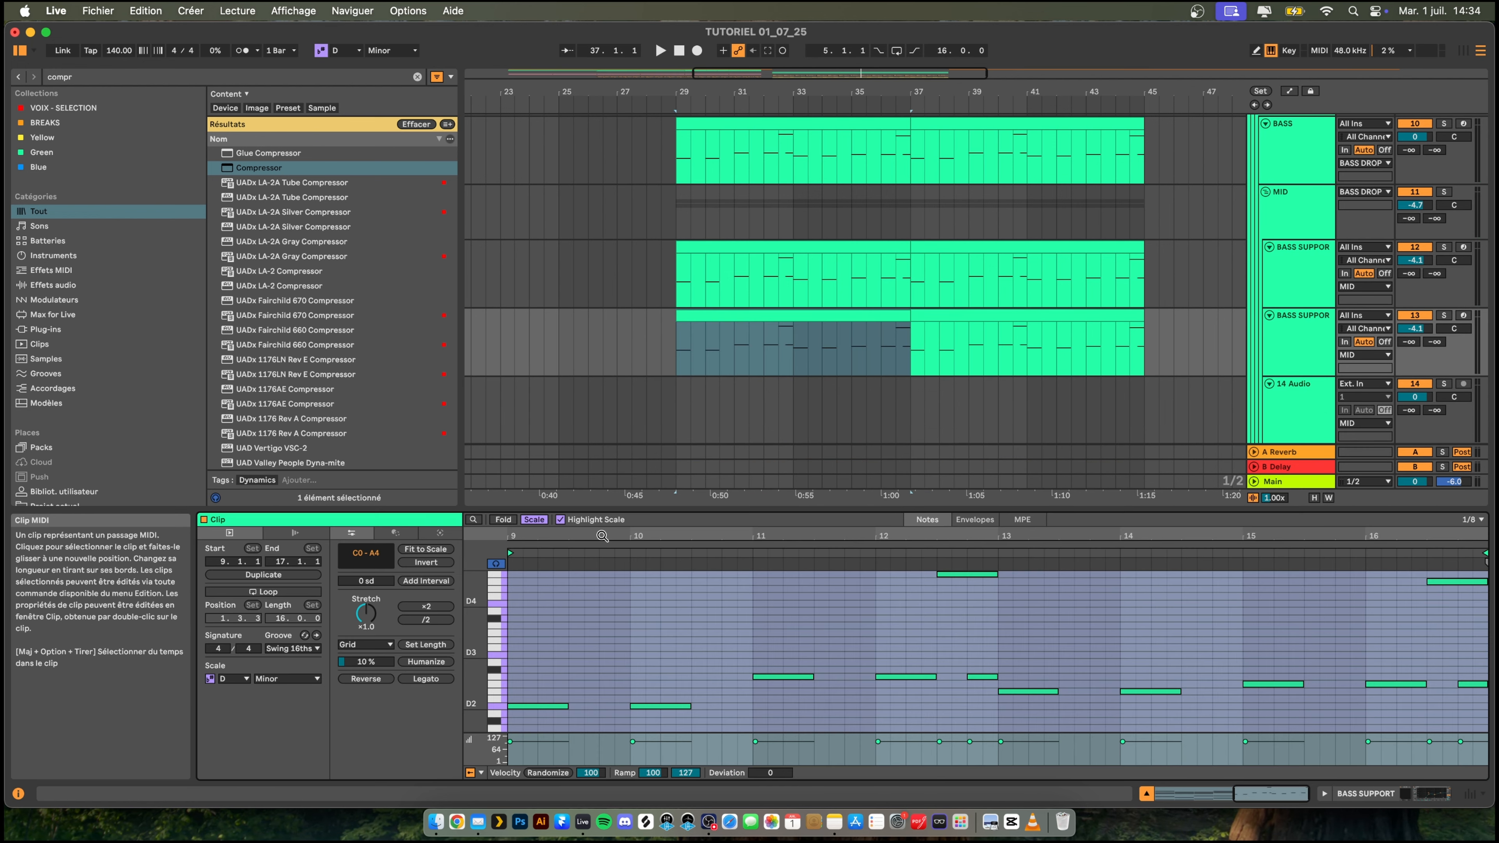
{"action": "left_click_drag", "start_coordinate": [476, 692], "coordinate": [491, 692]}
{"action": "scroll", "coordinate": [539, 675], "scroll_direction": "down", "scroll_amount": 2}
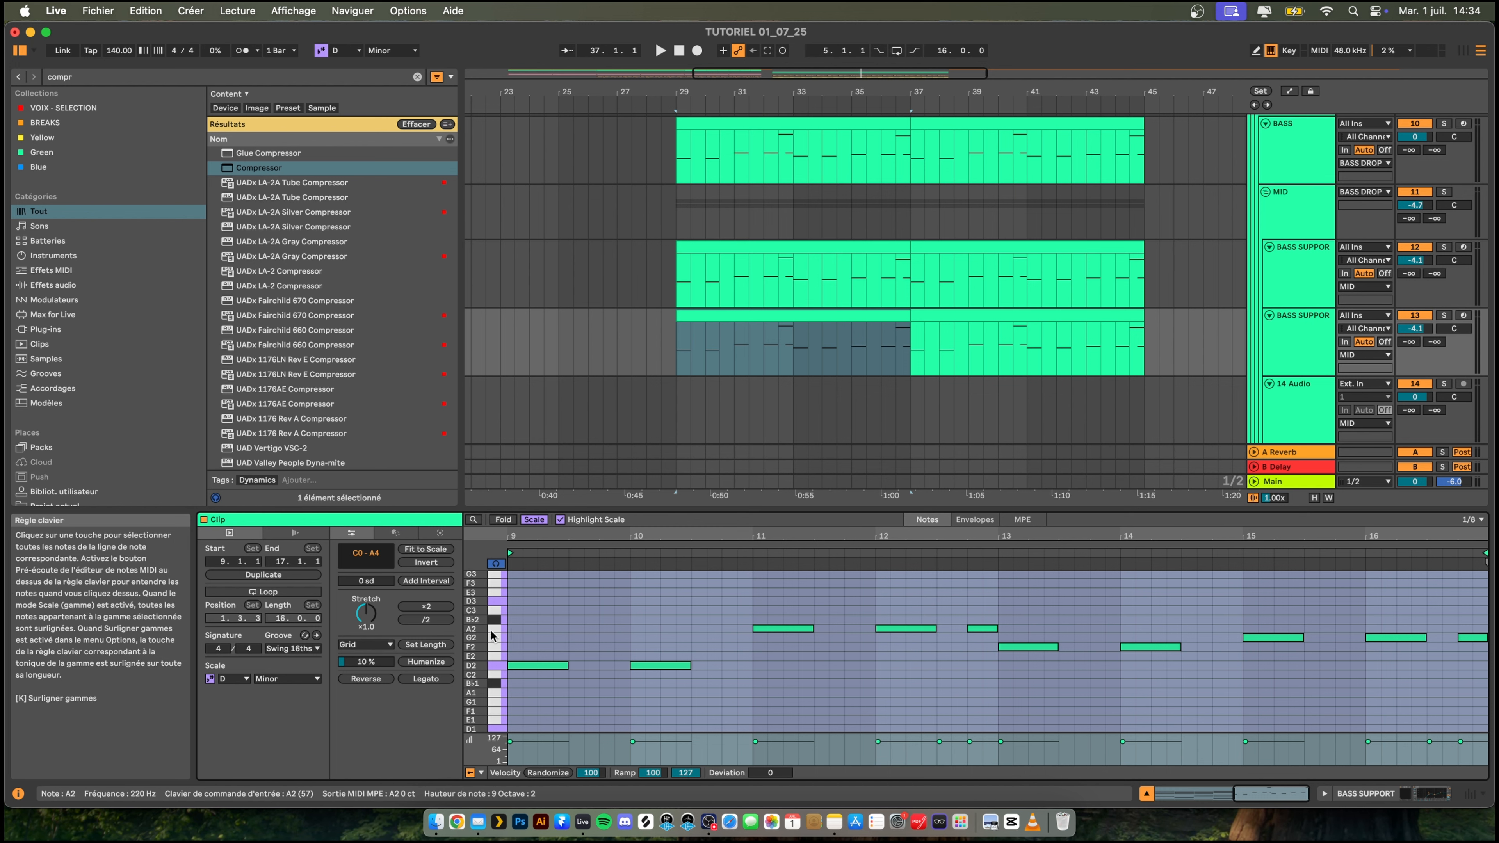
{"action": "scroll", "coordinate": [1307, 354], "scroll_direction": "down", "scroll_amount": 3}
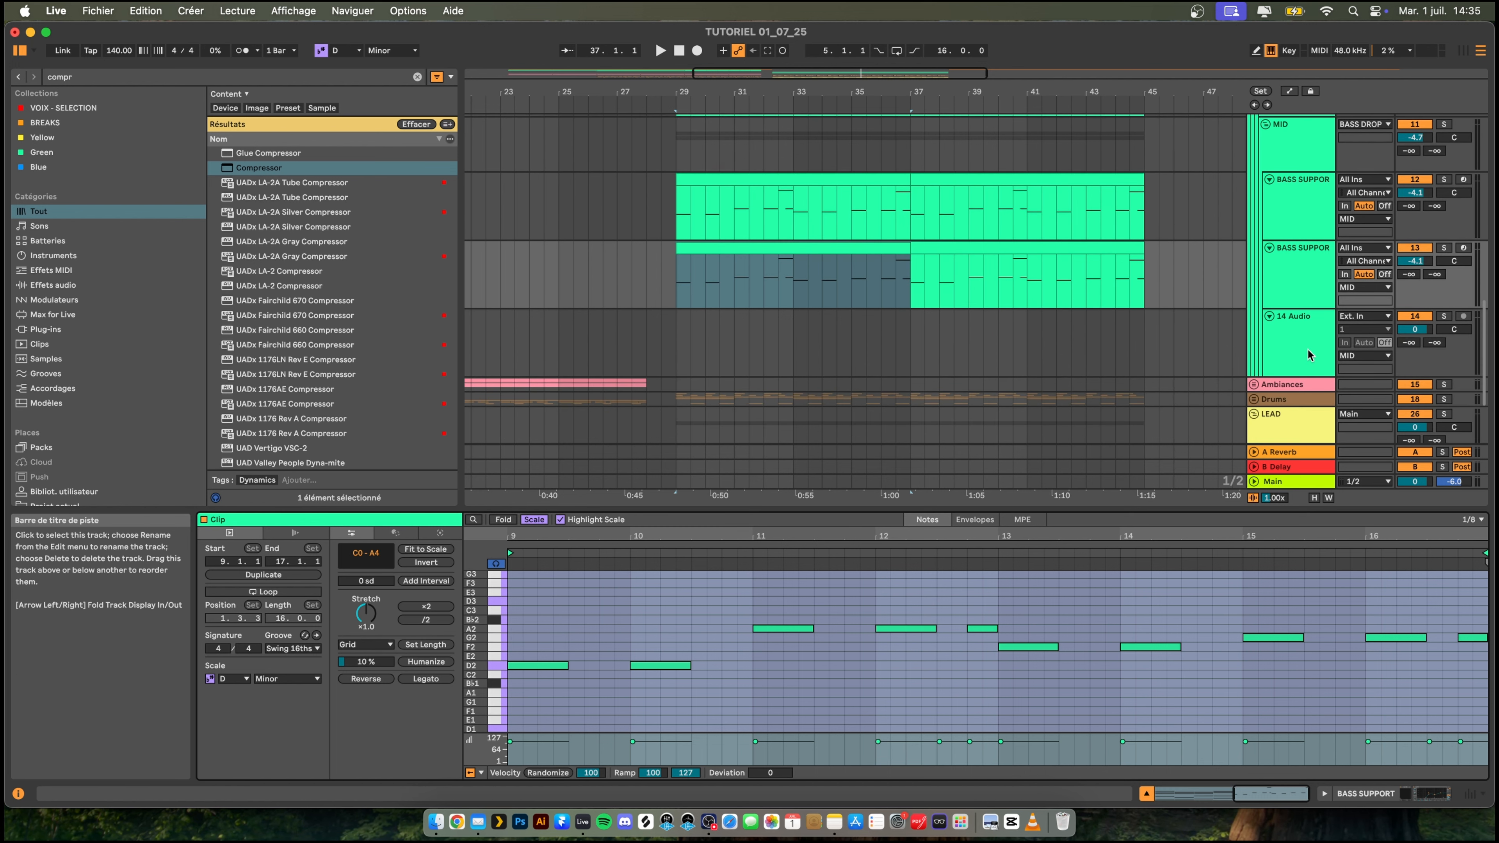
{"action": "left_click", "coordinate": [669, 340]}
{"action": "right_click", "coordinate": [1307, 337]}
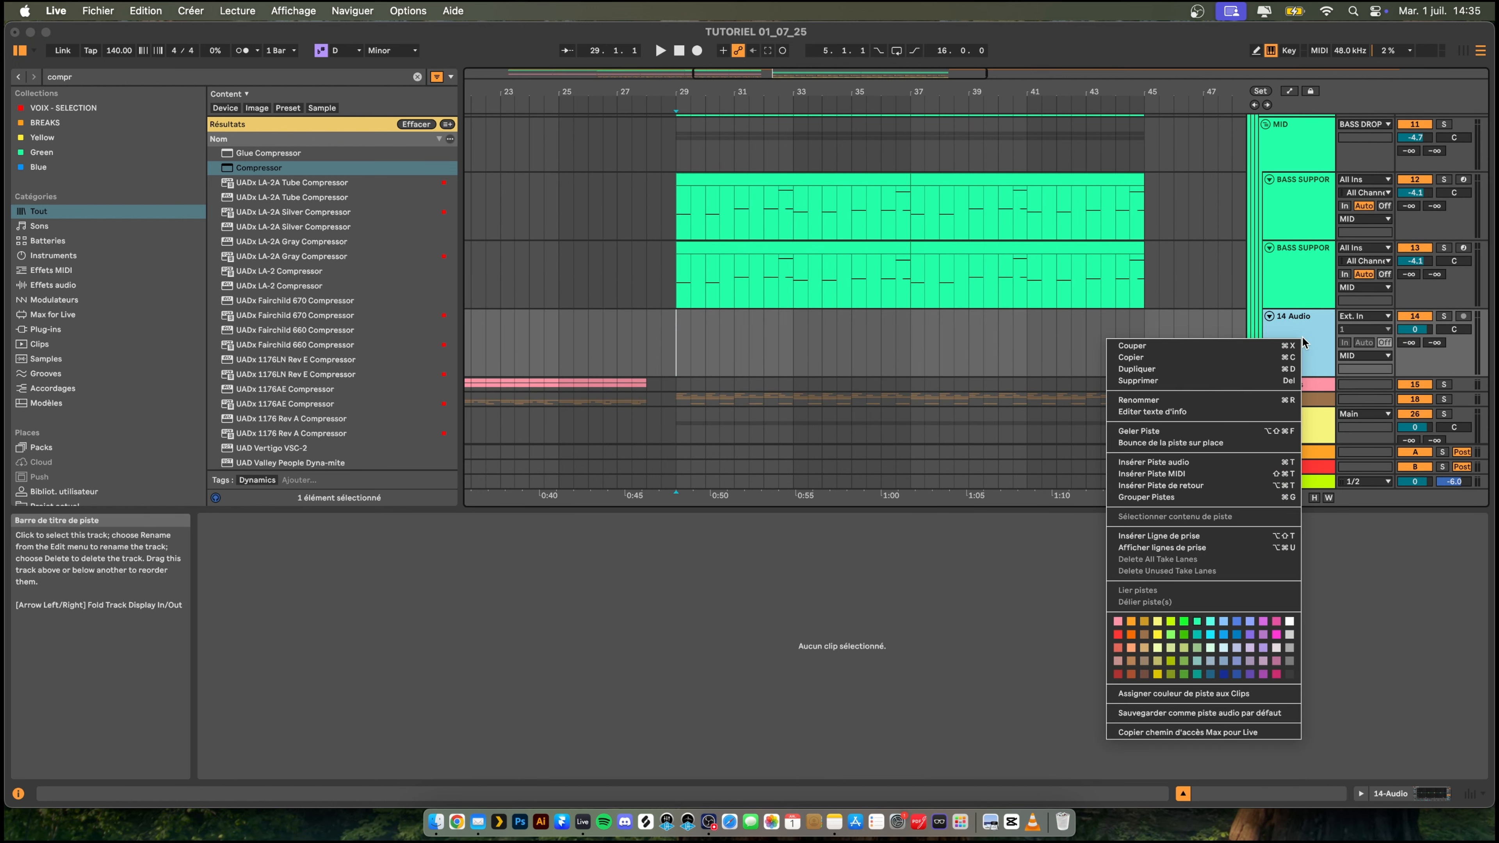
{"action": "left_click", "coordinate": [1251, 406]}
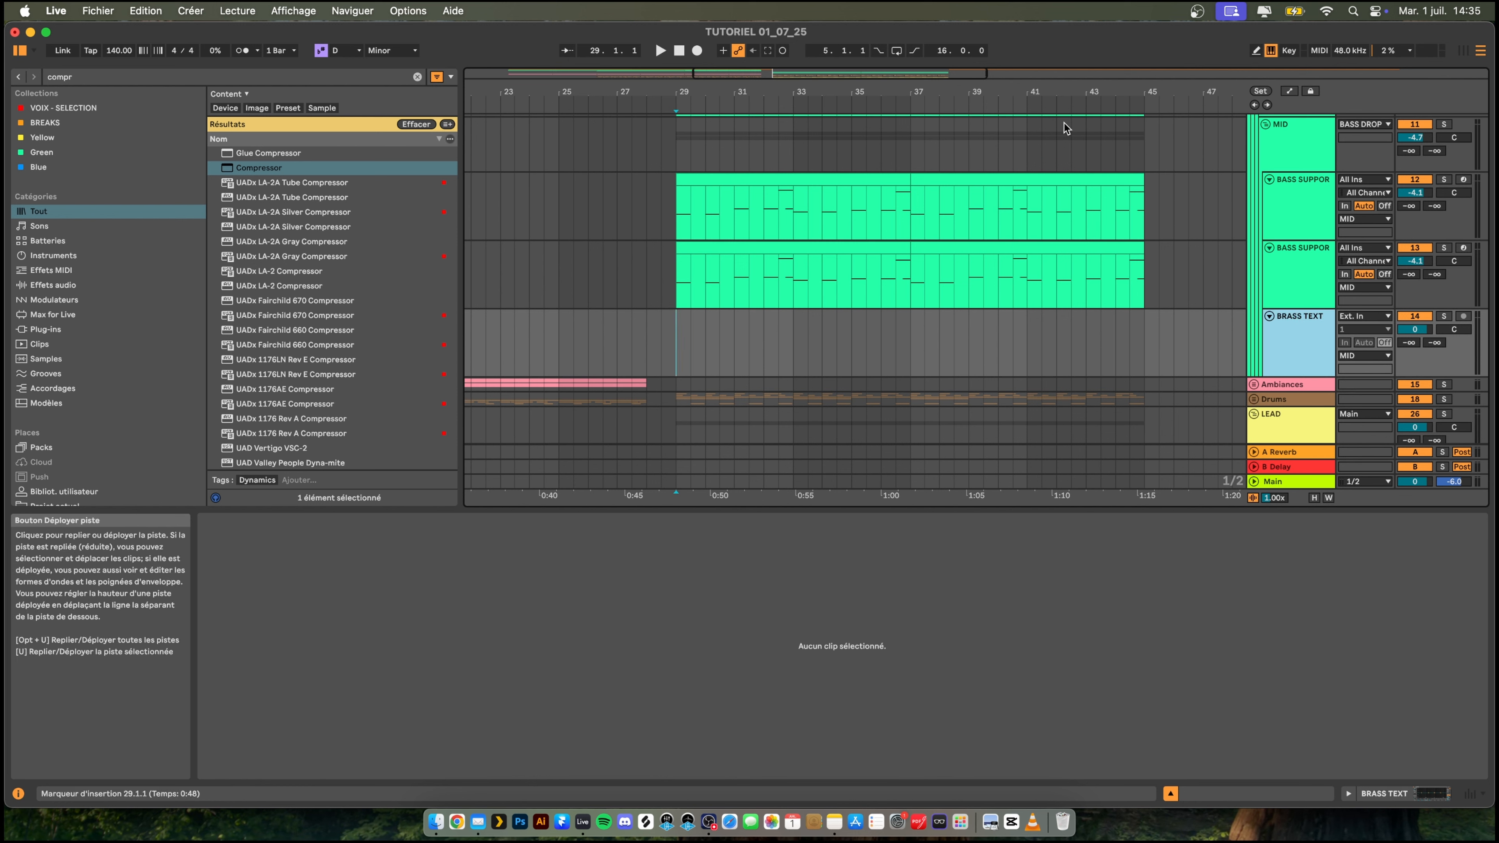
- Find KSHMR_Brass_Sustain_10_F.wav in the Samples folder by searching "kshmr brass sustain" and place it at bar 29 on BRASS TEXT
{"action": "scroll", "coordinate": [101, 351], "scroll_direction": "down", "scroll_amount": 4}
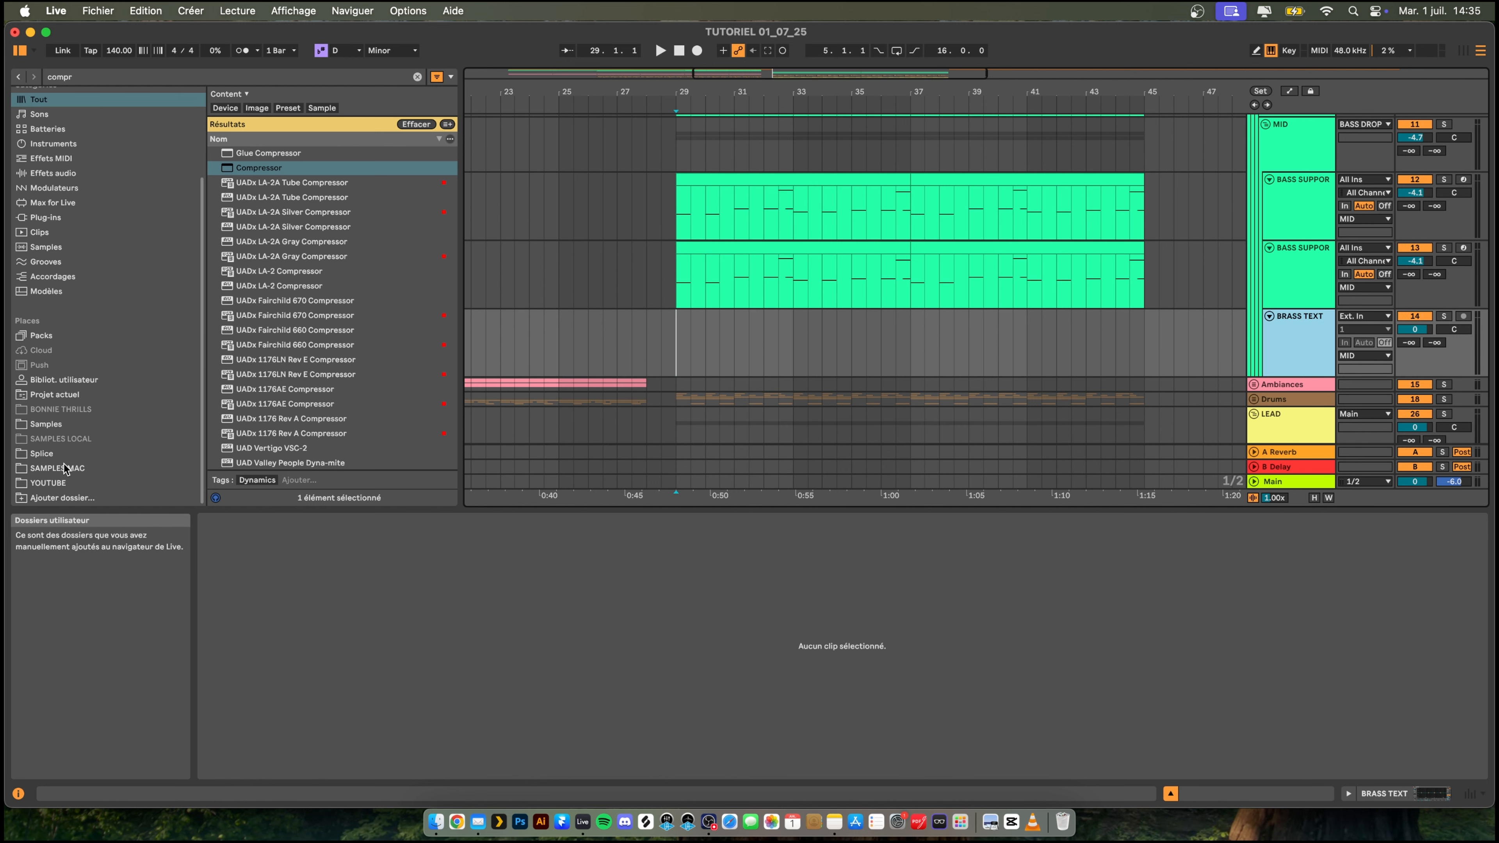
{"action": "left_click", "coordinate": [68, 483]}
{"action": "left_click", "coordinate": [417, 77]}
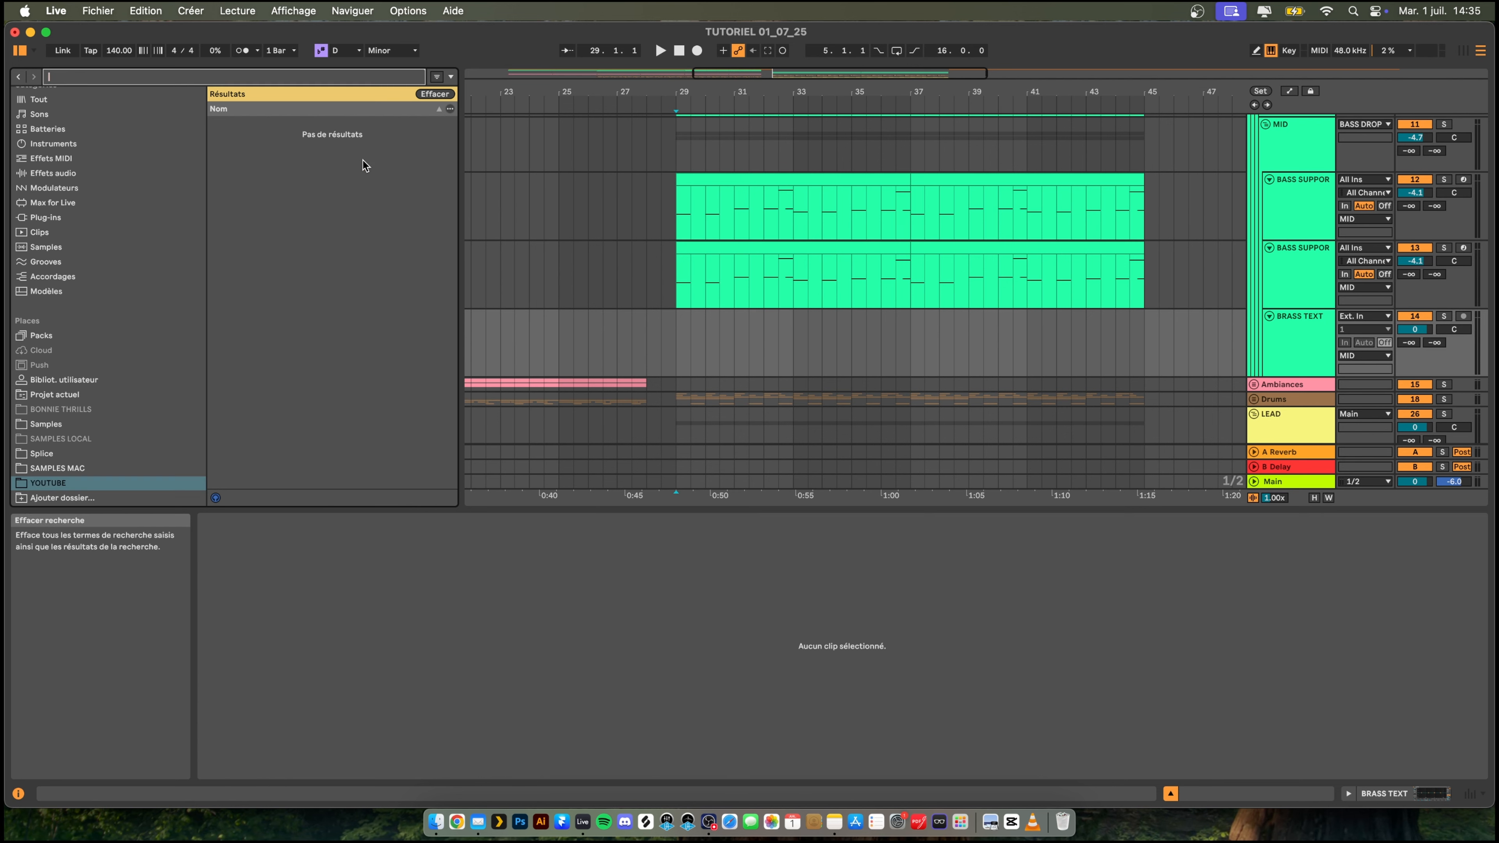
{"action": "left_click", "coordinate": [269, 226]}
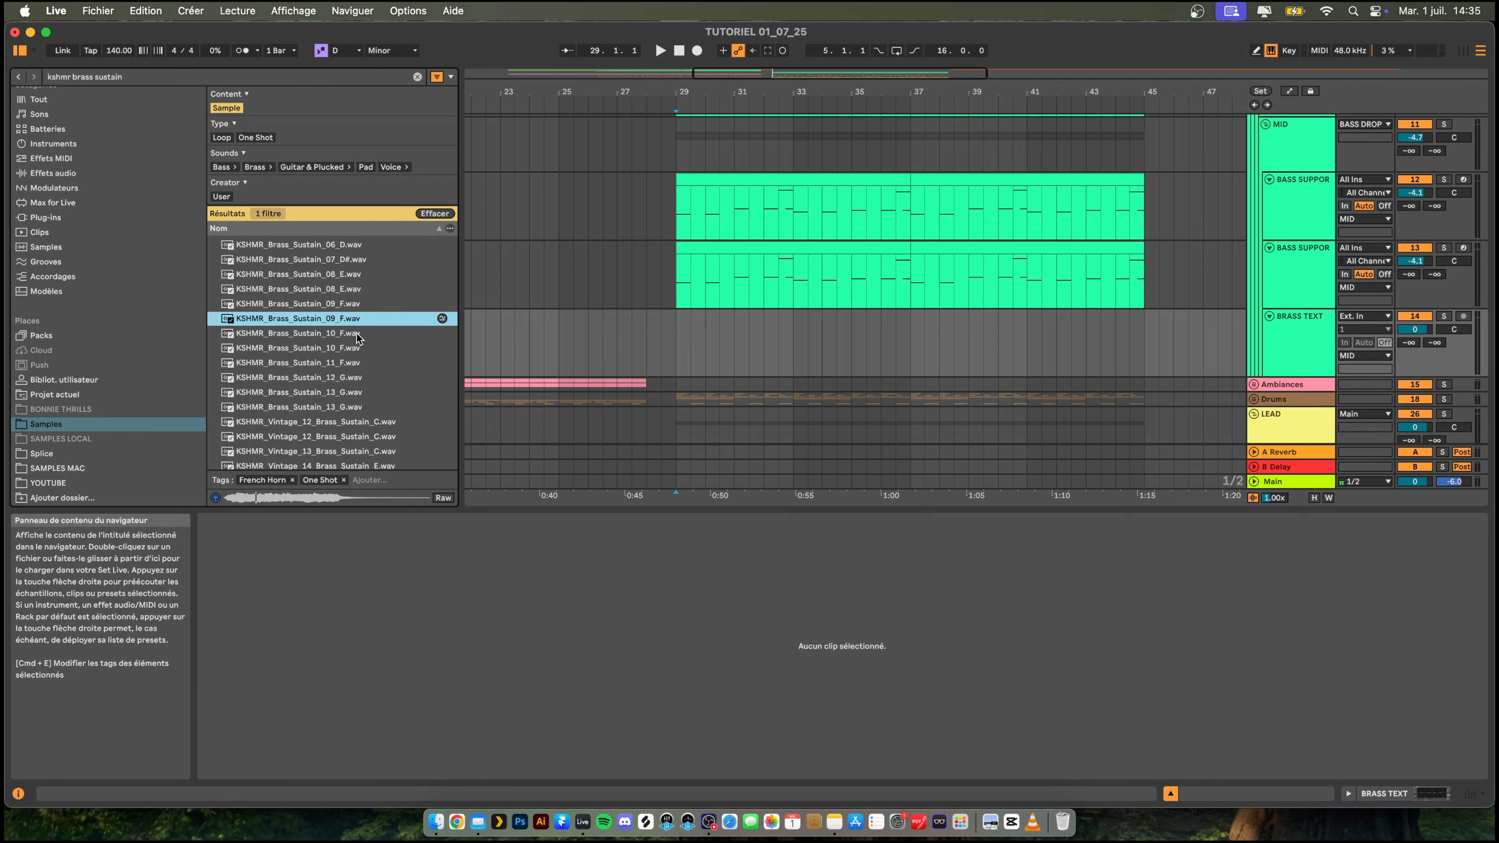
{"action": "left_click", "coordinate": [356, 333]}
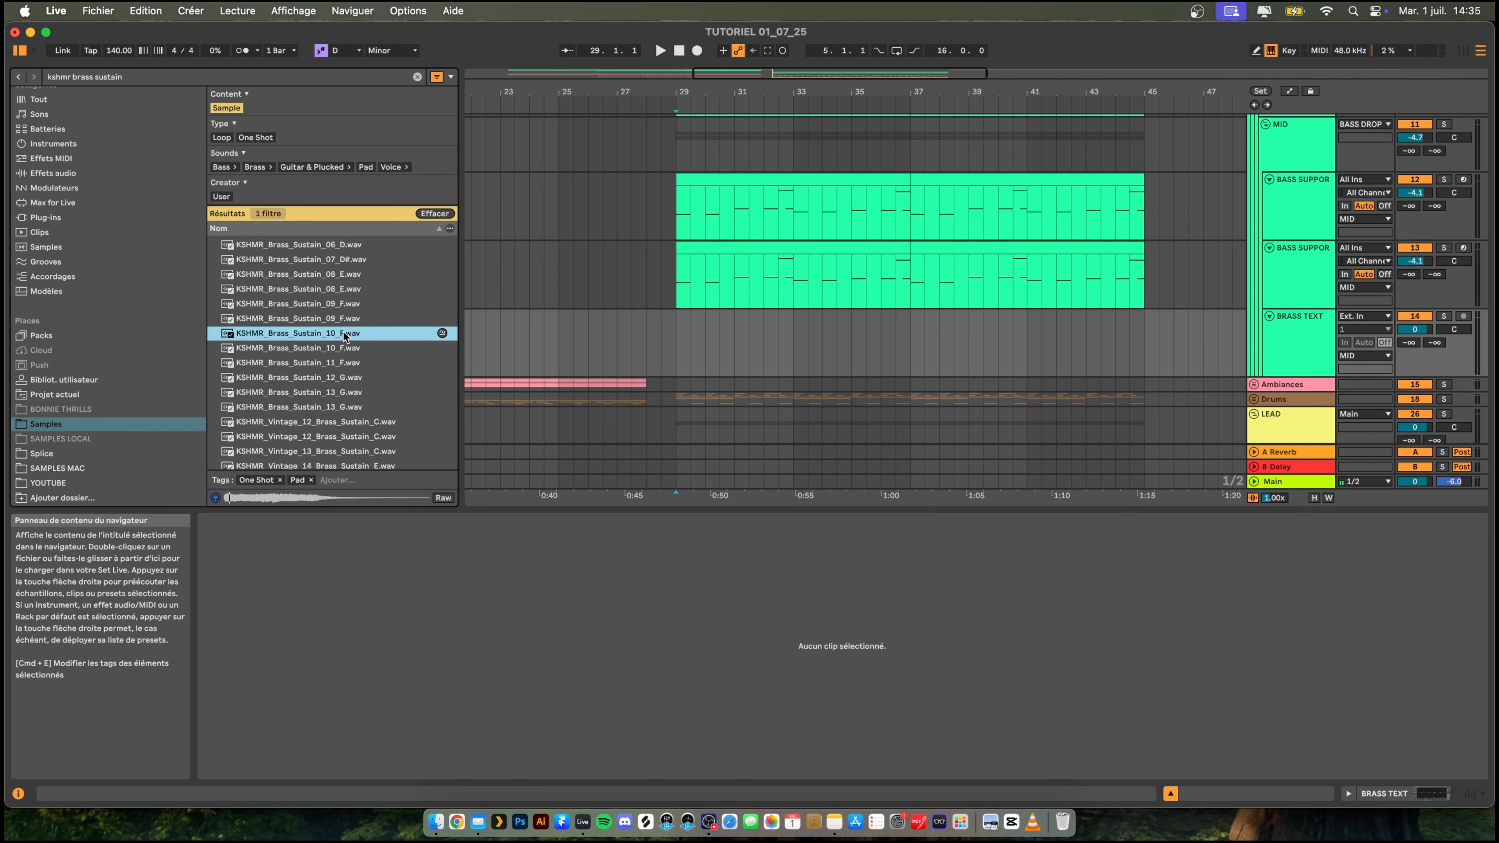
{"action": "left_click_drag", "start_coordinate": [329, 337], "coordinate": [683, 340]}
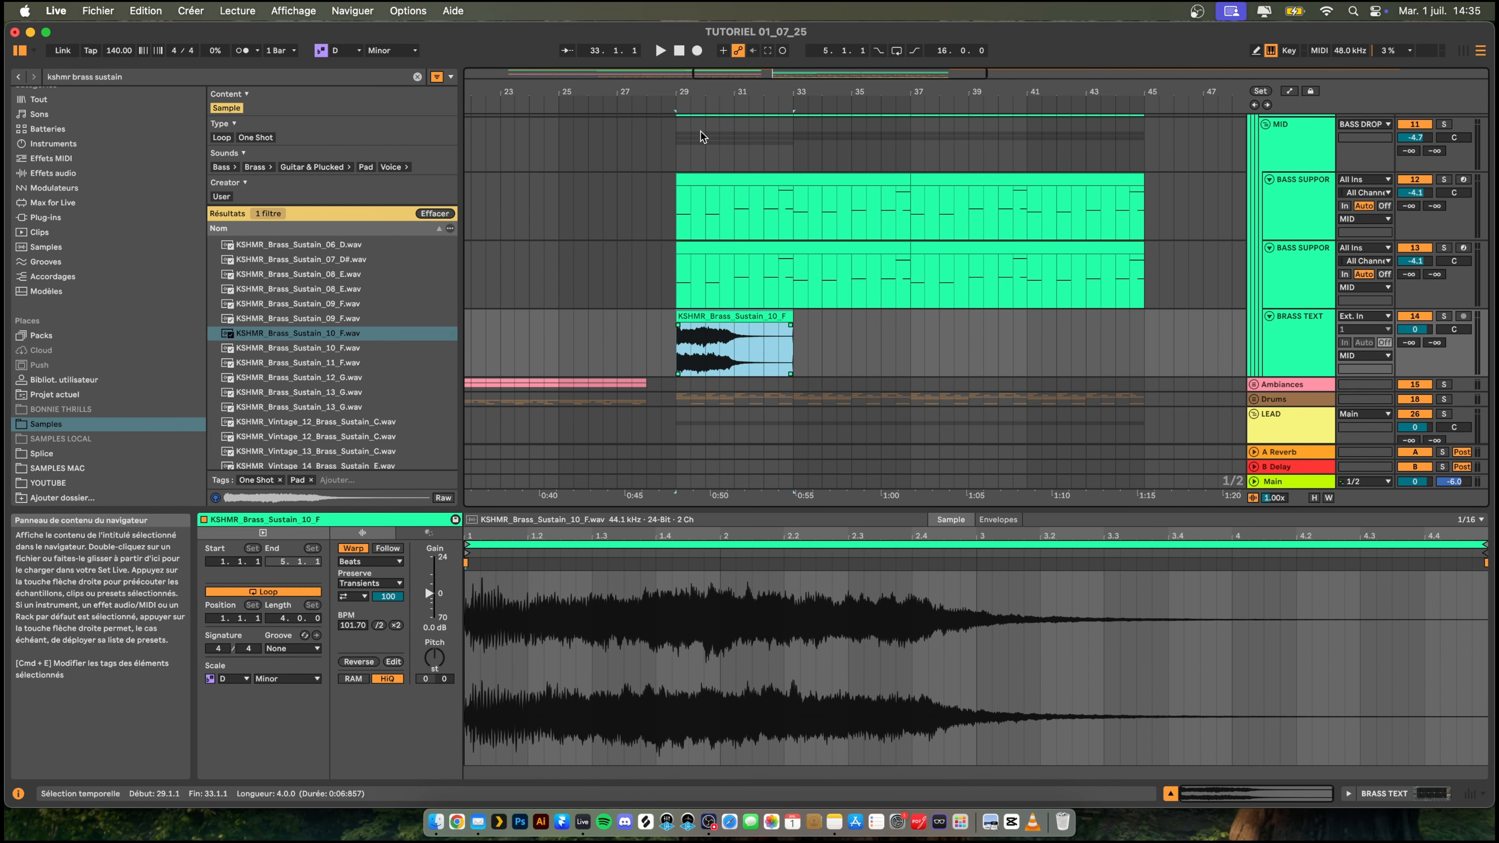
- Trim the start of the brass clip and shorten it to half a bar, from 29.1.1 to 29.3.1
{"action": "left_click_drag", "start_coordinate": [700, 89], "coordinate": [701, 177]}
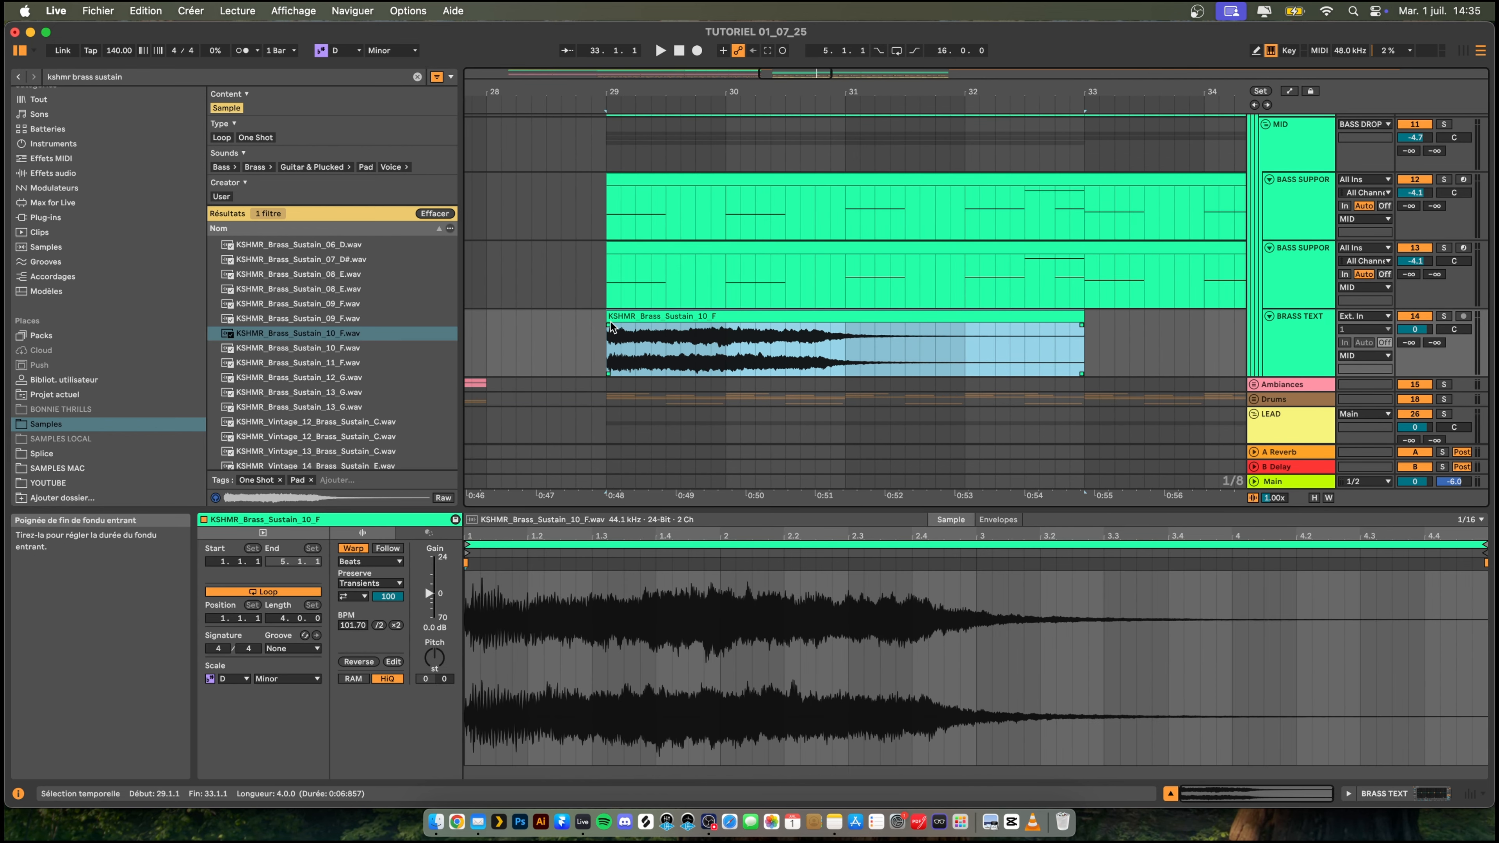
{"action": "left_click_drag", "start_coordinate": [609, 317], "coordinate": [640, 321]}
{"action": "left_click_drag", "start_coordinate": [1067, 322], "coordinate": [666, 340]}
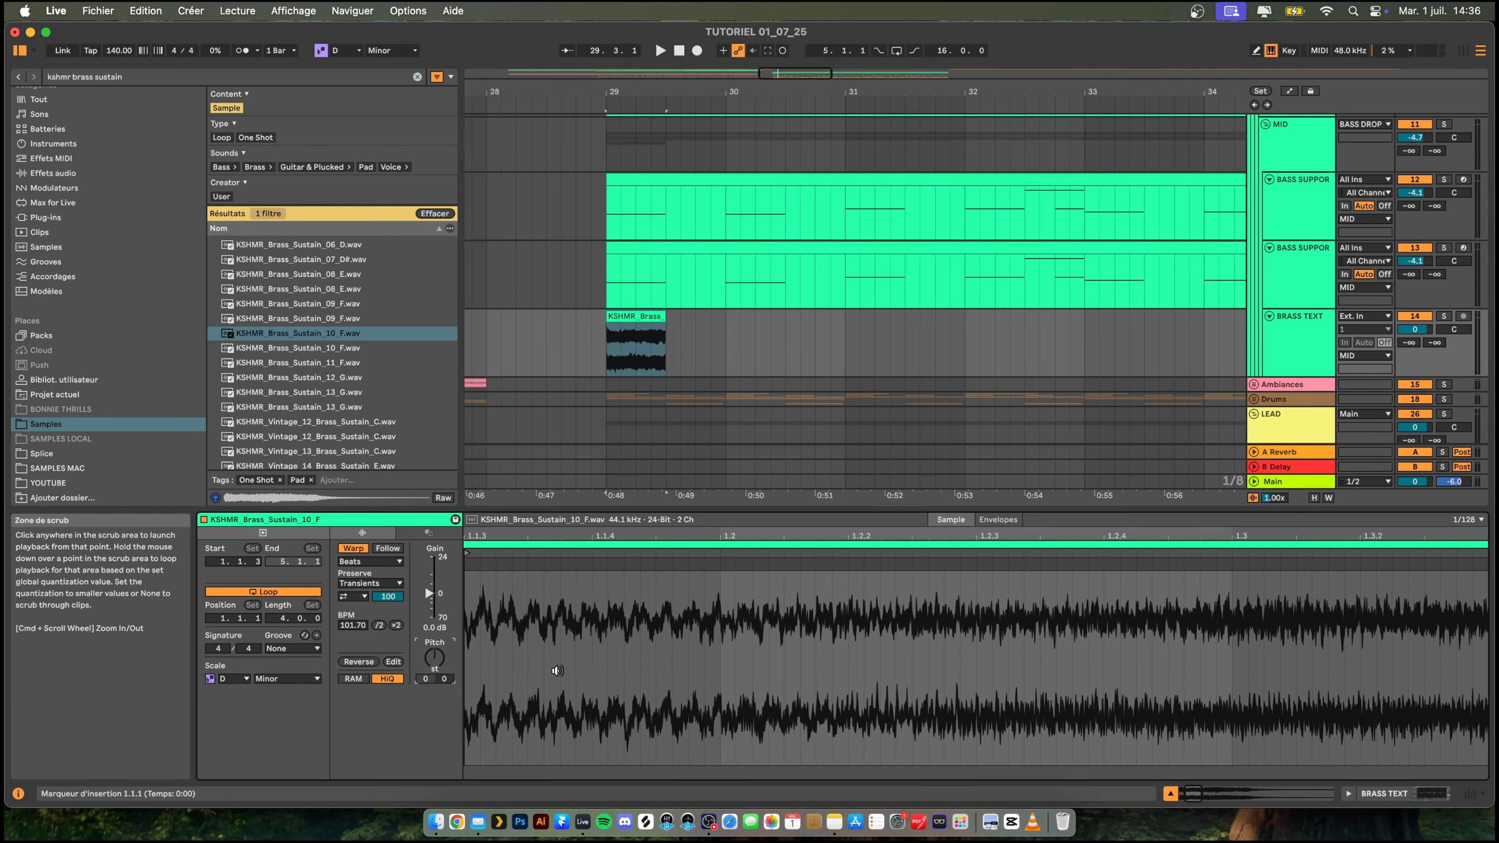
- Set the brass clip's warp mode to Complex with a transposition of -3 semitones, and audition BRASS TEXT in solo
{"action": "left_click", "coordinate": [363, 562]}
{"action": "left_click", "coordinate": [363, 621]}
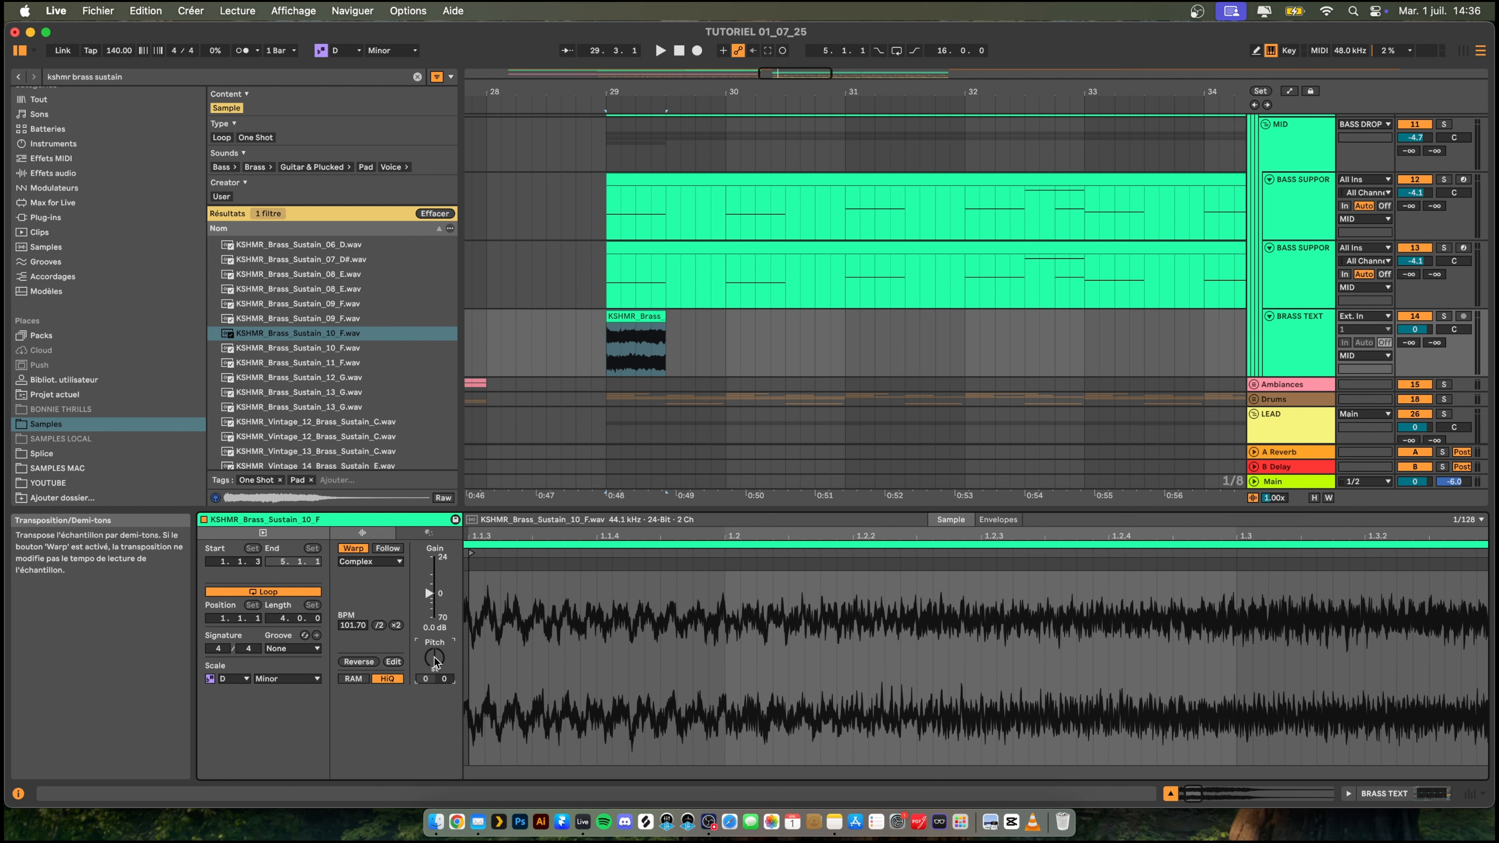
{"action": "key", "text": "space"}
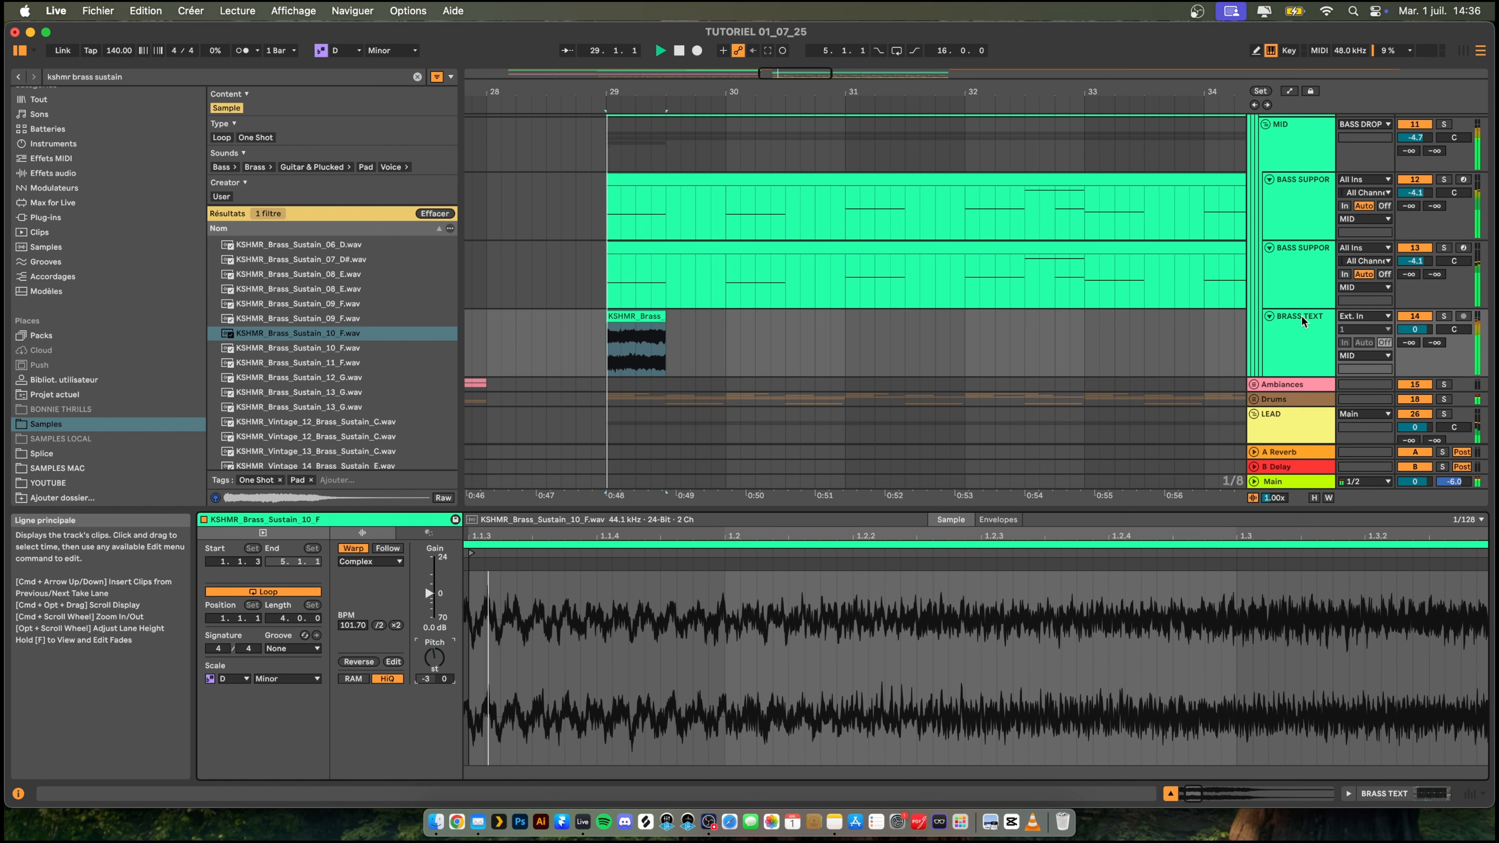
{"action": "left_click", "coordinate": [1443, 316]}
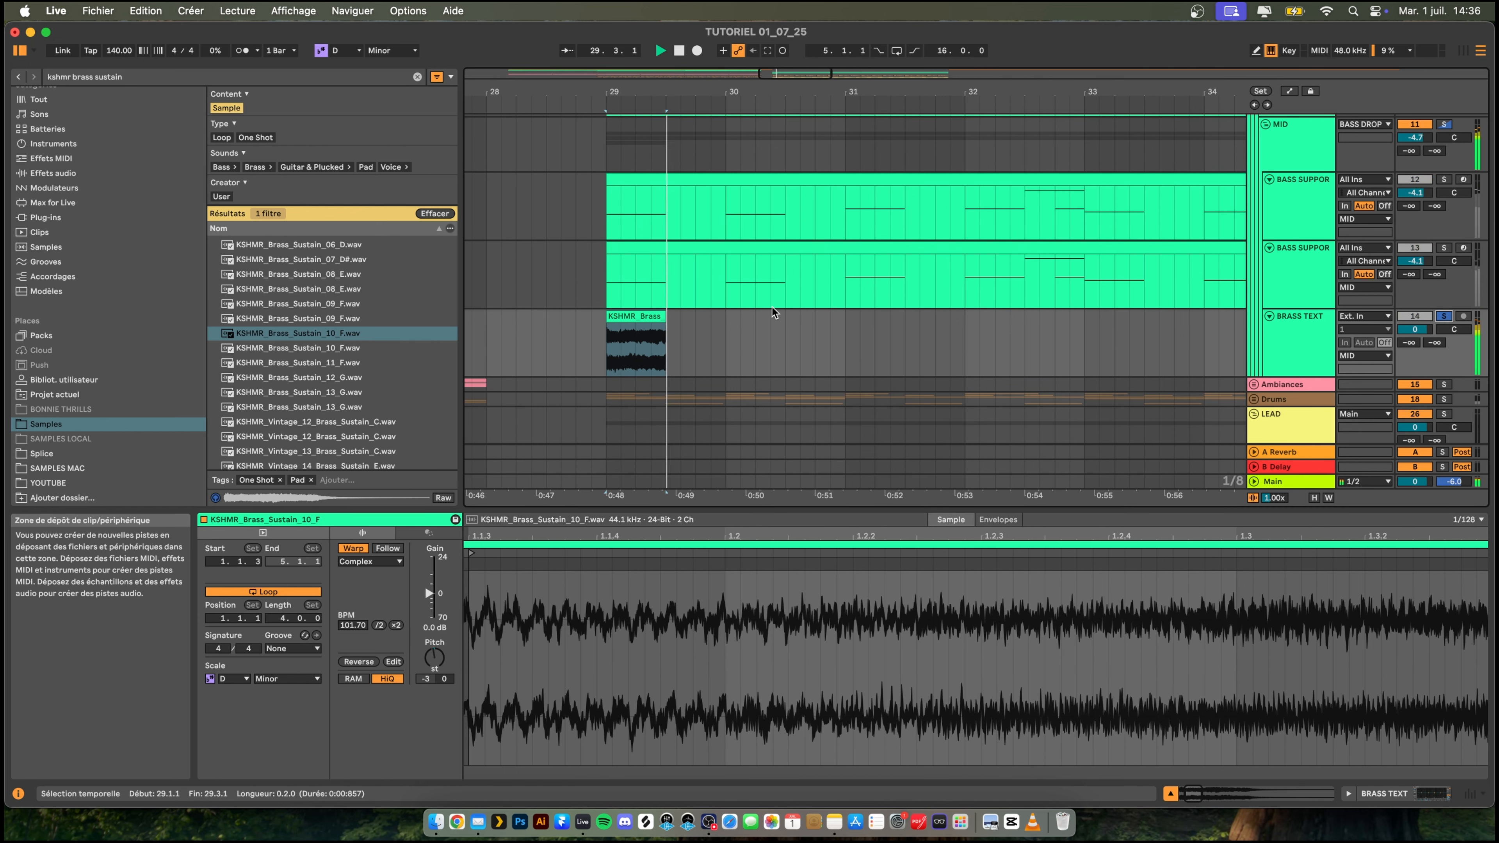
{"action": "key", "text": "space"}
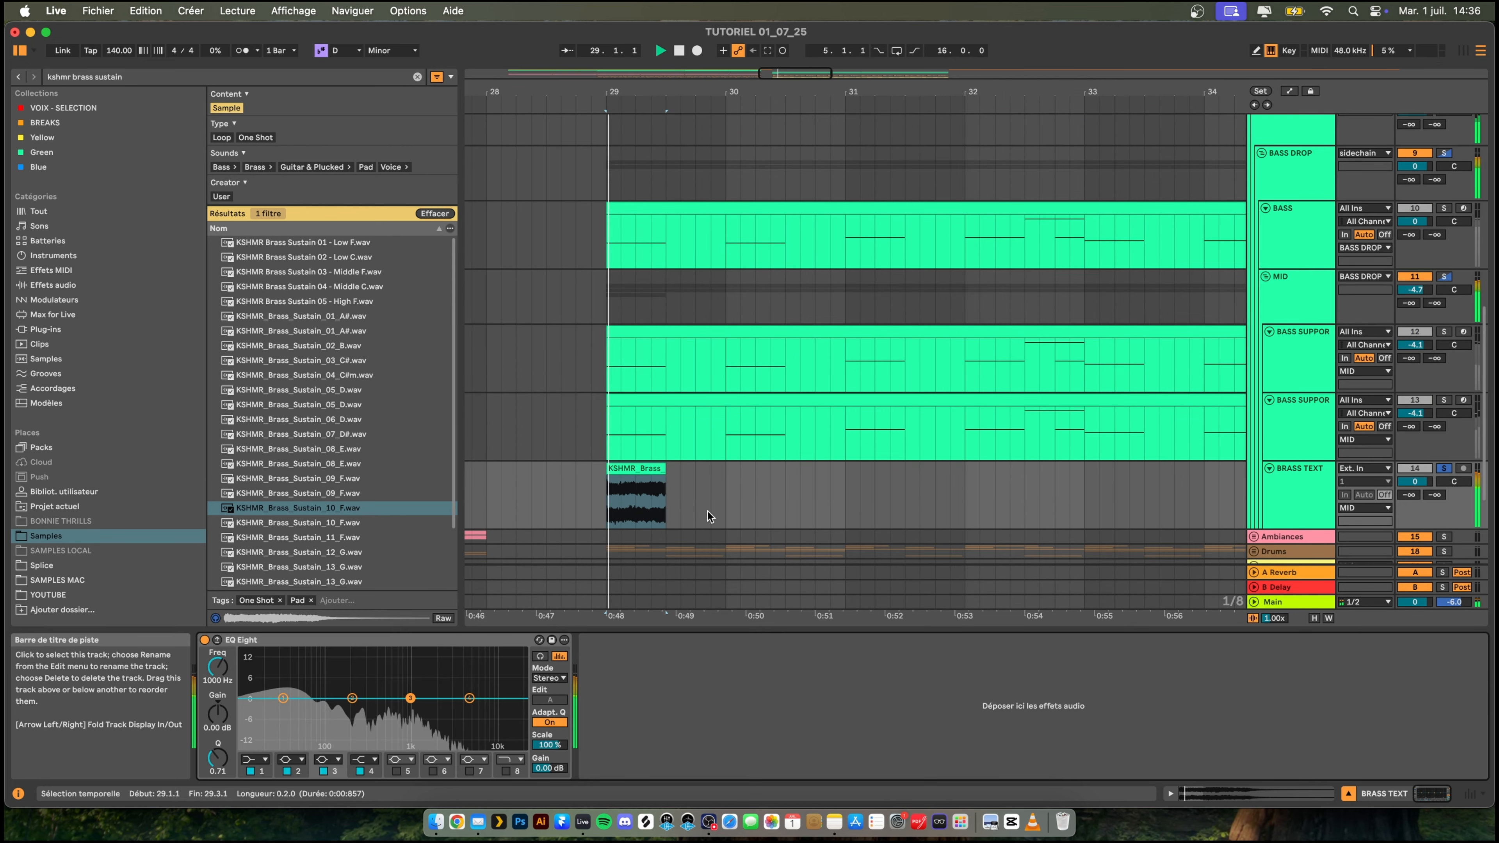
- Use EQ Eight on BRASS TEXT to cut the lows below about 138 Hz while listening to the clip
{"action": "left_click", "coordinate": [256, 756]}
{"action": "left_click", "coordinate": [256, 749]}
{"action": "left_click", "coordinate": [256, 759]}
{"action": "left_click", "coordinate": [255, 680]}
{"action": "key", "text": "space"}
{"action": "left_click_drag", "start_coordinate": [286, 709], "coordinate": [340, 709]}
{"action": "key", "text": "space"}
{"action": "key", "text": "space"}
{"action": "key", "text": "space"}
{"action": "key", "text": "space"}
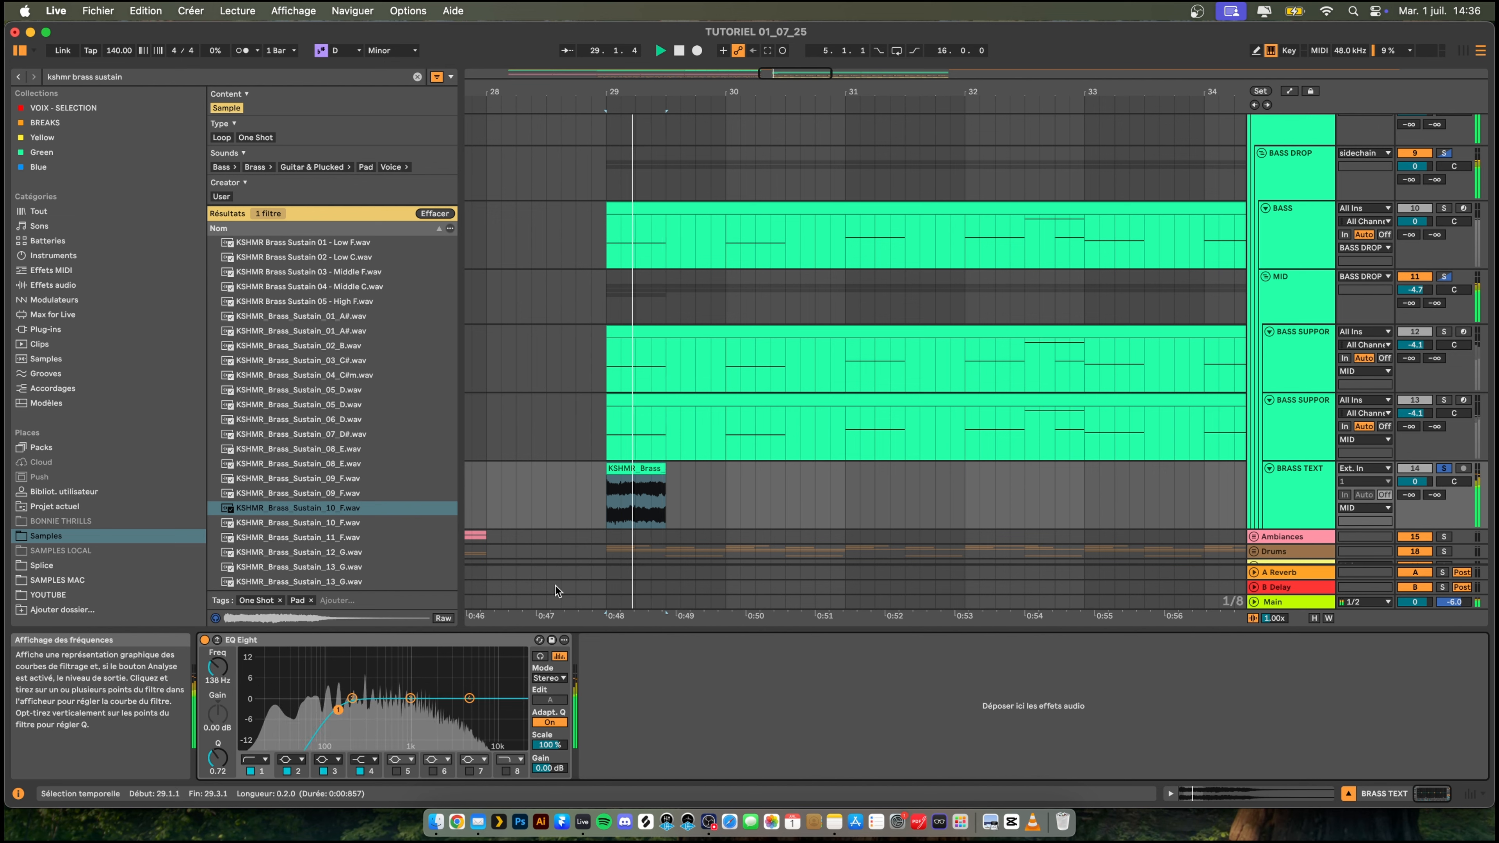
{"action": "key", "text": "space"}
- Copy the half-bar brass clip from bar 29 to the starts of bars 30 and 31
{"action": "left_click", "coordinate": [637, 470]}
{"action": "key", "text": "super+c"}
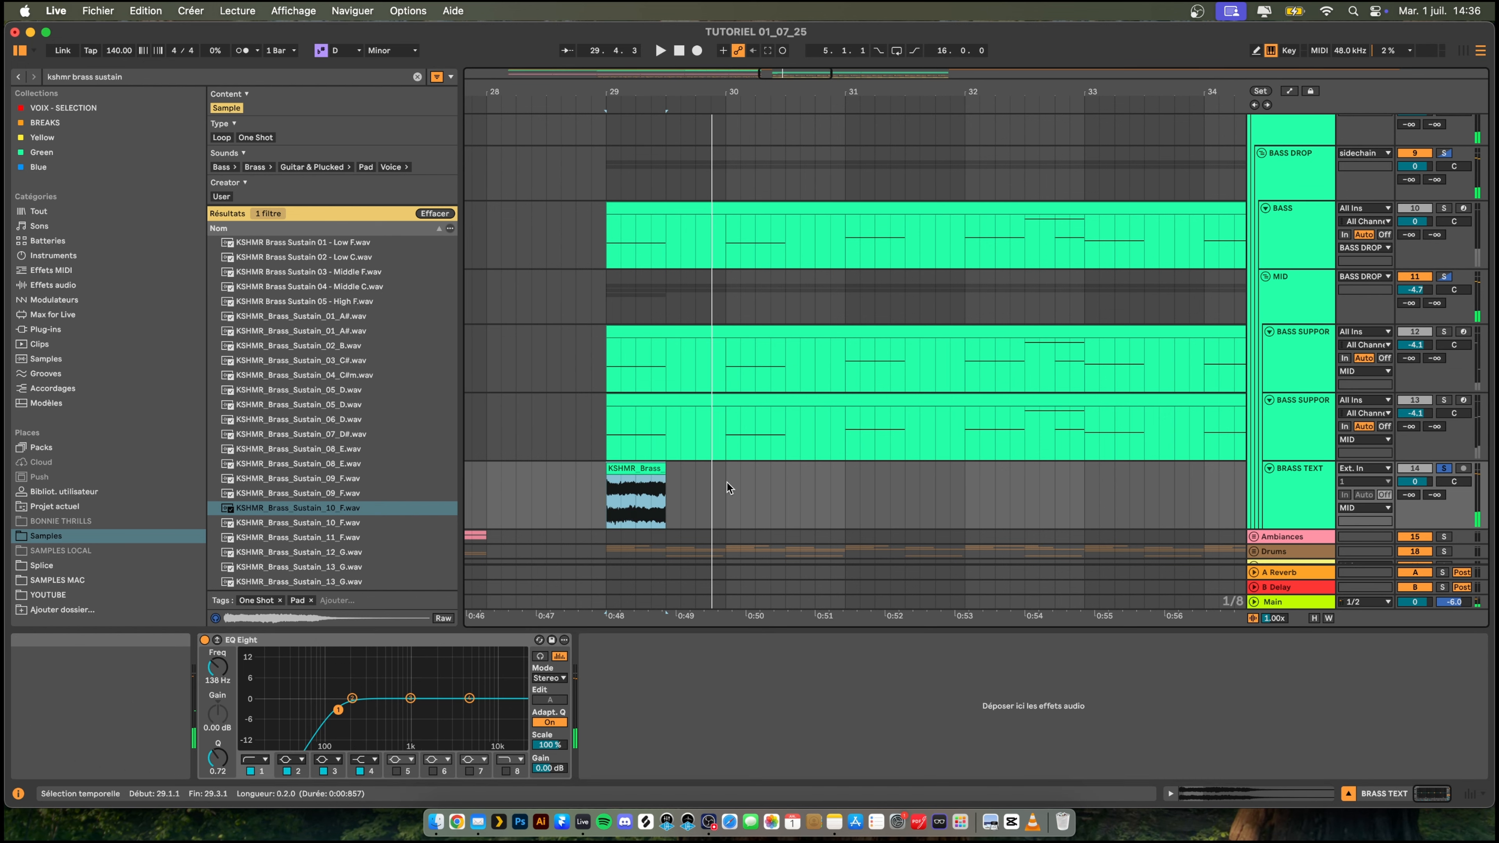
{"action": "left_click", "coordinate": [727, 492]}
{"action": "key", "text": "super+v"}
{"action": "left_click", "coordinate": [848, 489]}
{"action": "key", "text": "super+v"}
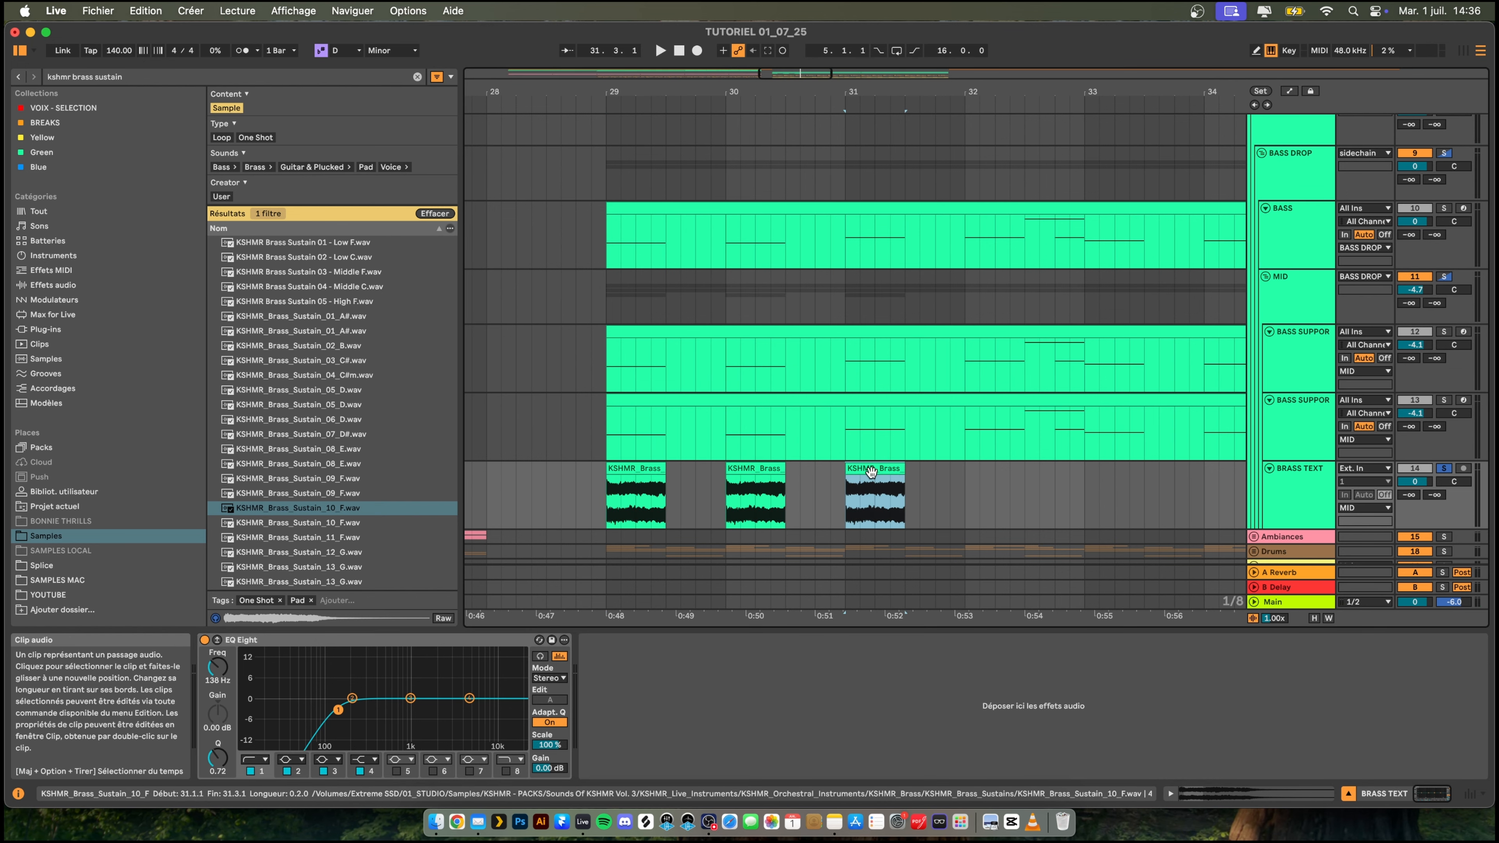
- Transpose the bar 31 brass clip to +4 semitones and duplicate that one-bar section to bar 32
{"action": "double_click", "coordinate": [874, 469]}
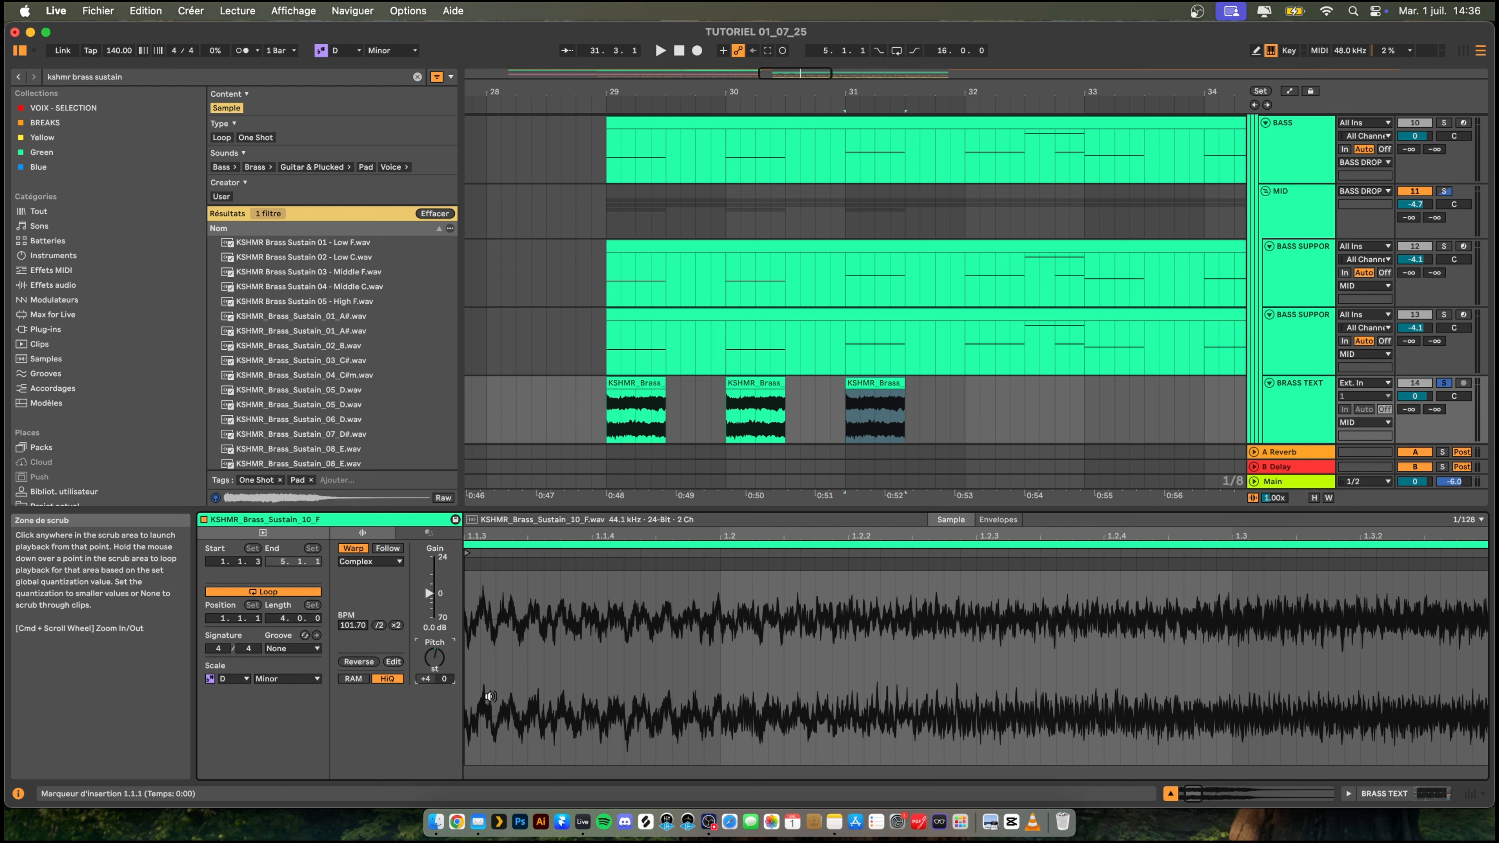
{"action": "left_click", "coordinate": [965, 413]}
{"action": "left_click_drag", "start_coordinate": [942, 412], "coordinate": [840, 410]}
{"action": "key", "text": "super+d"}
{"action": "scroll", "coordinate": [998, 363], "scroll_direction": "right", "scroll_amount": 4}
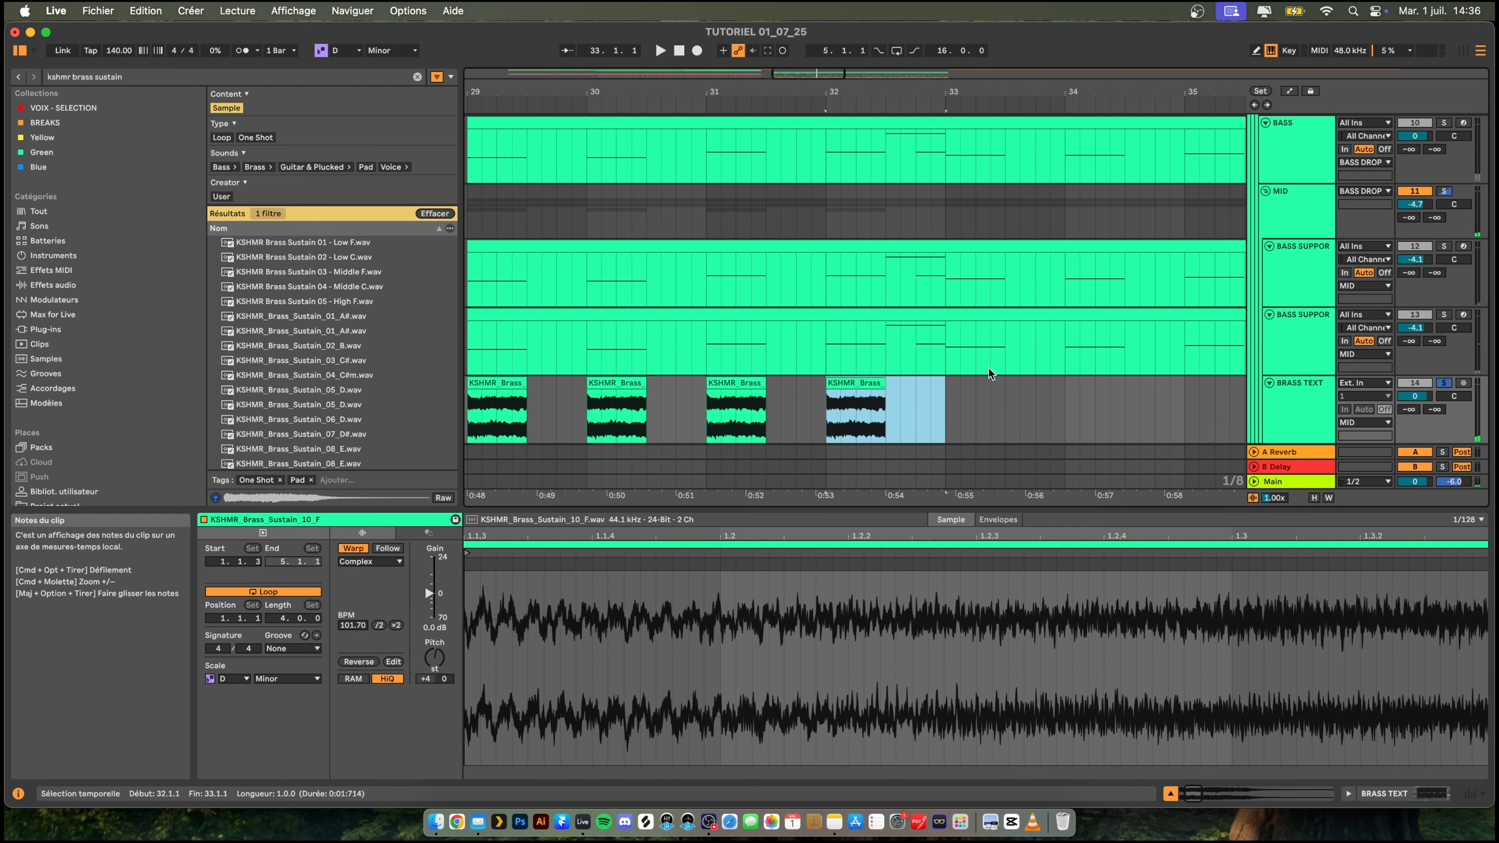
- Check the bass note at bar 33 in the lower BASS SUPPORT clip, duplicate the brass clip to bar 33 and retune it to F
{"action": "left_click", "coordinate": [943, 393]}
{"action": "left_click", "coordinate": [964, 312]}
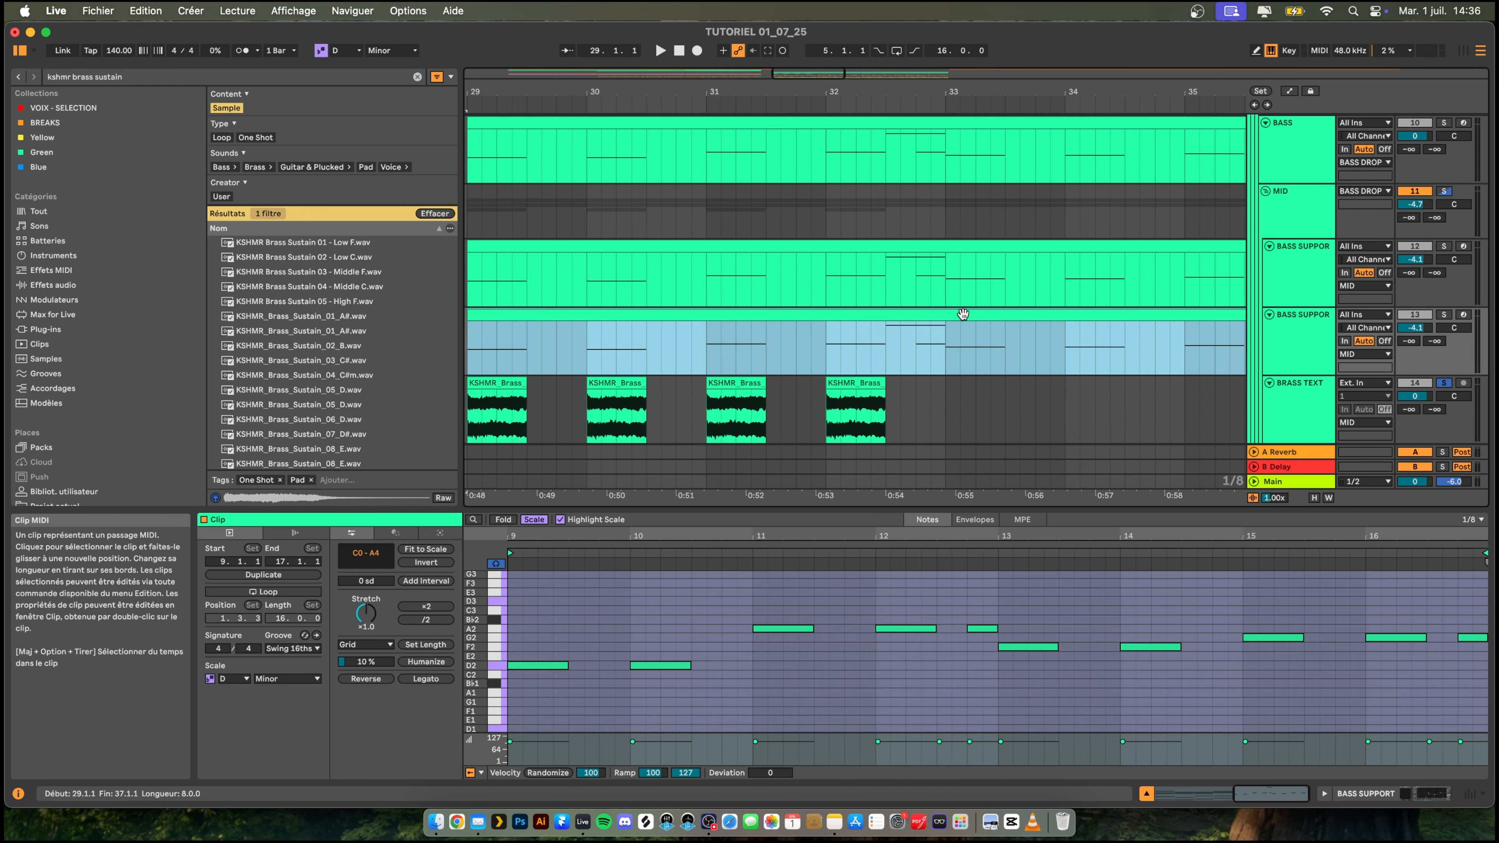
{"action": "left_click", "coordinate": [1024, 648]}
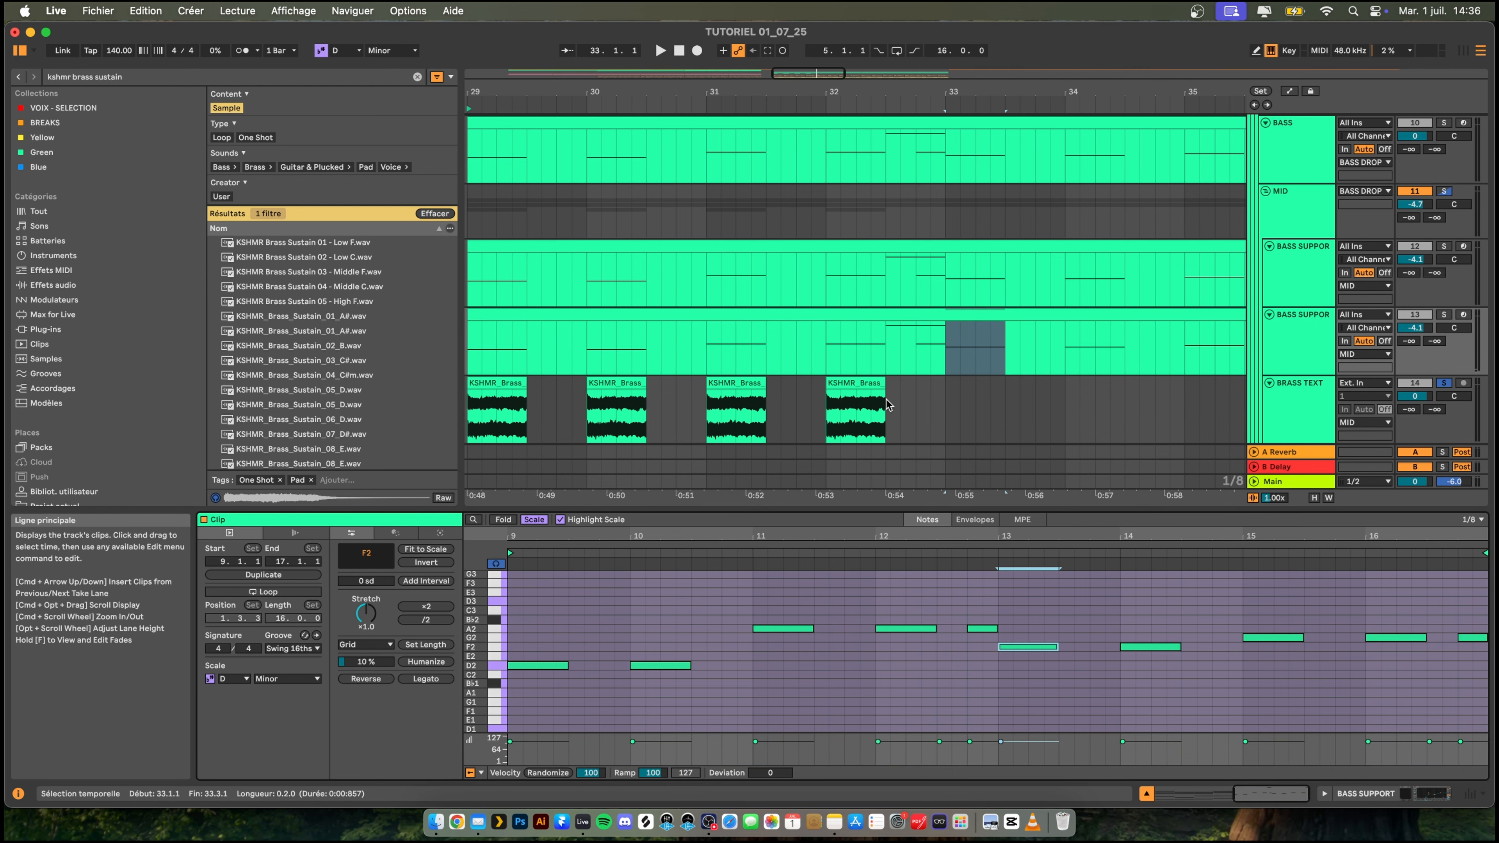
{"action": "left_click", "coordinate": [855, 413]}
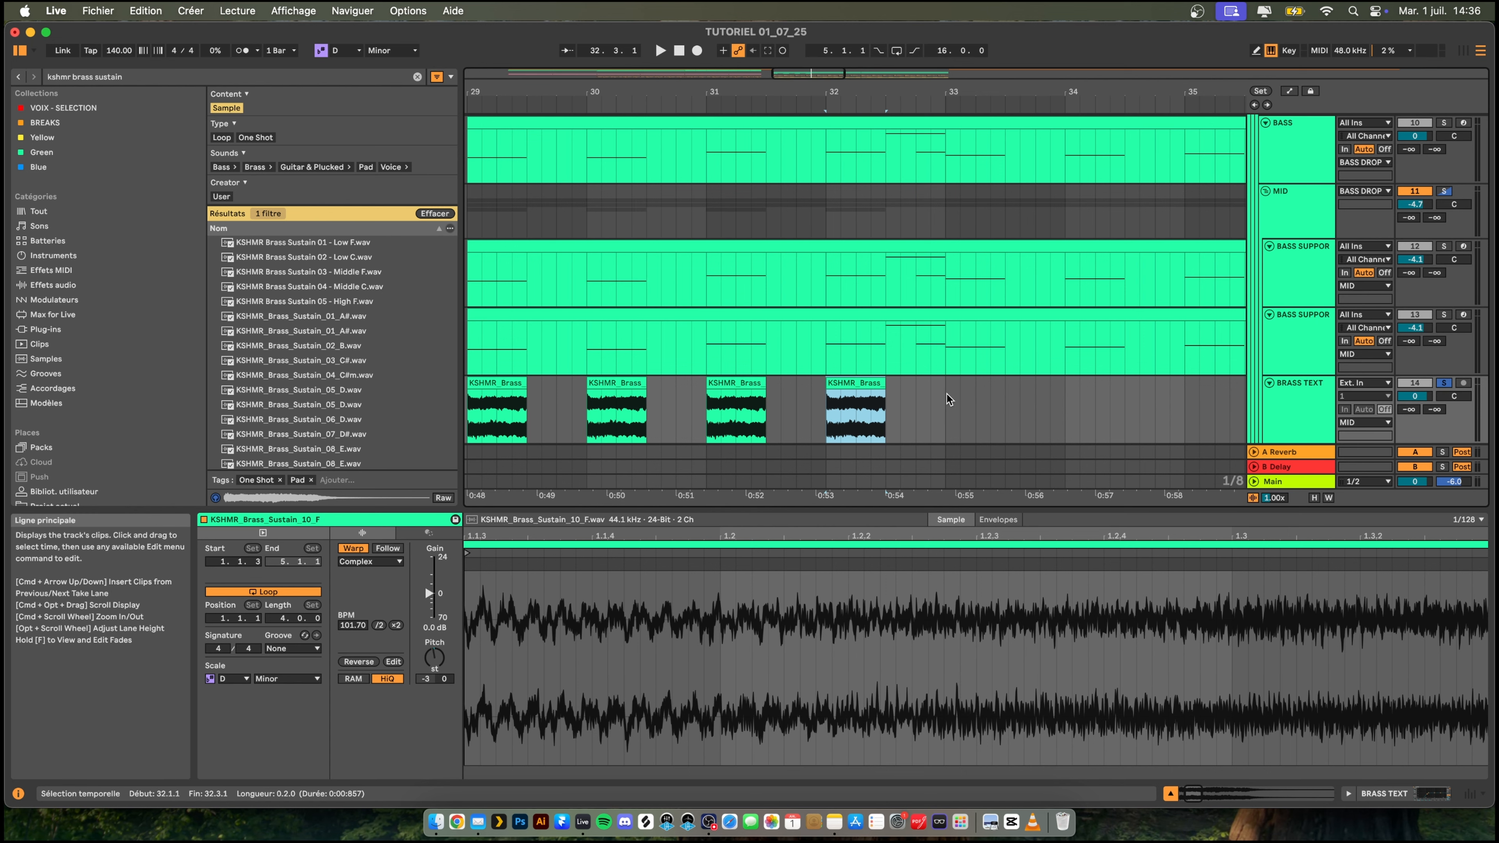
{"action": "key", "text": "super+d"}
{"action": "left_click", "coordinate": [434, 659]}
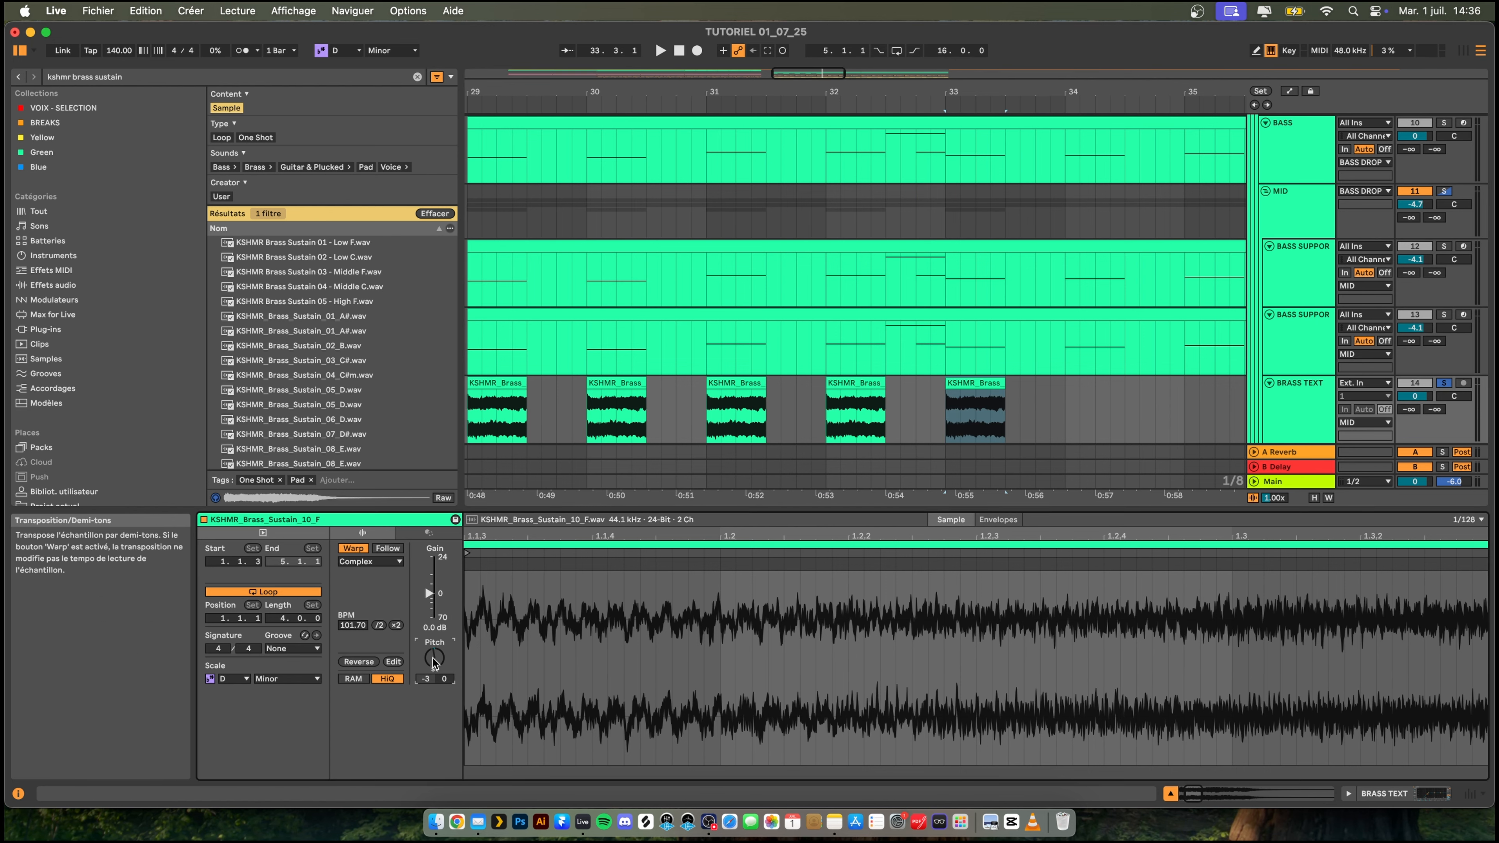
- Duplicate the bar 33 brass clip to the starts of bars 34, 35 and 36
{"action": "left_click", "coordinate": [985, 387]}
{"action": "key", "text": "super+d"}
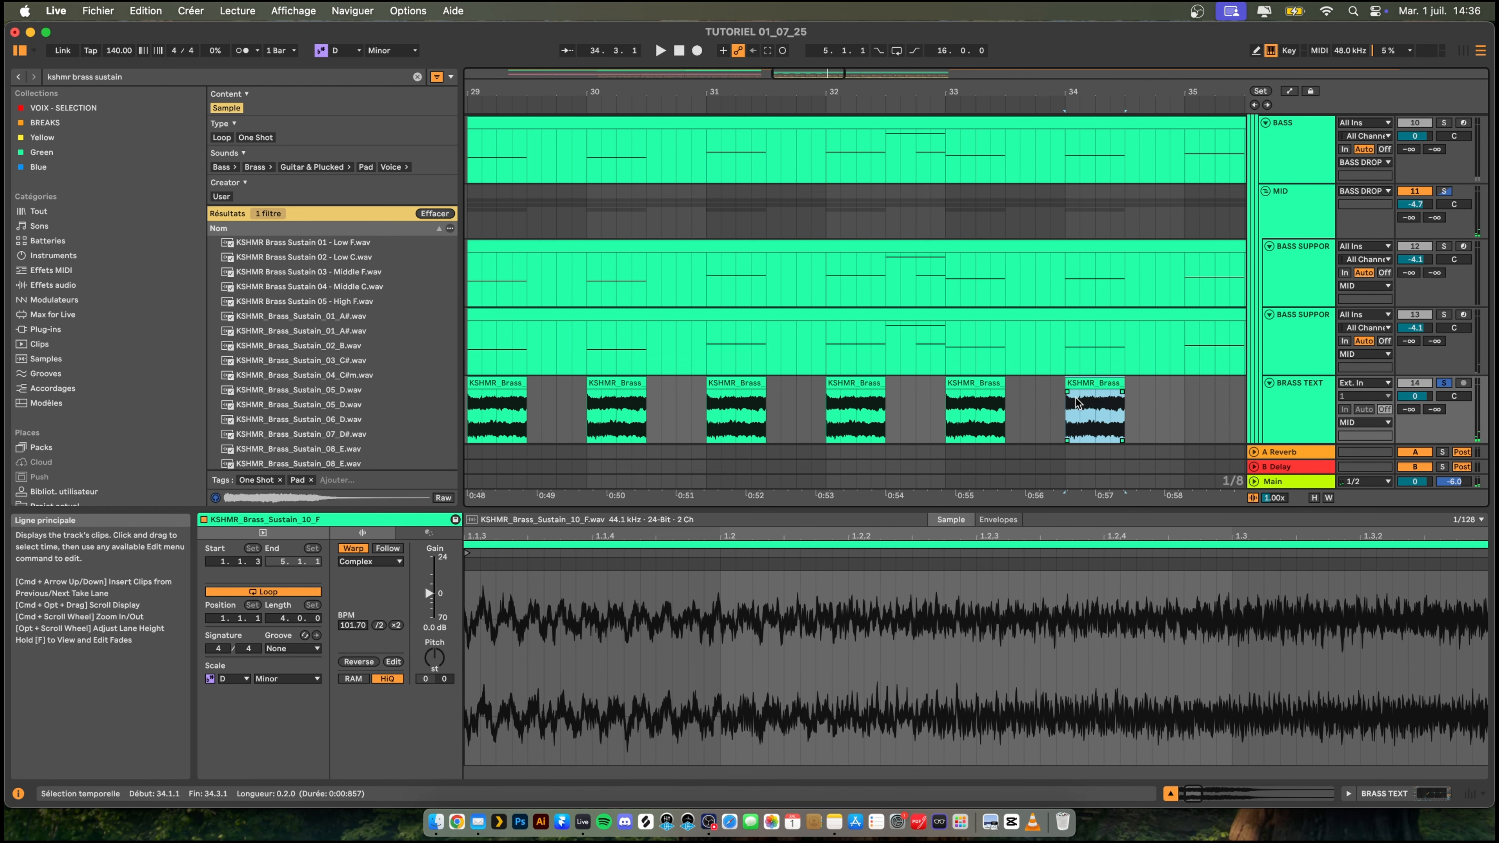
{"action": "key", "text": "super+d"}
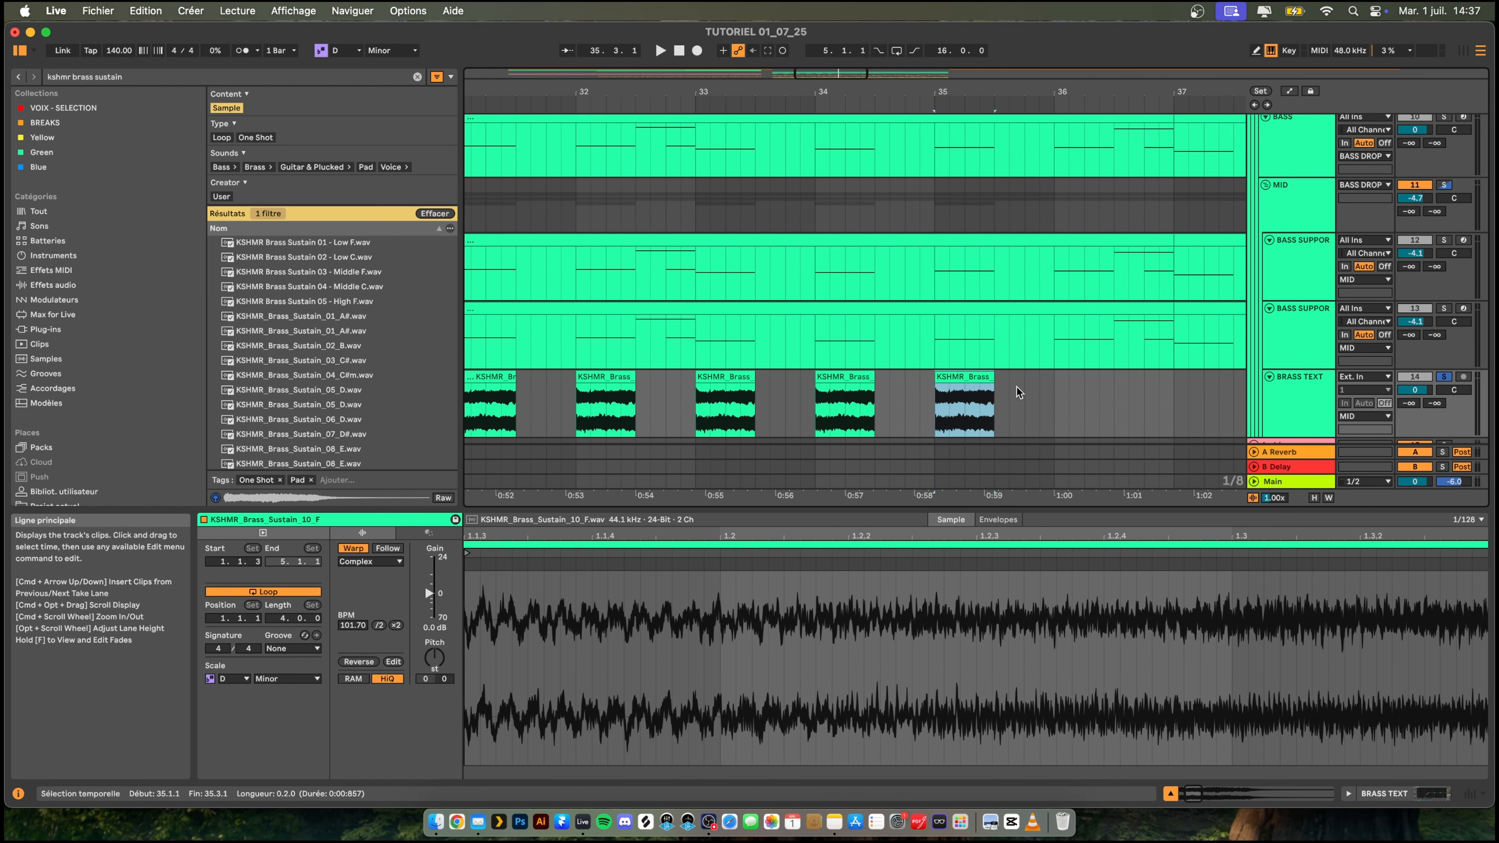
{"action": "key", "text": "super+d"}
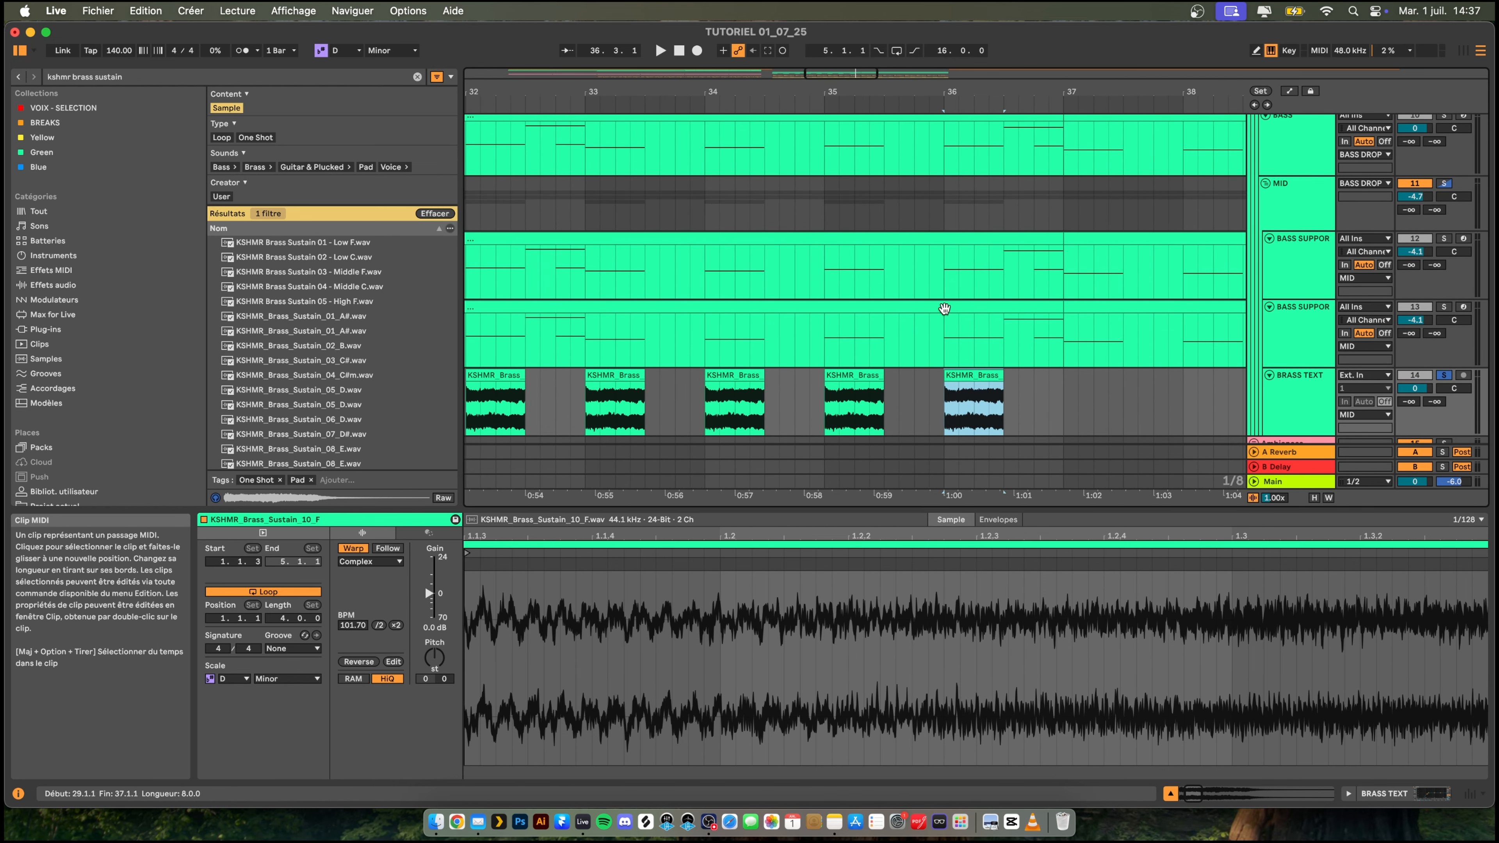
- Check the bass notes from bar 31 to 35 in the lower BASS SUPPORT clip and transpose the bar 35 and 36 brass clips to +2 semitones
{"action": "left_click", "coordinate": [947, 311]}
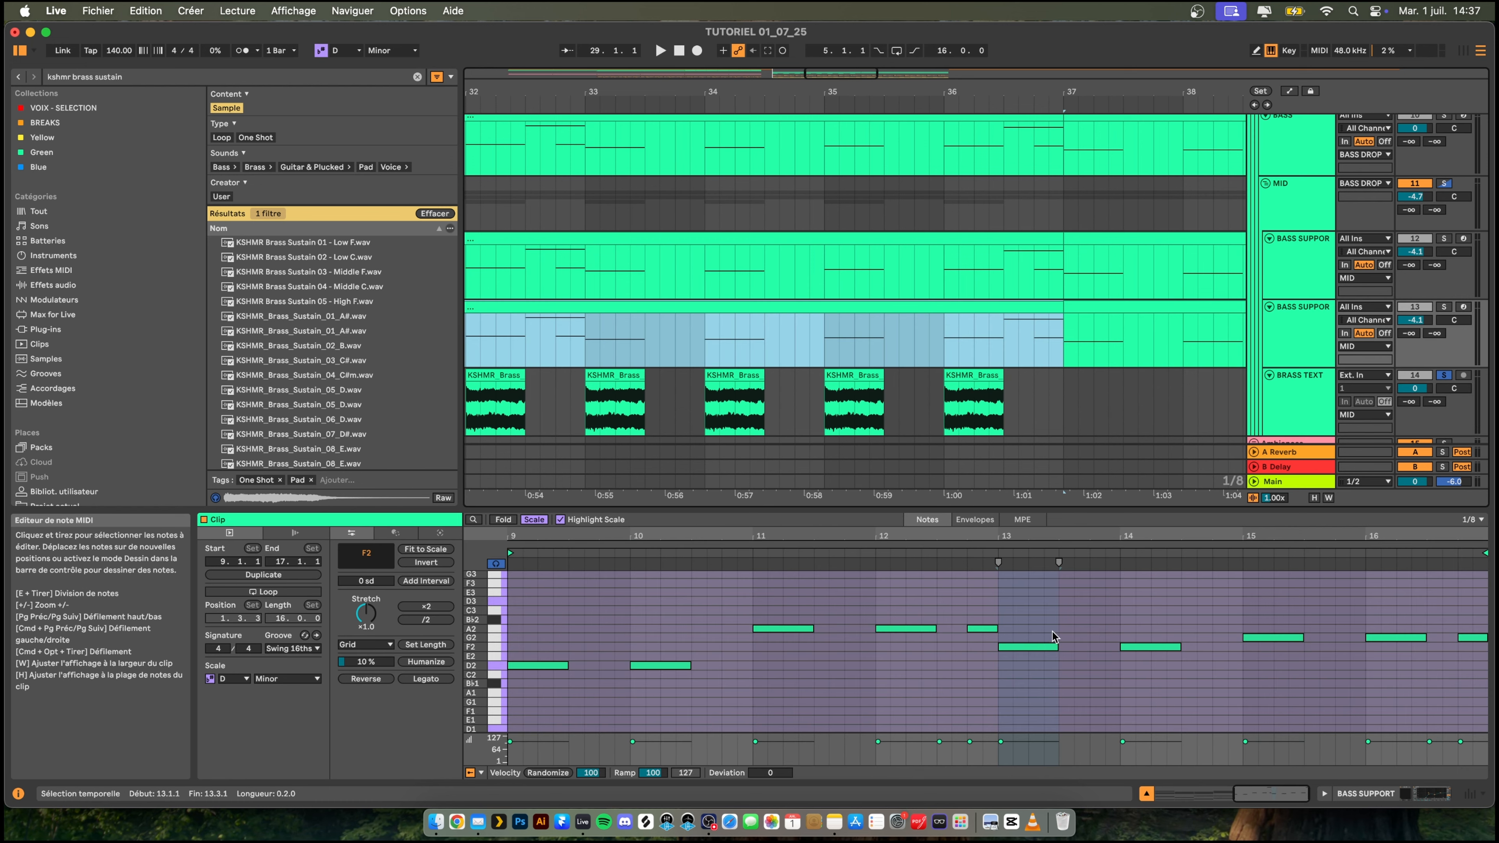
{"action": "left_click_drag", "start_coordinate": [784, 607], "coordinate": [788, 644]}
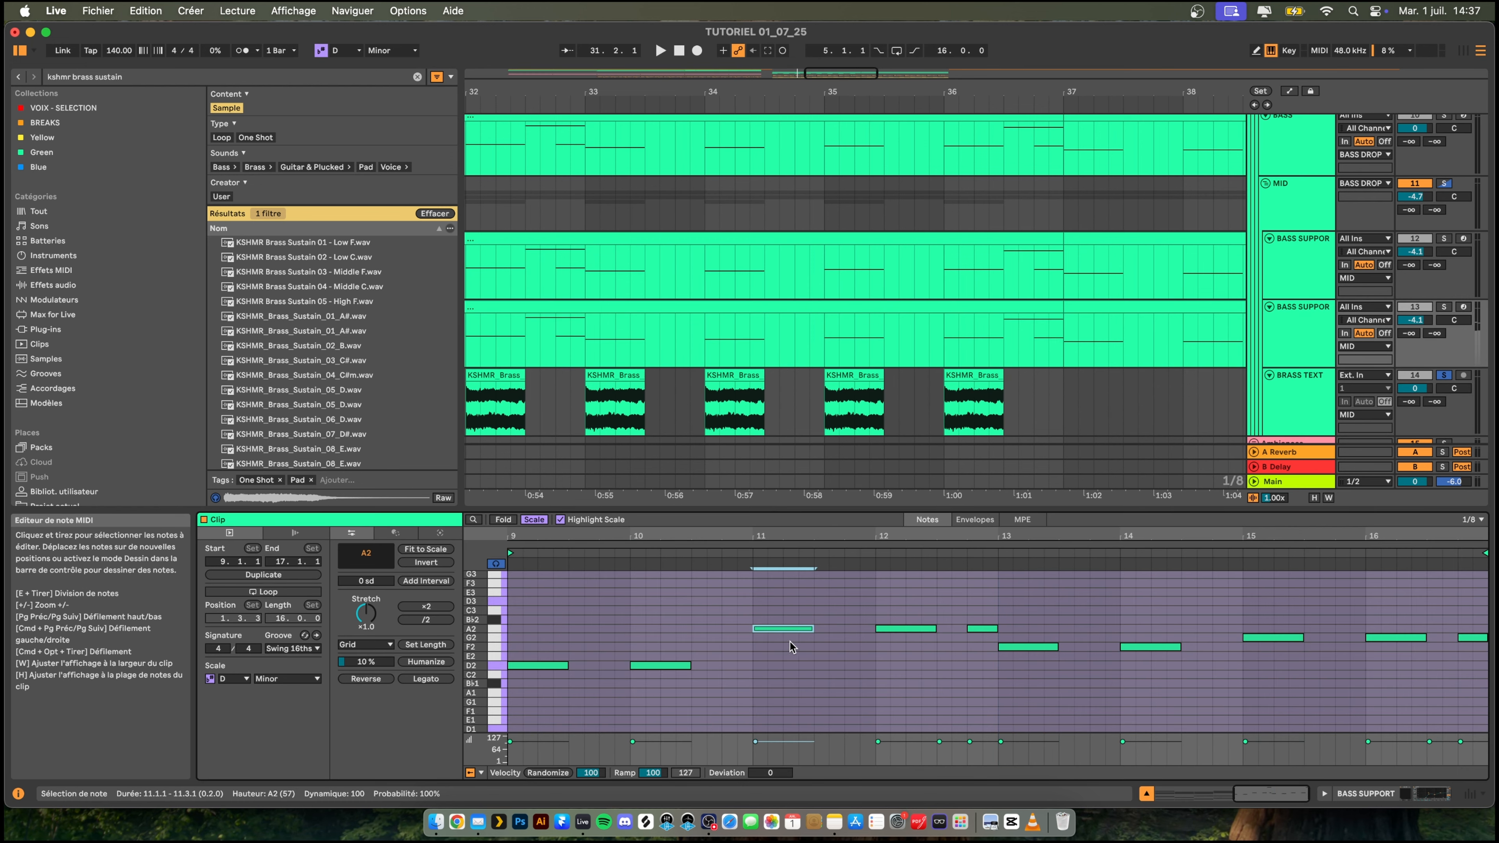
{"action": "left_click_drag", "start_coordinate": [890, 607], "coordinate": [924, 651]}
{"action": "left_click_drag", "start_coordinate": [1039, 617], "coordinate": [1033, 666]}
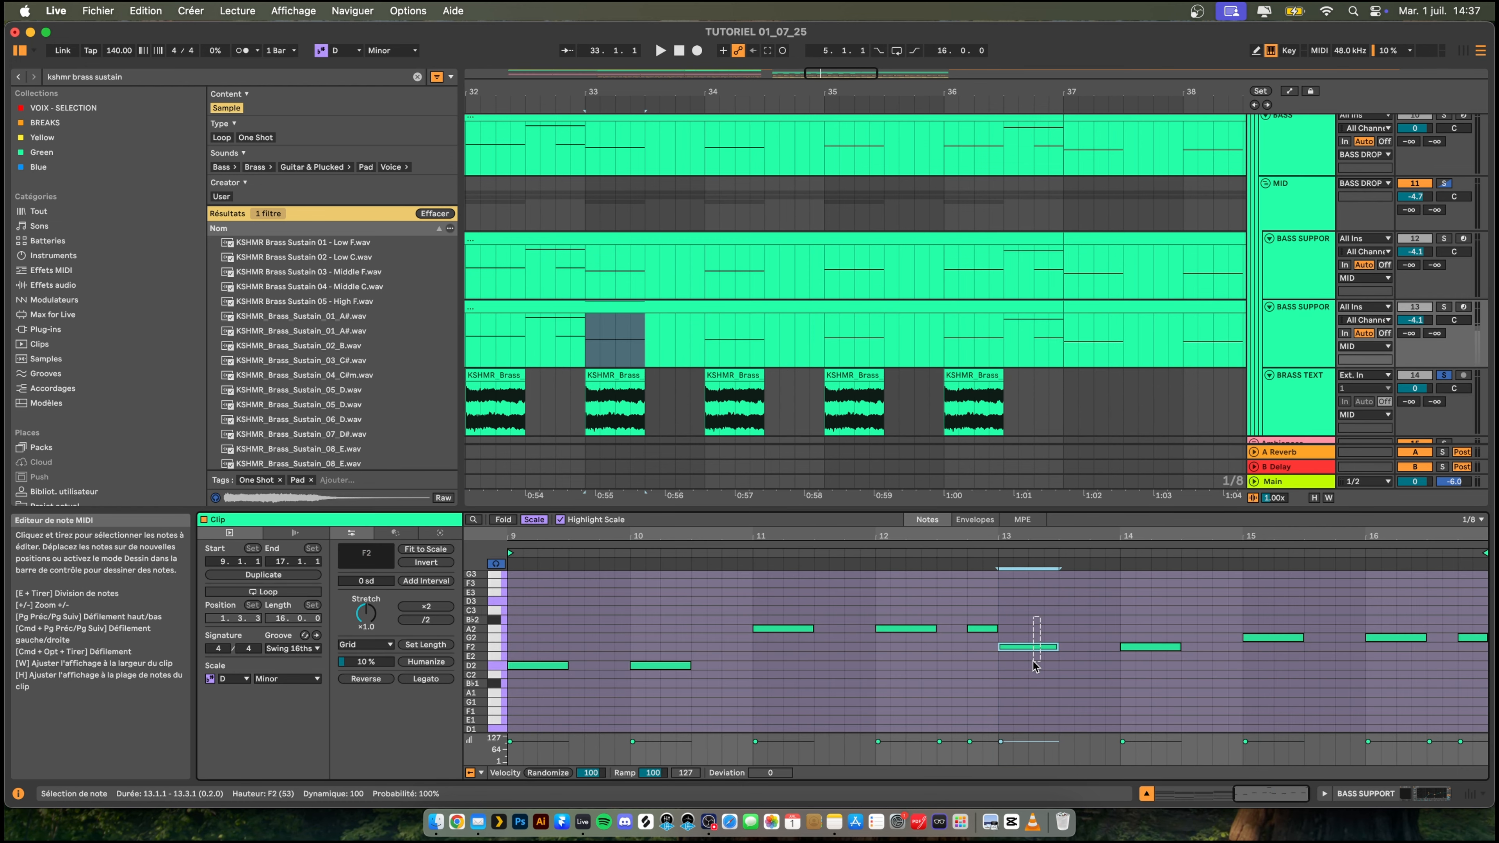
{"action": "left_click_drag", "start_coordinate": [1125, 612], "coordinate": [1163, 655]}
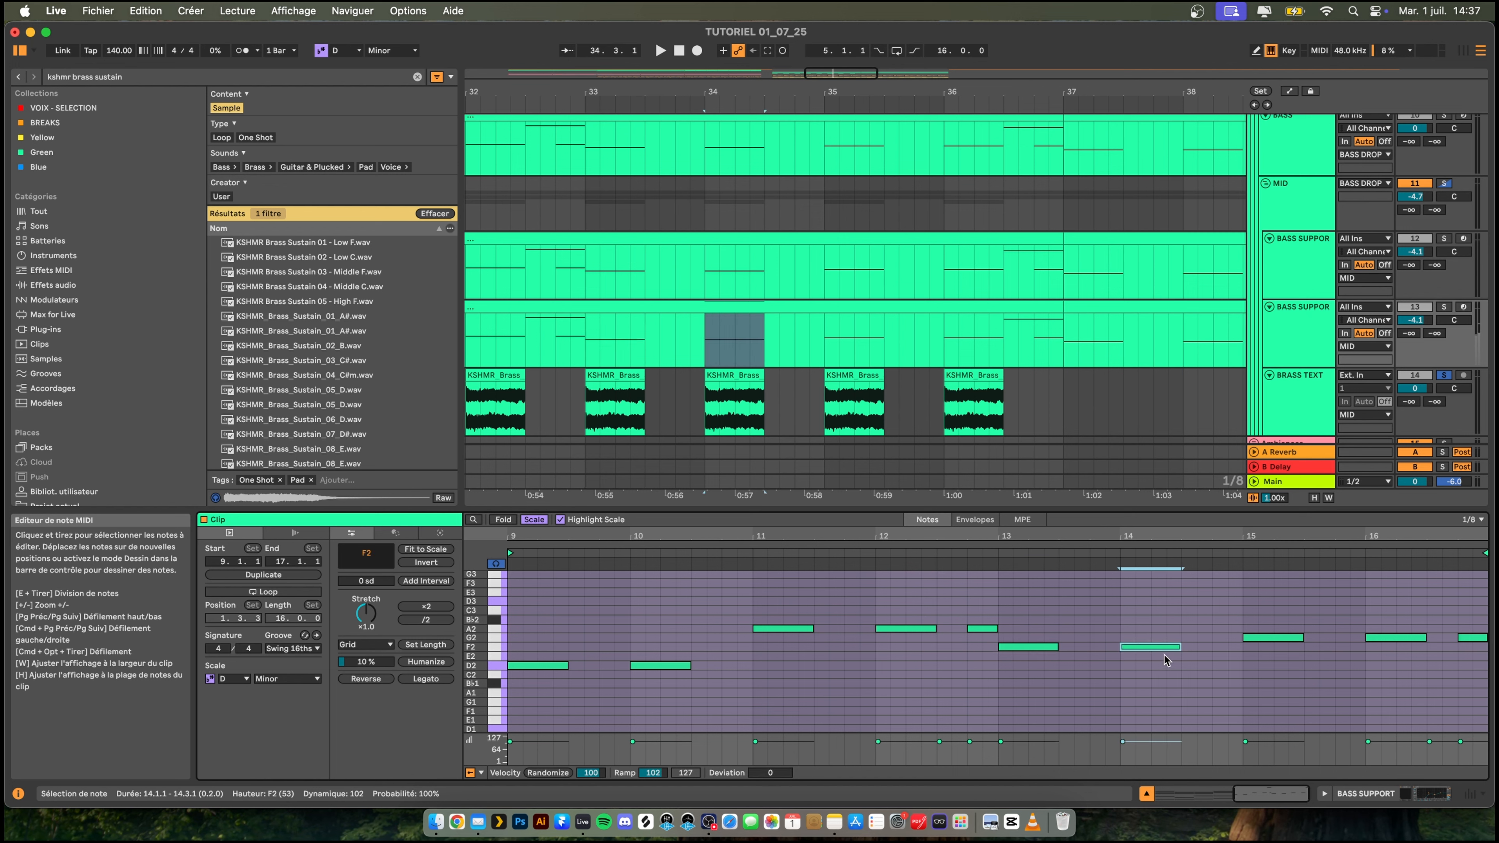
{"action": "left_click_drag", "start_coordinate": [1269, 616], "coordinate": [1262, 643]}
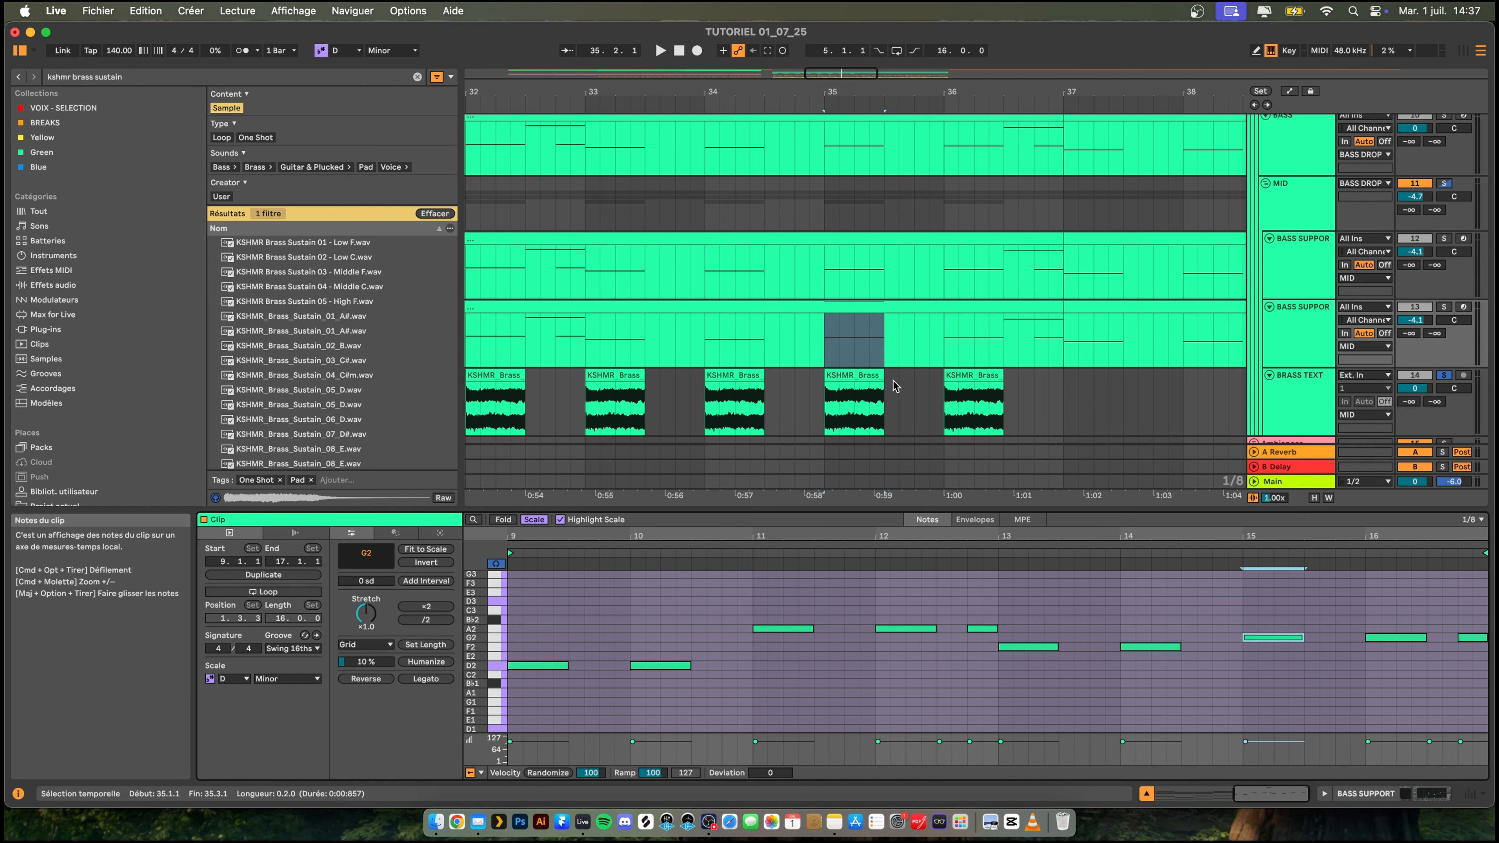
{"action": "left_click", "coordinate": [854, 390]}
{"action": "left_click", "coordinate": [993, 374], "text": "shift"}
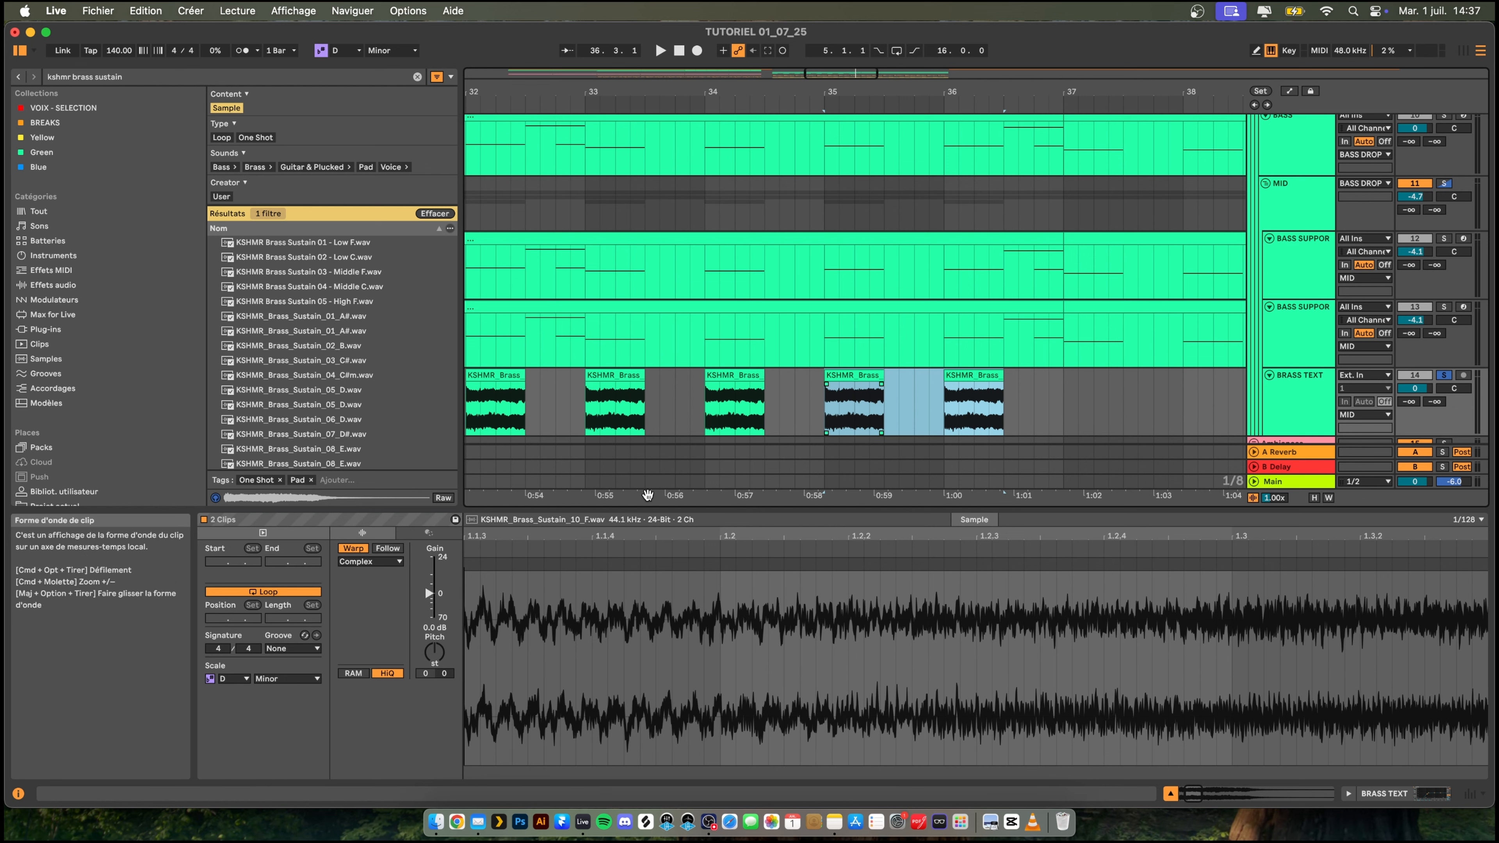
{"action": "left_click", "coordinate": [435, 654]}
{"action": "key", "text": "Up"}
{"action": "key", "text": "space"}
- Duplicate the eight-bar brass pattern spanning bars 29 to 36 so it also fills bars 37 to 44
{"action": "scroll", "coordinate": [1027, 328], "scroll_direction": "right", "scroll_amount": 3}
{"action": "scroll", "coordinate": [1027, 328], "scroll_direction": "down", "scroll_amount": 1}
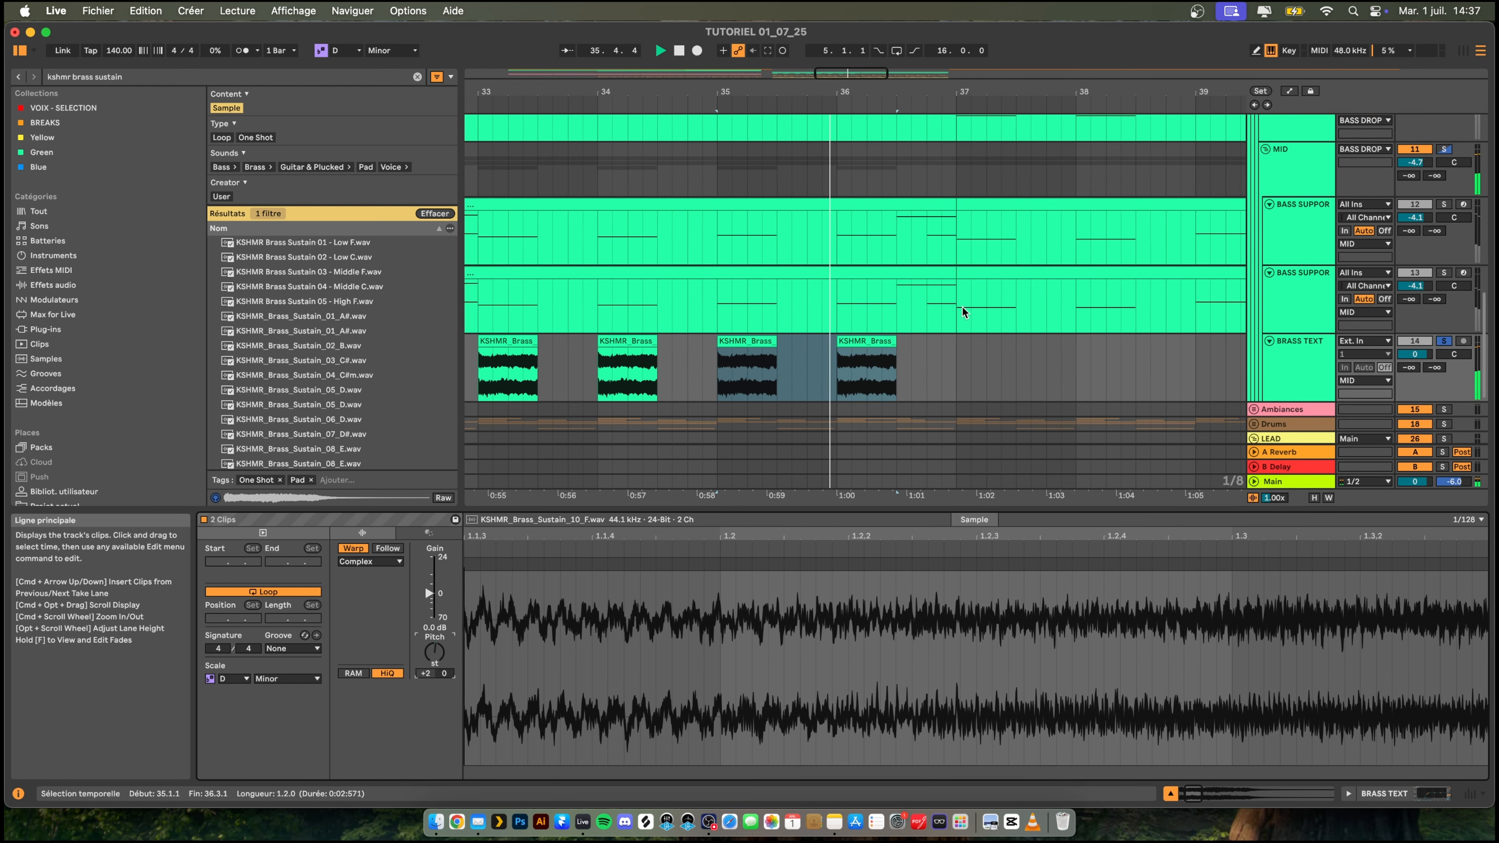
{"action": "left_click_drag", "start_coordinate": [896, 89], "coordinate": [896, 44]}
{"action": "key", "text": "space"}
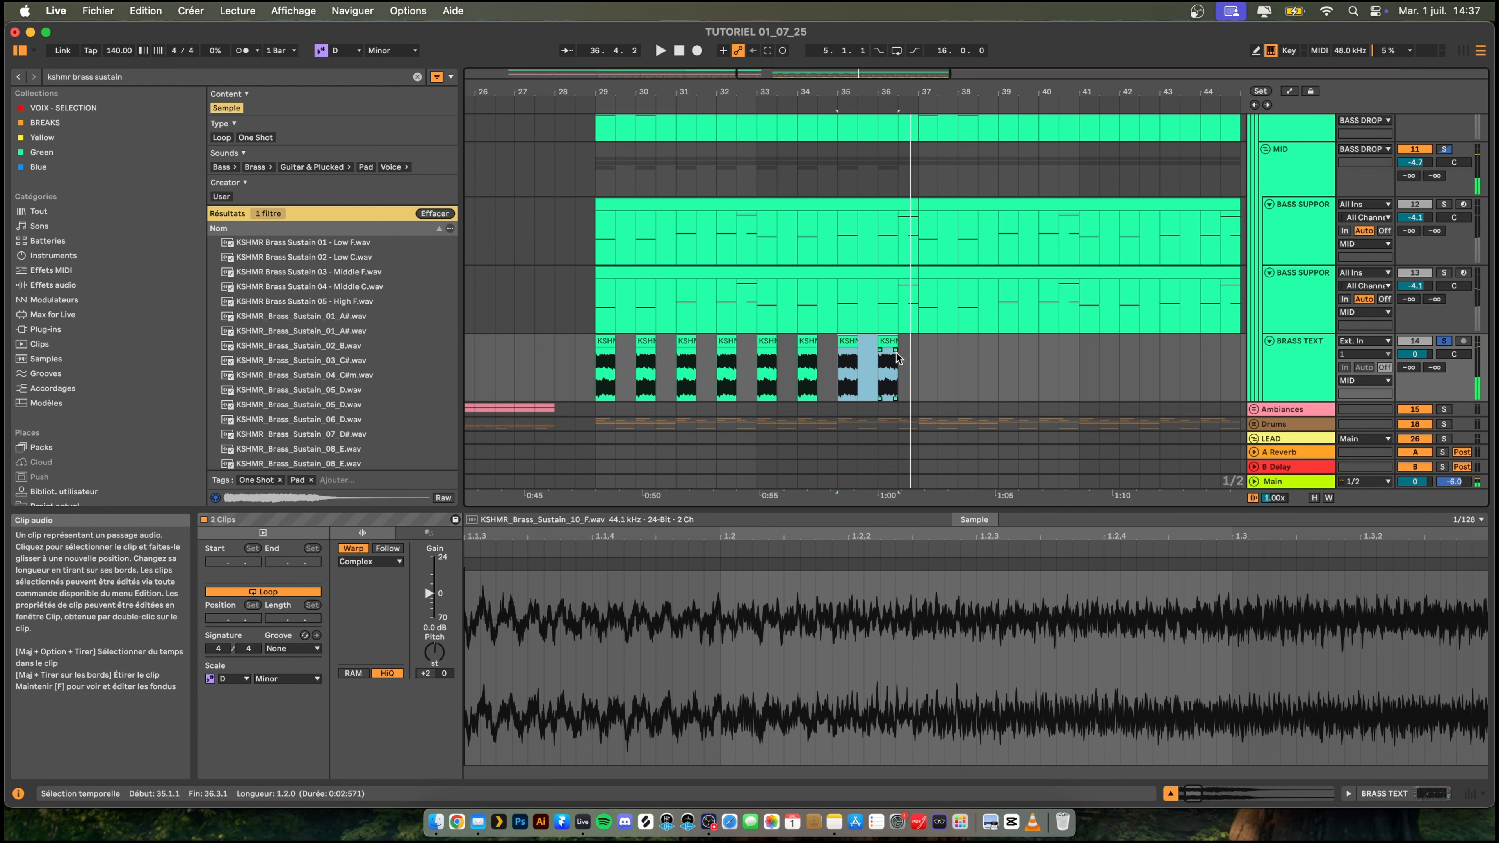
{"action": "left_click_drag", "start_coordinate": [918, 360], "coordinate": [585, 358]}
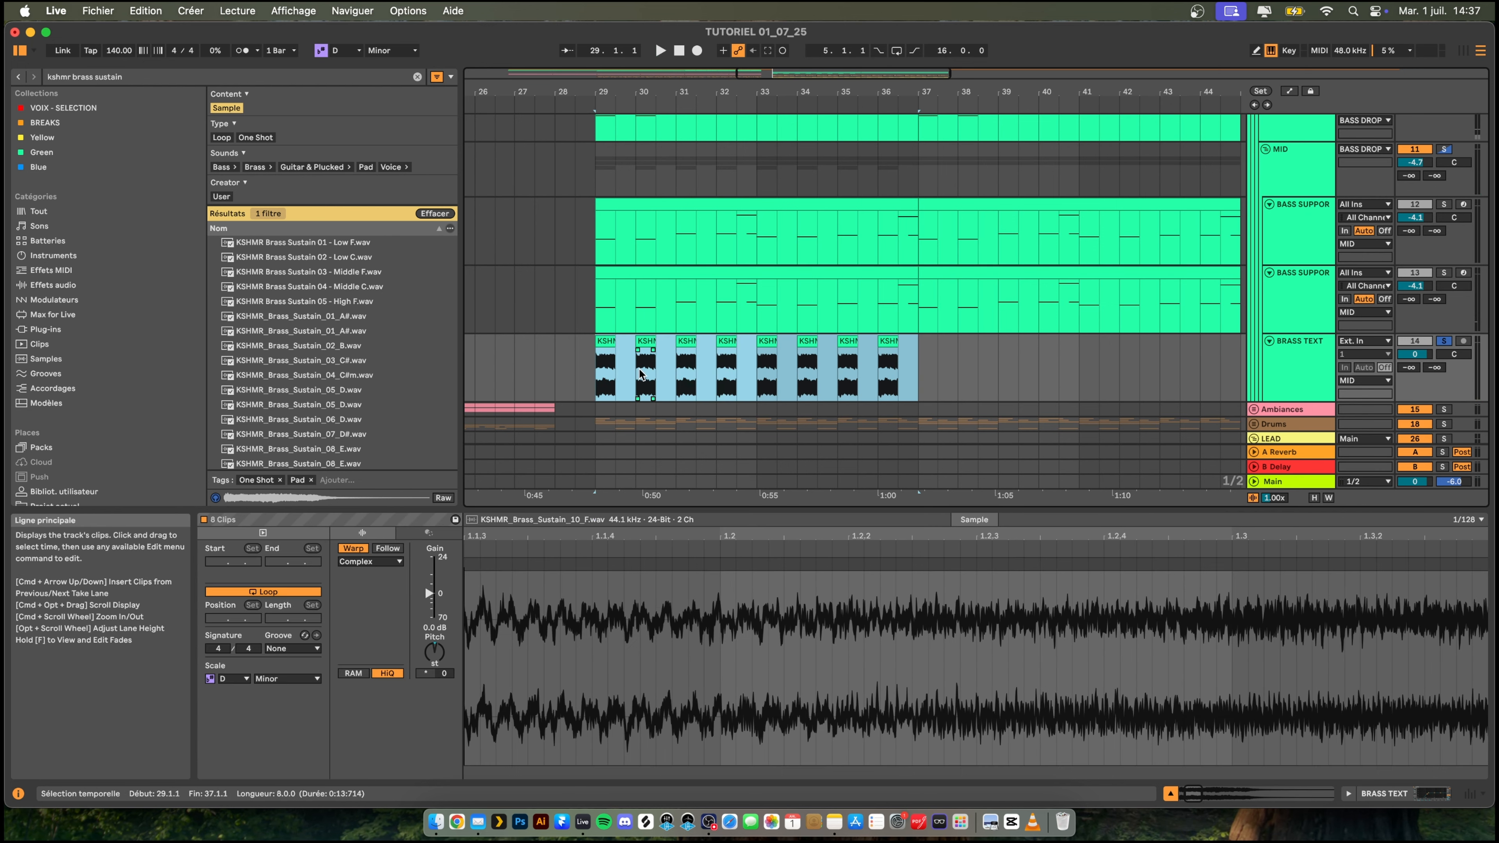
{"action": "key", "text": "super+d"}
{"action": "left_click_drag", "start_coordinate": [765, 93], "coordinate": [765, 73]}
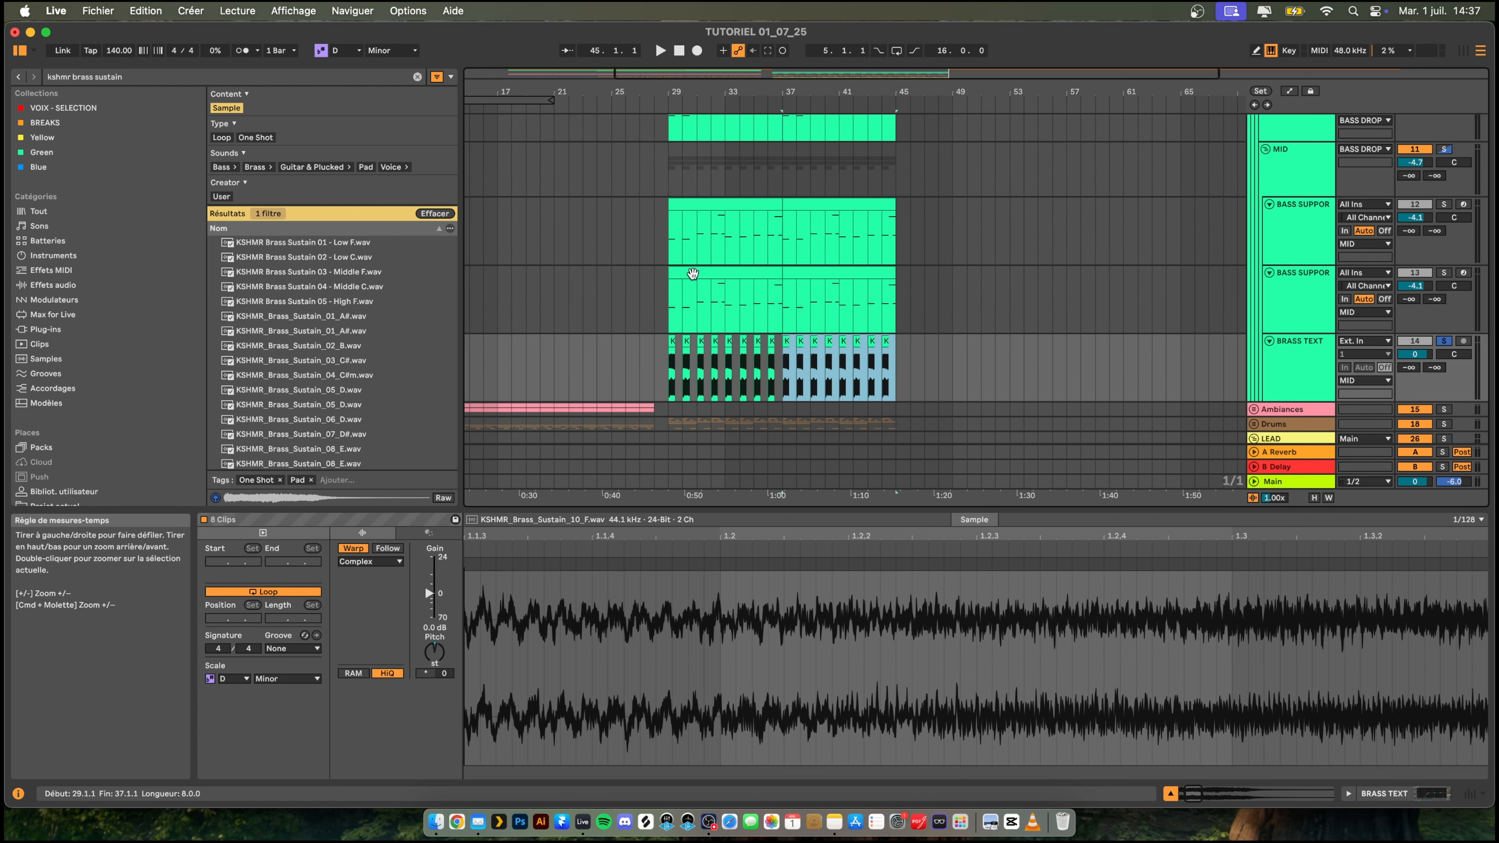
- Play the drop from bar 28 and set the BRASS TEXT track volume to -5.0 dB
{"action": "left_click", "coordinate": [656, 301]}
{"action": "key", "text": "space"}
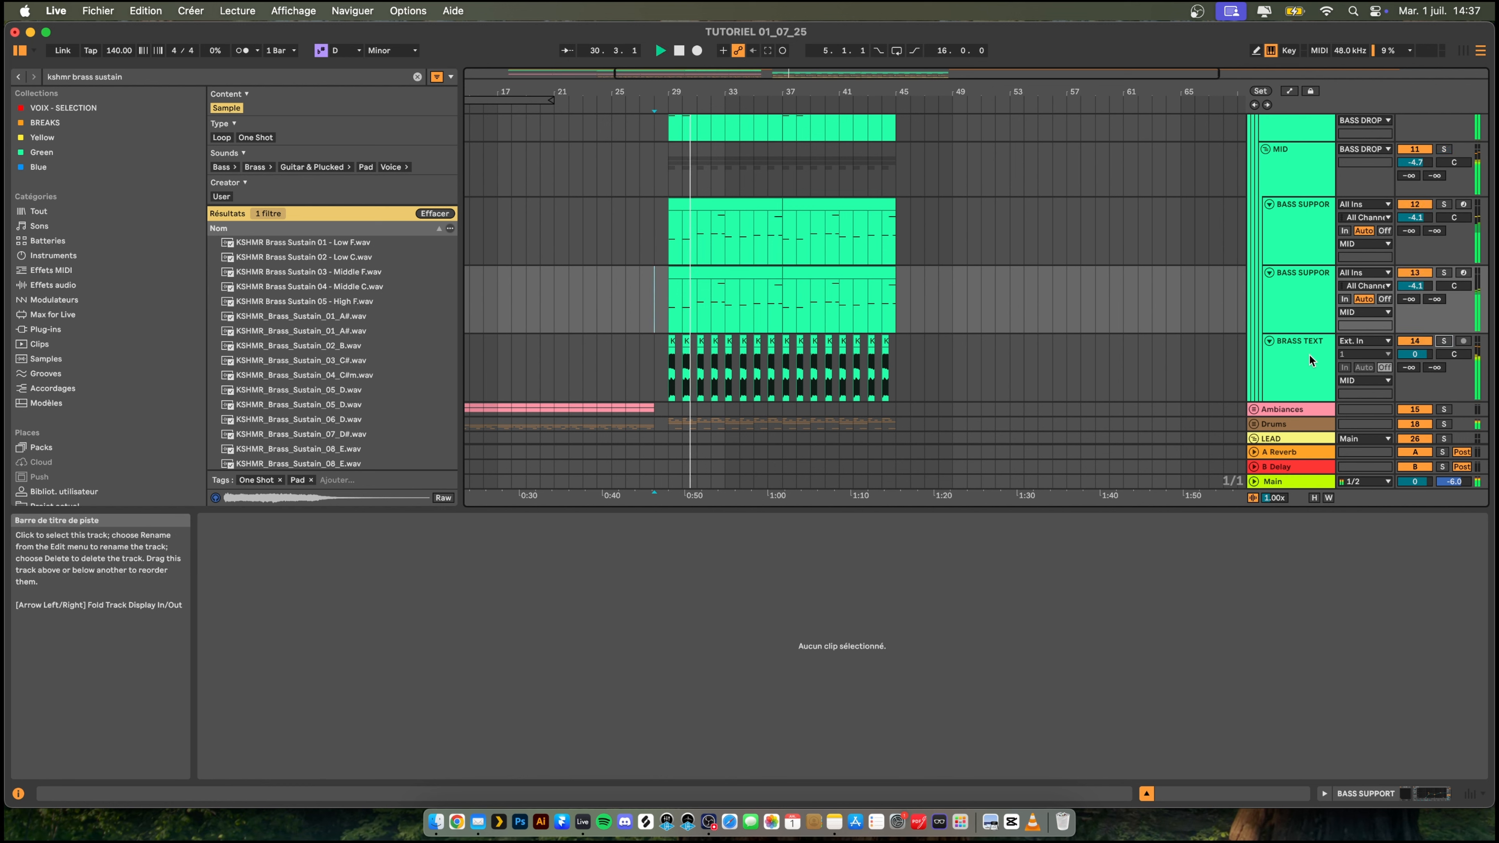
{"action": "left_click_drag", "start_coordinate": [1415, 353], "coordinate": [1414, 369]}
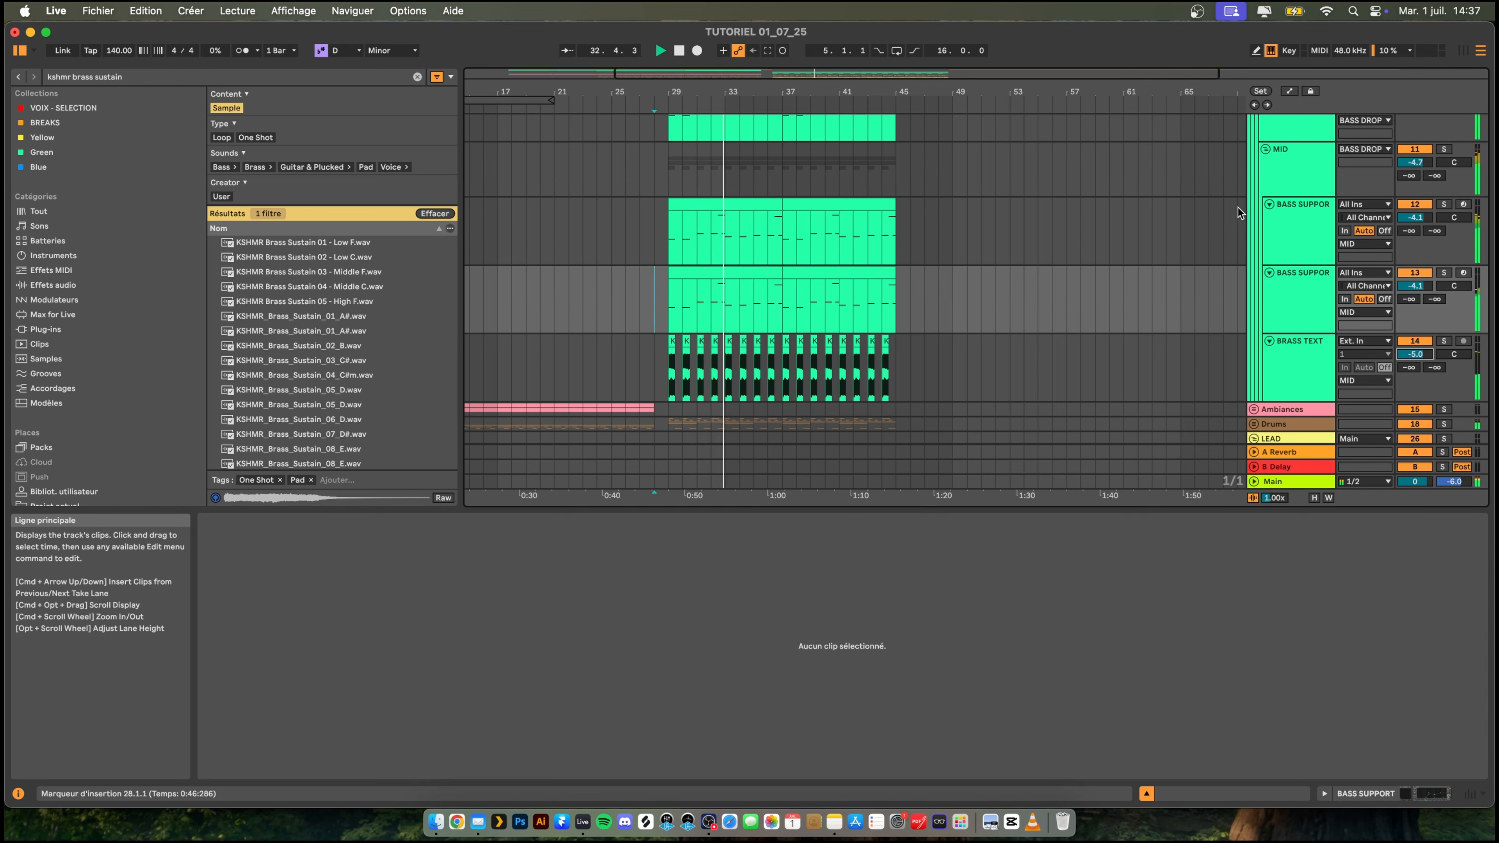
{"action": "key", "text": "space"}
{"action": "key", "text": "space"}
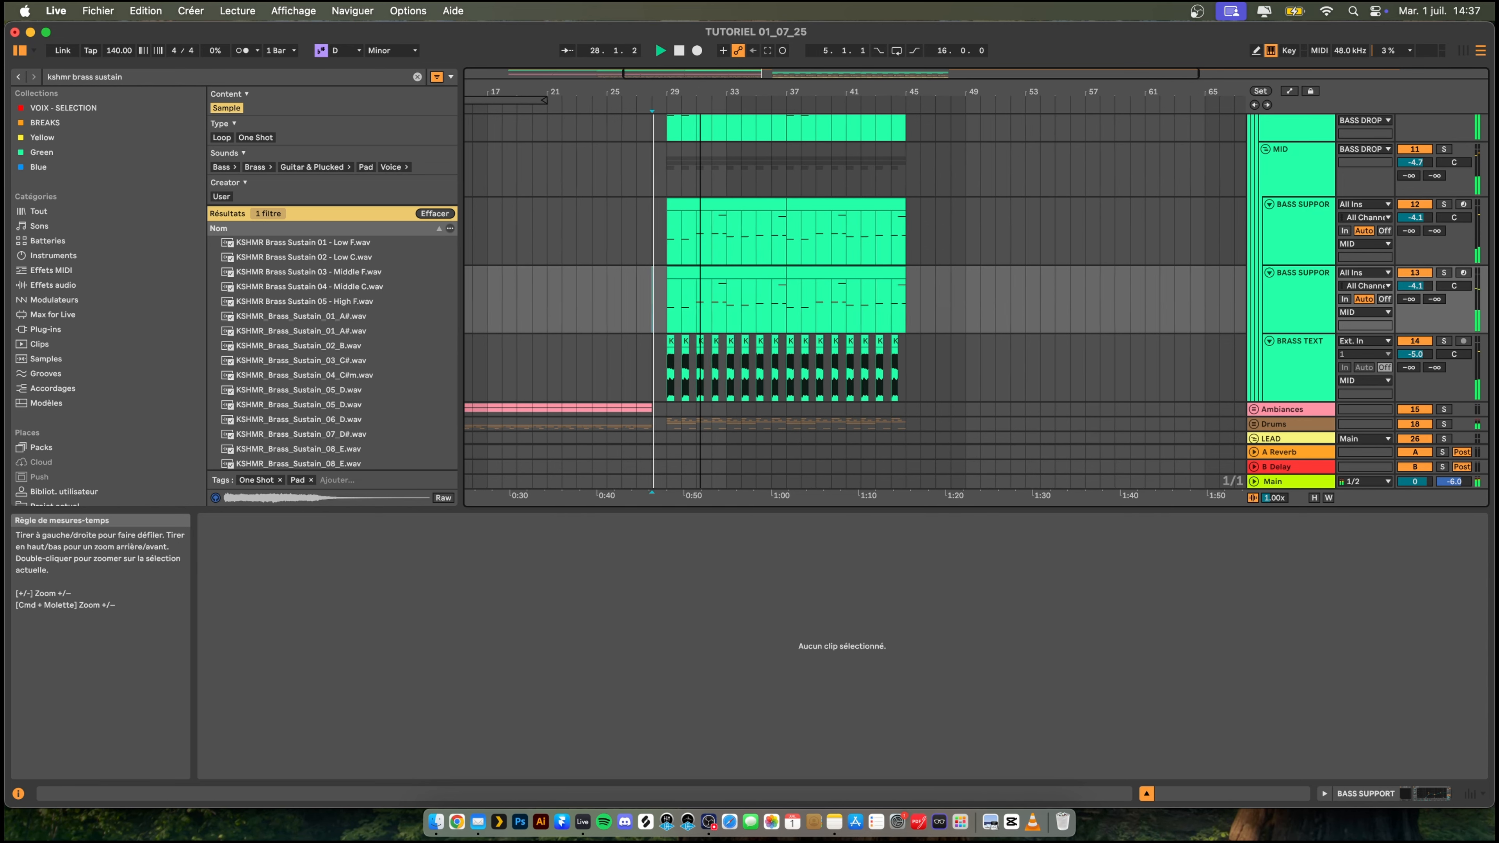
- Transpose the brass clip at bar 32 to +4 semitones, matching the pitch of the bar 31 clip
{"action": "left_click_drag", "start_coordinate": [700, 92], "coordinate": [701, 154]}
{"action": "key", "text": "space"}
{"action": "left_click", "coordinate": [745, 343]}
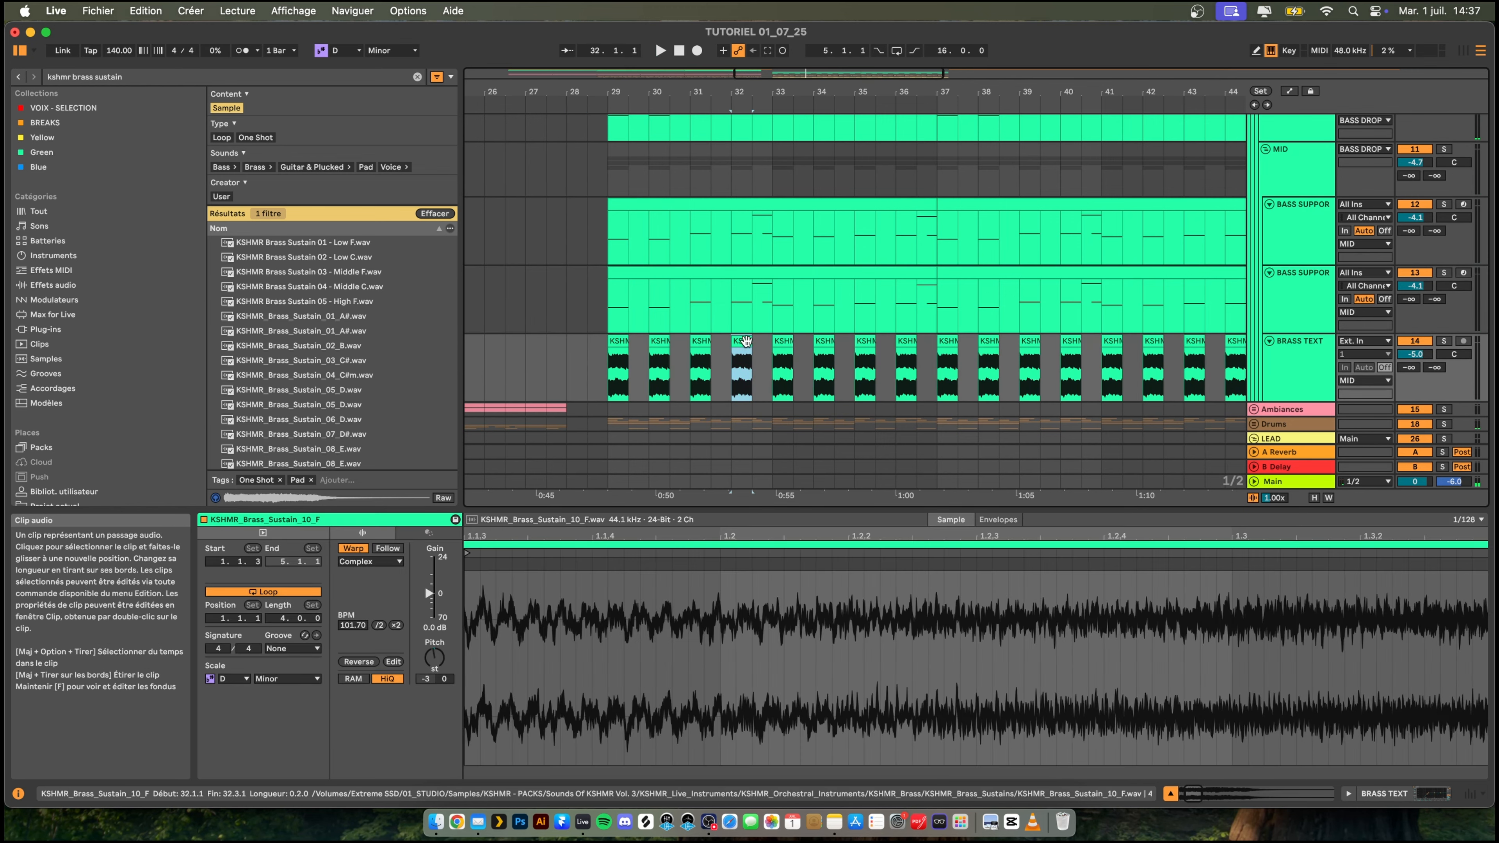
{"action": "left_click", "coordinate": [697, 341]}
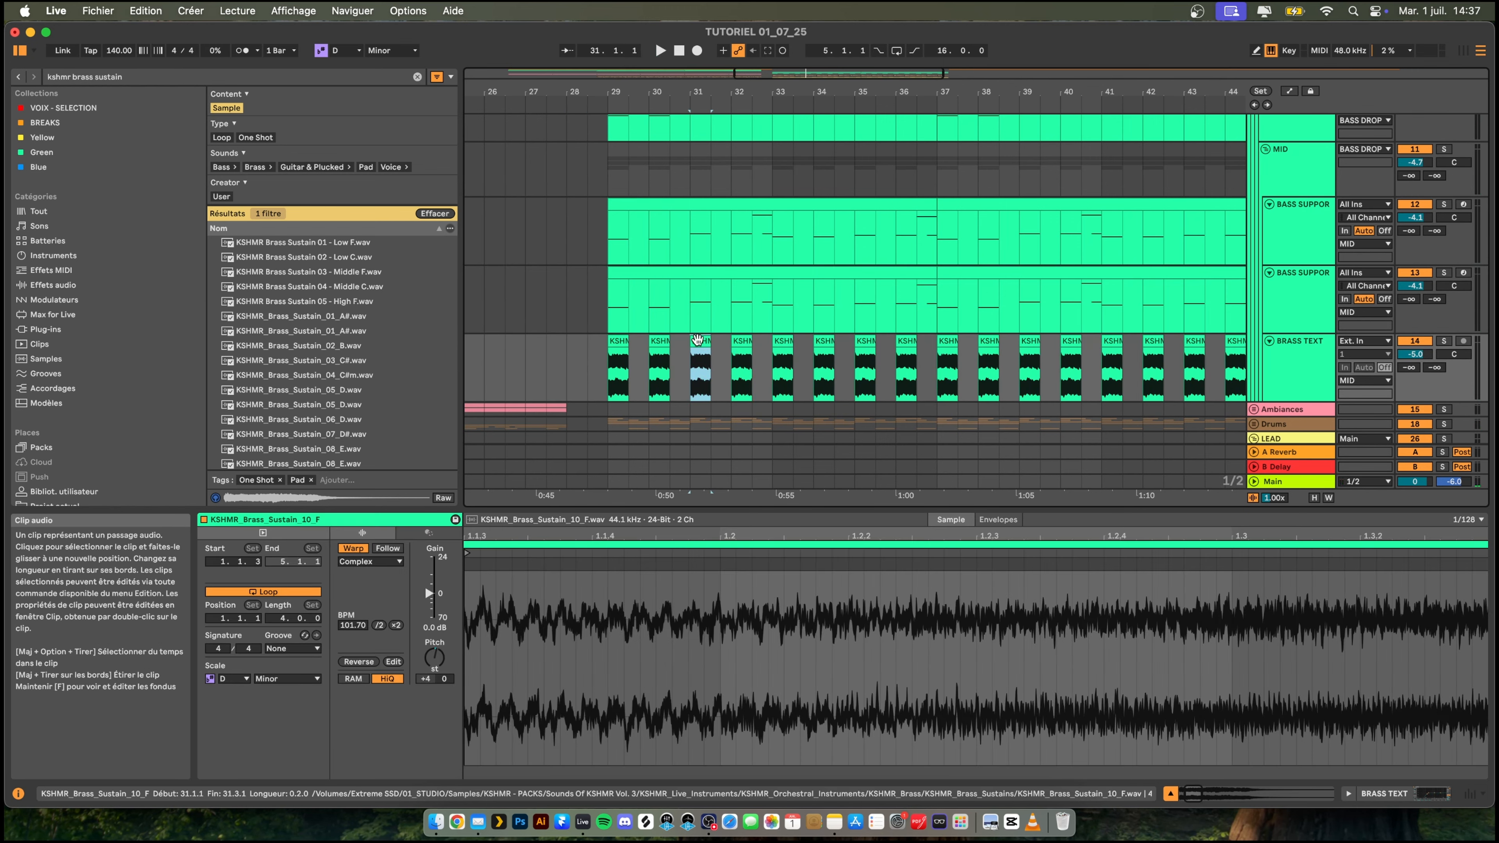
{"action": "left_click", "coordinate": [738, 342]}
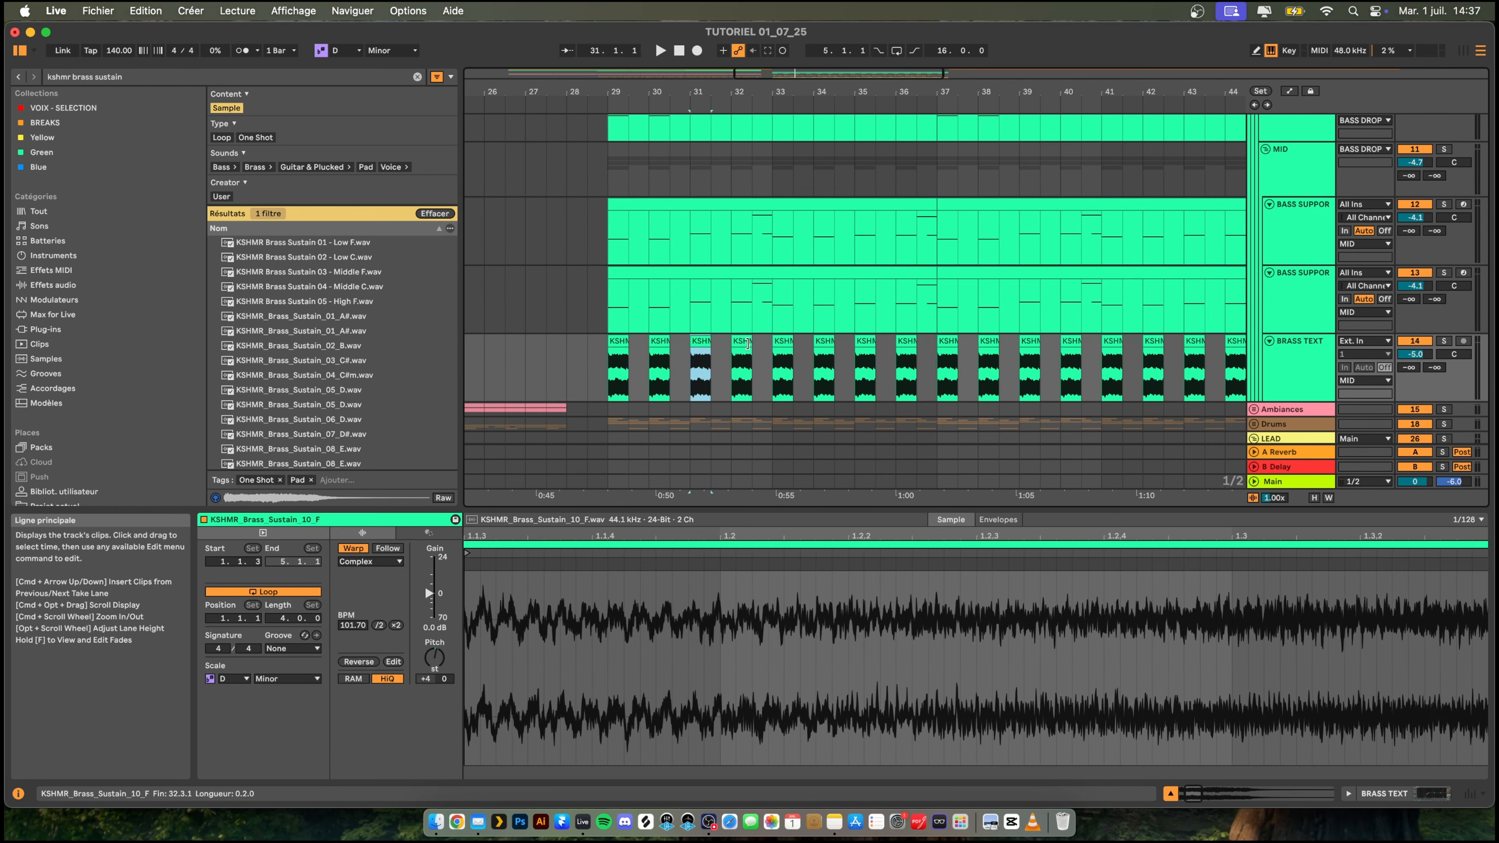
{"action": "left_click", "coordinate": [435, 658]}
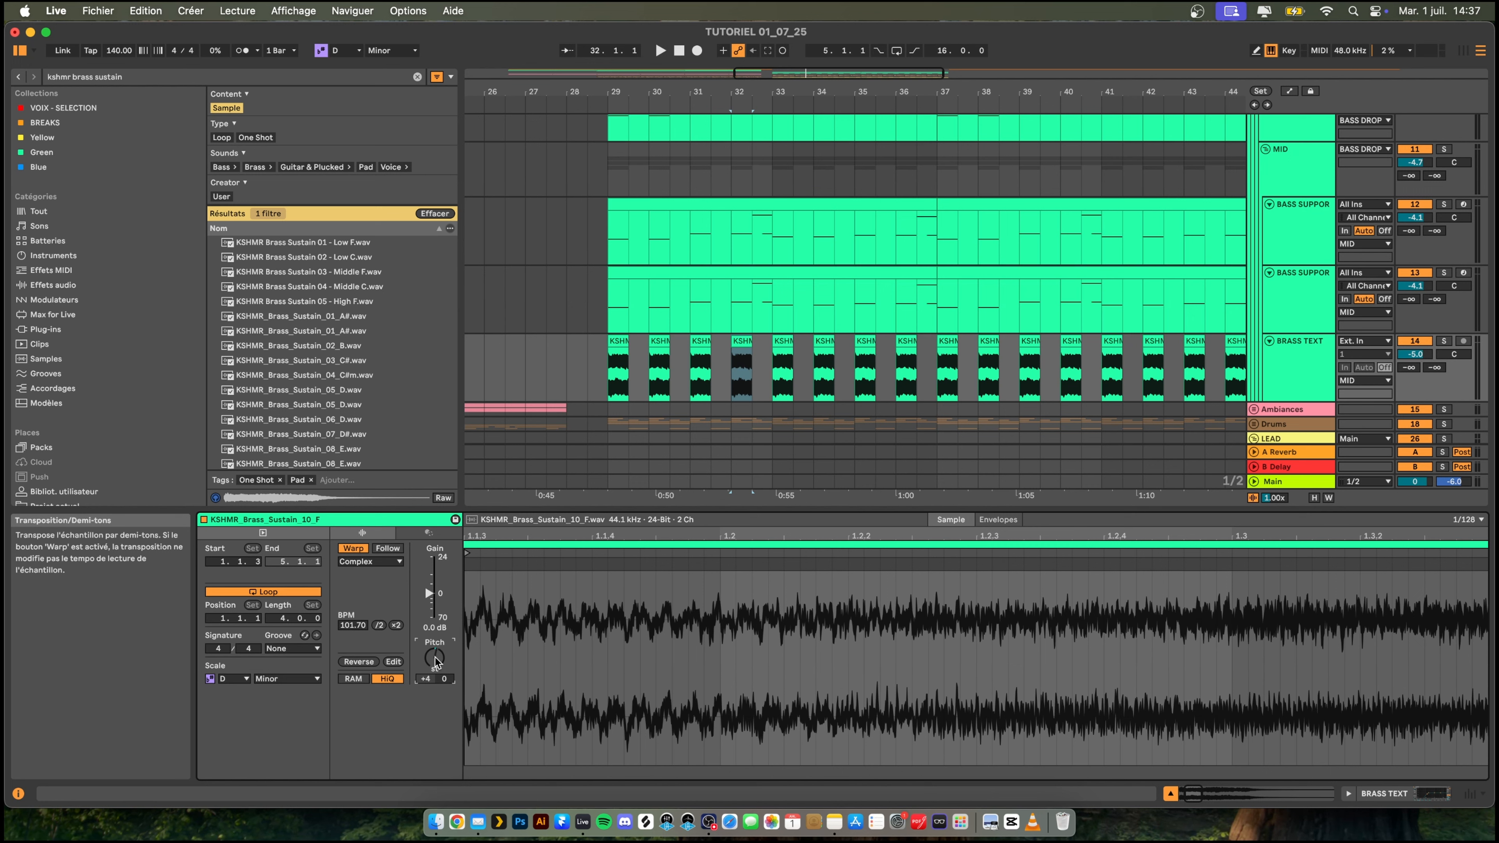
{"action": "key", "text": "space"}
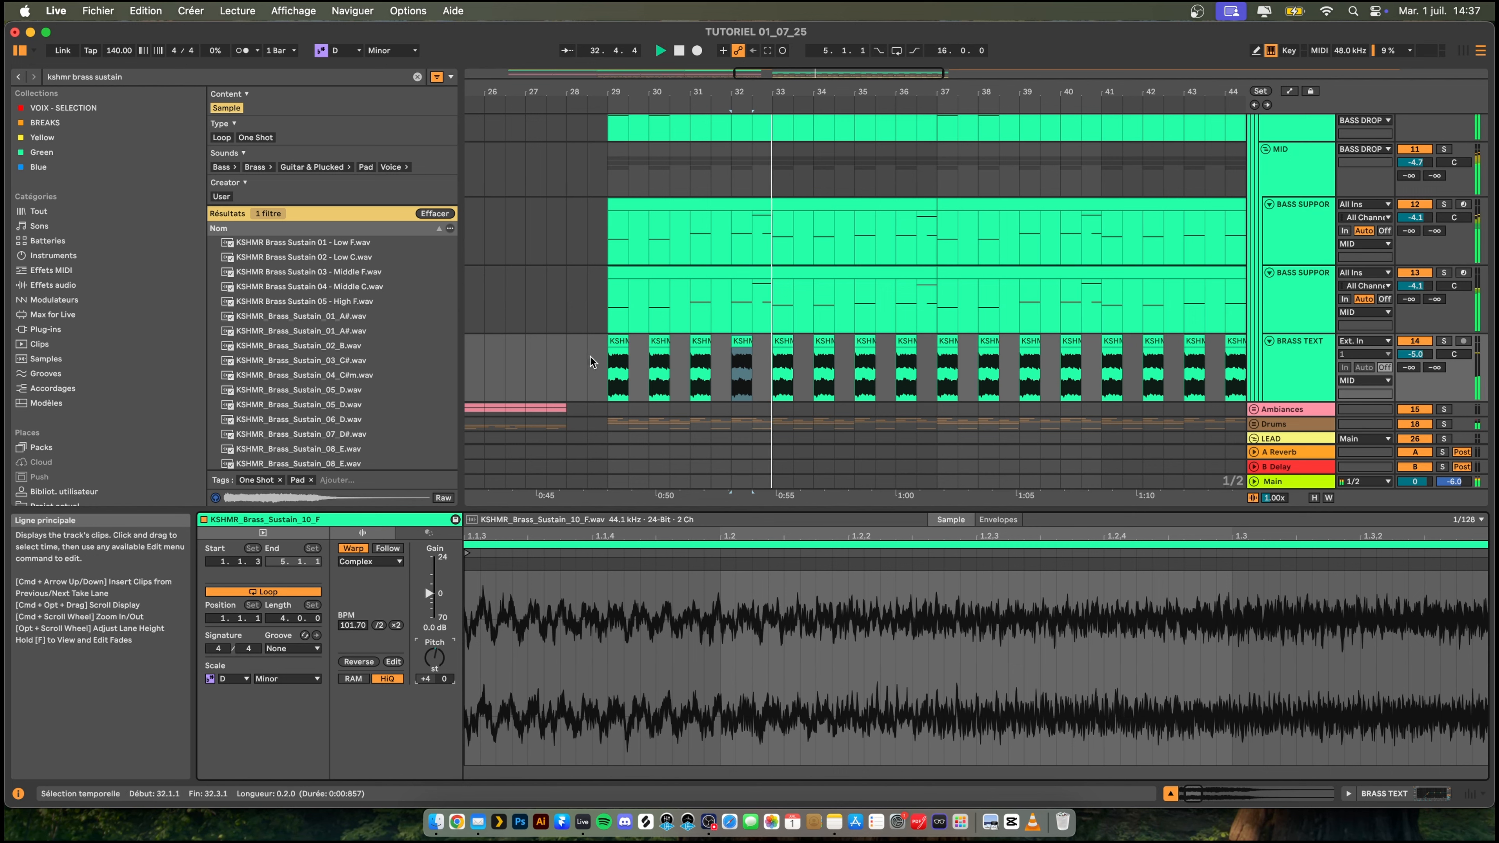
- Play the drop from bar 29 and solo the BRASS TEXT track to hear the brass alone
{"action": "left_click", "coordinate": [609, 365]}
{"action": "key", "text": "space"}
{"action": "key", "text": "space"}
{"action": "key", "text": "space"}
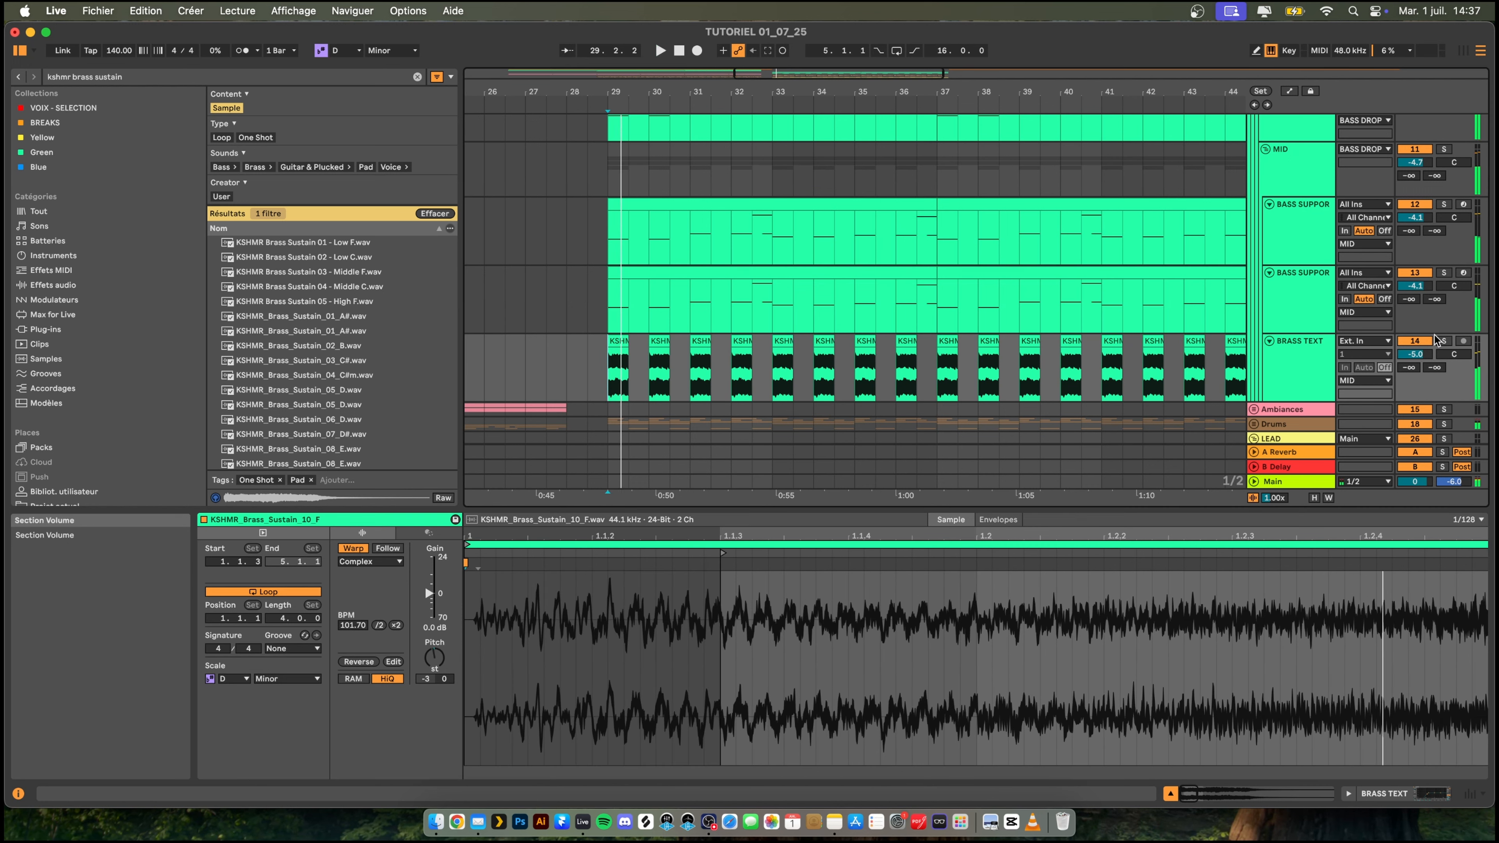
{"action": "left_click", "coordinate": [1444, 341]}
{"action": "key", "text": "space"}
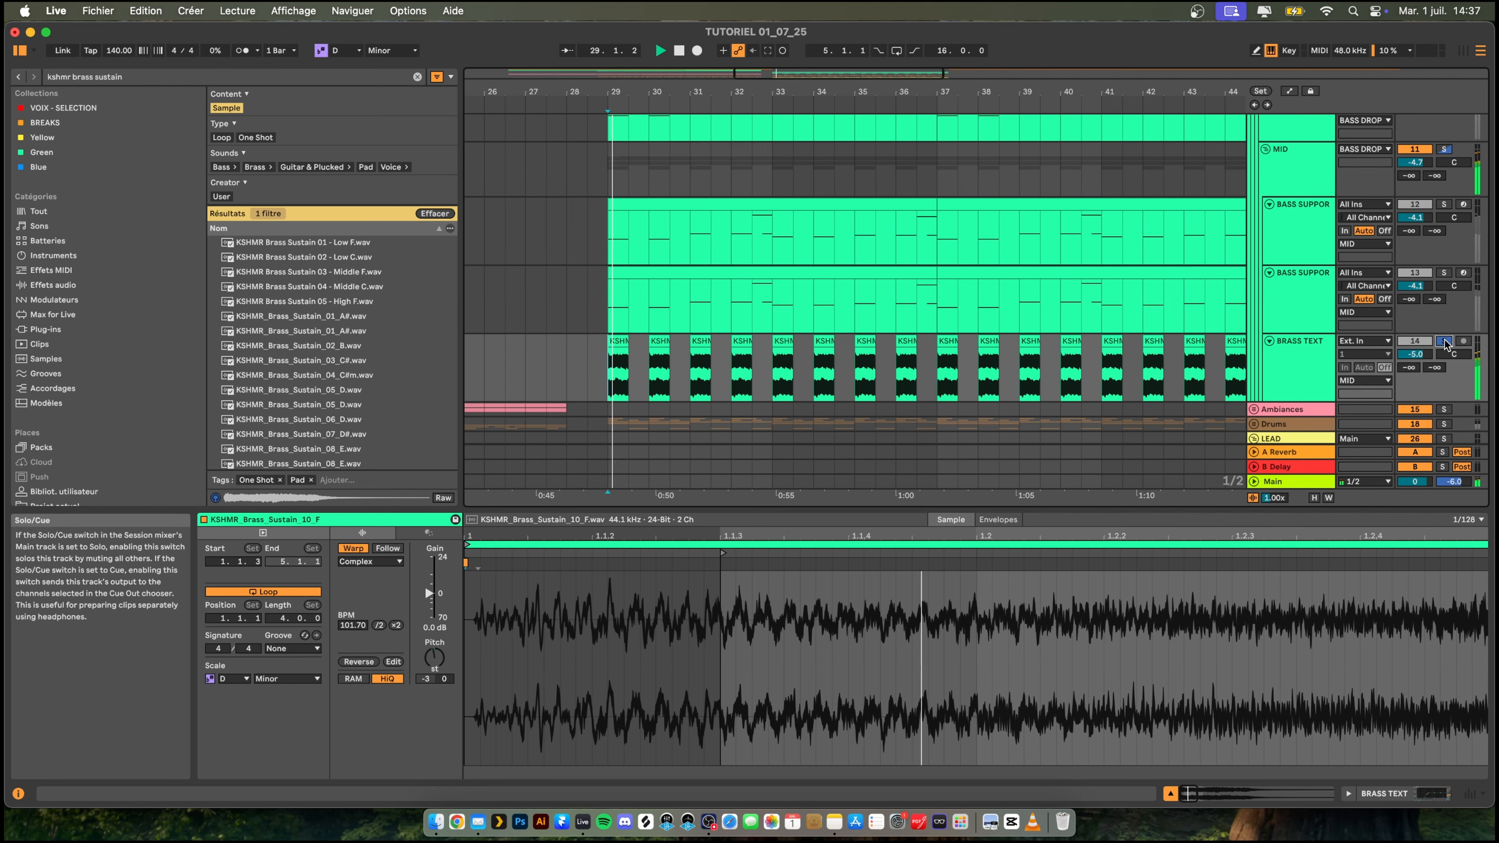
{"action": "key", "text": "space"}
- Search the browser for OTT and add the Xfer plug-in after the EQ Eight on the BRASS TEXT track
{"action": "double_click", "coordinate": [1309, 353]}
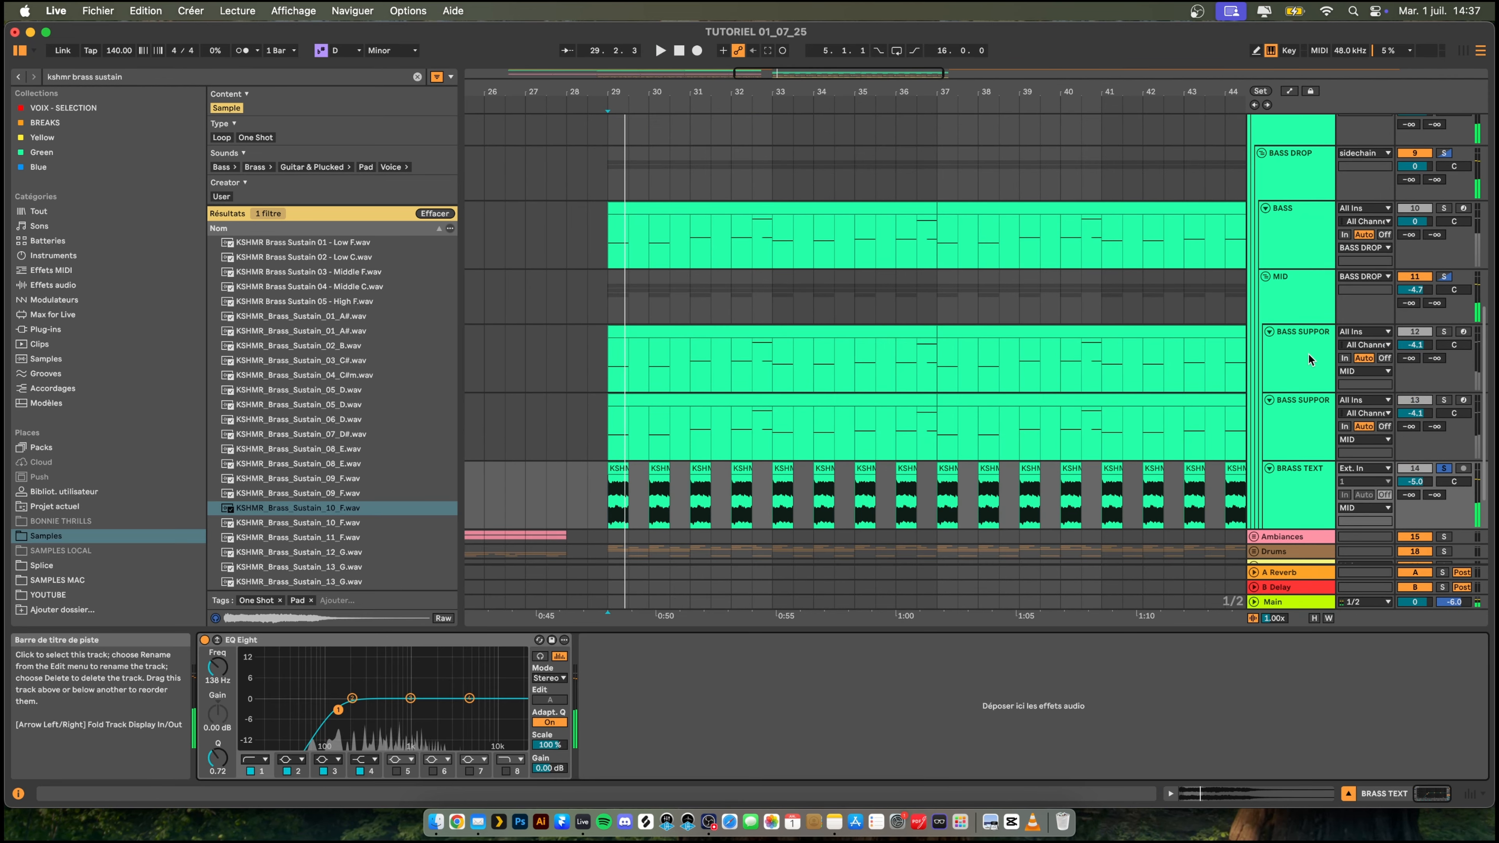
{"action": "key", "text": "space"}
{"action": "key", "text": "space"}
{"action": "key", "text": "super+f"}
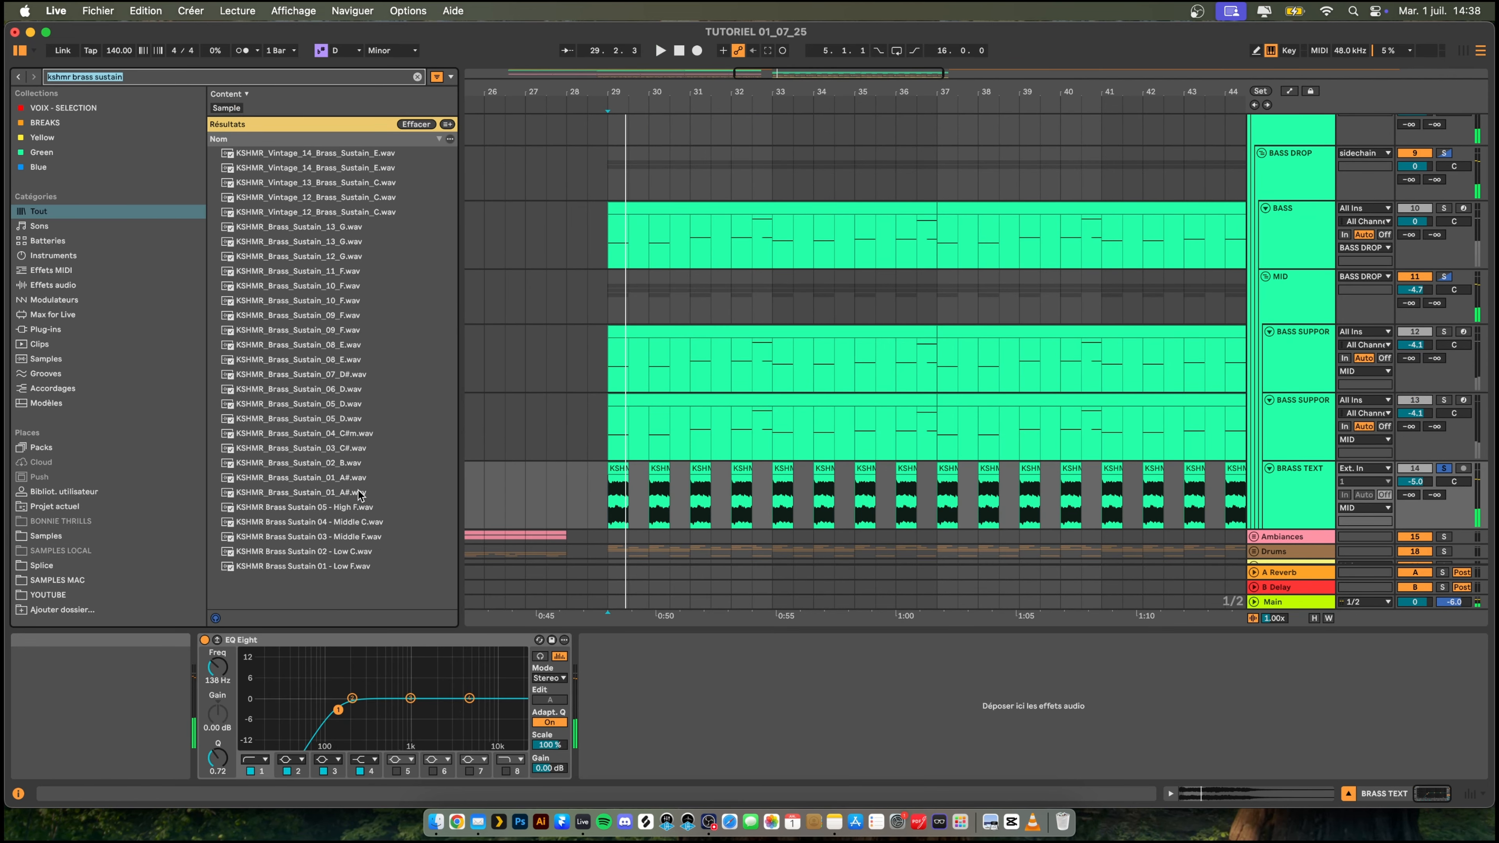
{"action": "type", "text": "ott"}
{"action": "key", "text": "space"}
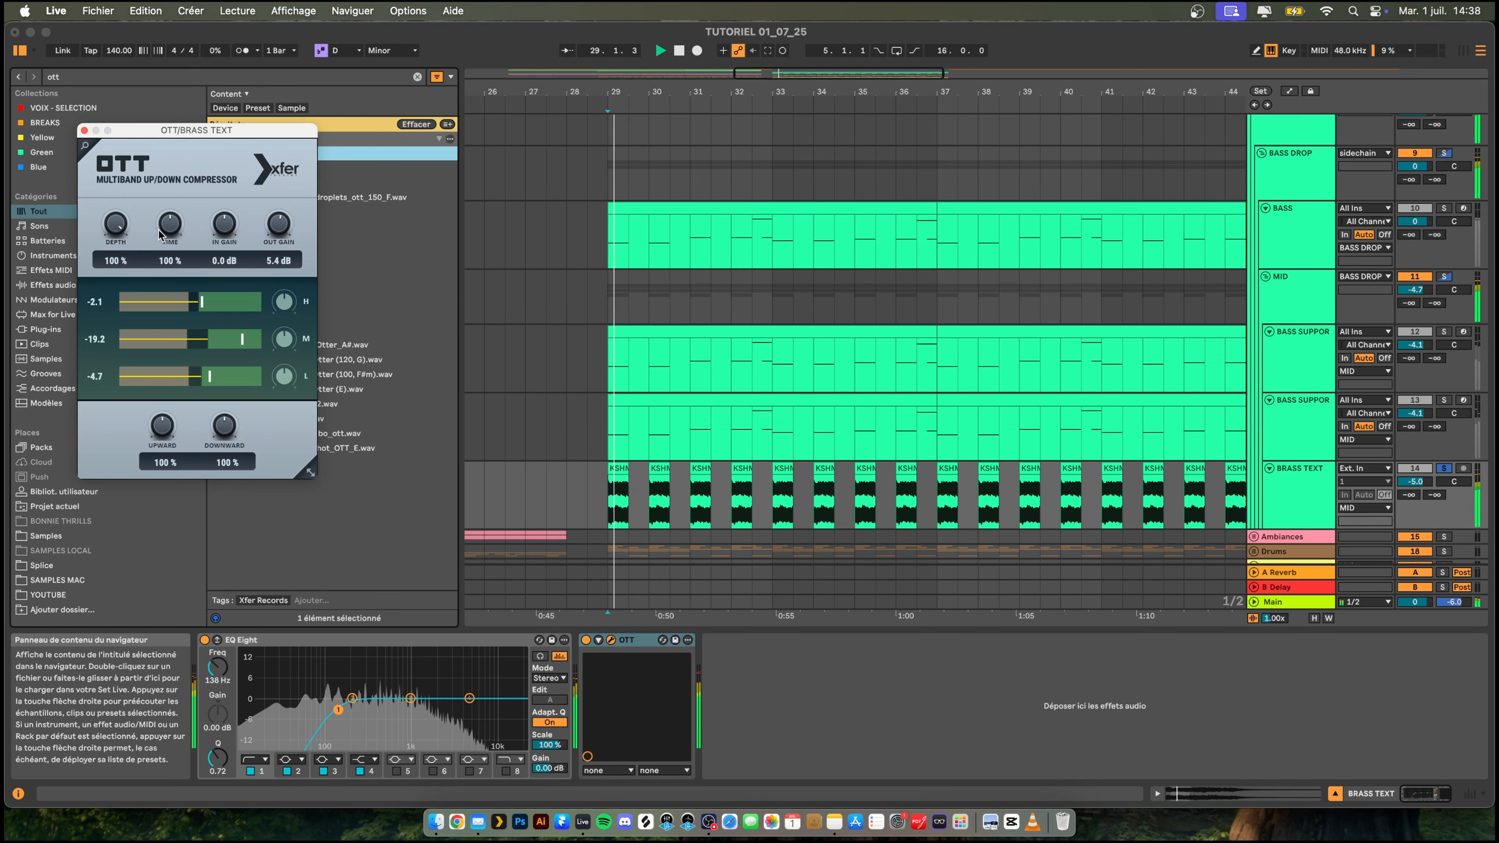
- Set the brass OTT to 1000 % Time and 50 % Depth, then close its window
{"action": "left_click_drag", "start_coordinate": [167, 235], "coordinate": [167, 159]}
{"action": "key", "text": "space"}
{"action": "key", "text": "space"}
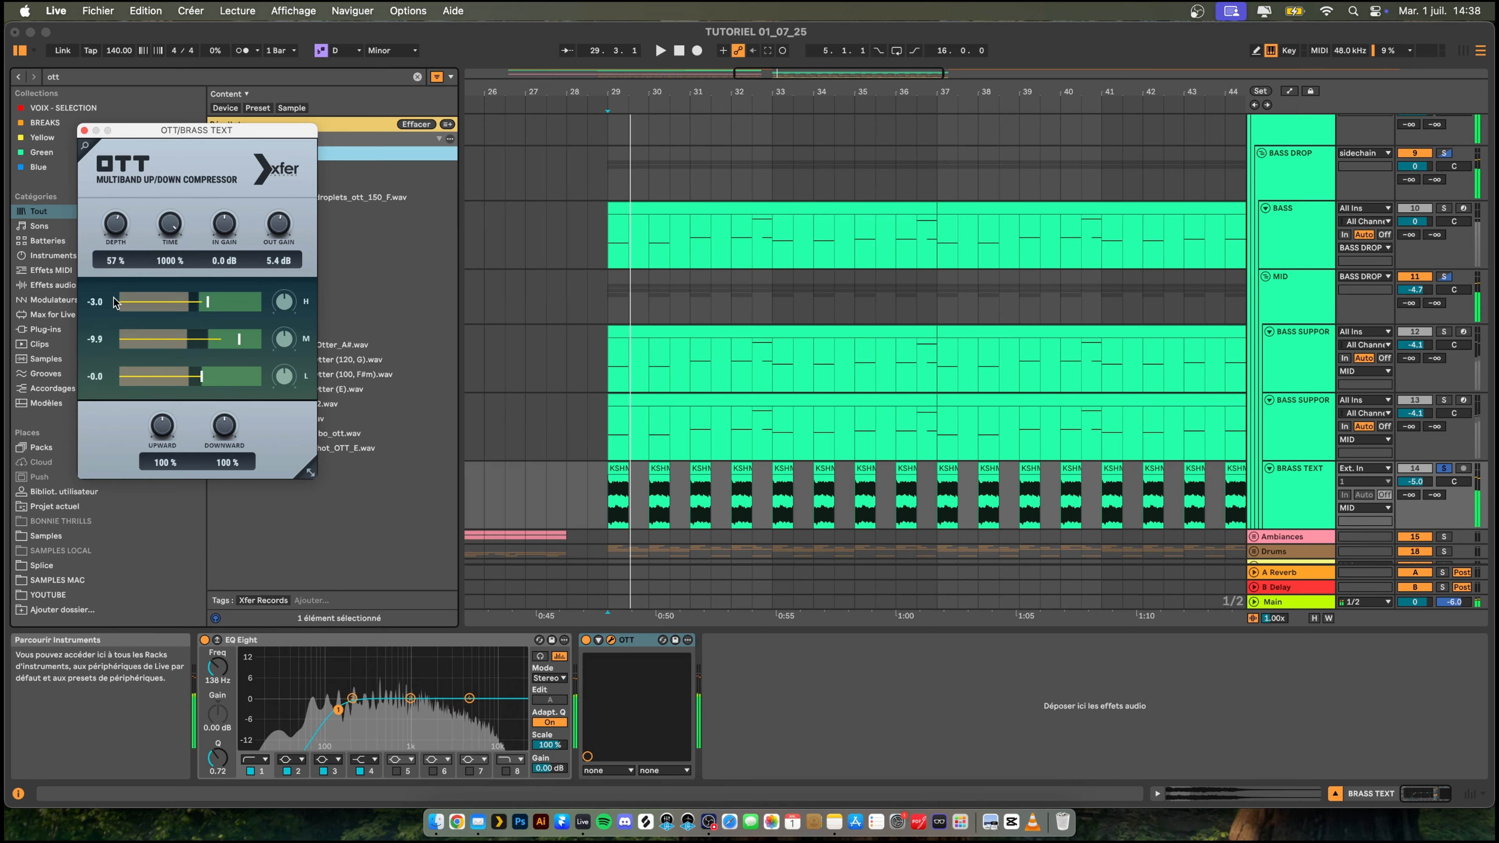
{"action": "left_click_drag", "start_coordinate": [113, 302], "coordinate": [112, 308]}
{"action": "key", "text": "space"}
{"action": "key", "text": "space"}
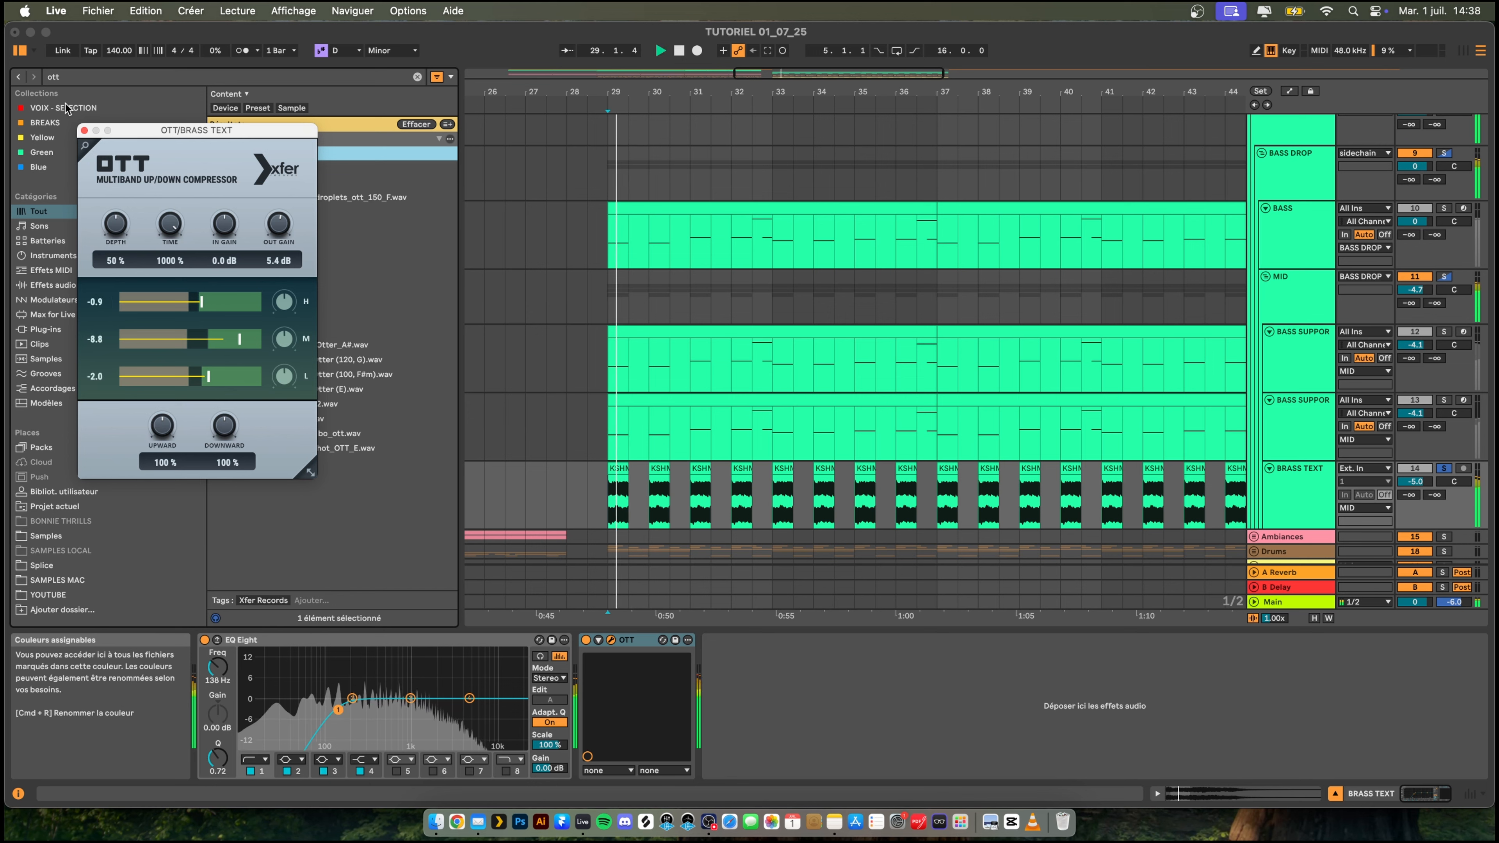
{"action": "left_click", "coordinate": [84, 130]}
- Cut 5.83 dB at 1000 Hz with the third band of the BRASS TEXT track's EQ Eight
{"action": "key", "text": "space"}
{"action": "key", "text": "space"}
{"action": "key", "text": "space"}
{"action": "left_click_drag", "start_coordinate": [410, 699], "coordinate": [409, 660]}
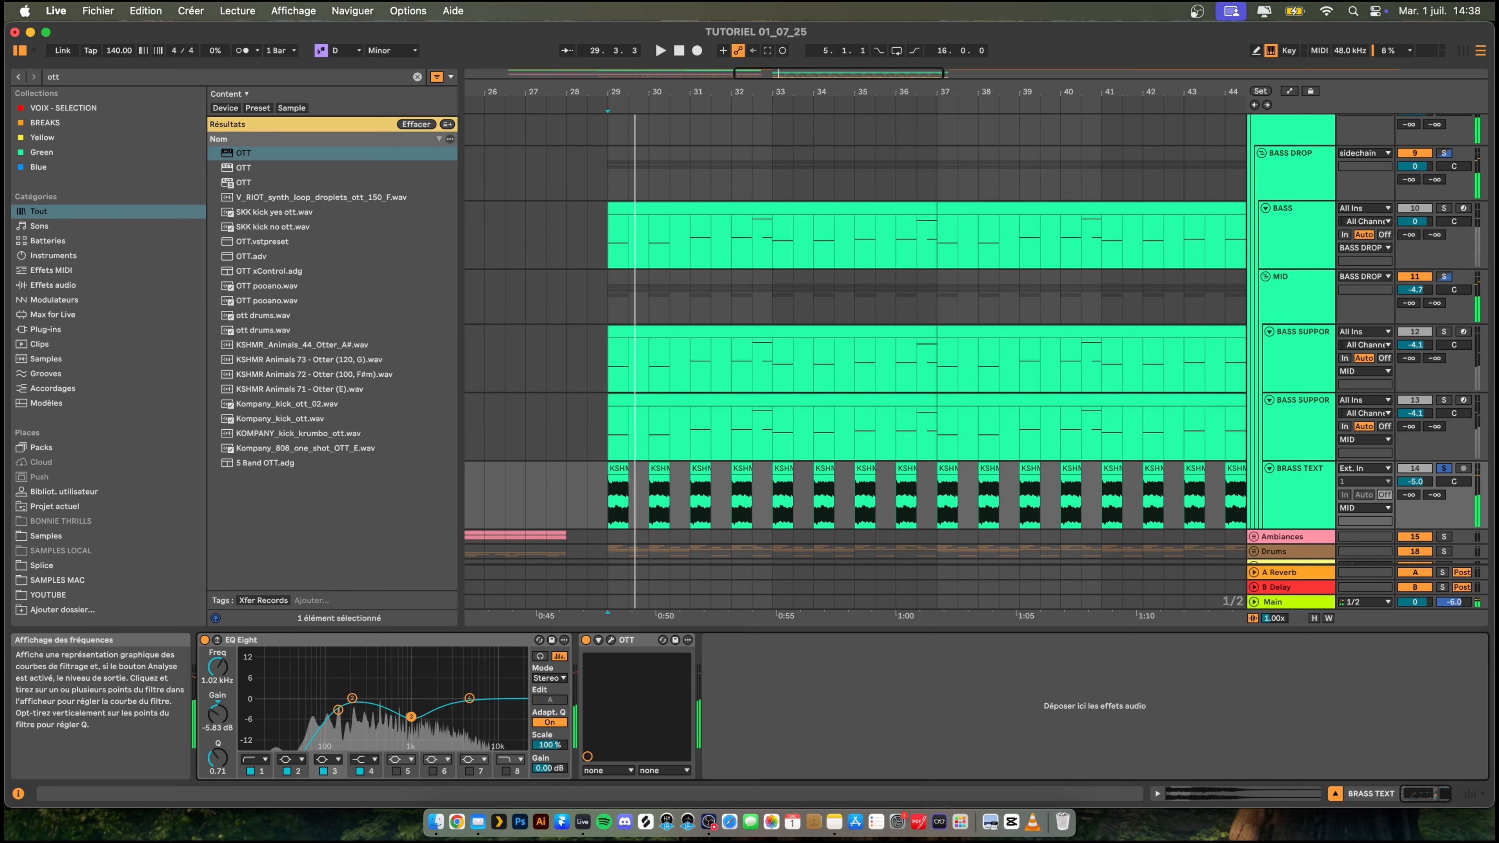
{"action": "key", "text": "space"}
{"action": "key", "text": "space"}
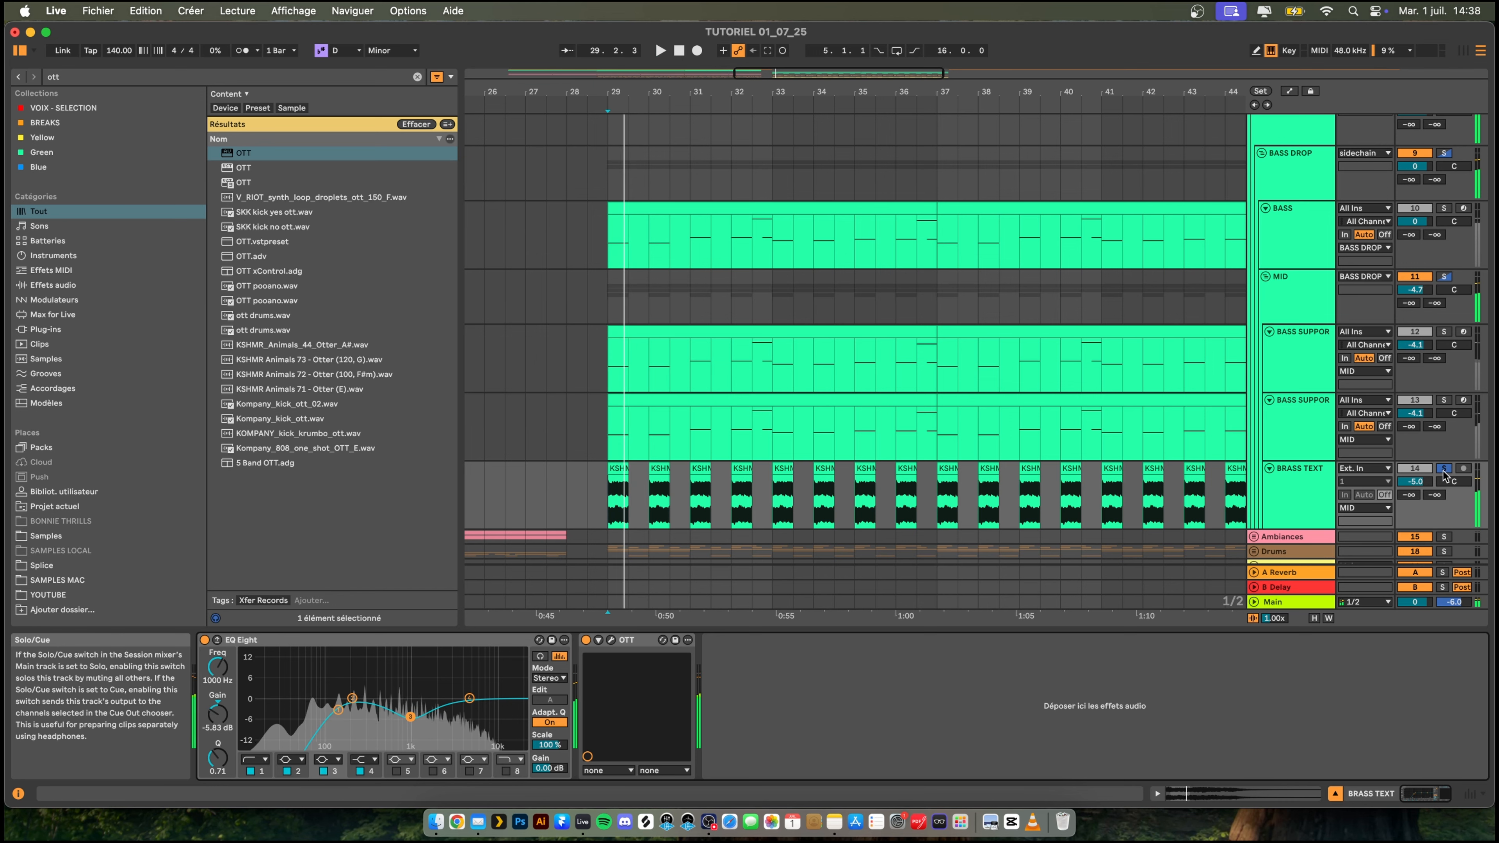
- Unsolo the BRASS TEXT track and lower its volume to -9.1 dB while the drop plays
{"action": "left_click", "coordinate": [1443, 468]}
{"action": "key", "text": "space"}
{"action": "key", "text": "space"}
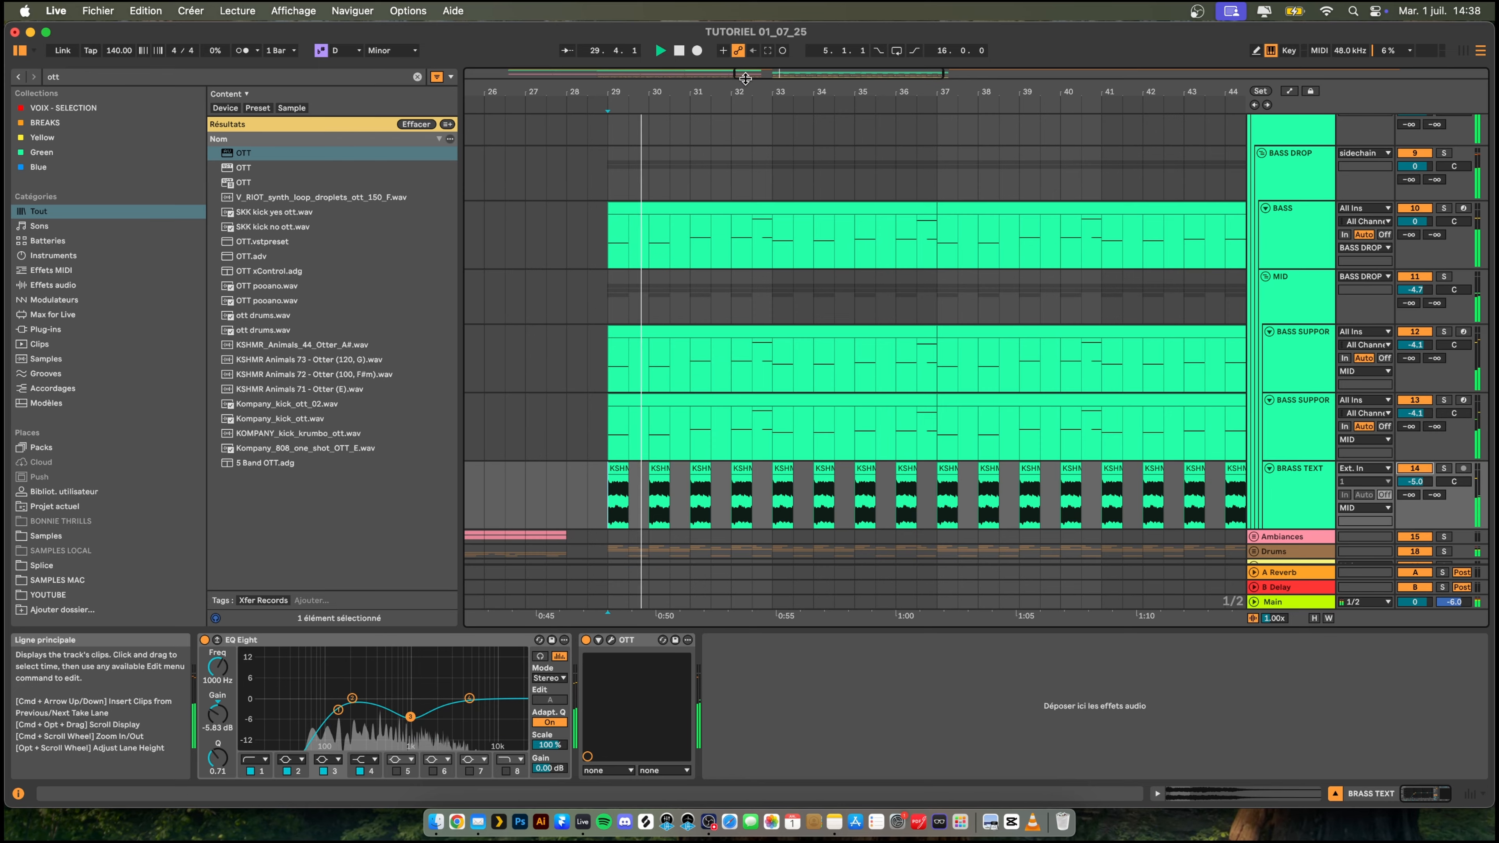
{"action": "left_click_drag", "start_coordinate": [735, 92], "coordinate": [707, 77]}
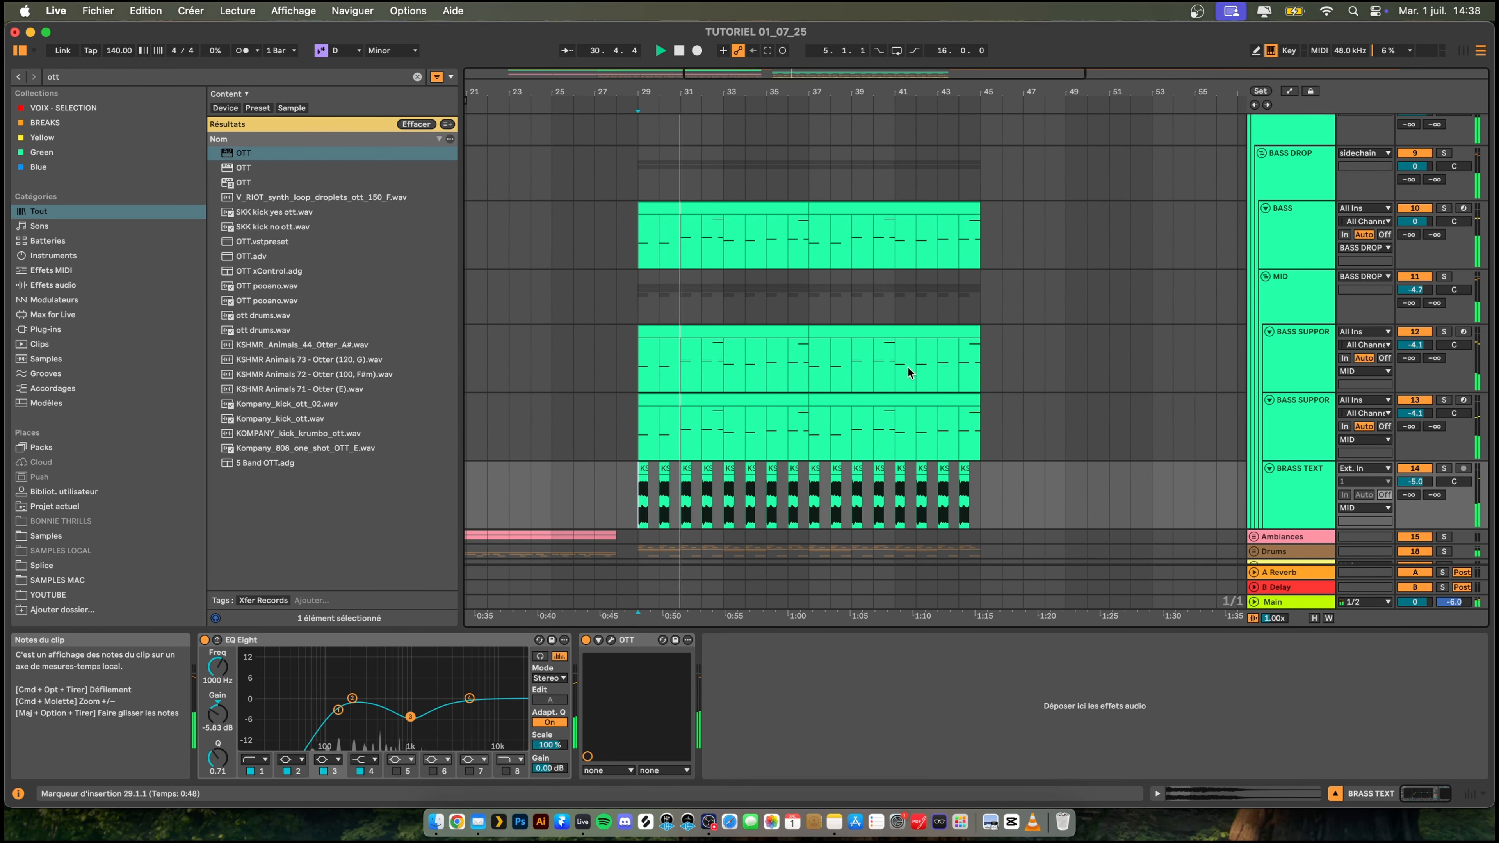
{"action": "left_click_drag", "start_coordinate": [1414, 481], "coordinate": [1414, 493]}
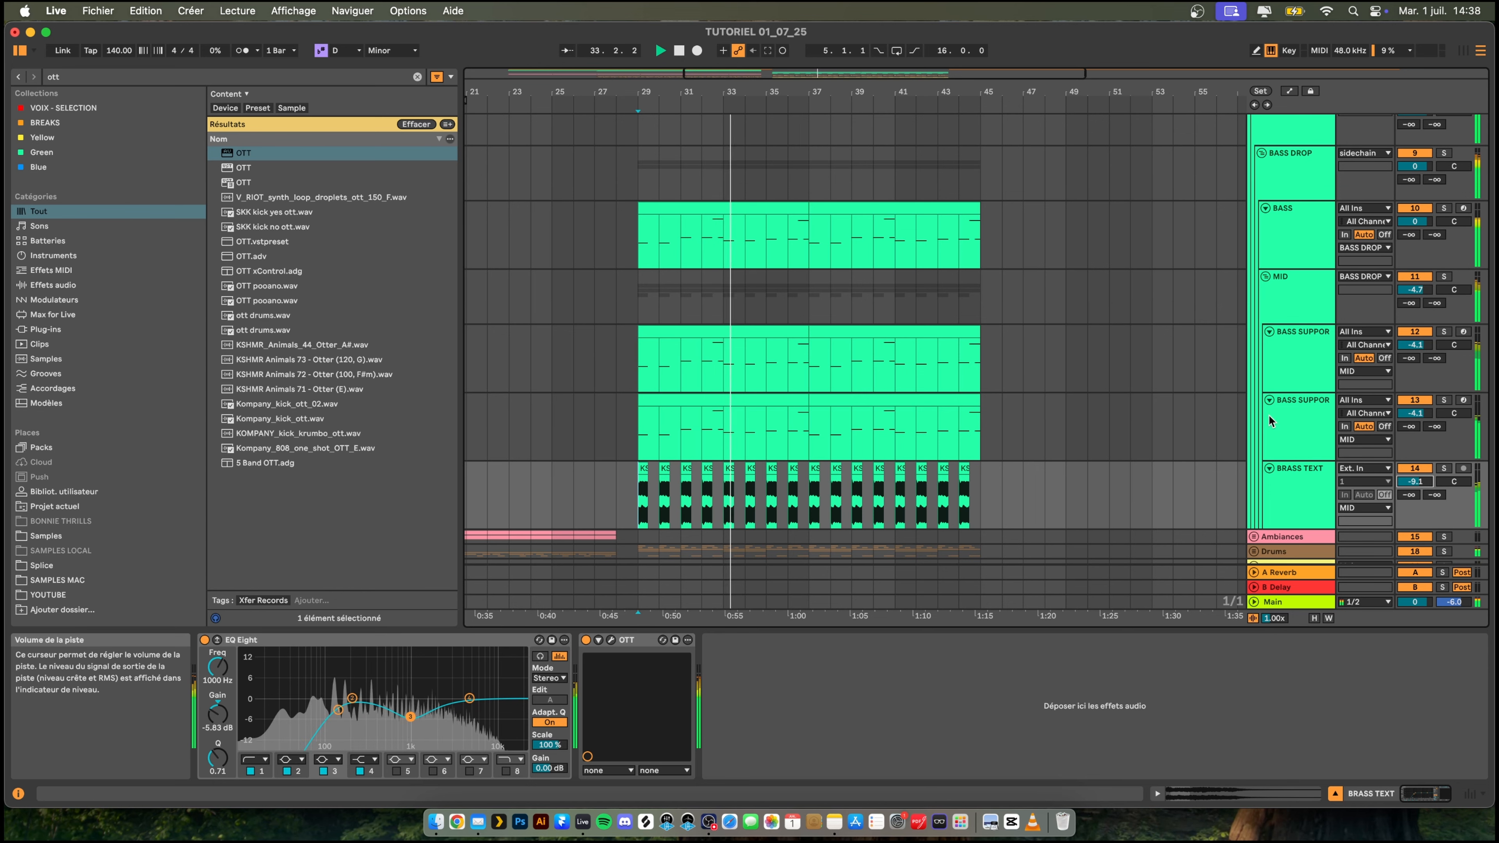
- Set the Depth of the OTT on the MID group to 50 % and close its window
{"action": "left_click", "coordinate": [1292, 289]}
{"action": "left_click", "coordinate": [229, 639]}
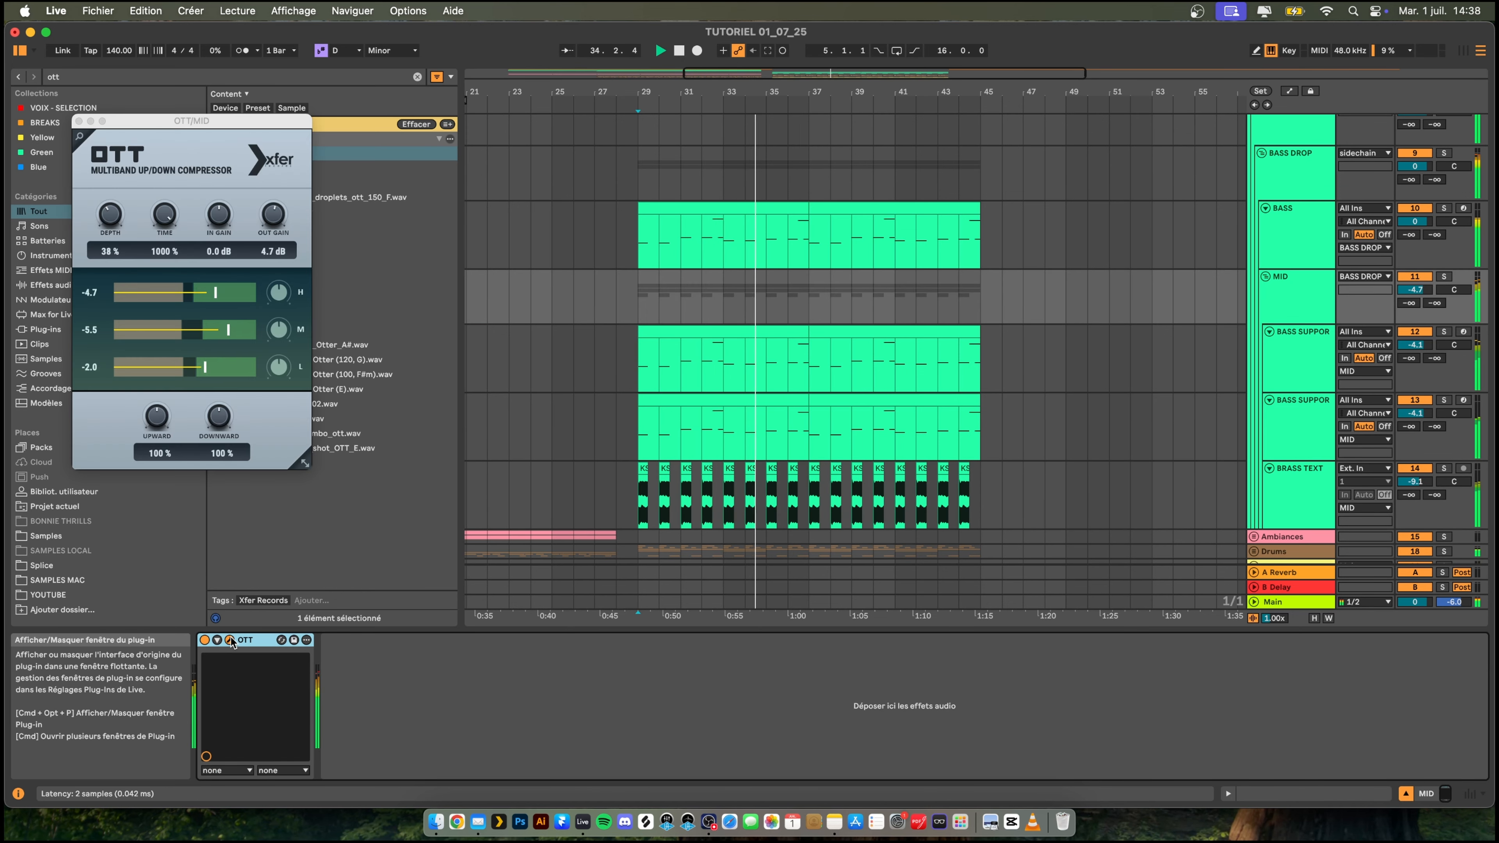
{"action": "left_click_drag", "start_coordinate": [114, 216], "coordinate": [231, 123]}
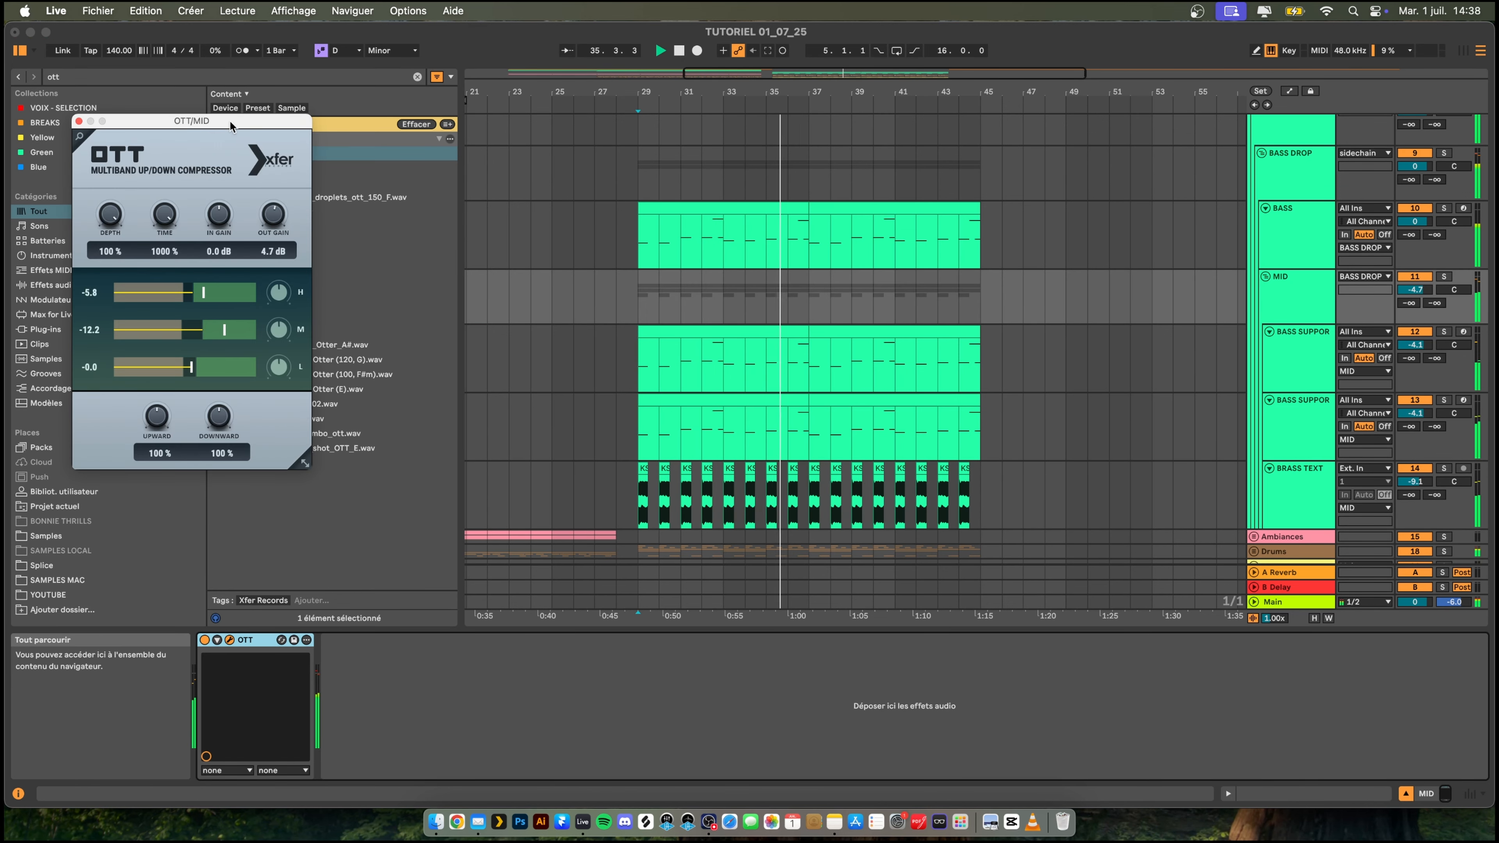
{"action": "left_click_drag", "start_coordinate": [117, 221], "coordinate": [111, 292]}
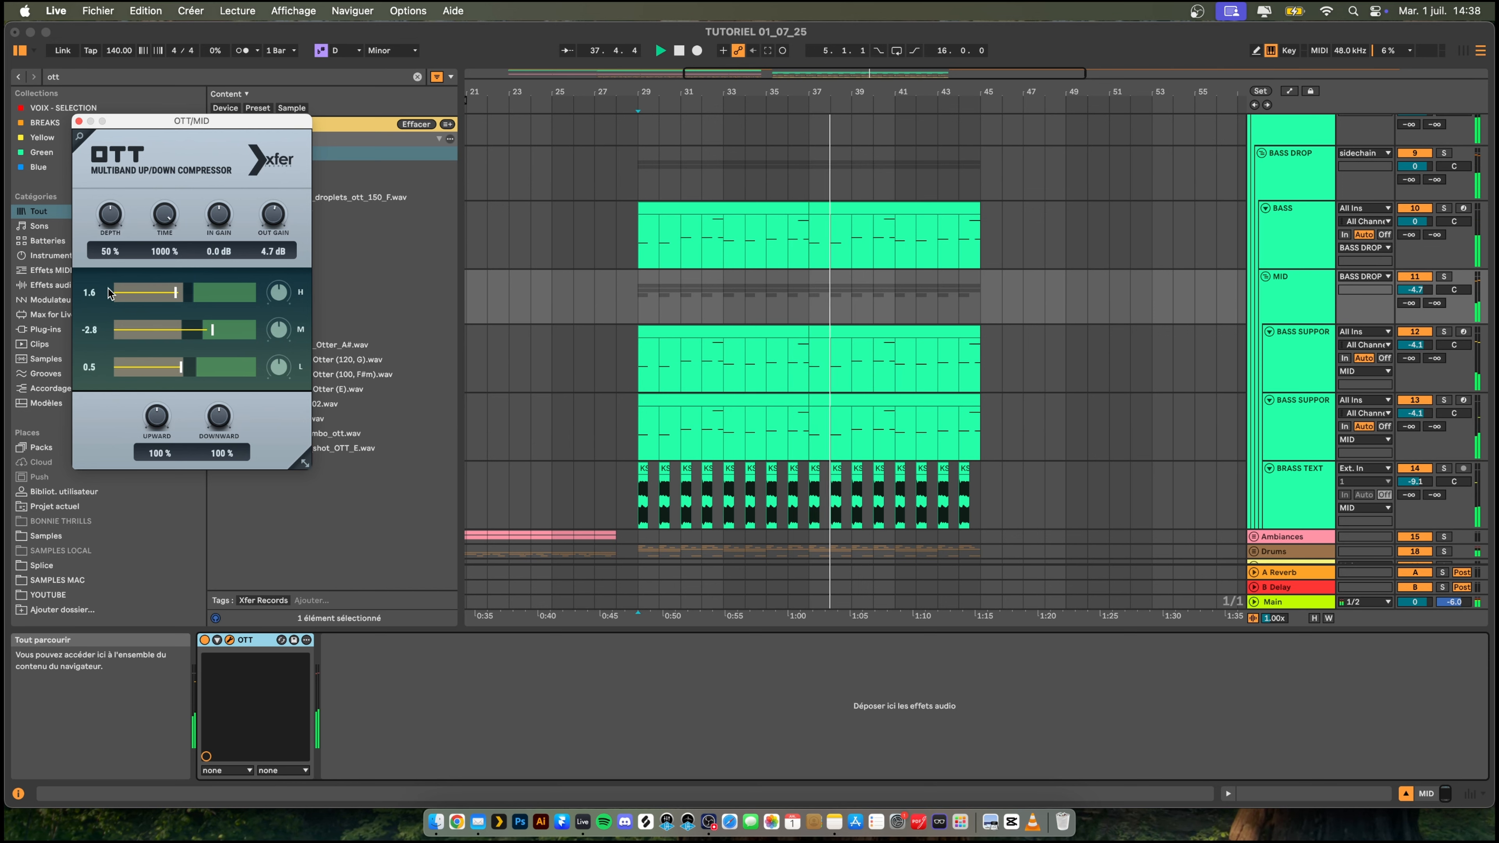
{"action": "left_click", "coordinate": [78, 121]}
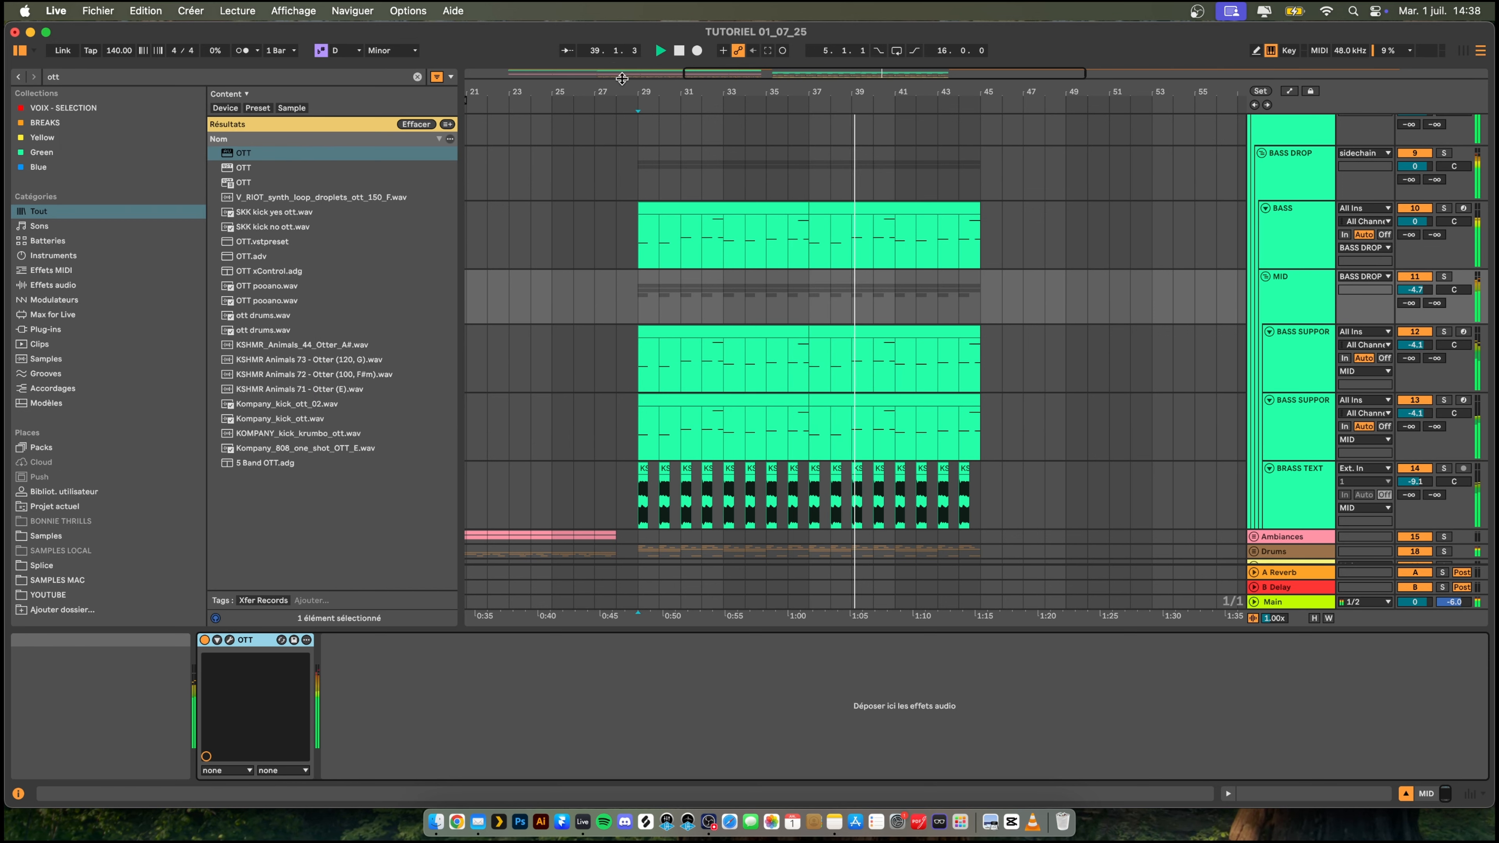
- Replace the brass clips in bars 37 to 44 with a fresh duplicate of the bars 29 to 36 pattern
{"action": "left_click_drag", "start_coordinate": [686, 84], "coordinate": [685, 89]}
{"action": "scroll", "coordinate": [1302, 233], "scroll_direction": "down", "scroll_amount": 2}
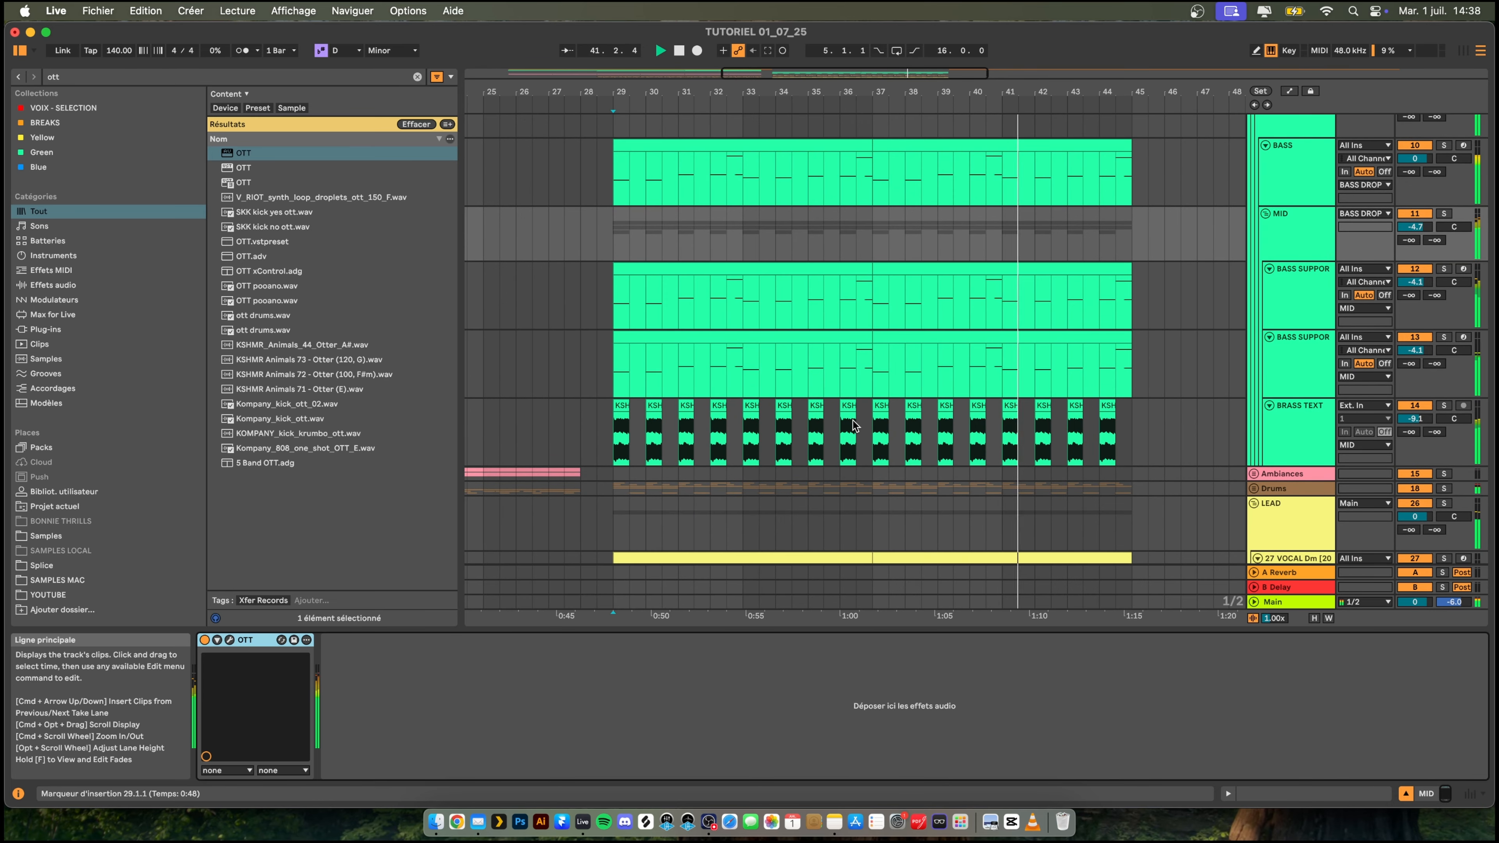
{"action": "key", "text": "space"}
{"action": "left_click_drag", "start_coordinate": [866, 422], "coordinate": [1131, 424]}
{"action": "key", "text": "Delete"}
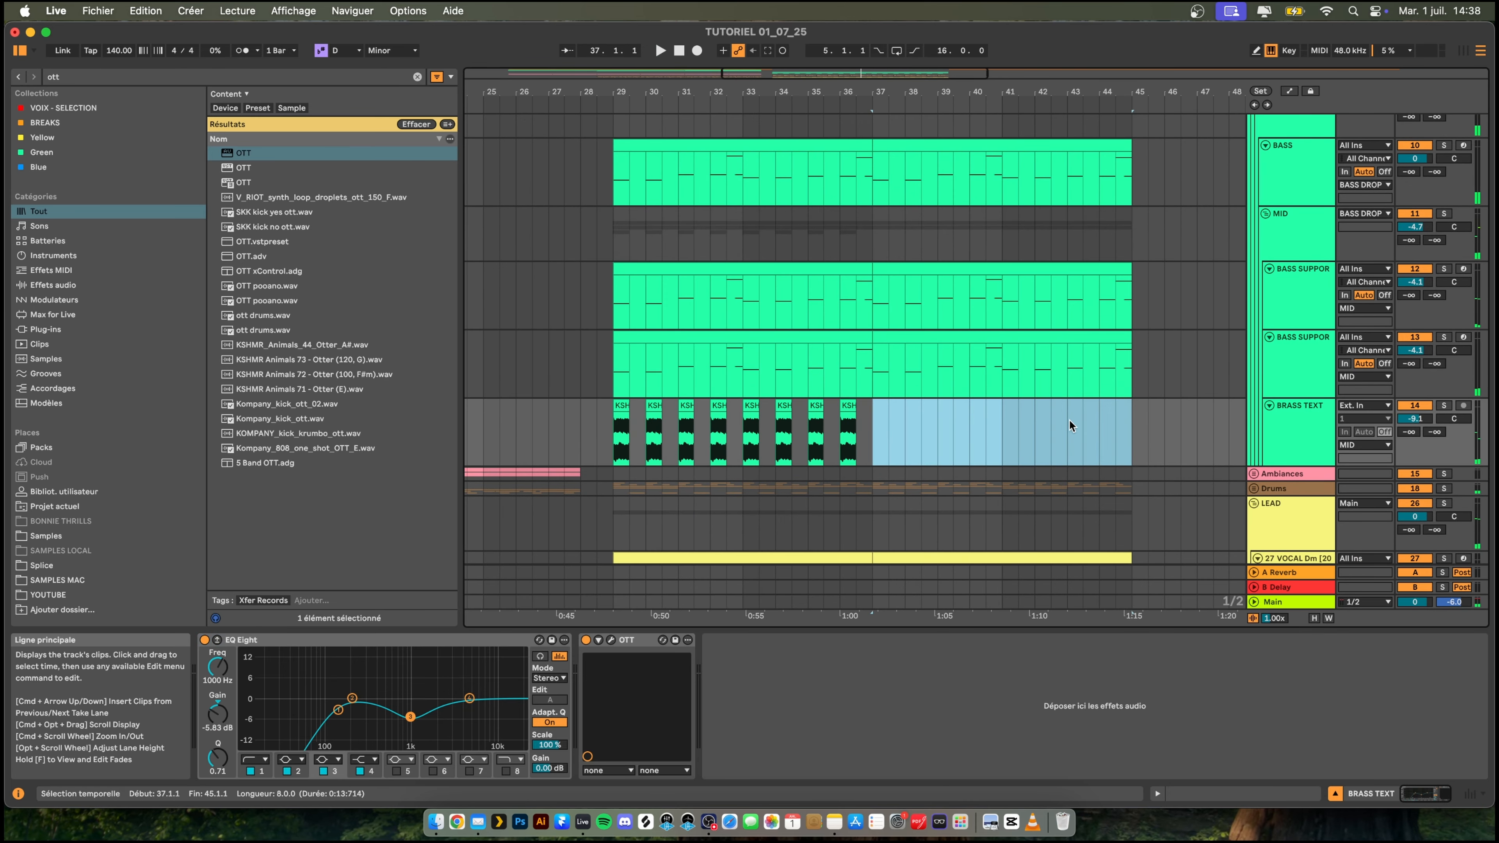
{"action": "left_click_drag", "start_coordinate": [867, 419], "coordinate": [598, 417]}
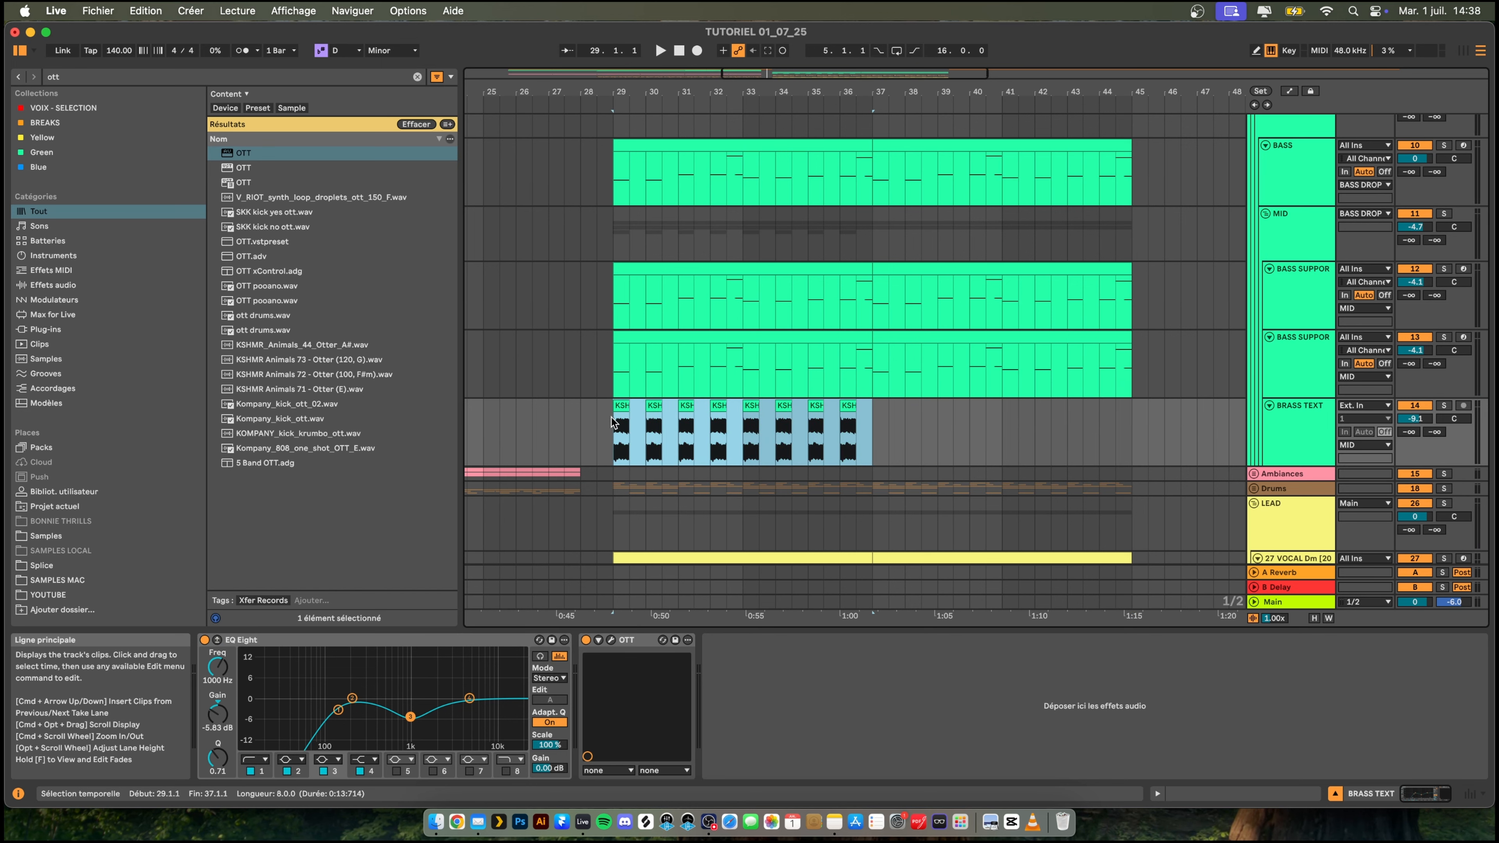
{"action": "key", "text": "super+d"}
{"action": "key", "text": "space"}
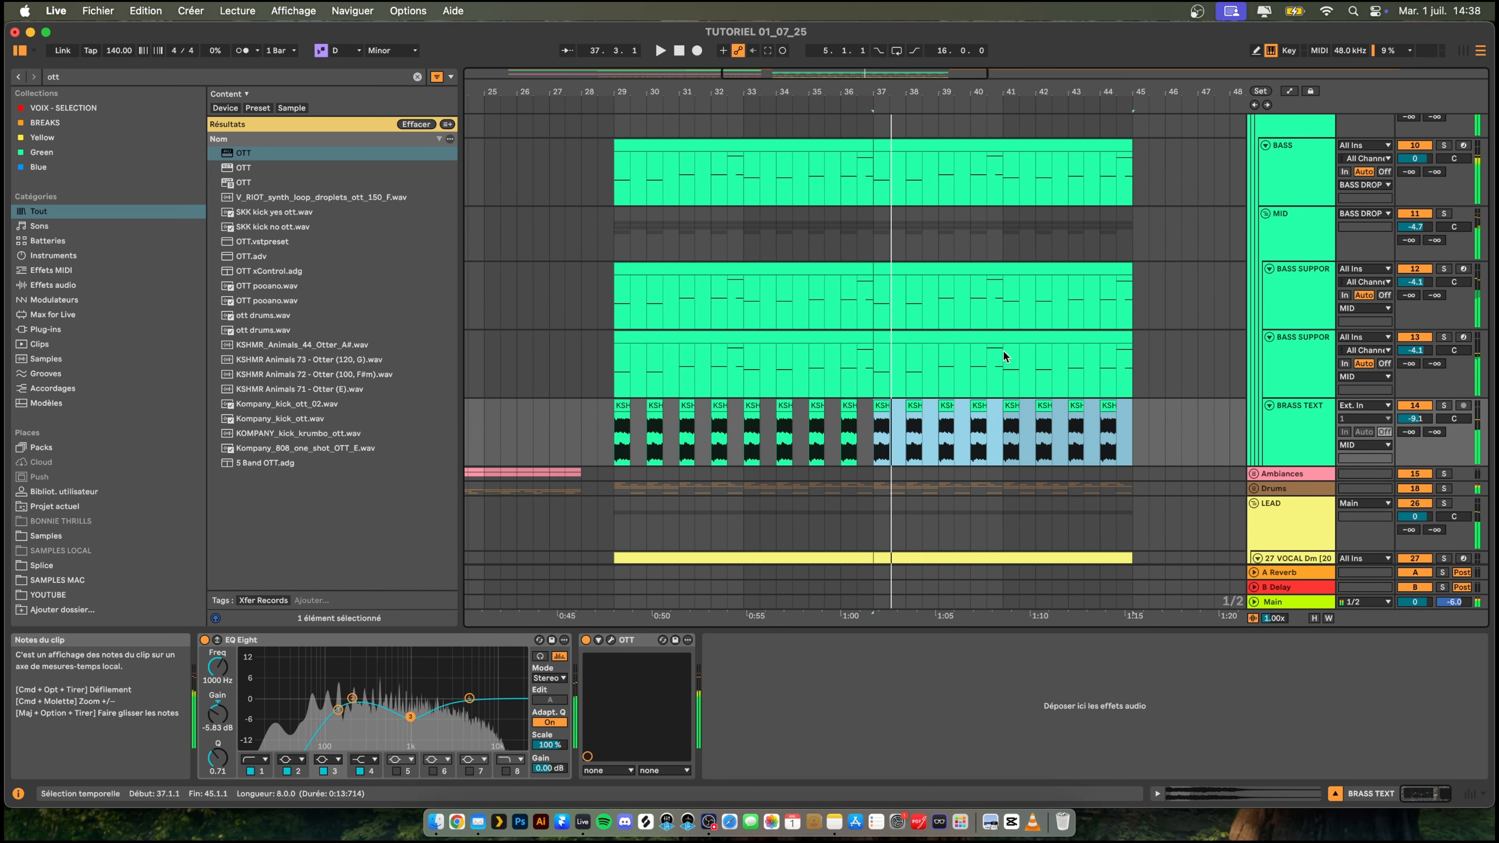
- Solo the MID group and play it from bar 37
{"action": "key", "text": "space"}
{"action": "left_click", "coordinate": [1288, 358]}
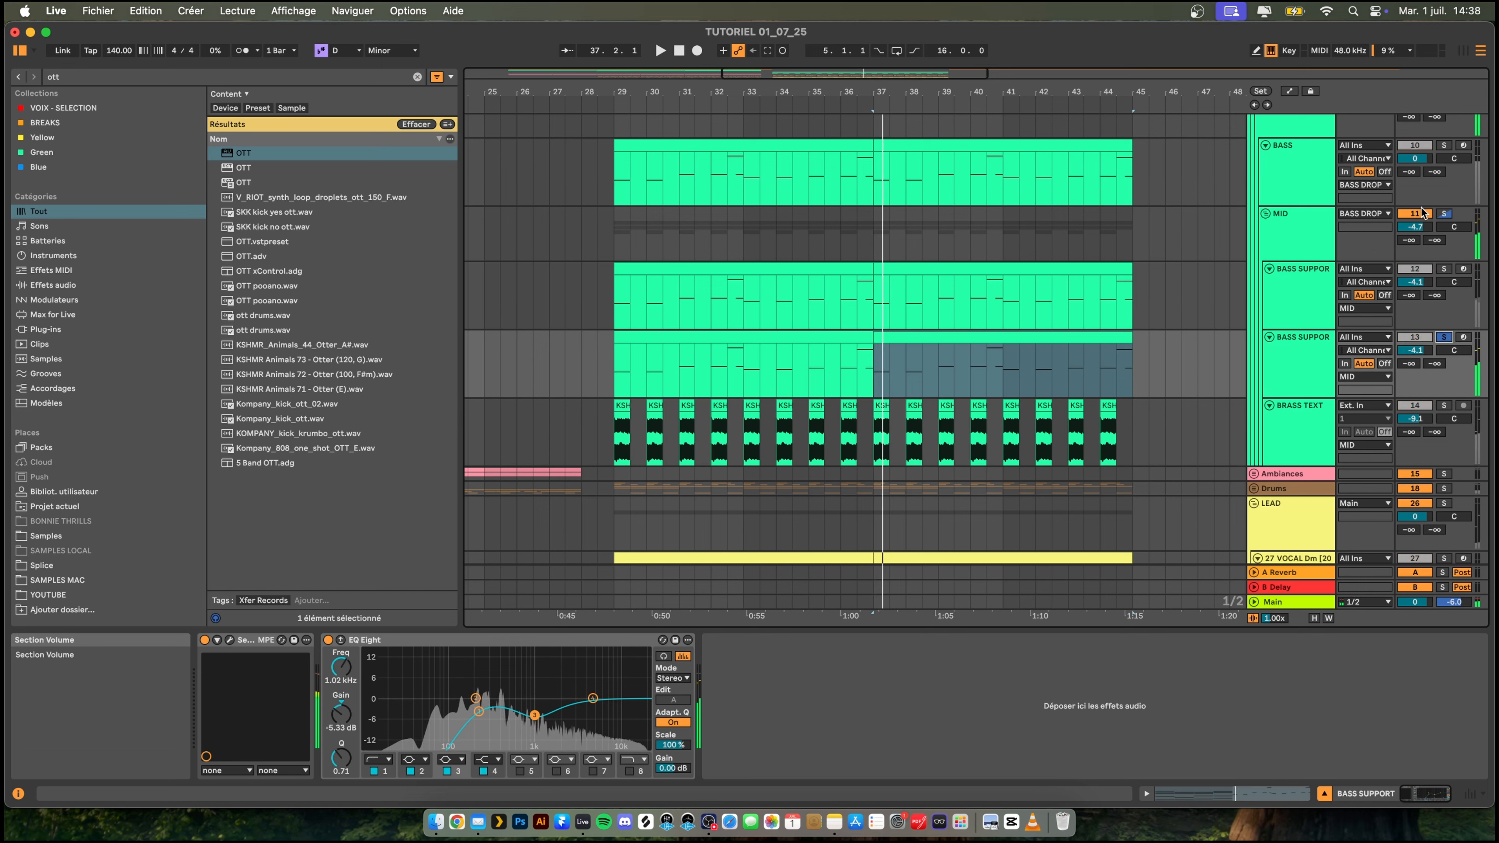
{"action": "left_click", "coordinate": [1447, 214]}
{"action": "key", "text": "space"}
- Search the browser for EQ devices and add EQ Eight after the OTT on the MID group
{"action": "key", "text": "space"}
{"action": "double_click", "coordinate": [1297, 232]}
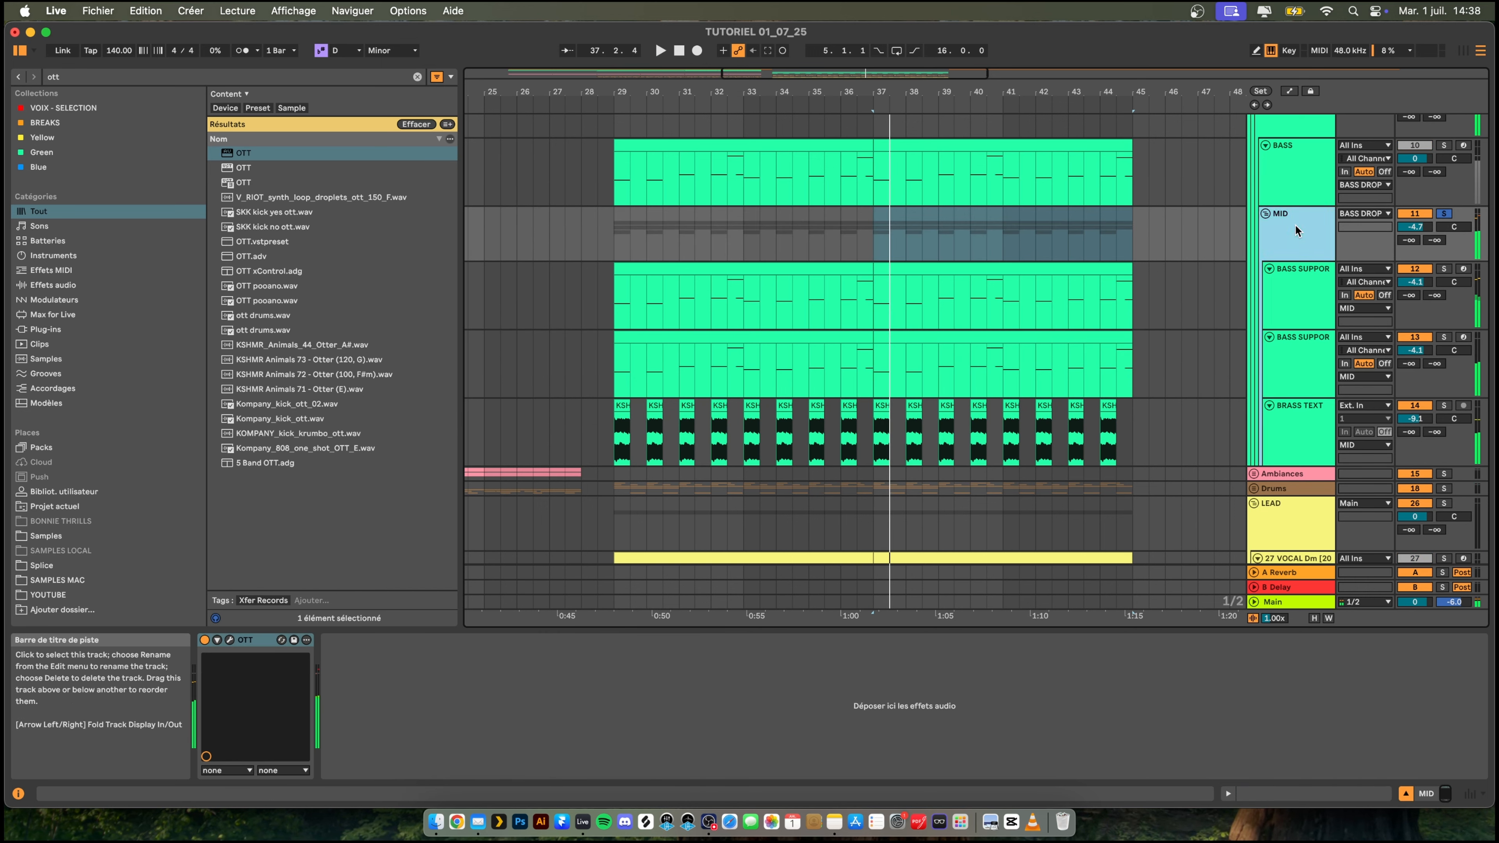
{"action": "key", "text": "space"}
{"action": "key", "text": "super+f"}
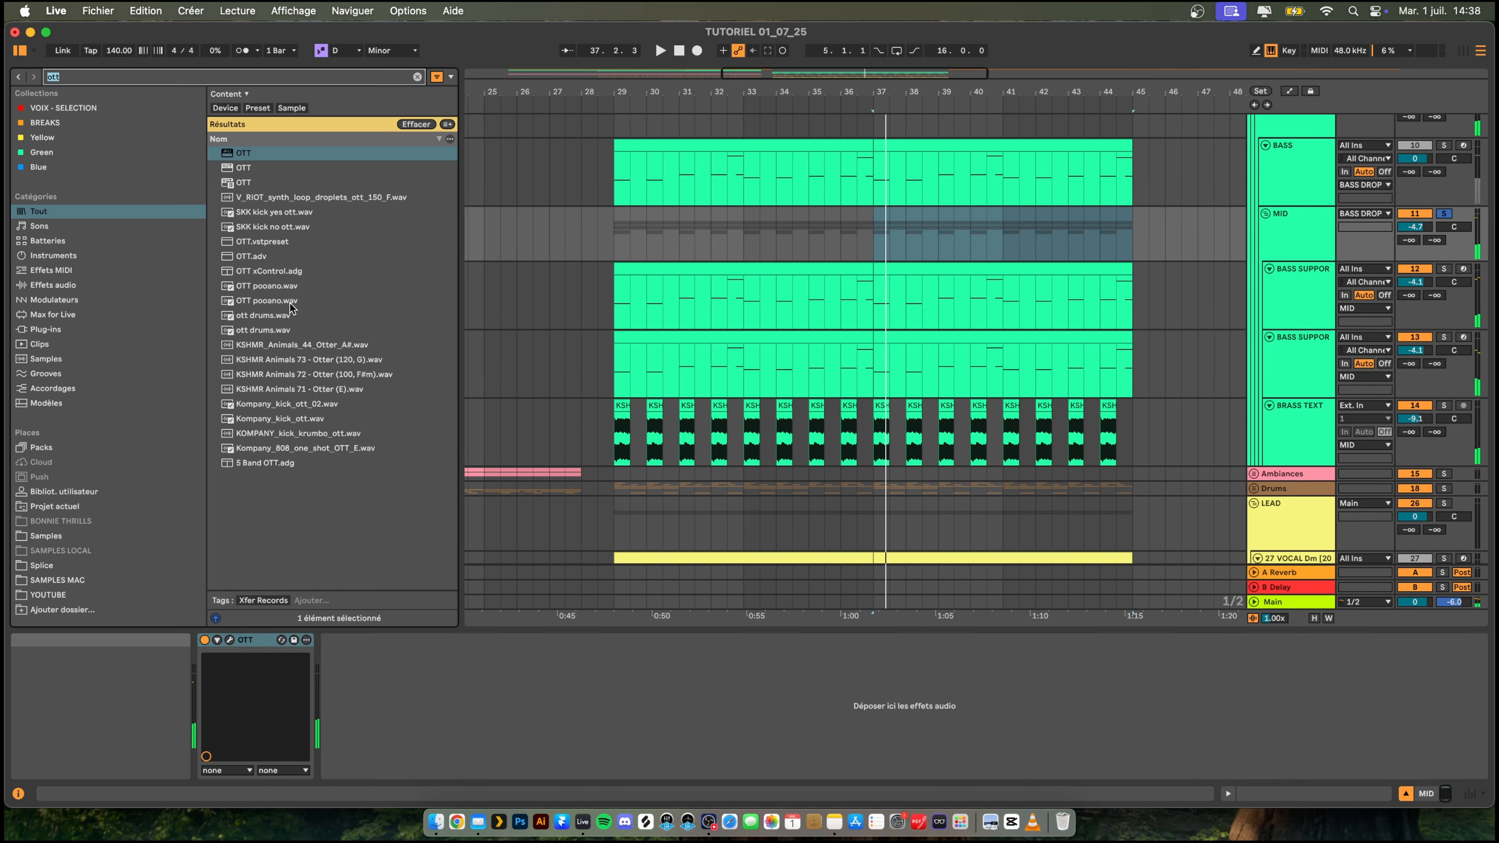
{"action": "type", "text": "eq"}
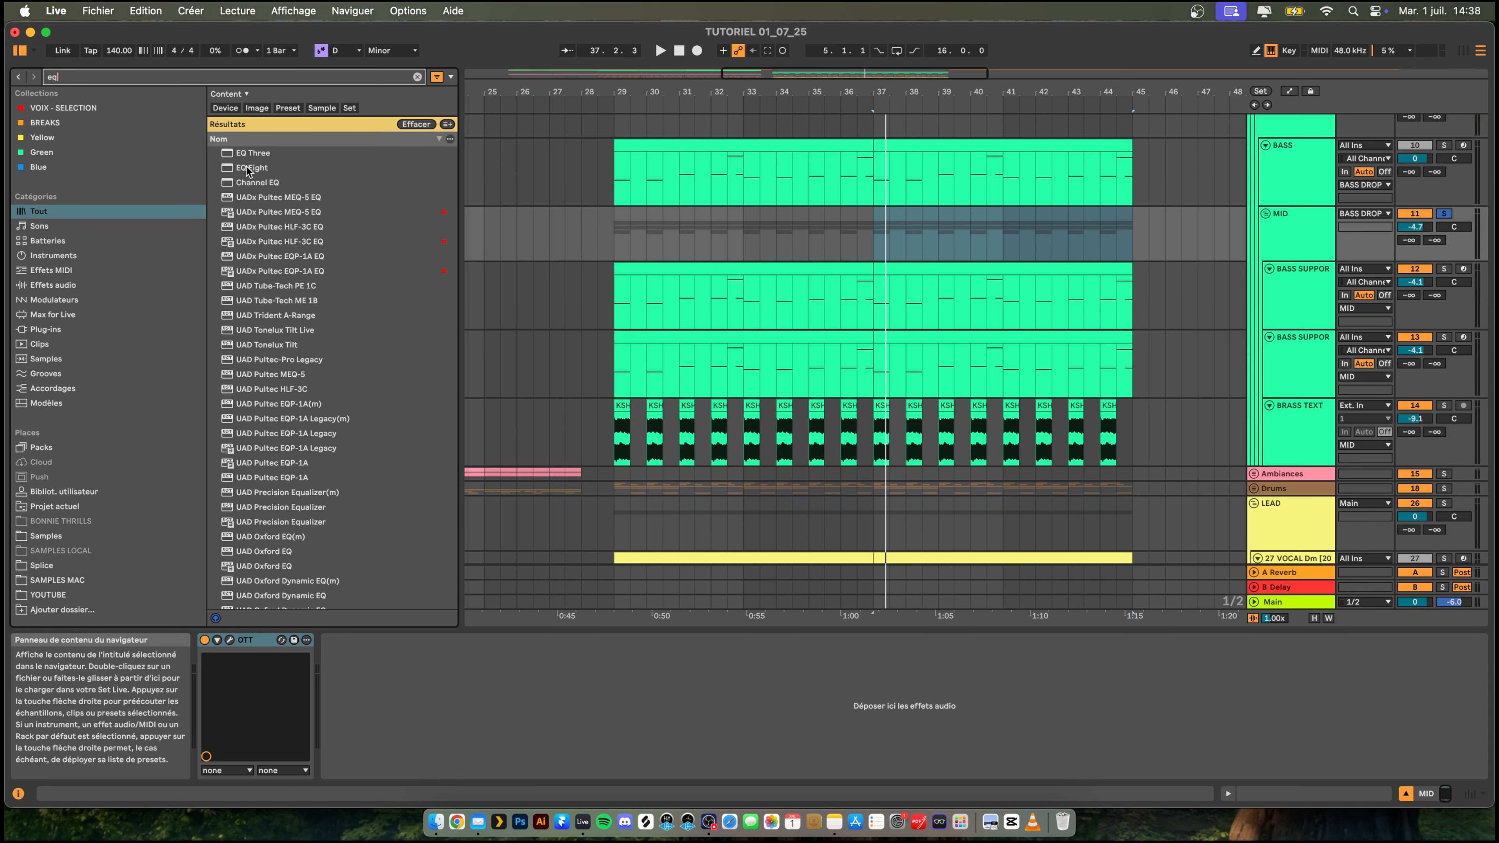
{"action": "double_click", "coordinate": [248, 168]}
{"action": "key", "text": "space"}
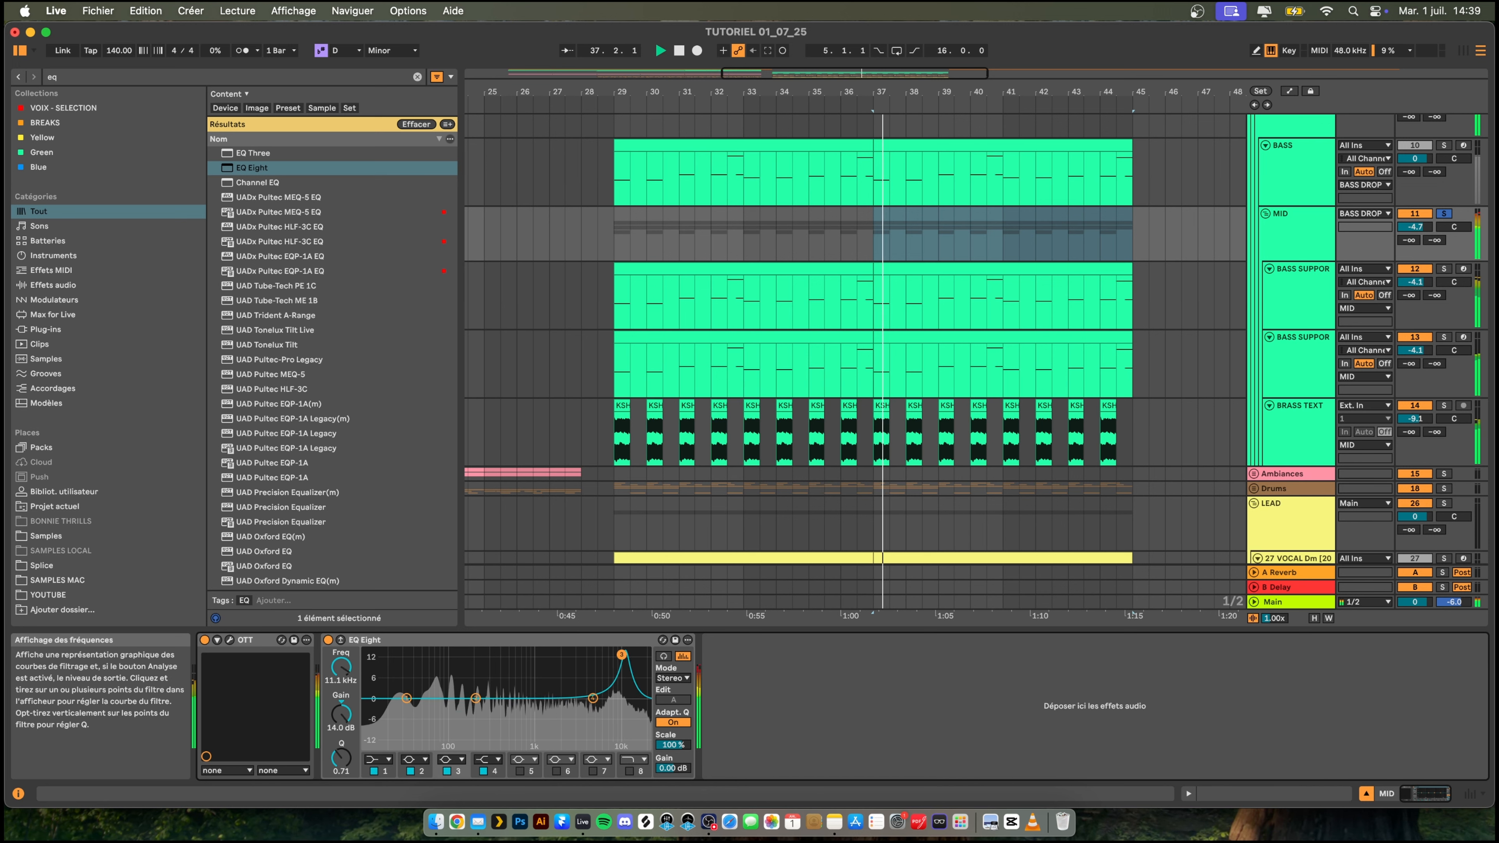
- In the MID group's EQ Eight, cut 15 dB at 163 Hz and add a low cut at 91.8 Hz
{"action": "left_click_drag", "start_coordinate": [612, 745], "coordinate": [576, 720]}
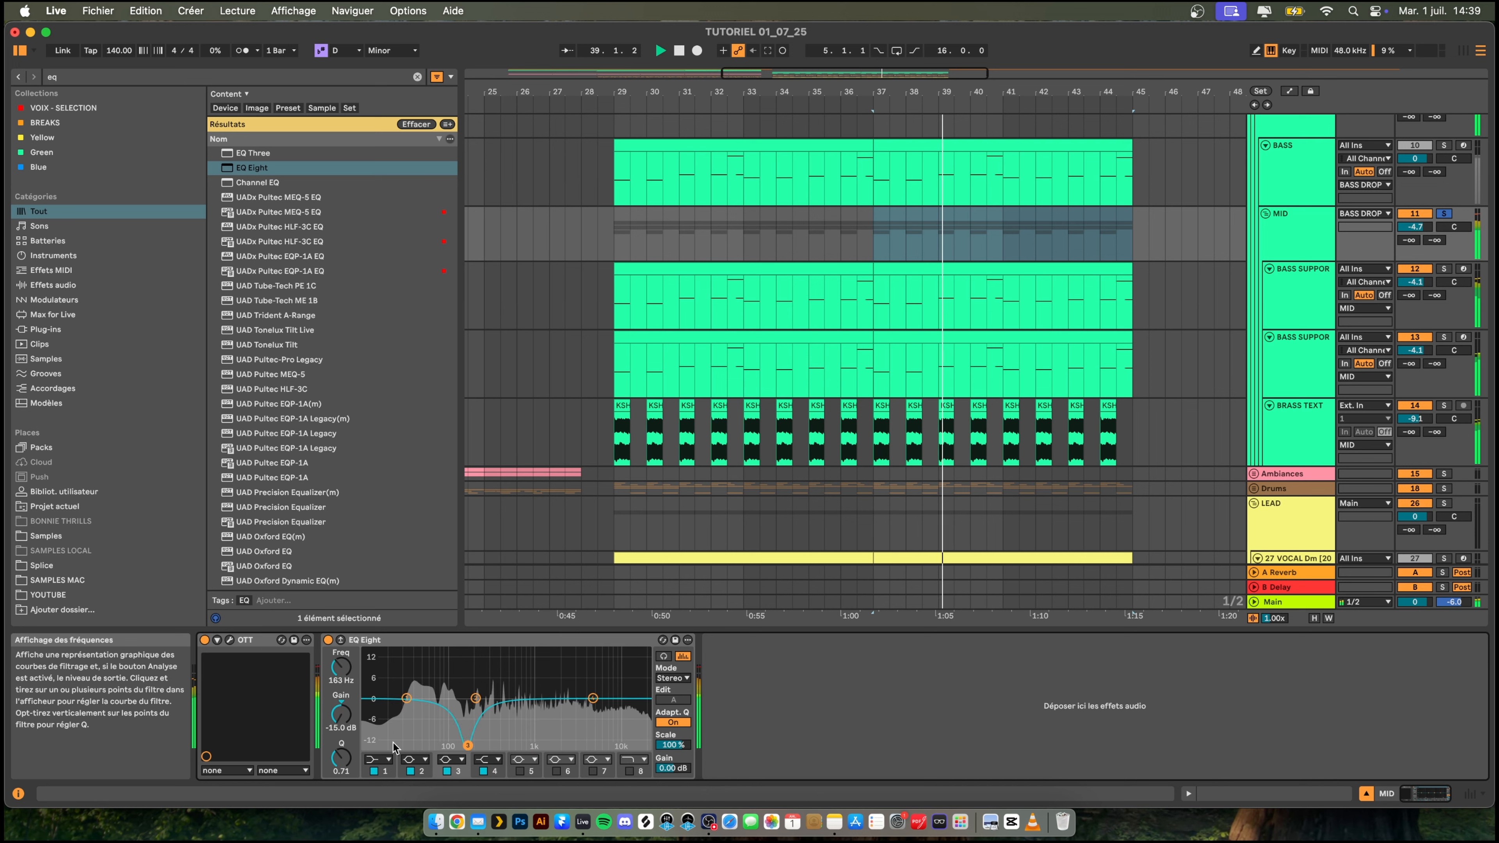
{"action": "left_click", "coordinate": [379, 759]}
{"action": "left_click", "coordinate": [378, 677]}
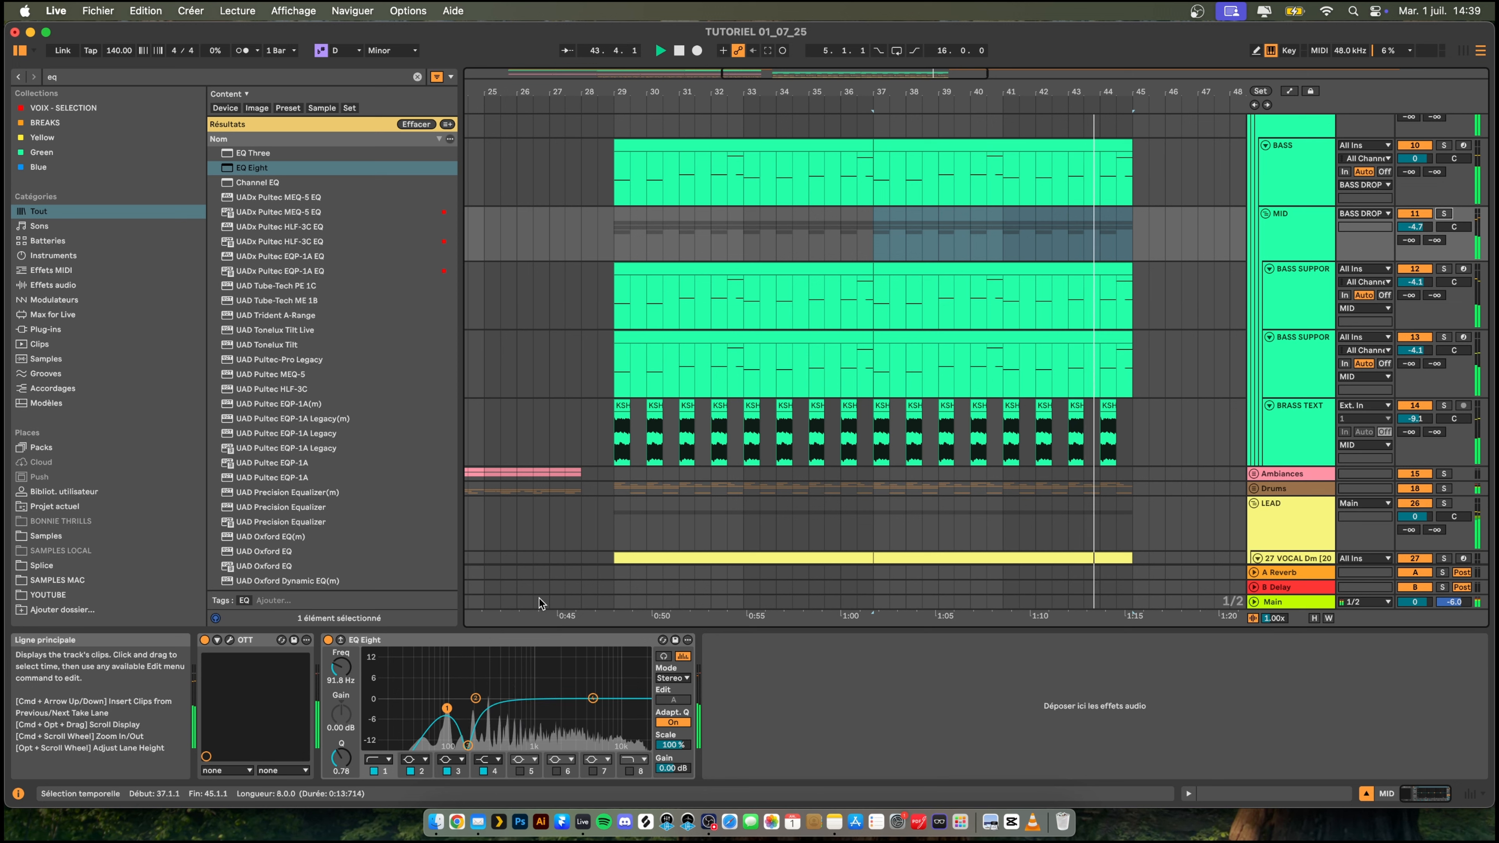
- Add a high cut at 6.81 kHz to the MID group's EQ Eight and play the full drop with it
{"action": "mouse_move", "coordinate": [596, 700]}
{"action": "left_mouse_down"}
{"action": "mouse_move", "coordinate": [623, 746]}
{"action": "mouse_move", "coordinate": [611, 745]}
{"action": "mouse_move", "coordinate": [636, 699]}
{"action": "mouse_move", "coordinate": [596, 713]}
{"action": "left_mouse_up"}
{"action": "key", "text": "space"}
{"action": "key", "text": "space"}
{"action": "left_click", "coordinate": [629, 771]}
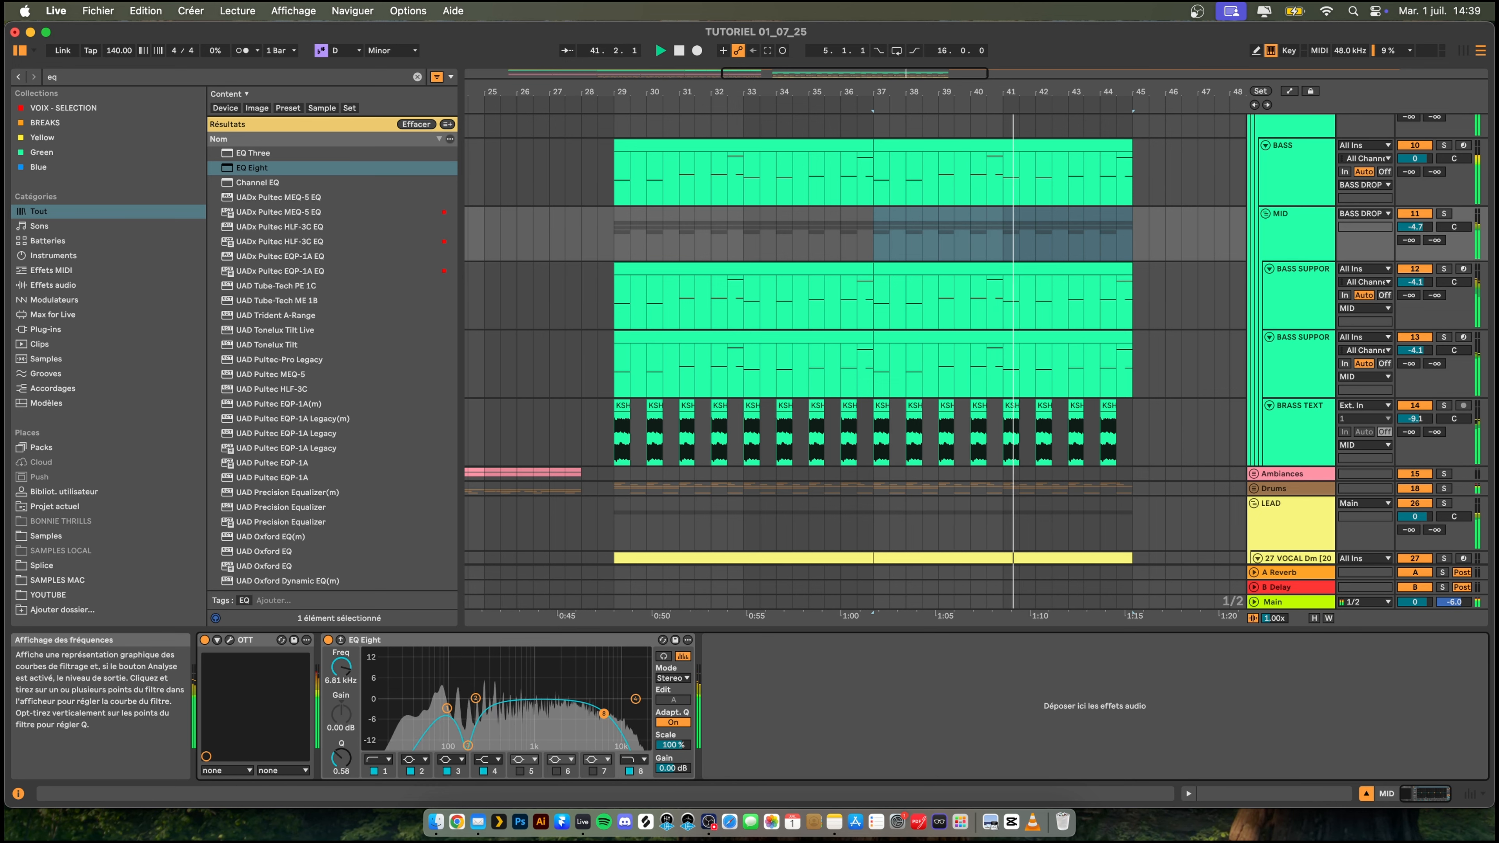
{"action": "scroll", "coordinate": [931, 349], "scroll_direction": "down", "scroll_amount": 3}
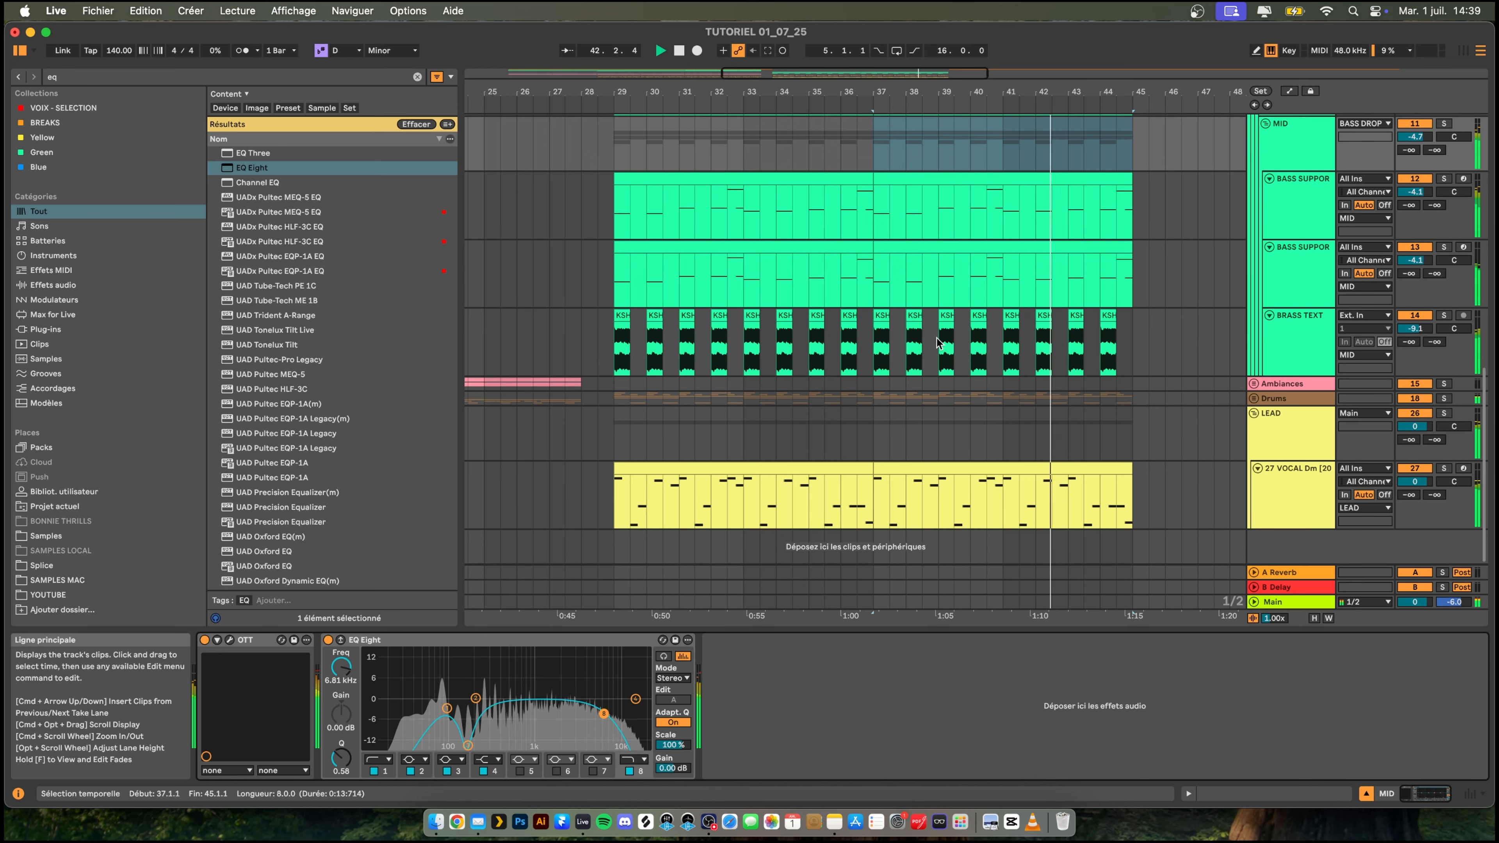
{"action": "scroll", "coordinate": [1092, 321], "scroll_direction": "up", "scroll_amount": 2}
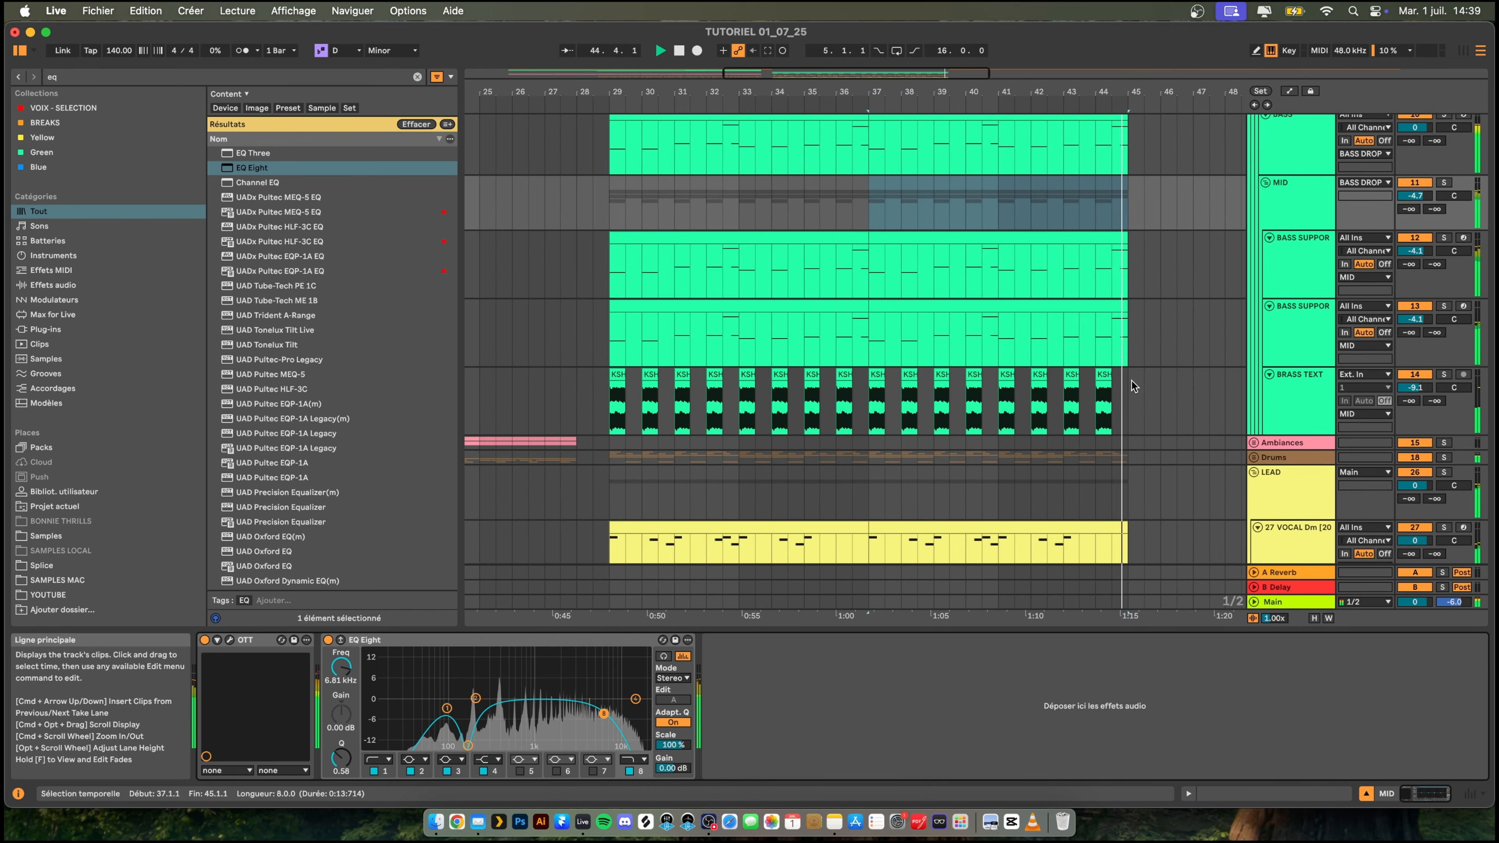
- Solo the BRASS TEXT track and add a high cut at 527 Hz to its EQ Eight
{"action": "key", "text": "space"}
{"action": "left_click", "coordinate": [1287, 387]}
{"action": "key", "text": "space"}
{"action": "key", "text": "space"}
{"action": "key", "text": "space"}
{"action": "key", "text": "space"}
{"action": "left_click", "coordinate": [1442, 374]}
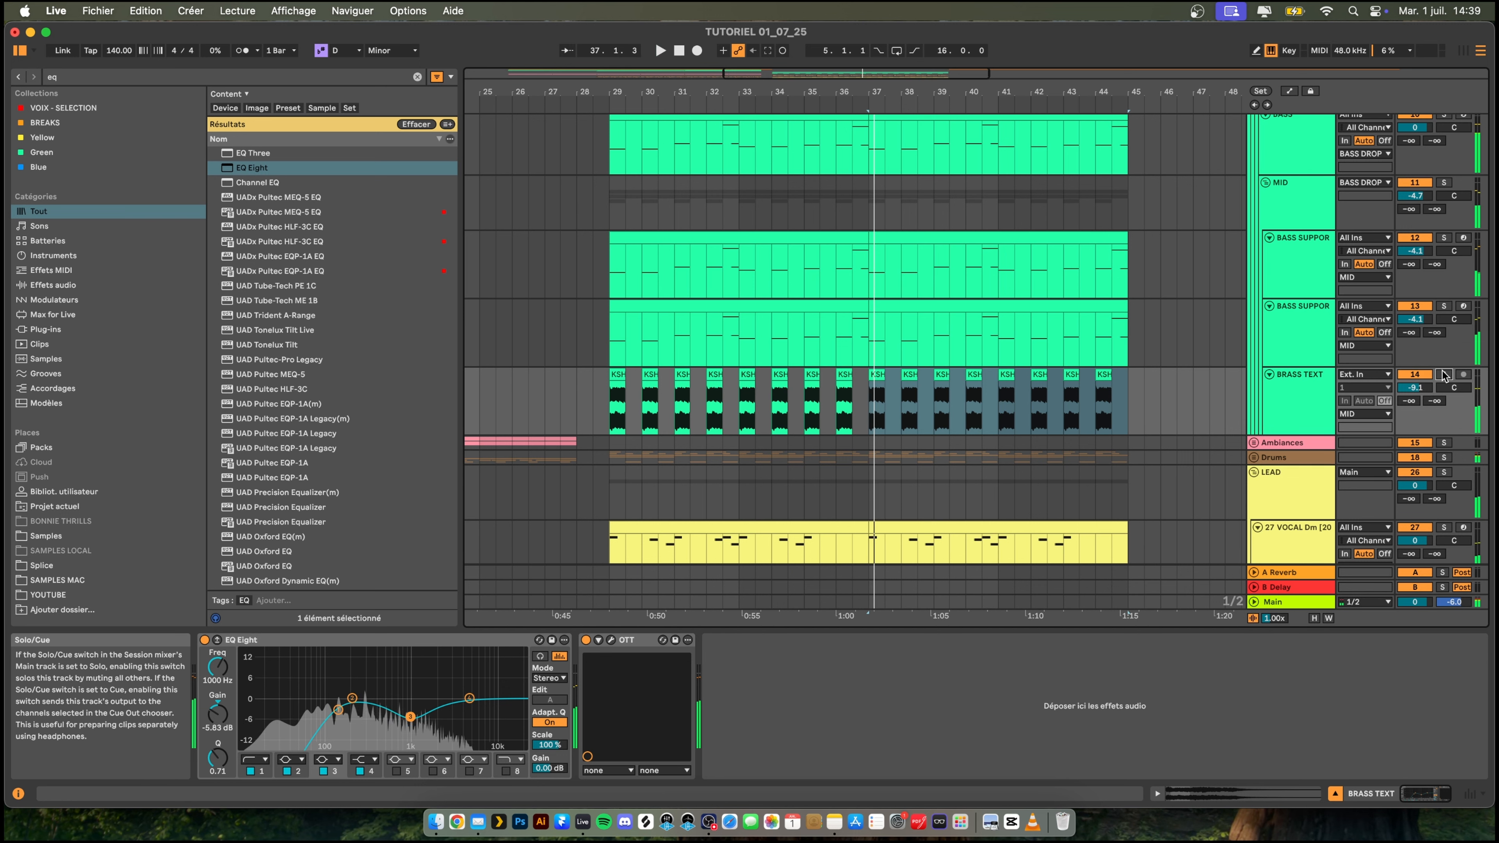
{"action": "left_click", "coordinate": [1442, 374]}
{"action": "key", "text": "space"}
{"action": "key", "text": "space"}
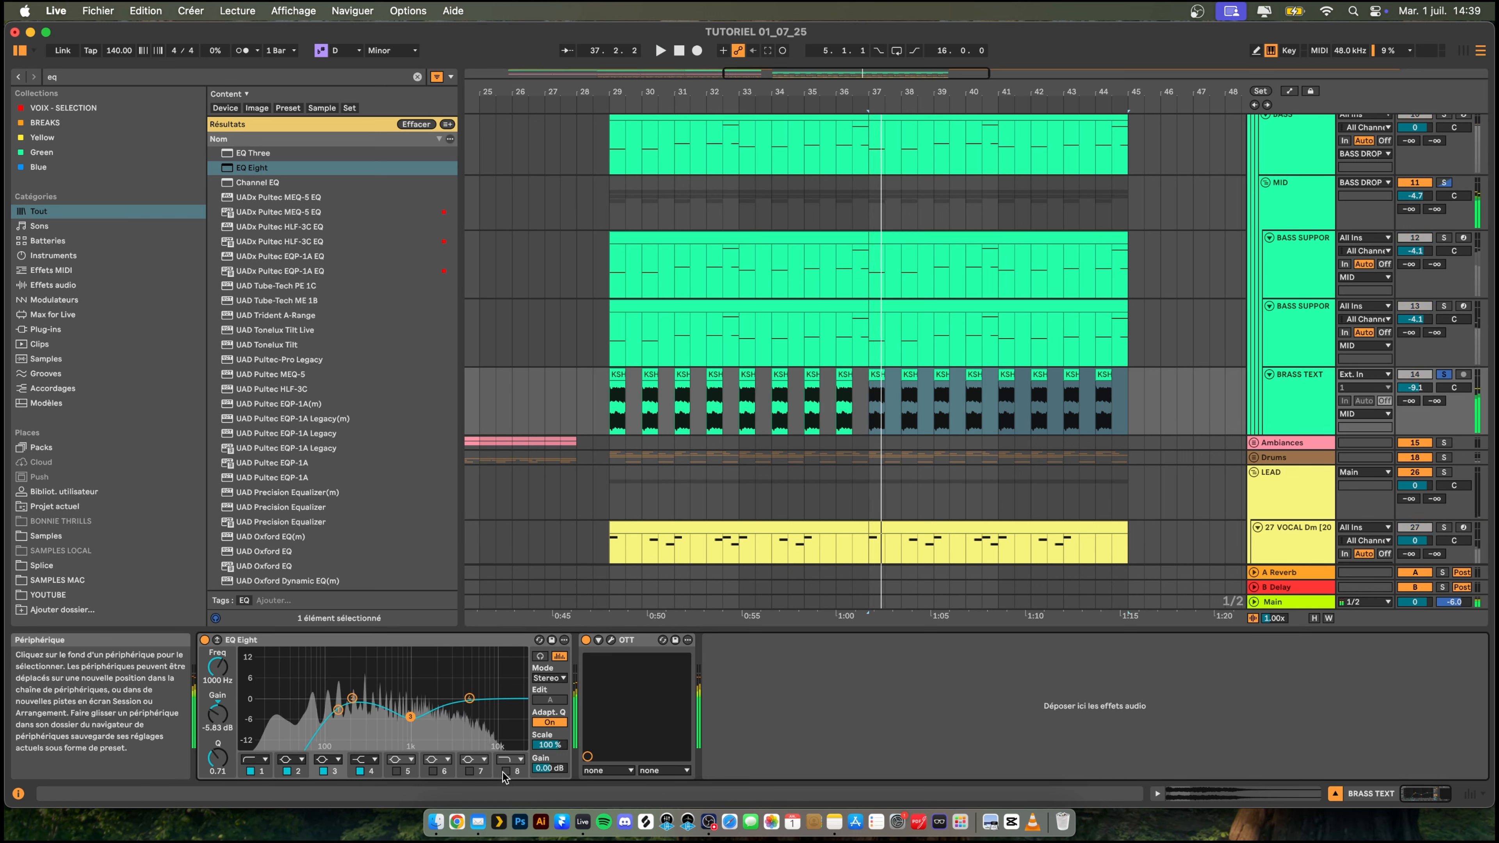
{"action": "left_click", "coordinate": [505, 771]}
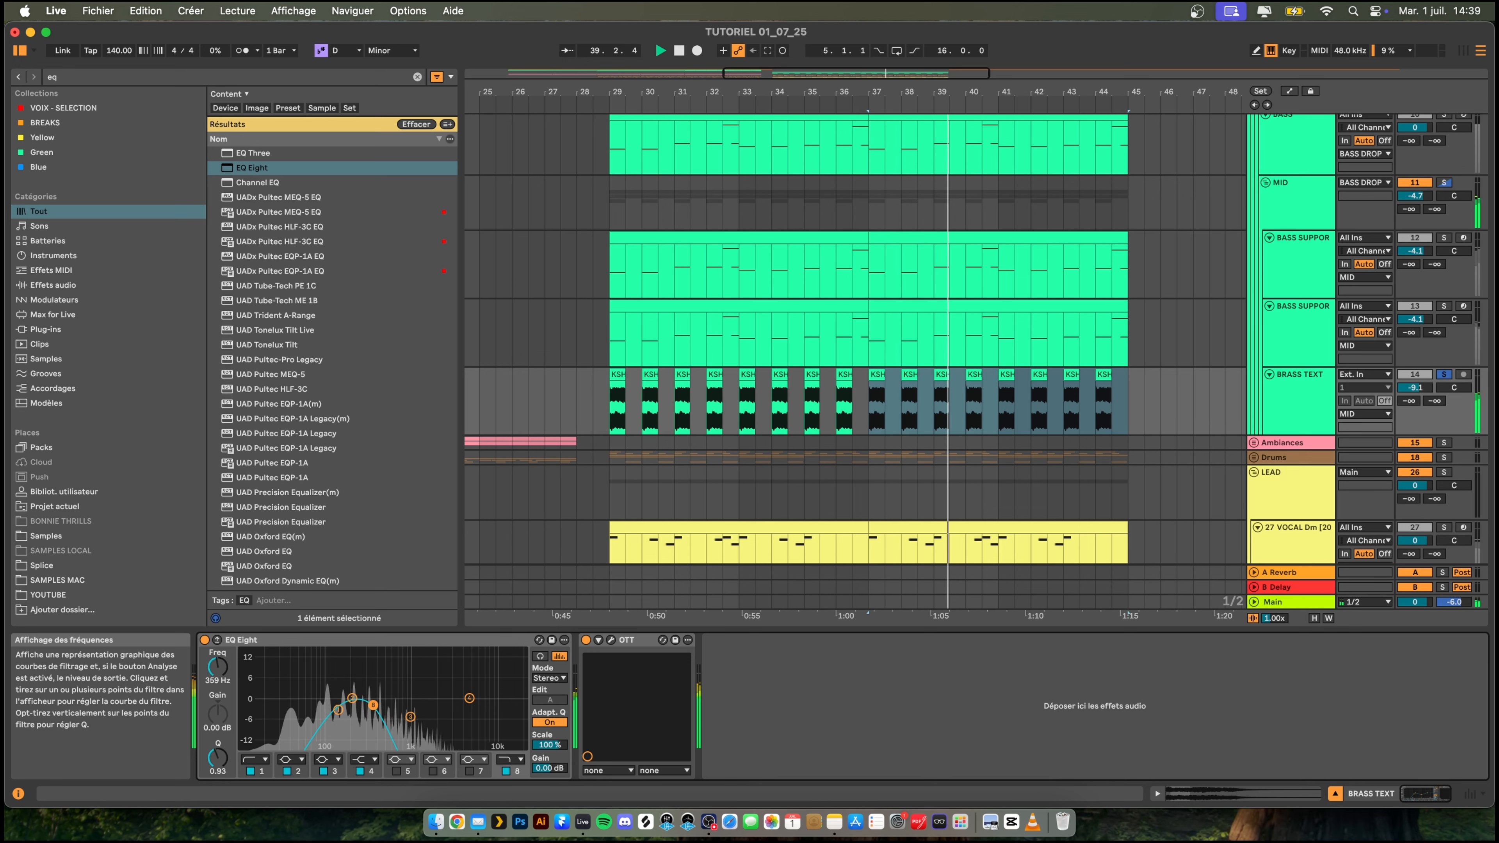
- Unsolo the BRASS TEXT track and set its volume to -5.0 dB while the drop plays
{"action": "left_click", "coordinate": [1442, 375]}
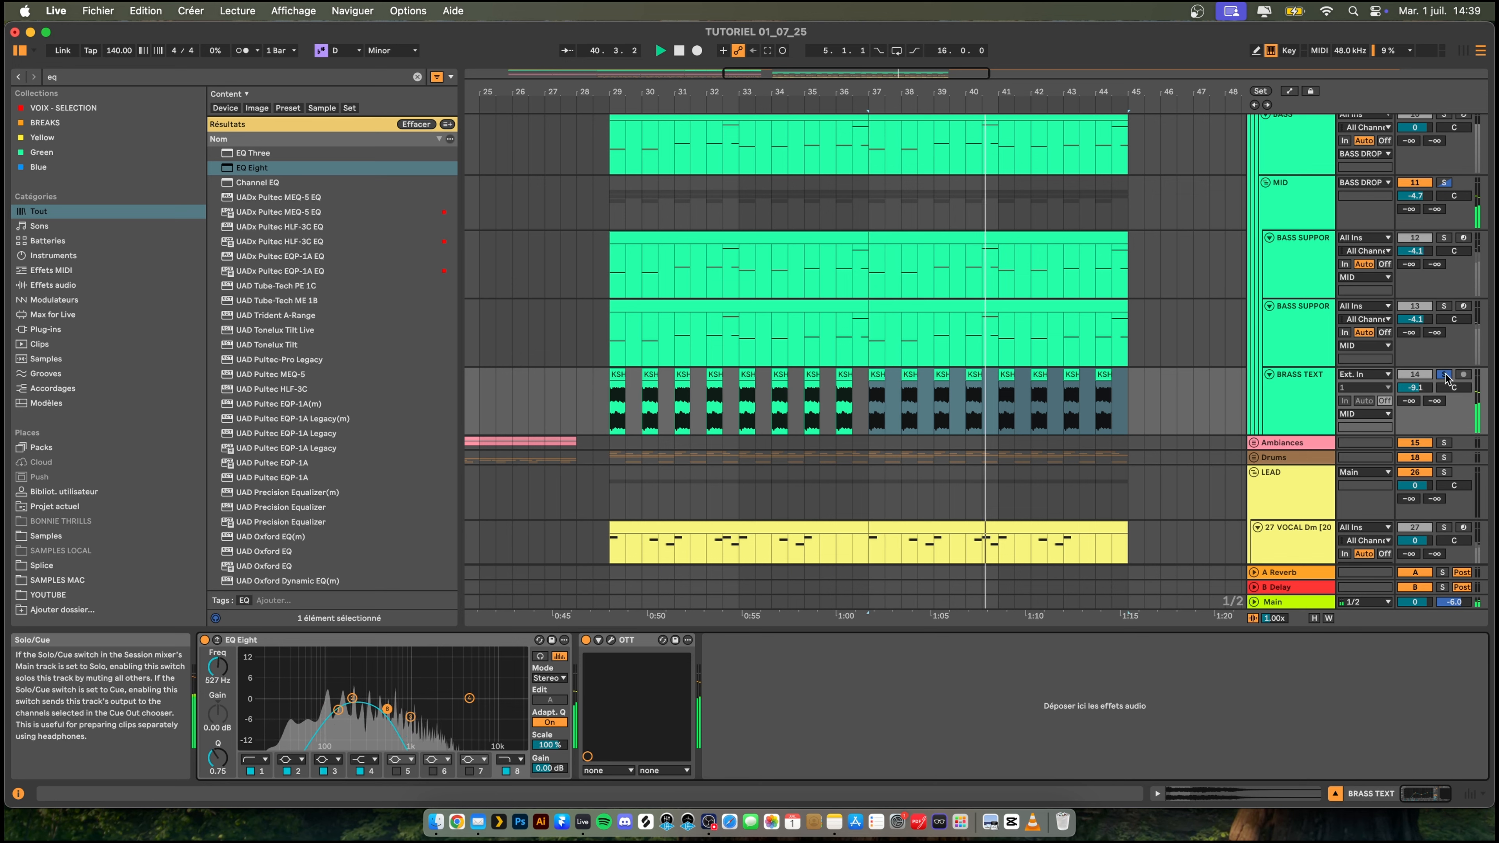
{"action": "key", "text": "space"}
{"action": "key", "text": "space"}
{"action": "left_click_drag", "start_coordinate": [1434, 392], "coordinate": [1434, 383]}
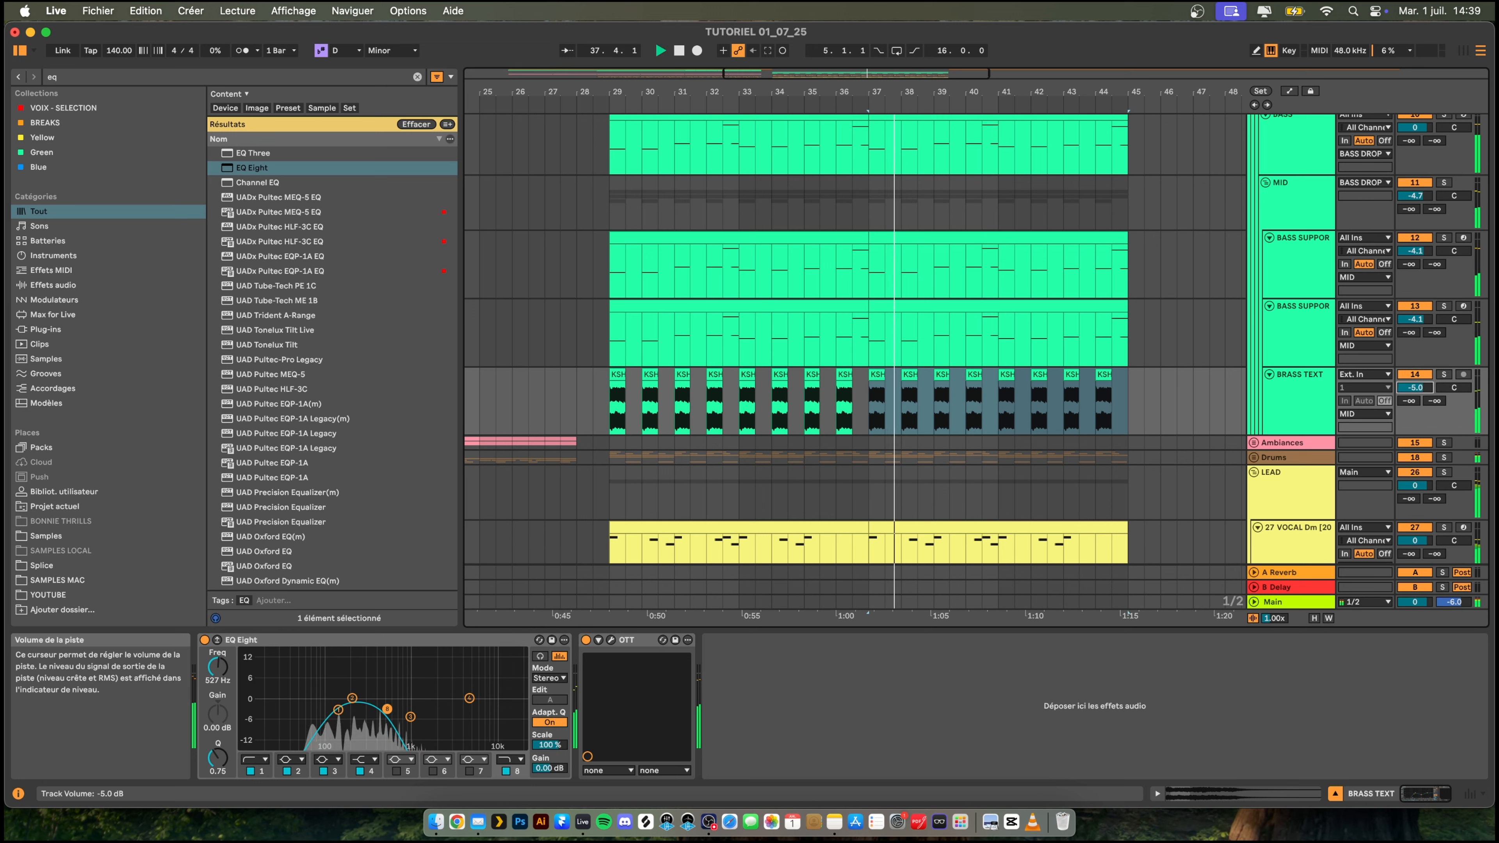
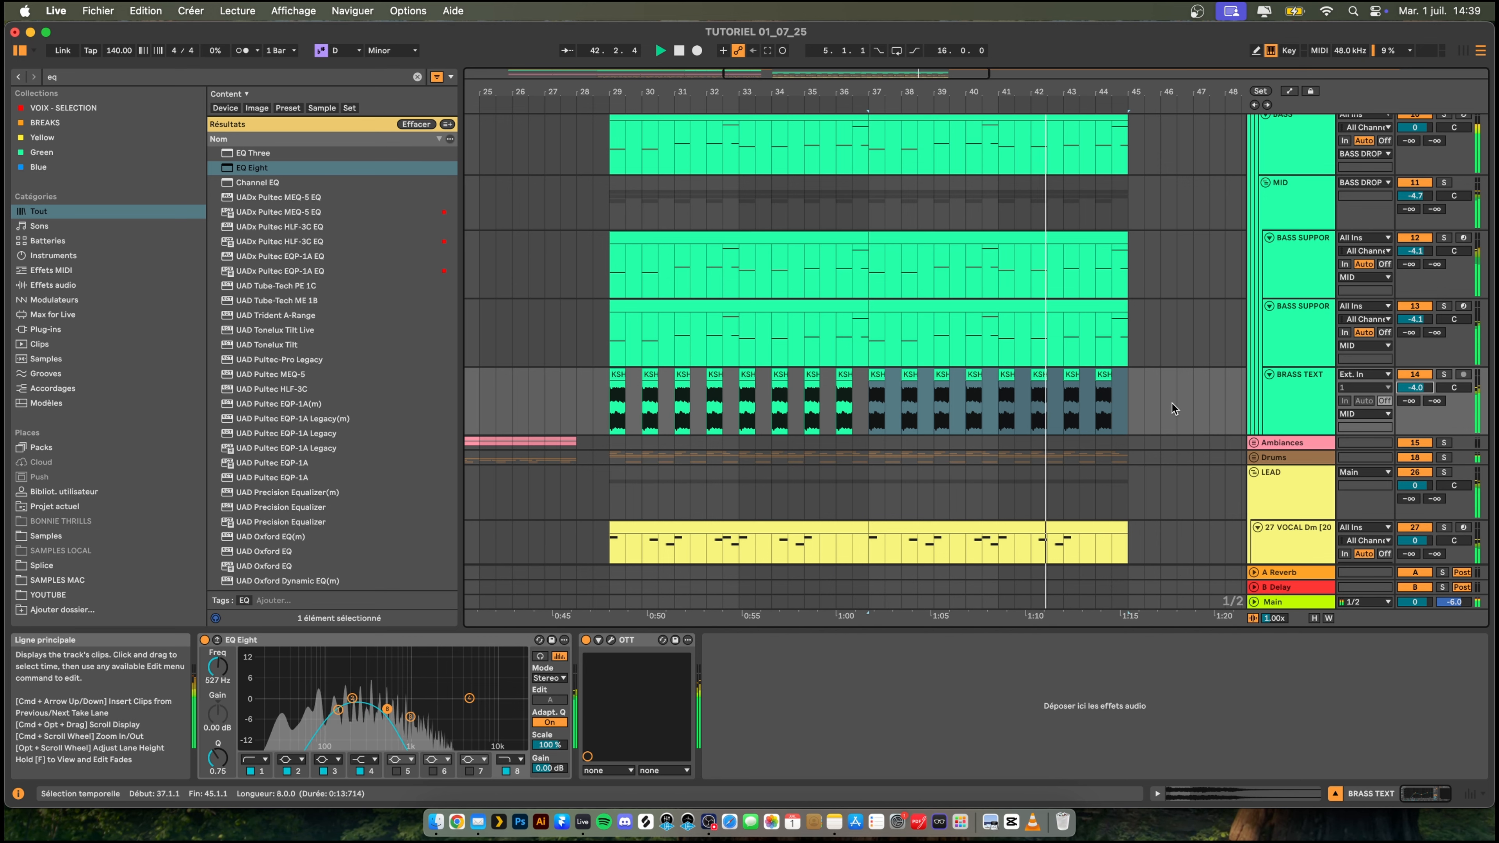
- Duplicate the lower BASS SUPPORT track, solo the copy and set its EQ Eight mid band to -0.62 dB at 1.04 kHz
{"action": "scroll", "coordinate": [889, 342], "scroll_direction": "down", "scroll_amount": 2}
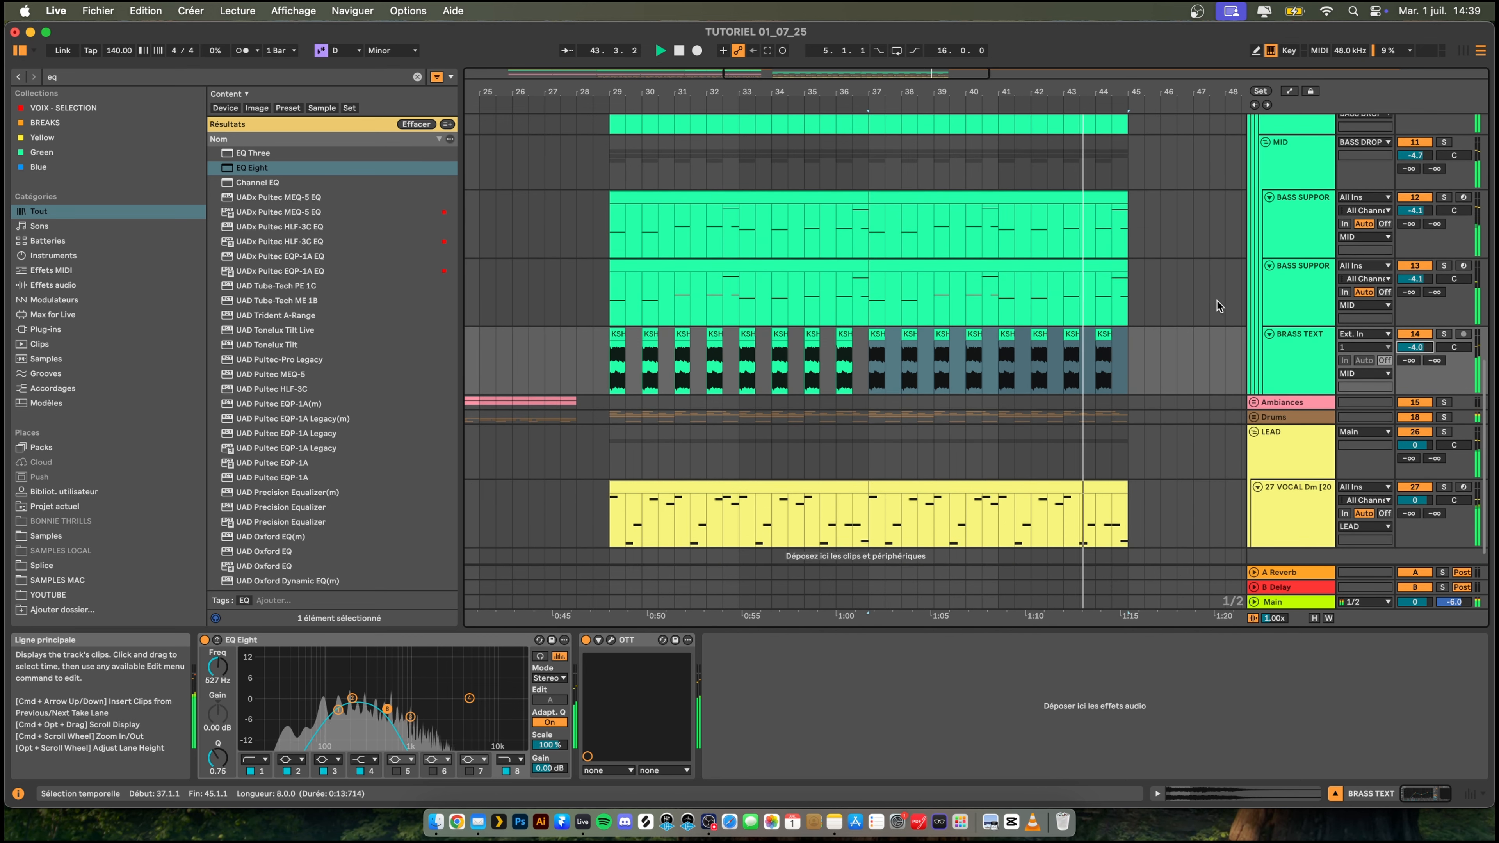
{"action": "left_click", "coordinate": [1291, 286]}
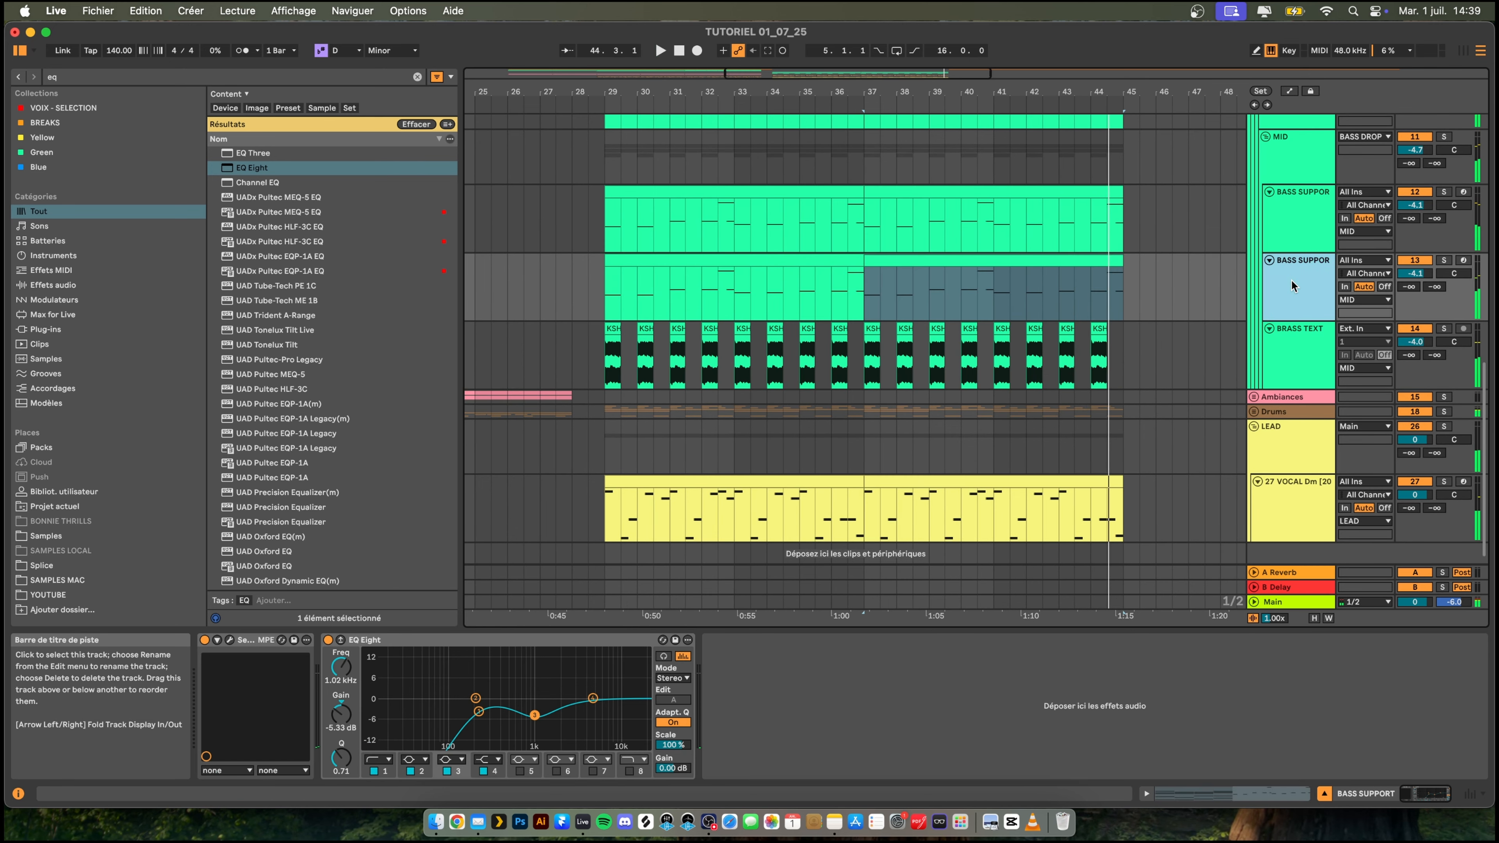
{"action": "key", "text": "super+d"}
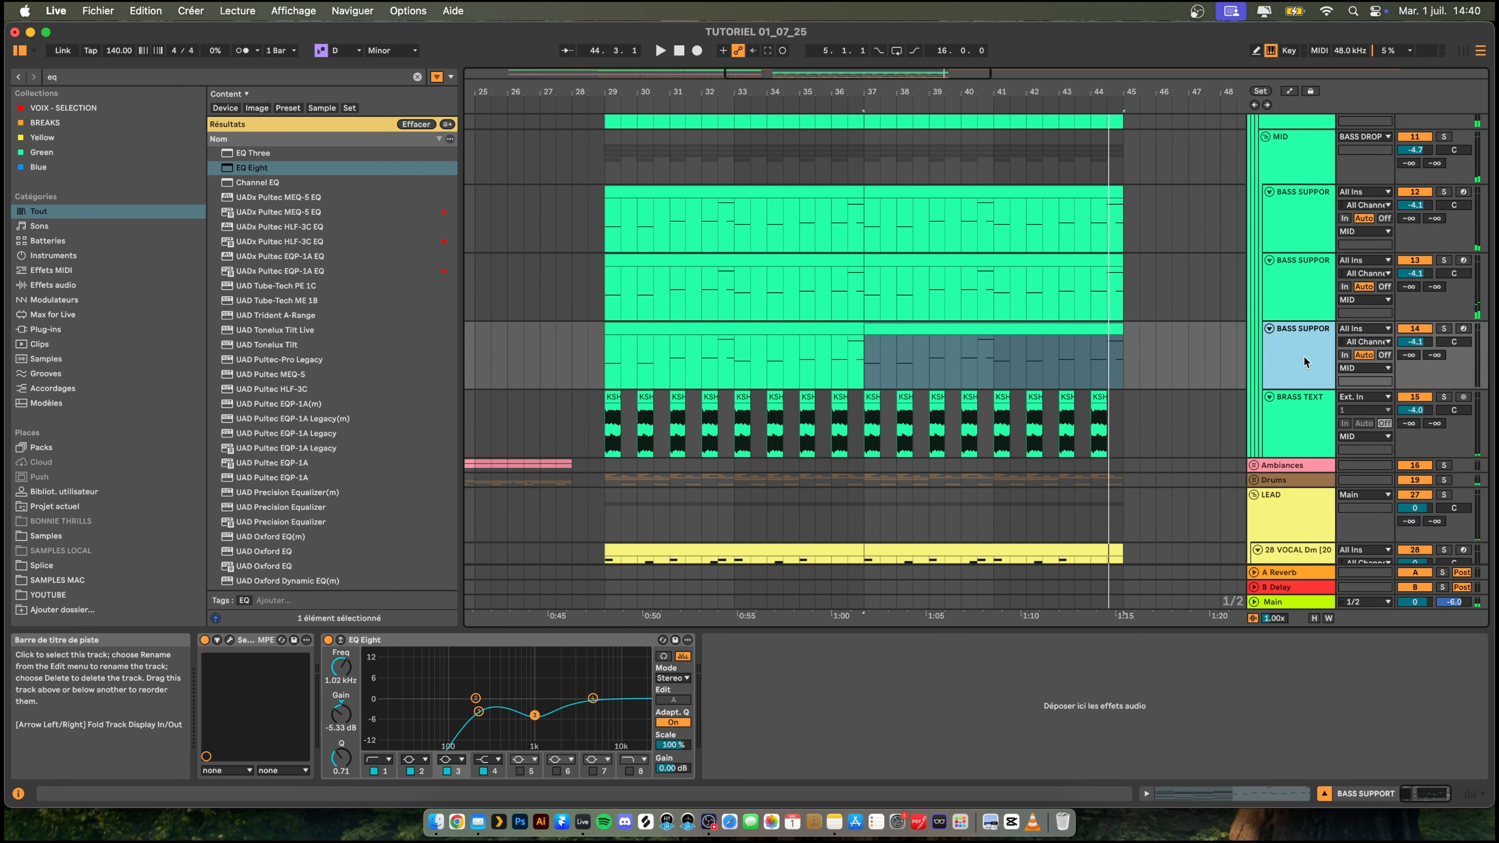
{"action": "left_click", "coordinate": [1444, 328]}
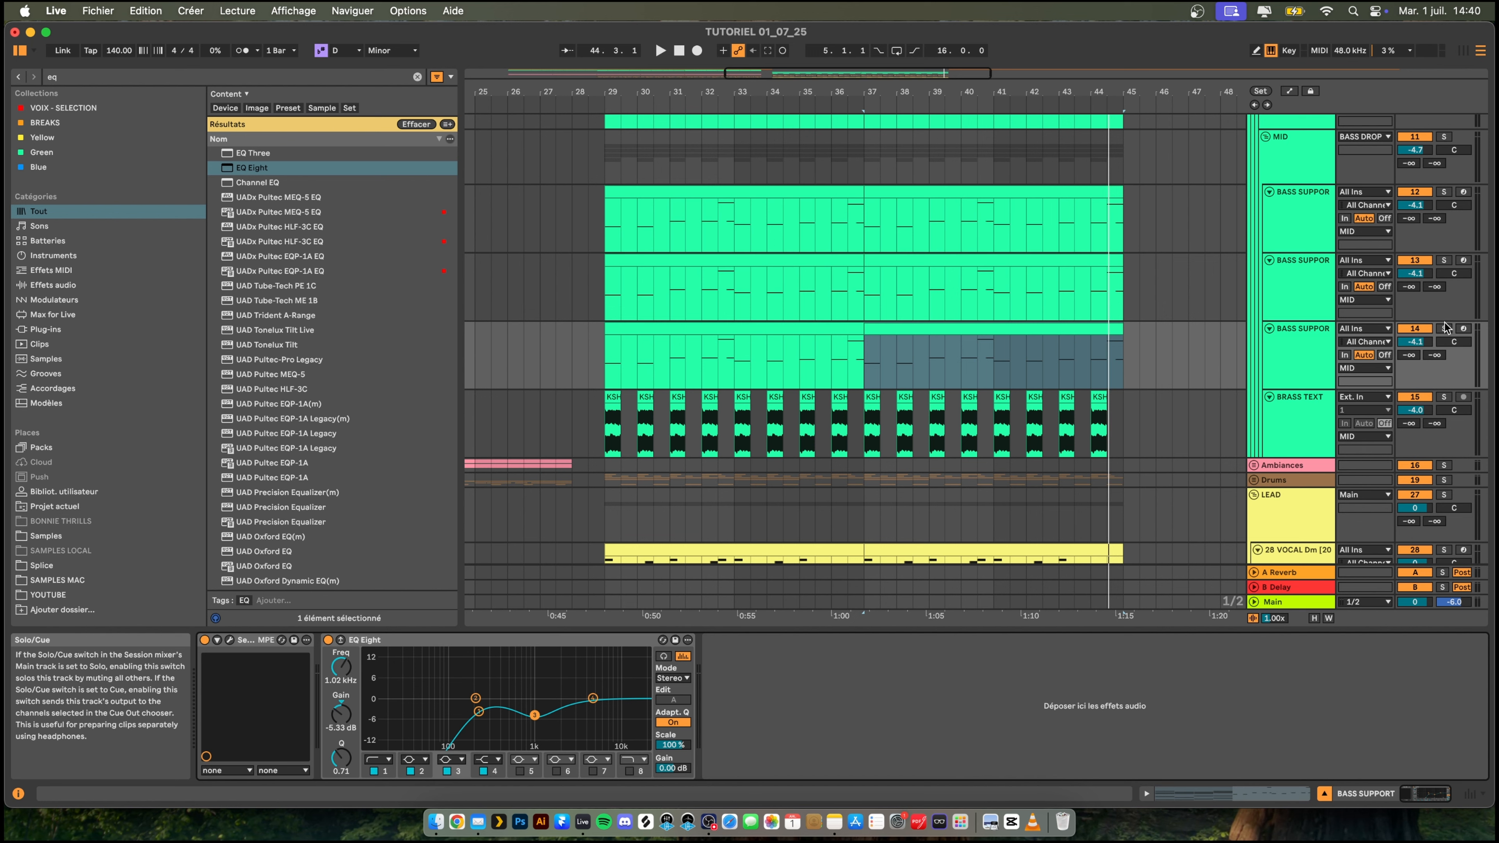
{"action": "key", "text": "space"}
{"action": "left_click_drag", "start_coordinate": [537, 717], "coordinate": [534, 700]}
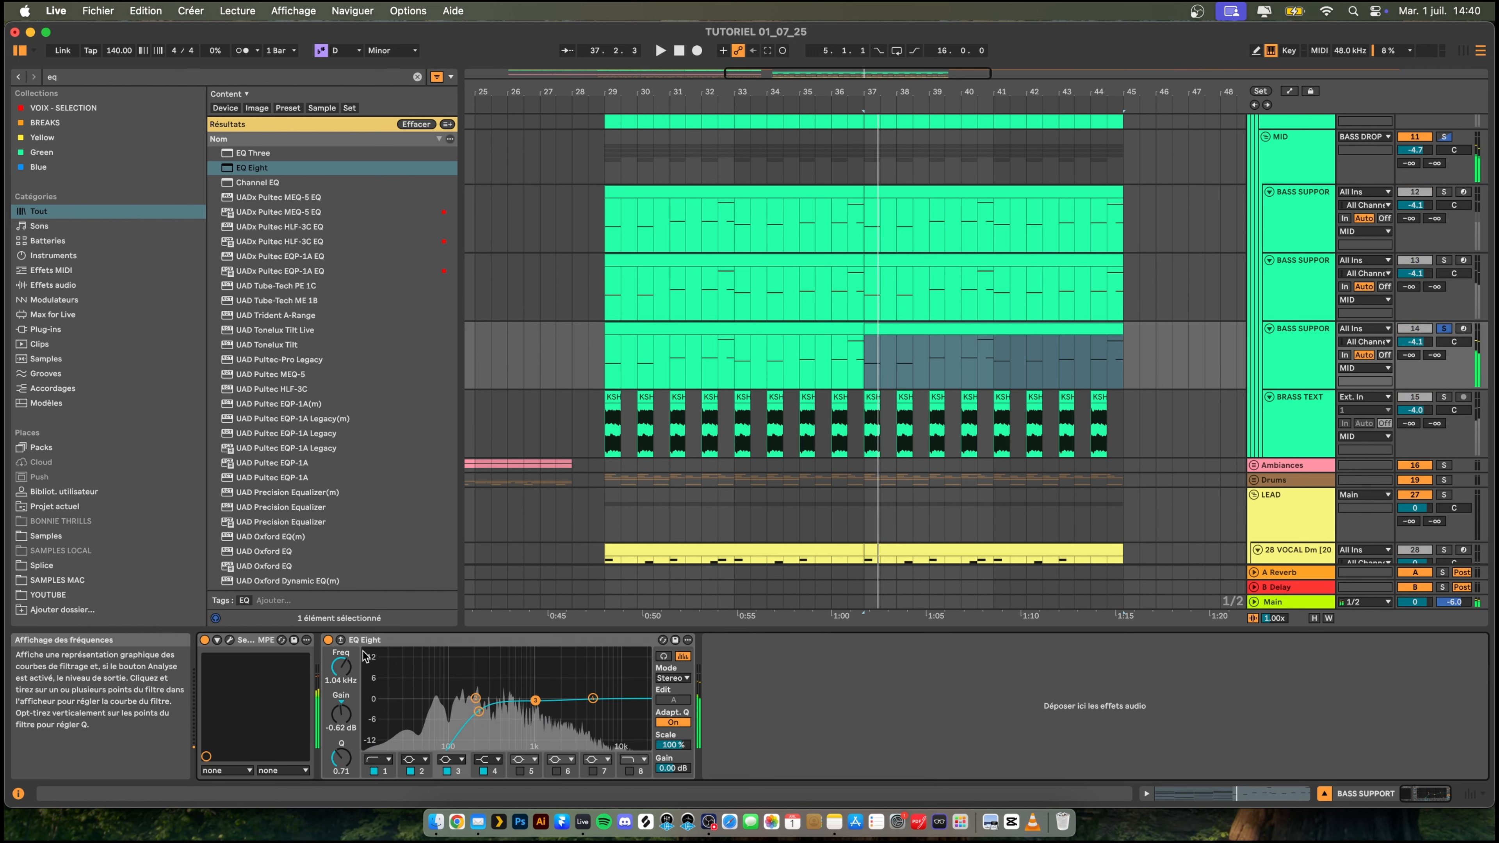
- Load the BASS - RIVAL BRASS_MAIN preset from BAUWZ - SAVES into the copied track's Serum and play it
{"action": "key", "text": "super+alt+p"}
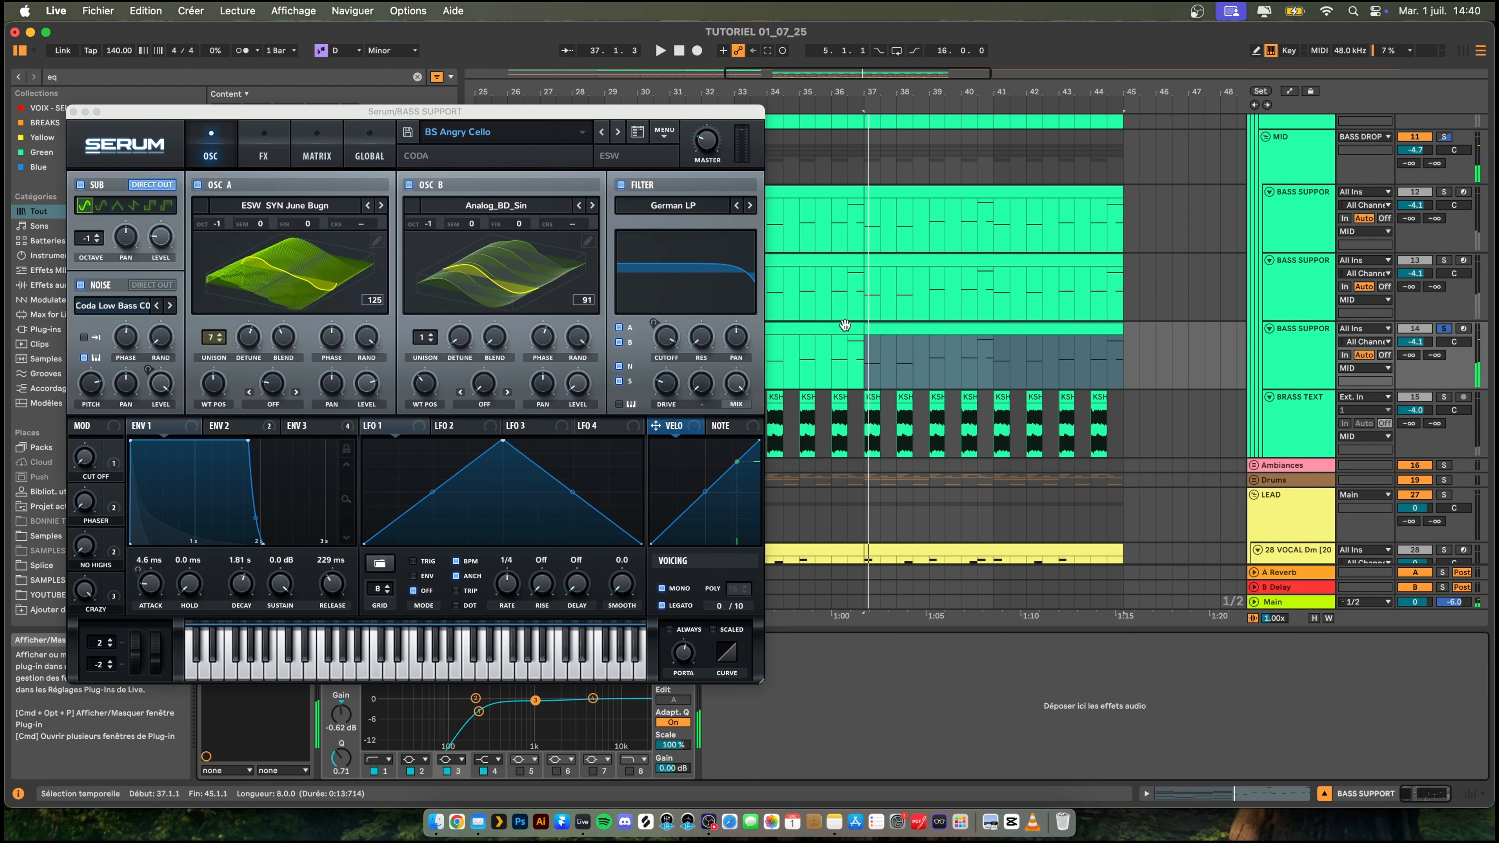
{"action": "left_click", "coordinate": [494, 132]}
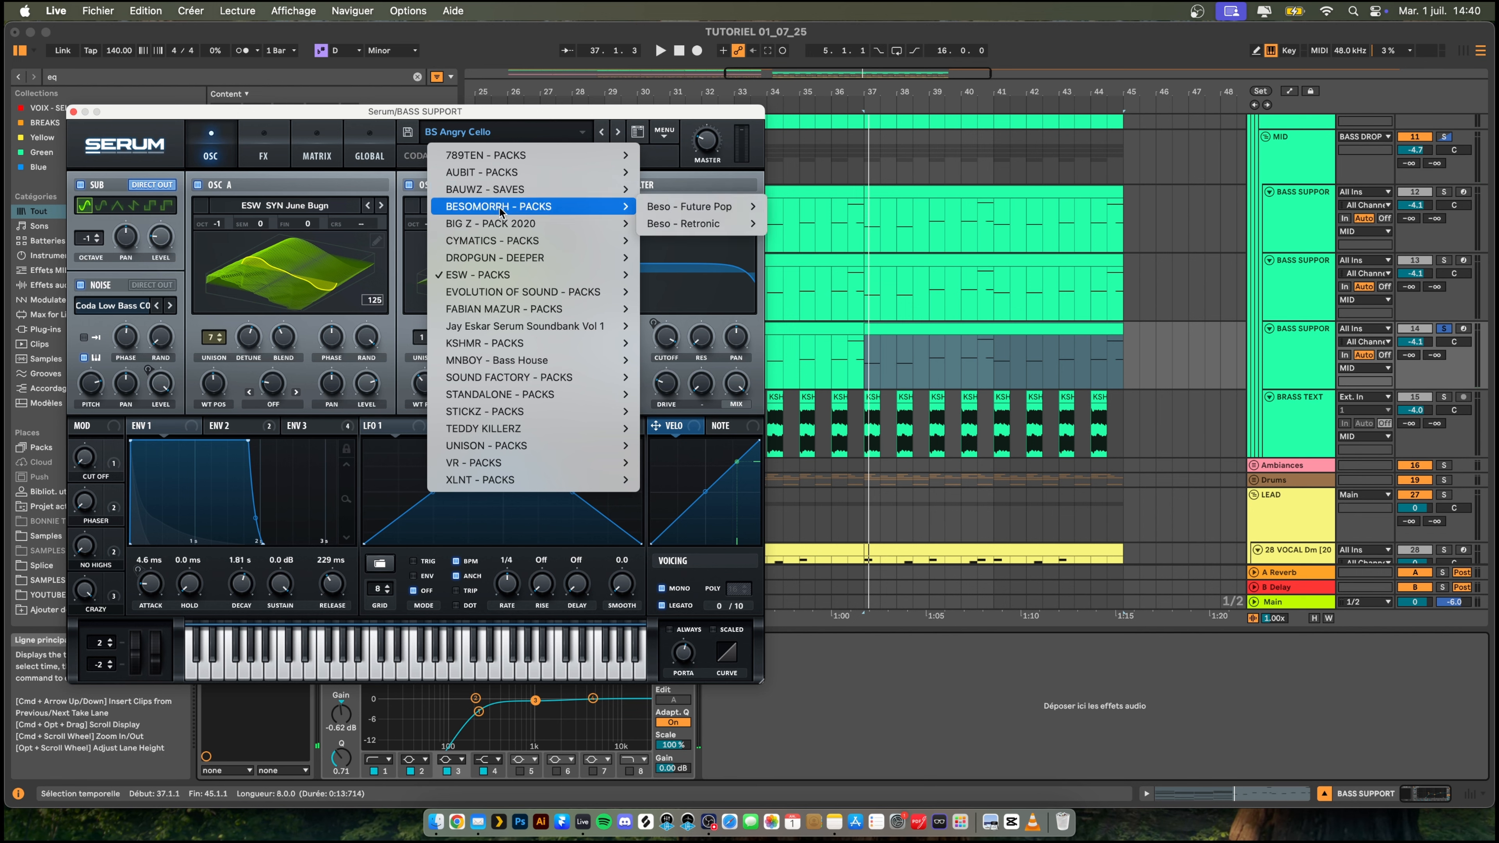
{"action": "mouse_move", "coordinate": [531, 190]}
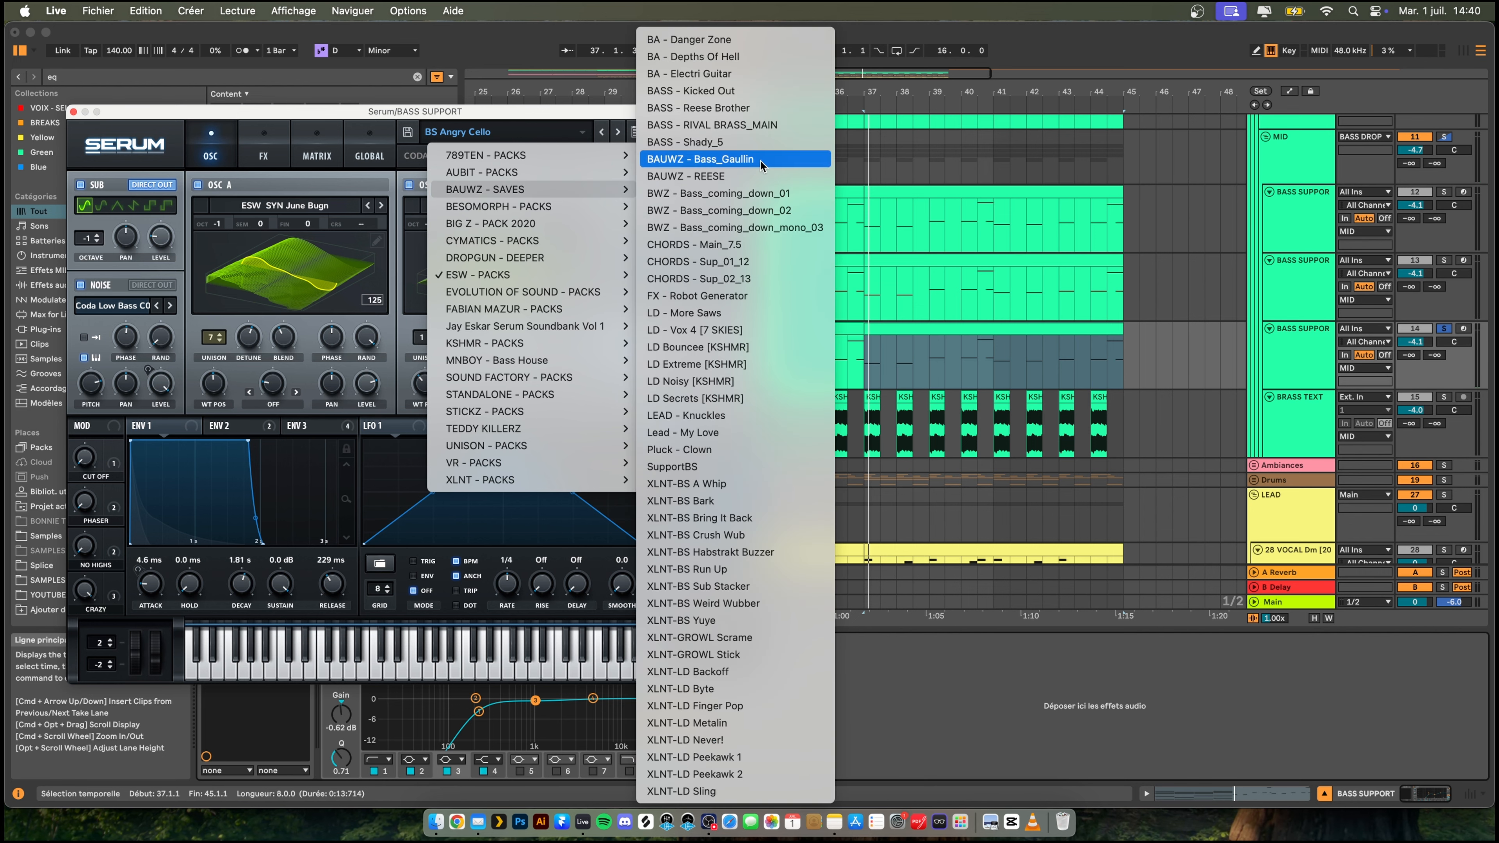
{"action": "left_click", "coordinate": [759, 127]}
{"action": "key", "text": "space"}
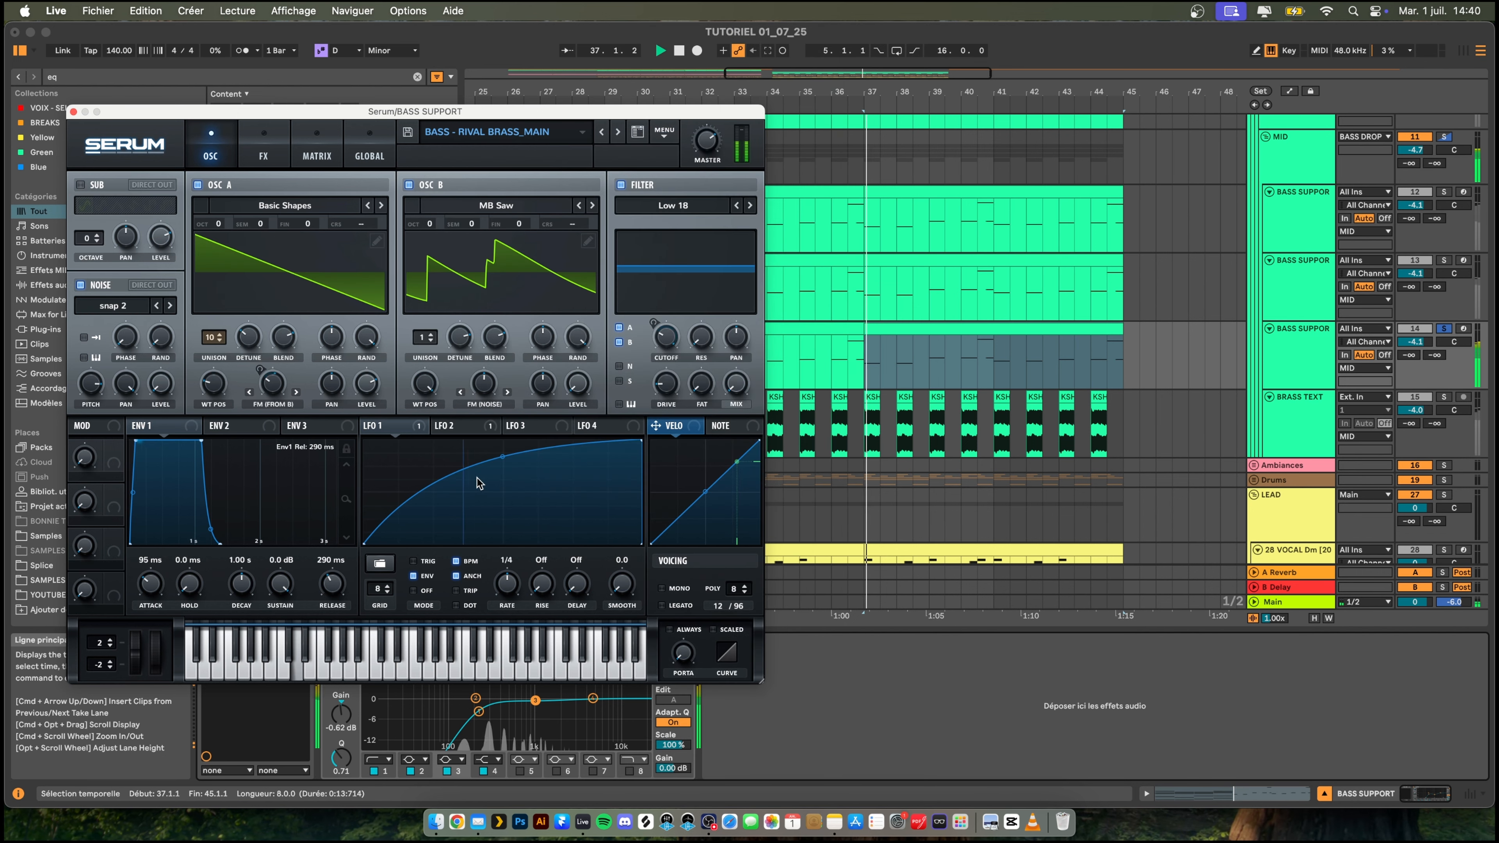
- Flatten Serum's LFO 1 curve by raising its starting point to maximum, audition the sound and close the plug-in
{"action": "key", "text": "space"}
{"action": "left_click_drag", "start_coordinate": [366, 542], "coordinate": [366, 439]}
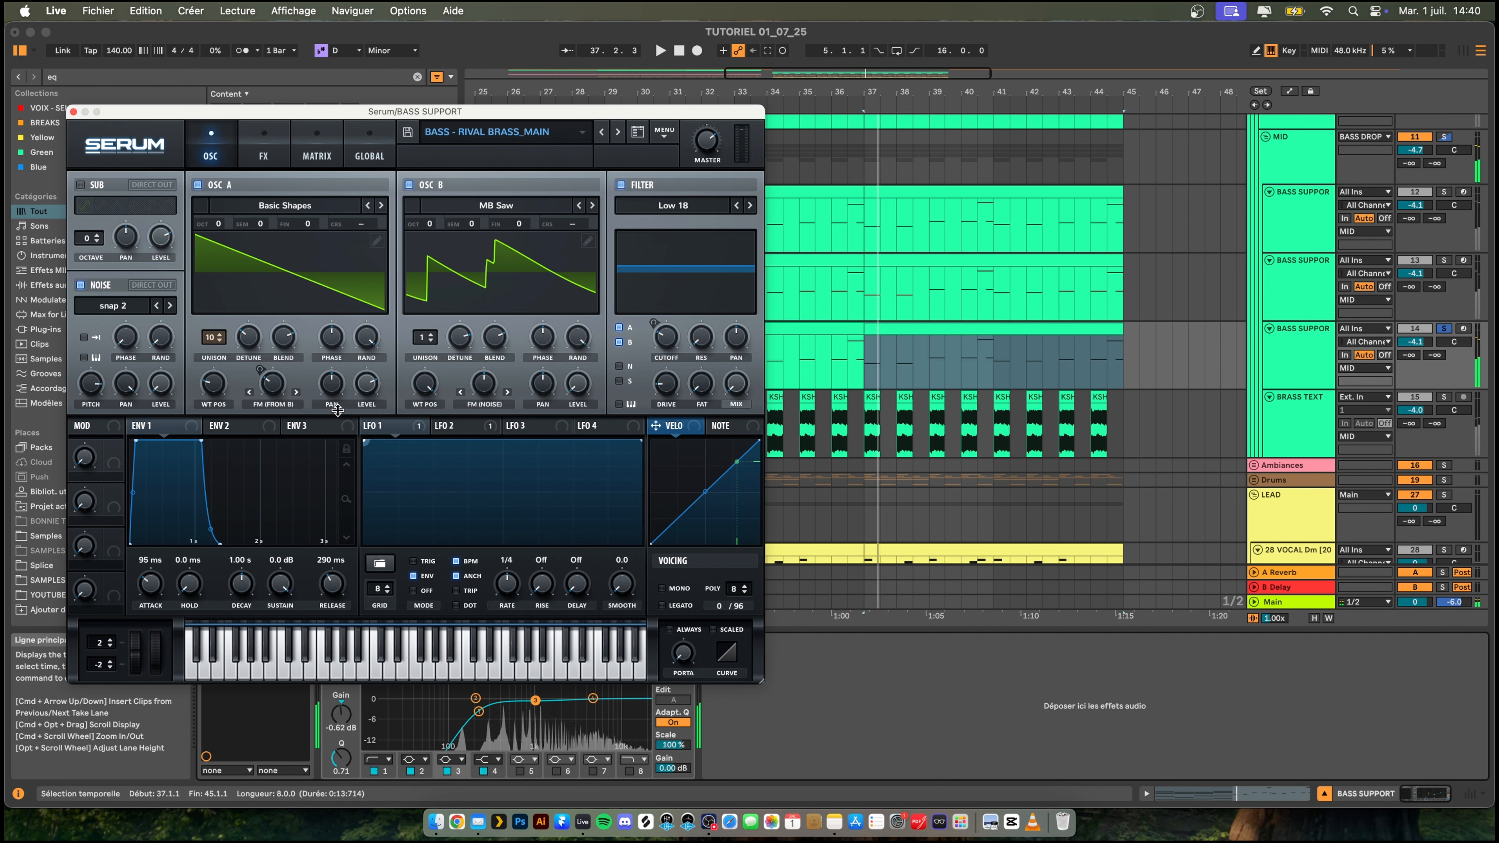
{"action": "key", "text": "space"}
{"action": "key", "text": "space"}
{"action": "key", "text": "space"}
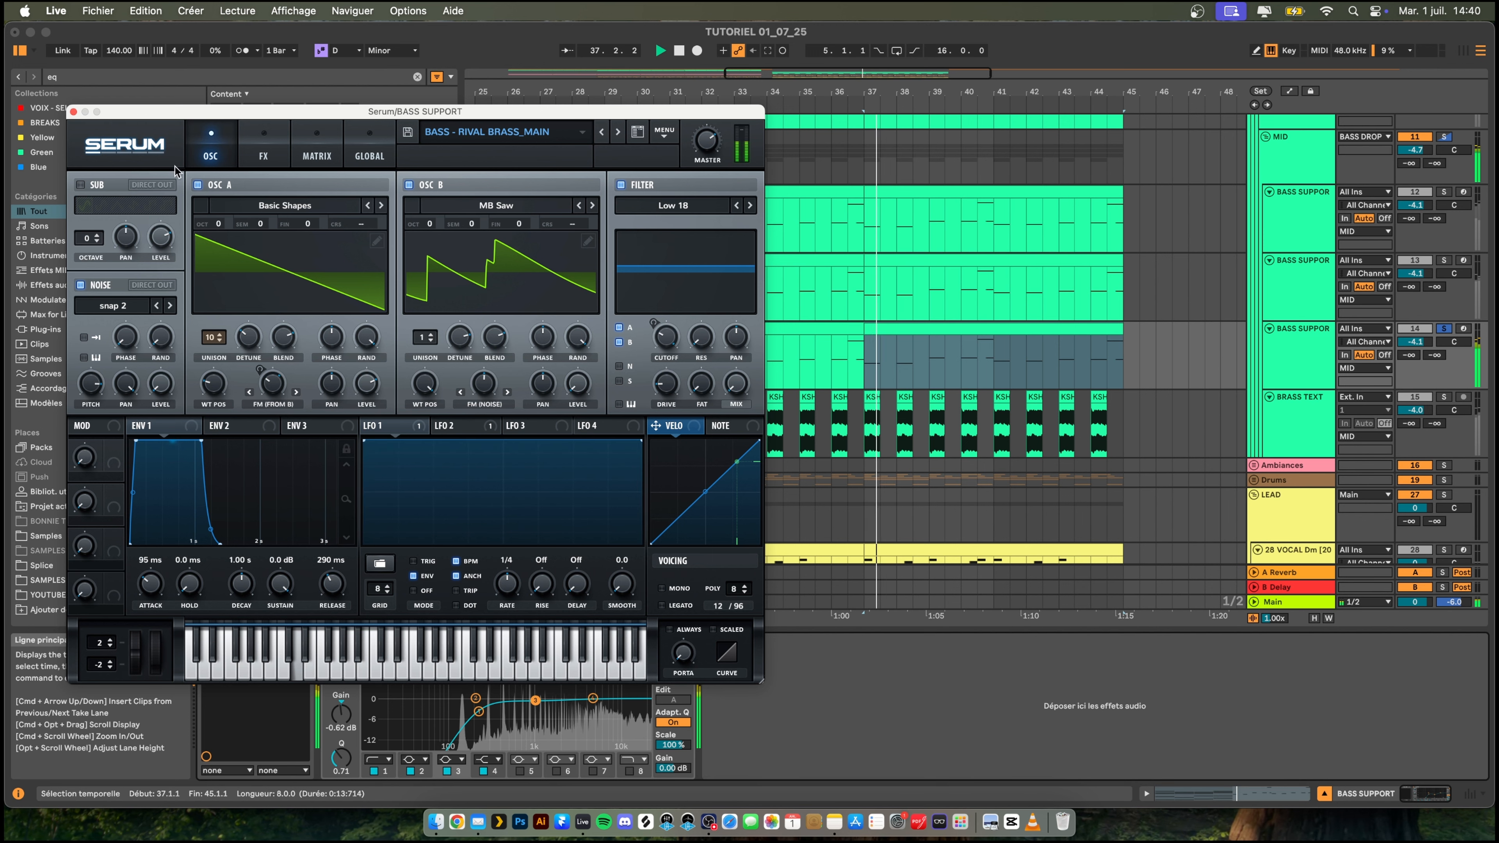
{"action": "left_click", "coordinate": [73, 112]}
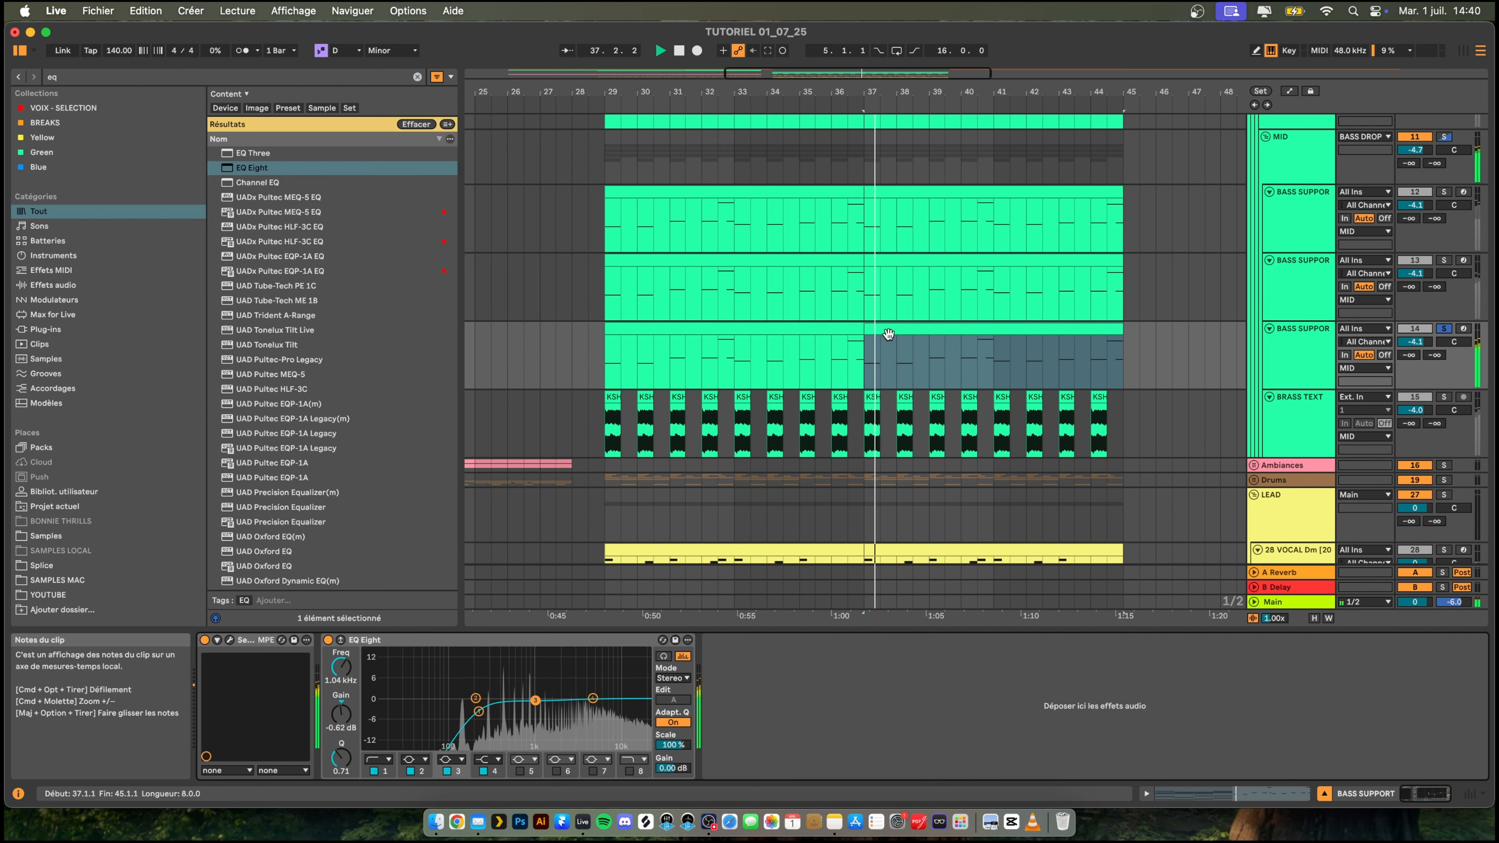
- Transpose all notes in both clips of the copied BASS SUPPORT track down two octaves while auditioning them
{"action": "left_click", "coordinate": [759, 332]}
{"action": "left_click", "coordinate": [970, 332], "text": "shift"}
{"action": "double_click", "coordinate": [874, 332]}
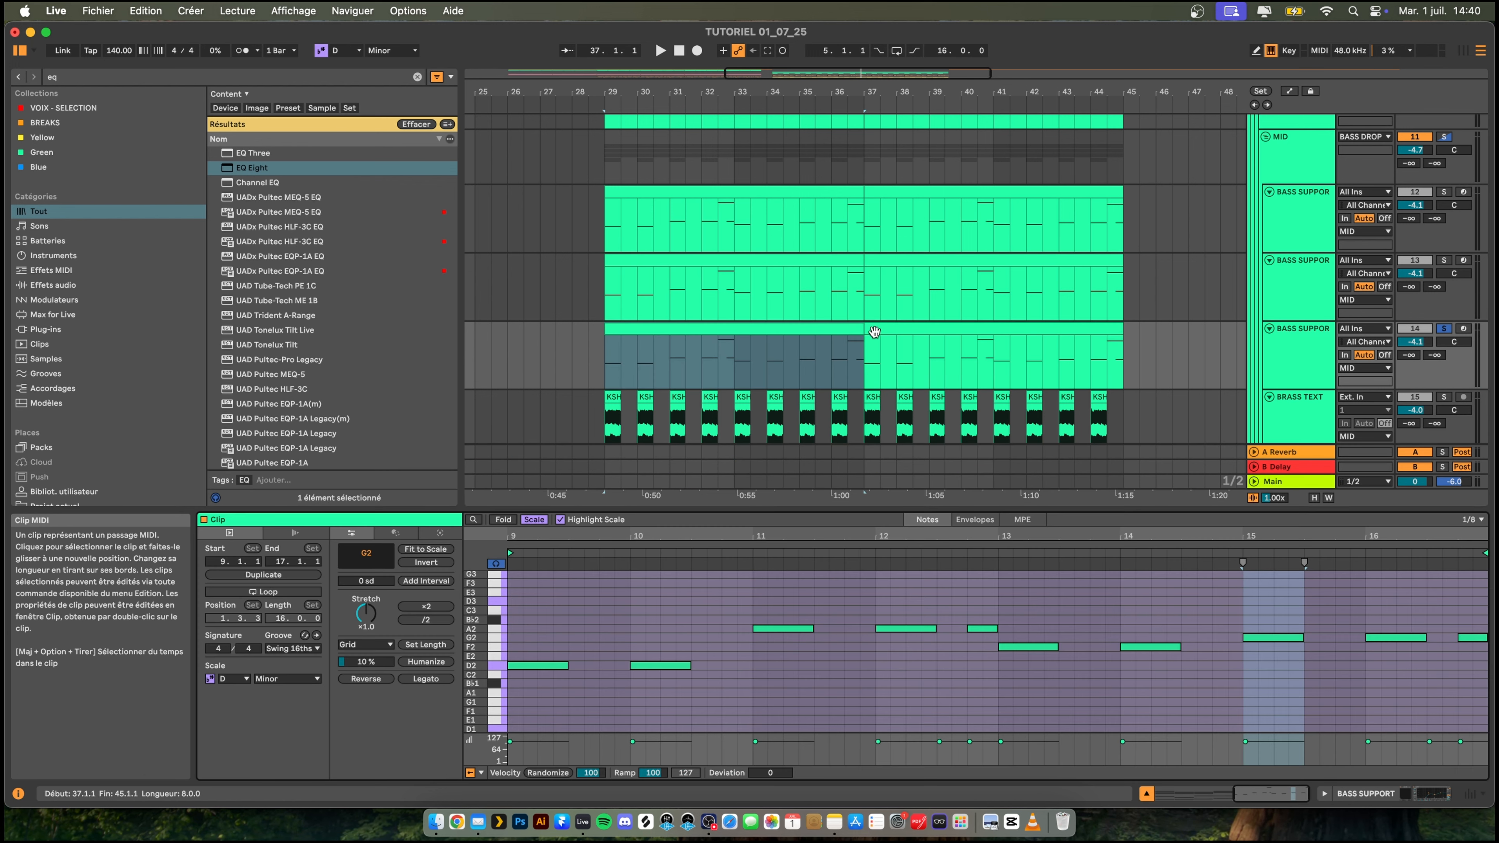
{"action": "left_click", "coordinate": [894, 331], "text": "shift"}
{"action": "left_click", "coordinate": [814, 599]}
{"action": "key", "text": "super+a"}
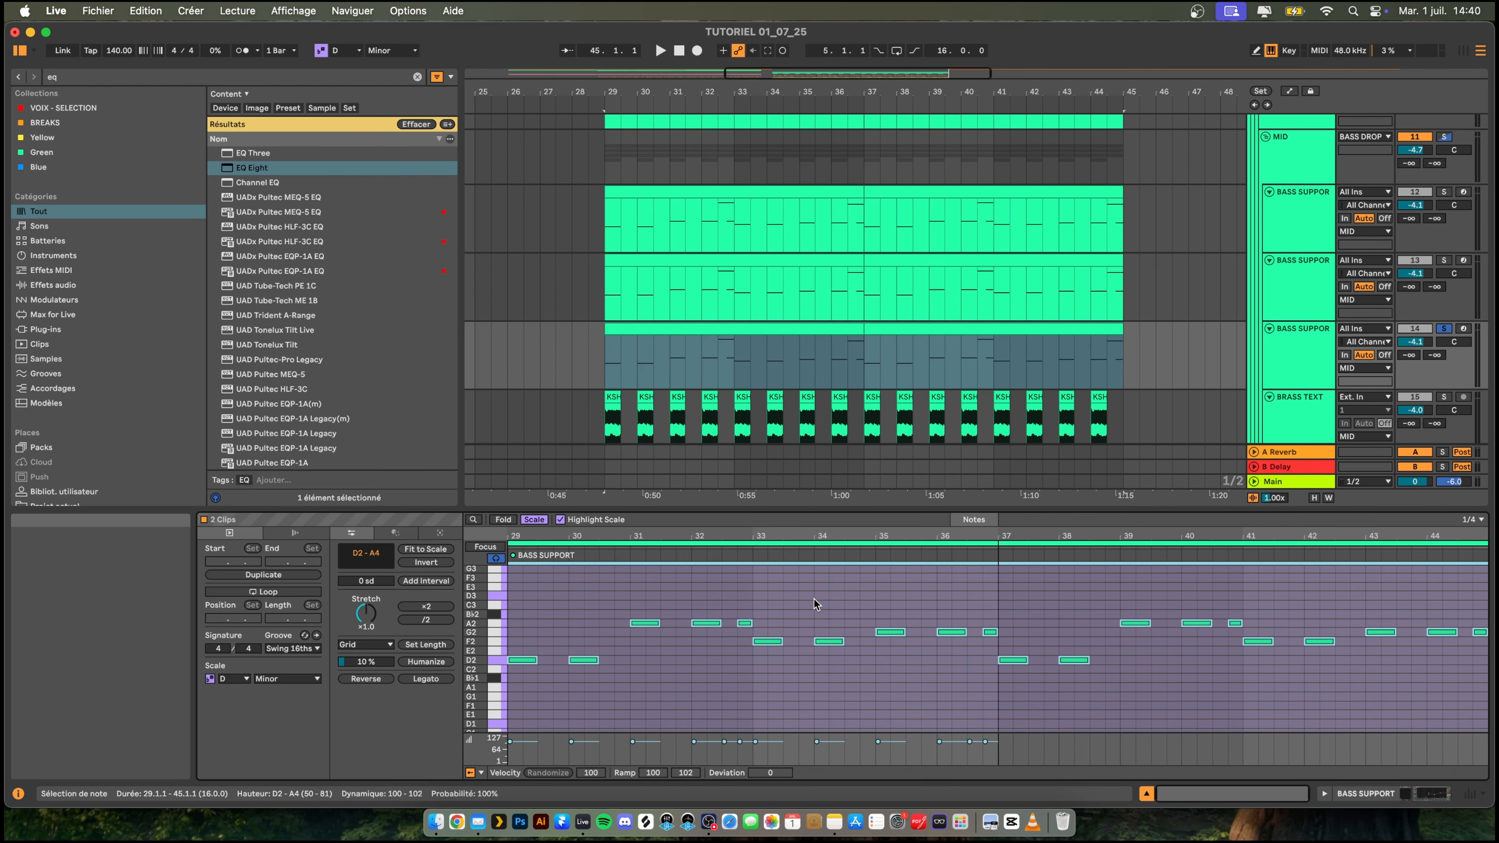
{"action": "key", "text": "shift+Down"}
{"action": "key", "text": "space"}
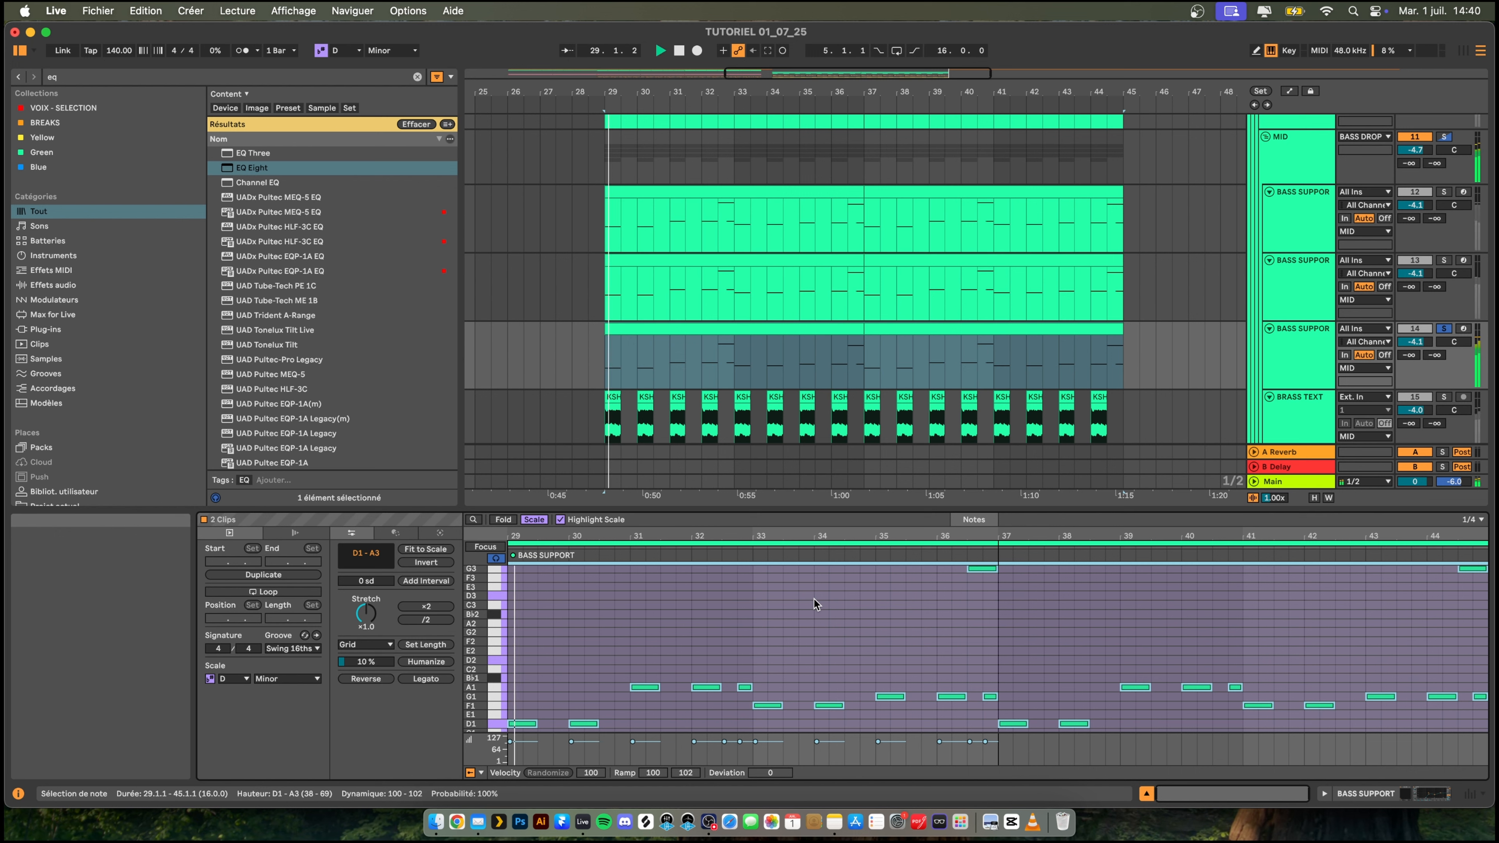
{"action": "key", "text": "shift+Down"}
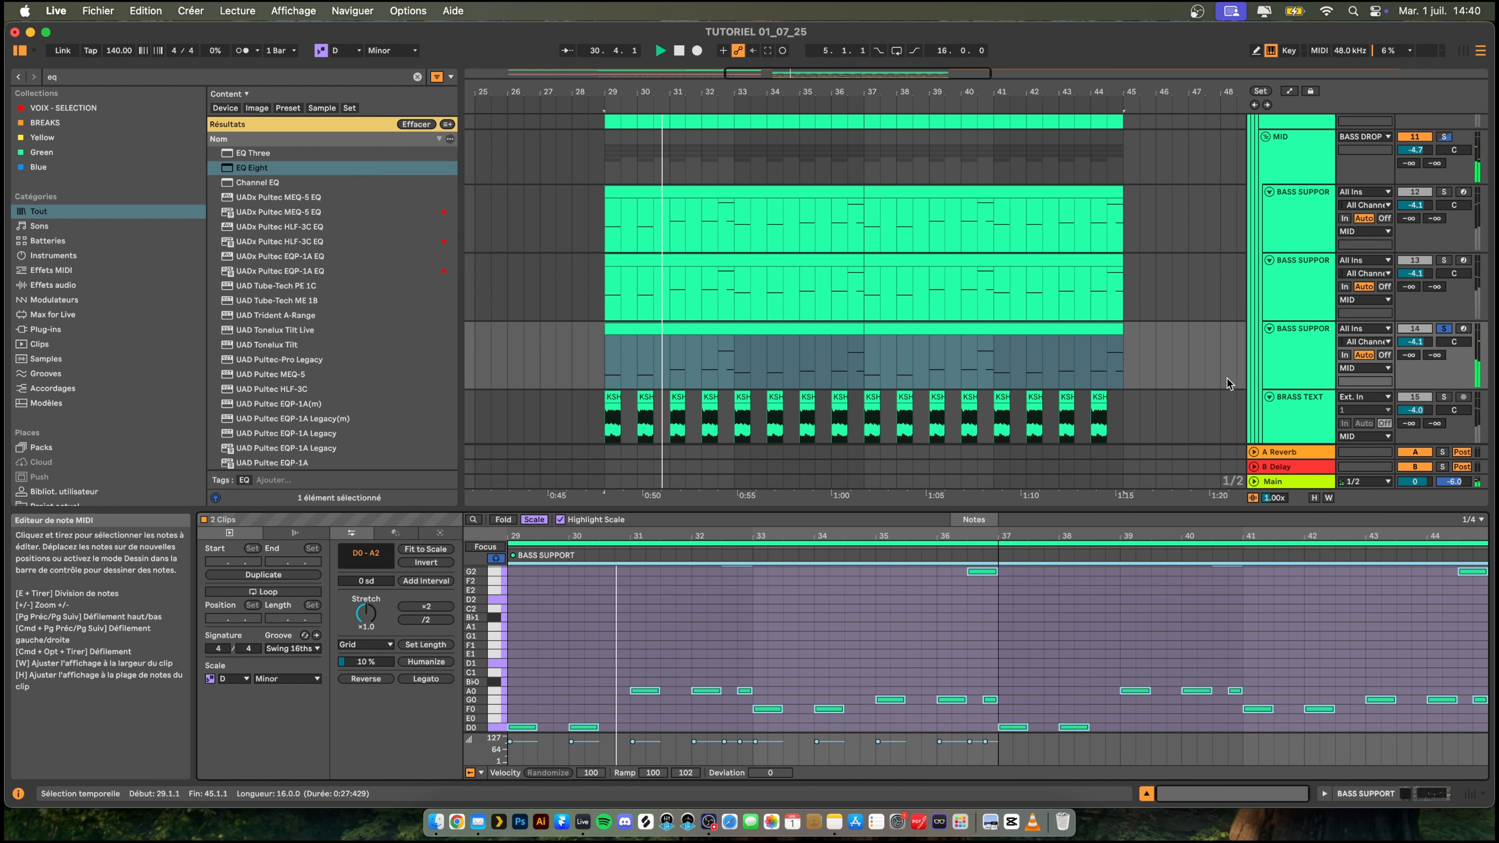
- Switch the copied track's Serum to mono voicing, raise its portamento and close the plug-in
{"action": "double_click", "coordinate": [1304, 356]}
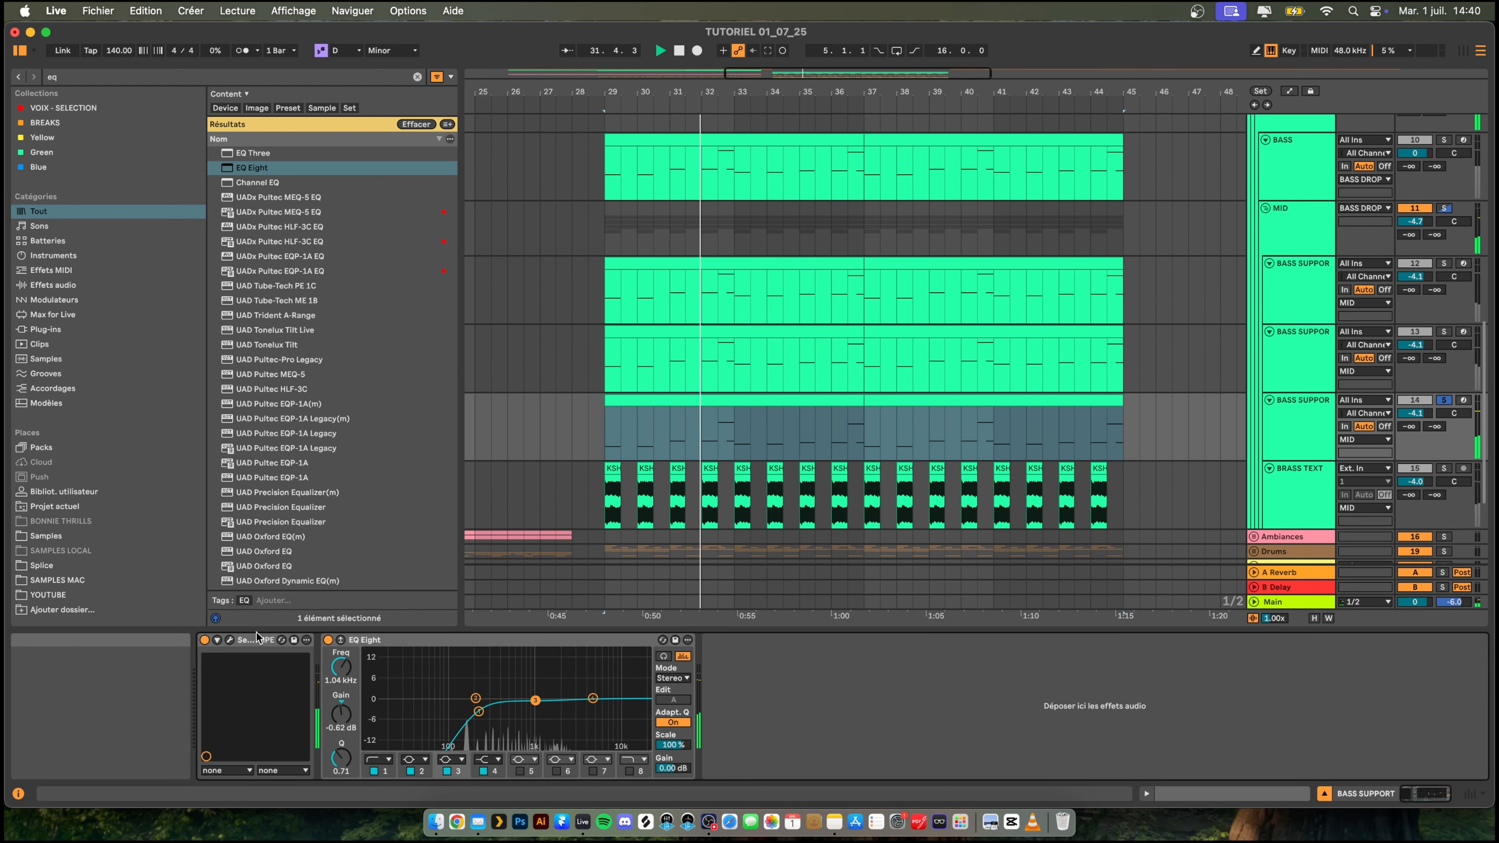
{"action": "left_click", "coordinate": [230, 640]}
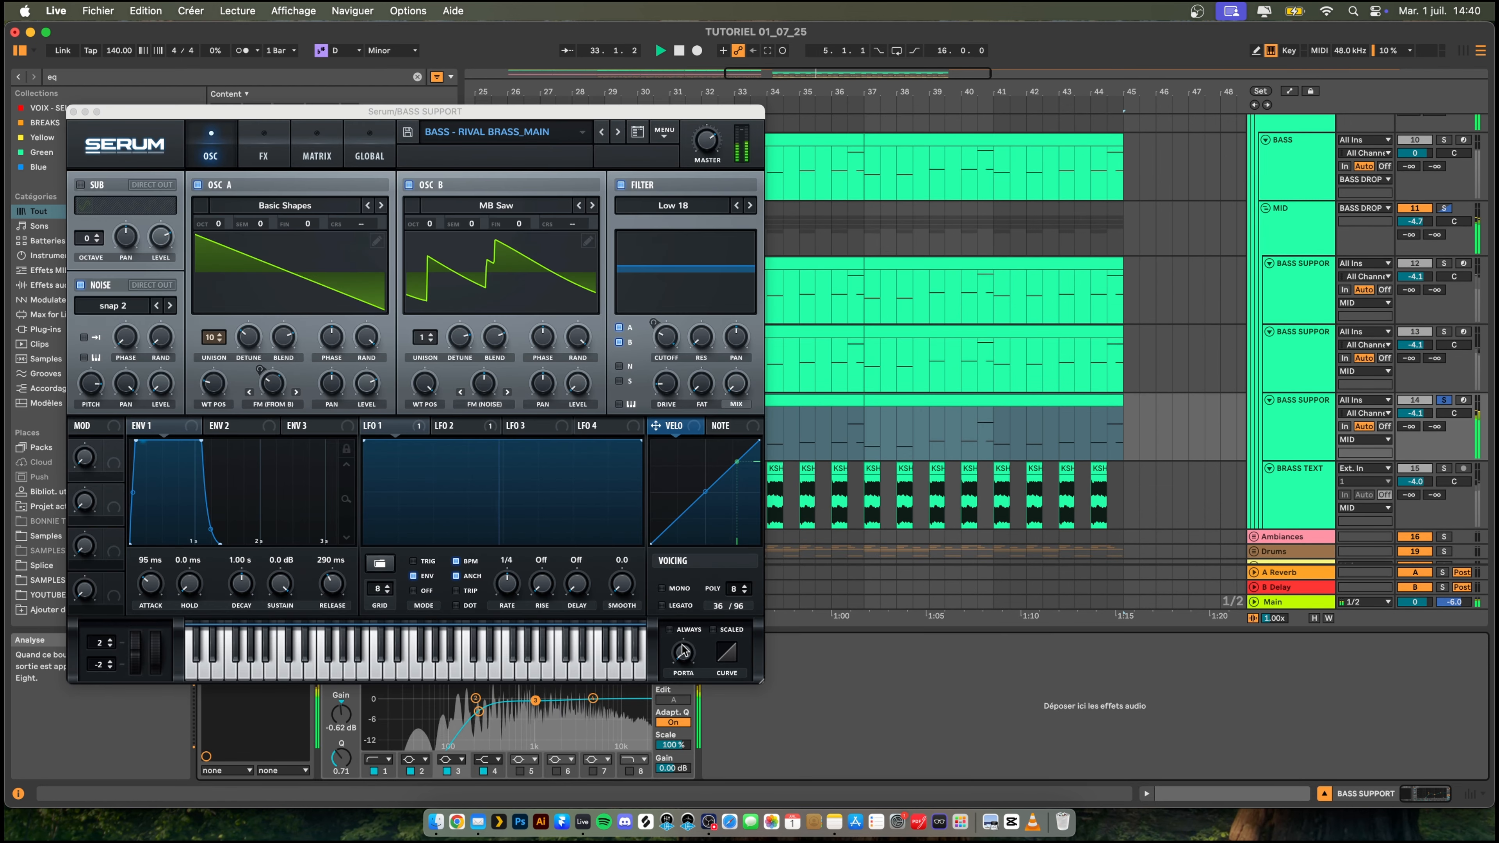
{"action": "left_click", "coordinate": [661, 588]}
{"action": "left_click_drag", "start_coordinate": [681, 650], "coordinate": [685, 560]}
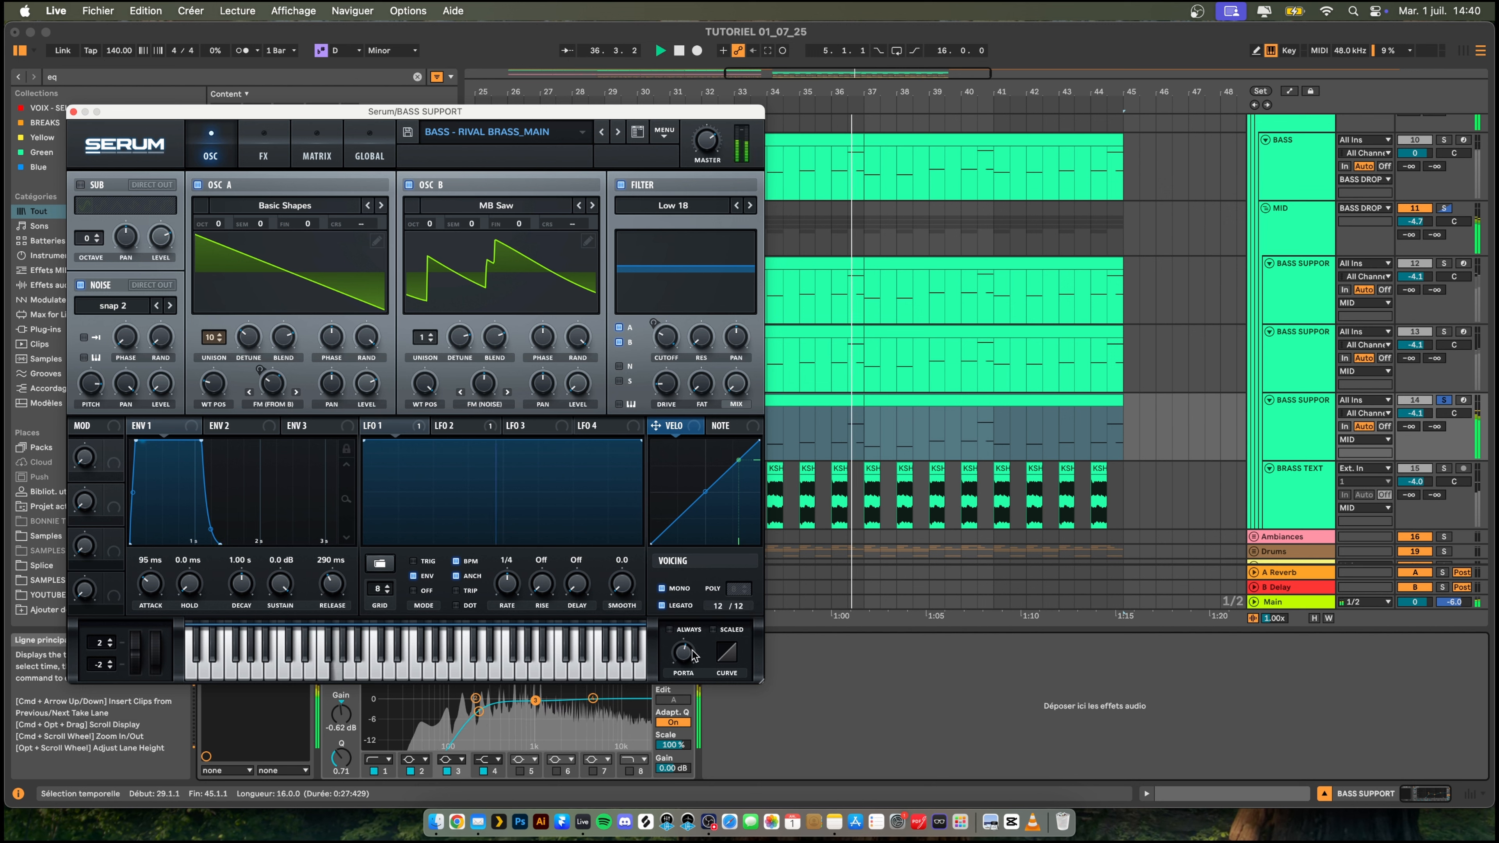
{"action": "left_click", "coordinate": [73, 112]}
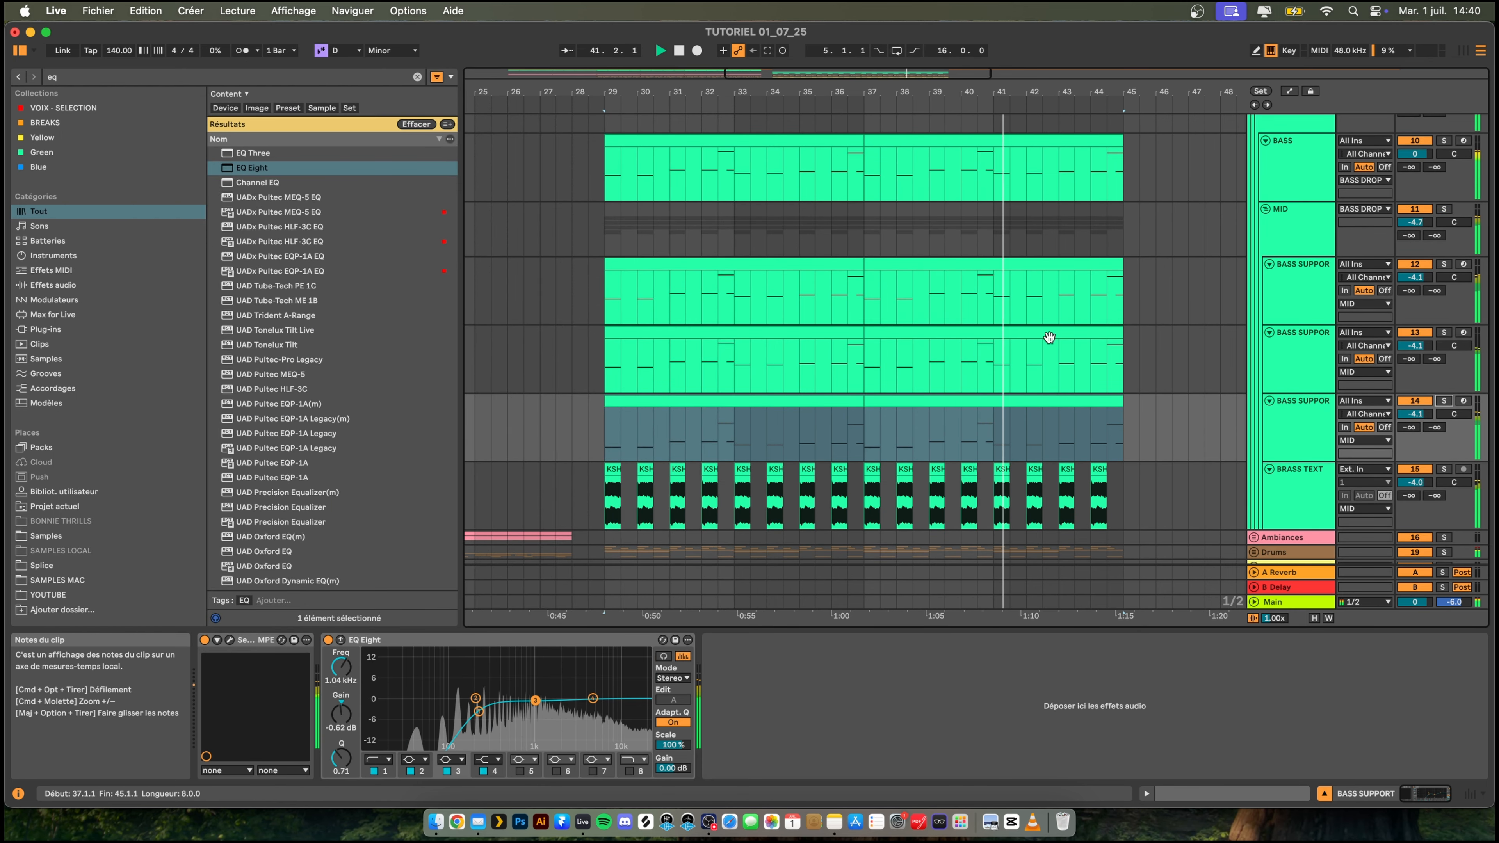
- Set the low shelf of the BASS track's EQ Eight to 0.37 dB at 138 Hz while the drop plays
{"action": "scroll", "coordinate": [1028, 336], "scroll_direction": "up", "scroll_amount": 1}
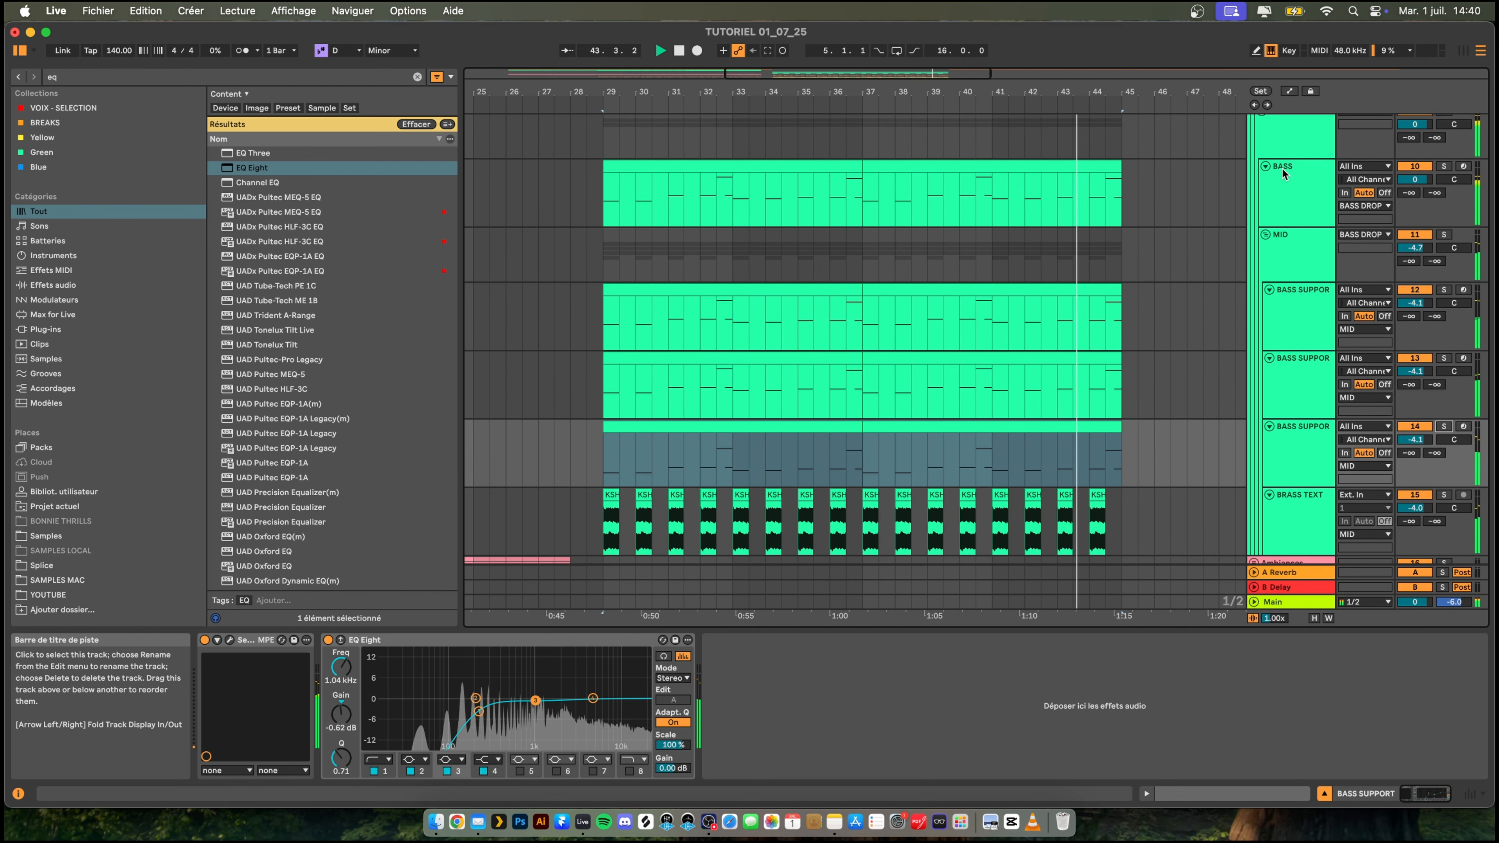
{"action": "left_click", "coordinate": [1280, 189]}
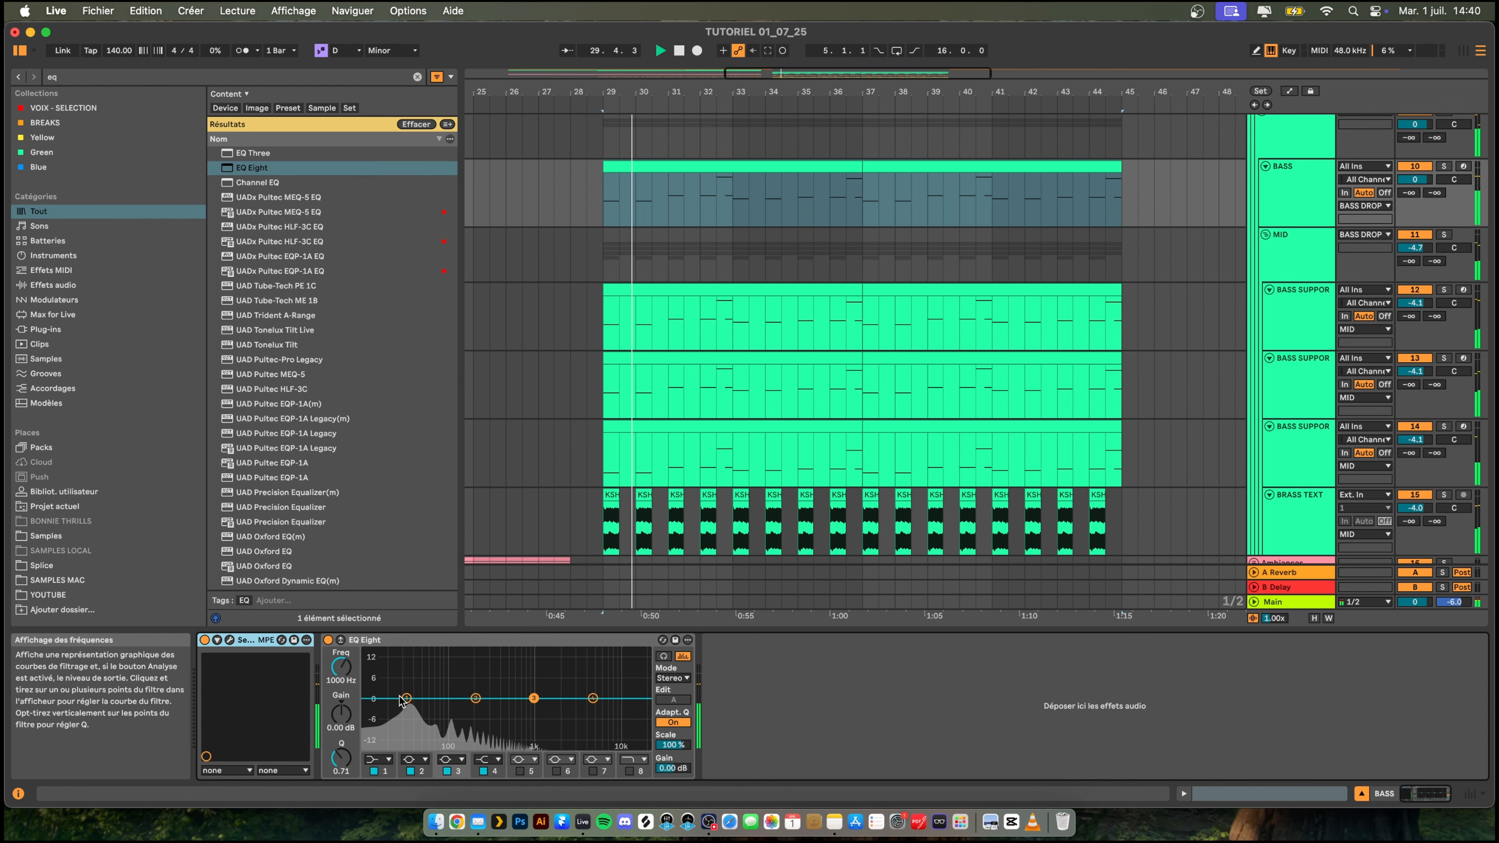
{"action": "mouse_move", "coordinate": [425, 690]}
{"action": "left_mouse_down"}
{"action": "mouse_move", "coordinate": [448, 671]}
{"action": "mouse_move", "coordinate": [444, 686]}
{"action": "left_mouse_up"}
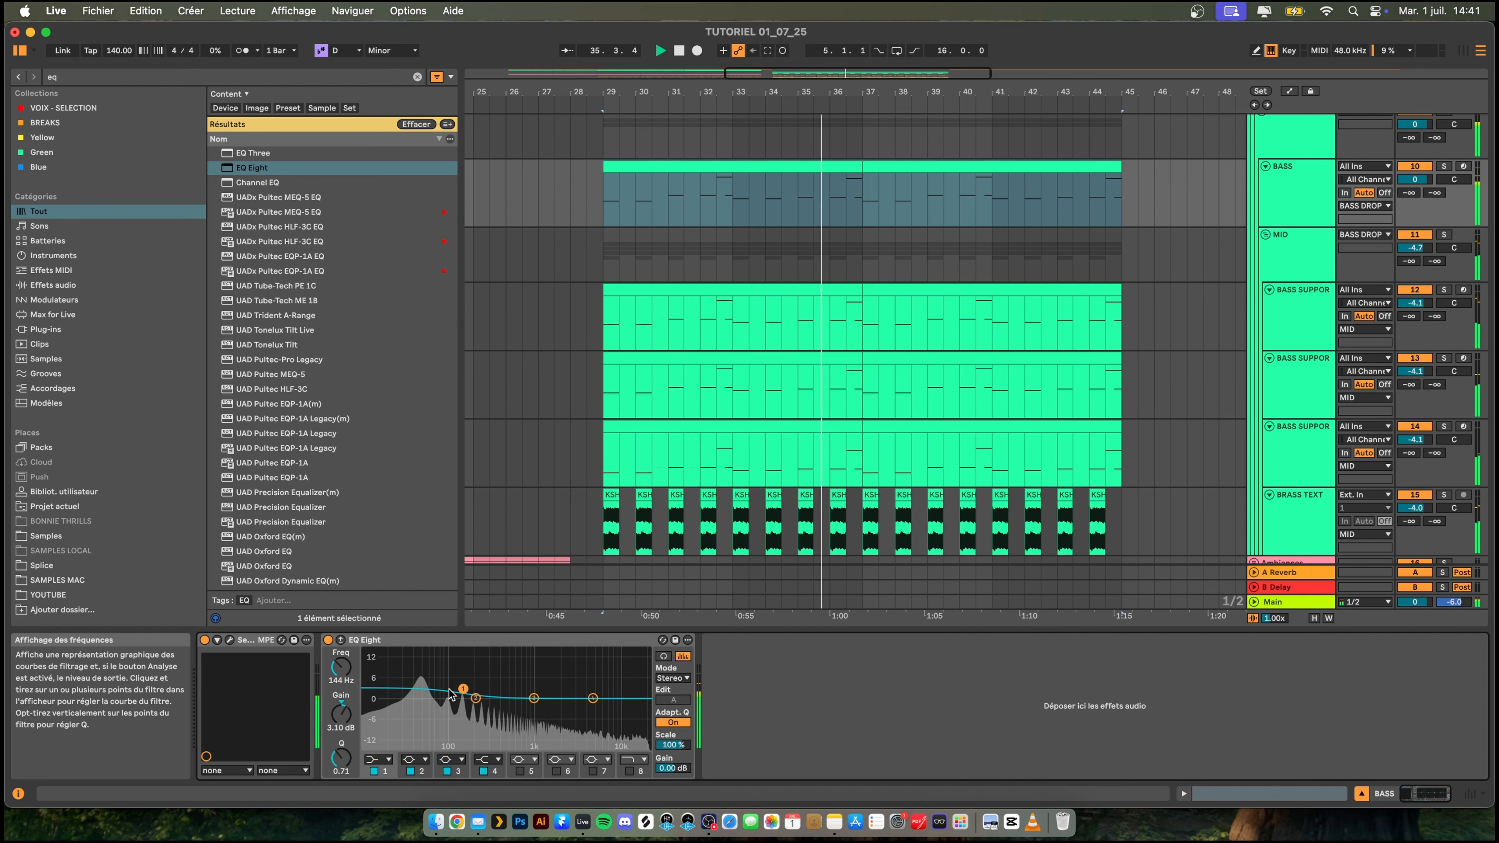
{"action": "left_click_drag", "start_coordinate": [460, 697], "coordinate": [462, 696]}
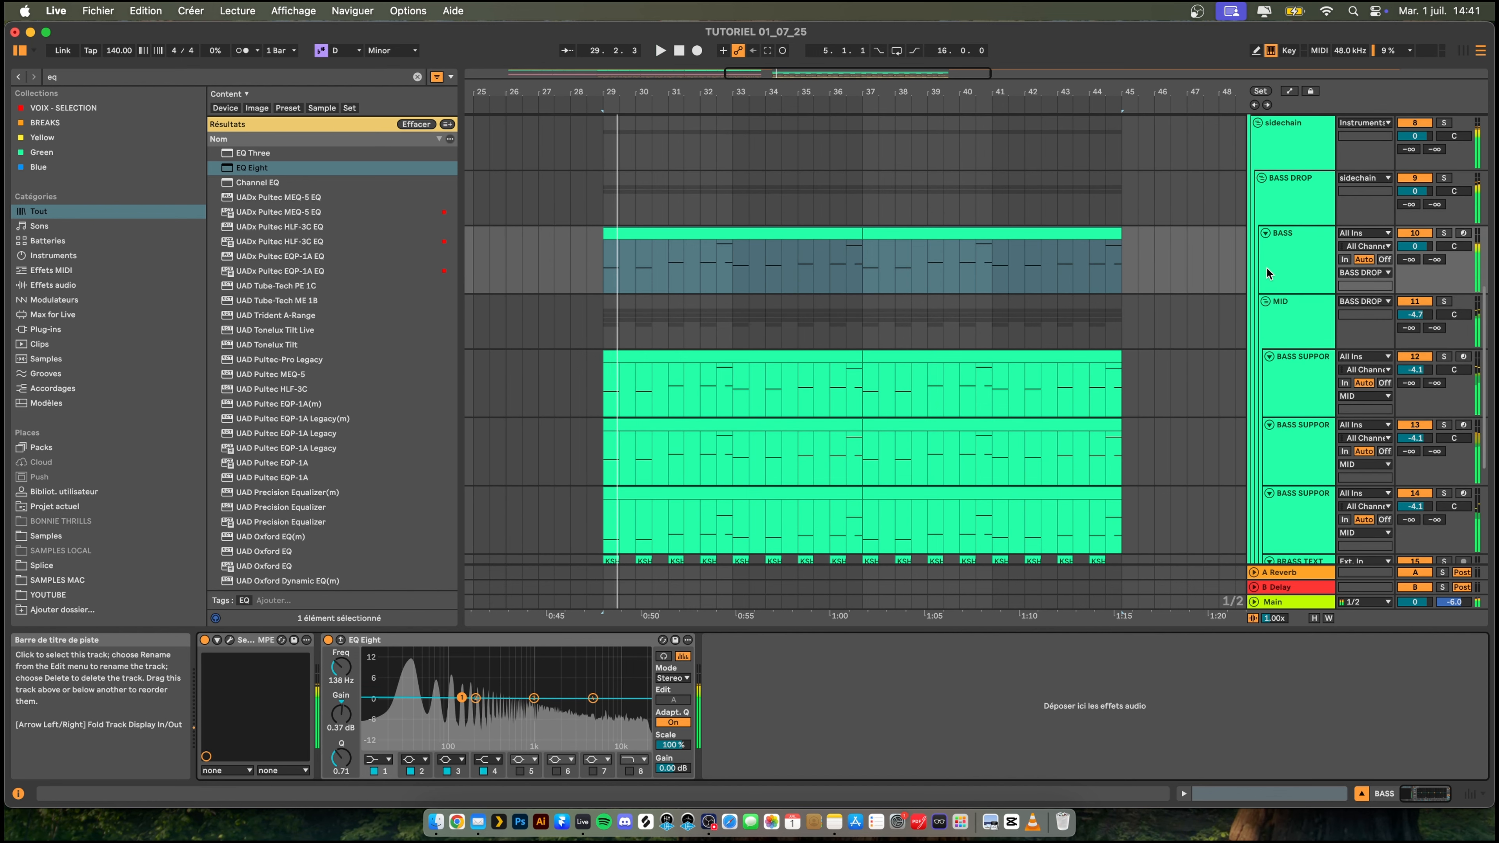
{"action": "key", "text": "space"}
- Search the browser for "multi" and add Multiband Dynamics to the BASS DROP group
{"action": "left_click", "coordinate": [1290, 284]}
{"action": "left_click", "coordinate": [1287, 308], "text": "shift"}
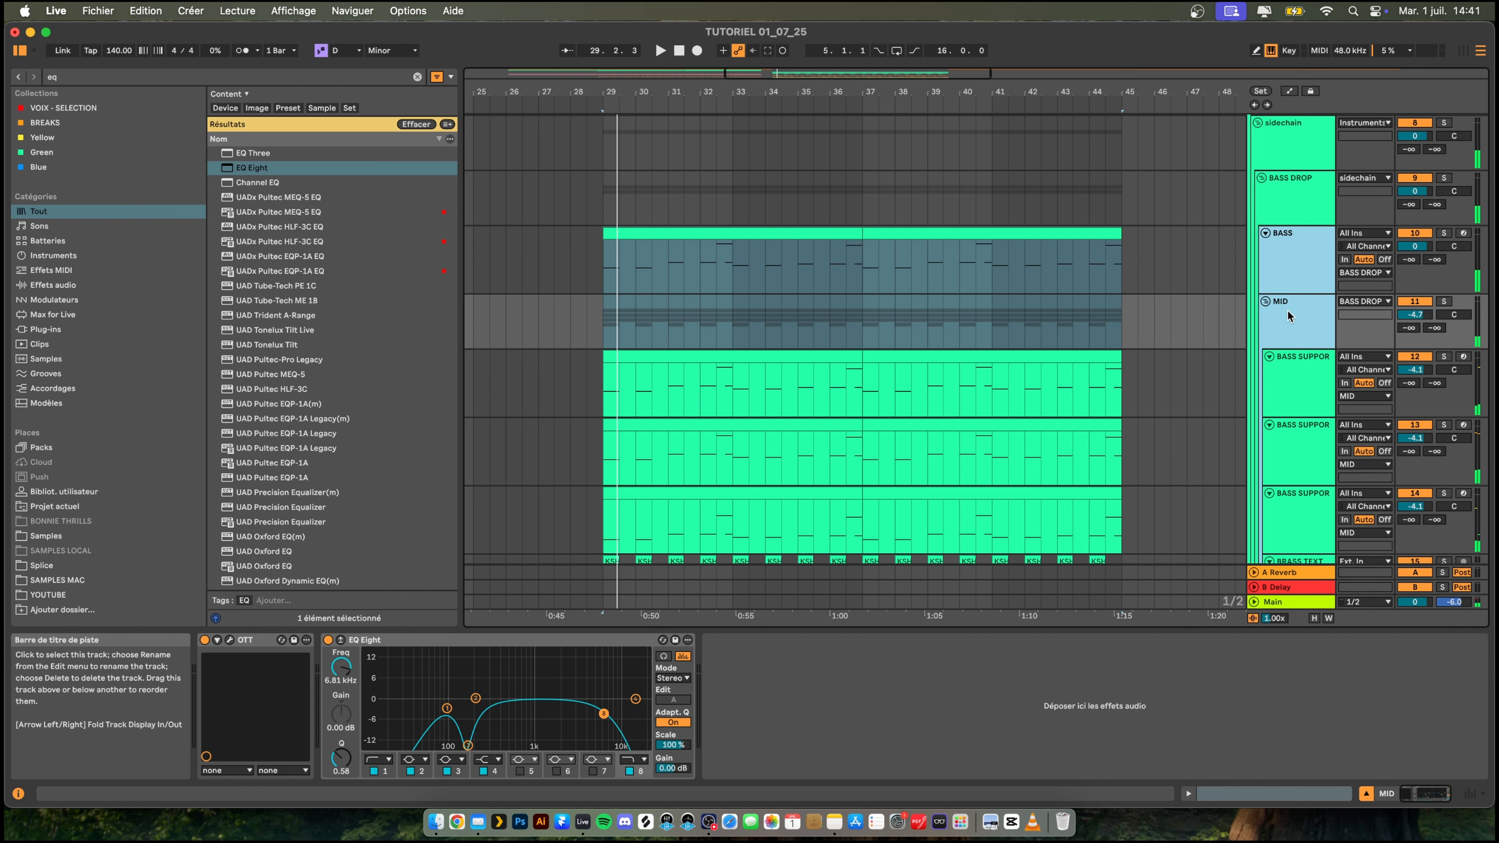
{"action": "left_click", "coordinate": [1284, 194]}
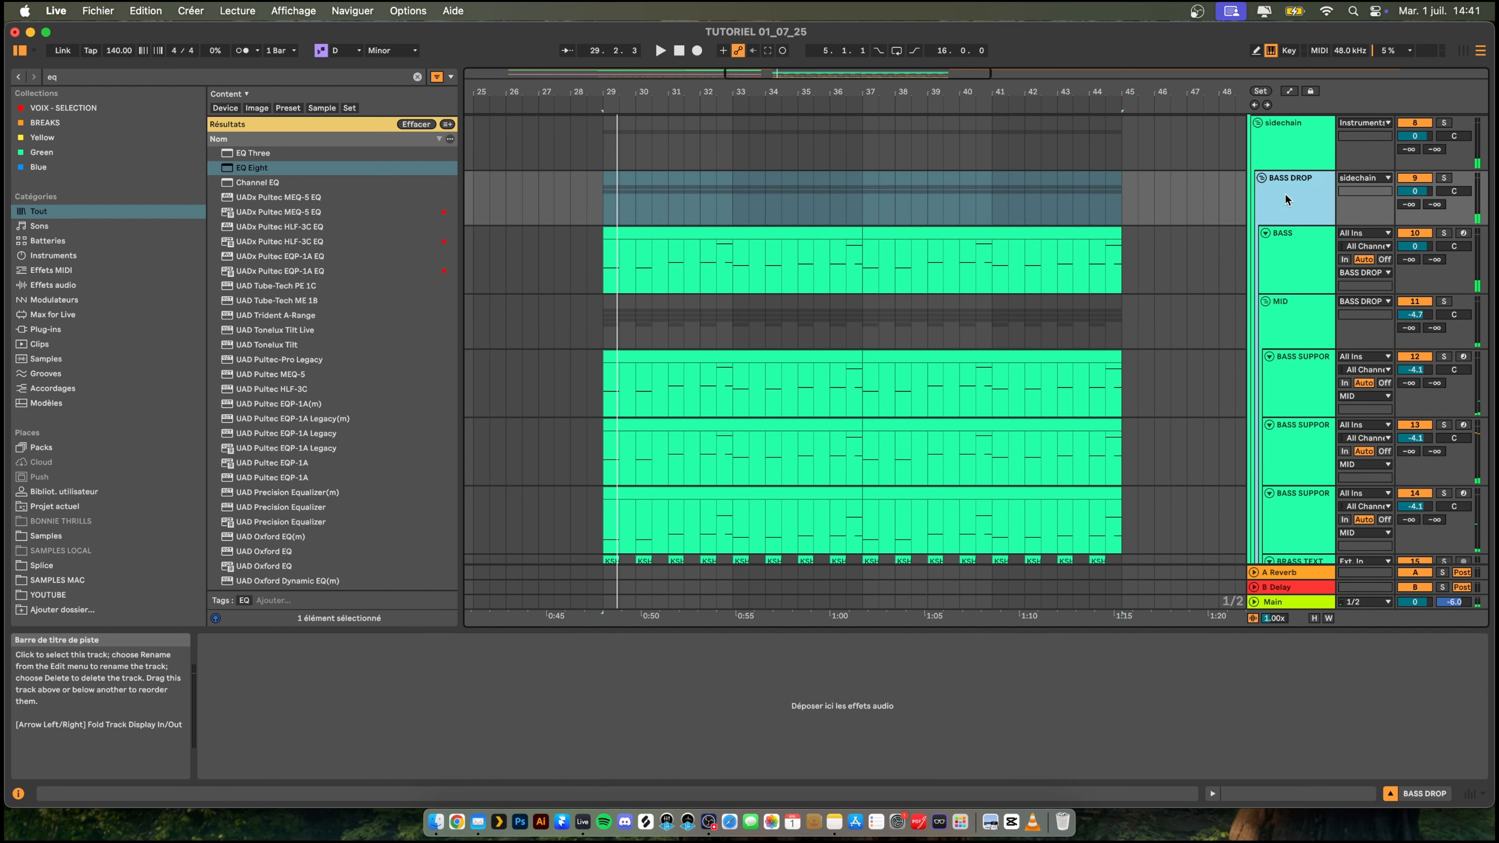
{"action": "key", "text": "super+f"}
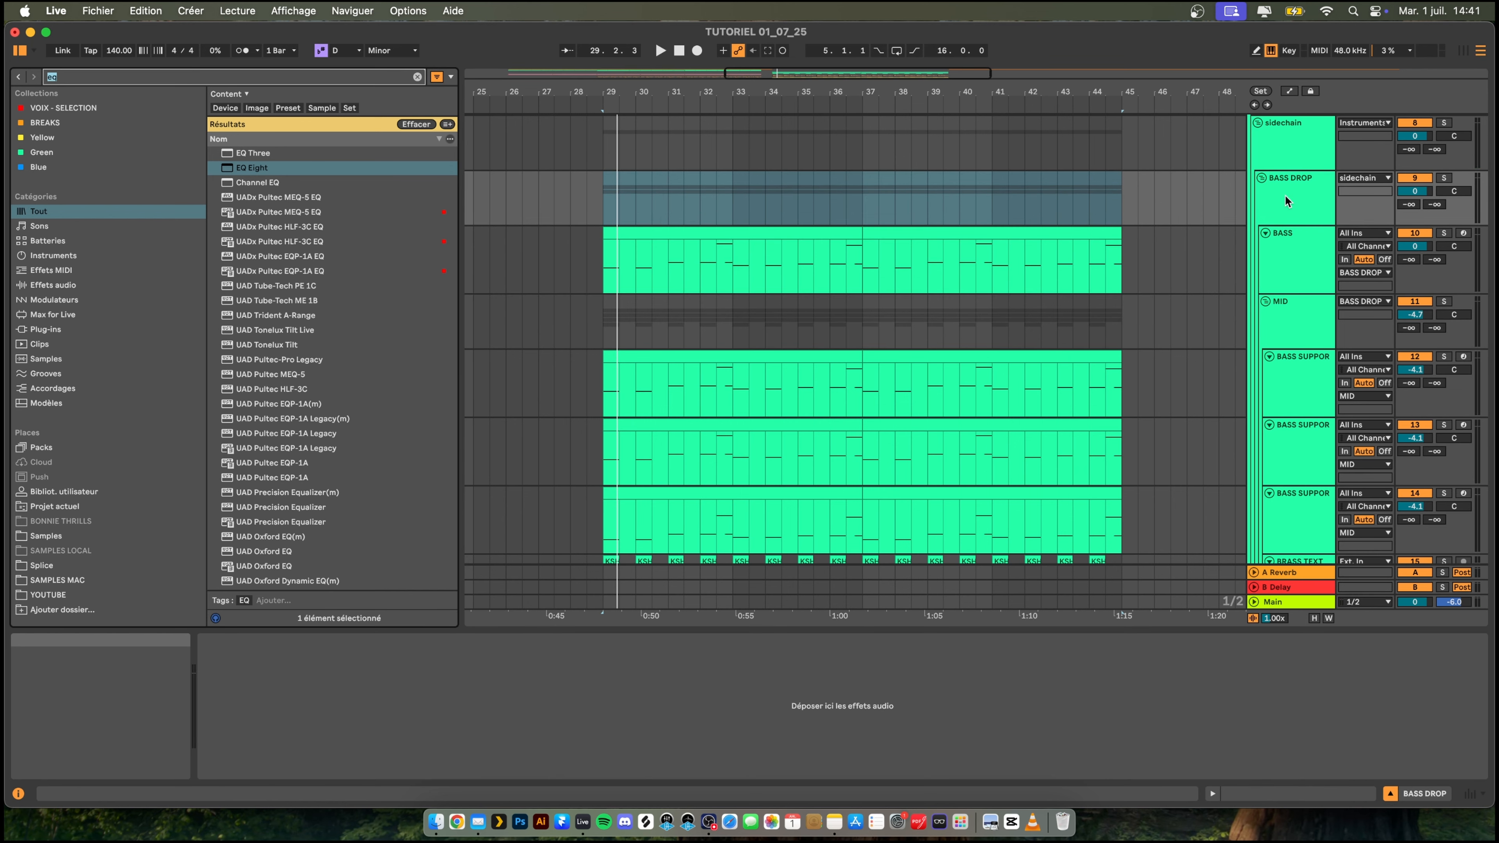
{"action": "type", "text": "miulti"}
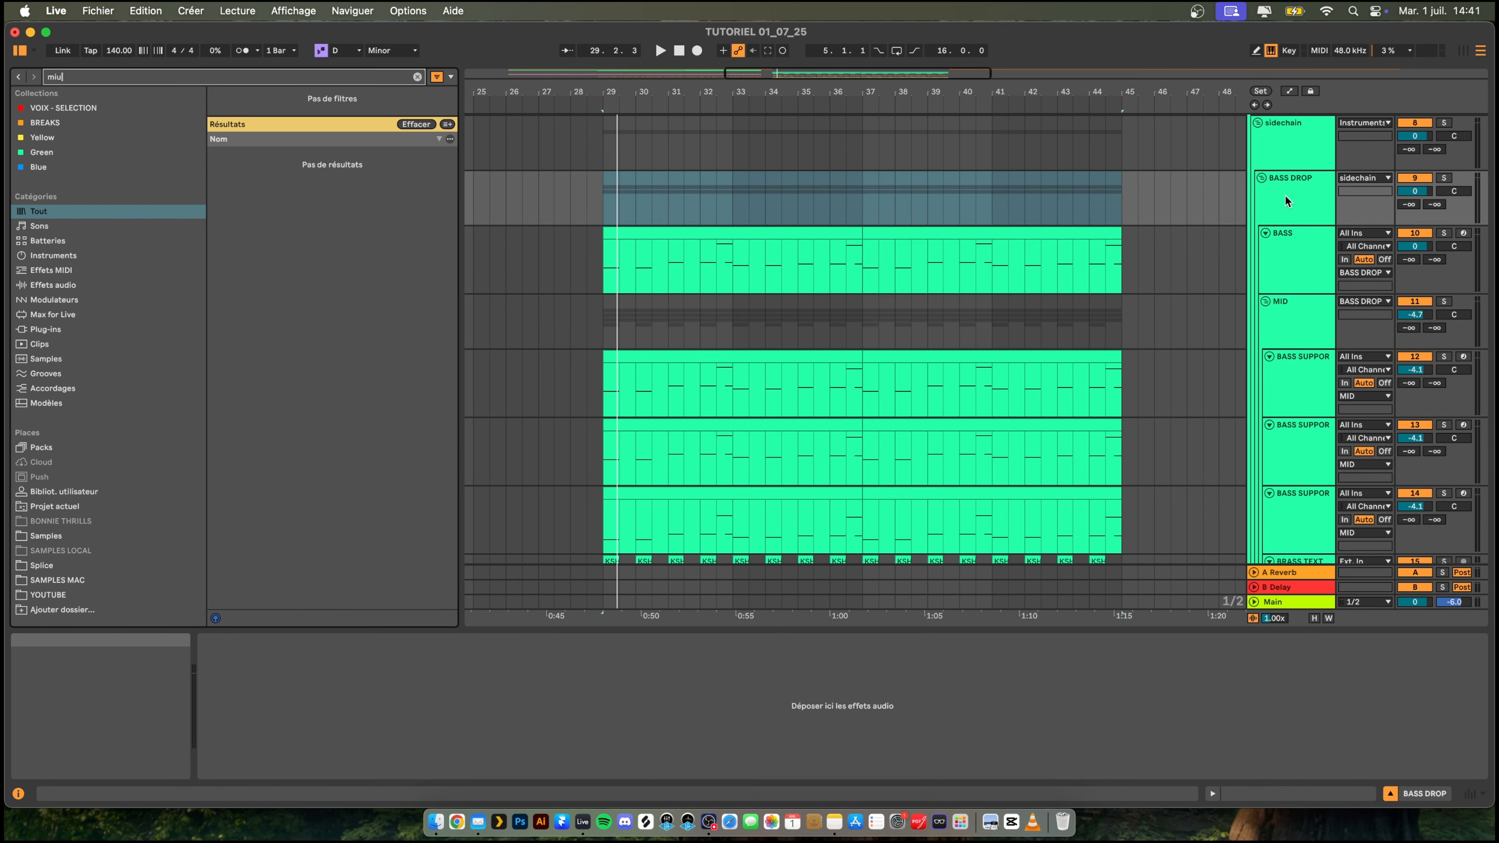
{"action": "key", "text": "BackSpace"}
{"action": "key", "text": "BackSpace"}
{"action": "type", "text": "ulti"}
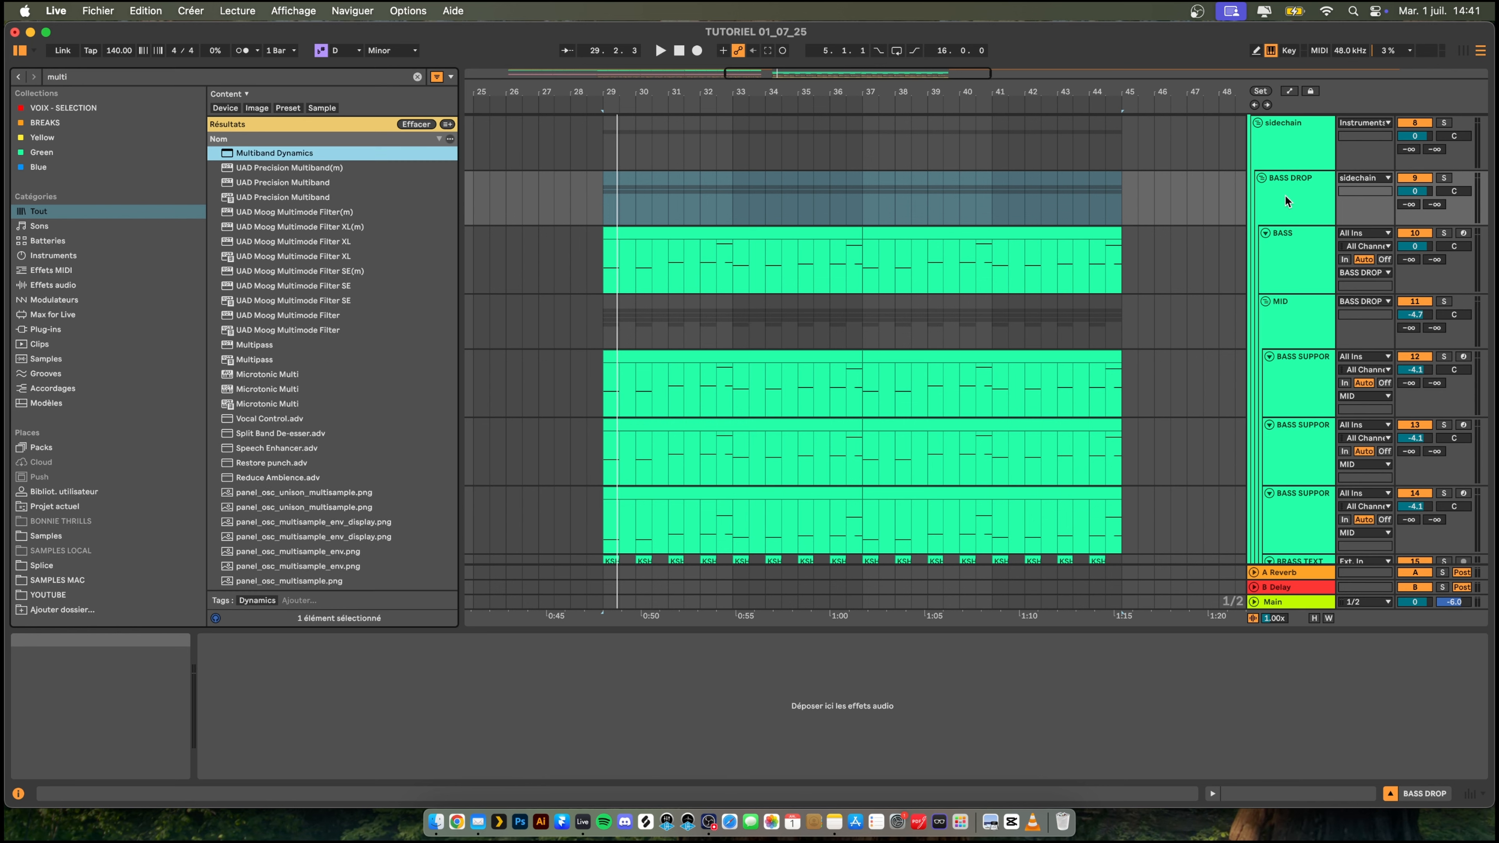
{"action": "key", "text": "Return"}
- Set the Multiband Dynamics output to 3.05 dB and lower the BASS DROP group's volume to about -2.8 dB during playback
{"action": "scroll", "coordinate": [1292, 225], "scroll_direction": "down", "scroll_amount": 4}
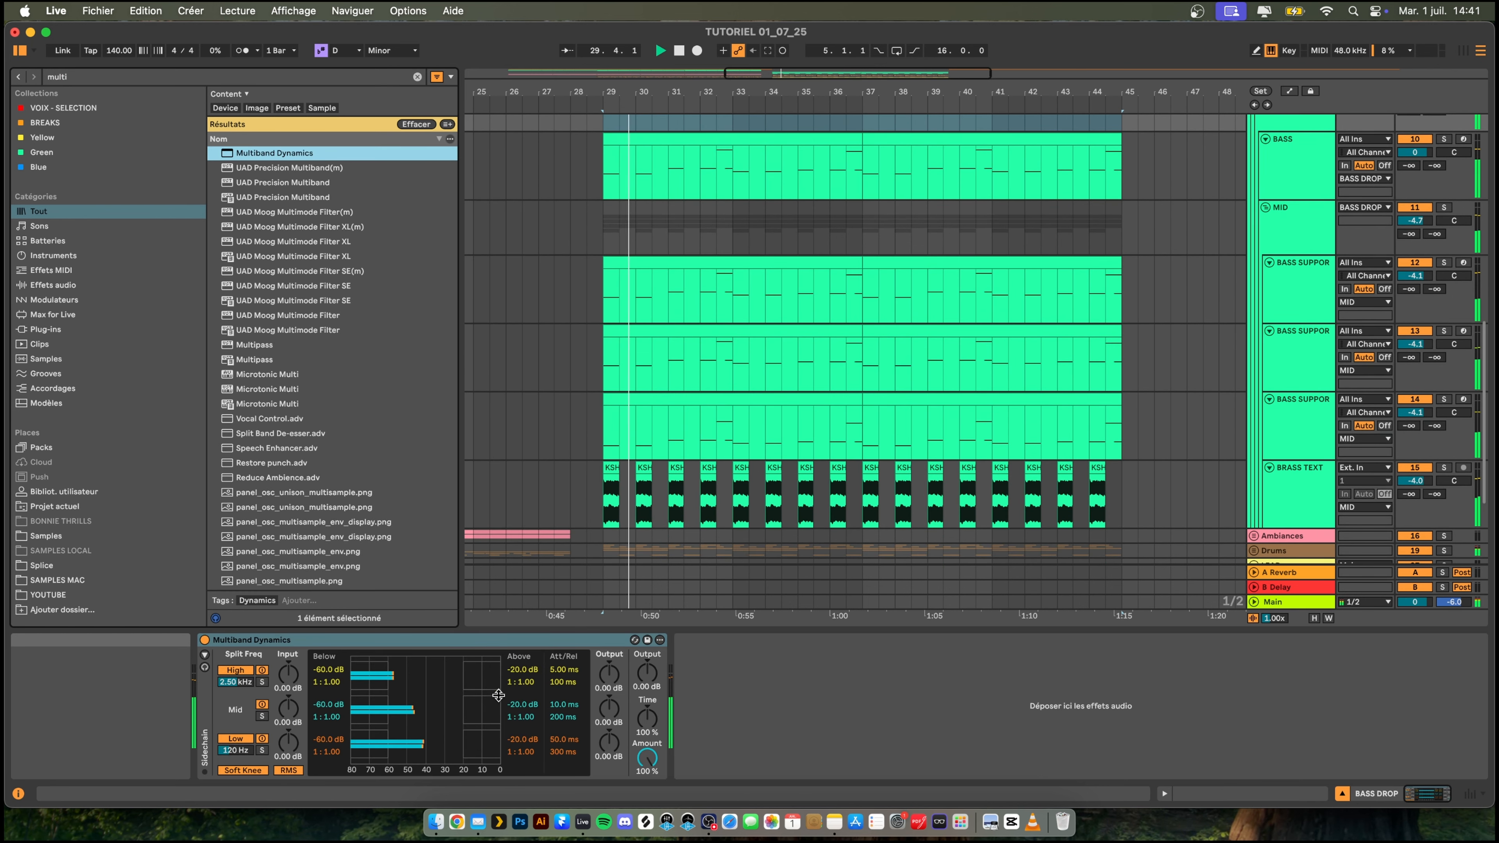
{"action": "left_click_drag", "start_coordinate": [646, 672], "coordinate": [646, 657]}
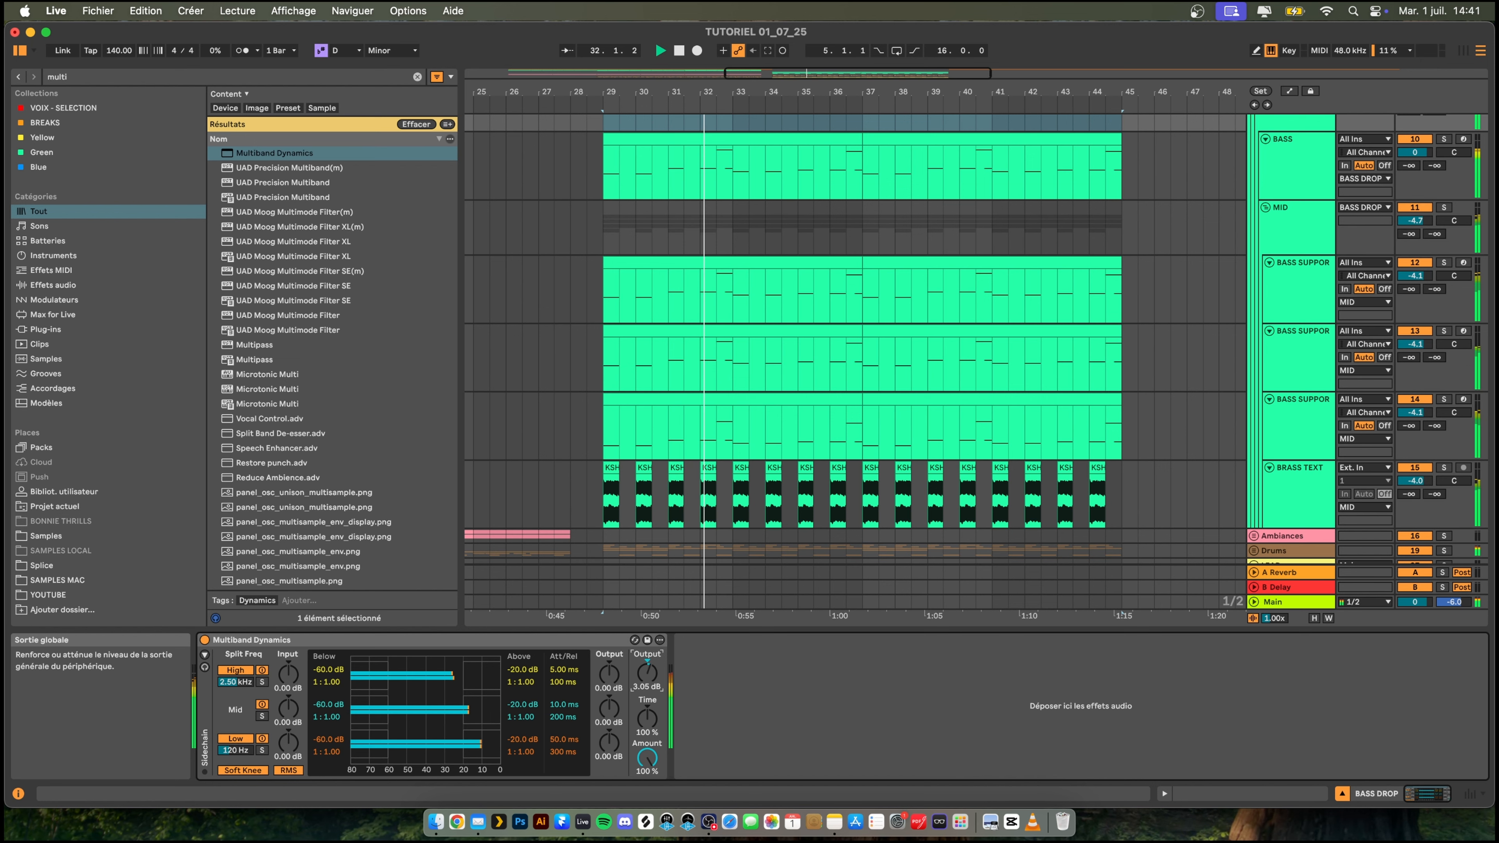
{"action": "scroll", "coordinate": [1375, 177], "scroll_direction": "up", "scroll_amount": 4}
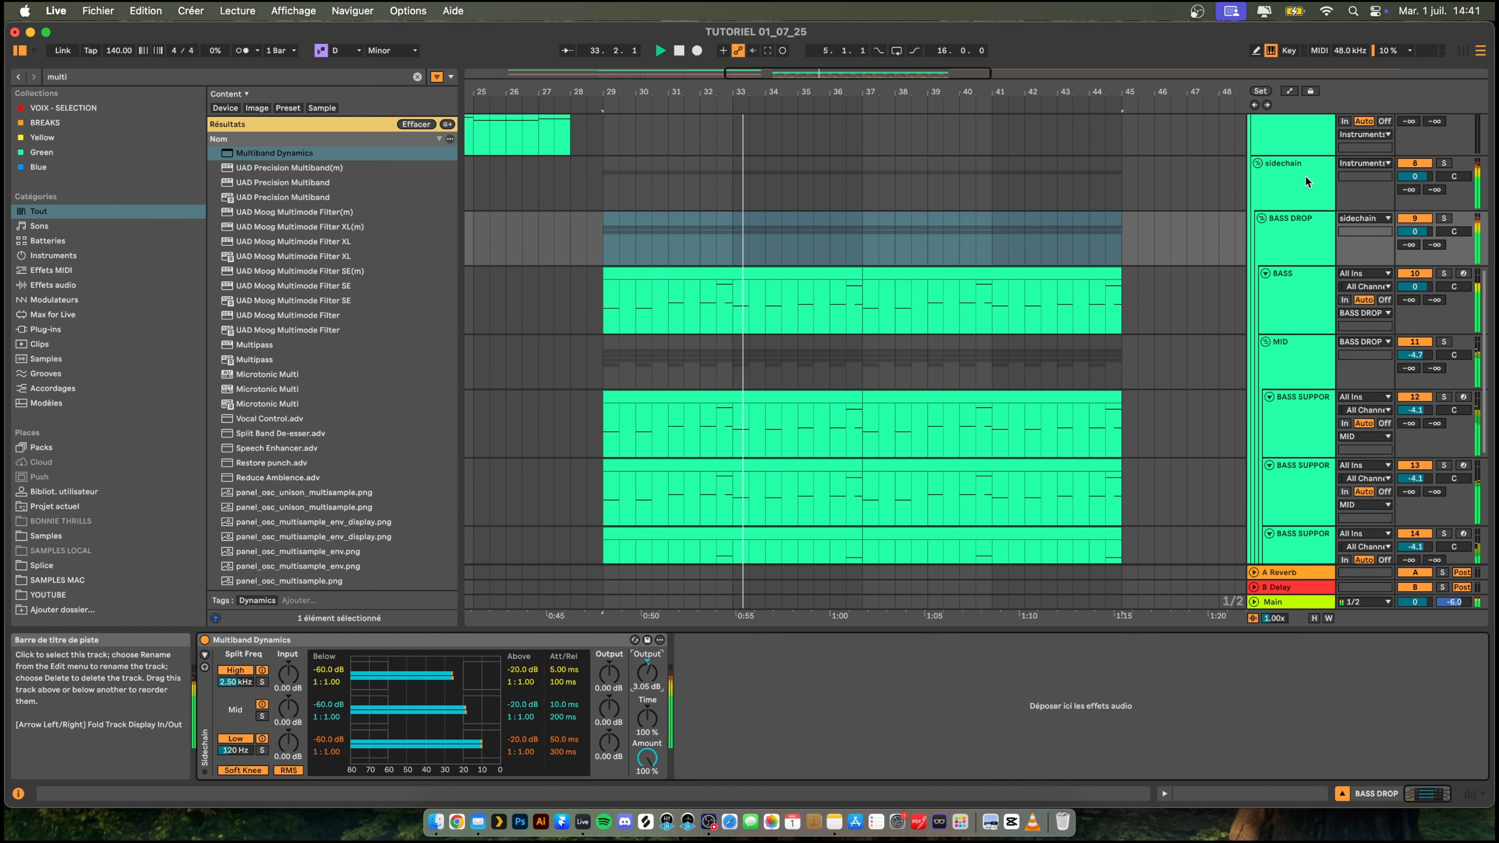
{"action": "left_click_drag", "start_coordinate": [1428, 233], "coordinate": [1428, 244]}
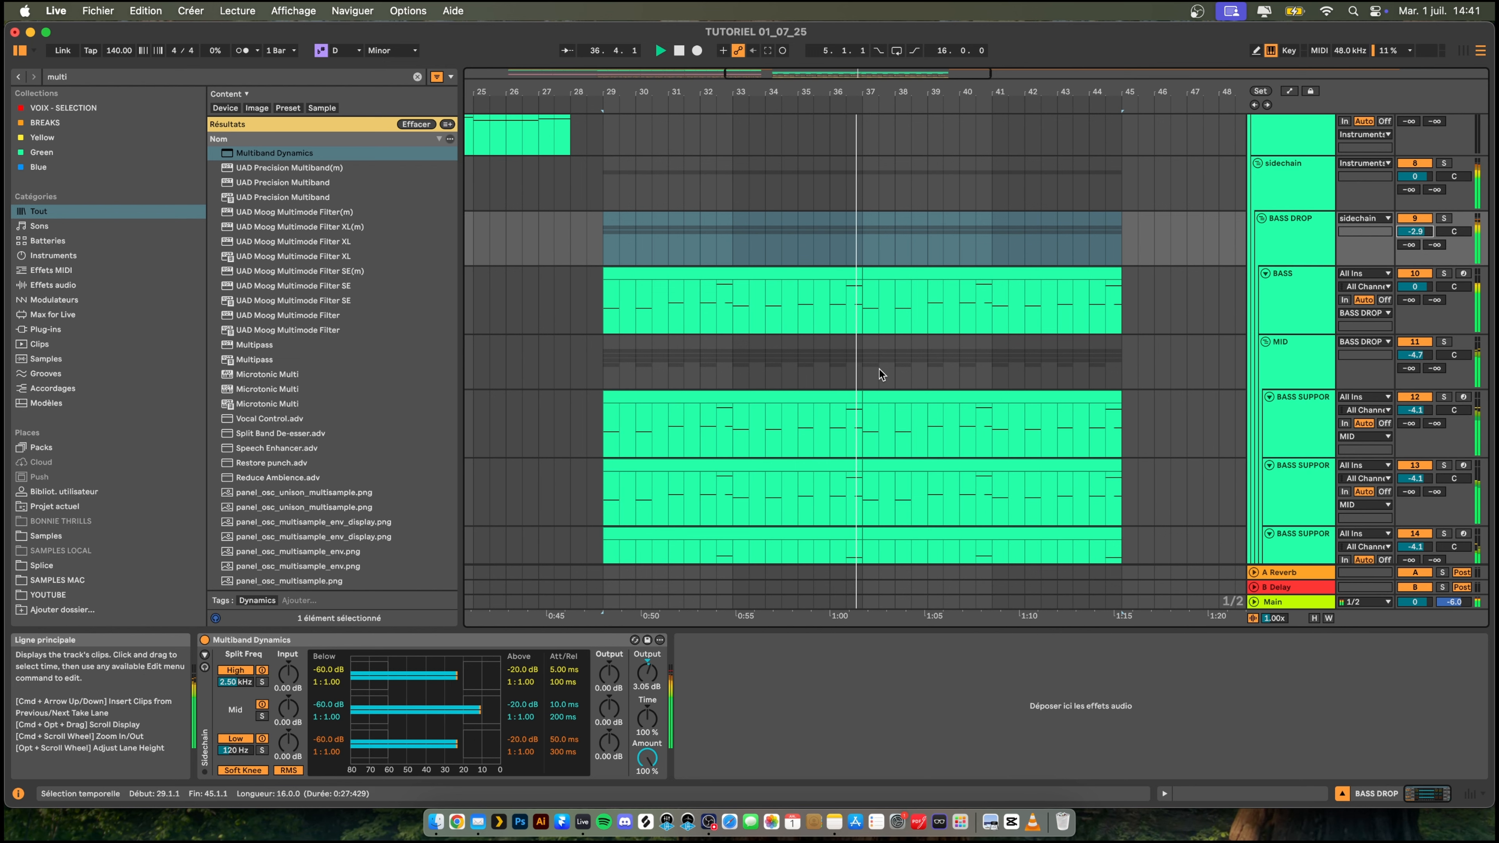
- Select the vocal lead clip and turn band 1 of its EQ Eight into a low cut at 215 Hz
{"action": "scroll", "coordinate": [885, 369], "scroll_direction": "down", "scroll_amount": 5}
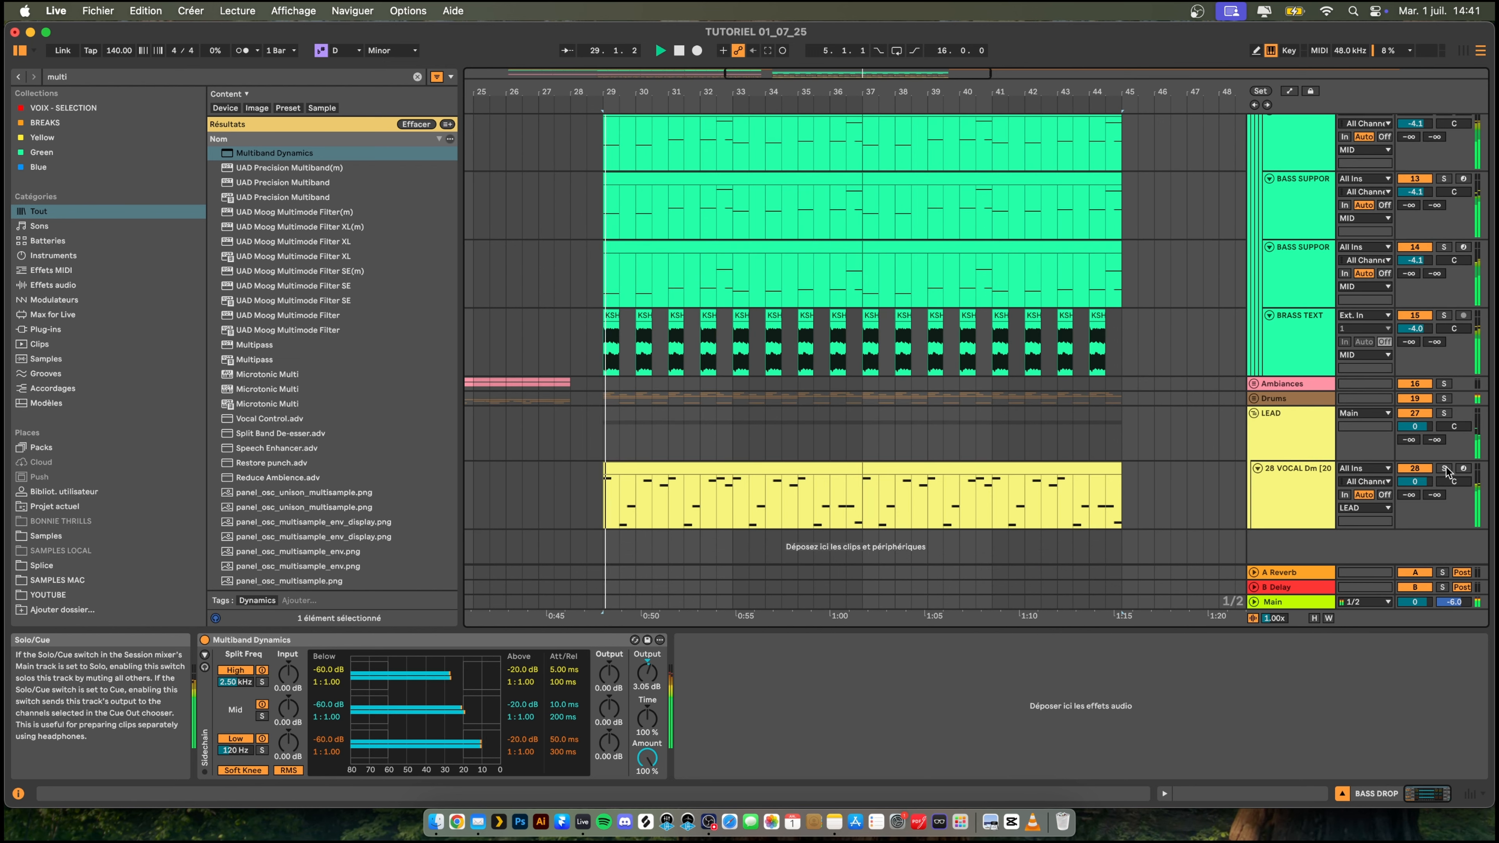
{"action": "left_click", "coordinate": [950, 468]}
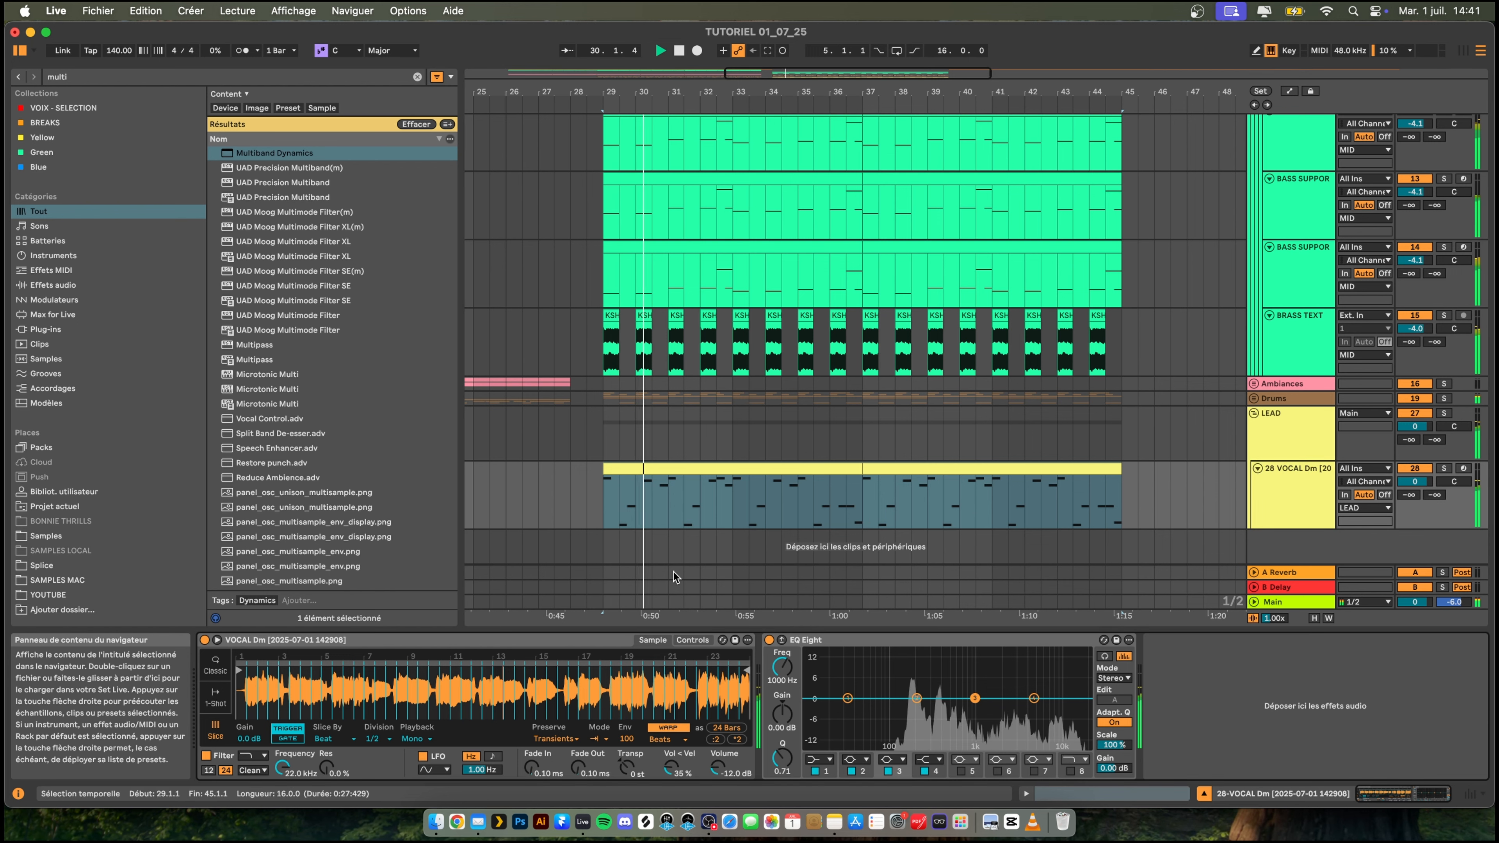
{"action": "left_click", "coordinate": [821, 761]}
{"action": "left_click", "coordinate": [814, 679]}
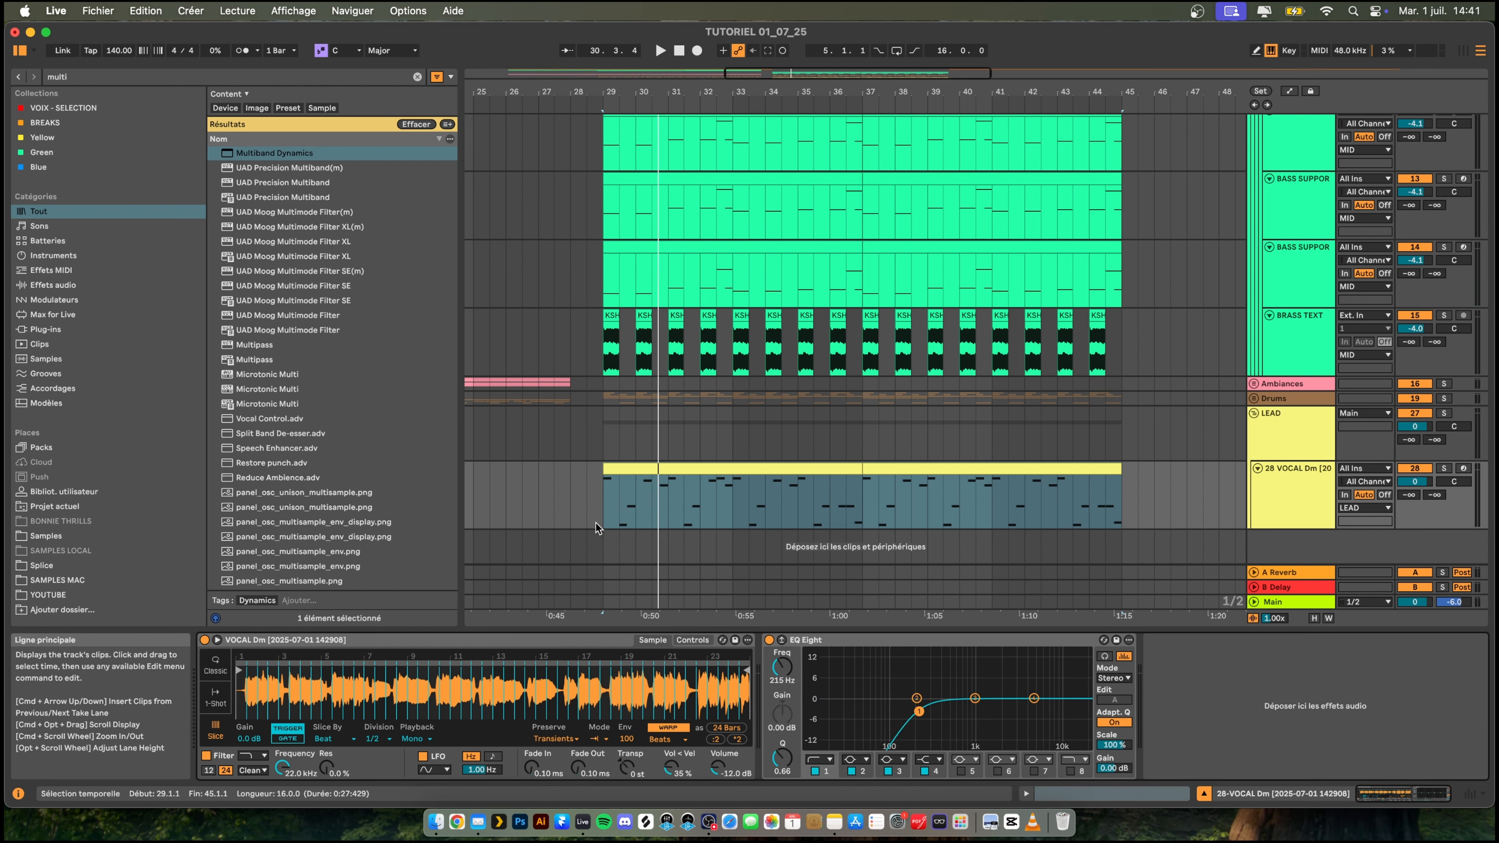
- Search the browser for "saturn" and add Saturn 2 to the vocal lead track
{"action": "key", "text": "super+f"}
{"action": "type", "text": "saturn"}
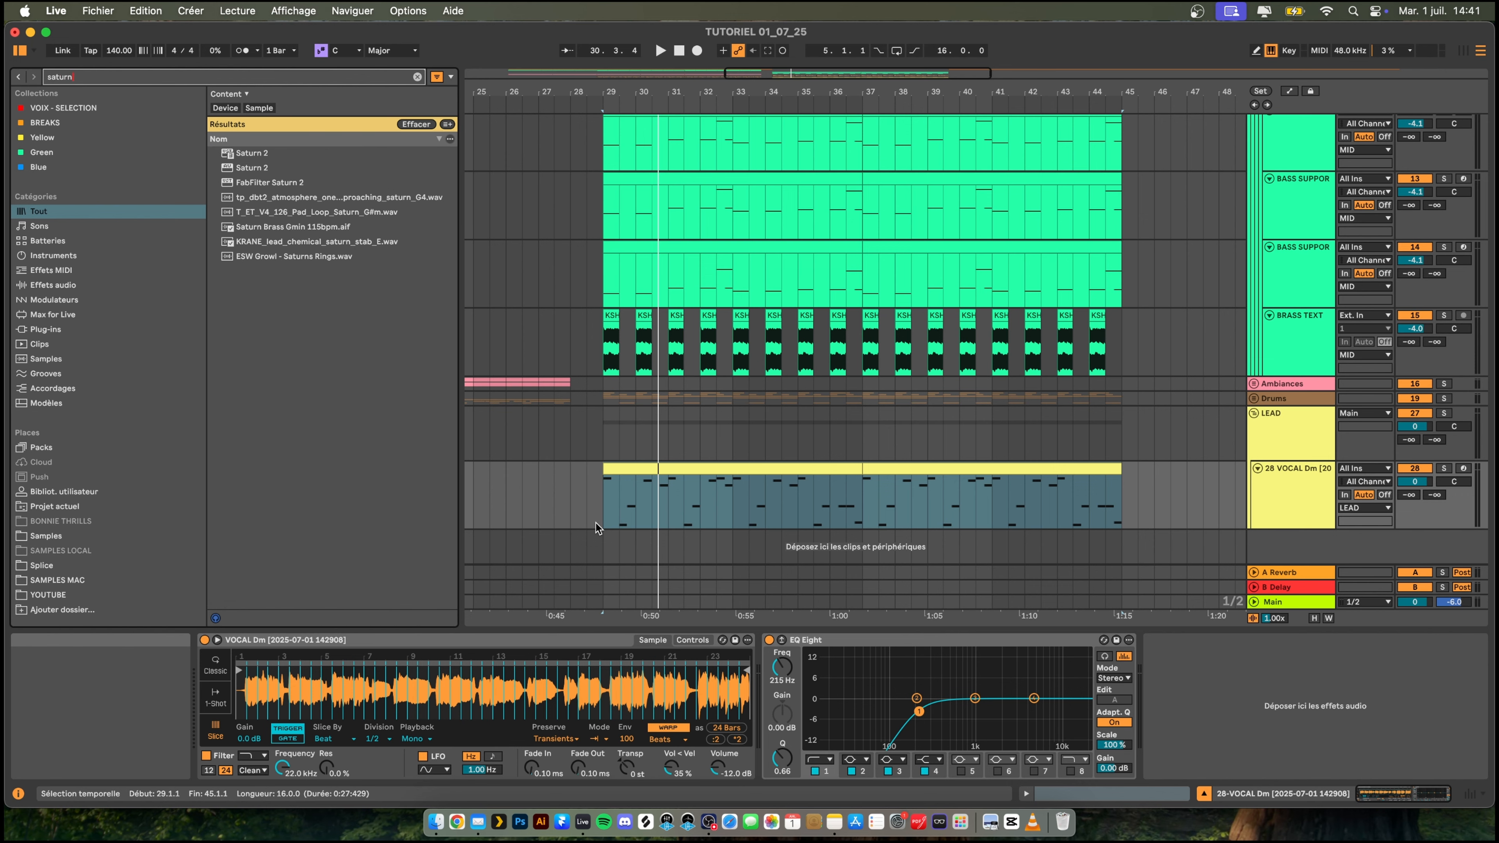
{"action": "double_click", "coordinate": [244, 155]}
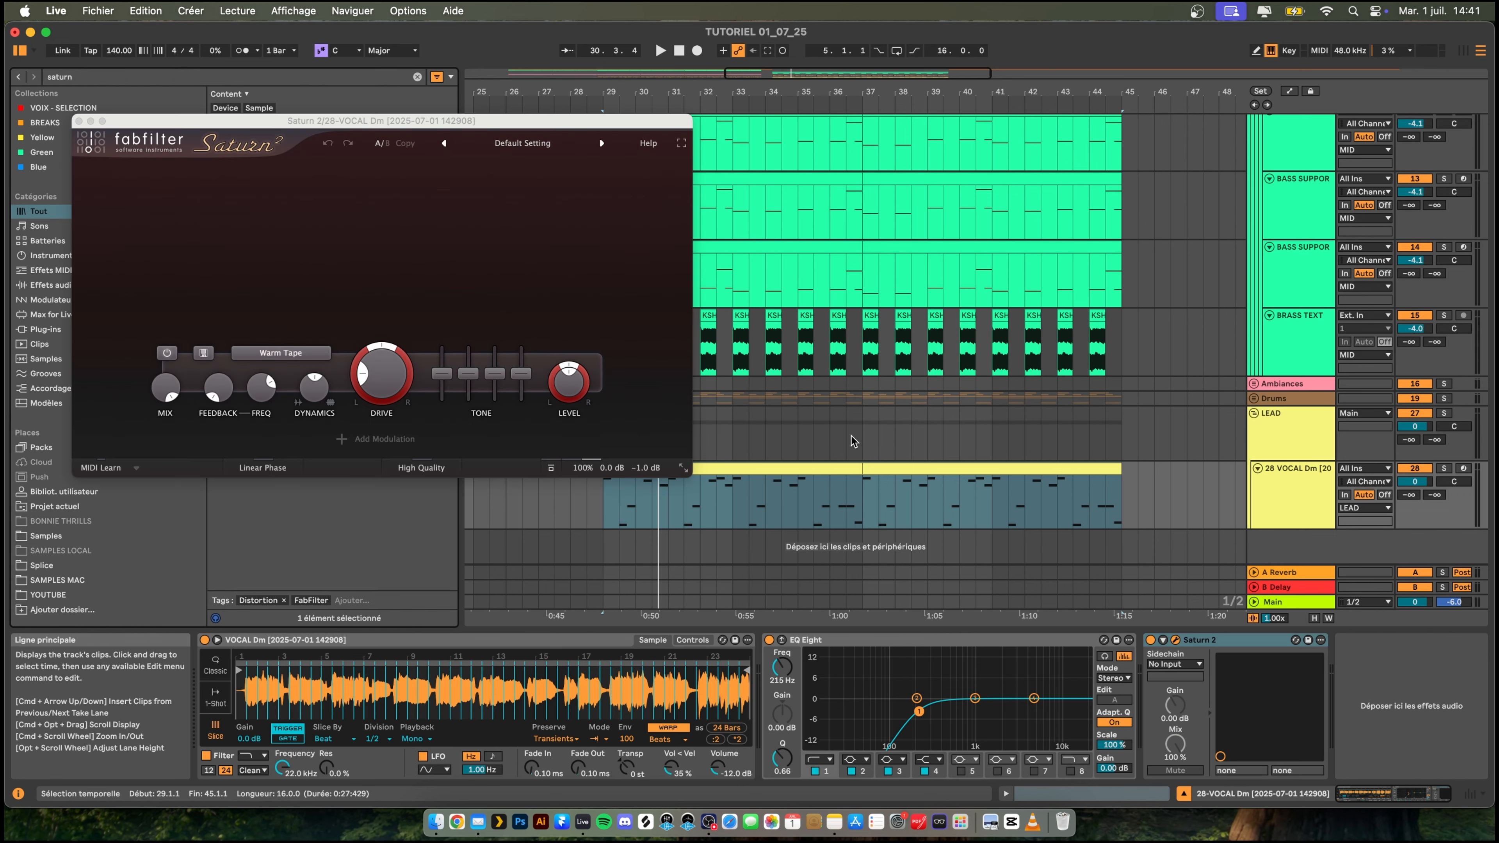
- Load Saturn 2's "Saturate and Color O" preset, raise the band 1 drive to about 45.5% during playback and close the plug-in
{"action": "key", "text": "space"}
{"action": "left_click", "coordinate": [527, 144]}
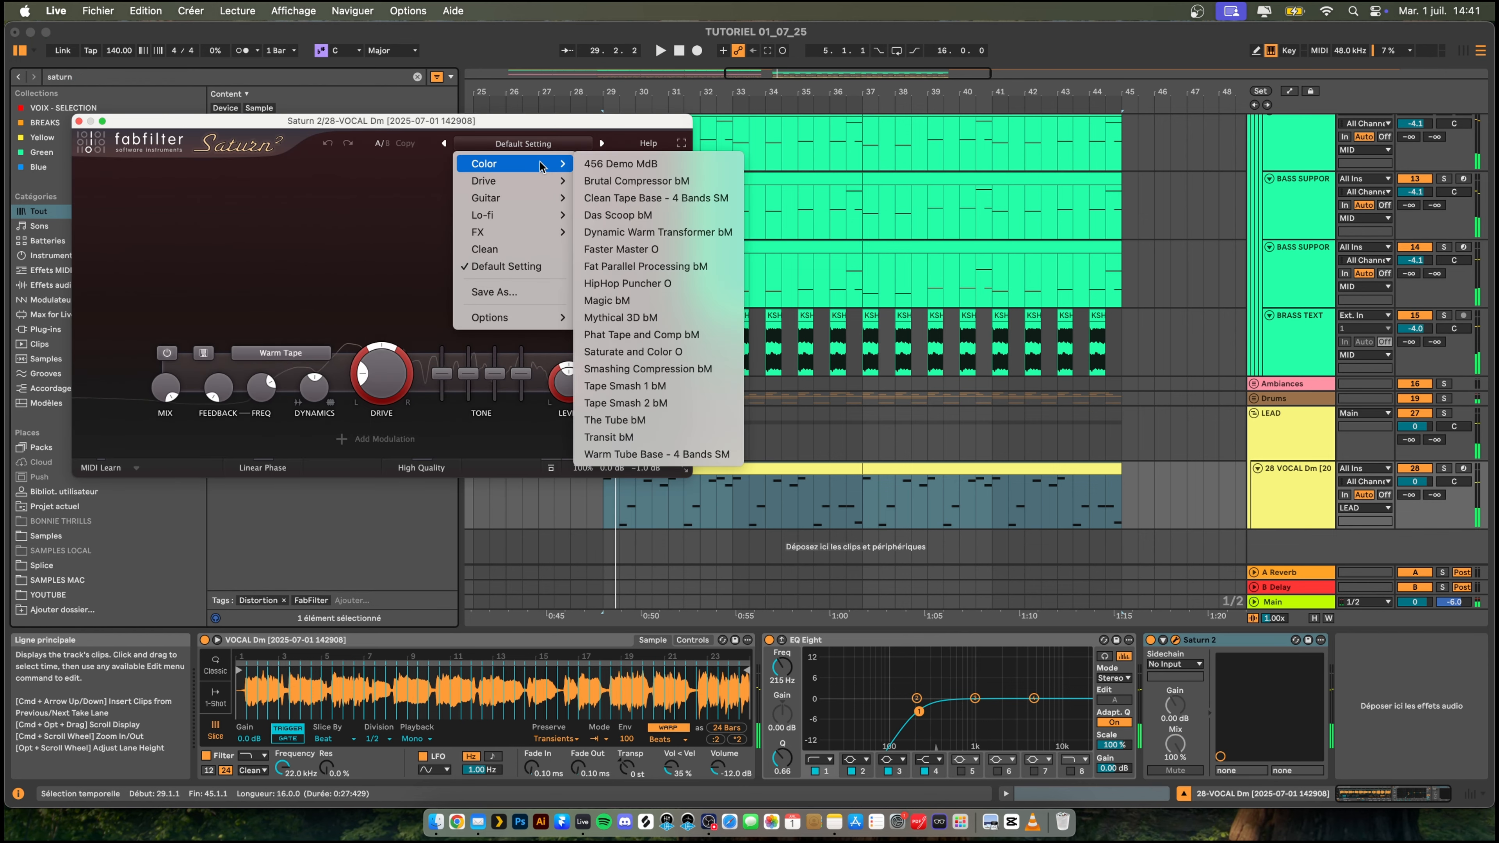
{"action": "mouse_move", "coordinate": [531, 183]}
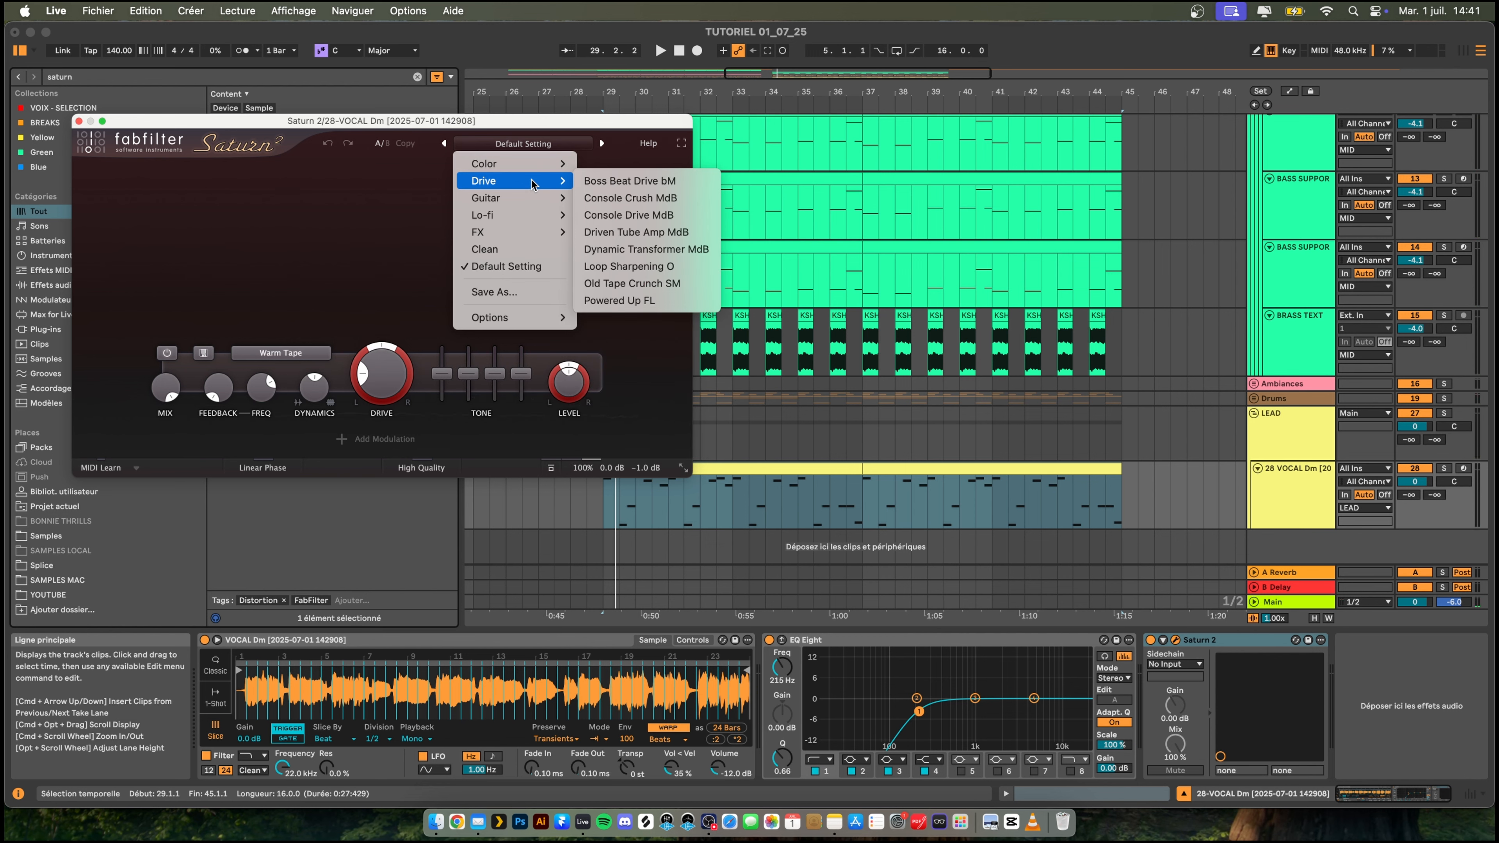
{"action": "mouse_move", "coordinate": [637, 205]}
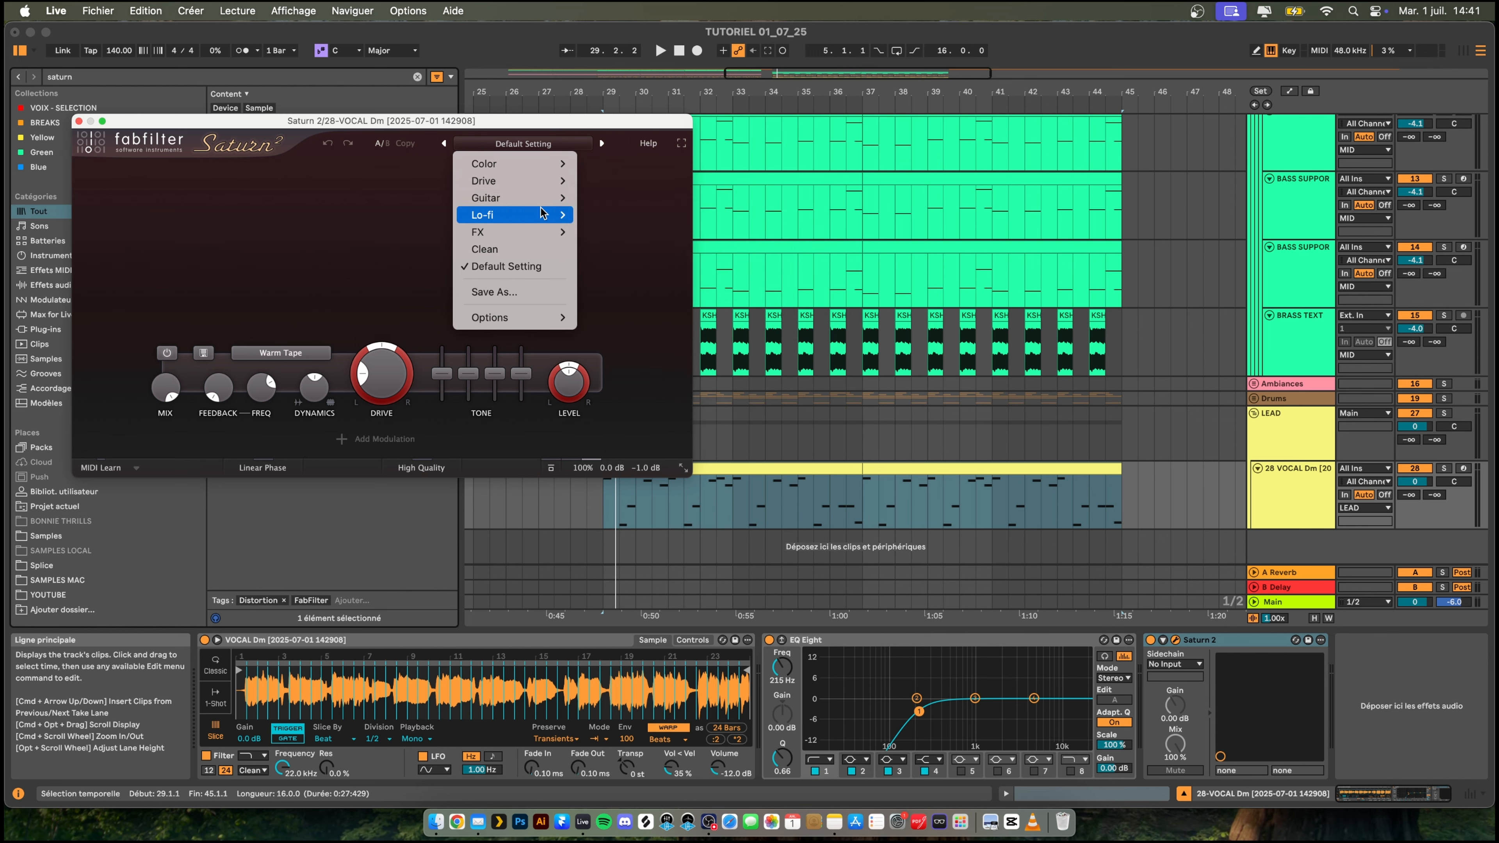
{"action": "mouse_move", "coordinate": [529, 214]}
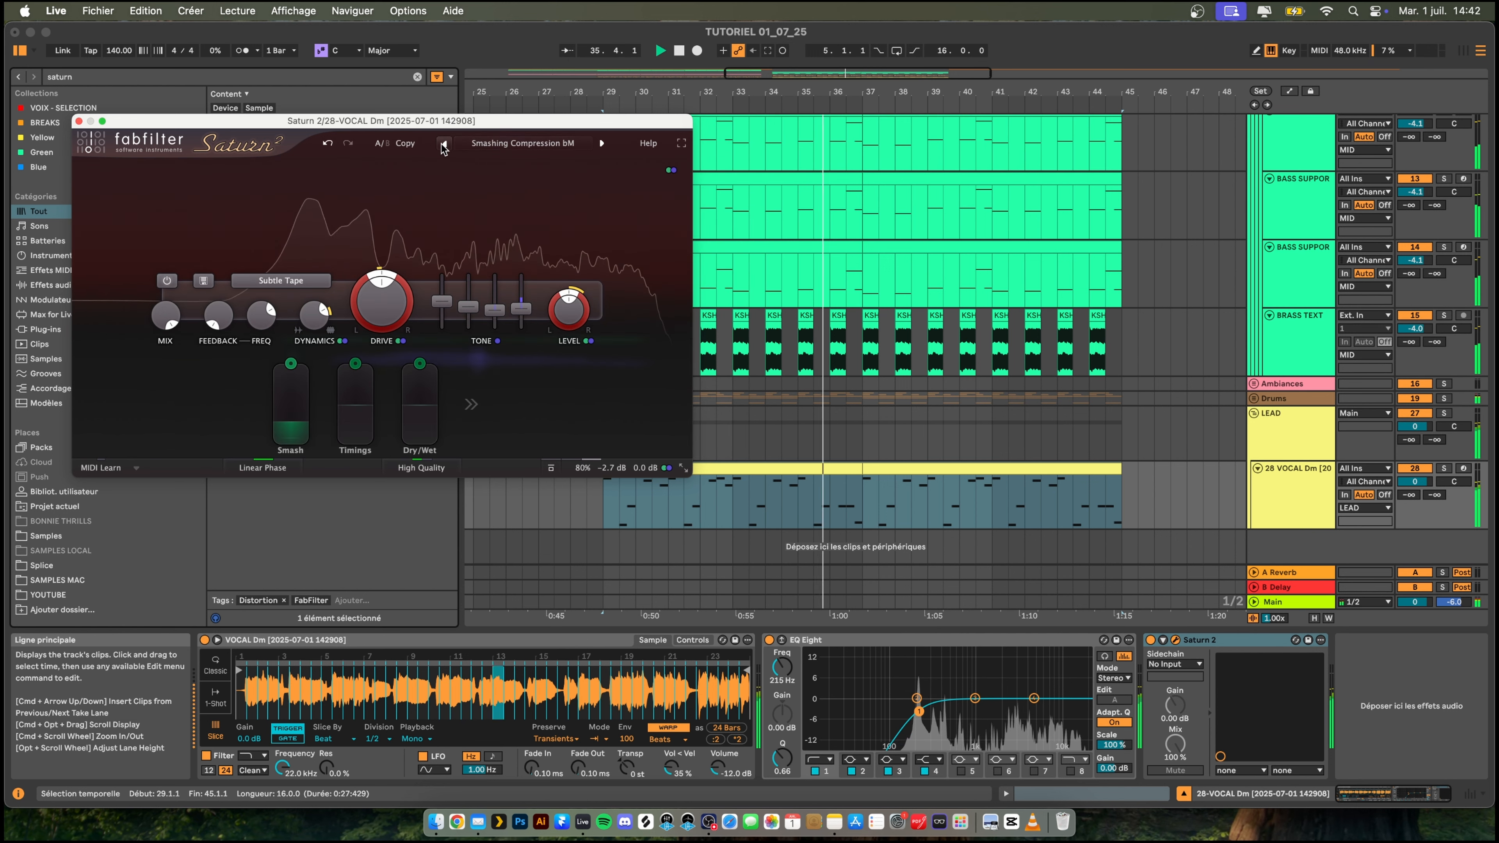
{"action": "left_click", "coordinate": [444, 144]}
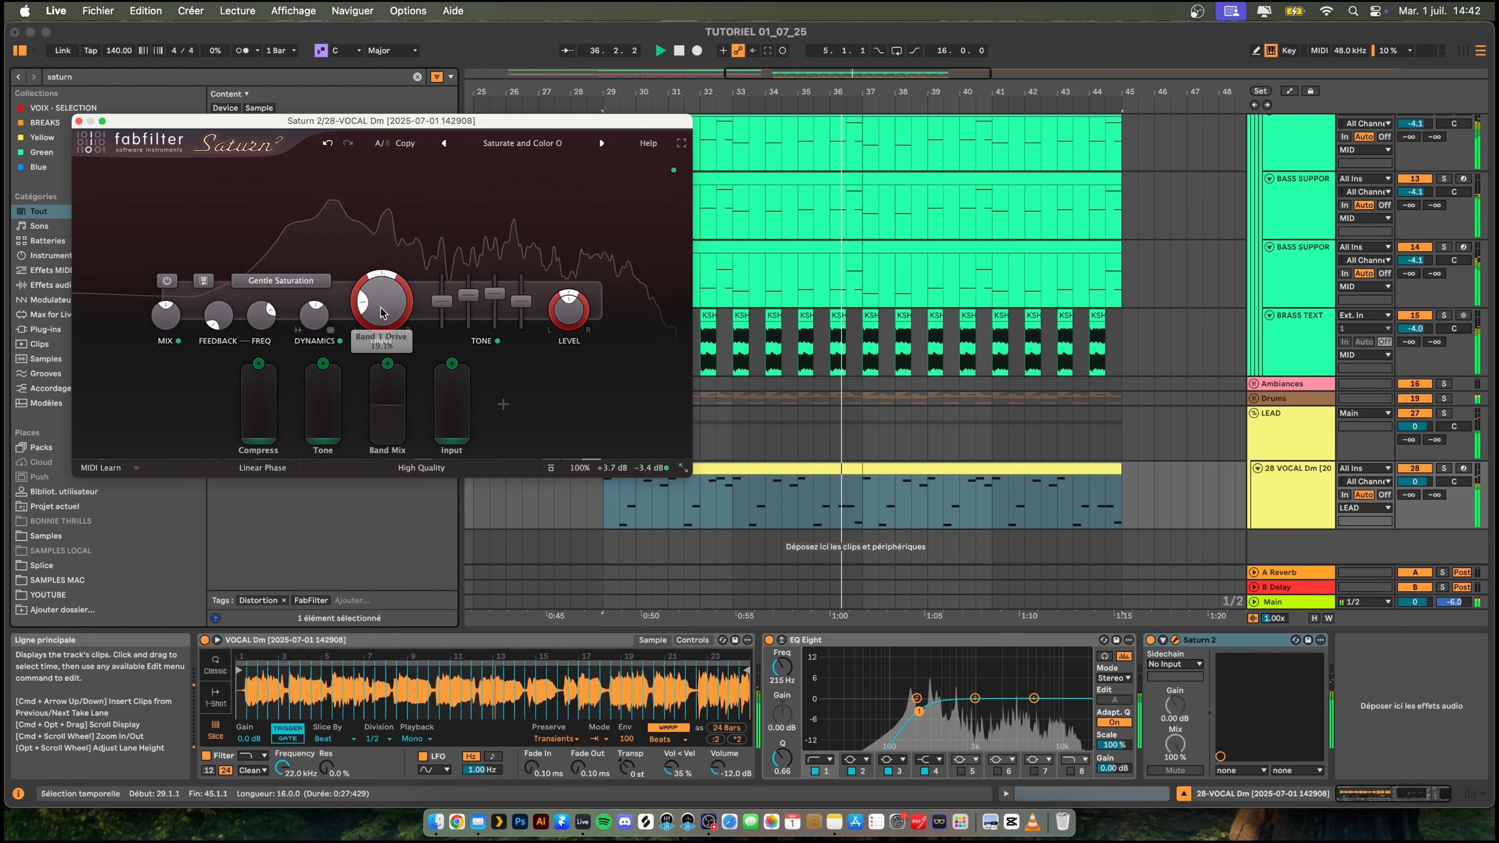
{"action": "left_click_drag", "start_coordinate": [380, 313], "coordinate": [416, 247]}
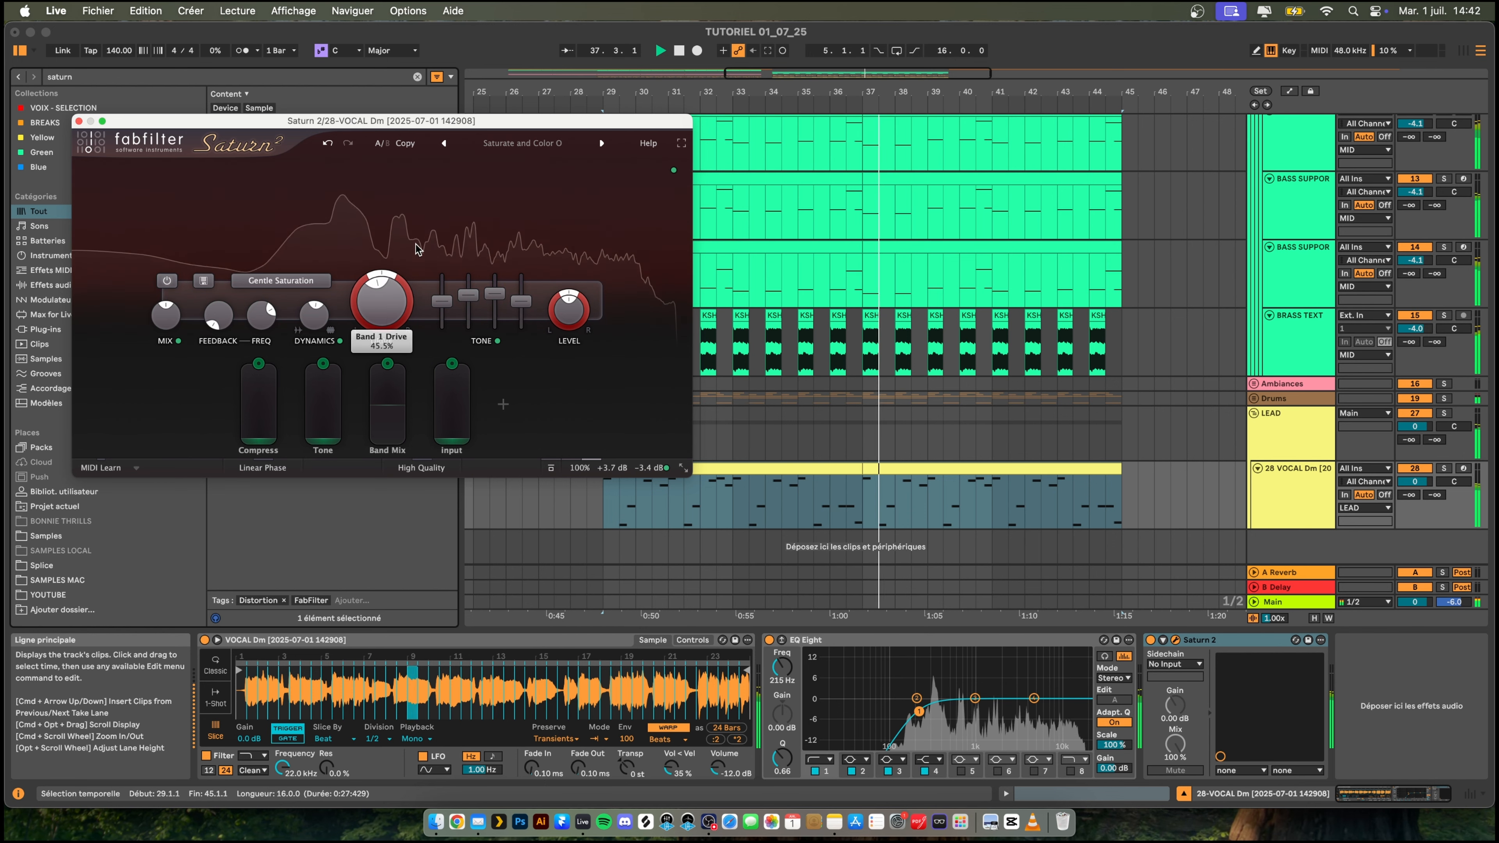
{"action": "left_click", "coordinate": [80, 121]}
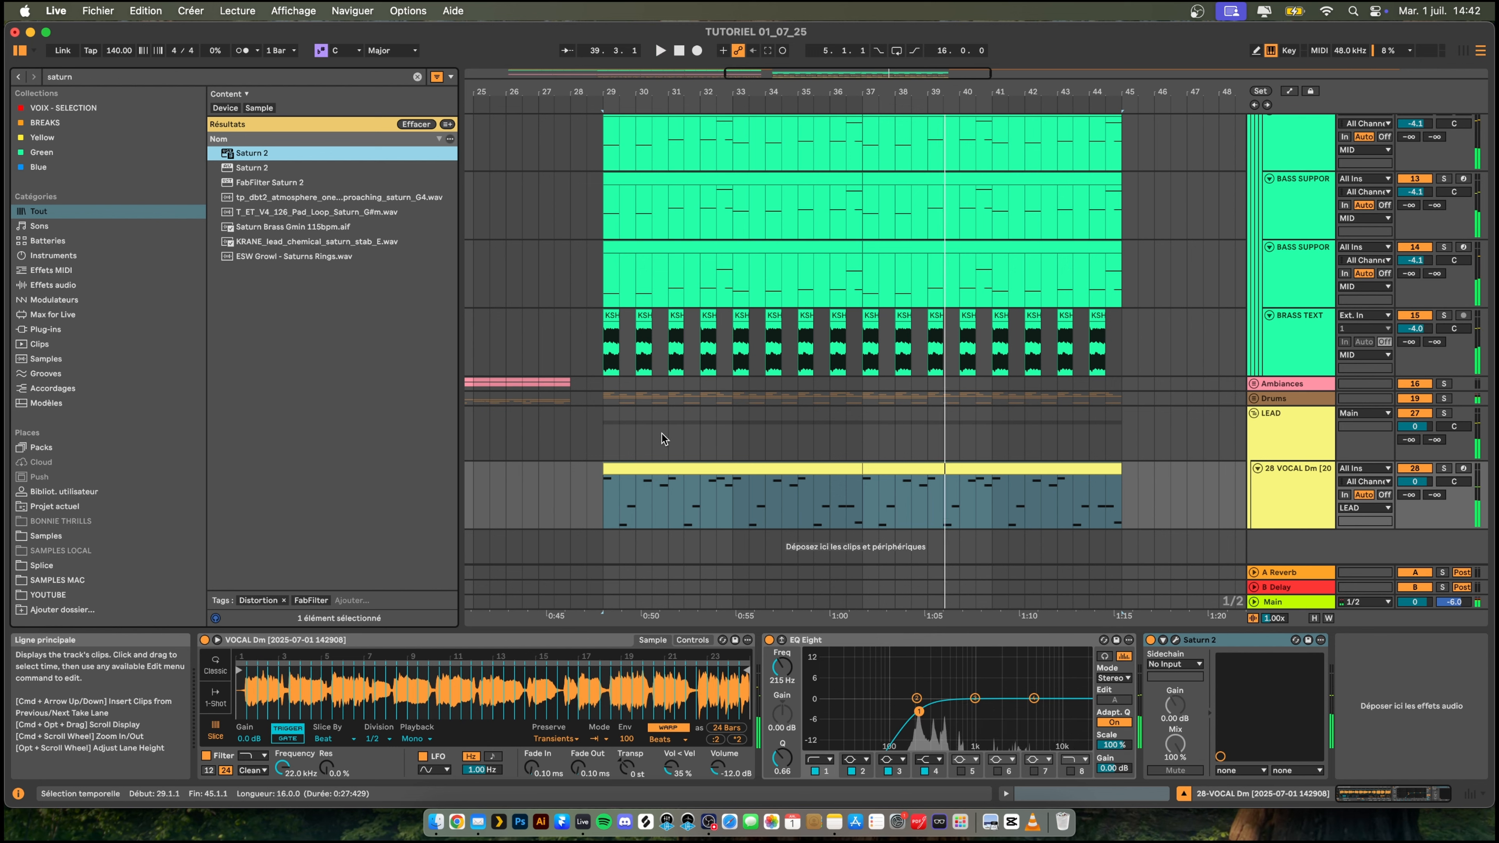
- Add Overdrive to the vocal lead and set its filter to 1.53 kHz with width 5.81, drive to 41% and dry/wet to 33%
{"action": "key", "text": "super+f"}
{"action": "type", "text": "over"}
{"action": "key", "text": "Down"}
{"action": "key", "text": "Return"}
{"action": "key", "text": "space"}
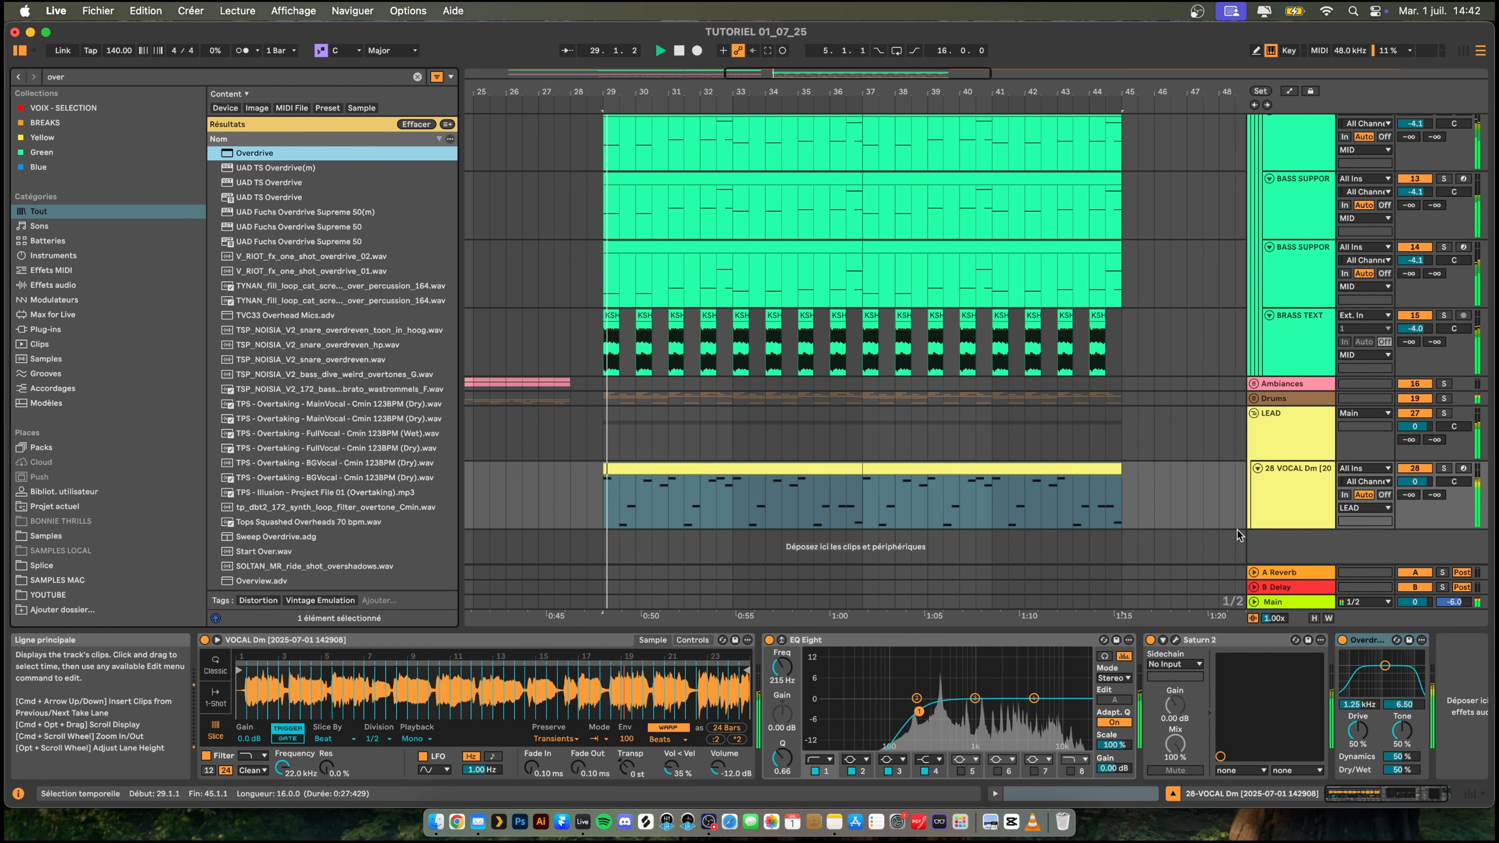
{"action": "left_click_drag", "start_coordinate": [1385, 665], "coordinate": [1360, 665]}
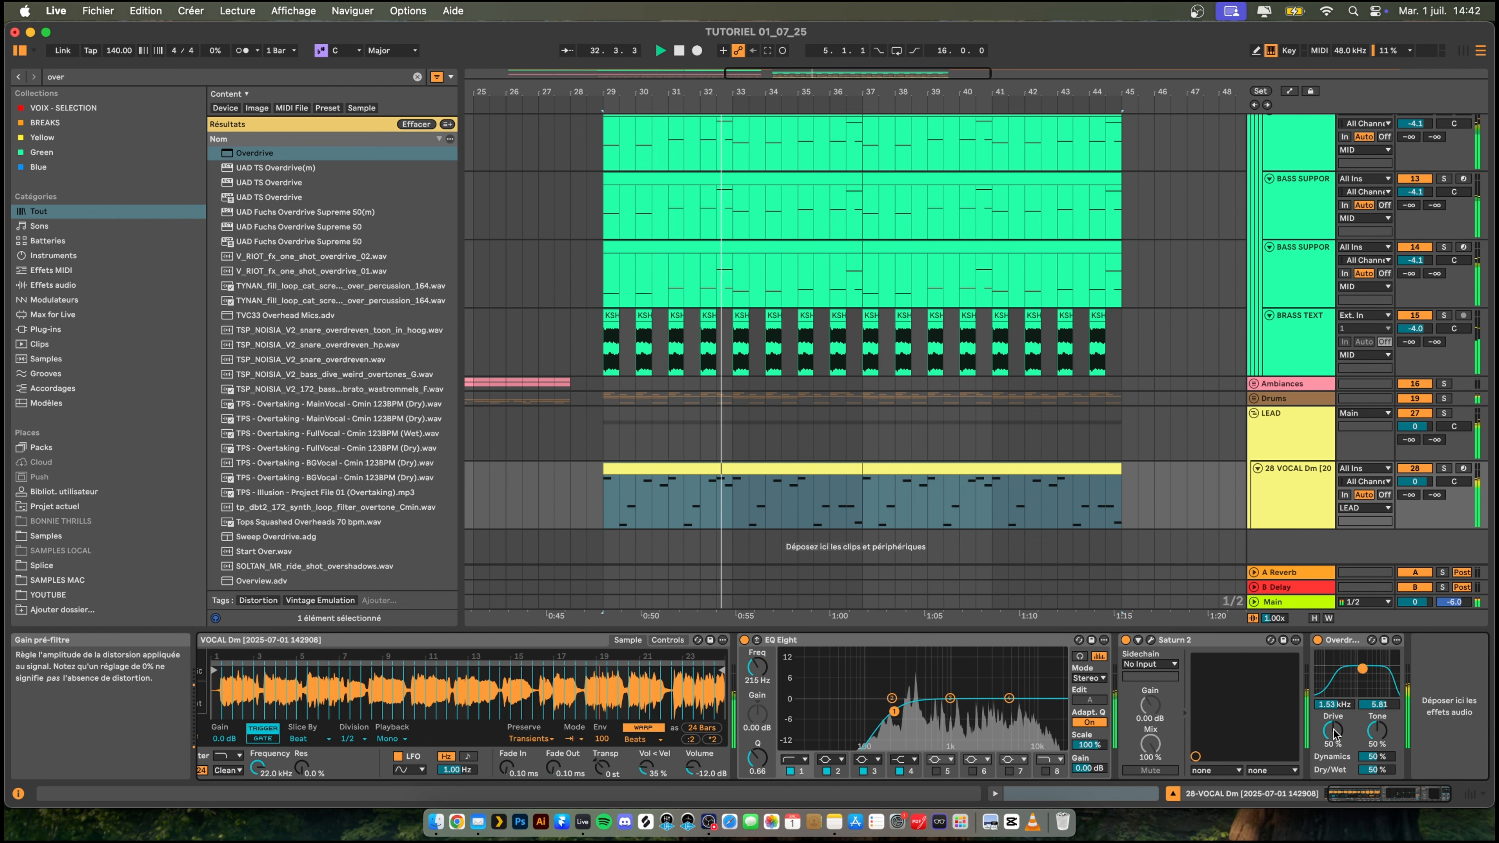
{"action": "left_click_drag", "start_coordinate": [1332, 731], "coordinate": [1332, 742]}
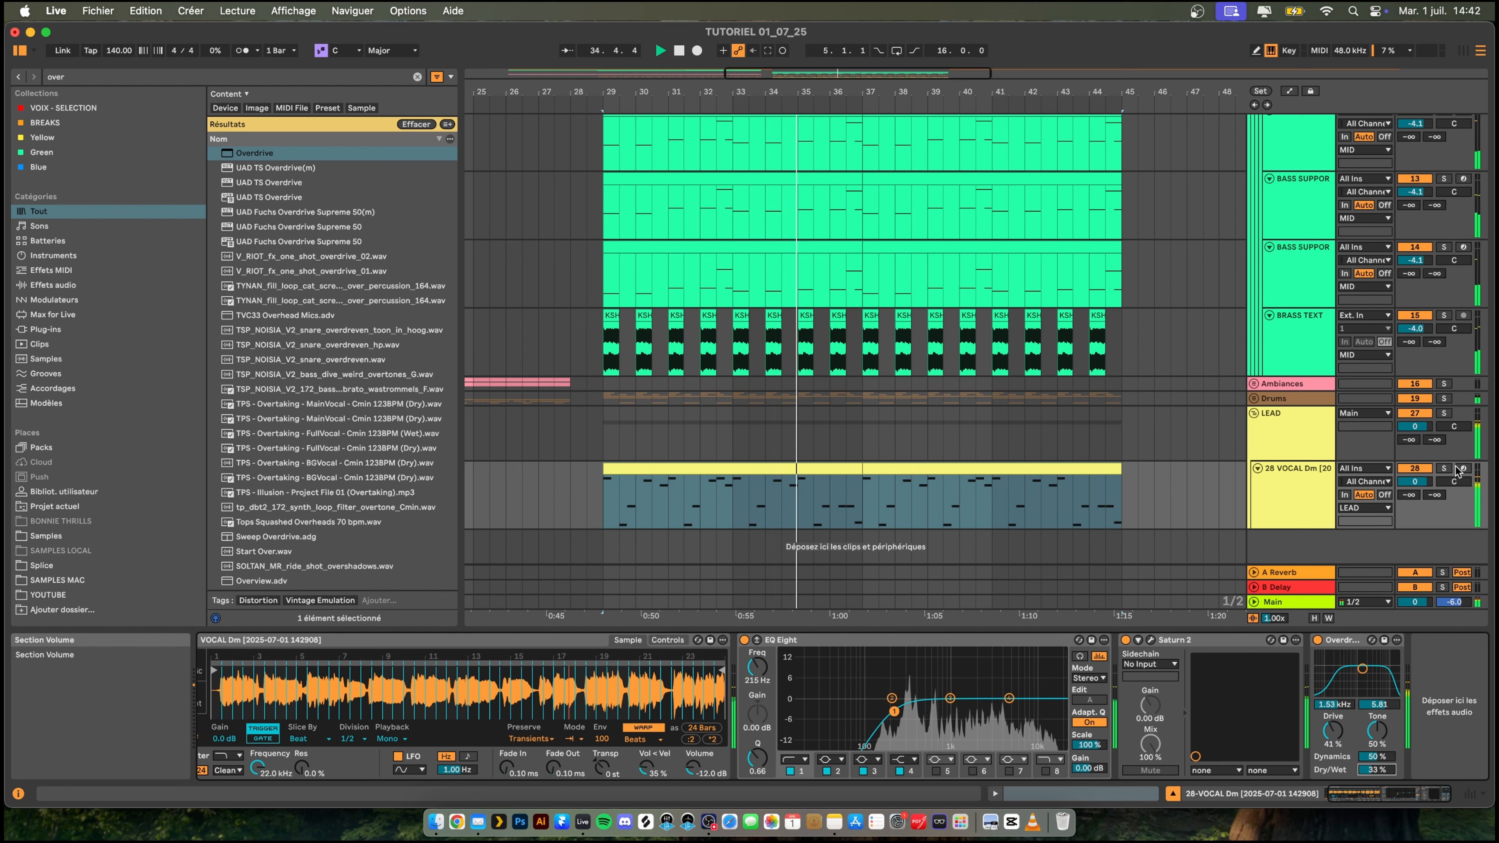
- Solo the vocal lead, add Reverb to it and set the reverb's dry/wet to 31%
{"action": "left_click", "coordinate": [1443, 468]}
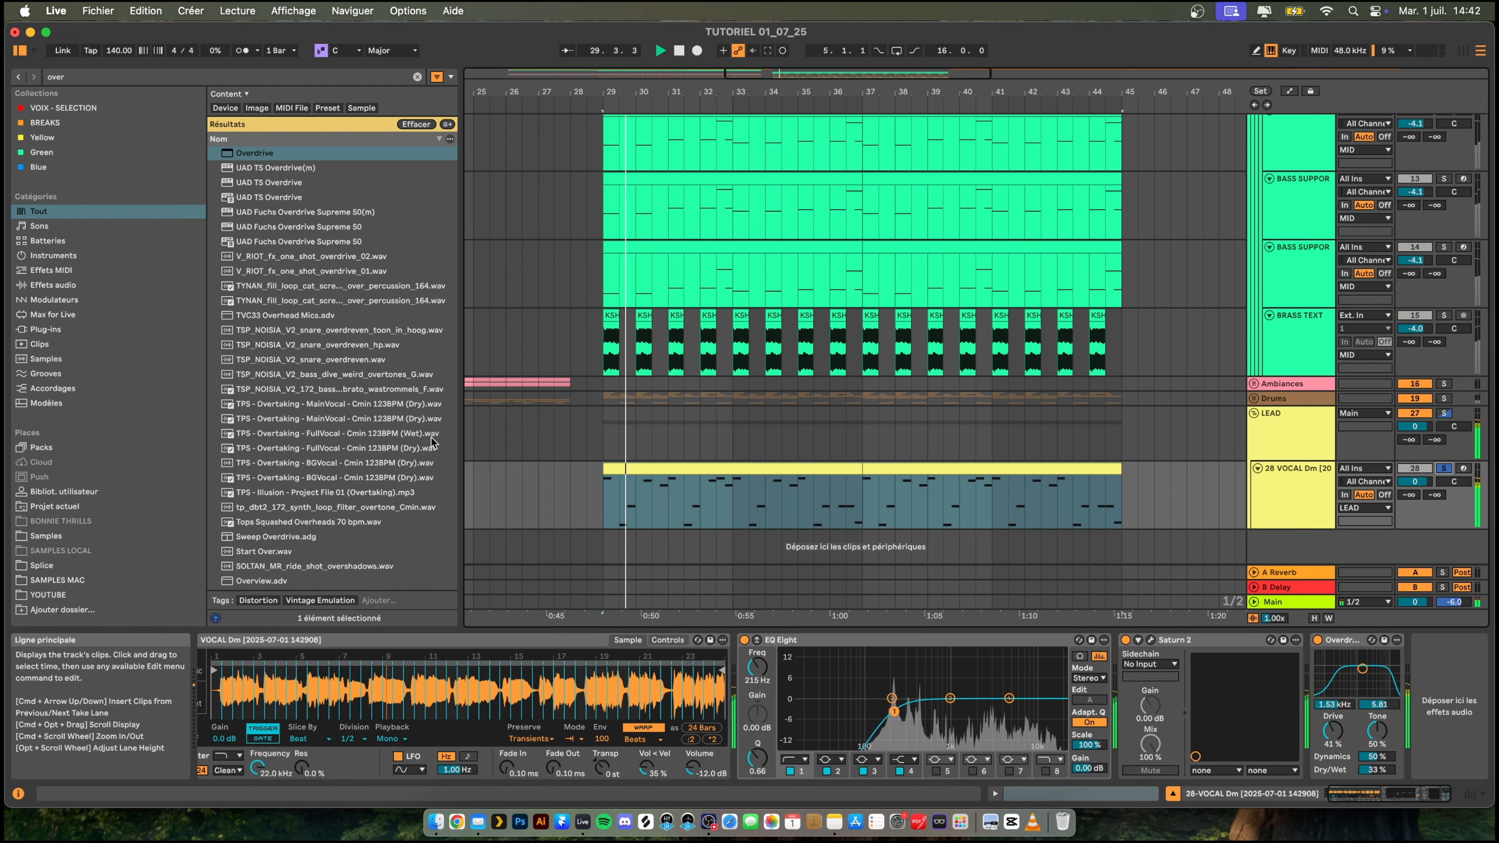
{"action": "key", "text": "space"}
{"action": "key", "text": "super+f"}
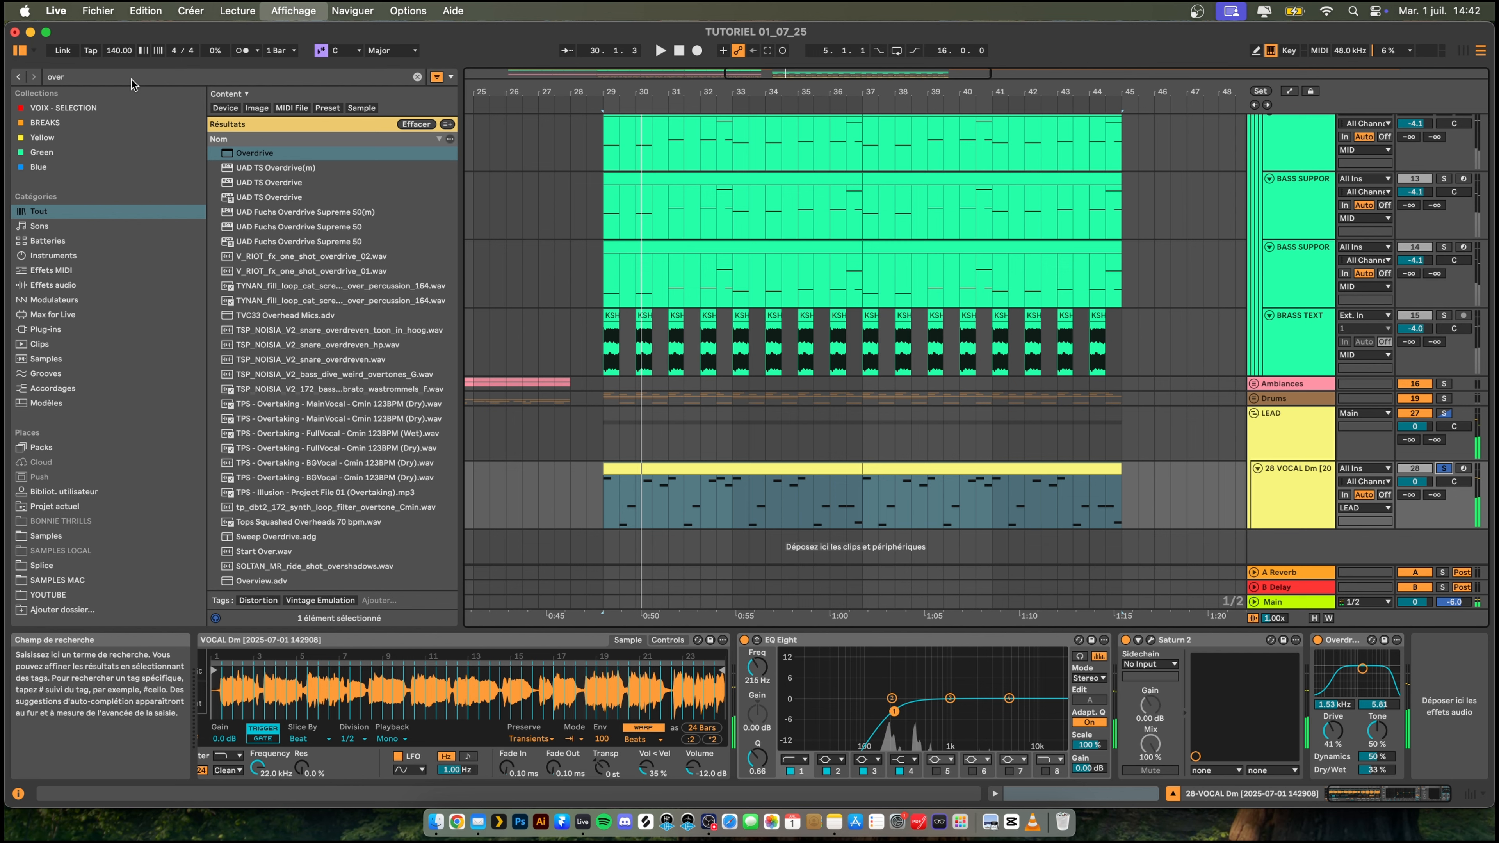
{"action": "type", "text": "rev"}
{"action": "key", "text": "Down"}
{"action": "key", "text": "Return"}
{"action": "key", "text": "space"}
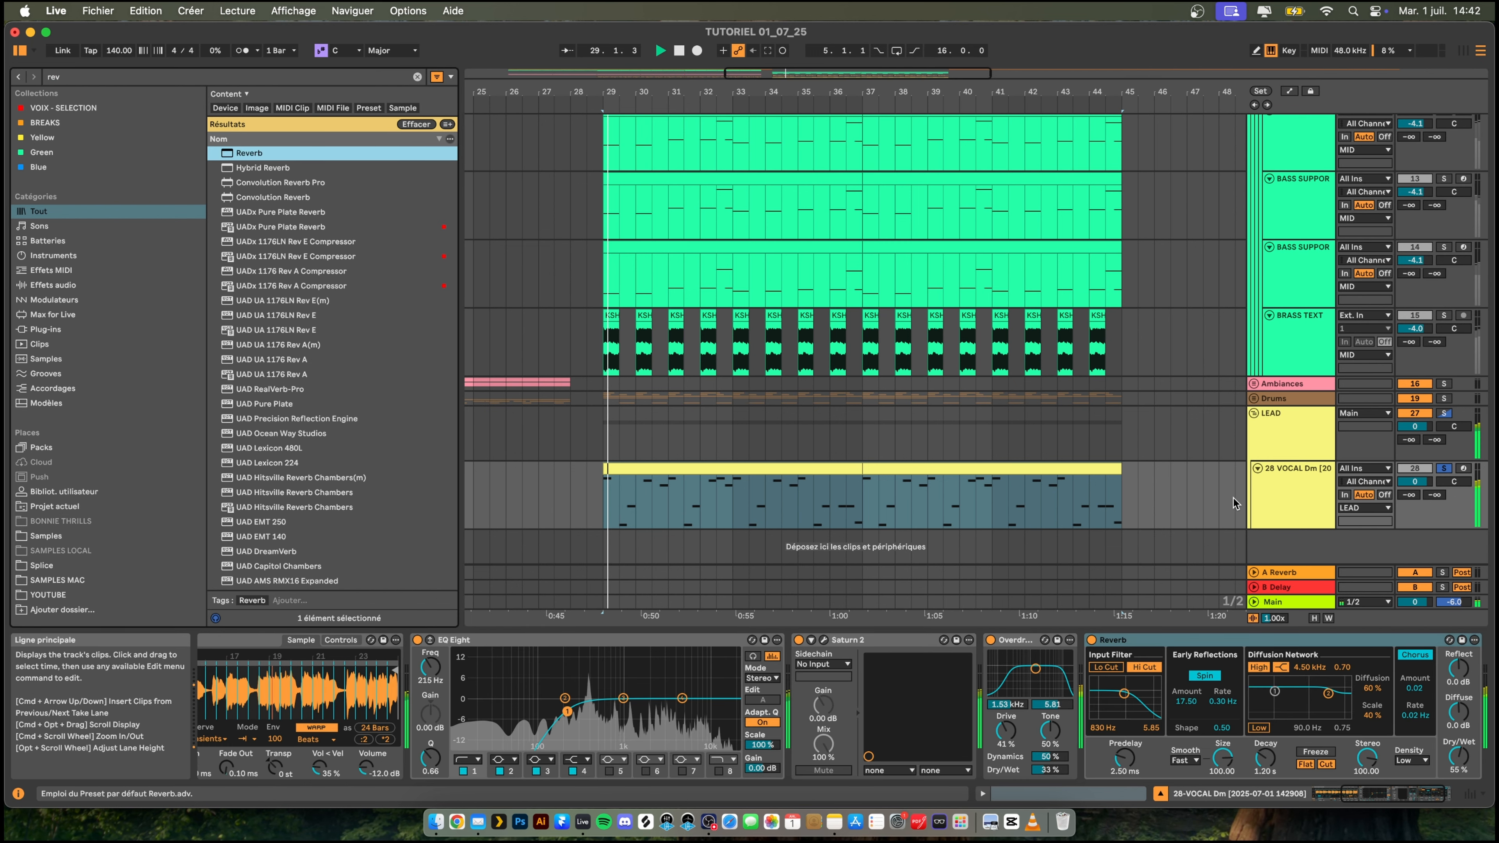
{"action": "mouse_move", "coordinate": [1457, 755]}
{"action": "left_mouse_down"}
{"action": "mouse_move", "coordinate": [1457, 774]}
{"action": "mouse_move", "coordinate": [1458, 755]}
{"action": "left_mouse_up"}
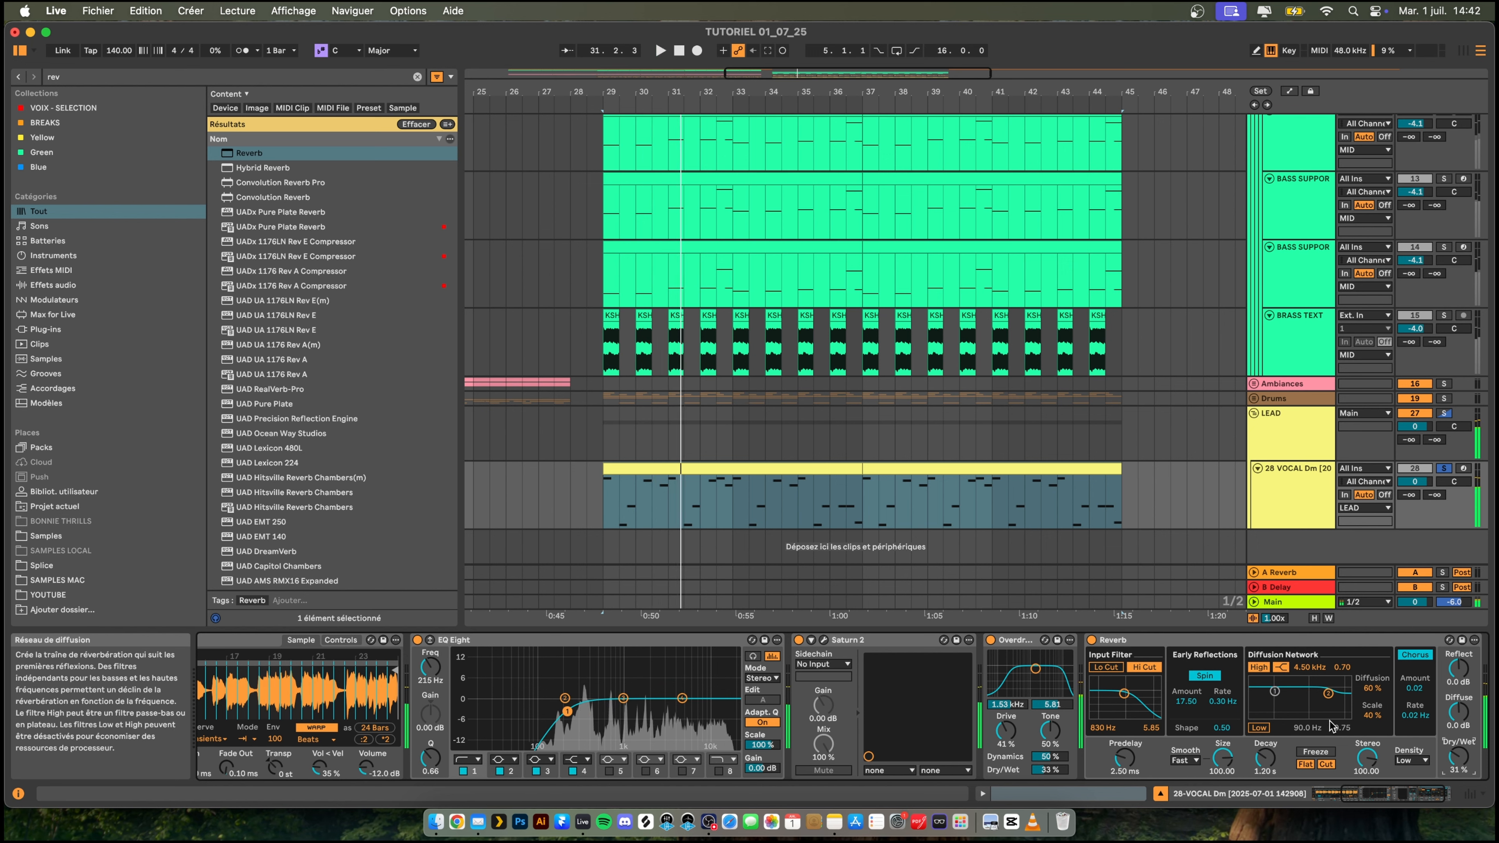
- Search the browser for "delay", add the Delay device to the vocal lead and restart playback
{"action": "key", "text": "super+f"}
{"action": "type", "text": "delay"}
{"action": "key", "text": "Down"}
{"action": "key", "text": "Down"}
{"action": "key", "text": "Down"}
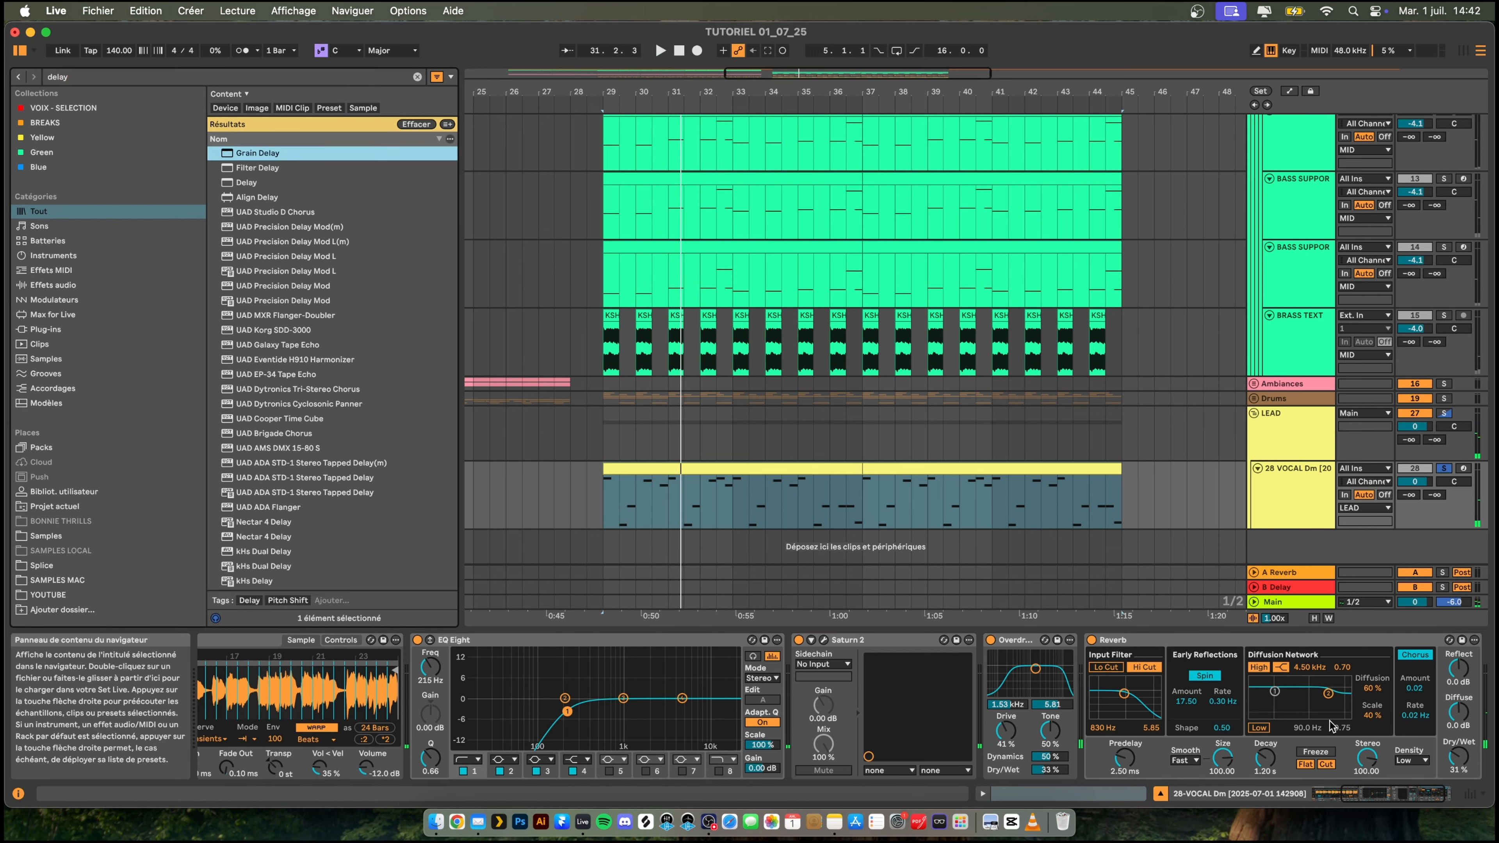
{"action": "key", "text": "Return"}
{"action": "key", "text": "space"}
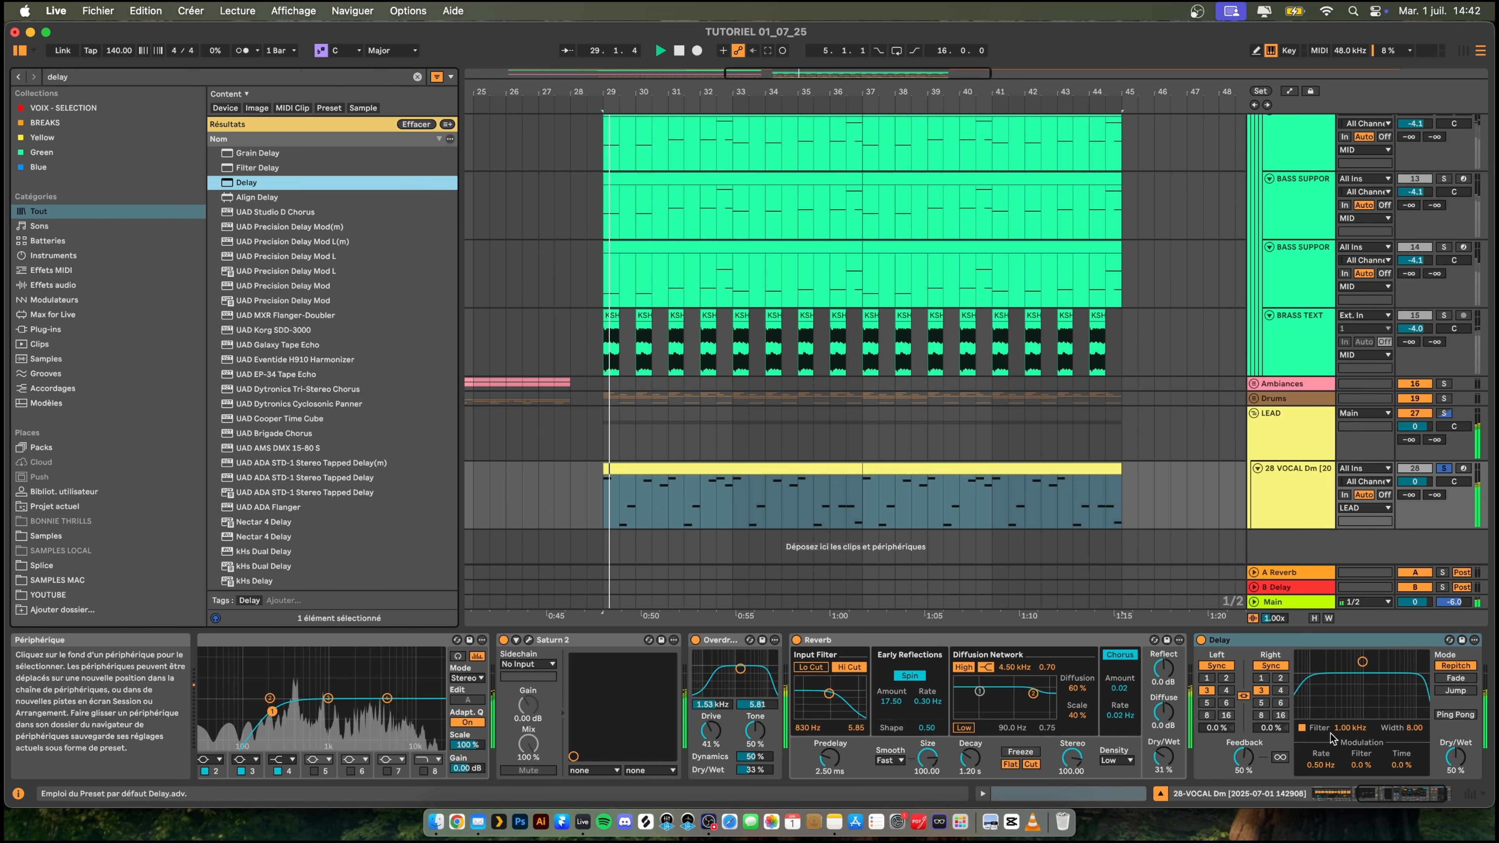
- Enable Delay's Ping Pong mode and set both synced times to 4, feedback to 9.8% and dry/wet to 10%
{"action": "left_click_drag", "start_coordinate": [1456, 757], "coordinate": [1456, 778]}
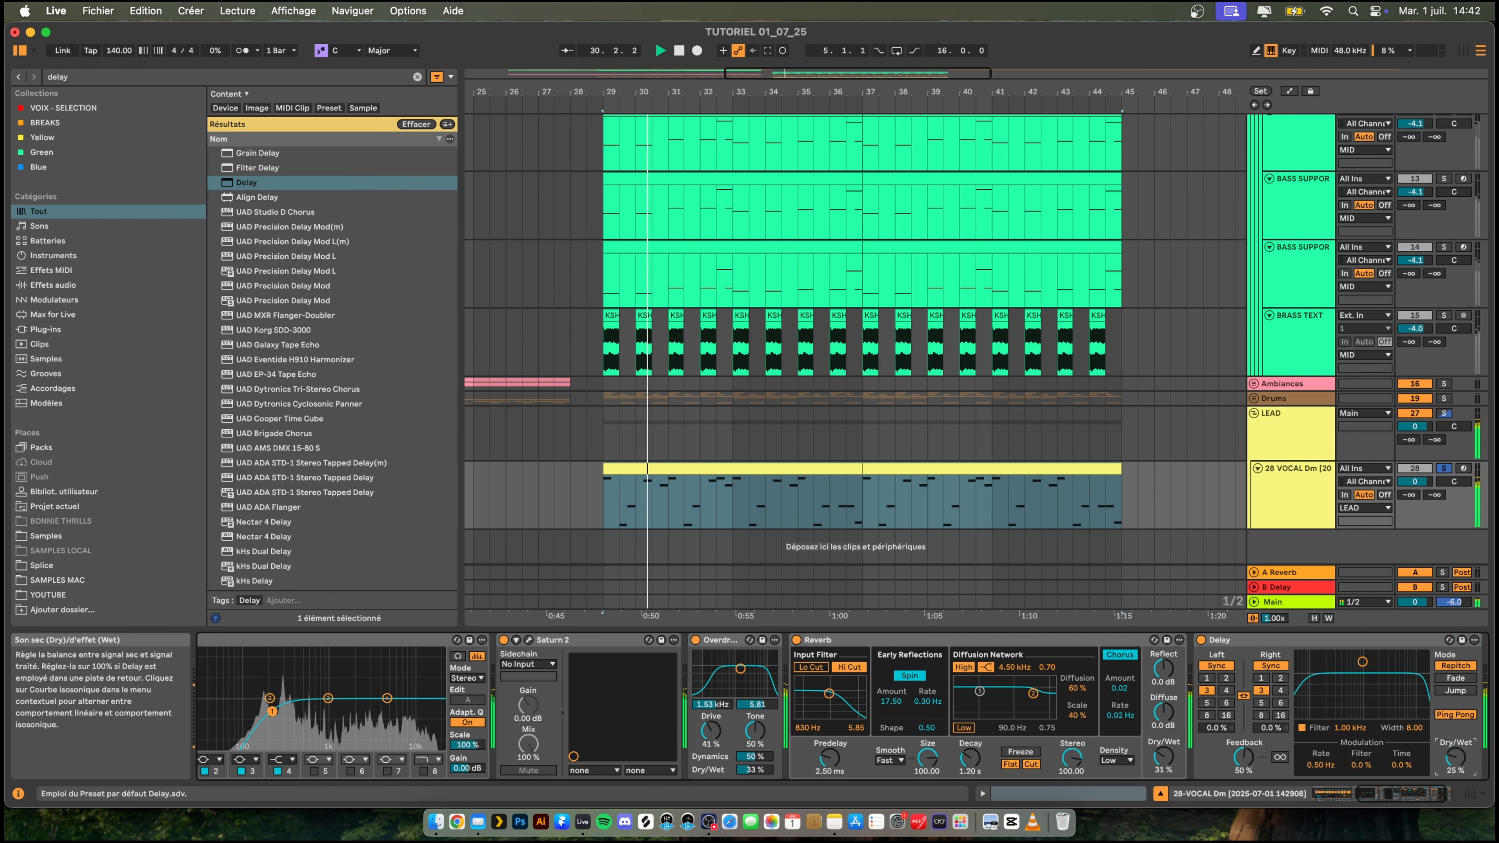
{"action": "left_click", "coordinate": [1280, 690]}
{"action": "left_click_drag", "start_coordinate": [1245, 757], "coordinate": [1245, 789]}
{"action": "left_click_drag", "start_coordinate": [1456, 757], "coordinate": [1456, 764]}
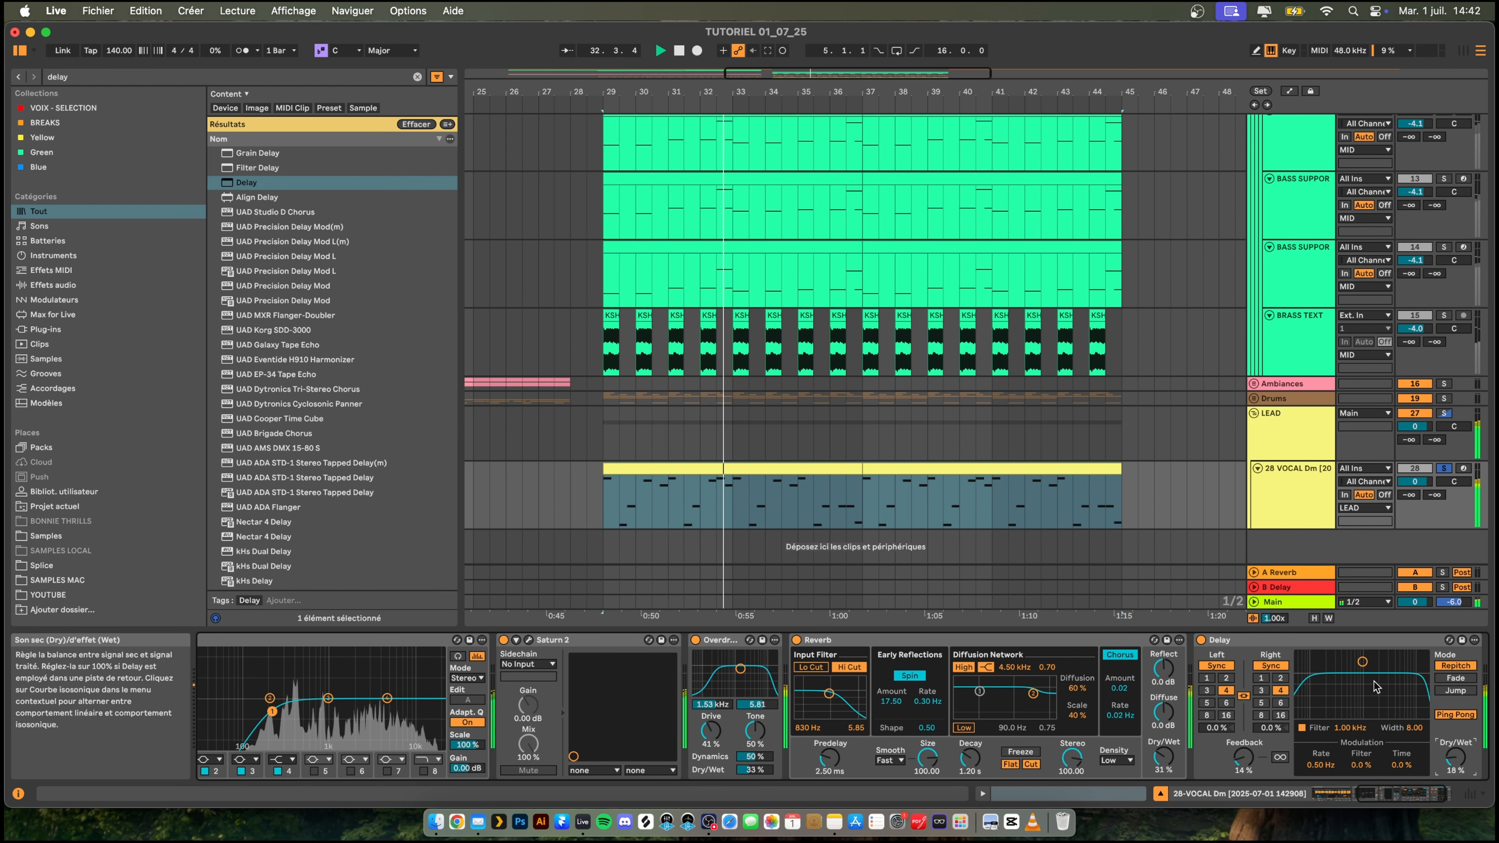
{"action": "left_click_drag", "start_coordinate": [1243, 757], "coordinate": [1243, 761]}
{"action": "left_click_drag", "start_coordinate": [1456, 758], "coordinate": [1456, 765]}
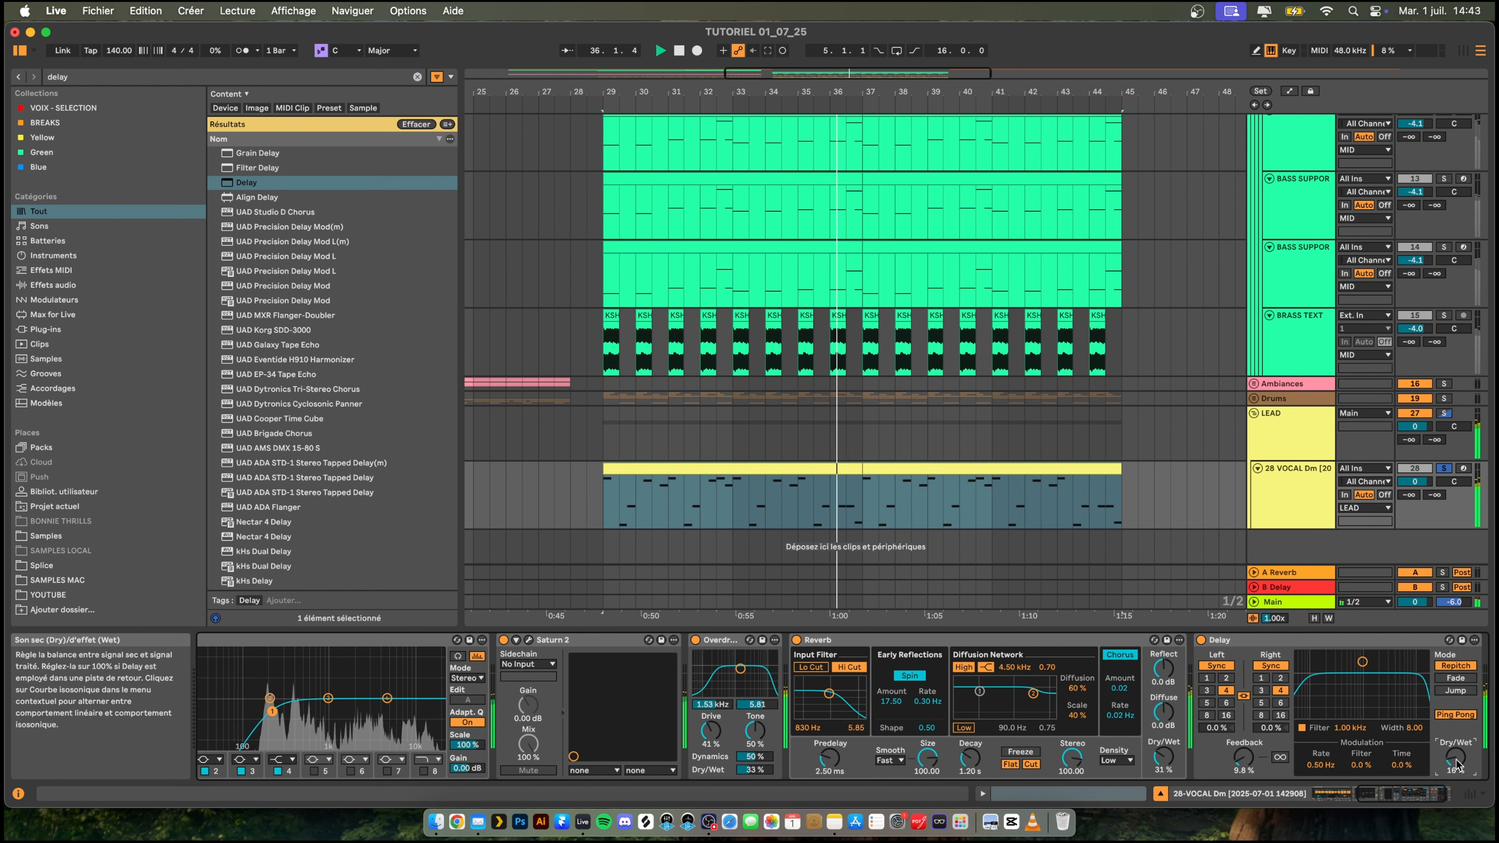
- Add a second EQ Eight after the Delay and low-cut the vocal lead at about 245 Hz with band 1
{"action": "key", "text": "super+f"}
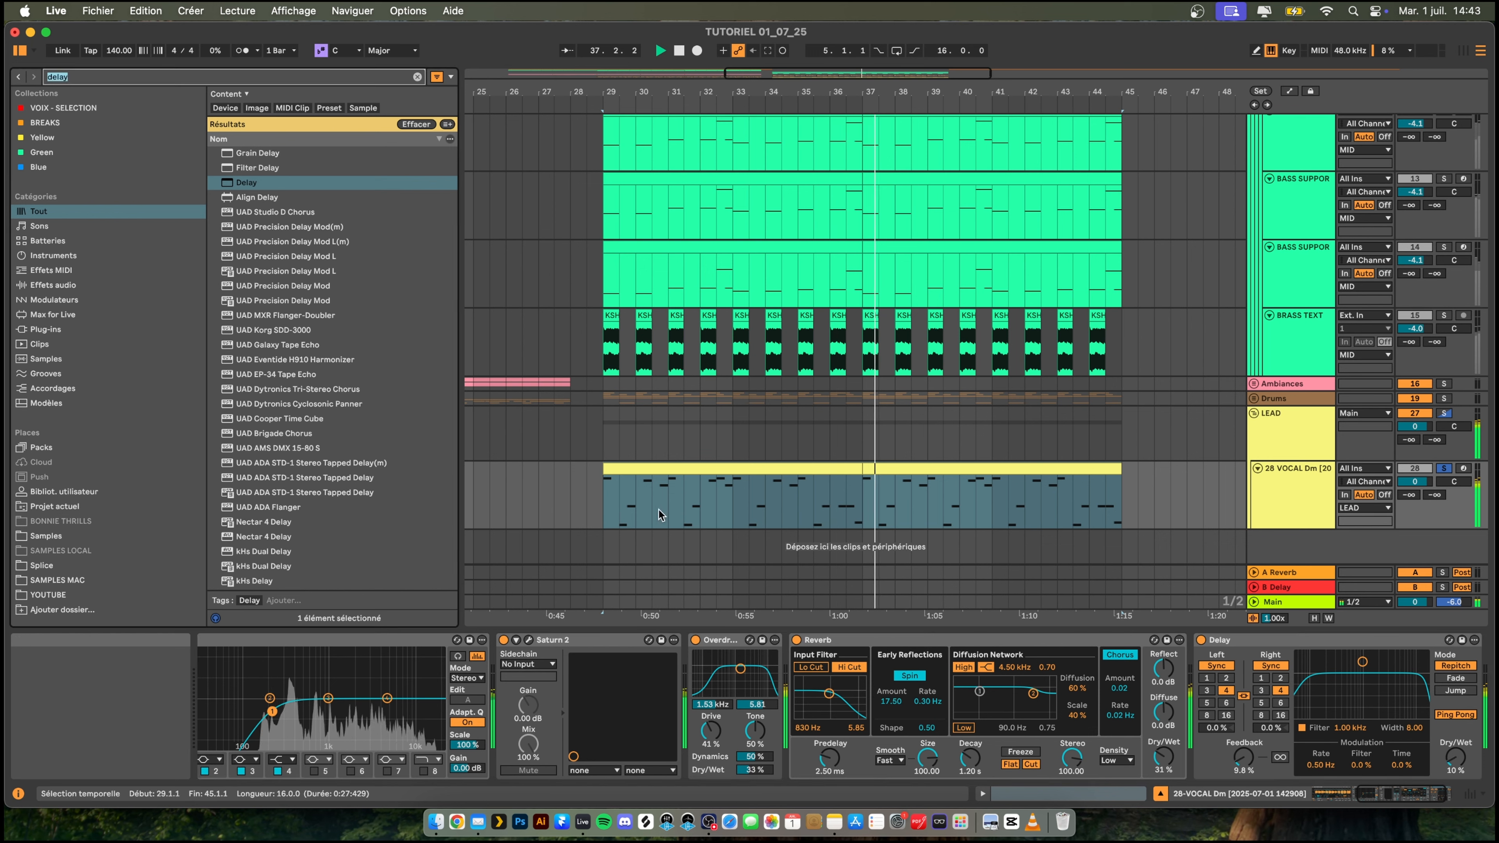
{"action": "type", "text": "eq"}
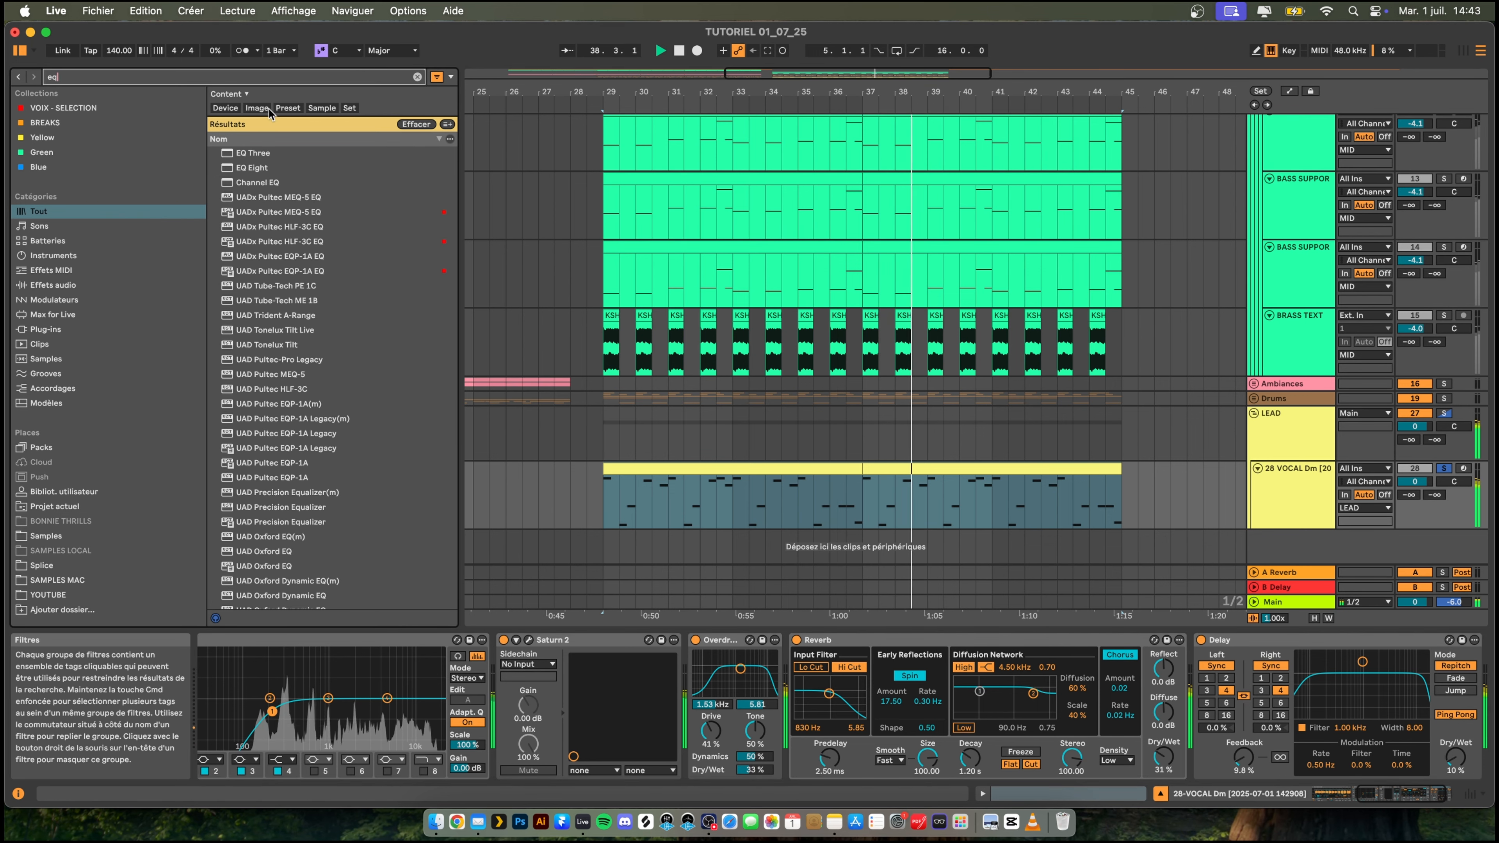
{"action": "key", "text": "Down"}
{"action": "key", "text": "Down"}
{"action": "key", "text": "Return"}
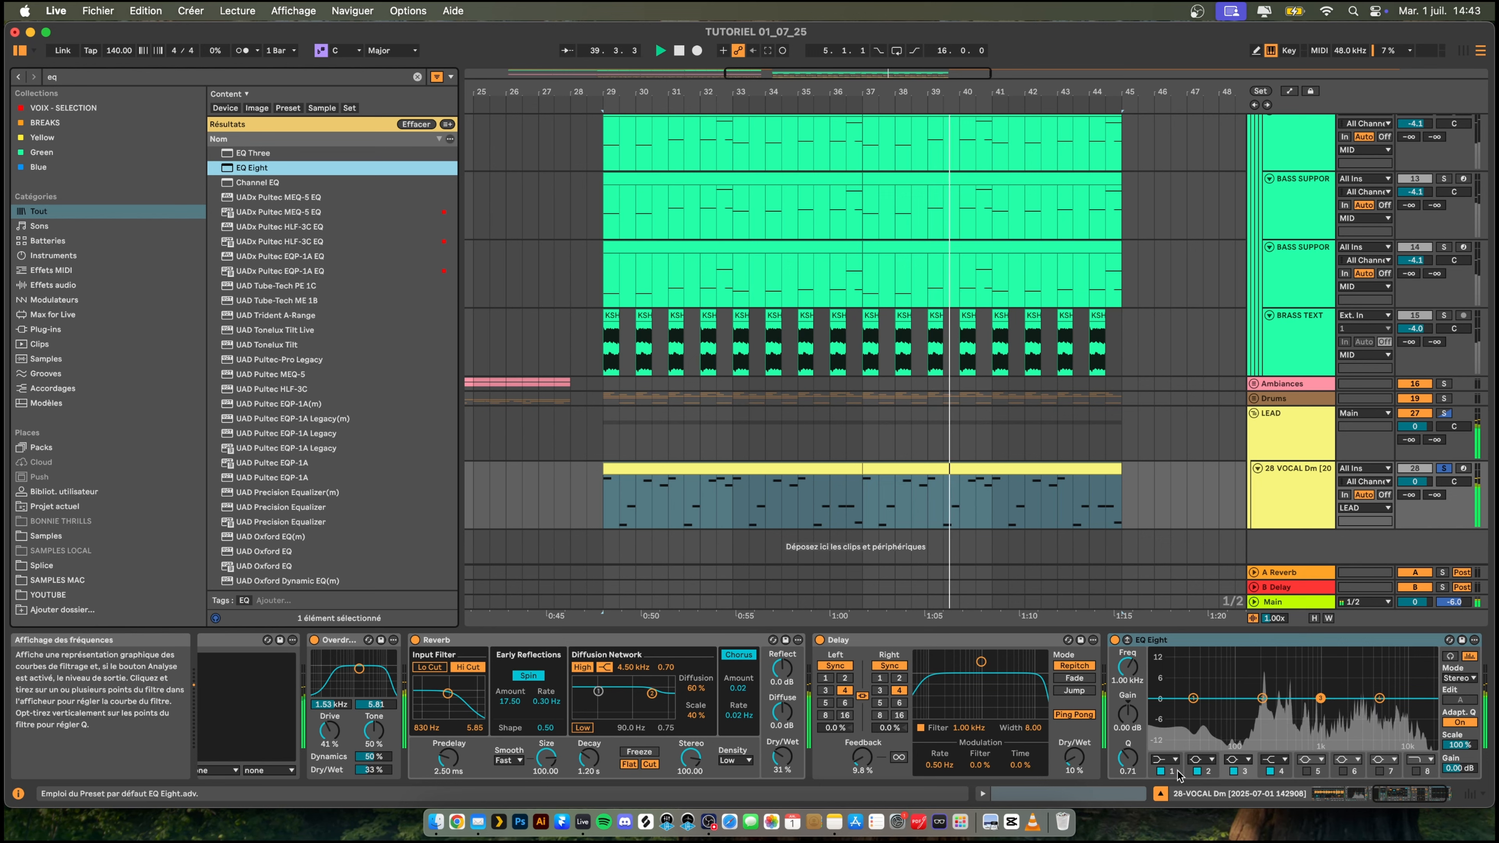
{"action": "left_click", "coordinate": [1193, 698]}
{"action": "left_click_drag", "start_coordinate": [1193, 697], "coordinate": [1268, 710]}
- Search the browser for "ott" and add the OTT compressor to the vocal lead
{"action": "key", "text": "super+f"}
{"action": "type", "text": "ott"}
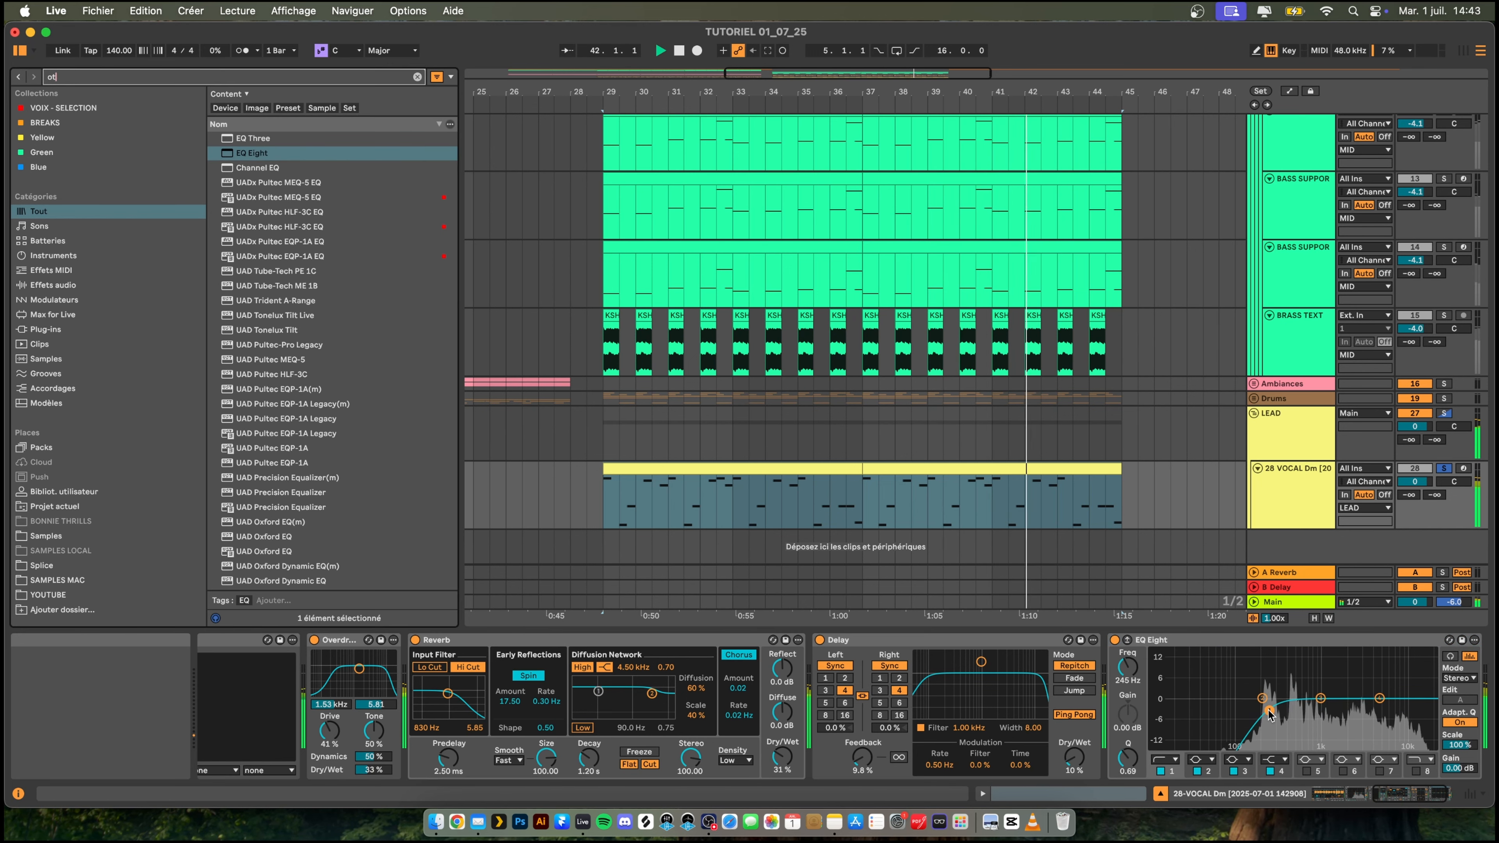
{"action": "key", "text": "Down"}
{"action": "key", "text": "Return"}
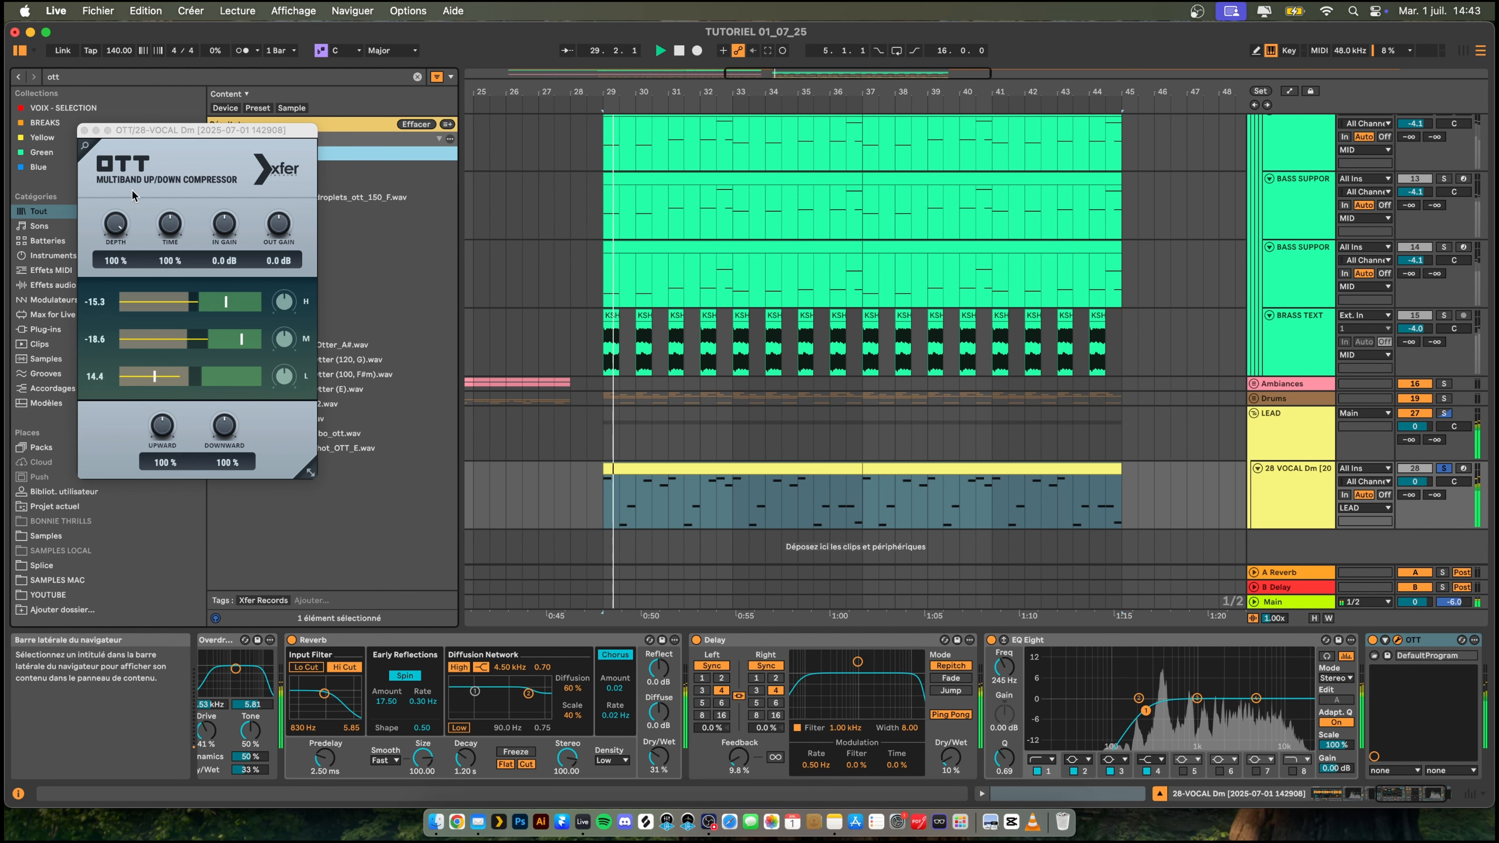
- Set OTT's time to 1000%, output gain to 5.8 dB and depth to 50%, and close the plug-in
{"action": "left_click_drag", "start_coordinate": [169, 224], "coordinate": [172, 154]}
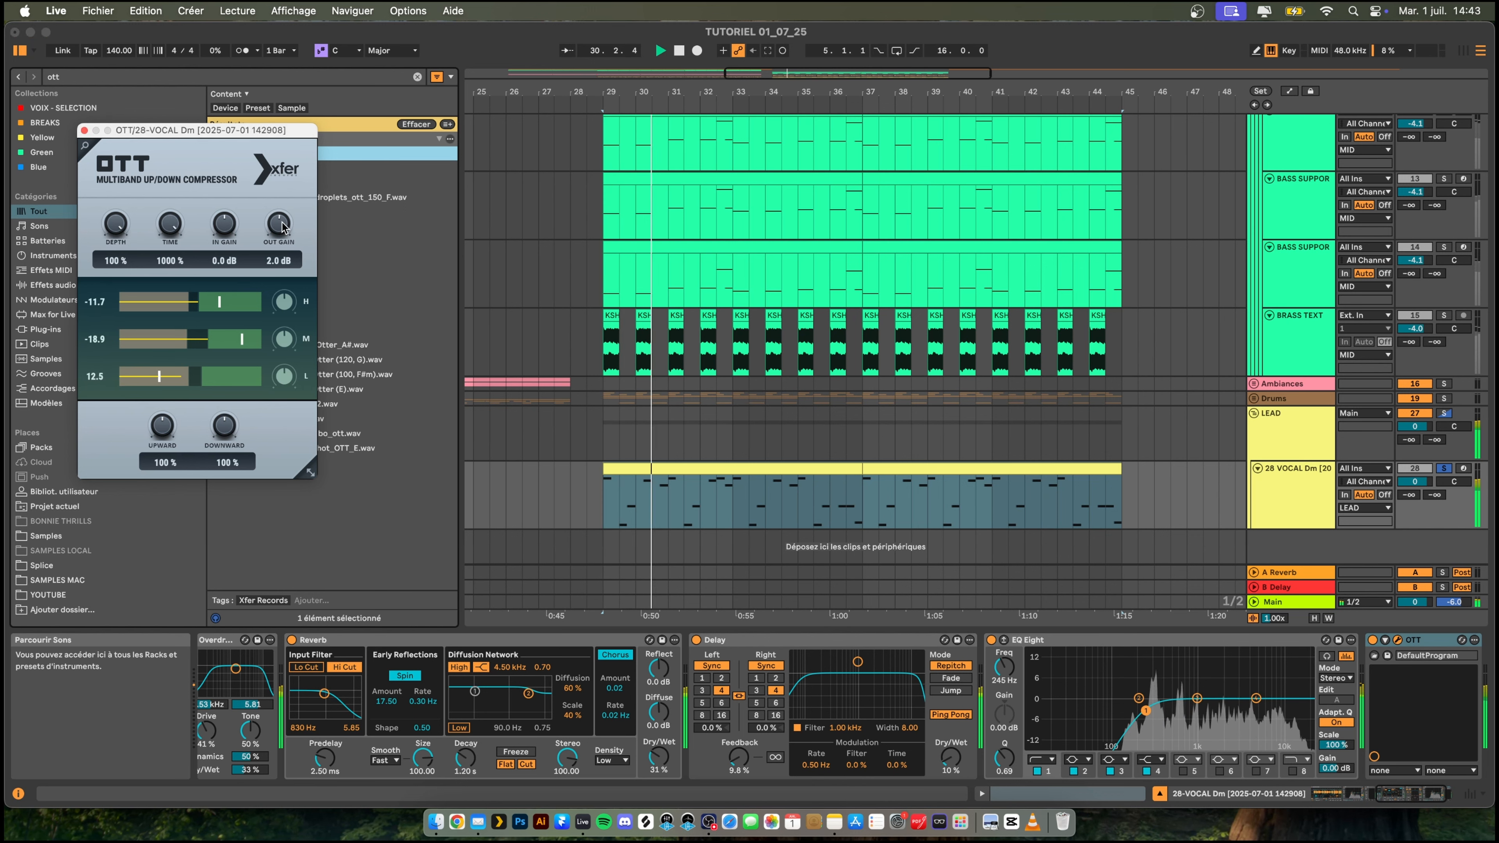
{"action": "left_click_drag", "start_coordinate": [281, 222], "coordinate": [282, 211]}
{"action": "left_click_drag", "start_coordinate": [110, 225], "coordinate": [126, 323]}
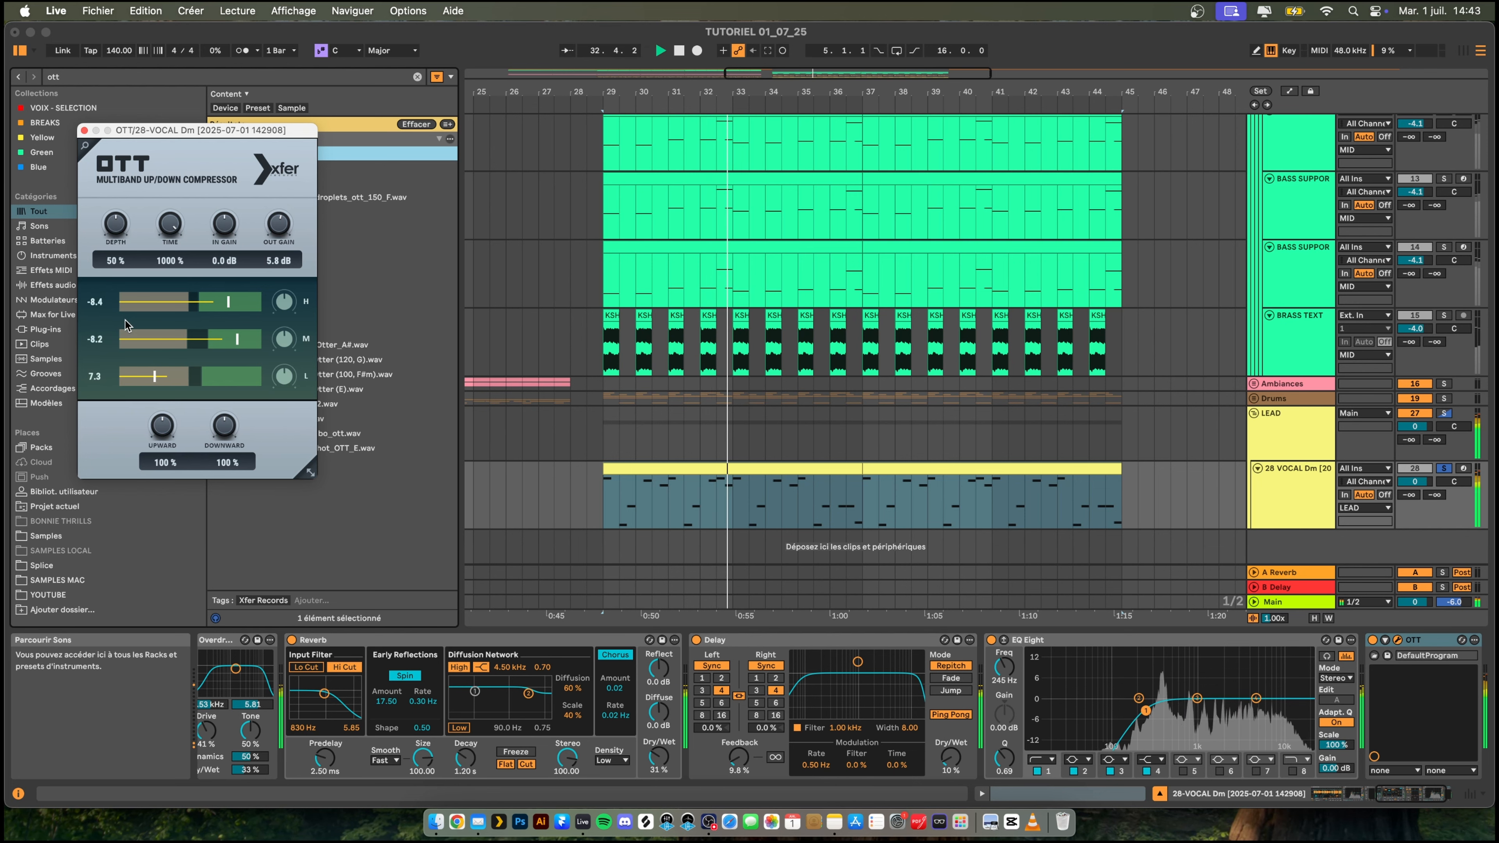
{"action": "left_click", "coordinate": [84, 130]}
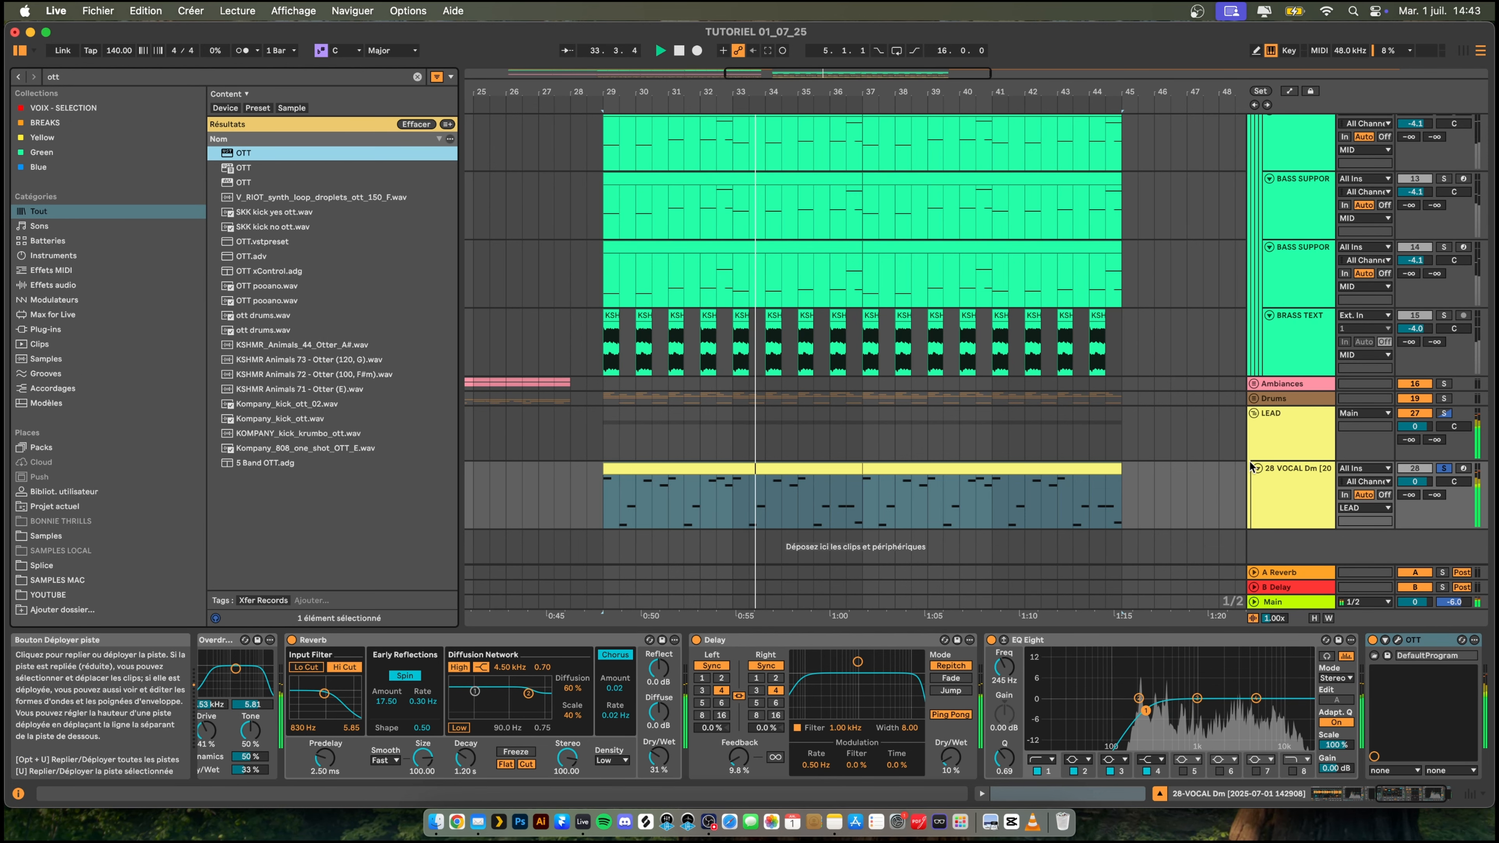
- Unsolo the vocal lead and lower its volume to about -3.5 dB while the full drop plays
{"action": "key", "text": "space"}
{"action": "left_click", "coordinate": [1443, 468]}
{"action": "key", "text": "space"}
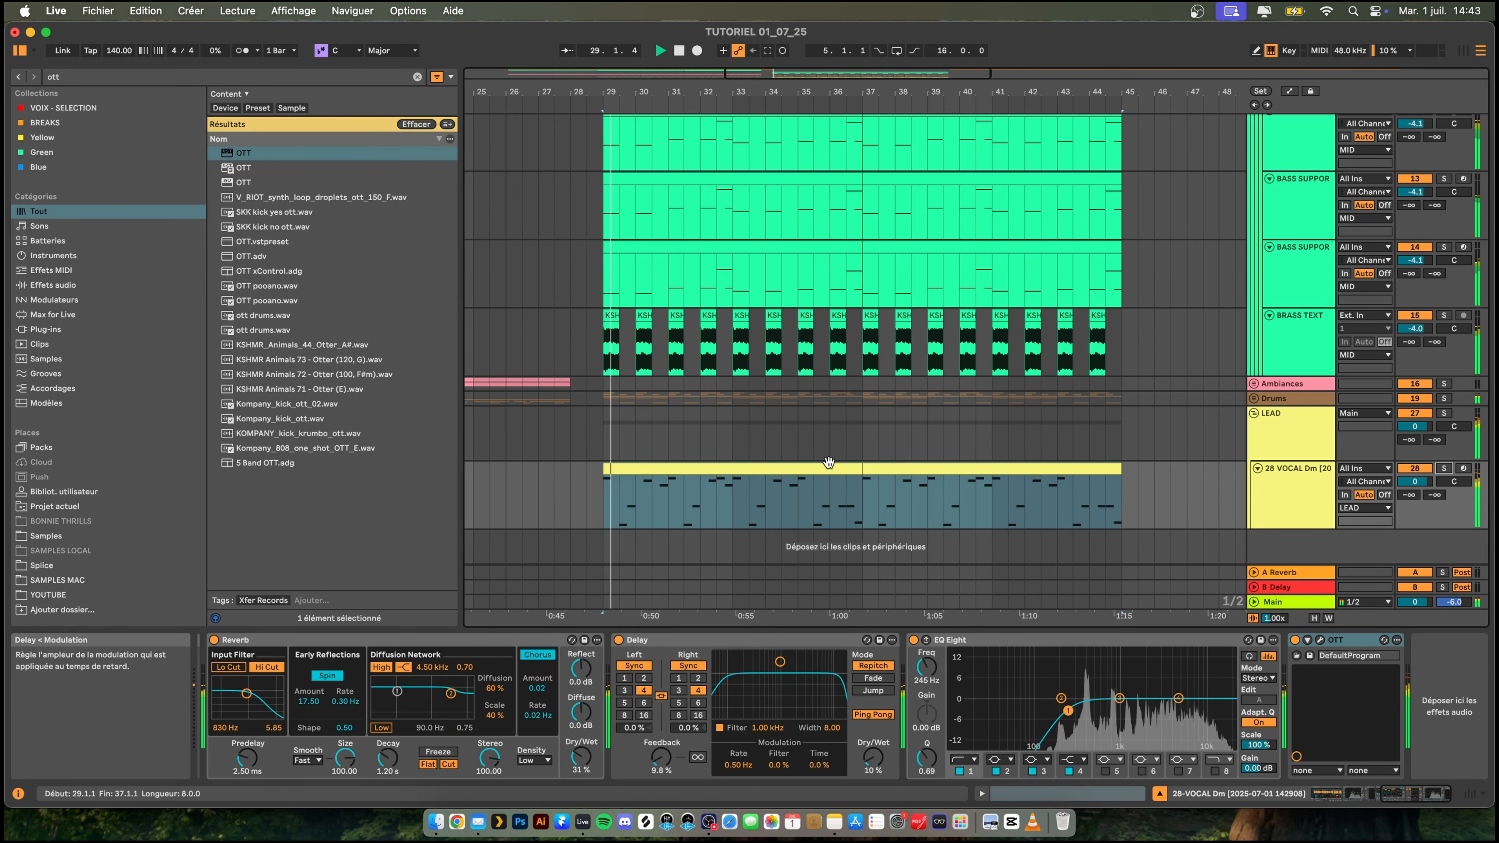
{"action": "left_click_drag", "start_coordinate": [750, 93], "coordinate": [794, 53]}
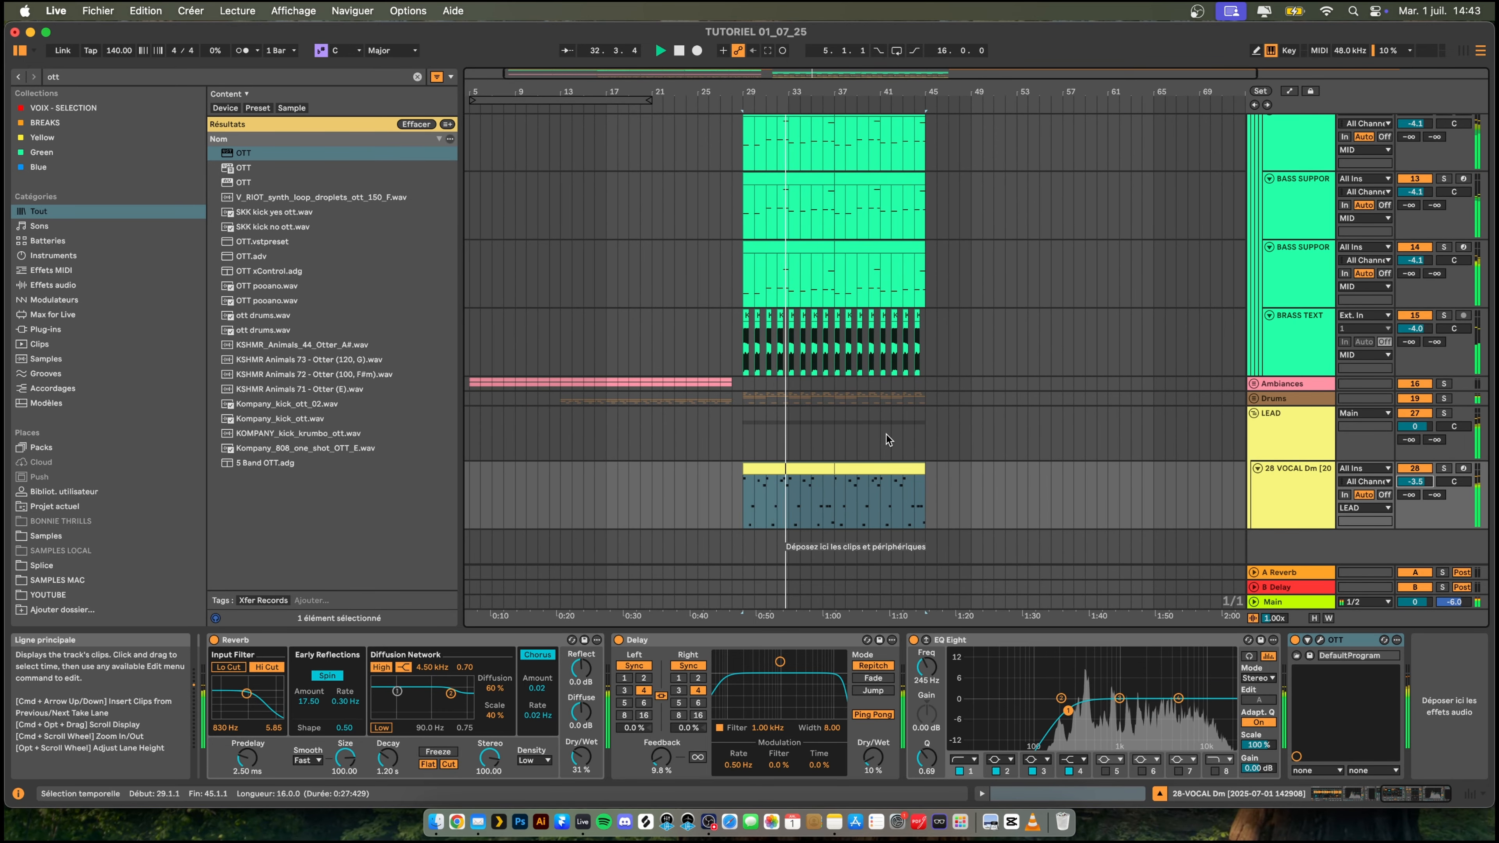
{"action": "left_click_drag", "start_coordinate": [802, 92], "coordinate": [795, 130]}
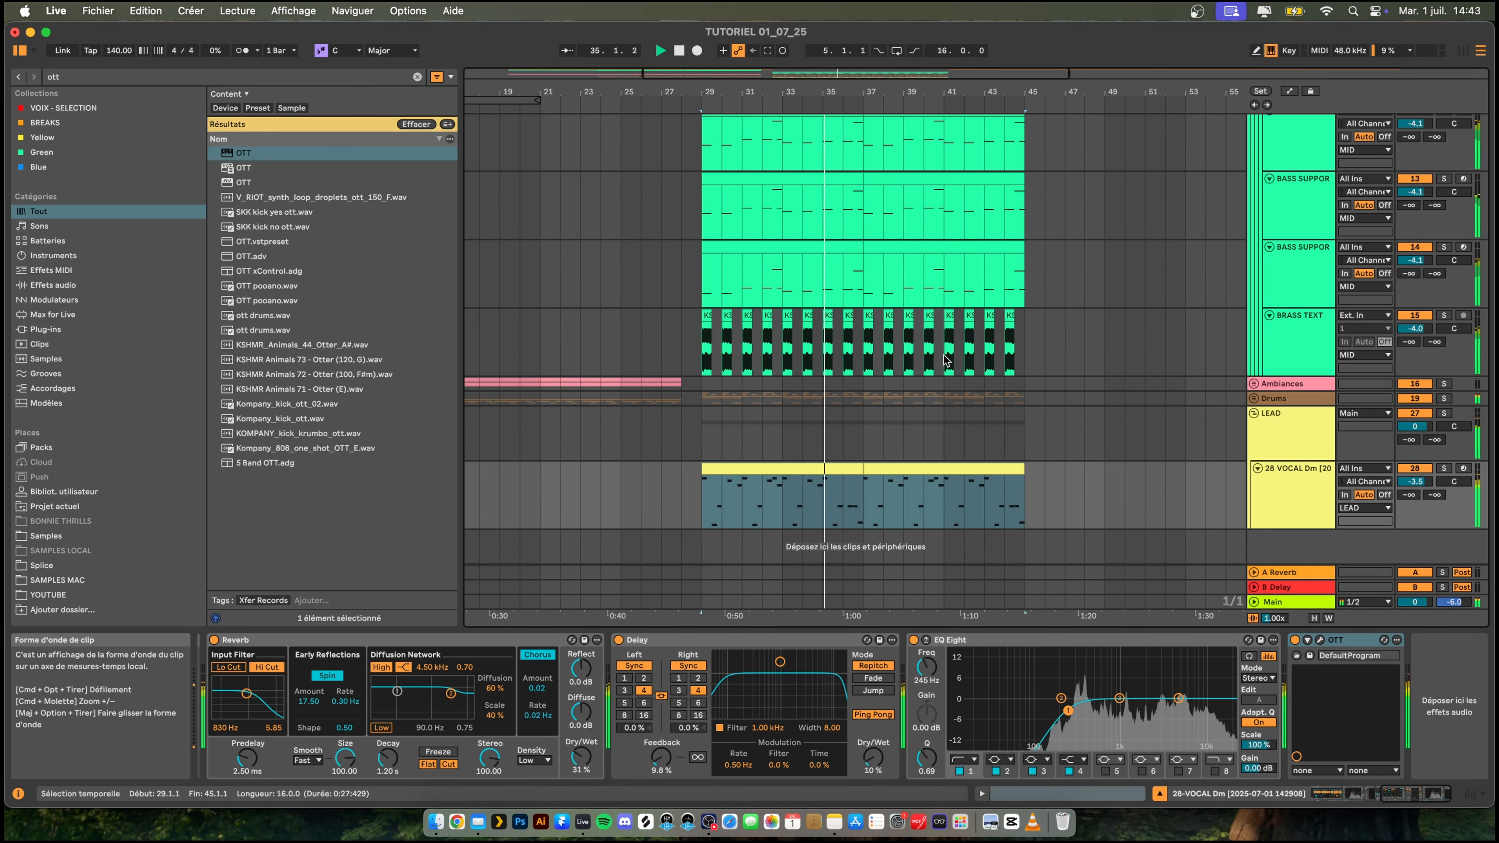
- Raise the drive of the Overdrive on the vocal lead to about 60% while the drop plays
{"action": "scroll", "coordinate": [1120, 471], "scroll_direction": "left", "scroll_amount": 1}
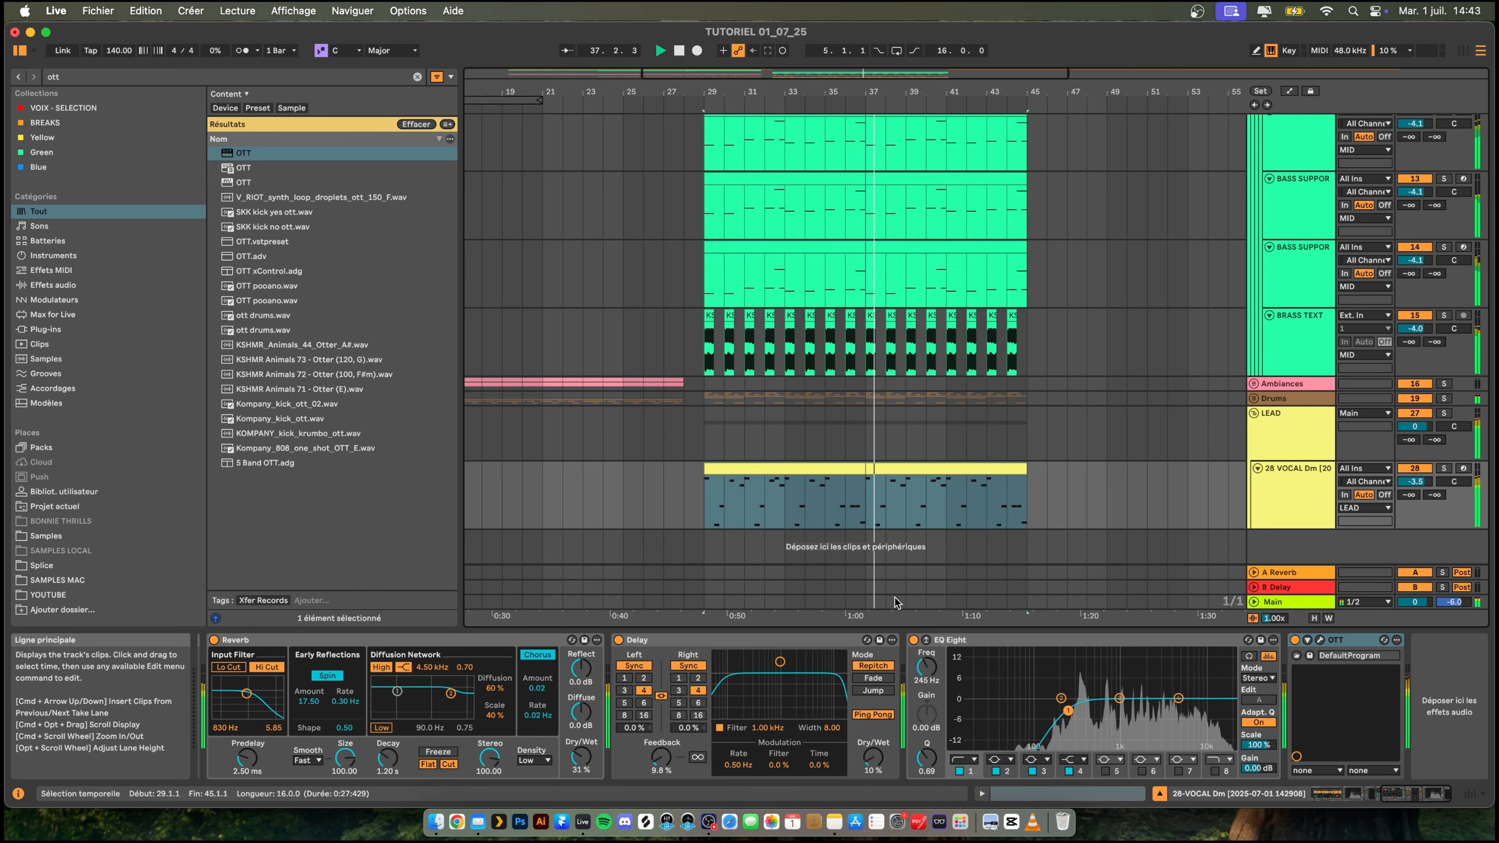
{"action": "scroll", "coordinate": [861, 582], "scroll_direction": "left", "scroll_amount": 10}
{"action": "scroll", "coordinate": [830, 564], "scroll_direction": "left", "scroll_amount": 5}
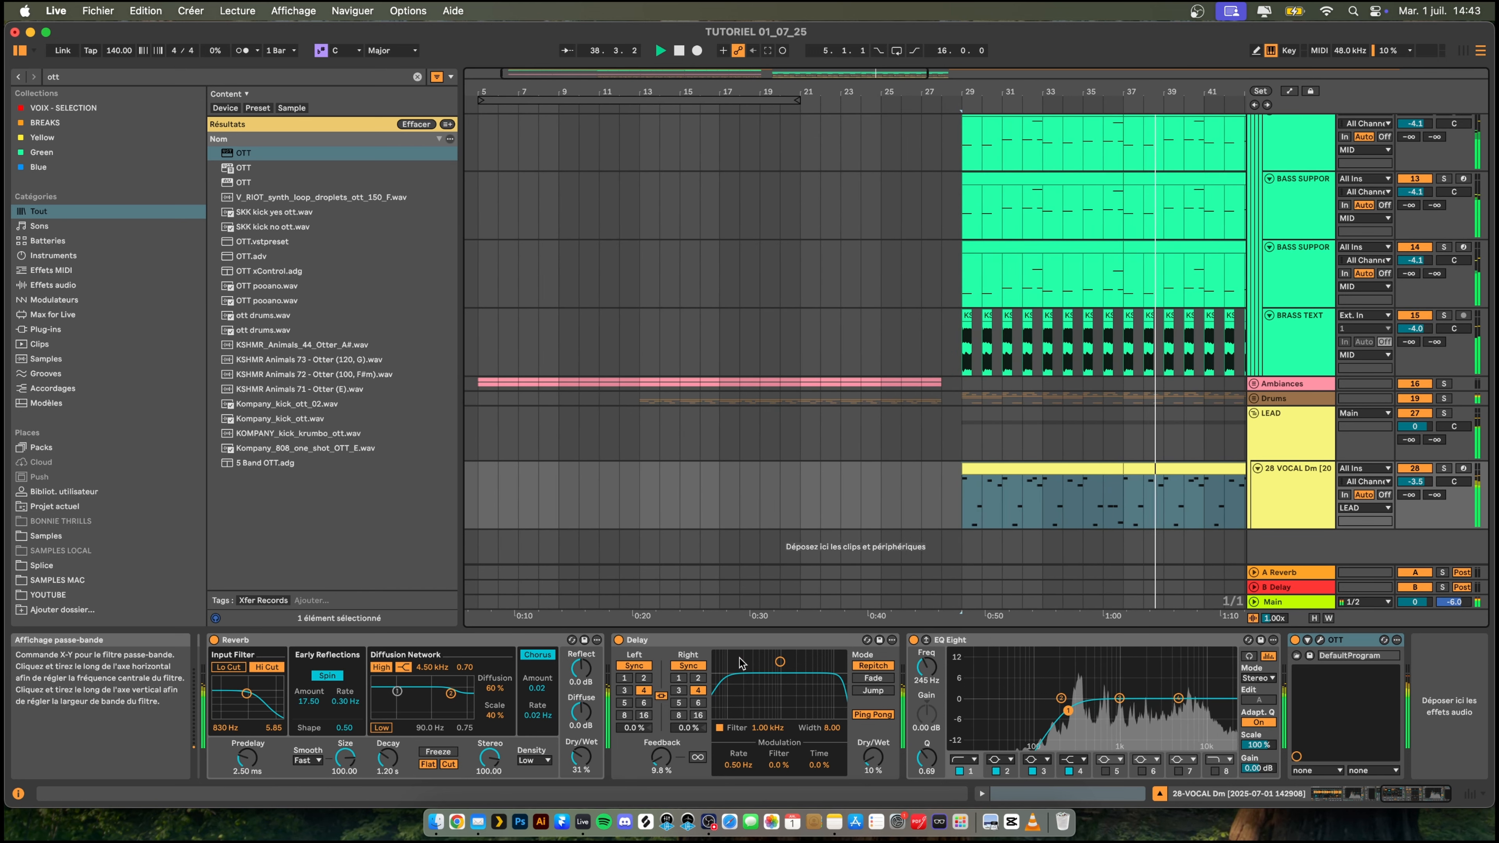
{"action": "scroll", "coordinate": [800, 697], "scroll_direction": "left", "scroll_amount": 10}
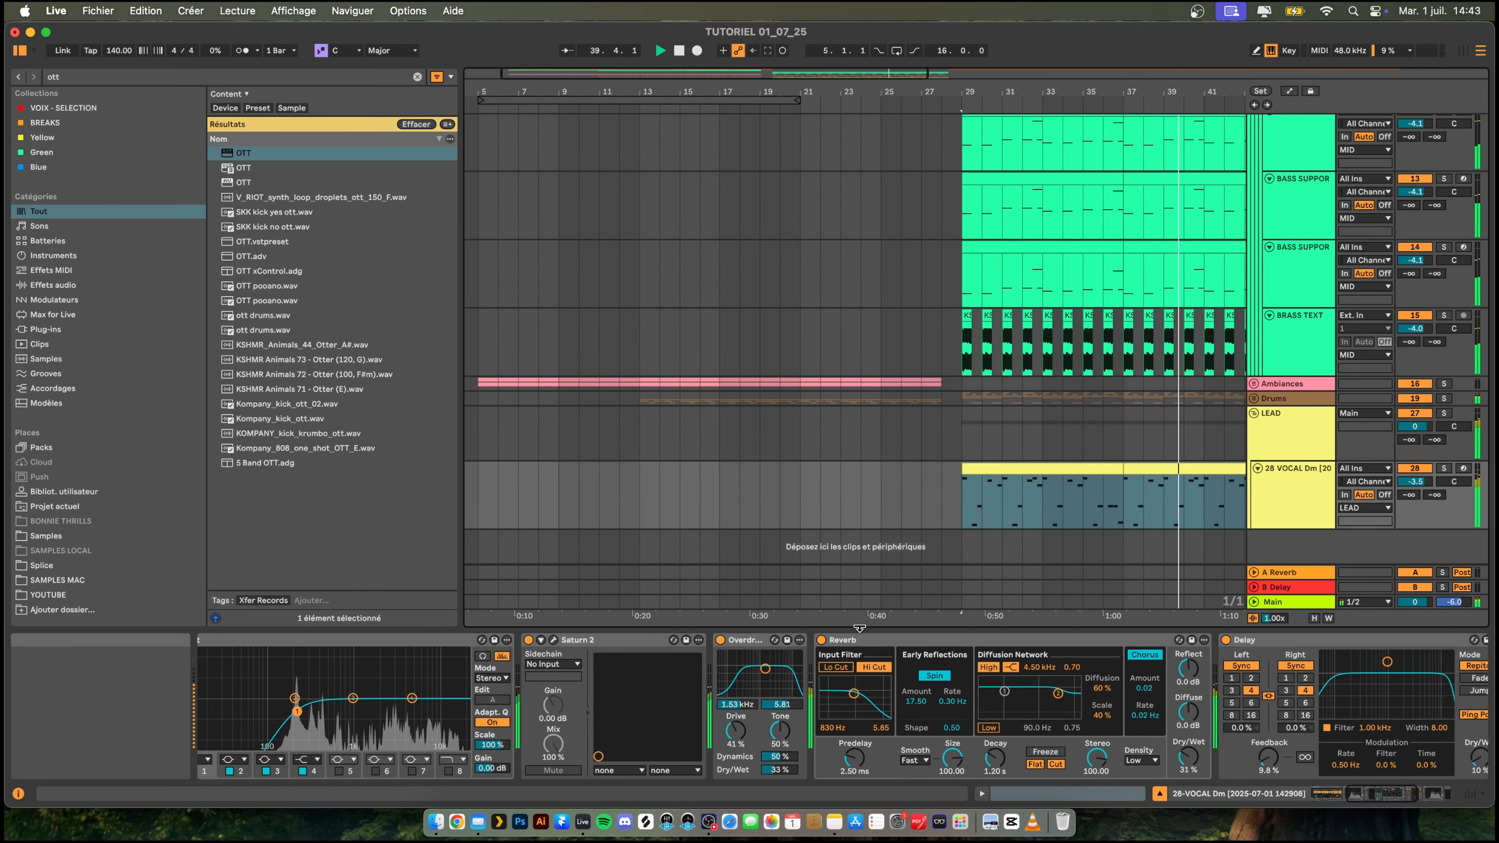
{"action": "scroll", "coordinate": [833, 644], "scroll_direction": "right", "scroll_amount": 1}
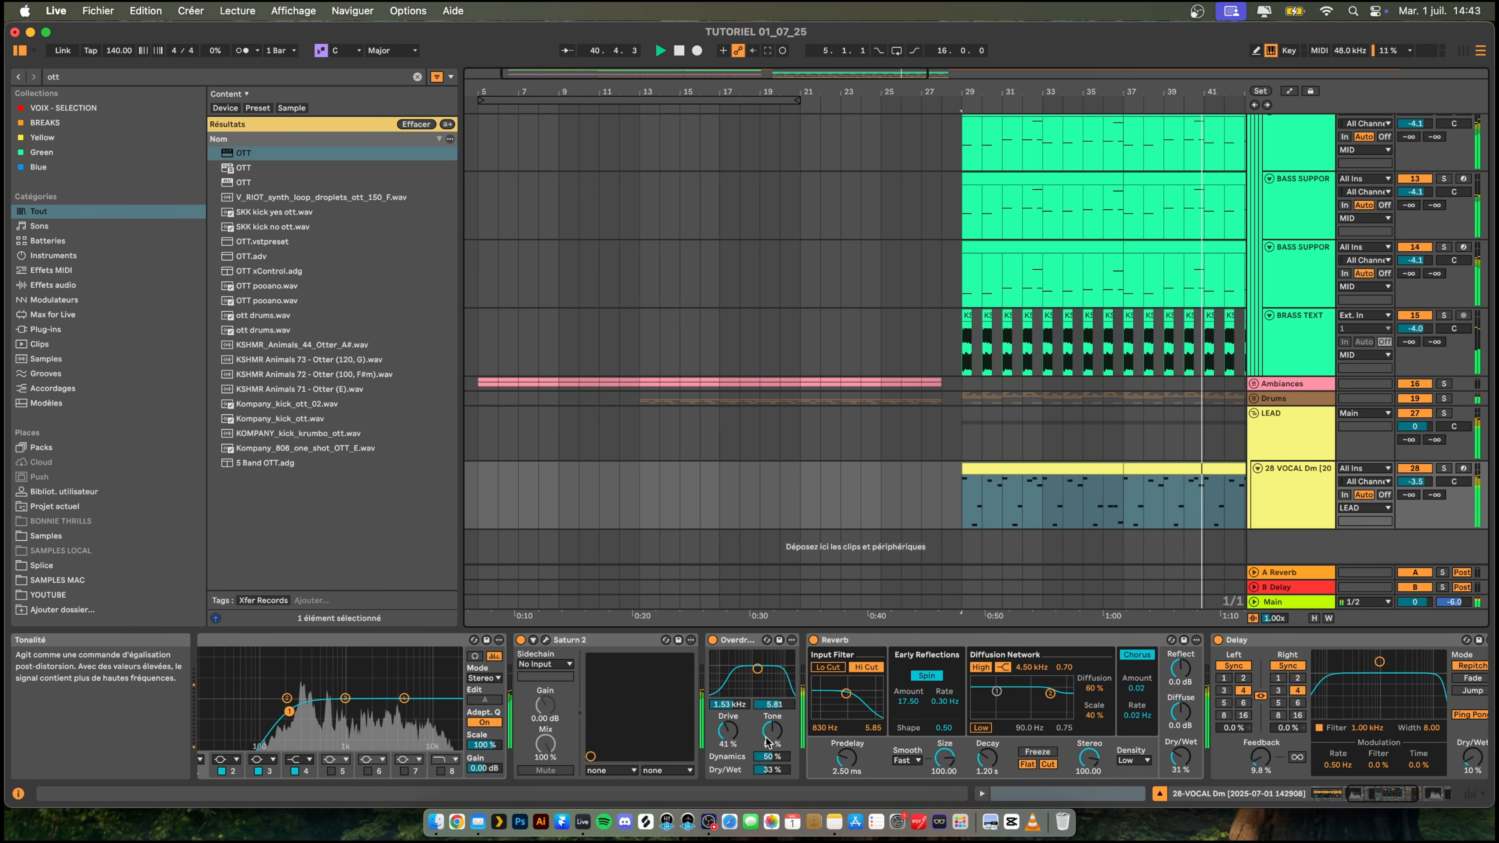
{"action": "left_click_drag", "start_coordinate": [728, 730], "coordinate": [729, 791]}
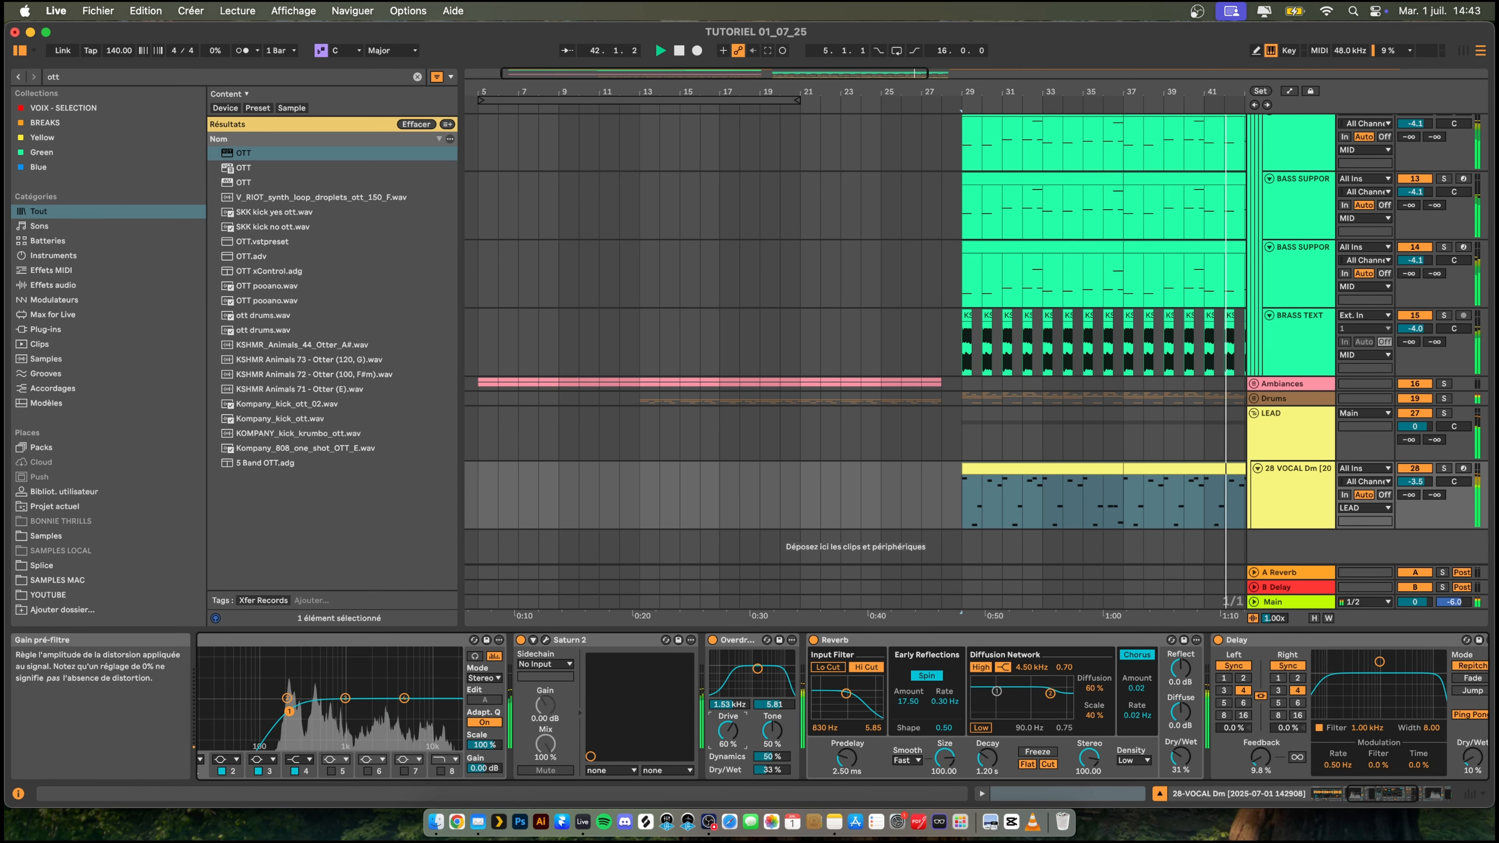
{"action": "left_click_drag", "start_coordinate": [729, 732], "coordinate": [729, 734]}
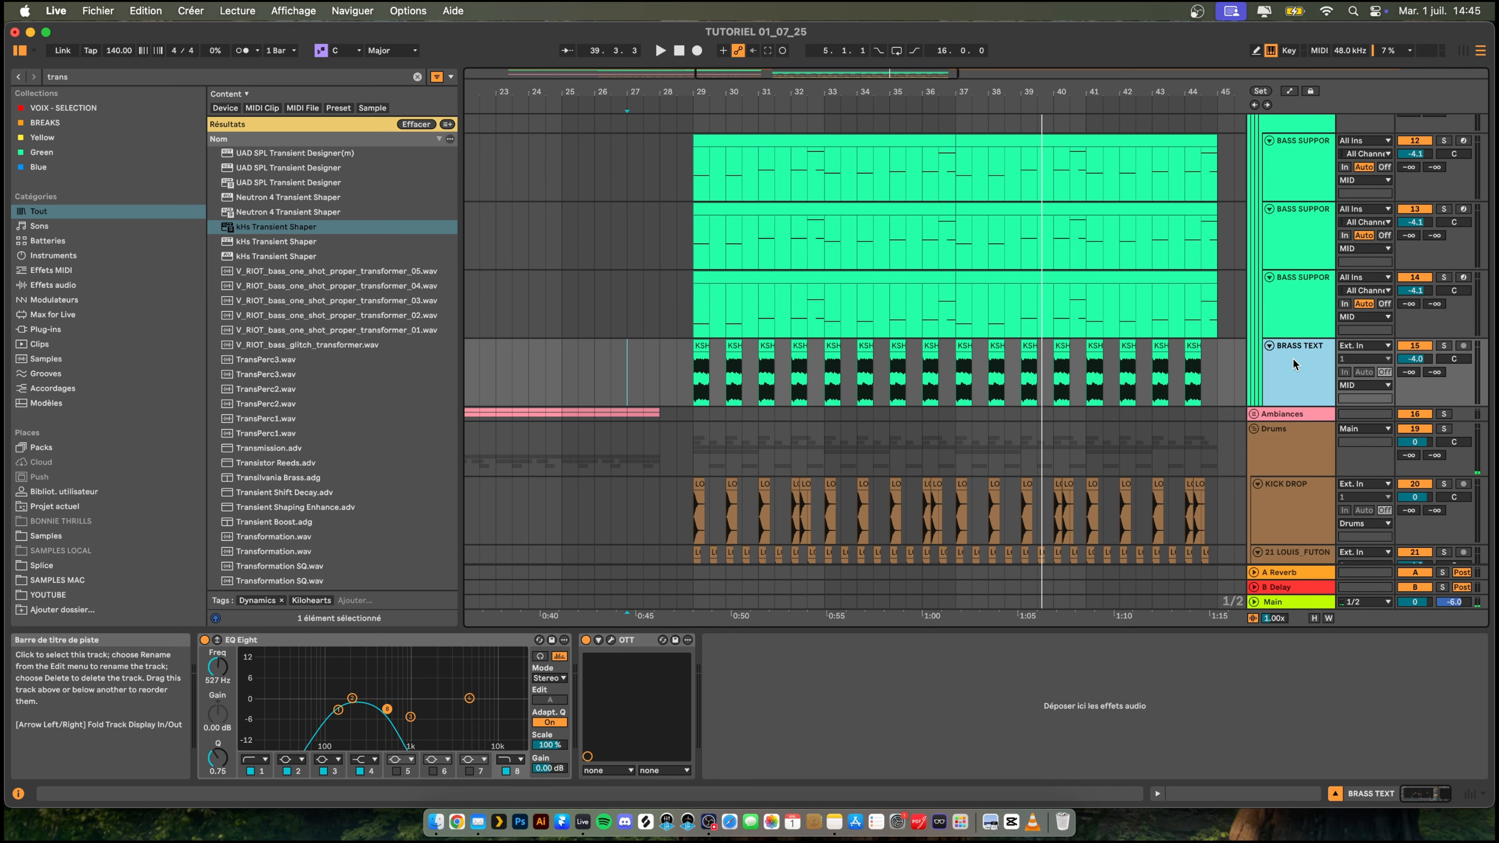
- Insert a new MIDI track below BRASS TEXT and rename it HARMONIE
{"action": "key", "text": "super+shift+t"}
{"action": "right_click", "coordinate": [1299, 423]}
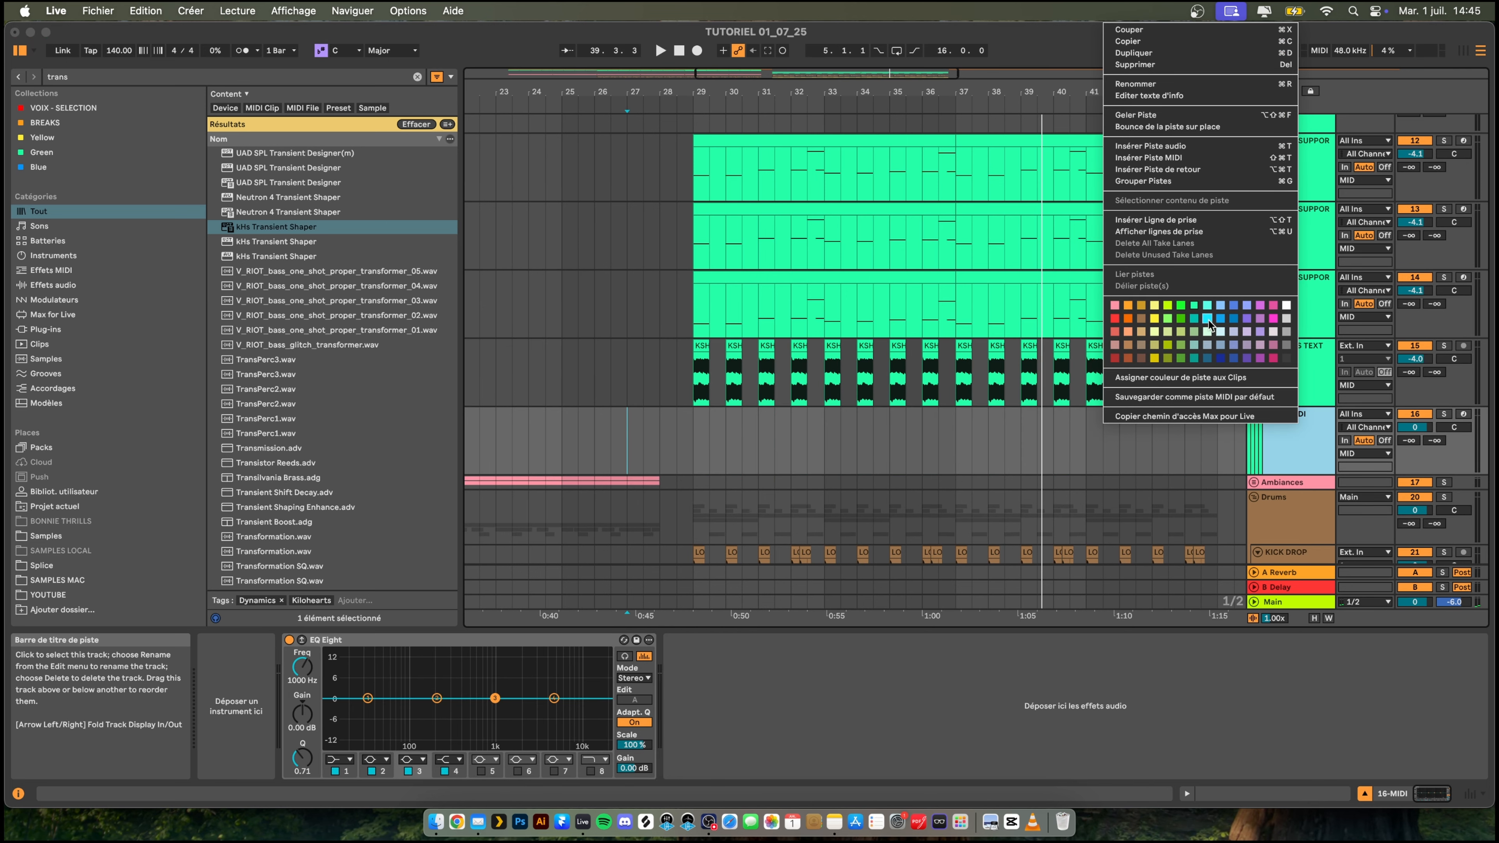
{"action": "left_click", "coordinate": [1172, 83]}
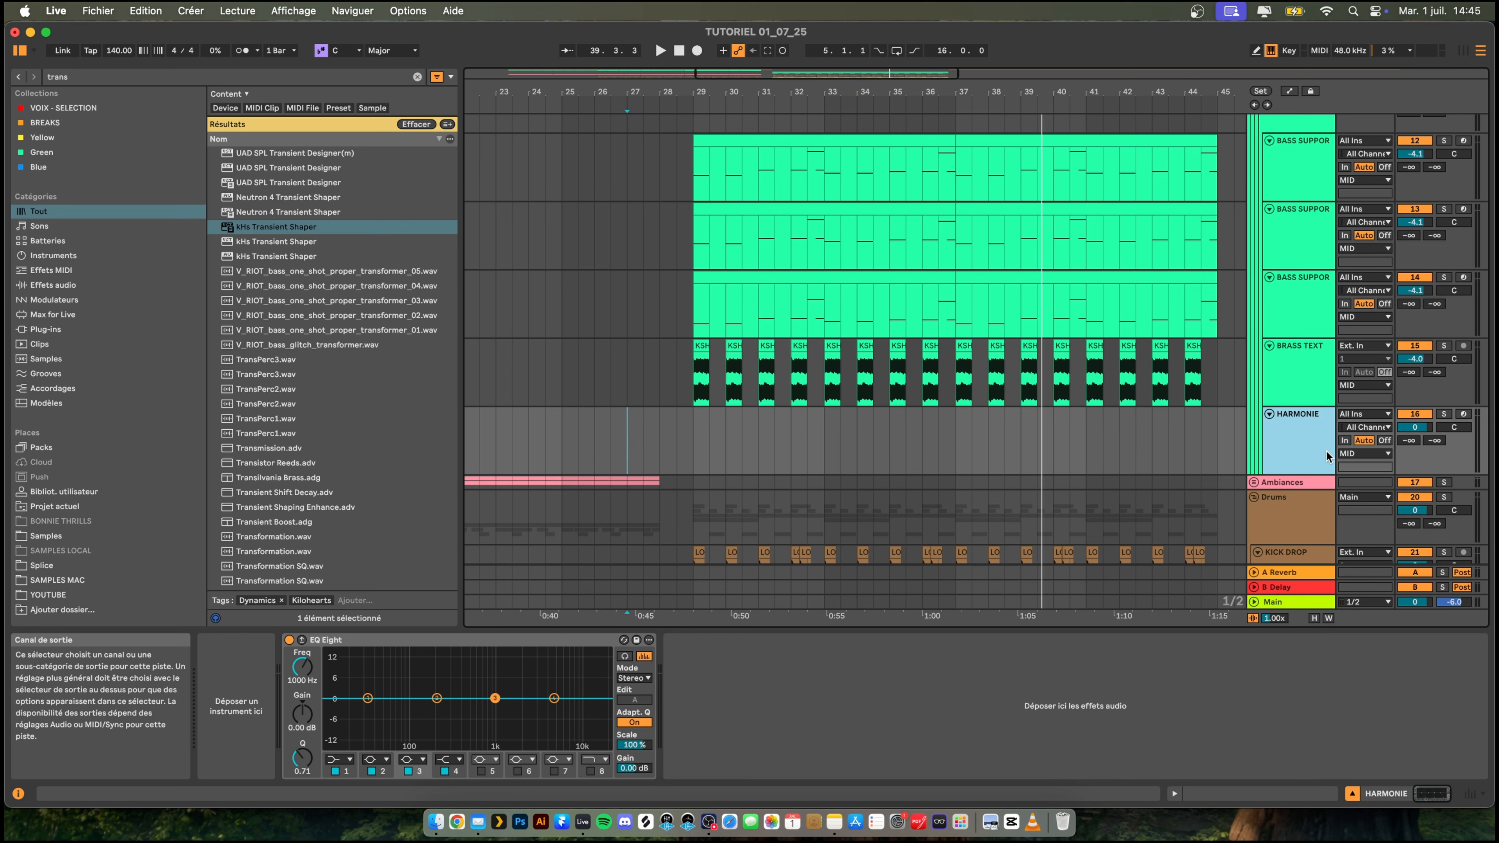
- Search the browser for "seru", add Serum 2 to the HARMONIE track, and close the plug-in window
{"action": "key", "text": "super+f"}
{"action": "type", "text": "seru"}
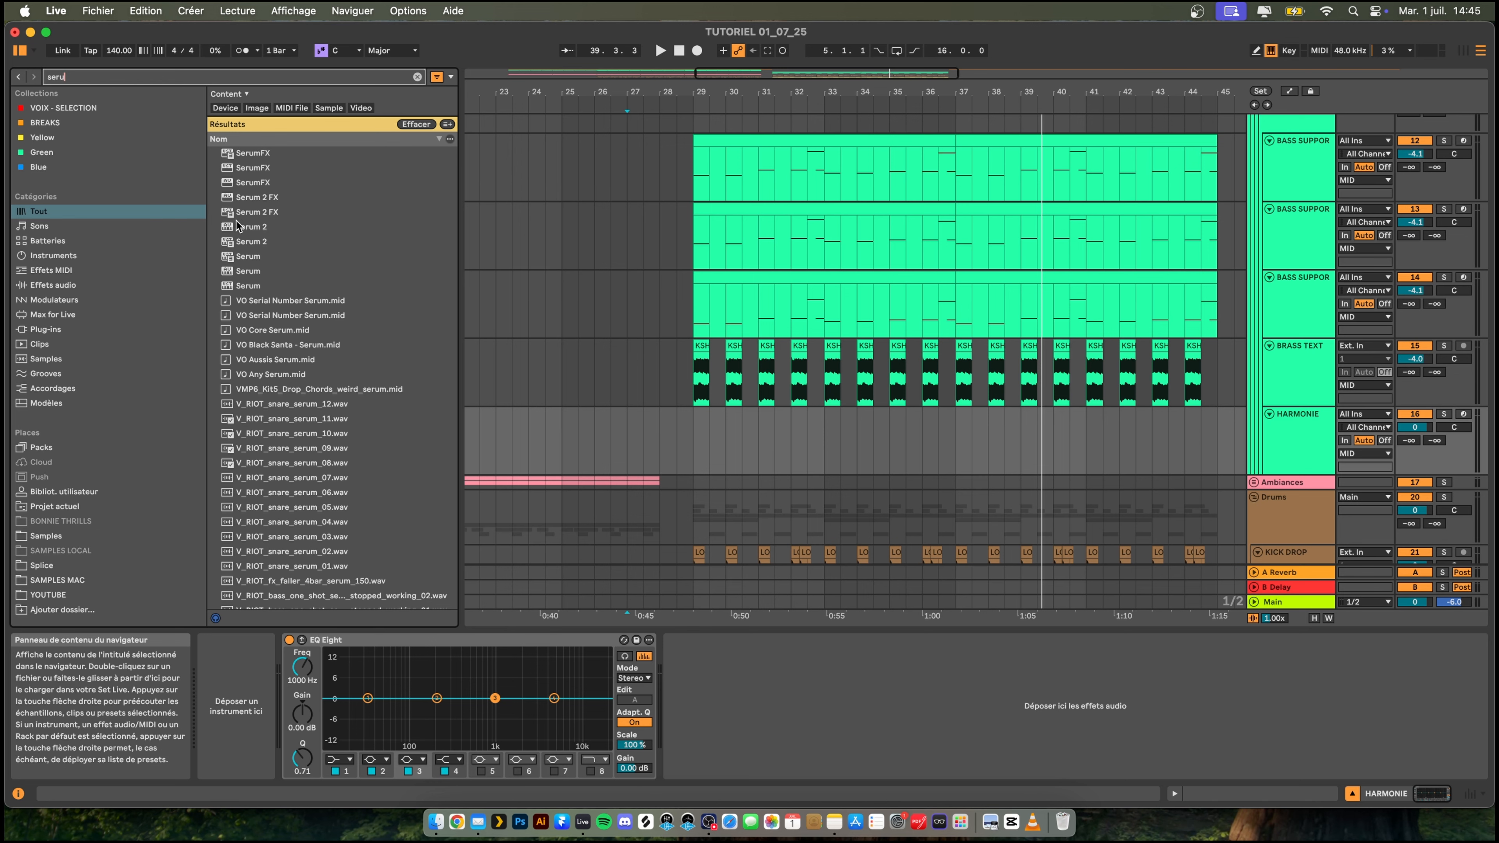
{"action": "double_click", "coordinate": [248, 226]}
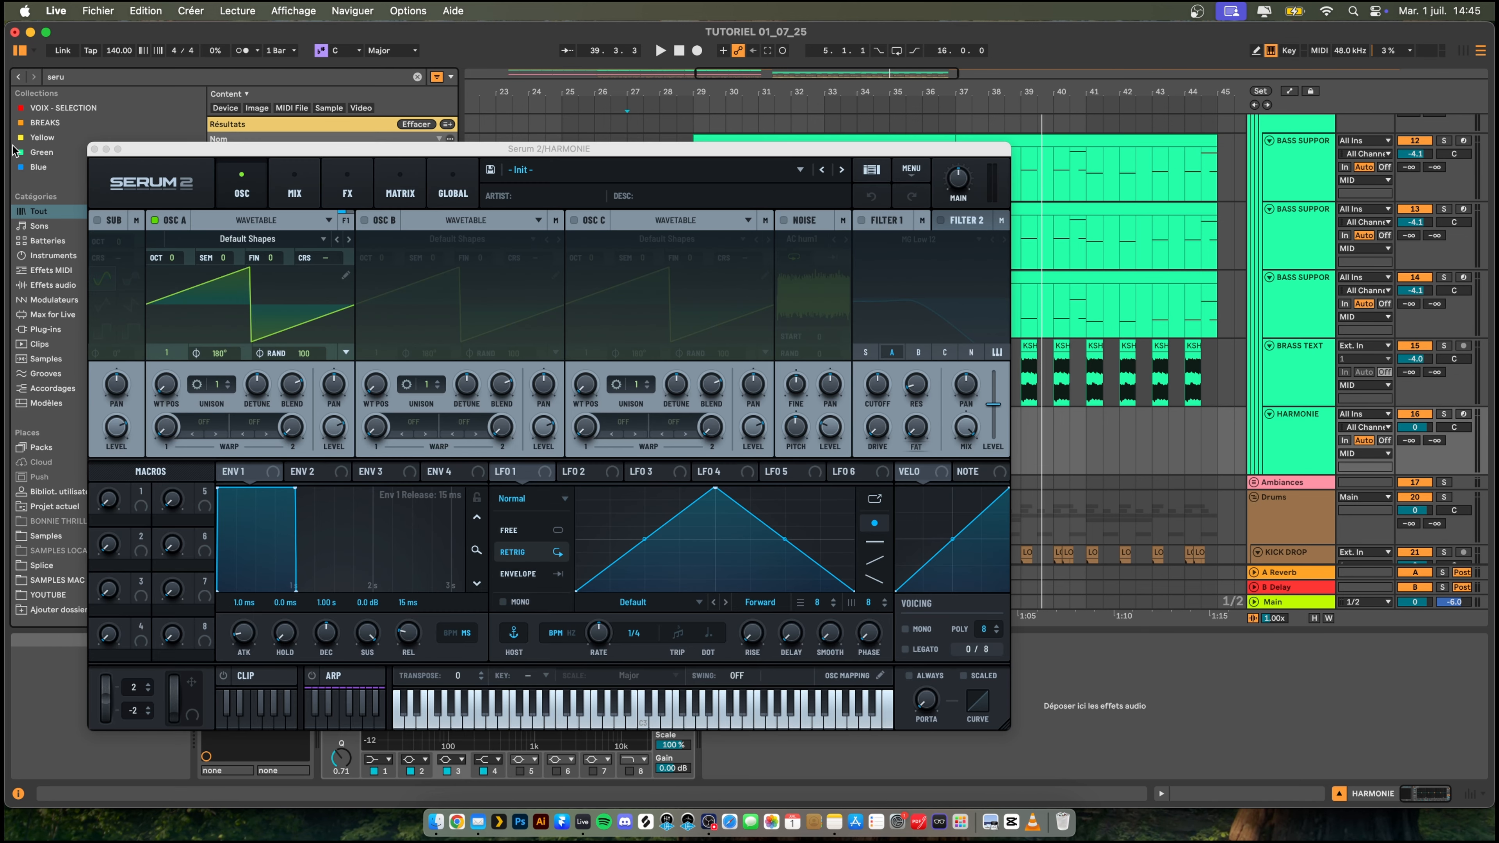
{"action": "left_click", "coordinate": [94, 149]}
- Copy the MIDI clips from the third BASS SUPPORT track (14), bars 29 to 45, onto the HARMONIE track at bar 29
{"action": "left_click", "coordinate": [833, 277]}
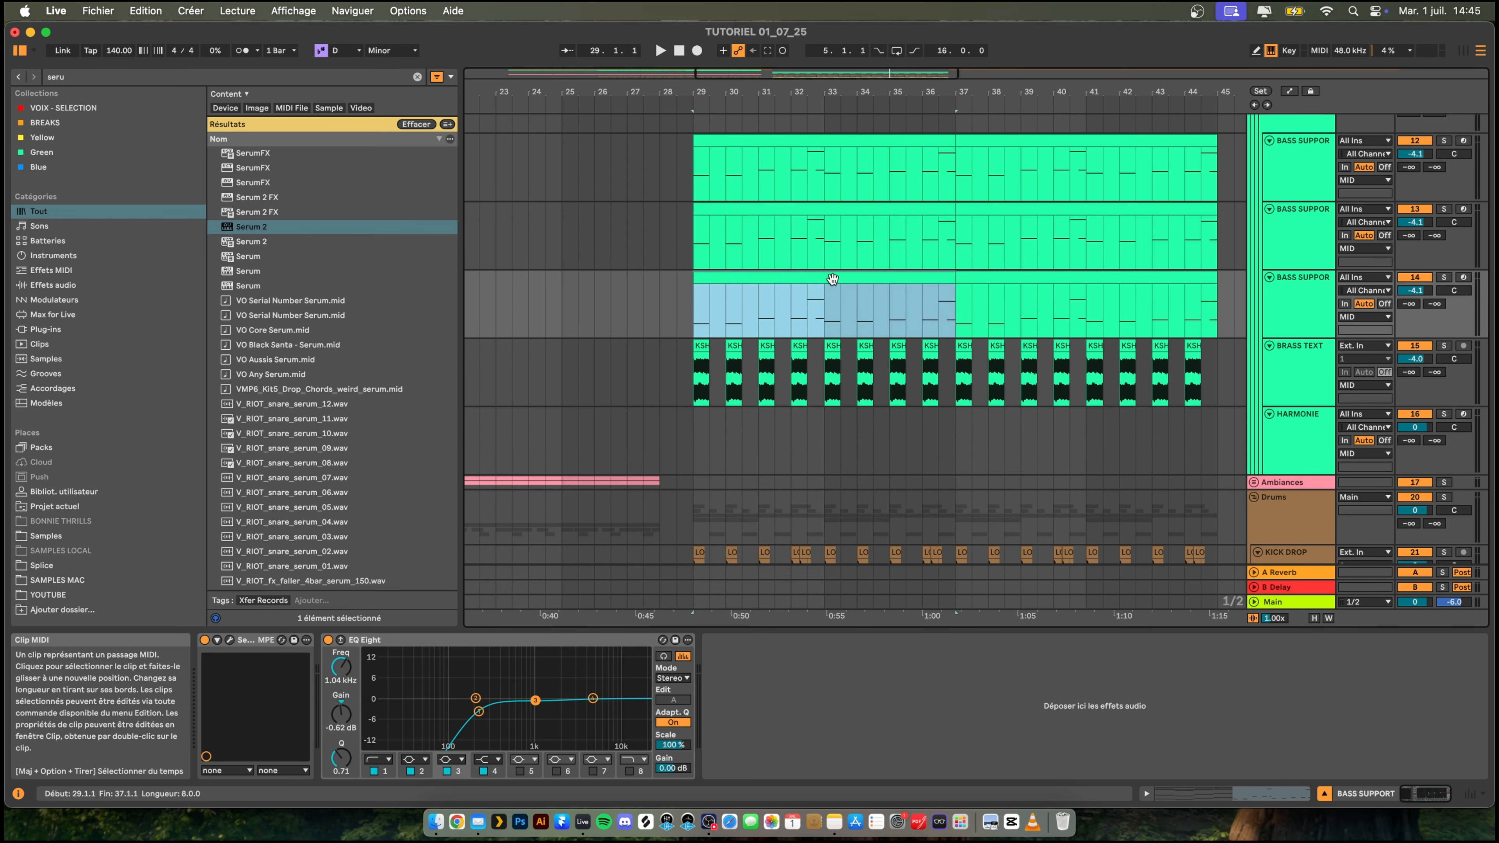
{"action": "left_click", "coordinate": [977, 276]}
{"action": "left_click", "coordinate": [978, 276]}
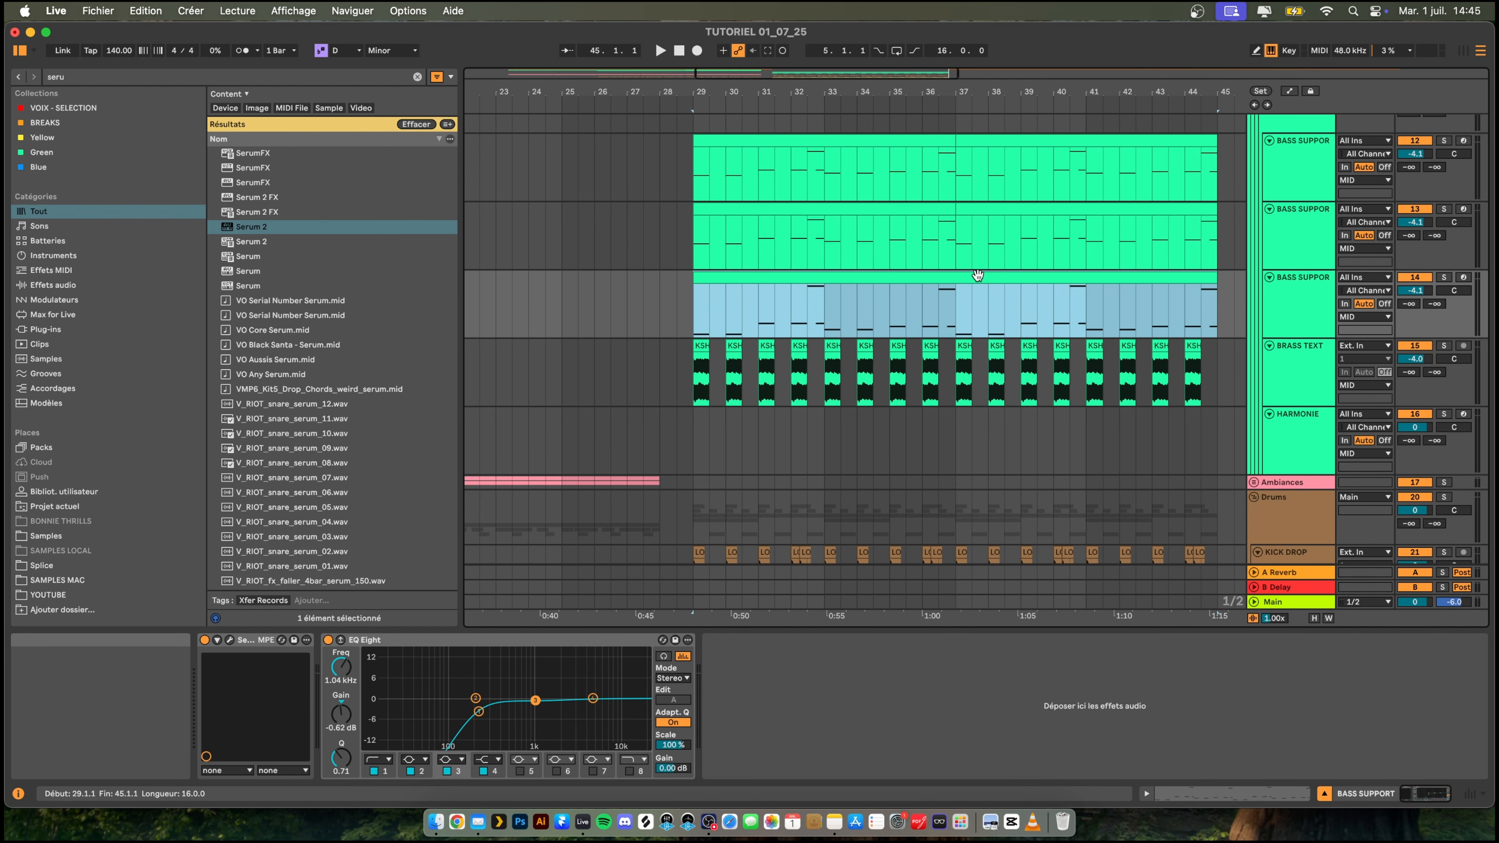
{"action": "left_click", "coordinate": [690, 435]}
{"action": "key", "text": "super+v"}
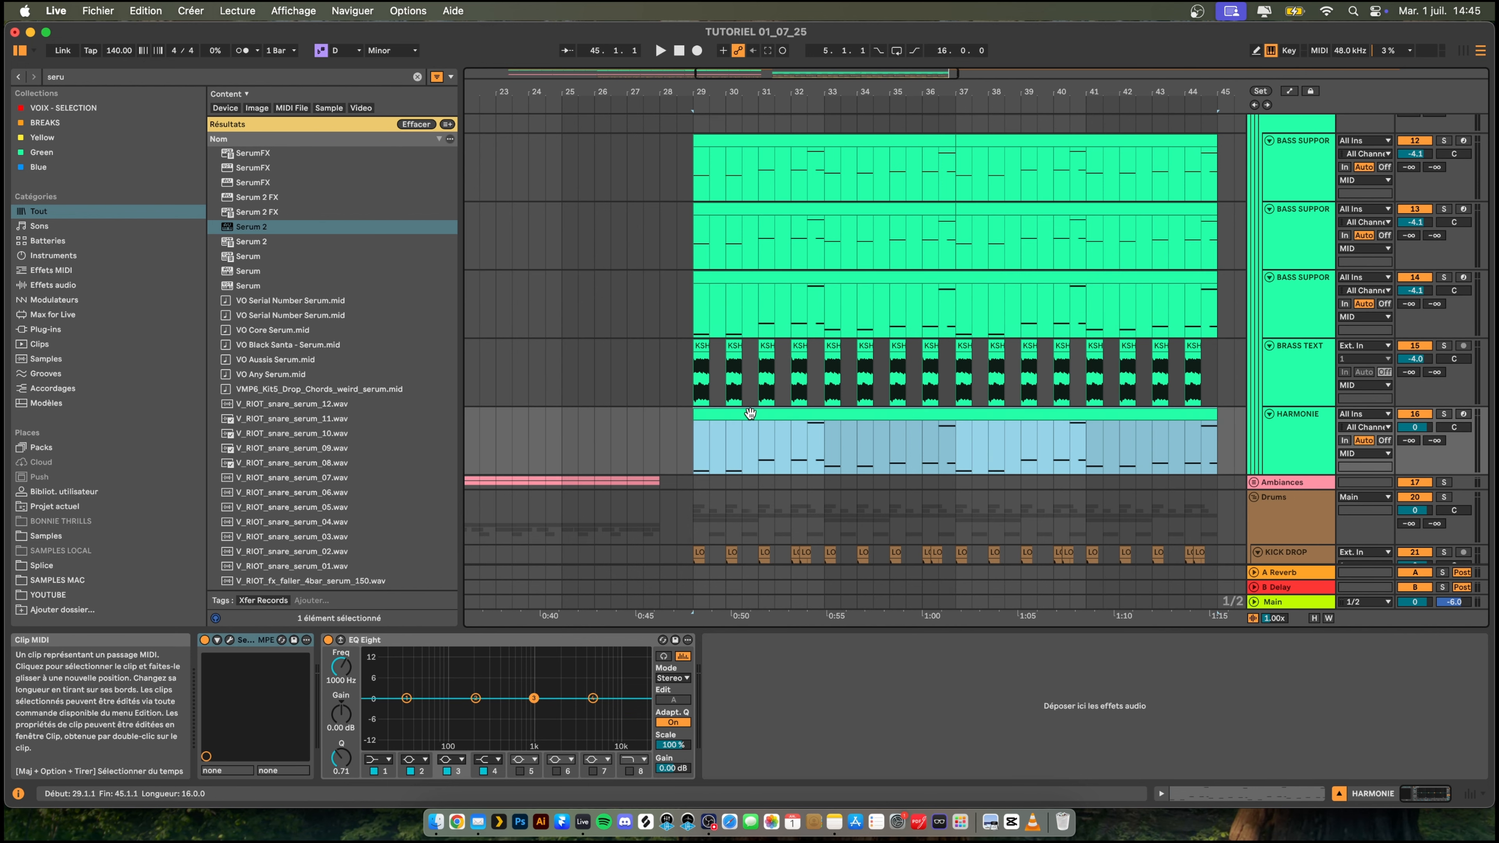
- Open the pasted HARMONIE clip for note editing, select all its notes, and play the track soloed
{"action": "double_click", "coordinate": [750, 413]}
{"action": "left_click", "coordinate": [818, 619]}
{"action": "key", "text": "super+a"}
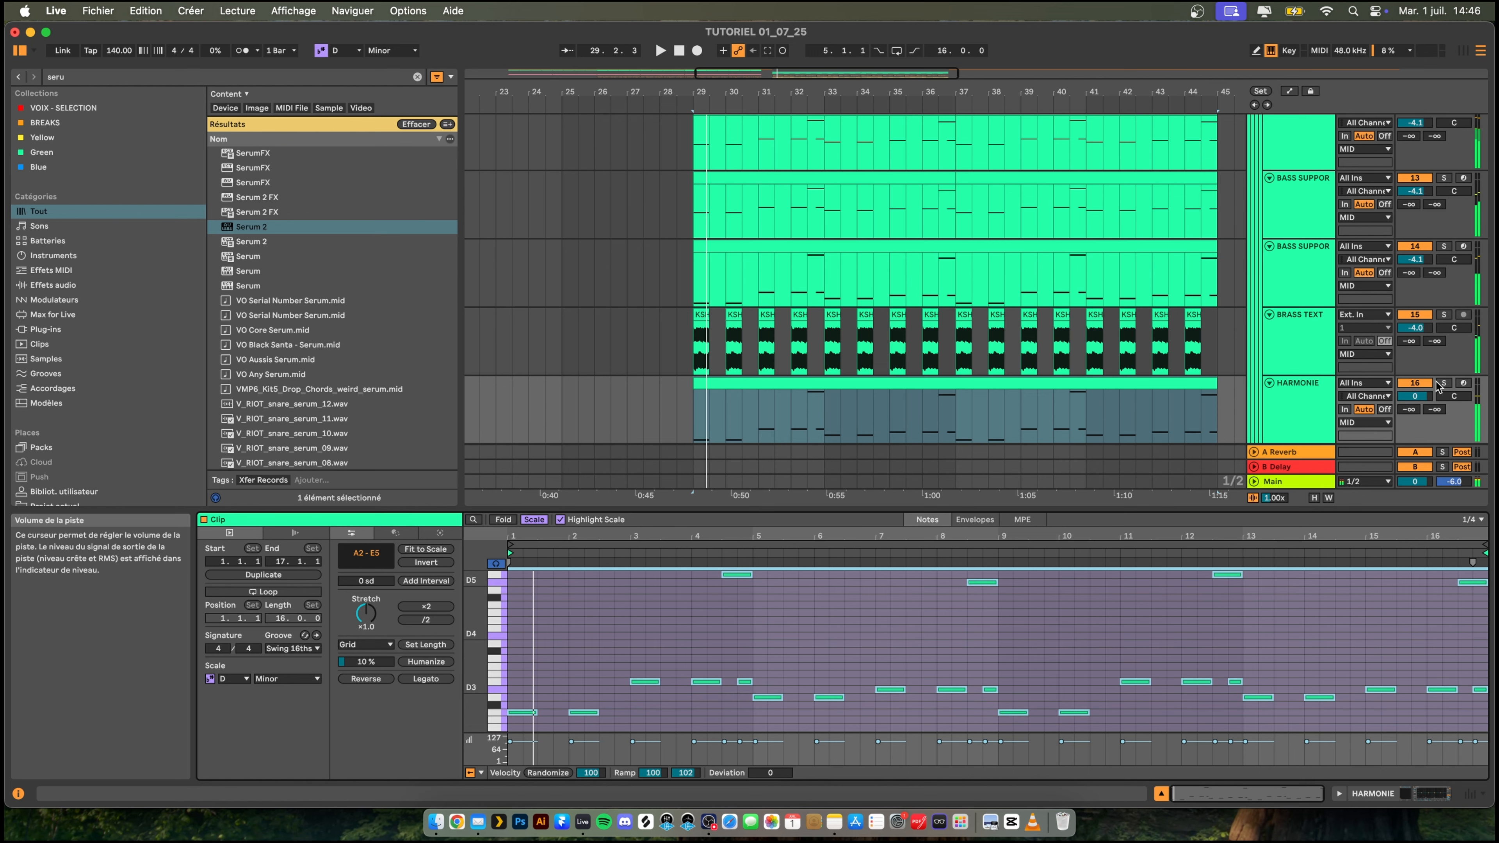
{"action": "scroll", "coordinate": [796, 396], "scroll_direction": "down", "scroll_amount": 2}
{"action": "key", "text": "space"}
{"action": "key", "text": "space"}
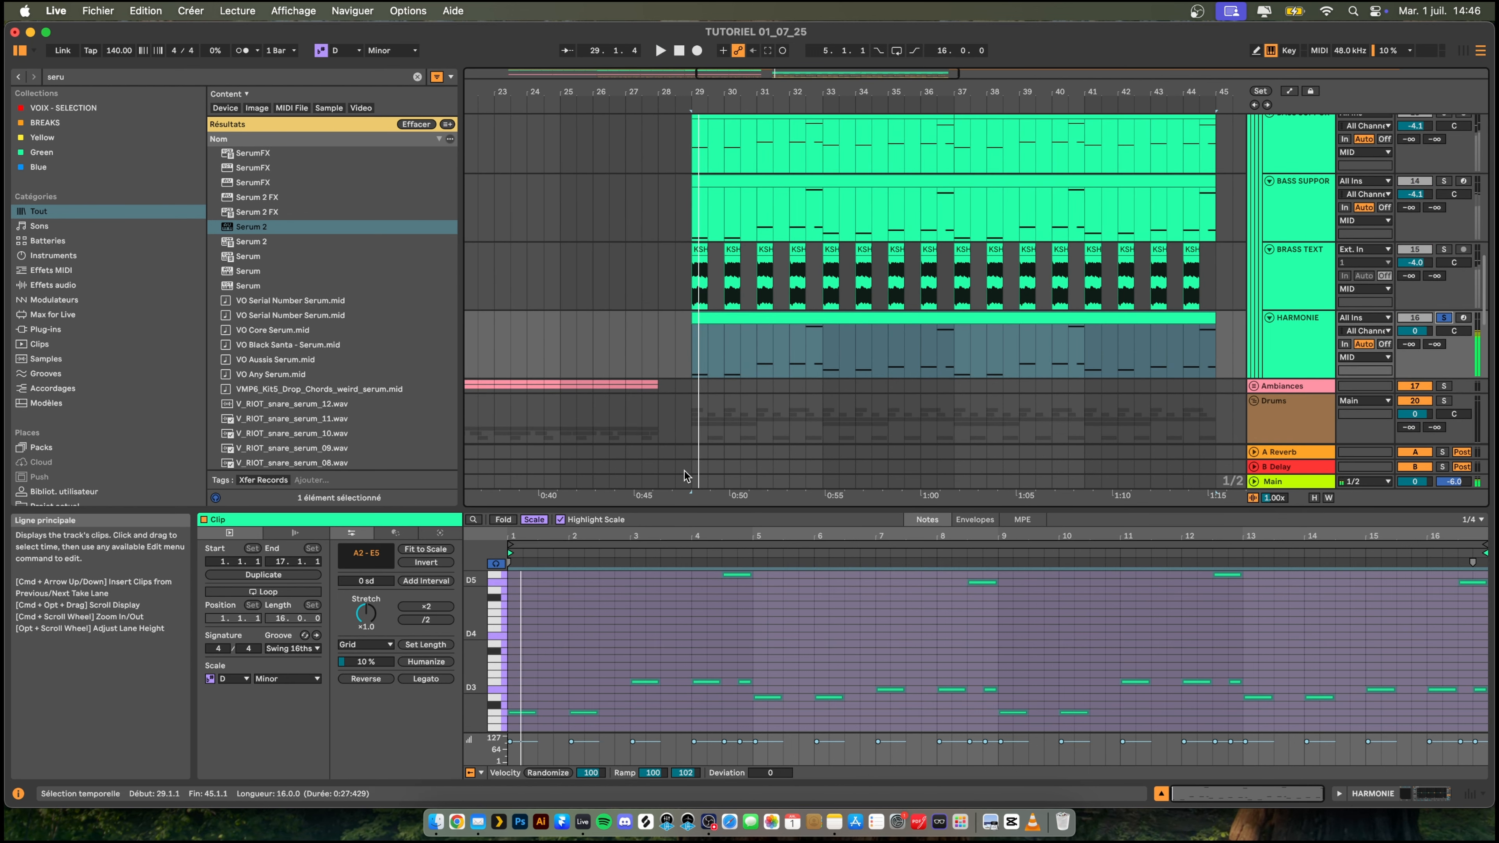
- Transpose all HARMONIE notes up one octave to A3–E6, then audition them soloed and unsoloed with the drop
{"action": "key", "text": "space"}
{"action": "left_click", "coordinate": [653, 627]}
{"action": "key", "text": "super+a"}
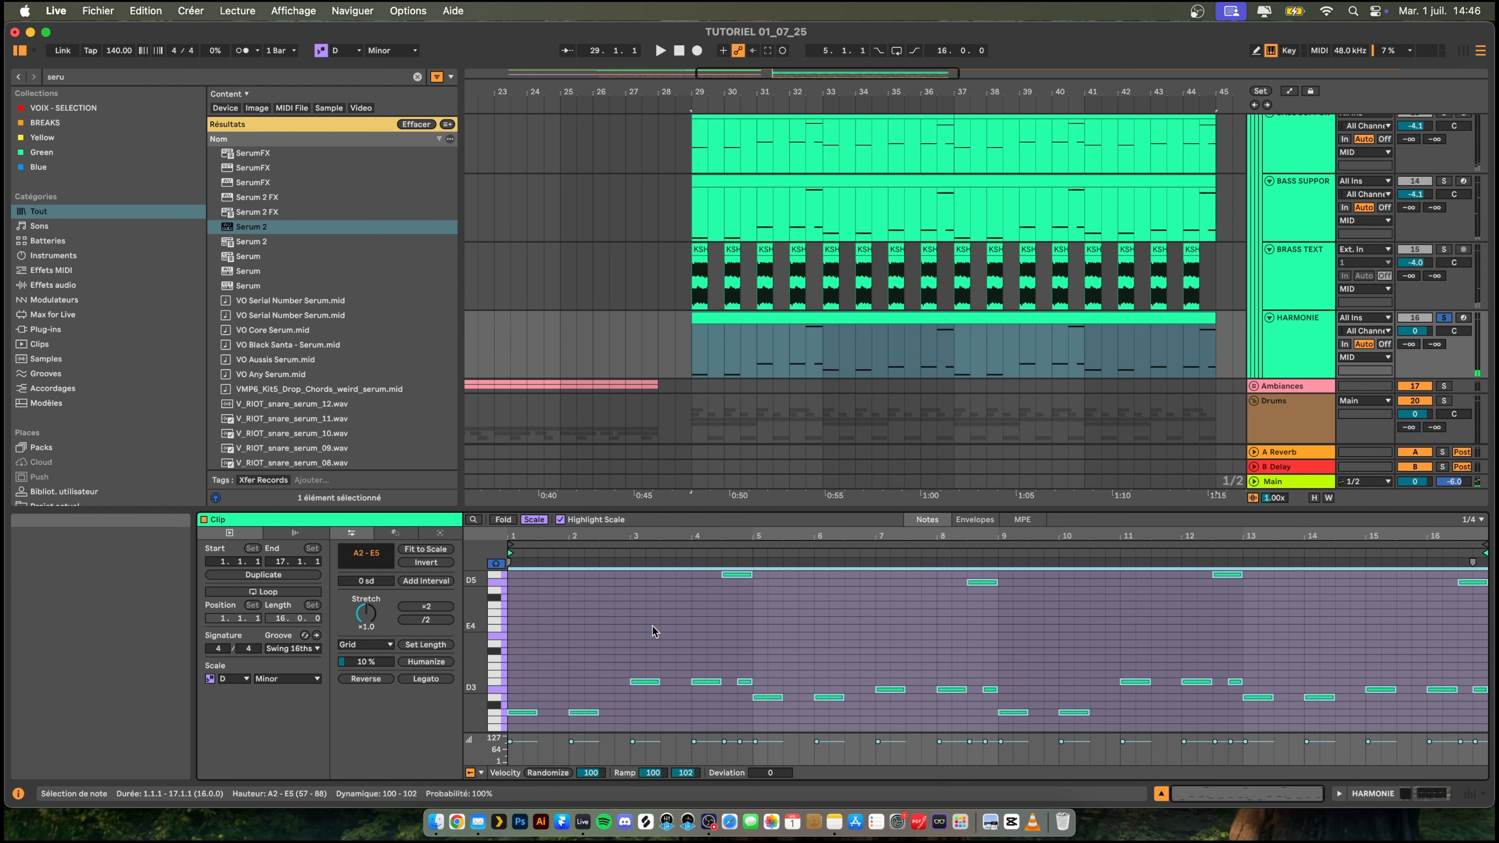
{"action": "key", "text": "space"}
{"action": "key", "text": "space"}
{"action": "key", "text": "space"}
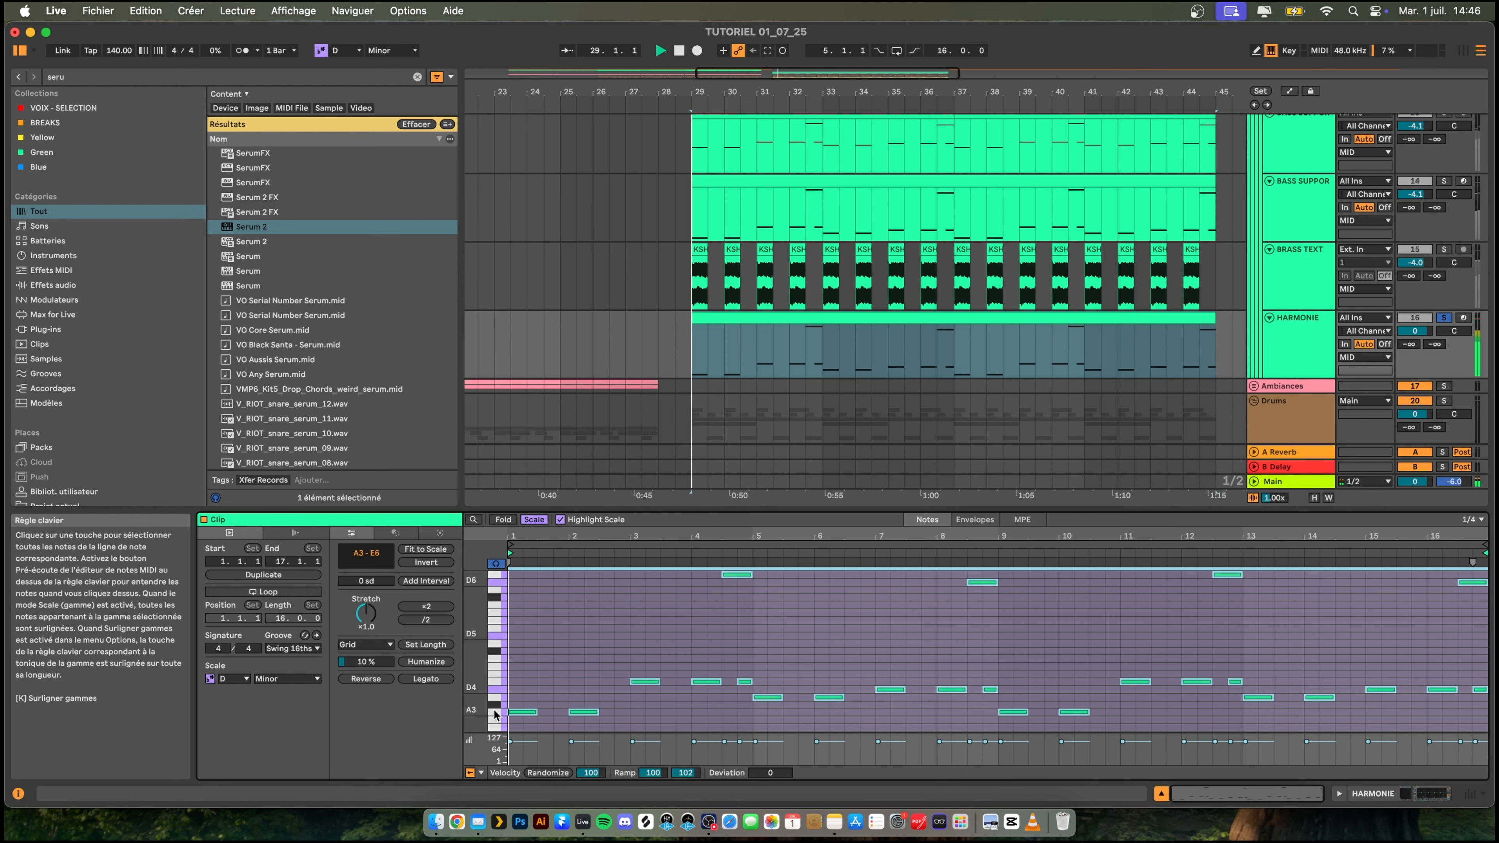
{"action": "key", "text": "space"}
{"action": "key", "text": "space"}
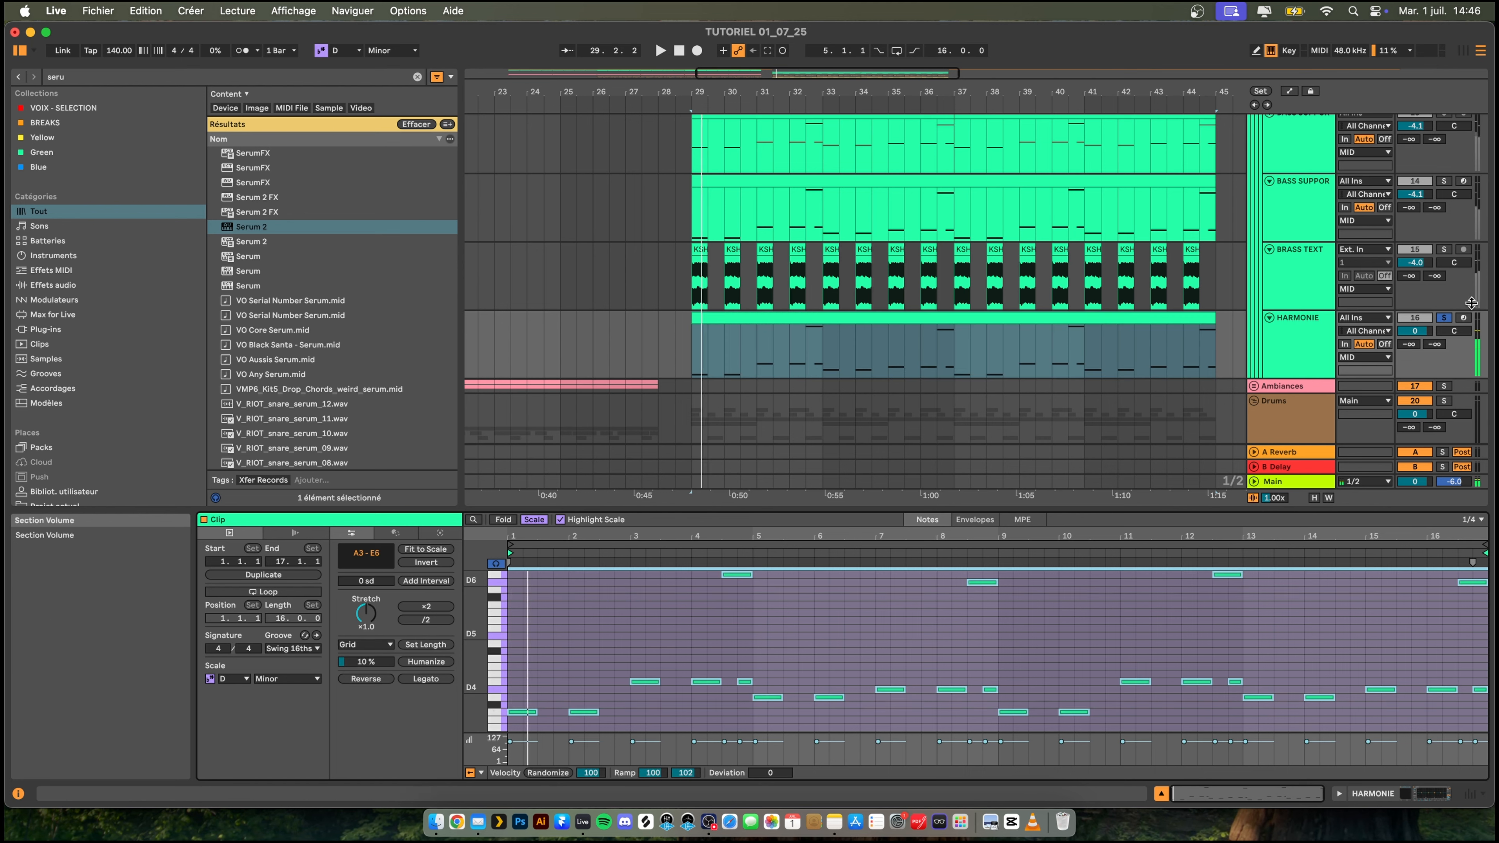
{"action": "left_click", "coordinate": [1444, 319]}
{"action": "key", "text": "space"}
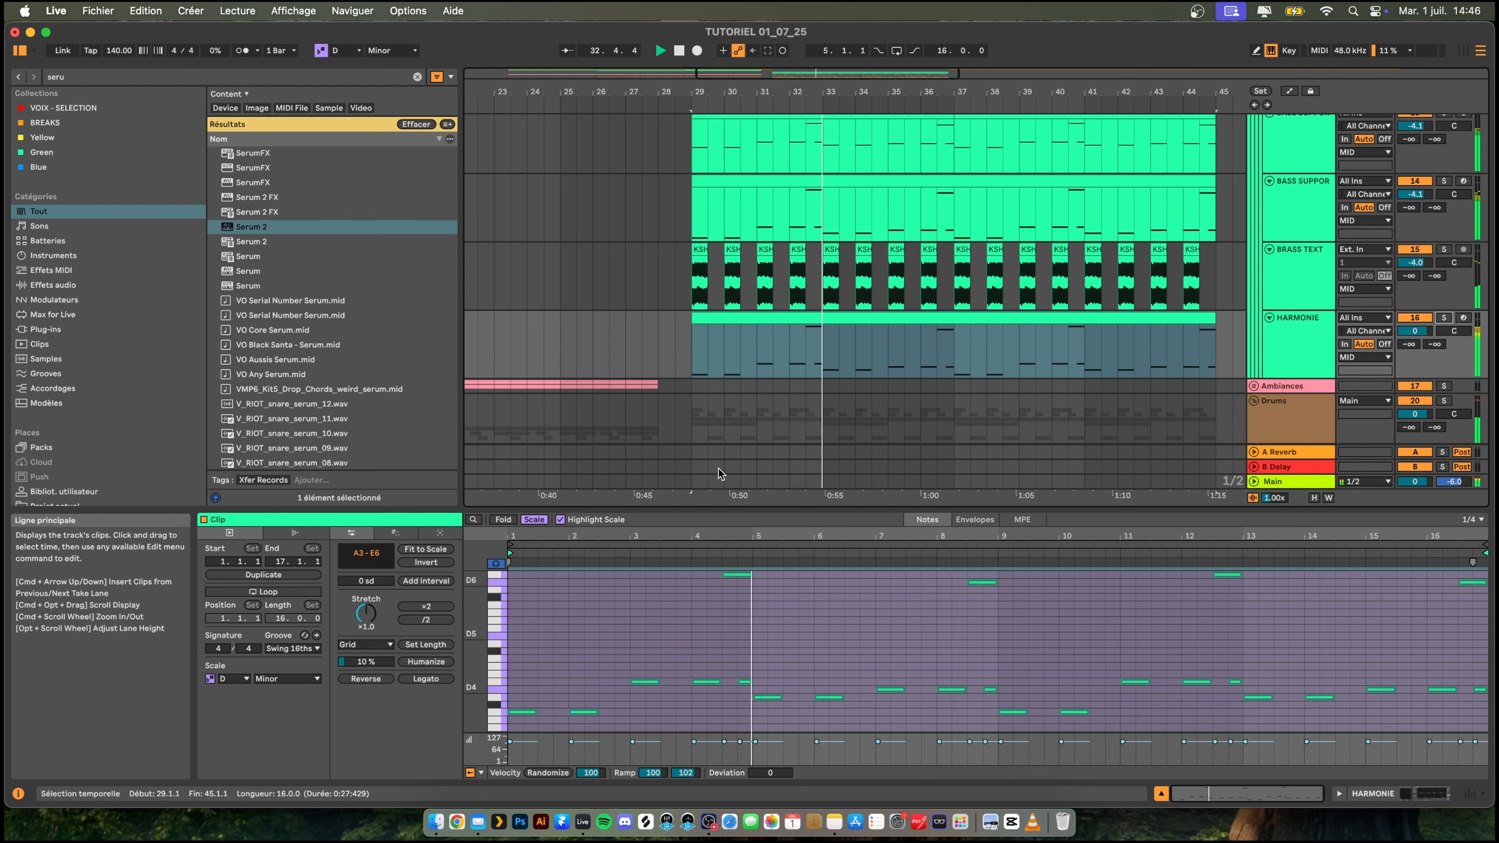
- Try raising the first HARMONIE note to E4 and F4, auditioning it against the bass layers
{"action": "key", "text": "space"}
{"action": "left_click", "coordinate": [527, 696]}
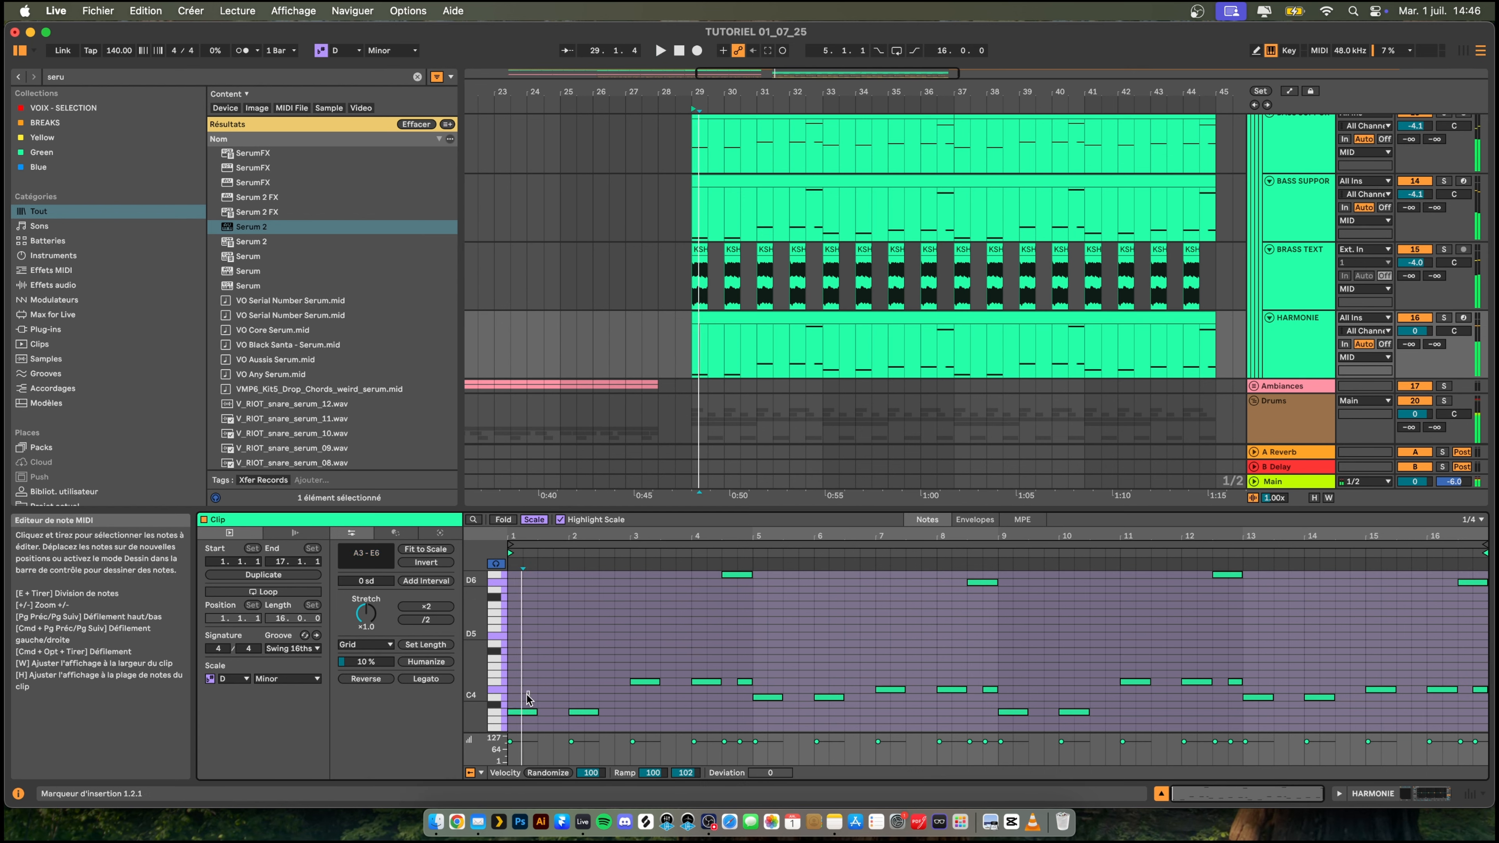
{"action": "left_click", "coordinate": [529, 713]}
{"action": "left_click_drag", "start_coordinate": [530, 697], "coordinate": [528, 686]}
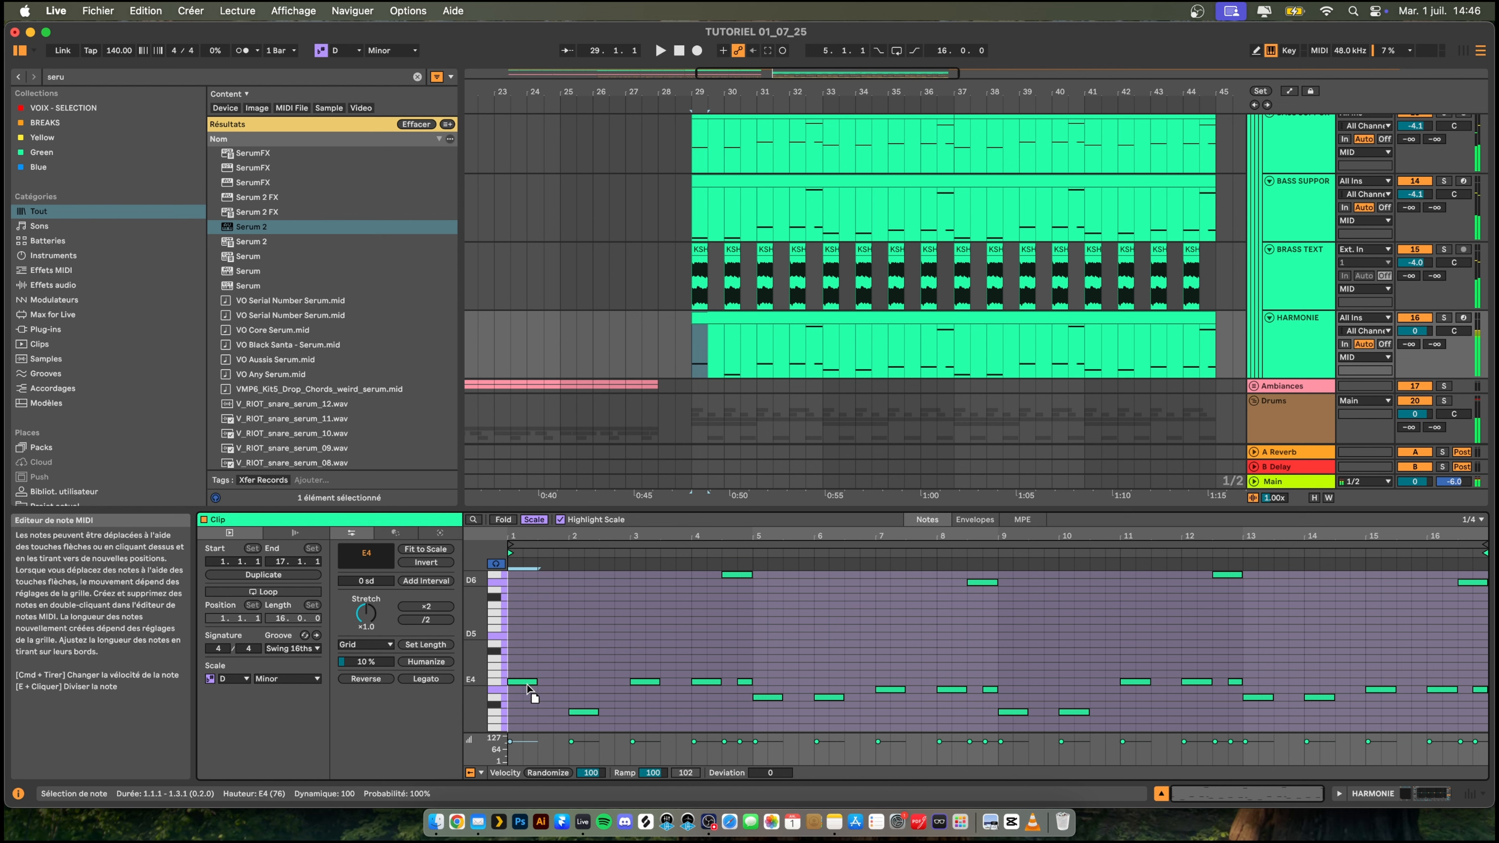
{"action": "key", "text": "space"}
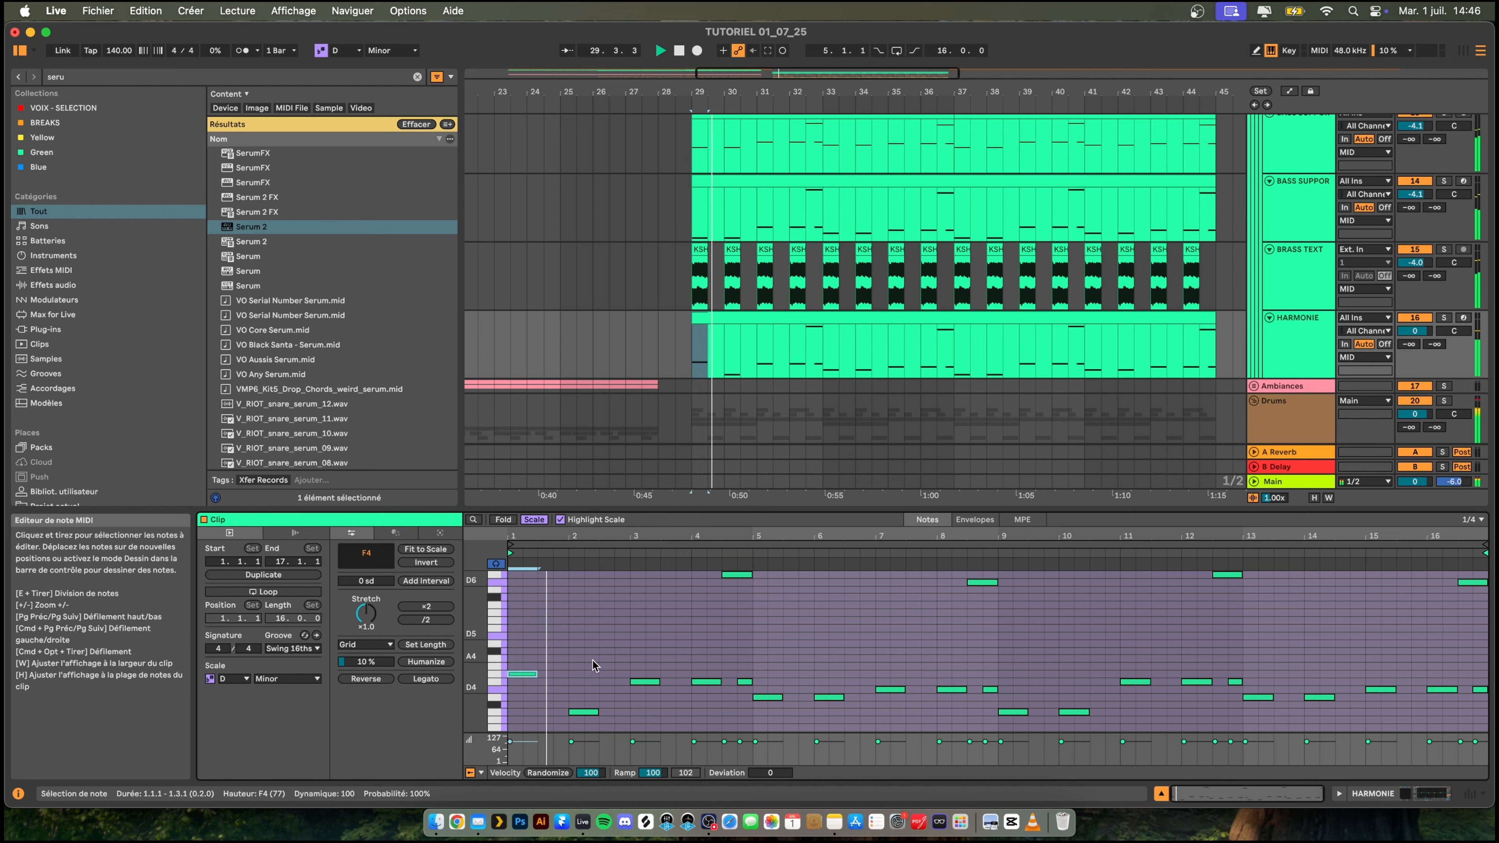
{"action": "key", "text": "space"}
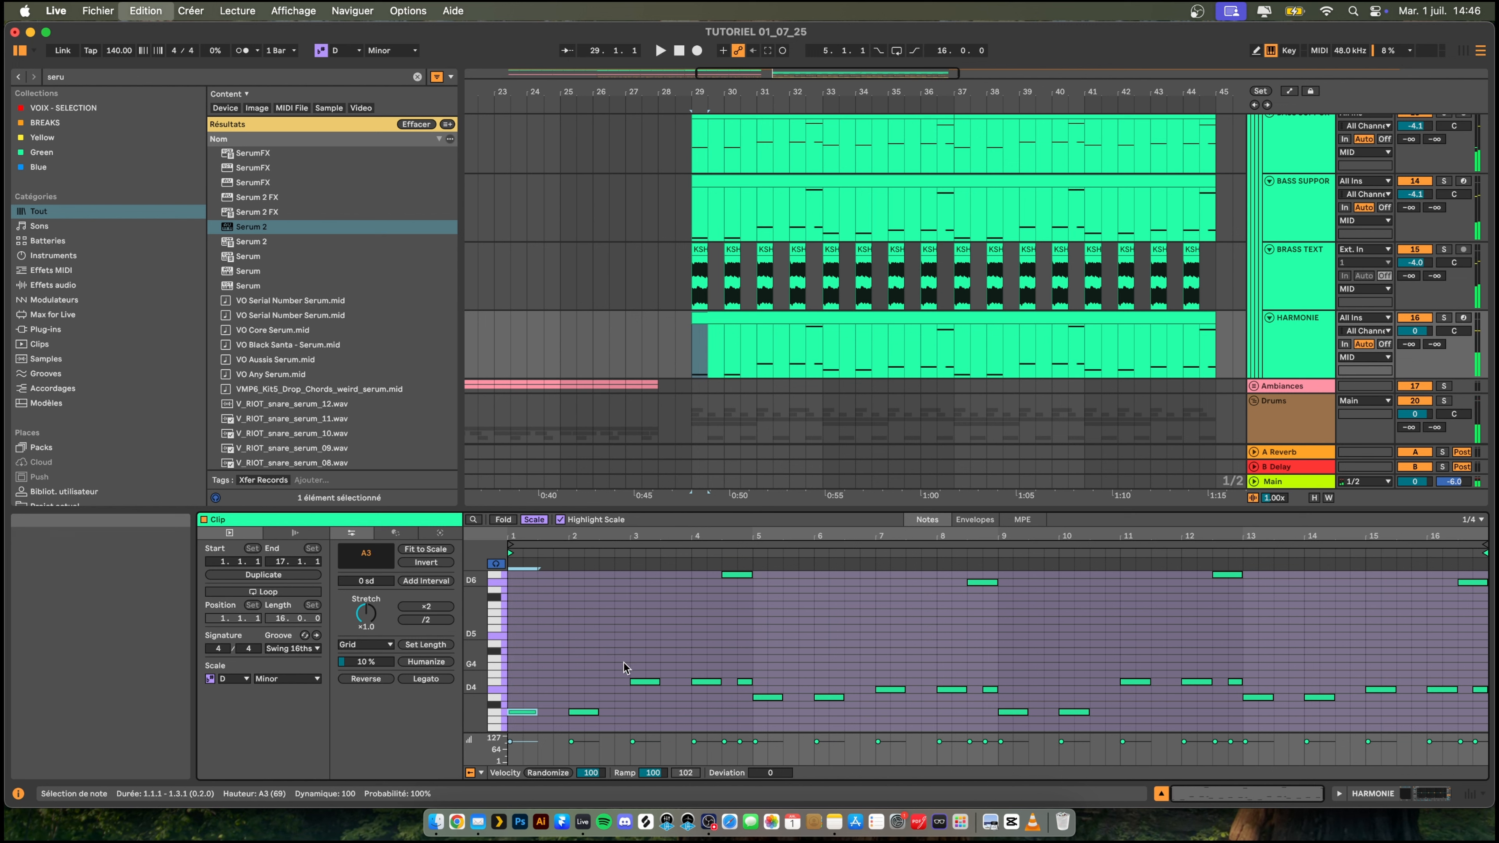
- Transpose all HARMONIE notes down one octave to A2–E5 and play them with the drop
{"action": "key", "text": "super+a"}
{"action": "key", "text": "shift+Down"}
{"action": "scroll", "coordinate": [617, 664], "scroll_direction": "down", "scroll_amount": 4}
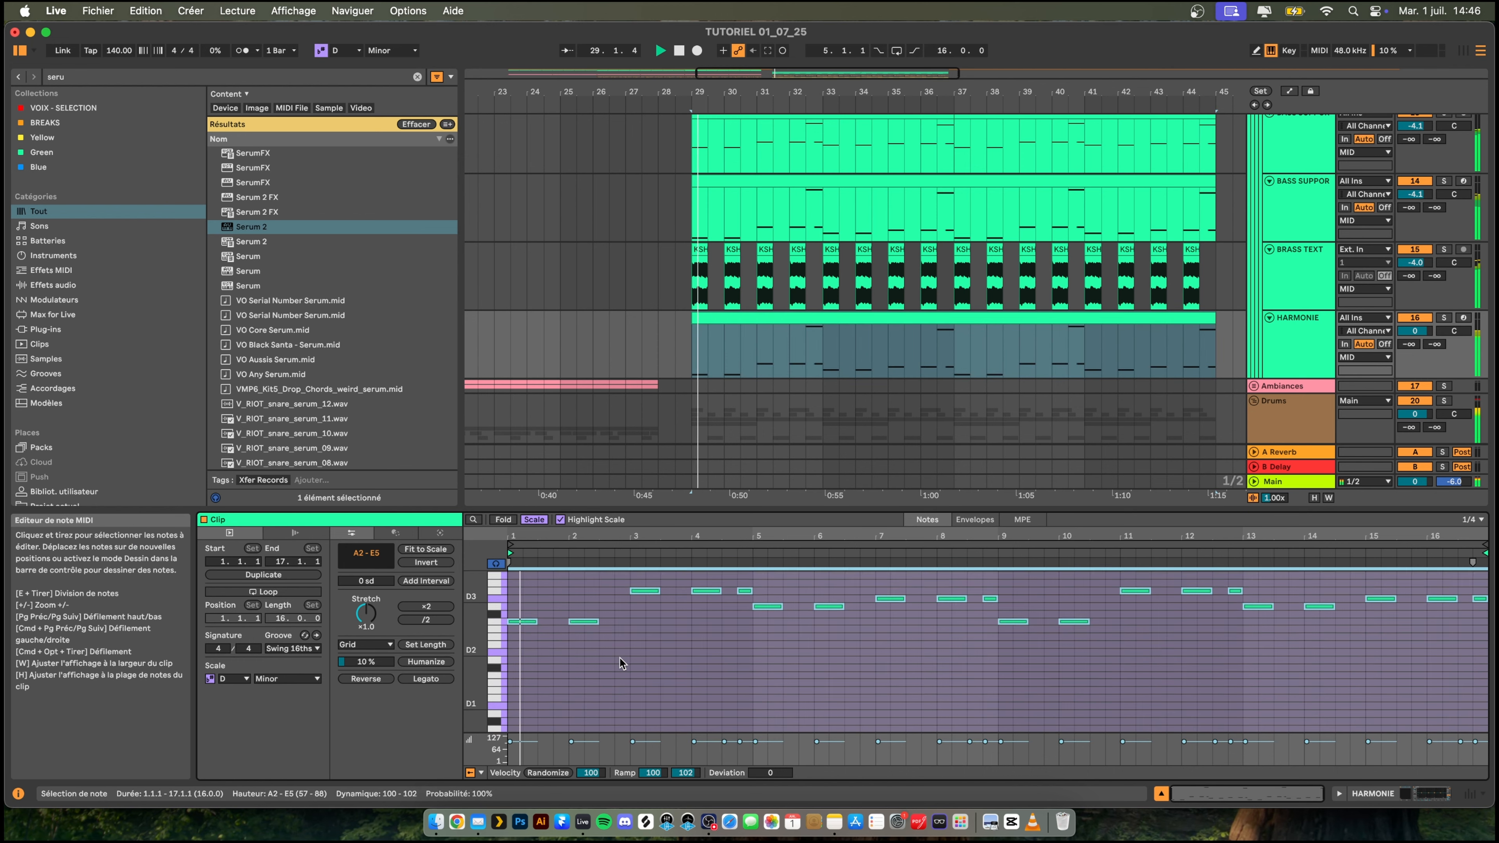
{"action": "key", "text": "space"}
{"action": "key", "text": "space"}
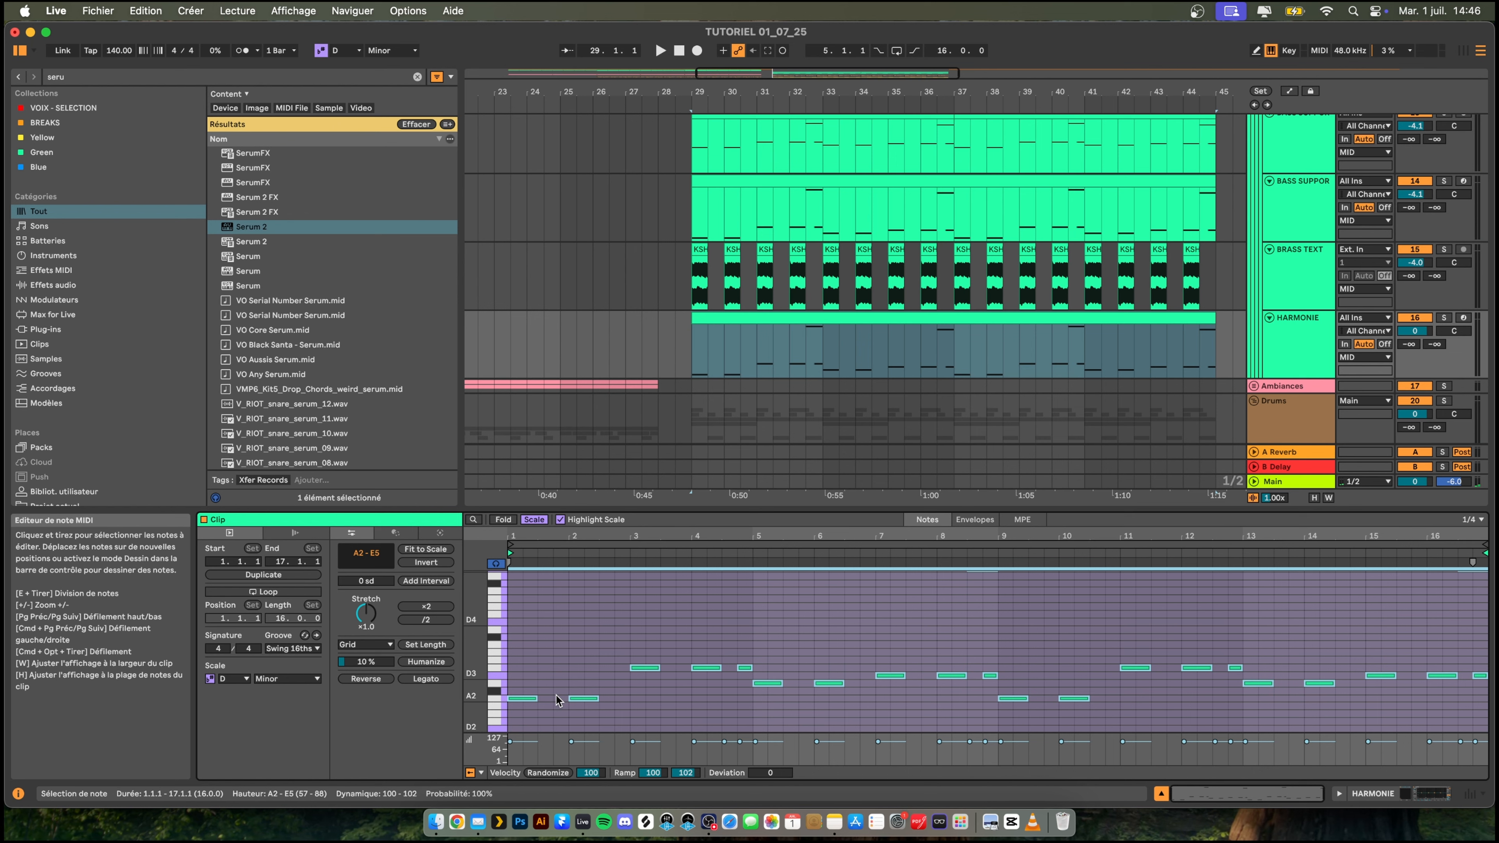
- Shift all HARMONIE notes down two scale degrees and up two octaves, to the range F4–C7
{"action": "key", "text": "Down"}
{"action": "key", "text": "Down"}
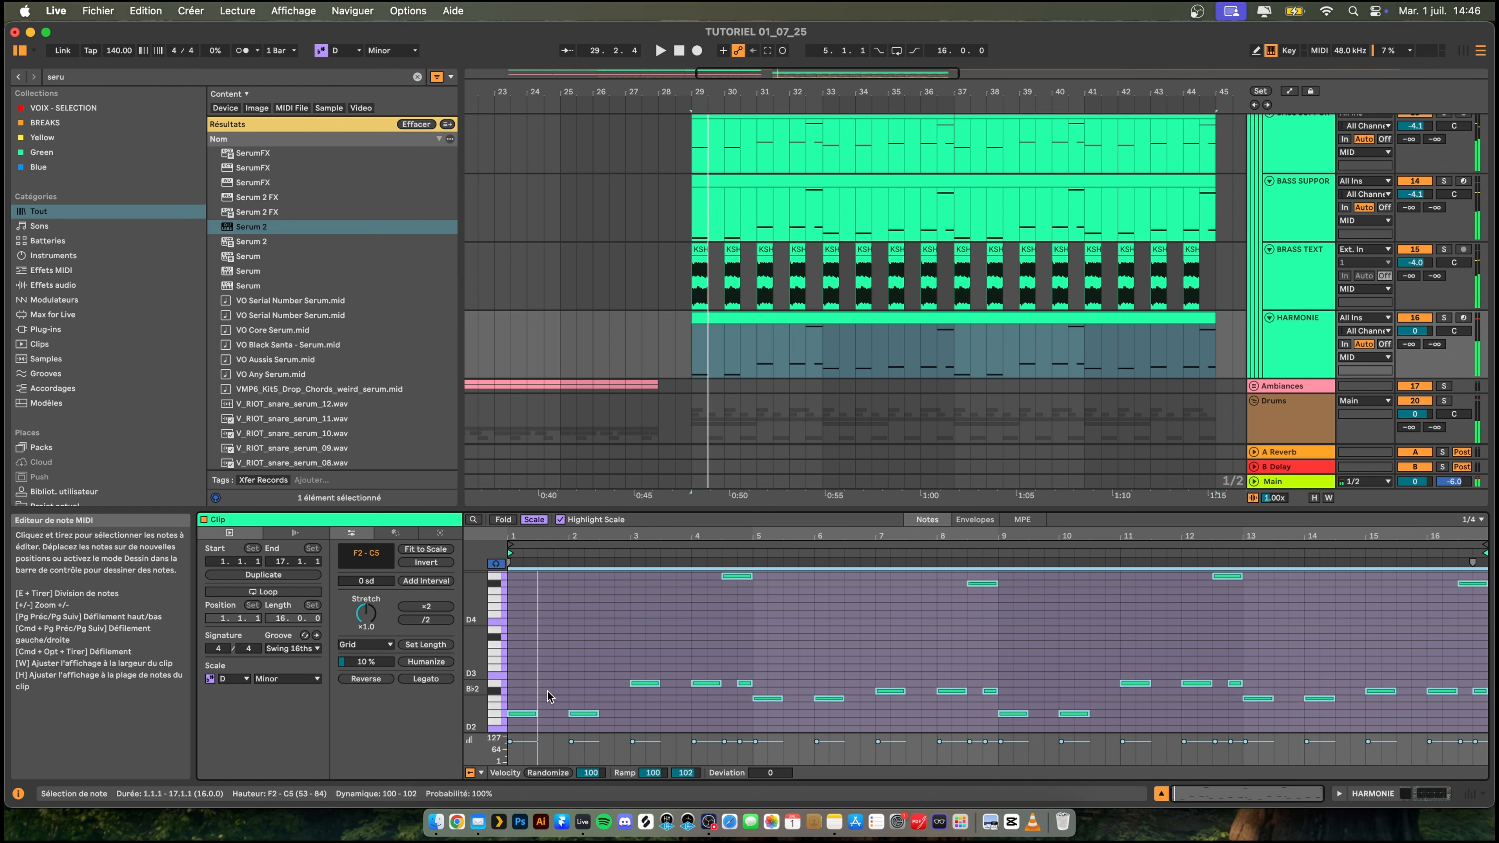
{"action": "key", "text": "shift+Up"}
{"action": "key", "text": "shift+Up"}
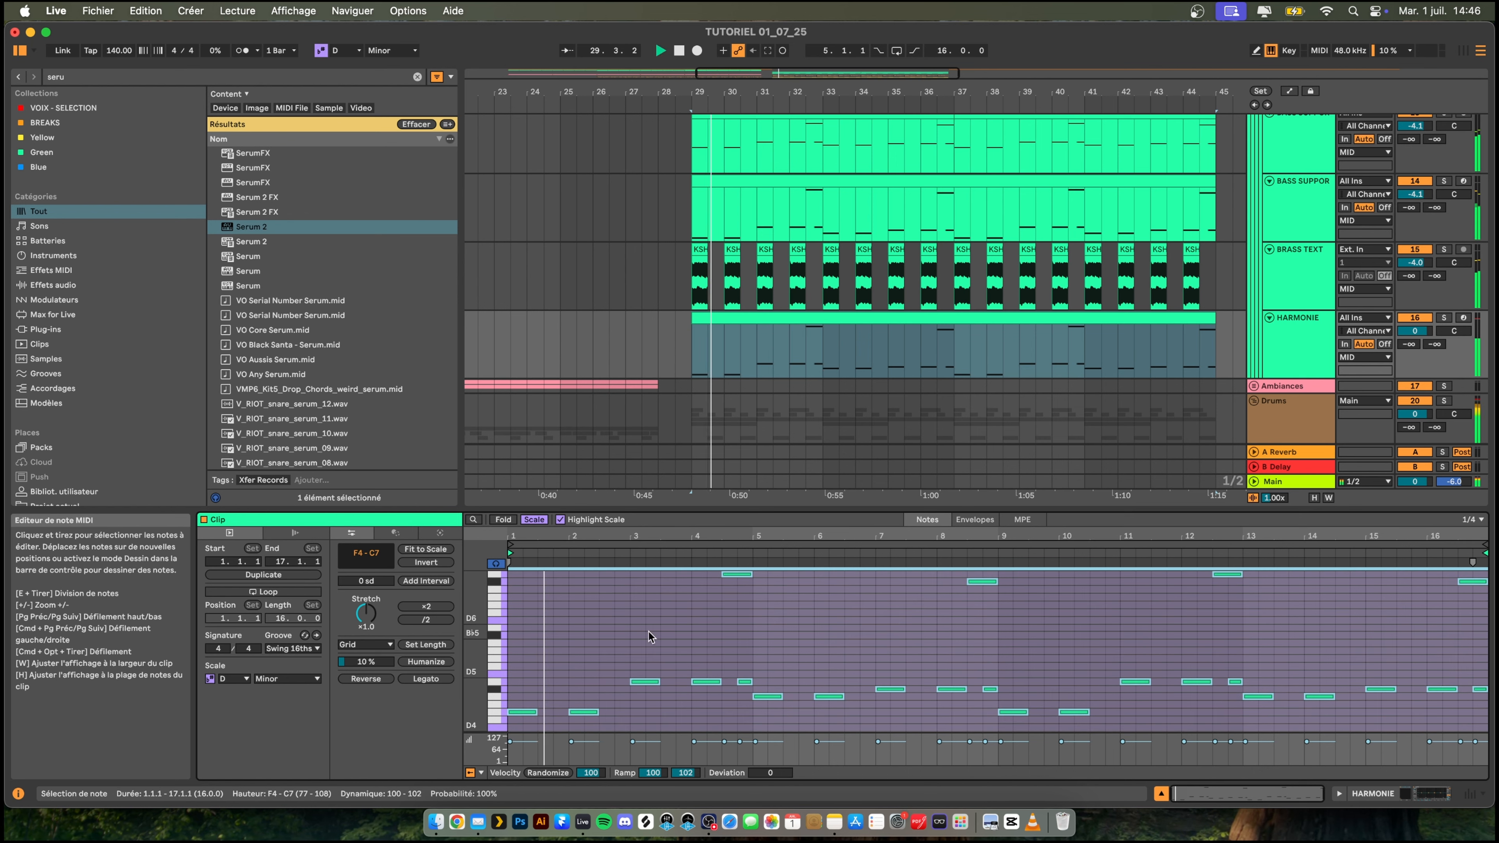
- Open Serum 2 on HARMONIE, set OSC A's unison to 7 voices with less detune, and enable mono and legato voicing
{"action": "double_click", "coordinate": [1291, 328]}
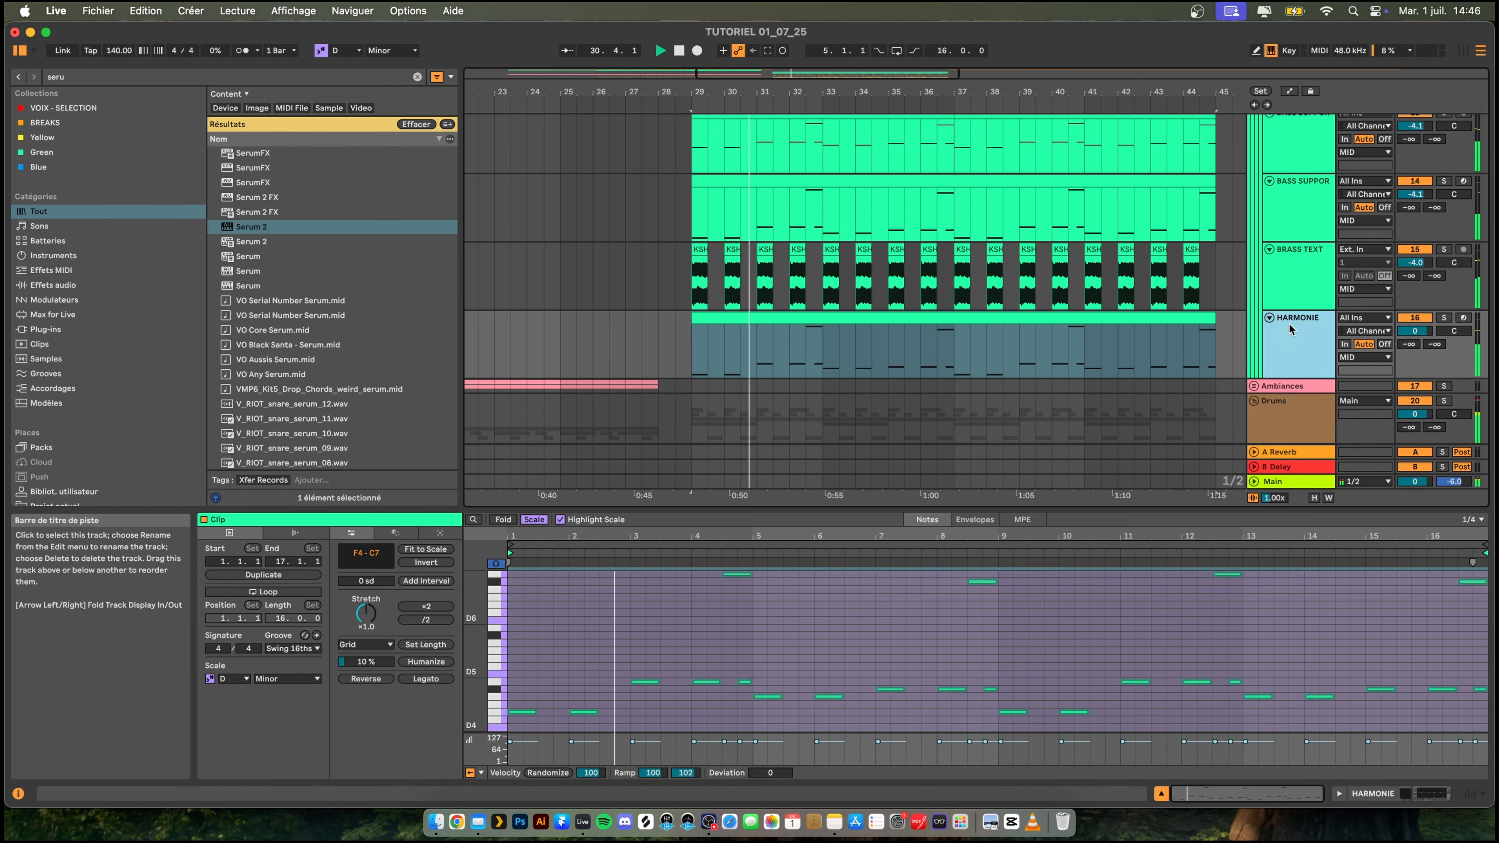
{"action": "key", "text": "space"}
{"action": "left_click", "coordinate": [230, 643]}
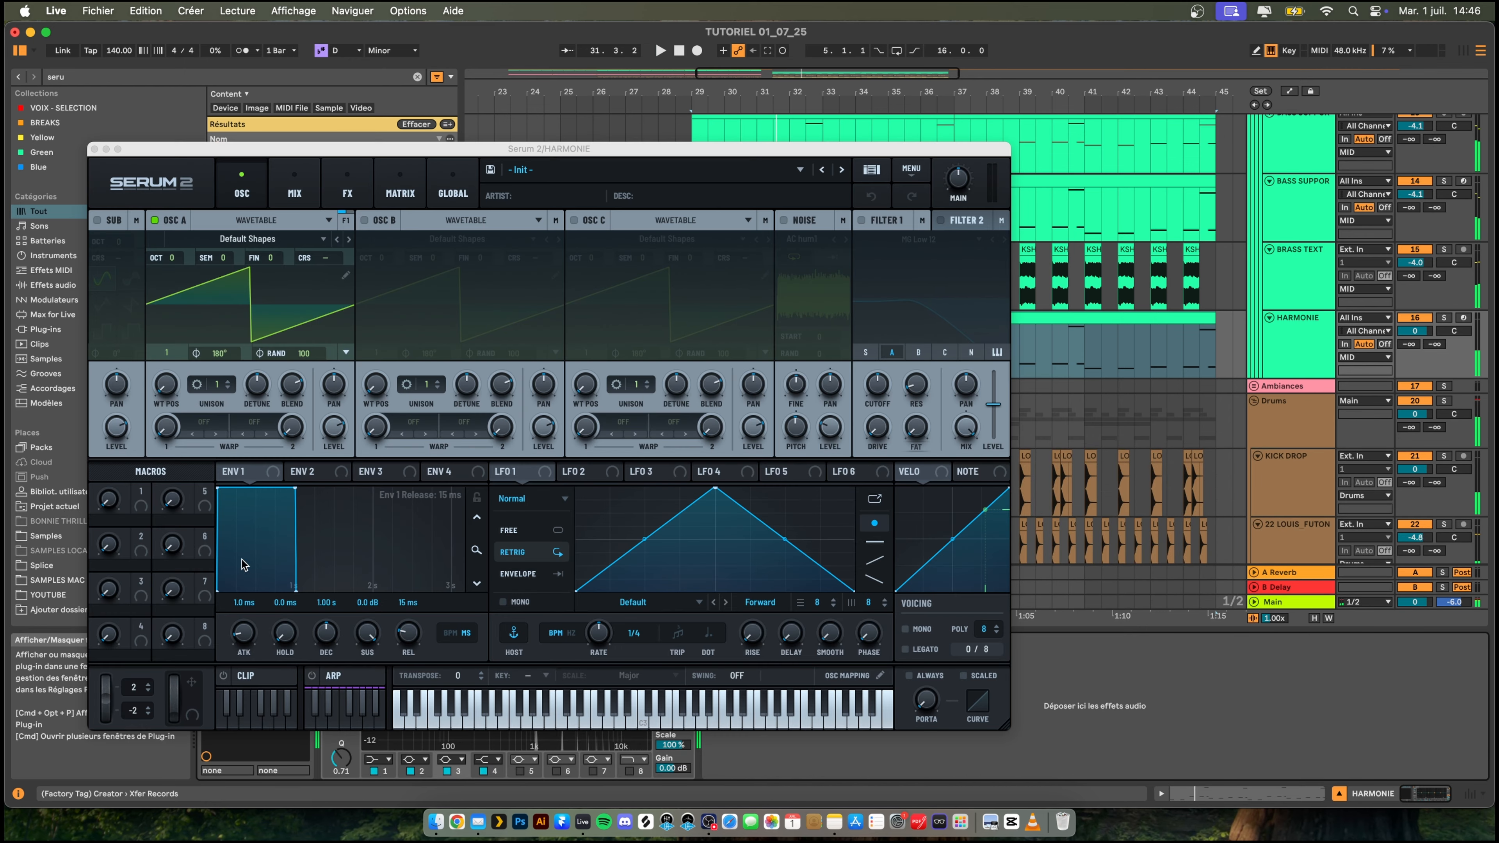
{"action": "left_click", "coordinate": [230, 329]}
{"action": "key", "text": "space"}
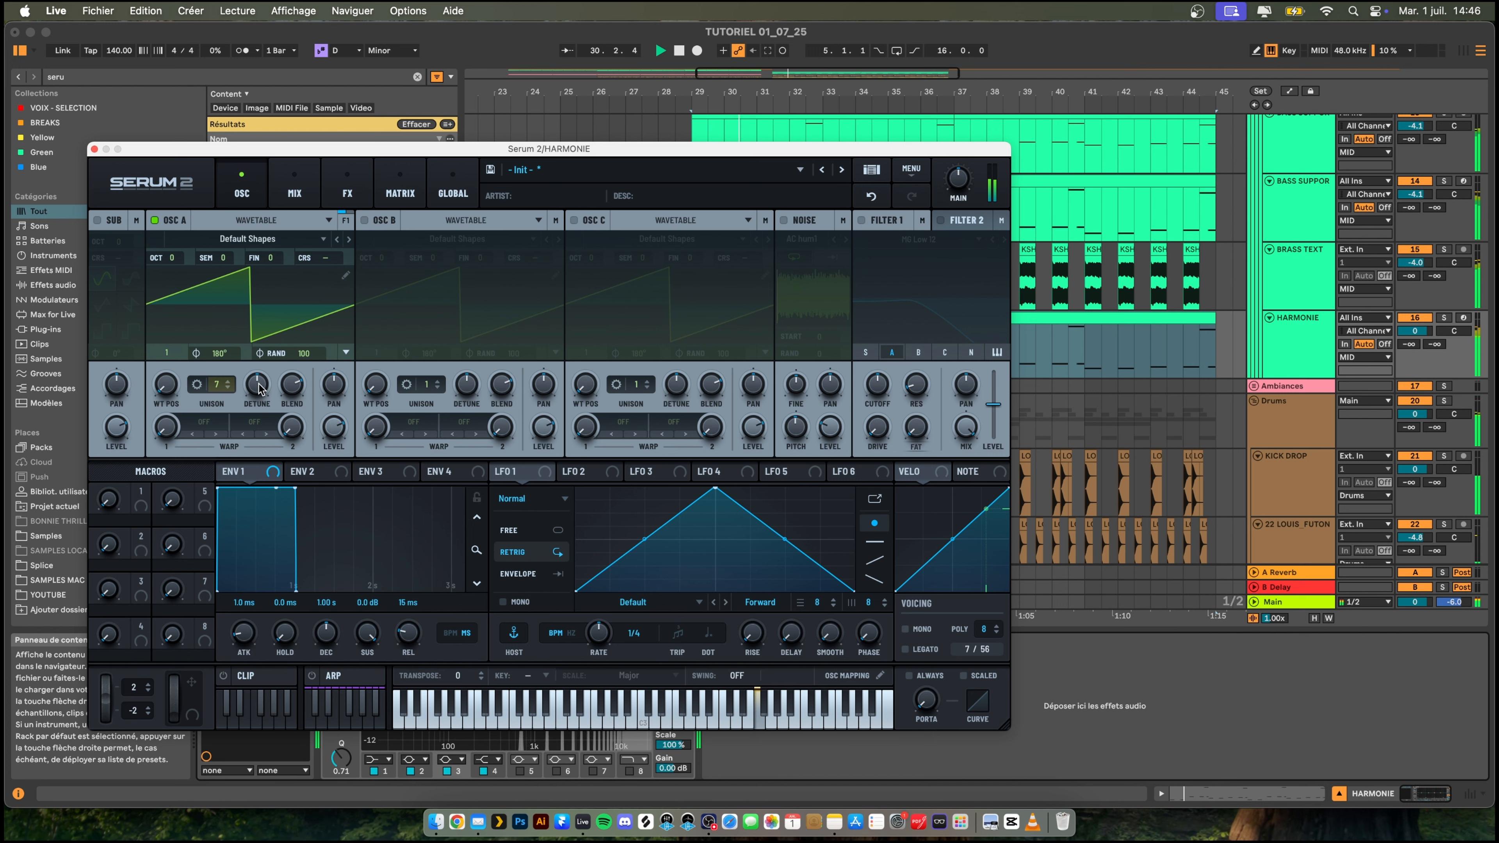
{"action": "left_click_drag", "start_coordinate": [259, 389], "coordinate": [251, 408]}
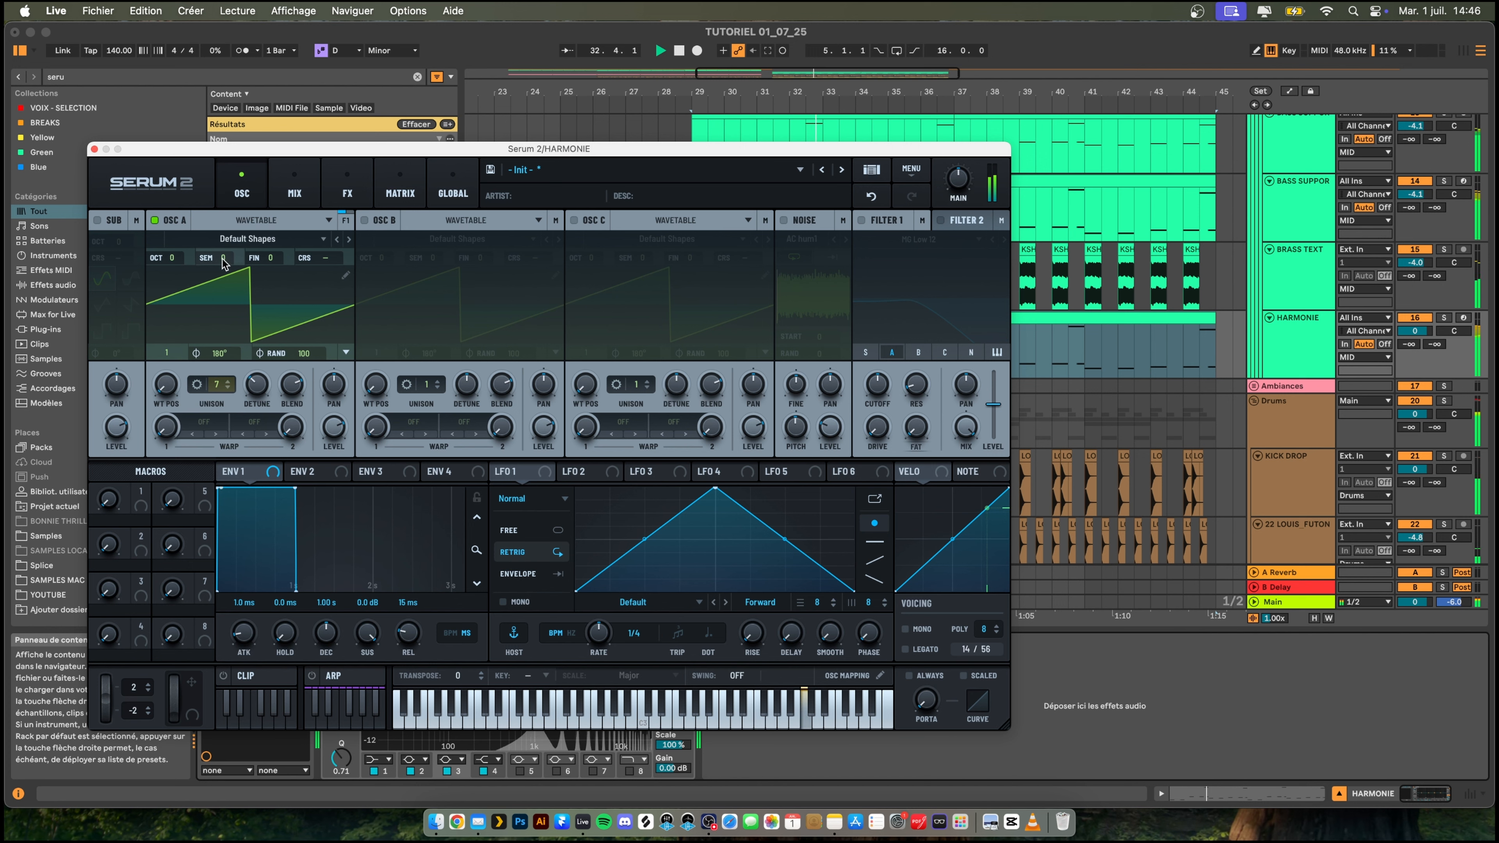
{"action": "left_click", "coordinate": [906, 629]}
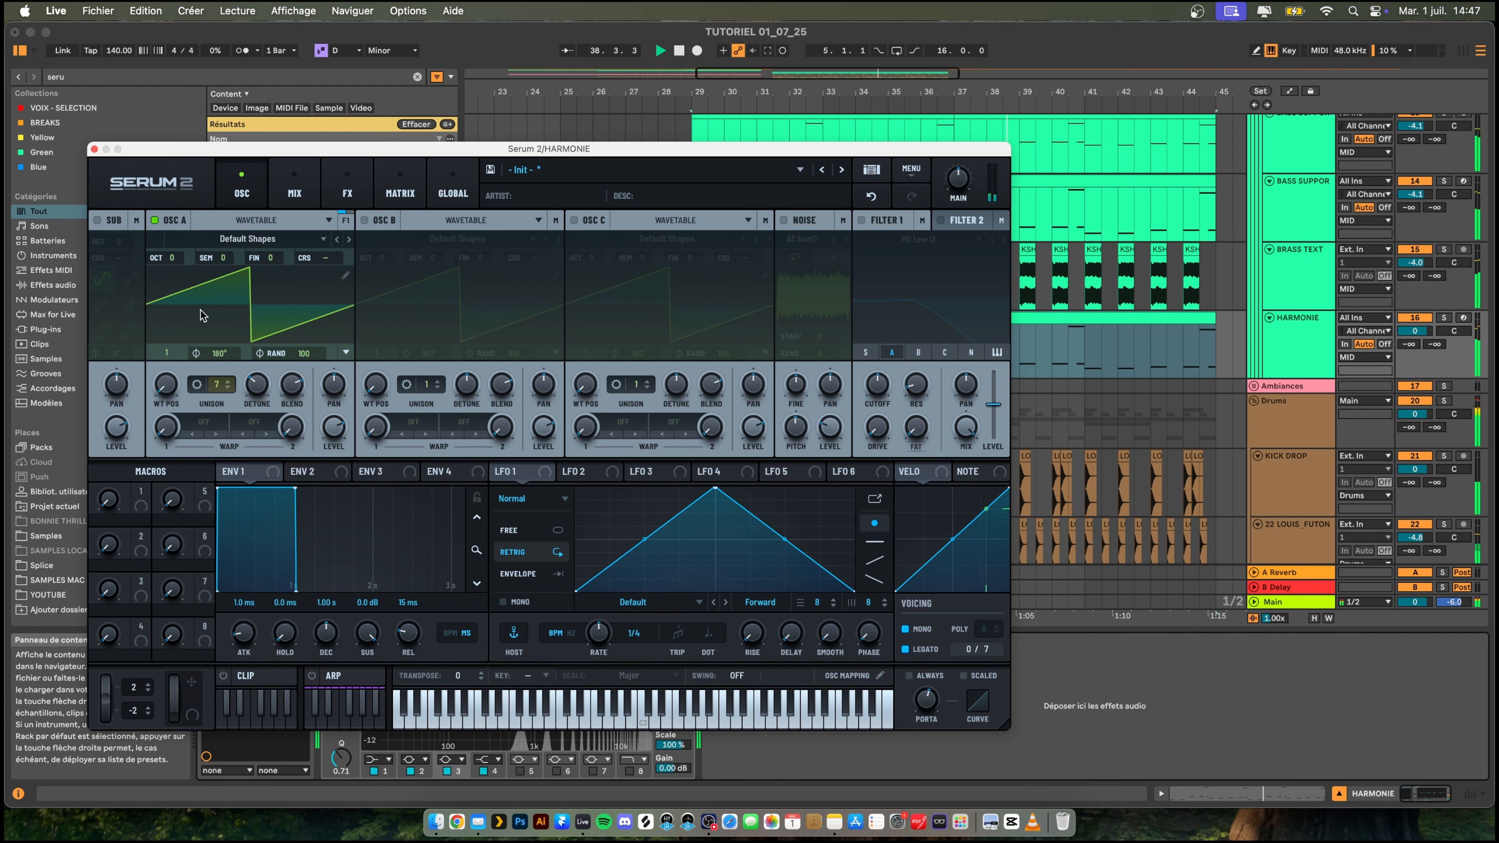
- Load the Basic Shapes wavetable from the Analog category into OSC A and set its wavetable position to 2
{"action": "left_click_drag", "start_coordinate": [162, 384], "coordinate": [232, 315]}
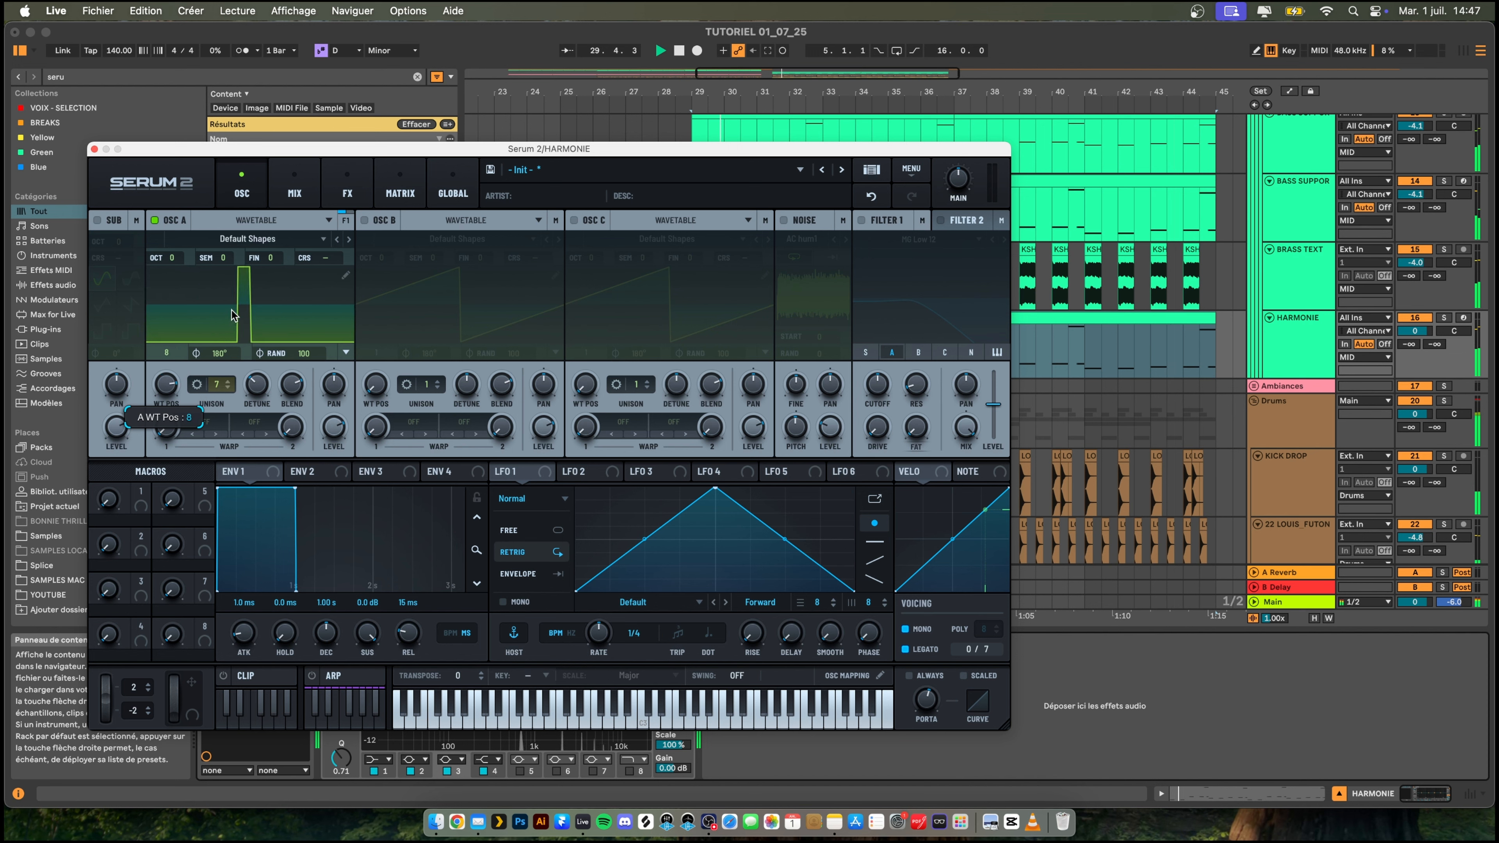
{"action": "left_click", "coordinate": [247, 238]}
{"action": "mouse_move", "coordinate": [354, 255]}
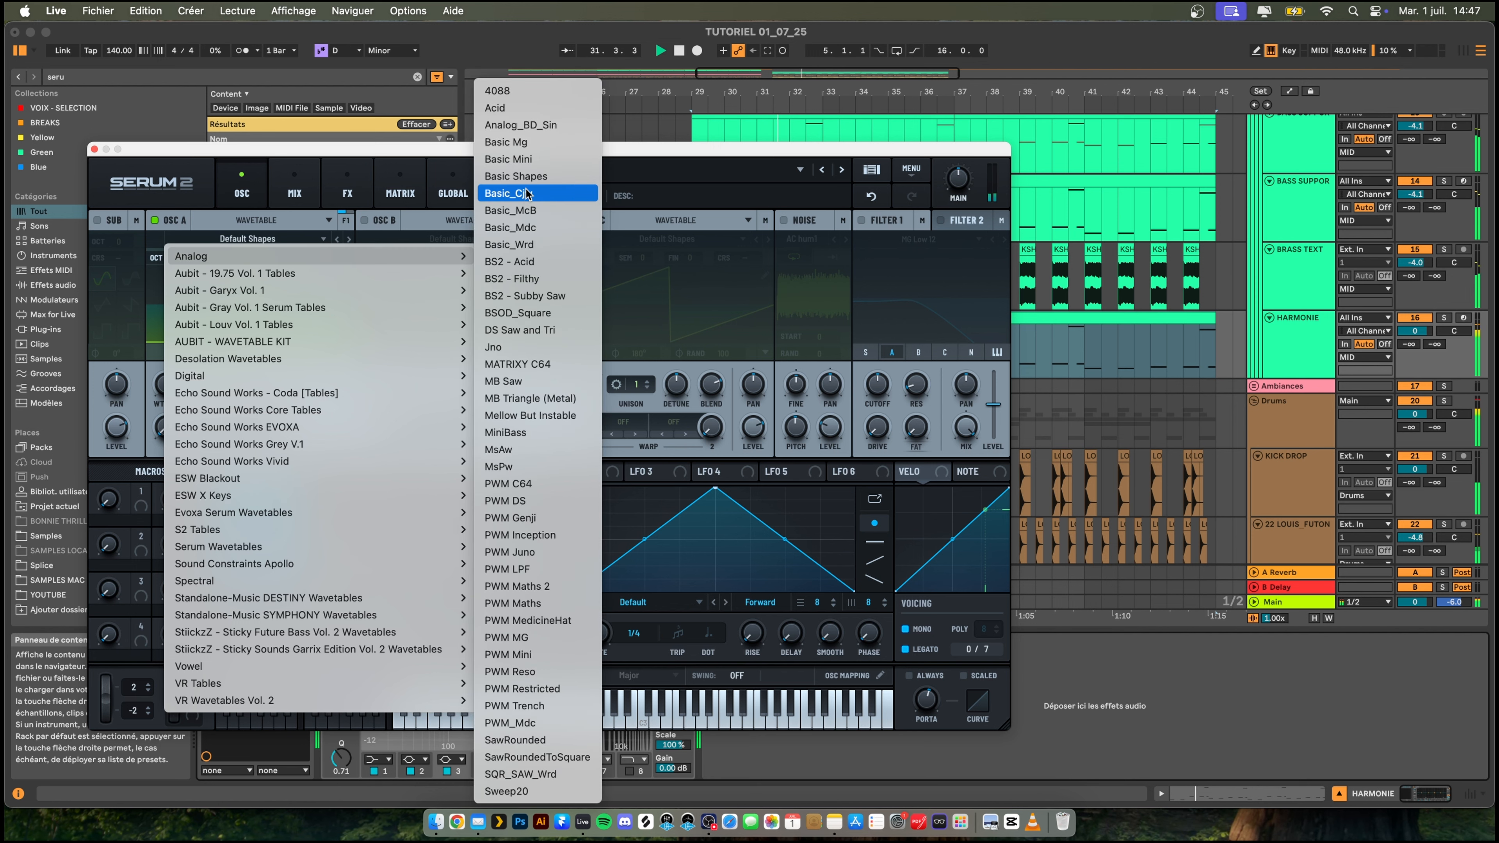
{"action": "left_click", "coordinate": [519, 177]}
{"action": "left_click_drag", "start_coordinate": [167, 408], "coordinate": [165, 531]}
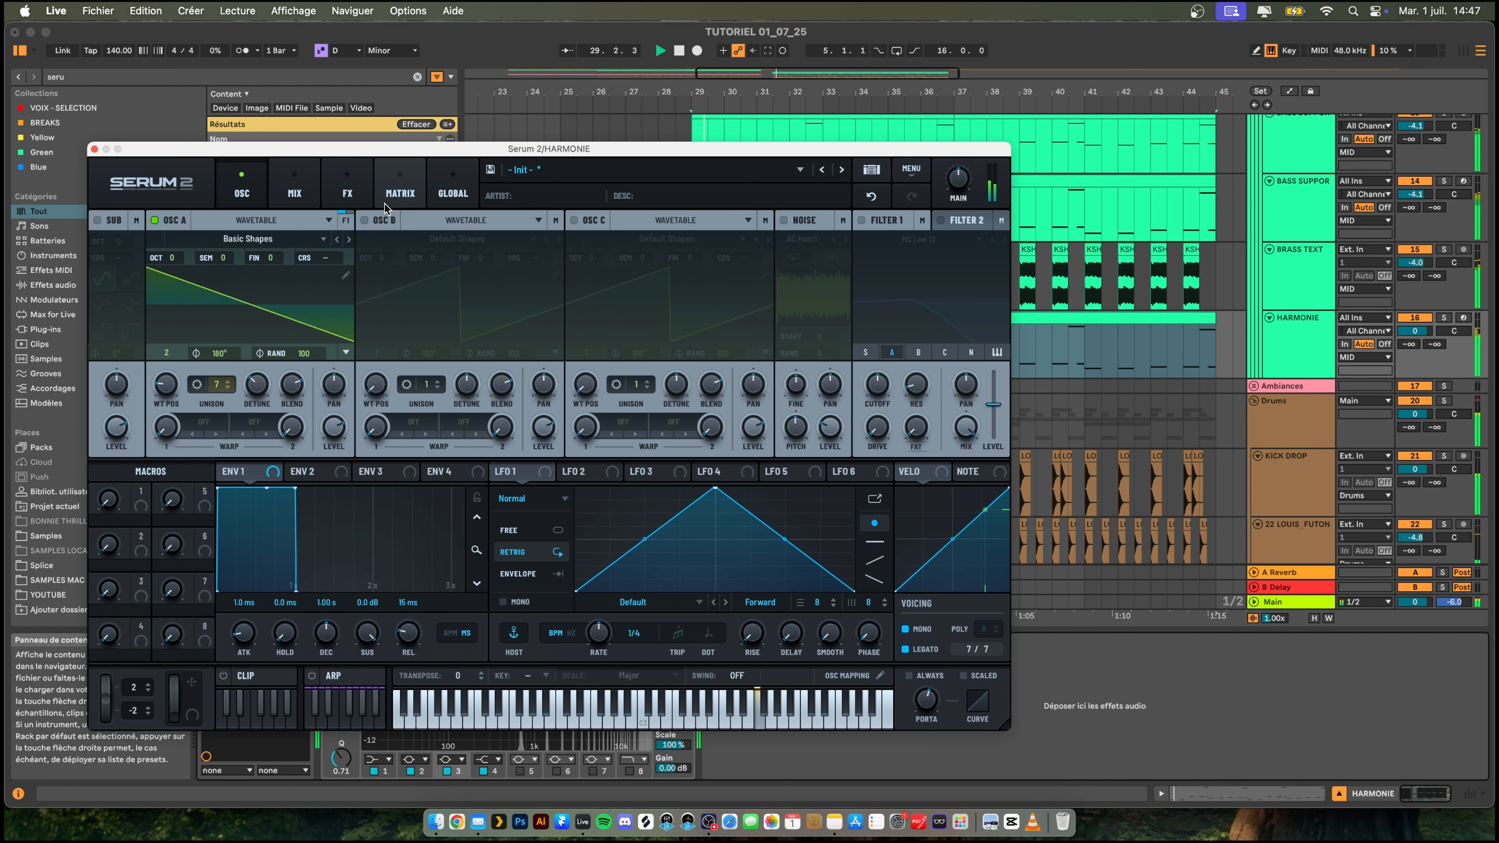
- Add a Distortion effect to the HARMONIE patch, adjust its drive and set its type to Diode 1
{"action": "left_click", "coordinate": [306, 193]}
{"action": "left_click", "coordinate": [347, 194]}
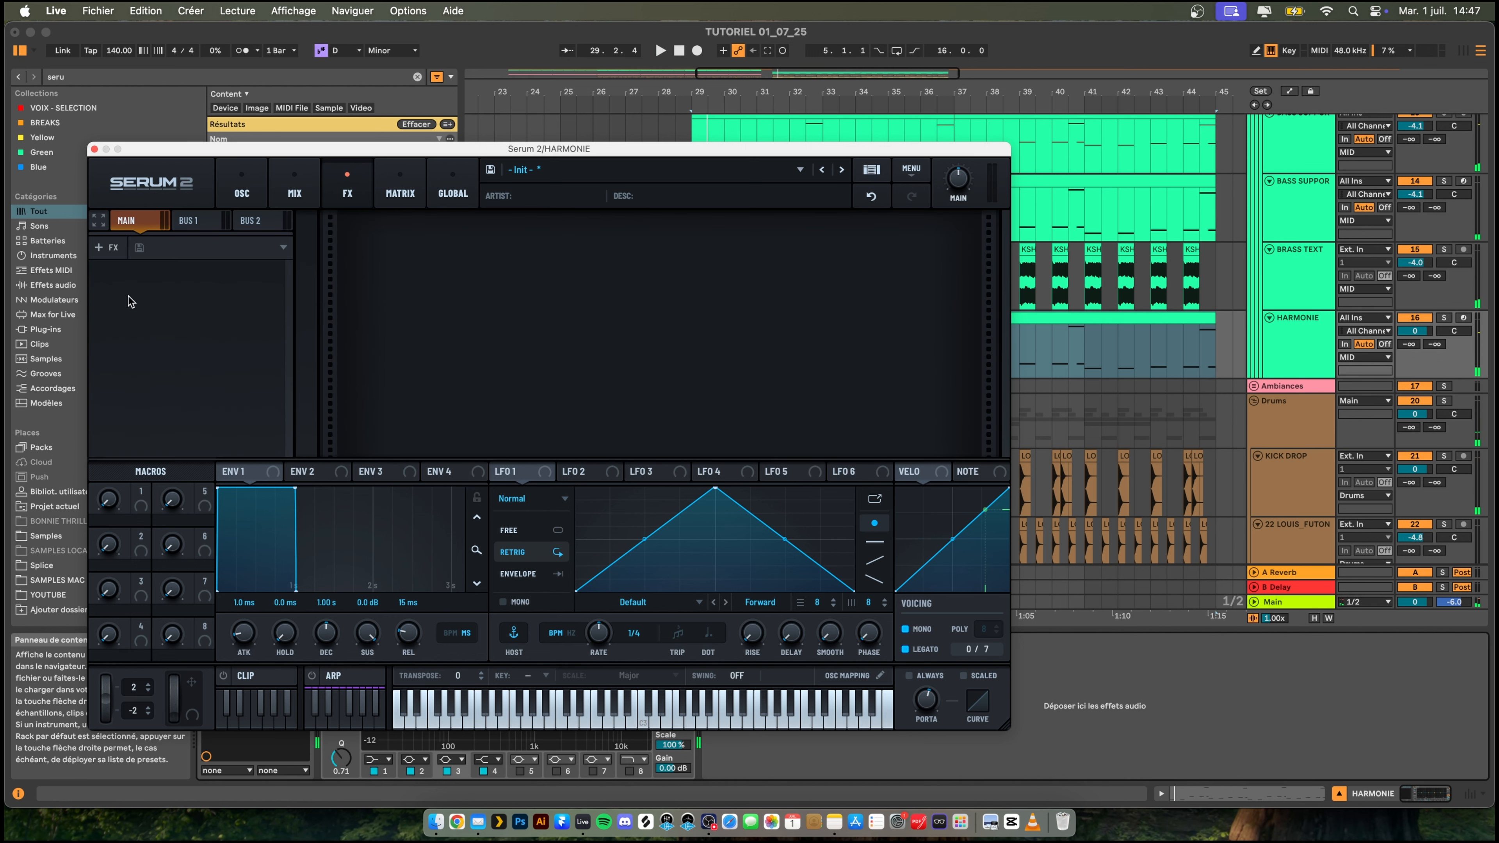
{"action": "left_click", "coordinate": [109, 244]}
{"action": "left_click", "coordinate": [127, 353]}
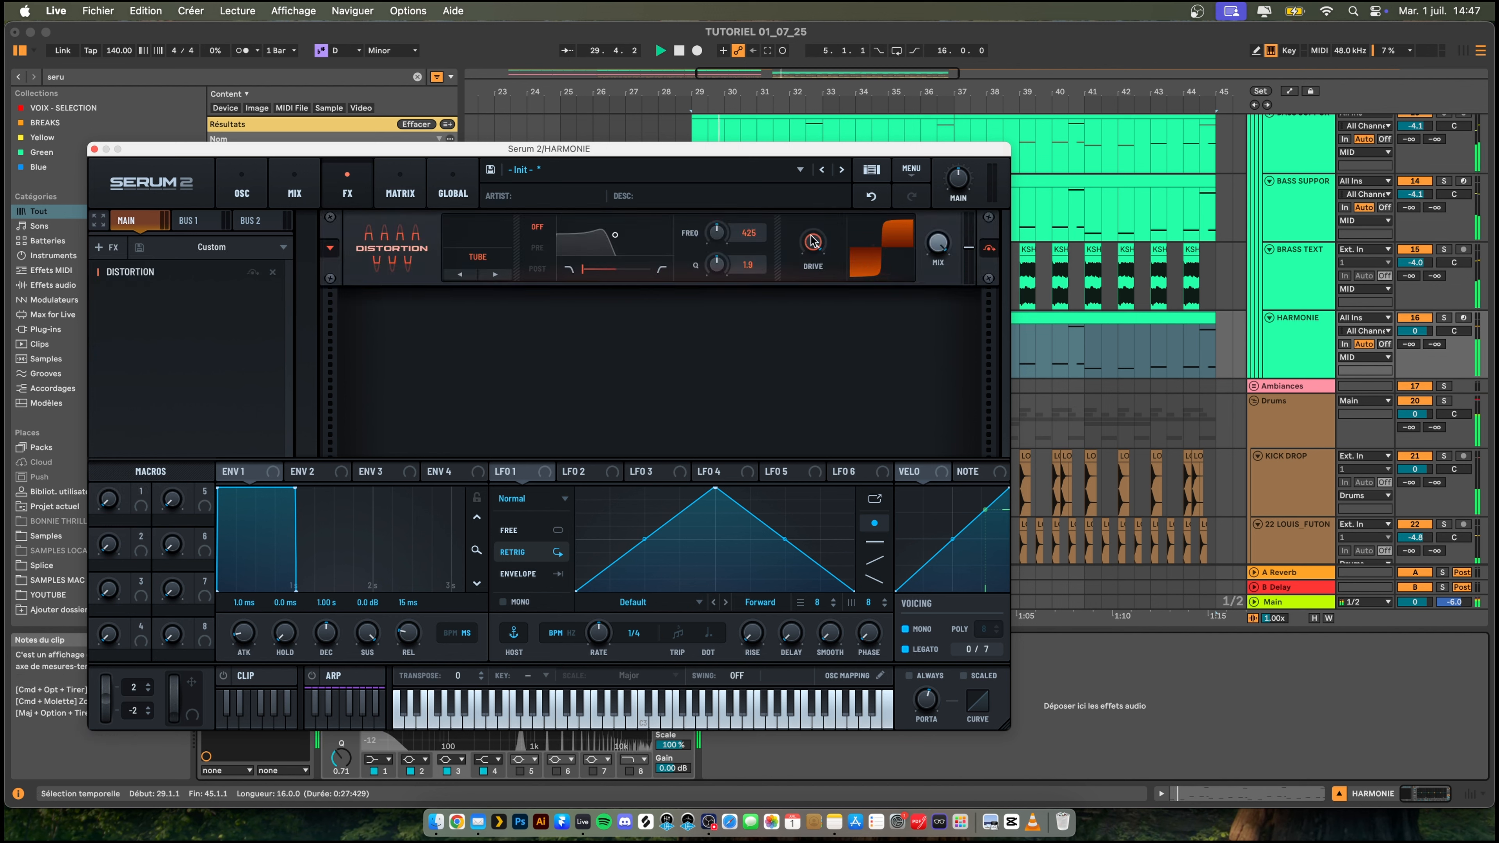
{"action": "left_click_drag", "start_coordinate": [813, 241], "coordinate": [813, 254]}
{"action": "key", "text": "space"}
{"action": "left_click", "coordinate": [489, 276]}
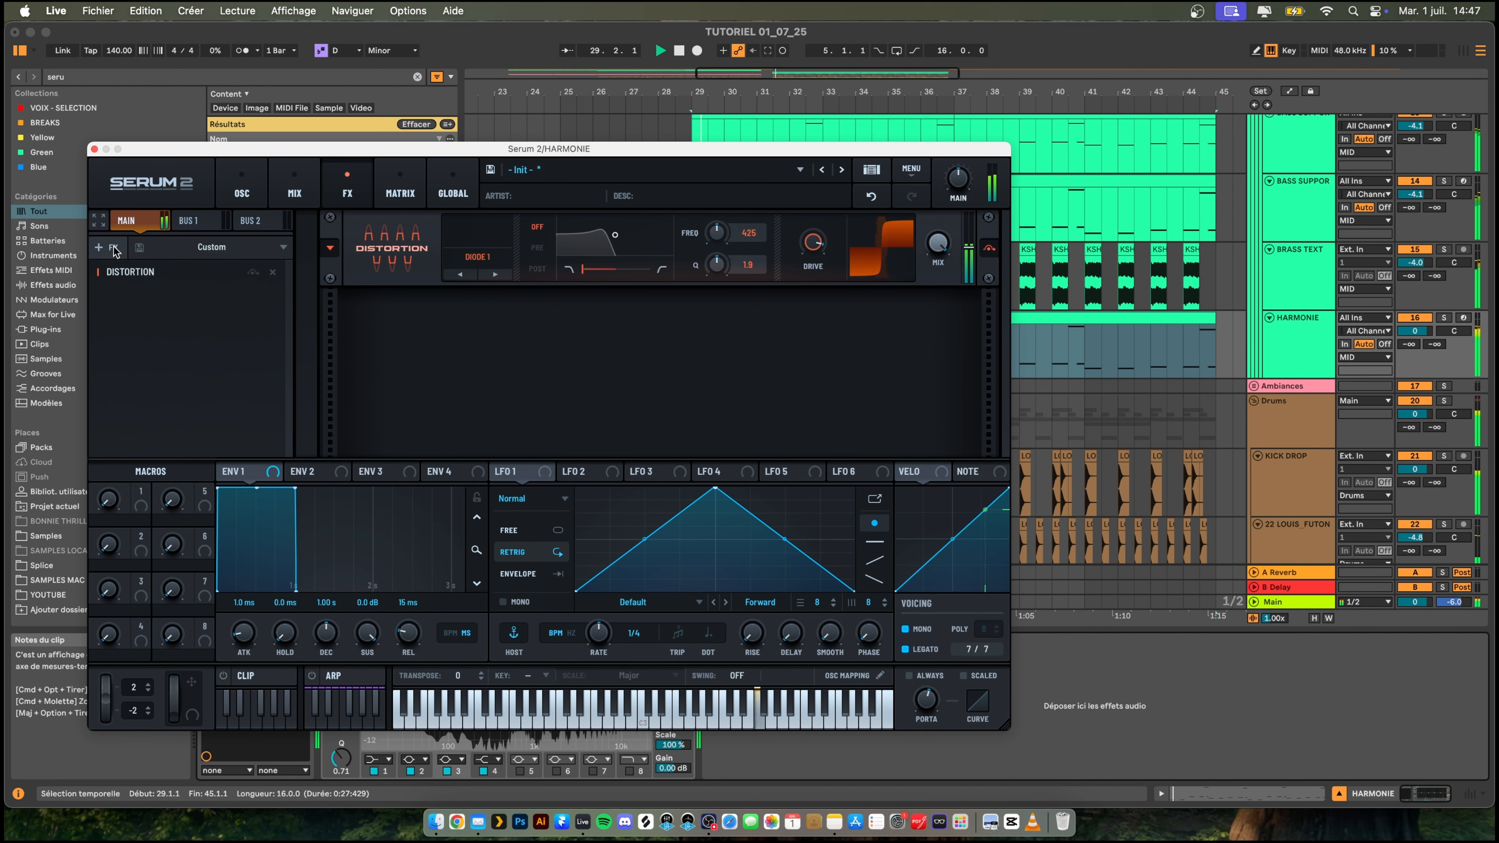
- Enable the noise oscillator, load the BrightWhite sample from the Analog category and adjust the noise level
{"action": "left_click", "coordinate": [242, 193]}
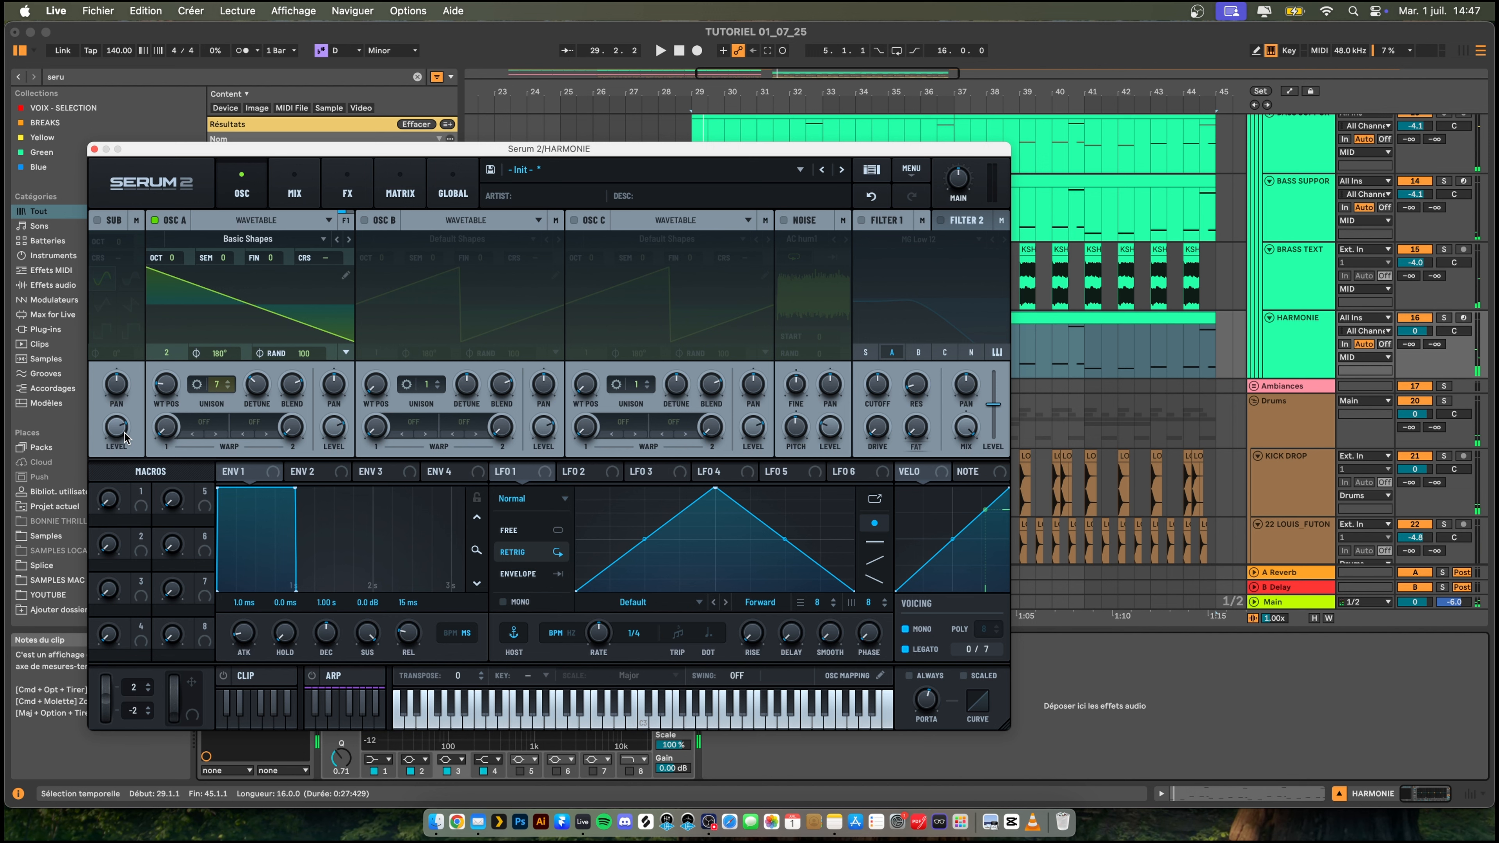
{"action": "key", "text": "space"}
{"action": "key", "text": "space"}
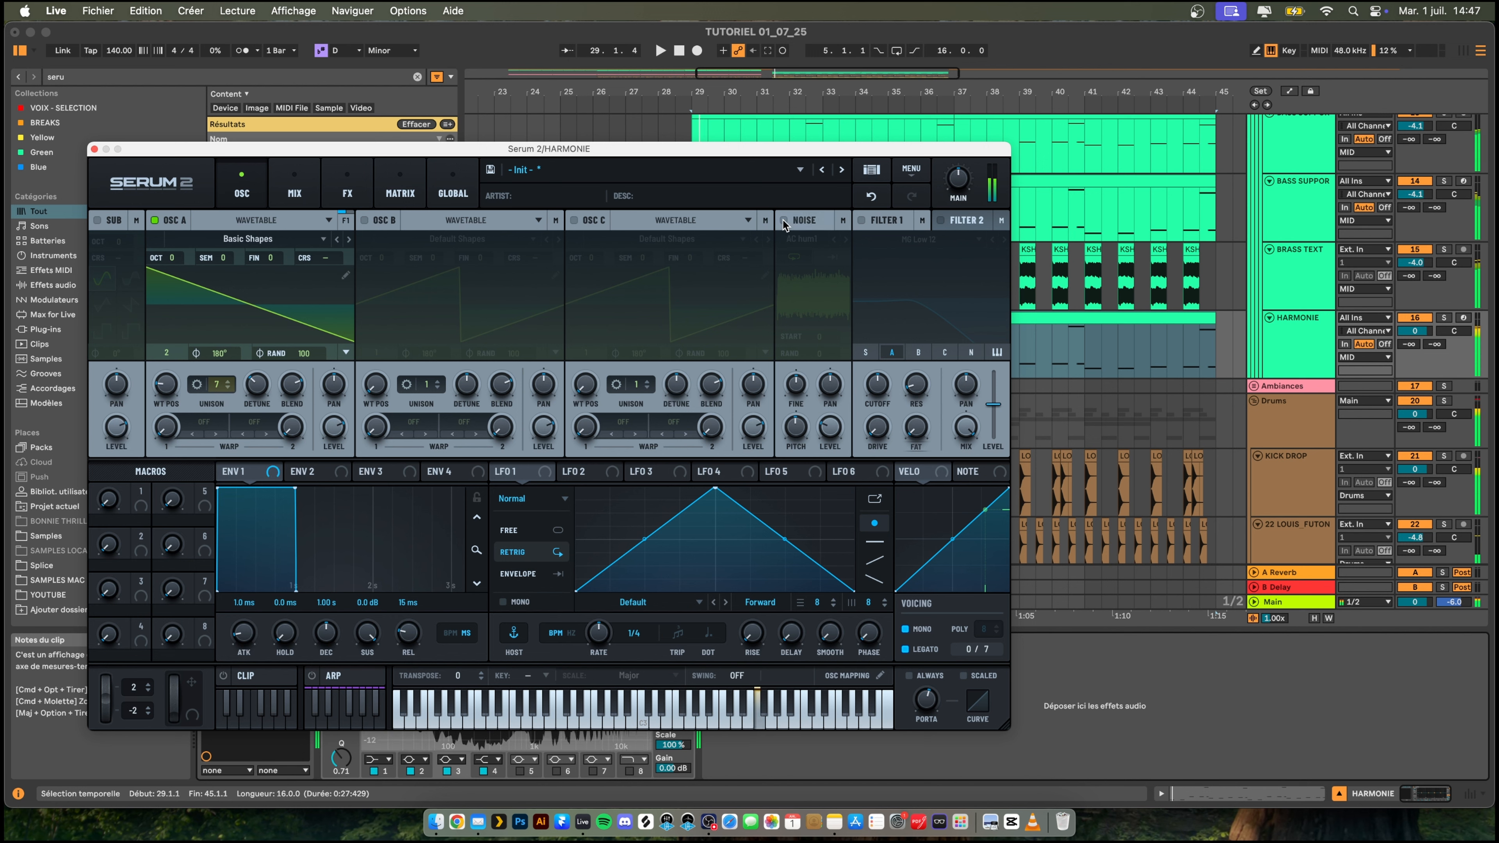
{"action": "left_click", "coordinate": [783, 220]}
{"action": "left_click", "coordinate": [818, 249]}
{"action": "mouse_move", "coordinate": [850, 256]}
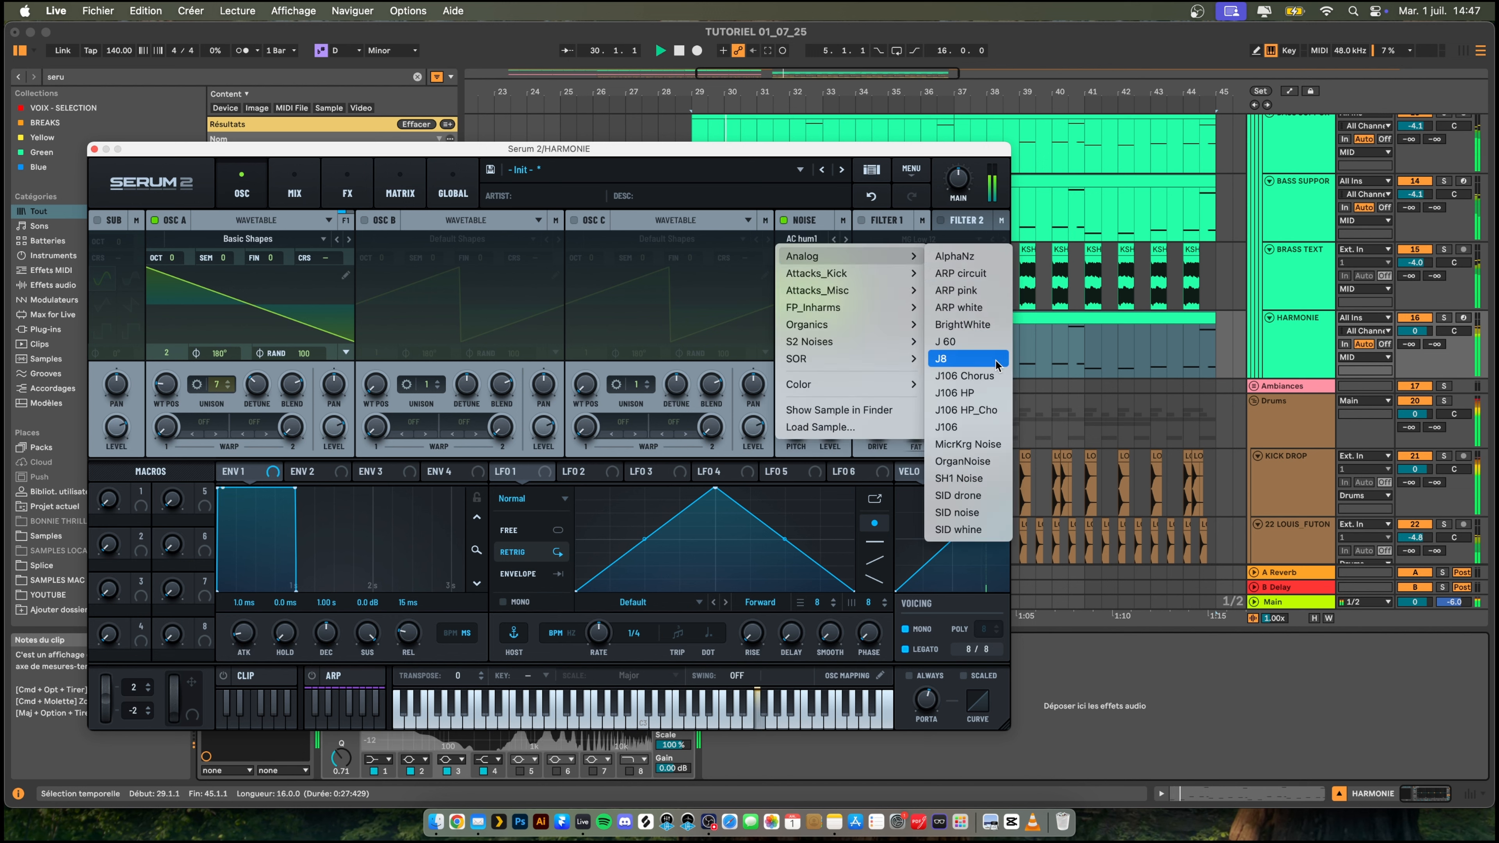
{"action": "left_click", "coordinate": [994, 327]}
{"action": "left_click_drag", "start_coordinate": [834, 429], "coordinate": [843, 355]}
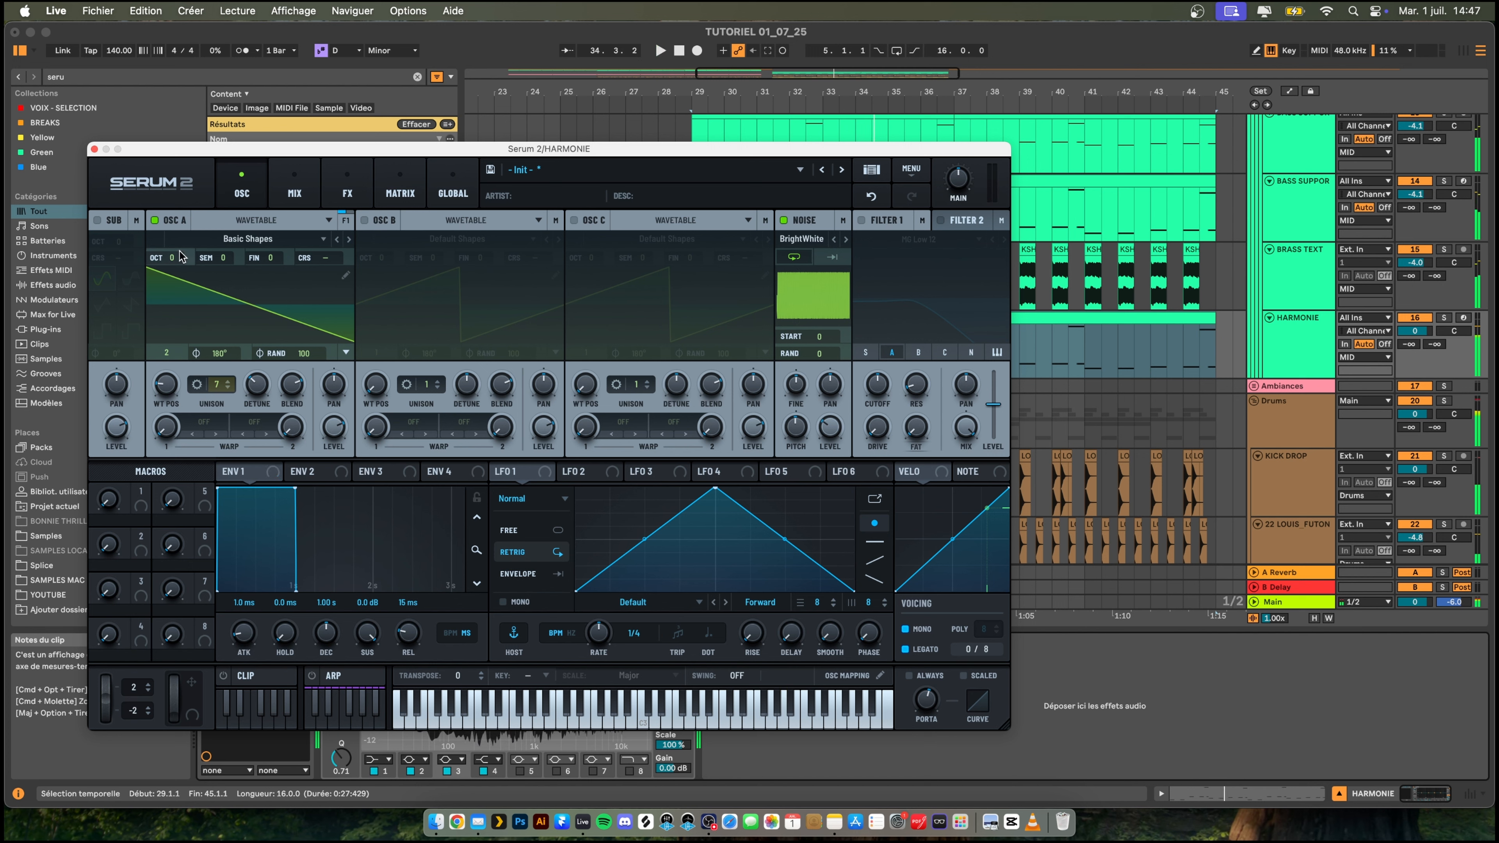
- Set OSC A's octave to -1 and modulate its coarse pitch with LFO 1 at rate 1/128 and about 1% depth
{"action": "left_click_drag", "start_coordinate": [168, 257], "coordinate": [168, 285]}
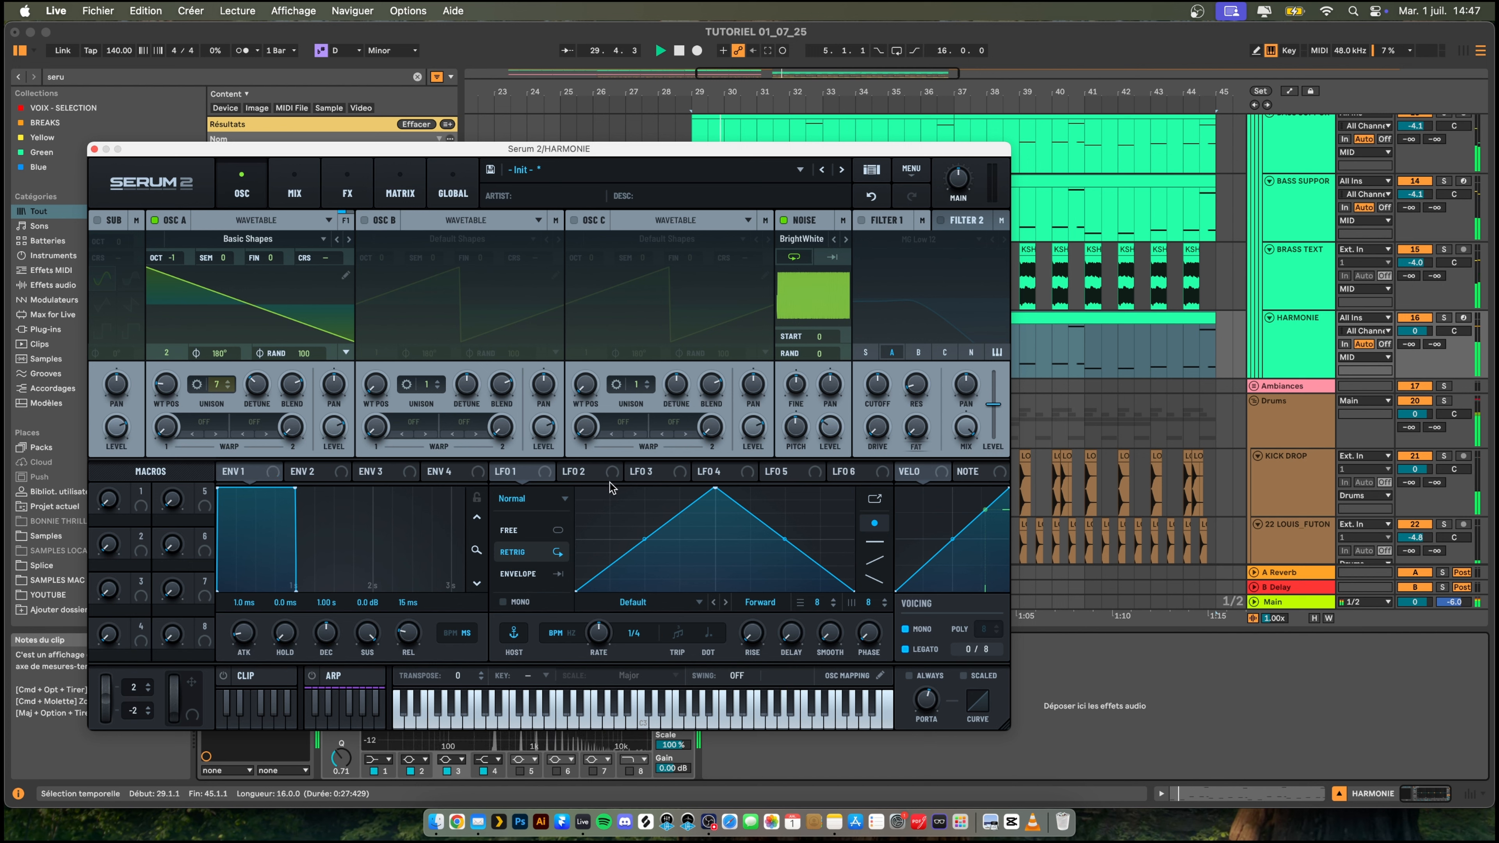
{"action": "left_click", "coordinate": [597, 475]}
{"action": "left_click_drag", "start_coordinate": [514, 476], "coordinate": [347, 258]}
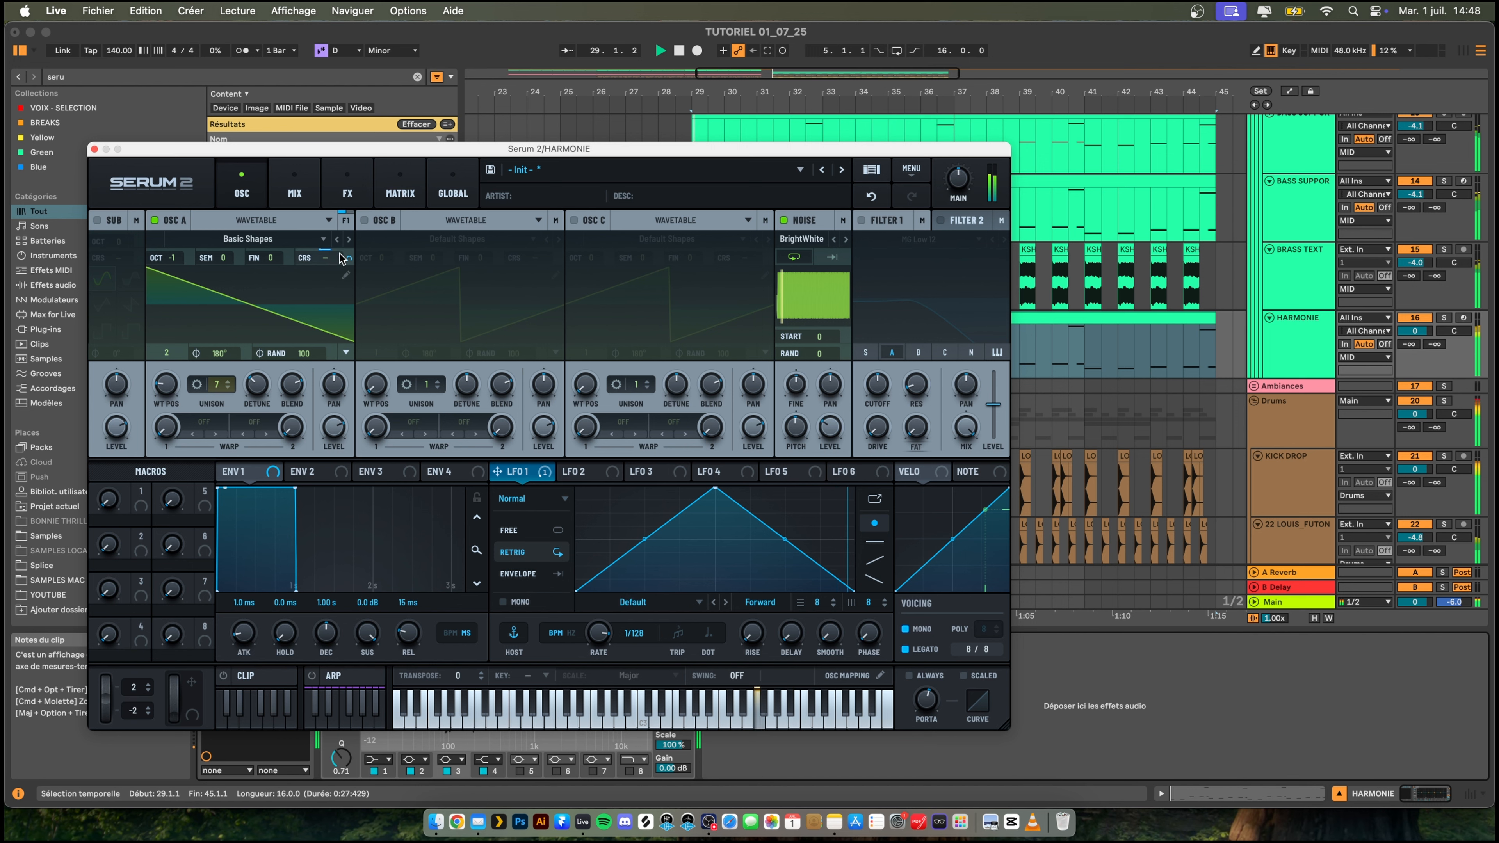
{"action": "key", "text": "space"}
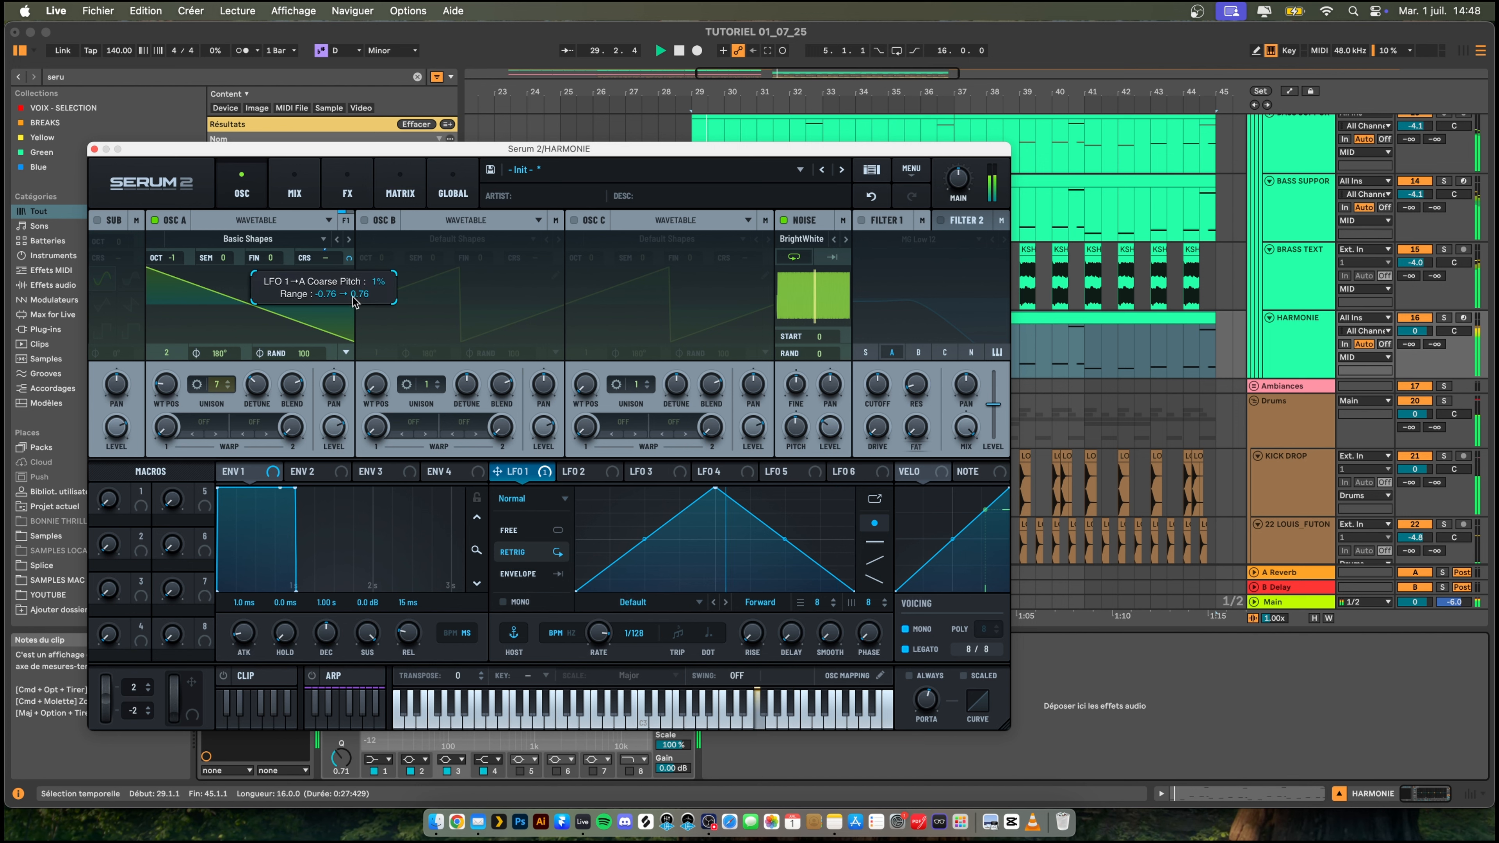
{"action": "scroll", "coordinate": [356, 299], "scroll_direction": "down", "scroll_amount": 1}
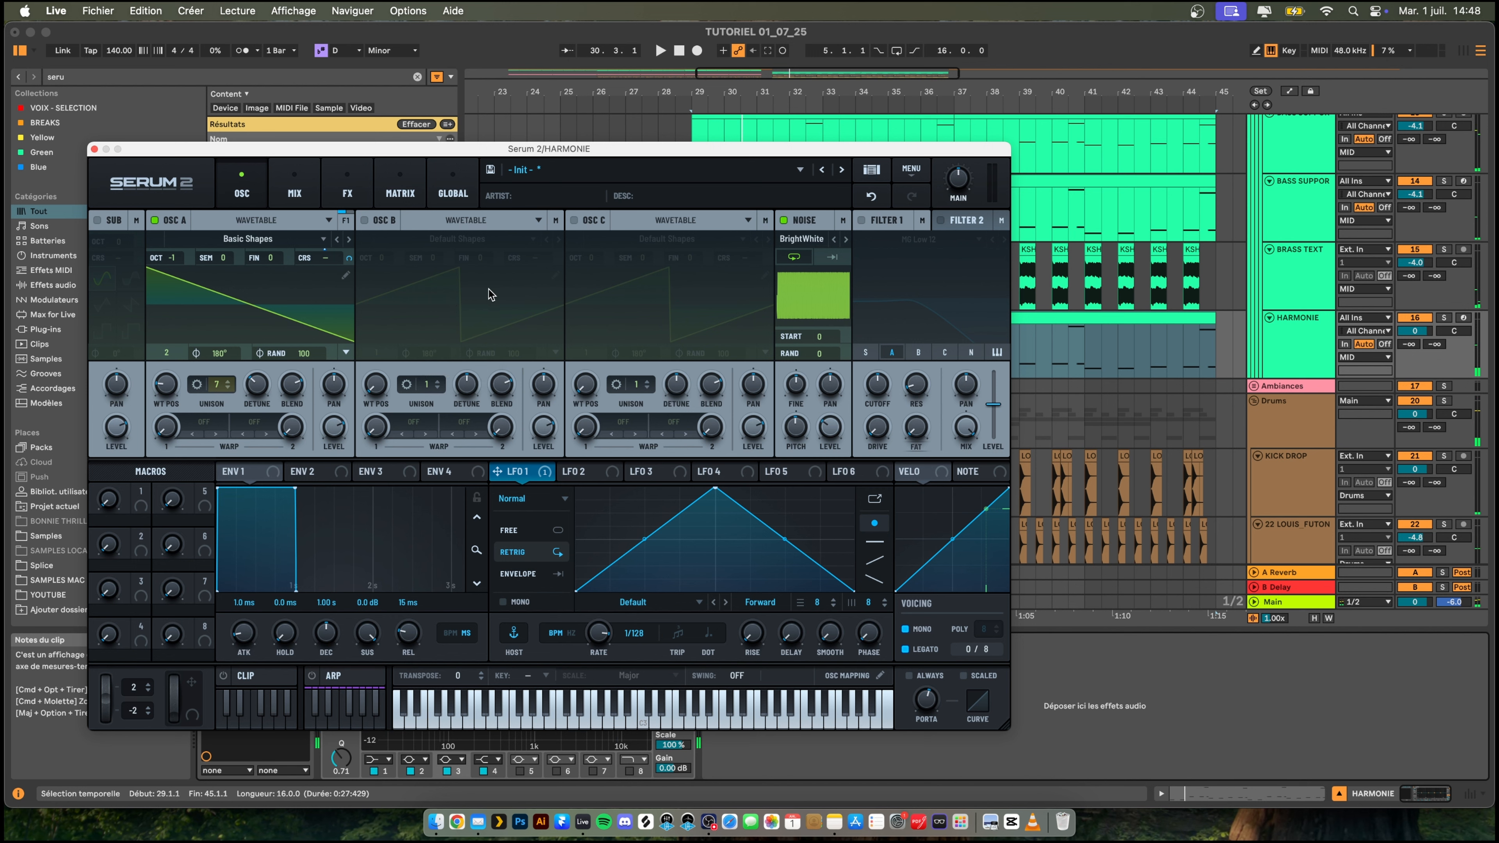
{"action": "key", "text": "space"}
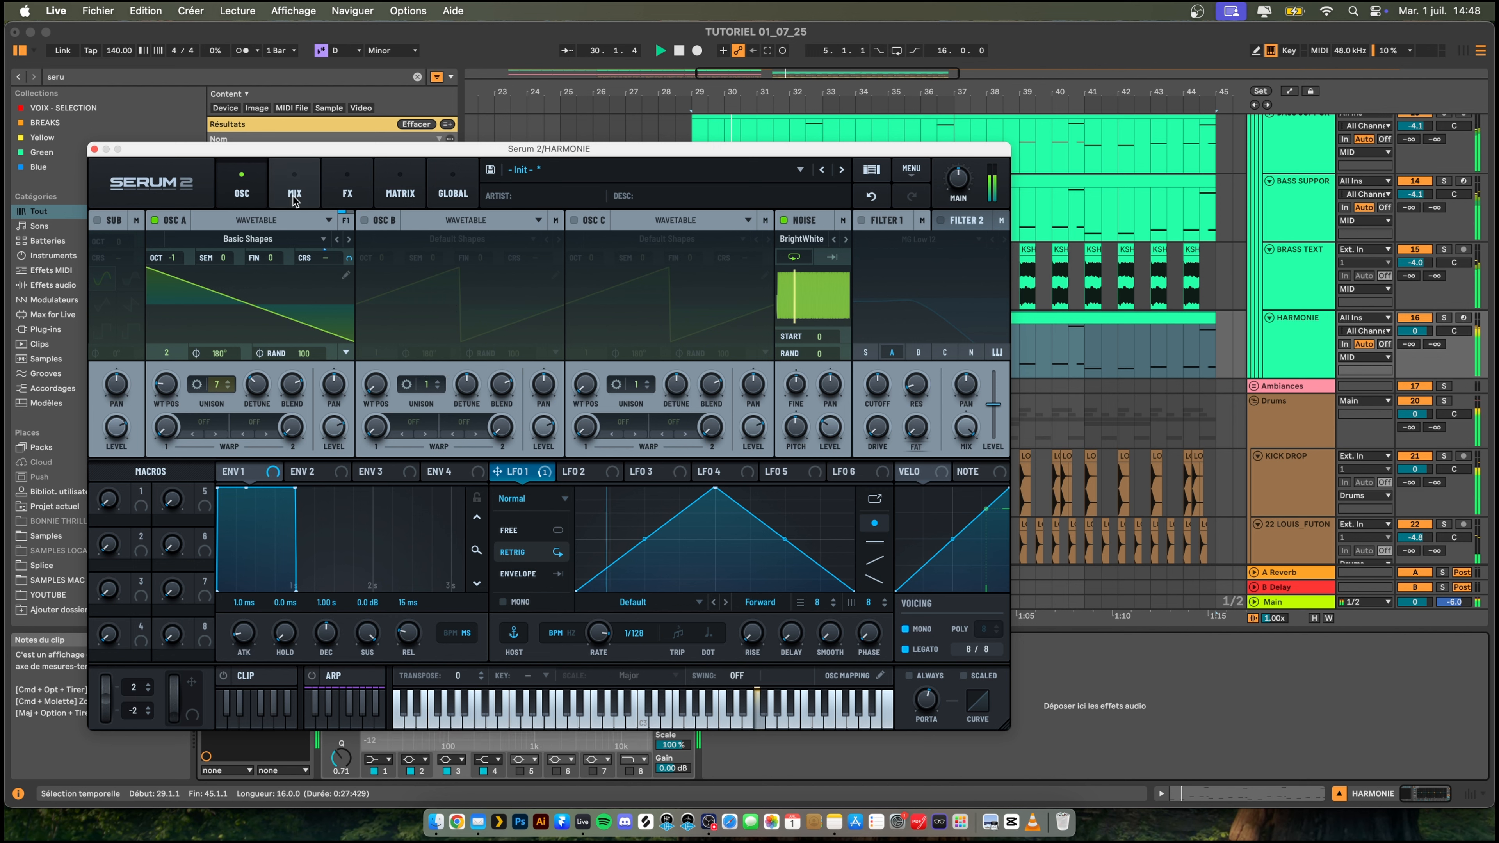
{"action": "left_click", "coordinate": [339, 190]}
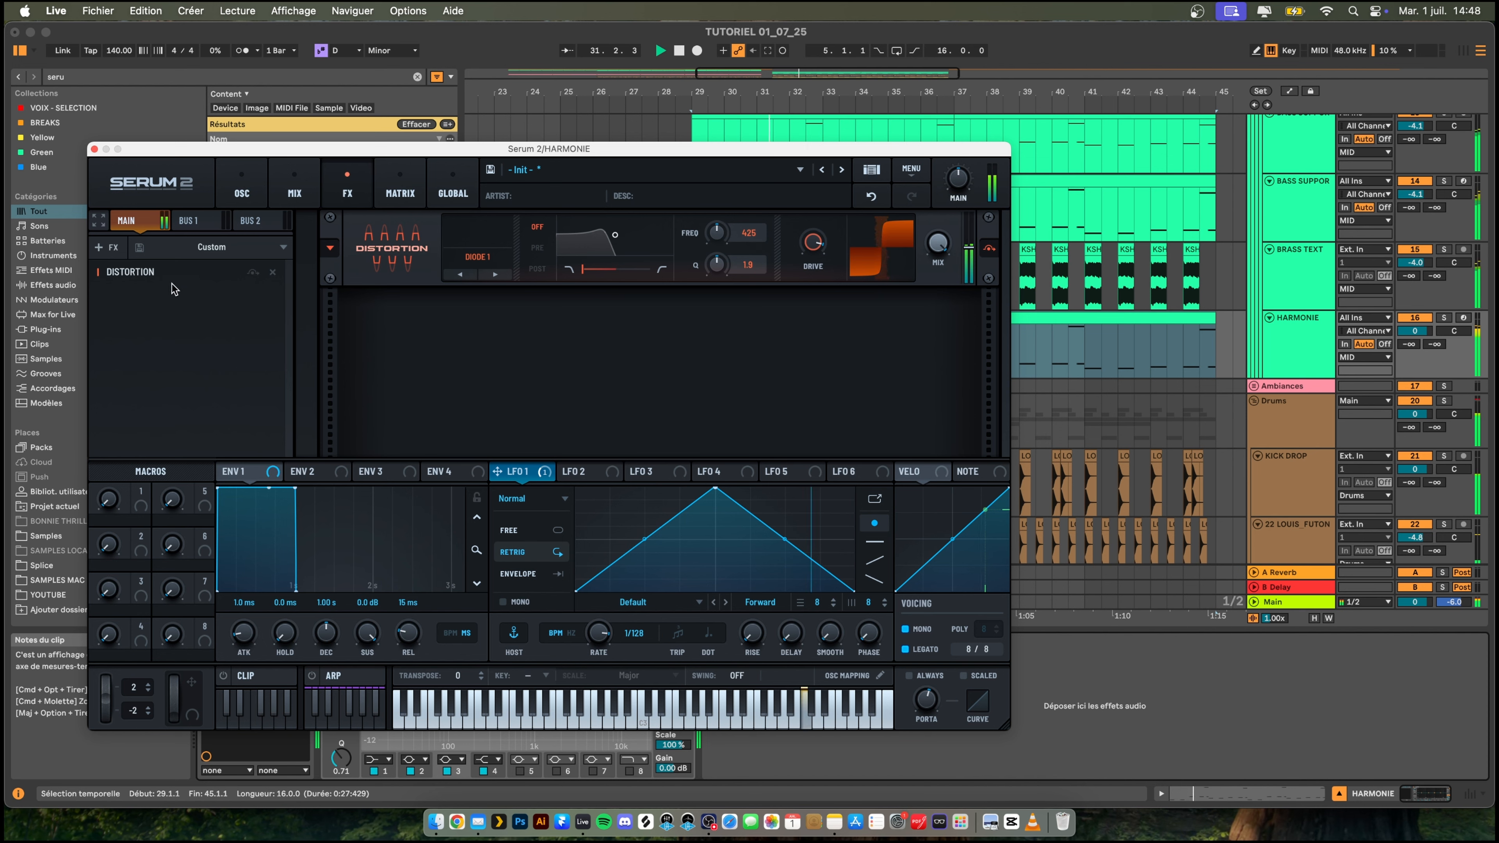
{"action": "left_click", "coordinate": [242, 188]}
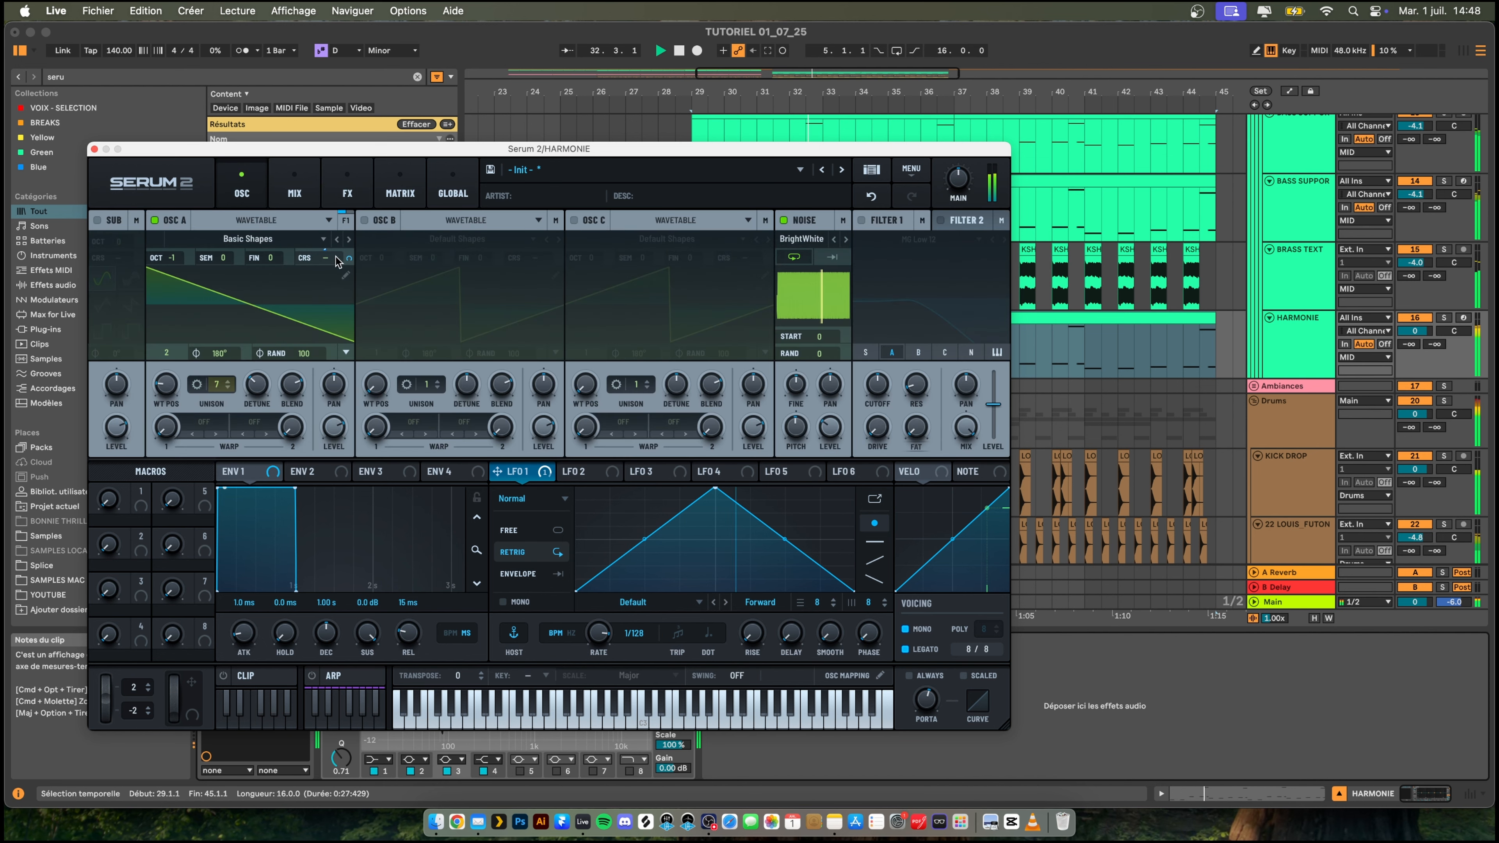
{"action": "left_click_drag", "start_coordinate": [348, 258], "coordinate": [347, 263]}
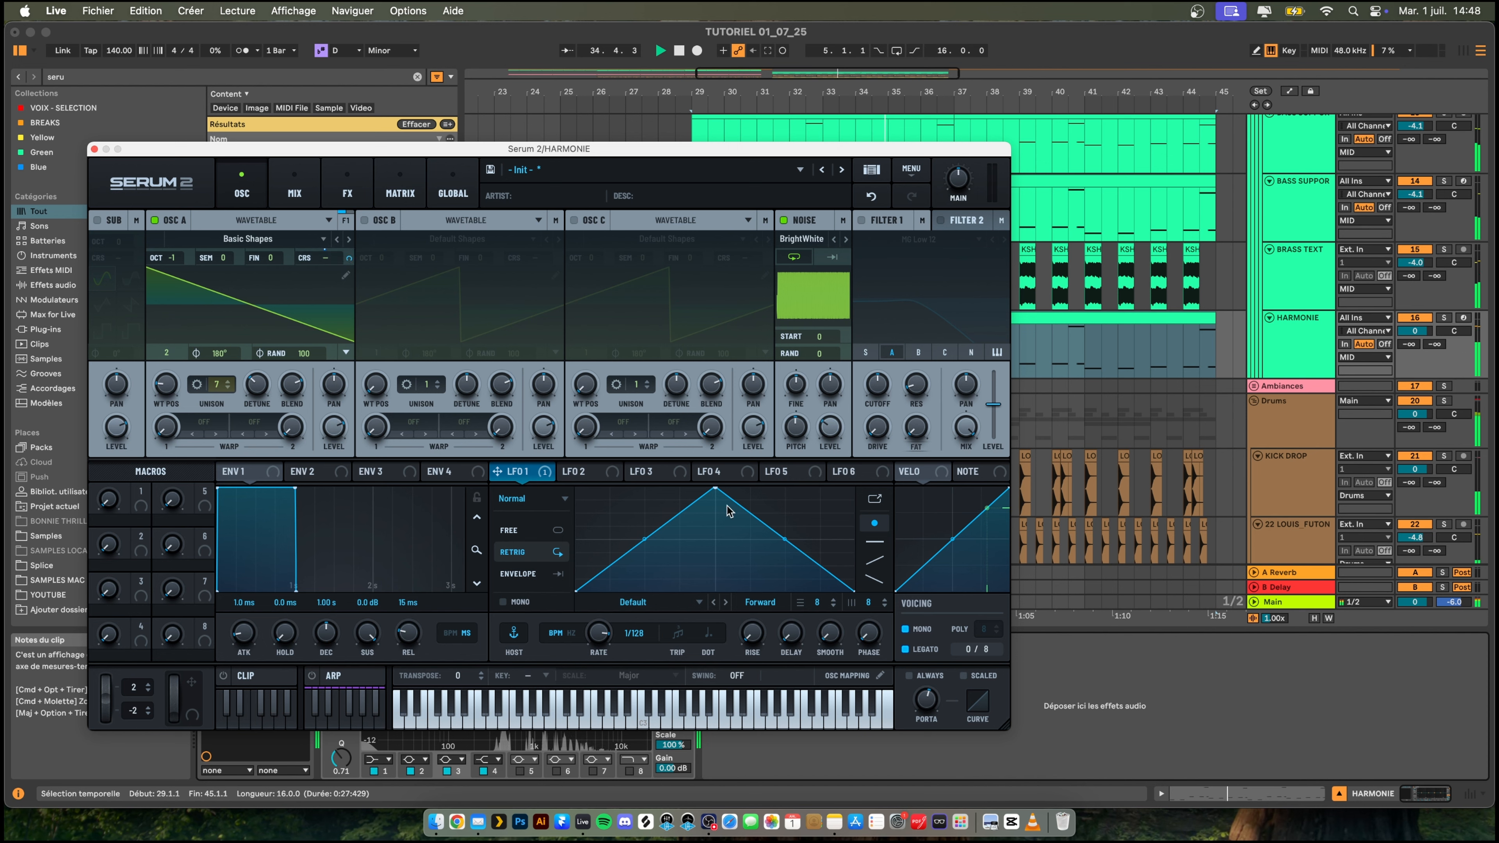
- Add a Hyper/Dimension effect and a Plate reverb after the distortion
{"action": "left_click", "coordinate": [294, 189]}
{"action": "left_click", "coordinate": [347, 189]}
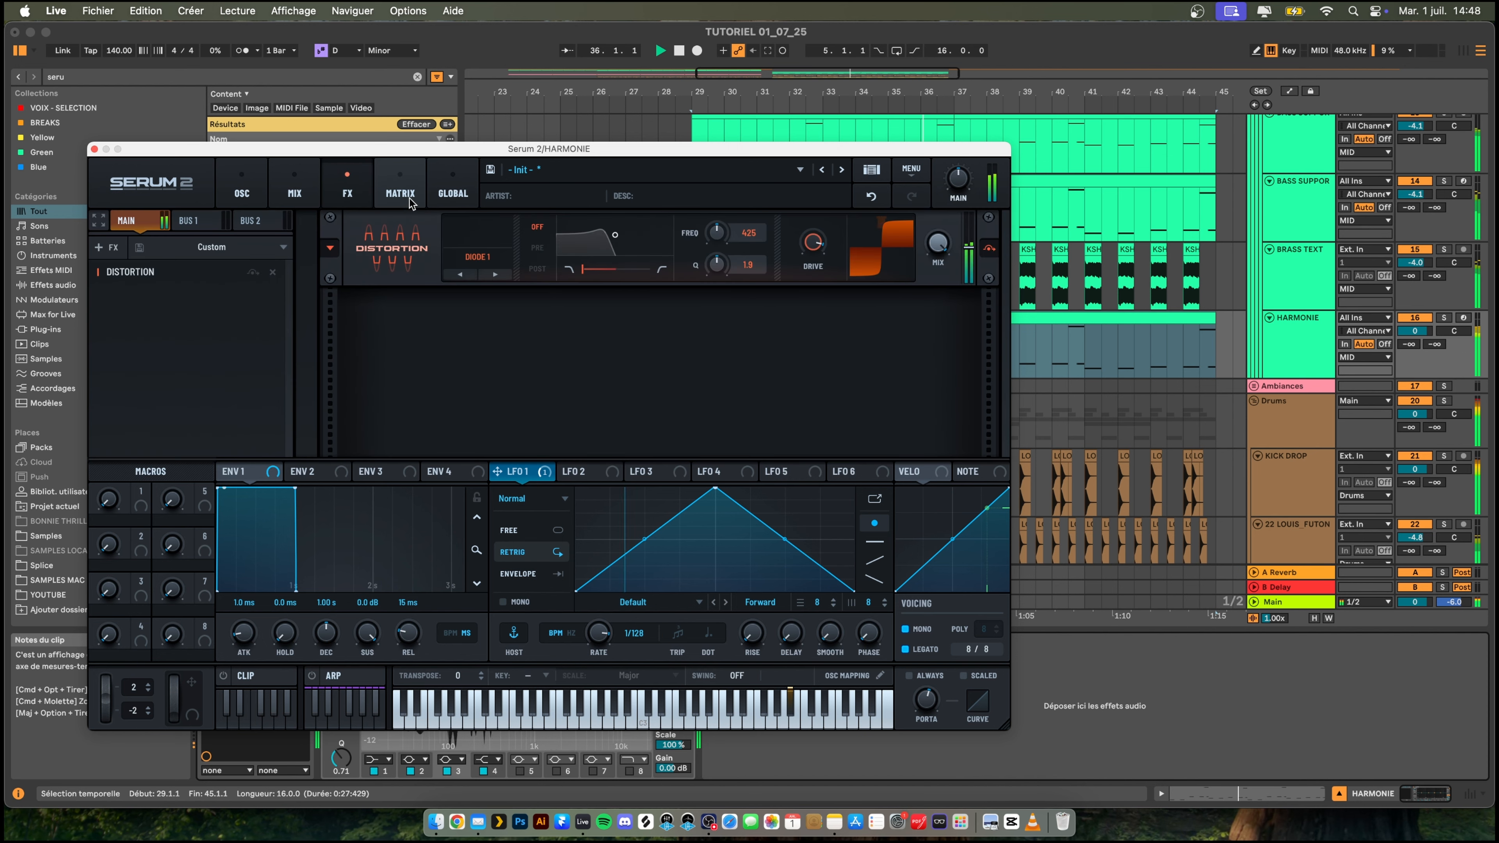
{"action": "left_click", "coordinate": [107, 247]}
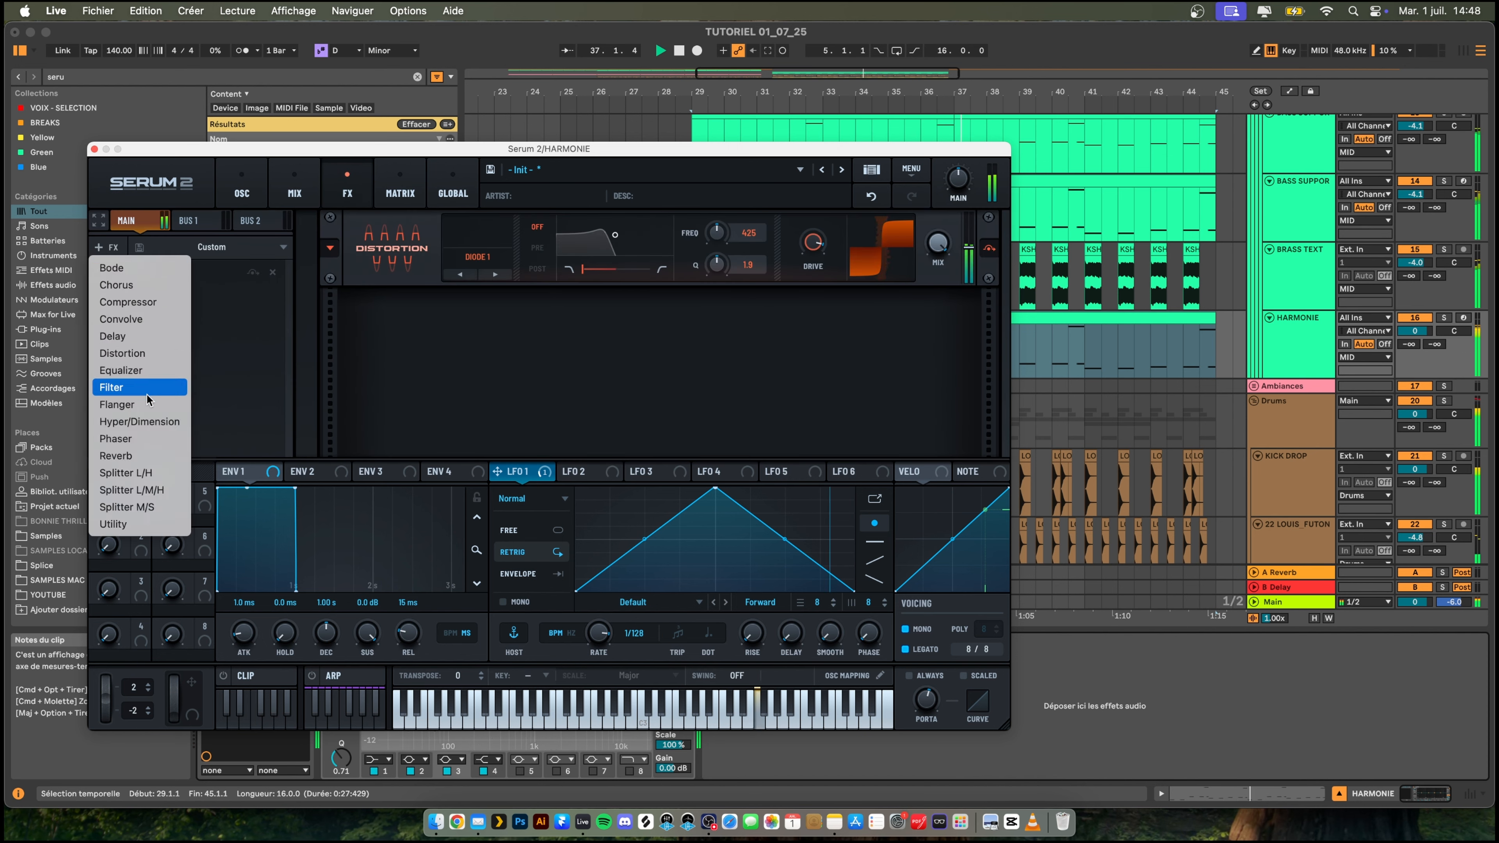
{"action": "left_click", "coordinate": [139, 422]}
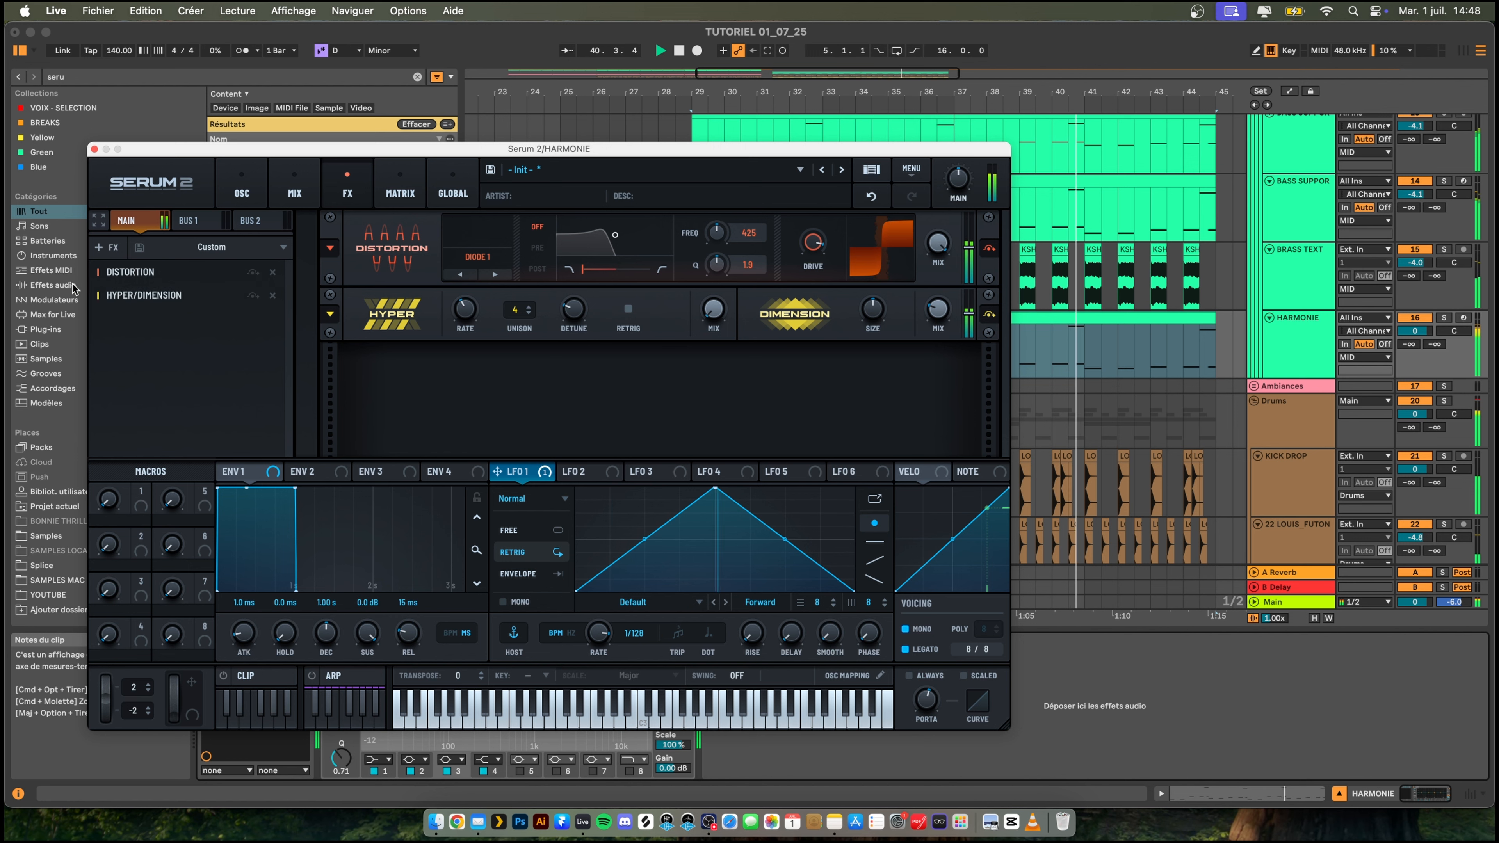
{"action": "left_click", "coordinate": [112, 246]}
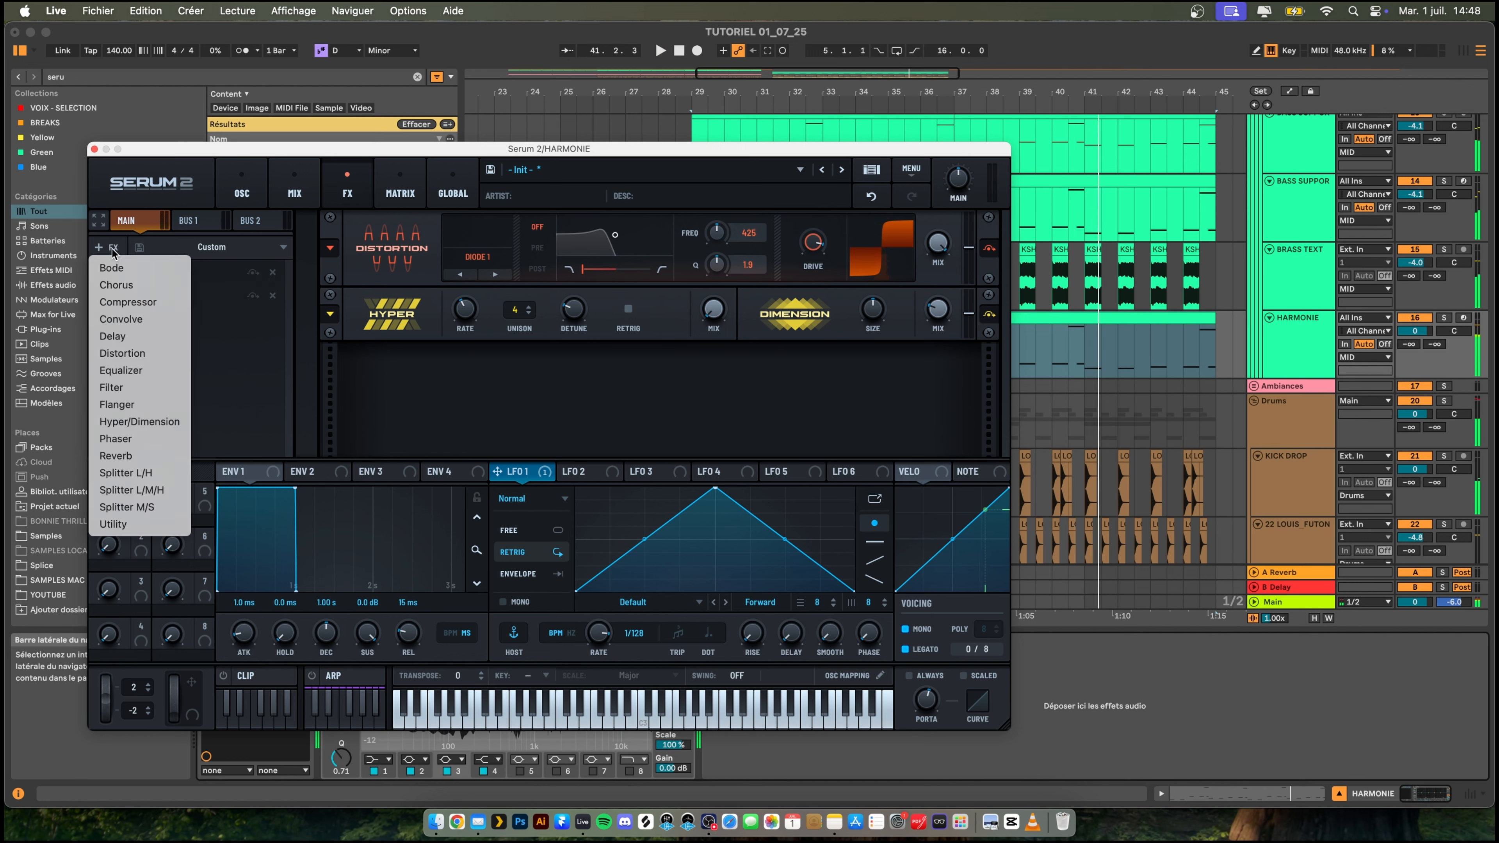
{"action": "left_click", "coordinate": [151, 456]}
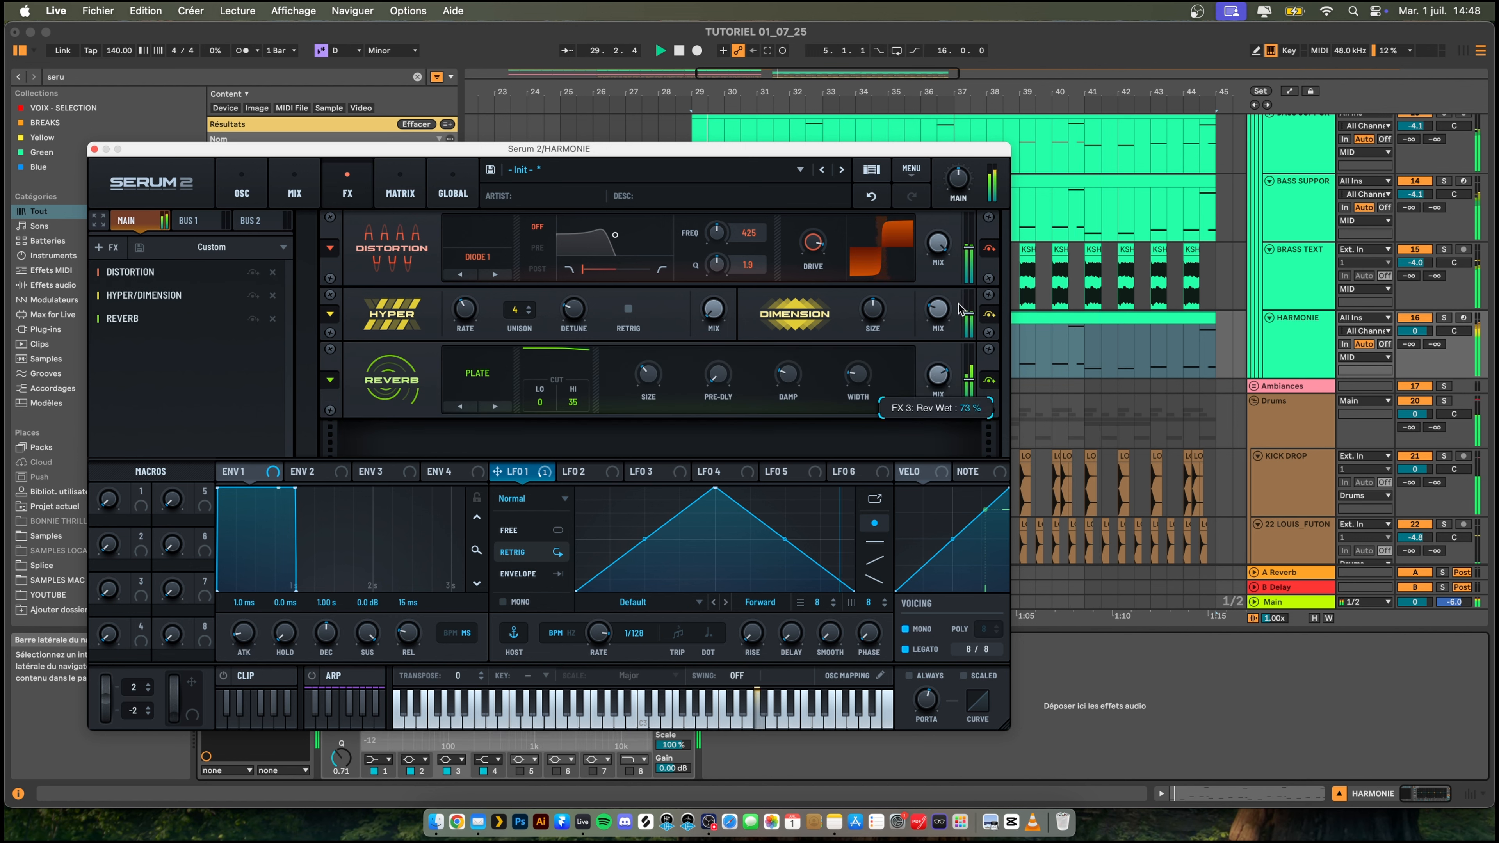
- Solo the HARMONIE track and lower the Serum 2 reverb's mix to about 34%
{"action": "left_click", "coordinate": [1443, 317]}
{"action": "left_click", "coordinate": [937, 375]}
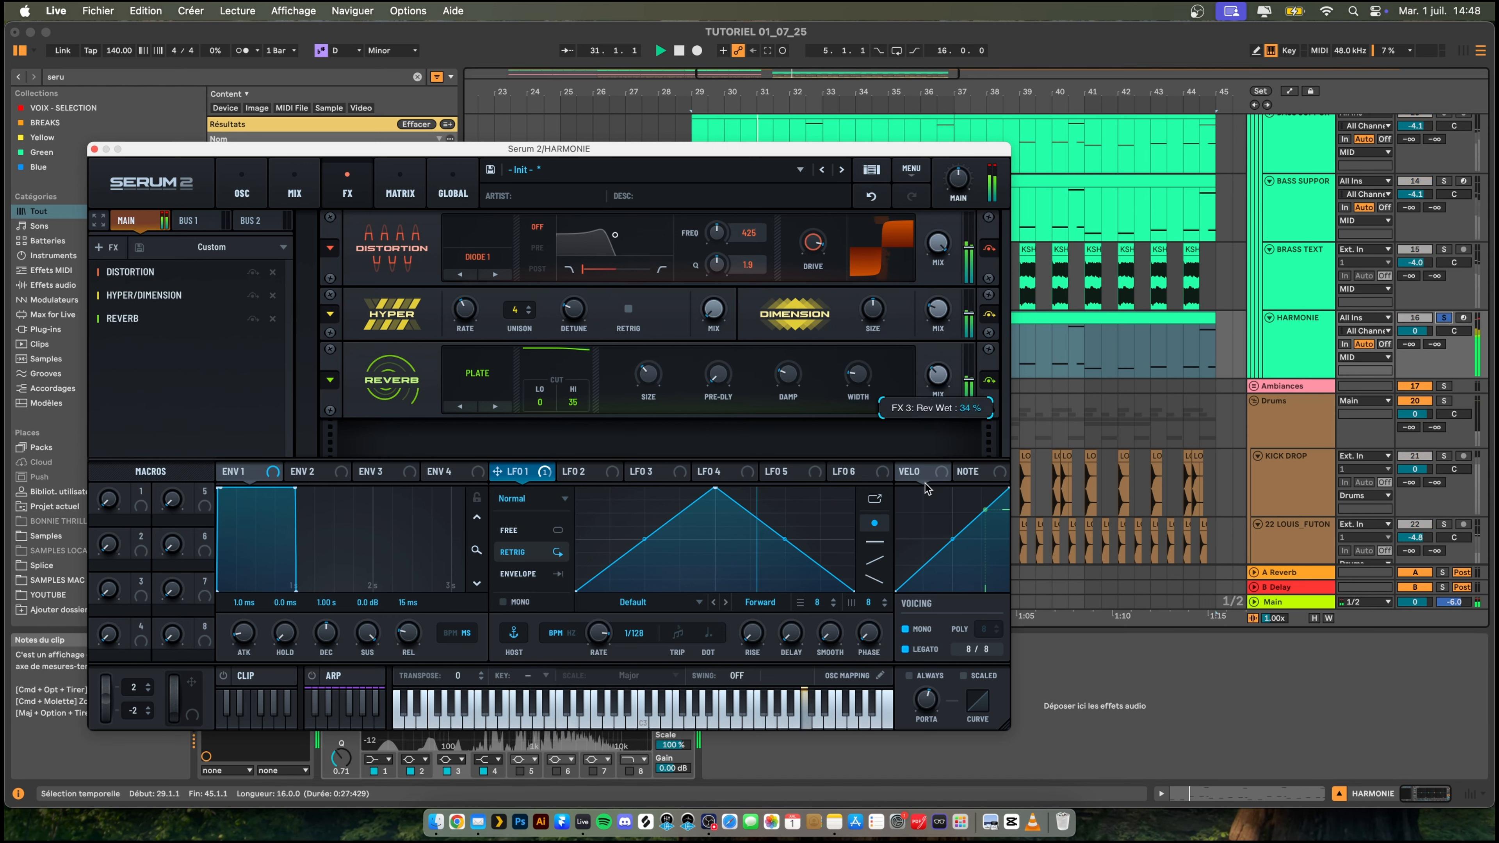
{"action": "left_click_drag", "start_coordinate": [923, 489], "coordinate": [921, 501]}
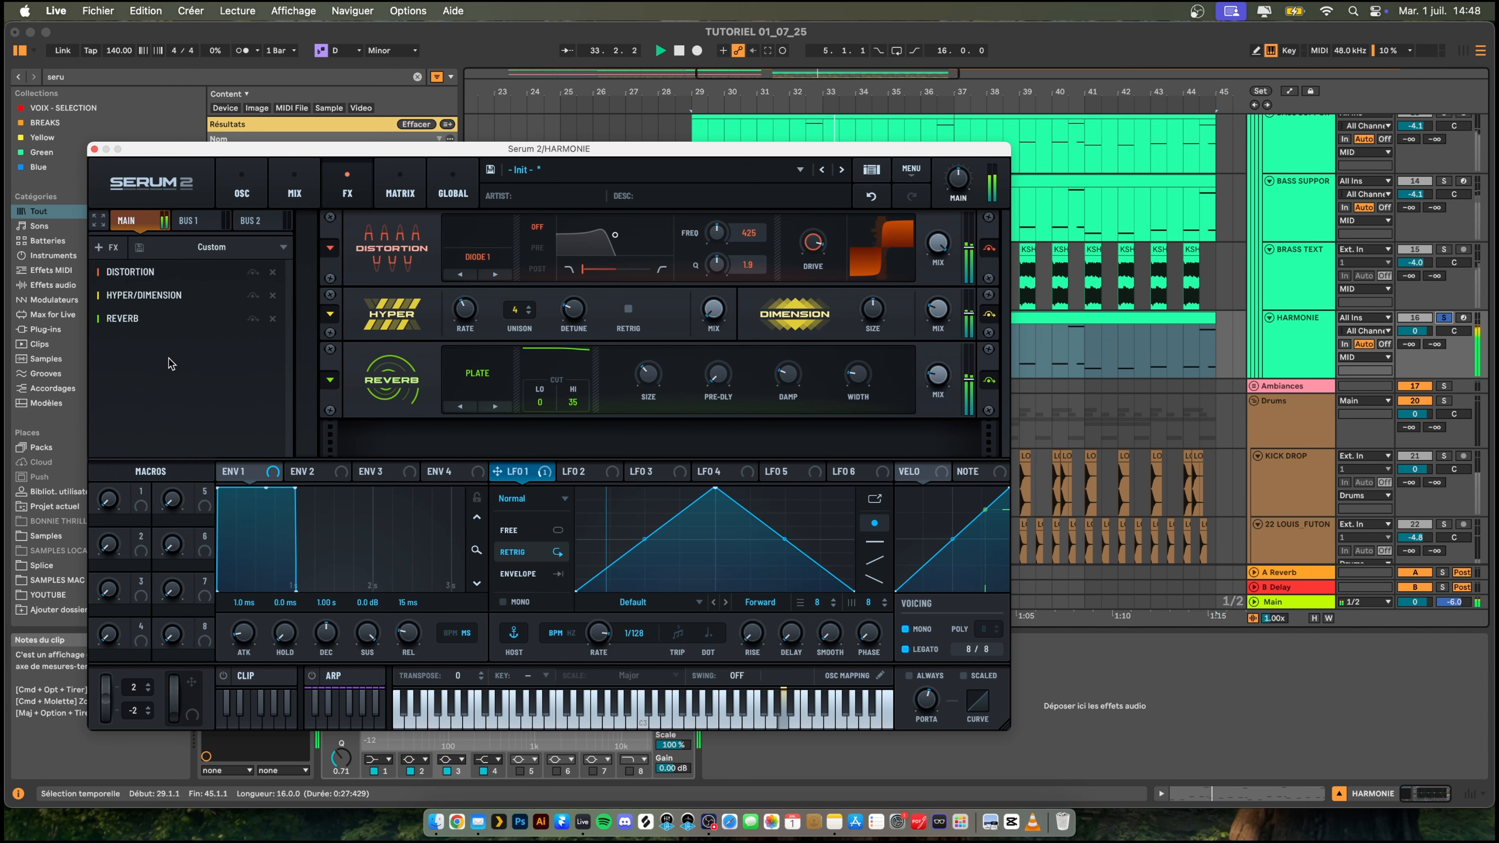
- Add a Bode effect and a Filter effect to the end of the effects chain
{"action": "left_click", "coordinate": [105, 248]}
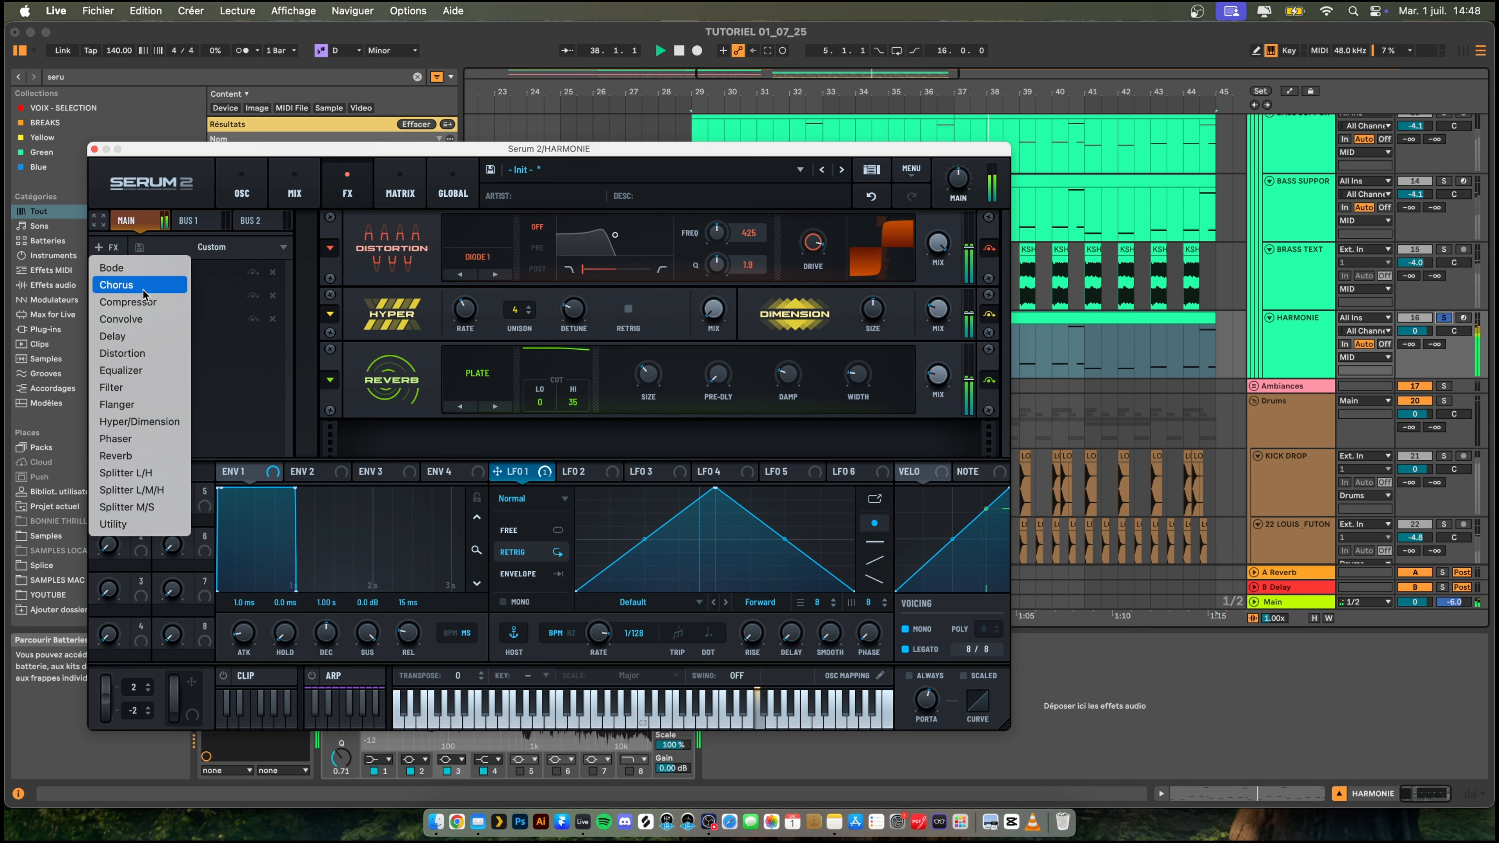
{"action": "left_click", "coordinate": [112, 267]}
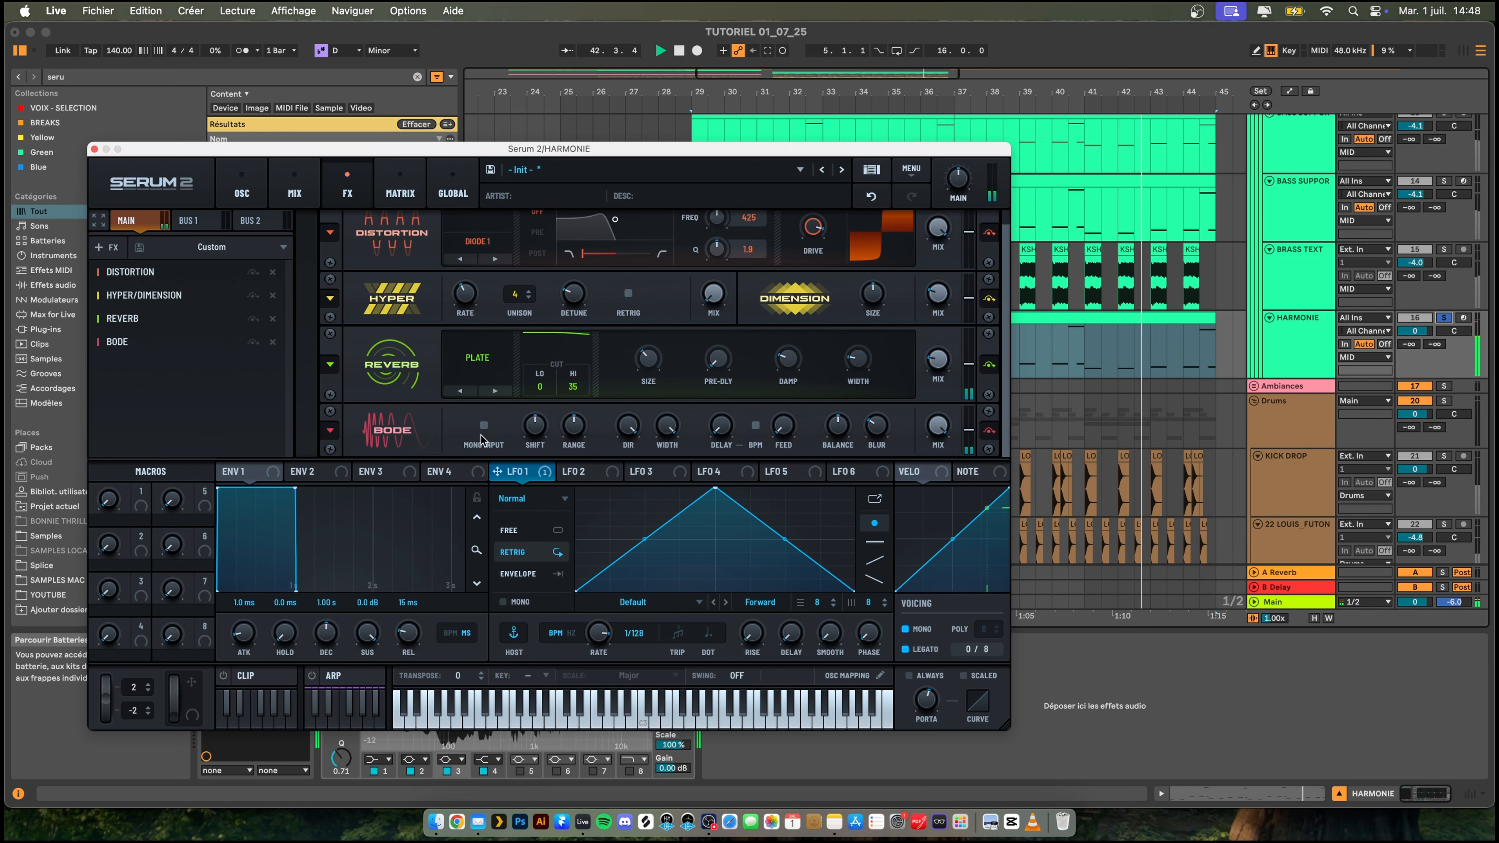
{"action": "left_click", "coordinate": [106, 246]}
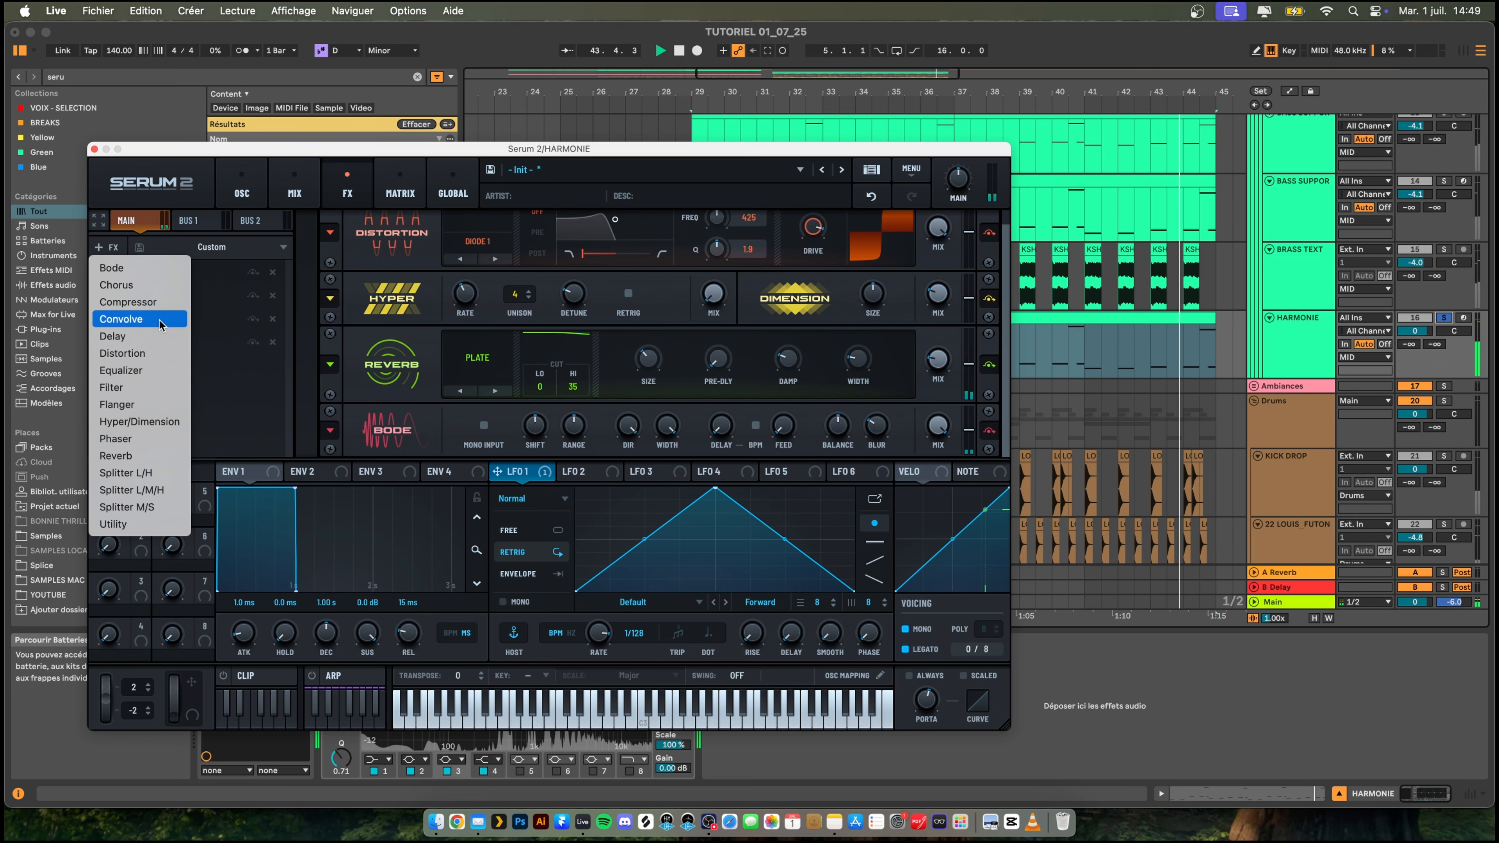
{"action": "left_click", "coordinate": [137, 387]}
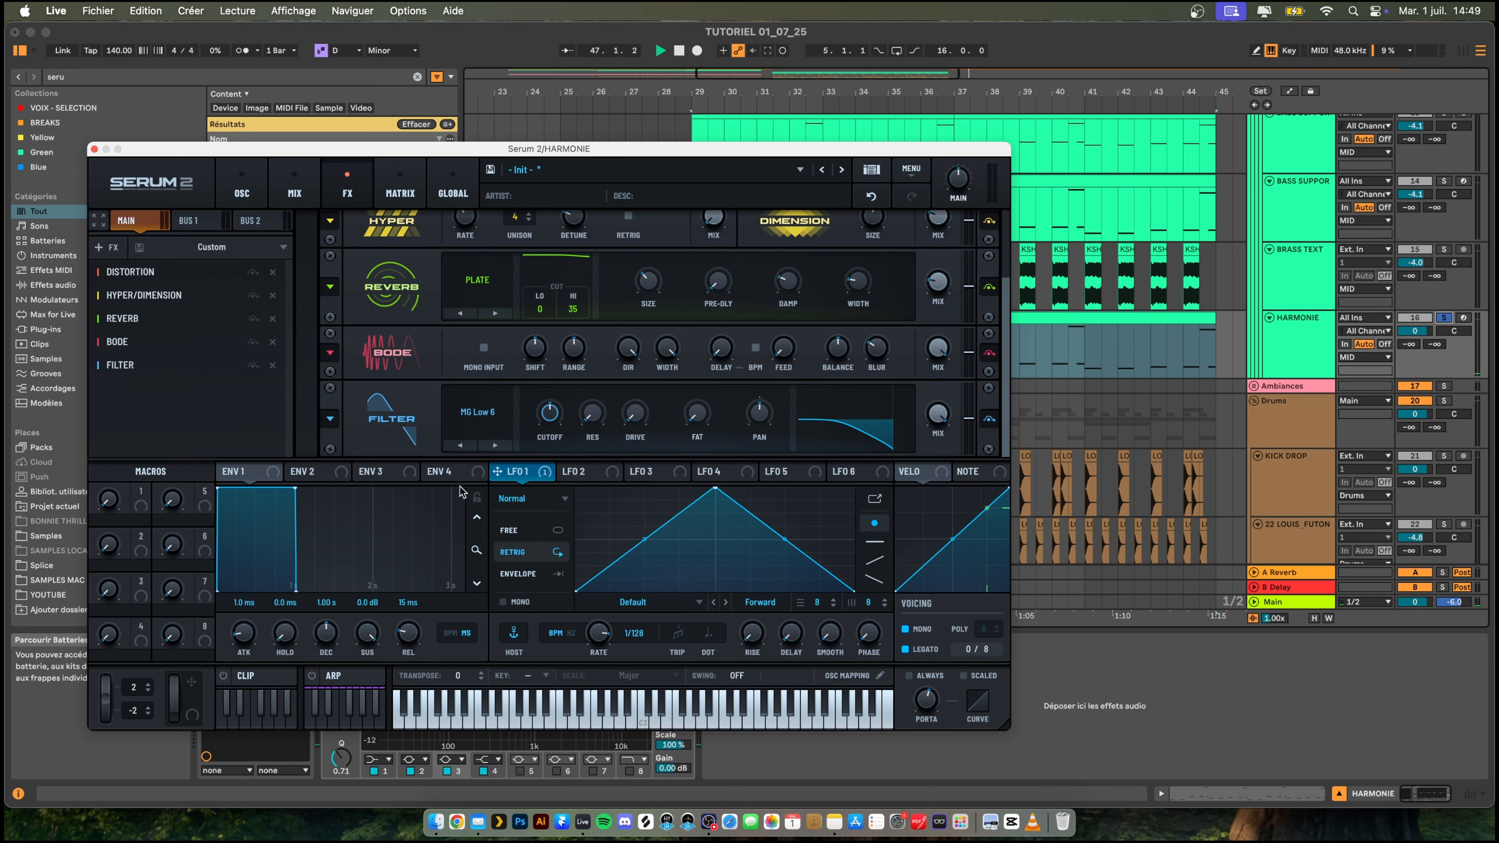
- Set the Filter effect's type to Reverb from the Misc category, adjust its drive and lower its mix to about 35%
{"action": "left_click", "coordinate": [506, 436]}
{"action": "mouse_move", "coordinate": [504, 462]}
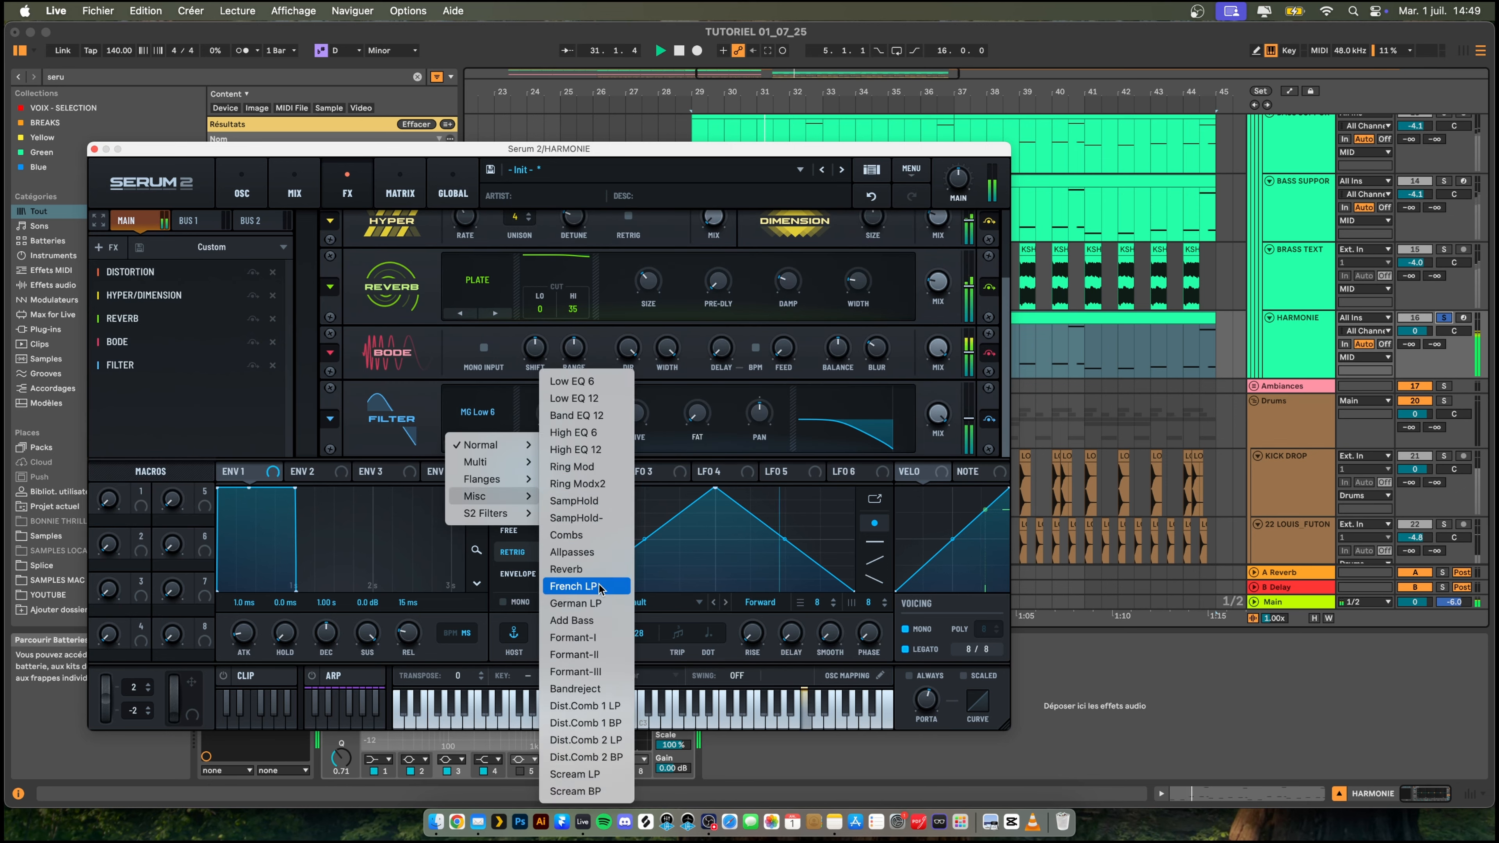
{"action": "left_click", "coordinate": [566, 569]}
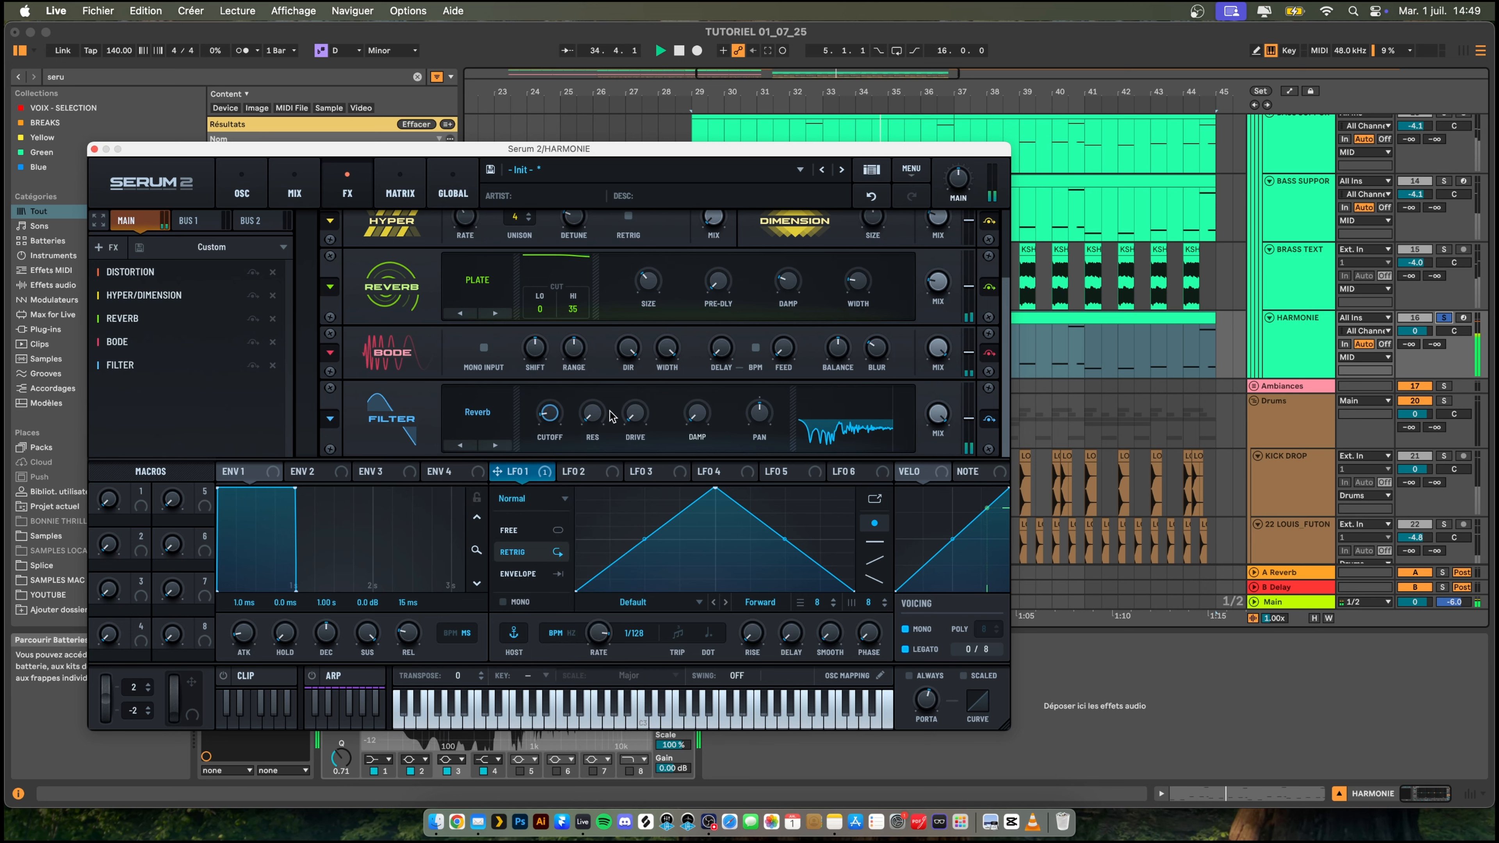
{"action": "left_click_drag", "start_coordinate": [634, 413], "coordinate": [638, 394]}
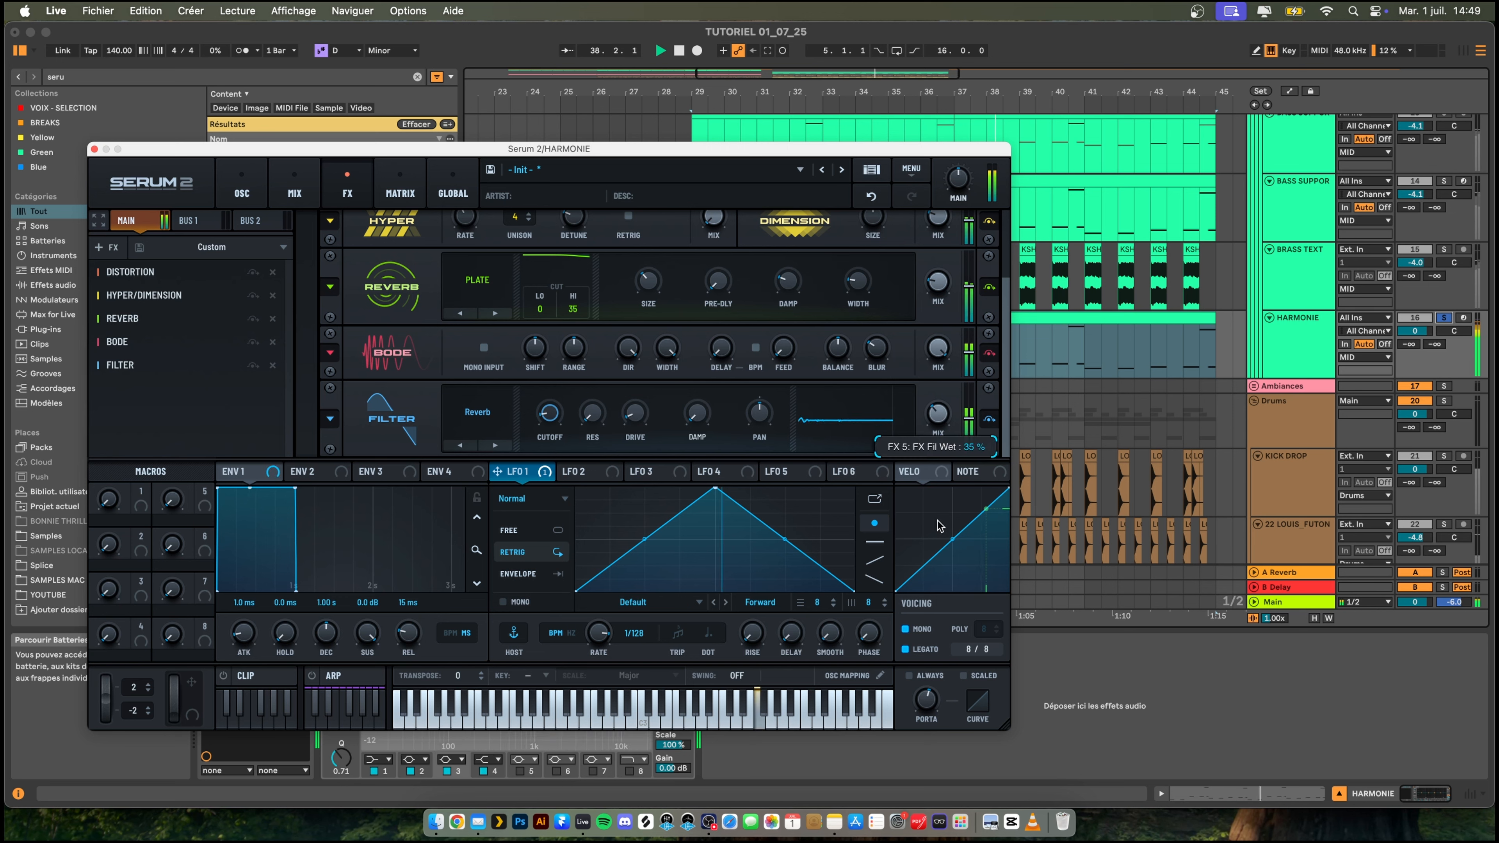
- With the Serum 2 window closed, unsolo HARMONIE and set its track volume to -7.0 dB
{"action": "left_click", "coordinate": [94, 151]}
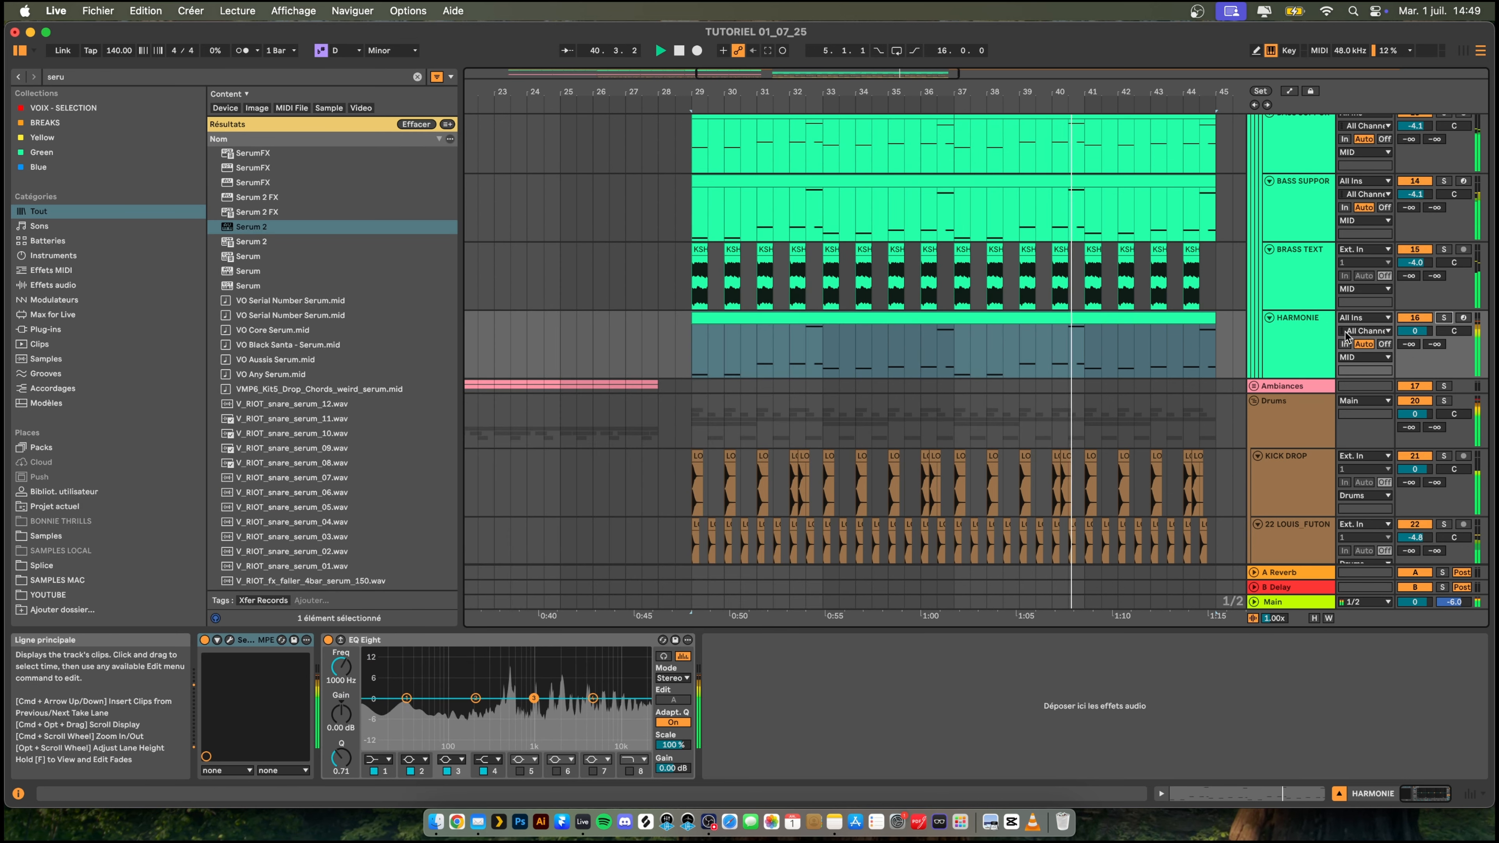
{"action": "left_click_drag", "start_coordinate": [1414, 331], "coordinate": [1414, 349]}
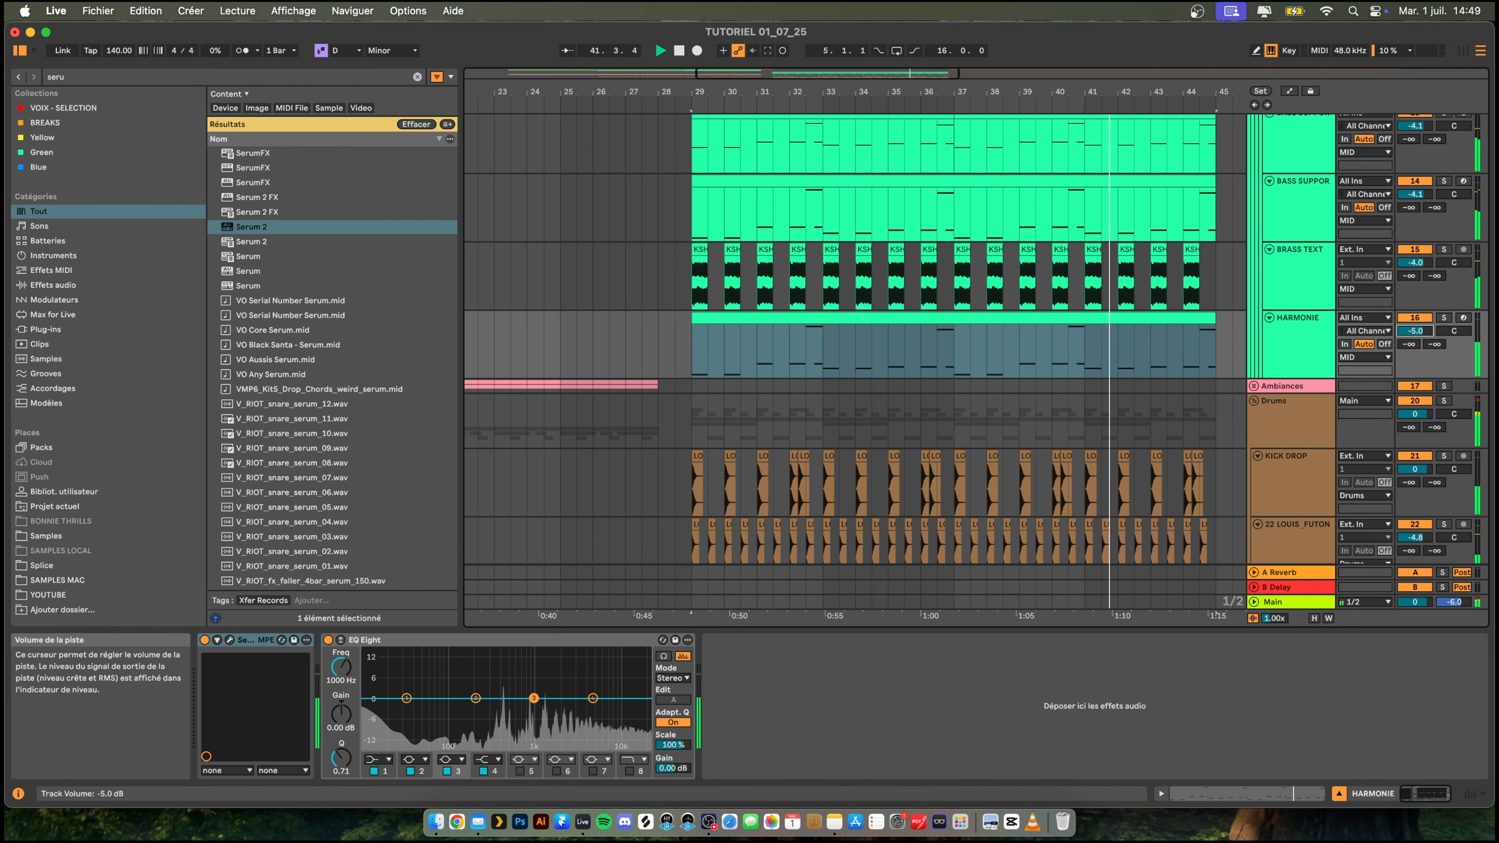
{"action": "scroll", "coordinate": [873, 253], "scroll_direction": "right", "scroll_amount": 3}
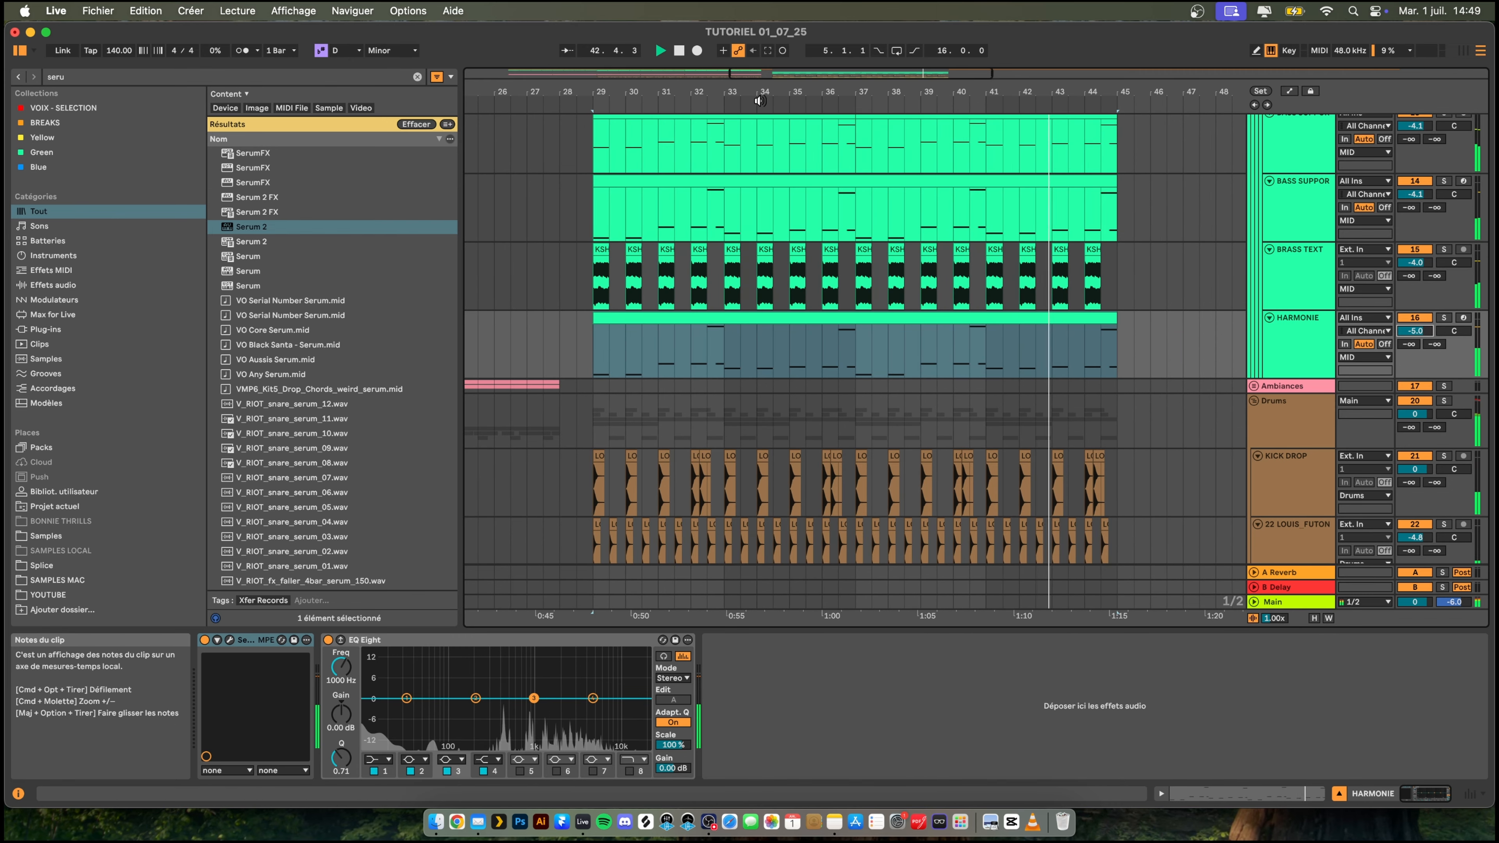
{"action": "left_click_drag", "start_coordinate": [759, 97], "coordinate": [796, 87]}
{"action": "left_click_drag", "start_coordinate": [1413, 332], "coordinate": [1413, 340]}
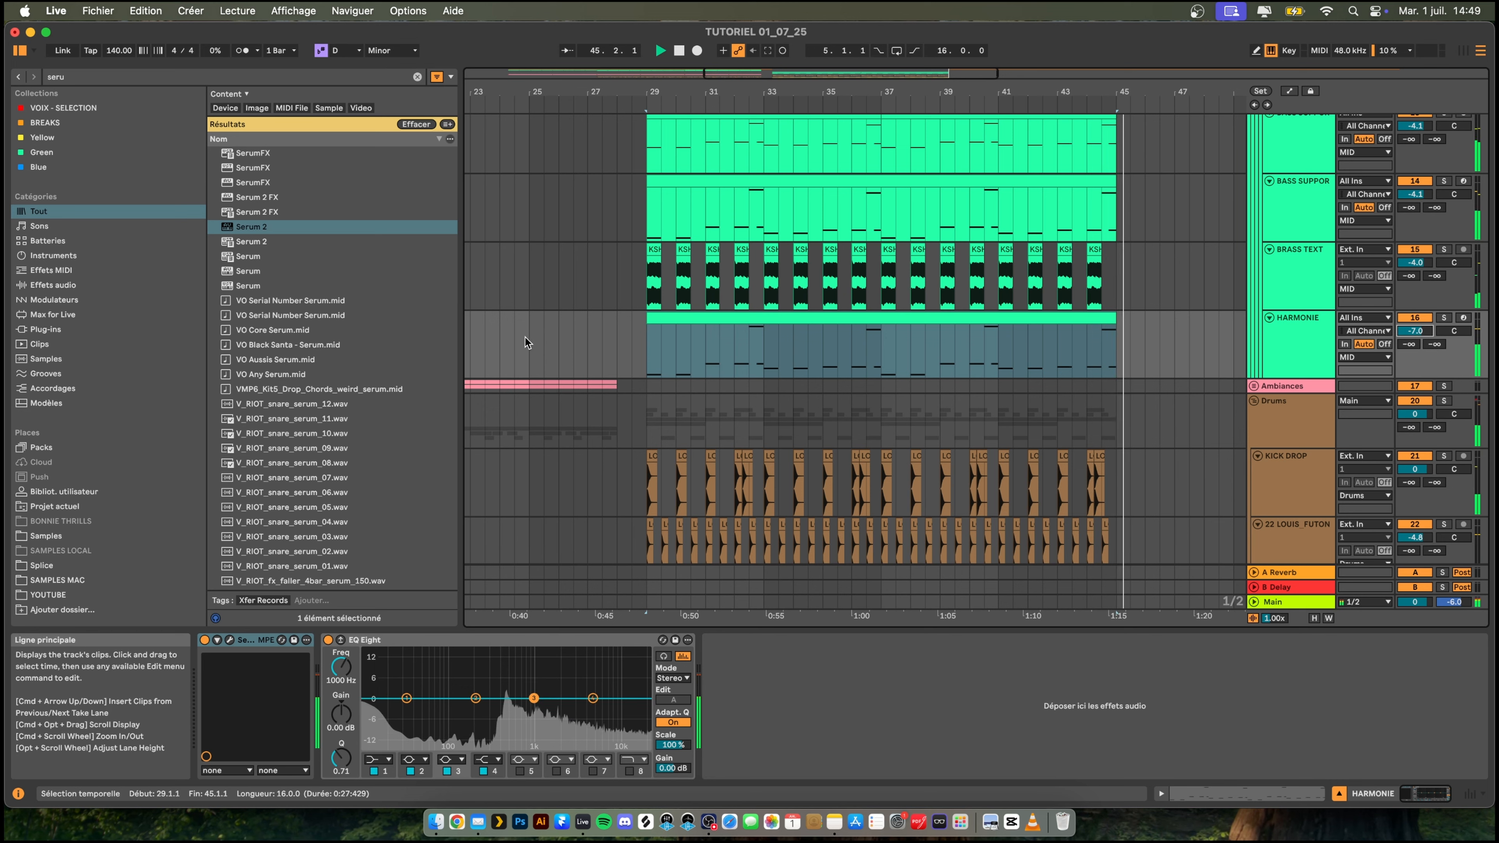
- Play the arrangement from about bar 25, before the drop, to hear the harmony layer in context
{"action": "left_click", "coordinate": [539, 320]}
{"action": "left_click", "coordinate": [552, 96]}
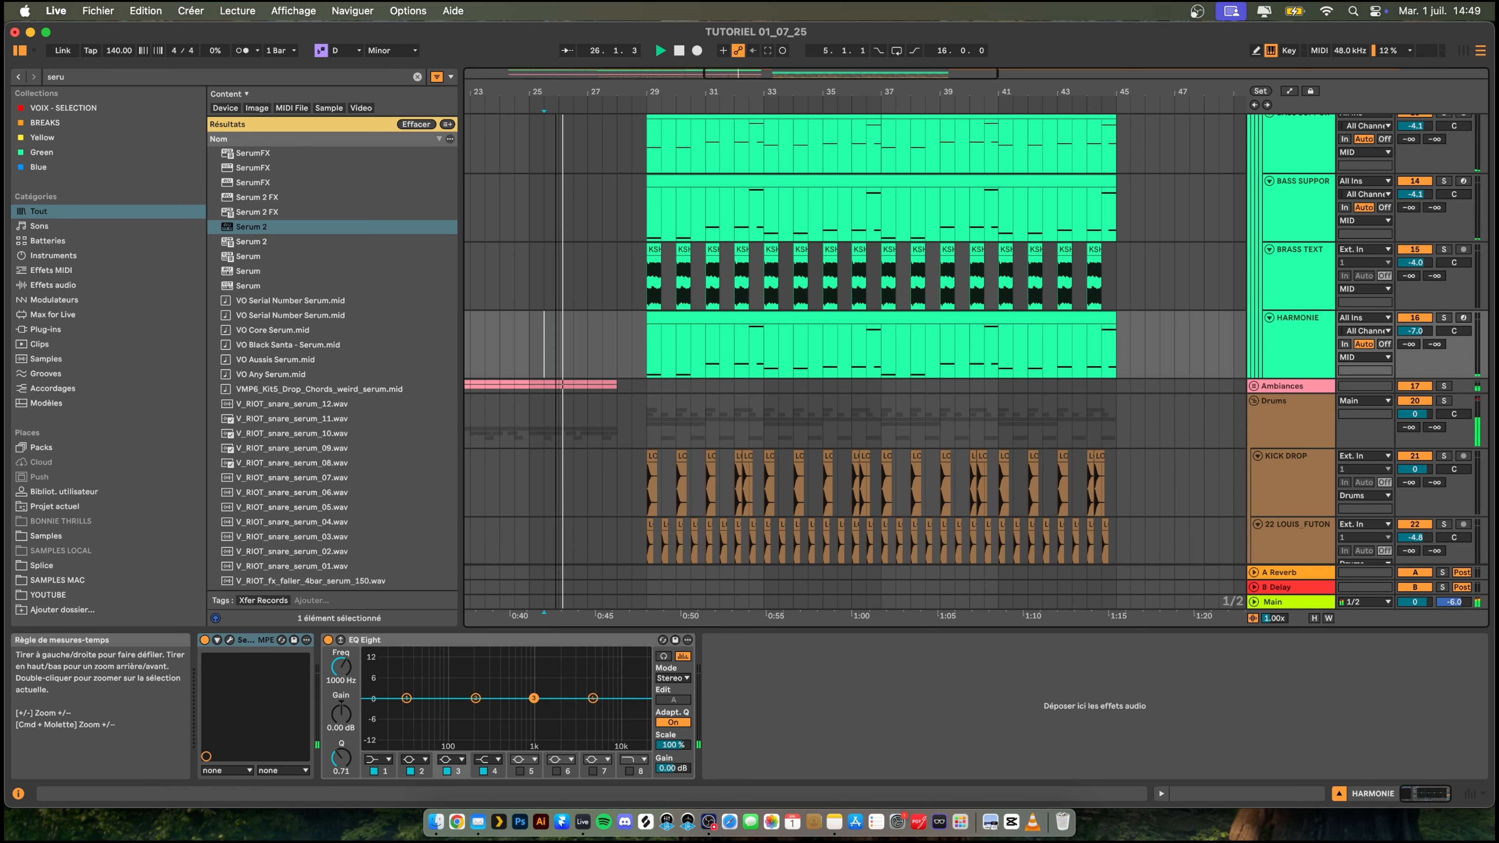
{"action": "left_click_drag", "start_coordinate": [555, 92], "coordinate": [746, 53]}
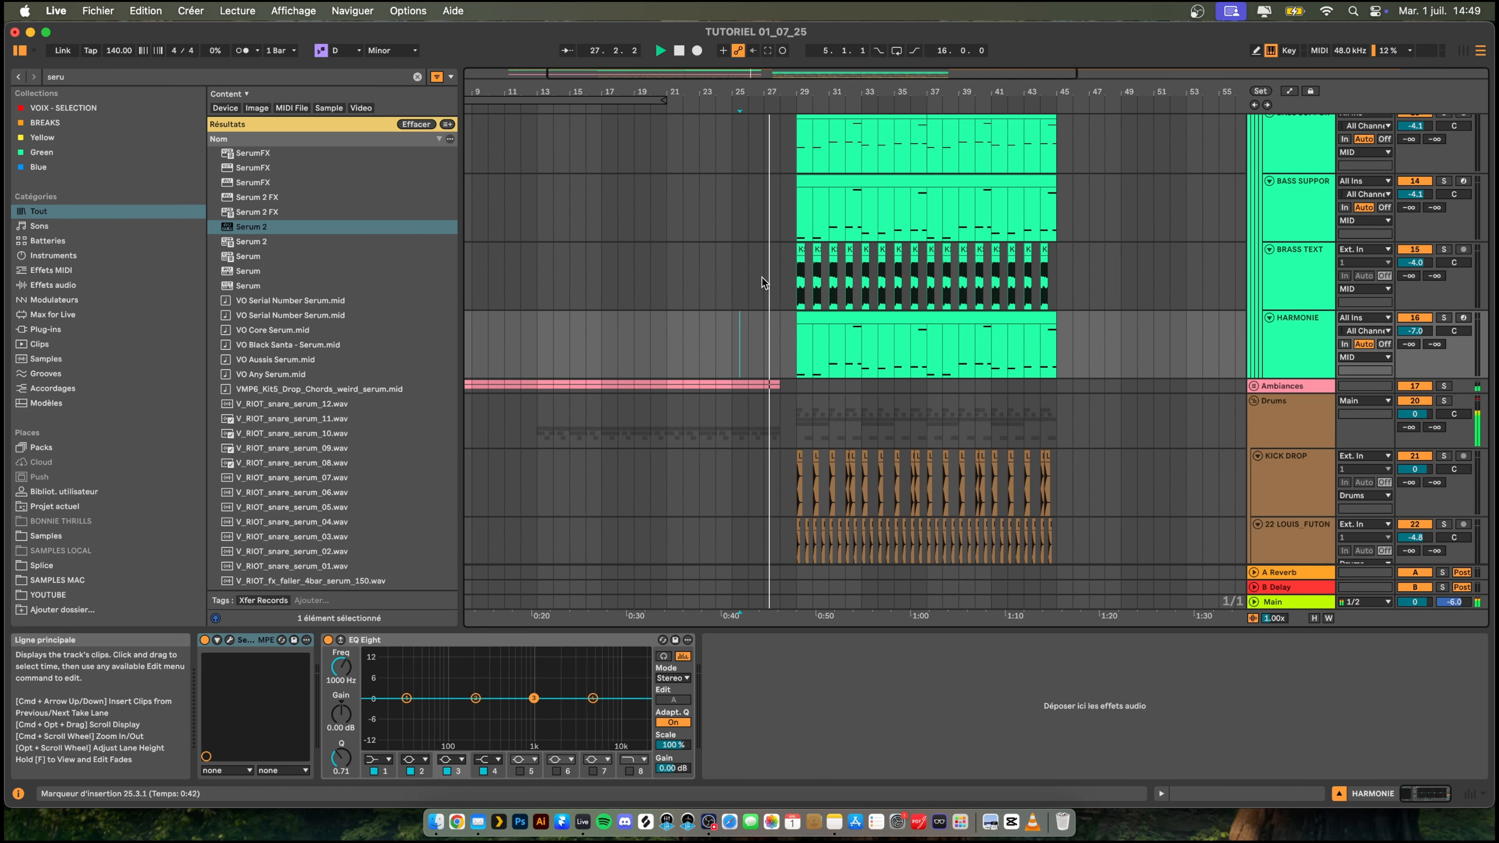
- Insert an audio track below the collapsed LEAD group, group it, and rename the new group FXs
{"action": "scroll", "coordinate": [702, 358], "scroll_direction": "down", "scroll_amount": 3}
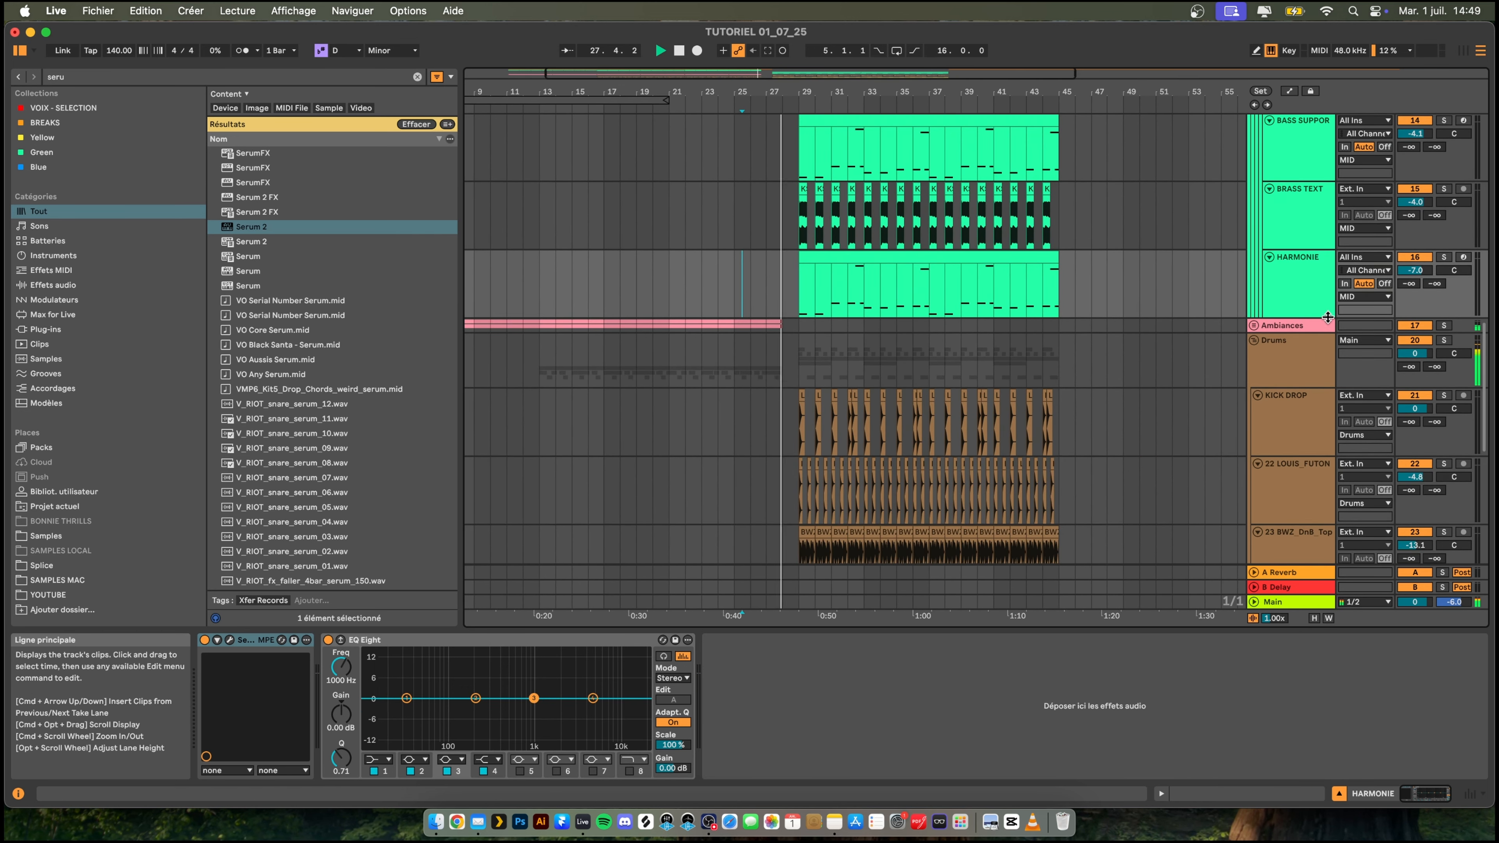
{"action": "left_click", "coordinate": [1253, 325]}
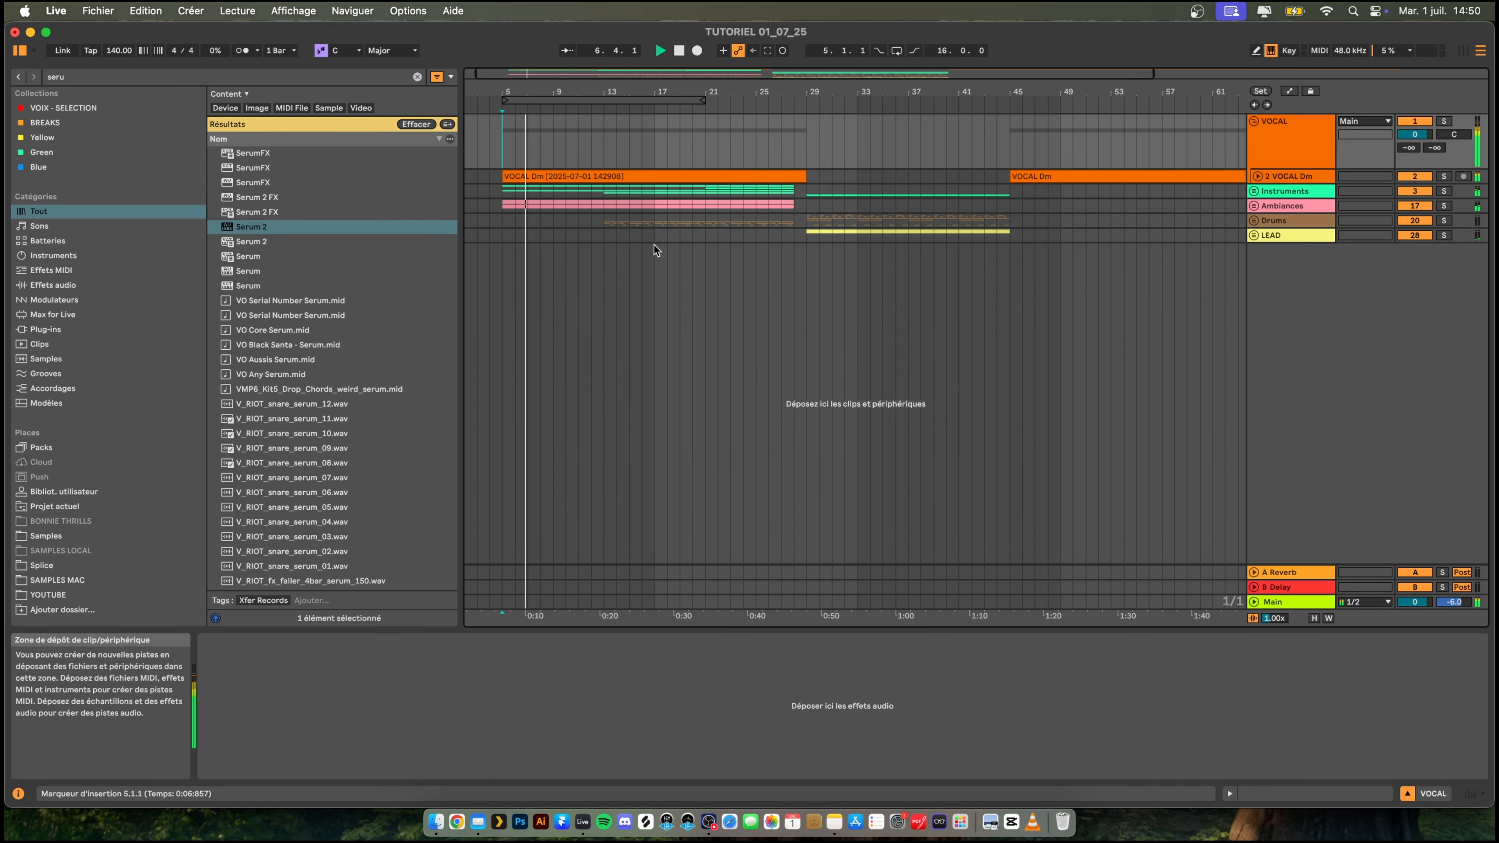
{"action": "right_click", "coordinate": [1316, 281]}
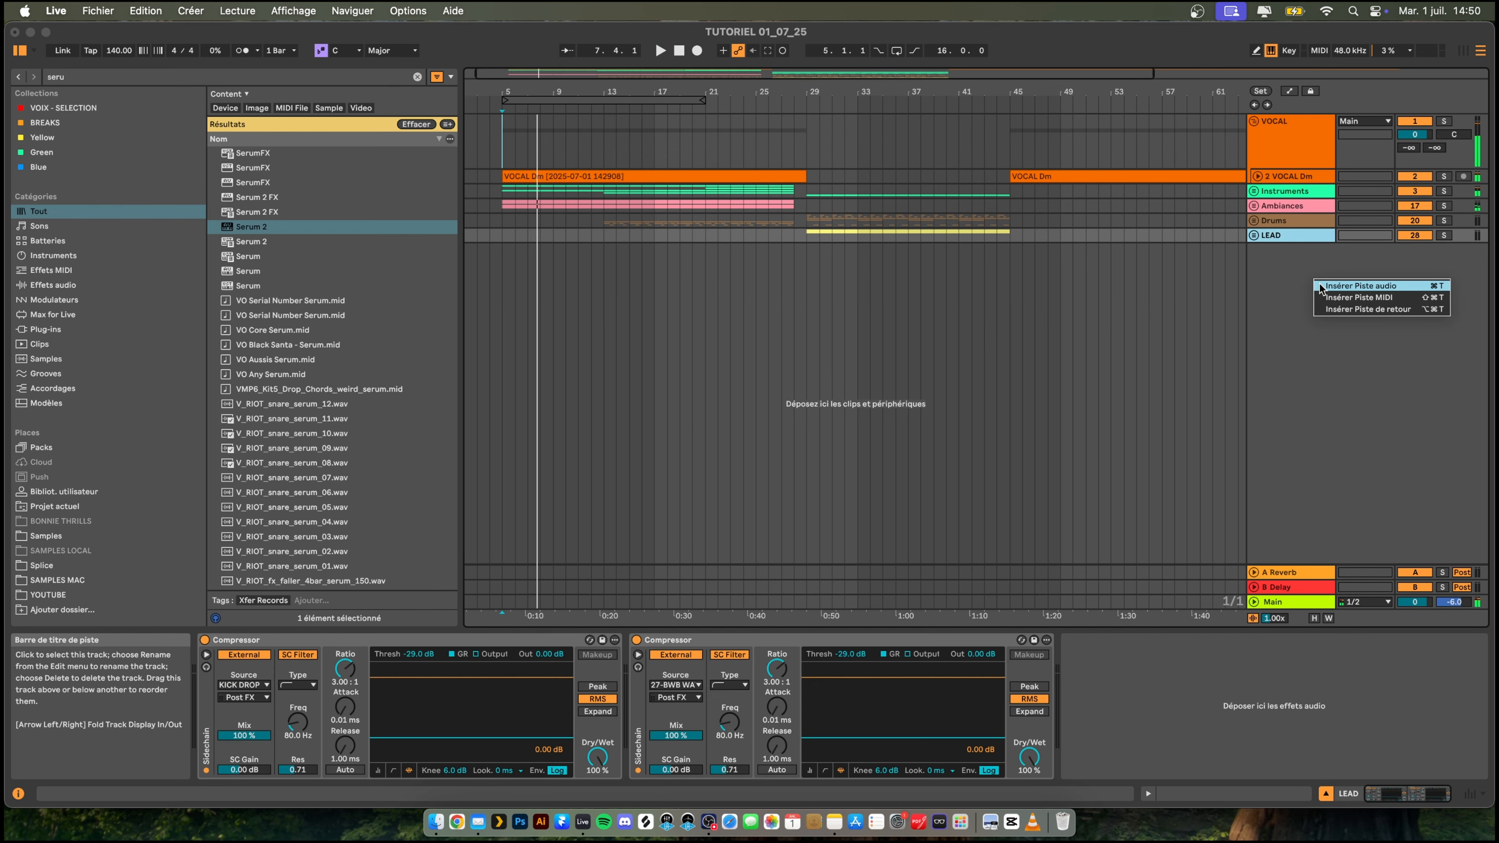
{"action": "key", "text": "Return"}
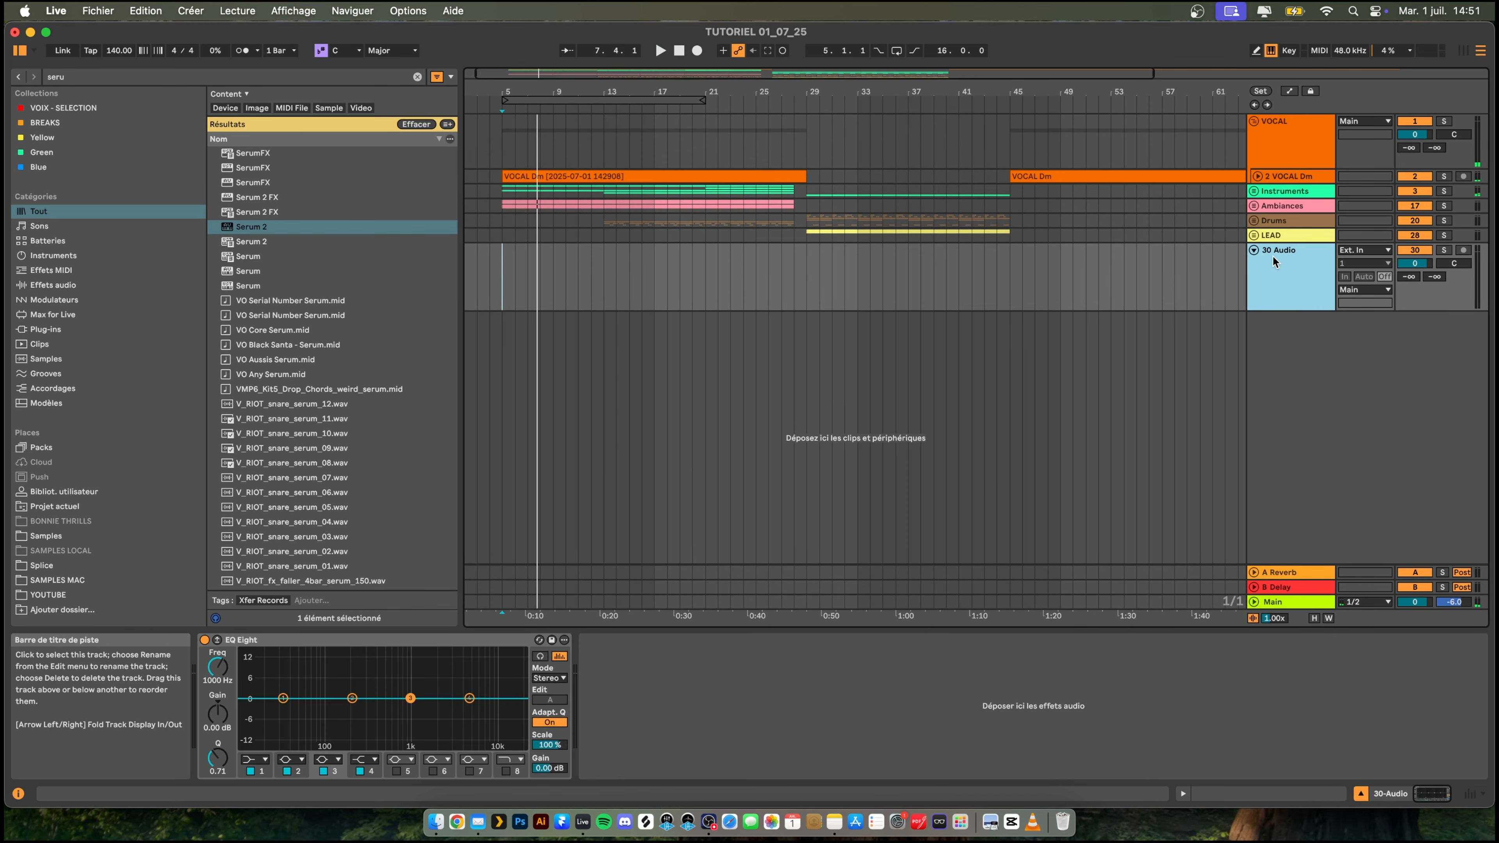
{"action": "key", "text": "super+g"}
{"action": "left_click", "coordinate": [1271, 256]}
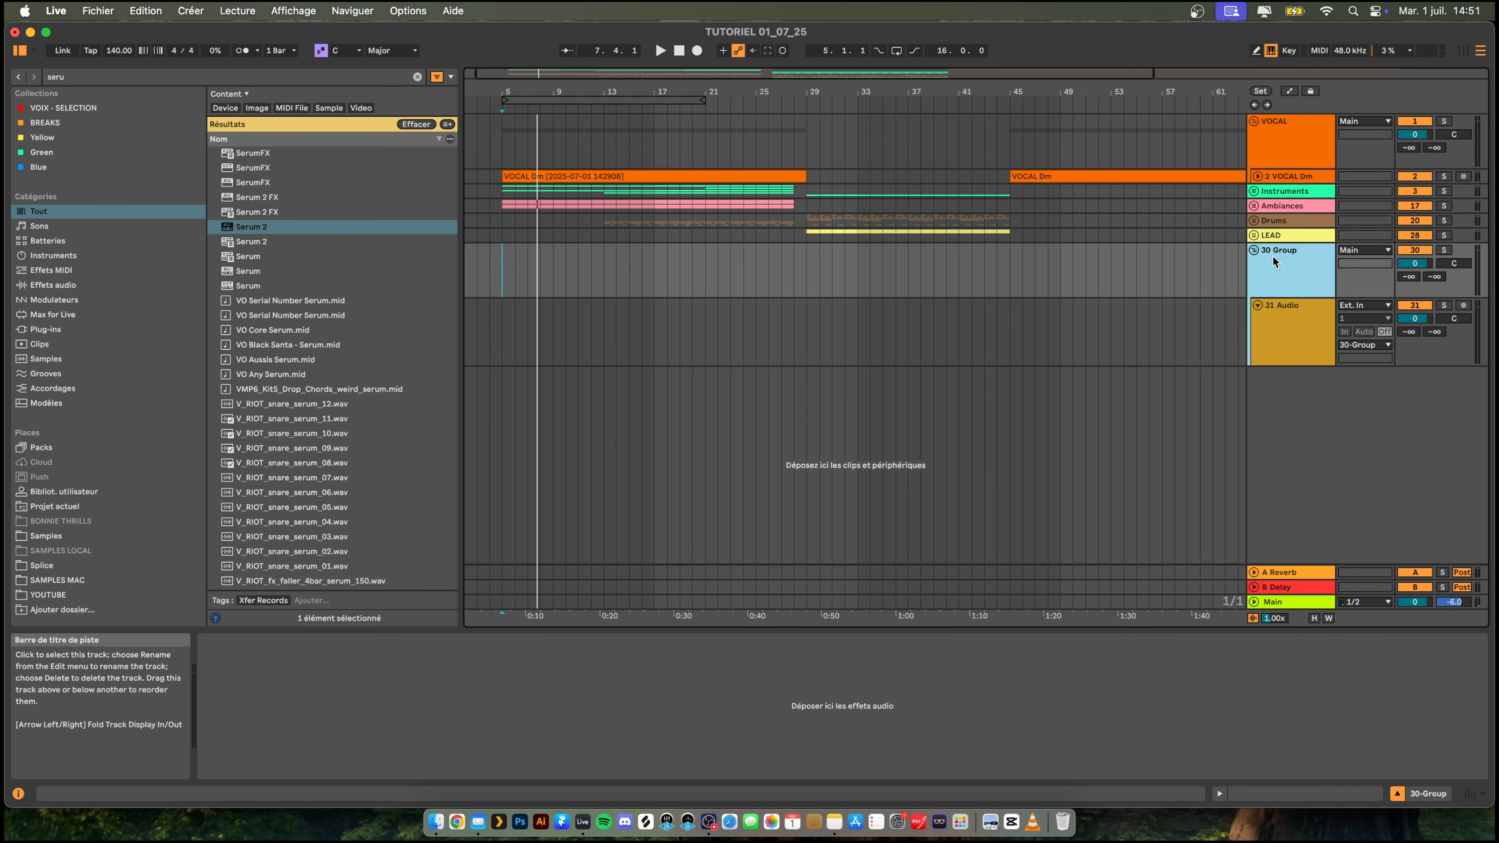
{"action": "key", "text": "super+r"}
{"action": "type", "text": "FXs"}
{"action": "key", "text": "Return"}
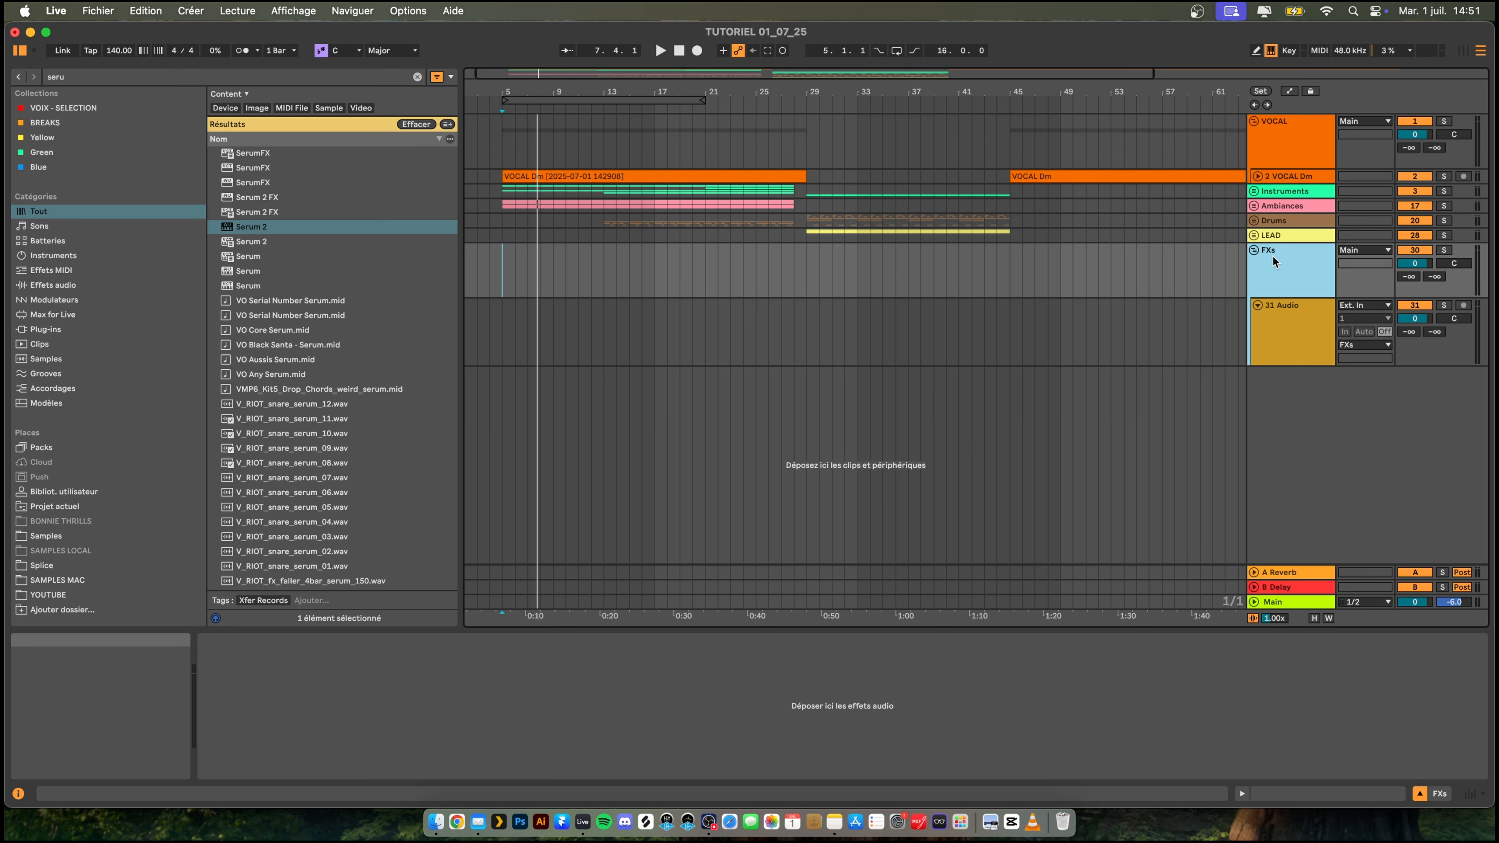
- Rename the audio track inside the FXs group as Downlifters and briefly play the intro from bar 5
{"action": "left_click", "coordinate": [1280, 317]}
{"action": "right_click", "coordinate": [1280, 316]}
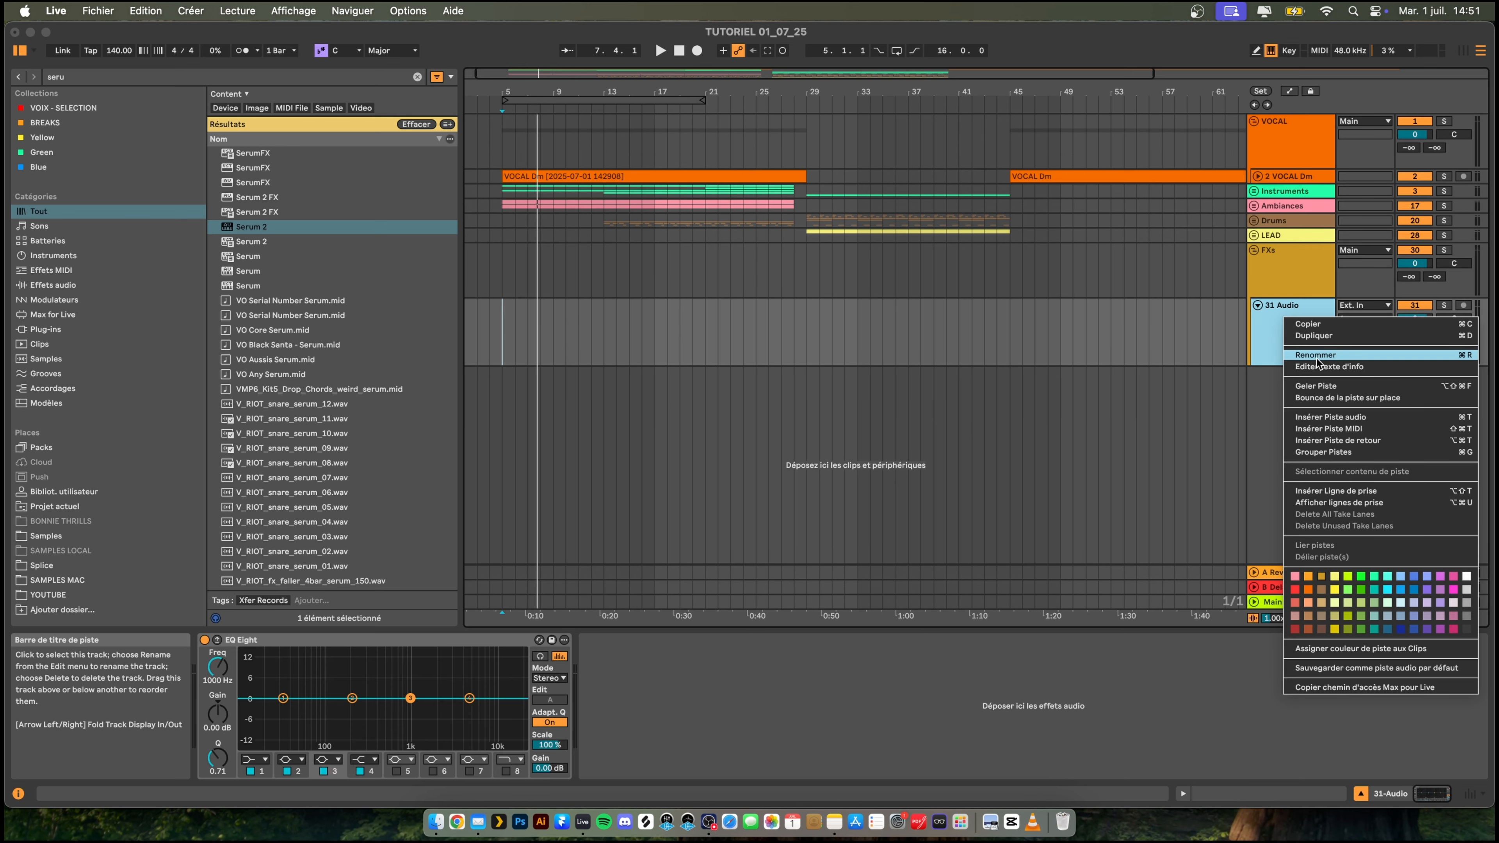
{"action": "left_click", "coordinate": [1322, 355]}
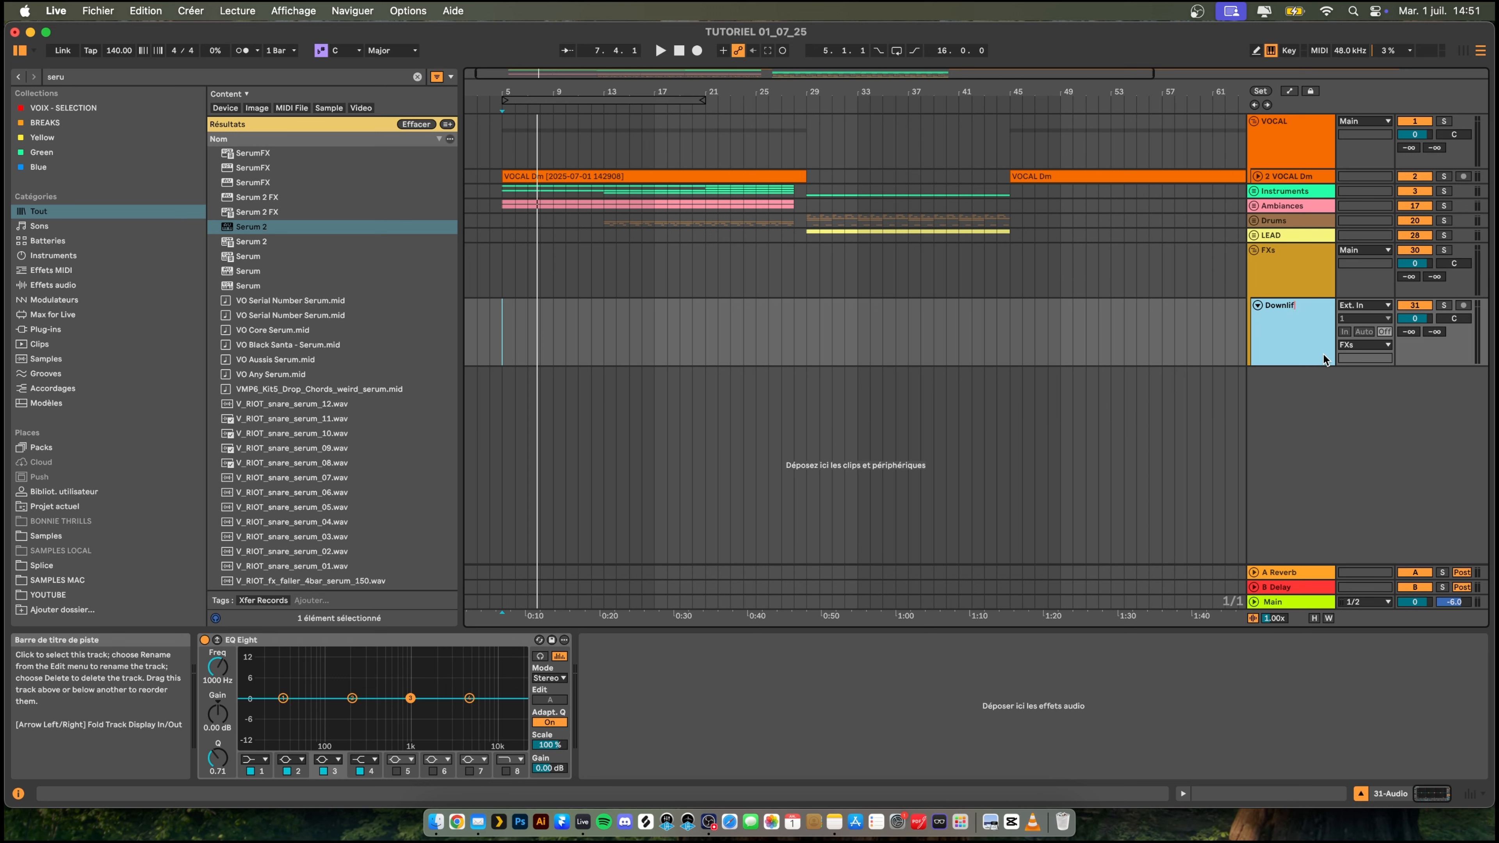
{"action": "key", "text": "space"}
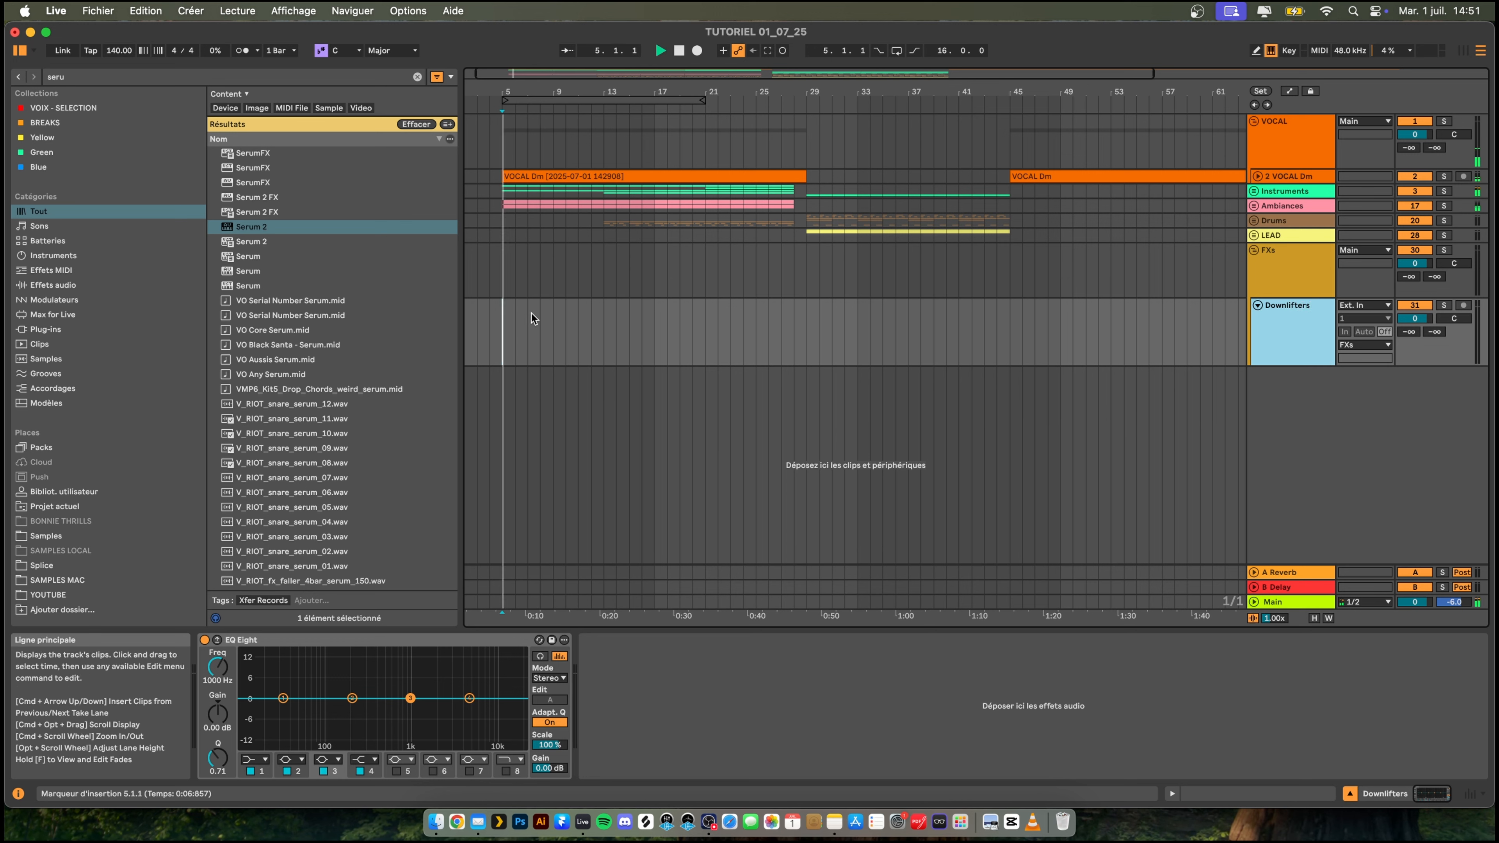
{"action": "key", "text": "space"}
- Search the samples for "downlifter clean" and place Clean Downlifter 17 at bar 5 on the Downlifters track
{"action": "key", "text": "super+f"}
{"action": "type", "text": "downlifter clean"}
{"action": "left_click", "coordinate": [393, 199]}
{"action": "left_click_drag", "start_coordinate": [366, 200], "coordinate": [506, 330]}
{"action": "key", "text": "space"}
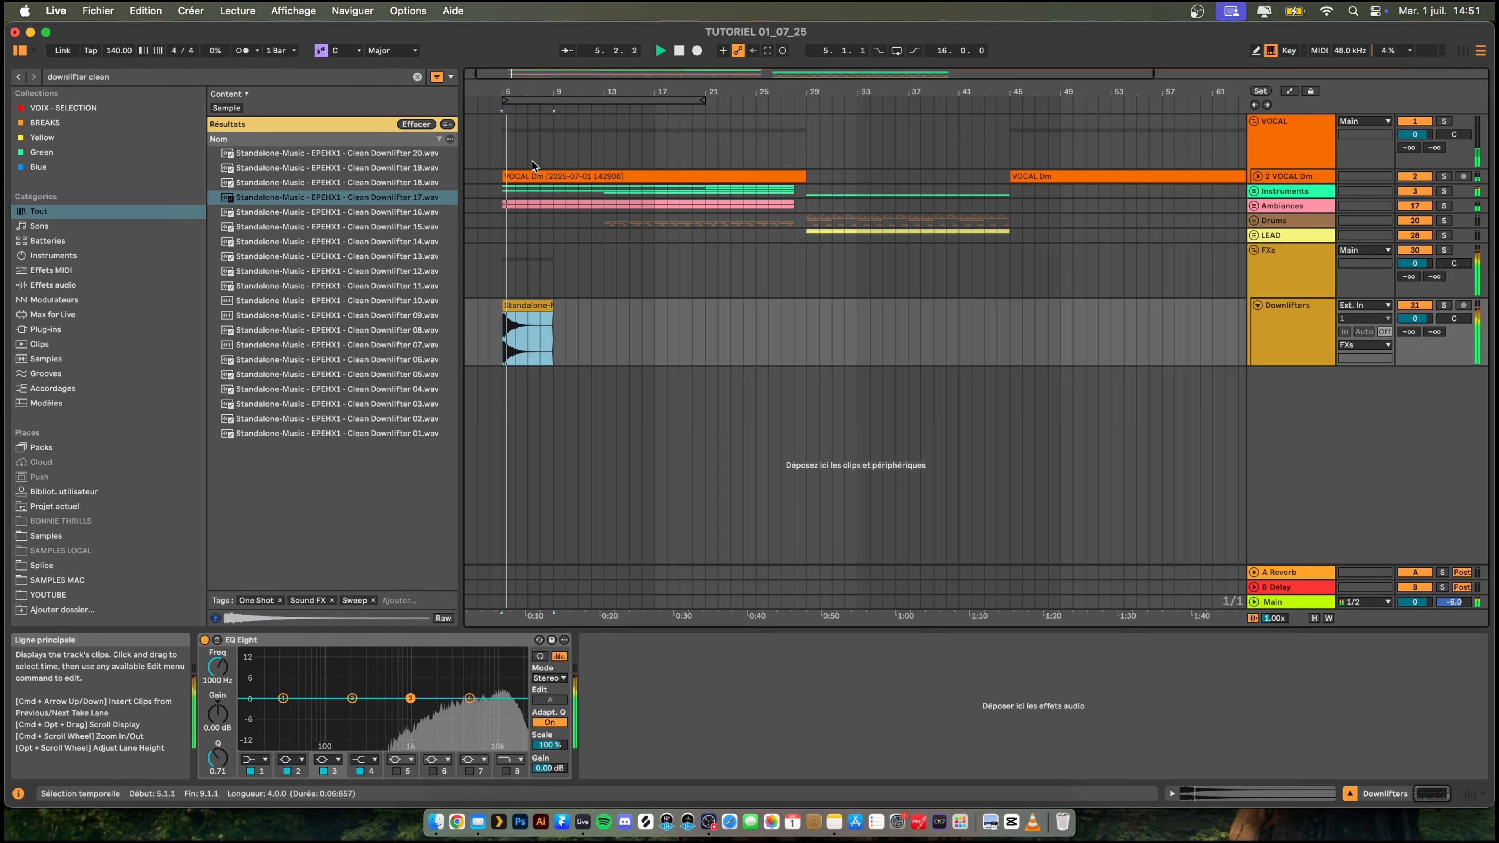
- Lower the Downlifters track volume to -25.7 dB while playing the intro from bar 5
{"action": "left_click_drag", "start_coordinate": [527, 92], "coordinate": [562, 122]}
{"action": "left_click_drag", "start_coordinate": [1415, 319], "coordinate": [1414, 413]}
{"action": "key", "text": "space"}
{"action": "key", "text": "space"}
{"action": "key", "text": "space"}
{"action": "key", "text": "space"}
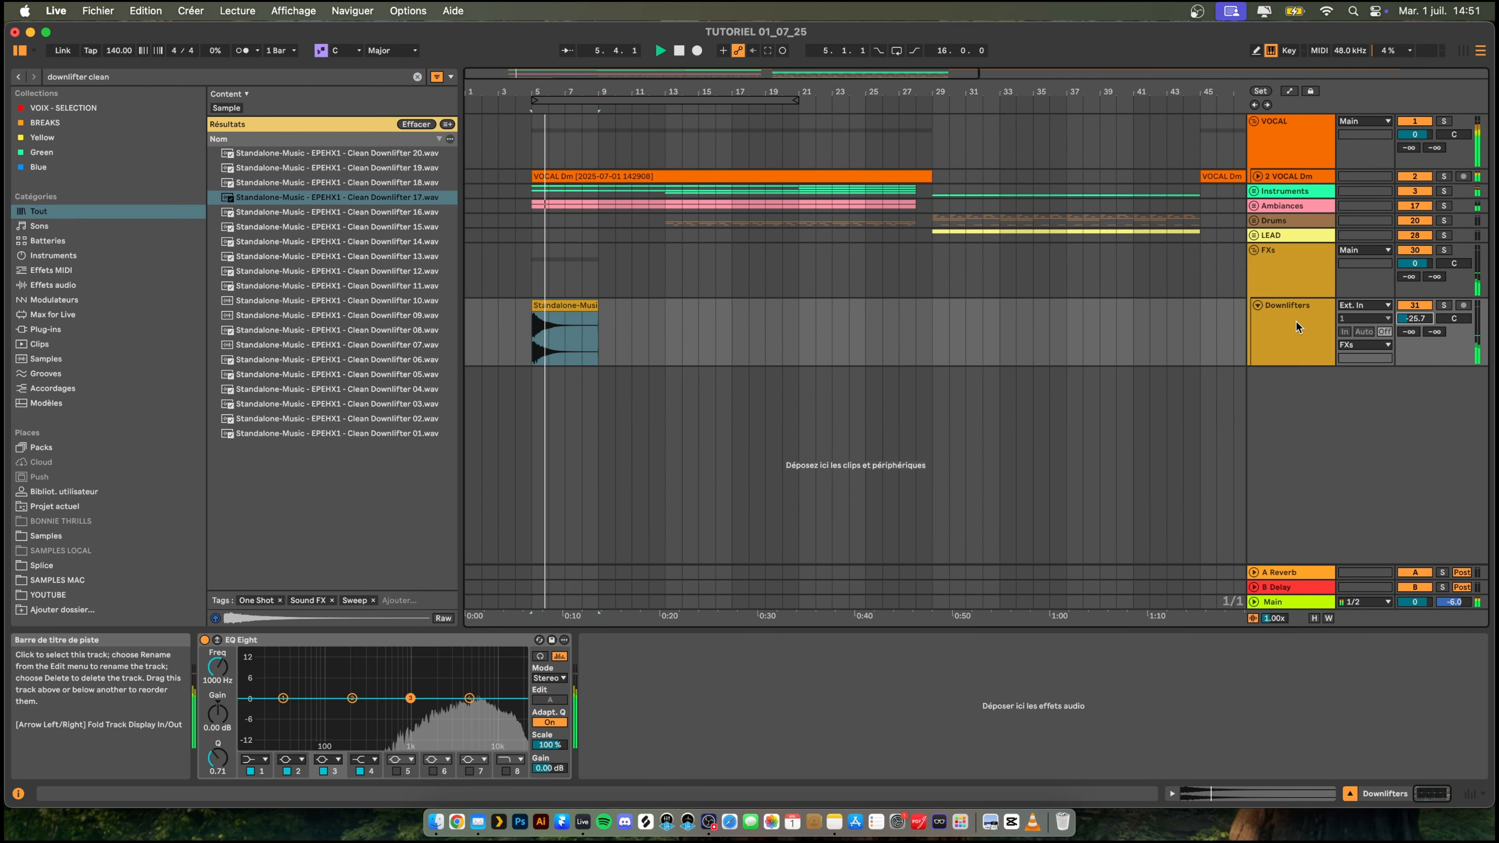
- Add another audio track below Downlifters in the FXs group and rename it Crashinvert
{"action": "left_click", "coordinate": [1295, 320]}
{"action": "key", "text": "super+t"}
{"action": "right_click", "coordinate": [1287, 413]}
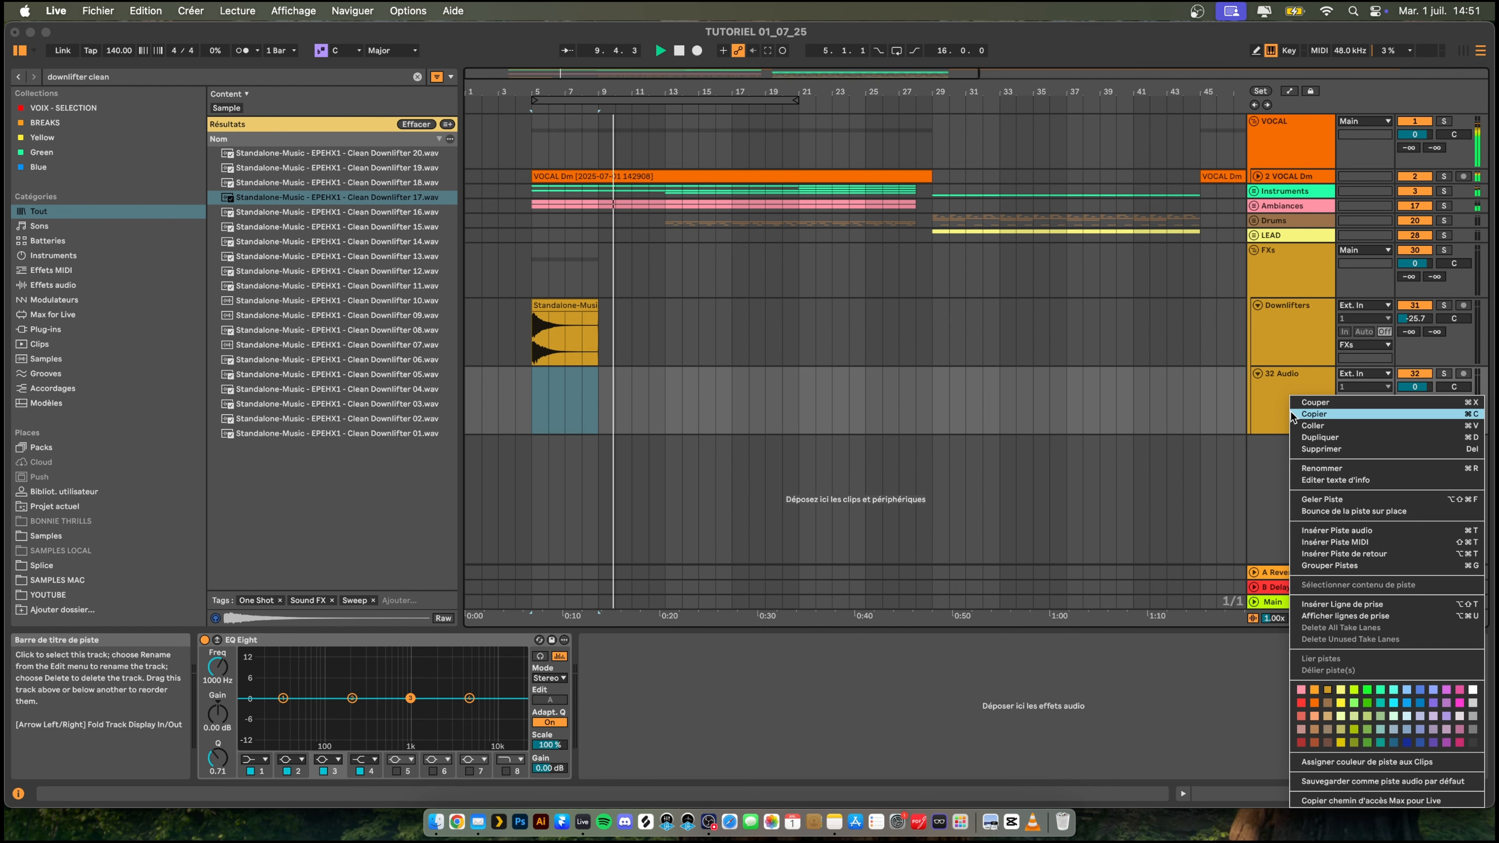
{"action": "left_click", "coordinate": [1326, 468]}
{"action": "type", "text": "Cr"}
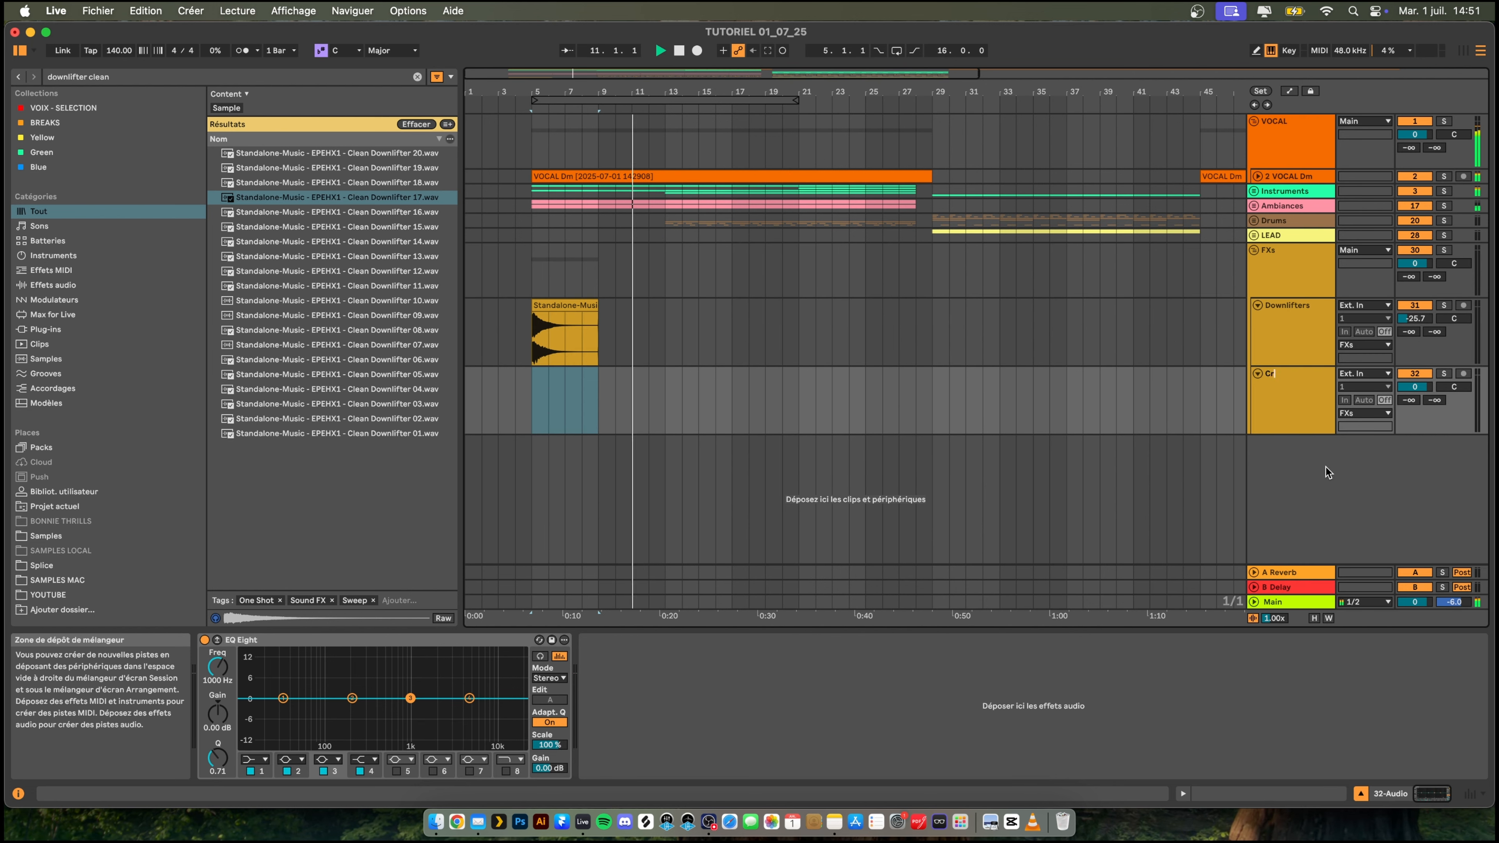
{"action": "type", "text": "ashinvert"}
{"action": "key", "text": "Return"}
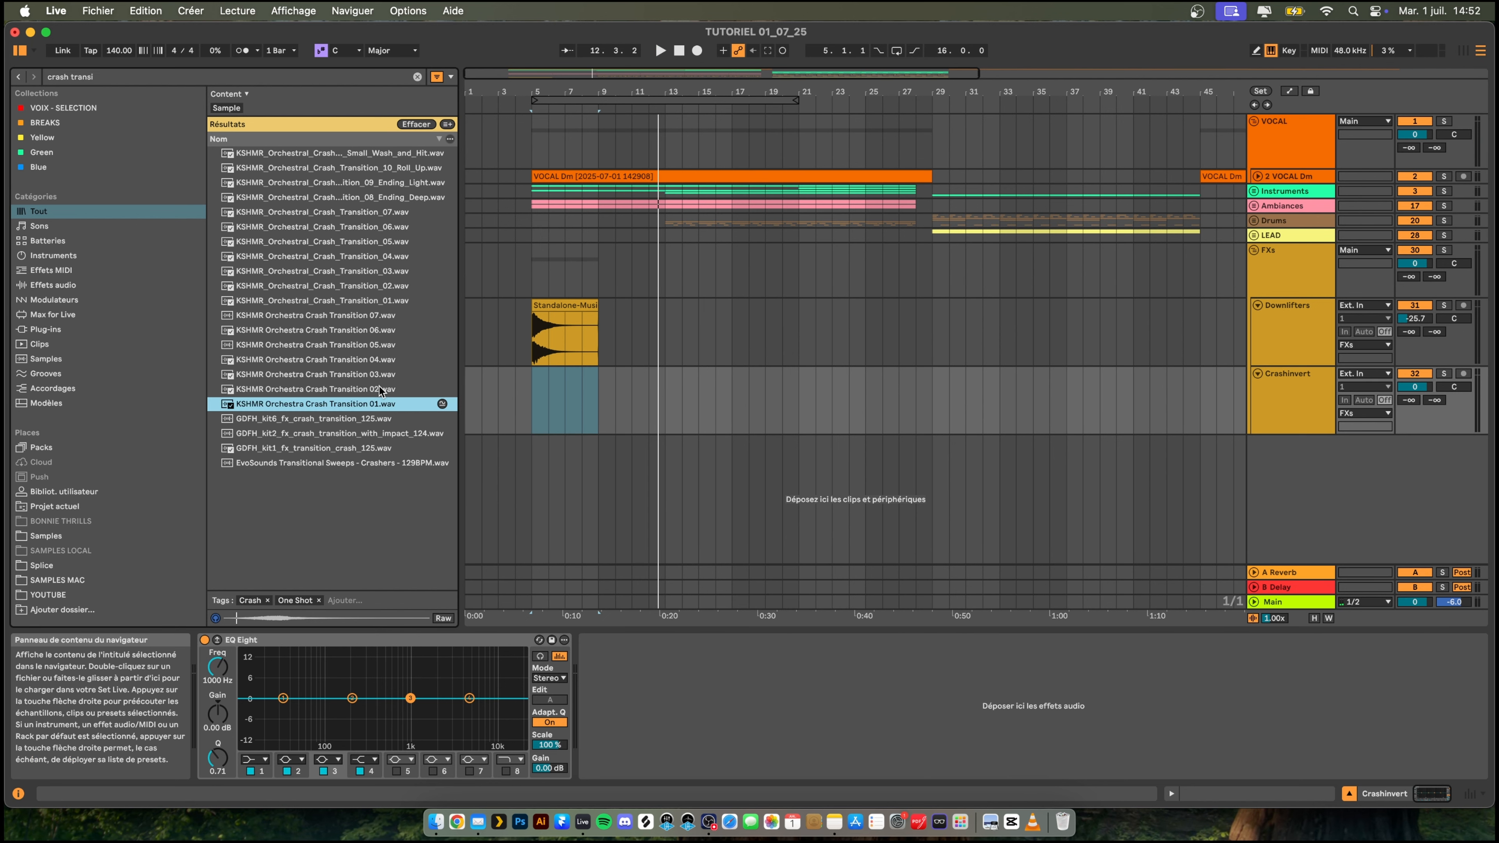
- Place KSHMR Orchestra Crash Transition 03 on Crashinvert with its swell peaking at bar 13, and set the track volume to -19.7 dB
{"action": "left_click", "coordinate": [378, 373]}
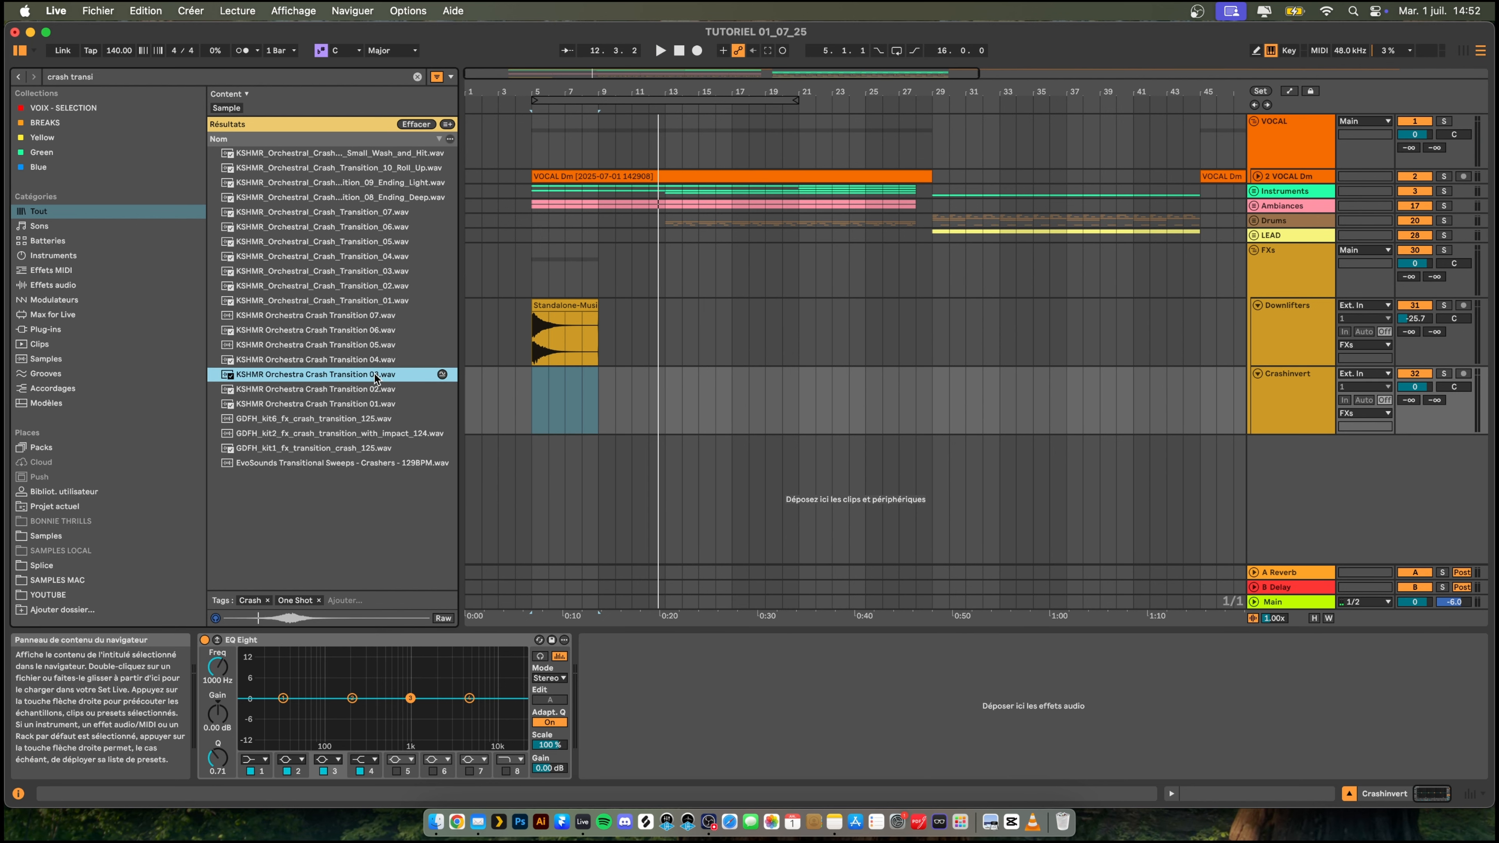
{"action": "left_click_drag", "start_coordinate": [374, 374], "coordinate": [655, 404]}
{"action": "left_click_drag", "start_coordinate": [691, 92], "coordinate": [785, 327]}
{"action": "left_click_drag", "start_coordinate": [819, 377], "coordinate": [712, 387]}
{"action": "key", "text": "space"}
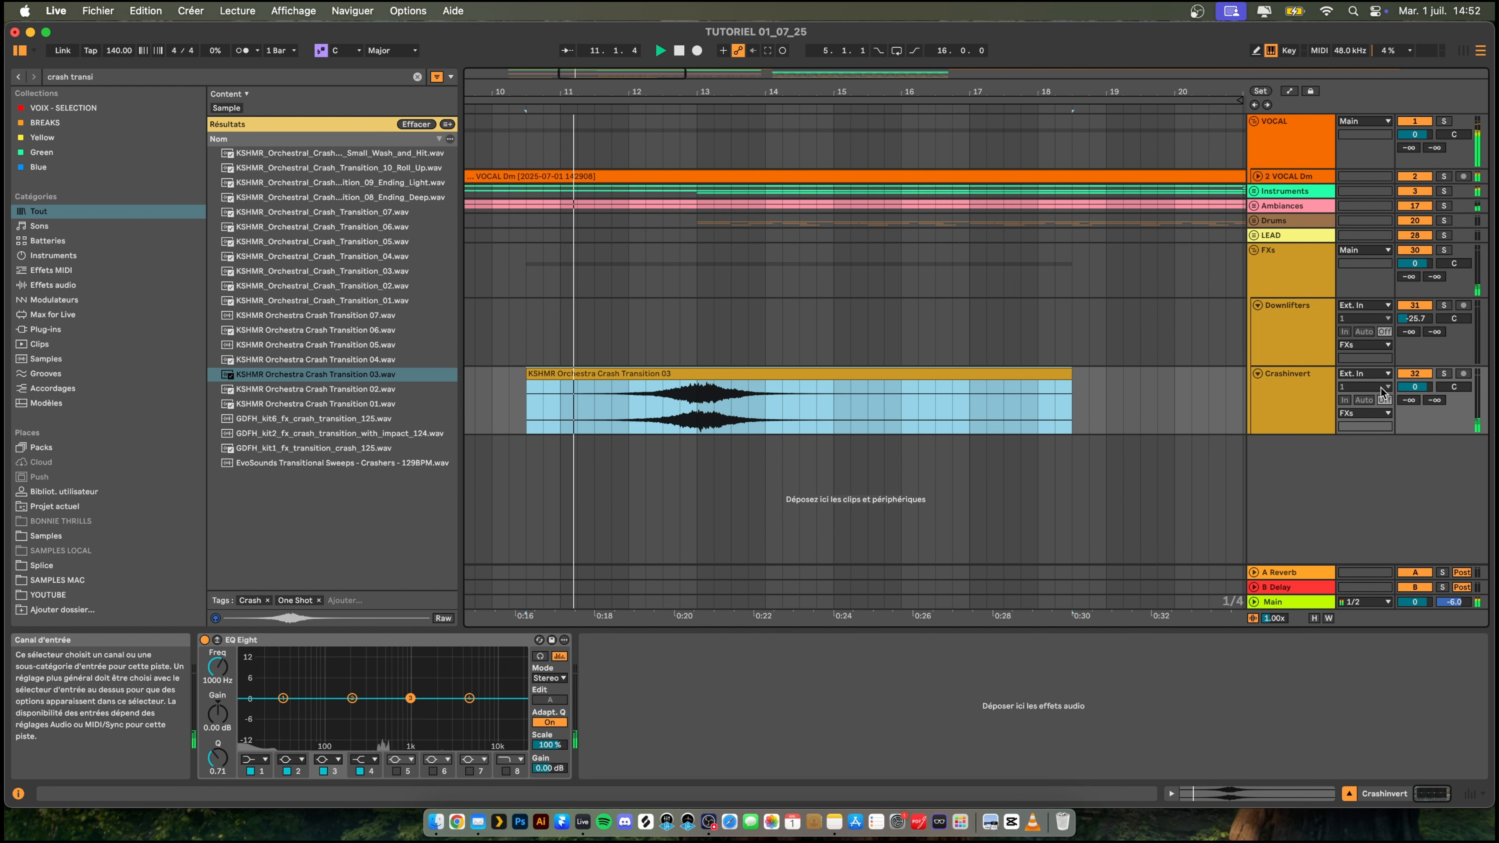
{"action": "mouse_move", "coordinate": [1427, 391]}
{"action": "left_mouse_down"}
{"action": "mouse_move", "coordinate": [1427, 413]}
{"action": "mouse_move", "coordinate": [1425, 387]}
{"action": "left_mouse_up"}
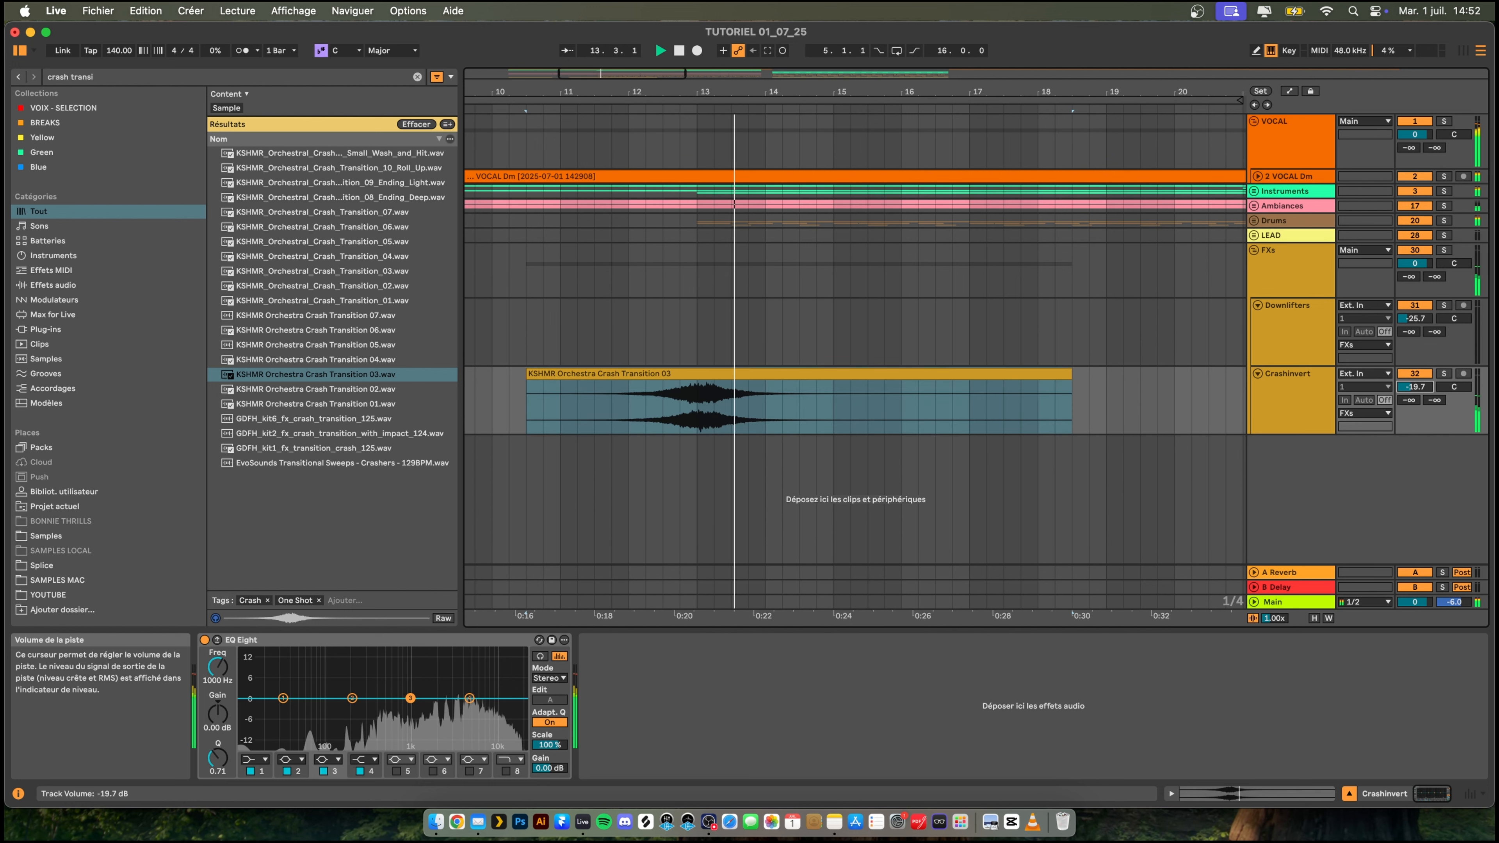
- Copy the downlifter clip from bar 5 to bars 13, 29 and 45 on the Downlifters track
{"action": "left_click_drag", "start_coordinate": [644, 92], "coordinate": [632, 35]}
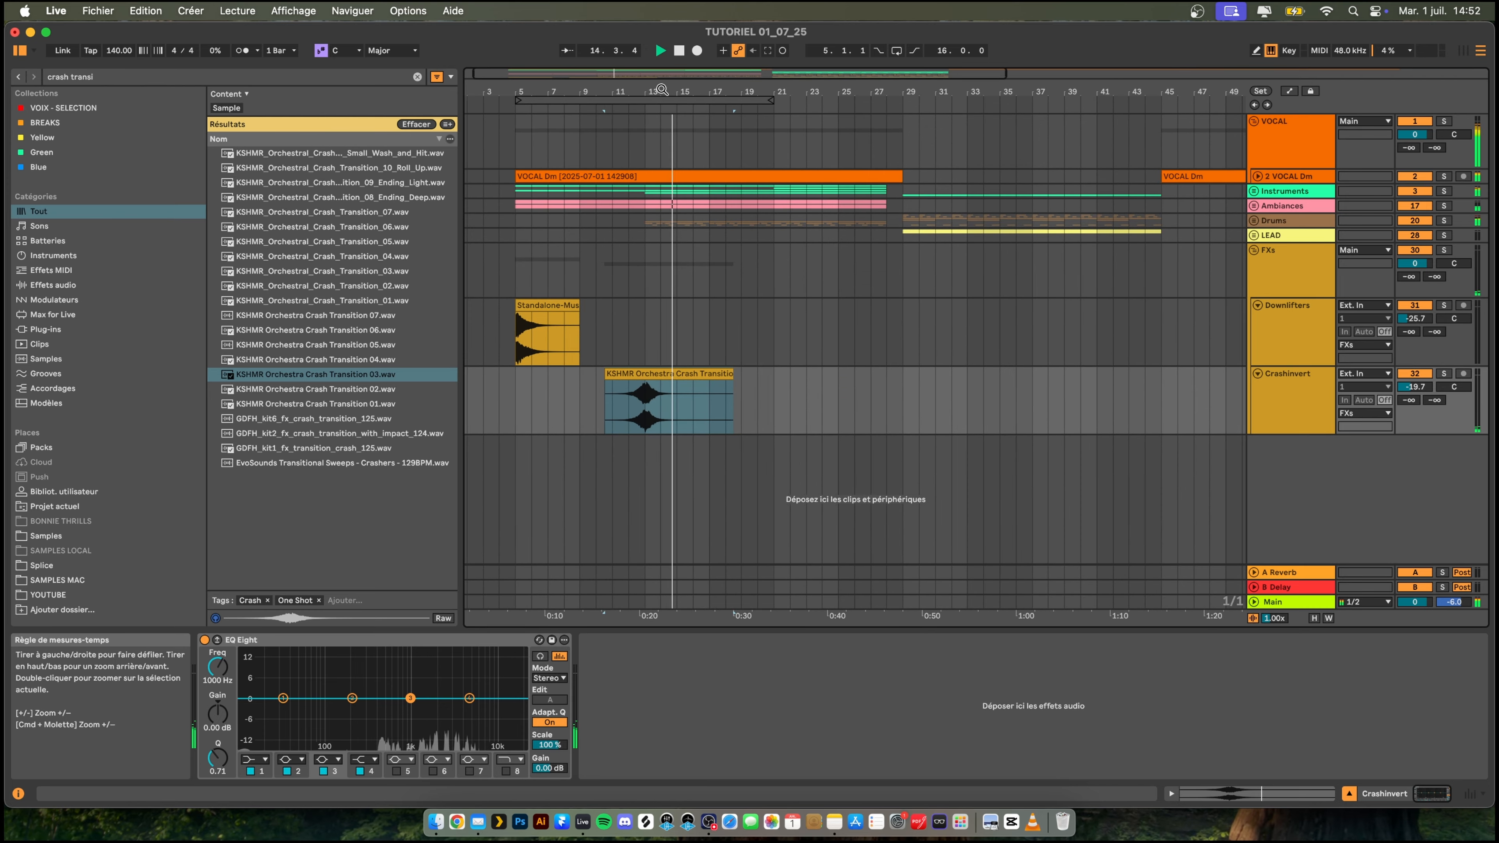
{"action": "left_click", "coordinate": [555, 336]}
{"action": "key", "text": "super+c"}
{"action": "left_click", "coordinate": [645, 322]}
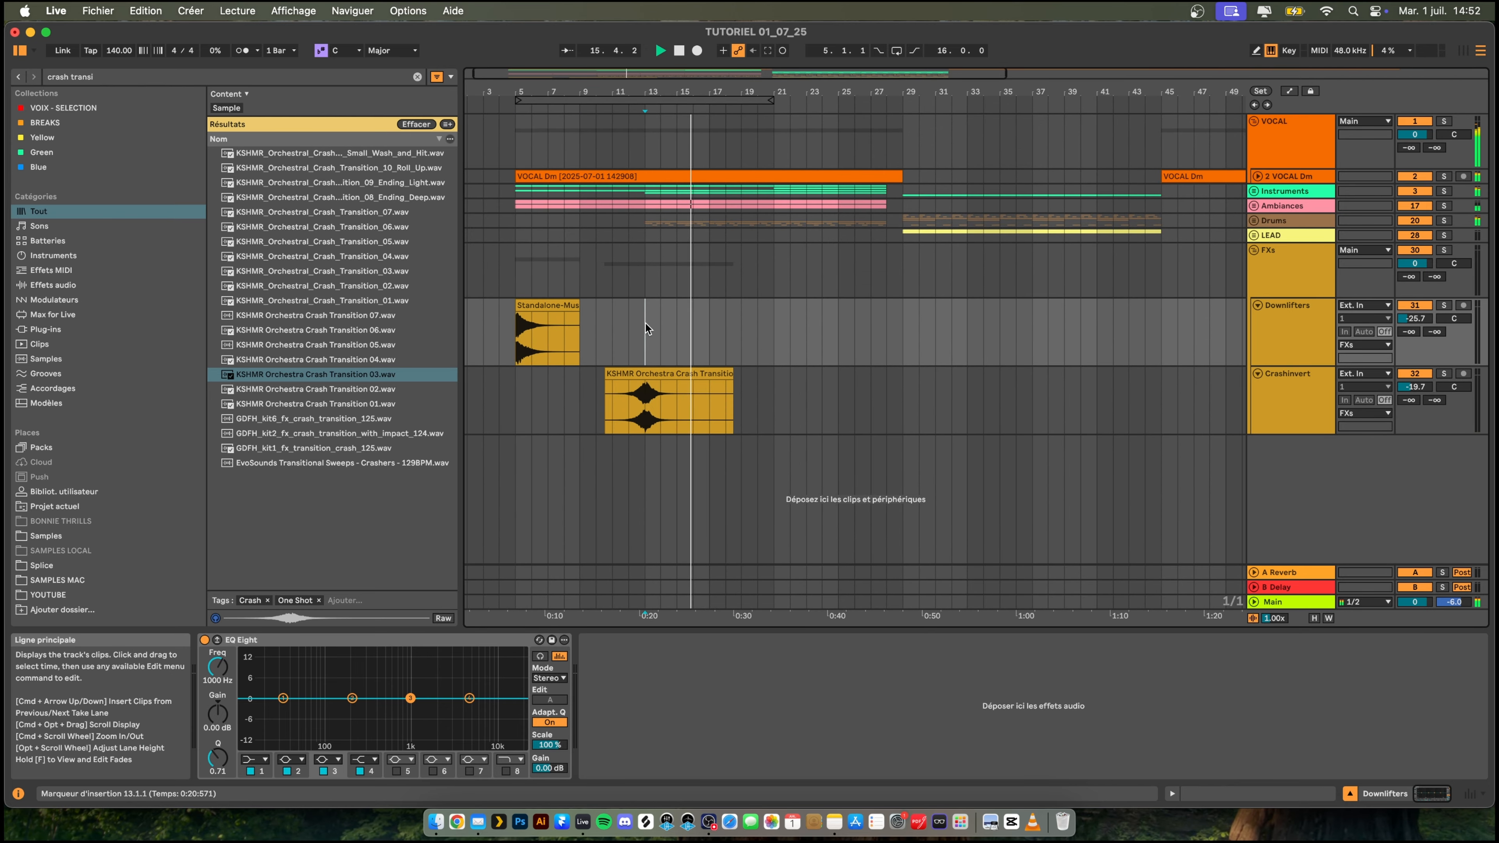
{"action": "key", "text": "super+v"}
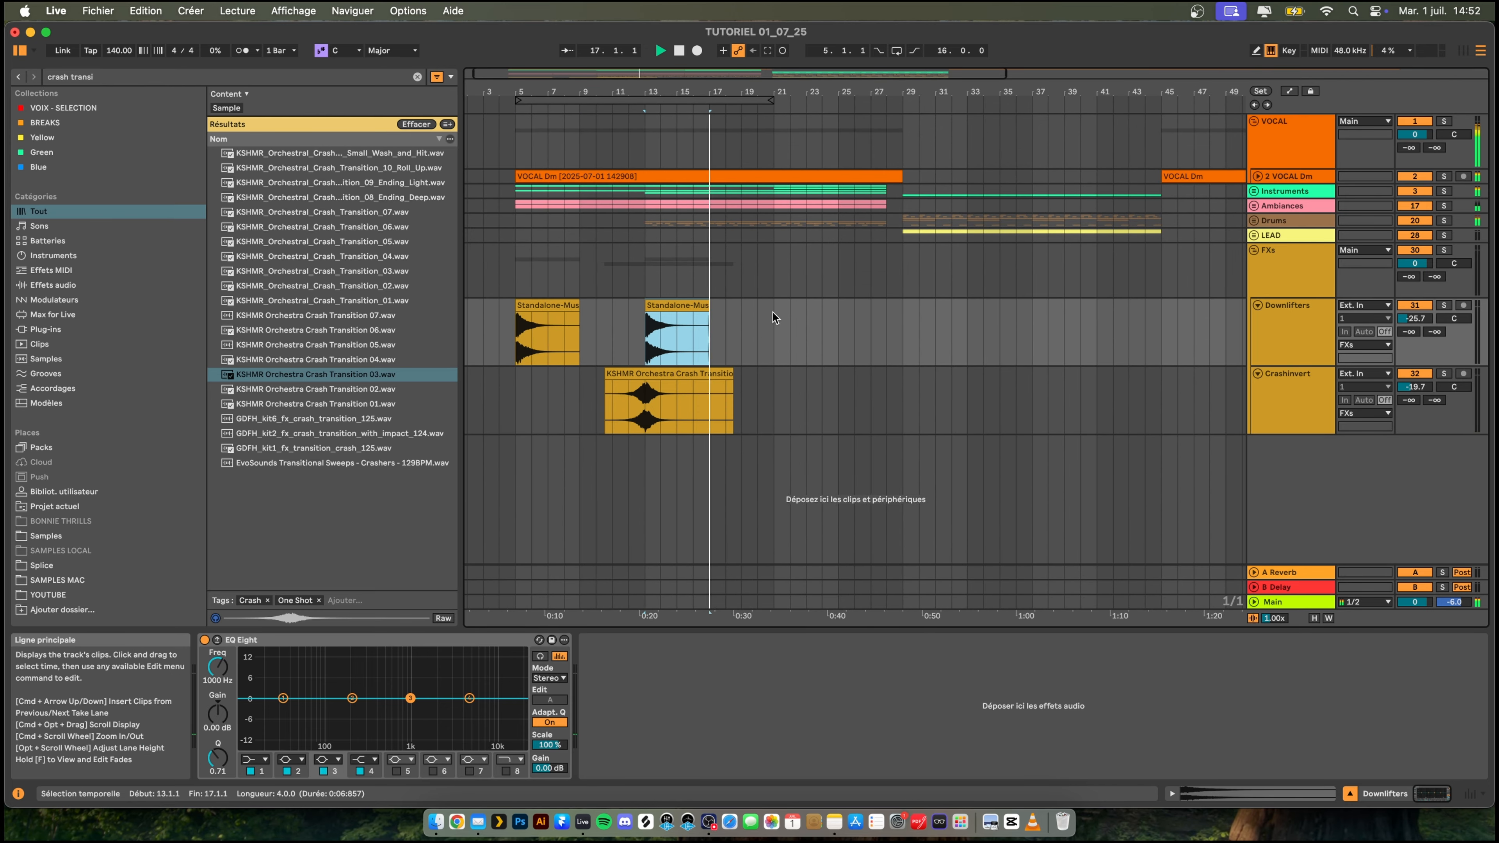
{"action": "left_click", "coordinate": [838, 320]}
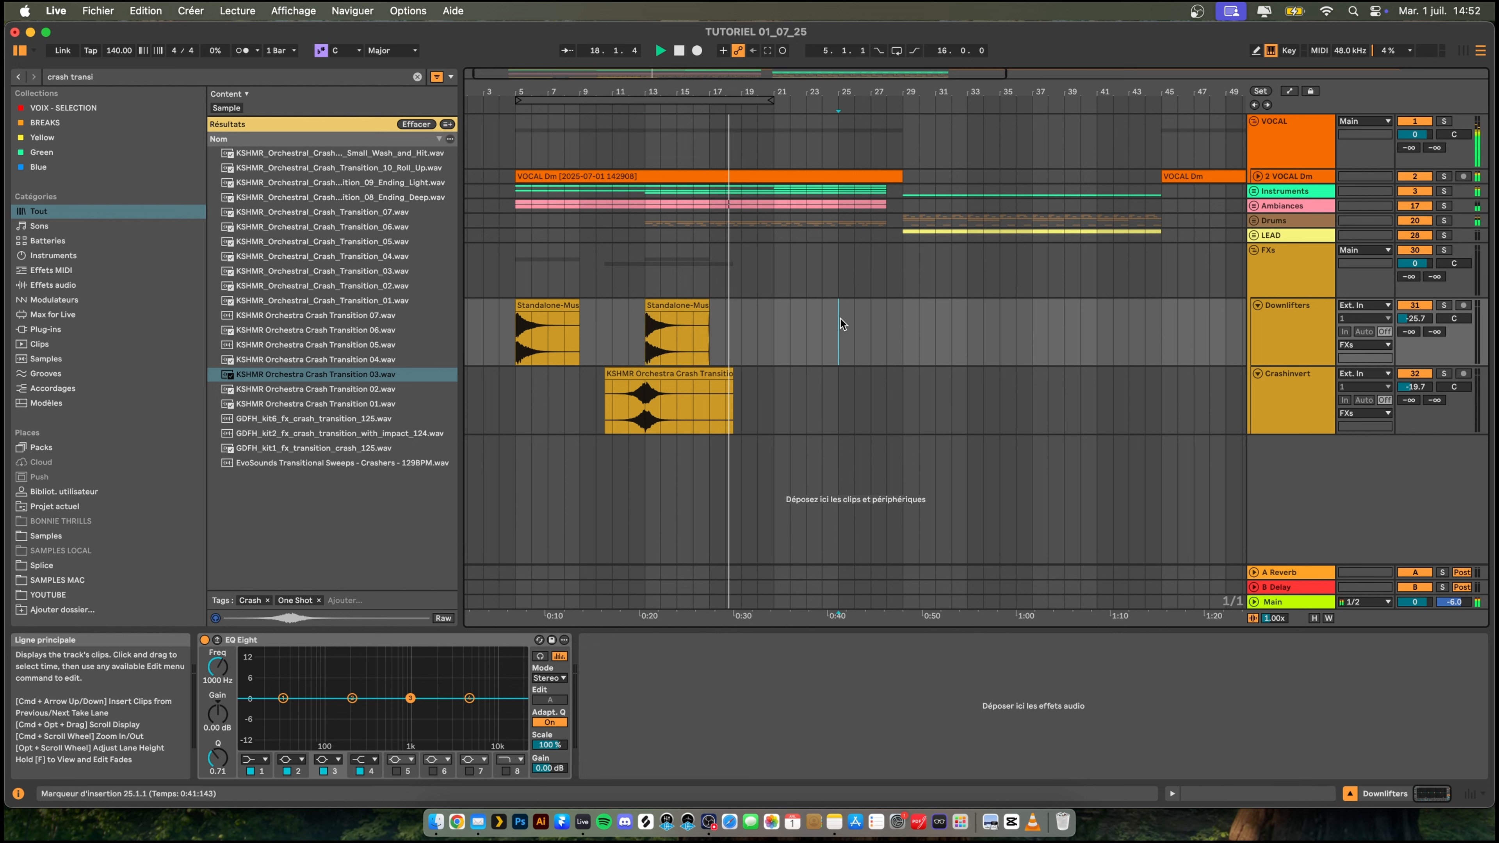
{"action": "left_click", "coordinate": [902, 322]}
{"action": "key", "text": "super+v"}
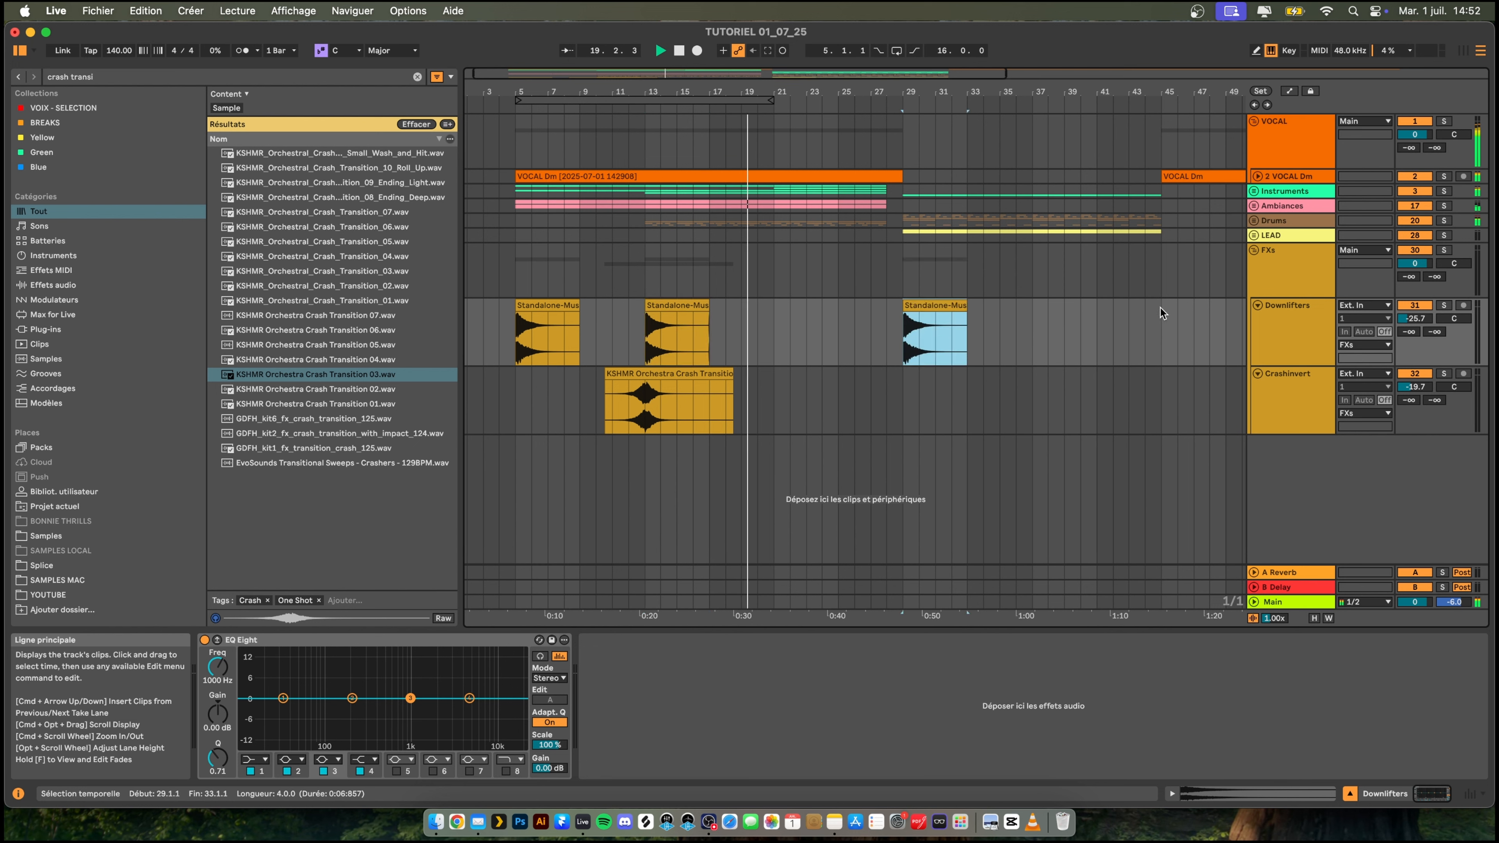
{"action": "left_click", "coordinate": [1163, 318]}
{"action": "key", "text": "super+v"}
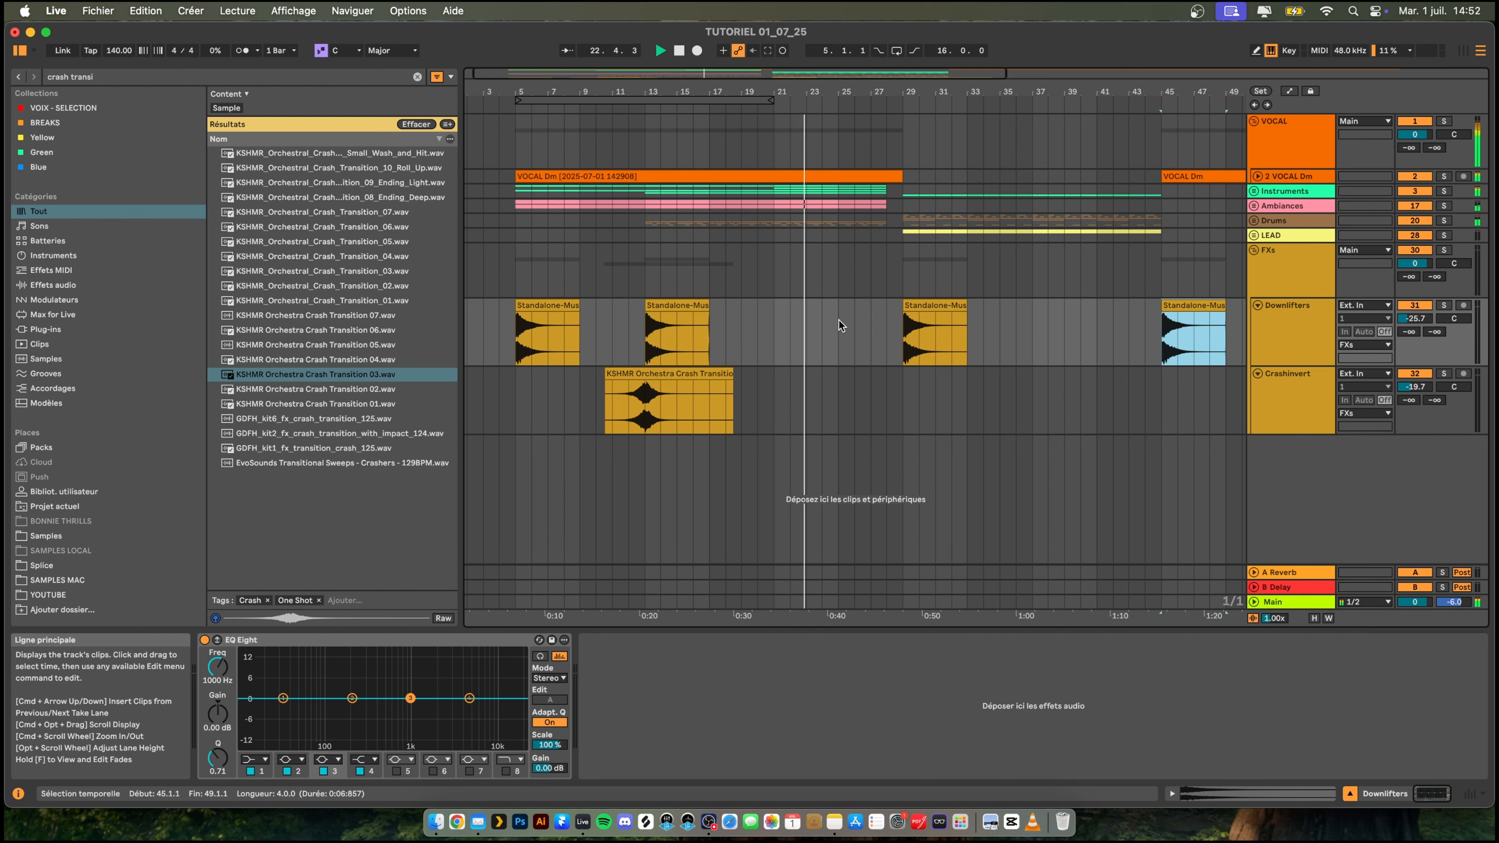
{"action": "key", "text": "space"}
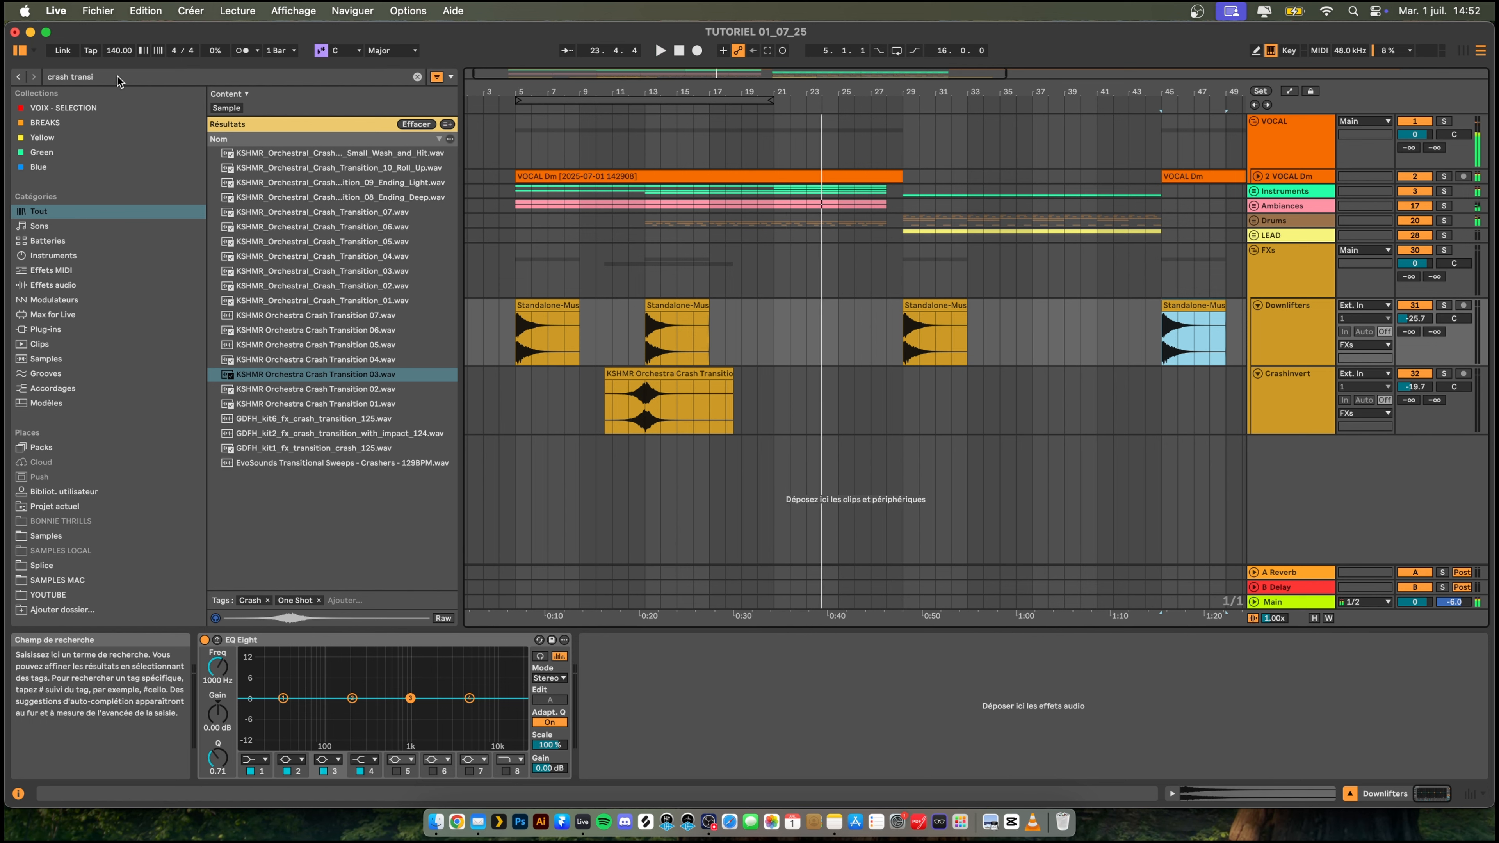
{"action": "left_click", "coordinate": [118, 76]}
{"action": "key", "text": "super+a"}
{"action": "type", "text": "riser"}
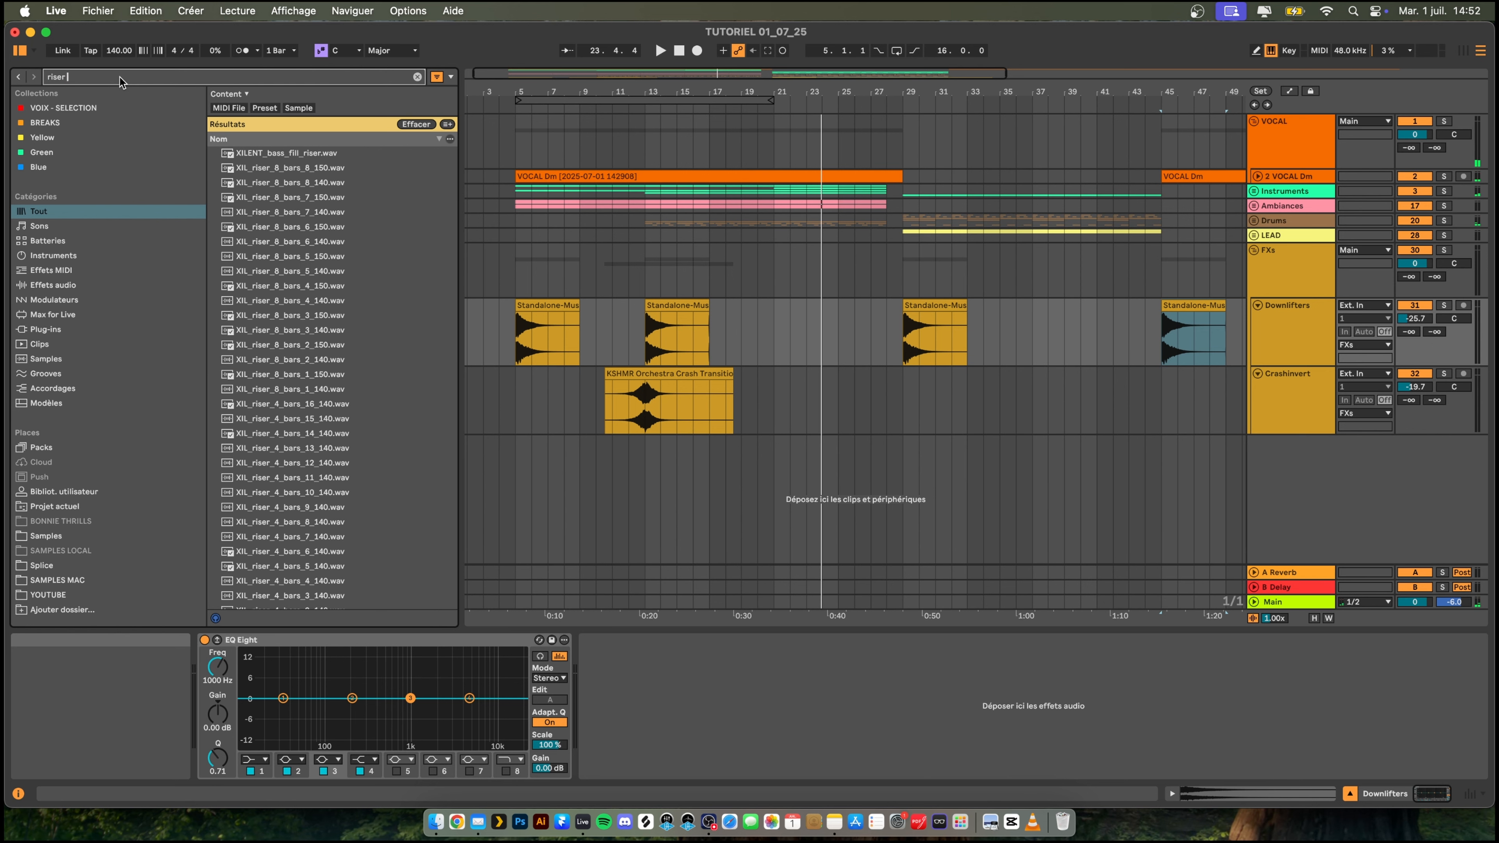
{"action": "type", "text": "w"}
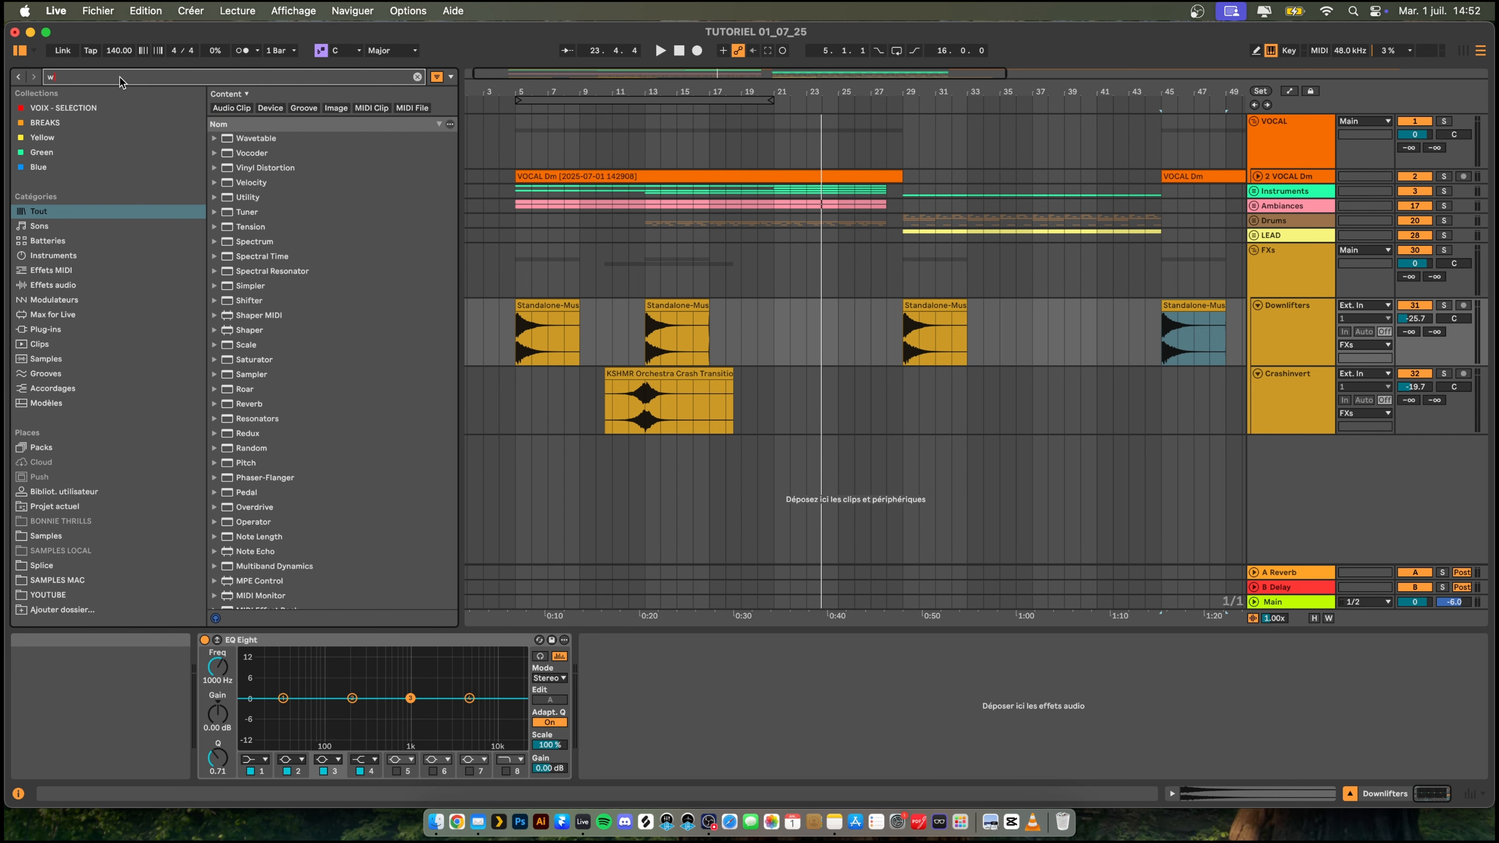
{"action": "type", "text": "uplift"}
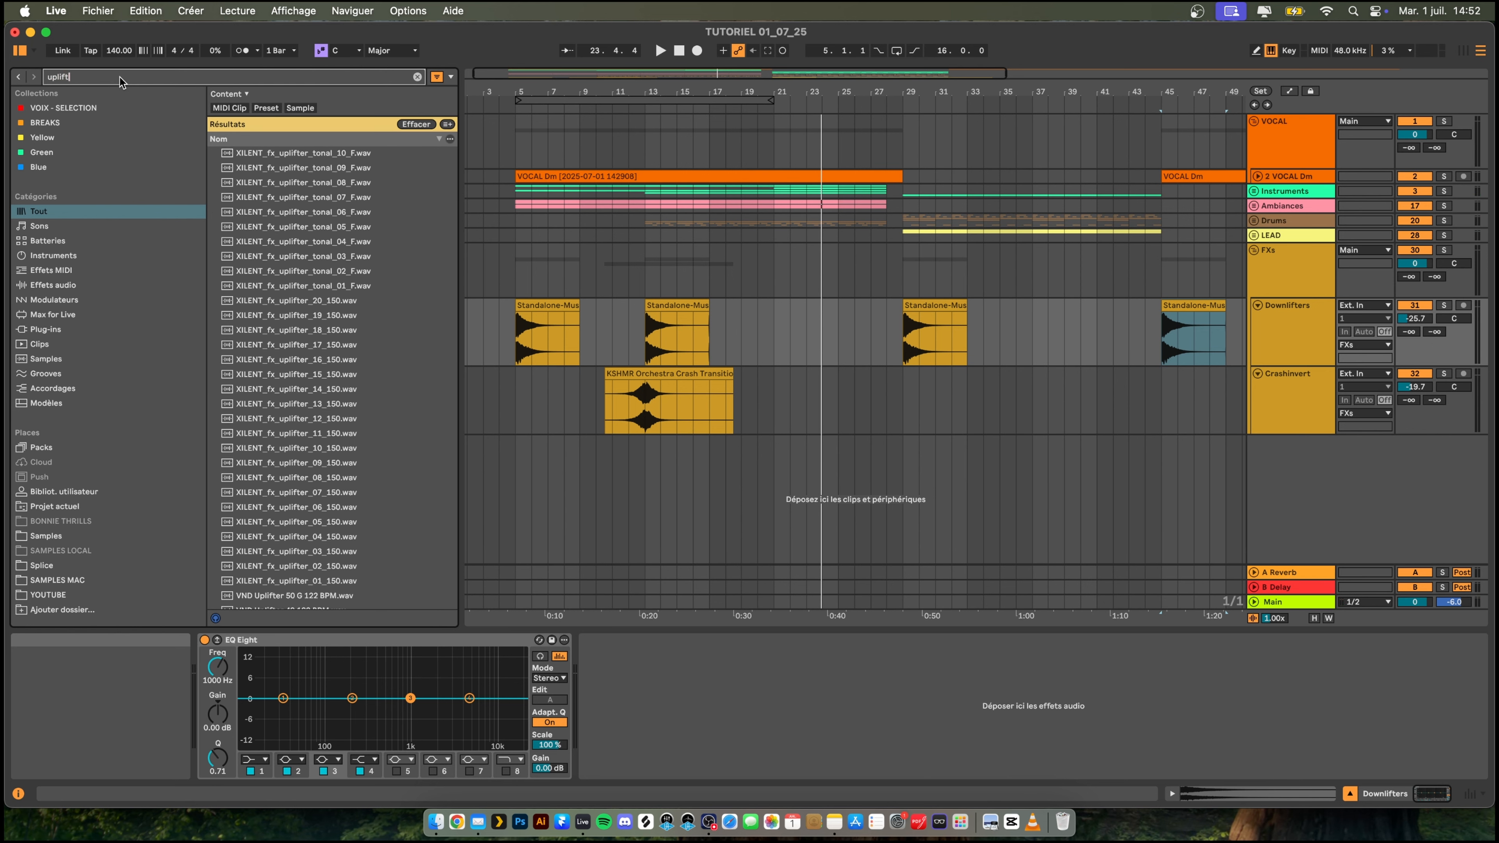
{"action": "type", "text": "er c"}
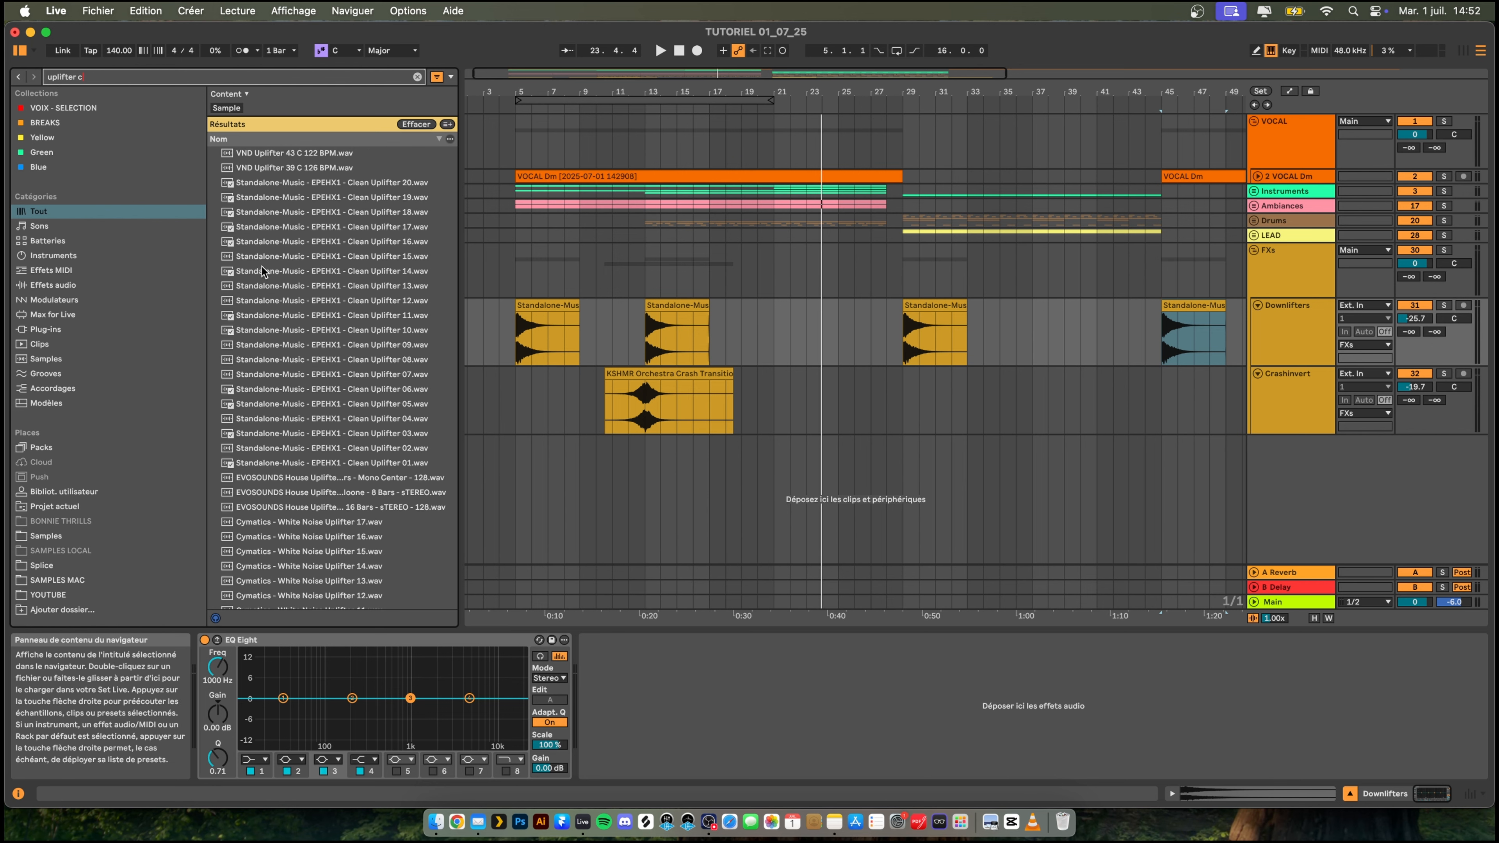
{"action": "type", "text": "lean"}
- Search the samples for "uplifter clean" and place Clean Uplifter 17 at bar 11 on a new track below Crashinvert
{"action": "left_click_drag", "start_coordinate": [400, 197], "coordinate": [611, 466]}
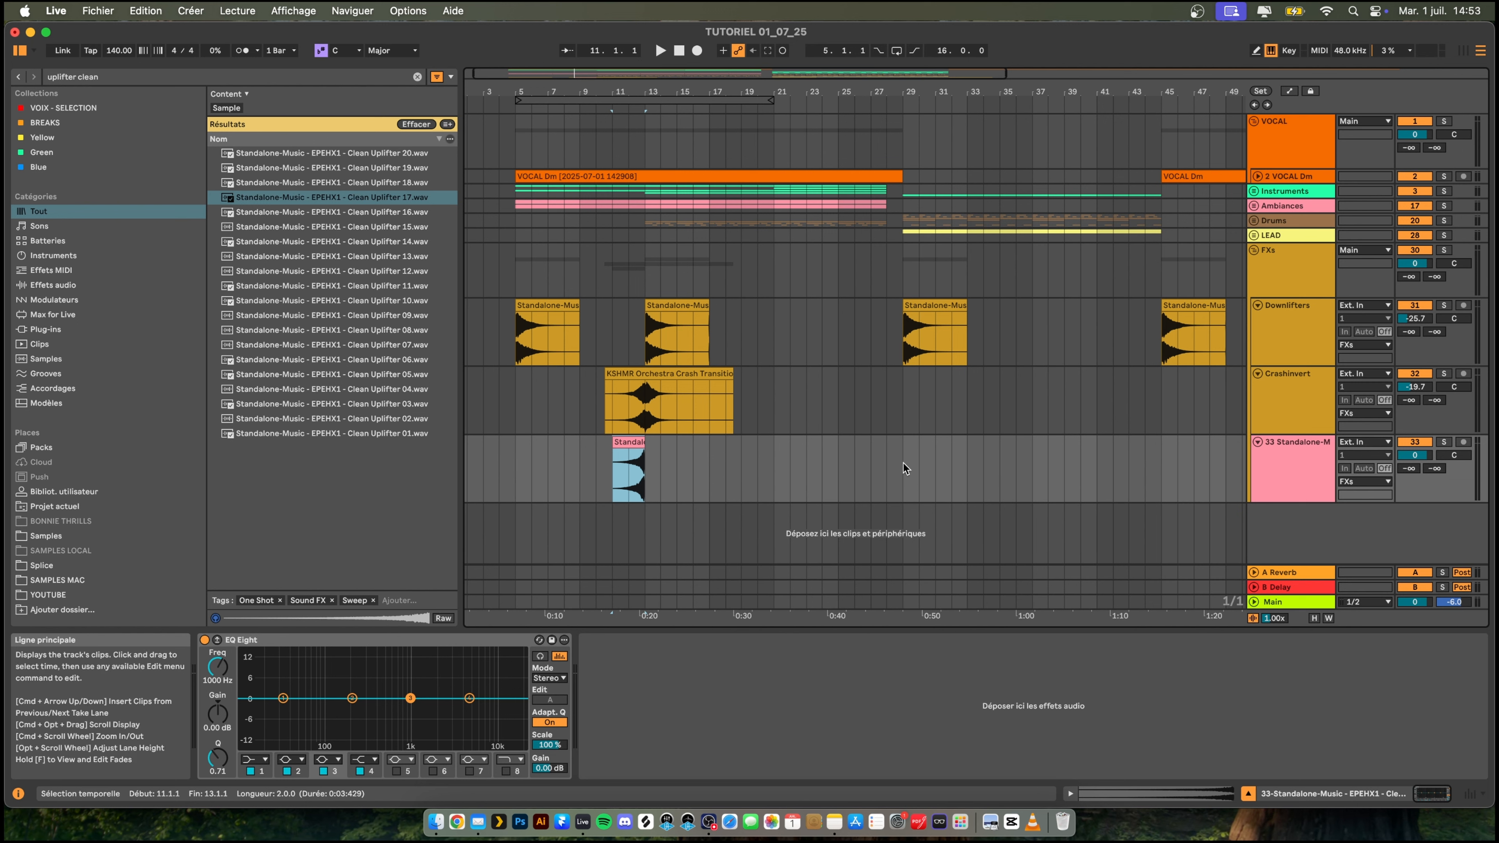
- Copy the uplifter clip to bar 26 and set its track volume to -11.8 dB while playing the transition
{"action": "left_click", "coordinate": [872, 466]}
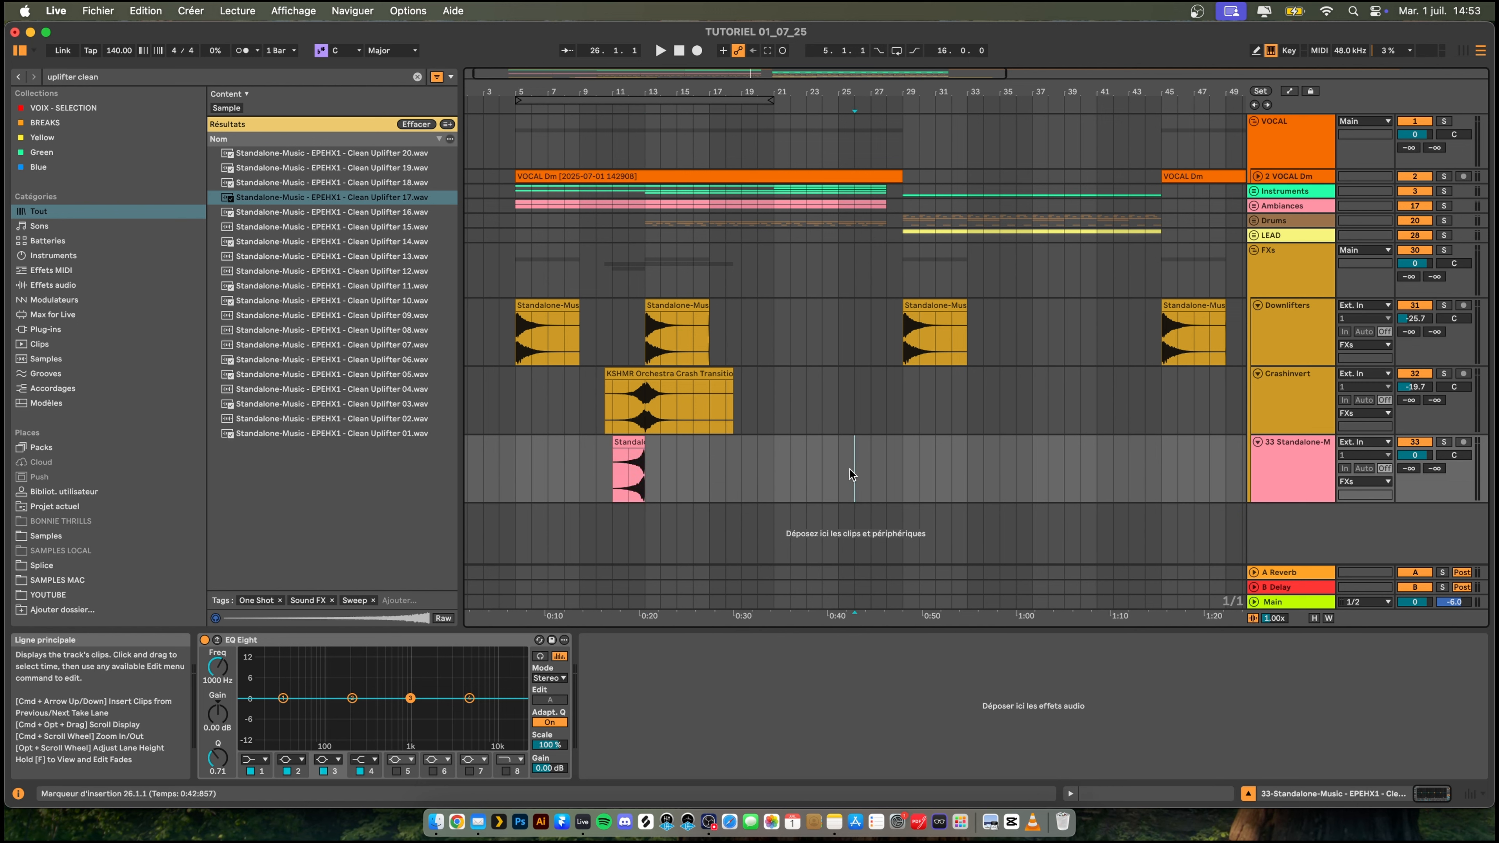
{"action": "key", "text": "super+v"}
{"action": "key", "text": "space"}
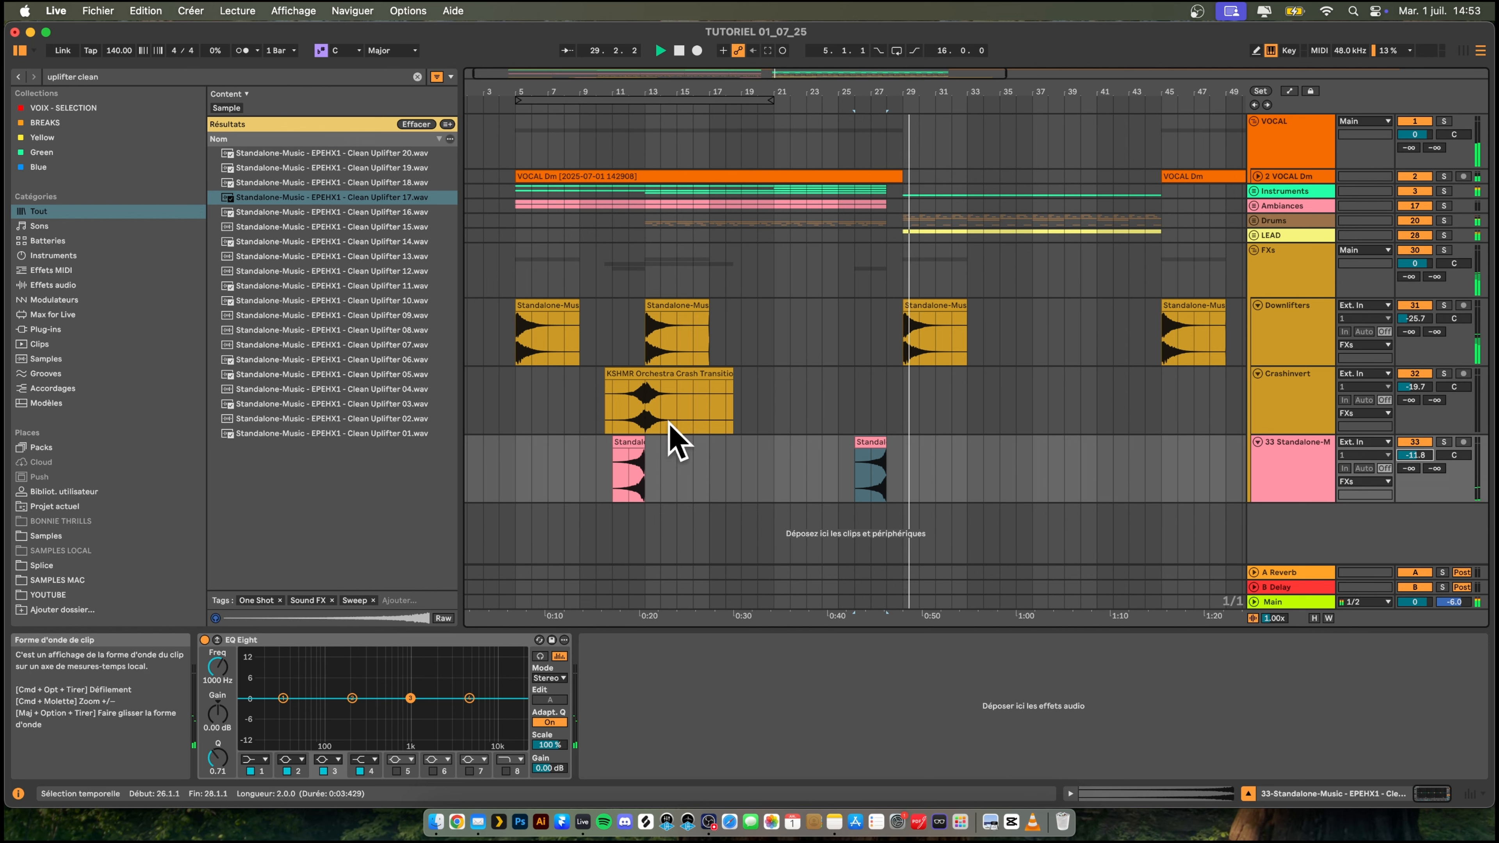
- Copy the orchestra crash transition clip along the Crashinvert track to start at 18.3.1, with its swell peaking at bar 21
{"action": "left_click", "coordinate": [714, 376]}
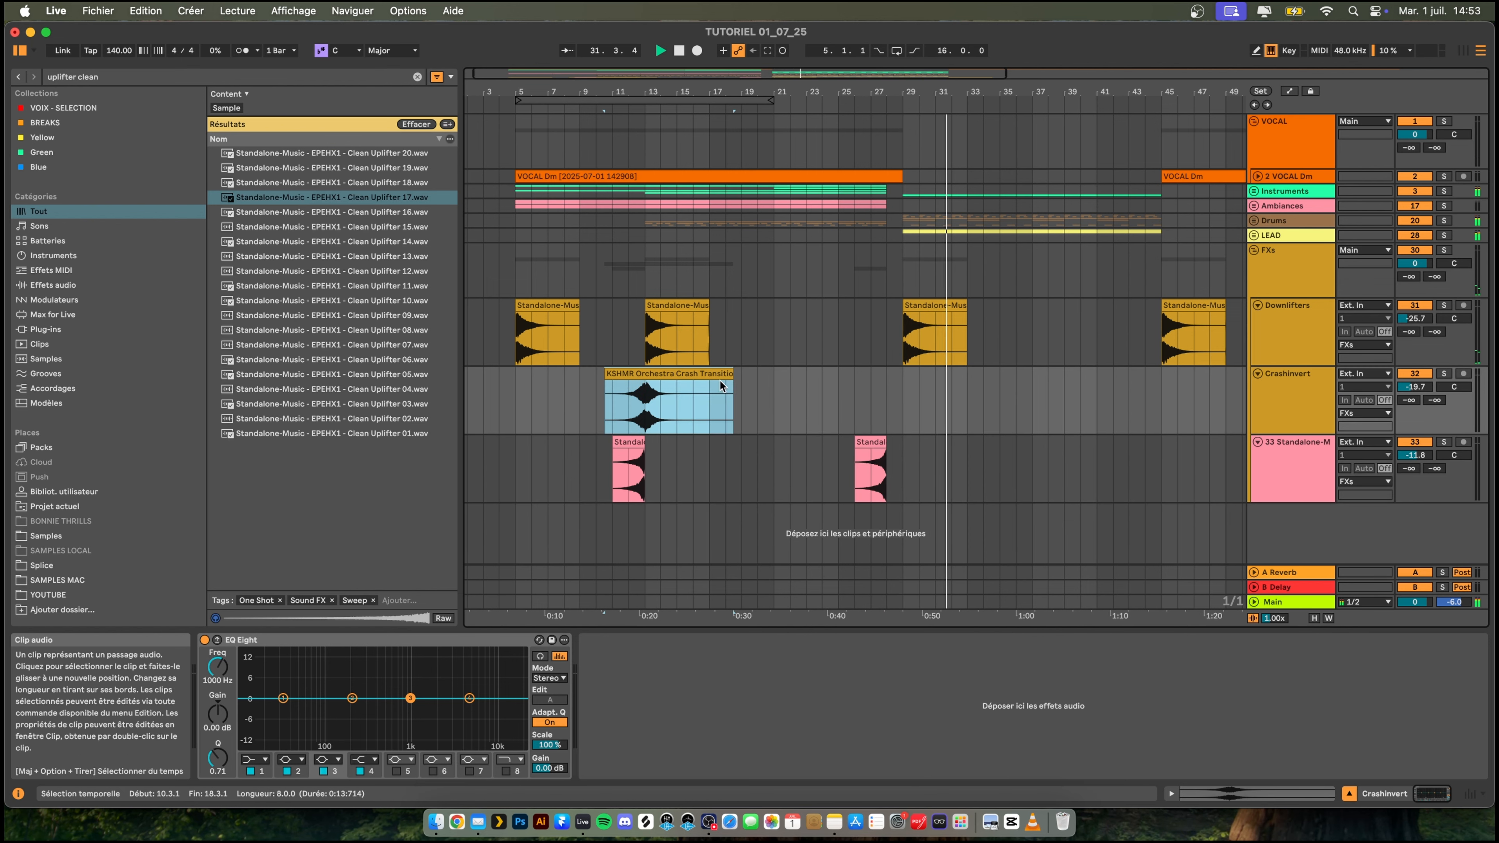
{"action": "left_click", "coordinate": [712, 396]}
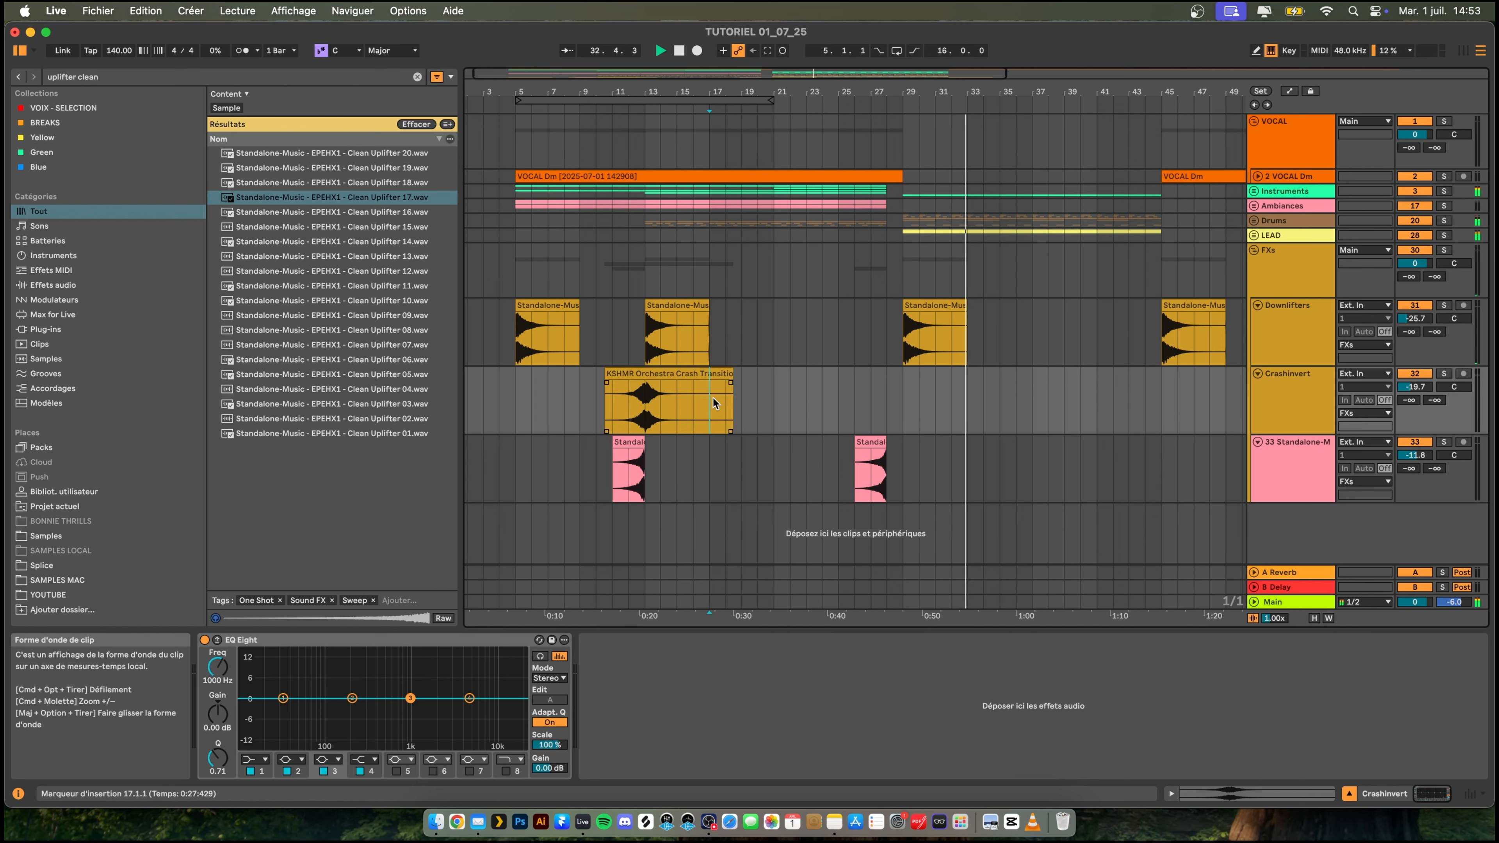
{"action": "key", "text": "super+v"}
{"action": "left_click_drag", "start_coordinate": [715, 401], "coordinate": [746, 399]}
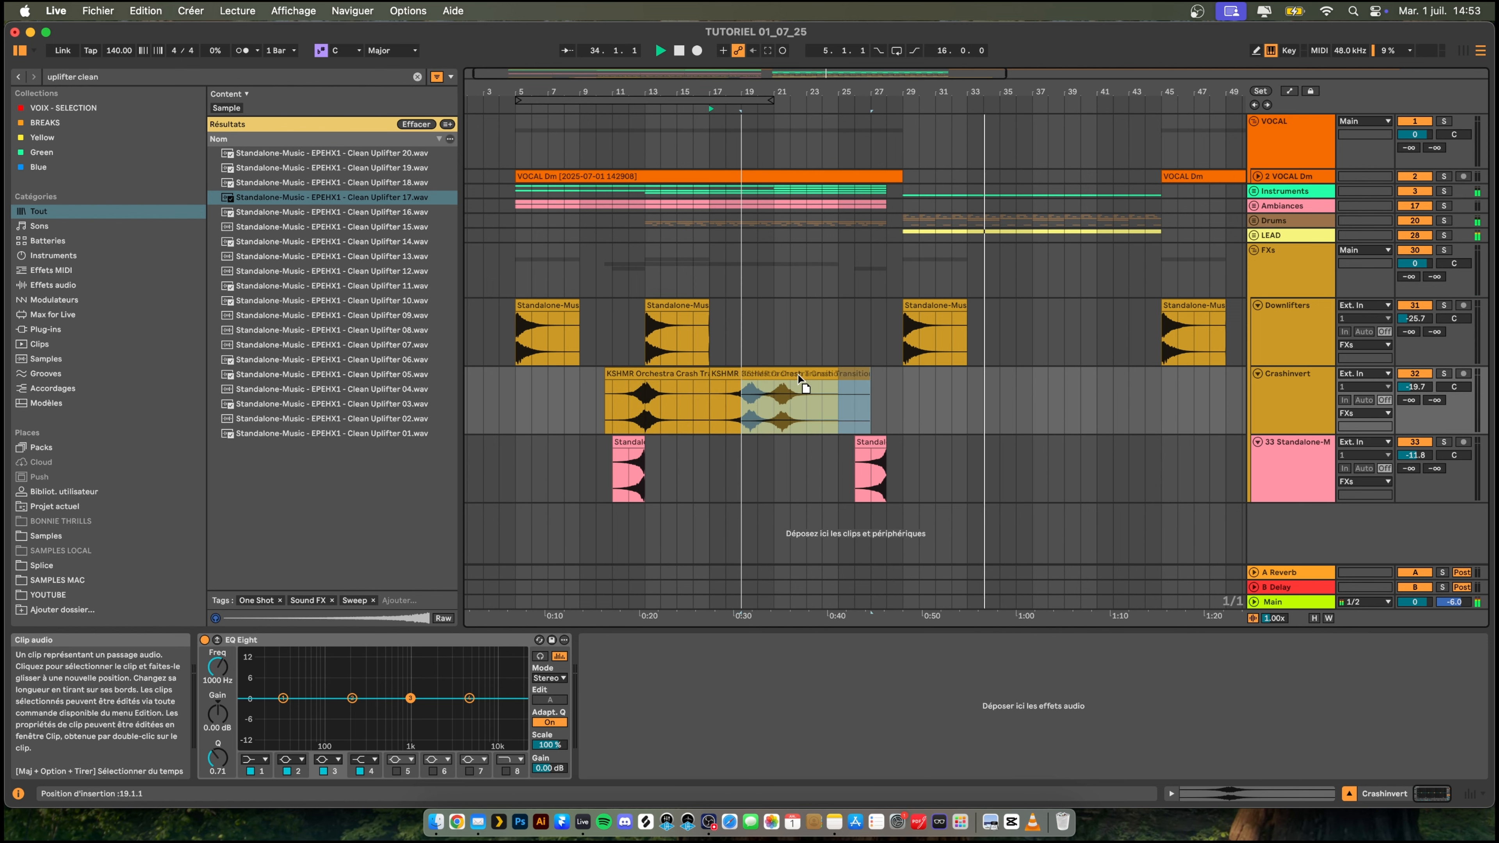
{"action": "left_click_drag", "start_coordinate": [779, 92], "coordinate": [764, 151]}
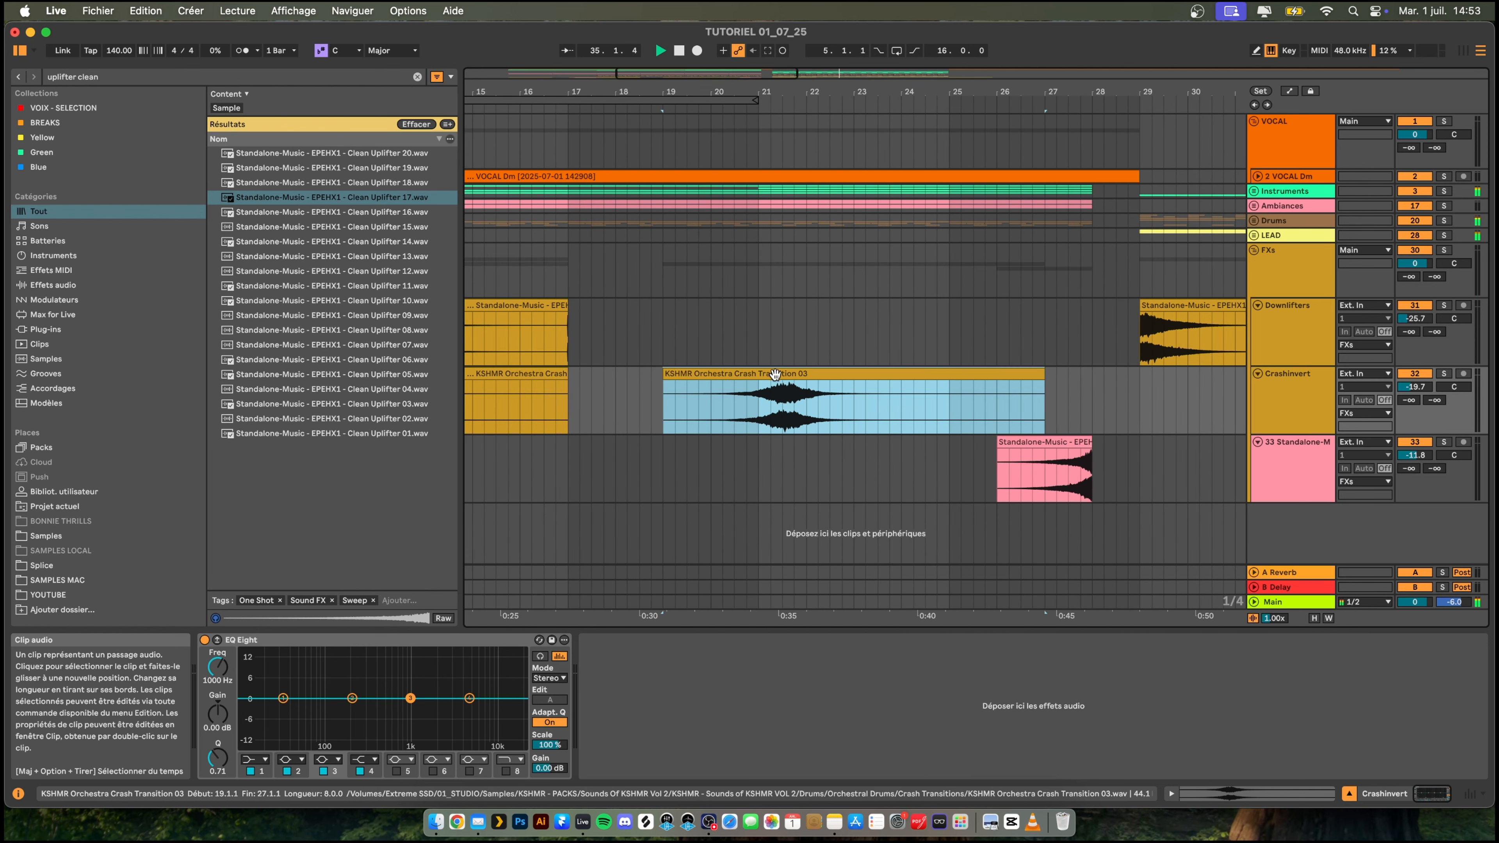
{"action": "mouse_move", "coordinate": [774, 375]}
{"action": "left_mouse_down"}
{"action": "mouse_move", "coordinate": [740, 377]}
{"action": "mouse_move", "coordinate": [753, 378]}
{"action": "left_mouse_up"}
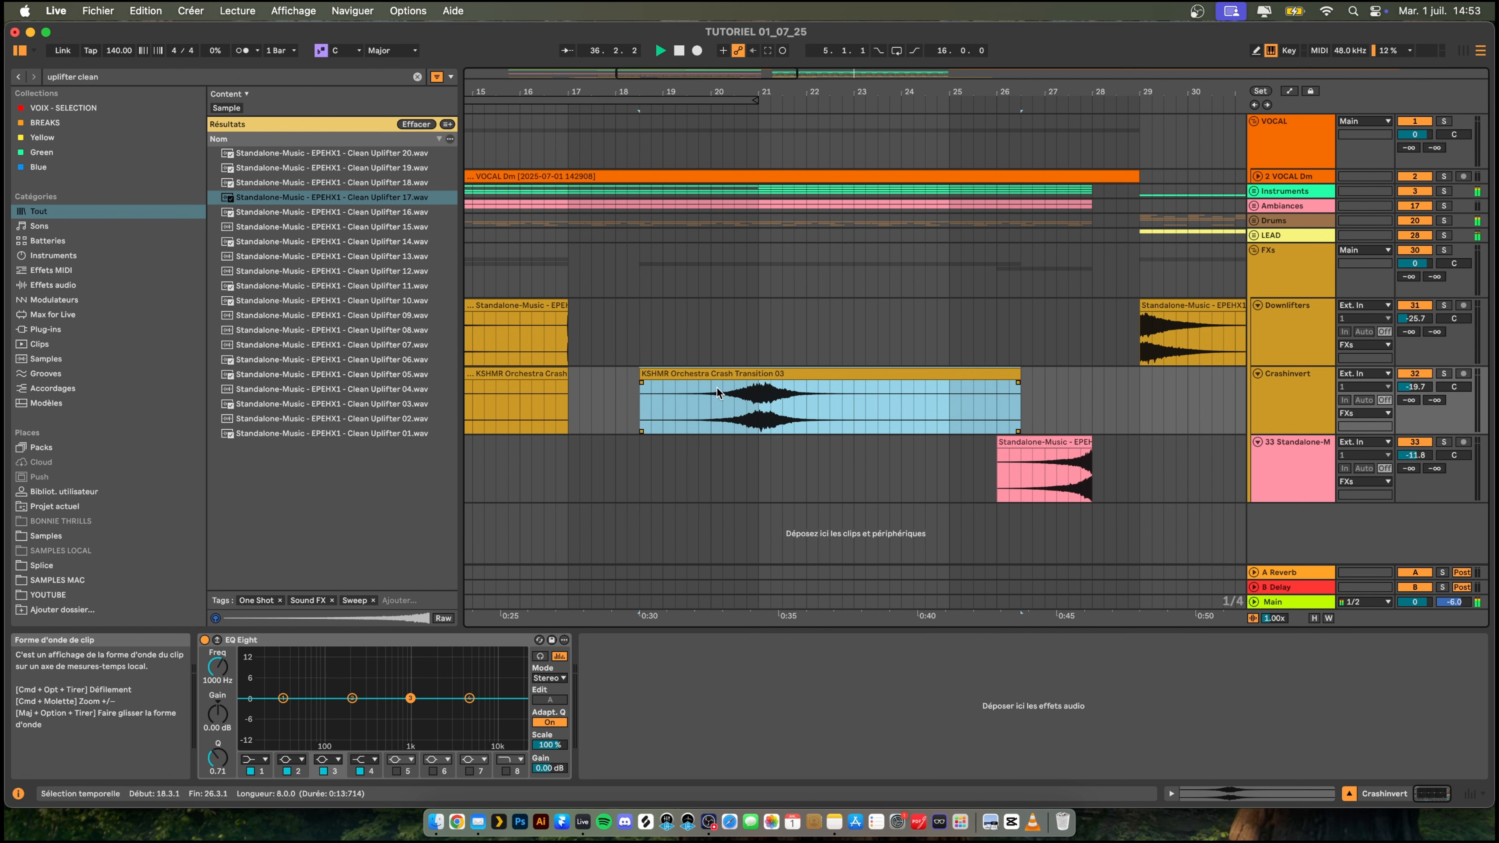
{"action": "left_click", "coordinate": [710, 406]}
{"action": "key", "text": "space"}
- Copy the downlifter clip from bar 13 to bar 21 on the Downlifters track
{"action": "left_click_drag", "start_coordinate": [782, 91], "coordinate": [811, 38]}
{"action": "left_click", "coordinate": [659, 319]}
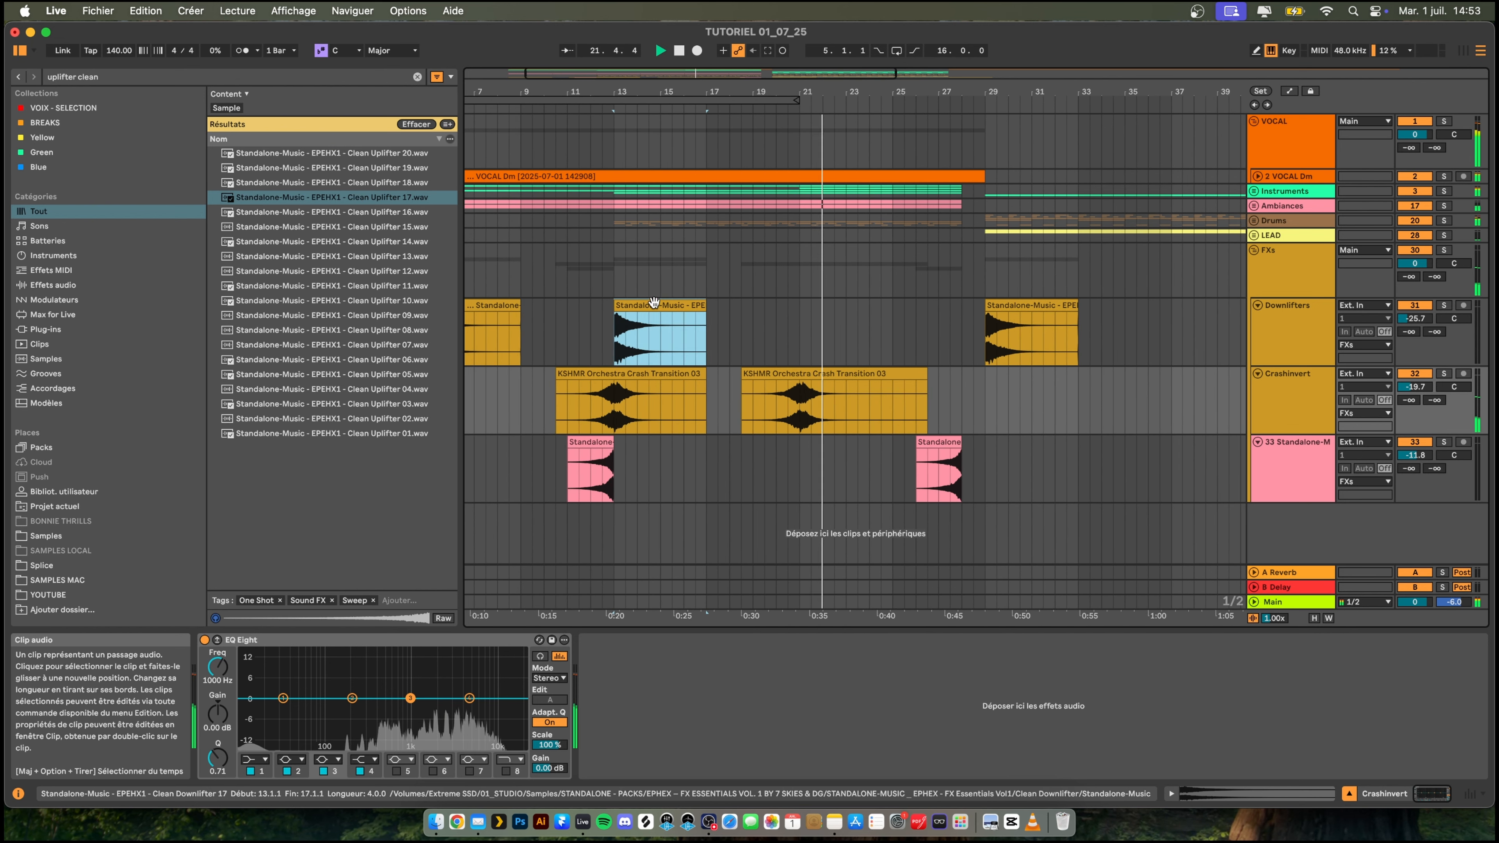
{"action": "key", "text": "super+c"}
{"action": "left_click", "coordinate": [814, 334]}
{"action": "key", "text": "super+v"}
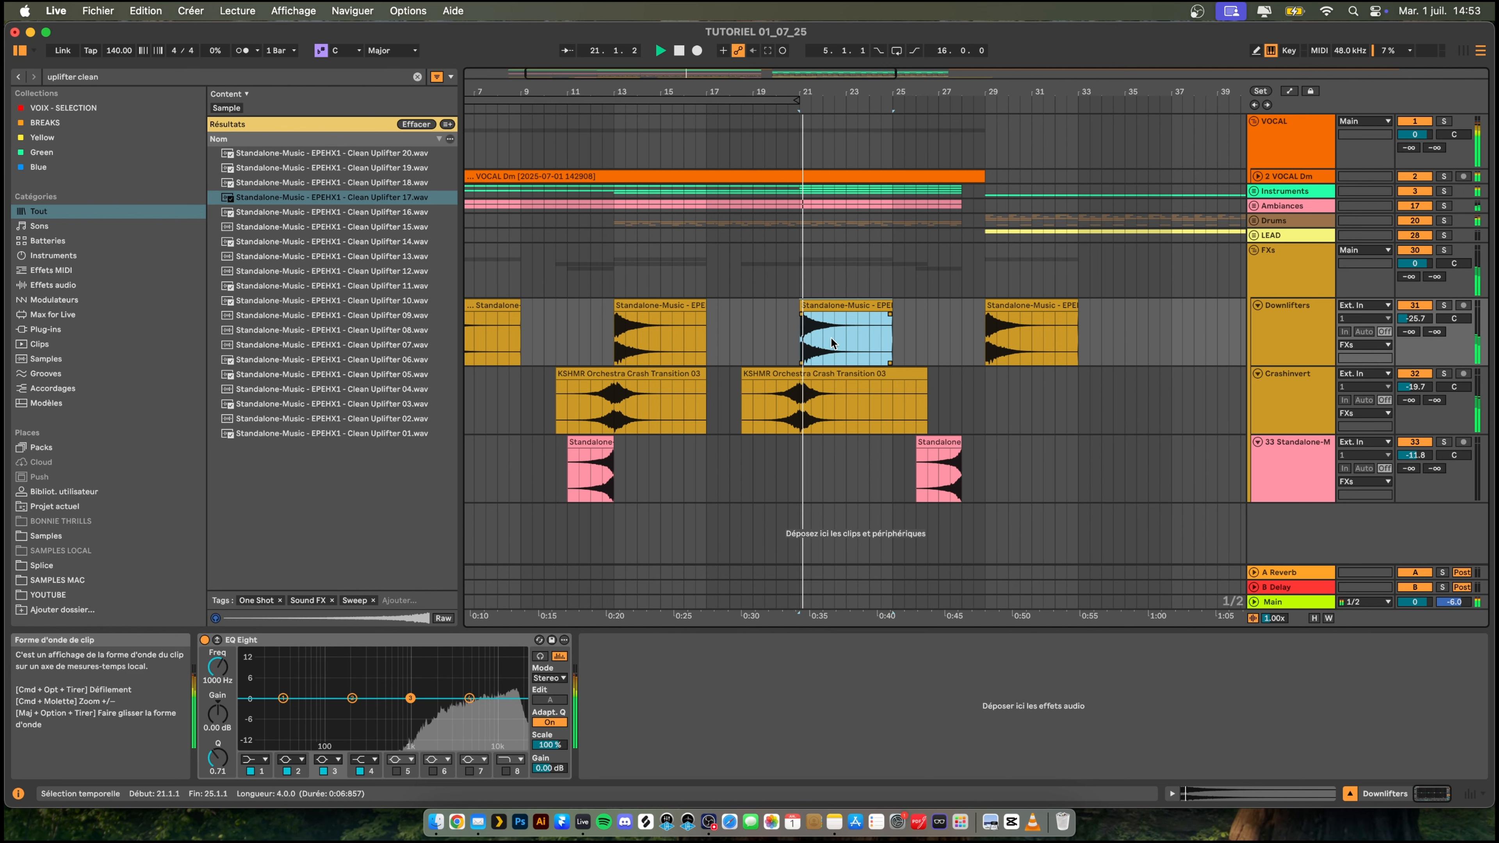
- Copy the uplifter clip from bar 11 to bar 19 so it leads into bar 21
{"action": "scroll", "coordinate": [897, 390], "scroll_direction": "left", "scroll_amount": 5}
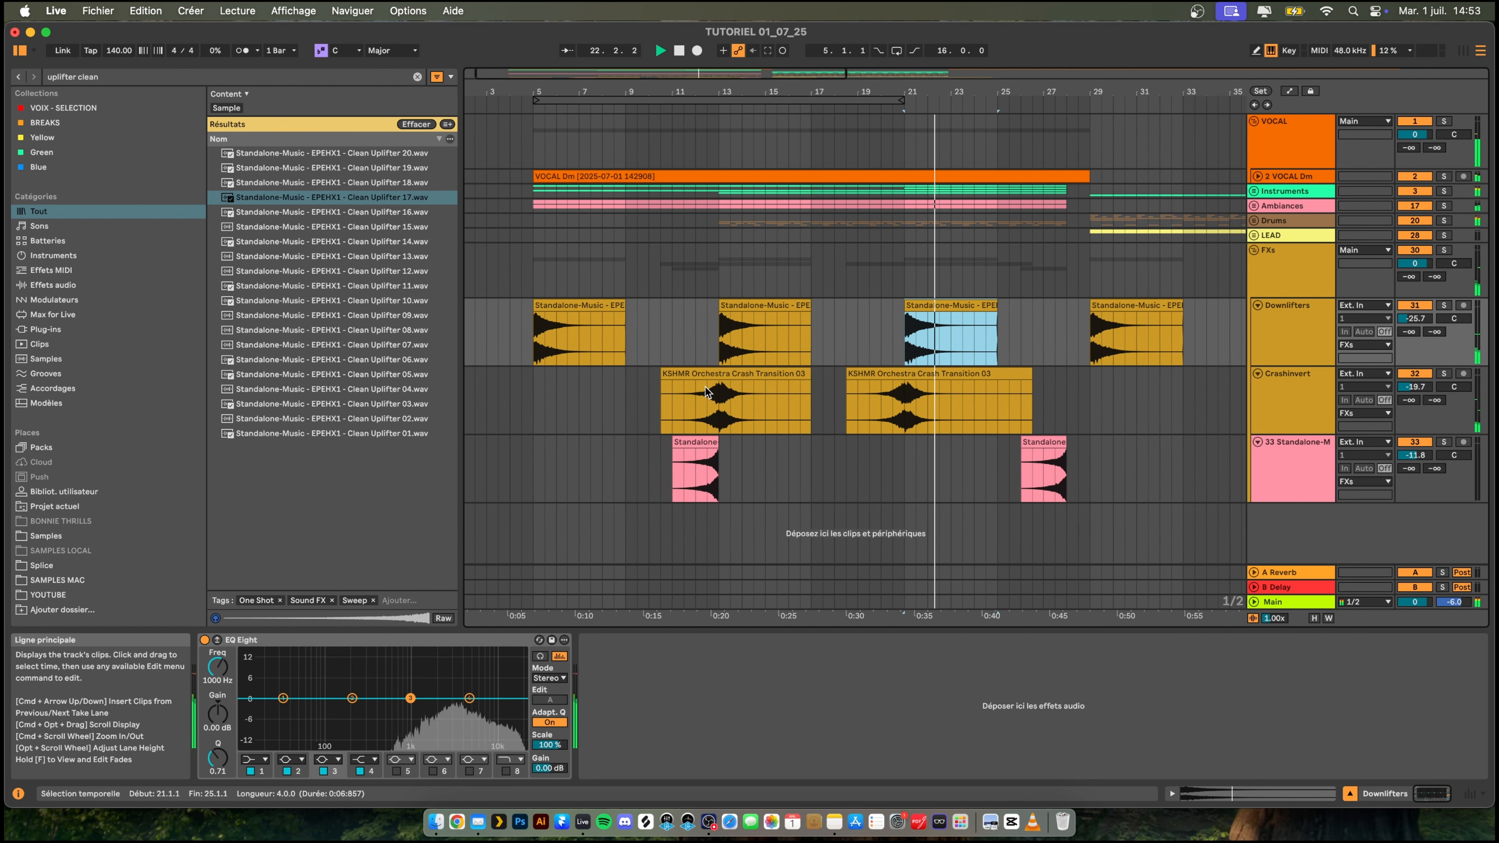
{"action": "left_click", "coordinate": [696, 472]}
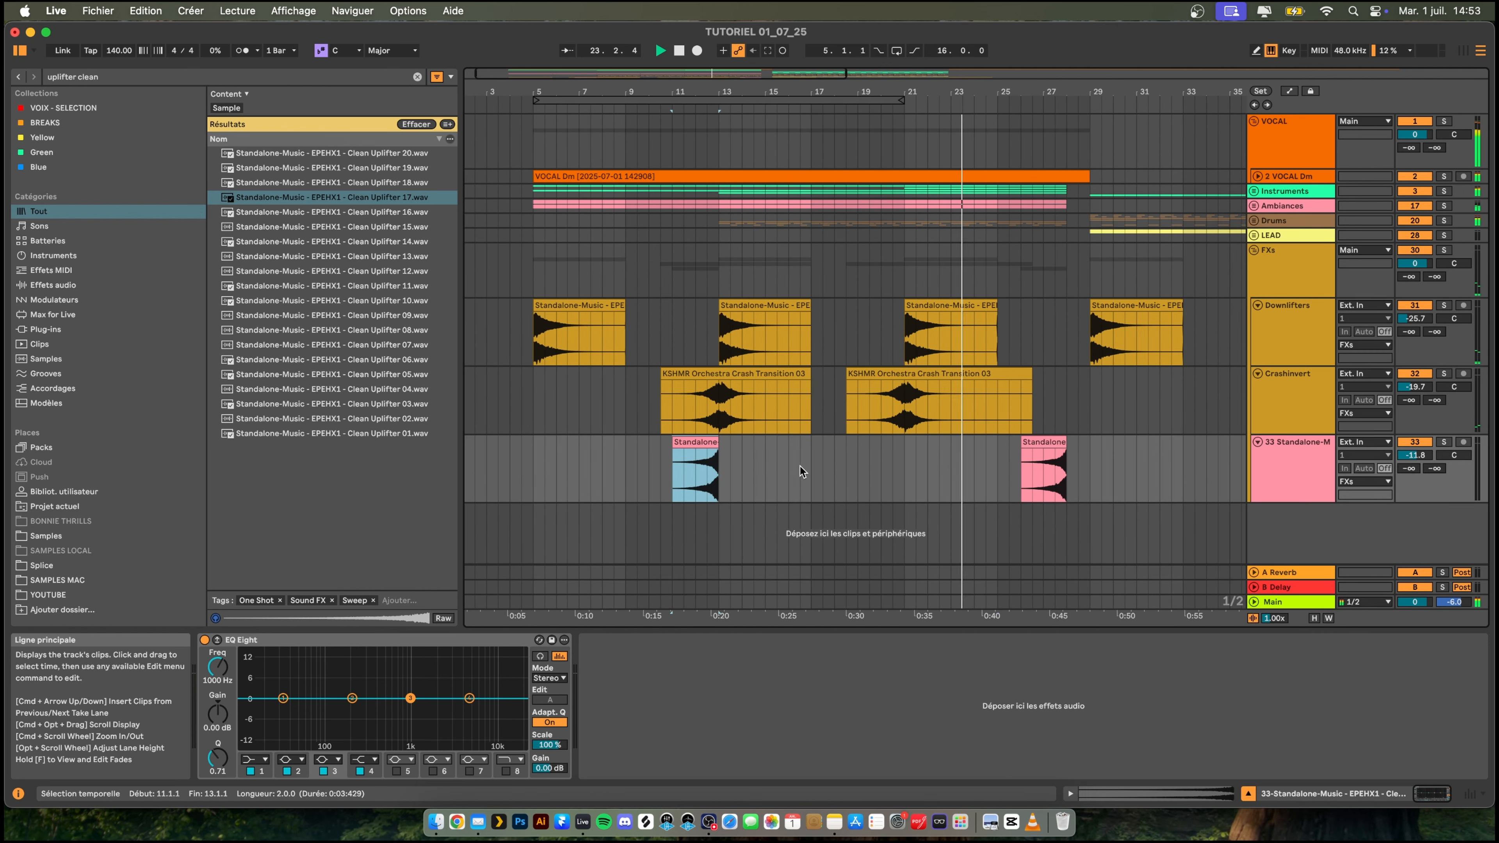
{"action": "key", "text": "super+c"}
{"action": "left_click", "coordinate": [859, 463]}
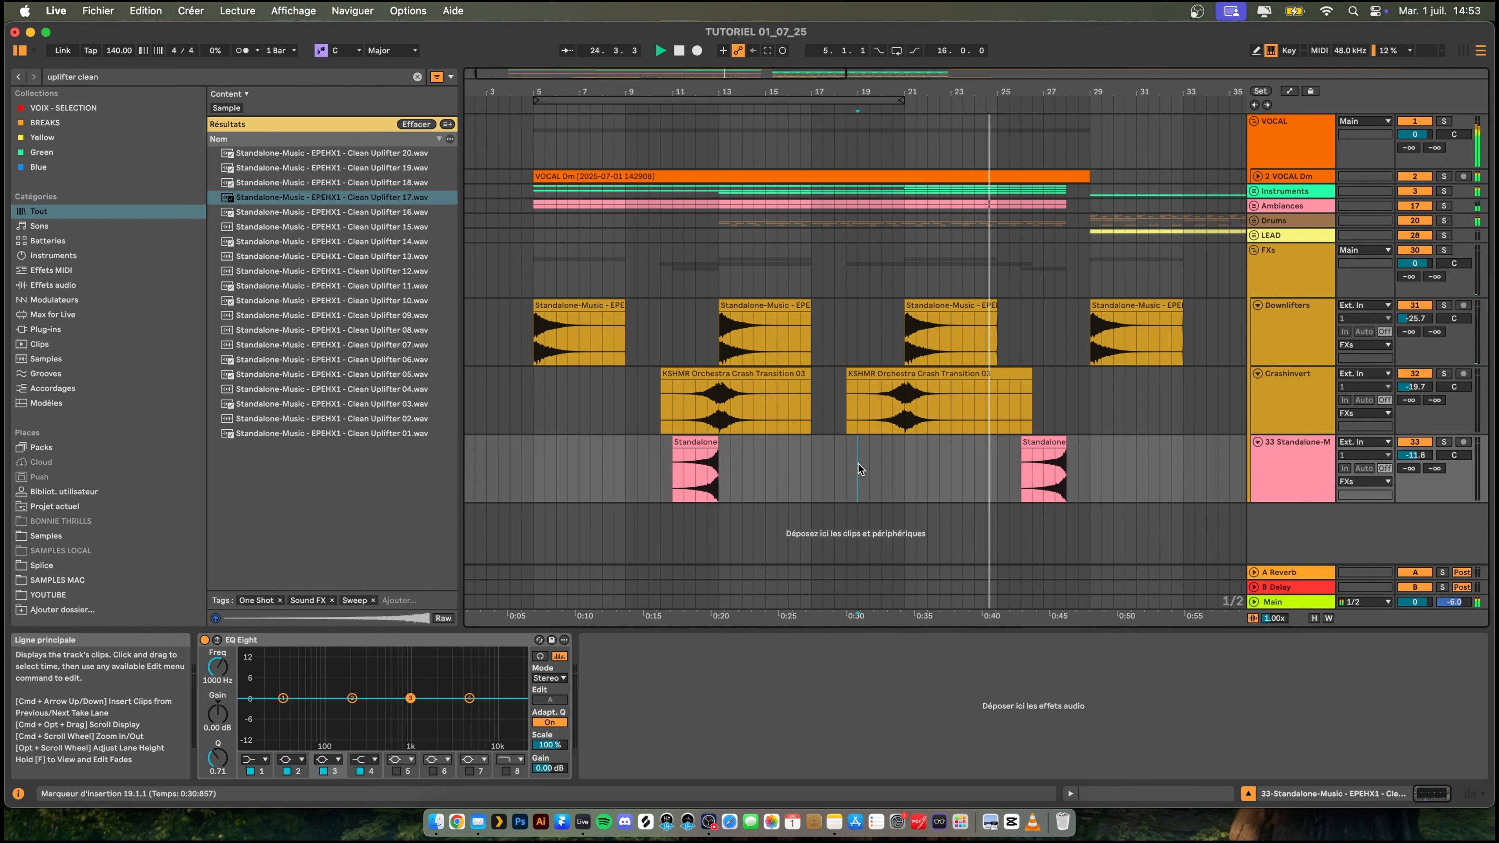
{"action": "key", "text": "super+v"}
- Play the arrangement from bar 19 to check the transitions at bars 21 and 29
{"action": "key", "text": "space"}
{"action": "key", "text": "space"}
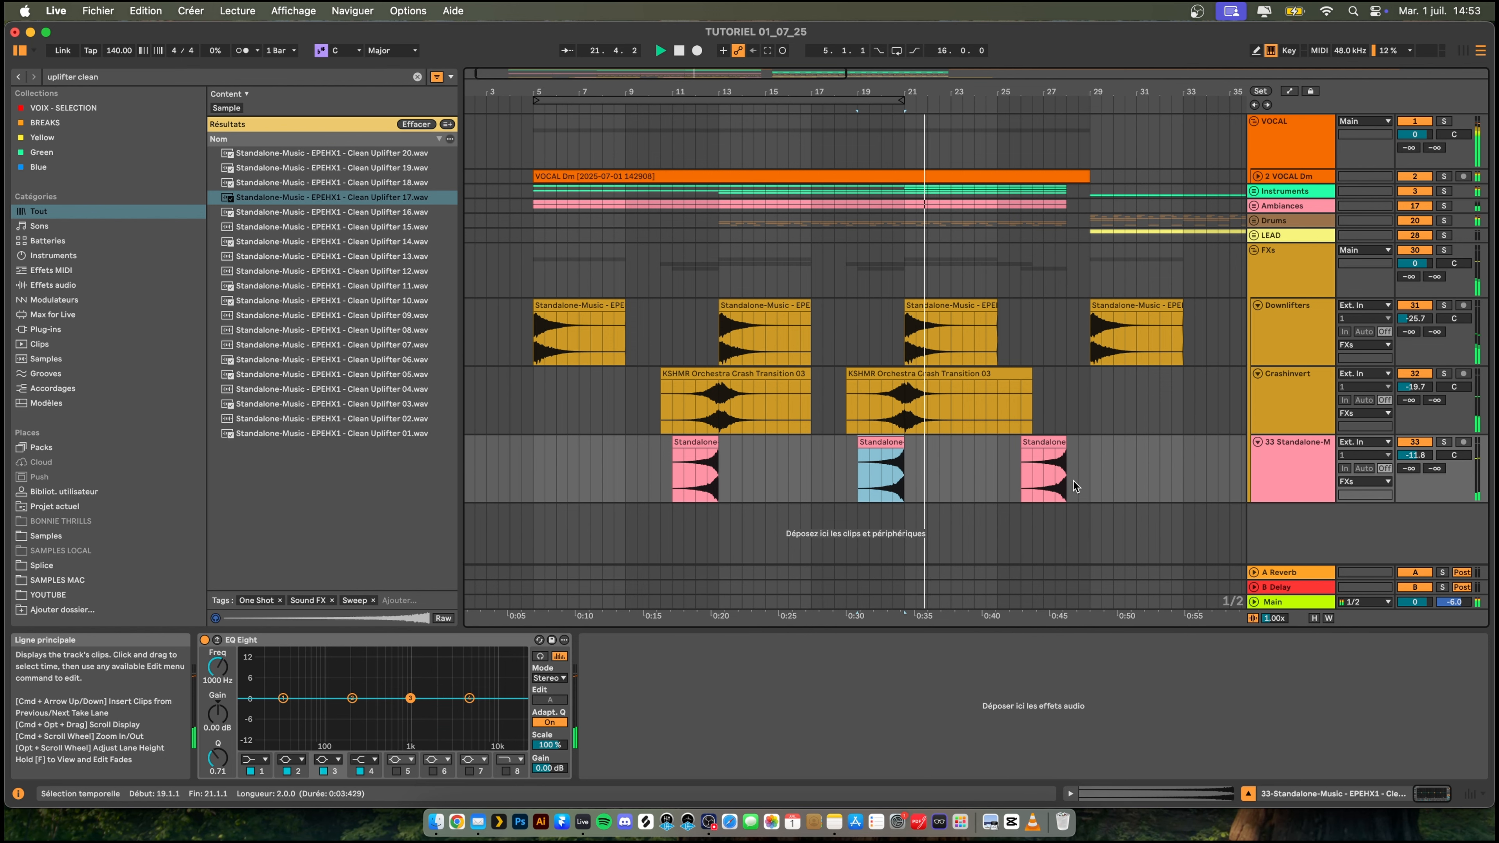
{"action": "scroll", "coordinate": [983, 357], "scroll_direction": "right", "scroll_amount": 2}
{"action": "scroll", "coordinate": [982, 356], "scroll_direction": "right", "scroll_amount": 1}
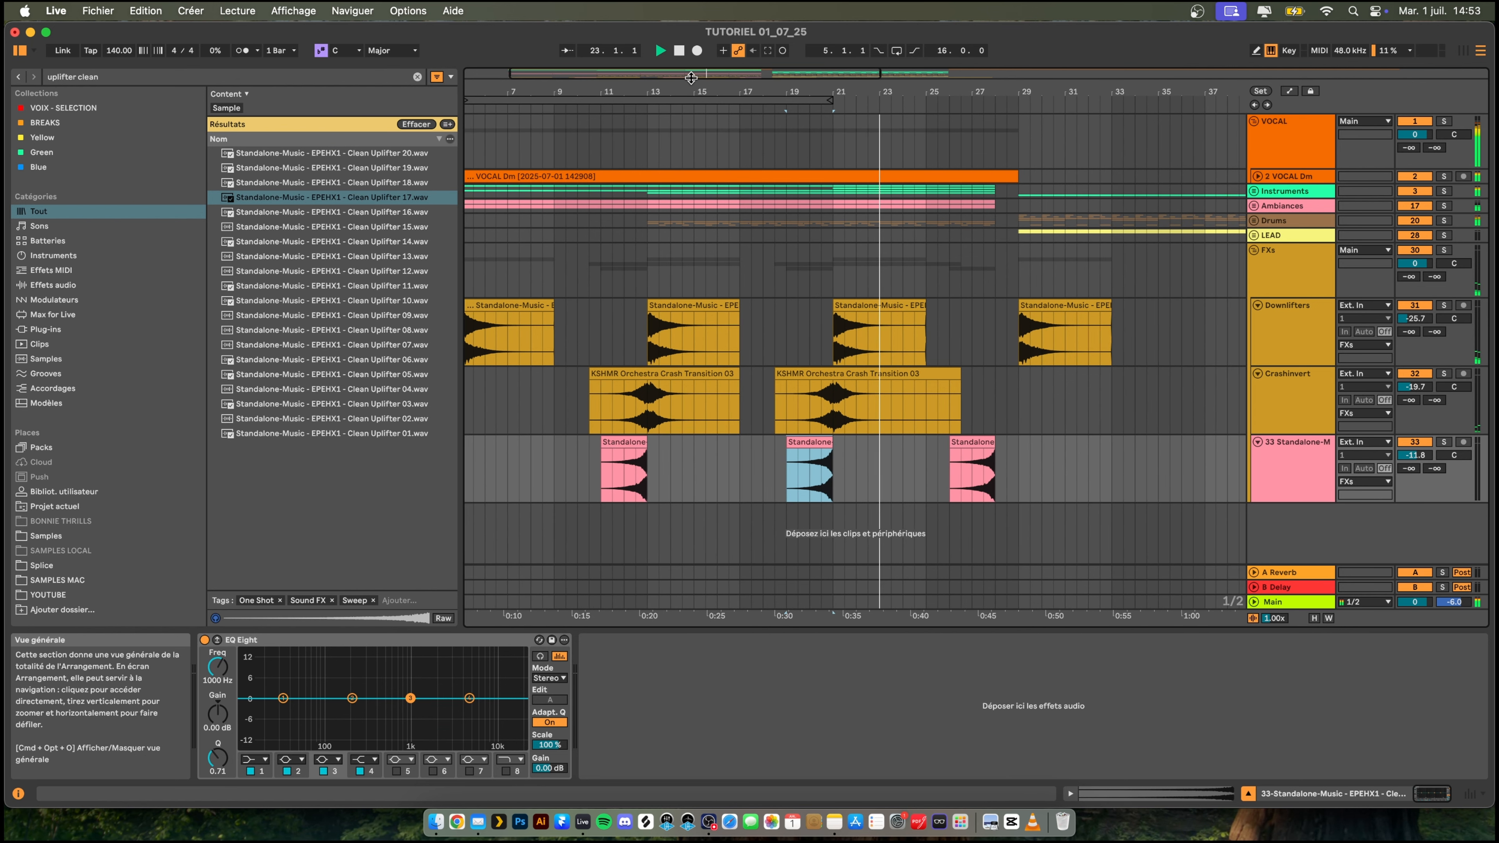
{"action": "left_click_drag", "start_coordinate": [686, 91], "coordinate": [684, 35]}
{"action": "mouse_move", "coordinate": [629, 91]}
{"action": "left_mouse_down"}
{"action": "mouse_move", "coordinate": [591, 77]}
{"action": "mouse_move", "coordinate": [616, 105]}
{"action": "left_mouse_up"}
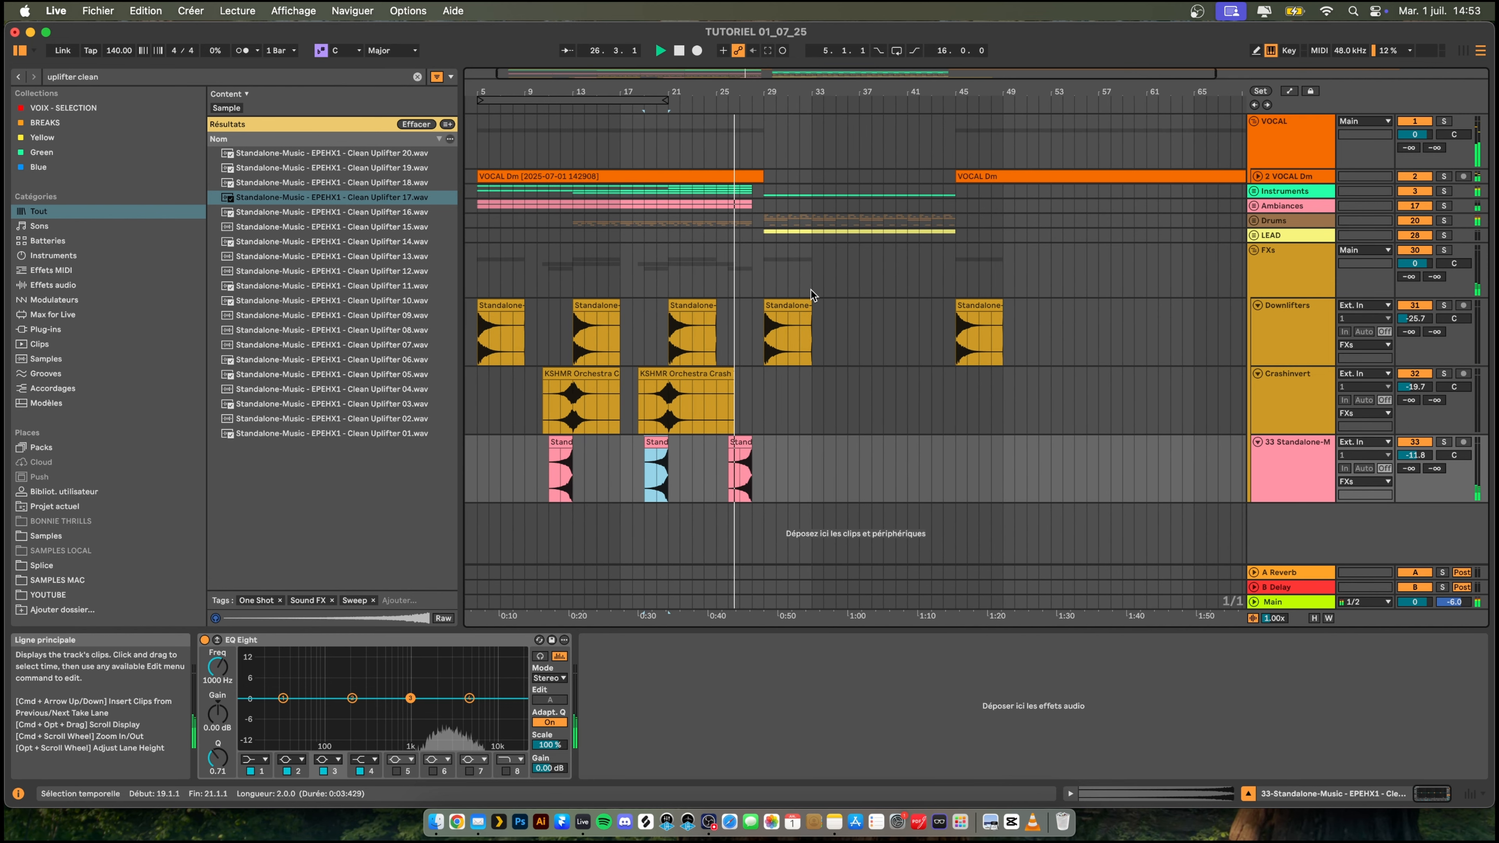
{"action": "left_click_drag", "start_coordinate": [788, 93], "coordinate": [788, 112]}
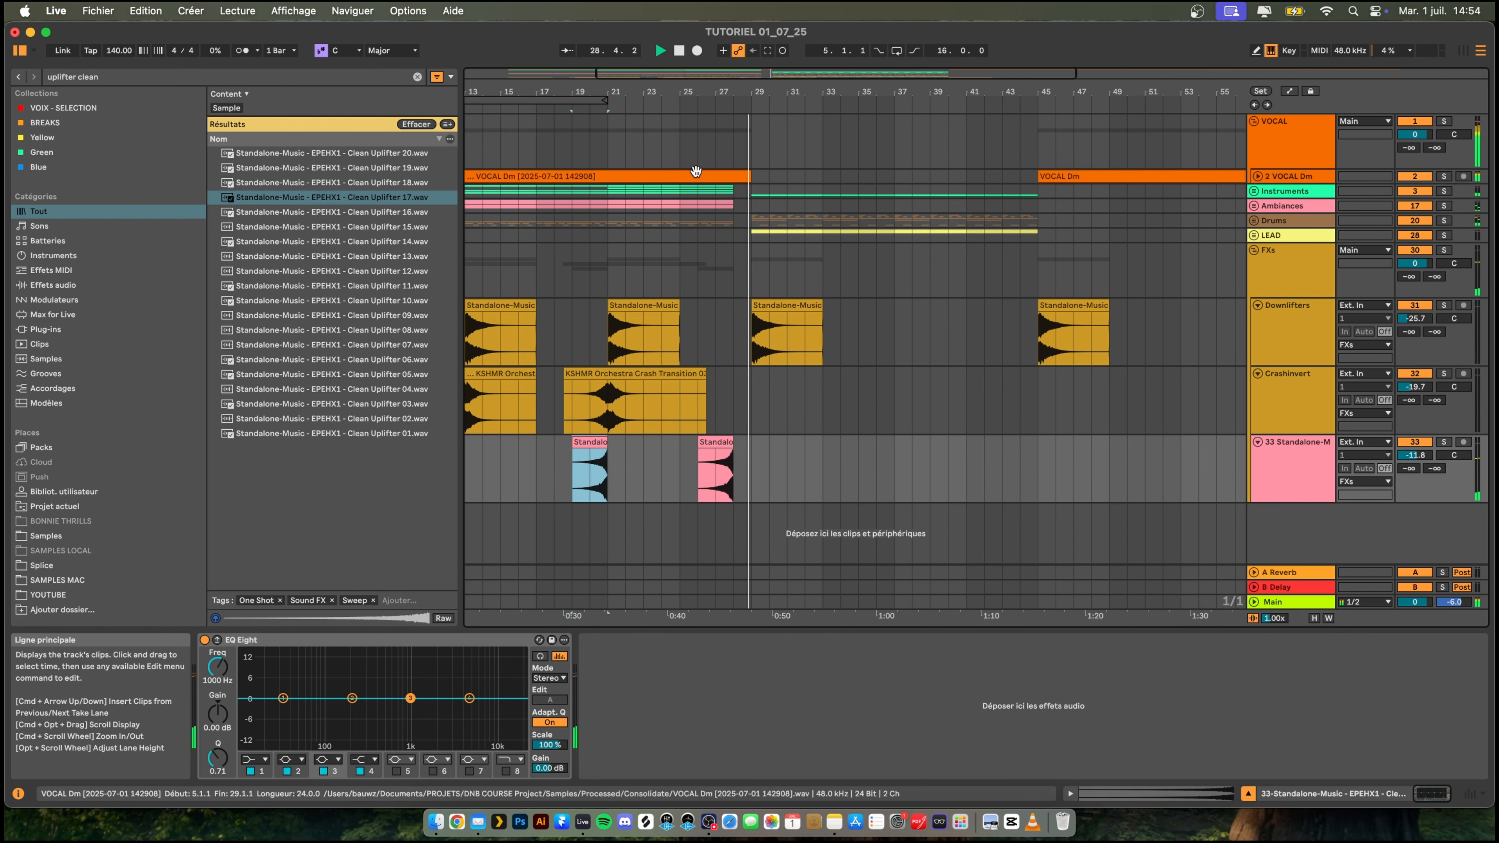
{"action": "left_click_drag", "start_coordinate": [727, 93], "coordinate": [715, 115]}
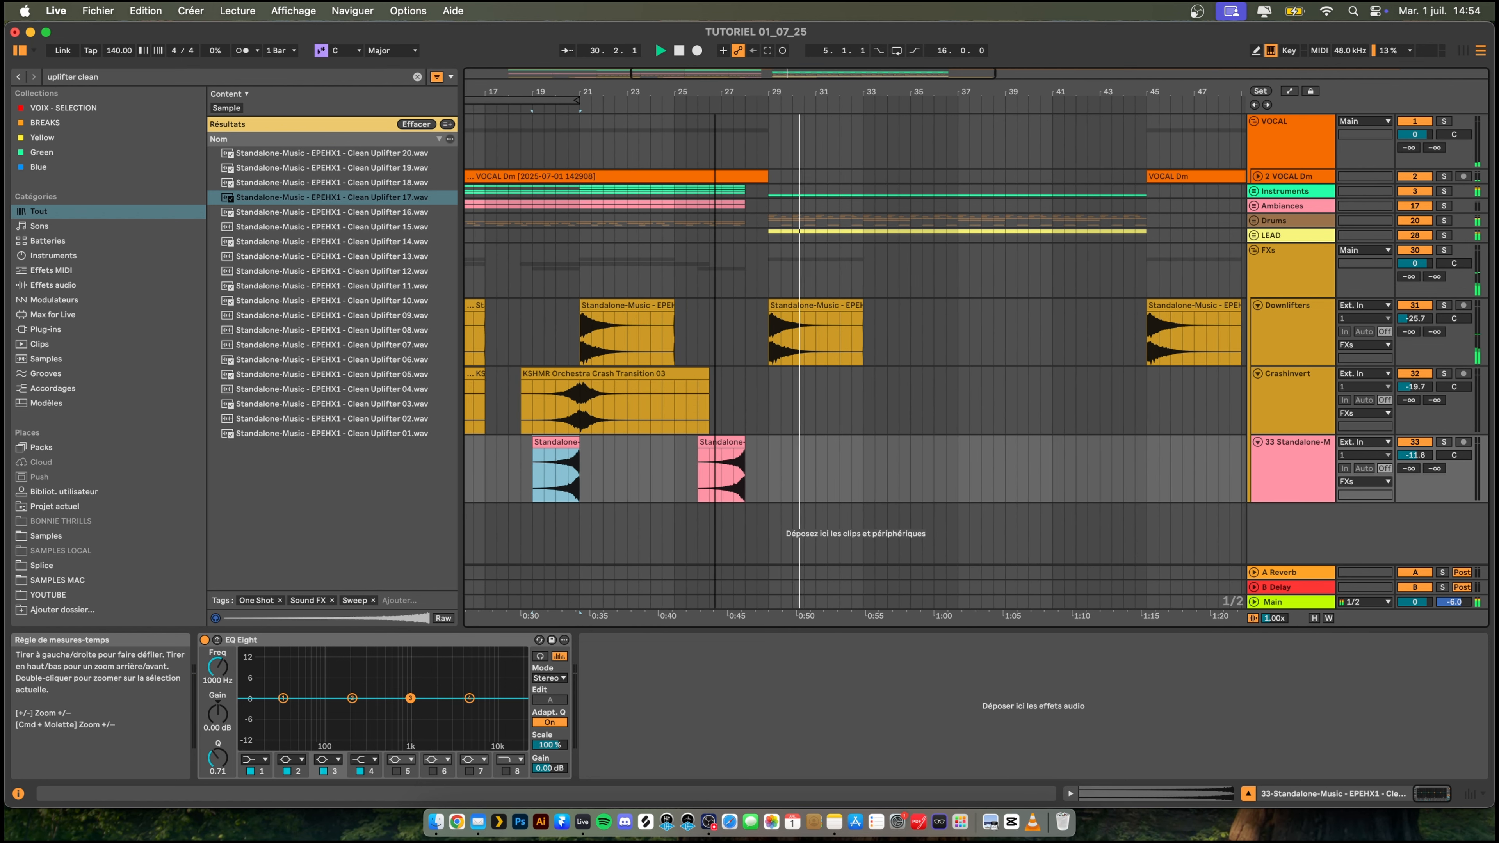
- Unfold the Ambiances group and copy the Dm_ArcticWinds clip to bar 29, extending it to 8 bars and duplicating it up to bar 45
{"action": "left_click", "coordinate": [1252, 206]}
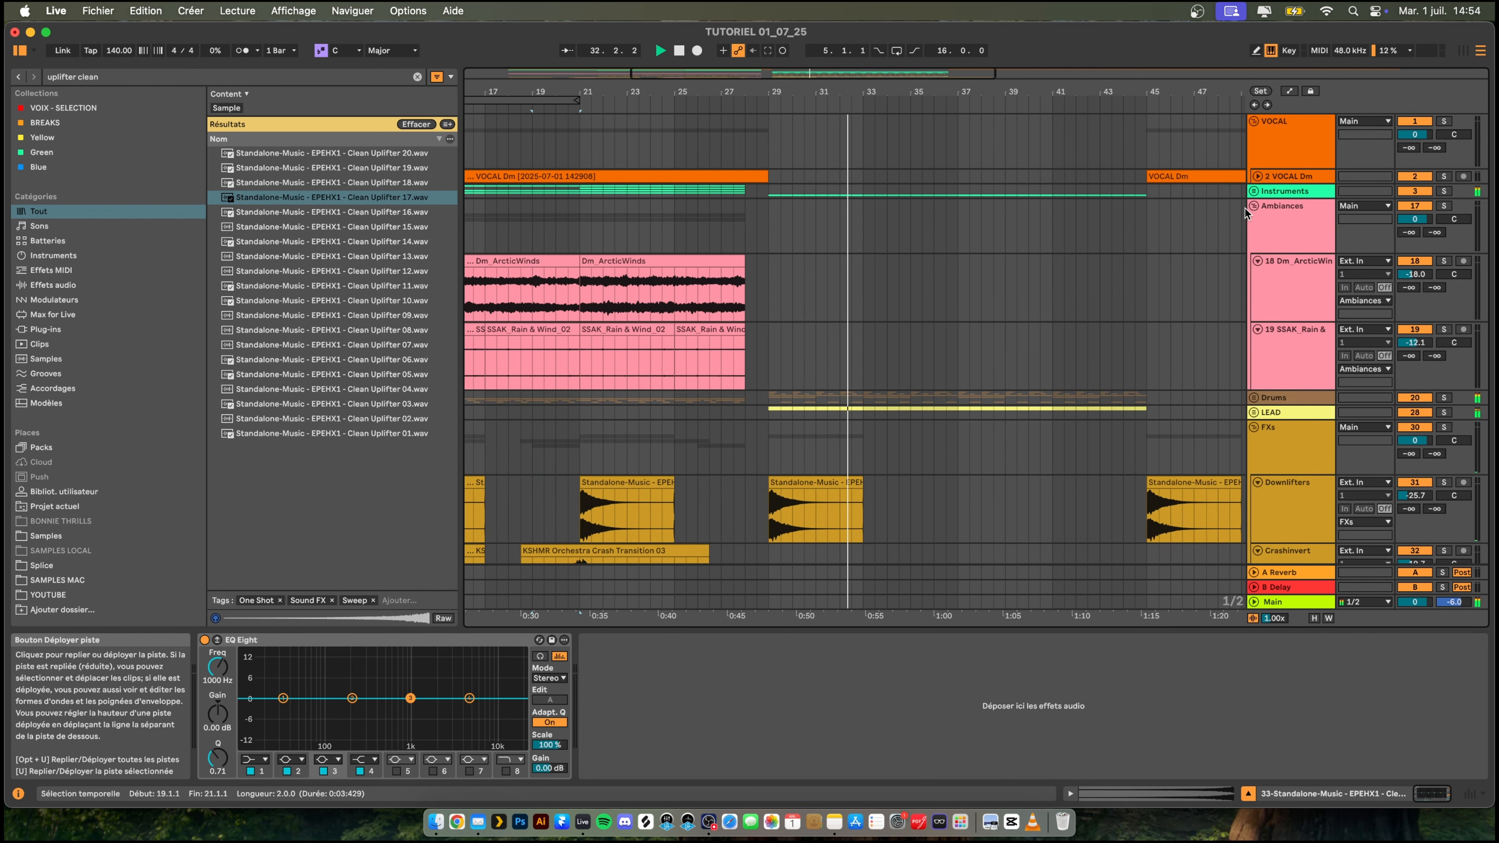
{"action": "left_click", "coordinate": [679, 271]}
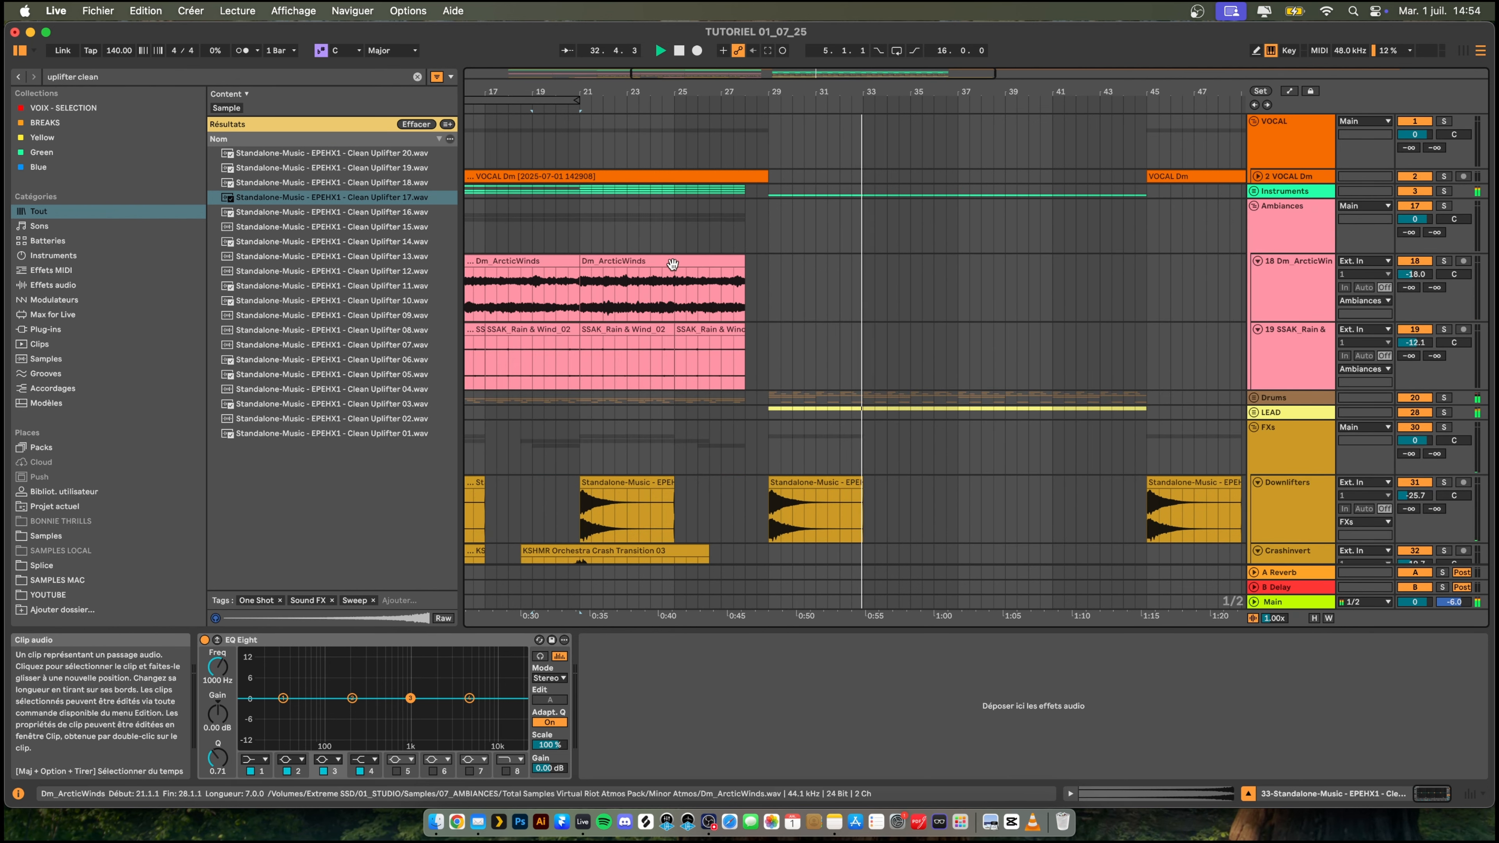
{"action": "left_click", "coordinate": [775, 280]}
{"action": "key", "text": "super+v"}
{"action": "left_click_drag", "start_coordinate": [817, 261], "coordinate": [793, 271]}
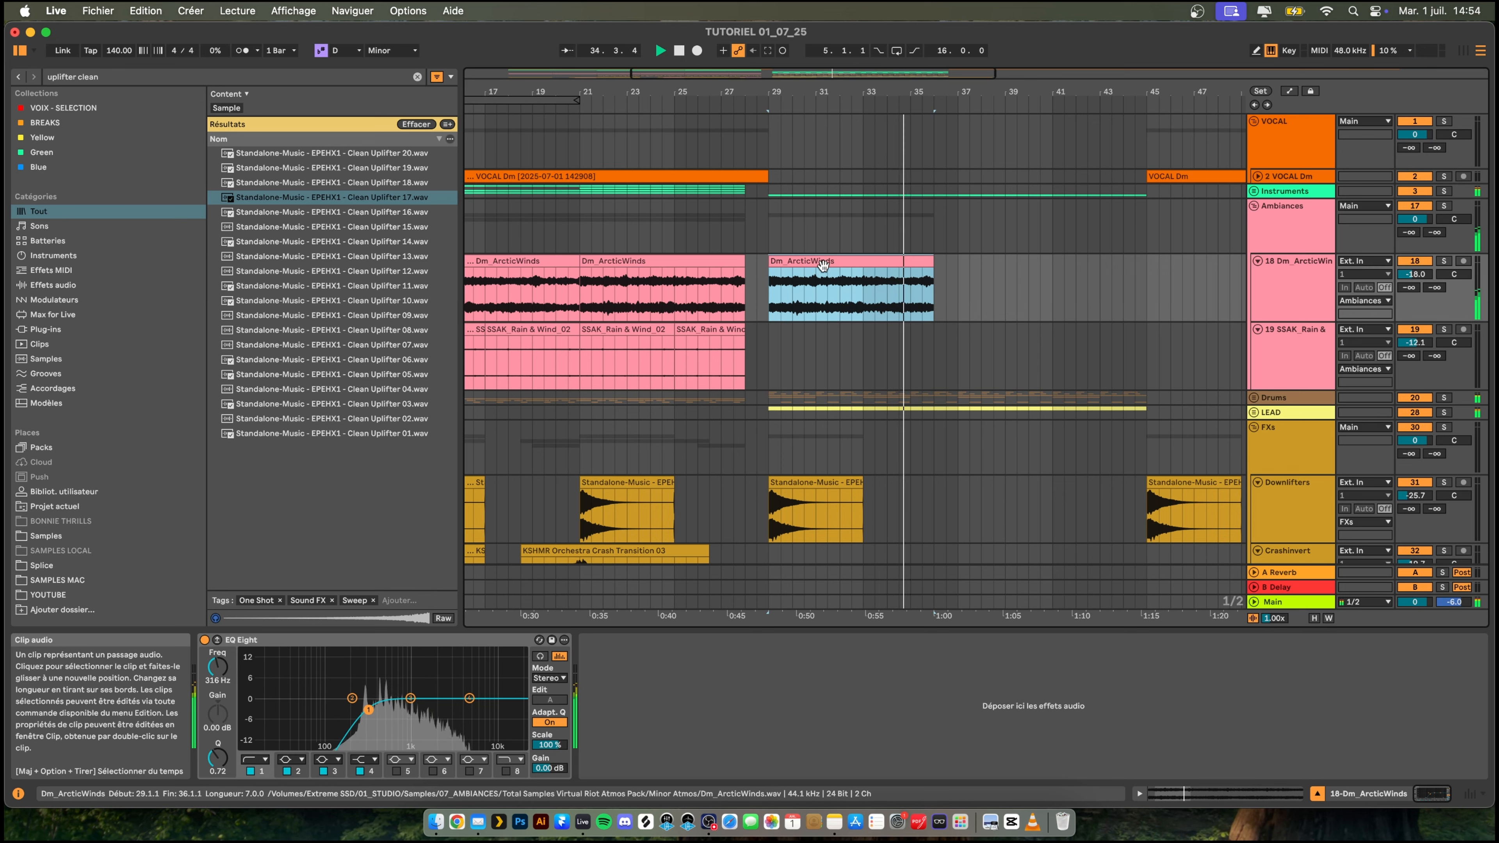
{"action": "key", "text": "super+d"}
{"action": "left_click_drag", "start_coordinate": [934, 262], "coordinate": [953, 261]}
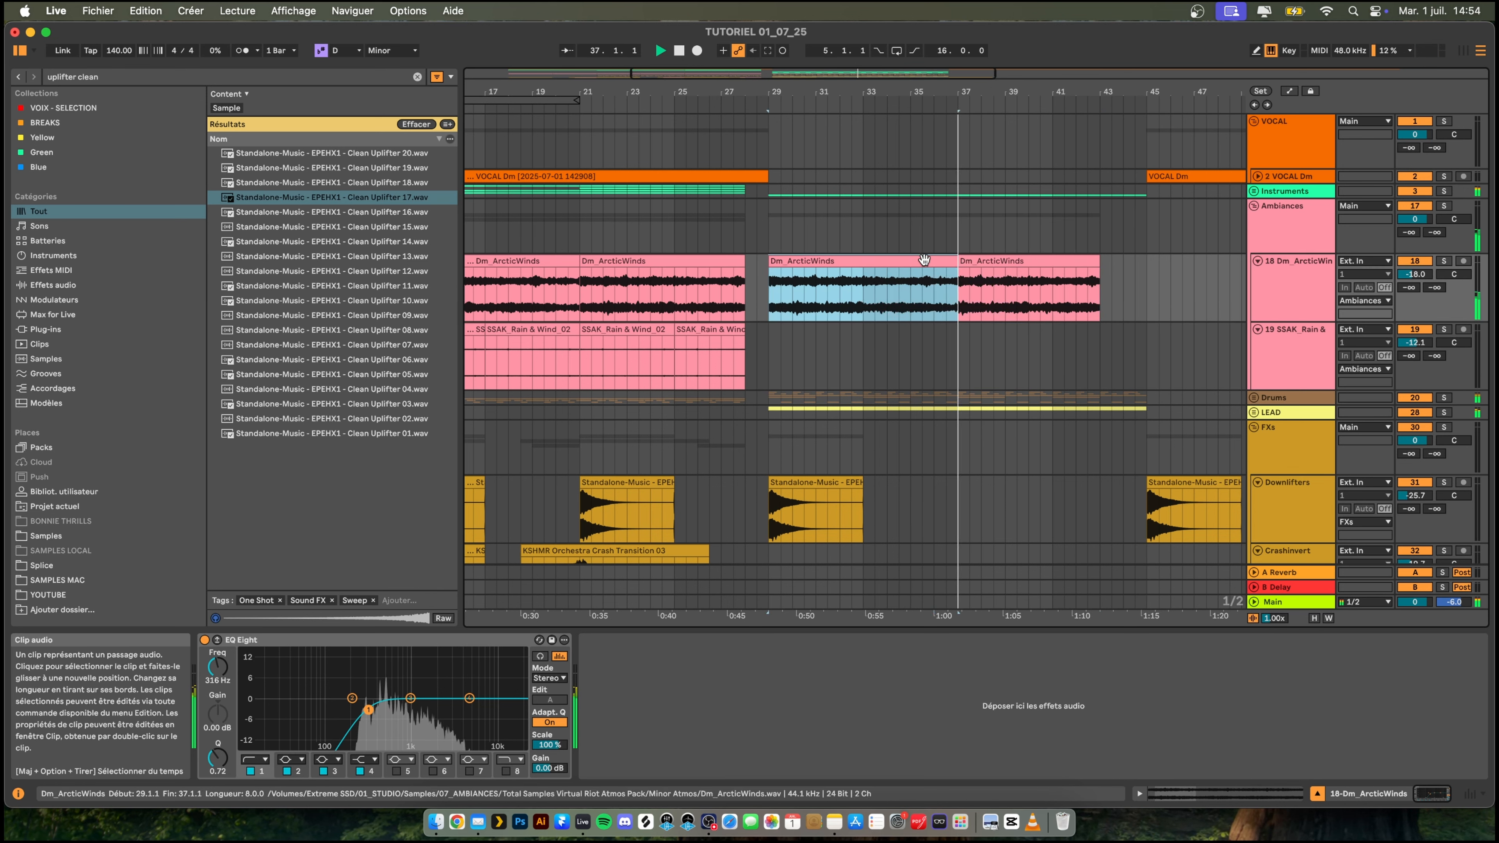
{"action": "key", "text": "super+d"}
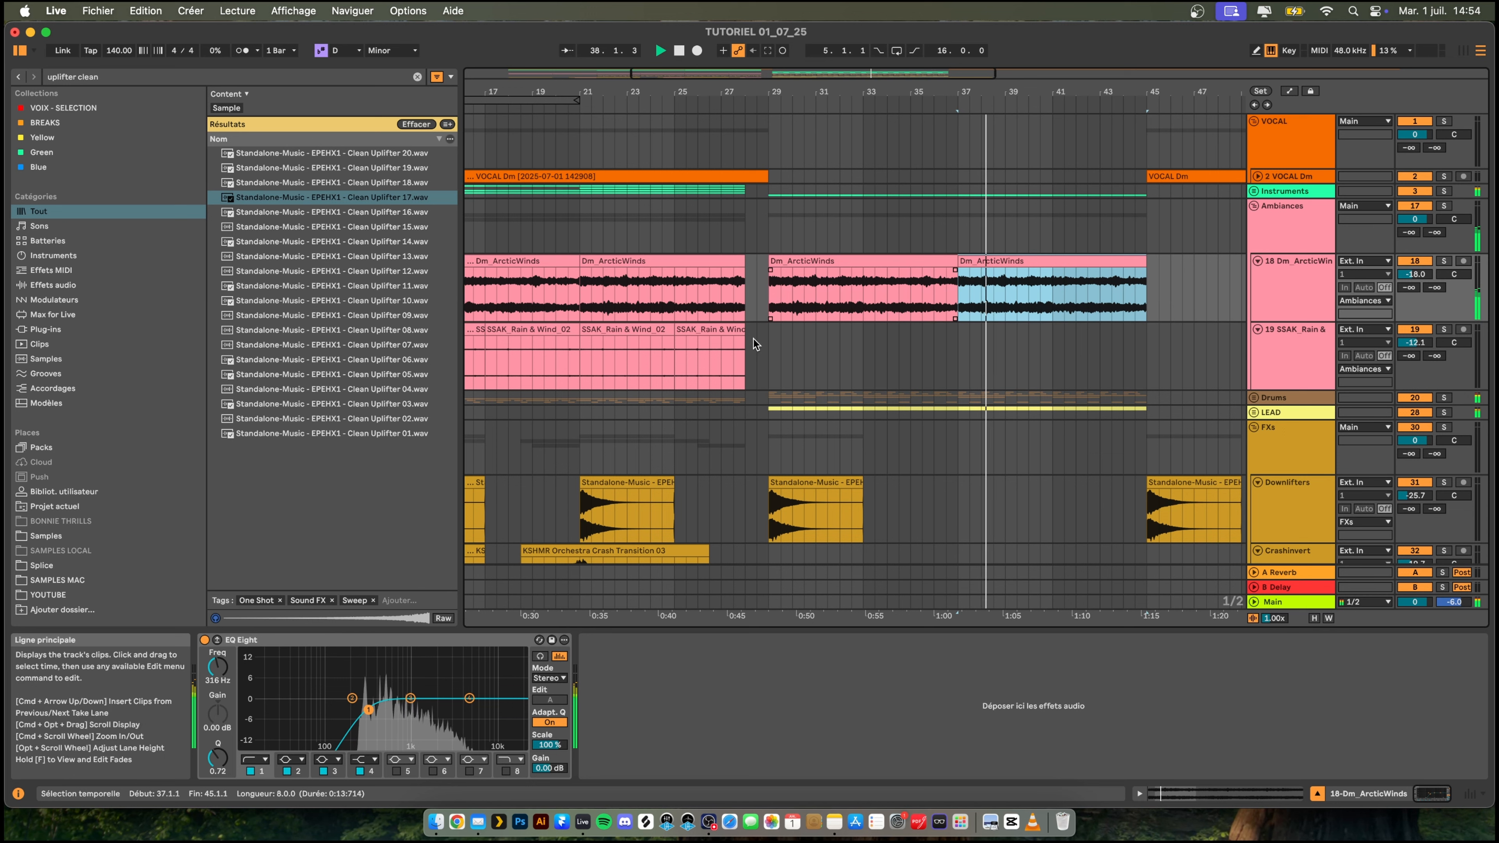
- Copy the SSAK_Rain & Wind_02 clips to bar 29, duplicate them up to bar 45, and fold the Ambiances group
{"action": "left_click", "coordinate": [722, 329]}
{"action": "left_click", "coordinate": [613, 329]}
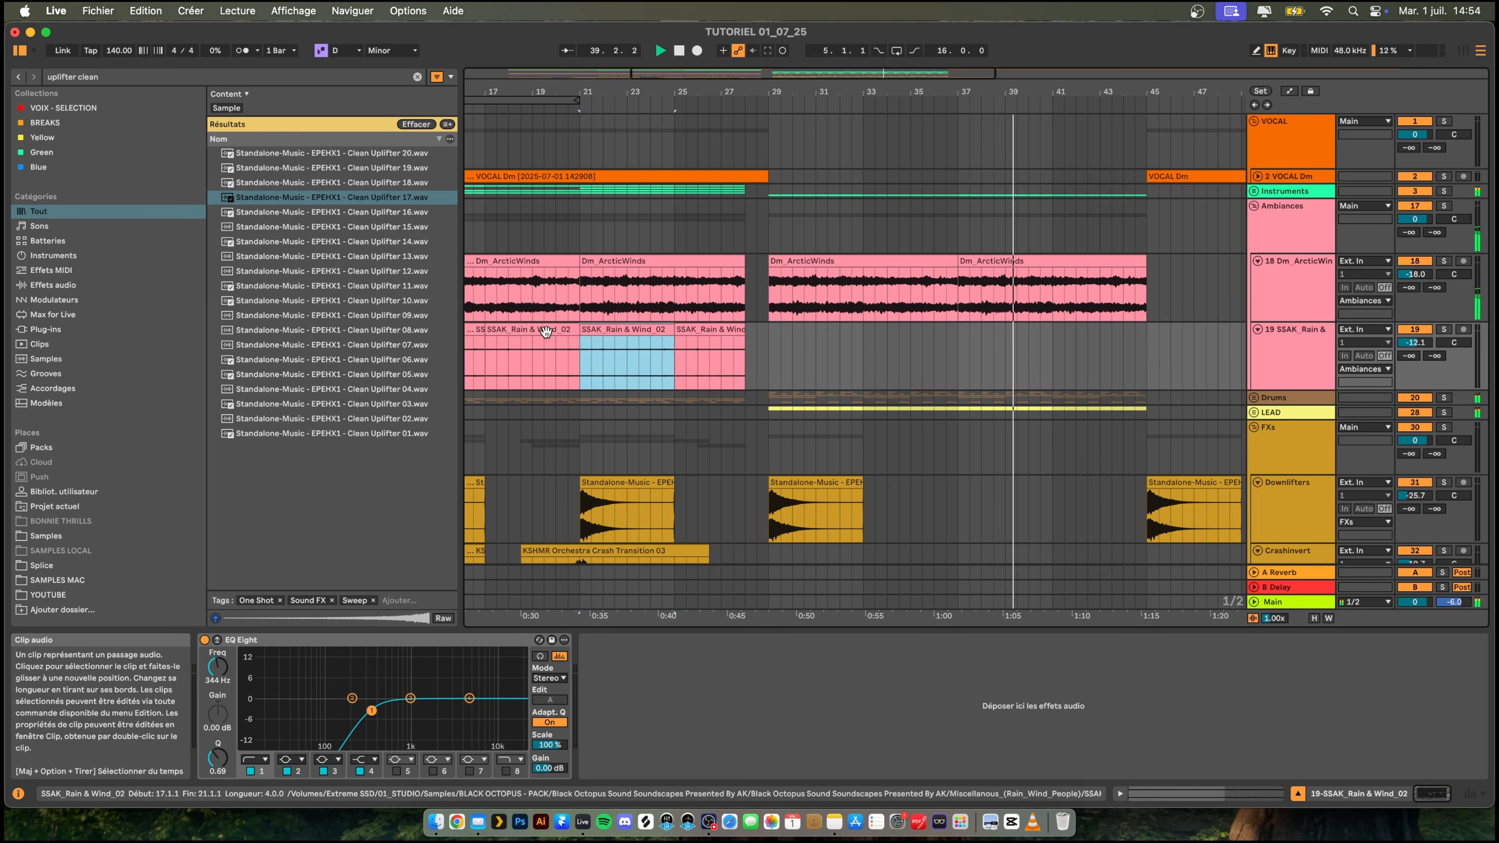
{"action": "left_click", "coordinate": [545, 329], "text": "shift"}
{"action": "left_click", "coordinate": [774, 348]}
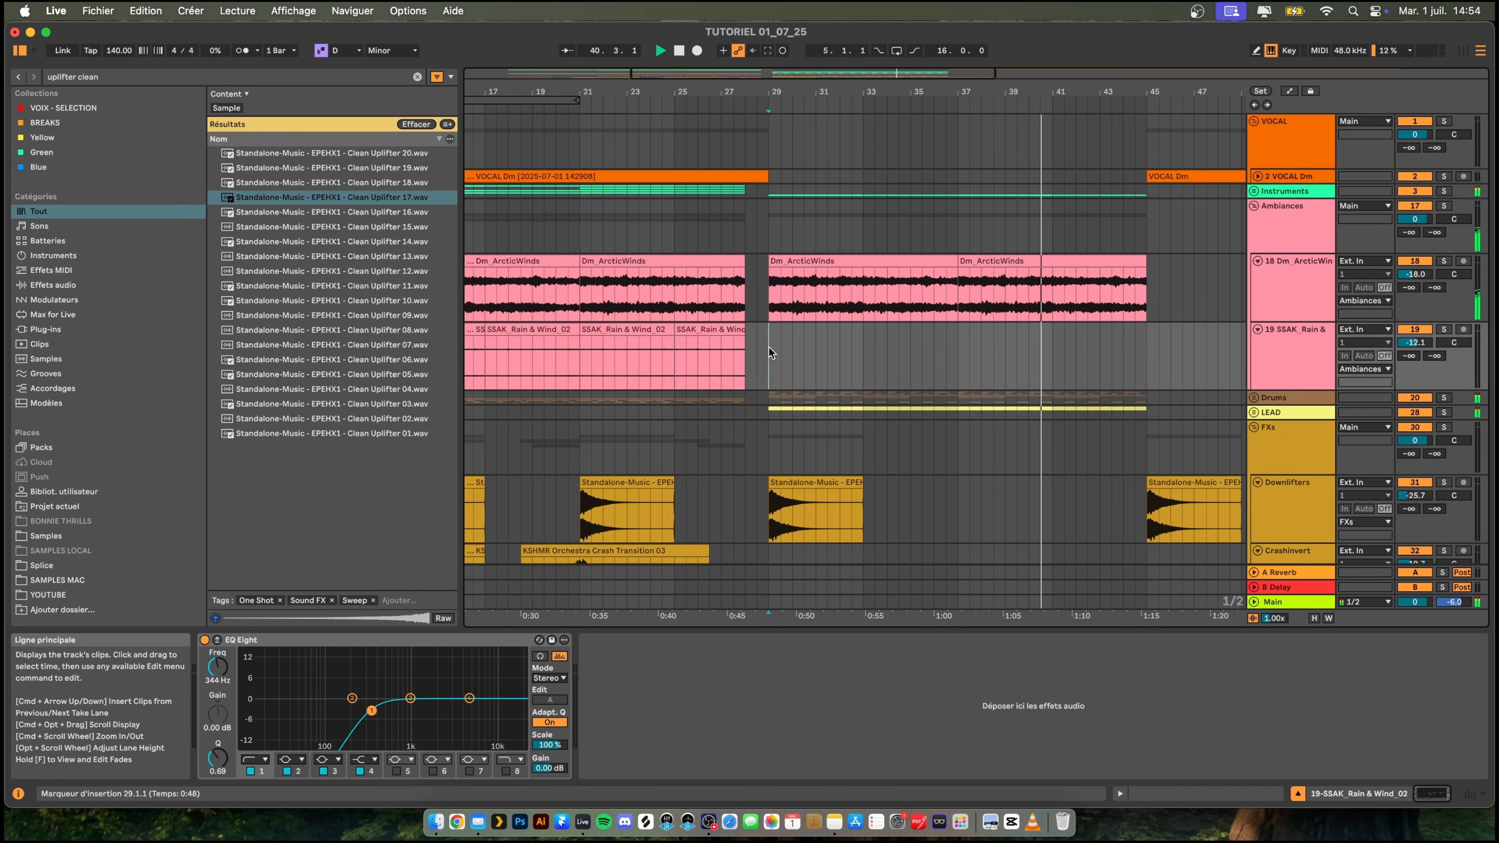
{"action": "key", "text": "super+v"}
{"action": "key", "text": "super+d"}
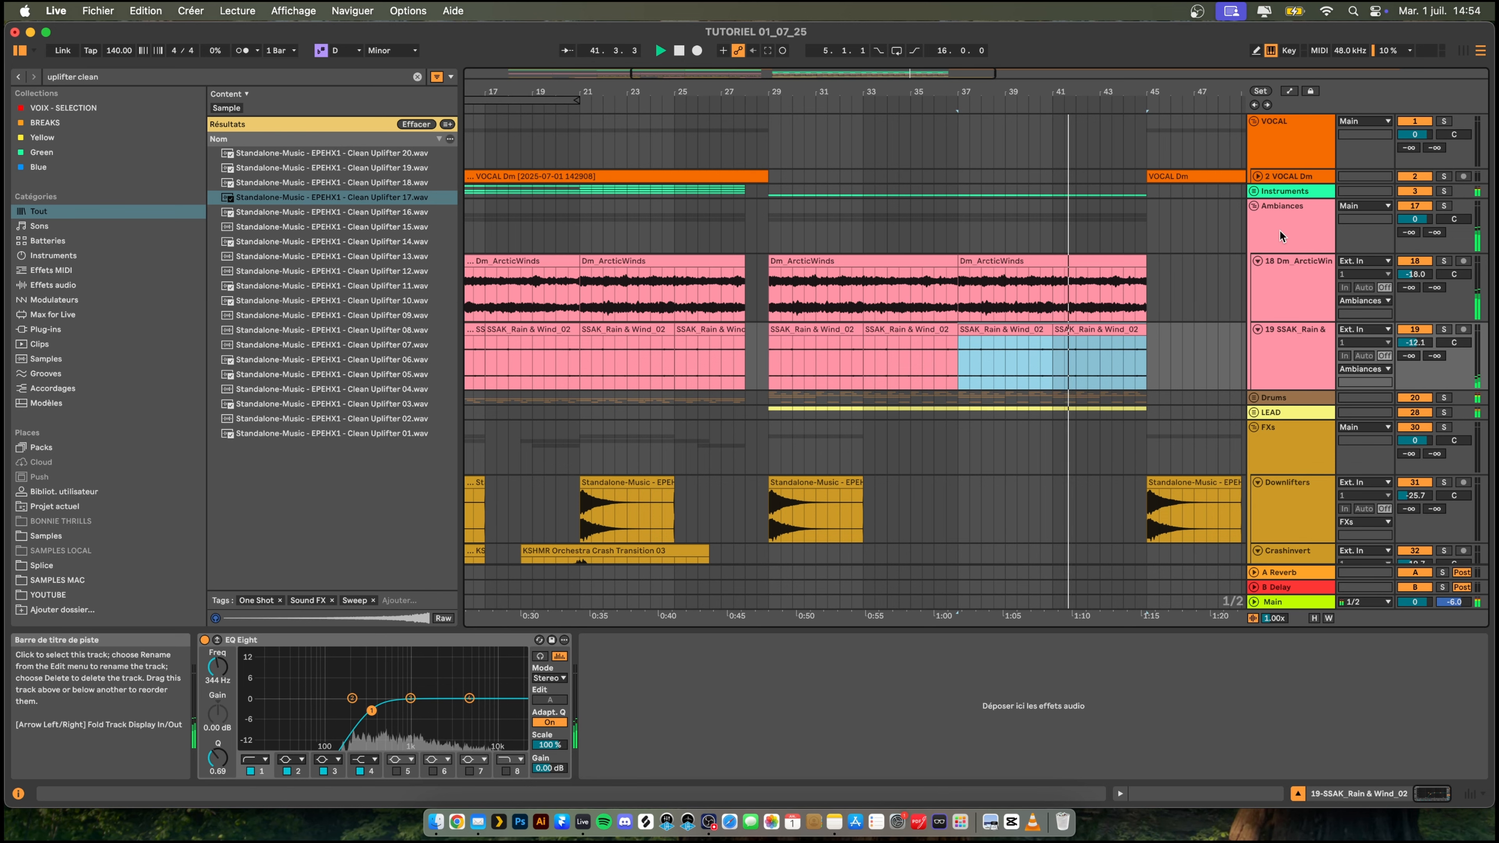
{"action": "left_click", "coordinate": [1254, 206]}
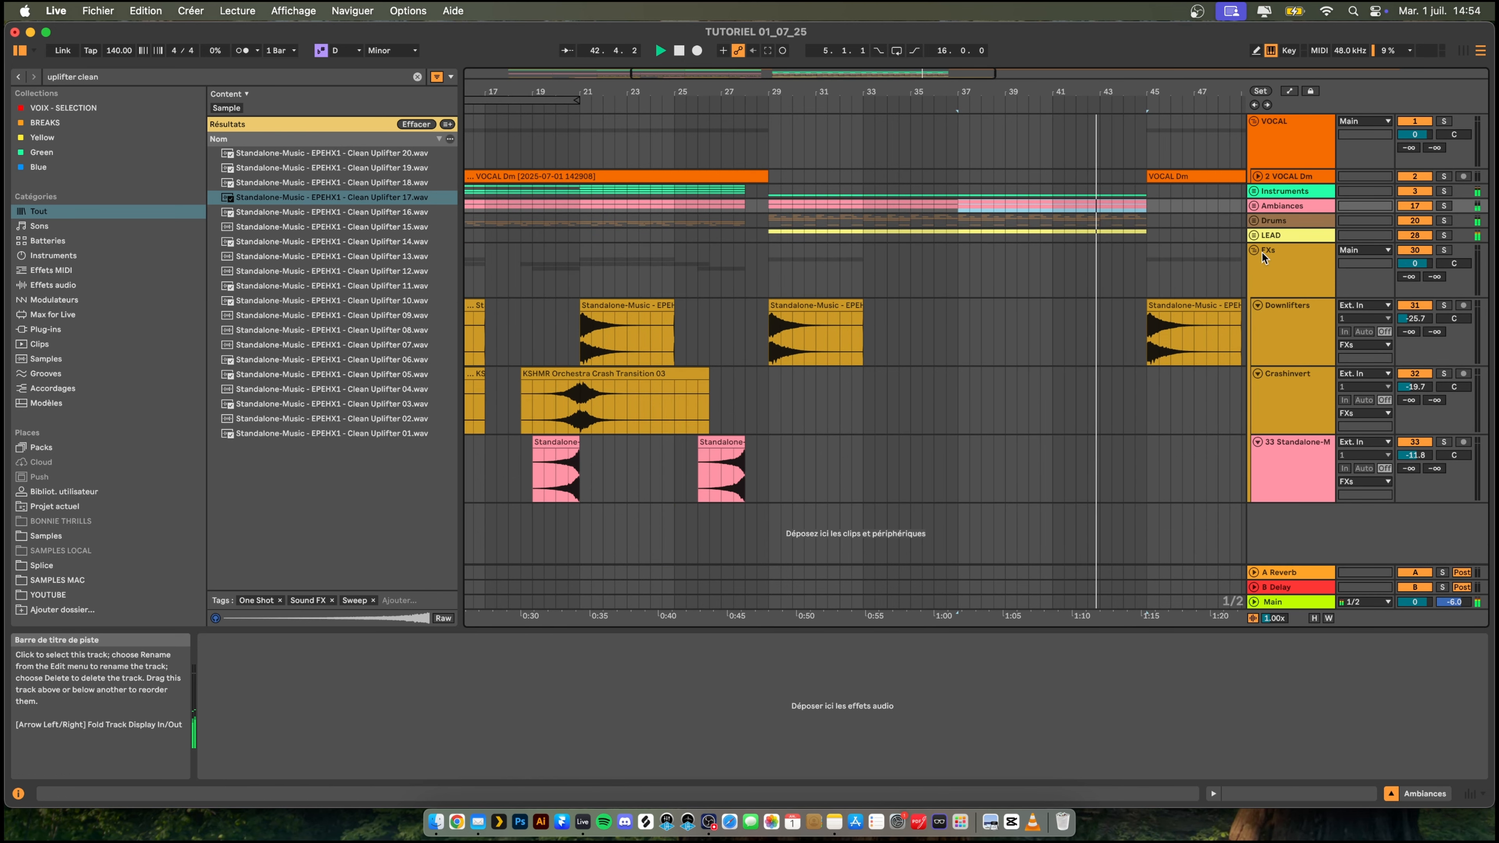
- Fold the FXs group and play the arrangement from bar 5
{"action": "key", "text": "u"}
{"action": "left_click_drag", "start_coordinate": [1004, 92], "coordinate": [954, 66]}
{"action": "left_click", "coordinate": [527, 221]}
{"action": "key", "text": "space"}
{"action": "key", "text": "space"}
{"action": "key", "text": "space"}
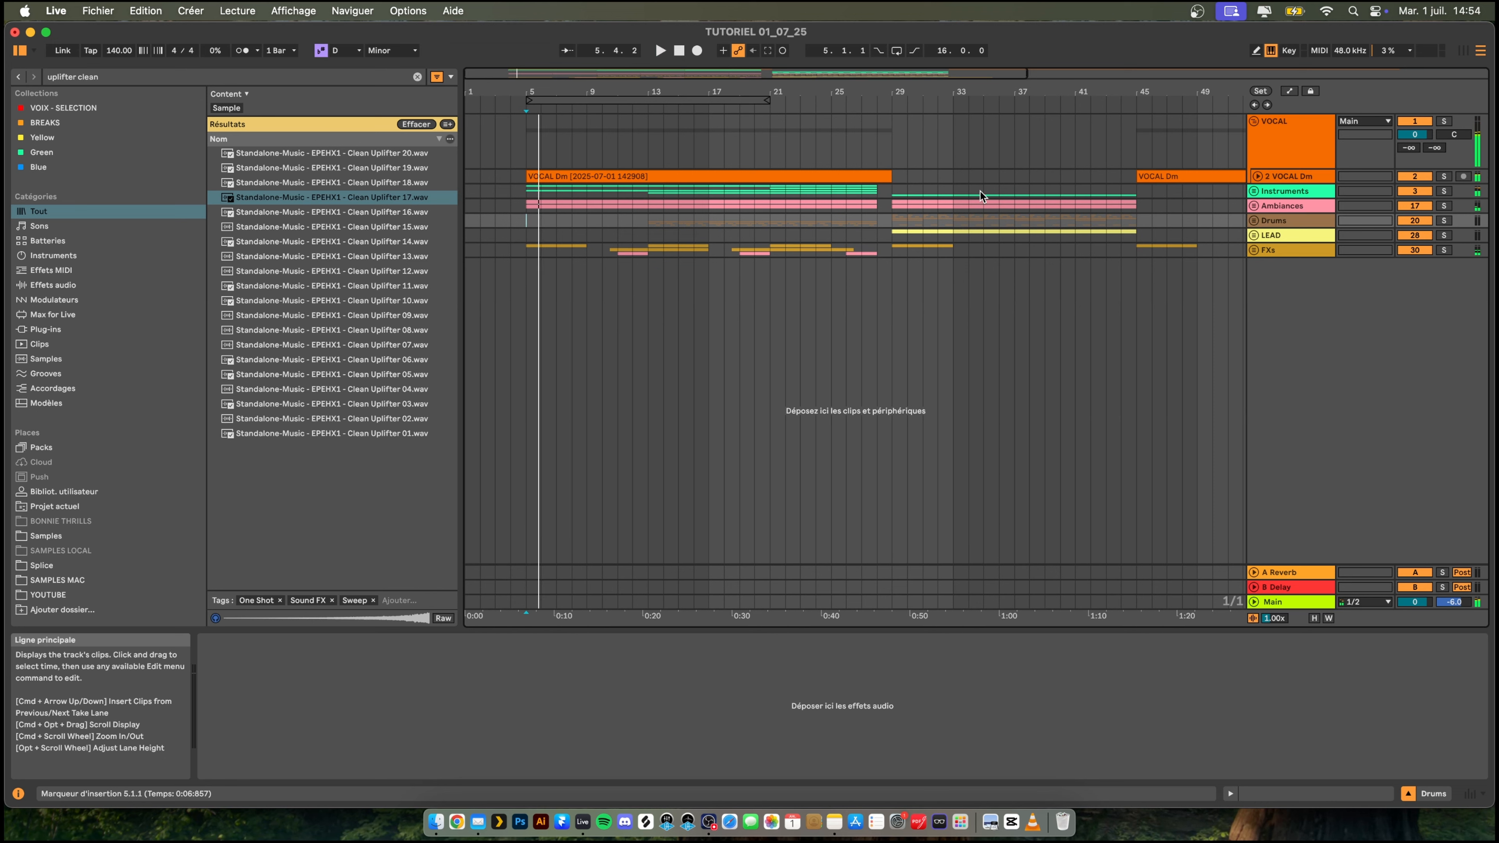
- Unfold the FXs group, search the samples for "impact clean" and place KSHMR Impact Clean 05 at bar 4 on a new track below the uplifters
{"action": "left_click", "coordinate": [1253, 251]}
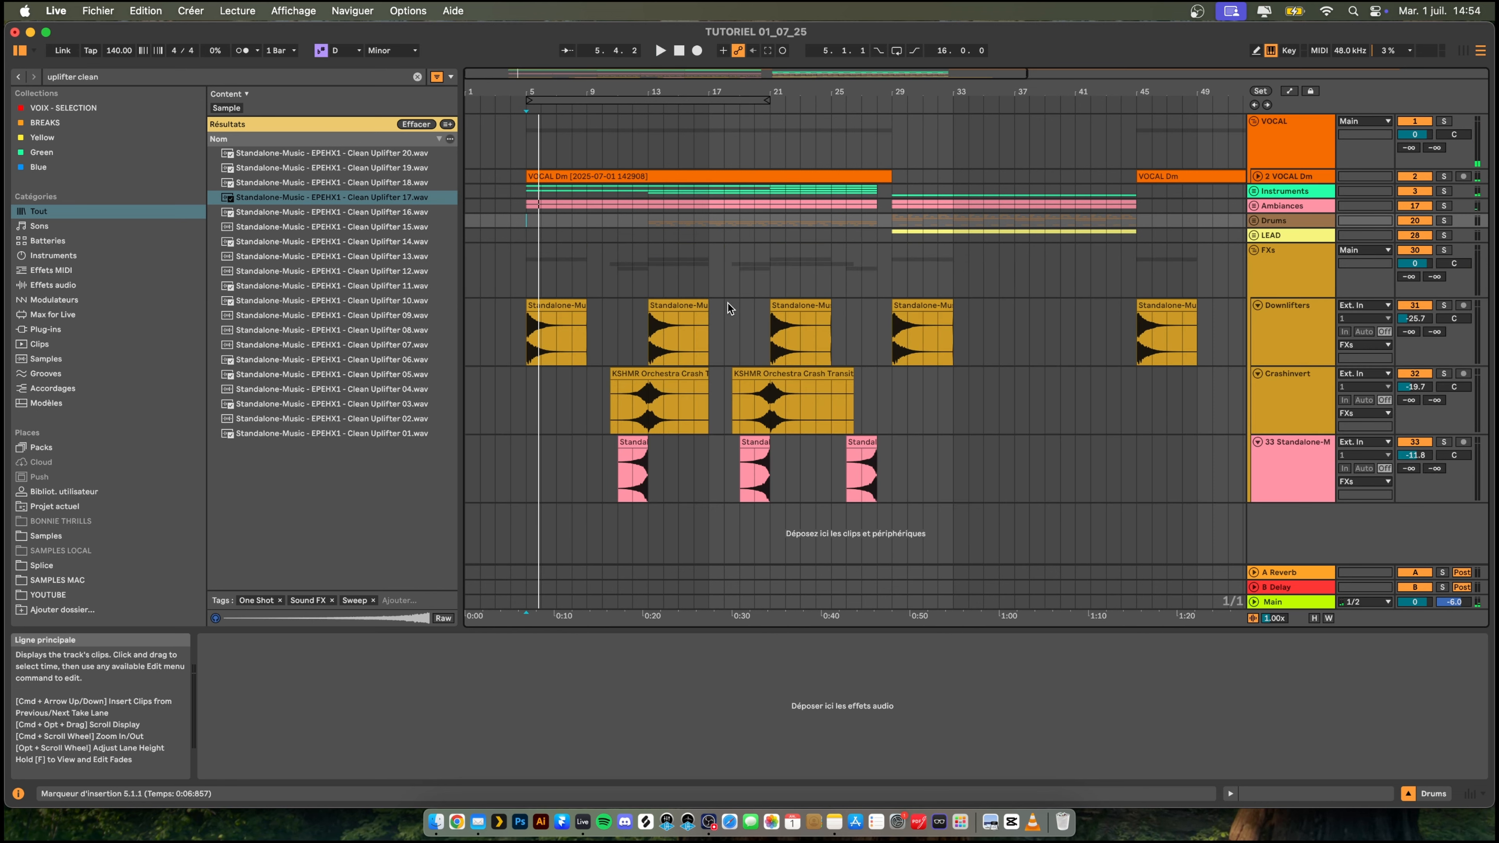
{"action": "key", "text": "super+f"}
{"action": "type", "text": "im"}
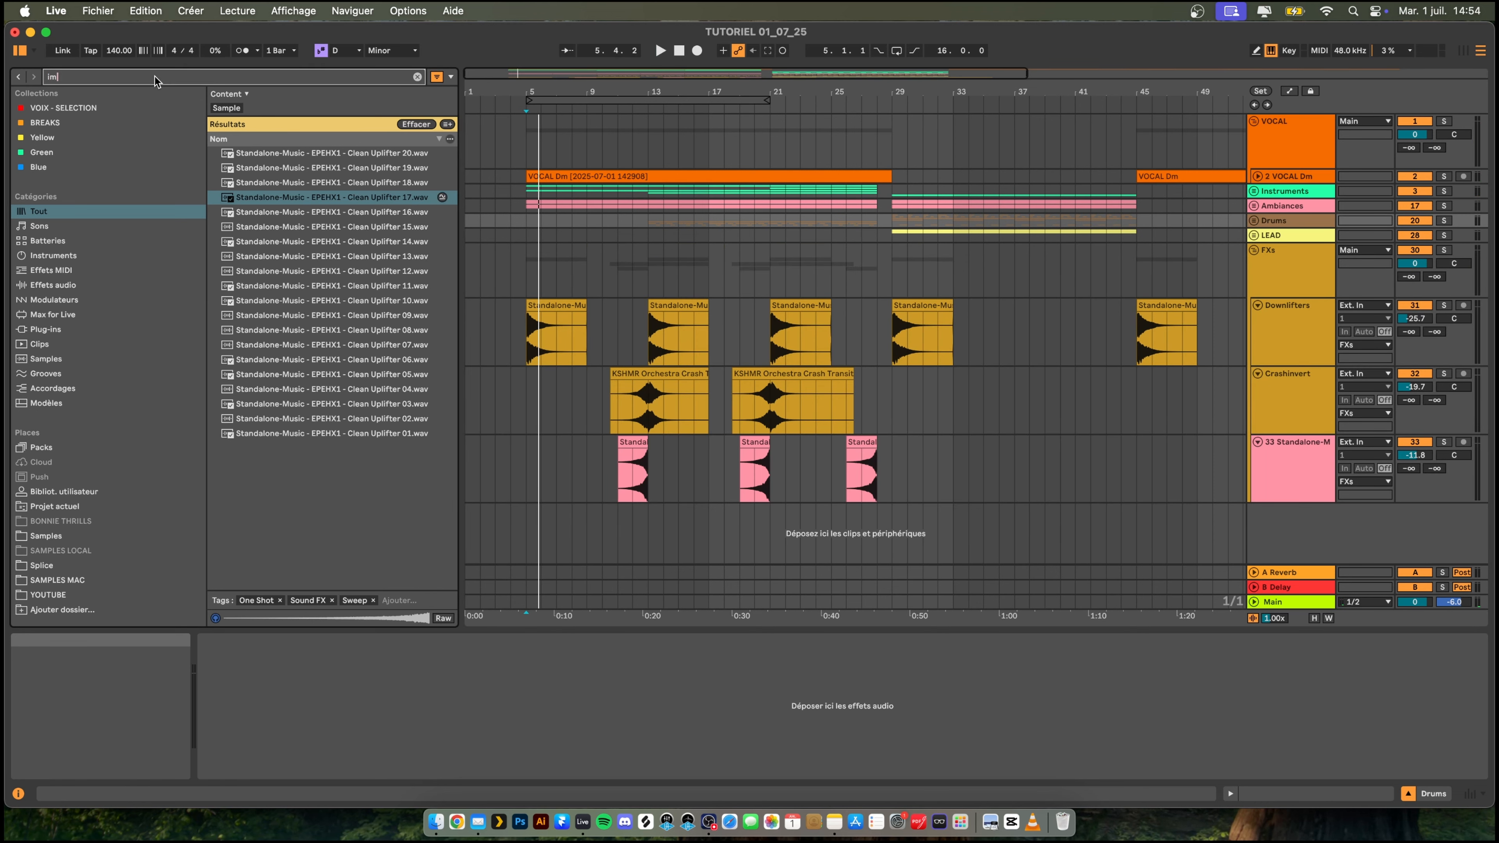
{"action": "type", "text": "pact clean"}
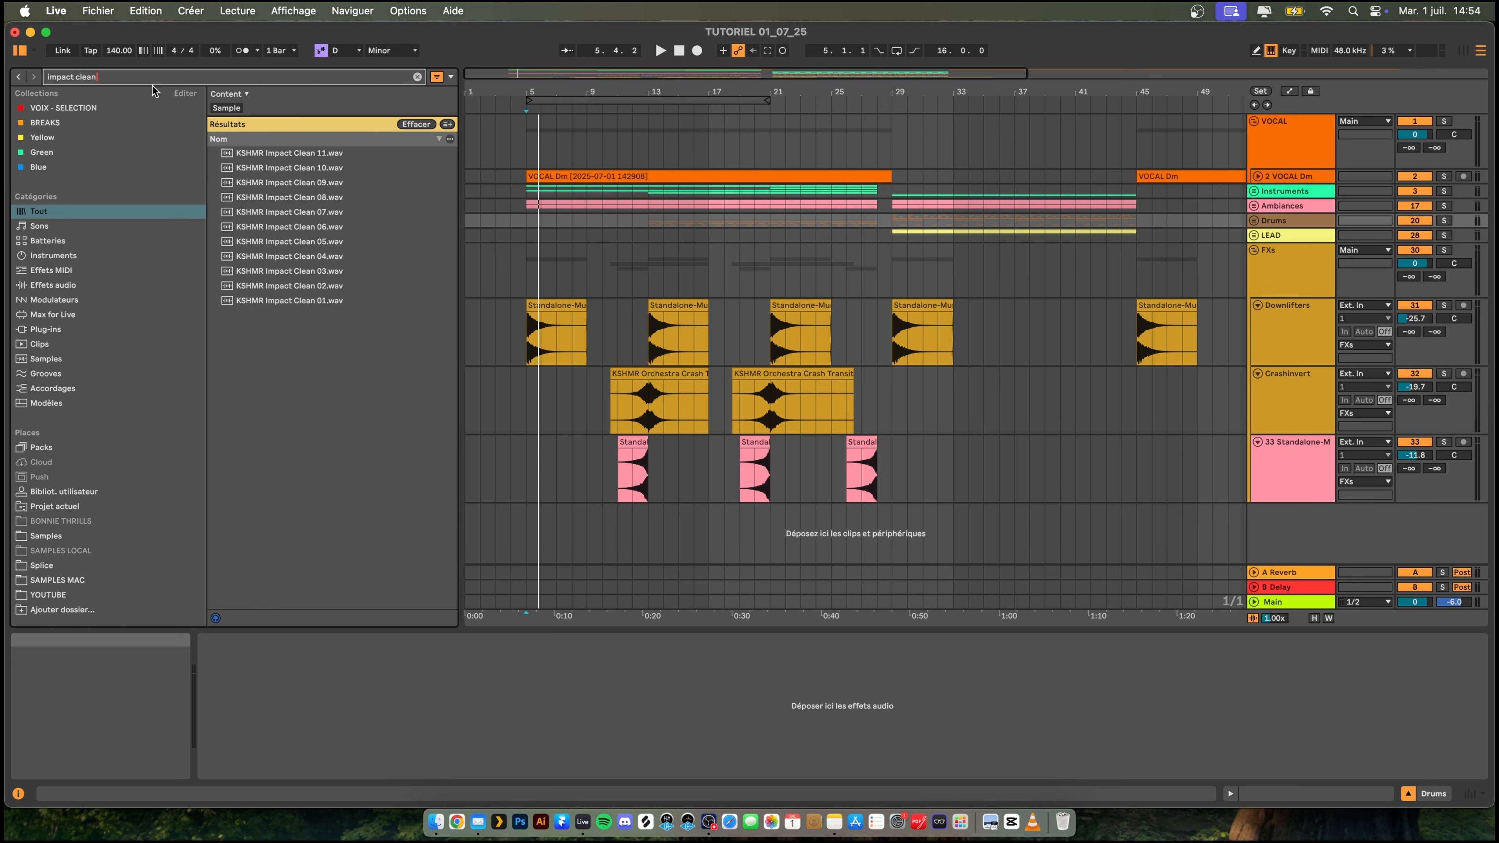
{"action": "key", "text": "Down"}
{"action": "key", "text": "Down"}
{"action": "key", "text": "Down"}
{"action": "key", "text": "Down"}
{"action": "key", "text": "Down"}
{"action": "key", "text": "Down"}
{"action": "key", "text": "Down"}
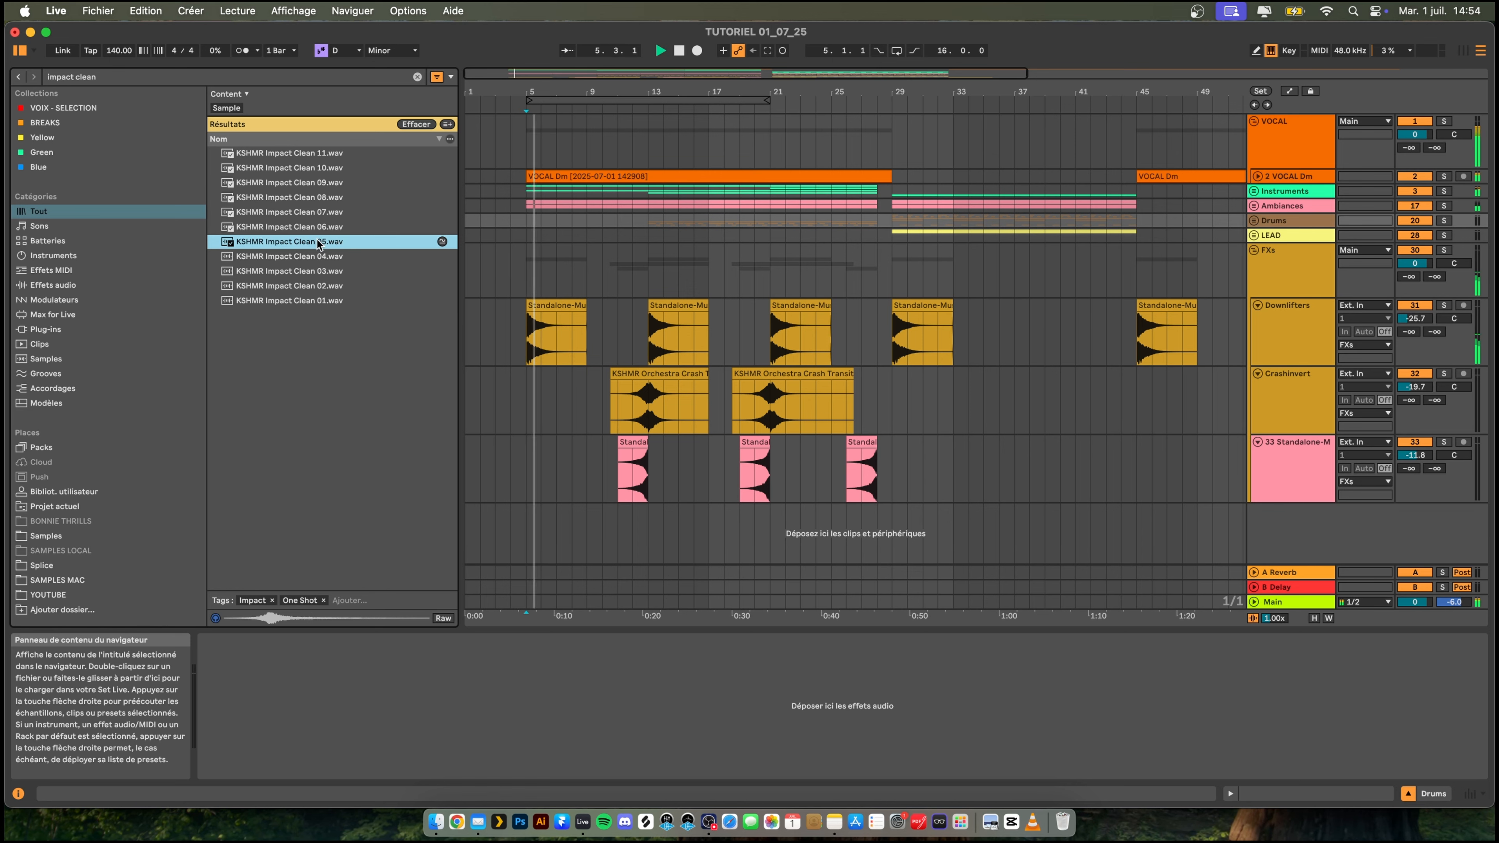
{"action": "mouse_move", "coordinate": [339, 248]}
{"action": "left_mouse_down"}
{"action": "mouse_move", "coordinate": [540, 469]}
{"action": "mouse_move", "coordinate": [510, 537]}
{"action": "left_mouse_up"}
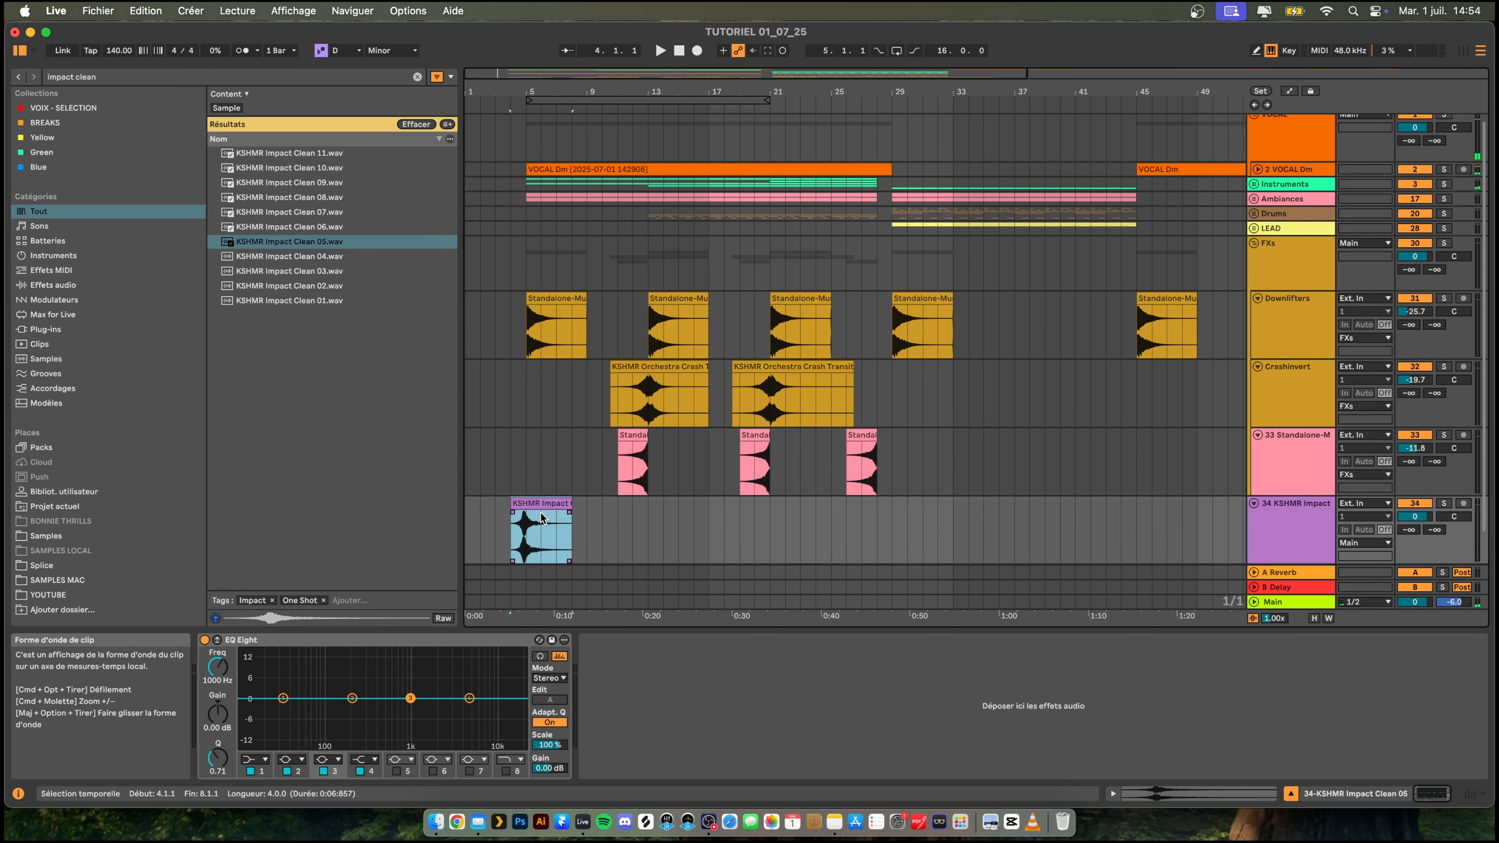
- Try the impact clip at 4.2.1, playing it against the entry at bar 5
{"action": "key", "text": "space"}
{"action": "left_click_drag", "start_coordinate": [493, 90], "coordinate": [493, 180]}
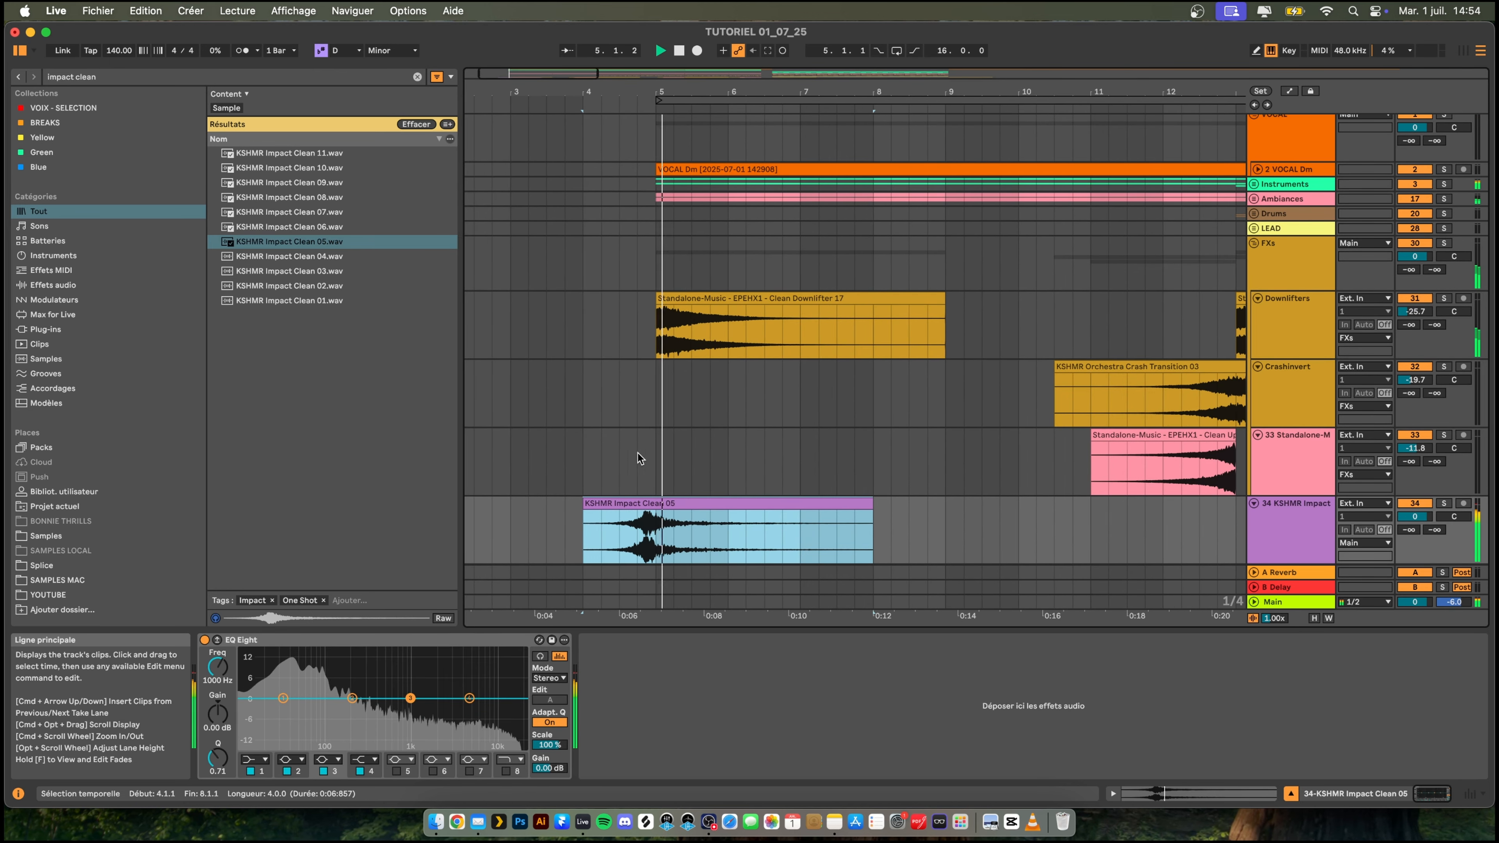
{"action": "key", "text": "space"}
{"action": "key", "text": "space"}
{"action": "left_click_drag", "start_coordinate": [659, 502], "coordinate": [669, 508]}
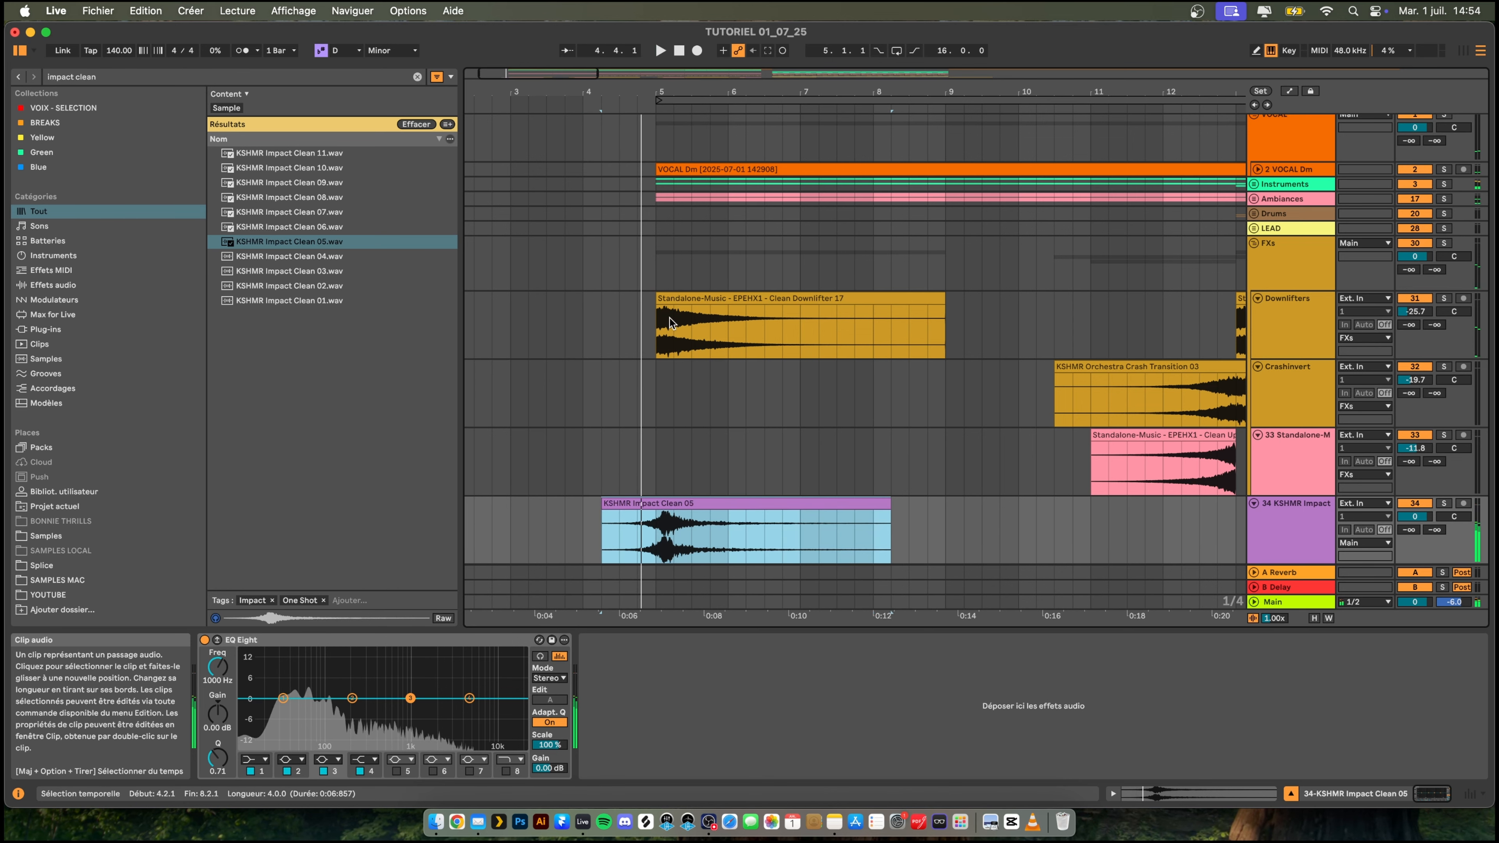
{"action": "key", "text": "space"}
- Fine-tune the impact clip to start at 4.1.4 so its peak lands around bar 5, checking the timing by playback
{"action": "left_click_drag", "start_coordinate": [649, 91], "coordinate": [646, 124]}
{"action": "left_click_drag", "start_coordinate": [697, 502], "coordinate": [662, 501]}
{"action": "key", "text": "space"}
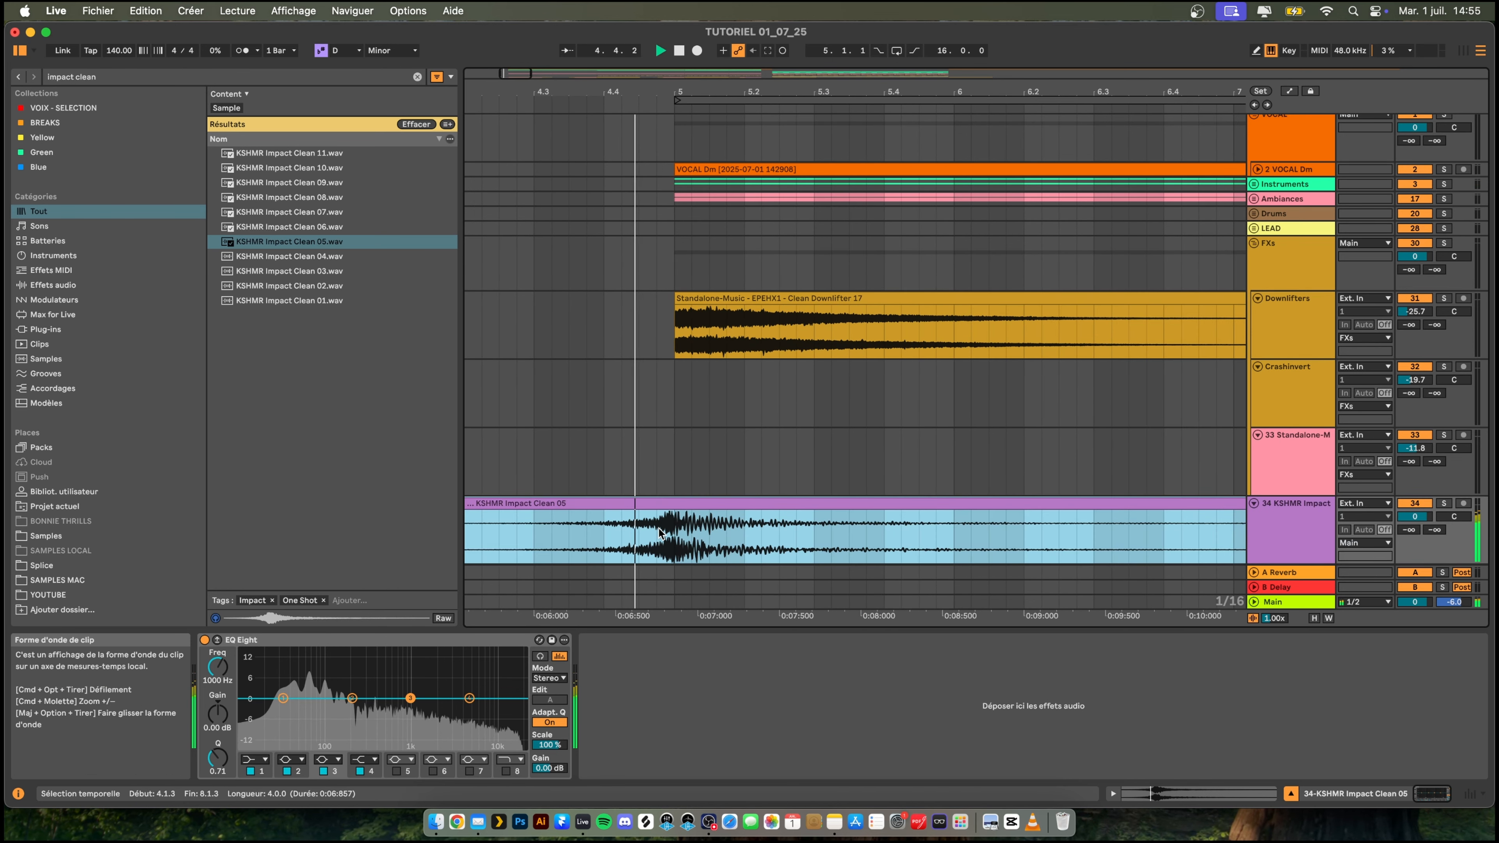
{"action": "key", "text": "space"}
{"action": "left_click_drag", "start_coordinate": [679, 504], "coordinate": [696, 508]}
{"action": "key", "text": "space"}
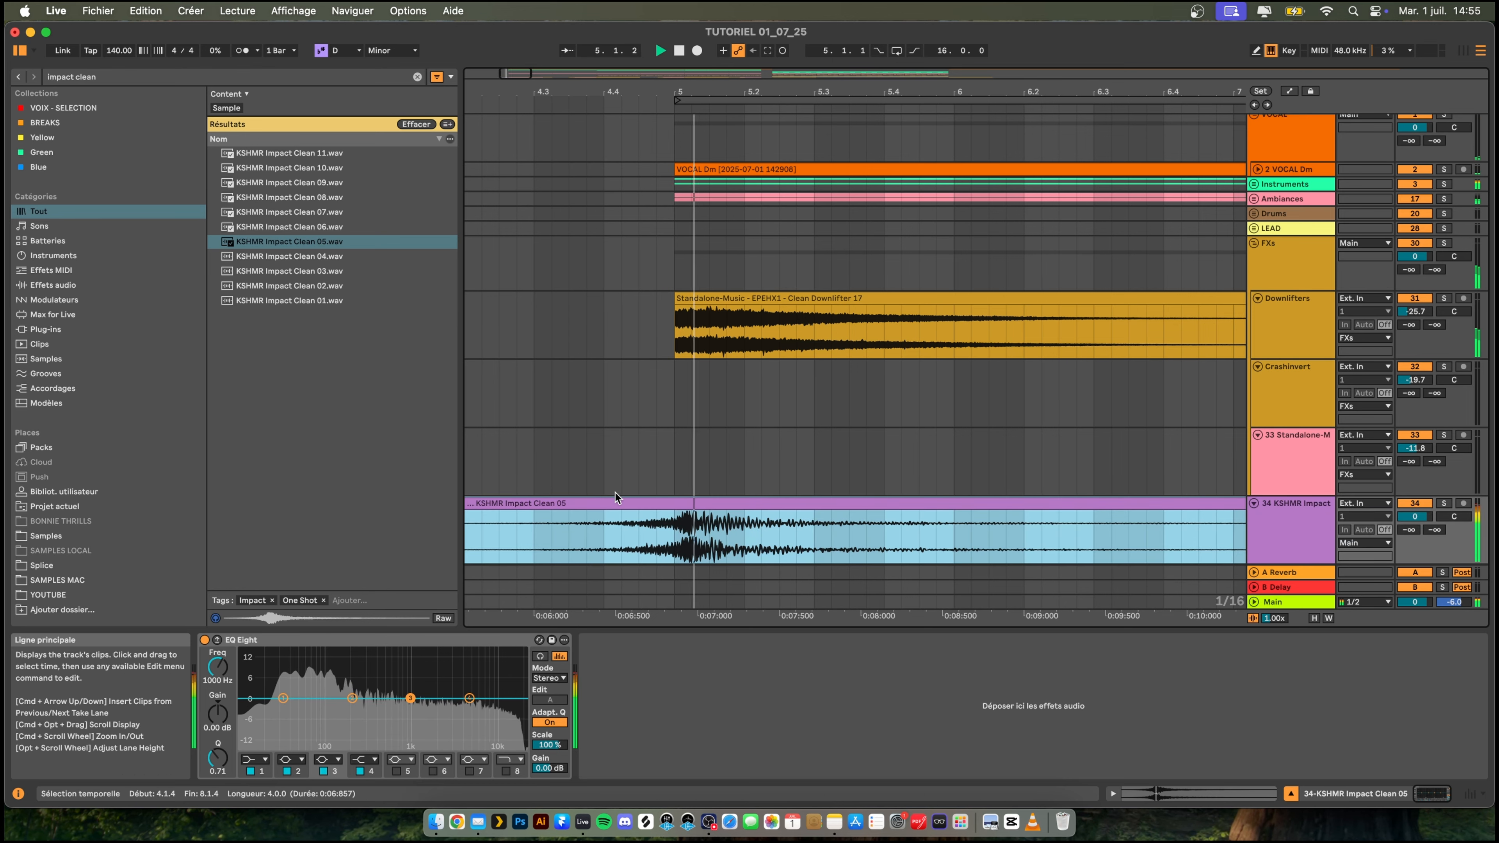
{"action": "key", "text": "space"}
- Turn off Warp on the KSHMR Impact Clean 05 clip and play from 4.4.2 to check its timing
{"action": "double_click", "coordinate": [605, 503]}
{"action": "left_click", "coordinate": [354, 548]}
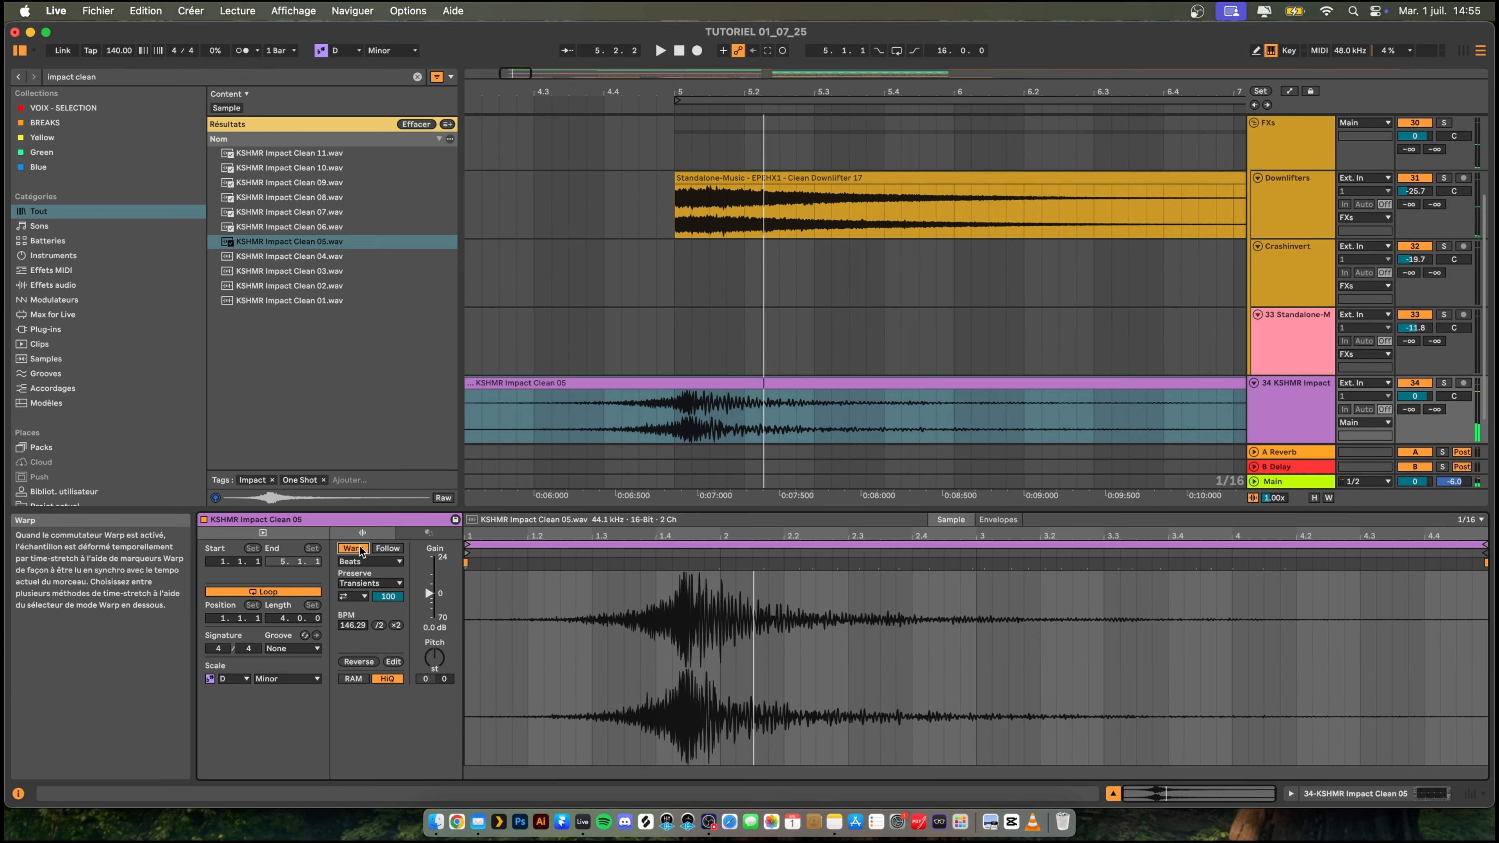
{"action": "left_click", "coordinate": [622, 416]}
{"action": "key", "text": "space"}
{"action": "scroll", "coordinate": [740, 287], "scroll_direction": "down", "scroll_amount": 10}
{"action": "scroll", "coordinate": [740, 286], "scroll_direction": "up", "scroll_amount": 4}
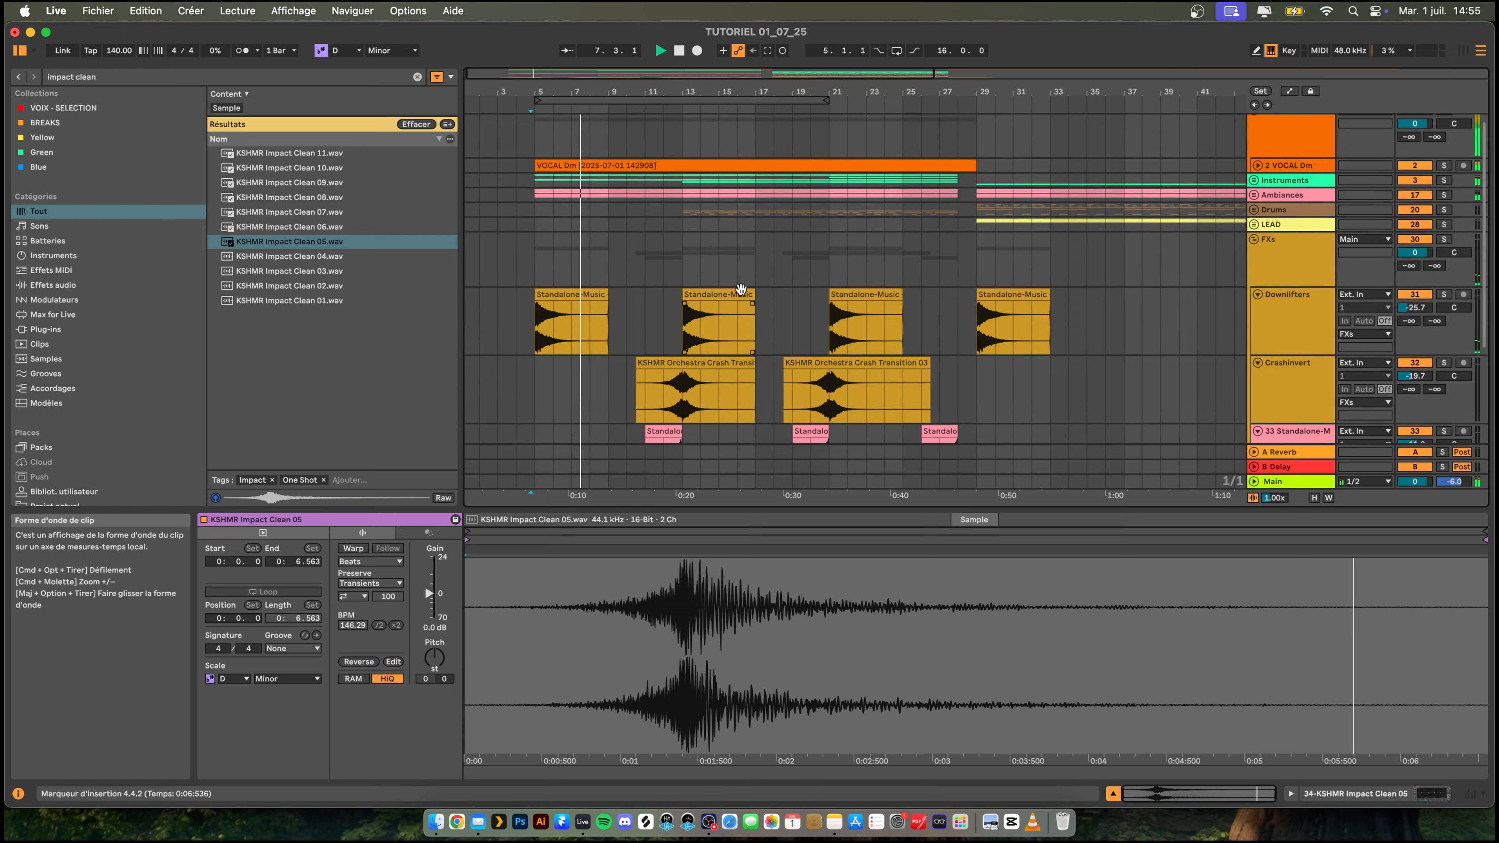
- Set the KSHMR Impact track volume to -8.6 dB and move the track into the FXs group
{"action": "scroll", "coordinate": [740, 287], "scroll_direction": "down", "scroll_amount": 3}
{"action": "scroll", "coordinate": [740, 286], "scroll_direction": "up", "scroll_amount": 1}
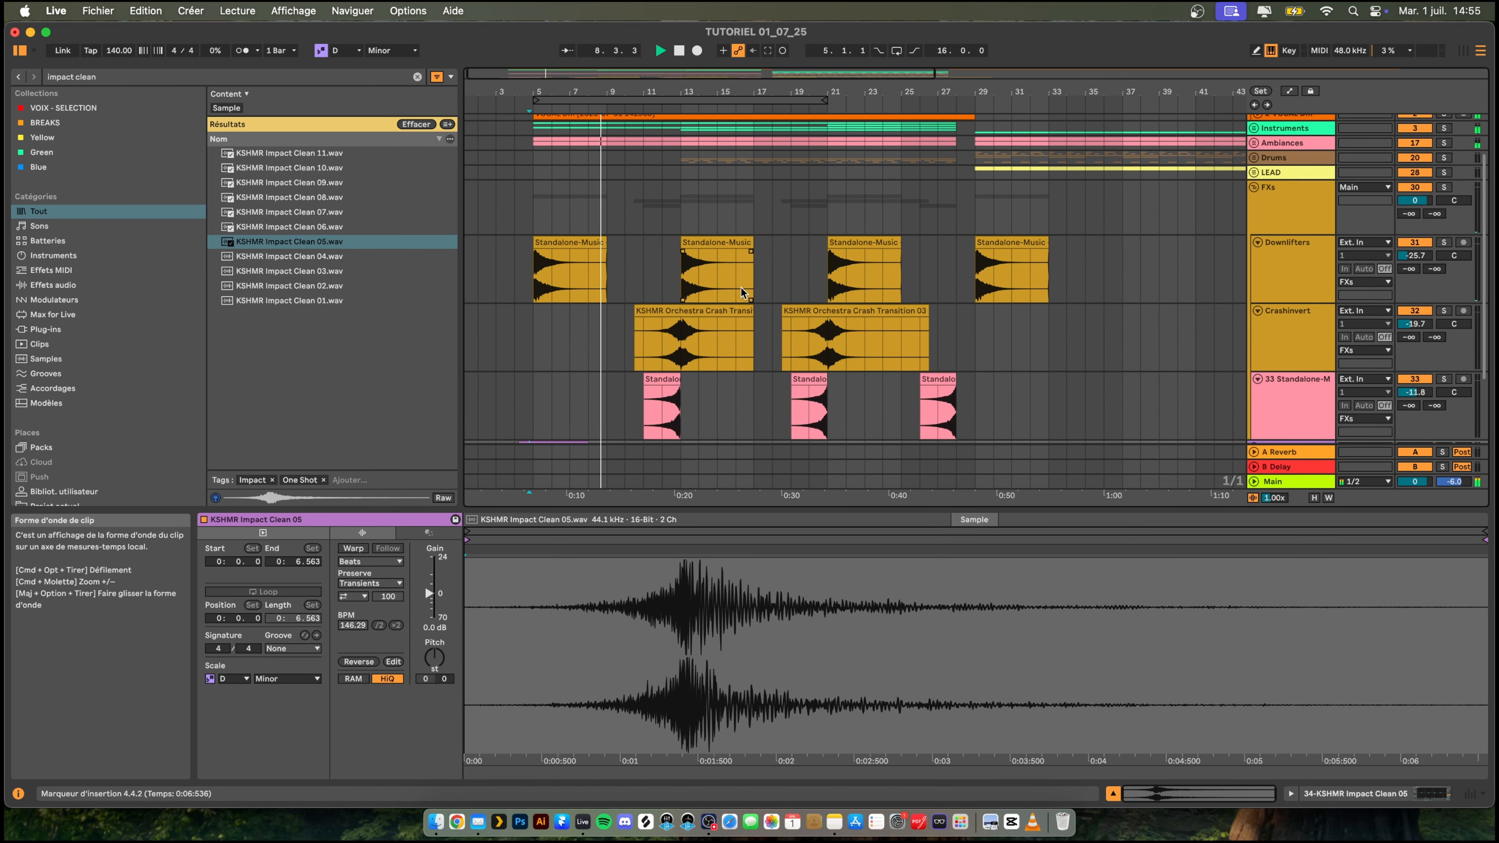
{"action": "scroll", "coordinate": [740, 288], "scroll_direction": "down", "scroll_amount": 3}
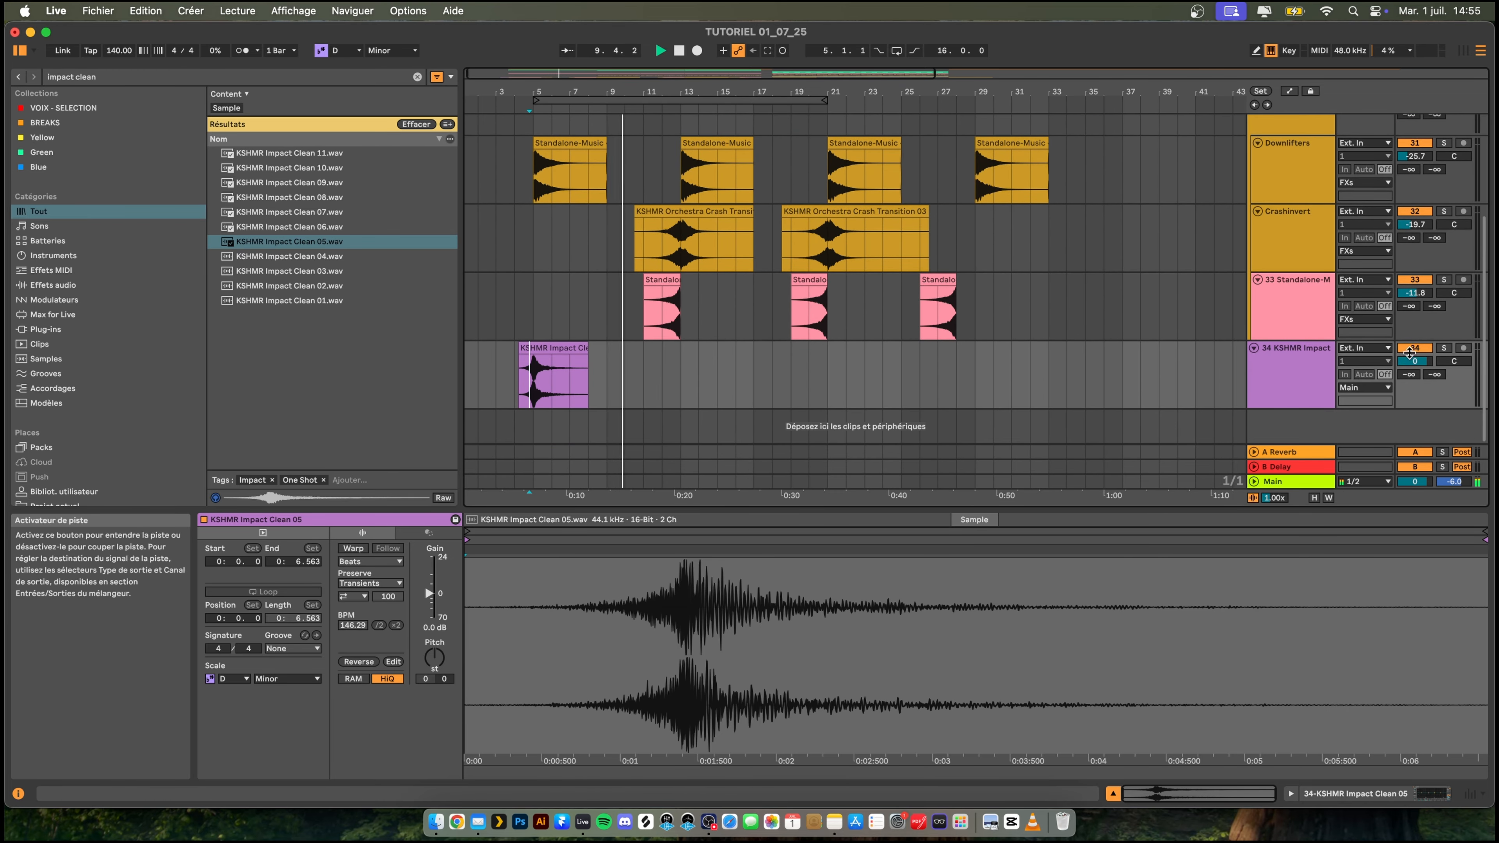
{"action": "left_click_drag", "start_coordinate": [1411, 361], "coordinate": [1411, 376]}
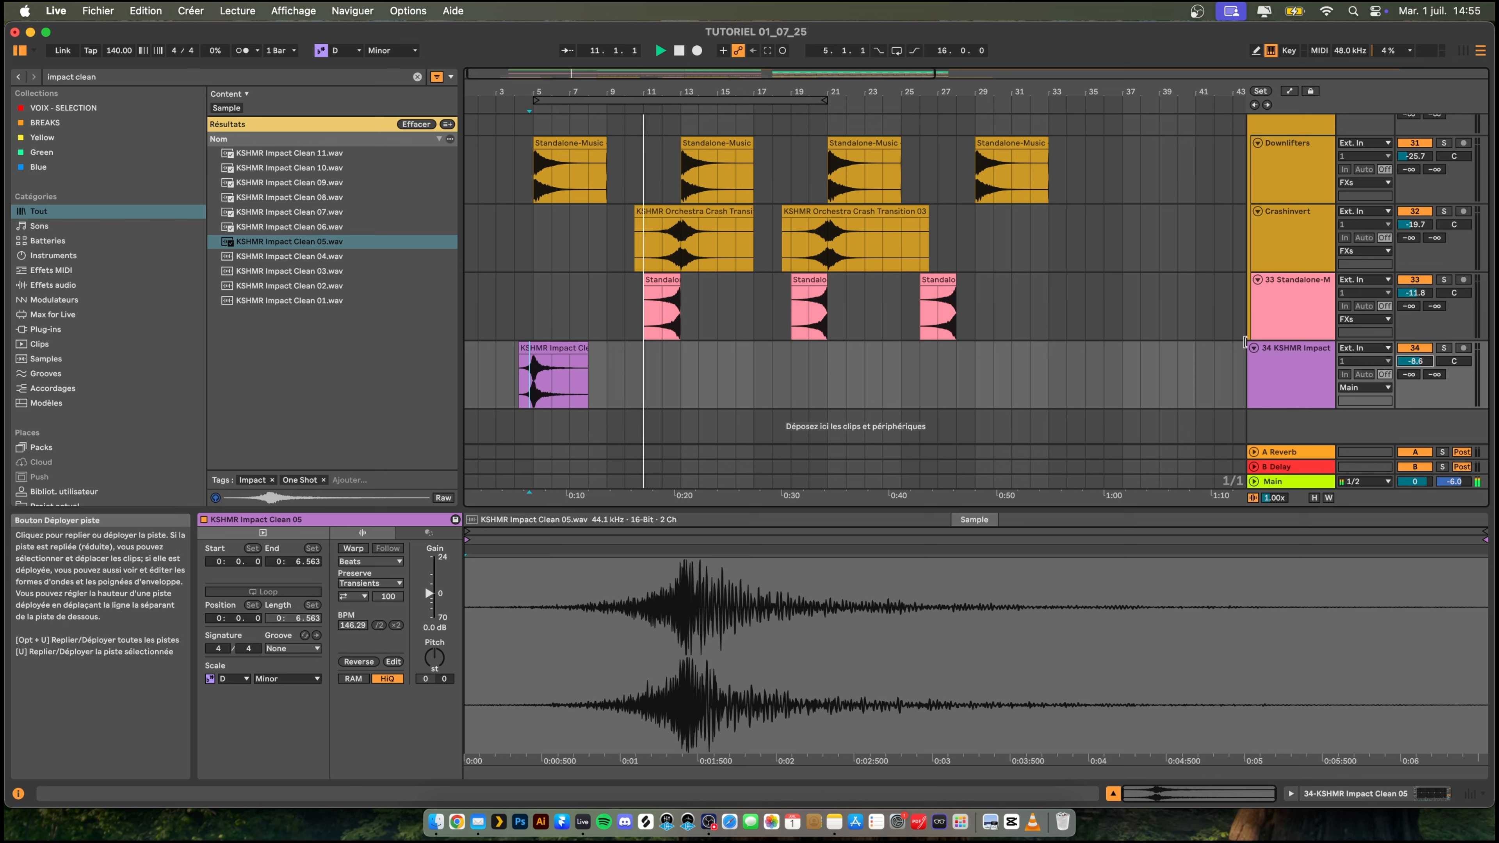
{"action": "left_click", "coordinate": [1292, 369]}
- Apply the FXs group's colour to all the tracks inside it and shrink the clip detail area
{"action": "scroll", "coordinate": [1298, 295], "scroll_direction": "up", "scroll_amount": 5}
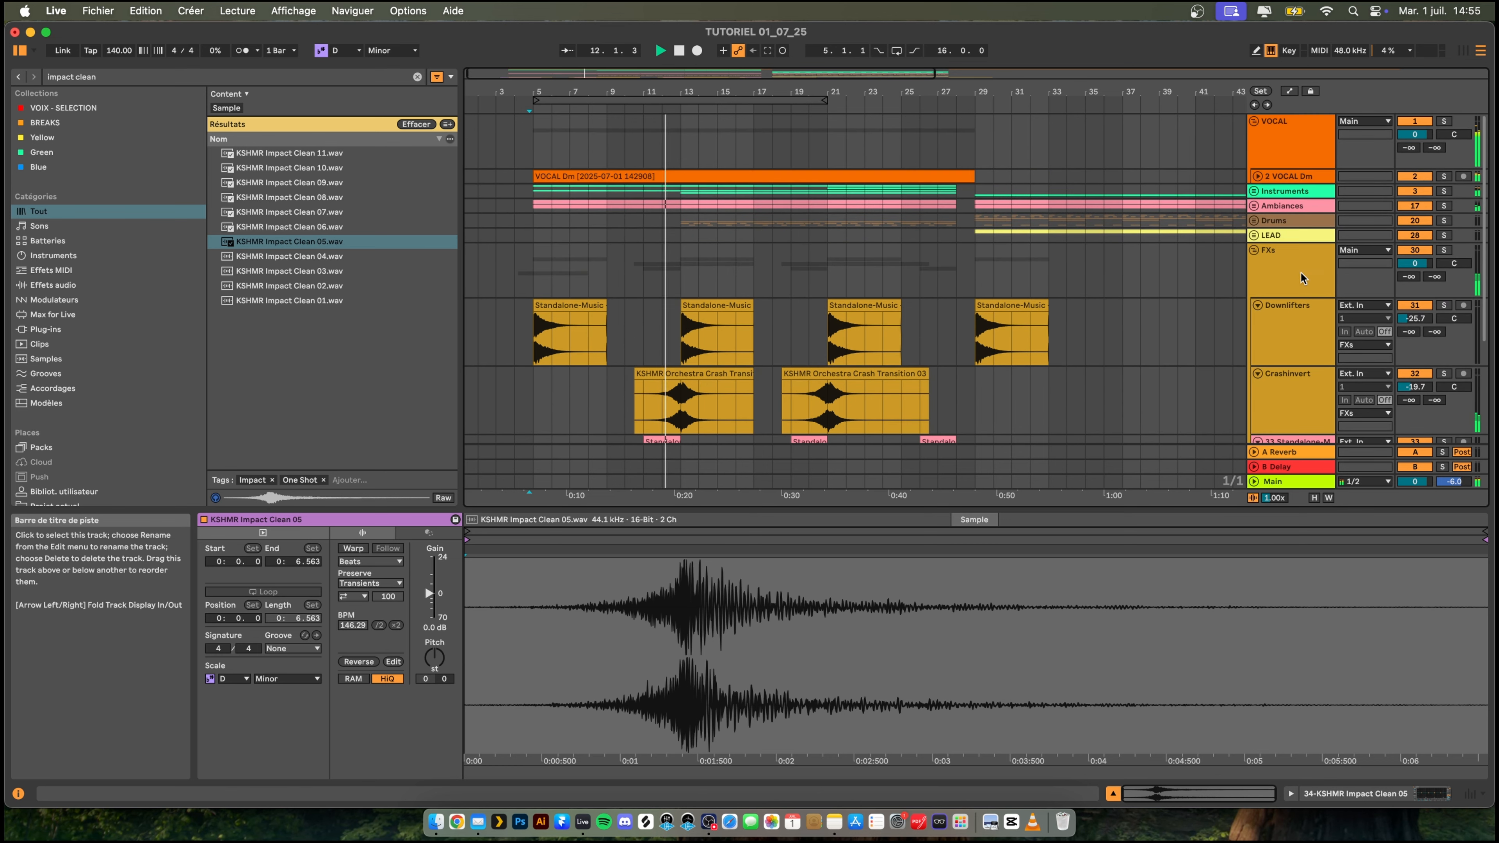
{"action": "right_click", "coordinate": [1300, 271]}
{"action": "left_click", "coordinate": [1250, 554]}
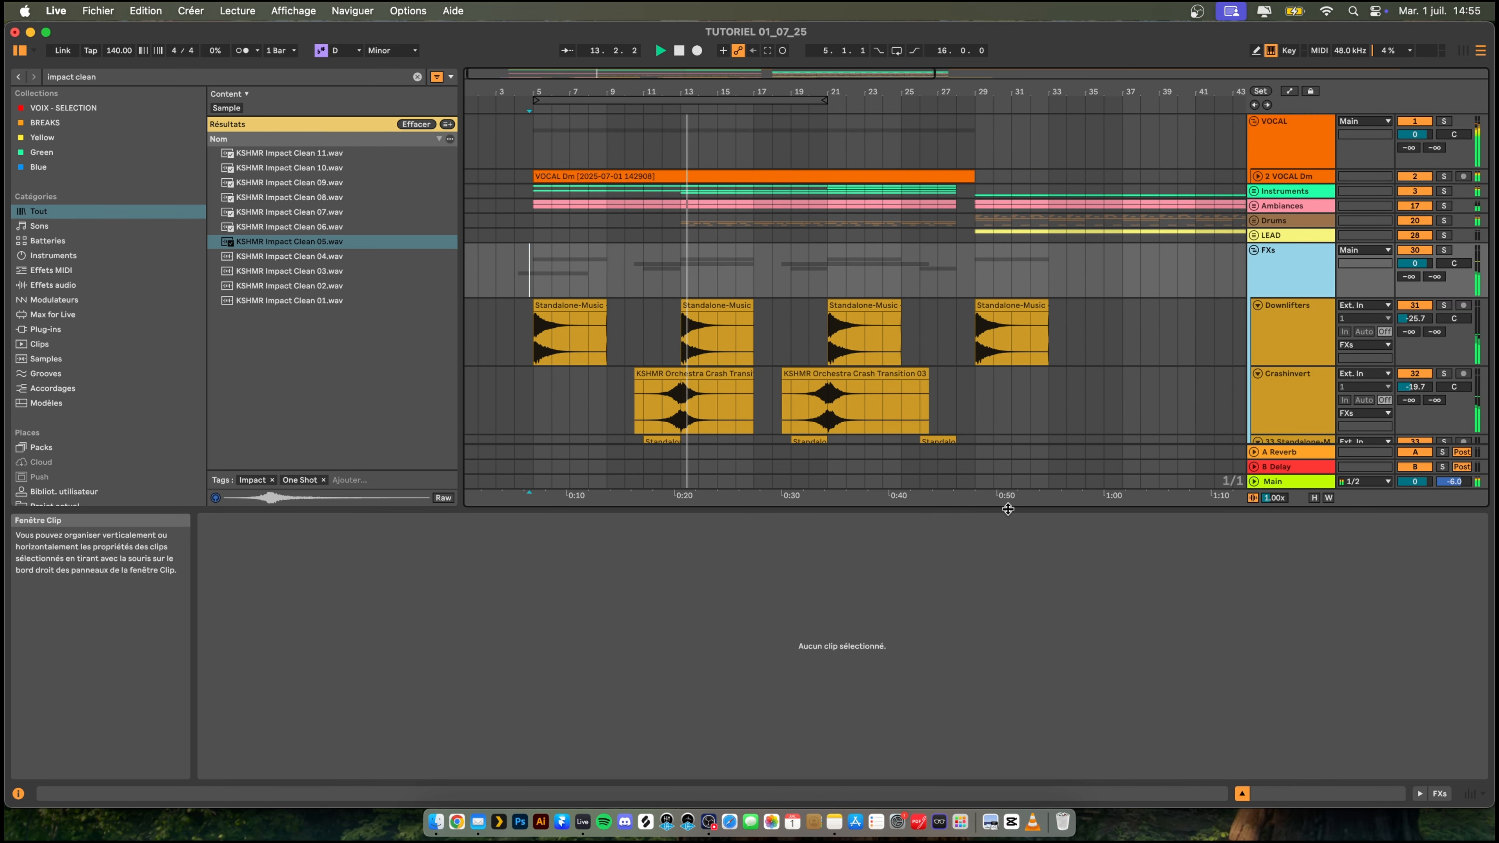
{"action": "left_click_drag", "start_coordinate": [1003, 509], "coordinate": [1009, 603]}
- Unfold the Drums group, fold the FXs group and examine the drum parts around bars 13 to 45 during playback
{"action": "scroll", "coordinate": [755, 190], "scroll_direction": "down", "scroll_amount": 3}
{"action": "scroll", "coordinate": [752, 191], "scroll_direction": "up", "scroll_amount": 3}
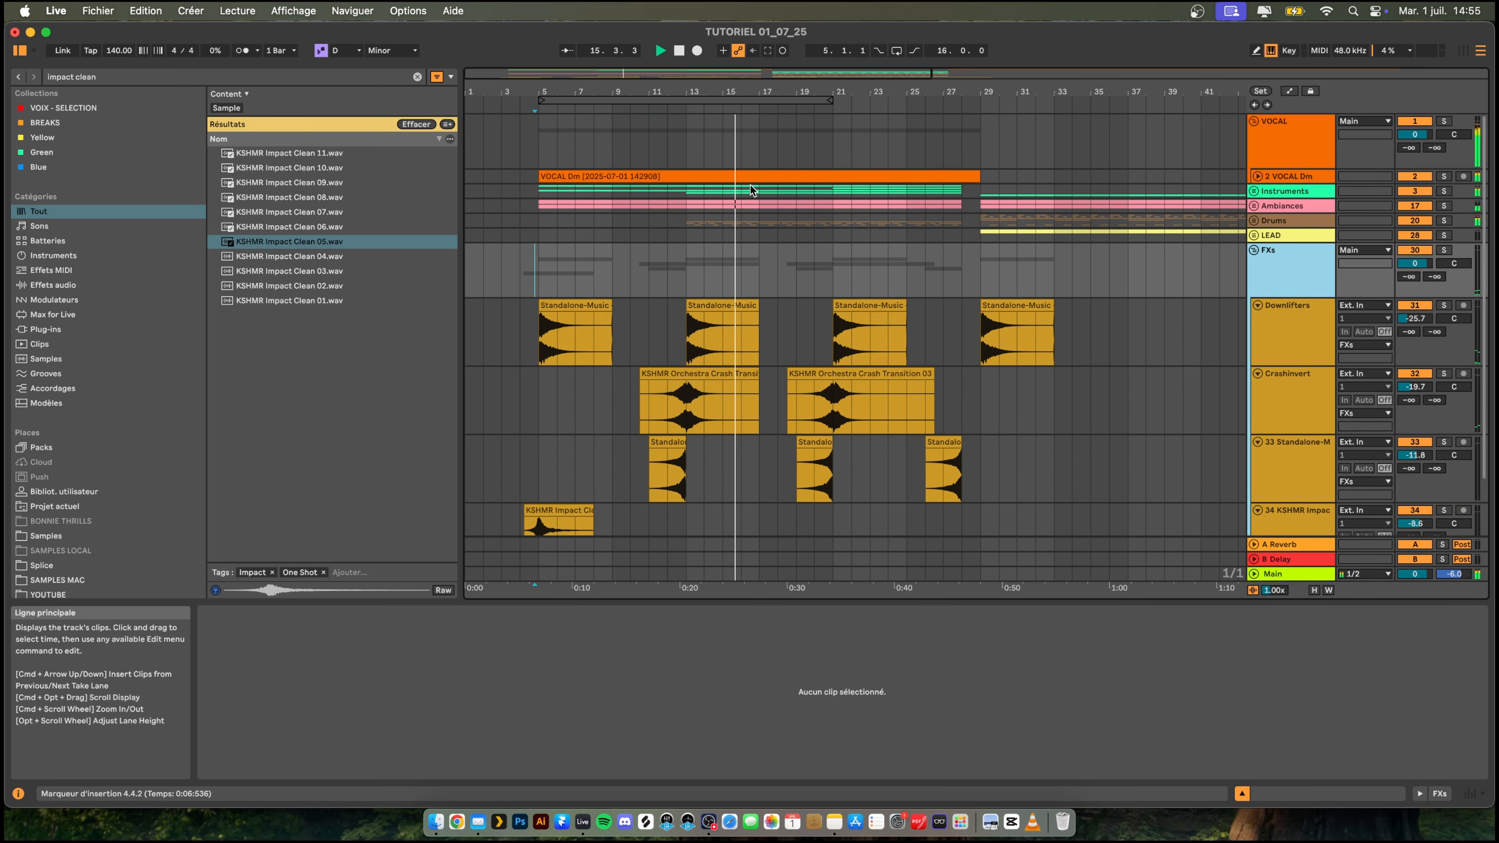
{"action": "left_click", "coordinate": [1256, 221]}
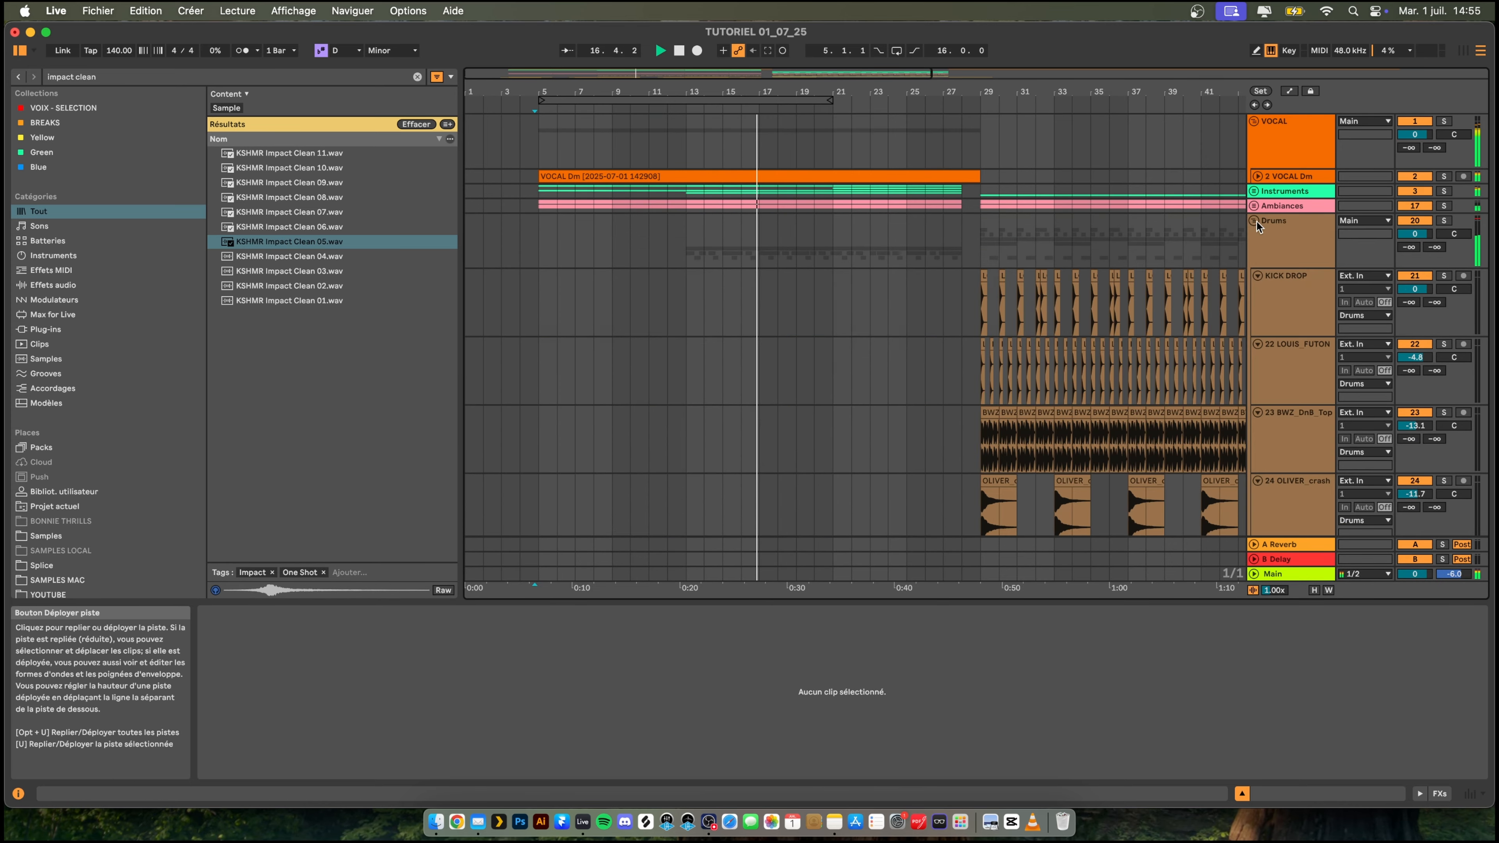
{"action": "scroll", "coordinate": [1010, 214], "scroll_direction": "down", "scroll_amount": 5}
{"action": "scroll", "coordinate": [797, 158], "scroll_direction": "up", "scroll_amount": 2}
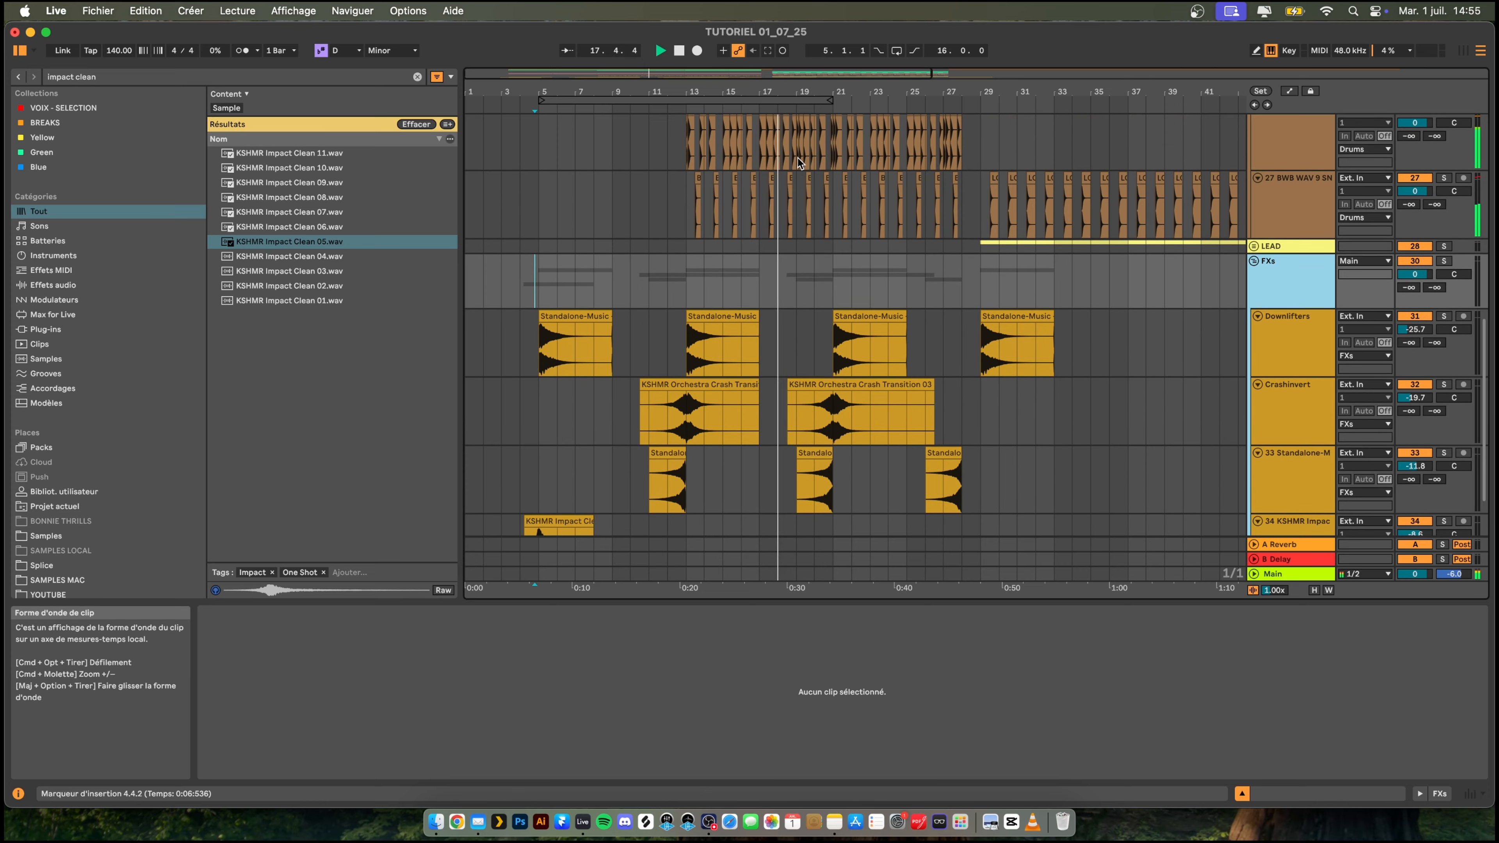
{"action": "left_click_drag", "start_coordinate": [832, 91], "coordinate": [689, 88]}
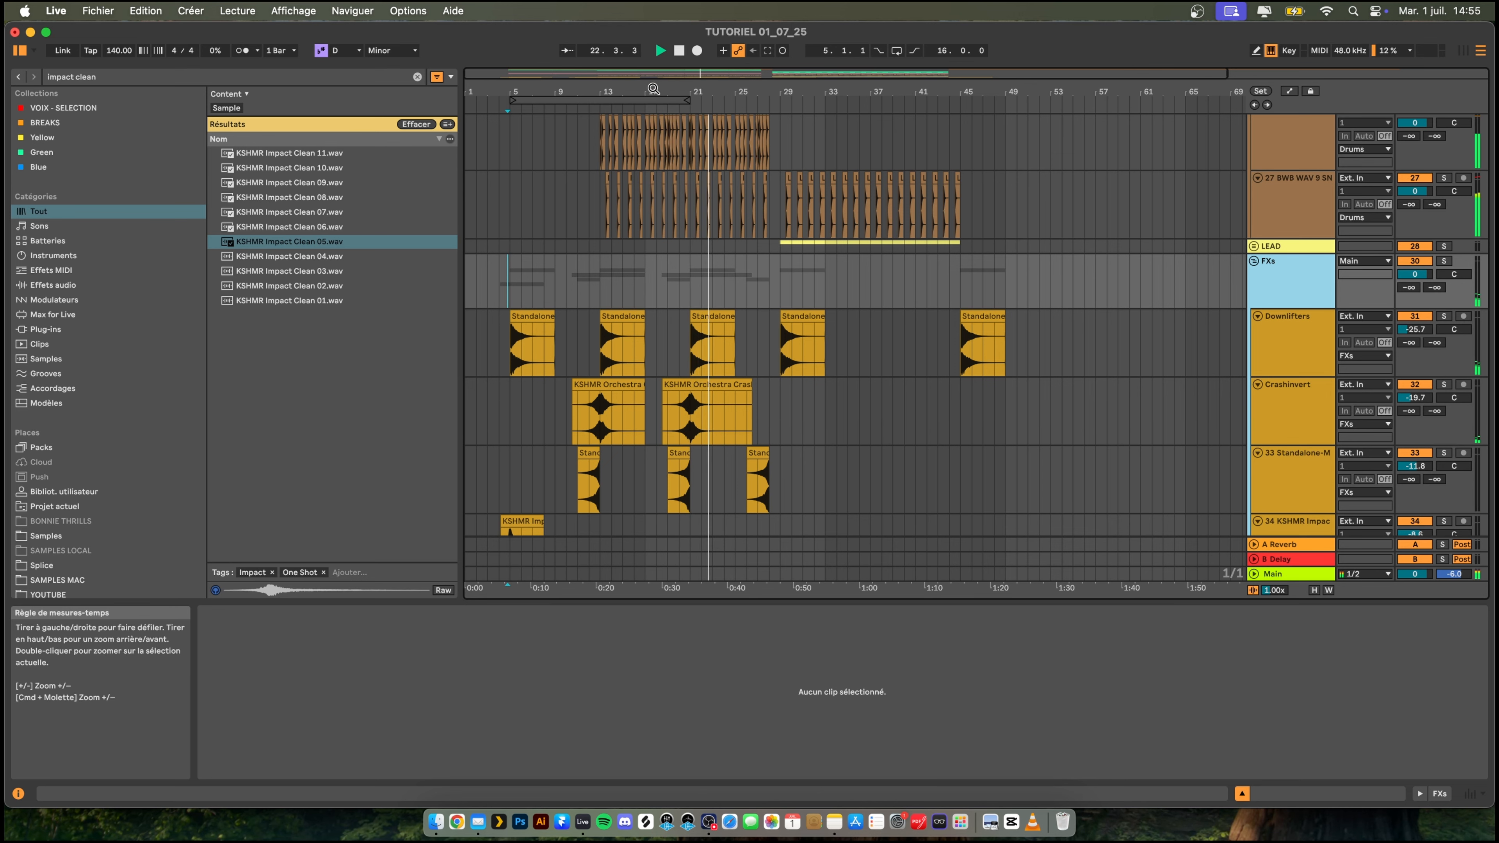
{"action": "left_click_drag", "start_coordinate": [653, 88], "coordinate": [591, 240]}
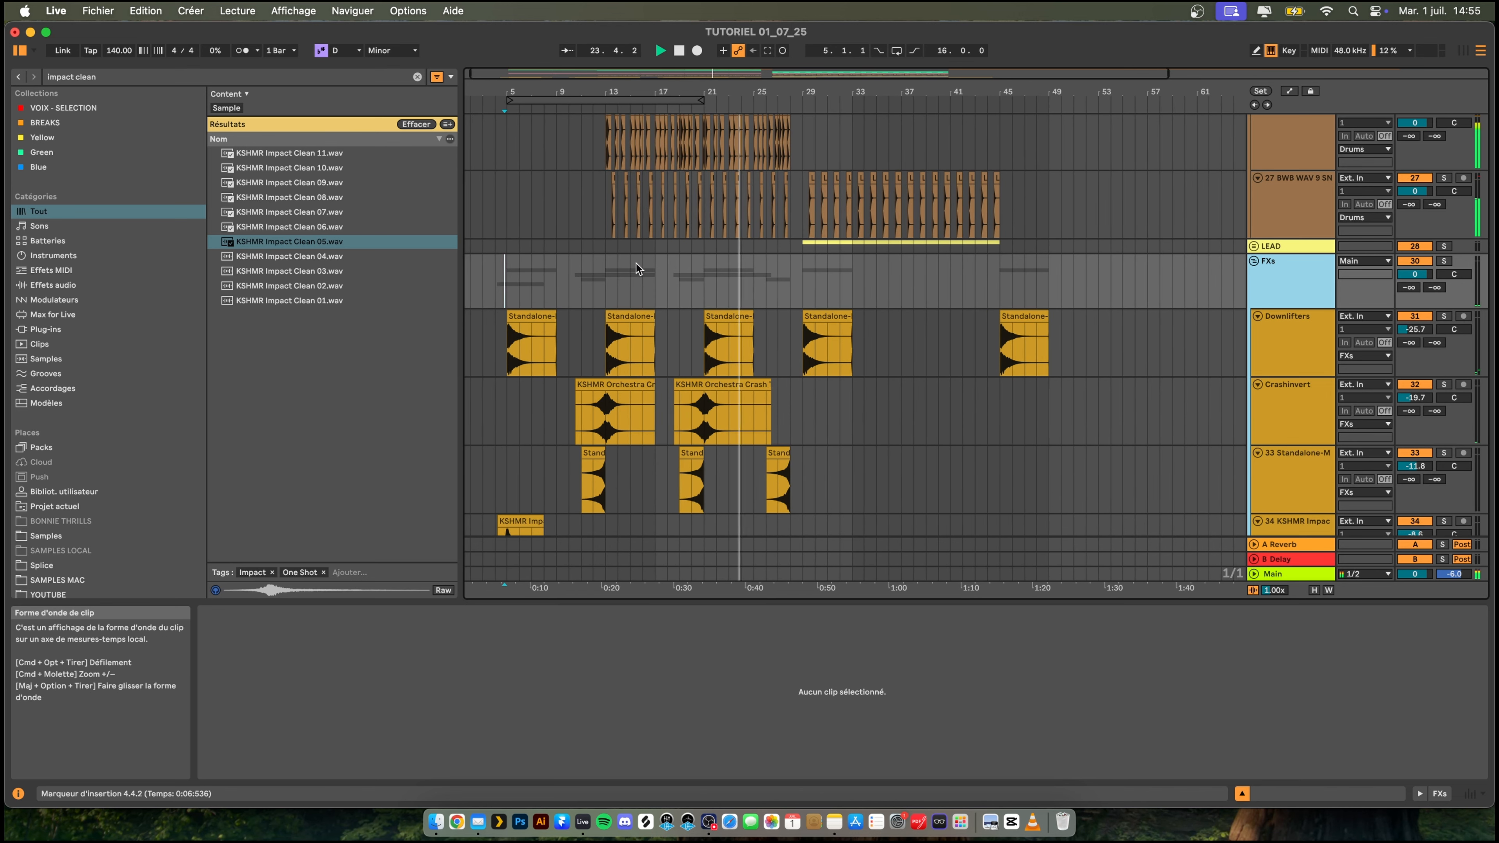
{"action": "left_click", "coordinate": [606, 199]}
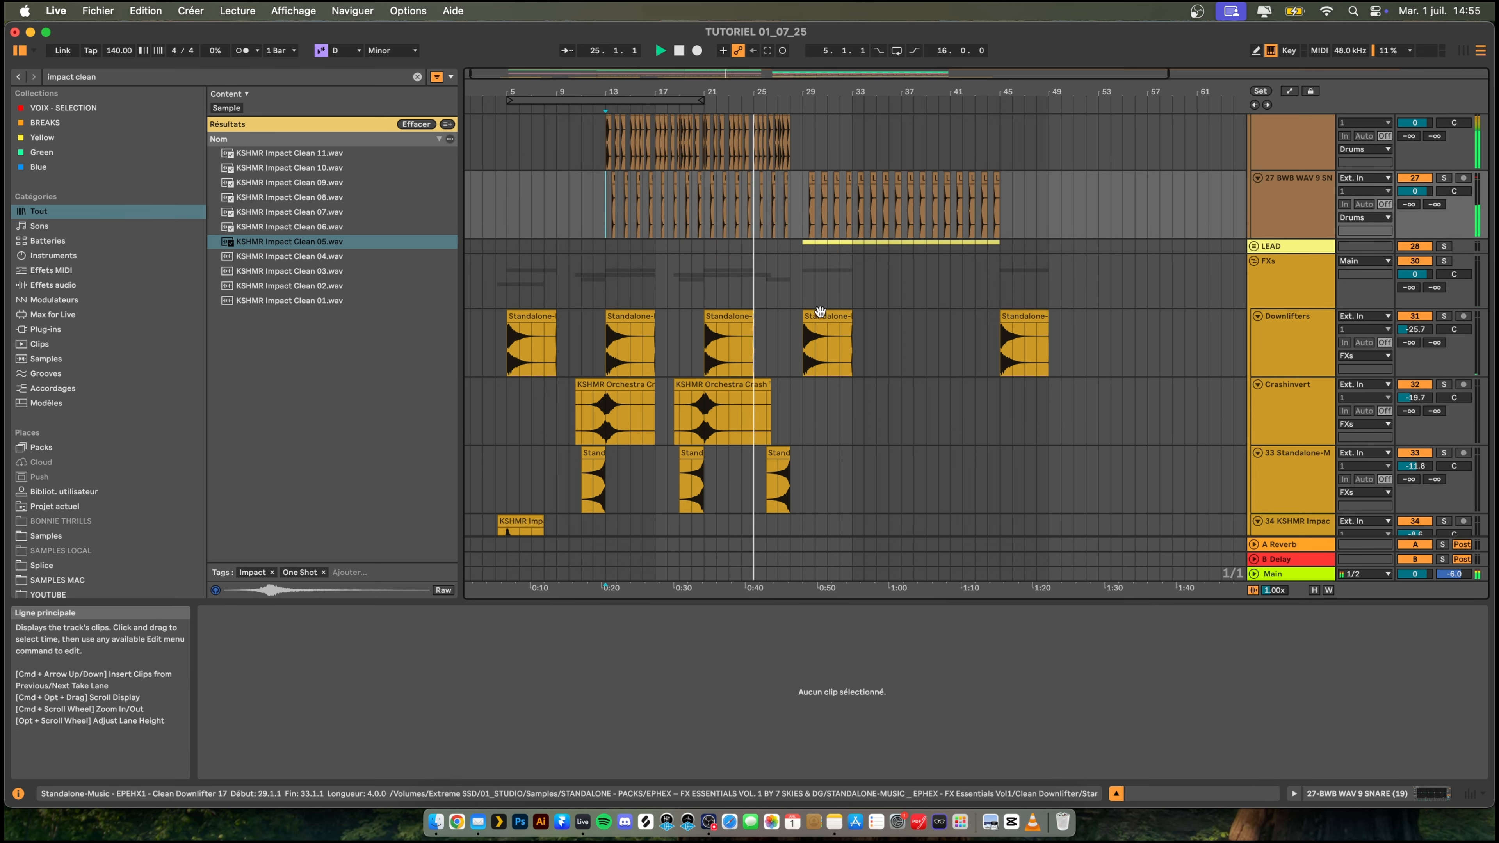
{"action": "scroll", "coordinate": [820, 311], "scroll_direction": "up", "scroll_amount": 2}
{"action": "left_click", "coordinate": [1255, 301]}
{"action": "scroll", "coordinate": [868, 265], "scroll_direction": "up", "scroll_amount": 3}
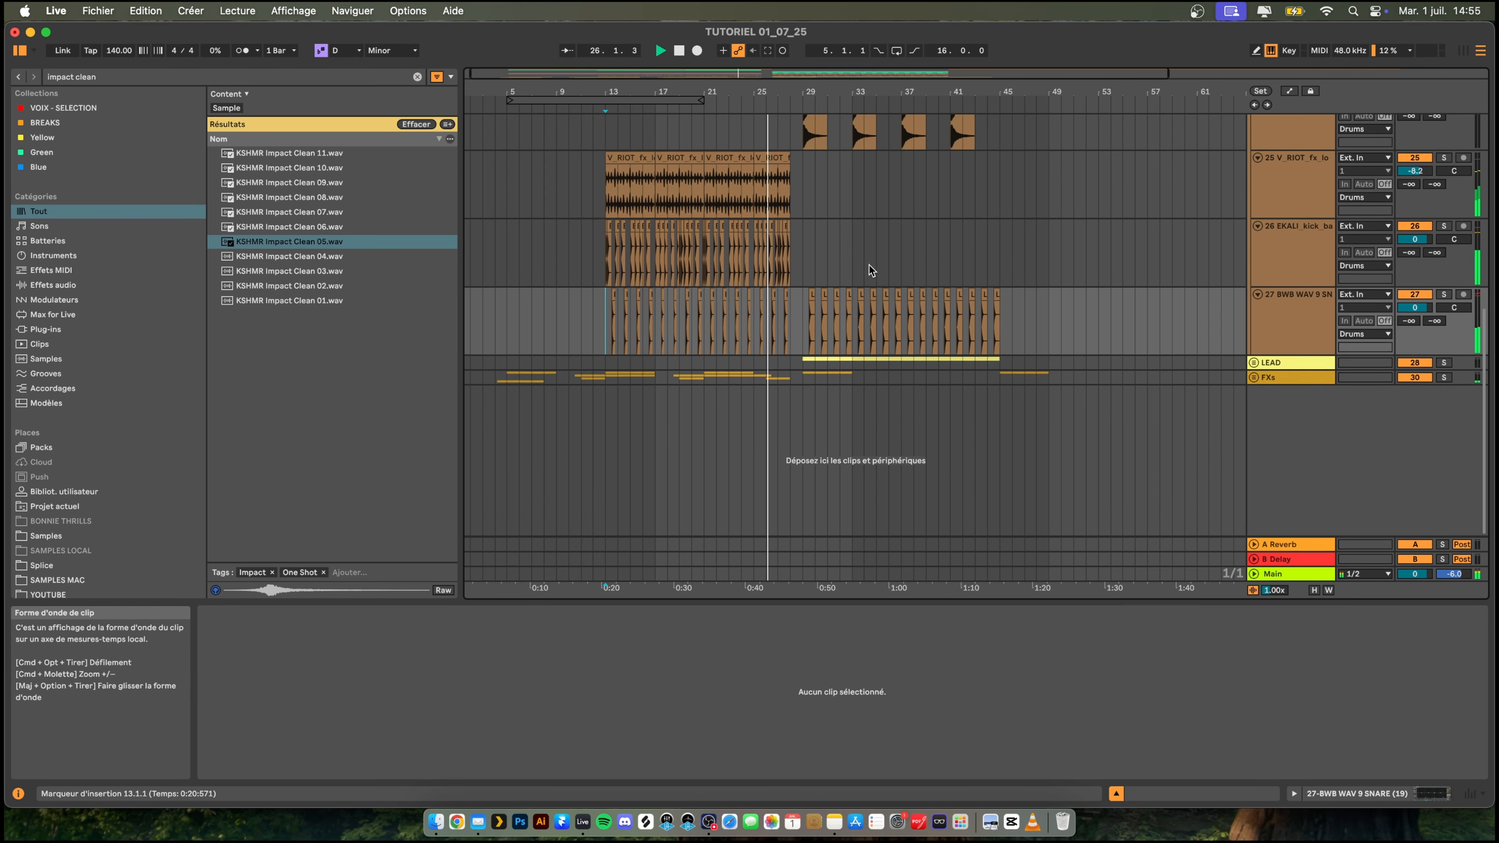
{"action": "scroll", "coordinate": [869, 265], "scroll_direction": "up", "scroll_amount": 4}
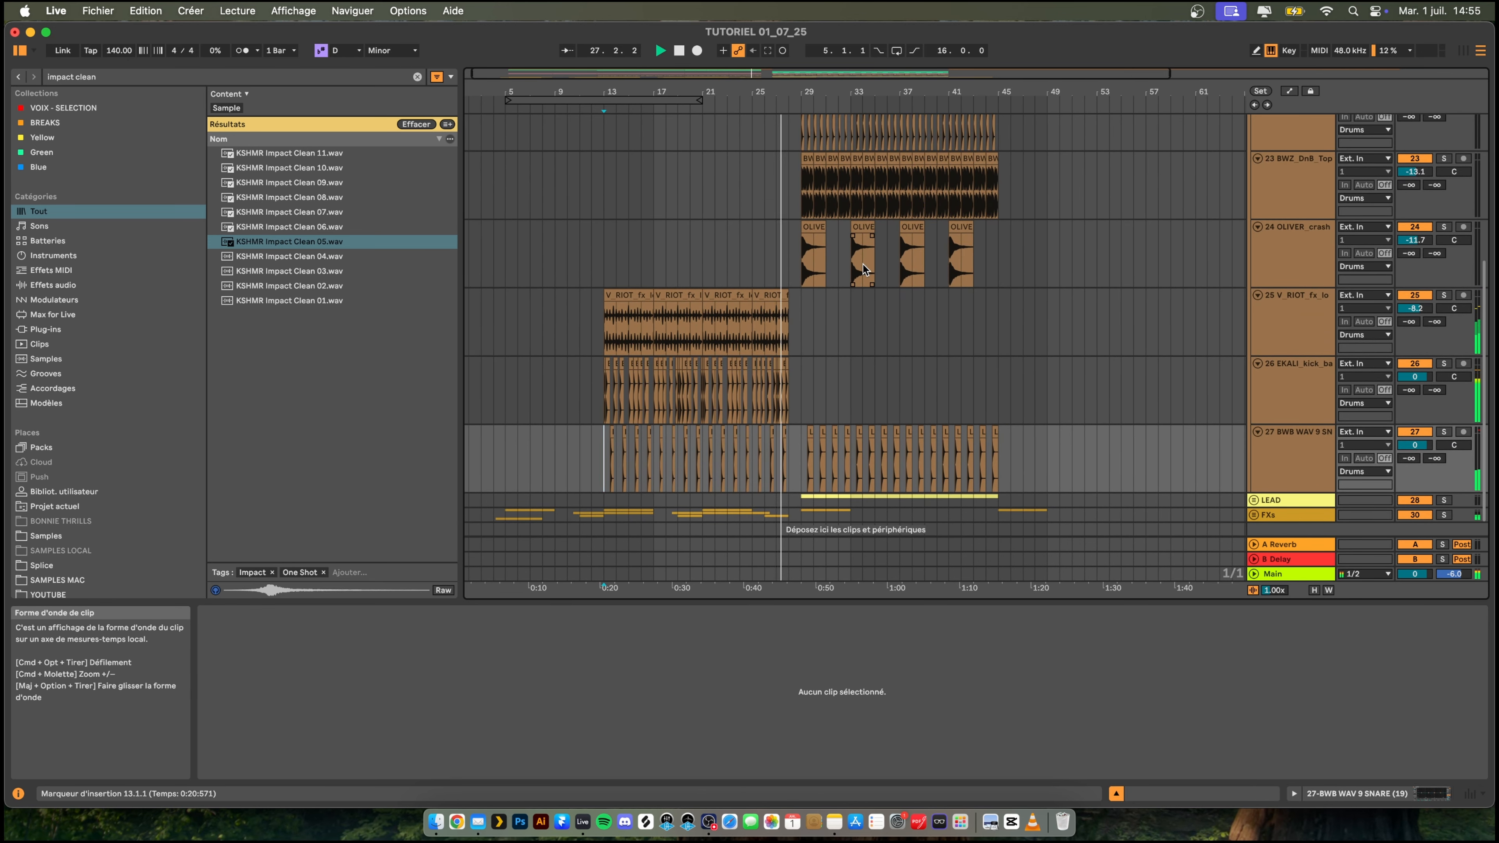
{"action": "scroll", "coordinate": [863, 264], "scroll_direction": "down", "scroll_amount": 1}
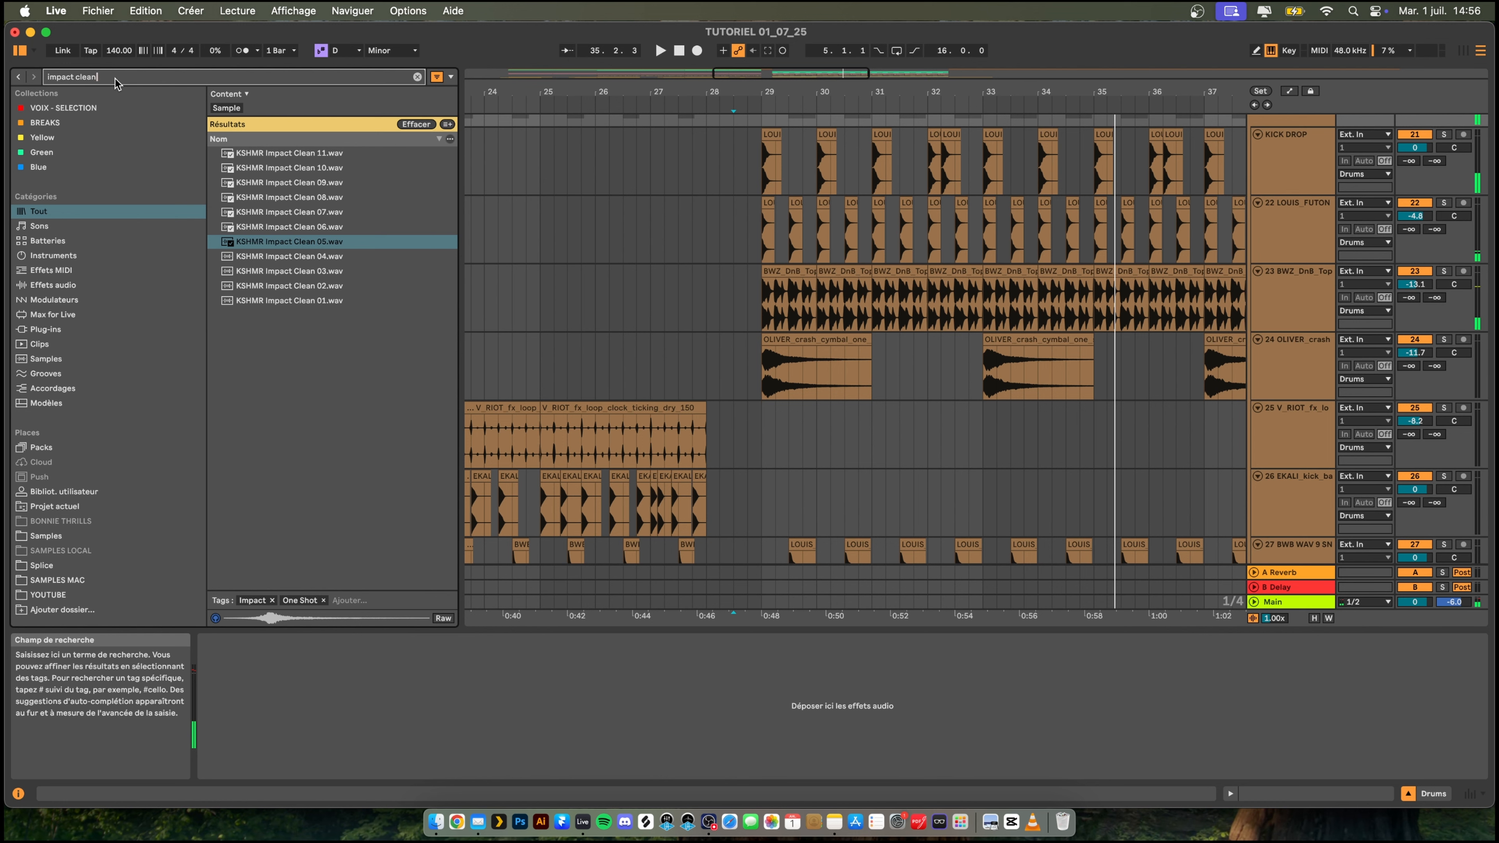
- Search the samples for "energy" and audition the vocal loop and MOONBOY Energy loops
{"action": "type", "text": "energy"}
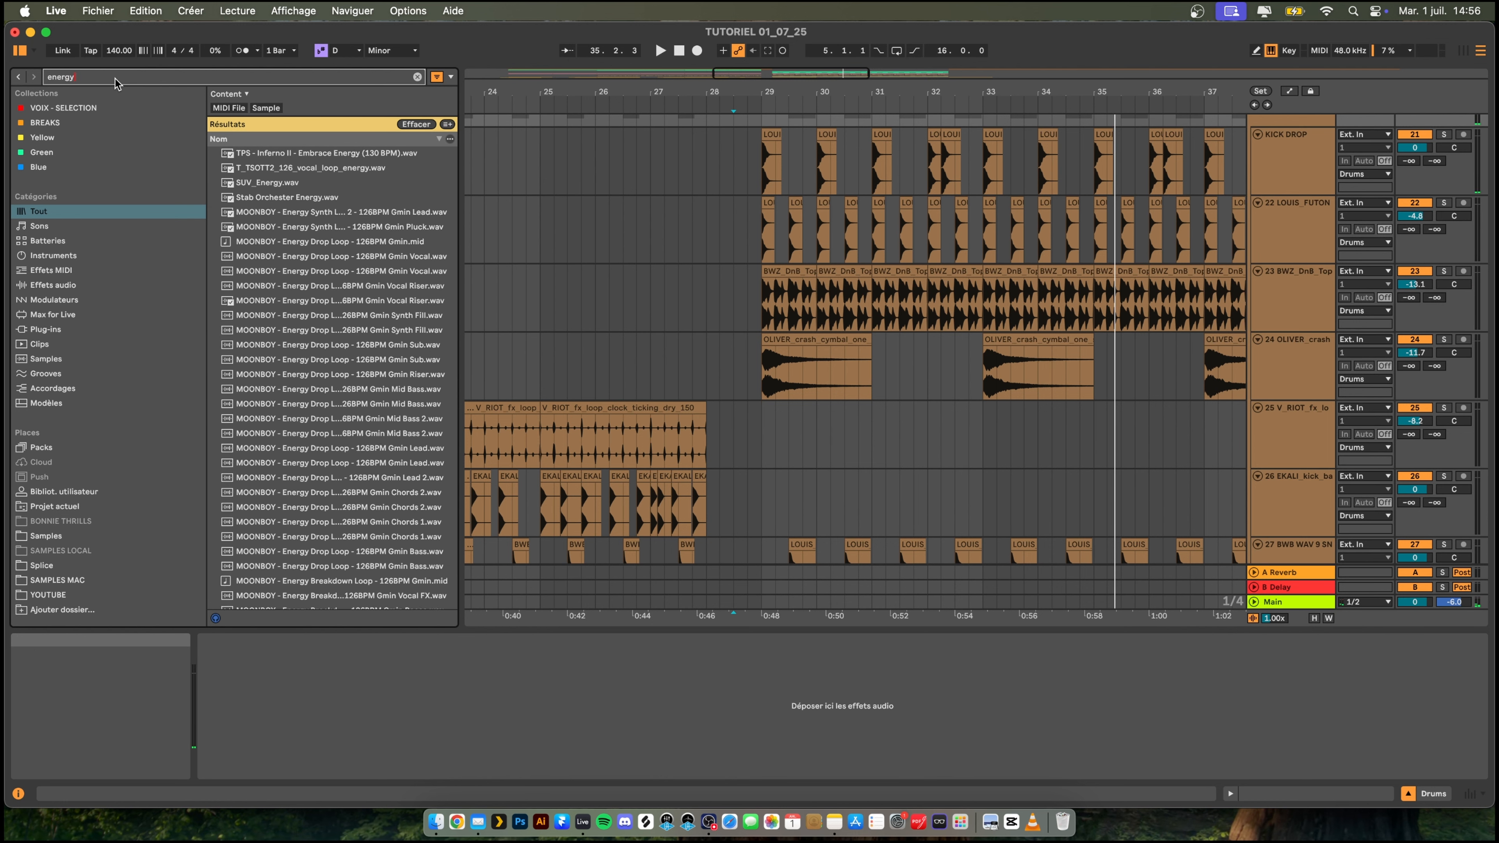
{"action": "left_click", "coordinate": [303, 167]}
{"action": "left_click", "coordinate": [295, 229]}
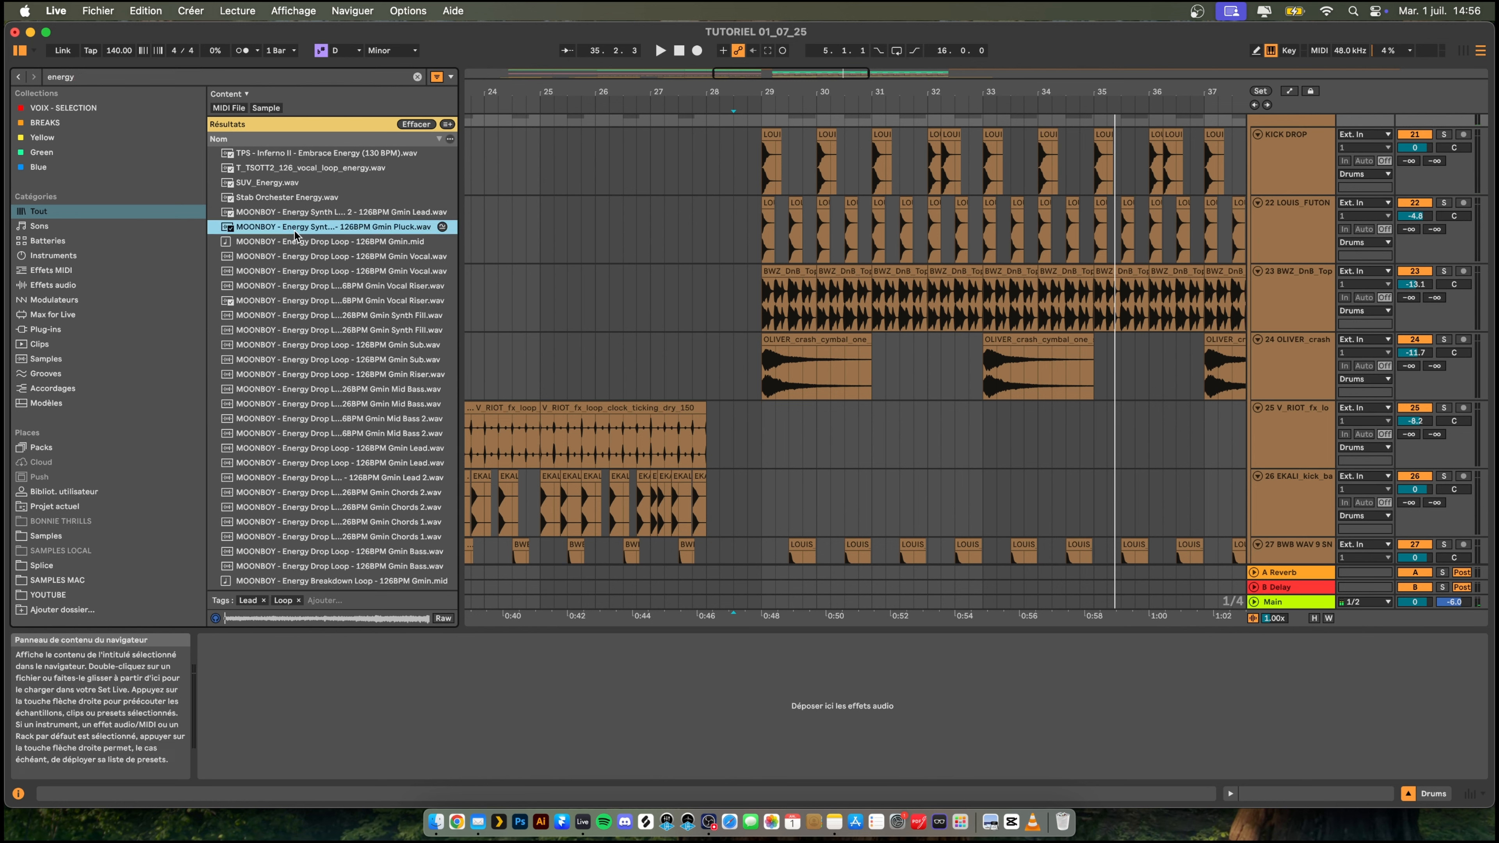
{"action": "left_click", "coordinate": [296, 171]}
{"action": "left_click", "coordinate": [330, 230]}
{"action": "left_click", "coordinate": [326, 215]}
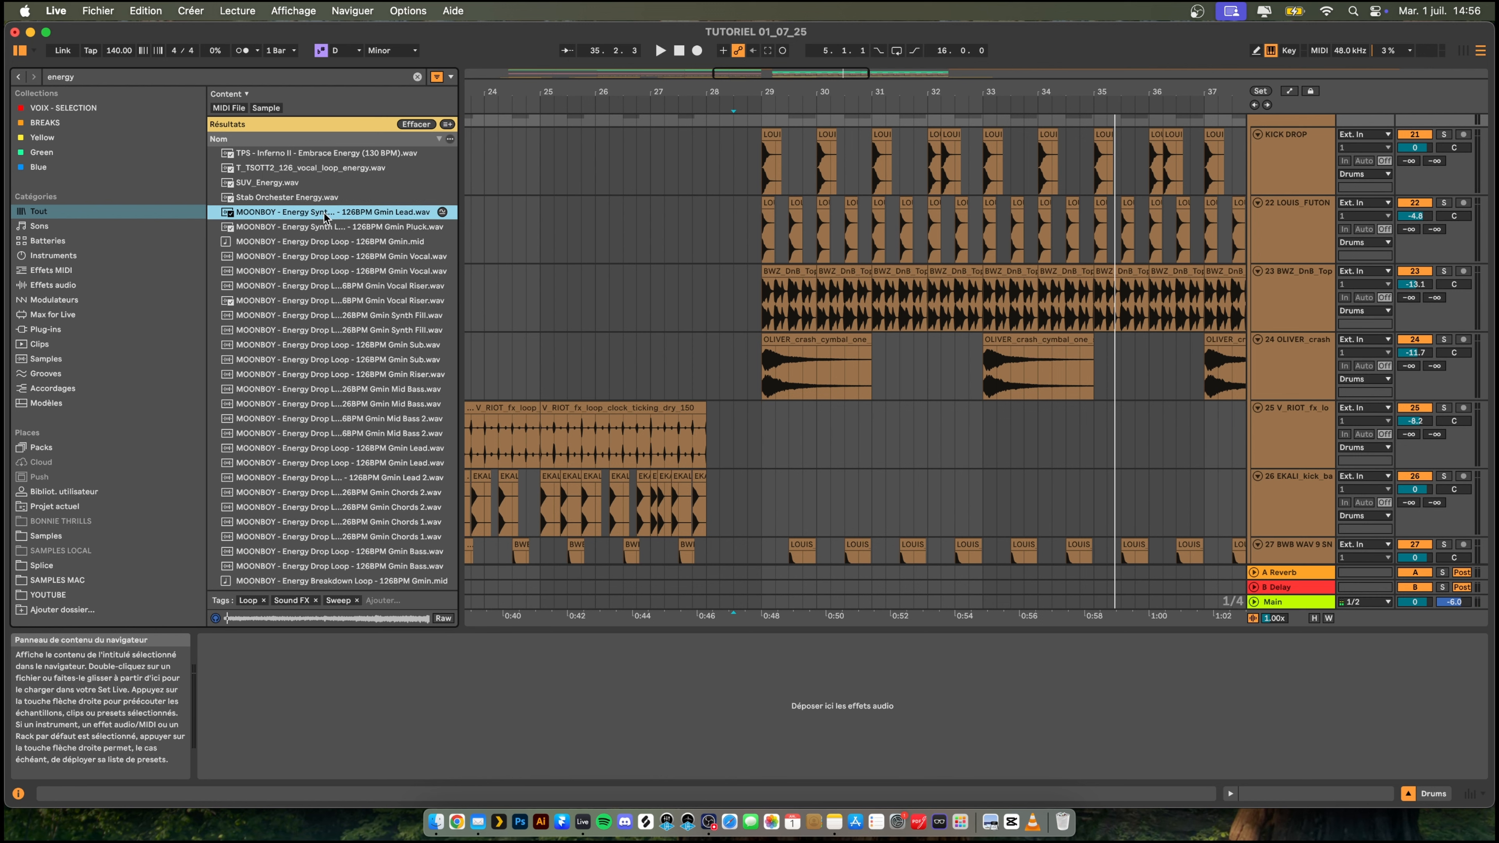
{"action": "left_click", "coordinate": [368, 272]}
- Audition the KSHMR Vocal Energy Booster samples, ending on KSHMR_Vocal_Energy_Booster_01_Ahh_128_D
{"action": "scroll", "coordinate": [393, 290], "scroll_direction": "down", "scroll_amount": 10}
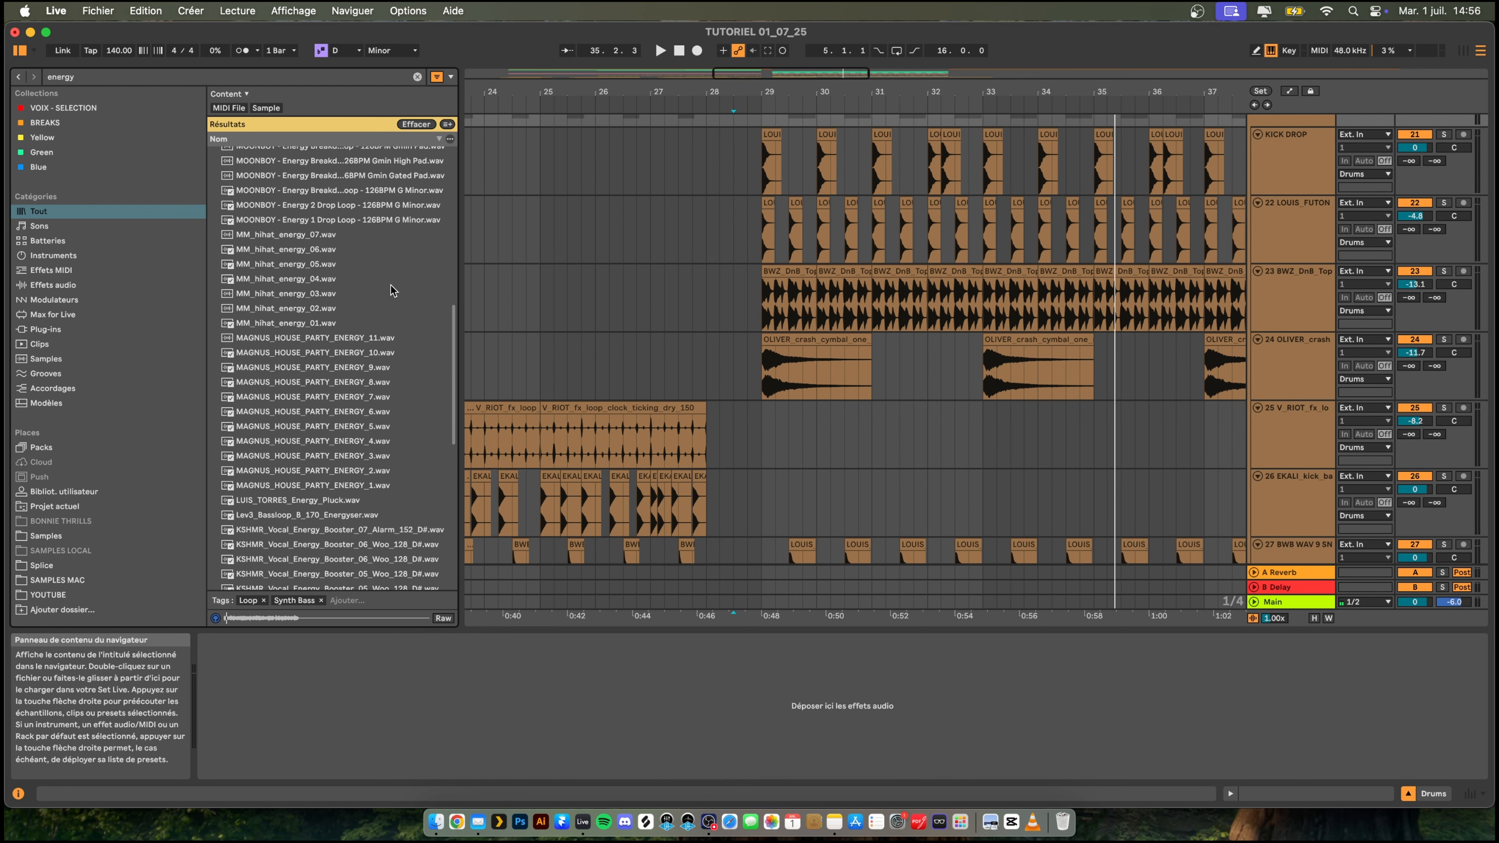
{"action": "scroll", "coordinate": [392, 289], "scroll_direction": "down", "scroll_amount": 9}
{"action": "left_click", "coordinate": [391, 289]}
{"action": "left_click", "coordinate": [355, 350]}
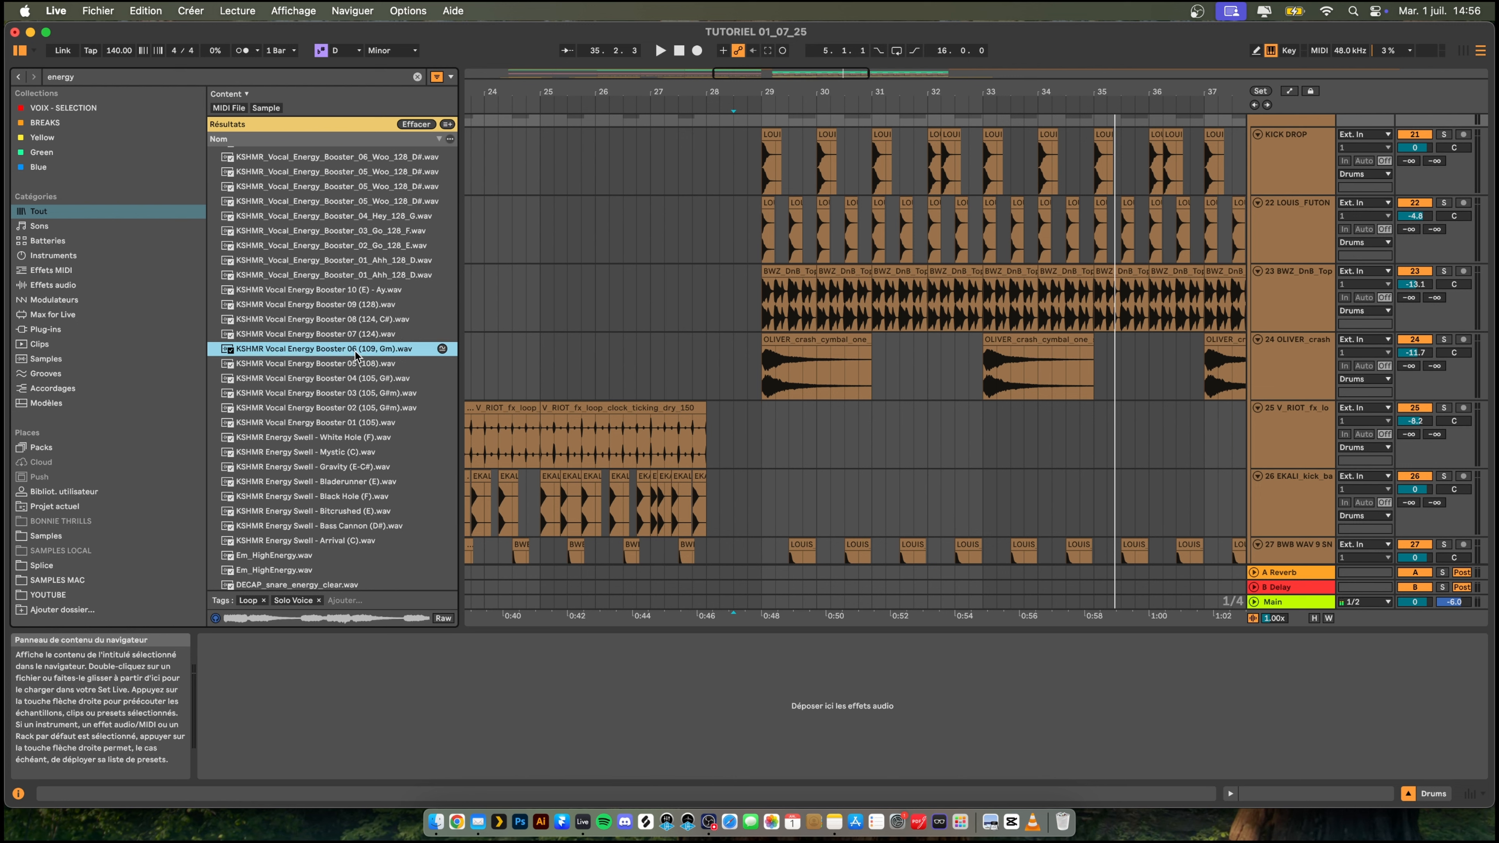
{"action": "left_click", "coordinate": [343, 335]}
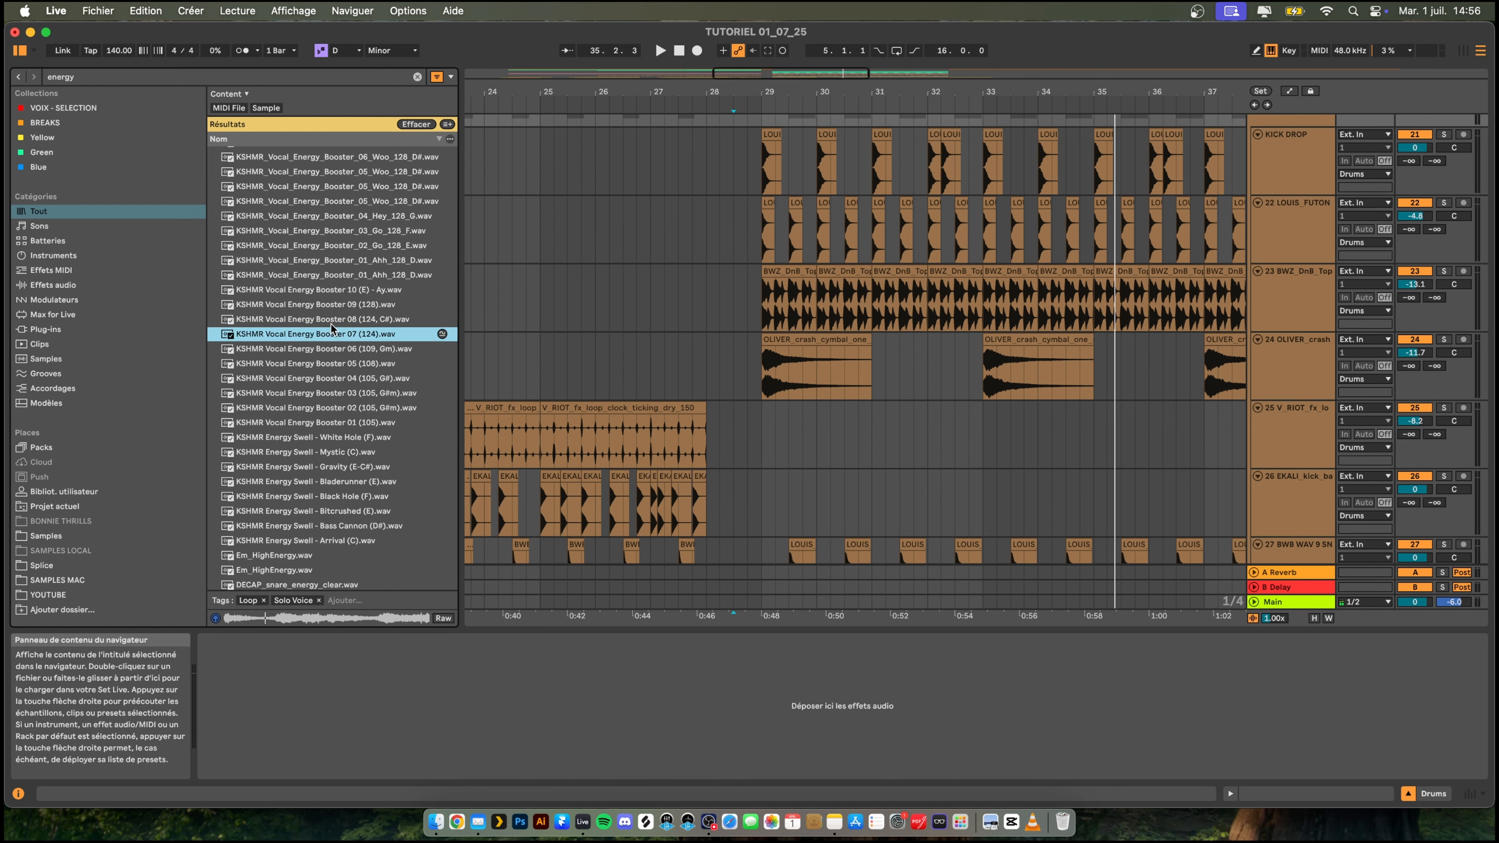
{"action": "left_click", "coordinate": [334, 305]}
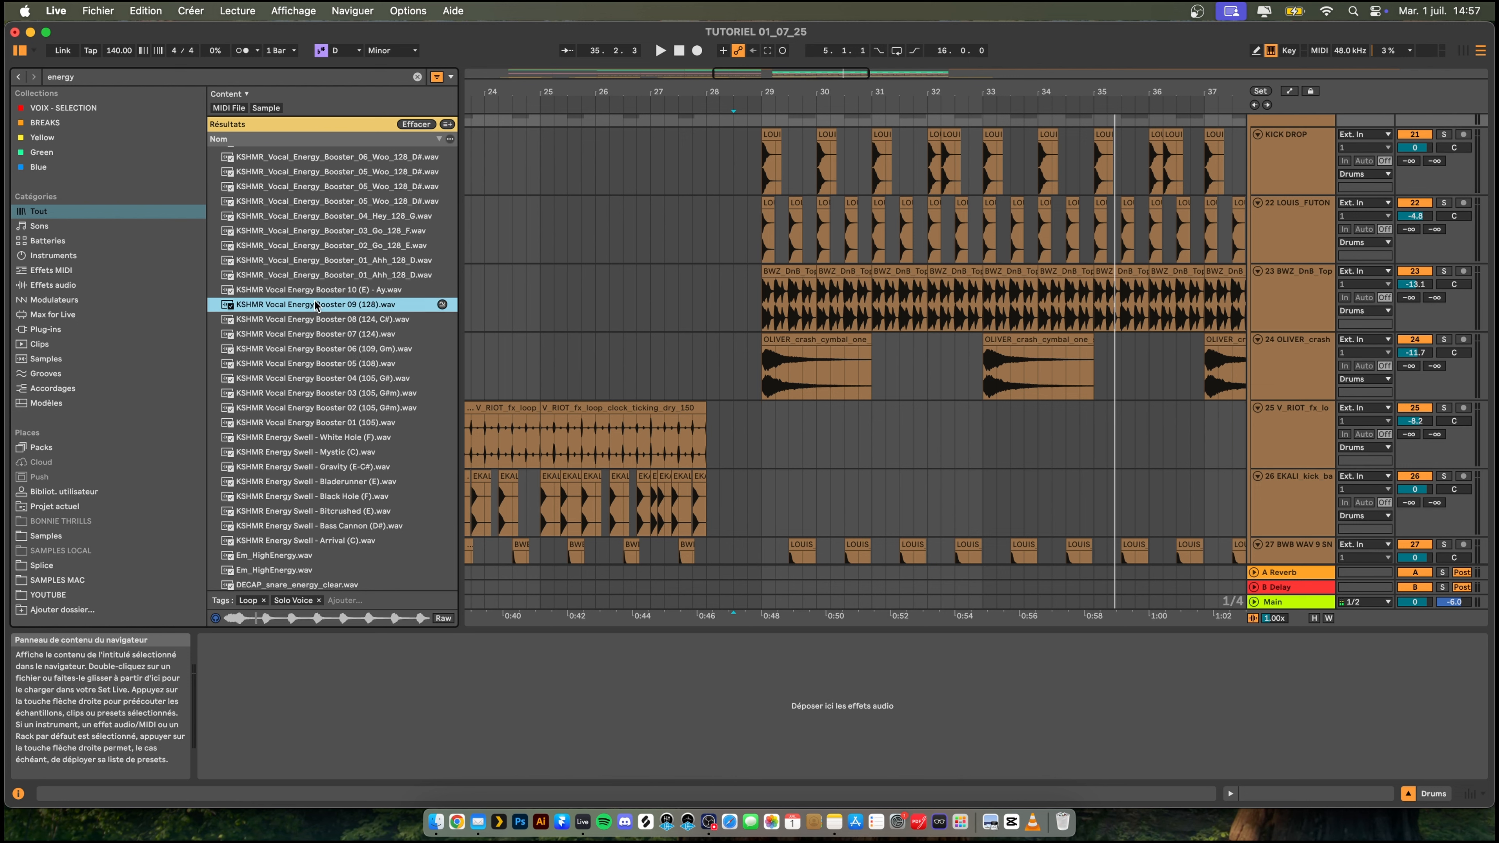
{"action": "key", "text": "Up"}
{"action": "left_click", "coordinate": [328, 321]}
{"action": "left_click", "coordinate": [341, 423]}
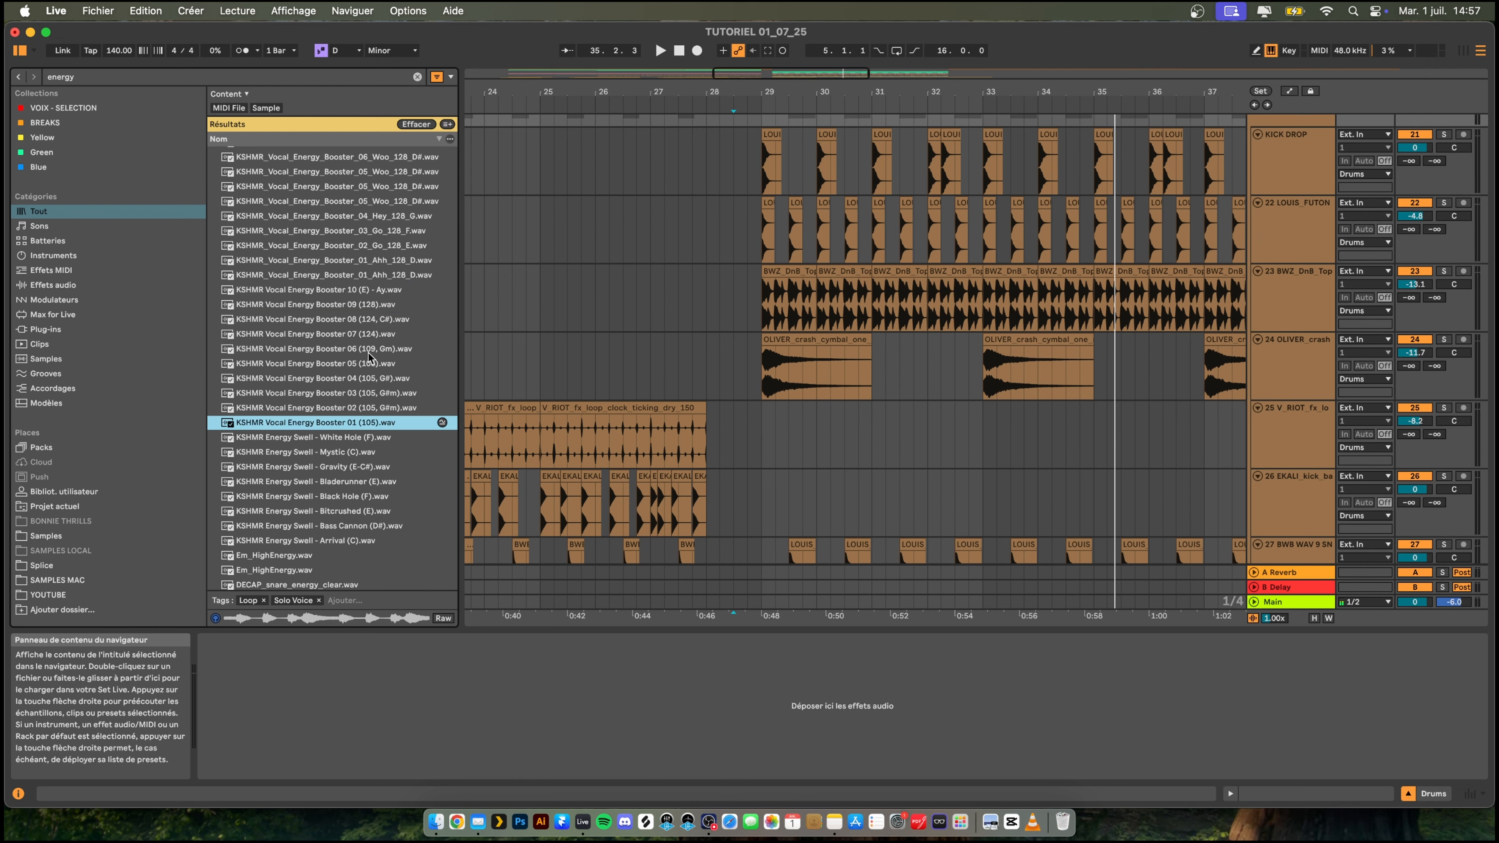
{"action": "left_click", "coordinate": [386, 261]}
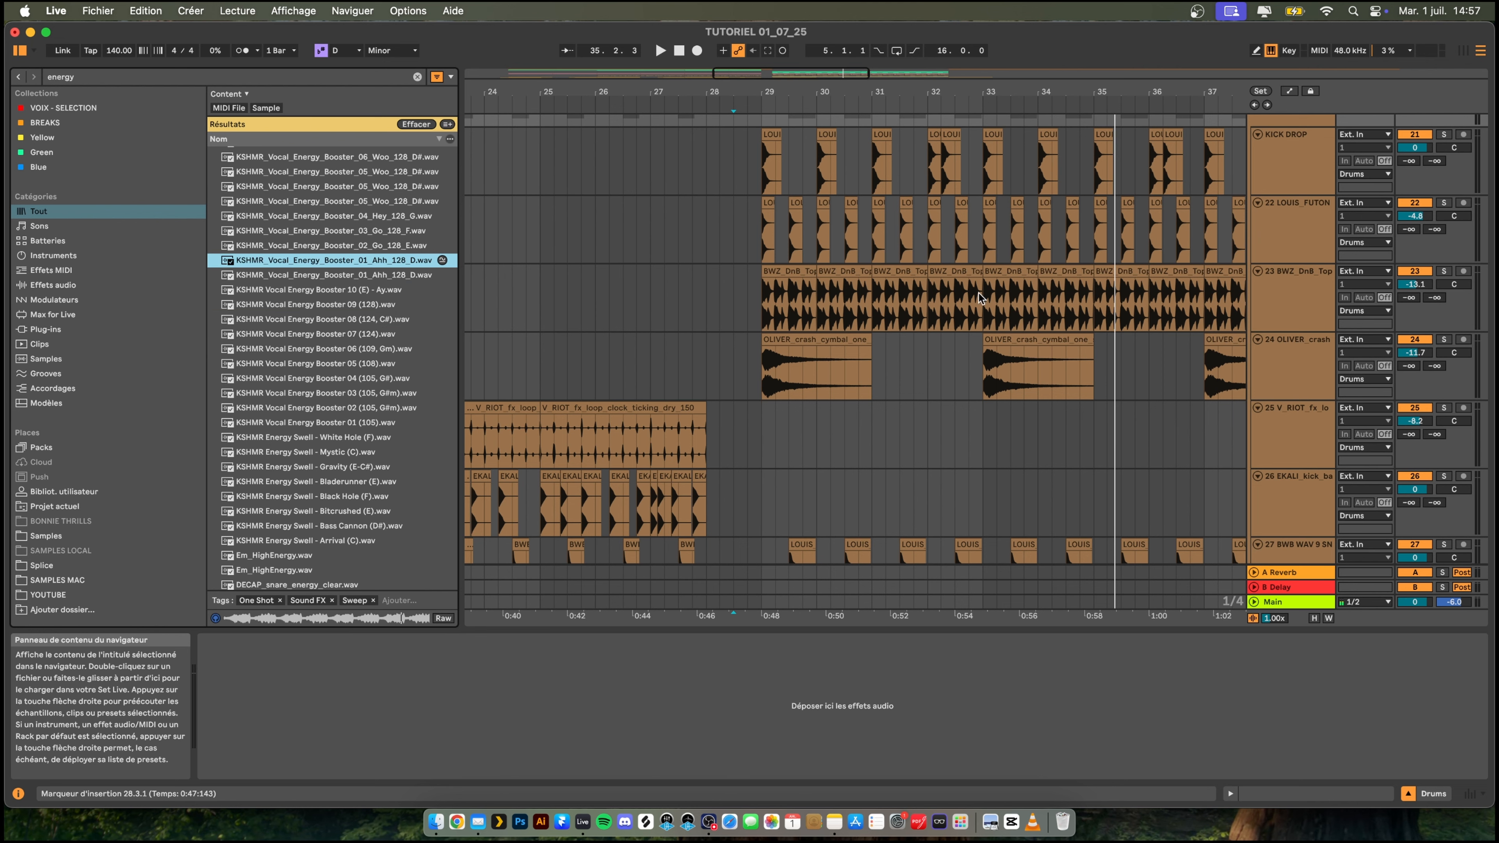
- Unfold the FXs group, add an audio track below the impact track and place KSHMR_Vocal_Energy_Booster_01_Ahh_128_D at bar 29
{"action": "scroll", "coordinate": [983, 325], "scroll_direction": "down", "scroll_amount": 4}
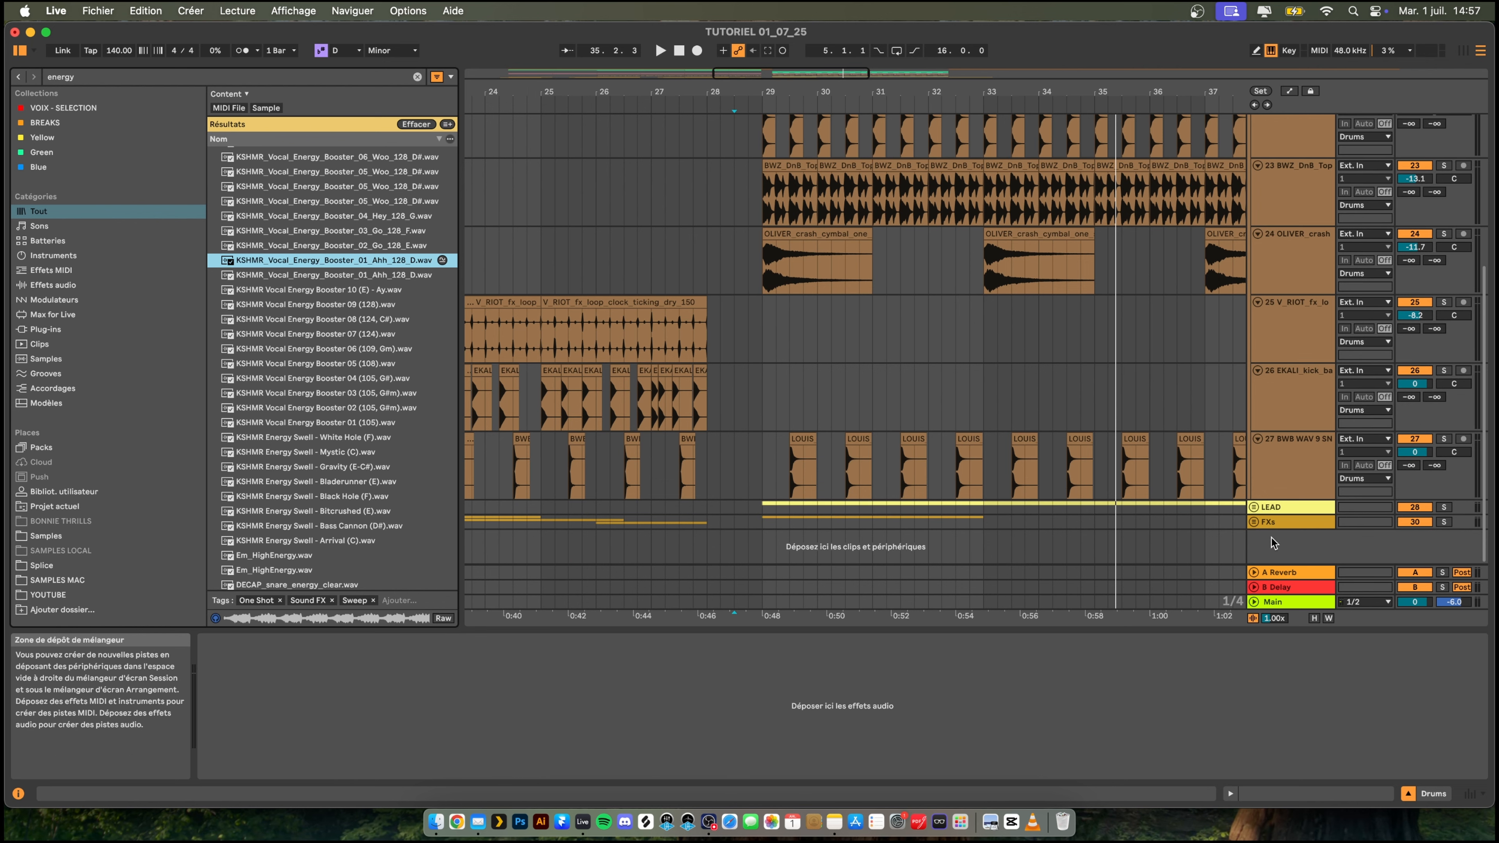
{"action": "left_click", "coordinate": [1253, 521]}
{"action": "scroll", "coordinate": [1167, 528], "scroll_direction": "down", "scroll_amount": 10}
{"action": "left_click", "coordinate": [1298, 507]}
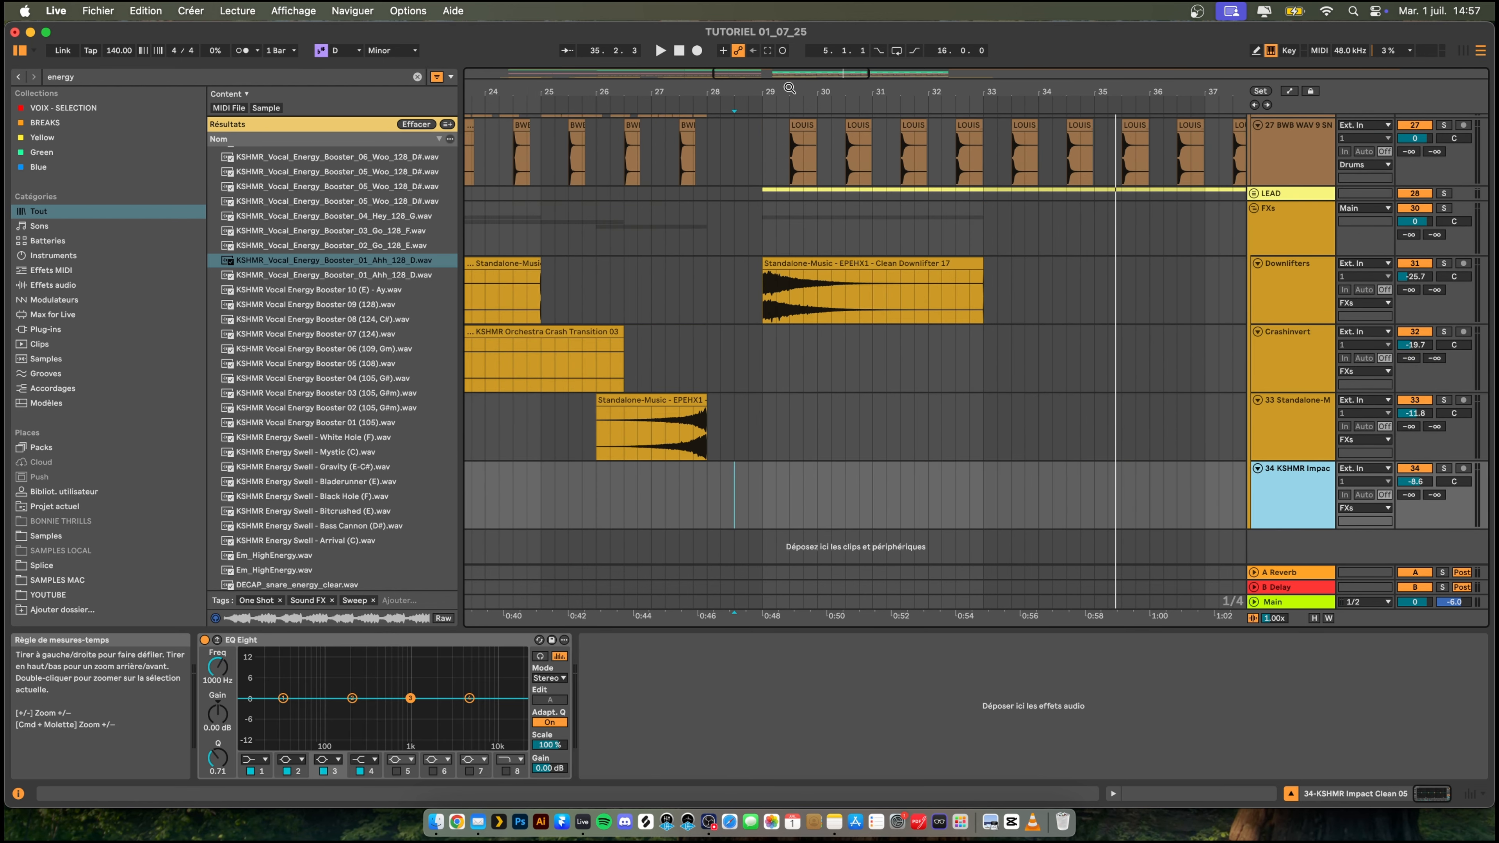
{"action": "key", "text": "super+t"}
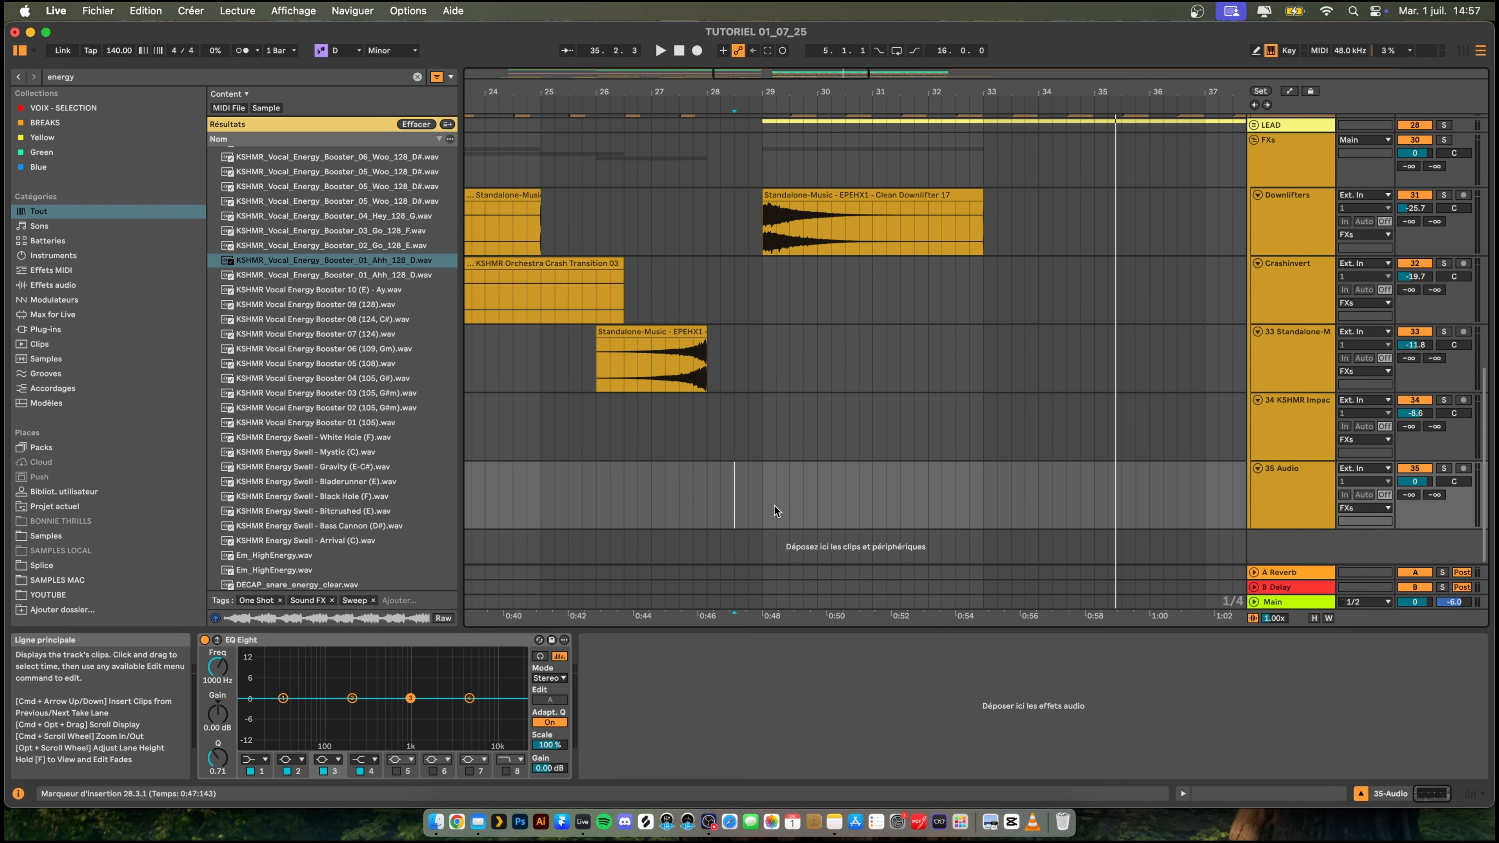
{"action": "left_click_drag", "start_coordinate": [316, 260], "coordinate": [769, 488]}
- Play the vocal booster clip in context and duplicate it repeatedly to fill bars 29 to 45
{"action": "key", "text": "space"}
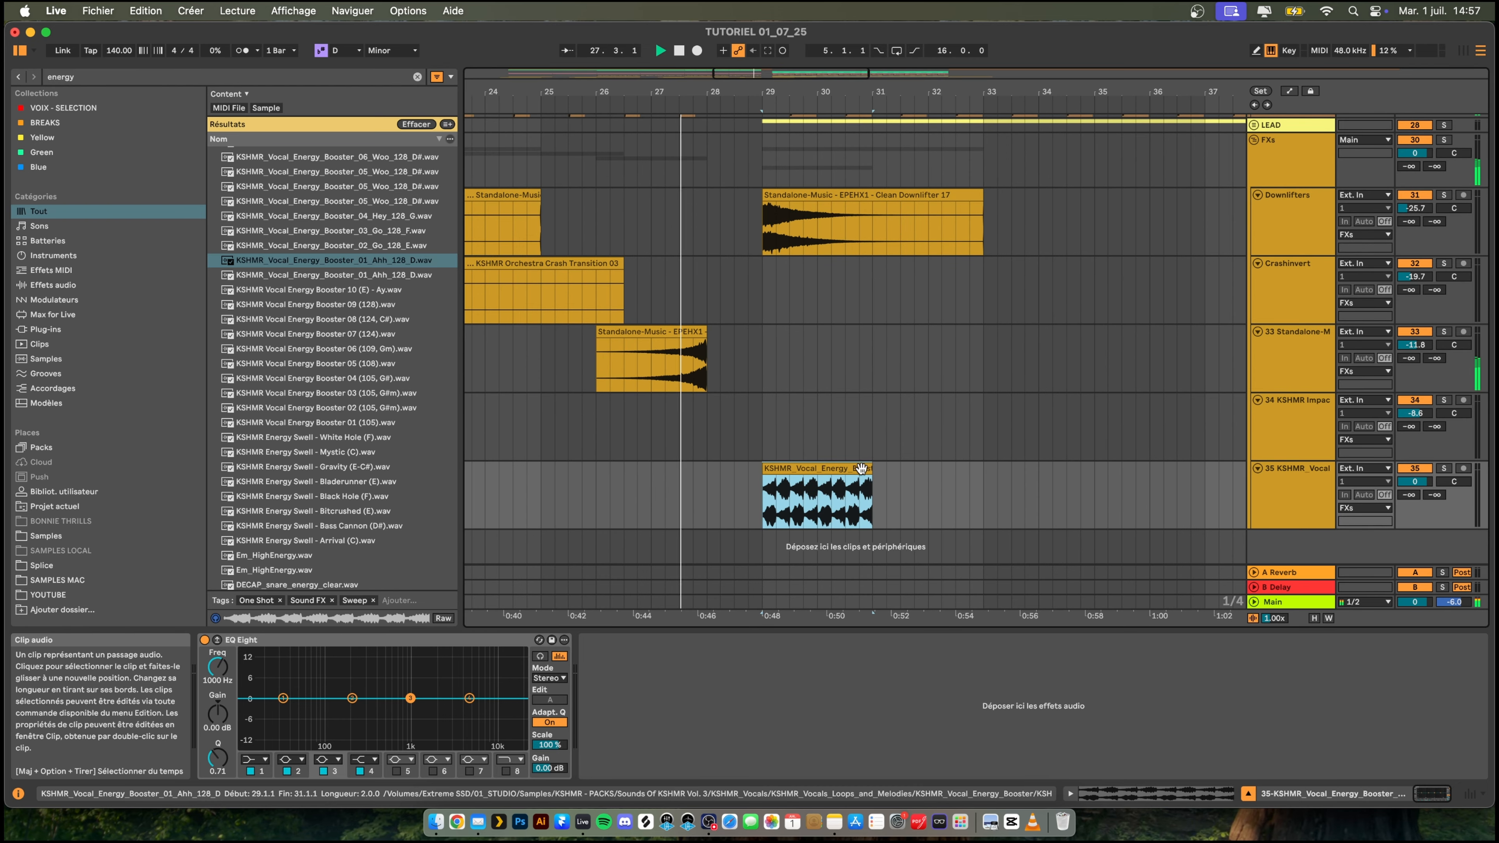
{"action": "left_click", "coordinate": [855, 469]}
{"action": "double_click", "coordinate": [843, 471]}
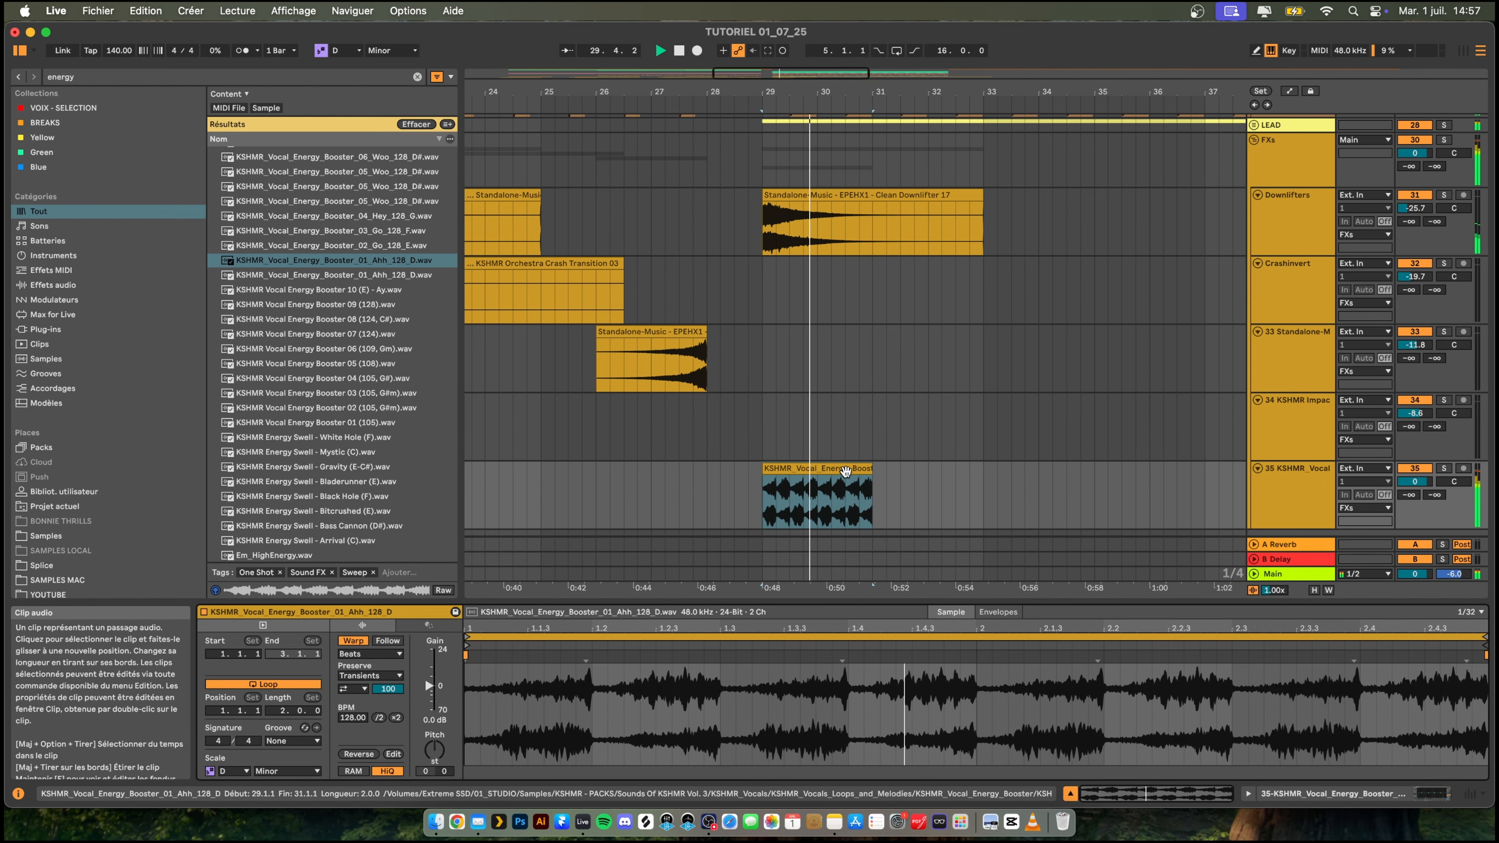
{"action": "key", "text": "super+d"}
{"action": "key", "text": "super+d"}
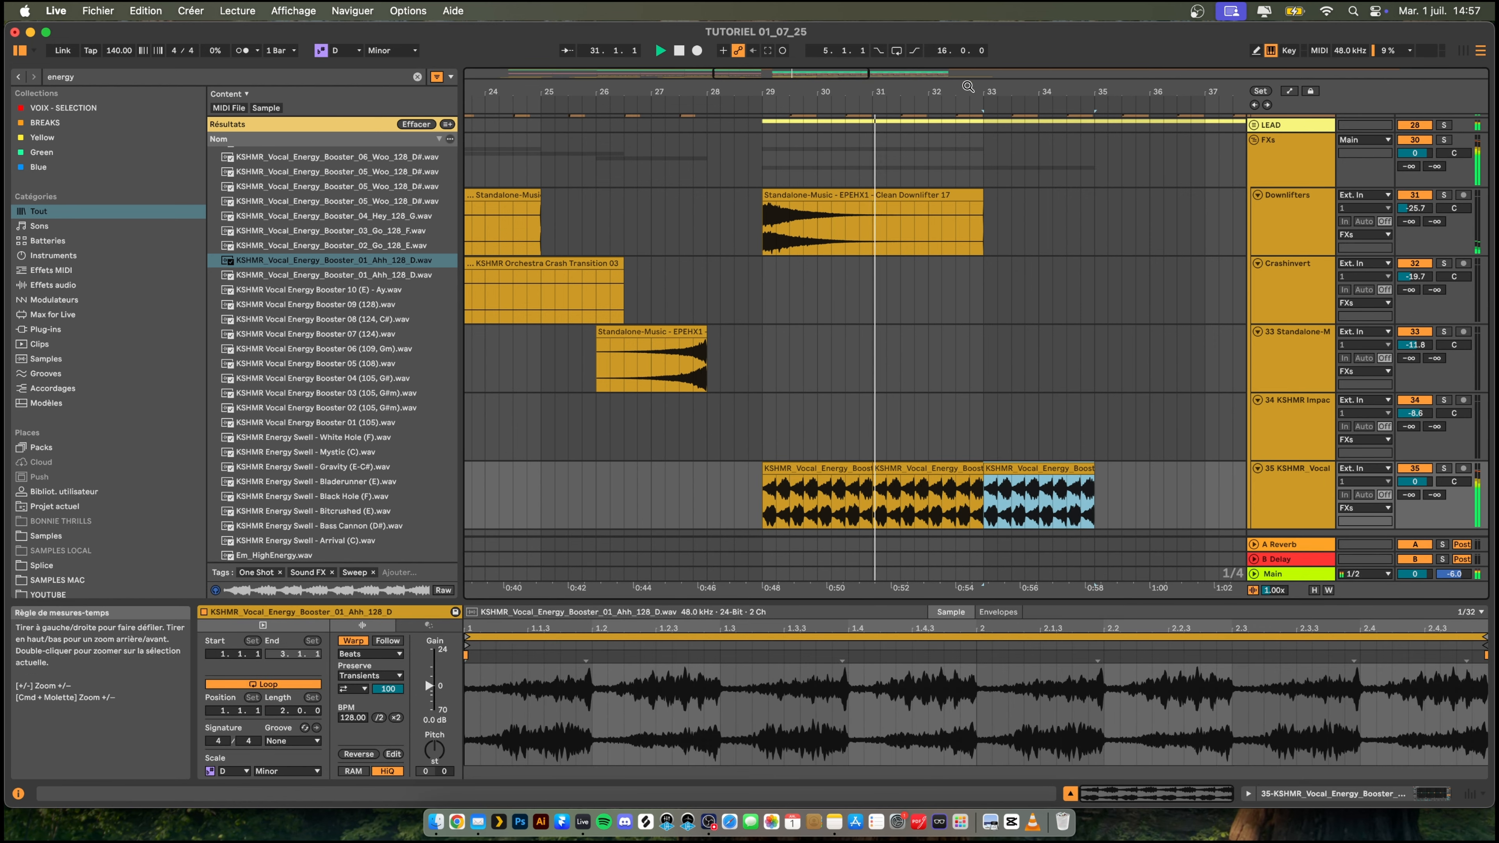
{"action": "key", "text": "super+d"}
{"action": "left_click_drag", "start_coordinate": [967, 87], "coordinate": [855, 36]}
{"action": "key", "text": "super+d"}
{"action": "key", "text": "super+d"}
{"action": "key", "text": "super+d"}
{"action": "scroll", "coordinate": [920, 236], "scroll_direction": "up", "scroll_amount": 4}
{"action": "scroll", "coordinate": [921, 236], "scroll_direction": "down", "scroll_amount": 1}
{"action": "scroll", "coordinate": [920, 235], "scroll_direction": "down", "scroll_amount": 3}
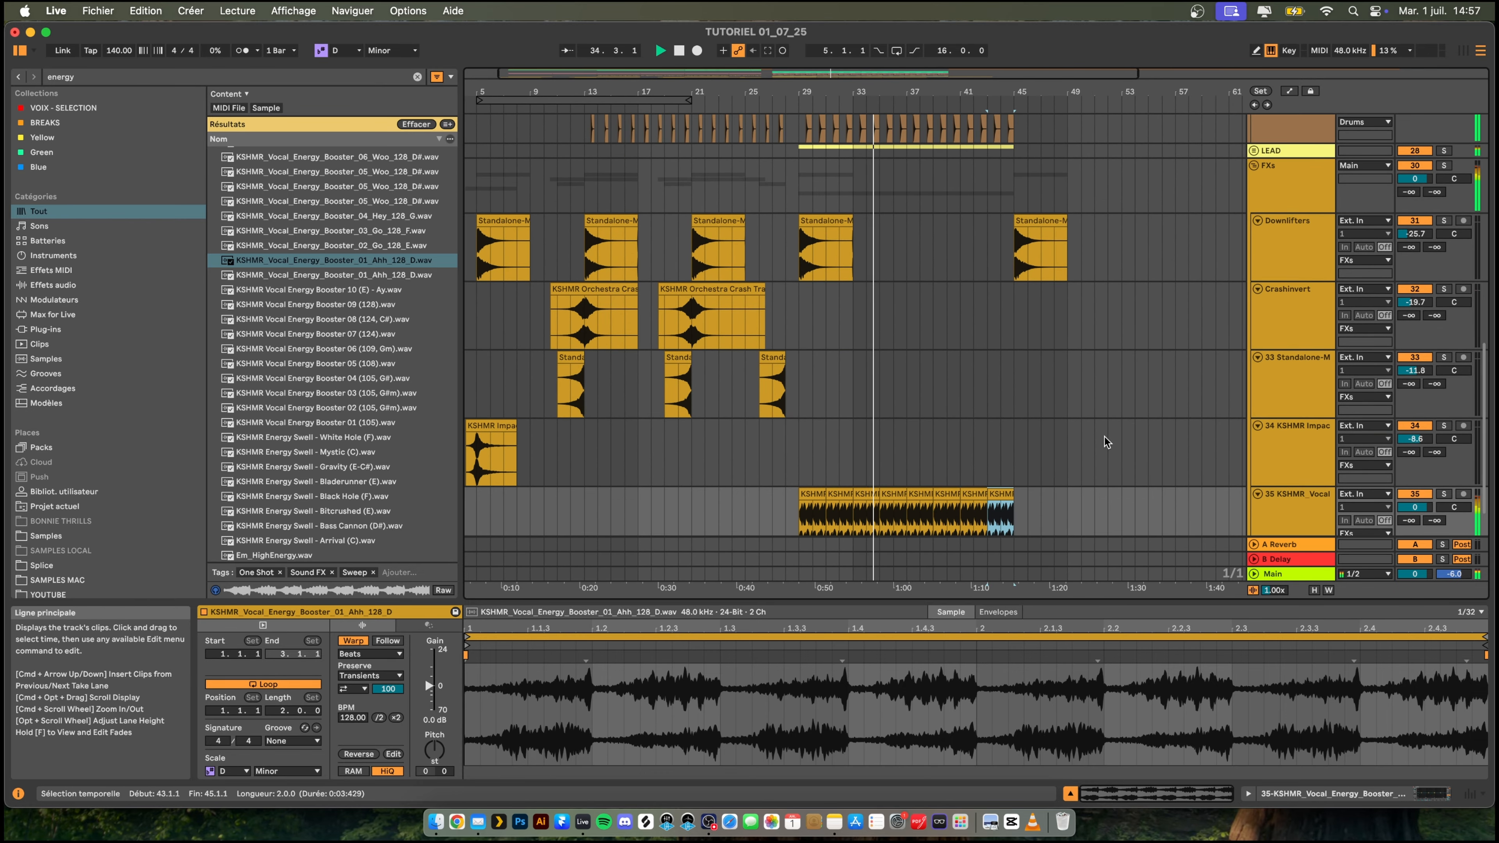
- Shape the vocal booster track's EQ Eight with a low cut on band 1 and a -4.59 dB dip at 1.16 kHz on band 3
{"action": "left_click", "coordinate": [1304, 508]}
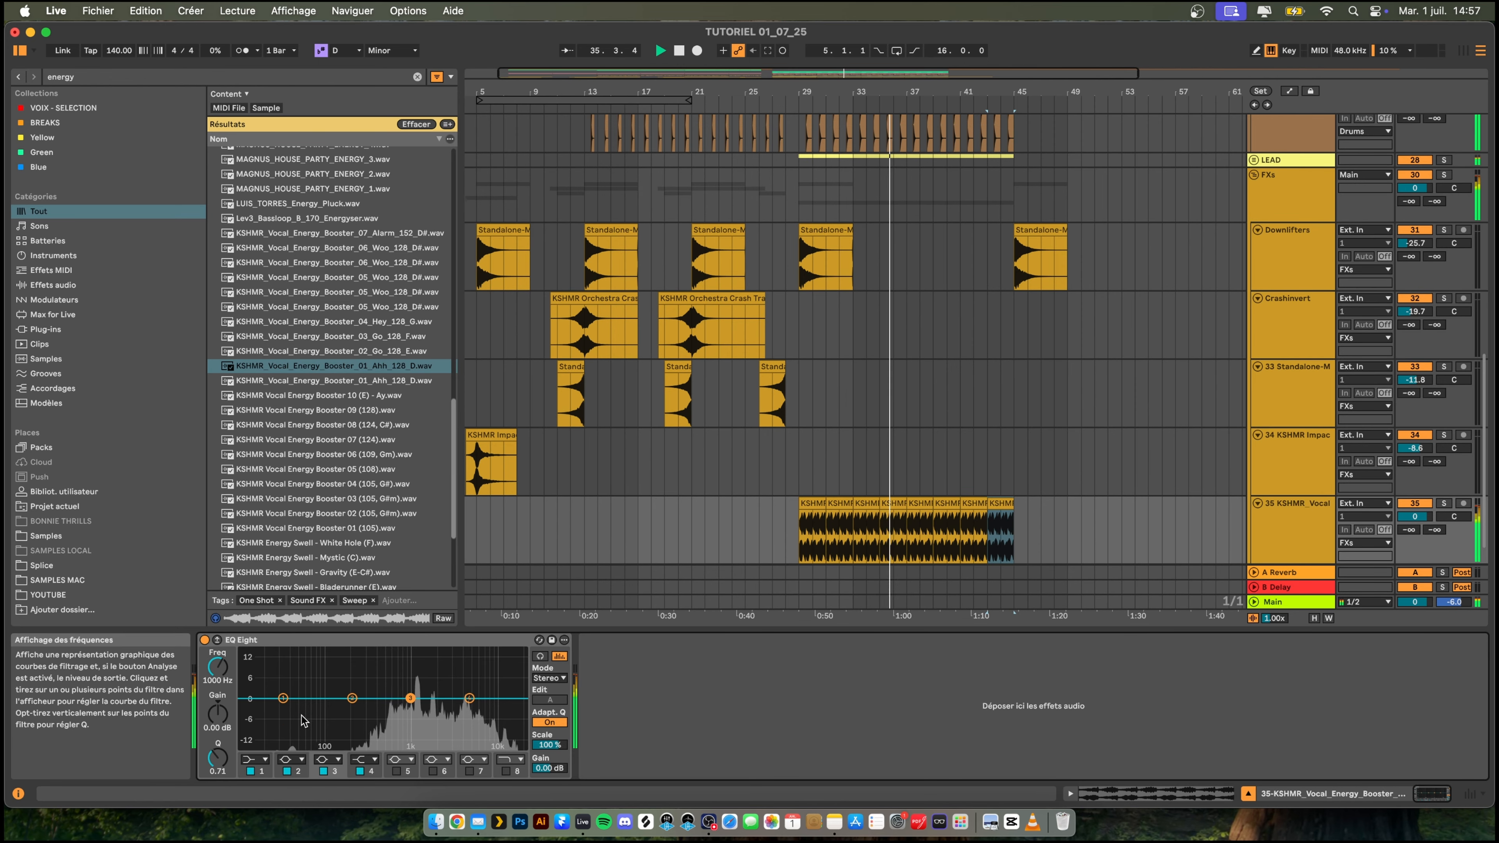
{"action": "left_click", "coordinate": [254, 759]}
{"action": "left_click", "coordinate": [255, 745]}
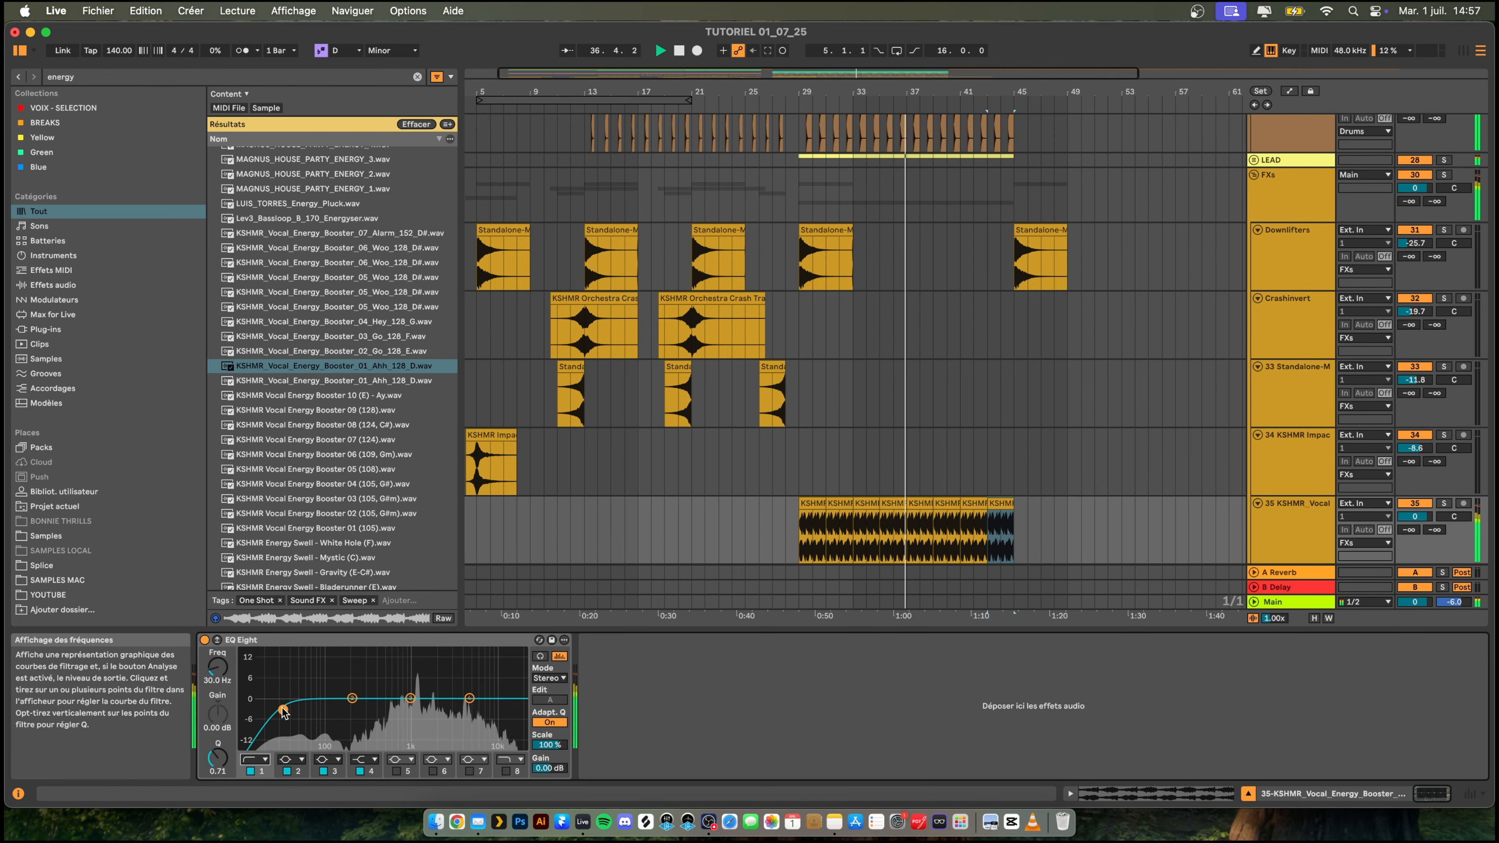
{"action": "left_click_drag", "start_coordinate": [283, 698], "coordinate": [417, 681]}
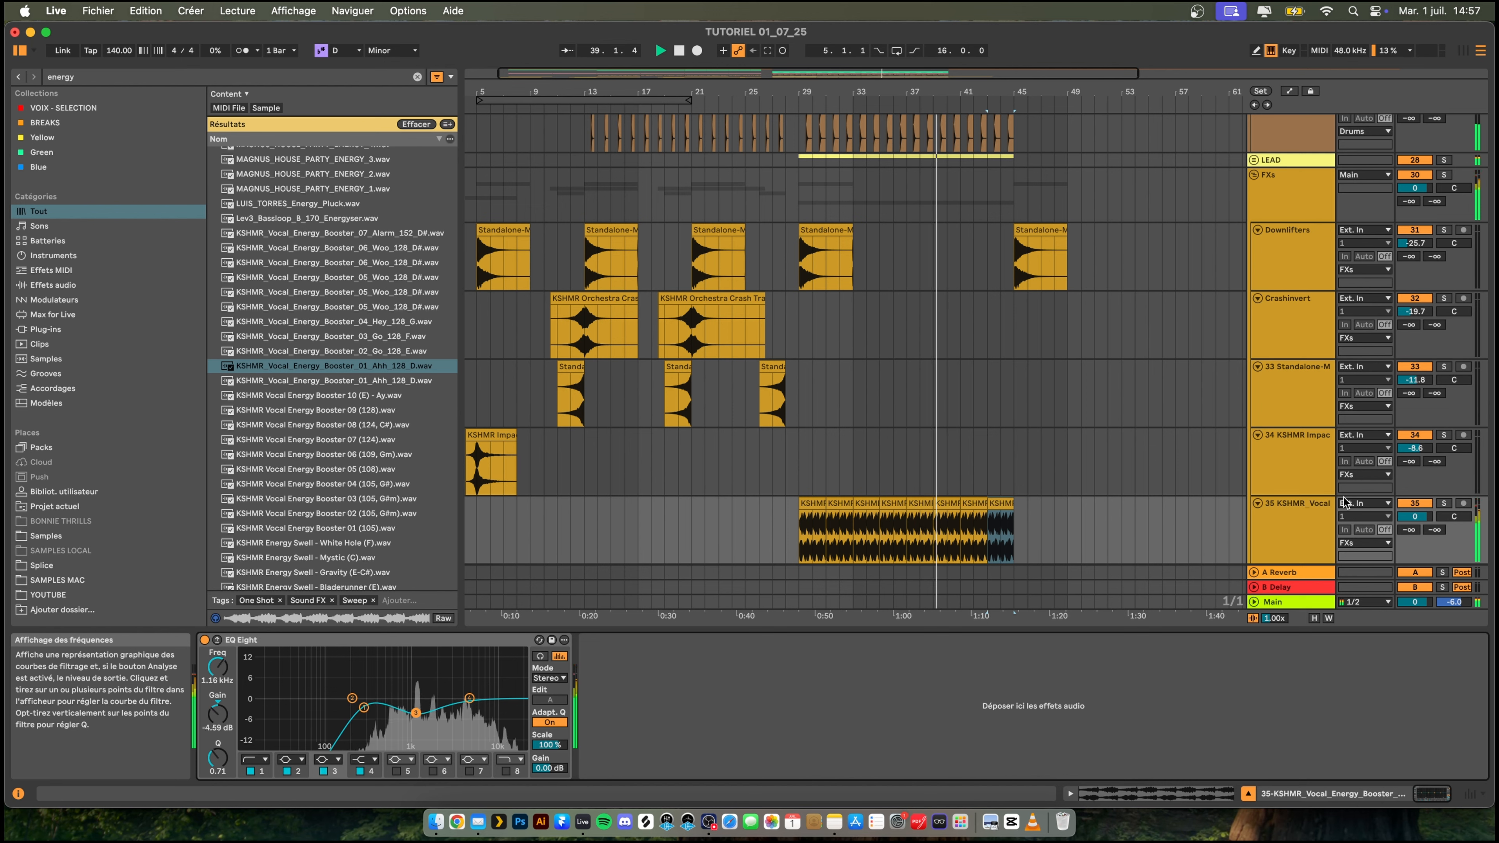
- Lower the KSHMR vocal booster track's volume to -14.1 dB while playing the drop
{"action": "mouse_move", "coordinate": [1414, 516]}
{"action": "left_mouse_down"}
{"action": "mouse_move", "coordinate": [1415, 534]}
{"action": "mouse_move", "coordinate": [1414, 520]}
{"action": "left_mouse_up"}
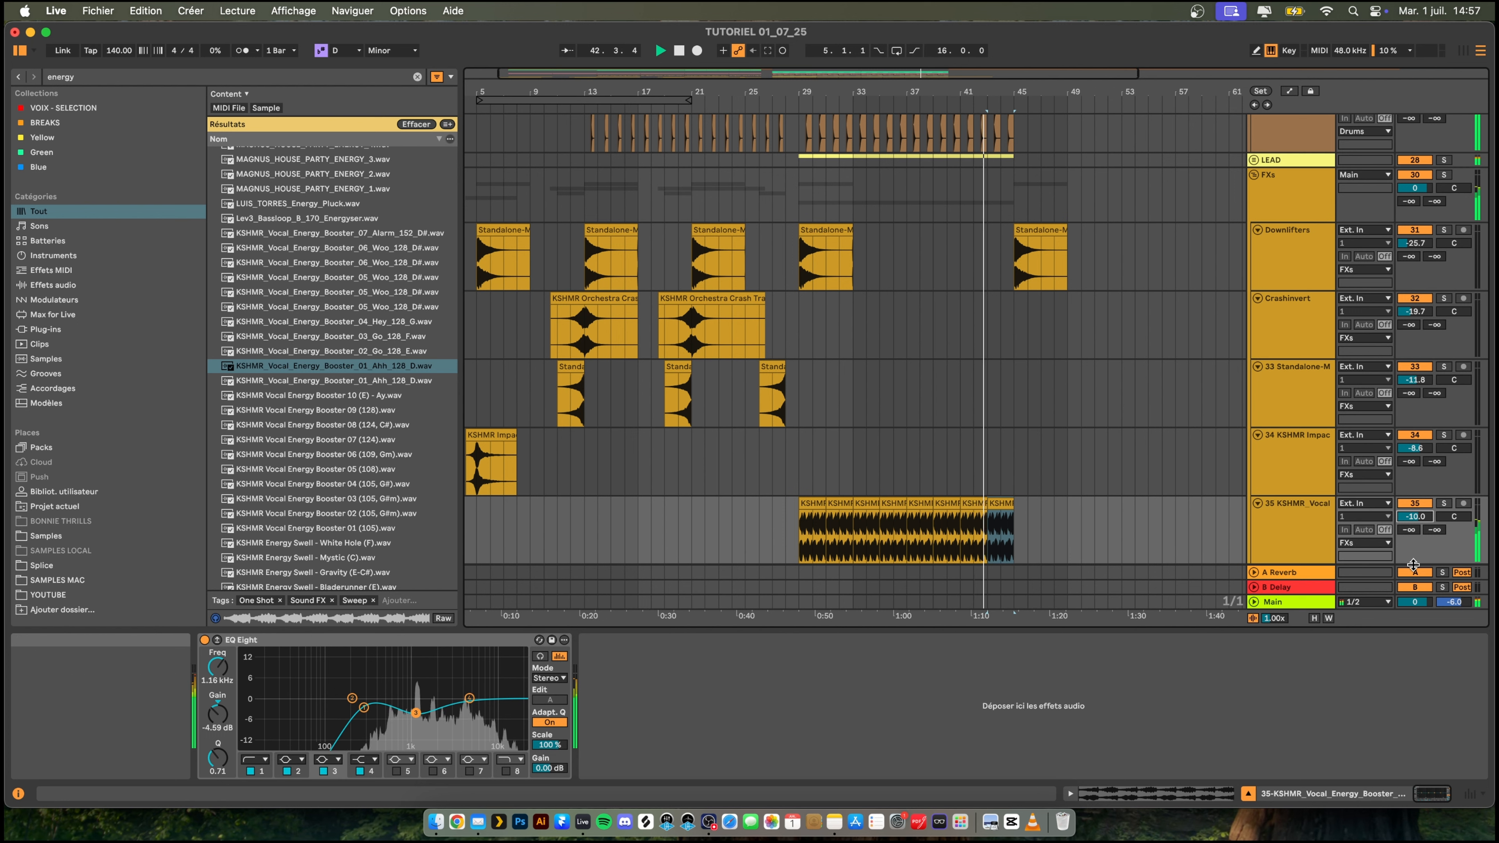
{"action": "left_click_drag", "start_coordinate": [1414, 515], "coordinate": [1414, 518]}
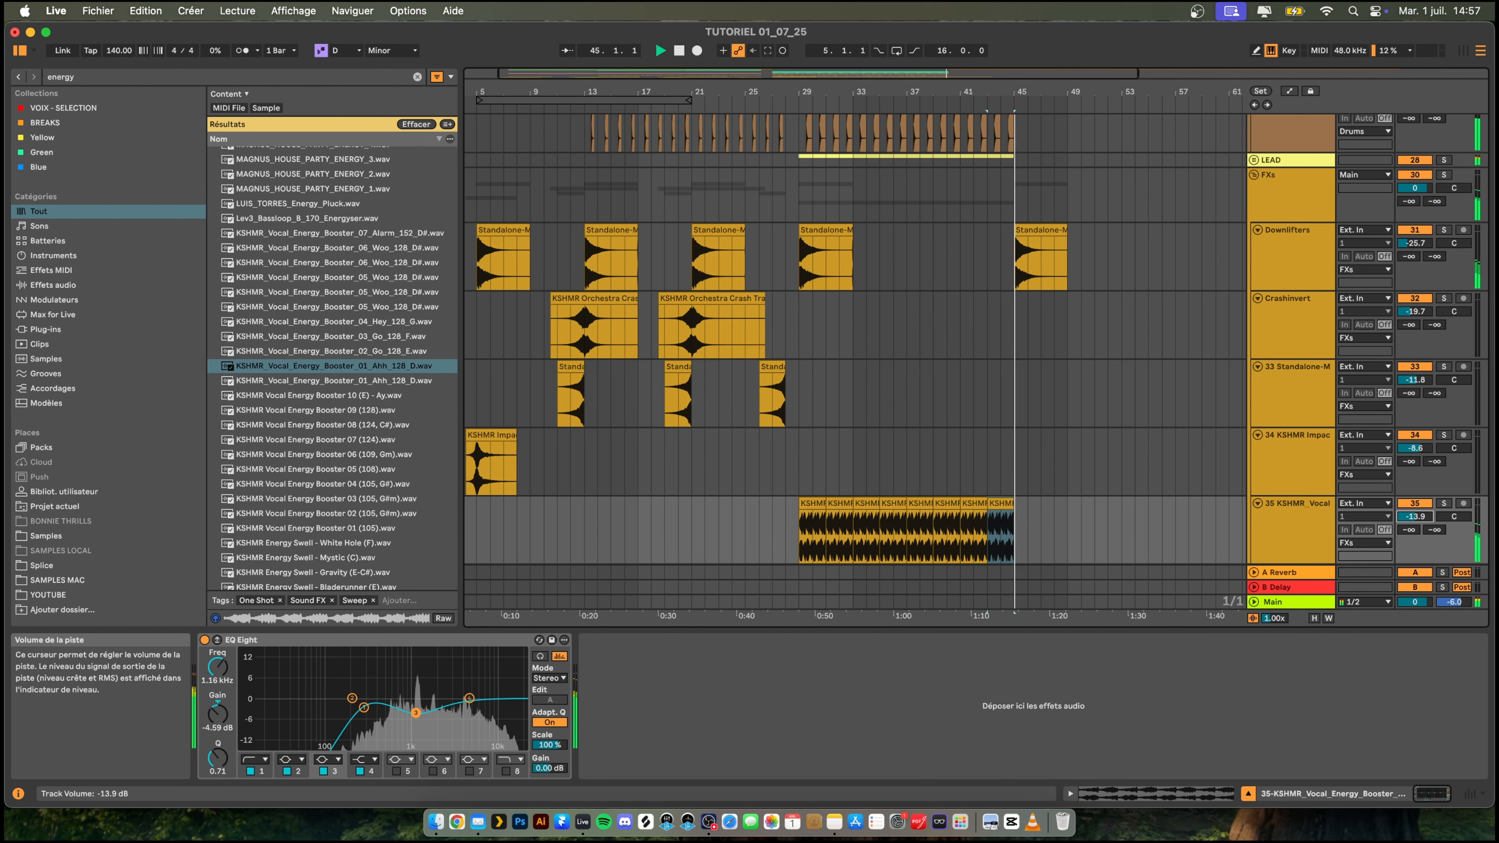
{"action": "scroll", "coordinate": [1064, 321], "scroll_direction": "up", "scroll_amount": 10}
{"action": "key", "text": "space"}
{"action": "key", "text": "space"}
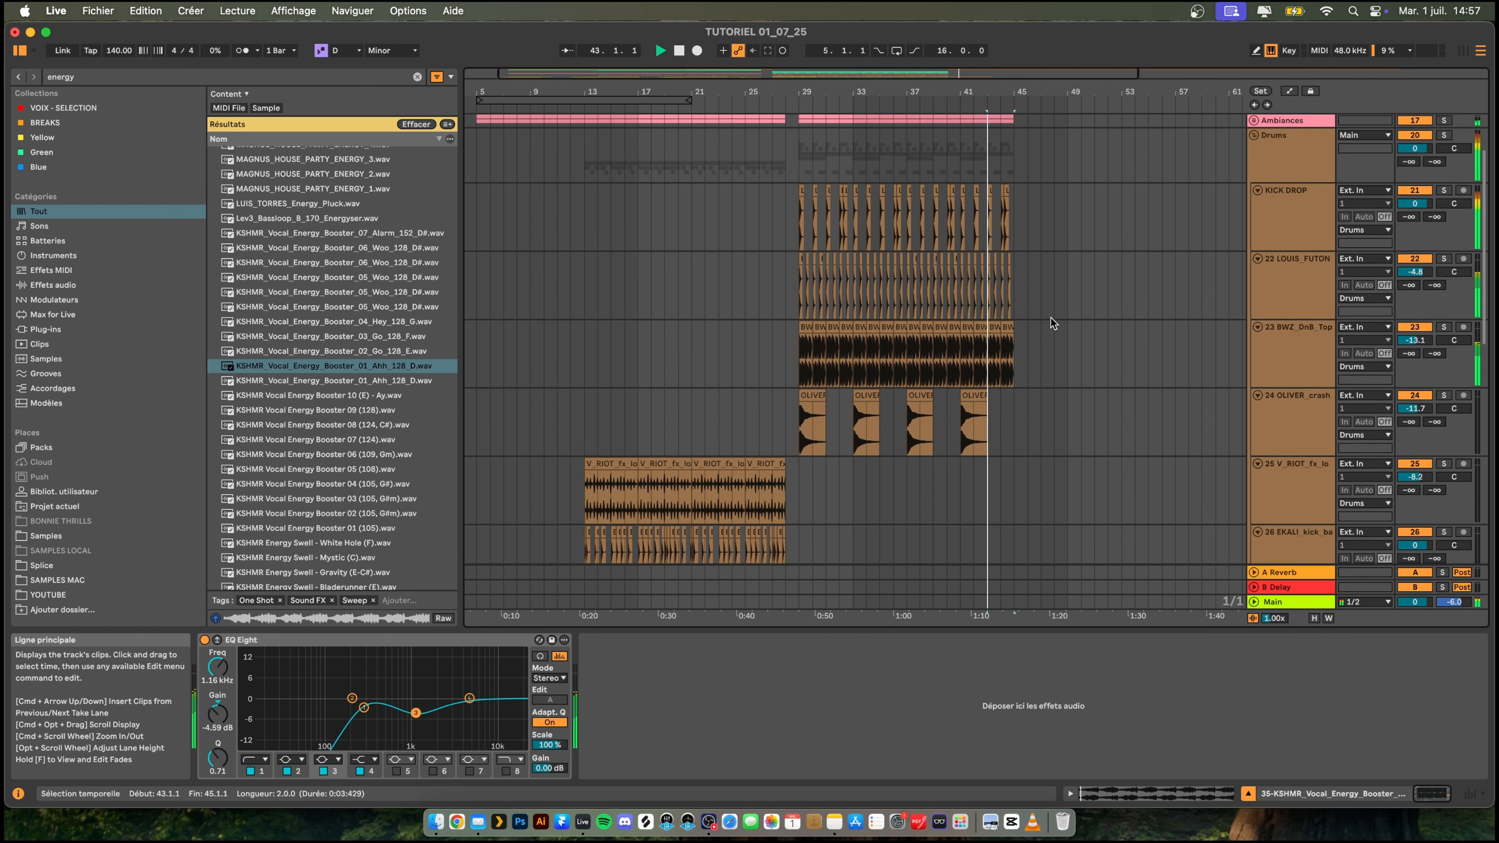
- Move the second VOCAL Dm clip further along the timeline so that it starts at bar 81
{"action": "scroll", "coordinate": [1053, 323], "scroll_direction": "up", "scroll_amount": 3}
{"action": "left_click_drag", "start_coordinate": [1046, 177], "coordinate": [1151, 179]}
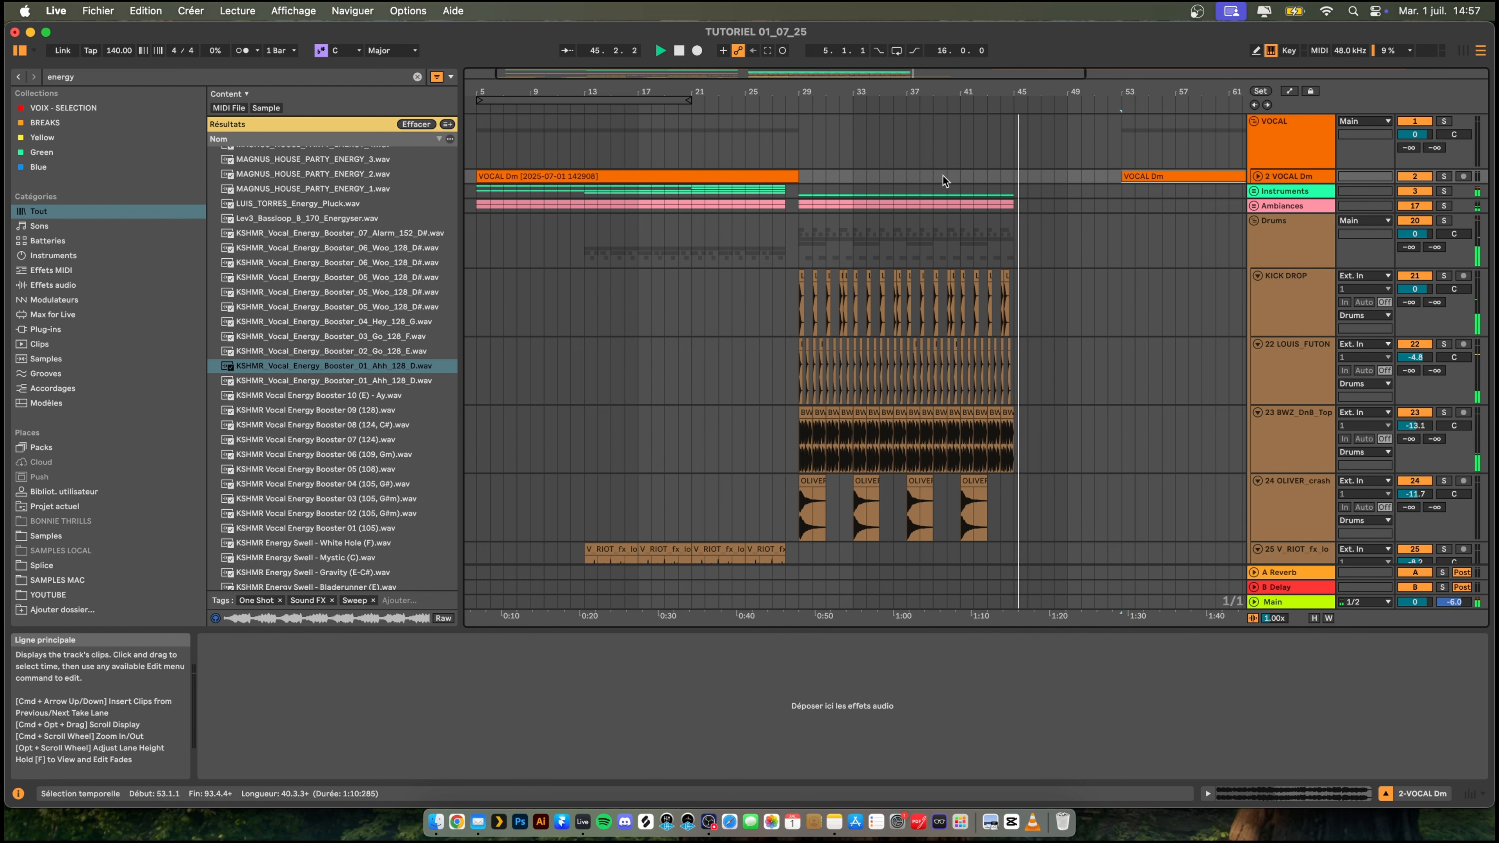
{"action": "key", "text": "space"}
{"action": "key", "text": "space"}
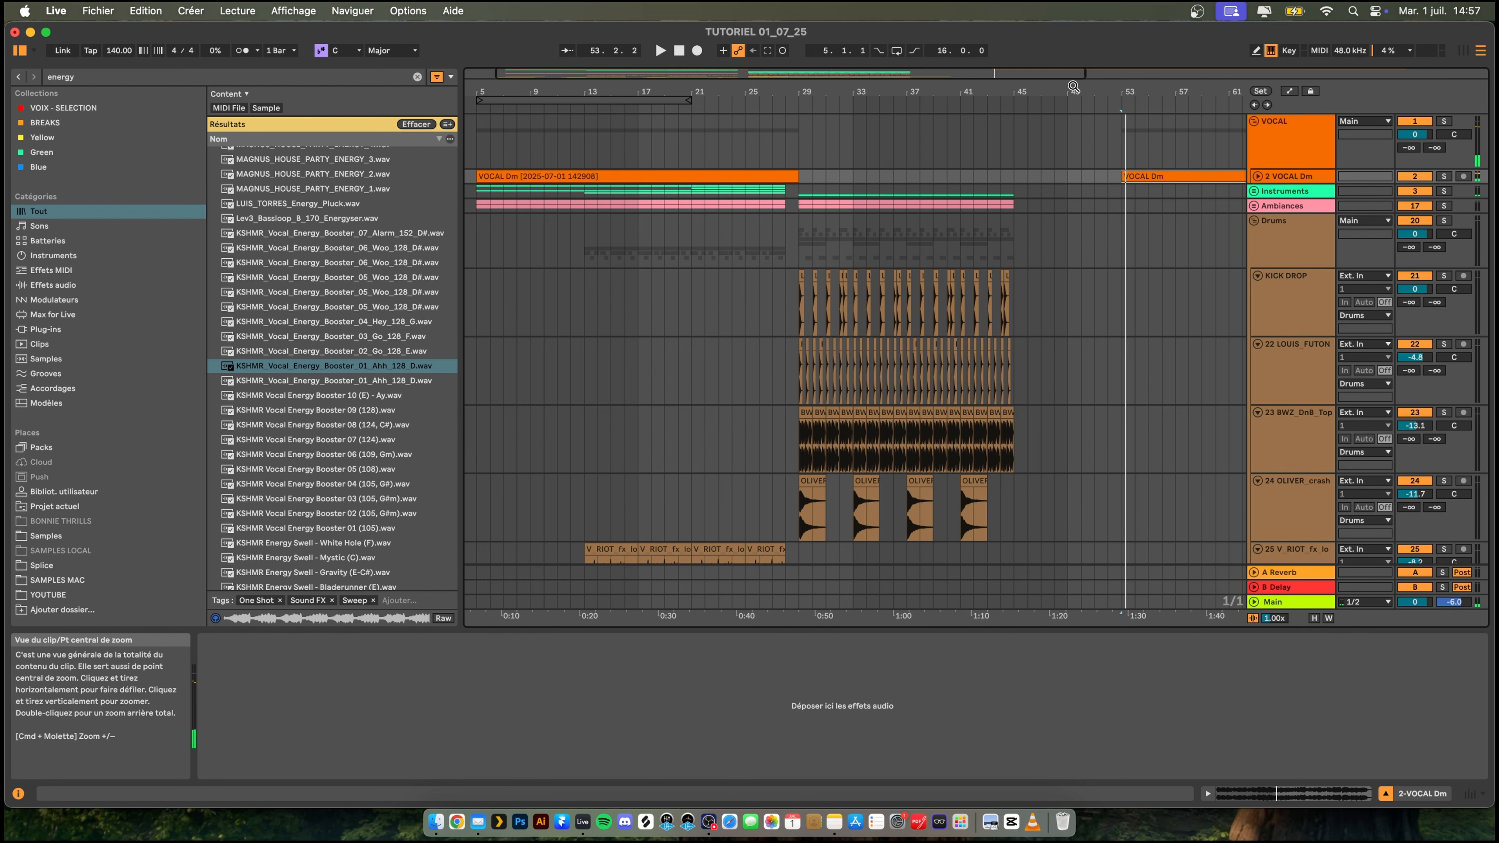
{"action": "left_click_drag", "start_coordinate": [1076, 86], "coordinate": [1071, 50]}
{"action": "left_click_drag", "start_coordinate": [896, 174], "coordinate": [1112, 174]}
{"action": "key", "text": "space"}
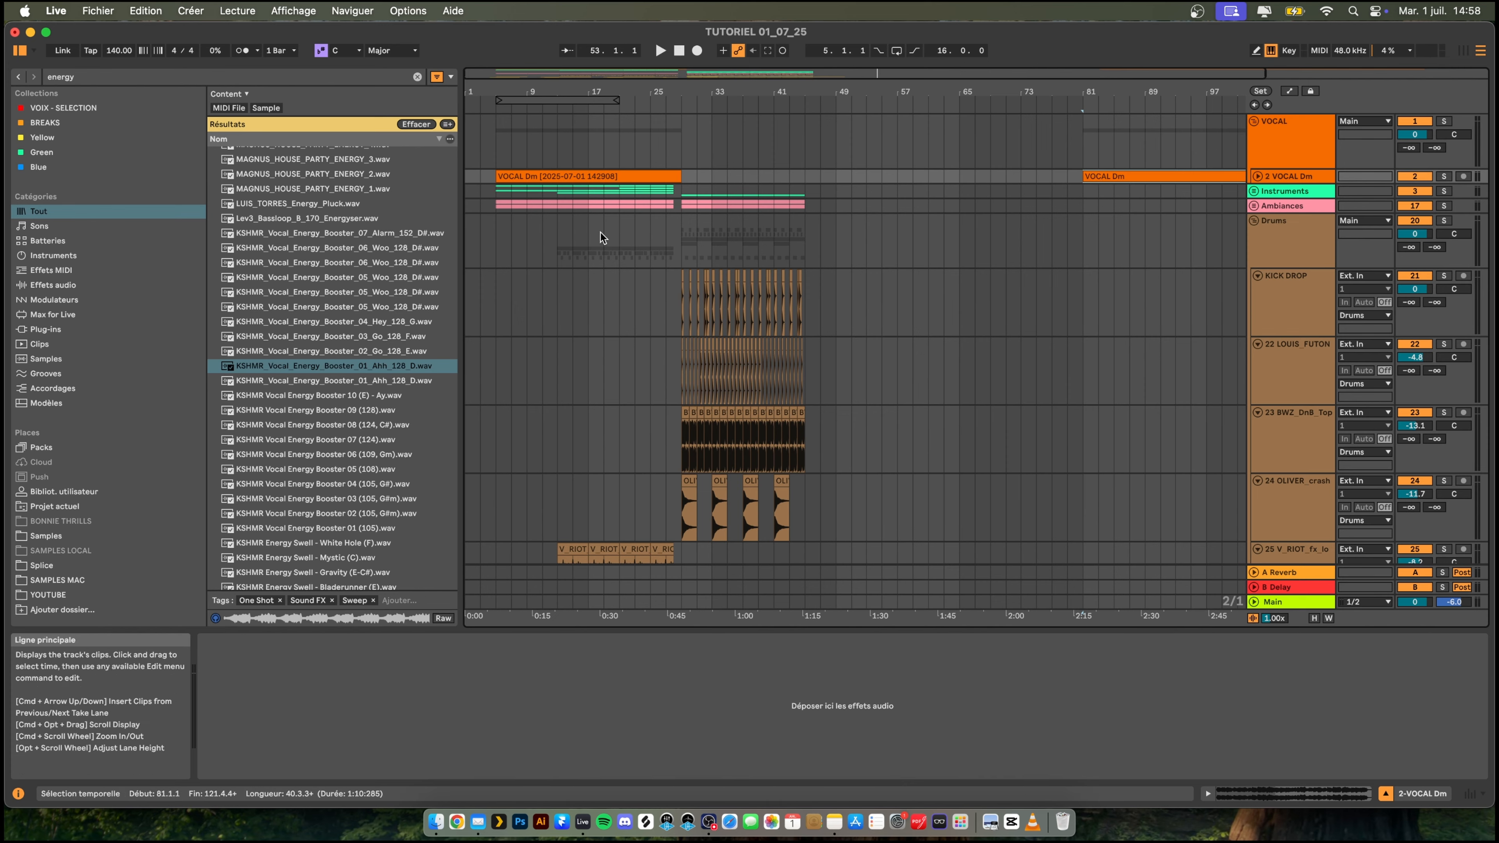
- Play the arrangement from bar 5 and look over the tracks of the opening section
{"action": "left_click", "coordinate": [492, 250]}
{"action": "key", "text": "space"}
{"action": "scroll", "coordinate": [510, 256], "scroll_direction": "down", "scroll_amount": 5}
{"action": "scroll", "coordinate": [520, 251], "scroll_direction": "up", "scroll_amount": 5}
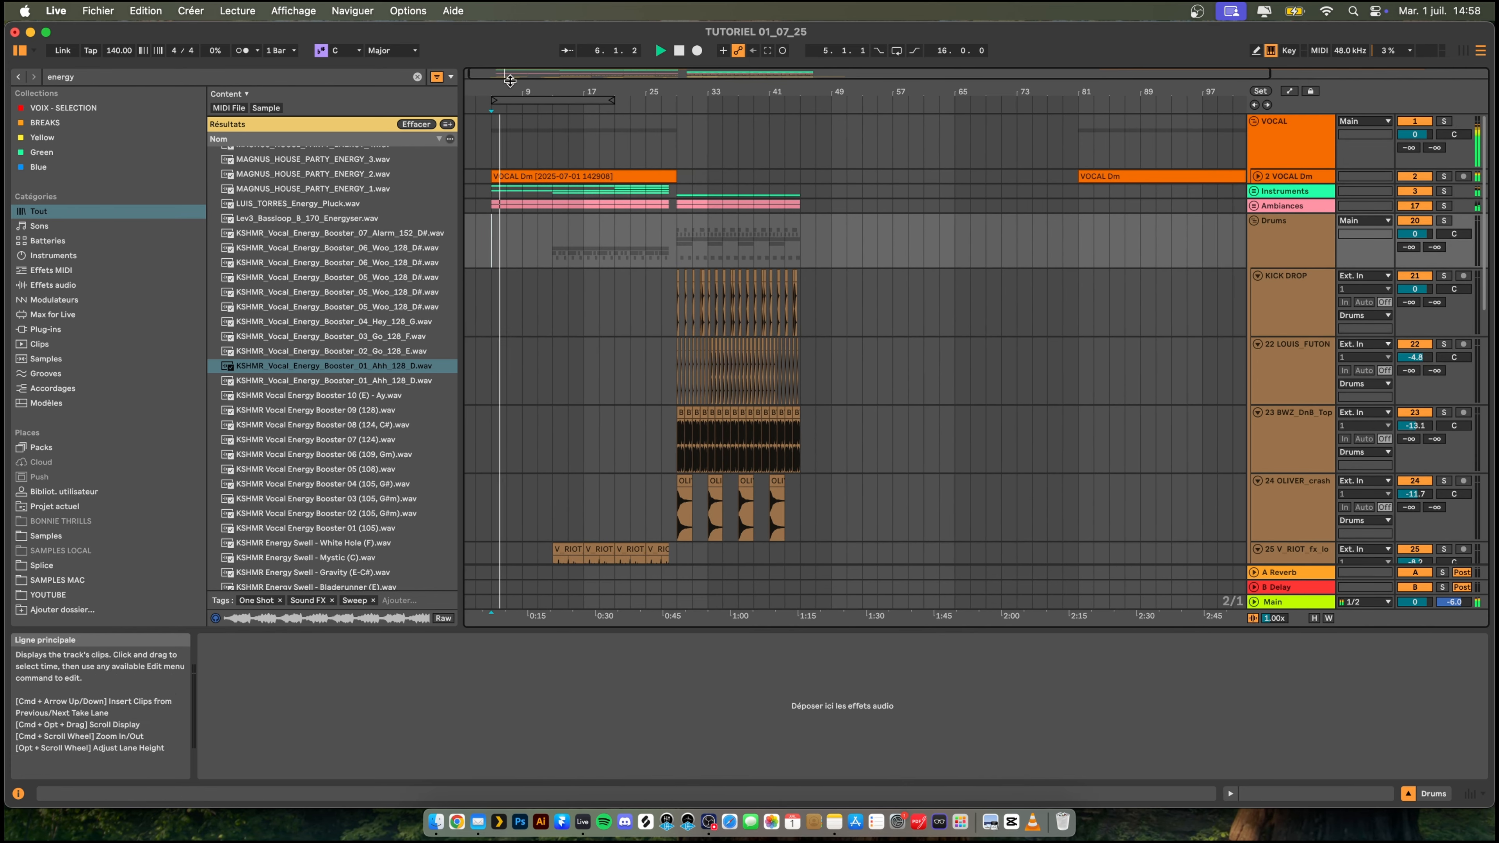
{"action": "left_click_drag", "start_coordinate": [509, 80], "coordinate": [734, 283]}
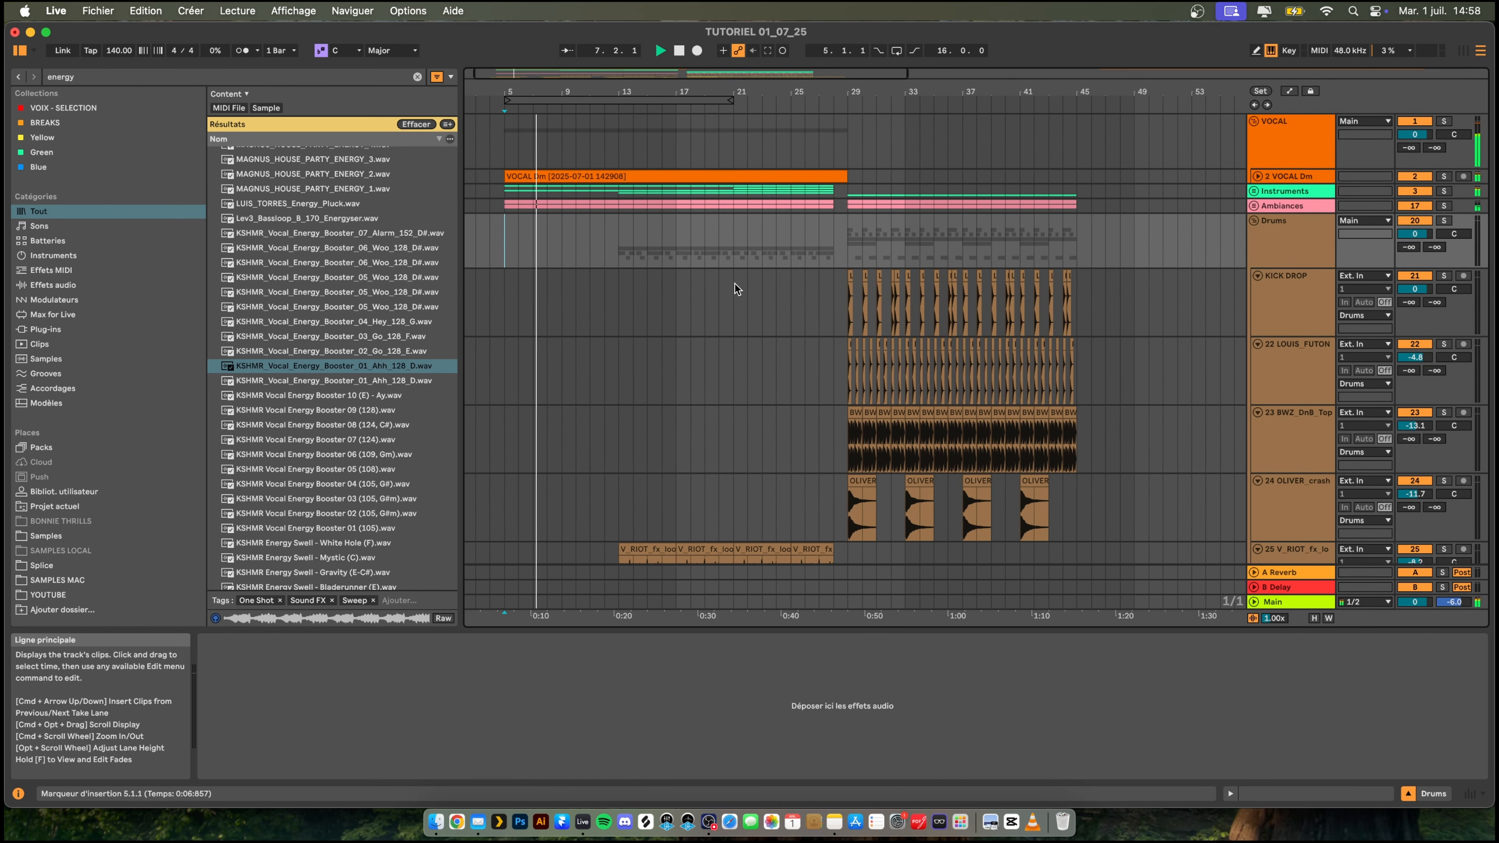
{"action": "scroll", "coordinate": [638, 286], "scroll_direction": "down", "scroll_amount": 5}
{"action": "scroll", "coordinate": [638, 286], "scroll_direction": "up", "scroll_amount": 2}
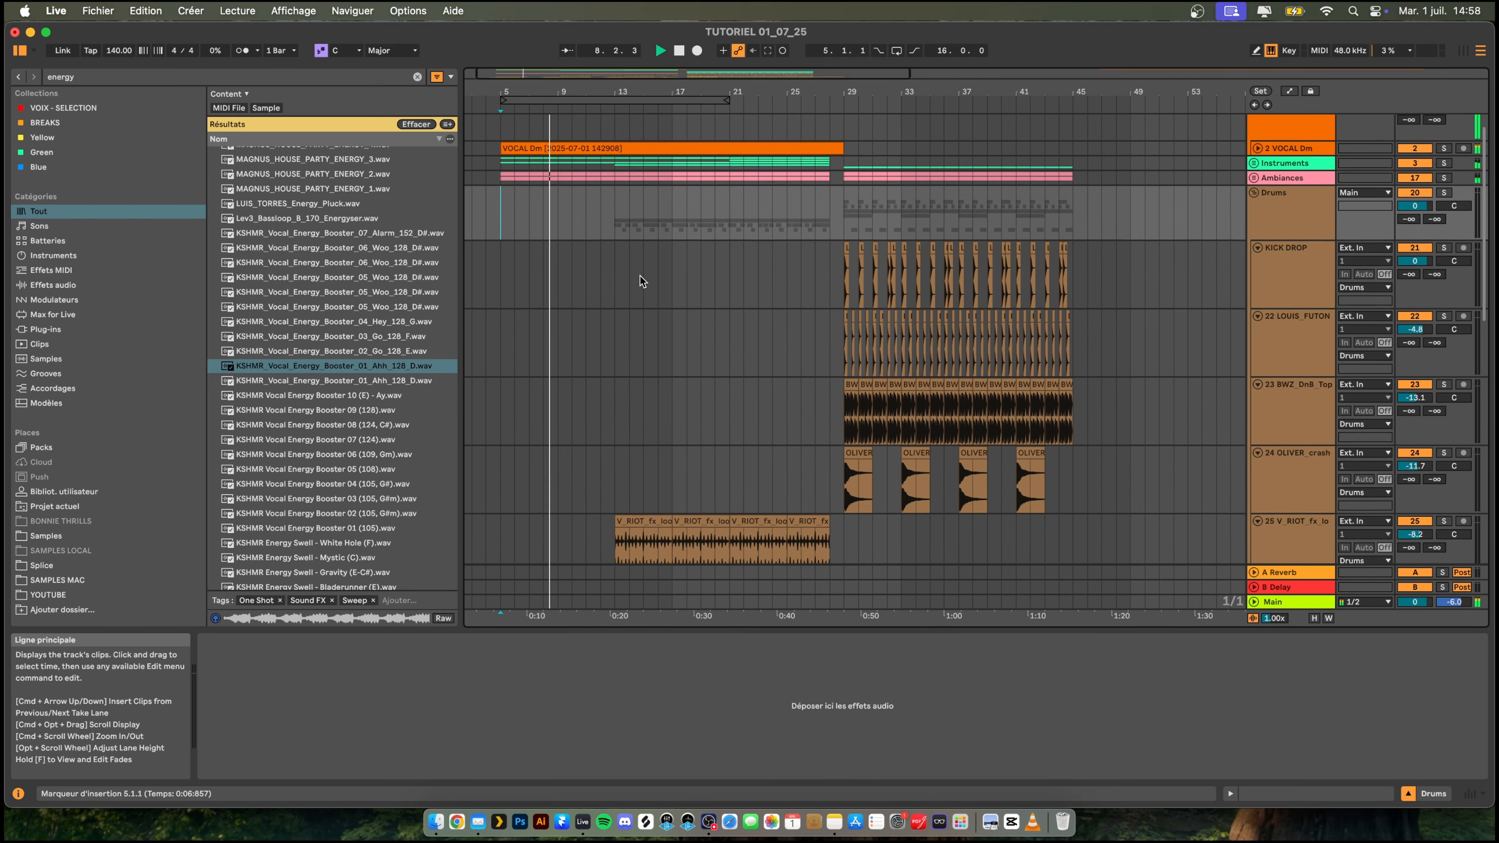
{"action": "scroll", "coordinate": [640, 276], "scroll_direction": "down", "scroll_amount": 5}
{"action": "scroll", "coordinate": [639, 274], "scroll_direction": "up", "scroll_amount": 6}
- Fold the Drums and FXs groups
{"action": "left_click", "coordinate": [1255, 221]}
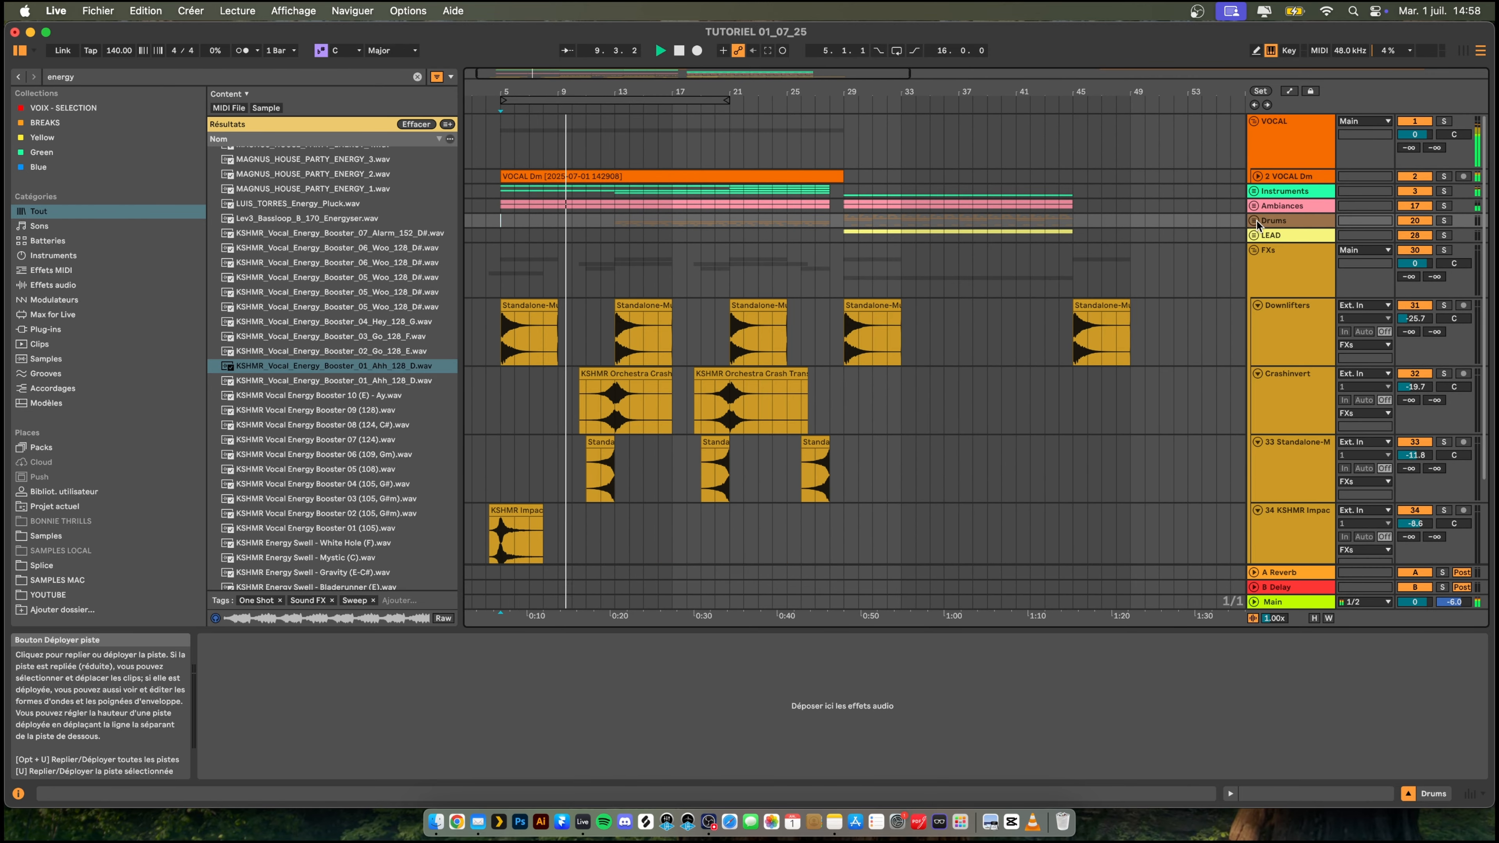
{"action": "scroll", "coordinate": [1046, 271], "scroll_direction": "down", "scroll_amount": 1}
{"action": "scroll", "coordinate": [1047, 271], "scroll_direction": "right", "scroll_amount": 1}
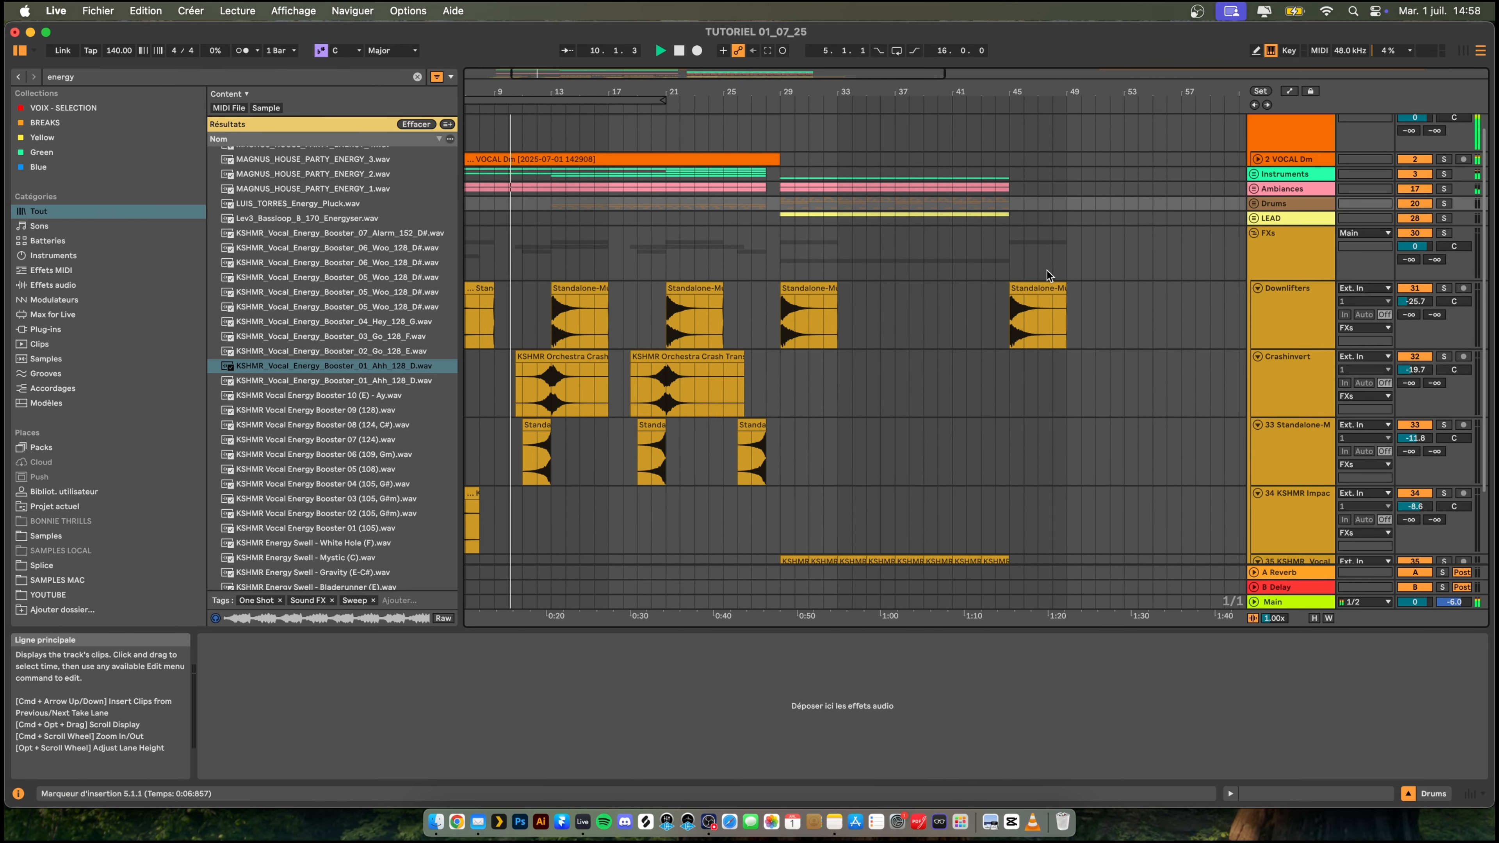
{"action": "left_click", "coordinate": [1253, 232]}
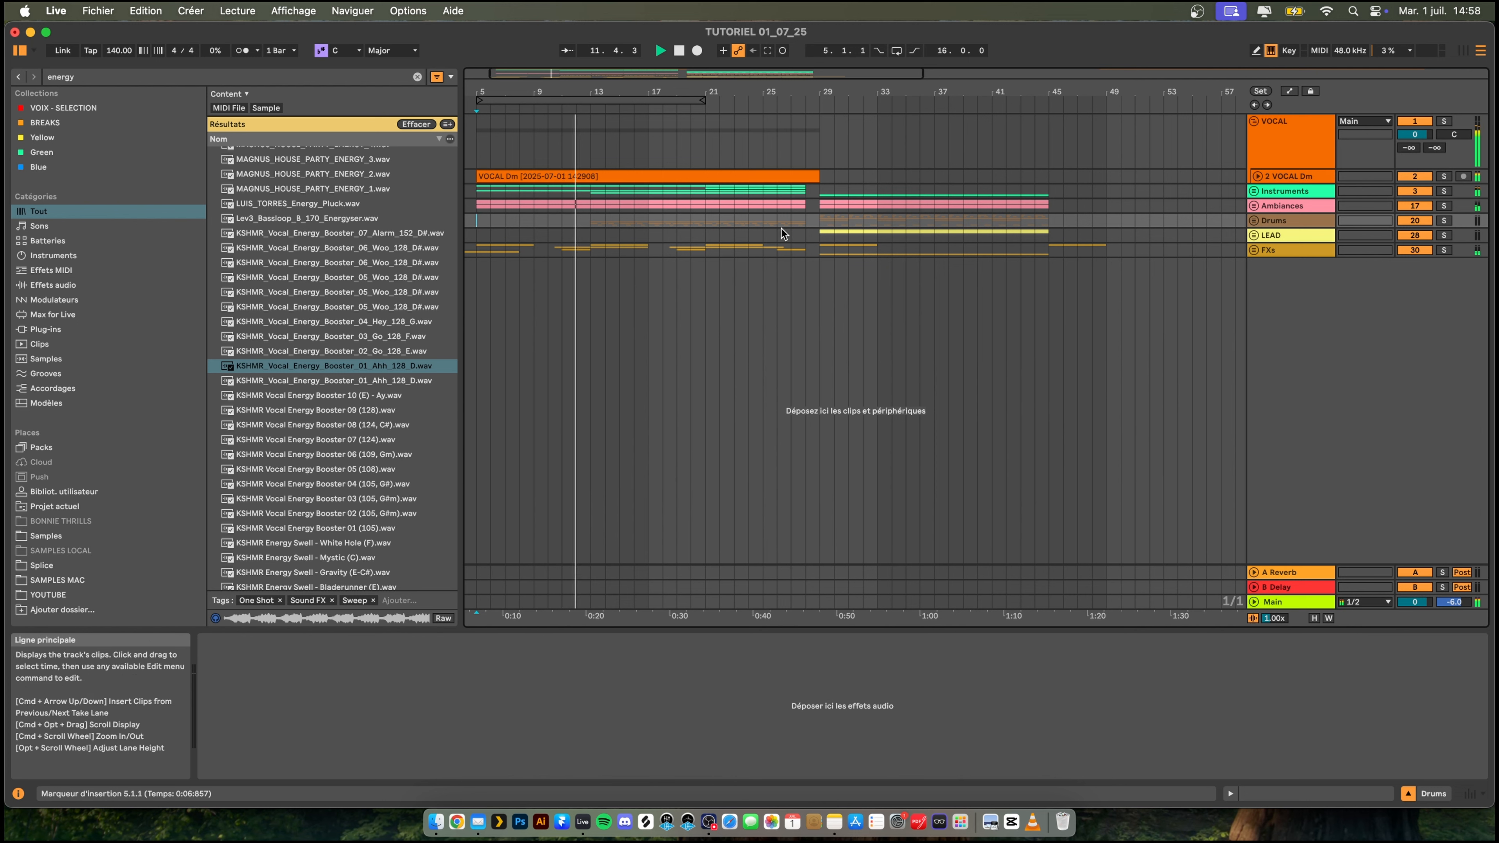
- Copy bars 5 to 13 across the Instruments through FXs groups and paste them at bar 45
{"action": "left_click_drag", "start_coordinate": [475, 200], "coordinate": [533, 246]}
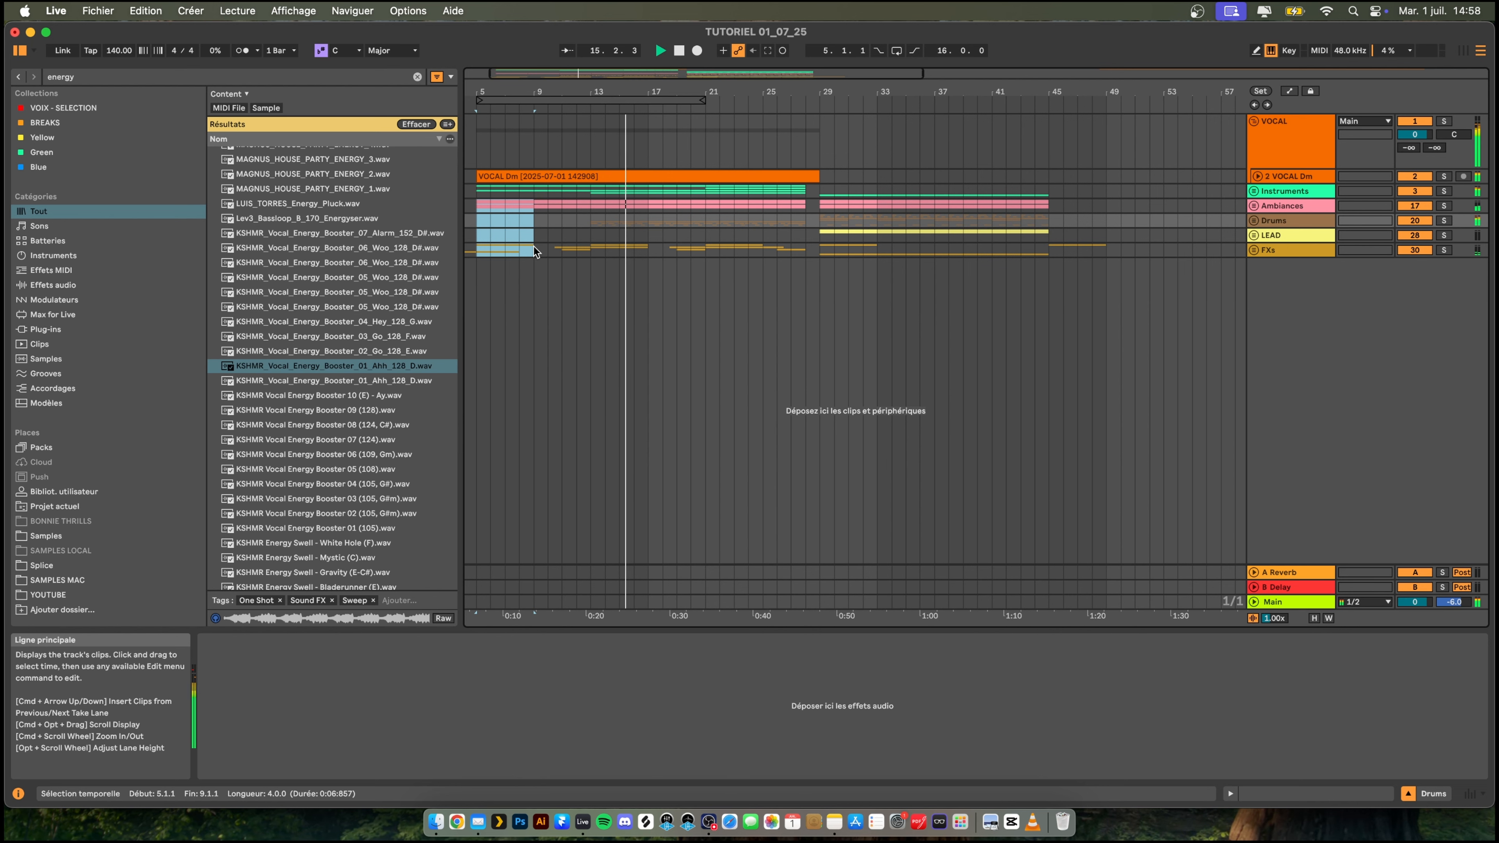
{"action": "left_click", "coordinate": [534, 252]}
{"action": "mouse_move", "coordinate": [534, 252]}
{"action": "left_mouse_down"}
{"action": "mouse_move", "coordinate": [474, 202]}
{"action": "mouse_move", "coordinate": [517, 192]}
{"action": "left_mouse_up"}
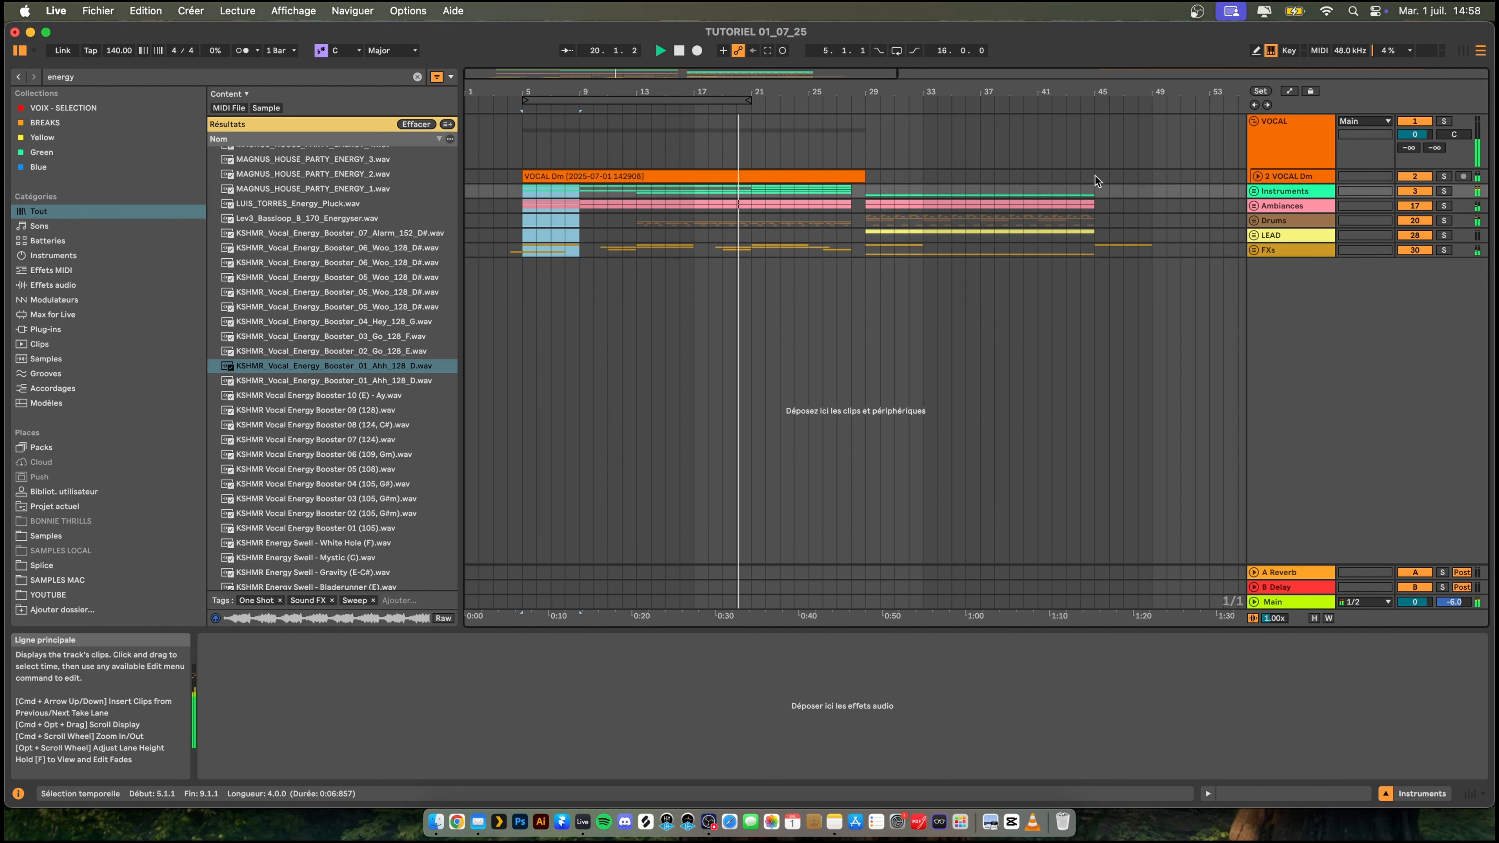
{"action": "left_click_drag", "start_coordinate": [1095, 176], "coordinate": [1149, 236]}
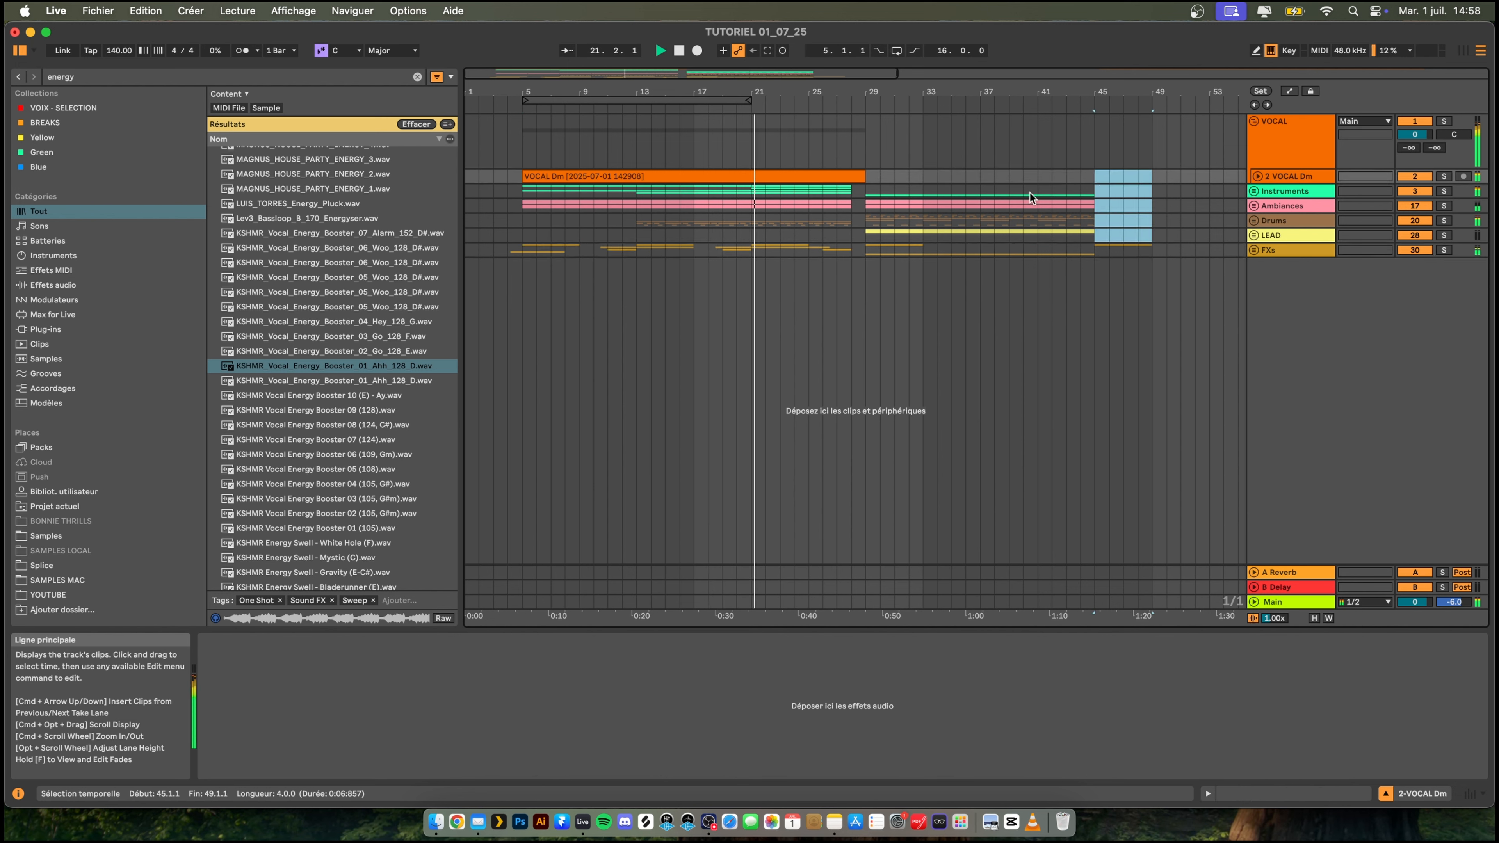
{"action": "left_click_drag", "start_coordinate": [527, 192], "coordinate": [634, 248]}
{"action": "key", "text": "super+c"}
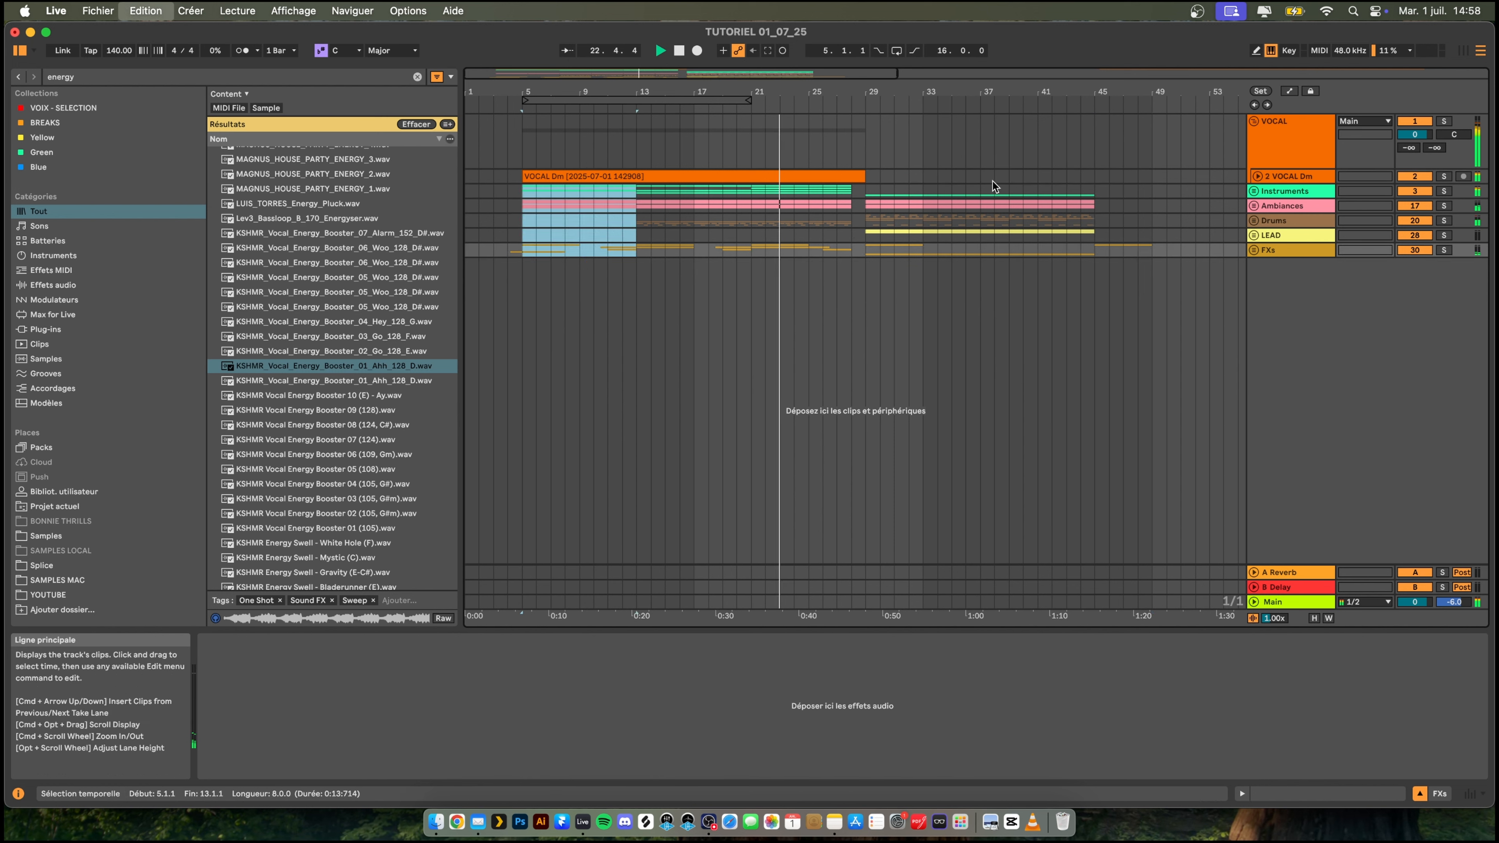
{"action": "left_click", "coordinate": [1096, 191]}
{"action": "key", "text": "super+v"}
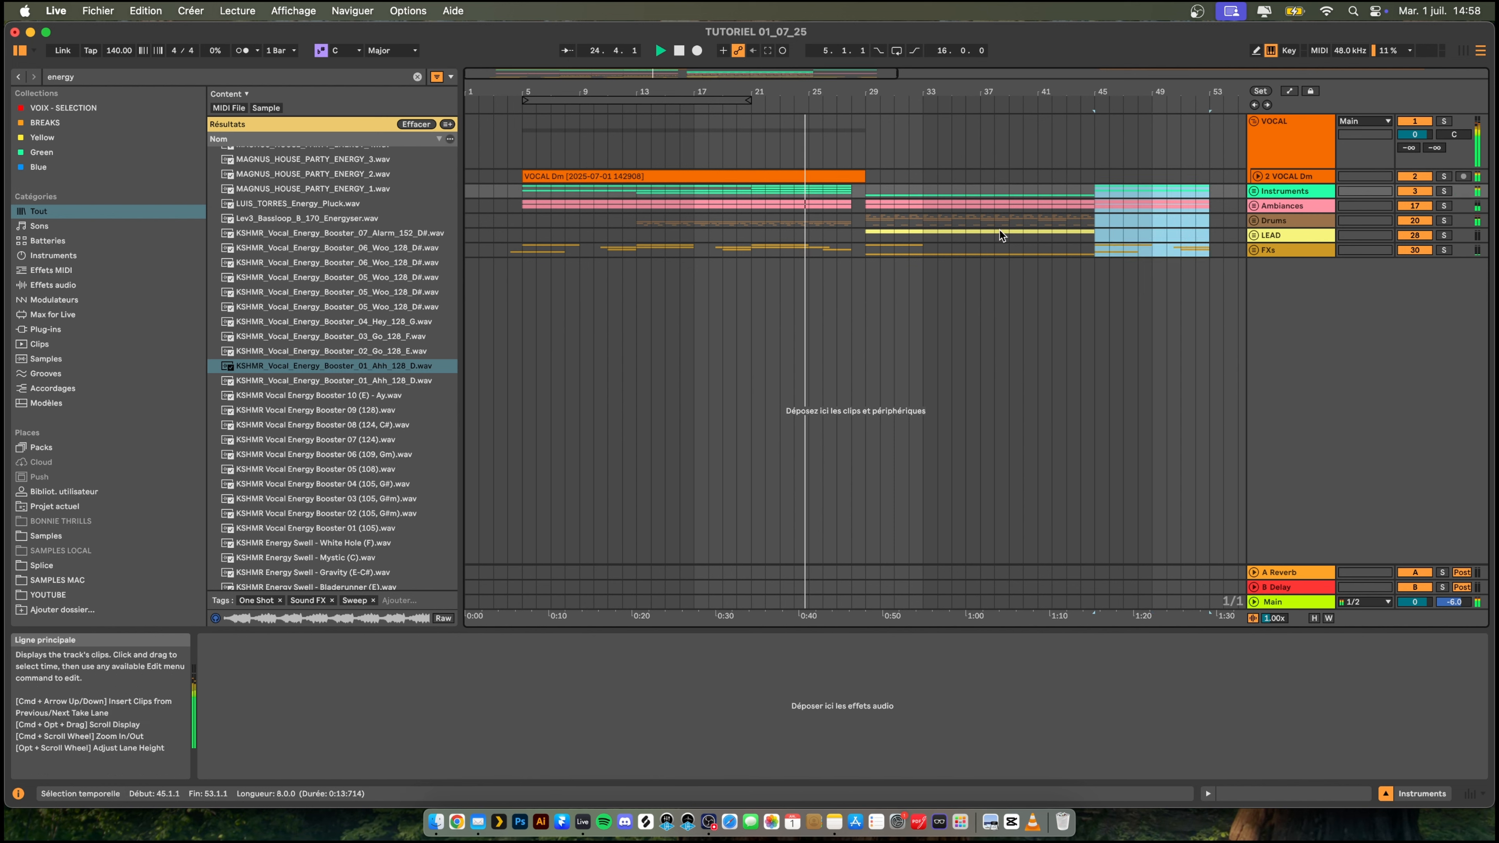
- Play the transition out of the drop from bar 44 and unfold the FXs and LEAD groups
{"action": "left_click", "coordinate": [1077, 219]}
{"action": "key", "text": "space"}
{"action": "key", "text": "space"}
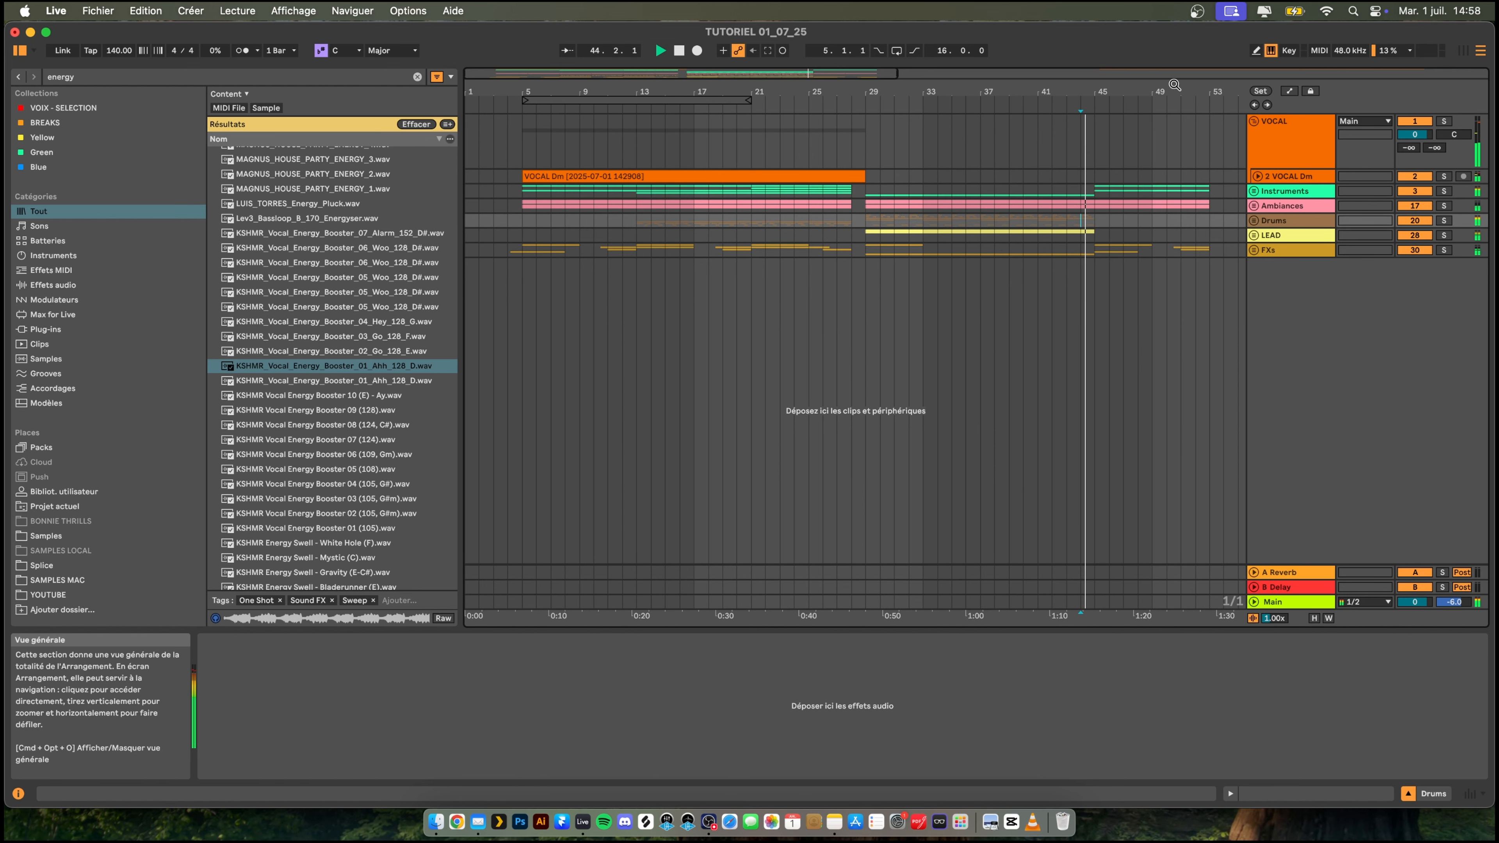
{"action": "mouse_move", "coordinate": [1169, 84]}
{"action": "left_mouse_down"}
{"action": "mouse_move", "coordinate": [1167, 169]}
{"action": "mouse_move", "coordinate": [1127, 143]}
{"action": "left_mouse_up"}
{"action": "left_click", "coordinate": [1252, 250]}
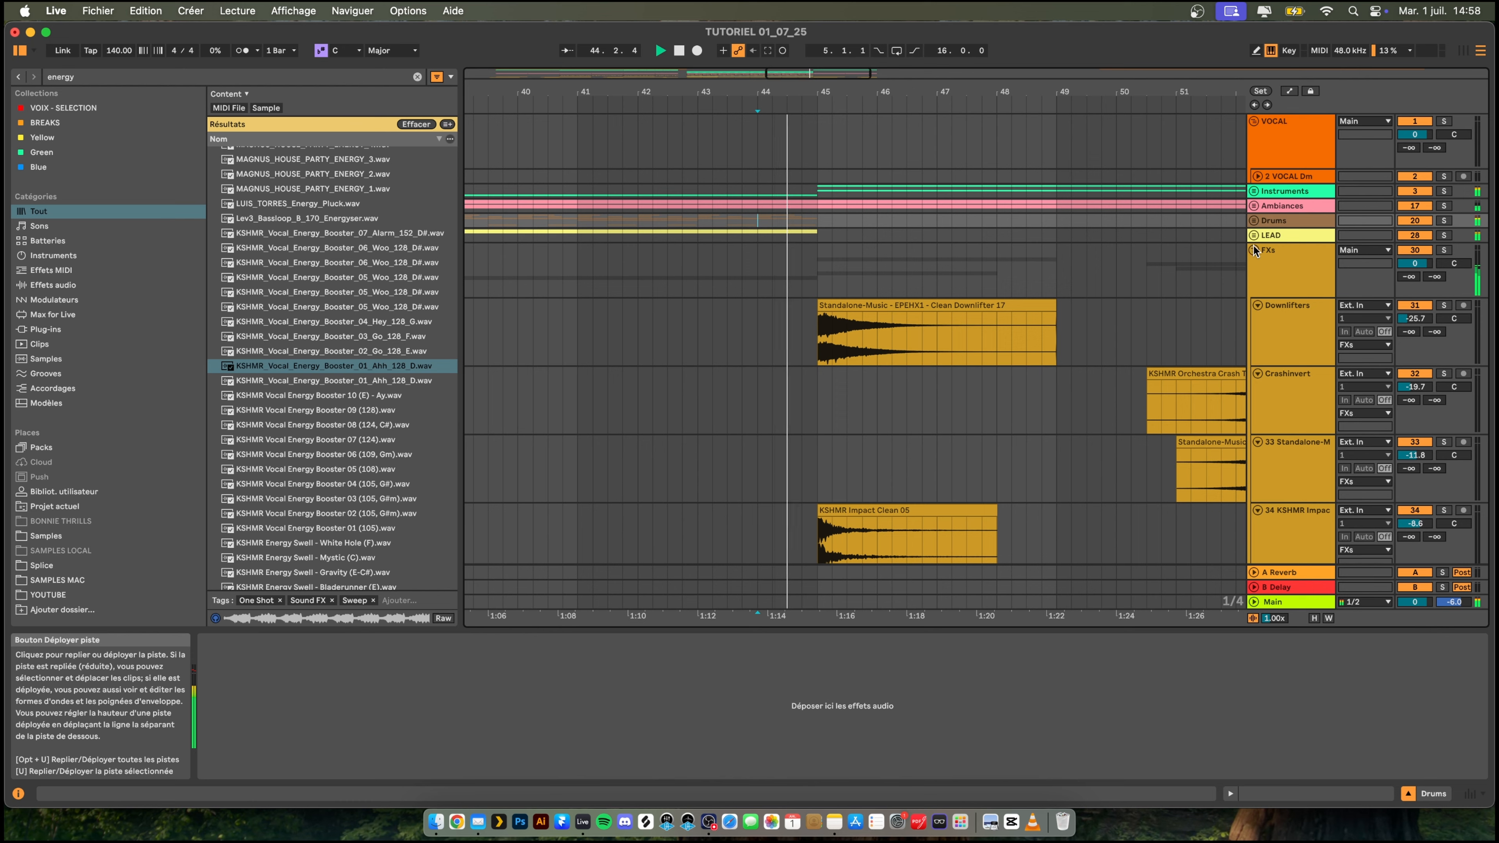
{"action": "left_click", "coordinate": [1254, 235]}
{"action": "scroll", "coordinate": [944, 306], "scroll_direction": "down", "scroll_amount": 3}
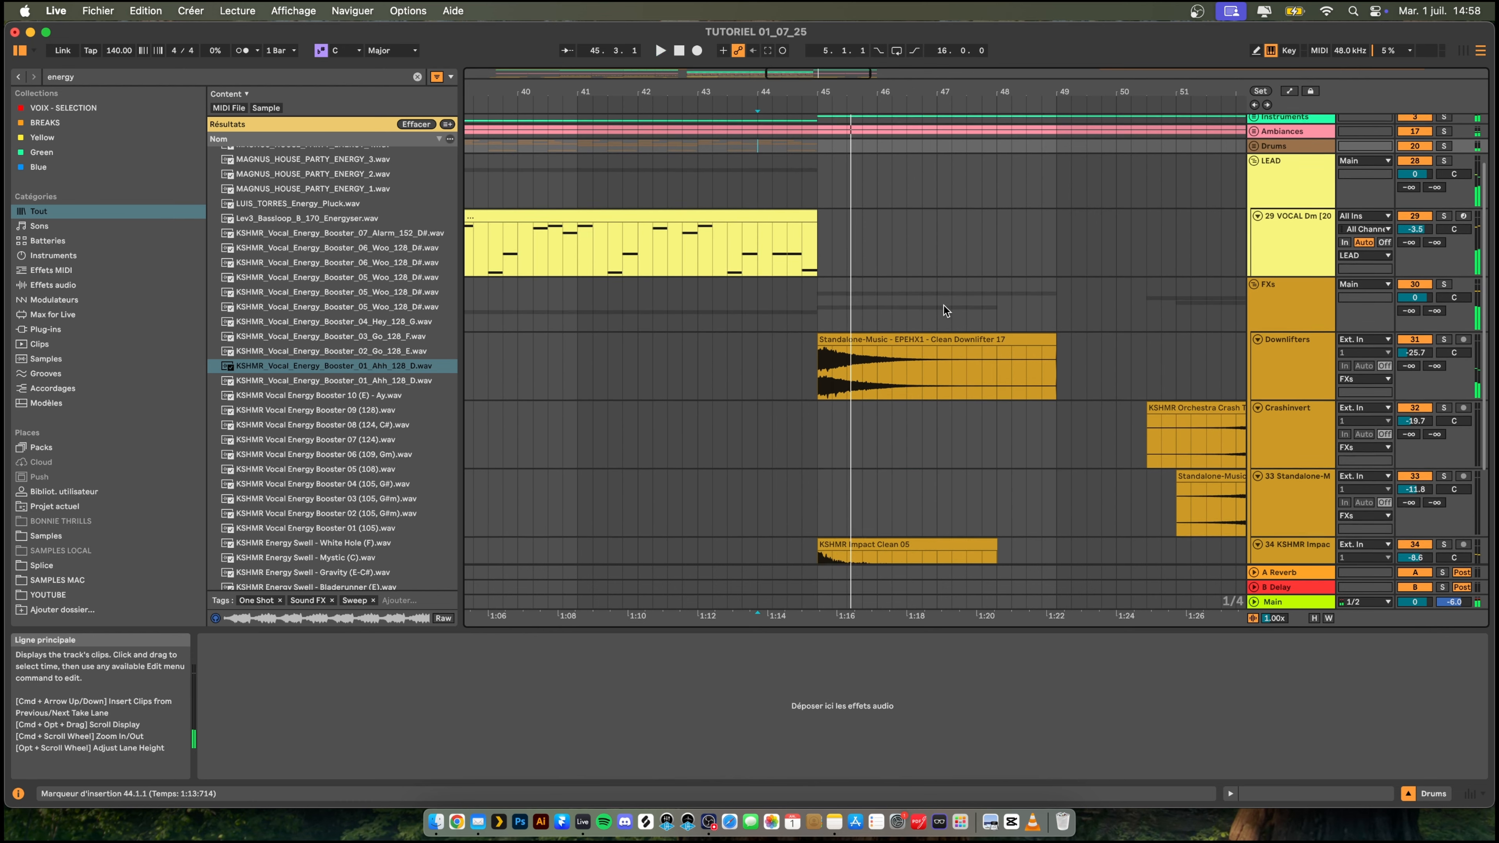
- Replay the transition and delete the Clean Downlifter 17 clip at bar 45 on the Downlifters track
{"action": "key", "text": "space"}
{"action": "key", "text": "space"}
{"action": "scroll", "coordinate": [944, 305], "scroll_direction": "up", "scroll_amount": 3}
{"action": "scroll", "coordinate": [943, 306], "scroll_direction": "down", "scroll_amount": 3}
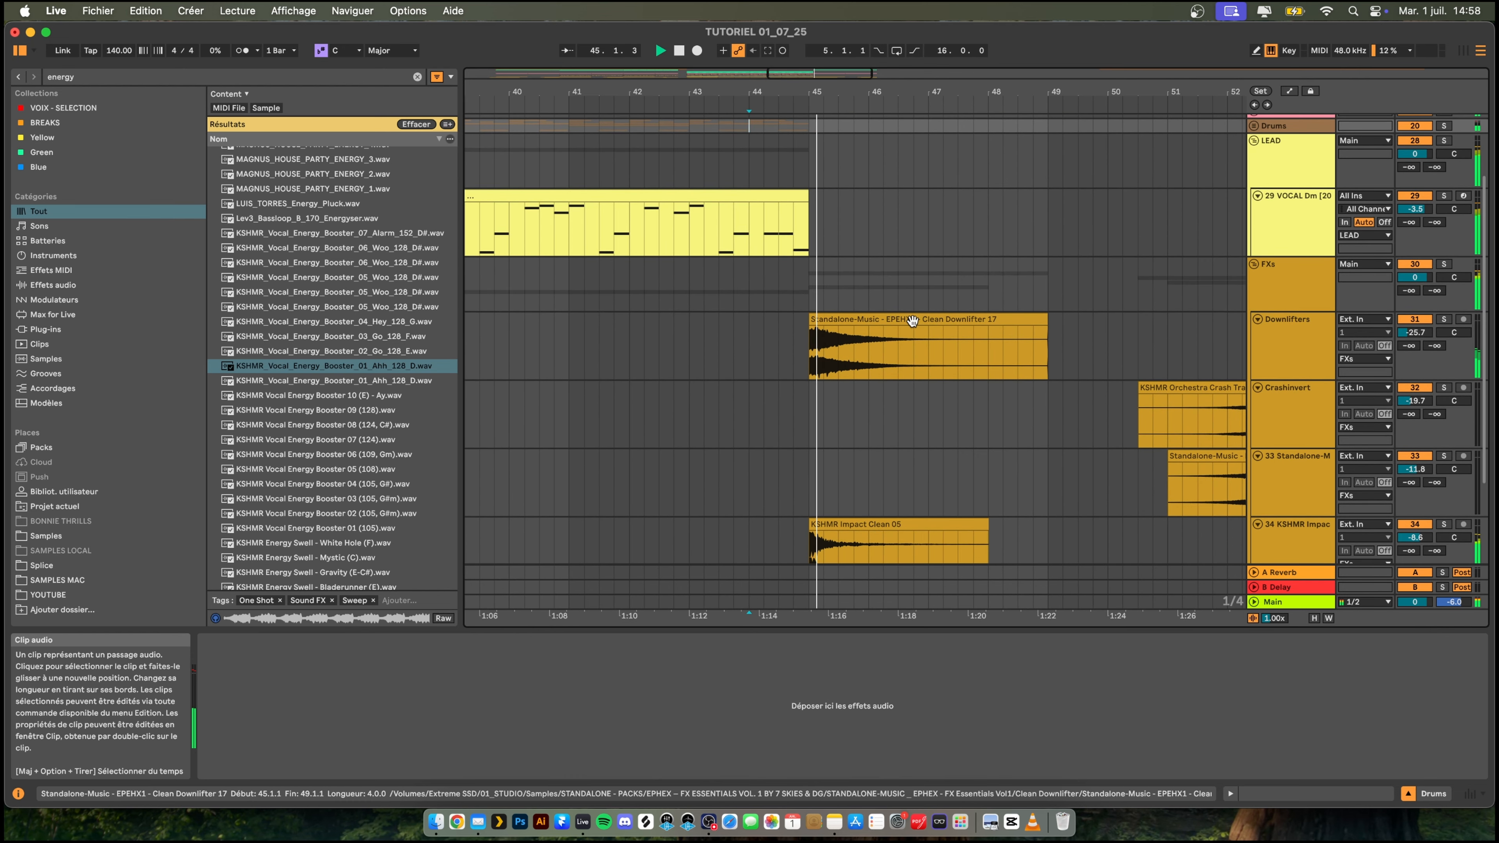
{"action": "left_click", "coordinate": [912, 321]}
{"action": "key", "text": "space"}
{"action": "key", "text": "Delete"}
{"action": "key", "text": "space"}
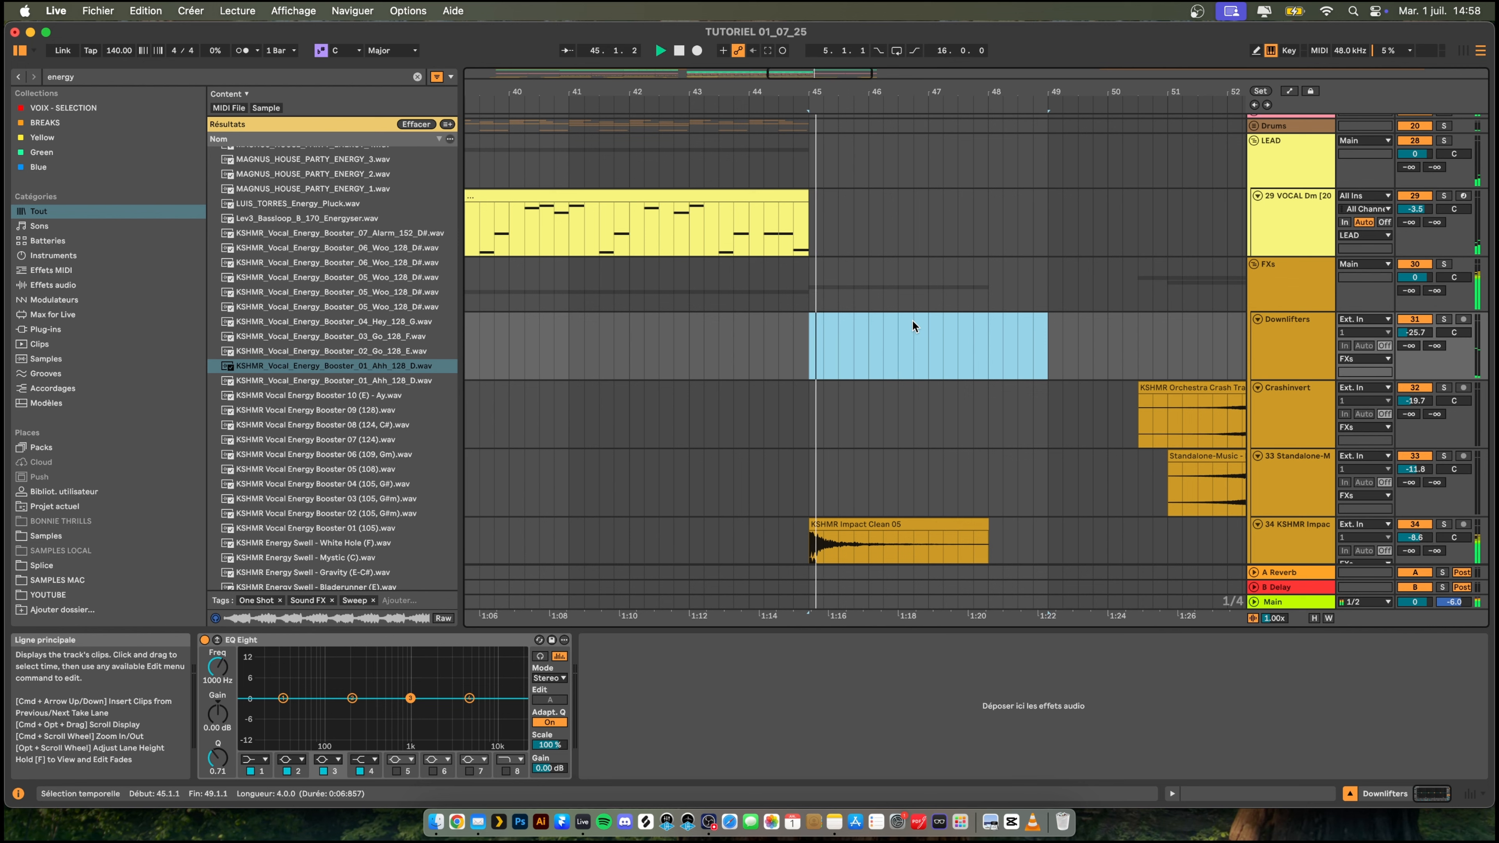
- Listen to the transition into bar 45 without the downlifter while checking the FX and lead tracks
{"action": "left_click", "coordinate": [761, 290]}
{"action": "key", "text": "space"}
{"action": "key", "text": "space"}
{"action": "scroll", "coordinate": [826, 347], "scroll_direction": "down", "scroll_amount": 2}
{"action": "scroll", "coordinate": [832, 349], "scroll_direction": "down", "scroll_amount": 1}
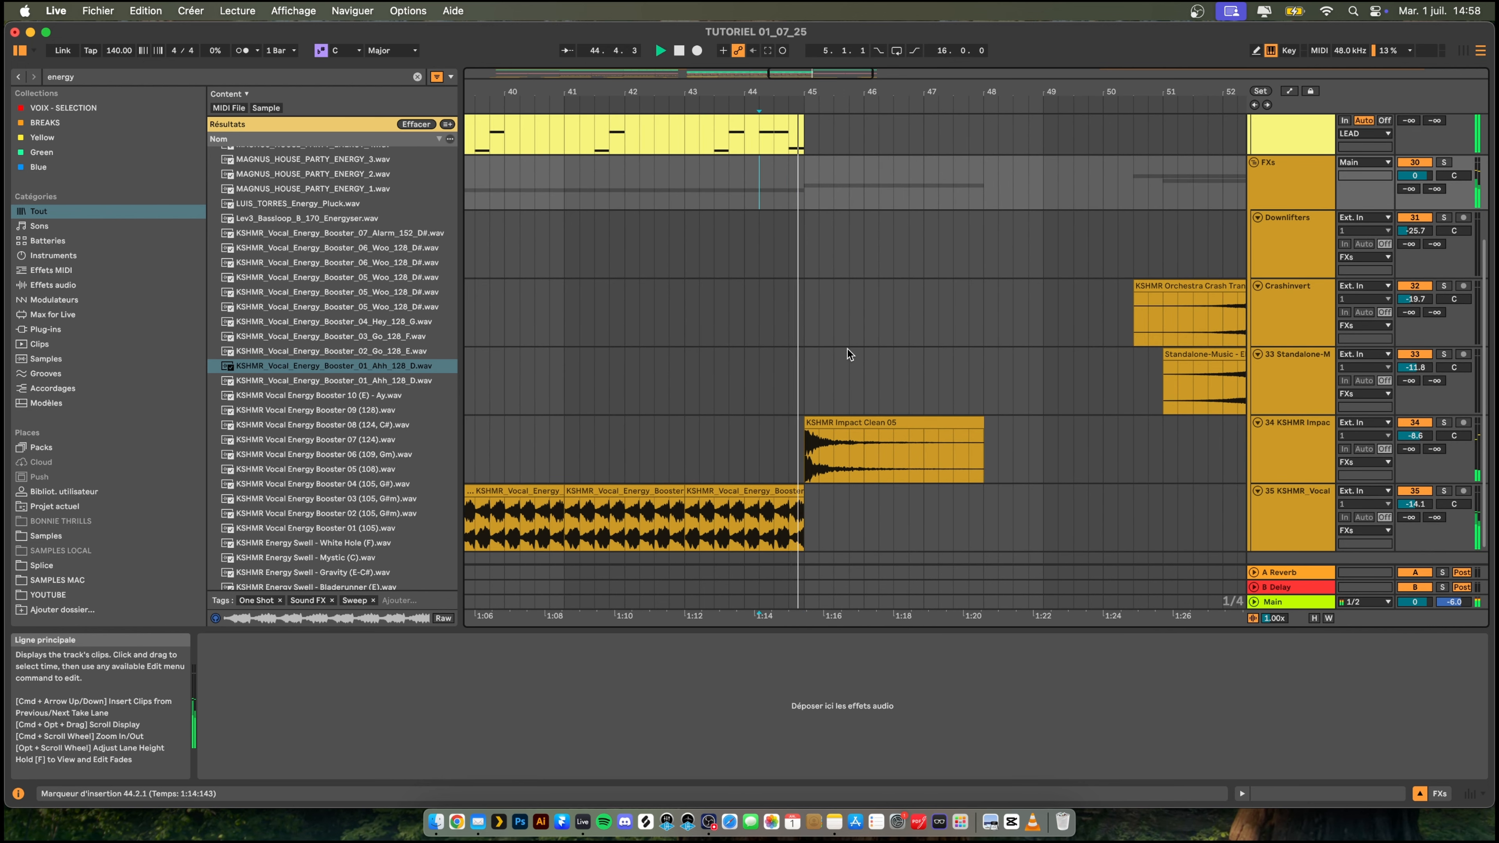
{"action": "scroll", "coordinate": [859, 356], "scroll_direction": "up", "scroll_amount": 5}
{"action": "scroll", "coordinate": [860, 356], "scroll_direction": "up", "scroll_amount": 2}
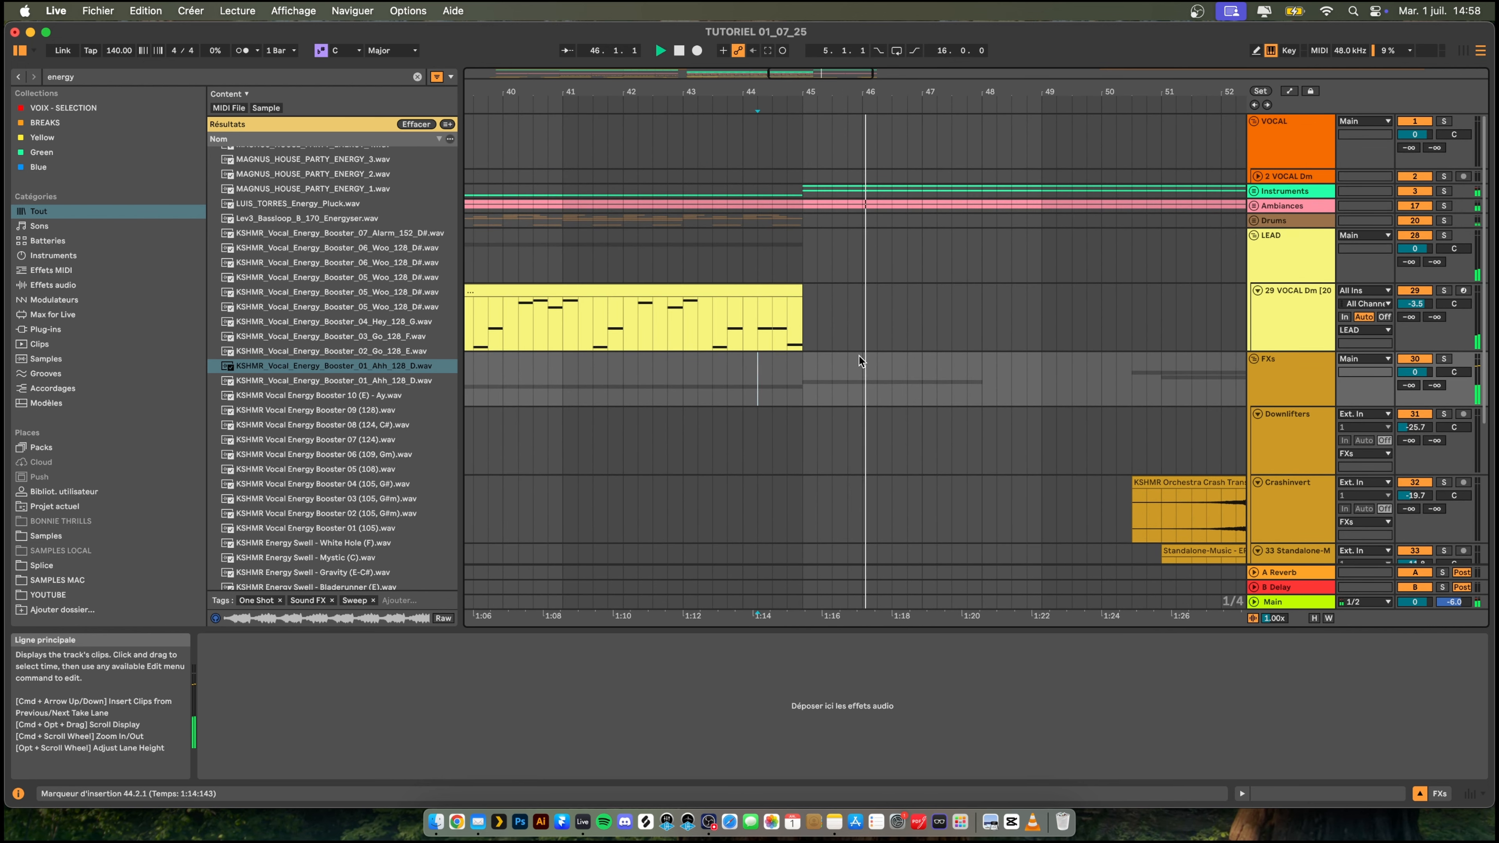
- Replay the end of the drop from bars 43 and 44, checking how the lead stops at bar 45
{"action": "left_click_drag", "start_coordinate": [808, 88], "coordinate": [882, 21]}
{"action": "left_click", "coordinate": [957, 508]}
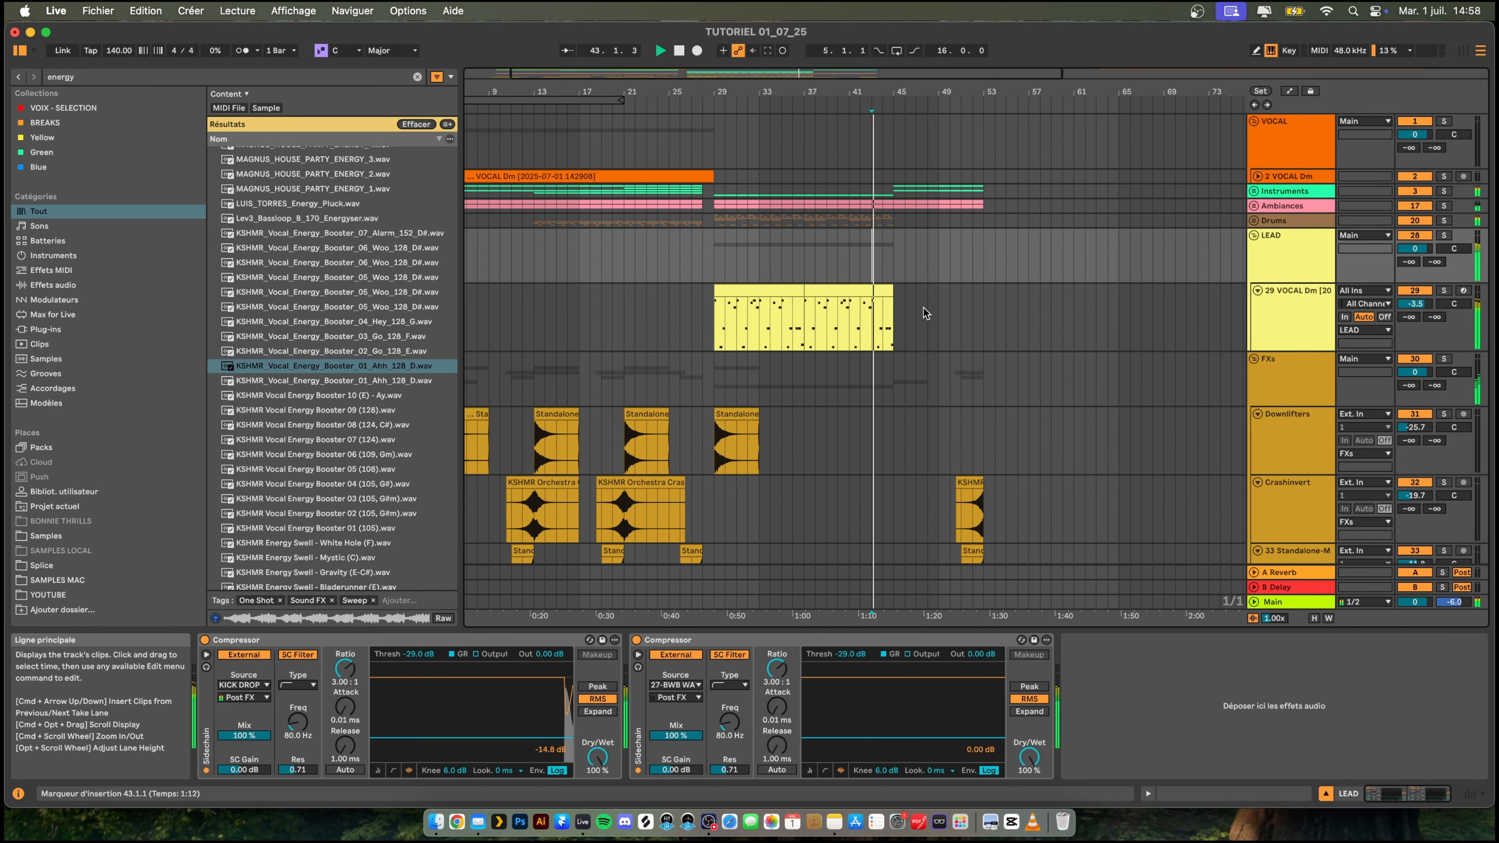
{"action": "scroll", "coordinate": [982, 357], "scroll_direction": "down", "scroll_amount": 3}
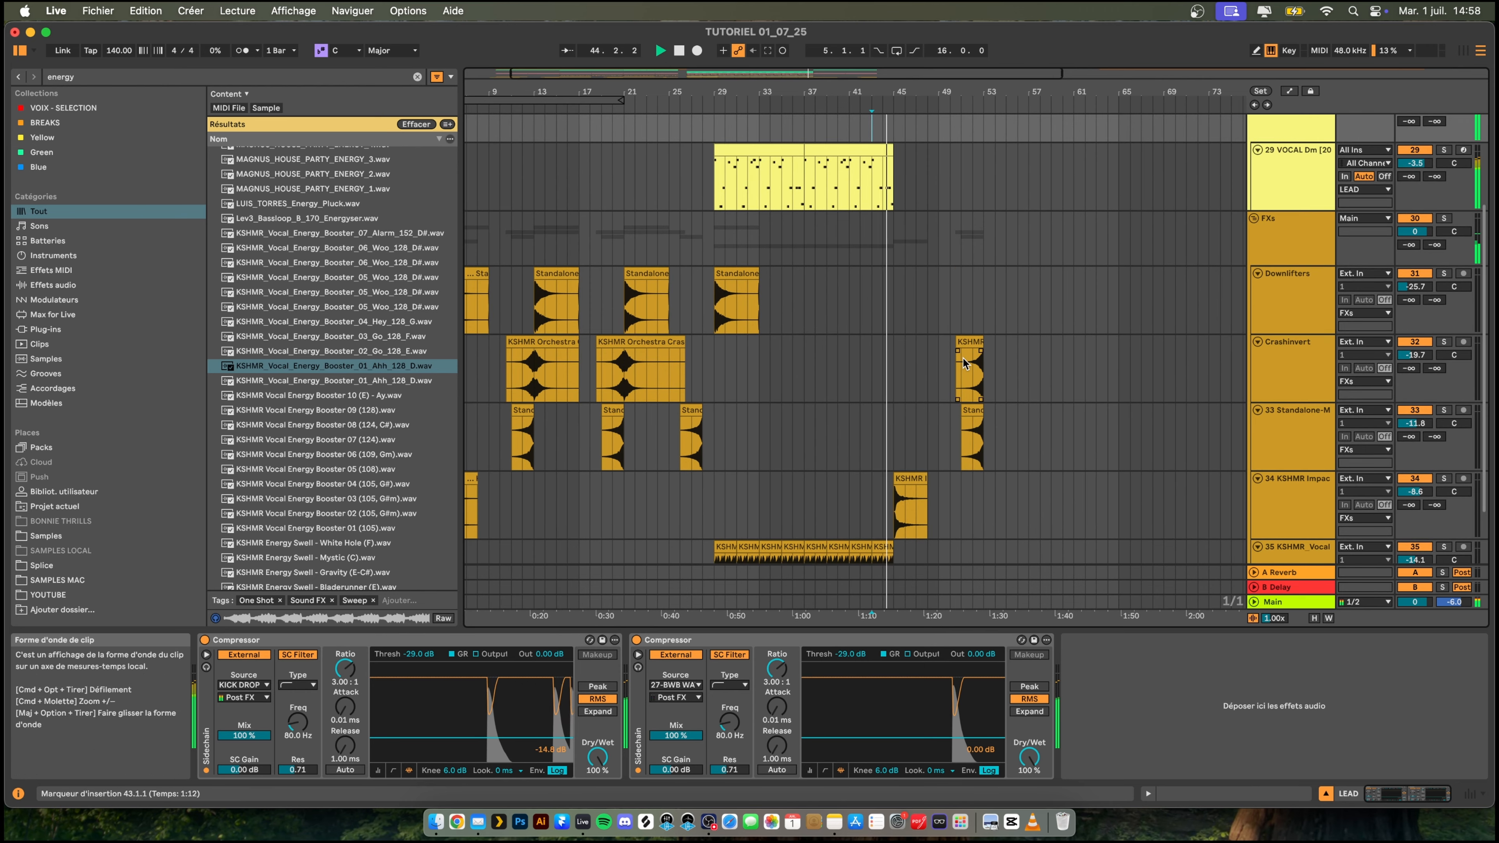
{"action": "scroll", "coordinate": [932, 402], "scroll_direction": "up", "scroll_amount": 5}
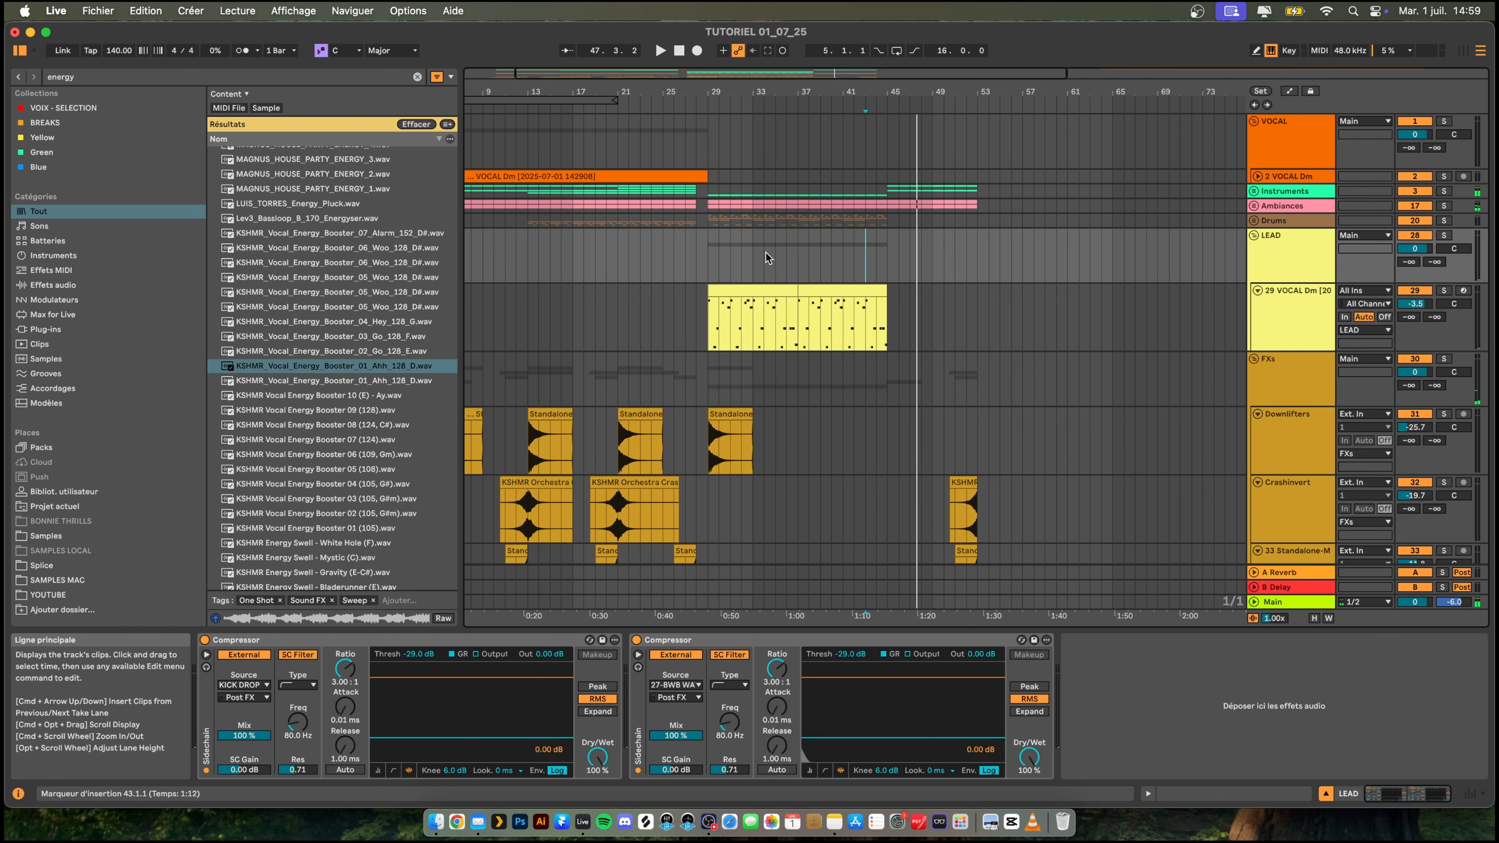
{"action": "left_click", "coordinate": [843, 264]}
{"action": "key", "text": "space"}
{"action": "key", "text": "space"}
{"action": "left_click", "coordinate": [876, 325]}
{"action": "key", "text": "space"}
{"action": "key", "text": "space"}
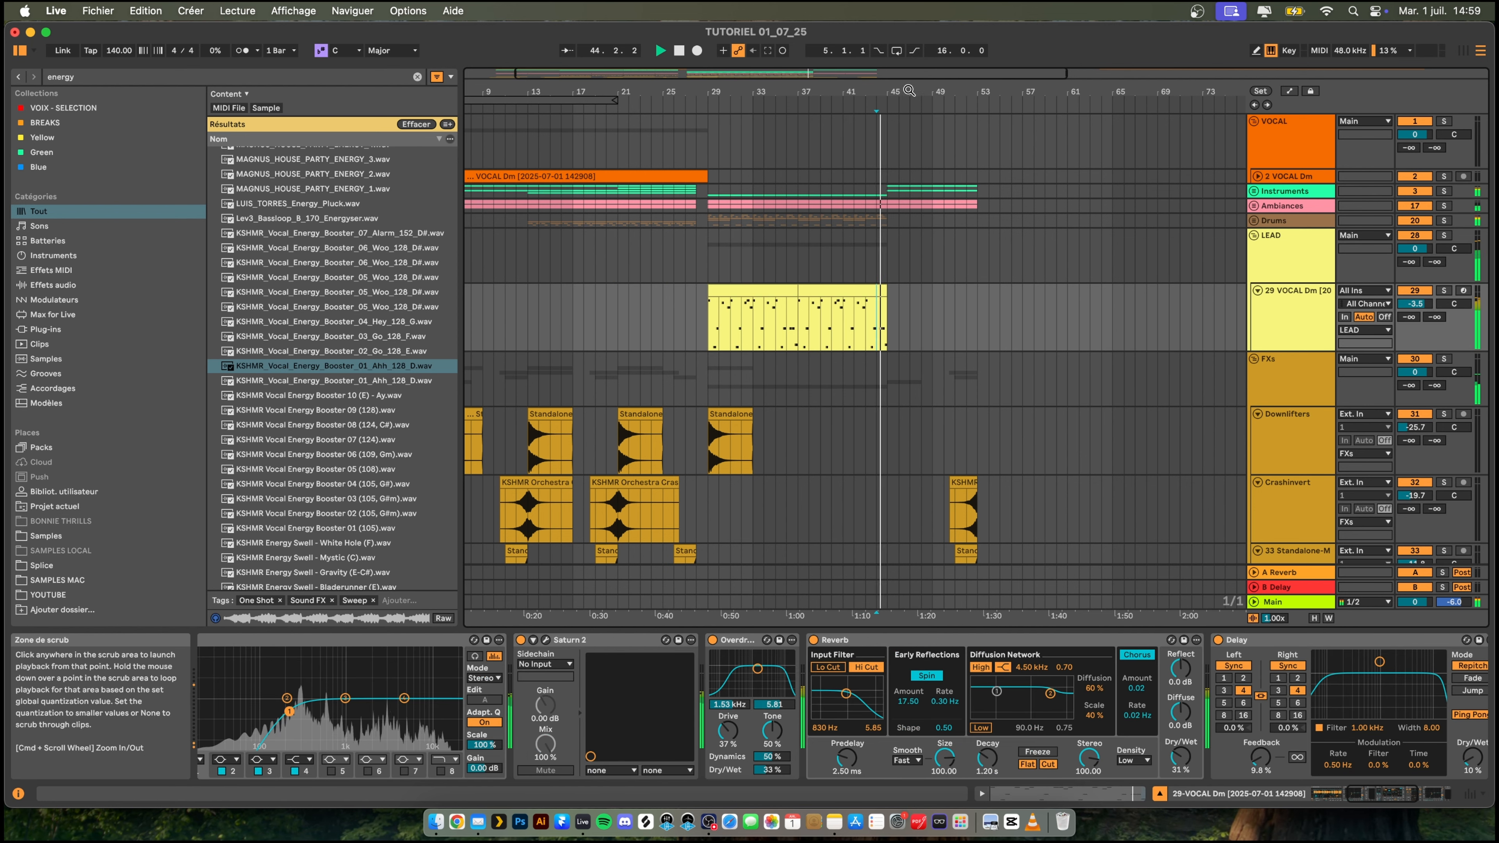
- Duplicate the lead's last note from 44.4 twice after the drop, placing the copies on beats 1 and 3 of bar 45
{"action": "scroll", "coordinate": [785, 346], "scroll_direction": "up", "scroll_amount": 8}
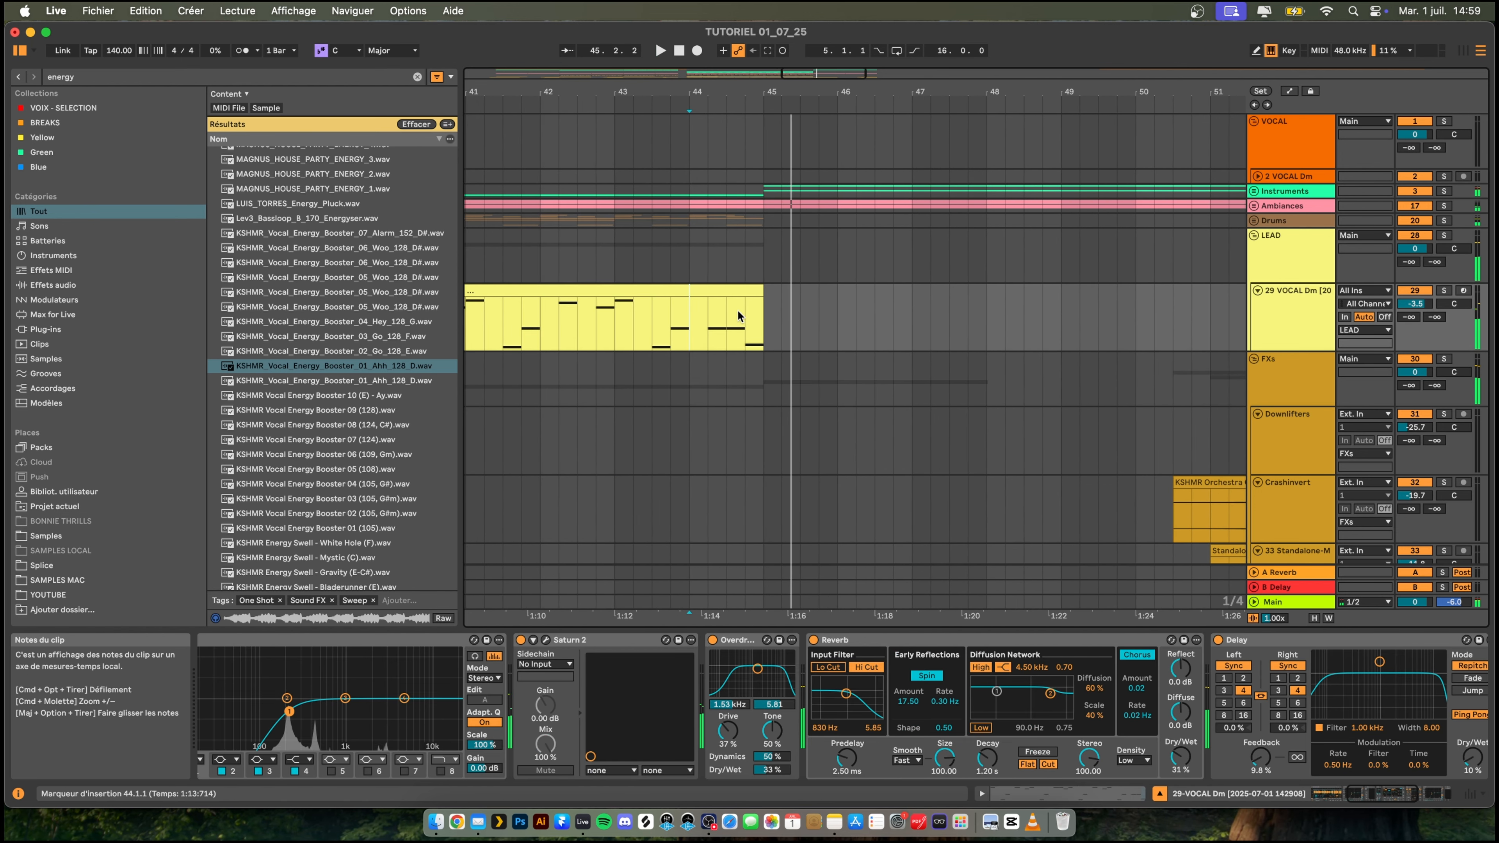
{"action": "left_click_drag", "start_coordinate": [760, 300], "coordinate": [746, 310]}
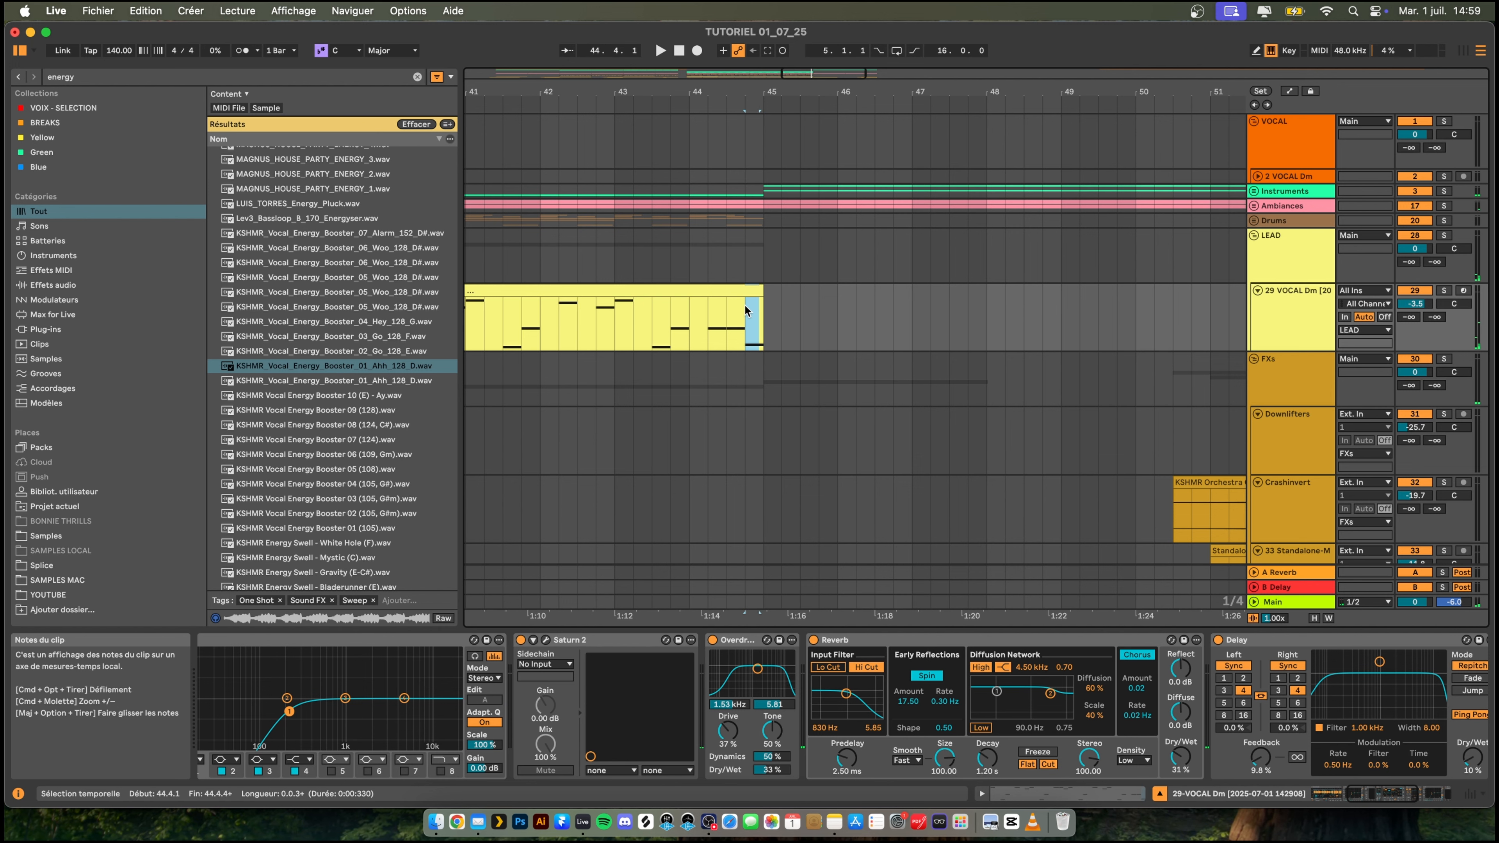
{"action": "scroll", "coordinate": [773, 305], "scroll_direction": "down", "scroll_amount": 1}
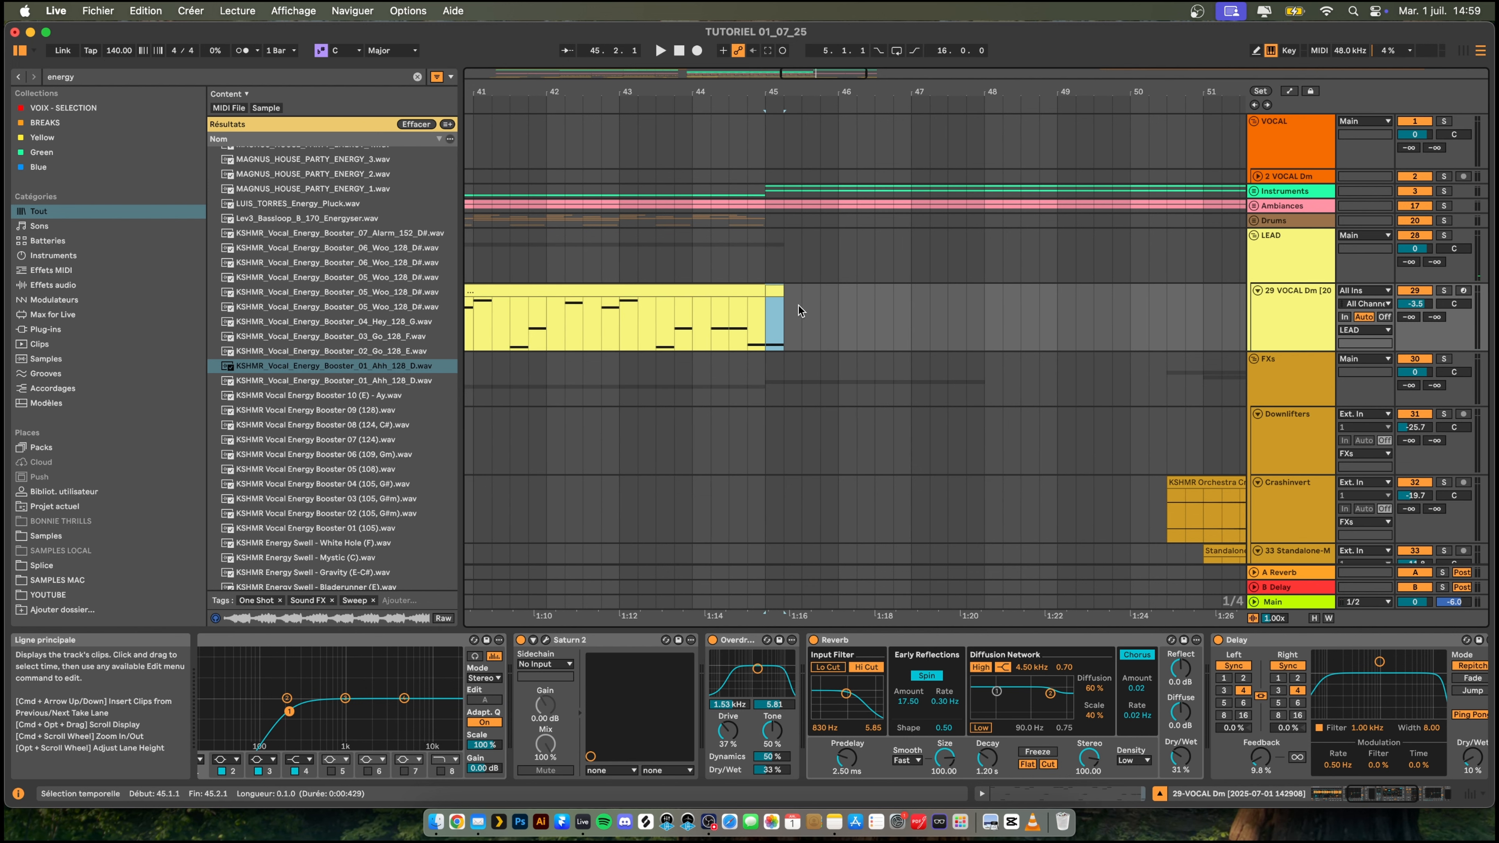
{"action": "key", "text": "space"}
{"action": "key", "text": "Right"}
{"action": "key", "text": "super+space"}
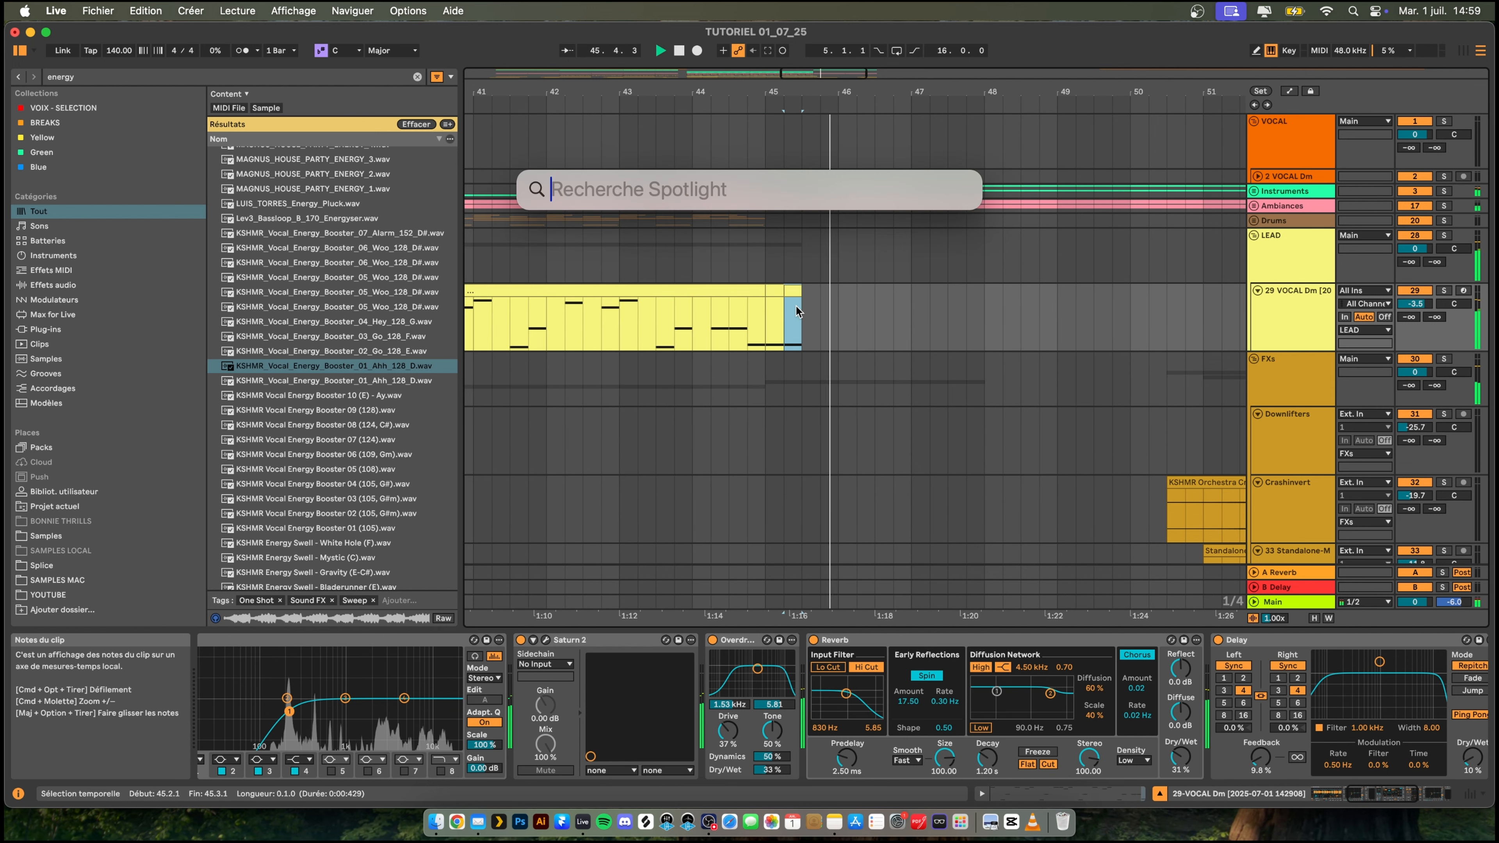
{"action": "key", "text": "Escape"}
{"action": "left_click_drag", "start_coordinate": [795, 298], "coordinate": [813, 294]}
{"action": "key", "text": "space"}
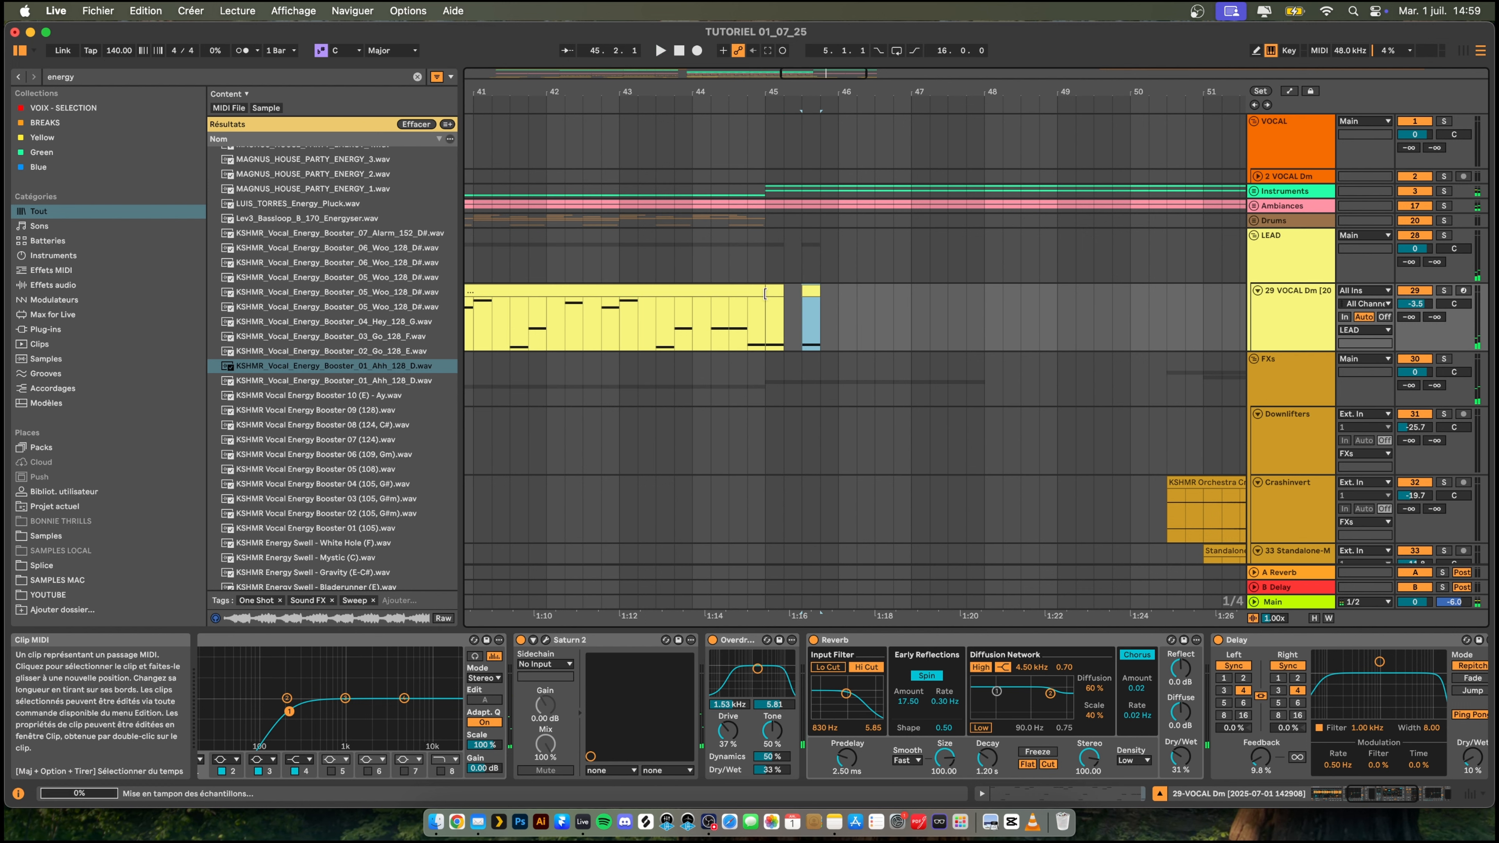
- Play the extended lead ending and duplicate bar 45 of the lead track into bar 46
{"action": "left_click", "coordinate": [746, 272]}
{"action": "key", "text": "space"}
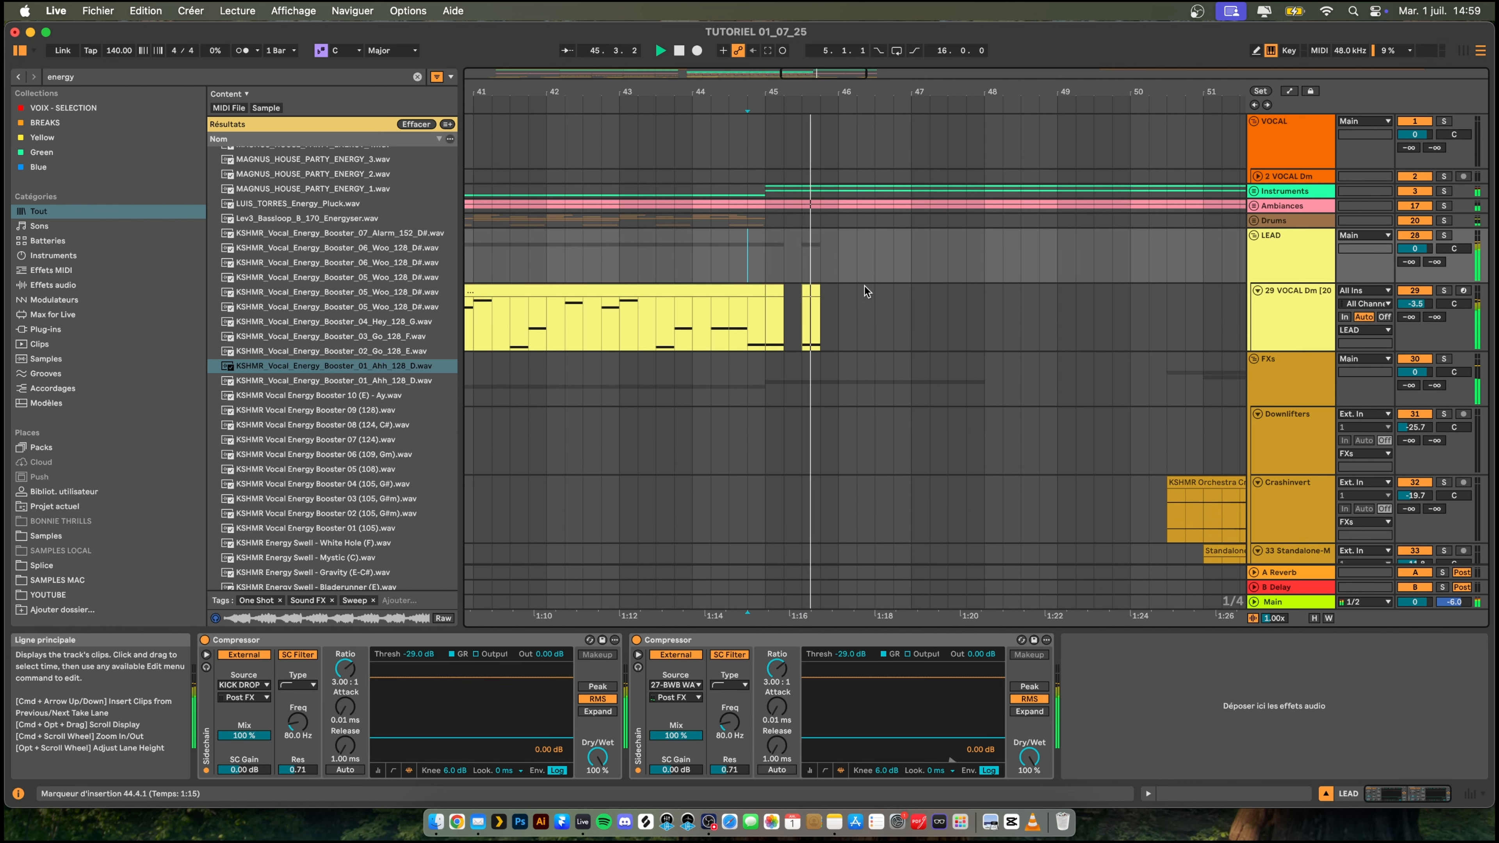
{"action": "key", "text": "space"}
{"action": "left_click_drag", "start_coordinate": [836, 307], "coordinate": [765, 306]}
{"action": "key", "text": "super+d"}
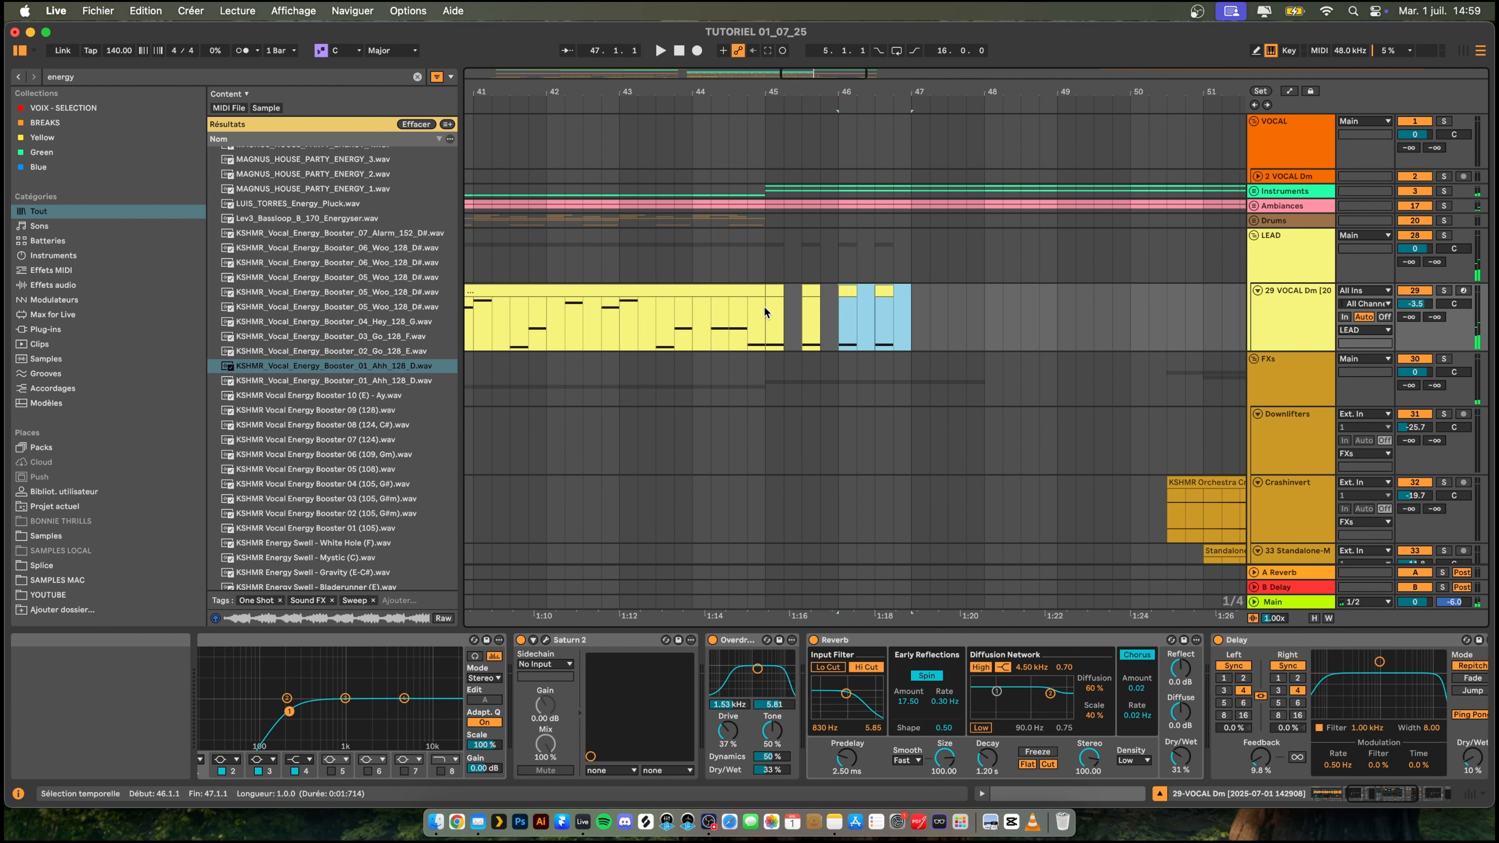
- Duplicate bar 46 of the lead track into bars 47 and 48 and play the transition from bar 44
{"action": "key", "text": "super+d"}
{"action": "key", "text": "super+d"}
{"action": "left_click", "coordinate": [711, 245]}
{"action": "key", "text": "space"}
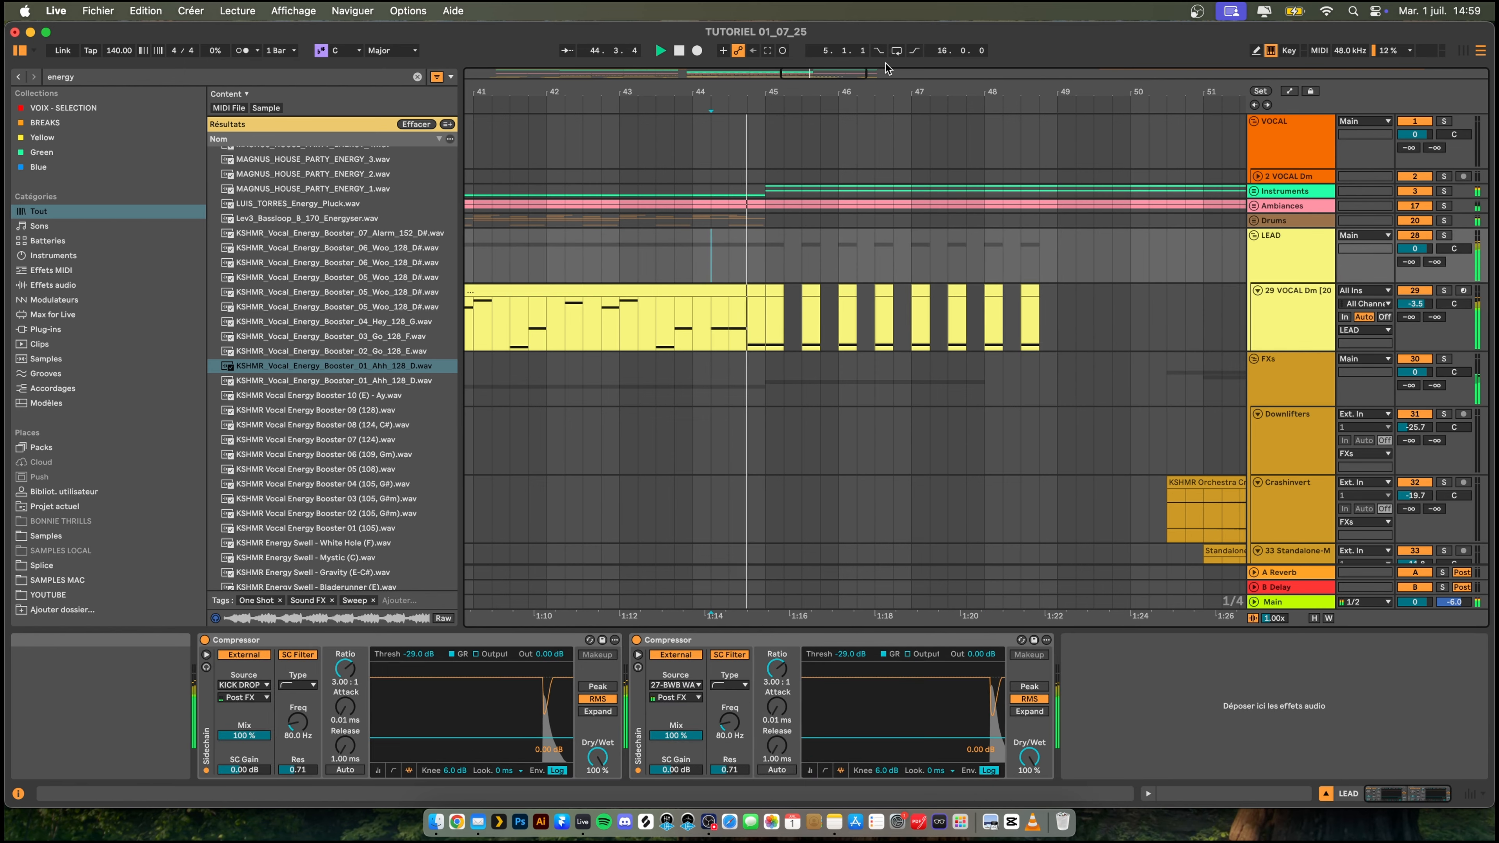
{"action": "left_click_drag", "start_coordinate": [885, 64], "coordinate": [905, 217]}
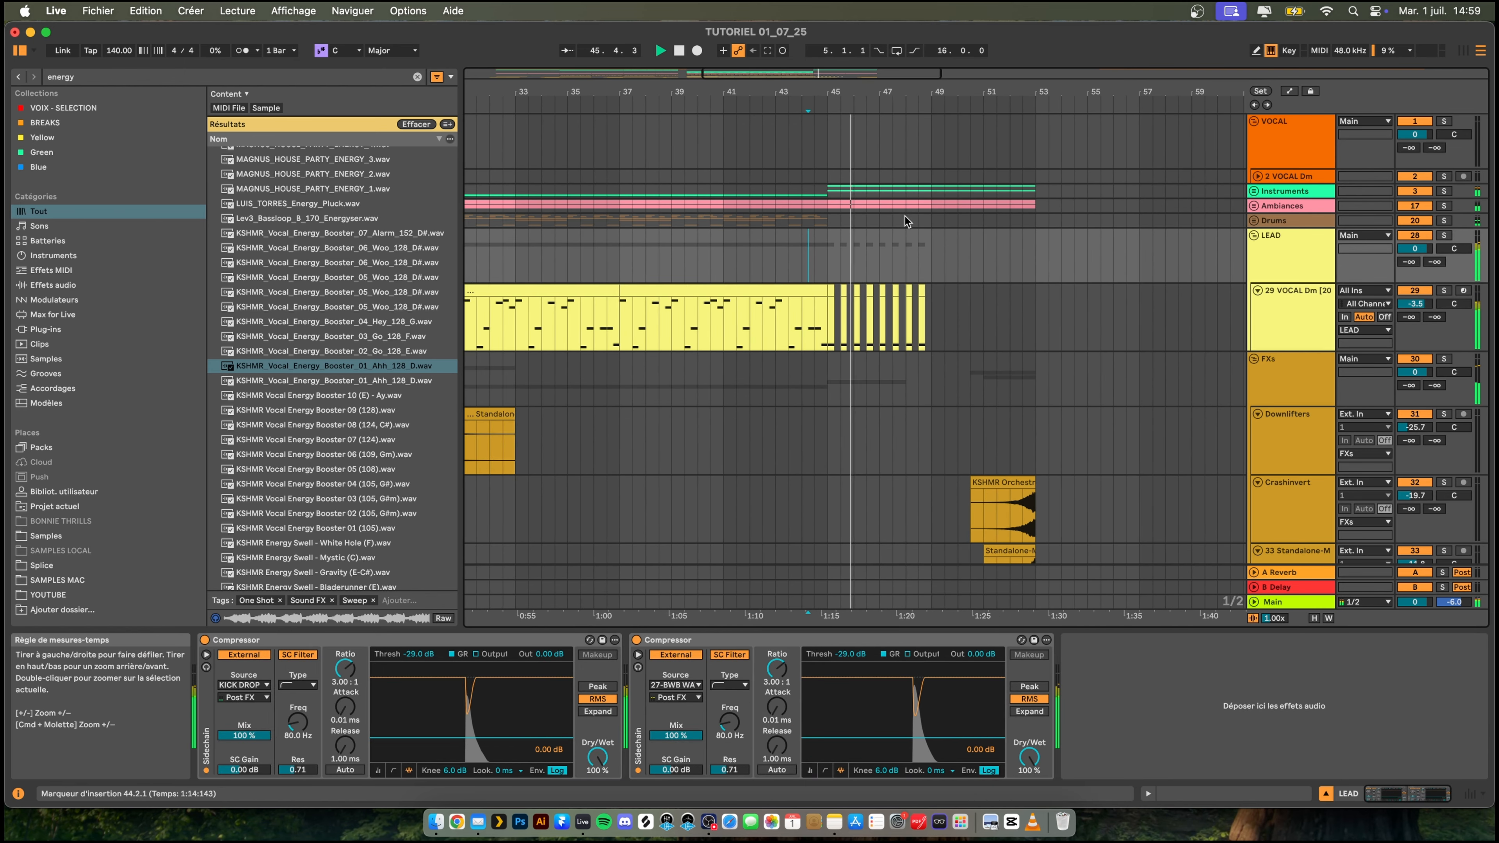
- Duplicate the repeated lead notes of bars 45 to 48 so they fill bars 49 to 52
{"action": "scroll", "coordinate": [931, 379], "scroll_direction": "down", "scroll_amount": 2}
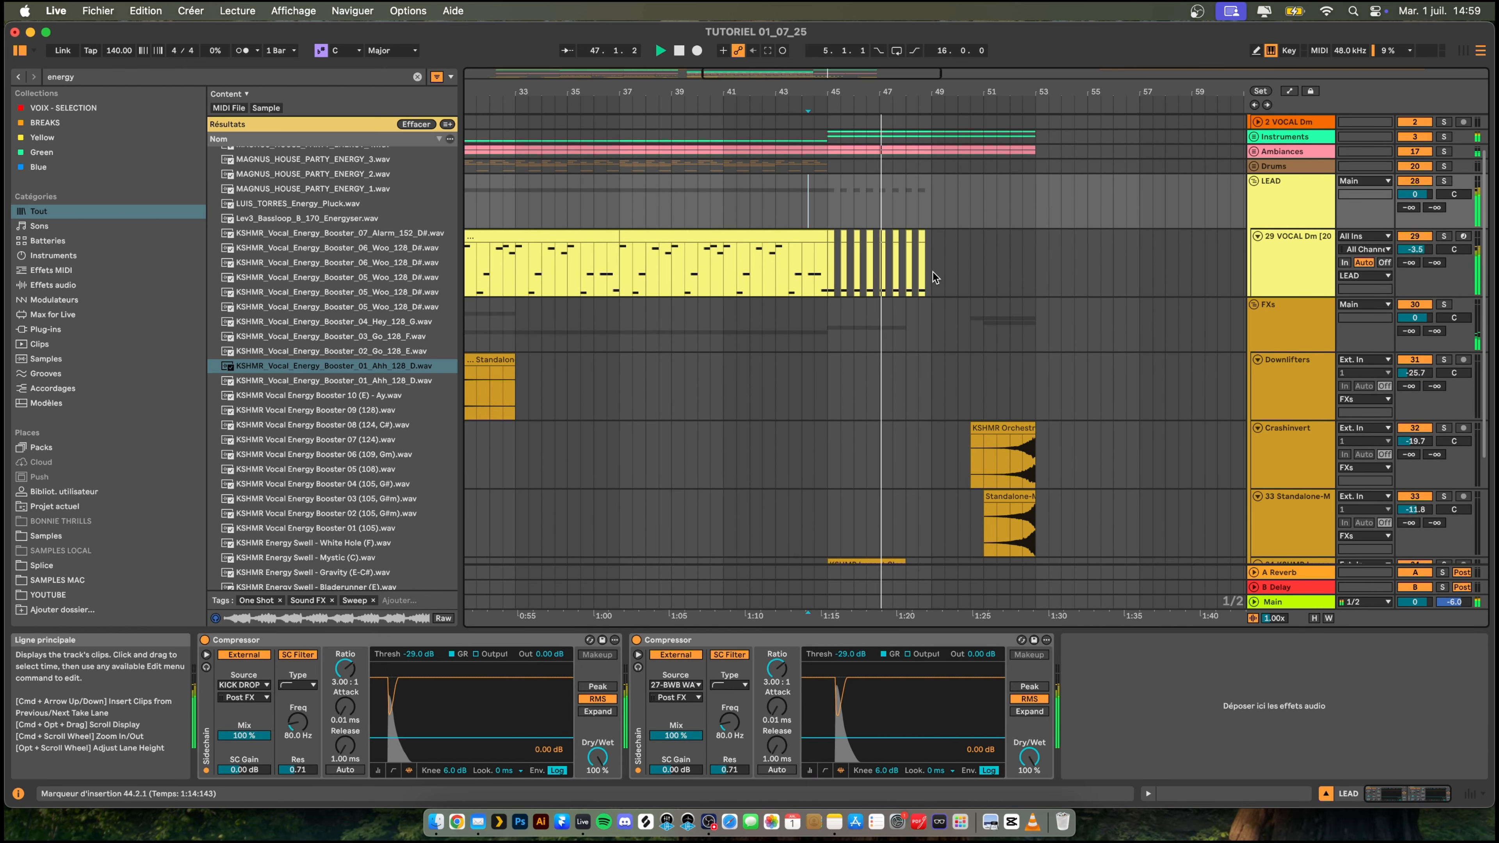
{"action": "left_click_drag", "start_coordinate": [929, 273], "coordinate": [830, 273]}
{"action": "key", "text": "super+d"}
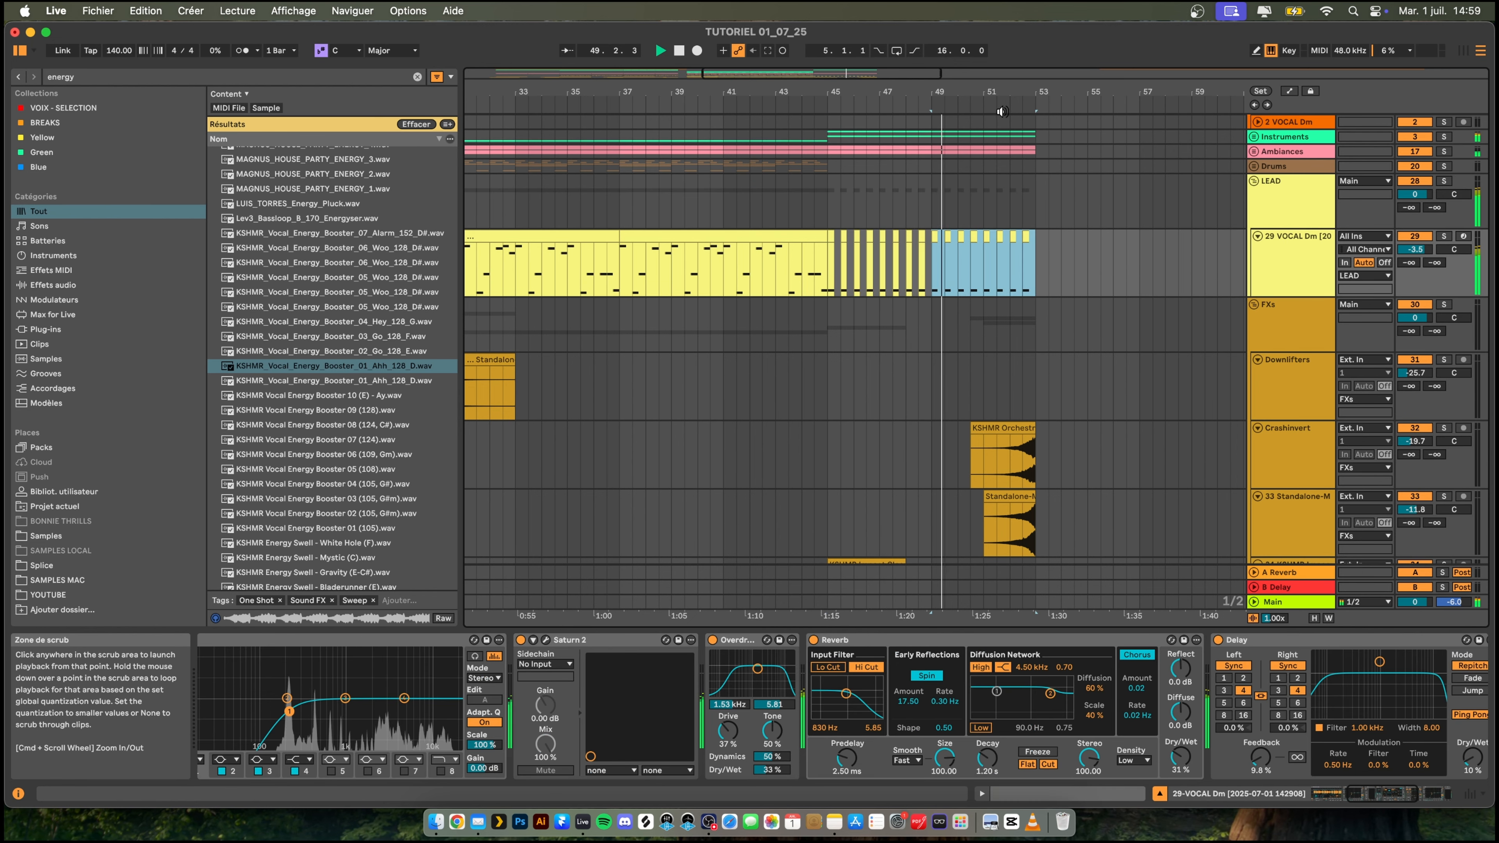
{"action": "left_click_drag", "start_coordinate": [1003, 95], "coordinate": [943, 93]}
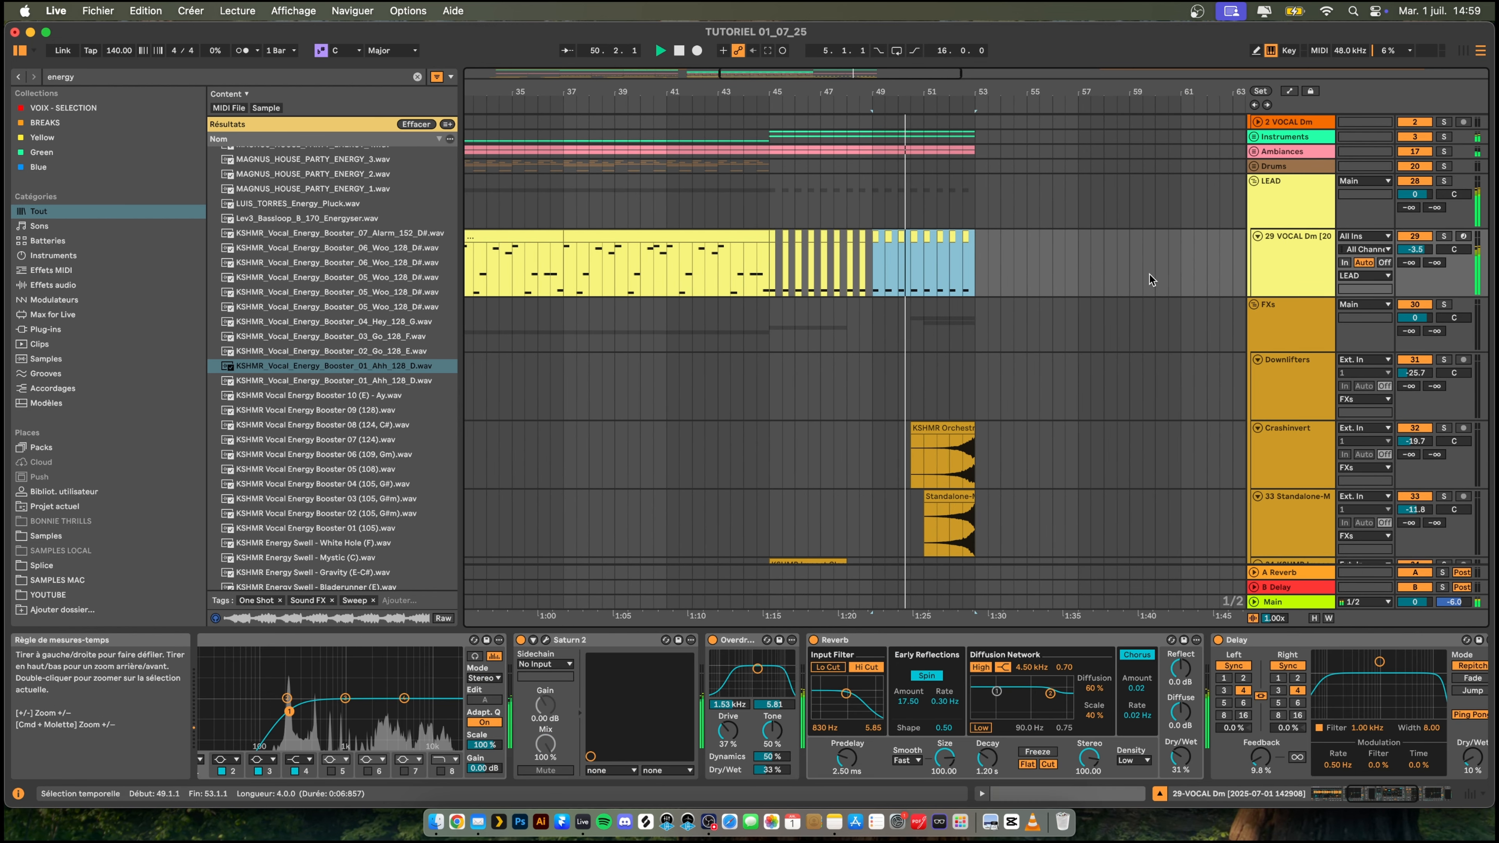
- Insert an audio track below the lead and consolidate the repeated lead clips from bar 45 to bar 53
{"action": "left_click", "coordinate": [1280, 255]}
{"action": "key", "text": "super+t"}
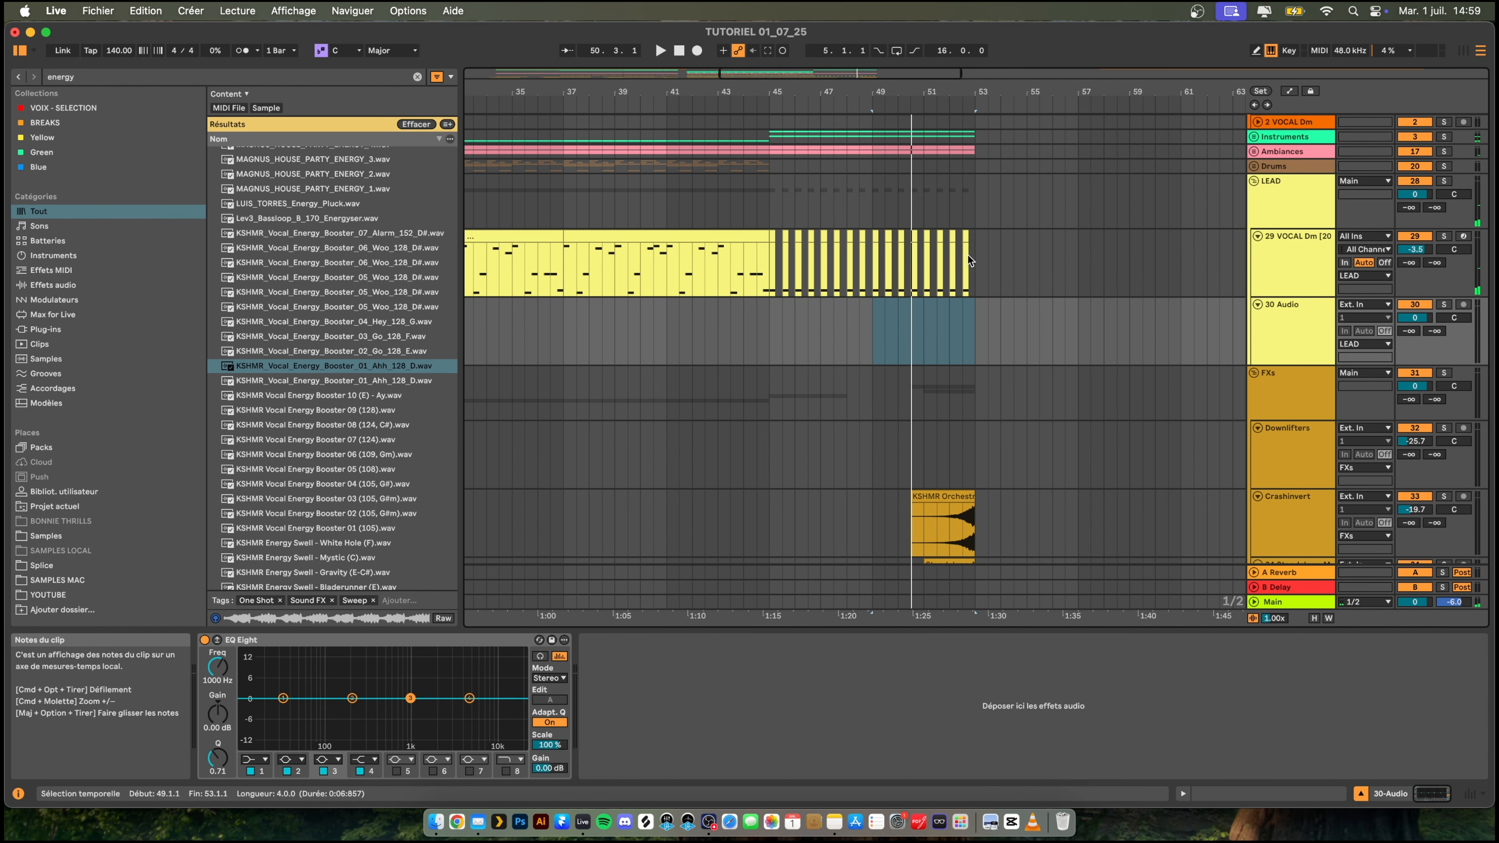
{"action": "left_click_drag", "start_coordinate": [971, 256], "coordinate": [770, 247]}
{"action": "key", "text": "super+j"}
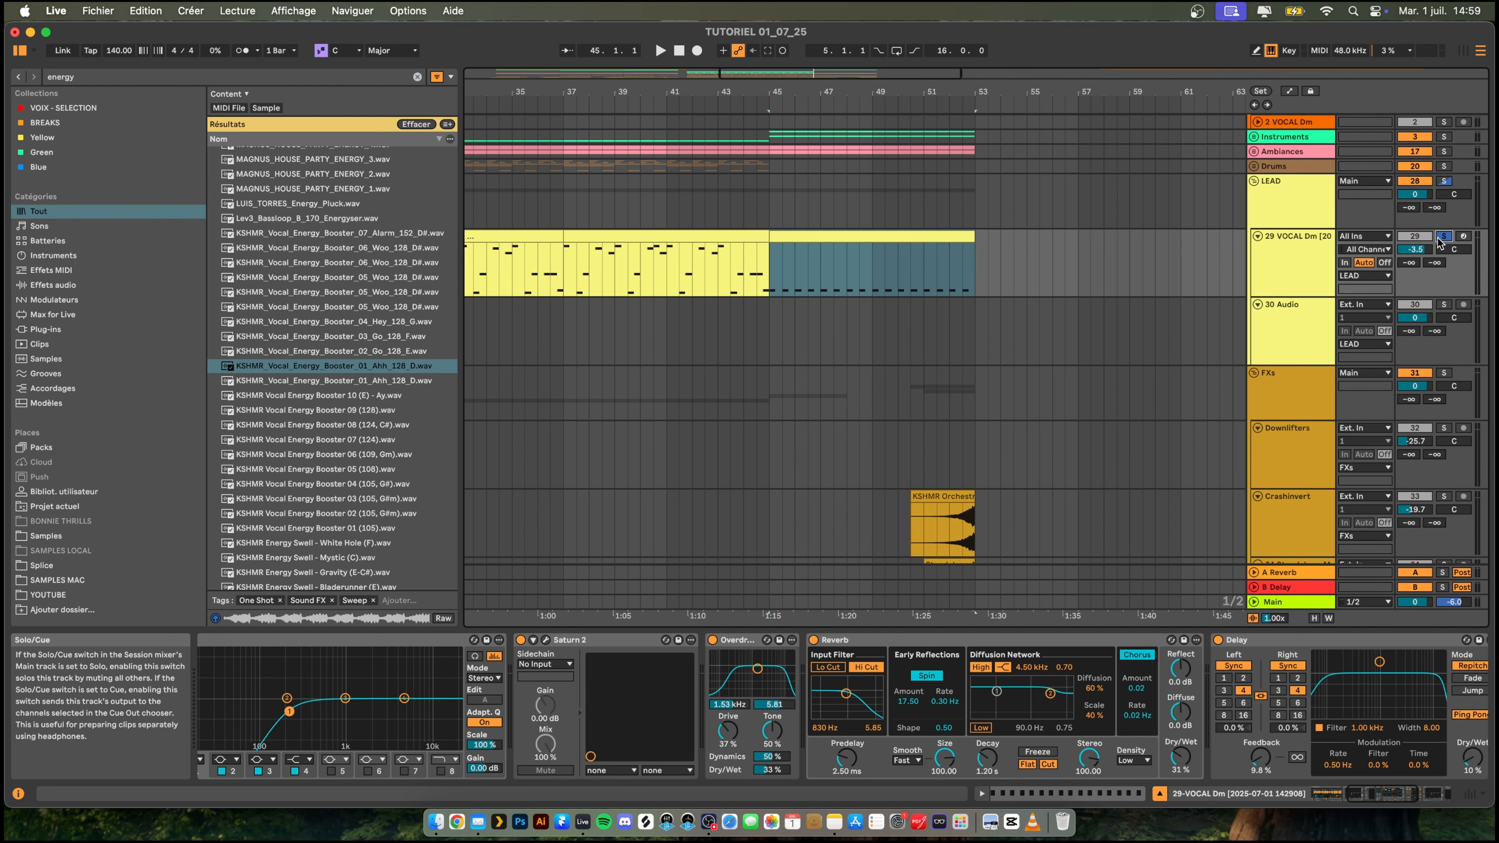
- Set the new audio track's input to Resampling, arm it and record the soloed lead from bar 45 to just past bar 47
{"action": "left_click", "coordinate": [1302, 312]}
{"action": "left_click", "coordinate": [1364, 304]}
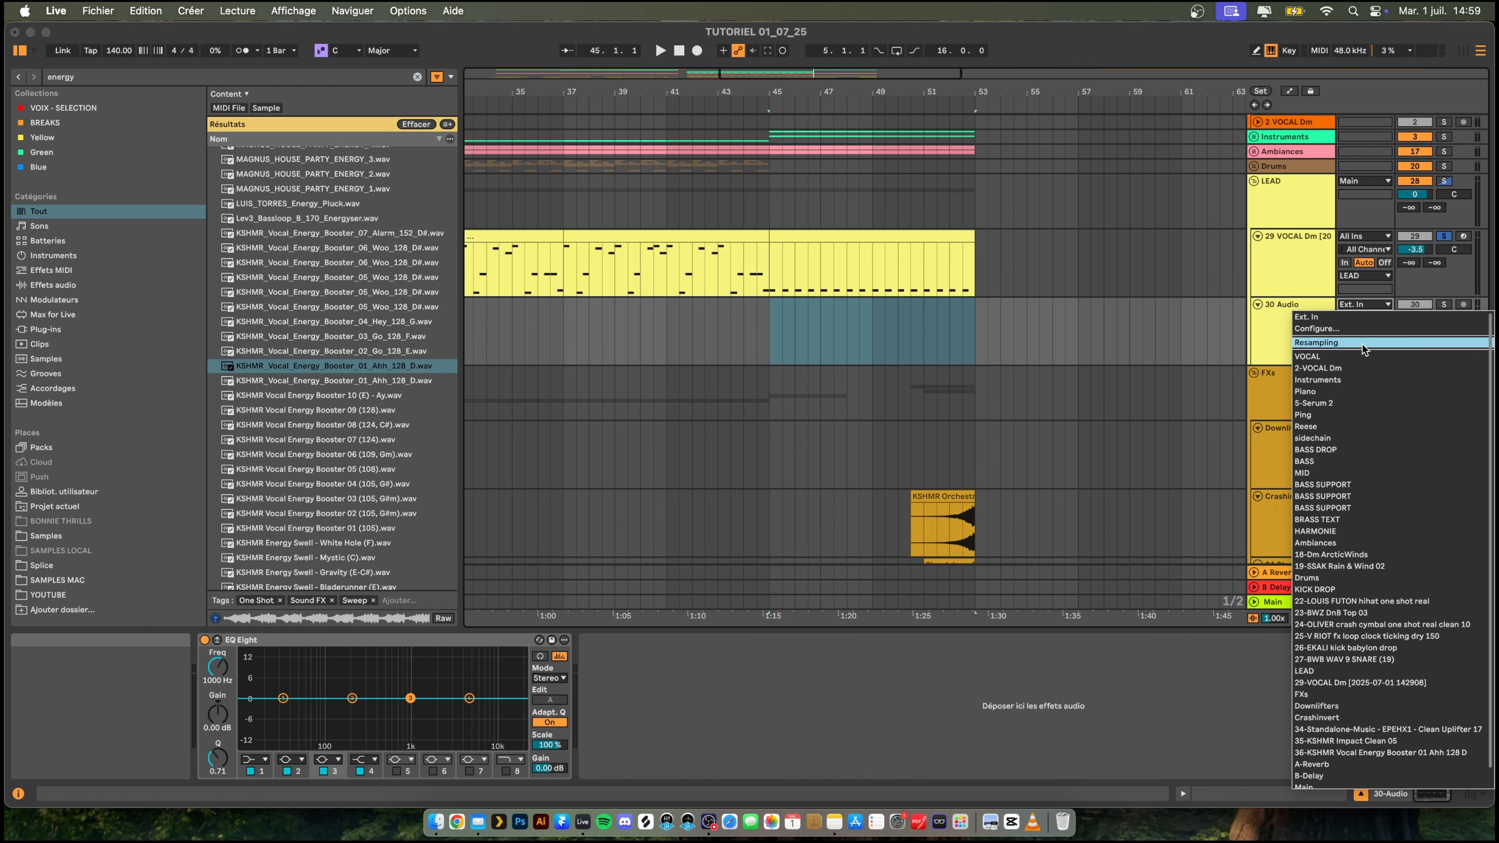
{"action": "left_click", "coordinate": [1362, 344]}
{"action": "left_click", "coordinate": [1464, 305]}
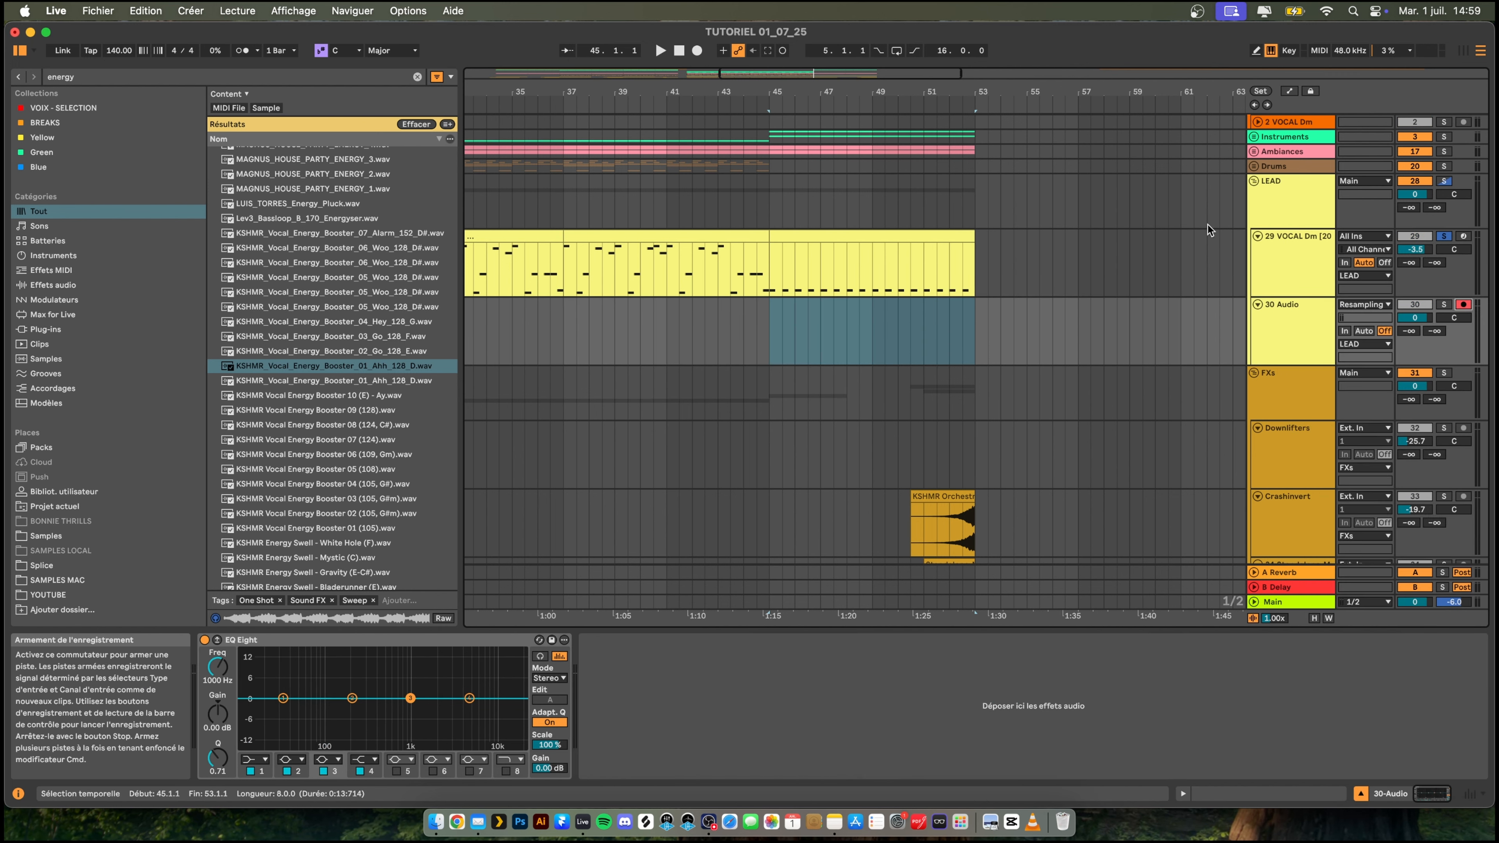
{"action": "left_click", "coordinate": [698, 50]}
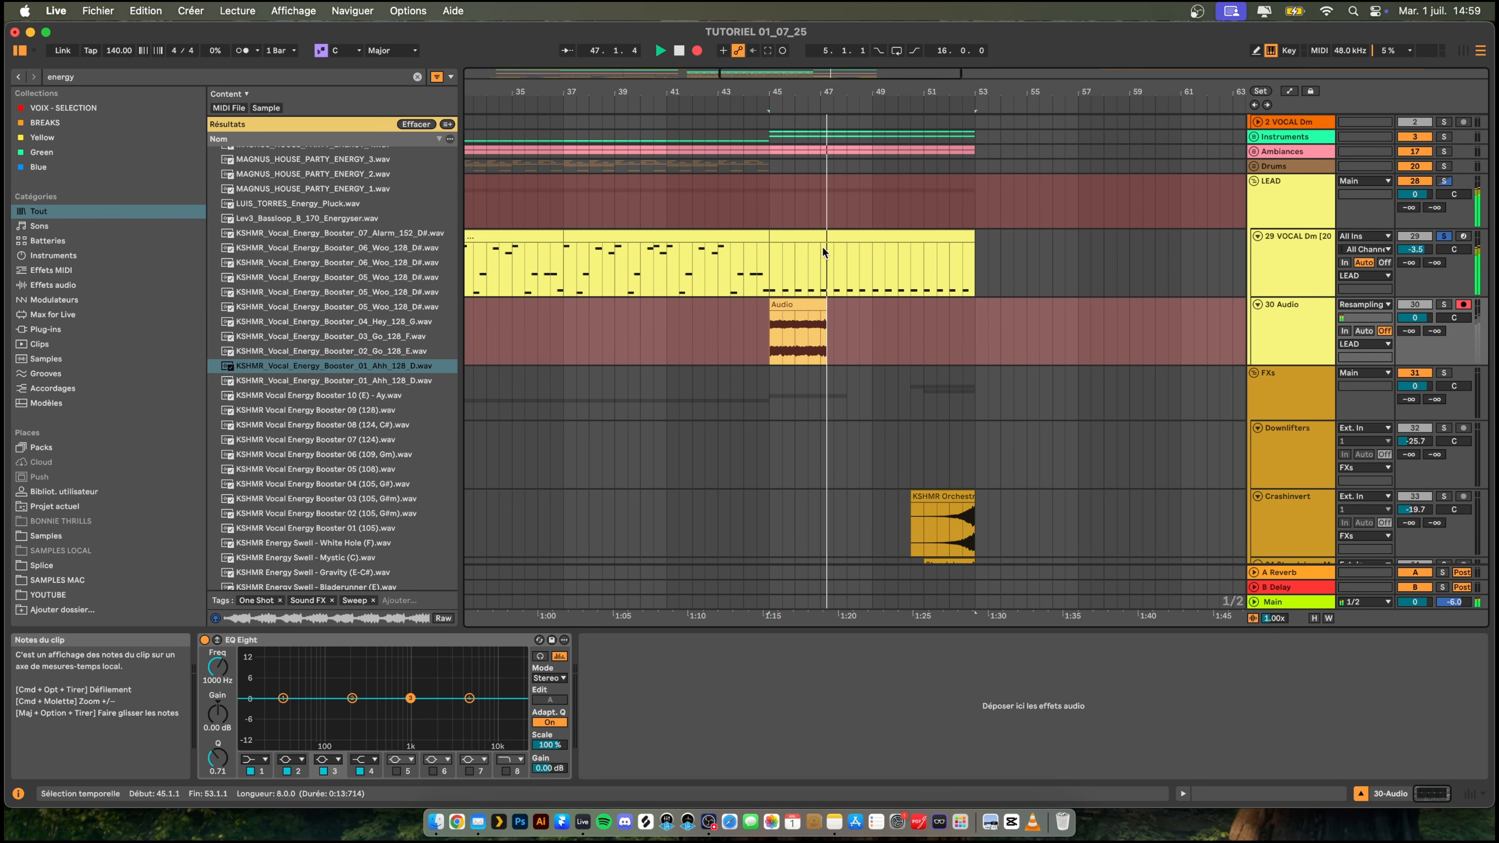
{"action": "key", "text": "space"}
- Delete the lead's MIDI clip after bar 45 and trim the recorded audio clip to end at 47.1.1
{"action": "left_click", "coordinate": [823, 236]}
{"action": "key", "text": "Delete"}
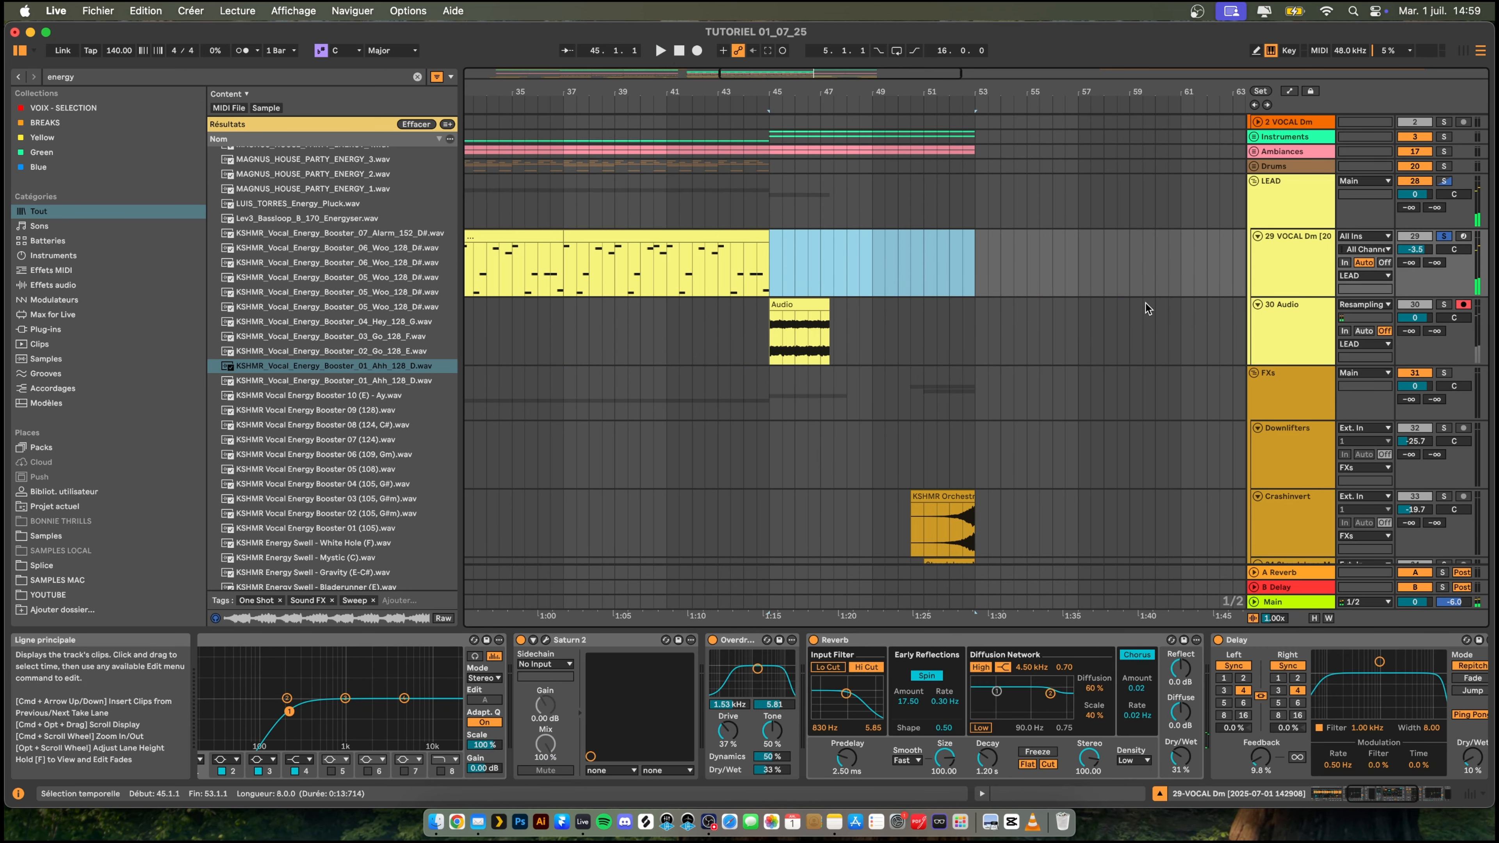
{"action": "left_click", "coordinate": [1276, 304]}
{"action": "left_click_drag", "start_coordinate": [829, 304], "coordinate": [815, 304]}
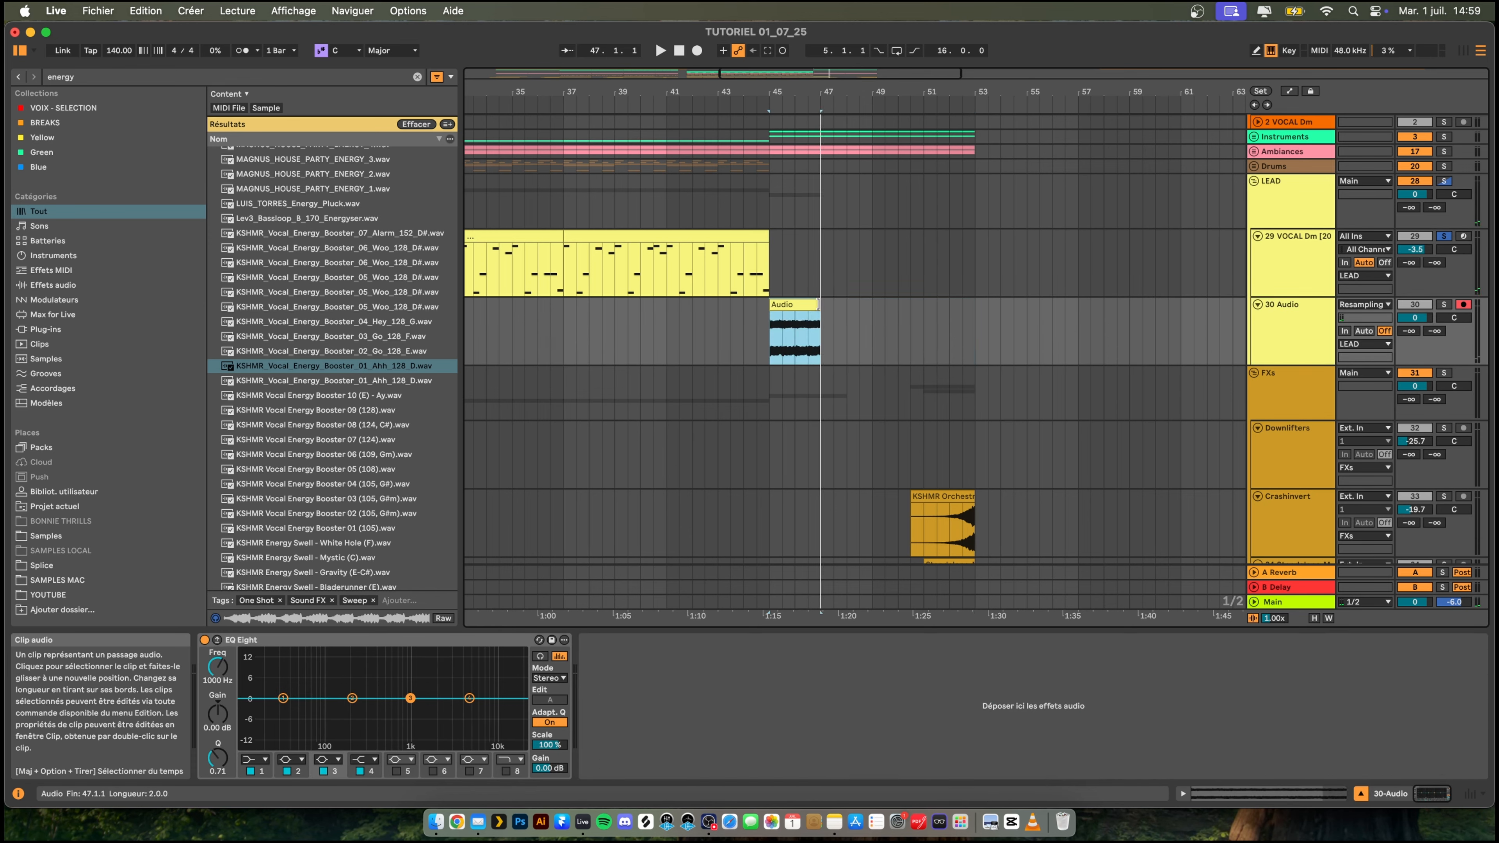
- Duplicate the two-bar recorded clip three times to reach bar 53 and unsolo the lead track
{"action": "key", "text": "space"}
{"action": "key", "text": "super+d"}
{"action": "key", "text": "super+d"}
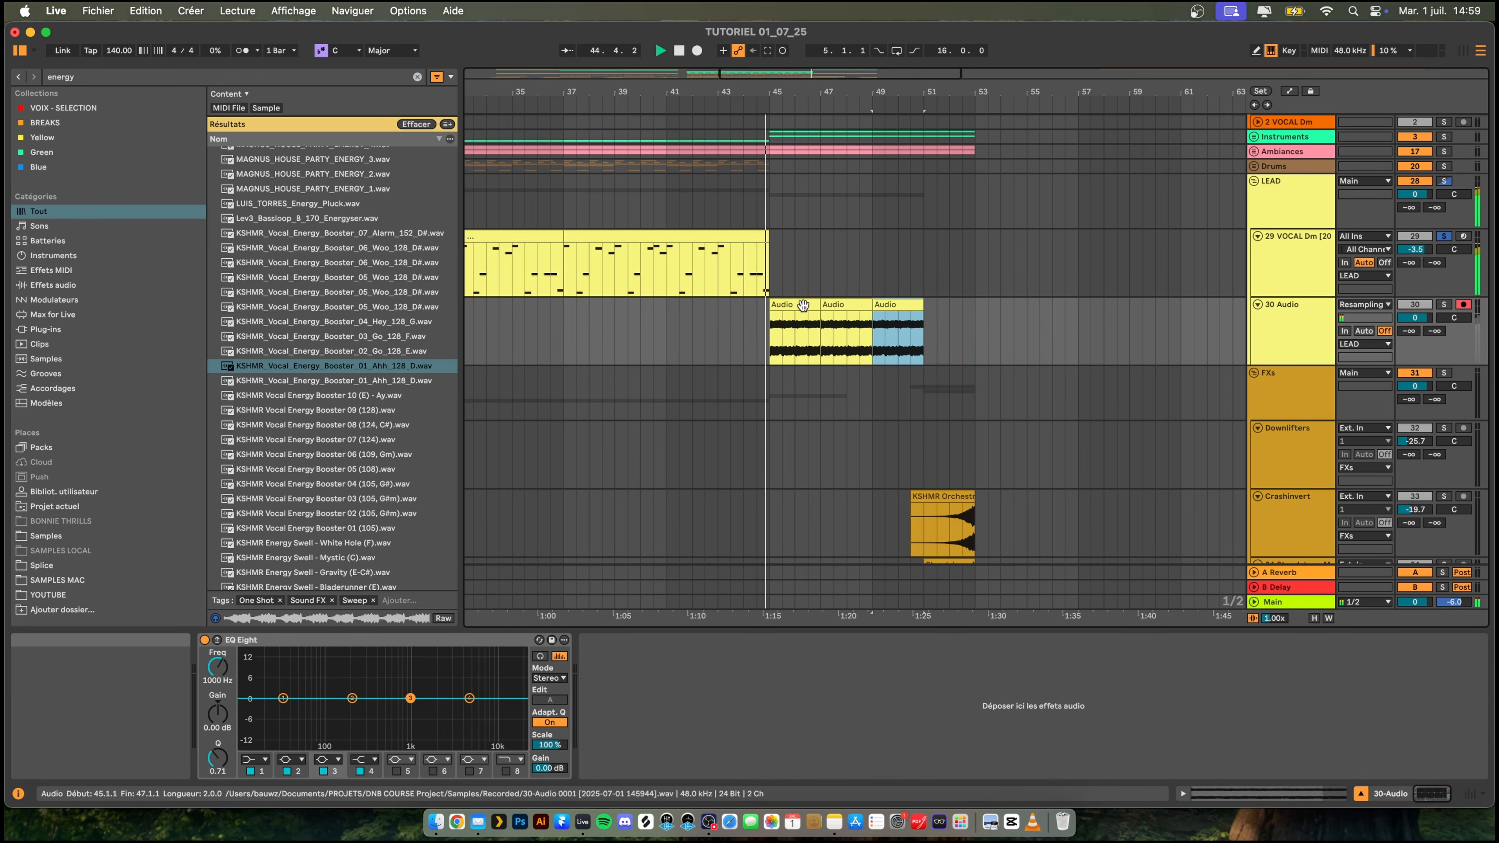
{"action": "key", "text": "super+d"}
{"action": "left_click", "coordinate": [1441, 235]}
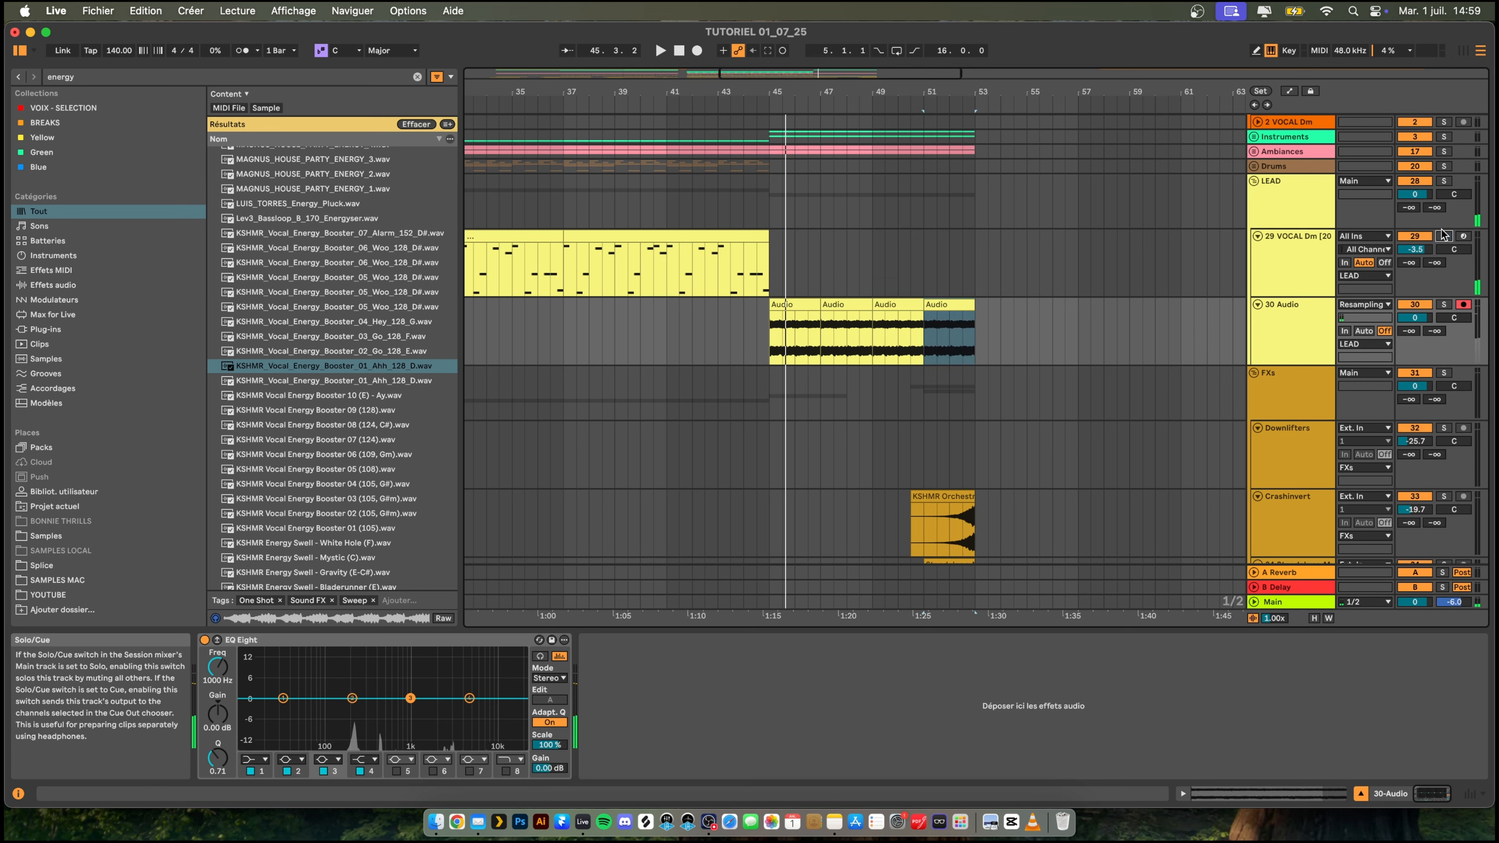
- Replay the transition from bar 44 to hear the recorded lead in the full mix
{"action": "key", "text": "space"}
{"action": "key", "text": "space"}
{"action": "left_click", "coordinate": [757, 327]}
{"action": "key", "text": "space"}
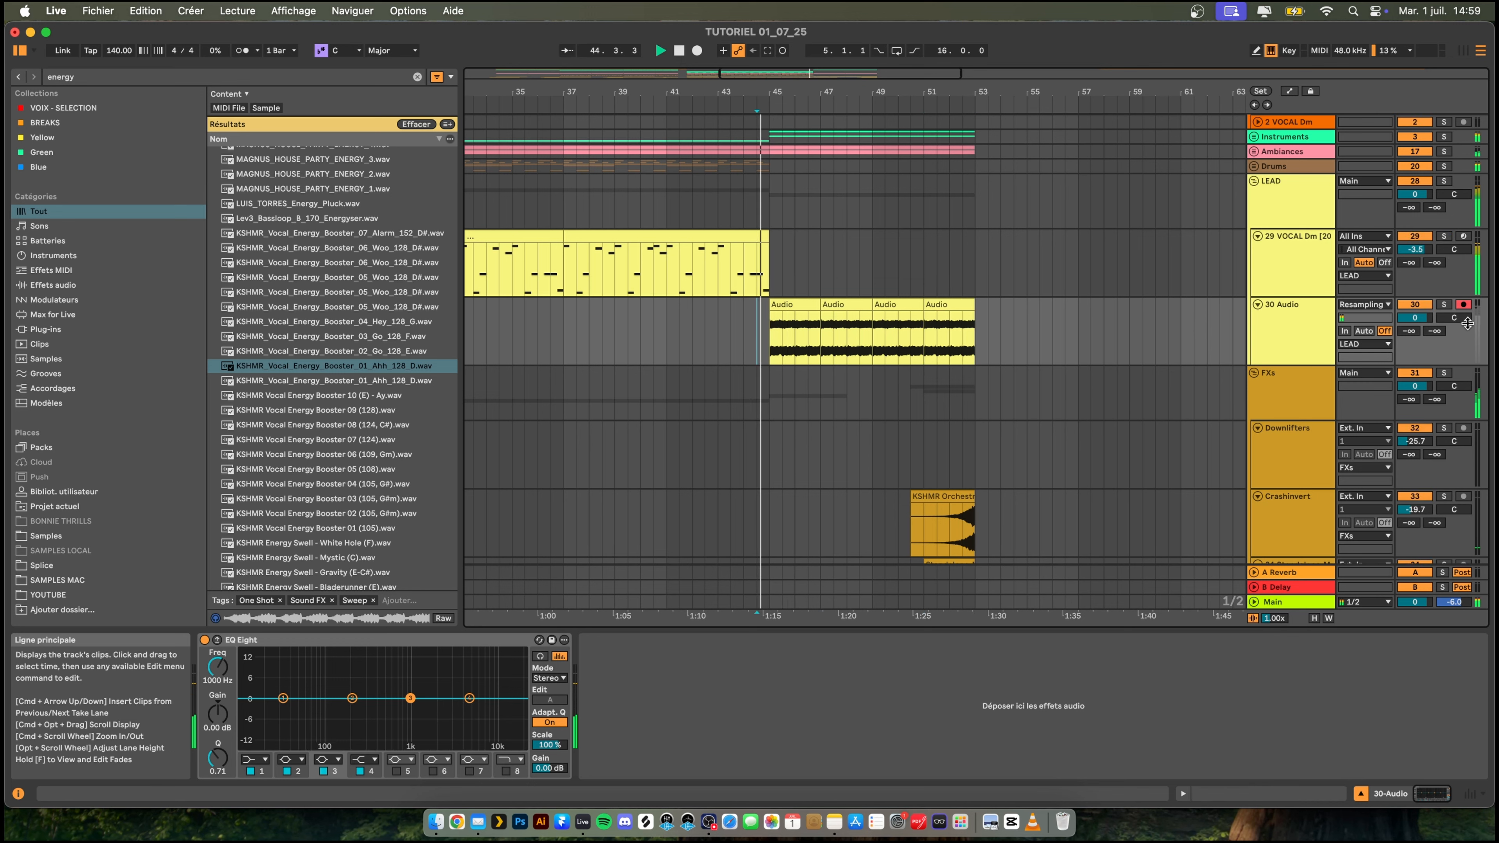
- Filter the recorded lead in EQ Eight with a low cut at about 267 Hz and a high cut at about 1.82 kHz
{"action": "left_click", "coordinate": [255, 759]}
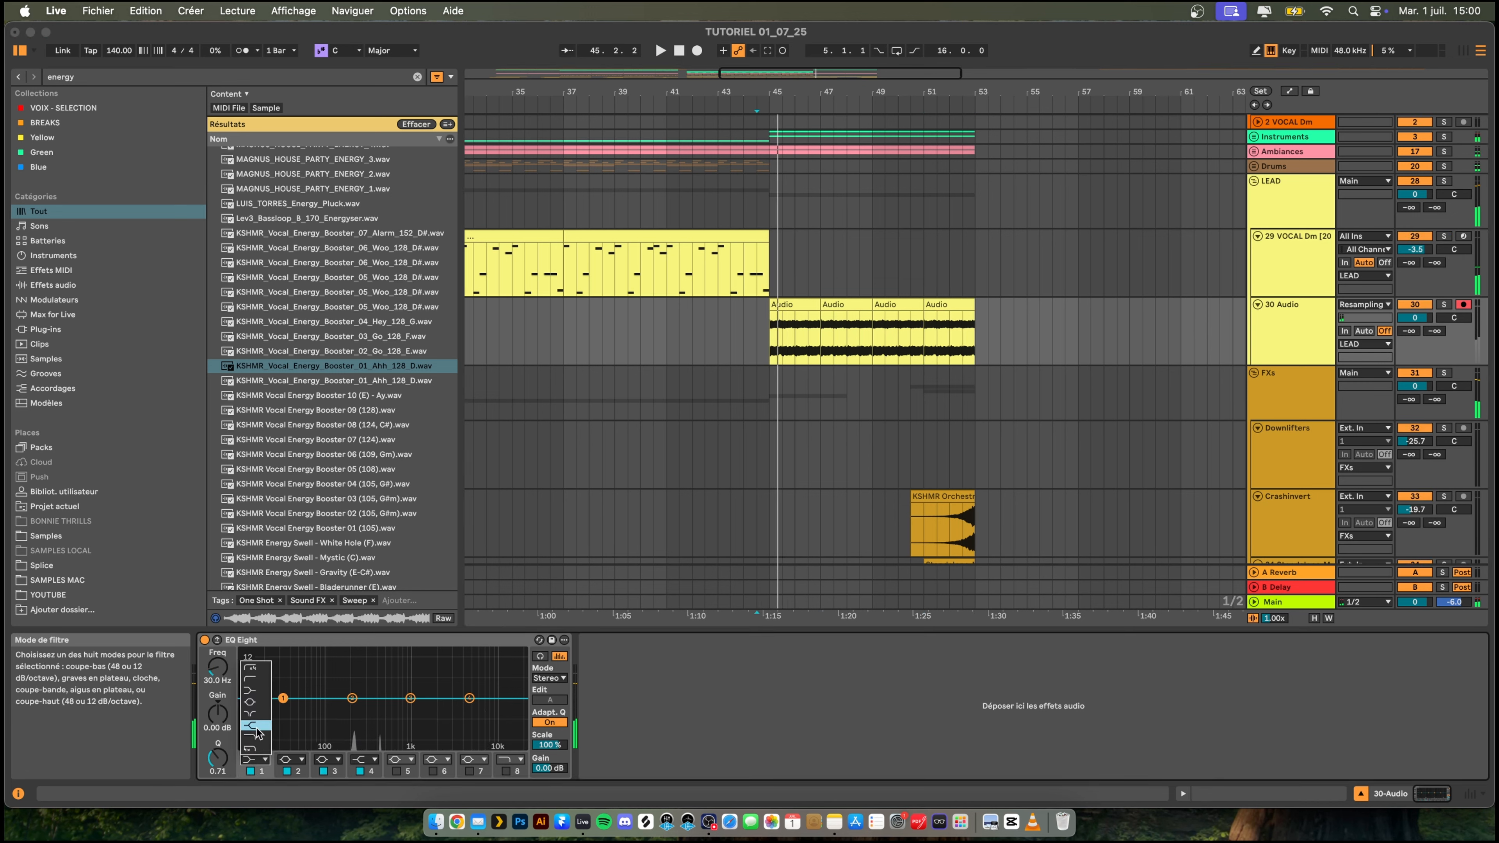
{"action": "left_click", "coordinate": [258, 731]}
{"action": "key", "text": "space"}
{"action": "left_click_drag", "start_coordinate": [350, 710], "coordinate": [363, 711]}
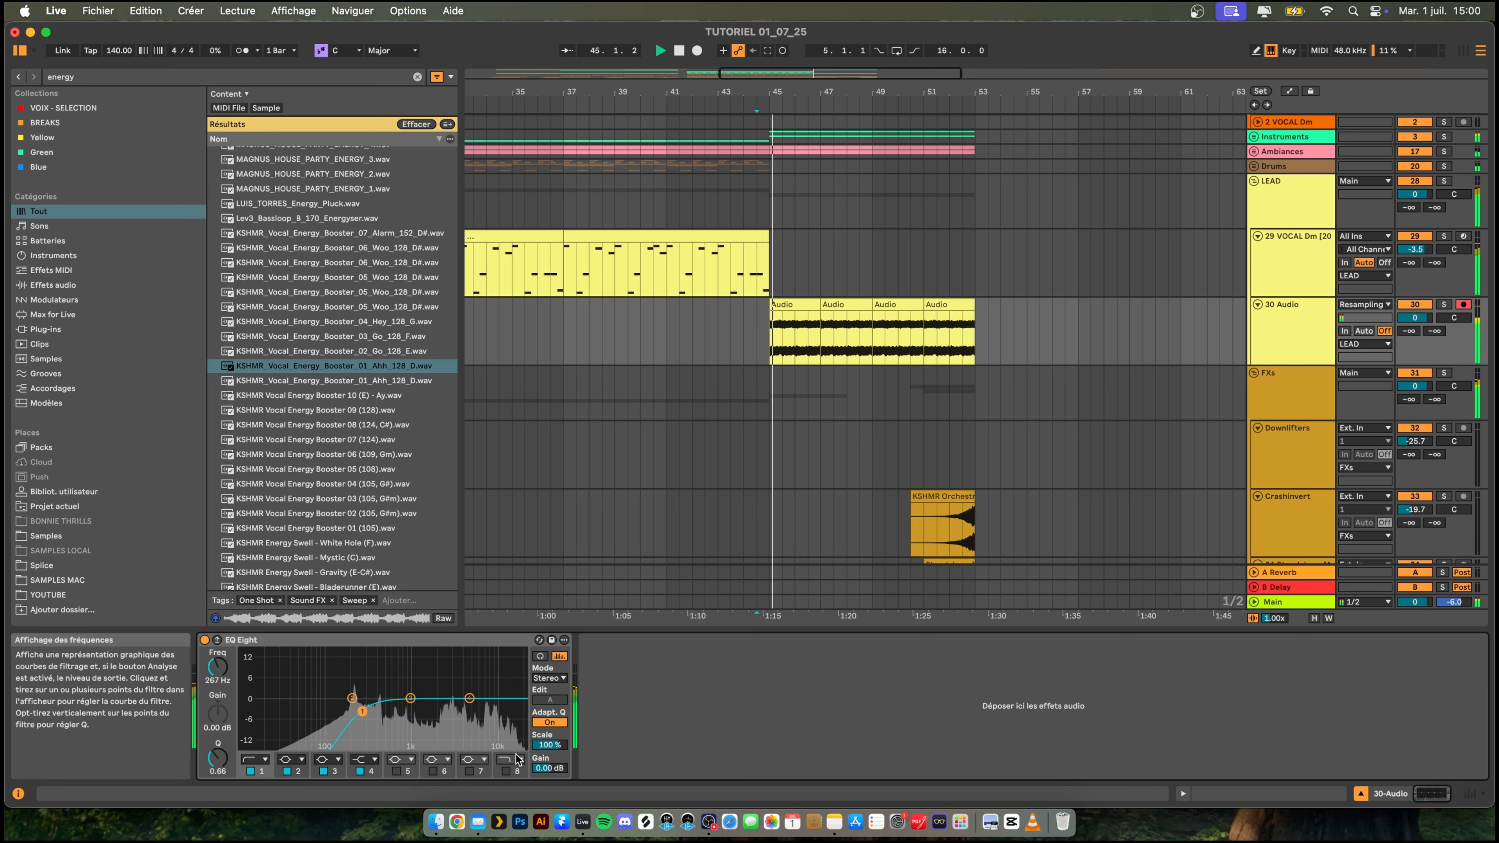
{"action": "left_click", "coordinate": [507, 771]}
{"action": "left_click_drag", "start_coordinate": [520, 711], "coordinate": [425, 709]}
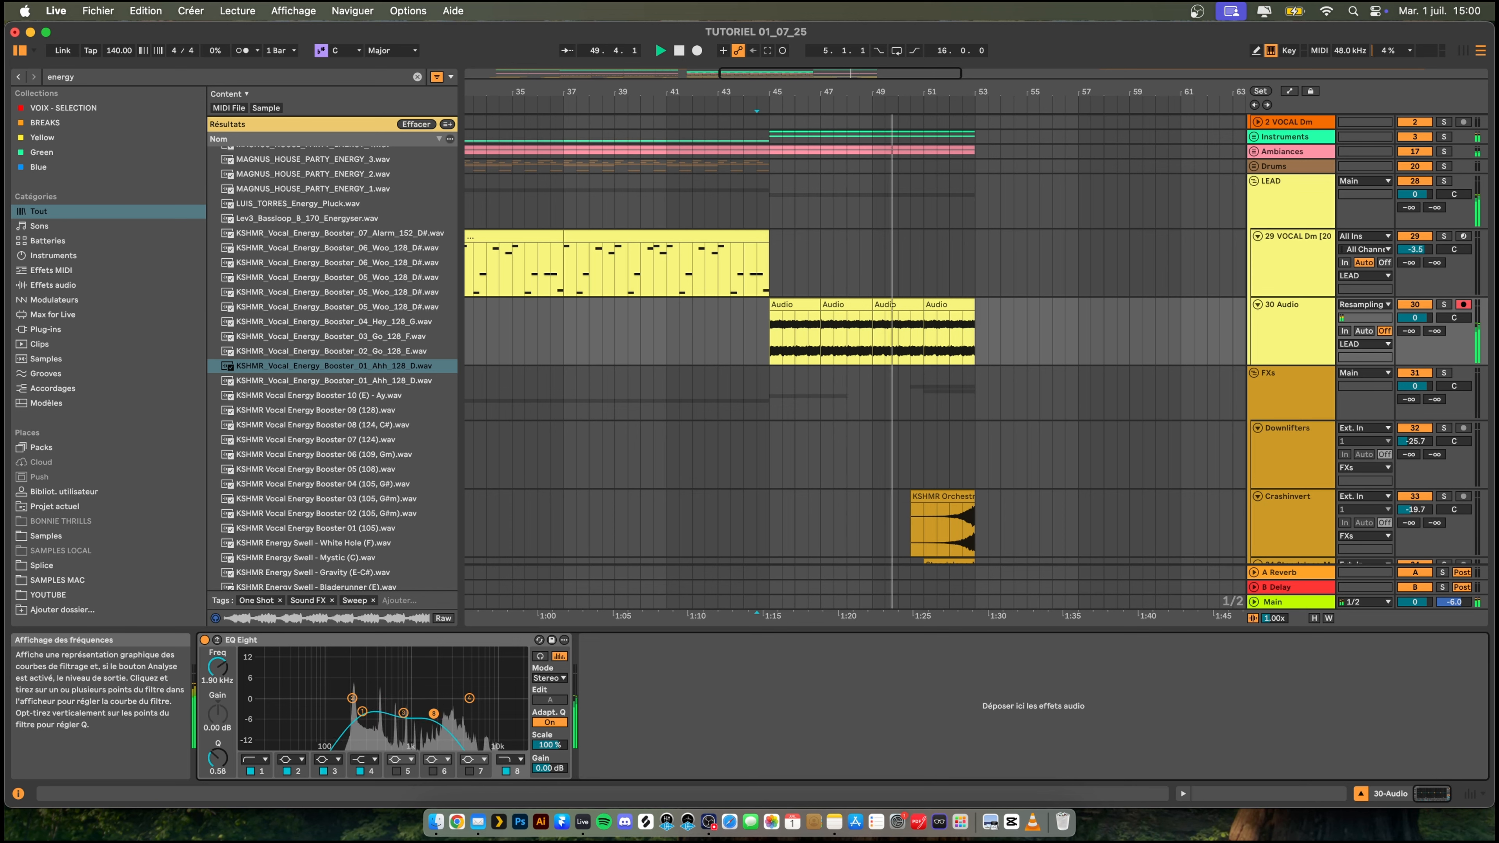
{"action": "key", "text": "space"}
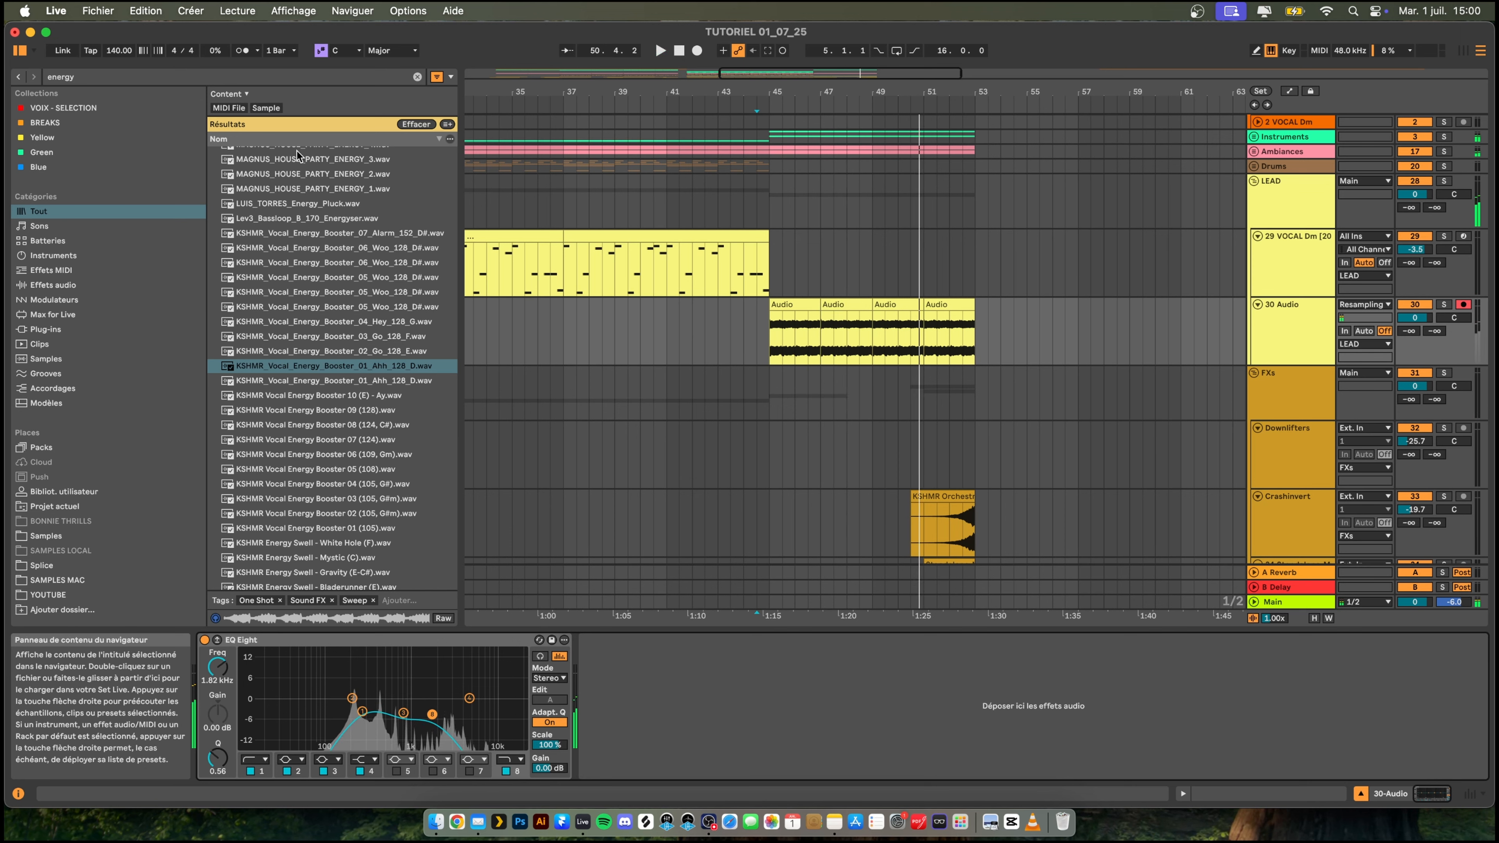
- Add a Reverb to the recorded lead track and set its Dry/Wet to about 50%
{"action": "key", "text": "super+f"}
{"action": "type", "text": "rever"}
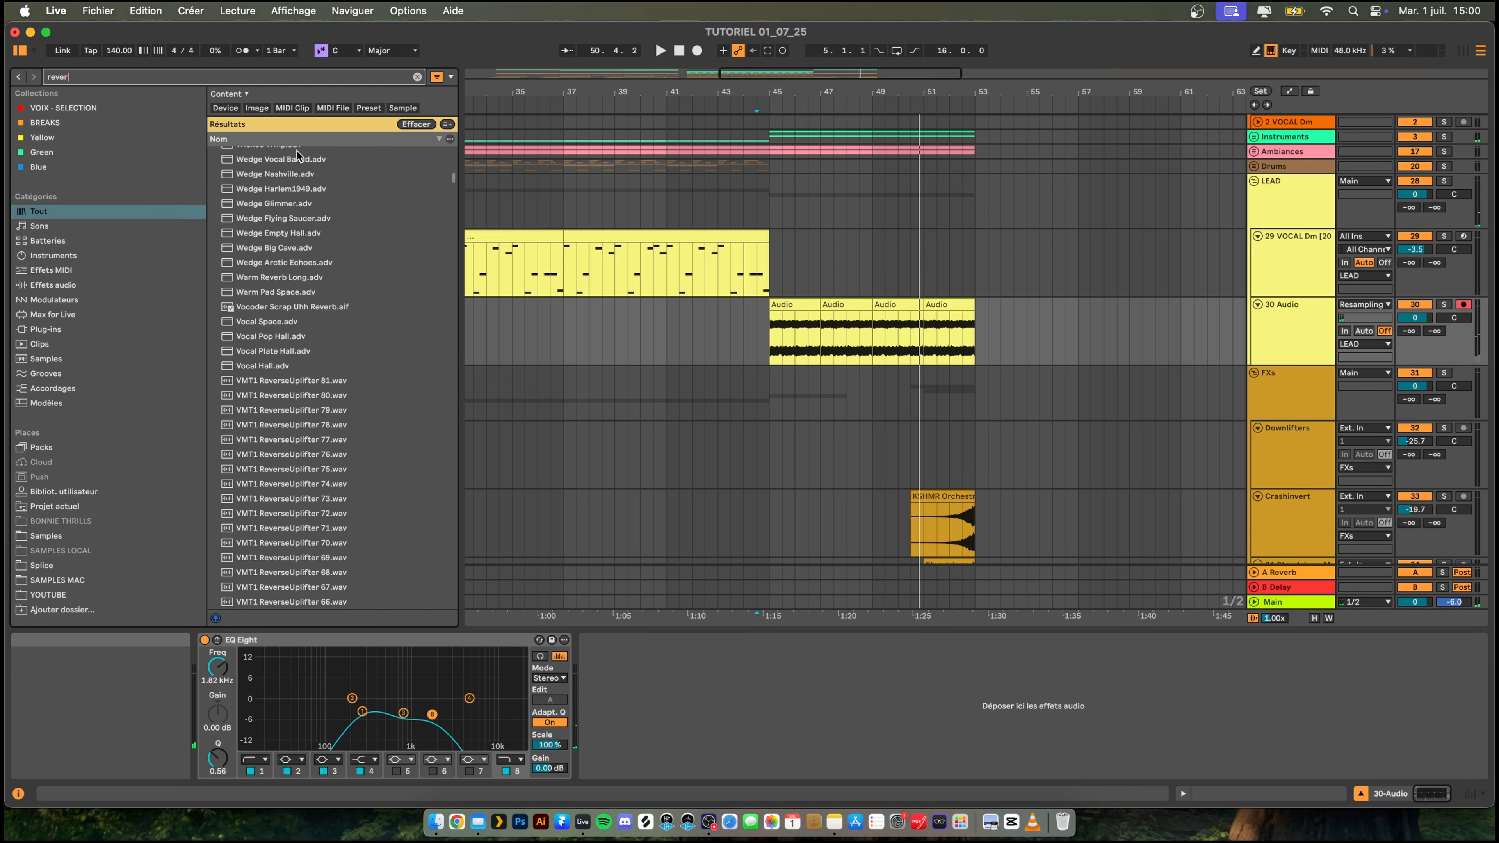
{"action": "double_click", "coordinate": [254, 155]}
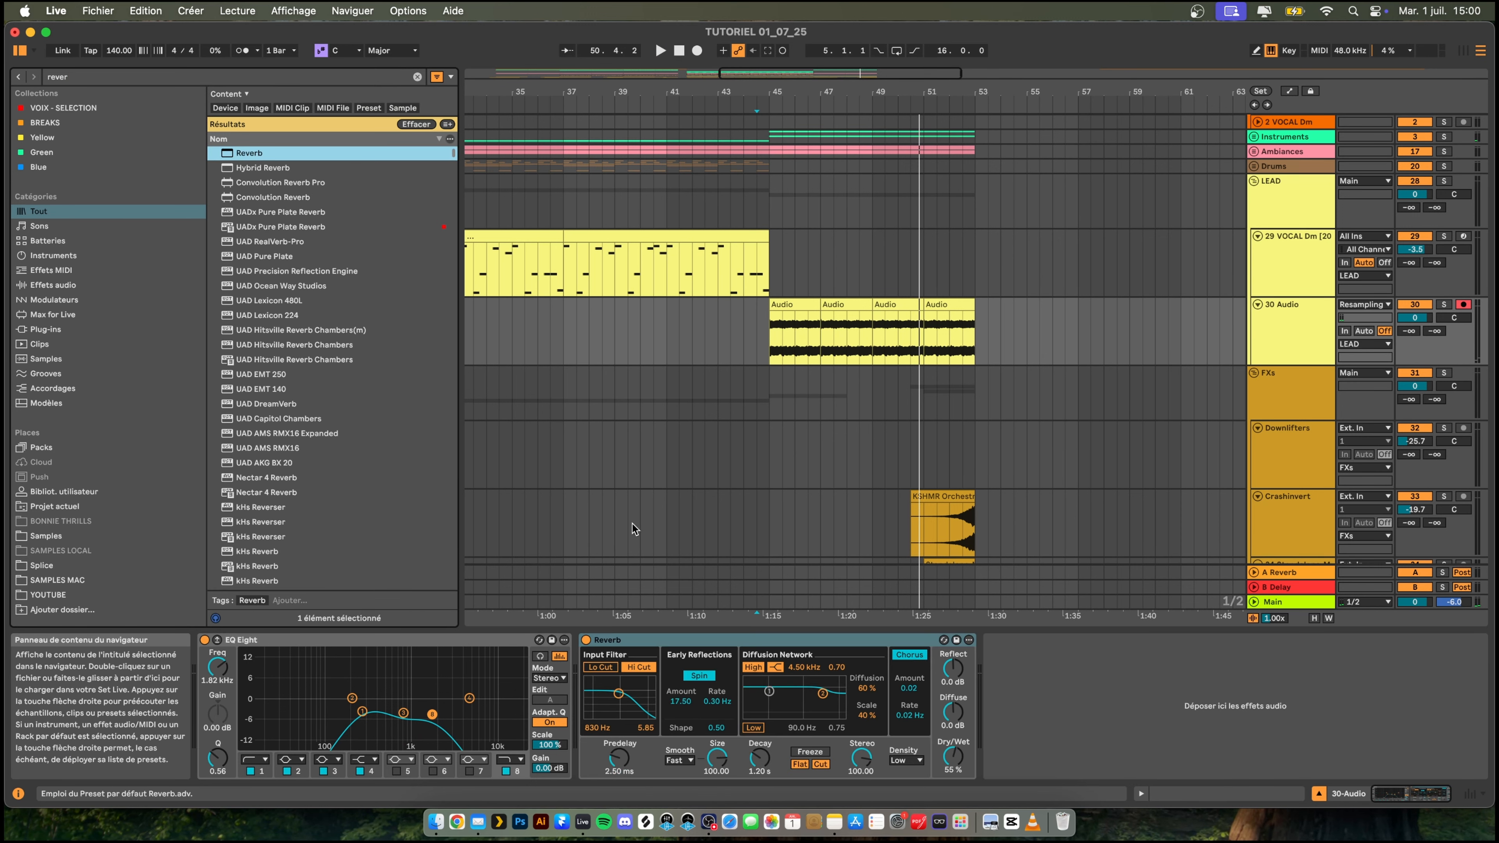
{"action": "left_click_drag", "start_coordinate": [953, 756], "coordinate": [952, 748]}
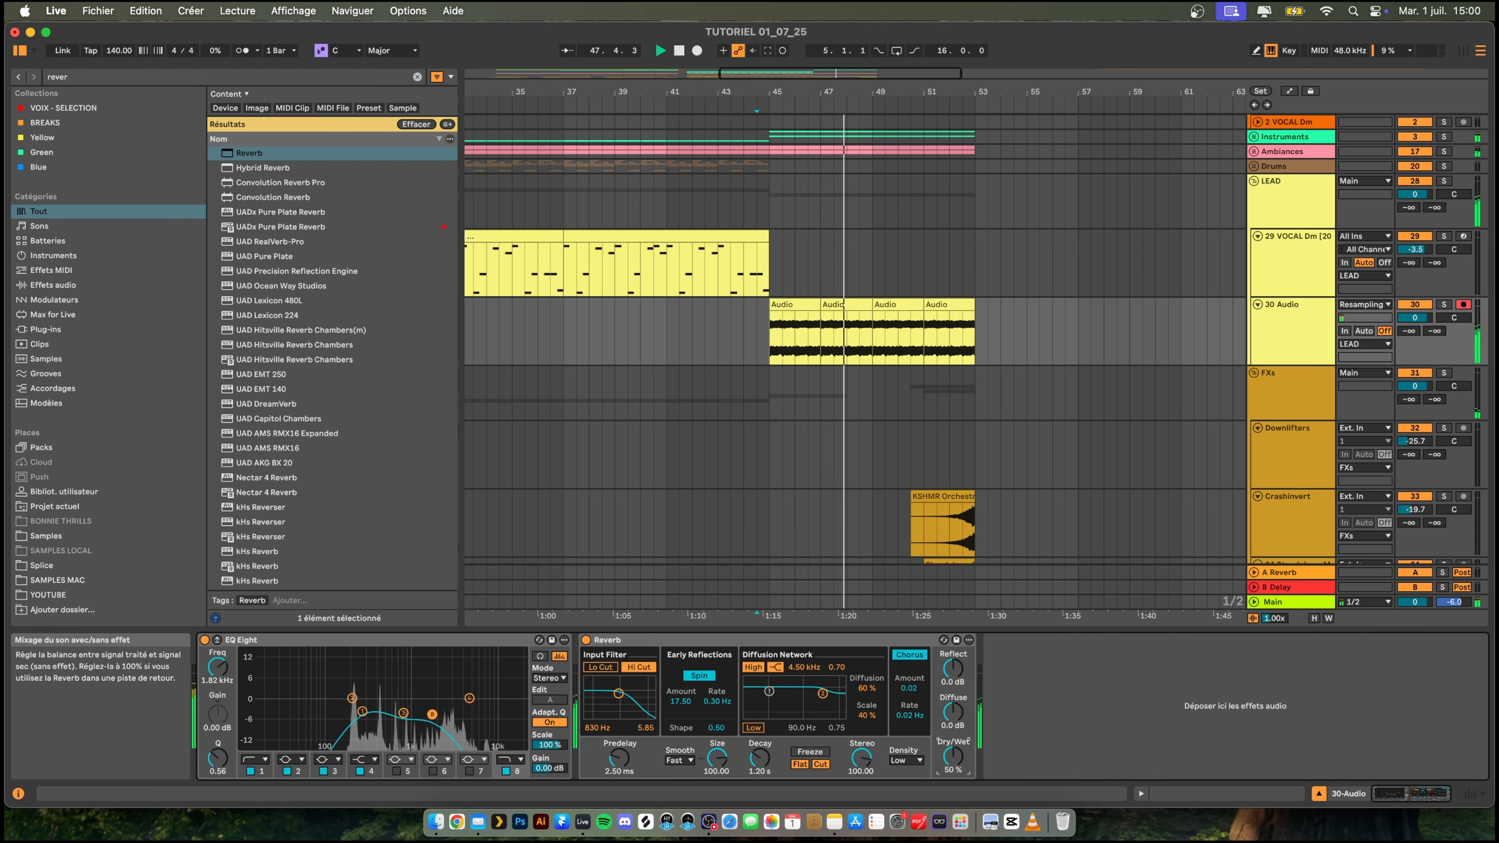
- Play the transition from bar 44 again to check the filtered lead with its reverb
{"action": "mouse_move", "coordinate": [835, 93]}
{"action": "left_mouse_down"}
{"action": "mouse_move", "coordinate": [835, 77]}
{"action": "mouse_move", "coordinate": [835, 114]}
{"action": "mouse_move", "coordinate": [854, 77]}
{"action": "mouse_move", "coordinate": [835, 101]}
{"action": "left_mouse_up"}
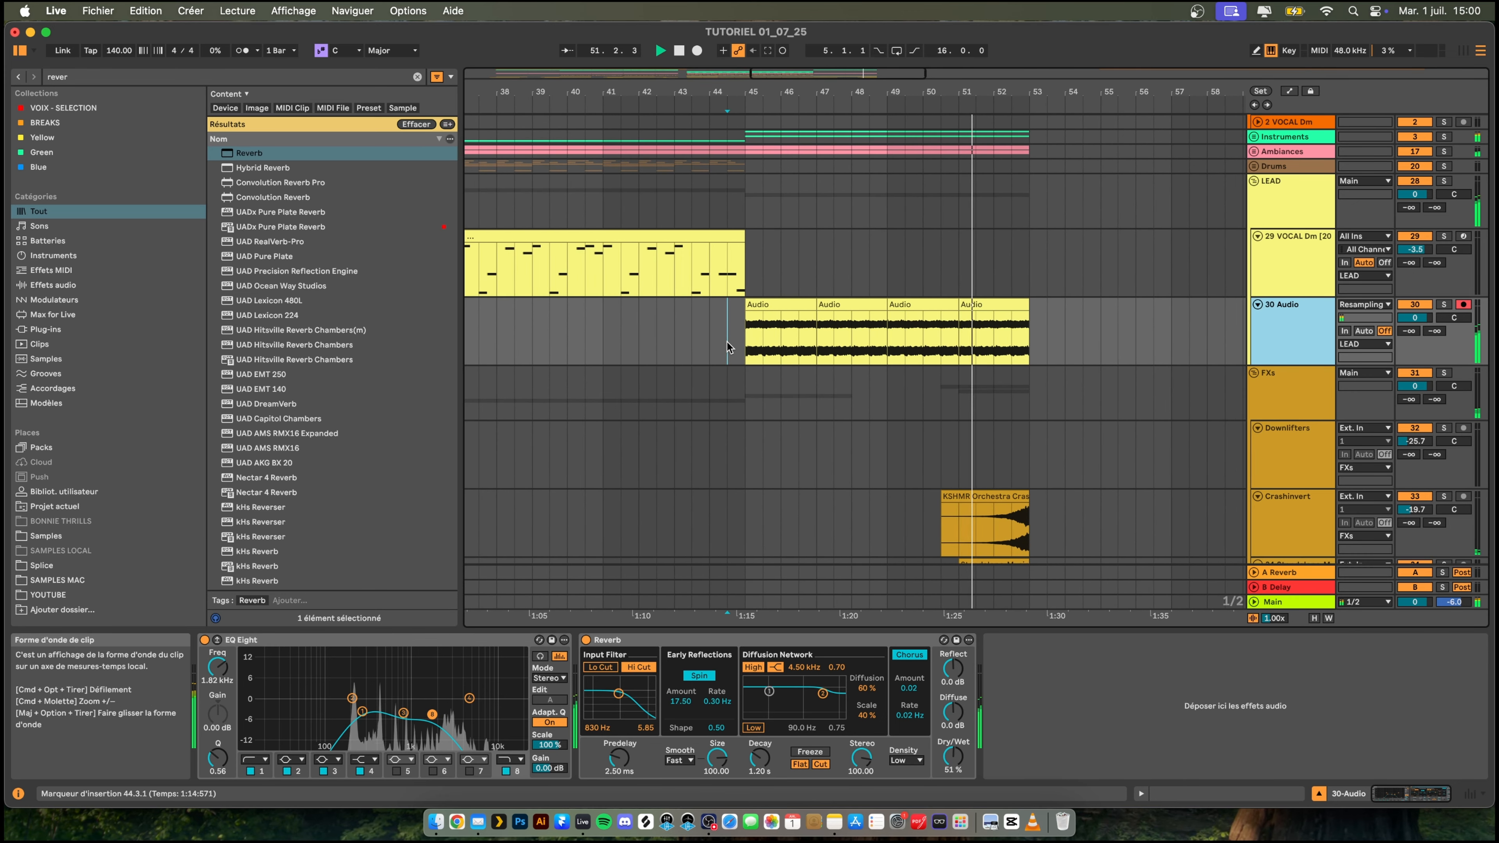
{"action": "left_click", "coordinate": [717, 335]}
{"action": "key", "text": "space"}
{"action": "key", "text": "space"}
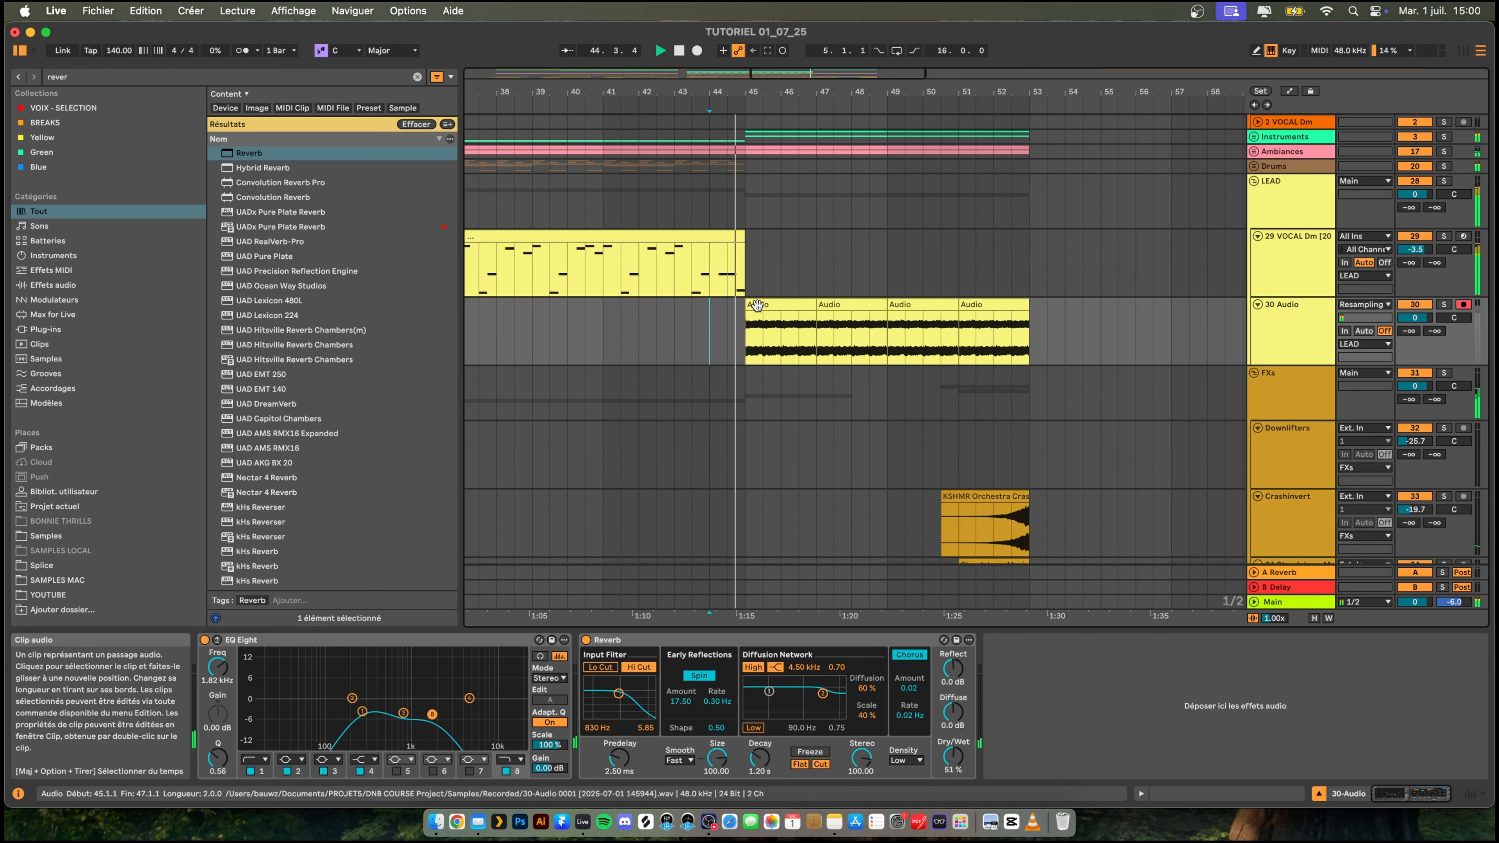
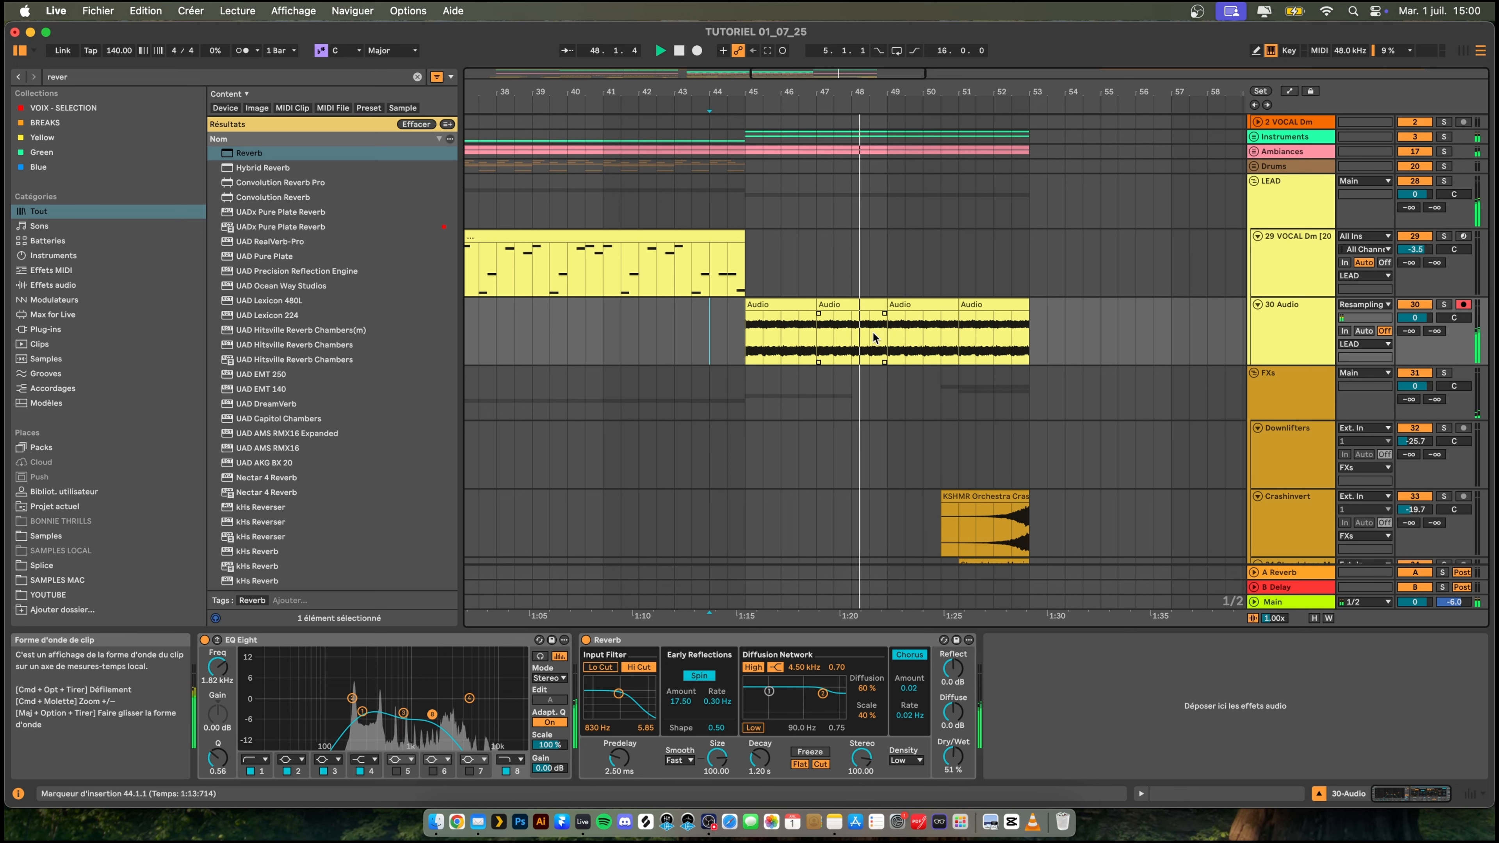
- Split off the last half bar (48.3.1 to 49.1.1) of the 30 Audio clip, transpose it -2 semitones and set its warp mode to Complex
{"action": "key", "text": "space"}
{"action": "left_click_drag", "start_coordinate": [872, 328], "coordinate": [880, 305]}
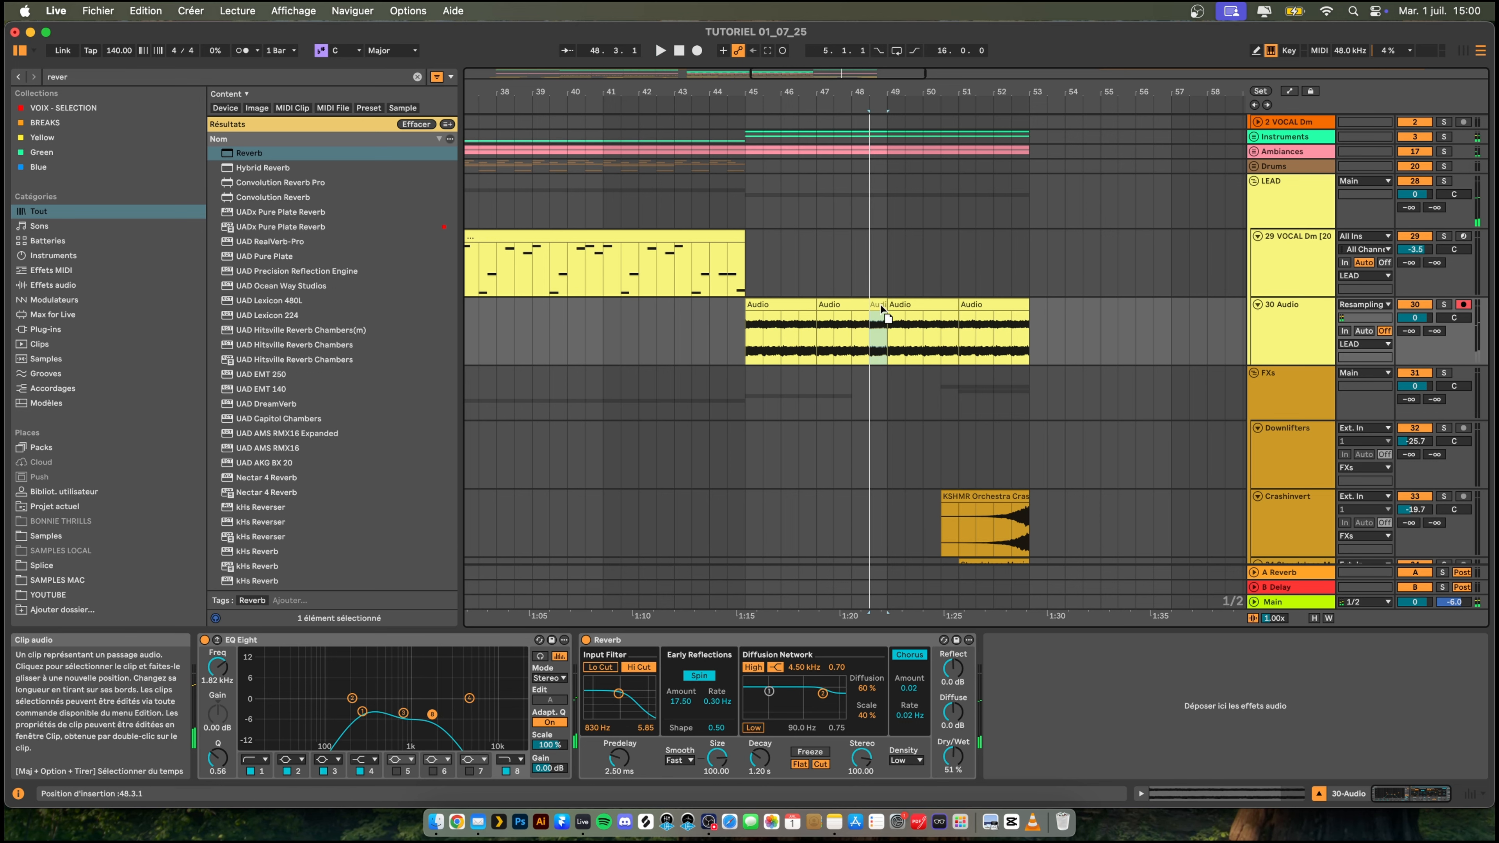
{"action": "left_click", "coordinate": [876, 308]}
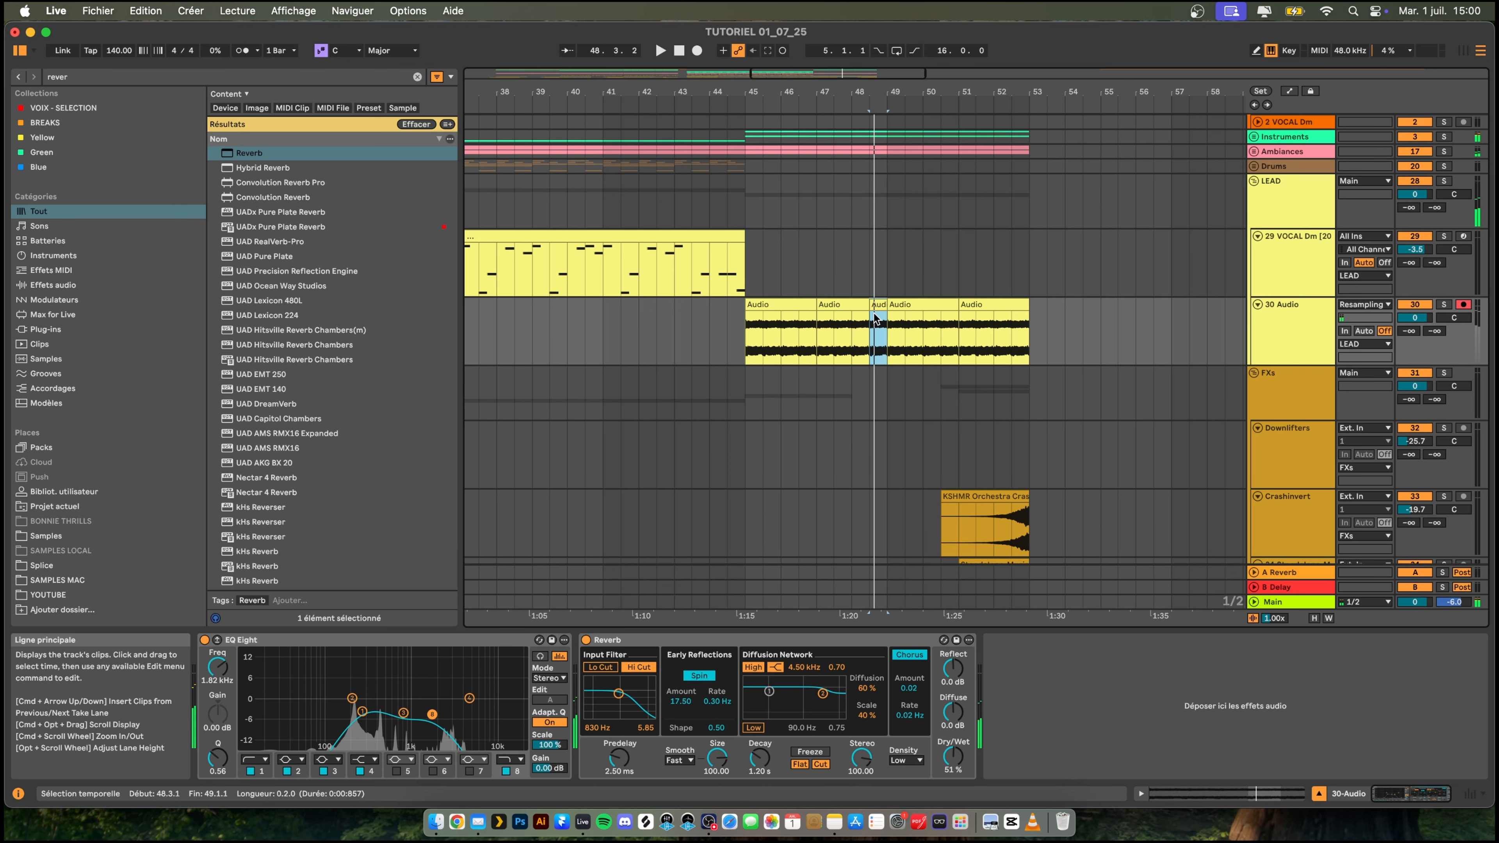
{"action": "double_click", "coordinate": [876, 309]}
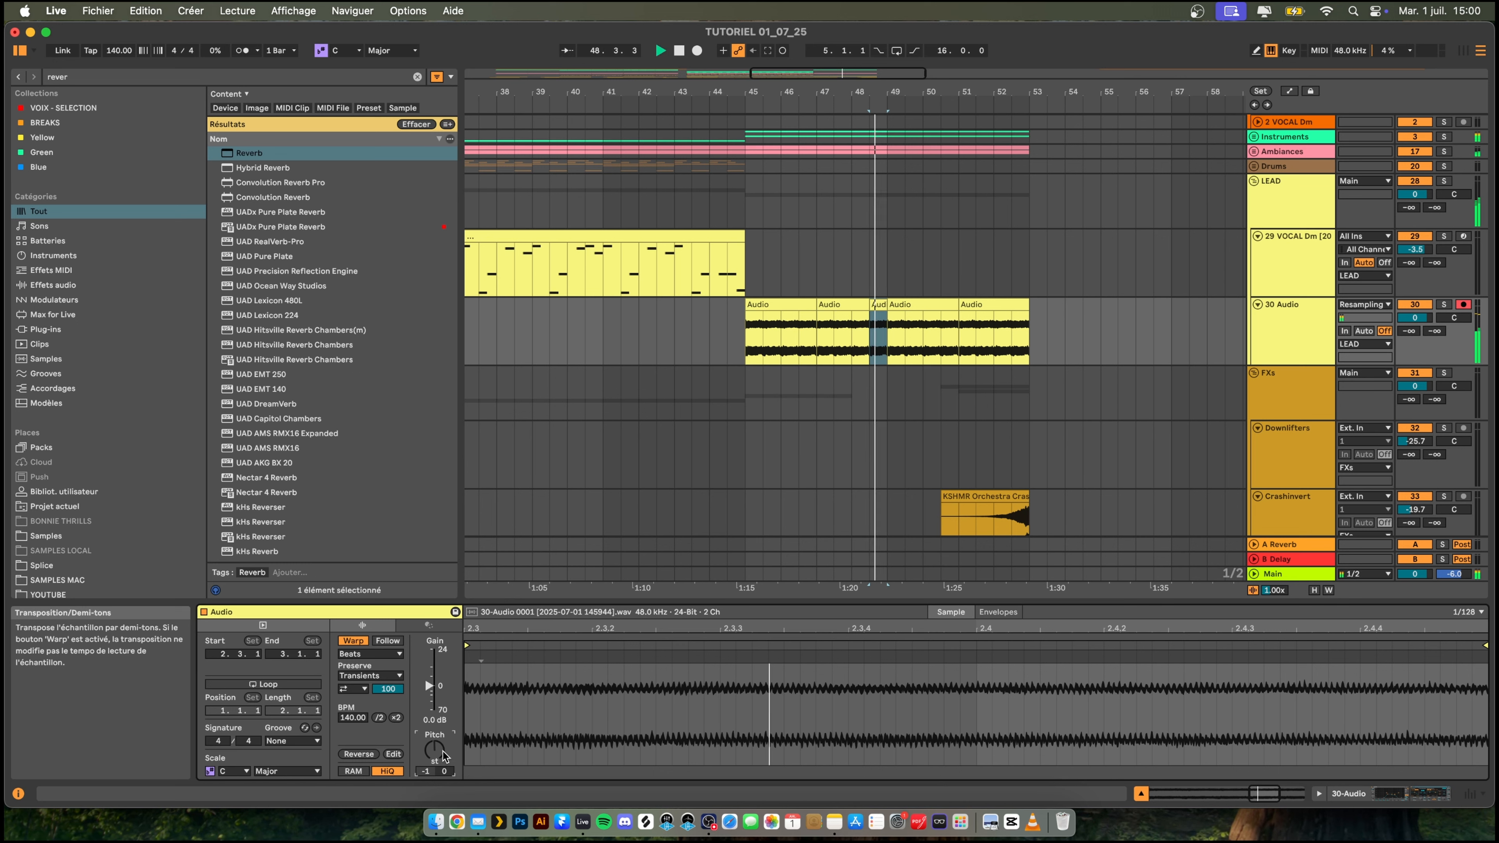
{"action": "key", "text": "space"}
{"action": "key", "text": "Down"}
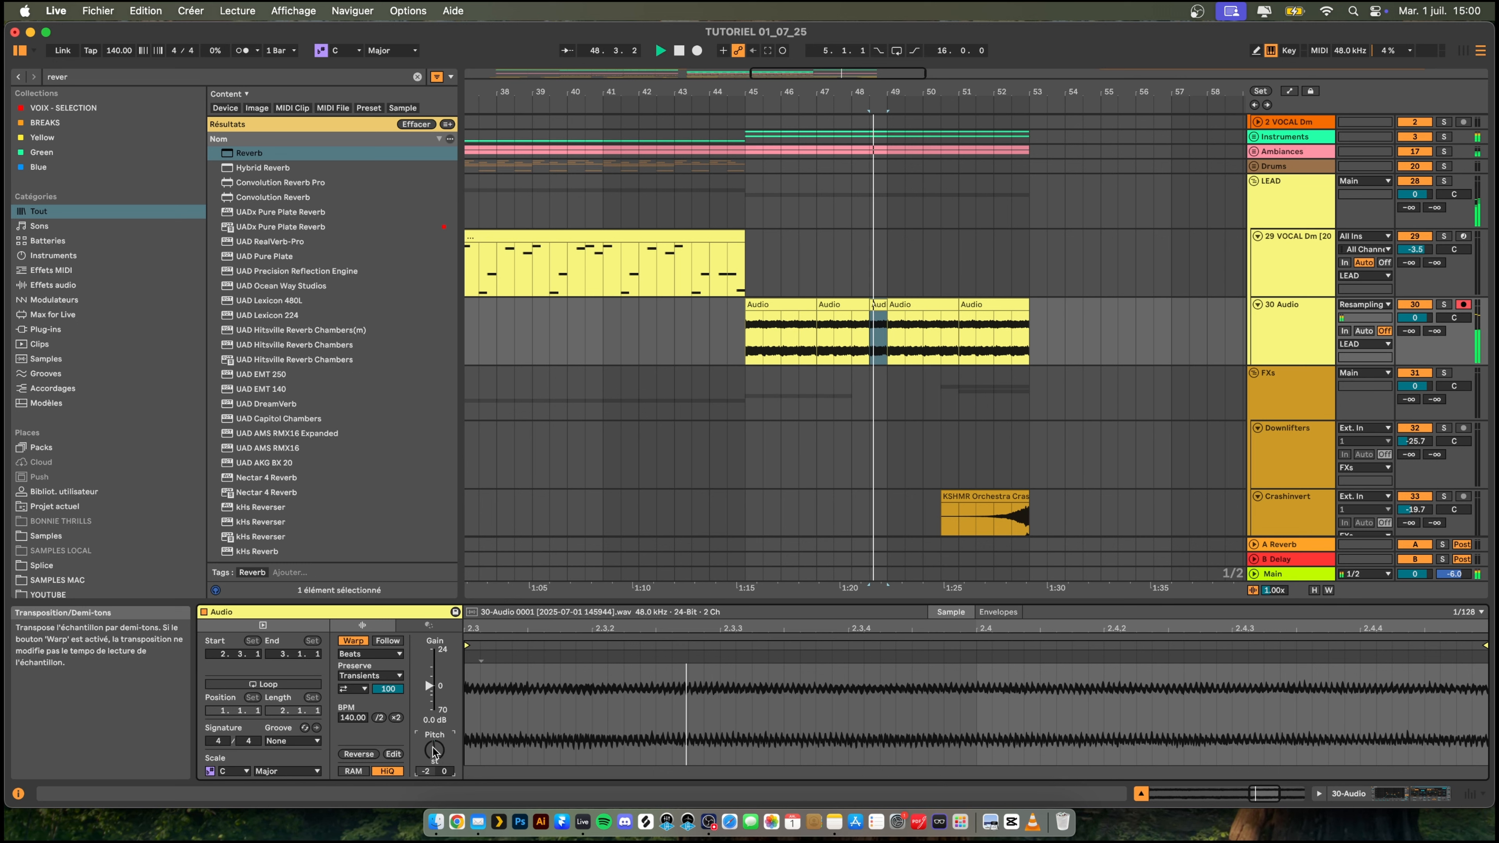
{"action": "left_click", "coordinate": [402, 653]}
{"action": "left_click", "coordinate": [378, 710]}
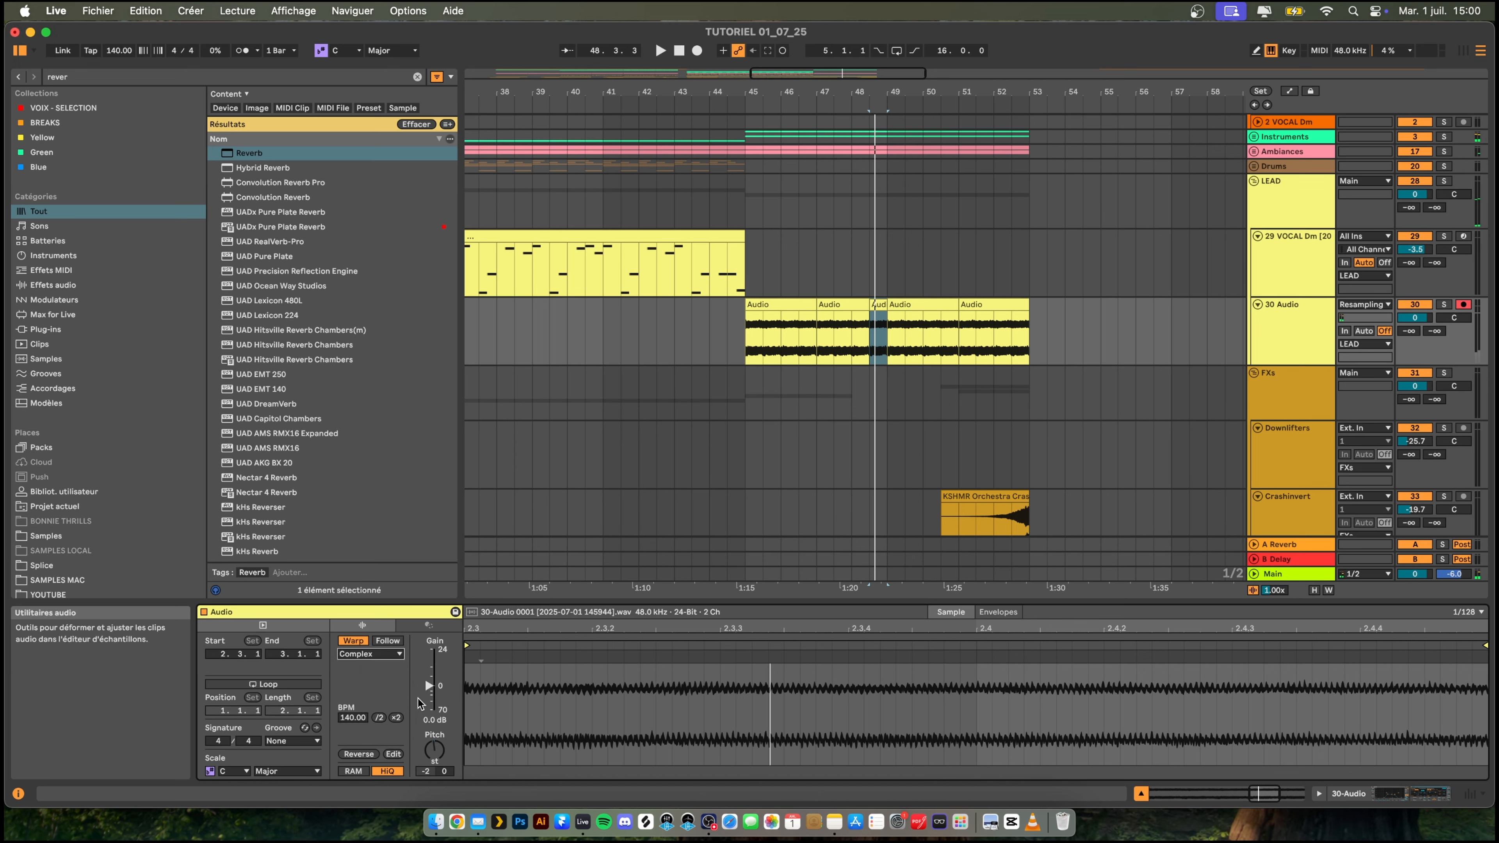
- Duplicate the audio clips of bars 45 to 49 on the 30 Audio track over bars 49 to 53
{"action": "left_click", "coordinate": [773, 305]}
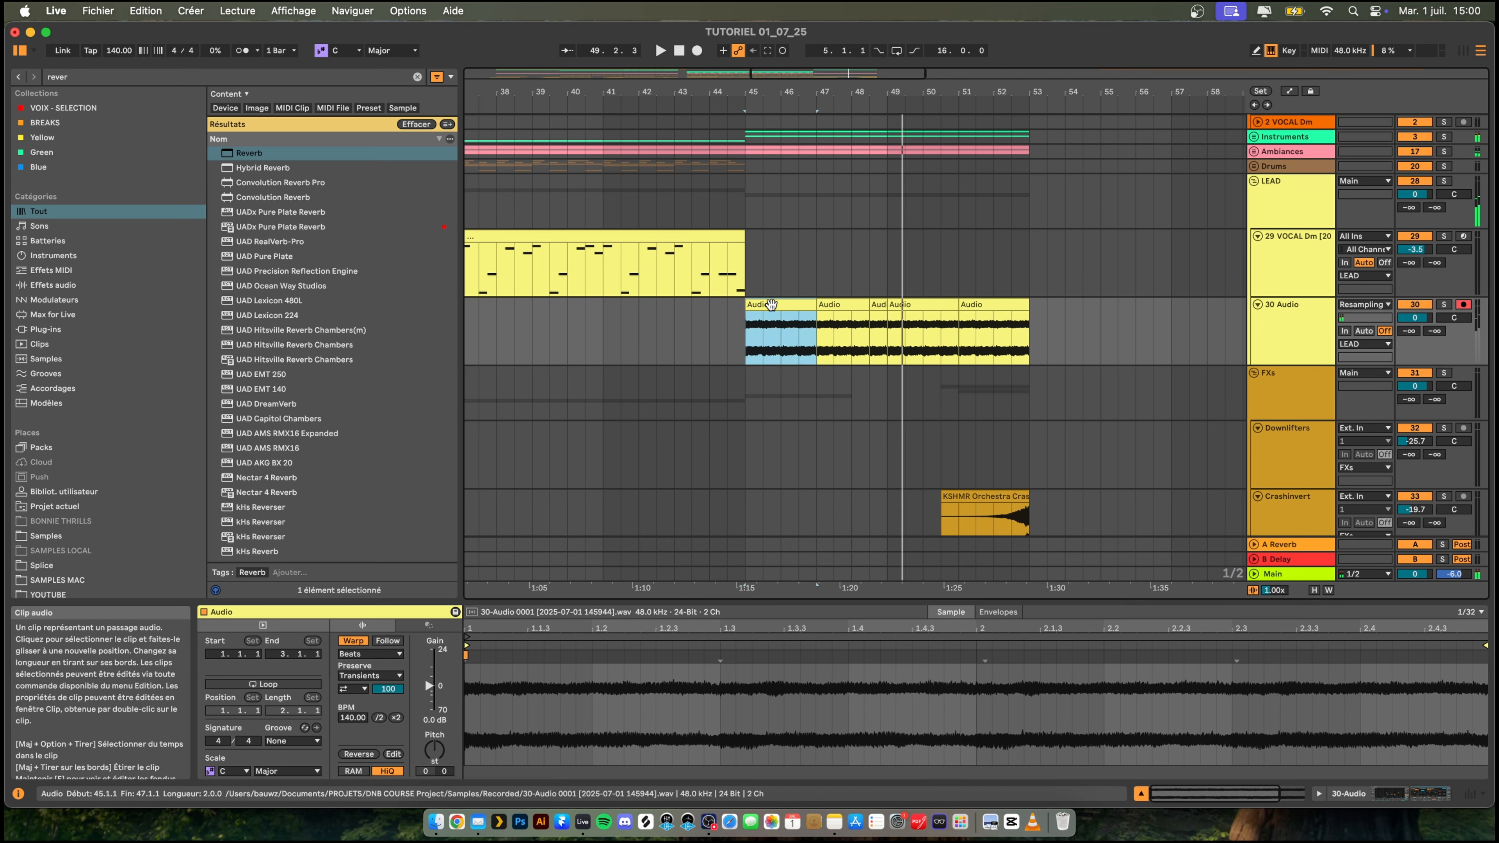
{"action": "key", "text": "space"}
{"action": "left_click", "coordinate": [889, 305]}
{"action": "left_click", "coordinate": [1020, 300], "text": "shift"}
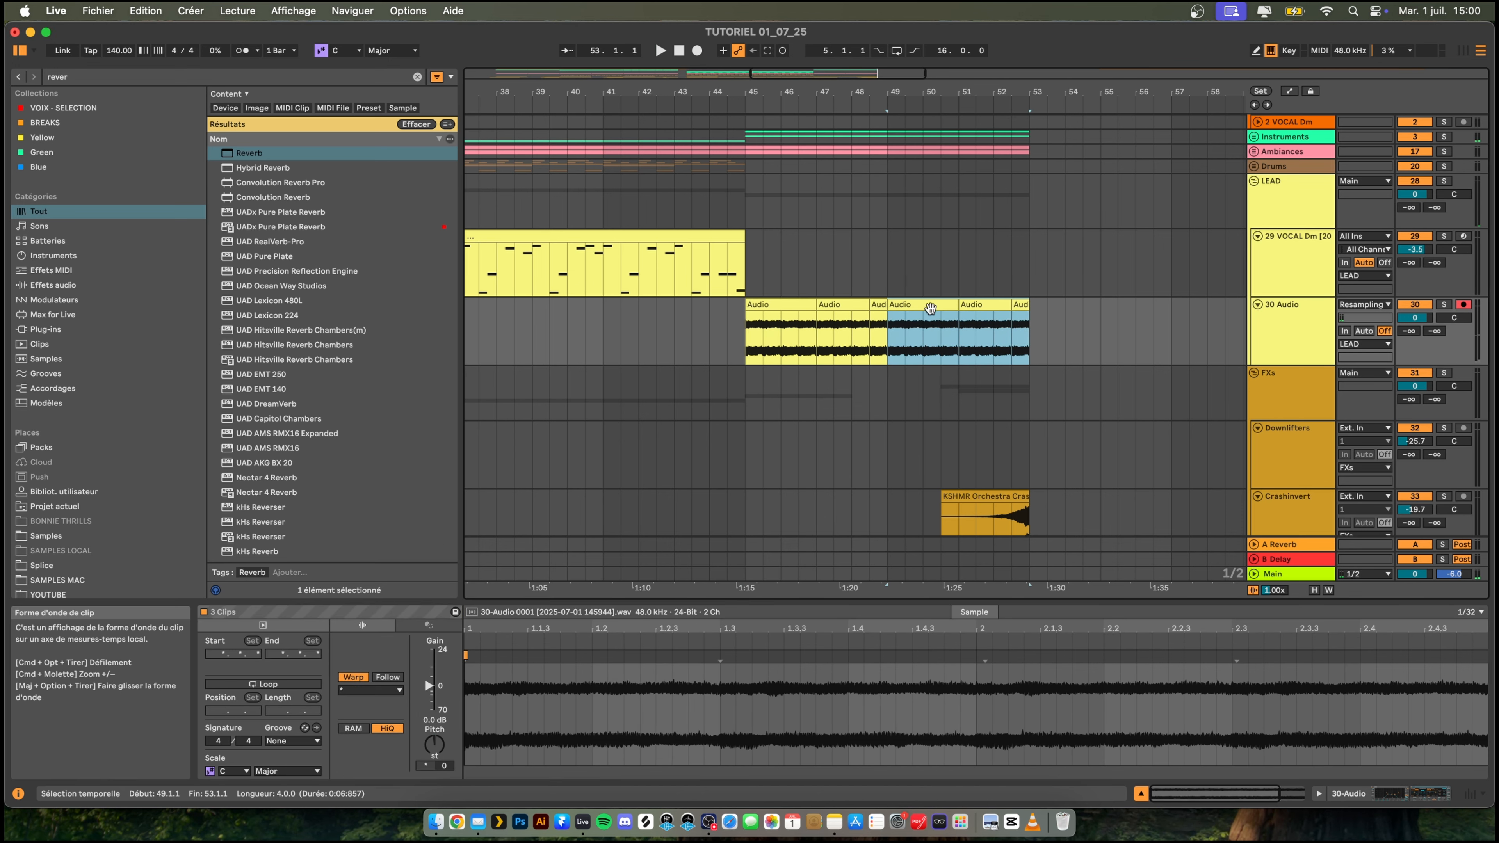
- Transpose the final half-bar audio clip at 52.3.1 by +1 semitone and audition it
{"action": "left_click", "coordinate": [1016, 331]}
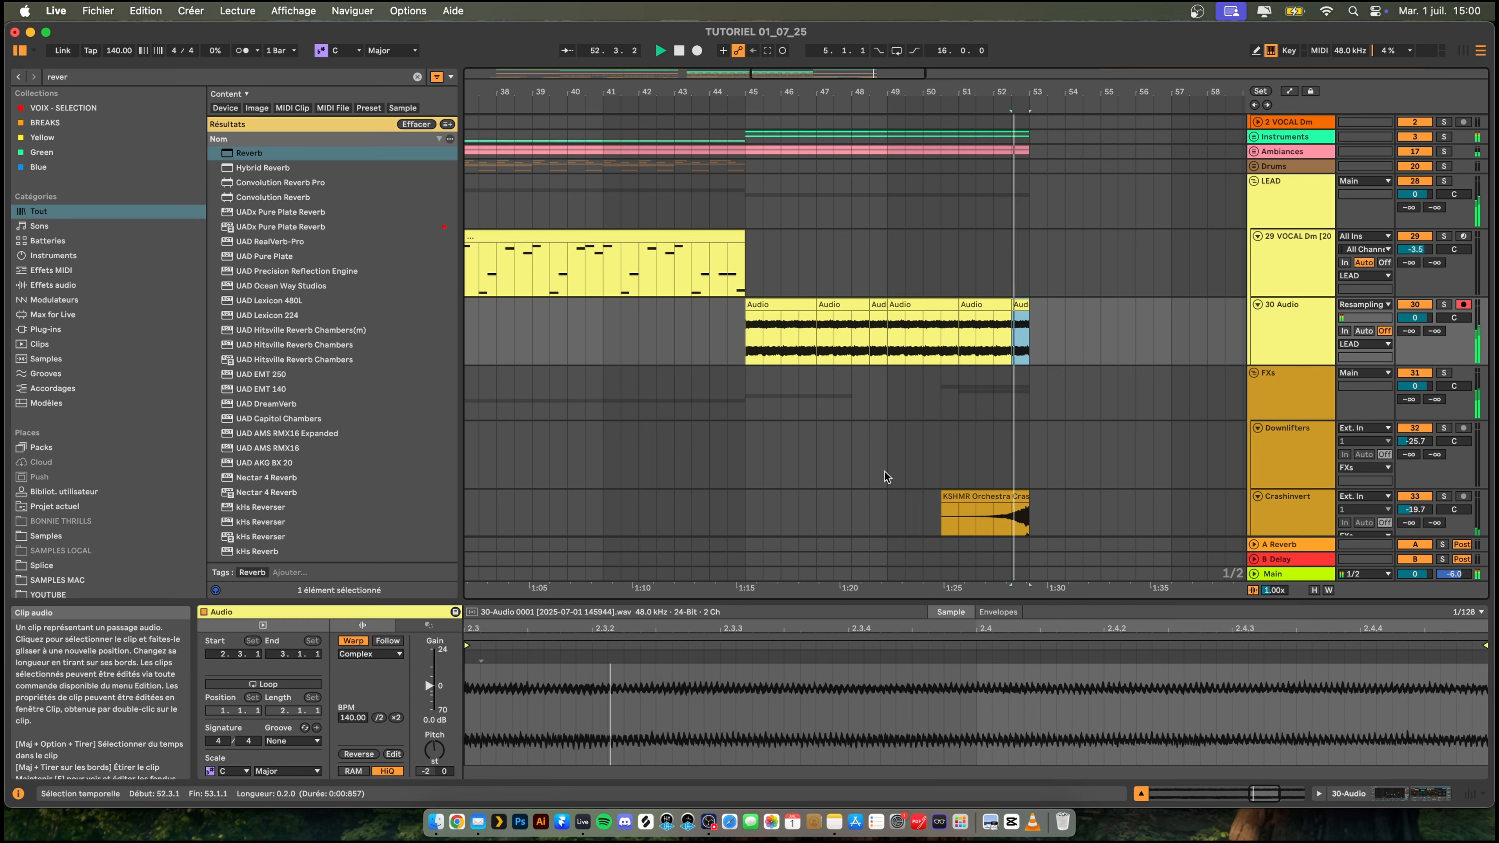
{"action": "left_click", "coordinate": [427, 771]}
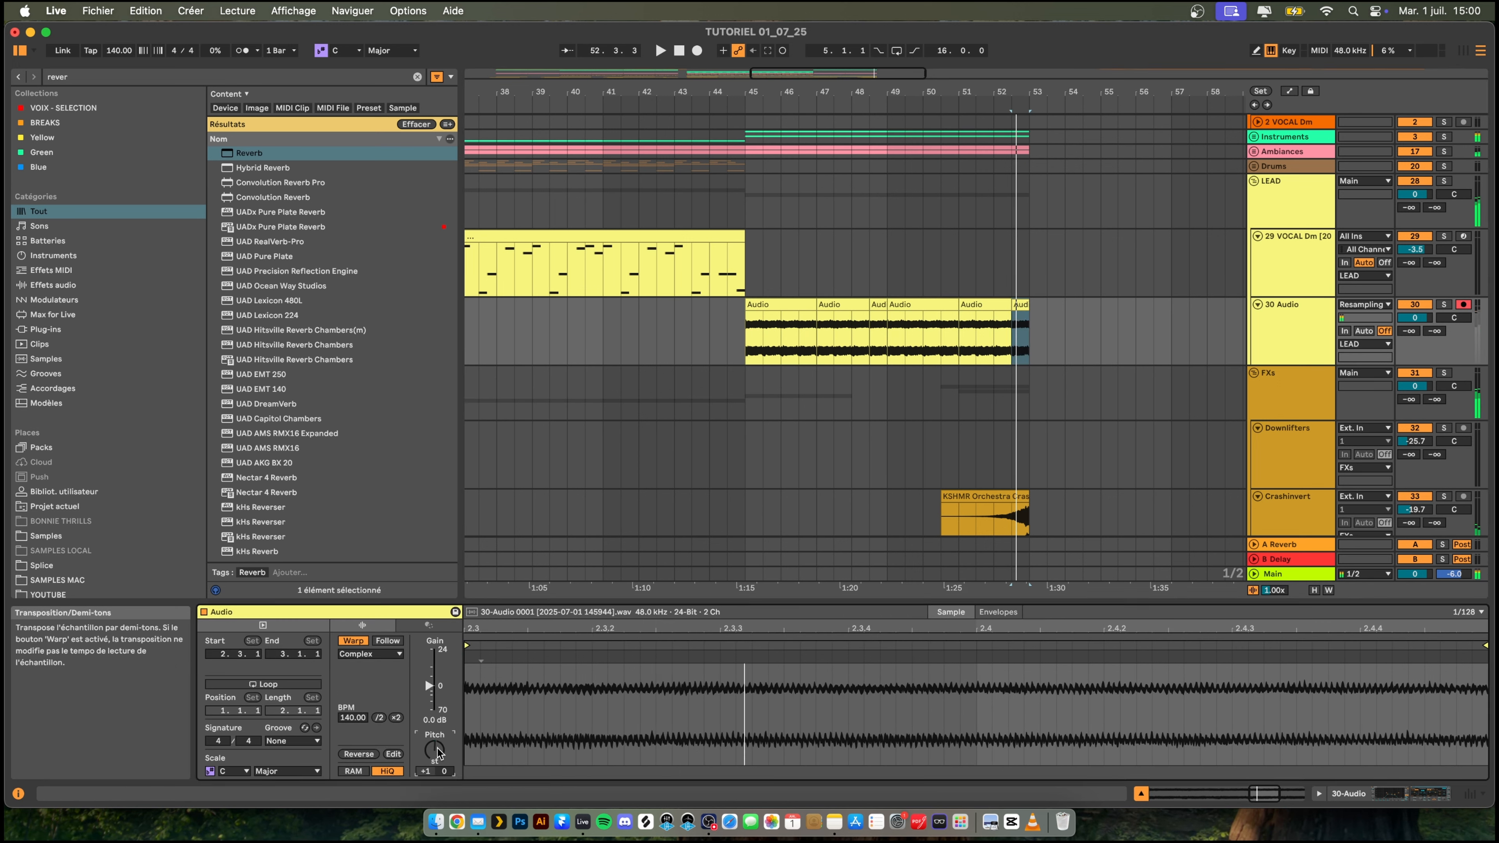
{"action": "key", "text": "Down"}
{"action": "key", "text": "space"}
{"action": "key", "text": "space"}
- Play the arrangement leading into the audio clips and lower the 36 KSHMR_Vocal track's volume to -23.8 dB
{"action": "key", "text": "space"}
{"action": "key", "text": "space"}
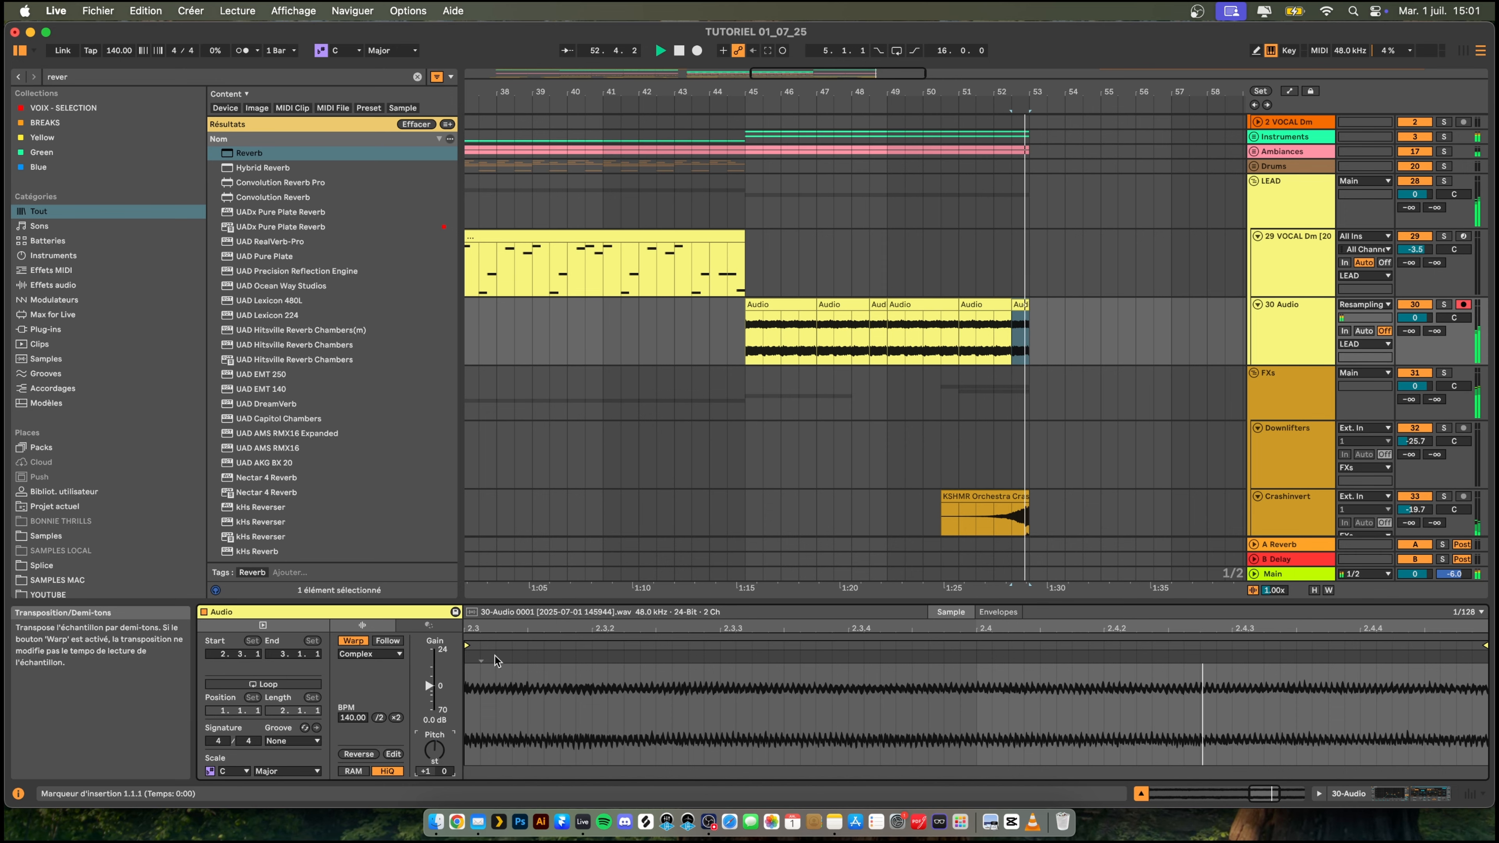
{"action": "scroll", "coordinate": [738, 378], "scroll_direction": "up", "scroll_amount": 1}
{"action": "left_click", "coordinate": [558, 345]}
{"action": "key", "text": "space"}
{"action": "key", "text": "space"}
{"action": "mouse_move", "coordinate": [712, 92]}
{"action": "left_mouse_down"}
{"action": "mouse_move", "coordinate": [713, 35]}
{"action": "mouse_move", "coordinate": [725, 98]}
{"action": "left_mouse_up"}
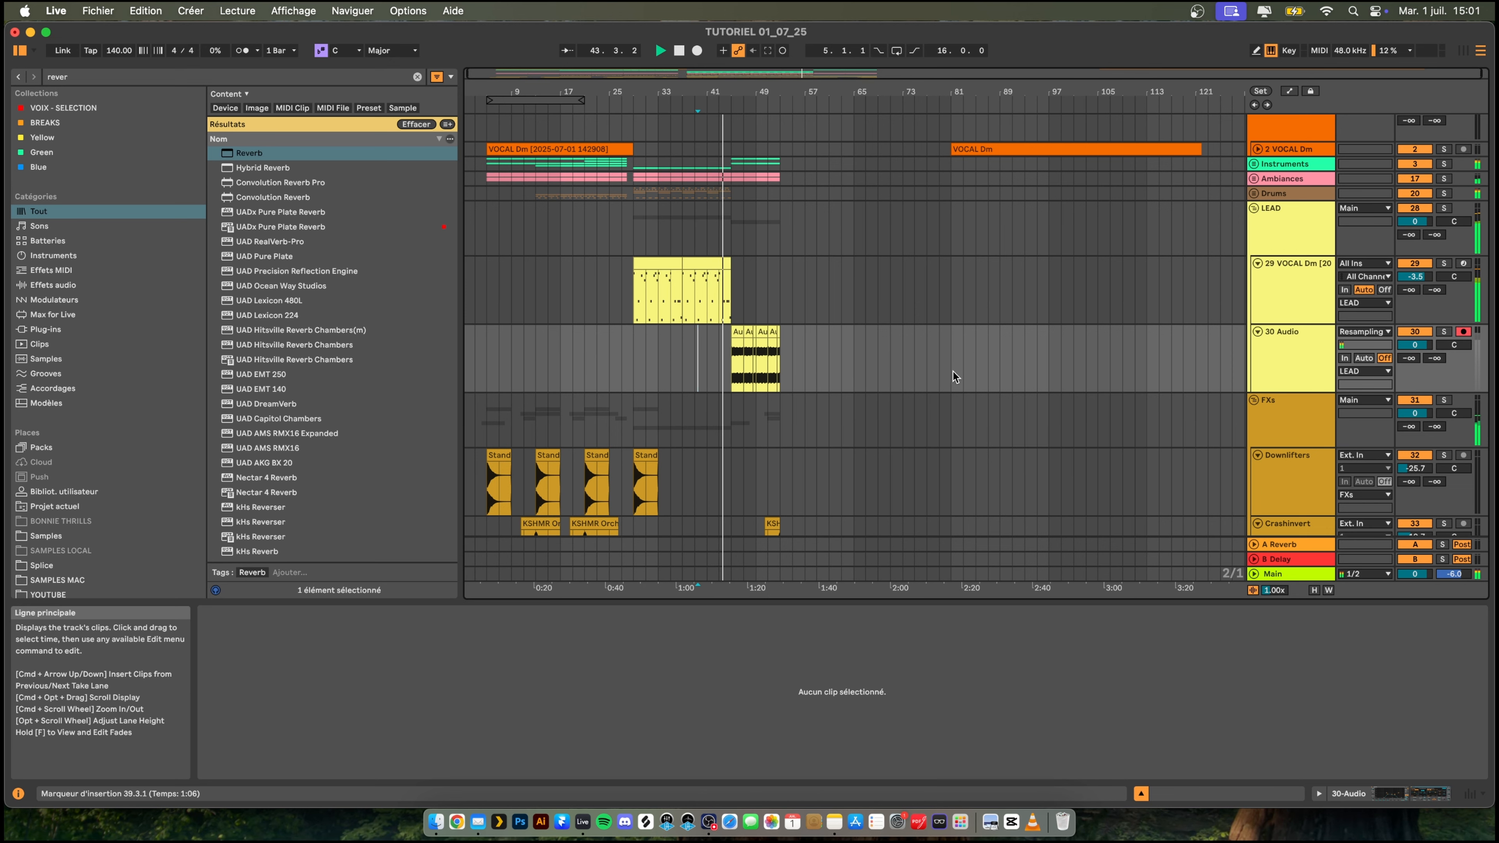
{"action": "scroll", "coordinate": [909, 377], "scroll_direction": "down", "scroll_amount": 5}
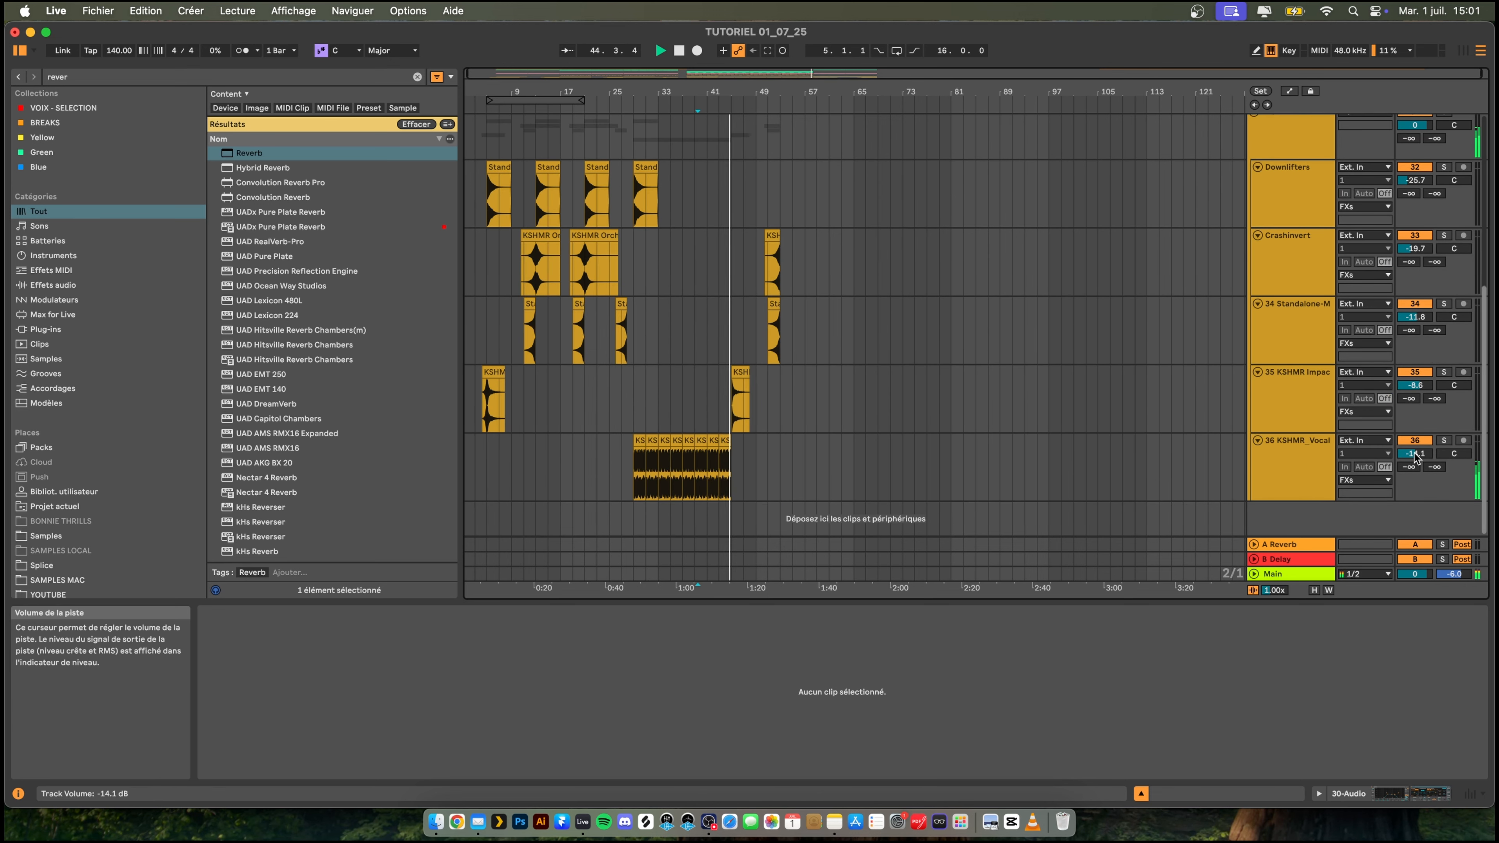
{"action": "left_click_drag", "start_coordinate": [1414, 453], "coordinate": [1414, 458]}
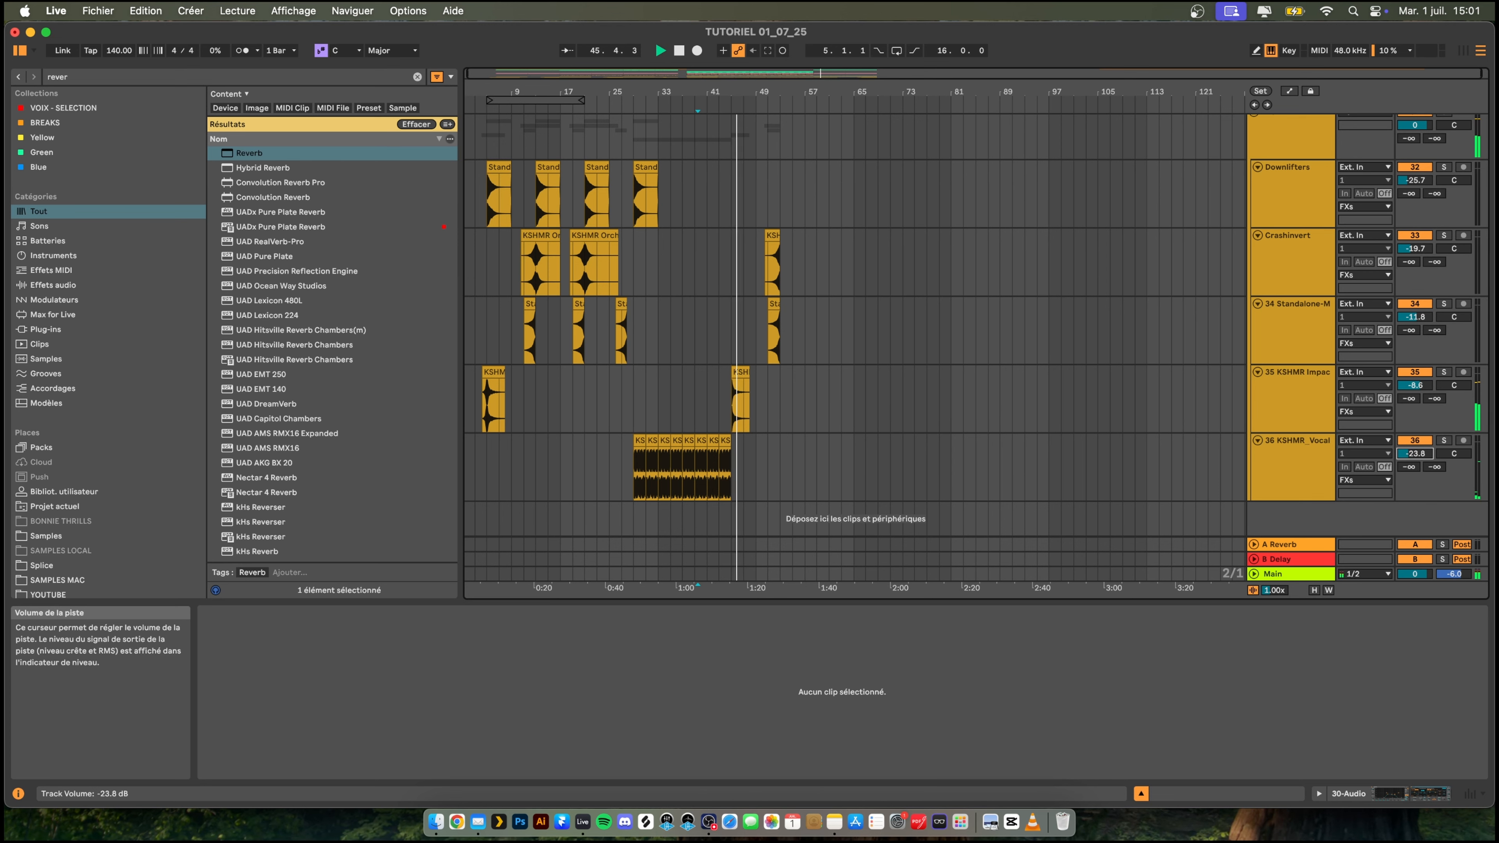
- Move the second VOCAL Dm clip to start at 53.1.1 and unfold its track
{"action": "scroll", "coordinate": [685, 307], "scroll_direction": "up", "scroll_amount": 5}
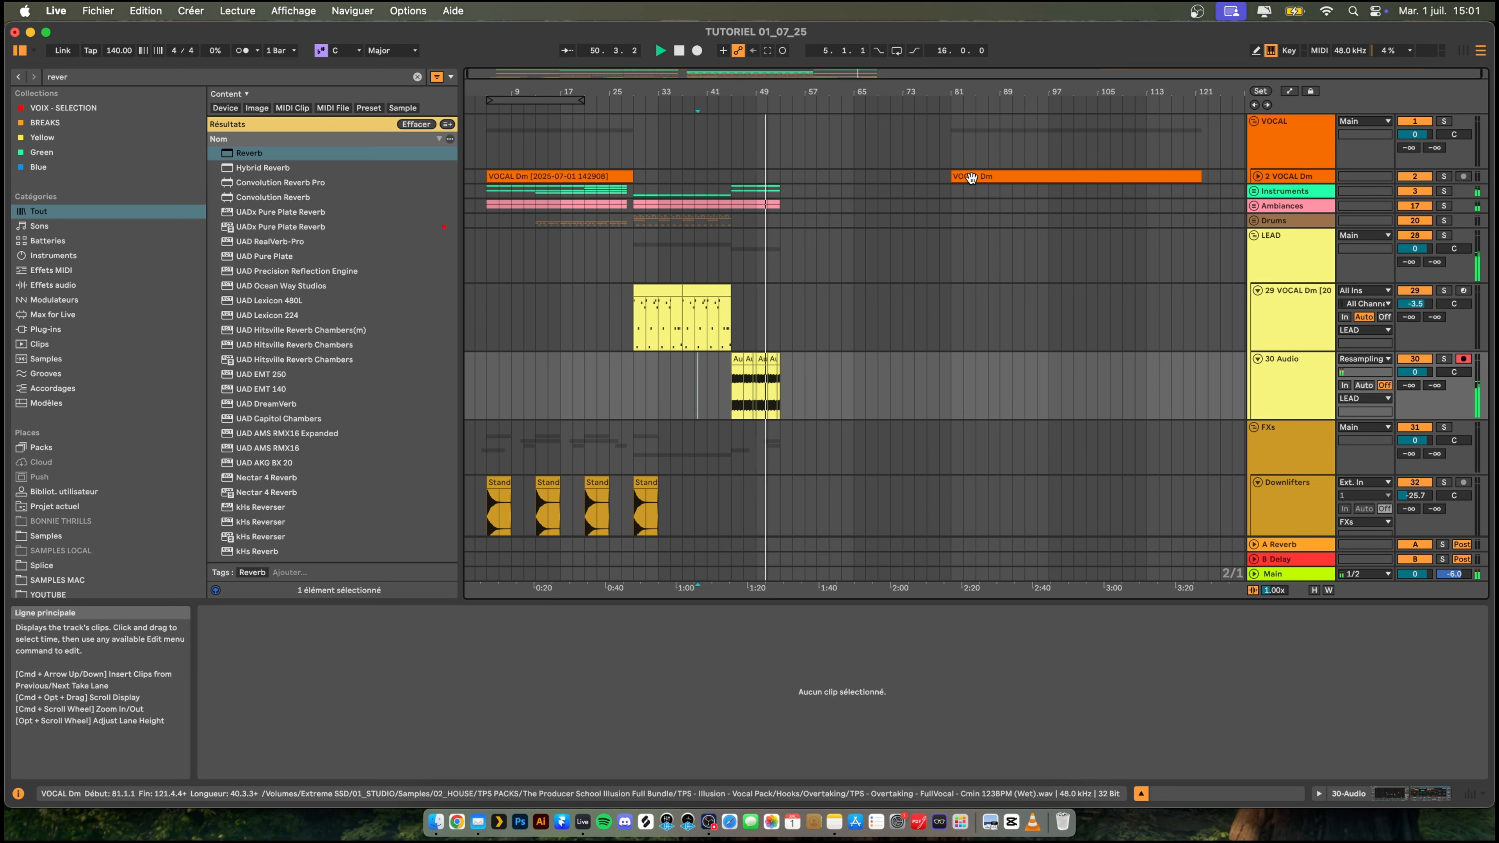
{"action": "left_click_drag", "start_coordinate": [971, 177], "coordinate": [800, 177]}
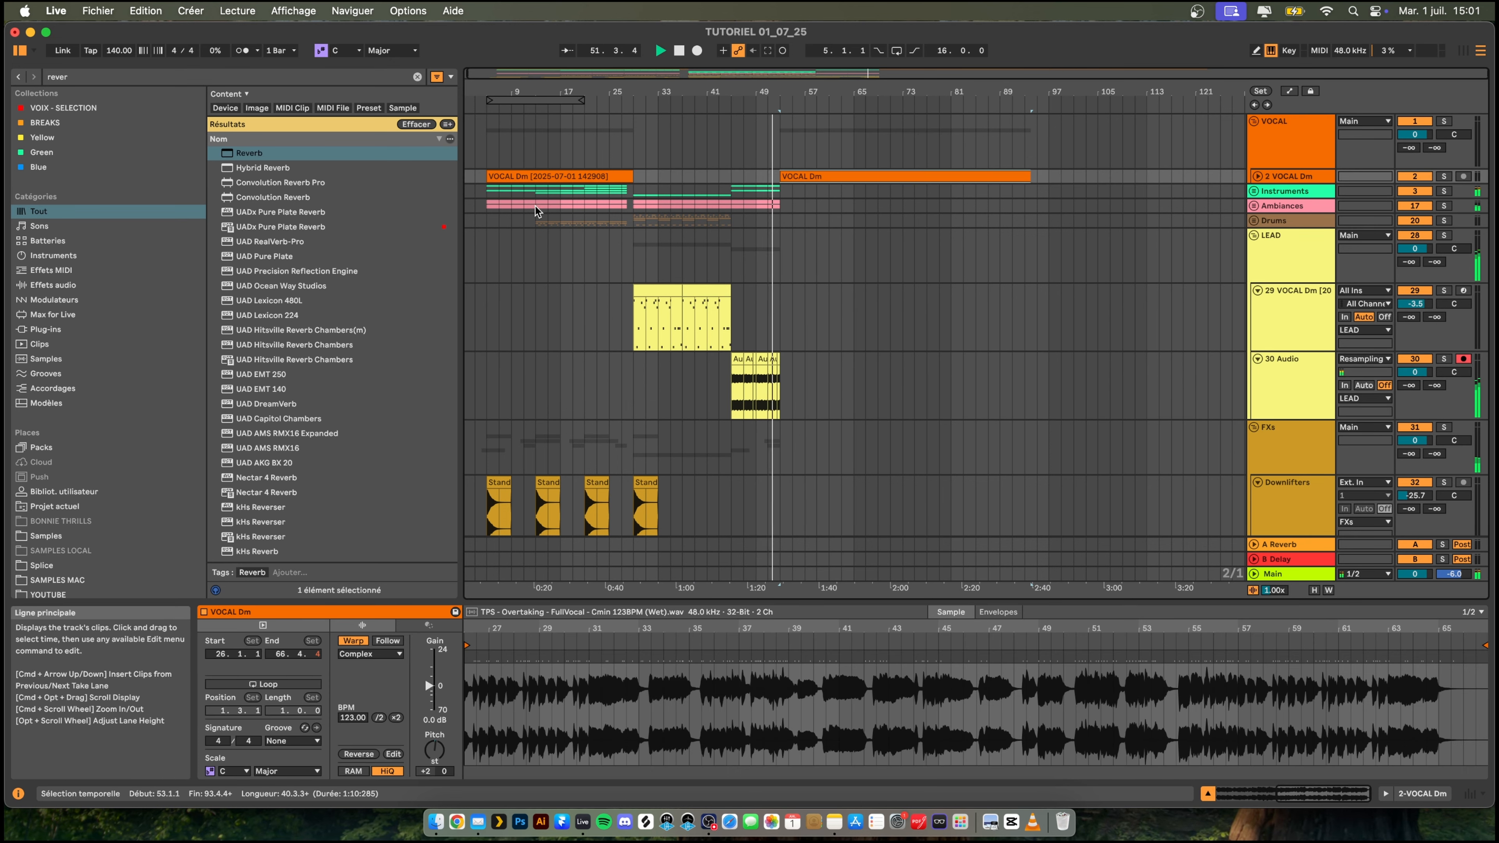
{"action": "left_click", "coordinate": [1257, 177]}
- Audition the second VOCAL Dm clip, cut away everything before 59.1.1 and move the remaining part to start at 51.1.1
{"action": "left_click", "coordinate": [827, 207]}
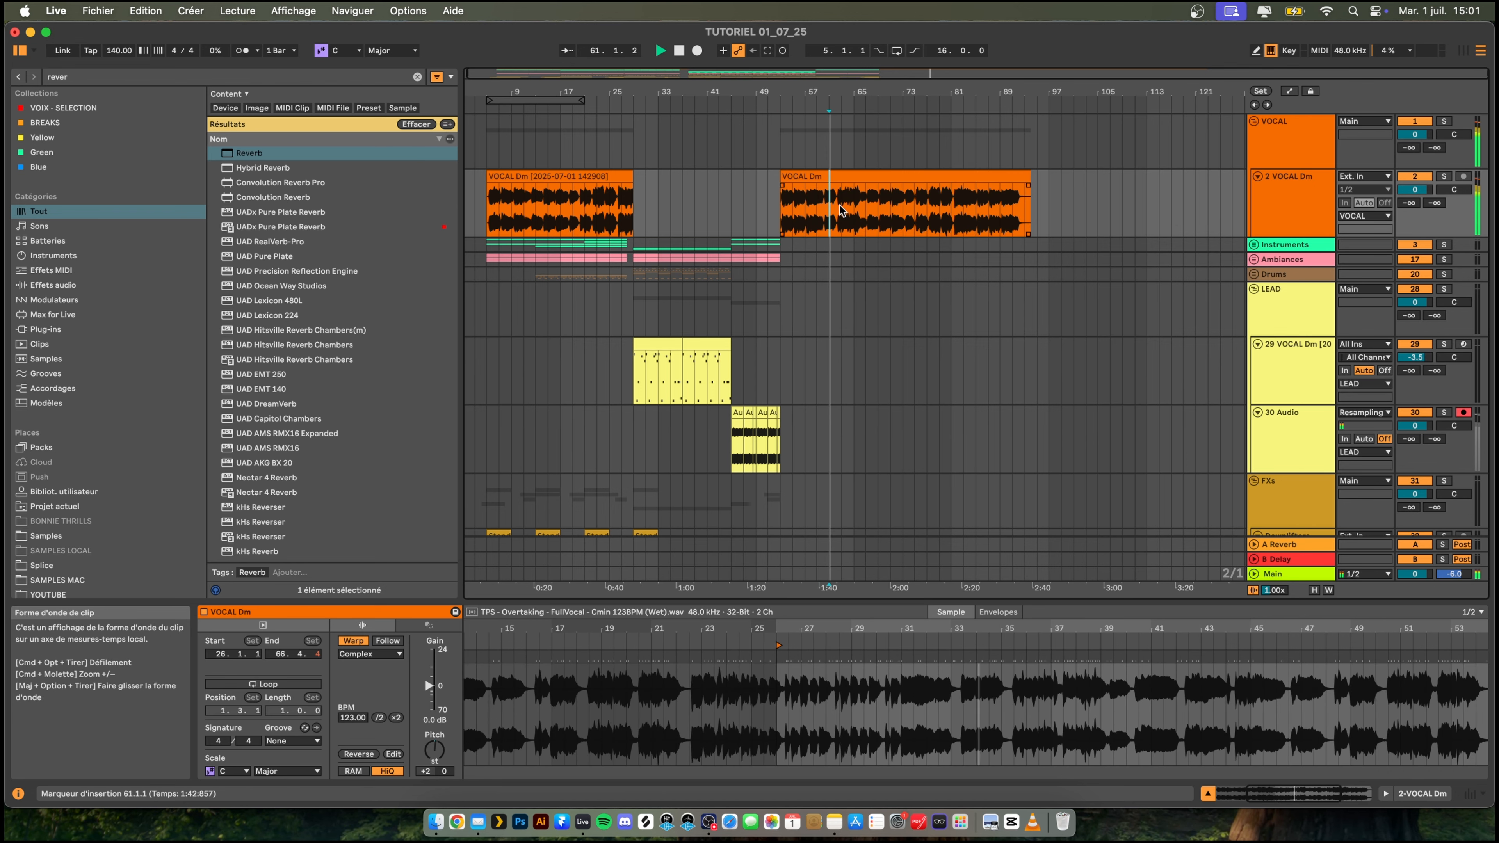
{"action": "left_click", "coordinate": [839, 204]}
{"action": "left_click", "coordinate": [815, 205]}
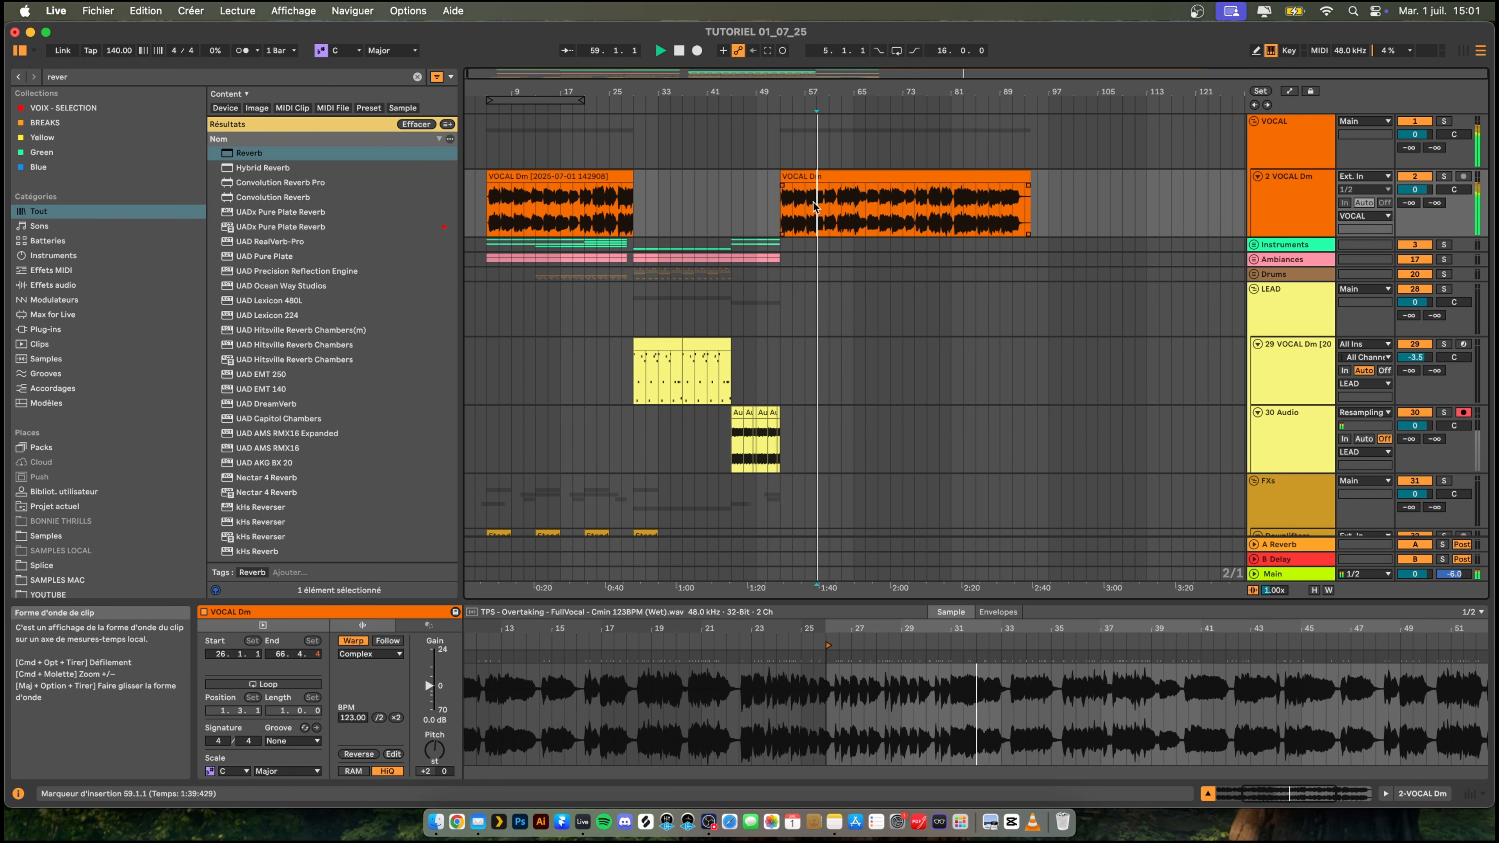
{"action": "scroll", "coordinate": [832, 208], "scroll_direction": "up", "scroll_amount": 5}
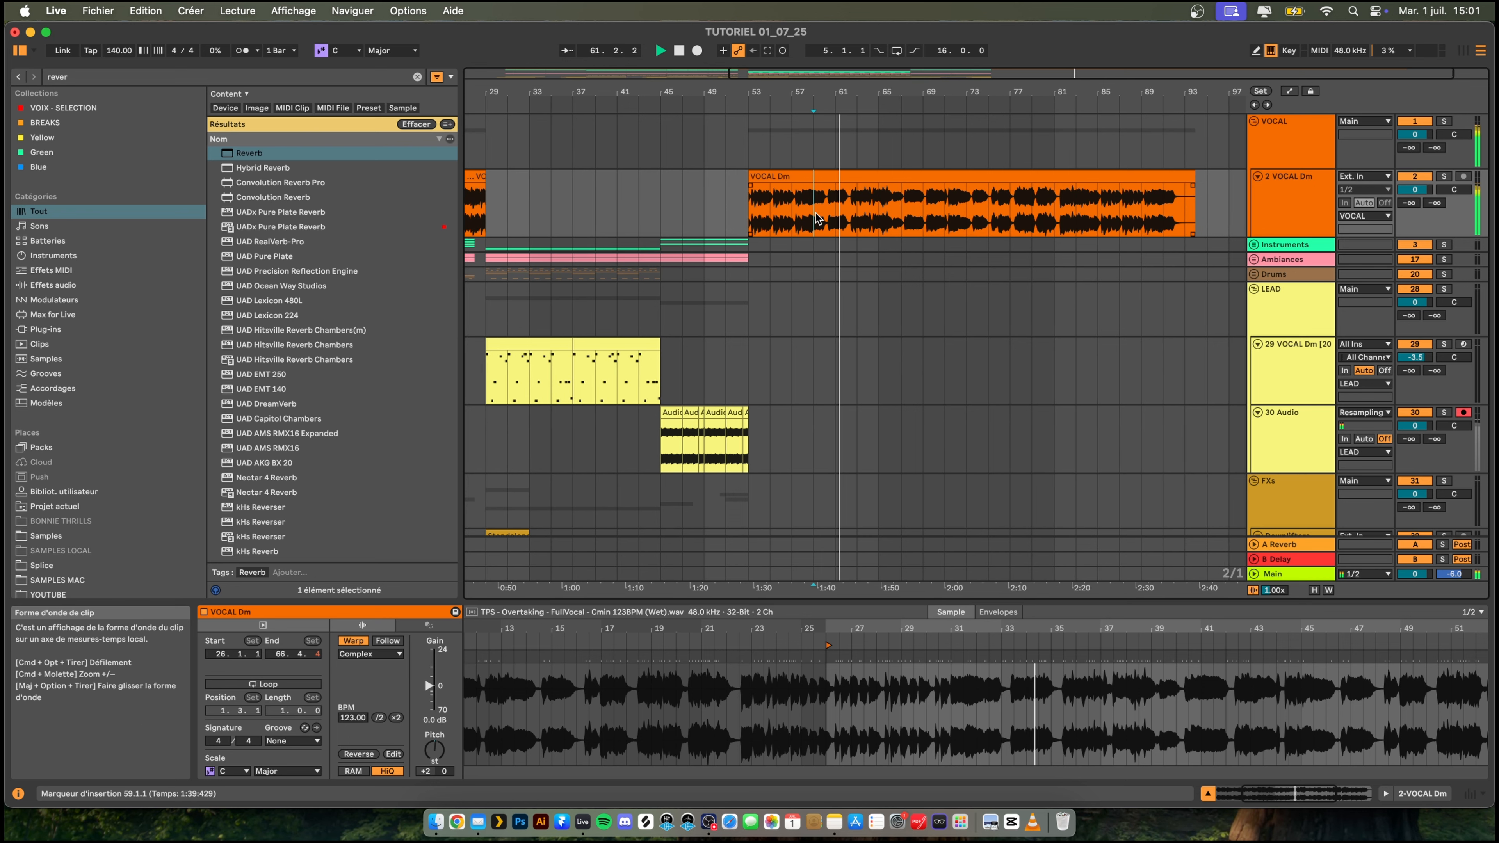
{"action": "key", "text": "space"}
{"action": "key", "text": "space"}
{"action": "mouse_move", "coordinate": [685, 92]}
{"action": "left_mouse_down"}
{"action": "mouse_move", "coordinate": [830, 89]}
{"action": "mouse_move", "coordinate": [822, 71]}
{"action": "left_mouse_up"}
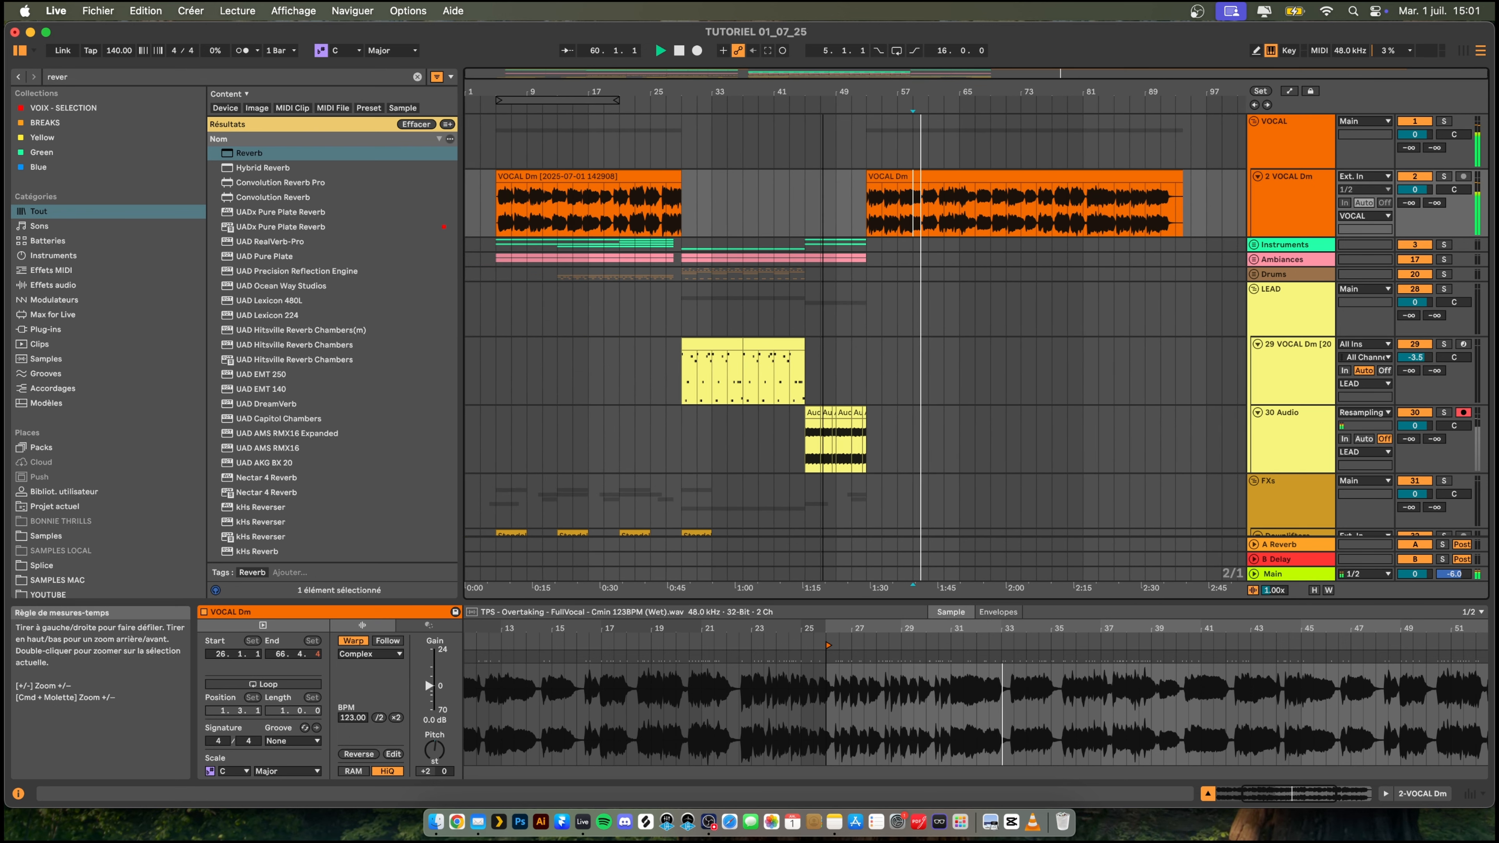
{"action": "key", "text": "space"}
{"action": "key", "text": "space"}
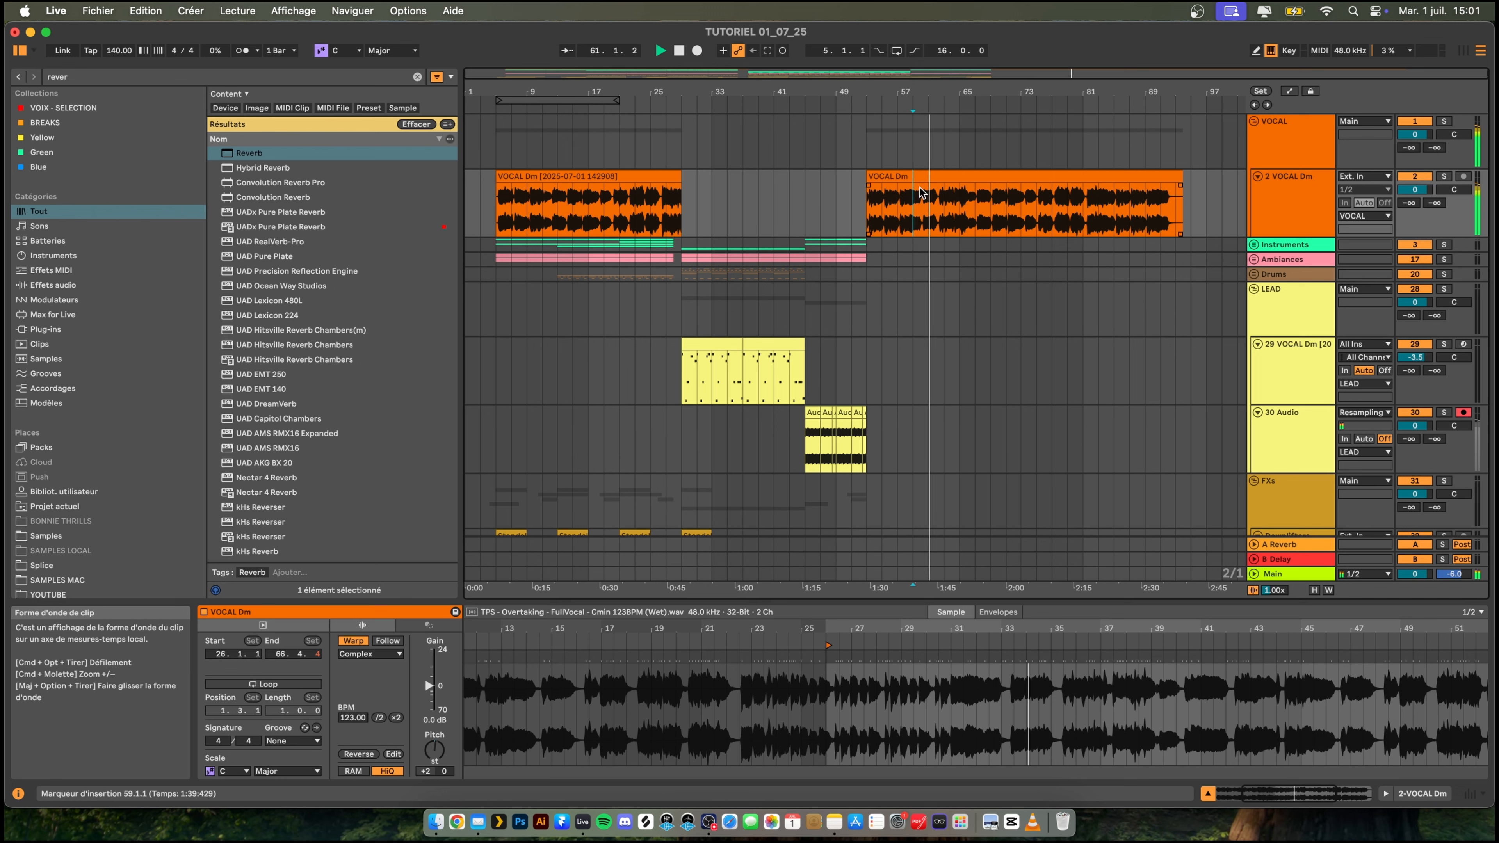
{"action": "key", "text": "space"}
{"action": "mouse_move", "coordinate": [867, 176]}
{"action": "left_mouse_down"}
{"action": "mouse_move", "coordinate": [913, 176]}
{"action": "mouse_move", "coordinate": [857, 176]}
{"action": "left_mouse_up"}
{"action": "key", "text": "space"}
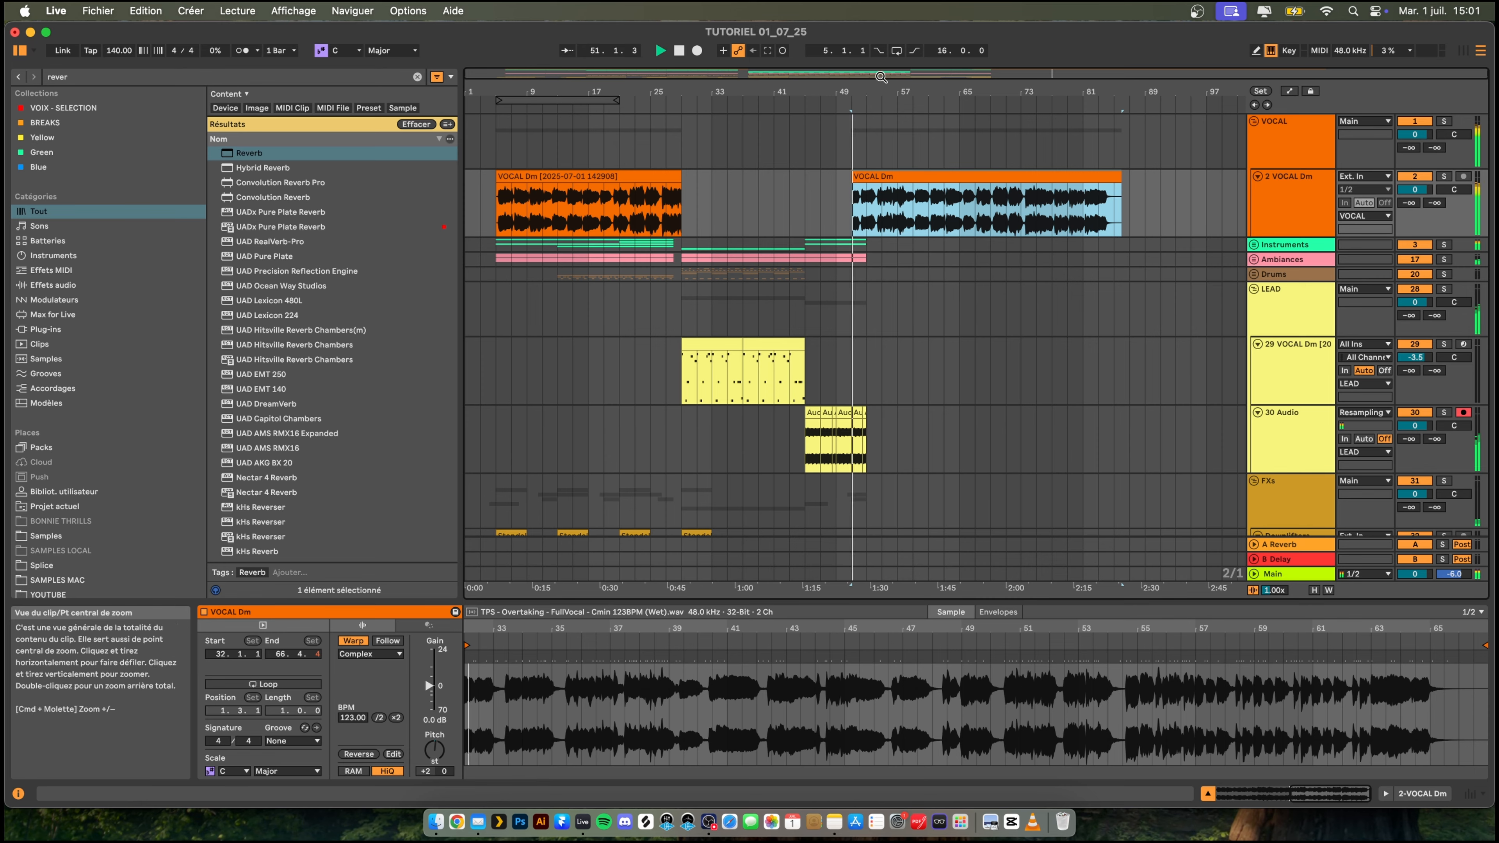
- Audition the second VOCAL Dm clip's entry and extend the clip's beginning back to 50.1.1
{"action": "left_click_drag", "start_coordinate": [874, 92], "coordinate": [872, 141]}
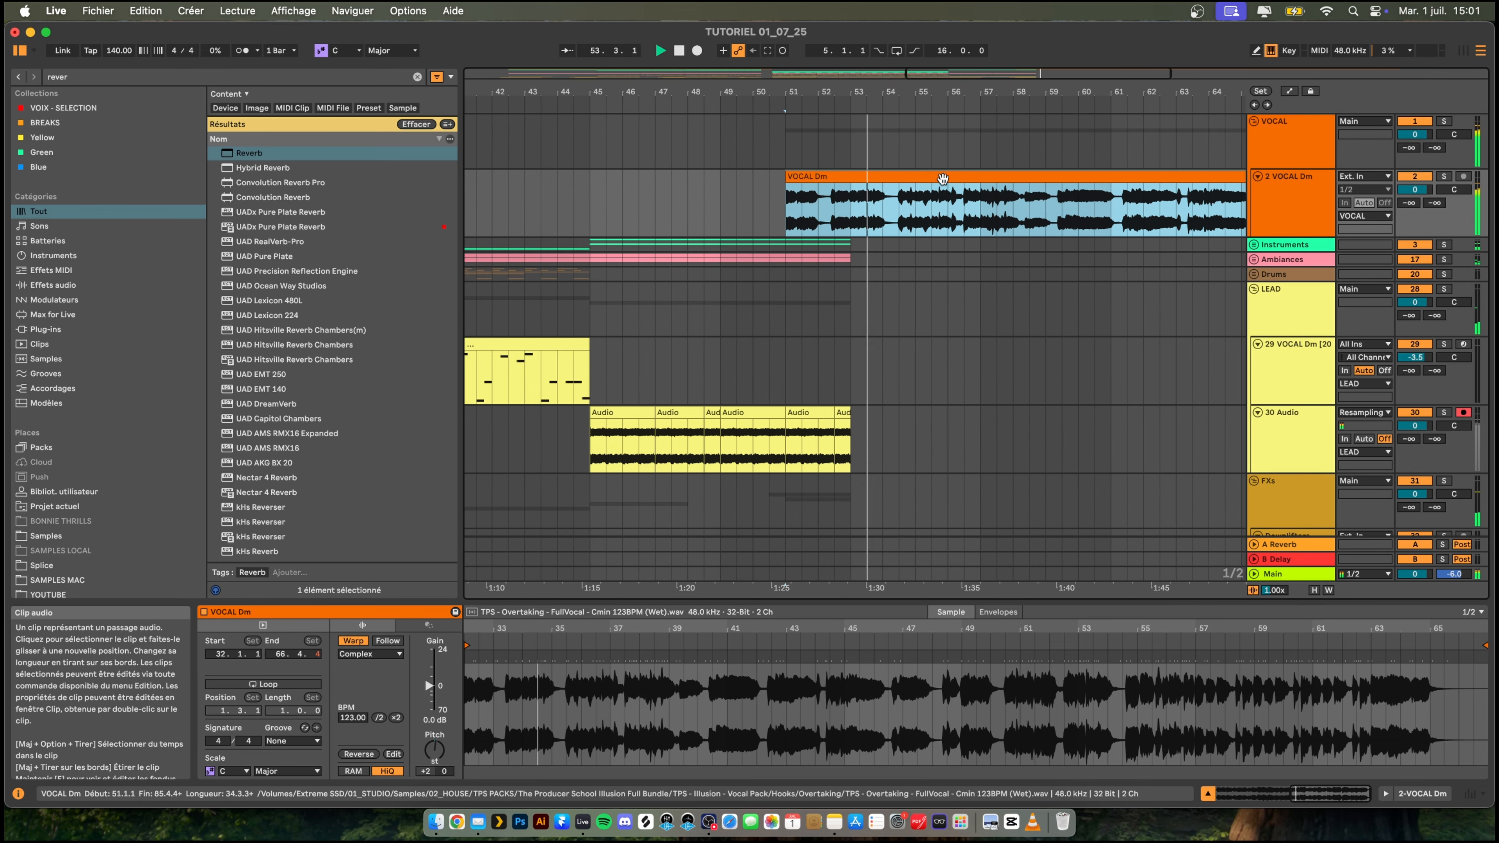
{"action": "left_click_drag", "start_coordinate": [943, 91], "coordinate": [920, 43]}
{"action": "left_click_drag", "start_coordinate": [886, 178], "coordinate": [888, 178]}
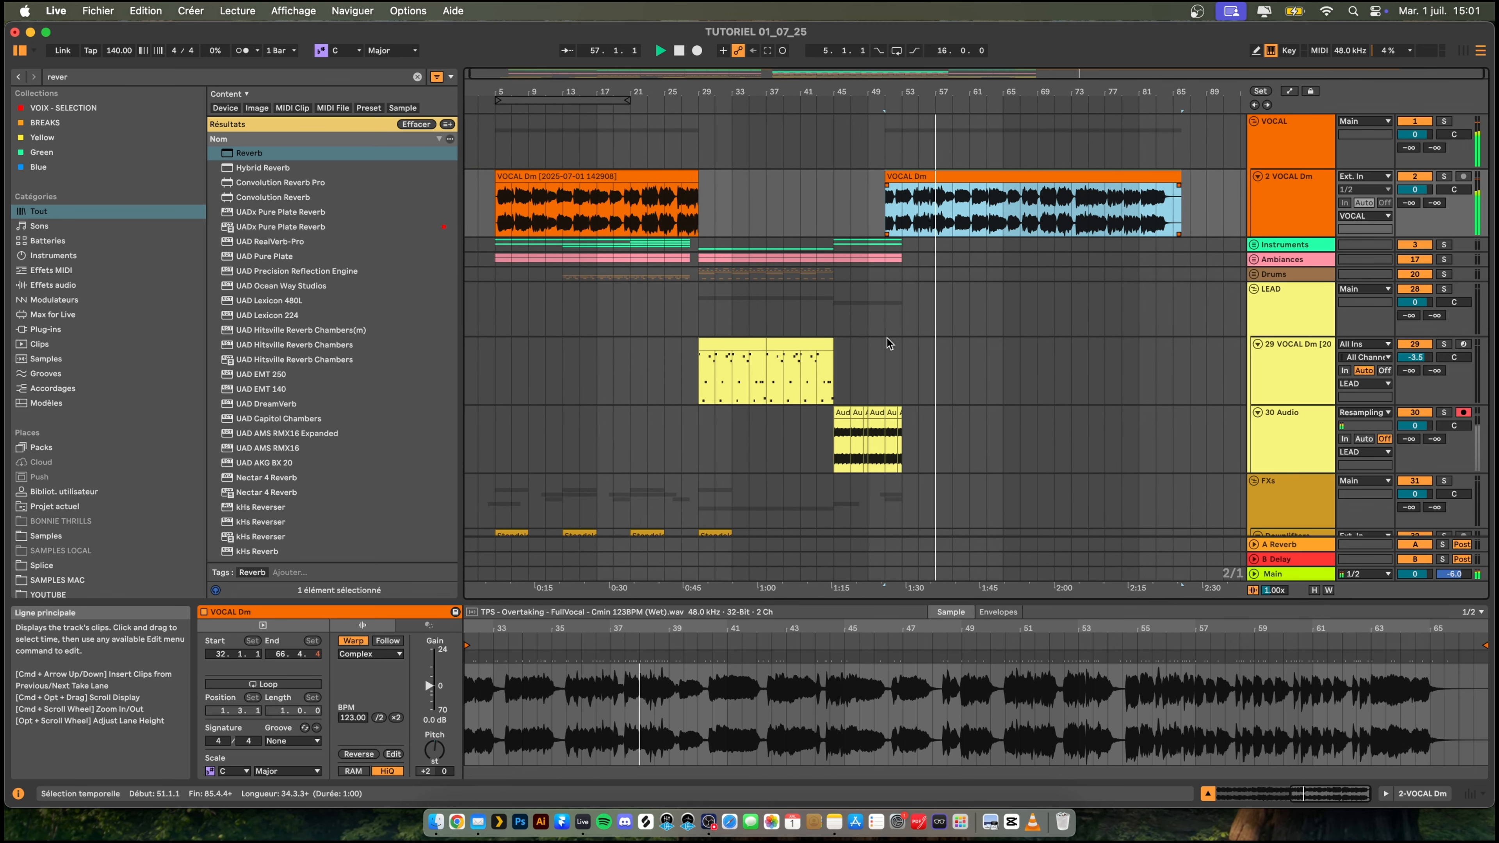
{"action": "key", "text": "space"}
{"action": "key", "text": "space"}
{"action": "left_click_drag", "start_coordinate": [921, 92], "coordinate": [922, 163]}
{"action": "left_click", "coordinate": [719, 192]}
{"action": "key", "text": "space"}
{"action": "key", "text": "space"}
{"action": "mouse_move", "coordinate": [817, 189]}
{"action": "left_mouse_down"}
{"action": "mouse_move", "coordinate": [767, 183]}
{"action": "mouse_move", "coordinate": [793, 183]}
{"action": "left_mouse_up"}
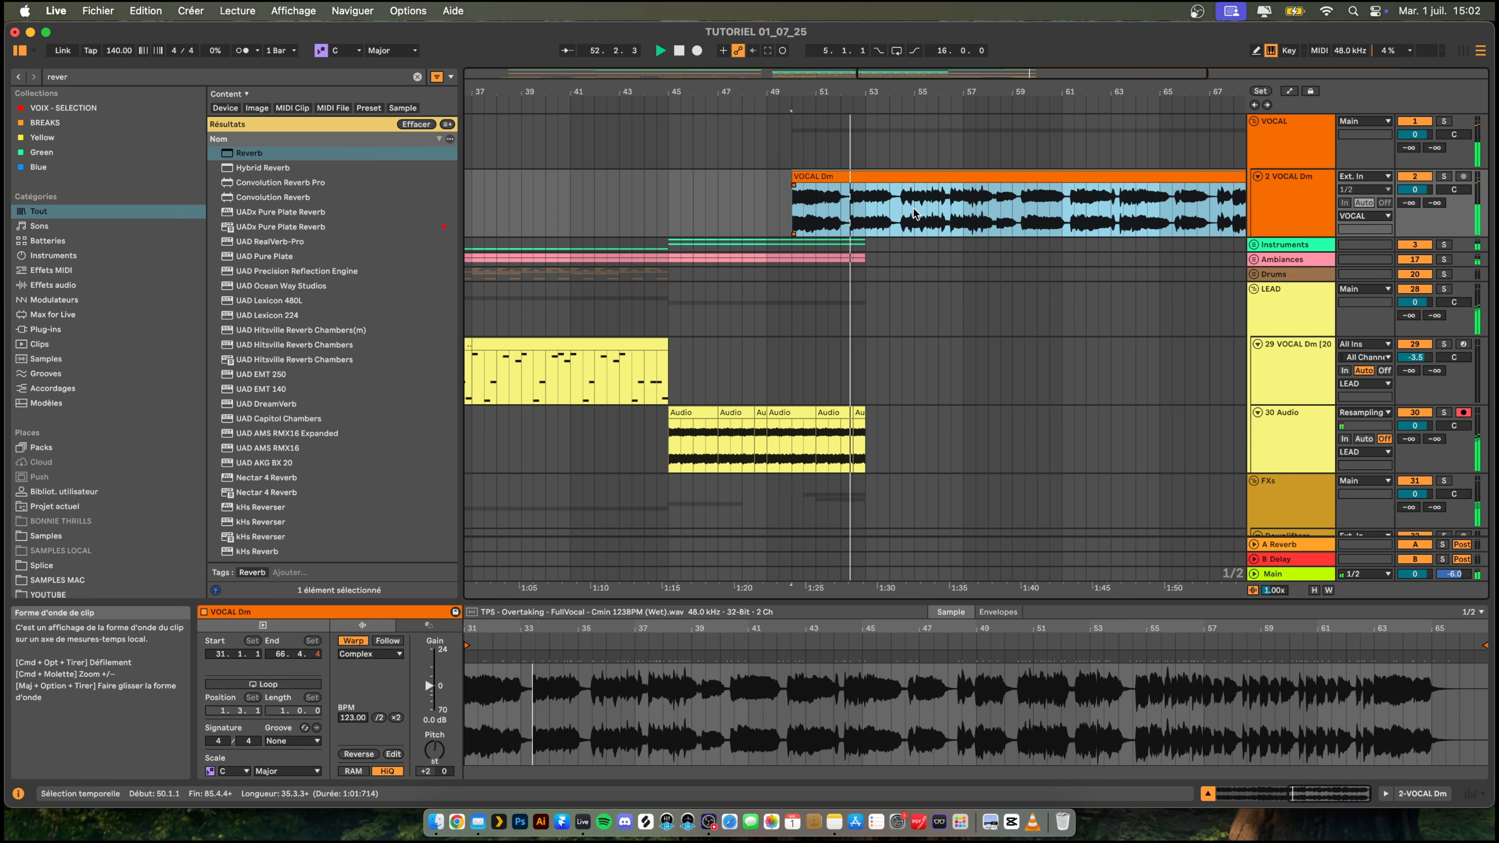
- Play the vocal entry and the section from bar 13, and examine which tracks play there
{"action": "key", "text": "space"}
{"action": "key", "text": "space"}
{"action": "scroll", "coordinate": [903, 260], "scroll_direction": "down", "scroll_amount": 10}
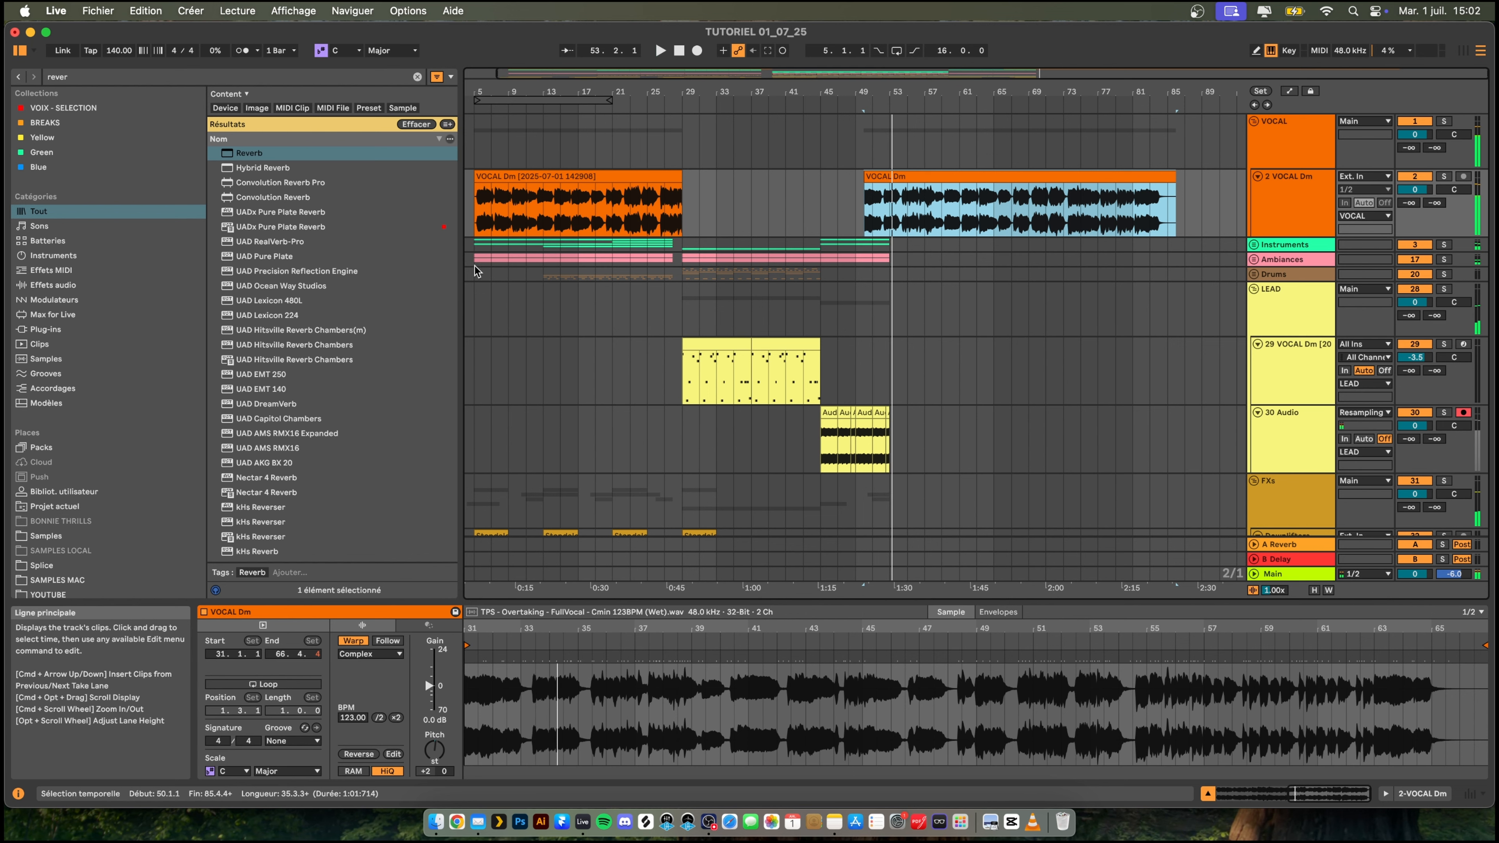
{"action": "left_click", "coordinate": [544, 246]}
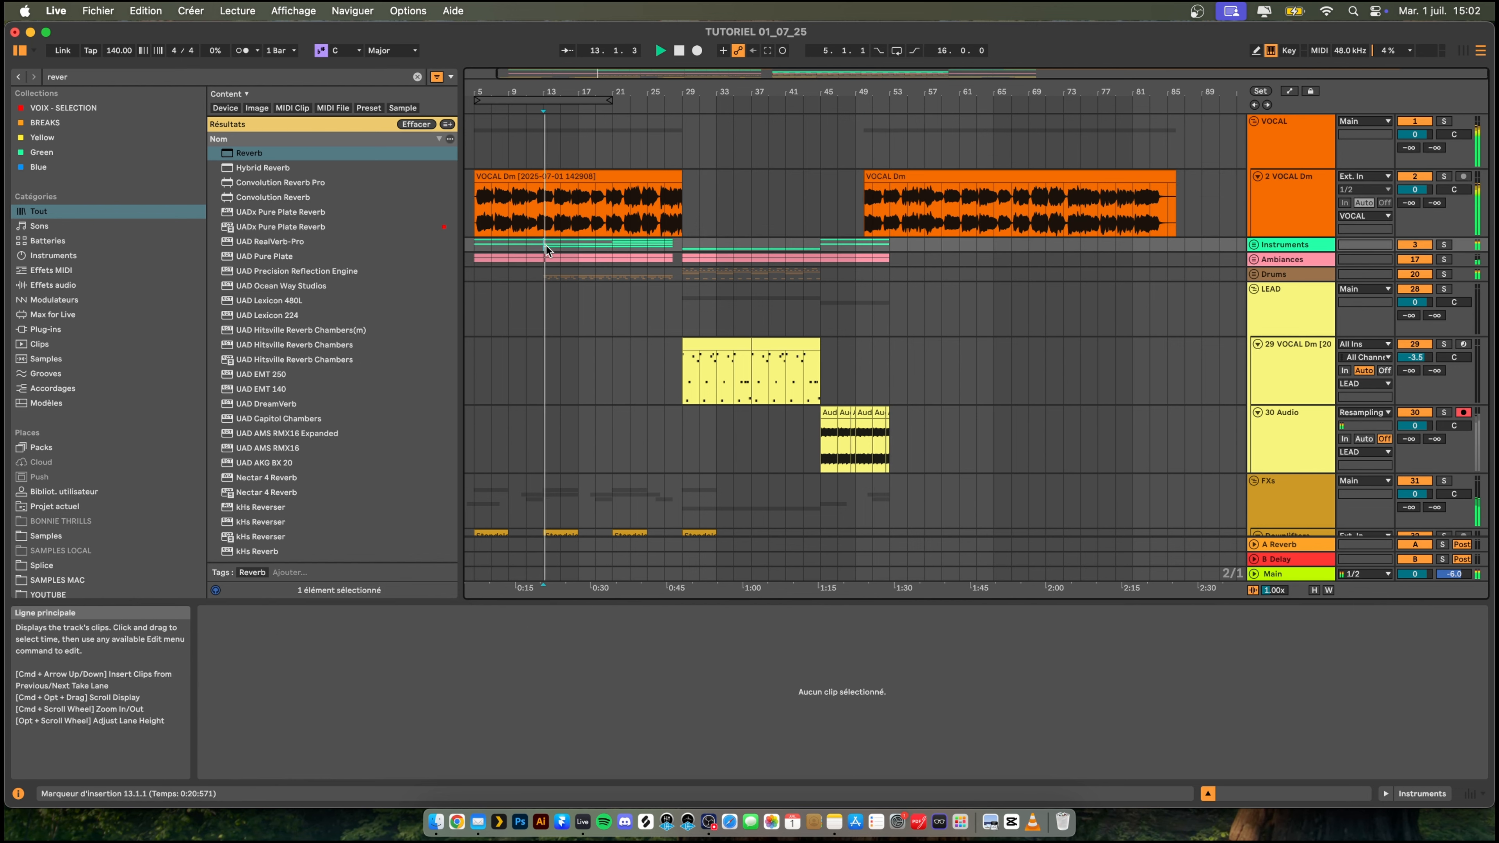
{"action": "scroll", "coordinate": [542, 270], "scroll_direction": "down", "scroll_amount": 4}
{"action": "scroll", "coordinate": [542, 263], "scroll_direction": "up", "scroll_amount": 3}
{"action": "scroll", "coordinate": [542, 256], "scroll_direction": "down", "scroll_amount": 8}
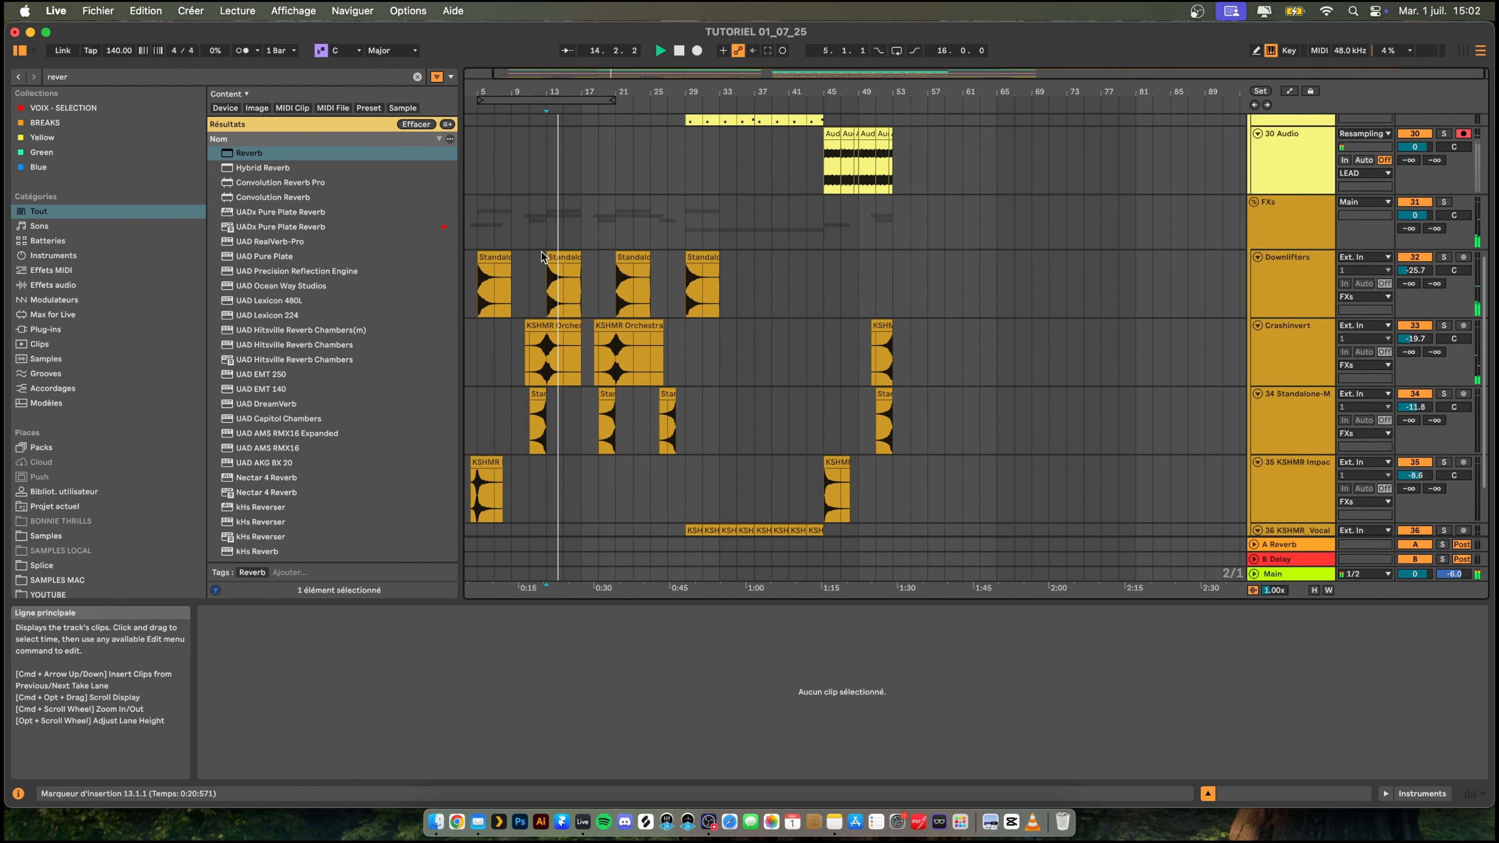
{"action": "scroll", "coordinate": [541, 252], "scroll_direction": "up", "scroll_amount": 6}
{"action": "scroll", "coordinate": [541, 252], "scroll_direction": "up", "scroll_amount": 3}
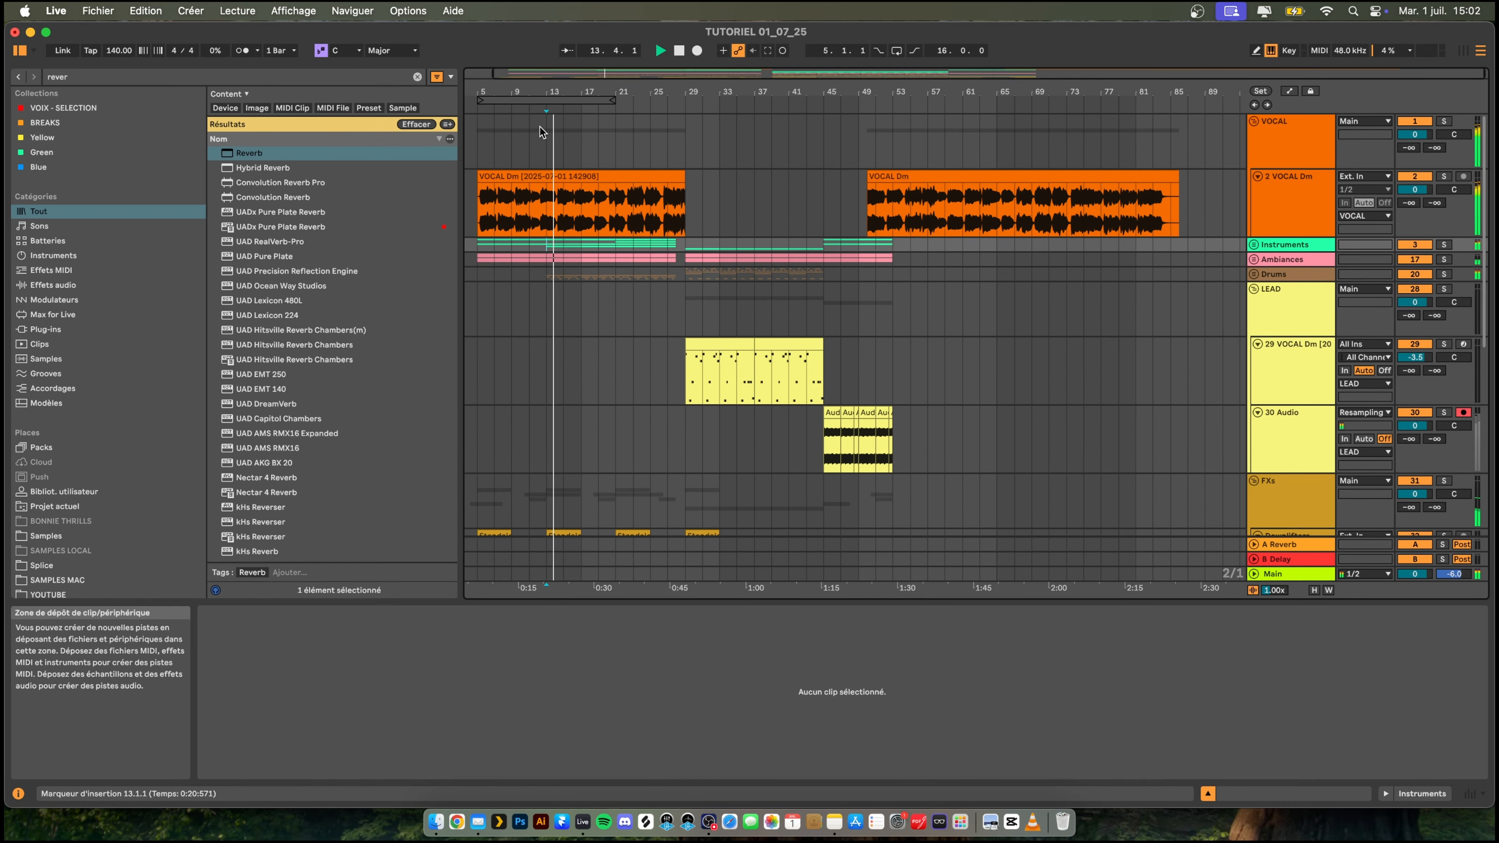
- Move the 16-bar loop region to 13.1.1, select its content on all tracks except 2 VOCAL Dm, and copy it to 53.1.1
{"action": "key", "text": "space"}
{"action": "left_click", "coordinate": [551, 99]}
{"action": "left_click_drag", "start_coordinate": [551, 97], "coordinate": [612, 101]}
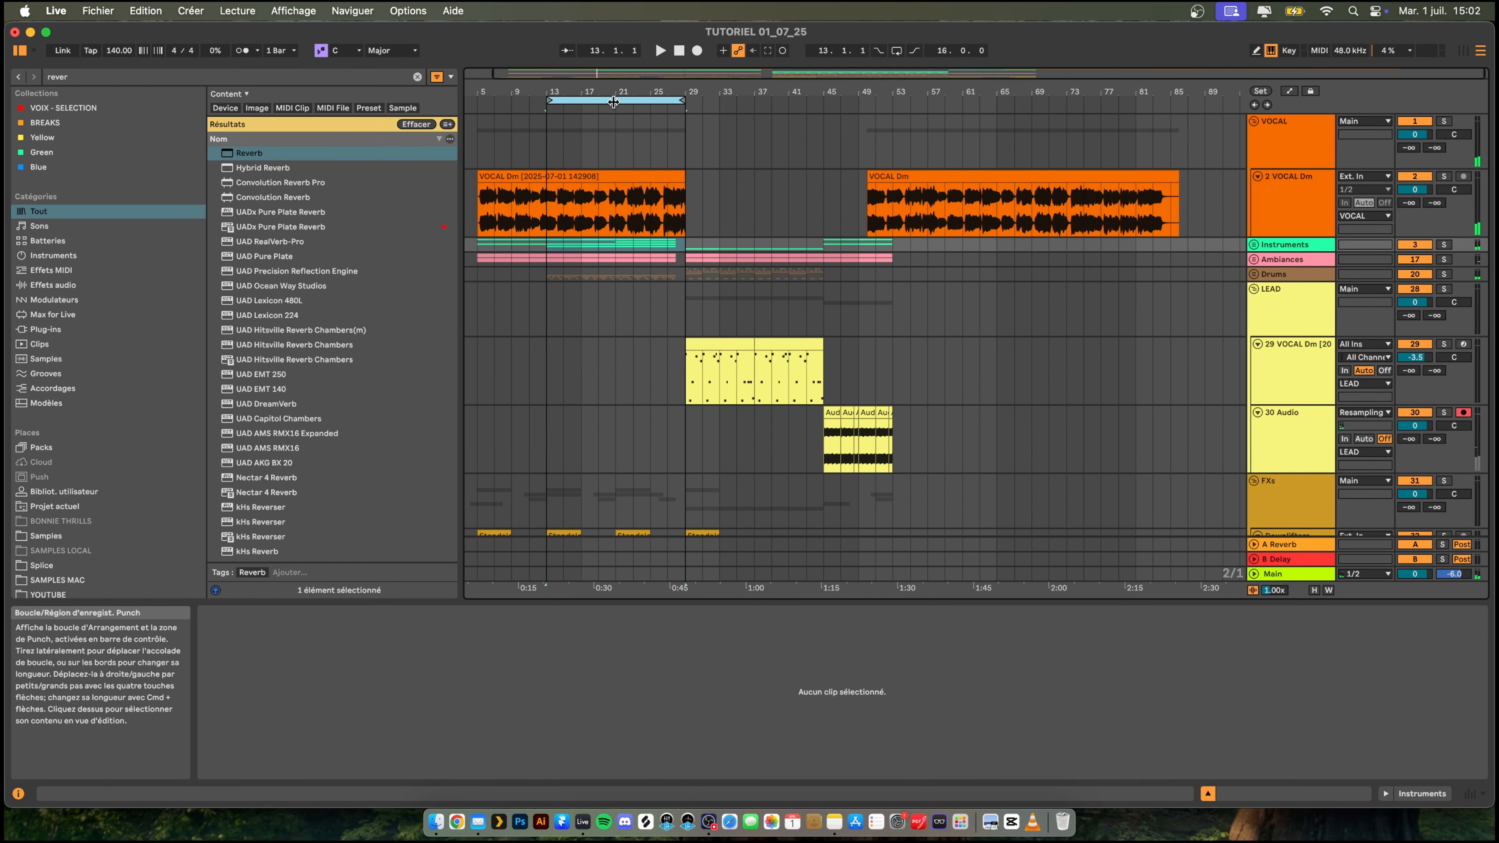
{"action": "left_click", "coordinate": [612, 101]}
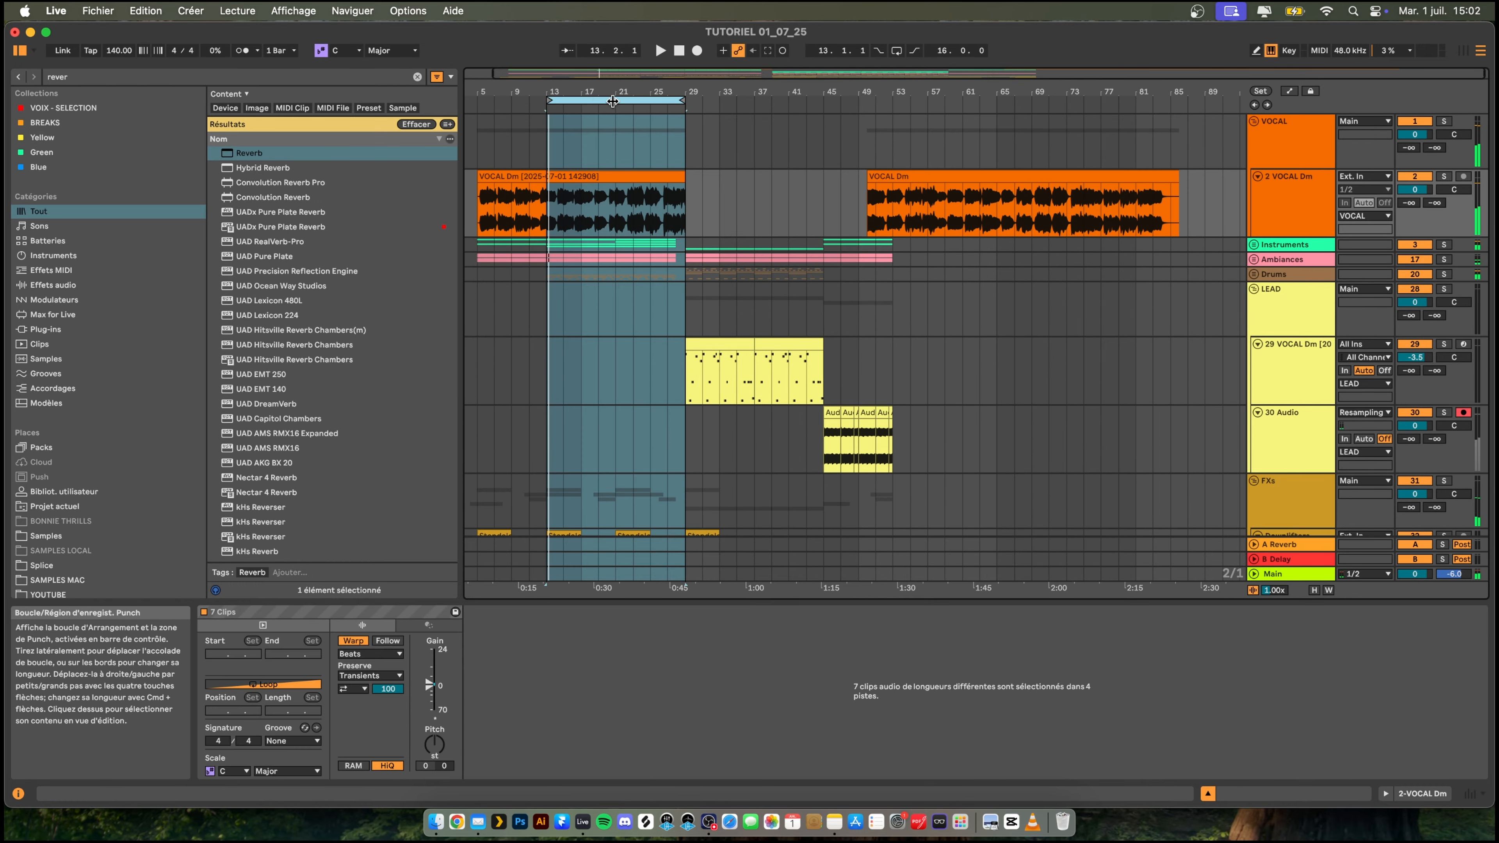
{"action": "left_click", "coordinate": [582, 173]}
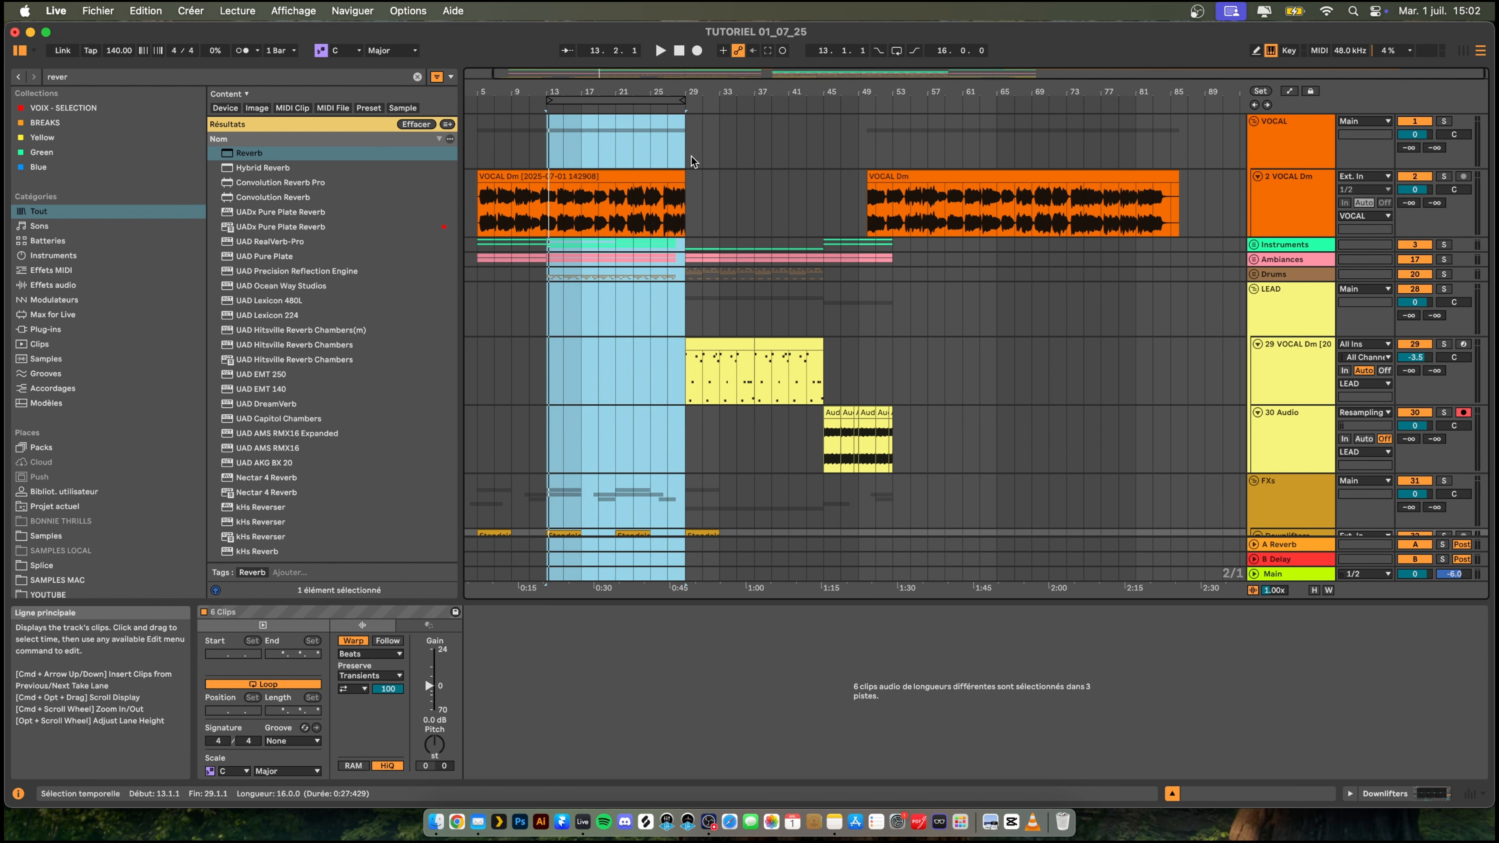
{"action": "left_click_drag", "start_coordinate": [671, 101], "coordinate": [1003, 109]}
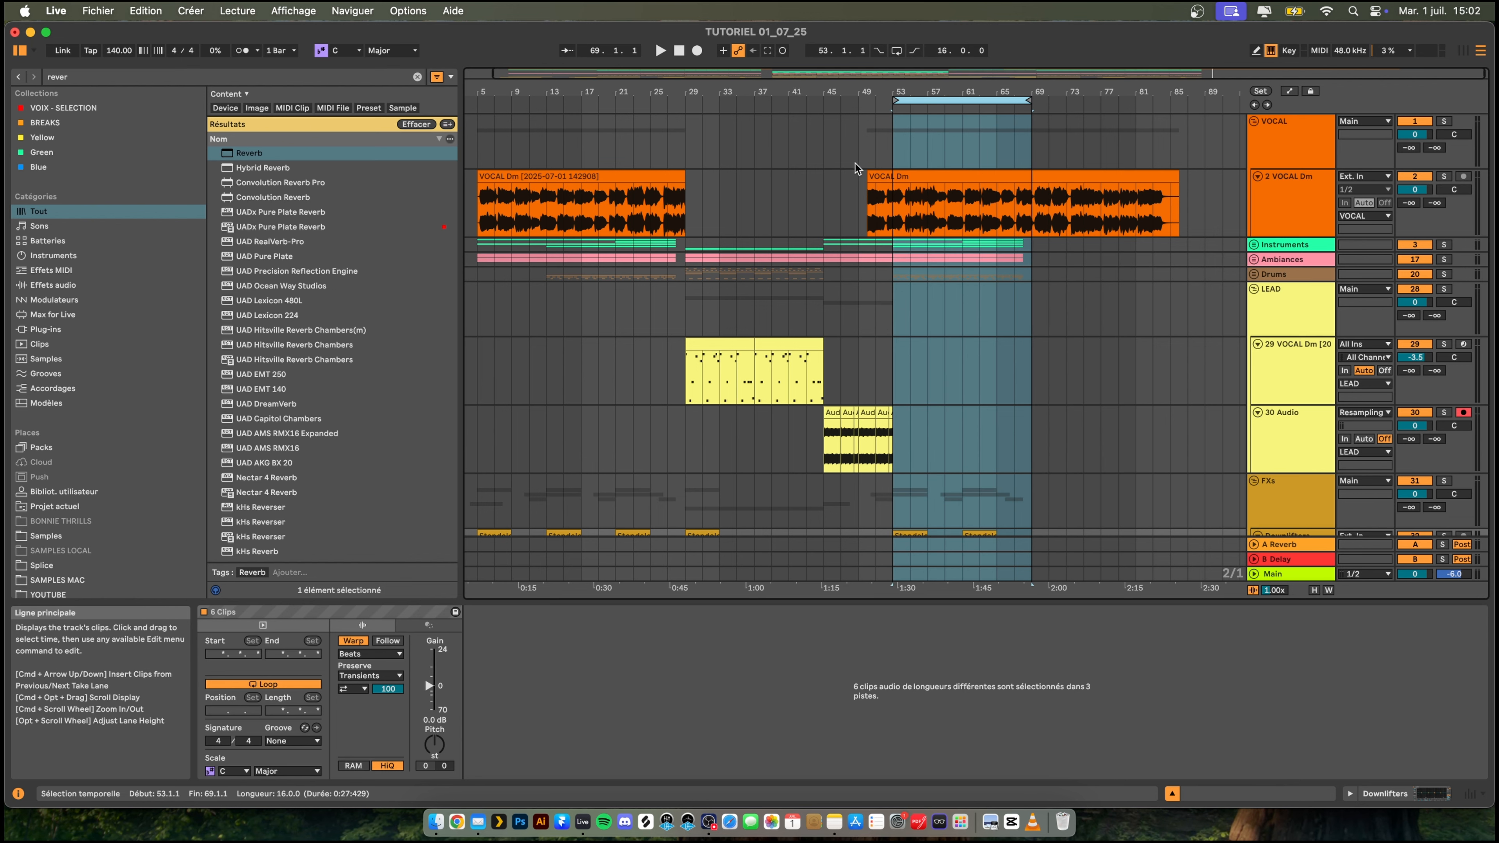
- Play the arrangement from about bar 49 to check the transition into the copied section, and look over the tracks
{"action": "key", "text": "space"}
{"action": "left_click", "coordinate": [859, 144]}
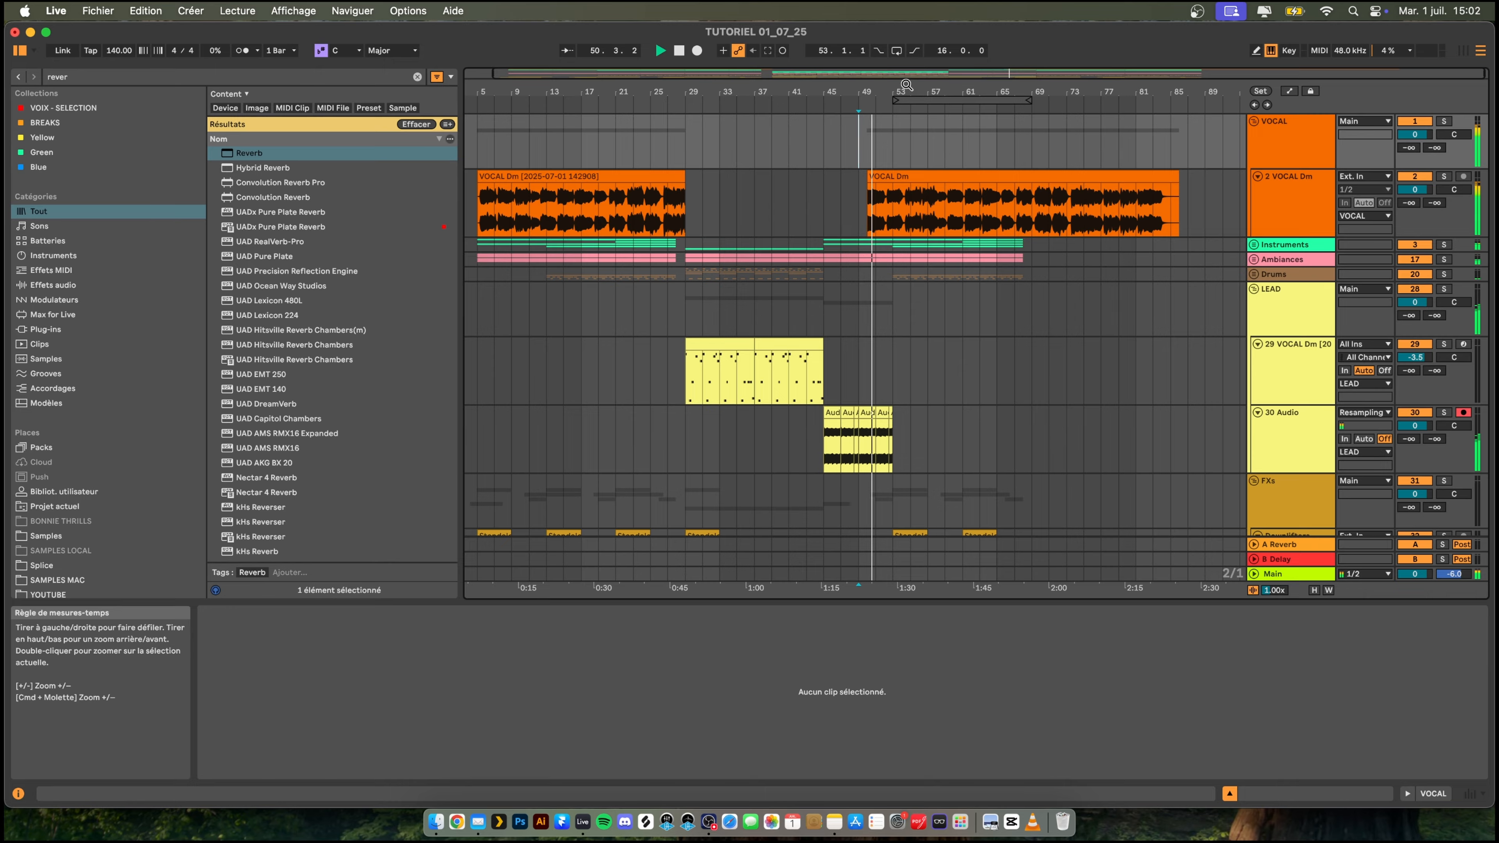
{"action": "mouse_move", "coordinate": [907, 91]}
{"action": "left_mouse_down"}
{"action": "mouse_move", "coordinate": [828, 114]}
{"action": "mouse_move", "coordinate": [911, 94]}
{"action": "left_mouse_up"}
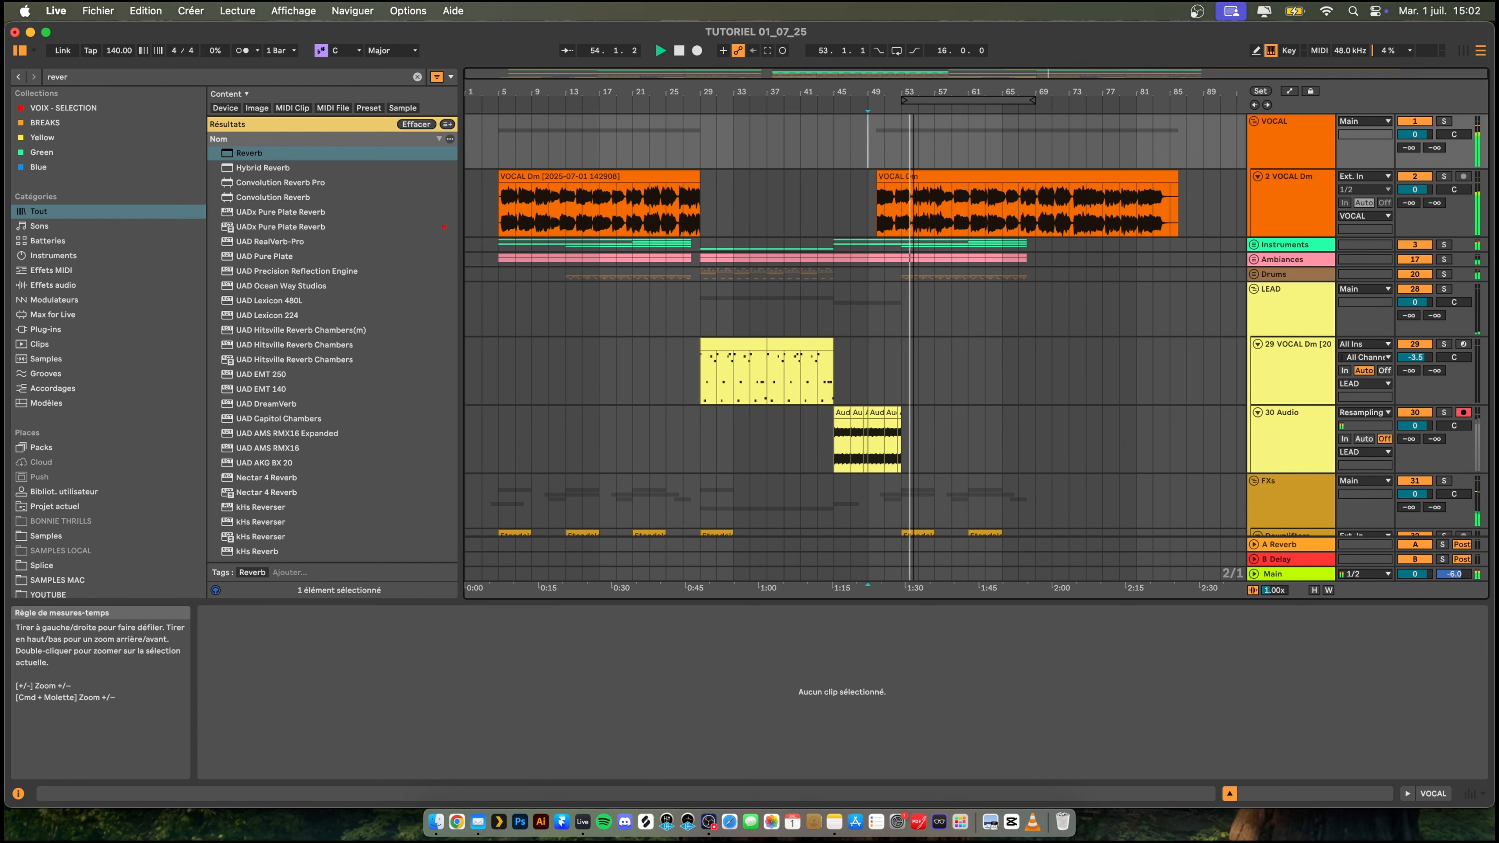
{"action": "scroll", "coordinate": [1004, 363], "scroll_direction": "down", "scroll_amount": 4}
{"action": "scroll", "coordinate": [1044, 356], "scroll_direction": "up", "scroll_amount": 4}
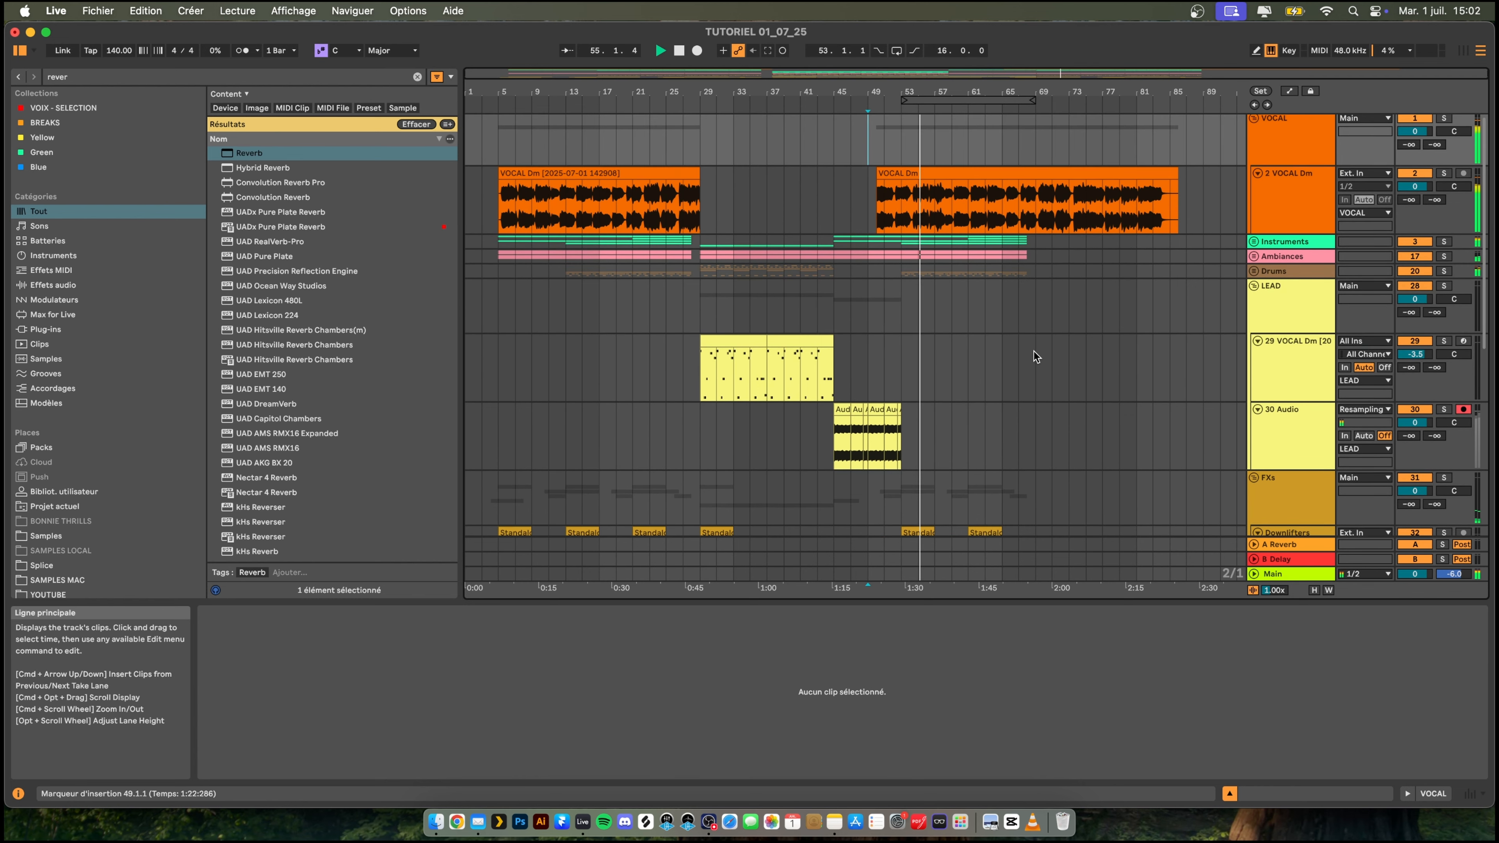
- Unfold the Instruments group, try a copy of the Serum 2 clip from bar 61 at bar 53, and shift it to 51.1.1
{"action": "left_click", "coordinate": [1255, 243]}
{"action": "scroll", "coordinate": [996, 308], "scroll_direction": "down", "scroll_amount": 4}
{"action": "left_click", "coordinate": [997, 287]}
{"action": "key", "text": "space"}
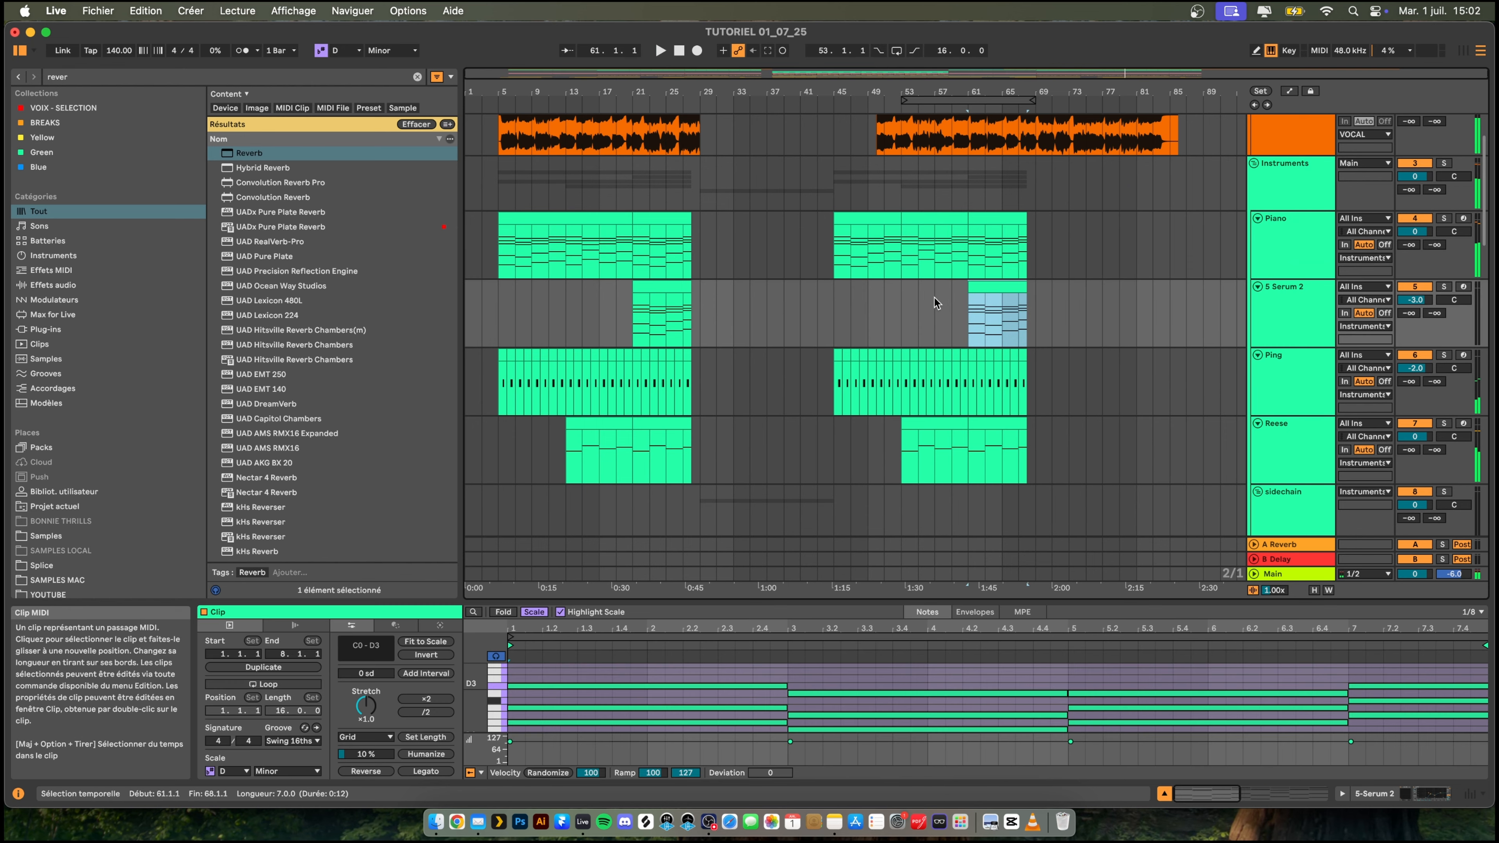
{"action": "left_click", "coordinate": [896, 297]}
{"action": "key", "text": "super+v"}
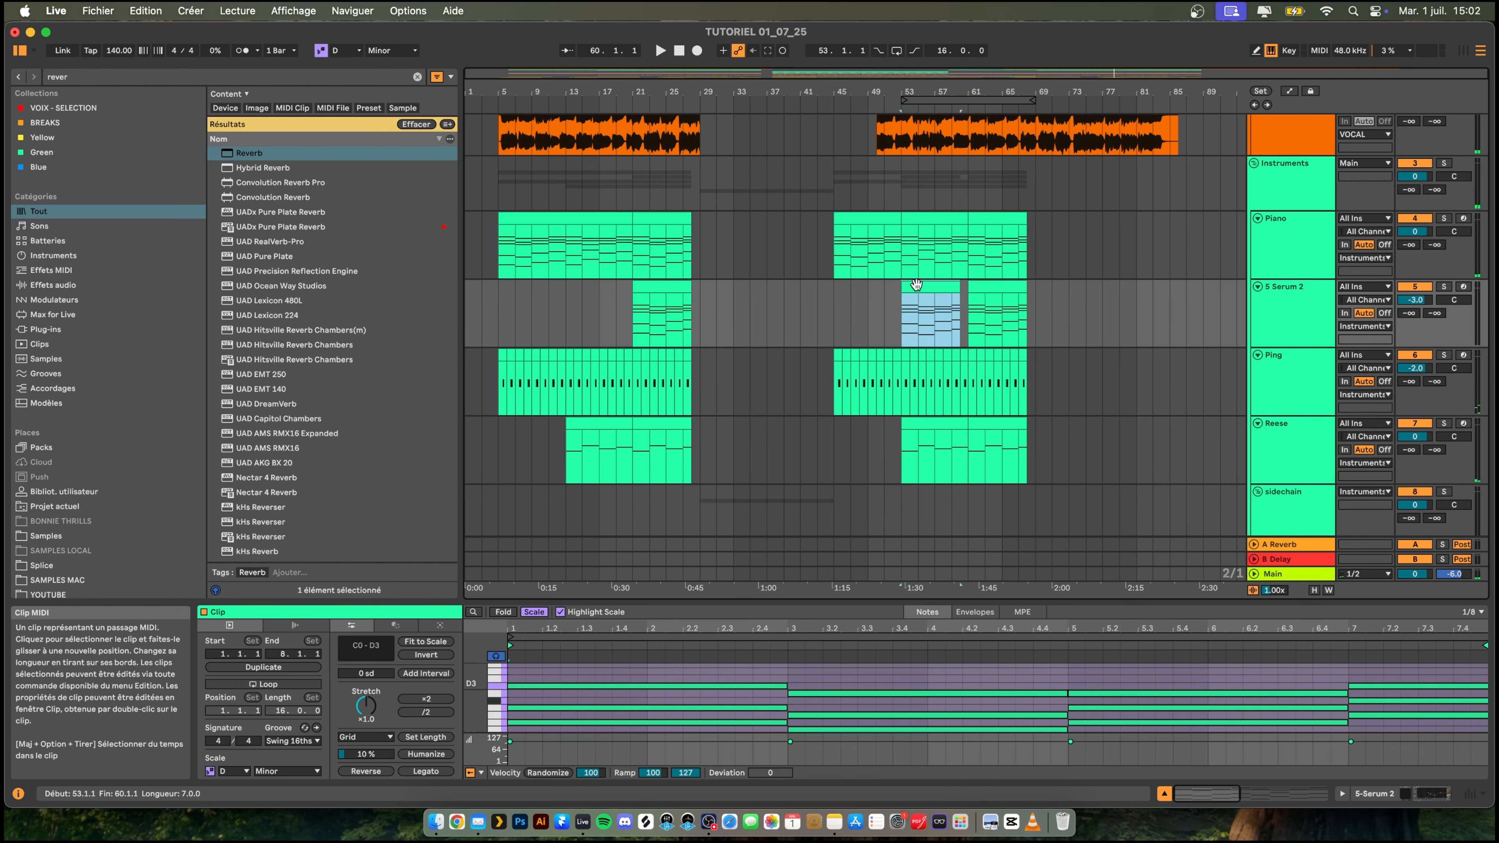
{"action": "mouse_move", "coordinate": [898, 284]}
{"action": "left_mouse_down"}
{"action": "mouse_move", "coordinate": [847, 285]}
{"action": "mouse_move", "coordinate": [899, 287]}
{"action": "left_mouse_up"}
{"action": "key", "text": "space"}
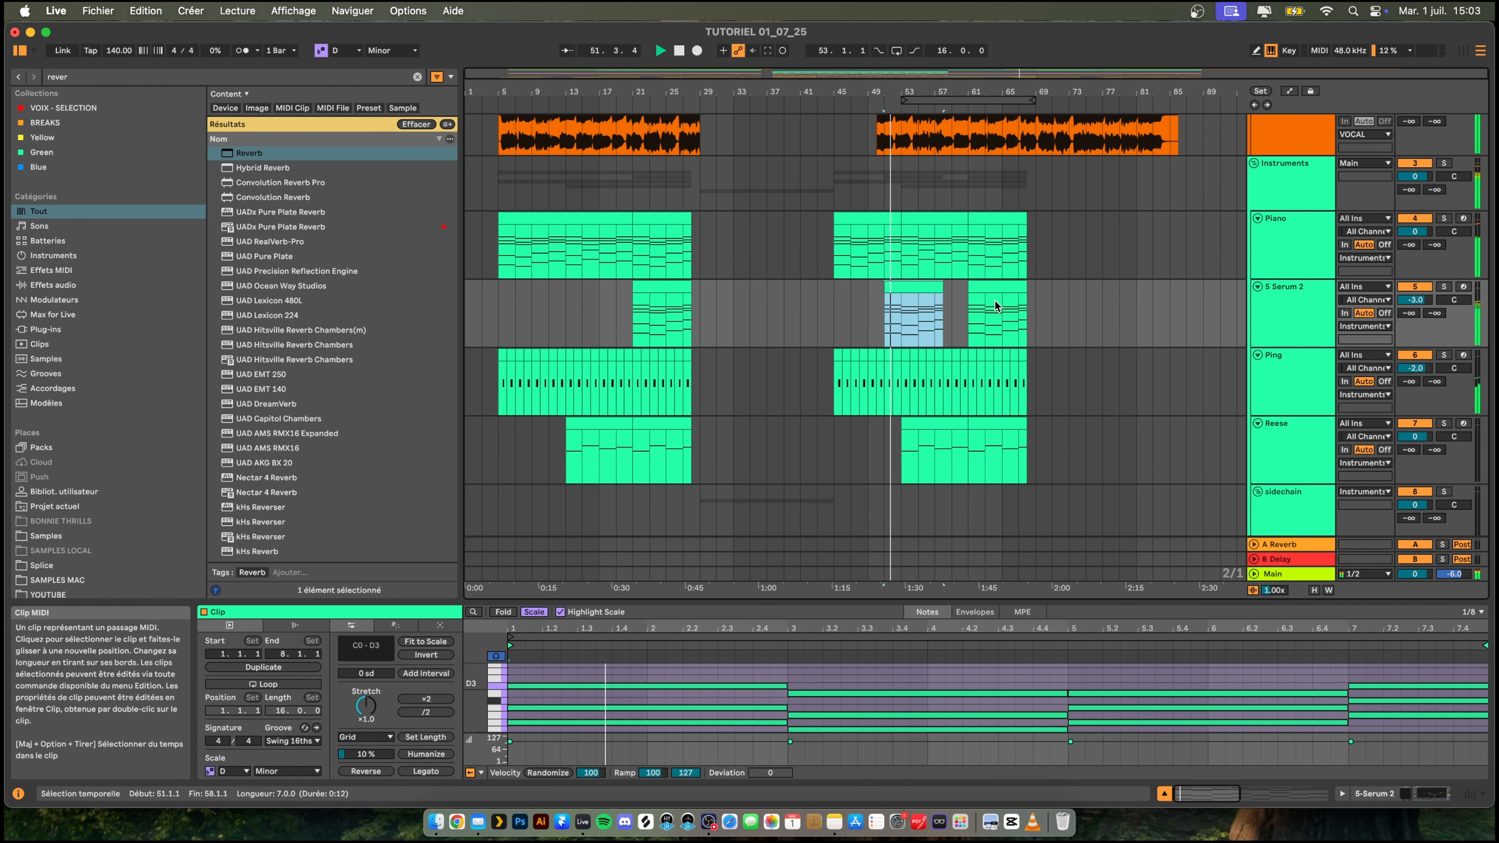
- Undo the Serum 2 clip copy and its move, and restore the section pasted at bar 53
{"action": "key", "text": "super+z"}
{"action": "key", "text": "super+z"}
{"action": "key", "text": "super+z"}
{"action": "key", "text": "super+z"}
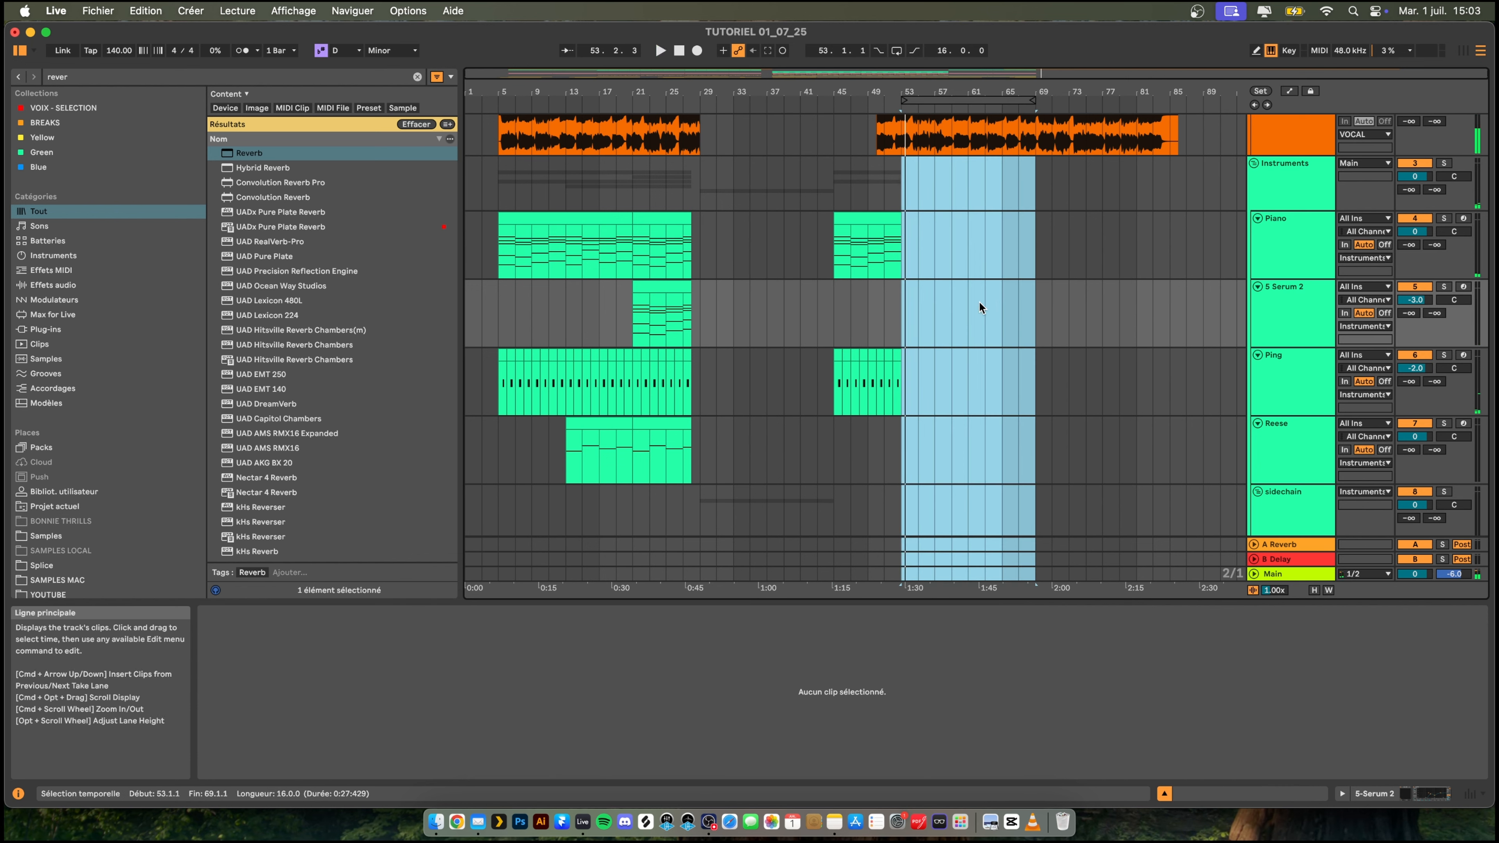
{"action": "left_click", "coordinate": [143, 10]}
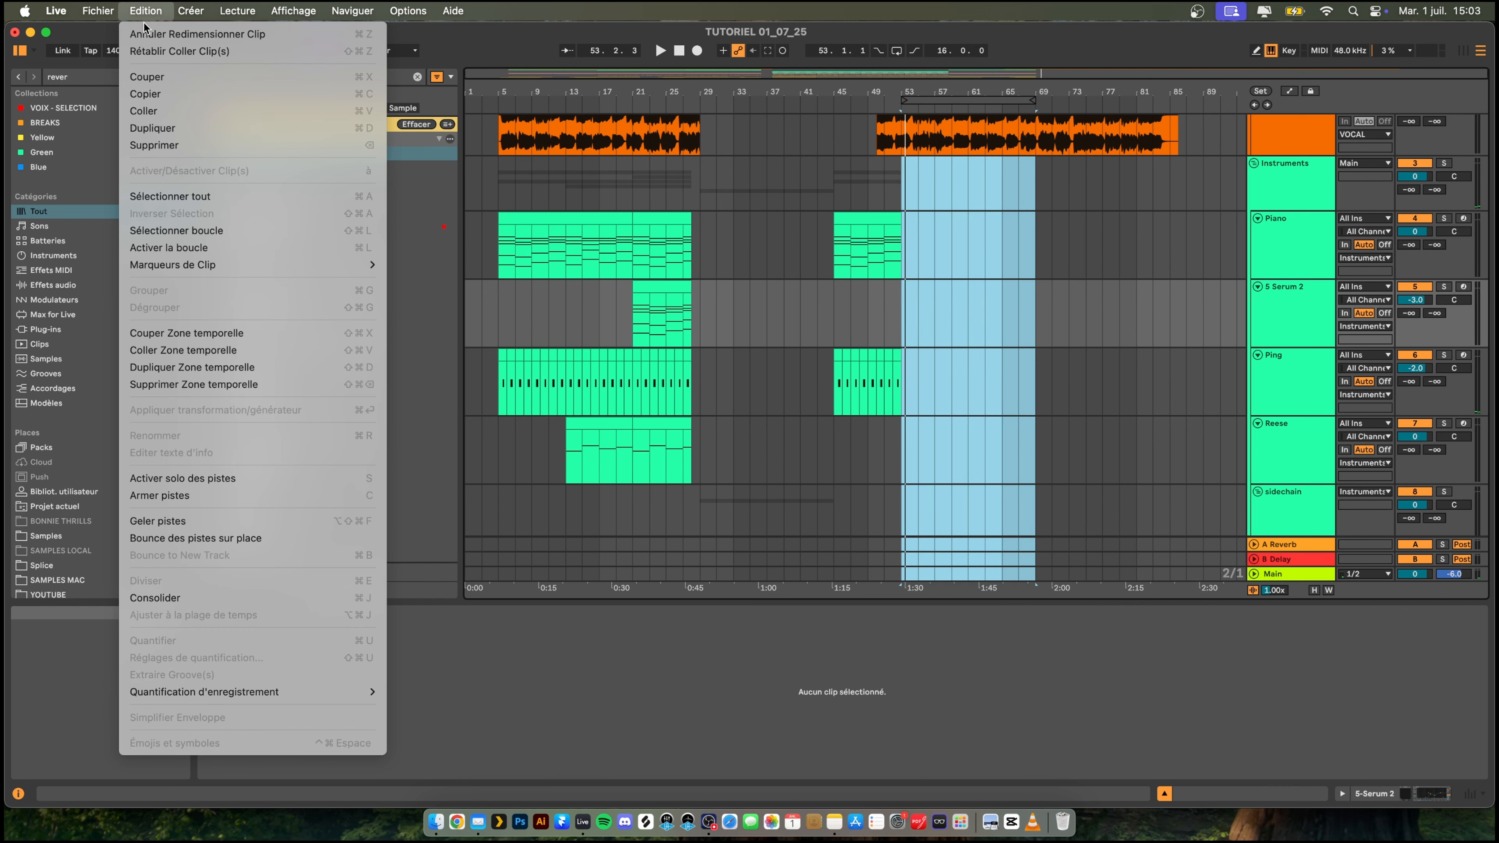
{"action": "left_click", "coordinate": [155, 52]}
{"action": "left_click", "coordinate": [1046, 252]}
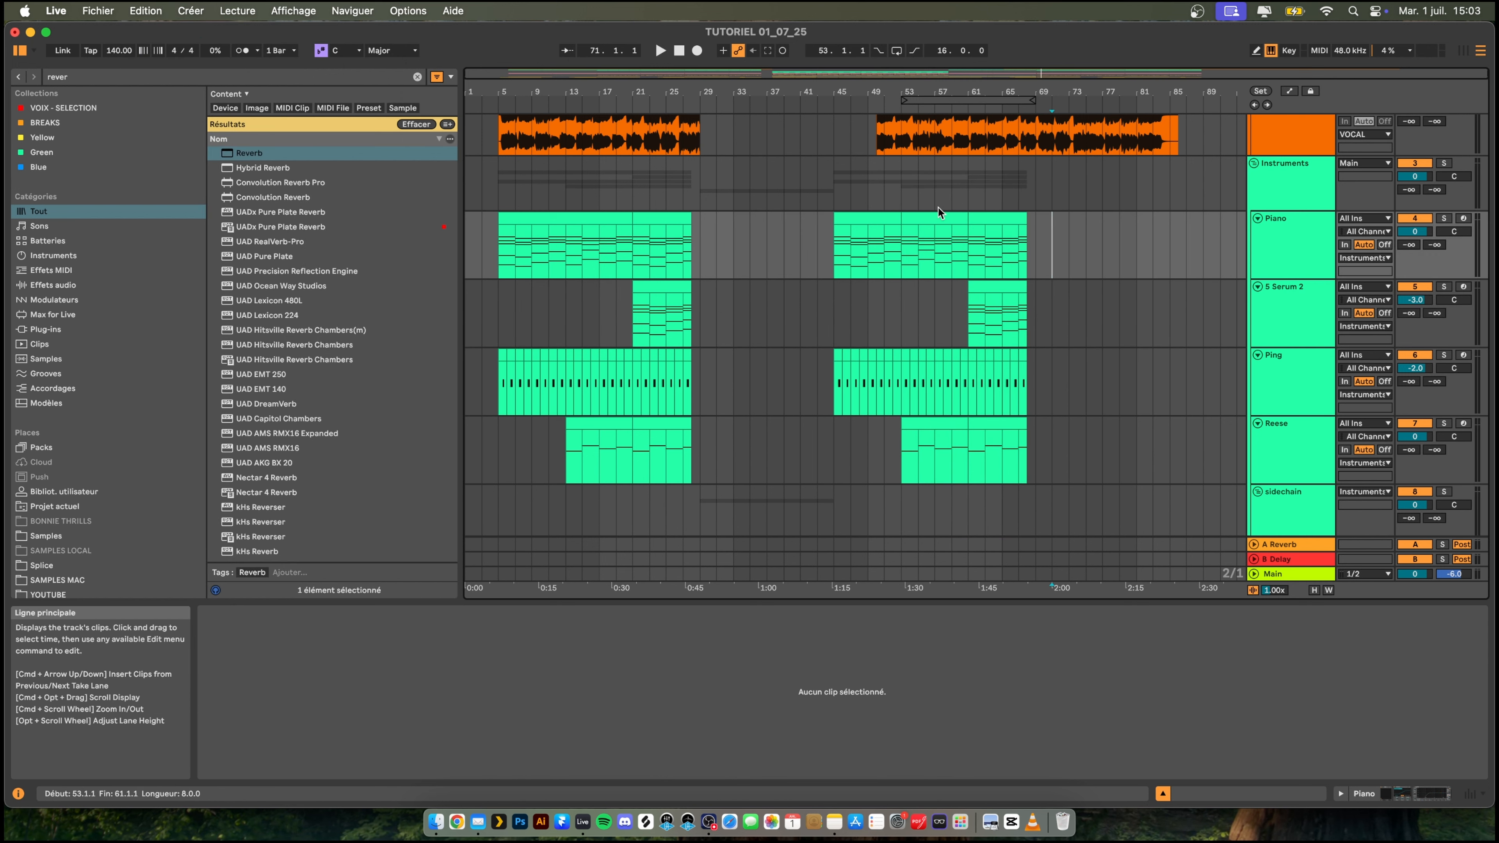
- Play the arrangement from bar 49, examine the Reese track's Serum filter settings, and fold the Instruments group
{"action": "left_click", "coordinate": [867, 182]}
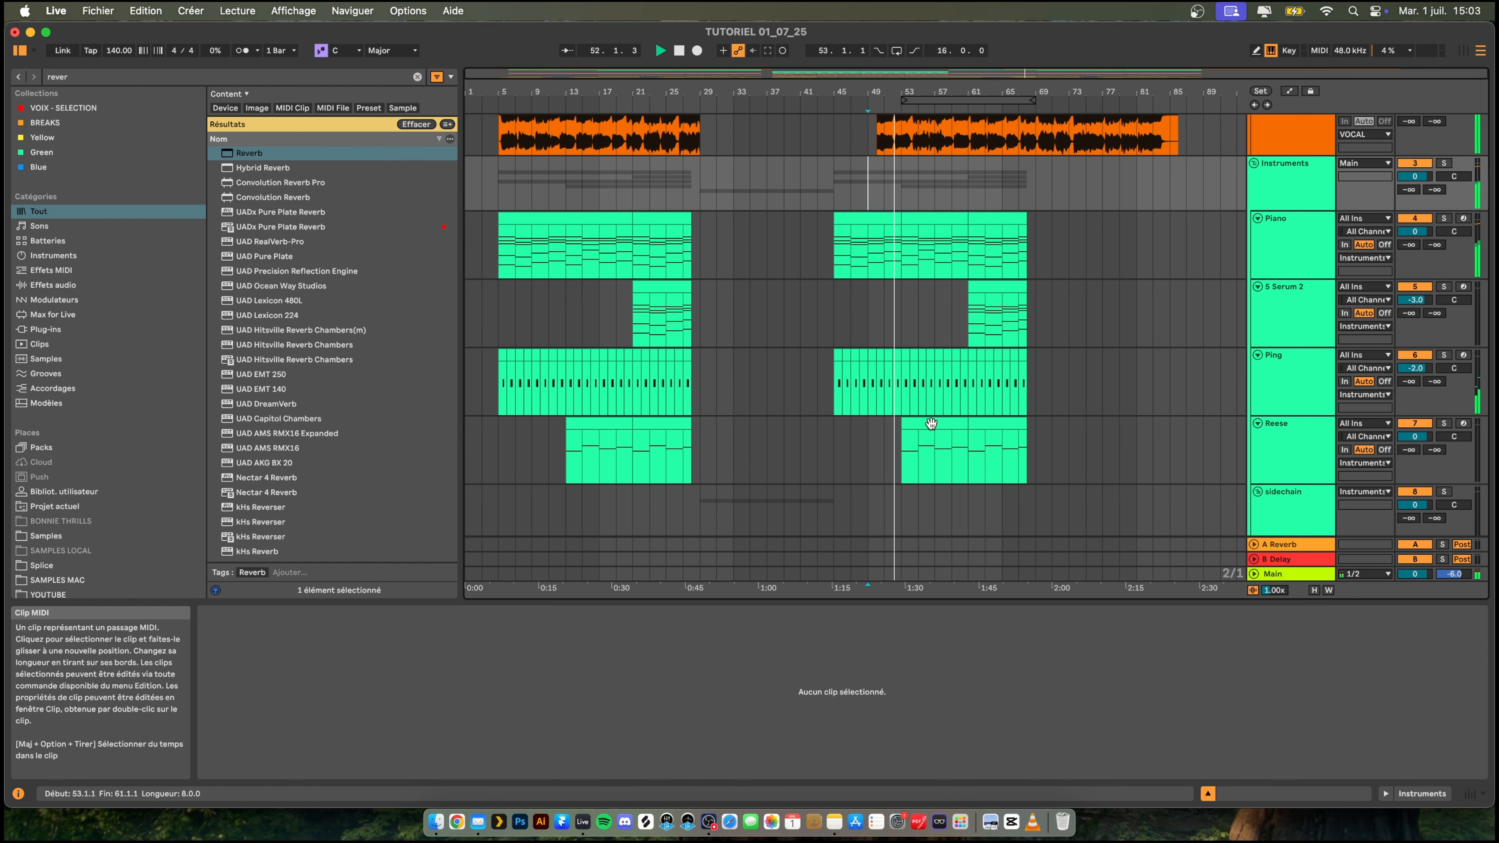
{"action": "scroll", "coordinate": [903, 462], "scroll_direction": "down", "scroll_amount": 5}
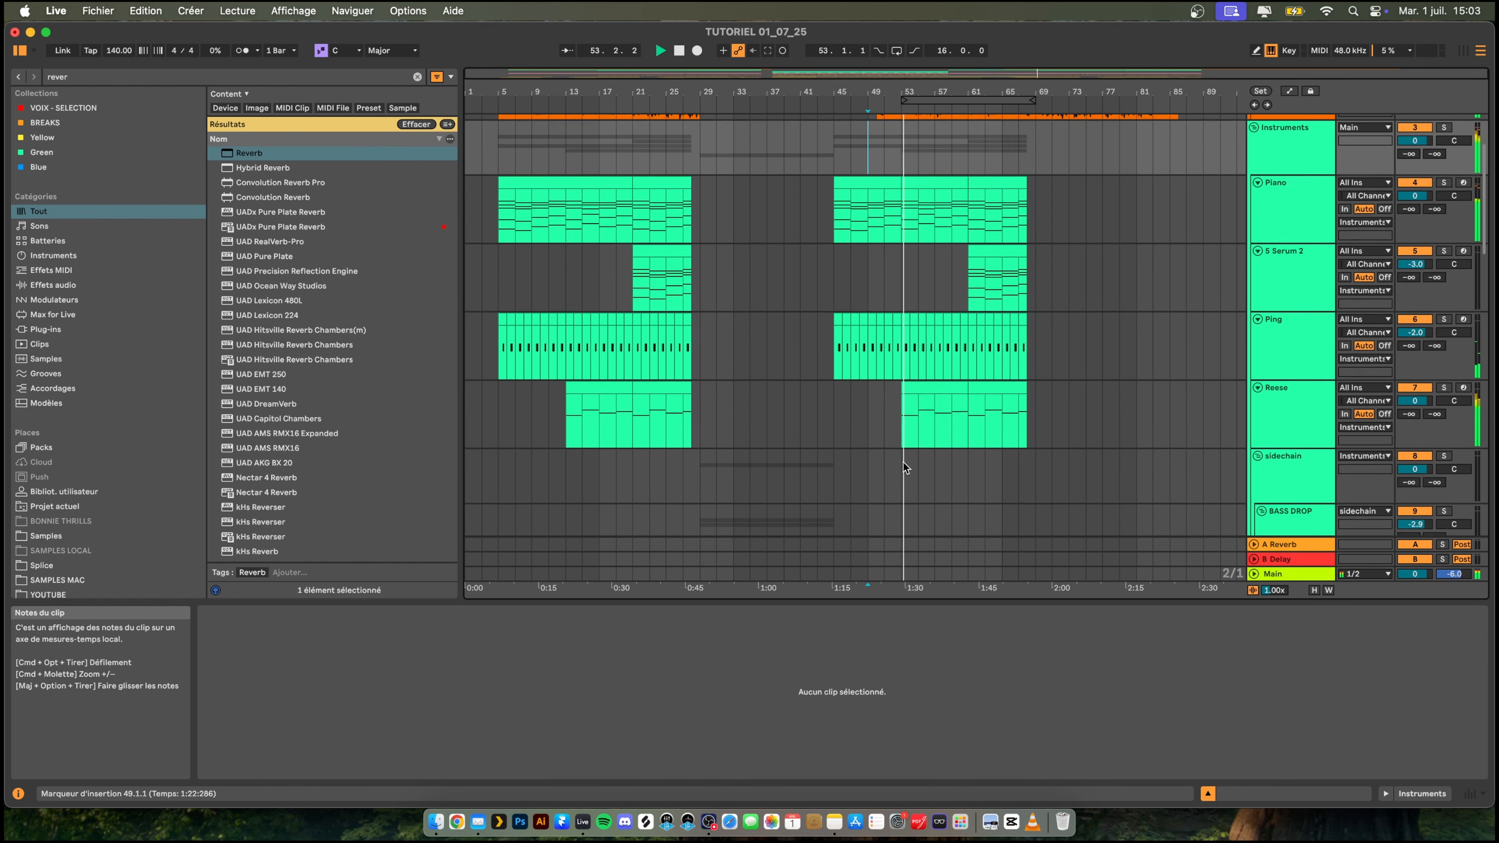
{"action": "left_click", "coordinate": [1306, 313]}
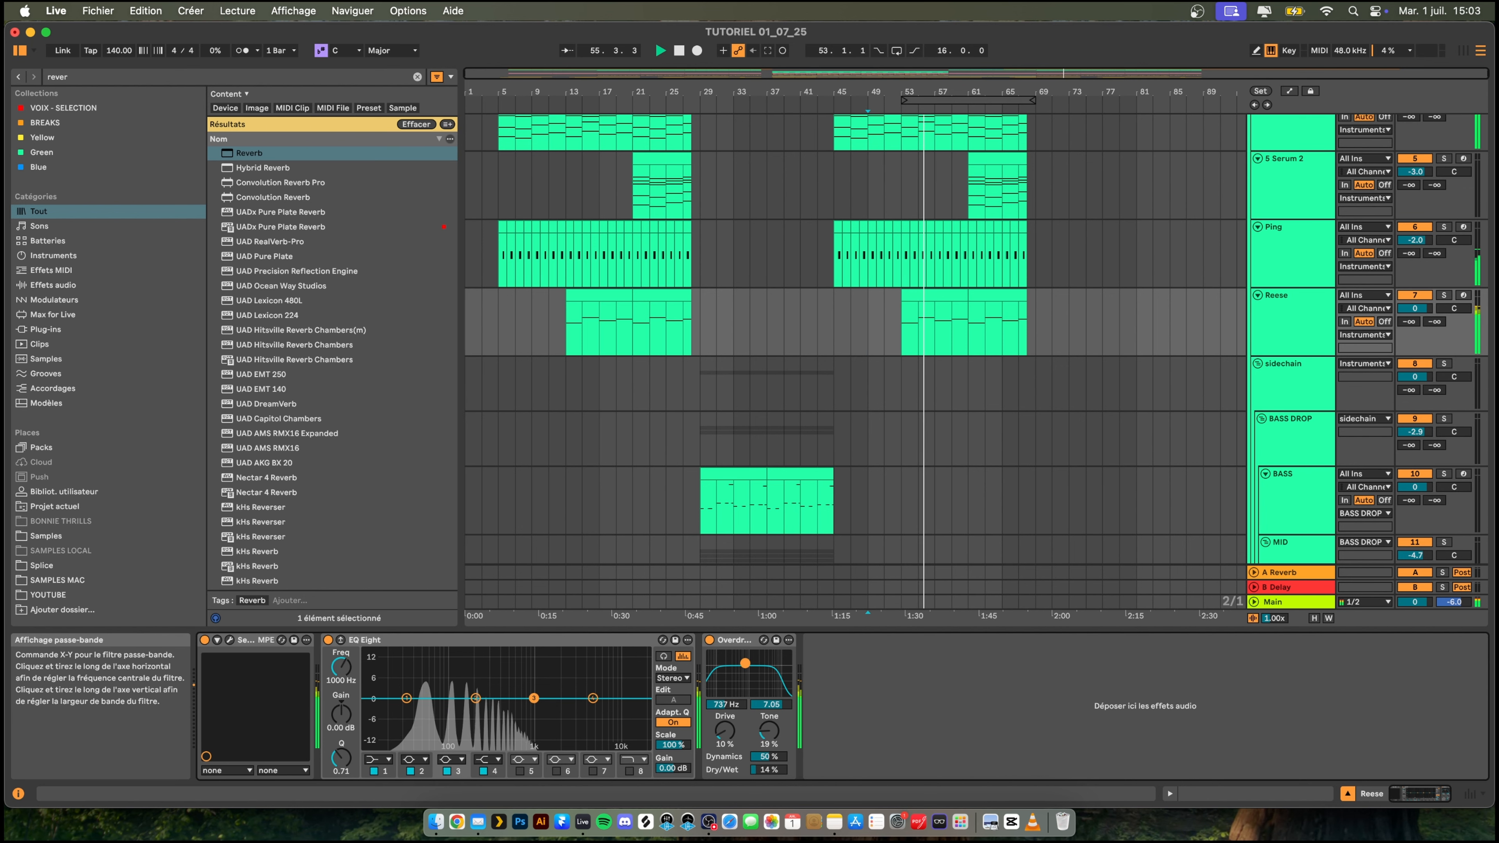
{"action": "left_click", "coordinate": [230, 640]}
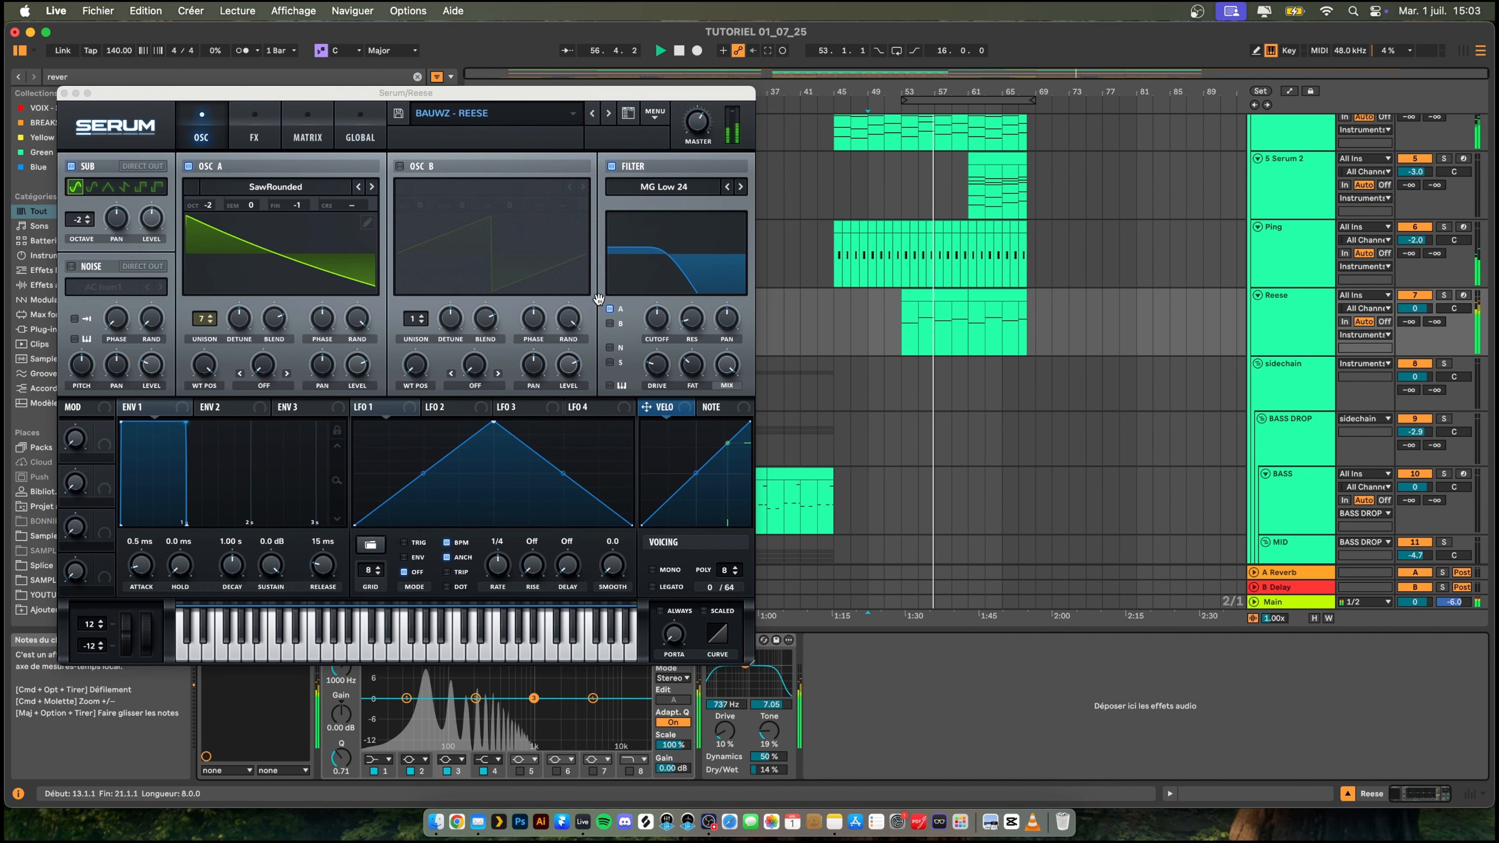
{"action": "left_click", "coordinate": [657, 319]}
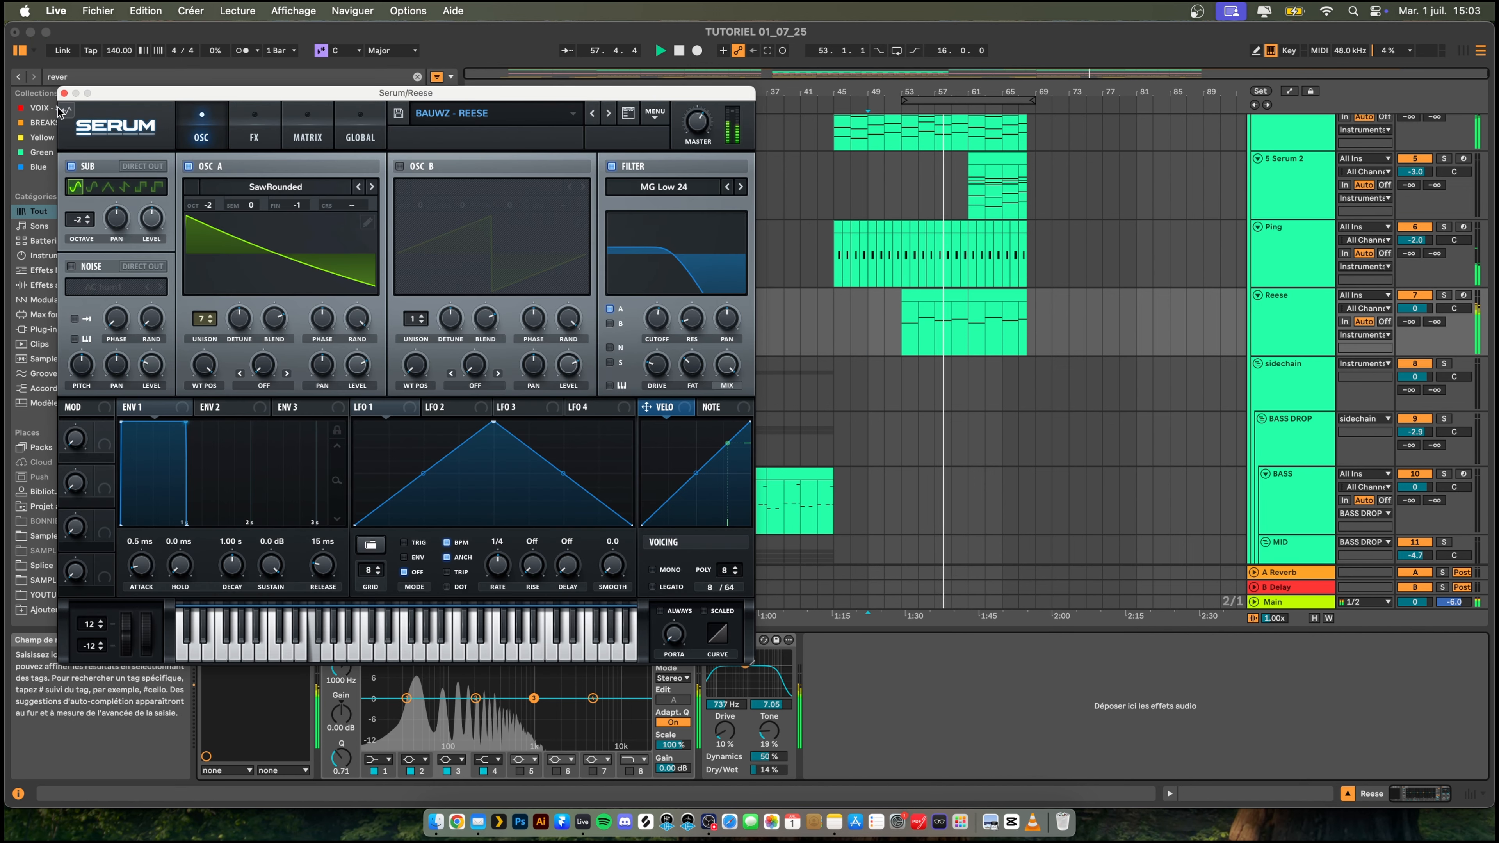
{"action": "left_click", "coordinate": [64, 93]}
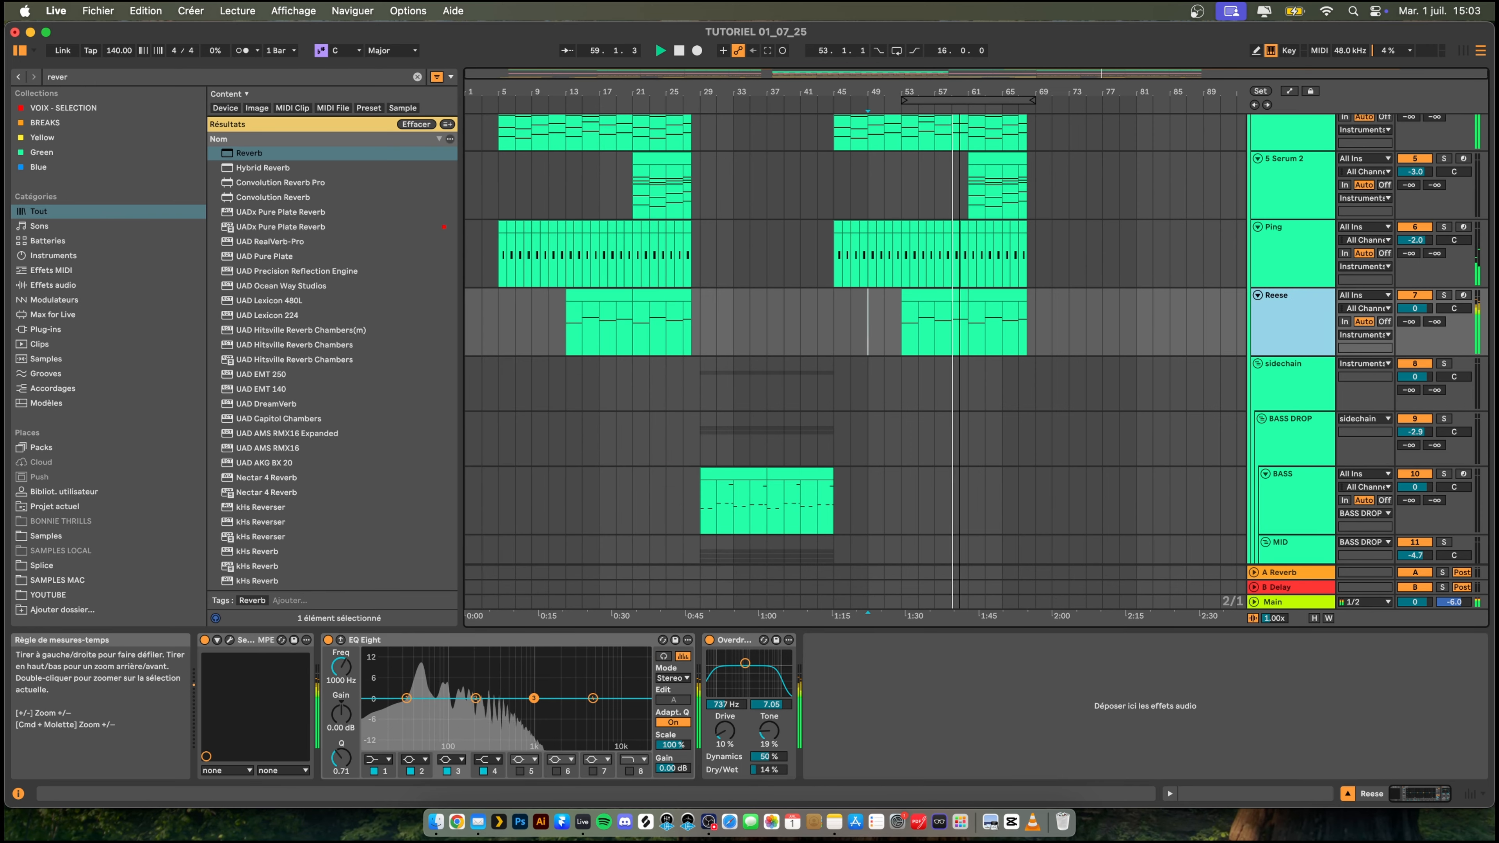
{"action": "scroll", "coordinate": [1067, 263], "scroll_direction": "up", "scroll_amount": 5}
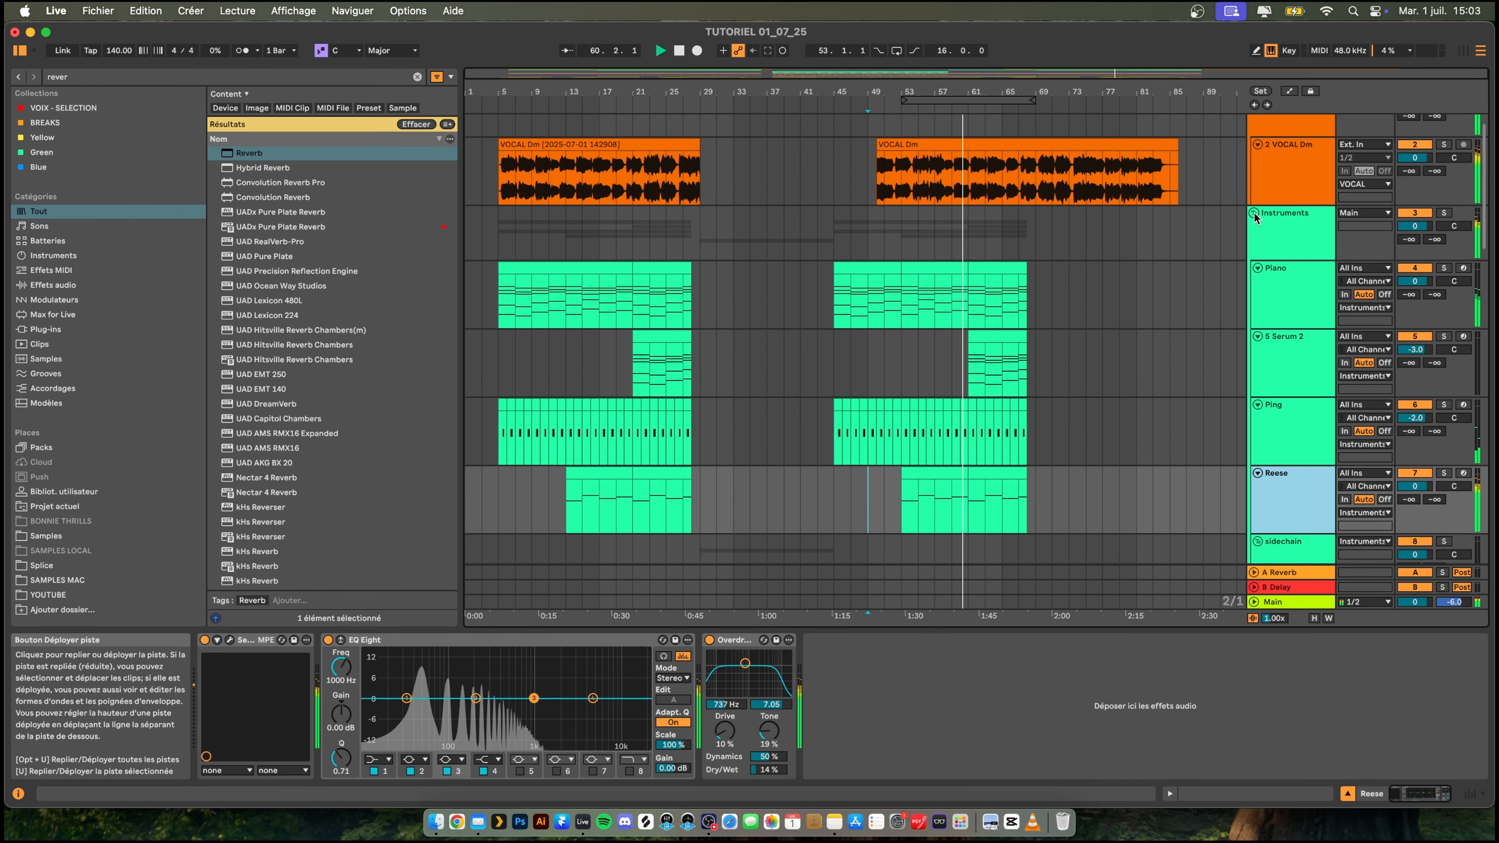
{"action": "left_click", "coordinate": [1254, 213]}
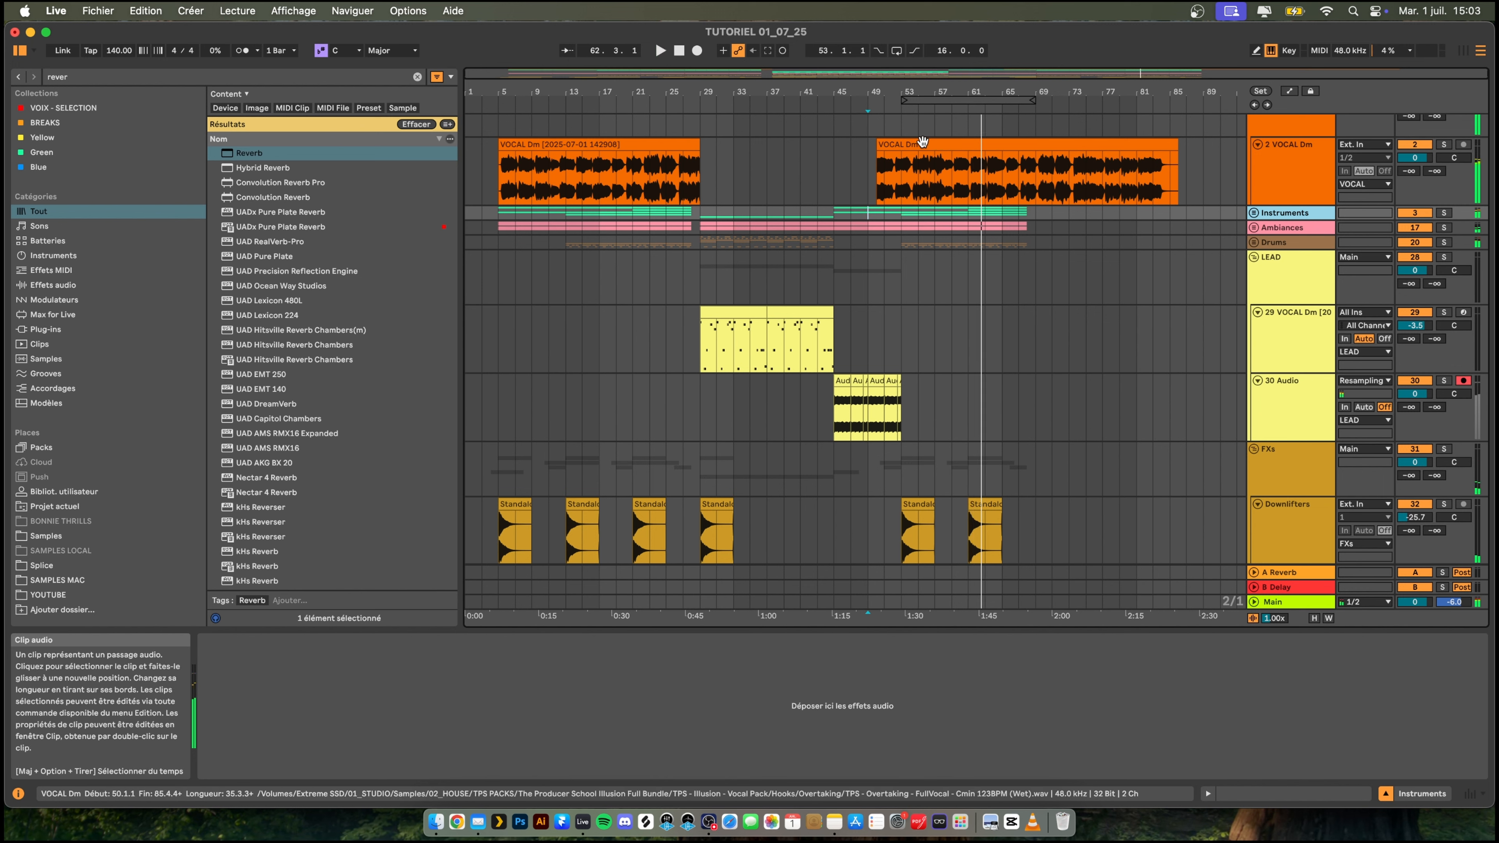
- Move the second VOCAL Dm clip to start at 51.1.1, and fold the LEAD and FXs groups
{"action": "left_click_drag", "start_coordinate": [922, 142], "coordinate": [934, 148]}
{"action": "key", "text": "space"}
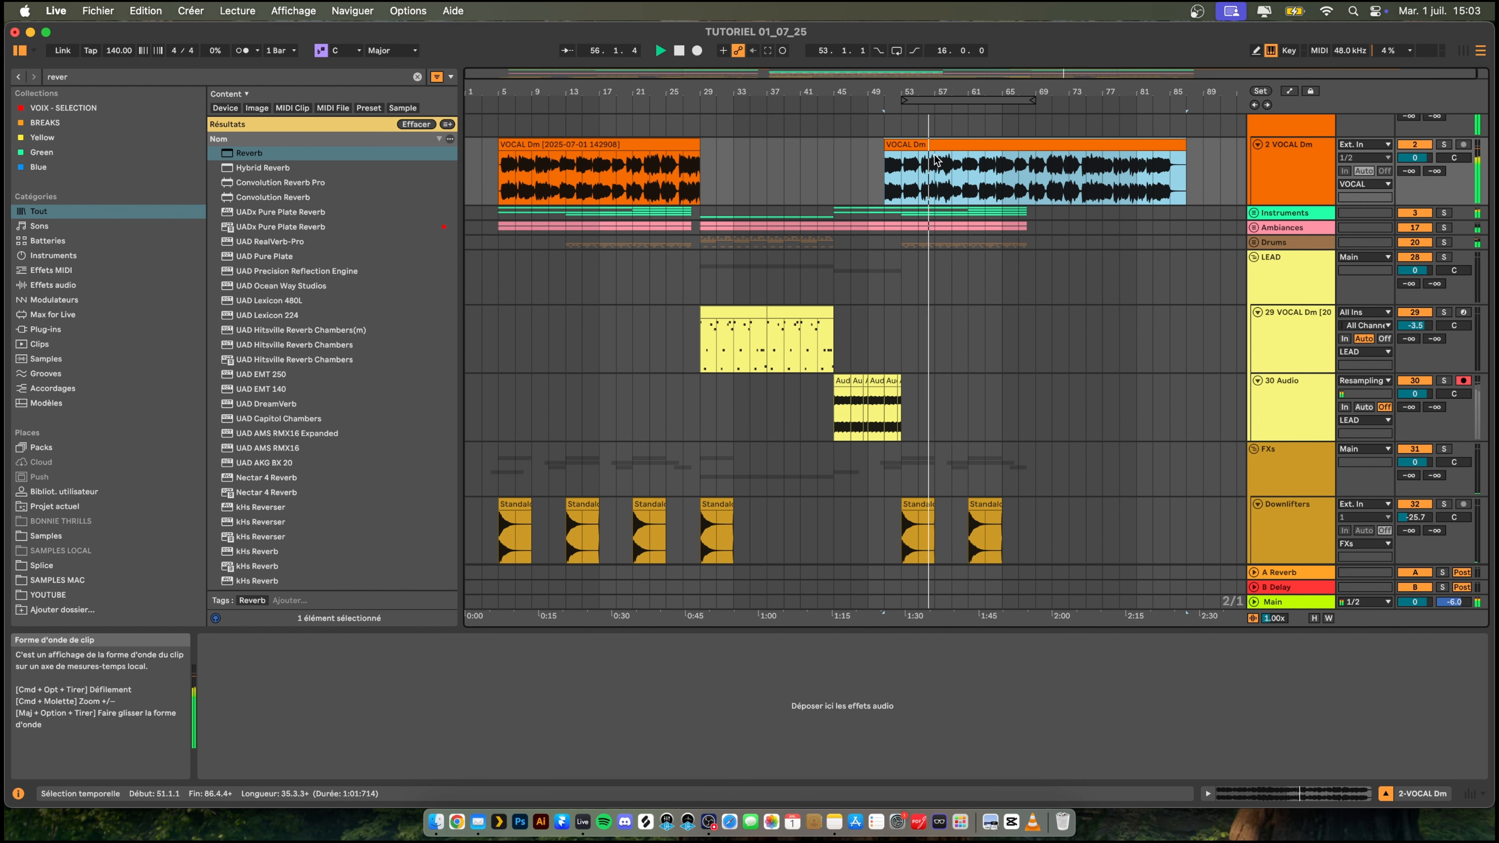
{"action": "left_click_drag", "start_coordinate": [757, 92], "coordinate": [757, 89]}
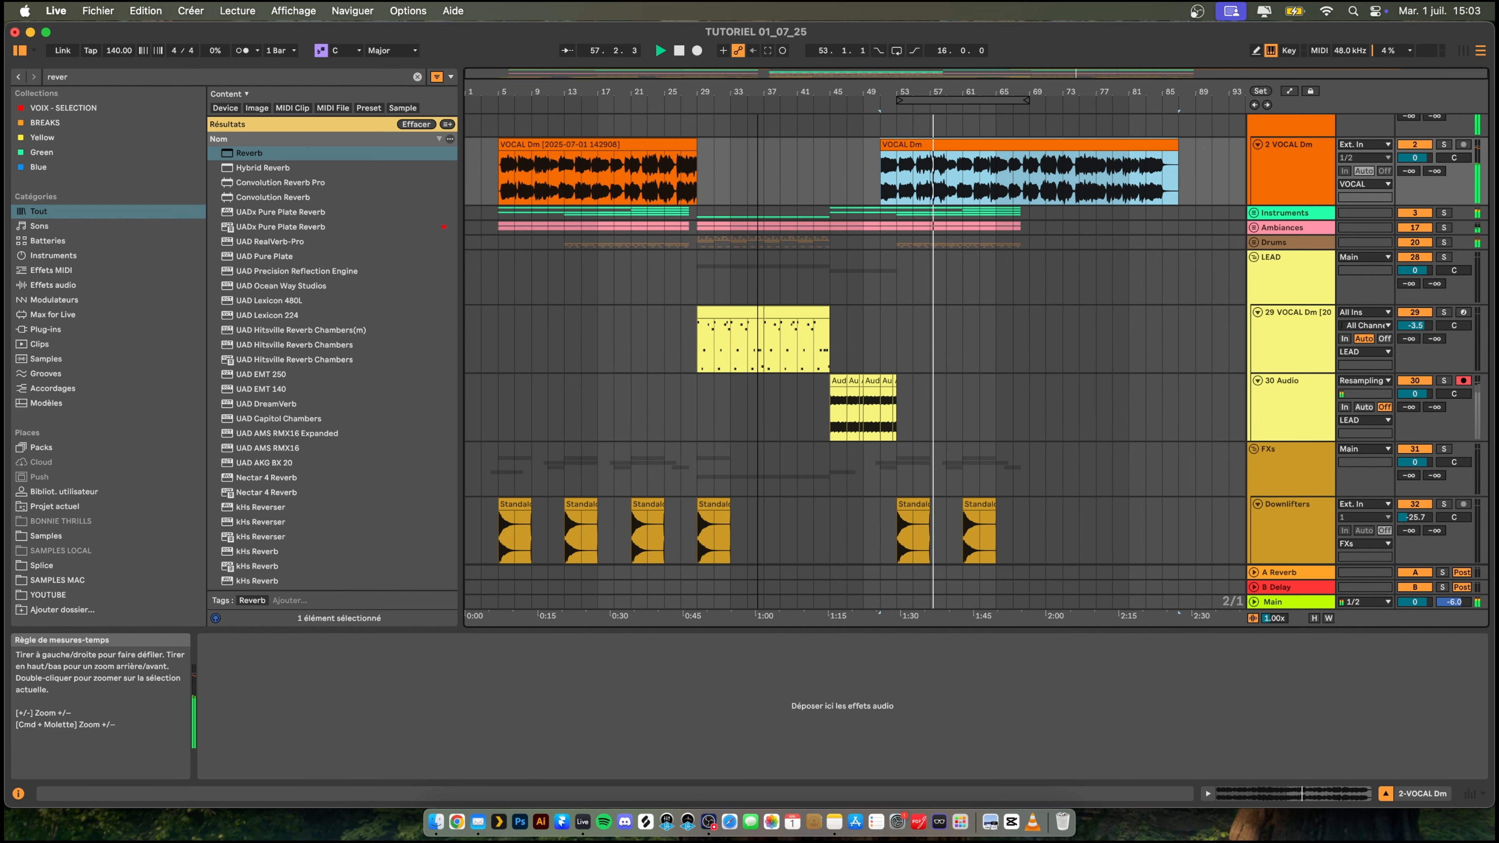
{"action": "left_click", "coordinate": [1254, 257]}
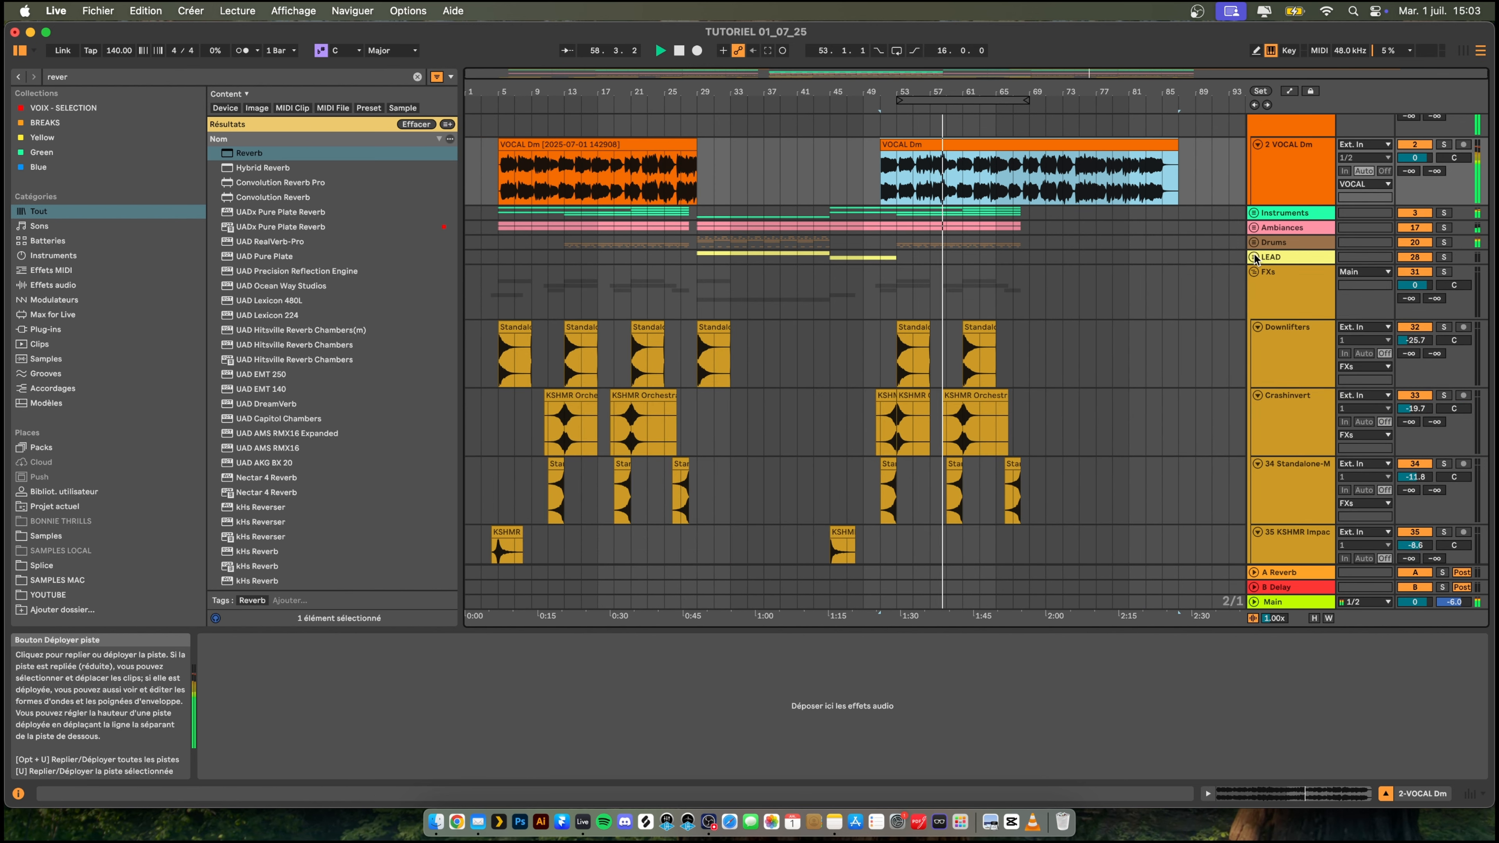
{"action": "left_click", "coordinate": [1253, 272]}
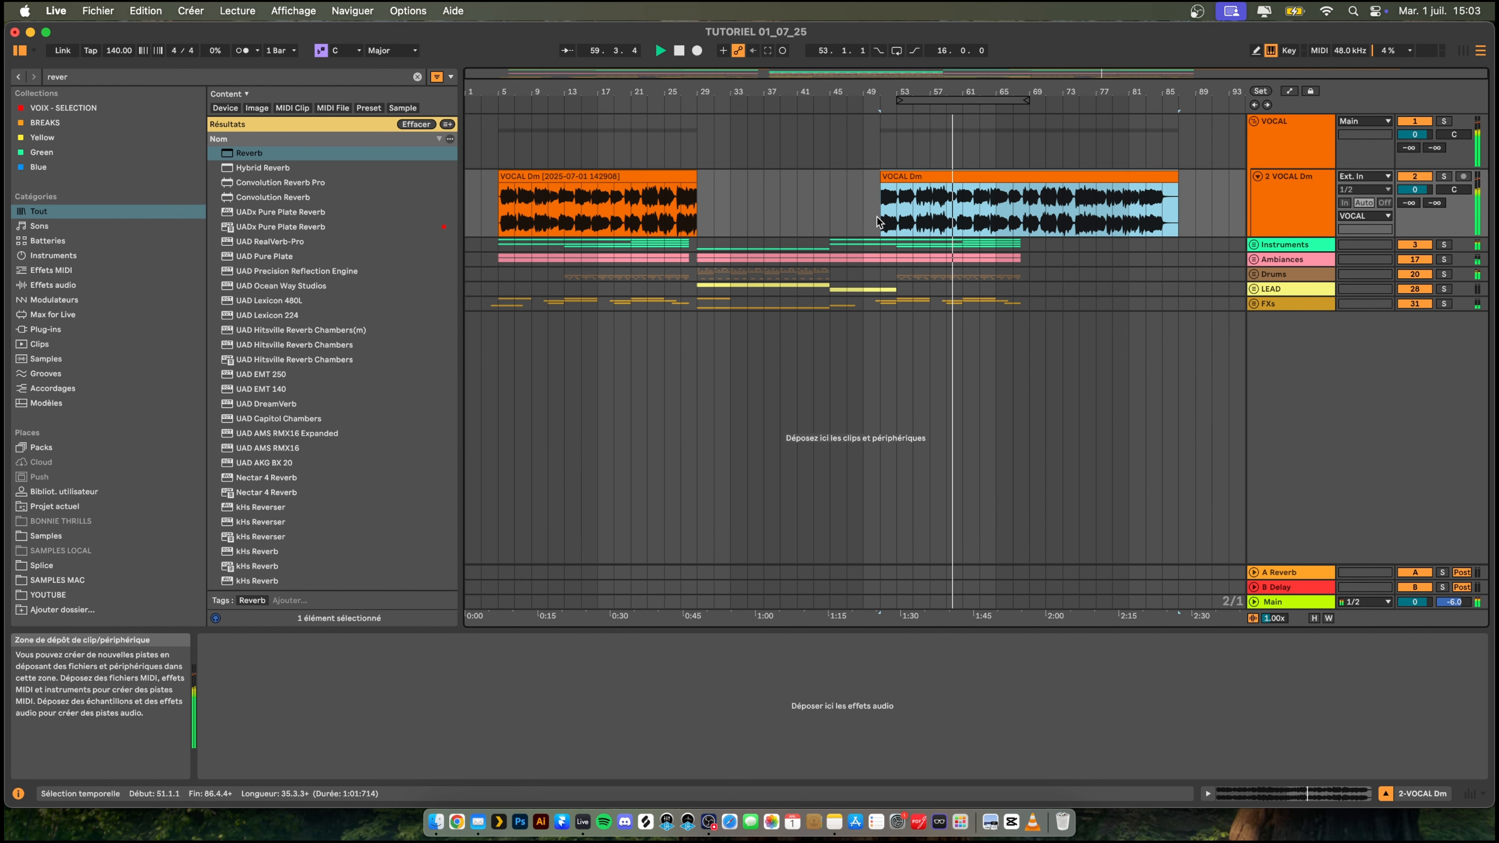
- Move the 16-bar loop region to 29.1.1, select its content, and shift the region to 69.1.1
{"action": "left_click_drag", "start_coordinate": [877, 91], "coordinate": [877, 96]}
{"action": "left_click", "coordinate": [703, 273]}
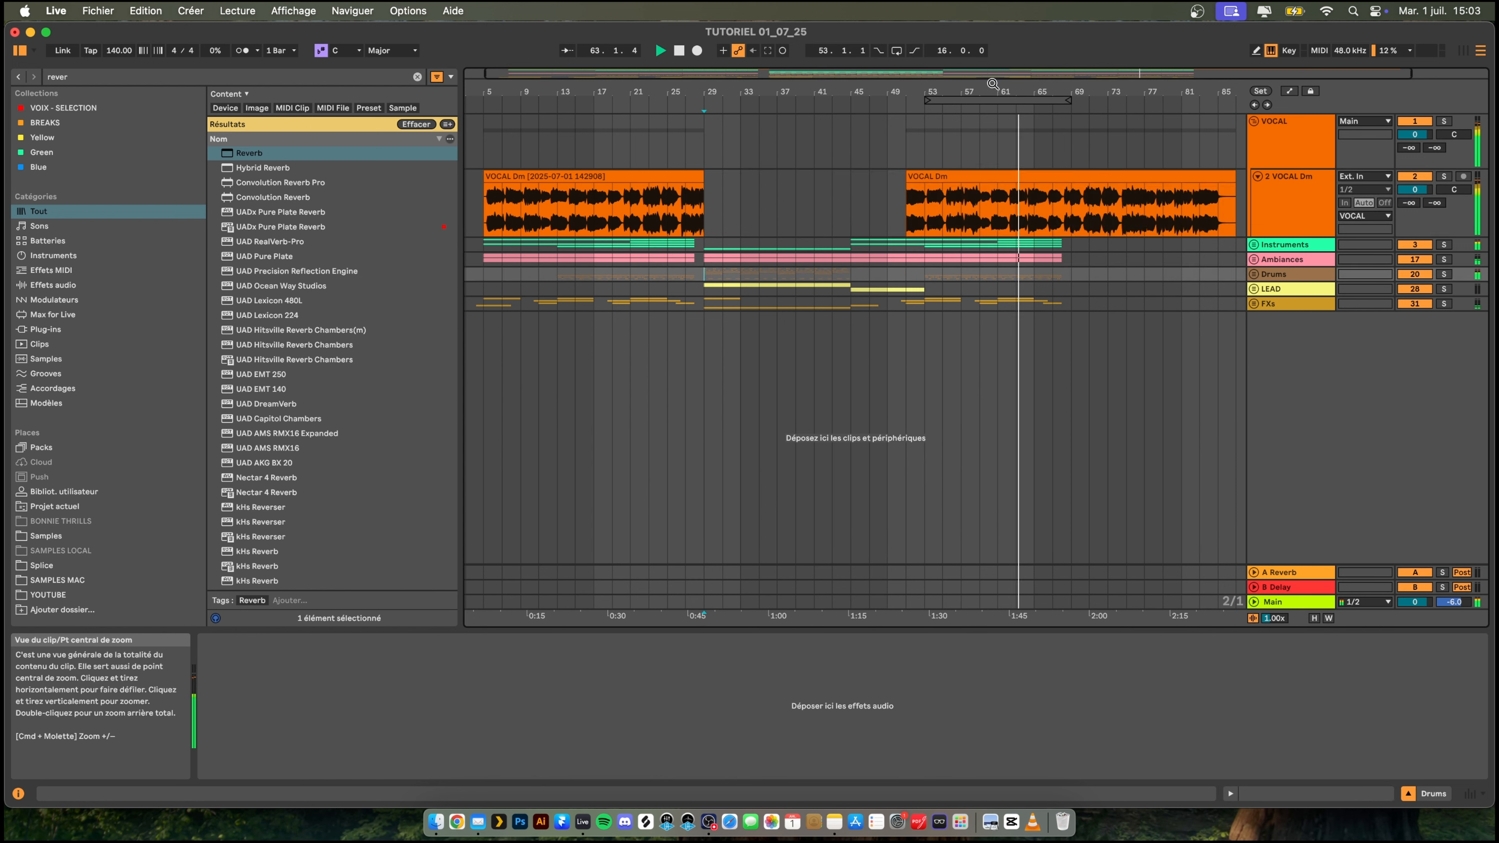
{"action": "left_click_drag", "start_coordinate": [1008, 101], "coordinate": [803, 109]}
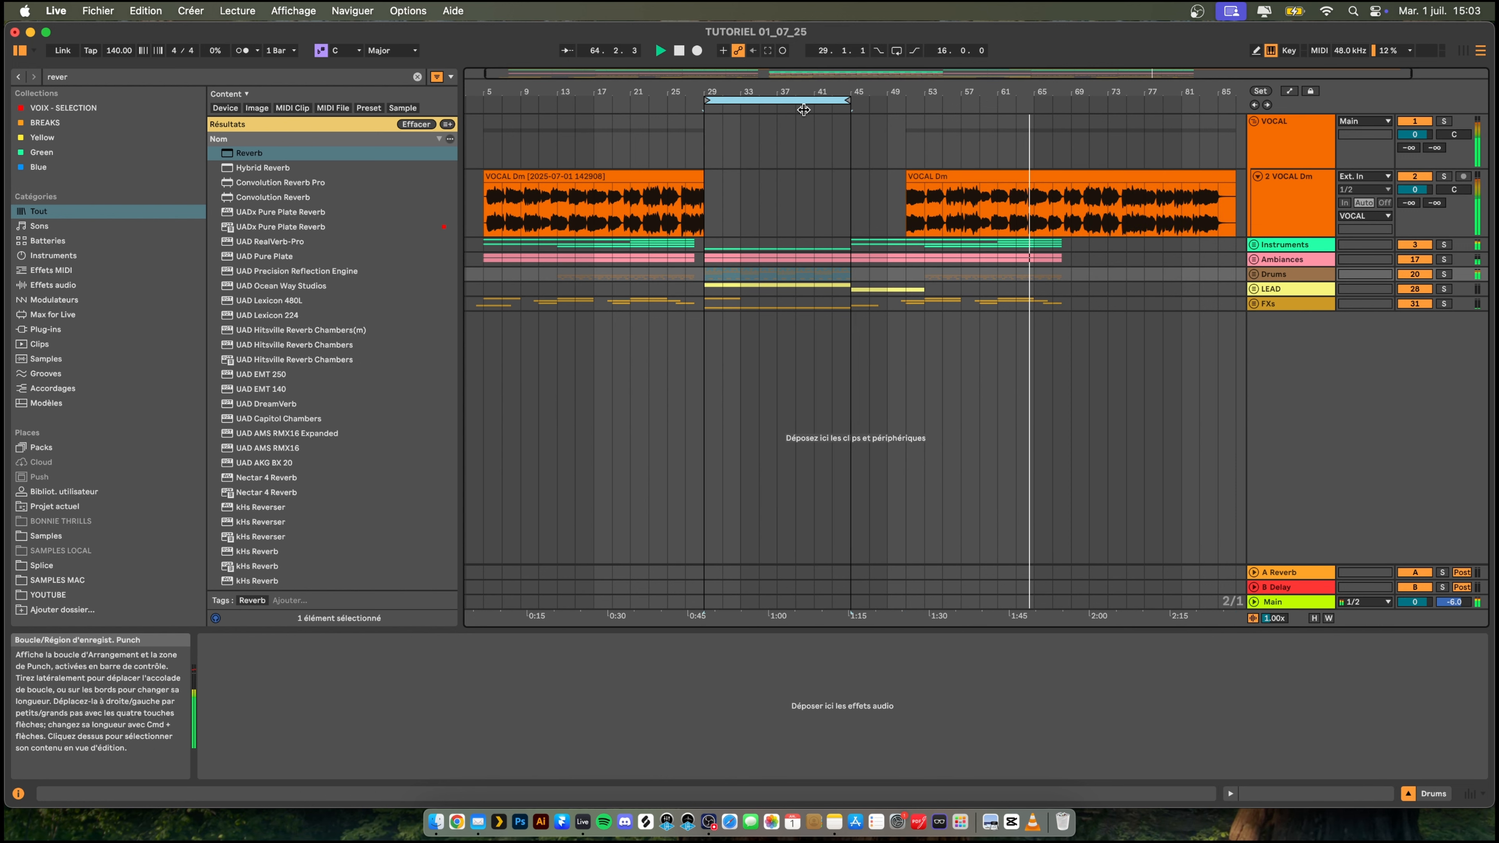
{"action": "left_click", "coordinate": [775, 100]}
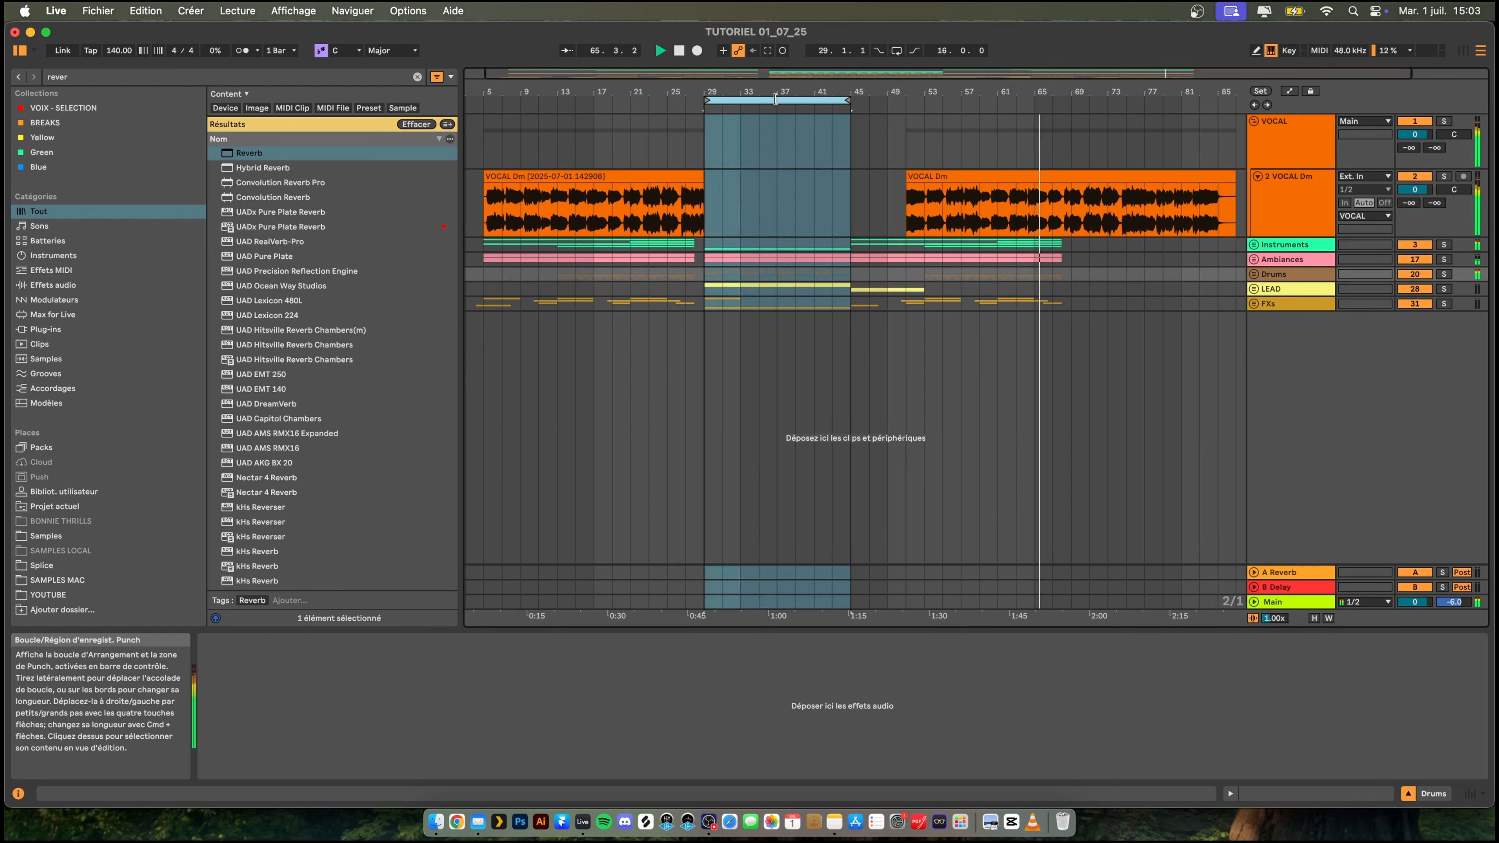
{"action": "left_click_drag", "start_coordinate": [779, 100], "coordinate": [1146, 124]}
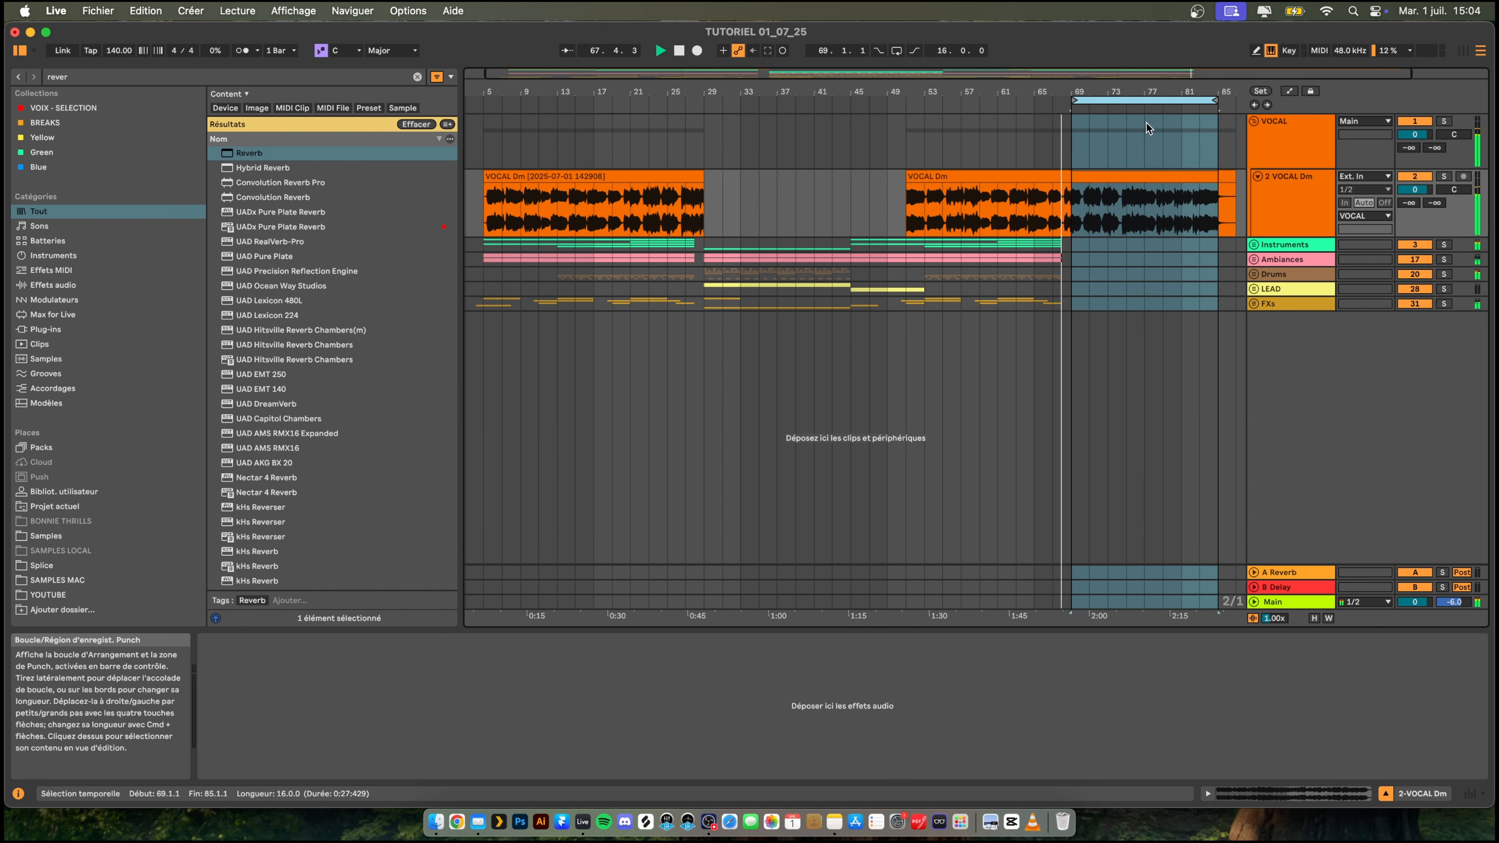
{"action": "left_click_drag", "start_coordinate": [1067, 87], "coordinate": [1001, 87]}
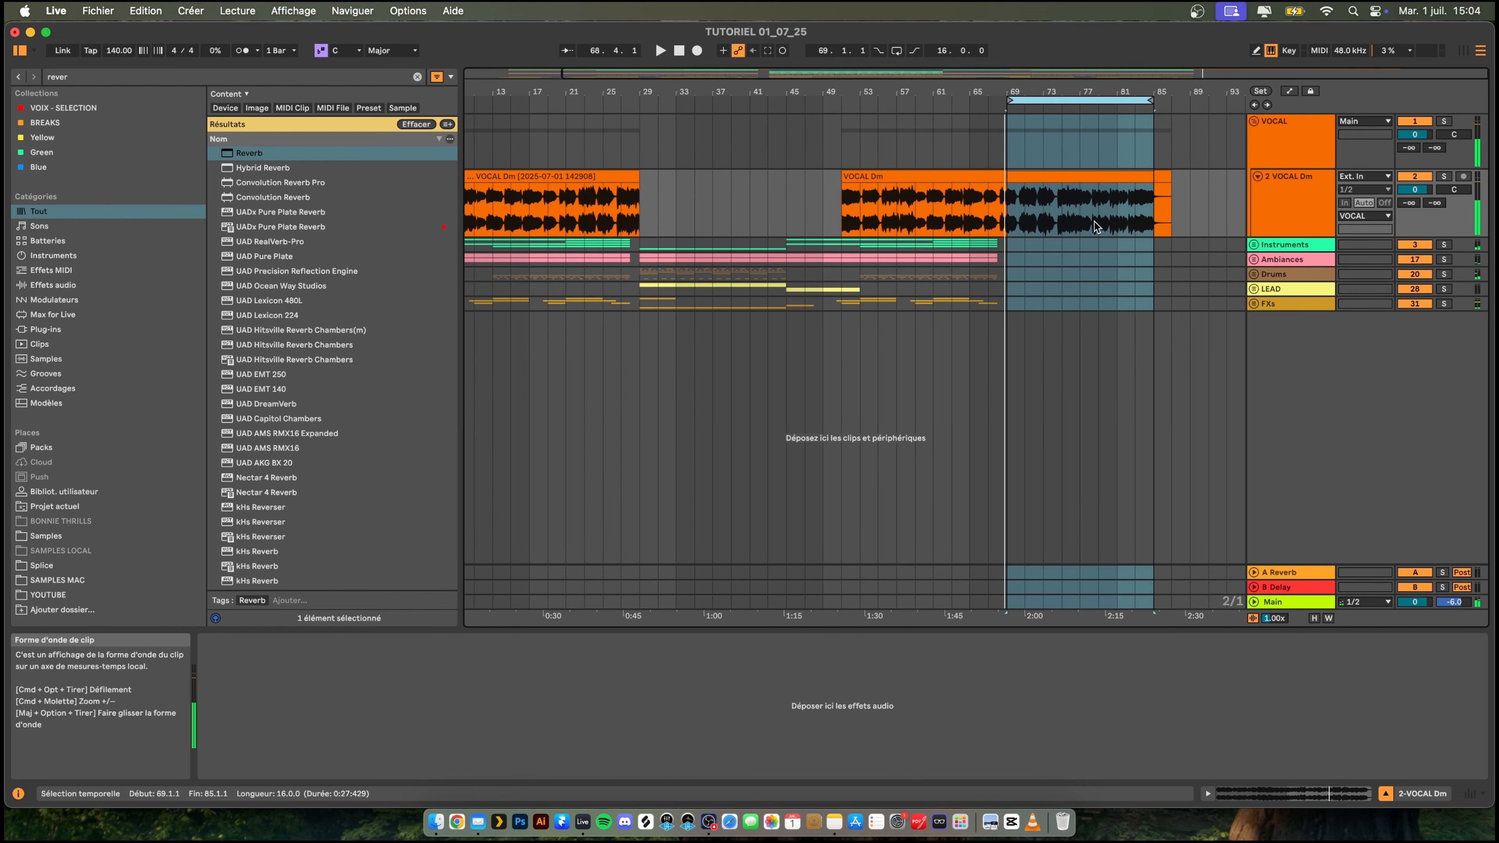
- Audition the vocal from bar 75 and shorten the second VOCAL Dm clip to end at 77.1.1
{"action": "left_click", "coordinate": [621, 228]}
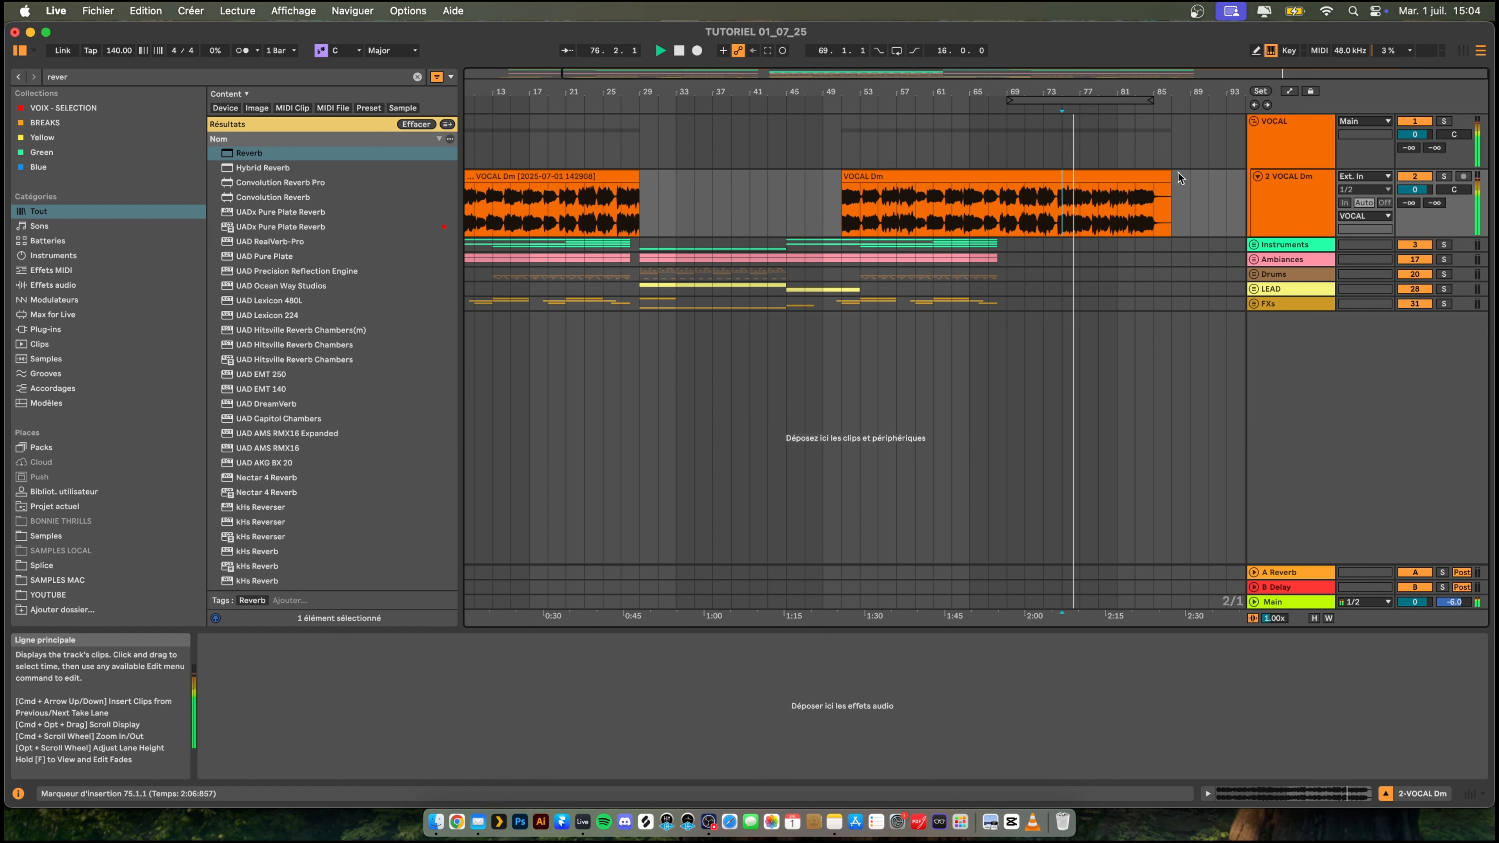
{"action": "key", "text": "space"}
{"action": "left_click_drag", "start_coordinate": [1163, 176], "coordinate": [1079, 176]}
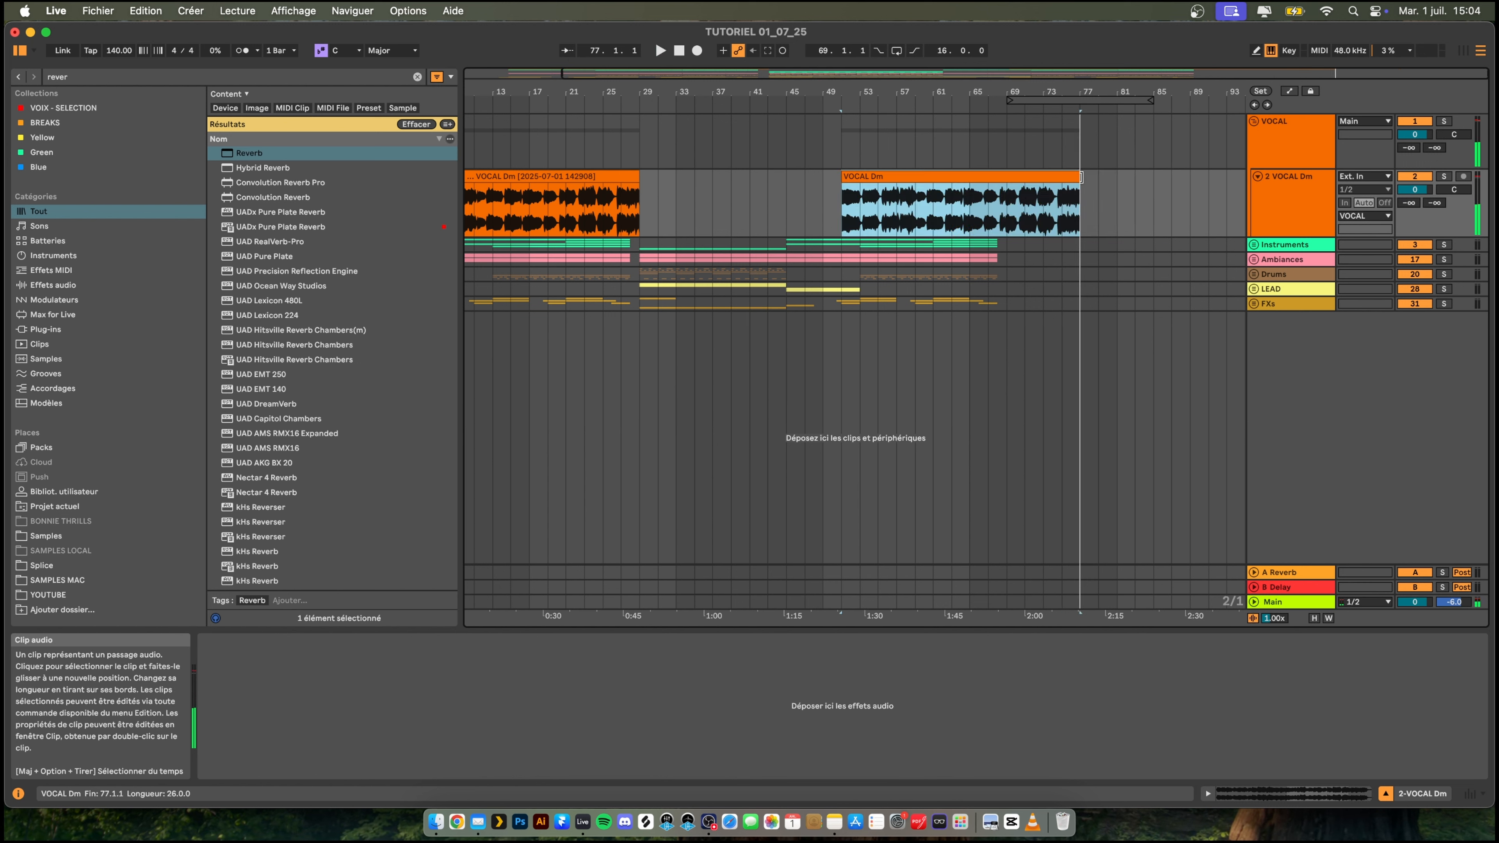
- Play from 69.1.1 and try pasting the copied 16-bar section at 77.1.1 from the Instruments track down
{"action": "left_click", "coordinate": [1002, 249]}
{"action": "key", "text": "space"}
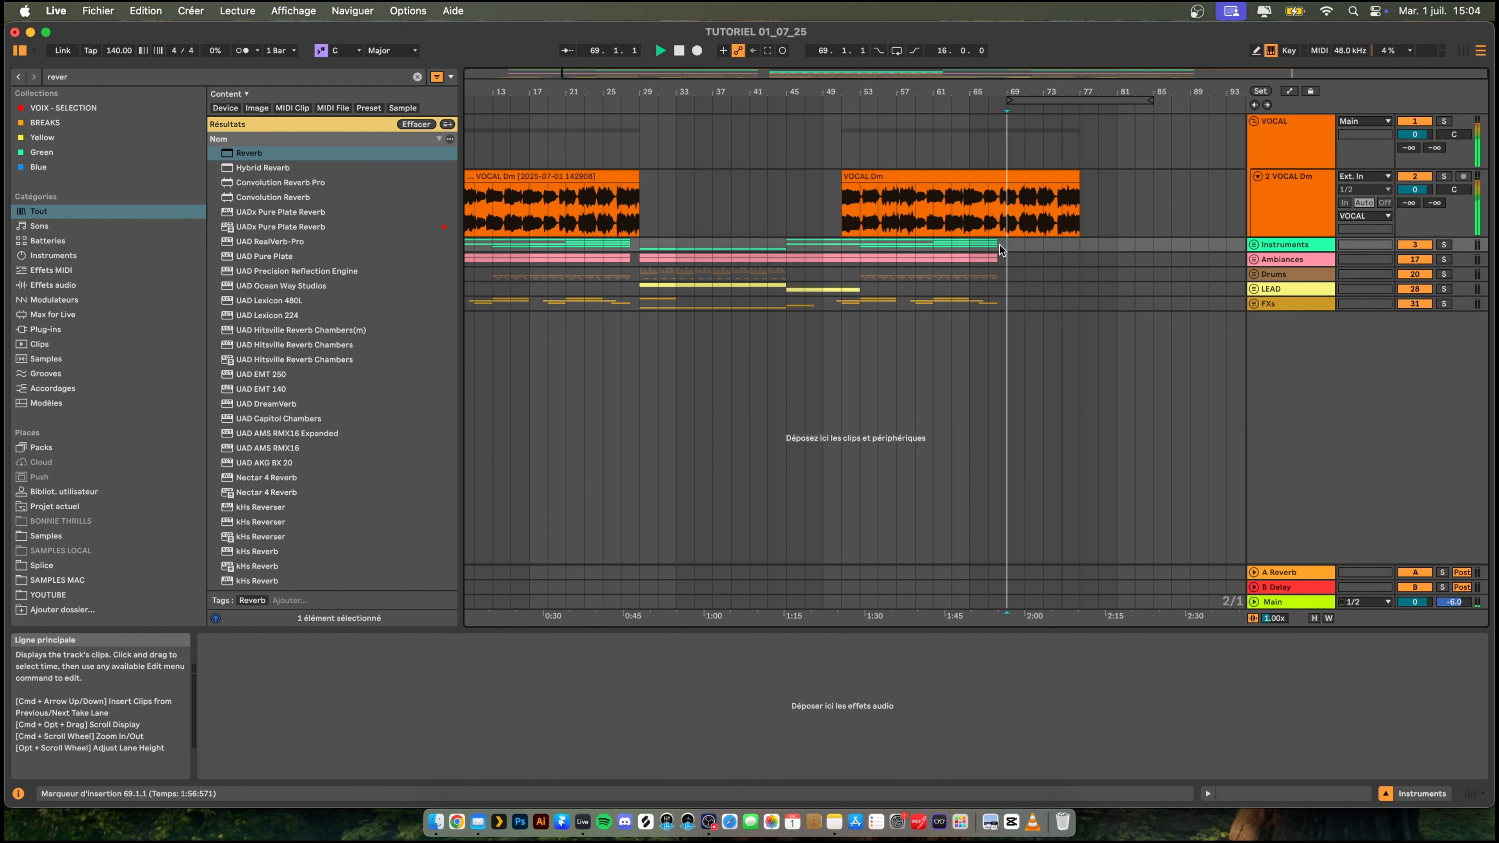
{"action": "left_click", "coordinate": [1078, 245]}
{"action": "key", "text": "super+v"}
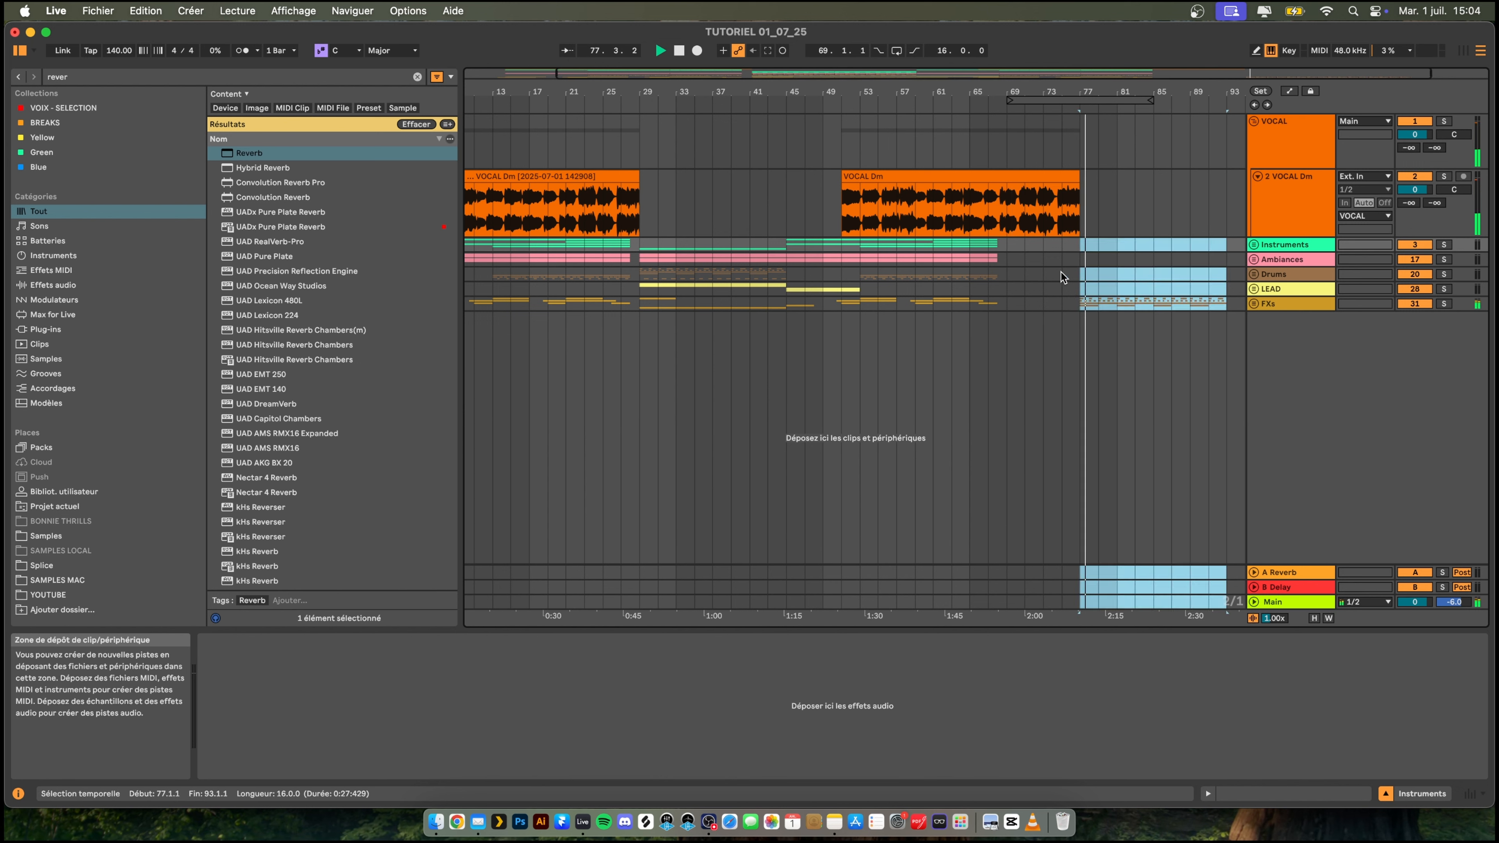
{"action": "left_click", "coordinate": [1090, 240]}
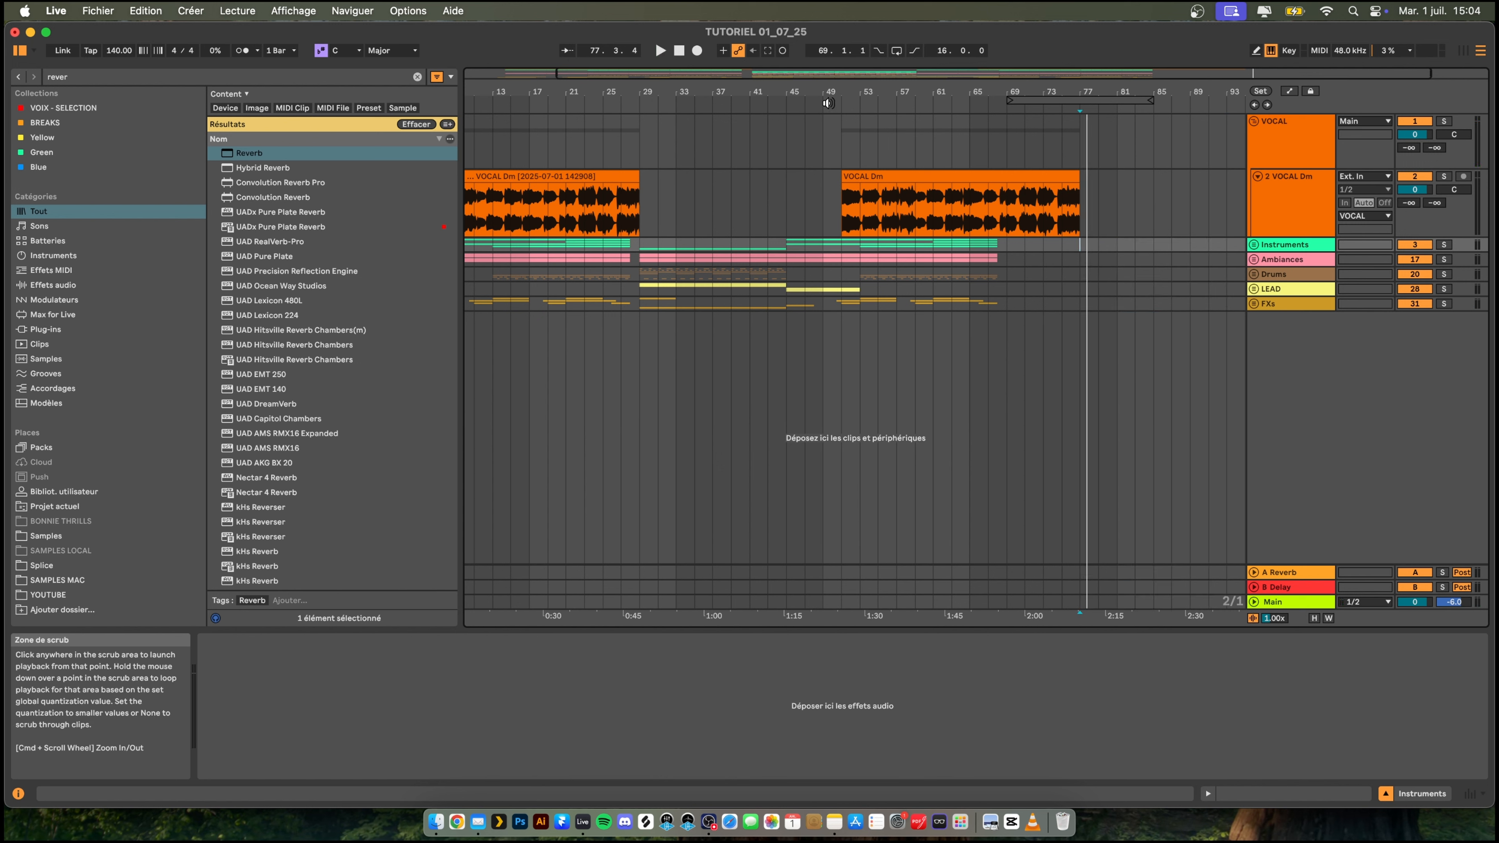
- Move the 16-bar loop region to 29.1.1, select its content on all tracks, and copy it to 77.1.1
{"action": "left_click_drag", "start_coordinate": [1007, 102], "coordinate": [685, 110]}
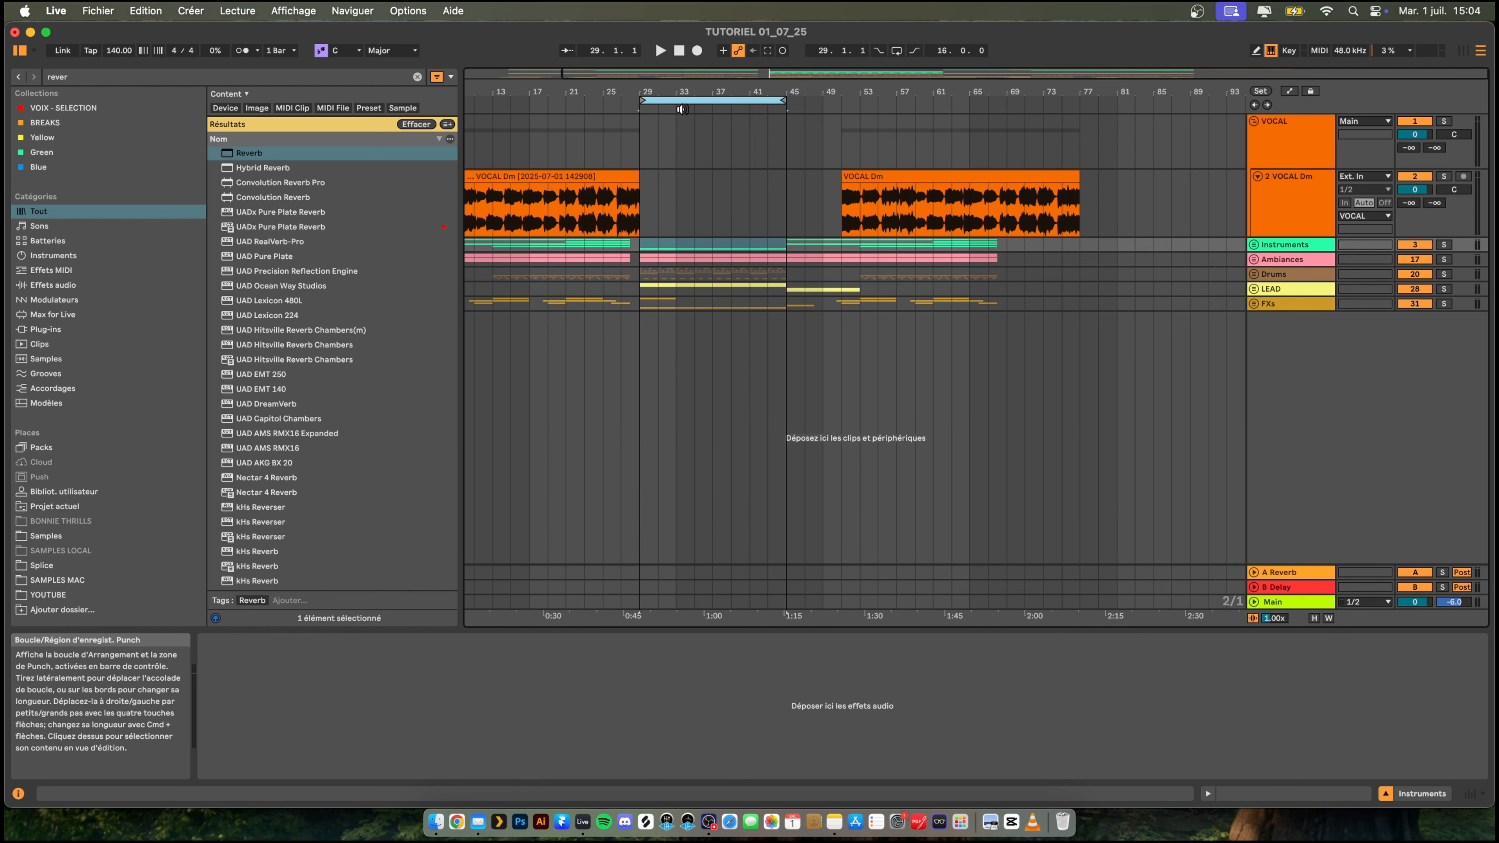
{"action": "left_click", "coordinate": [684, 108]}
{"action": "left_click", "coordinate": [686, 100]}
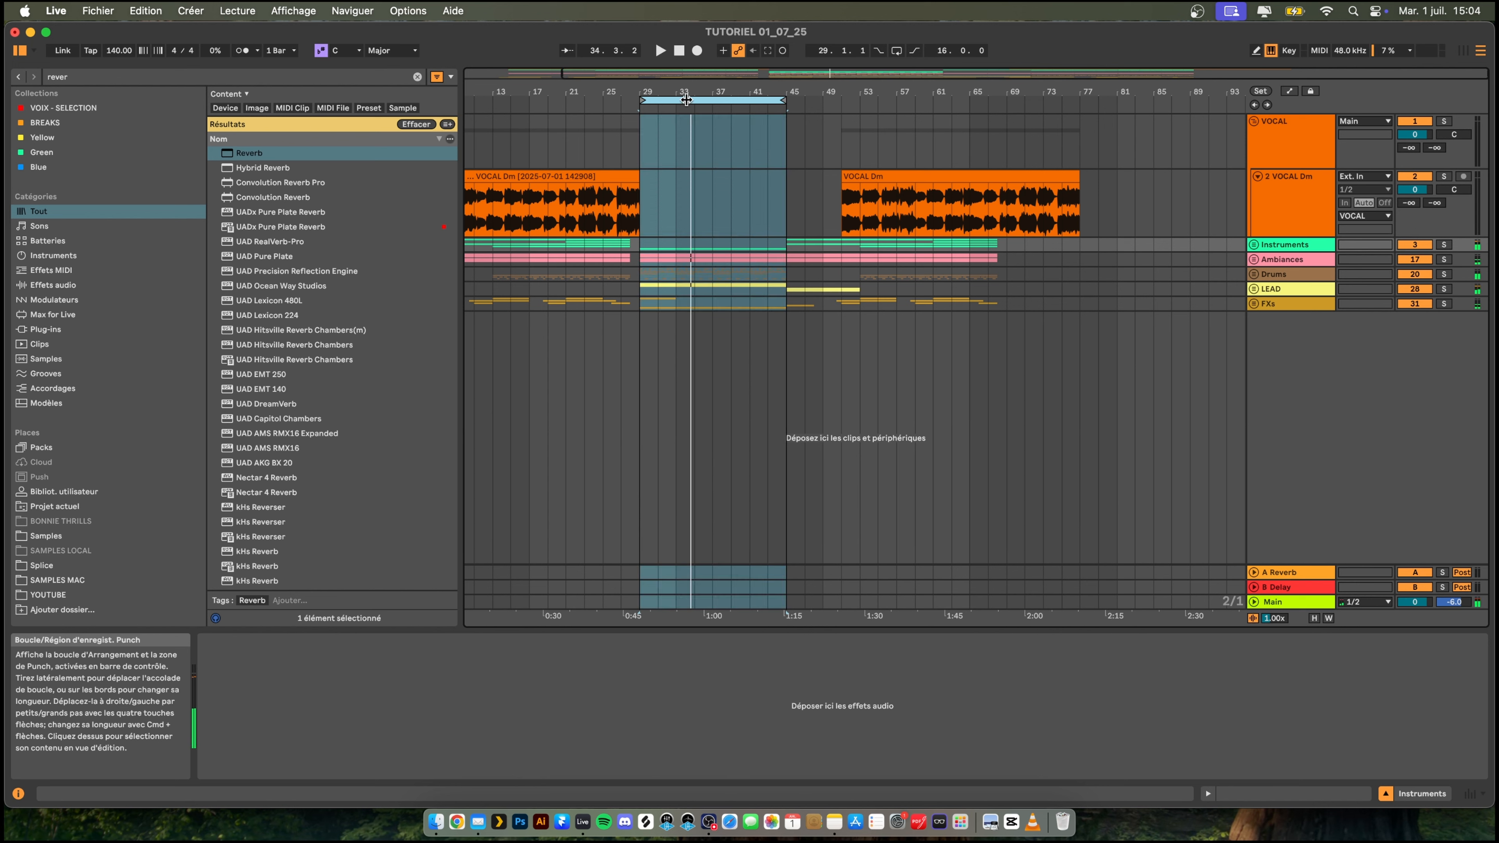
{"action": "left_click_drag", "start_coordinate": [686, 101], "coordinate": [1138, 108]}
{"action": "key", "text": "super+v"}
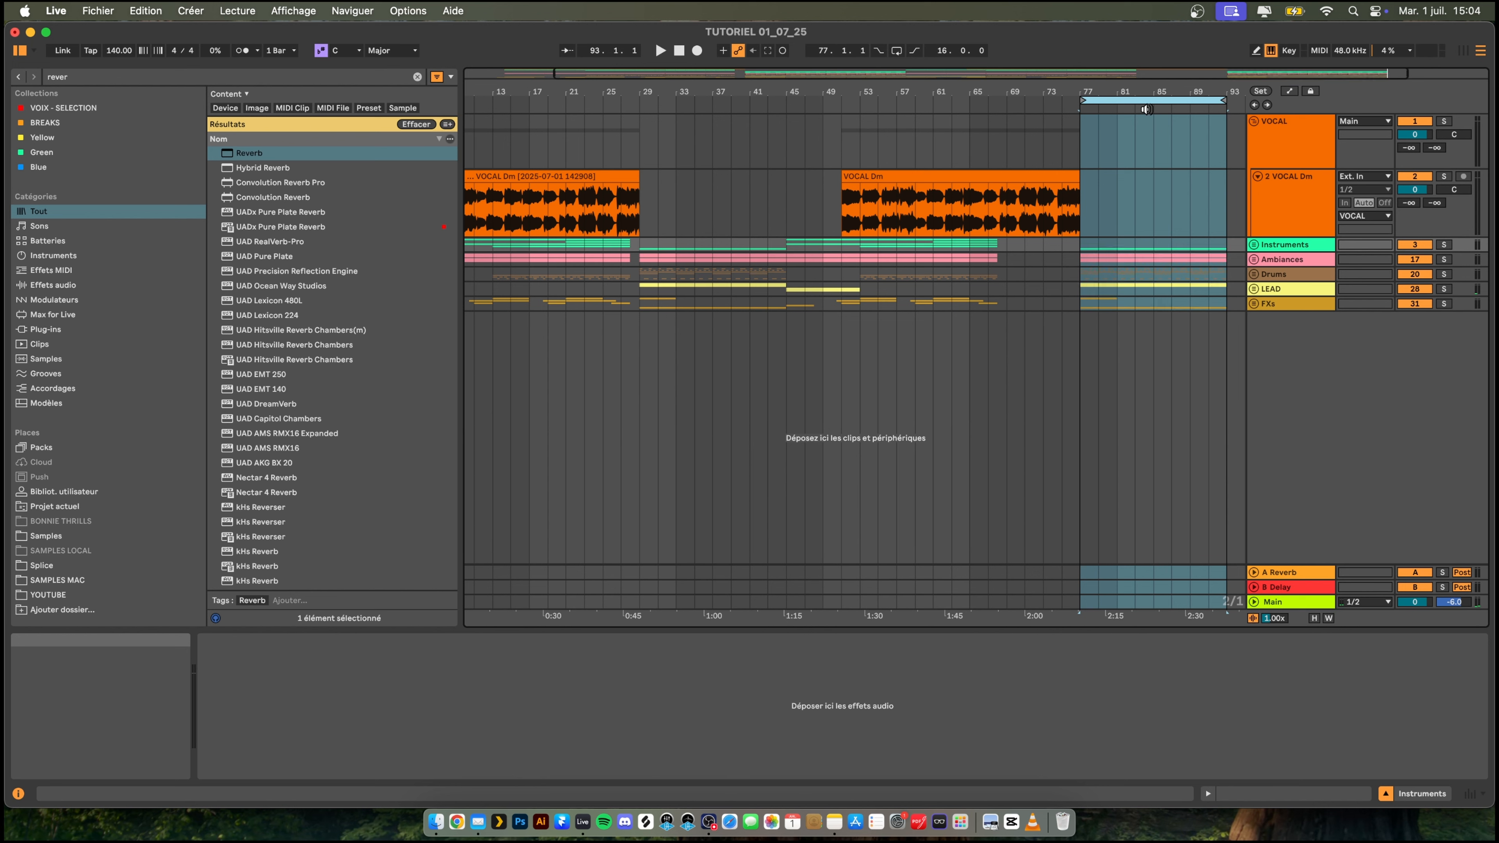
- Play from bar 63, and duplicate the 61.1.1 to 69.1.1 section of the Instruments to FXs tracks to 69.1.1
{"action": "left_click", "coordinate": [948, 146]}
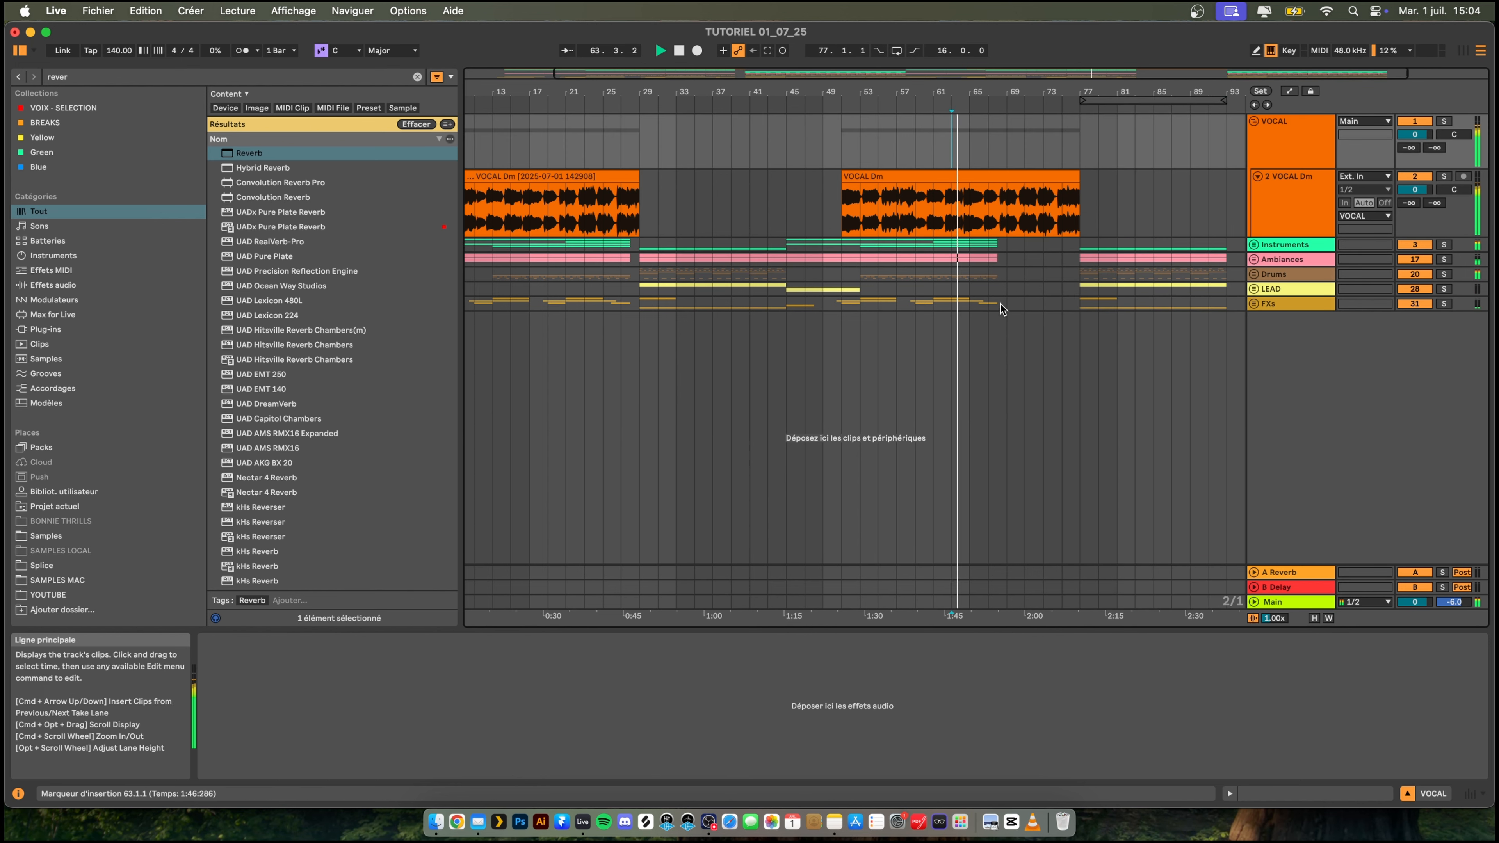
{"action": "left_click_drag", "start_coordinate": [1026, 92], "coordinate": [1026, 178]}
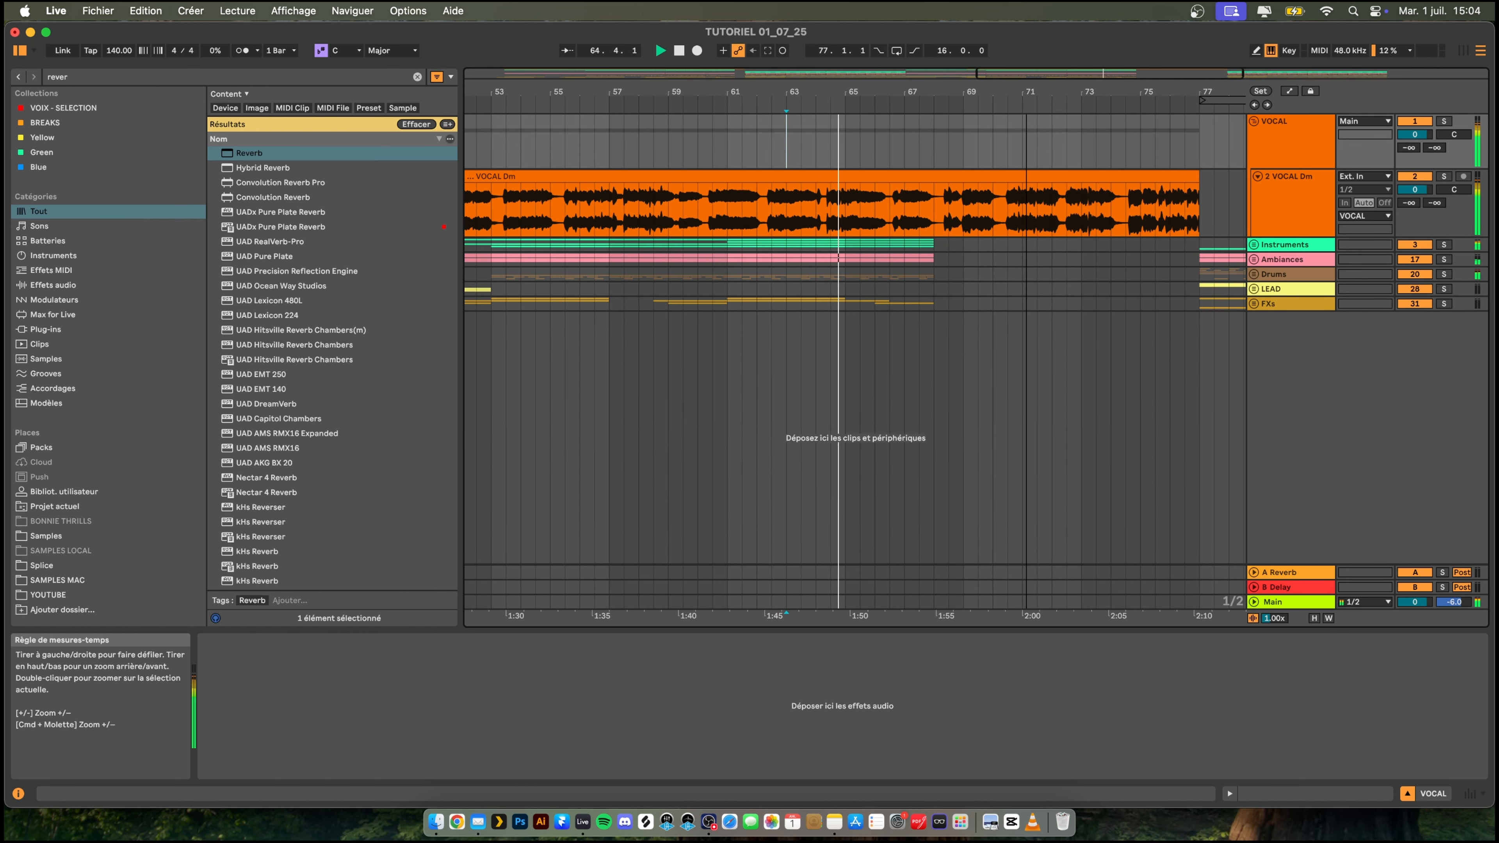
{"action": "left_click_drag", "start_coordinate": [932, 309], "coordinate": [740, 239]}
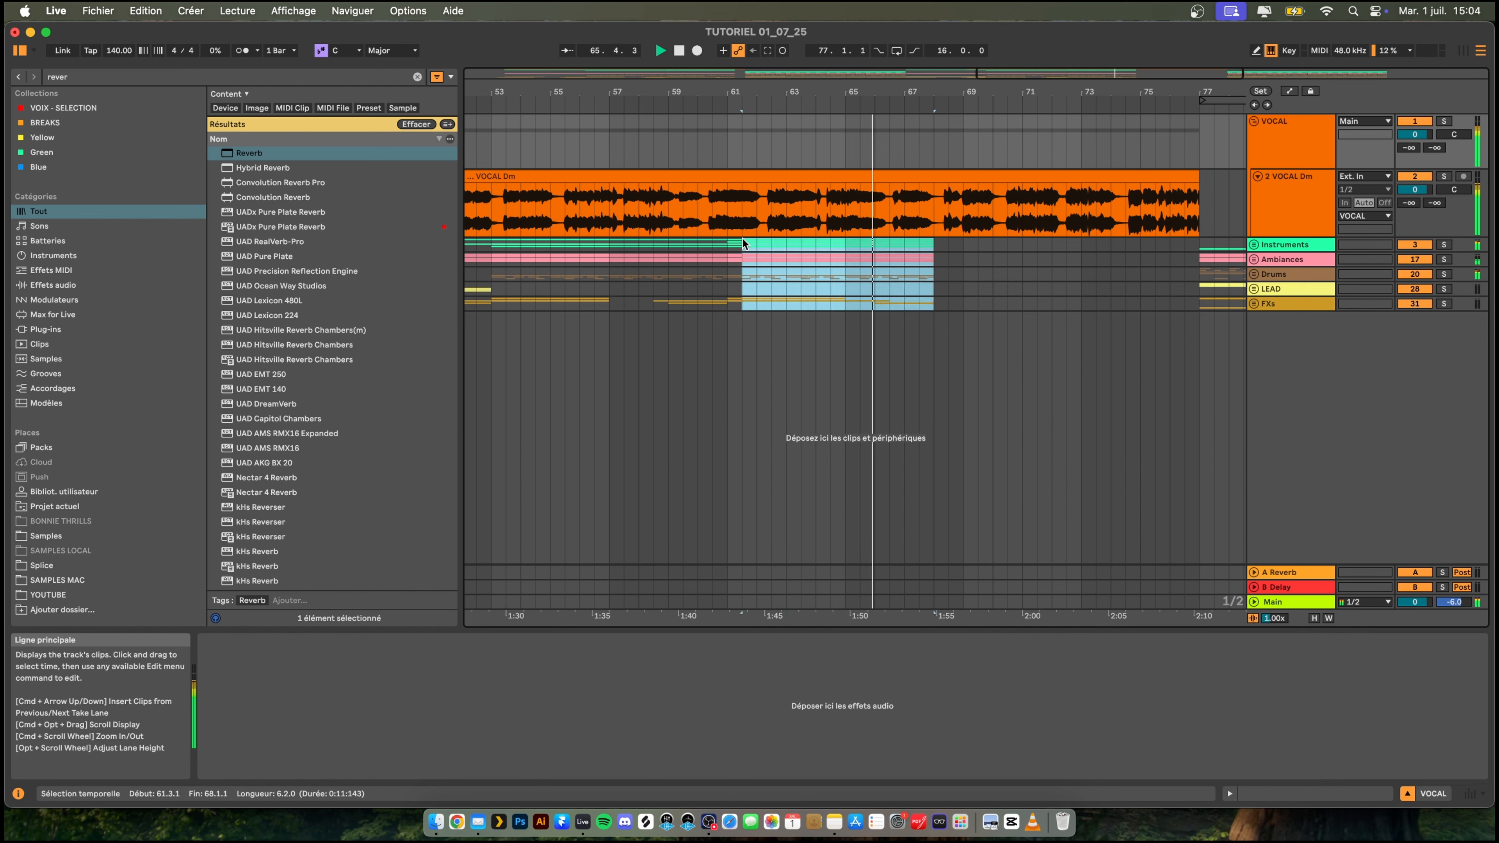
{"action": "left_click_drag", "start_coordinate": [964, 299], "coordinate": [729, 242]}
{"action": "key", "text": "super+d"}
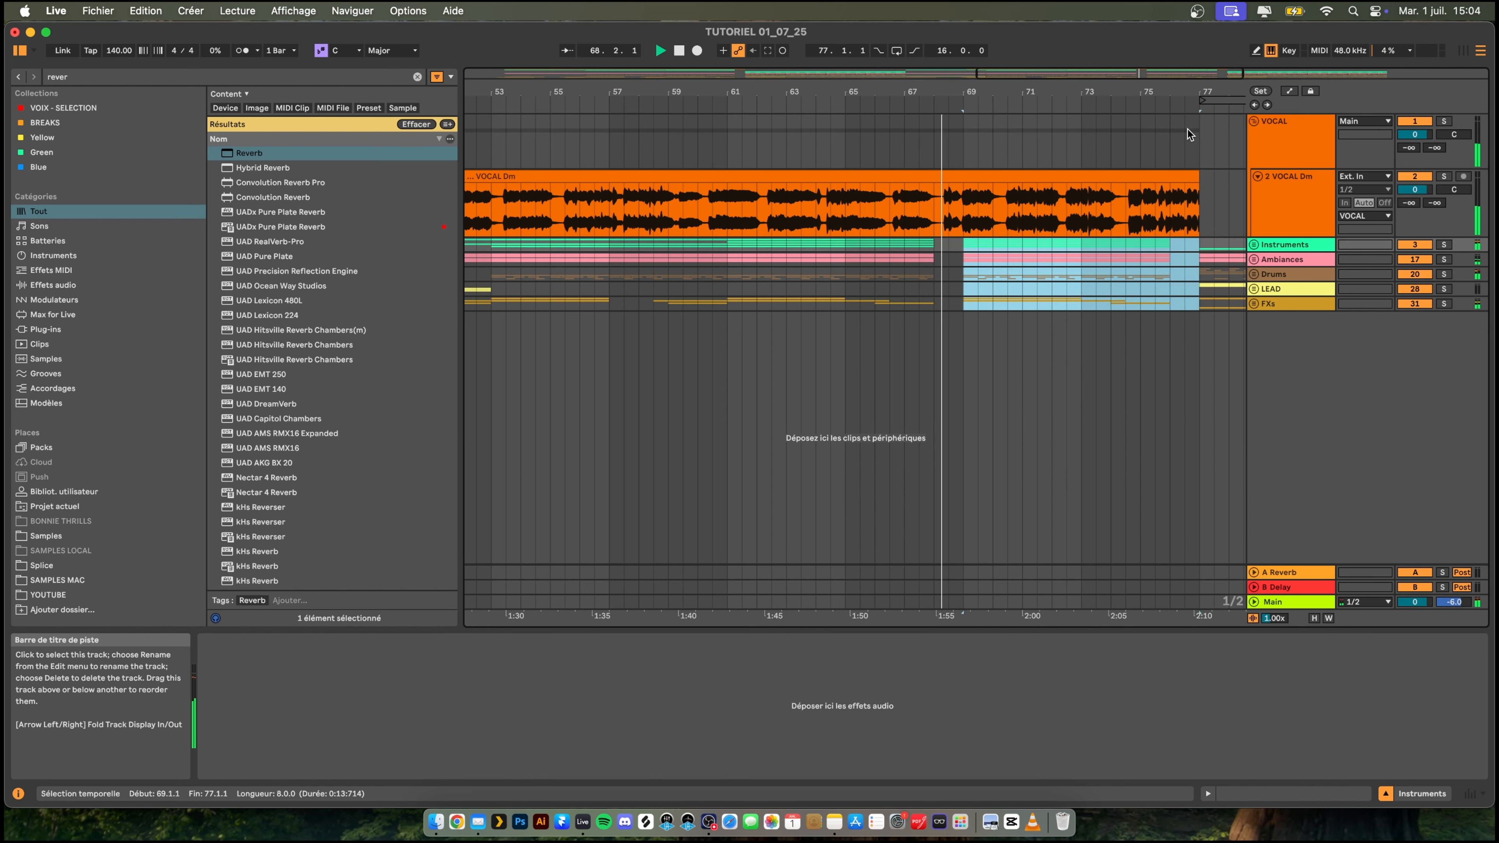
- Listen through the transition into the second drop at bar 77 and collapse the 2 VOCAL Dm track
{"action": "left_click_drag", "start_coordinate": [1033, 91], "coordinate": [911, 56]}
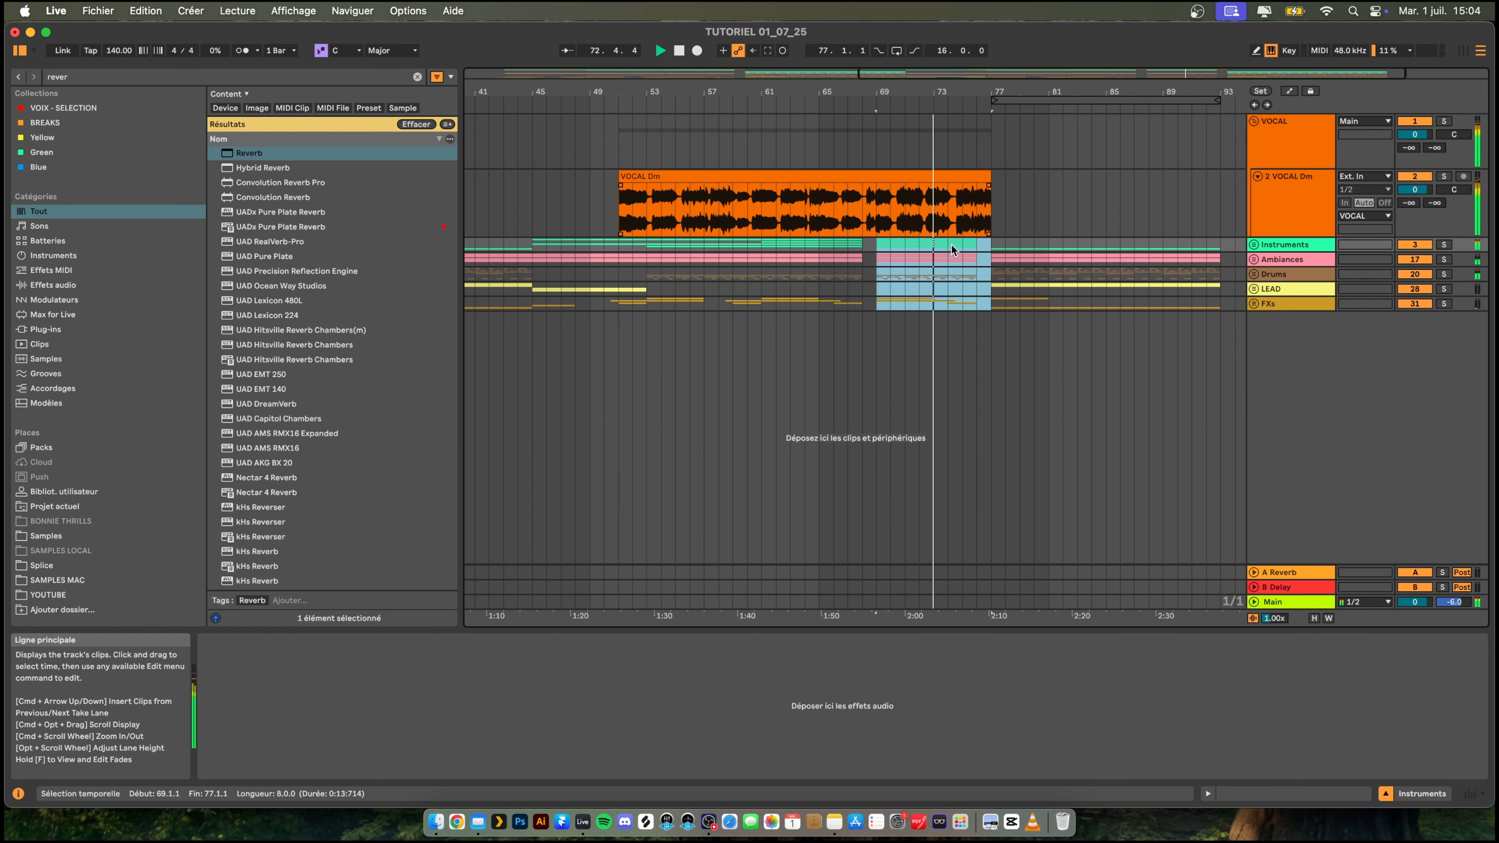
{"action": "left_click", "coordinate": [1034, 198]}
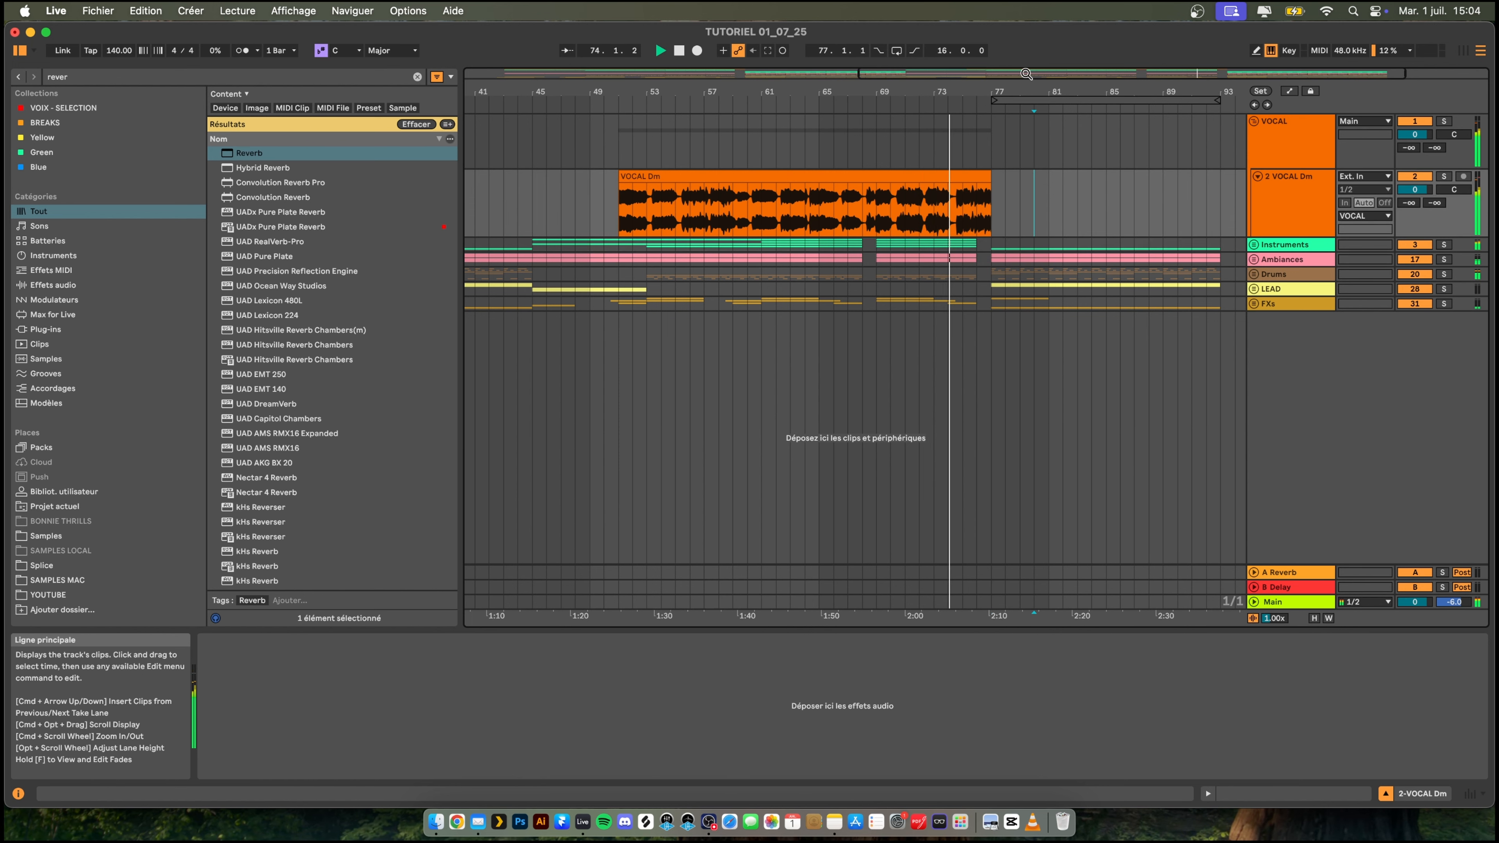
{"action": "mouse_move", "coordinate": [1036, 92]}
{"action": "left_mouse_down"}
{"action": "mouse_move", "coordinate": [1026, 82]}
{"action": "mouse_move", "coordinate": [1060, 74]}
{"action": "mouse_move", "coordinate": [1060, 93]}
{"action": "mouse_move", "coordinate": [946, 95]}
{"action": "mouse_move", "coordinate": [1070, 78]}
{"action": "mouse_move", "coordinate": [761, 104]}
{"action": "mouse_move", "coordinate": [1179, 90]}
{"action": "left_mouse_up"}
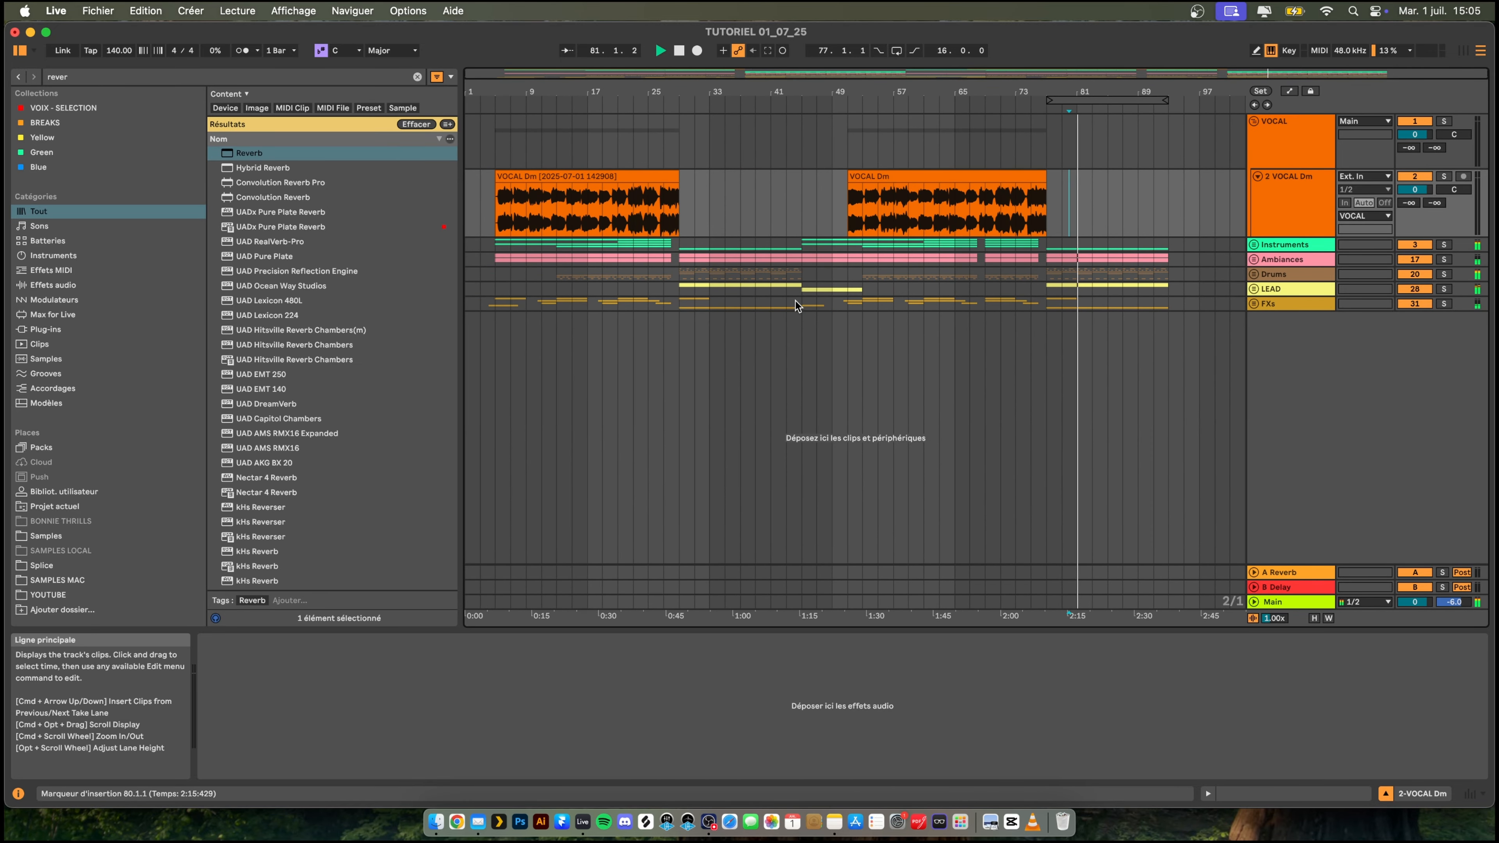
{"action": "left_click_drag", "start_coordinate": [944, 93], "coordinate": [846, 65]}
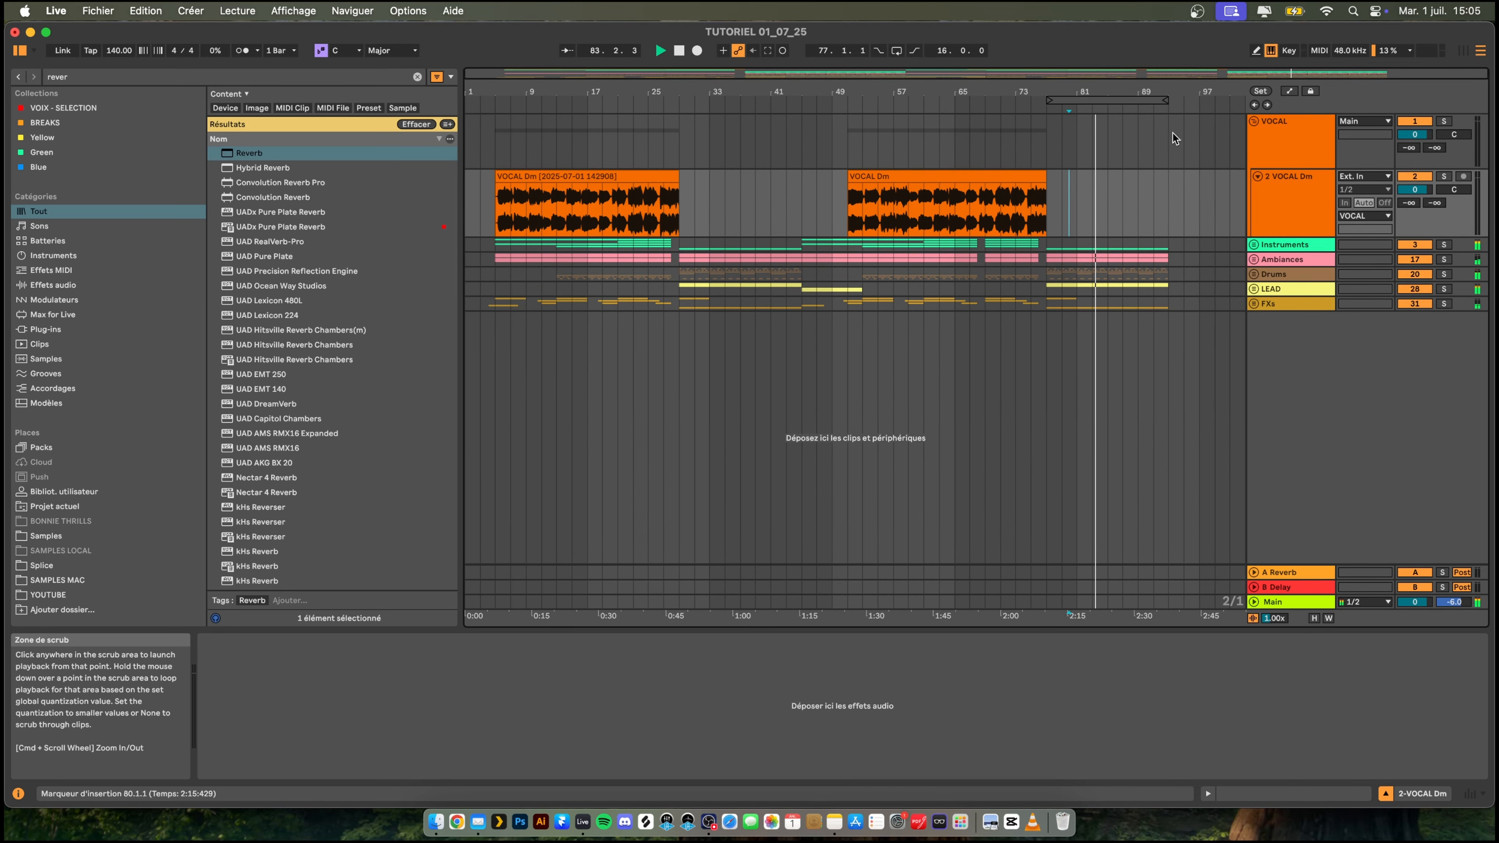
{"action": "left_click", "coordinate": [1257, 176]}
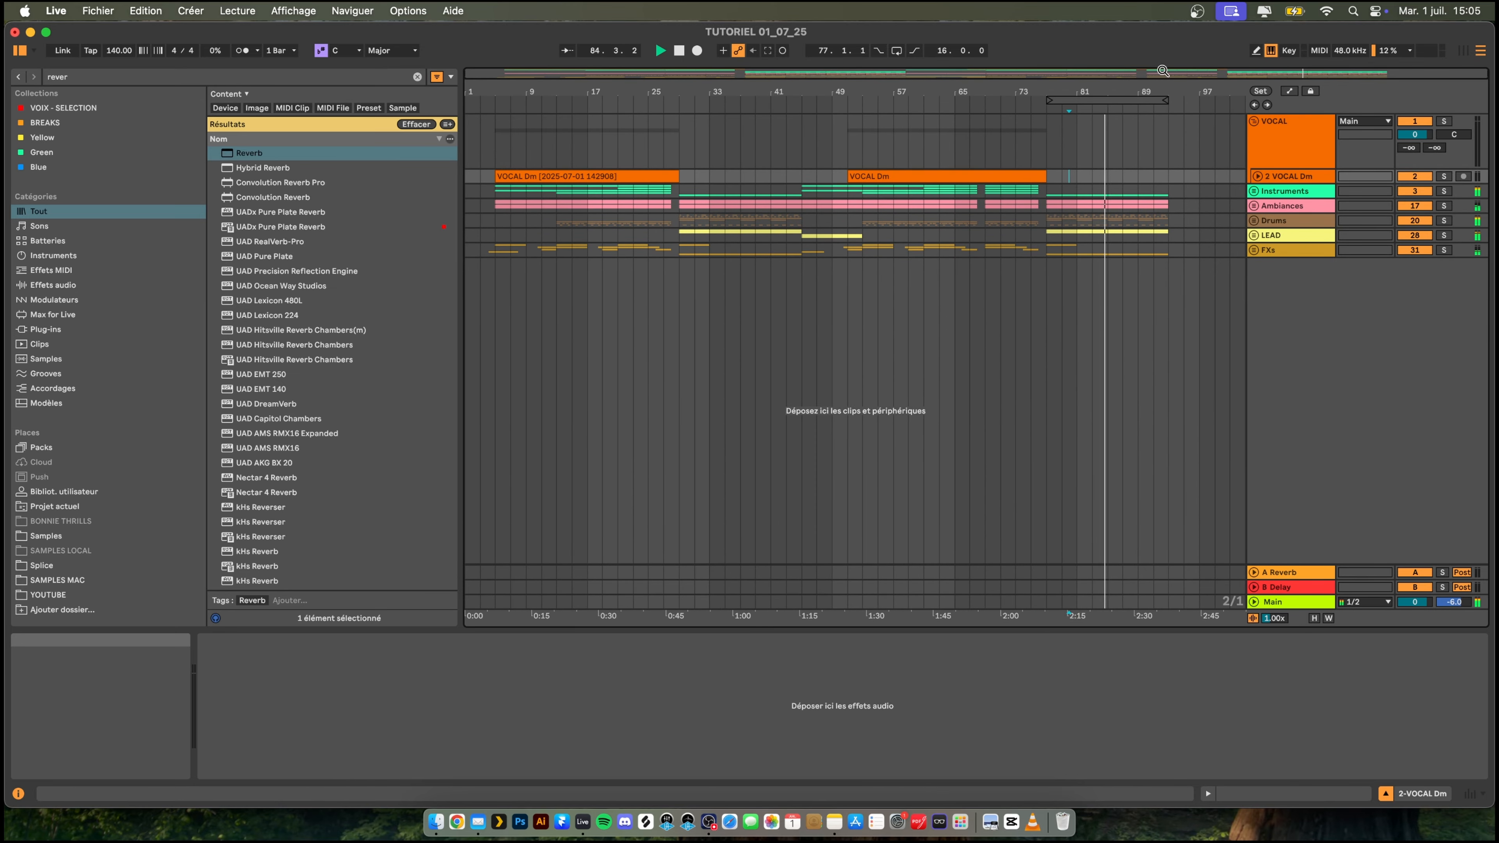
{"action": "left_click_drag", "start_coordinate": [1165, 92], "coordinate": [1037, 126]}
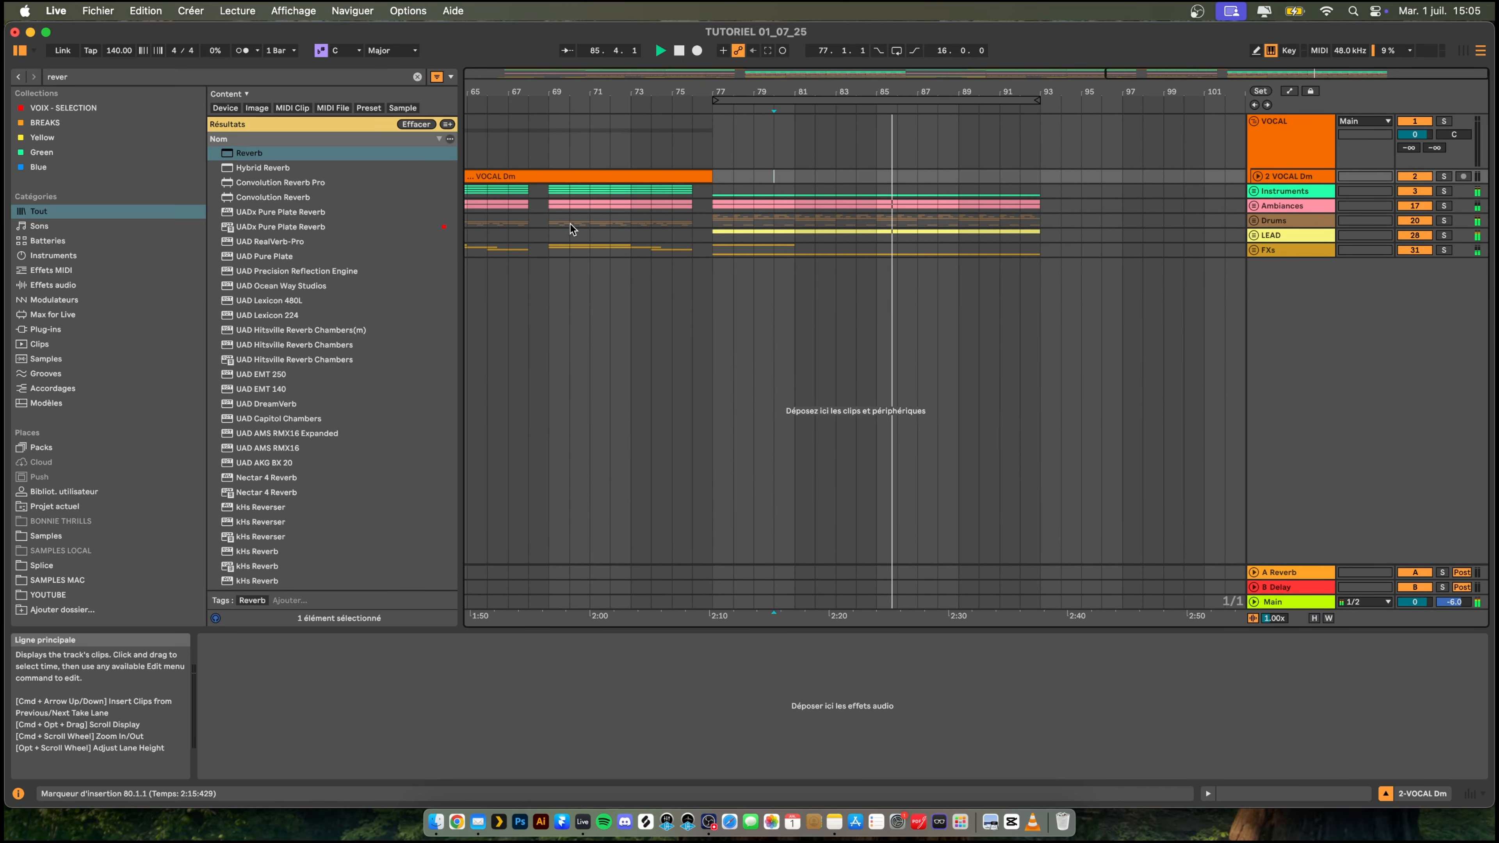
- Replay the arrangement from 69.1.1 on the Drums track and place the insertion marker at 77.1.1
{"action": "left_click", "coordinate": [548, 219]}
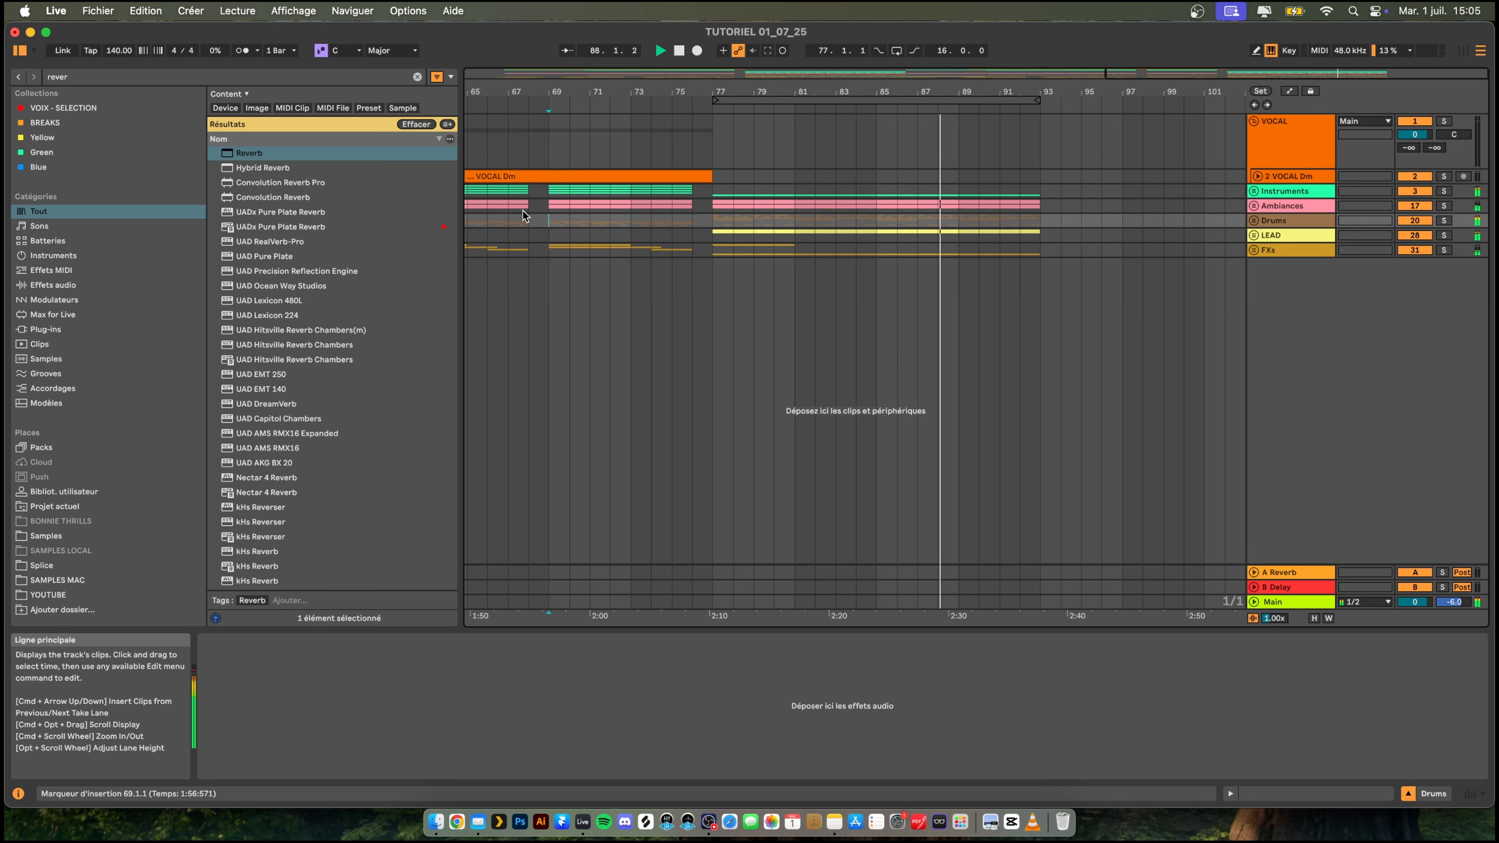
{"action": "key", "text": "space"}
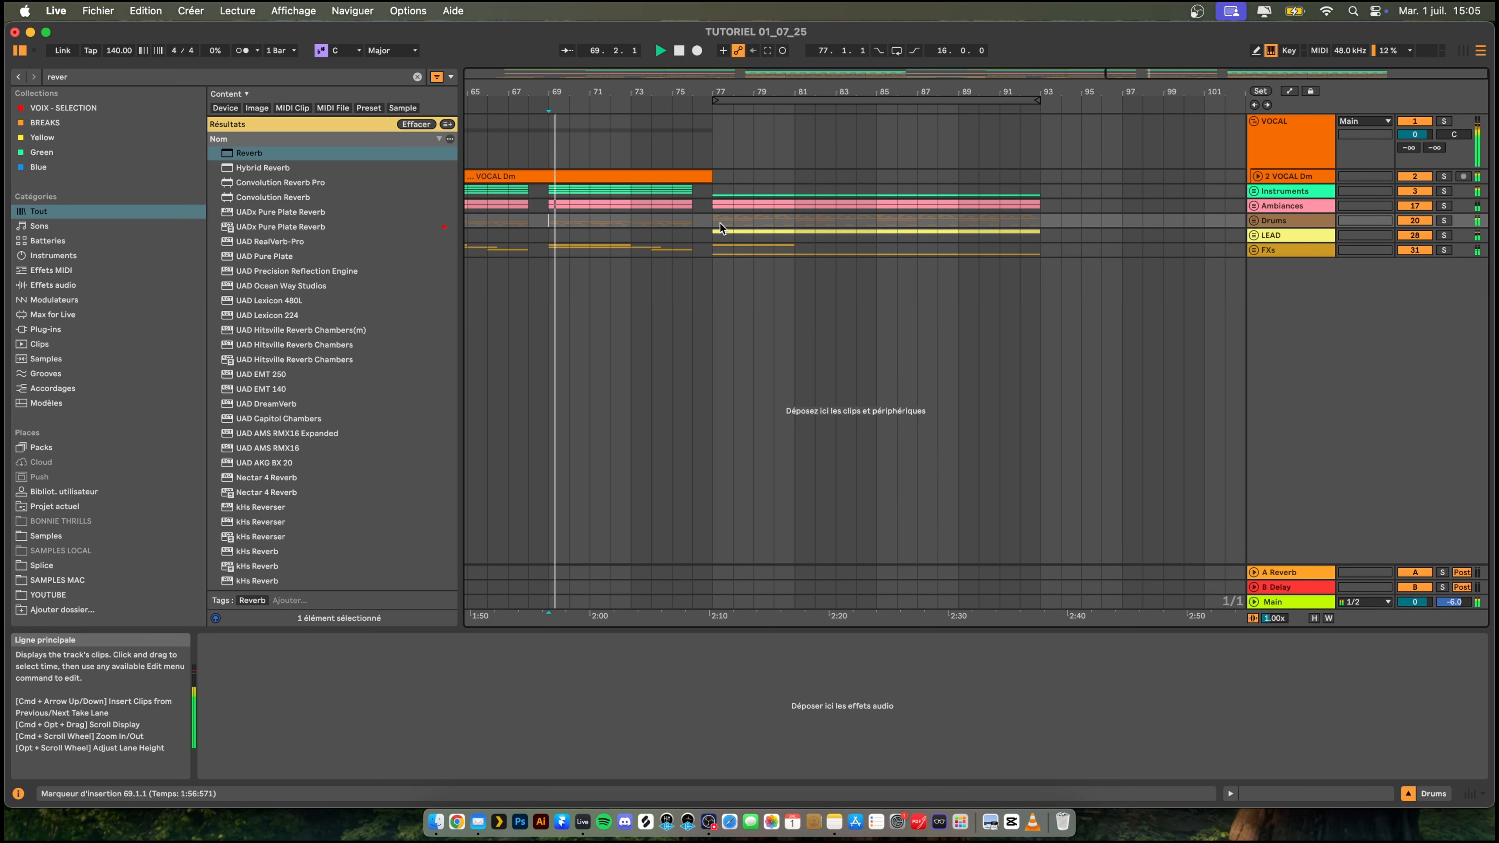
{"action": "left_click", "coordinate": [711, 220]}
{"action": "left_click_drag", "start_coordinate": [734, 93], "coordinate": [734, 56]}
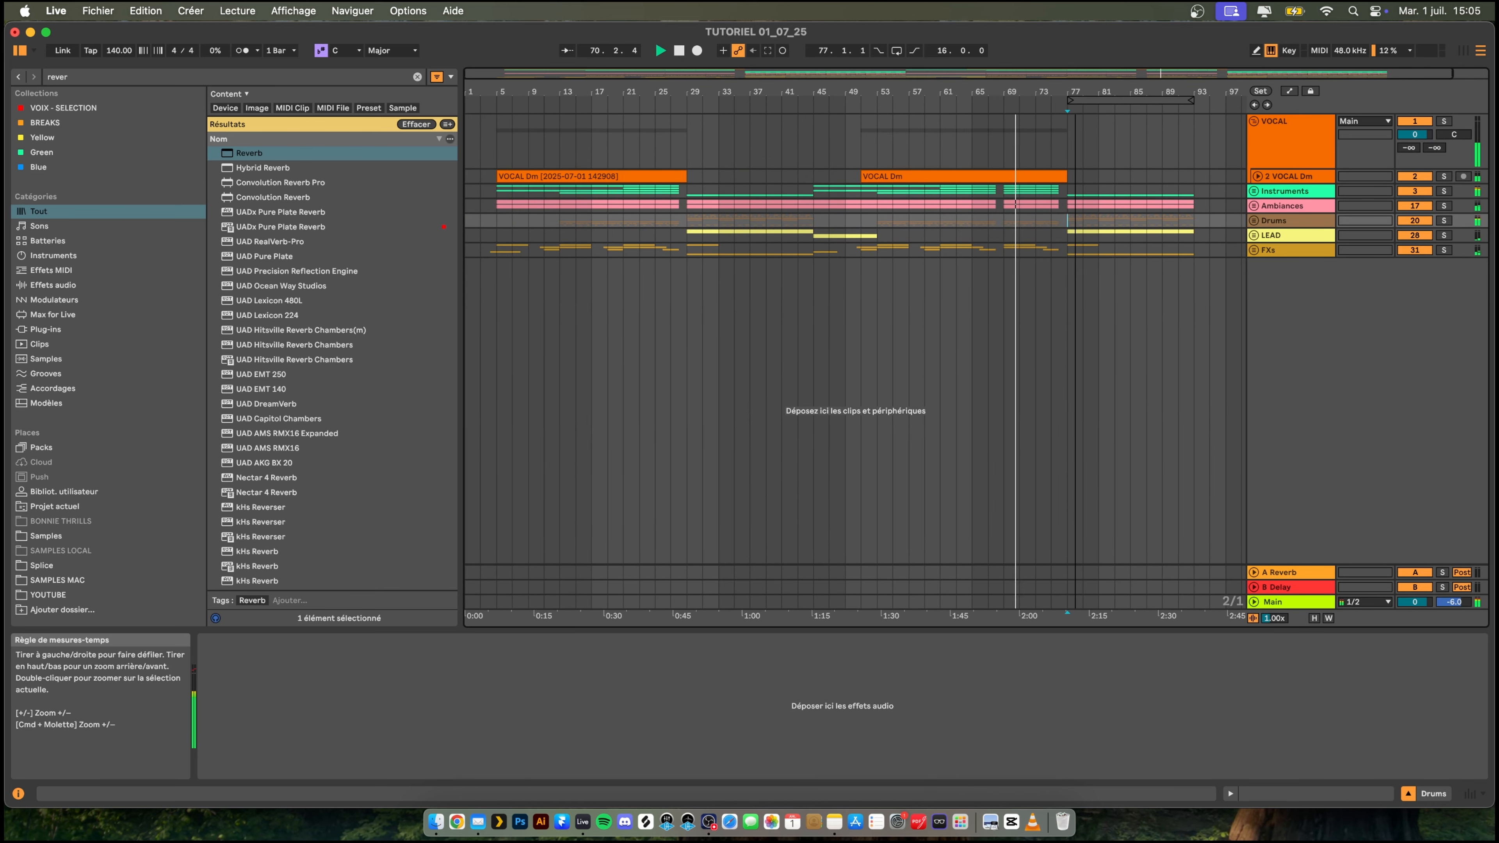
- Set an 8-bar loop region at 45.1.1, select its content on all tracks, and copy it to 93.1.1
{"action": "left_click_drag", "start_coordinate": [815, 214], "coordinate": [843, 174]}
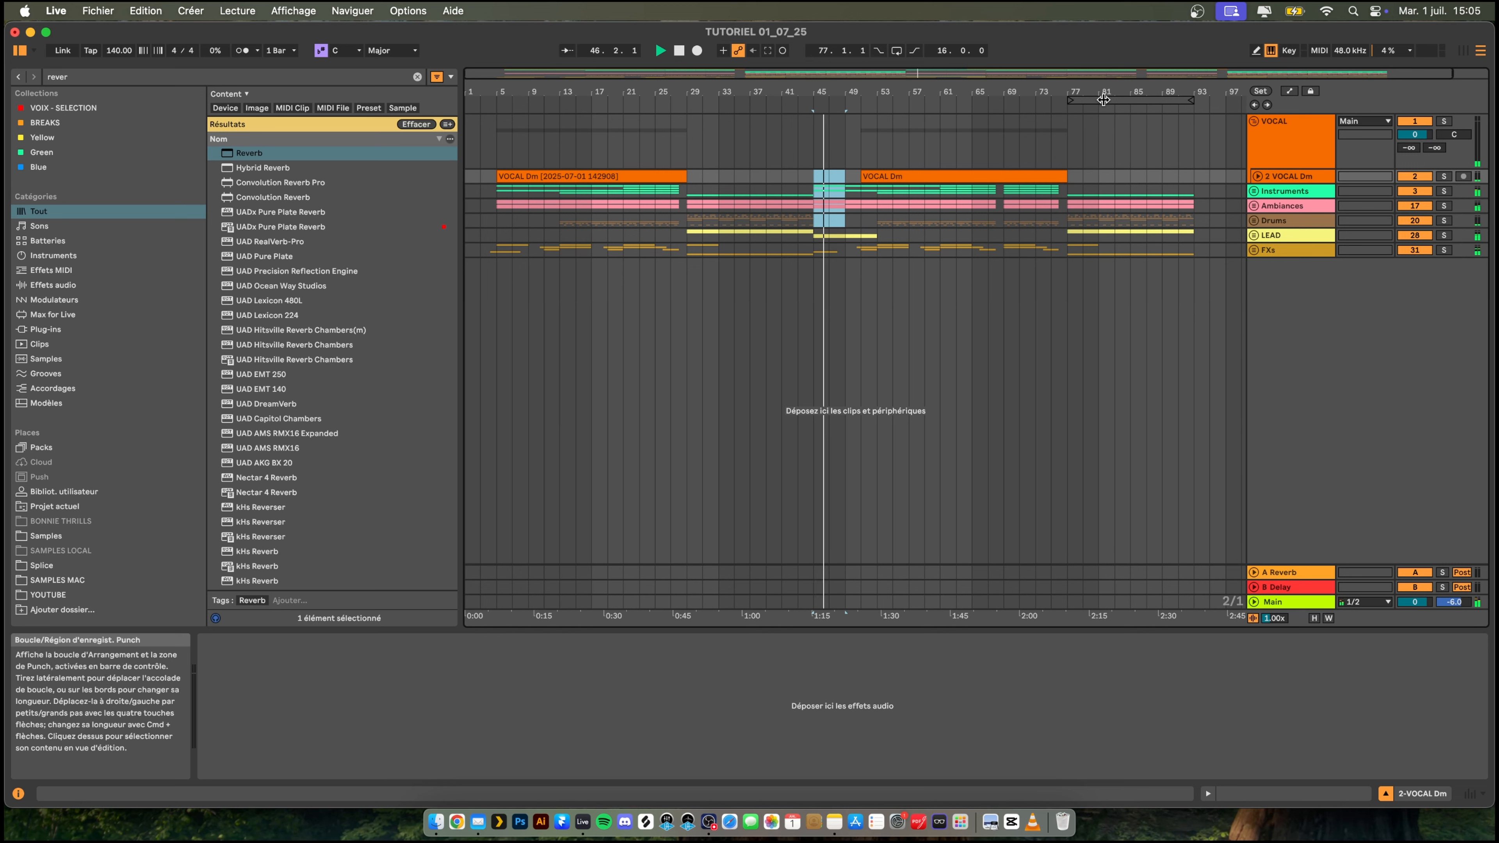
{"action": "left_click_drag", "start_coordinate": [1113, 101], "coordinate": [844, 108]}
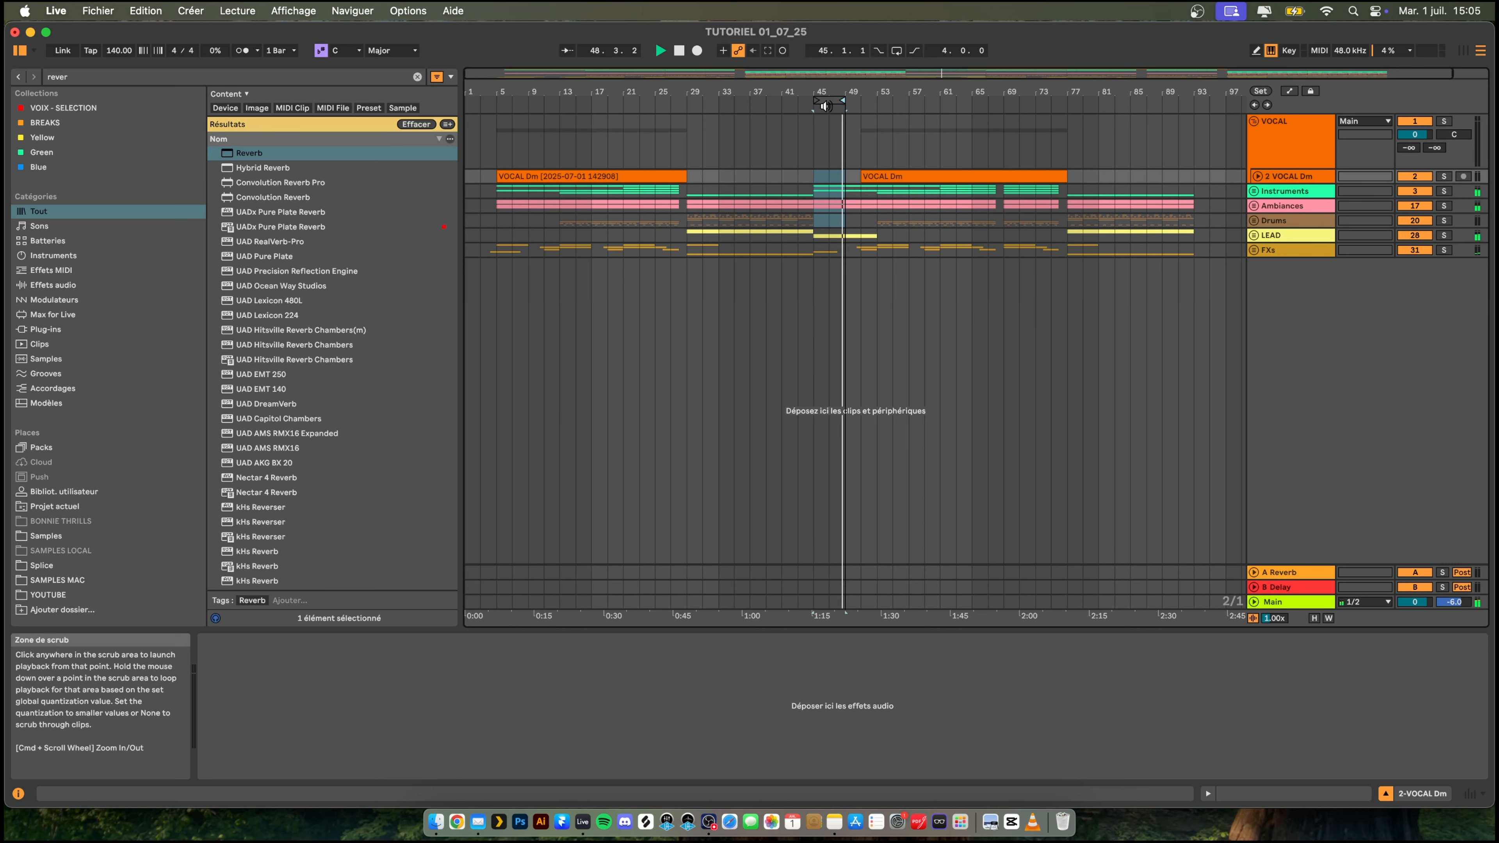
{"action": "left_click", "coordinate": [827, 101]}
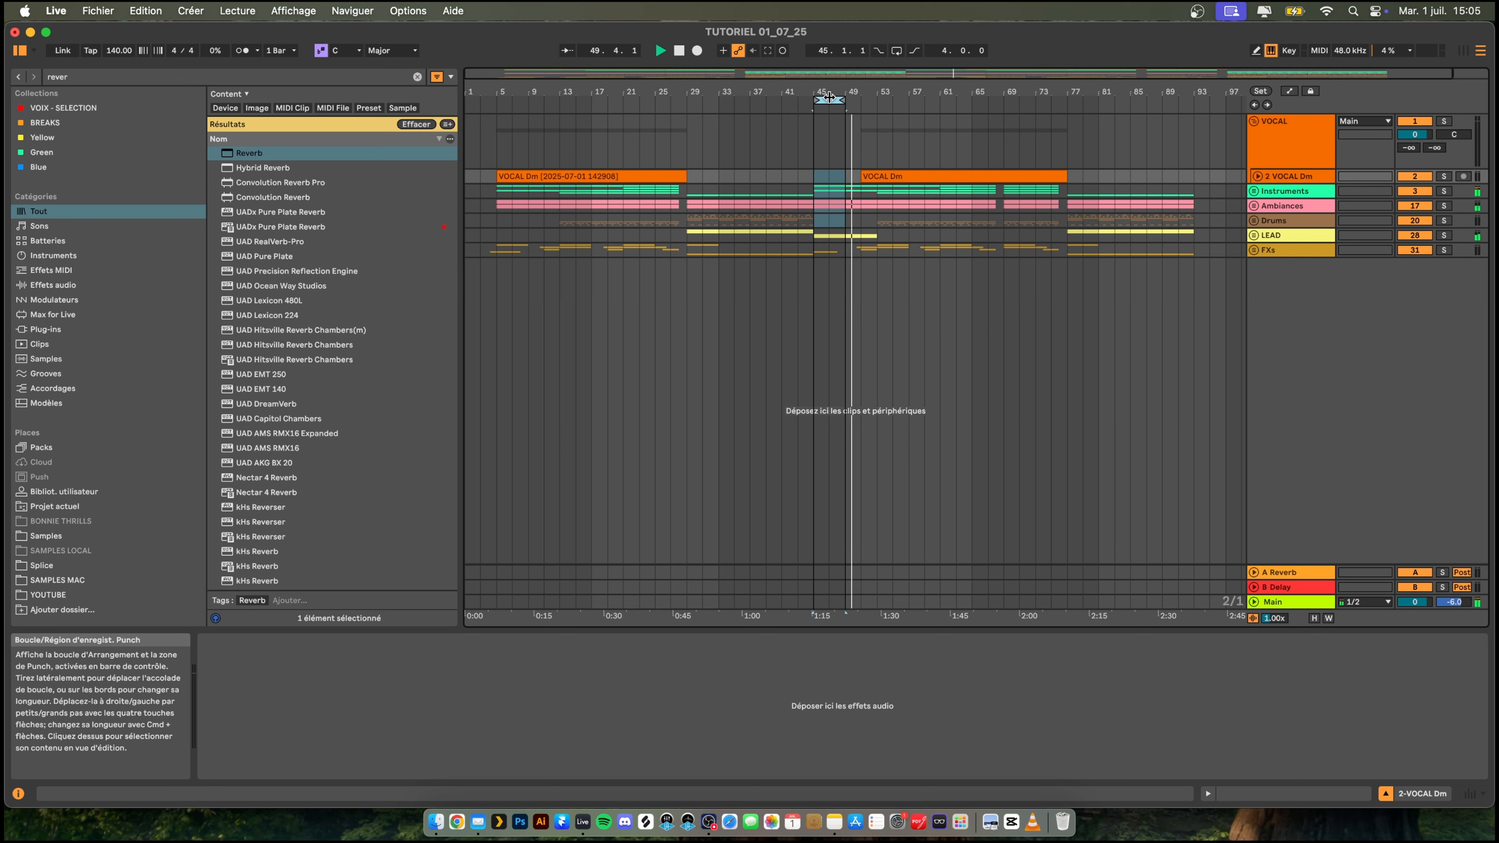
{"action": "left_click_drag", "start_coordinate": [842, 100], "coordinate": [874, 101]}
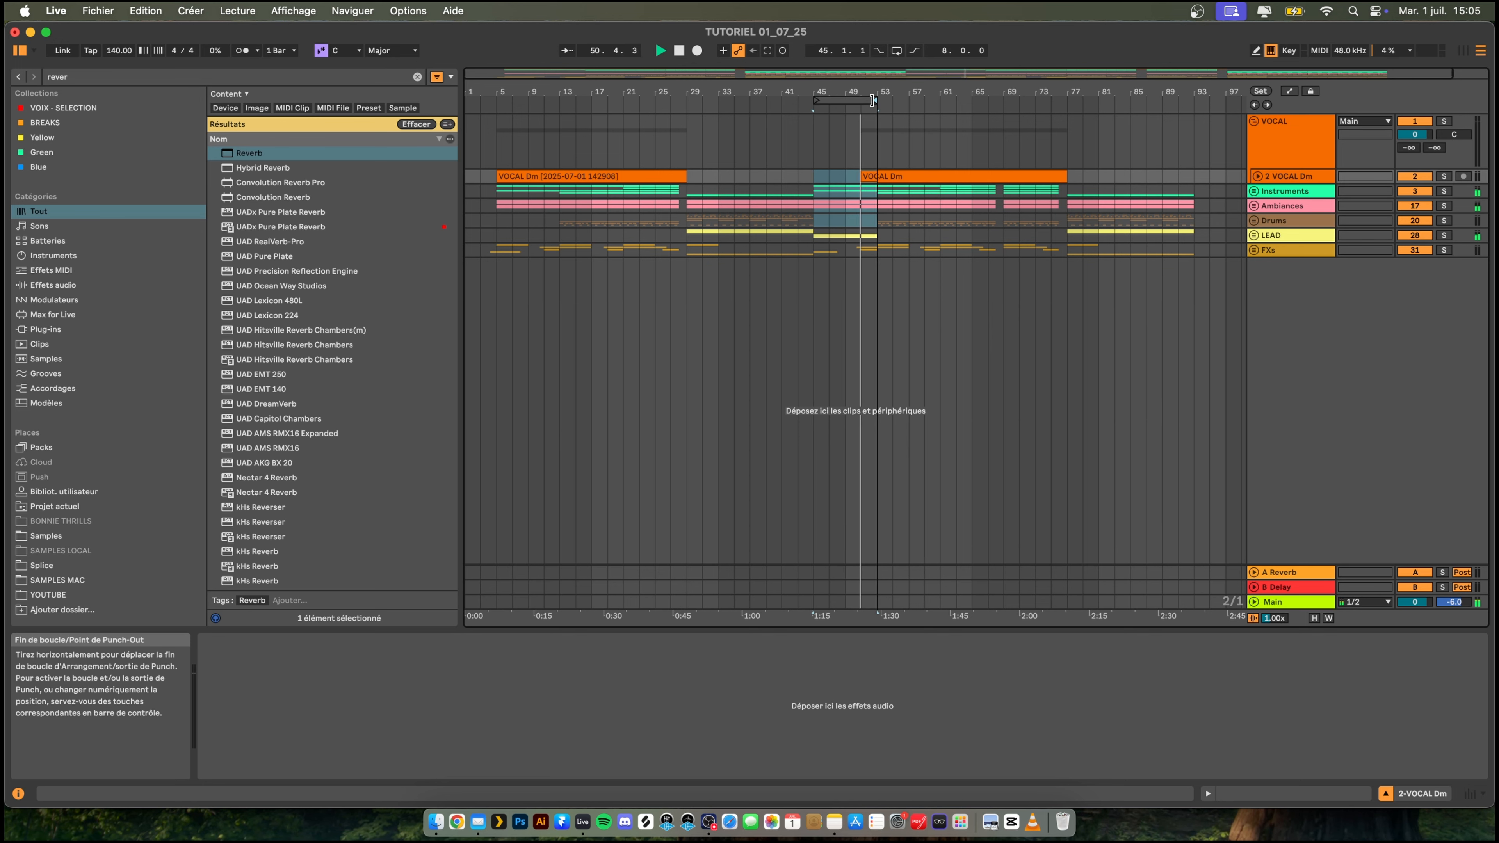
{"action": "left_click", "coordinate": [840, 101]}
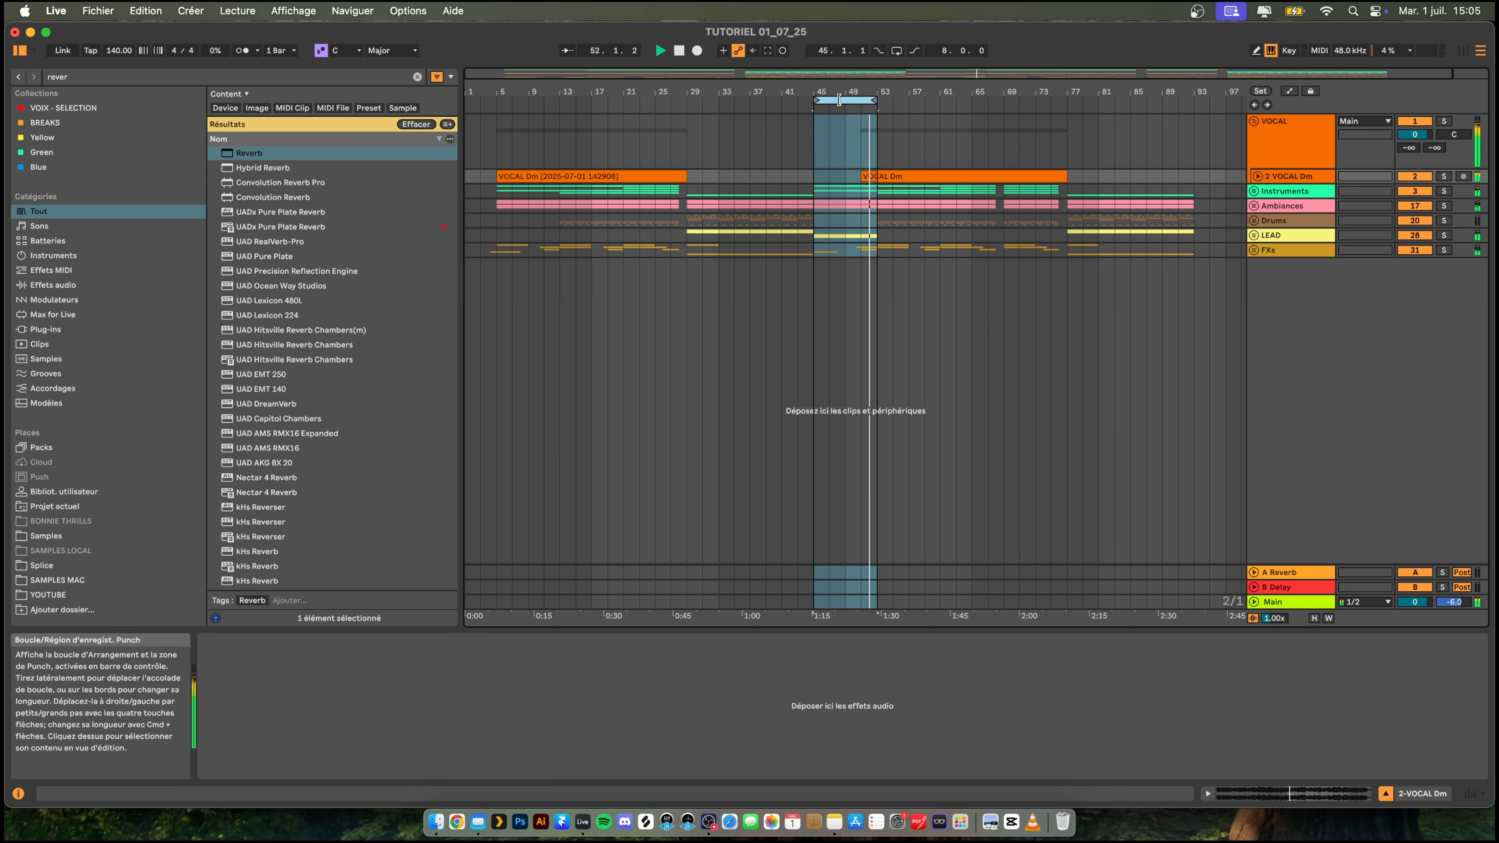
{"action": "scroll", "coordinate": [938, 155], "scroll_direction": "right", "scroll_amount": 2}
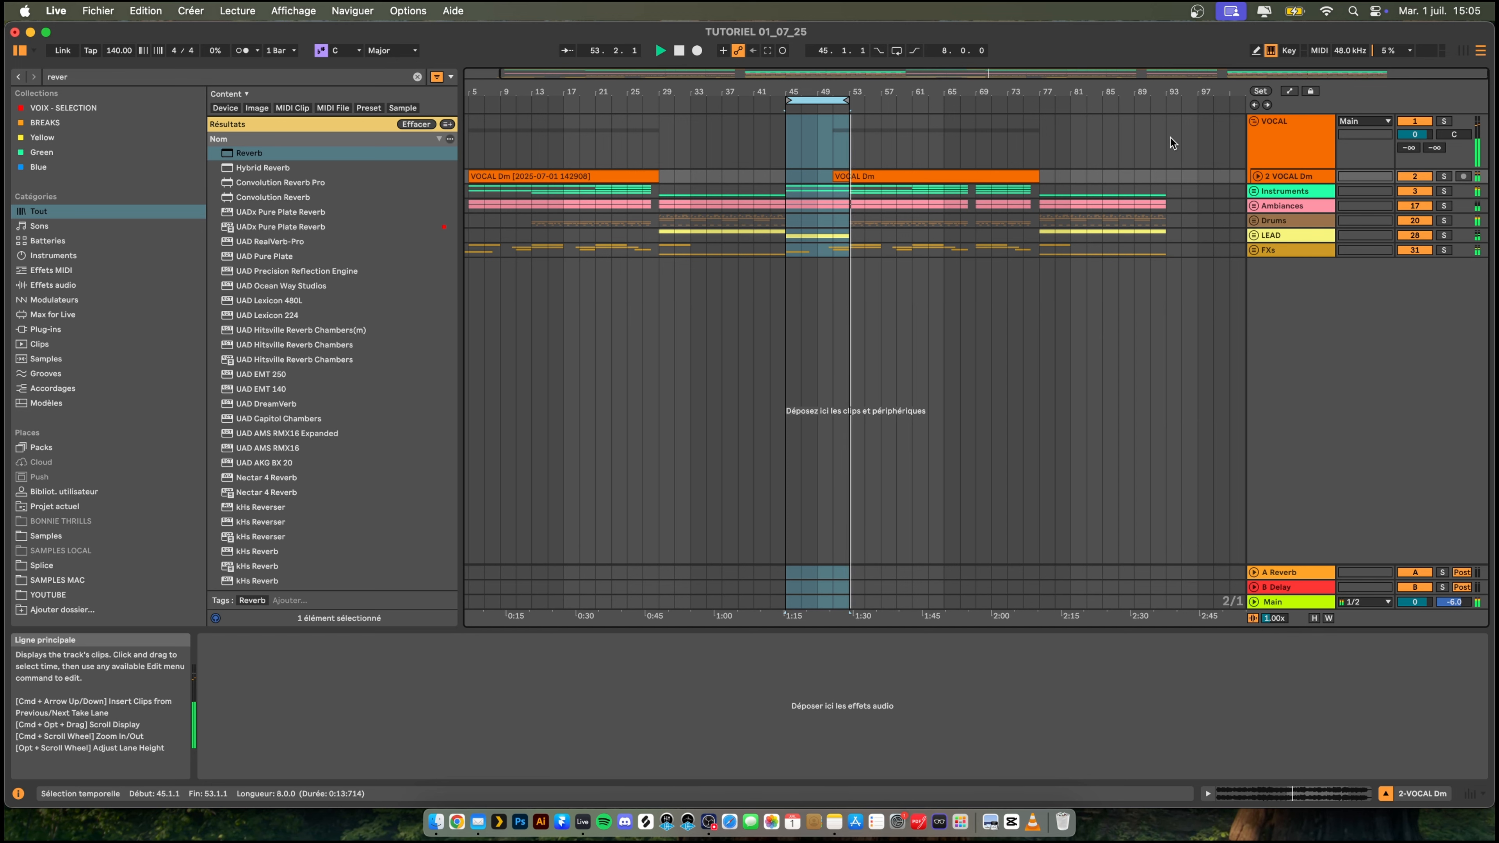
{"action": "left_click", "coordinate": [1165, 129]}
{"action": "key", "text": "super+v"}
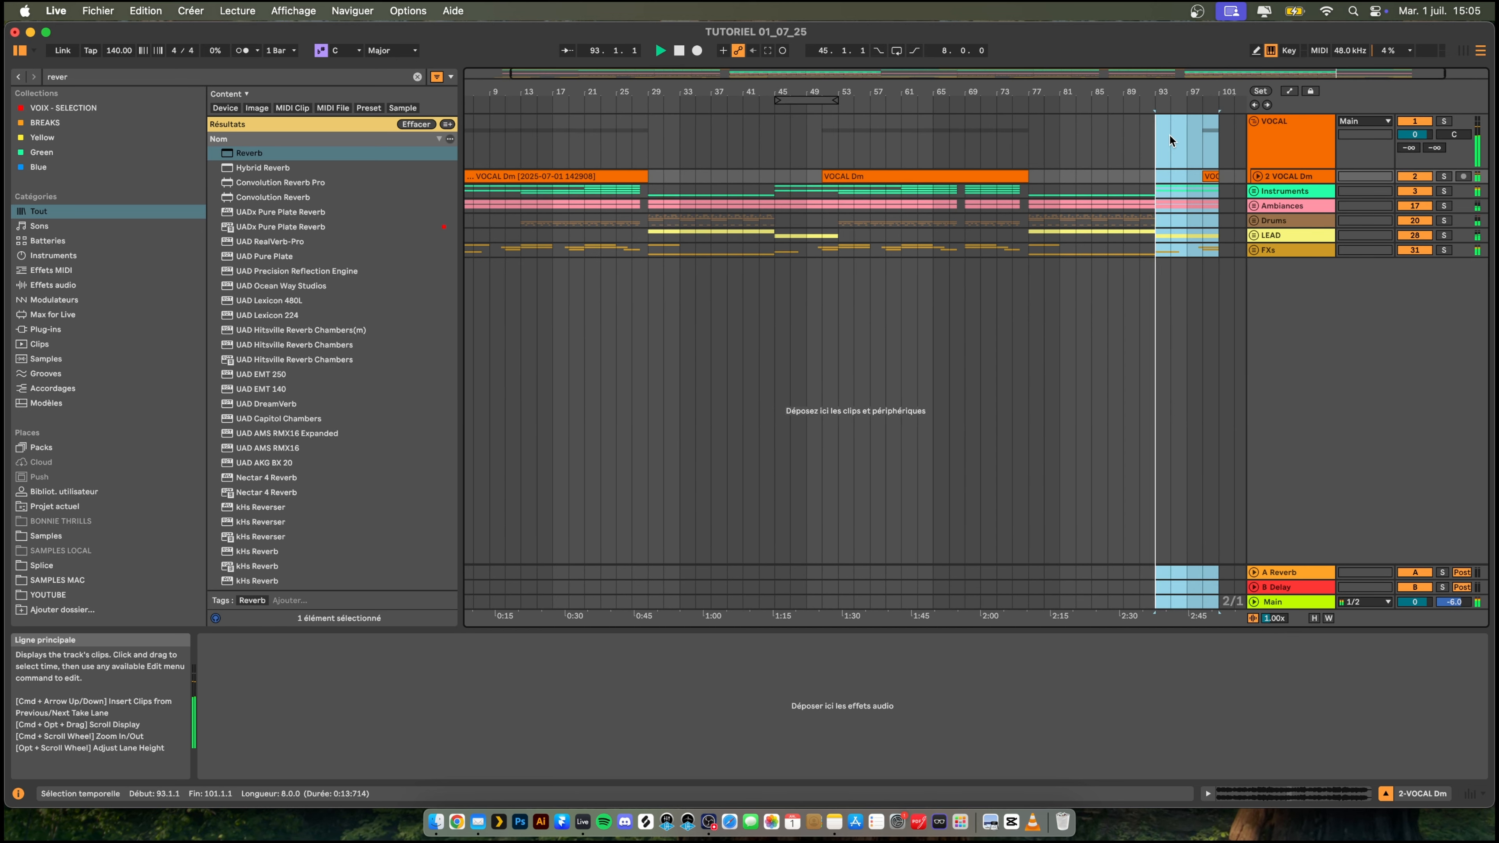
- Play from 91.1.1, duplicate the Drums section from 85.1.1 to 93.1.1 into bars 93 to 101, and audition the transition
{"action": "scroll", "coordinate": [1166, 134], "scroll_direction": "right", "scroll_amount": 2}
{"action": "left_click", "coordinate": [1104, 147]}
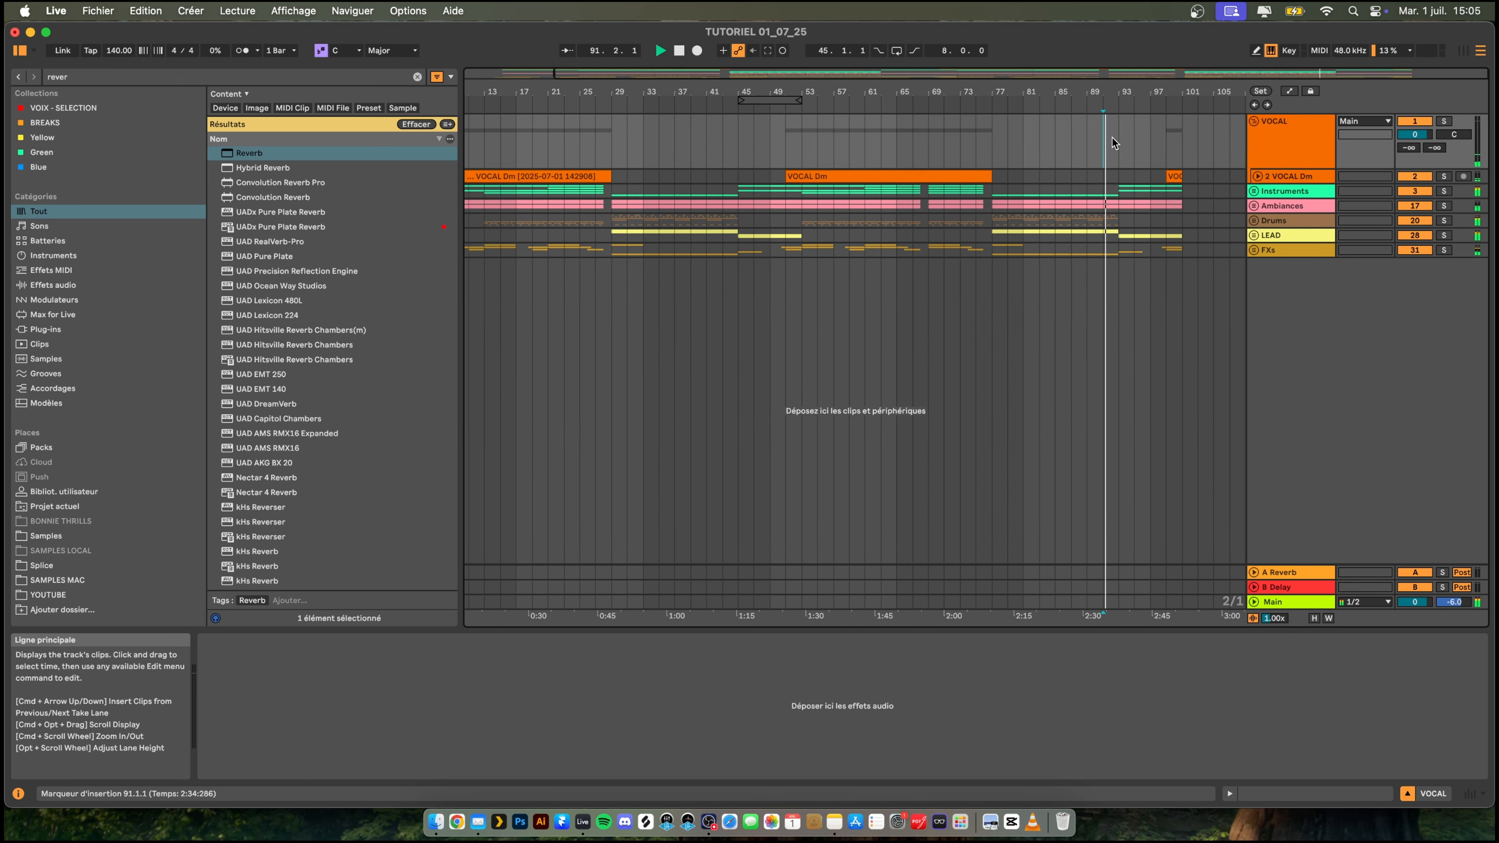
{"action": "left_click_drag", "start_coordinate": [1146, 92], "coordinate": [990, 151]}
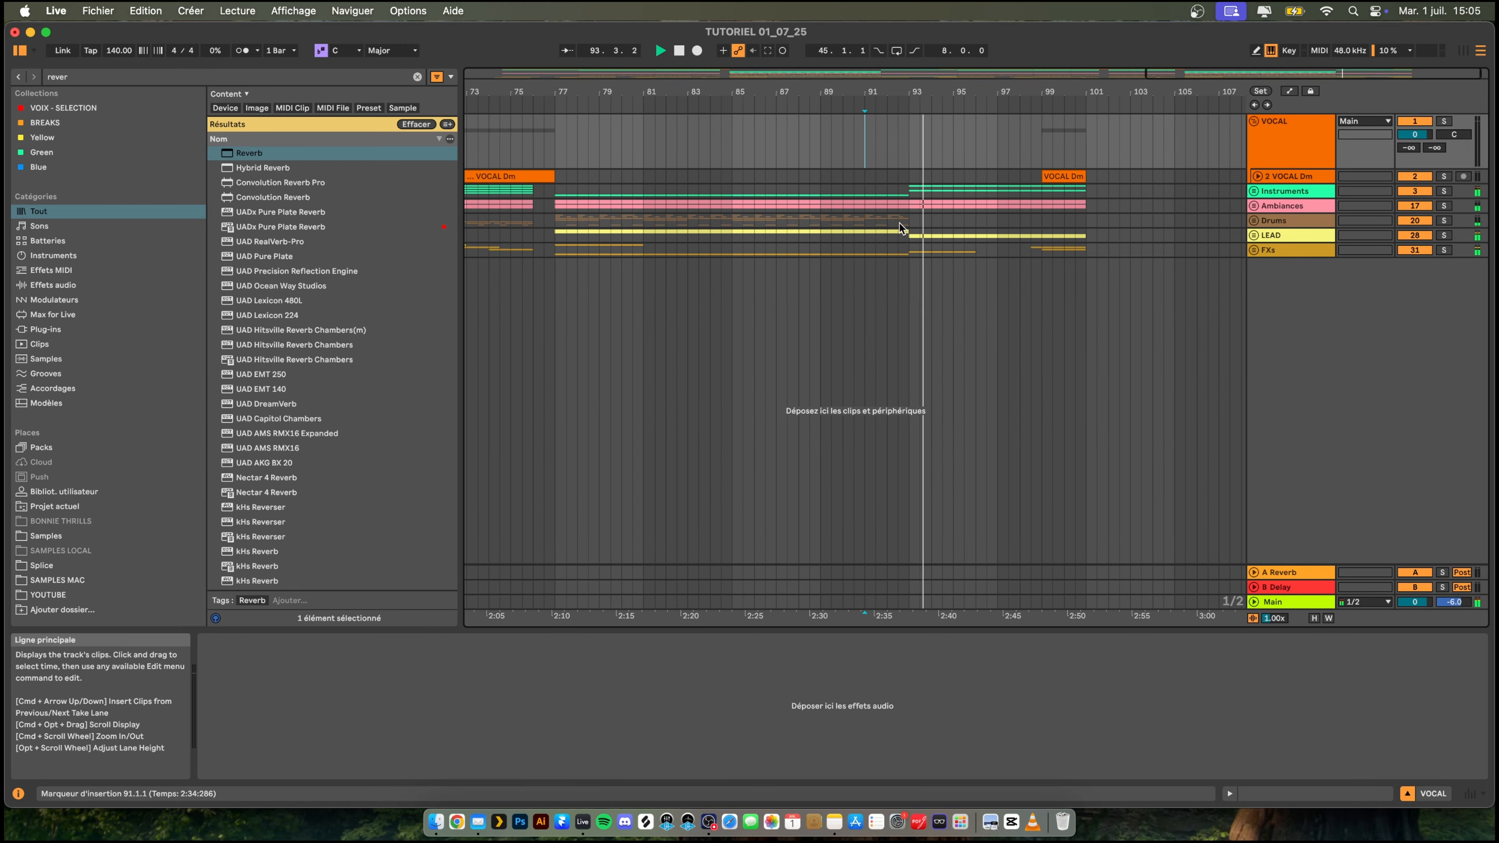
{"action": "key", "text": "space"}
{"action": "left_click_drag", "start_coordinate": [906, 222], "coordinate": [732, 222]}
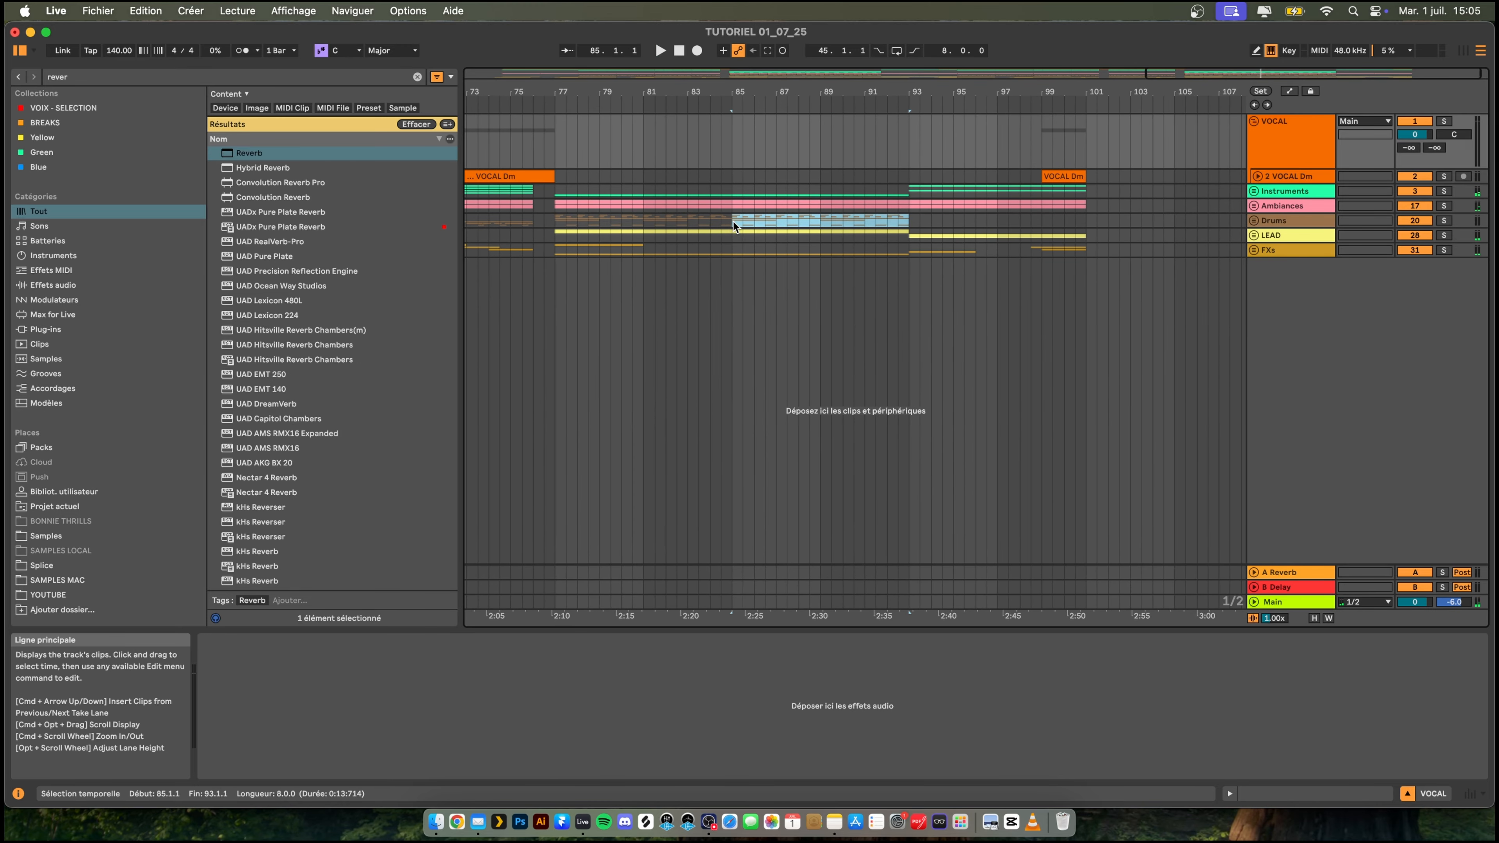
{"action": "key", "text": "super+d"}
{"action": "key", "text": "space"}
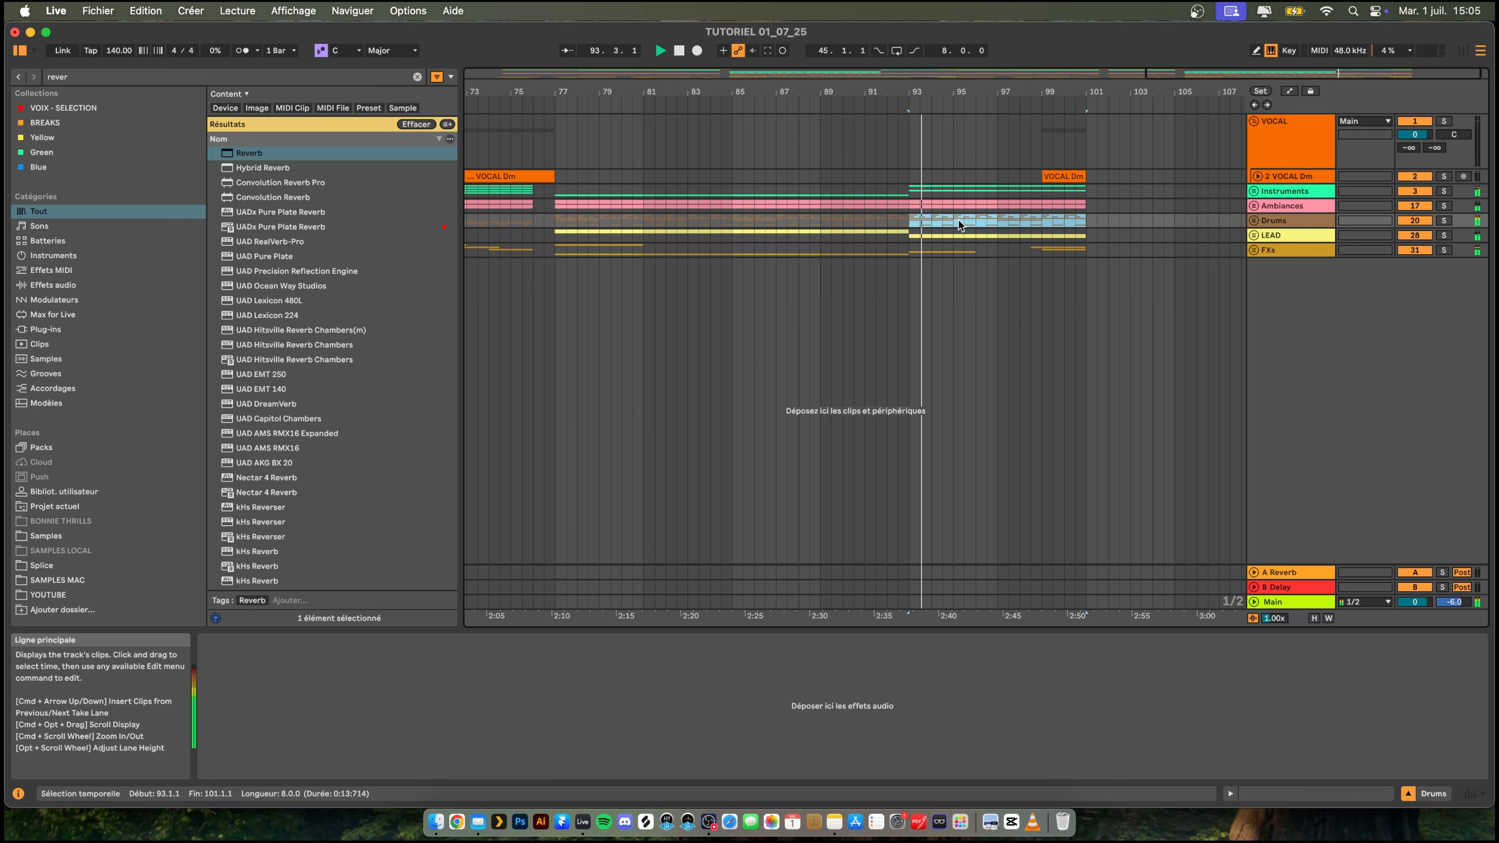
{"action": "left_click", "coordinate": [876, 221]}
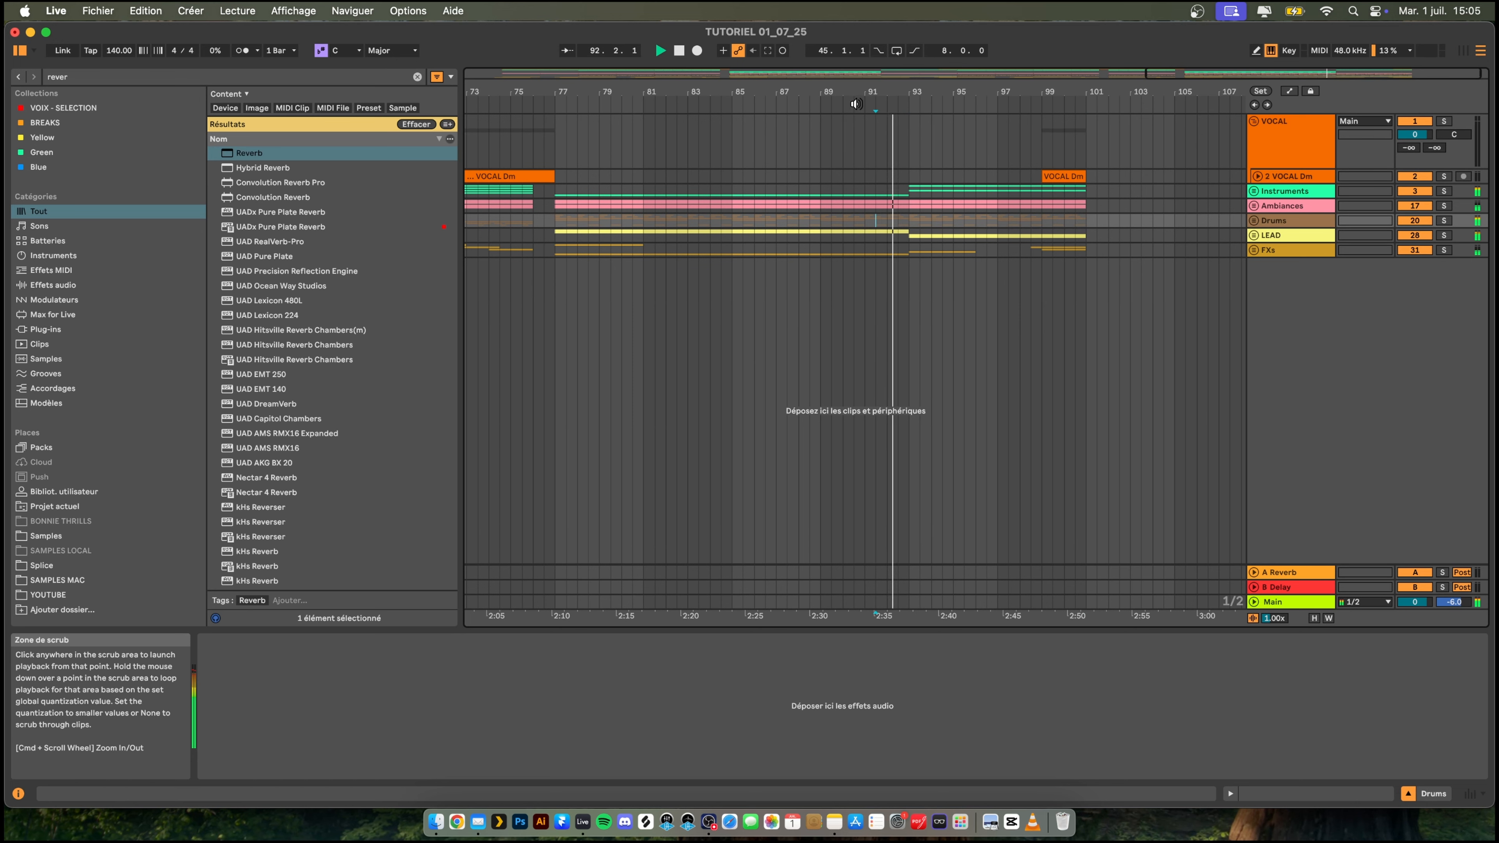
{"action": "left_click_drag", "start_coordinate": [879, 93], "coordinate": [1055, 61]}
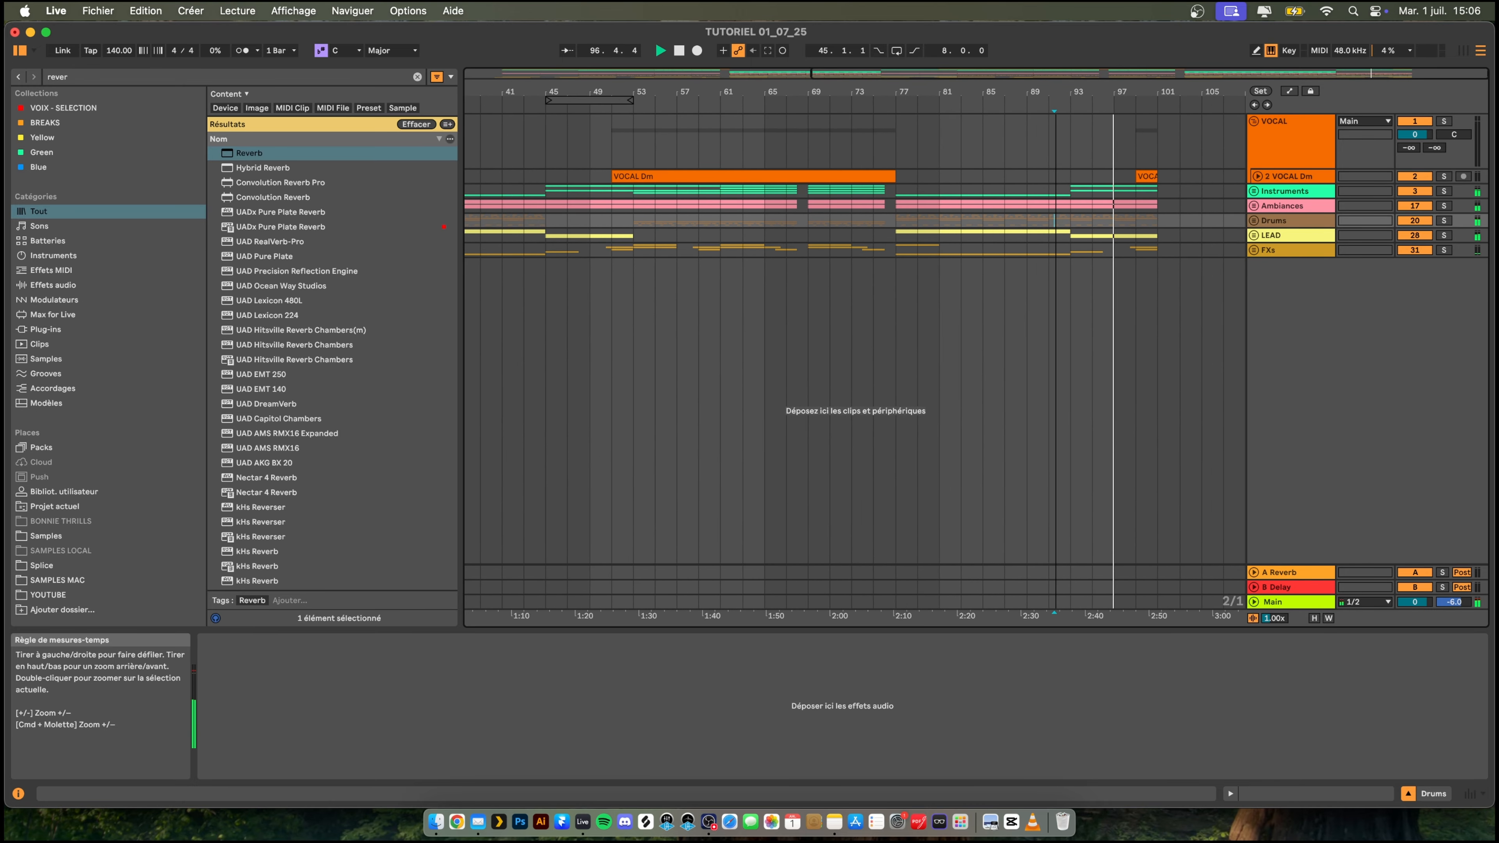
{"action": "mouse_move", "coordinate": [1181, 93]}
{"action": "left_mouse_down"}
{"action": "mouse_move", "coordinate": [1006, 117]}
{"action": "mouse_move", "coordinate": [1203, 92]}
{"action": "left_mouse_up"}
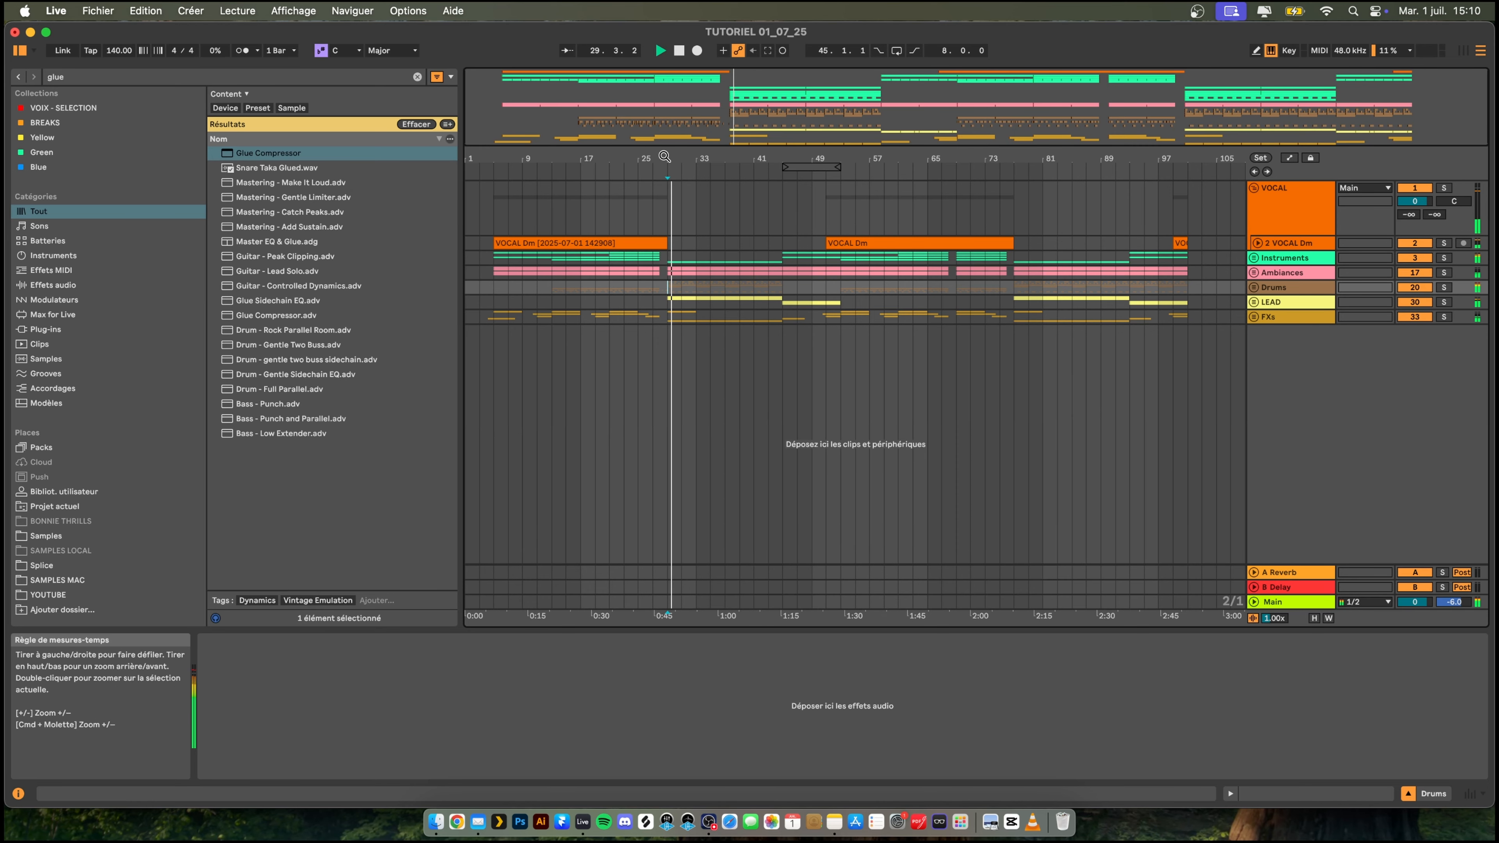
- Play the arrangement from 13.1.1, then from the first drop at 29.1.1
{"action": "left_click_drag", "start_coordinate": [665, 158], "coordinate": [665, 112]}
{"action": "left_click", "coordinate": [553, 290]}
{"action": "key", "text": "space"}
{"action": "key", "text": "space"}
{"action": "mouse_move", "coordinate": [520, 164]}
{"action": "left_mouse_down"}
{"action": "mouse_move", "coordinate": [520, 178]}
{"action": "mouse_move", "coordinate": [520, 162]}
{"action": "left_mouse_up"}
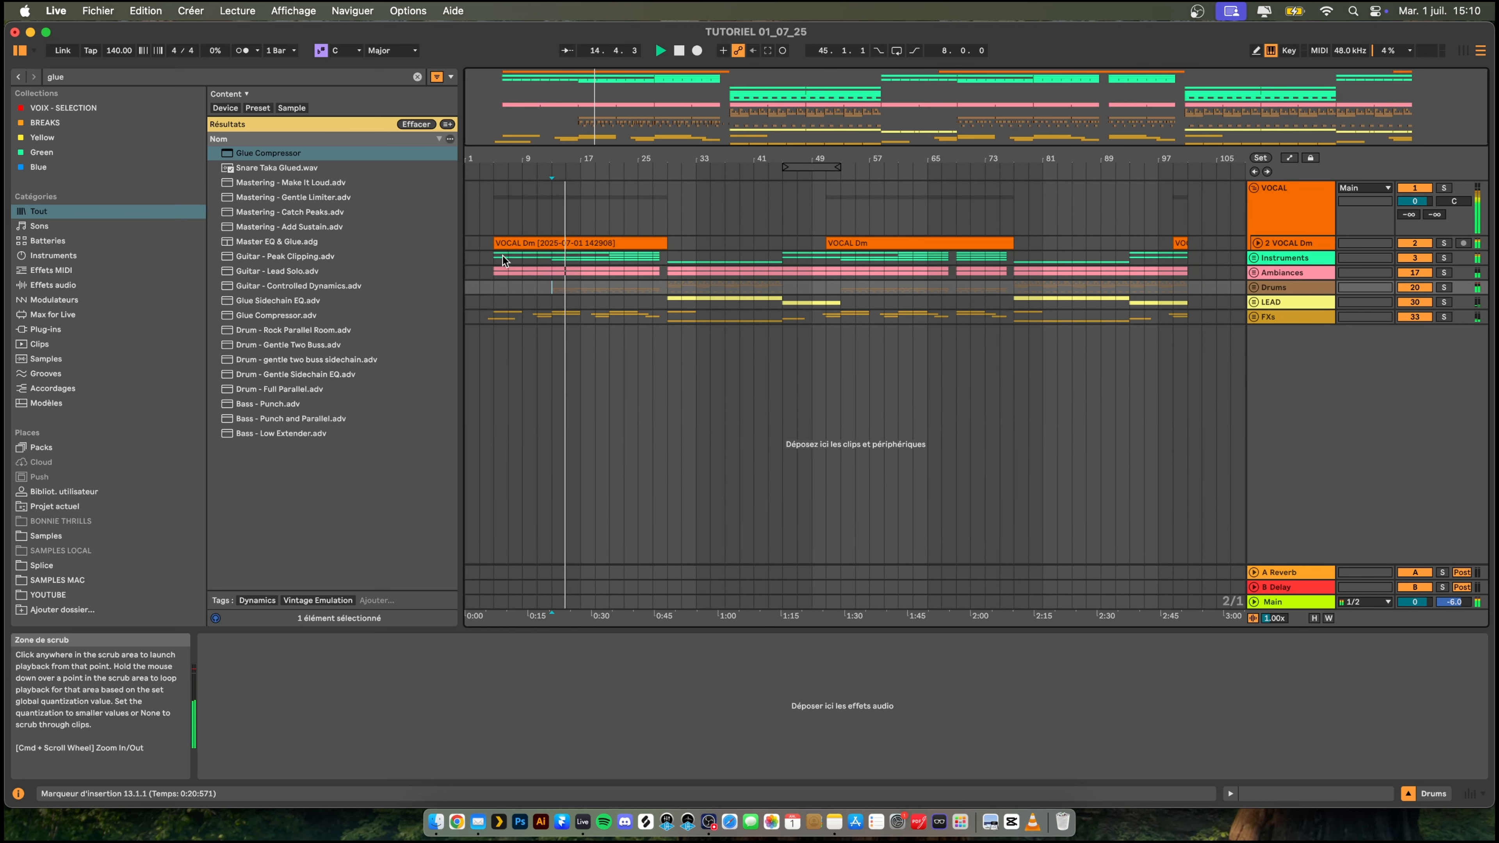
{"action": "left_click", "coordinate": [668, 288]}
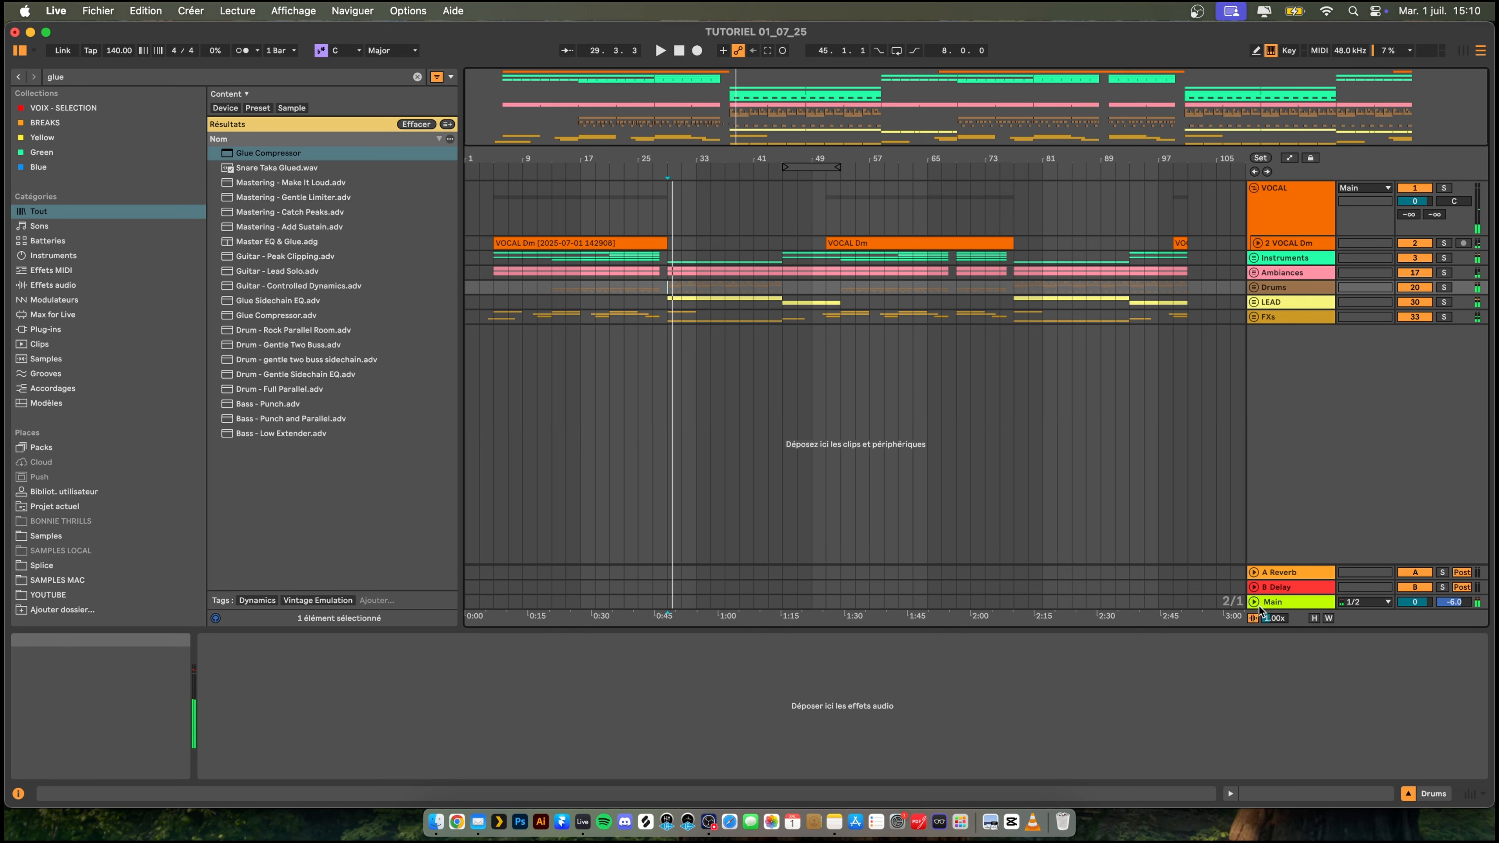
- Delete the Limiter from the Main track and play the first drop from 29.1.1
{"action": "left_click", "coordinate": [1281, 601]}
{"action": "key", "text": "space"}
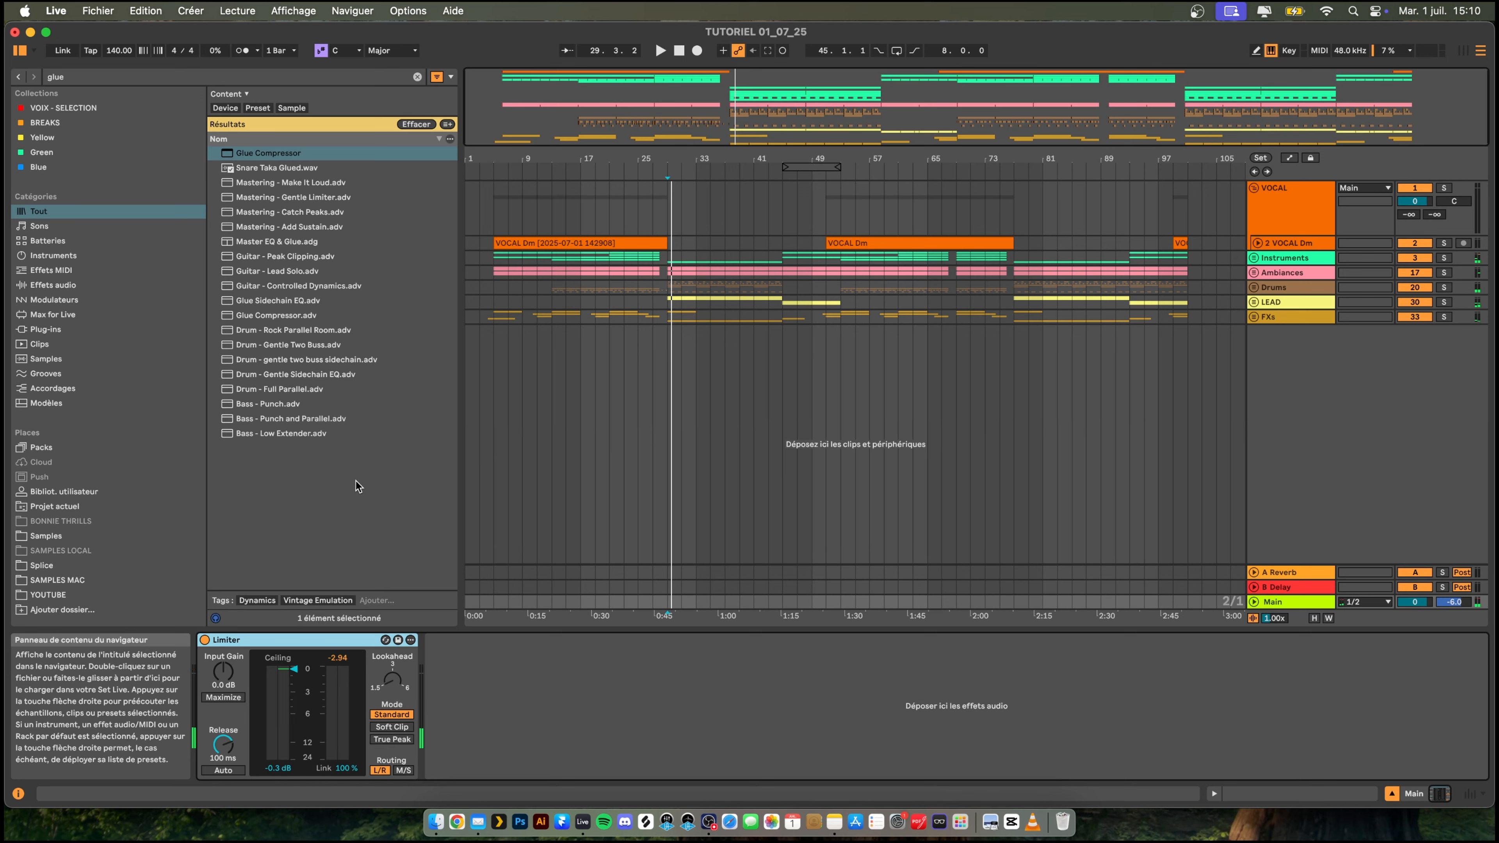
{"action": "key", "text": "Delete"}
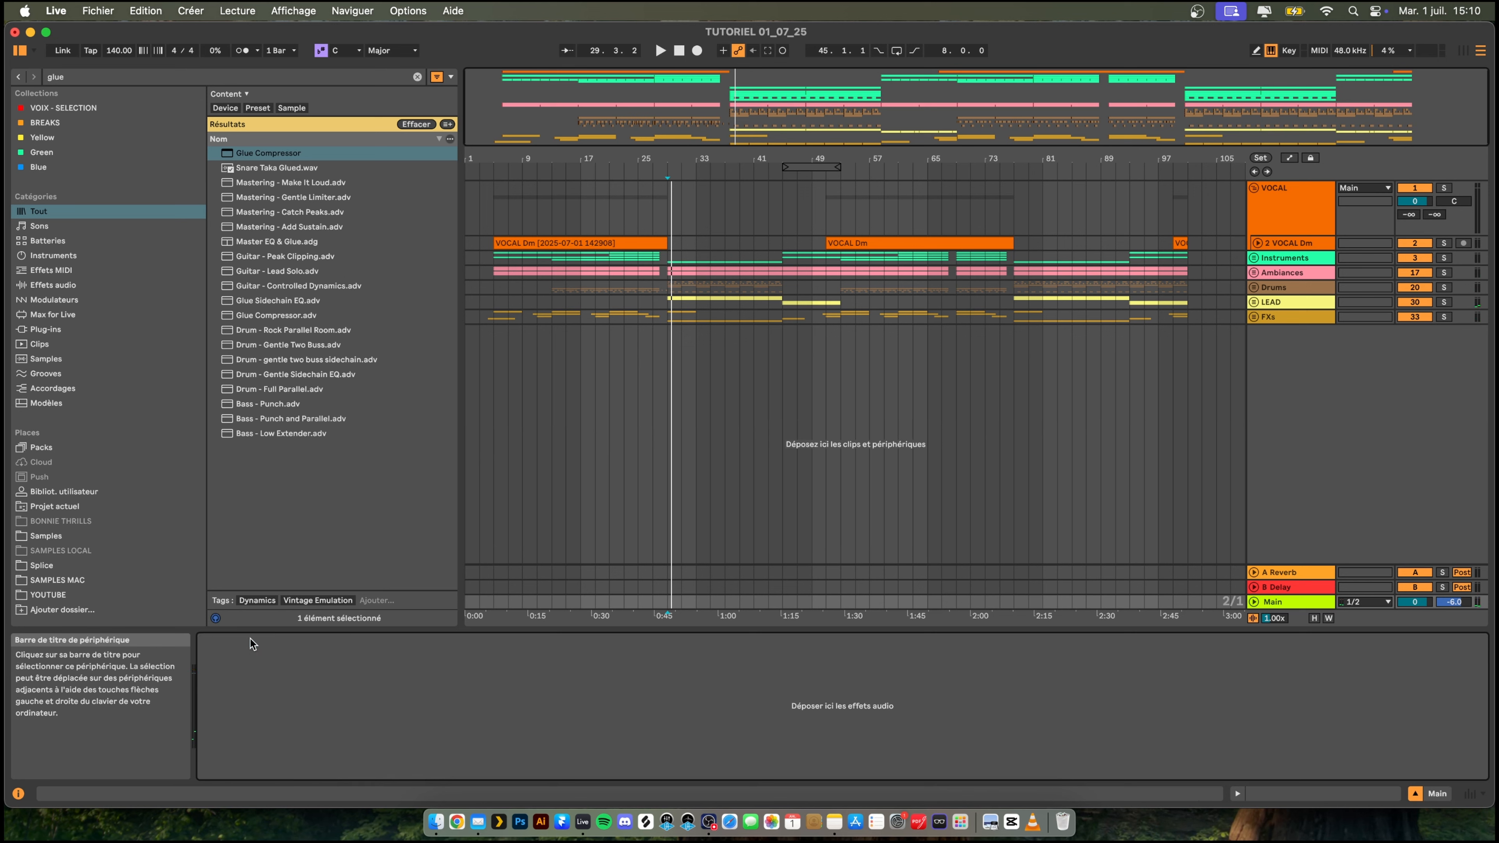
{"action": "left_click", "coordinate": [665, 260]}
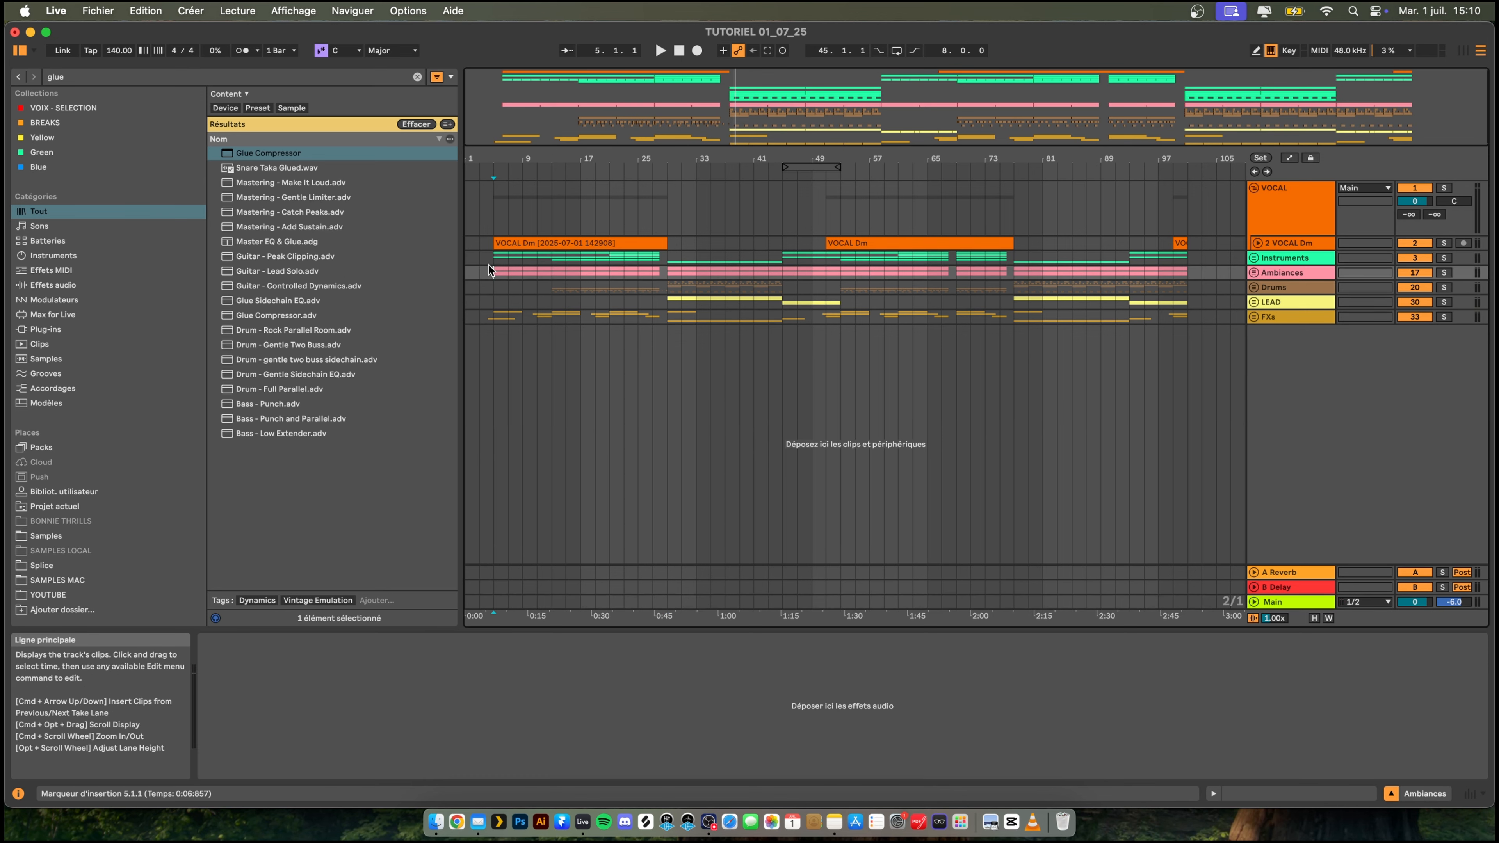
{"action": "key", "text": "space"}
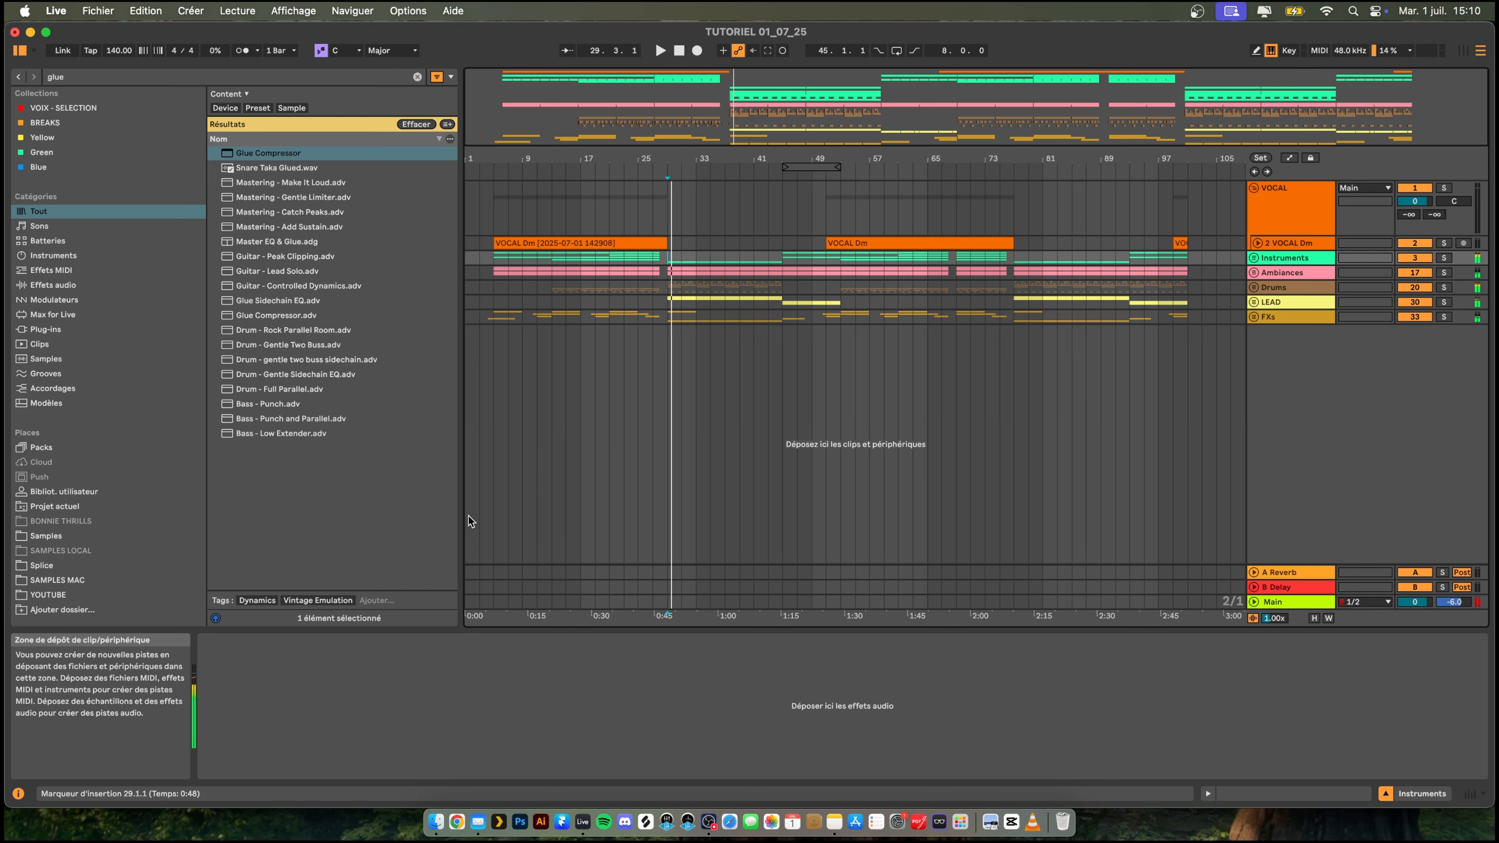
- Search the browser for "multi", add Multiband Dynamics to the Main track, and set its Time to 1000 %
{"action": "key", "text": "super+f"}
{"action": "type", "text": "multi"}
{"action": "key", "text": "Down"}
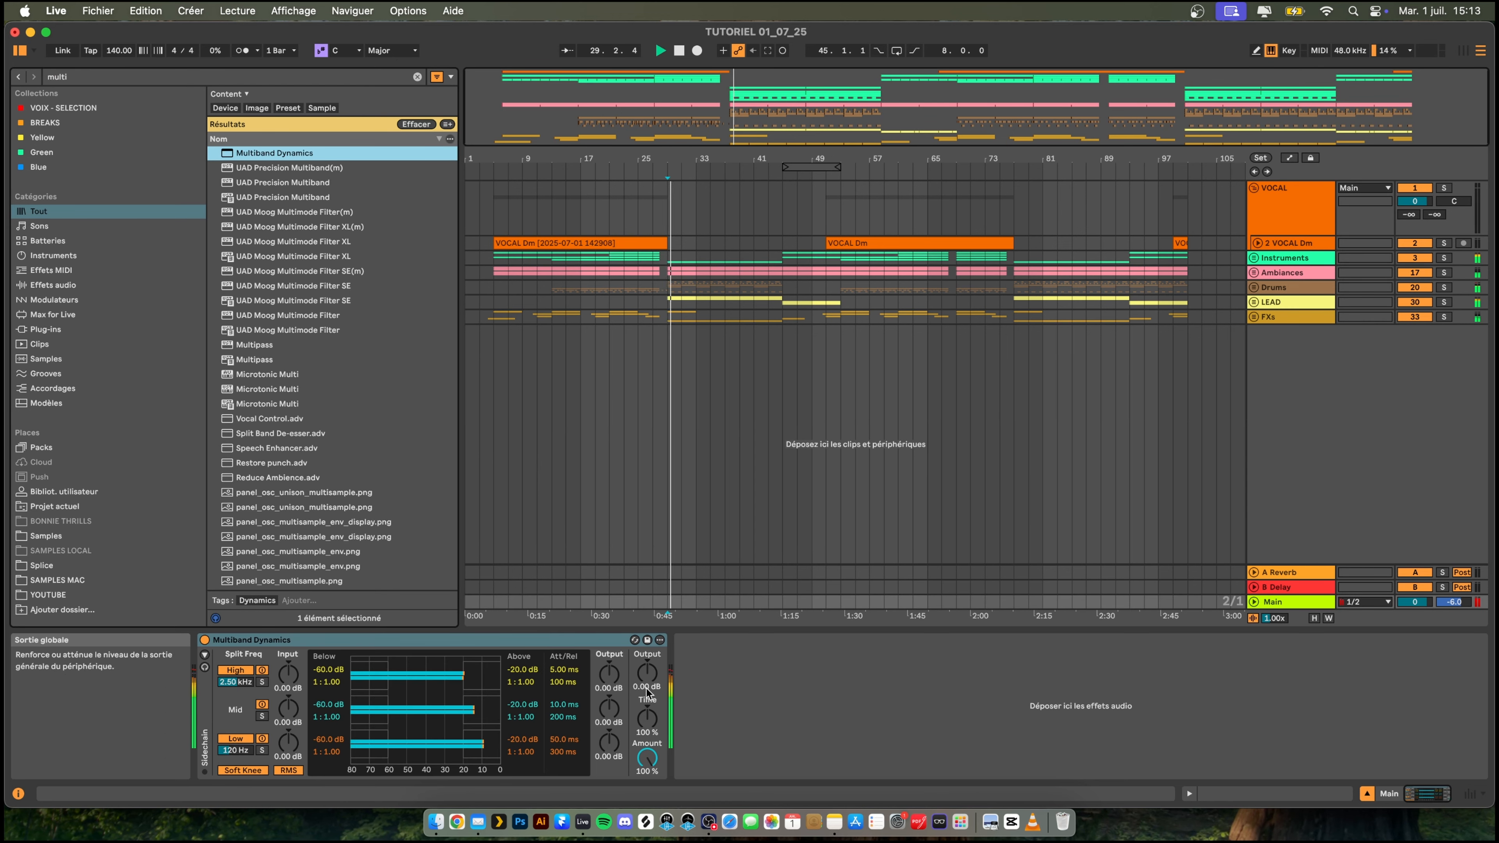
{"action": "left_click_drag", "start_coordinate": [646, 719], "coordinate": [648, 679]}
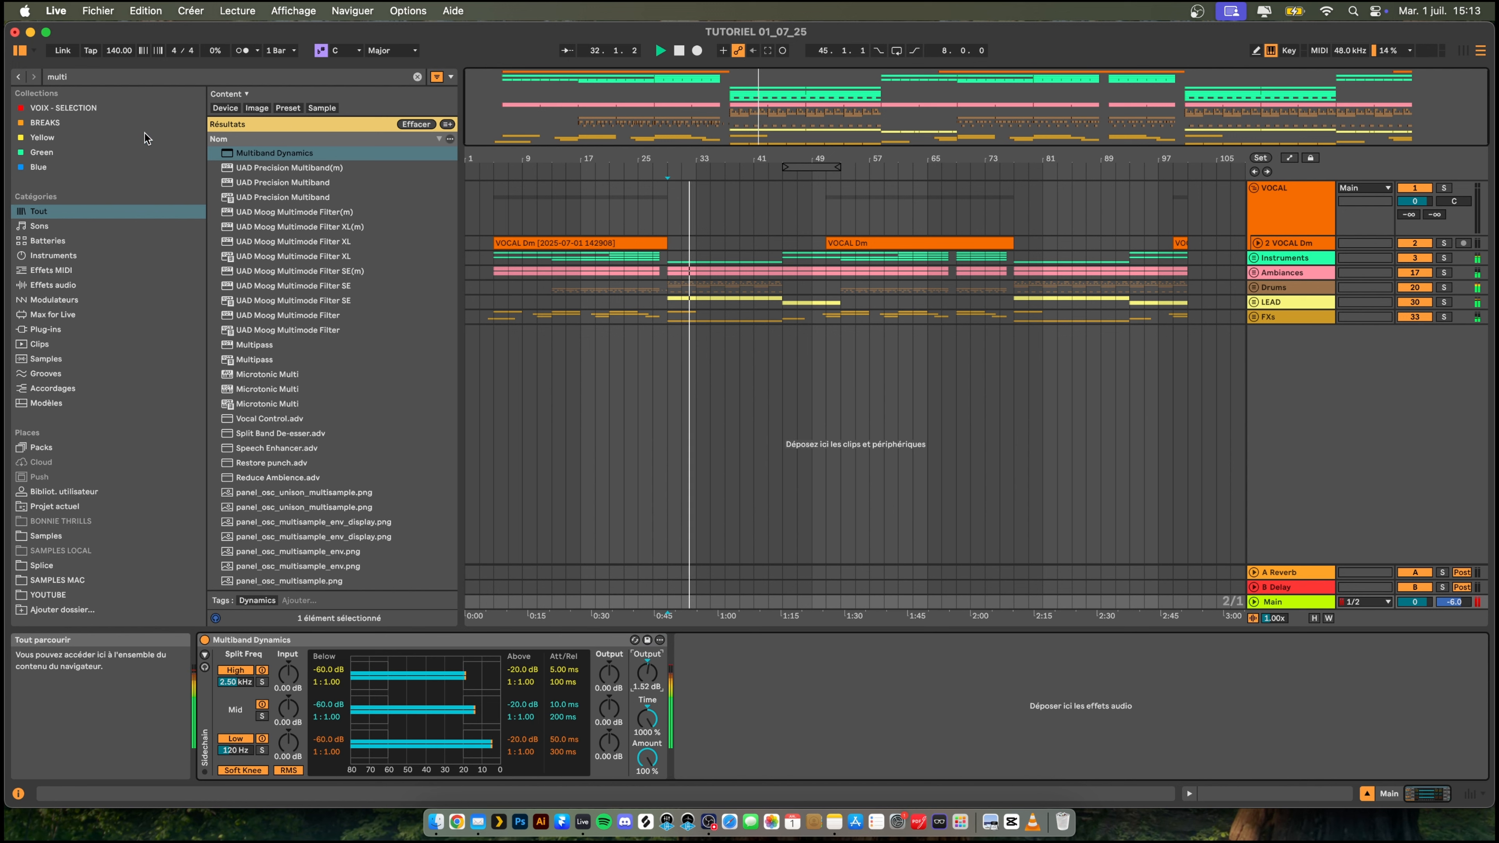
- Search the browser for "eq8" and add EQ Eight after Multiband Dynamics on the Main track
{"action": "left_click", "coordinate": [103, 77]}
{"action": "type", "text": "eq8"}
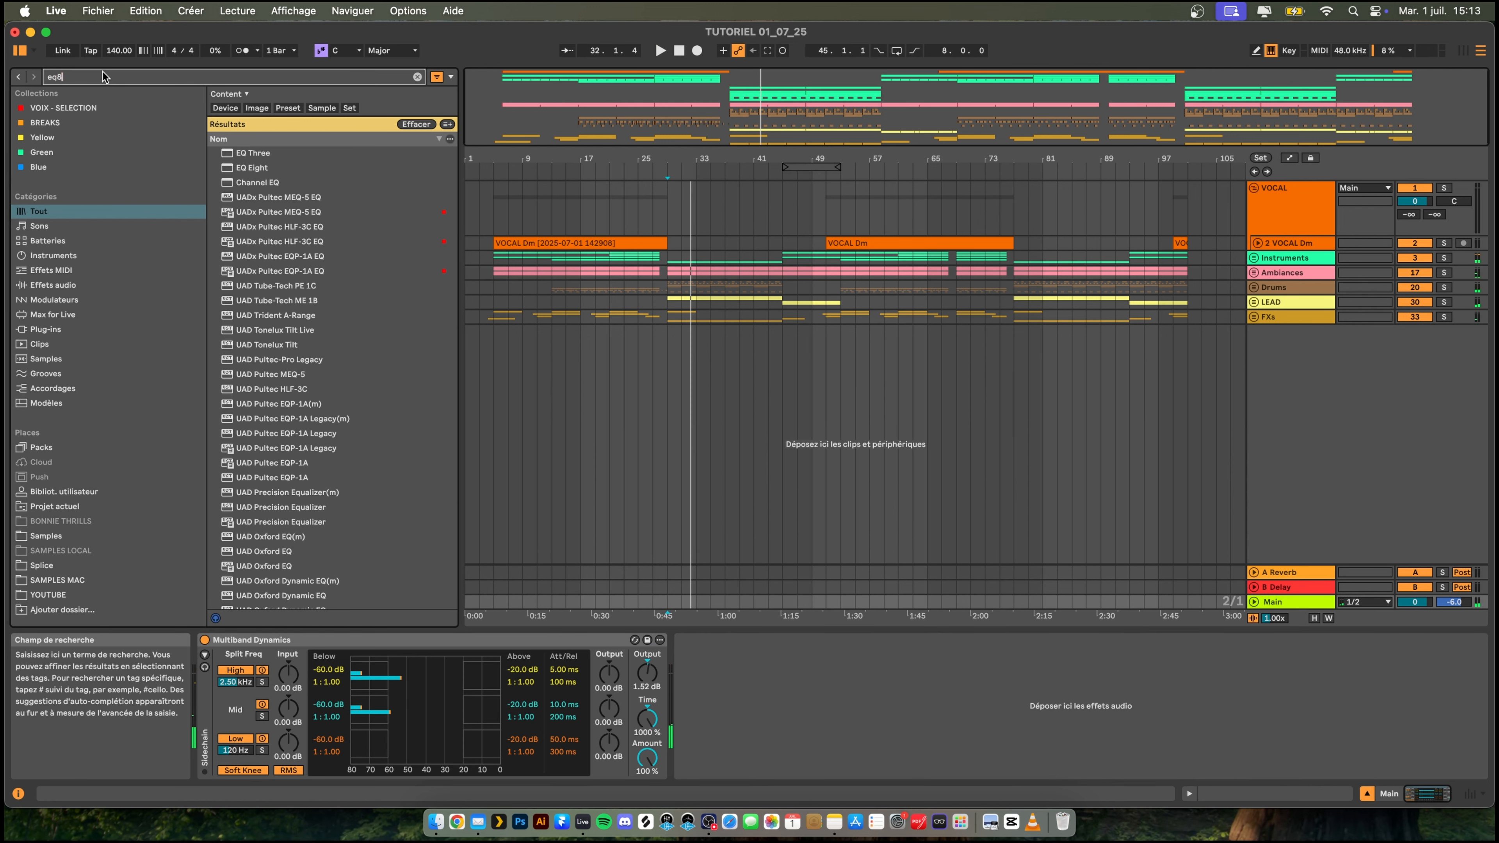
{"action": "key", "text": "Down"}
{"action": "key", "text": "Return"}
{"action": "key", "text": "space"}
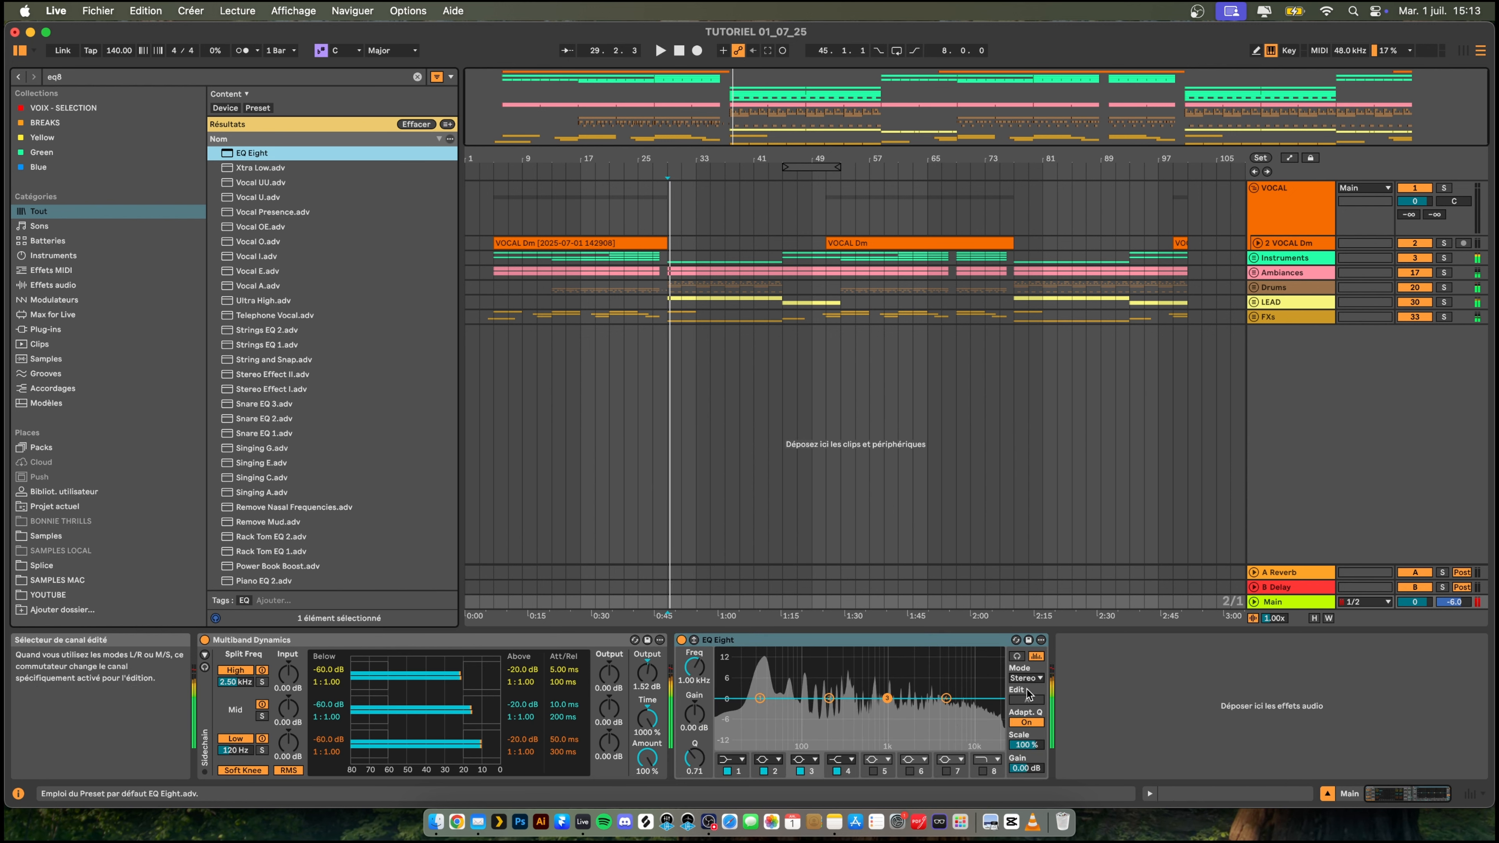
- Set EQ Eight on the Main track to M/S mode and switch its editing to the S channel
{"action": "left_click", "coordinate": [1025, 678]}
{"action": "left_click", "coordinate": [1031, 708]}
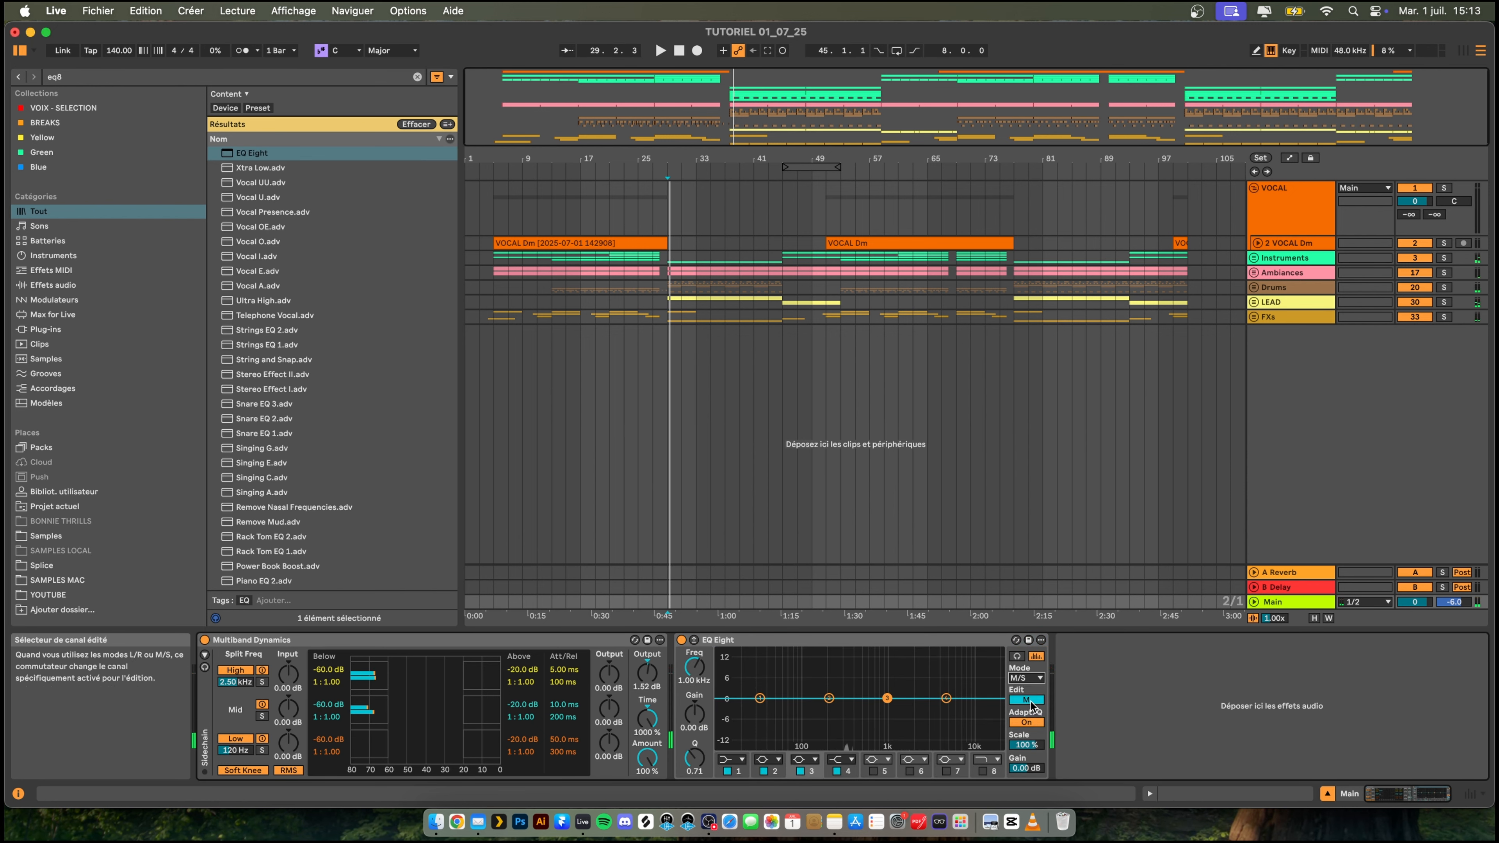
{"action": "left_click", "coordinate": [1030, 703]}
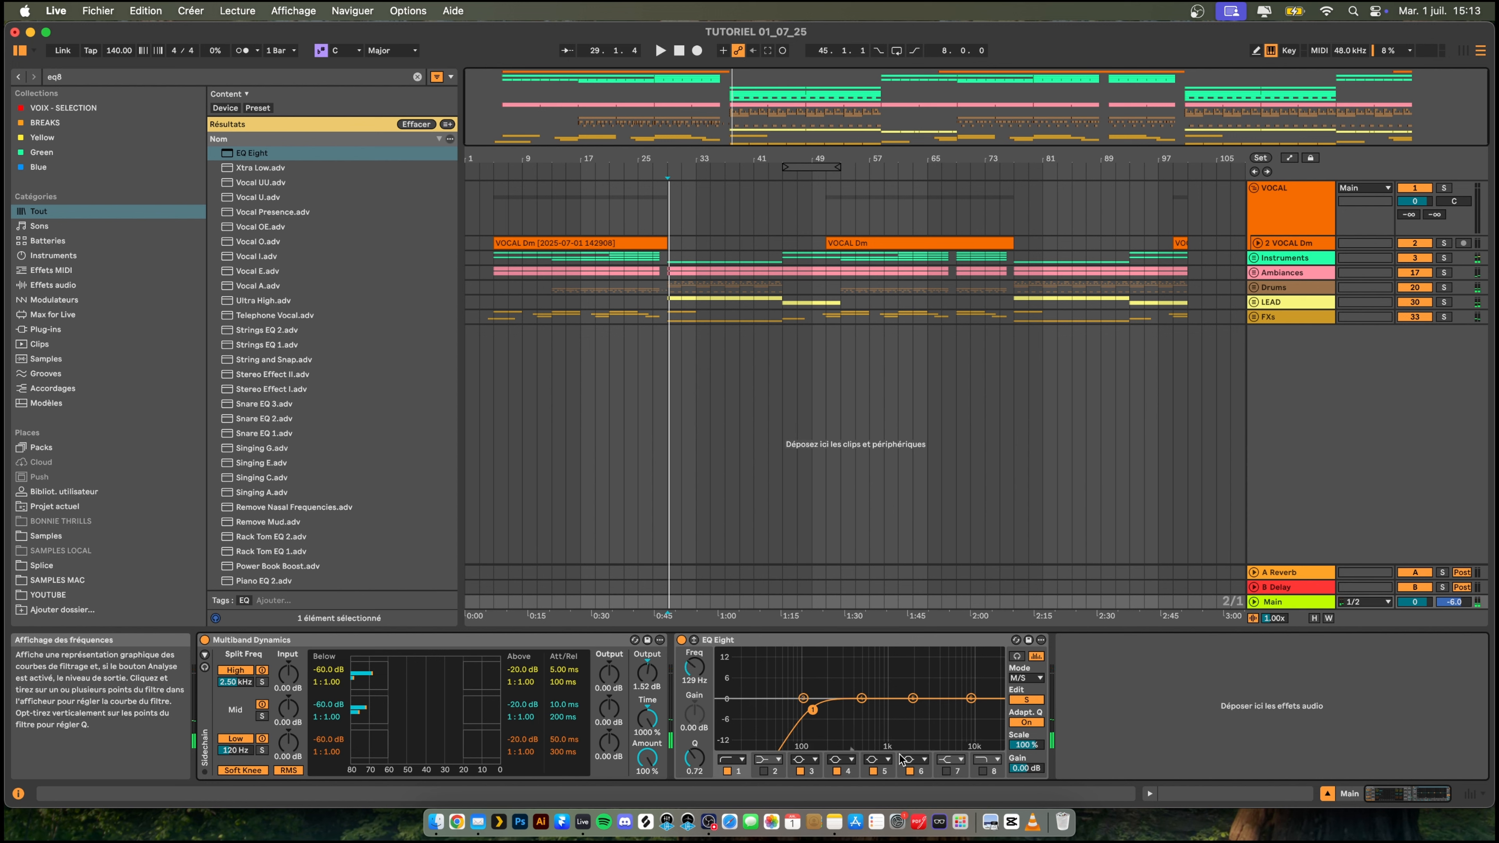
- On EQ Eight's S channel, boost a band 6 high shelf by 1.86 dB at 3.37 kHz and enable the 18.0 kHz high cut on band 8
{"action": "left_click", "coordinate": [923, 759]}
{"action": "left_click", "coordinate": [923, 726]}
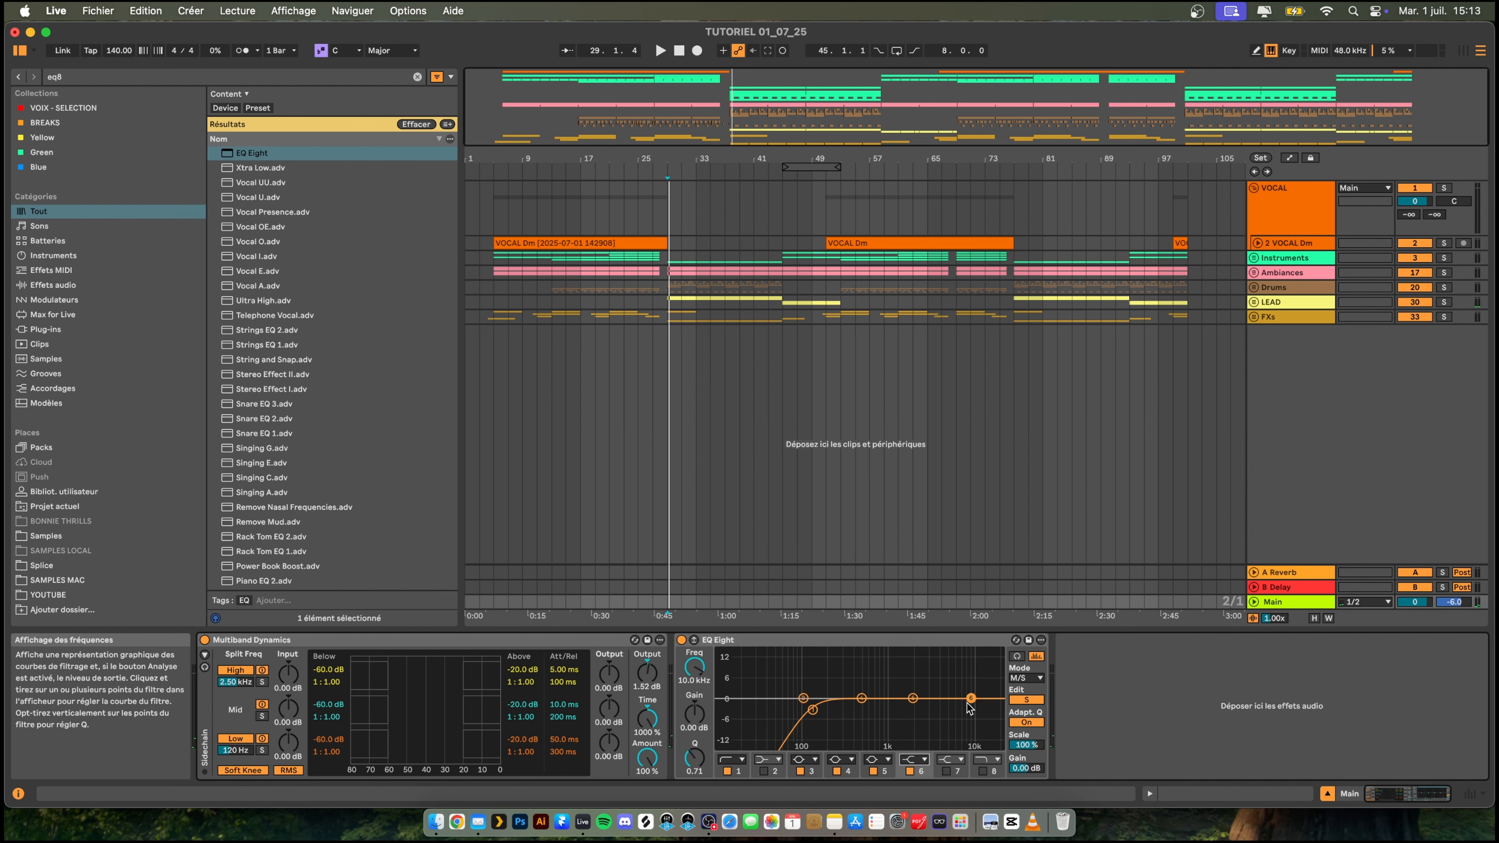
{"action": "left_click_drag", "start_coordinate": [943, 694], "coordinate": [931, 692]}
{"action": "key", "text": "space"}
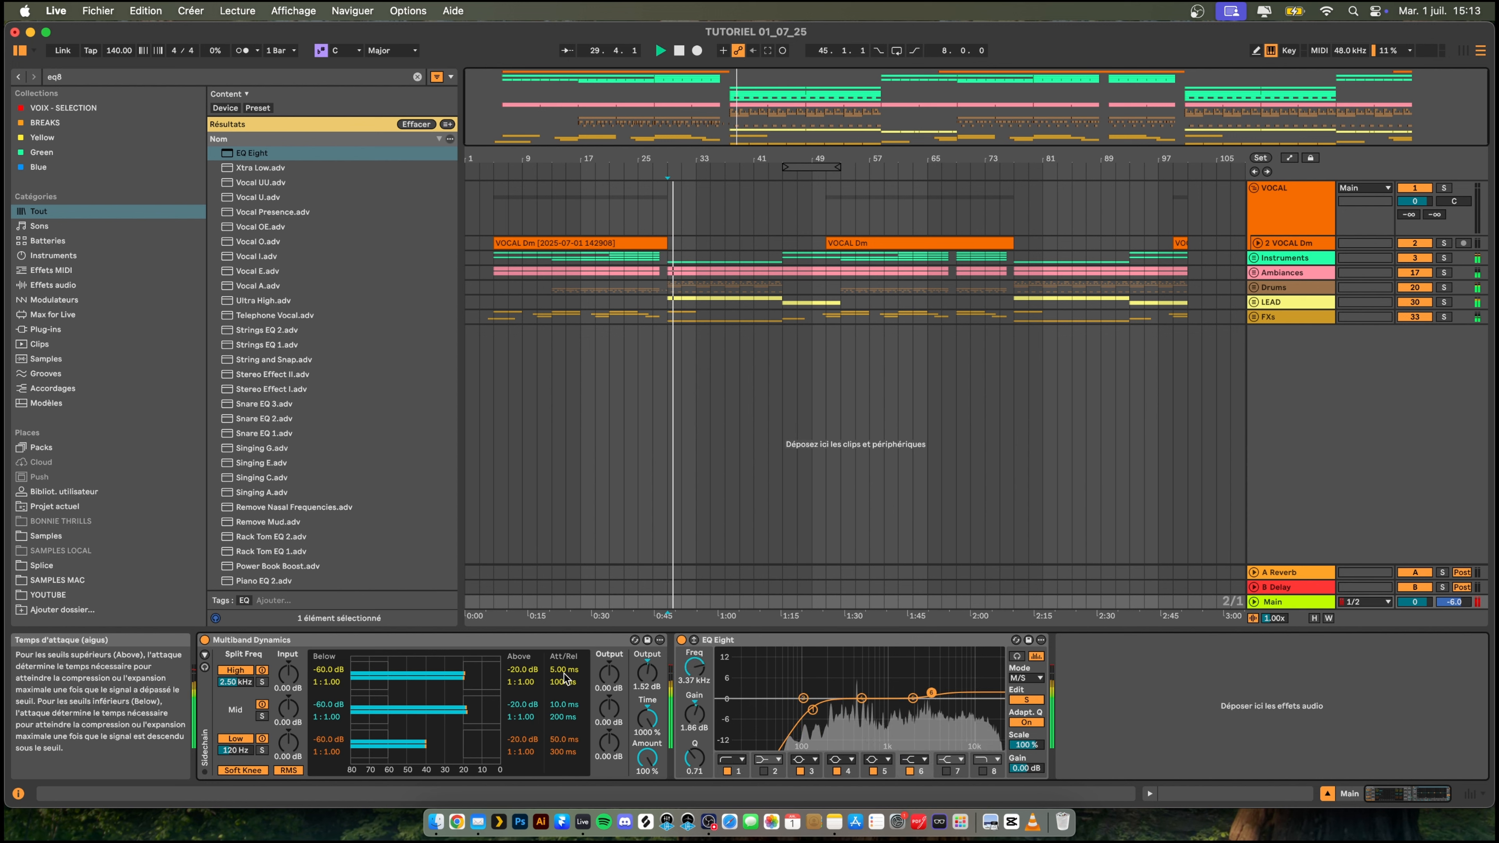
{"action": "left_click", "coordinate": [982, 770]}
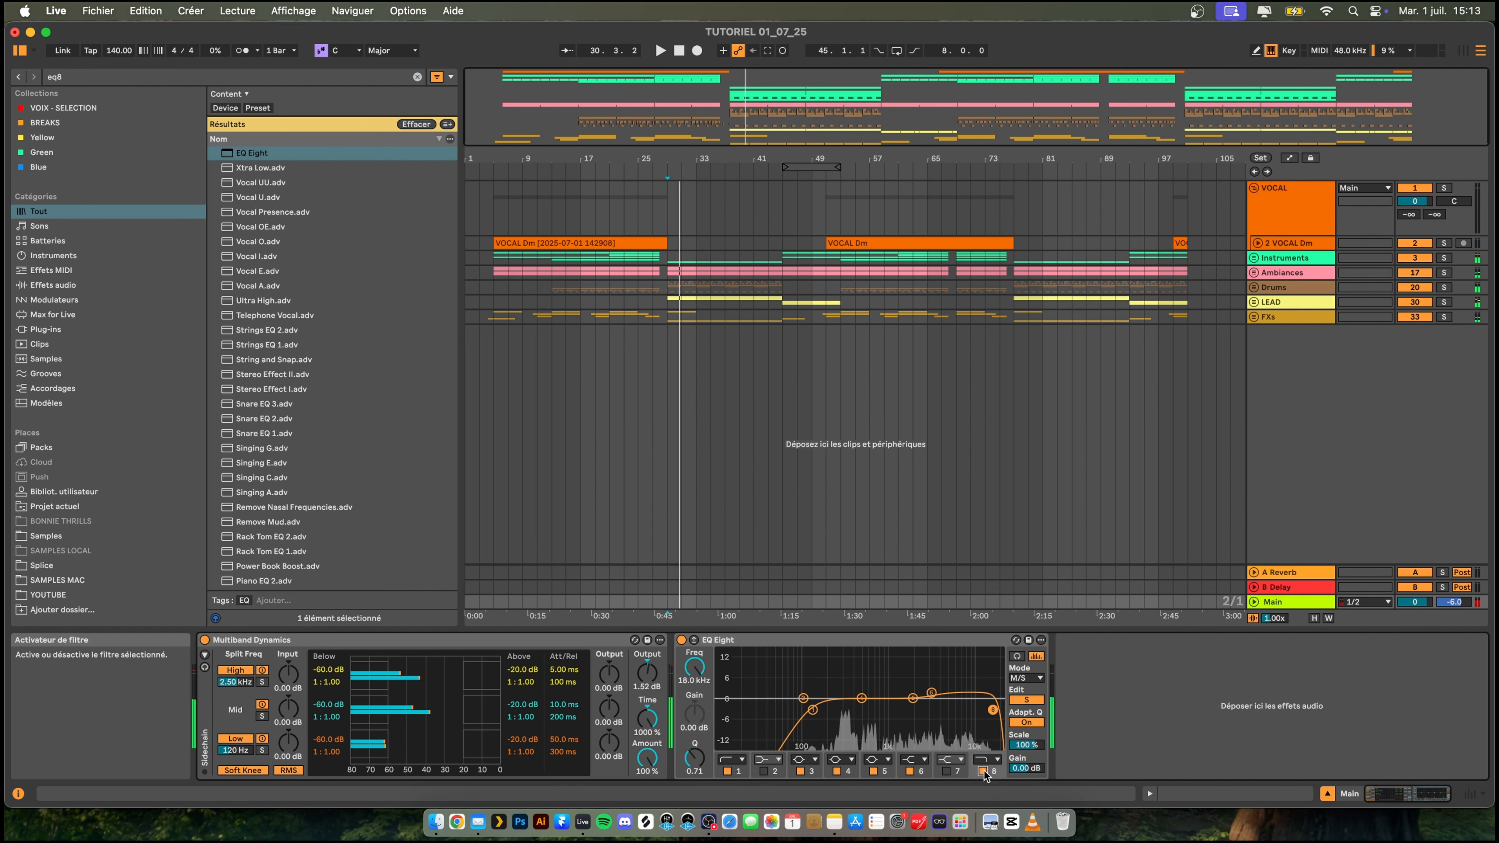
- On EQ Eight's M channel, enable band 8 and make band 1 a low cut at 22.1 Hz, checking it in playback
{"action": "left_click", "coordinate": [1026, 700]}
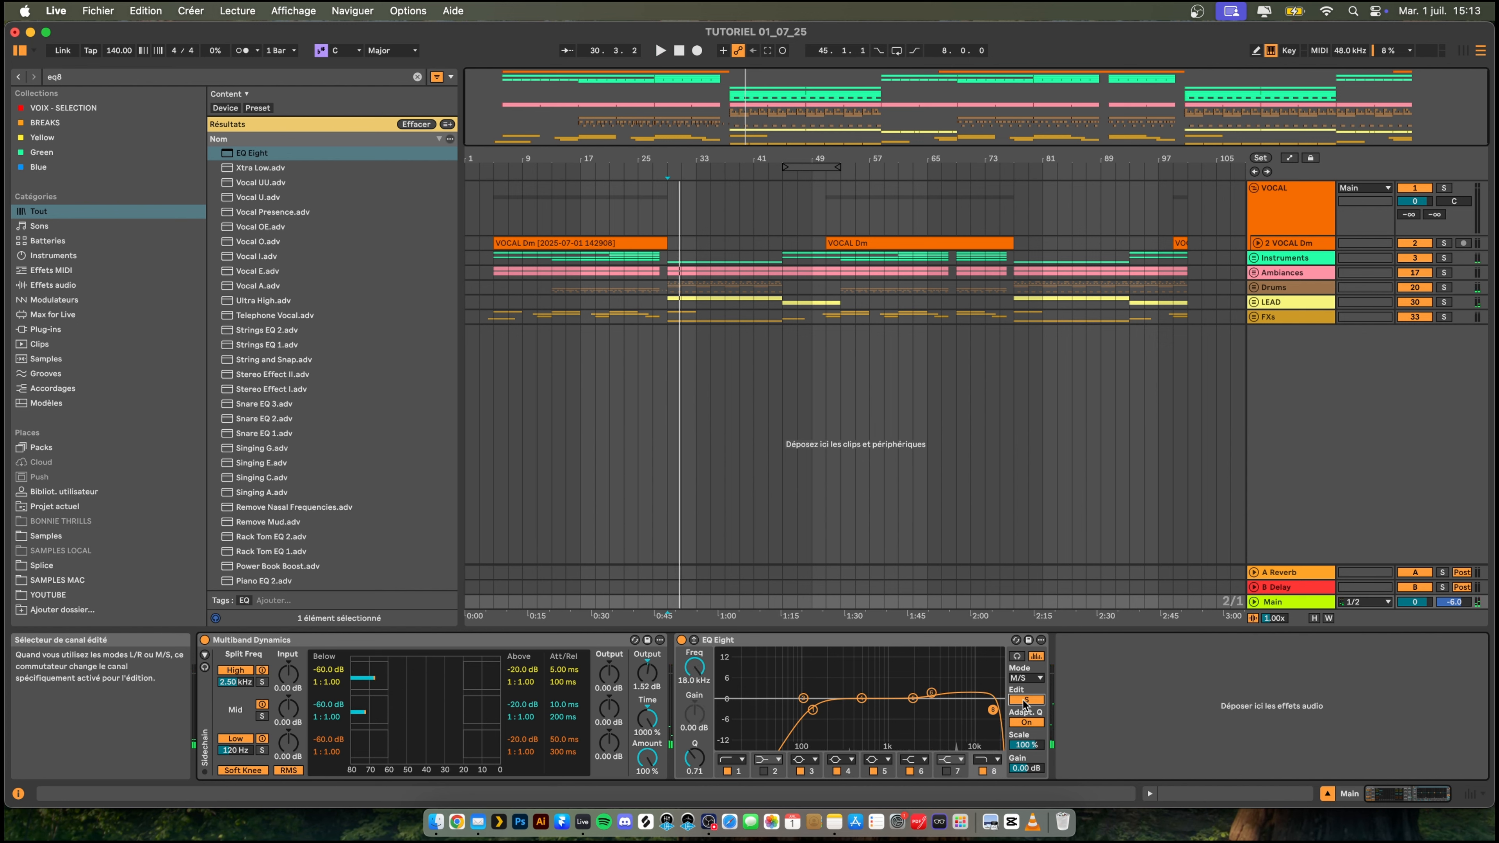
{"action": "left_click", "coordinate": [983, 771]}
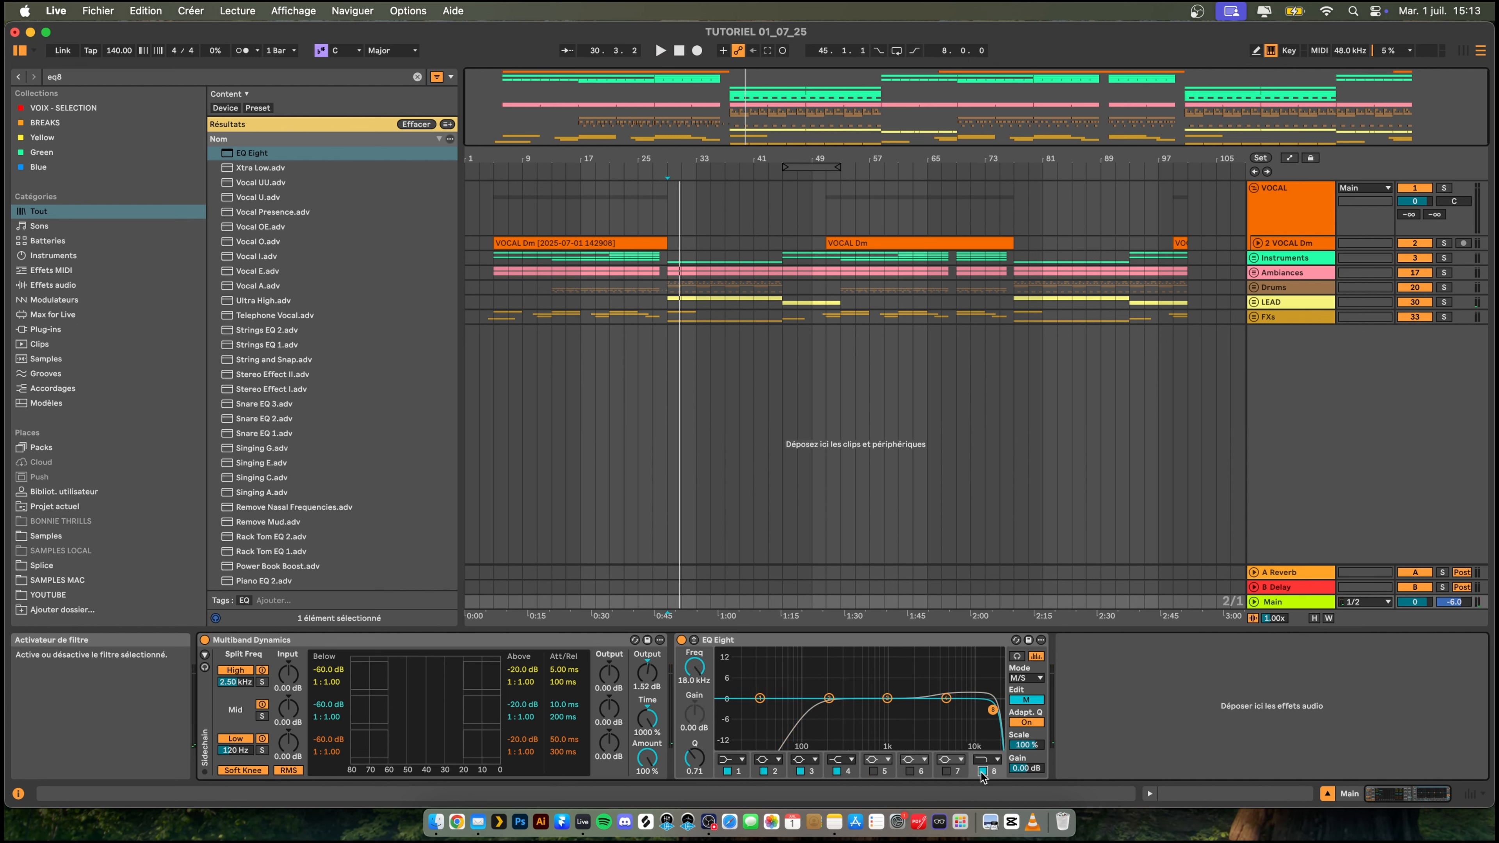
{"action": "left_click", "coordinate": [732, 759]}
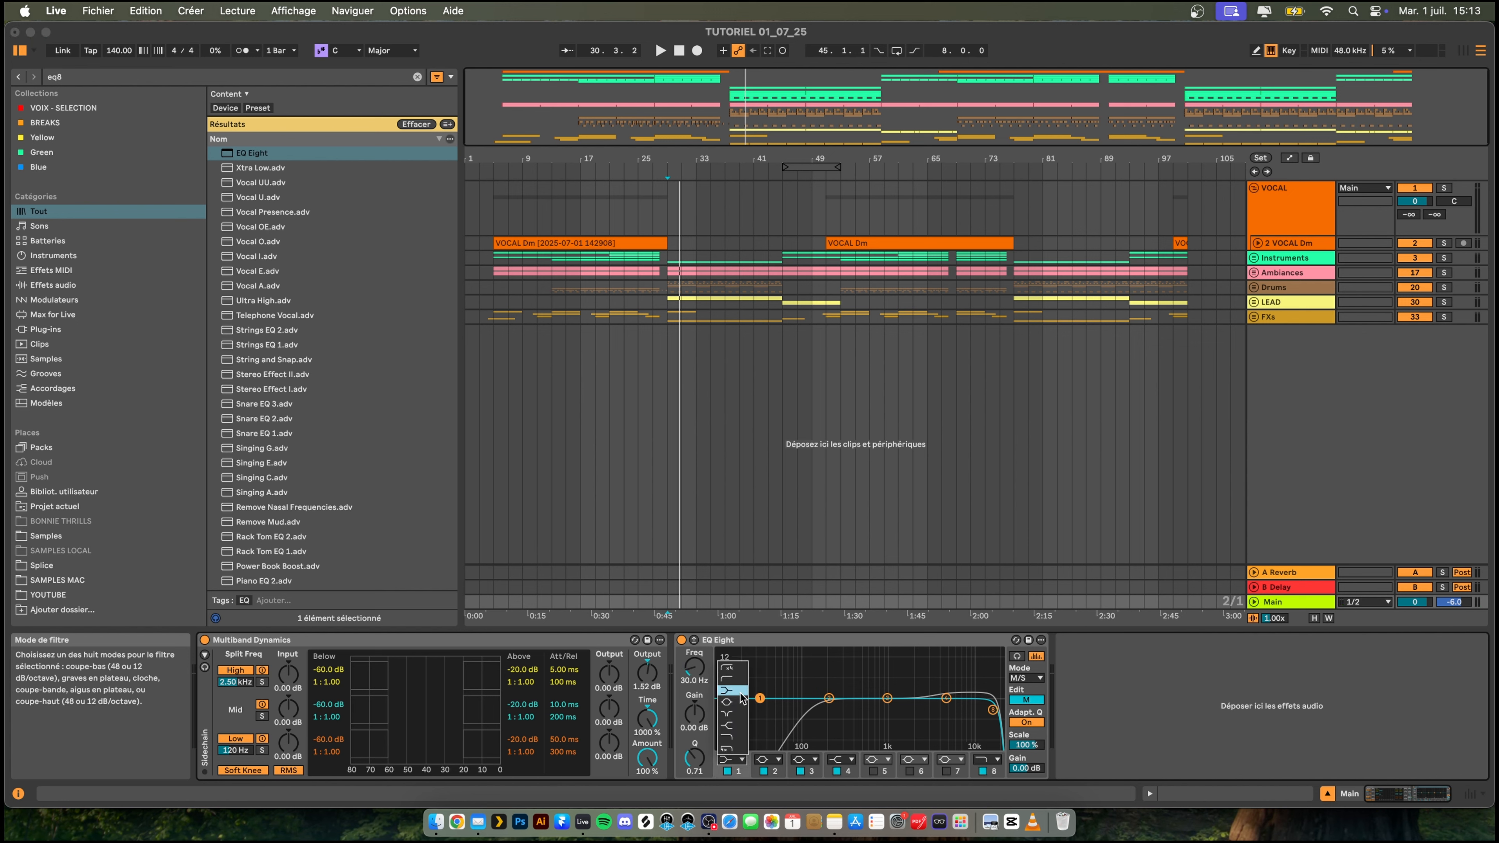
{"action": "left_click", "coordinate": [727, 666]}
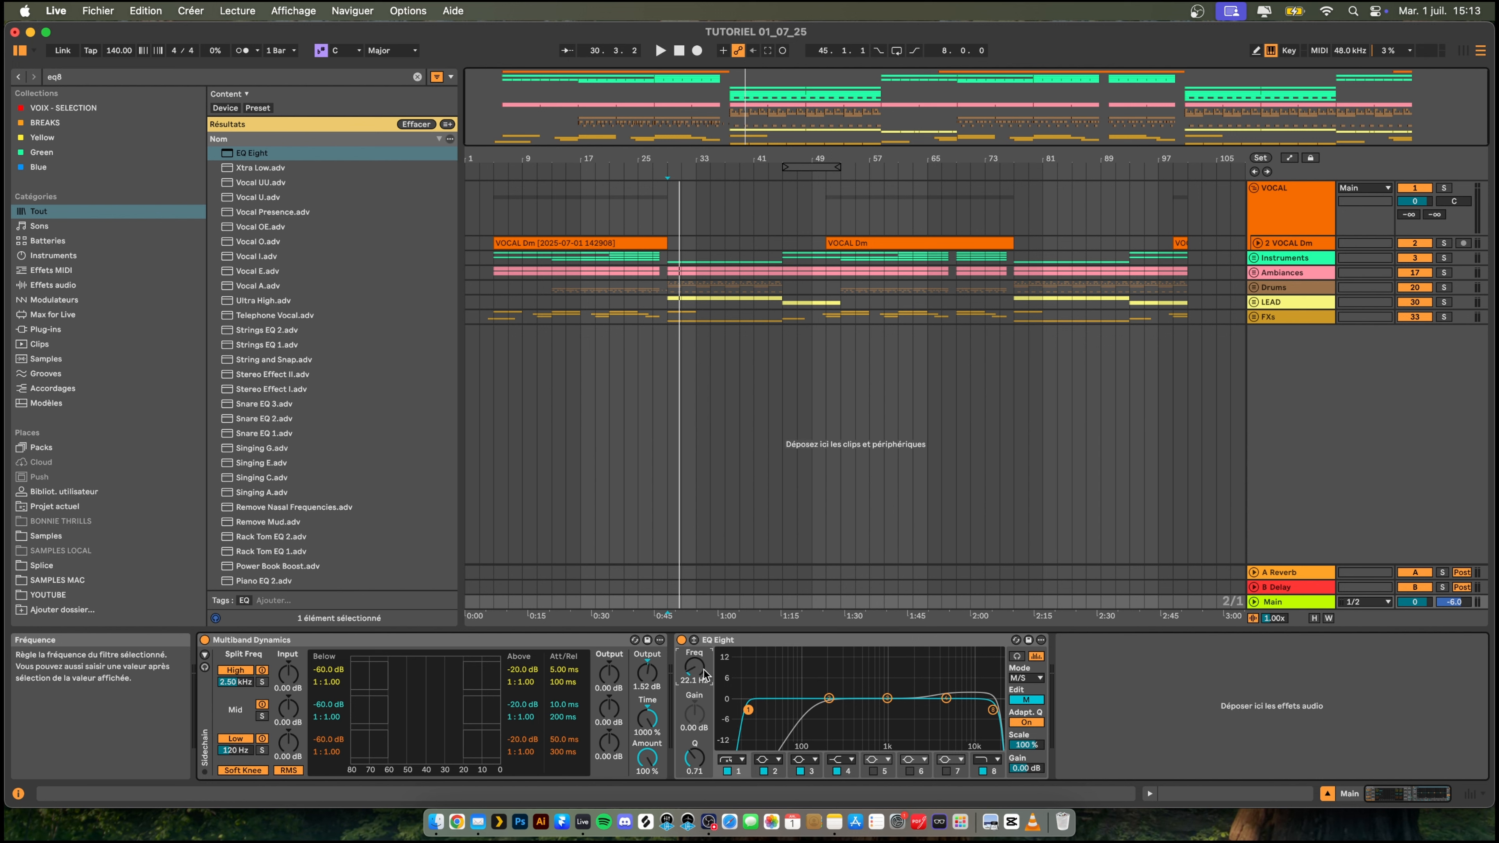
{"action": "key", "text": "space"}
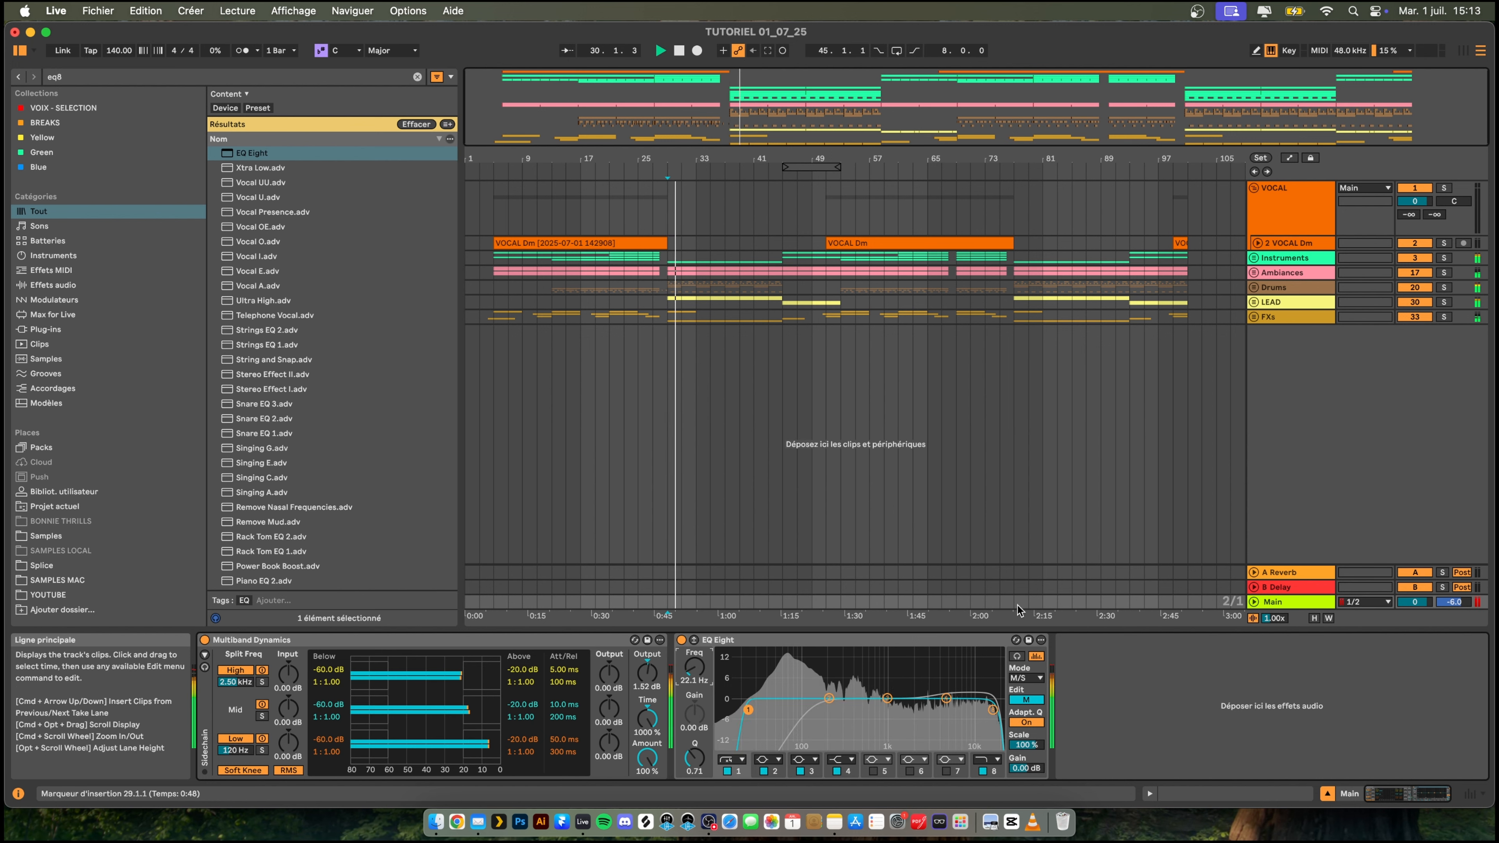
{"action": "key", "text": "space"}
{"action": "key", "text": "space"}
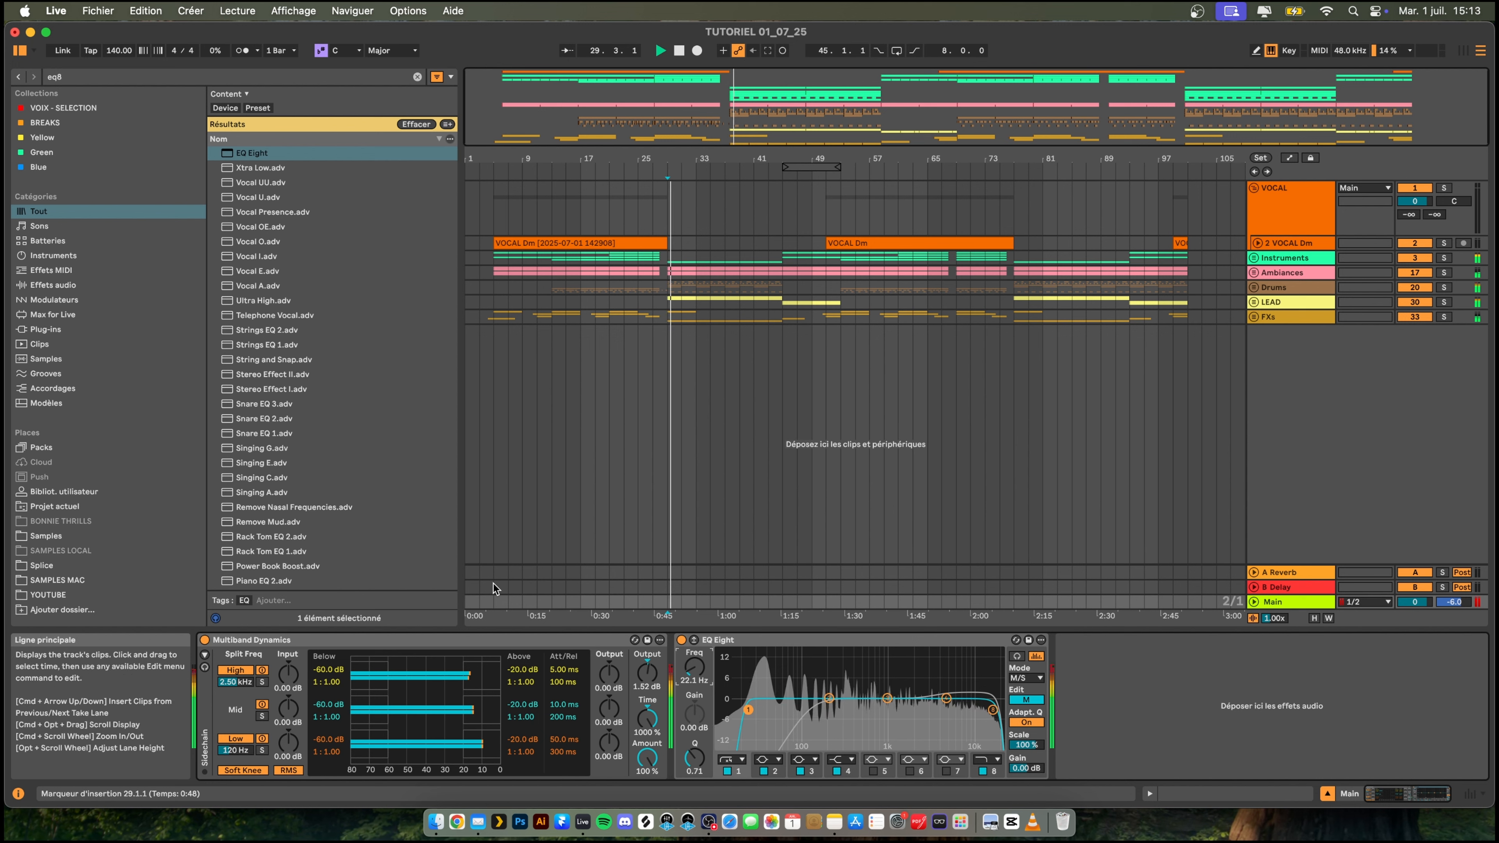
{"action": "key", "text": "space"}
- Add Glue Compressor after EQ Eight on the Main track with Threshold at -3.49 dB and Makeup at 3.49 dB, and play the drop
{"action": "key", "text": "super+f"}
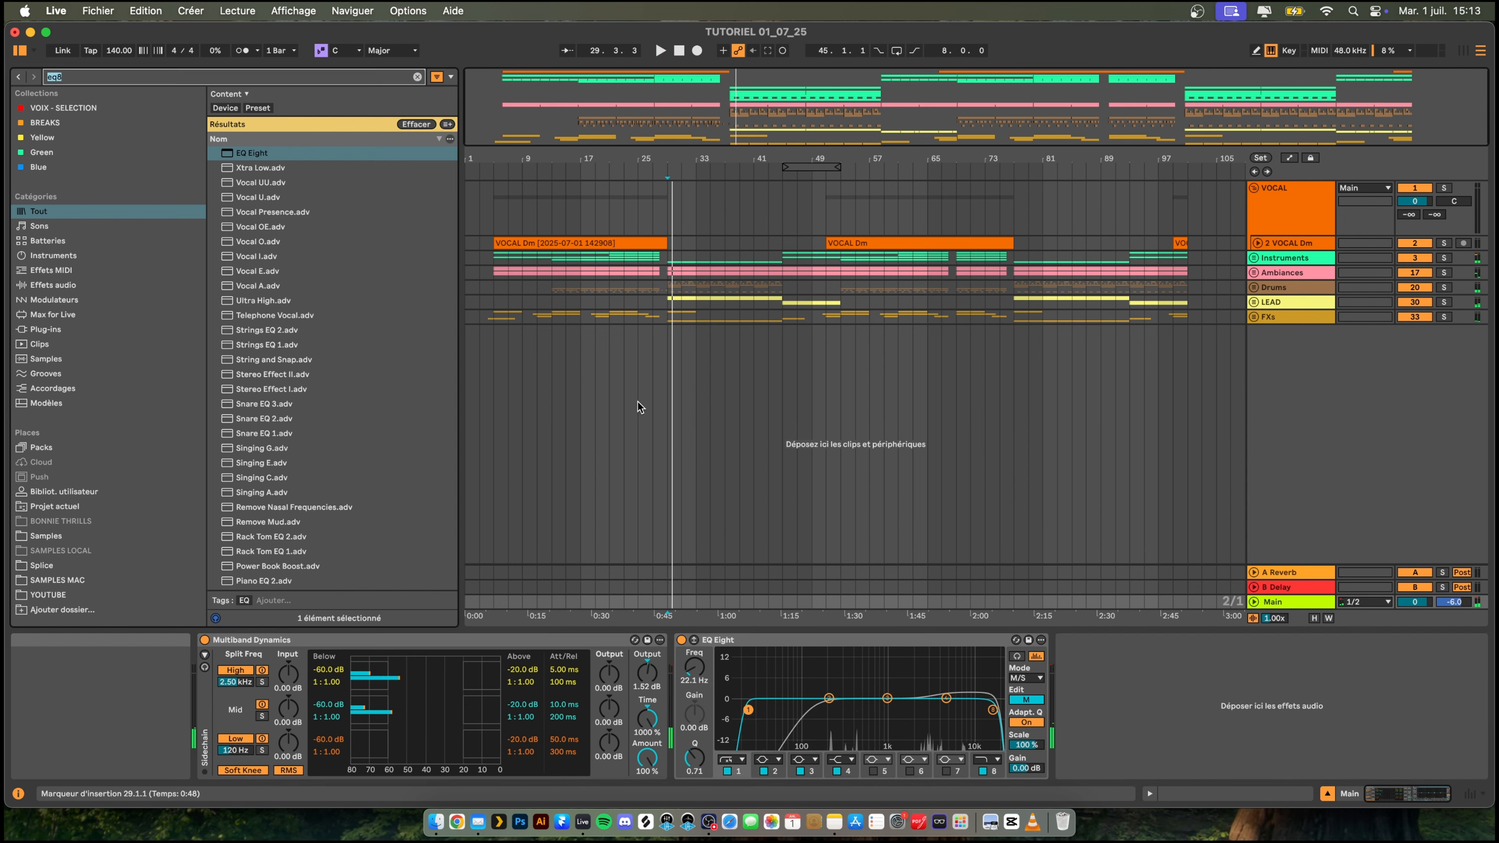
{"action": "type", "text": "glue"}
{"action": "key", "text": "Down"}
{"action": "key", "text": "Return"}
{"action": "key", "text": "space"}
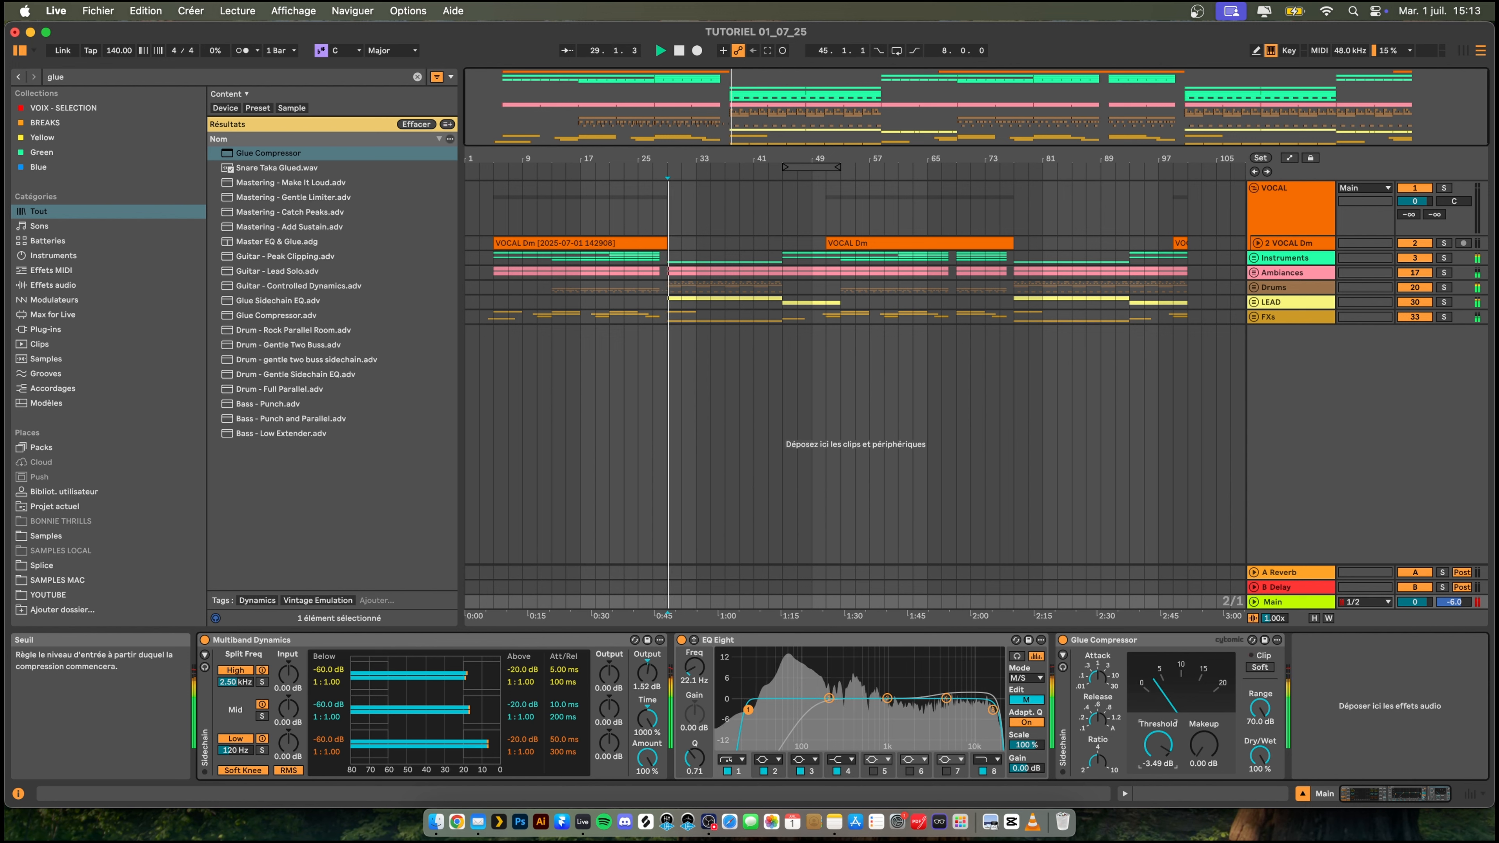
{"action": "left_click_drag", "start_coordinate": [1202, 746], "coordinate": [1203, 711]}
{"action": "key", "text": "space"}
{"action": "key", "text": "space"}
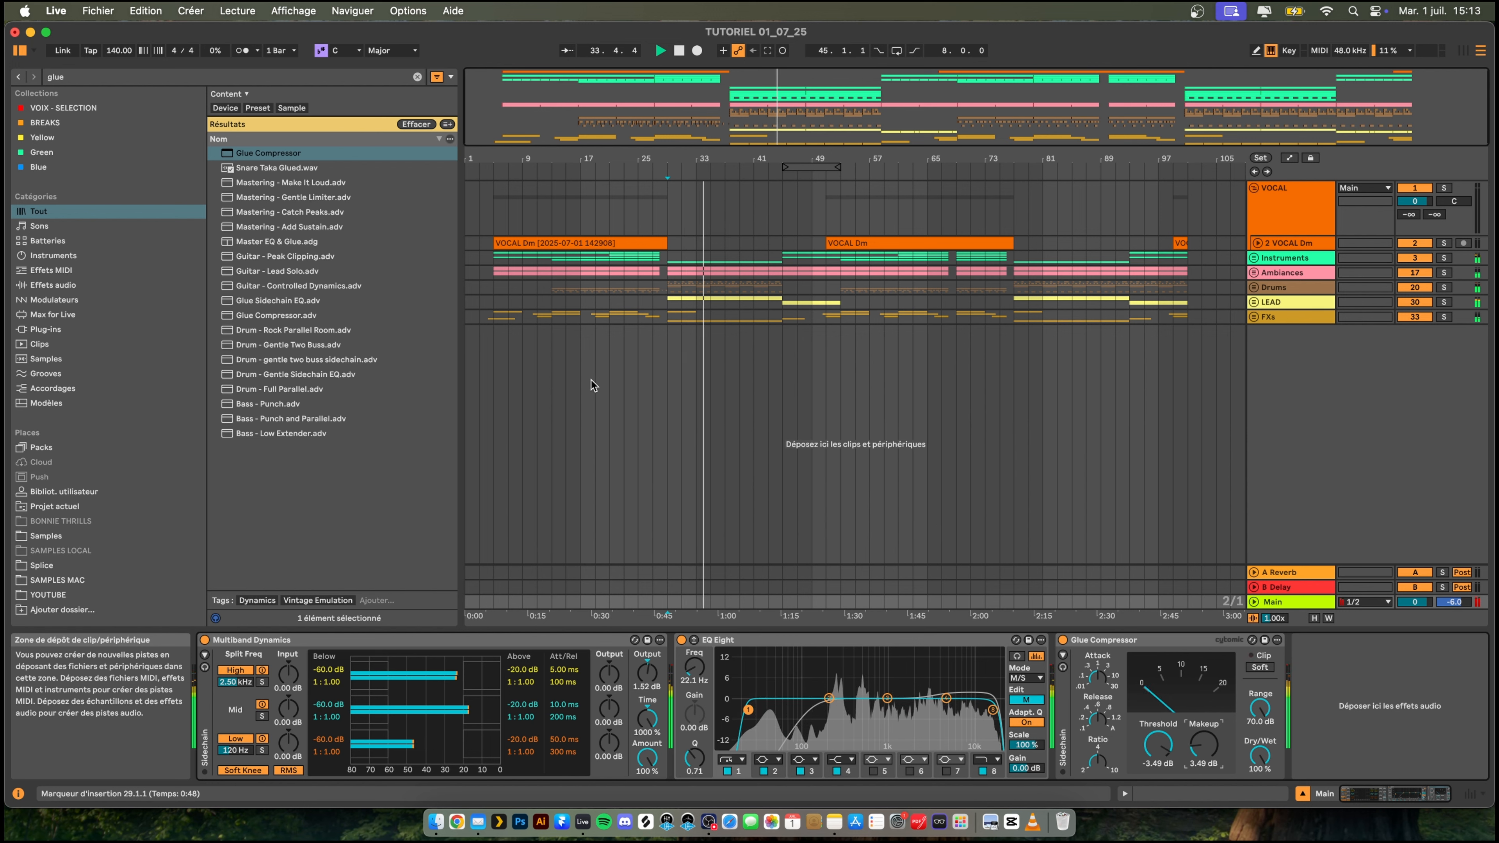
{"action": "key", "text": "space"}
- Add GClip at the end of the Main chain with Gain at 0.5 dB and Softness at 10 %, and close its window
{"action": "key", "text": "super+f"}
{"action": "type", "text": "gcli"}
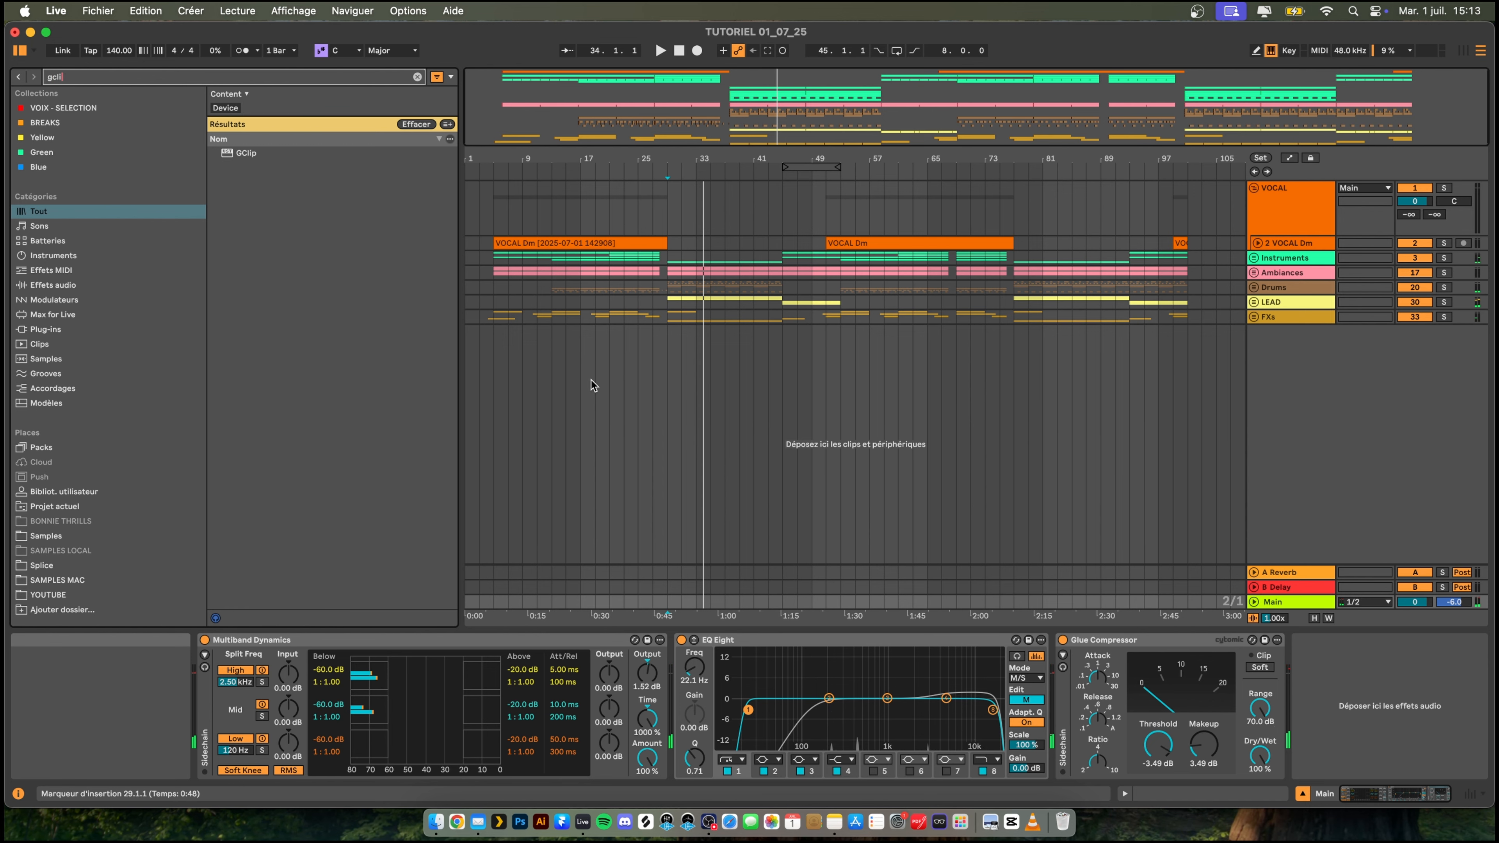
{"action": "key", "text": "Down"}
{"action": "key", "text": "Return"}
{"action": "key", "text": "space"}
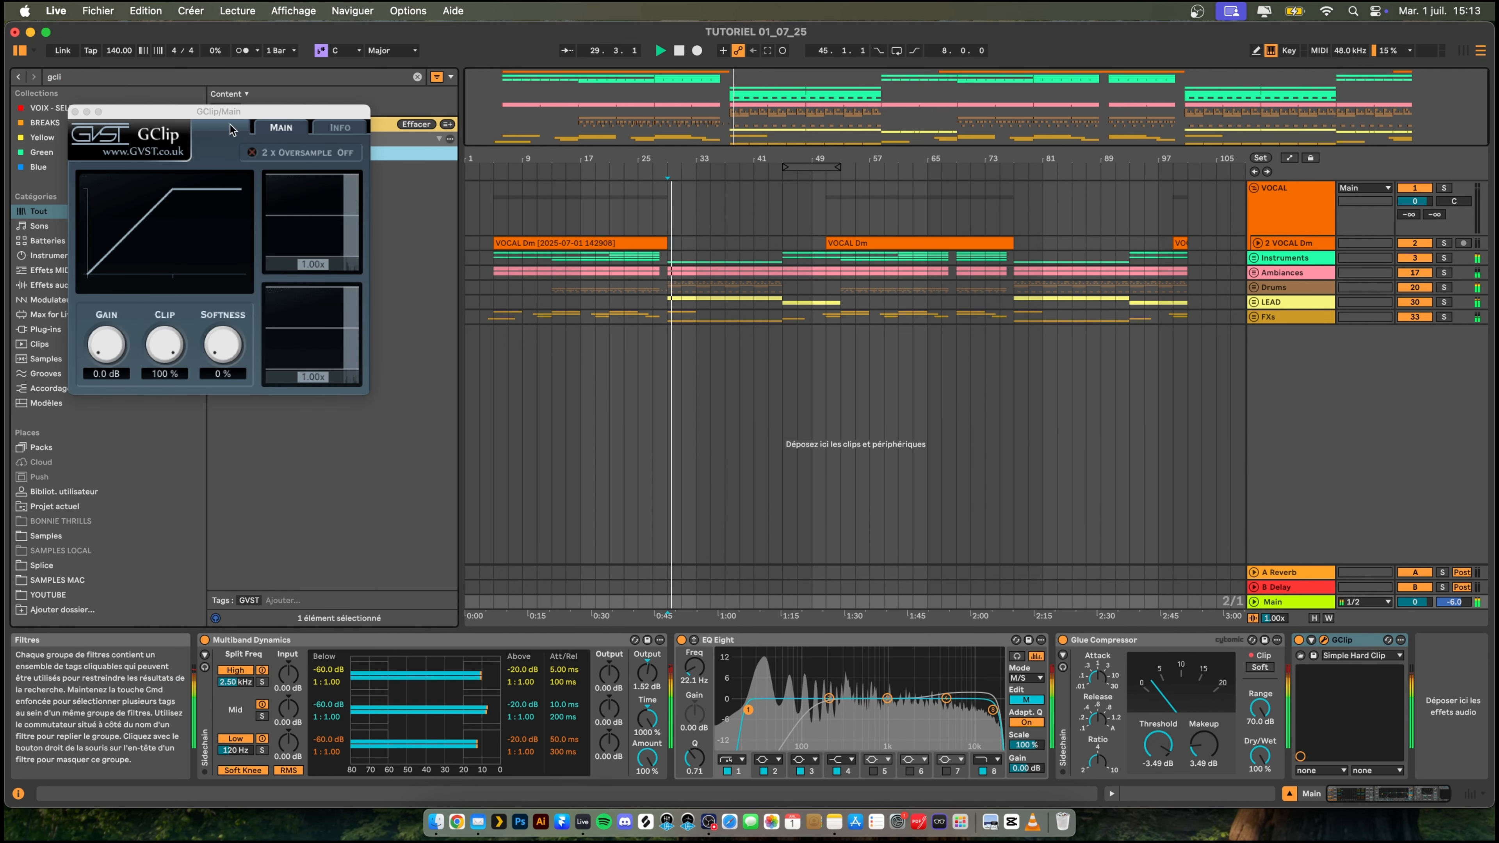
{"action": "left_click_drag", "start_coordinate": [109, 344], "coordinate": [114, 328]}
{"action": "left_click_drag", "start_coordinate": [221, 347], "coordinate": [218, 339]}
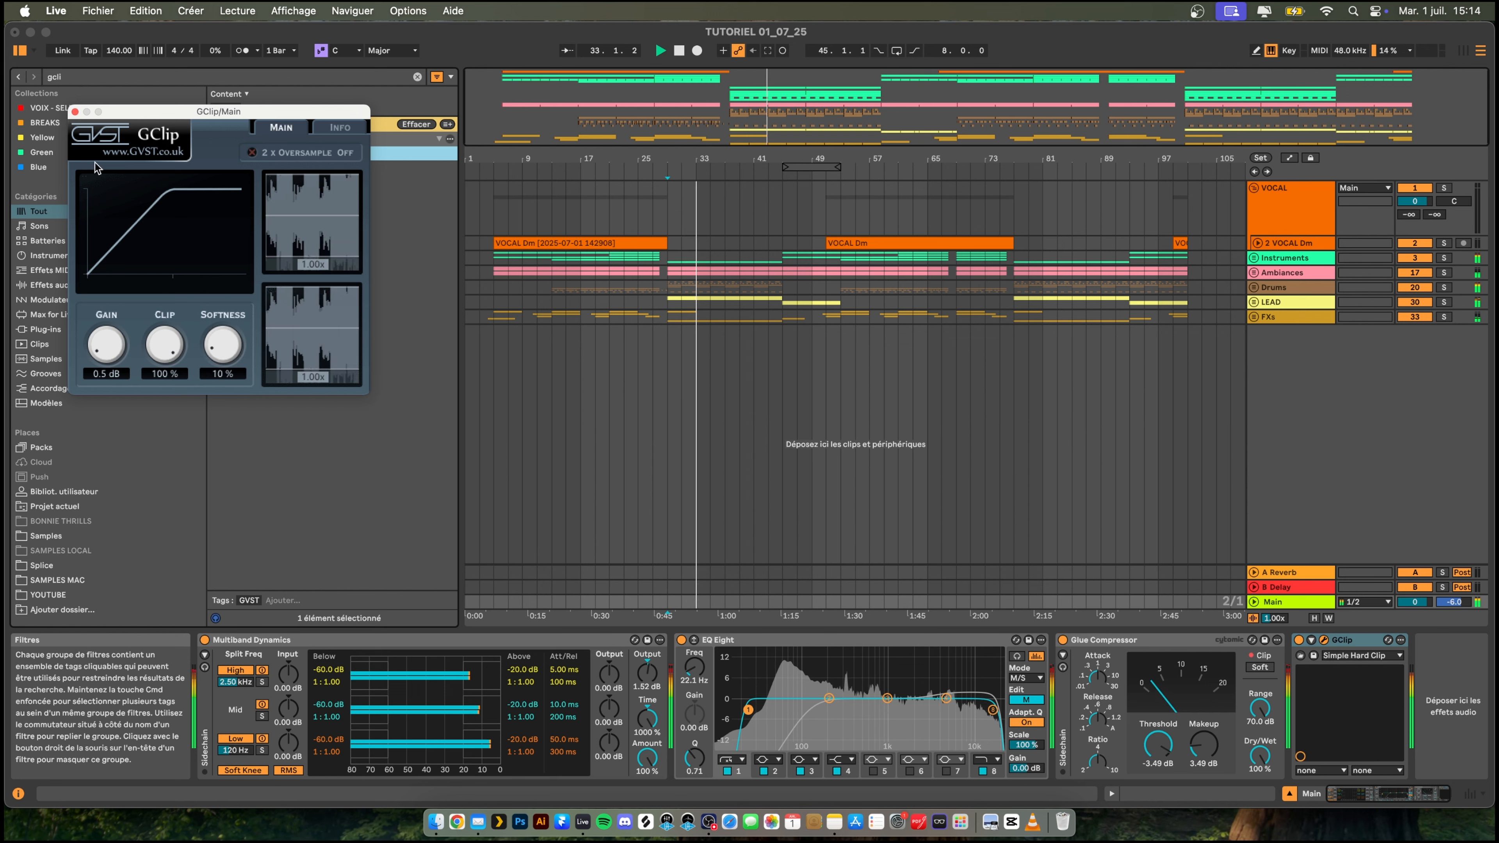
{"action": "left_click", "coordinate": [75, 112]}
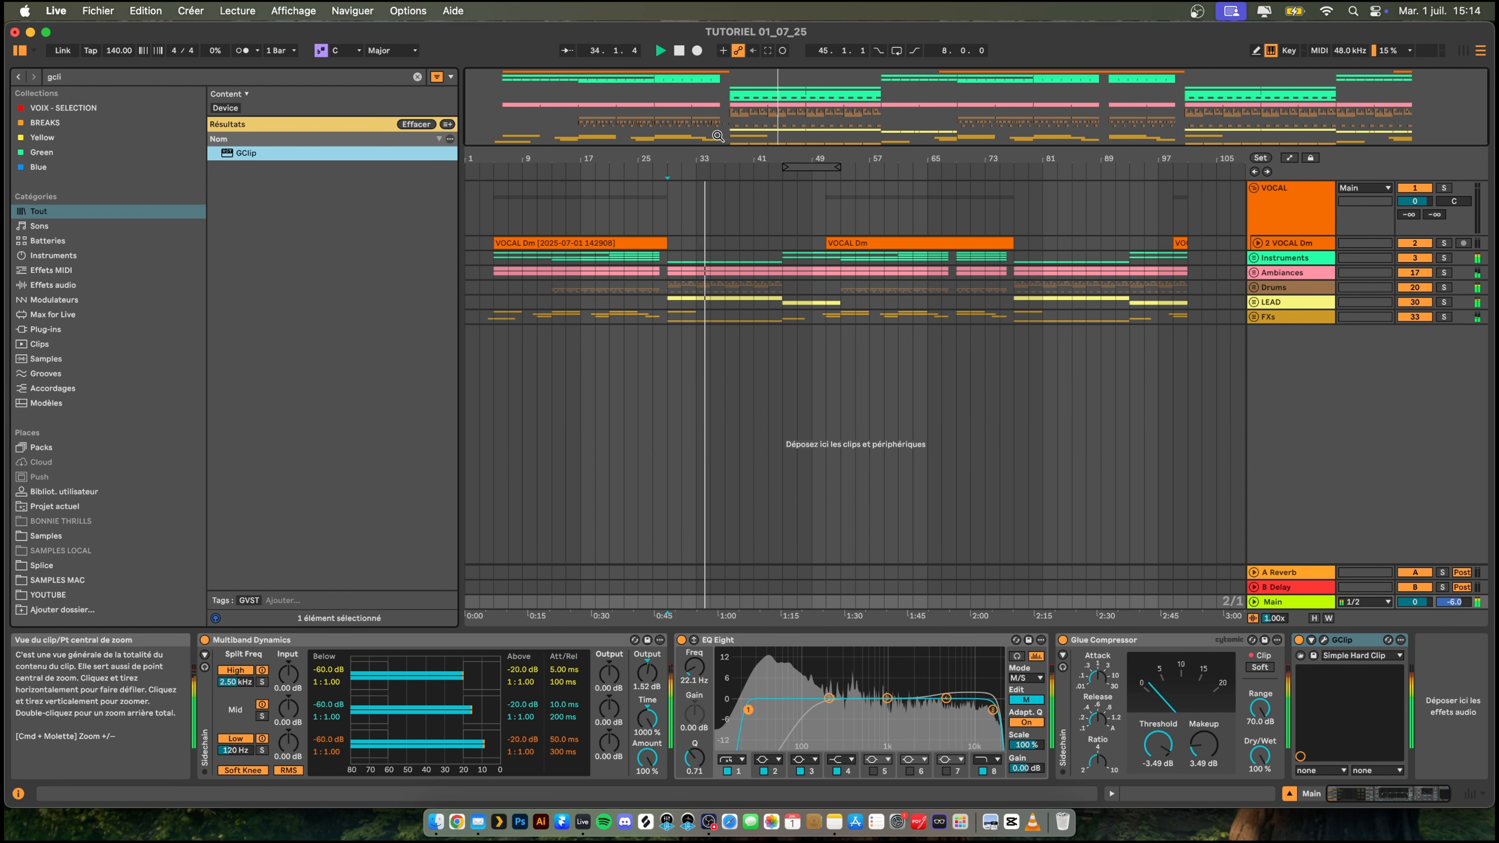
- Search the browser for "util", add Utility to the Main track, and place it before GClip
{"action": "left_click_drag", "start_coordinate": [679, 160], "coordinate": [688, 166]}
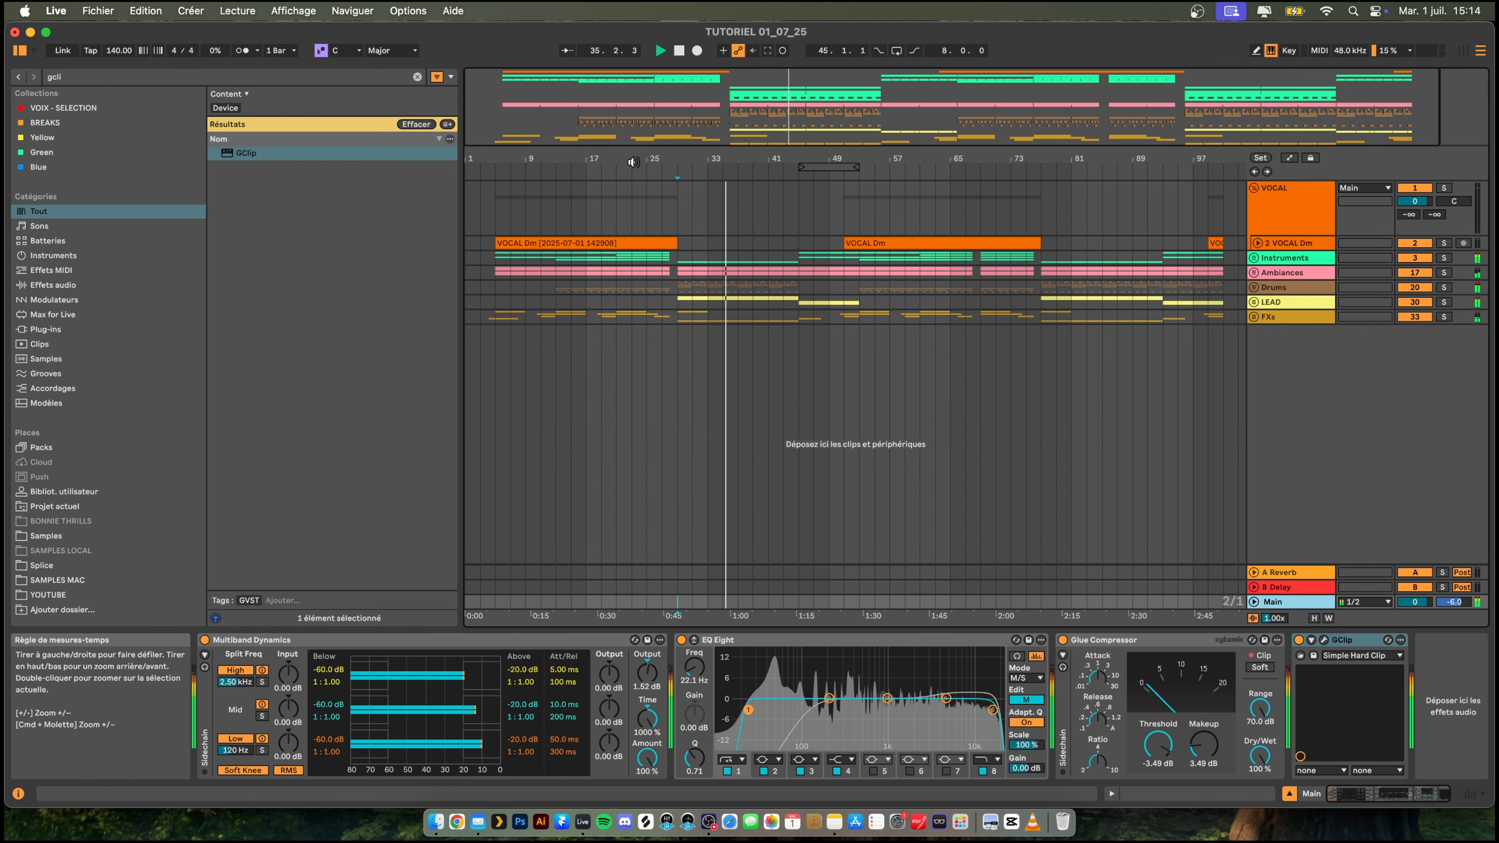
{"action": "left_click", "coordinate": [99, 77]}
{"action": "type", "text": "util"}
{"action": "key", "text": "Down"}
{"action": "key", "text": "Return"}
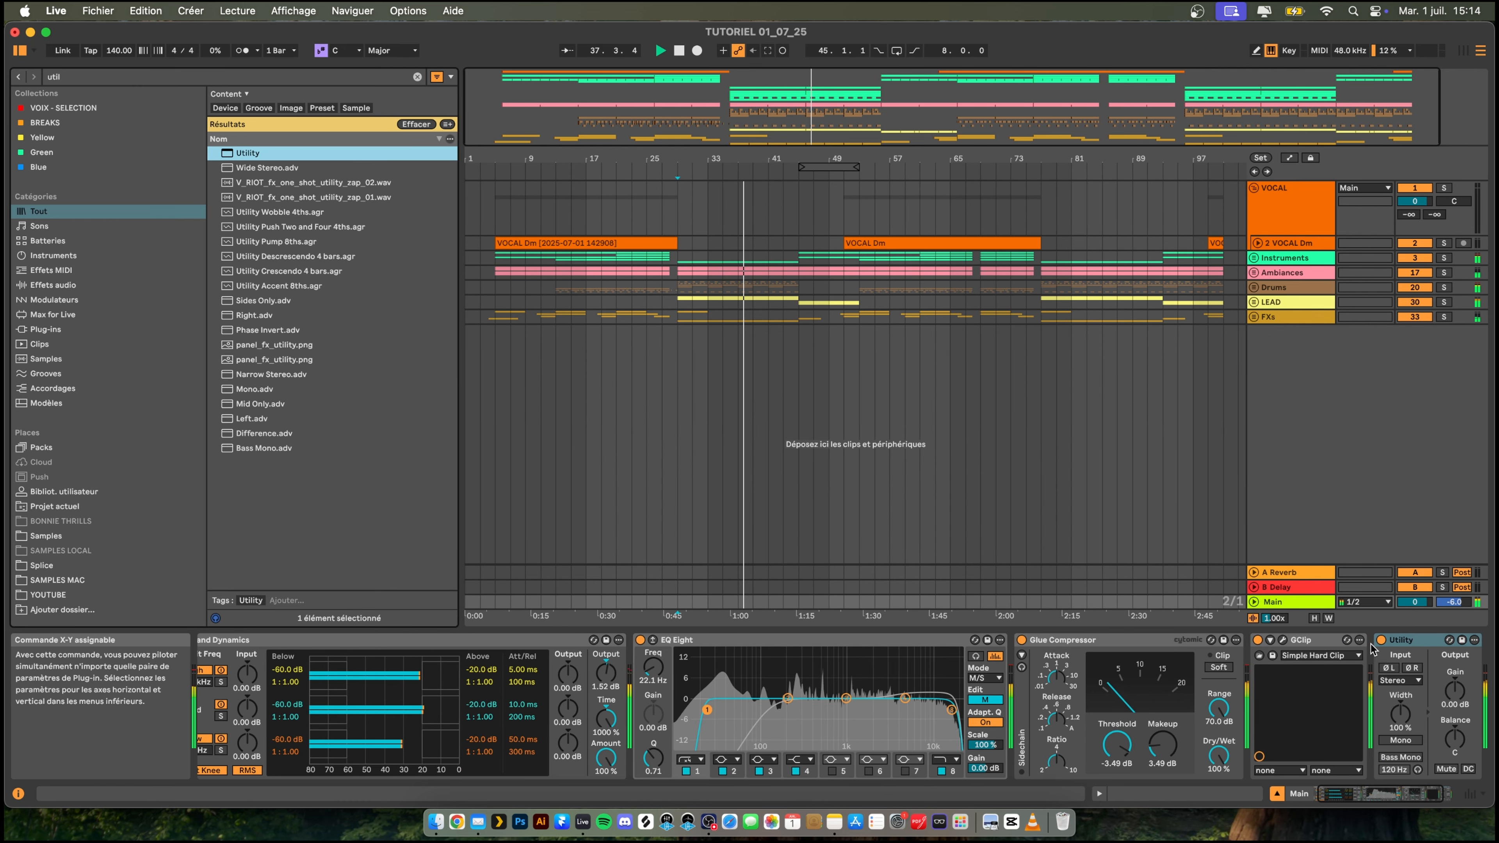
{"action": "left_click_drag", "start_coordinate": [1410, 639], "coordinate": [1272, 681]}
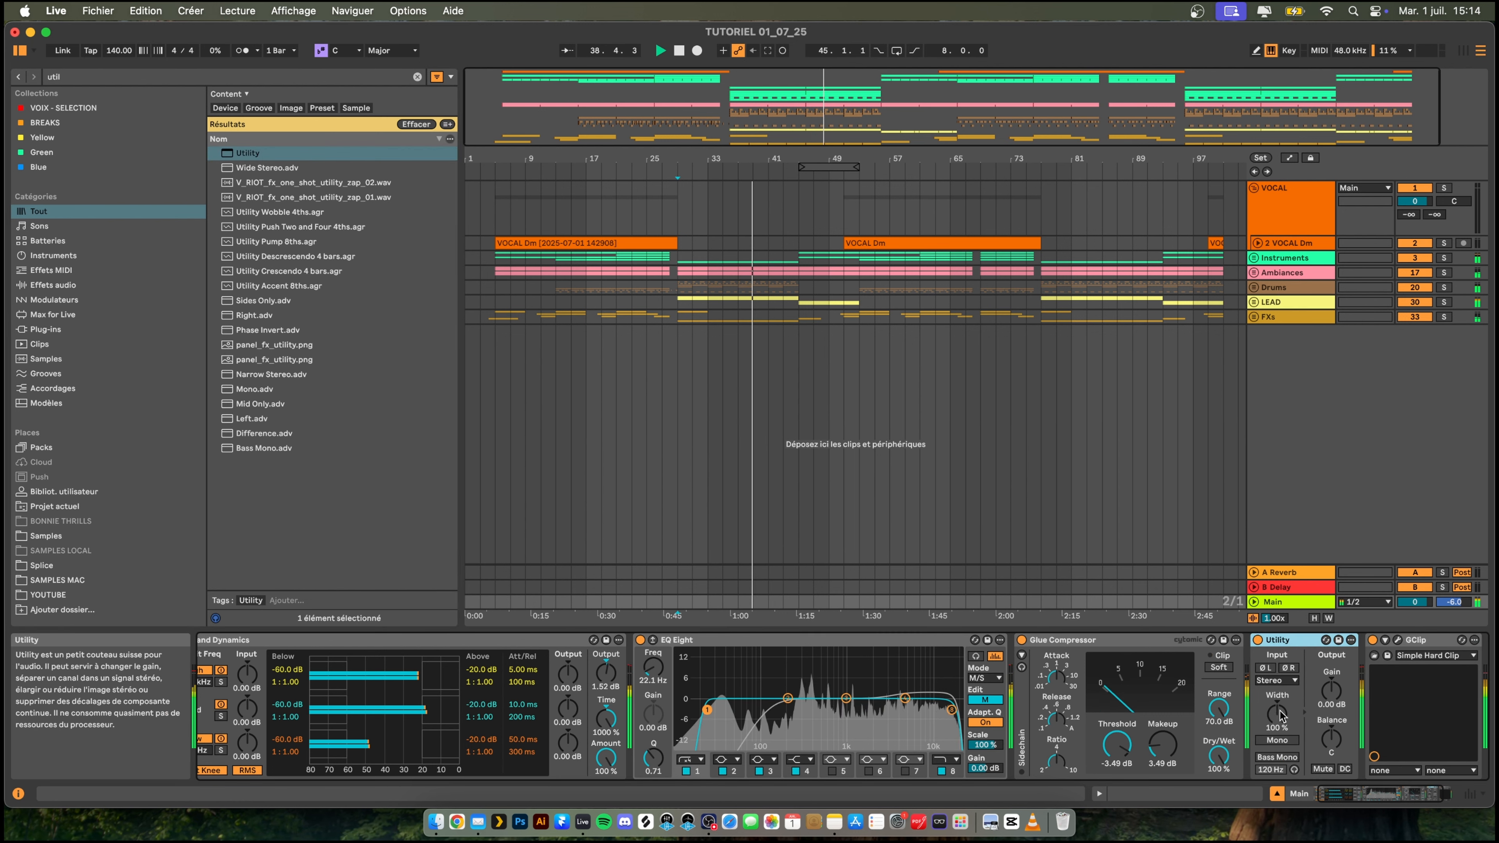
- Move Utility to the start of the Main chain, ahead of Multiband Dynamics, and set its Gain to -1.00 dB
{"action": "left_click_drag", "start_coordinate": [245, 707], "coordinate": [213, 706]}
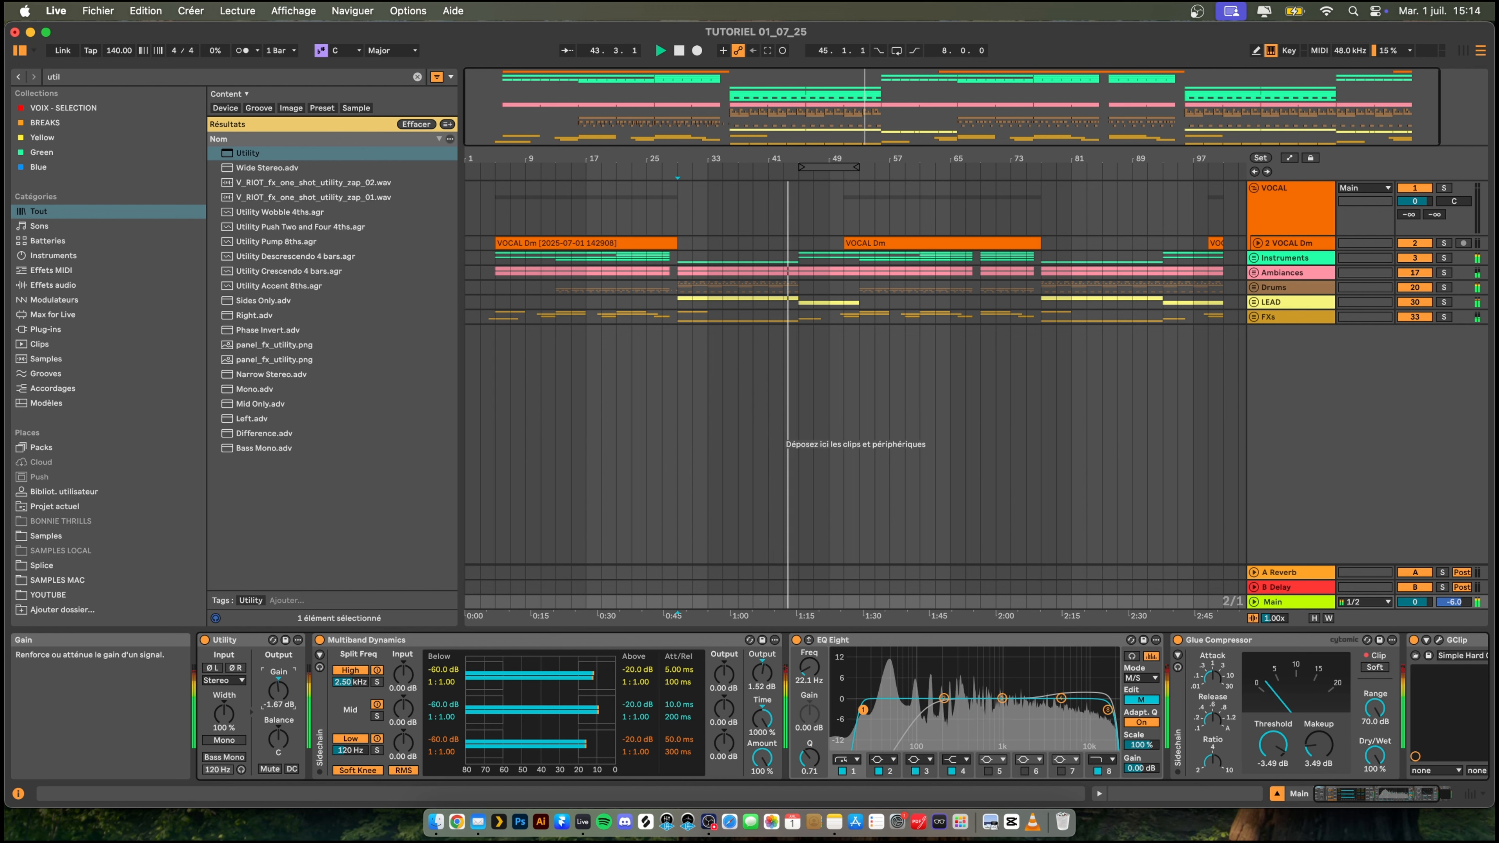
{"action": "type", "text": "-"}
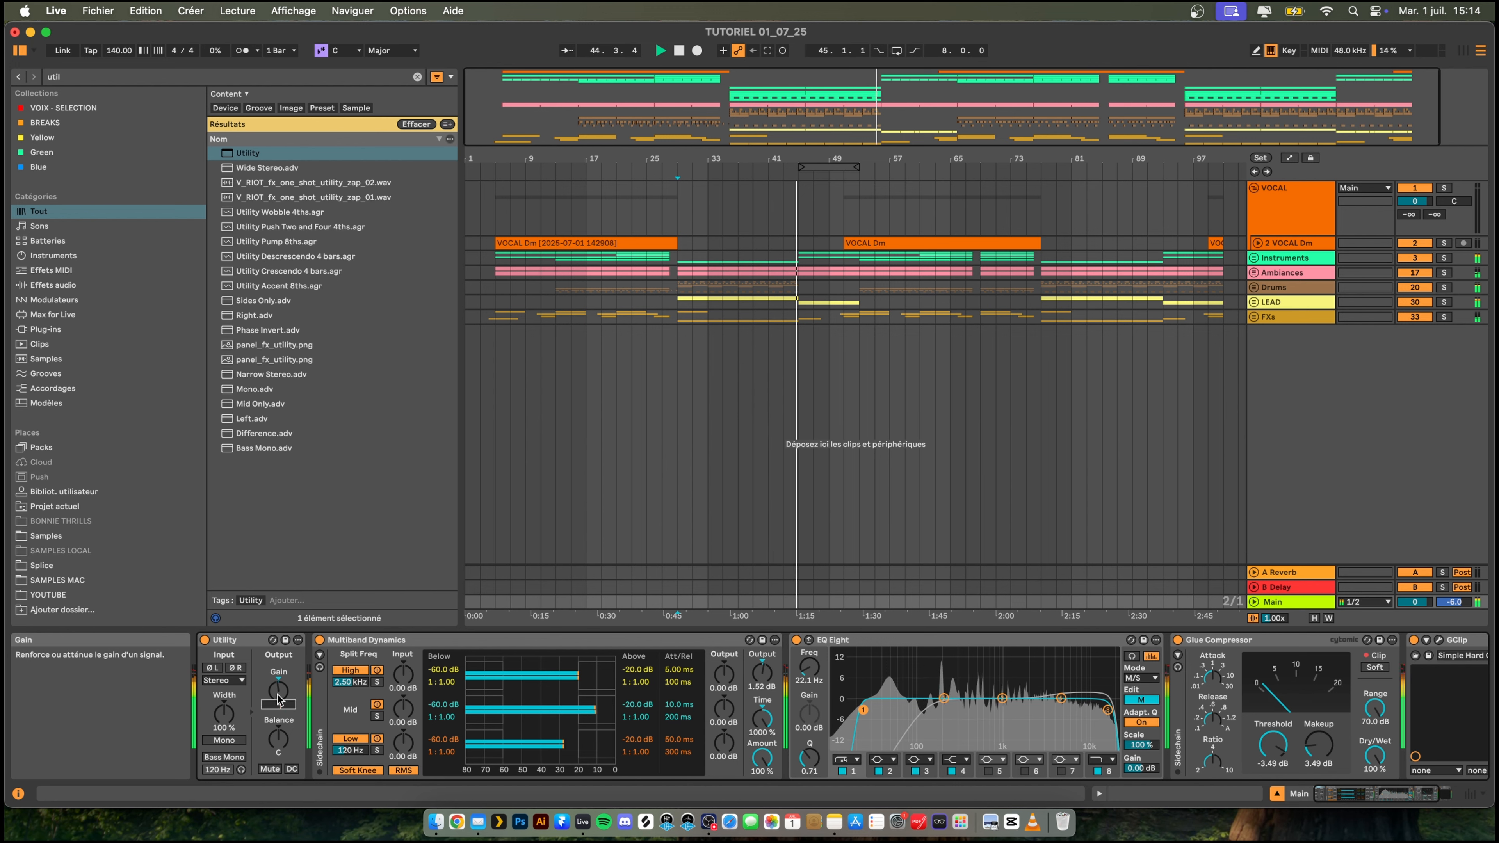
{"action": "key", "text": "space"}
{"action": "scroll", "coordinate": [1180, 673], "scroll_direction": "right", "scroll_amount": 4}
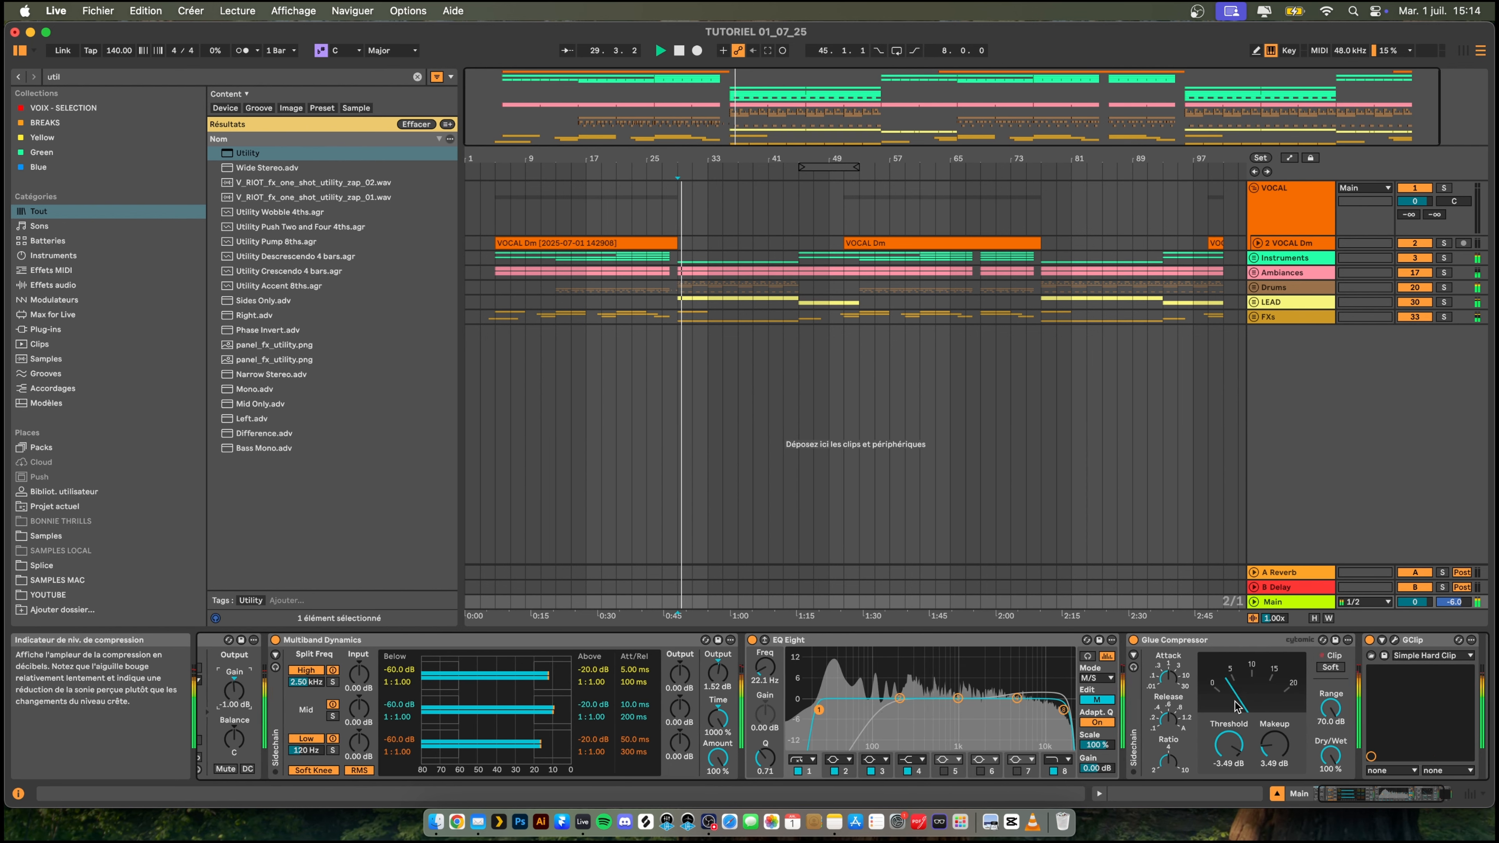
{"action": "key", "text": "space"}
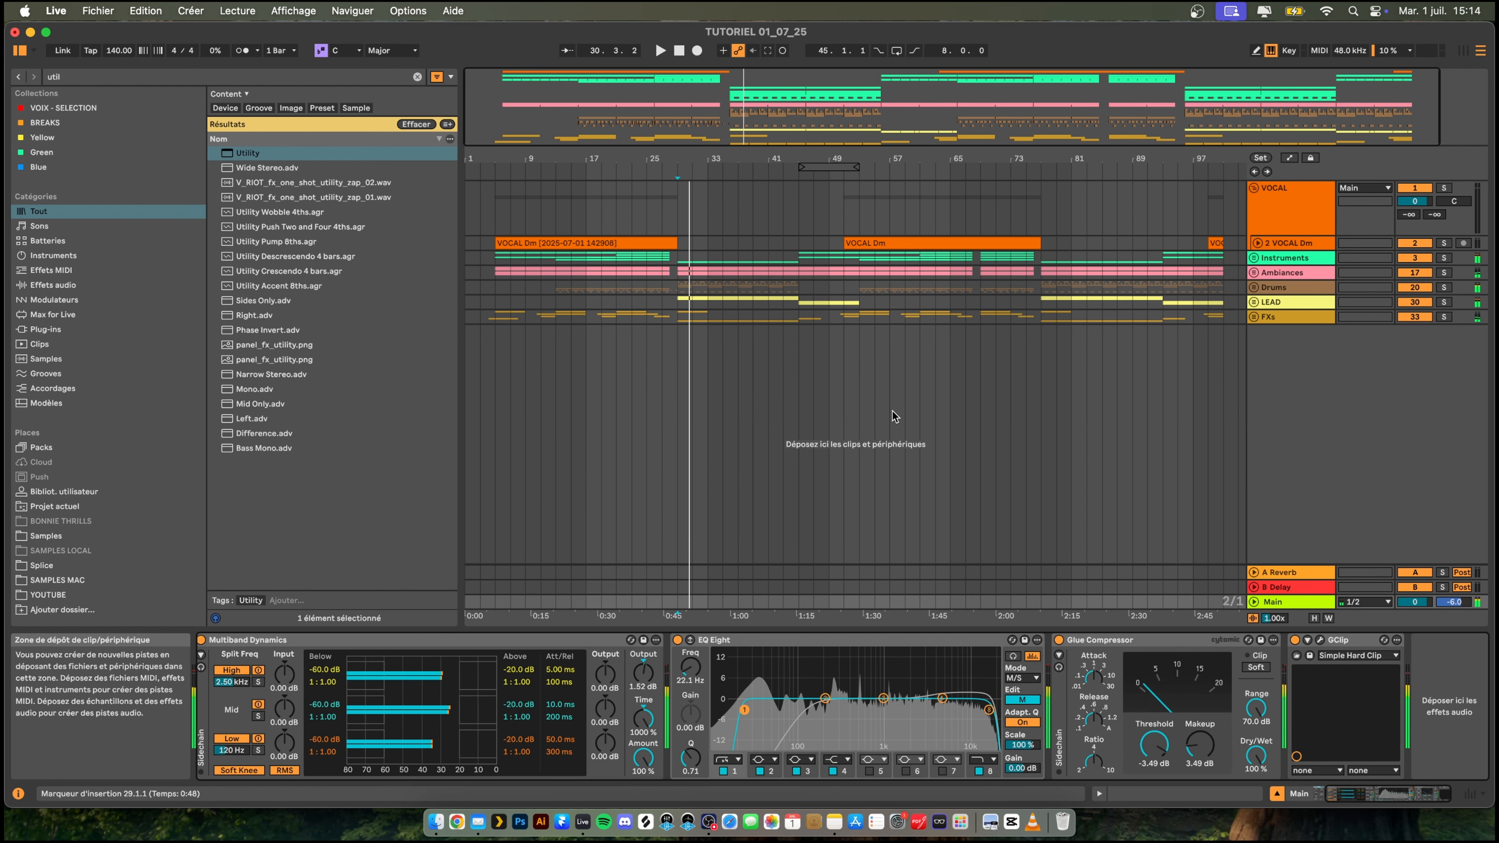
- Search the browser for "image" and add Ozone 11 Imager between Glue Compressor and GClip on the Main track
{"action": "key", "text": "super+f"}
{"action": "type", "text": "image"}
{"action": "key", "text": "Down"}
{"action": "key", "text": "Down"}
{"action": "key", "text": "Down"}
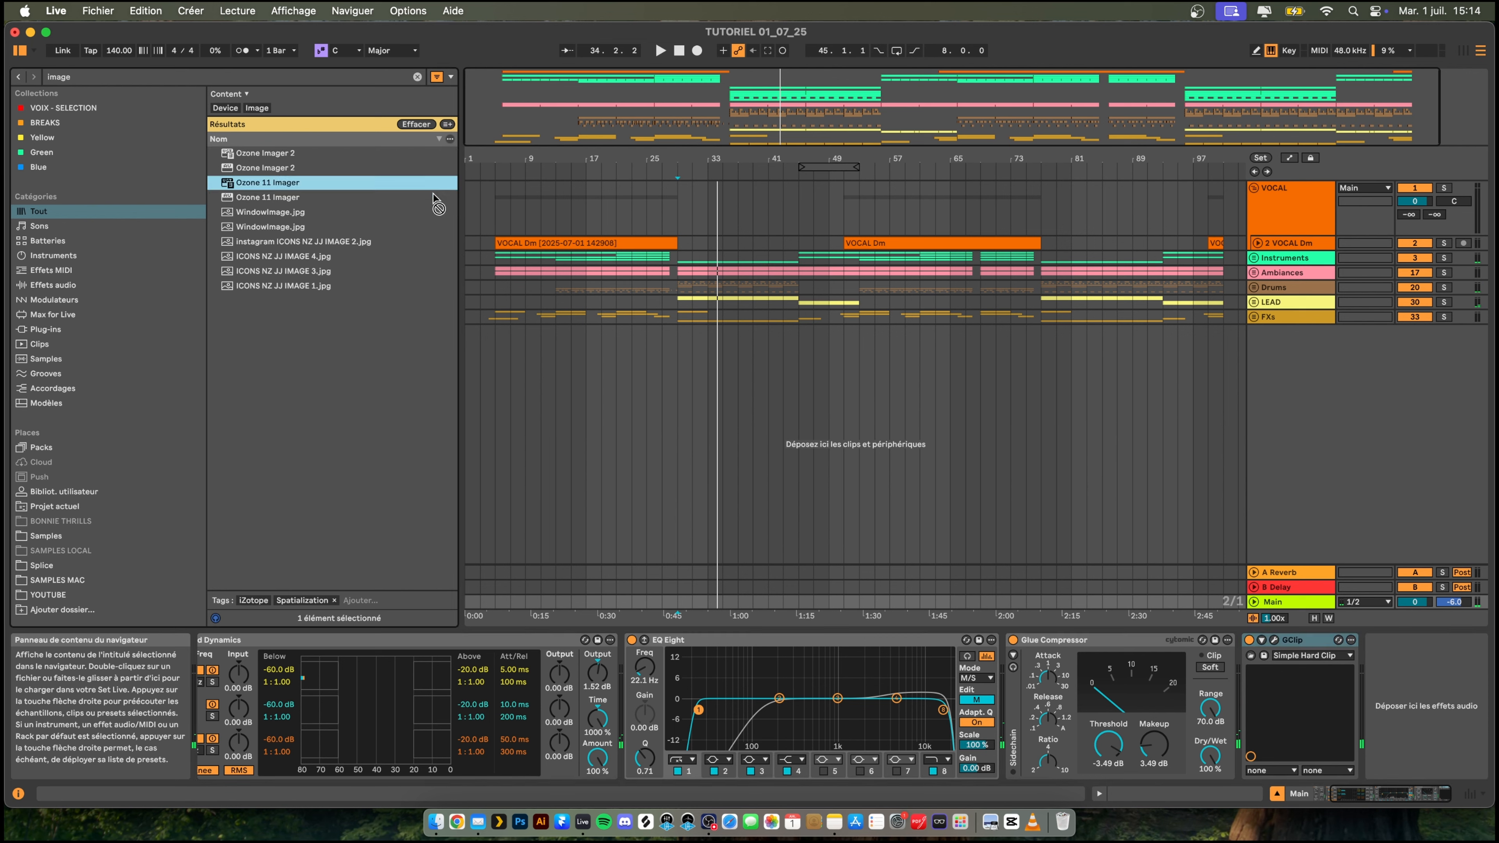
{"action": "key", "text": "Return"}
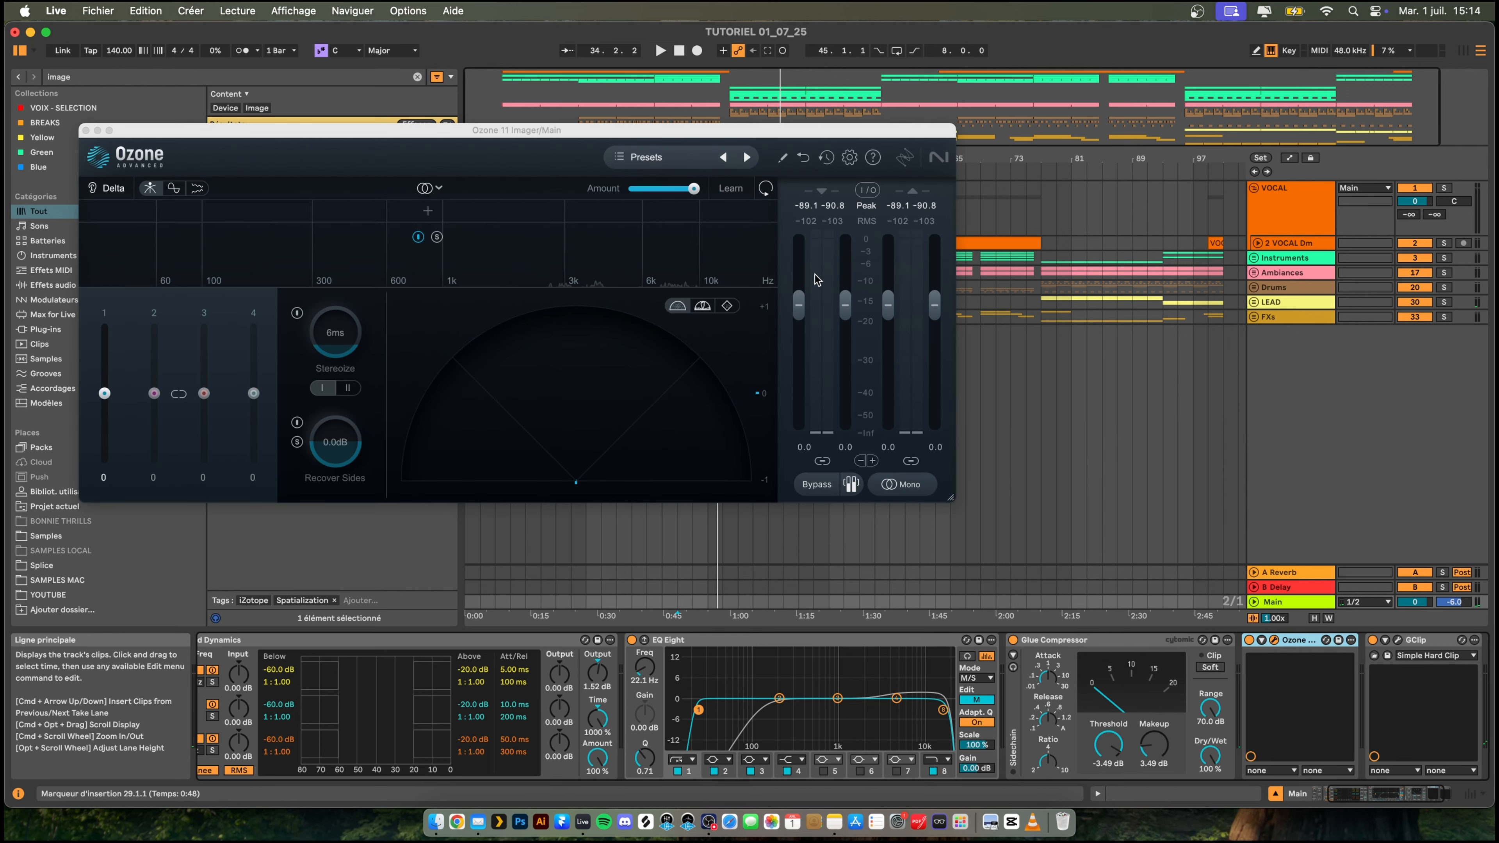
- Split Ozone 11 Imager into four bands, set their widths to -100, 23, 34 and 47 during playback, and close its window
{"action": "key", "text": "space"}
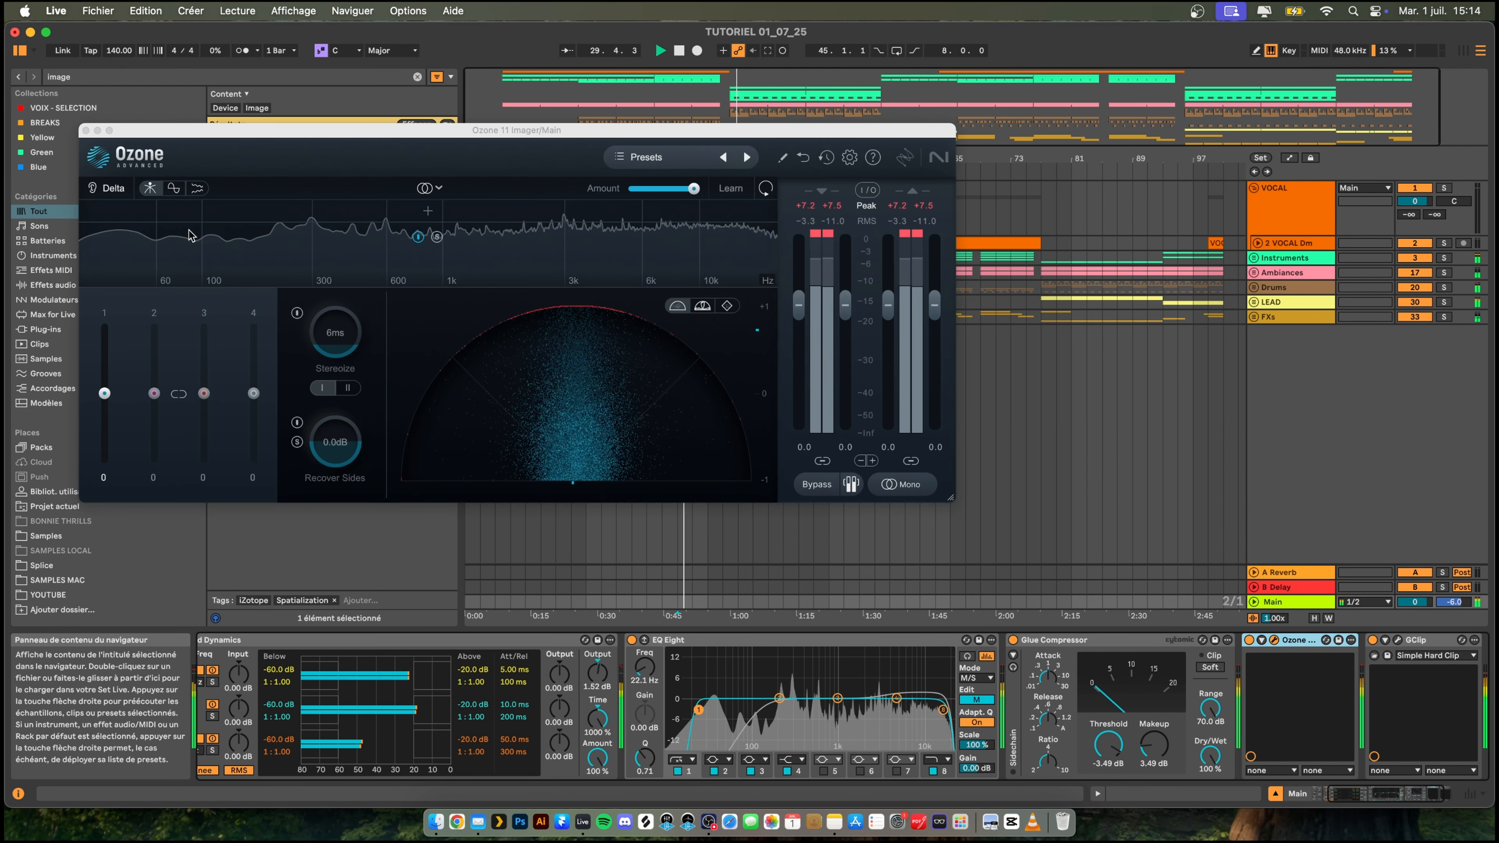
{"action": "left_click", "coordinate": [204, 214]}
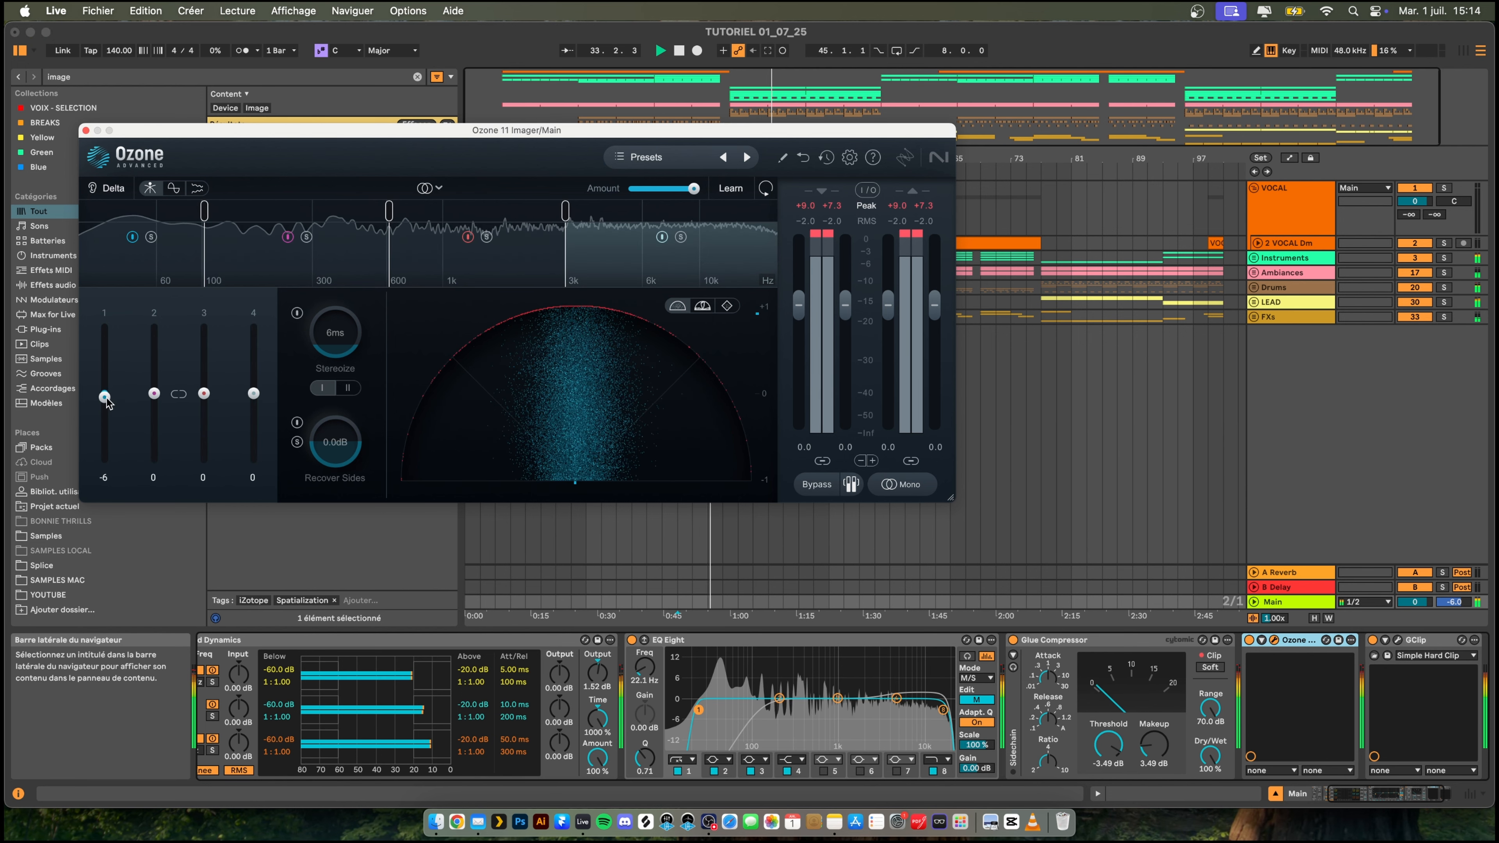
{"action": "left_click_drag", "start_coordinate": [105, 397], "coordinate": [105, 462]}
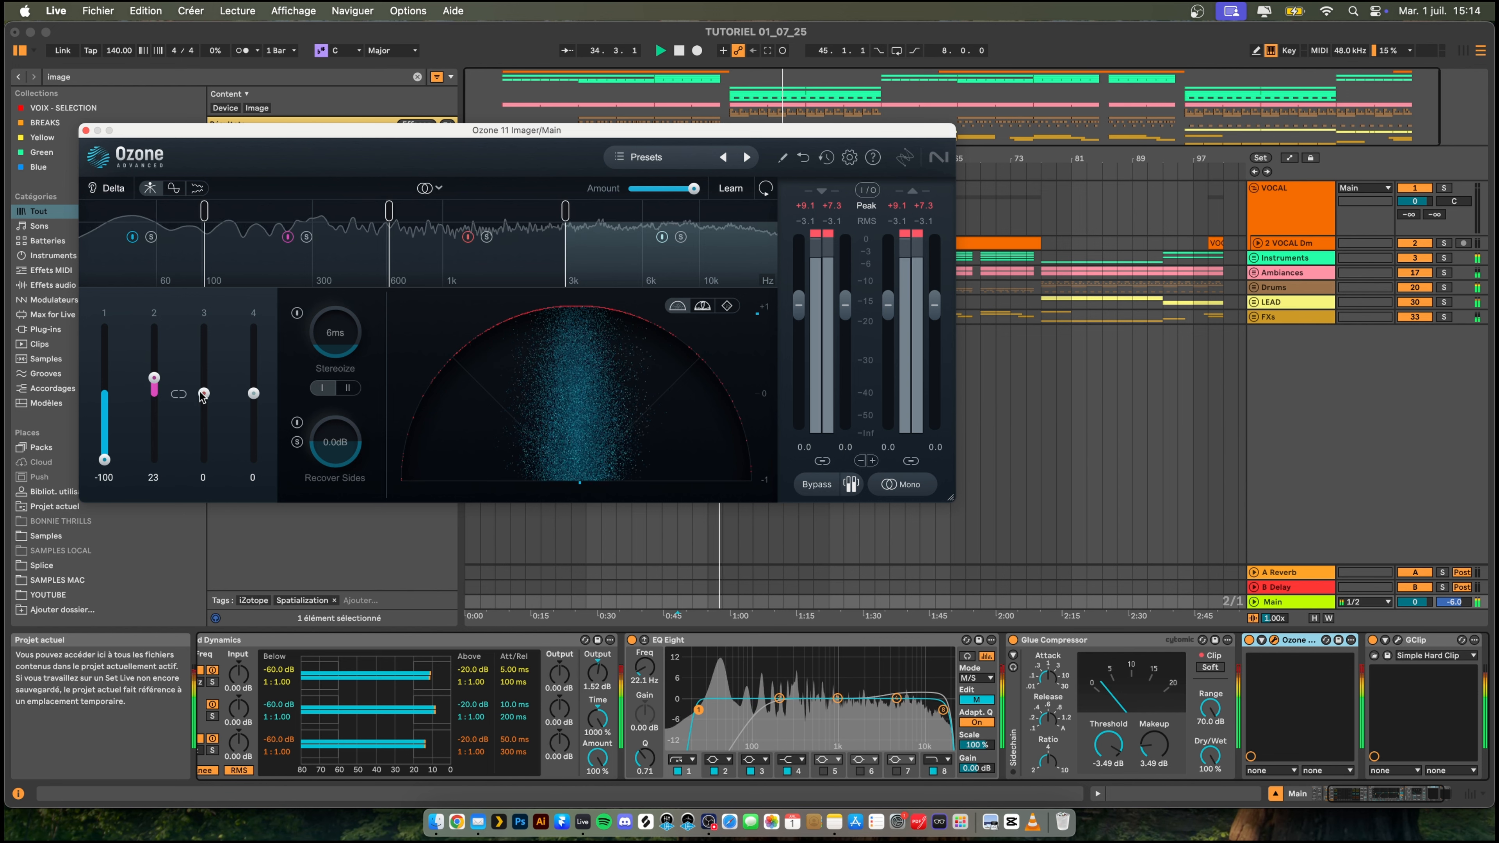
{"action": "mouse_move", "coordinate": [203, 394]}
{"action": "left_mouse_down"}
{"action": "mouse_move", "coordinate": [204, 366]}
{"action": "mouse_move", "coordinate": [254, 362]}
{"action": "mouse_move", "coordinate": [202, 371]}
{"action": "left_mouse_up"}
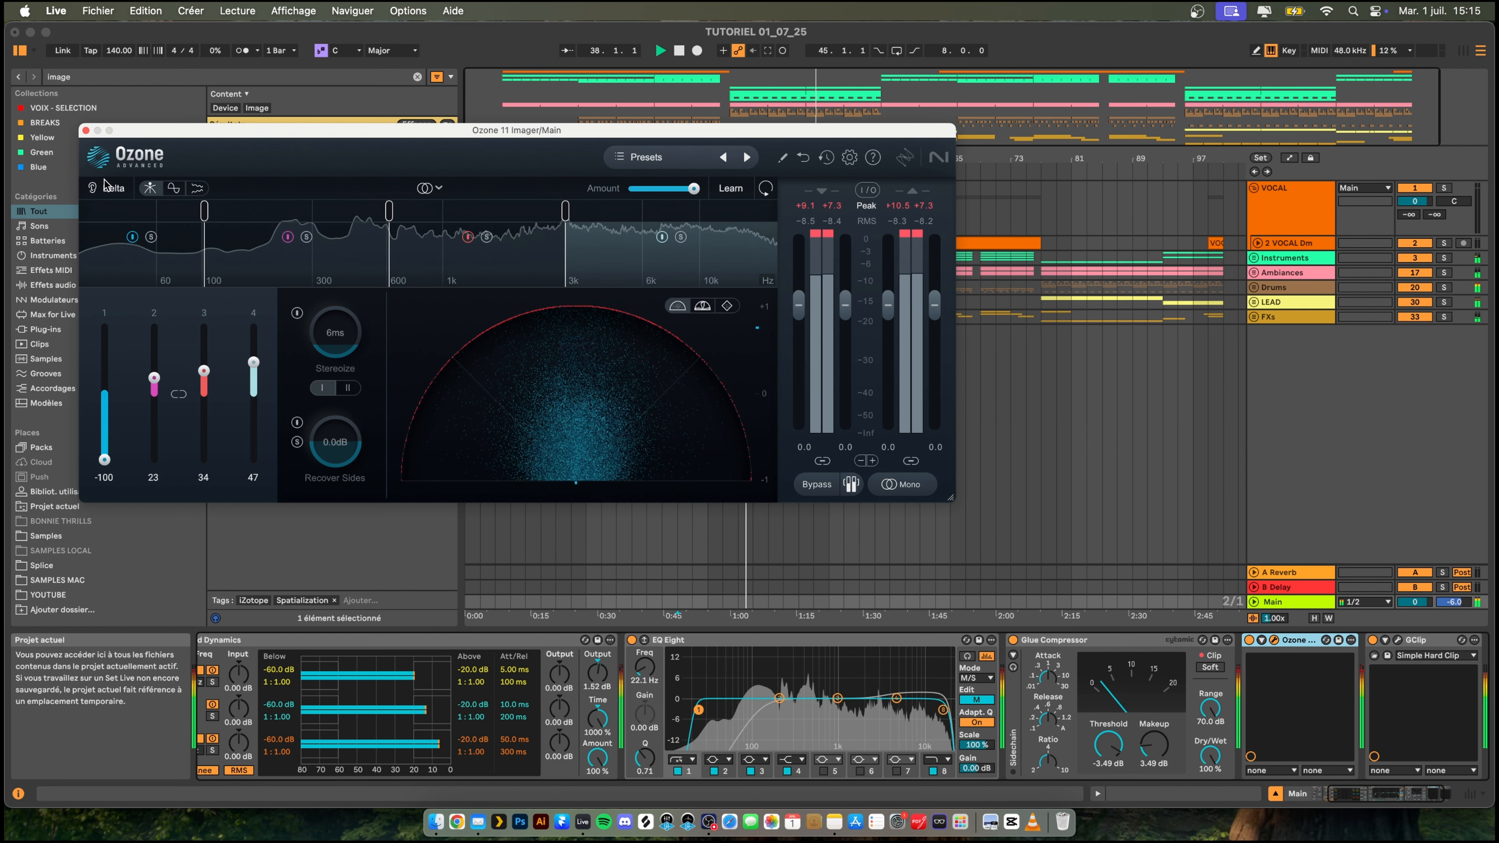
{"action": "left_click", "coordinate": [85, 131]}
- Stop playback, search the browser for "eq8", and add a second EQ Eight to the Main track
{"action": "scroll", "coordinate": [1156, 673], "scroll_direction": "right", "scroll_amount": 2}
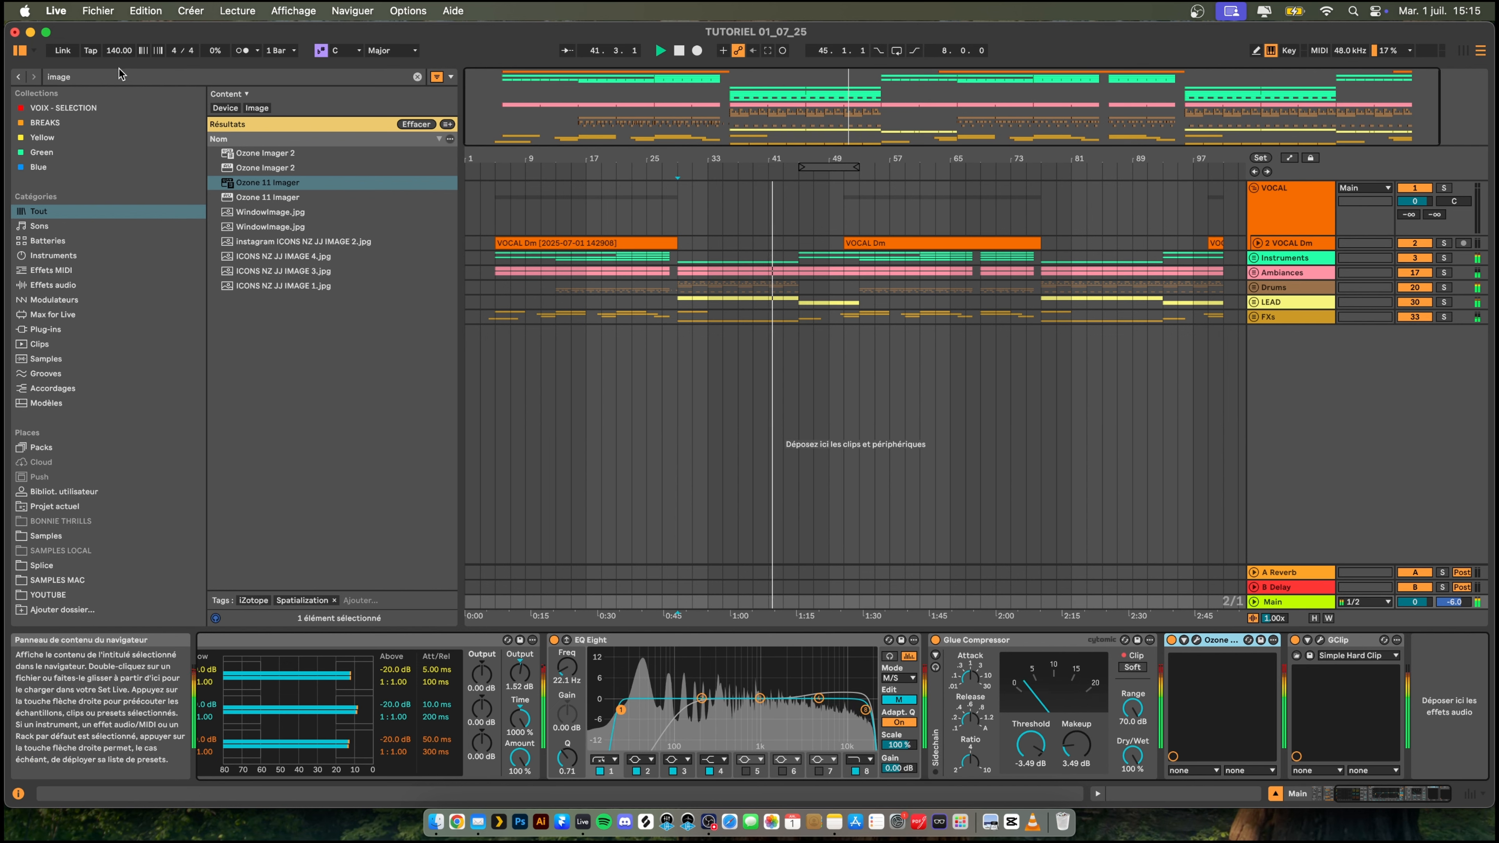
{"action": "key", "text": "space"}
{"action": "left_click", "coordinate": [97, 78]}
{"action": "type", "text": "eq8"}
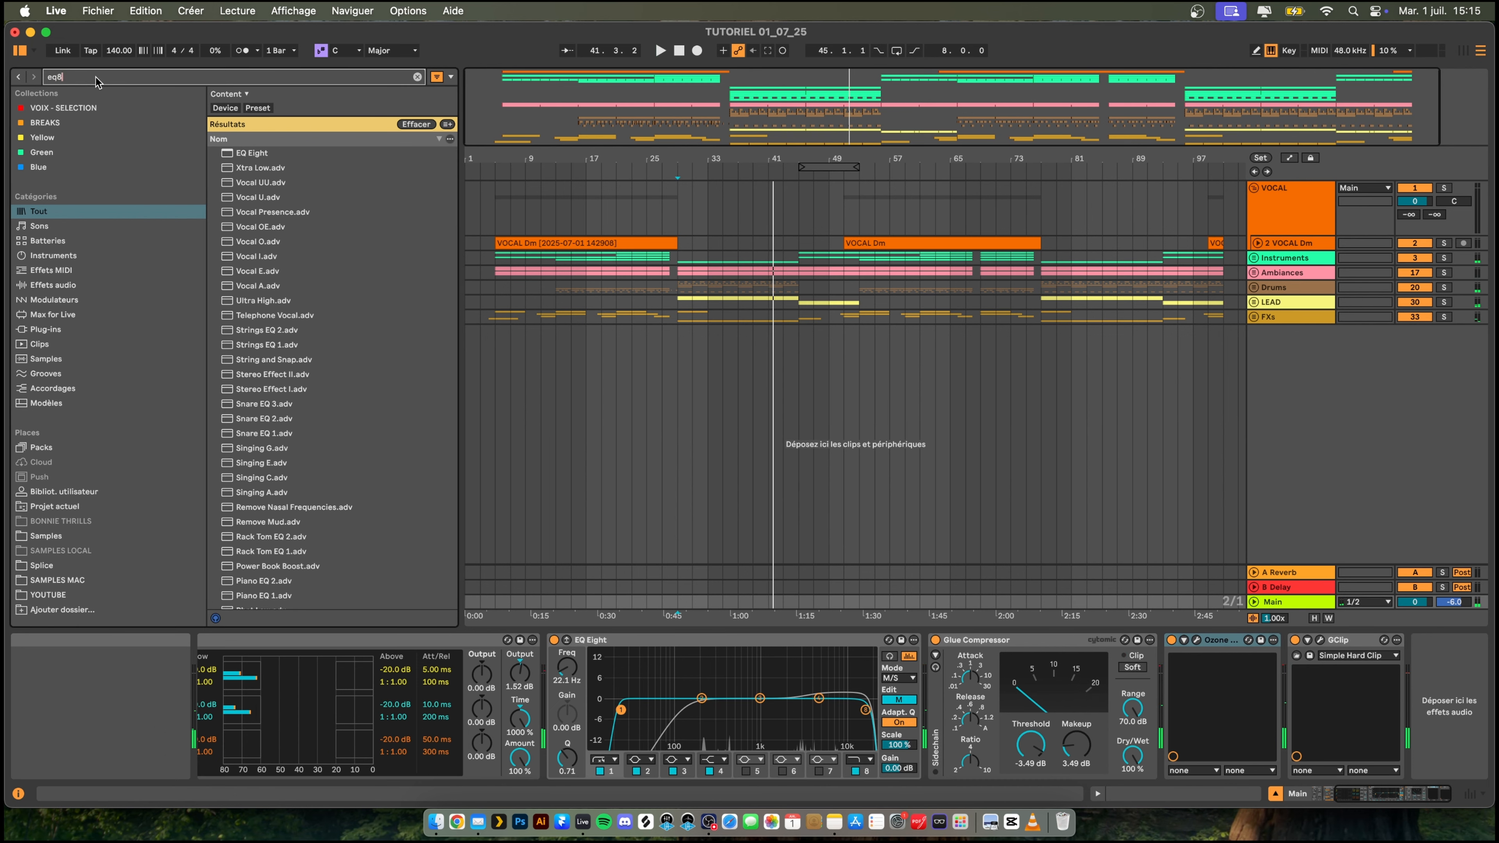
{"action": "key", "text": "Down"}
{"action": "key", "text": "Return"}
- Boost the new EQ Eight's high shelf by 1.86 dB at 1.74 kHz and place the device between Multiband Dynamics and the M/S EQ Eight
{"action": "left_click_drag", "start_coordinate": [1174, 640], "coordinate": [1004, 656]}
{"action": "key", "text": "space"}
{"action": "left_click_drag", "start_coordinate": [1138, 698], "coordinate": [1217, 692]}
{"action": "left_click_drag", "start_coordinate": [1122, 641], "coordinate": [333, 701]}
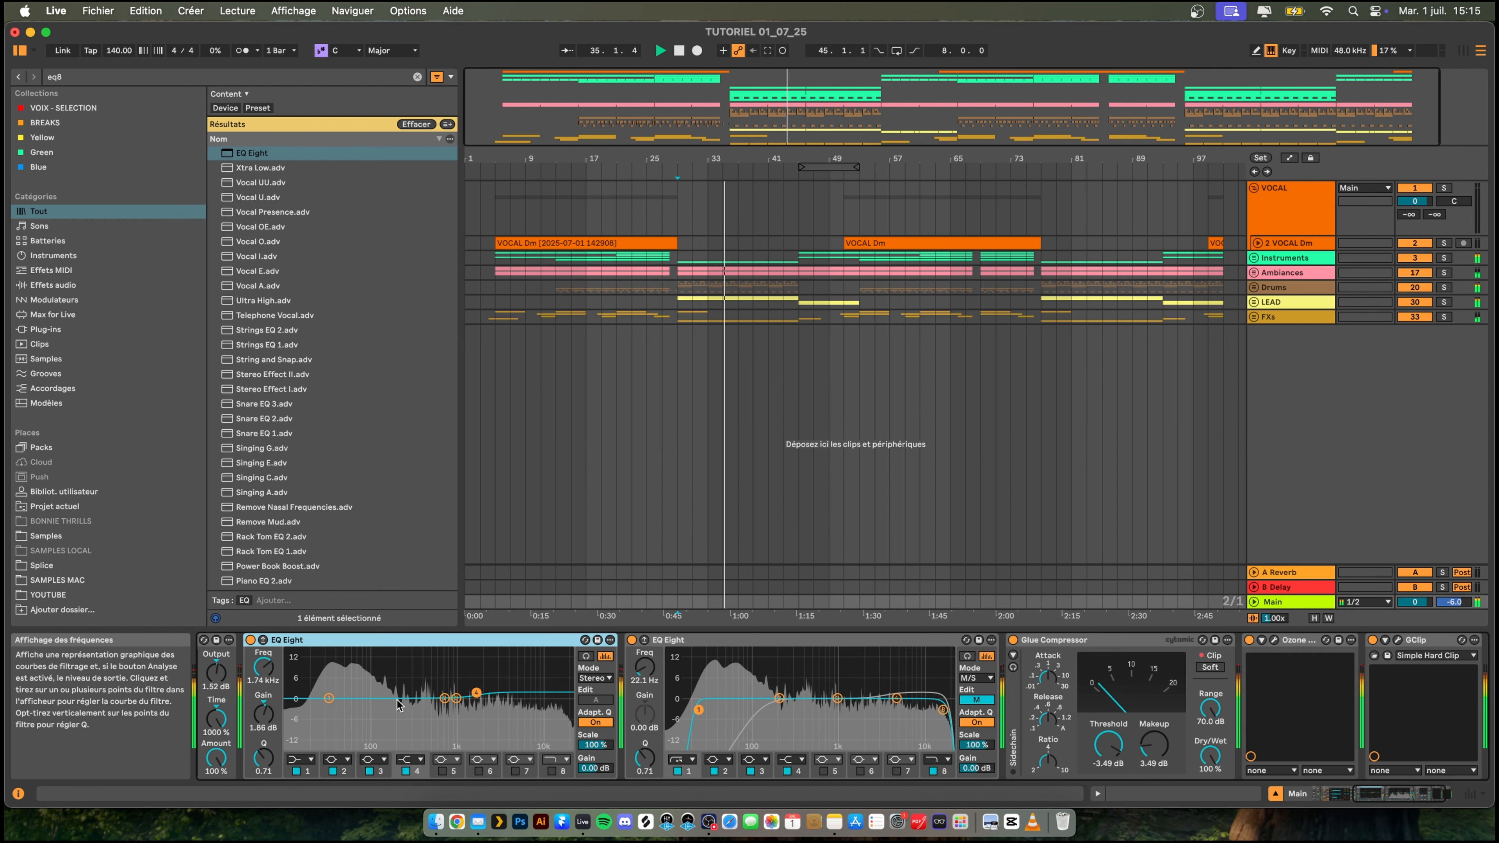
- Try a narrow -5.00 dB cut at 719 Hz with Q 11.9 on the stereo EQ Eight's band 3, switch that band off and restart playback
{"action": "left_click_drag", "start_coordinate": [476, 693], "coordinate": [416, 651]}
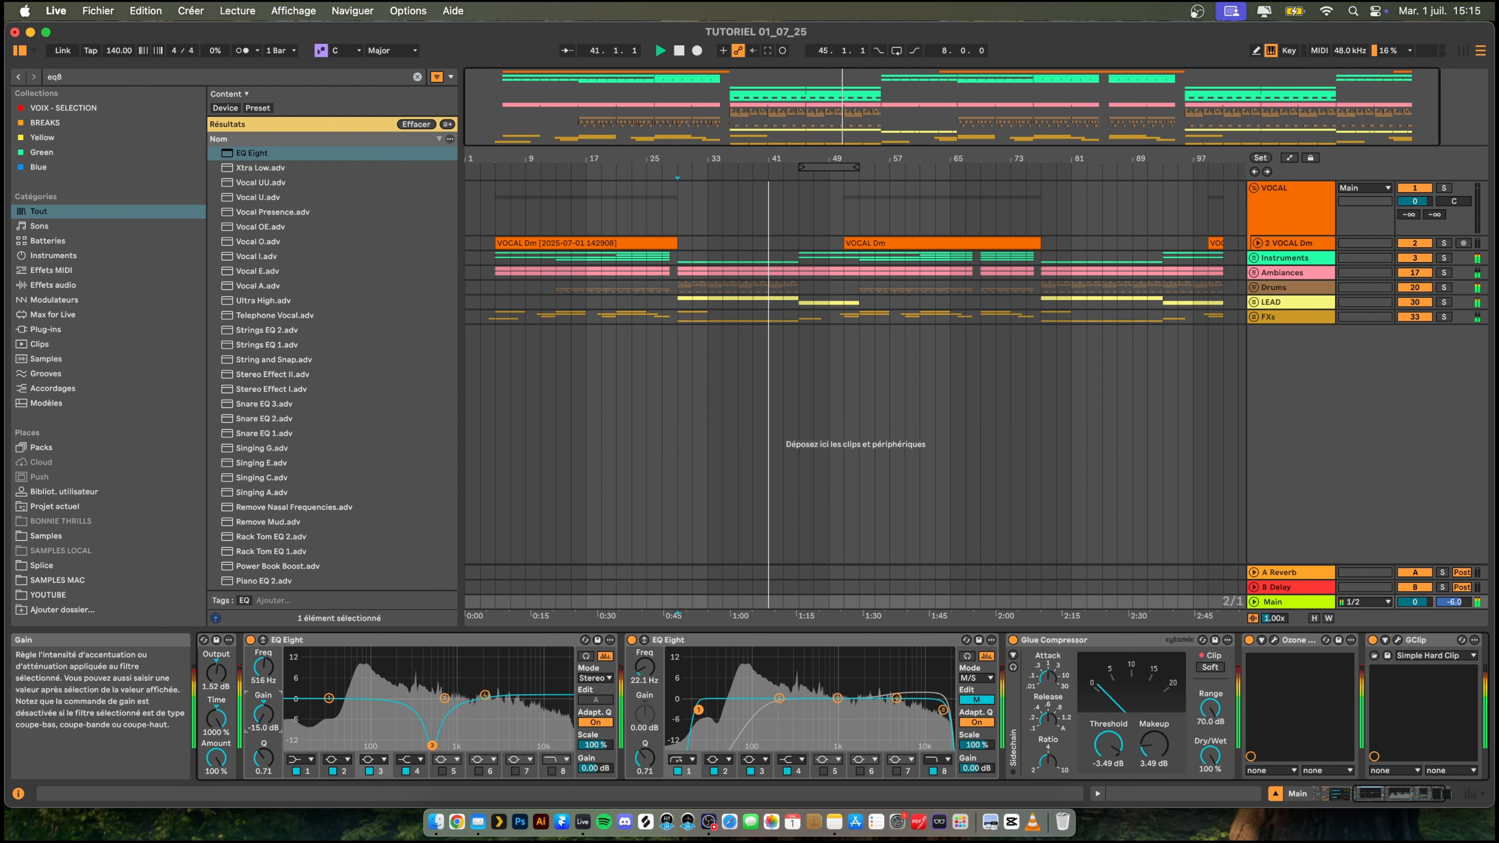
{"action": "left_click_drag", "start_coordinate": [263, 756], "coordinate": [263, 738]}
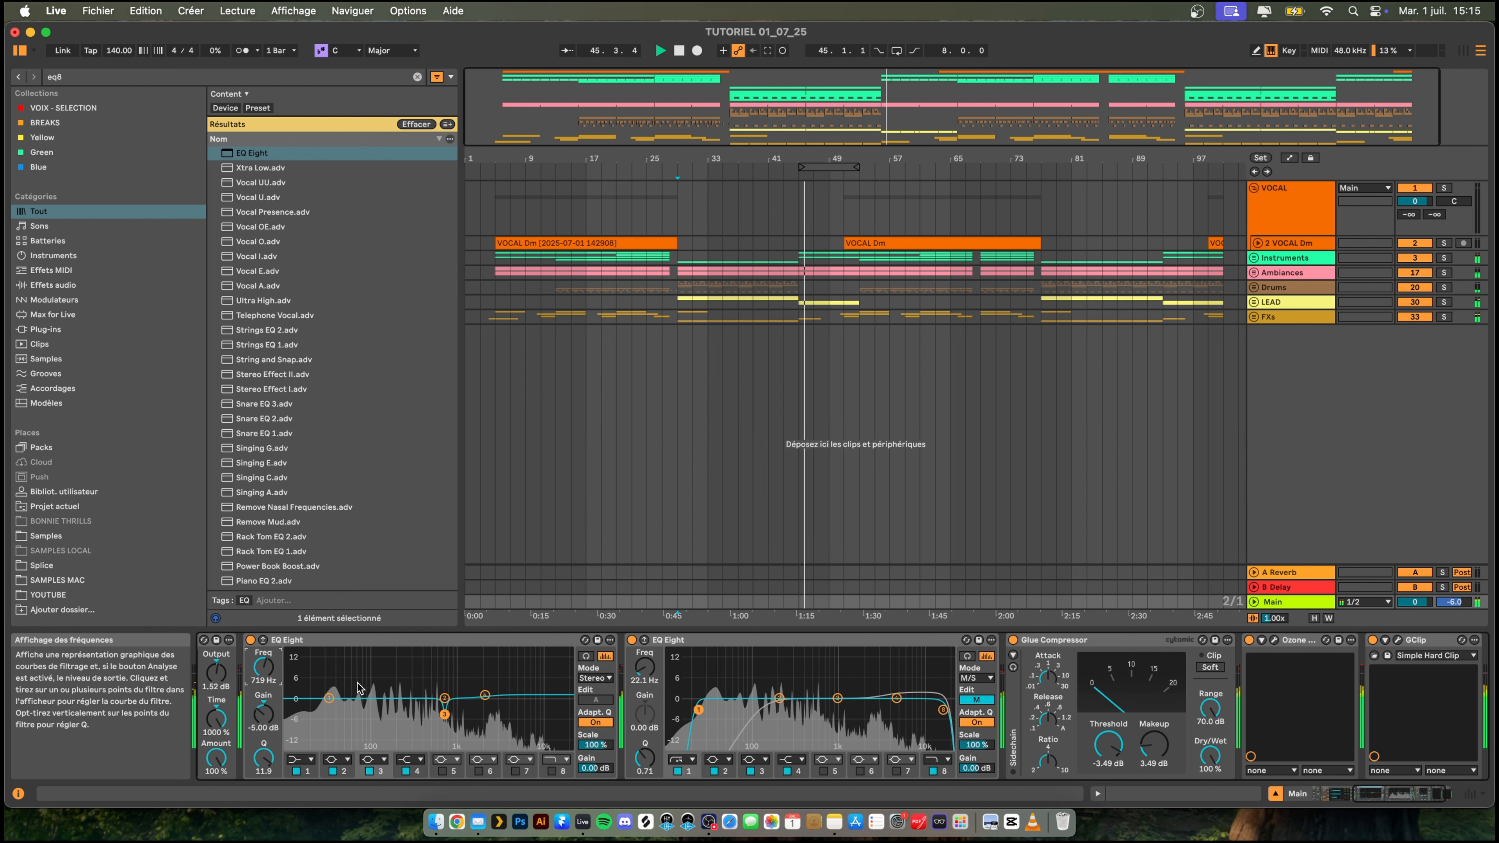
{"action": "left_click", "coordinate": [369, 770]}
{"action": "key", "text": "space"}
{"action": "key", "text": "space"}
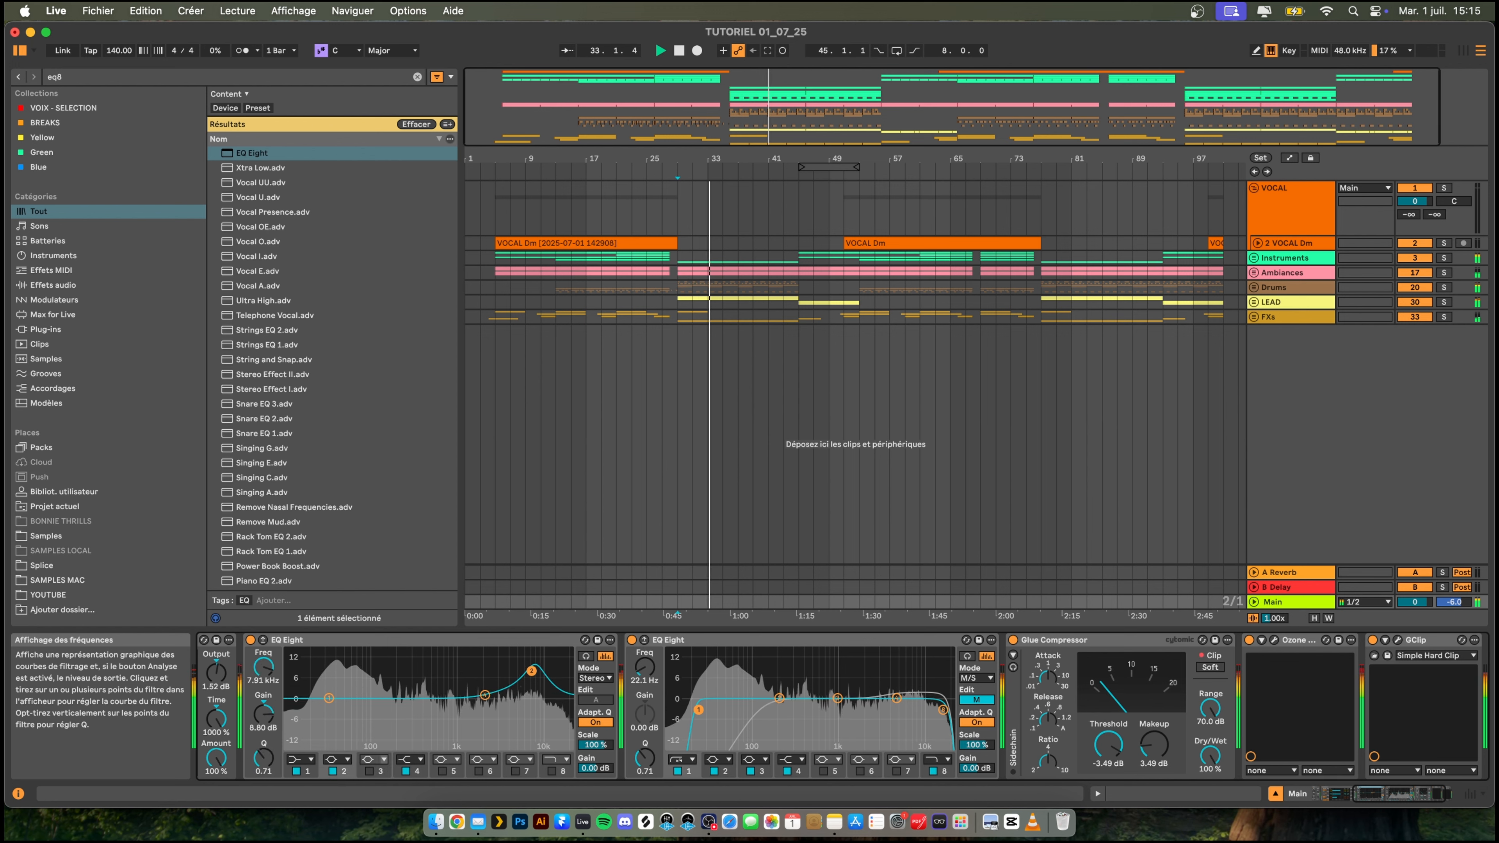
- Cut band 2 of the stereo EQ Eight by -2.36 dB at 153 Hz with a Q of 3.06
{"action": "left_click_drag", "start_coordinate": [435, 672], "coordinate": [387, 745]}
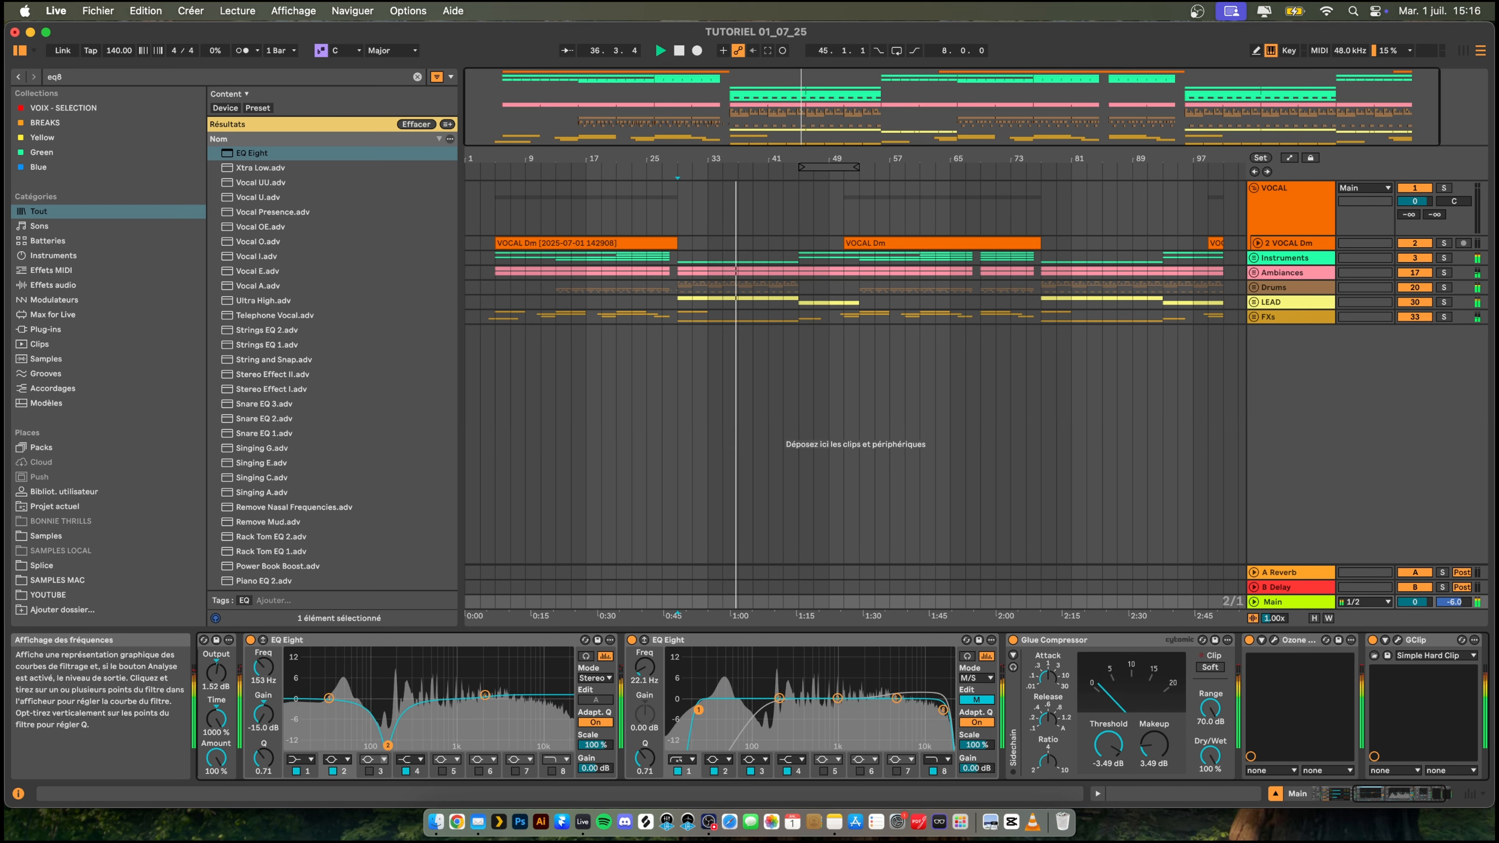
{"action": "left_click_drag", "start_coordinate": [388, 697], "coordinate": [386, 706]}
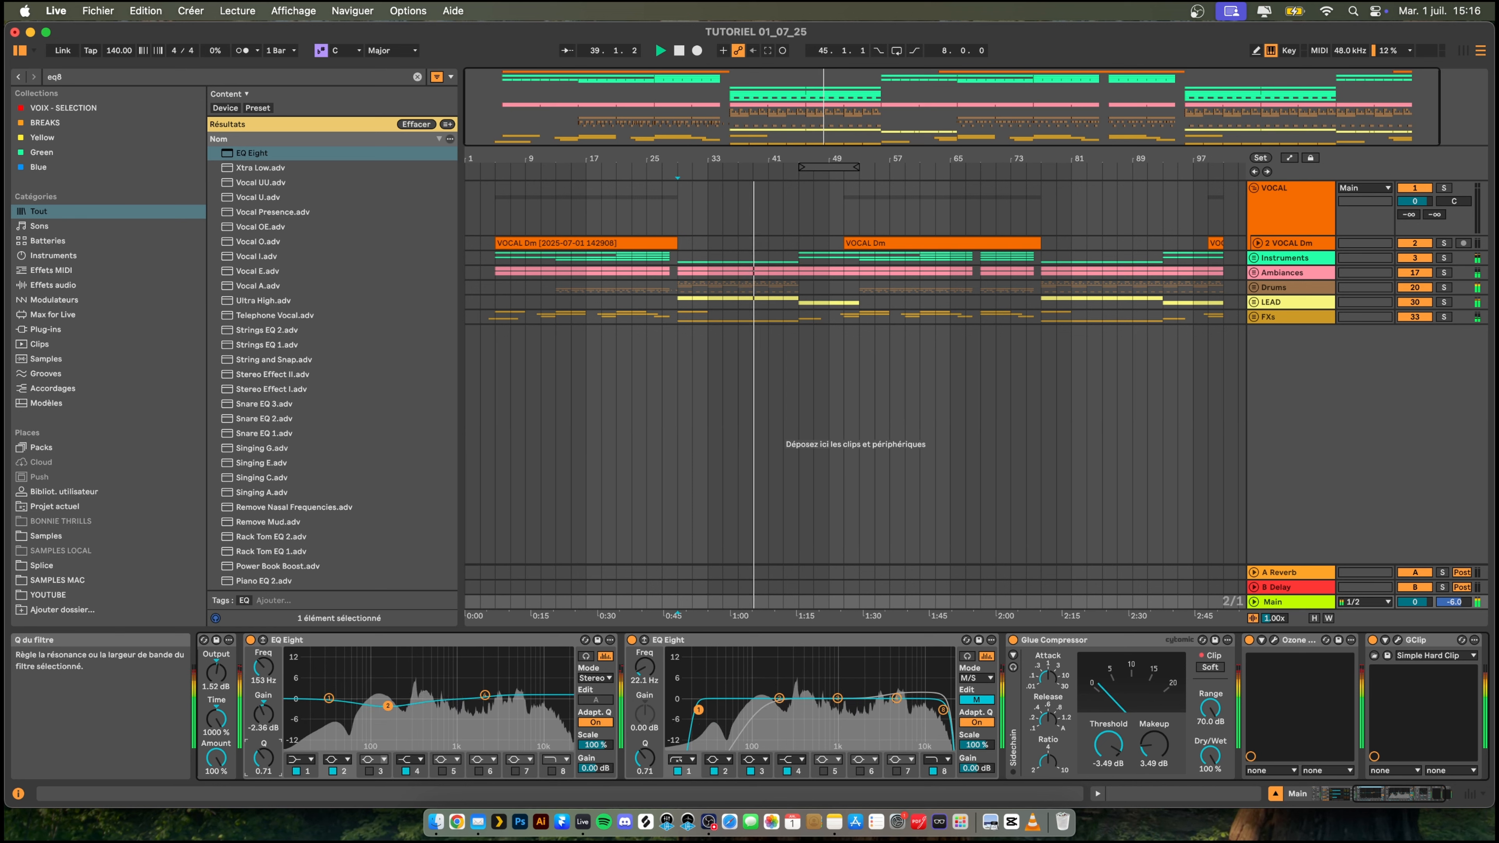
{"action": "left_click_drag", "start_coordinate": [263, 758], "coordinate": [263, 752]}
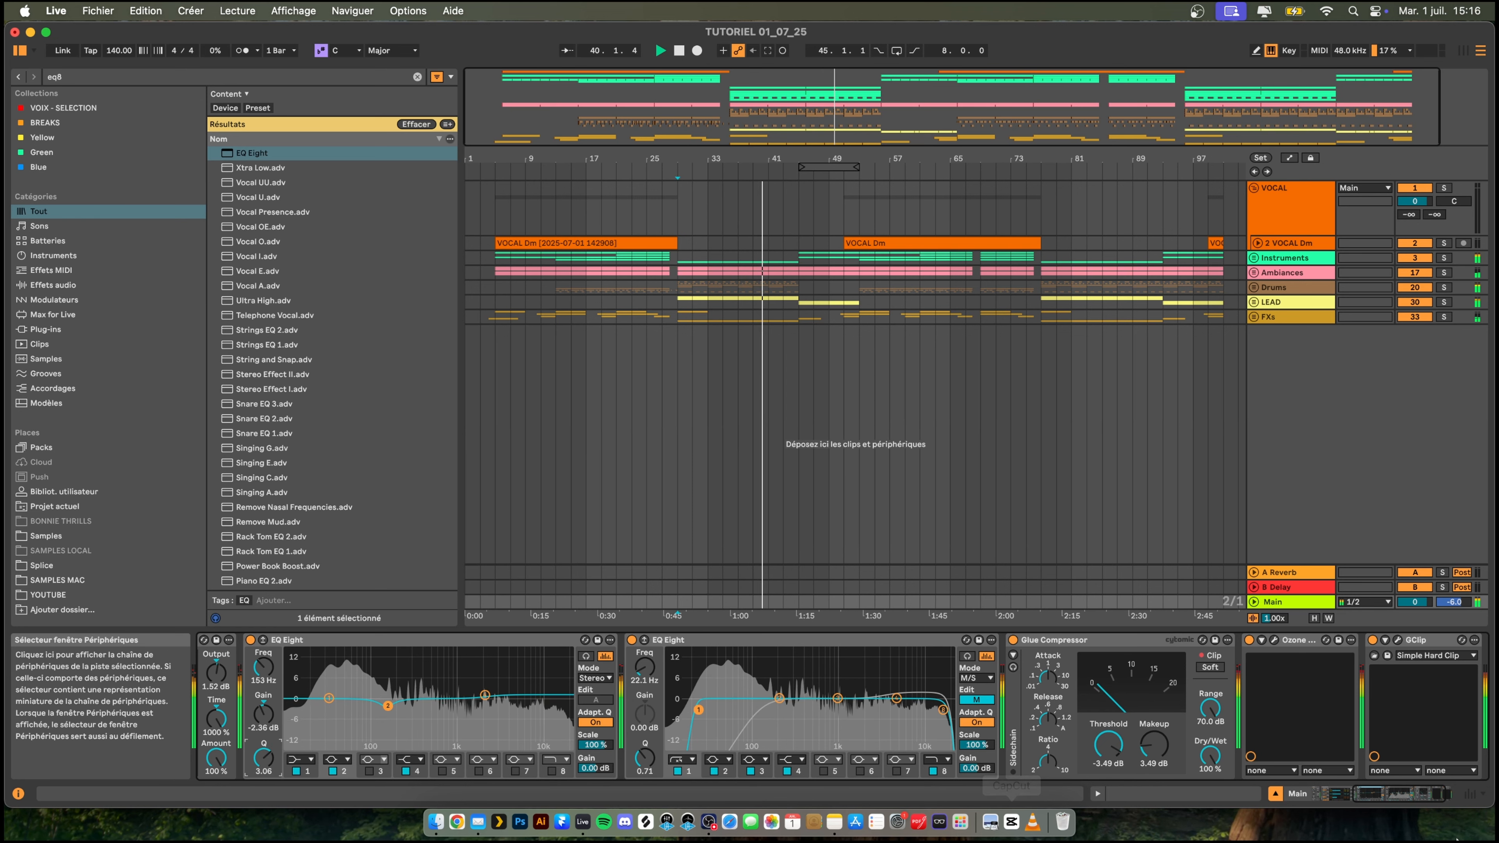
- Search the browser for "uti" and add a Utility after GClip on the Main track
{"action": "scroll", "coordinate": [1104, 684], "scroll_direction": "right", "scroll_amount": 3}
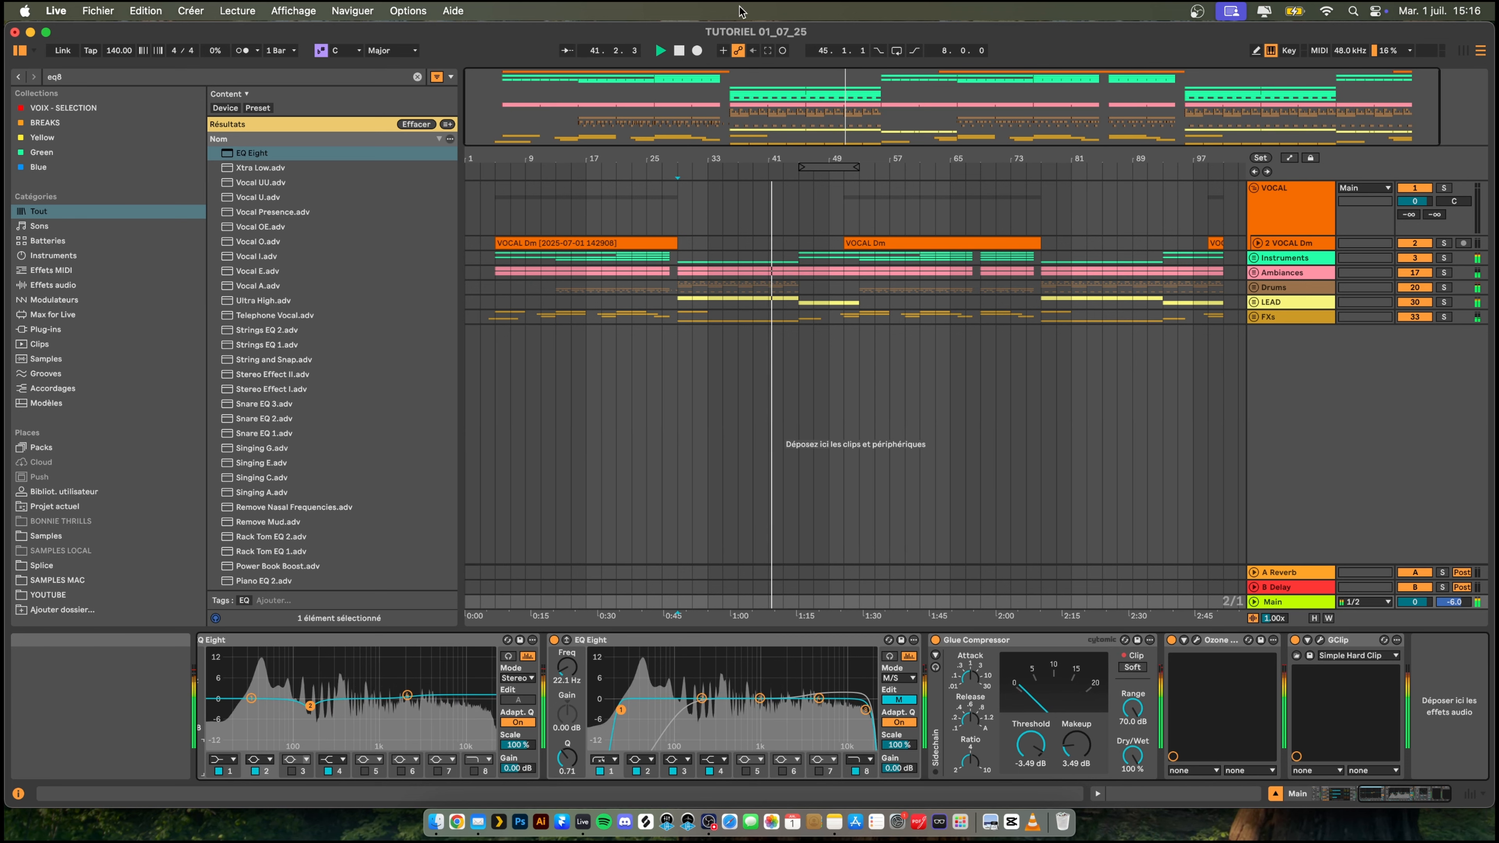
{"action": "double_click", "coordinate": [723, 158]}
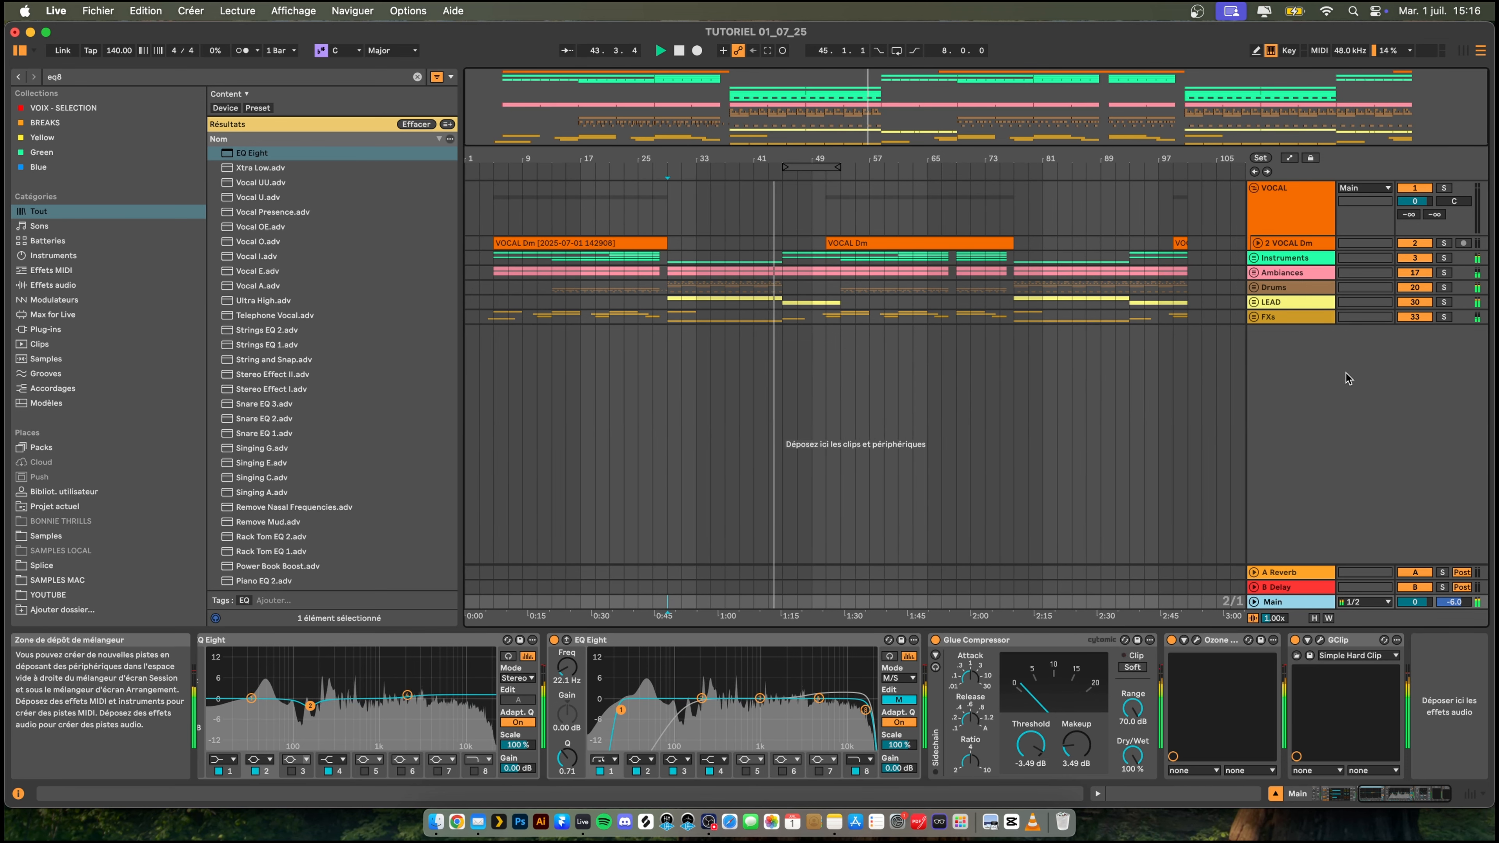
{"action": "left_click", "coordinate": [83, 78]}
{"action": "type", "text": "uti"}
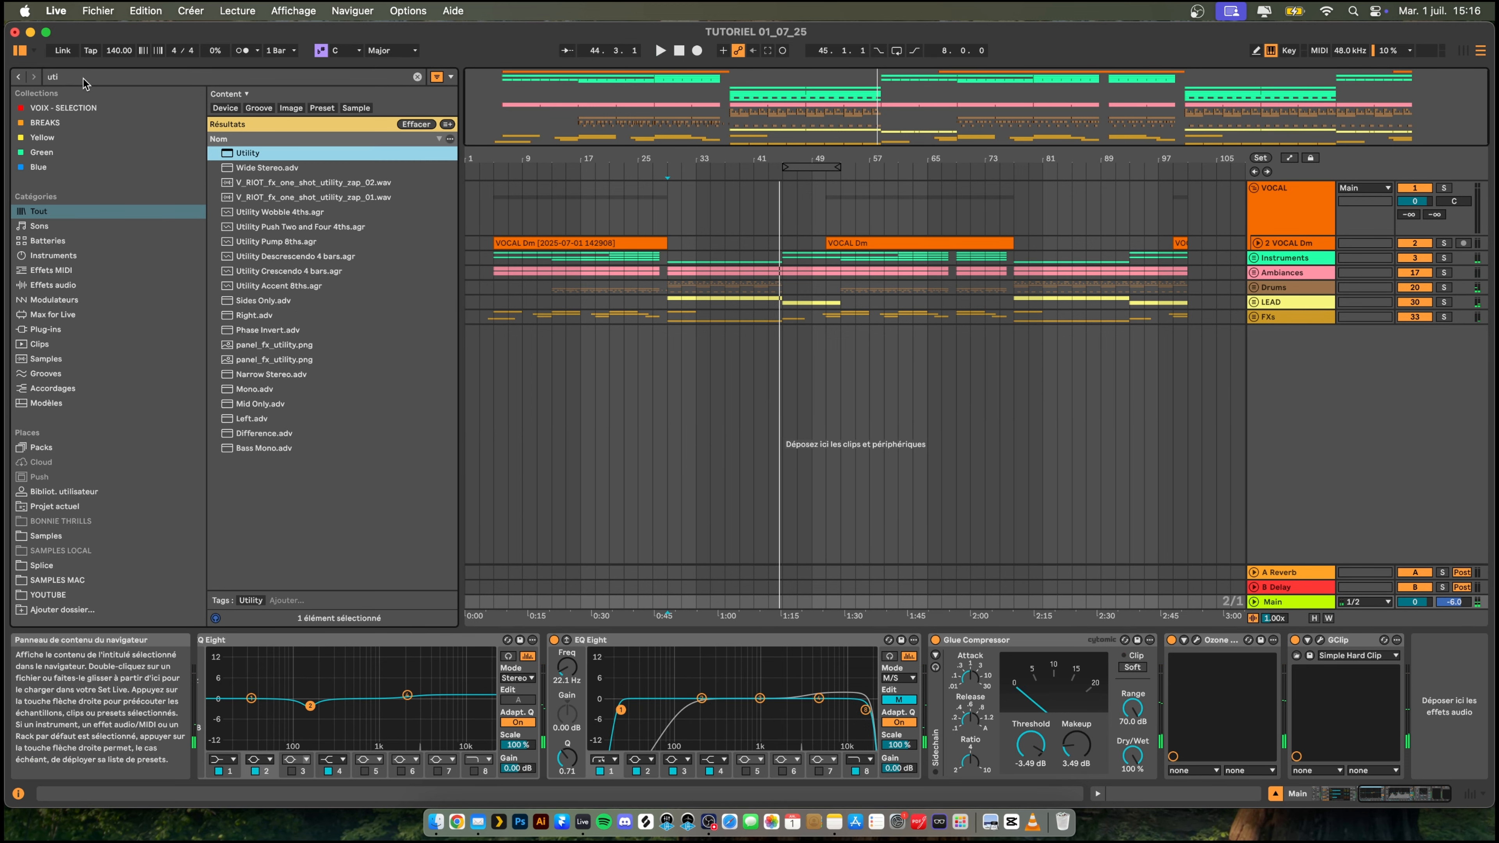
{"action": "key", "text": "Return"}
- Compare the mix with the last Utility's Mono and Bass Mono switched on and off during playback, and delete that Utility
{"action": "key", "text": "space"}
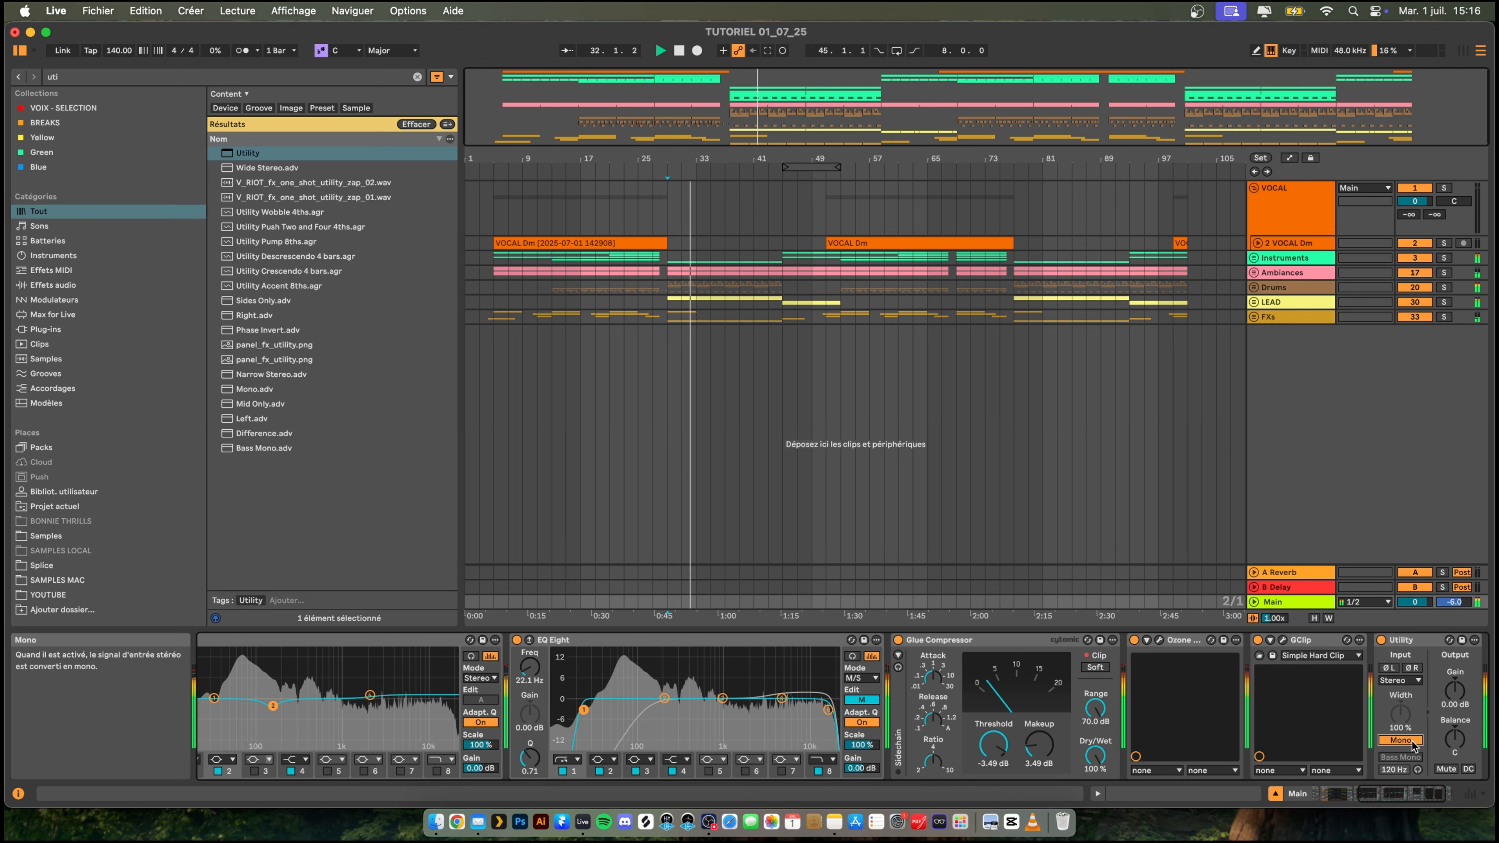
{"action": "left_click", "coordinate": [1412, 744]}
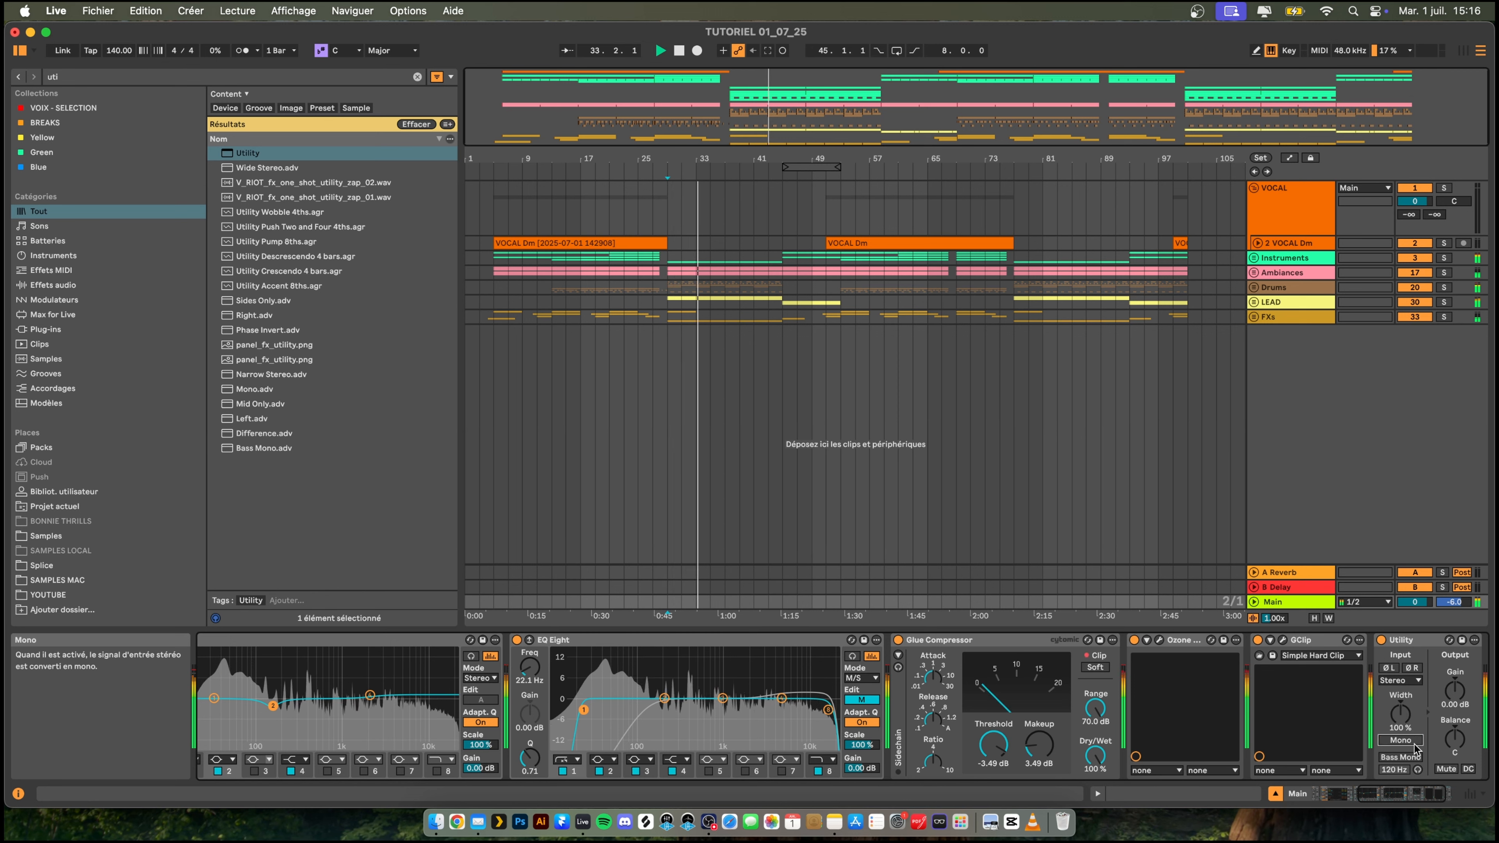
{"action": "left_click", "coordinate": [1398, 758]}
{"action": "left_click", "coordinate": [1397, 760]}
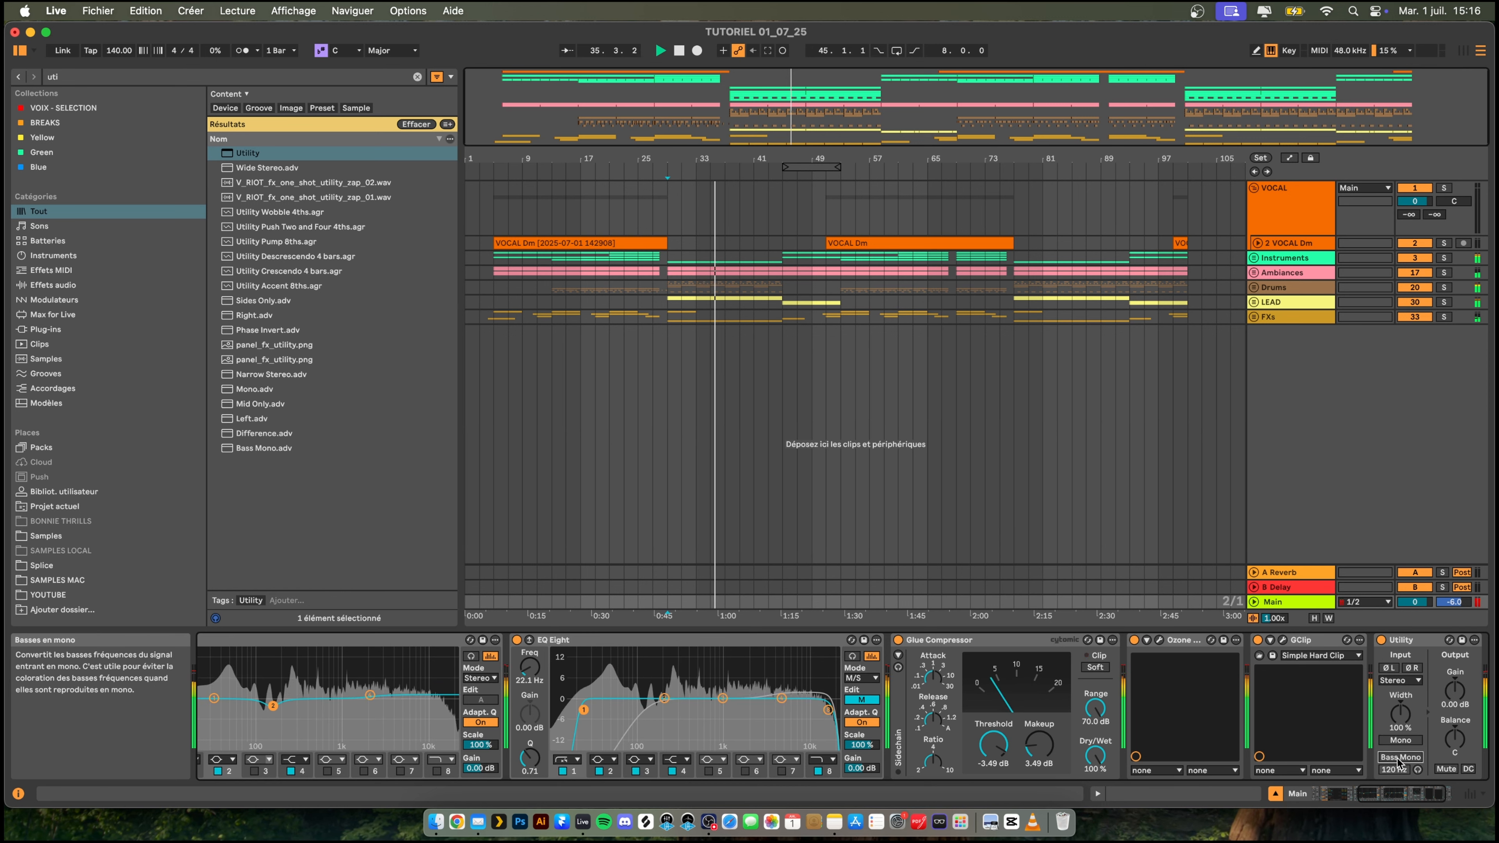
{"action": "left_click", "coordinate": [1423, 641]}
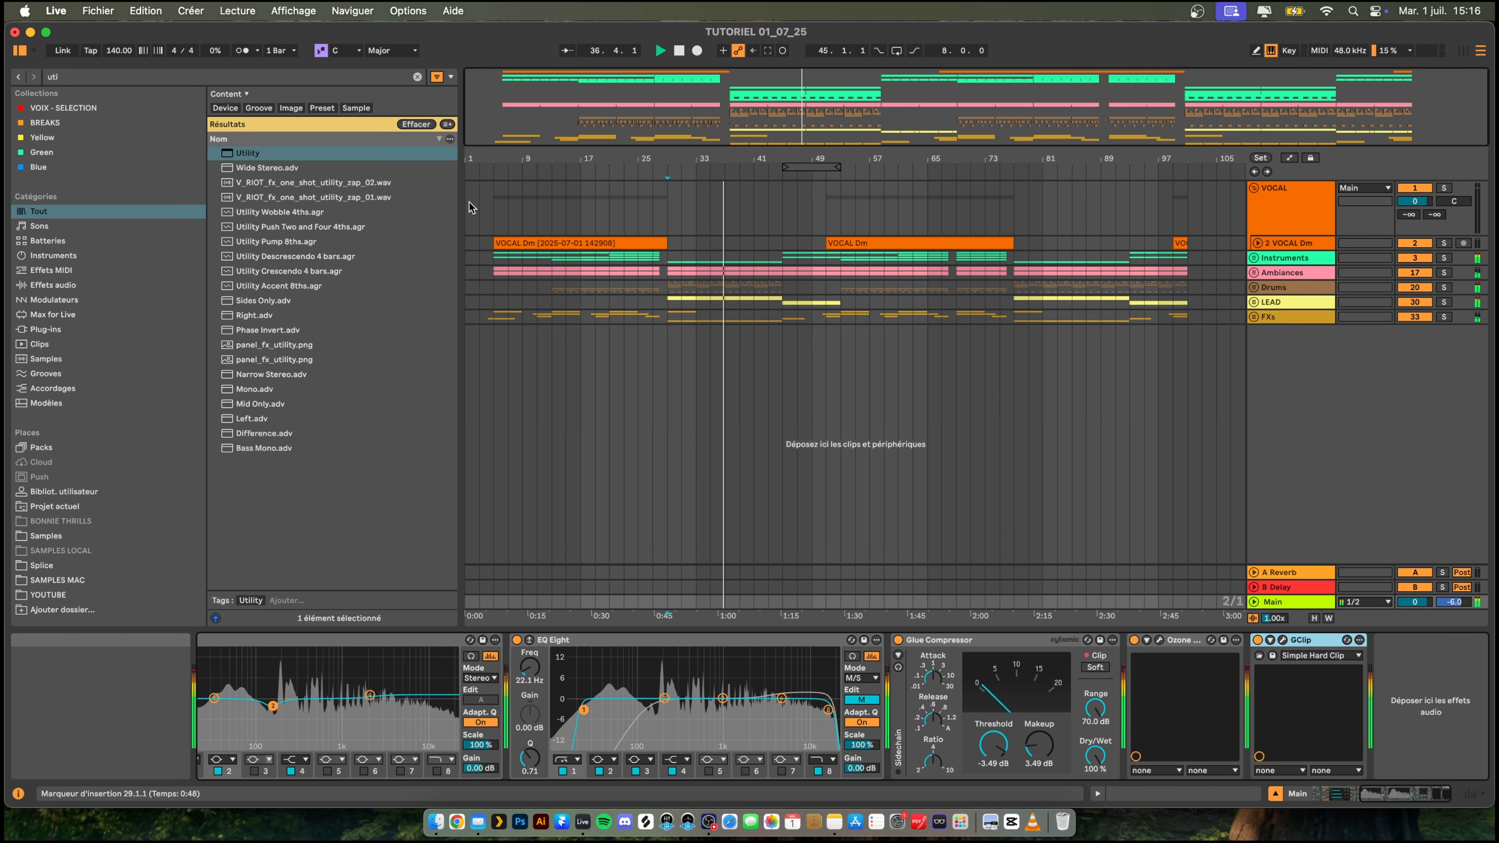
- Play from the first vocal clip, set the 2 VOCAL Dm track's volume to -2.4 dB and fold the track again
{"action": "left_click", "coordinate": [495, 199]}
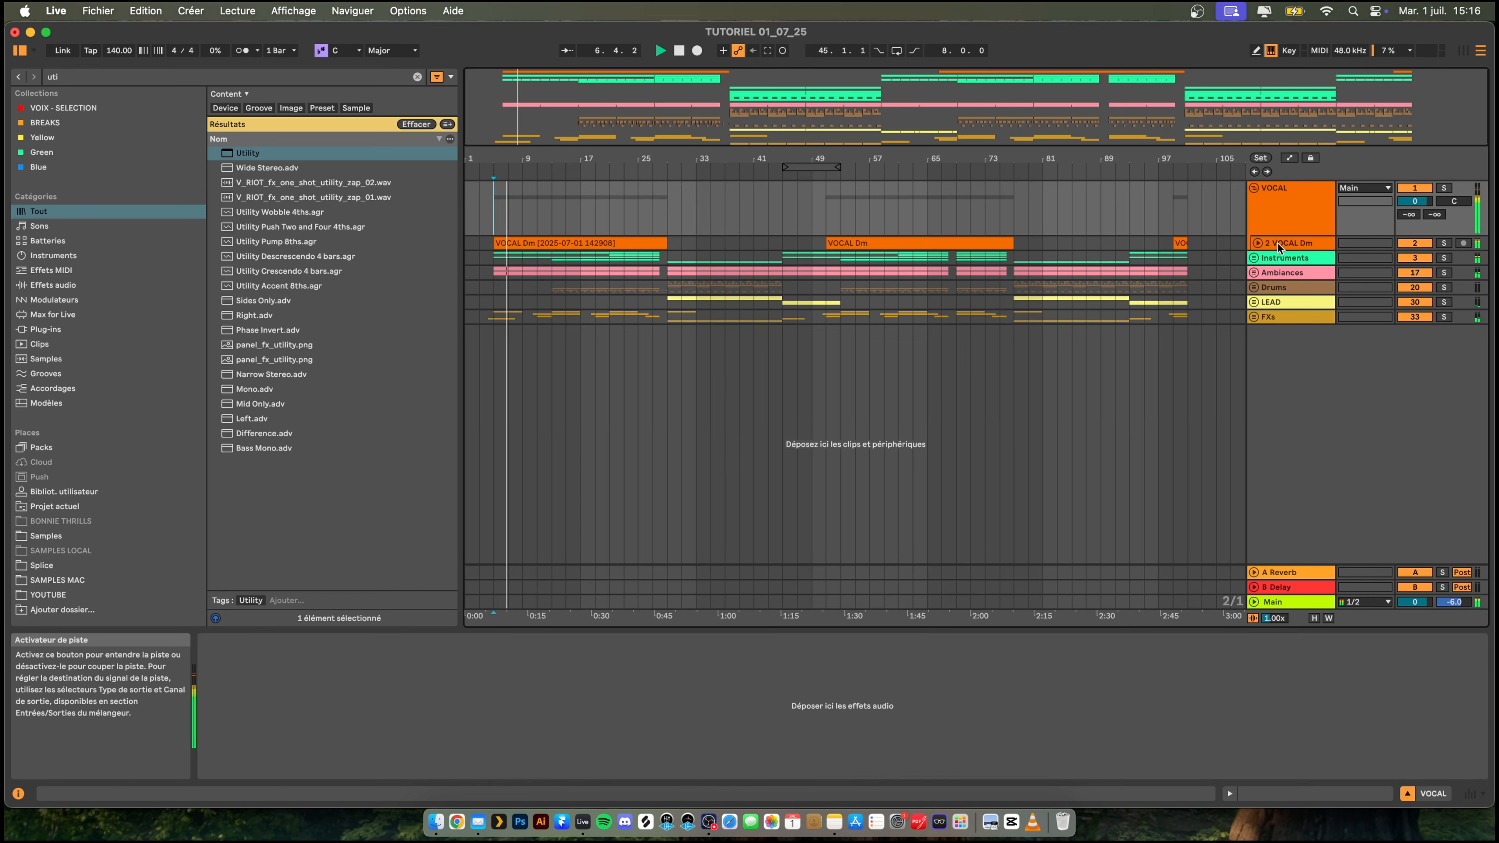
{"action": "left_click", "coordinate": [1258, 244]}
{"action": "left_click_drag", "start_coordinate": [1414, 256], "coordinate": [1414, 270]}
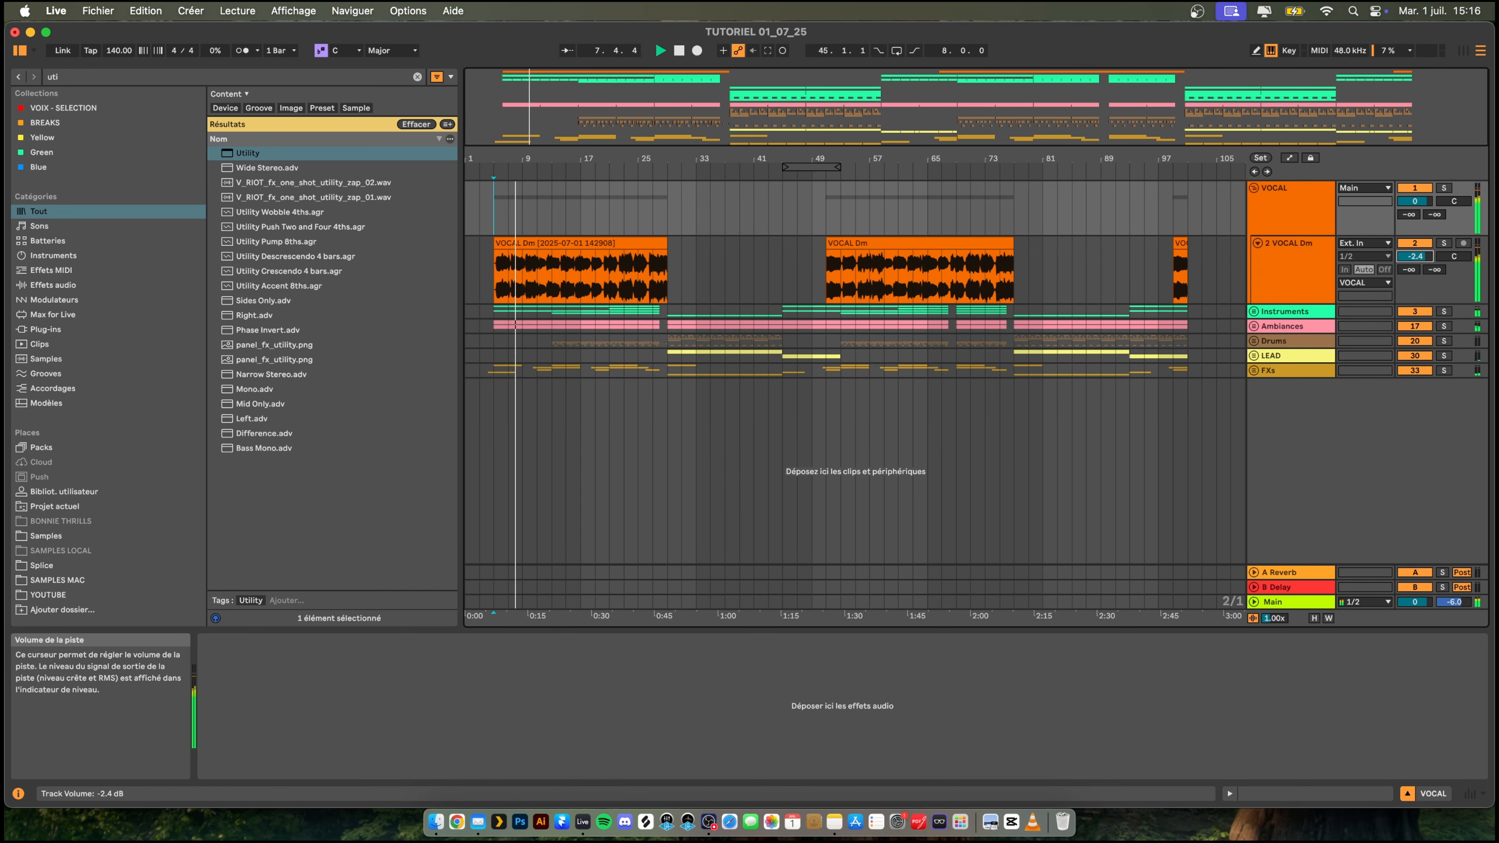
{"action": "left_click", "coordinate": [1257, 244]}
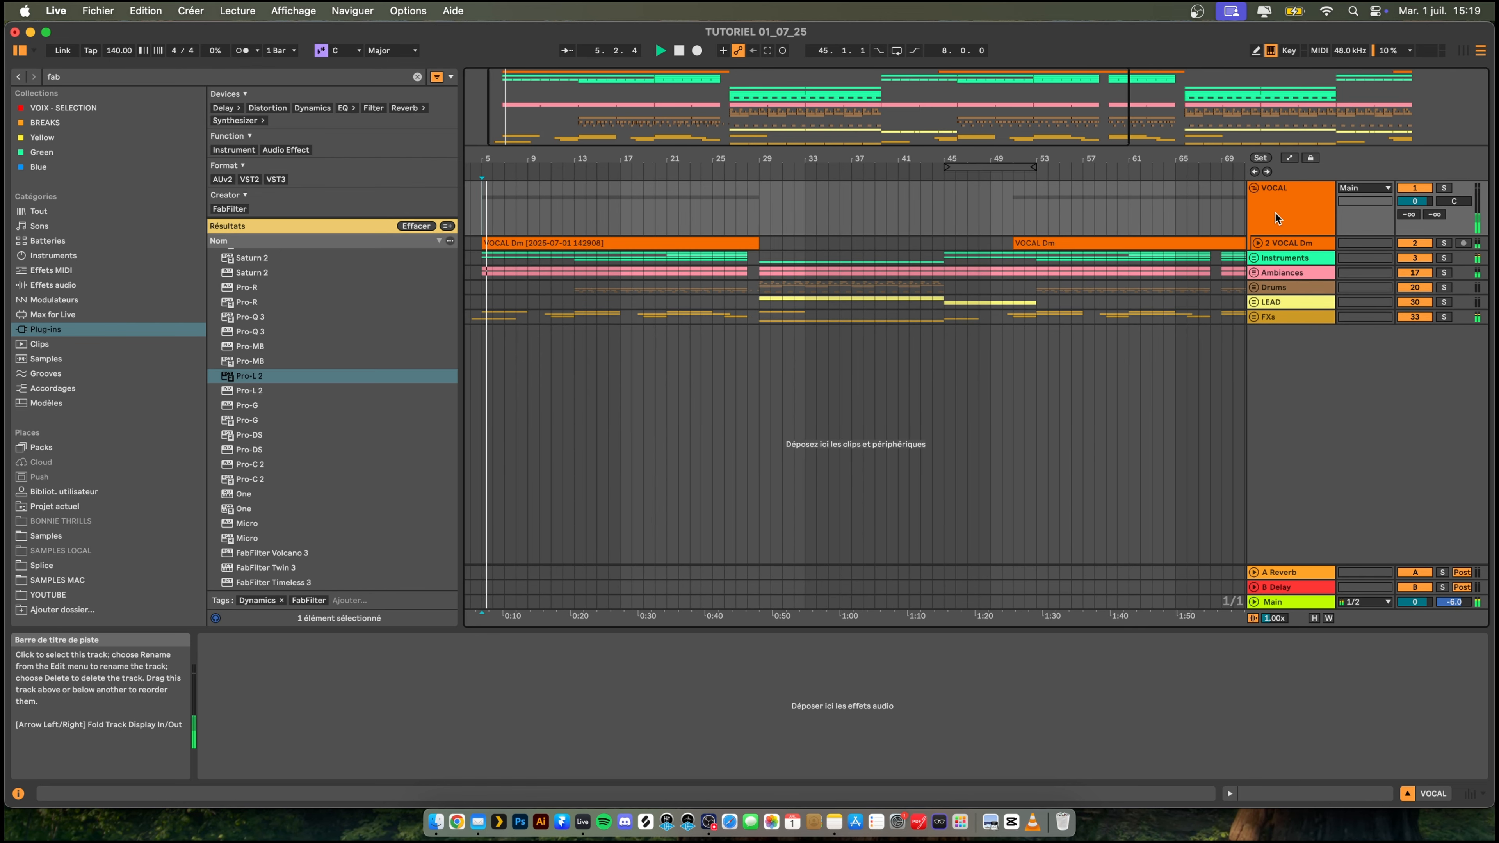
- Show the Main track's devices, move the Pro-L 2 window aside and delete the automation of the Utility's gain
{"action": "left_click", "coordinate": [1286, 601]}
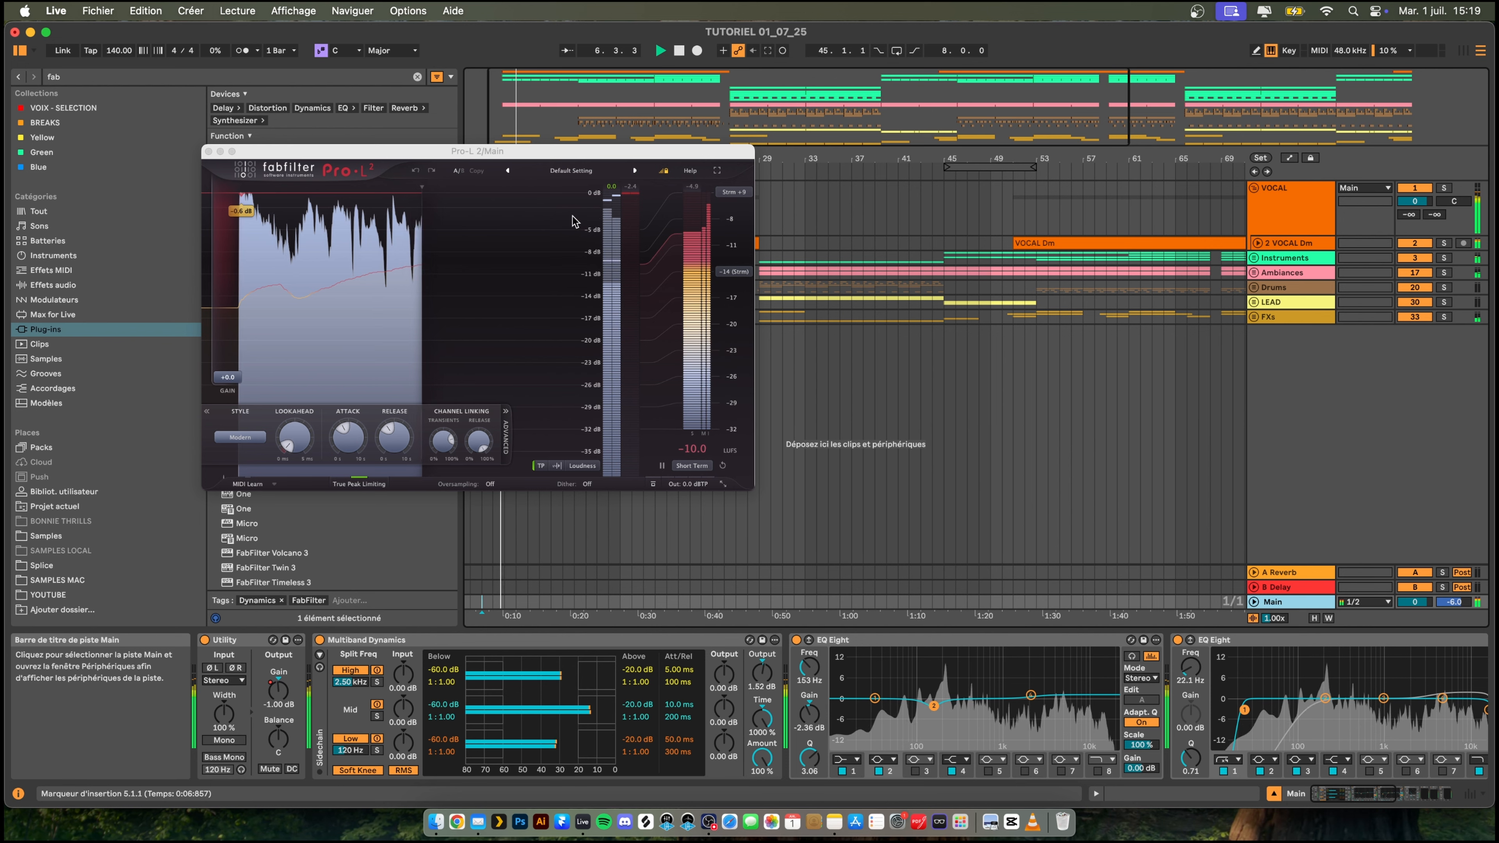
{"action": "left_click_drag", "start_coordinate": [446, 158], "coordinate": [373, 176]}
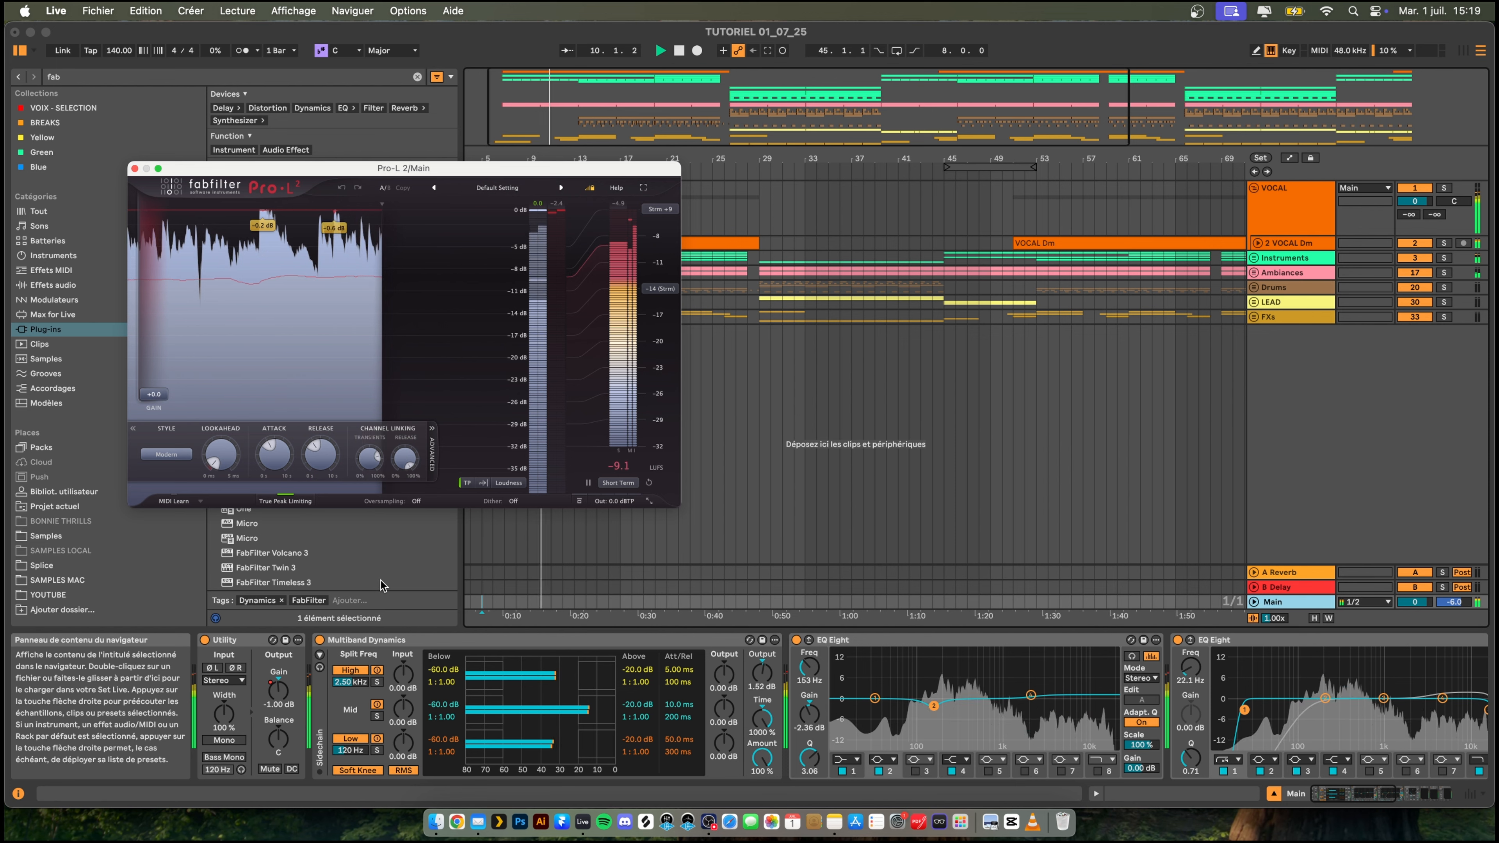
{"action": "right_click", "coordinate": [279, 691]}
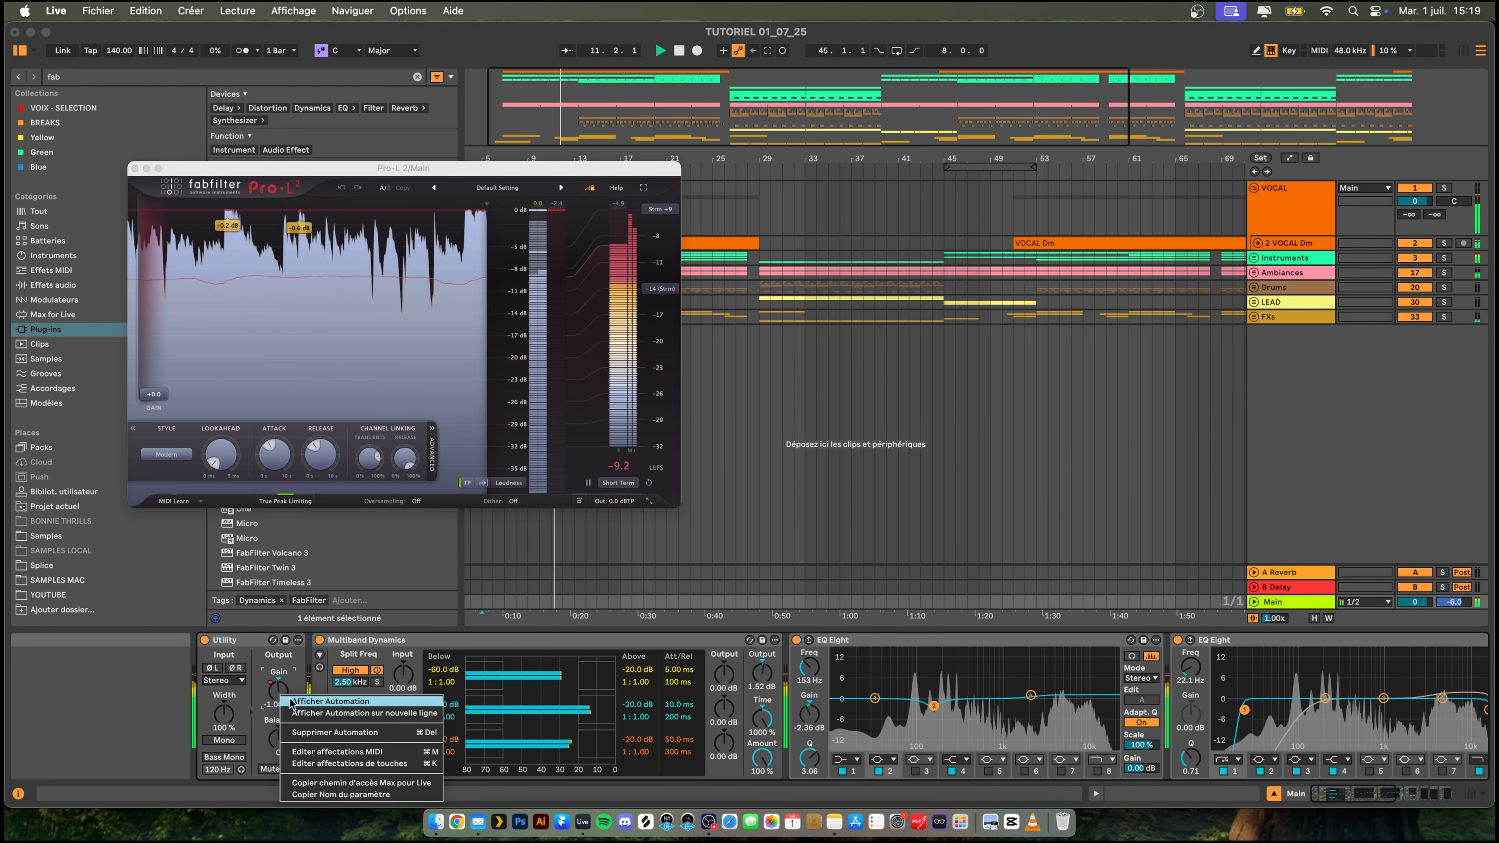
{"action": "left_click", "coordinate": [316, 732]}
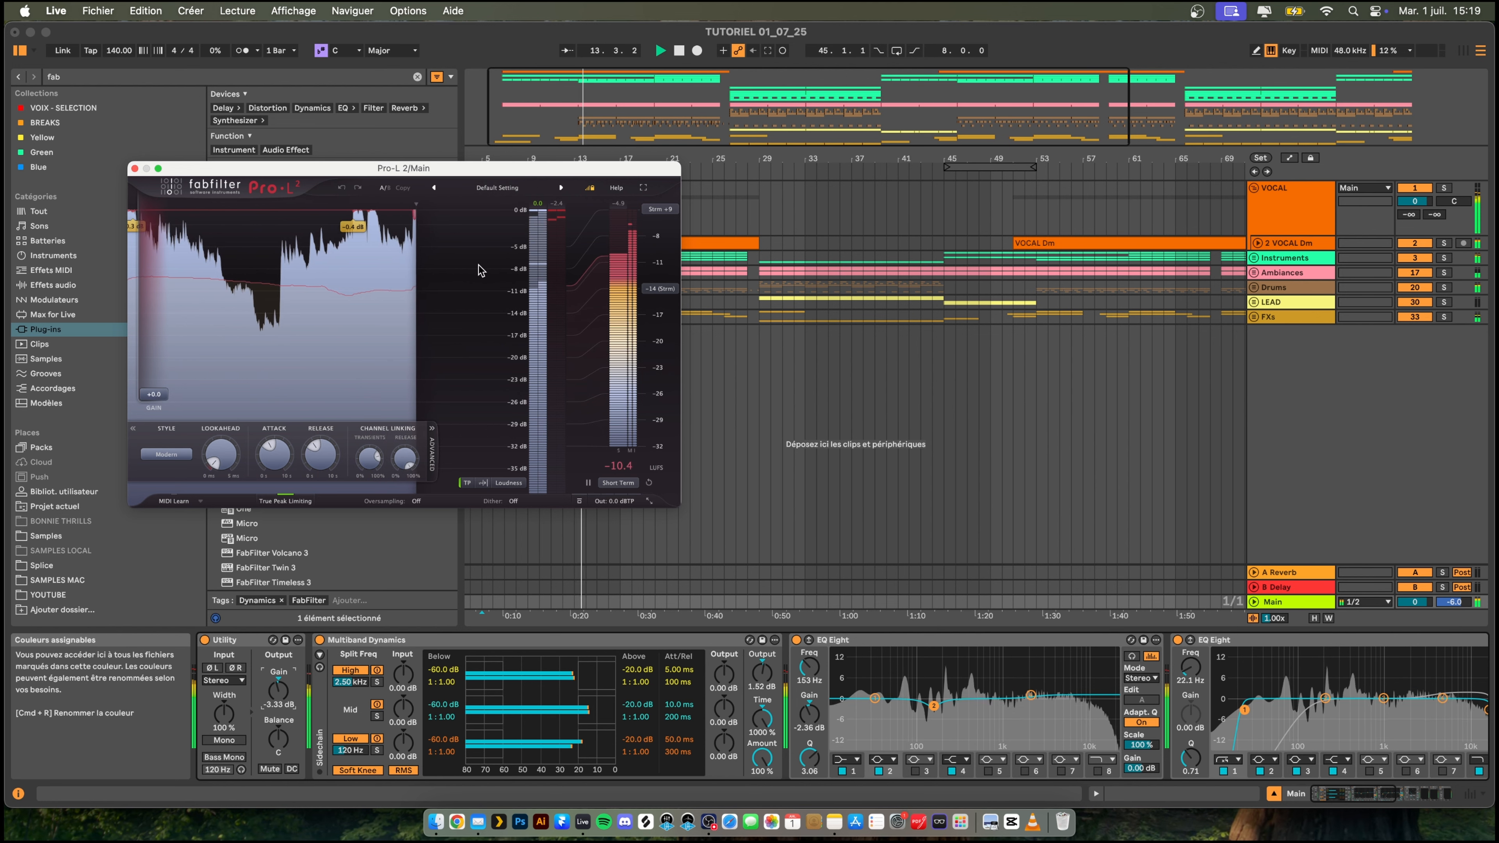
- Set the Main track's Utility gain to -2 dB while checking loudness in Pro-L 2, and close the Pro-L 2 window
{"action": "double_click", "coordinate": [284, 696]}
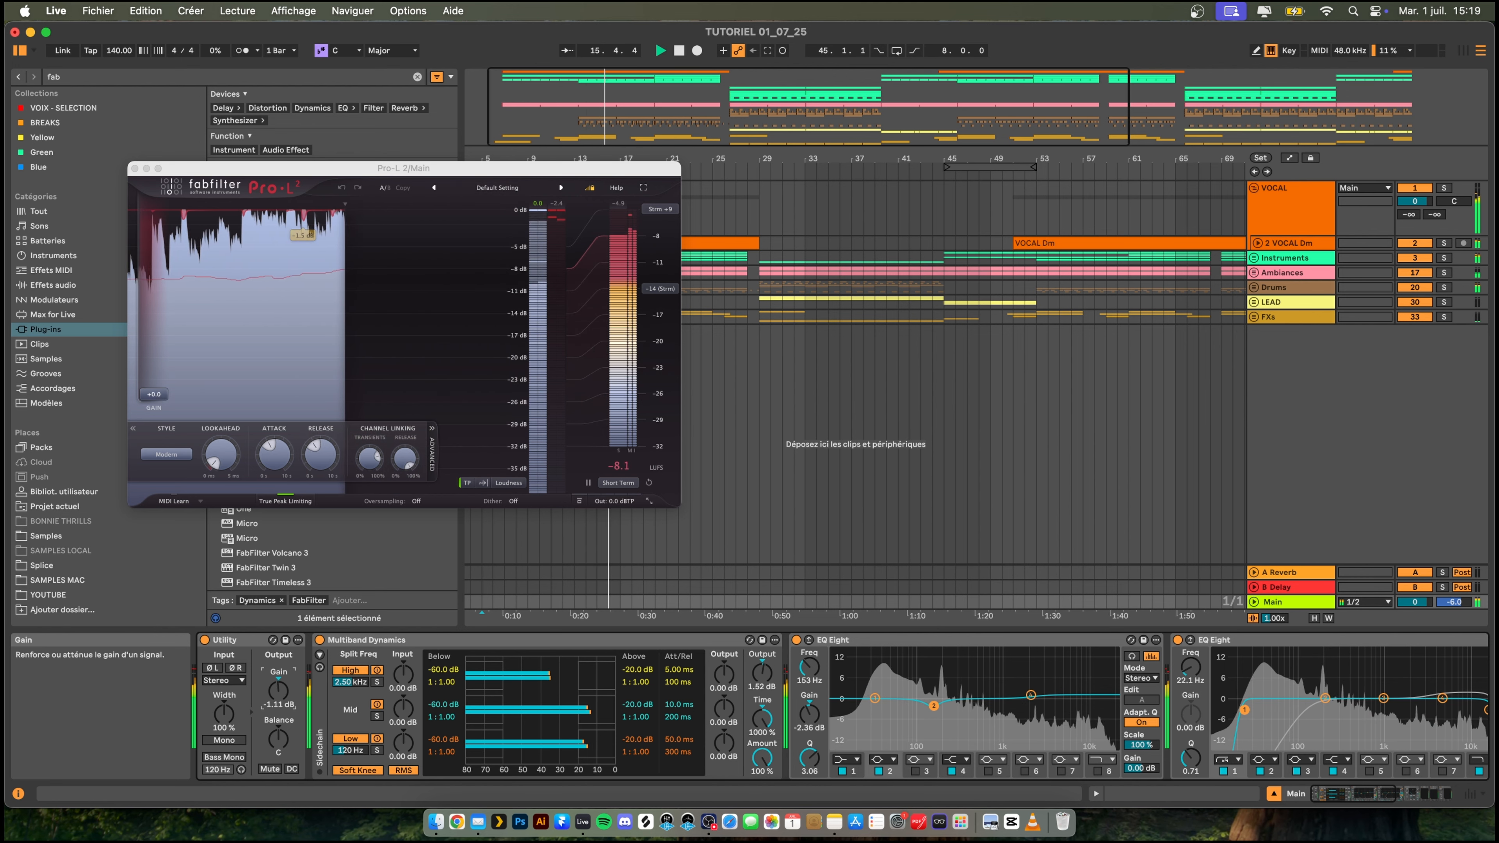
{"action": "left_click_drag", "start_coordinate": [282, 694], "coordinate": [283, 708]}
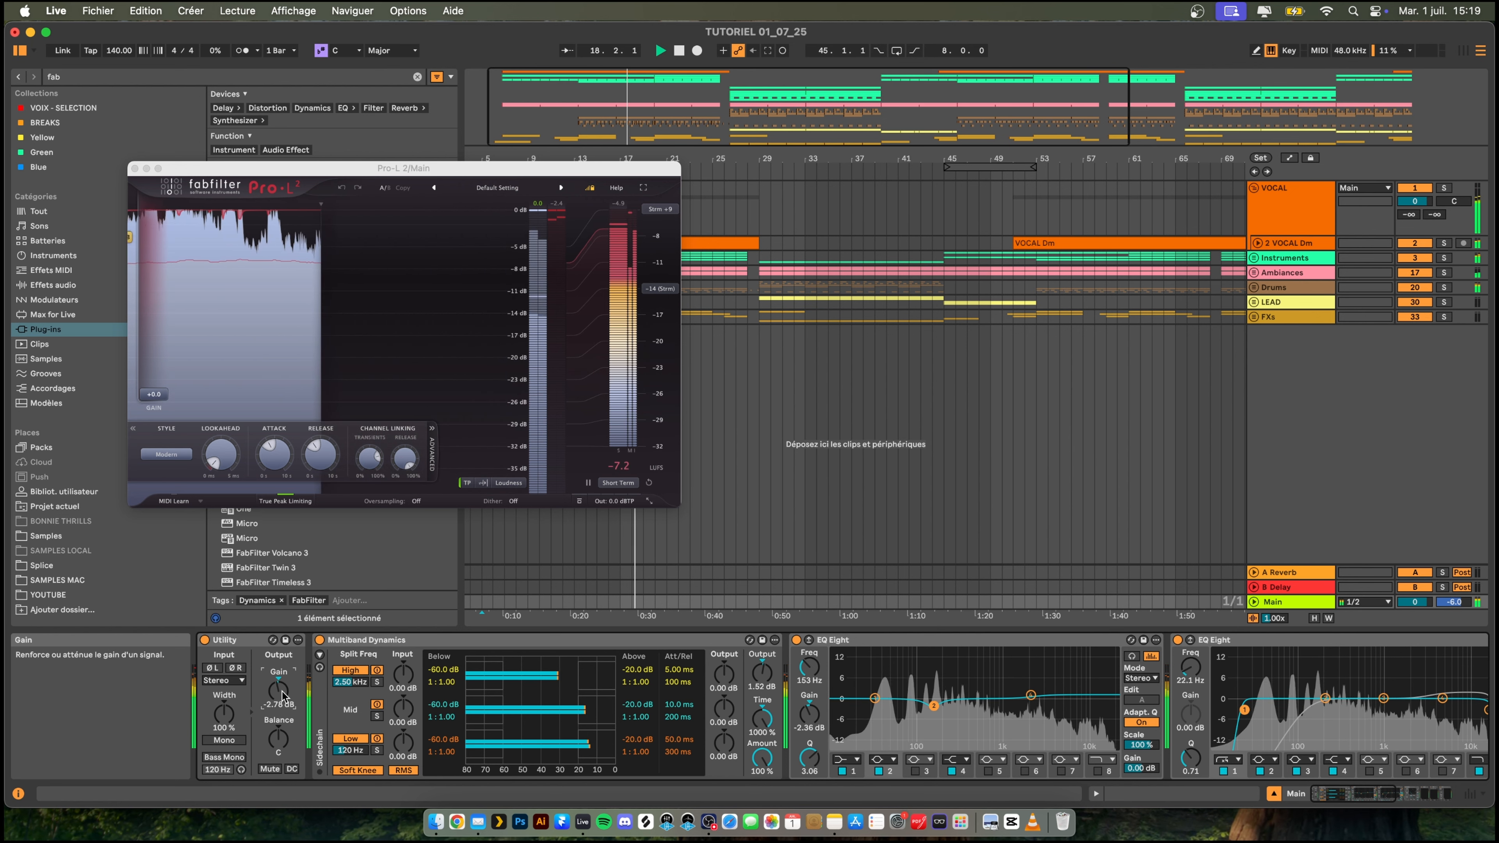
{"action": "type", "text": "-2"}
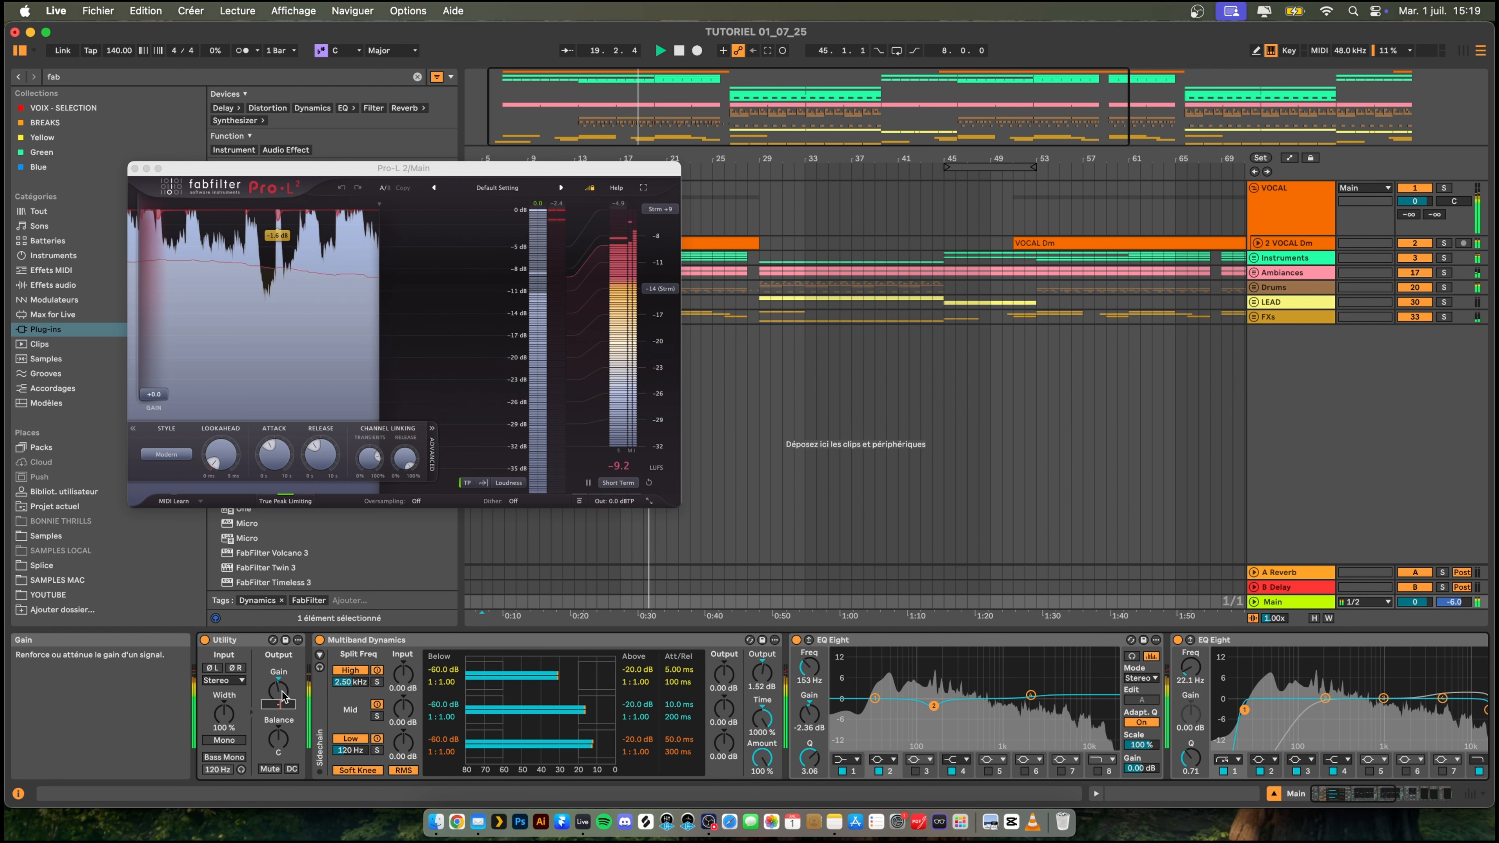
{"action": "key", "text": "Return"}
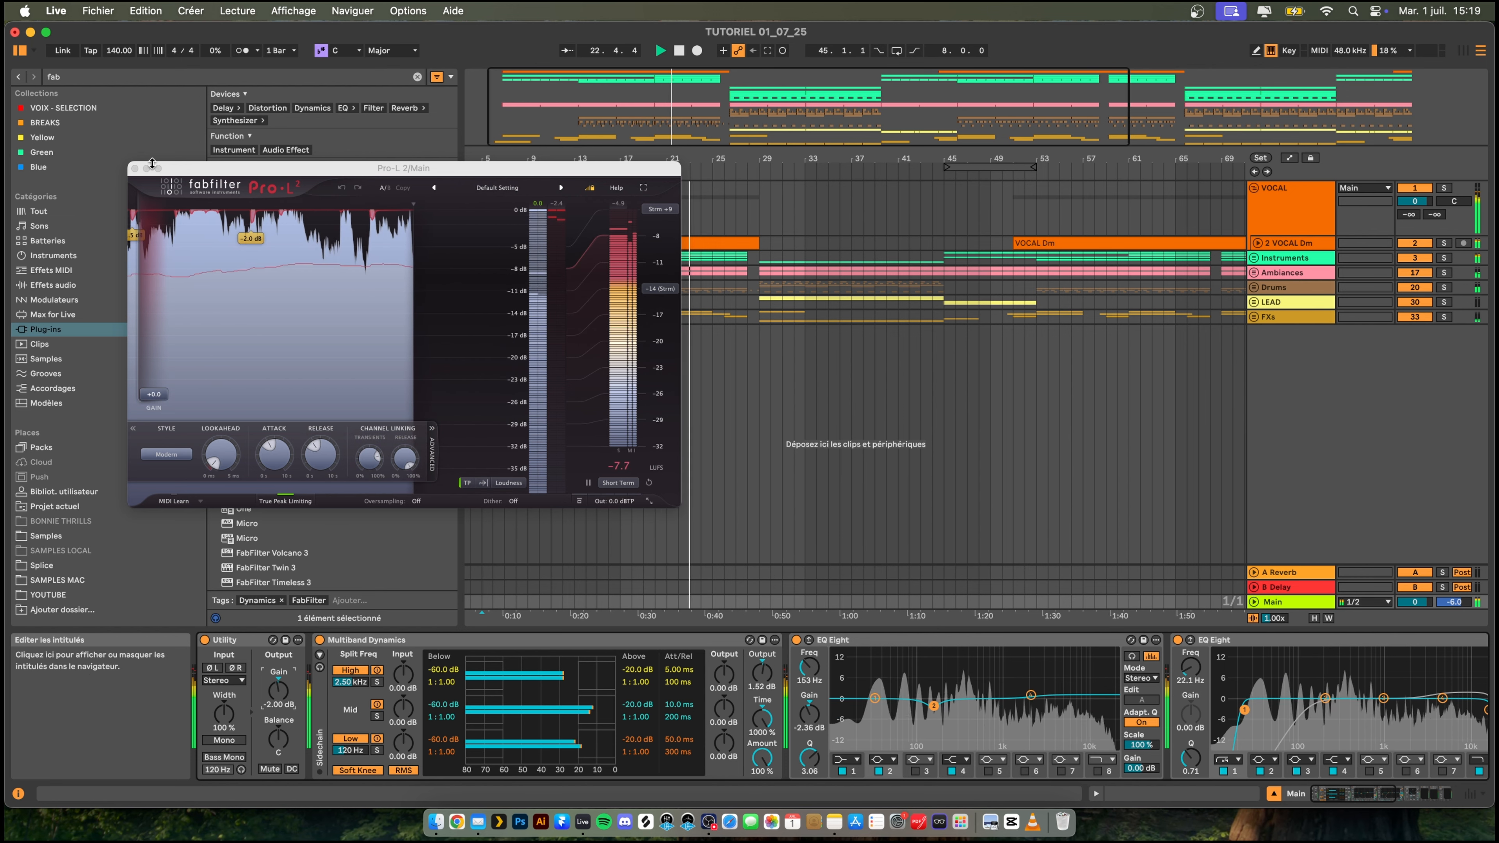
{"action": "left_click", "coordinate": [134, 169]}
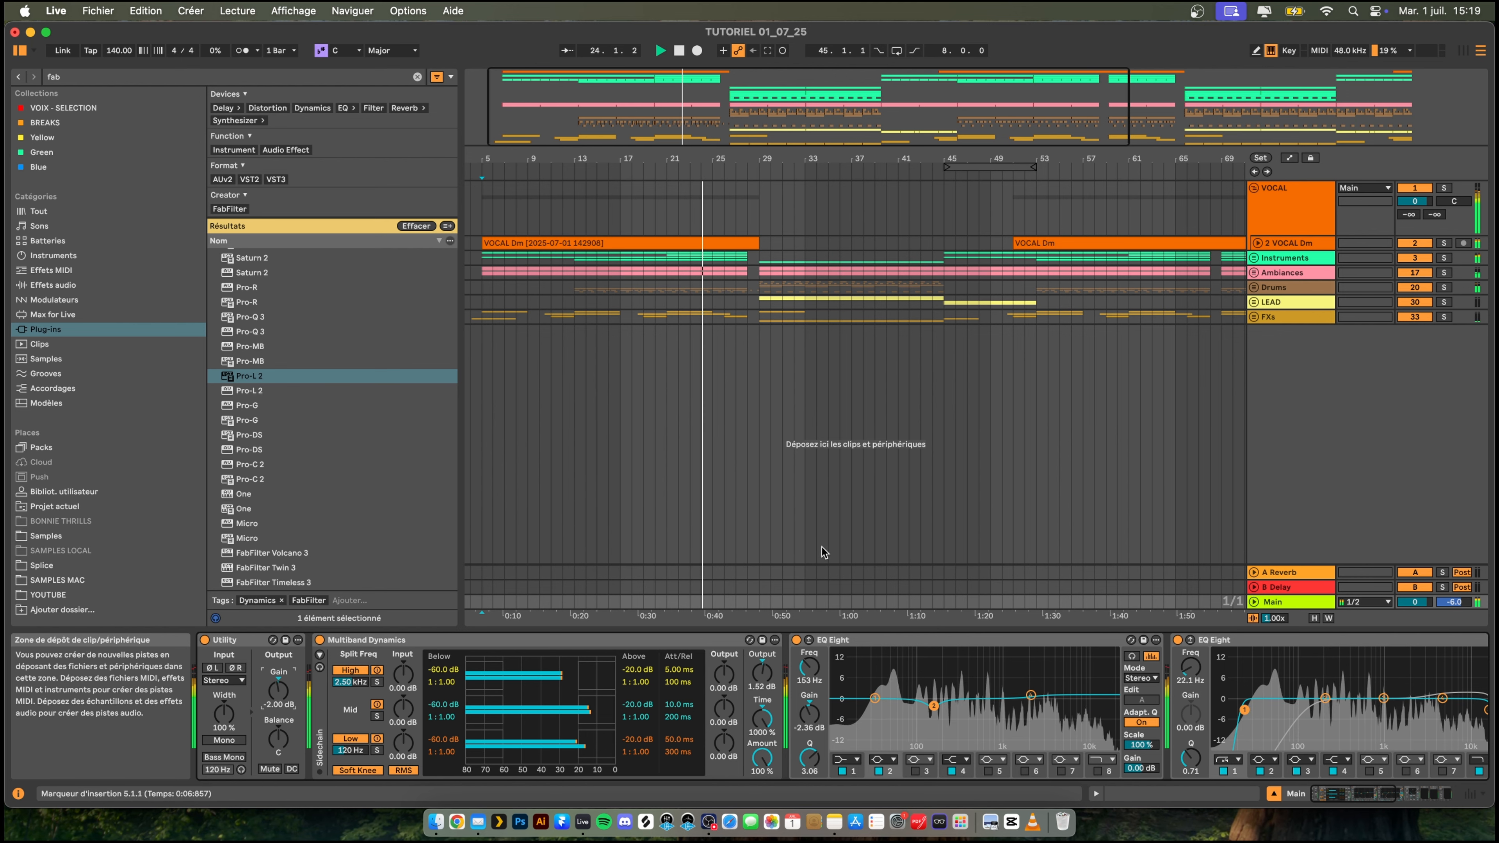
- Unfold the Drums group, fold its kicksoft subgroup and play the arrangement from bar 13
{"action": "mouse_move", "coordinate": [714, 158]}
{"action": "left_mouse_down"}
{"action": "mouse_move", "coordinate": [712, 127]}
{"action": "mouse_move", "coordinate": [637, 149]}
{"action": "left_mouse_up"}
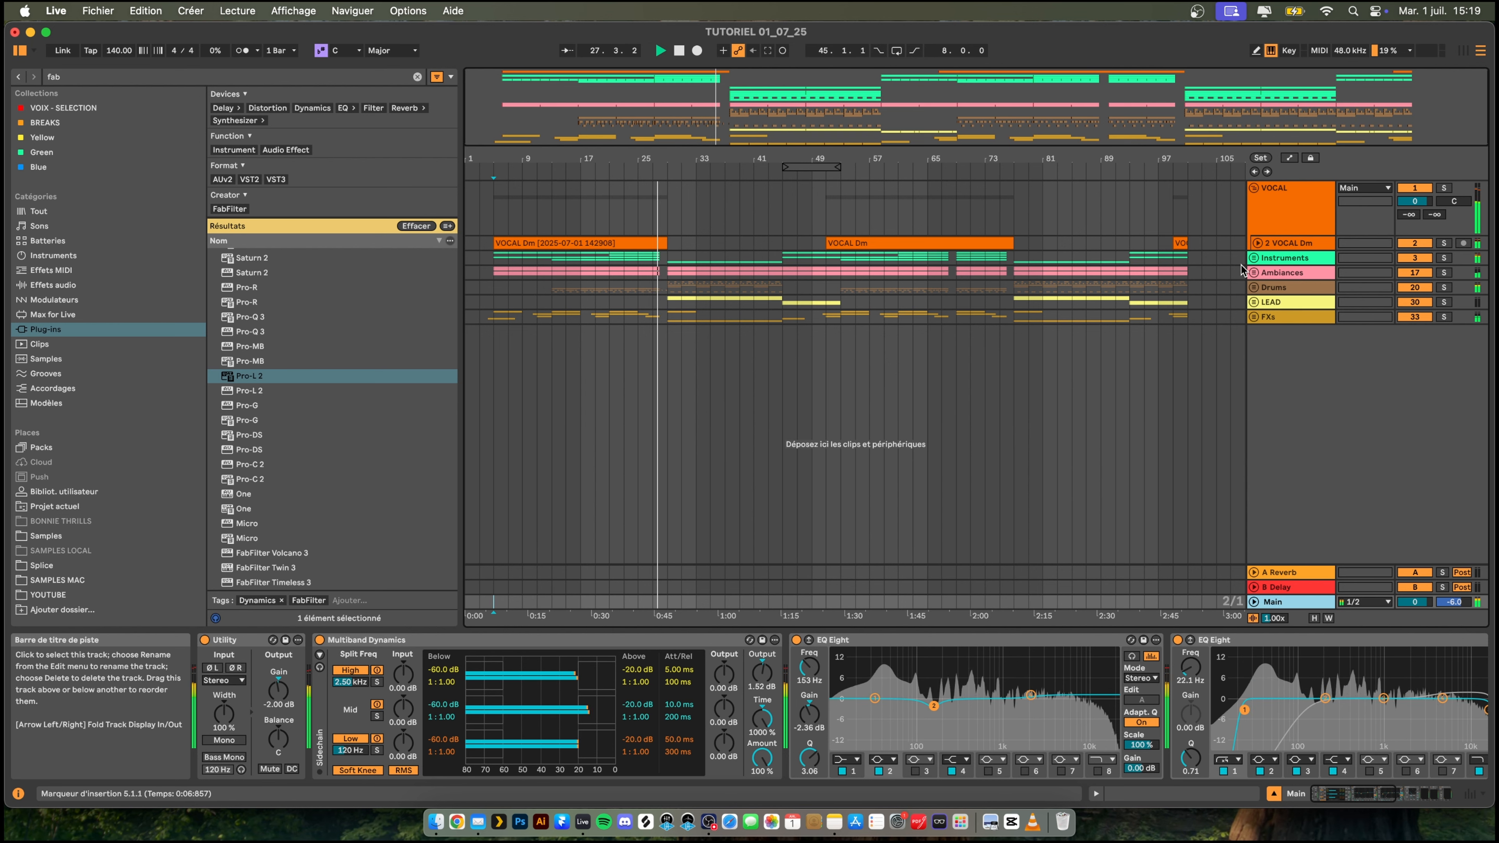
{"action": "left_click", "coordinate": [1254, 288]}
{"action": "scroll", "coordinate": [1224, 357], "scroll_direction": "down", "scroll_amount": 10}
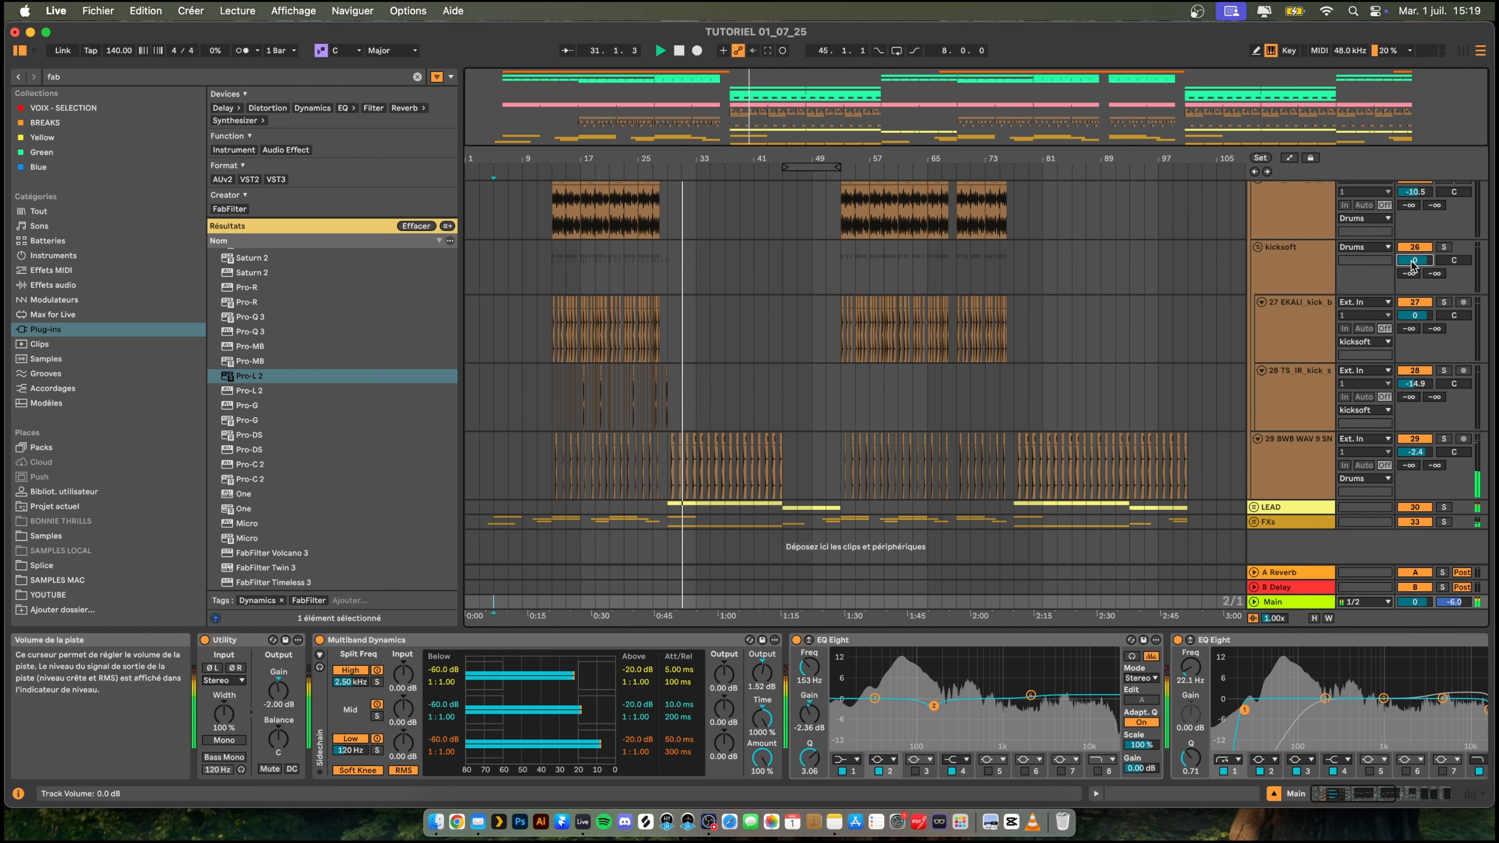
{"action": "left_click", "coordinate": [1257, 248]}
{"action": "scroll", "coordinate": [1256, 289], "scroll_direction": "up", "scroll_amount": 3}
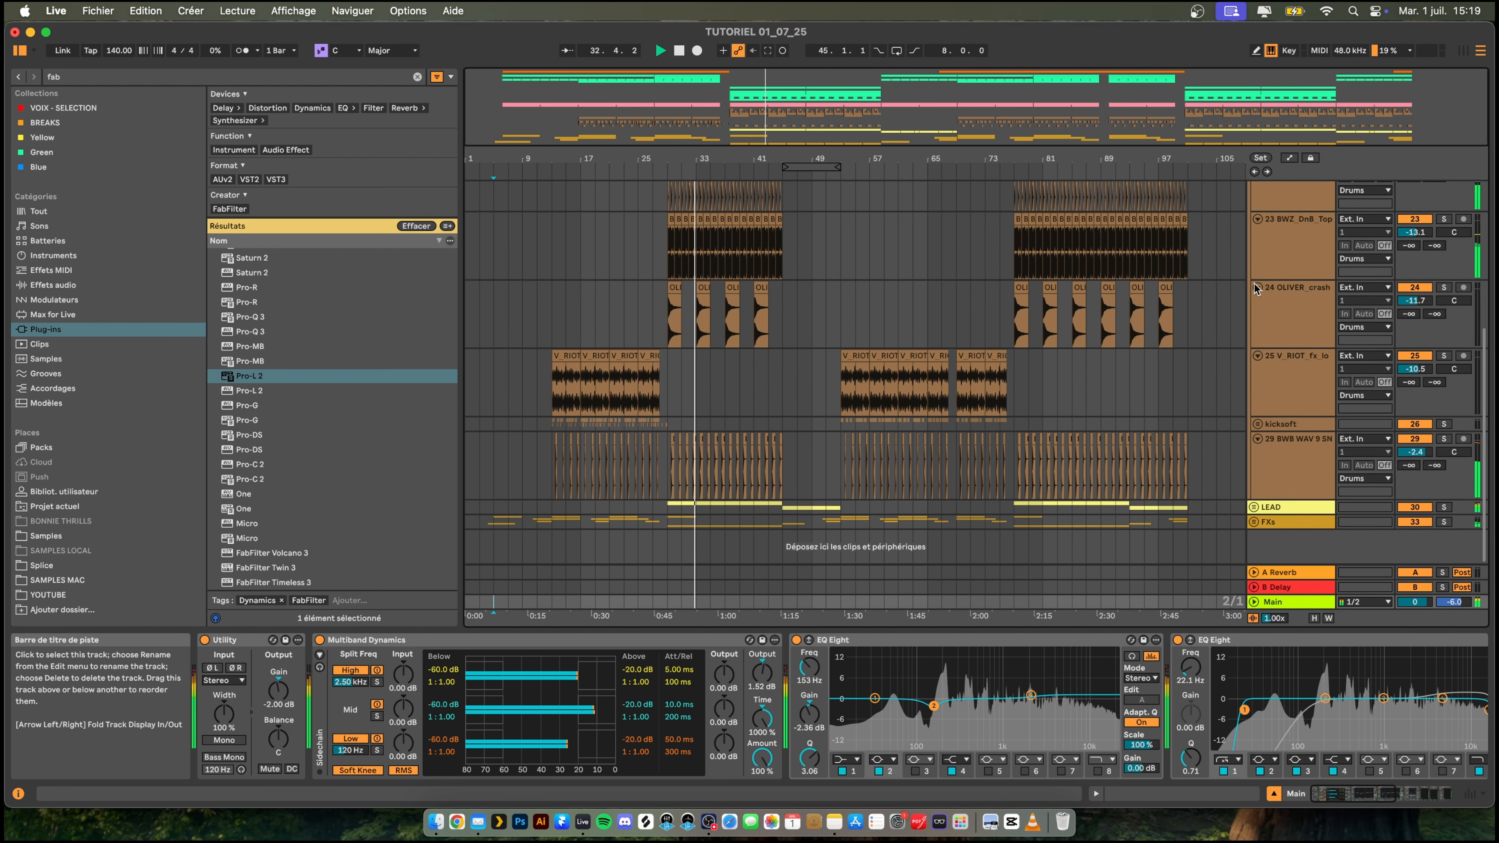
{"action": "left_click", "coordinate": [544, 332]}
{"action": "key", "text": "space"}
{"action": "key", "text": "space"}
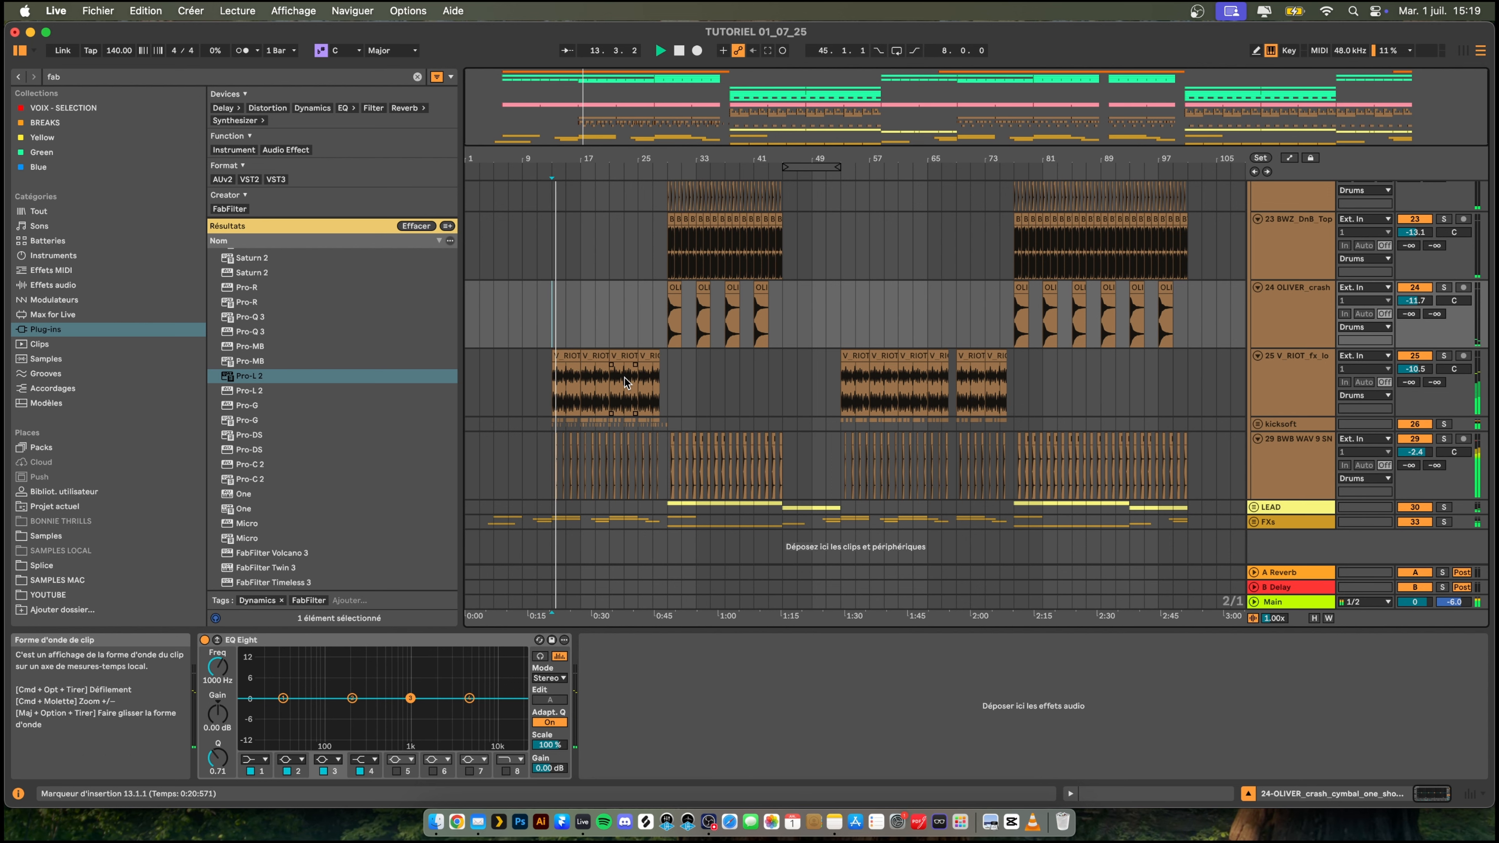
- Unfold the kicksoft group, select it and solo it during playback
{"action": "left_click_drag", "start_coordinate": [525, 157], "coordinate": [525, 195]}
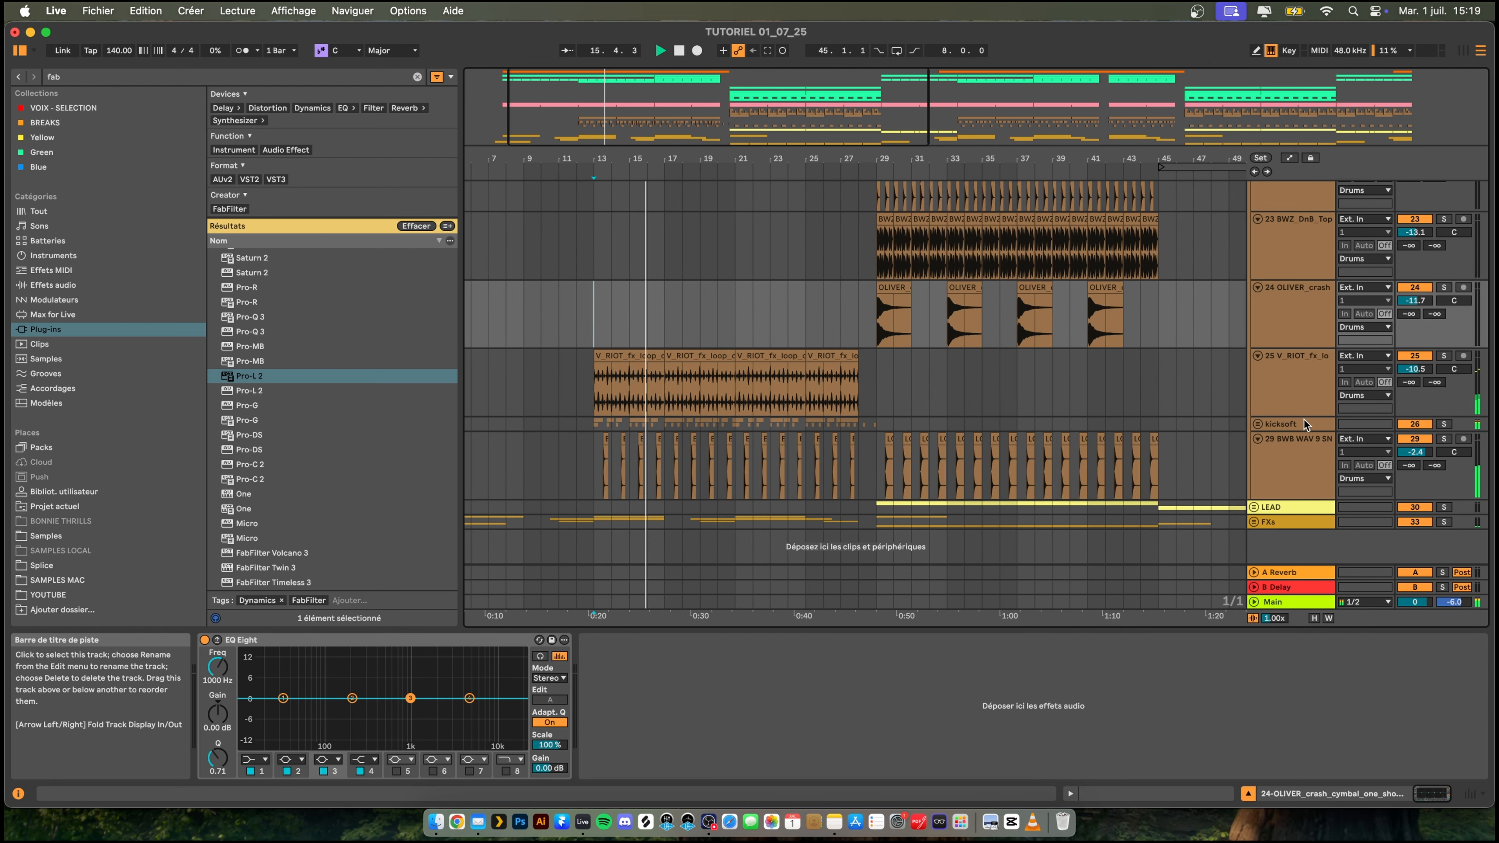
{"action": "left_click", "coordinate": [1257, 425]}
{"action": "scroll", "coordinate": [1277, 423], "scroll_direction": "down", "scroll_amount": 2}
{"action": "left_click", "coordinate": [1305, 376]}
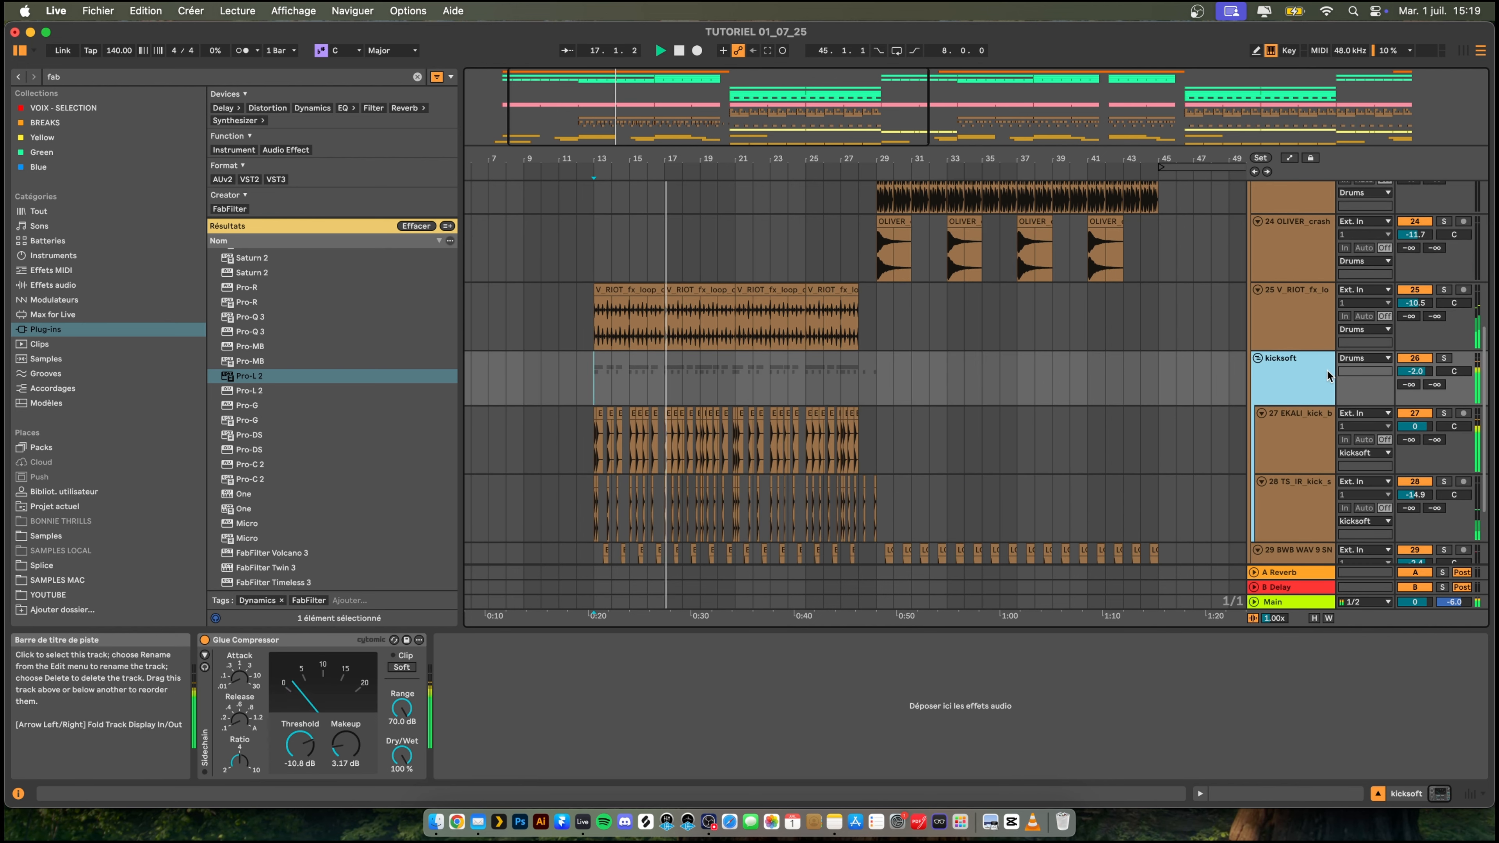
{"action": "left_click", "coordinate": [1447, 358]}
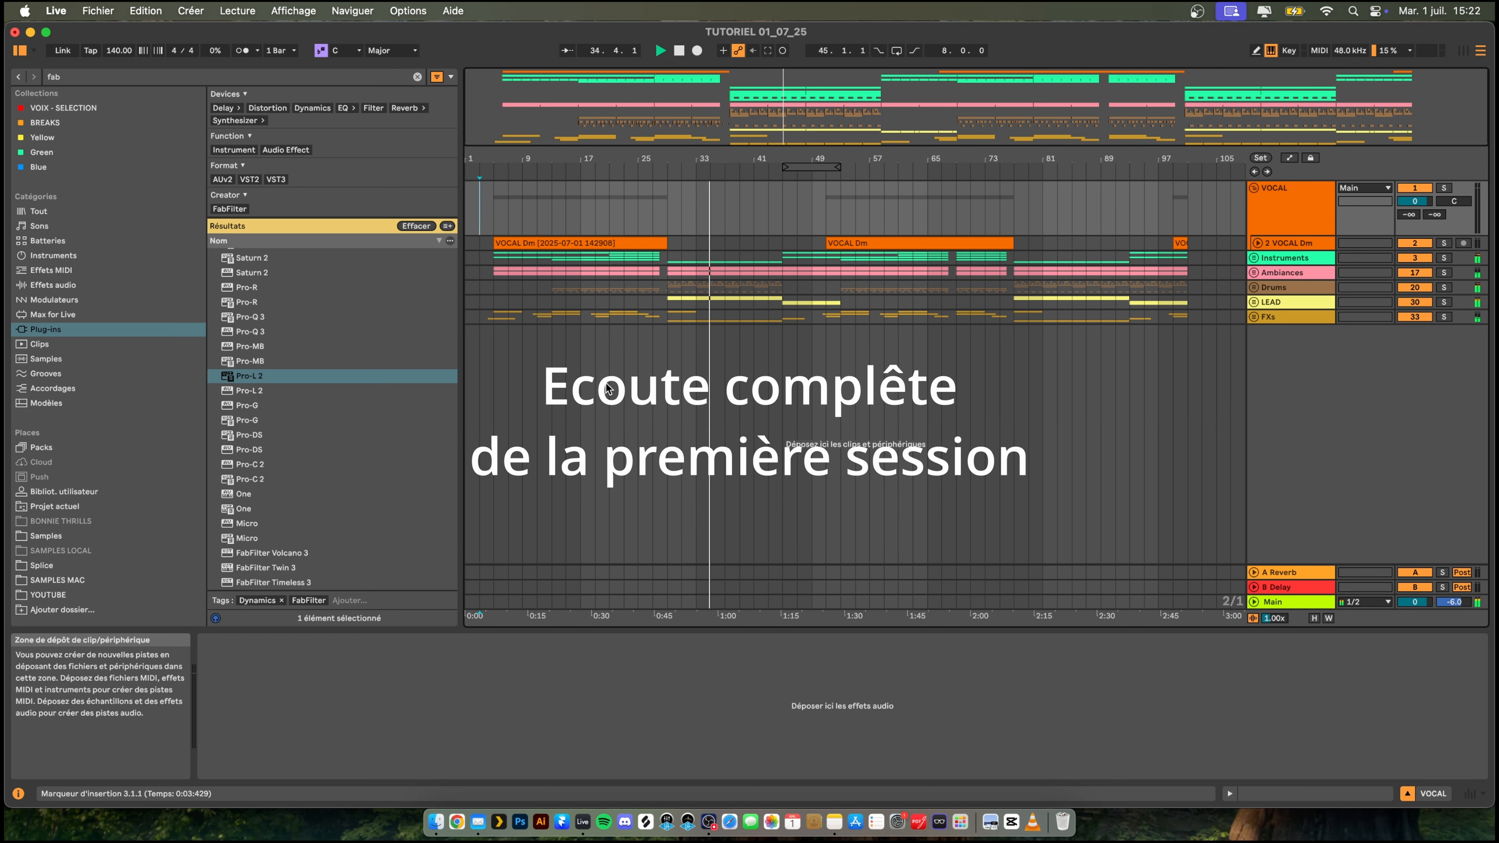
- Set the volume of the 23 BWZ_DnB_Top track in the Drums group to -15.0 dB and fold the group again
{"action": "left_click", "coordinate": [1258, 288]}
{"action": "scroll", "coordinate": [1319, 358], "scroll_direction": "down", "scroll_amount": 5}
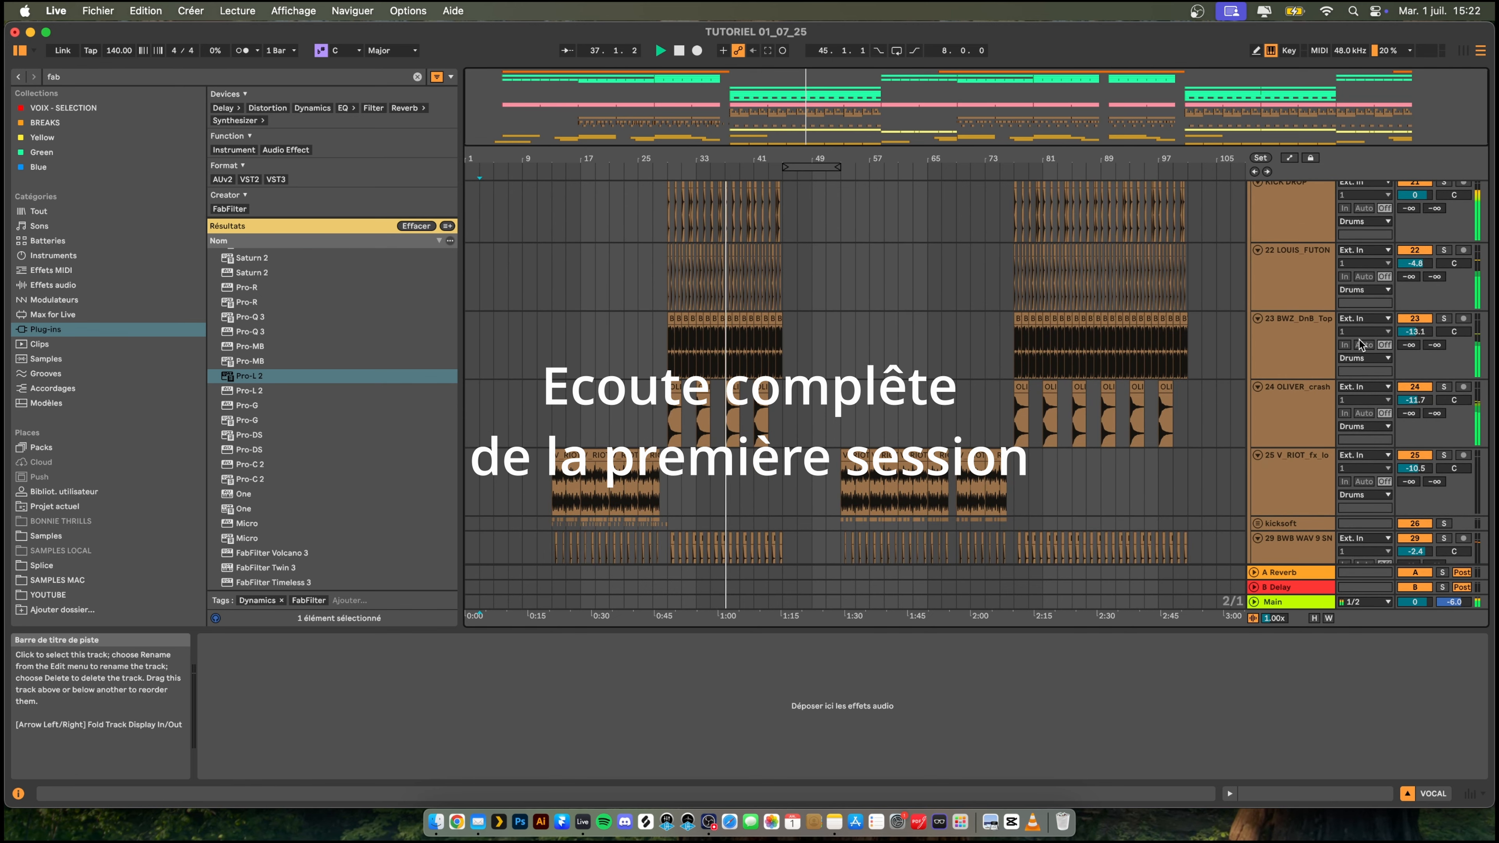
{"action": "left_click_drag", "start_coordinate": [1415, 331], "coordinate": [1414, 344]}
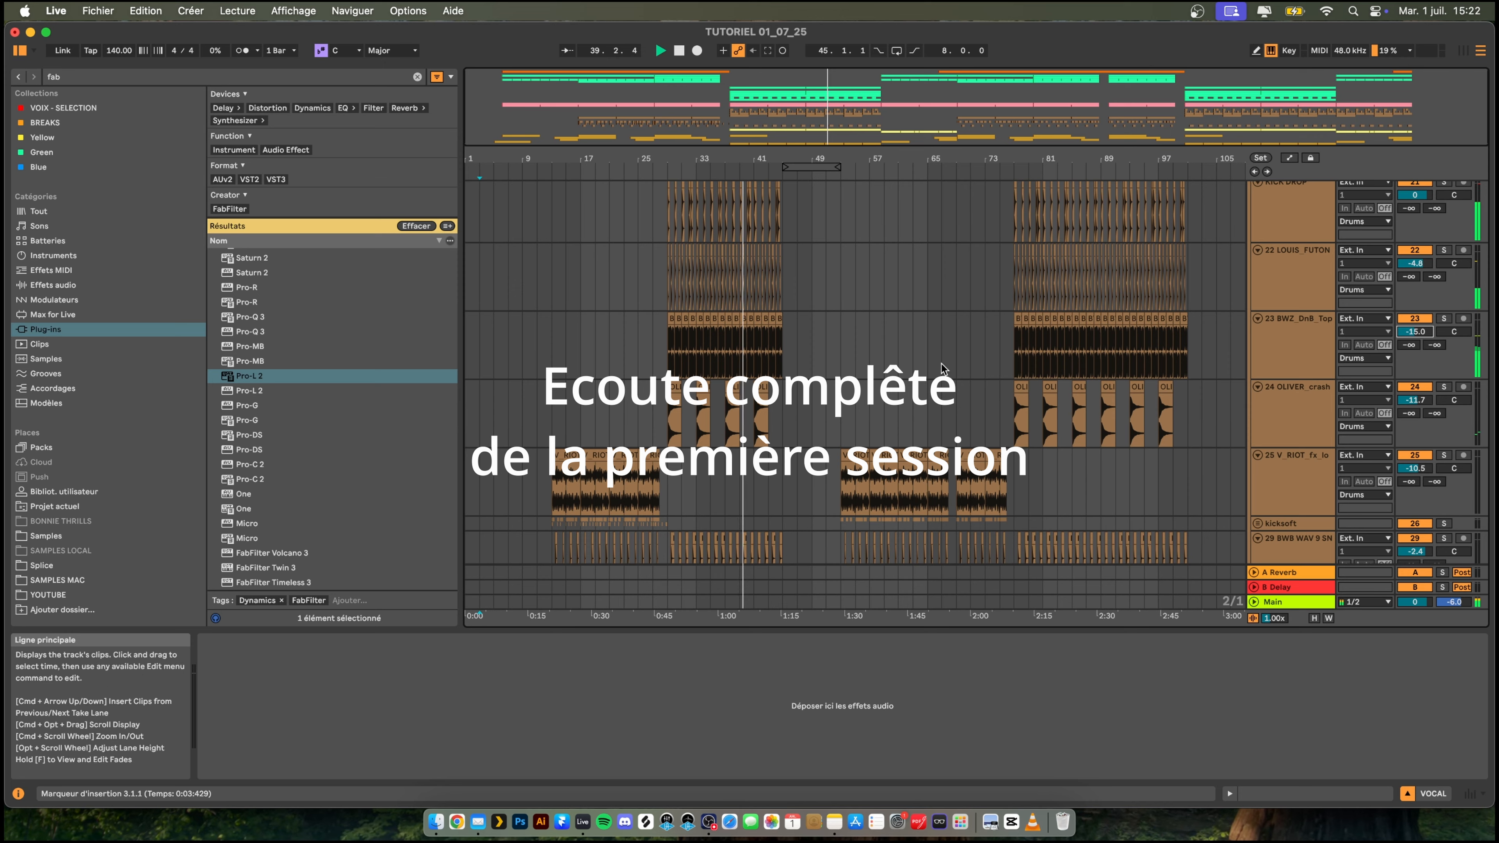
{"action": "scroll", "coordinate": [1258, 290], "scroll_direction": "up", "scroll_amount": 5}
{"action": "left_click", "coordinate": [1255, 288]}
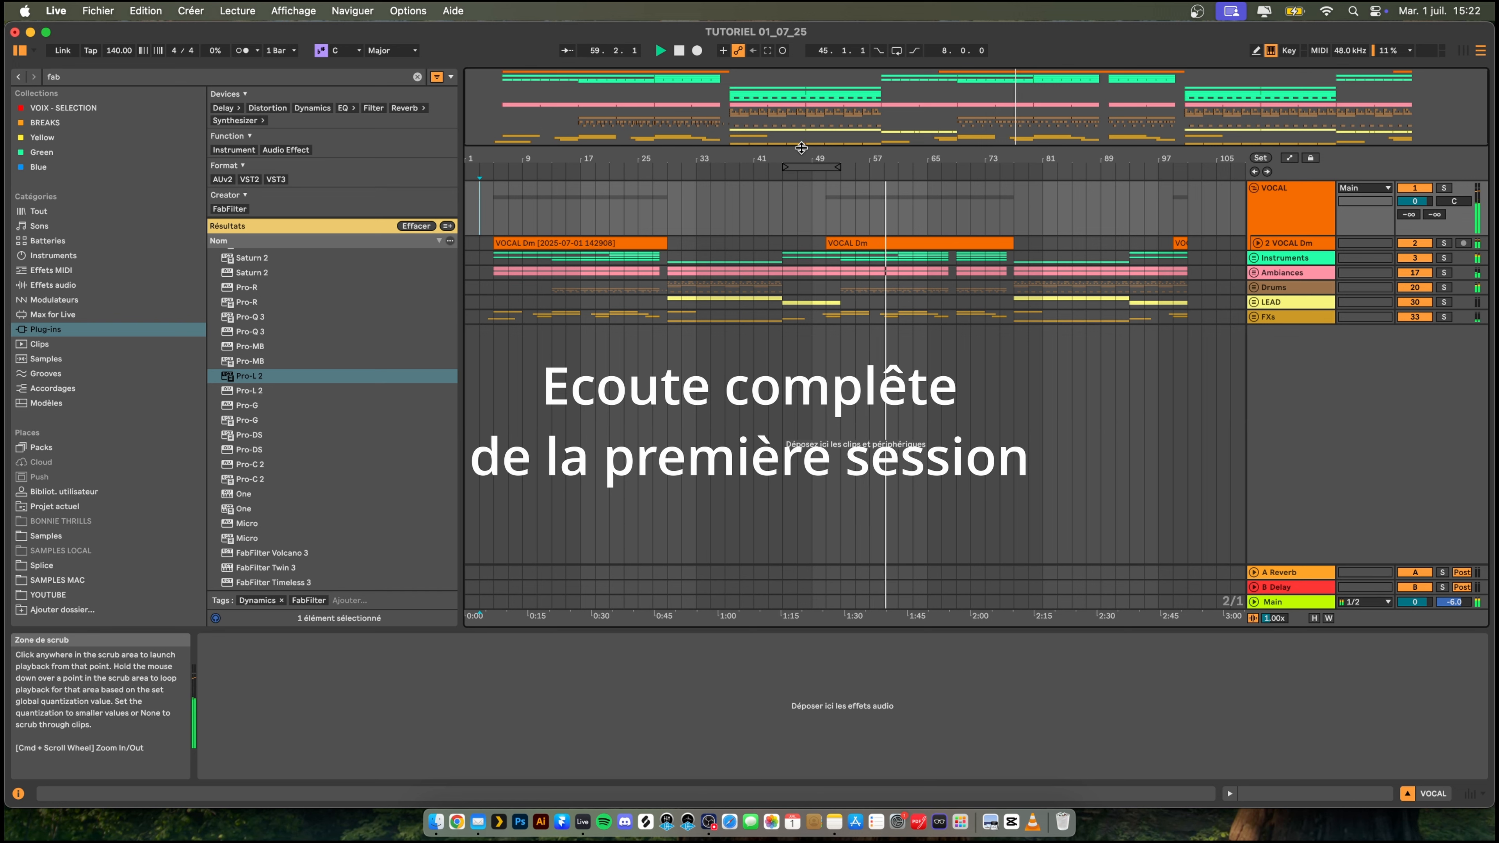
- Unfold the Instruments group, set the Reese track's volume to -2.0 dB and fold the group again
{"action": "left_click", "coordinate": [1252, 258]}
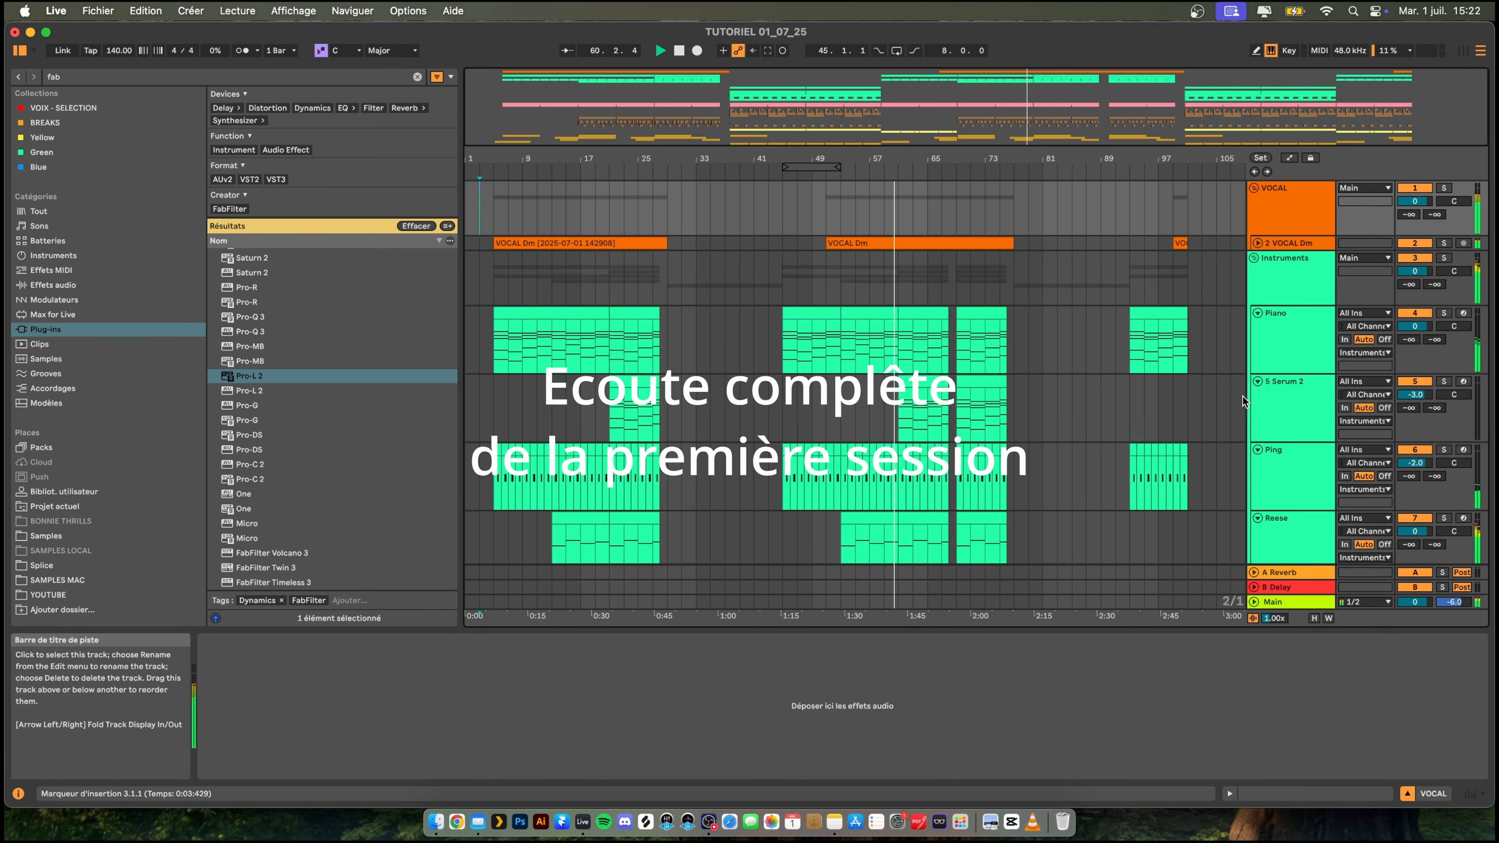
{"action": "scroll", "coordinate": [1414, 422], "scroll_direction": "down", "scroll_amount": 3}
{"action": "left_click_drag", "start_coordinate": [1415, 421], "coordinate": [1414, 433]}
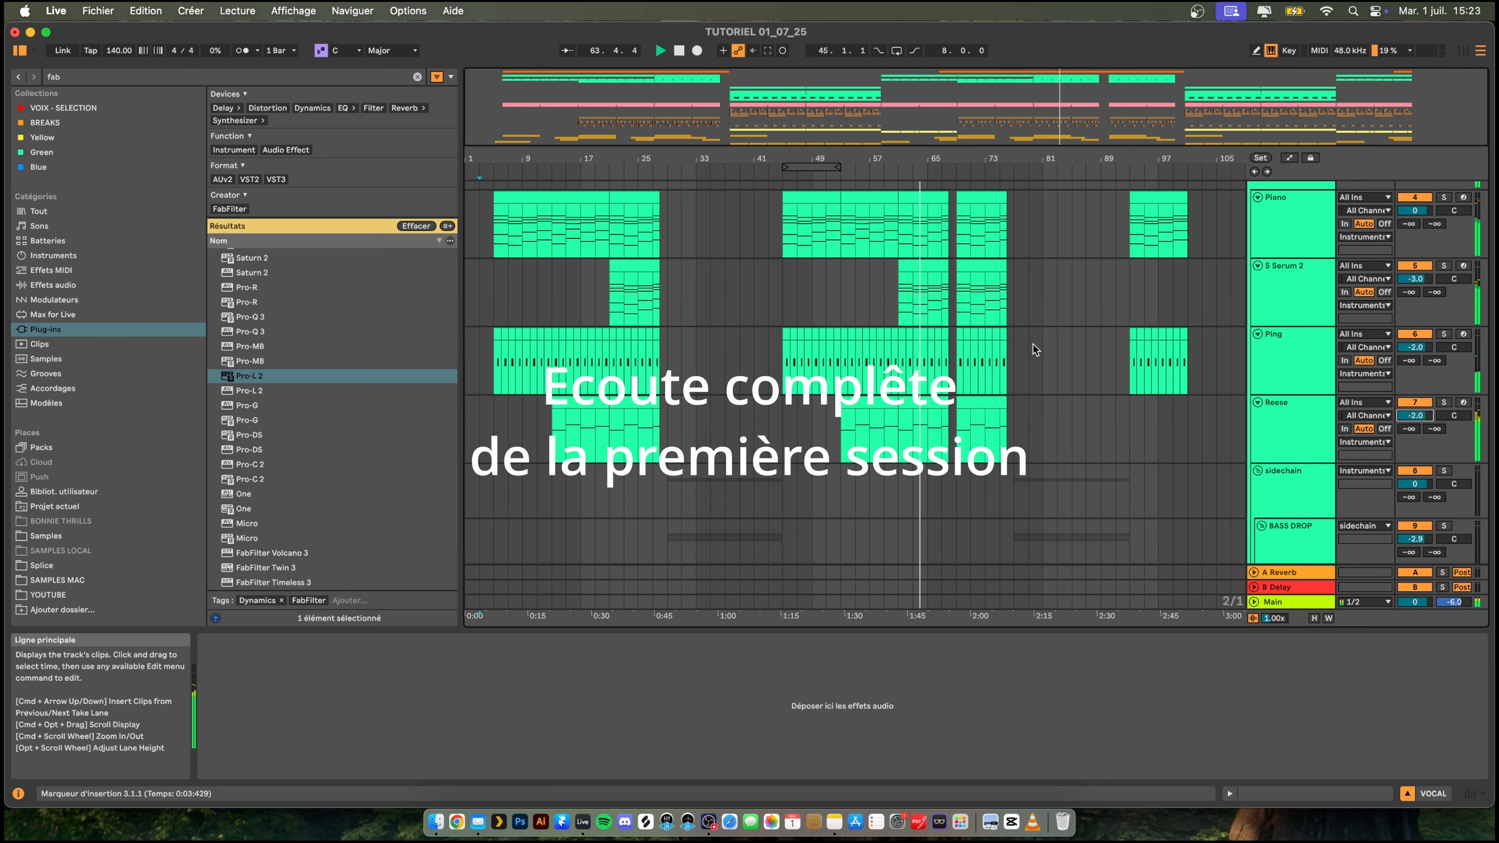
{"action": "scroll", "coordinate": [1259, 248], "scroll_direction": "up", "scroll_amount": 3}
{"action": "left_click", "coordinate": [1254, 257]}
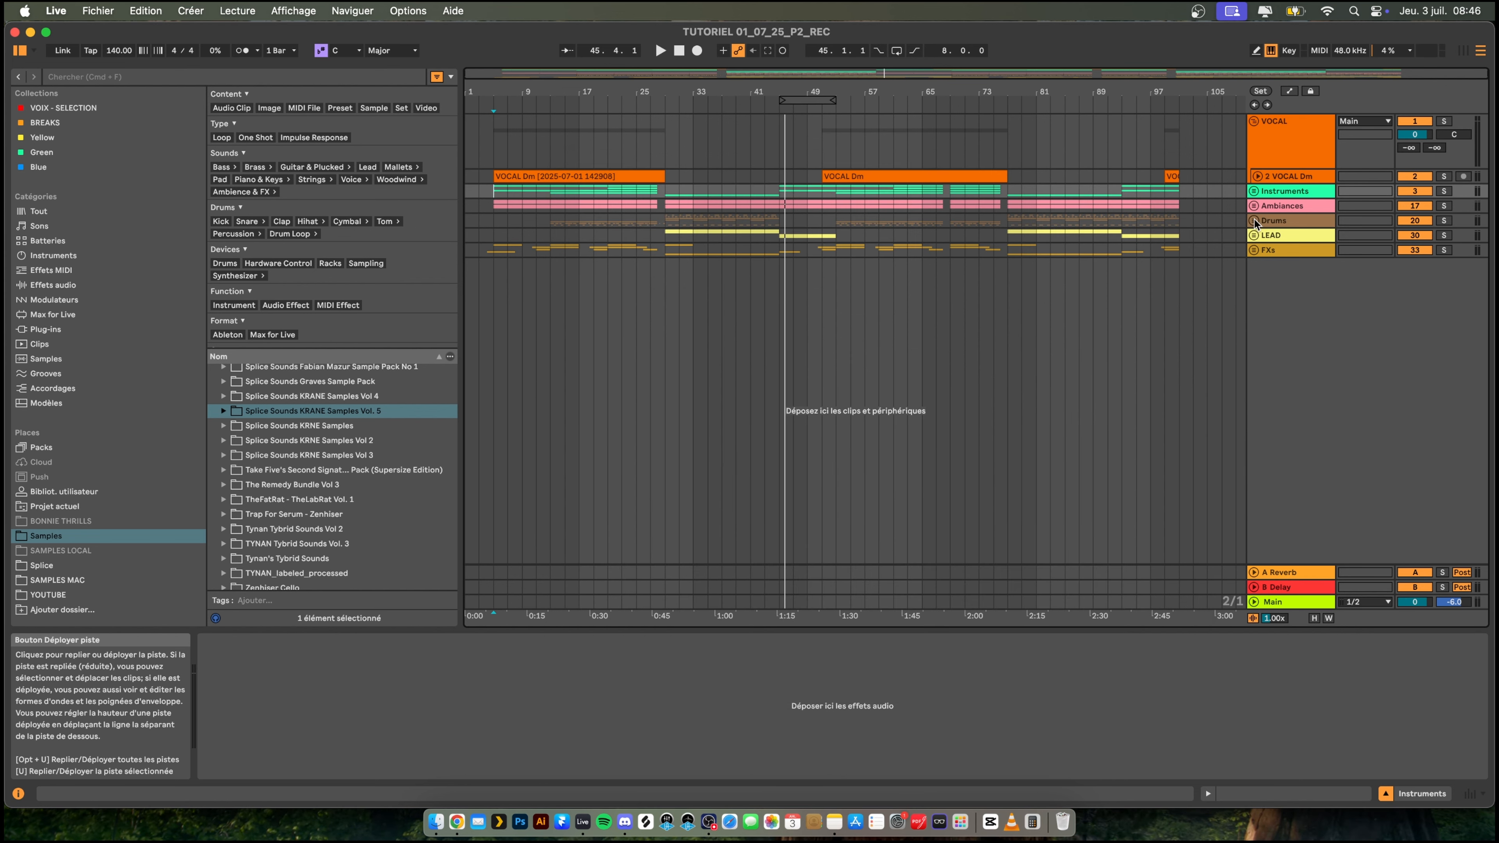
- Unfold the Drums group and its kicksoft subgroup to show the intro kick tracks from bar 13
{"action": "left_click", "coordinate": [1254, 221]}
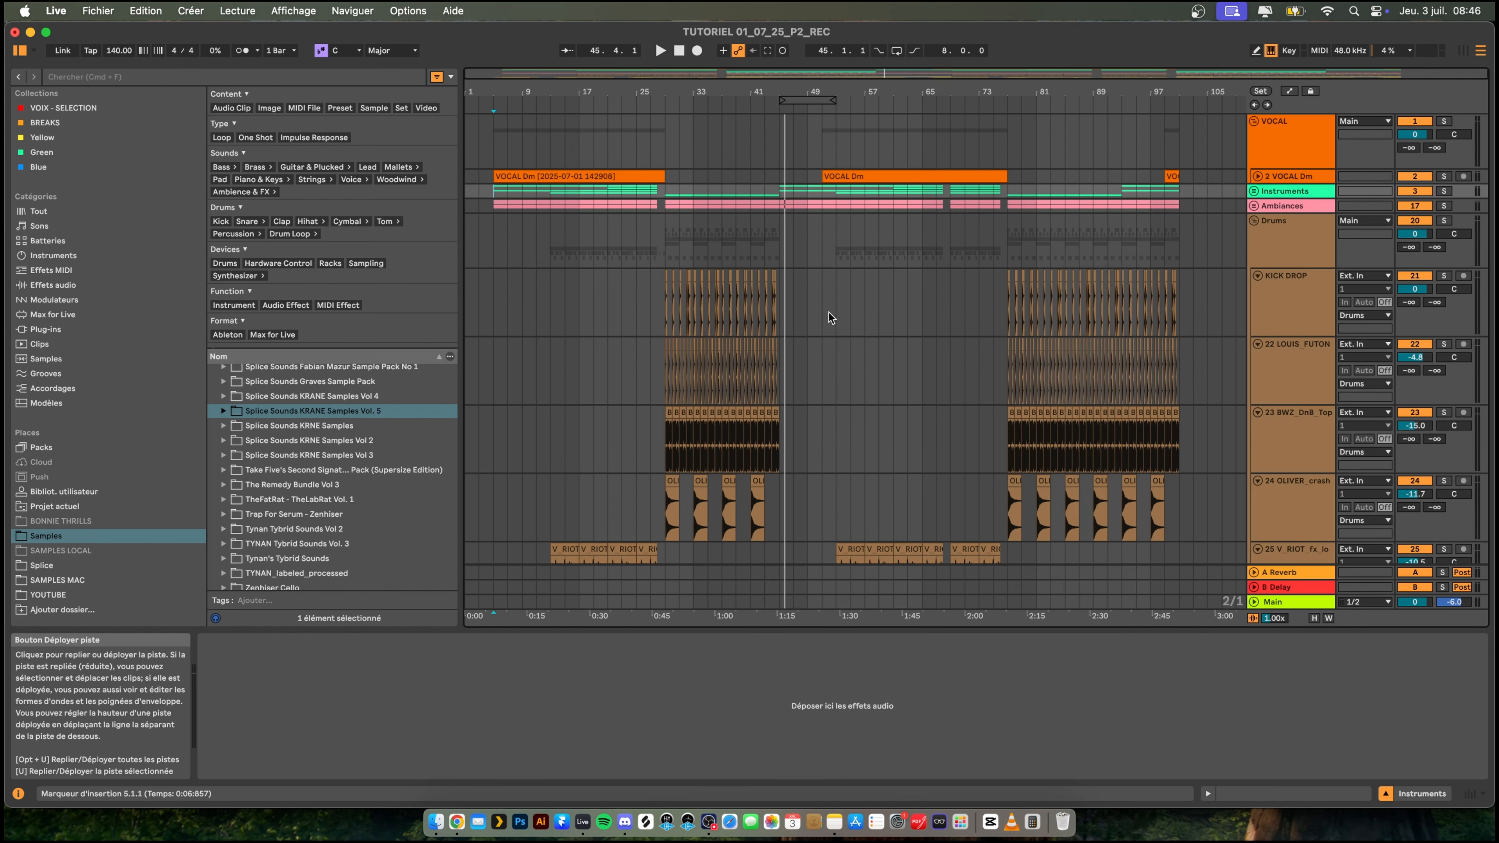
{"action": "scroll", "coordinate": [786, 348], "scroll_direction": "down", "scroll_amount": 6}
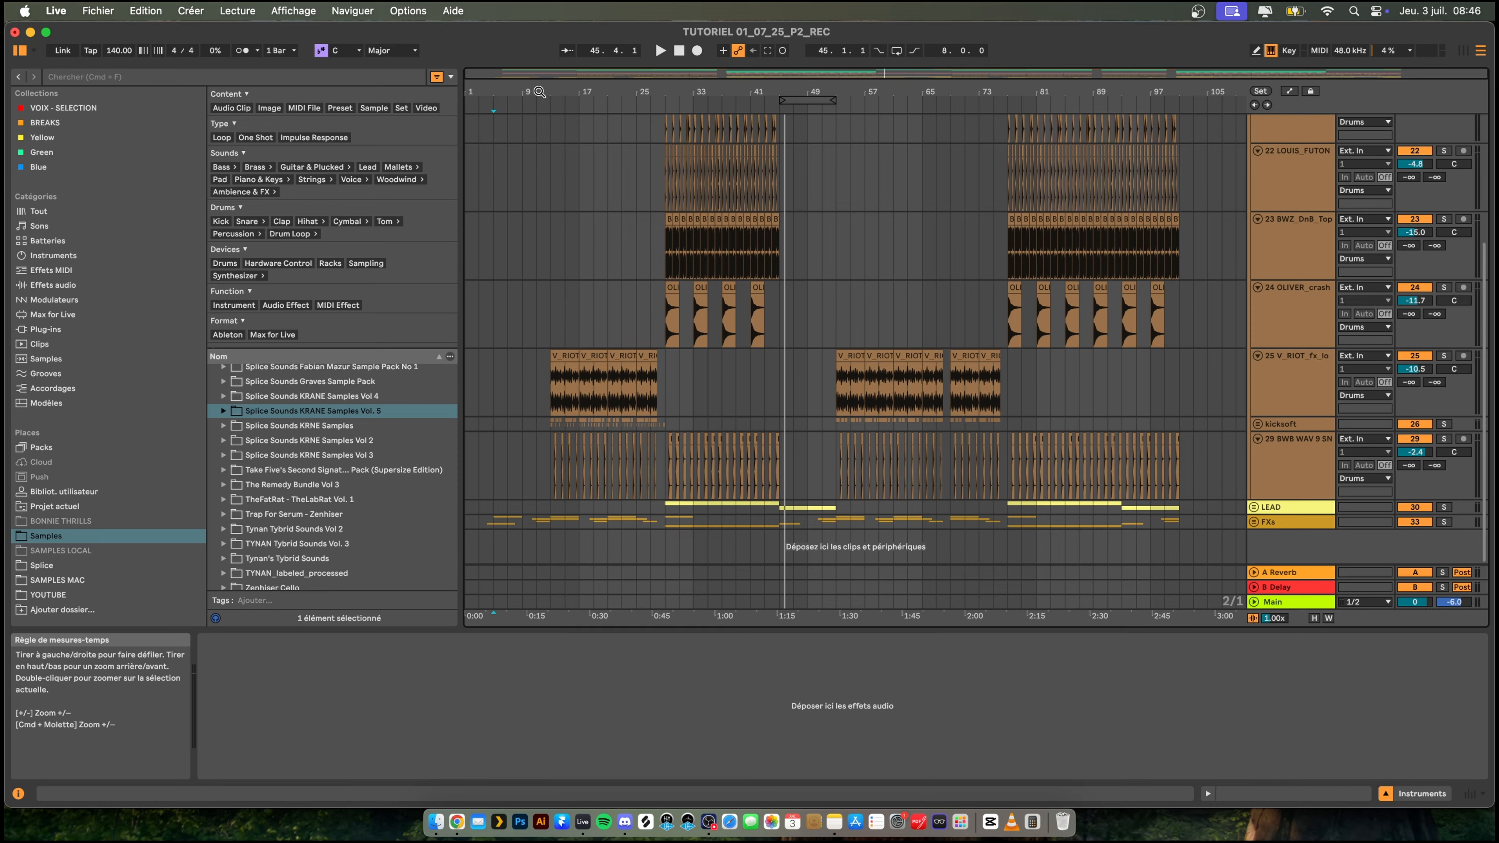
{"action": "left_click_drag", "start_coordinate": [539, 91], "coordinate": [542, 189]}
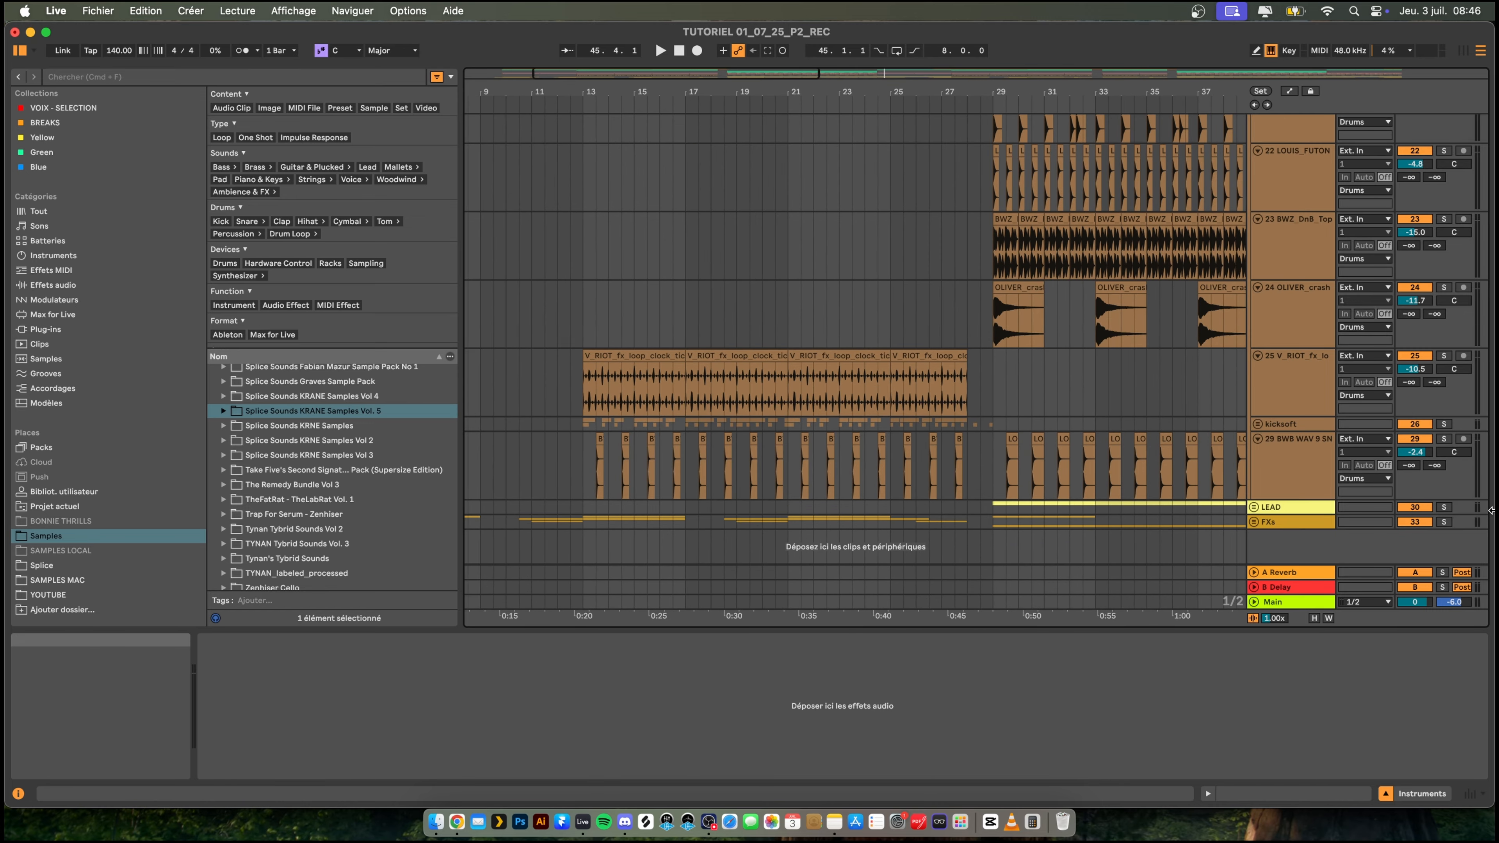
{"action": "left_click", "coordinate": [1258, 424]}
{"action": "scroll", "coordinate": [732, 366], "scroll_direction": "down", "scroll_amount": 3}
{"action": "scroll", "coordinate": [739, 329], "scroll_direction": "down", "scroll_amount": 5}
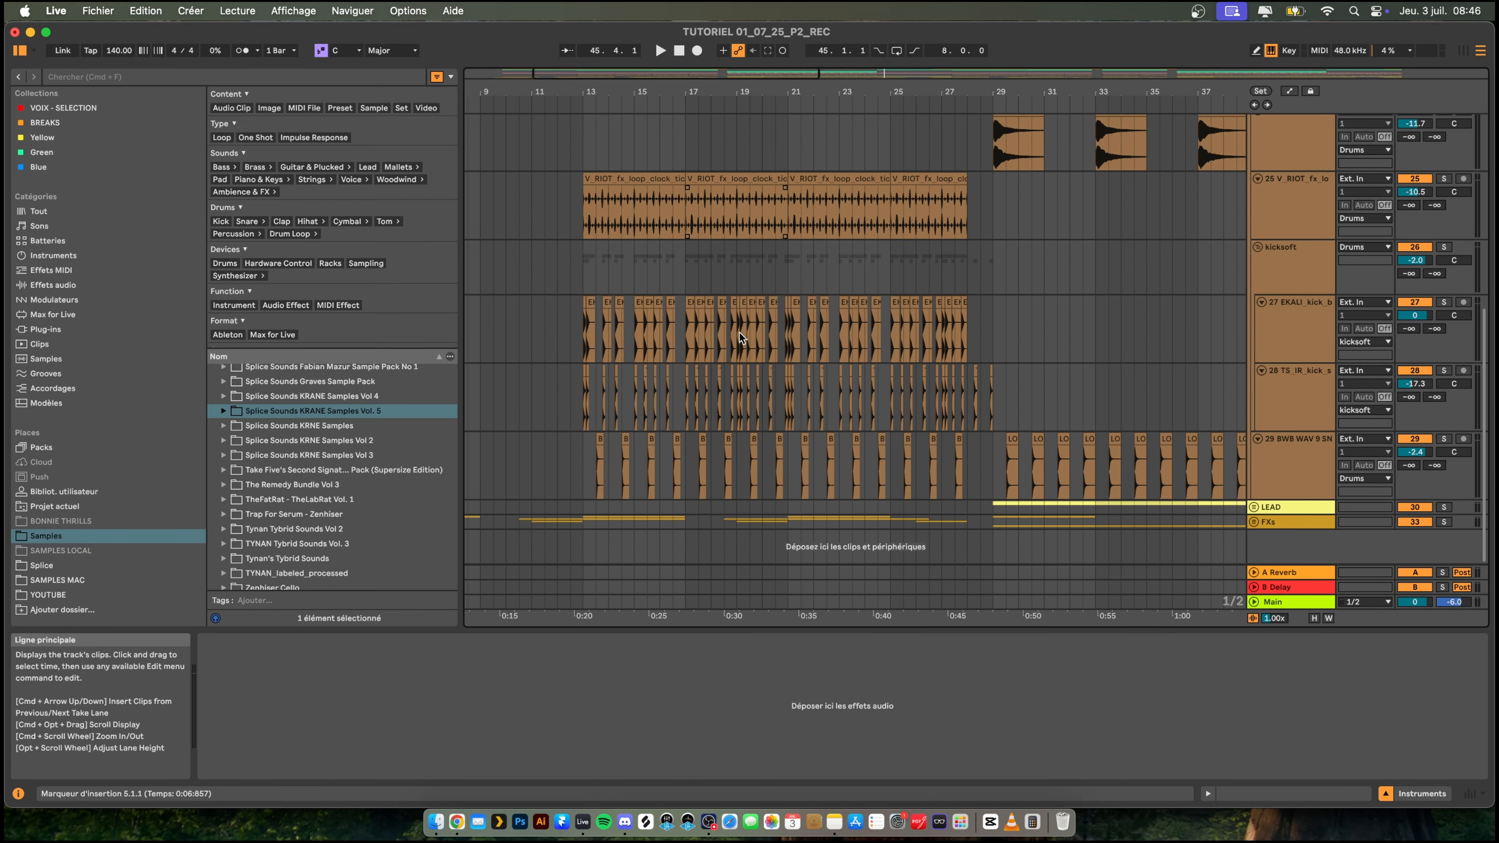
- Audition the 28 TS_IR_kick track in the kicksoft group from bar 27 and delete the track
{"action": "left_click", "coordinate": [1298, 383]}
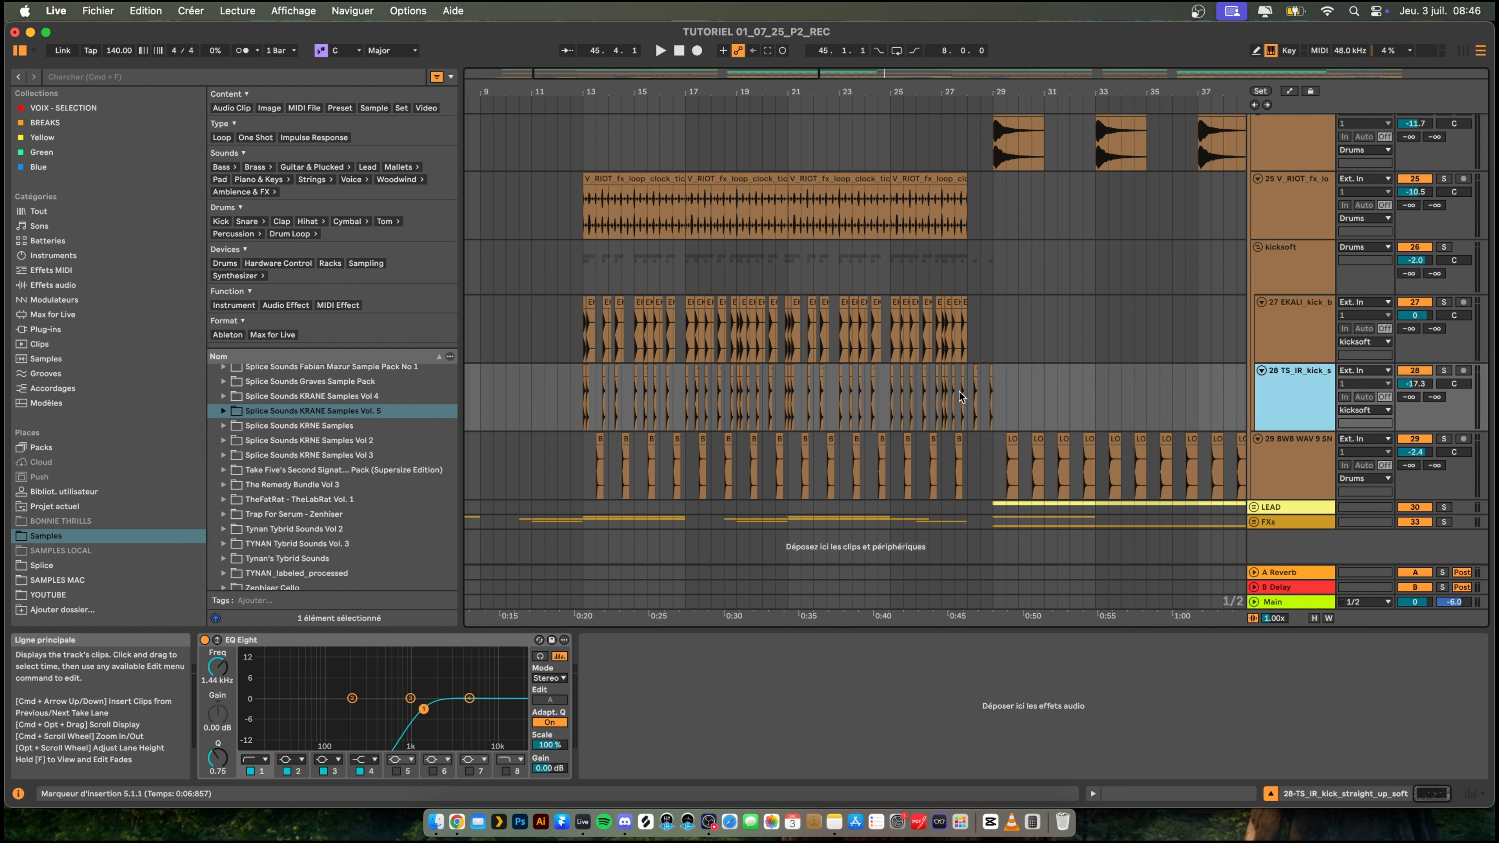
{"action": "left_click", "coordinate": [948, 392]}
{"action": "key", "text": "space"}
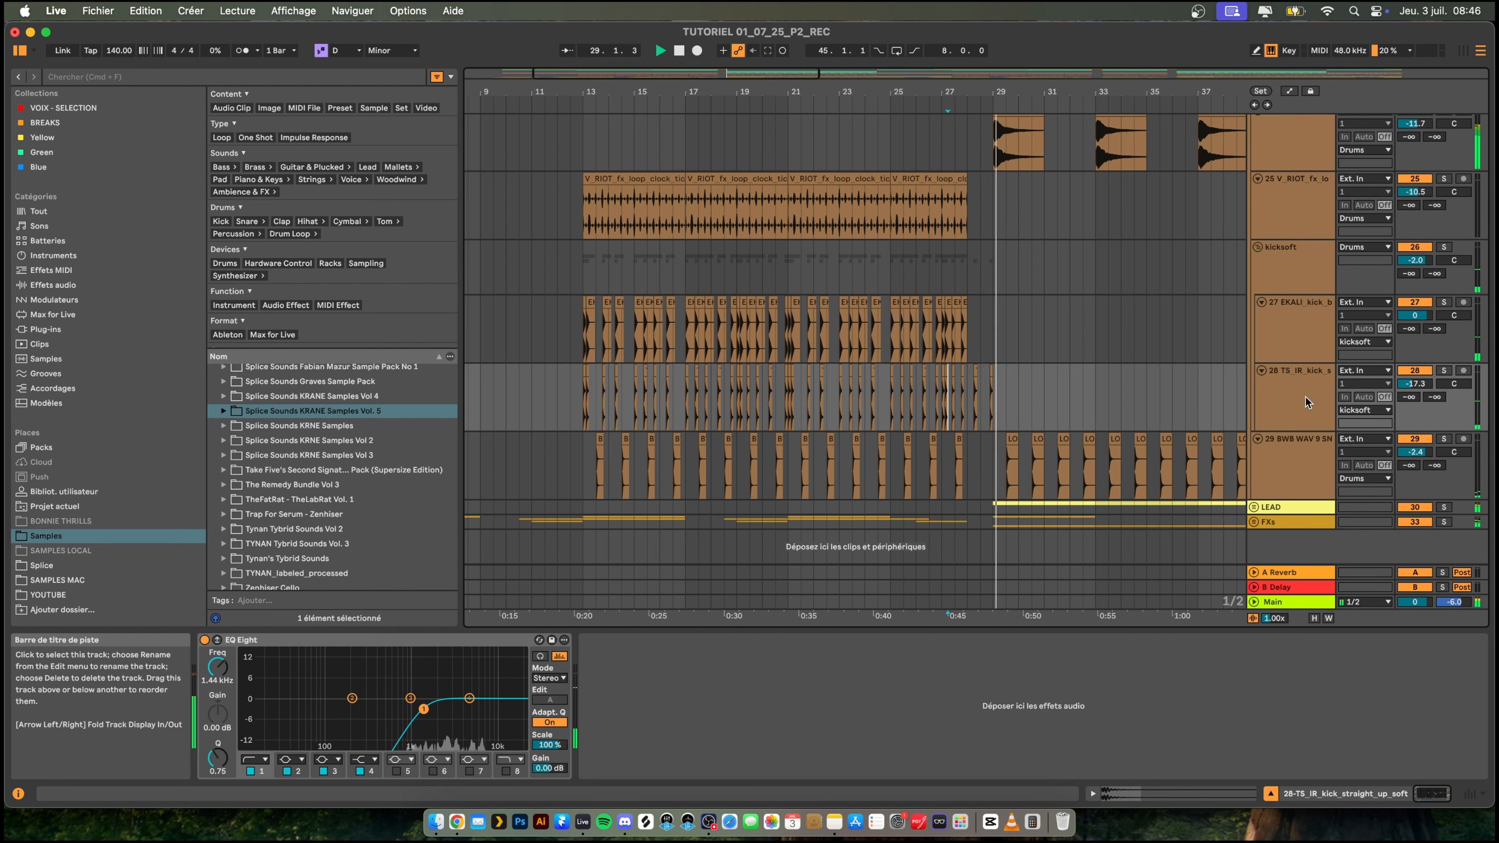
{"action": "key", "text": "space"}
{"action": "key", "text": "space"}
{"action": "left_click", "coordinate": [1444, 370]}
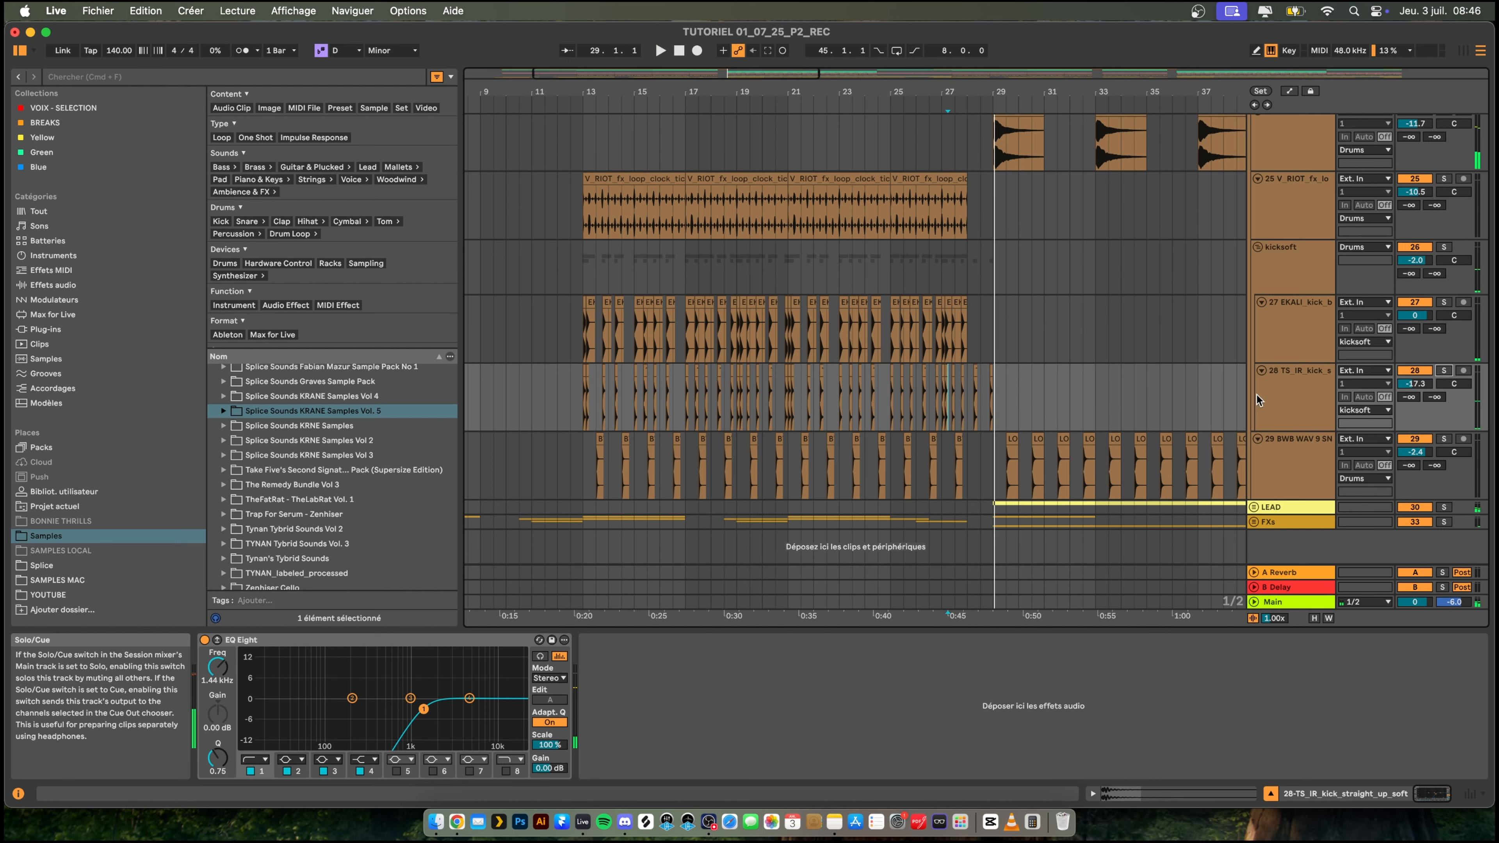
{"action": "left_click", "coordinate": [1297, 393]}
{"action": "key", "text": "Delete"}
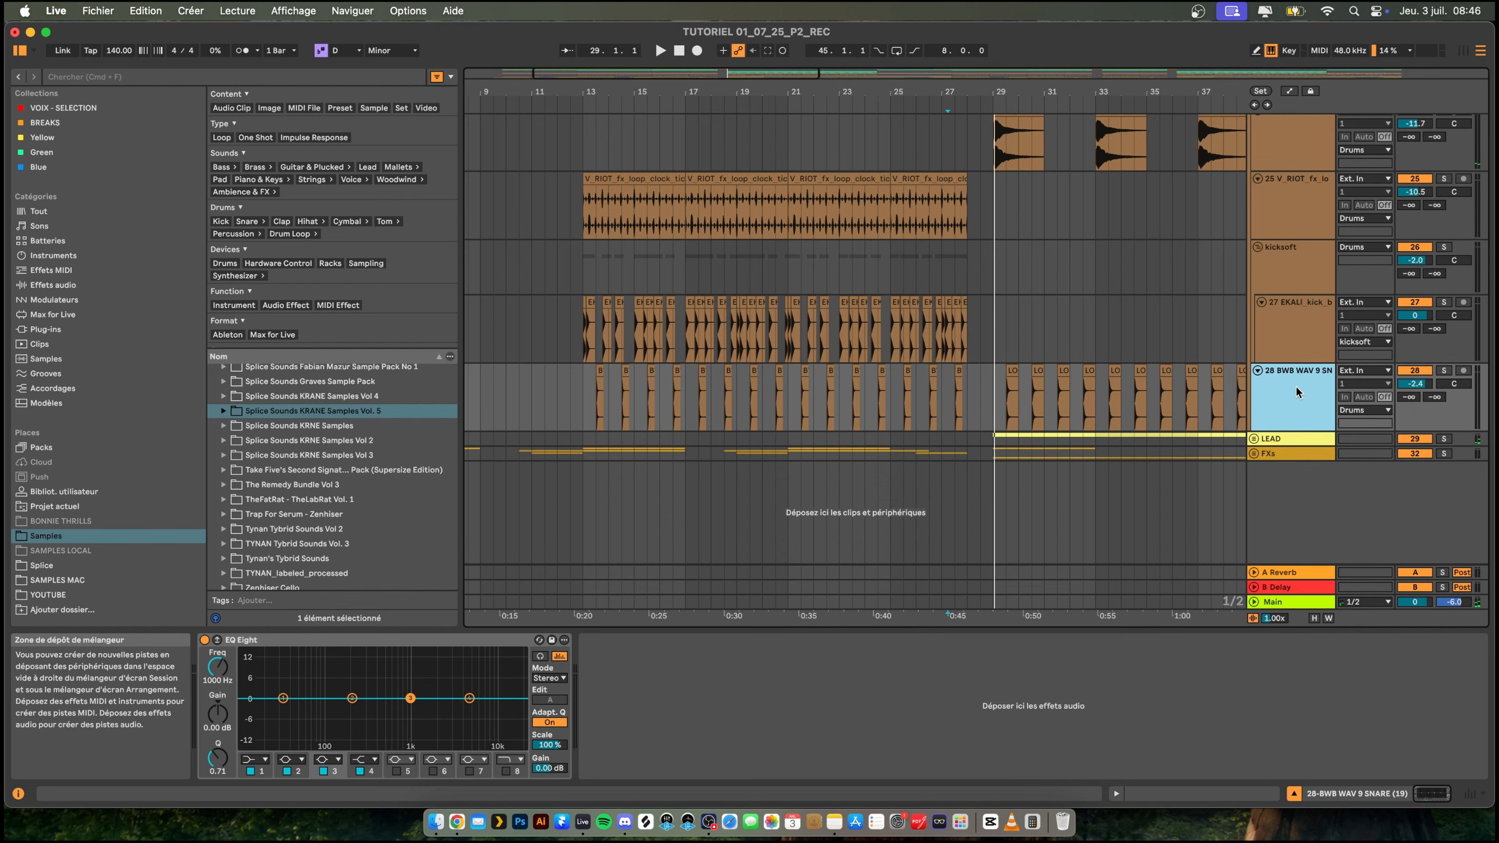
- Play the 27 EKALI_kick track's part from bar 13 to hear the current intro kick
{"action": "left_click", "coordinate": [584, 328]}
{"action": "key", "text": "space"}
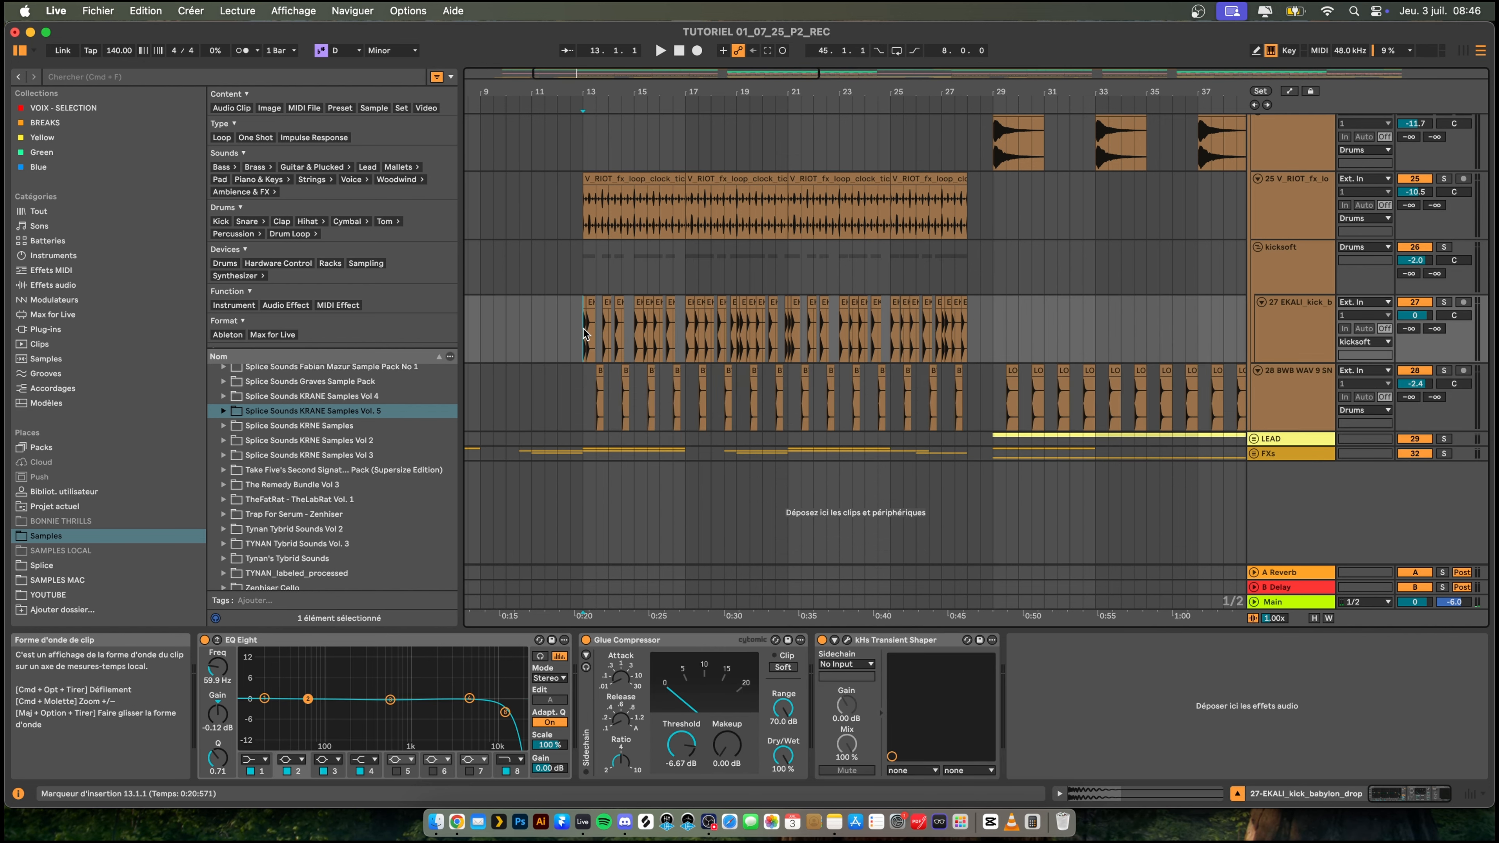
{"action": "mouse_move", "coordinate": [595, 92]}
{"action": "left_mouse_down"}
{"action": "mouse_move", "coordinate": [584, 150]}
{"action": "mouse_move", "coordinate": [590, 99]}
{"action": "left_mouse_up"}
- List the current Set's referenced files in the file manager and start hot-swapping EKALI_kick_babylon_drop.wav
{"action": "left_click", "coordinate": [101, 12]}
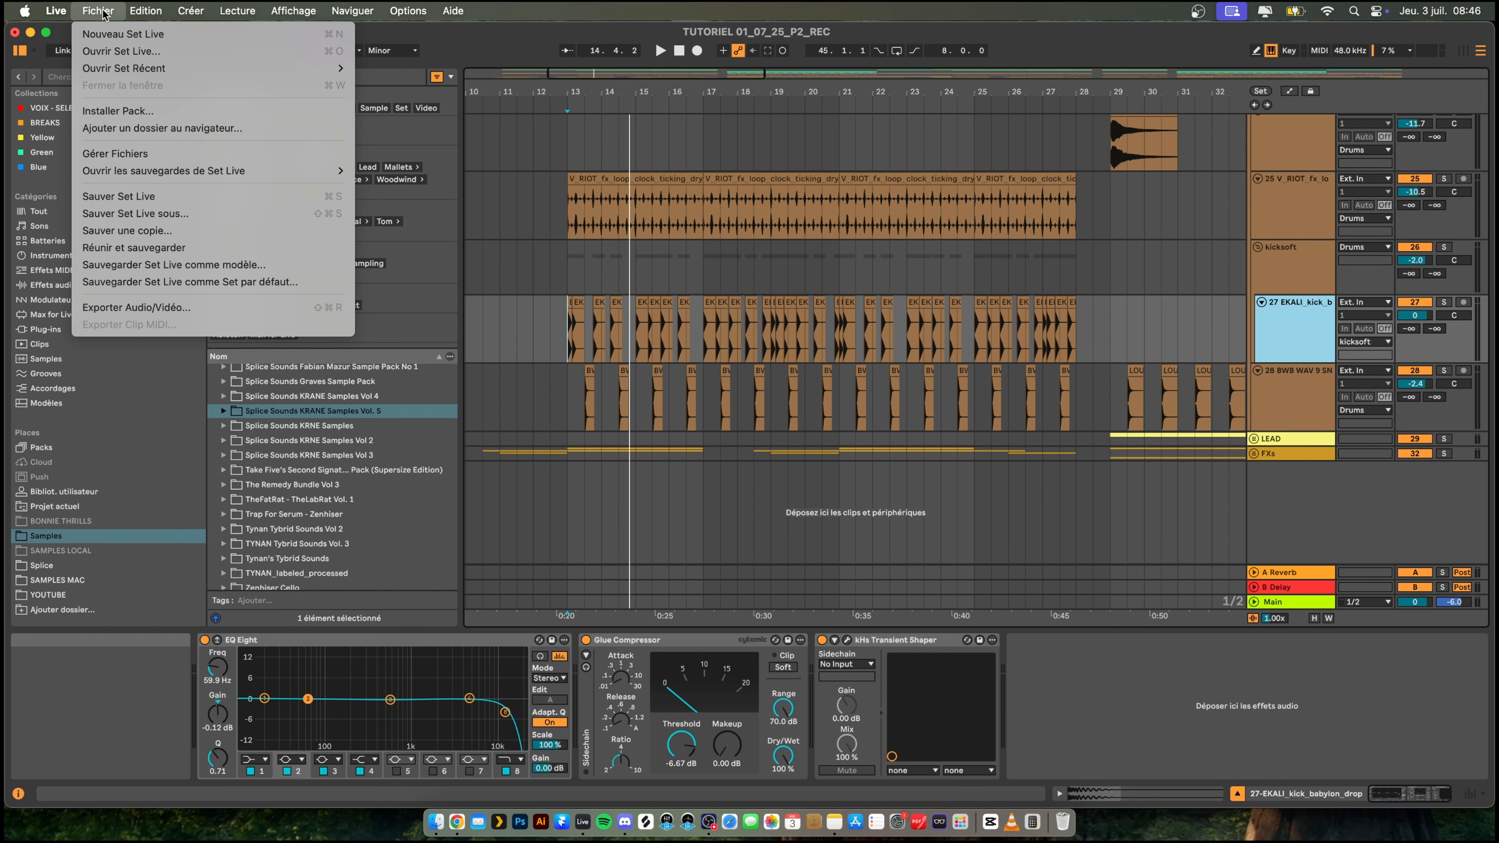
{"action": "left_click", "coordinate": [213, 155]}
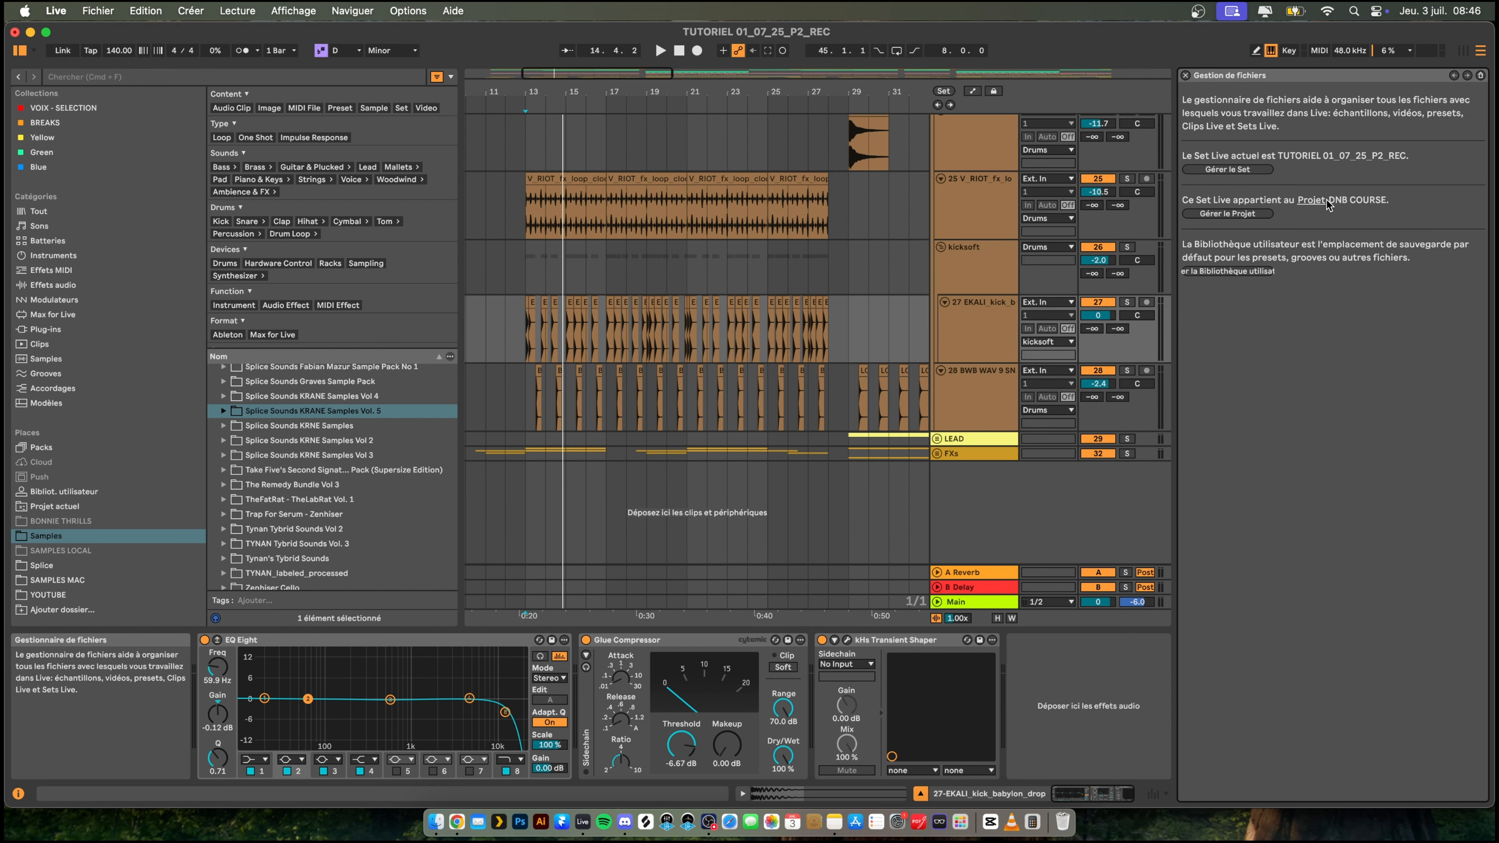
{"action": "left_click", "coordinate": [1237, 172]}
{"action": "left_click", "coordinate": [1241, 152]}
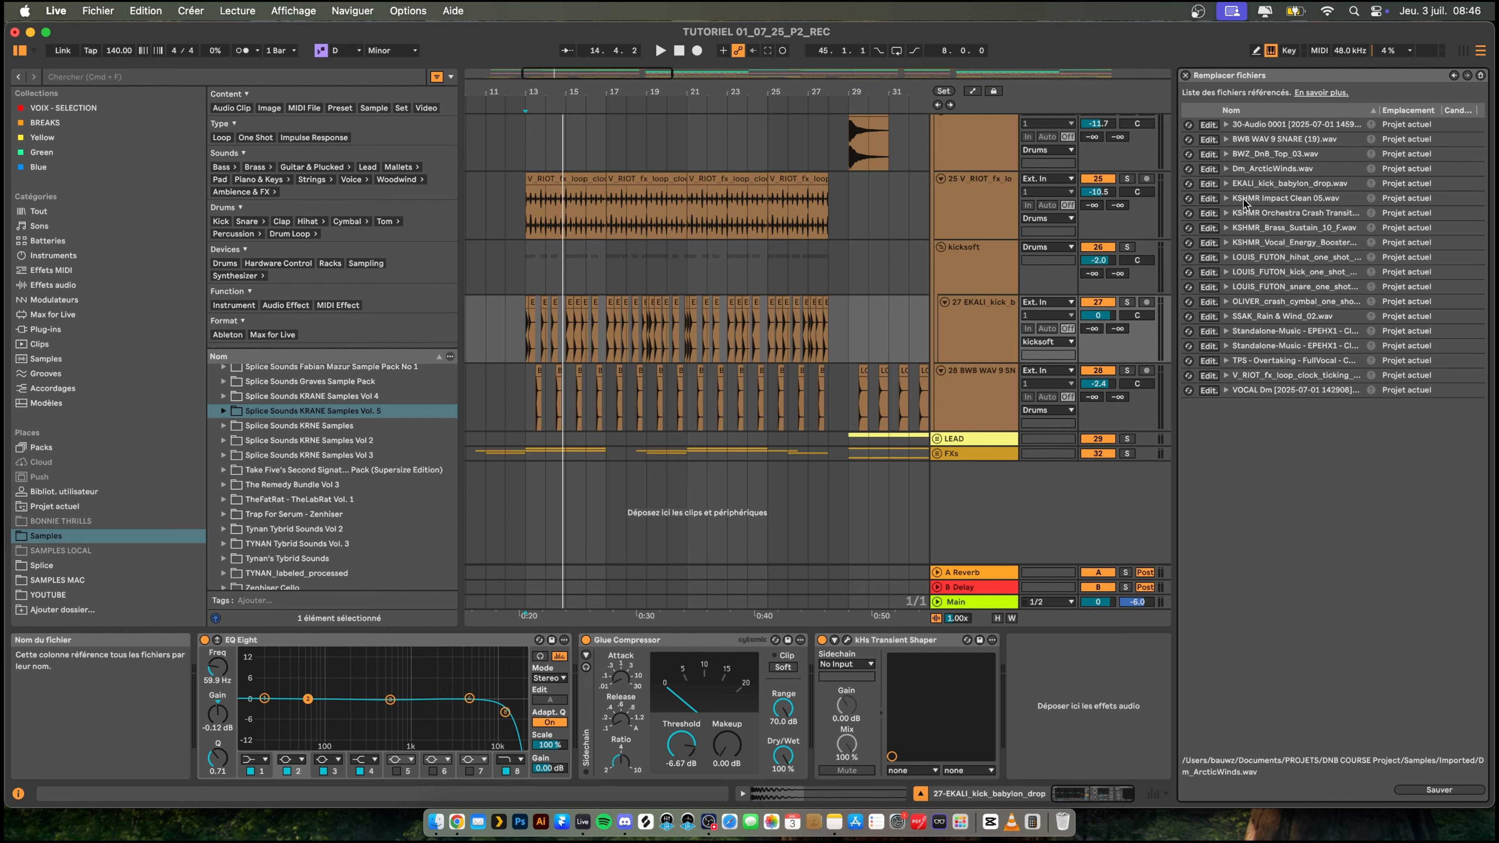
{"action": "left_click", "coordinate": [1238, 188]}
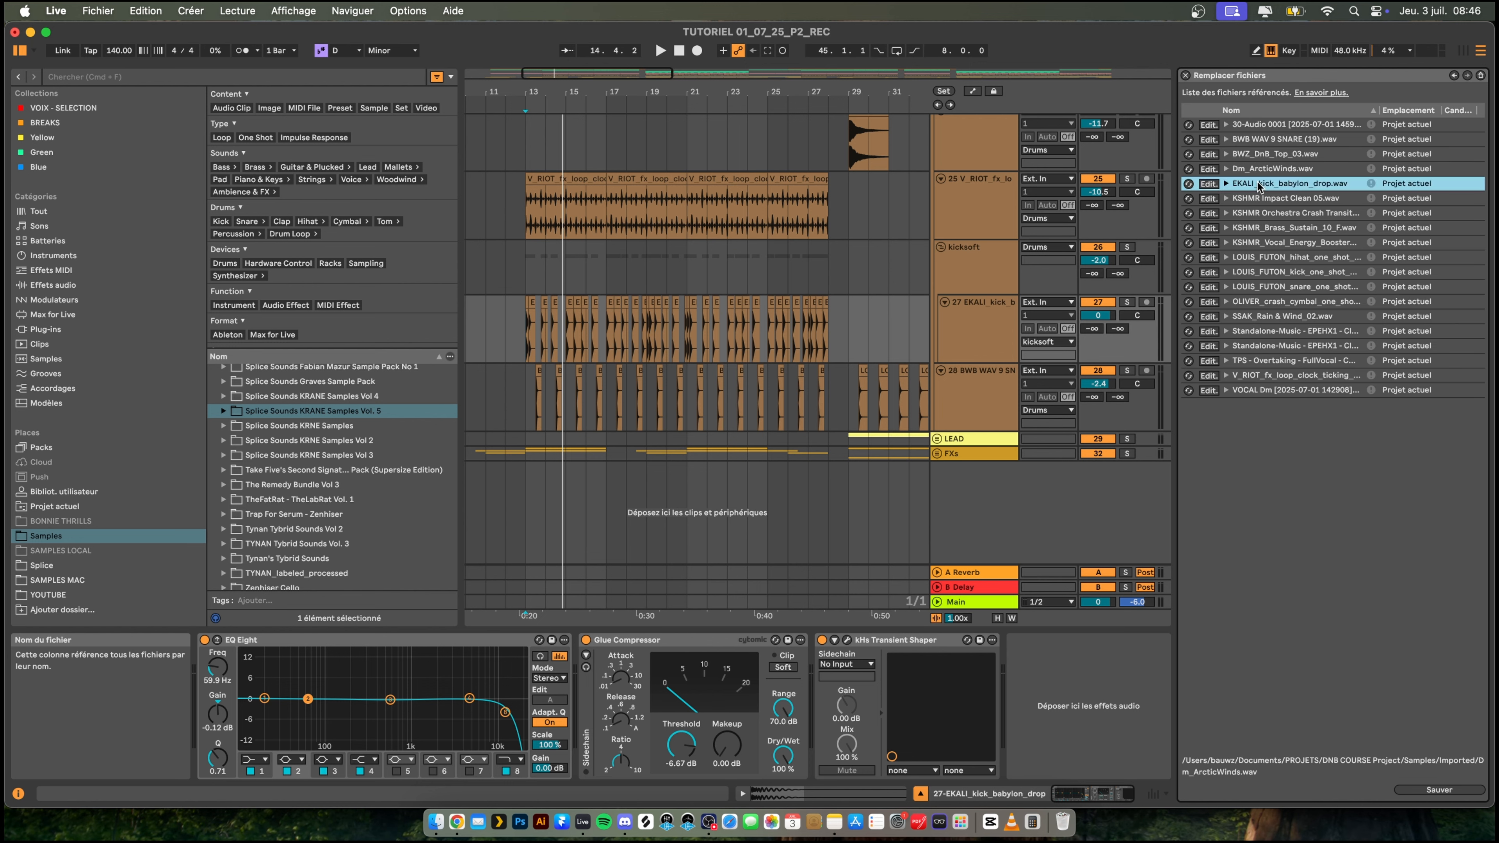
{"action": "left_click", "coordinate": [1188, 183]}
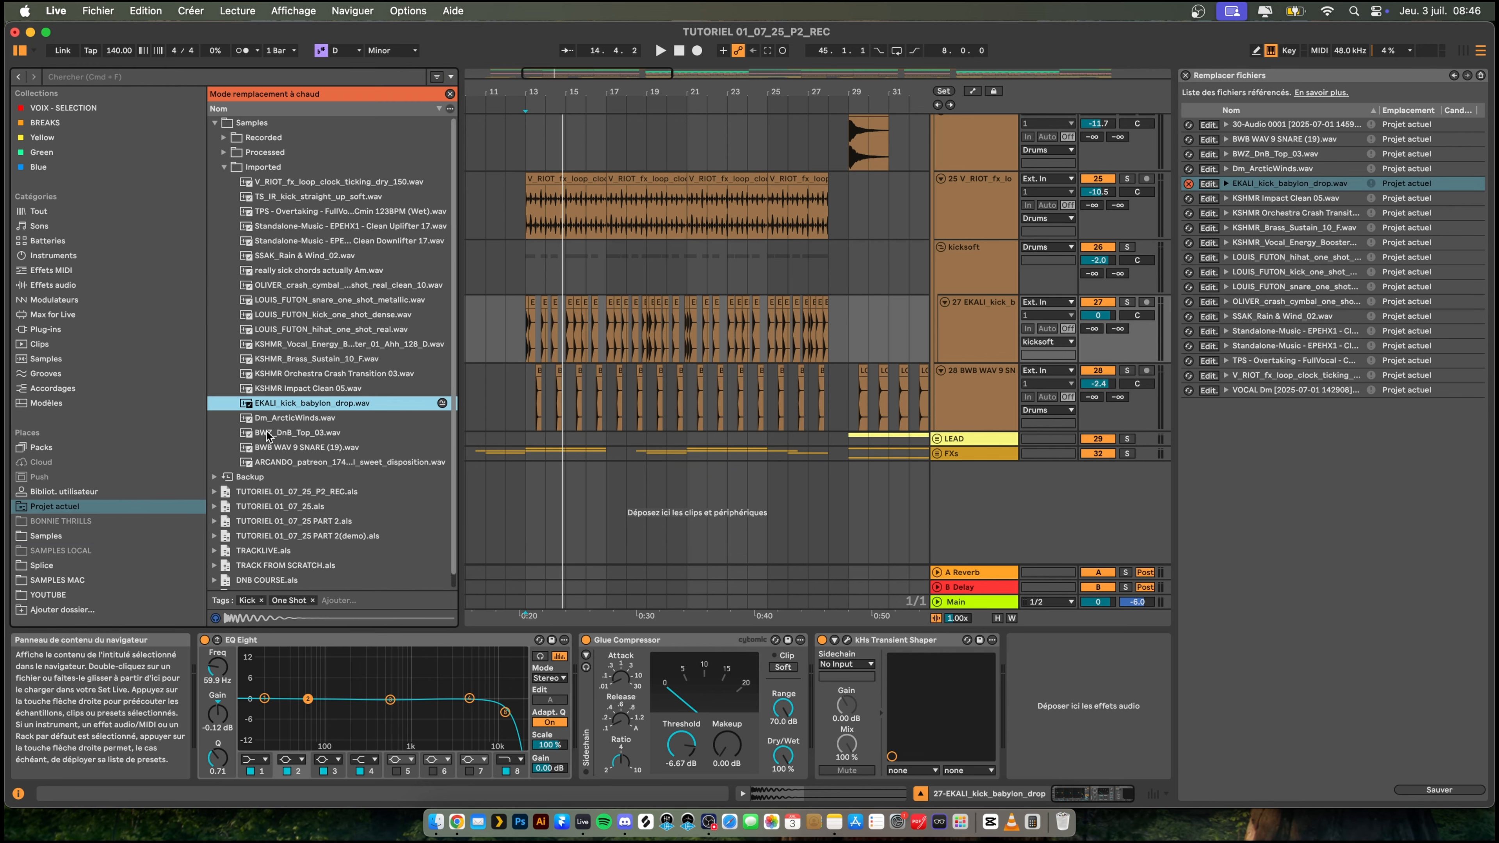
- Replace the kick sample with REMEDY KICK_1.wav from The Remedy Bundle Vol 3 in Samples, and close the file manager
{"action": "scroll", "coordinate": [278, 416], "scroll_direction": "down", "scroll_amount": 1}
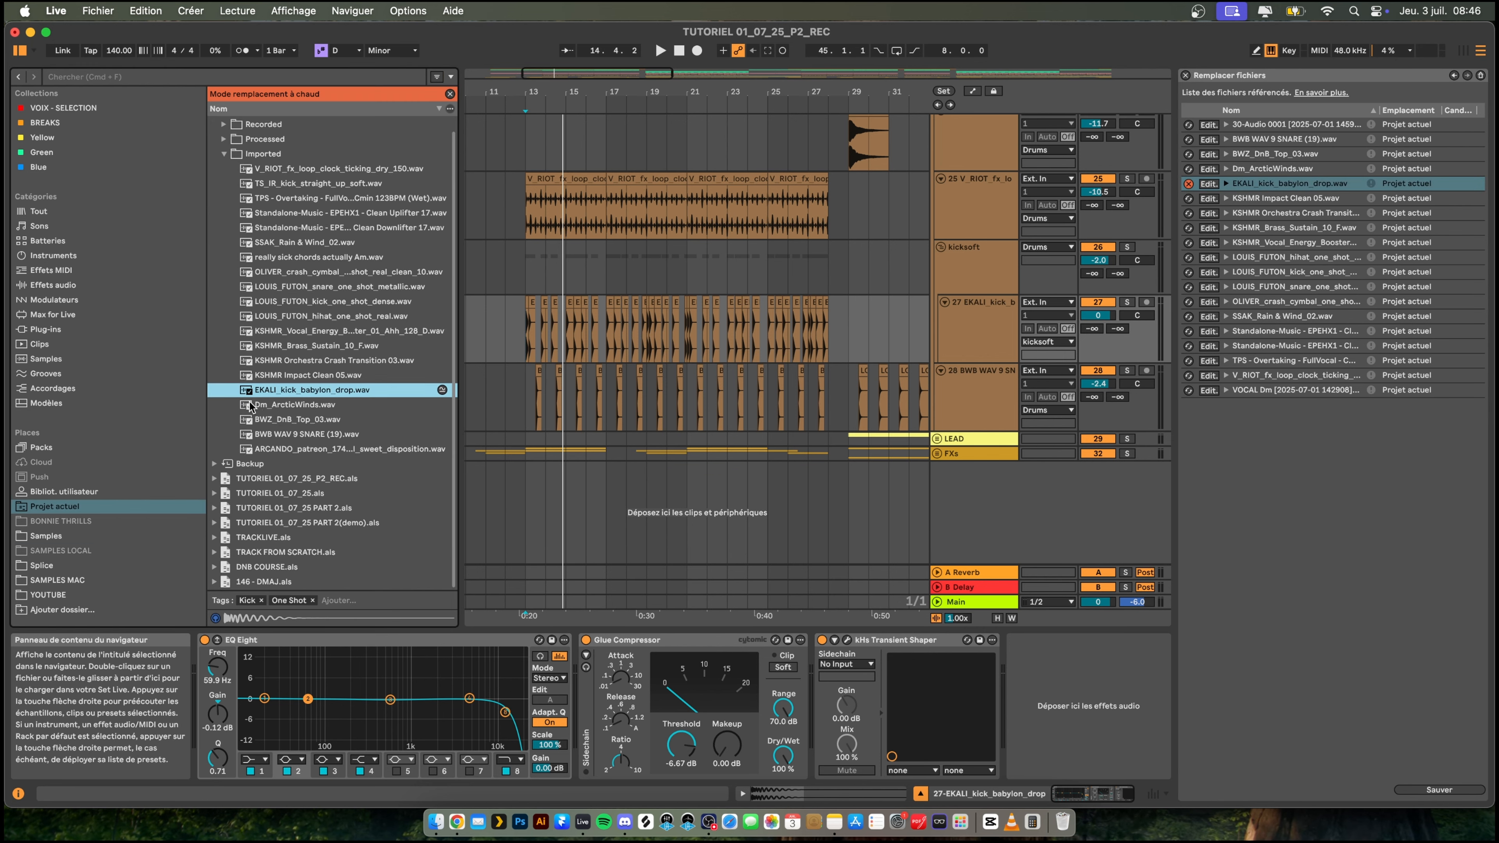
{"action": "left_click", "coordinate": [42, 537]}
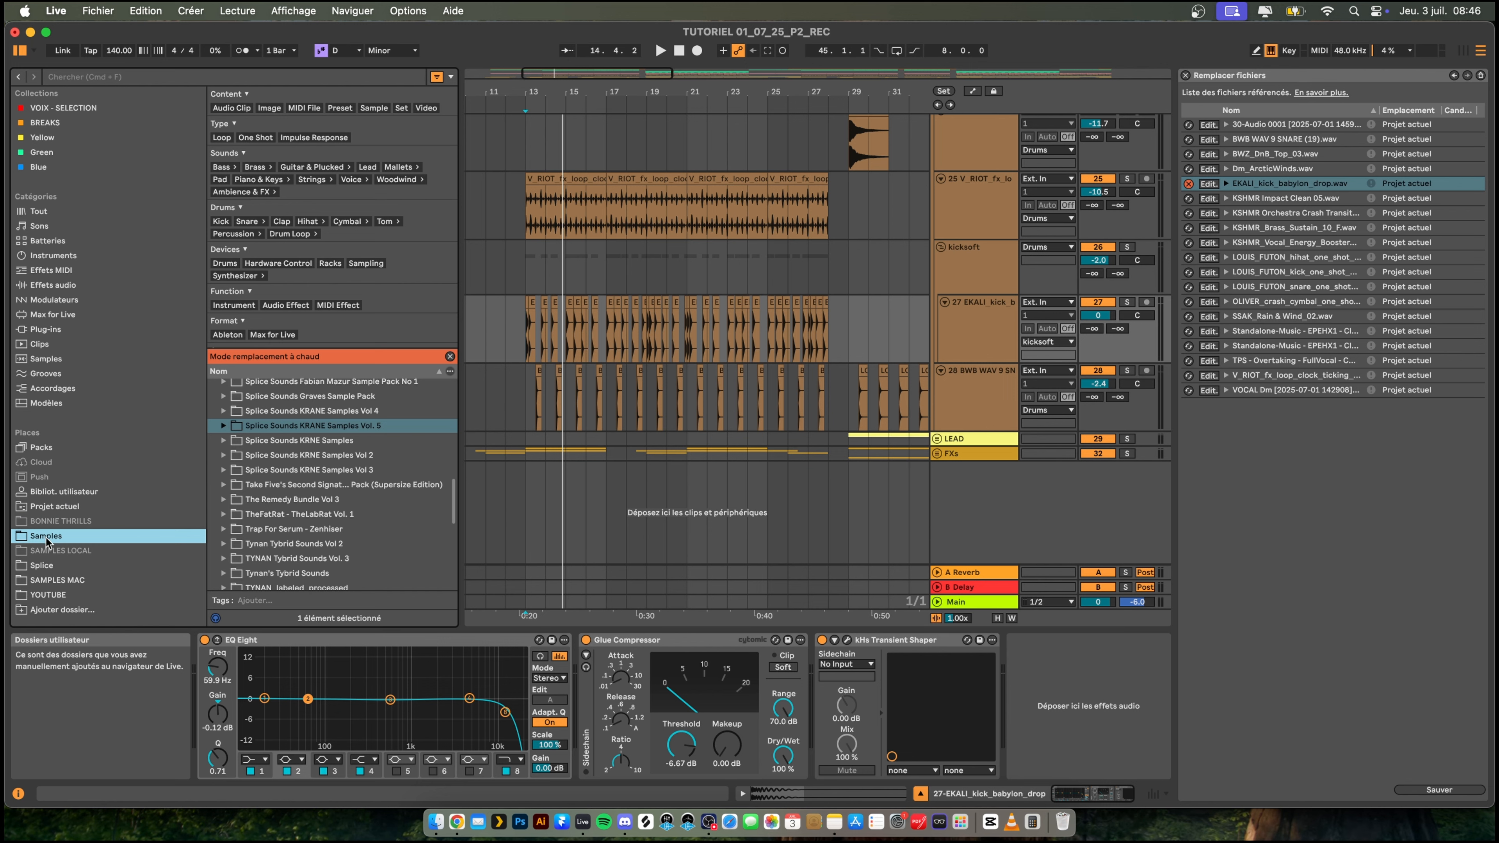
{"action": "scroll", "coordinate": [253, 496], "scroll_direction": "down", "scroll_amount": 5}
{"action": "scroll", "coordinate": [252, 496], "scroll_direction": "up", "scroll_amount": 3}
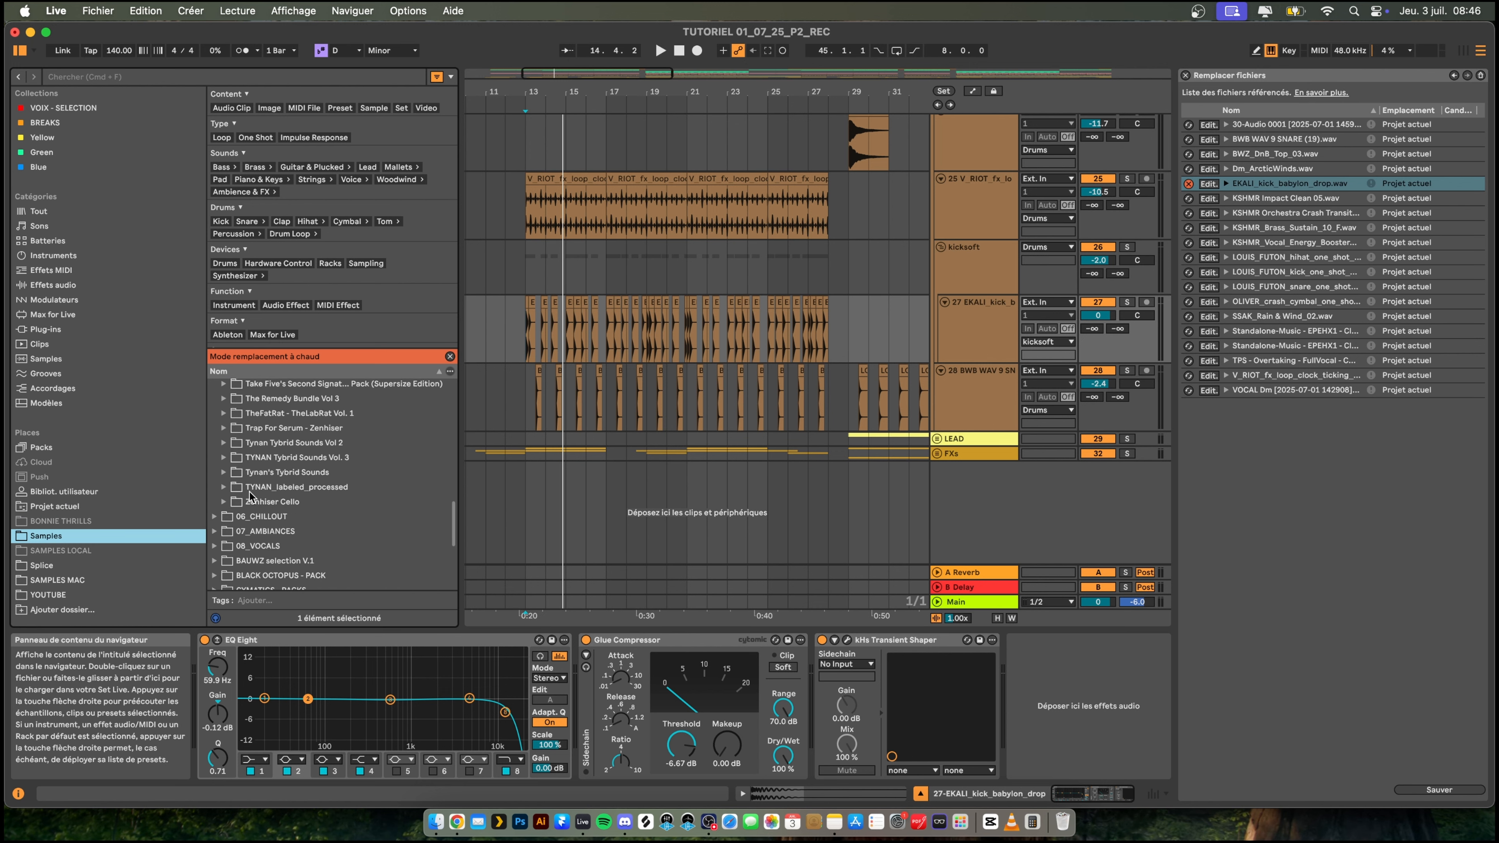
{"action": "left_click", "coordinate": [225, 449]}
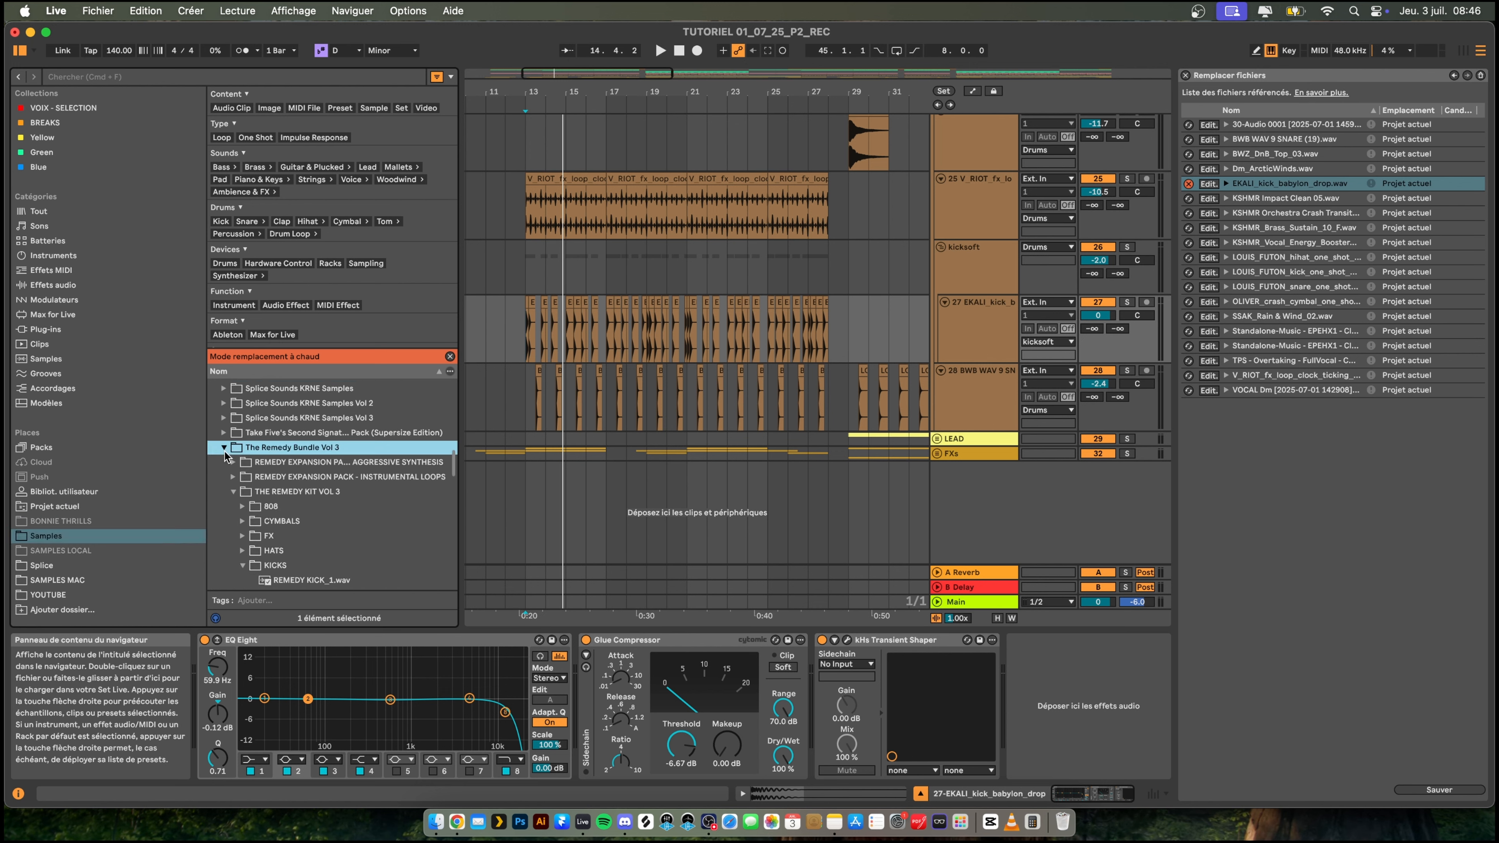
{"action": "scroll", "coordinate": [245, 503], "scroll_direction": "down", "scroll_amount": 4}
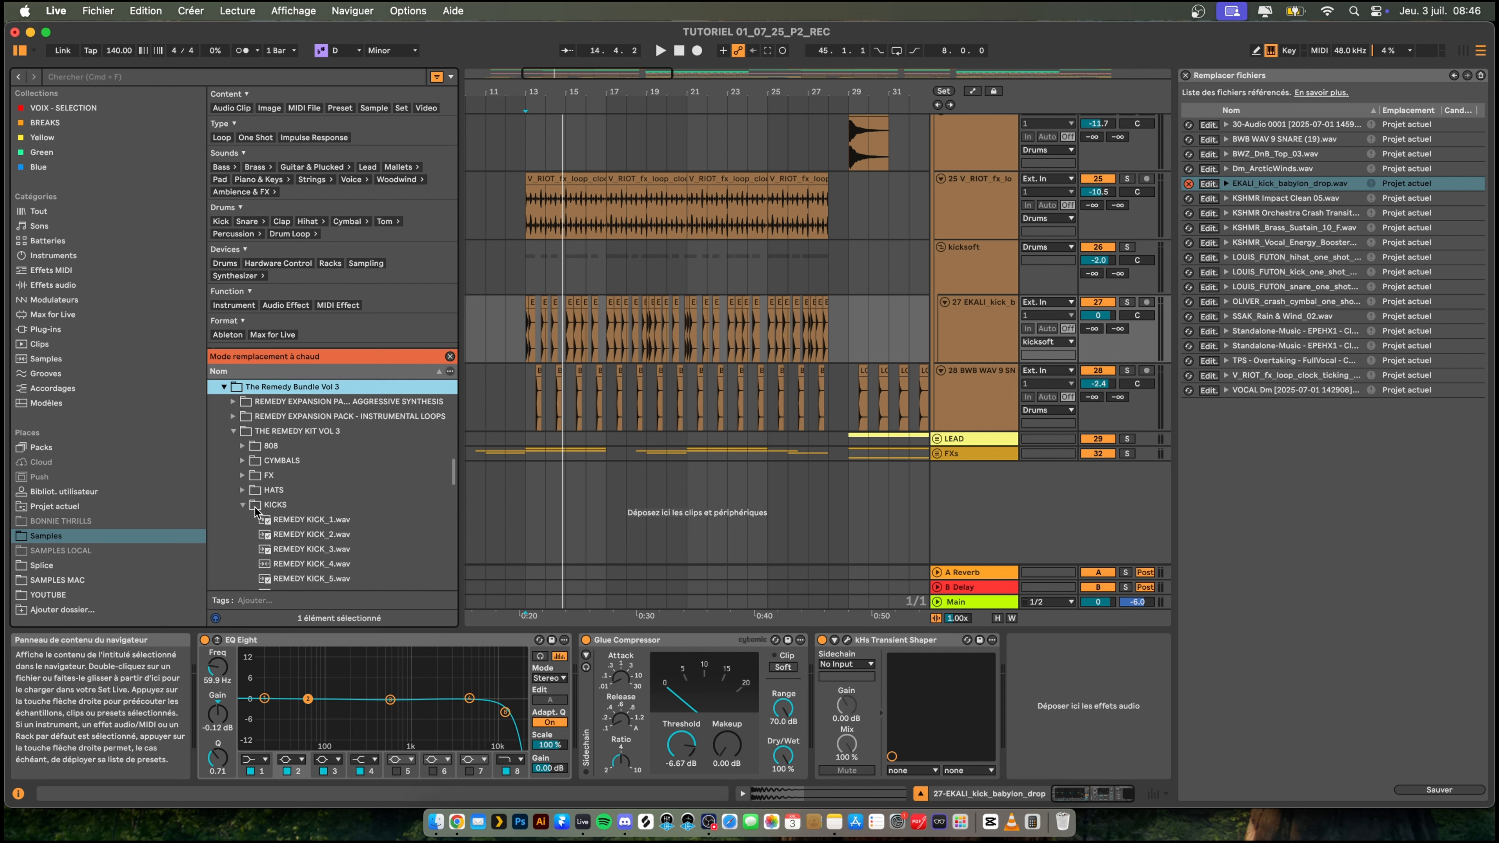
{"action": "left_click", "coordinate": [299, 521]}
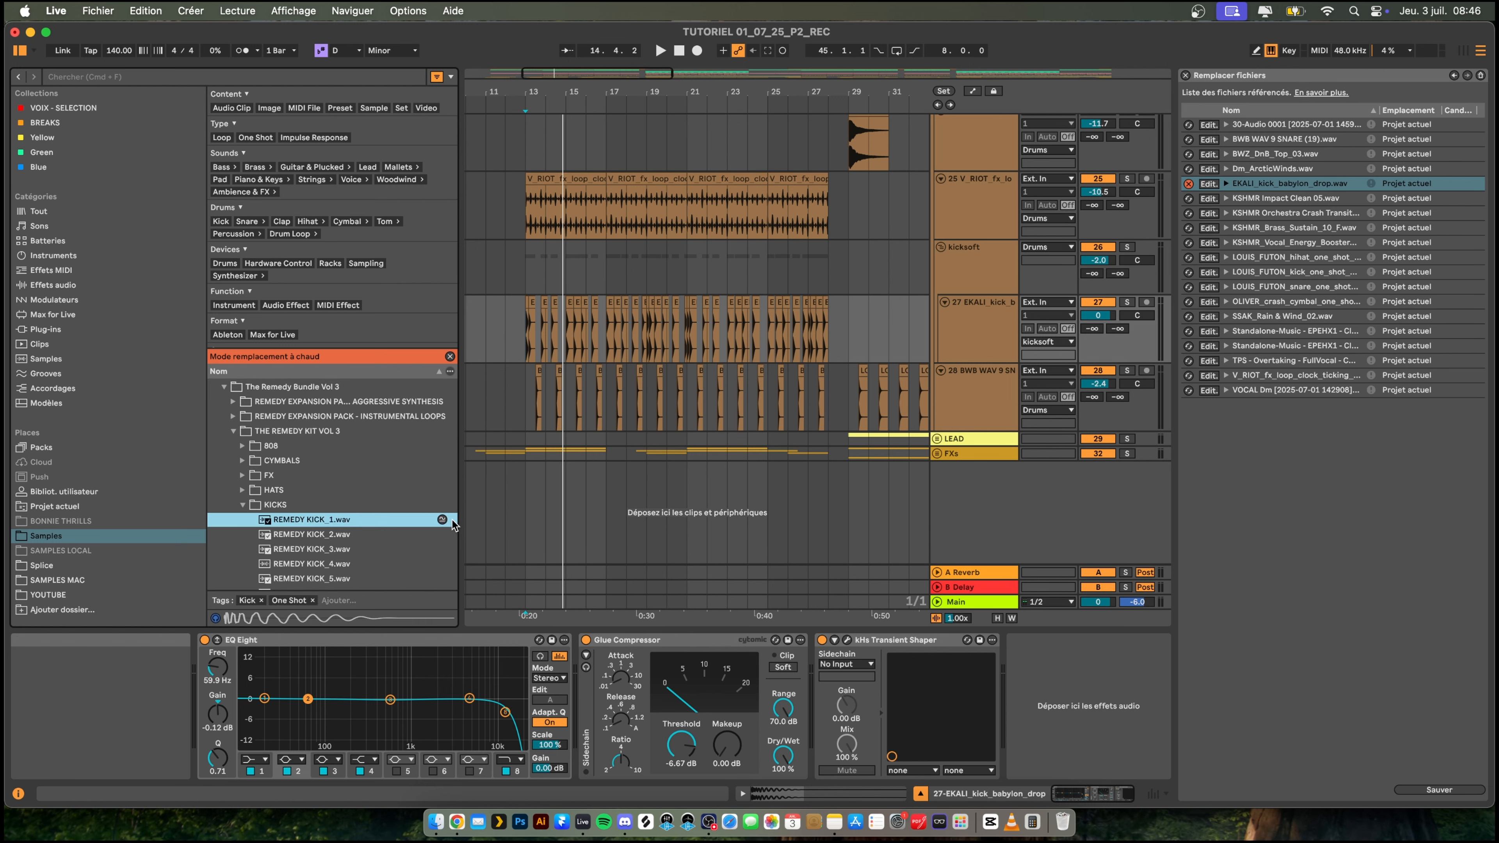
{"action": "double_click", "coordinate": [304, 523]}
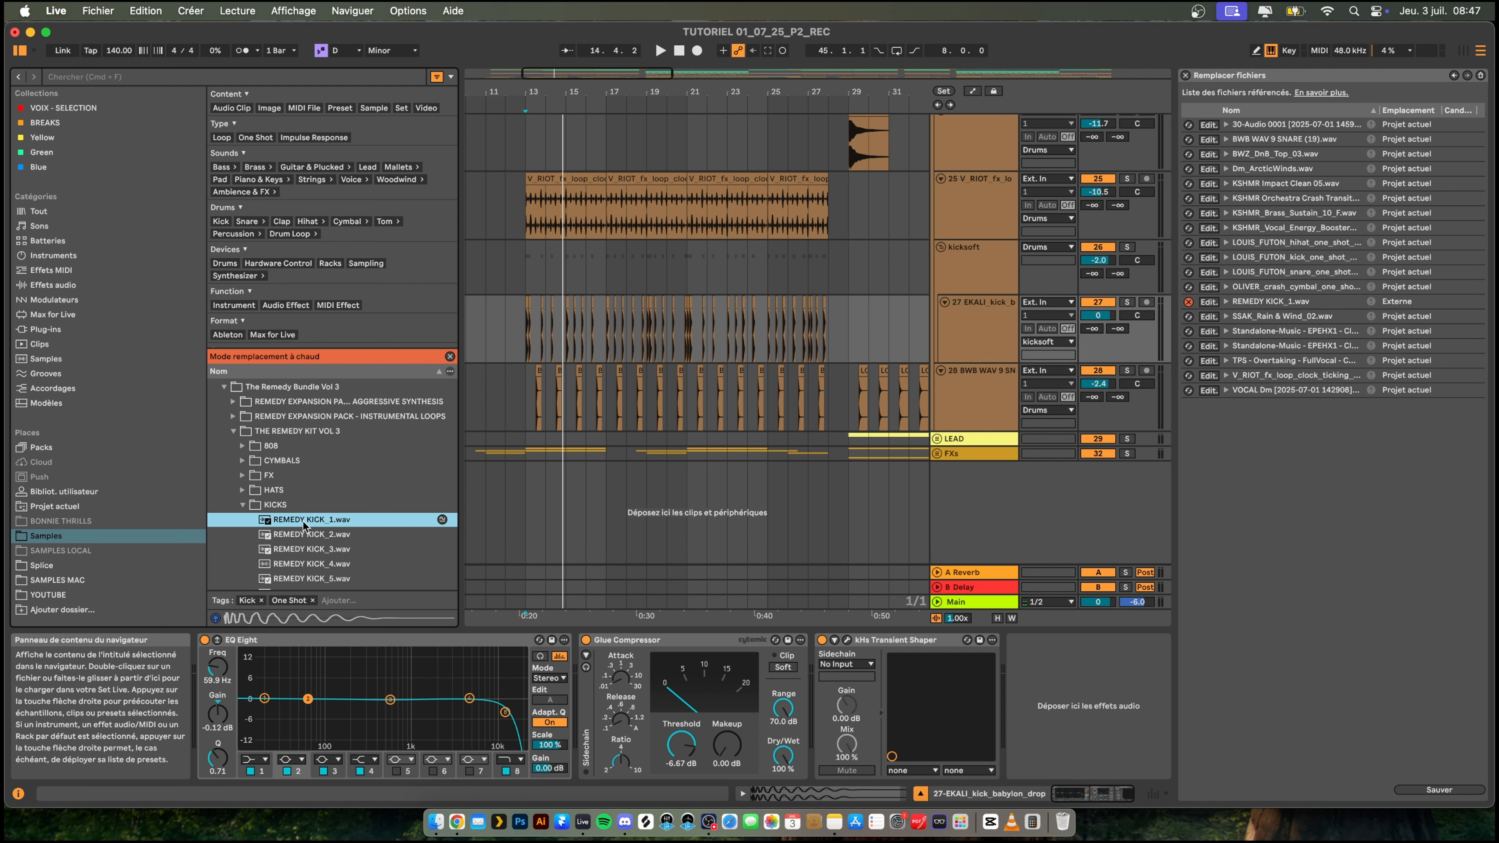
{"action": "left_click", "coordinate": [526, 330]}
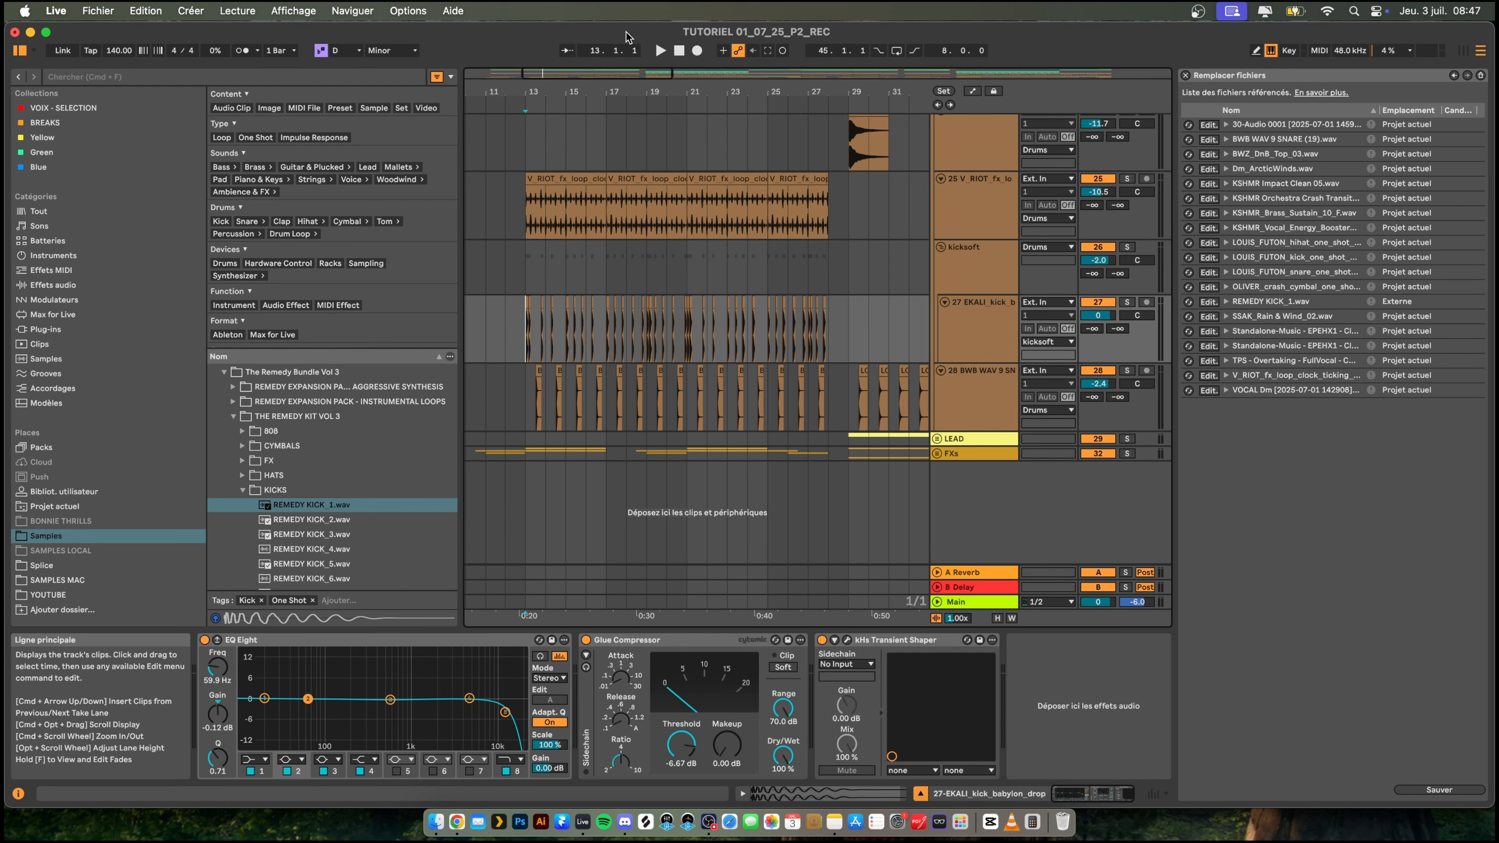
{"action": "left_click", "coordinate": [1185, 75]}
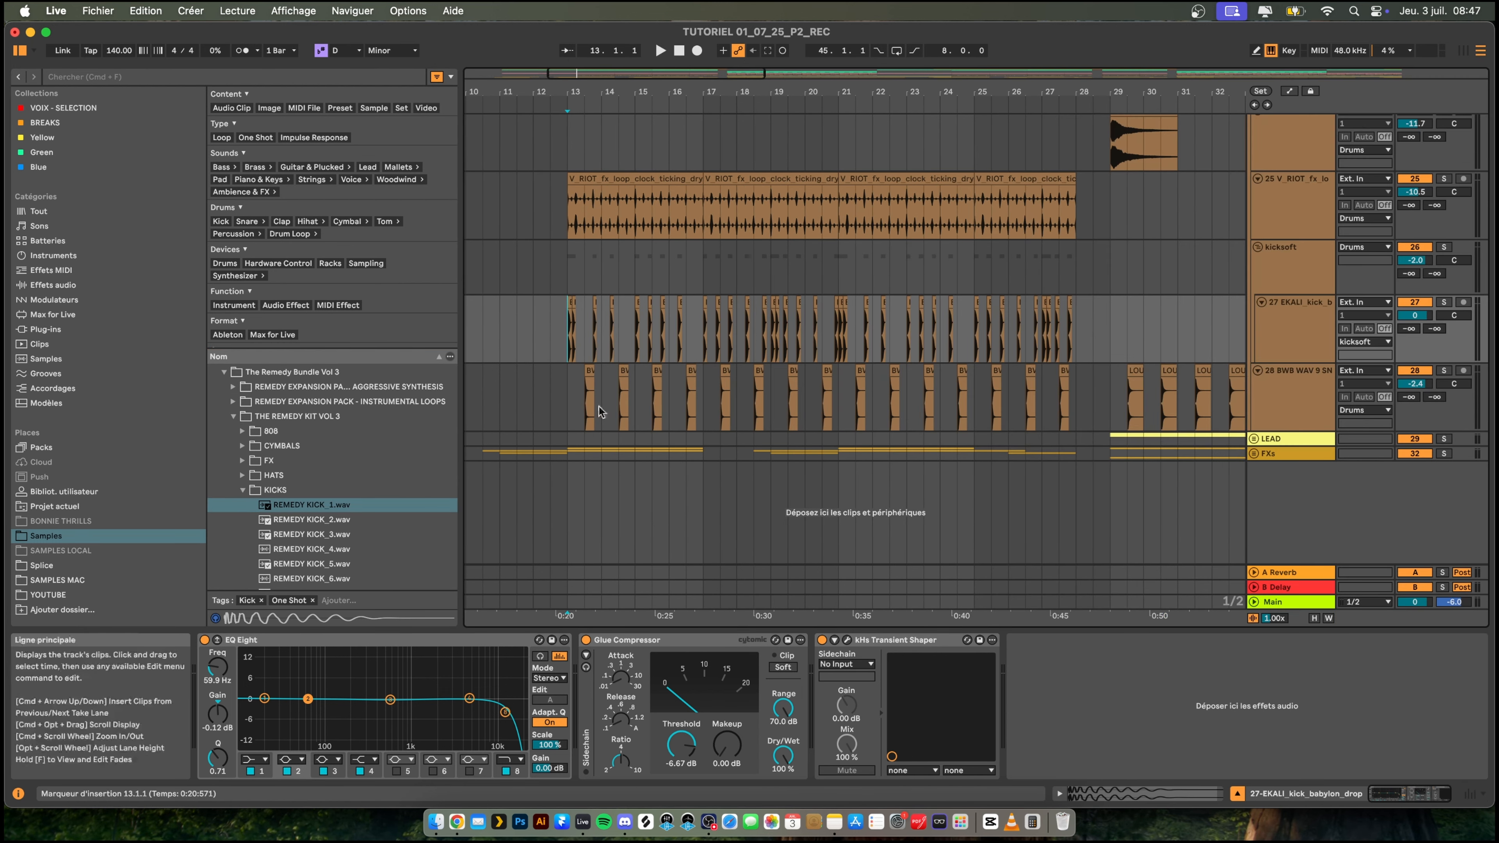
- Play the arrangement from bar 13 and open the kick clip at 16.2.1 to examine the replaced sample
{"action": "key", "text": "space"}
{"action": "mouse_move", "coordinate": [612, 92]}
{"action": "left_mouse_down"}
{"action": "mouse_move", "coordinate": [612, 177]}
{"action": "mouse_move", "coordinate": [612, 90]}
{"action": "left_mouse_up"}
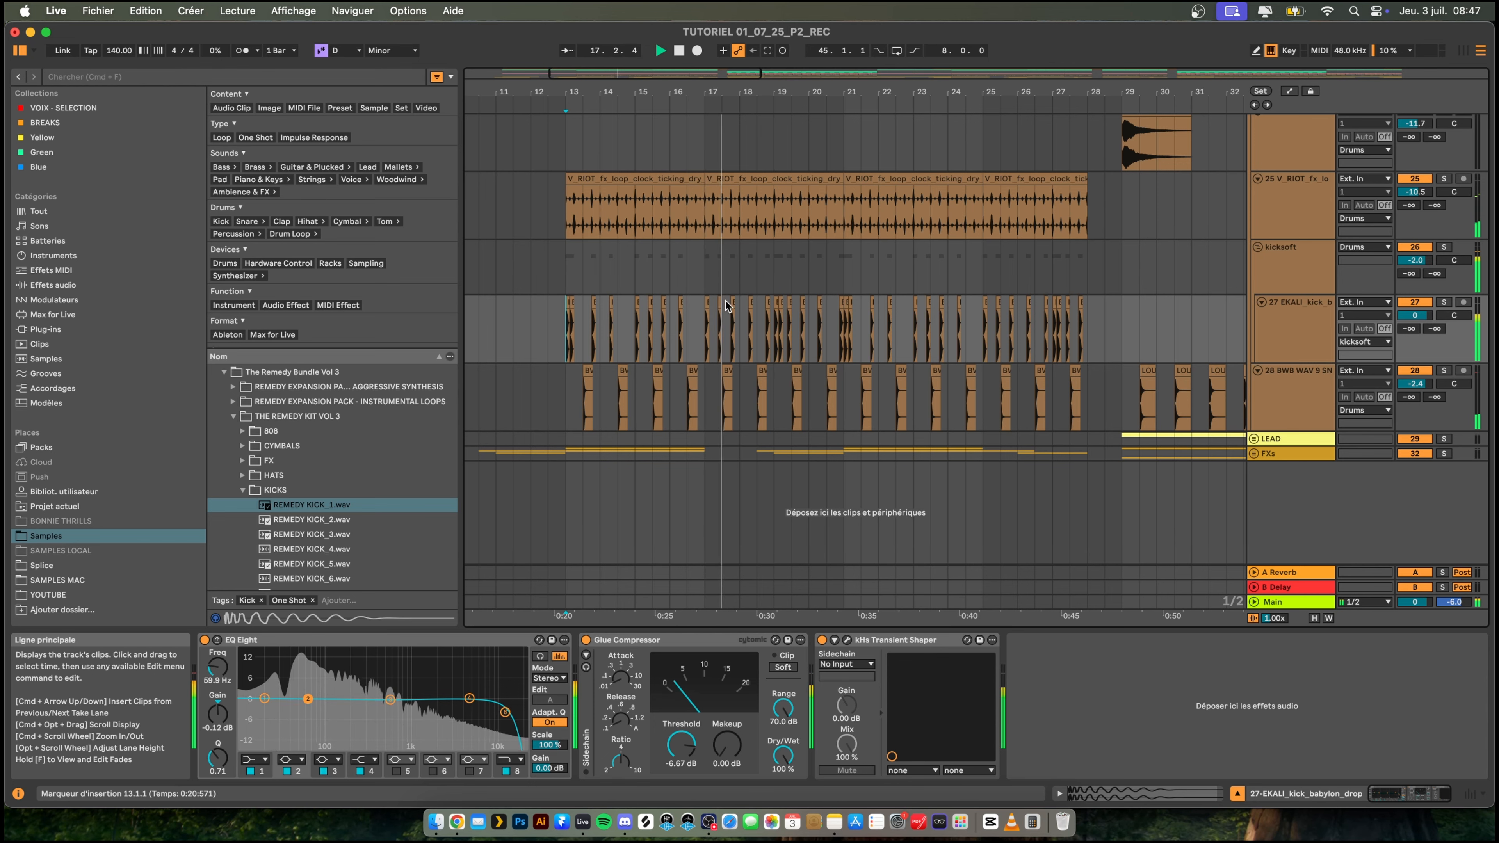
{"action": "left_click", "coordinate": [680, 303]}
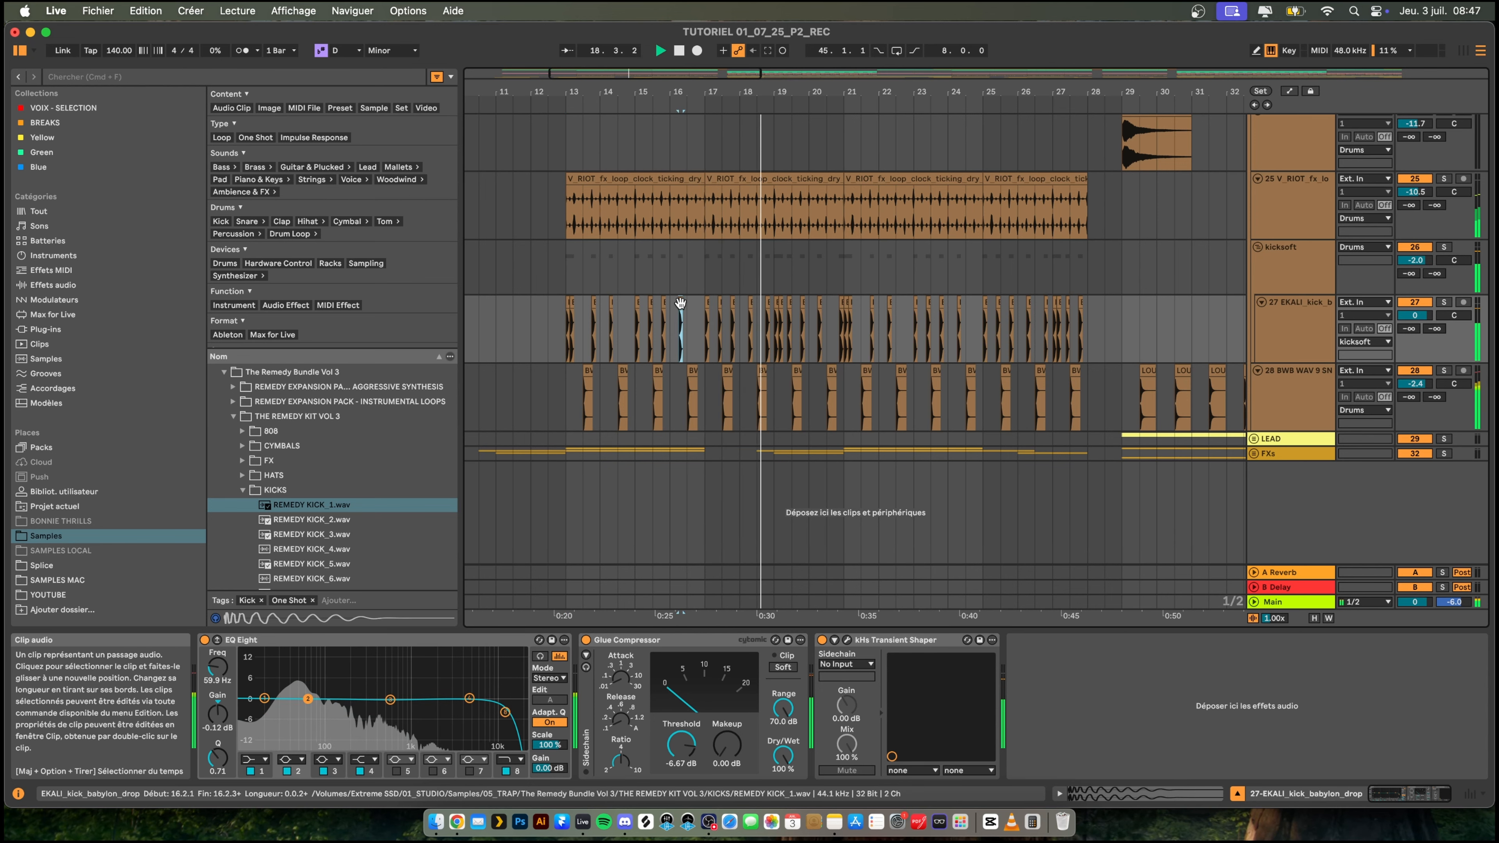
{"action": "double_click", "coordinate": [681, 303]}
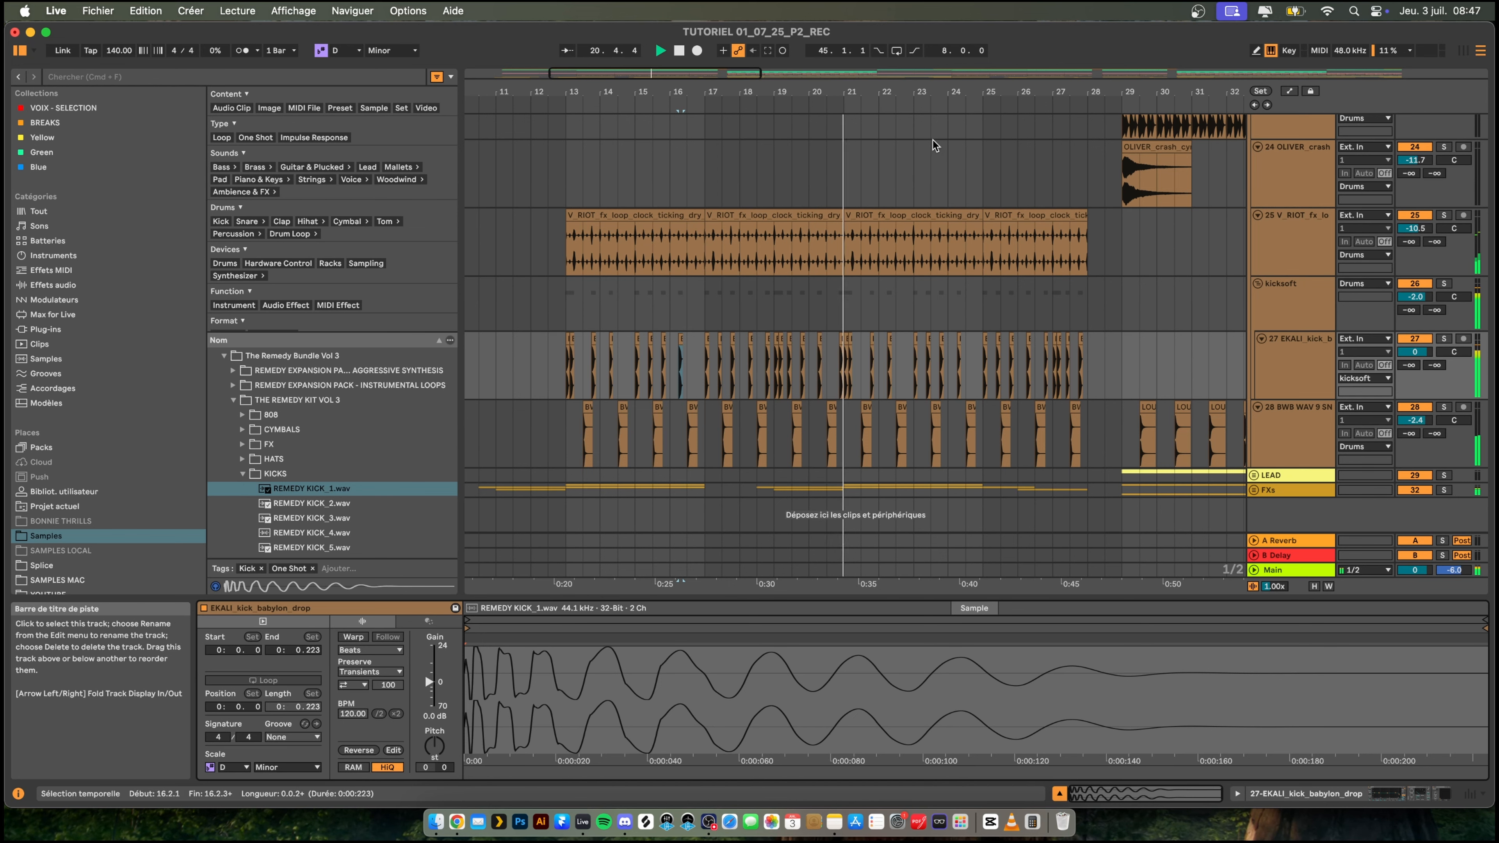
- Set the volume of the 28 BWB WAV 9 SNARE track in the Drums group to -4.0 dB during playback
{"action": "left_click_drag", "start_coordinate": [890, 92], "coordinate": [660, 51]}
{"action": "scroll", "coordinate": [727, 281], "scroll_direction": "up", "scroll_amount": 1}
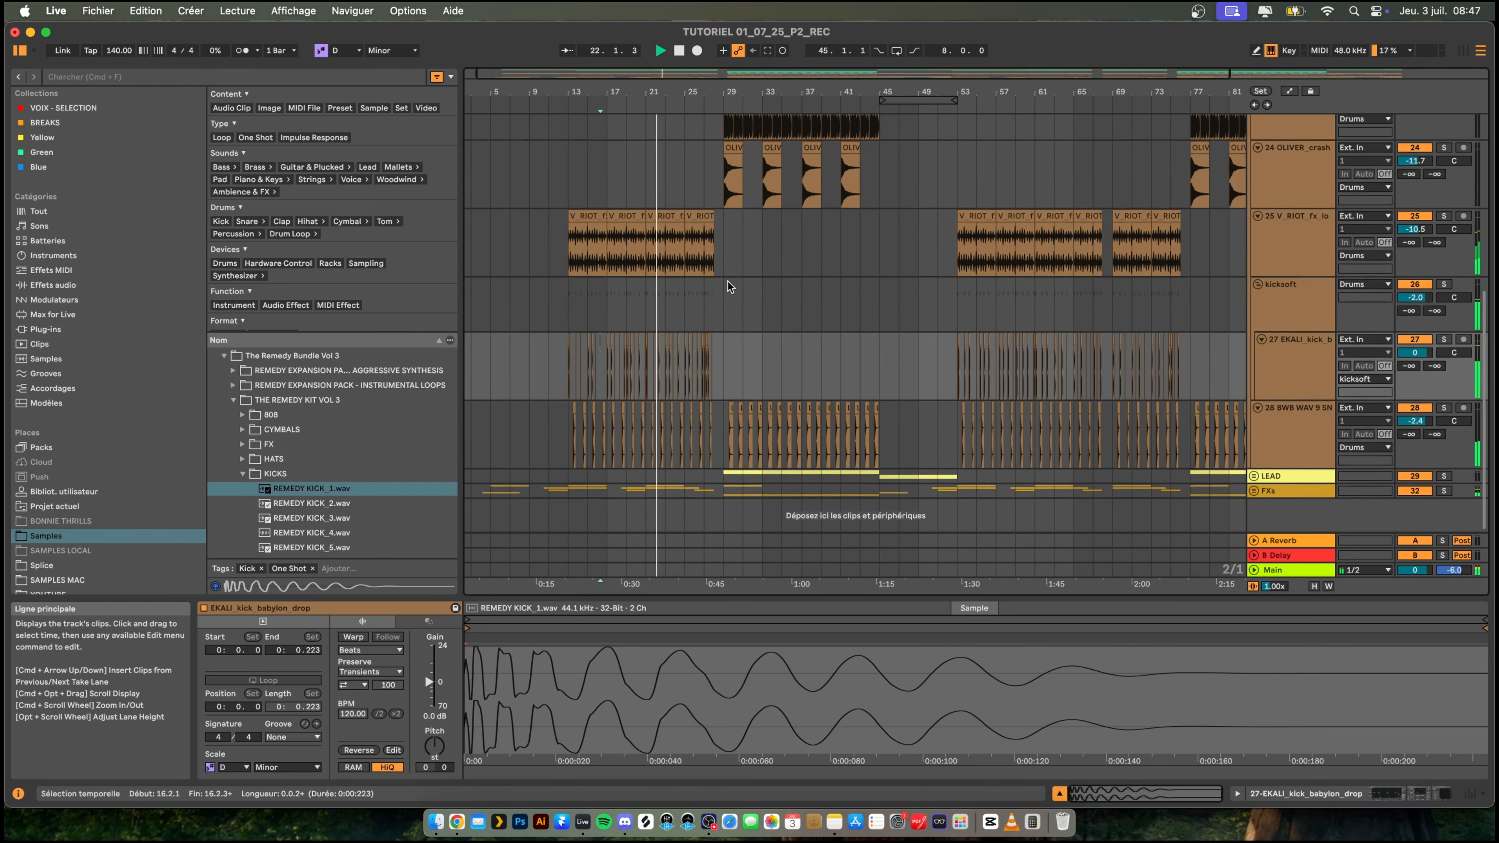
{"action": "scroll", "coordinate": [730, 287], "scroll_direction": "up", "scroll_amount": 5}
{"action": "left_click", "coordinate": [1253, 220]}
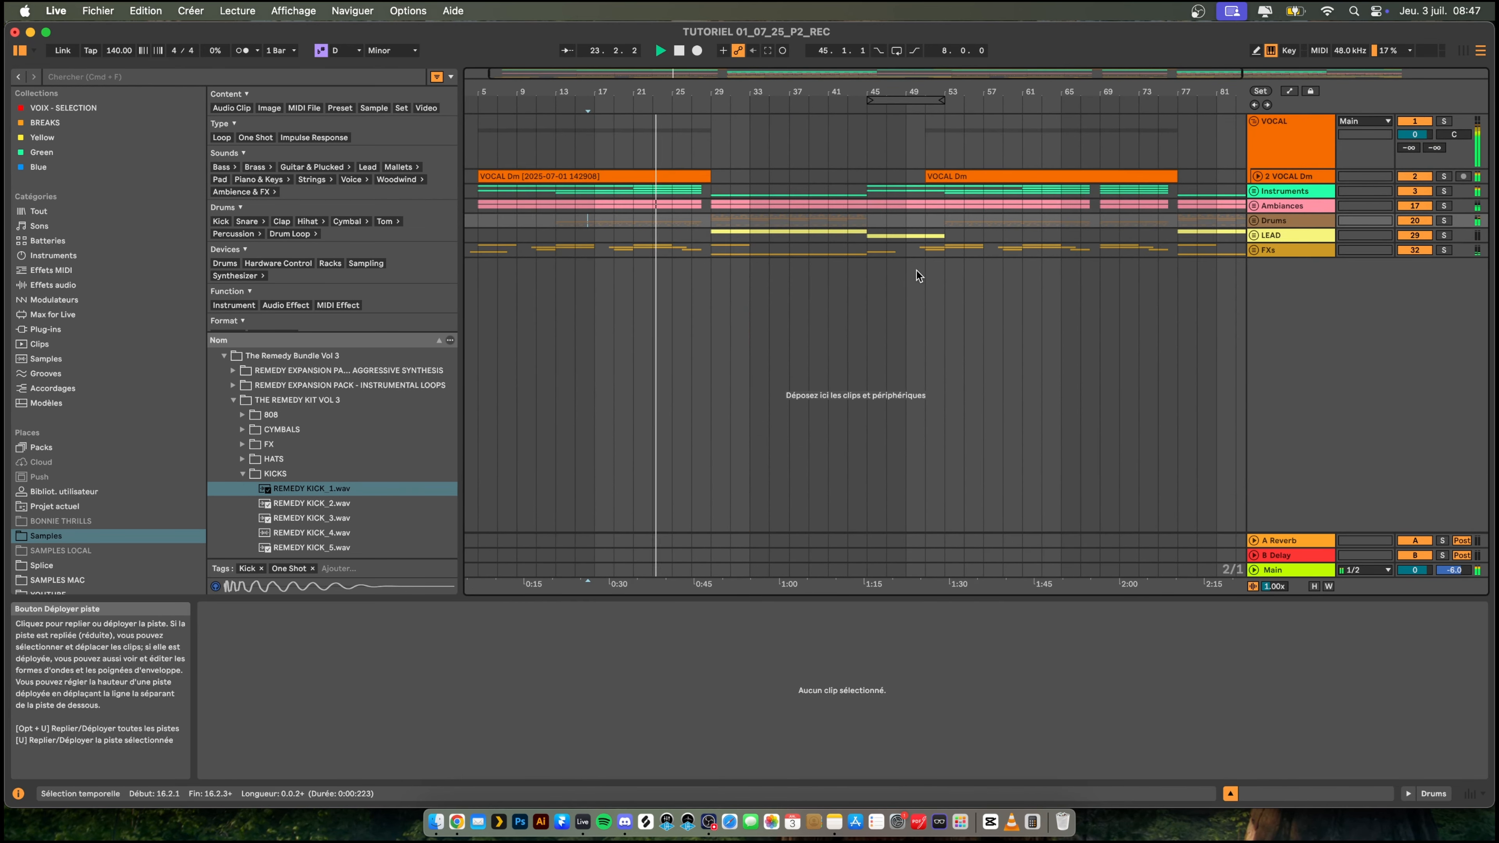
{"action": "left_click", "coordinate": [1253, 220]}
{"action": "scroll", "coordinate": [1208, 311], "scroll_direction": "down", "scroll_amount": 6}
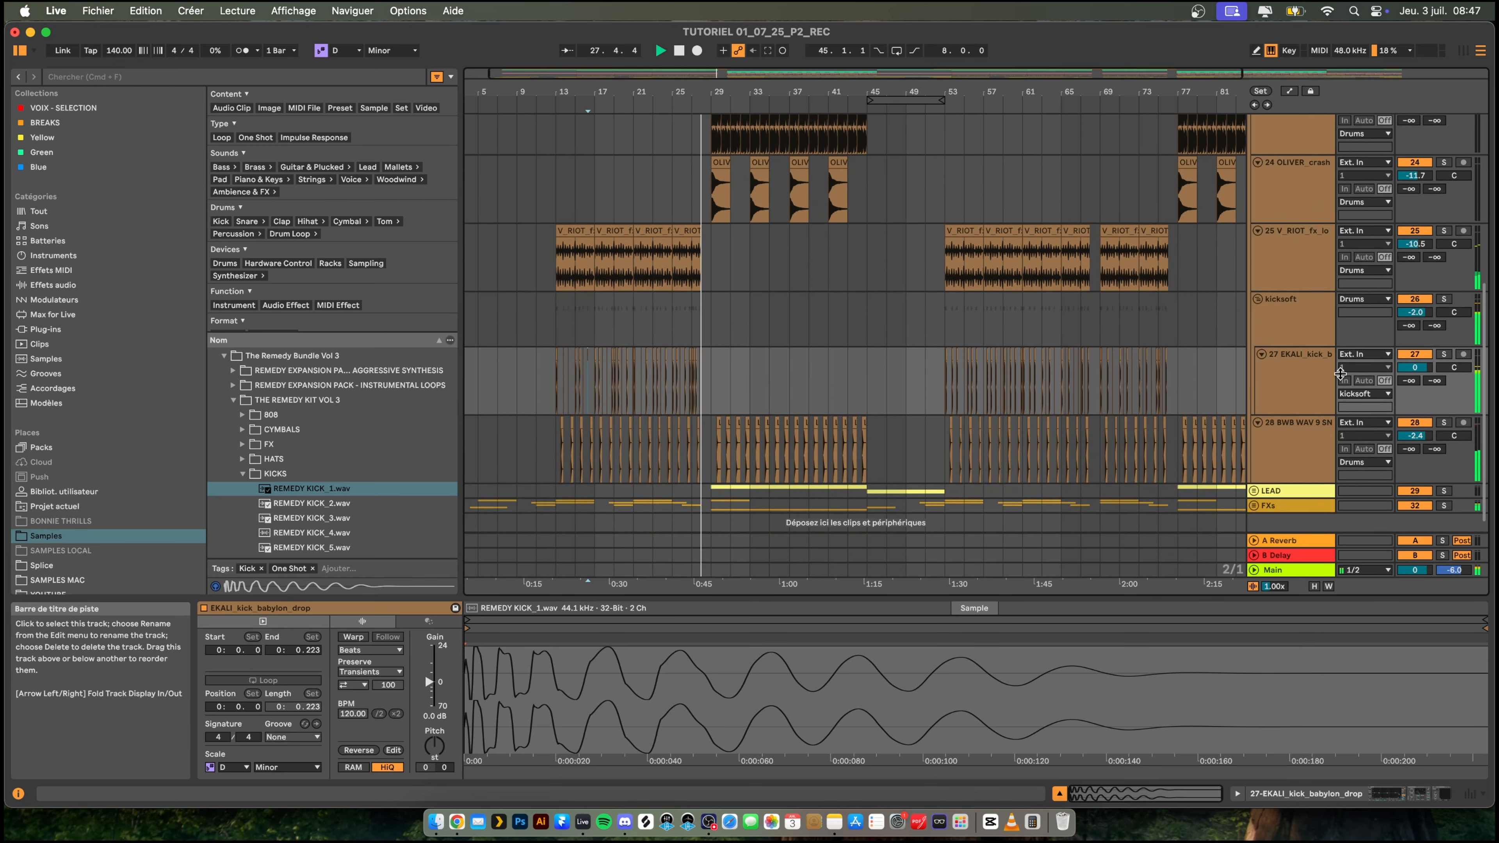
{"action": "left_click", "coordinate": [1305, 440]}
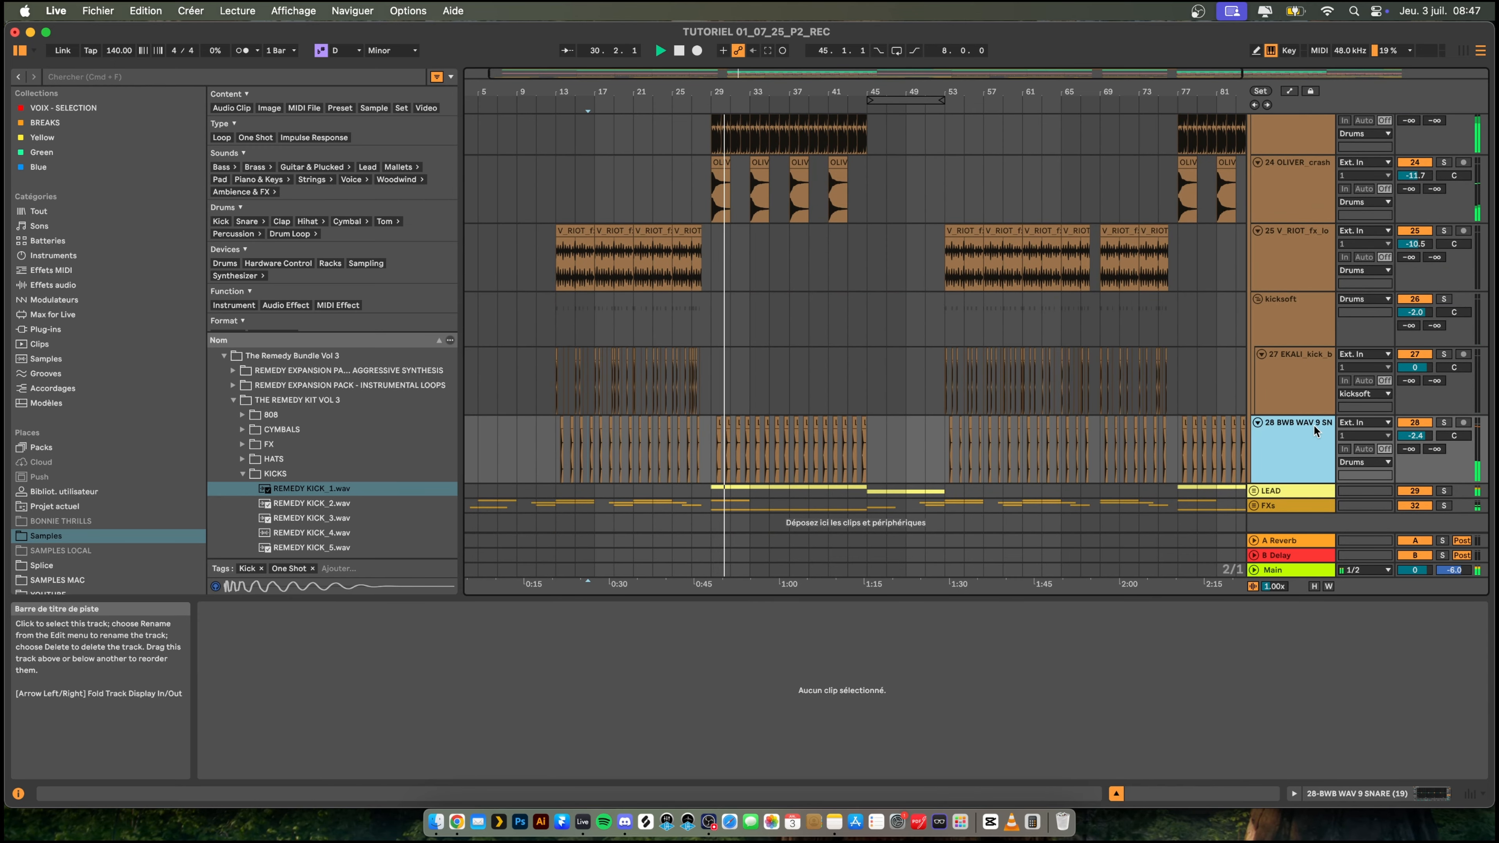
{"action": "left_click_drag", "start_coordinate": [1415, 435], "coordinate": [1415, 449]}
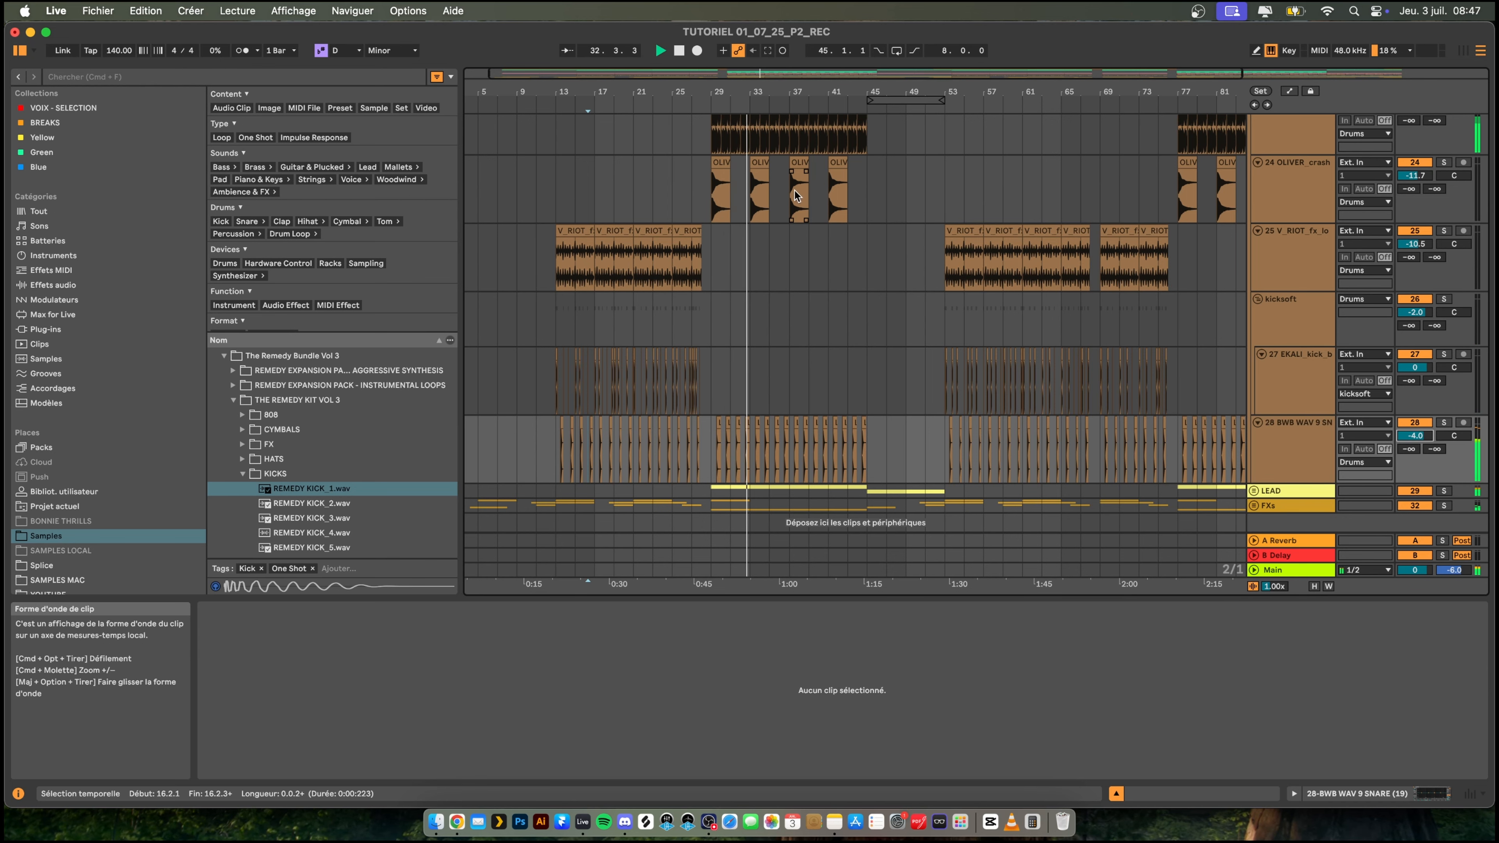
{"action": "scroll", "coordinate": [796, 195], "scroll_direction": "up", "scroll_amount": 10}
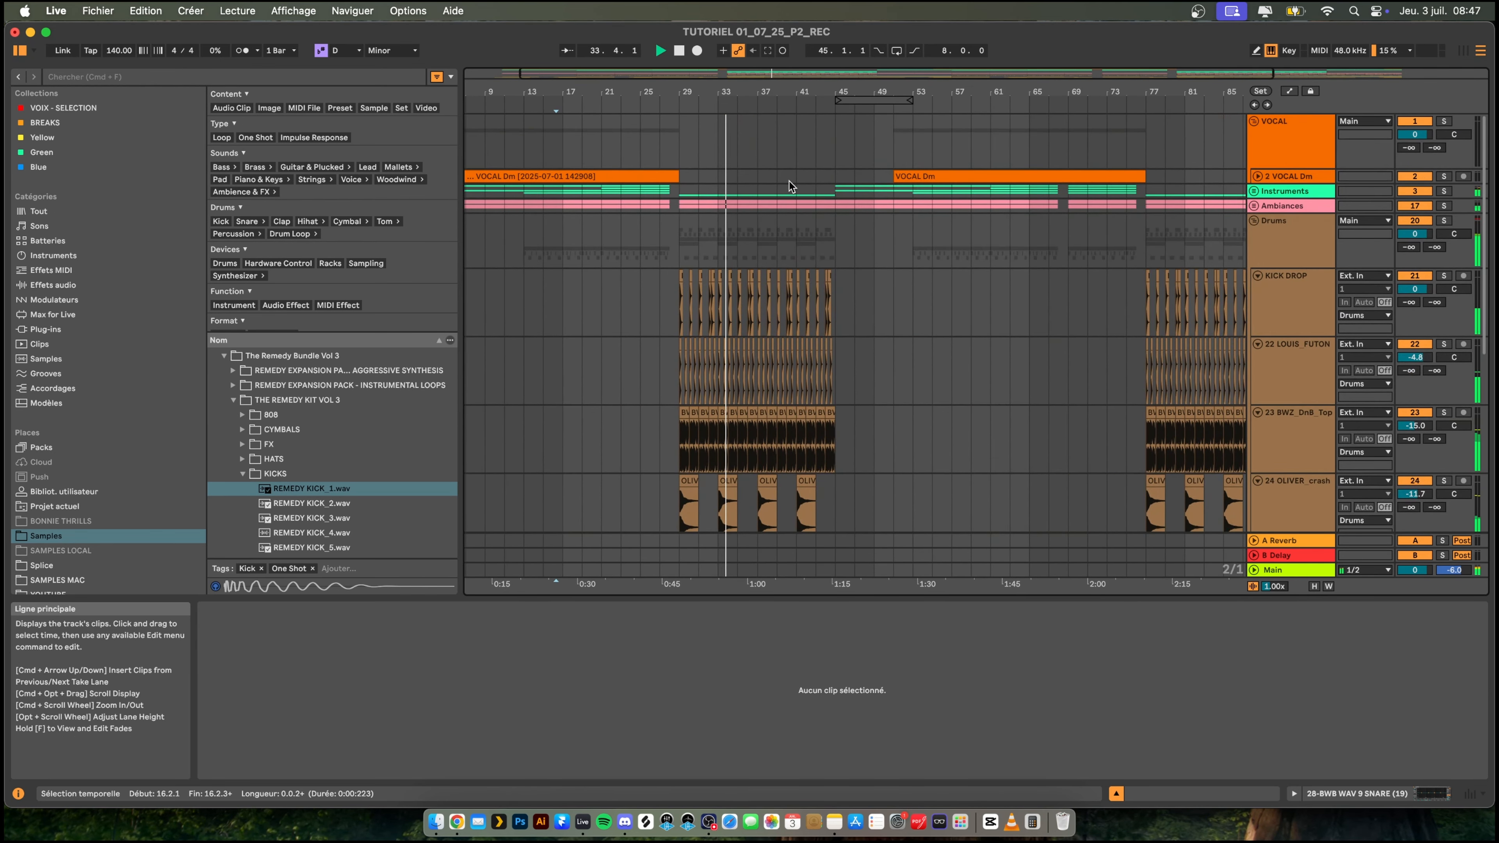
- Fold the Drums group, read the YOUTUBE note in Notes, and play the arrangement in Live from bar 27
{"action": "left_click", "coordinate": [1254, 220]}
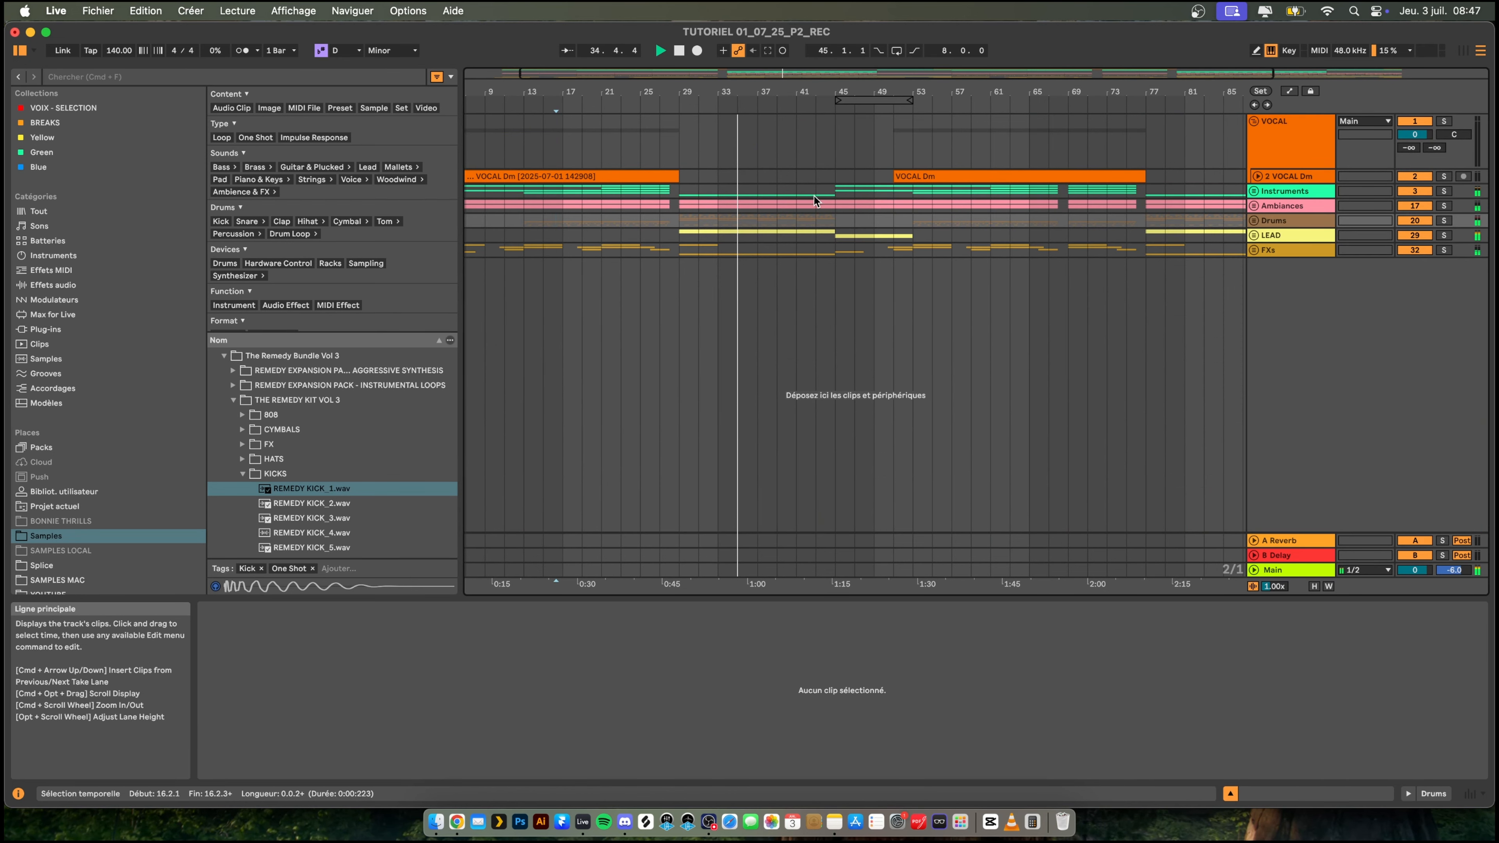
{"action": "left_click", "coordinate": [834, 822]}
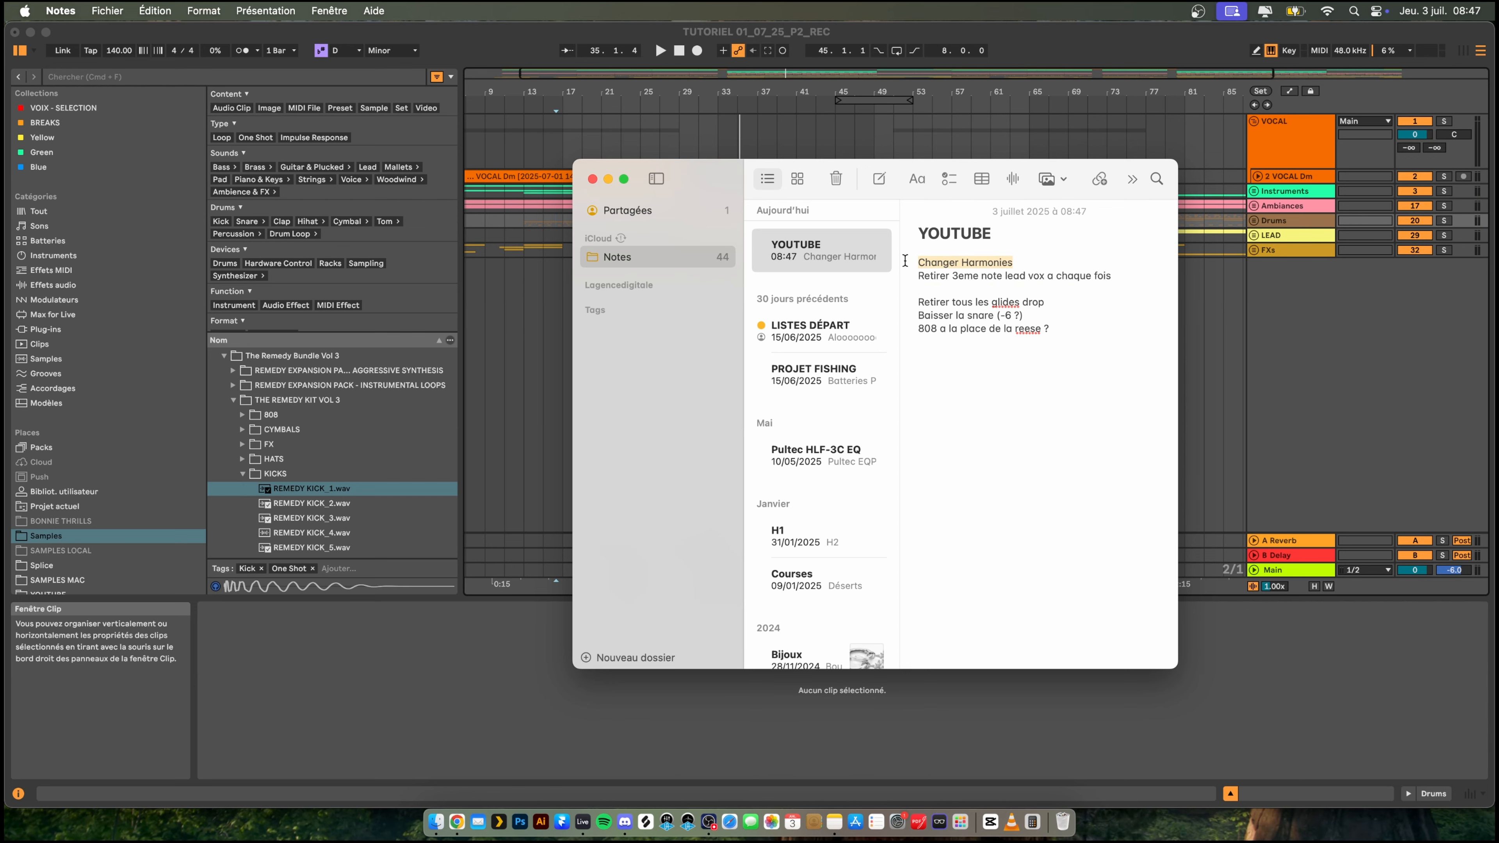
{"action": "left_click", "coordinate": [683, 93]}
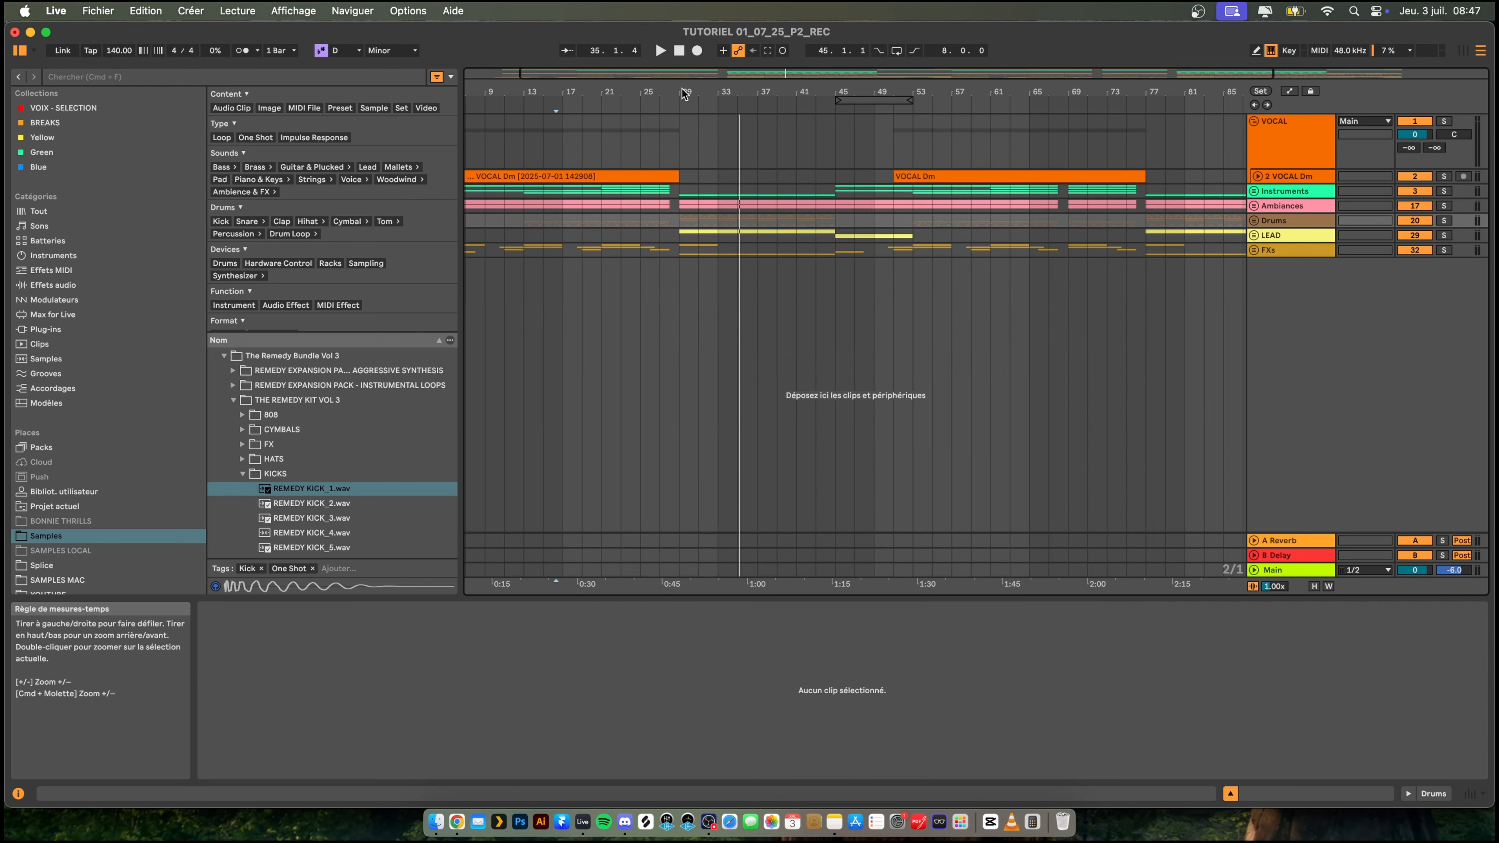
{"action": "left_click", "coordinate": [658, 220]}
{"action": "key", "text": "space"}
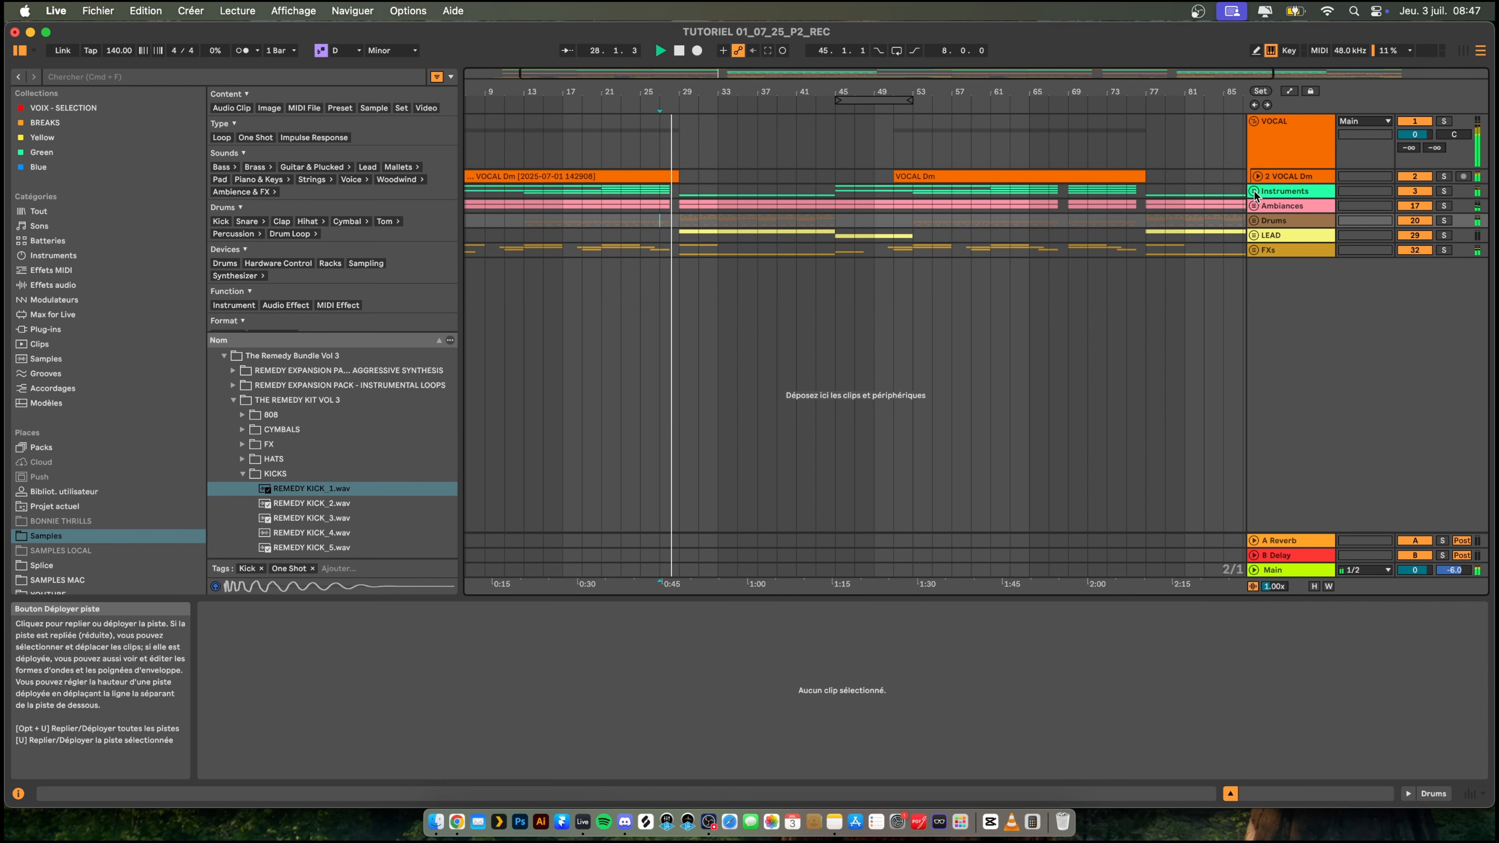
- Unfold the Instruments group and open the HARMONIE clip at bar 29 in an enlarged note editor fitted to its pitches
{"action": "left_click", "coordinate": [1254, 206]}
{"action": "scroll", "coordinate": [748, 315], "scroll_direction": "down", "scroll_amount": 3}
{"action": "scroll", "coordinate": [743, 321], "scroll_direction": "down", "scroll_amount": 5}
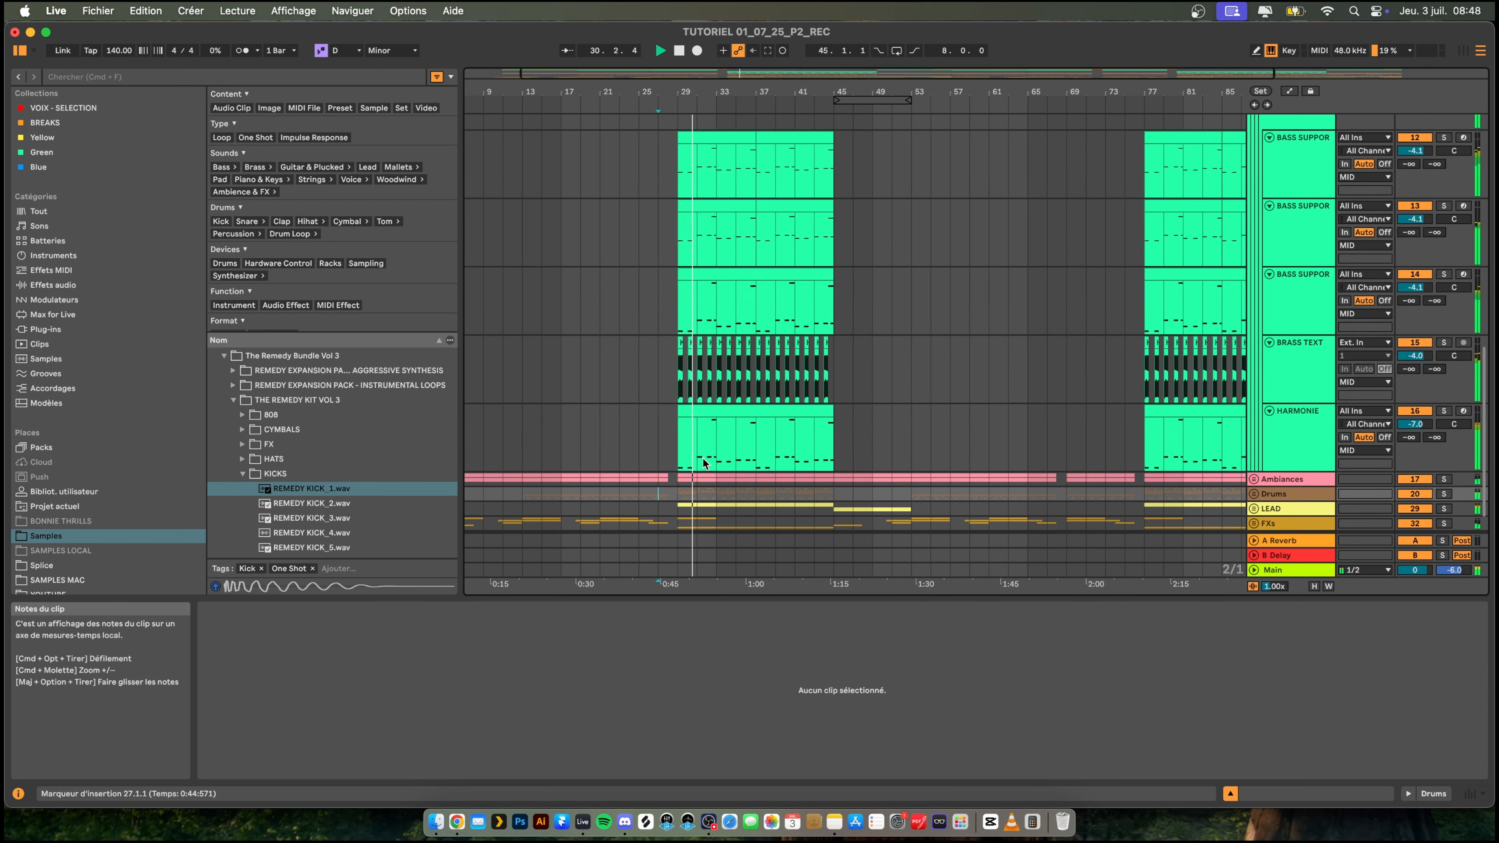
{"action": "key", "text": "space"}
{"action": "left_click", "coordinate": [703, 406]}
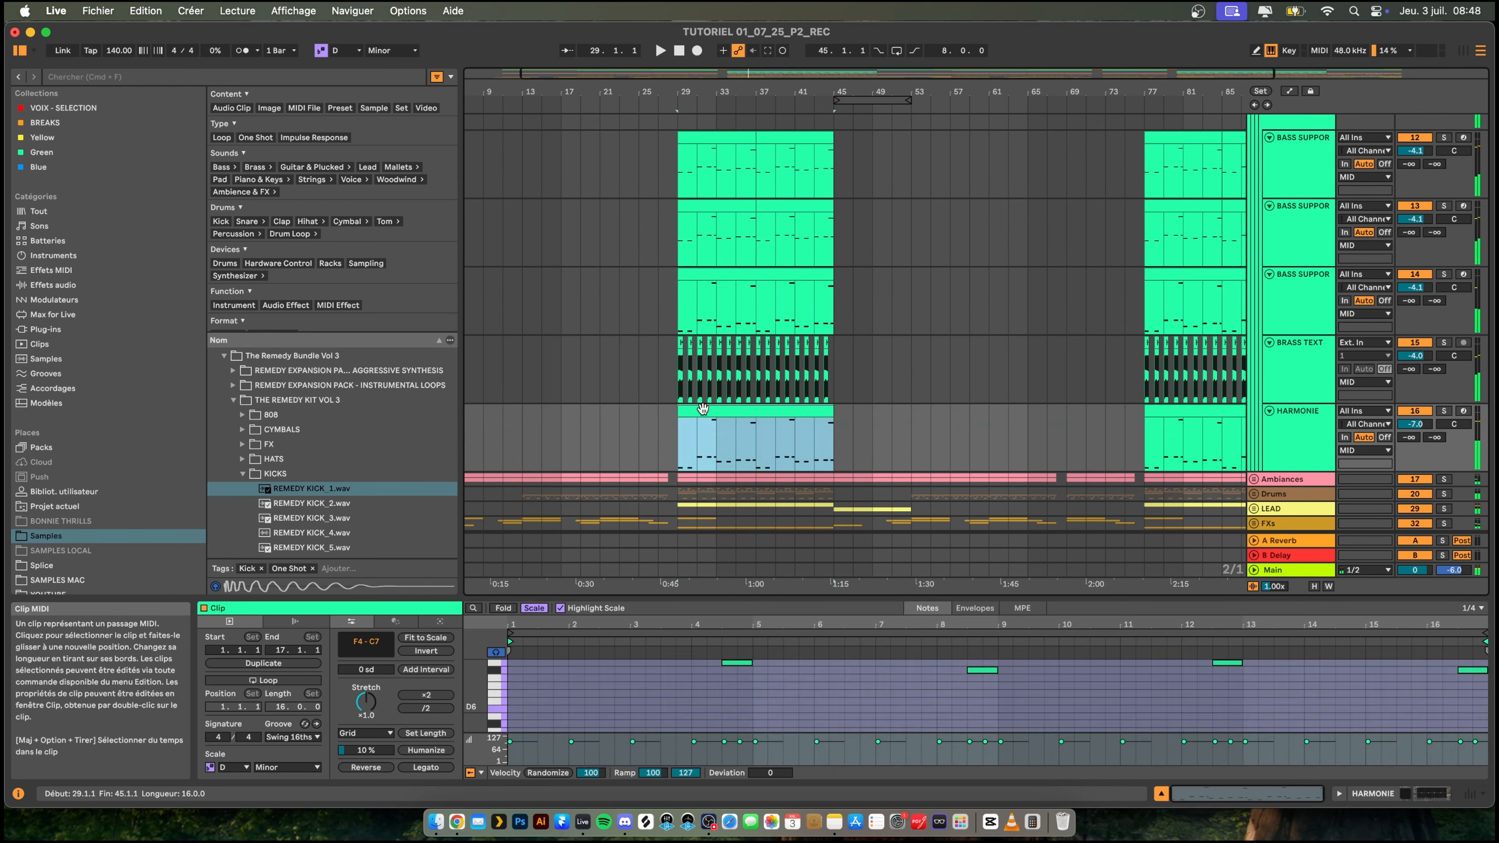
{"action": "key", "text": "space"}
{"action": "left_click_drag", "start_coordinate": [745, 597], "coordinate": [745, 281]}
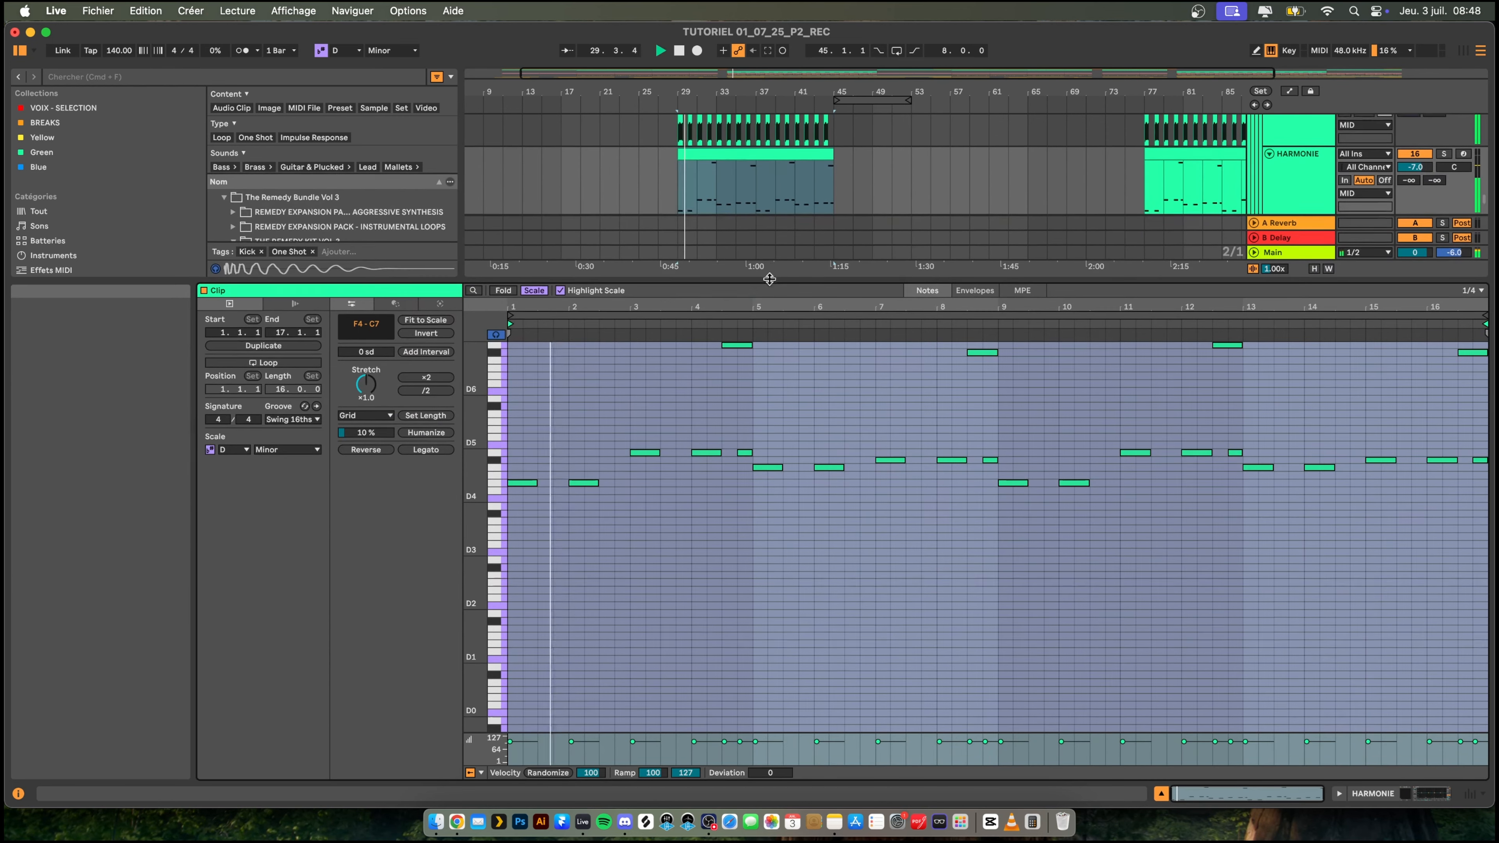
{"action": "key", "text": "h"}
{"action": "key", "text": "space"}
- Lower the two notes in bars 3 and 4 of the HARMONIE clip to E4
{"action": "left_click_drag", "start_coordinate": [630, 511], "coordinate": [721, 547]}
{"action": "key", "text": "Down"}
{"action": "key", "text": "Down"}
{"action": "key", "text": "Down"}
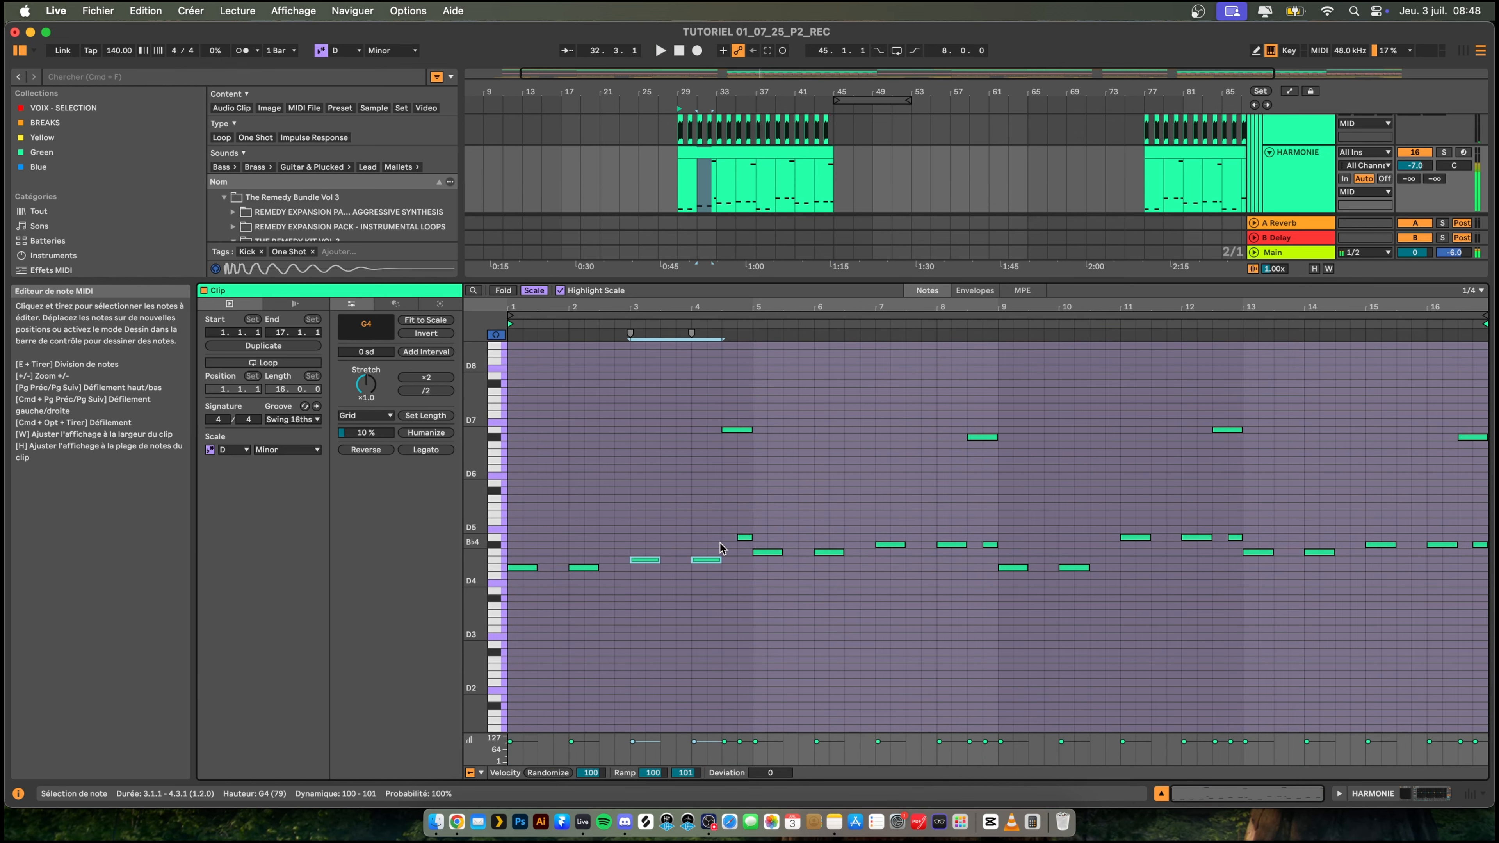
- Delete the high glide notes and the short notes beneath them at the ends of bars 4 and 8 in the HARMONIE clip
{"action": "left_click_drag", "start_coordinate": [723, 405], "coordinate": [744, 549]}
{"action": "key", "text": "Delete"}
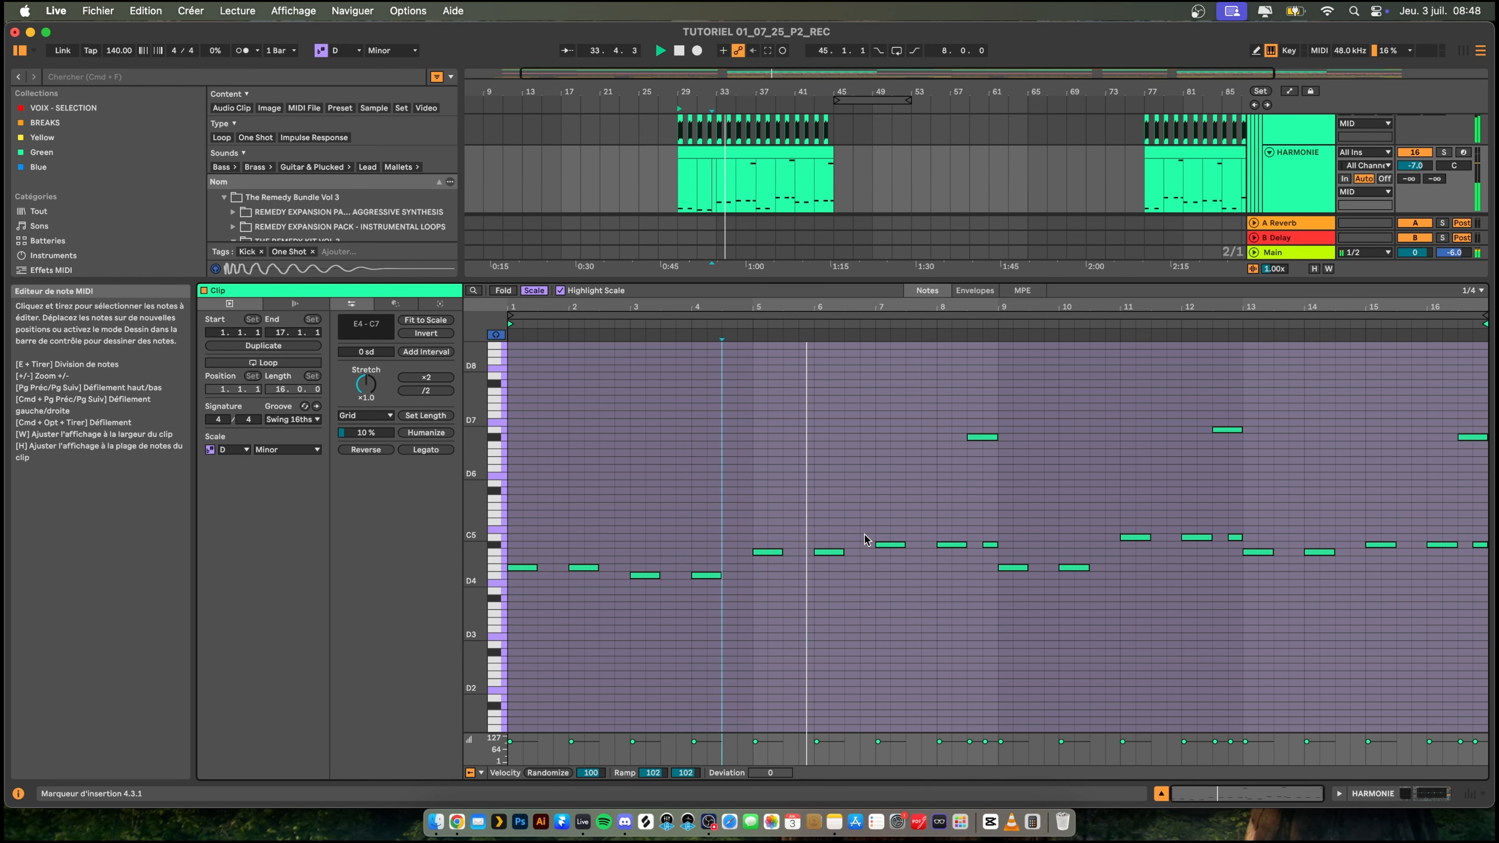
{"action": "scroll", "coordinate": [867, 540], "scroll_direction": "down", "scroll_amount": 1}
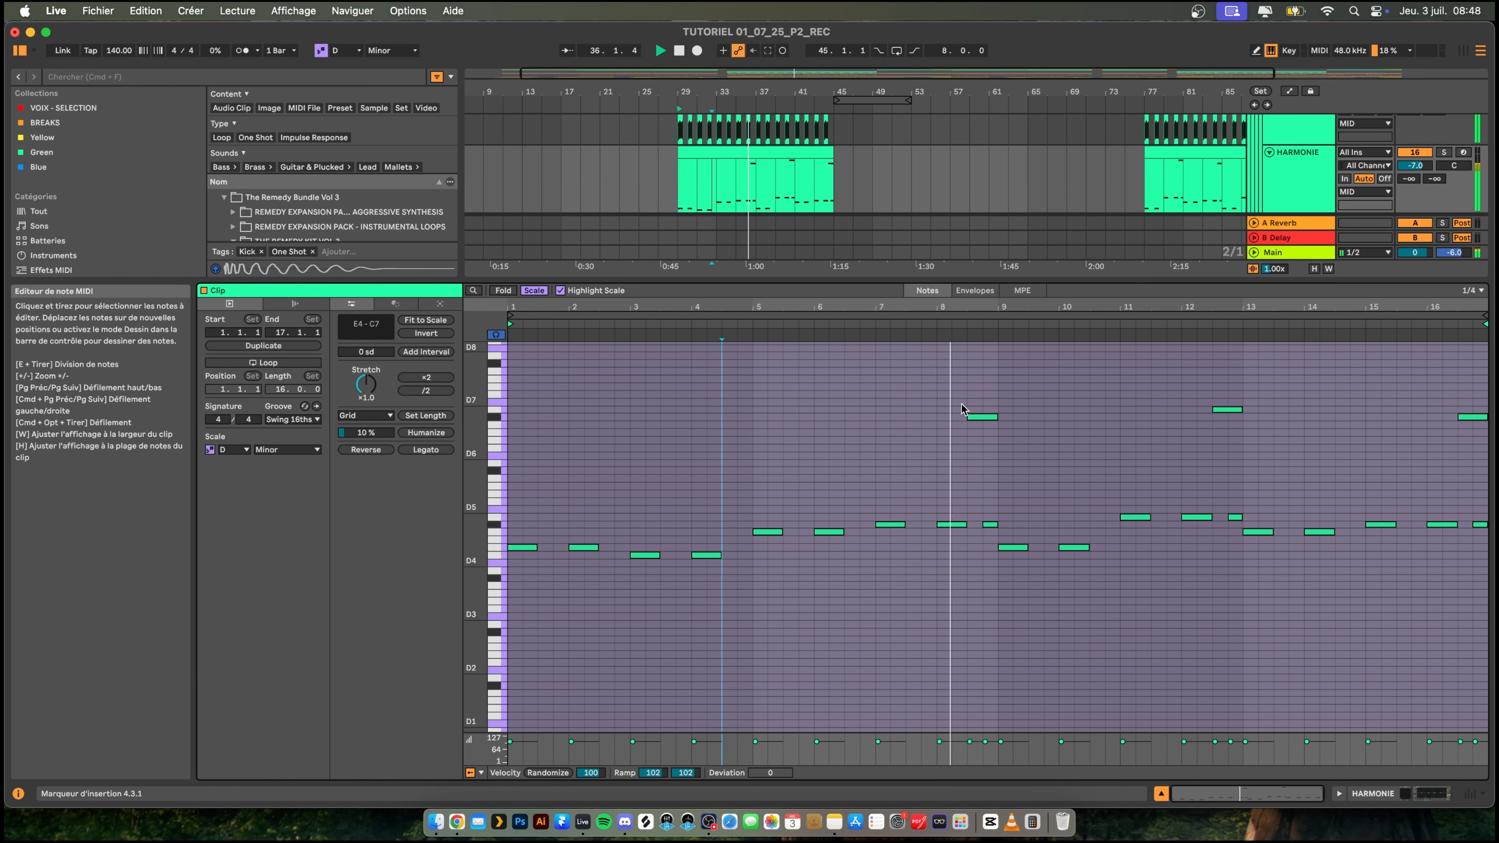
{"action": "key", "text": "space"}
{"action": "left_click_drag", "start_coordinate": [974, 391], "coordinate": [978, 538]}
{"action": "key", "text": "Delete"}
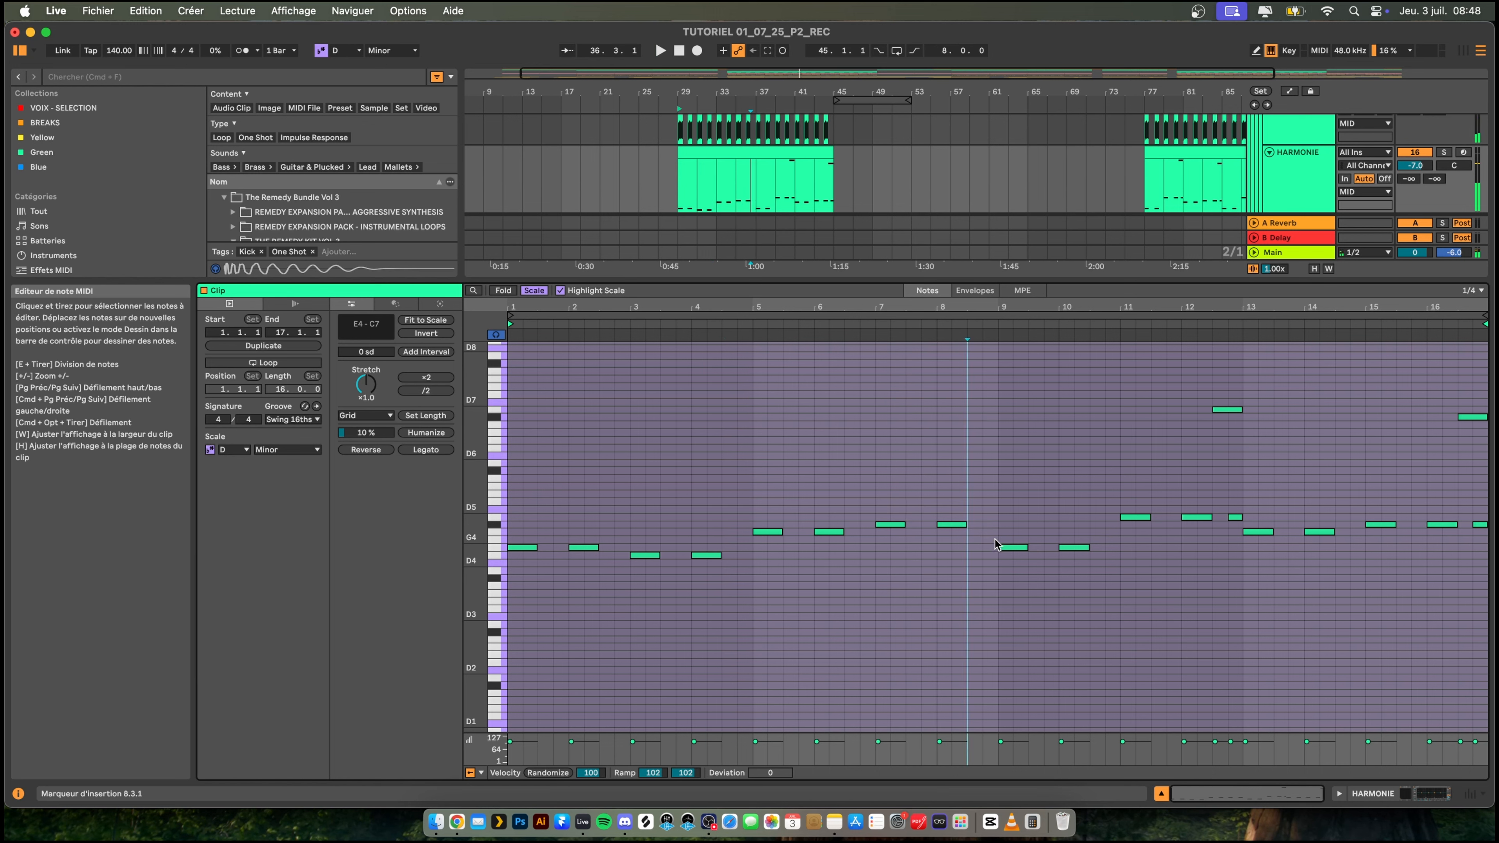
- Lower the notes in bars 11 and 12 of the HARMONIE clip to E4 and delete the glide notes ending bars 12 and 16
{"action": "key", "text": "space"}
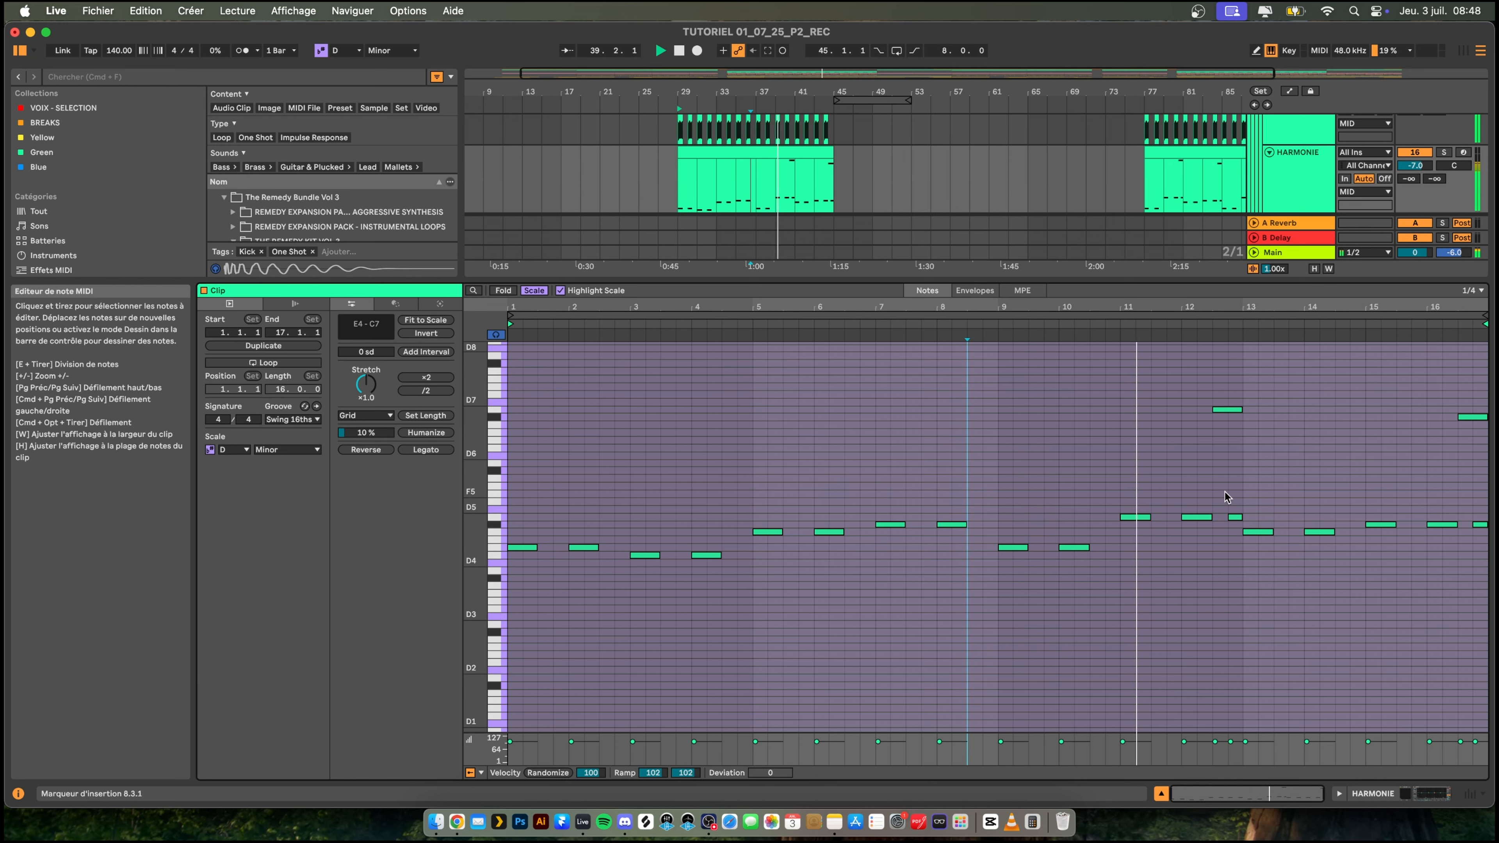
{"action": "left_click_drag", "start_coordinate": [1103, 505], "coordinate": [1146, 540]}
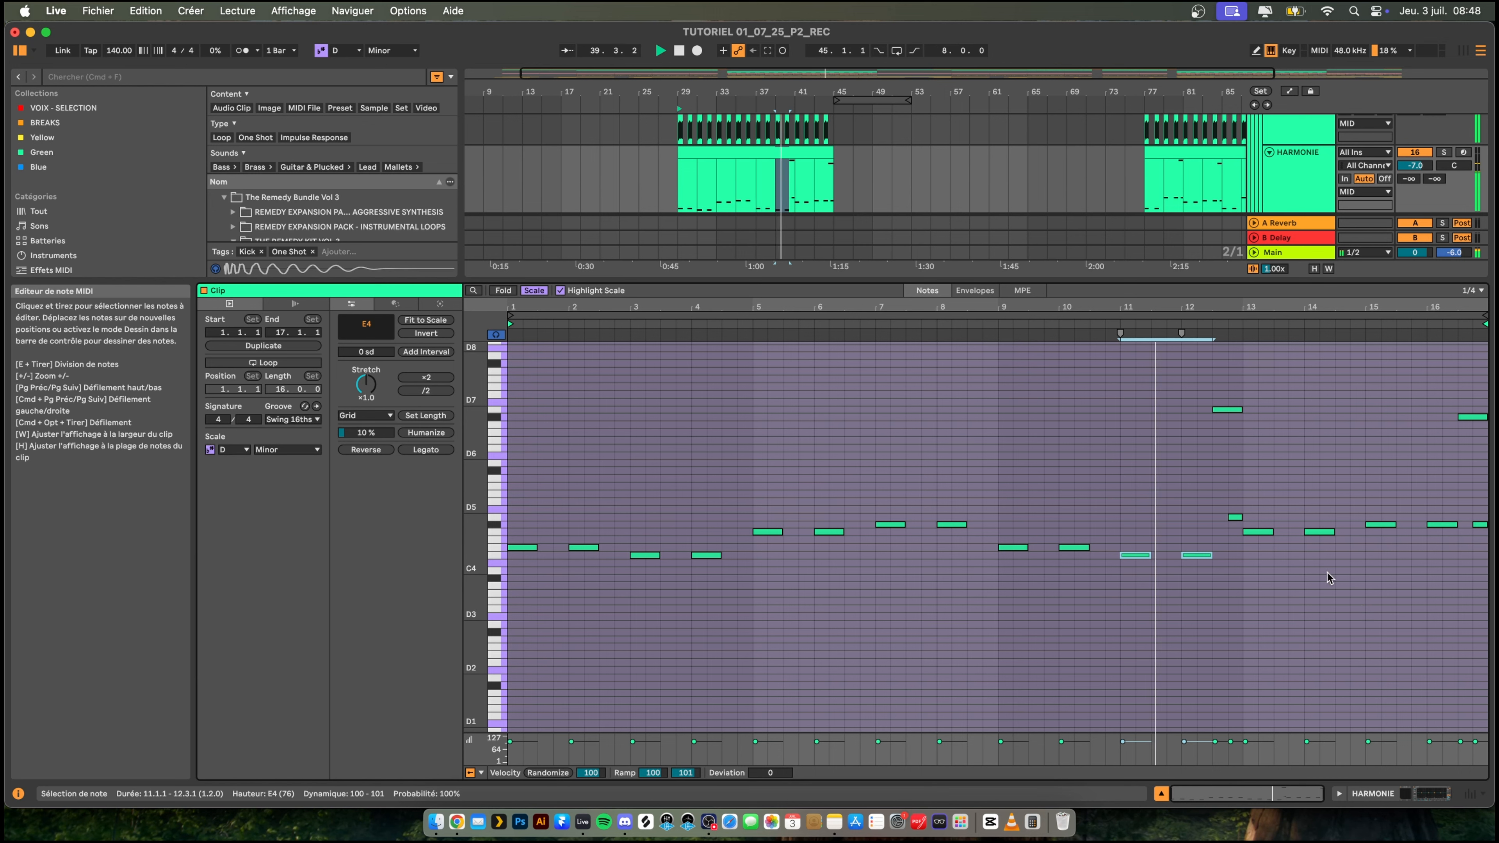
{"action": "left_click_drag", "start_coordinate": [1234, 385], "coordinate": [1229, 502]}
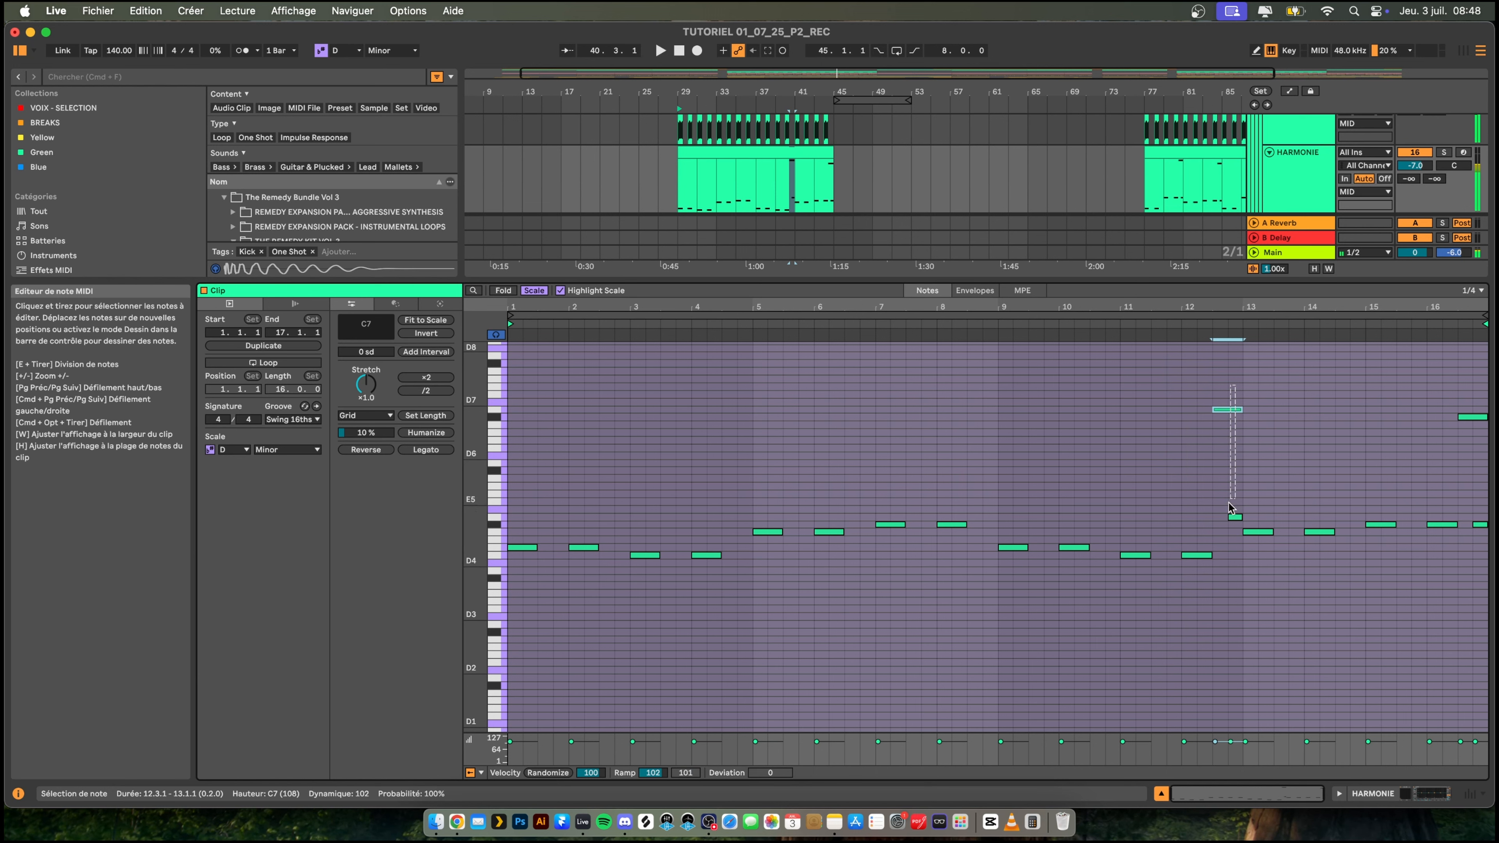
{"action": "key", "text": "BackSpace"}
{"action": "key", "text": "space"}
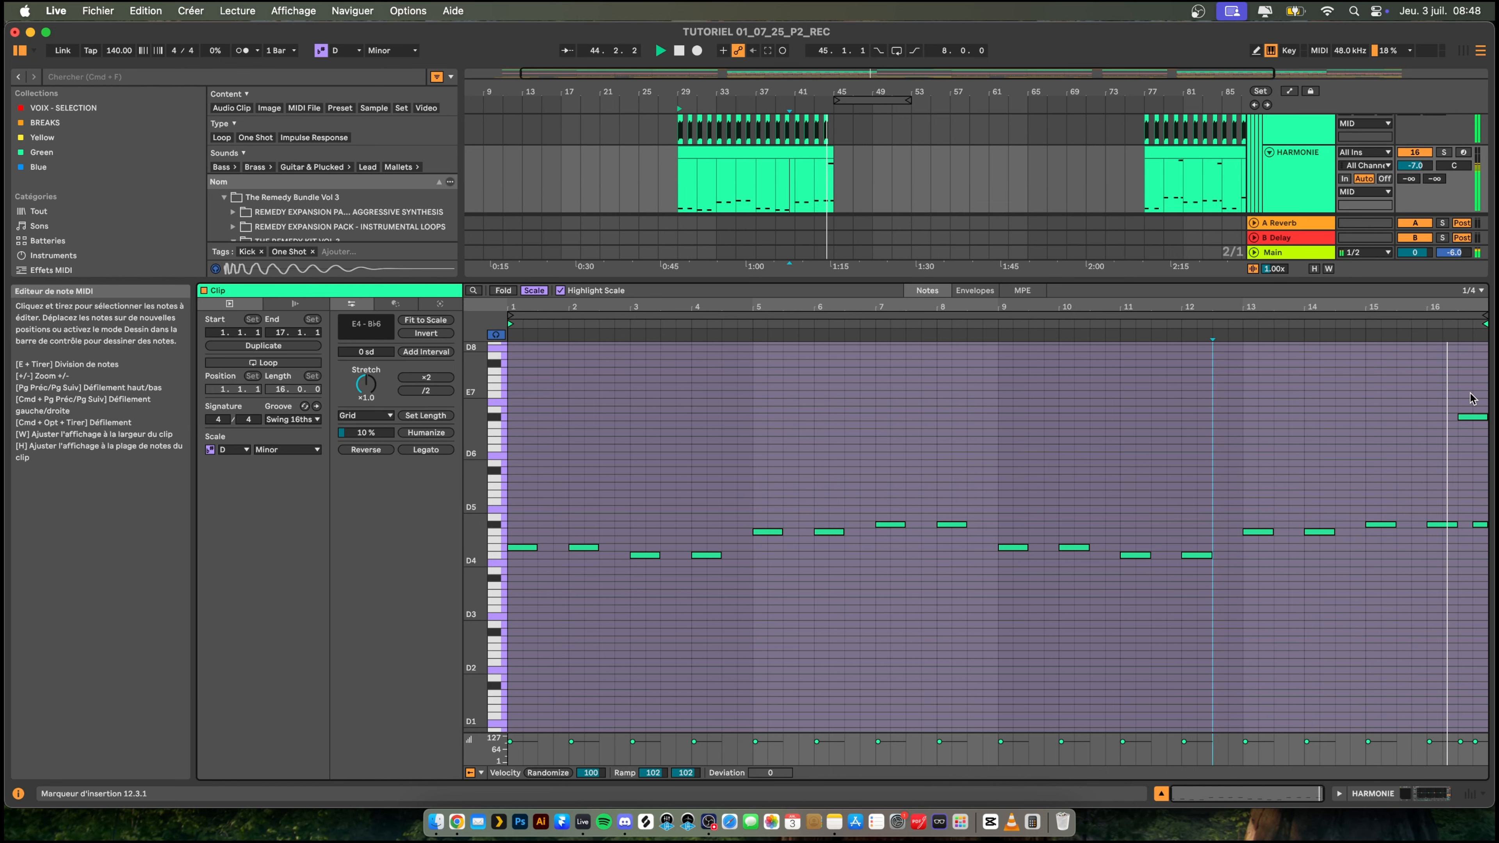
{"action": "left_click_drag", "start_coordinate": [1470, 390], "coordinate": [1471, 512]}
{"action": "key", "text": "Delete"}
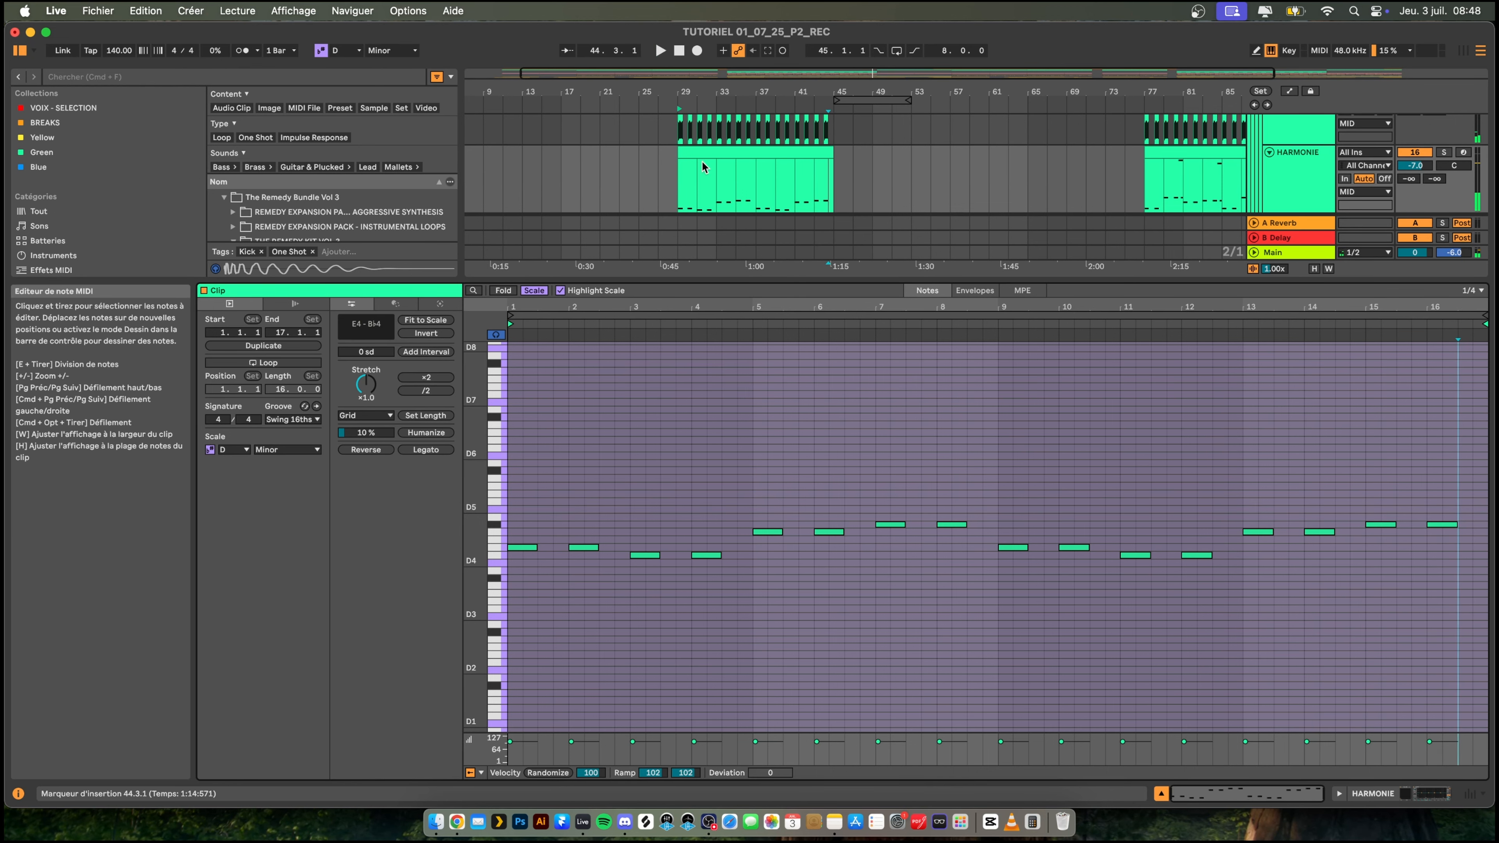
- Show the BASS SUPPORT clip at bar 29 and remove the line Changer Harmonies from the YOUTUBE note in Notes
{"action": "left_click_drag", "start_coordinate": [779, 278], "coordinate": [786, 482]}
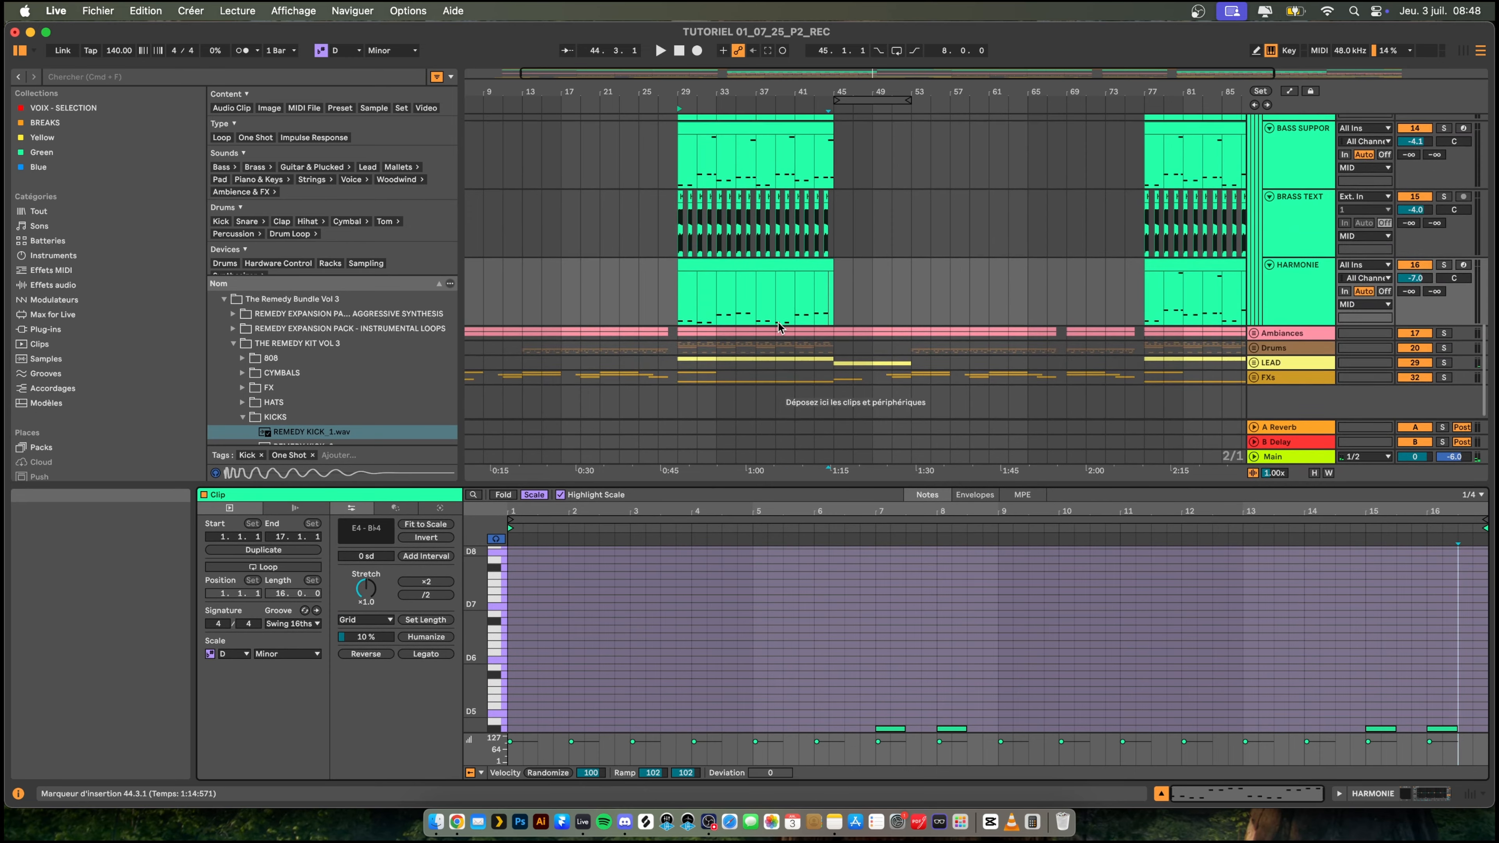
{"action": "scroll", "coordinate": [780, 327], "scroll_direction": "up", "scroll_amount": 5}
{"action": "left_click", "coordinate": [780, 302]}
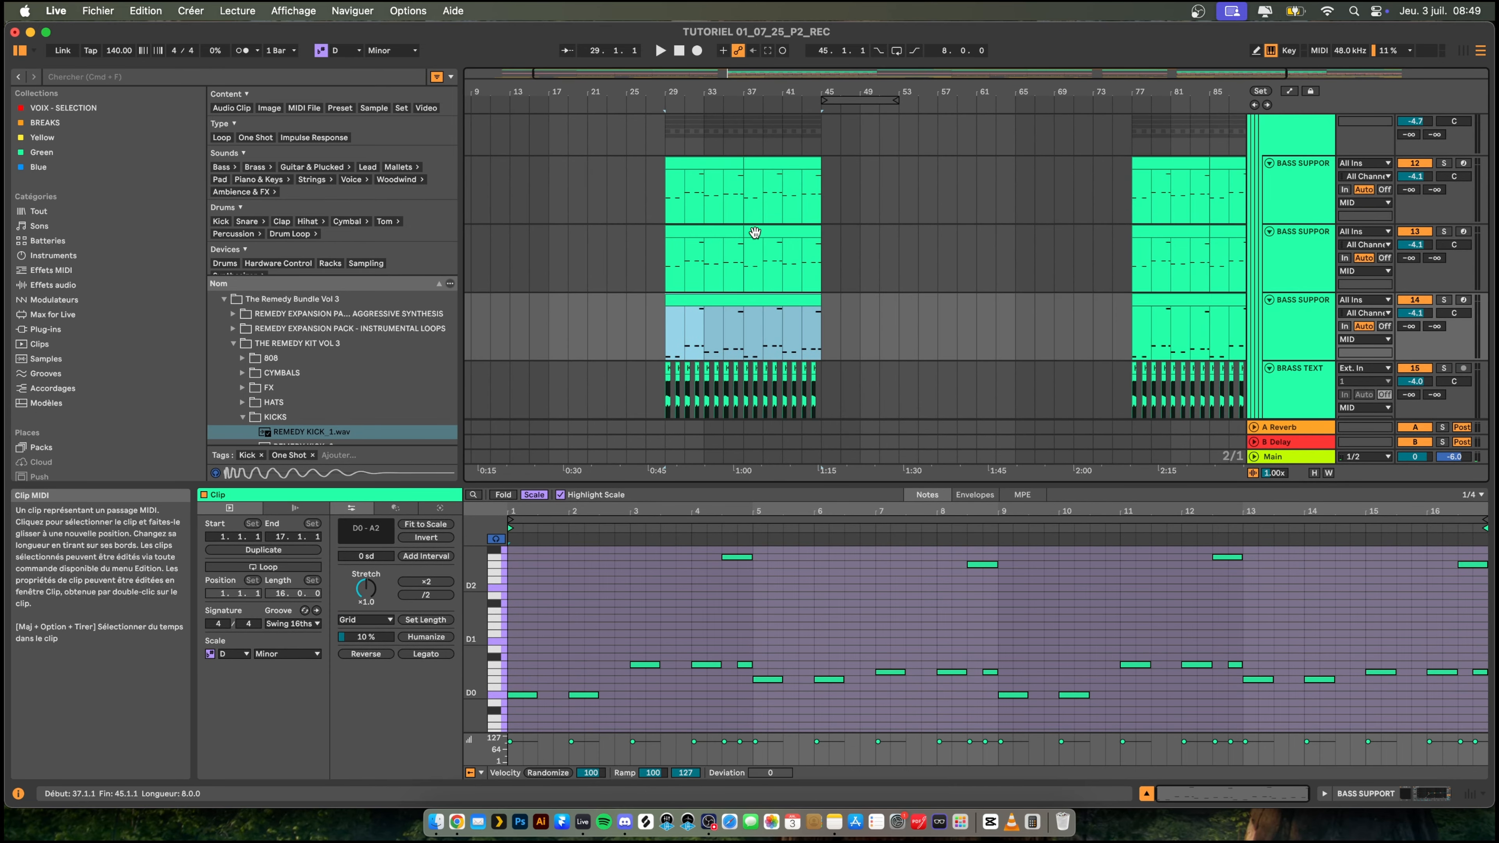
{"action": "left_click", "coordinate": [834, 822]}
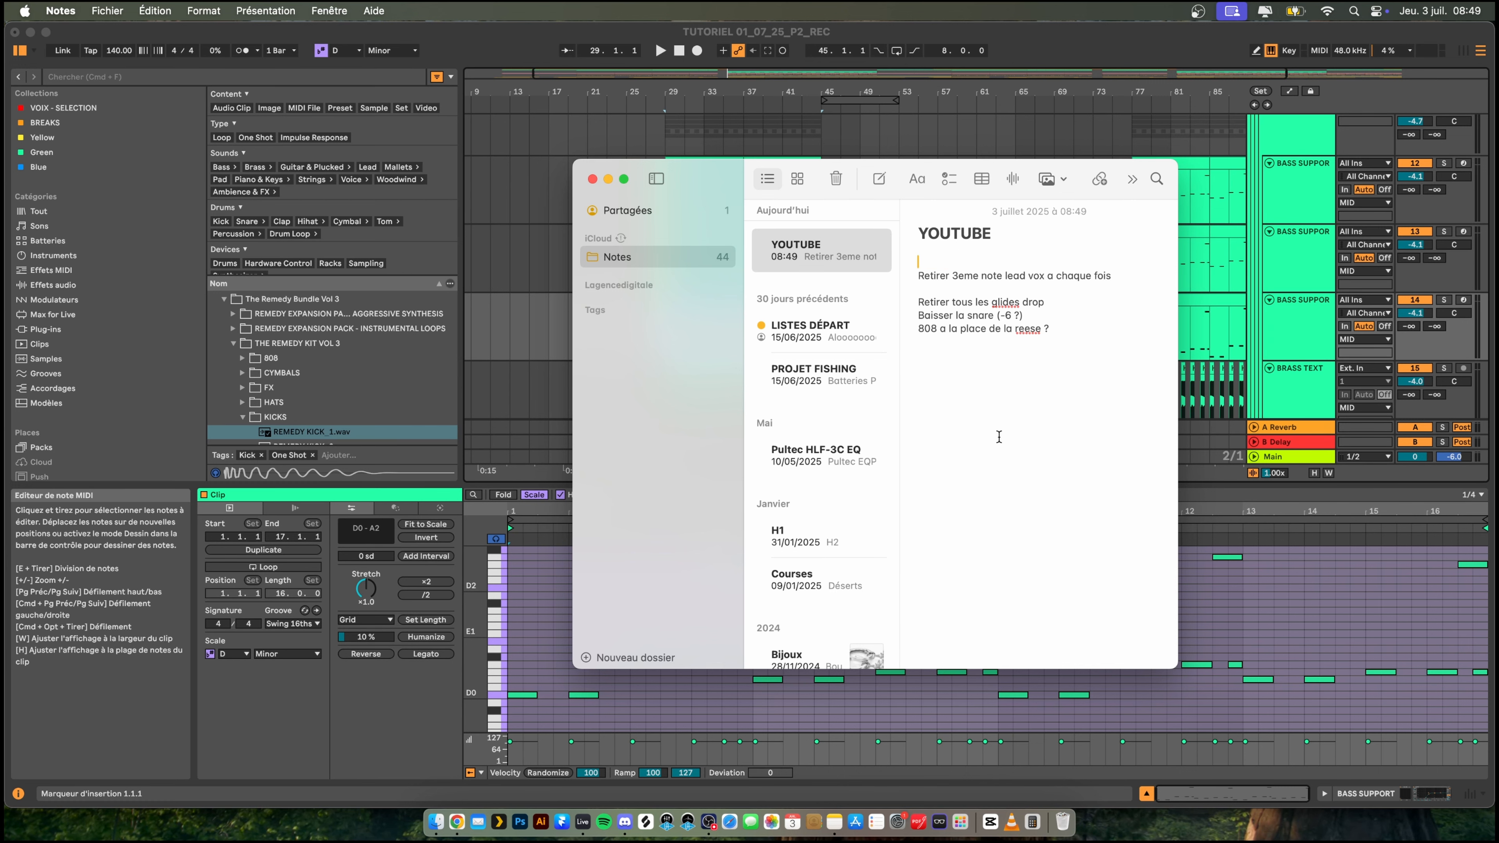
{"action": "left_click", "coordinate": [516, 206]}
- Open the clips of the three BASS SUPPORT tracks at bars 29 to 45 together and delete the glide notes ending bars 32, 36, 40 and 44
{"action": "left_click", "coordinate": [694, 163]}
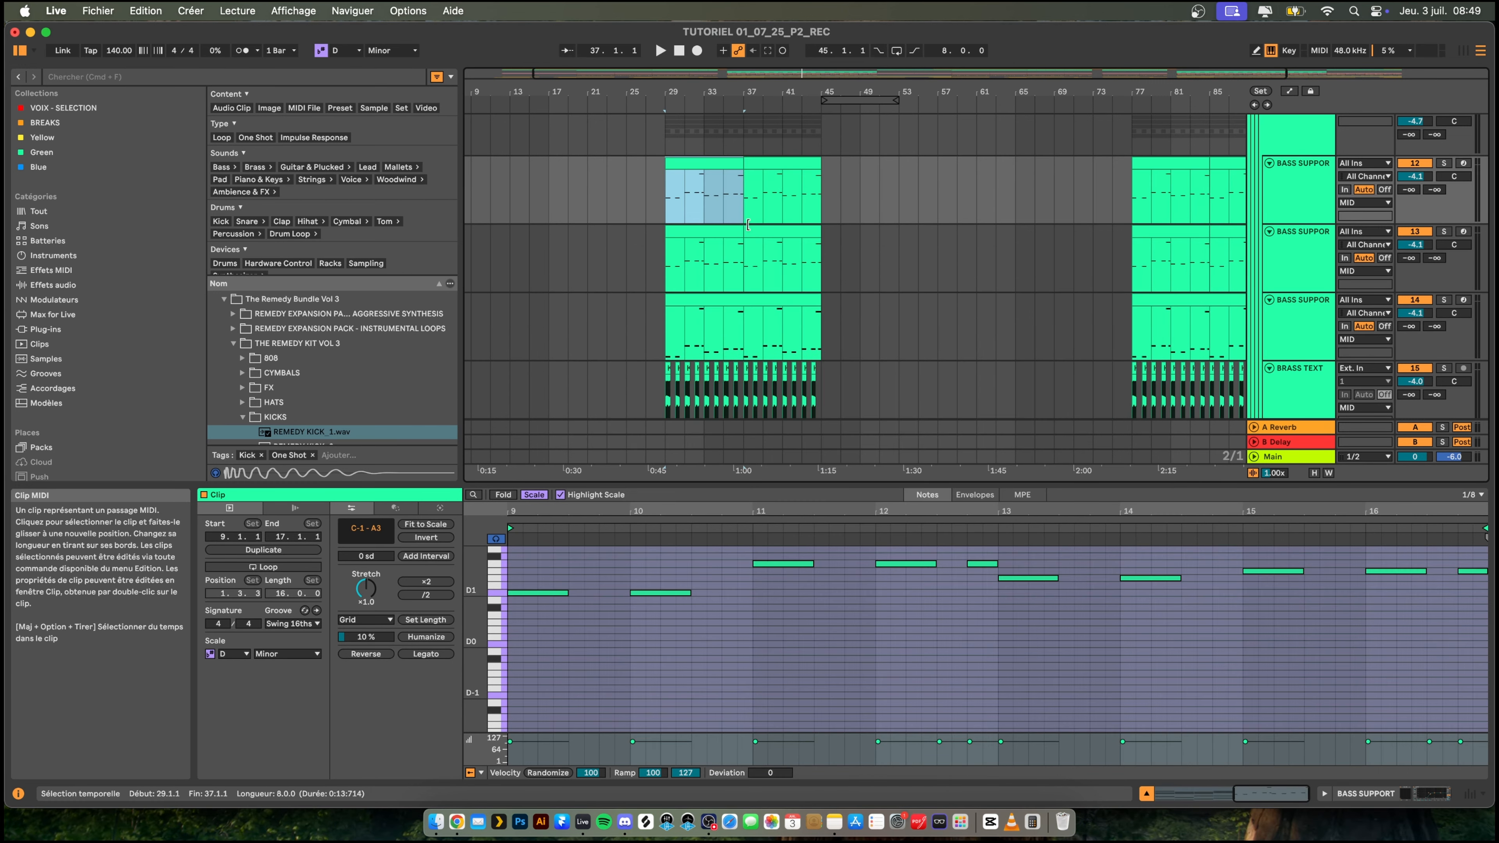
{"action": "left_click", "coordinate": [790, 298], "text": "shift"}
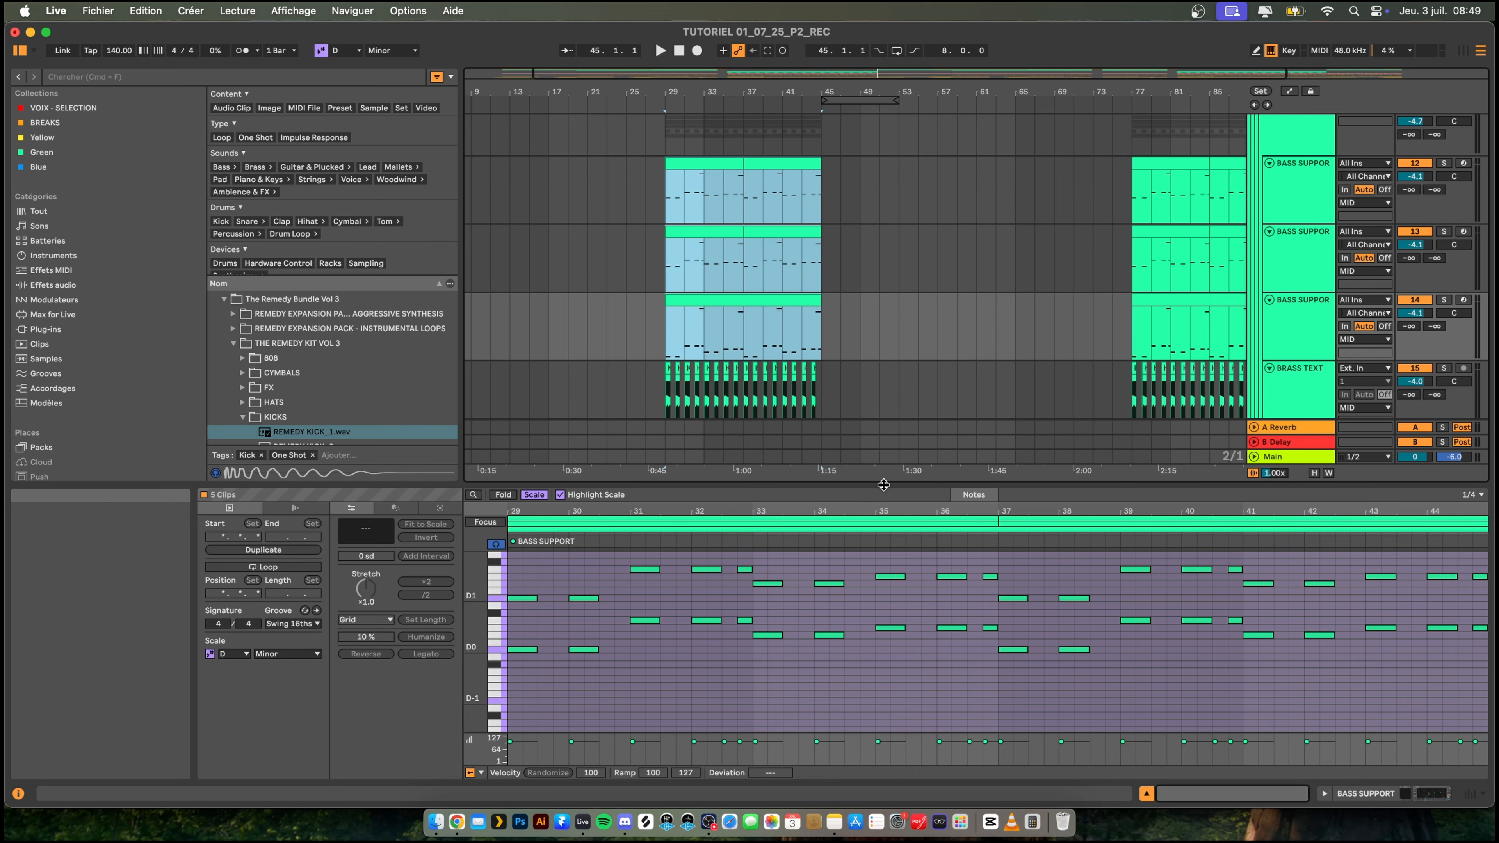
{"action": "left_click_drag", "start_coordinate": [884, 485], "coordinate": [913, 228]}
{"action": "left_click_drag", "start_coordinate": [742, 357], "coordinate": [742, 564]}
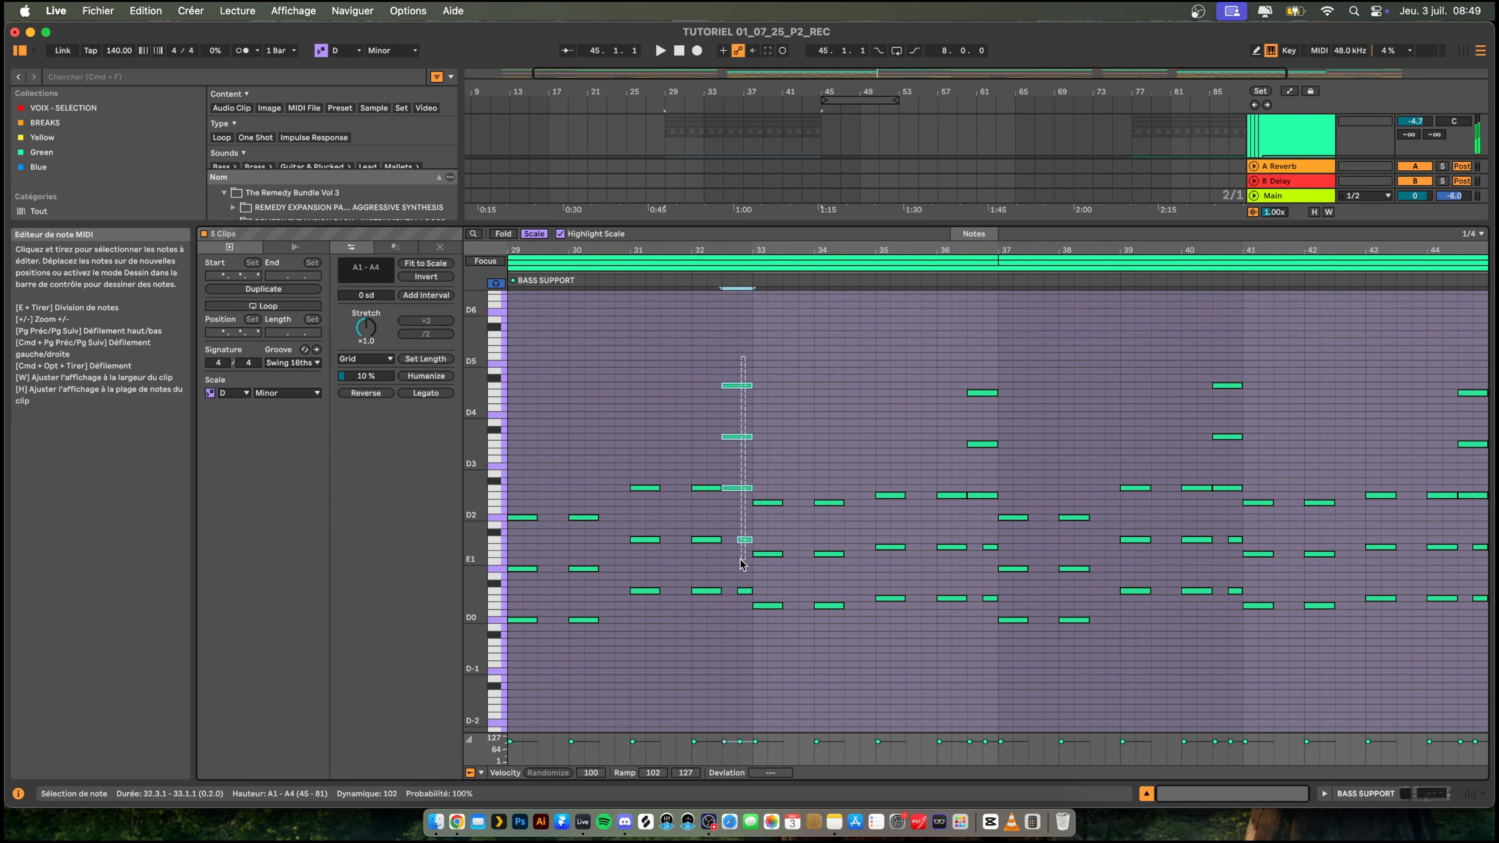
{"action": "left_click_drag", "start_coordinate": [978, 359], "coordinate": [978, 576]}
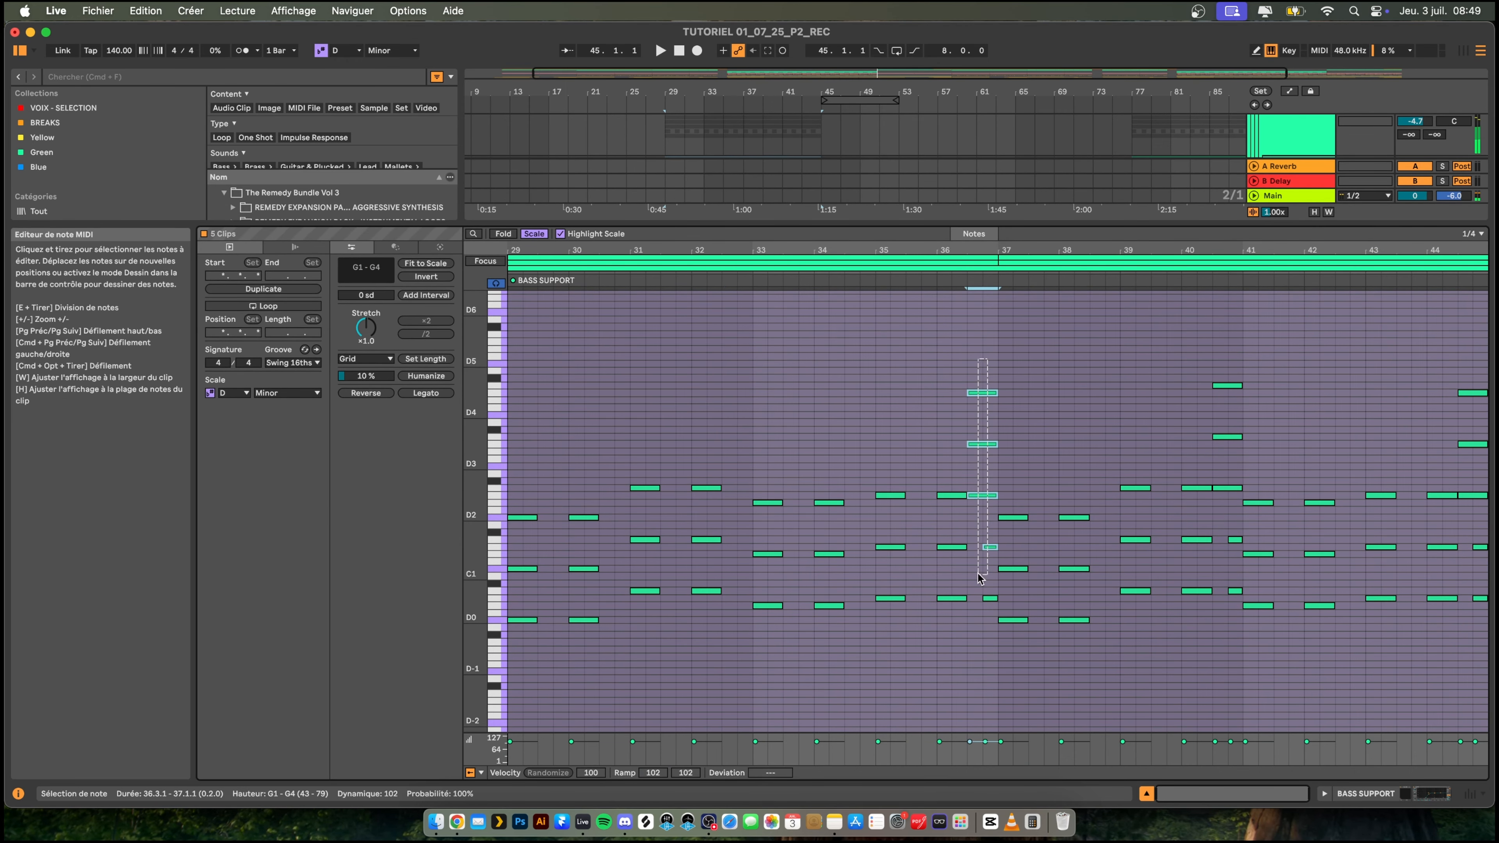
{"action": "left_click_drag", "start_coordinate": [1224, 347], "coordinate": [1223, 588]}
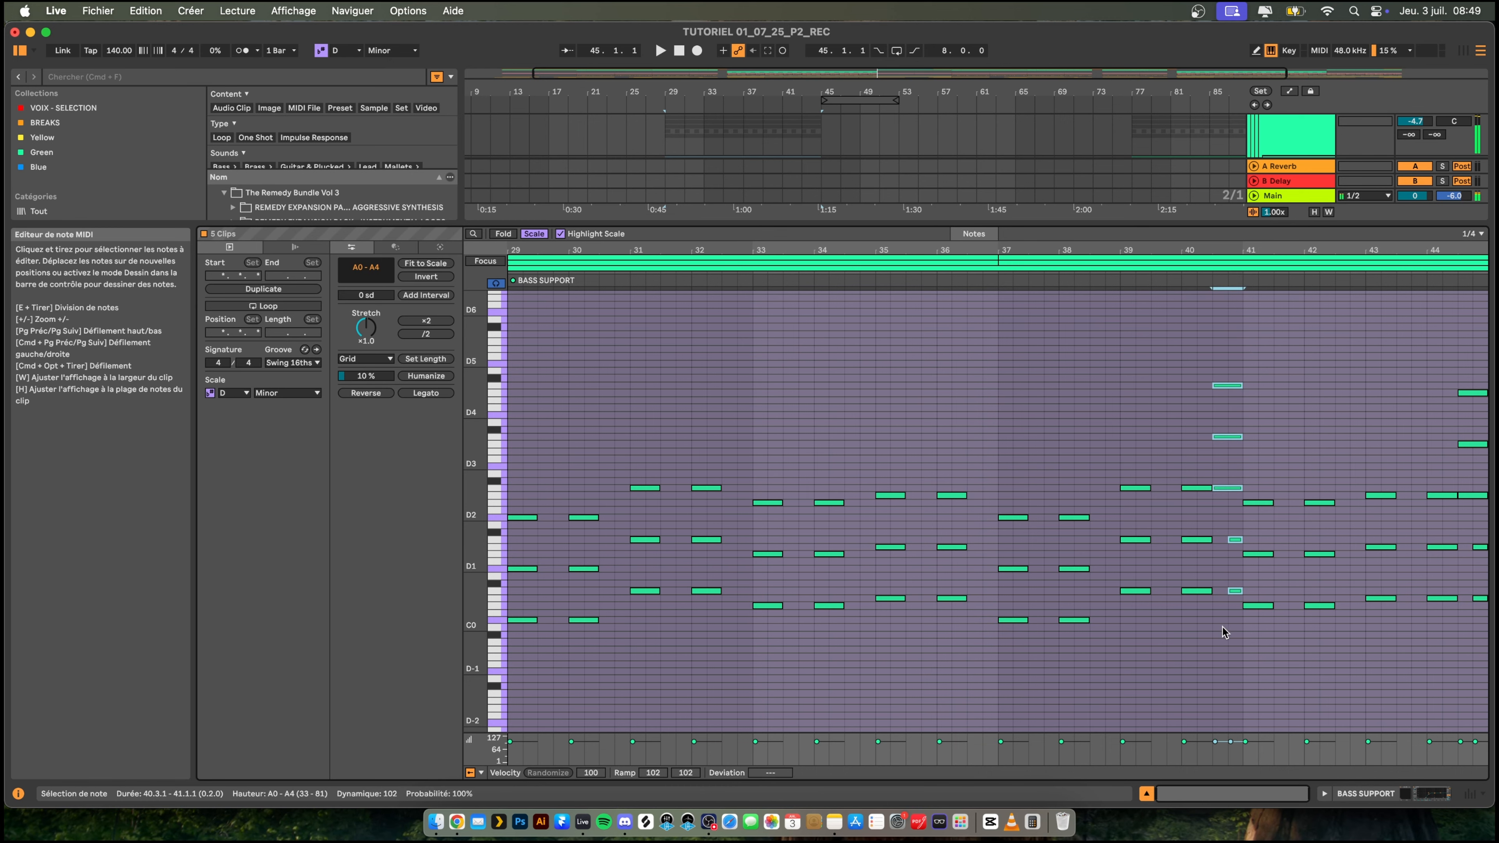
{"action": "left_click_drag", "start_coordinate": [1473, 352], "coordinate": [1474, 552]}
{"action": "left_click_drag", "start_coordinate": [1487, 659], "coordinate": [1487, 660]}
{"action": "key", "text": "Delete"}
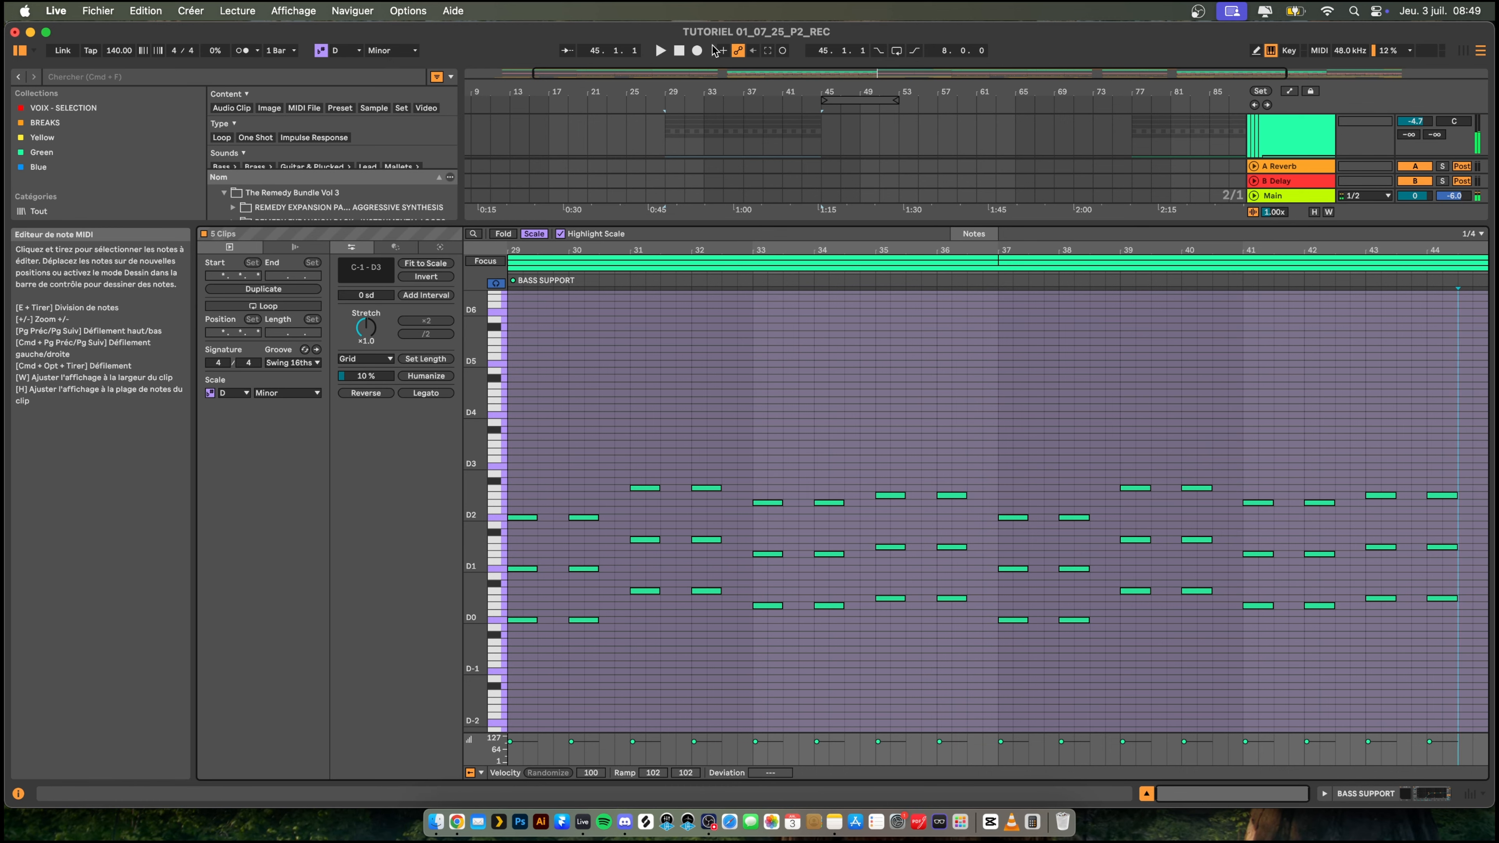
- Close the clip editor and play the arrangement from bar 25 to check the edited drop
{"action": "mouse_move", "coordinate": [800, 227]}
{"action": "left_mouse_down"}
{"action": "mouse_move", "coordinate": [800, 540]}
{"action": "mouse_move", "coordinate": [756, 558]}
{"action": "mouse_move", "coordinate": [760, 708]}
{"action": "left_mouse_up"}
{"action": "left_click", "coordinate": [631, 245]}
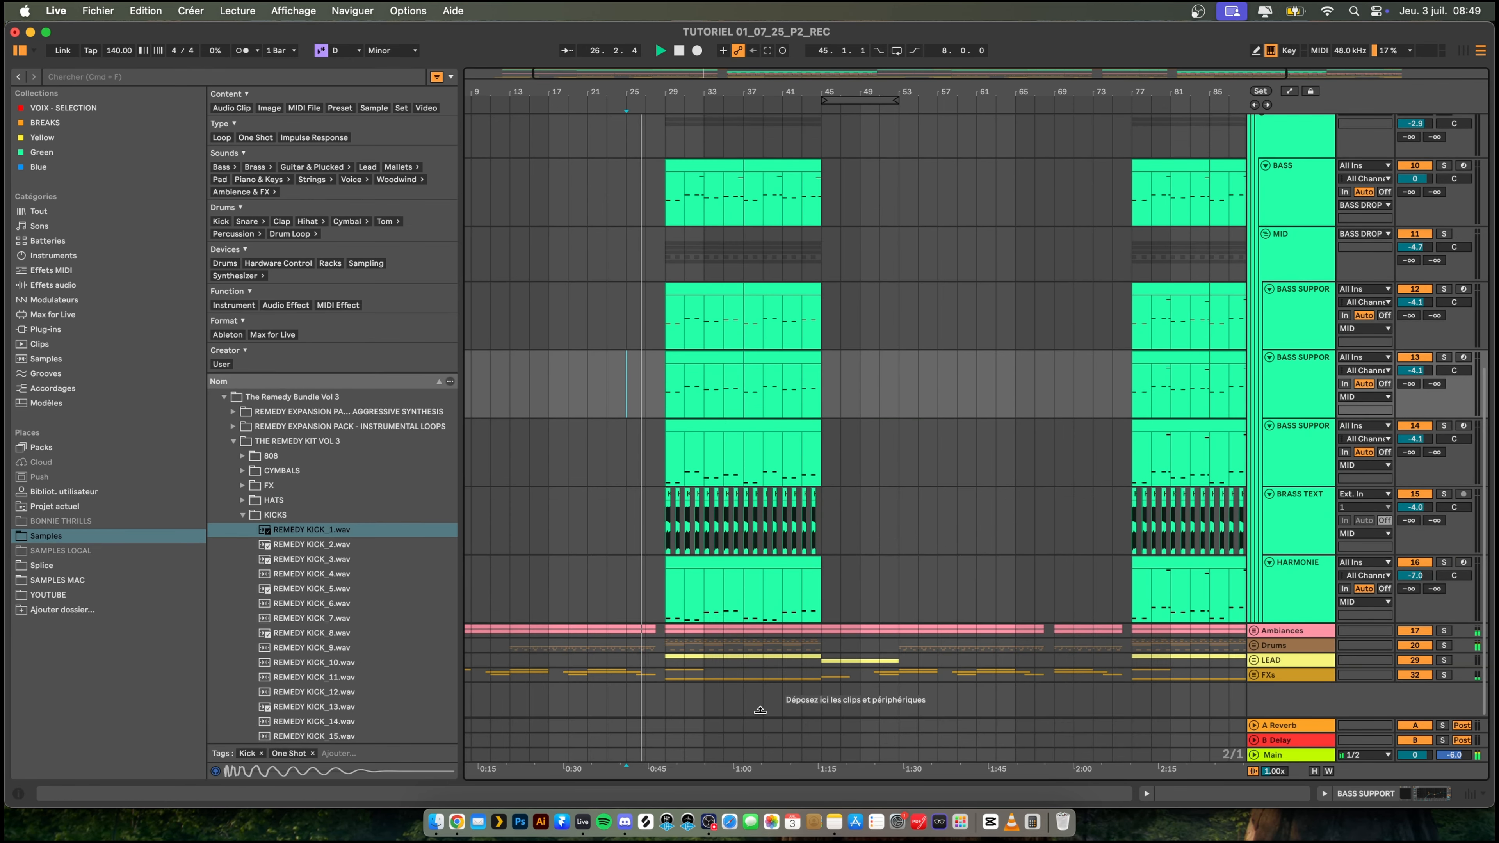
{"action": "scroll", "coordinate": [635, 266], "scroll_direction": "left", "scroll_amount": 1}
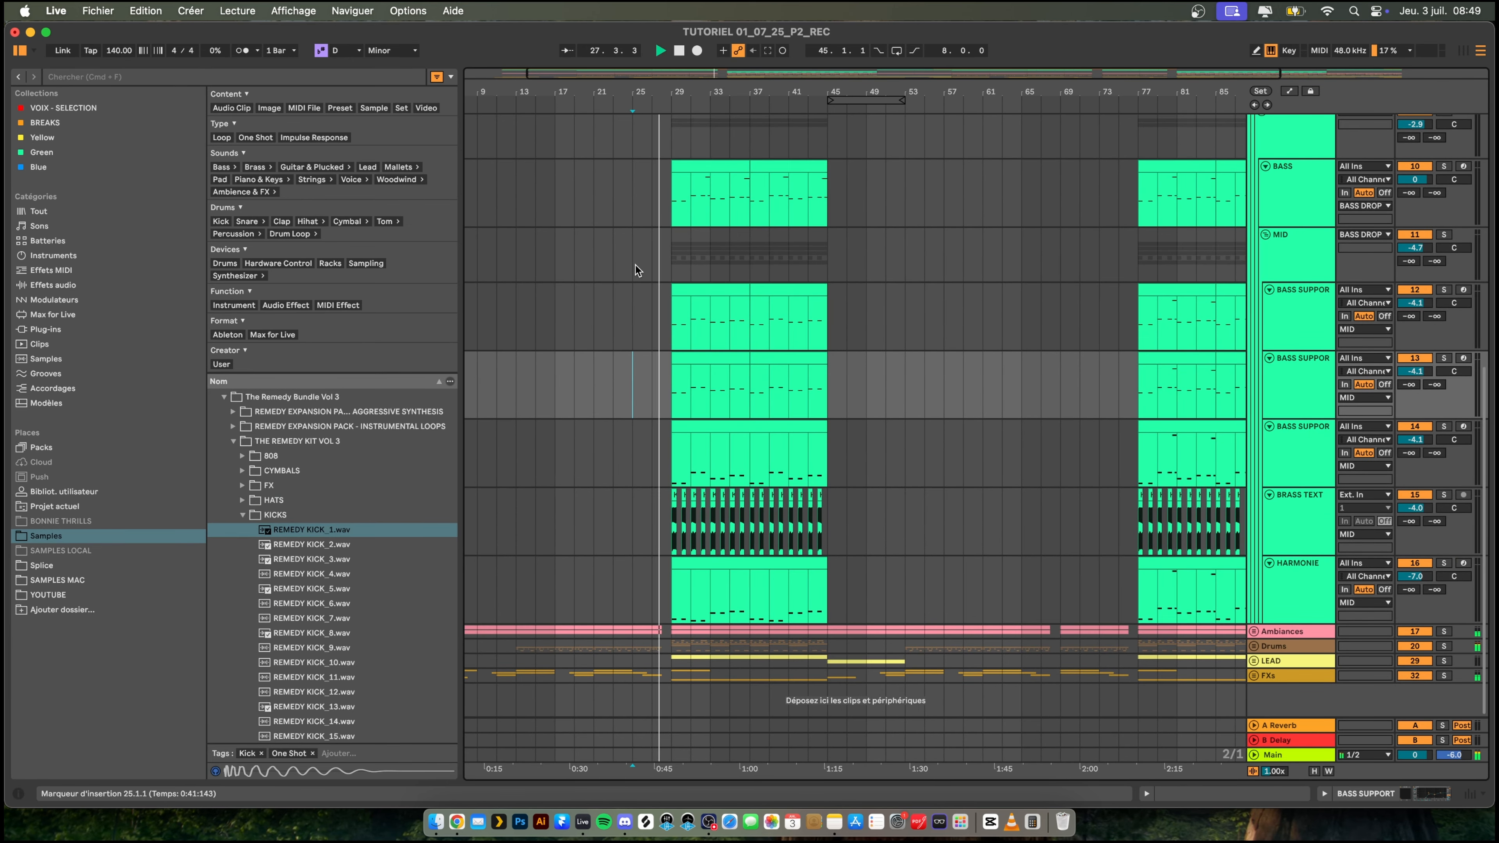
{"action": "scroll", "coordinate": [642, 301], "scroll_direction": "left", "scroll_amount": 5}
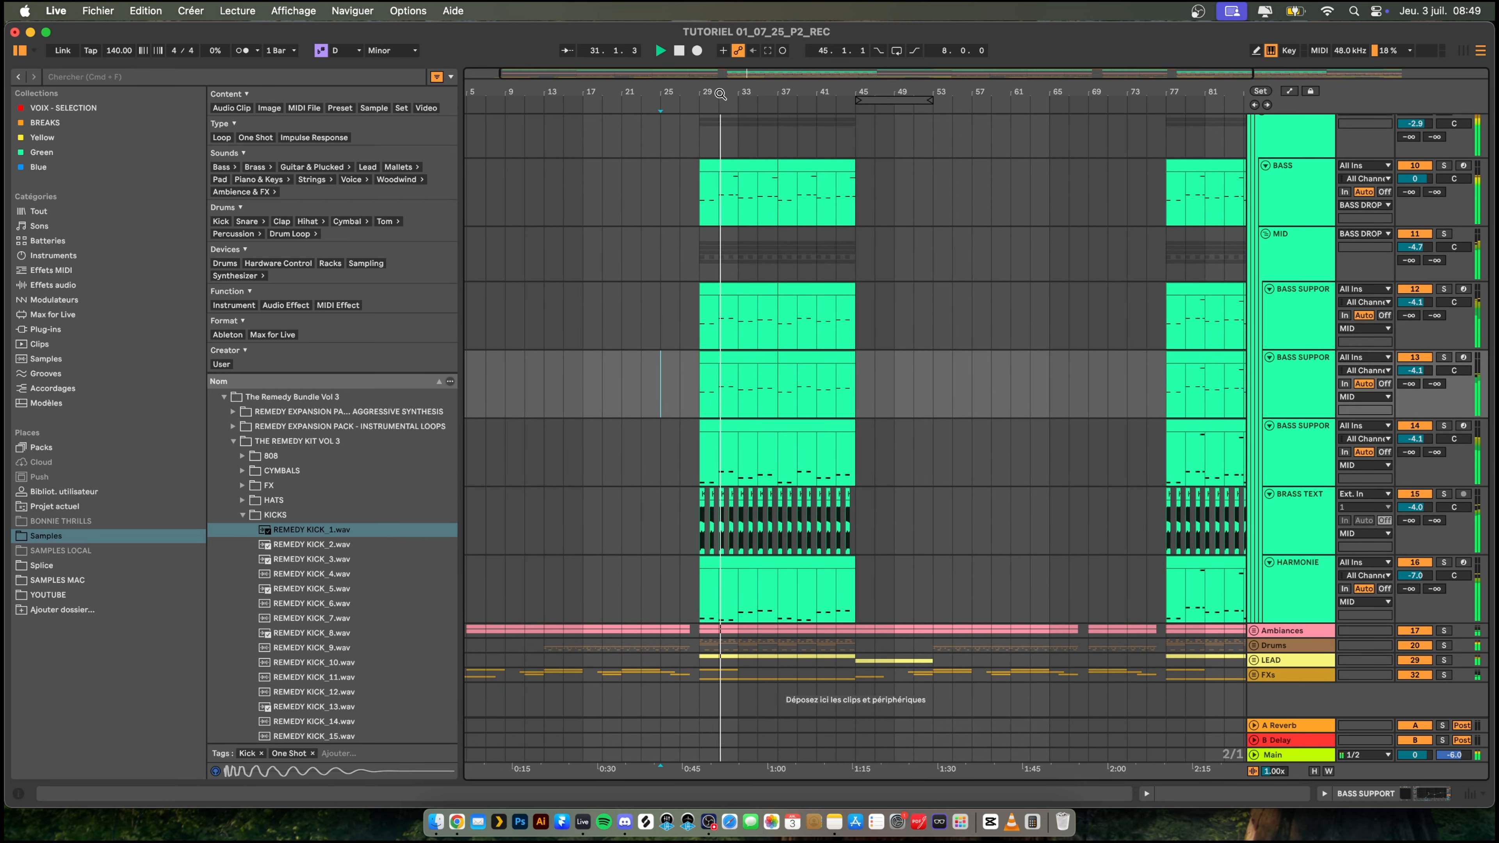
{"action": "left_click_drag", "start_coordinate": [717, 93], "coordinate": [710, 142]}
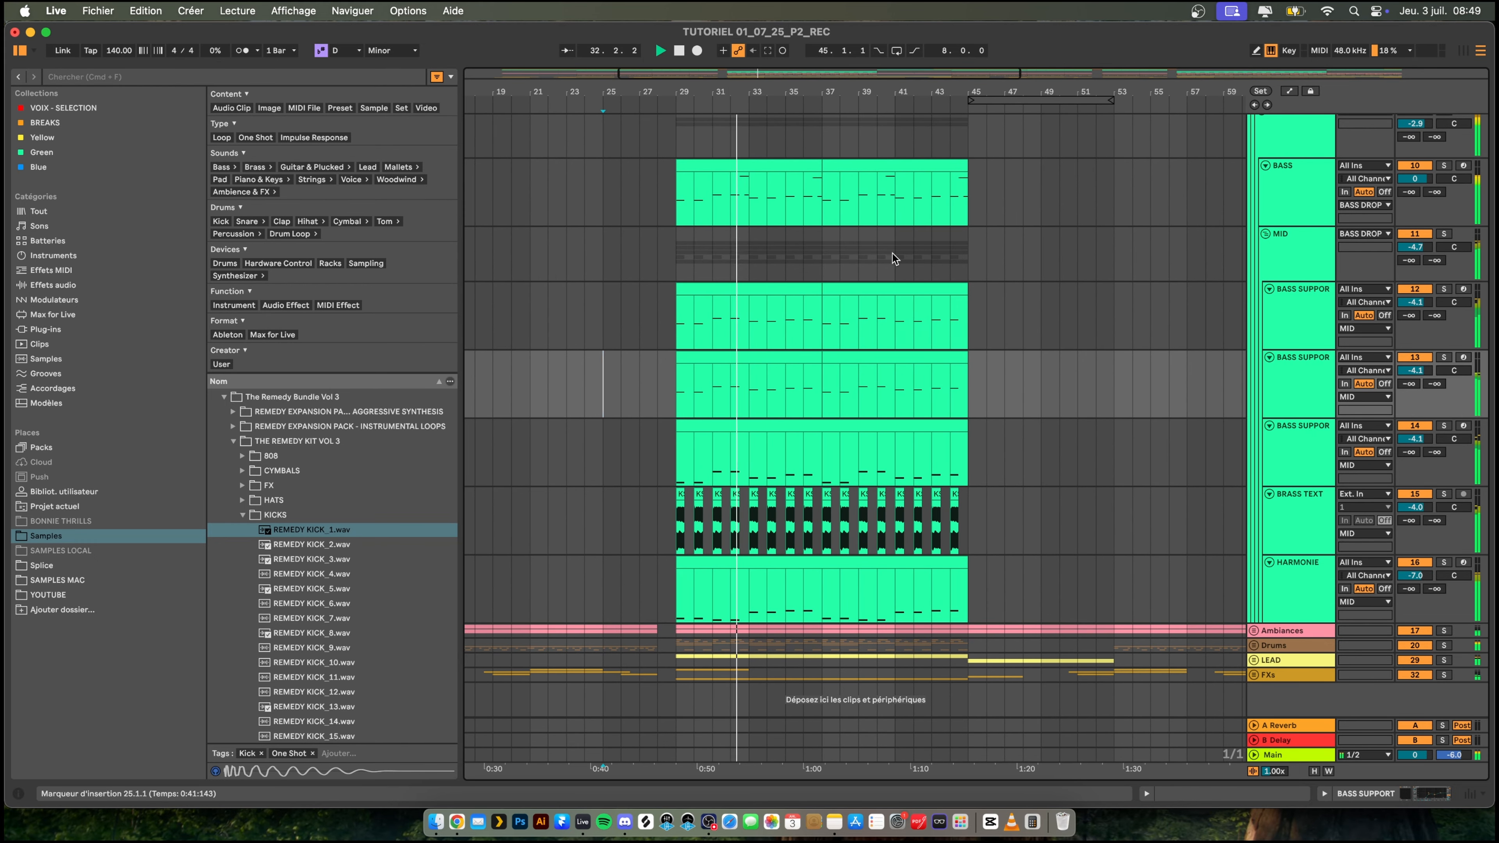
- Open both BASS clips at bars 29 to 45 together, select their four high glide notes, and play the passage
{"action": "left_click", "coordinate": [740, 169]}
{"action": "key", "text": "space"}
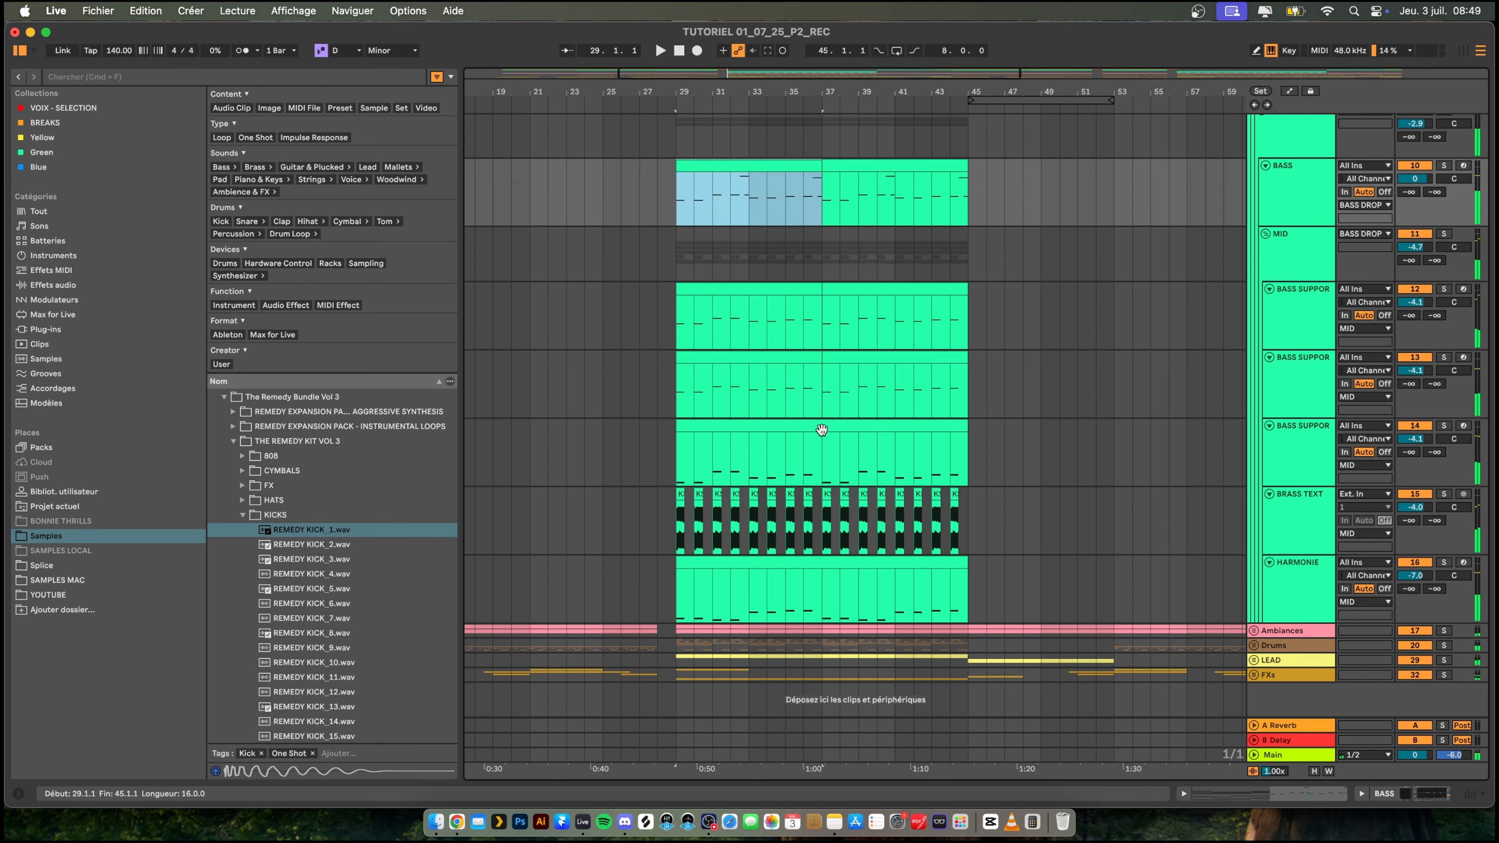
{"action": "left_click", "coordinate": [848, 167], "text": "shift"}
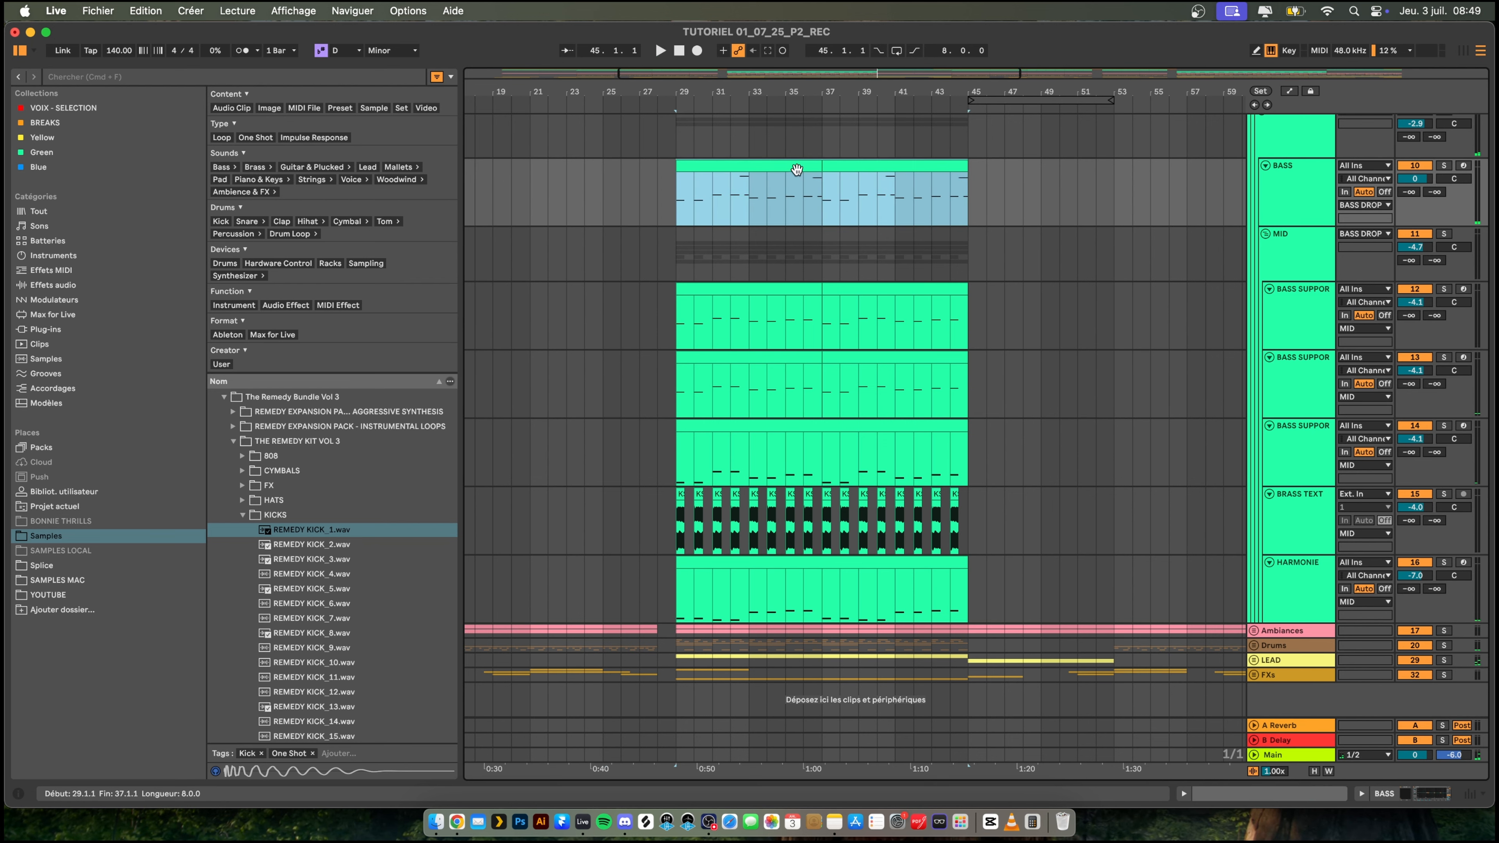
{"action": "double_click", "coordinate": [796, 170]}
{"action": "left_click", "coordinate": [843, 167], "text": "shift"}
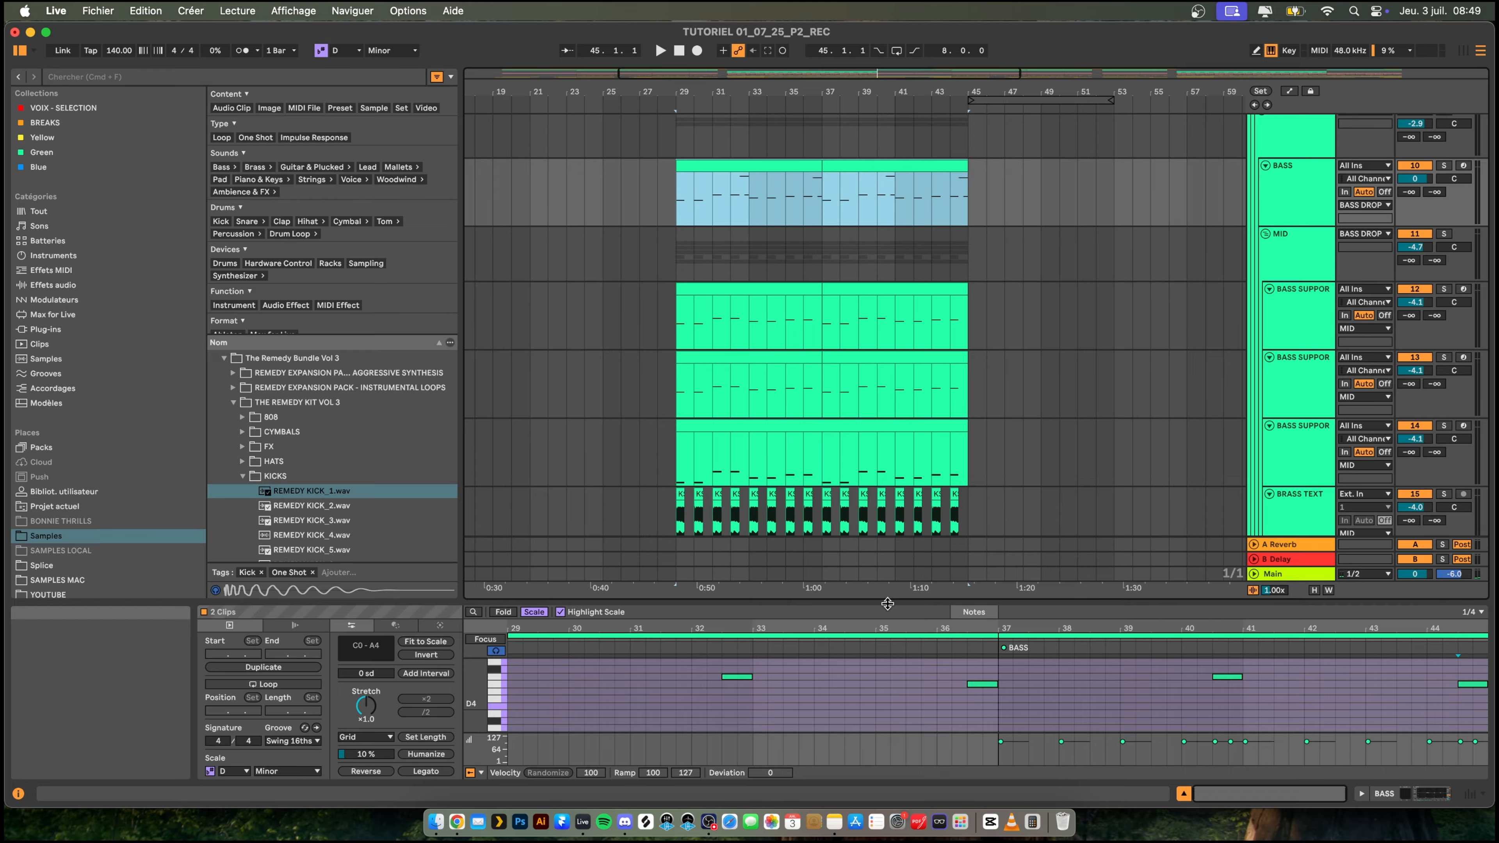
{"action": "left_click_drag", "start_coordinate": [886, 602], "coordinate": [887, 292]}
{"action": "left_click_drag", "start_coordinate": [658, 373], "coordinate": [1491, 443]}
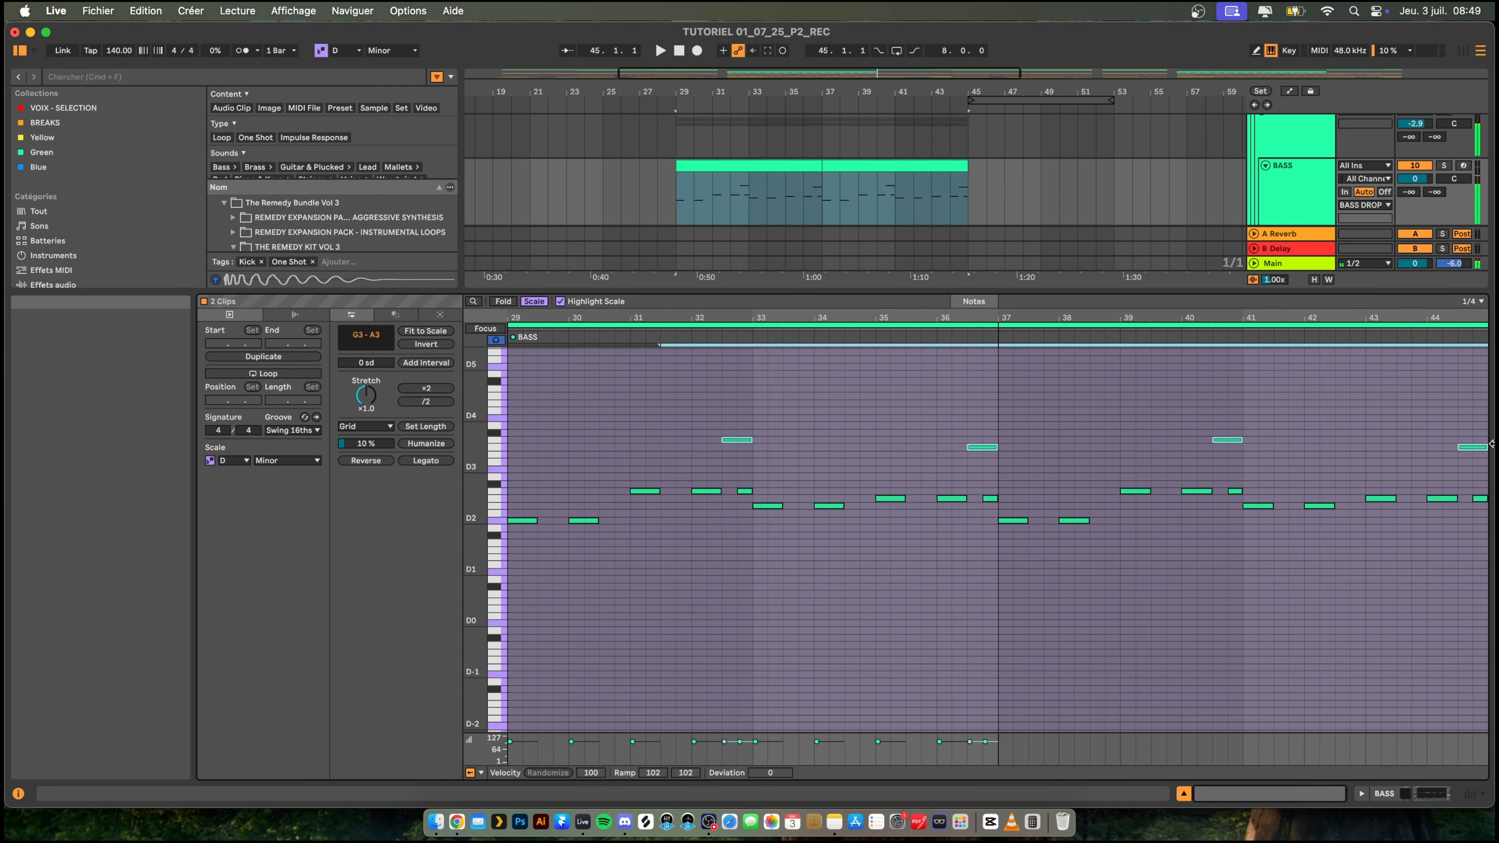
{"action": "left_click", "coordinate": [679, 336]}
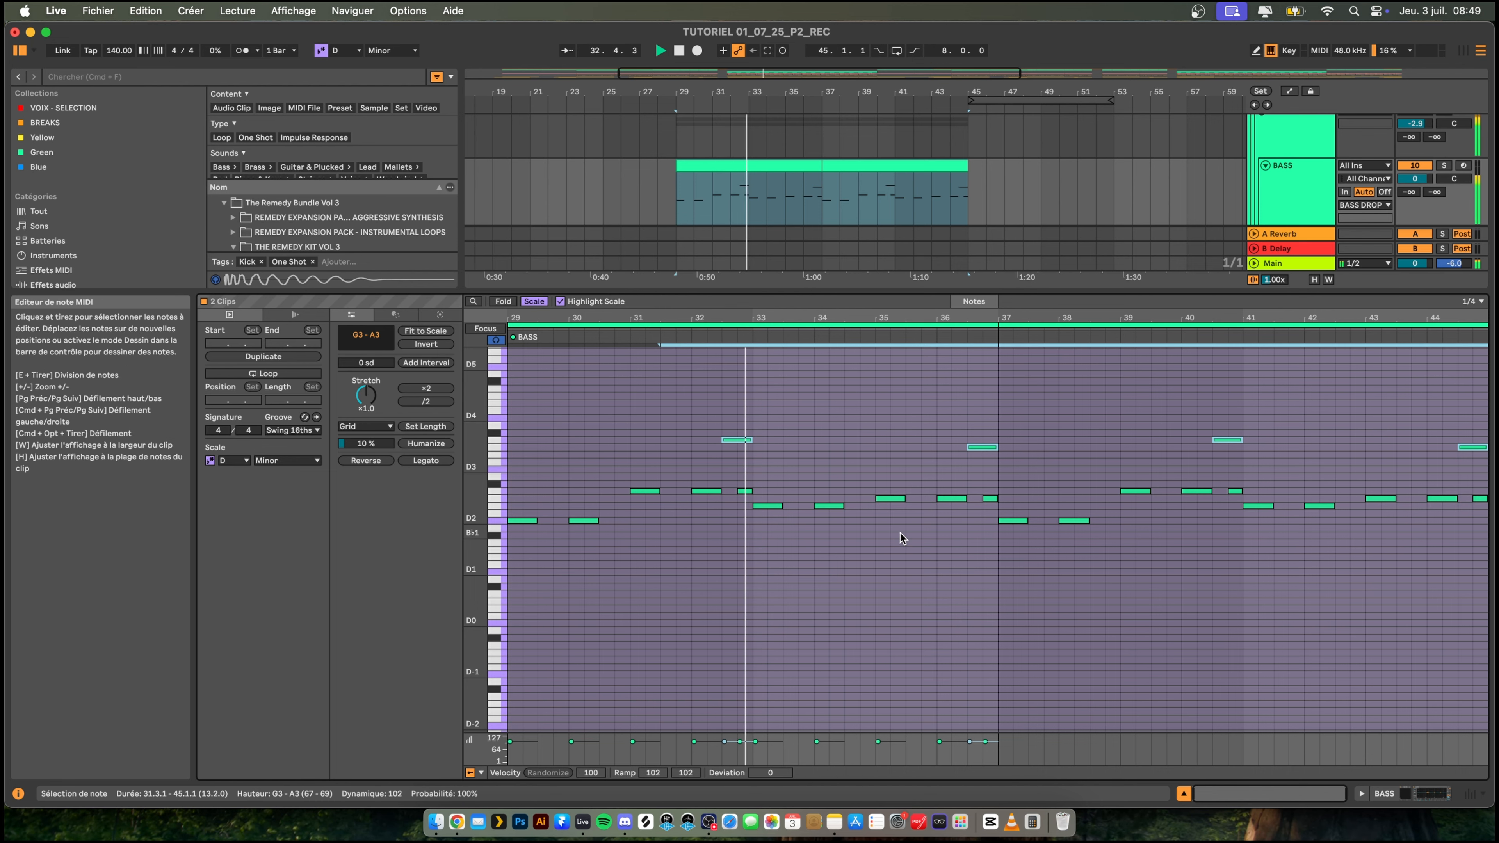
{"action": "left_click_drag", "start_coordinate": [858, 317], "coordinate": [858, 628]}
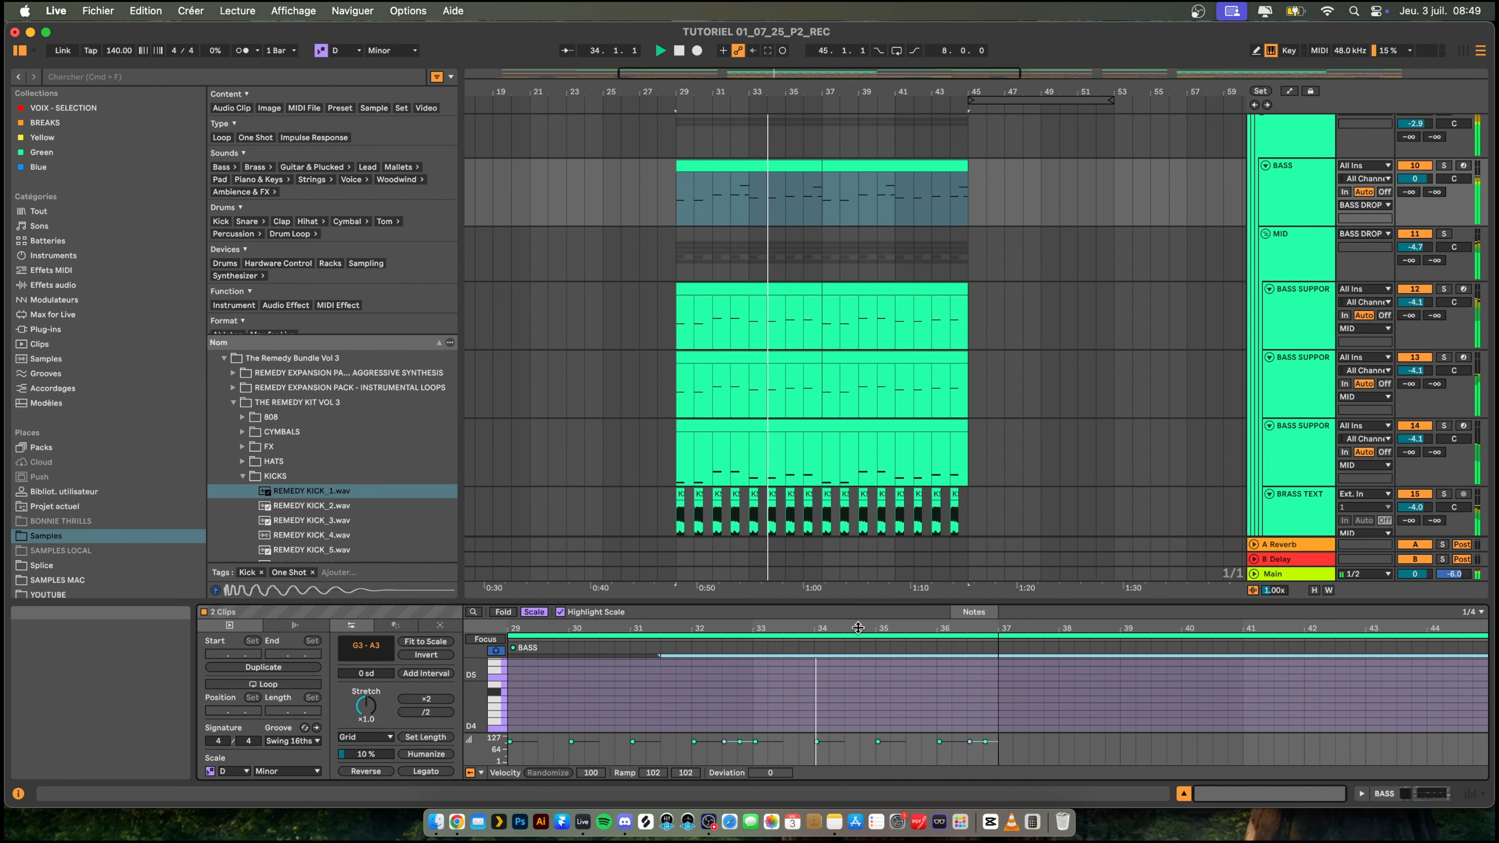
- In the first BASS clip, lower the high note at 36.3 to G2, split it at 36.4, and raise the second half to G3
{"action": "scroll", "coordinate": [853, 339], "scroll_direction": "up", "scroll_amount": 3}
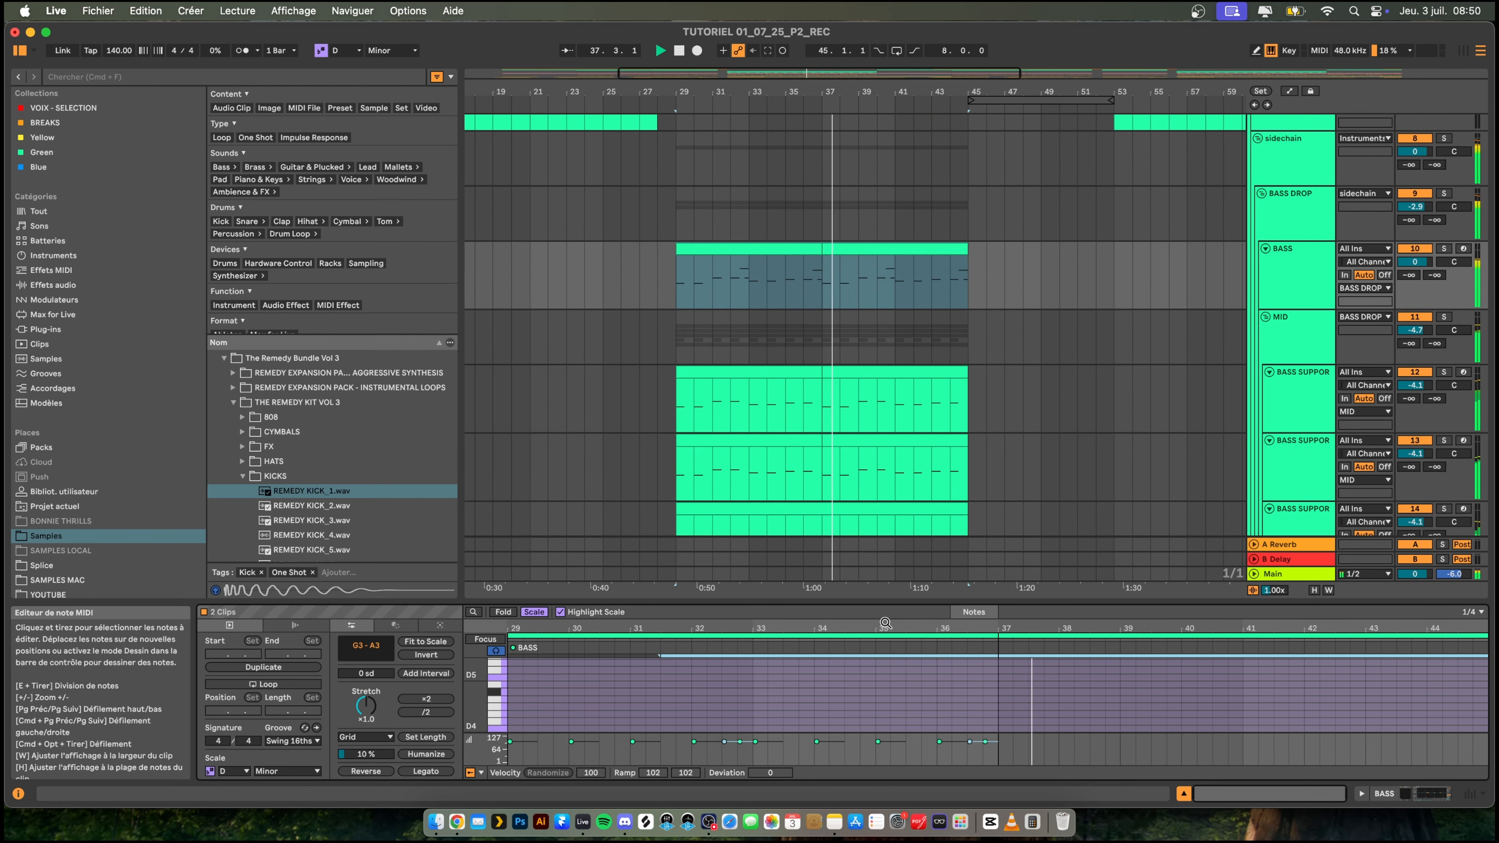
{"action": "left_click_drag", "start_coordinate": [882, 600], "coordinate": [891, 384]}
{"action": "left_click", "coordinate": [957, 589]}
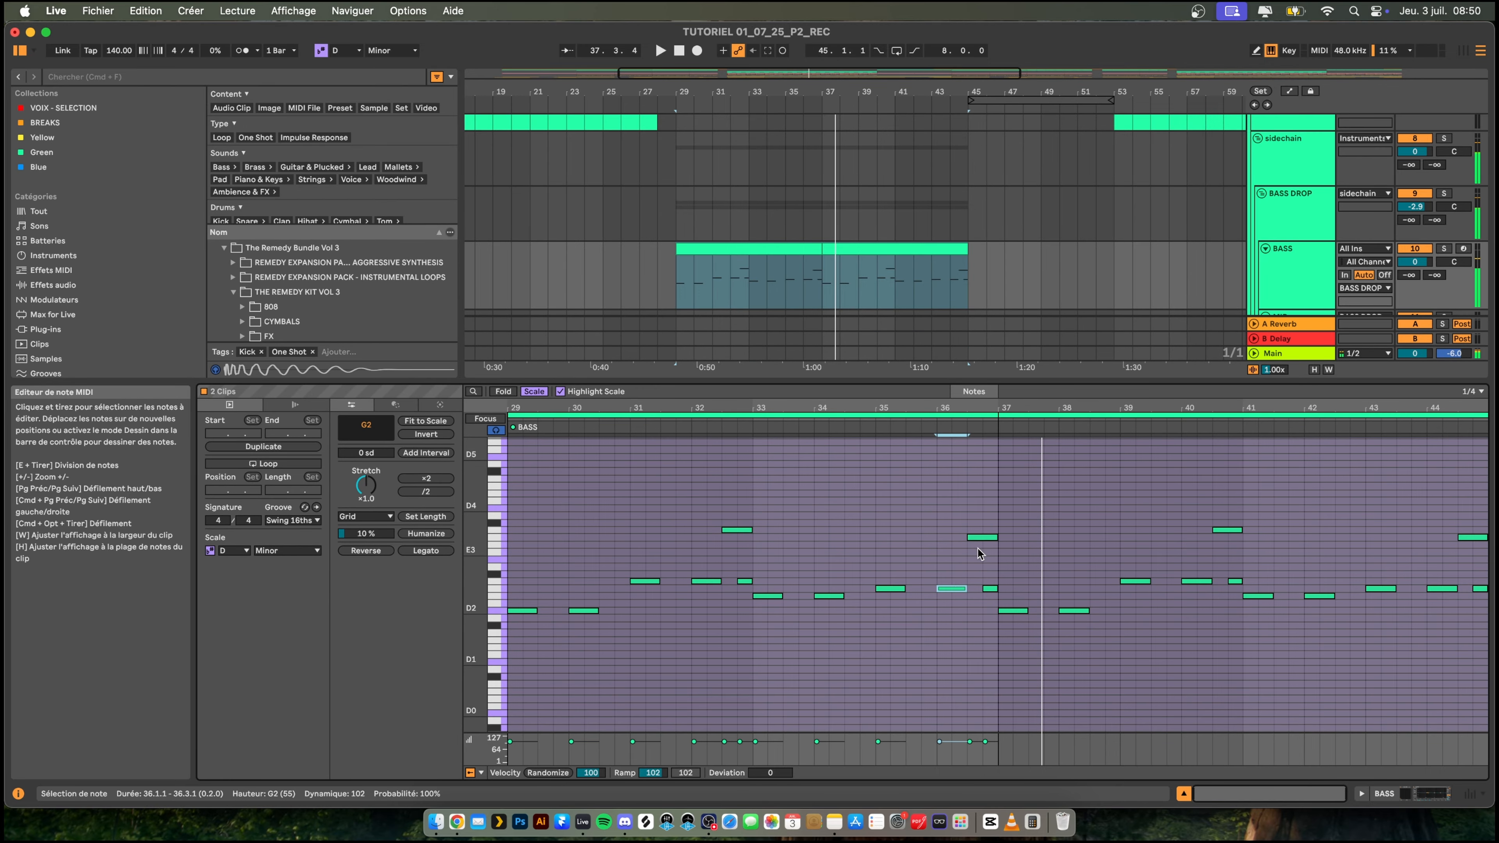
{"action": "left_click", "coordinate": [982, 528]}
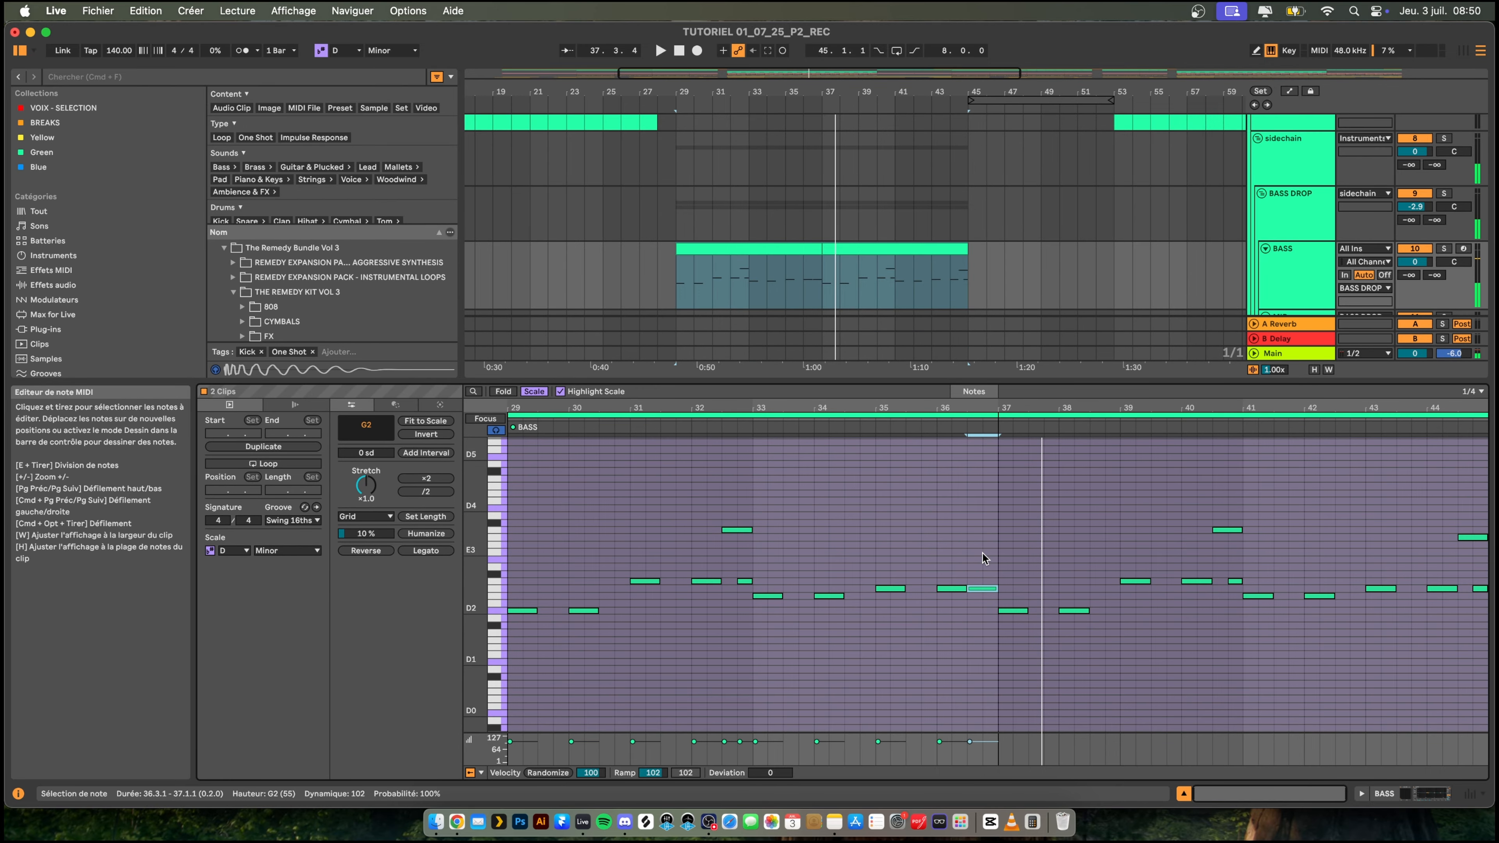
{"action": "key", "text": "super+e"}
{"action": "left_click", "coordinate": [990, 589]}
{"action": "left_click", "coordinate": [909, 423]}
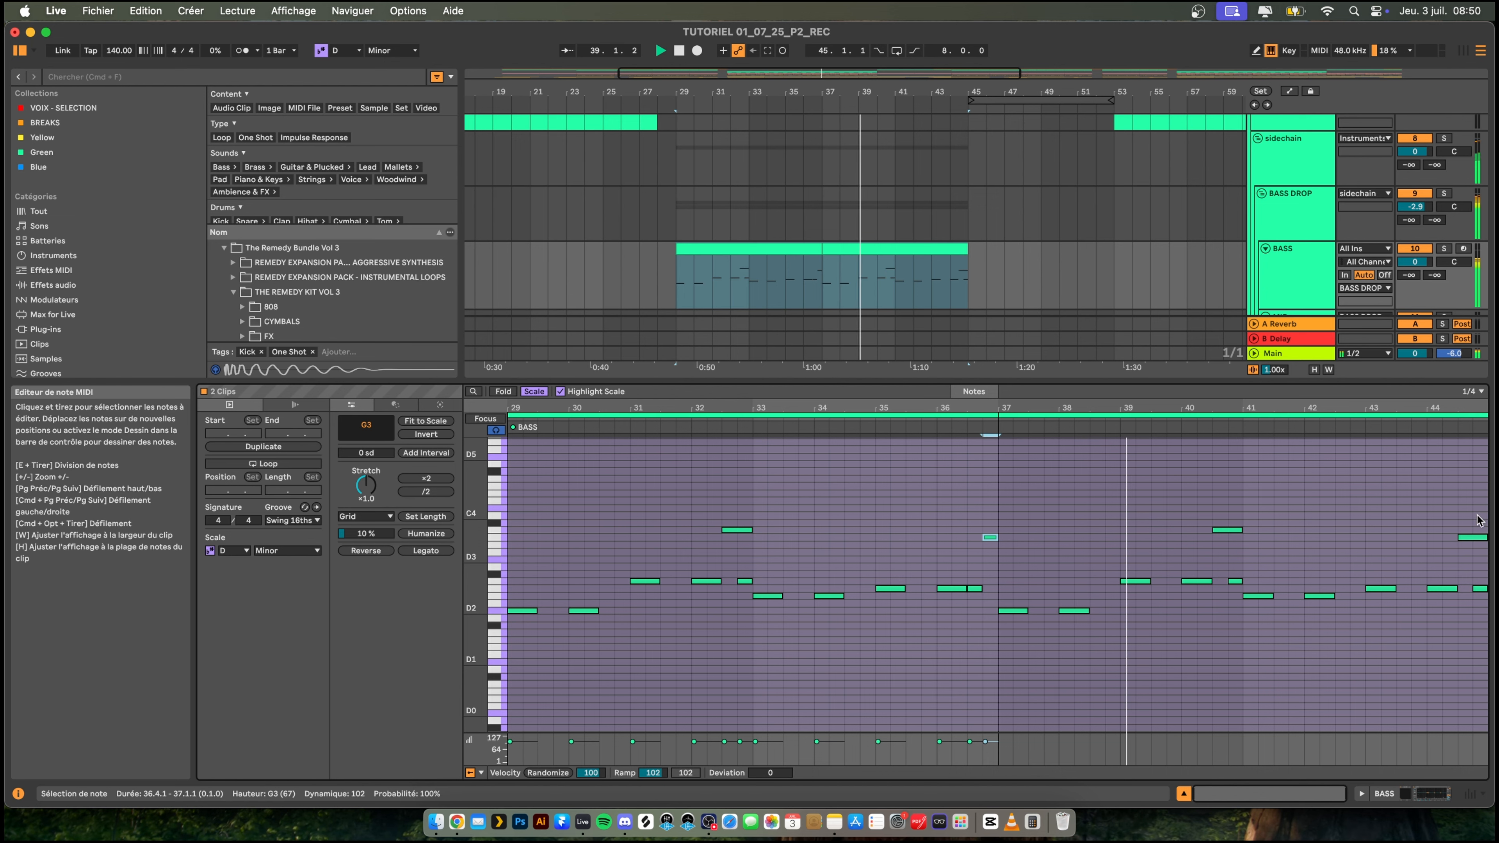
- In the second BASS clip, replace the high glide note at 44.3 with a G2 note followed by a G3 note at 44.4
{"action": "left_click", "coordinate": [1470, 537]}
{"action": "key", "text": "Delete"}
{"action": "left_click", "coordinate": [1480, 590]}
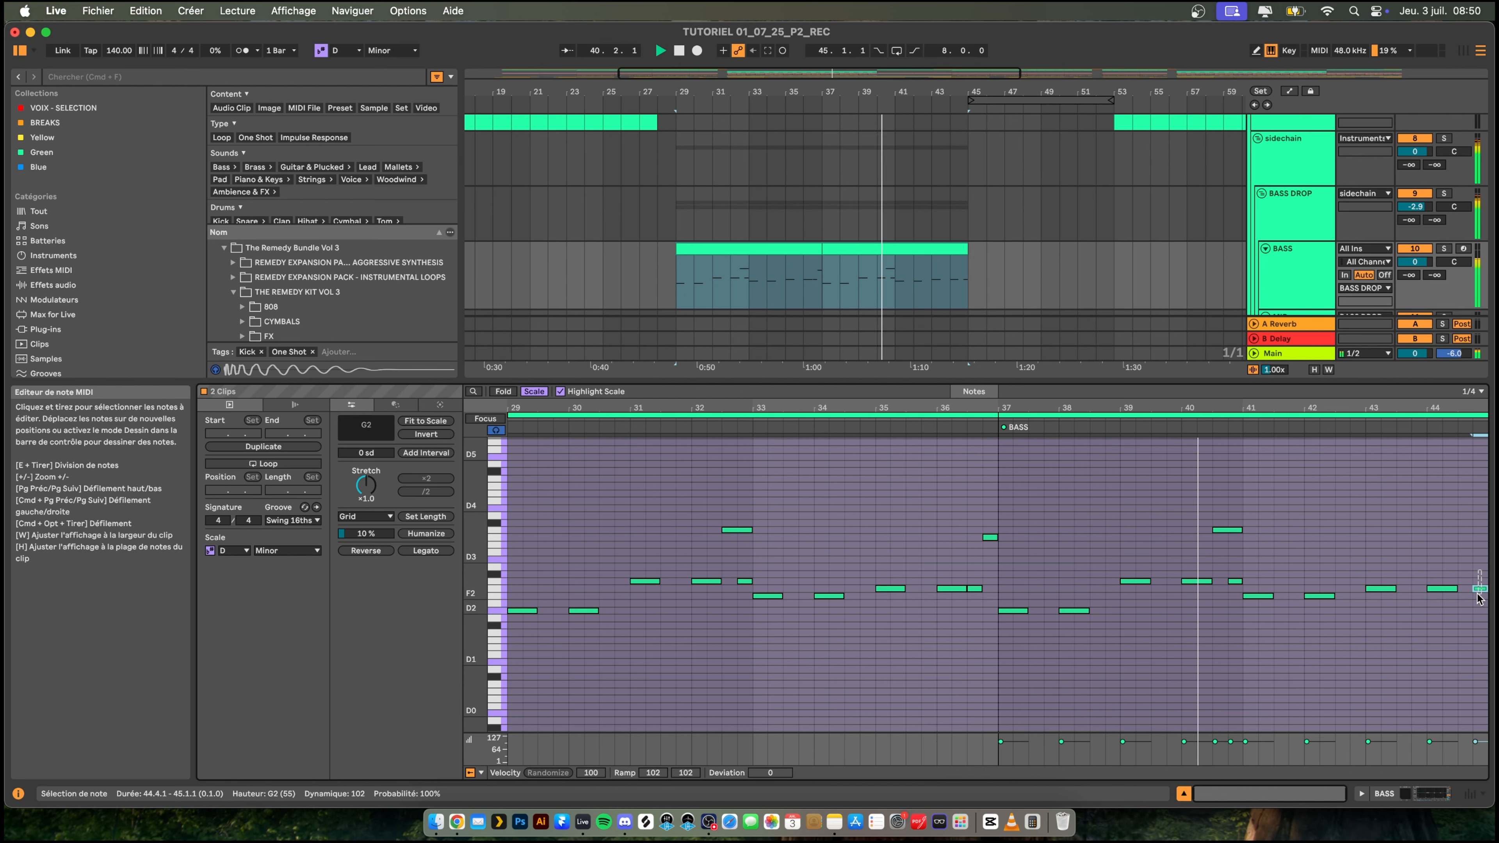
{"action": "key", "text": "Left"}
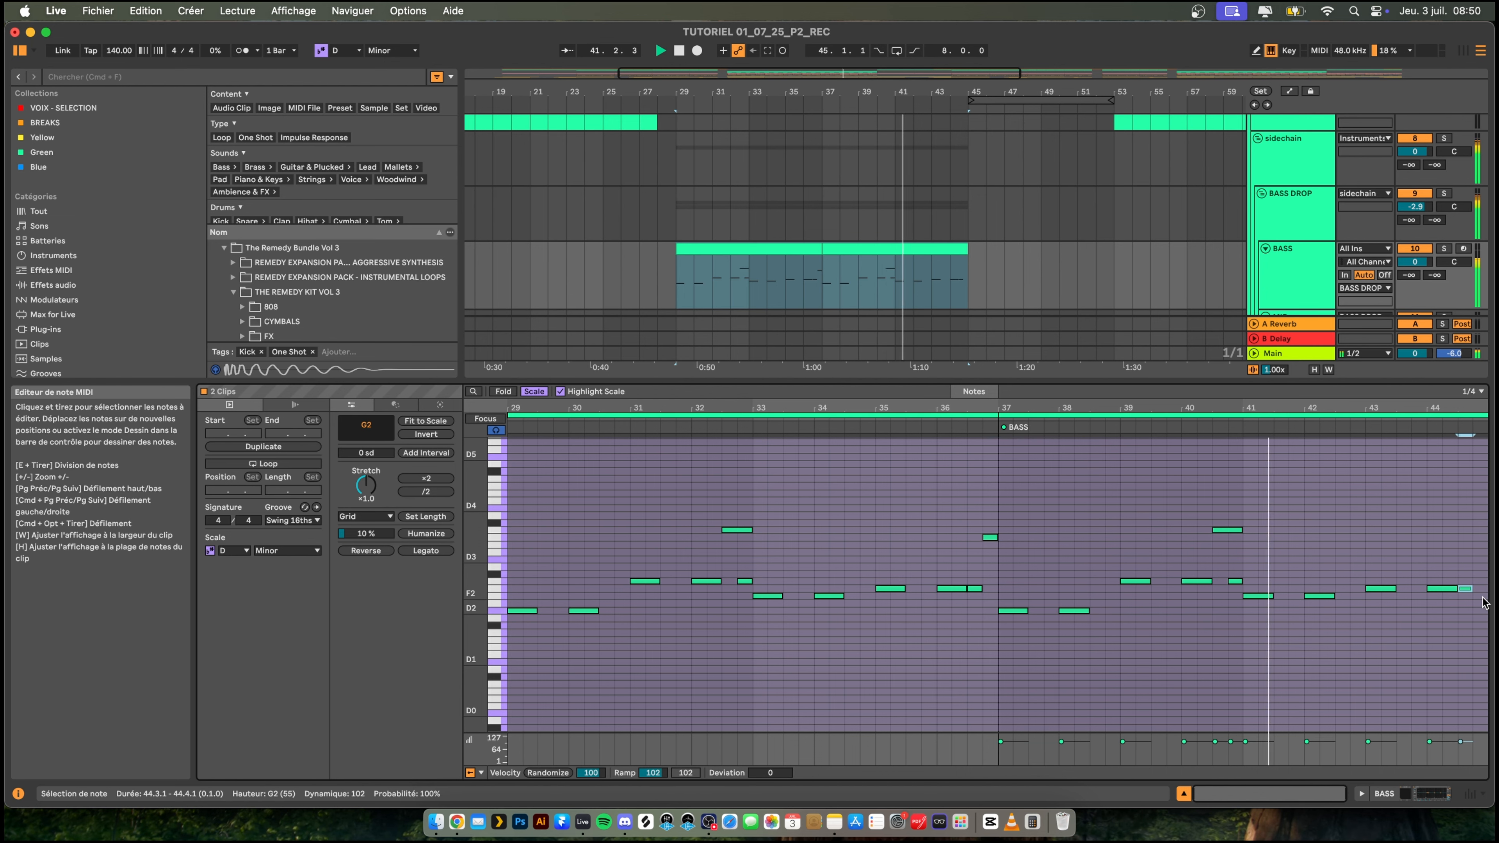
{"action": "key", "text": "super+d"}
{"action": "key", "text": "shift+Up"}
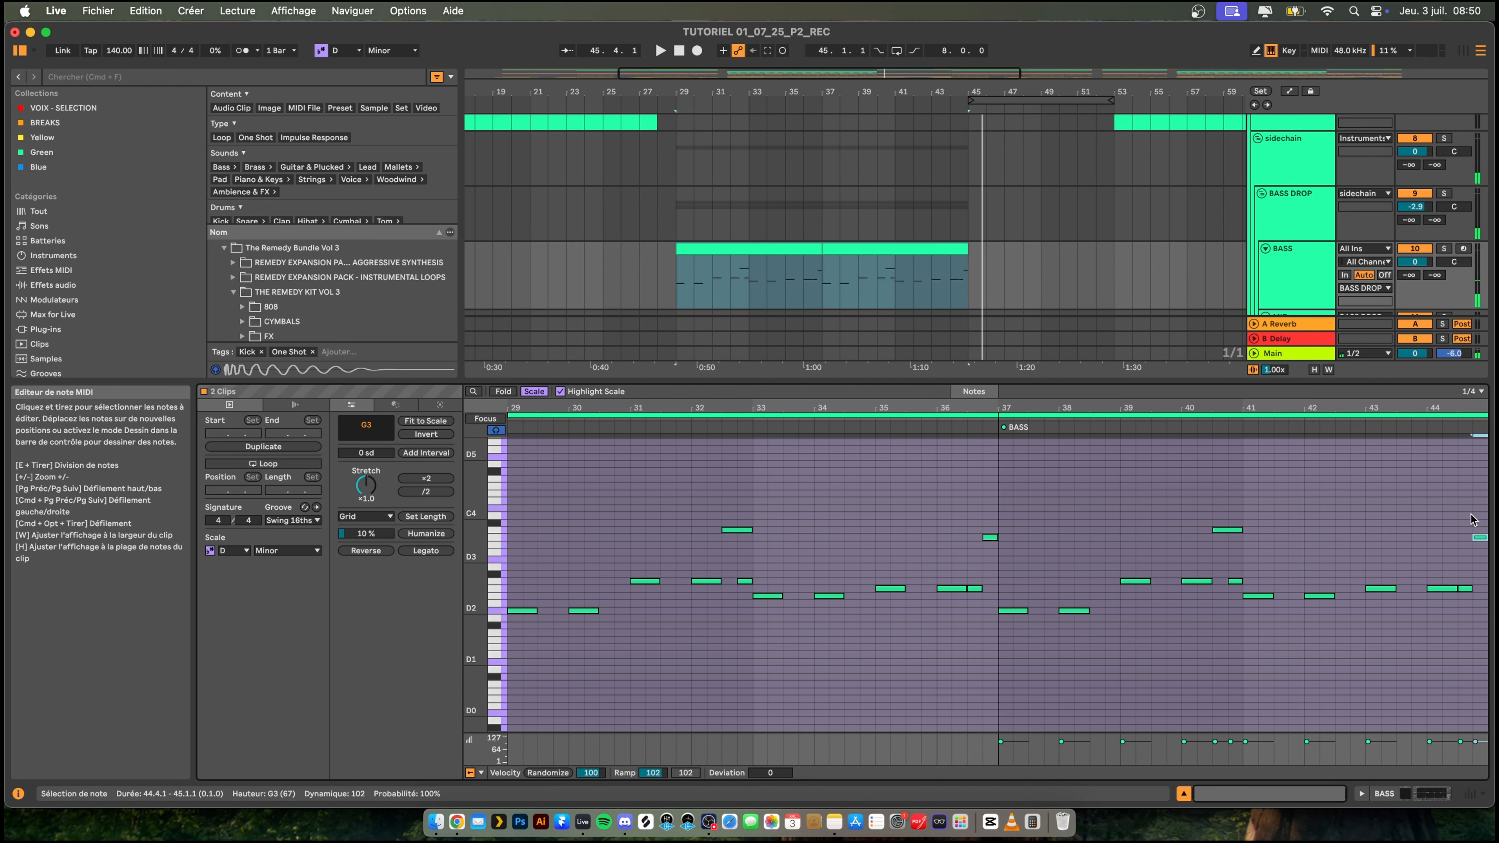
- Lower the second BASS clip's last note to G2, delete its two closing notes from 44.3, and shrink the clip editor
{"action": "key", "text": "shift+Down"}
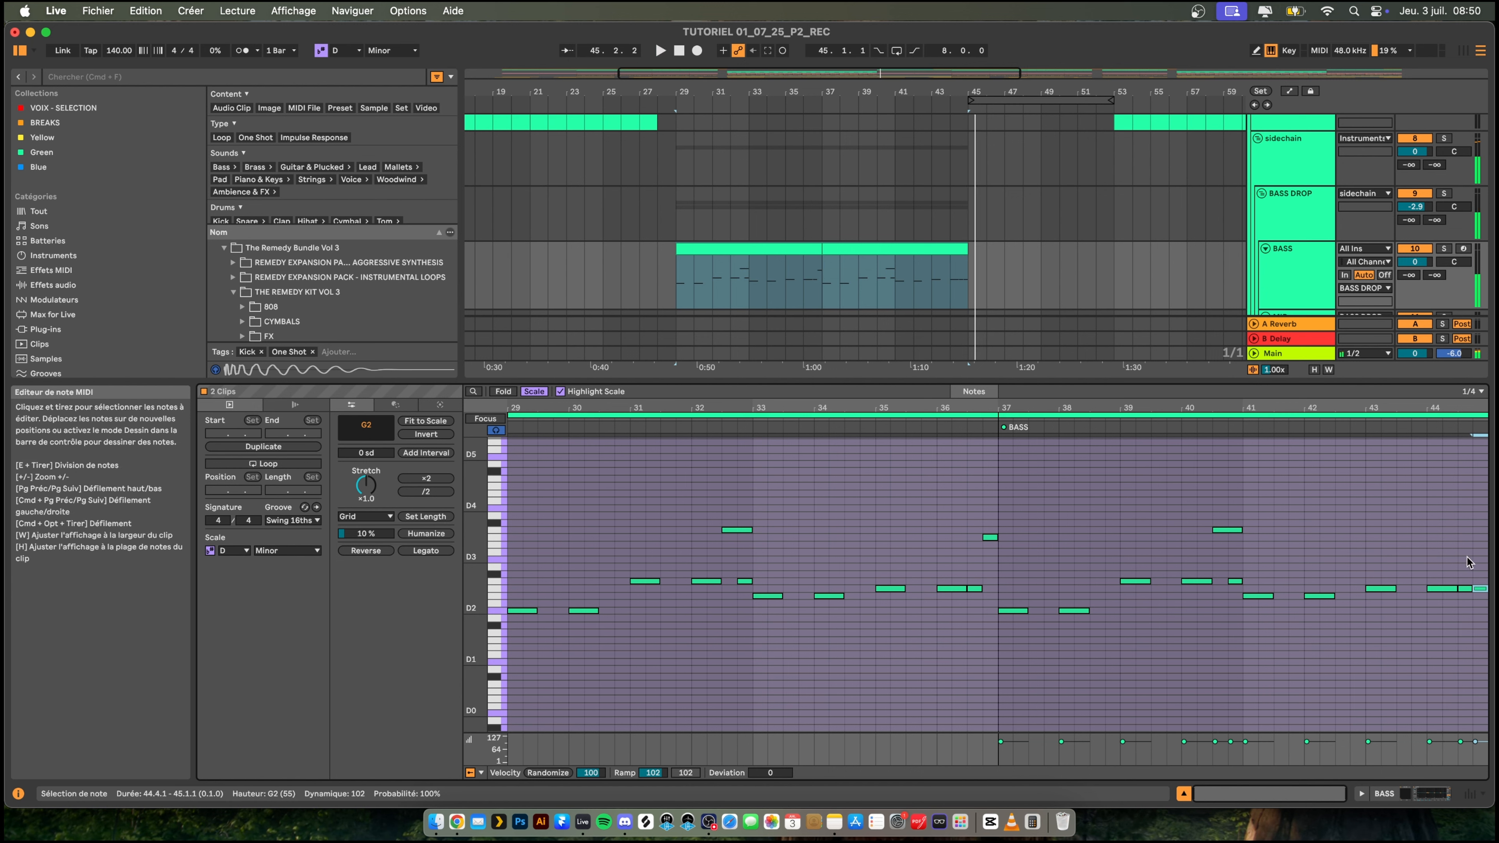
{"action": "left_click_drag", "start_coordinate": [1465, 558], "coordinate": [1483, 620]}
{"action": "key", "text": "Delete"}
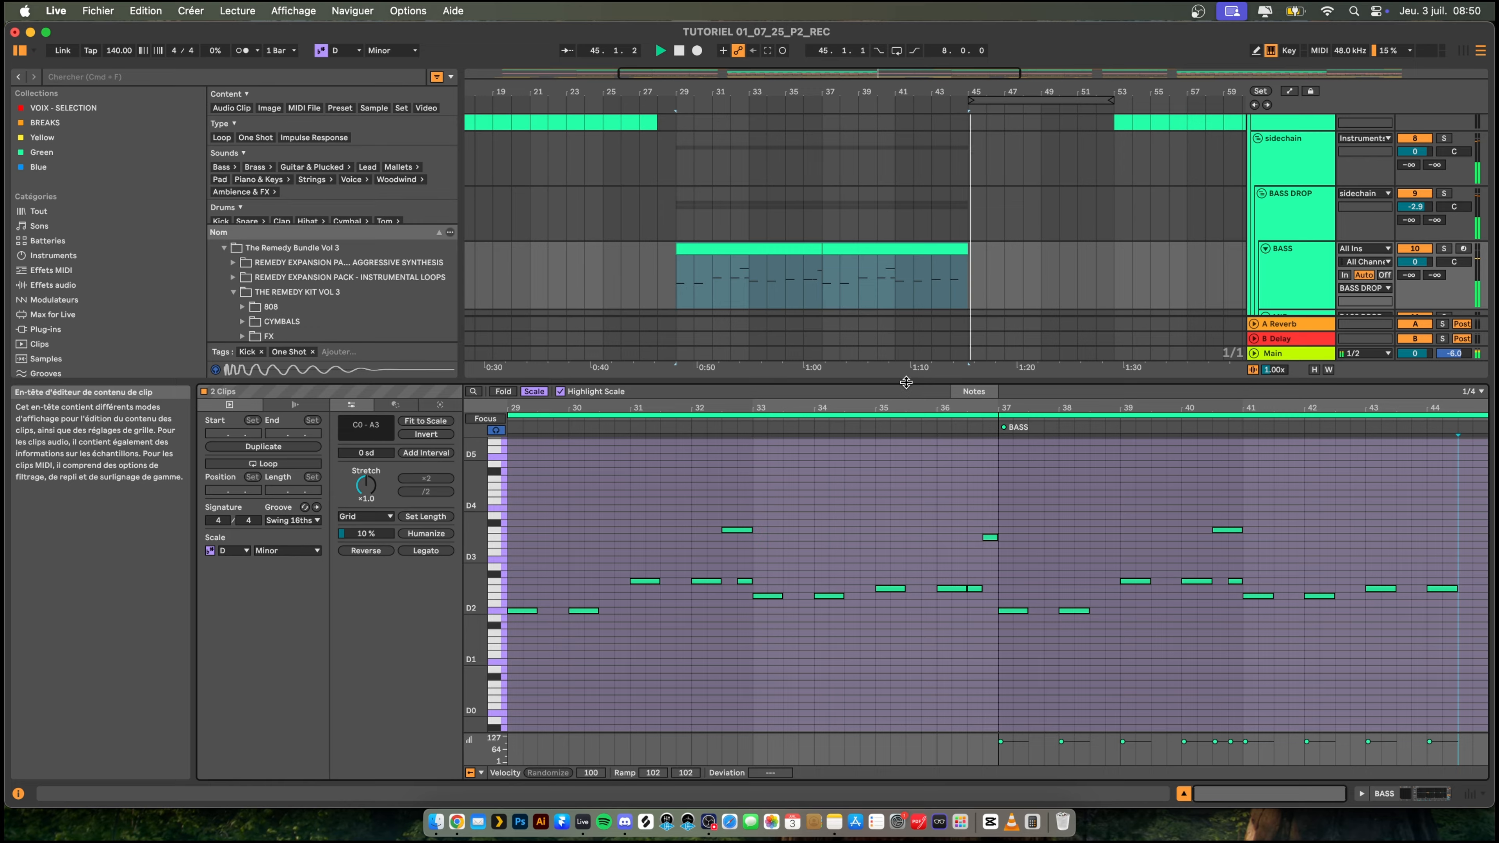
{"action": "left_click_drag", "start_coordinate": [904, 391], "coordinate": [903, 612]}
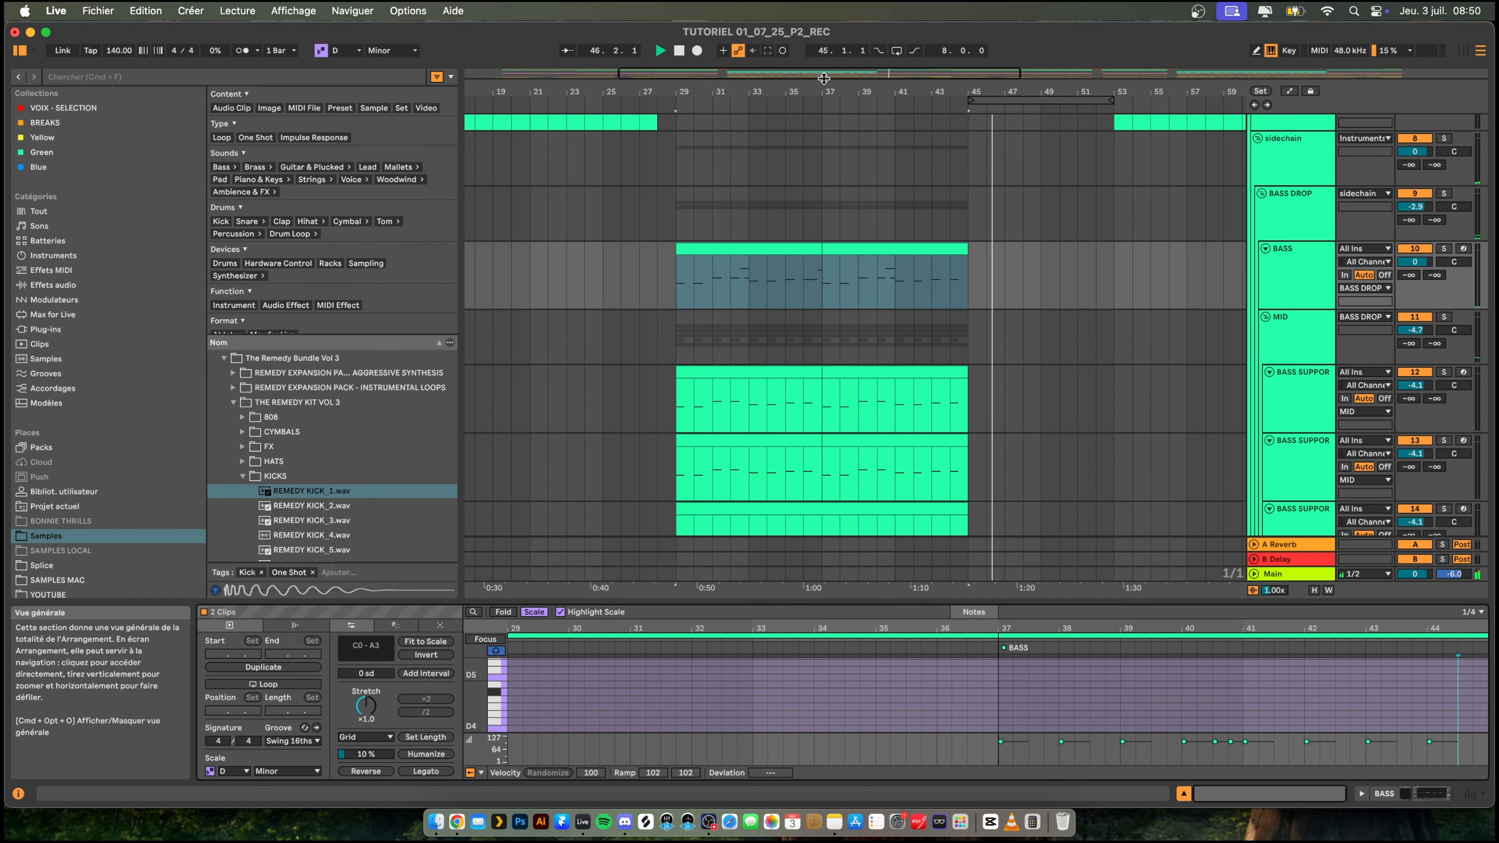
- Stop playback and copy the edited first drop at bars 29 to 45 over the second drop at bars 77 to 93
{"action": "left_click_drag", "start_coordinate": [985, 92], "coordinate": [986, 36]}
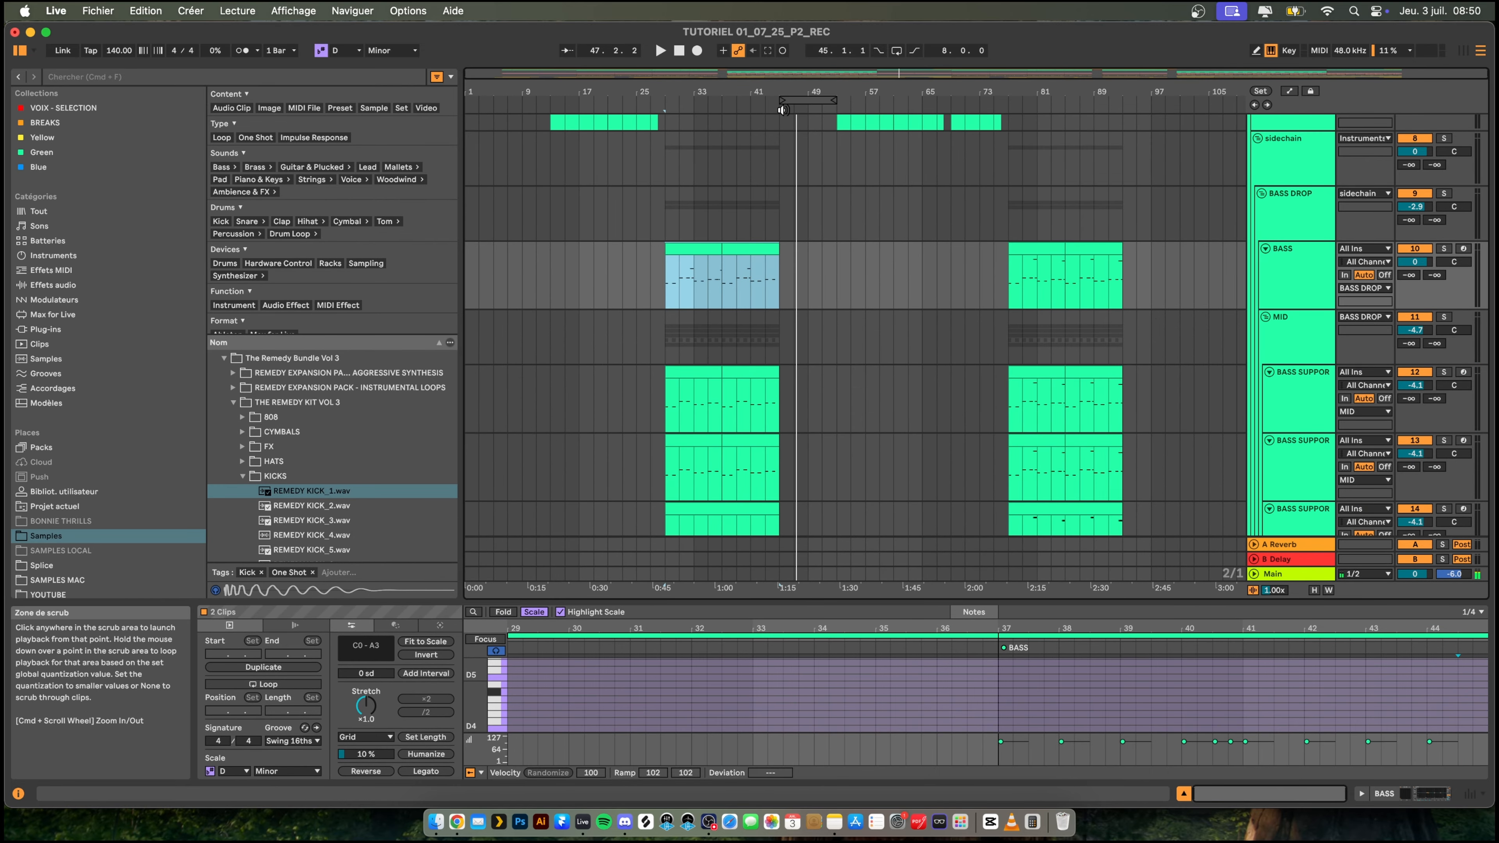
{"action": "key", "text": "space"}
{"action": "mouse_move", "coordinate": [799, 102]}
{"action": "left_mouse_down"}
{"action": "mouse_move", "coordinate": [685, 105]}
{"action": "mouse_move", "coordinate": [778, 100]}
{"action": "left_mouse_up"}
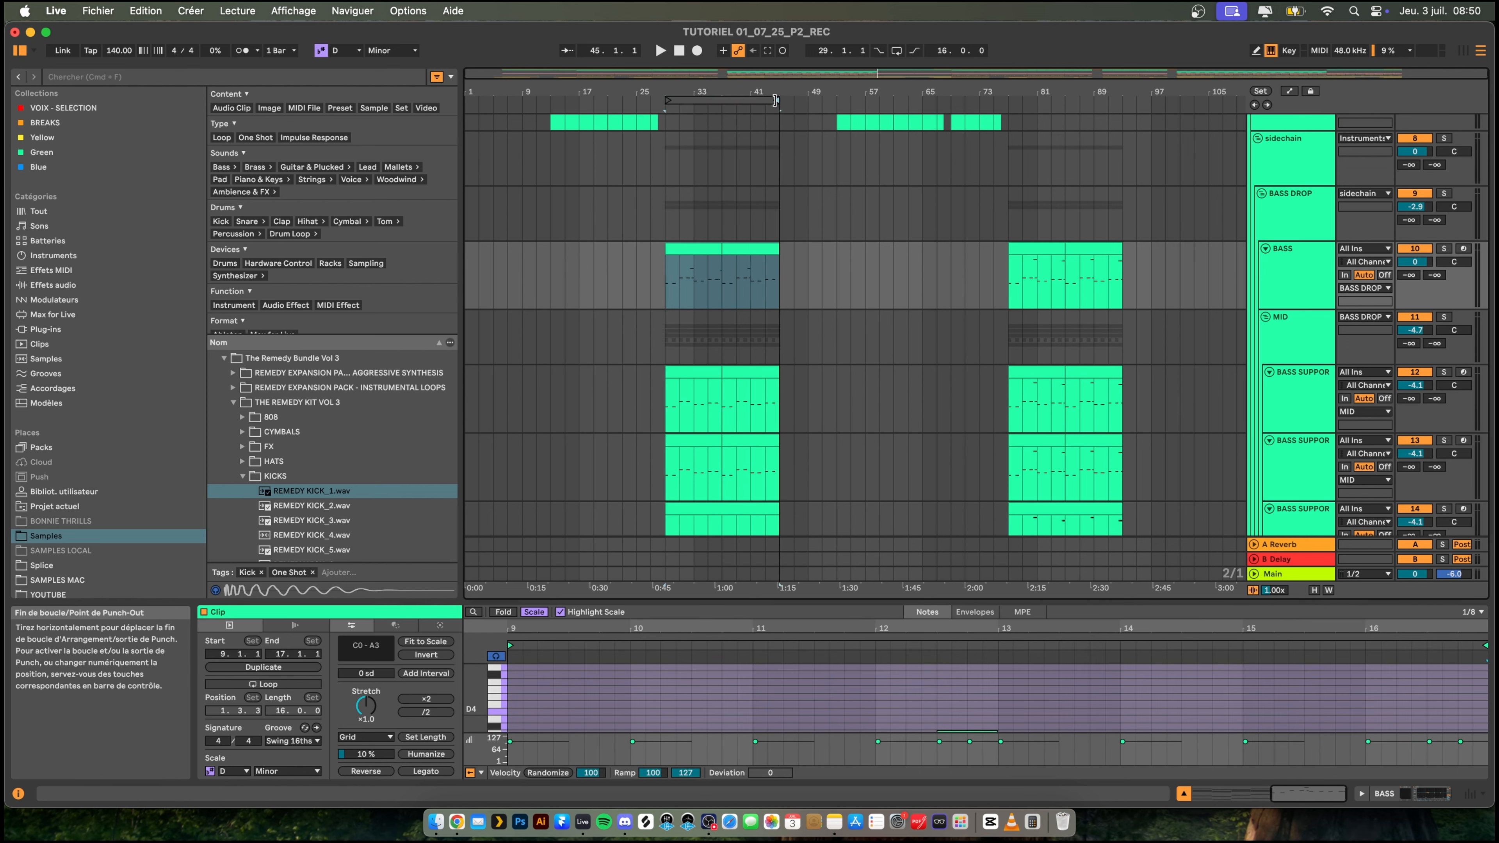
{"action": "left_click", "coordinate": [737, 99]}
{"action": "key", "text": "Left"}
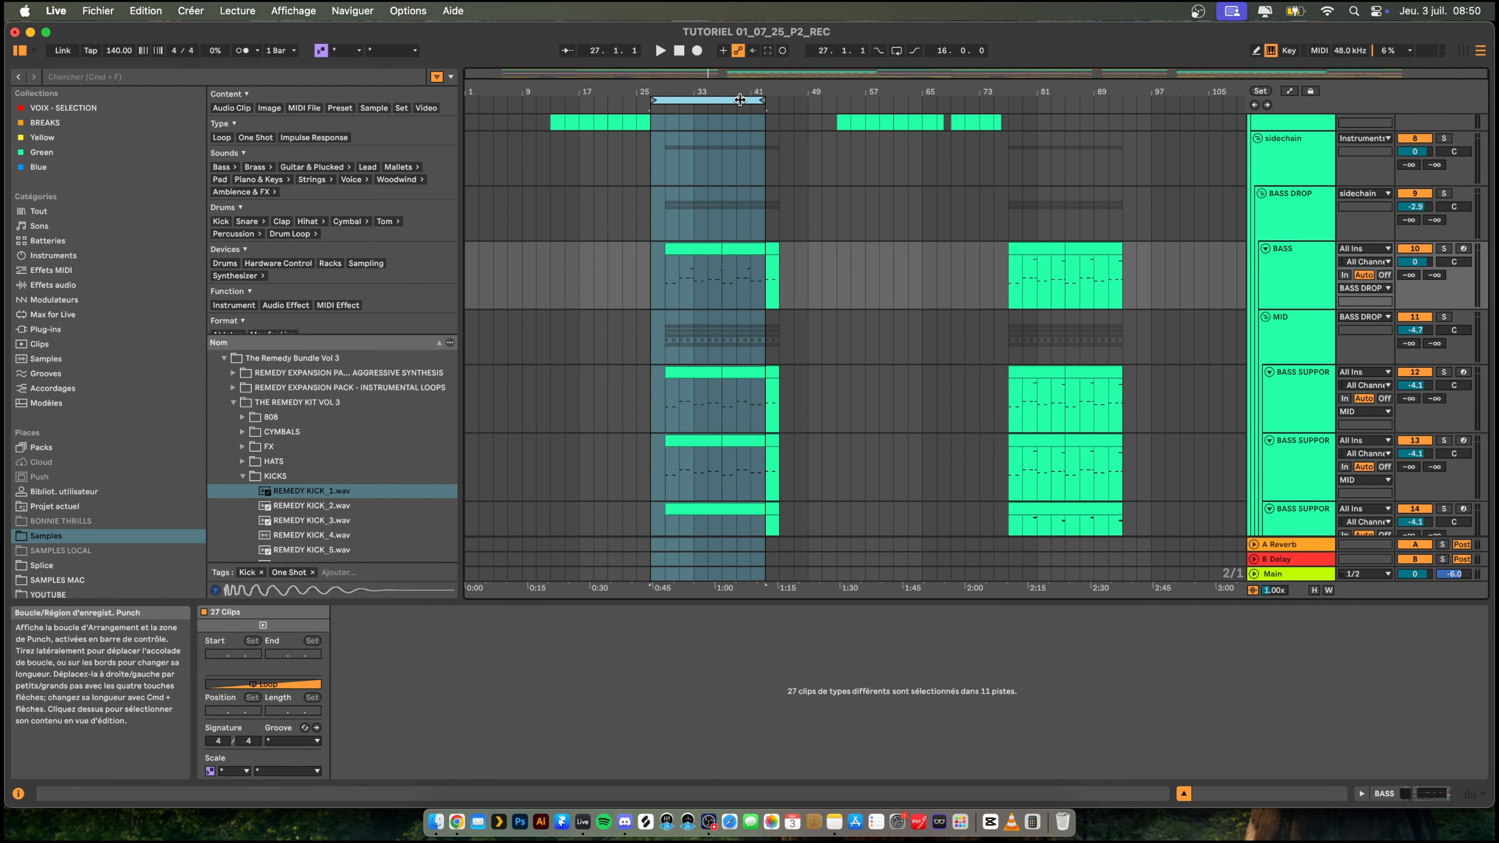
{"action": "left_click_drag", "start_coordinate": [748, 101], "coordinate": [1098, 111]}
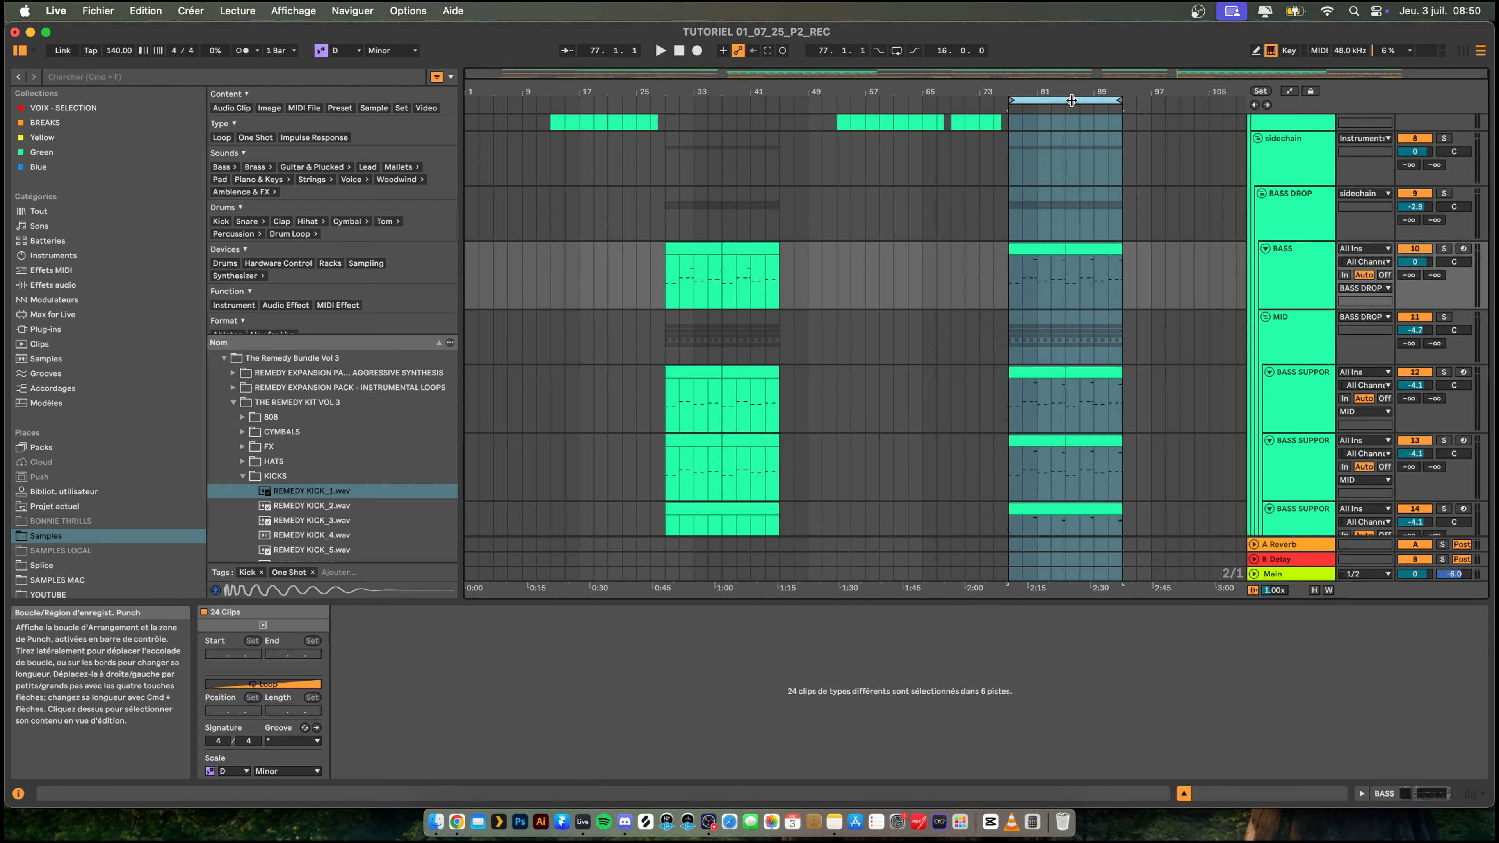
- Play the arrangement from bar 29 to check the drop across the bass and harmony tracks
{"action": "left_click", "coordinate": [667, 188]}
{"action": "key", "text": "space"}
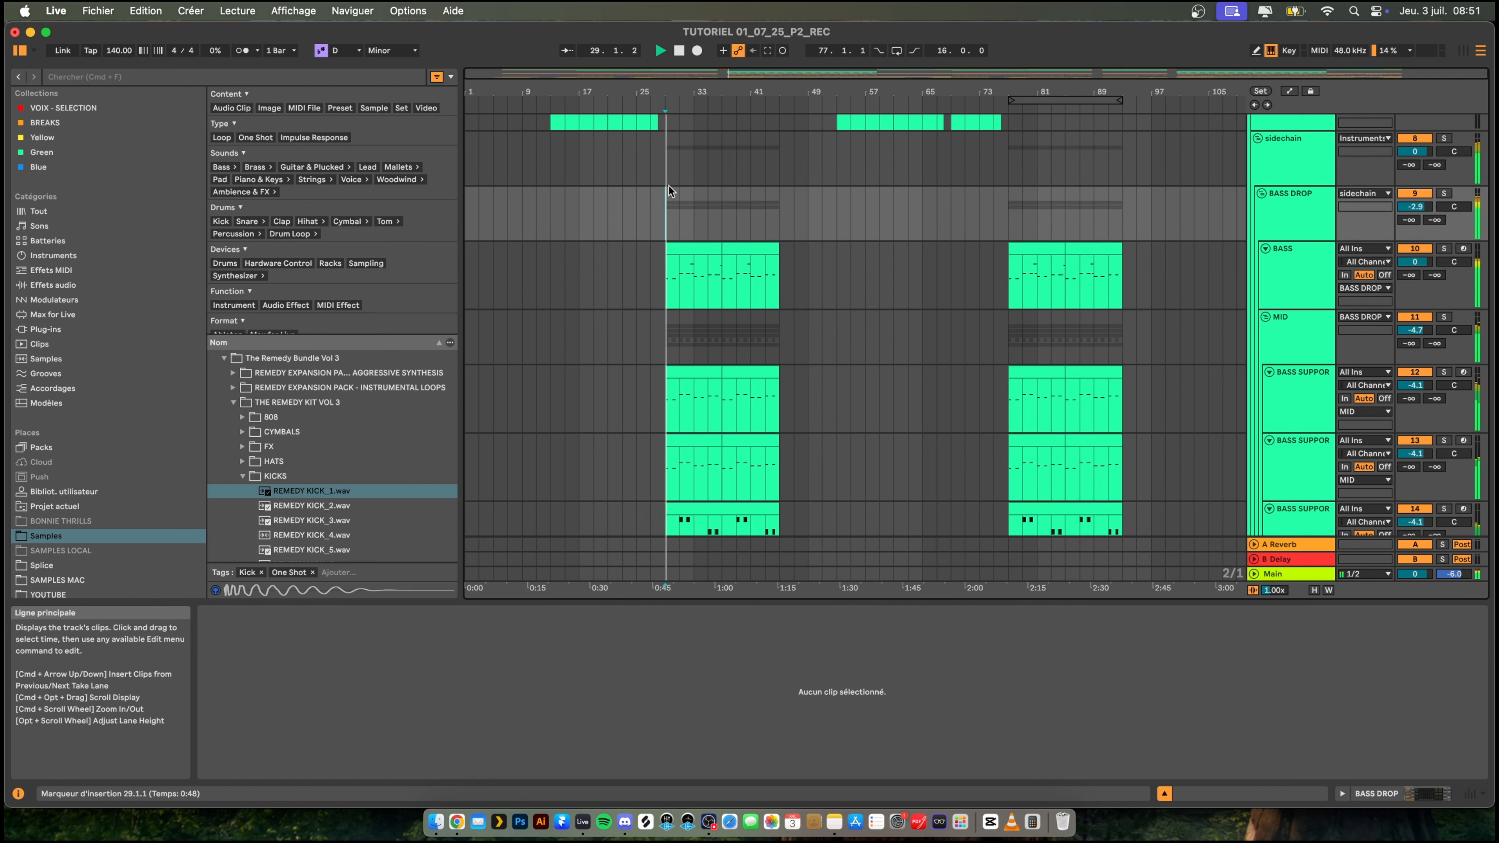
{"action": "left_click_drag", "start_coordinate": [705, 86], "coordinate": [708, 95]}
{"action": "scroll", "coordinate": [865, 233], "scroll_direction": "down", "scroll_amount": 4}
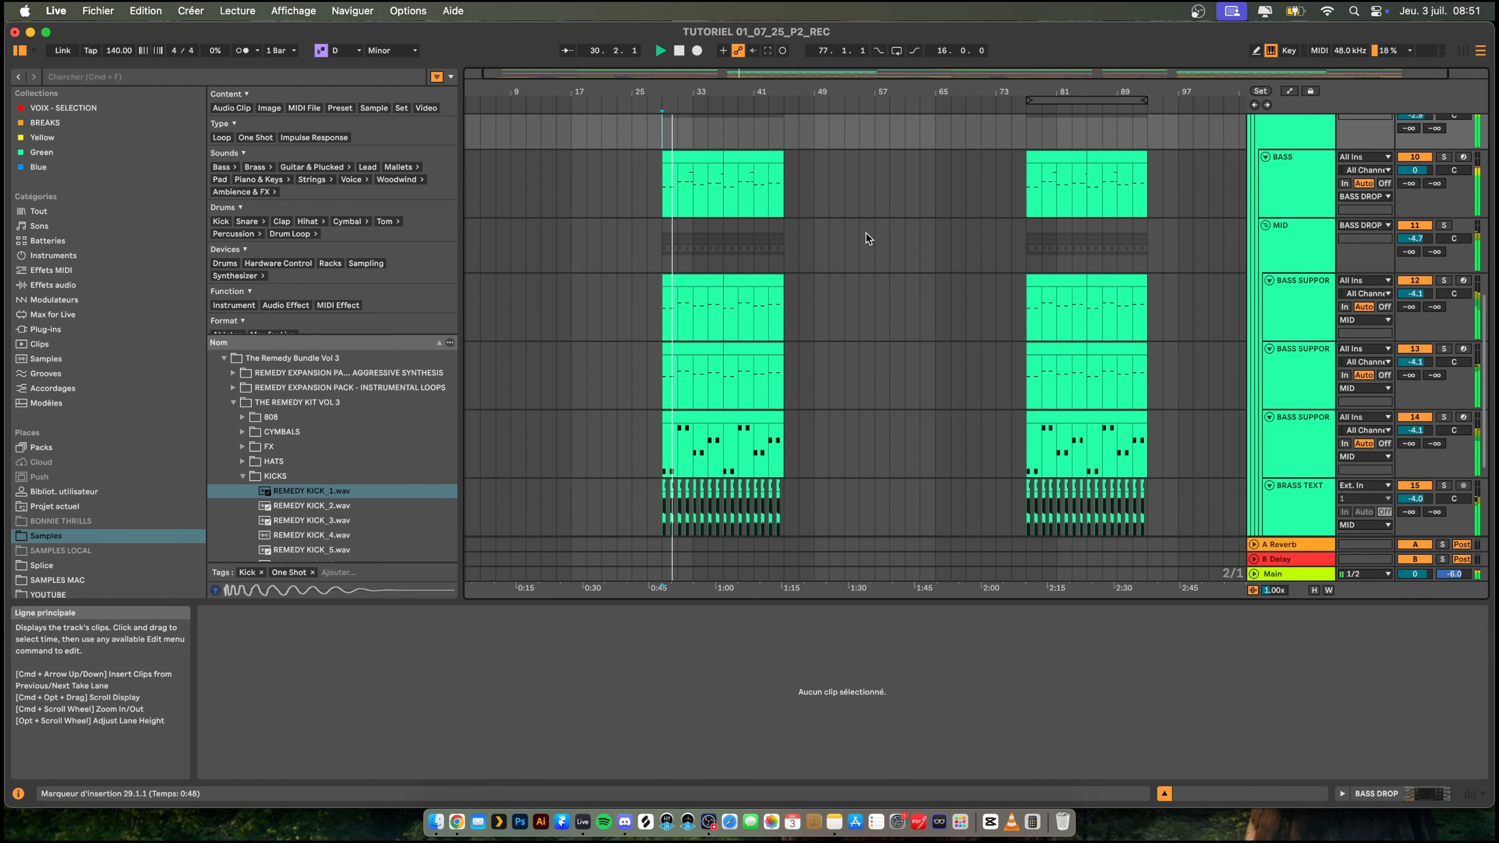
{"action": "scroll", "coordinate": [889, 294], "scroll_direction": "down", "scroll_amount": 3}
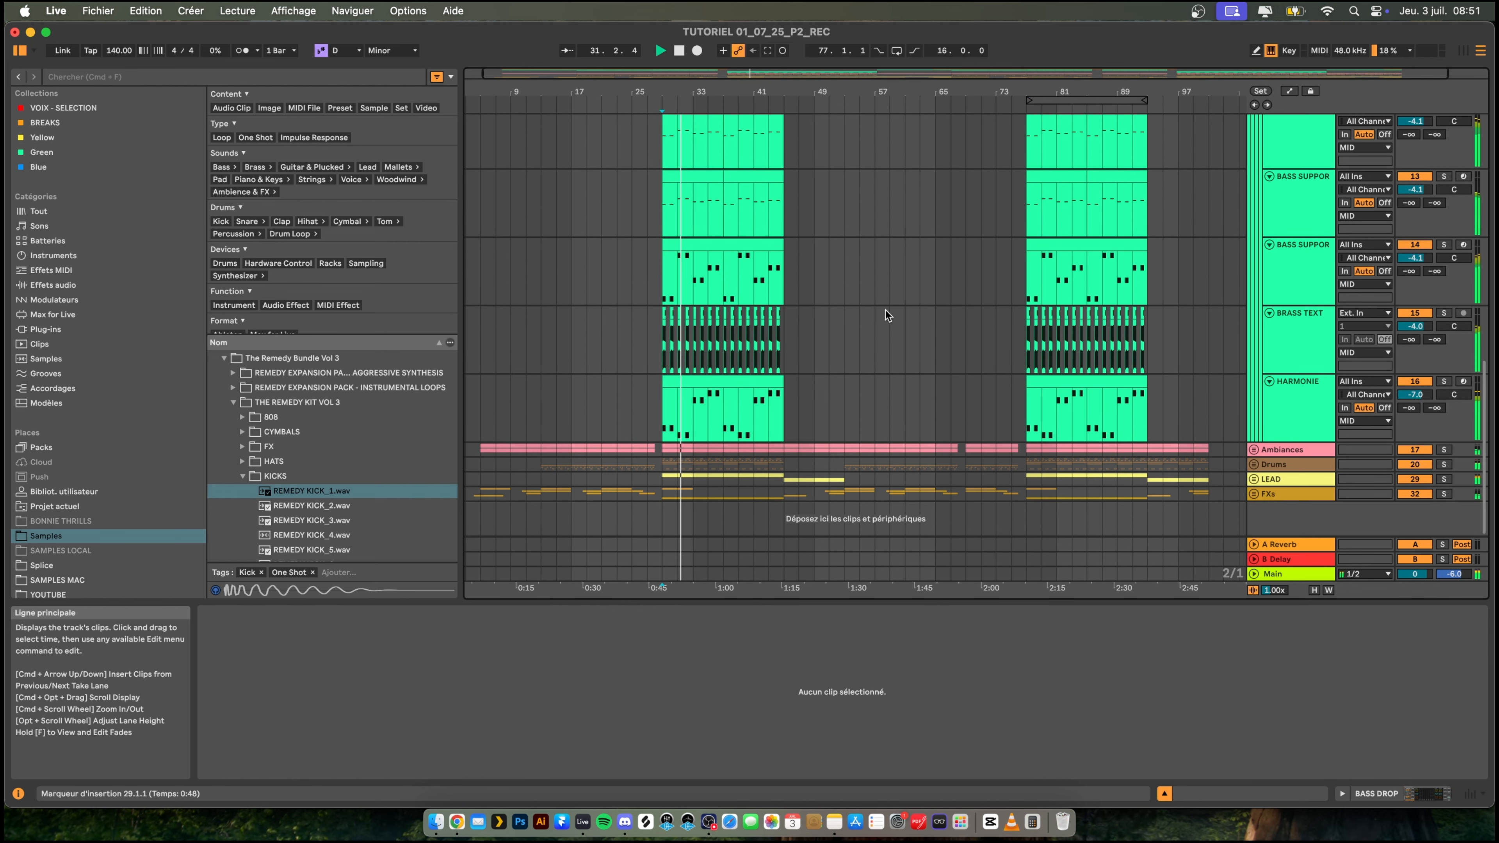
- Review the remaining changes in the YOUTUBE note in Notes, return to Live, and unfold the LEAD group
{"action": "left_click", "coordinate": [836, 820]}
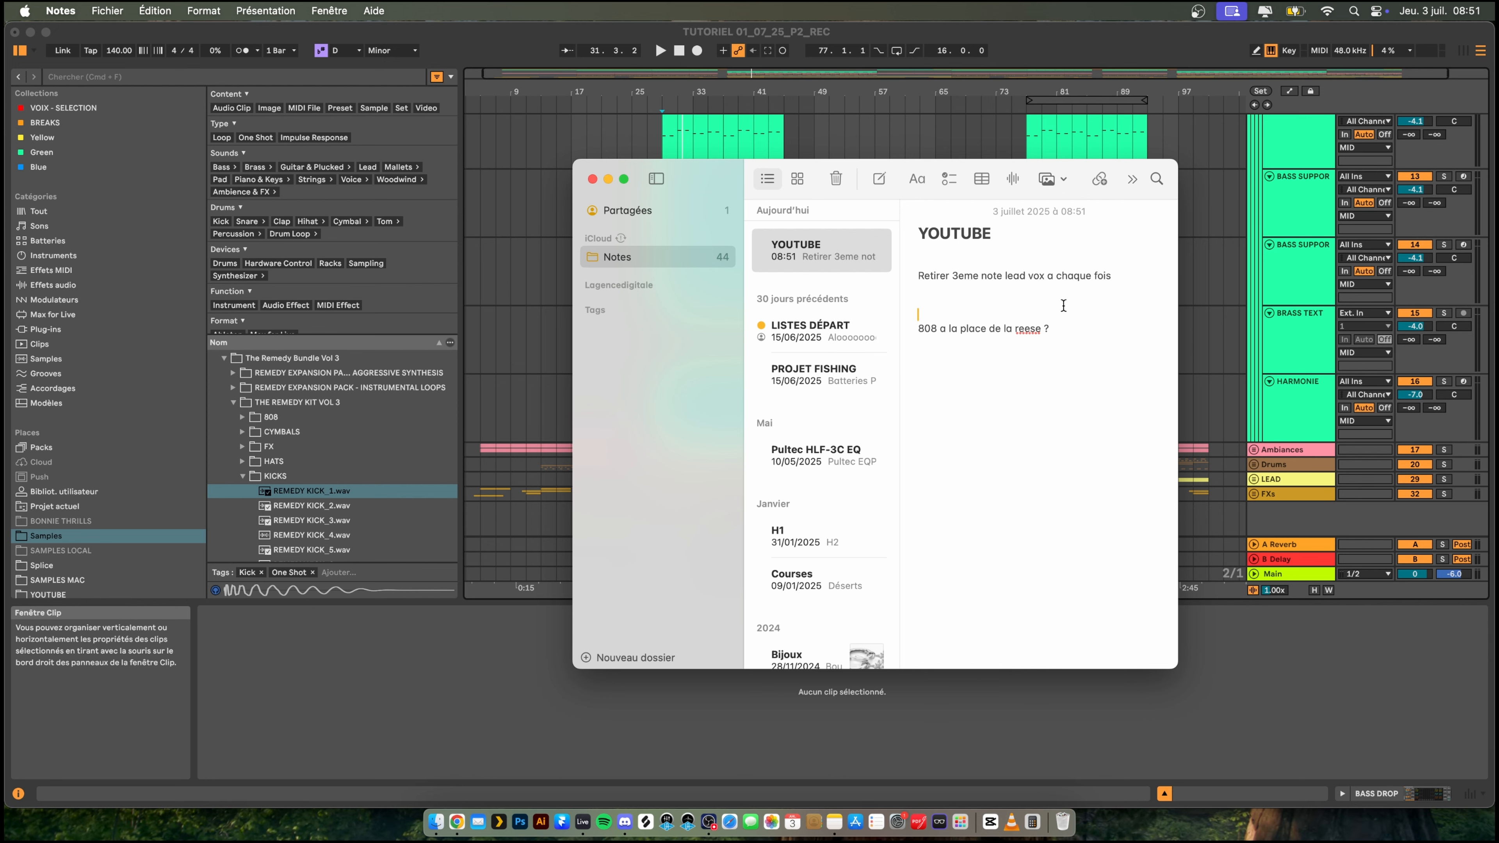
{"action": "left_click", "coordinate": [620, 147]}
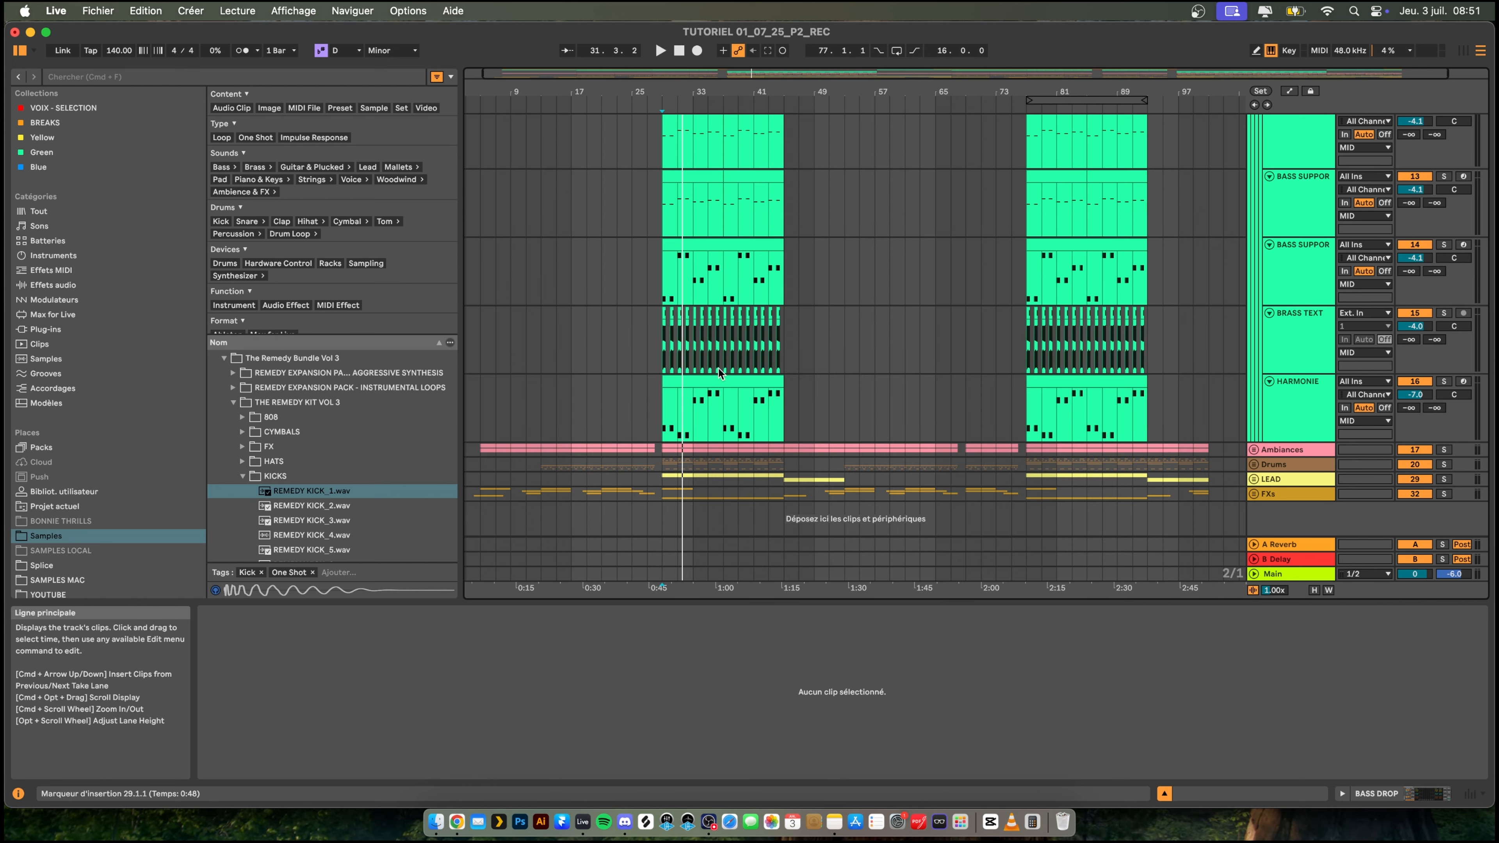
{"action": "left_click", "coordinate": [1253, 479]}
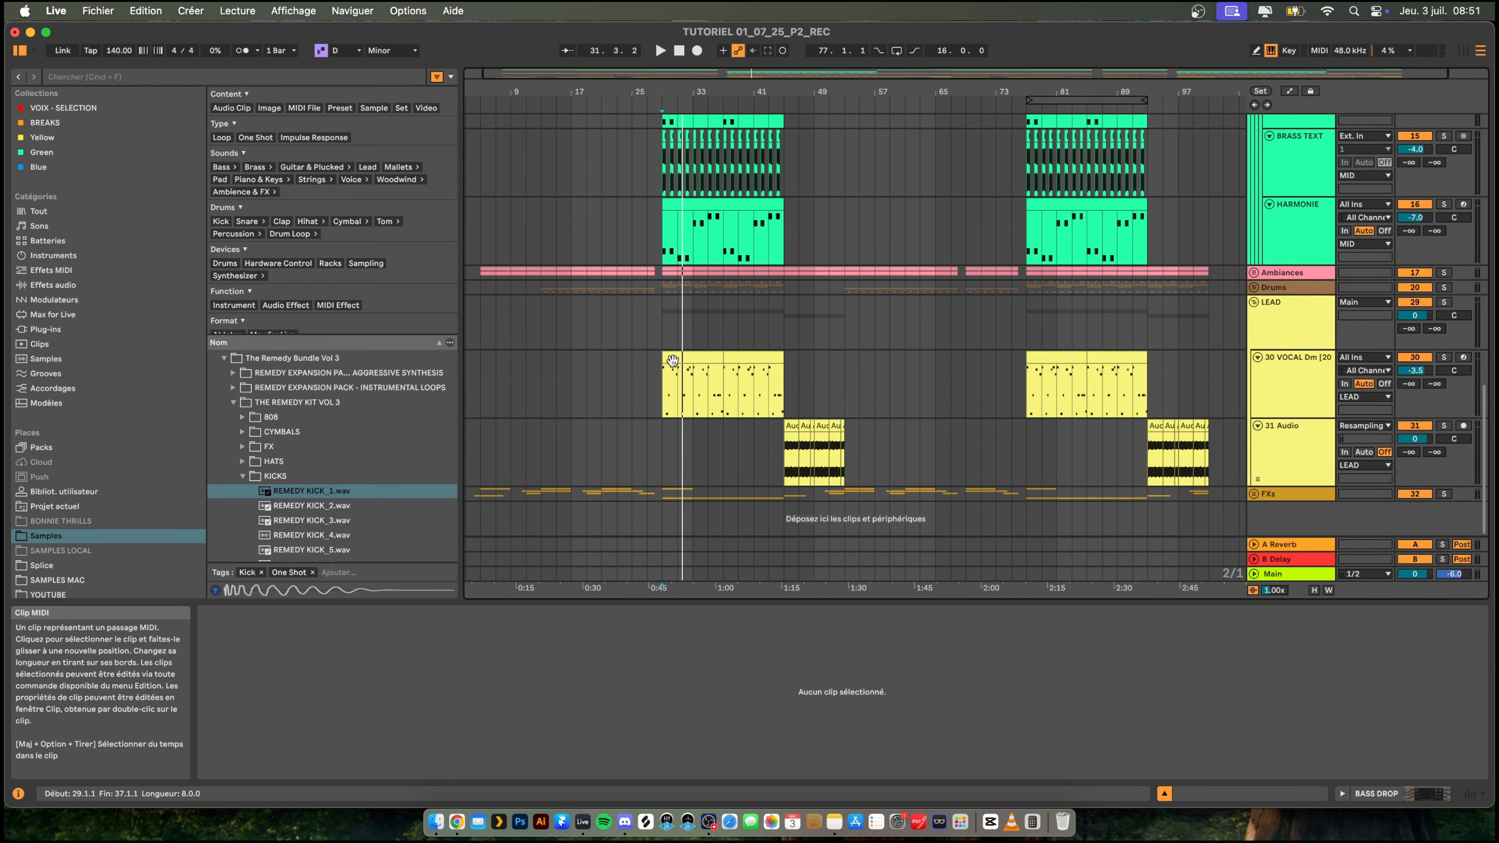
- Open the VOCAL clip at bar 29 in an enlarged clip editor and play it to locate the third note
{"action": "left_click", "coordinate": [673, 360]}
{"action": "key", "text": "space"}
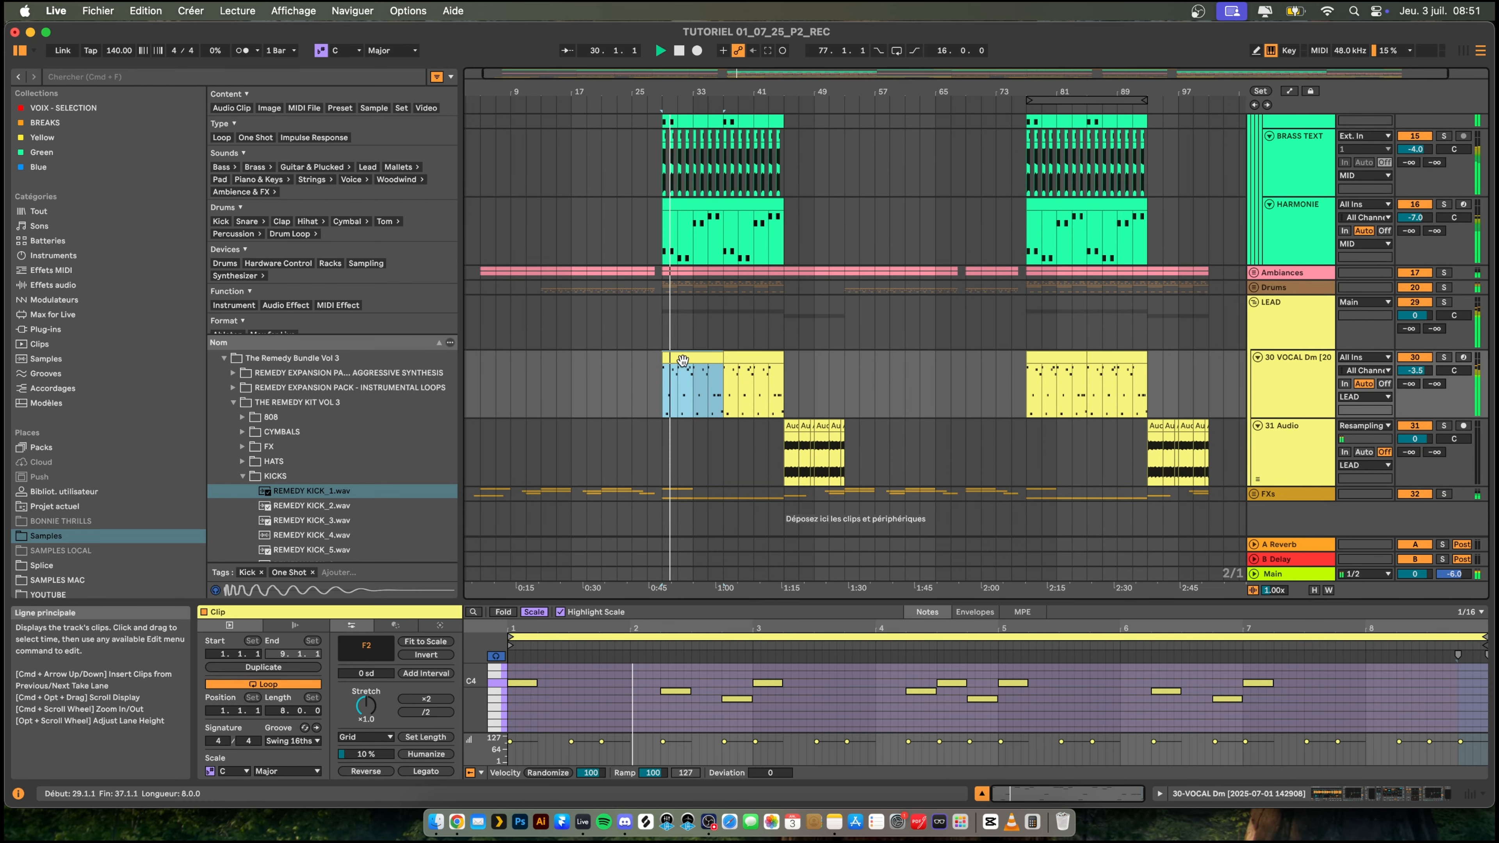
{"action": "key", "text": "space"}
{"action": "left_click_drag", "start_coordinate": [736, 92], "coordinate": [736, 80]}
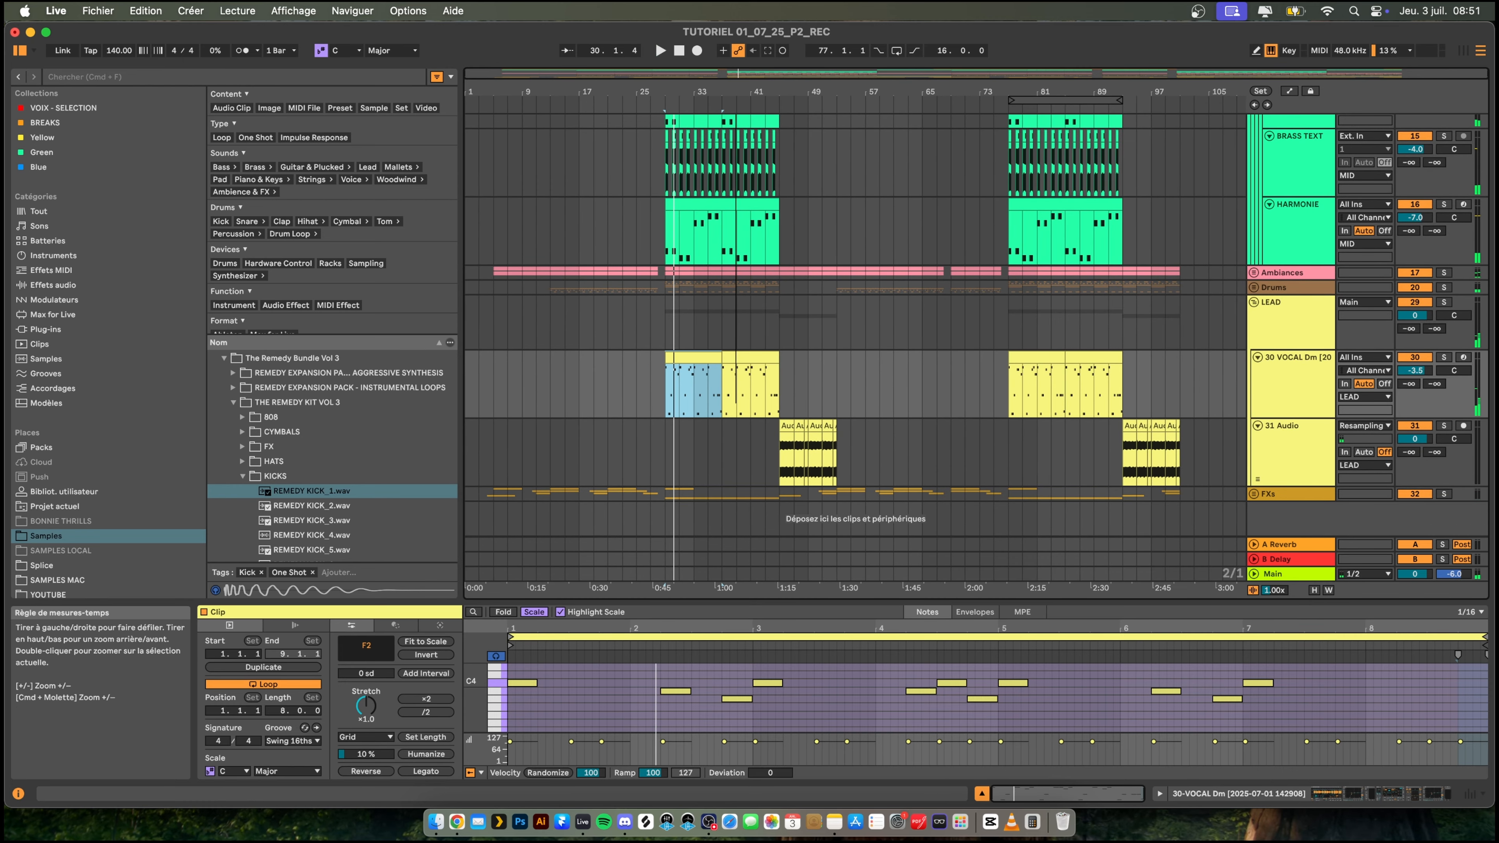
{"action": "key", "text": "space"}
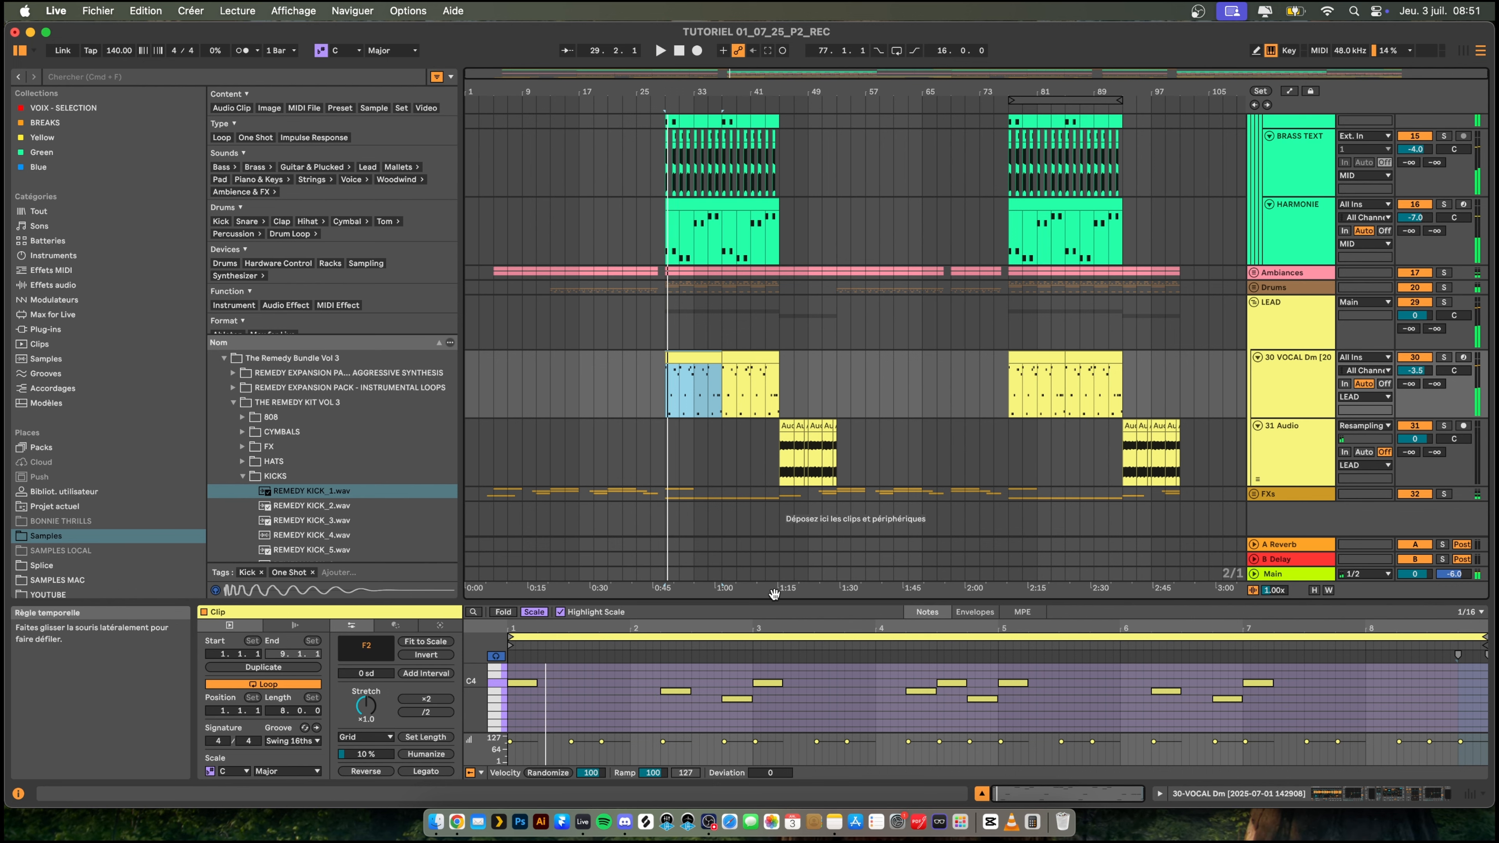
{"action": "left_click_drag", "start_coordinate": [769, 599], "coordinate": [785, 232]}
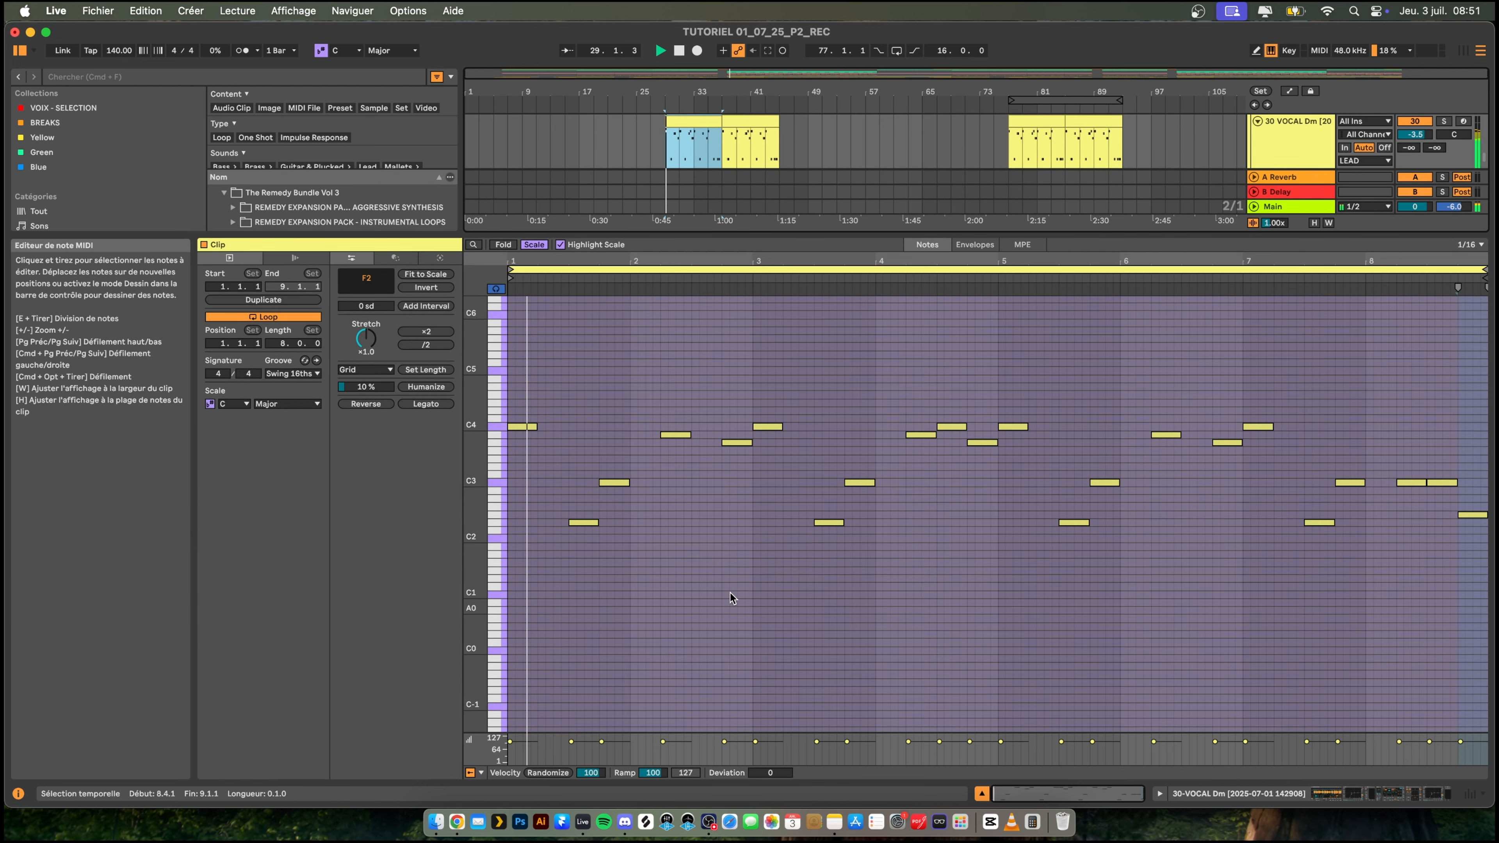
- Deactivate the C3 notes at 1.4, 3.4 and 5.4 in the VOCAL clip while playing the passage
{"action": "left_click", "coordinate": [615, 568]}
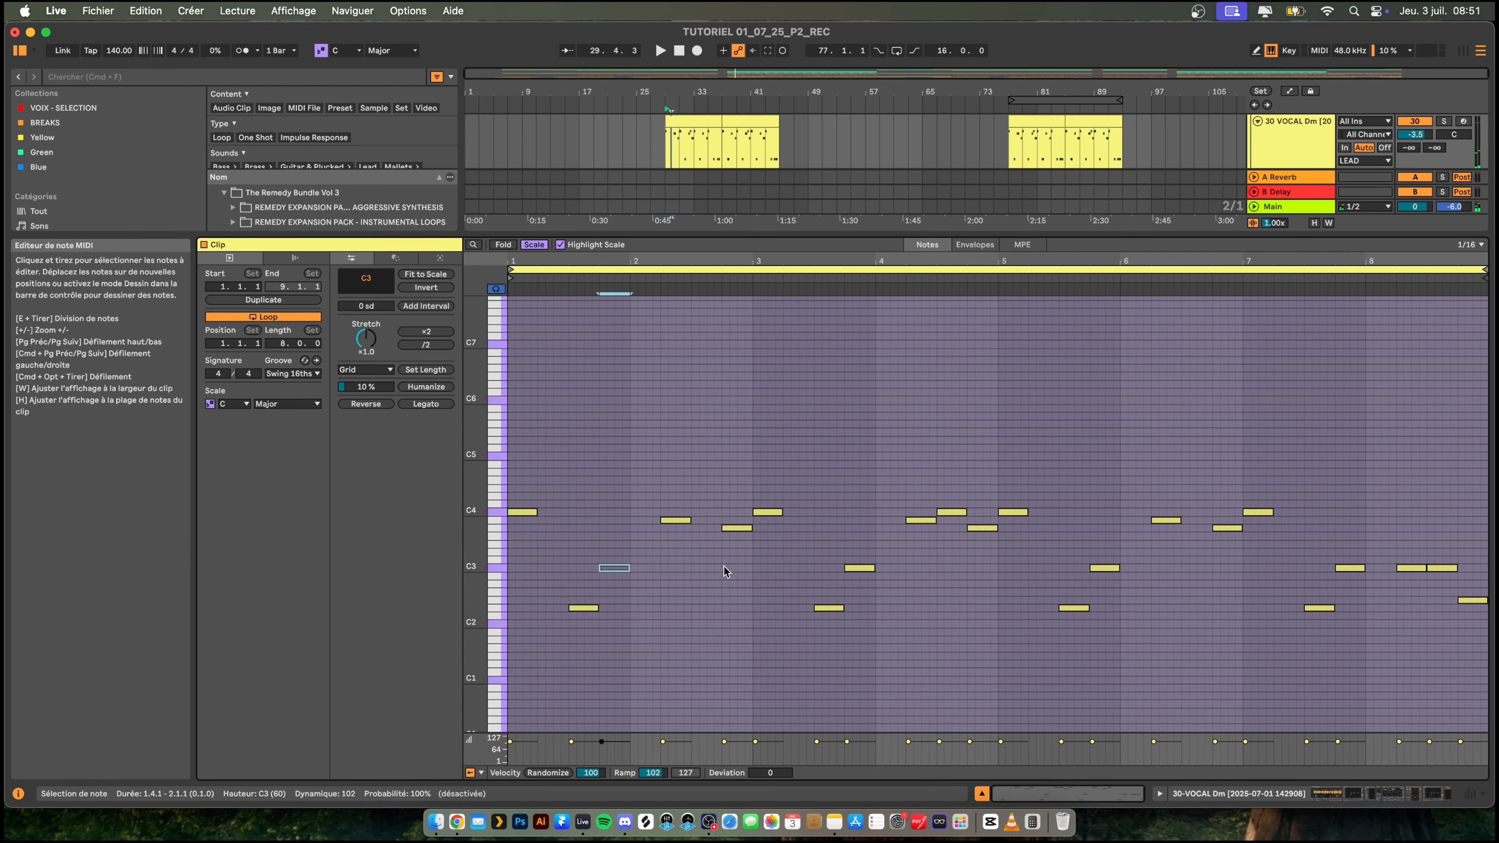
{"action": "key", "text": "space"}
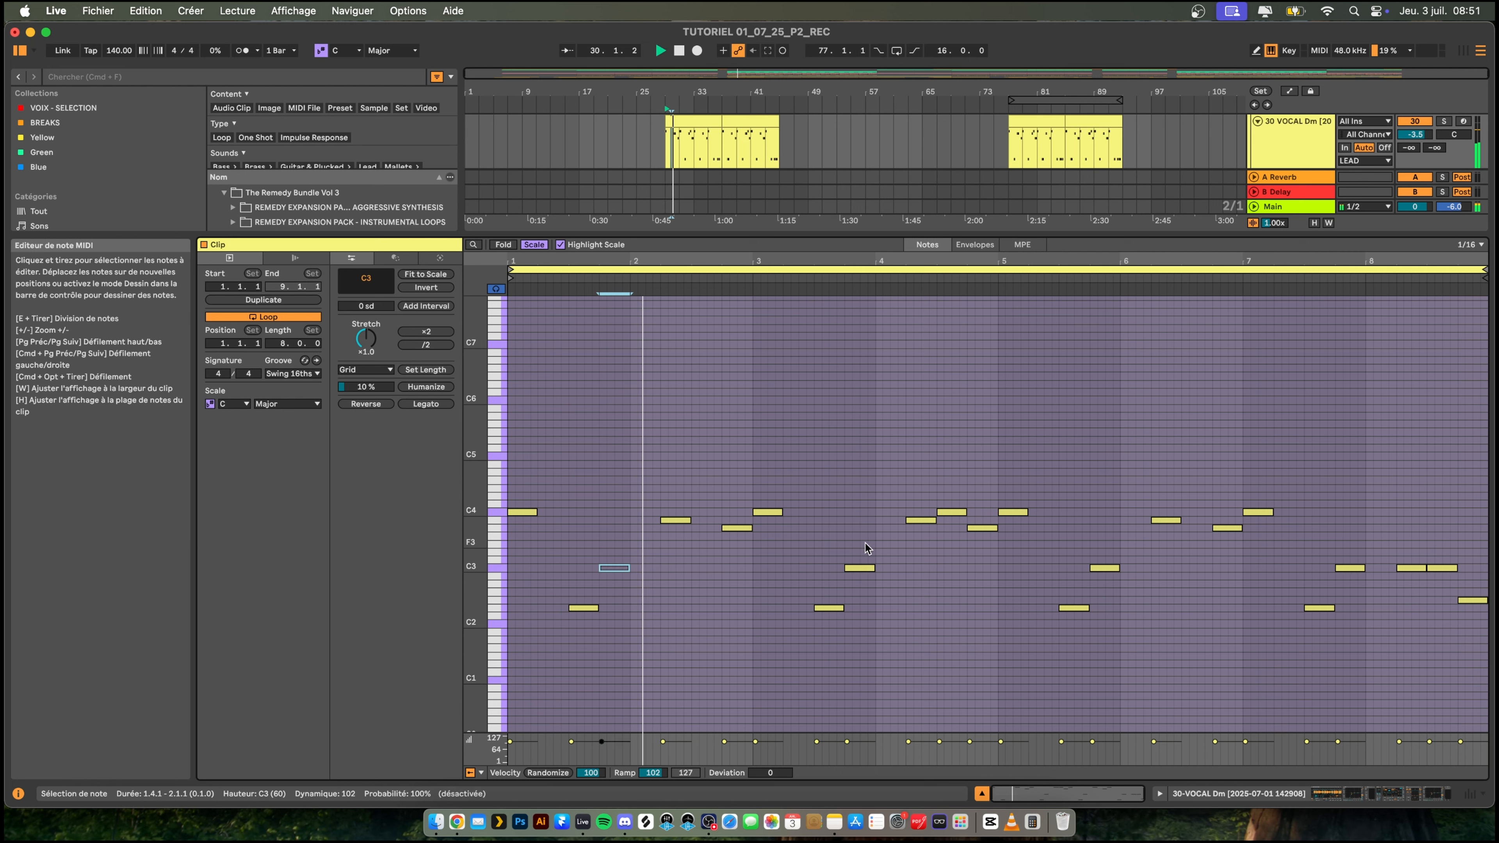
{"action": "left_click", "coordinate": [859, 568]}
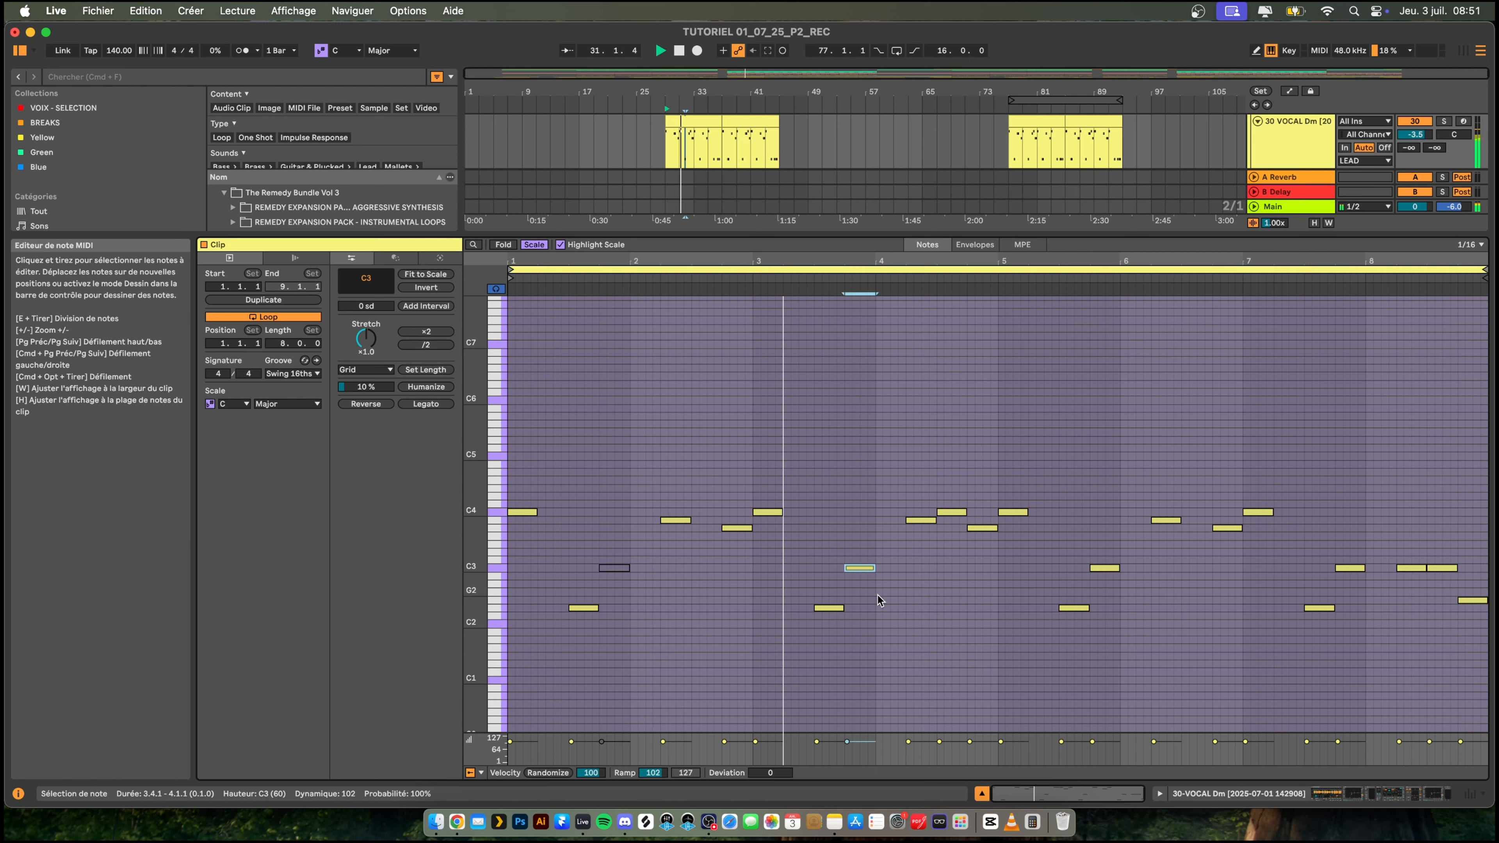
{"action": "key", "text": "0"}
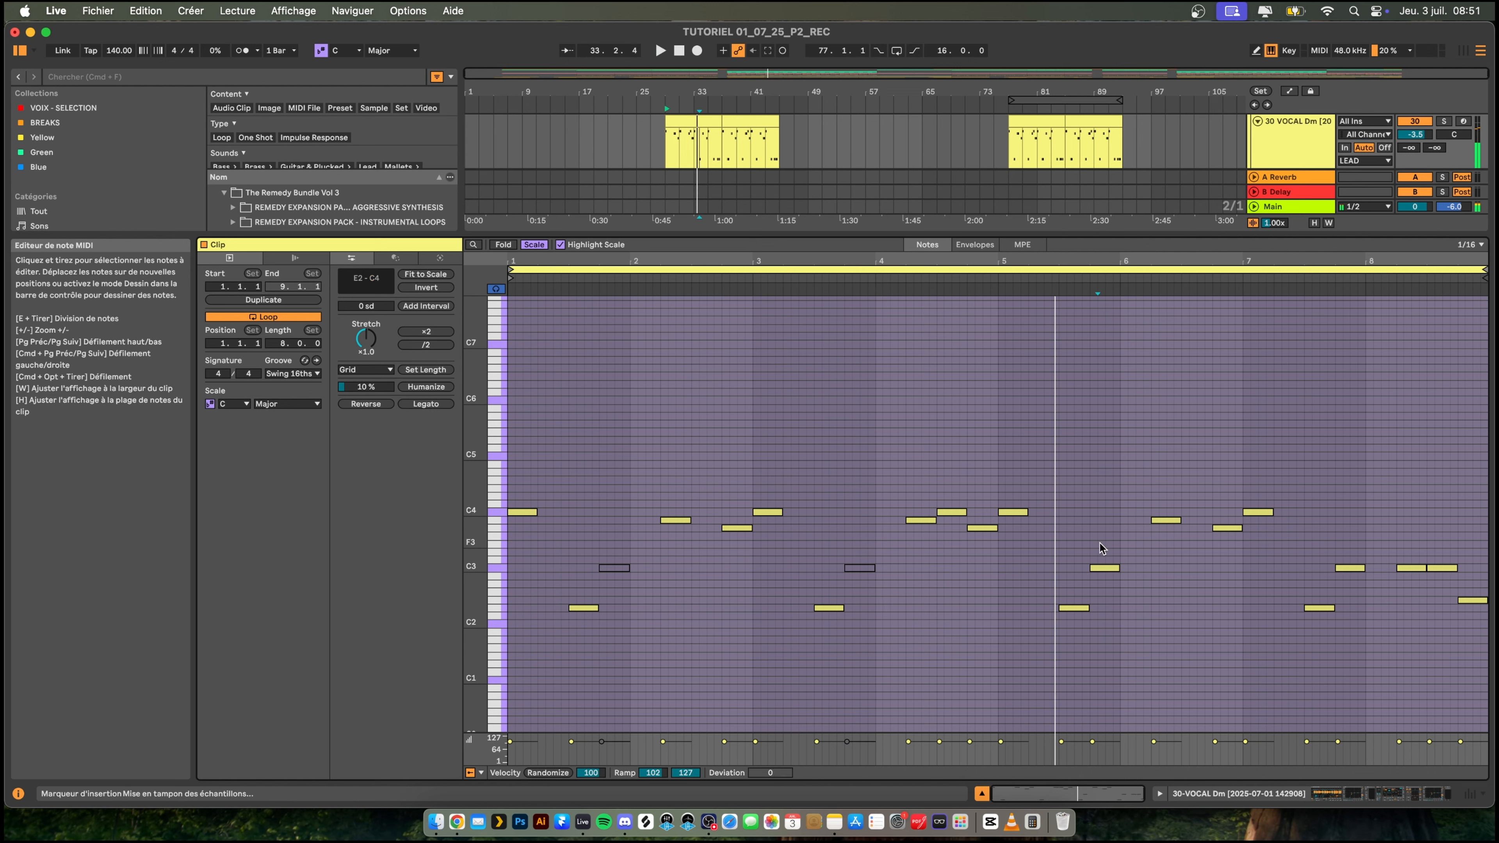
{"action": "left_click", "coordinate": [1104, 569]}
{"action": "key", "text": "0"}
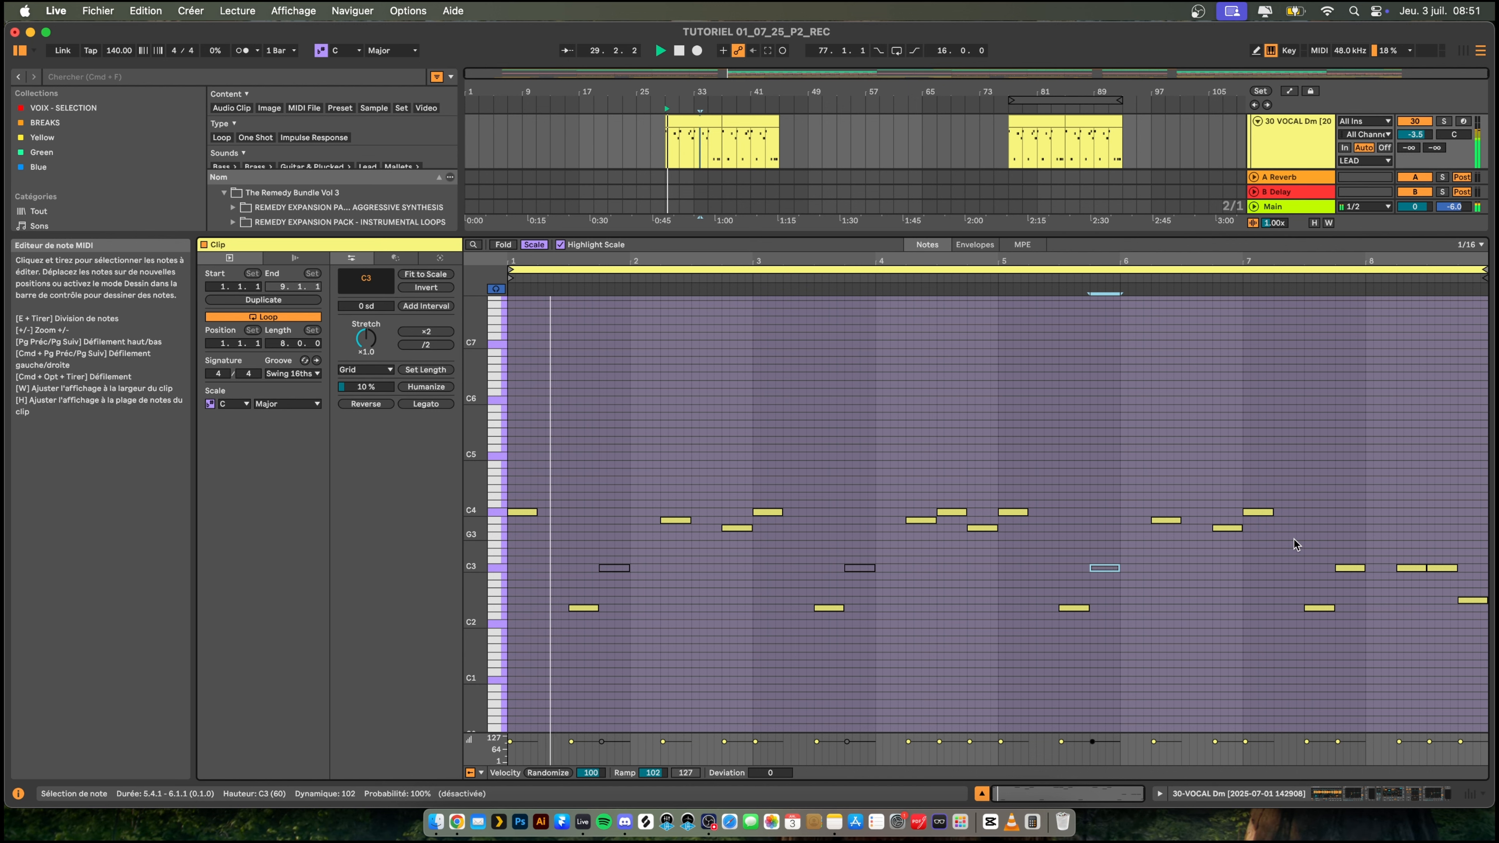
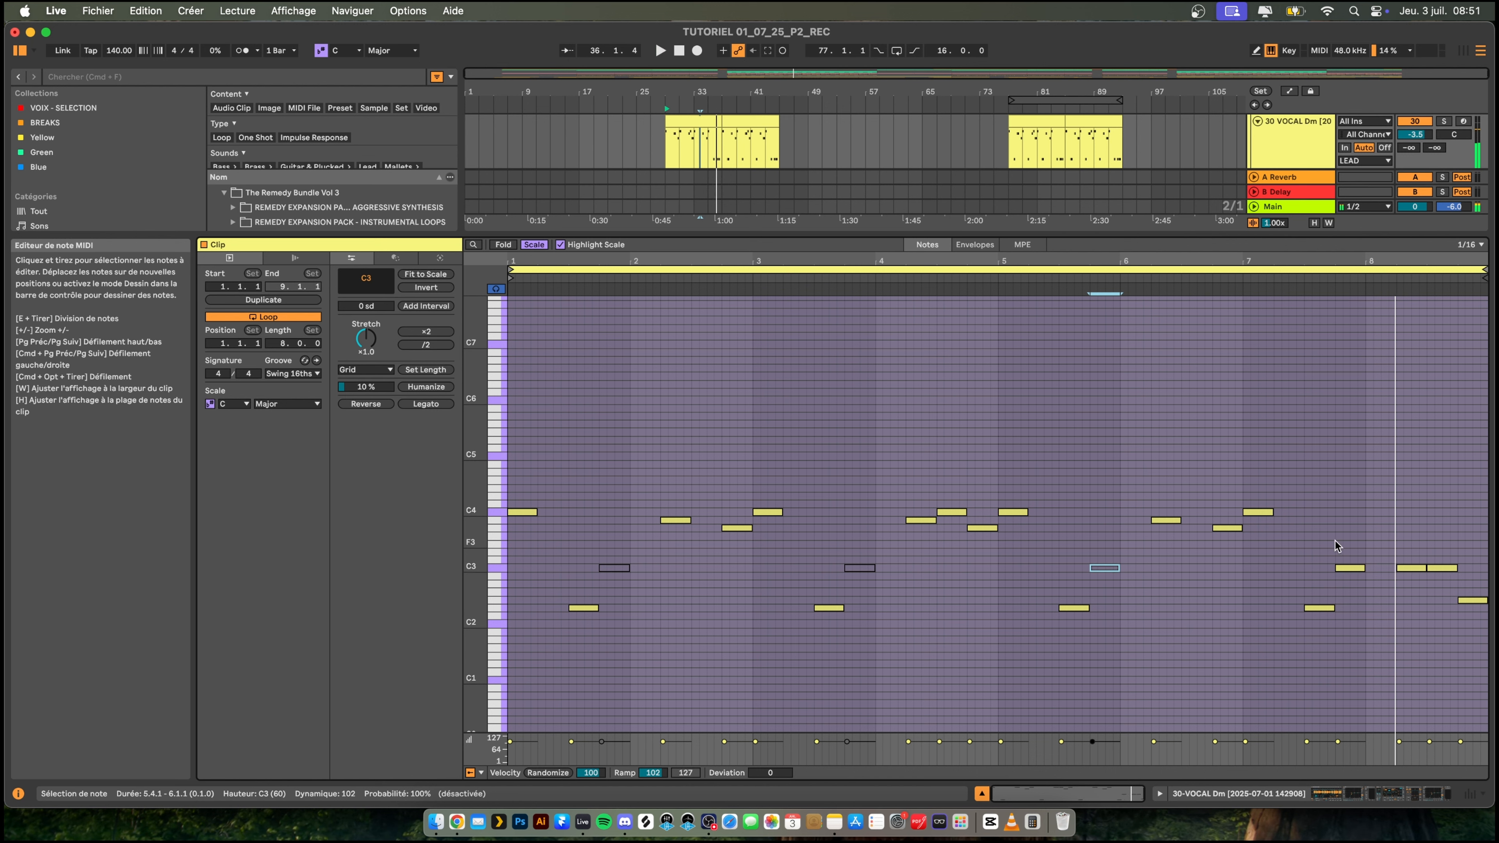
- Deactivate the C3 note at 7.4 in the VOCAL clip and add short C4 notes at 1.2 and 5.2
{"action": "key", "text": "space"}
{"action": "left_click", "coordinate": [1352, 569]}
{"action": "key", "text": "0"}
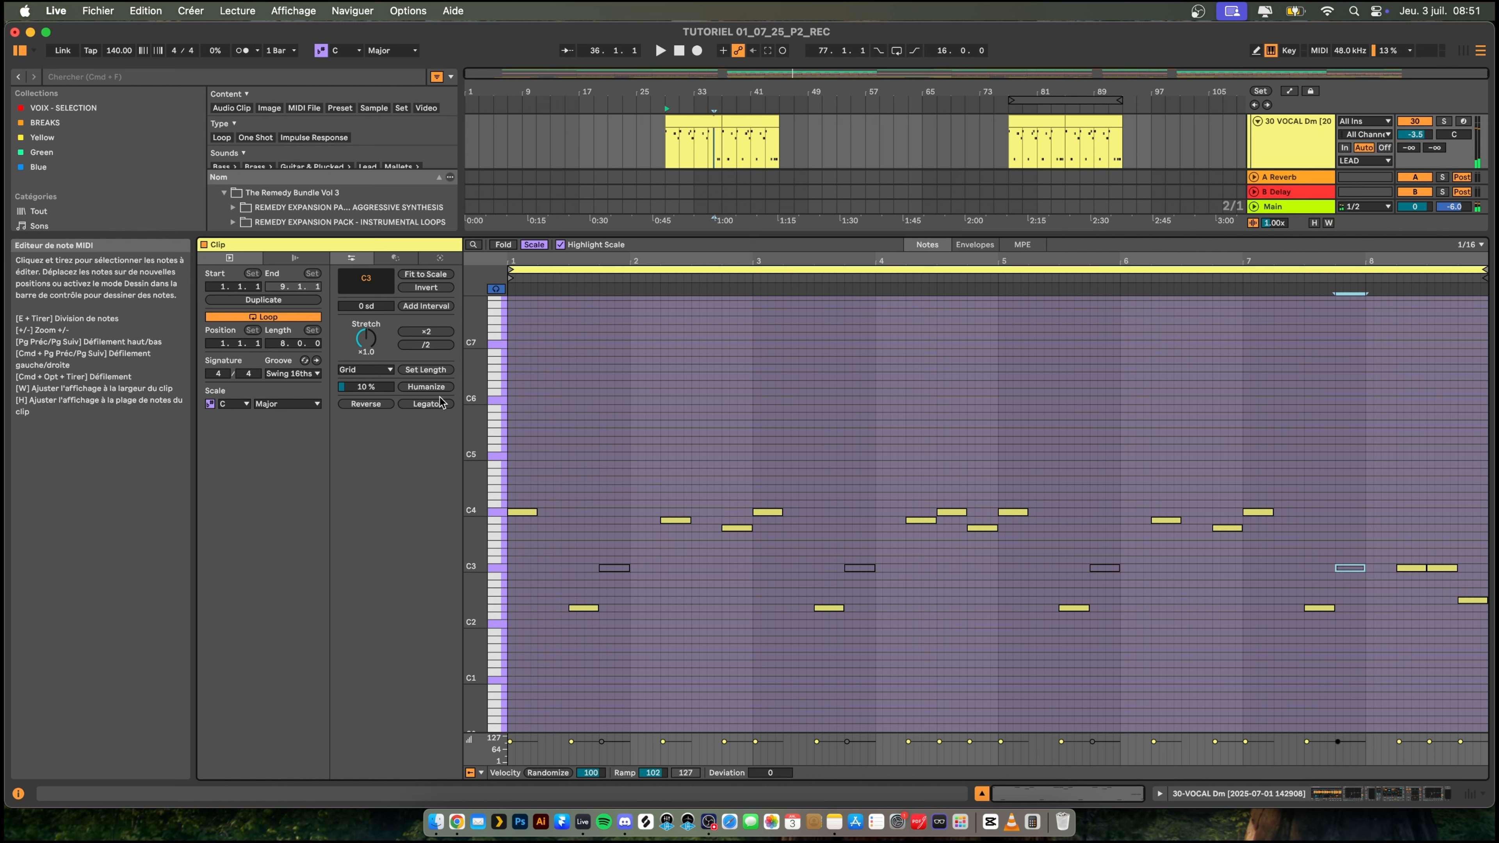
{"action": "left_click", "coordinate": [541, 512]}
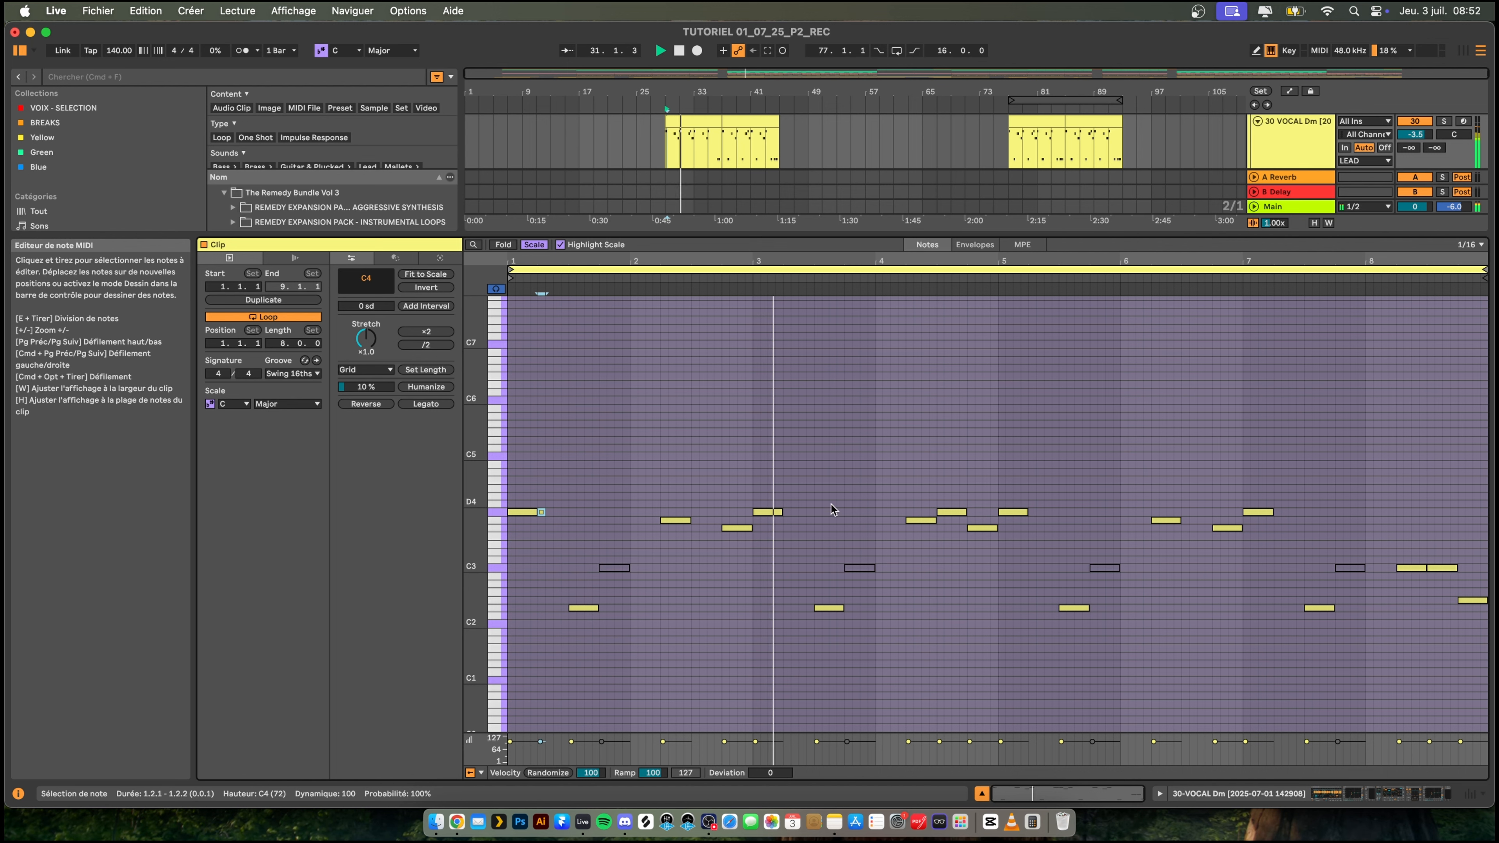
{"action": "double_click", "coordinate": [1032, 511]}
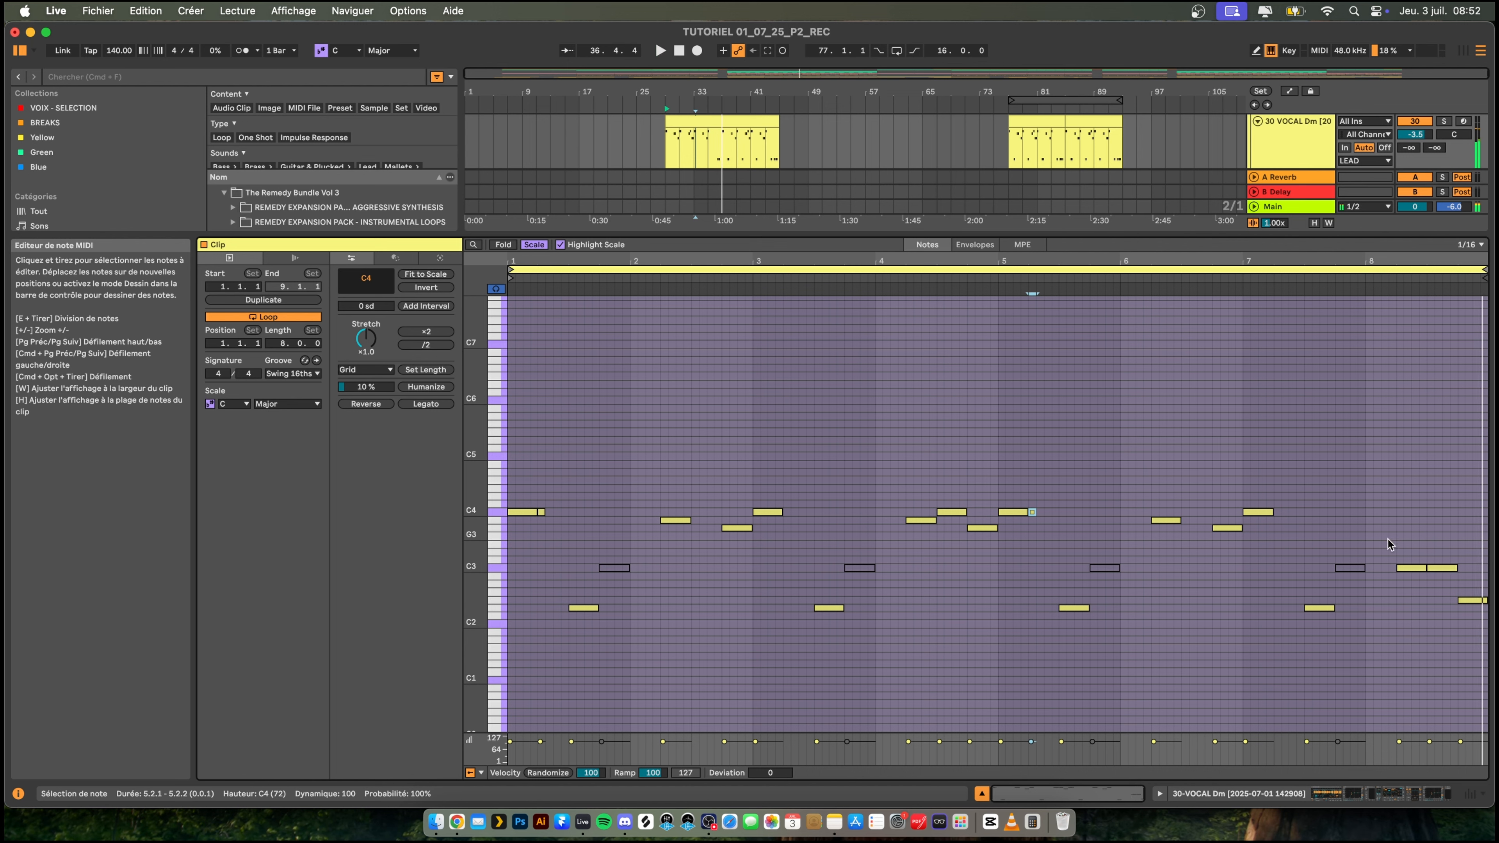
- Raise the C3 notes at 8.2 and 8.3 in the VOCAL clip to B3, and delete the one at 8.3
{"action": "left_click_drag", "start_coordinate": [1388, 542], "coordinate": [1469, 582]}
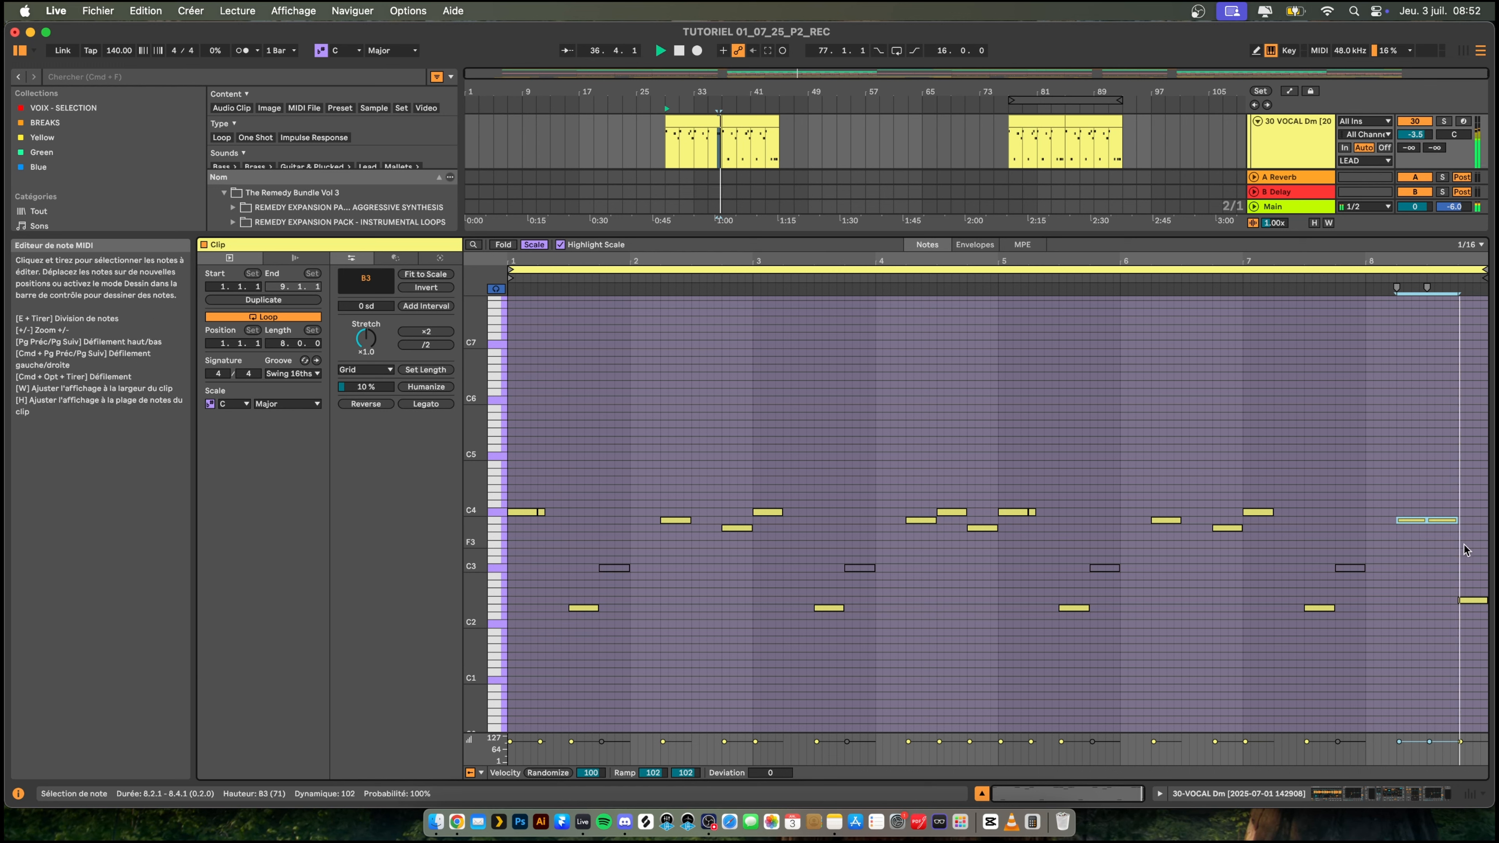
{"action": "left_click", "coordinate": [1442, 520]}
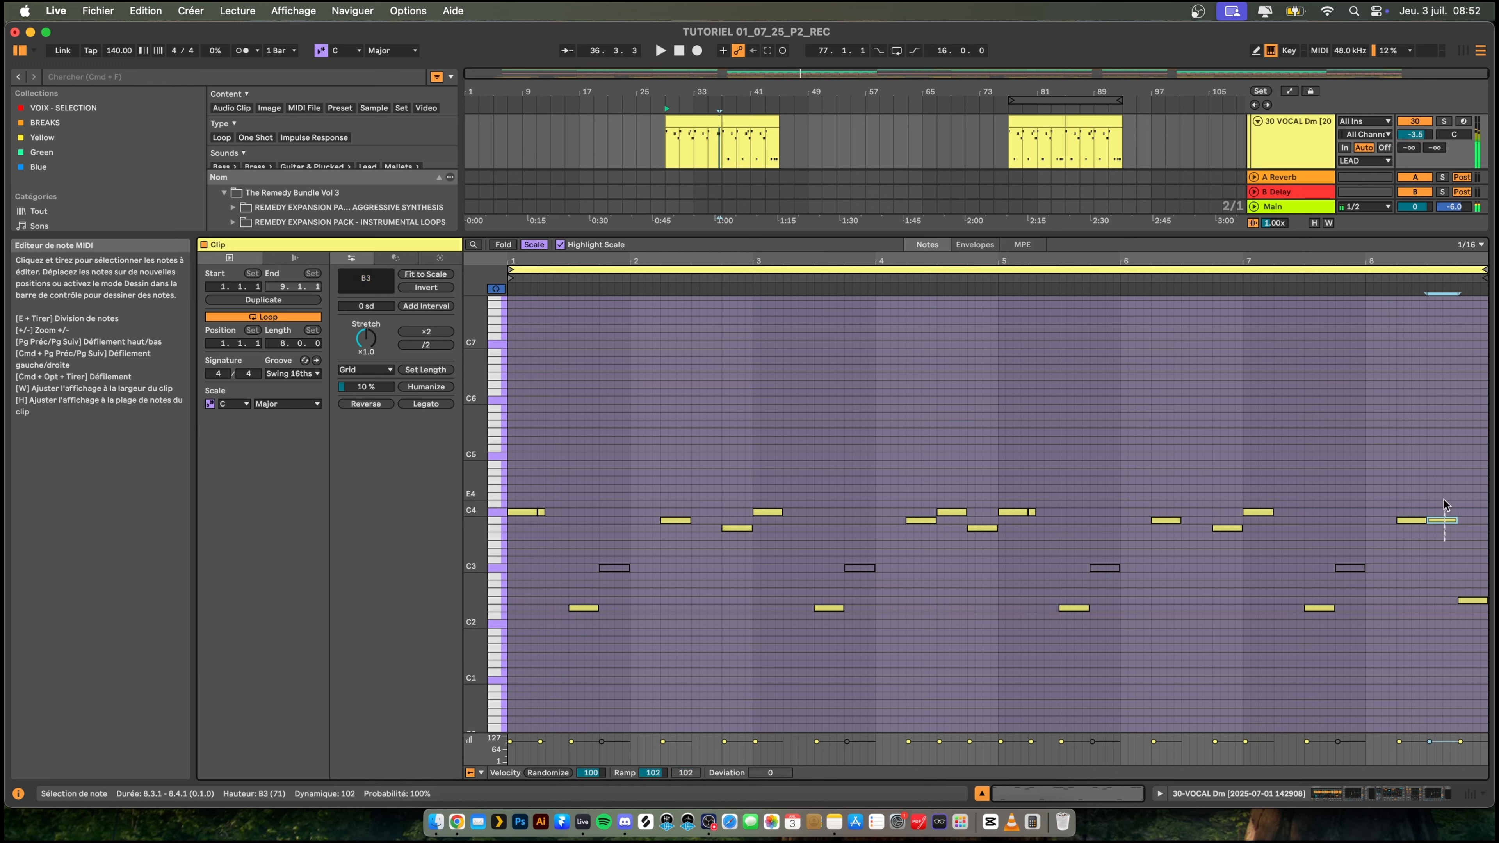
{"action": "double_click", "coordinate": [1442, 520]}
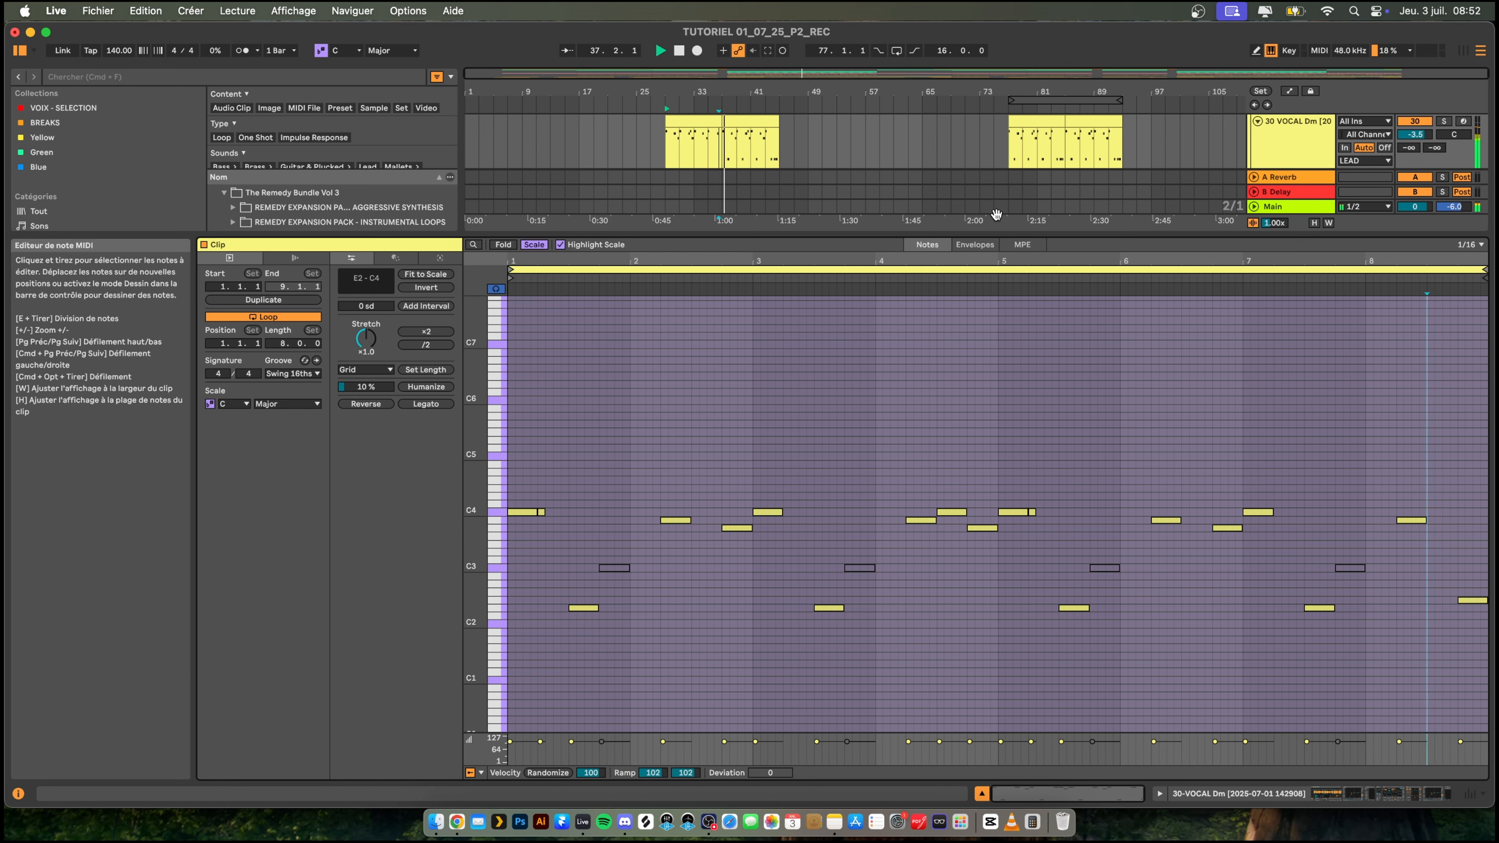
- Copy the two VOCAL clips spanning bars 29 to 45 over the ones at bar 77 and play from there
{"action": "left_click_drag", "start_coordinate": [884, 231], "coordinate": [884, 472]}
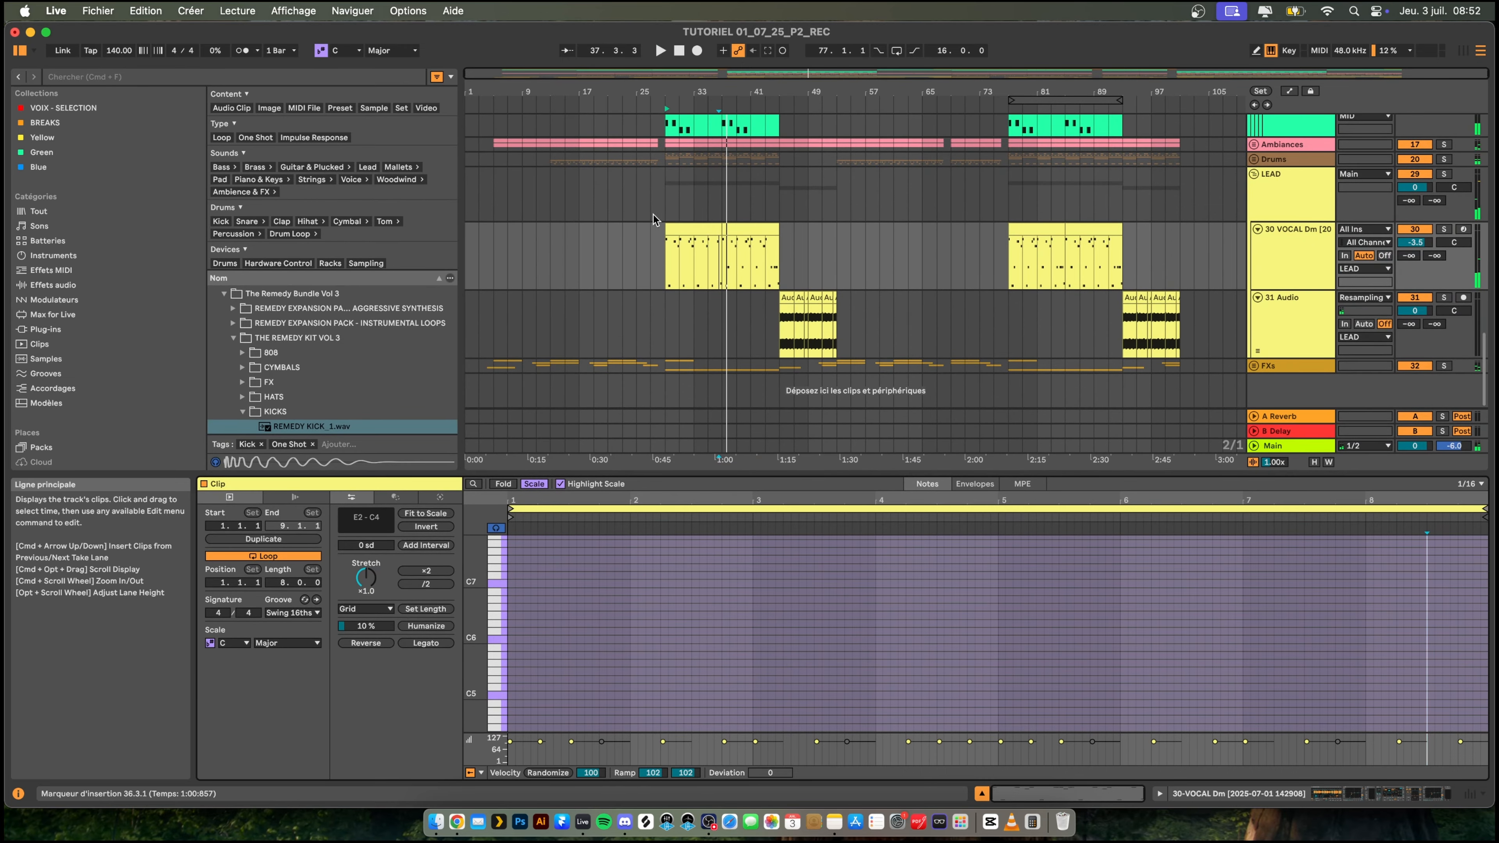
{"action": "left_click", "coordinate": [687, 229]}
{"action": "left_click", "coordinate": [726, 228]}
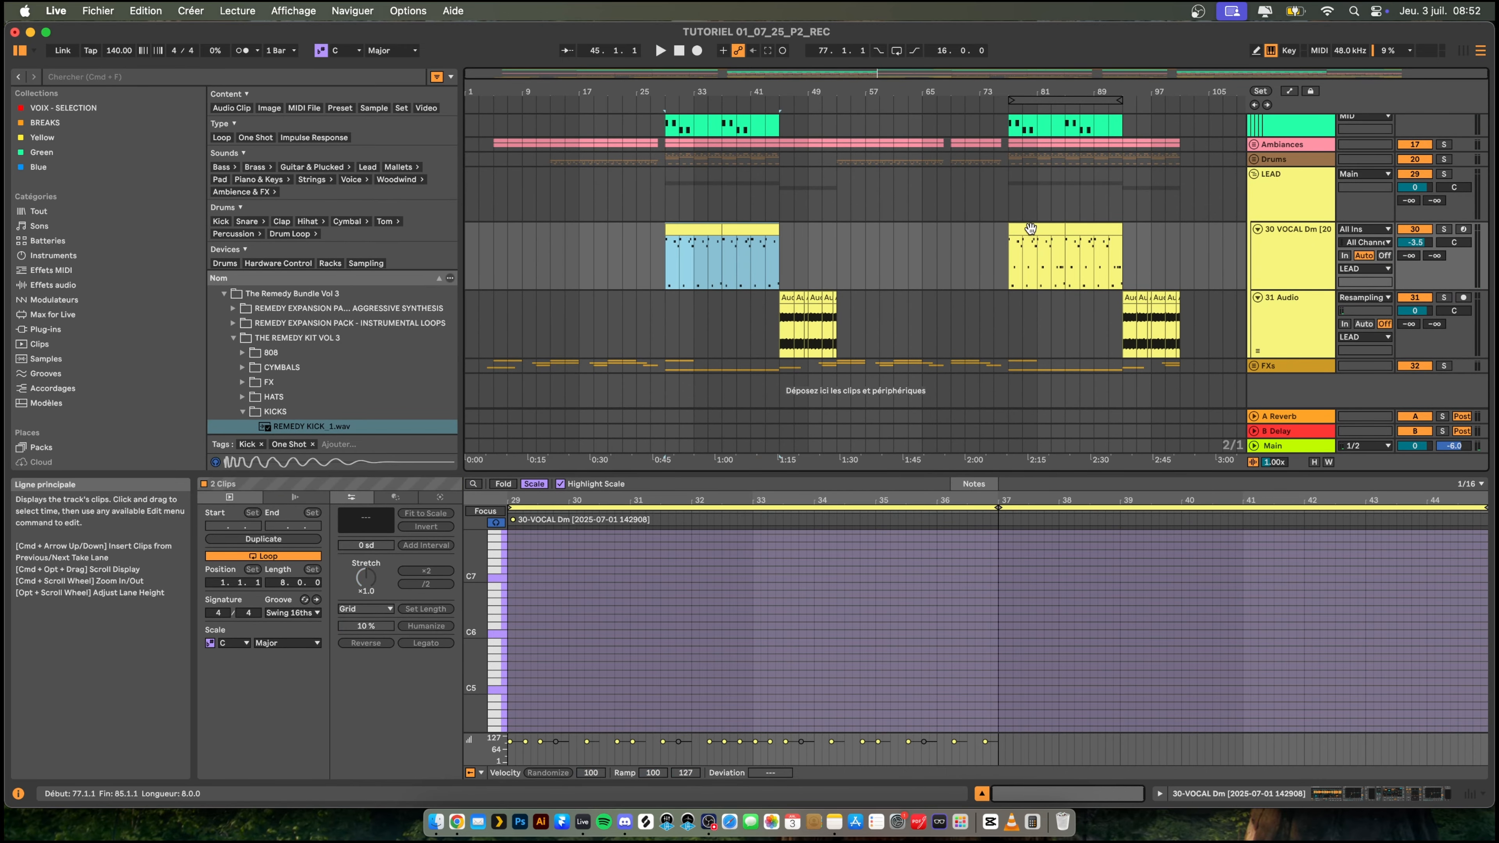
{"action": "left_click", "coordinate": [1029, 227]}
{"action": "key", "text": "super+v"}
{"action": "key", "text": "space"}
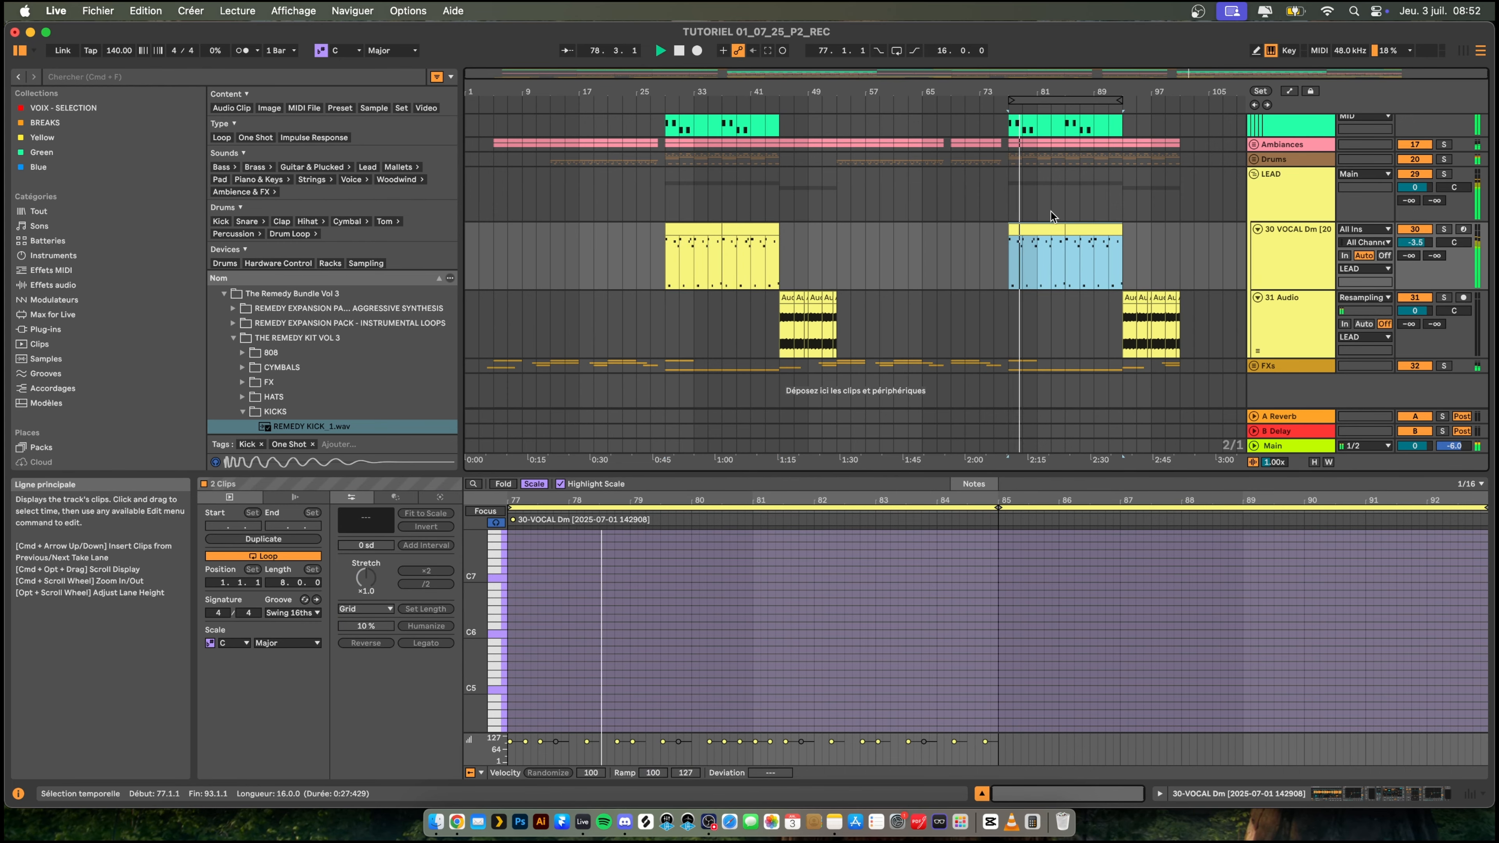
- Delete the short C4 notes at 77.2, 81.2, 85.2 and 89.2 in the two VOCAL clips from bar 77
{"action": "left_click", "coordinate": [1030, 229]}
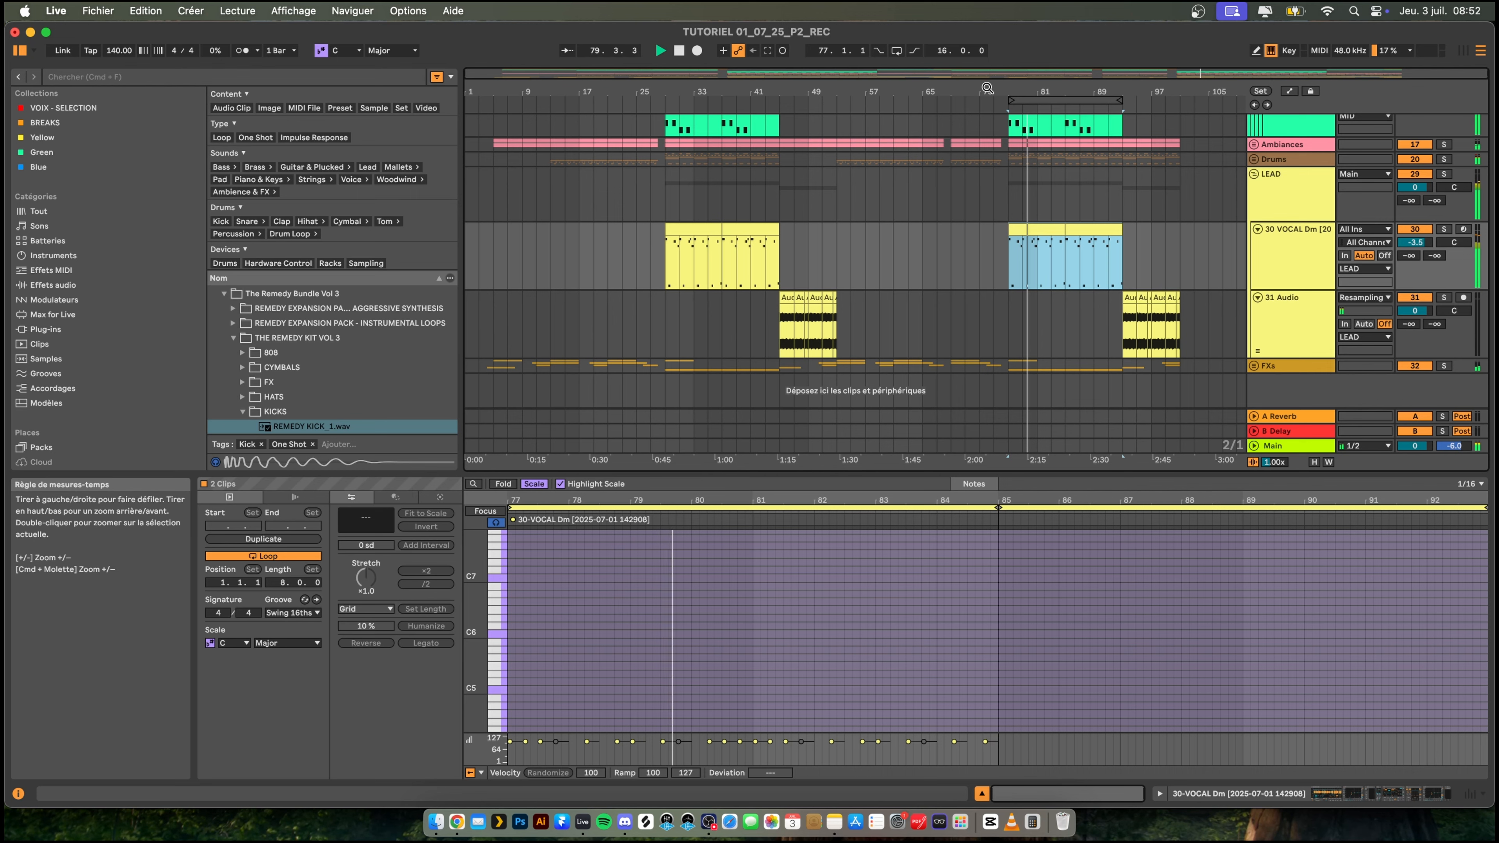
{"action": "left_click_drag", "start_coordinate": [987, 91], "coordinate": [986, 96]}
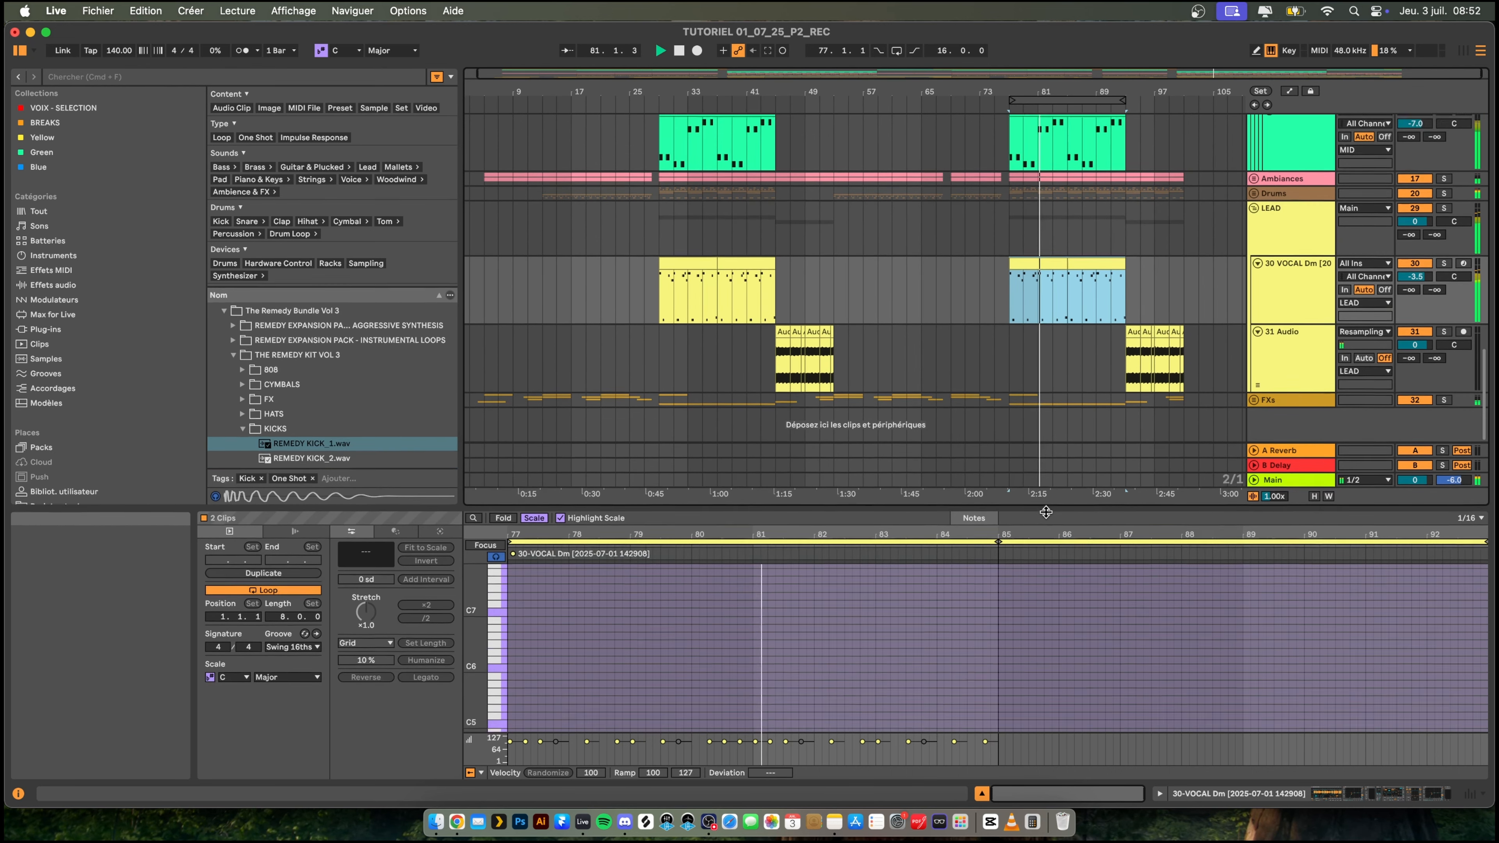
{"action": "left_click_drag", "start_coordinate": [1026, 472], "coordinate": [1024, 556]}
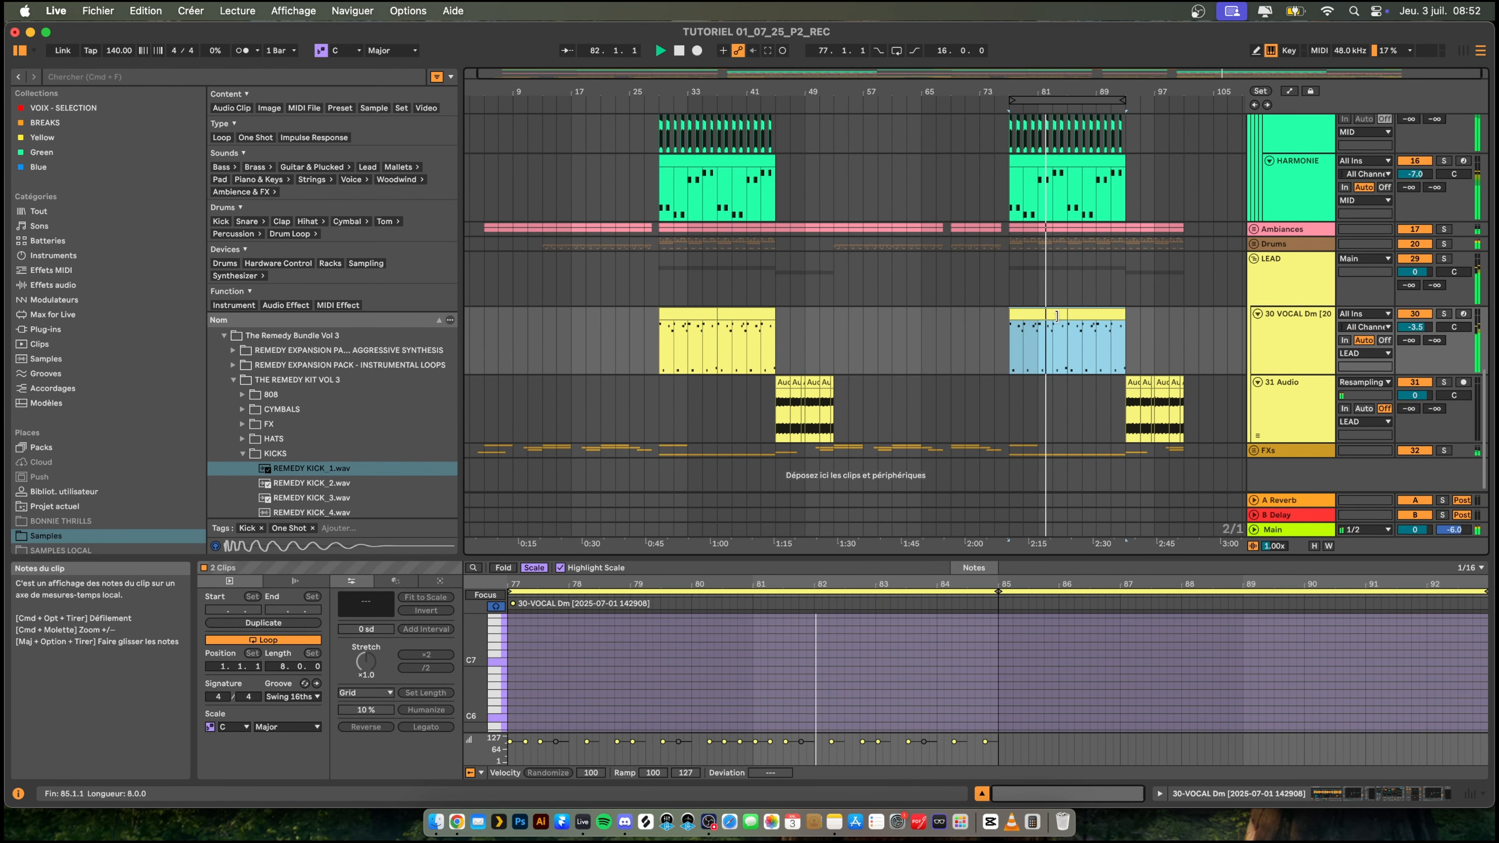
{"action": "left_click", "coordinate": [1039, 315]}
{"action": "left_click", "coordinate": [1098, 317], "text": "shift"}
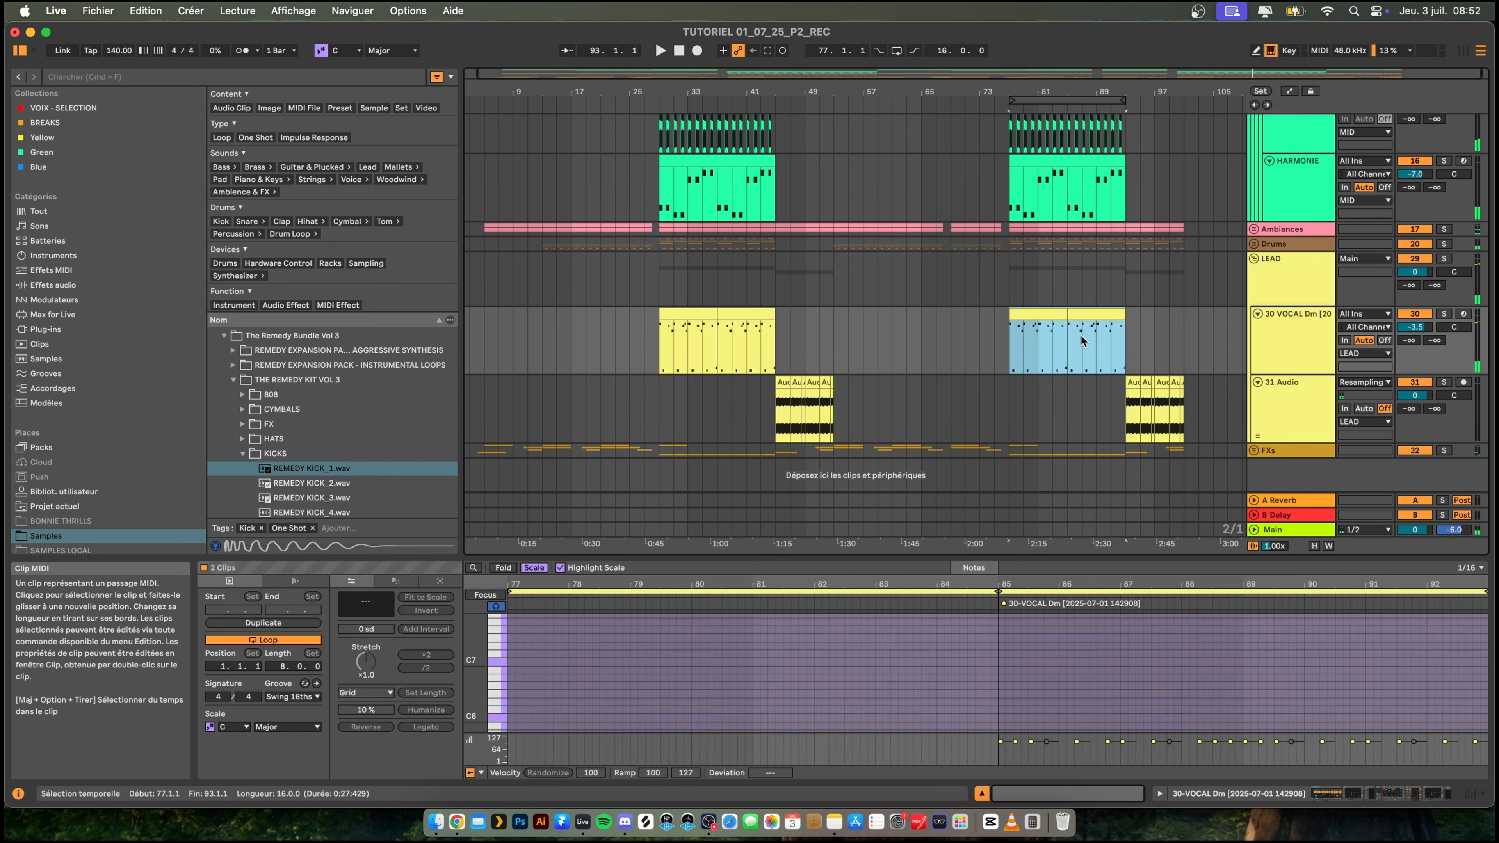
{"action": "left_click_drag", "start_coordinate": [903, 552], "coordinate": [902, 268]}
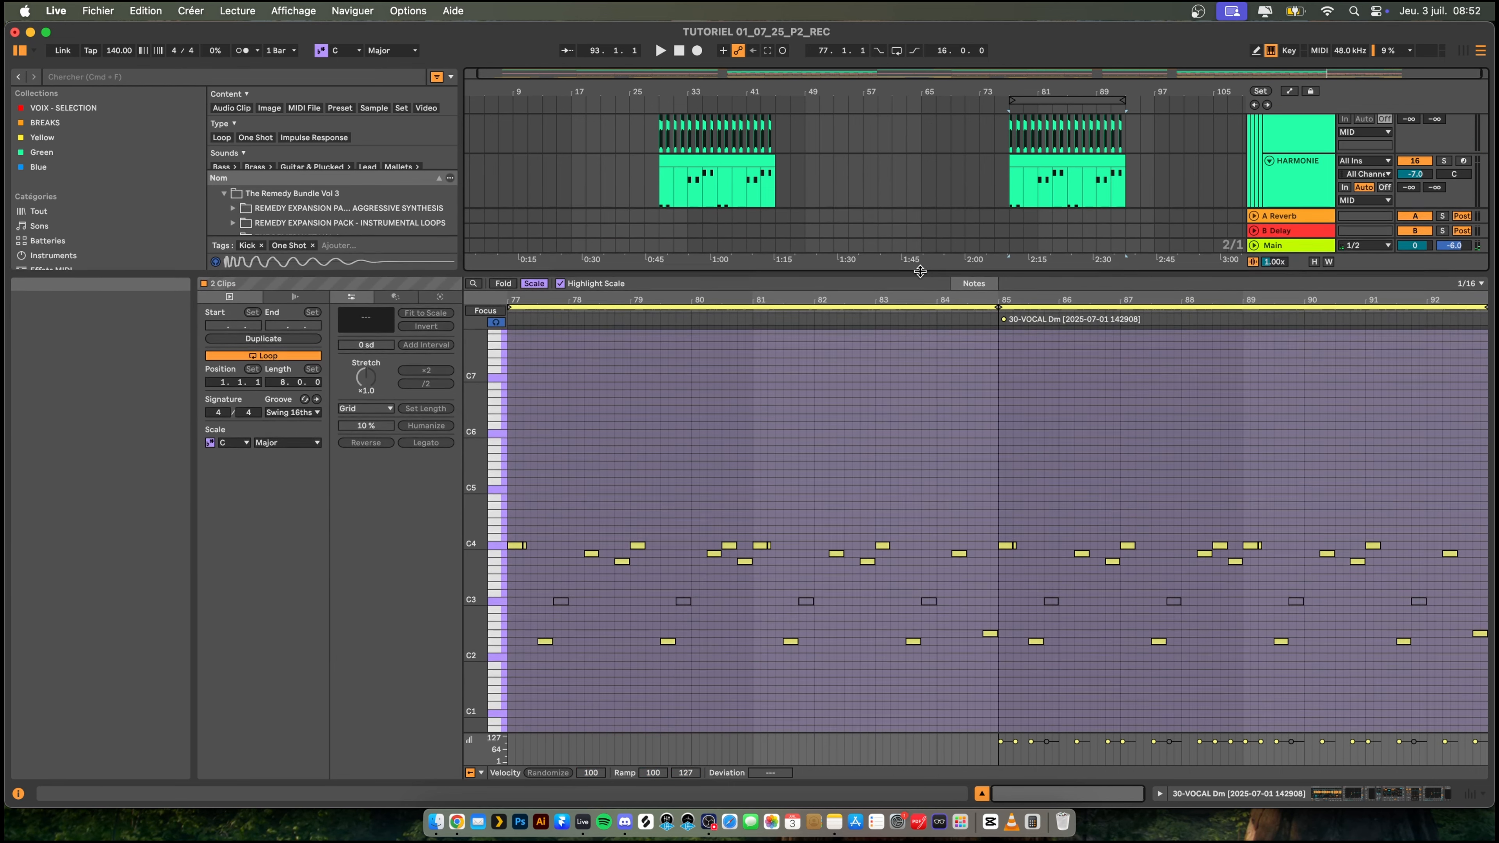
{"action": "left_click", "coordinate": [532, 549]}
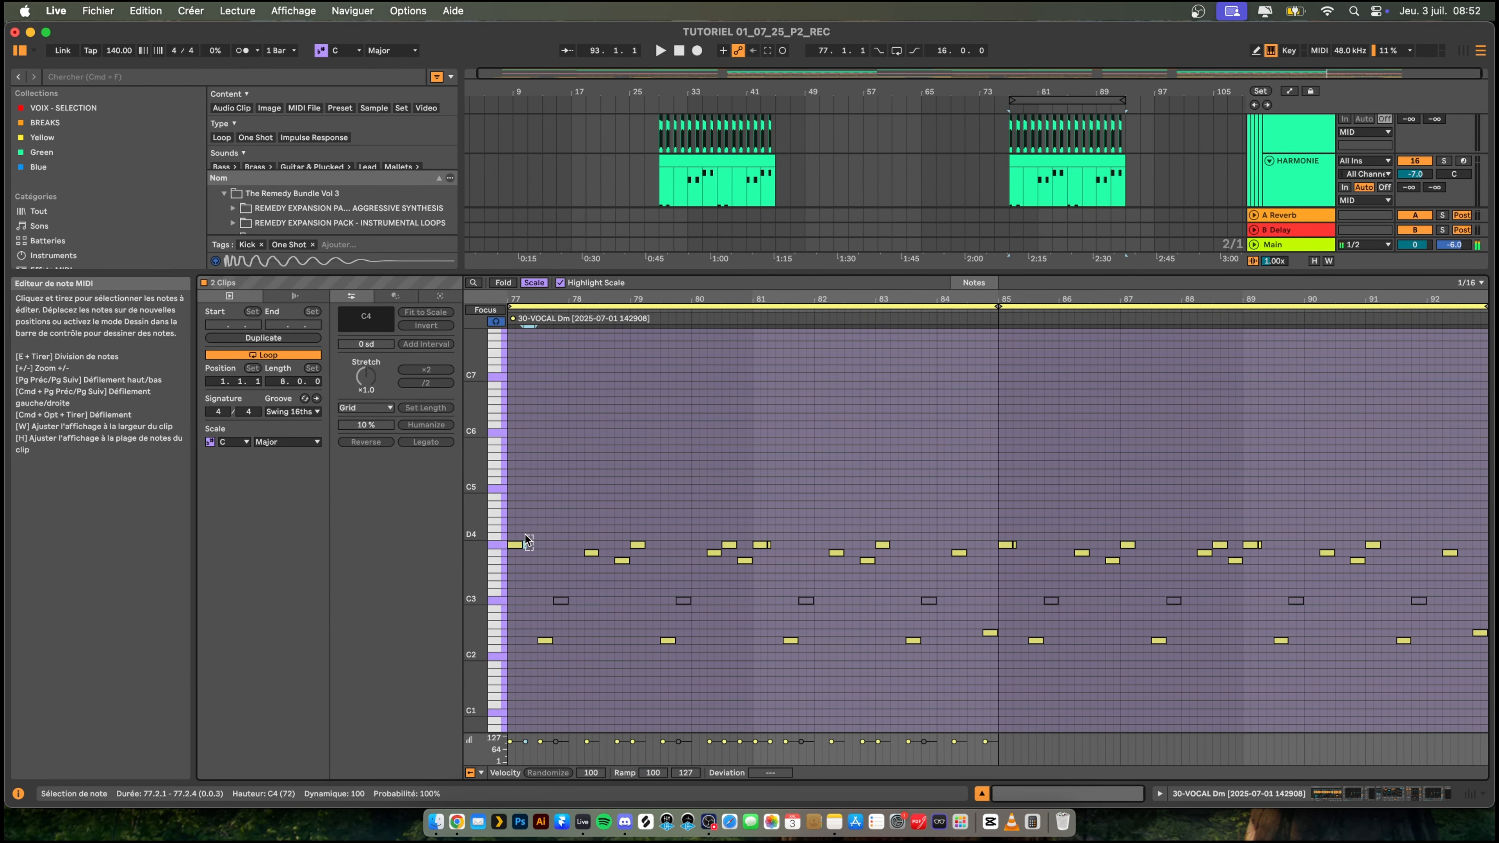
{"action": "left_click", "coordinate": [769, 544]}
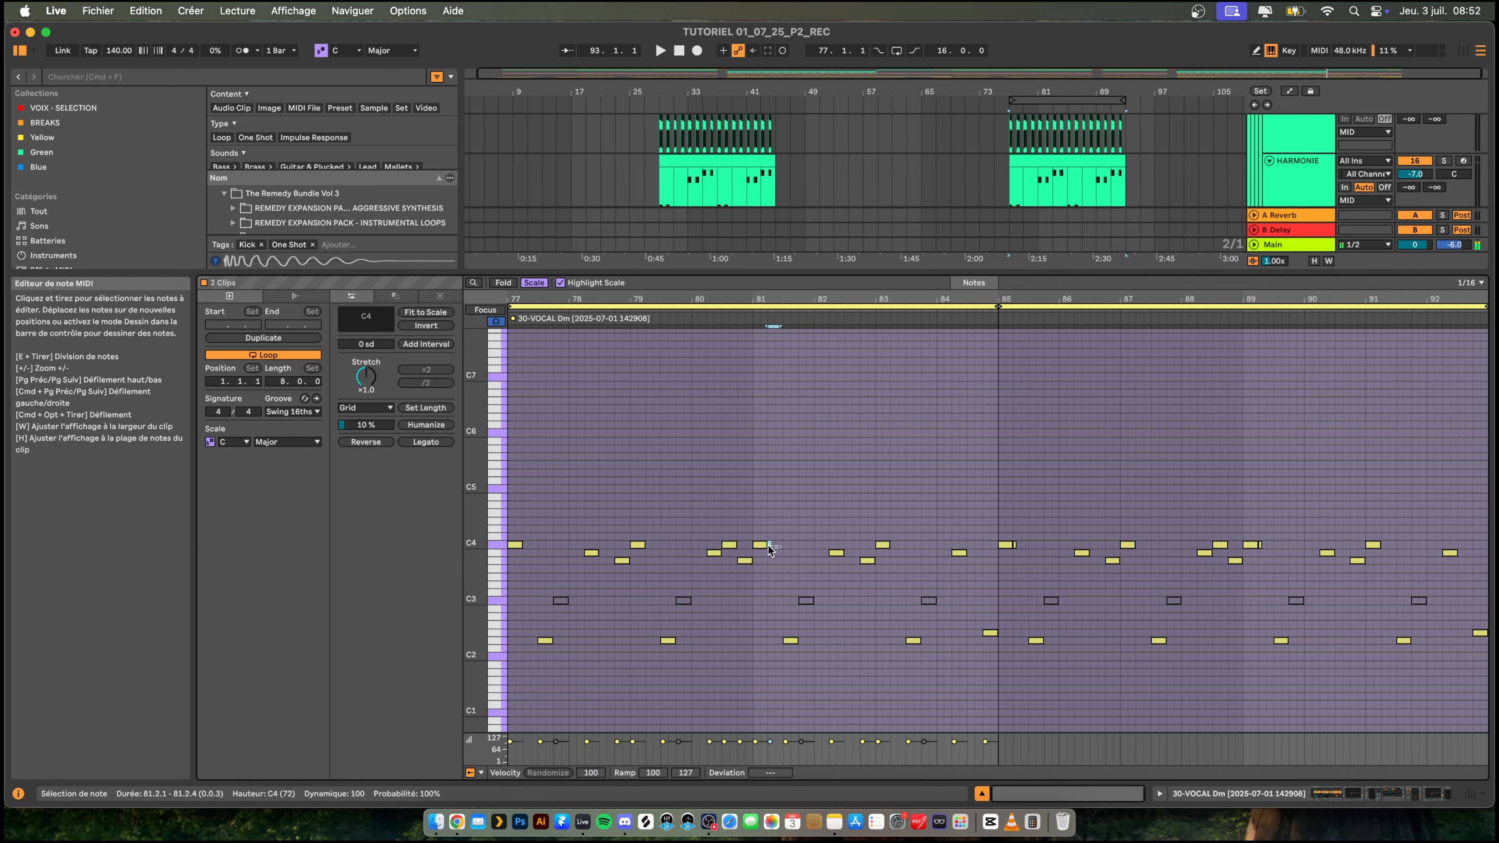
{"action": "left_click", "coordinate": [1016, 546]}
{"action": "left_click", "coordinate": [1016, 546]}
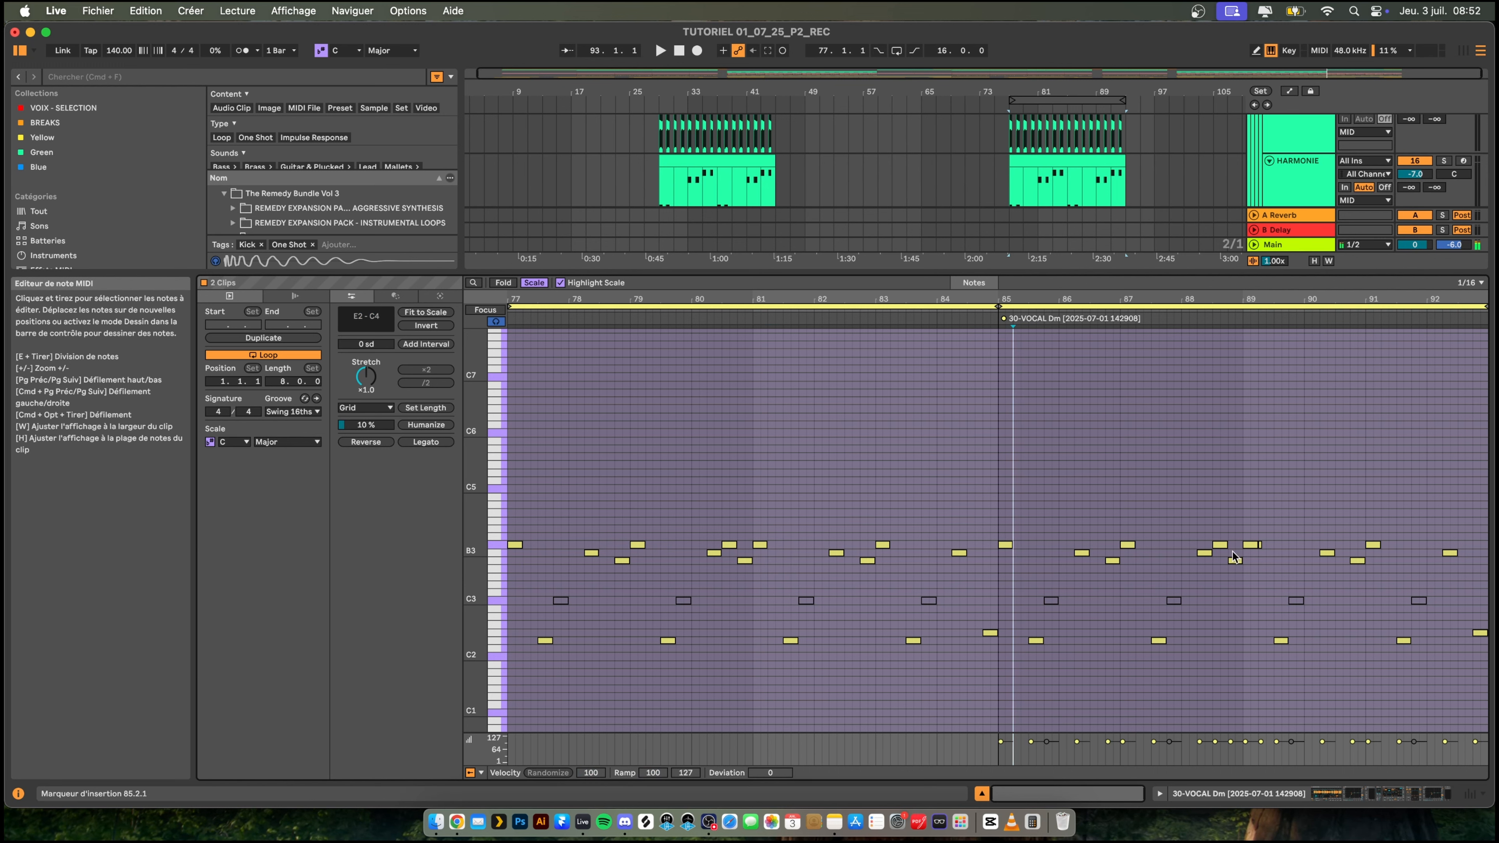
{"action": "left_click", "coordinate": [1261, 548]}
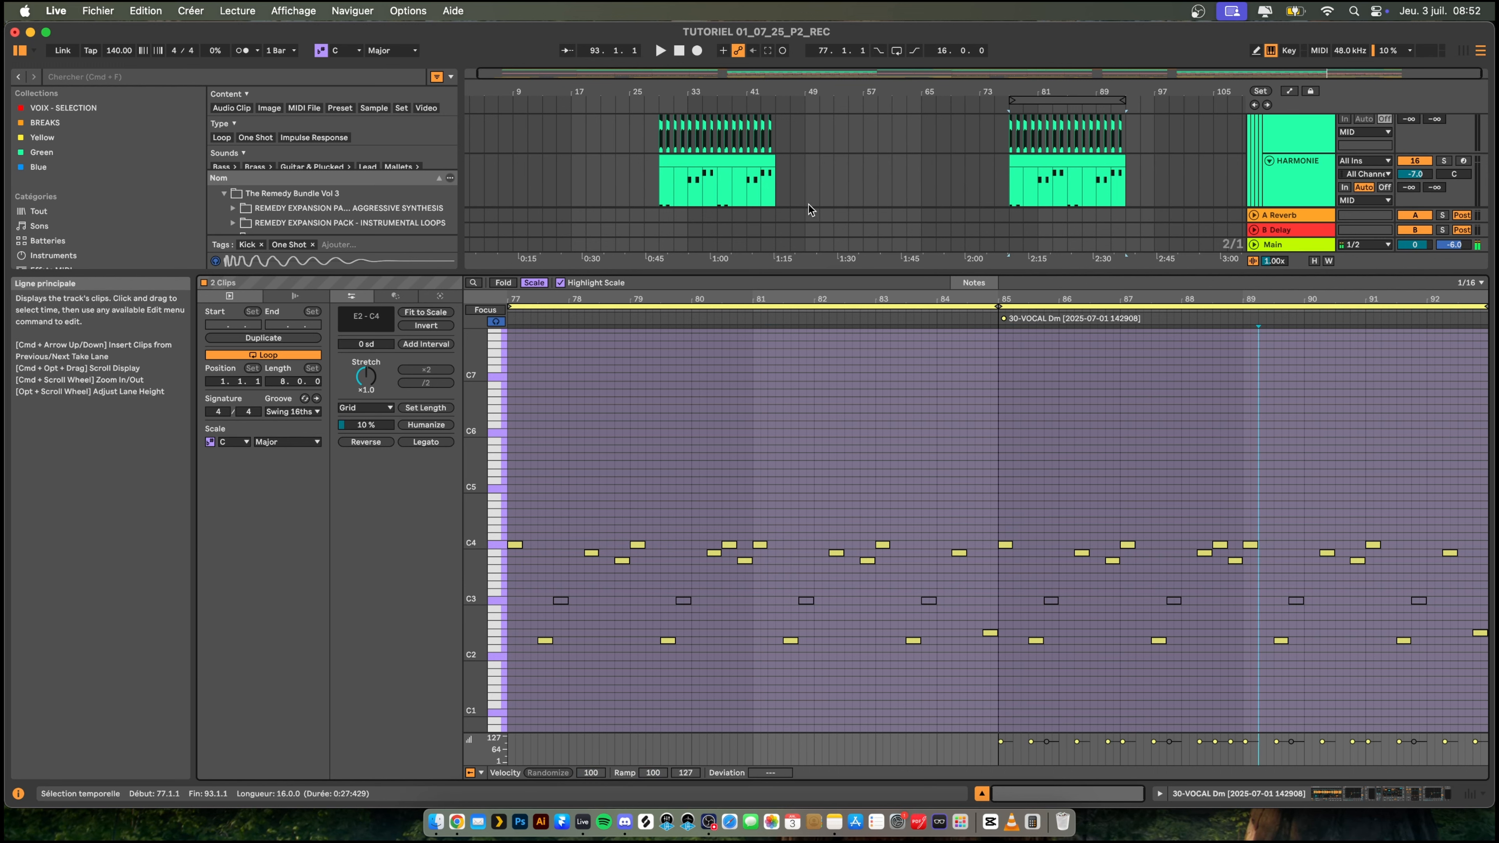
- Play the second drop and copy its two cleaned VOCAL clips from bar 77 over the ones at bar 29
{"action": "key", "text": "space"}
{"action": "left_click_drag", "start_coordinate": [897, 270], "coordinate": [898, 571]}
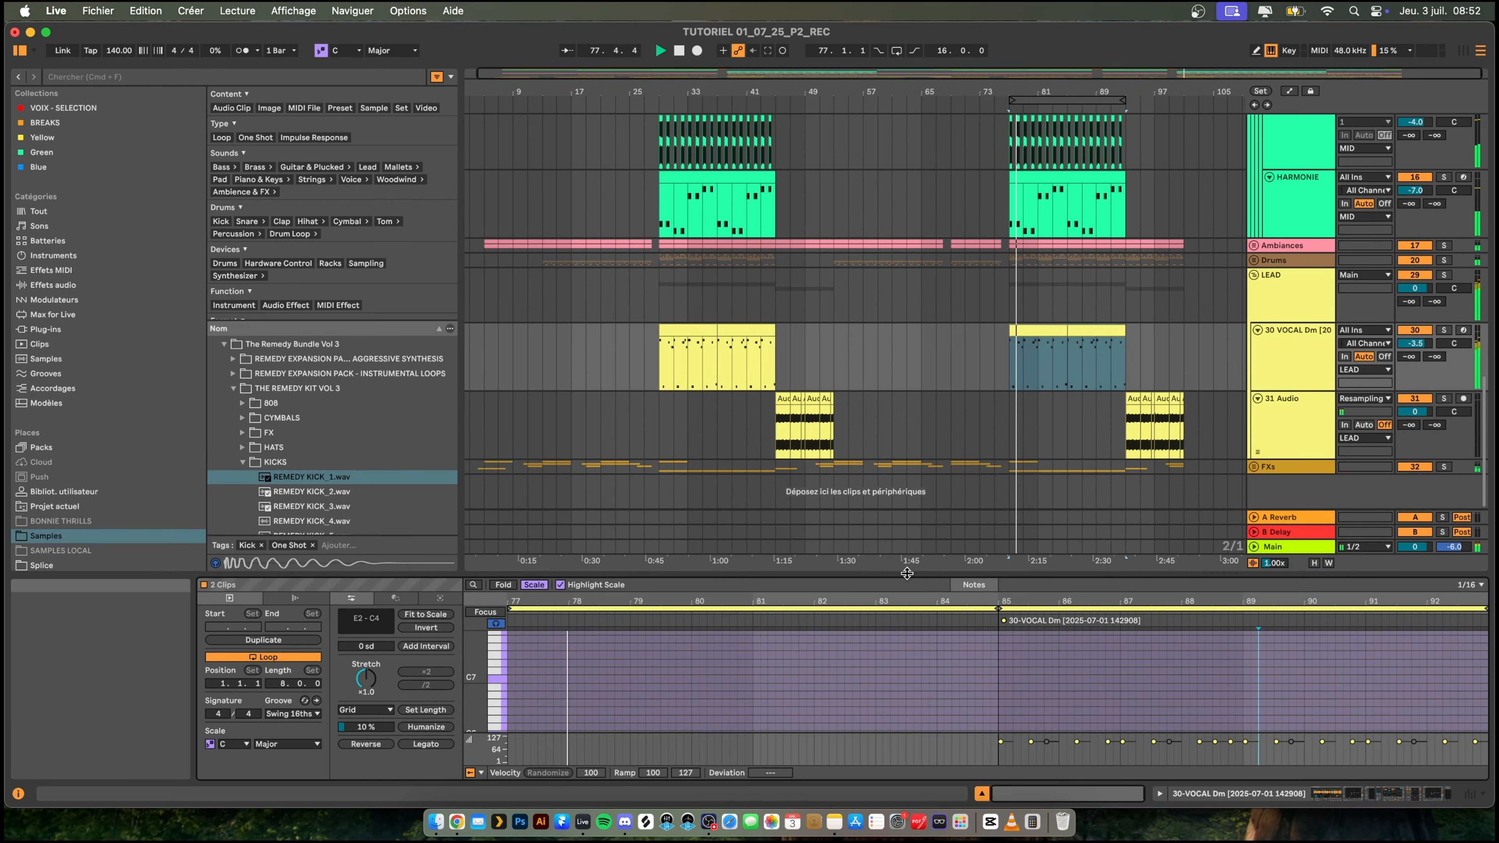
{"action": "left_click", "coordinate": [1101, 334]}
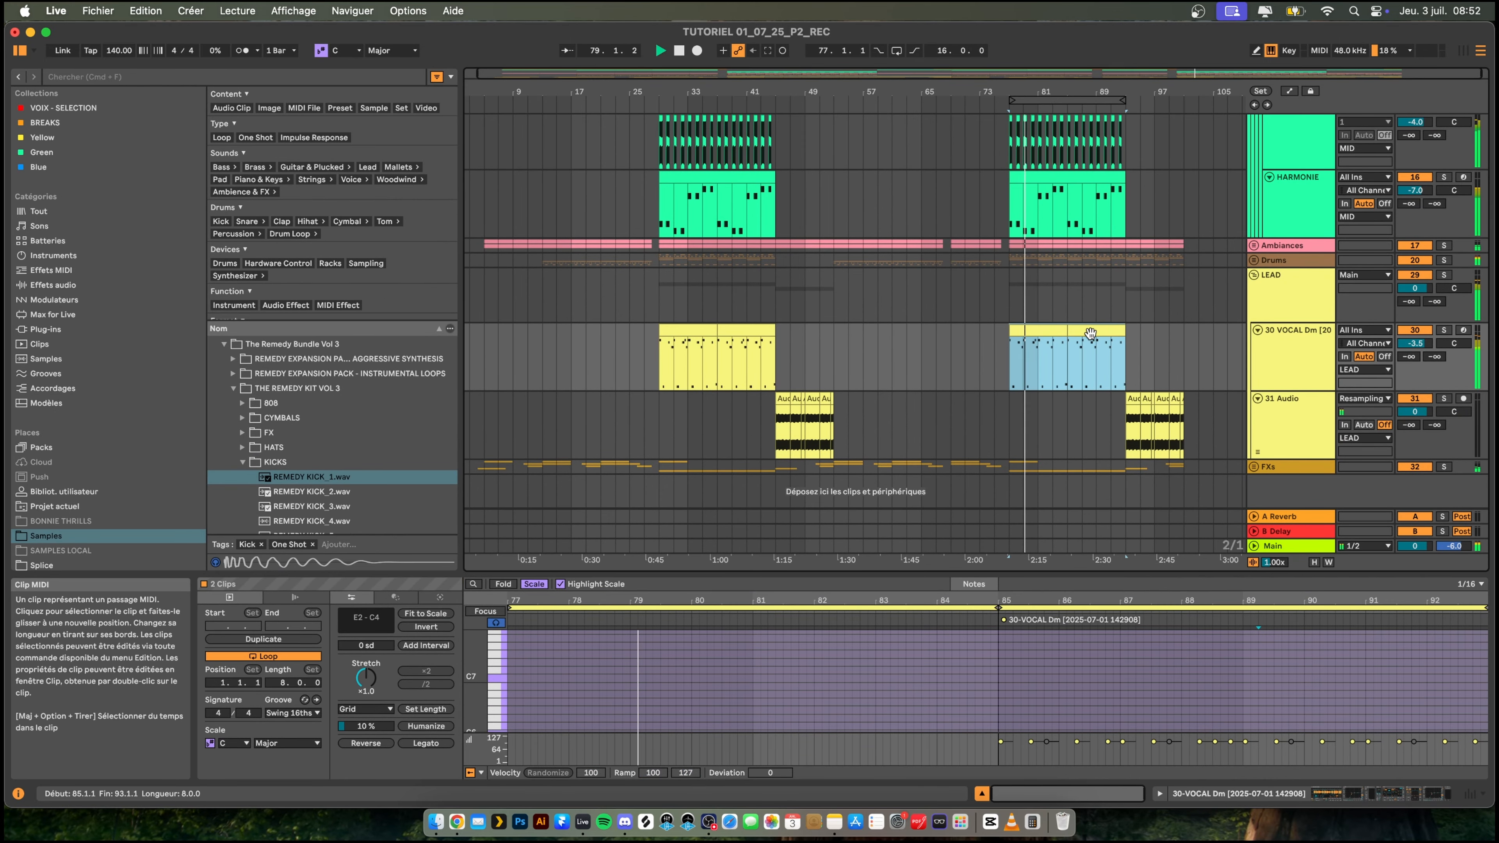
{"action": "left_click", "coordinate": [696, 330]}
{"action": "left_click", "coordinate": [742, 331], "text": "shift"}
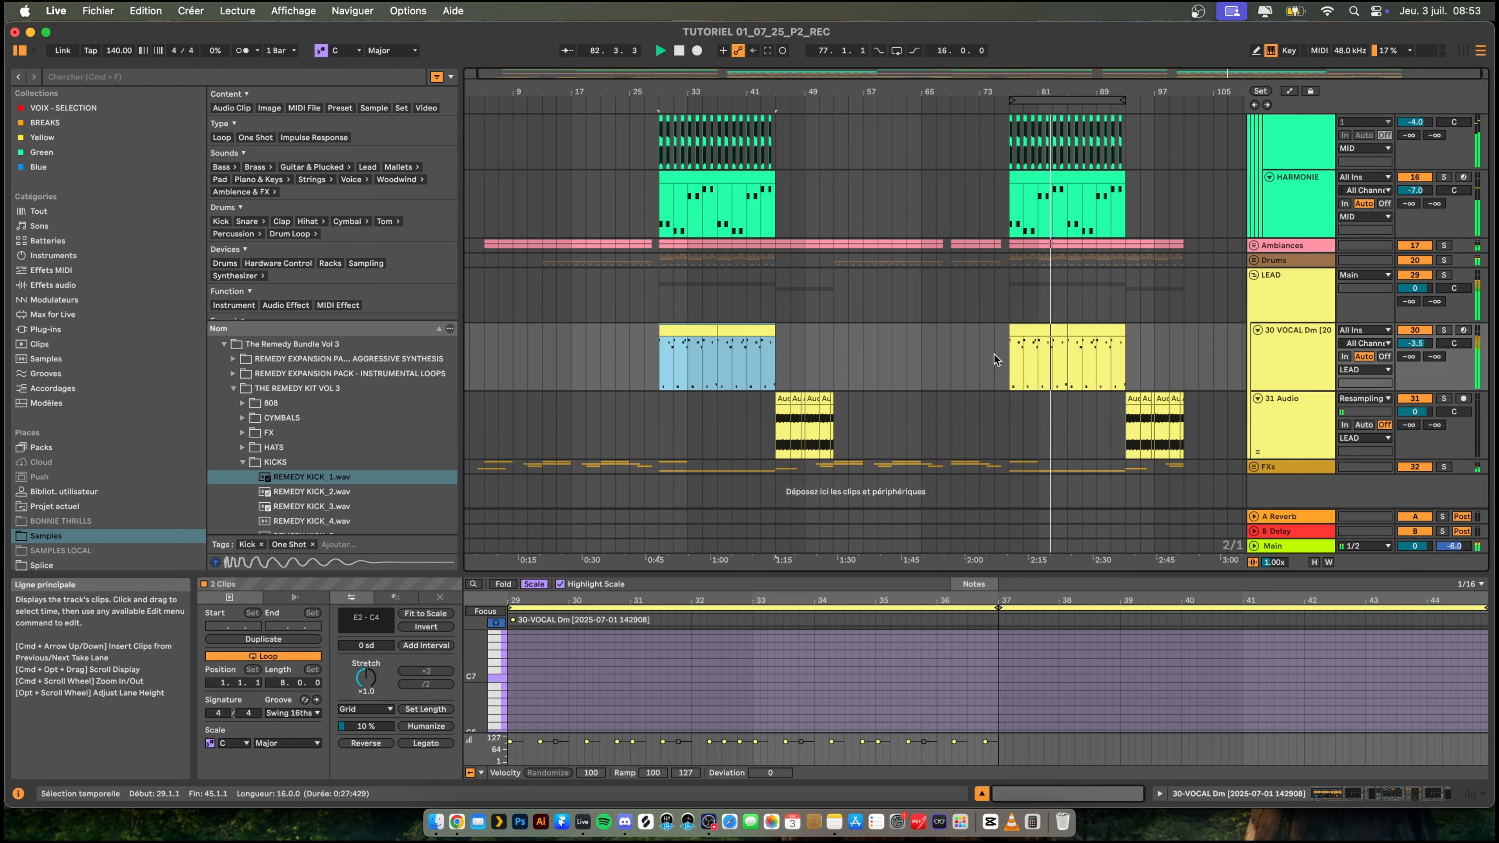
- Listen to the second drop from bar 77 and fold the LEAD group
{"action": "left_click", "coordinate": [1009, 355]}
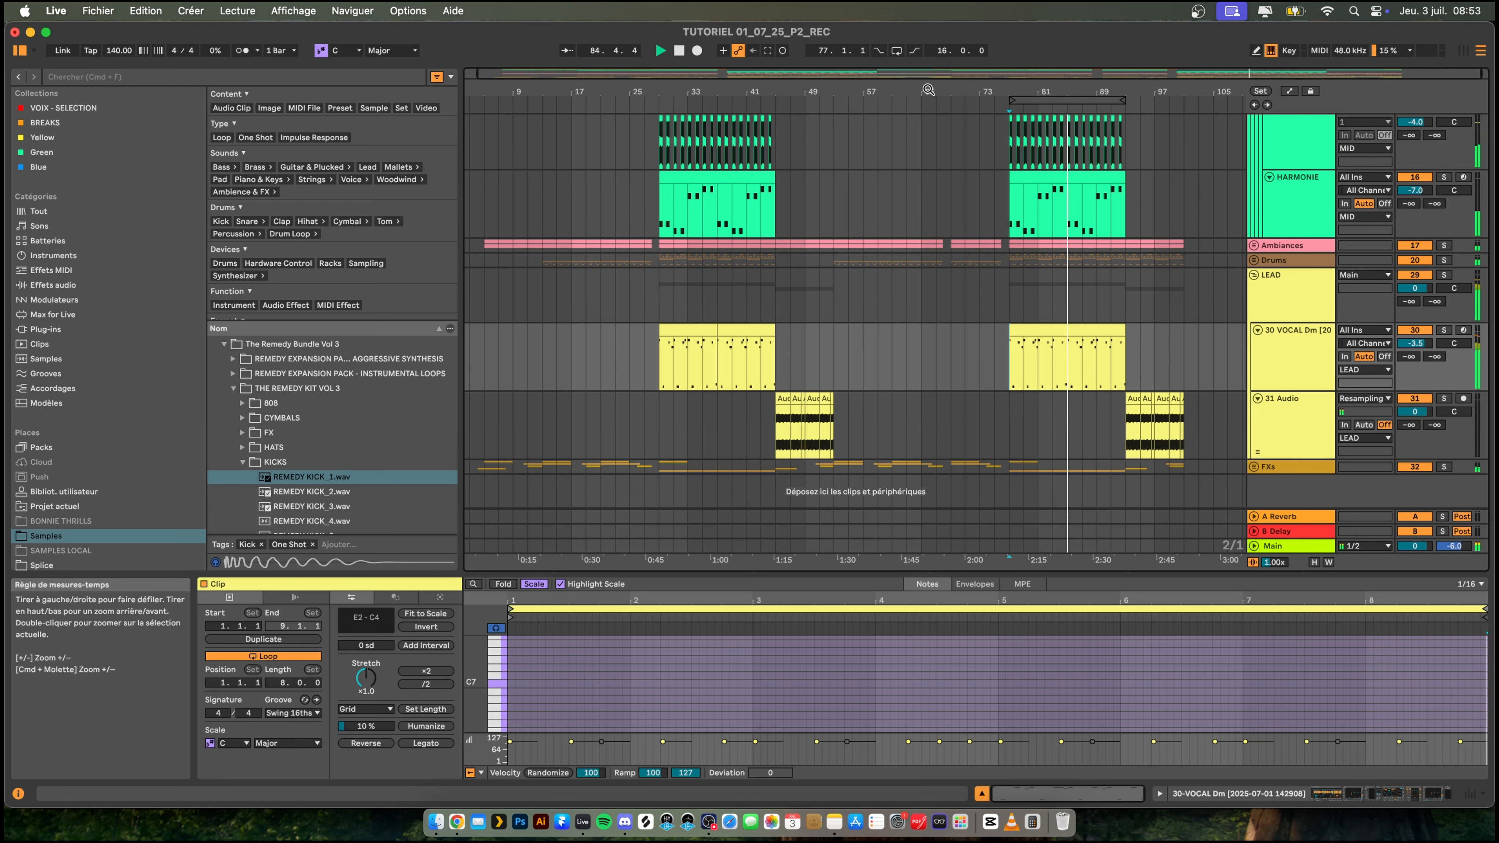
{"action": "left_click_drag", "start_coordinate": [928, 89], "coordinate": [930, 89]}
{"action": "left_click", "coordinate": [1297, 352]}
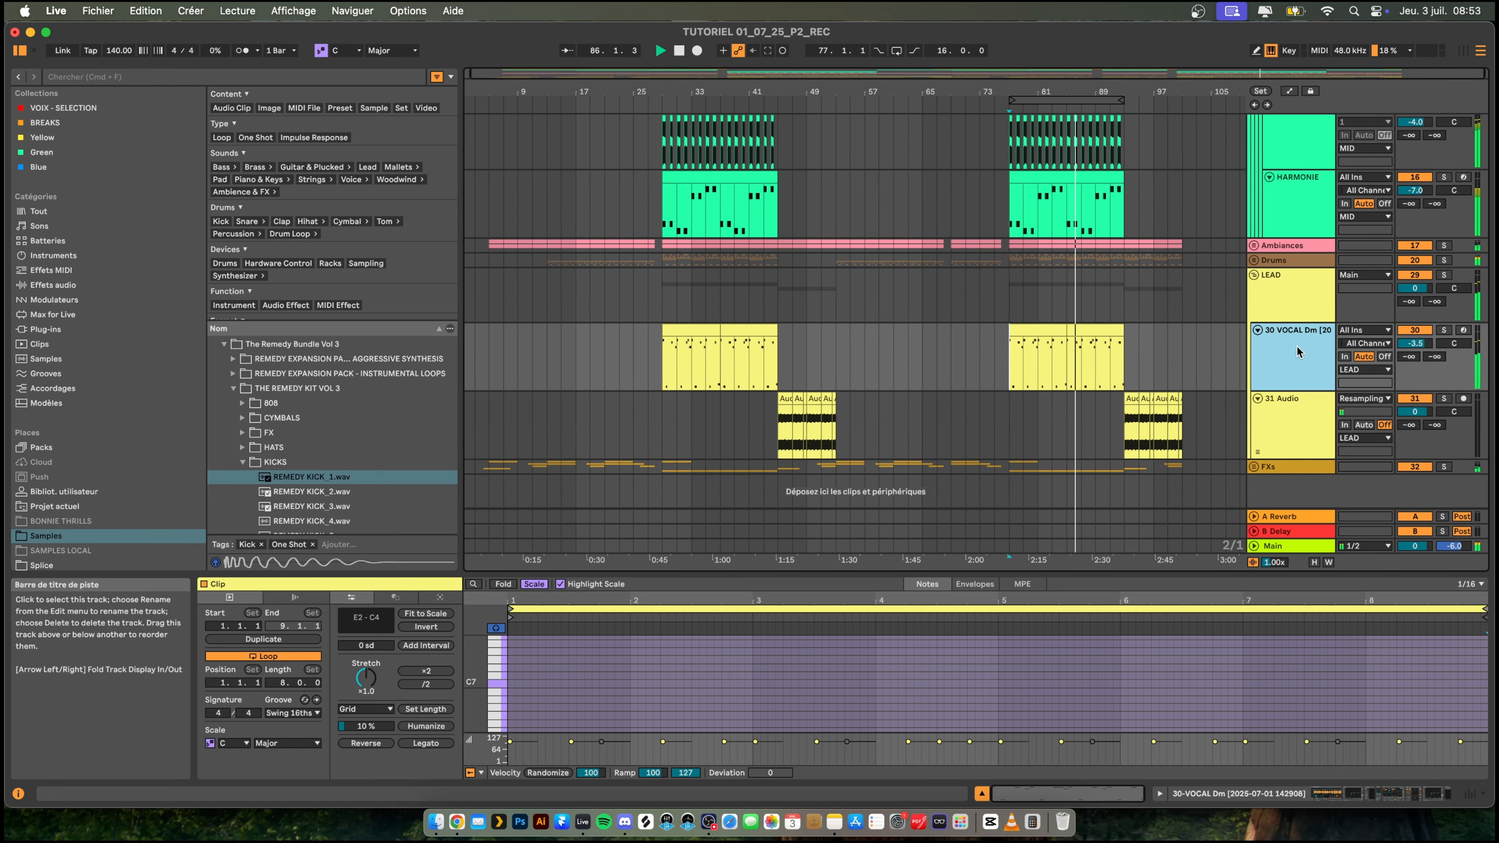
{"action": "left_click", "coordinate": [970, 310]}
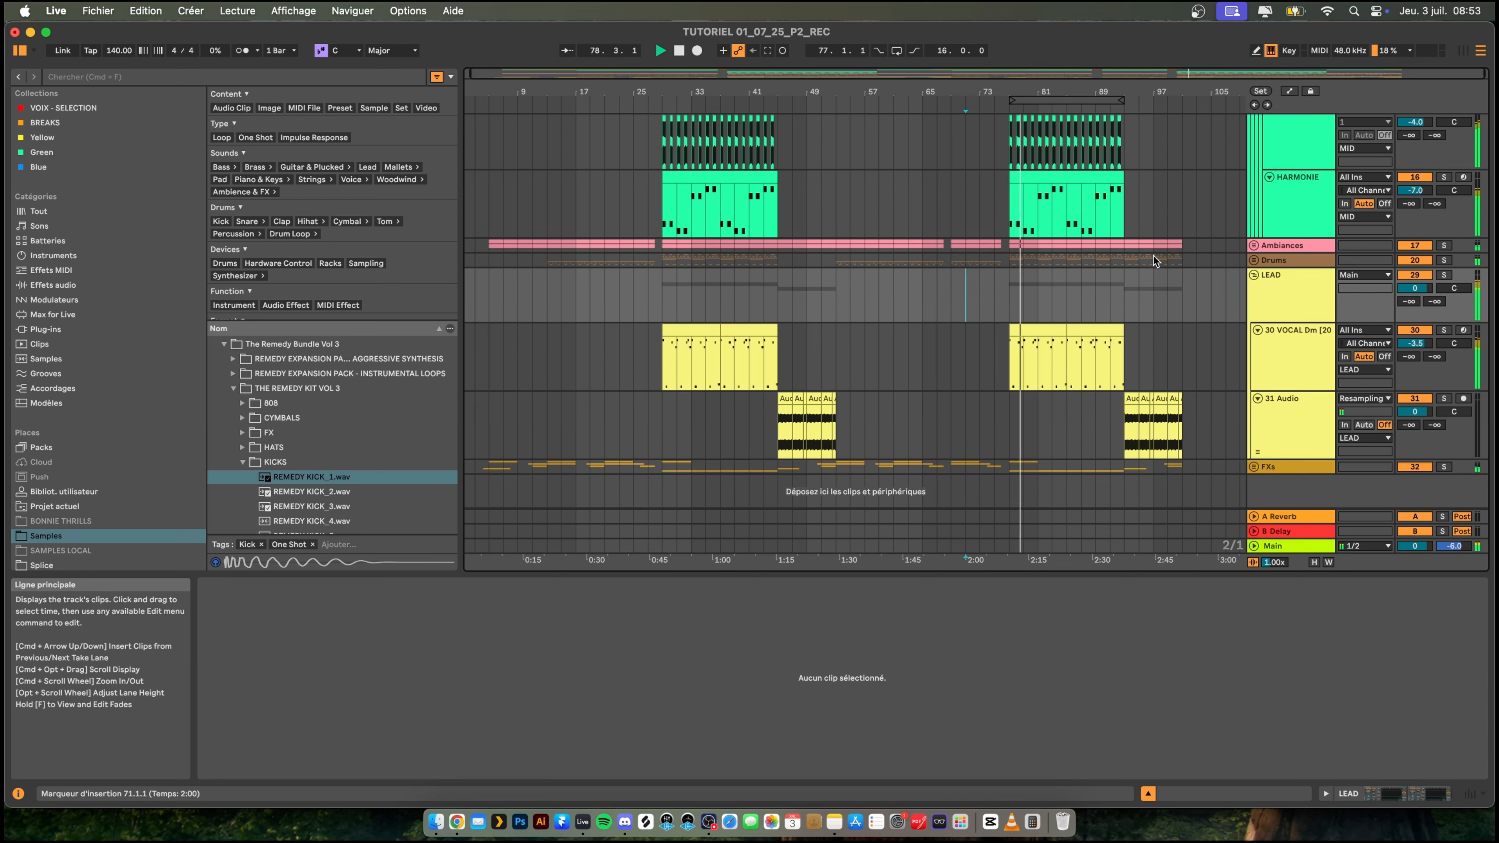
{"action": "left_click", "coordinate": [1253, 274]}
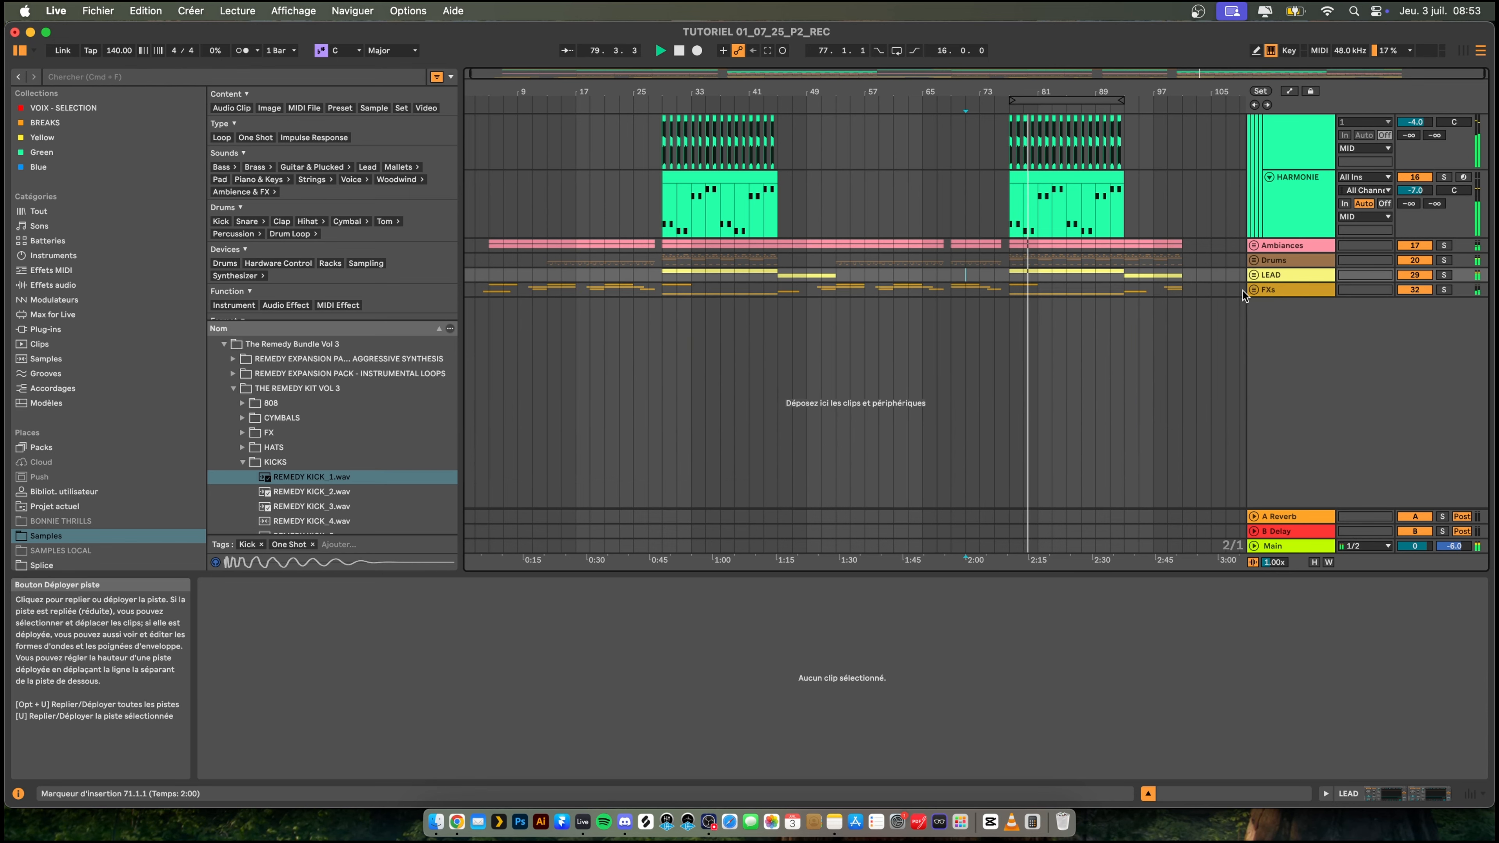
- Fold the Instruments group and unfold the Drums group to look over its tracks during playback
{"action": "scroll", "coordinate": [1232, 285], "scroll_direction": "up", "scroll_amount": 10}
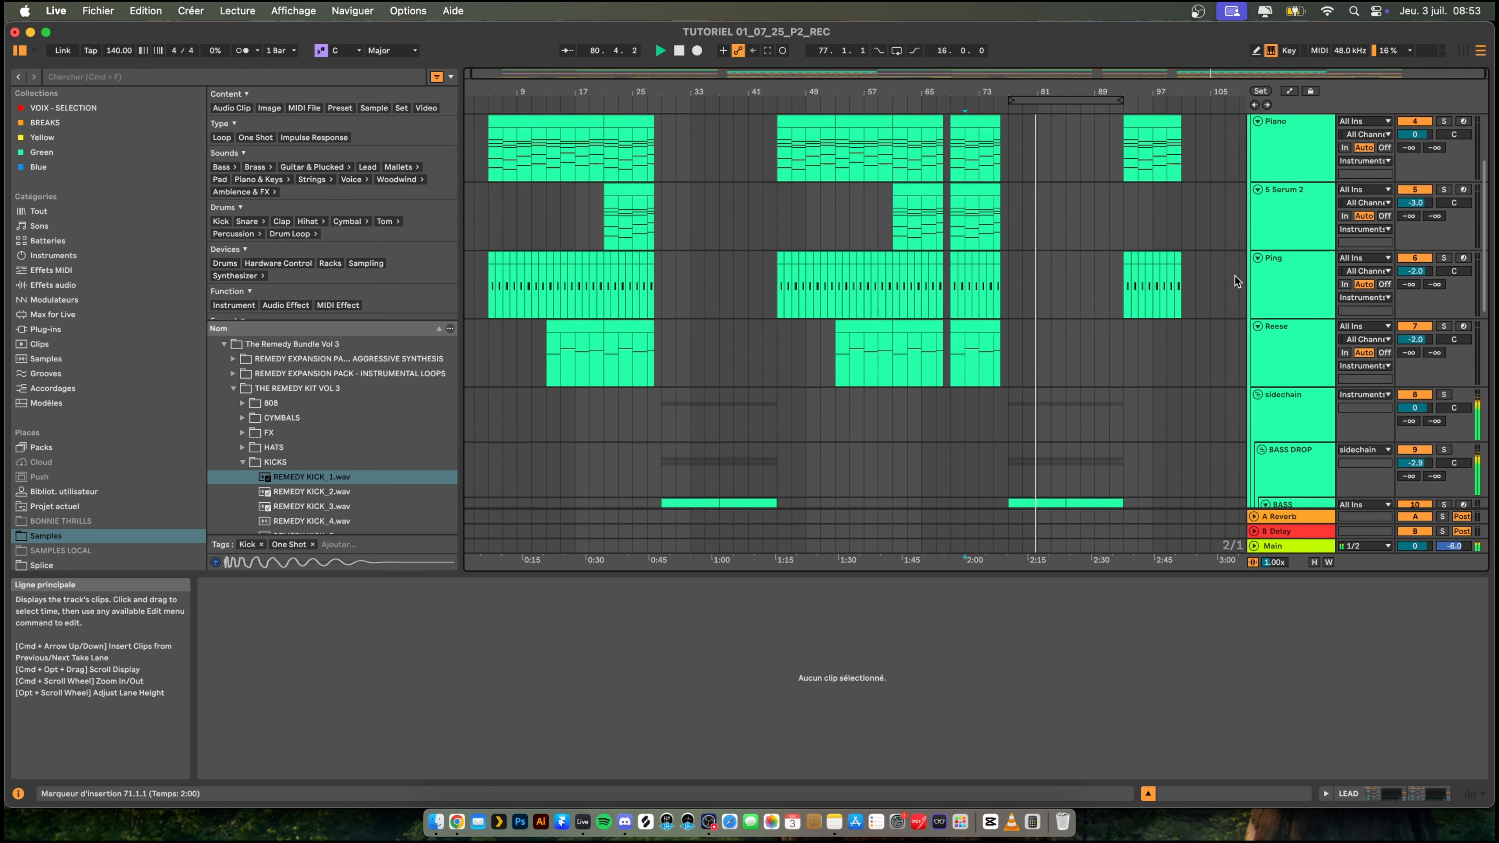
{"action": "scroll", "coordinate": [1234, 277], "scroll_direction": "up", "scroll_amount": 3}
{"action": "left_click", "coordinate": [1254, 191]}
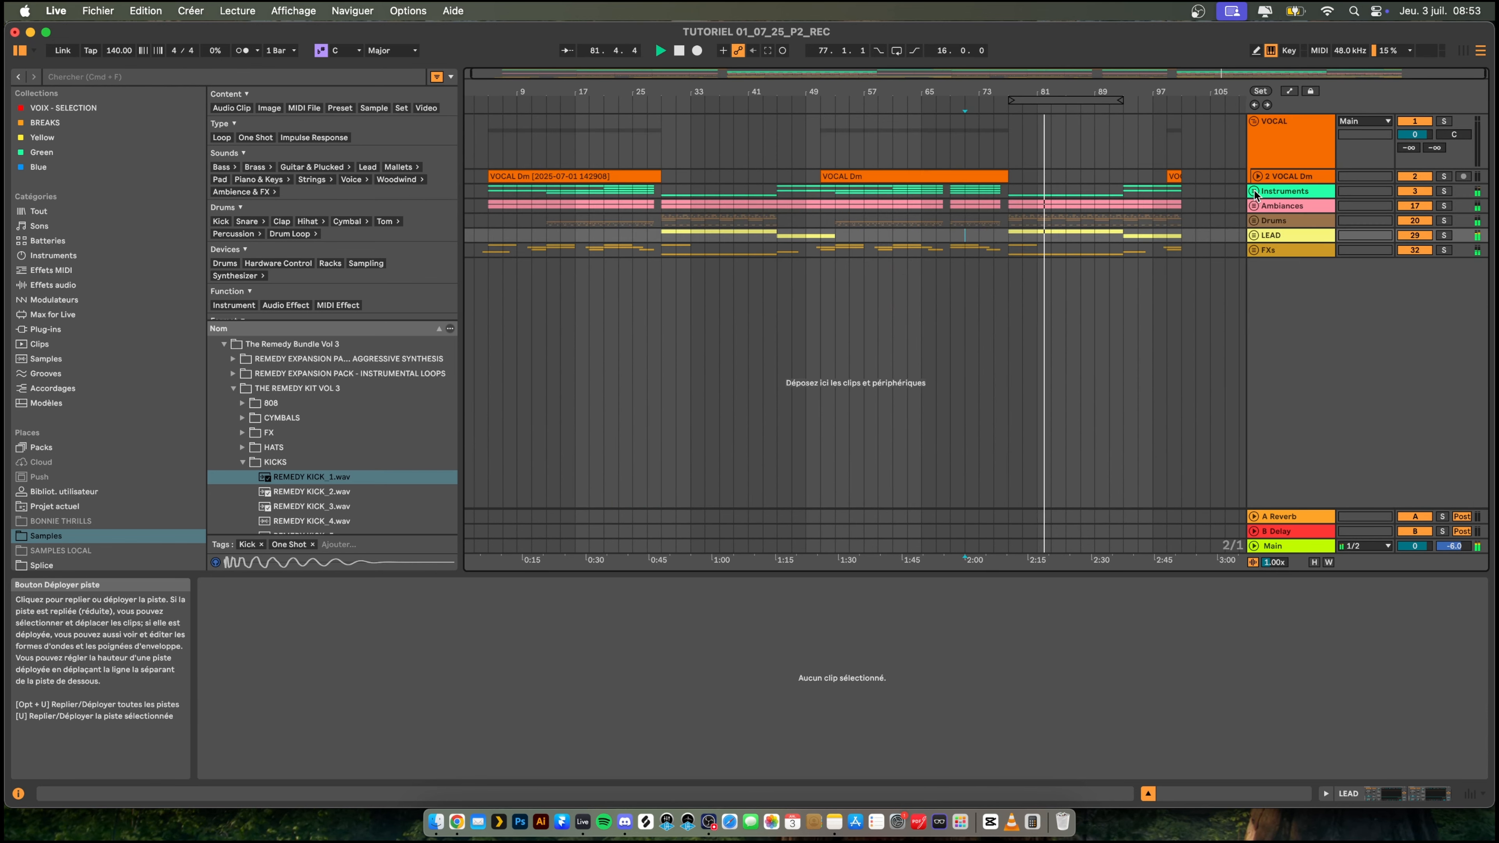
{"action": "scroll", "coordinate": [970, 282], "scroll_direction": "left", "scroll_amount": 1}
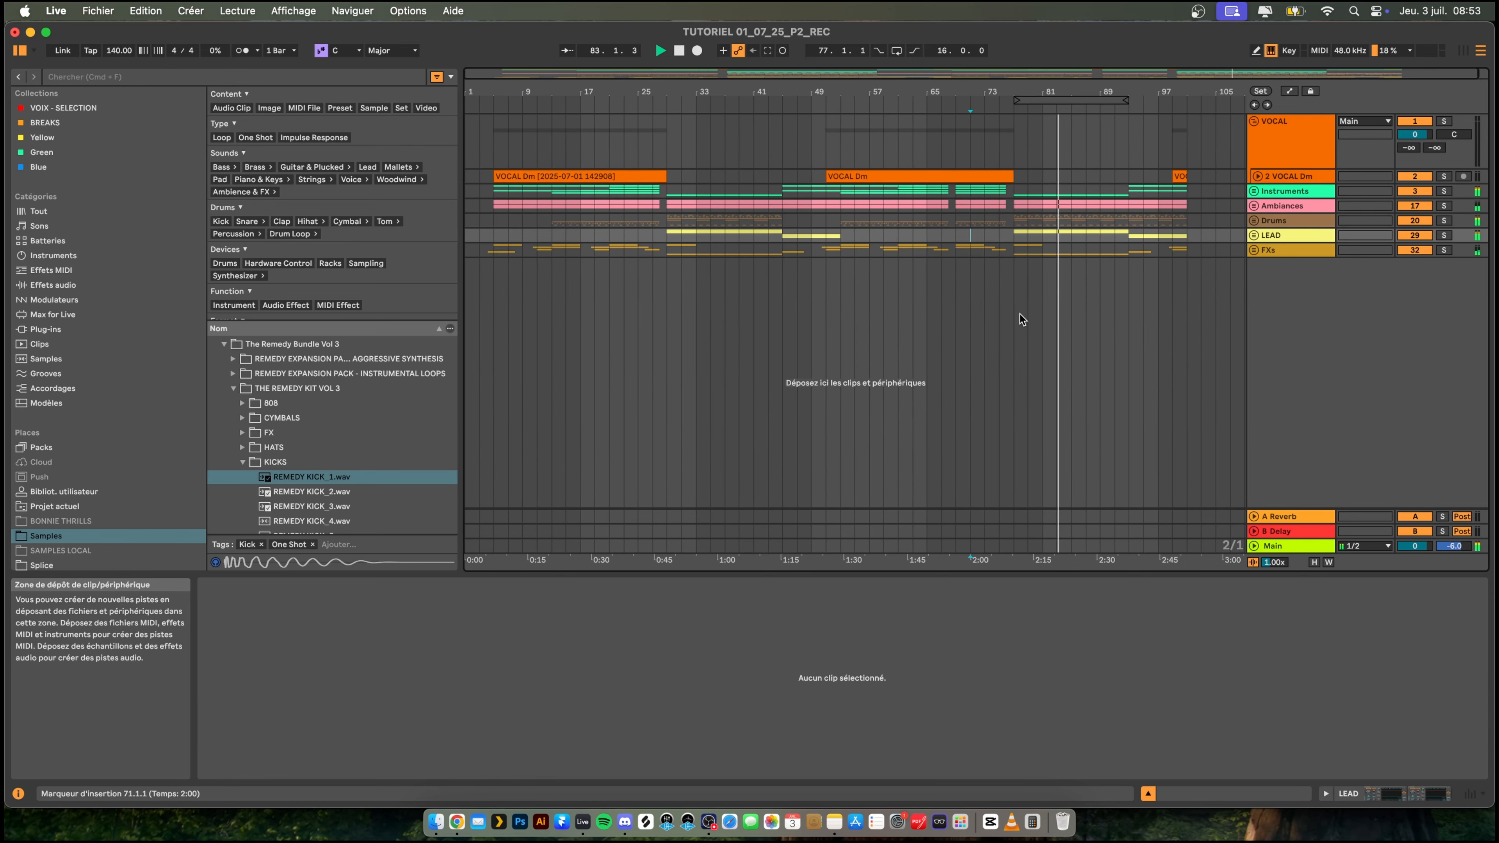
{"action": "left_click", "coordinate": [1255, 221]}
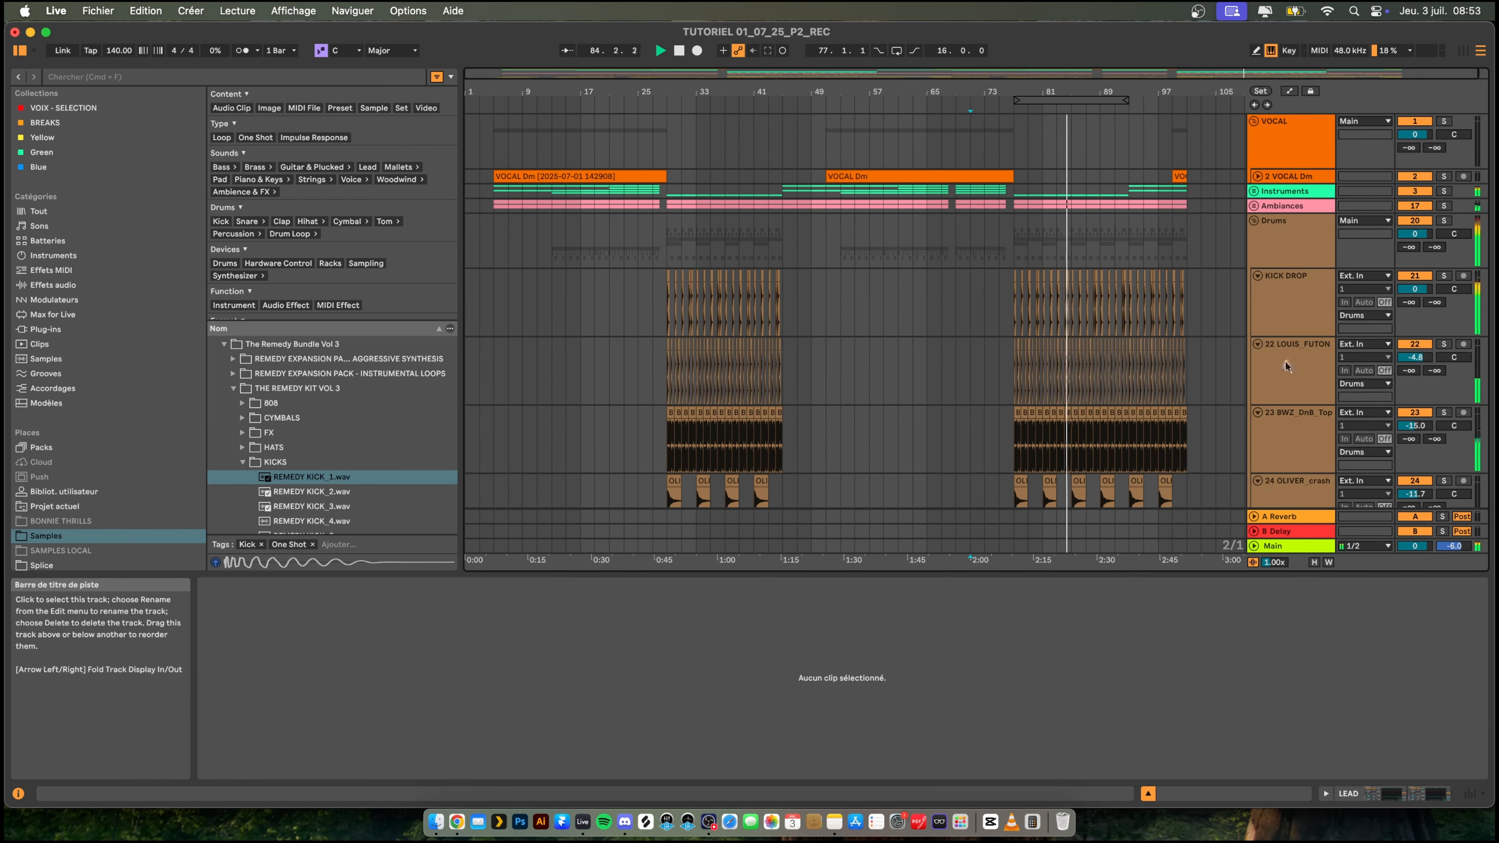
{"action": "scroll", "coordinate": [1282, 359], "scroll_direction": "down", "scroll_amount": 5}
{"action": "scroll", "coordinate": [1281, 357], "scroll_direction": "down", "scroll_amount": 2}
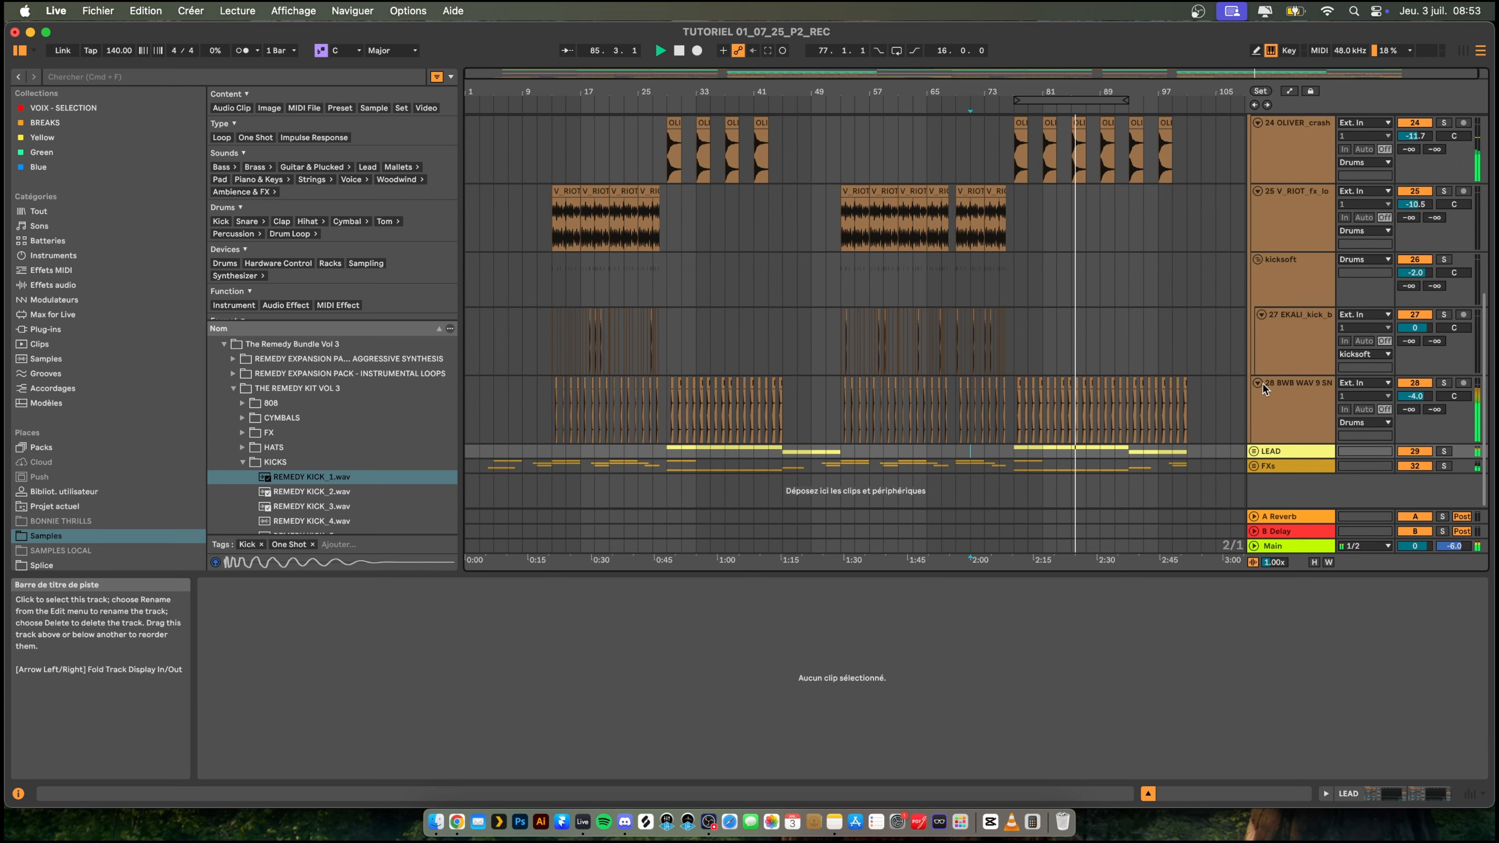
{"action": "scroll", "coordinate": [1260, 366], "scroll_direction": "up", "scroll_amount": 2}
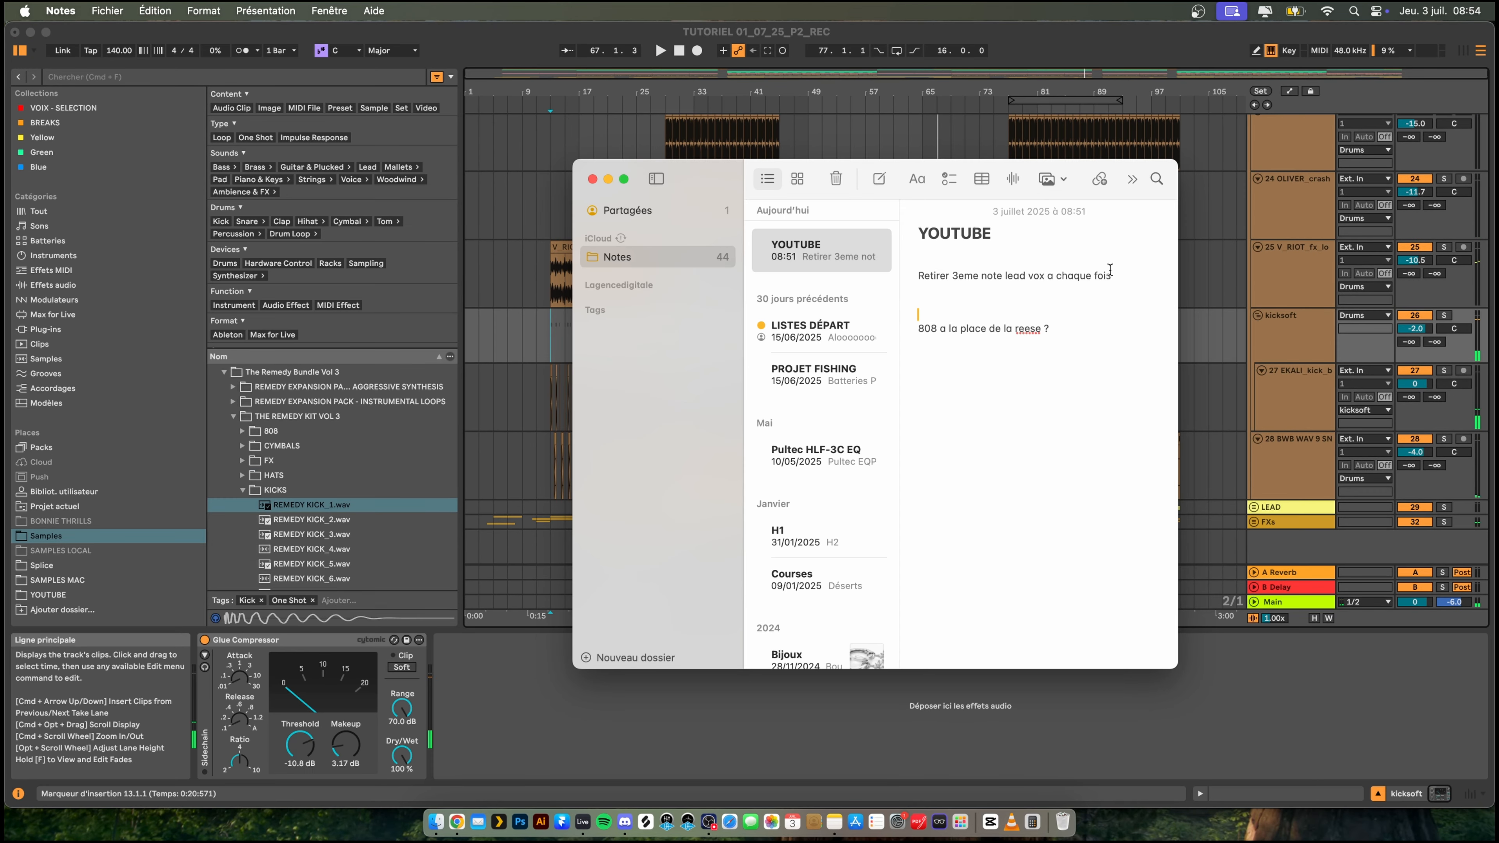
- Remove the line "Retirer 3eme note lead vox a chaque fois" from the YOUTUBE note in Notes and return to Live
{"action": "left_click_drag", "start_coordinate": [1112, 276], "coordinate": [911, 266]}
{"action": "key", "text": "BackSpace"}
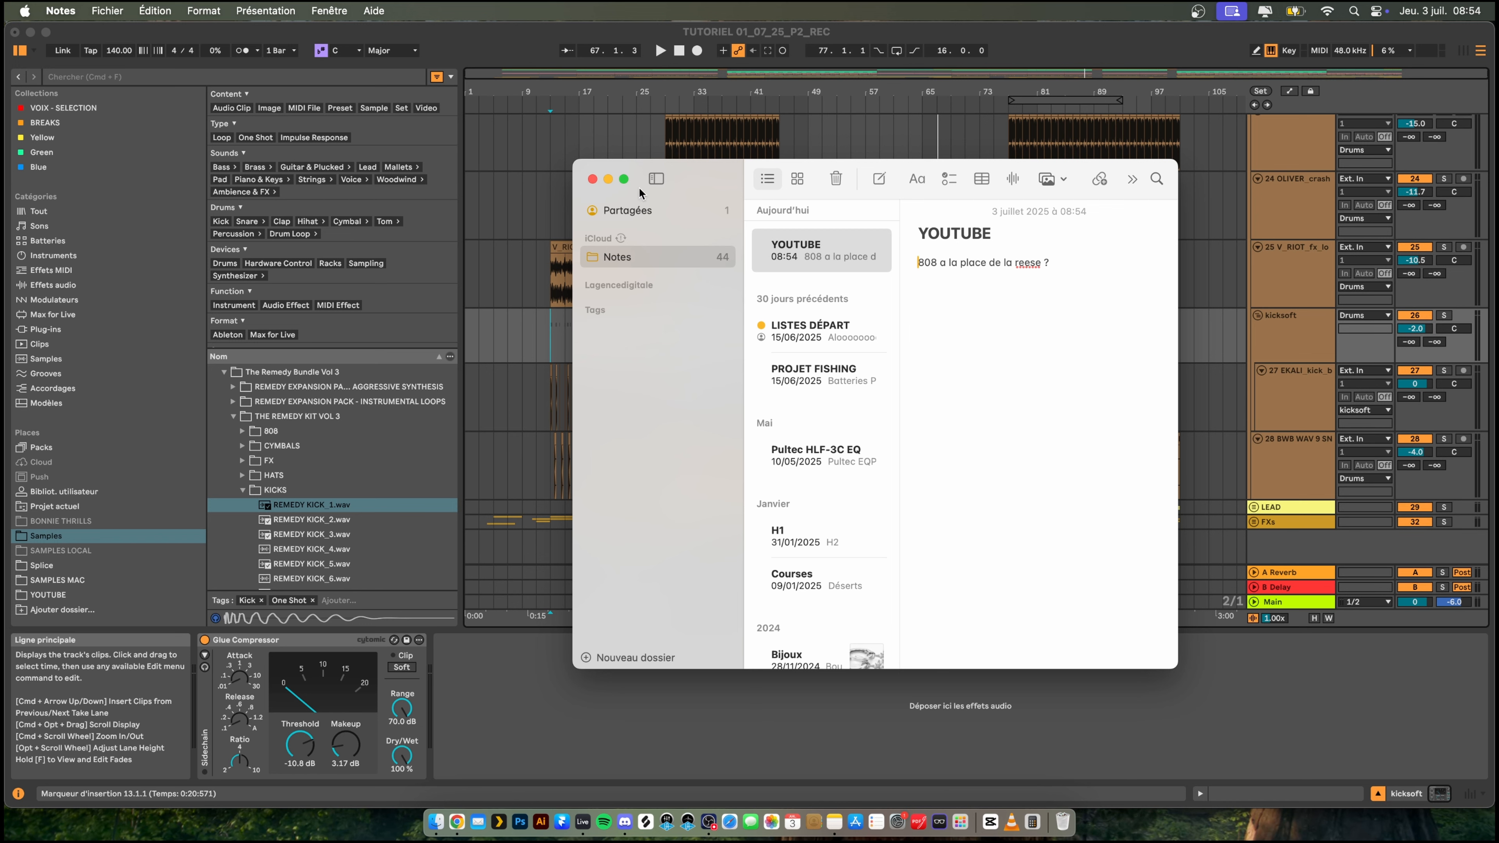
{"action": "left_click", "coordinate": [524, 196]}
- Play briefly from bar 13, unfold the Instruments group and select the Reese track to show its devices
{"action": "key", "text": "space"}
{"action": "scroll", "coordinate": [548, 174], "scroll_direction": "up", "scroll_amount": 5}
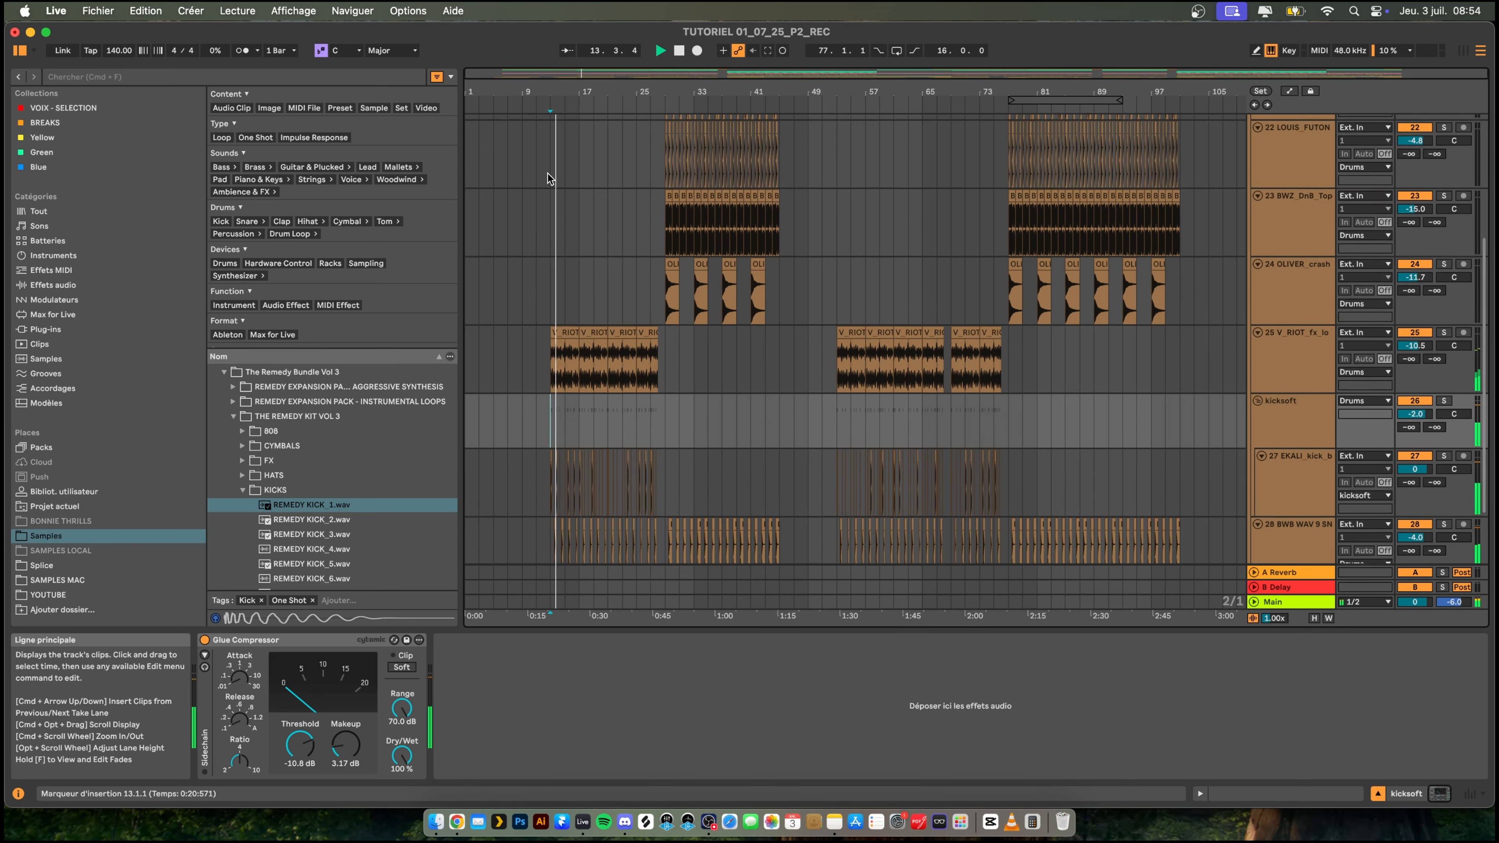
{"action": "scroll", "coordinate": [557, 181], "scroll_direction": "up", "scroll_amount": 3}
{"action": "key", "text": "space"}
{"action": "left_click_drag", "start_coordinate": [538, 88], "coordinate": [626, 150]}
{"action": "left_click", "coordinate": [1254, 192]}
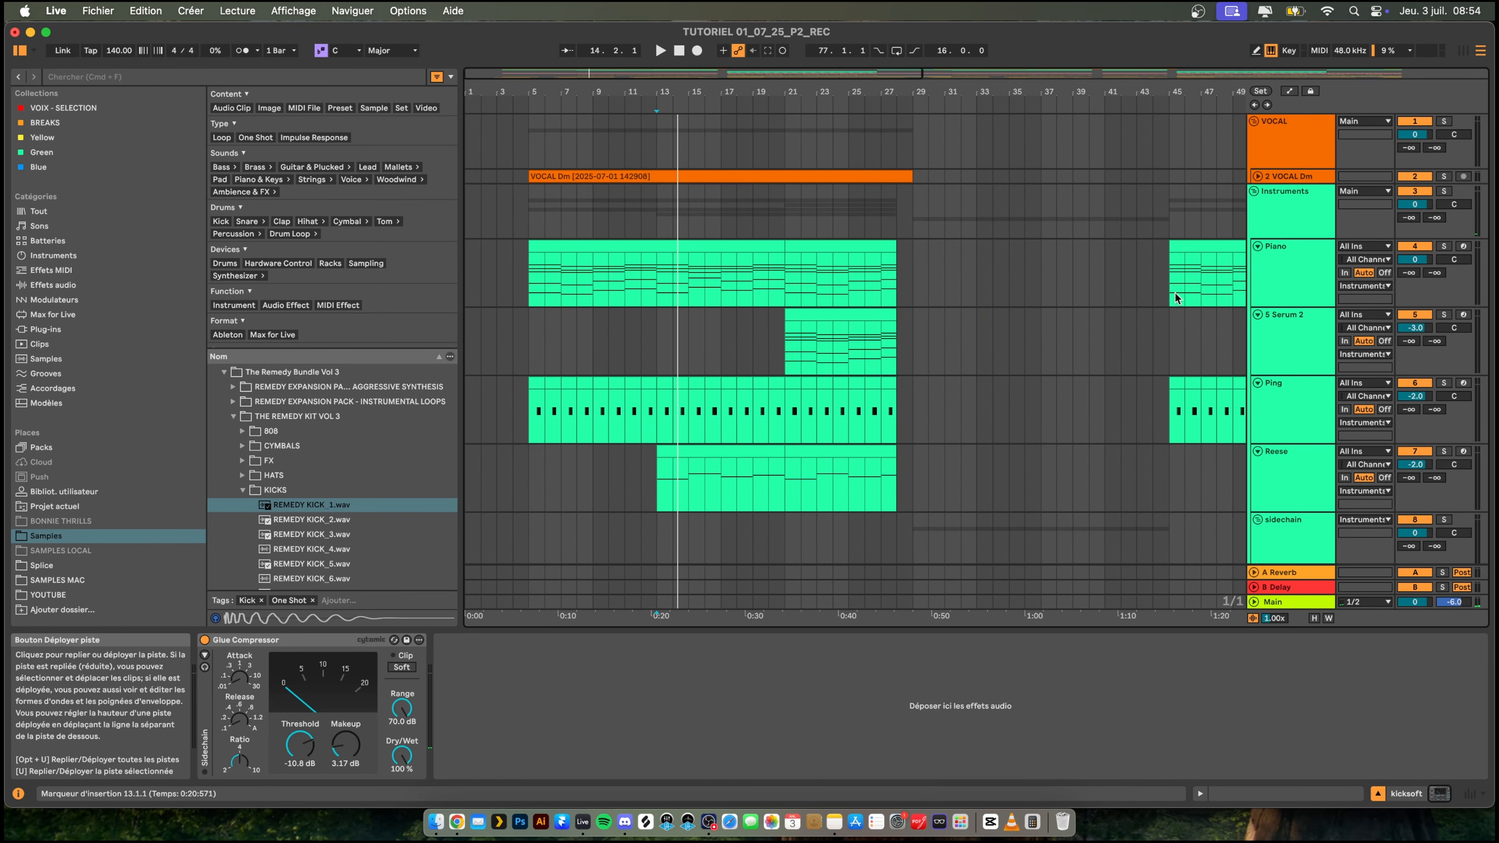
{"action": "scroll", "coordinate": [1156, 298], "scroll_direction": "down", "scroll_amount": 3}
{"action": "left_click", "coordinate": [1300, 327]}
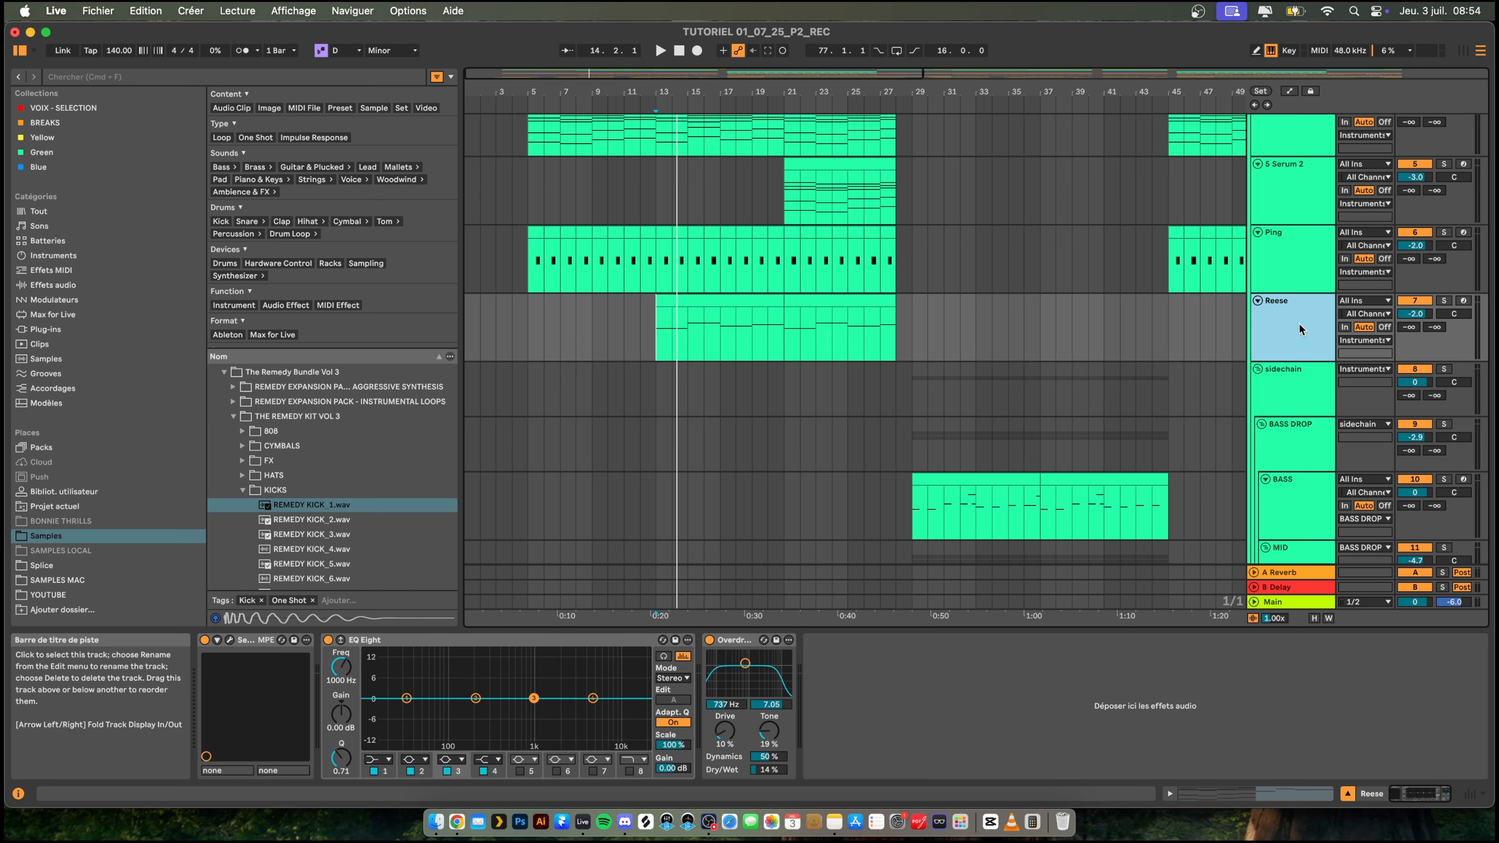
- Duplicate the Reese track and rename the copy 808
{"action": "key", "text": "super+d"}
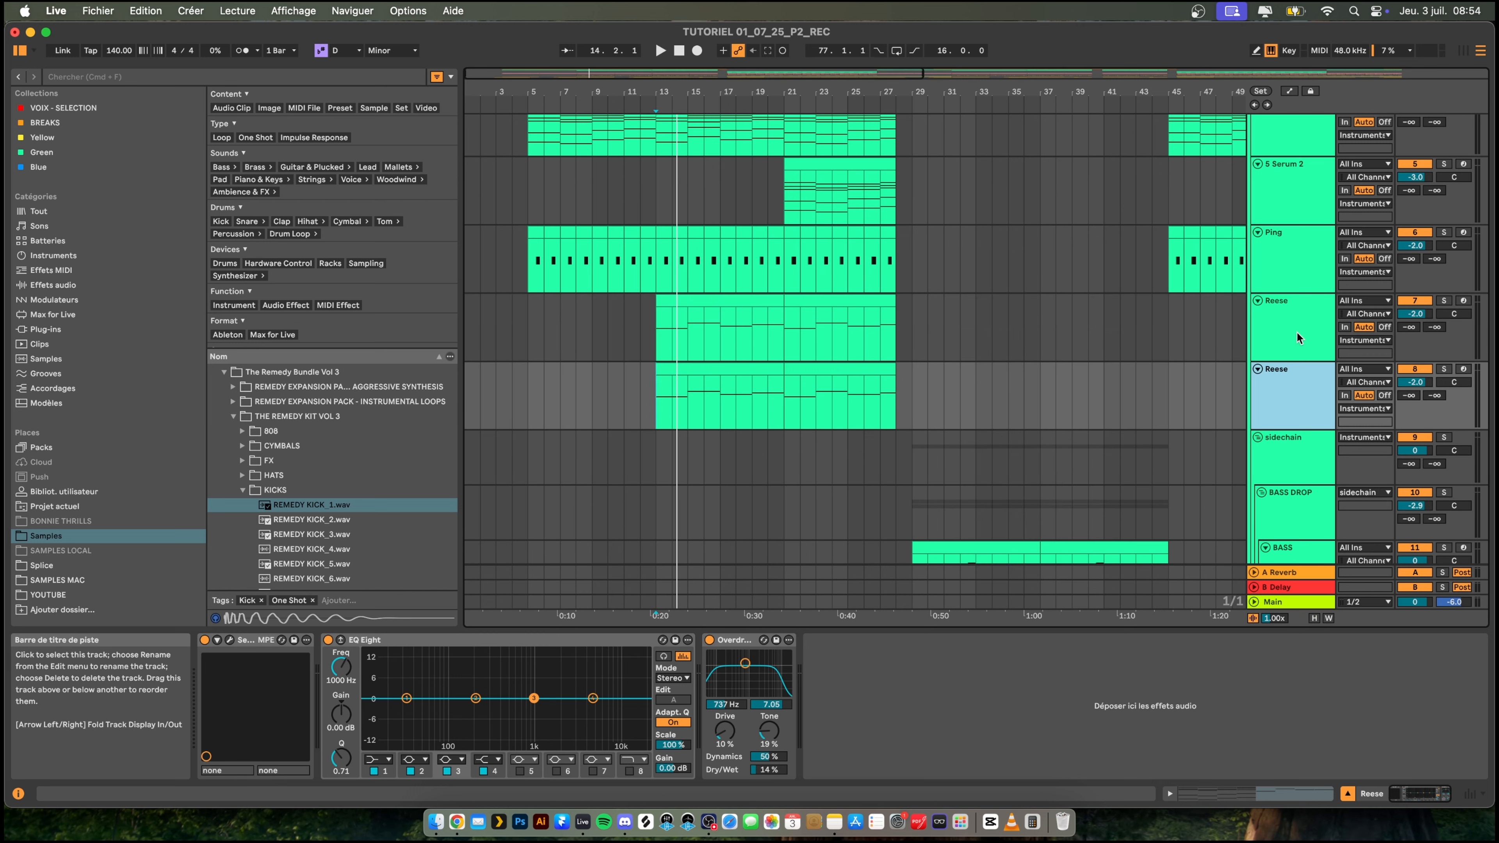
{"action": "right_click", "coordinate": [1280, 384]}
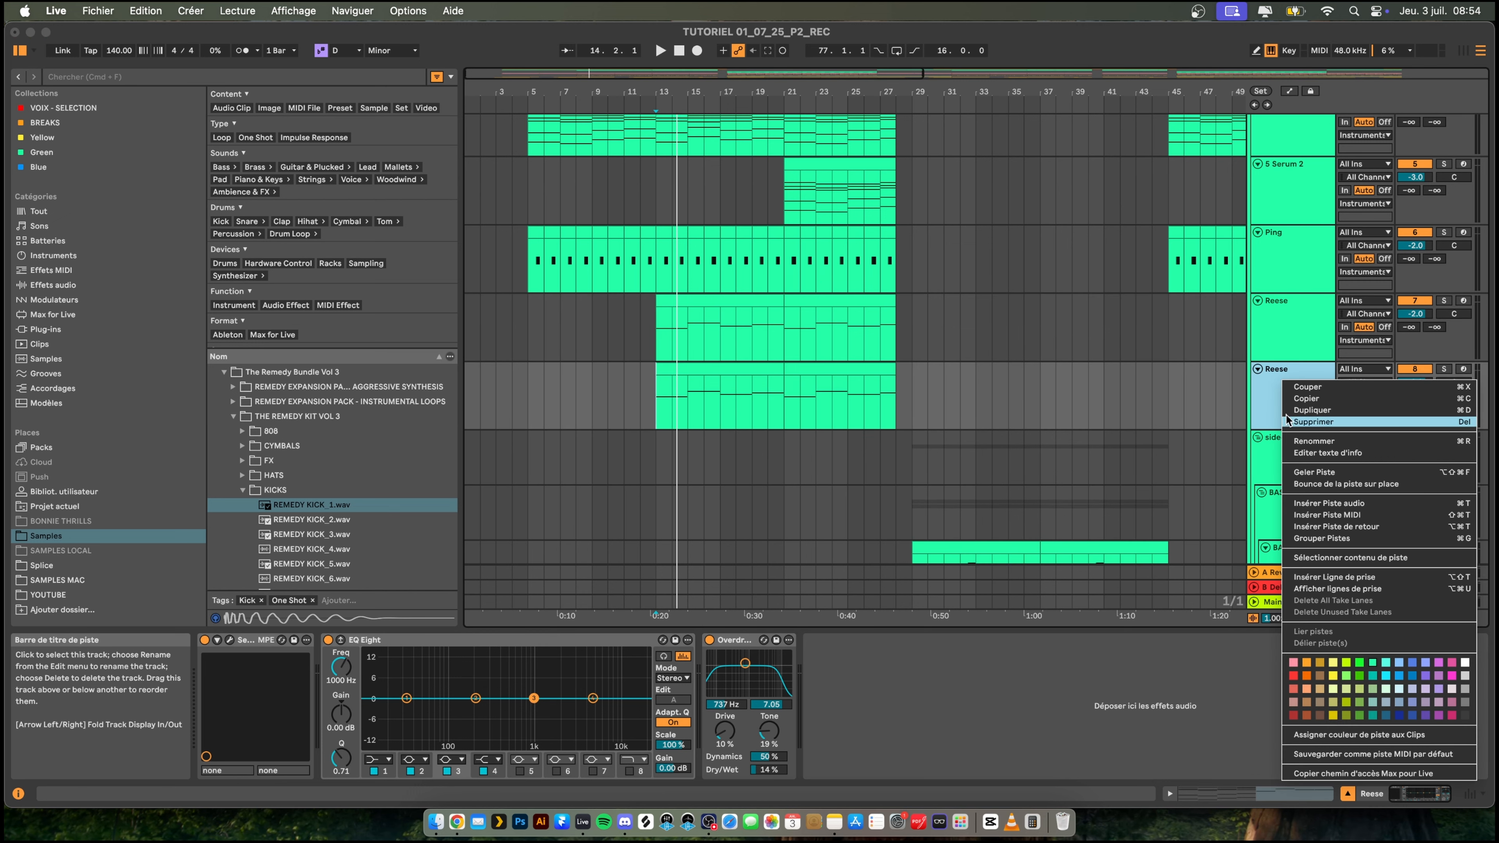
{"action": "left_click", "coordinate": [1309, 446]}
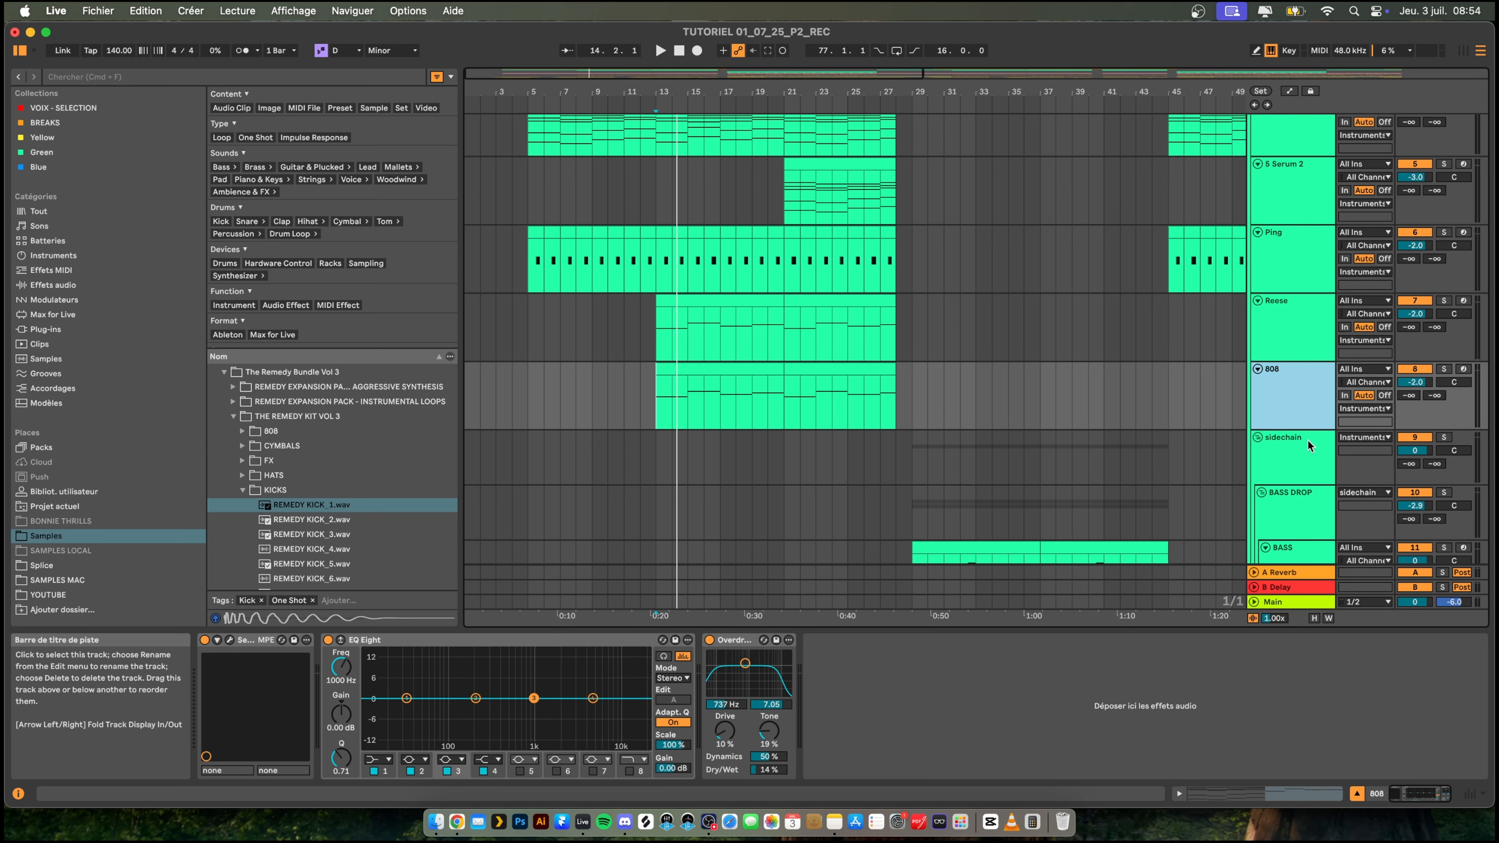
- Deactivate both clips on the Reese track and play the 808 track briefly from bar 13
{"action": "left_click", "coordinate": [725, 303]}
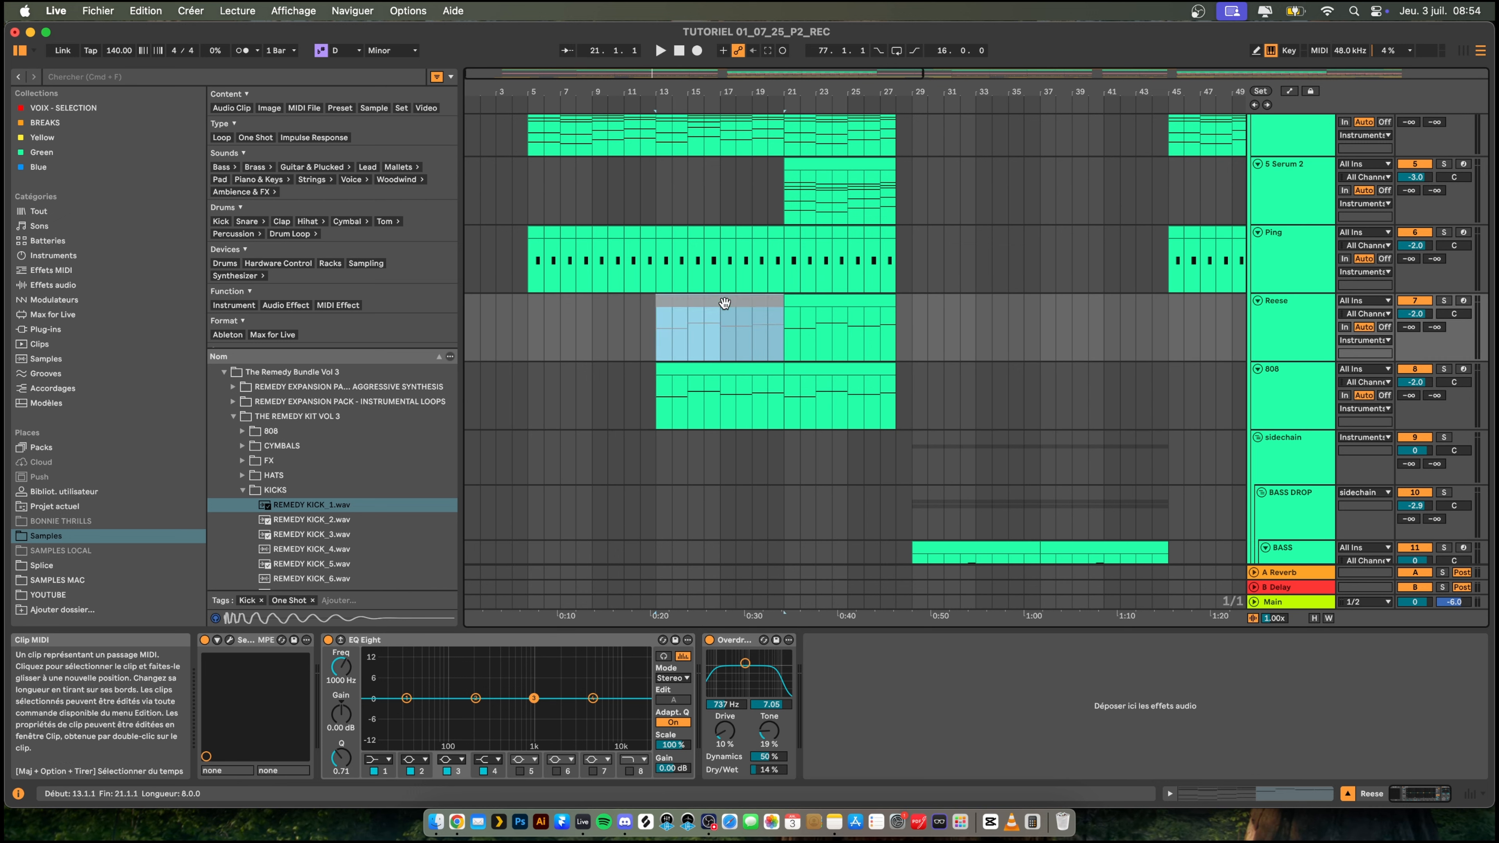
{"action": "left_click", "coordinate": [856, 301]}
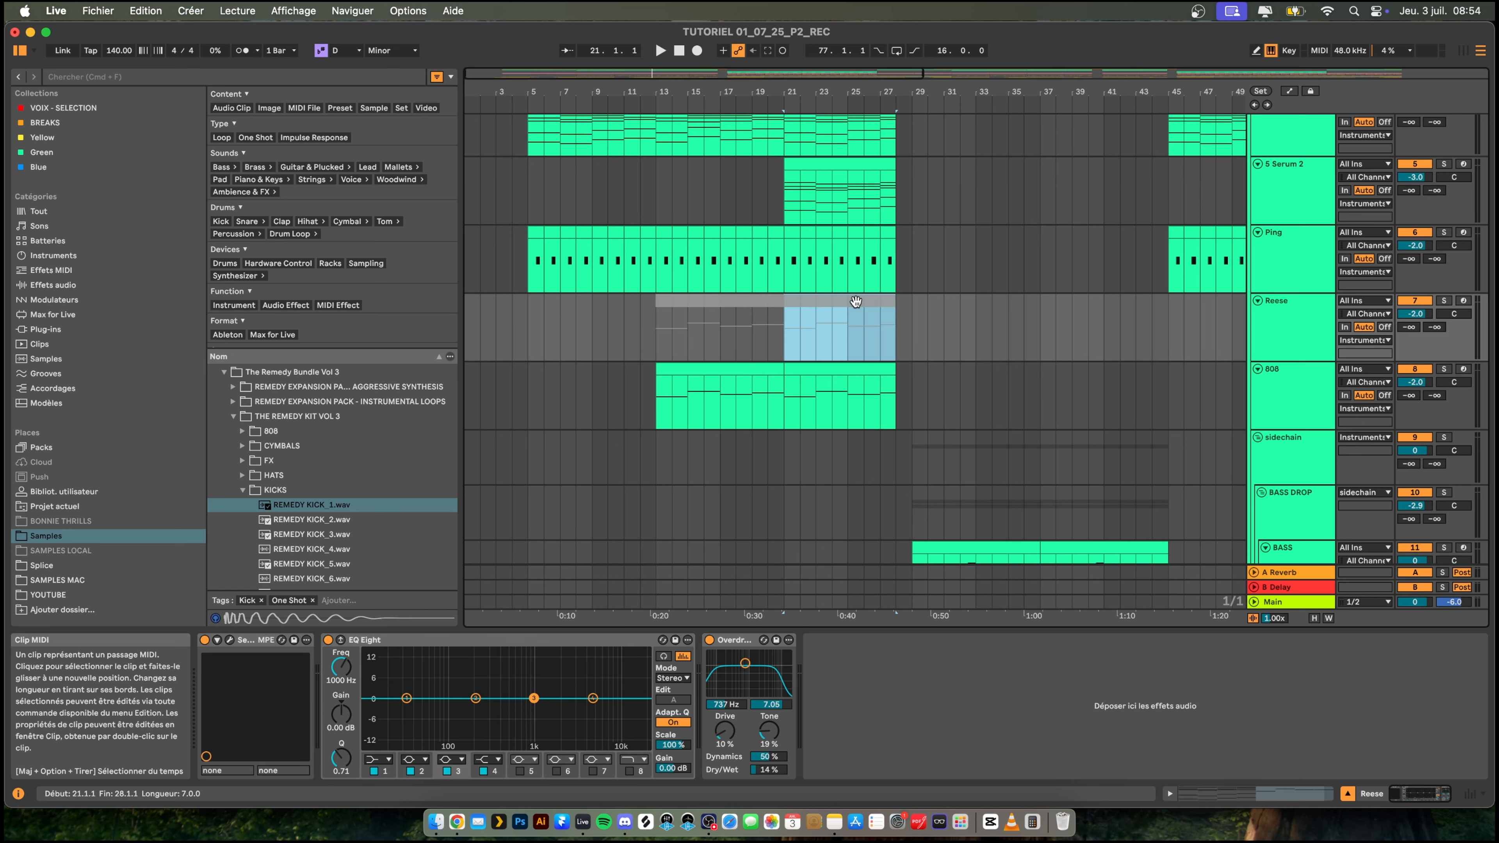
{"action": "left_click", "coordinate": [687, 377]}
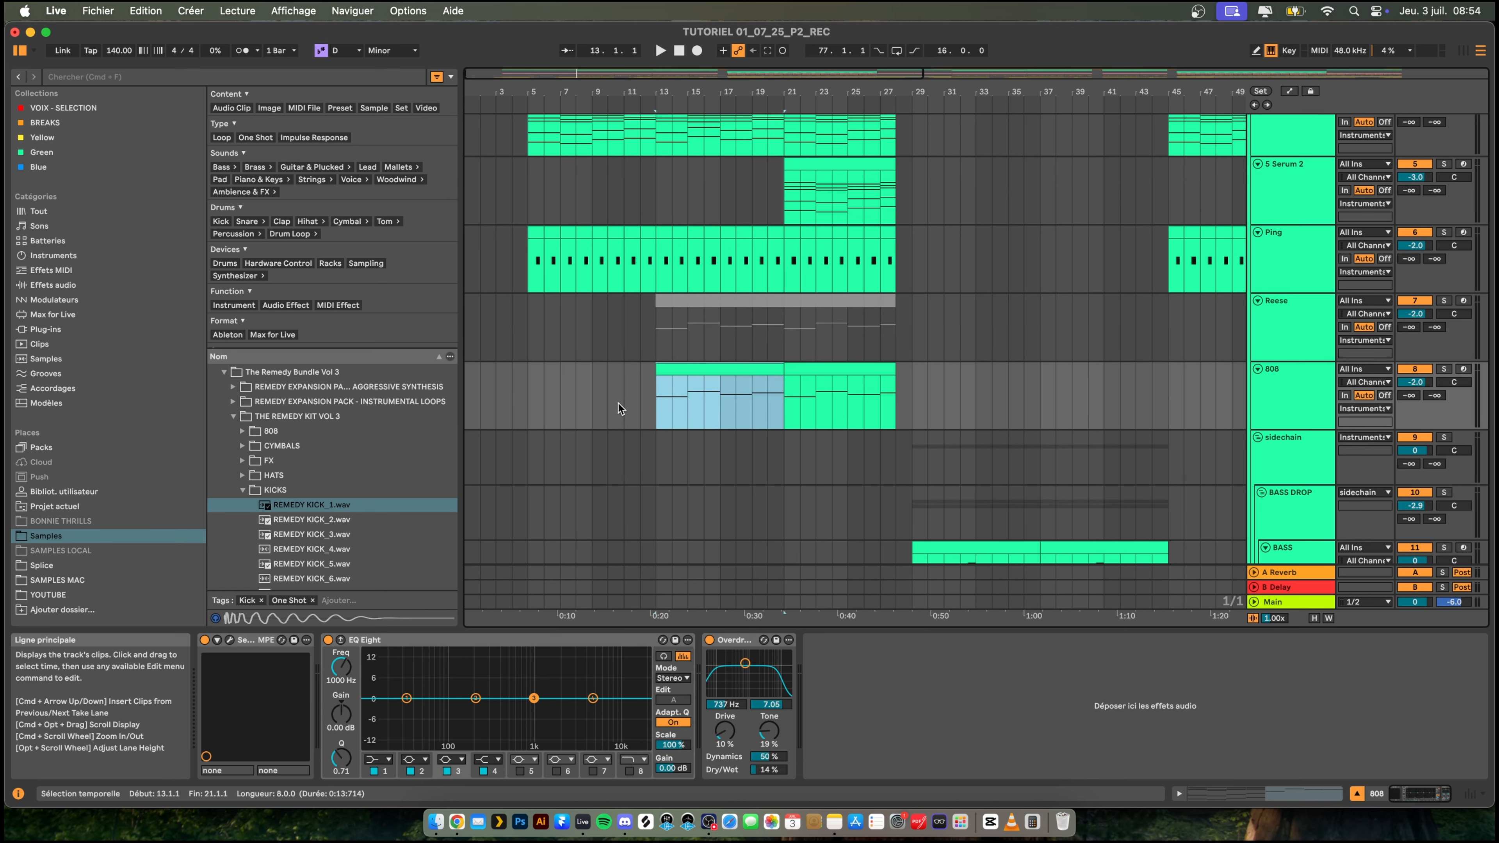
{"action": "scroll", "coordinate": [618, 403], "scroll_direction": "down", "scroll_amount": 3}
{"action": "key", "text": "space"}
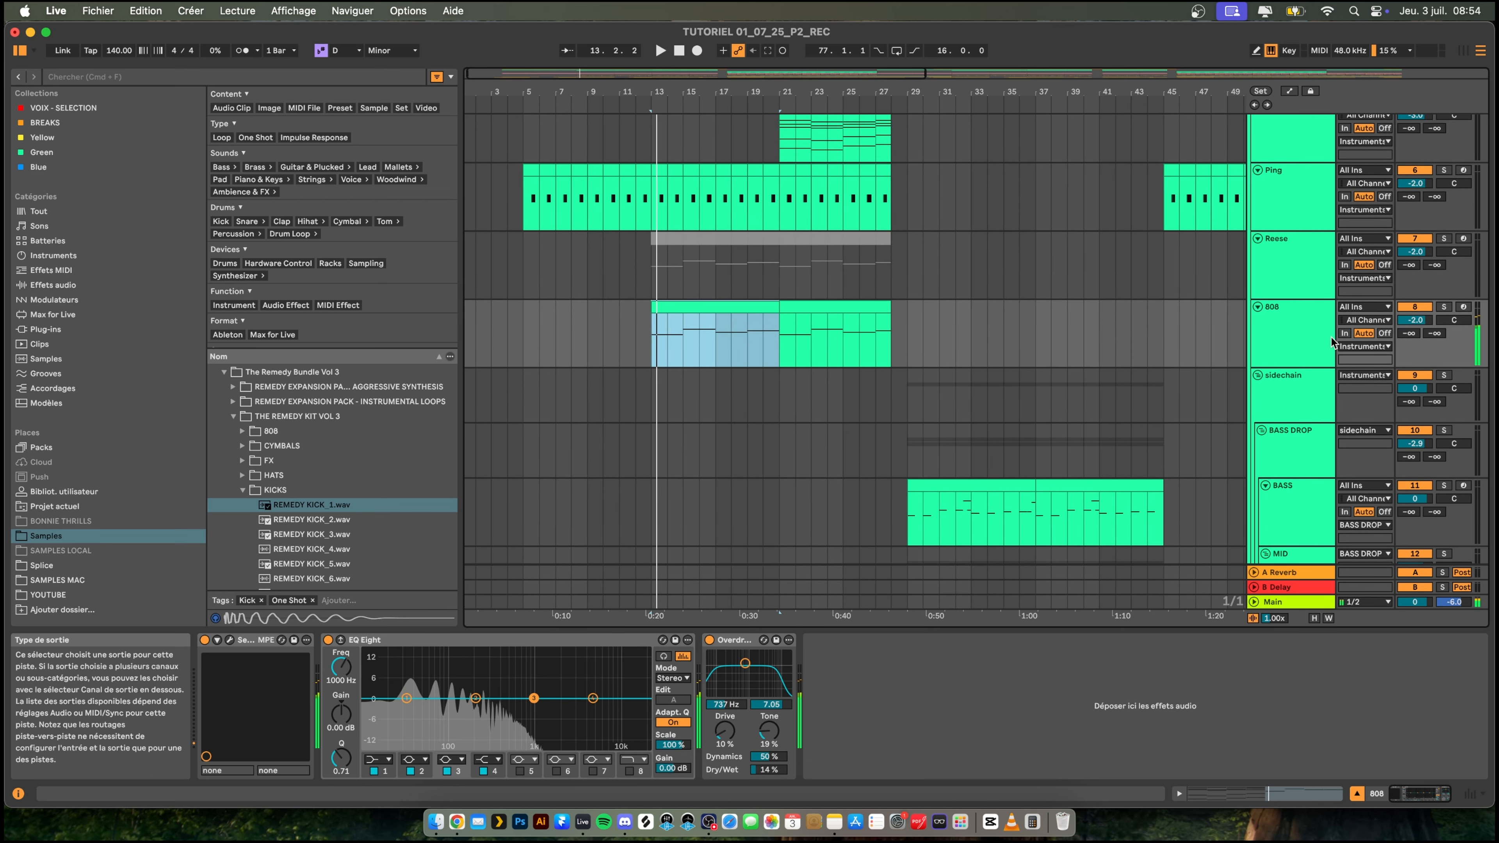
- Delete the Overdrive effect from the 808 track
{"action": "left_click", "coordinate": [1300, 336]}
{"action": "left_click", "coordinate": [734, 640]}
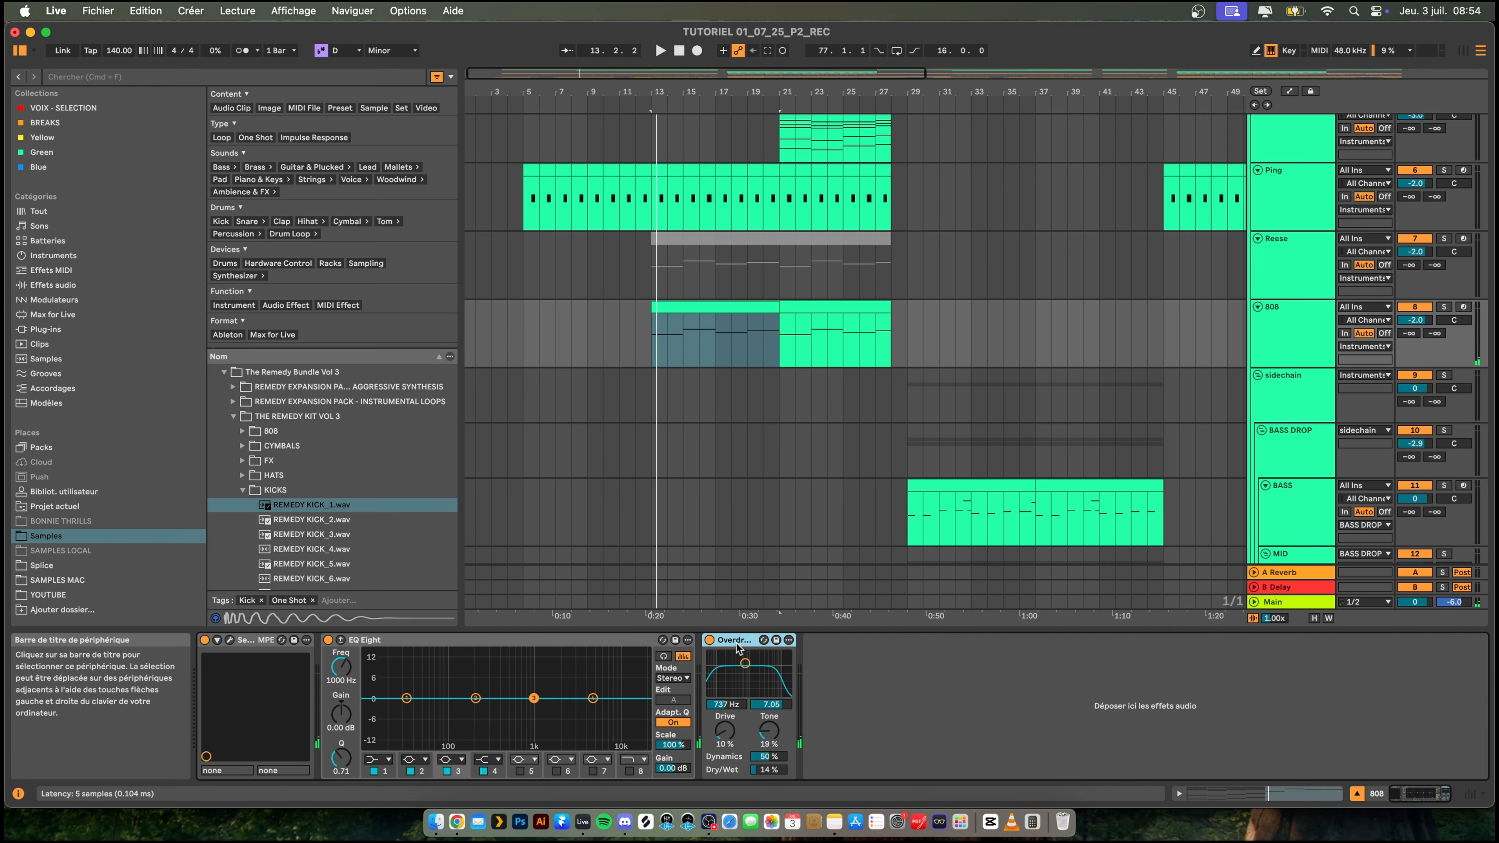
{"action": "key", "text": "Delete"}
{"action": "left_click", "coordinate": [1293, 327]}
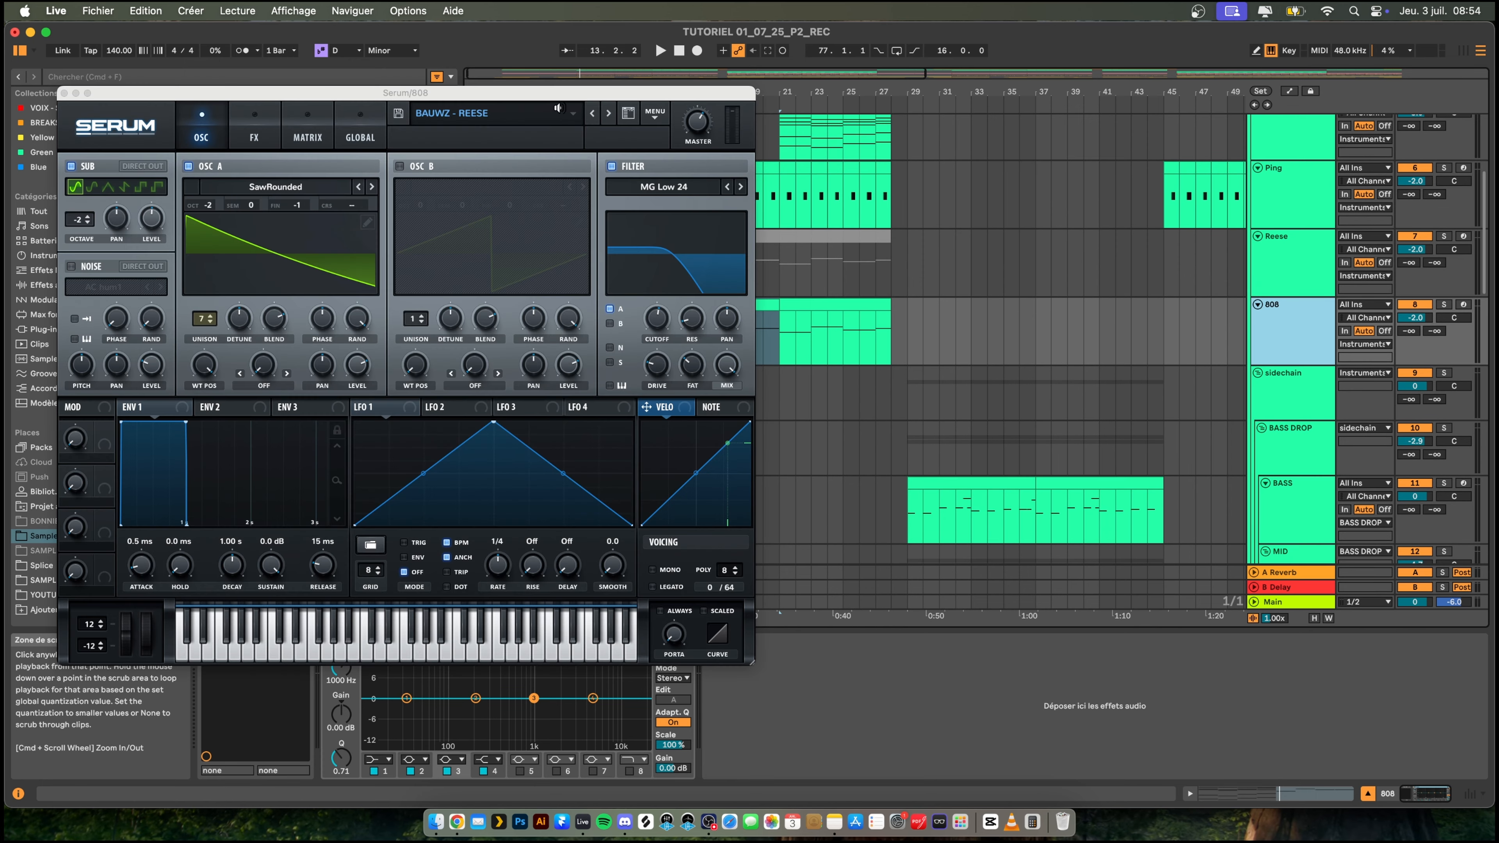
- Load the preset 808 - Soul Crusher from Unison Bass Collection for Serum Vol. 1 in the 808 track's Serum
{"action": "left_click", "coordinate": [557, 111]}
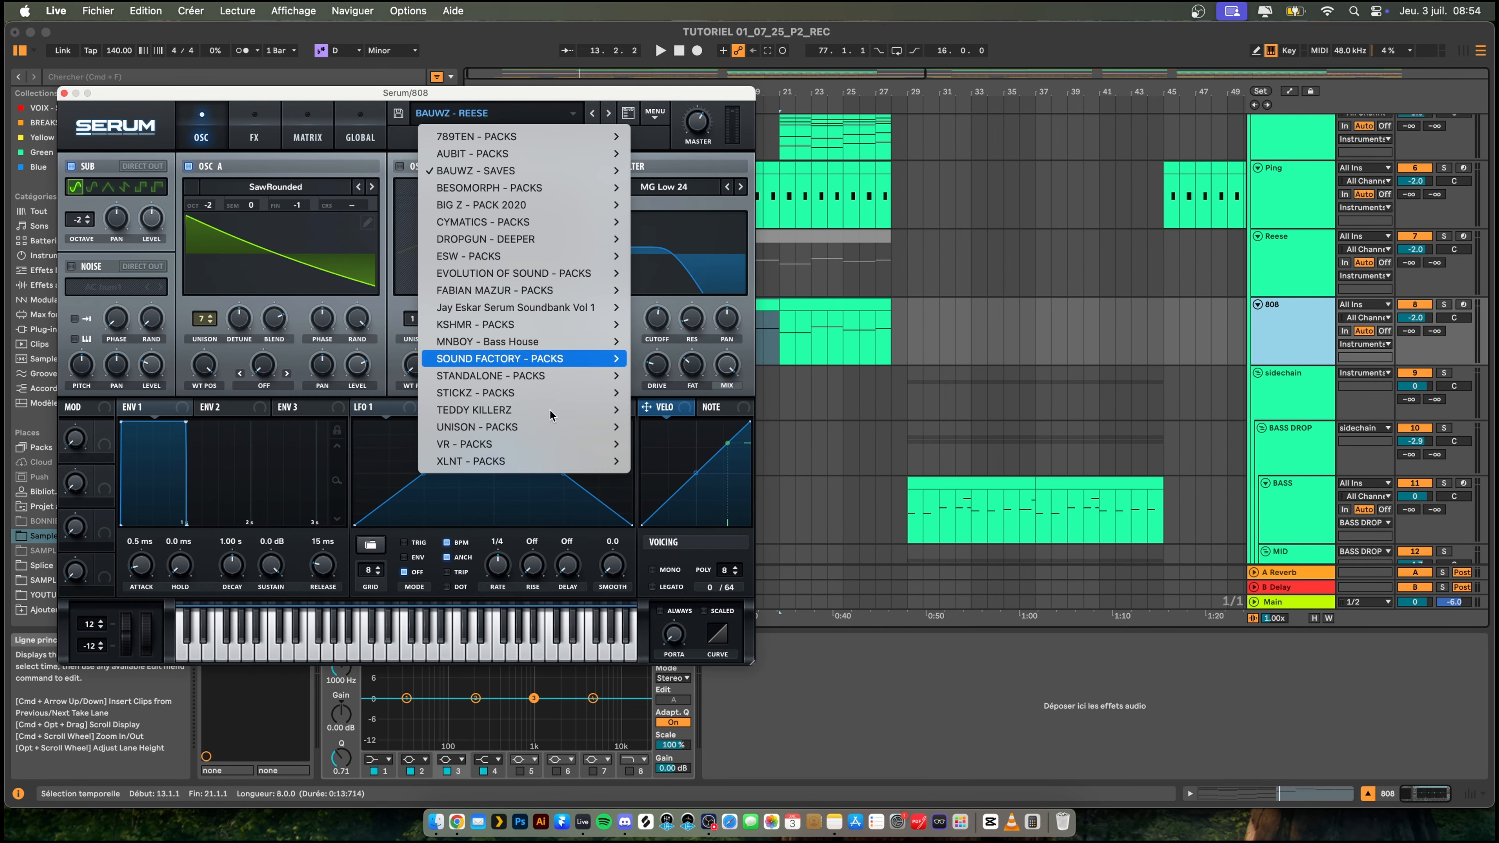
{"action": "mouse_move", "coordinate": [541, 427]}
{"action": "mouse_move", "coordinate": [731, 428]}
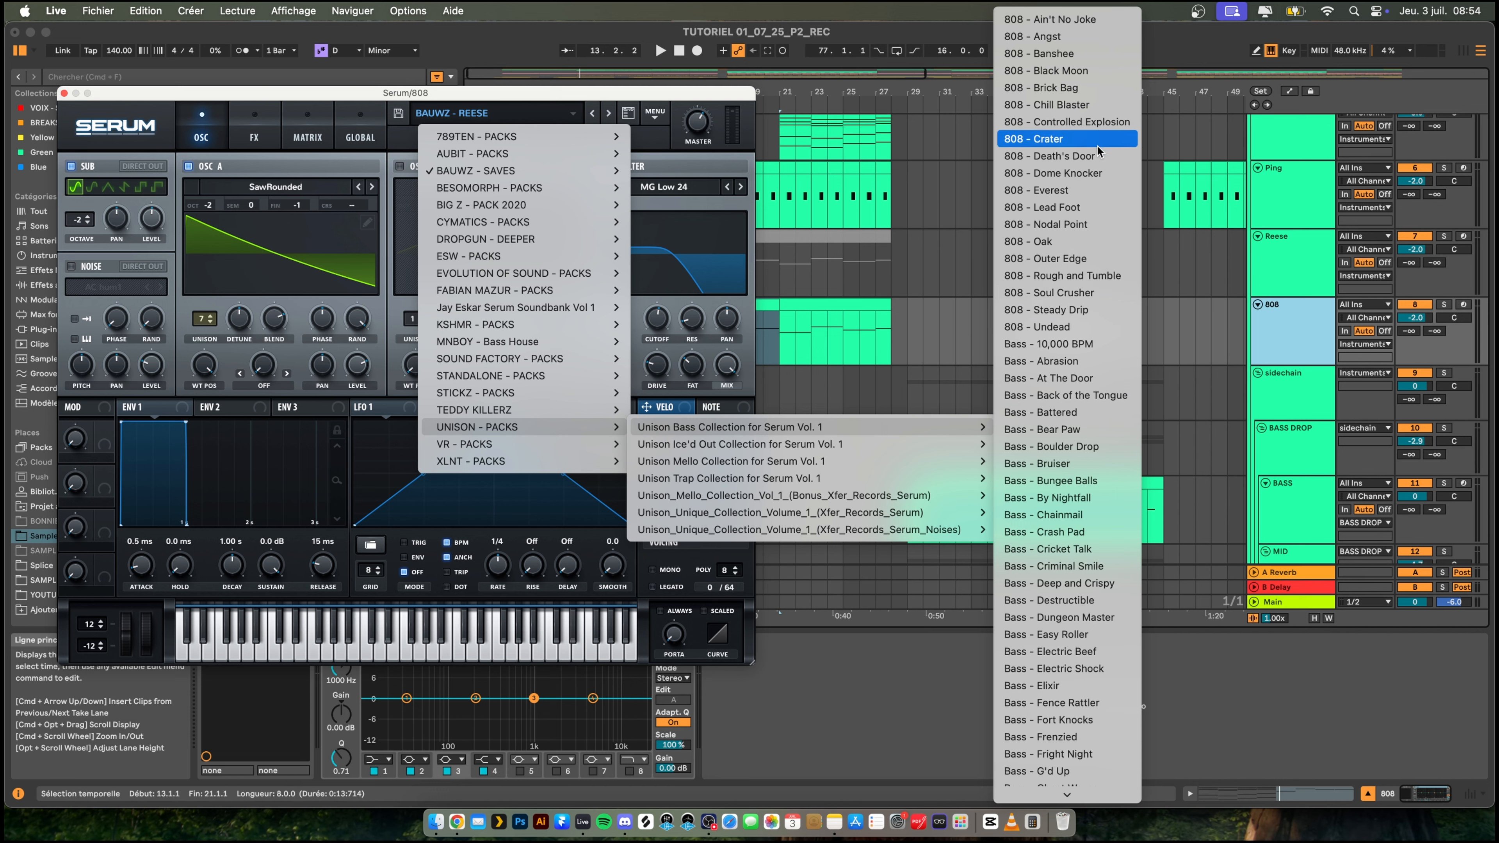
{"action": "left_click", "coordinate": [1087, 299]}
- Audition several low notes of the Soul Crusher preset on Serum's keyboard and close the plug-in window
{"action": "left_click", "coordinate": [284, 653]}
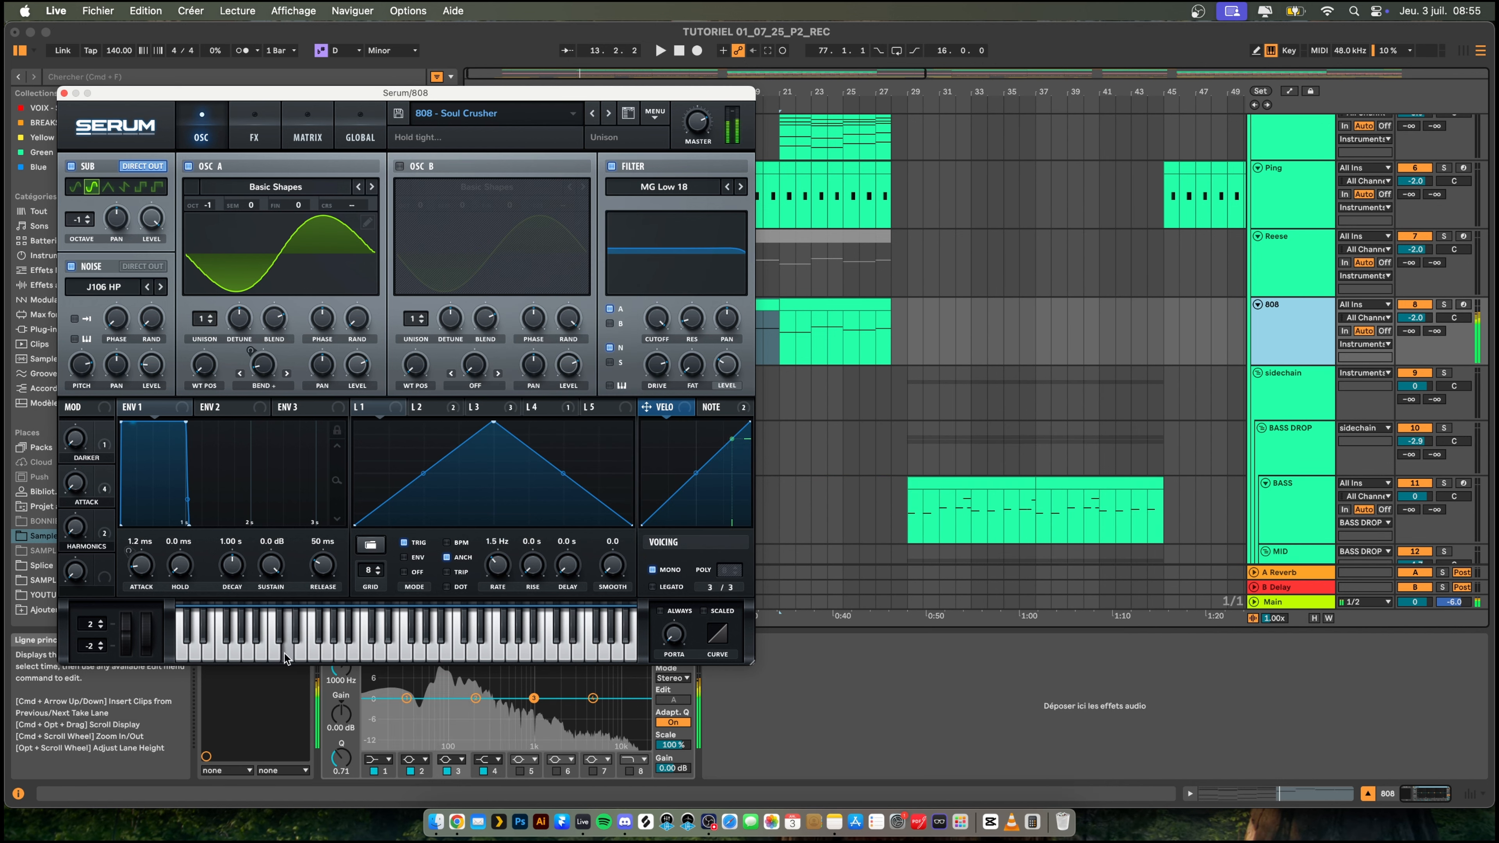
{"action": "left_click", "coordinate": [206, 652]}
{"action": "left_click", "coordinate": [193, 654]}
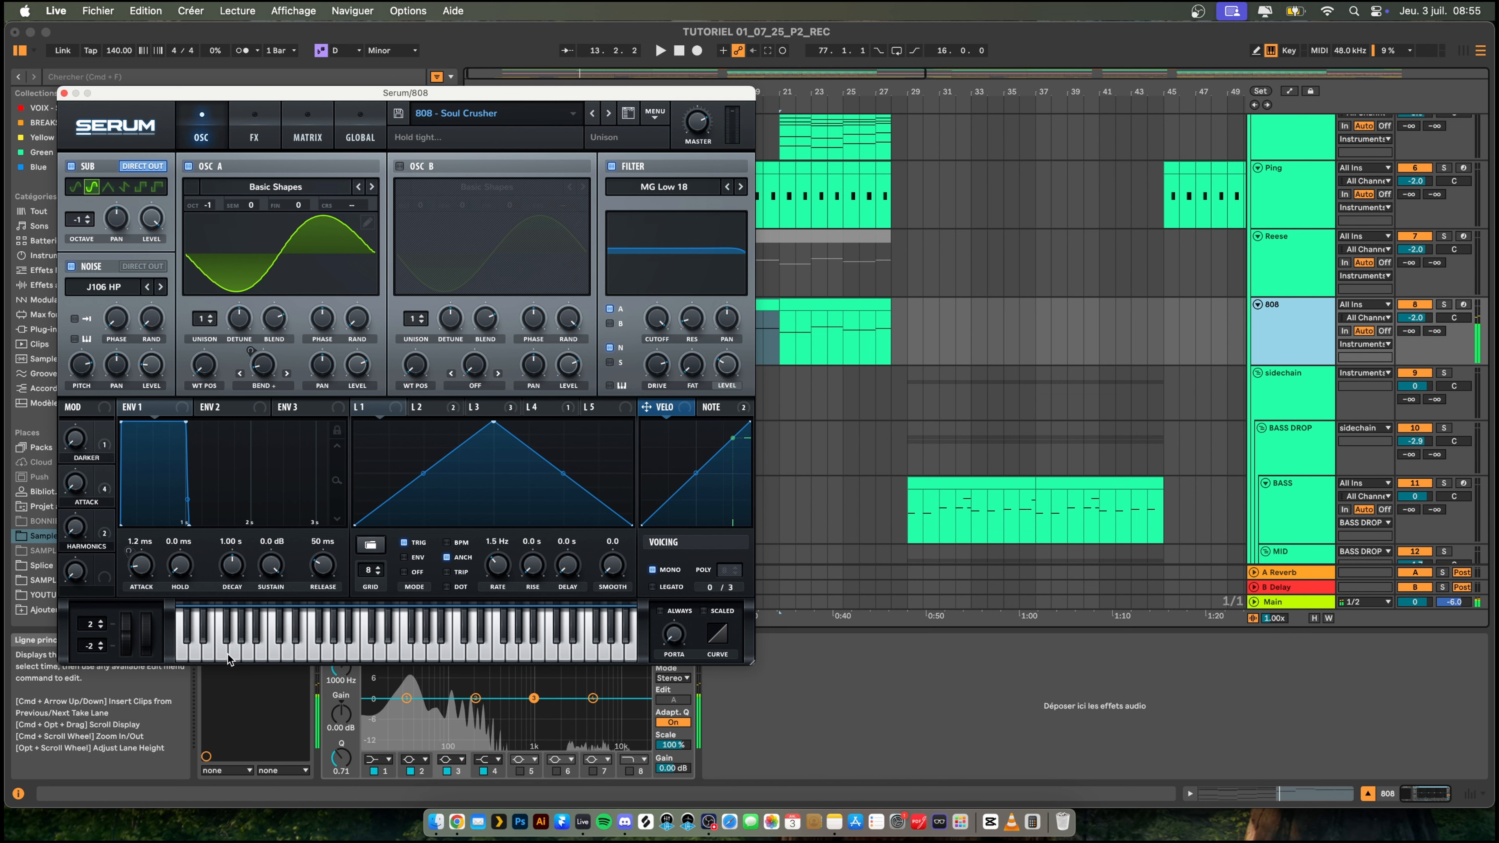
{"action": "left_click", "coordinate": [228, 654]}
{"action": "left_click", "coordinate": [206, 651]}
{"action": "left_click", "coordinate": [192, 650]}
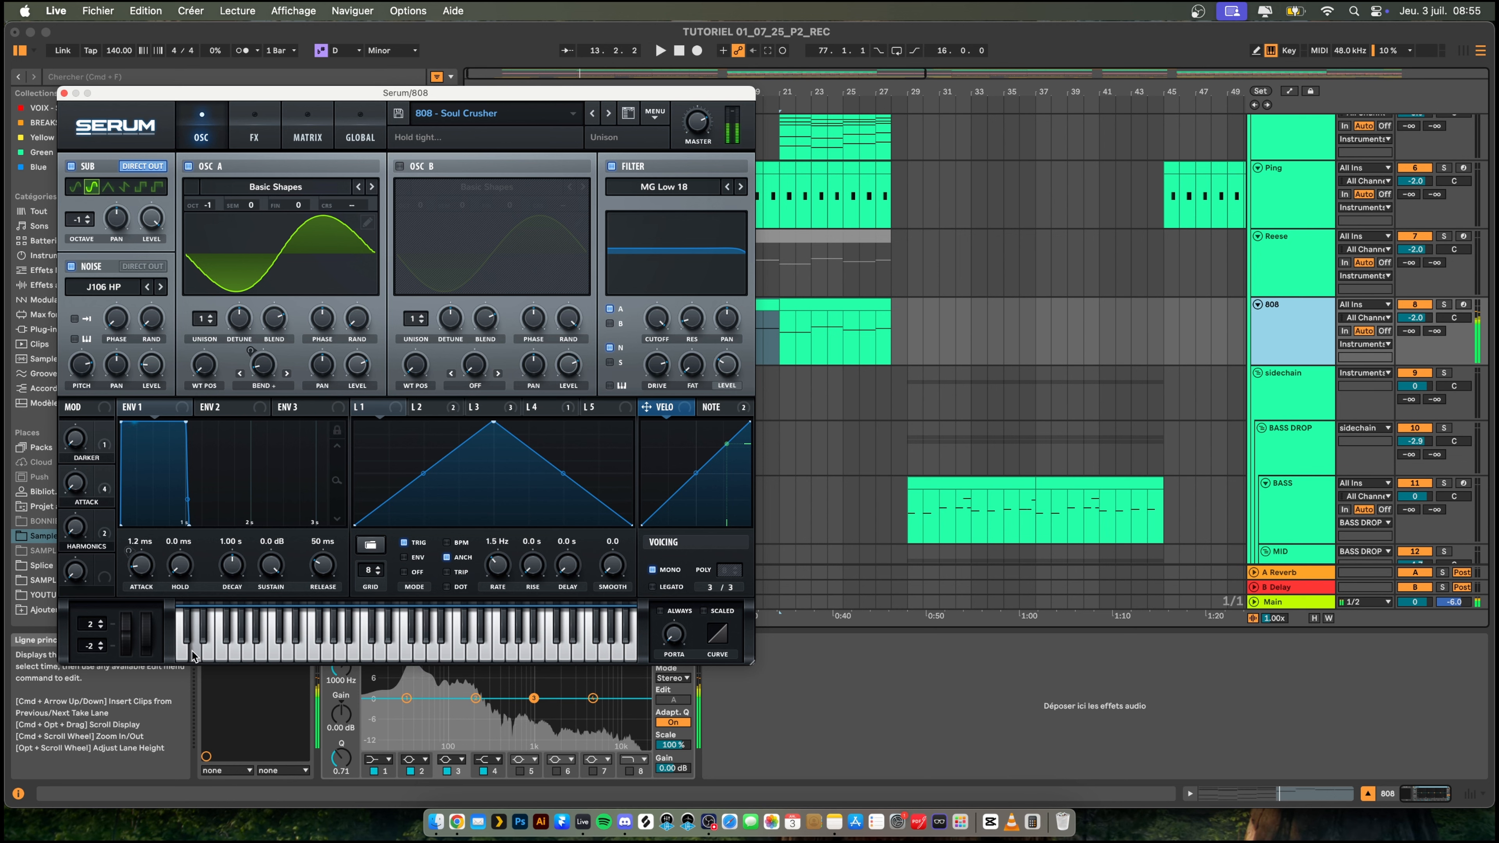
{"action": "left_click", "coordinate": [65, 93]}
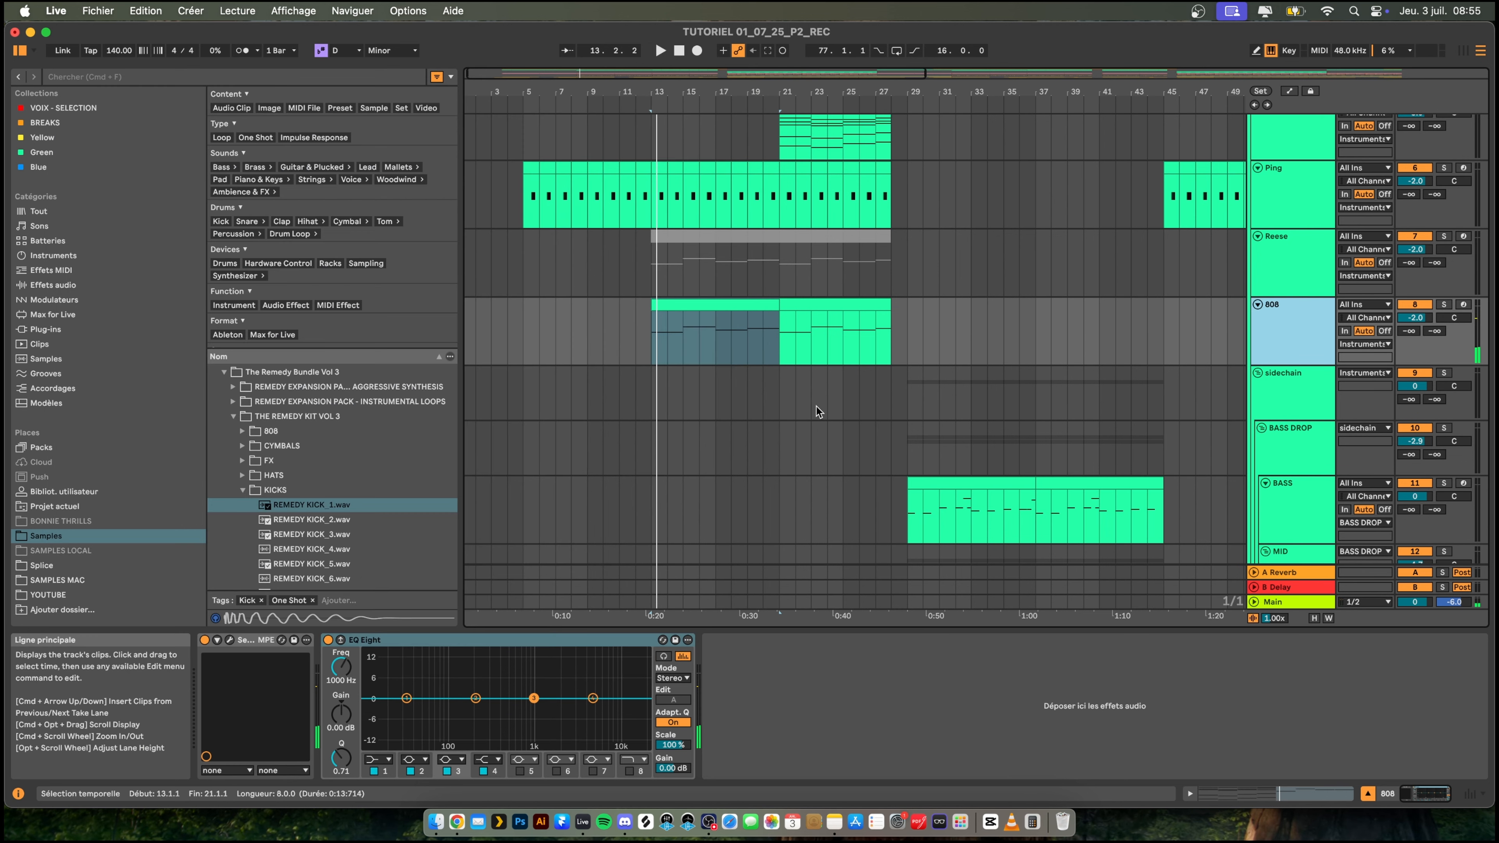
- Transpose all notes of the first 808 clip down one octave in an enlarged note editor during playback
{"action": "key", "text": "space"}
{"action": "double_click", "coordinate": [712, 301]}
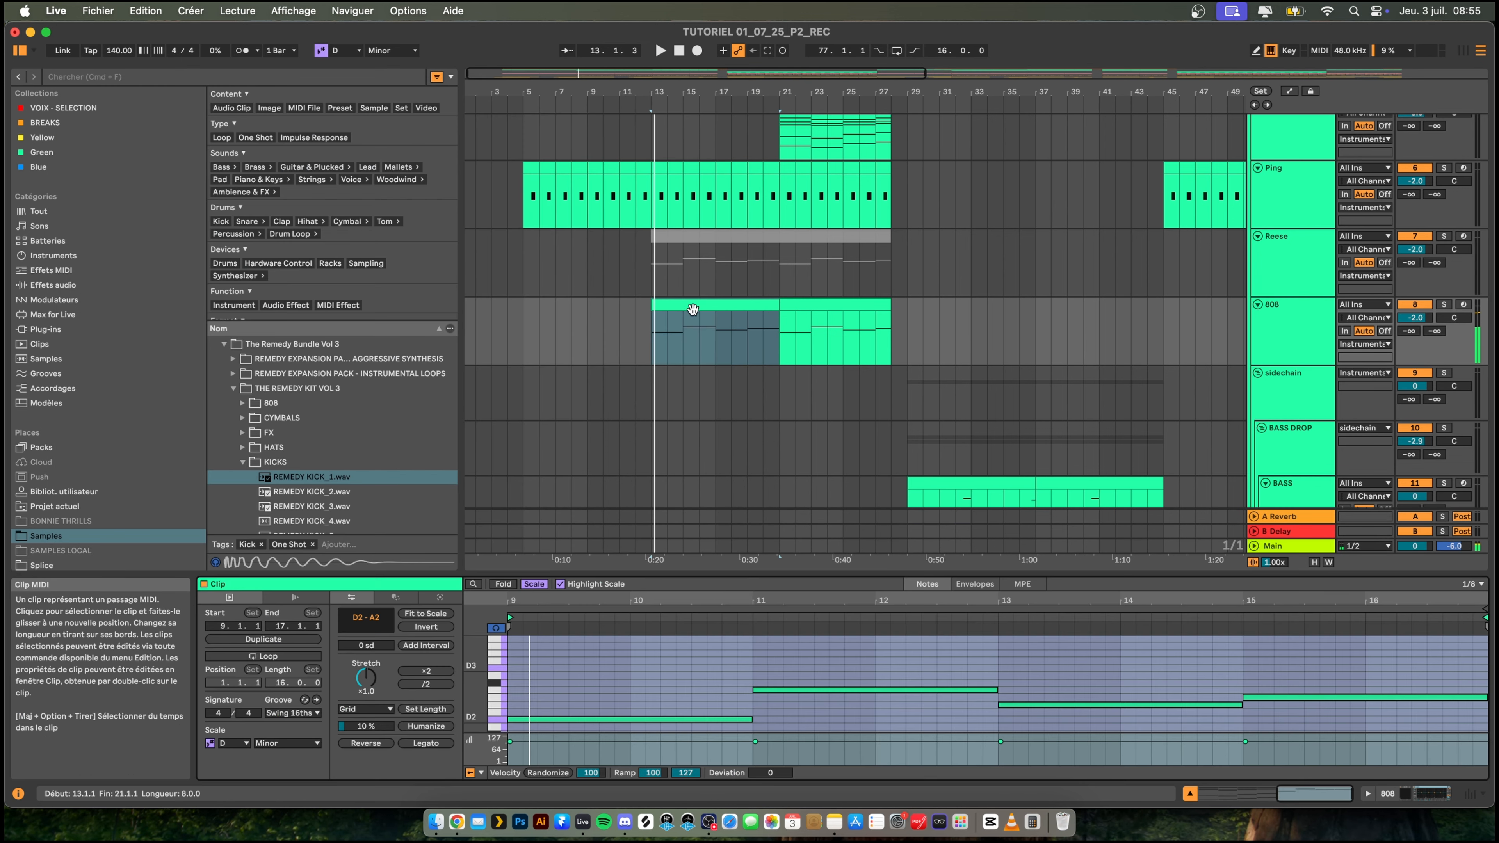
{"action": "left_click_drag", "start_coordinate": [769, 573], "coordinate": [780, 441]}
{"action": "key", "text": "super+a"}
{"action": "key", "text": "shift+Down"}
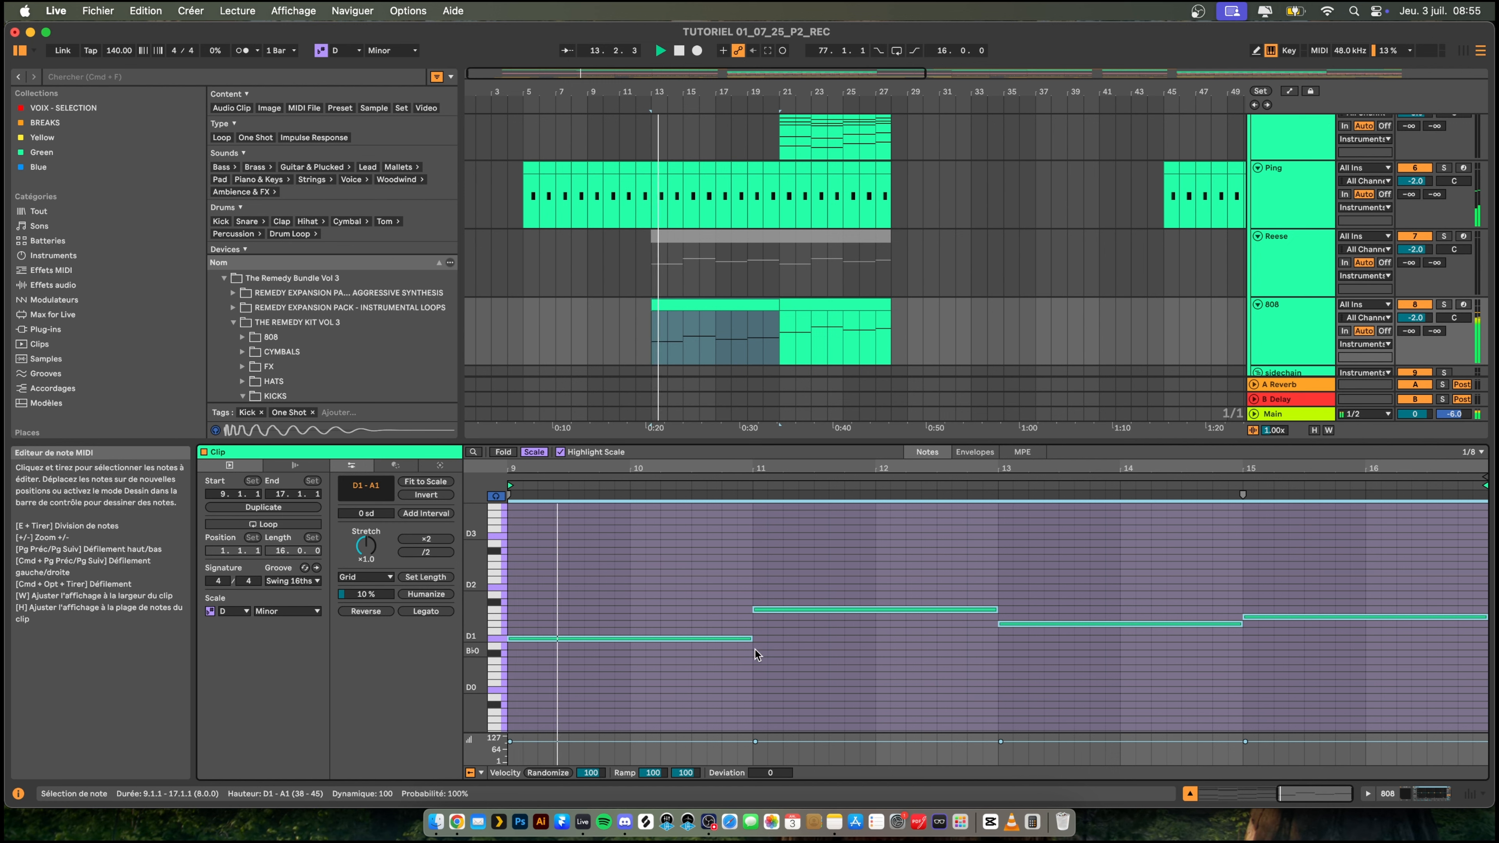
- Shorten the opening D1 note to end at 9.3.1 and add a second D1 note from 9.4.1 to 10.3.1
{"action": "left_click", "coordinate": [747, 638]}
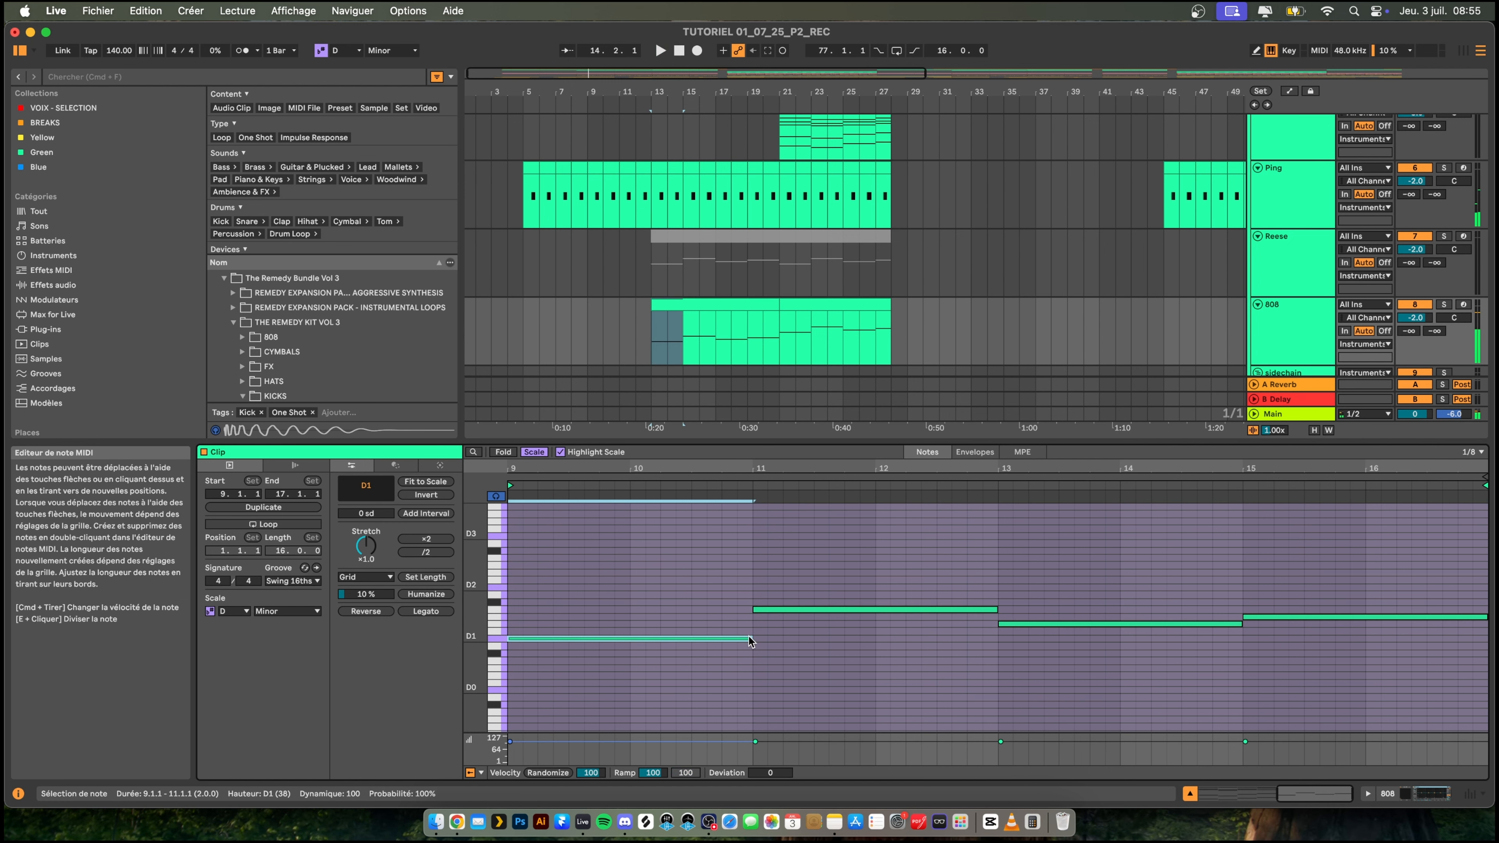
{"action": "left_click_drag", "start_coordinate": [750, 638], "coordinate": [568, 638]}
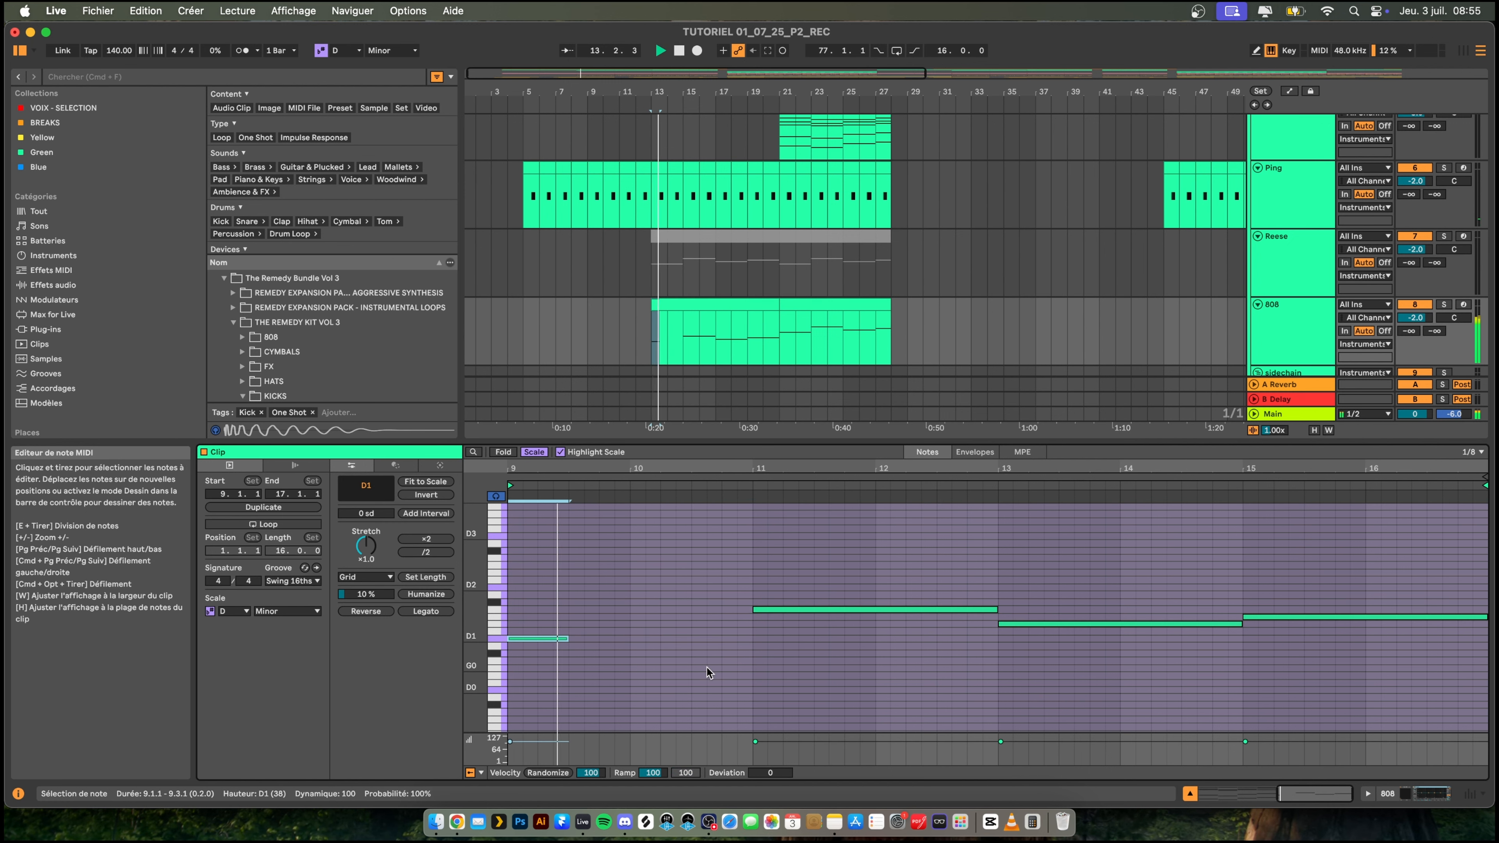
{"action": "double_click", "coordinate": [600, 638]}
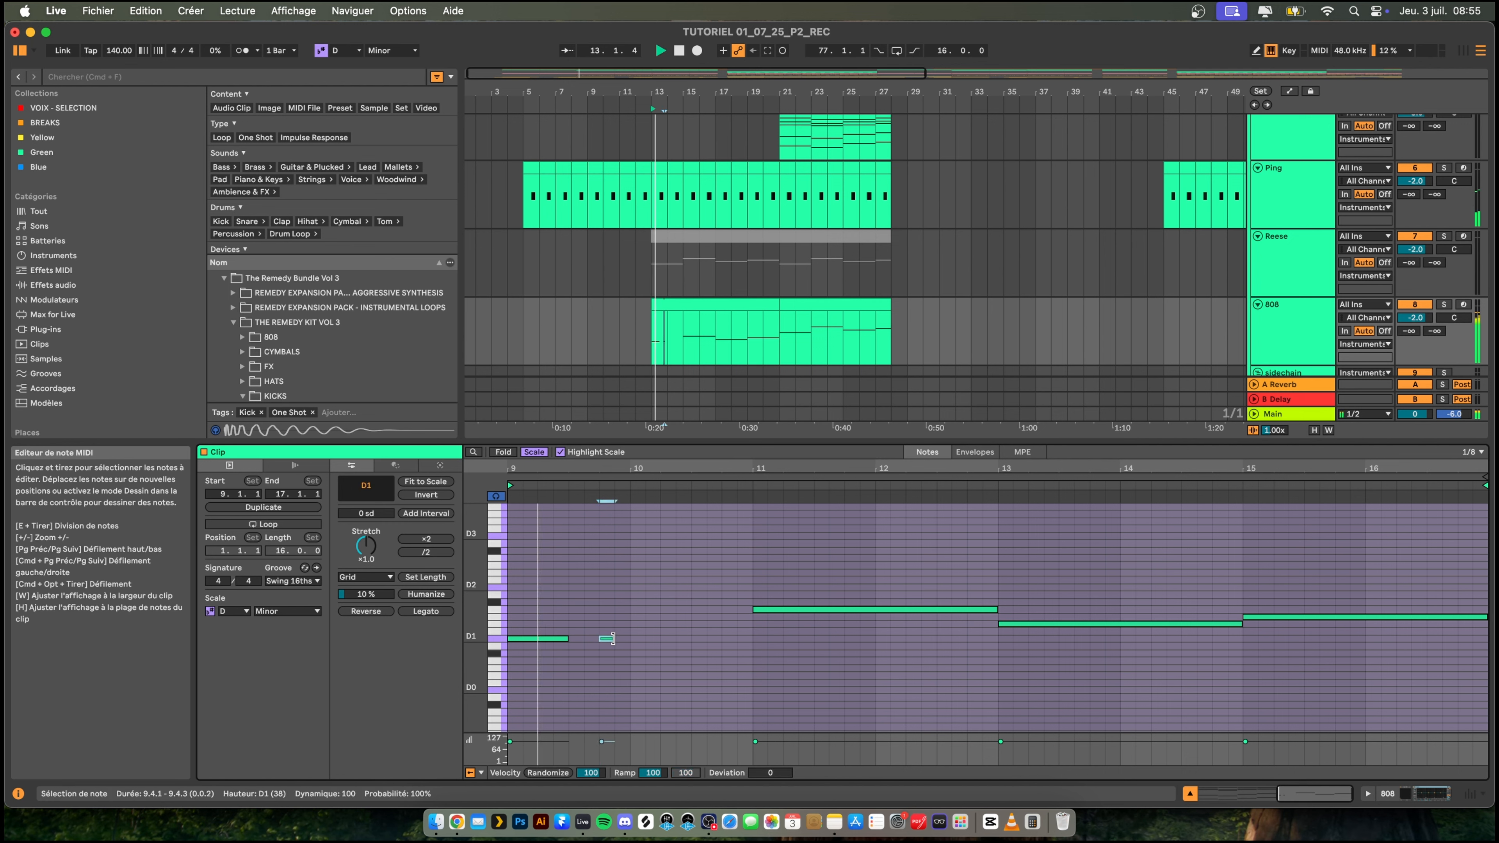
{"action": "left_click_drag", "start_coordinate": [617, 638], "coordinate": [691, 638]}
- Shorten the A1 note at bar 11 to end at 11.3.1 and add another A1 note from 11.4.1 to 13.1.1
{"action": "left_click", "coordinate": [903, 609]}
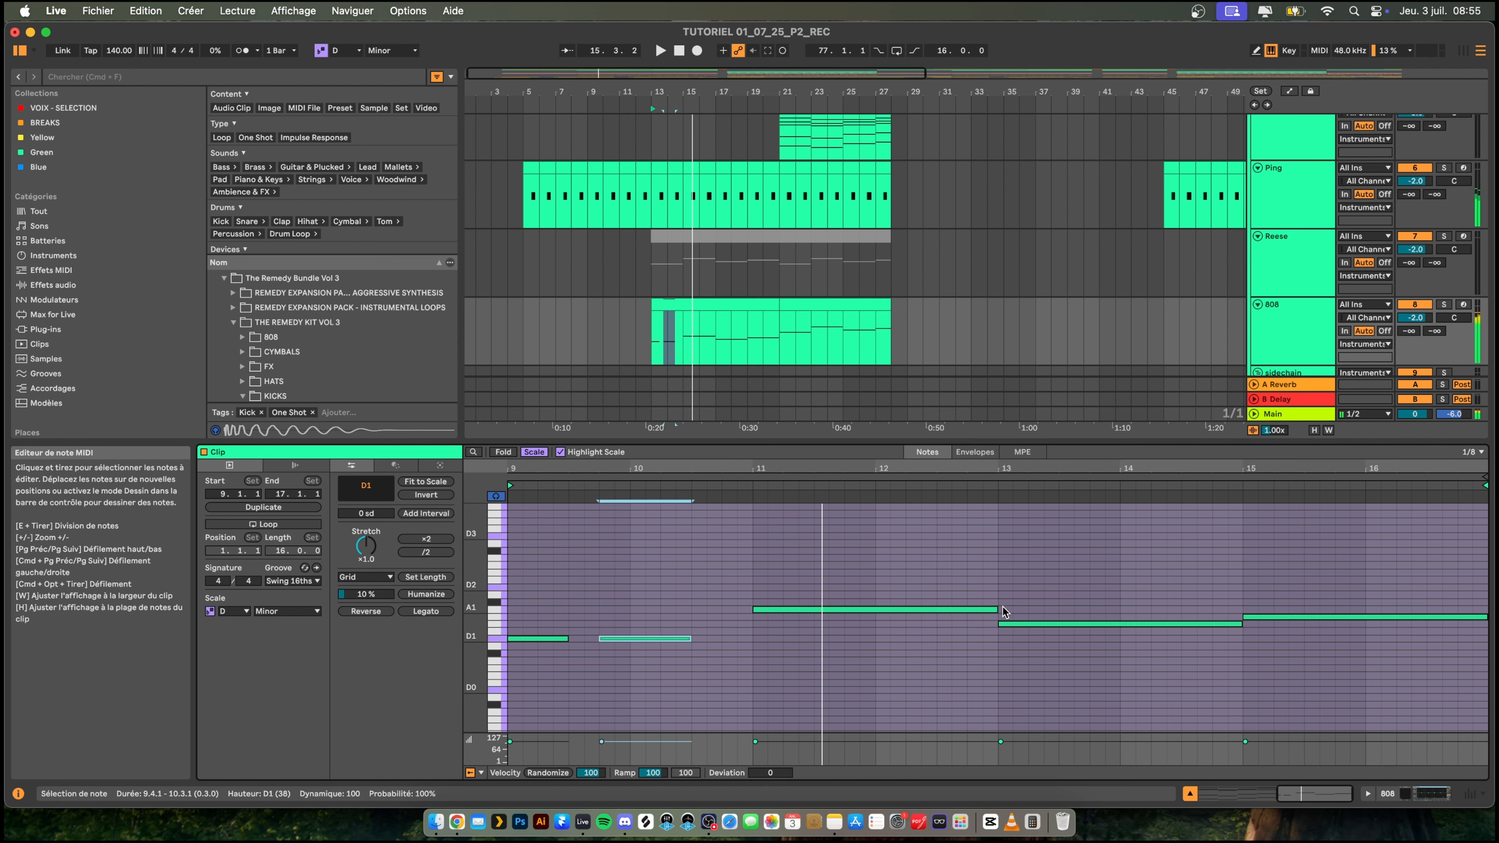
{"action": "left_click_drag", "start_coordinate": [996, 609], "coordinate": [821, 609]}
{"action": "key", "text": "space"}
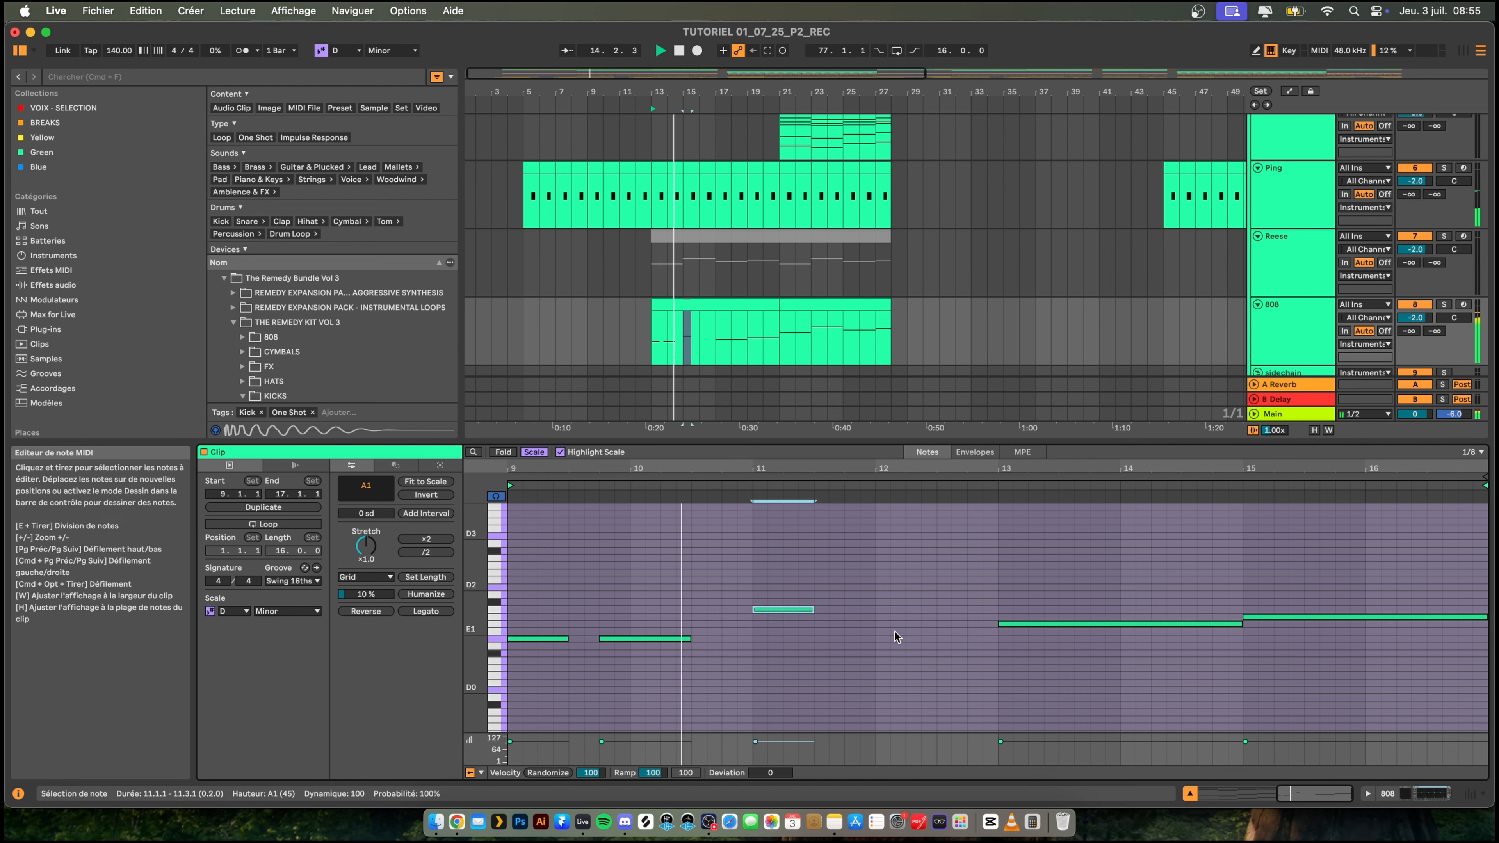
{"action": "double_click", "coordinate": [849, 609]}
{"action": "left_click_drag", "start_coordinate": [858, 607], "coordinate": [935, 609]}
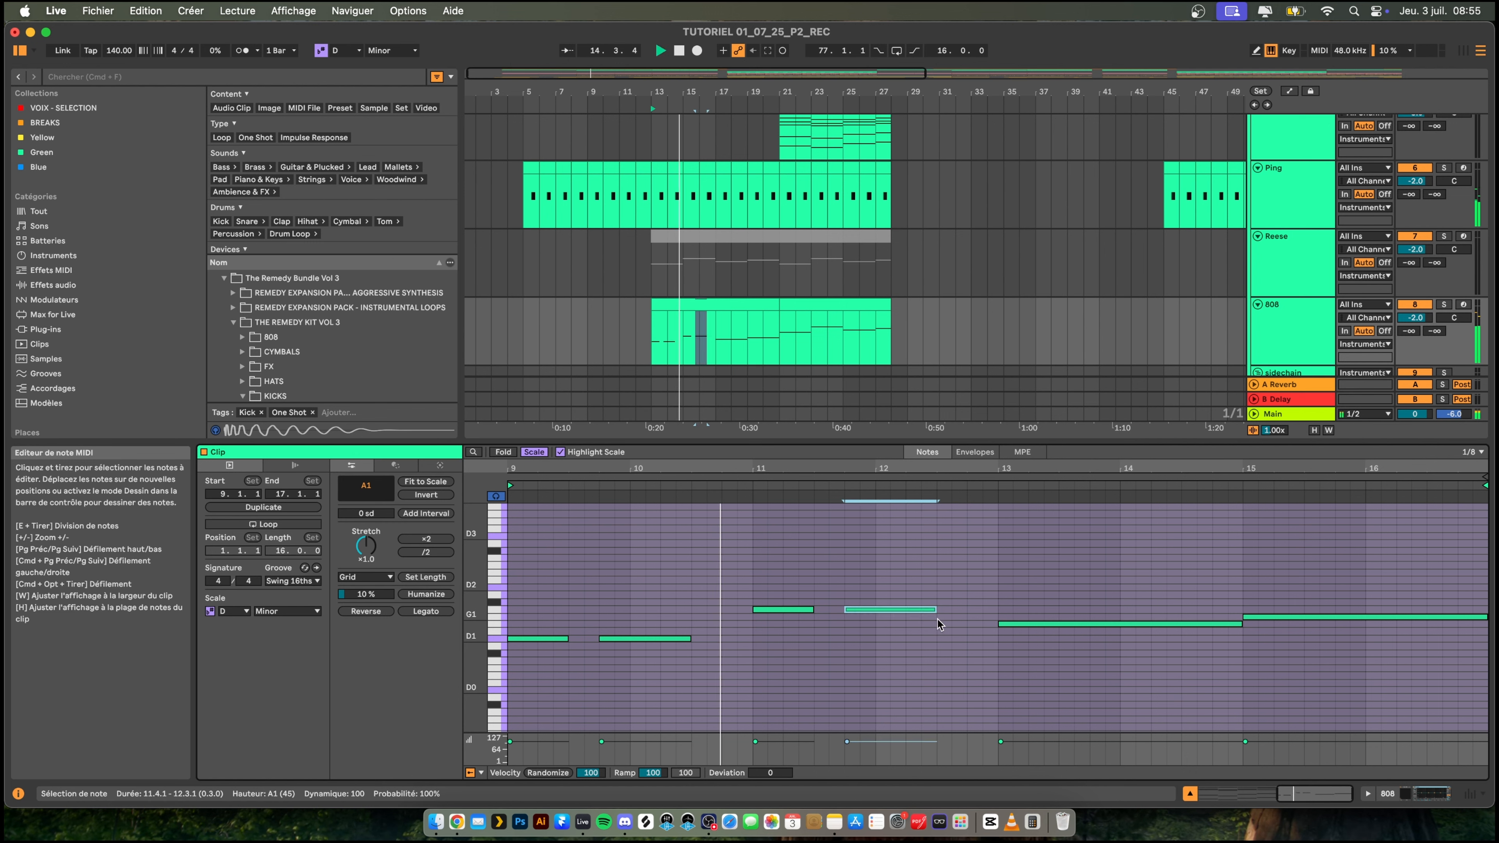
{"action": "left_click_drag", "start_coordinate": [934, 609], "coordinate": [989, 610]}
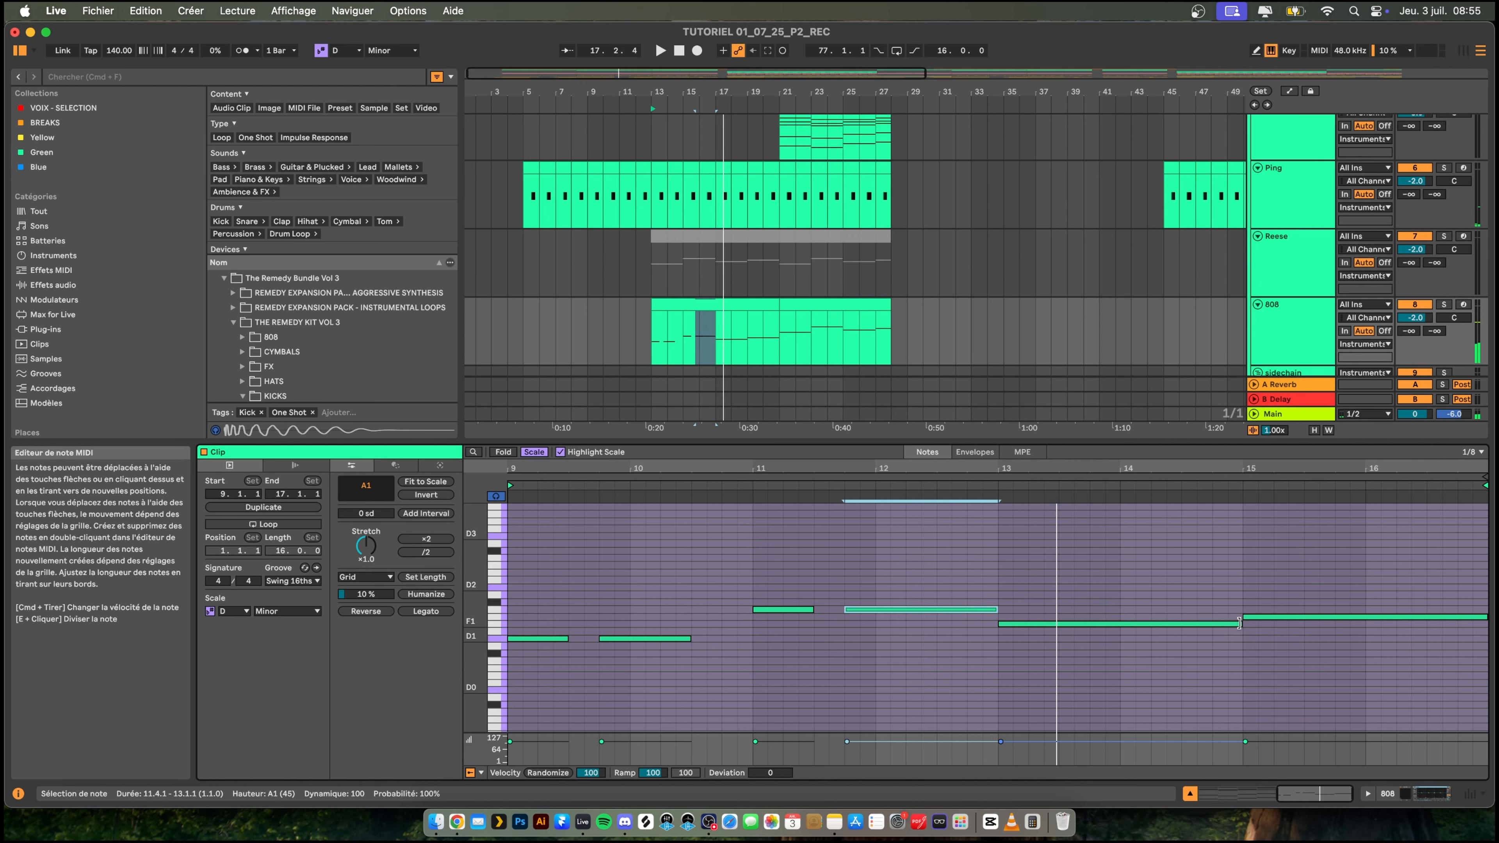
- Shorten the F1 note at bar 13 to end at 13.3.1 and add another F1 note from 13.4.1 to 14.3.1
{"action": "left_click_drag", "start_coordinate": [1241, 624], "coordinate": [1058, 626]}
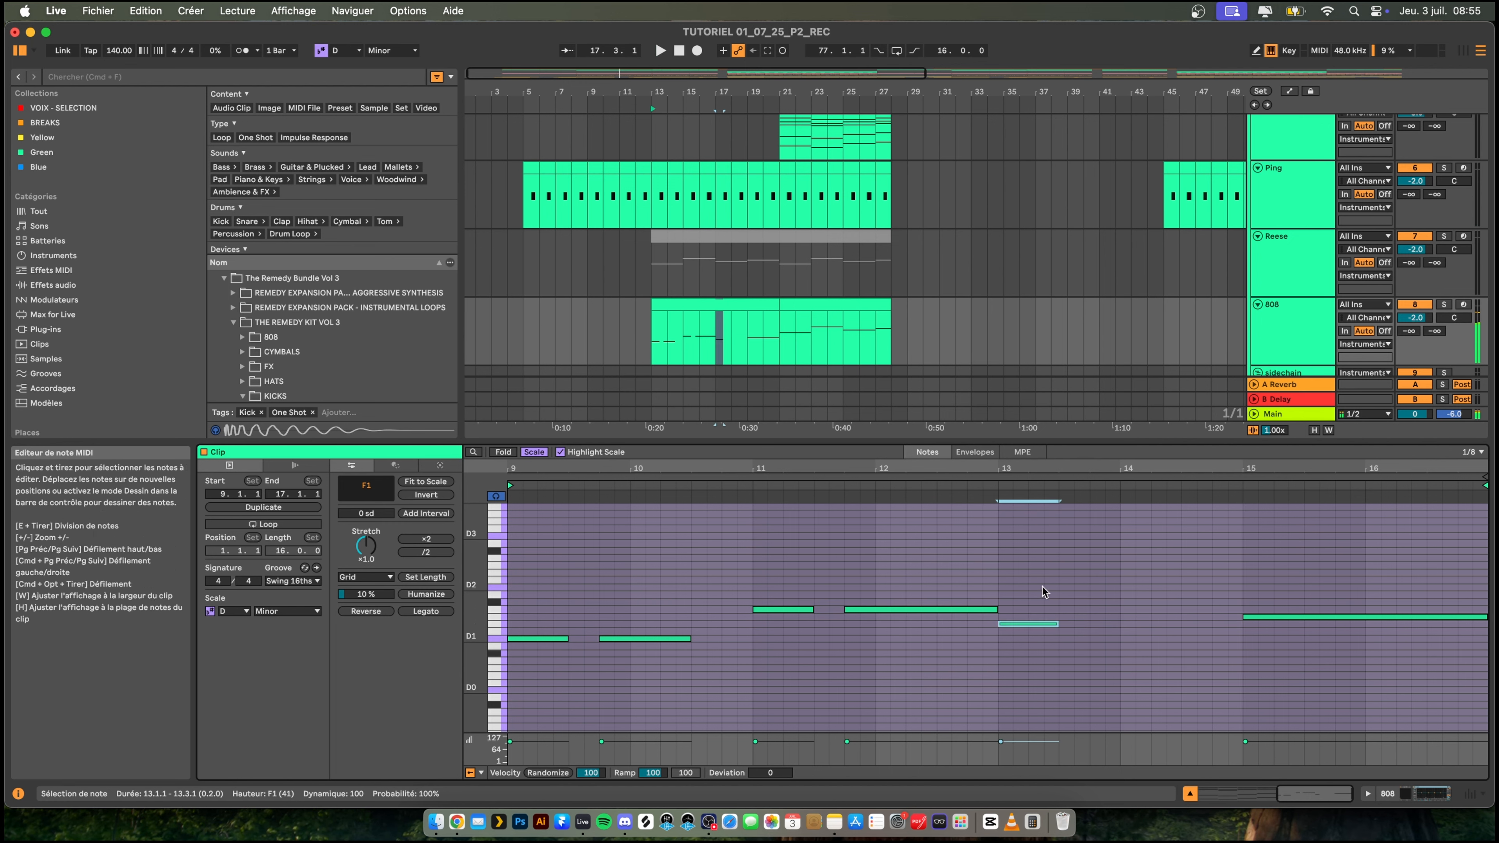
{"action": "double_click", "coordinate": [1096, 624]}
{"action": "left_click_drag", "start_coordinate": [1104, 623], "coordinate": [1182, 623]}
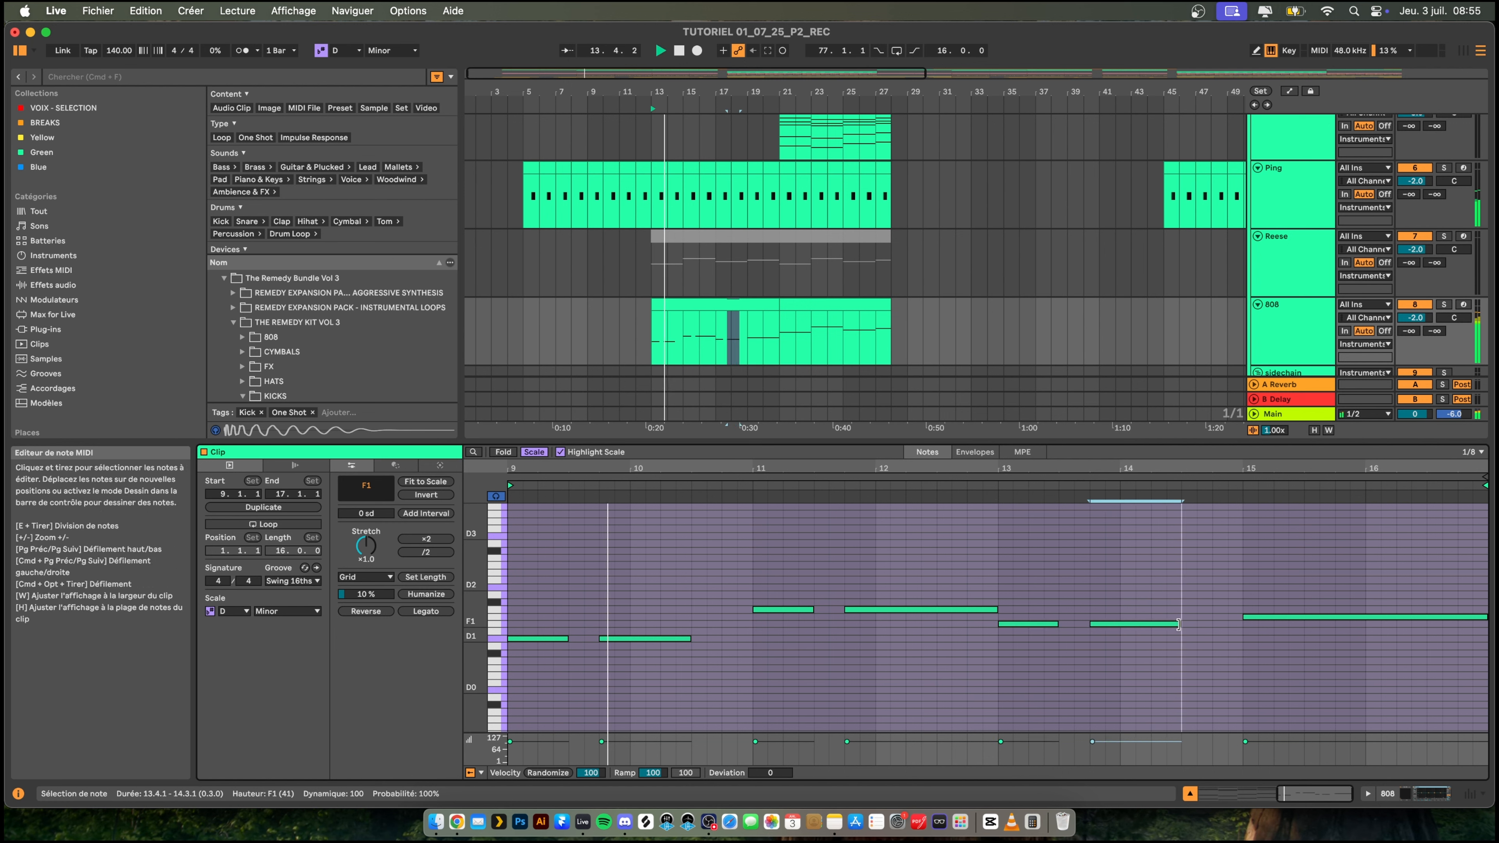
- Shorten the G1 note at bar 15 to end at 15.3.1 and add another G1 note from 15.4.1 to 16.3.1
{"action": "left_click", "coordinate": [1357, 617]}
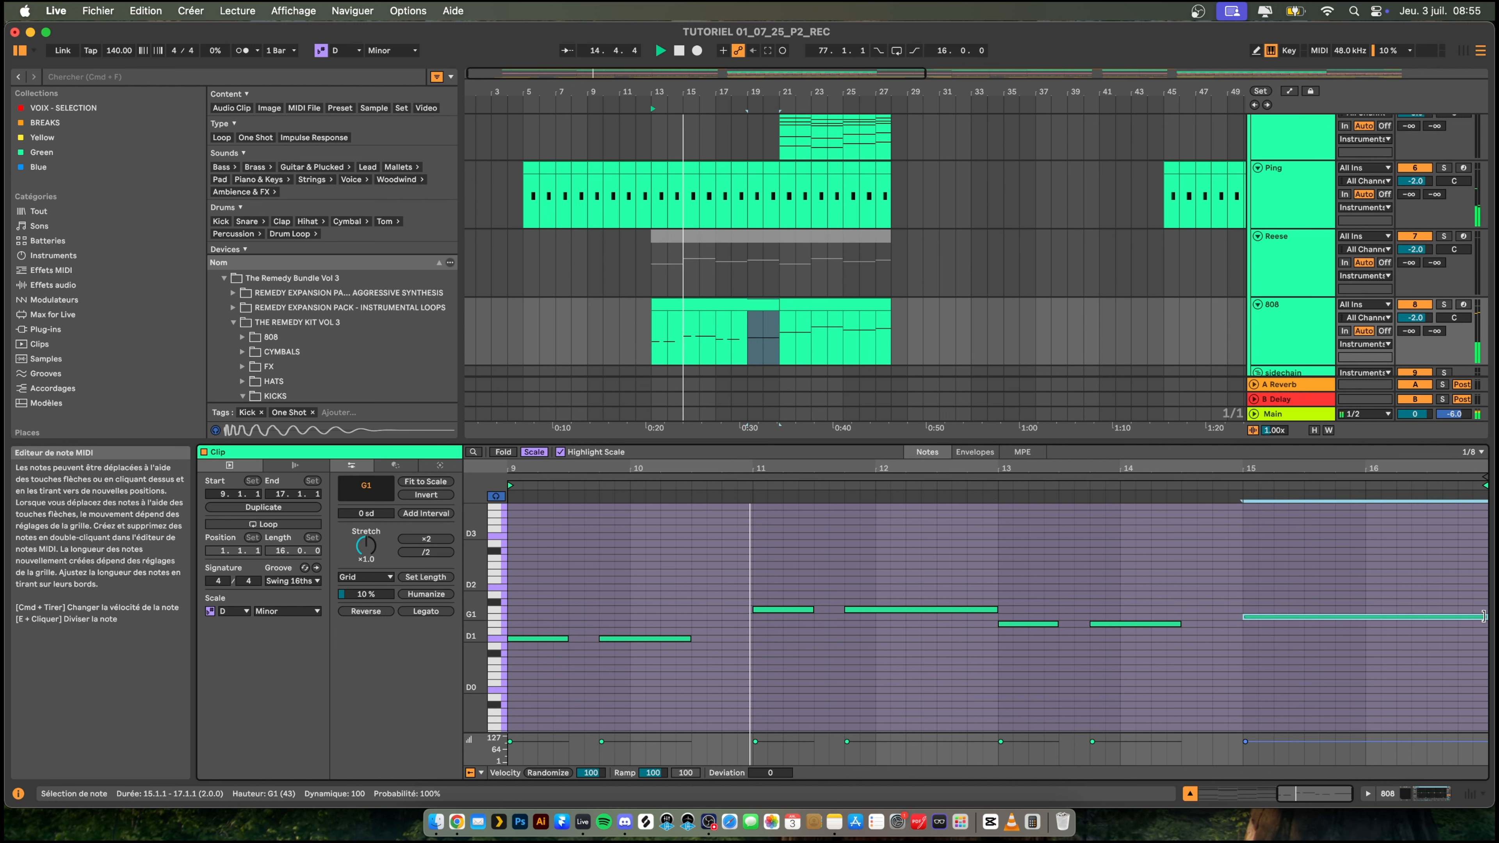
{"action": "left_click_drag", "start_coordinate": [1486, 617], "coordinate": [1304, 619]}
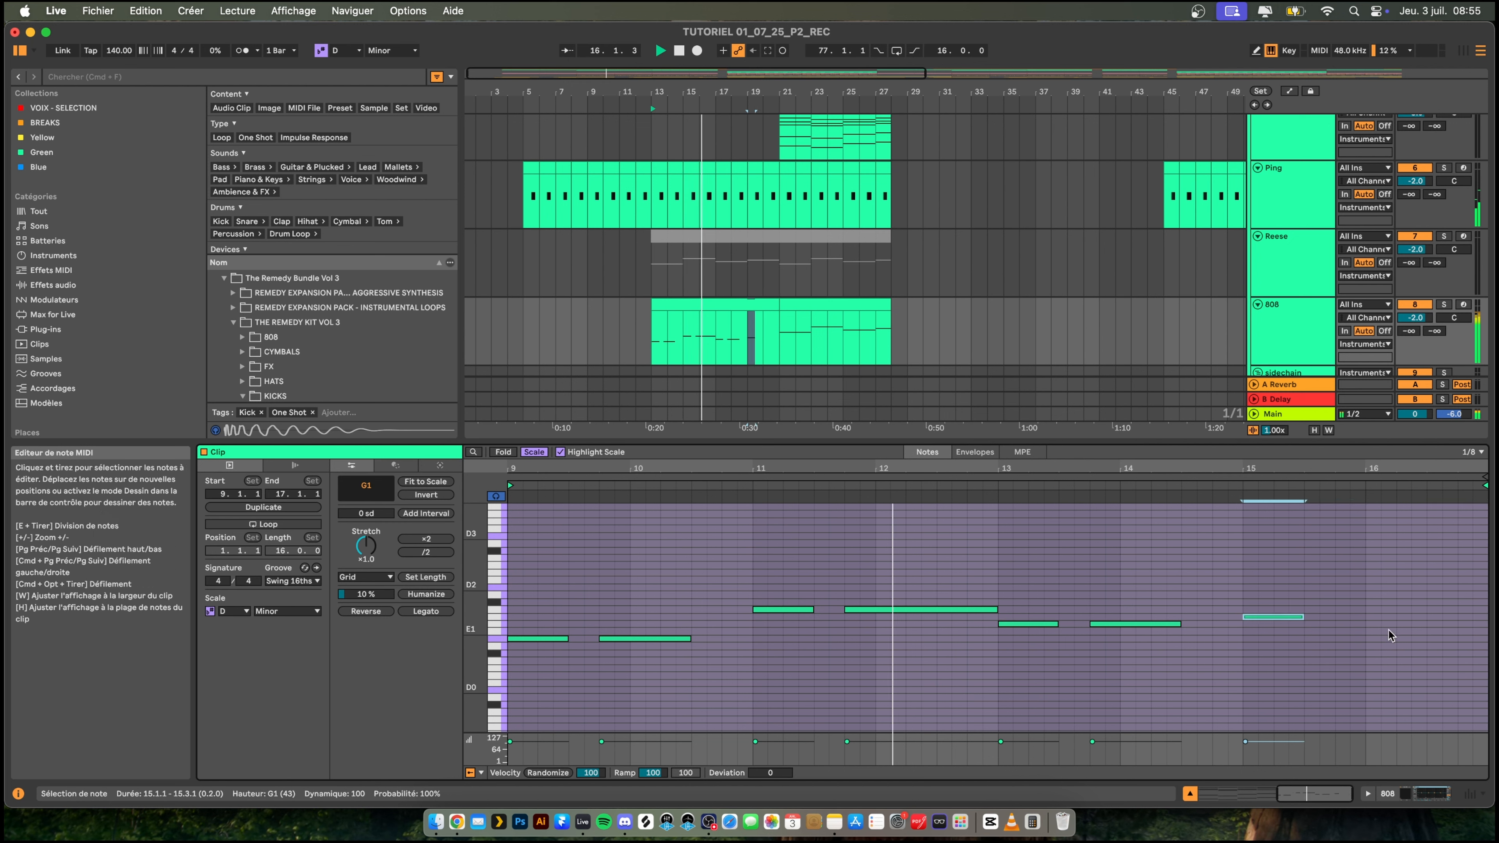
{"action": "double_click", "coordinate": [1338, 617]}
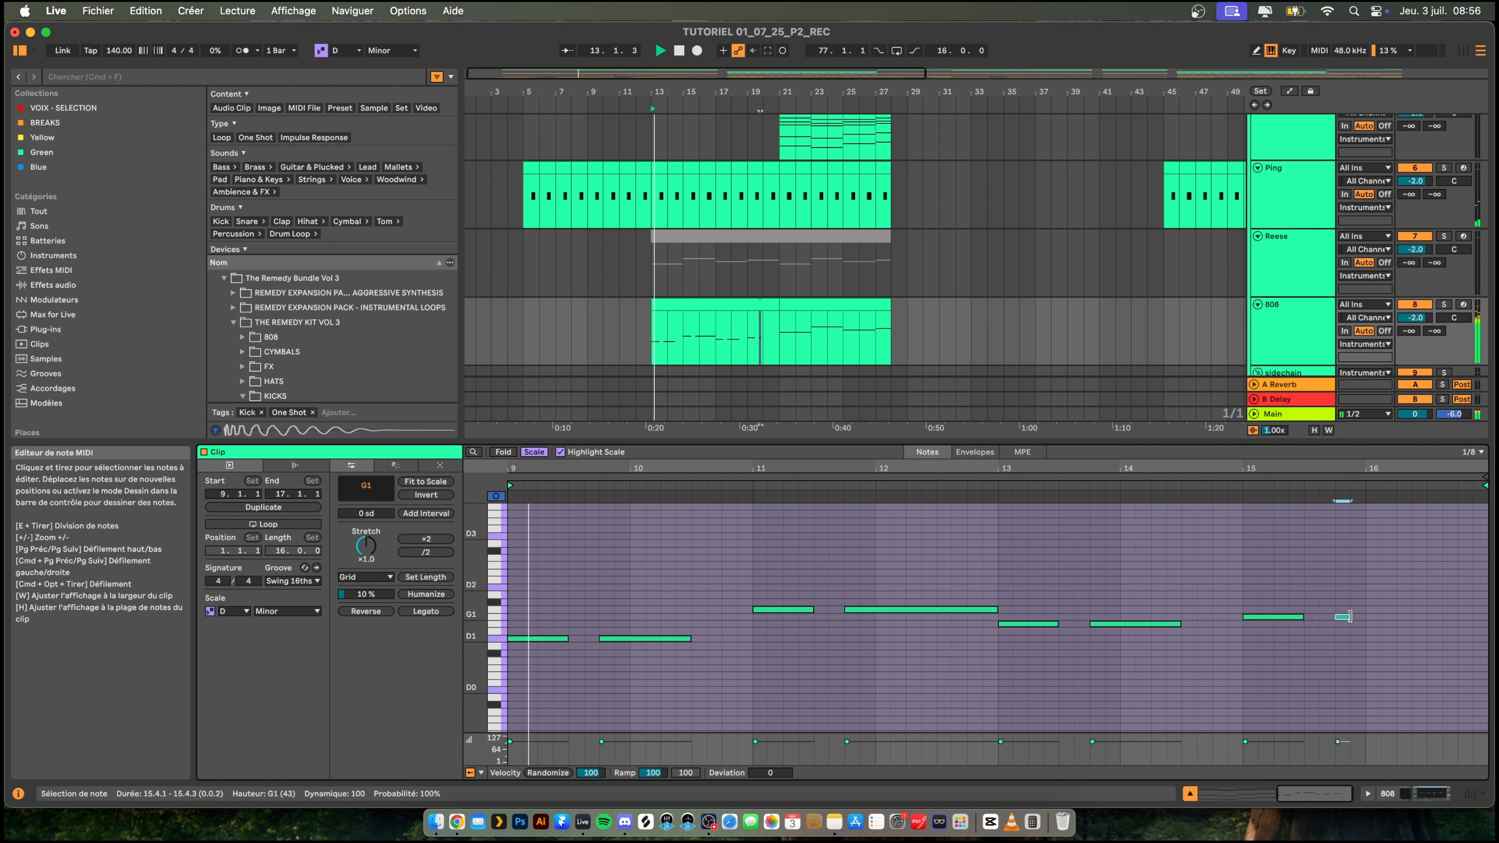
{"action": "left_click_drag", "start_coordinate": [1350, 617], "coordinate": [1427, 618]}
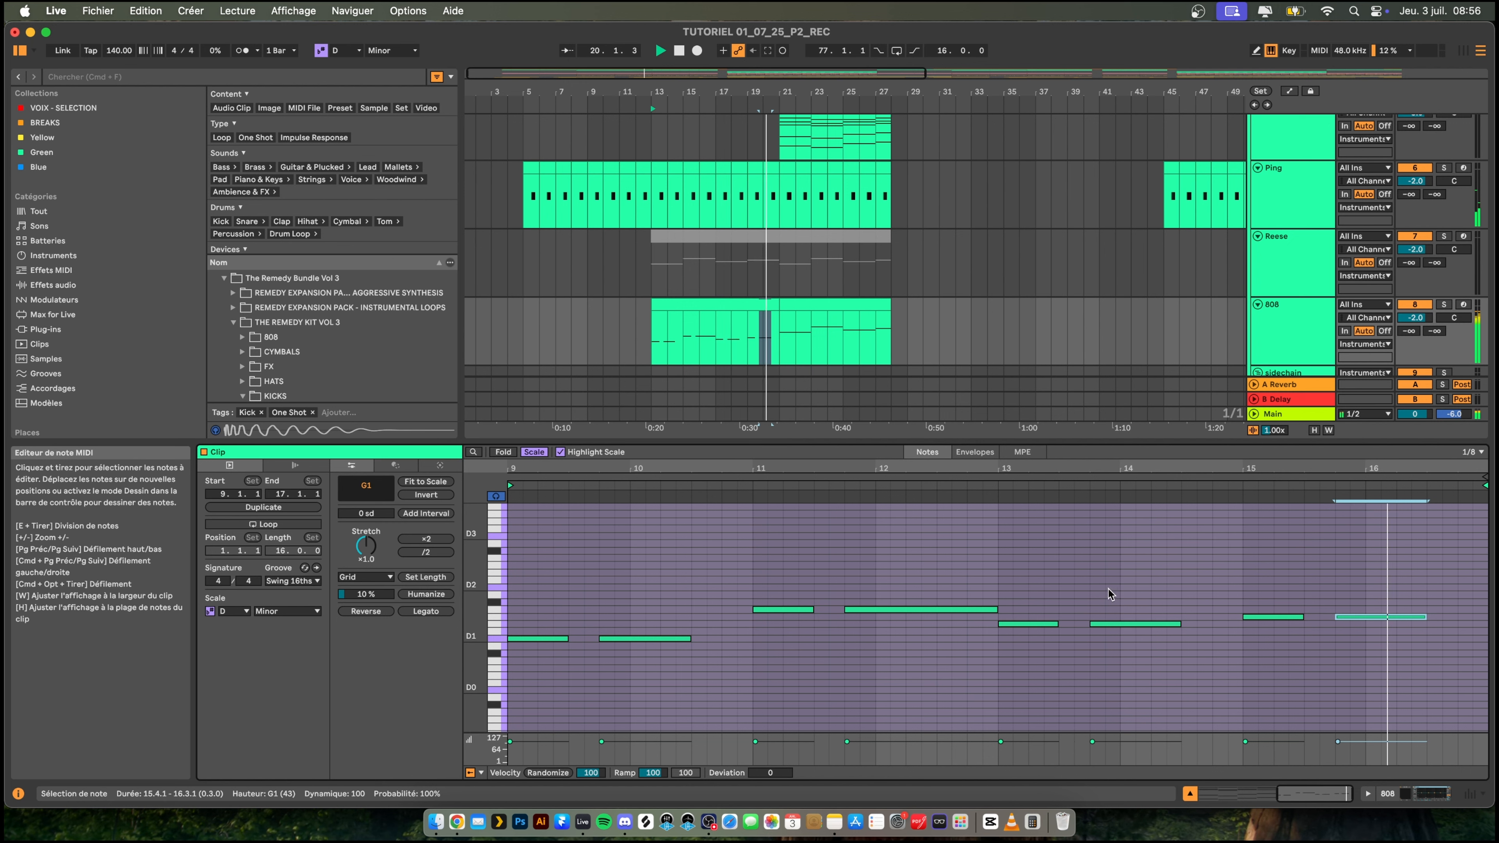
- Shorten the second A1 note to end at 12.3.1 and play the 808 pattern from bar 13
{"action": "left_click", "coordinate": [994, 606]}
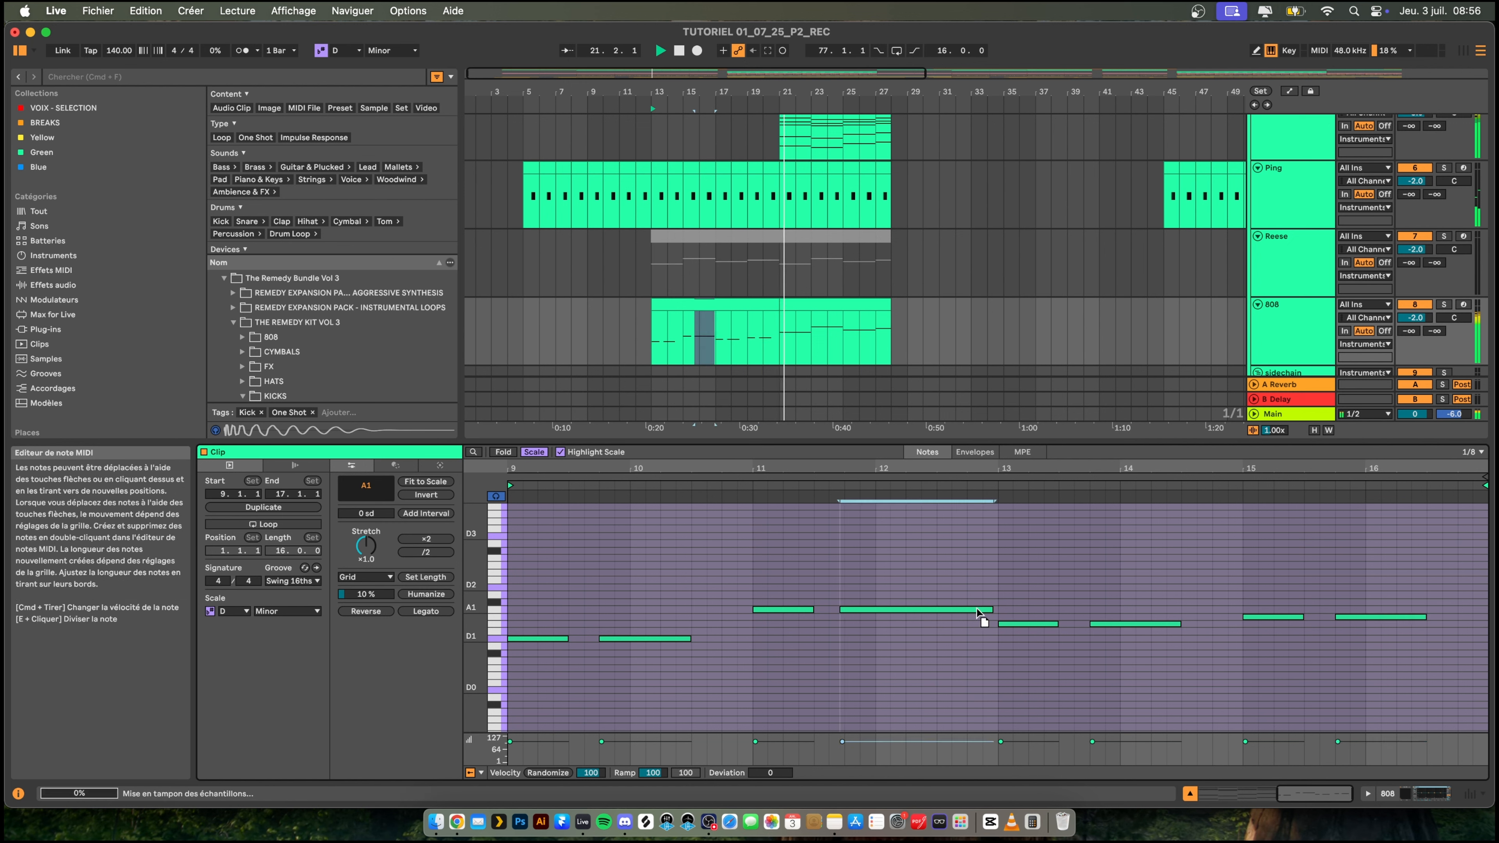
{"action": "left_click_drag", "start_coordinate": [994, 607], "coordinate": [928, 608]}
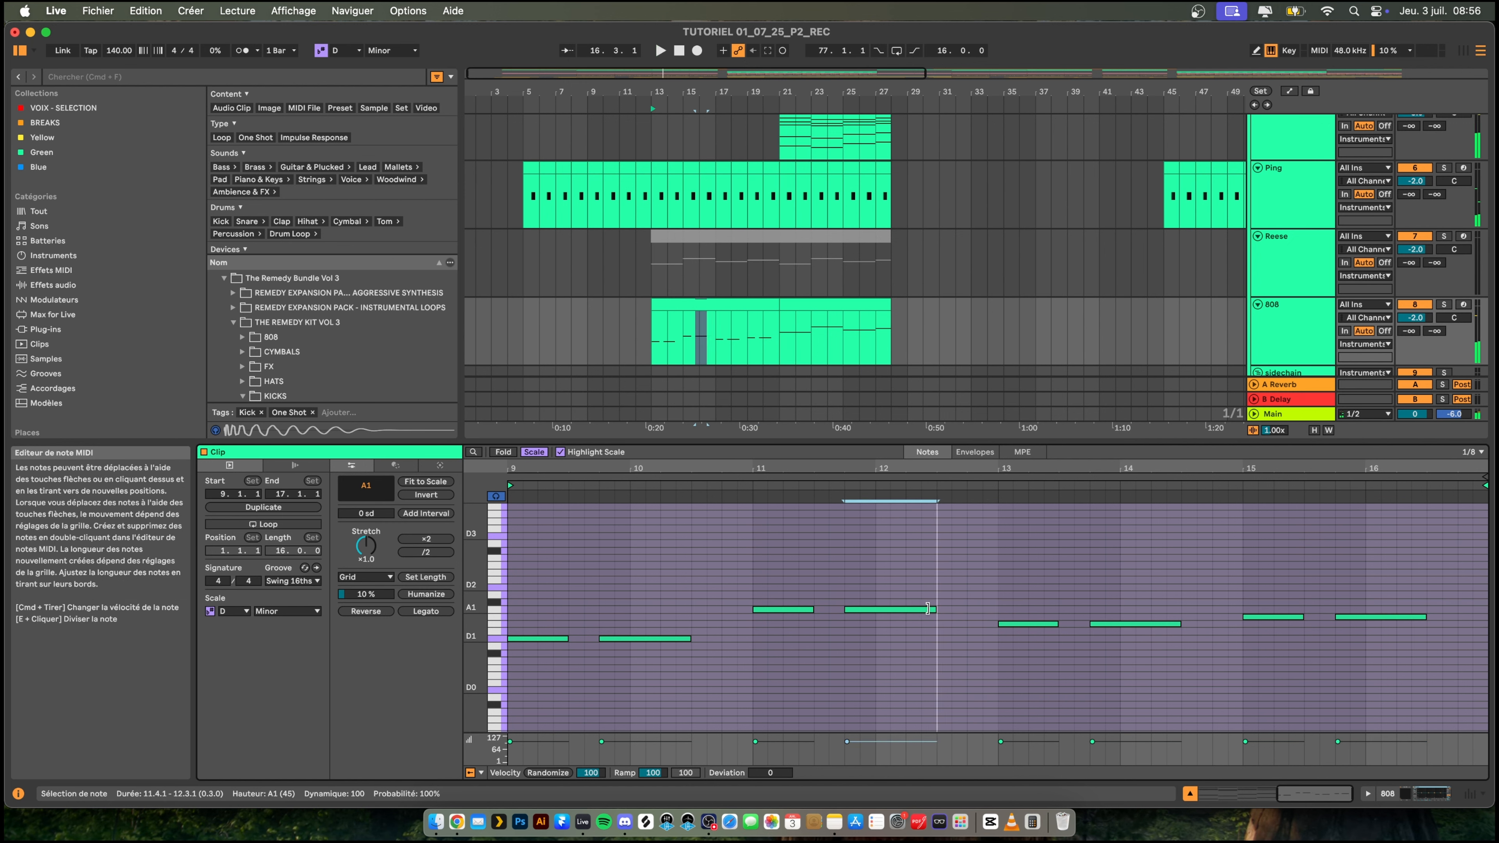
{"action": "key", "text": "space"}
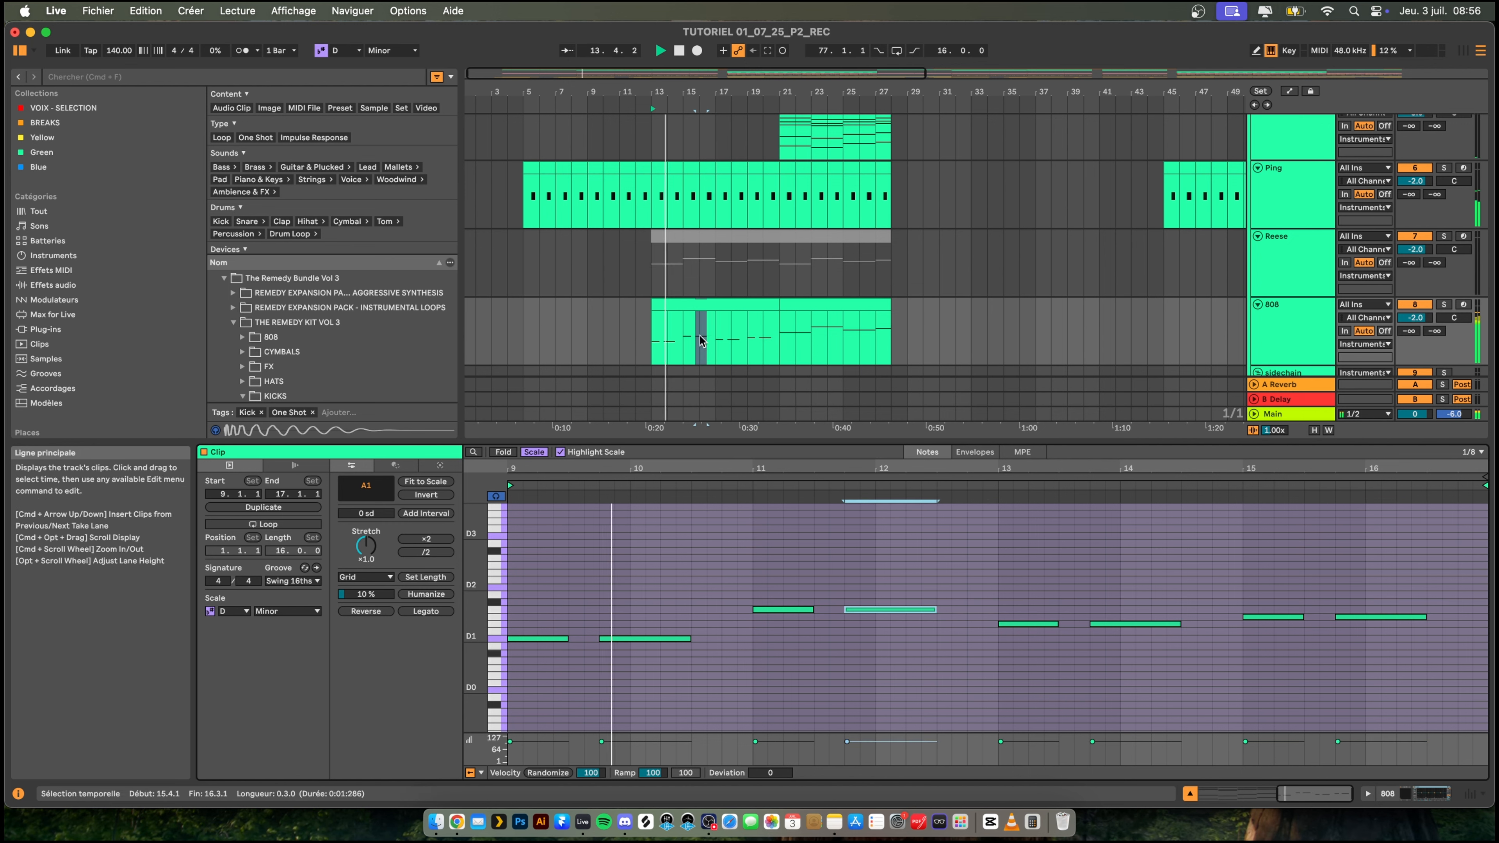
- Duplicate the edited 808 clip to bar 21 and reduce the height of the note editor
{"action": "left_click", "coordinate": [697, 304]}
{"action": "key", "text": "super+d"}
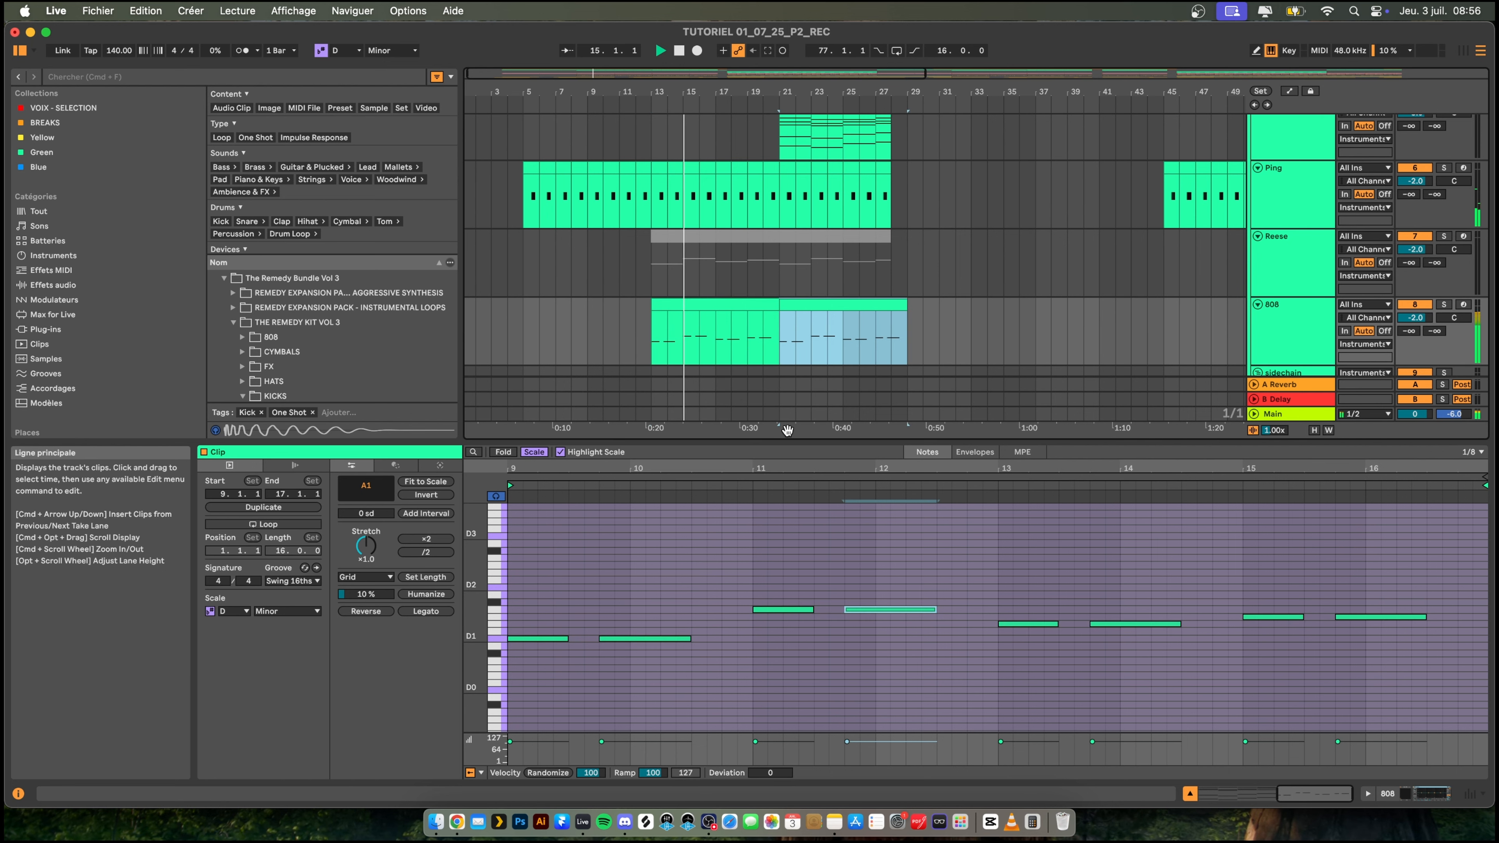
{"action": "left_click_drag", "start_coordinate": [782, 438], "coordinate": [779, 625]}
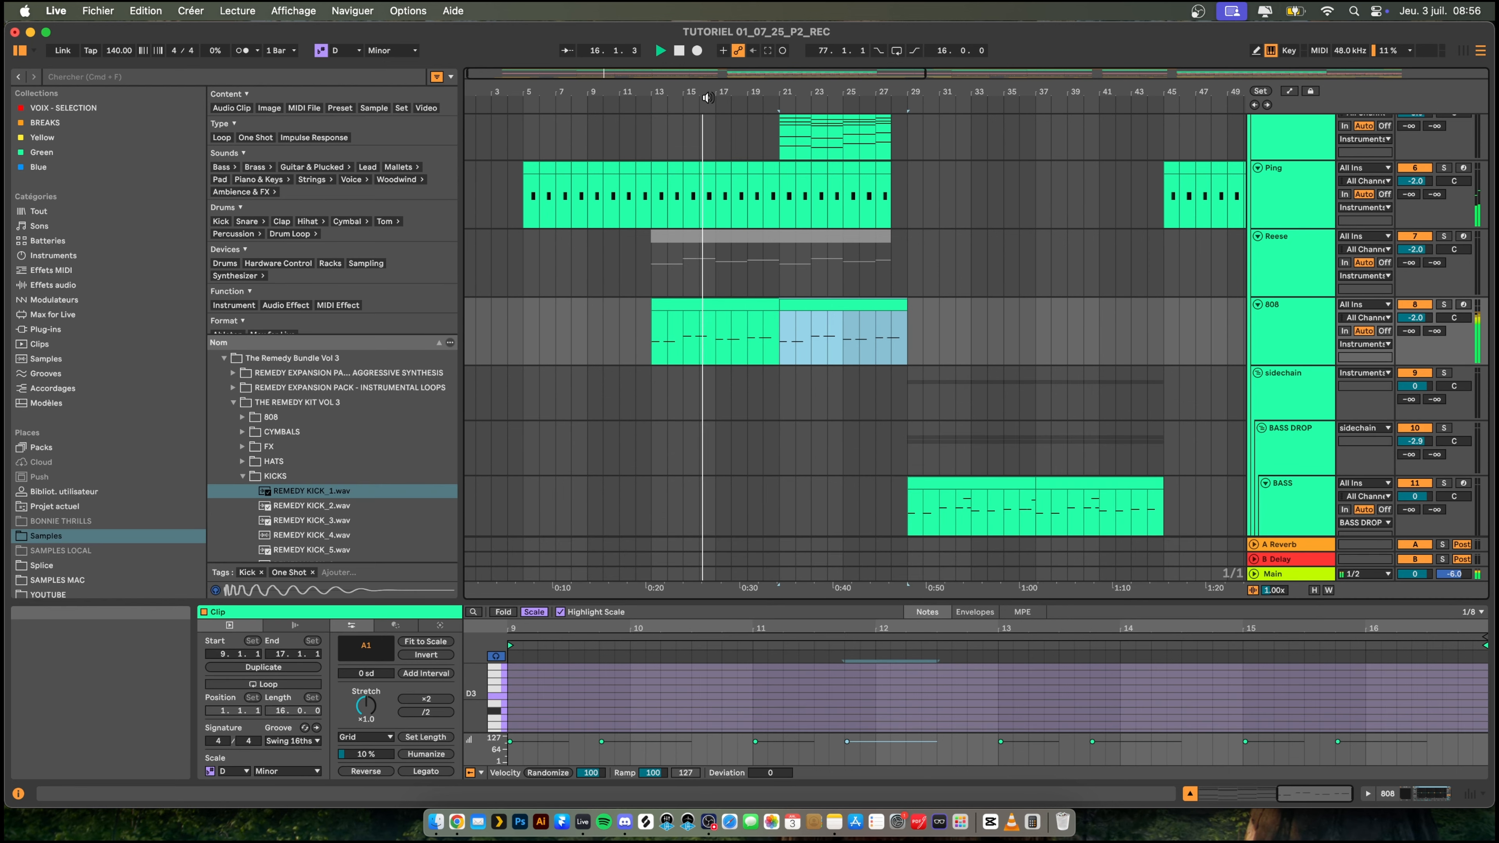
- Enable band 8 of the 808 track's EQ Eight as a high cut at 5.62 kHz
{"action": "left_click_drag", "start_coordinate": [708, 95], "coordinate": [707, 71]}
{"action": "double_click", "coordinate": [1304, 323]}
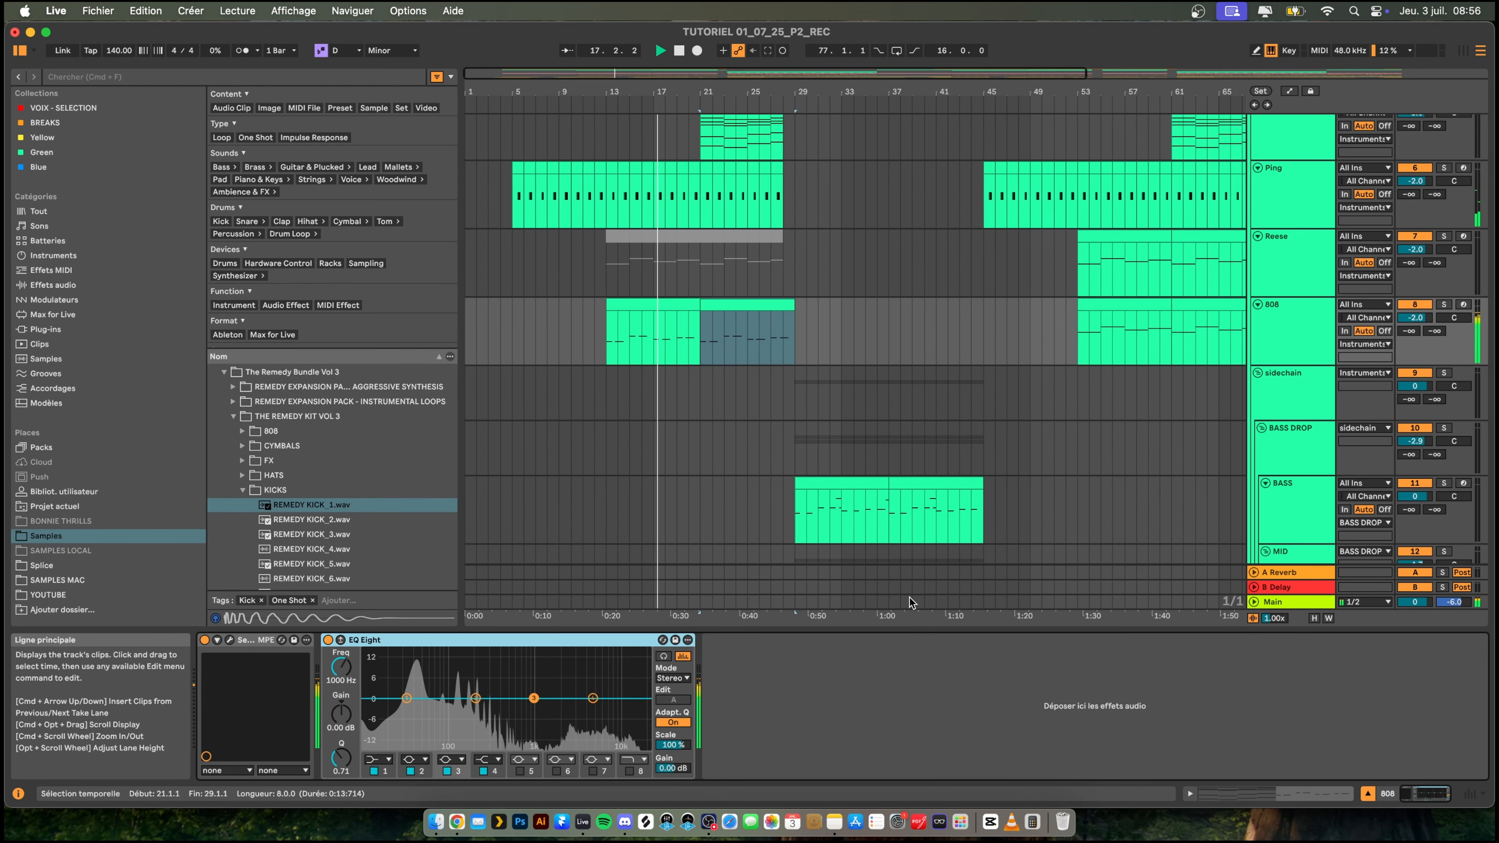
{"action": "left_click", "coordinate": [629, 770]}
{"action": "left_click_drag", "start_coordinate": [642, 708], "coordinate": [587, 709]}
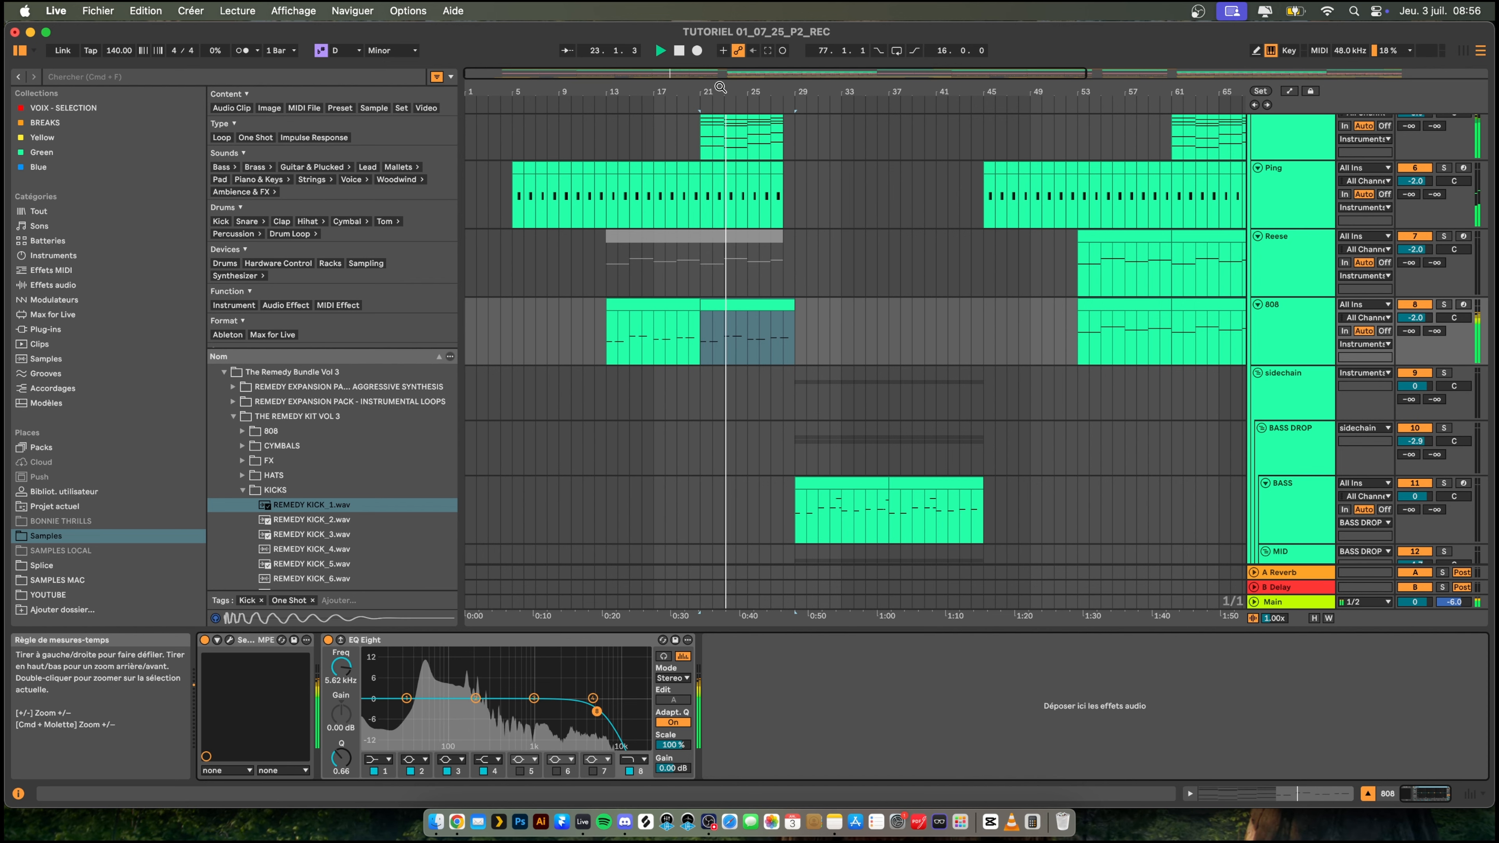
- Examine the chord and root notes in the Piano clip at bar 21 as a reference for the 808 line
{"action": "left_click_drag", "start_coordinate": [721, 90], "coordinate": [639, 88]}
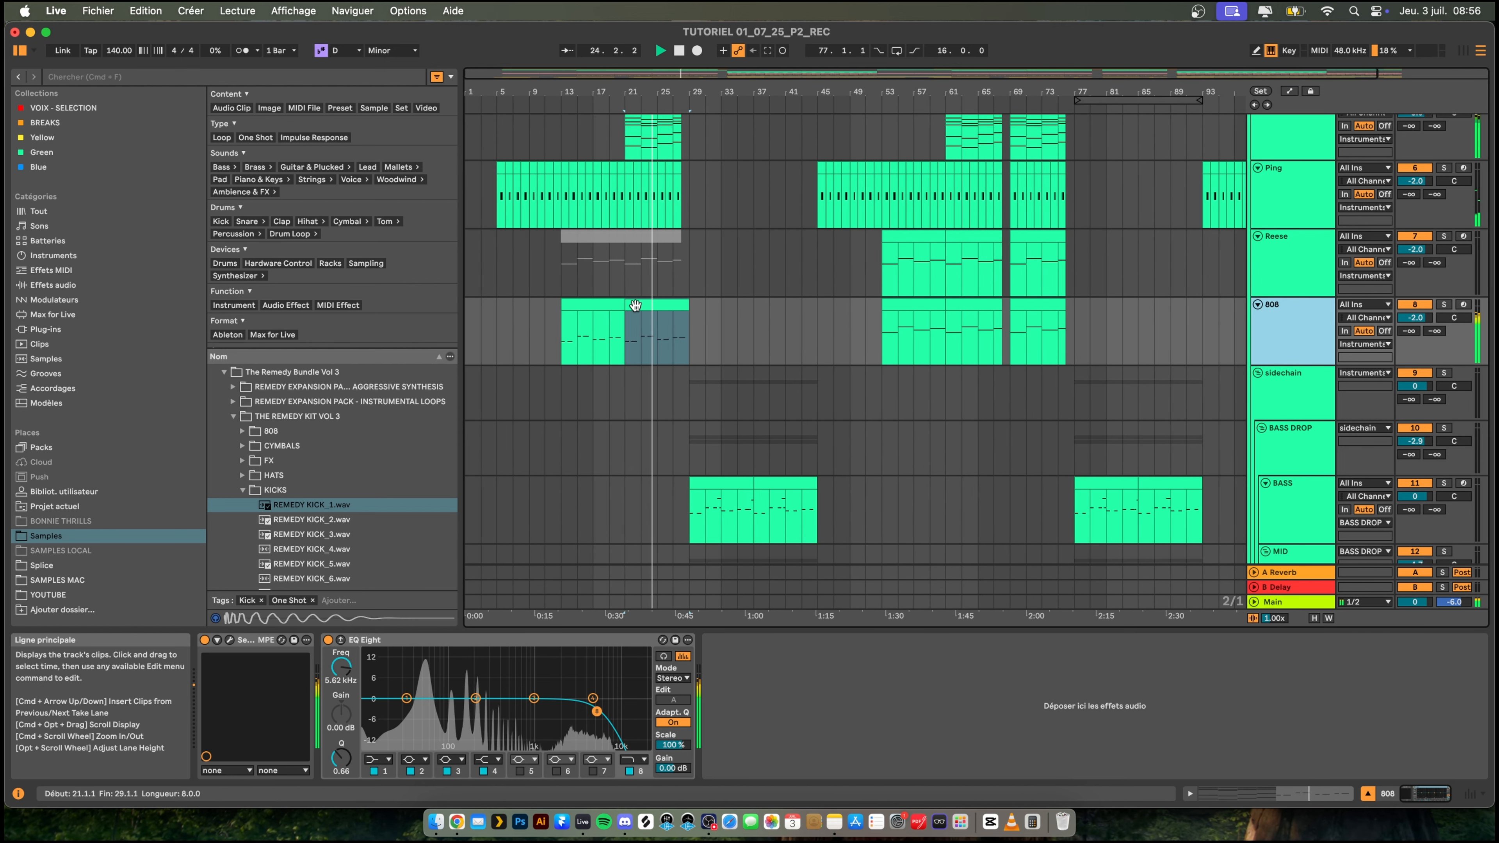
{"action": "scroll", "coordinate": [580, 201], "scroll_direction": "up", "scroll_amount": 2}
{"action": "scroll", "coordinate": [580, 201], "scroll_direction": "up", "scroll_amount": 1}
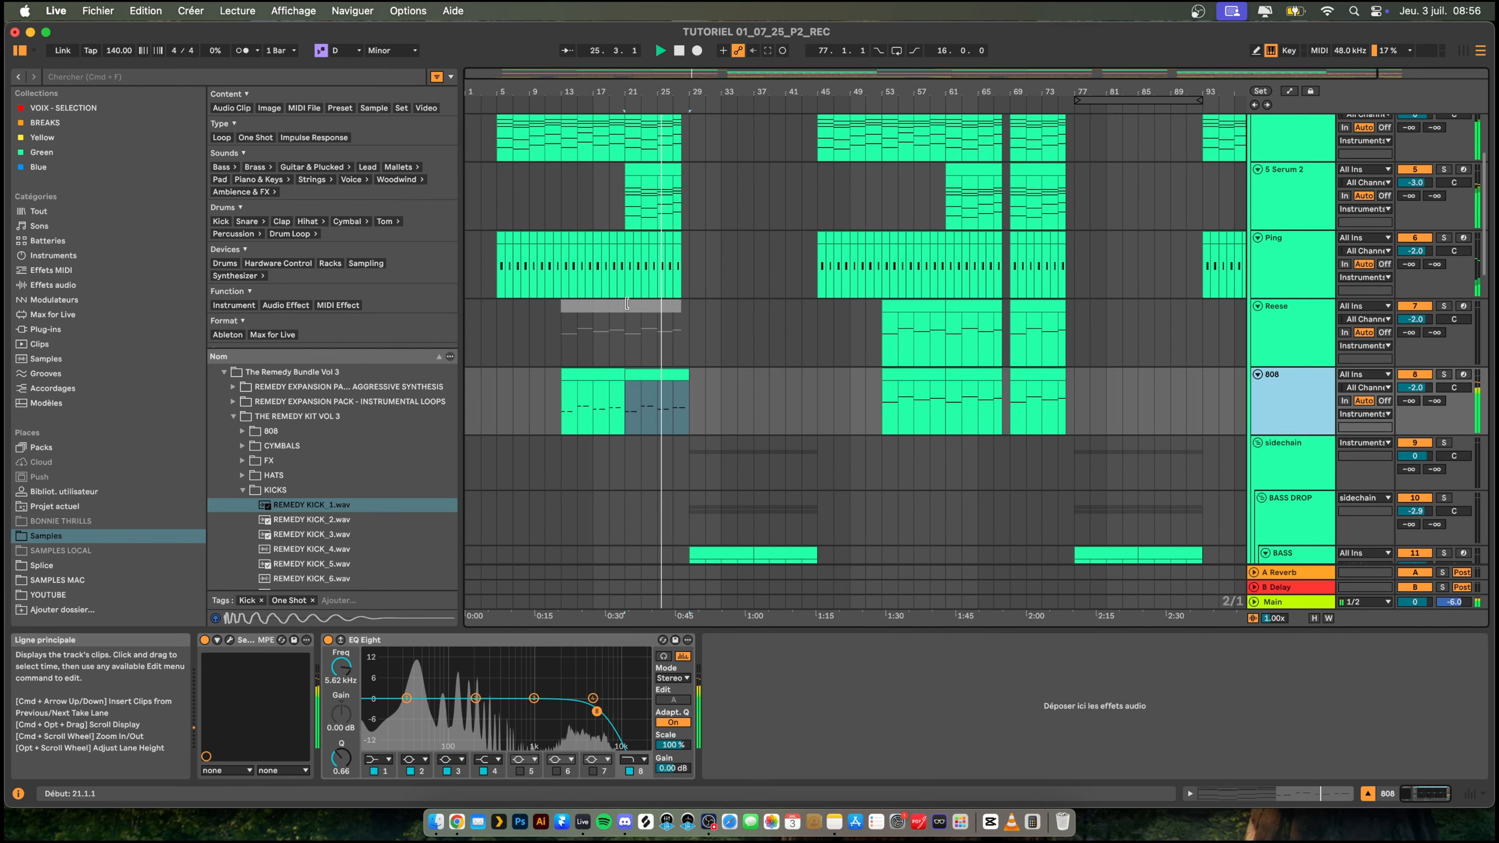
{"action": "scroll", "coordinate": [646, 160], "scroll_direction": "up", "scroll_amount": 3}
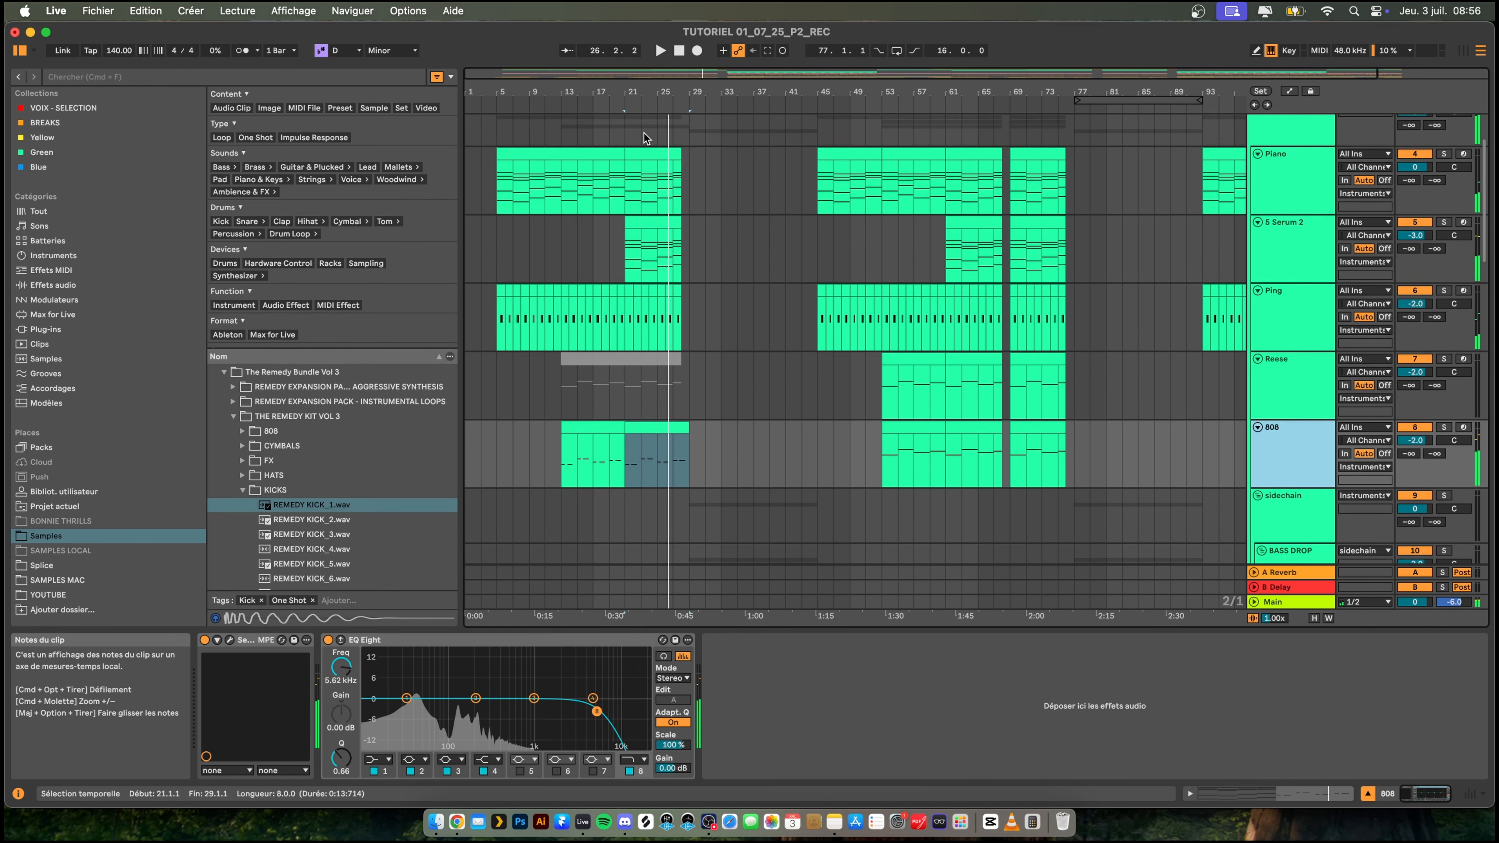
{"action": "left_click", "coordinate": [645, 179]}
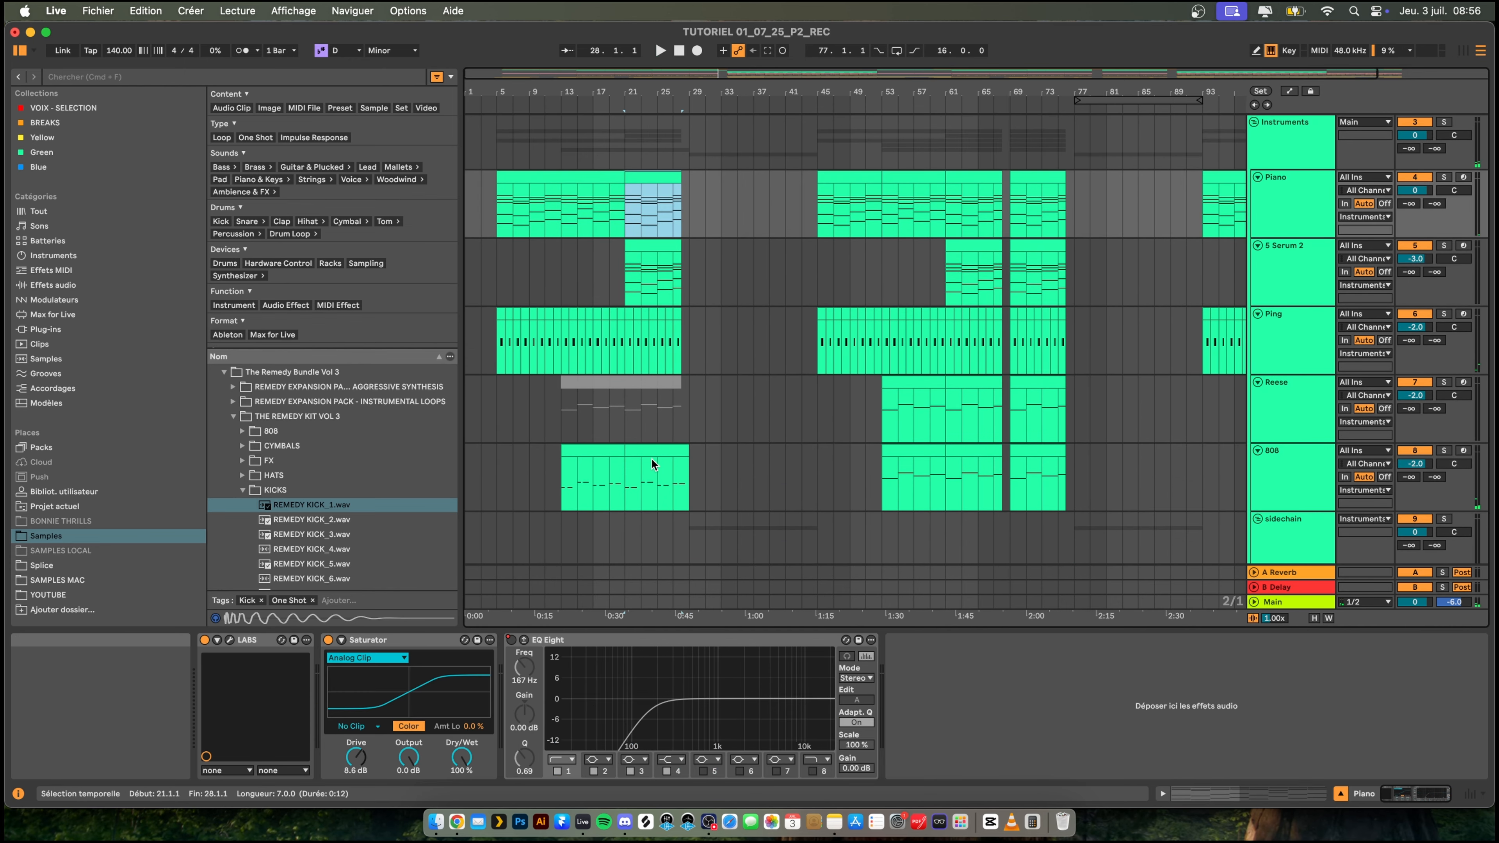
{"action": "double_click", "coordinate": [651, 180]}
{"action": "left_click_drag", "start_coordinate": [888, 616], "coordinate": [921, 334]}
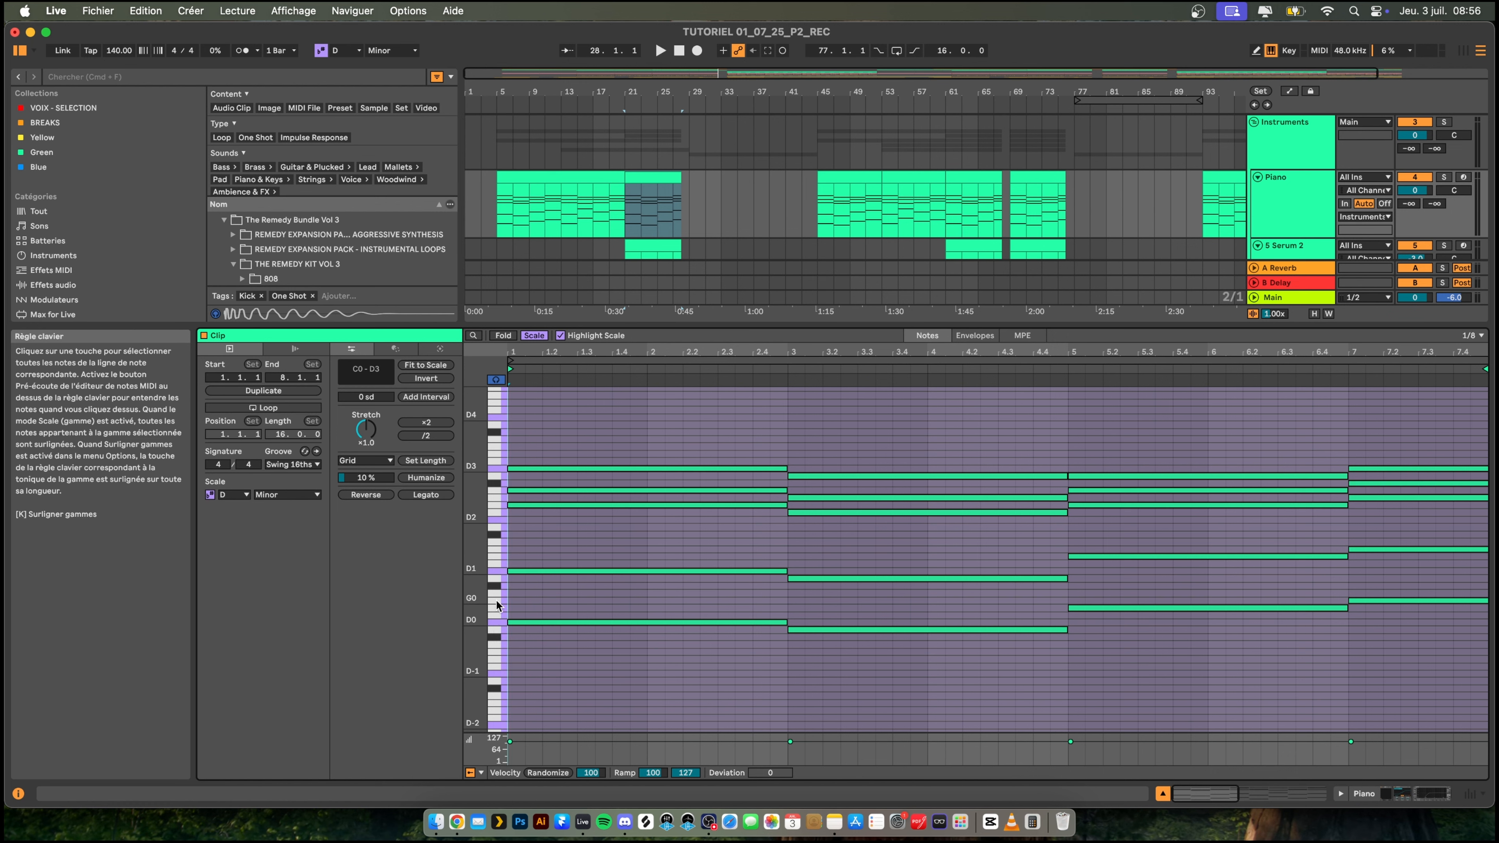
{"action": "scroll", "coordinate": [713, 234], "scroll_direction": "down", "scroll_amount": 4}
{"action": "scroll", "coordinate": [661, 202], "scroll_direction": "down", "scroll_amount": 5}
{"action": "left_click_drag", "start_coordinate": [768, 328], "coordinate": [768, 511]}
- Transpose the two A1 notes in bars 11 and 12 of the second 808 clip down to C1 and audition them
{"action": "left_click", "coordinate": [670, 169]}
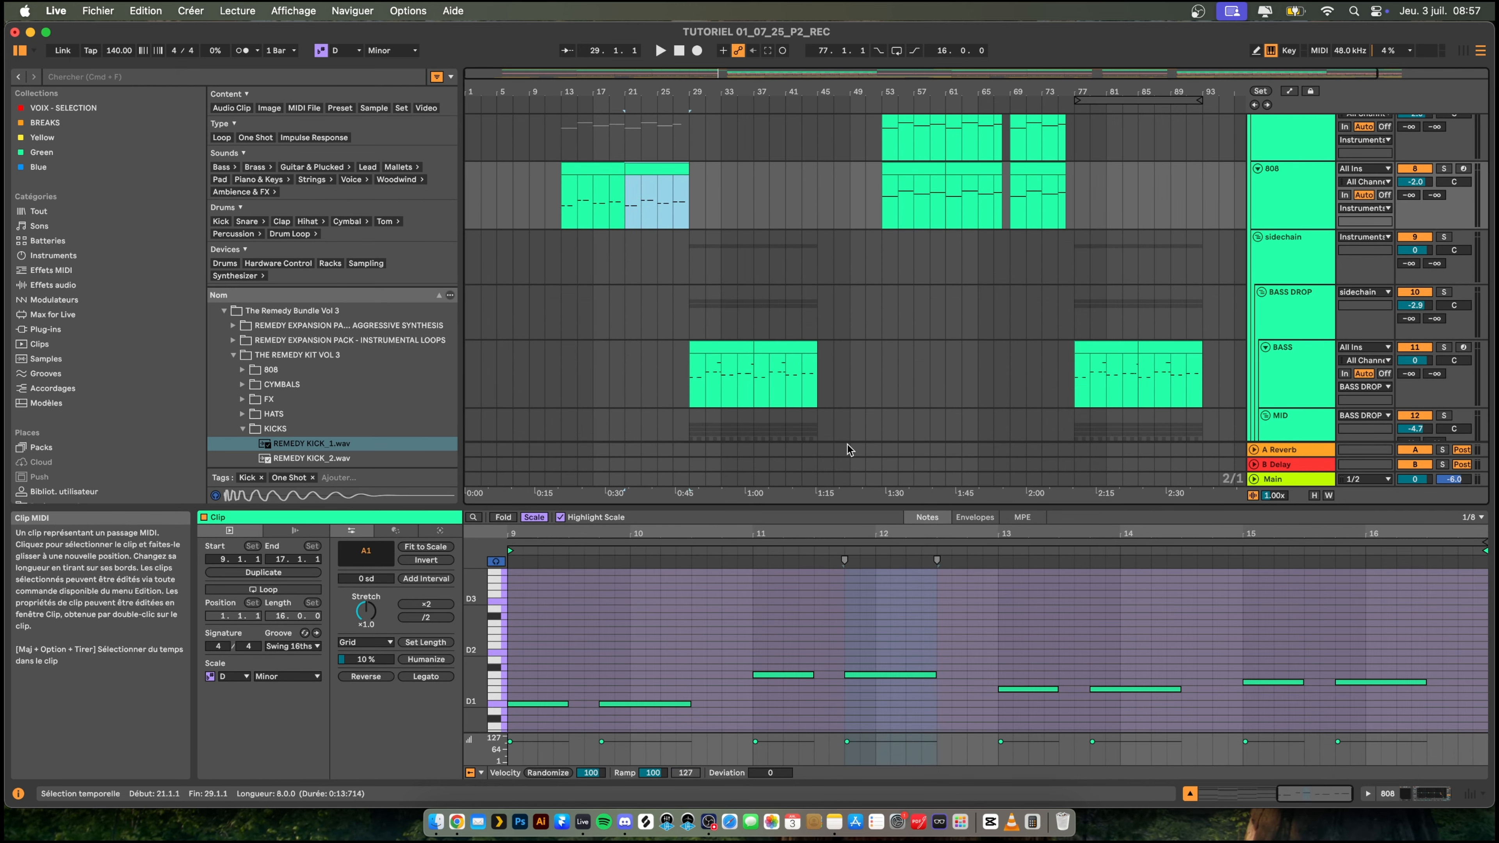
{"action": "left_click_drag", "start_coordinate": [782, 644], "coordinate": [918, 686]}
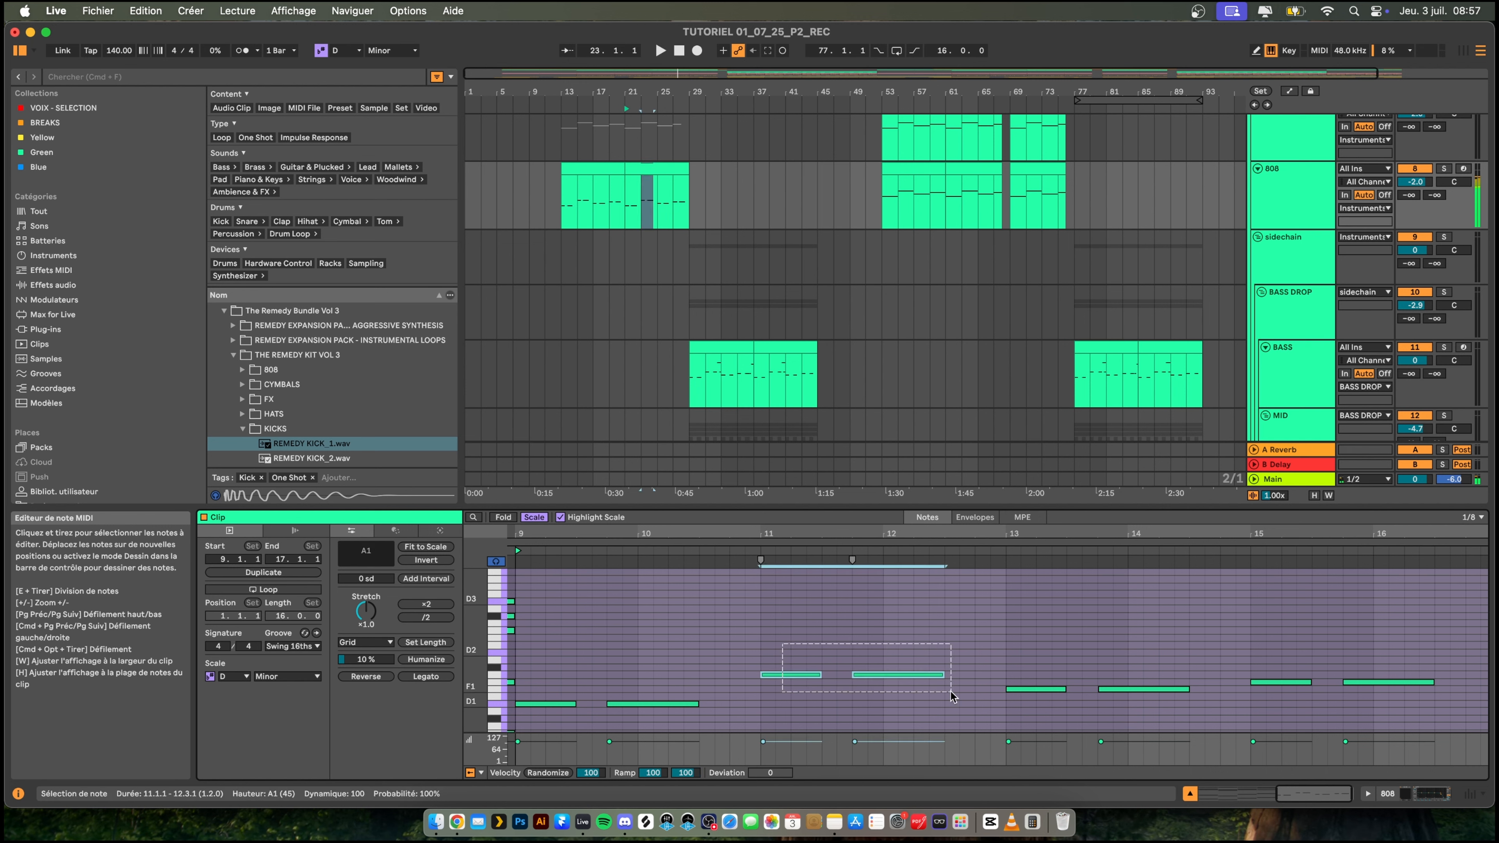
{"action": "key", "text": "Down"}
{"action": "key", "text": "Down"}
{"action": "key", "text": "Down"}
{"action": "key", "text": "Down"}
{"action": "key", "text": "Down"}
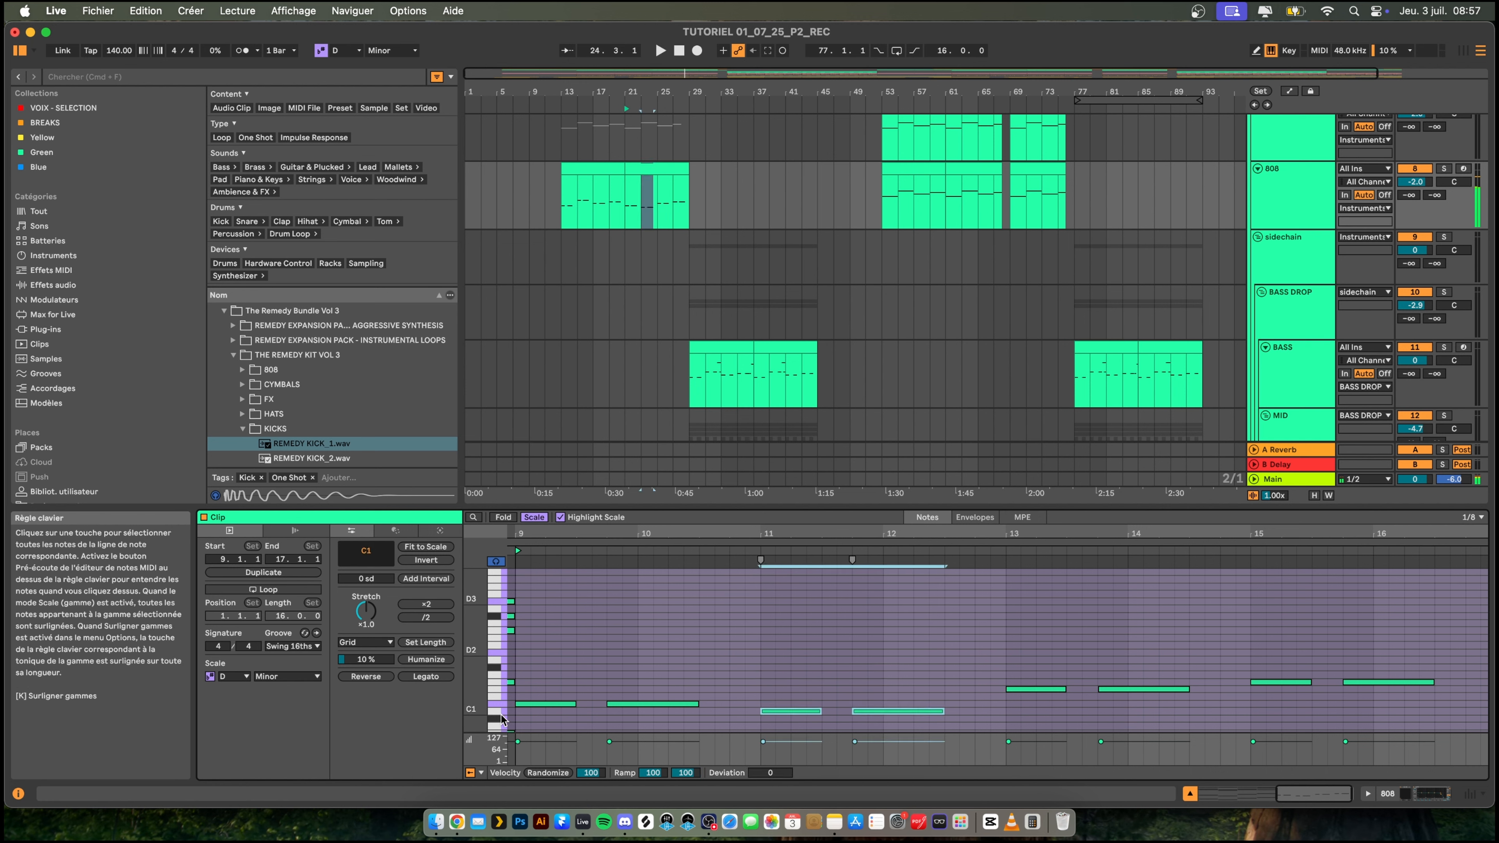
{"action": "key", "text": "space"}
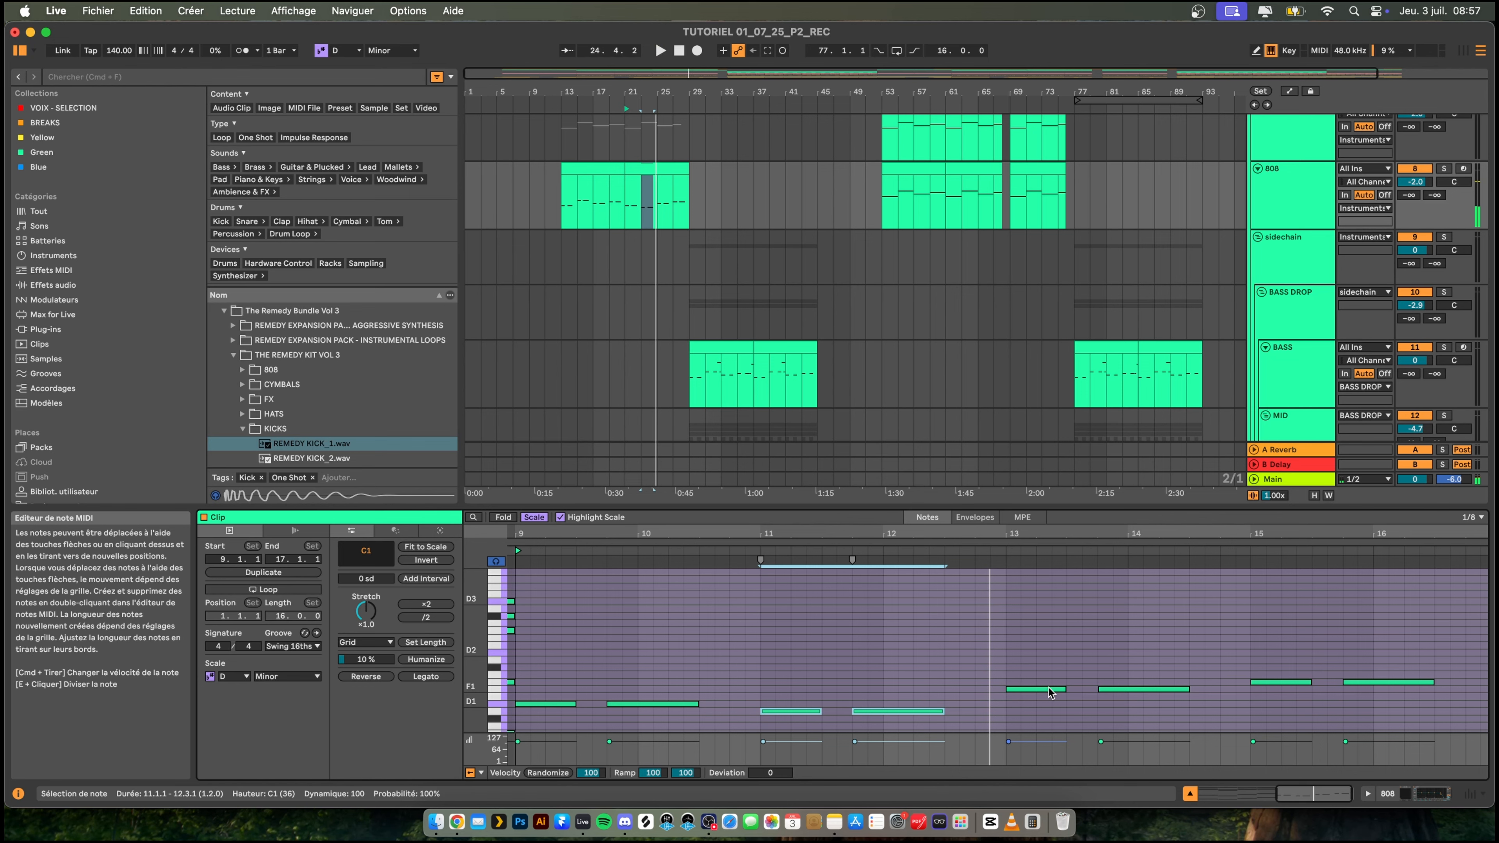
{"action": "key", "text": "space"}
- Compare the notes of the first 808 clip at bar 13 with the Piano clip starting at bar 5
{"action": "scroll", "coordinate": [630, 286], "scroll_direction": "up", "scroll_amount": 2}
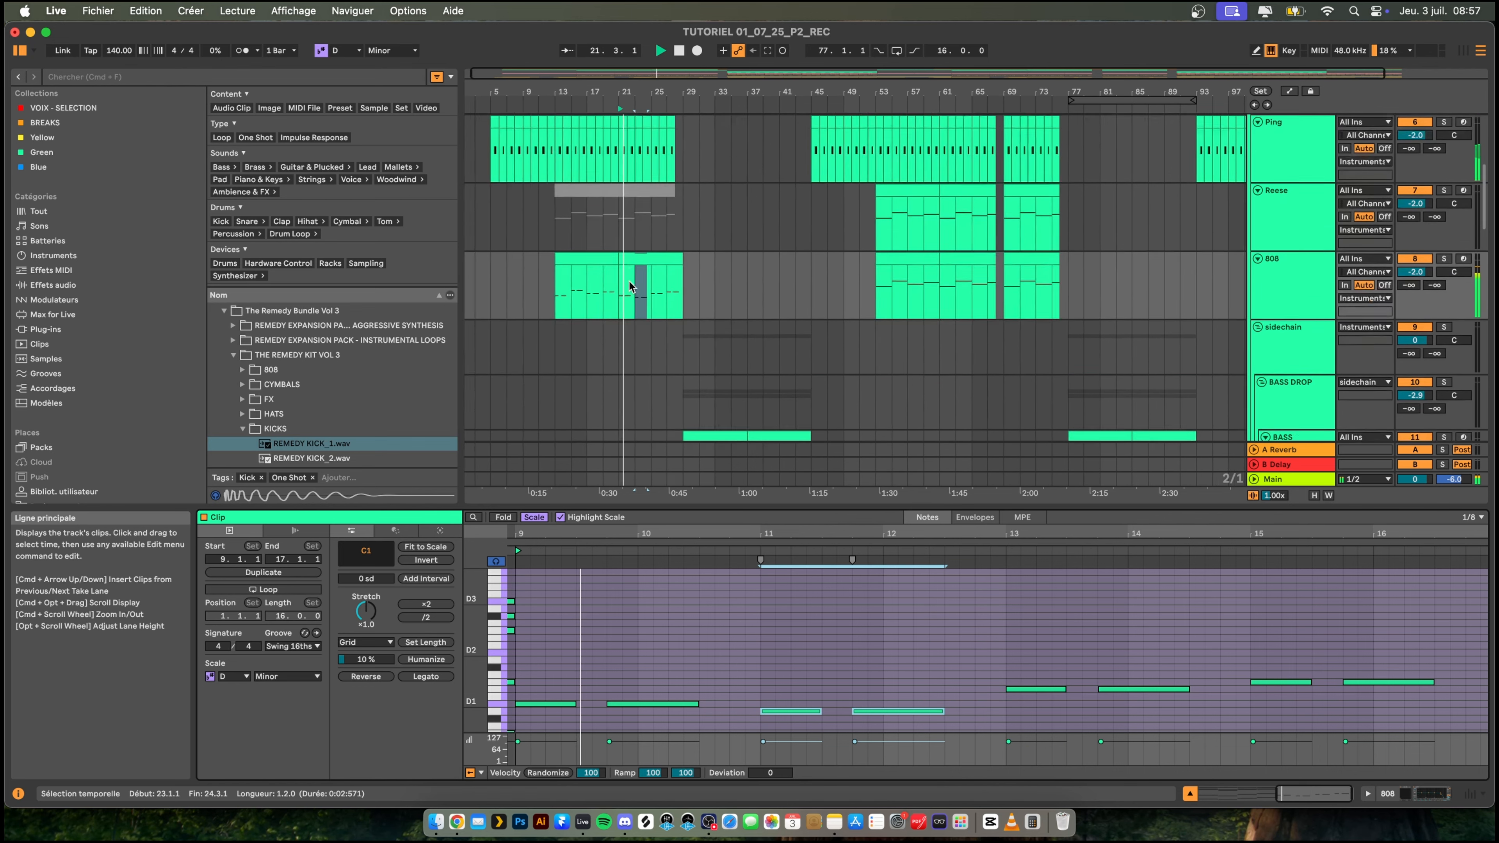
{"action": "scroll", "coordinate": [629, 287], "scroll_direction": "up", "scroll_amount": 4}
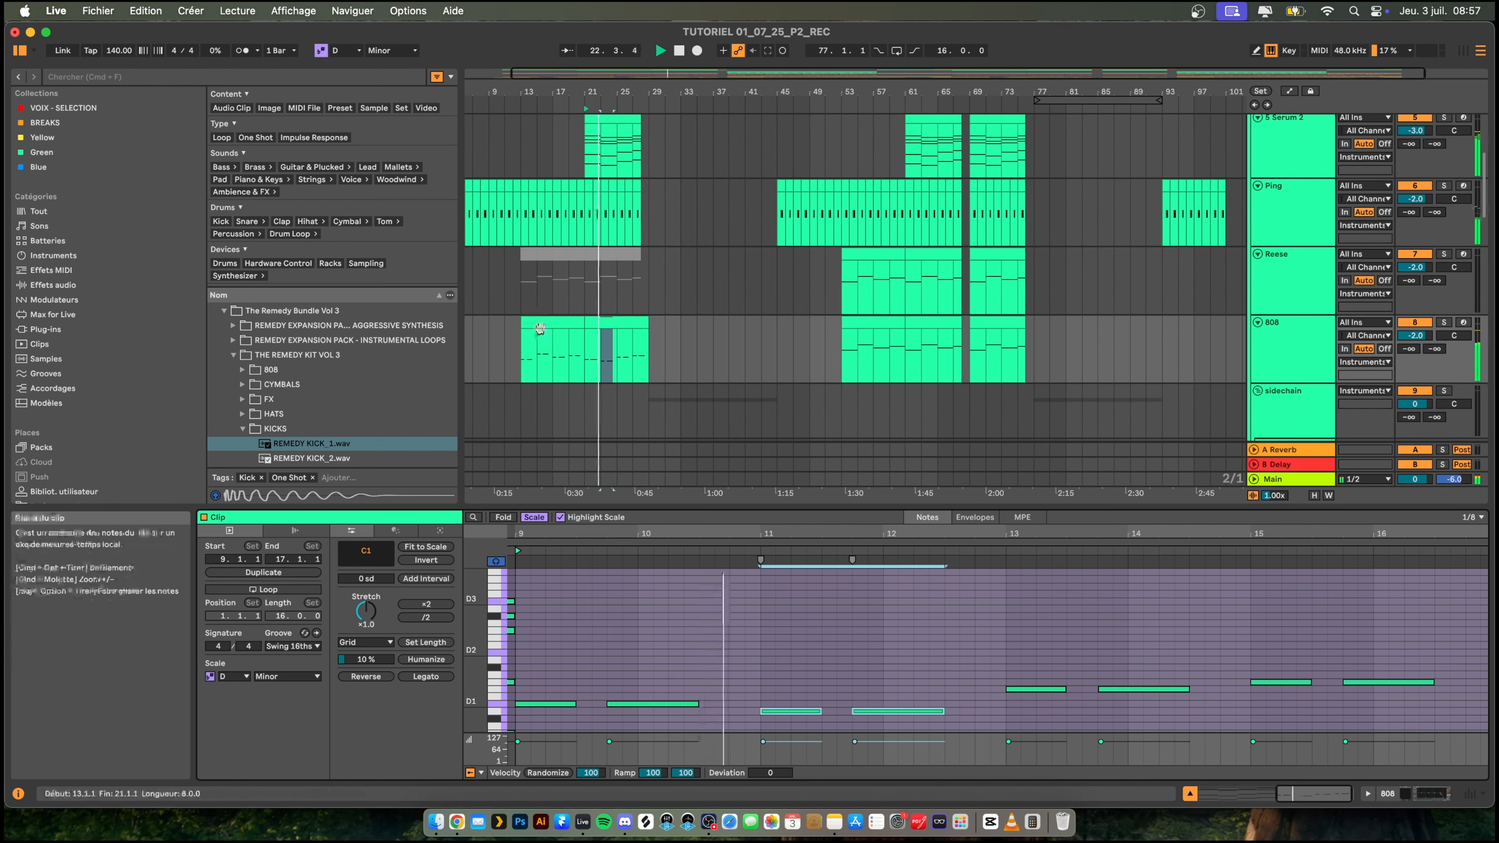
{"action": "left_click", "coordinate": [540, 324]}
{"action": "scroll", "coordinate": [550, 325], "scroll_direction": "up", "scroll_amount": 6}
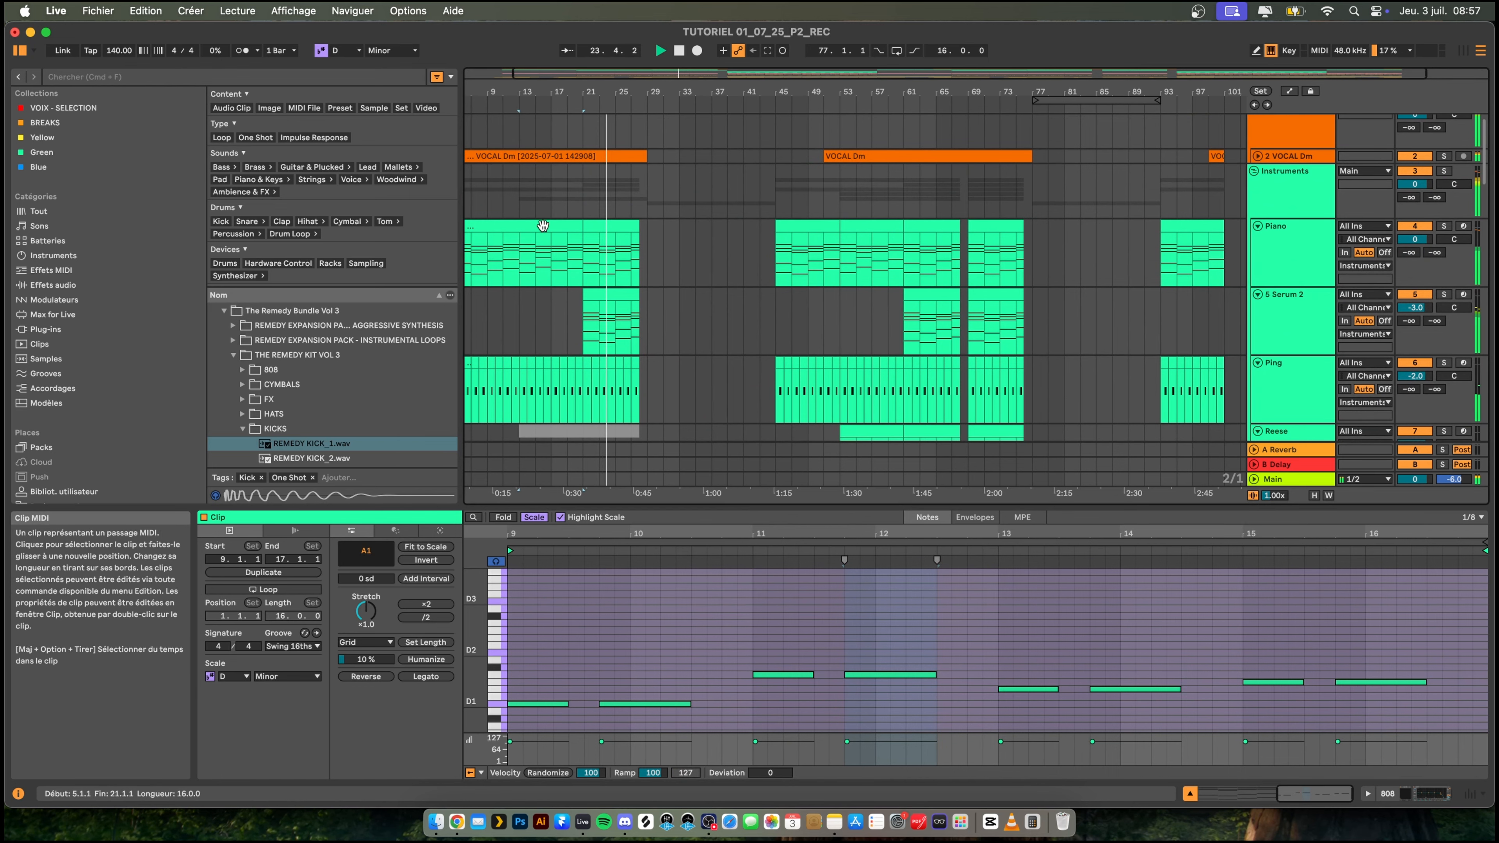
{"action": "left_click", "coordinate": [542, 225]}
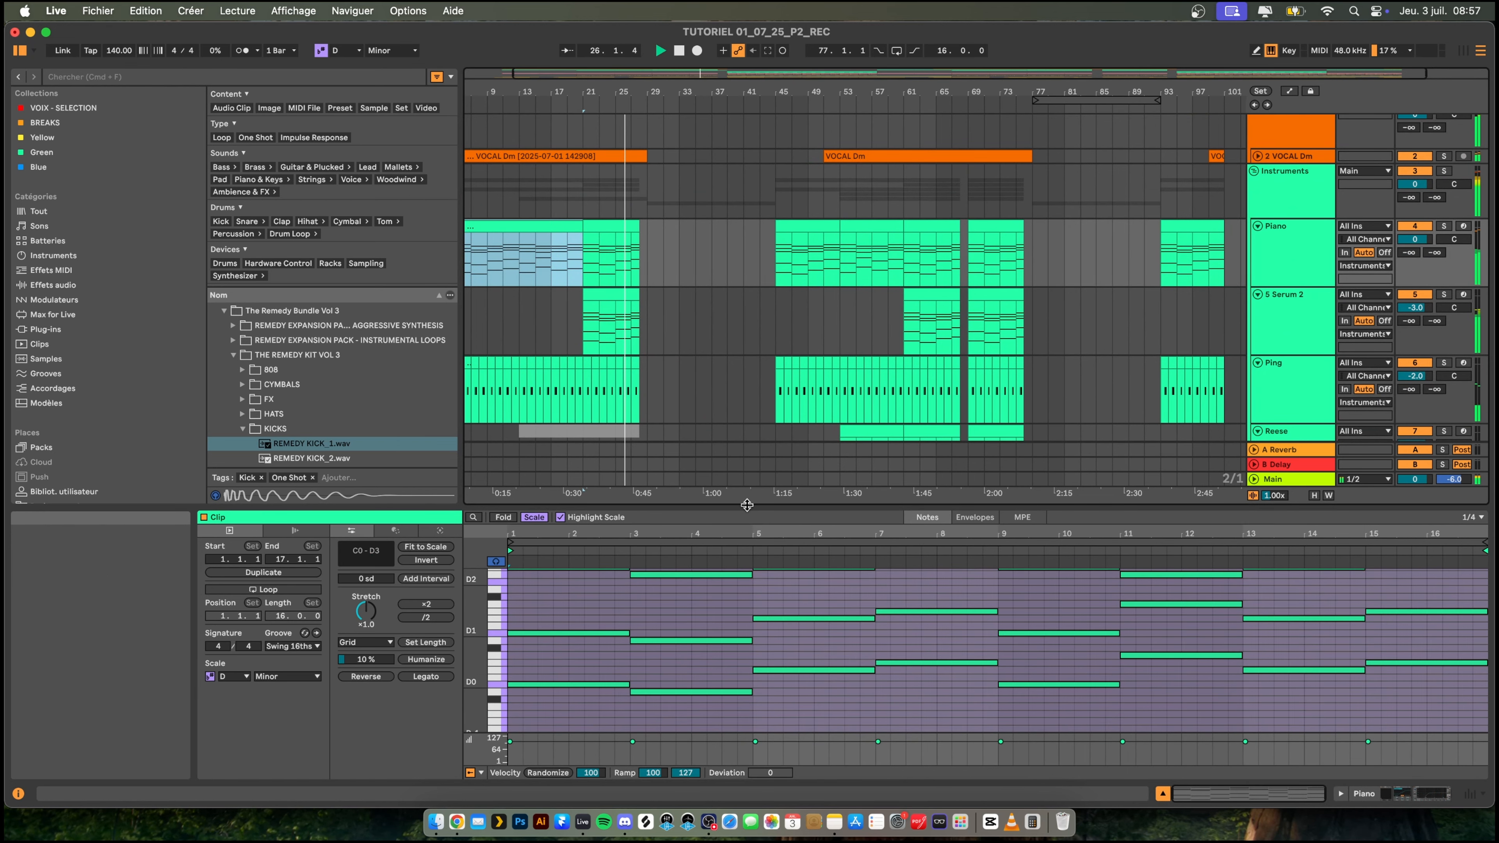
{"action": "scroll", "coordinate": [666, 355], "scroll_direction": "down", "scroll_amount": 10}
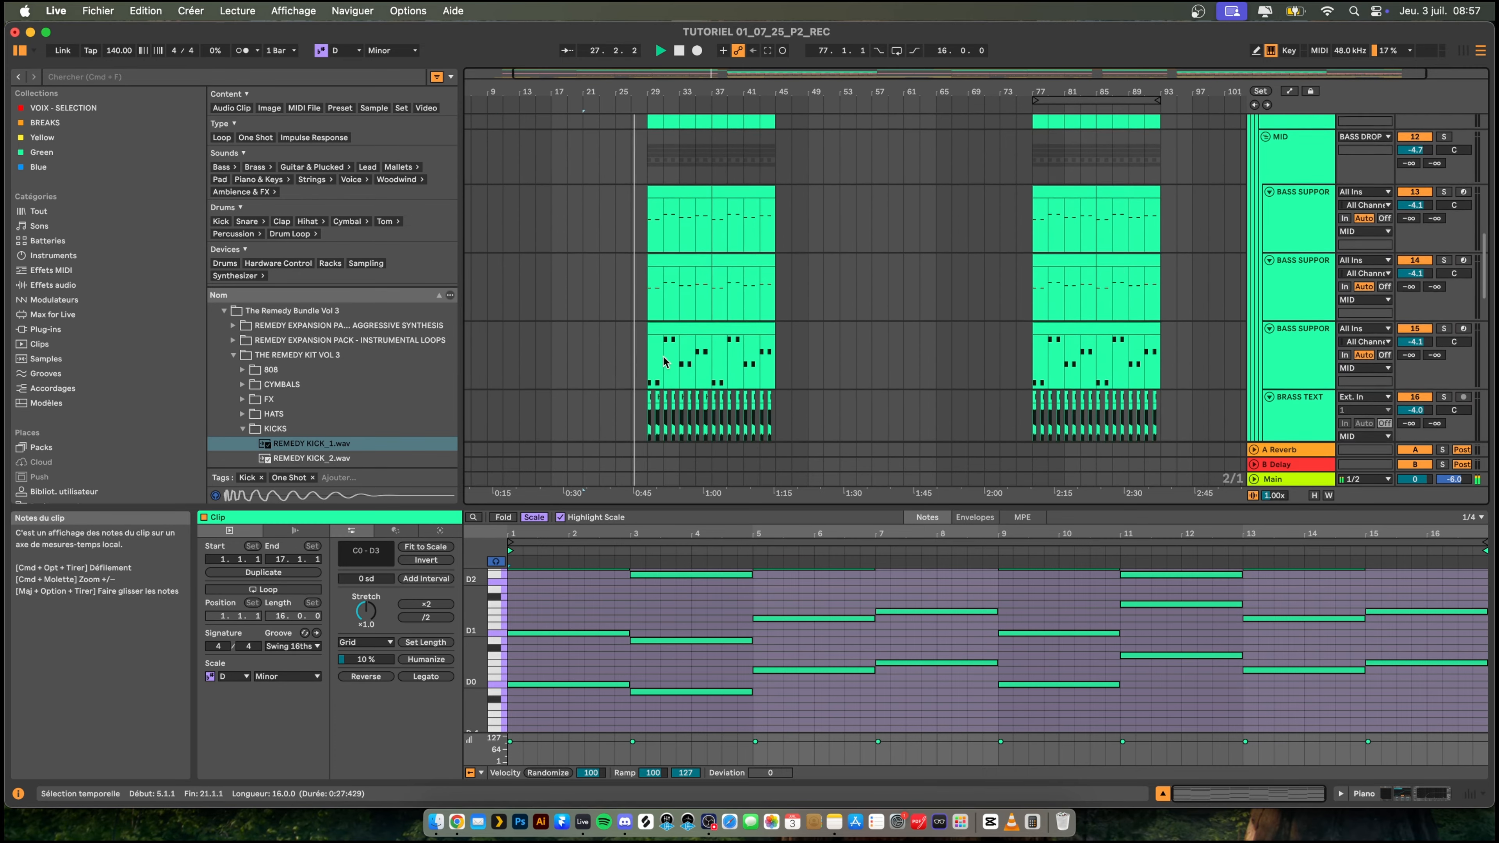
- Trim the end of the second 808 clip back to bar 28 and play the transition into the drop
{"action": "scroll", "coordinate": [664, 361], "scroll_direction": "up", "scroll_amount": 10}
{"action": "scroll", "coordinate": [661, 373], "scroll_direction": "up", "scroll_amount": 1}
{"action": "left_click", "coordinate": [612, 243]}
{"action": "key", "text": "space"}
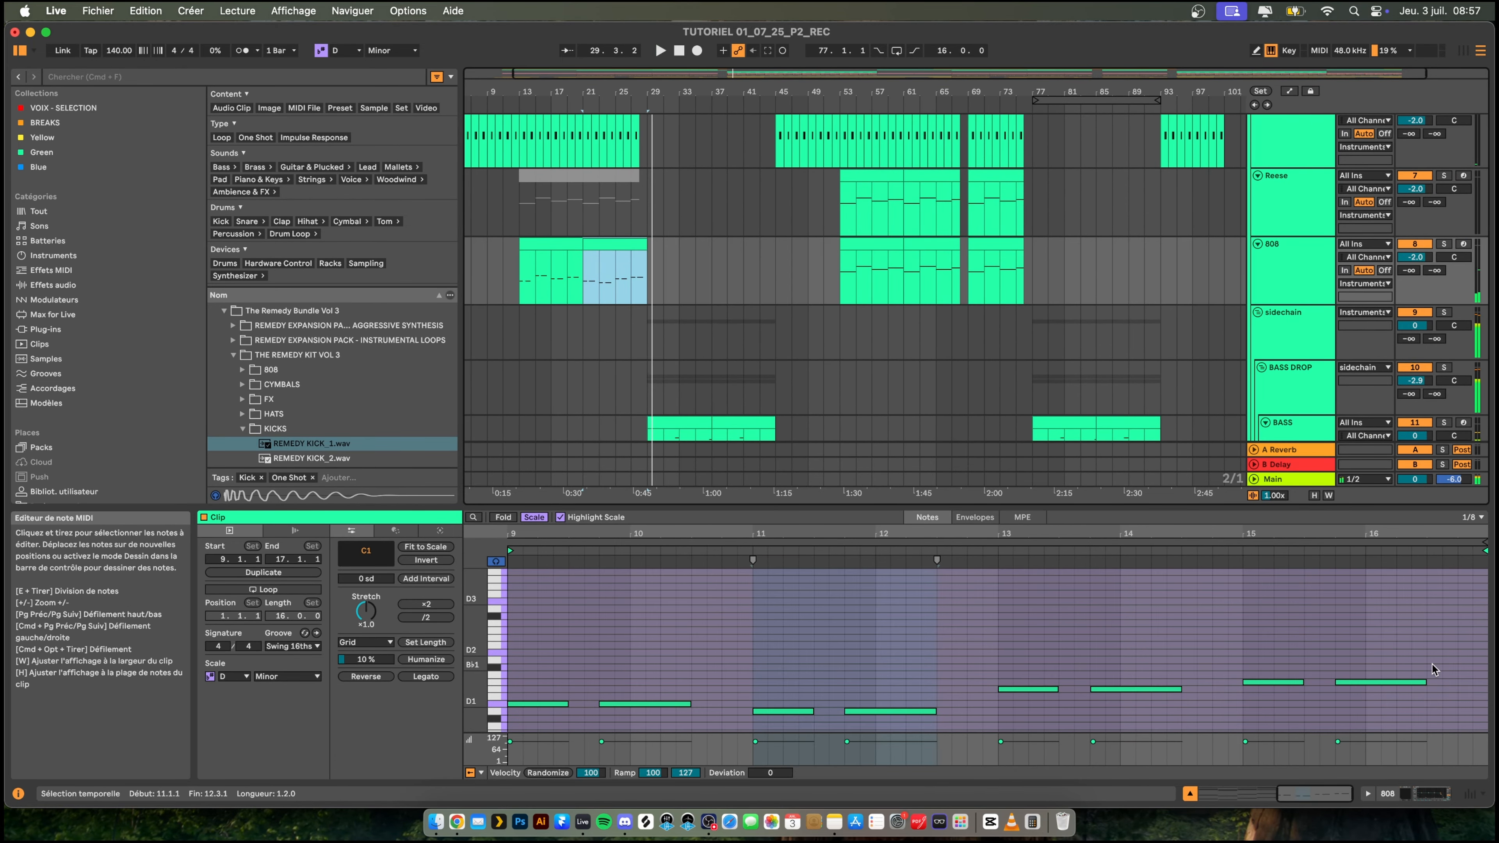
{"action": "left_click", "coordinate": [1419, 682]}
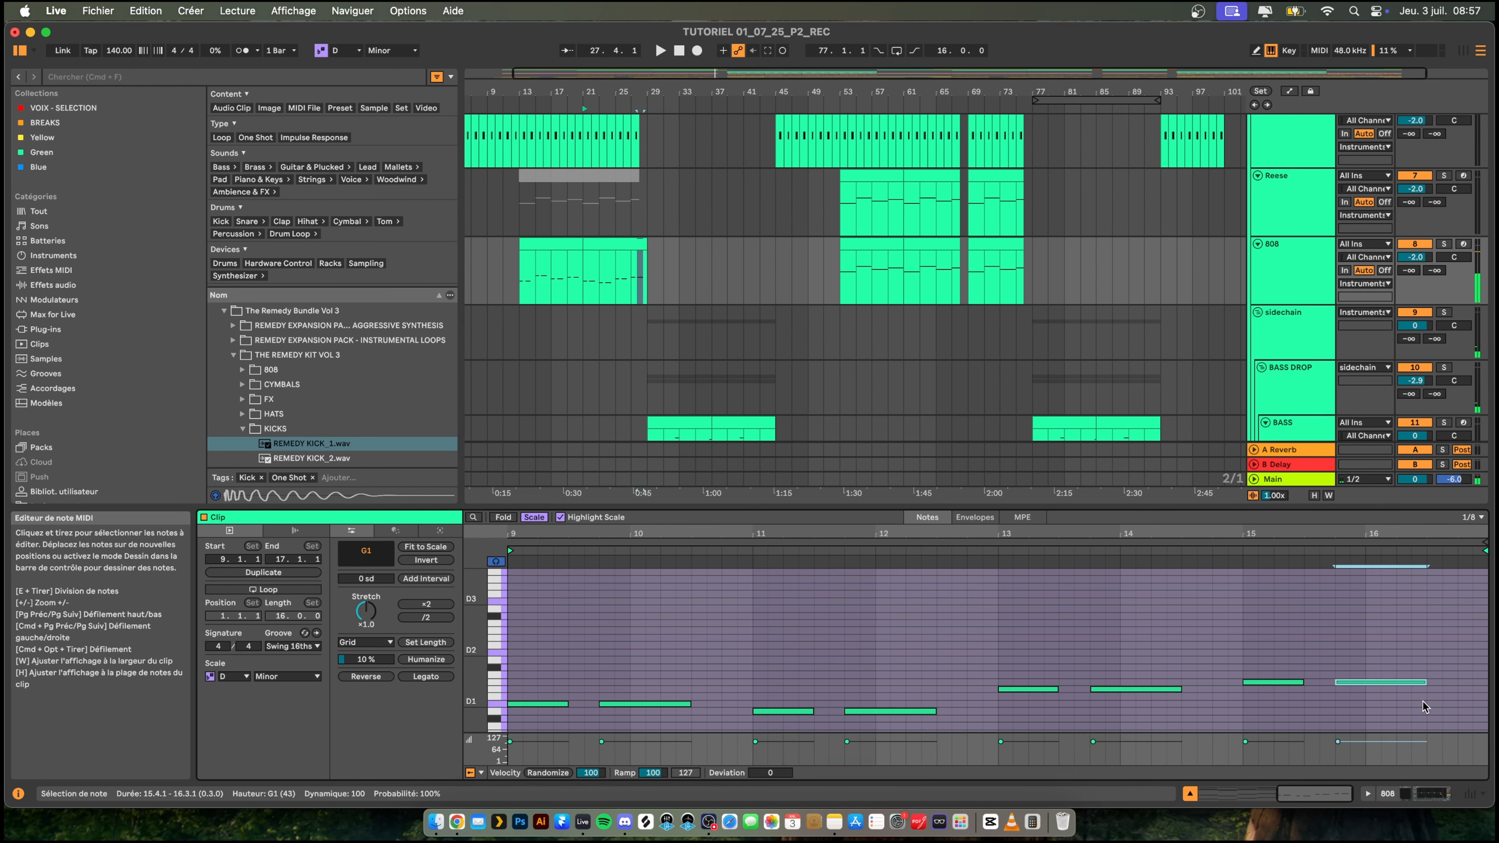
{"action": "left_click_drag", "start_coordinate": [615, 95], "coordinate": [617, 147]}
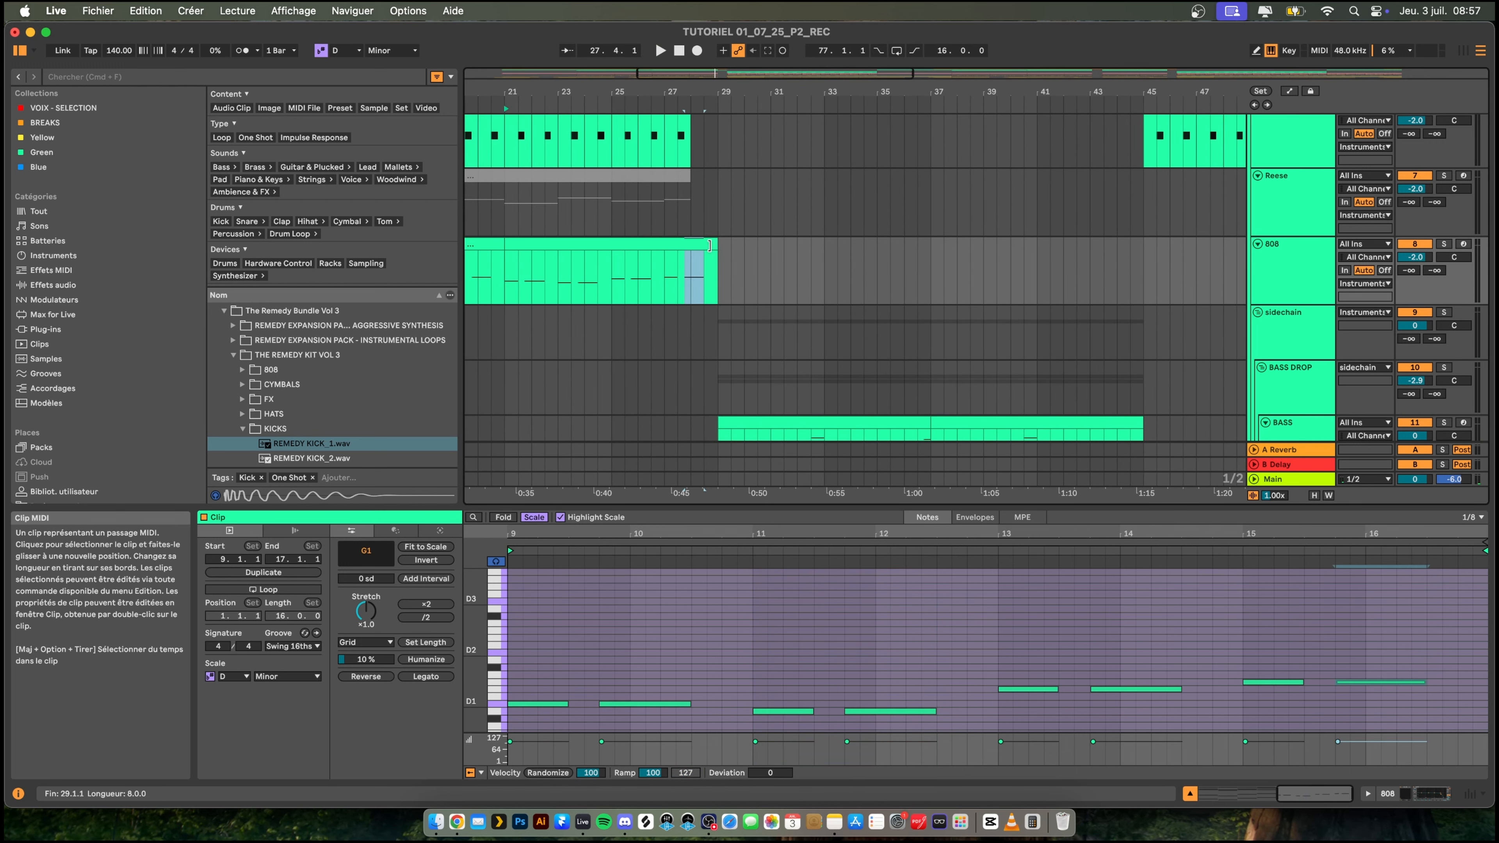
{"action": "left_click_drag", "start_coordinate": [709, 245], "coordinate": [690, 246]}
{"action": "key", "text": "space"}
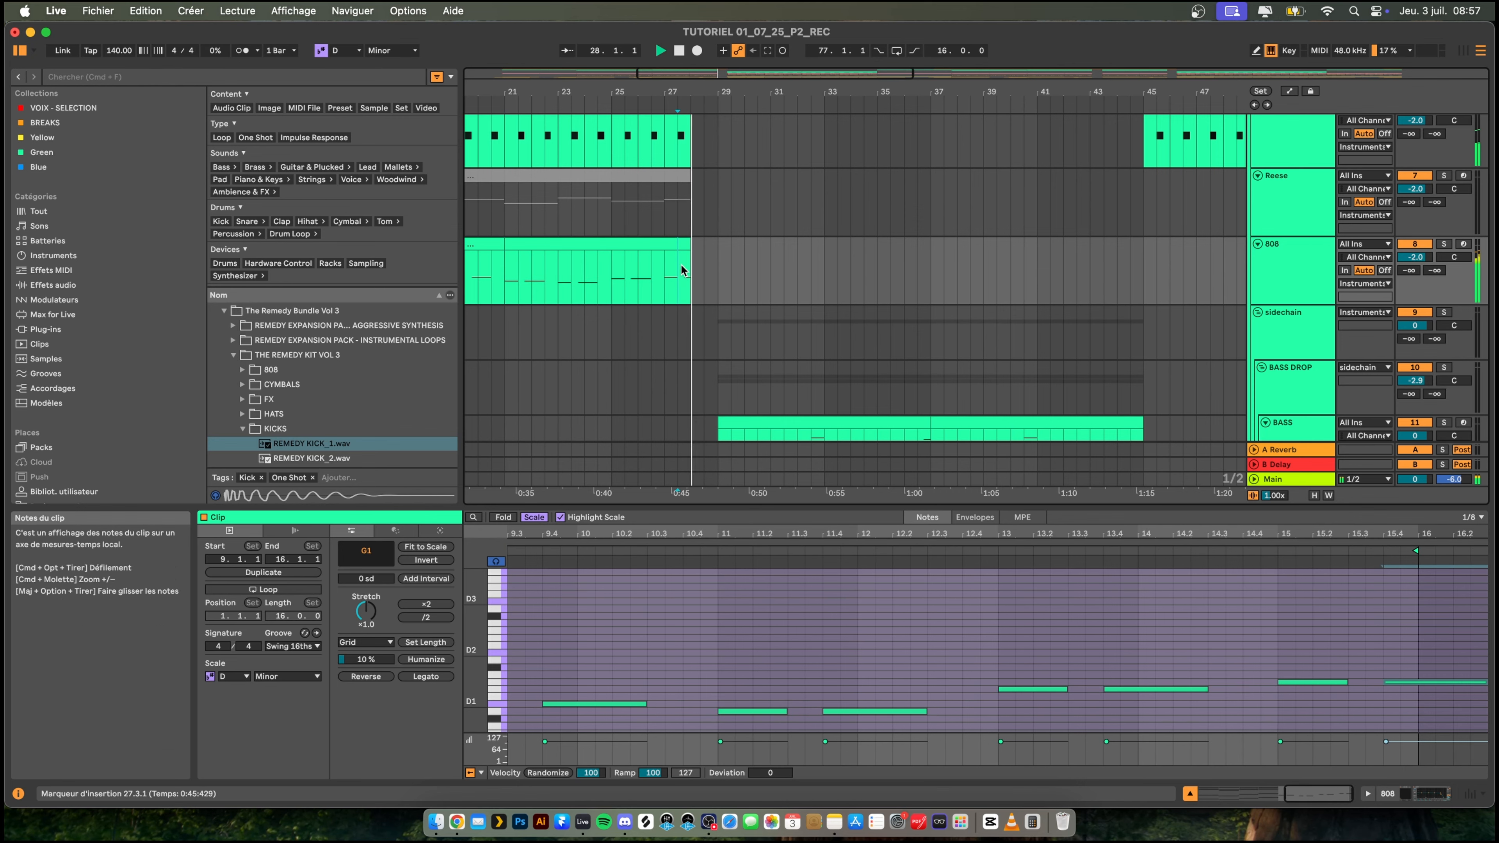
- Play from bar 9 and reshape the 808's EQ Eight with a 3.84 dB cut at 4.74 kHz and a high cut near 10 kHz
{"action": "left_click_drag", "start_coordinate": [769, 93], "coordinate": [772, 42]}
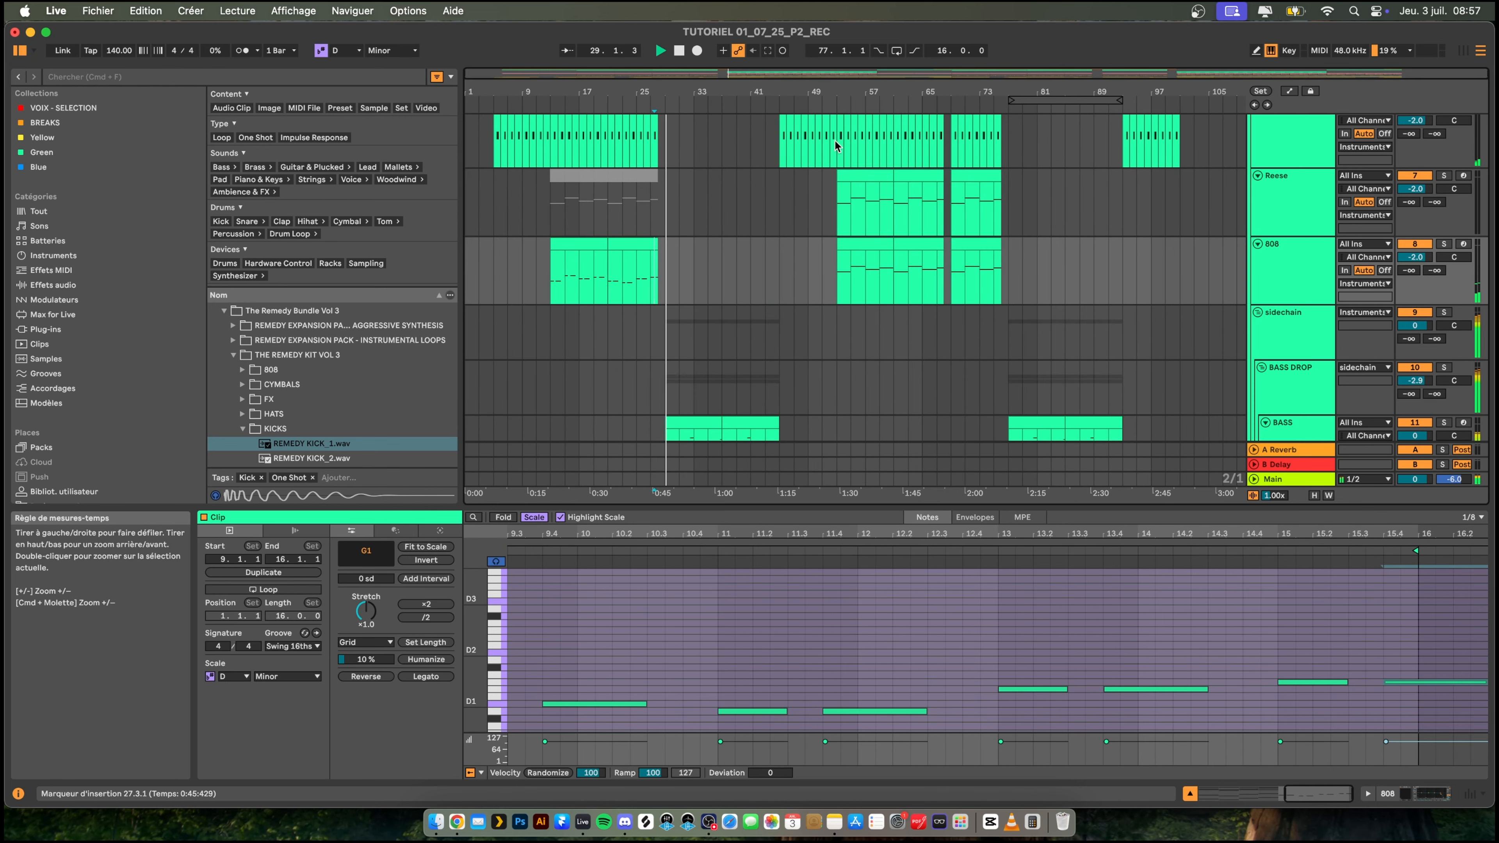
{"action": "scroll", "coordinate": [750, 236], "scroll_direction": "down", "scroll_amount": 2}
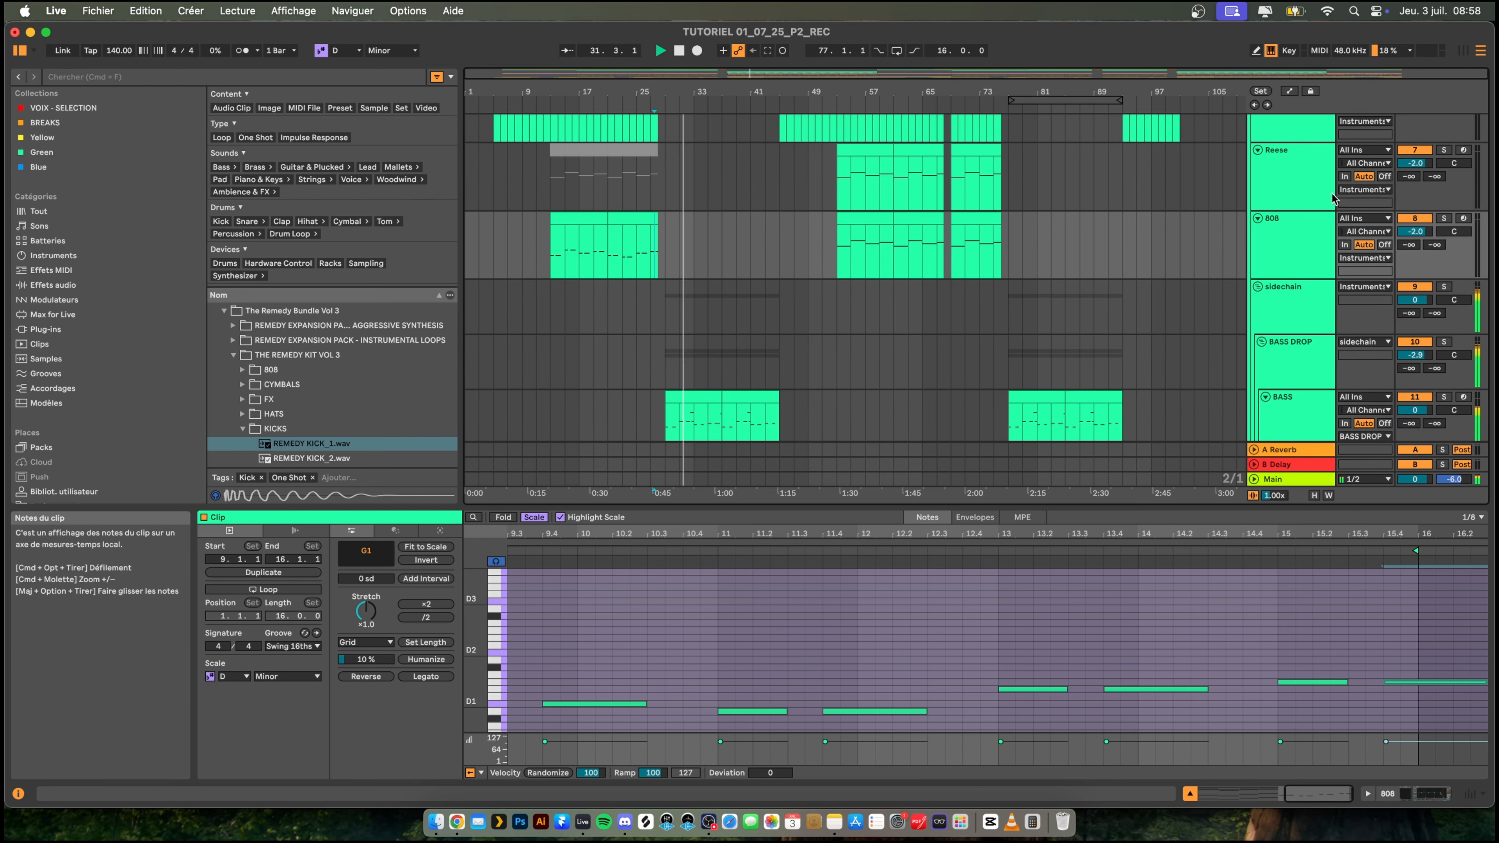
{"action": "left_click", "coordinate": [516, 176]}
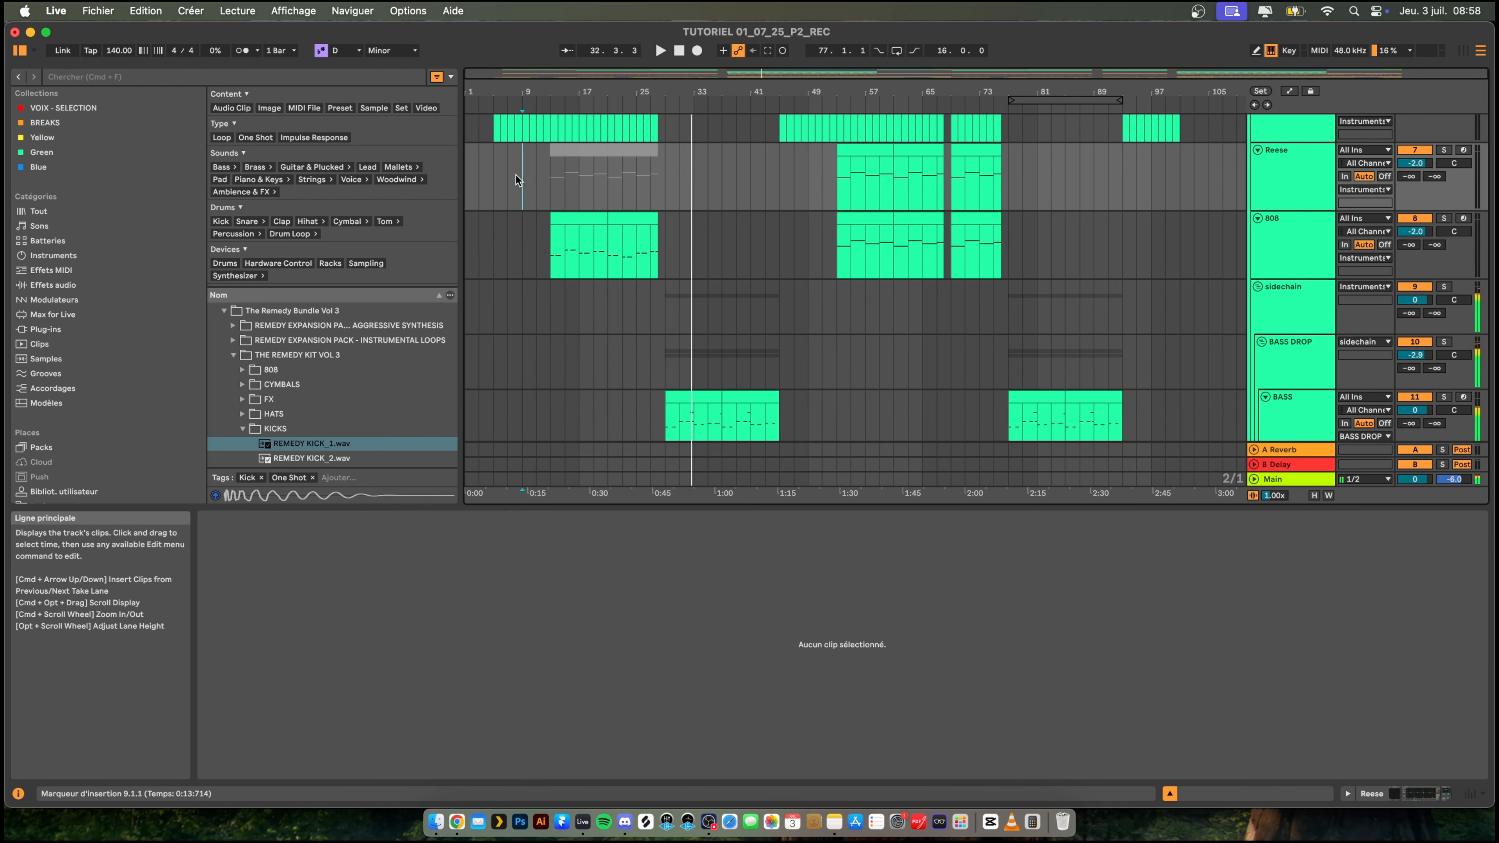
{"action": "scroll", "coordinate": [518, 179], "scroll_direction": "up", "scroll_amount": 1}
{"action": "scroll", "coordinate": [518, 180], "scroll_direction": "up", "scroll_amount": 1}
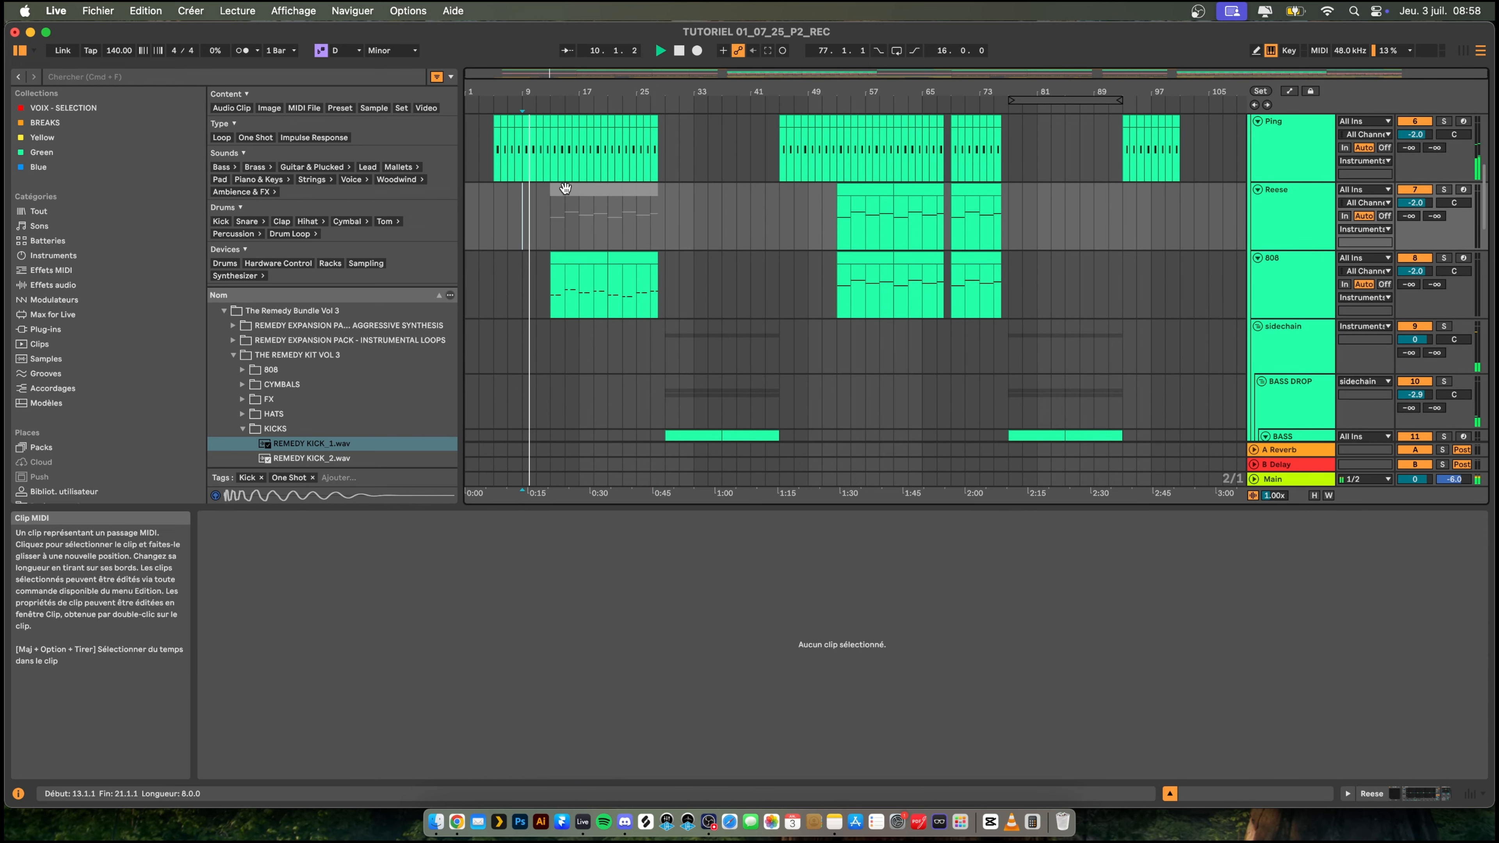
{"action": "mouse_move", "coordinate": [490, 92]}
{"action": "left_mouse_down"}
{"action": "mouse_move", "coordinate": [489, 127]}
{"action": "mouse_move", "coordinate": [503, 97]}
{"action": "left_mouse_up"}
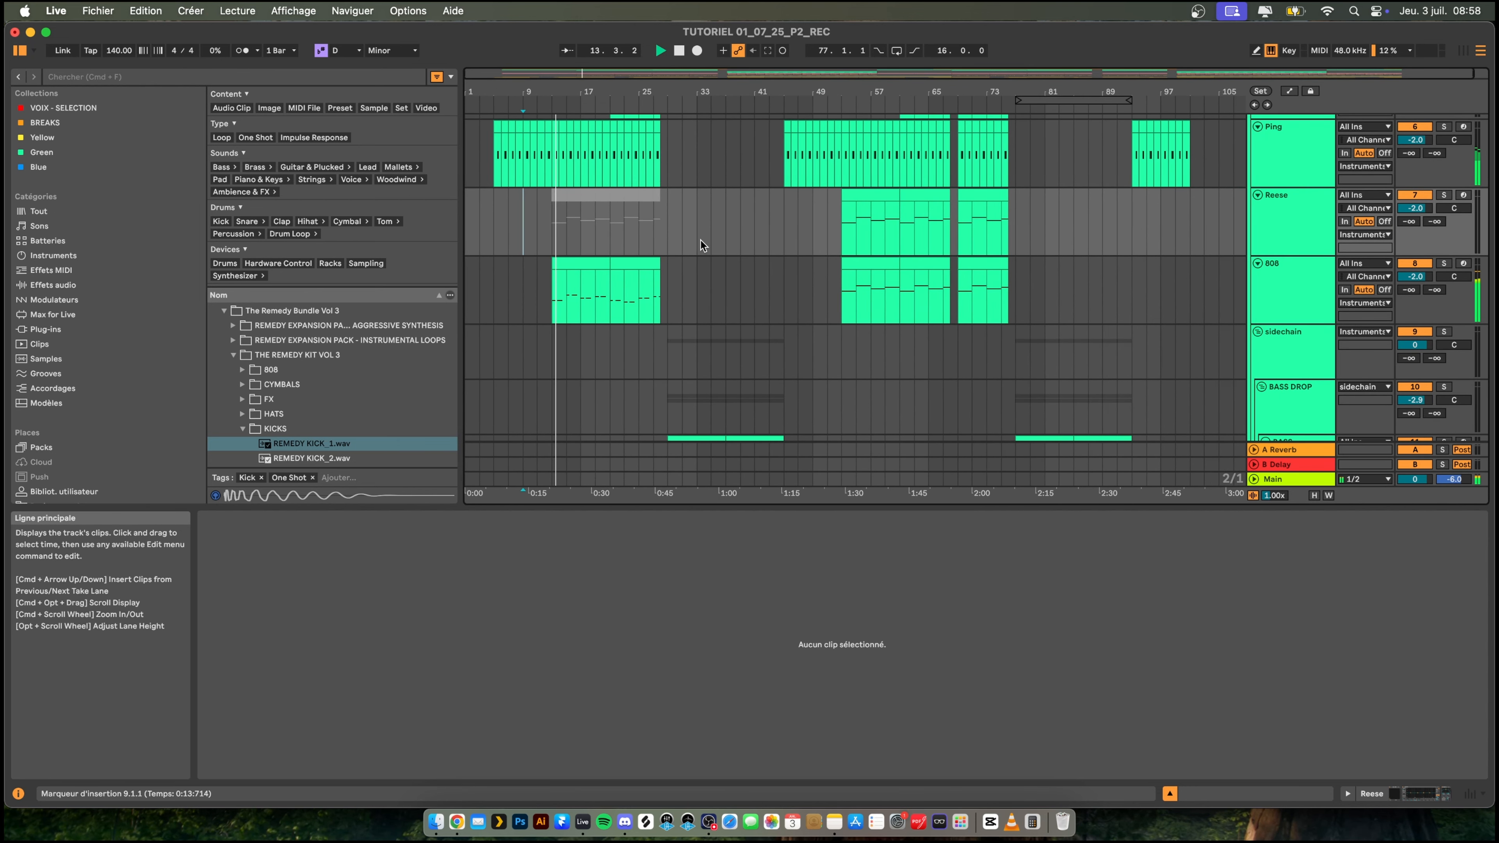
{"action": "left_click", "coordinate": [1271, 285]}
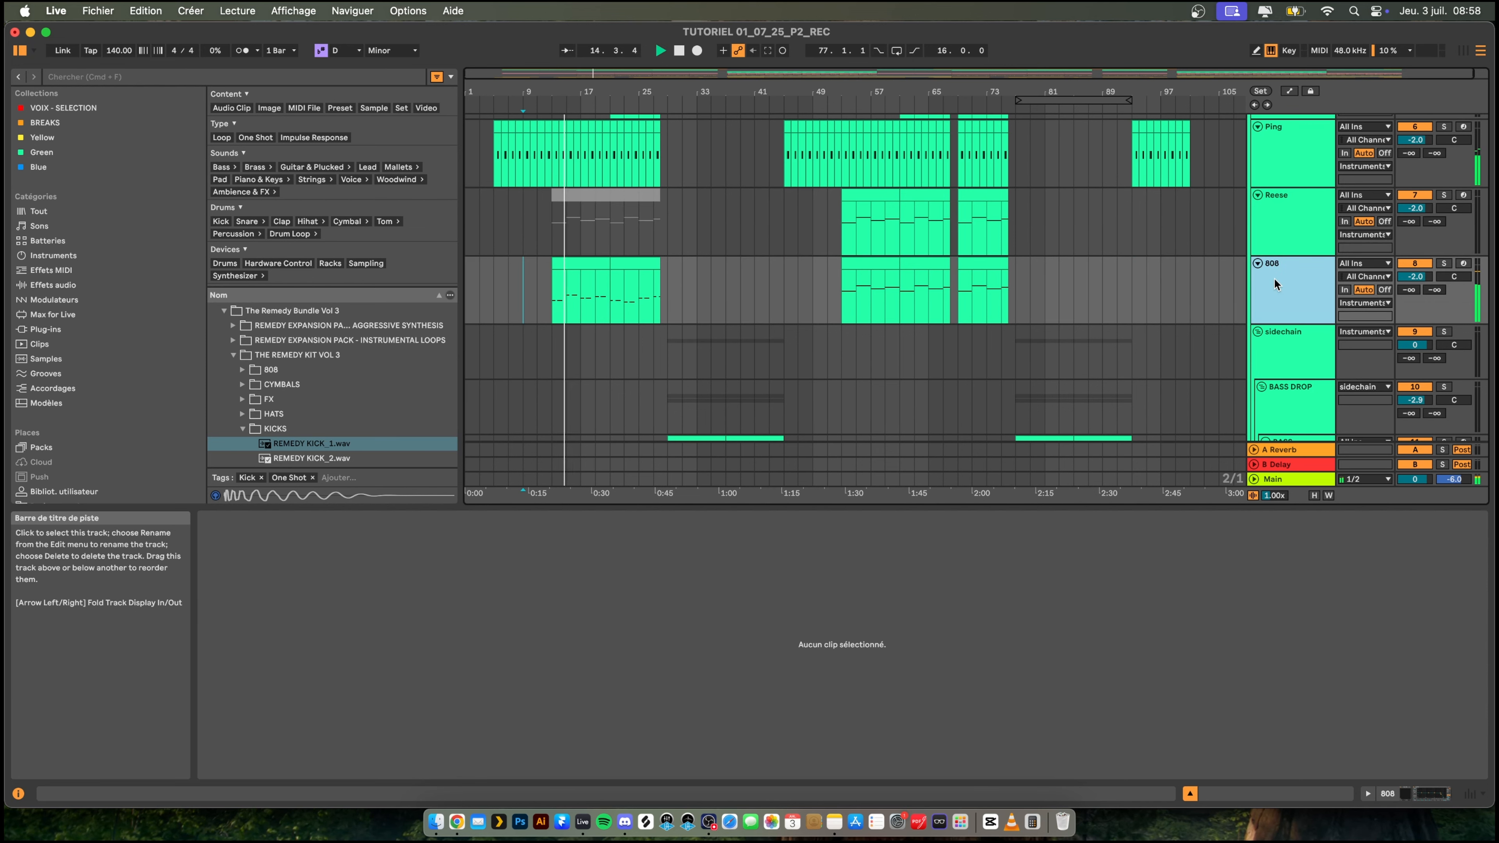
{"action": "left_click_drag", "start_coordinate": [596, 711], "coordinate": [623, 724]}
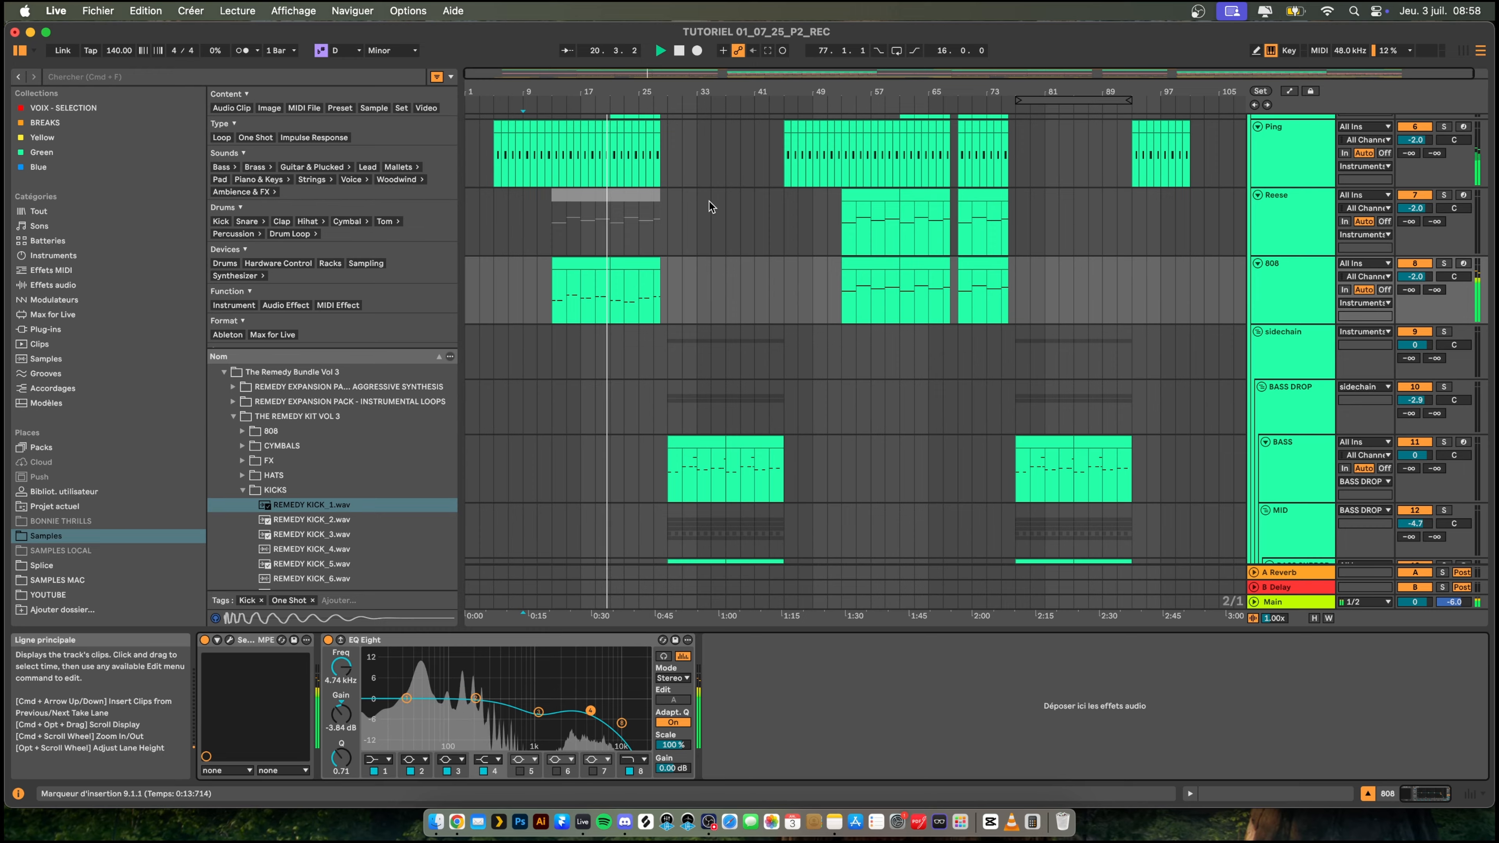
- Copy the 808 pattern from bars 13 to 28 over the existing 808 clips starting at bar 53
{"action": "scroll", "coordinate": [710, 204], "scroll_direction": "up", "scroll_amount": 3}
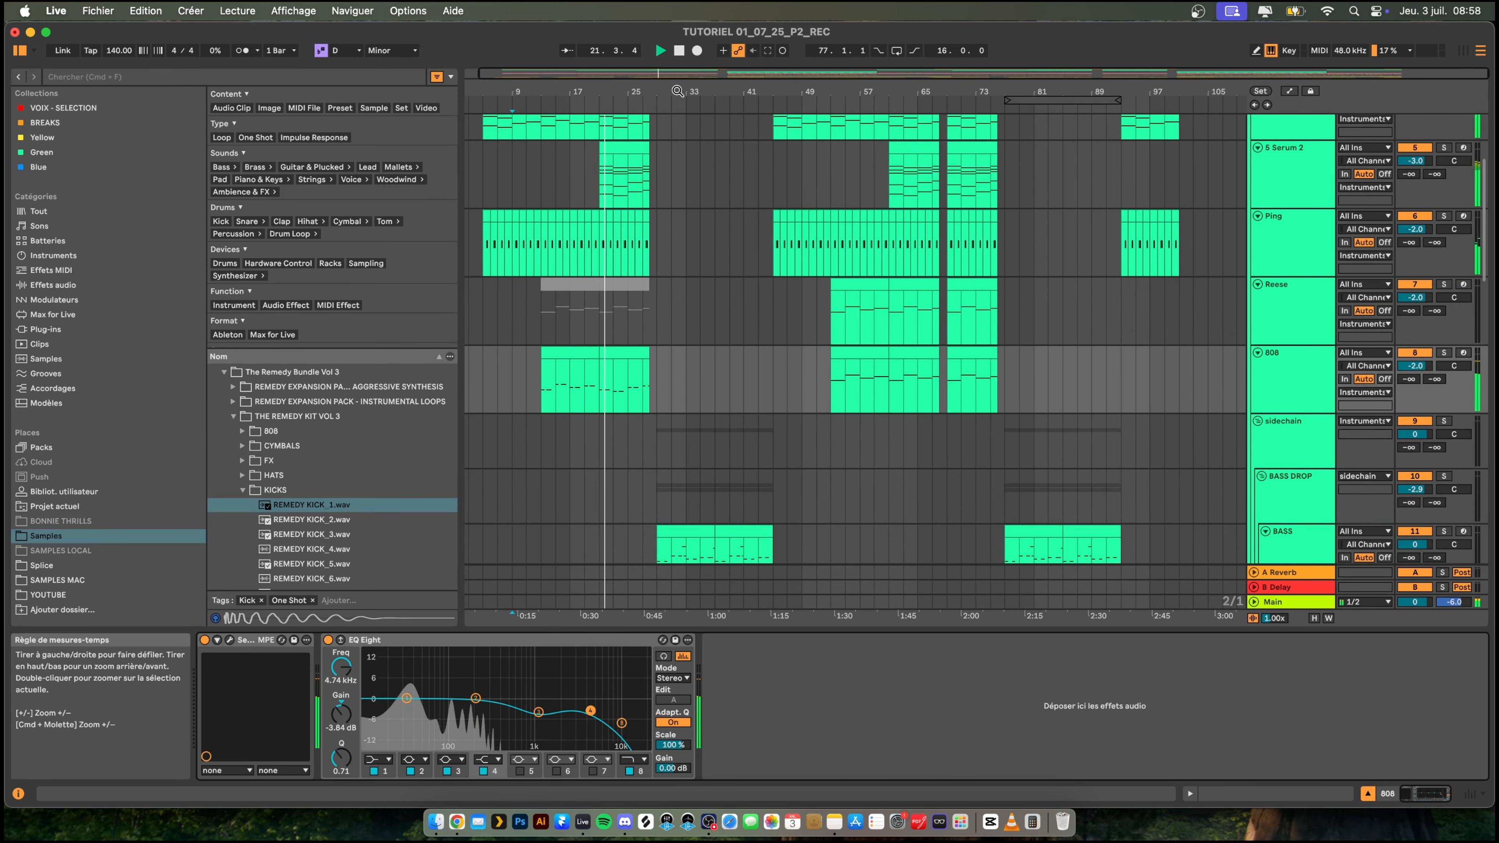
{"action": "left_click_drag", "start_coordinate": [678, 89], "coordinate": [680, 62]}
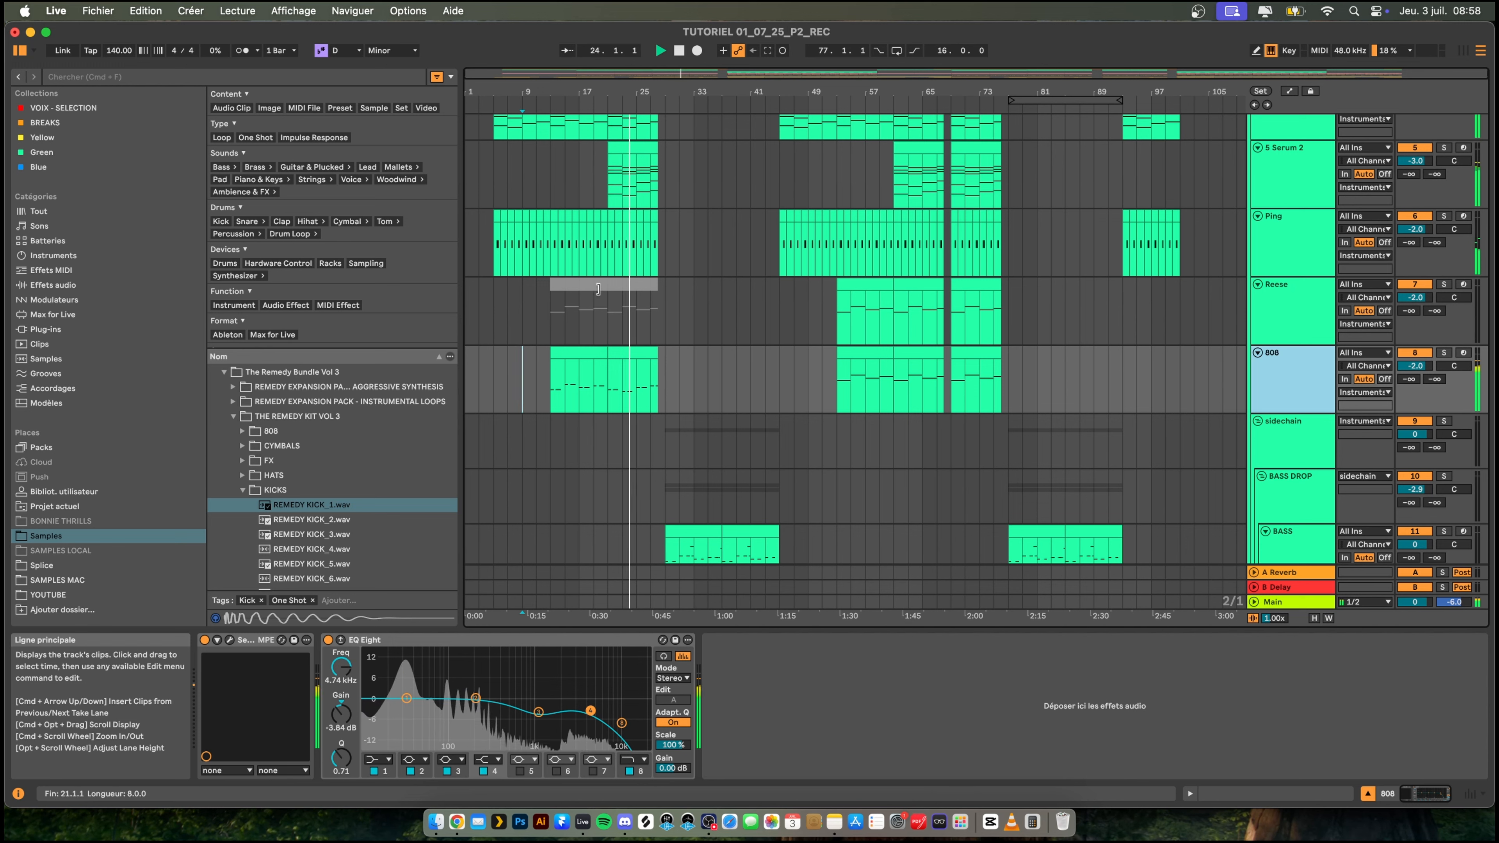
{"action": "left_click_drag", "start_coordinate": [656, 381], "coordinate": [552, 378]}
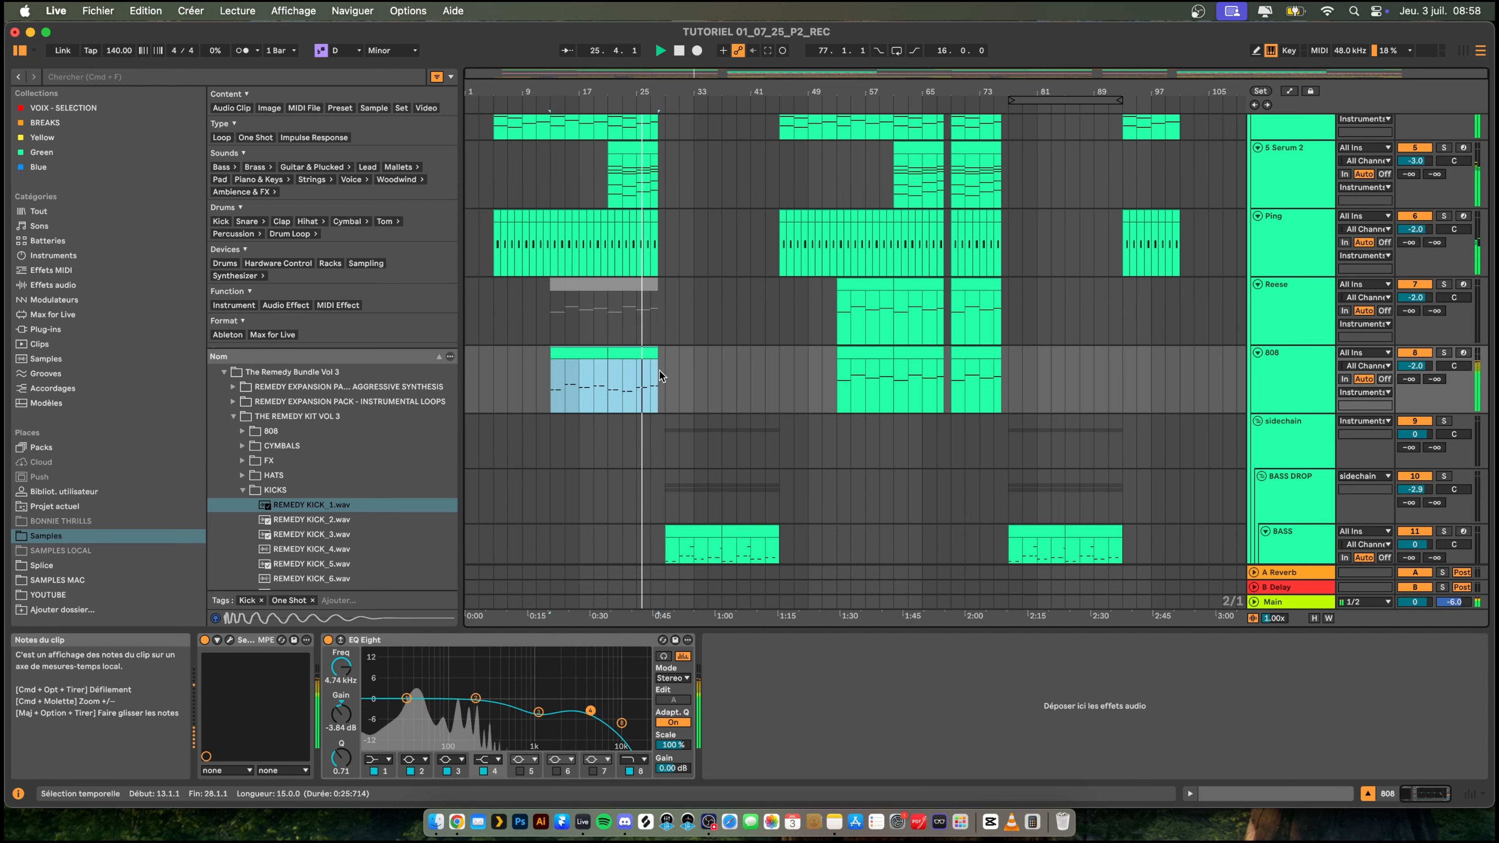
{"action": "left_click", "coordinate": [855, 354]}
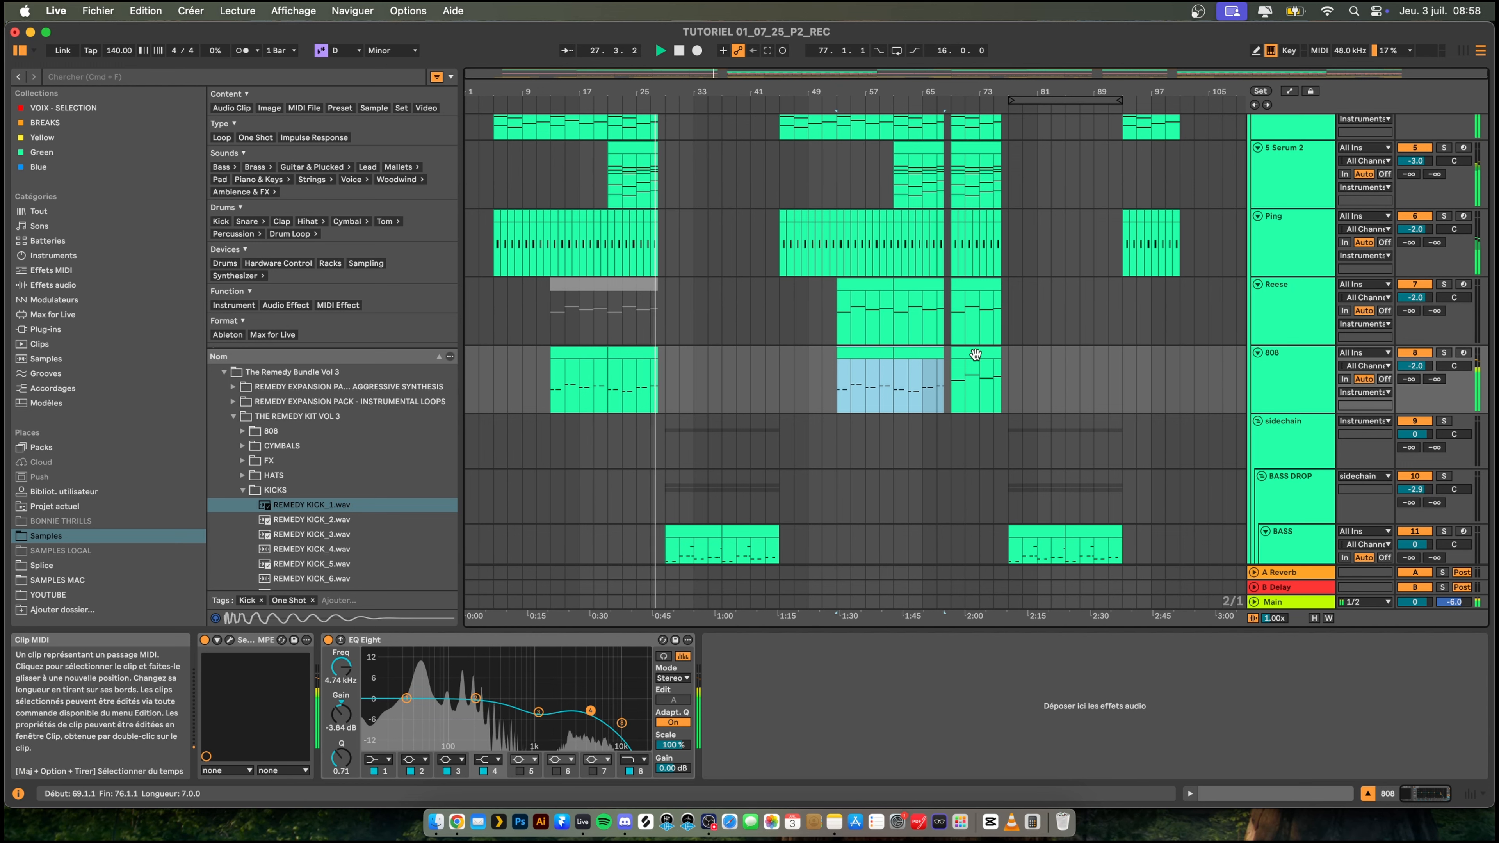
{"action": "scroll", "coordinate": [1050, 350], "scroll_direction": "up", "scroll_amount": 1}
{"action": "scroll", "coordinate": [1048, 352], "scroll_direction": "up", "scroll_amount": 1}
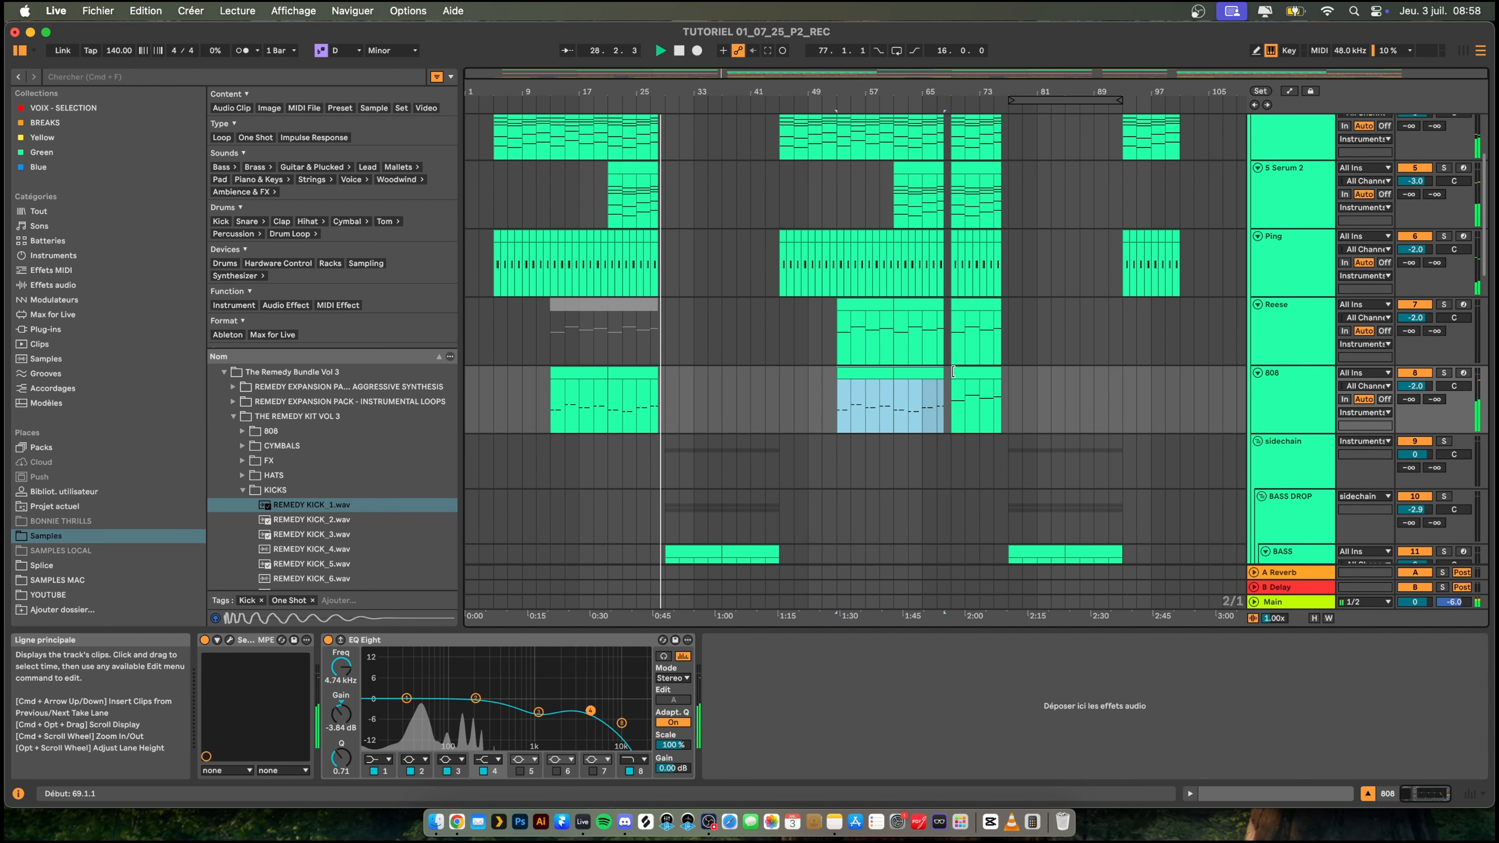
{"action": "left_click", "coordinate": [850, 369]}
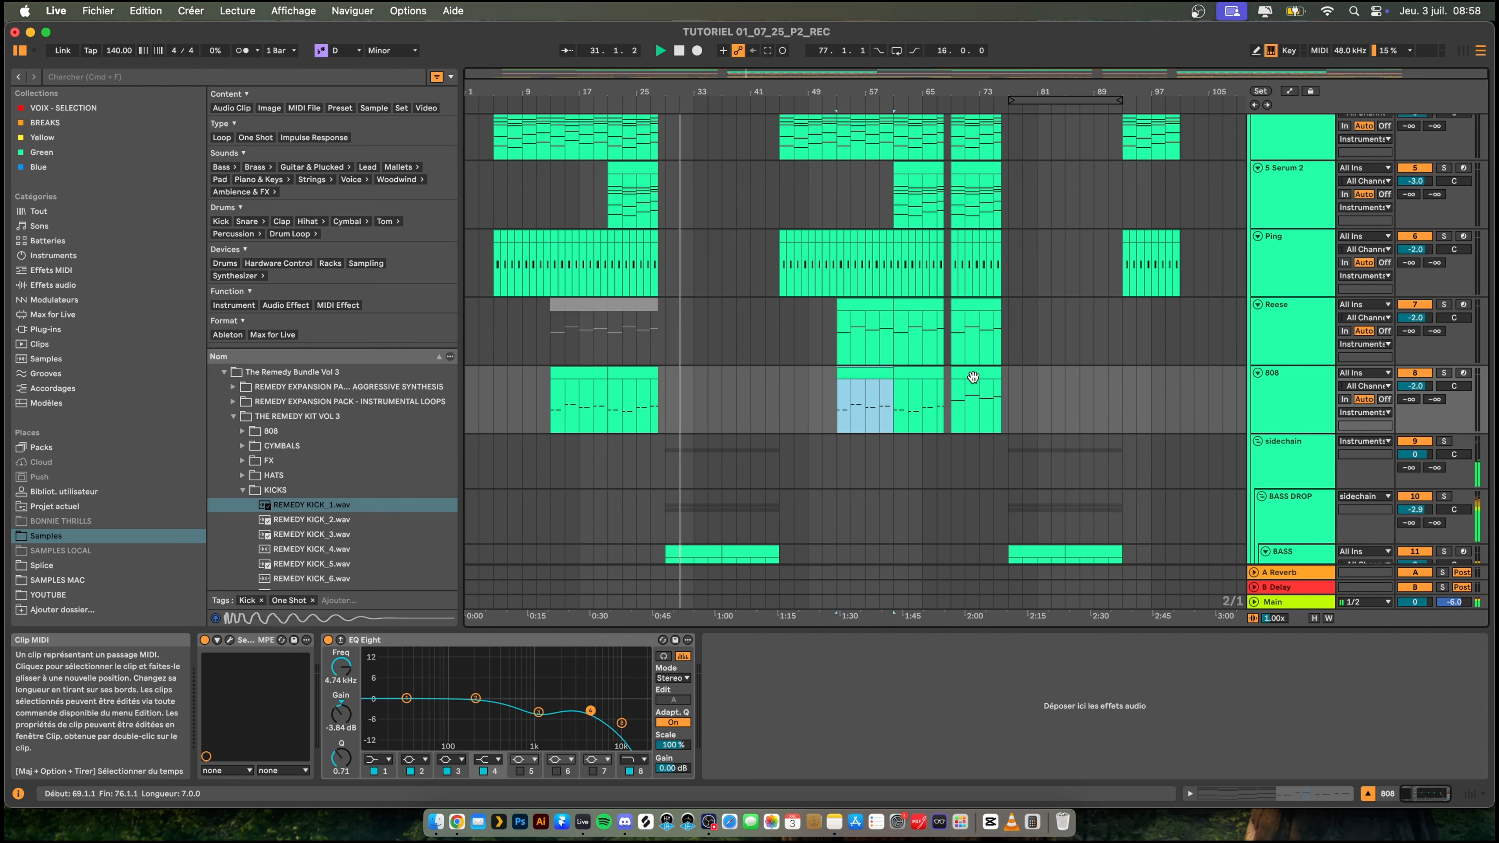
- Play from bar 65 and deactivate the Reese clips between bars 53 and 68
{"action": "left_click", "coordinate": [925, 401]}
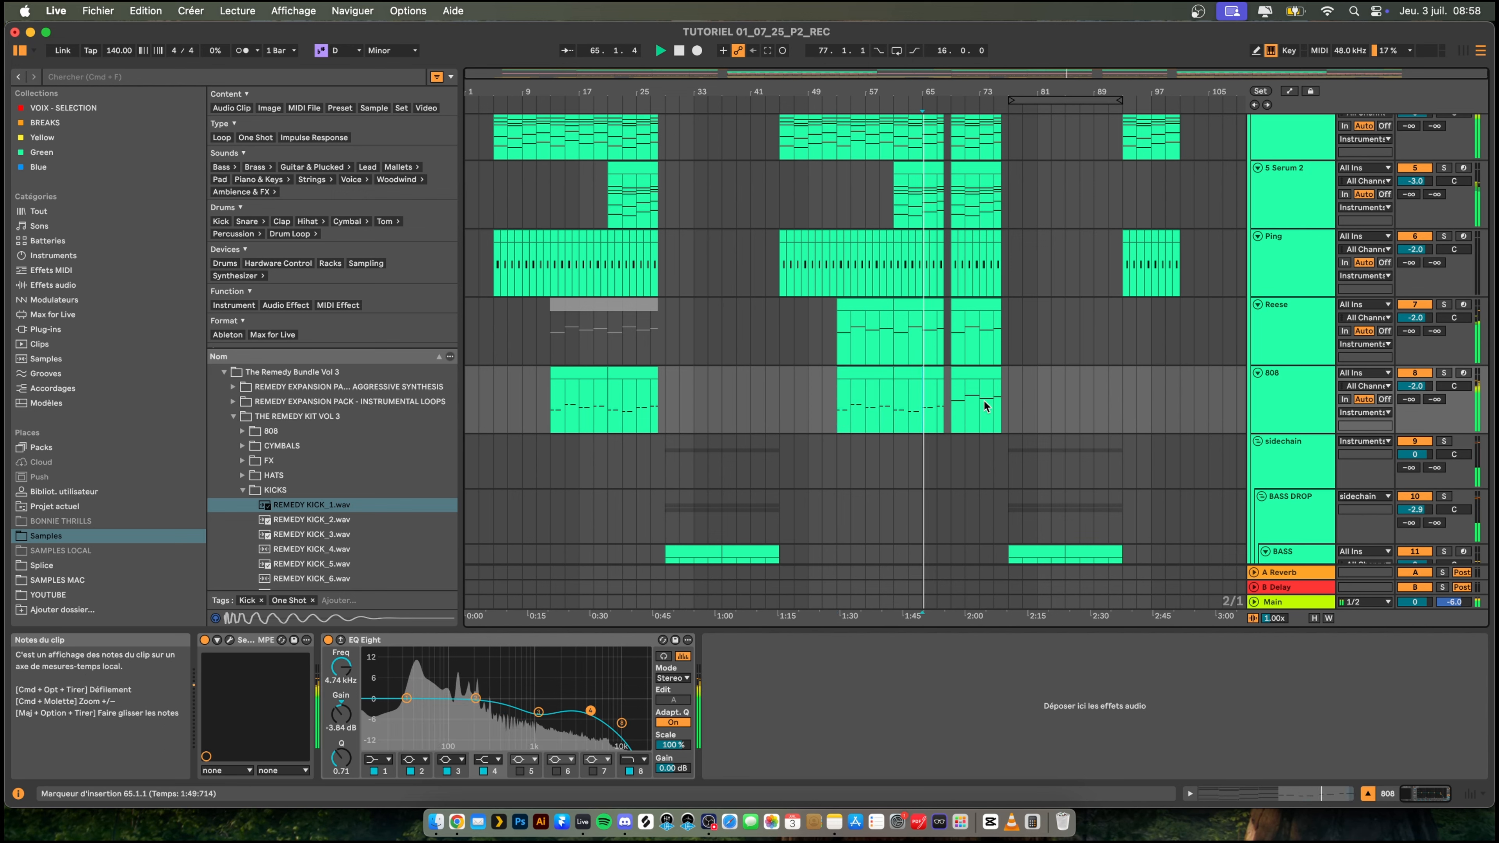
{"action": "left_click", "coordinate": [858, 303]}
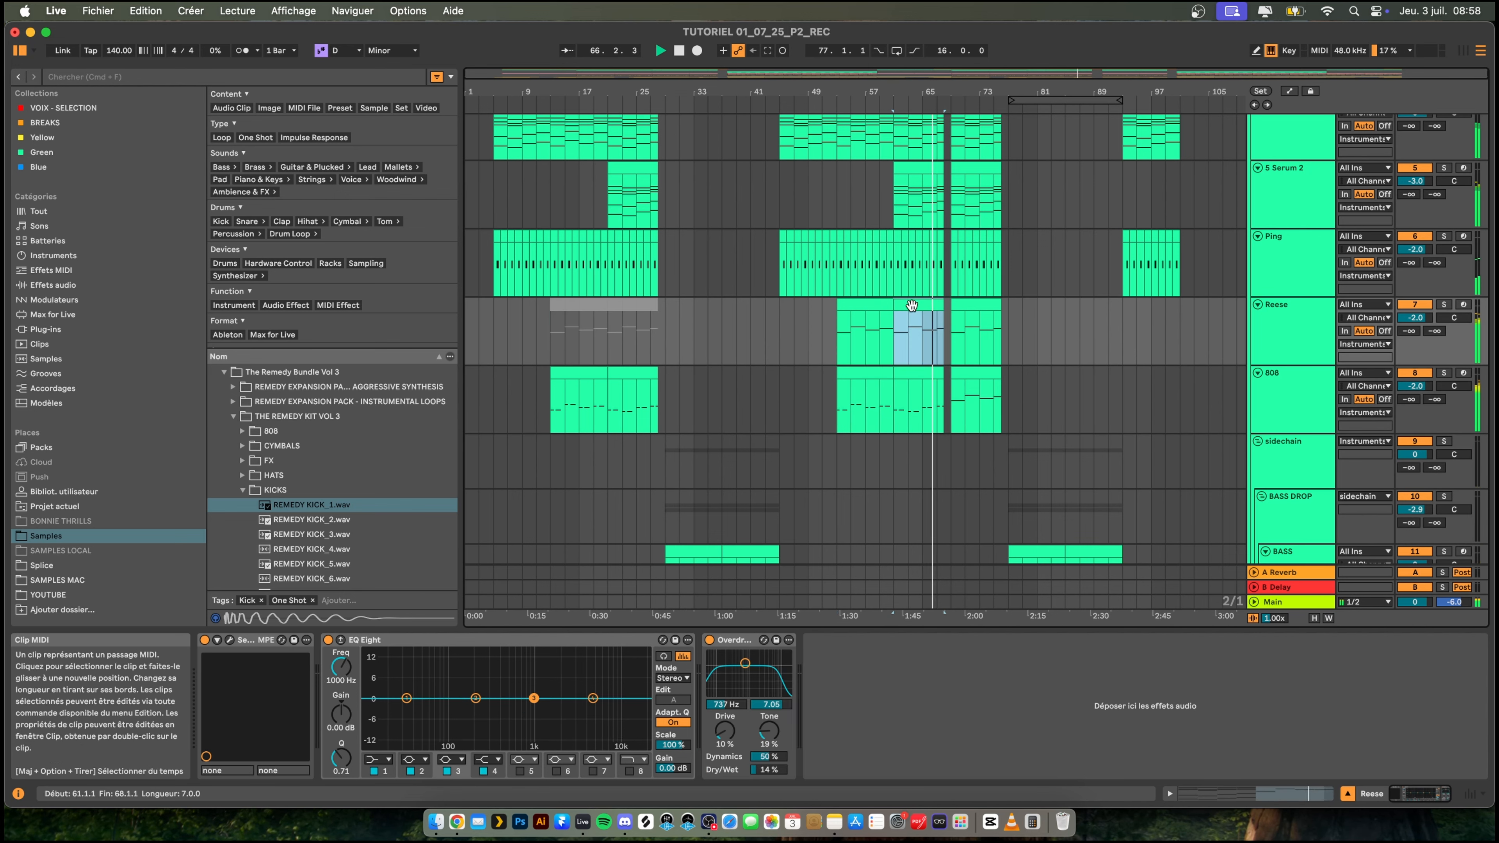
{"action": "key", "text": "0"}
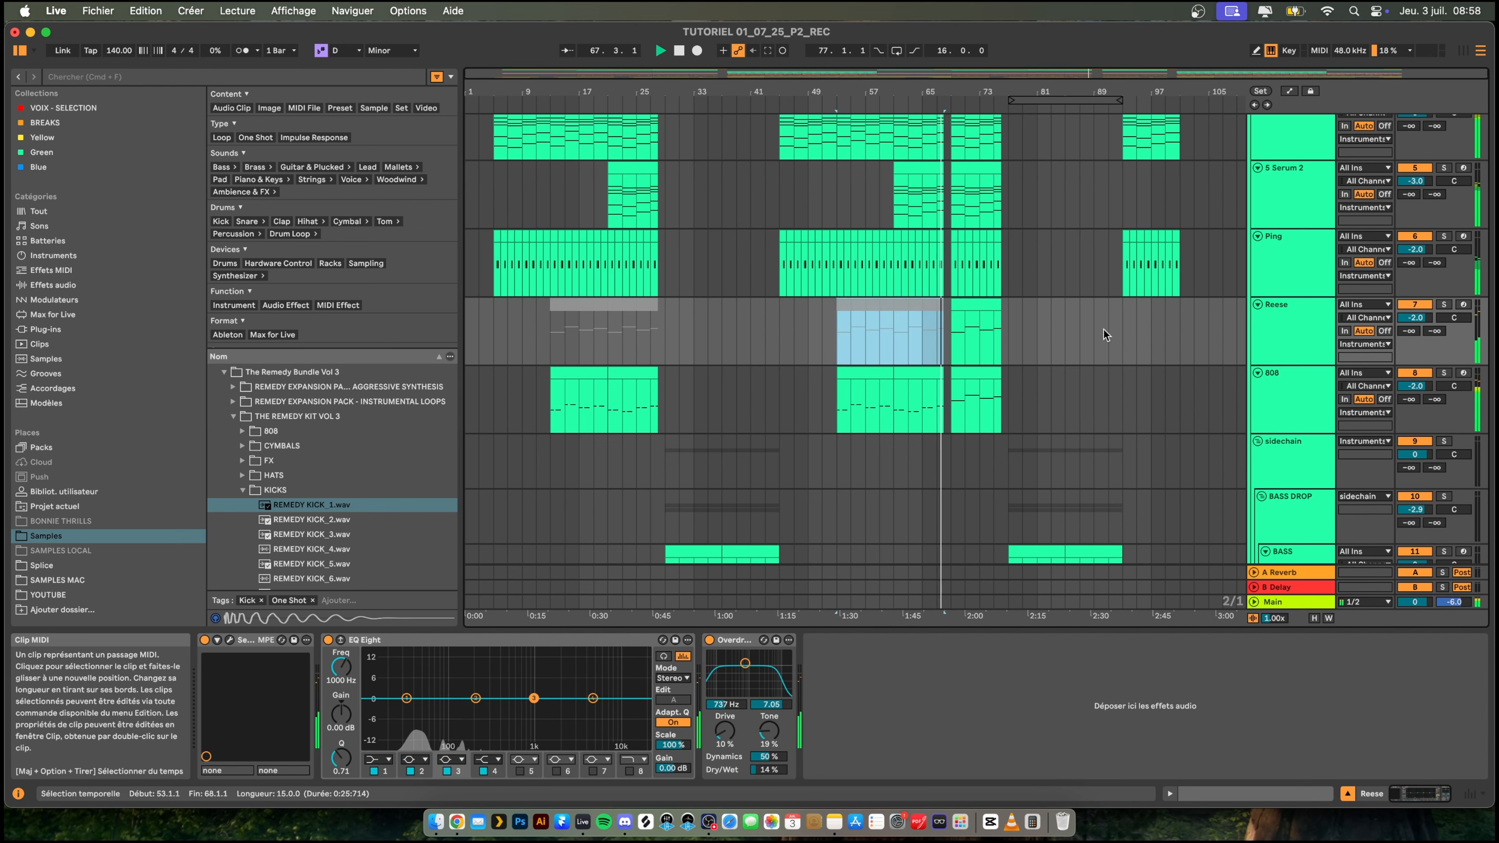
- Replace the 808 clip at bar 69 with a copy of the 808 clip from bar 53 and trim its end to bar 76
{"action": "left_click", "coordinate": [983, 372]}
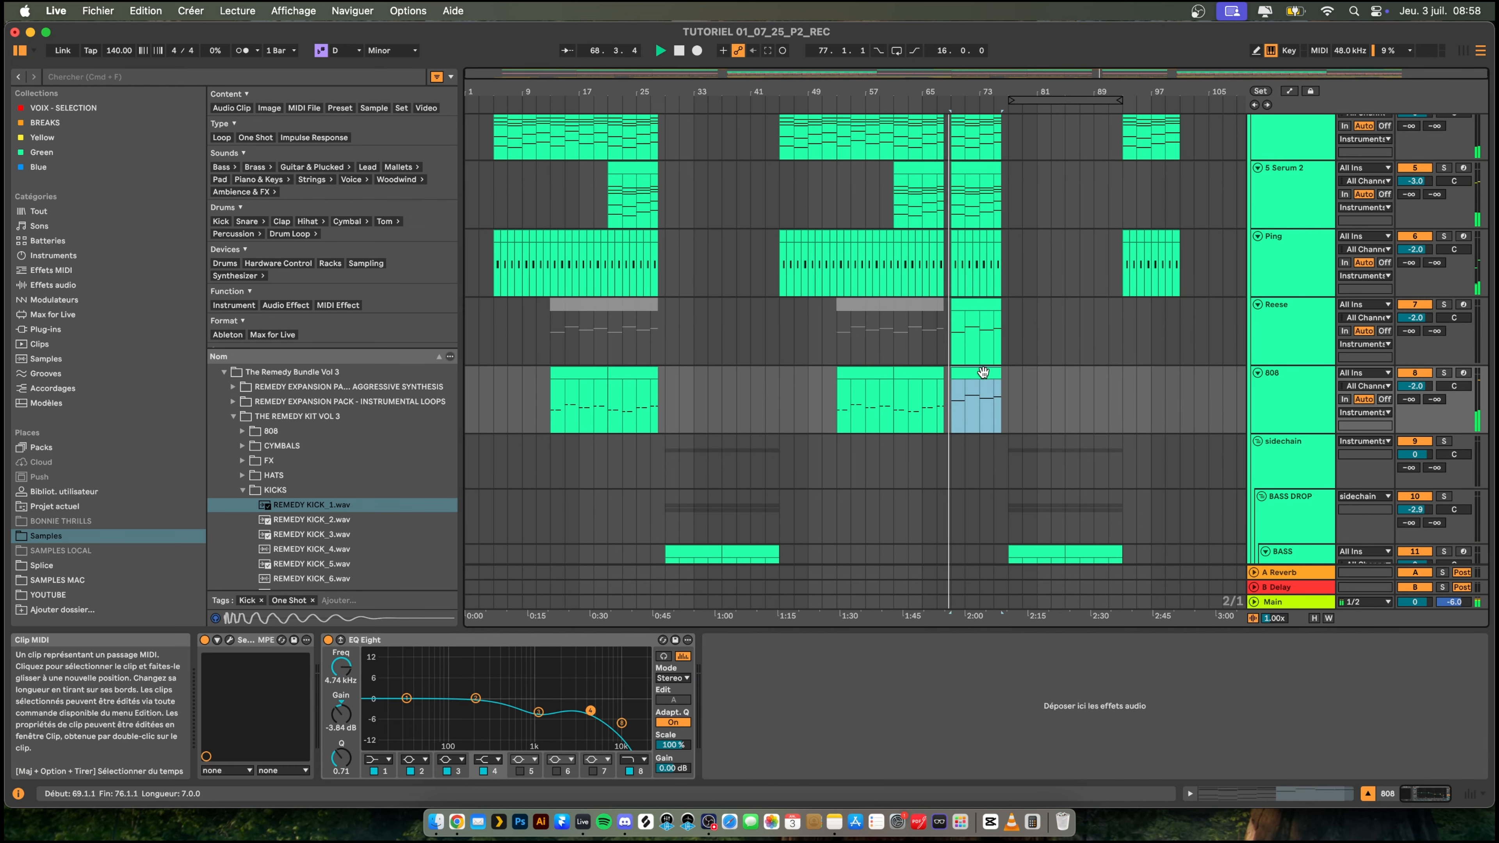
{"action": "key", "text": "0"}
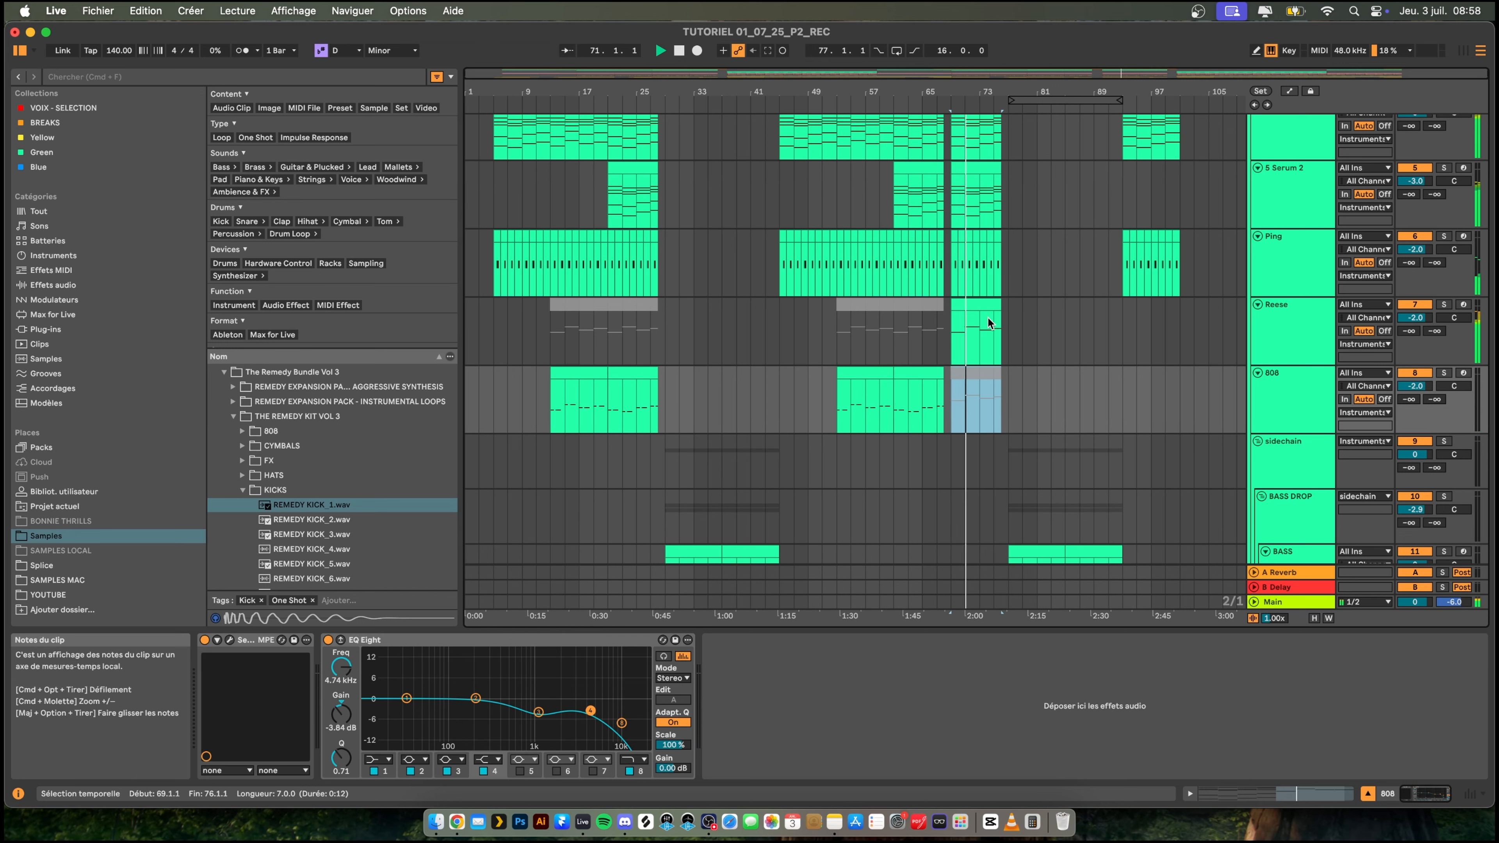
{"action": "left_click", "coordinate": [924, 372]}
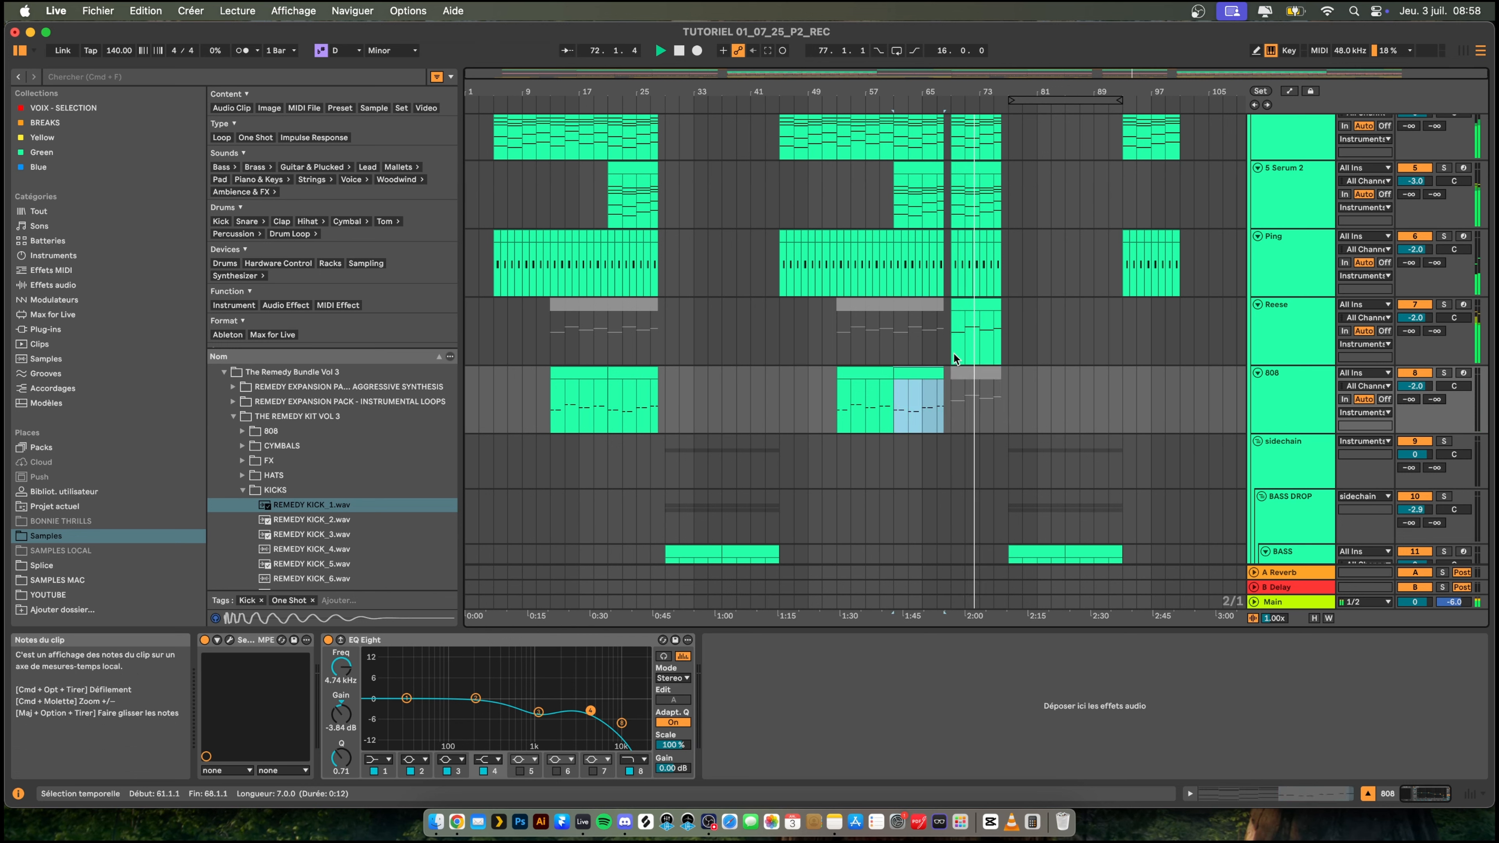
{"action": "left_click", "coordinate": [848, 391]}
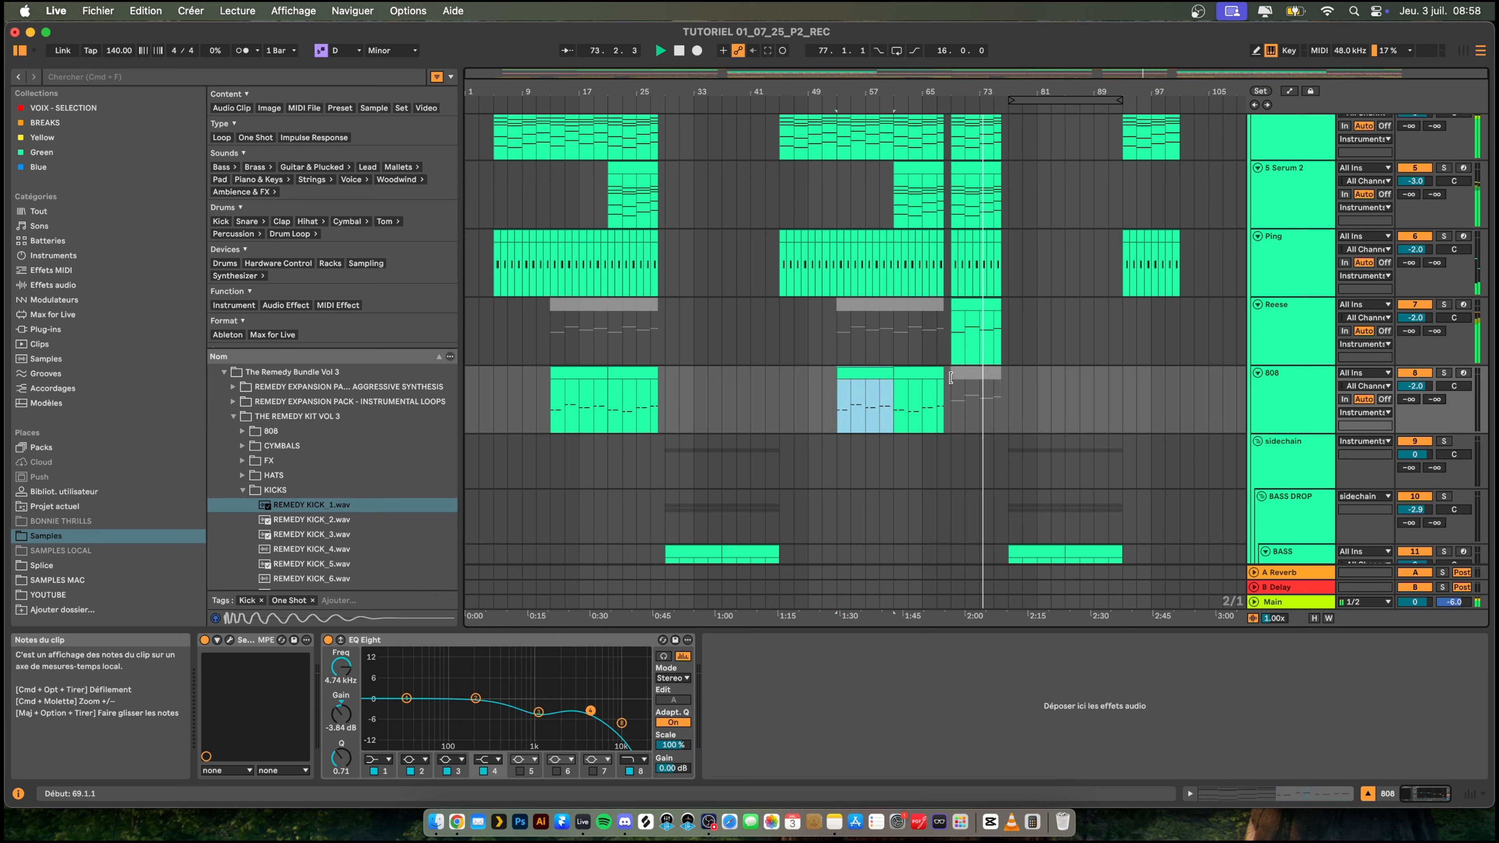
{"action": "left_click", "coordinate": [956, 372]}
{"action": "key", "text": "super+v"}
{"action": "key", "text": "space"}
{"action": "left_click_drag", "start_coordinate": [1030, 90], "coordinate": [1029, 153]}
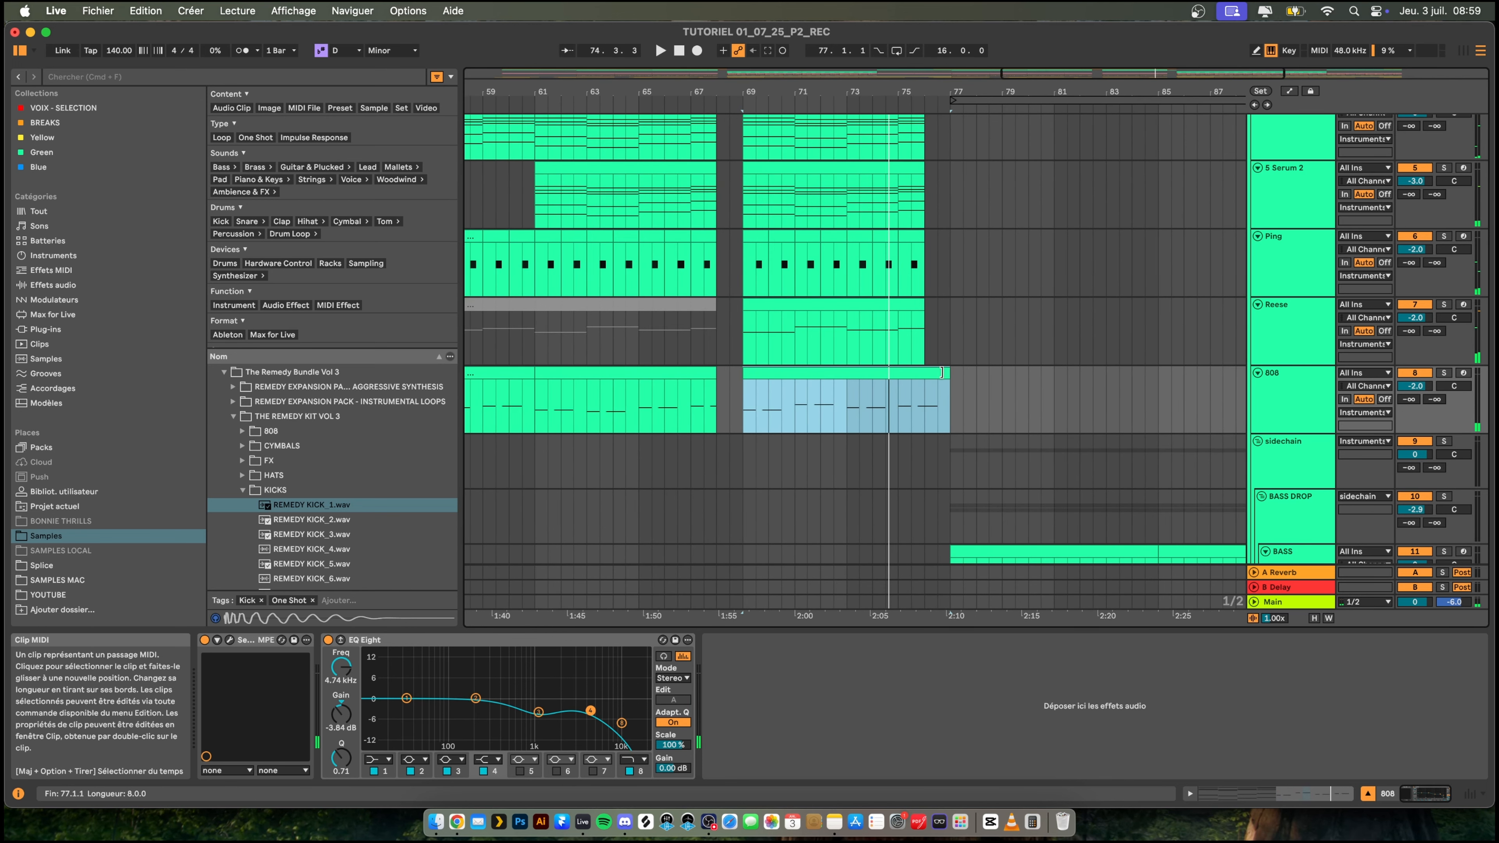
{"action": "left_click", "coordinate": [924, 372]}
{"action": "left_click_drag", "start_coordinate": [1038, 93], "coordinate": [1038, 33]}
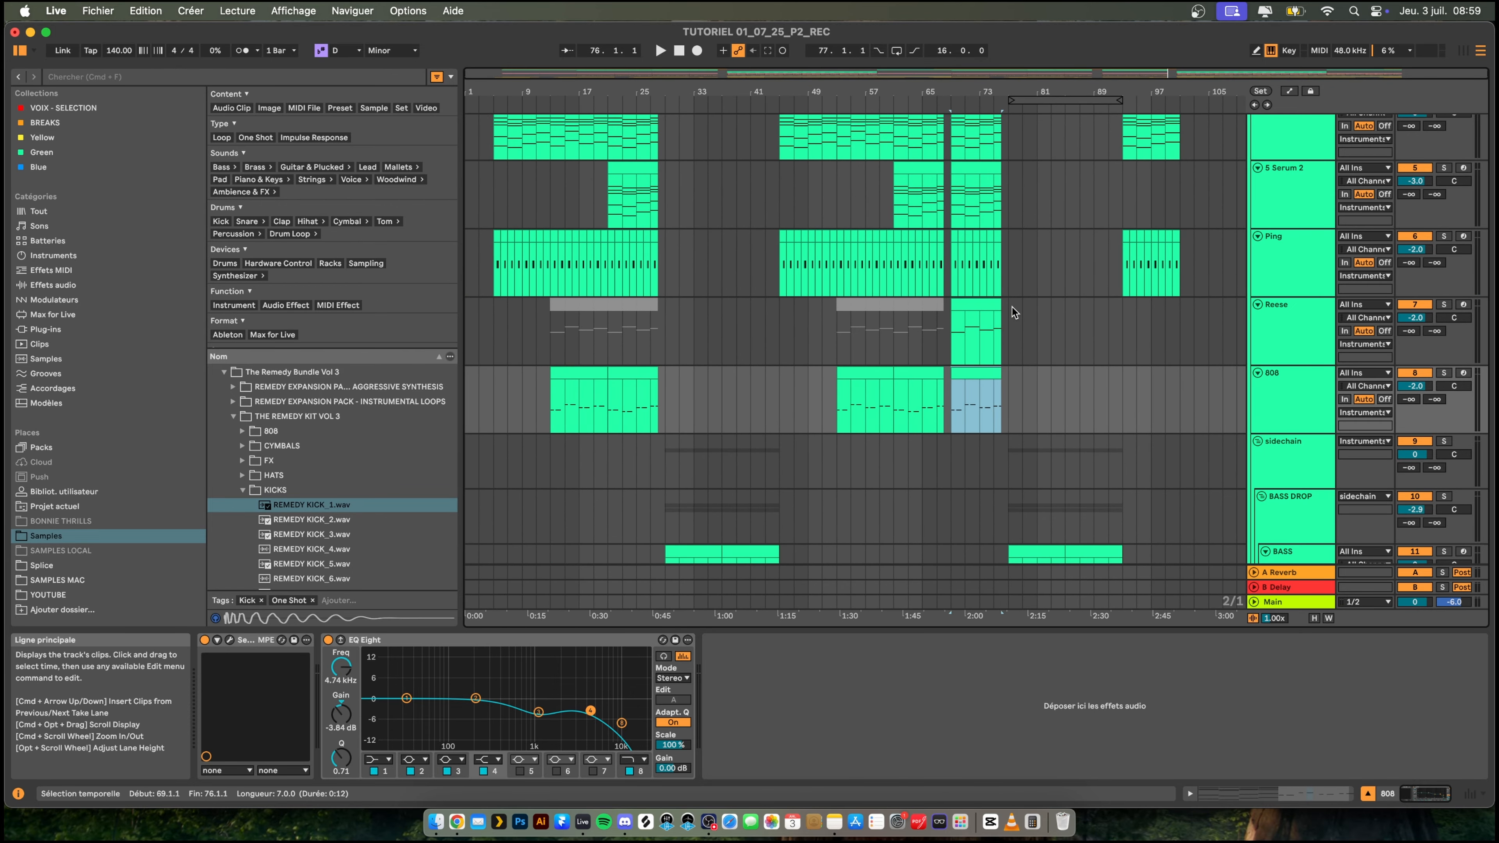
- Remove the Reese clip at bar 69 and delete the entire Reese track while playing from bar 5
{"action": "key", "text": "Up"}
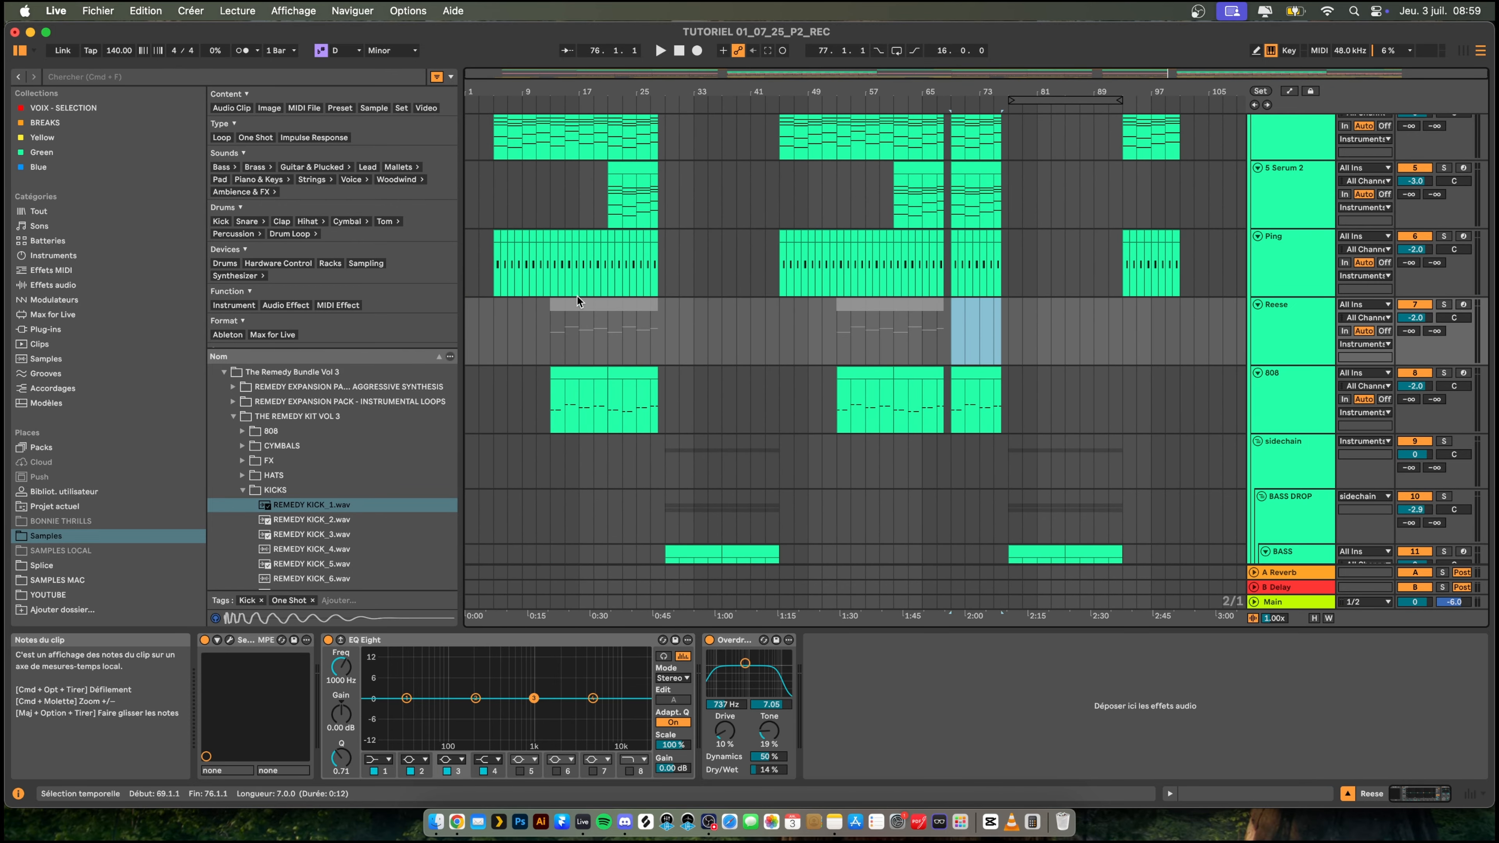
{"action": "left_click", "coordinate": [559, 305]}
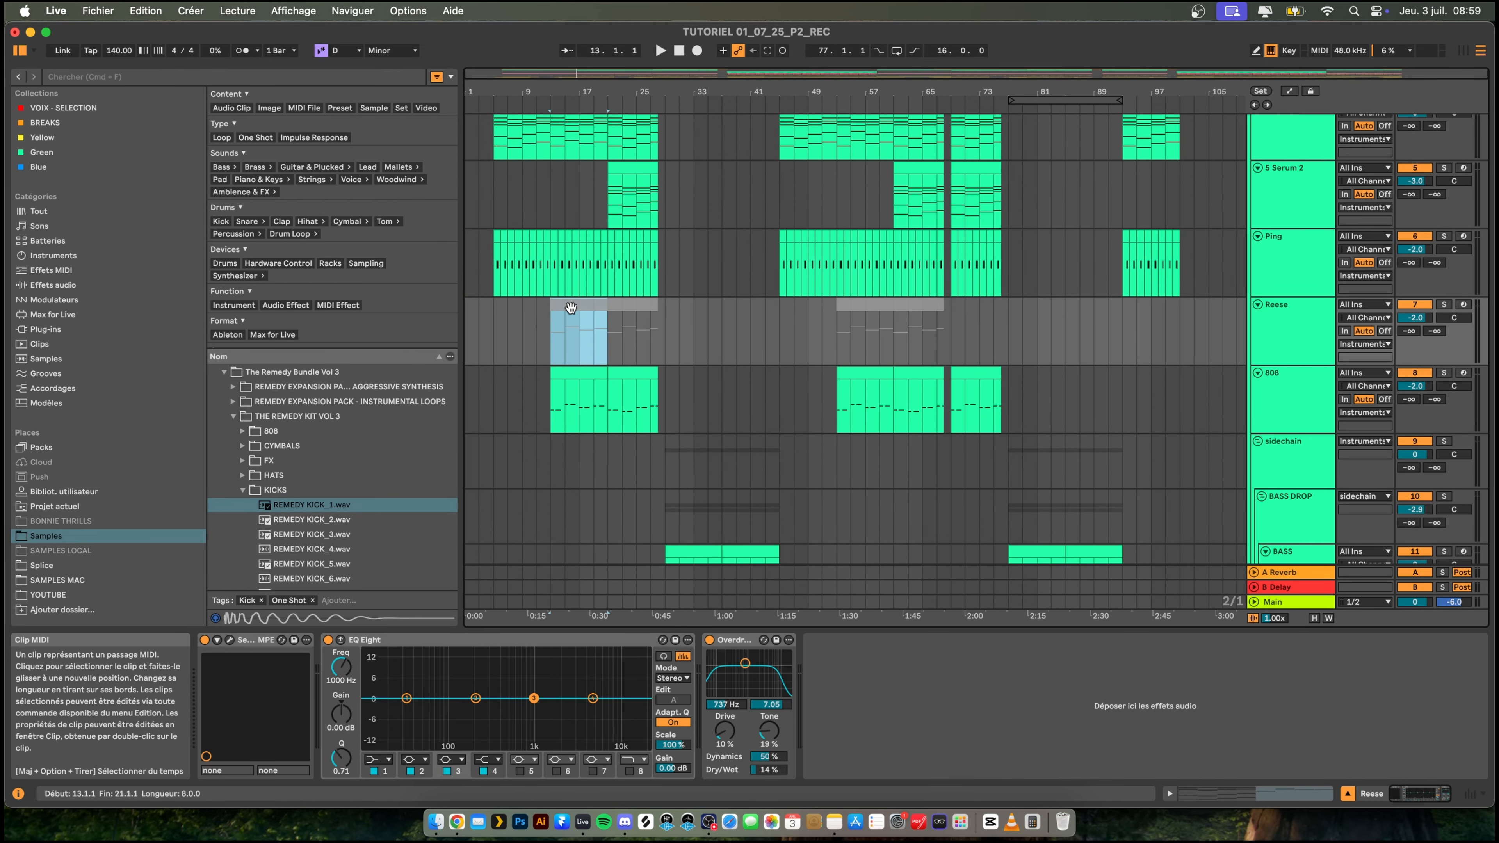
{"action": "left_click", "coordinate": [611, 307]}
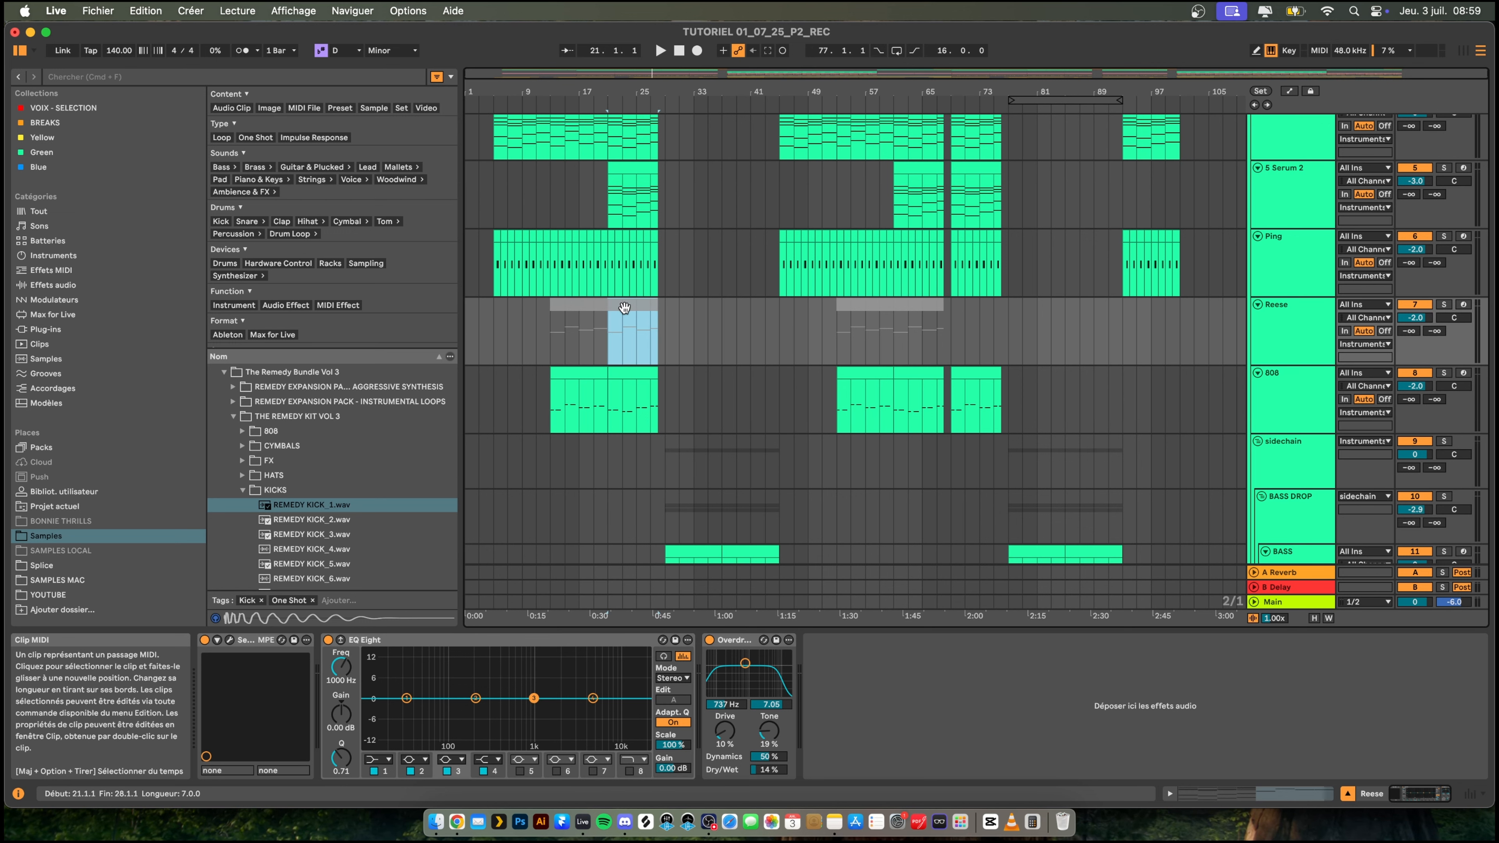
{"action": "left_click", "coordinate": [502, 323]}
{"action": "key", "text": "space"}
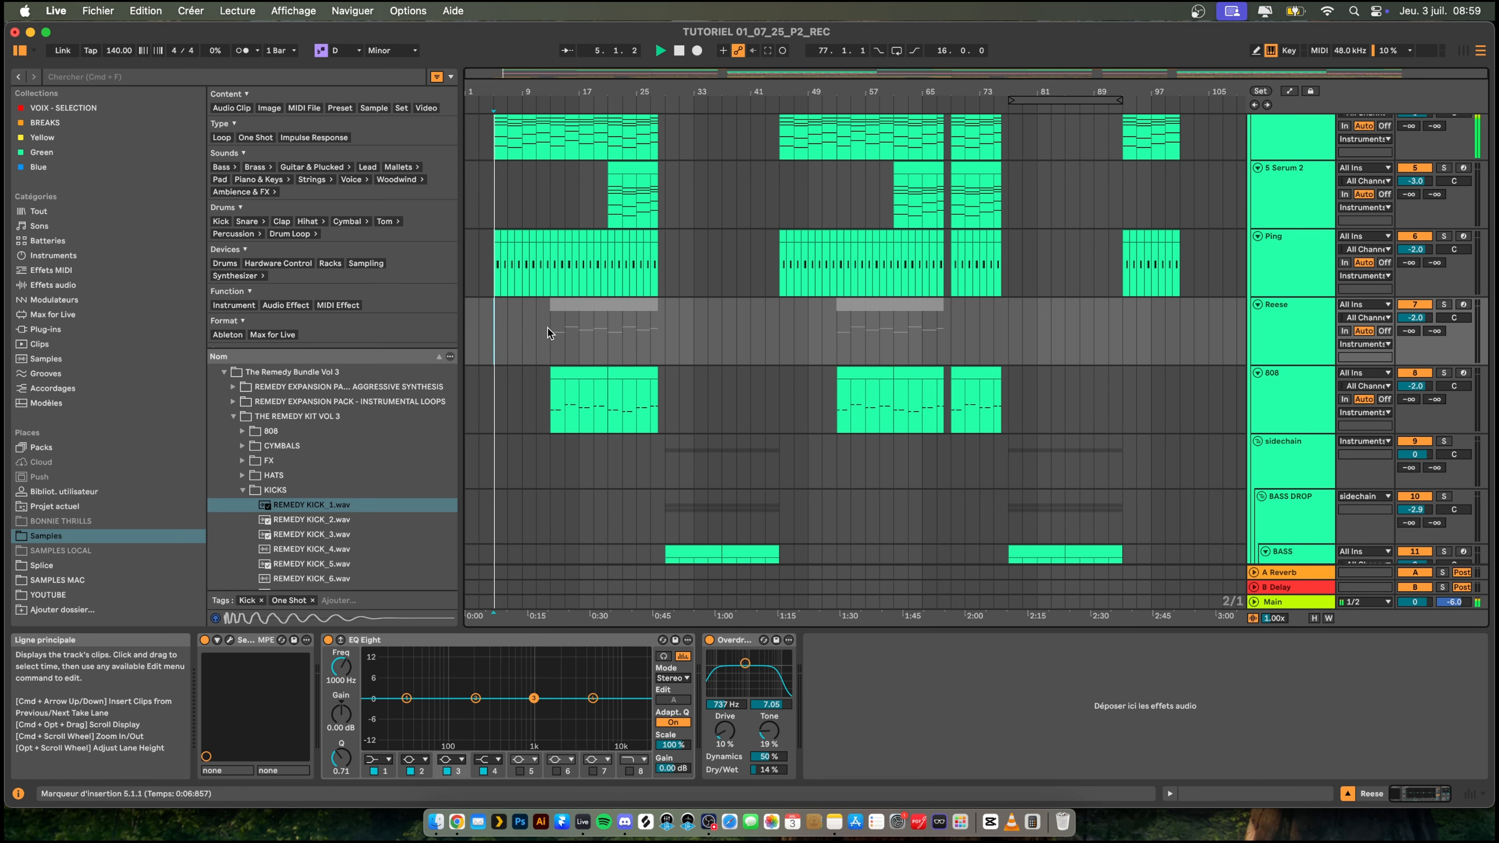
{"action": "left_click_drag", "start_coordinate": [473, 89], "coordinate": [477, 142]}
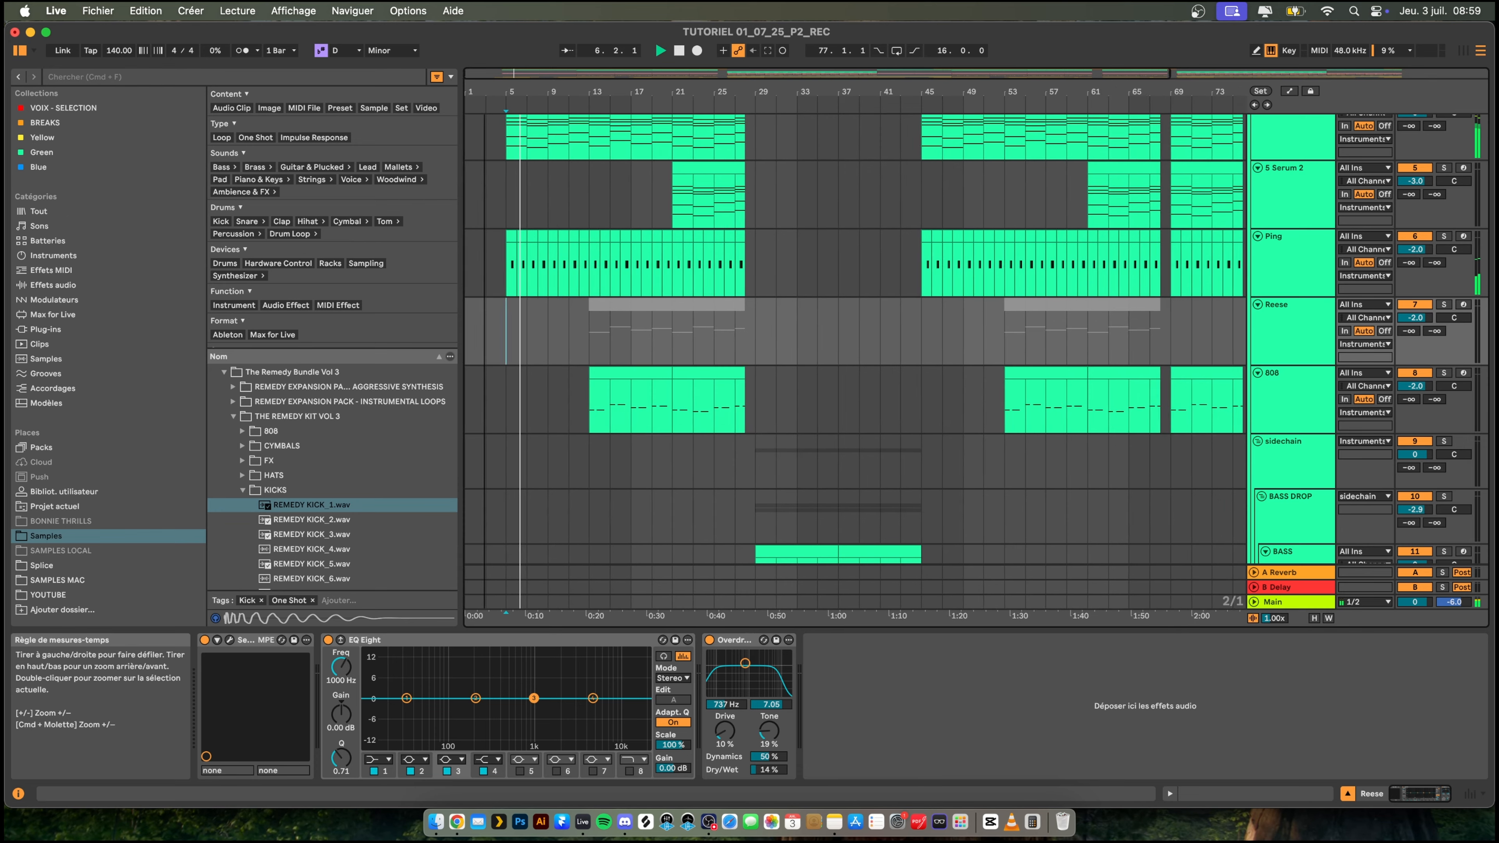
{"action": "left_click", "coordinate": [1305, 313]}
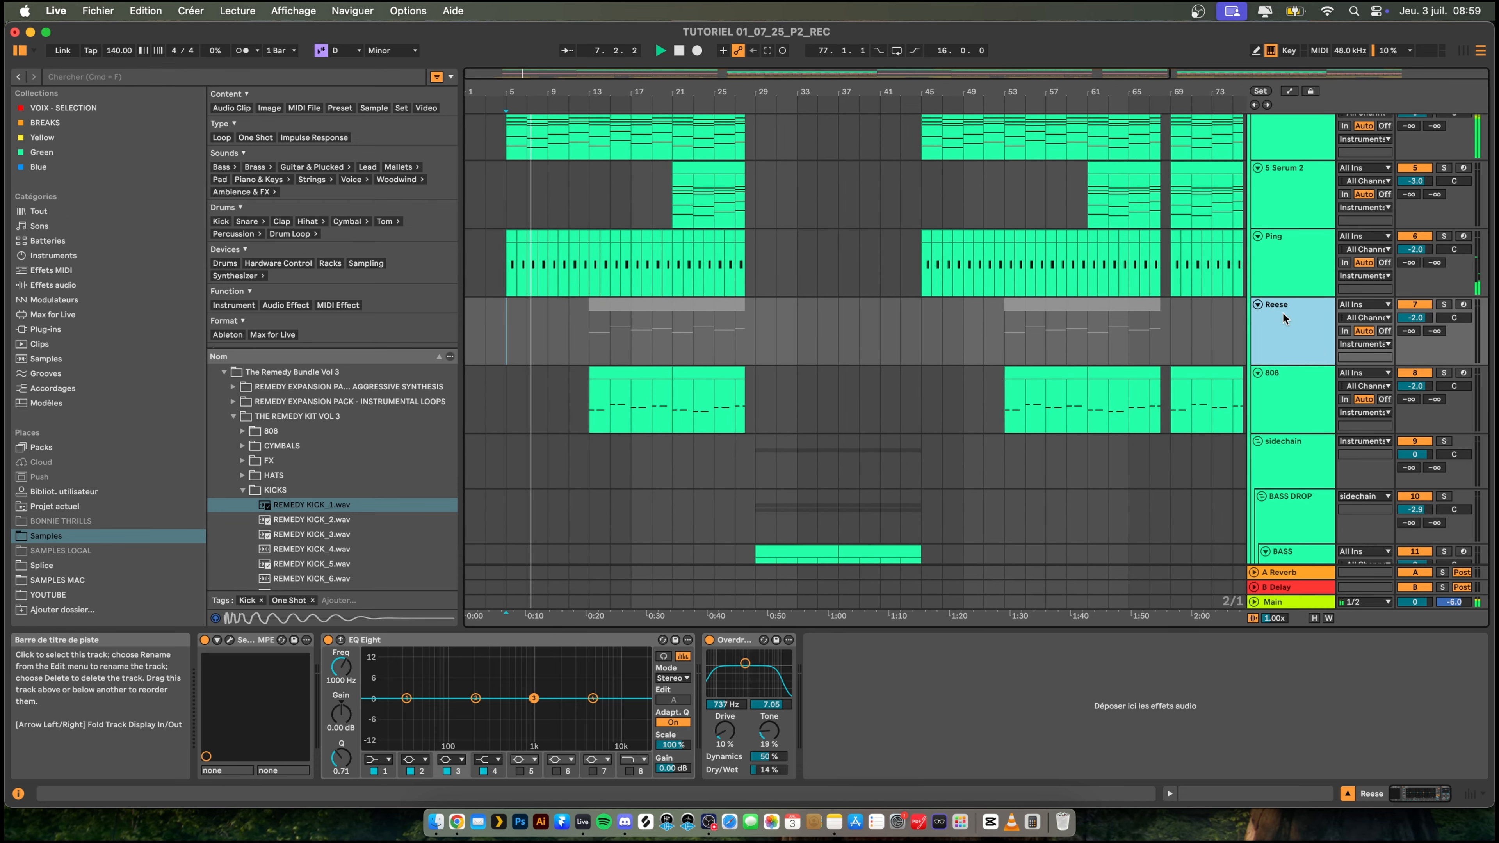
{"action": "key", "text": "BackSpace"}
- Collapse the Instruments and Drums groups to get an overview of the arrangement during playback
{"action": "left_click_drag", "start_coordinate": [723, 91], "coordinate": [723, 65]}
{"action": "scroll", "coordinate": [730, 213], "scroll_direction": "up", "scroll_amount": 4}
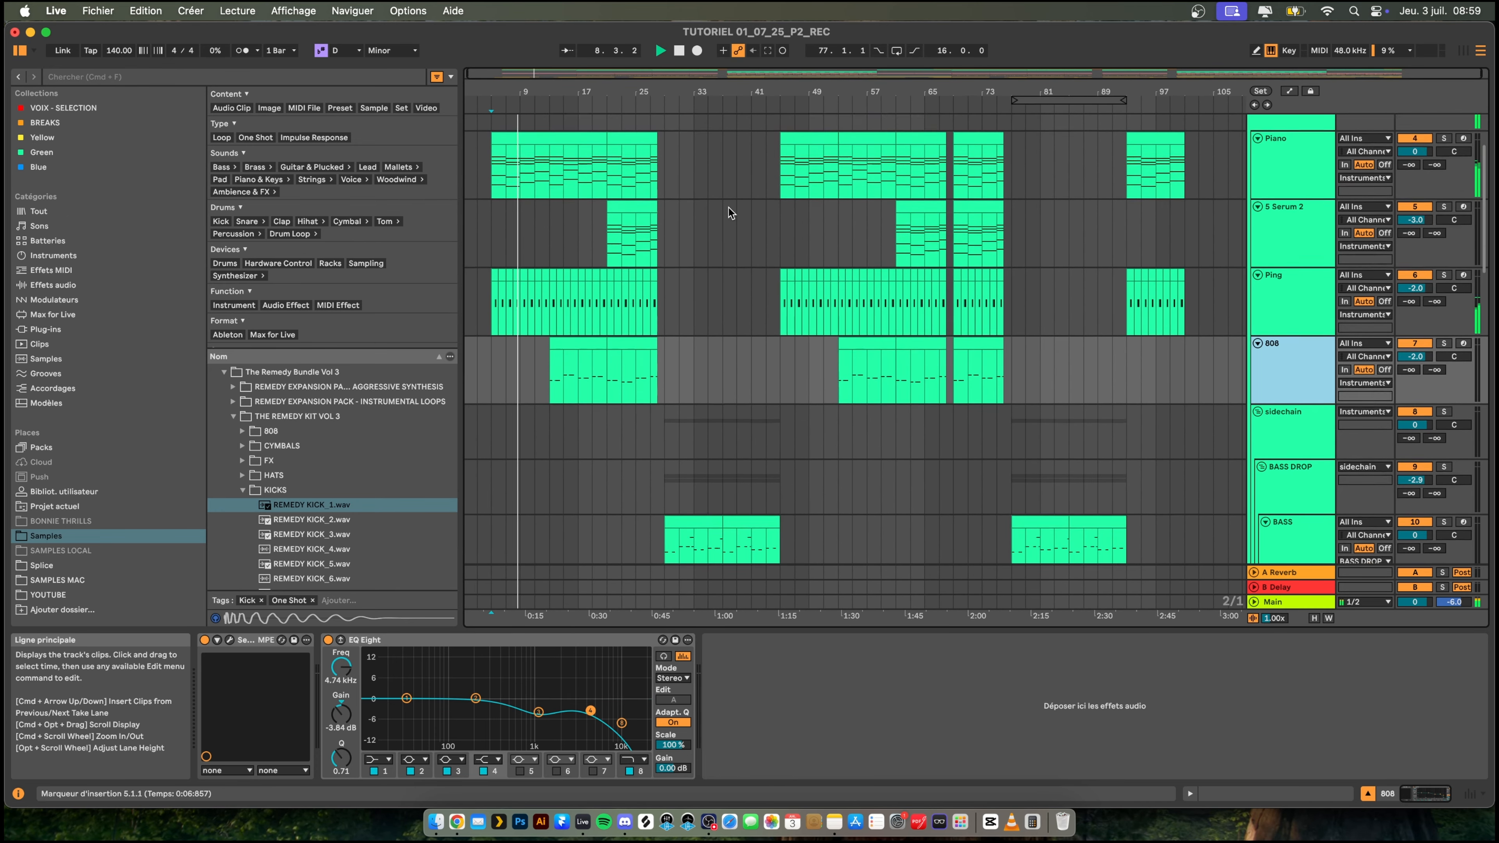
{"action": "scroll", "coordinate": [730, 213], "scroll_direction": "up", "scroll_amount": 1}
{"action": "left_click", "coordinate": [1254, 165]}
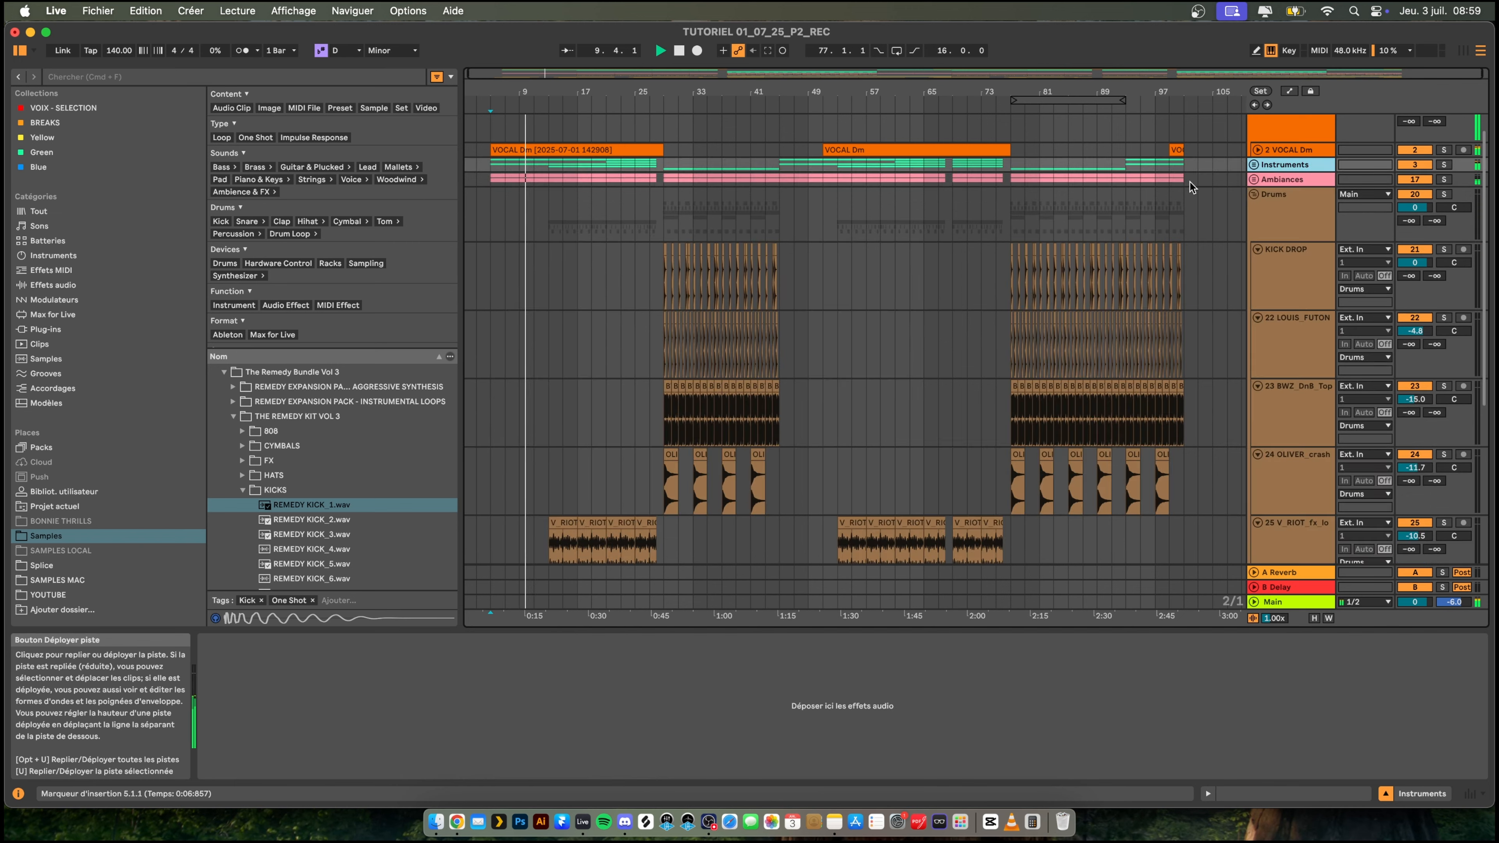
{"action": "left_click", "coordinate": [1254, 194]}
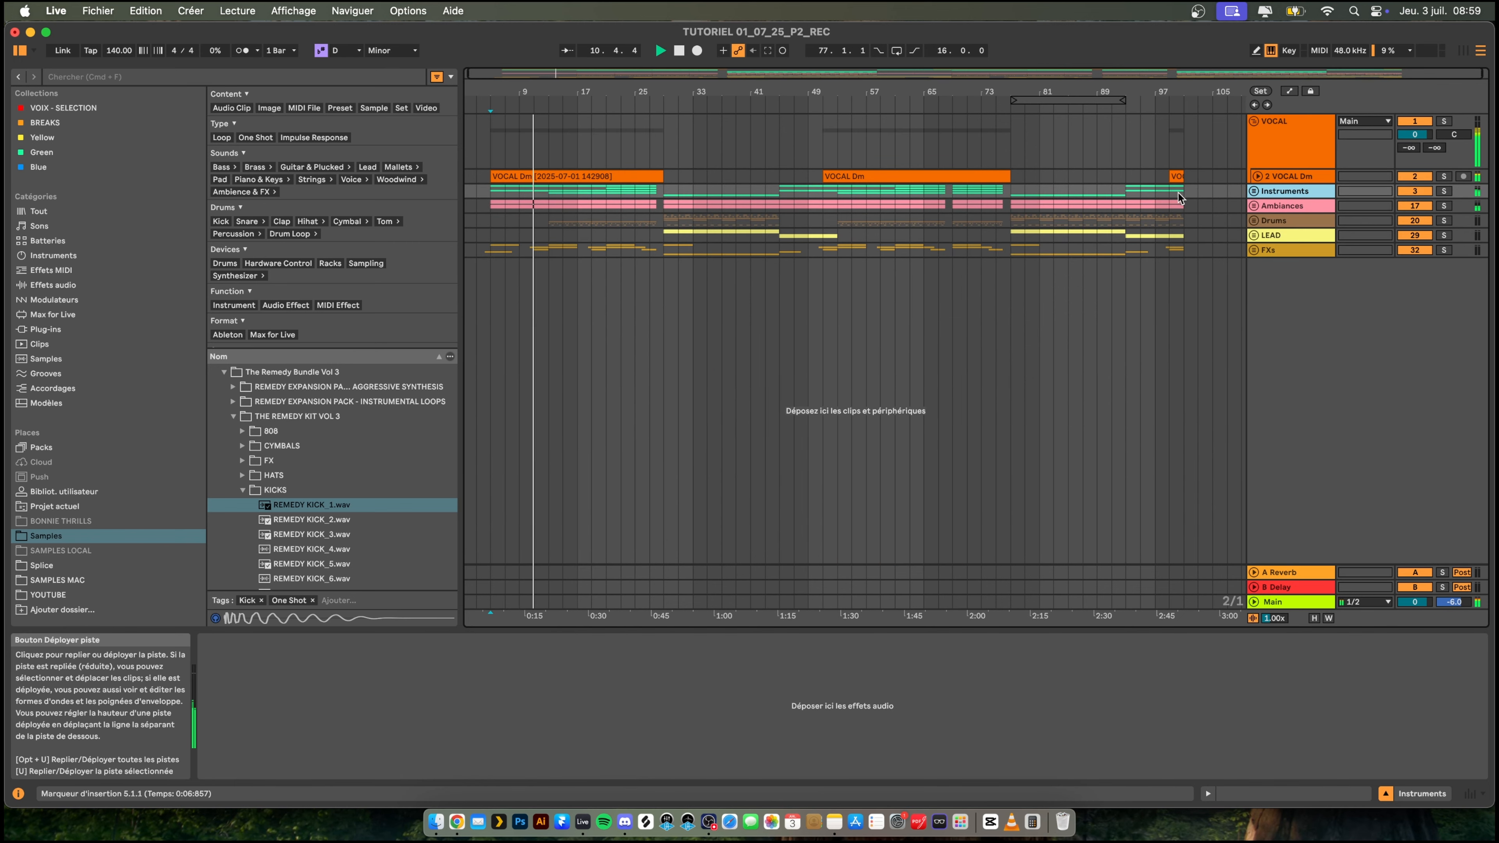
{"action": "left_click_drag", "start_coordinate": [503, 91], "coordinate": [502, 74]}
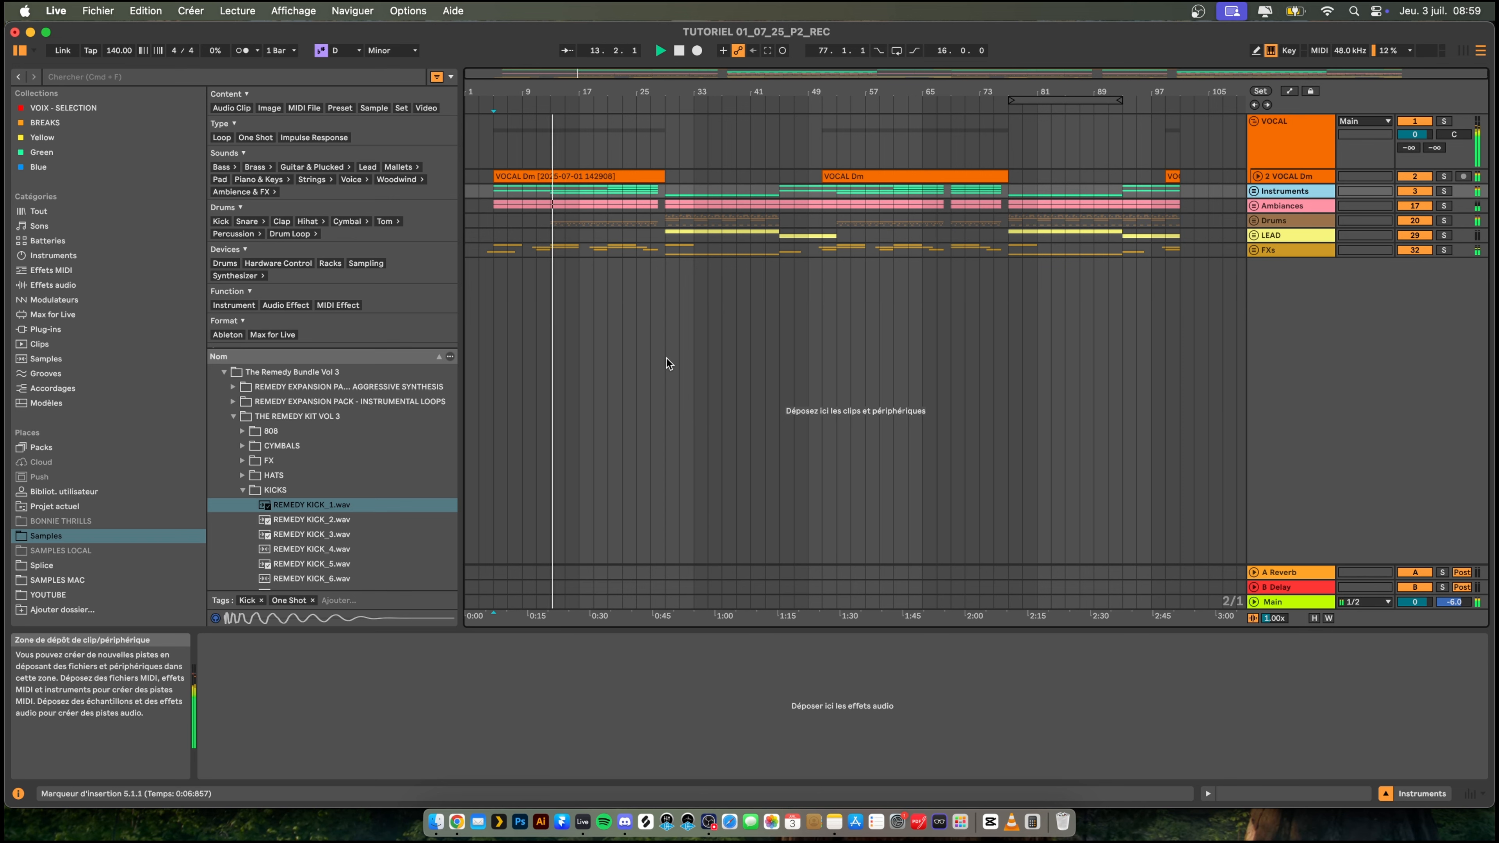
{"action": "left_click_drag", "start_coordinate": [489, 87], "coordinate": [501, 115]}
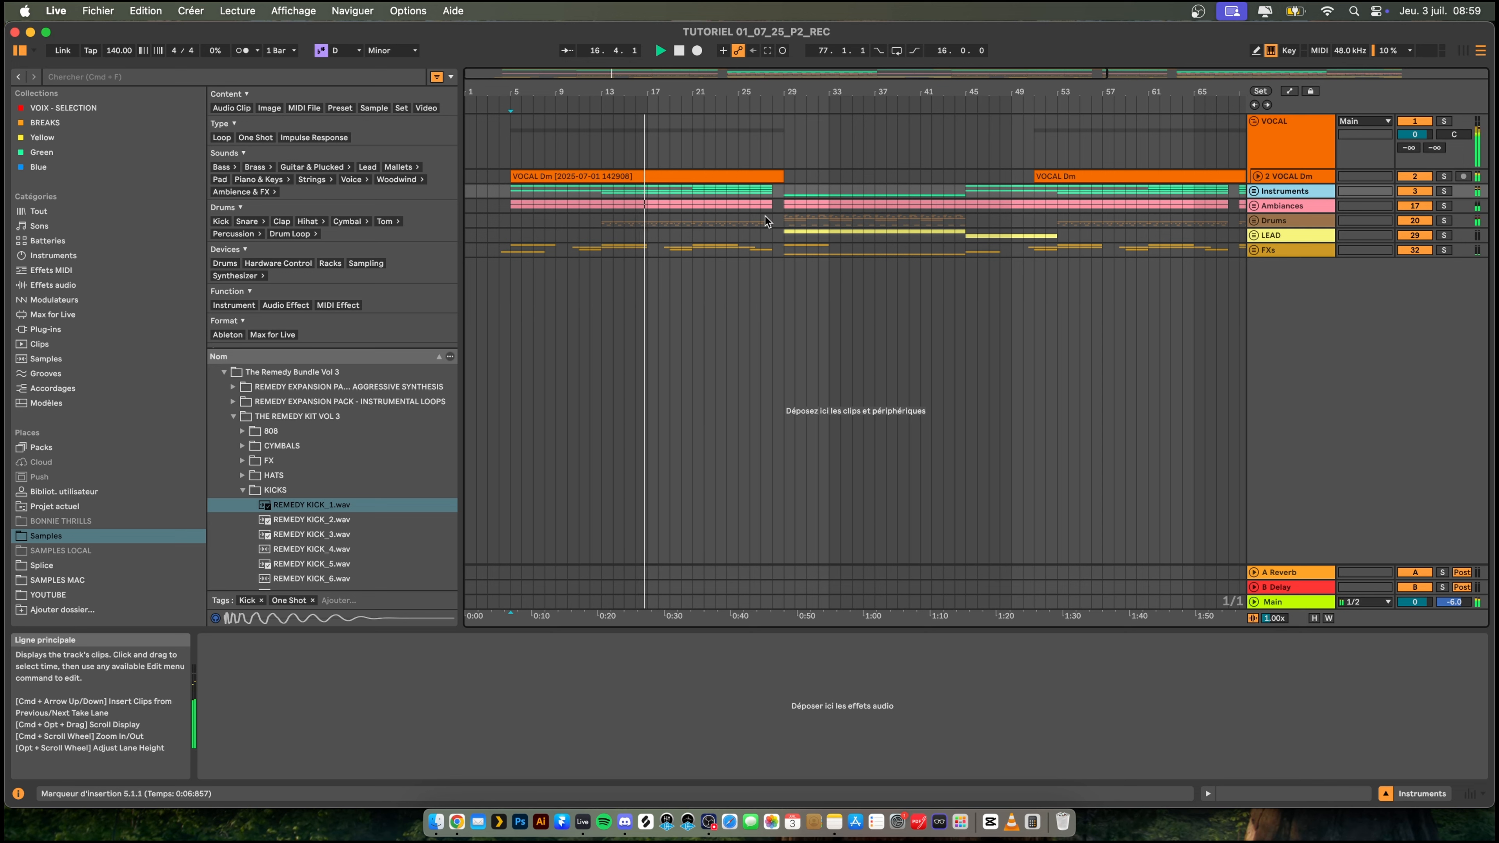
- Expand the Instruments group and select the 808 track to show its device chain
{"action": "left_click", "coordinate": [1254, 191]}
{"action": "scroll", "coordinate": [1286, 218], "scroll_direction": "down", "scroll_amount": 3}
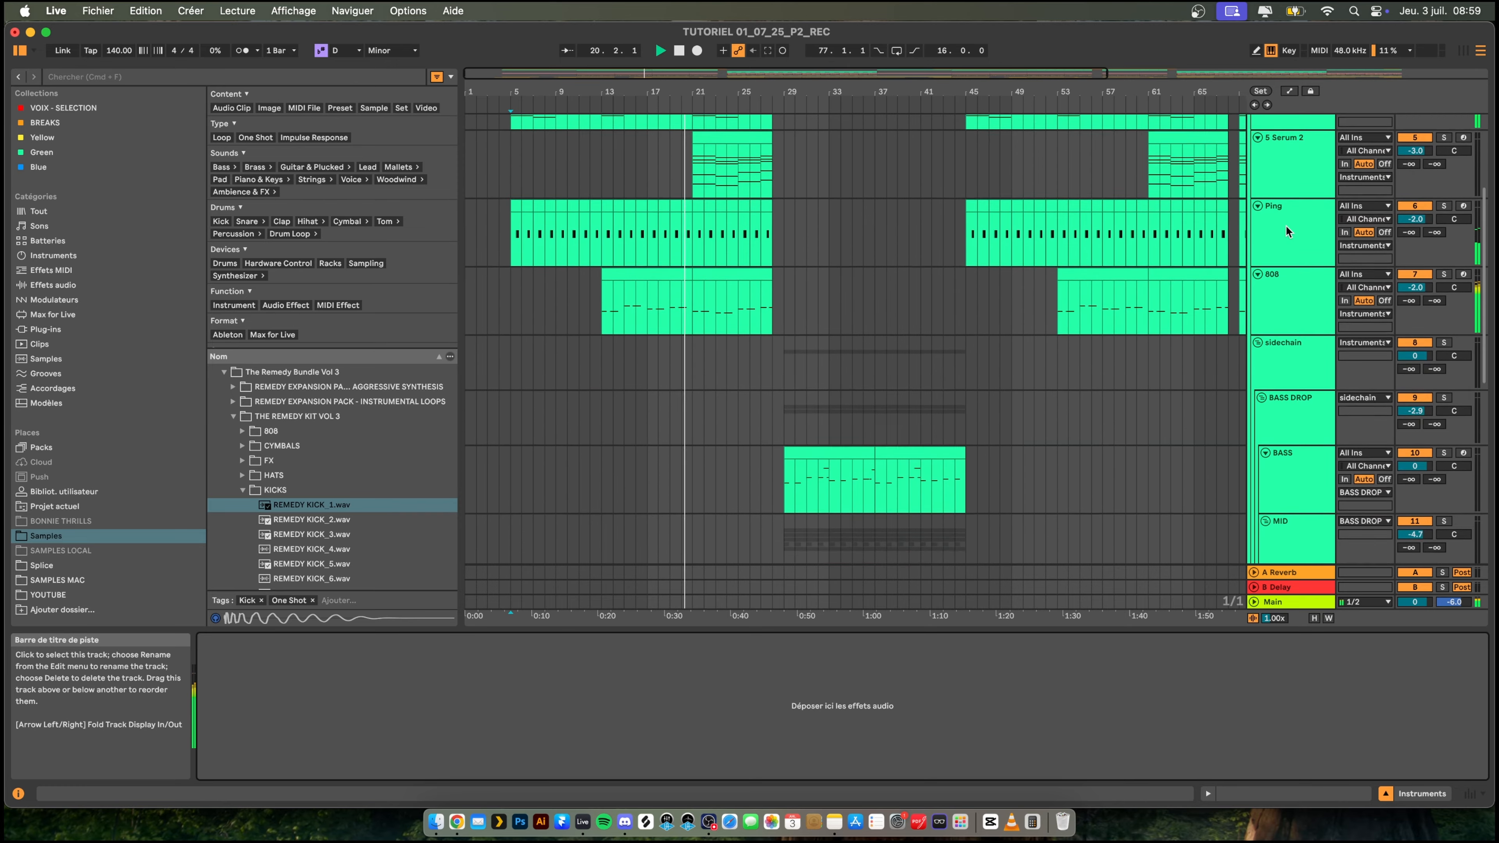
{"action": "scroll", "coordinate": [1286, 224], "scroll_direction": "up", "scroll_amount": 3}
{"action": "scroll", "coordinate": [1285, 223], "scroll_direction": "down", "scroll_amount": 5}
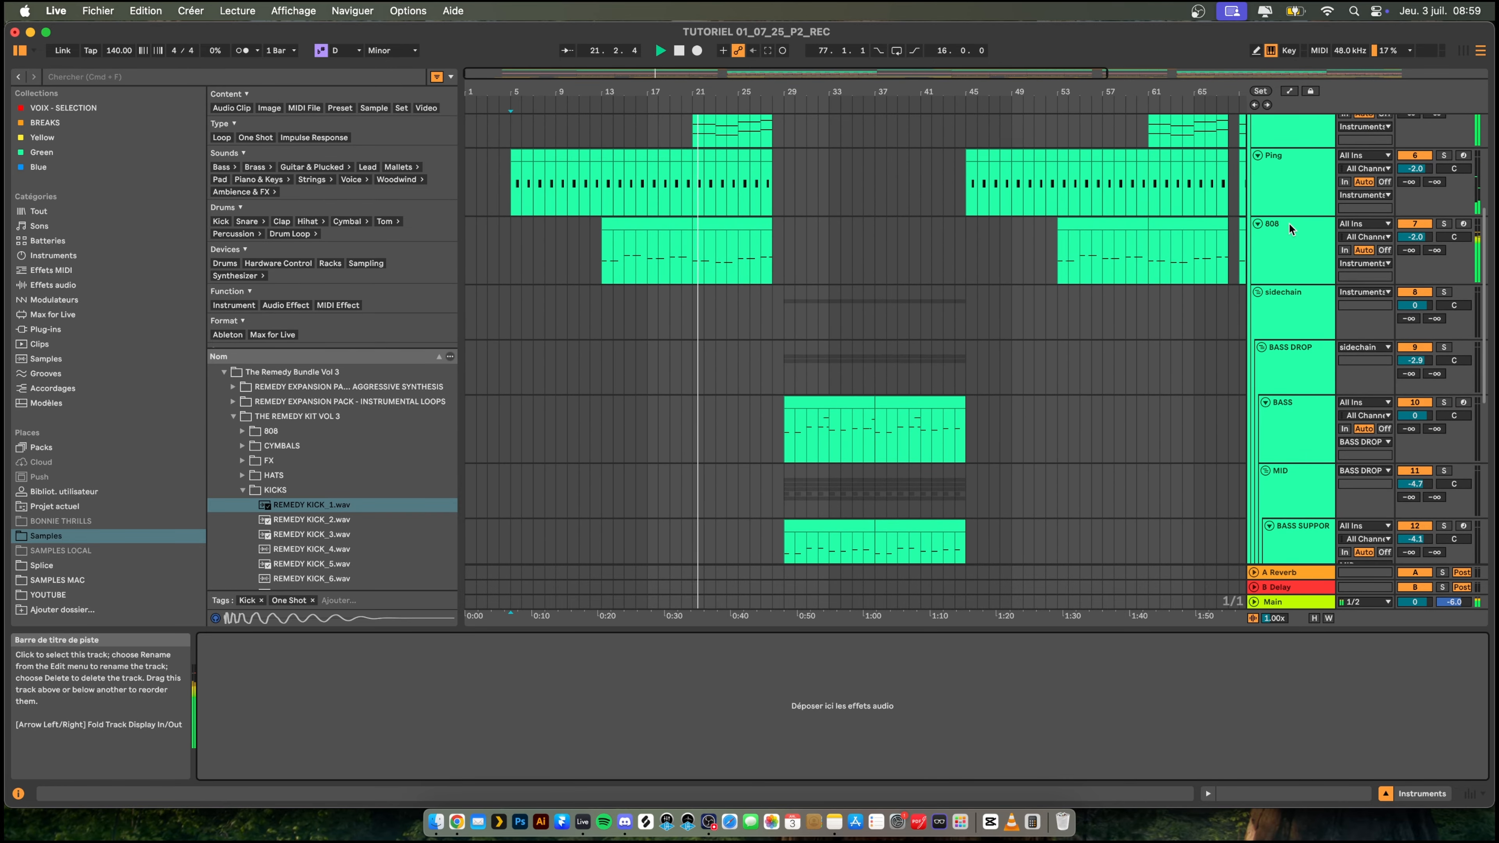
{"action": "left_click", "coordinate": [1288, 222]}
{"action": "scroll", "coordinate": [1294, 230], "scroll_direction": "up", "scroll_amount": 3}
{"action": "scroll", "coordinate": [1303, 237], "scroll_direction": "down", "scroll_amount": 5}
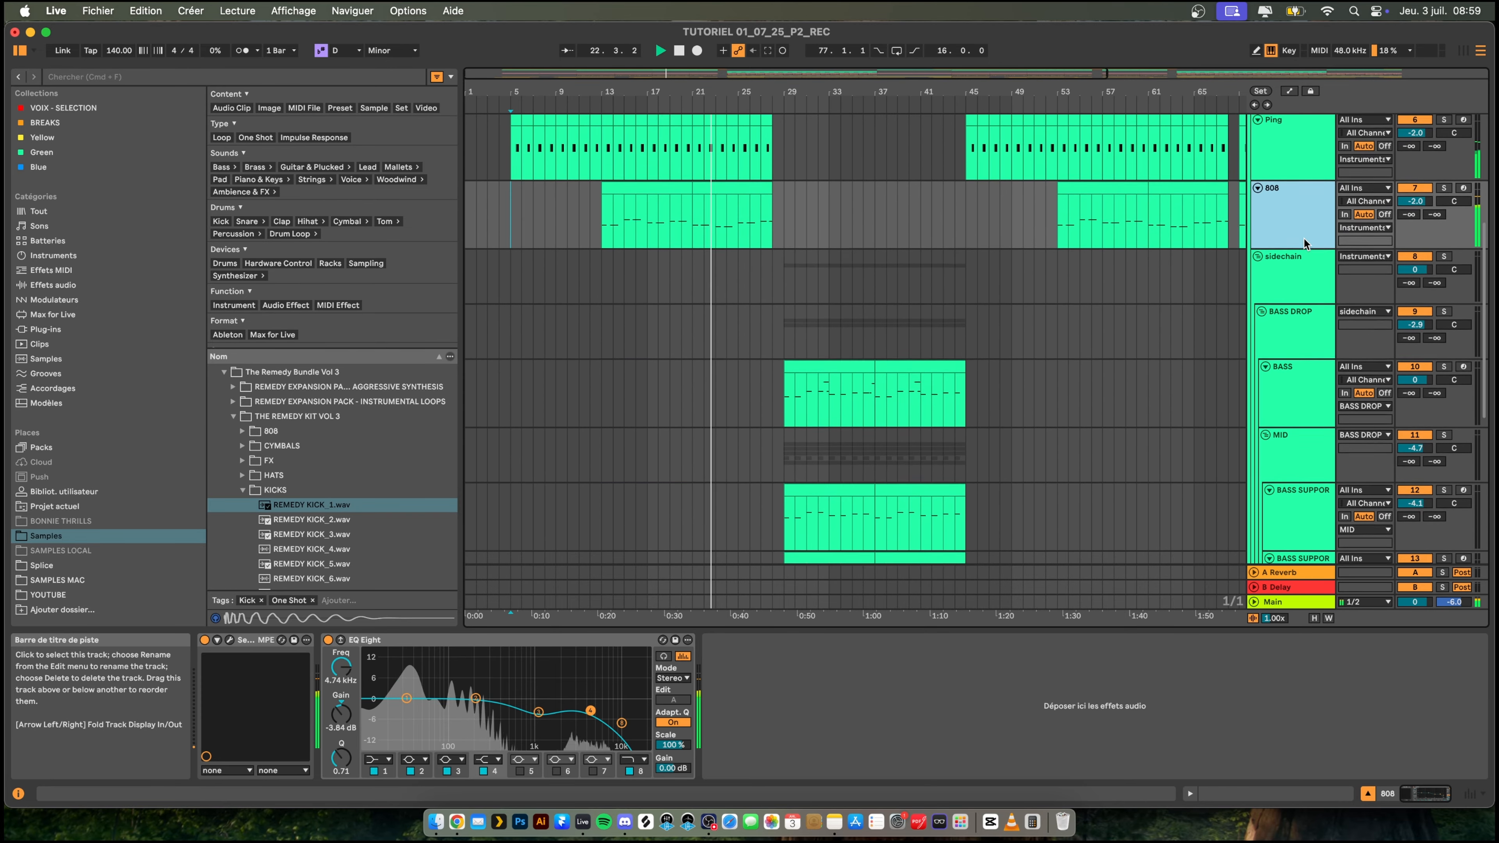
{"action": "double_click", "coordinate": [1284, 208]}
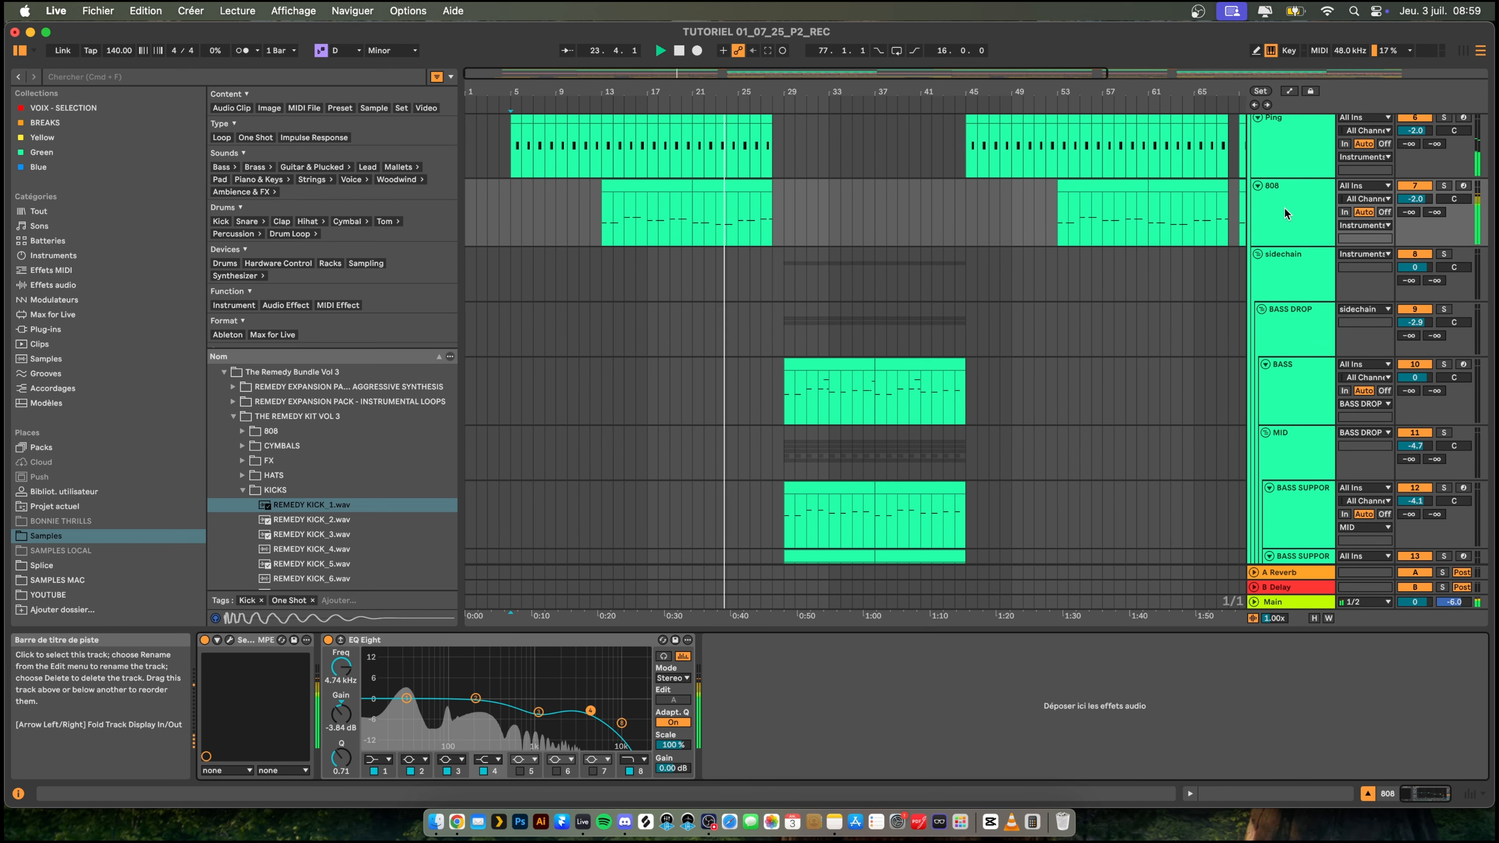
{"action": "scroll", "coordinate": [988, 186], "scroll_direction": "up", "scroll_amount": 2}
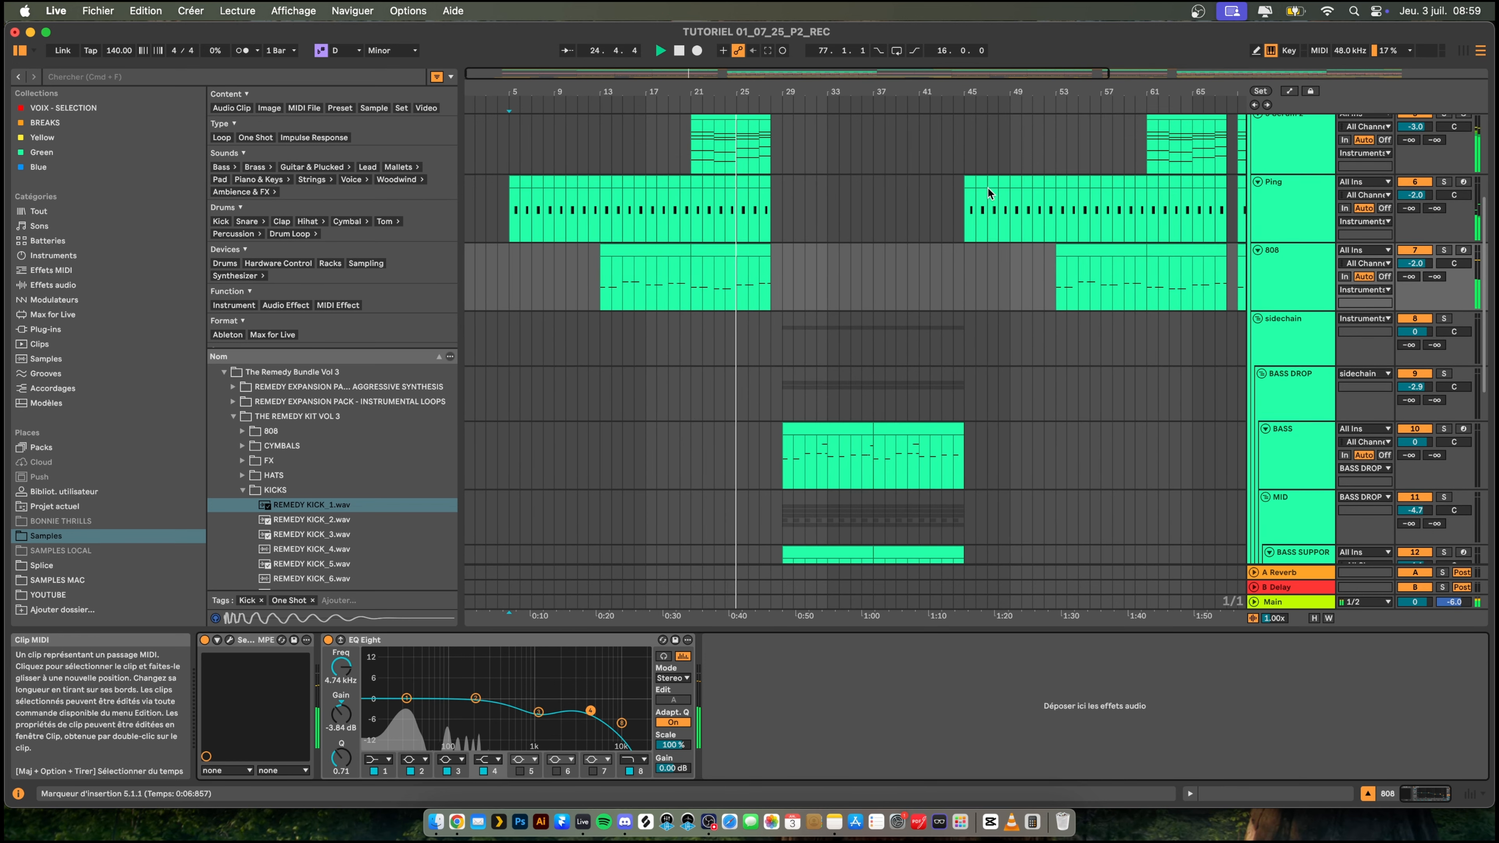
{"action": "scroll", "coordinate": [981, 197], "scroll_direction": "up", "scroll_amount": 3}
{"action": "scroll", "coordinate": [981, 198], "scroll_direction": "down", "scroll_amount": 3}
{"action": "left_click", "coordinate": [1292, 288]}
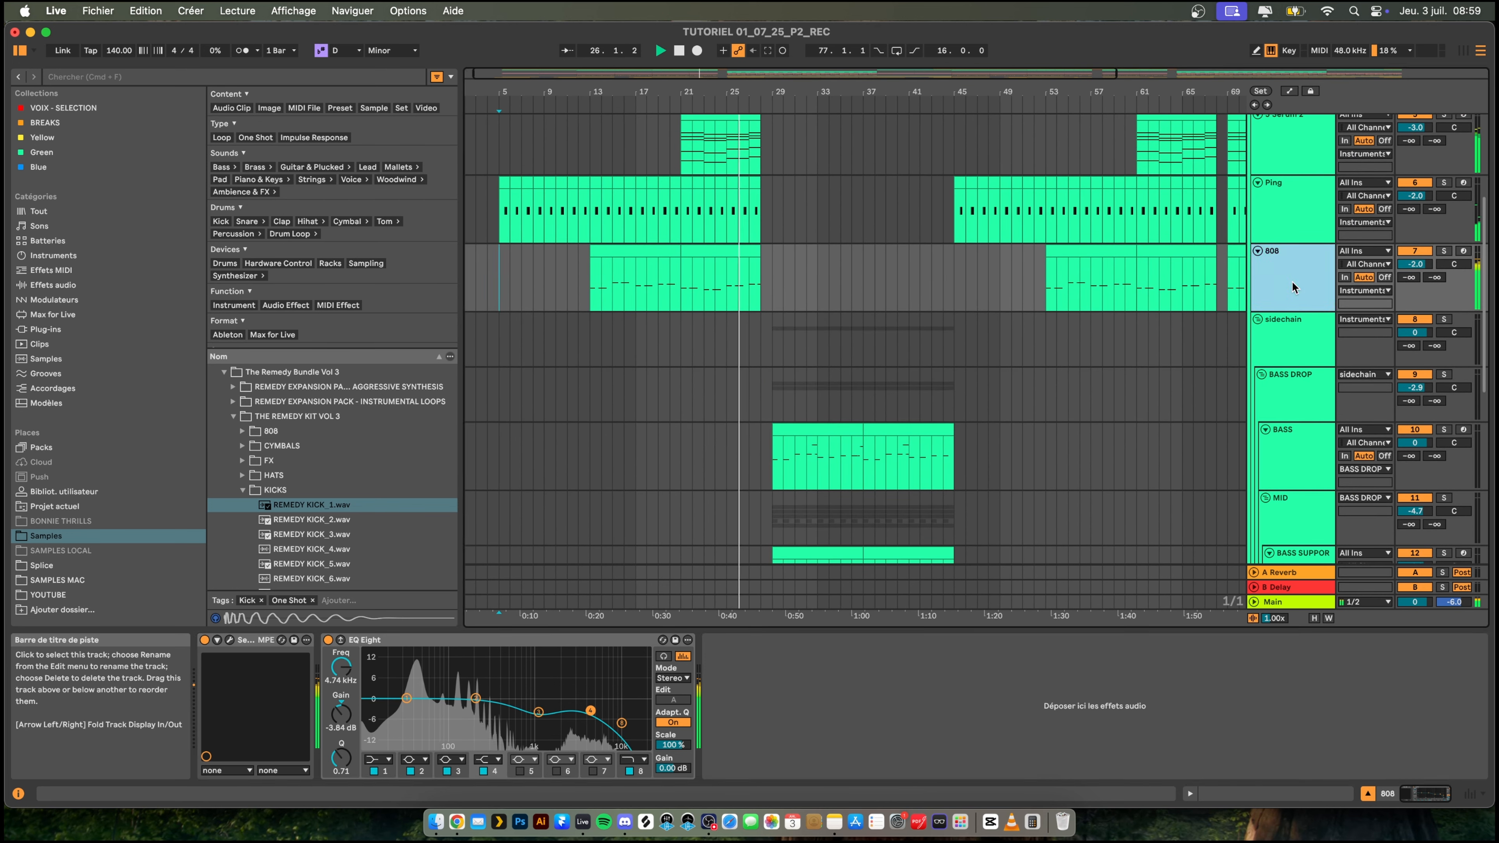
- Stop playback and add a Compressor after the EQ Eight on the 808 track
{"action": "left_click", "coordinate": [829, 696]}
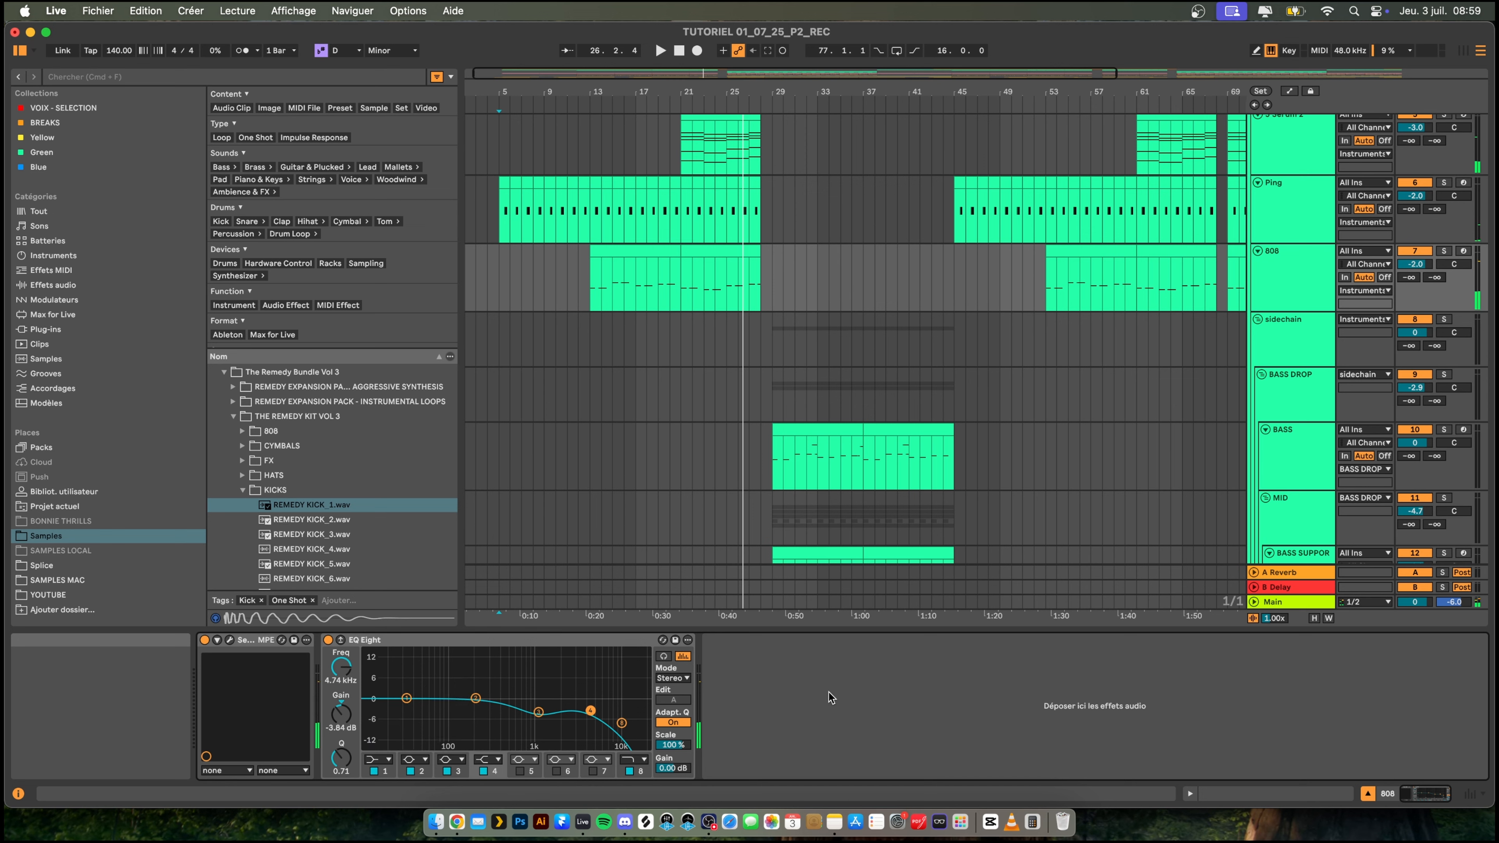
{"action": "key", "text": "super+f"}
{"action": "type", "text": "compr"}
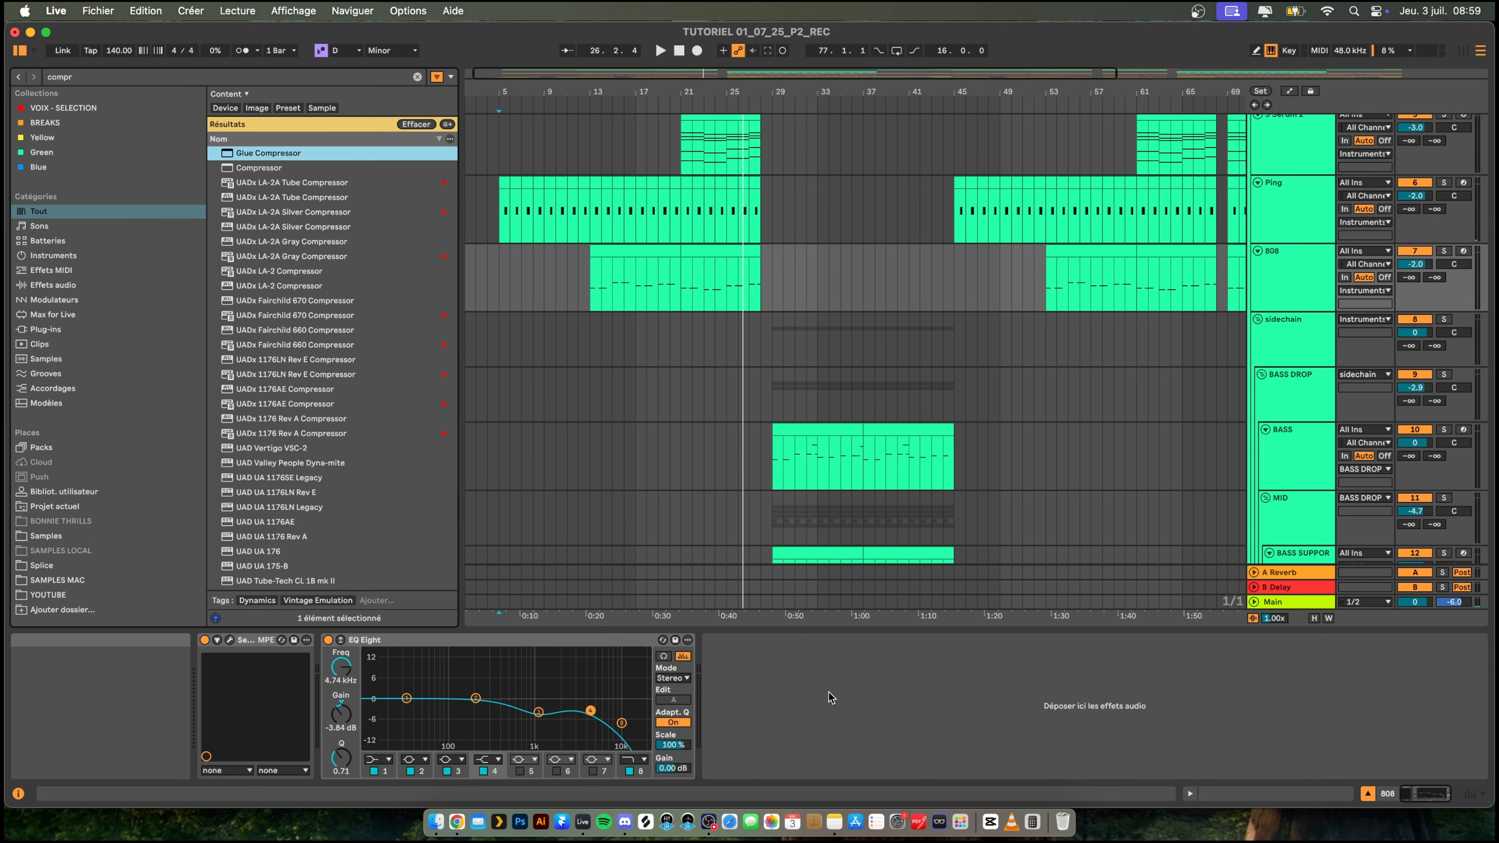
{"action": "key", "text": "Down"}
{"action": "key", "text": "Return"}
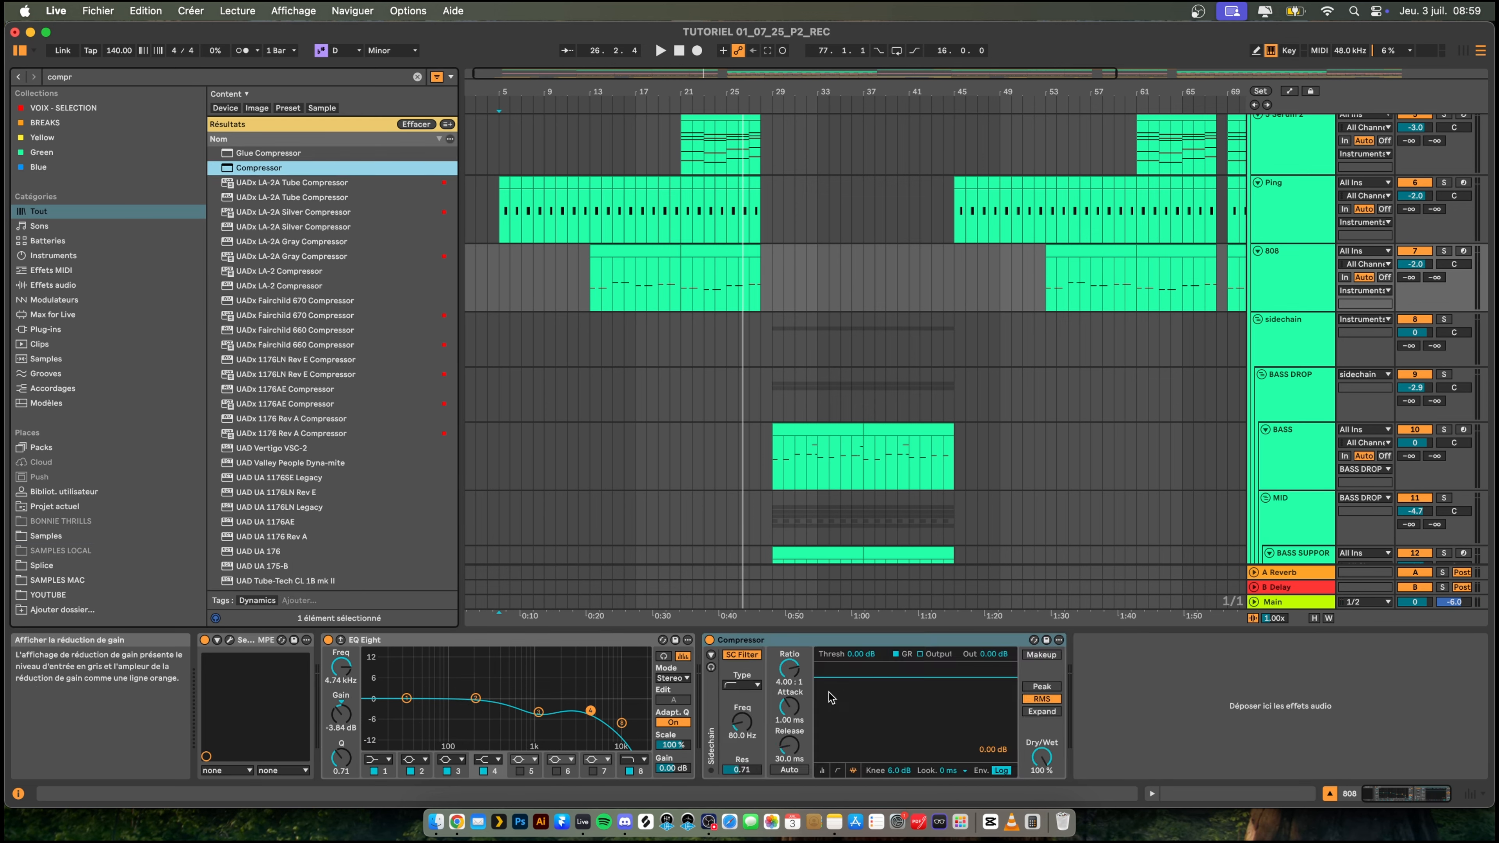
- Enable the Compressor's external sidechain and set its source to 27-EKALI kick babylon drop
{"action": "left_click", "coordinate": [711, 655]}
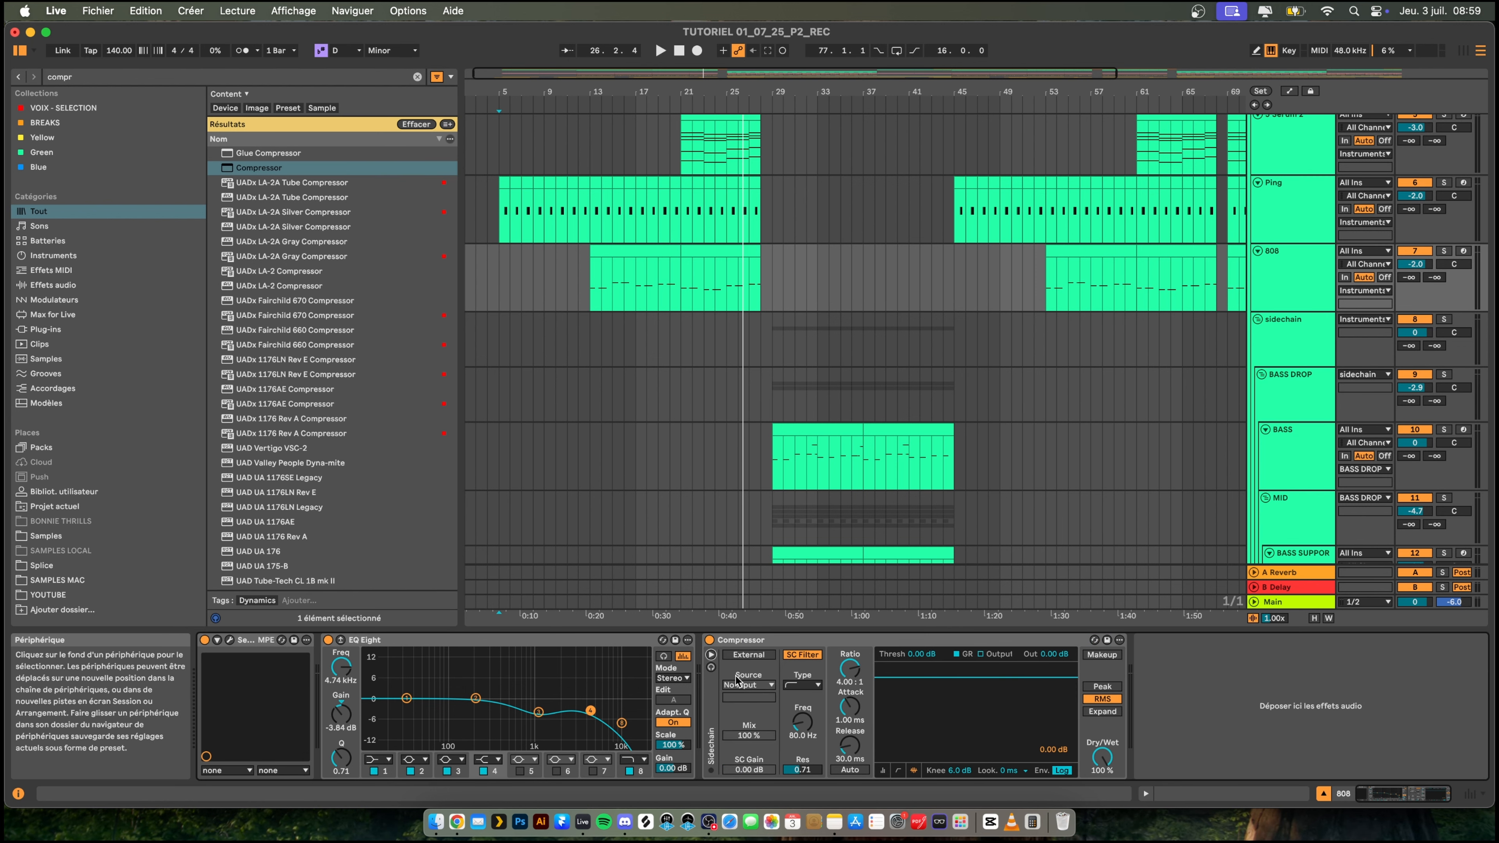
{"action": "left_click", "coordinate": [755, 654]}
{"action": "left_click", "coordinate": [747, 685]}
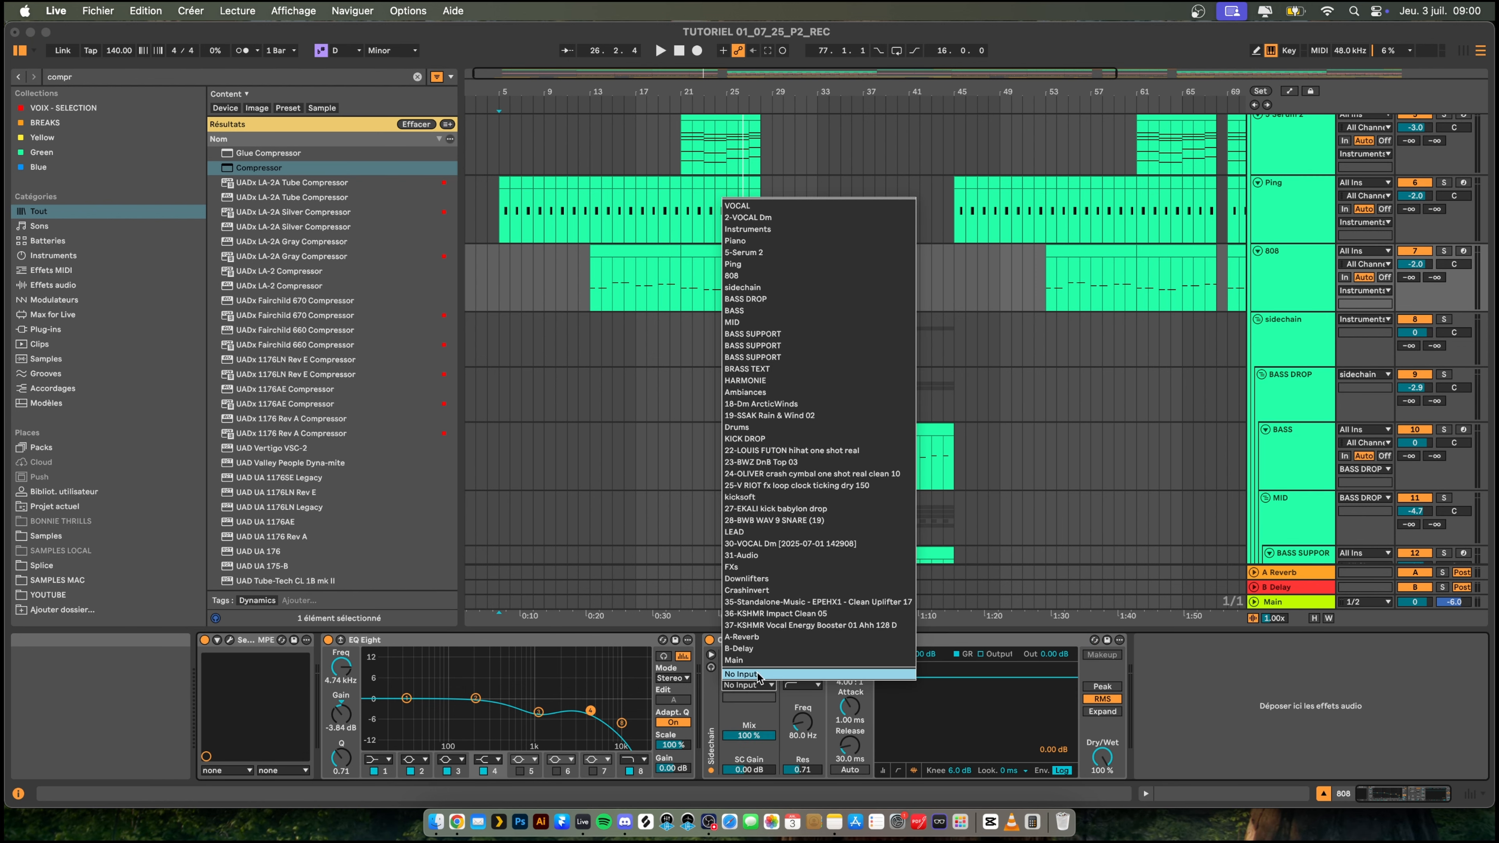
{"action": "left_click", "coordinate": [833, 508]}
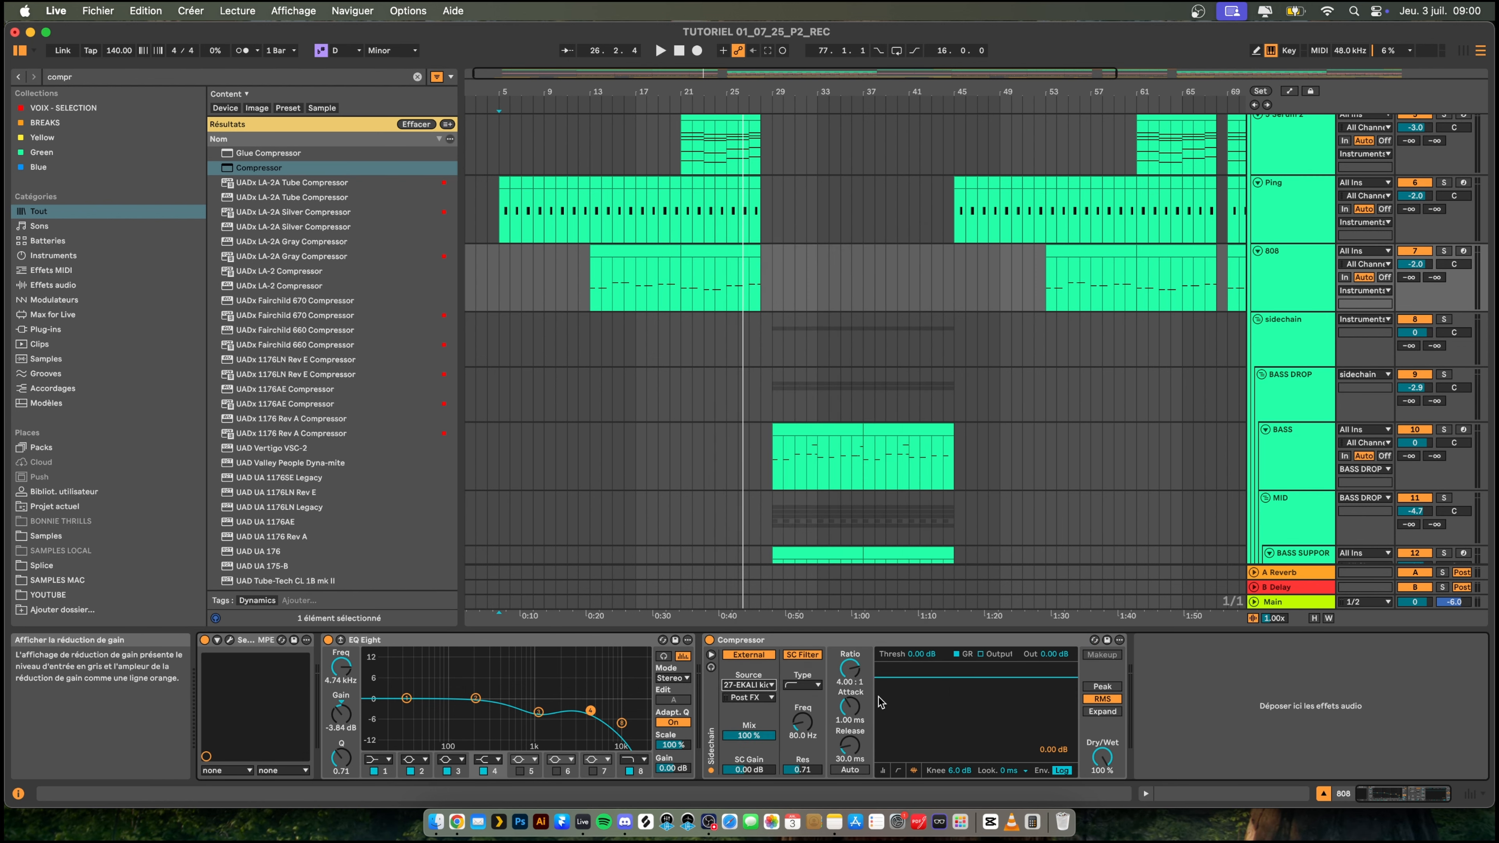
- Set the Compressor to threshold -26.4 dB, ratio 3:1, attack 0.01 ms and release 1 ms, and duplicate the device
{"action": "left_click", "coordinate": [882, 770]}
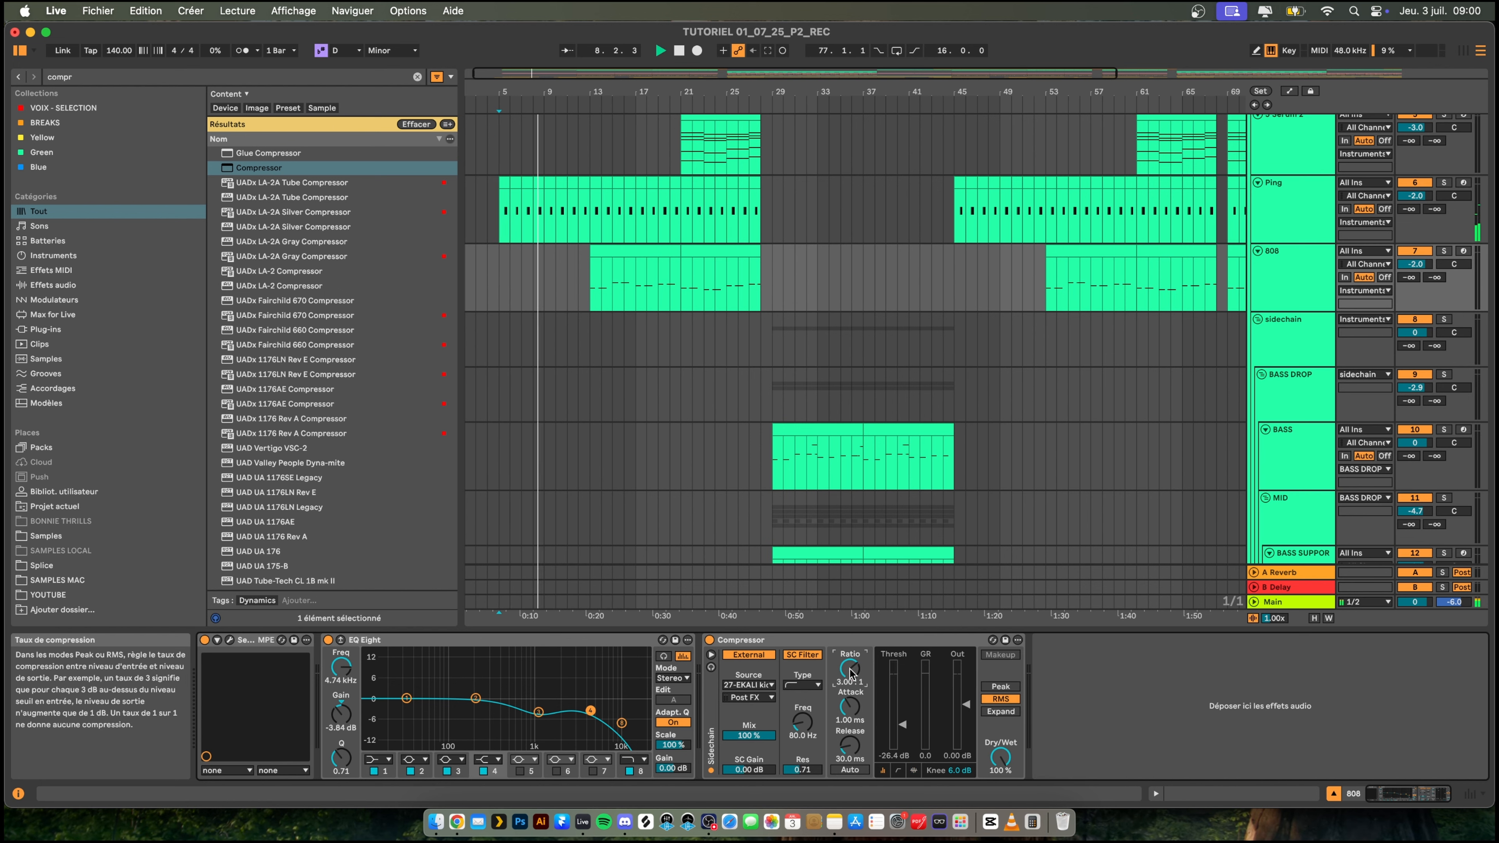
{"action": "left_click_drag", "start_coordinate": [848, 734], "coordinate": [843, 768]}
{"action": "left_click", "coordinate": [914, 771]}
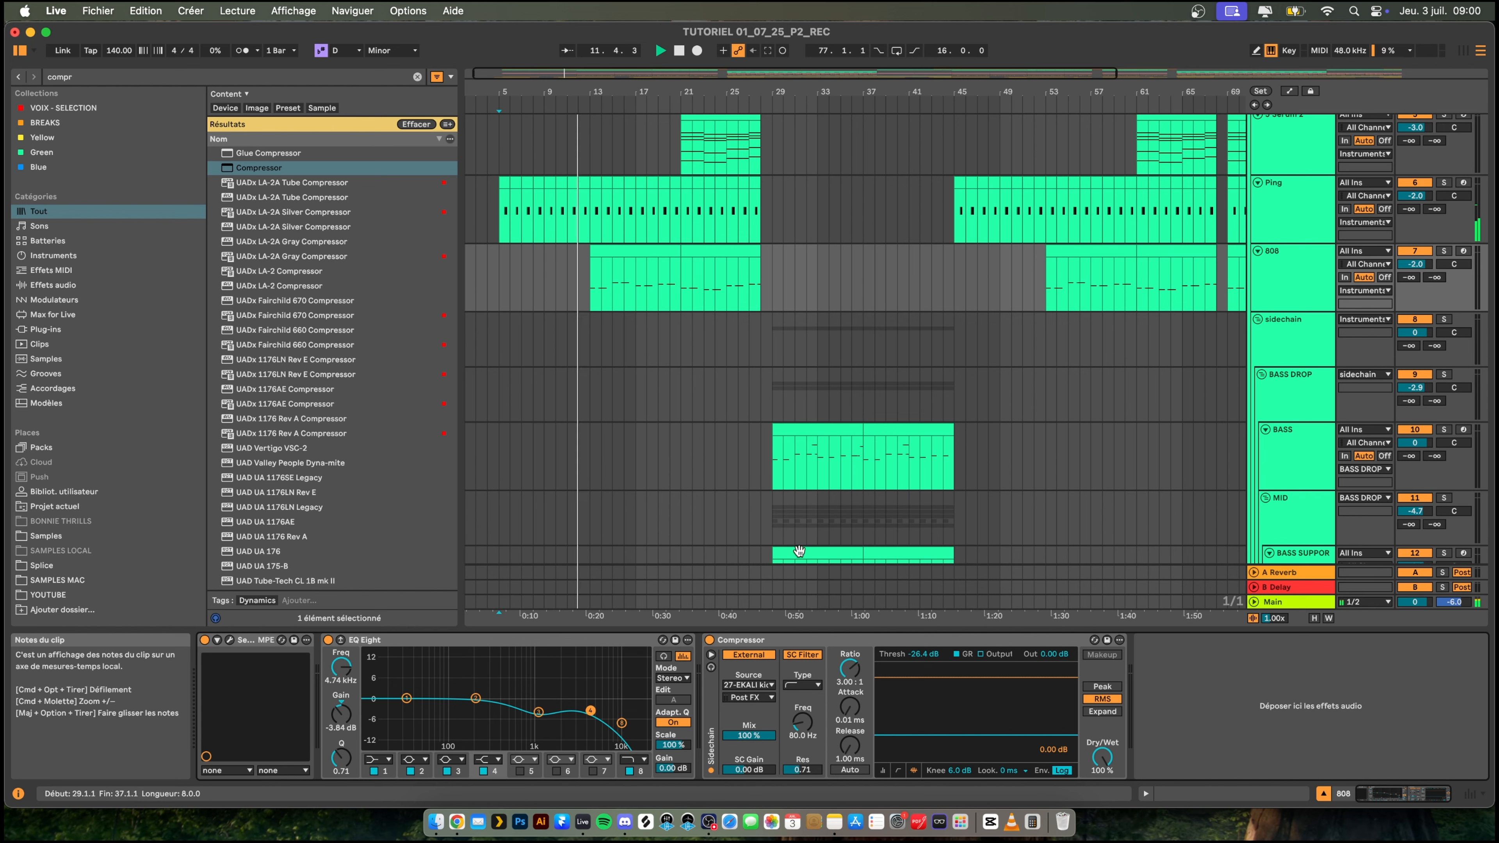
{"action": "left_click", "coordinate": [785, 640]}
{"action": "key", "text": "super+d"}
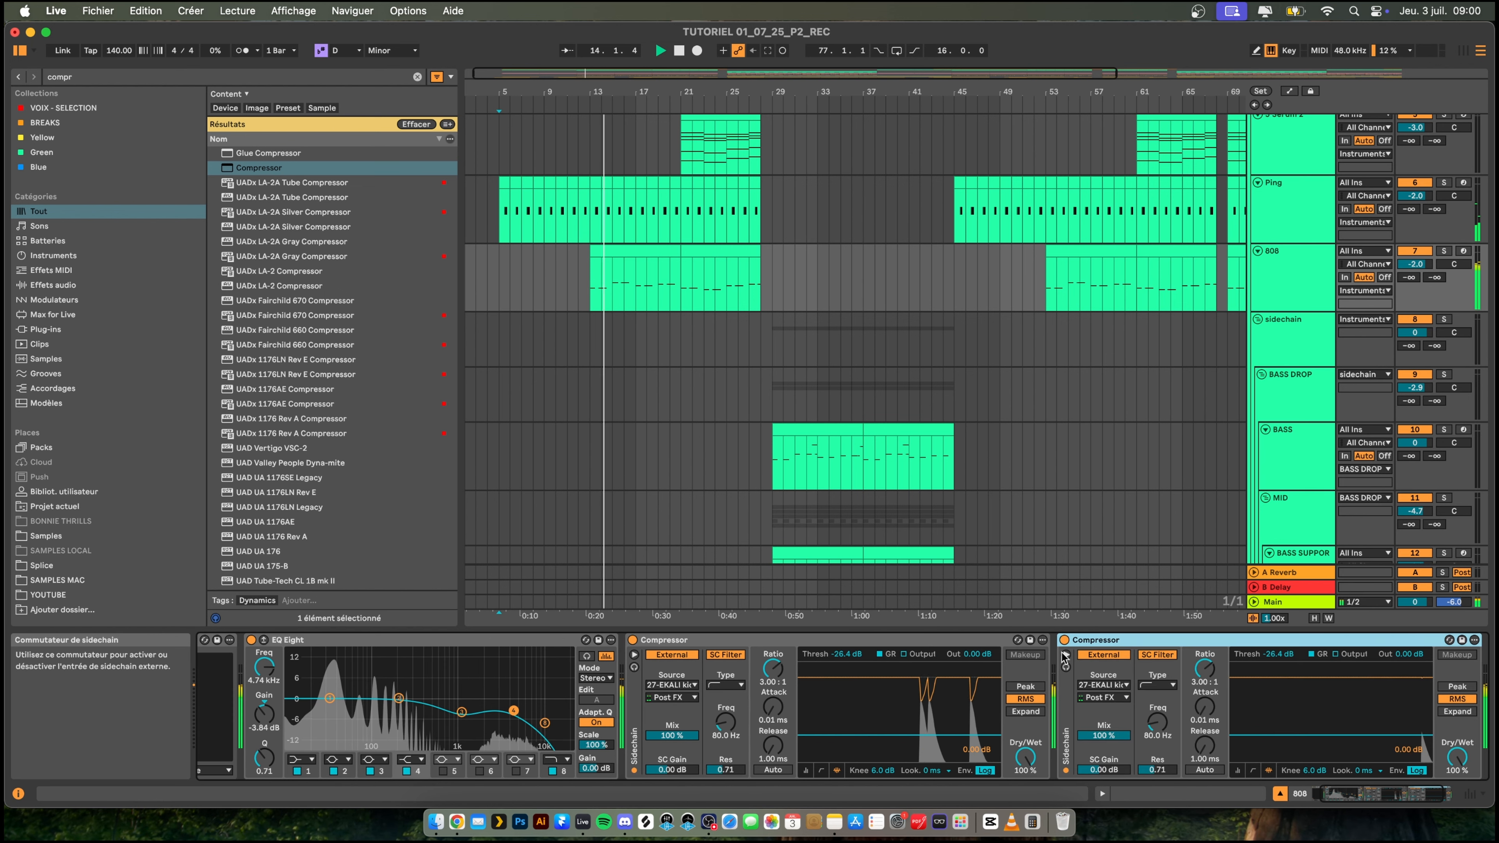
- Set the second Compressor's sidechain source to 28-BWB WAV 9 SNARE (19) and collapse the Instruments group
{"action": "left_click", "coordinate": [1126, 686]}
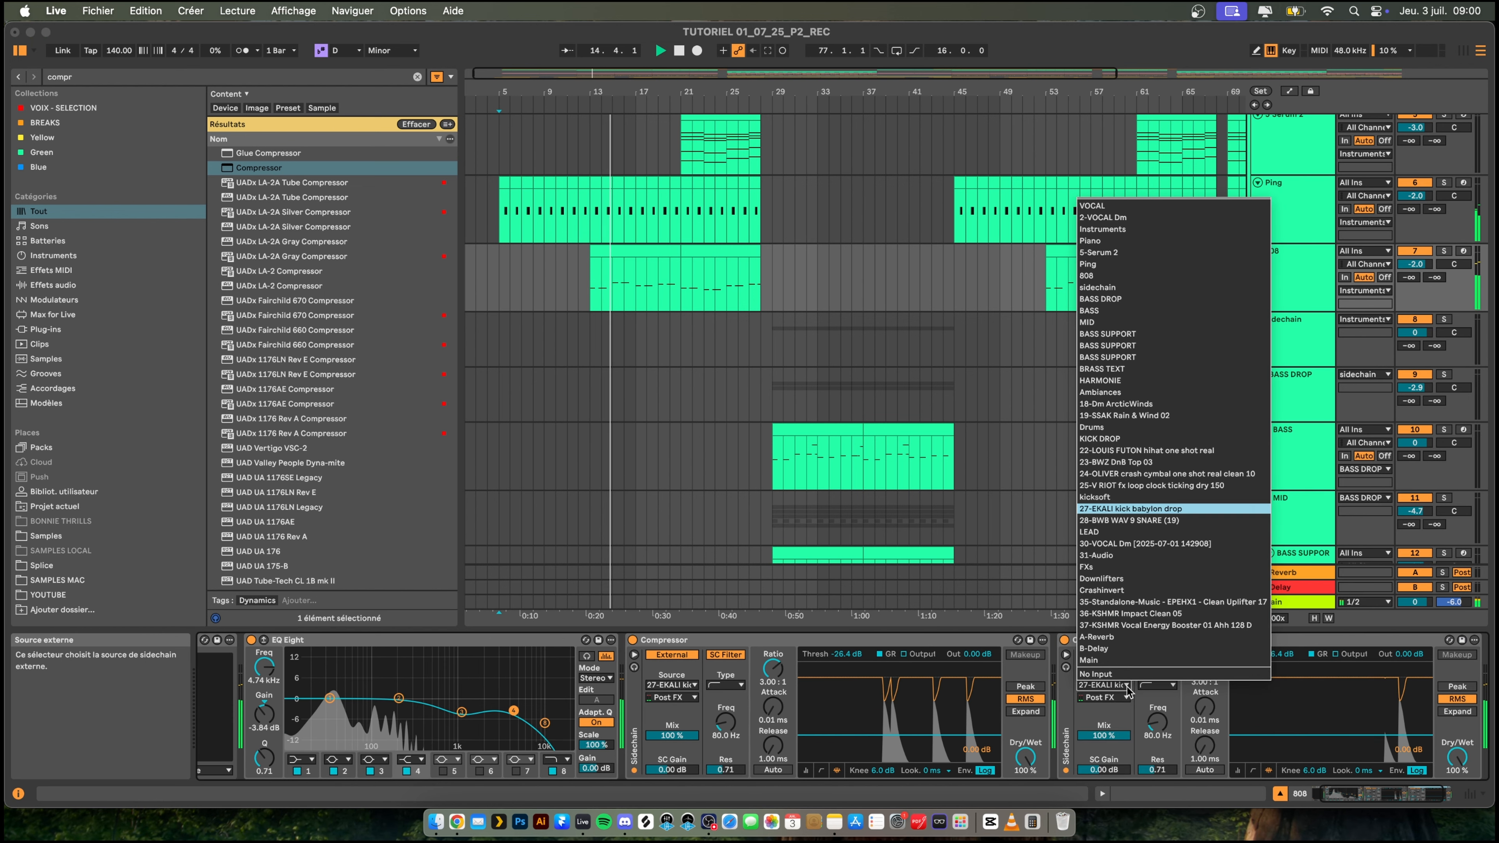
{"action": "left_click", "coordinate": [1128, 521]}
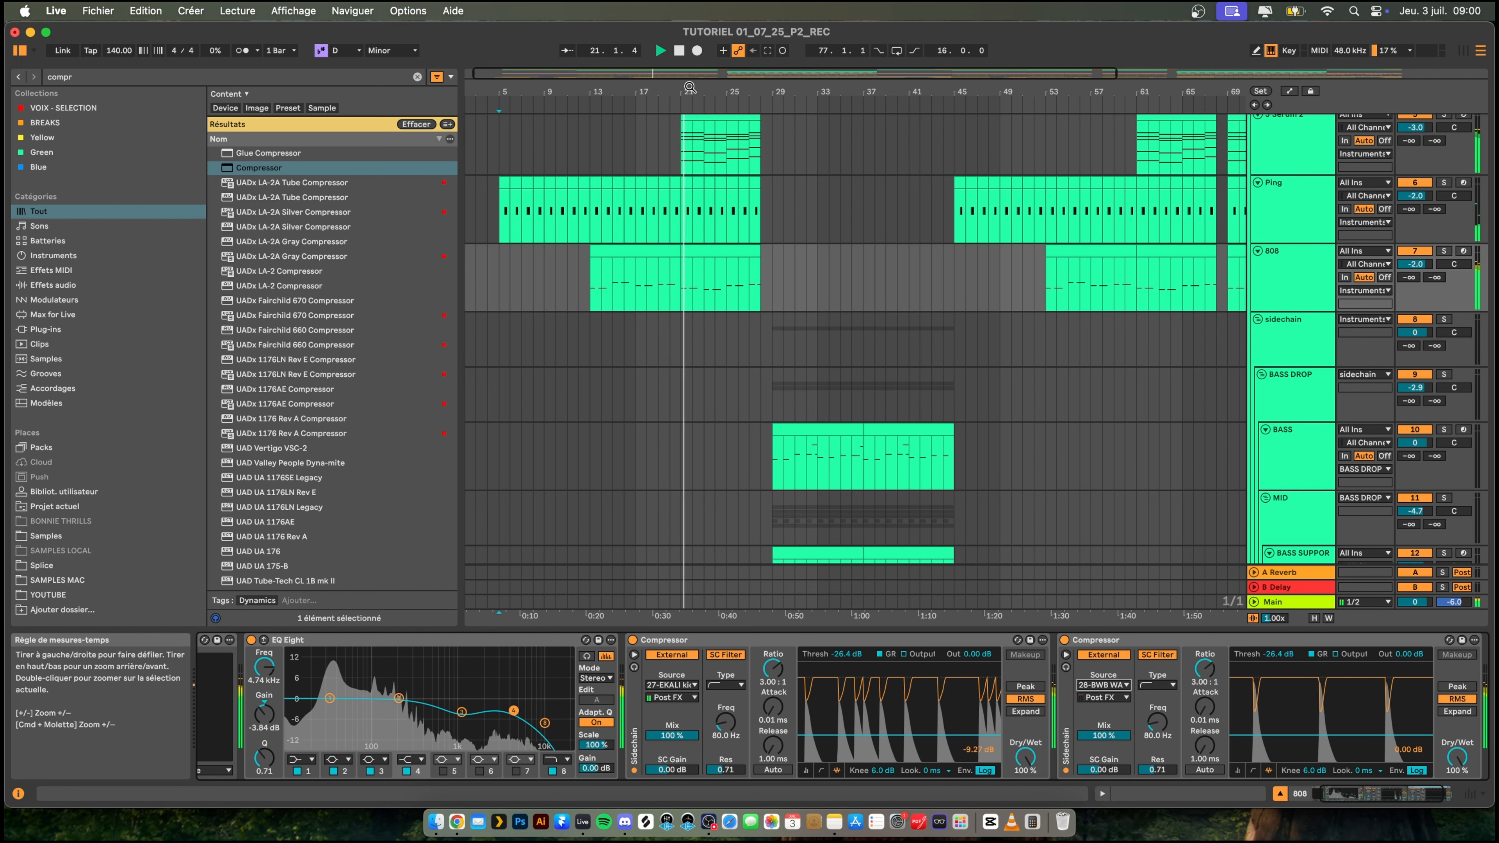
{"action": "left_click_drag", "start_coordinate": [692, 92], "coordinate": [692, 50]}
{"action": "scroll", "coordinate": [968, 207], "scroll_direction": "up", "scroll_amount": 5}
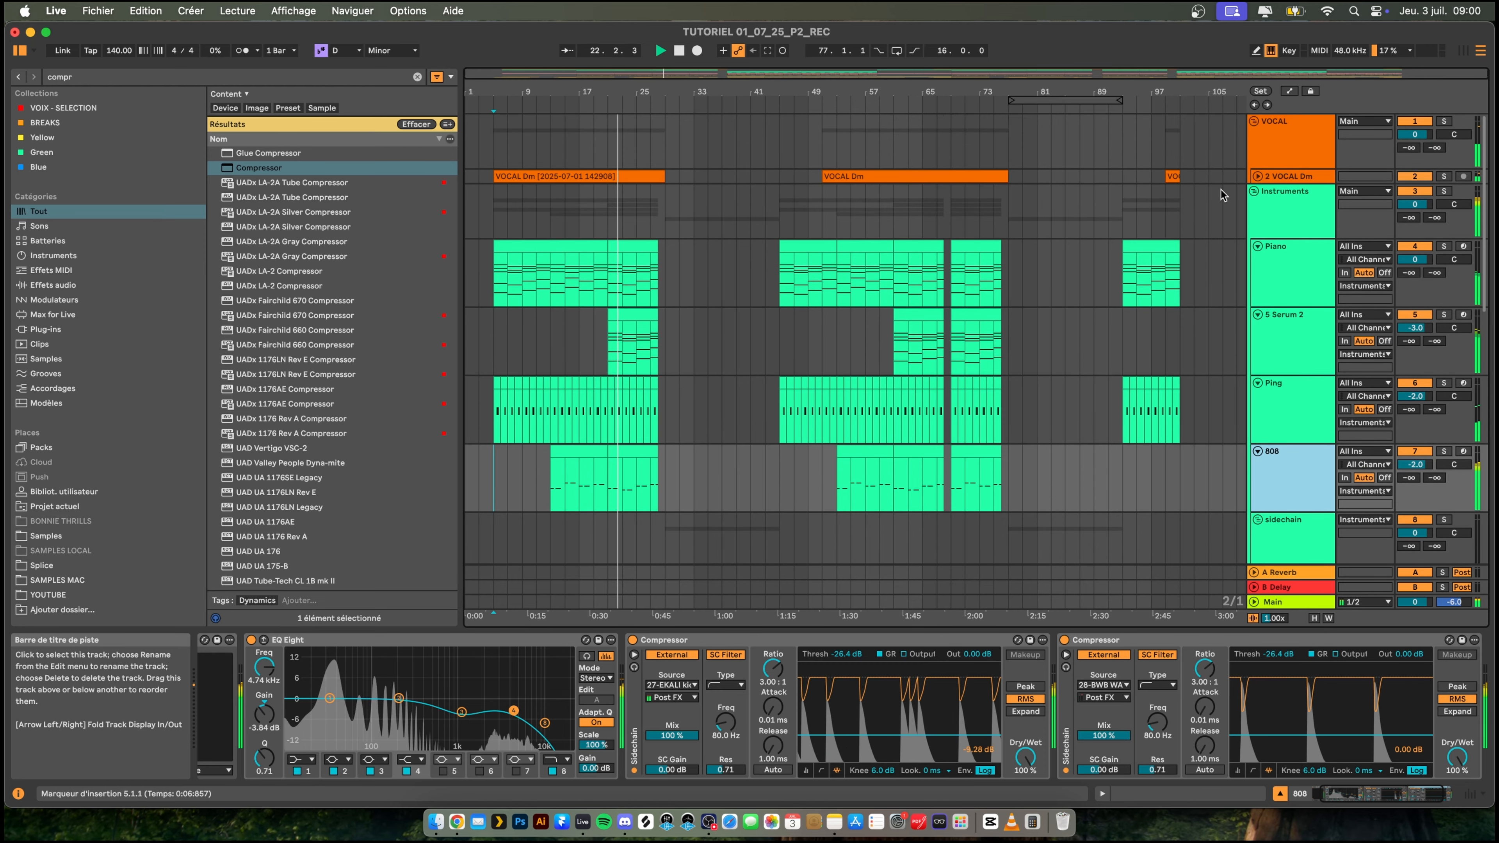
{"action": "left_click", "coordinate": [1257, 188]}
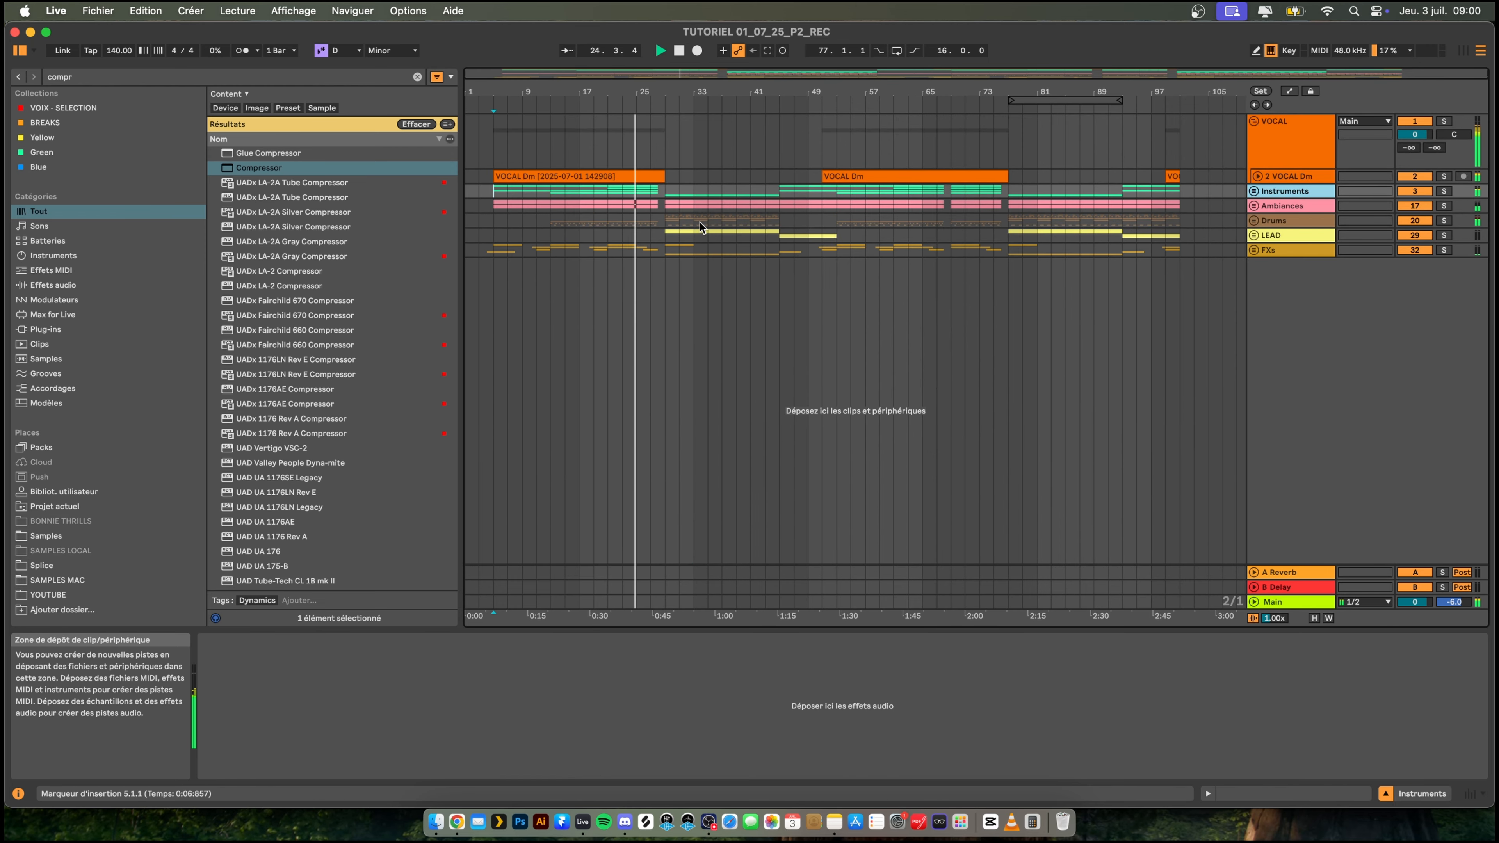
- Play the transition into the second drop from bar 75
{"action": "left_click_drag", "start_coordinate": [620, 93], "coordinate": [620, 94]}
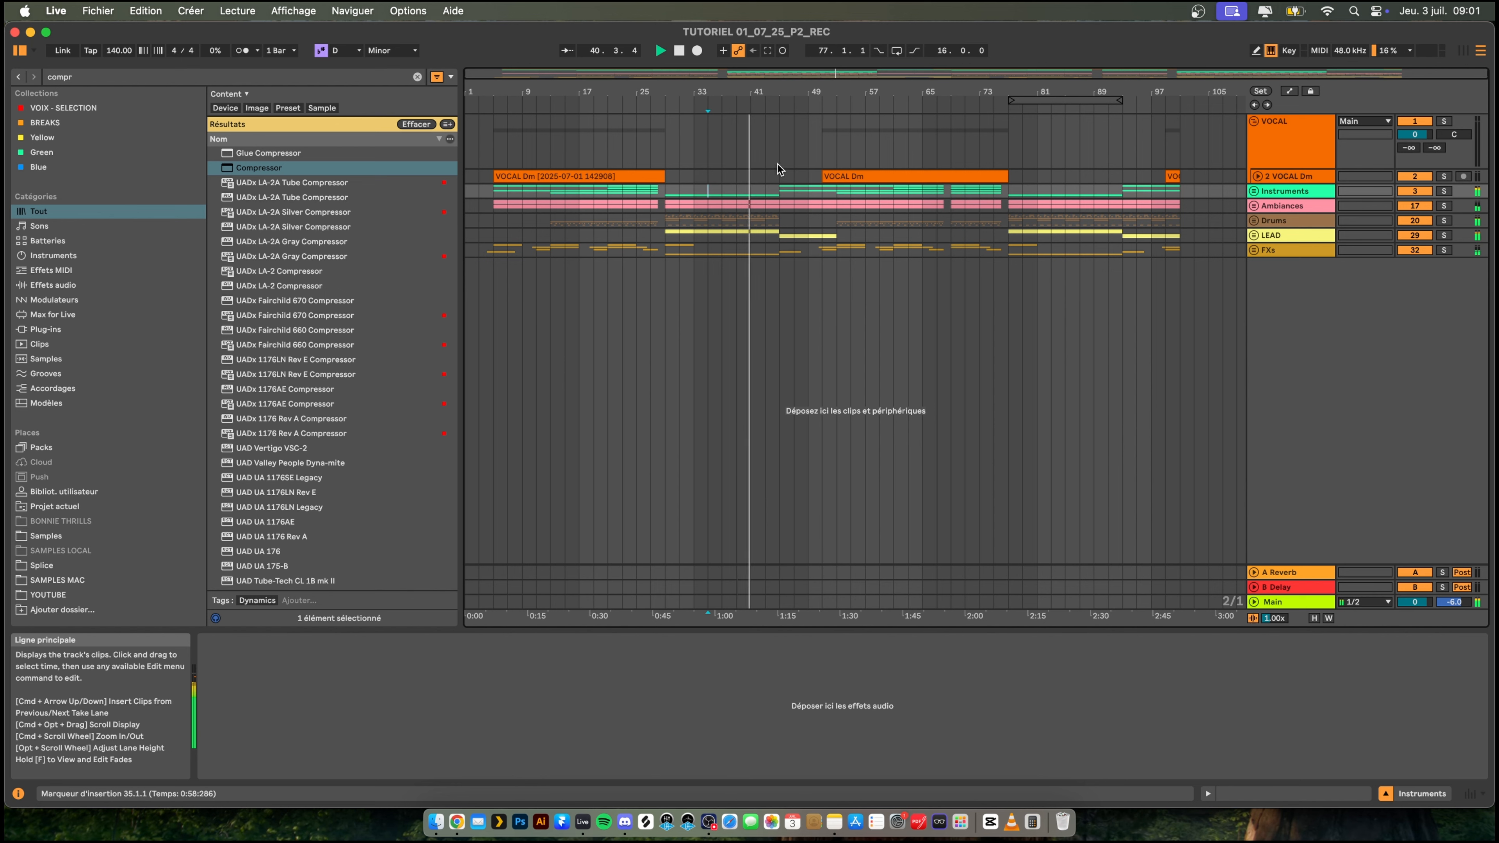
{"action": "left_click", "coordinate": [997, 221]}
{"action": "key", "text": "space"}
{"action": "key", "text": "space"}
{"action": "mouse_move", "coordinate": [1070, 91]}
{"action": "left_mouse_down"}
{"action": "mouse_move", "coordinate": [1070, 121]}
{"action": "mouse_move", "coordinate": [848, 141]}
{"action": "left_mouse_up"}
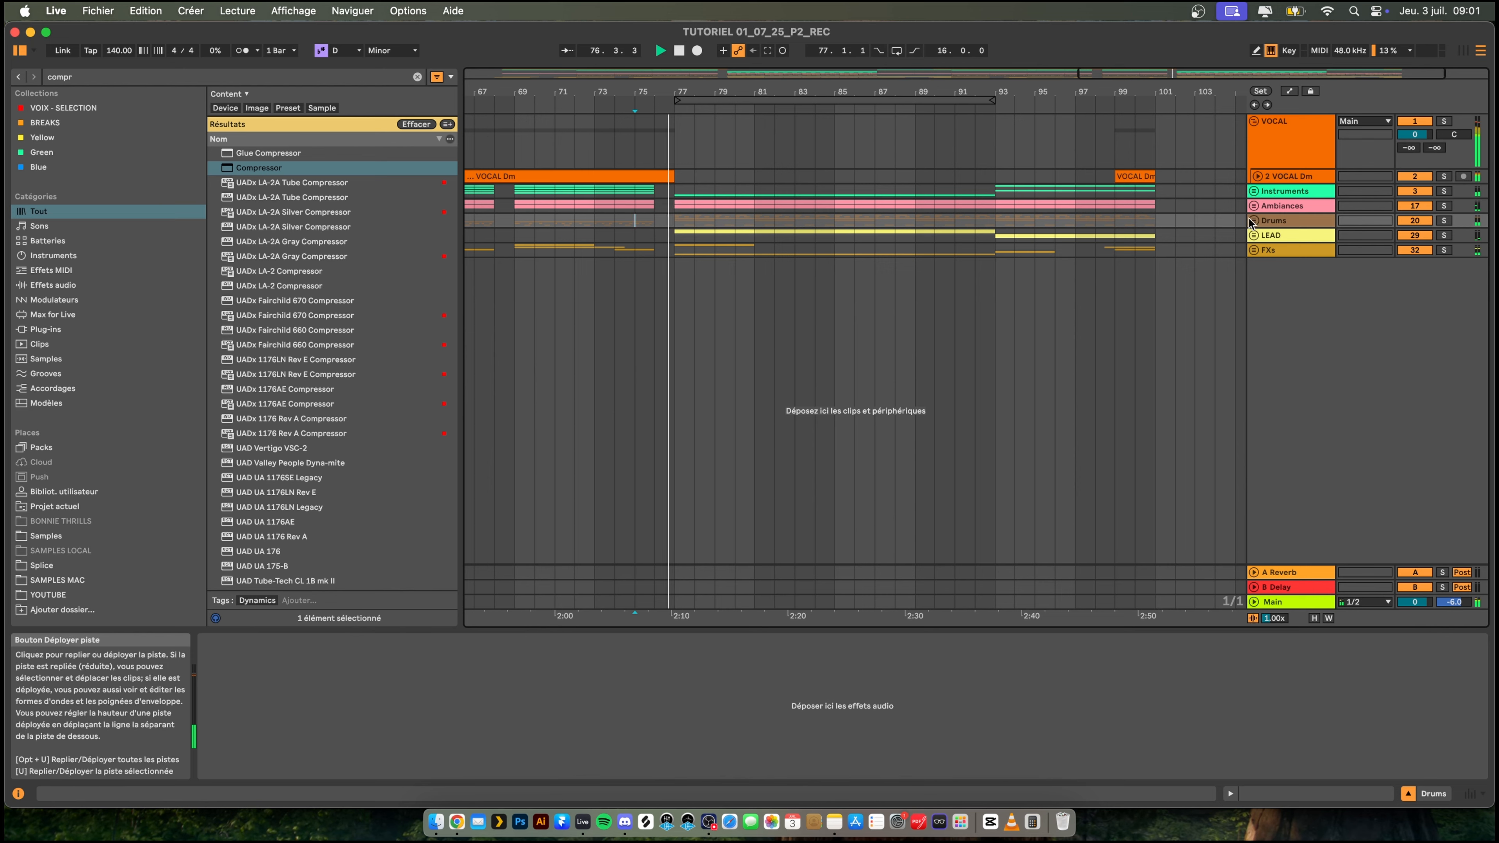
- Expand the Drums group, deactivate the kick, hi-hat, DnB top and crash clips across bar 77, and play from bar 75
{"action": "left_click", "coordinate": [1250, 220]}
{"action": "key", "text": "space"}
{"action": "scroll", "coordinate": [643, 257], "scroll_direction": "down", "scroll_amount": 3}
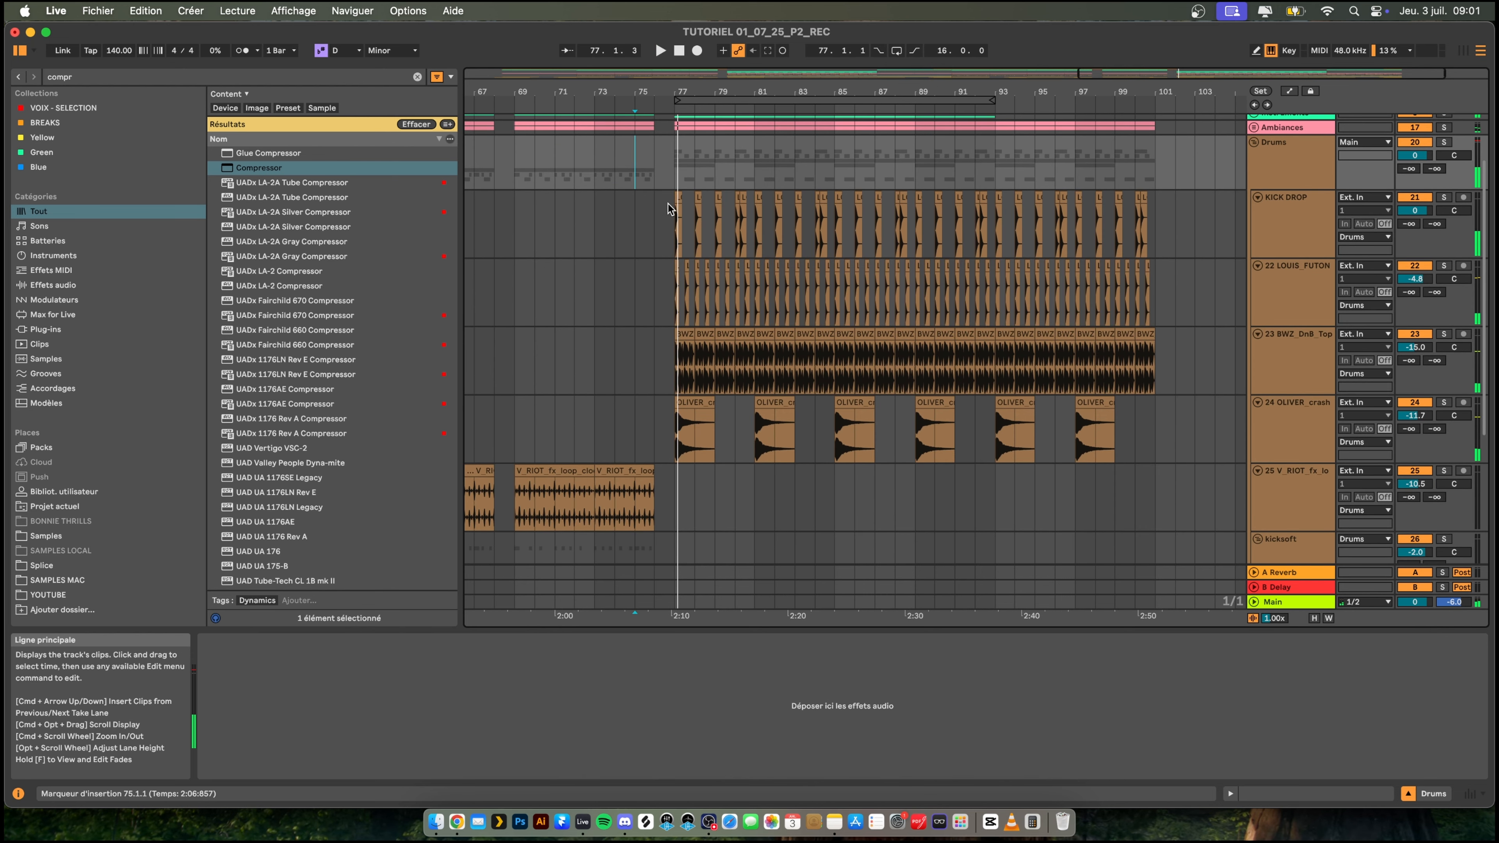
{"action": "left_click_drag", "start_coordinate": [669, 208], "coordinate": [692, 341]}
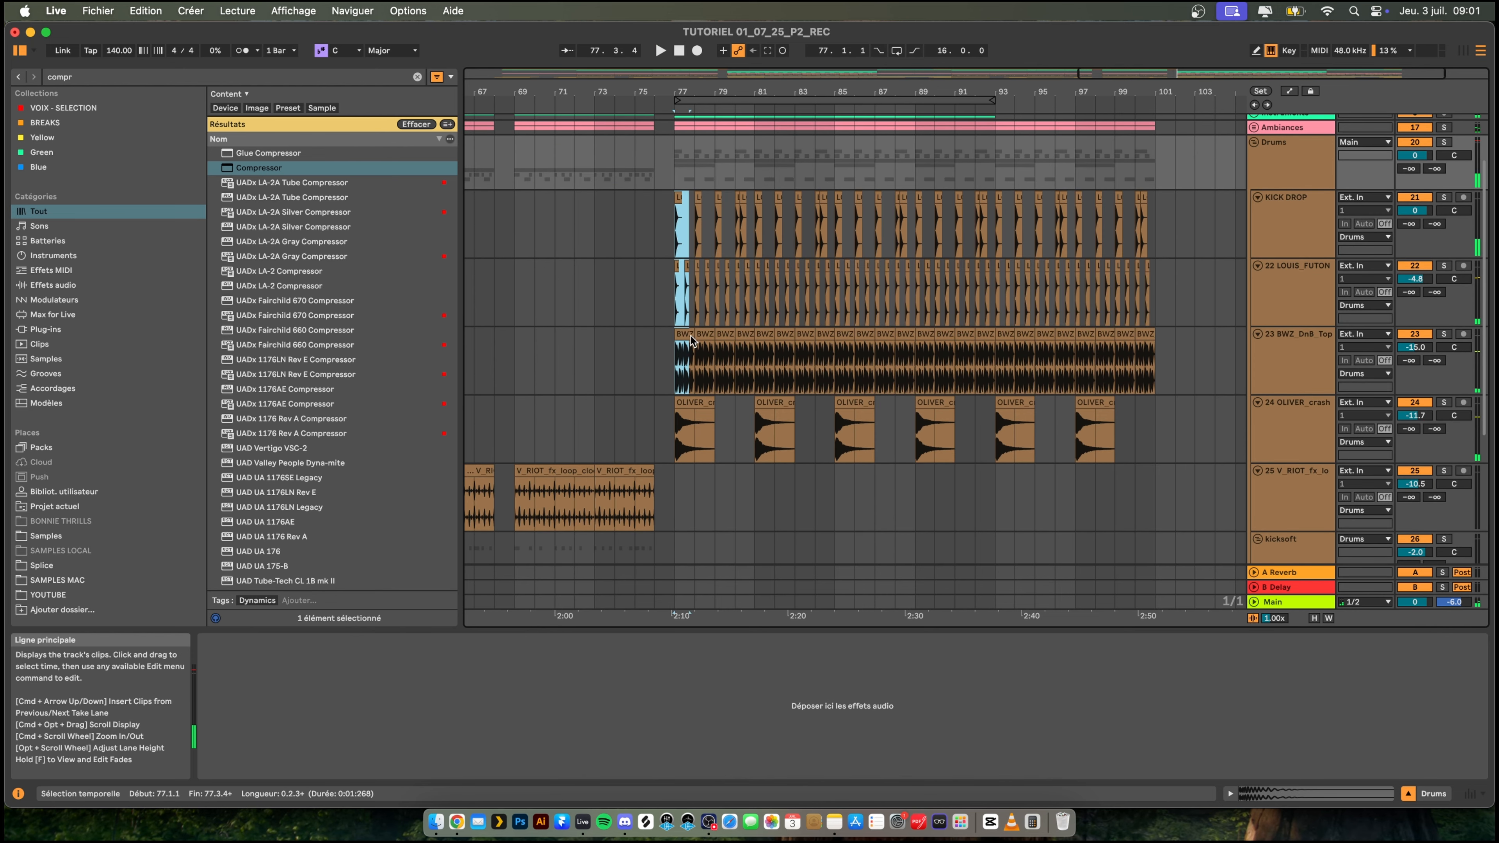
{"action": "left_click", "coordinate": [694, 418]}
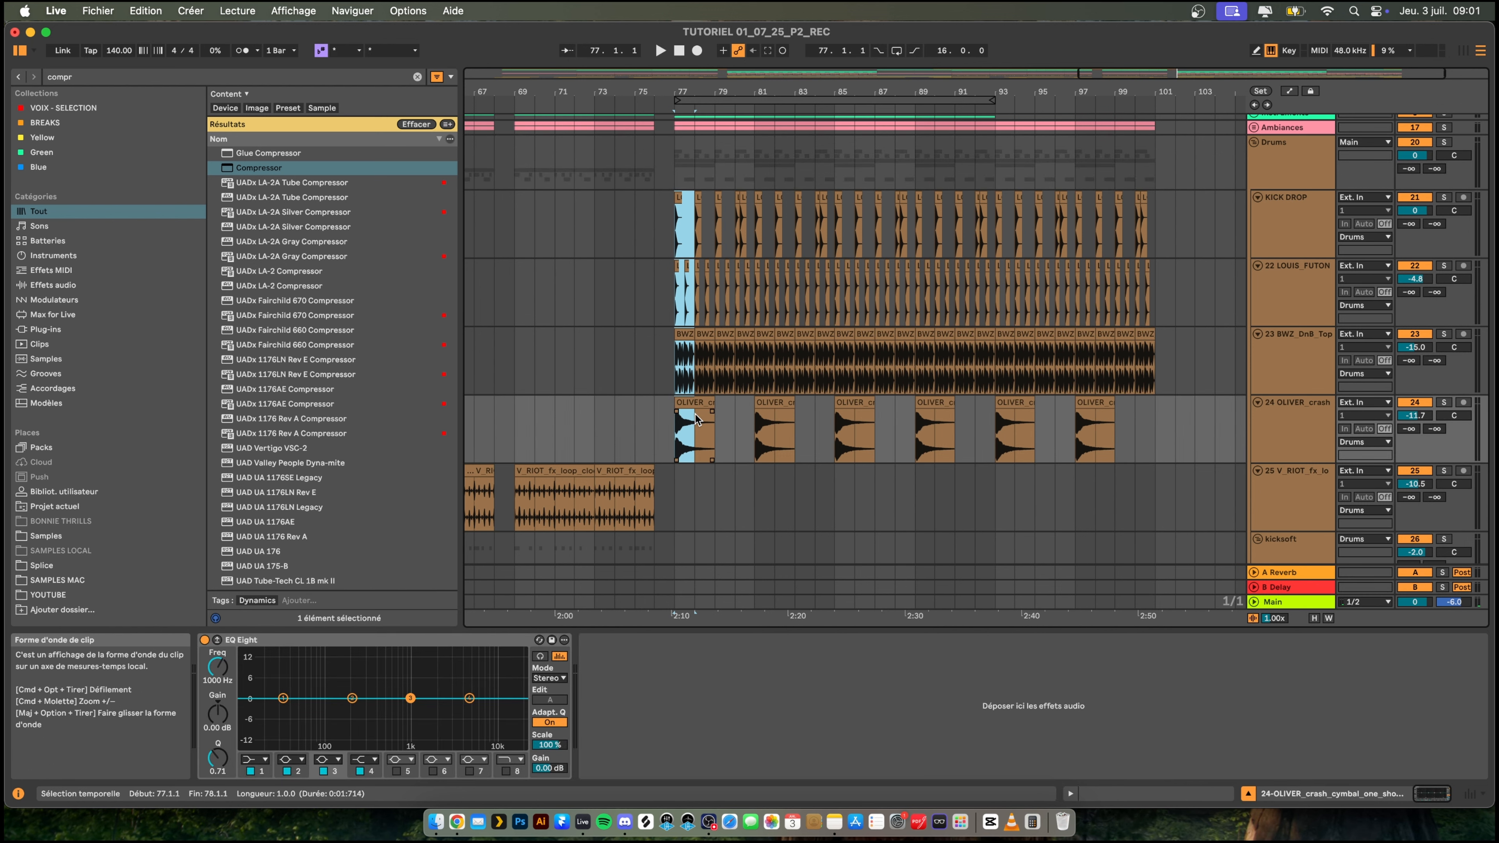
{"action": "left_click", "coordinate": [649, 204]}
{"action": "key", "text": "space"}
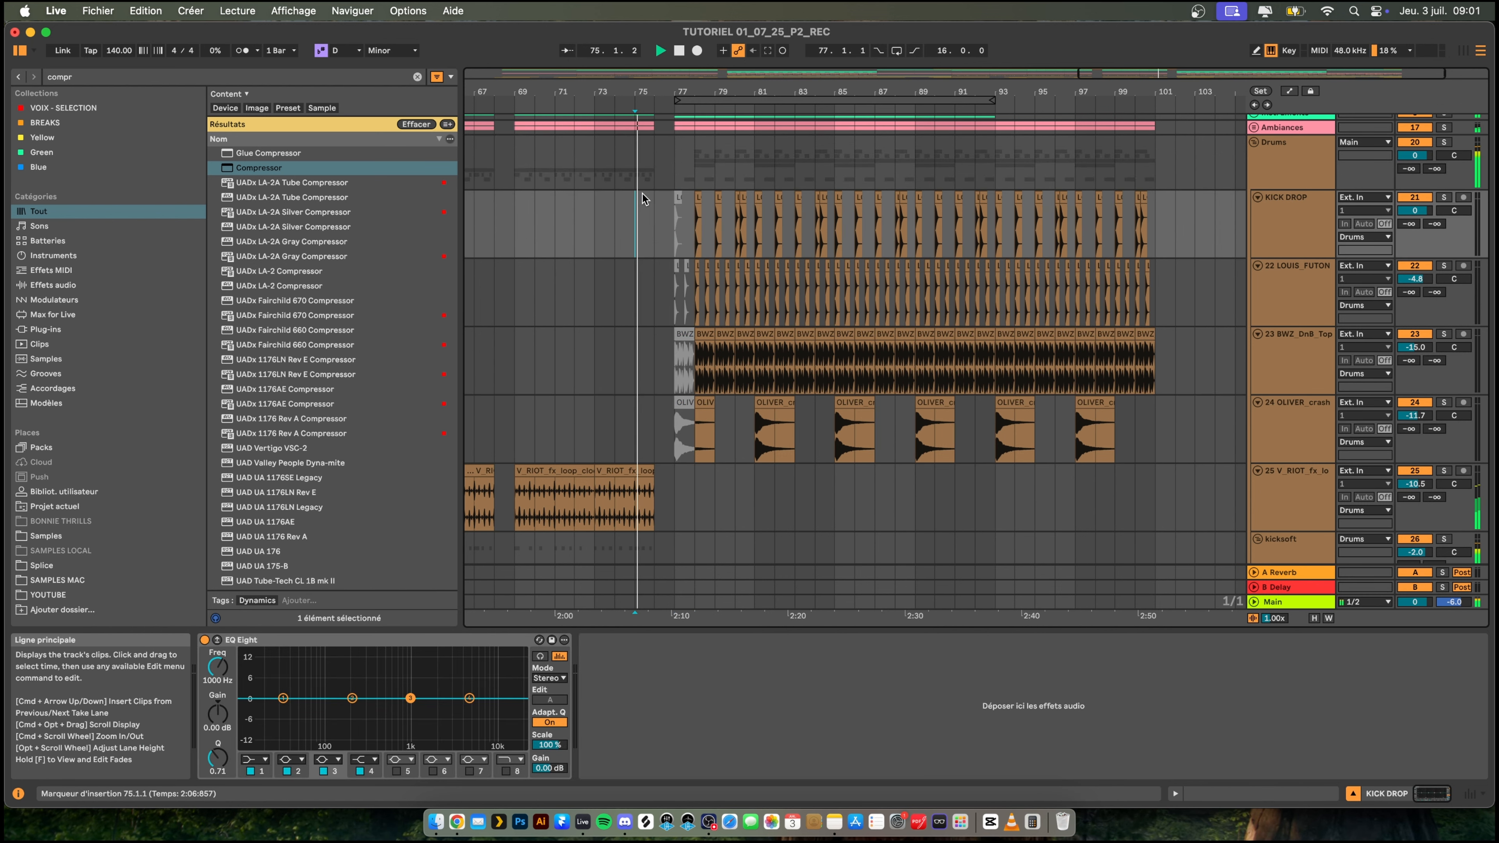
- Extend the deactivated drum section to bar 79, including the snare clips, and play from bar 76
{"action": "scroll", "coordinate": [722, 209], "scroll_direction": "up", "scroll_amount": 3}
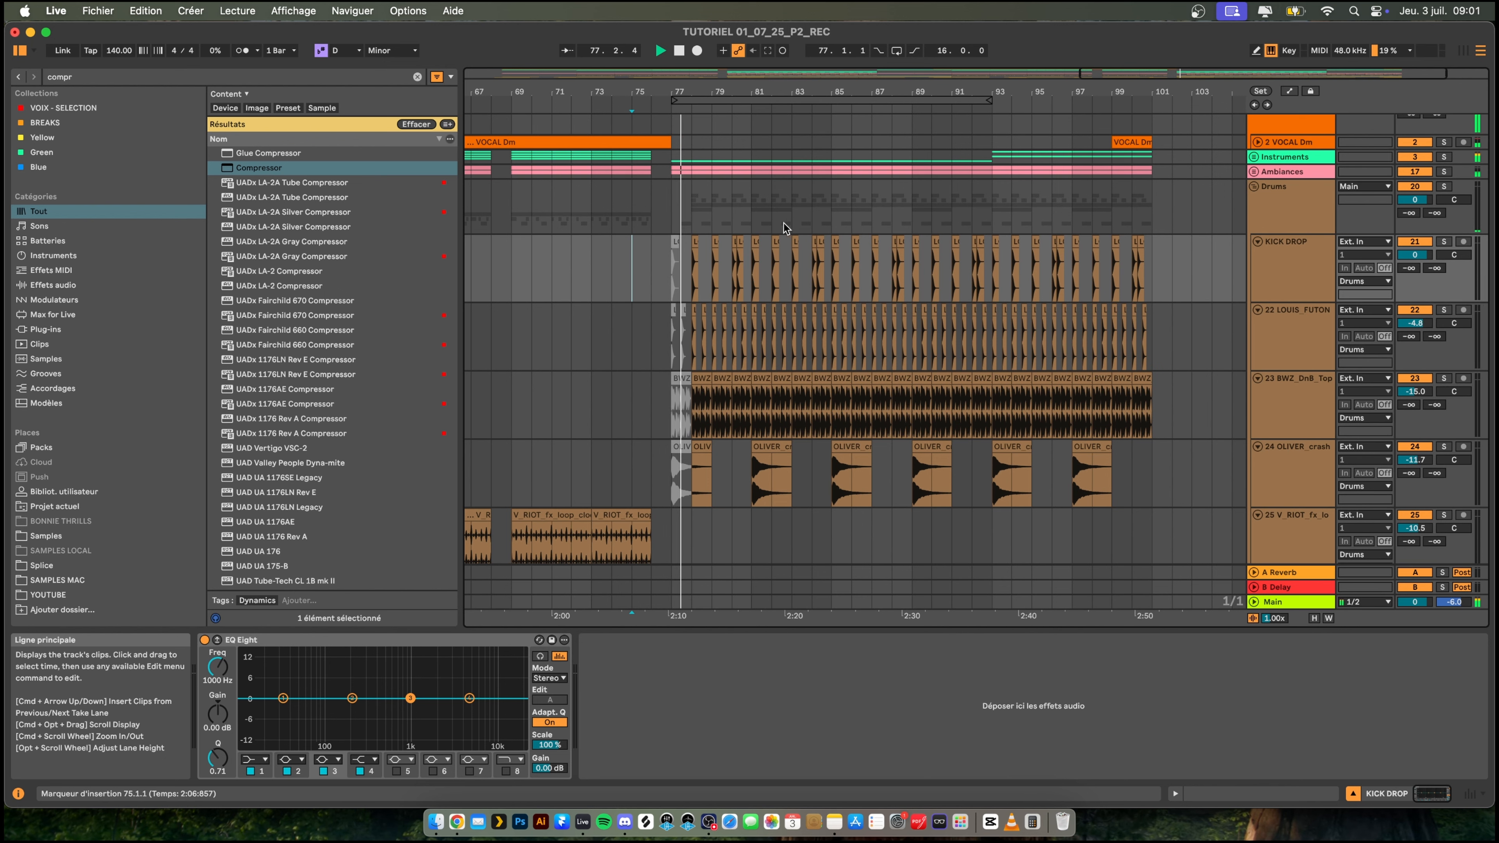
{"action": "scroll", "coordinate": [734, 472], "scroll_direction": "down", "scroll_amount": 6}
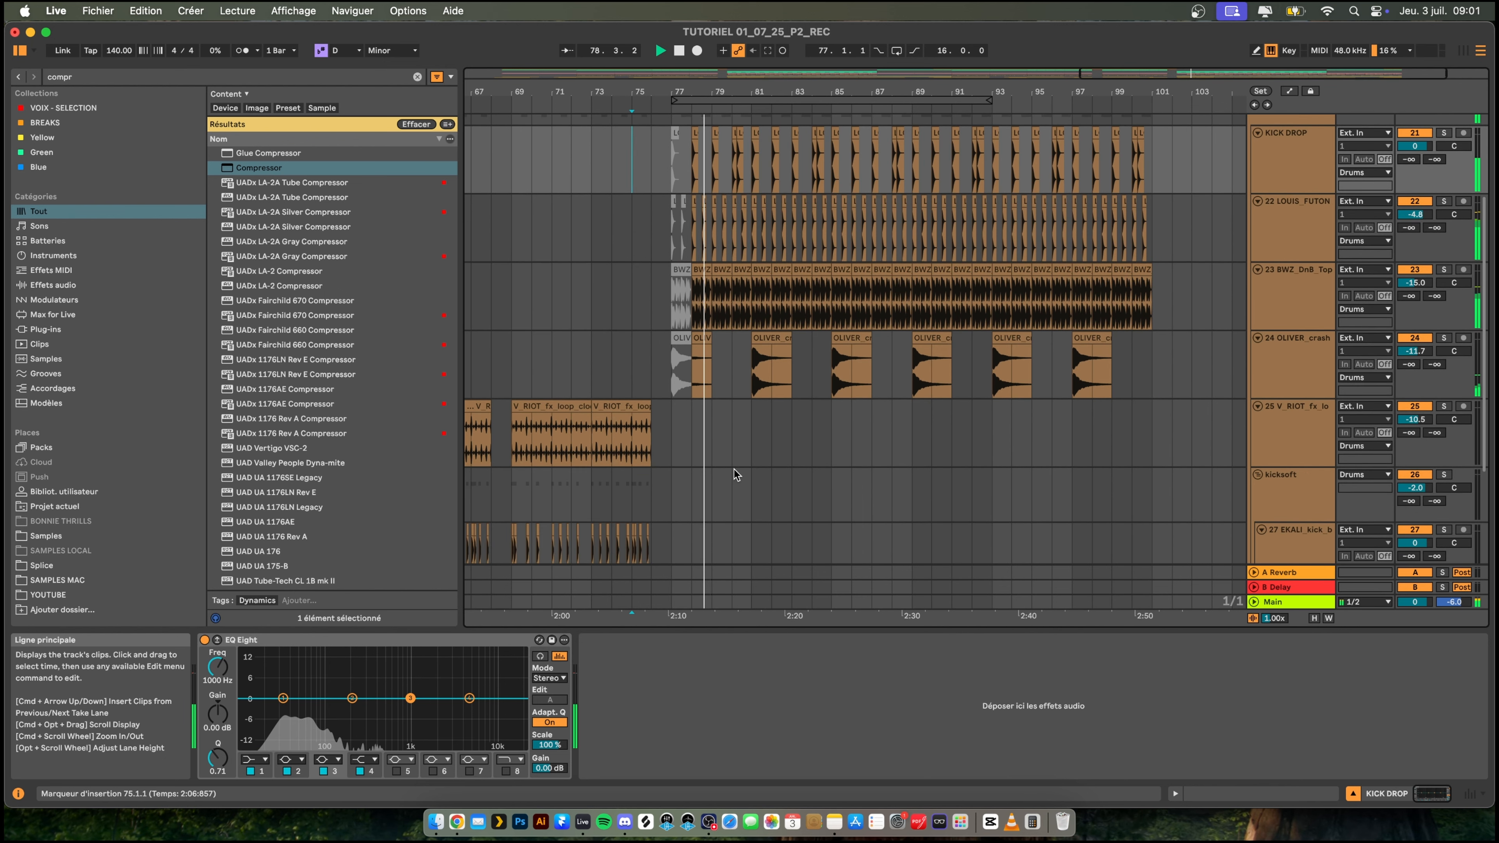
{"action": "left_click_drag", "start_coordinate": [704, 415], "coordinate": [652, 176]}
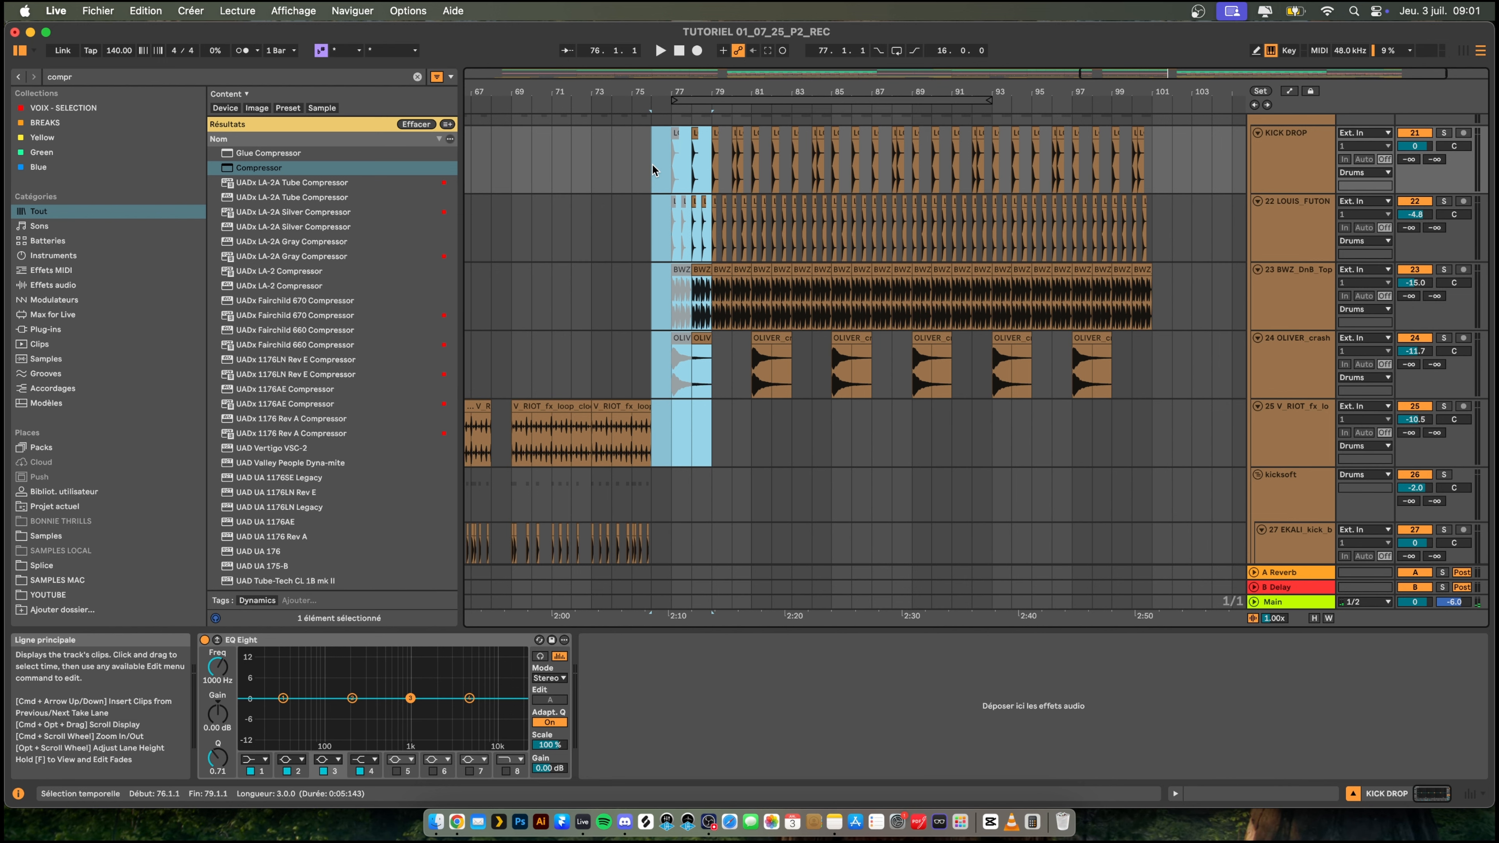
{"action": "scroll", "coordinate": [679, 329], "scroll_direction": "down", "scroll_amount": 9}
{"action": "left_click_drag", "start_coordinate": [671, 378], "coordinate": [708, 487]}
{"action": "key", "text": "0"}
{"action": "left_click", "coordinate": [651, 206]}
{"action": "key", "text": "space"}
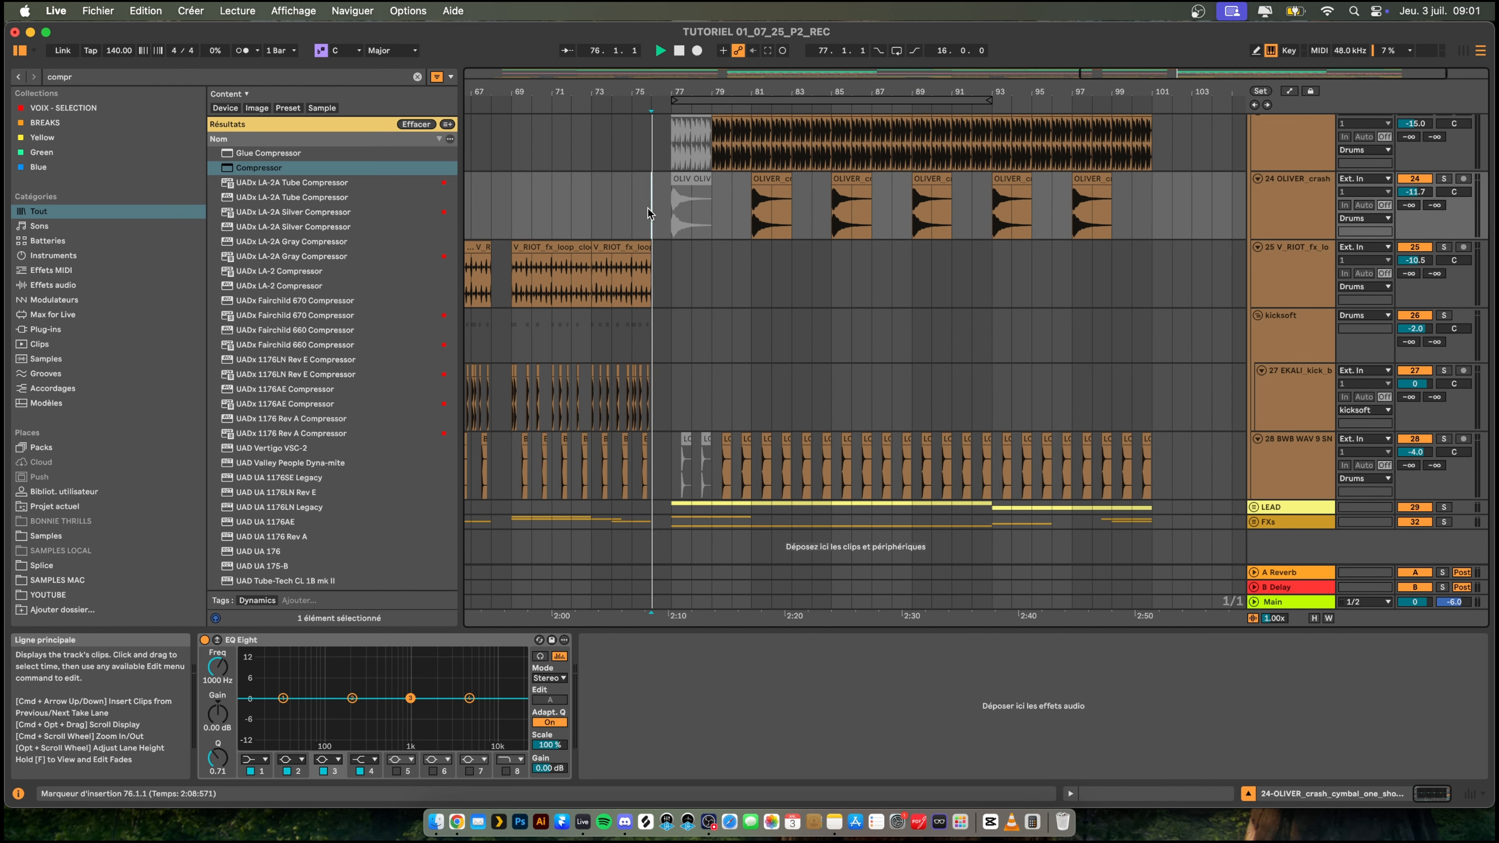
- Replay the transition into the second drop from bars 74 and 75 while examining the drum tracks
{"action": "scroll", "coordinate": [759, 253], "scroll_direction": "up", "scroll_amount": 12}
{"action": "scroll", "coordinate": [759, 253], "scroll_direction": "up", "scroll_amount": 5}
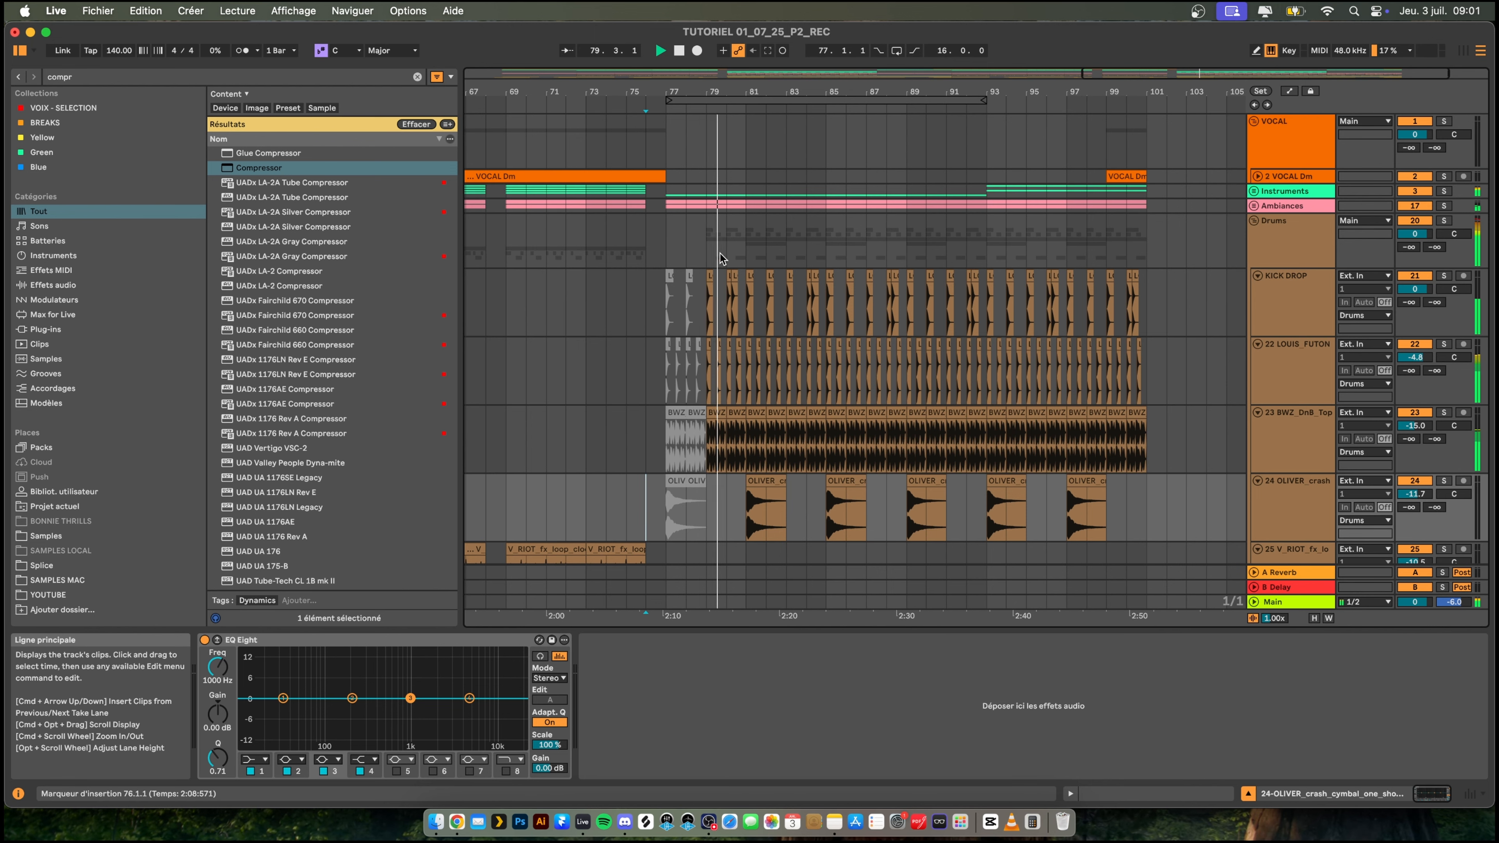
{"action": "scroll", "coordinate": [719, 255], "scroll_direction": "down", "scroll_amount": 6}
{"action": "scroll", "coordinate": [708, 242], "scroll_direction": "down", "scroll_amount": 10}
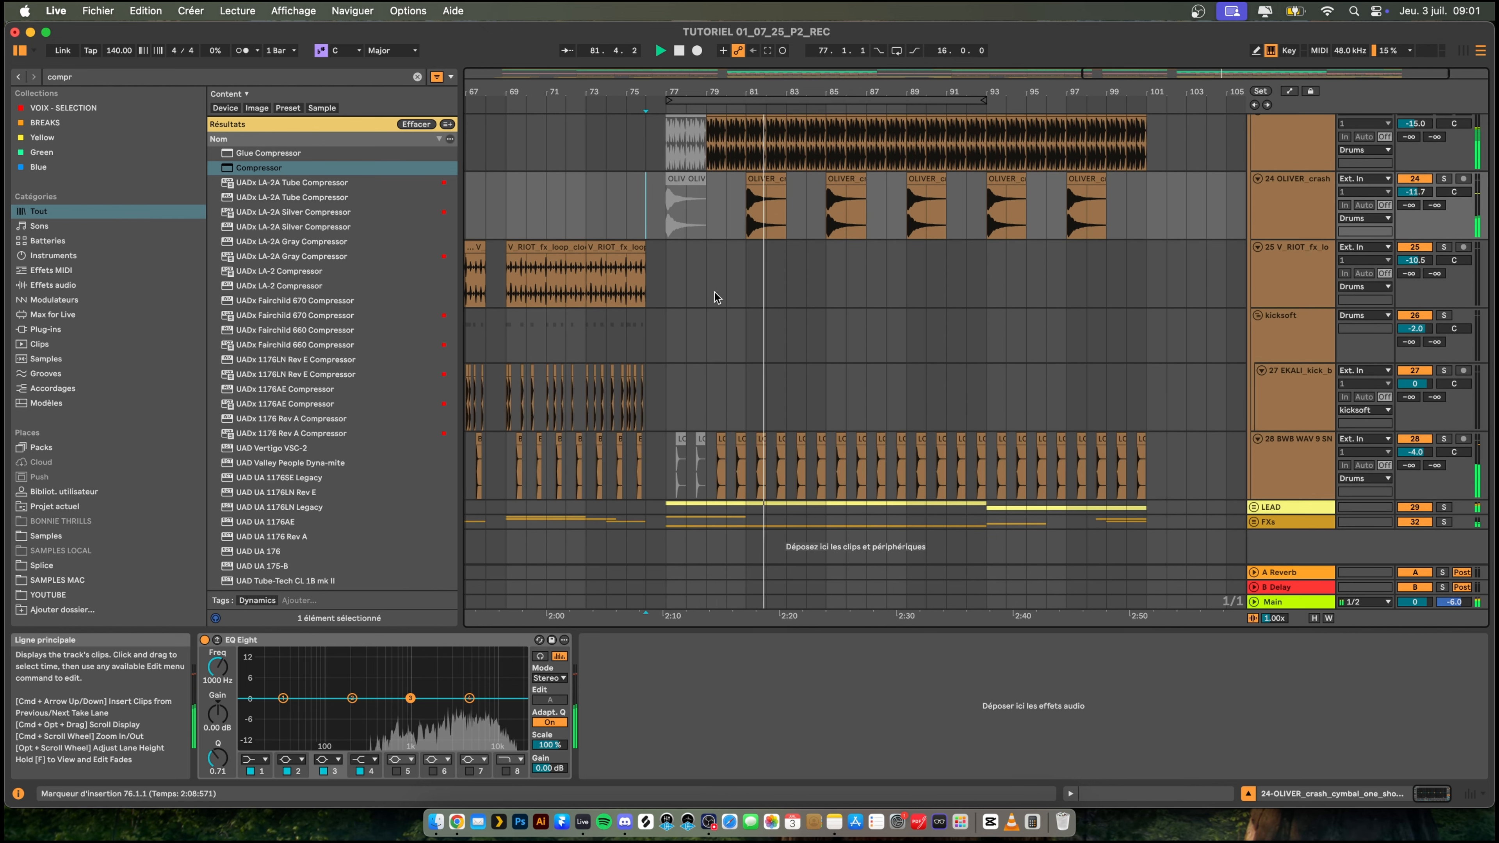
{"action": "scroll", "coordinate": [603, 189], "scroll_direction": "up", "scroll_amount": 7}
{"action": "left_click", "coordinate": [605, 228]}
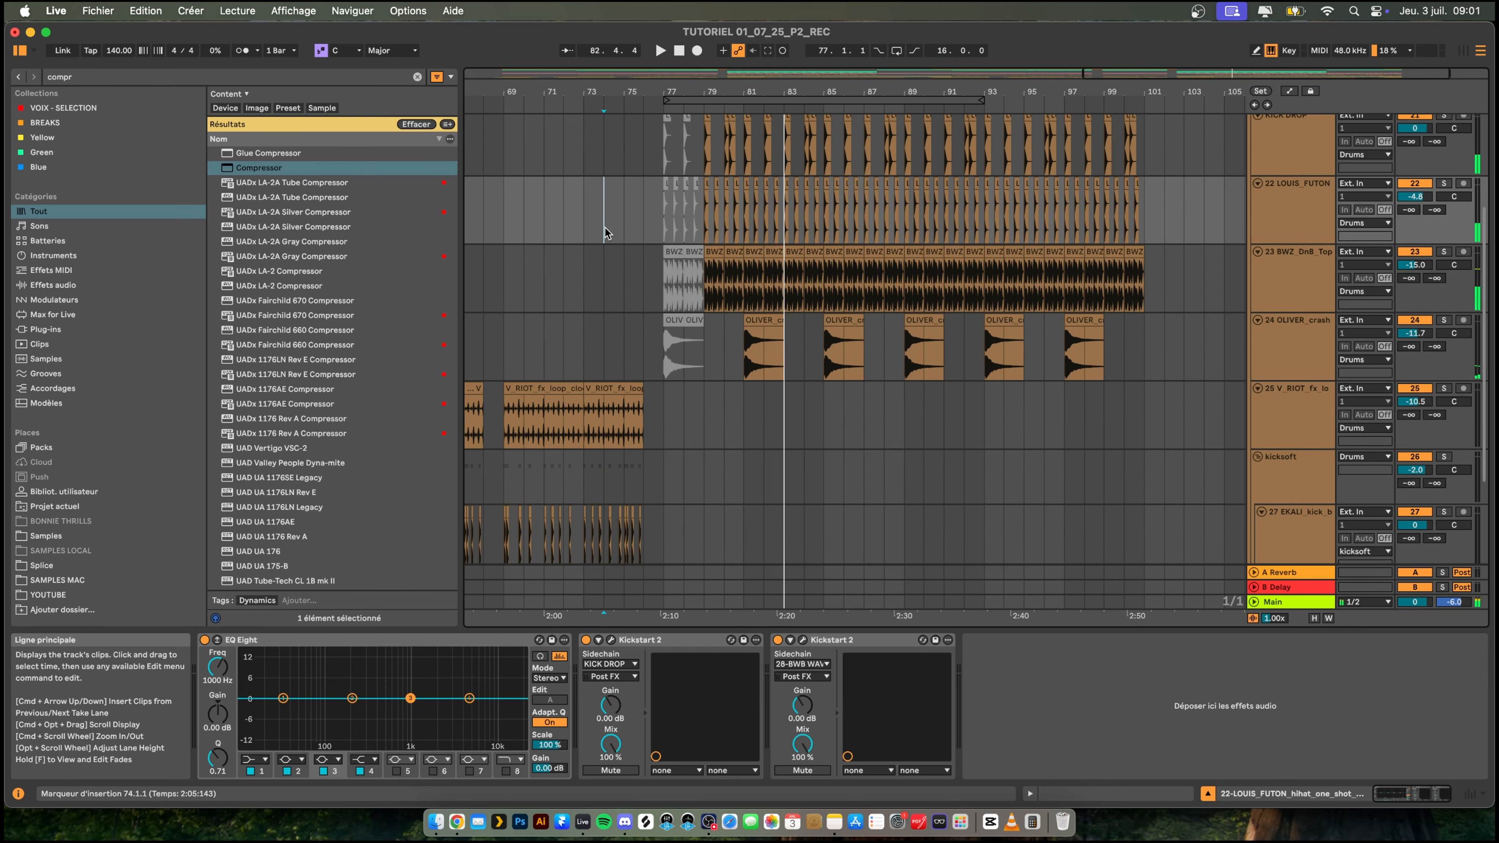
{"action": "scroll", "coordinate": [651, 236], "scroll_direction": "up", "scroll_amount": 5}
{"action": "scroll", "coordinate": [645, 239], "scroll_direction": "up", "scroll_amount": 4}
{"action": "left_click_drag", "start_coordinate": [680, 95], "coordinate": [723, 92]}
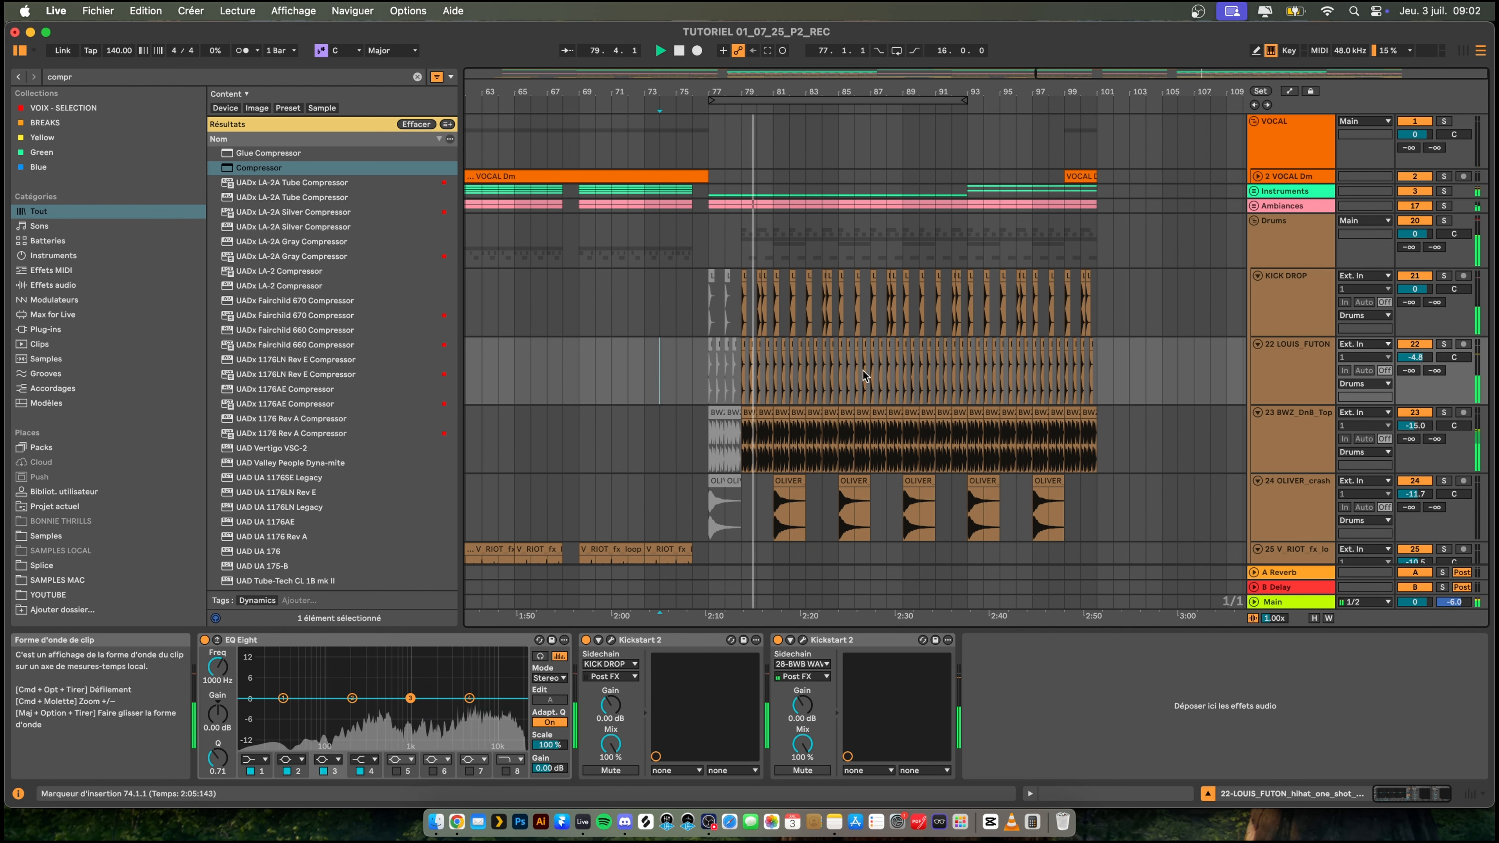
{"action": "left_click_drag", "start_coordinate": [812, 92], "coordinate": [757, 106]}
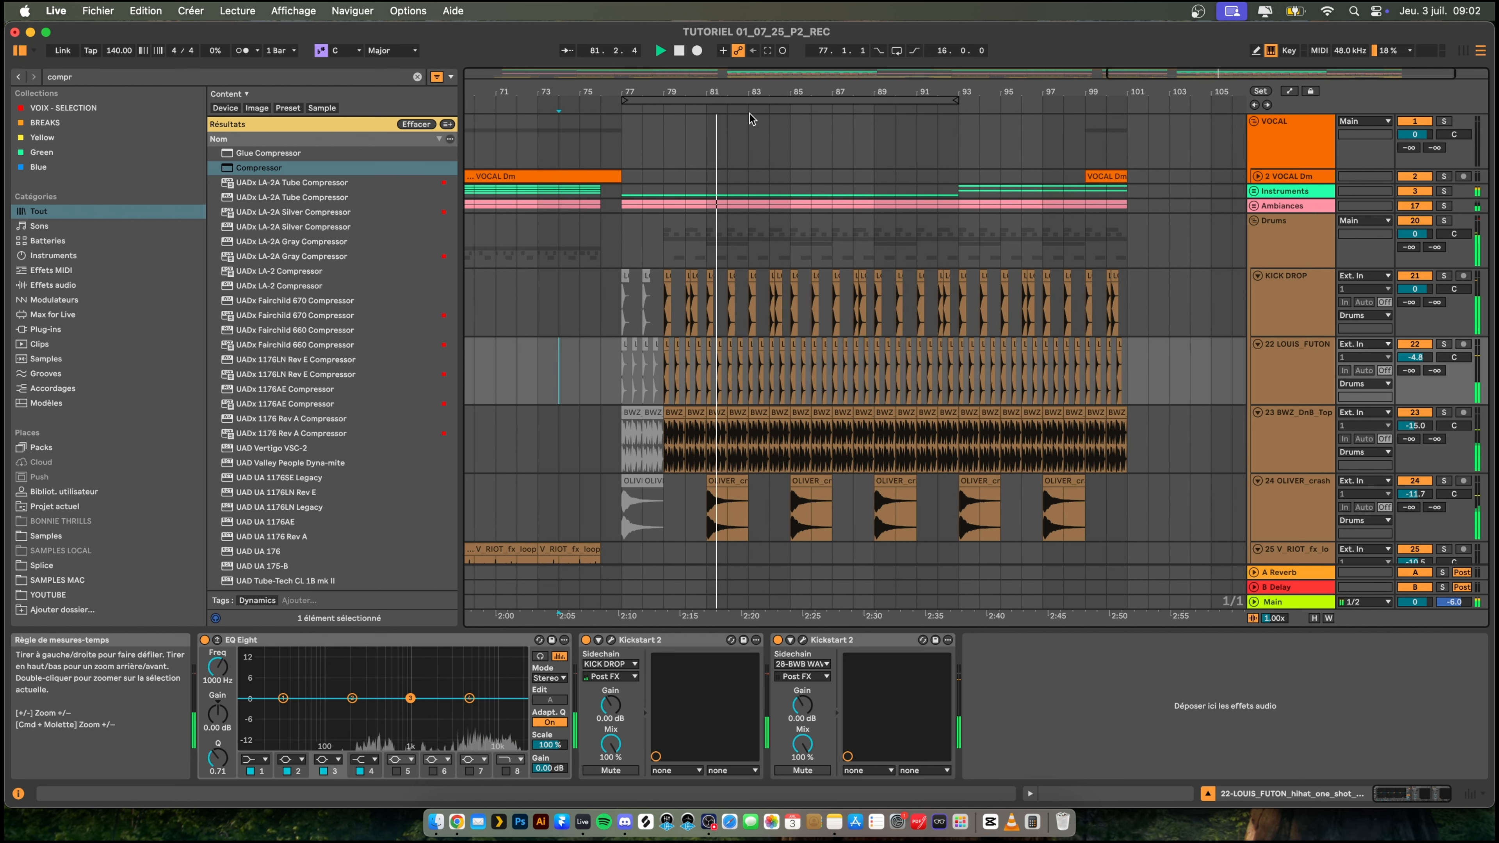
{"action": "left_click", "coordinate": [591, 255]}
{"action": "scroll", "coordinate": [595, 411], "scroll_direction": "down", "scroll_amount": 1}
{"action": "scroll", "coordinate": [608, 408], "scroll_direction": "down", "scroll_amount": 4}
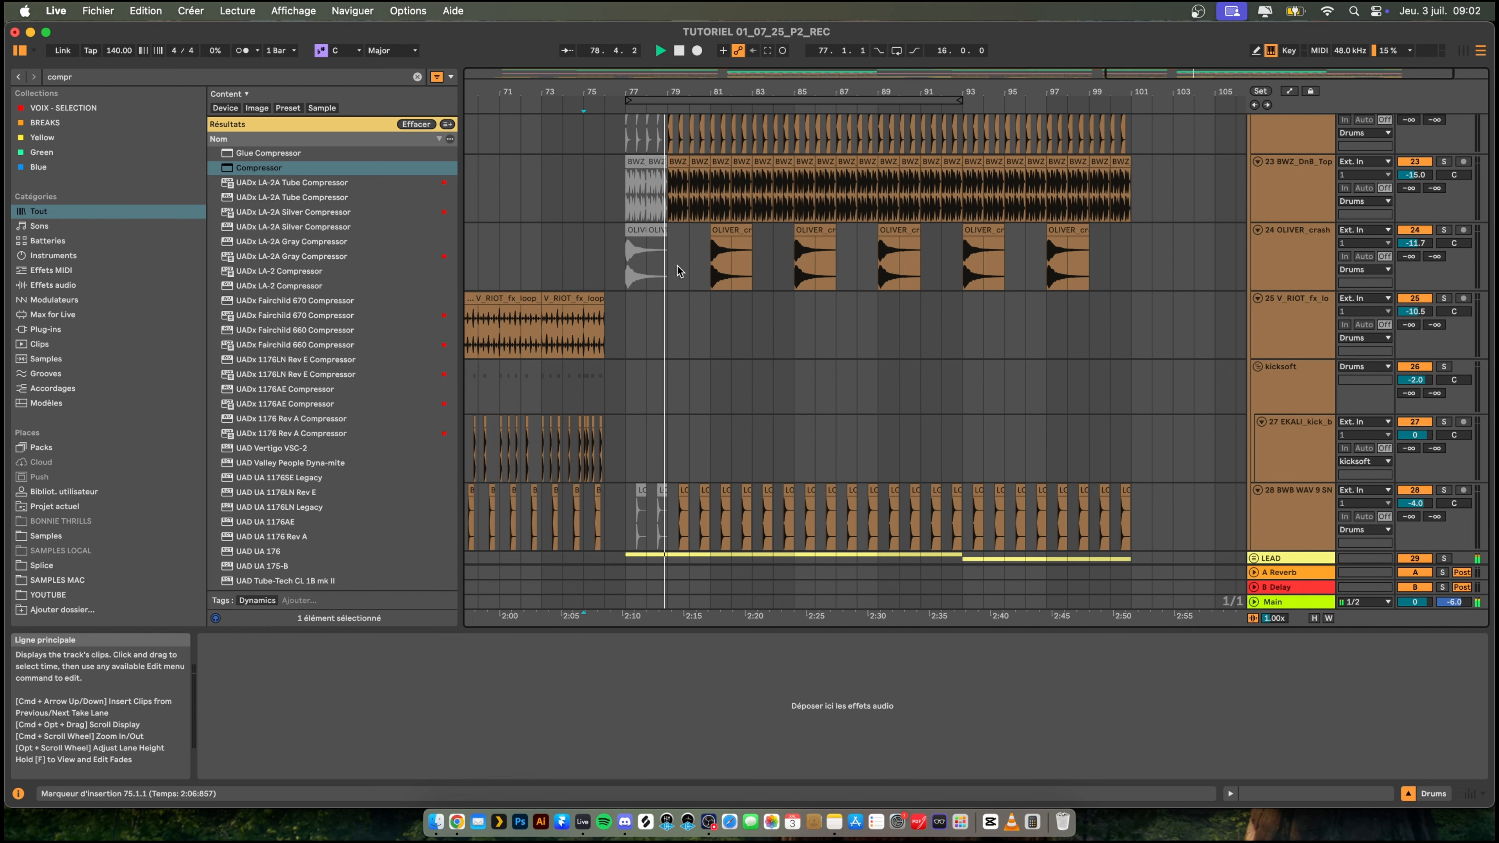
{"action": "scroll", "coordinate": [691, 330], "scroll_direction": "down", "scroll_amount": 1}
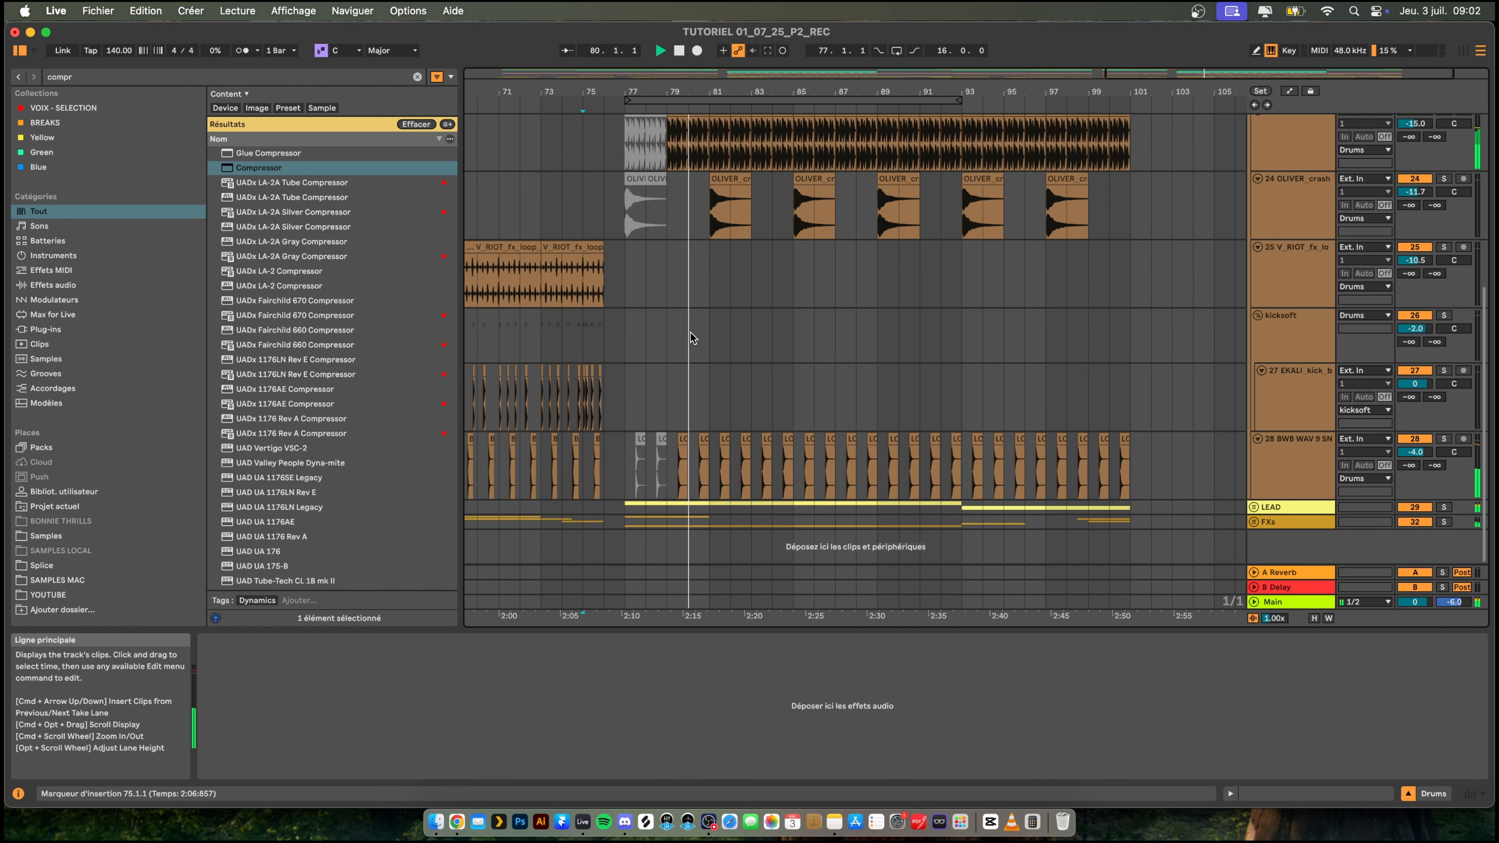
{"action": "scroll", "coordinate": [691, 333], "scroll_direction": "up", "scroll_amount": 5}
{"action": "scroll", "coordinate": [576, 279], "scroll_direction": "up", "scroll_amount": 2}
{"action": "scroll", "coordinate": [576, 280], "scroll_direction": "left", "scroll_amount": 1}
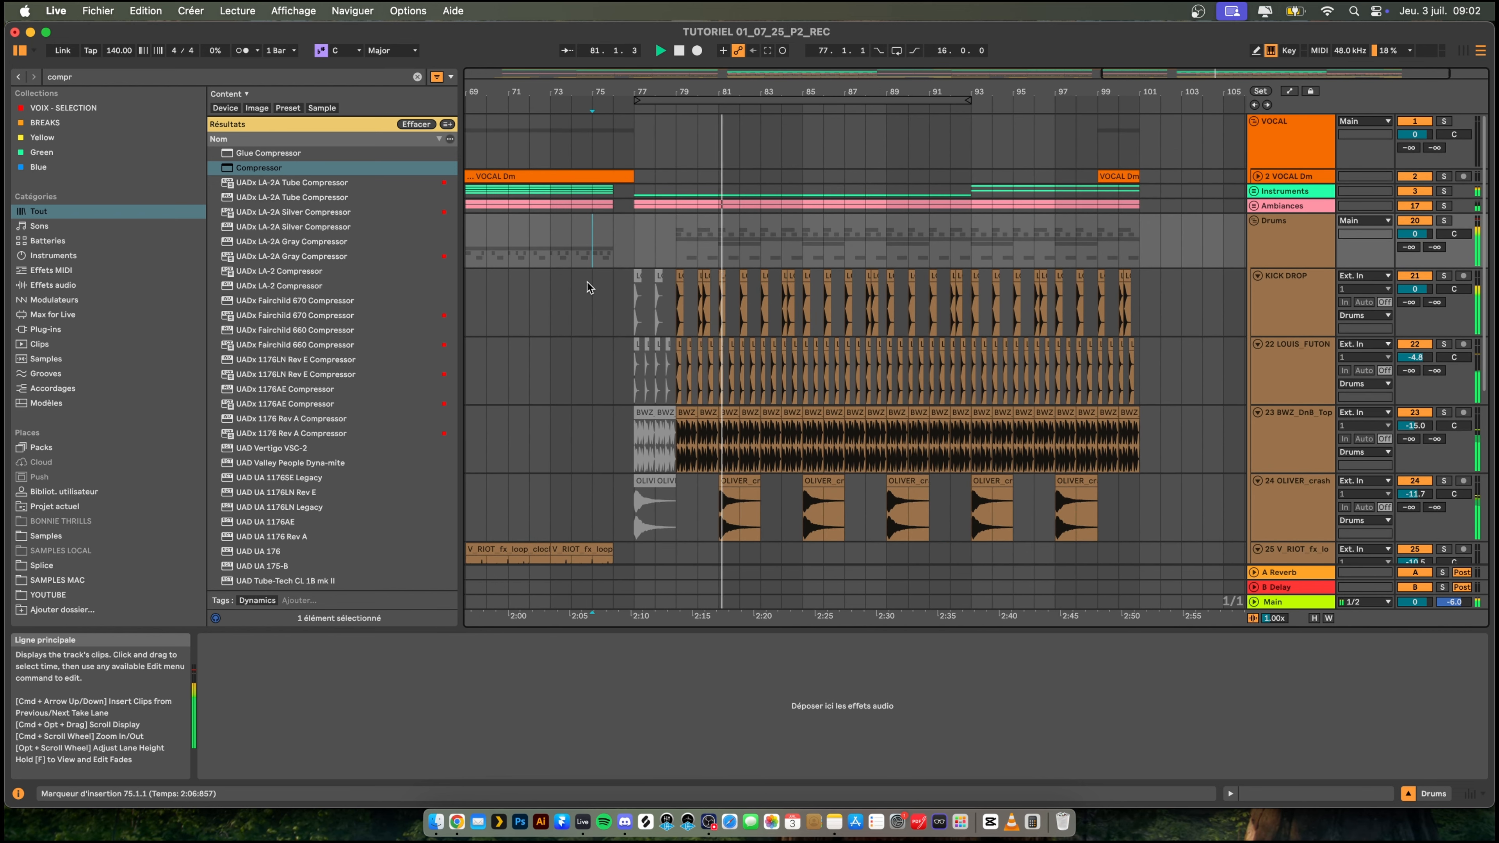
- Reactivate the first KICK DROP clip at bar 77 and play from bar 76
{"action": "left_click", "coordinate": [619, 295]}
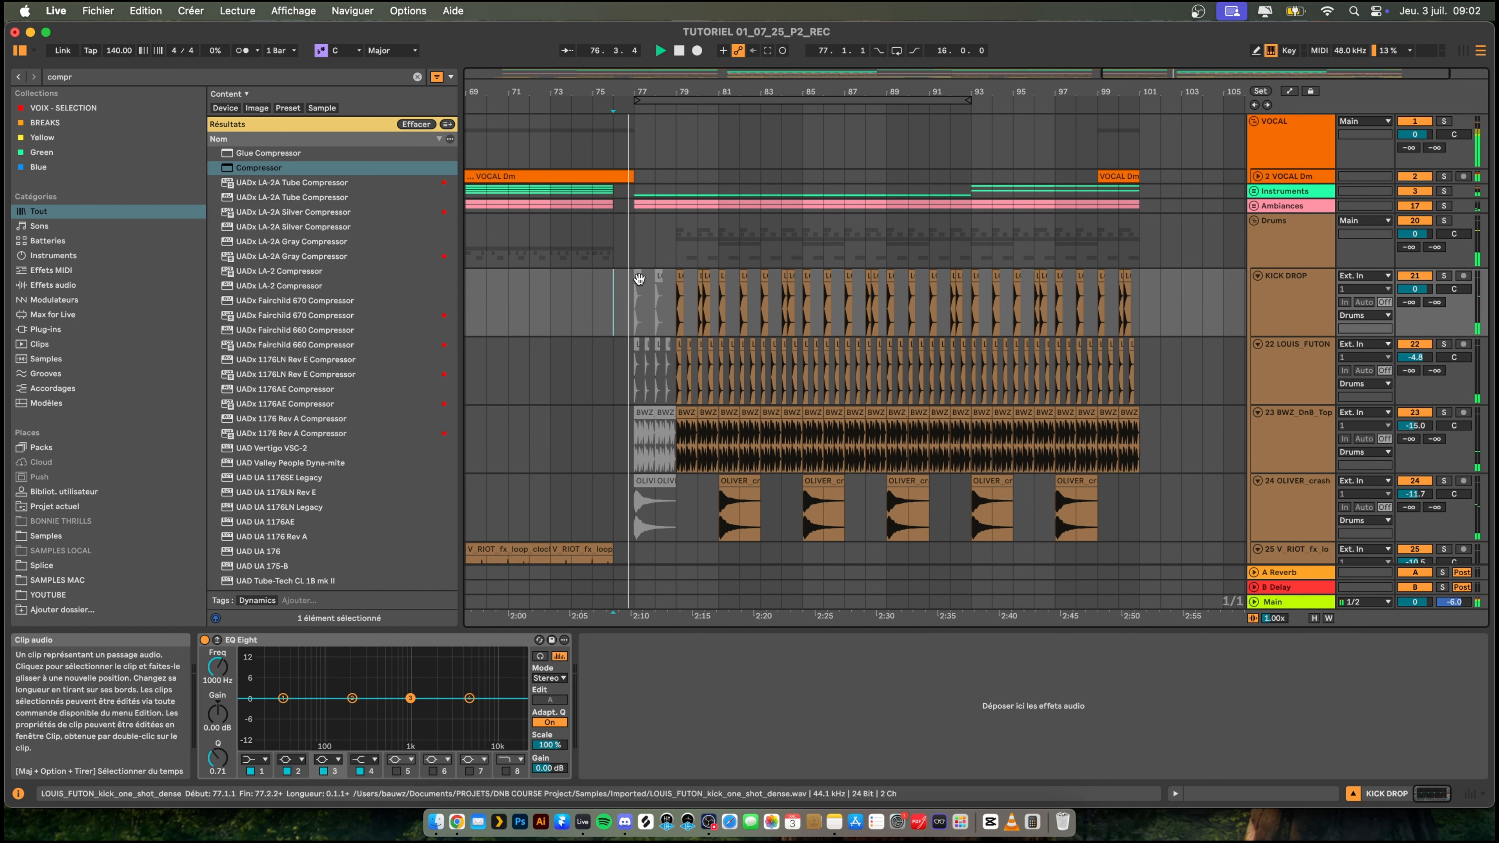
{"action": "left_click", "coordinate": [638, 278]}
{"action": "key", "text": "space"}
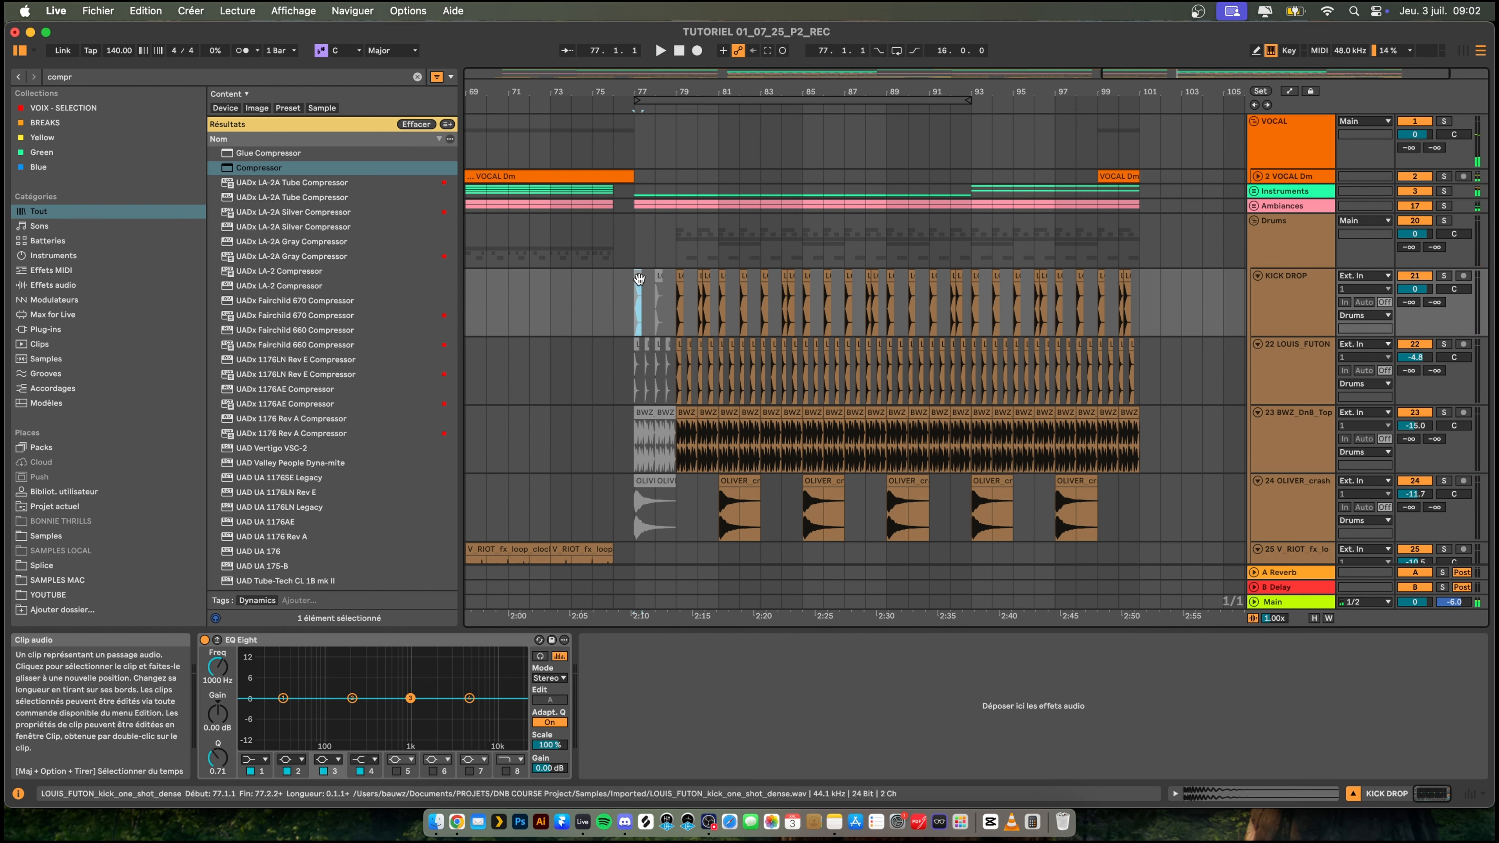
{"action": "left_click", "coordinate": [615, 289]}
{"action": "key", "text": "space"}
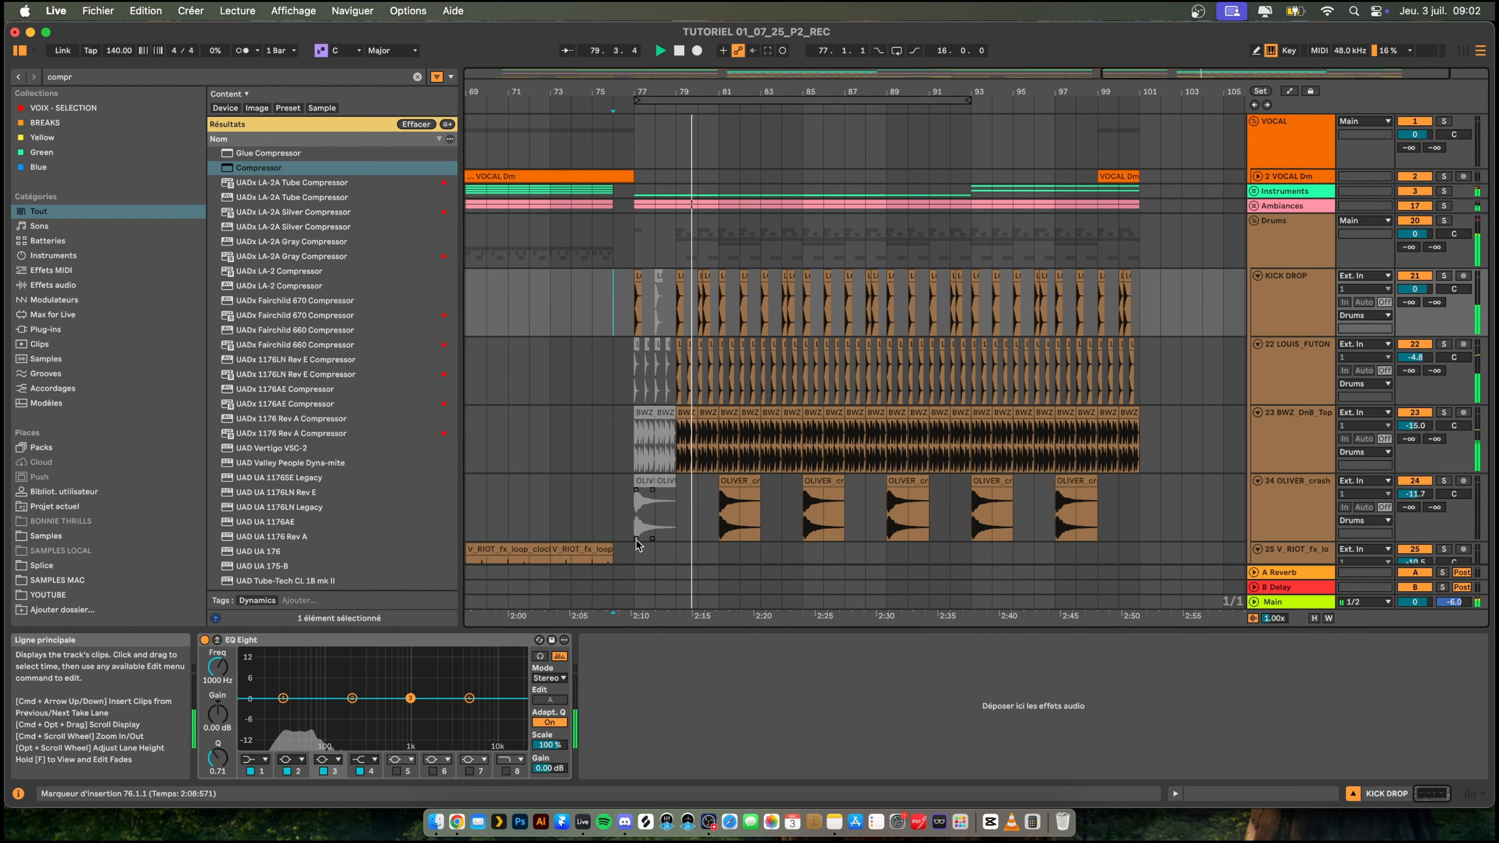
- Reactivate the two crash cymbal clips at bars 77 and 78 and check the result from bar 76
{"action": "key", "text": "space"}
{"action": "left_click", "coordinate": [665, 479]}
{"action": "scroll", "coordinate": [648, 483], "scroll_direction": "down", "scroll_amount": 1}
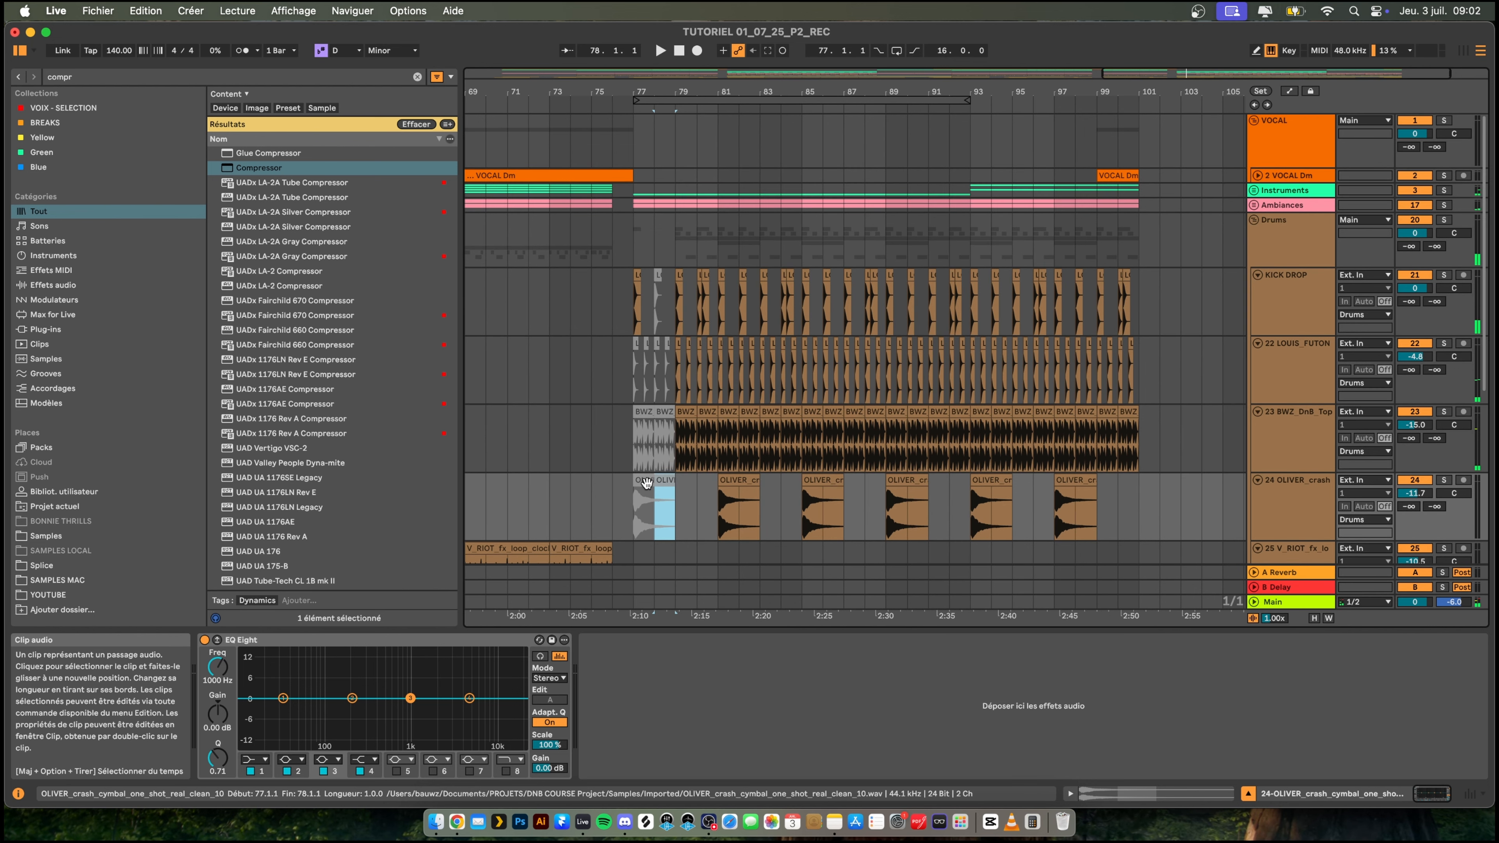
{"action": "left_click", "coordinate": [646, 482]}
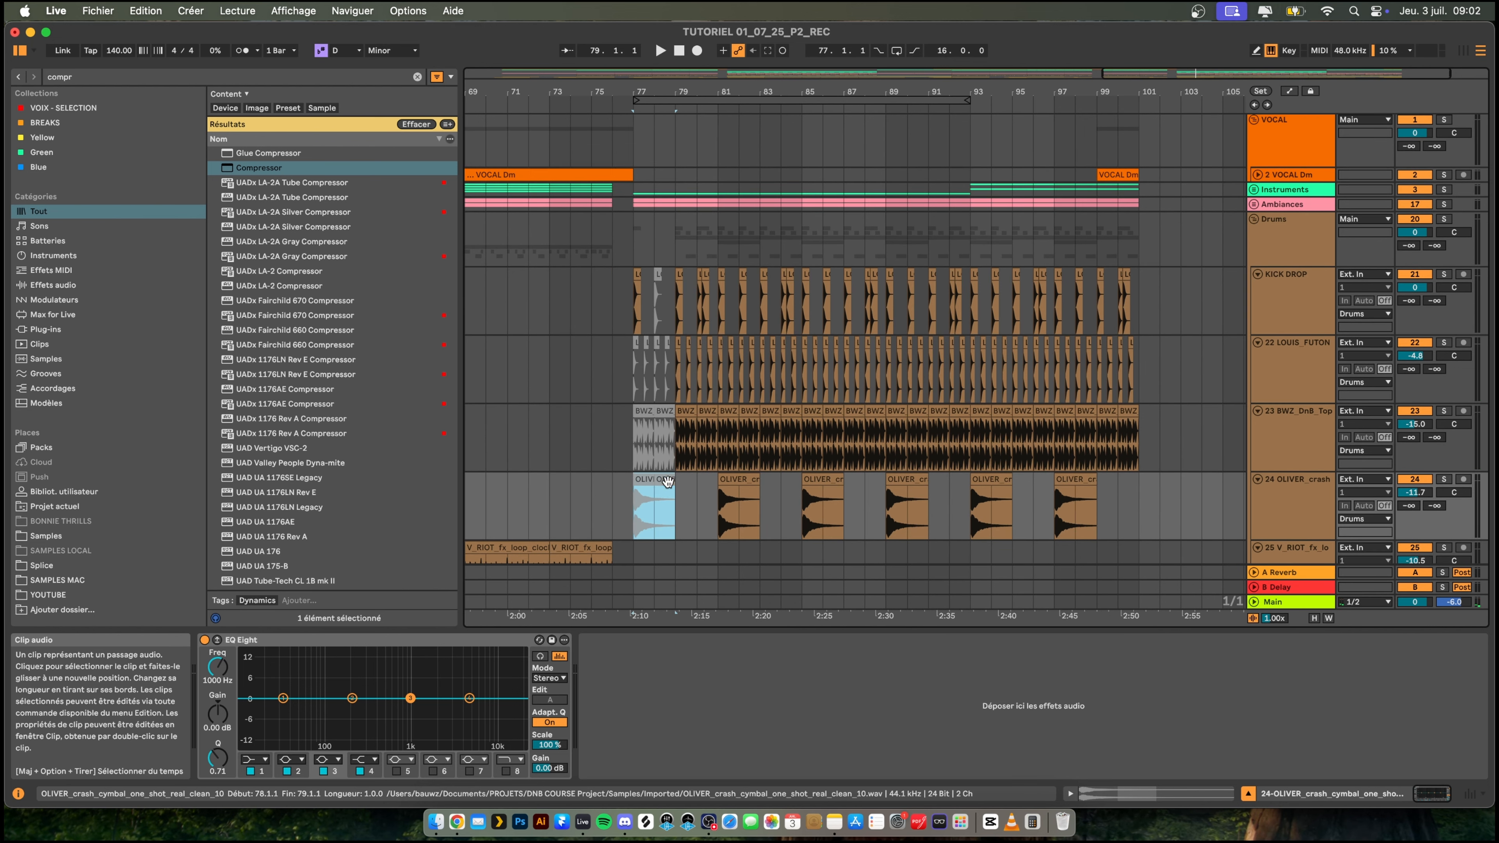
{"action": "left_click", "coordinate": [619, 430]}
{"action": "key", "text": "space"}
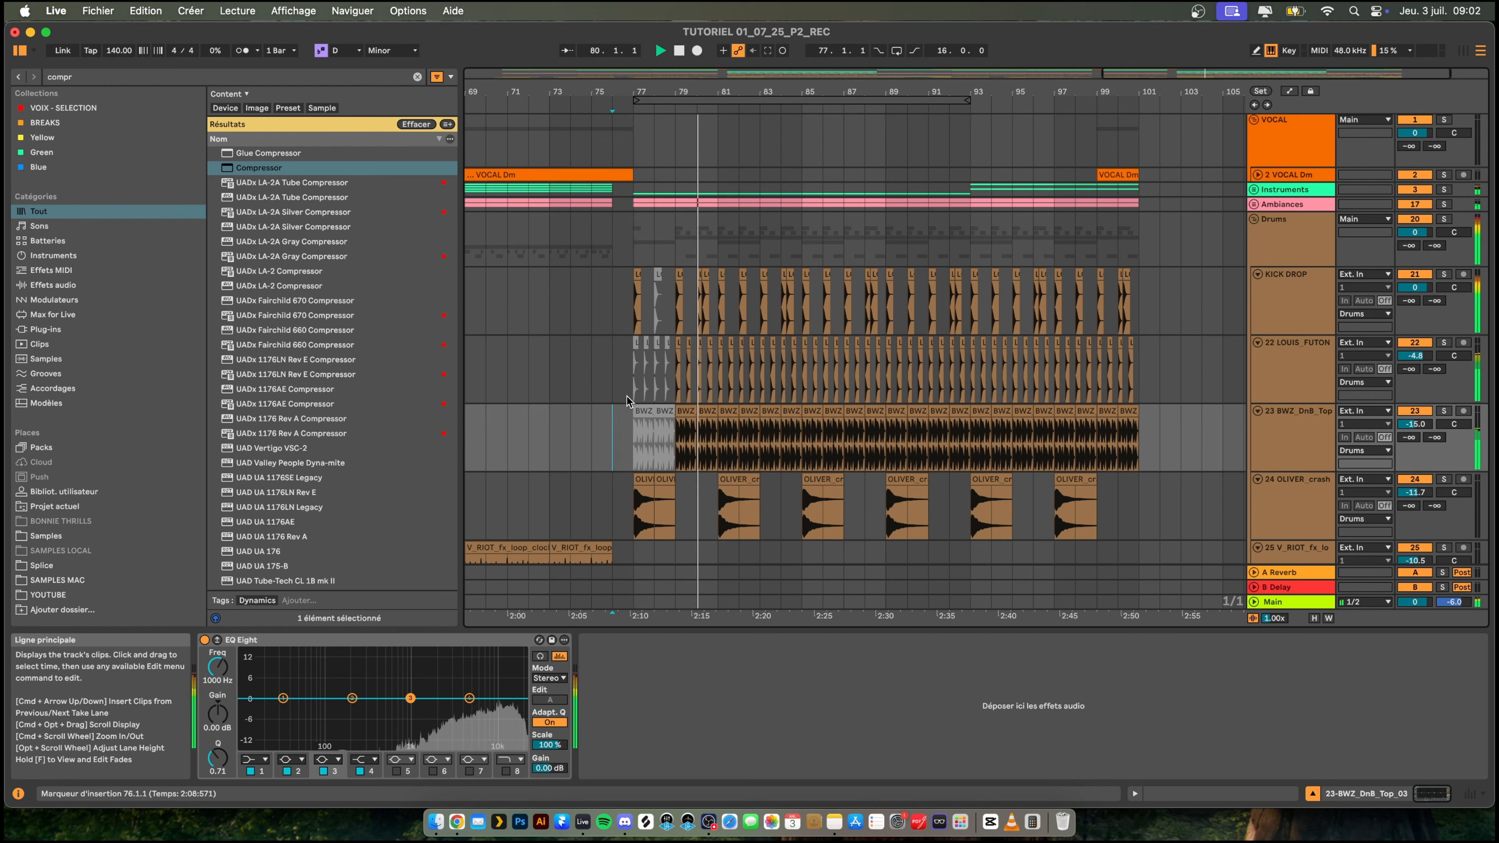
{"action": "scroll", "coordinate": [646, 361], "scroll_direction": "down", "scroll_amount": 1}
{"action": "key", "text": "space"}
- Expand the Instruments group, trim the start of the second drop's BASS clip to bar 79, and play from bar 76
{"action": "scroll", "coordinate": [646, 361], "scroll_direction": "up", "scroll_amount": 1}
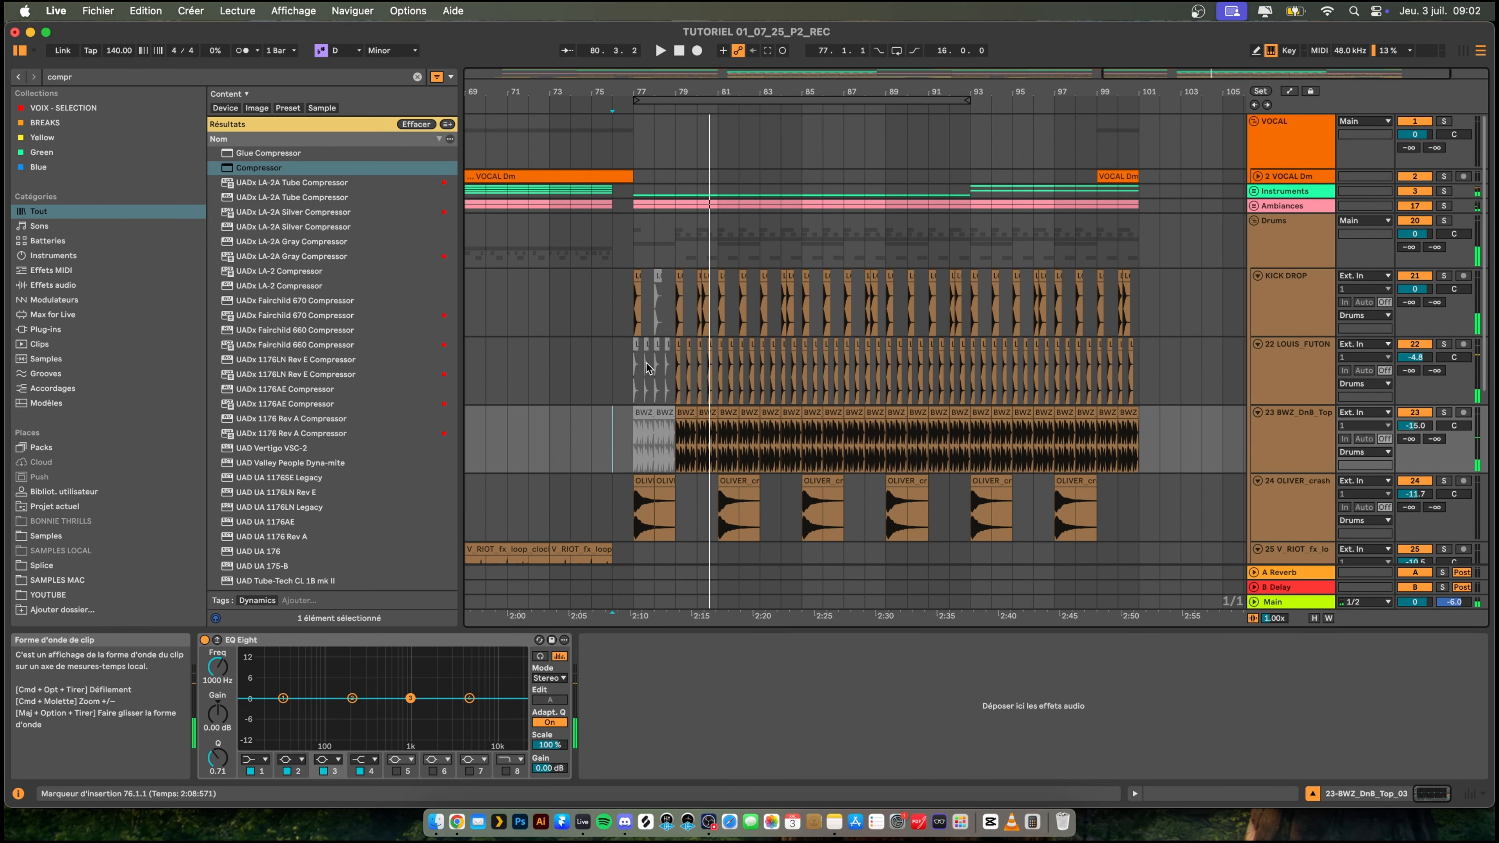
{"action": "left_click", "coordinate": [1253, 191]}
{"action": "scroll", "coordinate": [705, 319], "scroll_direction": "down", "scroll_amount": 10}
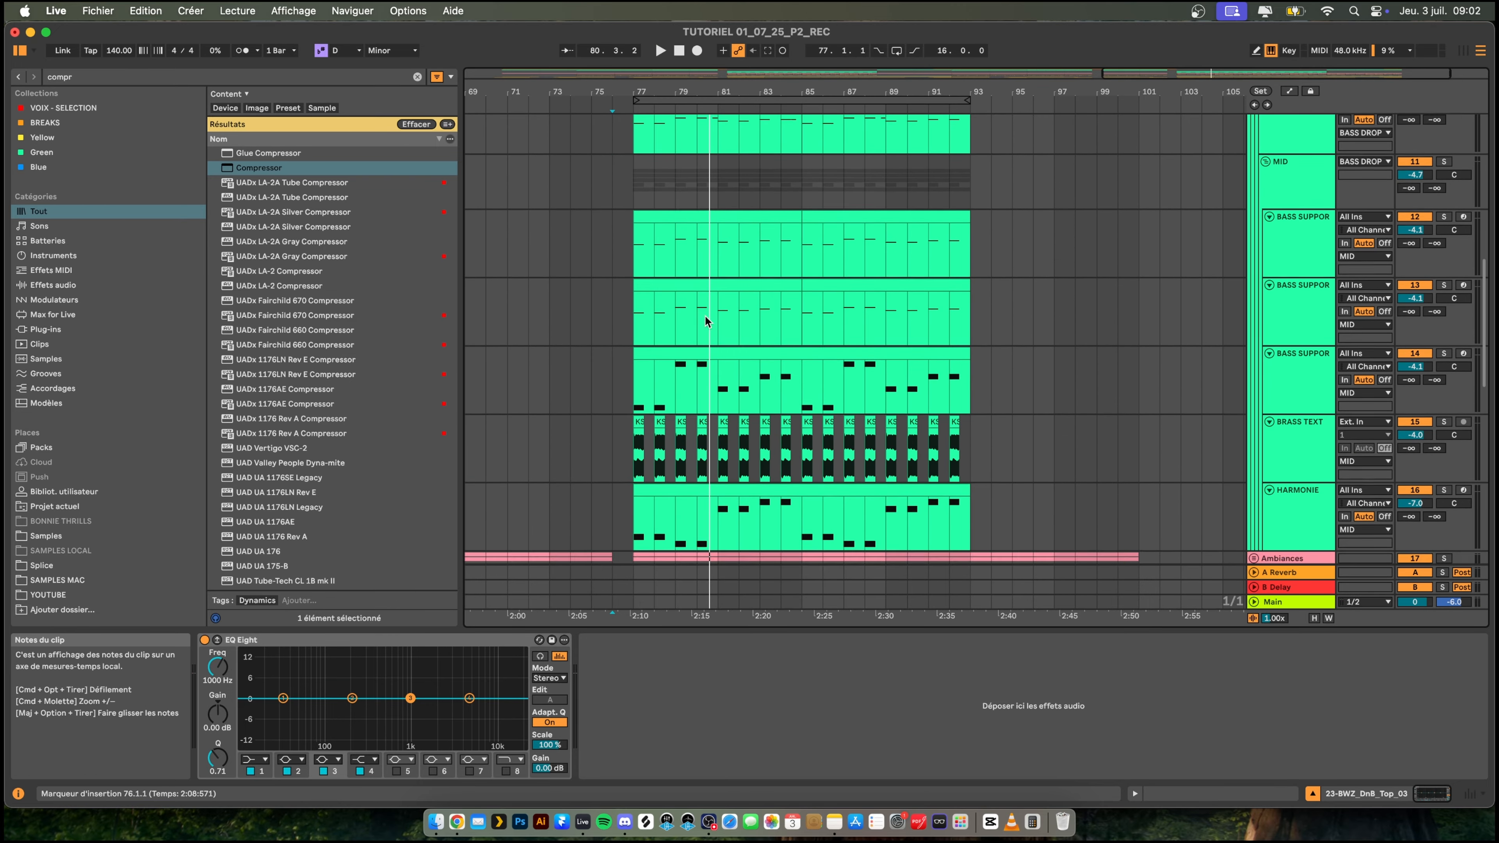
{"action": "left_click", "coordinate": [660, 191]}
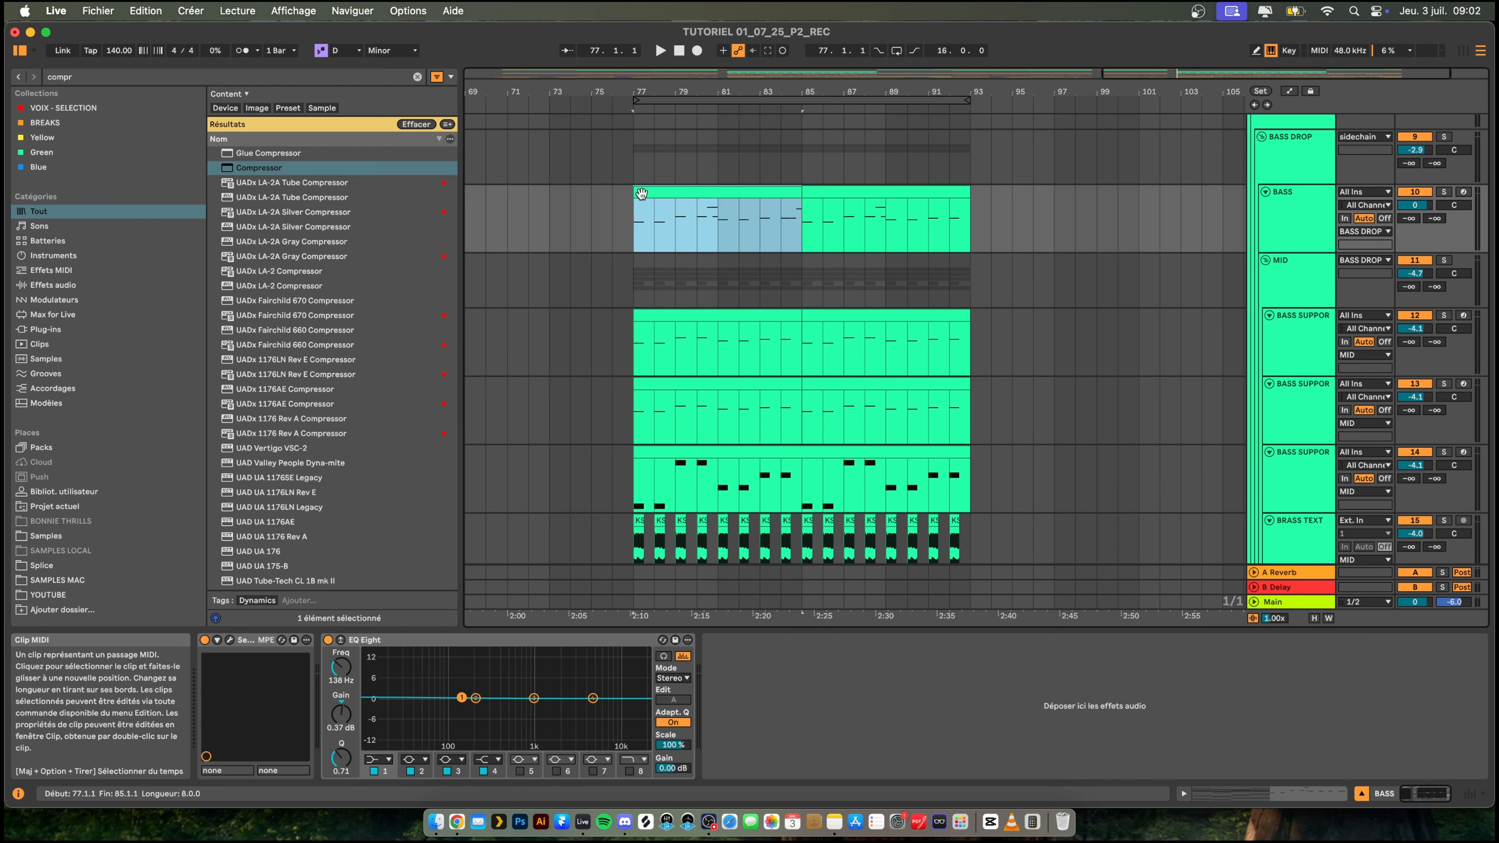
{"action": "left_click_drag", "start_coordinate": [638, 192], "coordinate": [677, 192]}
{"action": "left_click", "coordinate": [617, 209]}
{"action": "key", "text": "space"}
- Replay the second drop from bar 77 to check the bass layers without the opening BASS notes
{"action": "scroll", "coordinate": [648, 228], "scroll_direction": "down", "scroll_amount": 1}
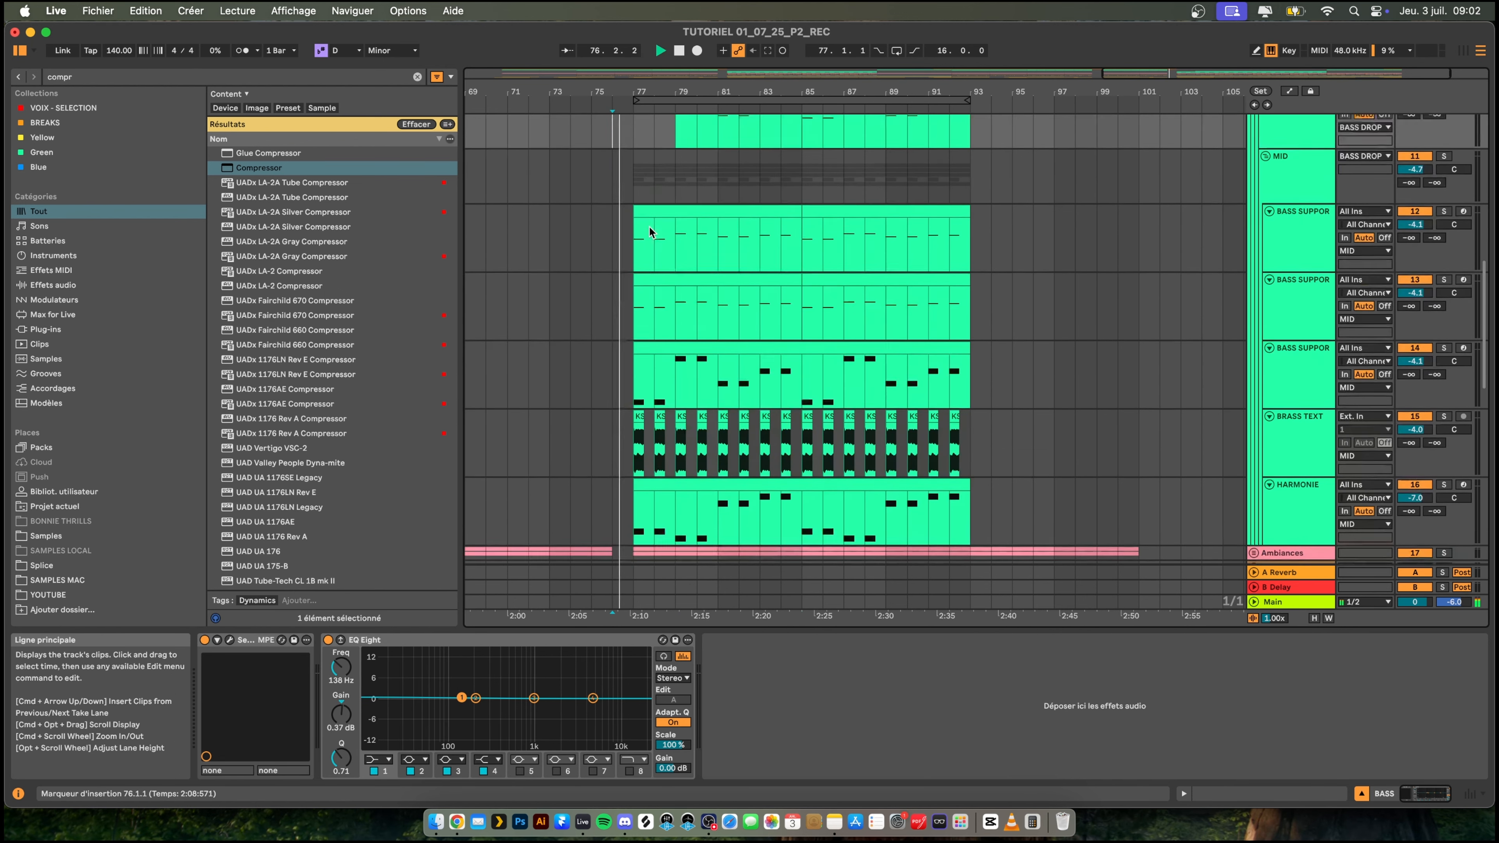
{"action": "scroll", "coordinate": [653, 227], "scroll_direction": "up", "scroll_amount": 1}
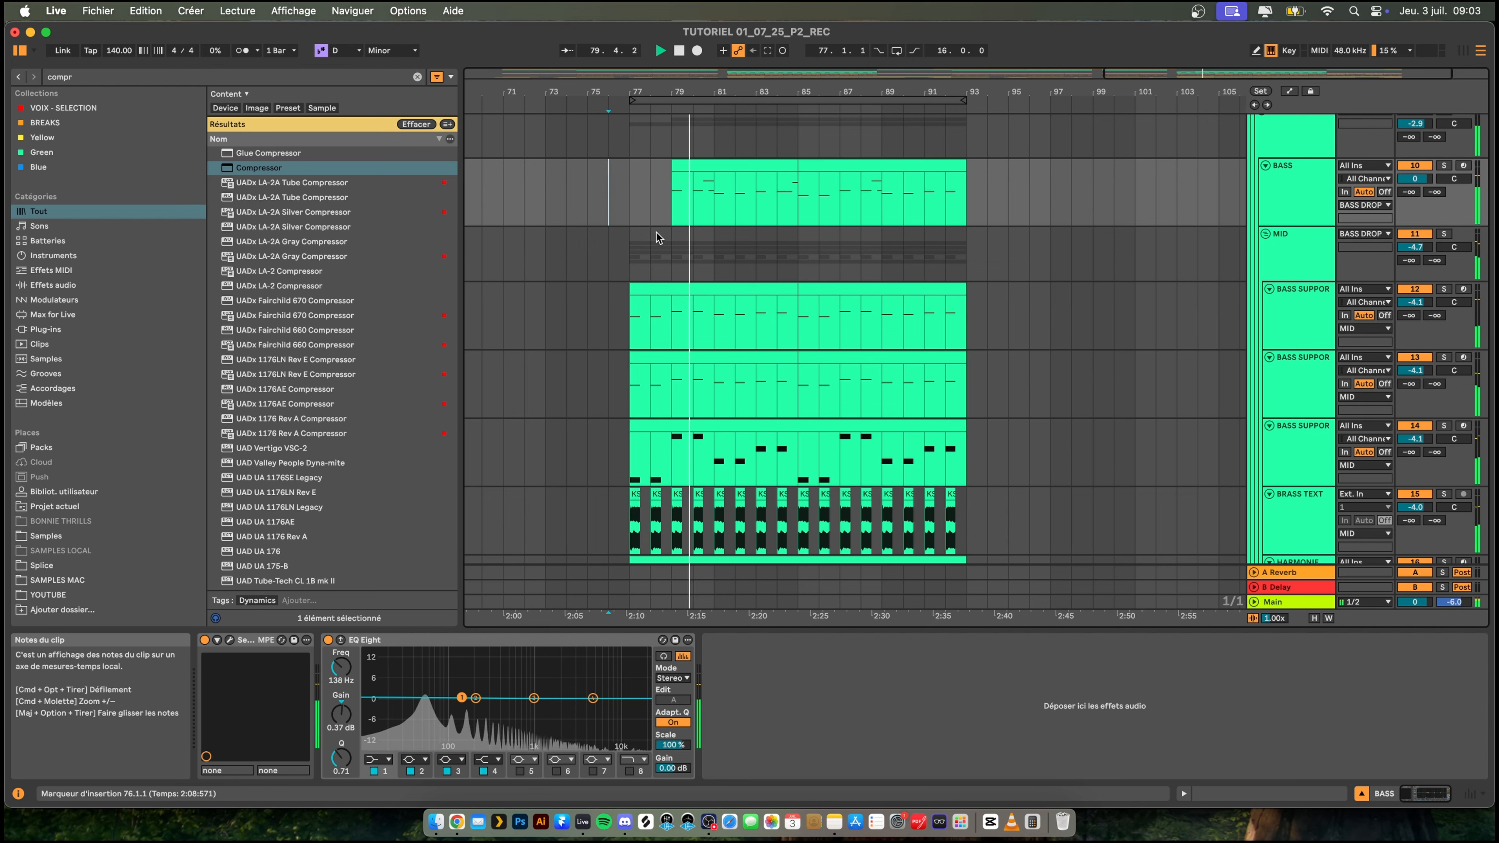
{"action": "left_click", "coordinate": [630, 248]}
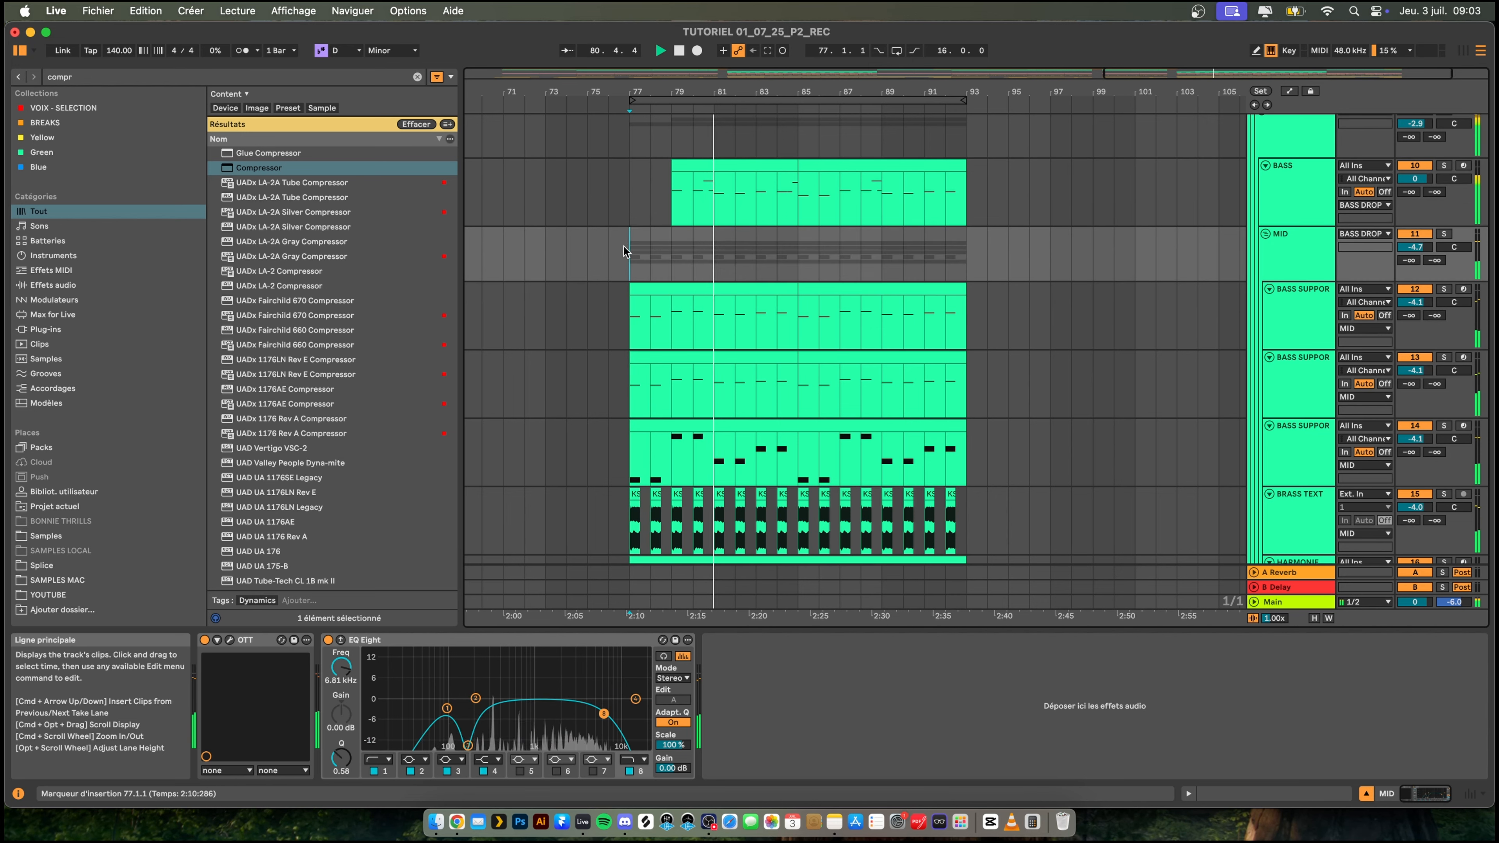
{"action": "key", "text": "space"}
{"action": "key", "text": "space"}
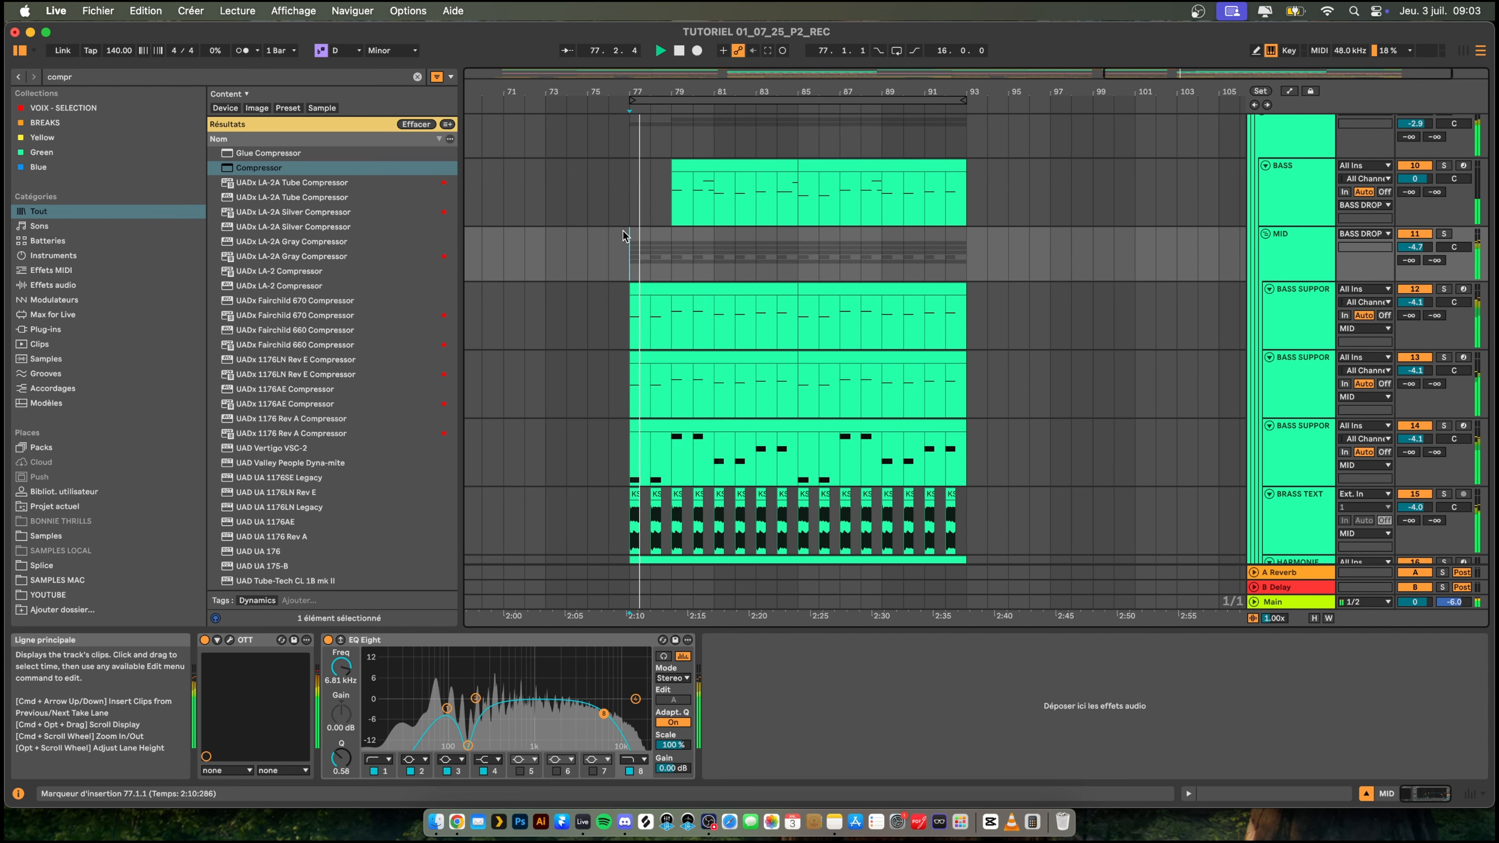
- Replay the second drop from bar 75 to check how it sounds without the opening BASS notes
{"action": "scroll", "coordinate": [658, 231], "scroll_direction": "down", "scroll_amount": 3}
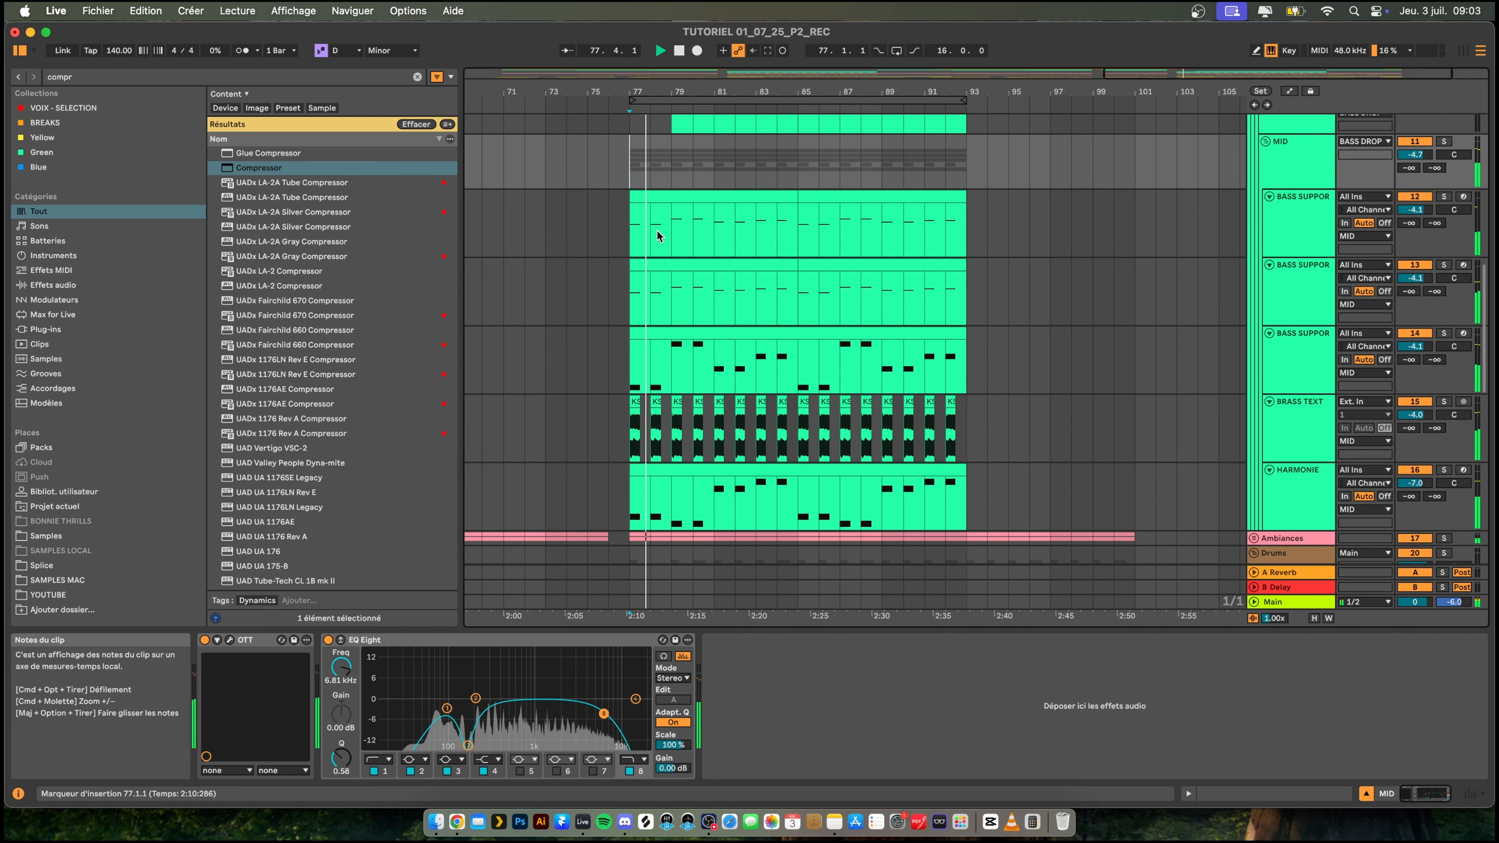
{"action": "scroll", "coordinate": [656, 230], "scroll_direction": "up", "scroll_amount": 2}
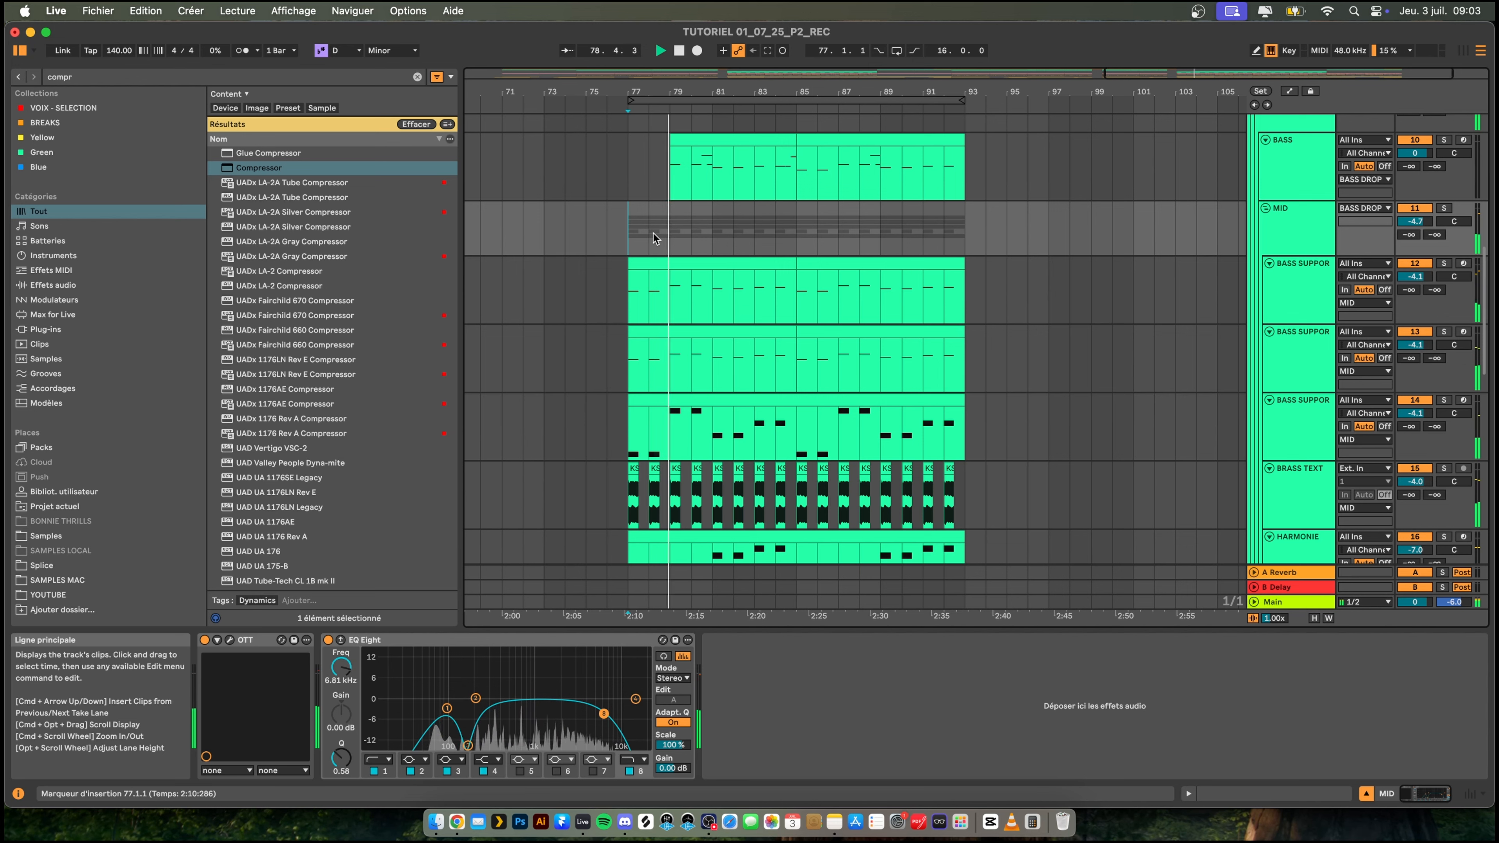
{"action": "left_click", "coordinate": [585, 171]}
{"action": "key", "text": "space"}
{"action": "key", "text": "space"}
- Extend the start of the second drop's BASS clip back to bar 77 and play from bar 76
{"action": "left_click_drag", "start_coordinate": [640, 96], "coordinate": [796, 308]}
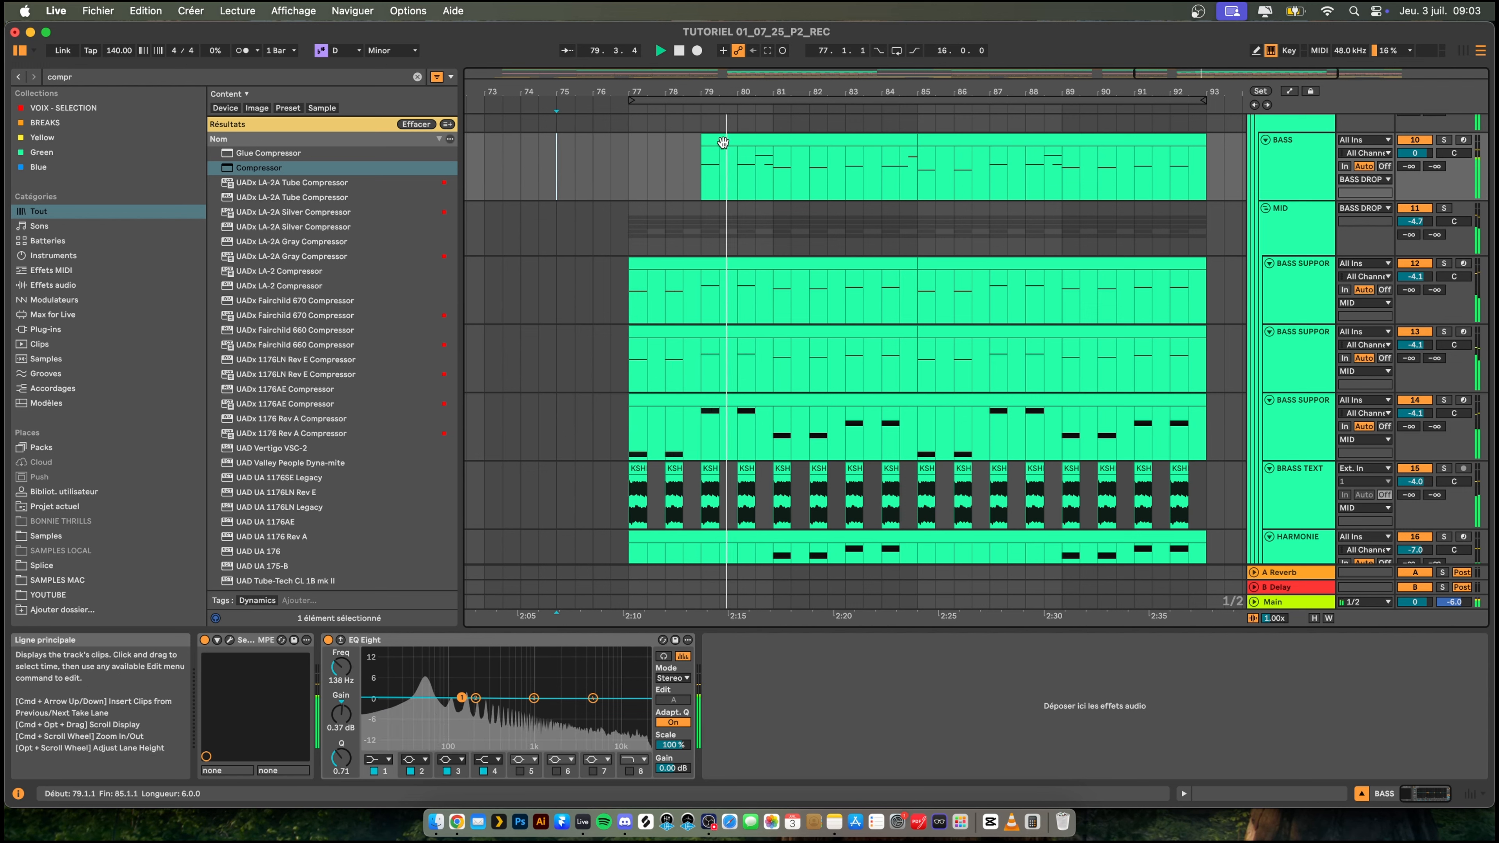
{"action": "left_click_drag", "start_coordinate": [702, 148], "coordinate": [631, 137]}
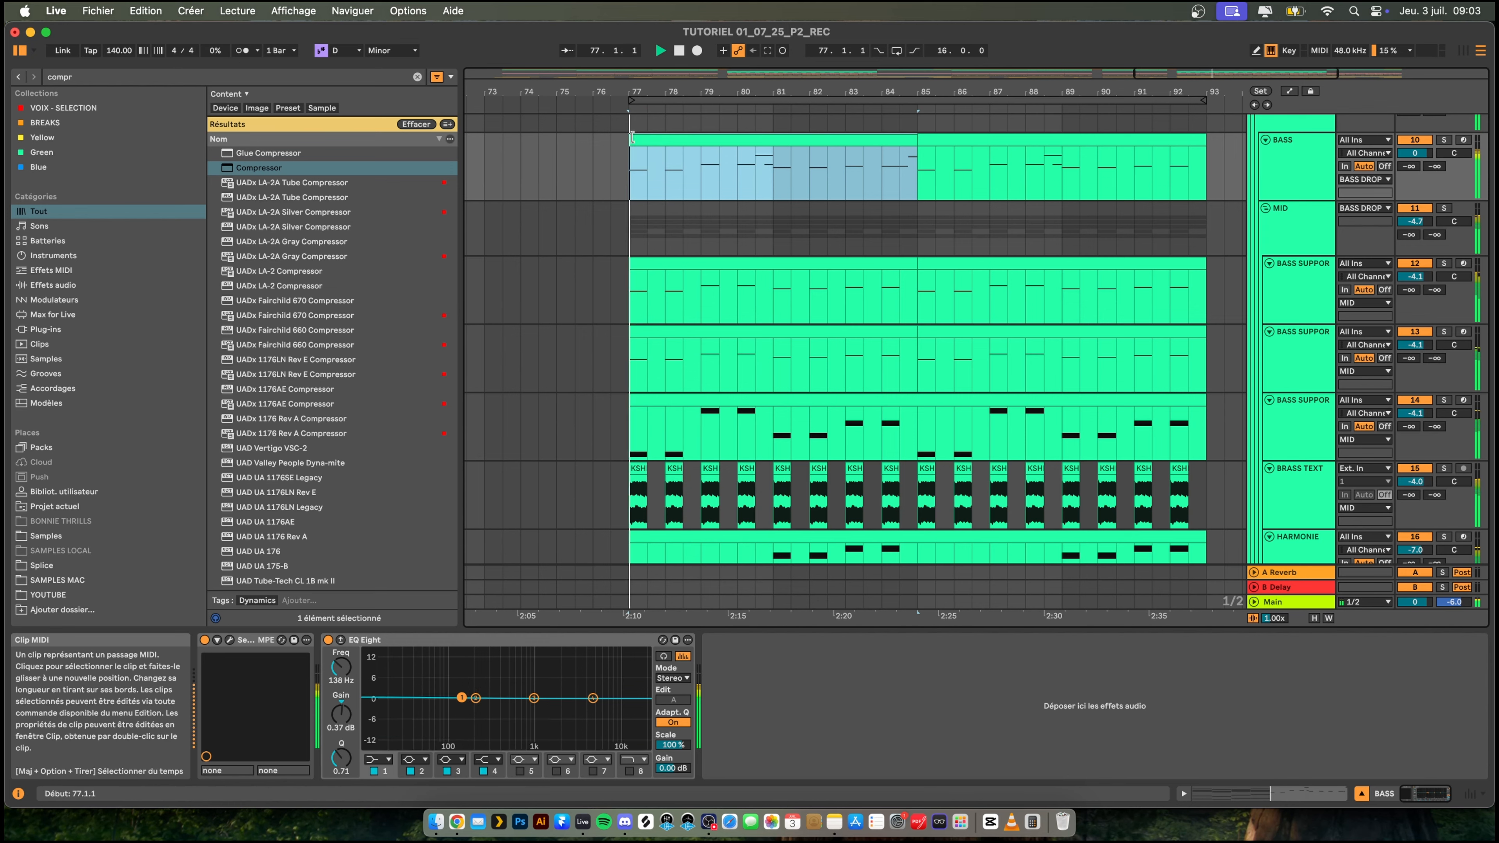
{"action": "left_click_drag", "start_coordinate": [692, 93], "coordinate": [730, 56]}
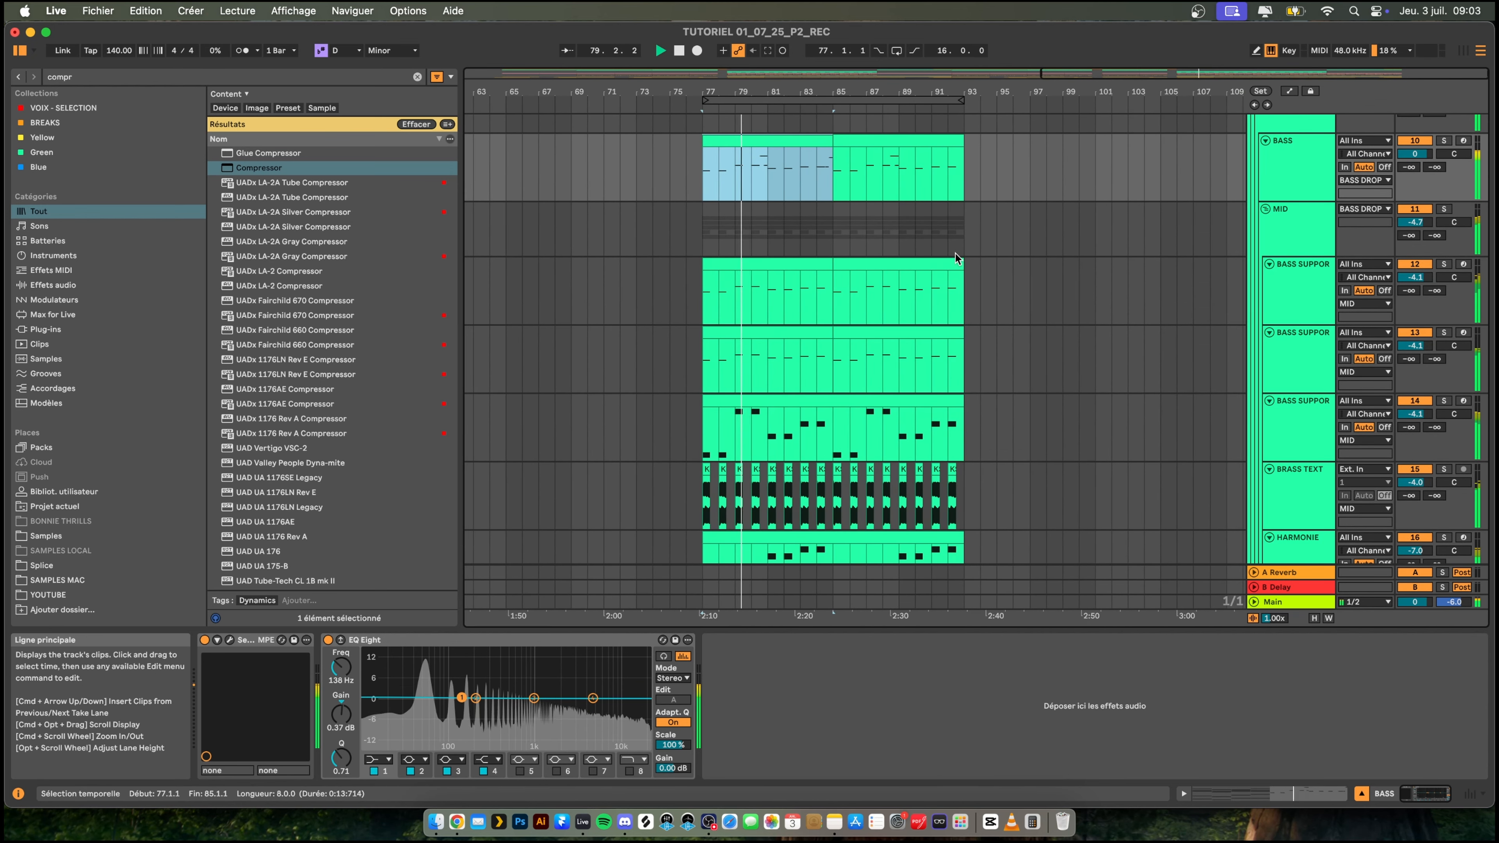
{"action": "left_click", "coordinate": [702, 353]}
{"action": "left_click", "coordinate": [690, 353]}
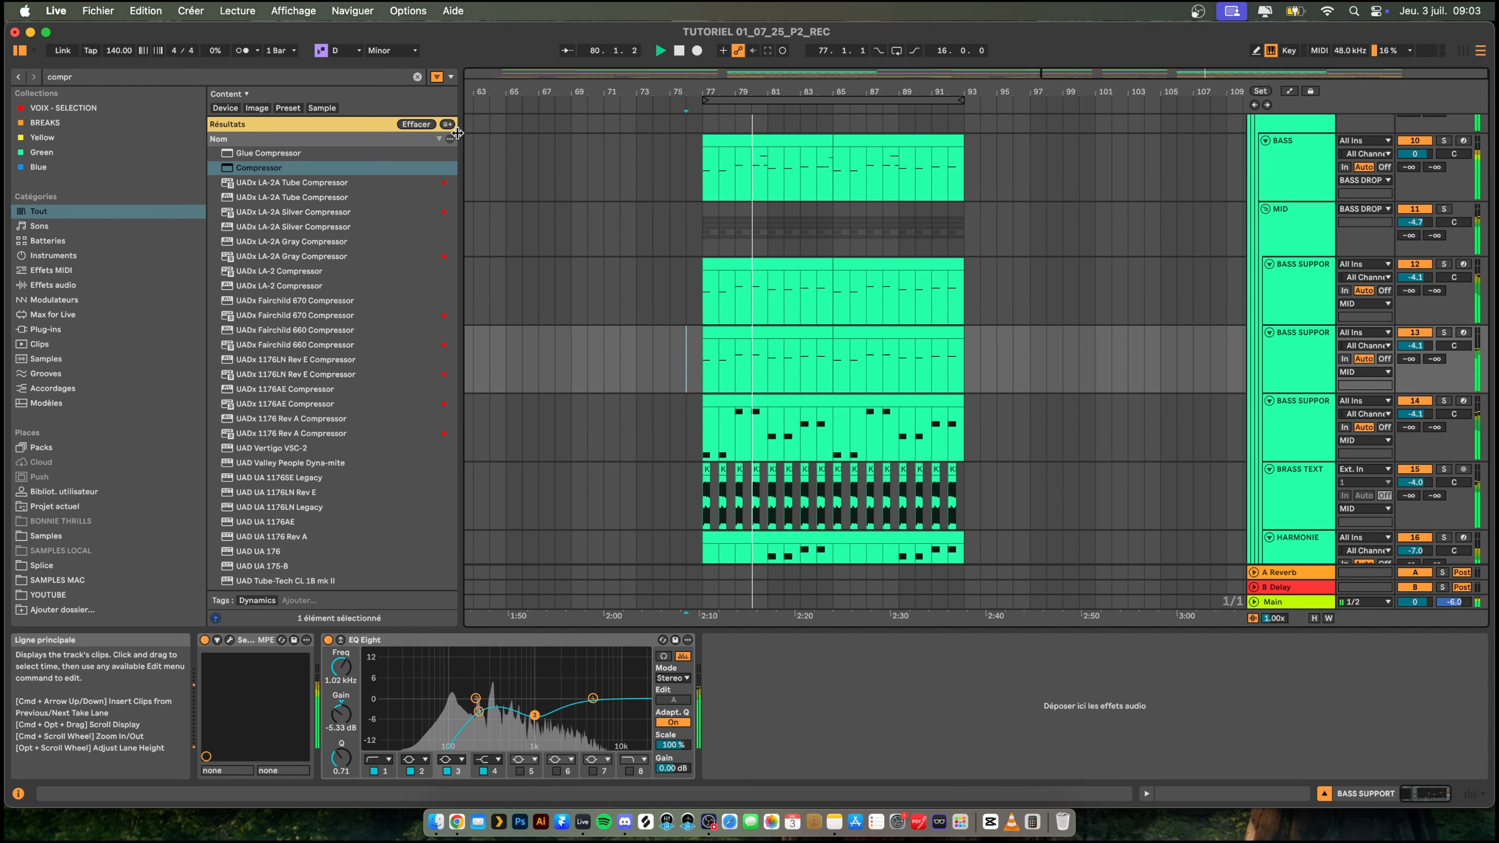
- Duplicate the HARMONIE track, solo the copy and play it from bar 77
{"action": "scroll", "coordinate": [765, 388], "scroll_direction": "down", "scroll_amount": 2}
{"action": "scroll", "coordinate": [765, 388], "scroll_direction": "down", "scroll_amount": 5}
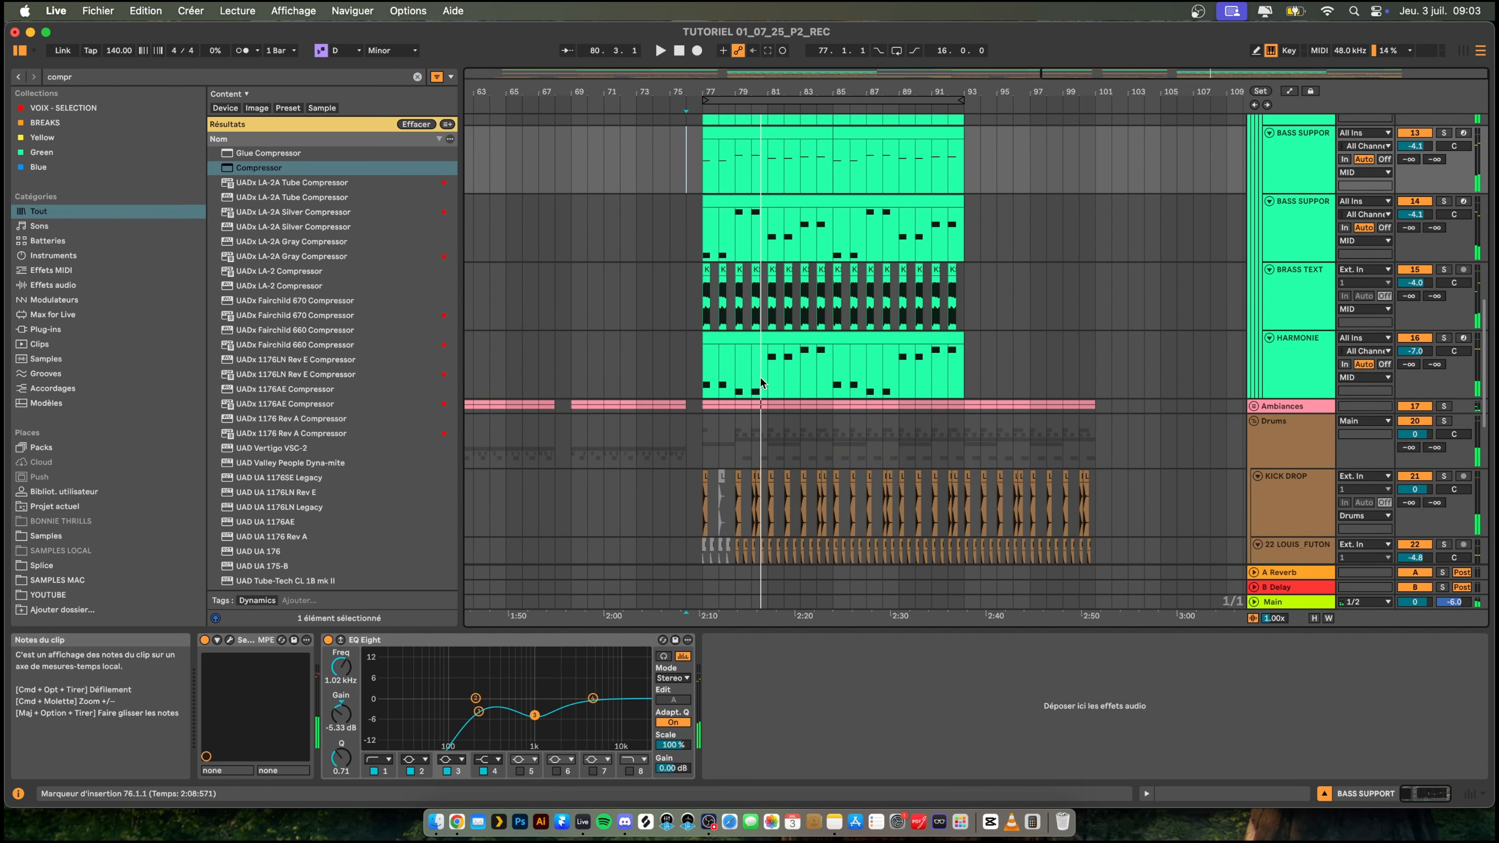
{"action": "left_click", "coordinate": [736, 346]}
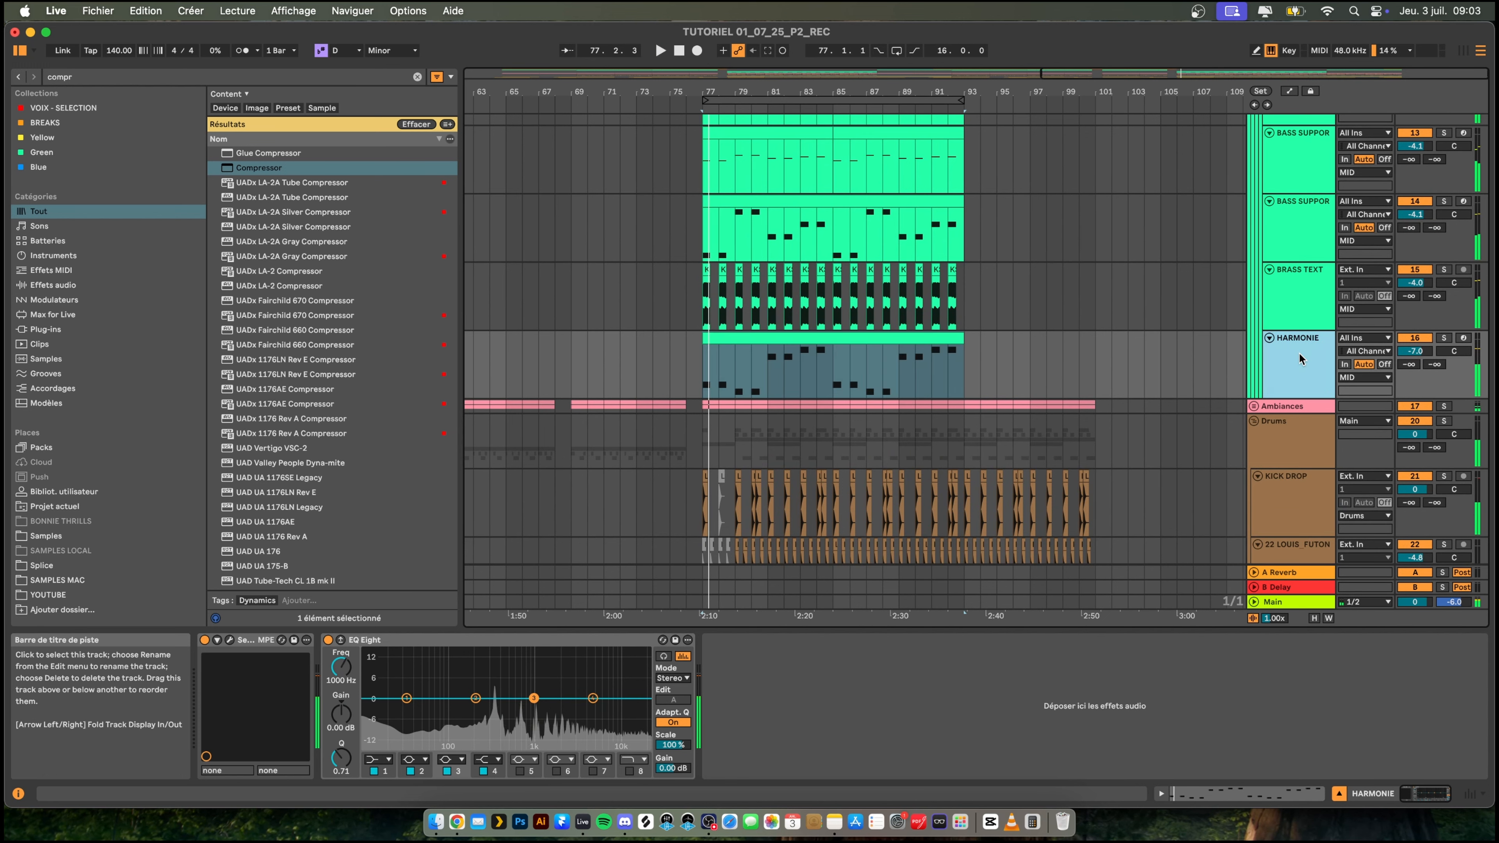
{"action": "key", "text": "super+d"}
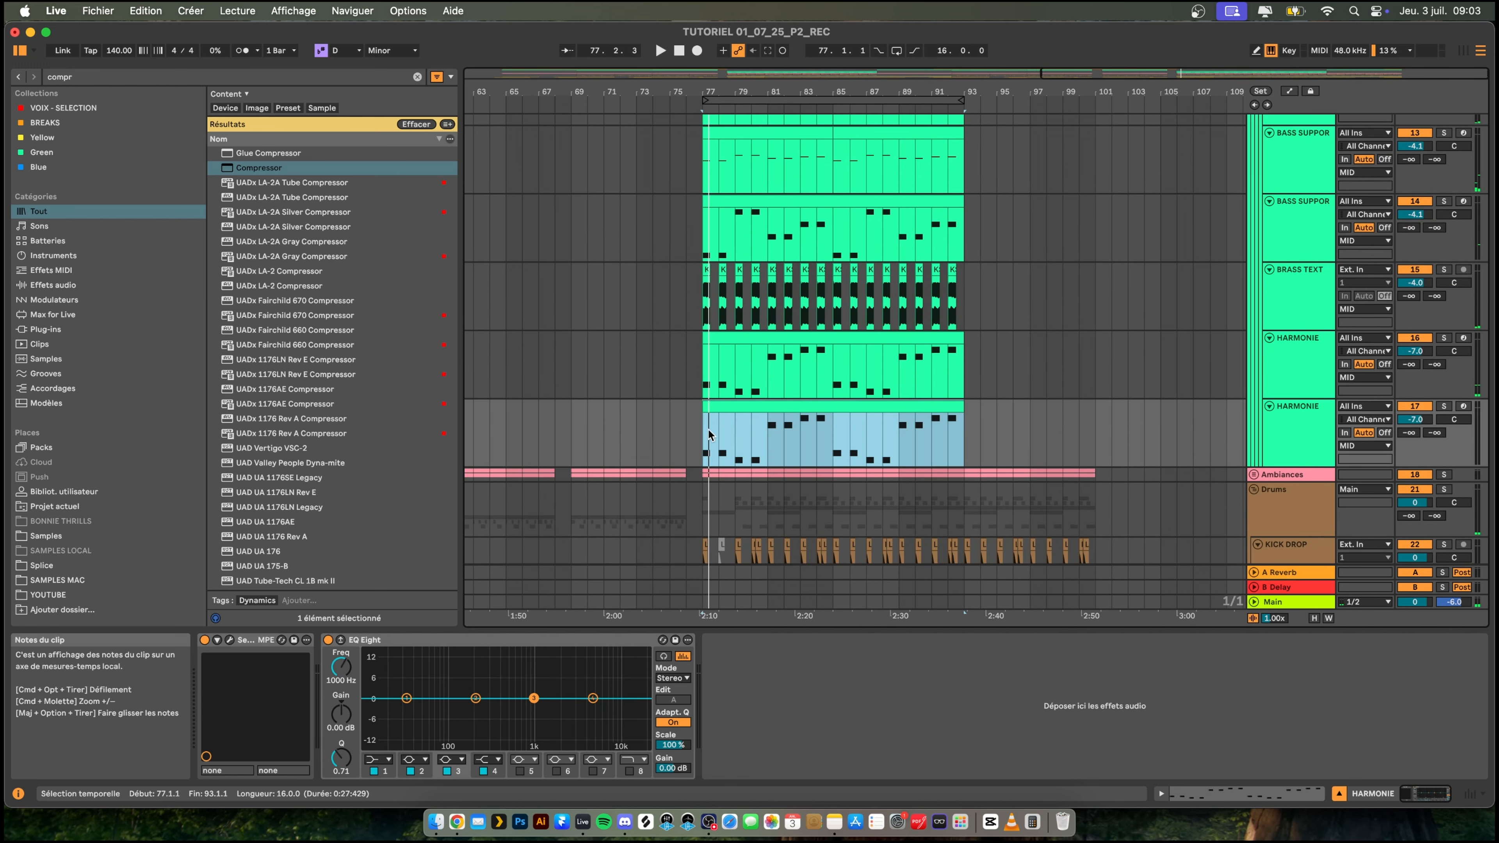
{"action": "left_click", "coordinate": [1444, 406]}
{"action": "key", "text": "space"}
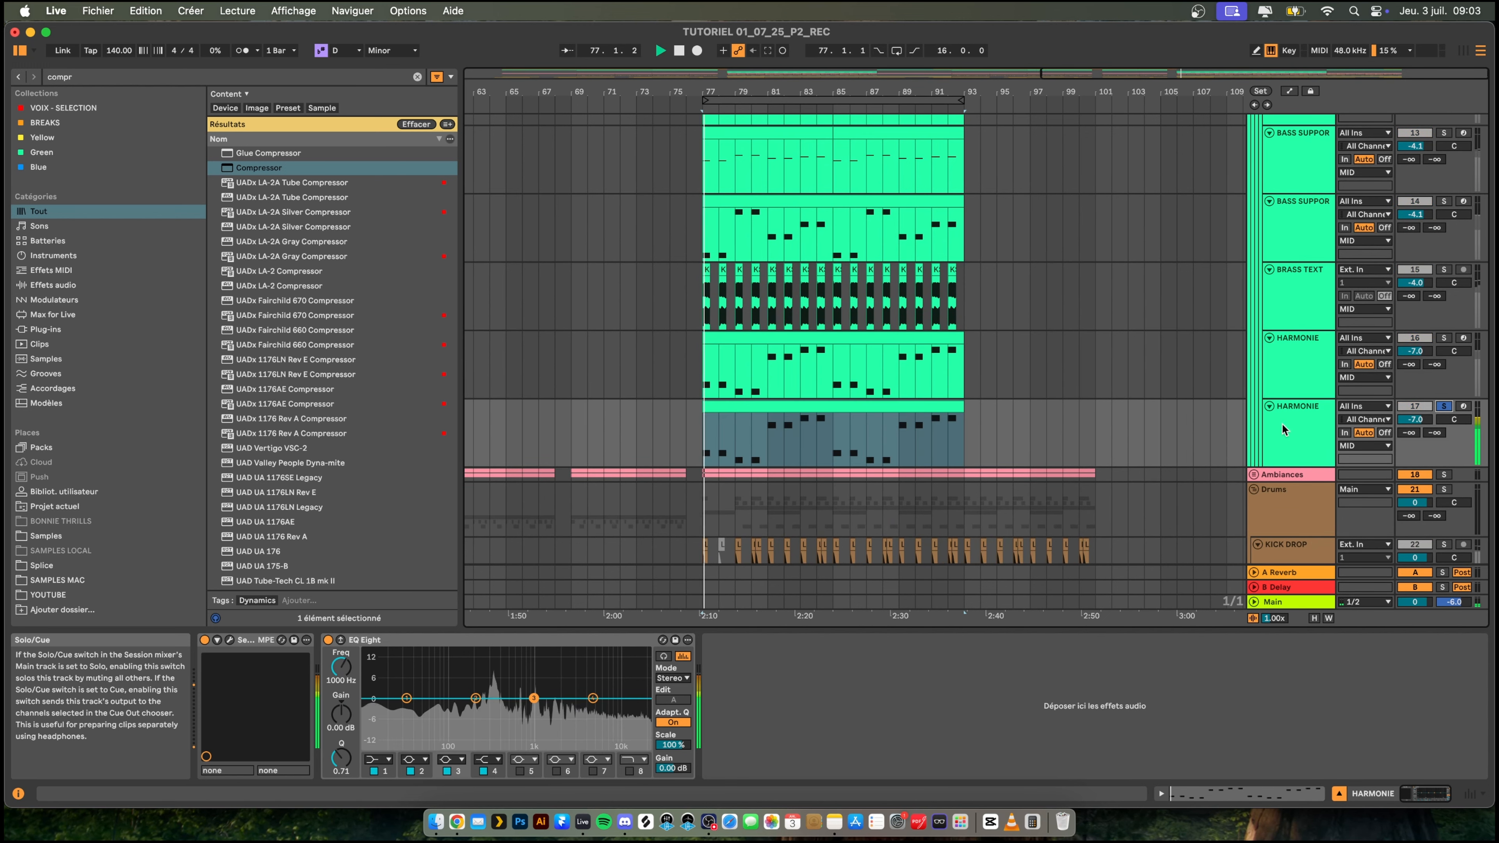
- Load the SYN Biggest Saw Stack preset from the VR Serum Presets pack into the duplicated HARMONIE track's Serum 2
{"action": "left_click", "coordinate": [234, 641]}
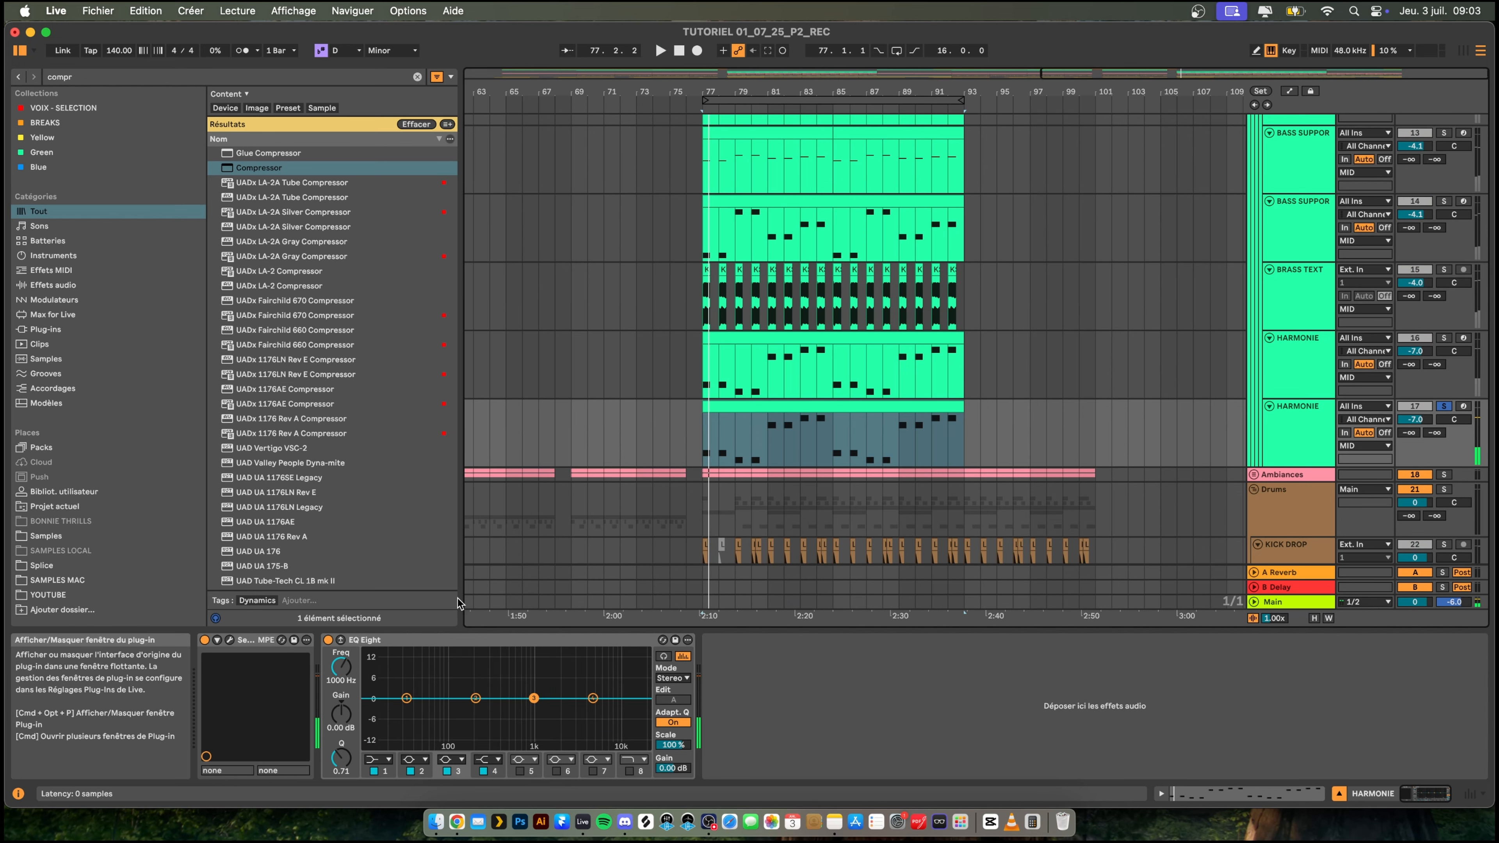
{"action": "left_click", "coordinate": [569, 170]}
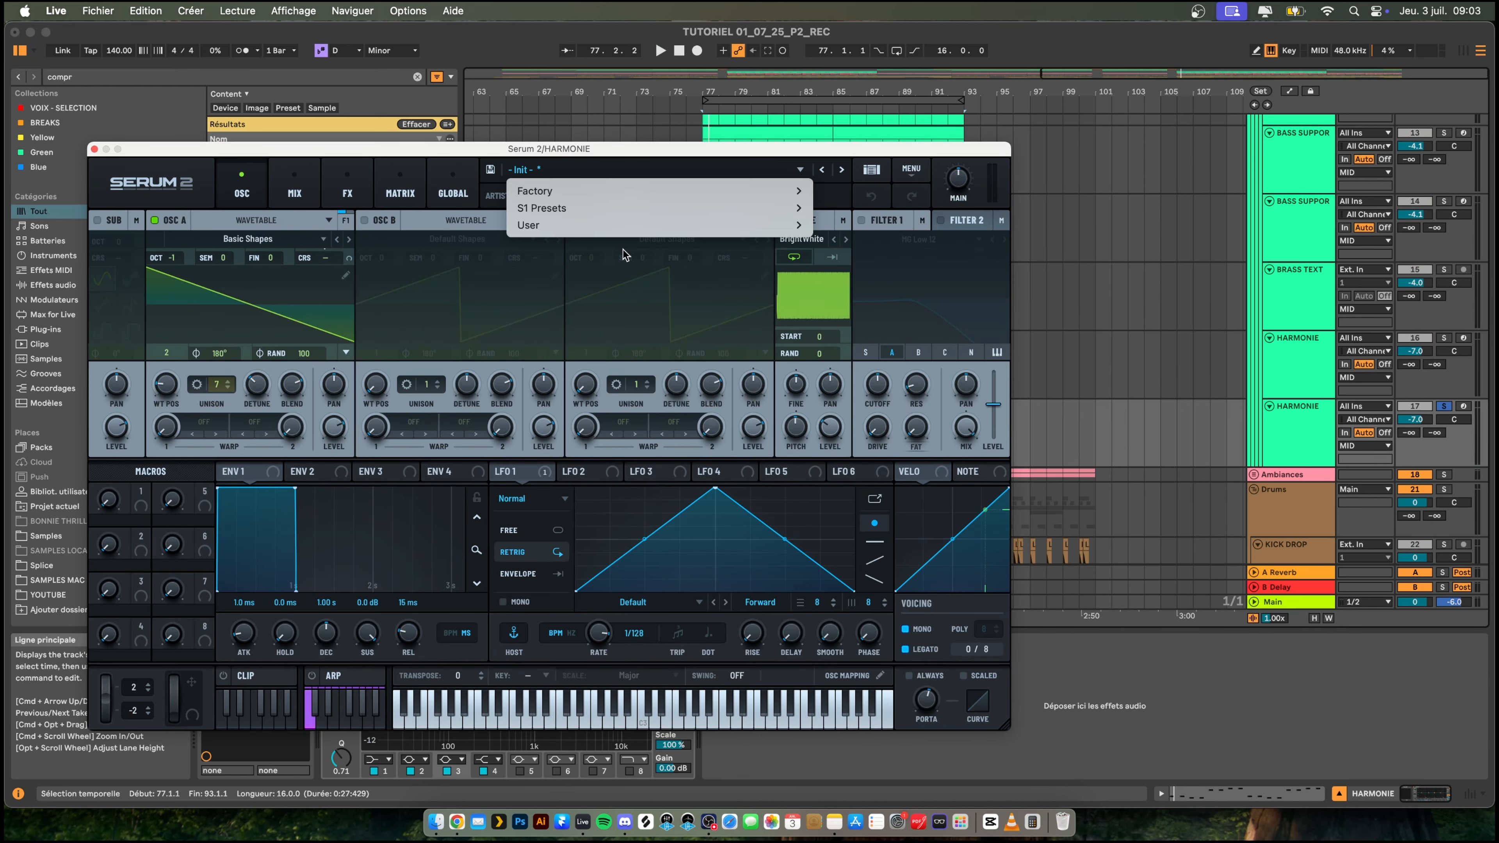
{"action": "mouse_move", "coordinate": [590, 225]}
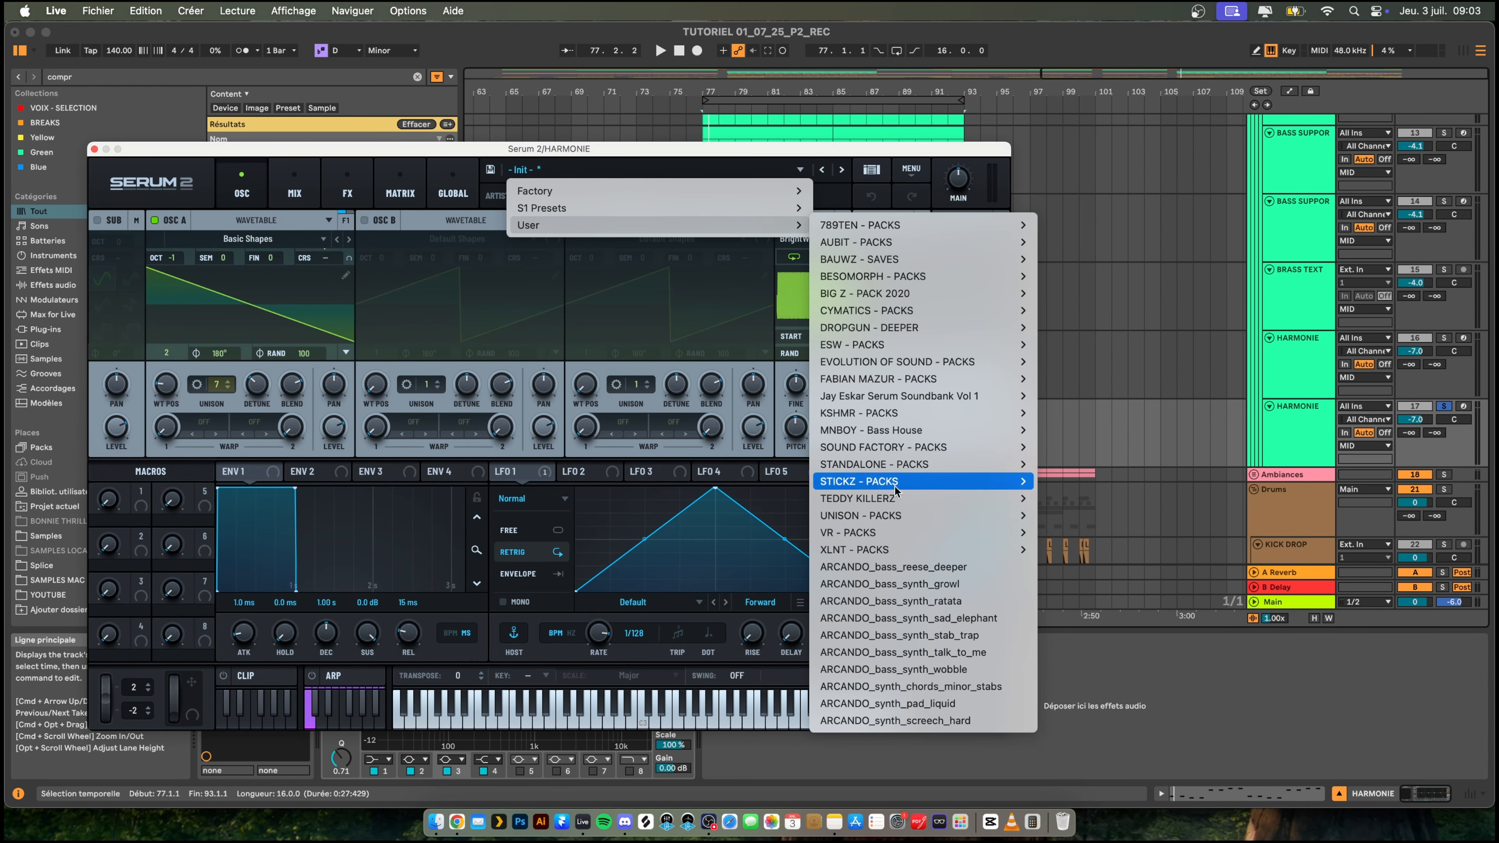
{"action": "mouse_move", "coordinate": [944, 532]}
{"action": "mouse_move", "coordinate": [1105, 548]}
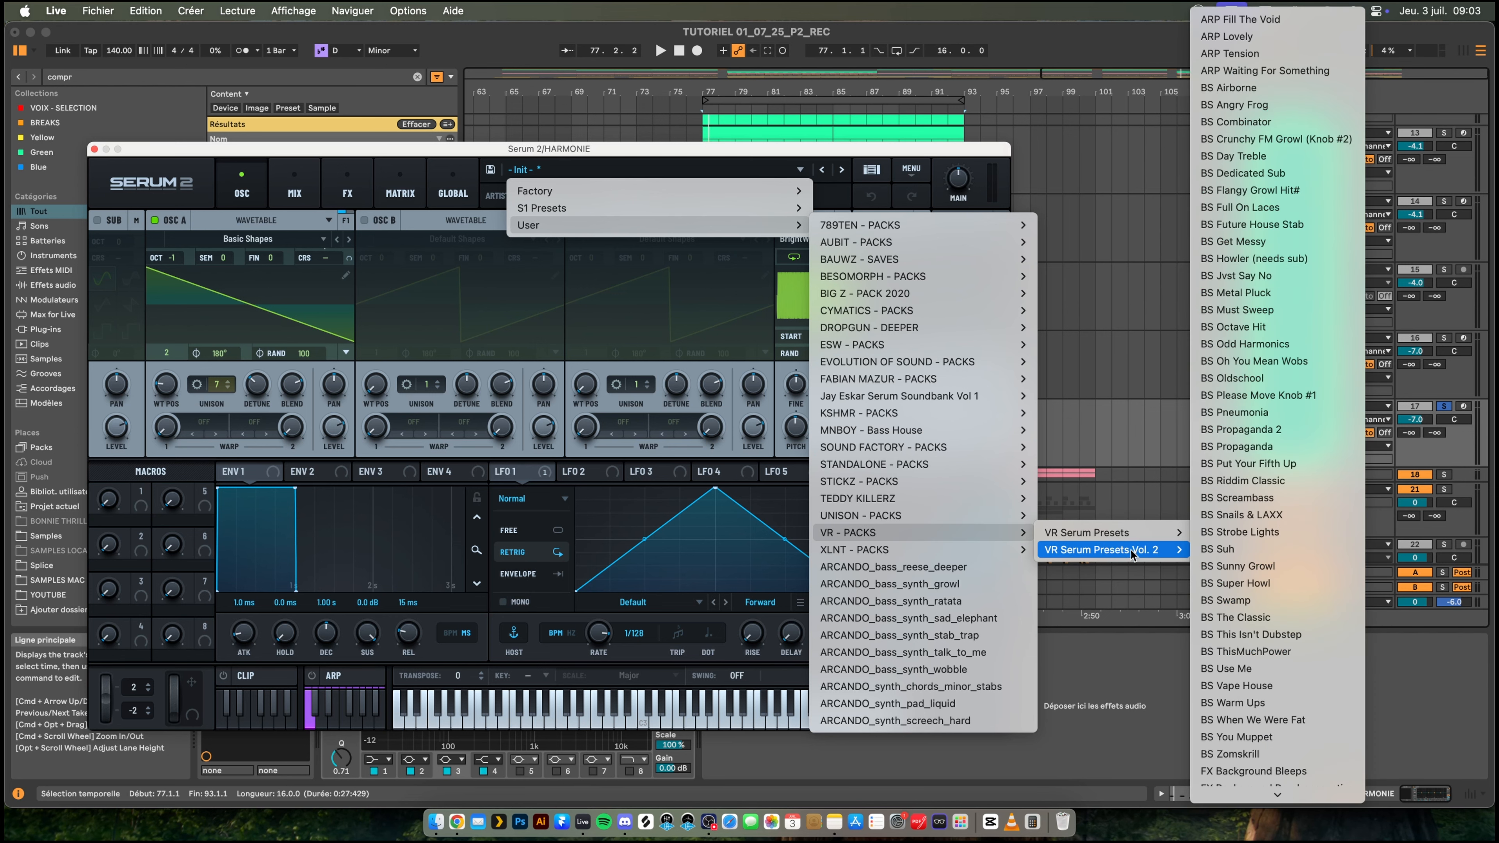
{"action": "mouse_move", "coordinate": [1224, 789]}
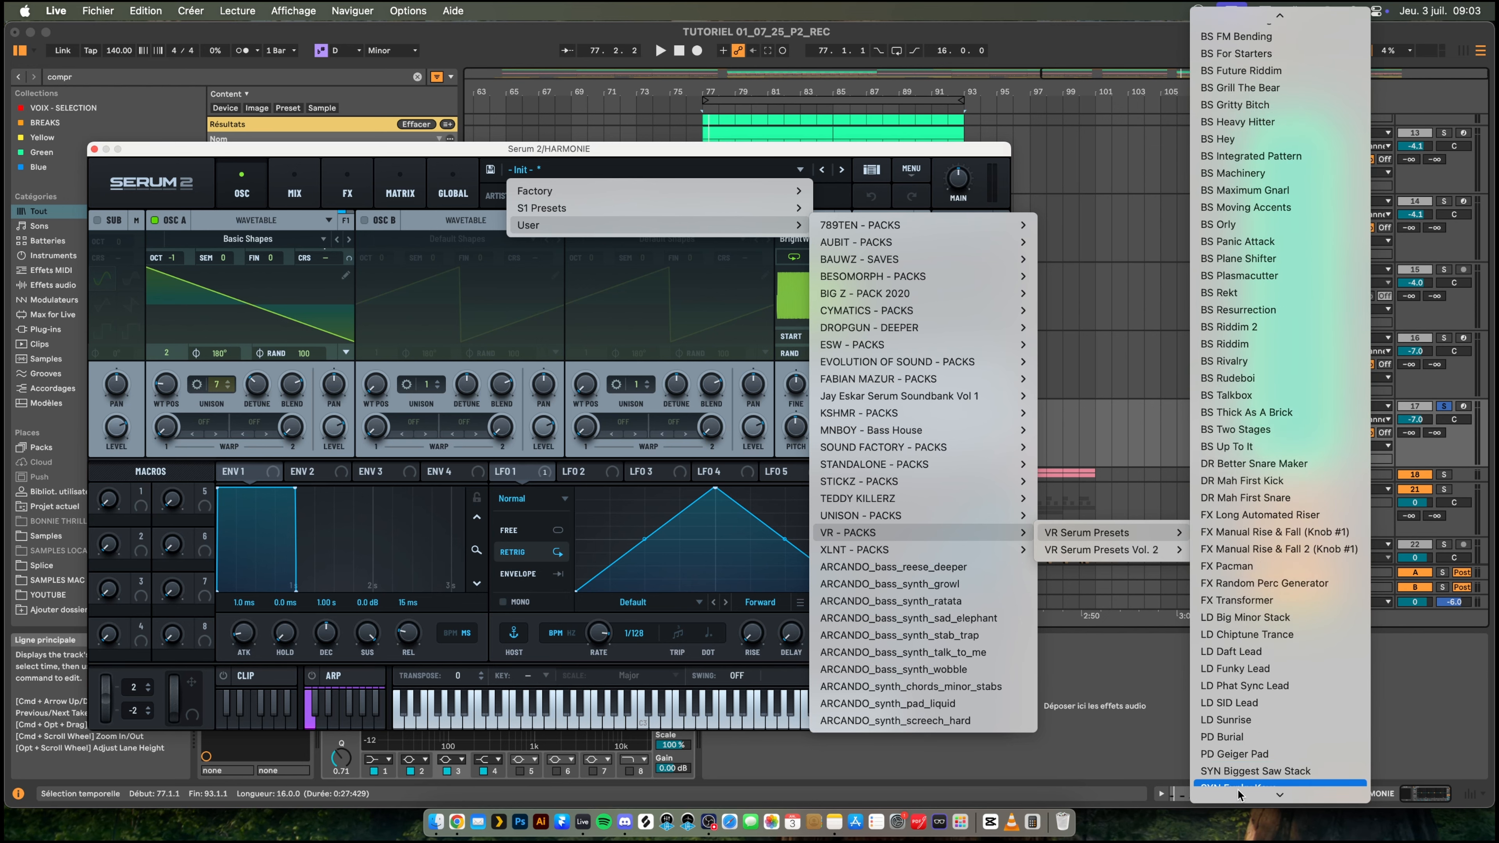
{"action": "left_click", "coordinate": [1276, 662]}
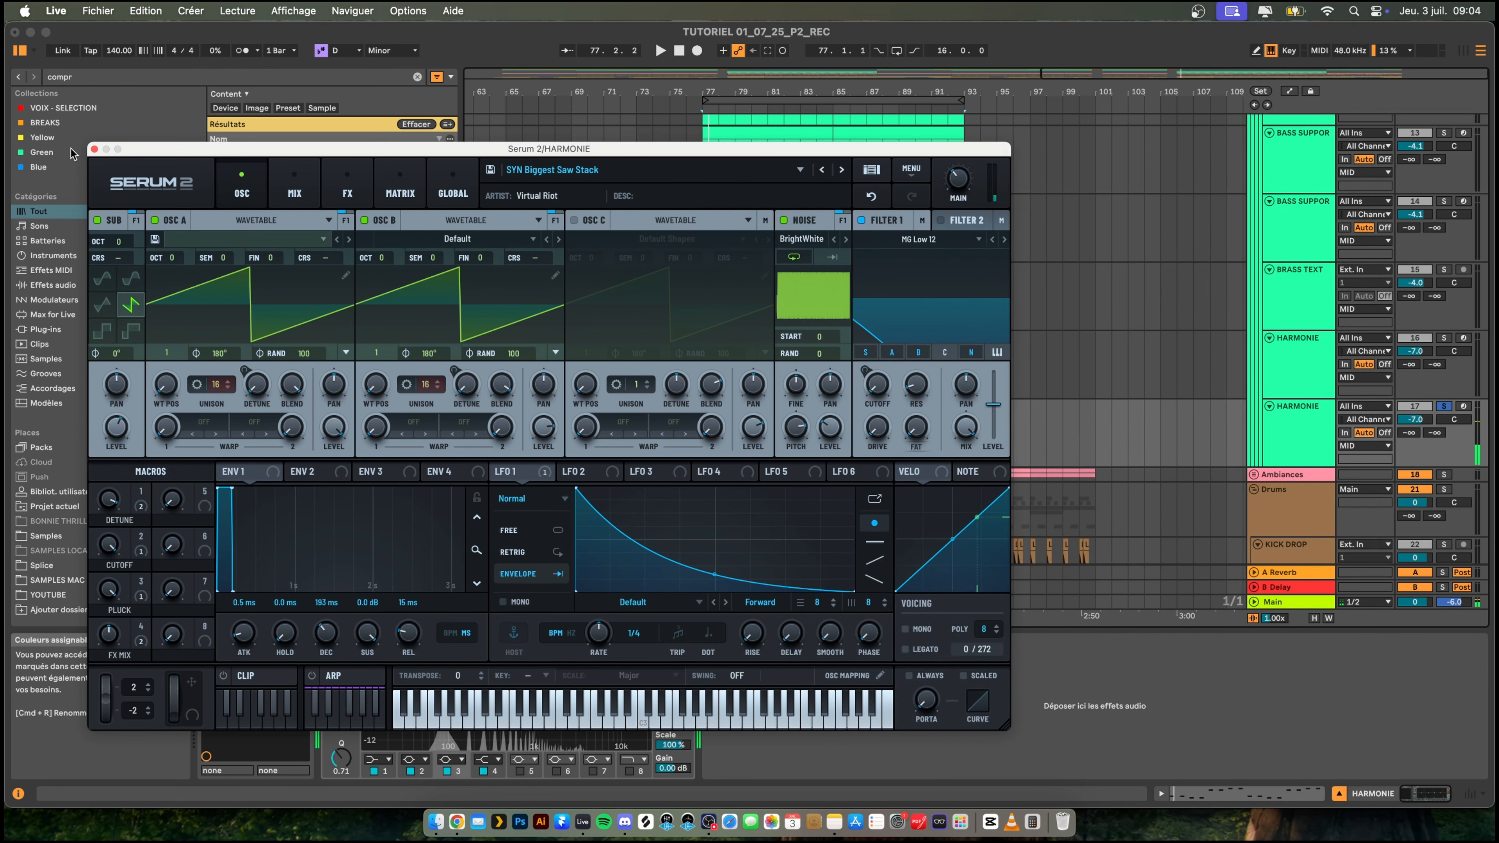
{"action": "left_click", "coordinate": [94, 150]}
- Trim the start of the duplicated HARMONIE clip to bar 79
{"action": "double_click", "coordinate": [724, 401]}
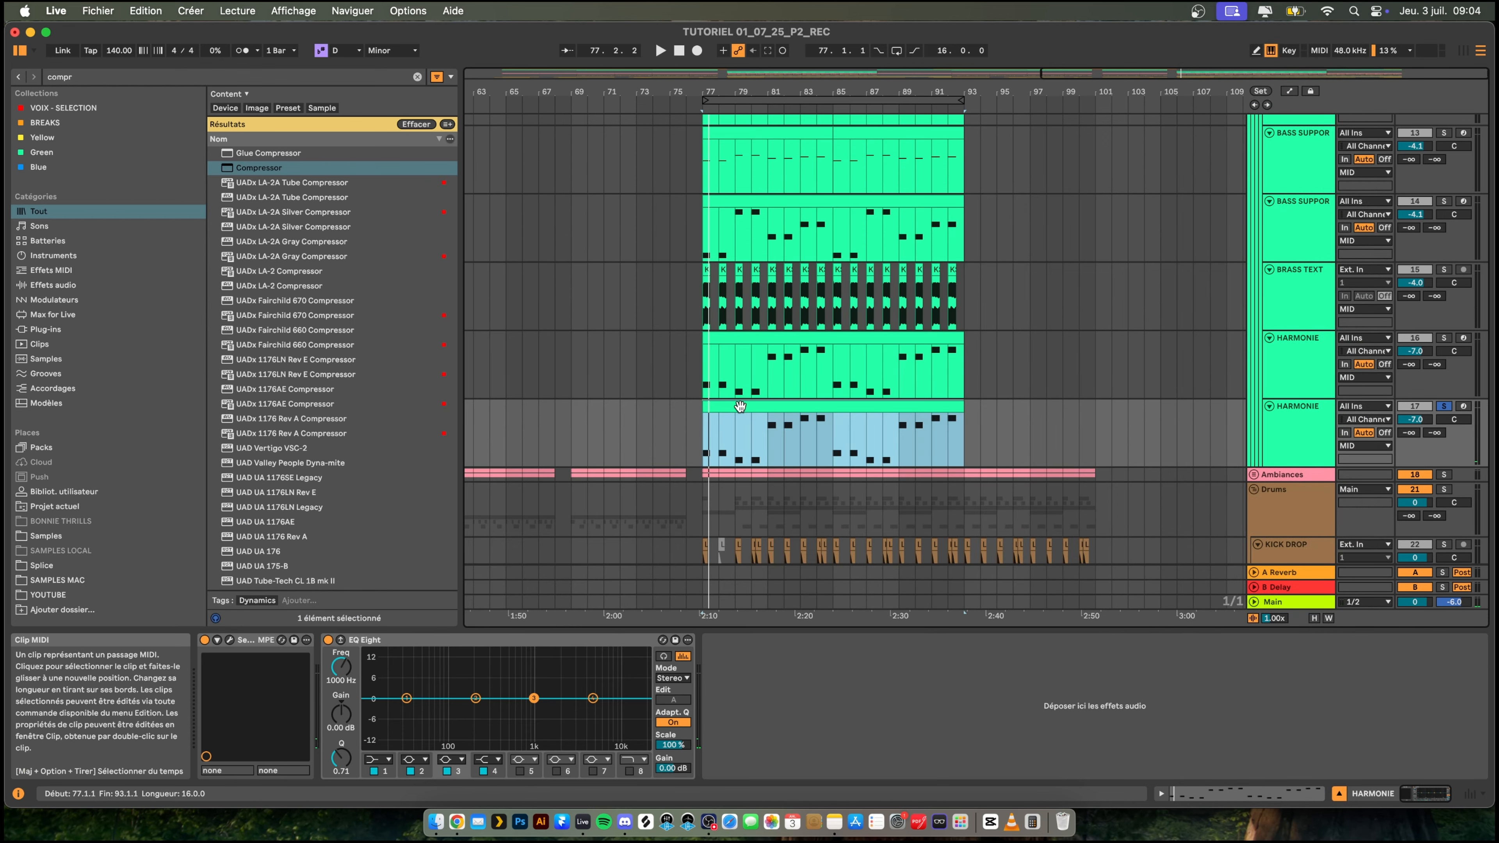
{"action": "scroll", "coordinate": [587, 677], "scroll_direction": "down", "scroll_amount": 3}
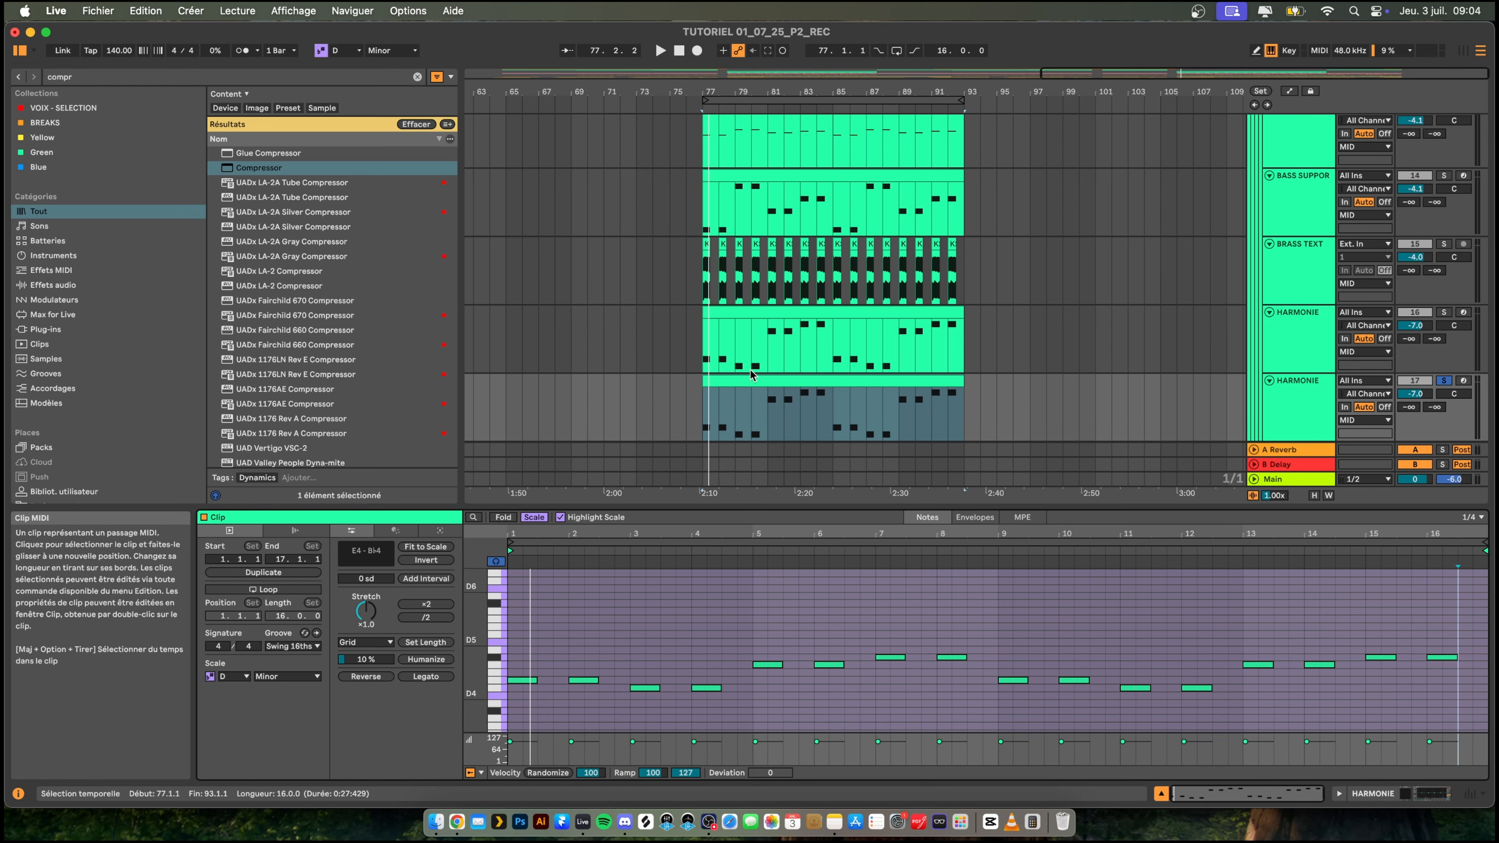
{"action": "left_click_drag", "start_coordinate": [703, 382], "coordinate": [735, 381]}
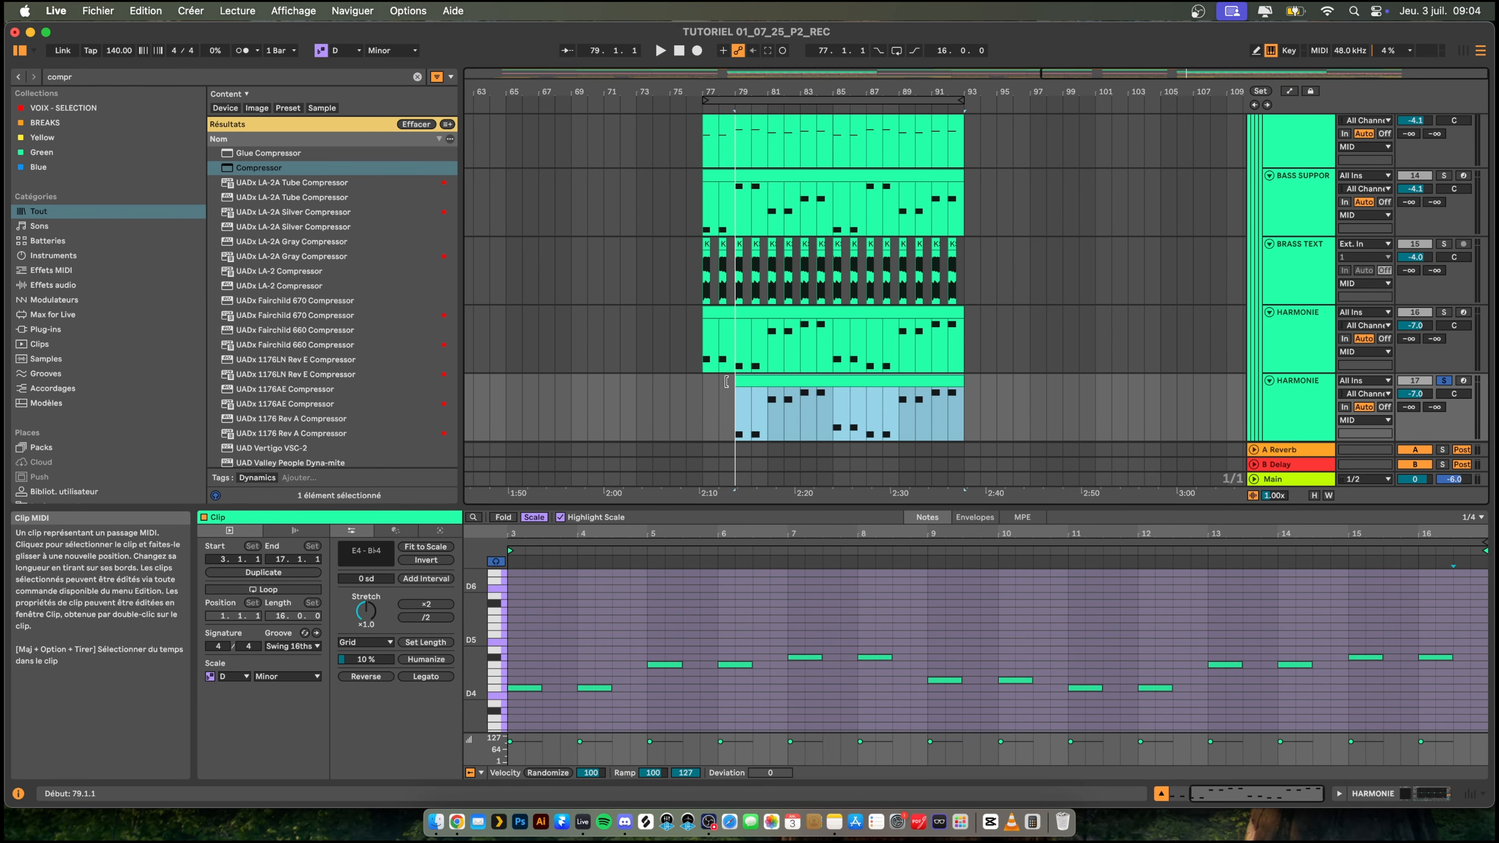
- Turn off the solo on the duplicated HARMONIE track and play the second drop from bar 76 with all layers
{"action": "left_click", "coordinate": [683, 399]}
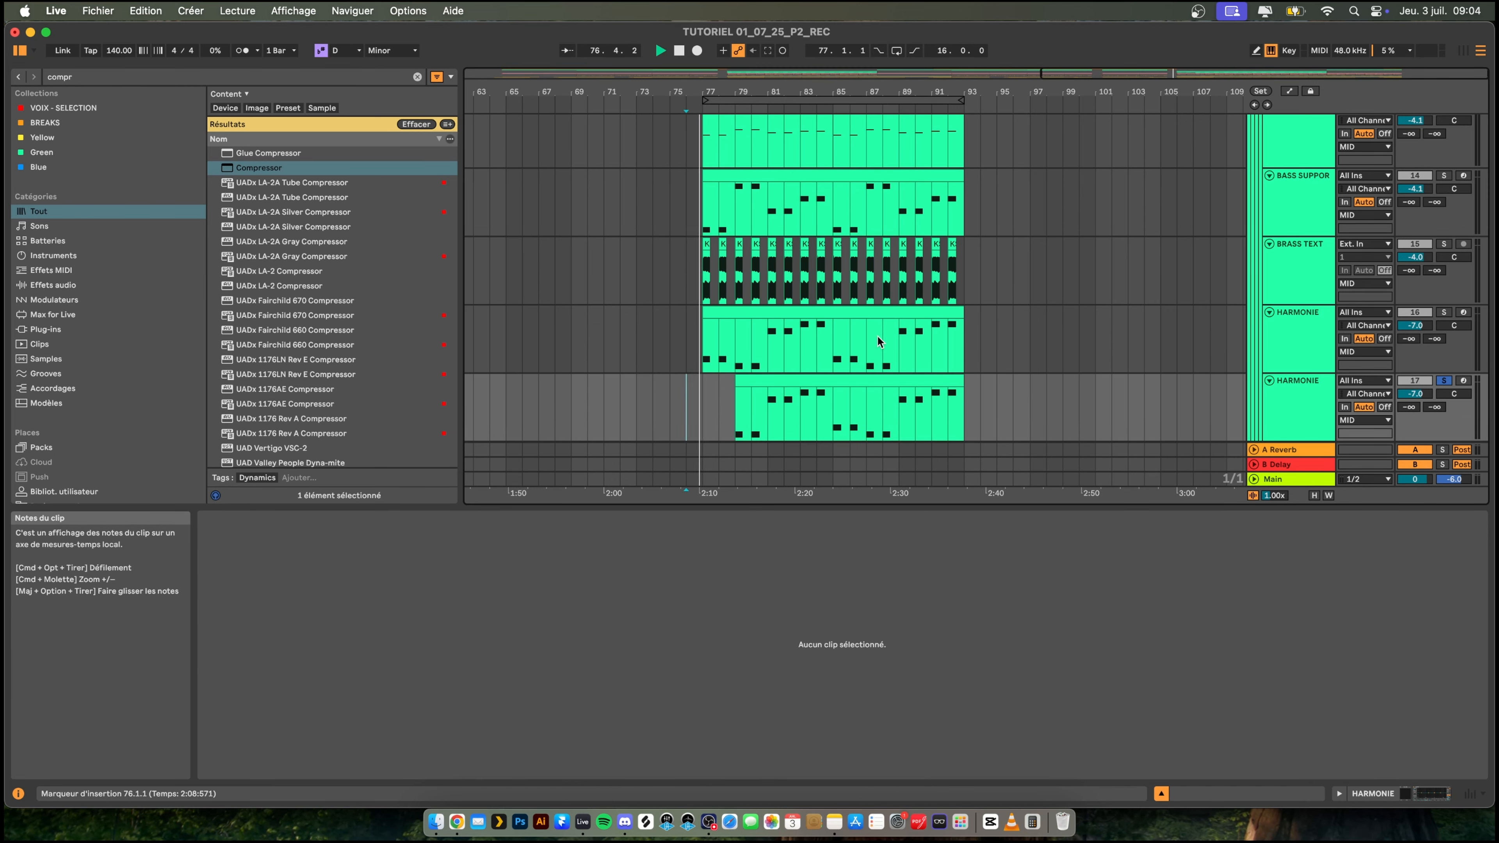
{"action": "key", "text": "space"}
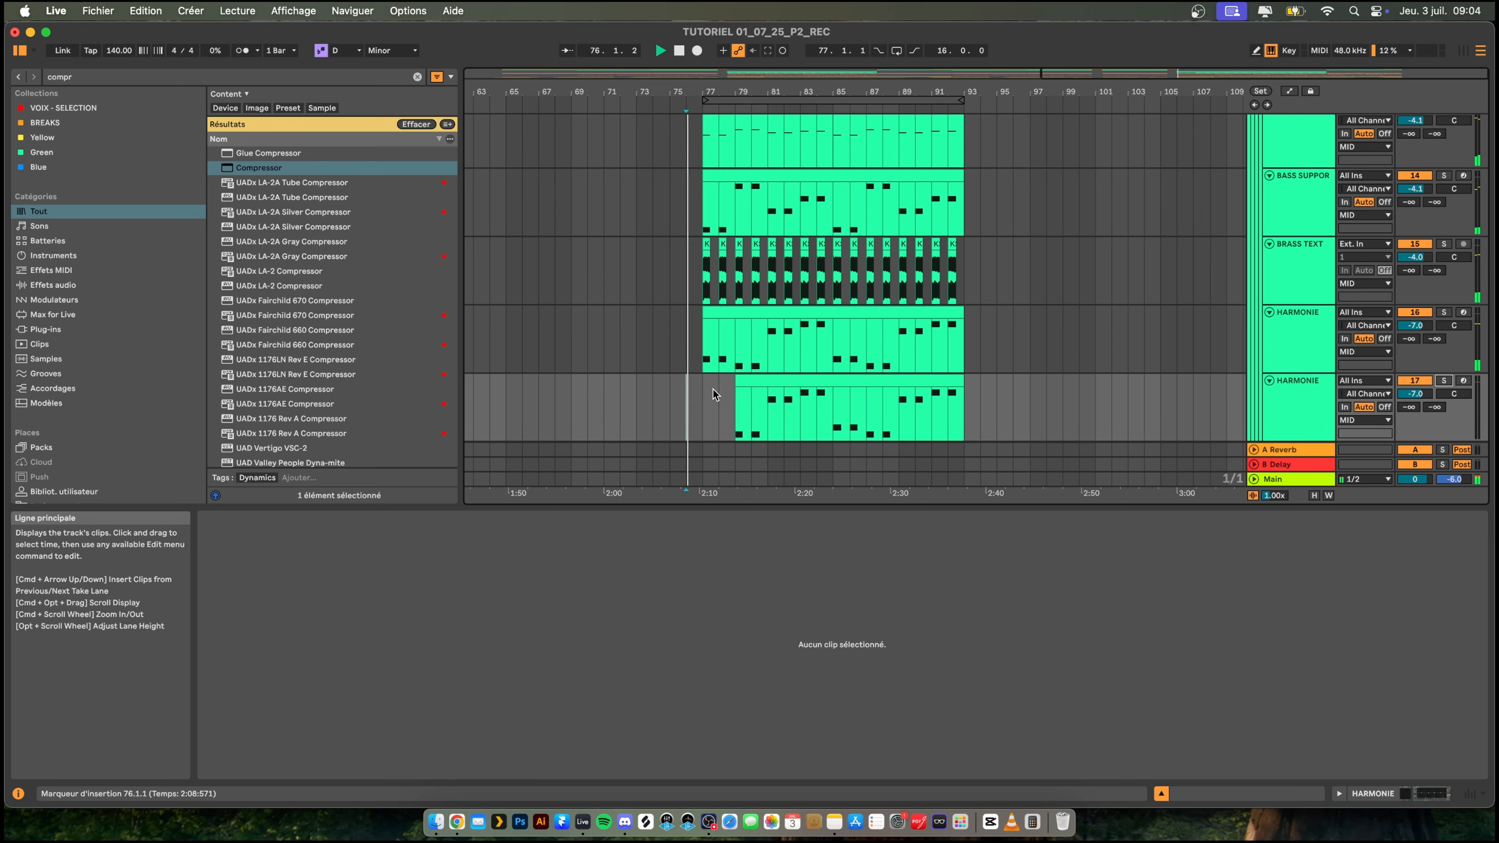
{"action": "scroll", "coordinate": [725, 336], "scroll_direction": "up", "scroll_amount": 5}
{"action": "scroll", "coordinate": [724, 348], "scroll_direction": "up", "scroll_amount": 8}
{"action": "scroll", "coordinate": [726, 349], "scroll_direction": "down", "scroll_amount": 20}
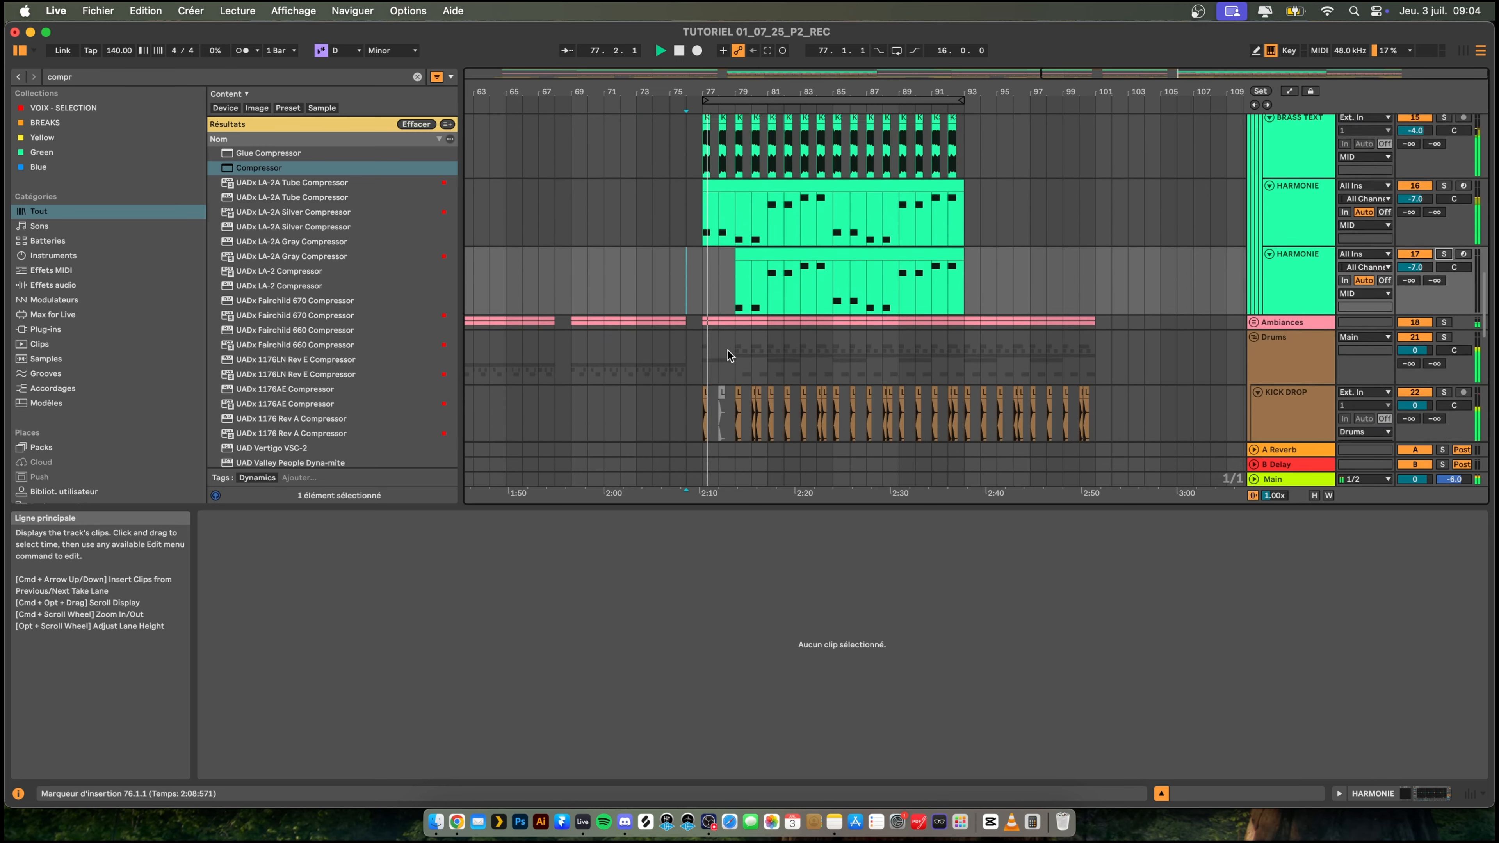
{"action": "scroll", "coordinate": [902, 309], "scroll_direction": "up", "scroll_amount": 3}
{"action": "key", "text": "space"}
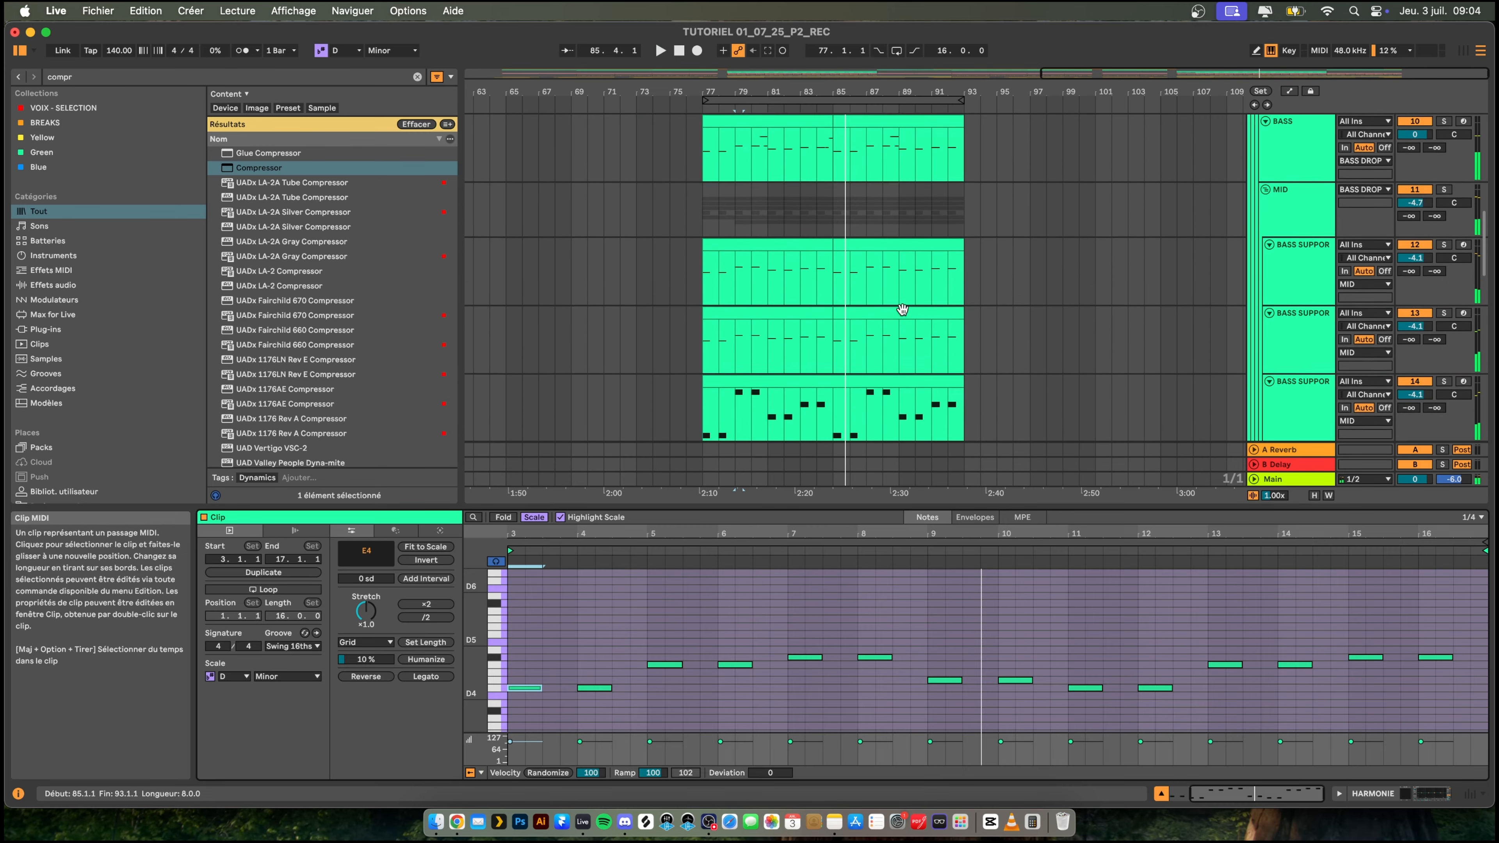
- Copy both clips of the first BASS SUPPORT track onto the duplicated HARMONIE track at bar 77 and play them
{"action": "scroll", "coordinate": [903, 310], "scroll_direction": "up", "scroll_amount": 3}
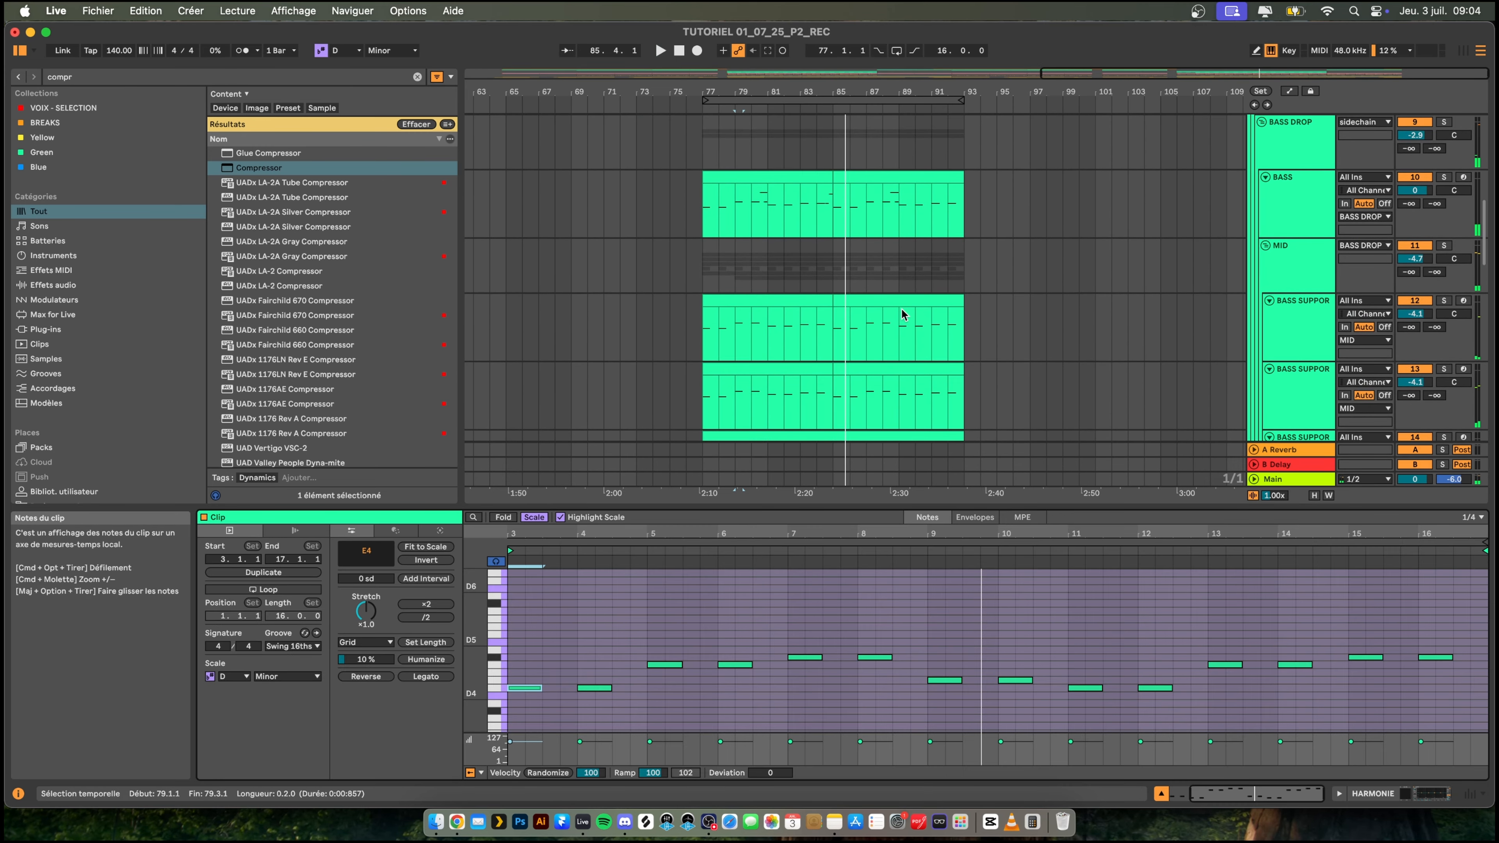
{"action": "scroll", "coordinate": [903, 311], "scroll_direction": "down", "scroll_amount": 2}
{"action": "left_click", "coordinate": [776, 266]}
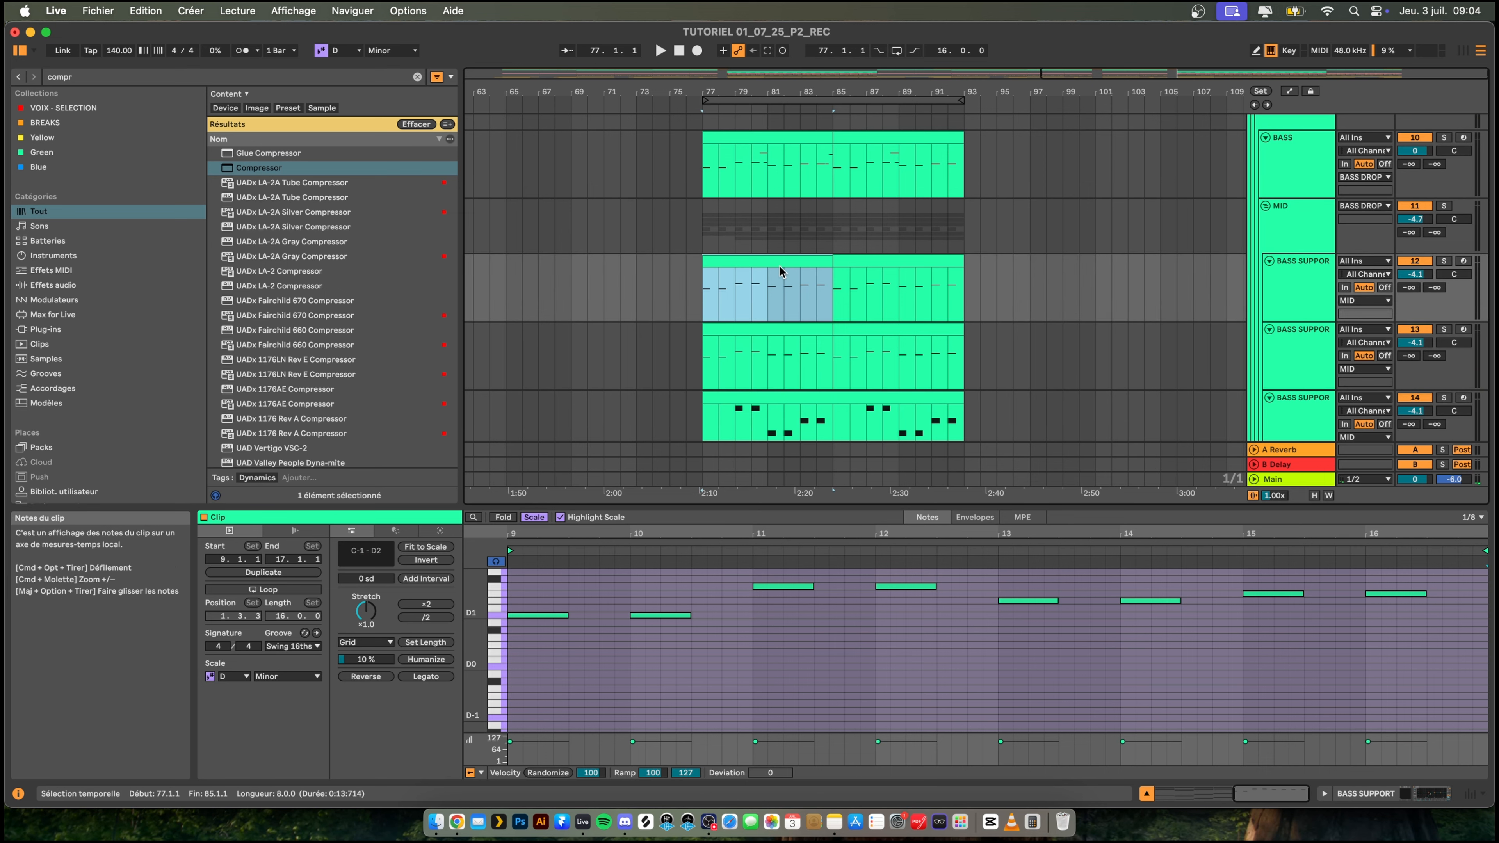
{"action": "left_click", "coordinate": [864, 266], "text": "shift"}
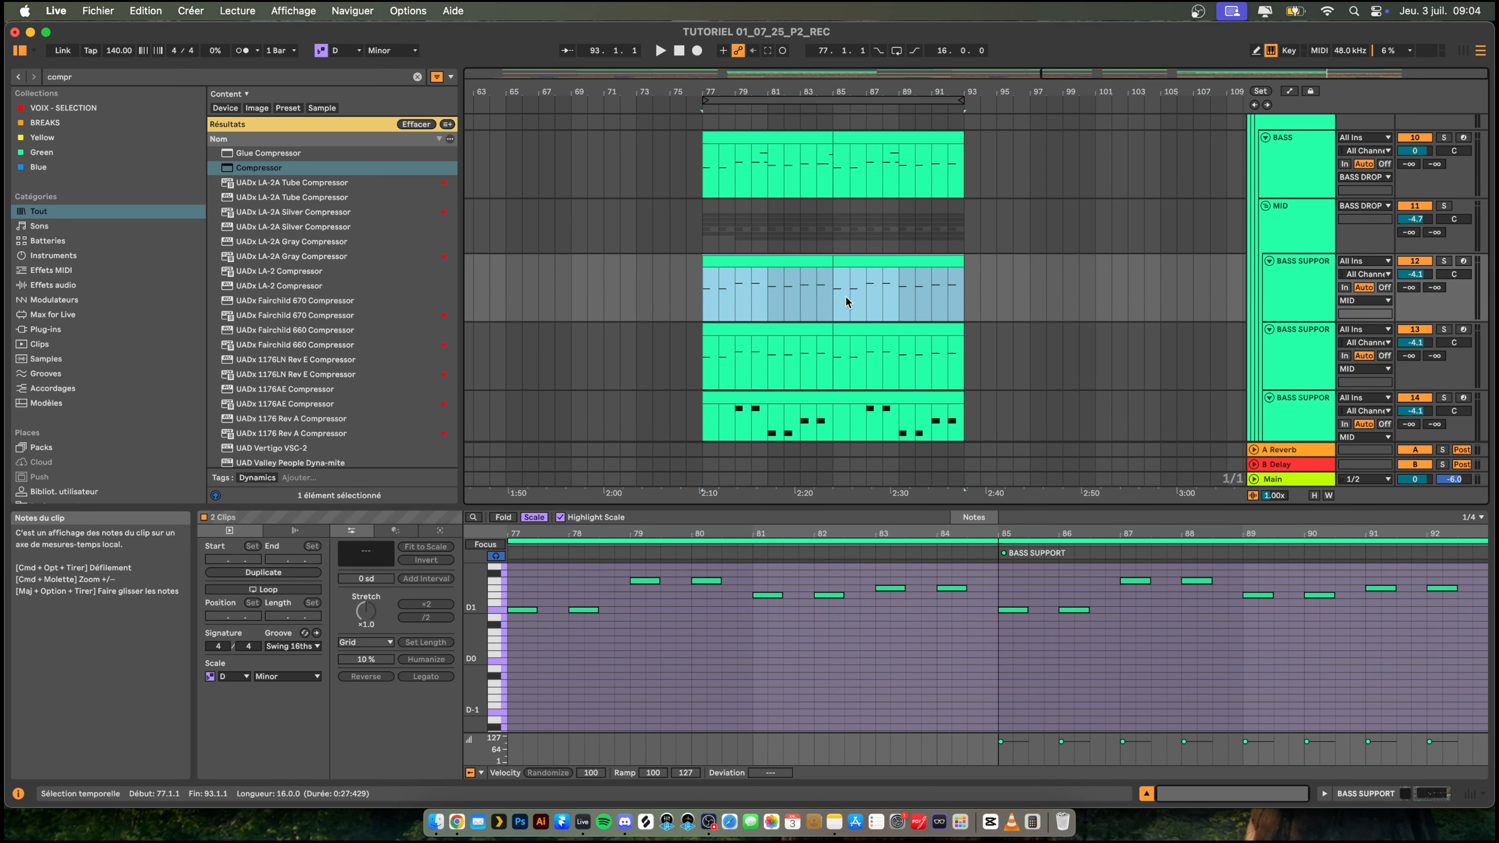
{"action": "scroll", "coordinate": [846, 301], "scroll_direction": "down", "scroll_amount": 5}
{"action": "left_click", "coordinate": [708, 346]}
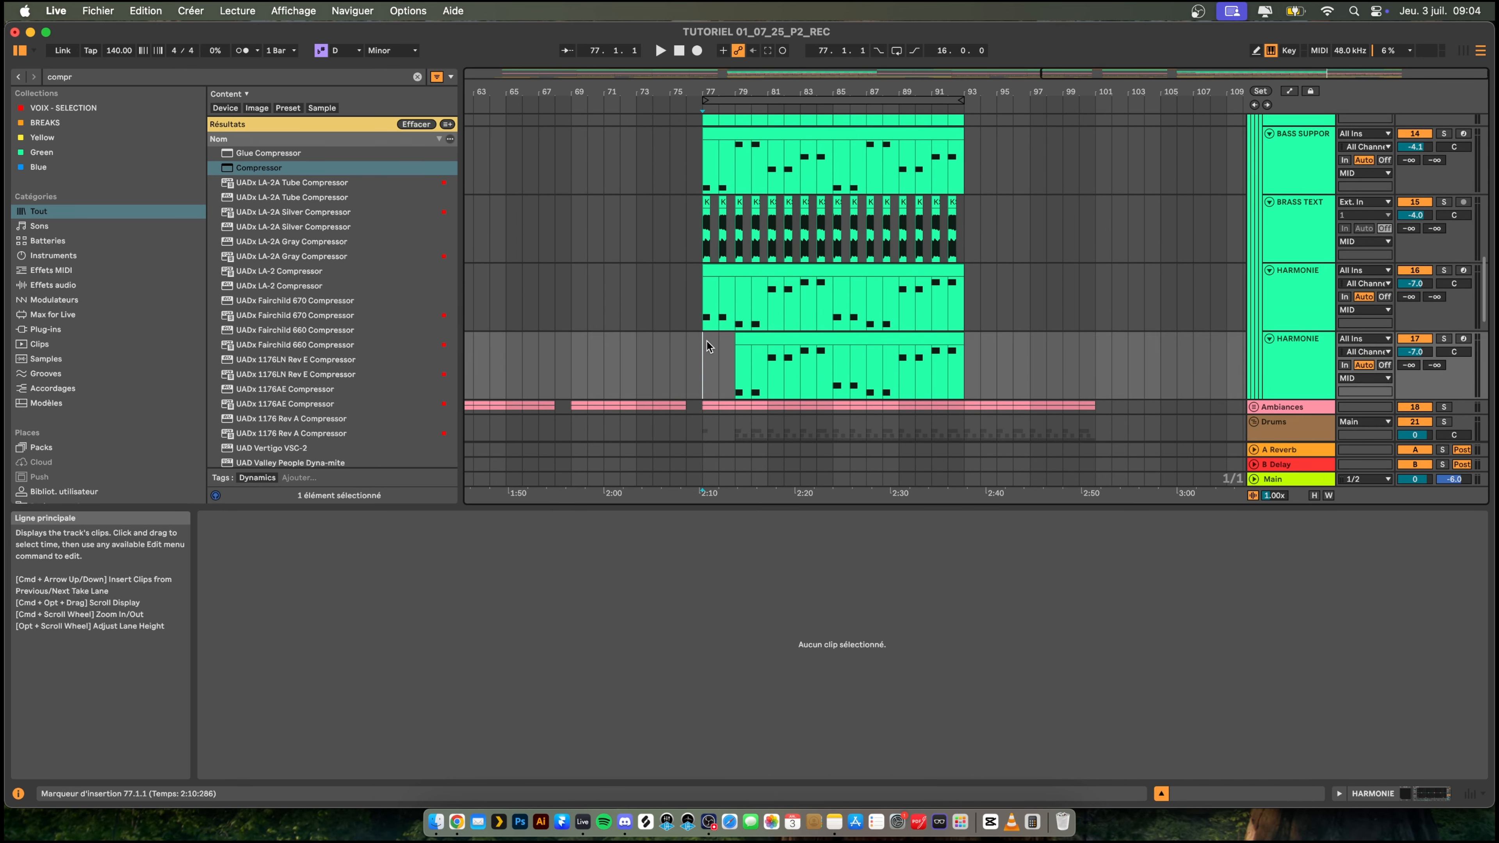
{"action": "left_click", "coordinate": [761, 341]}
{"action": "key", "text": "space"}
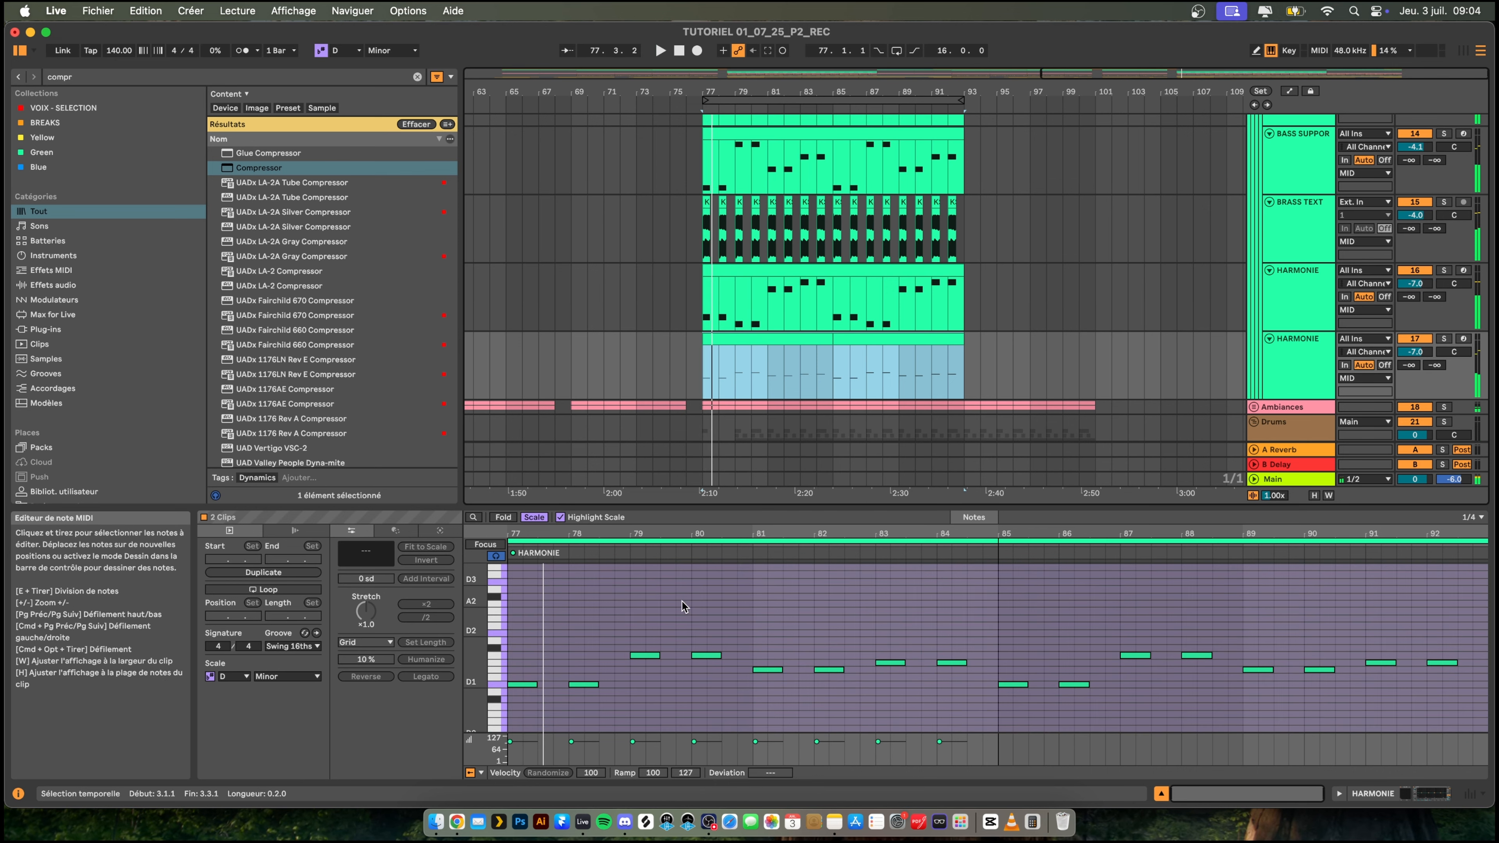
- Copy all notes of the duplicated HARMONIE clips and stack copies one and two octaves above the originals
{"action": "left_click", "coordinate": [522, 685]}
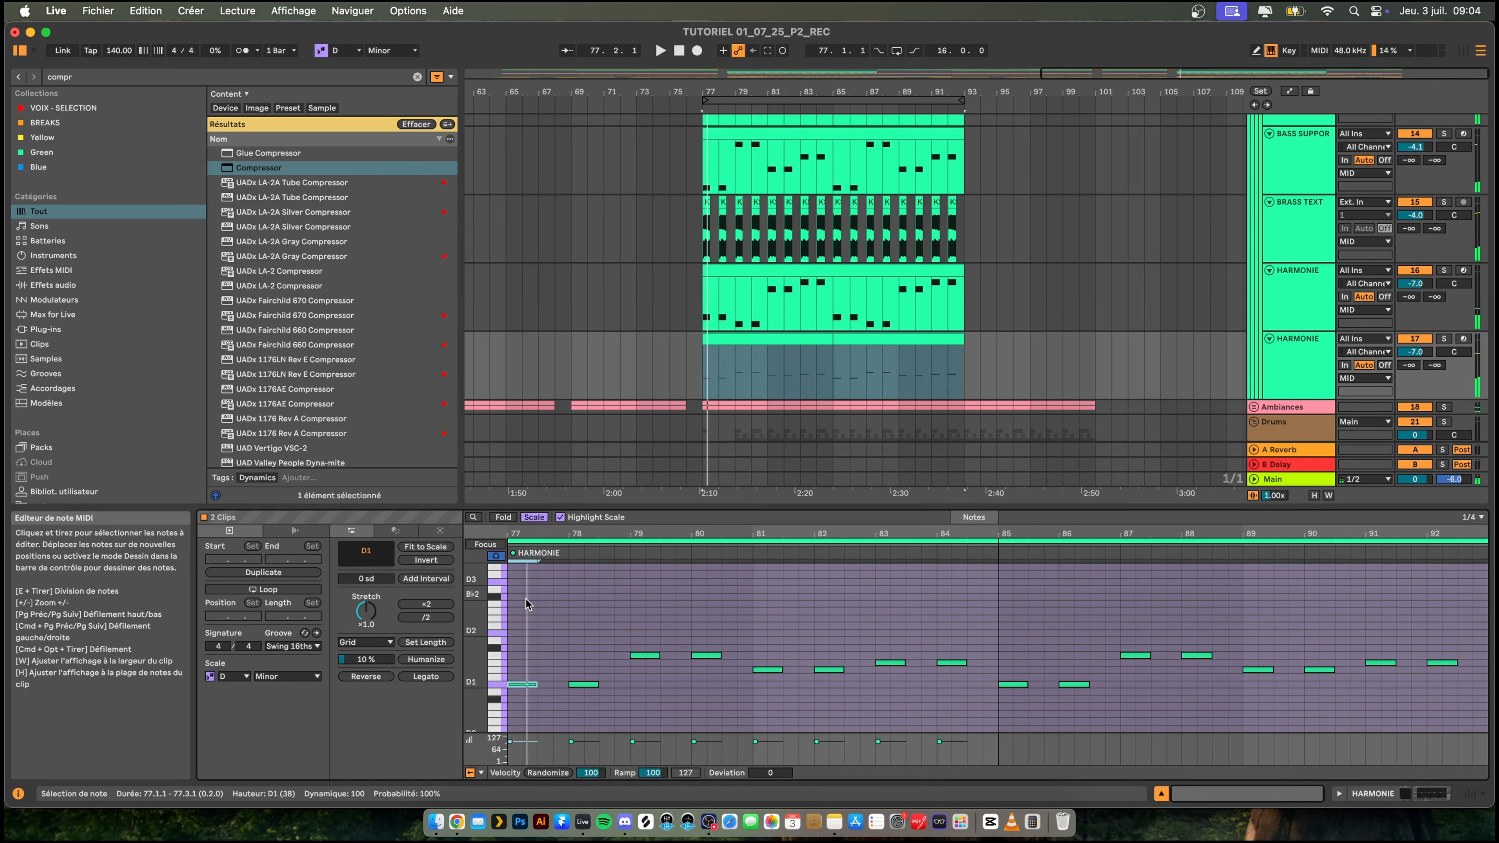
{"action": "left_click_drag", "start_coordinate": [527, 603], "coordinate": [1478, 767]}
{"action": "key", "text": "super+c"}
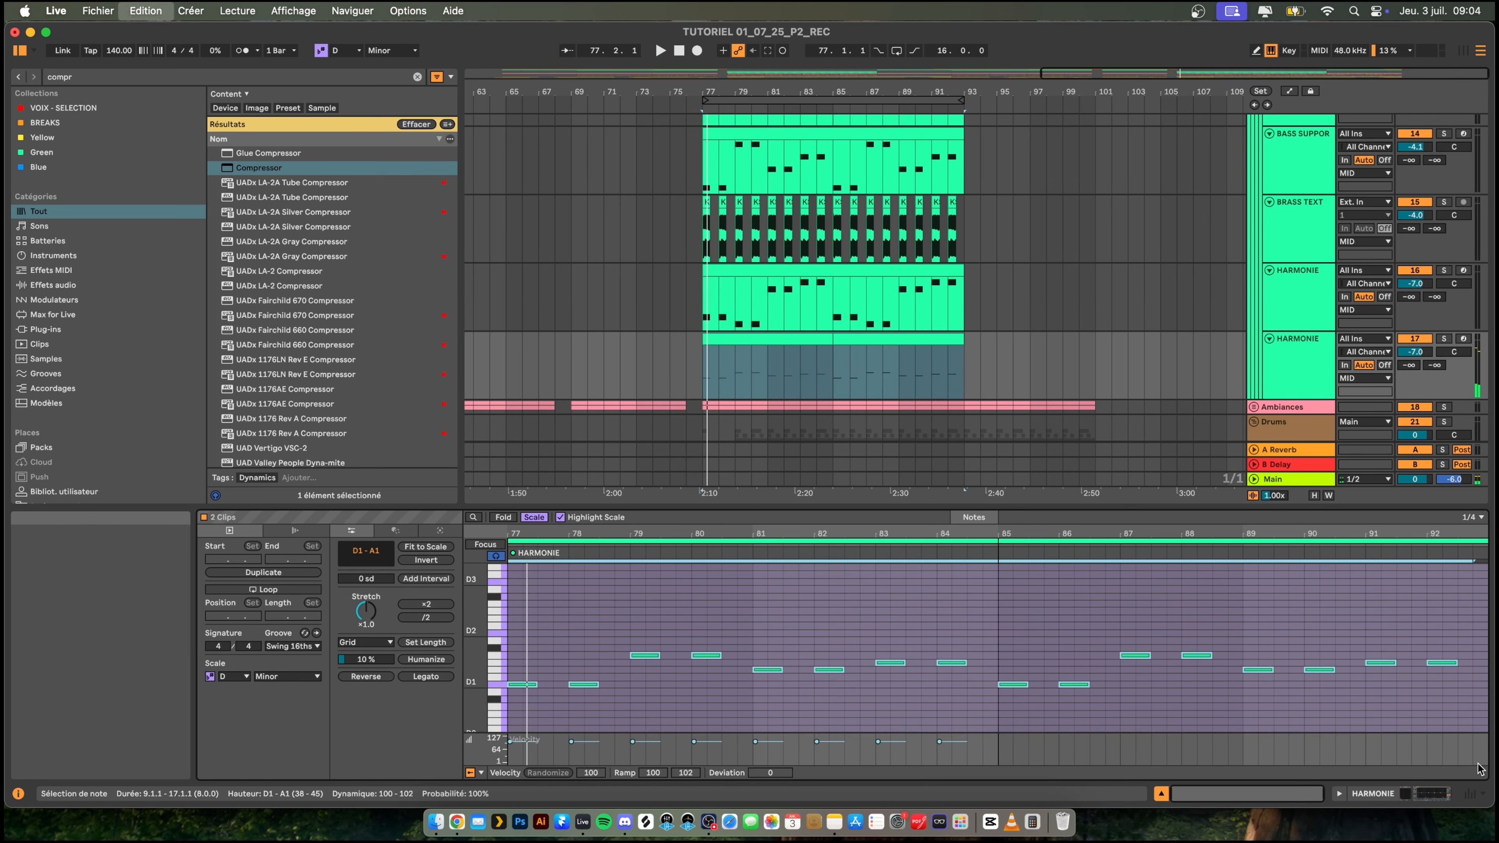
{"action": "key", "text": "super+v"}
{"action": "key", "text": "shift+Up"}
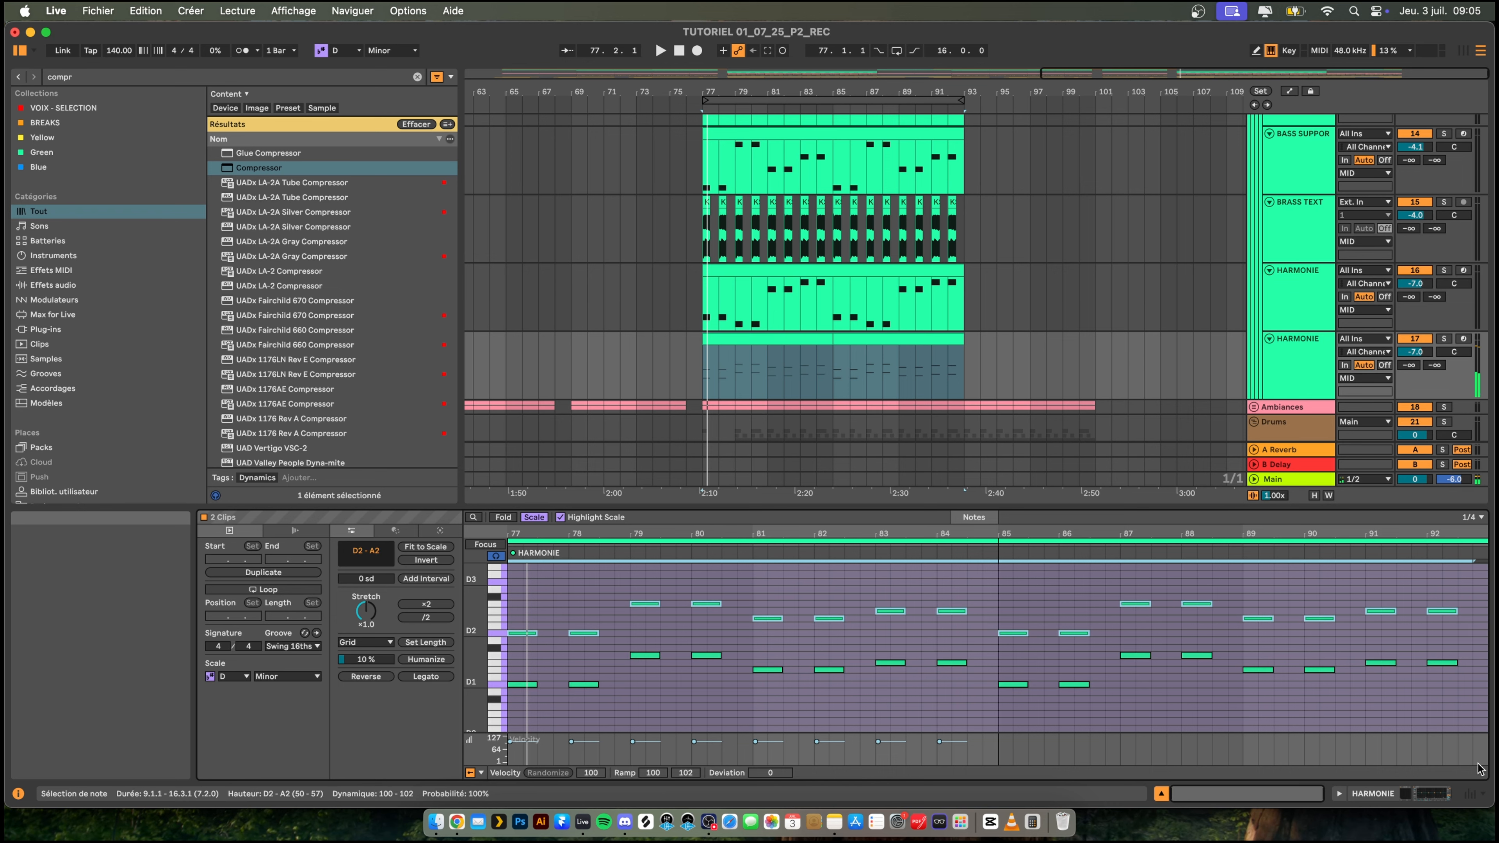
{"action": "key", "text": "super+v"}
{"action": "key", "text": "shift+Up"}
- Build chords above the D3 layer by stacking two more note copies, each two scale degrees higher, starting on F3 and A3
{"action": "key", "text": "super+v"}
{"action": "key", "text": "Up"}
{"action": "key", "text": "Up"}
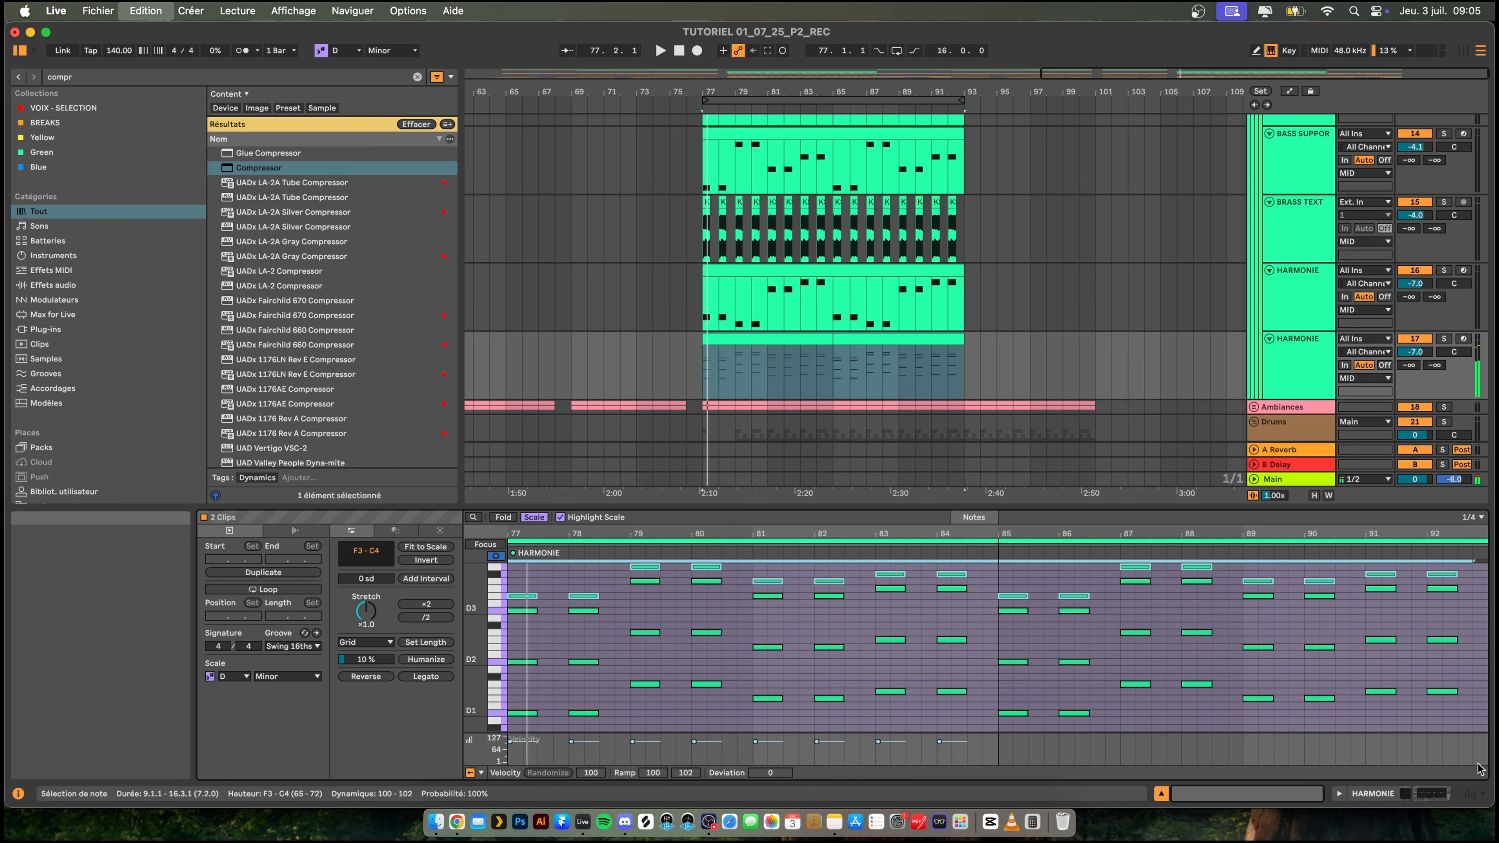
{"action": "key", "text": "super+v"}
{"action": "key", "text": "Up"}
{"action": "key", "text": "Up"}
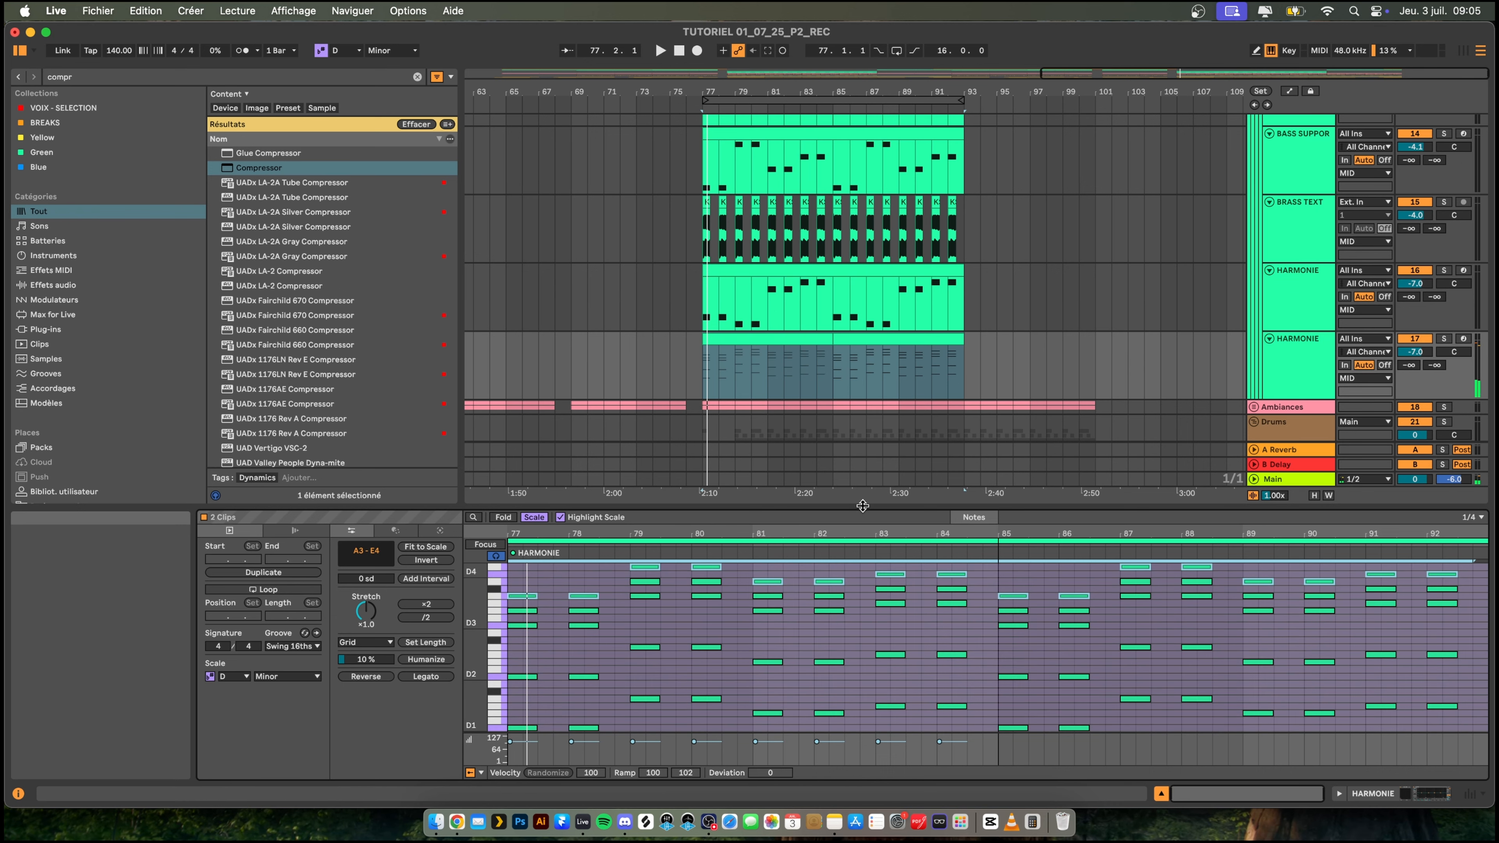
- In the duplicated HARMONIE's first clip, raise the D3 notes of bars 77–78 to D4 and lower the E4 notes of bars 79–80 to E3
{"action": "left_click_drag", "start_coordinate": [862, 506], "coordinate": [850, 400]}
{"action": "scroll", "coordinate": [651, 478], "scroll_direction": "up", "scroll_amount": 2}
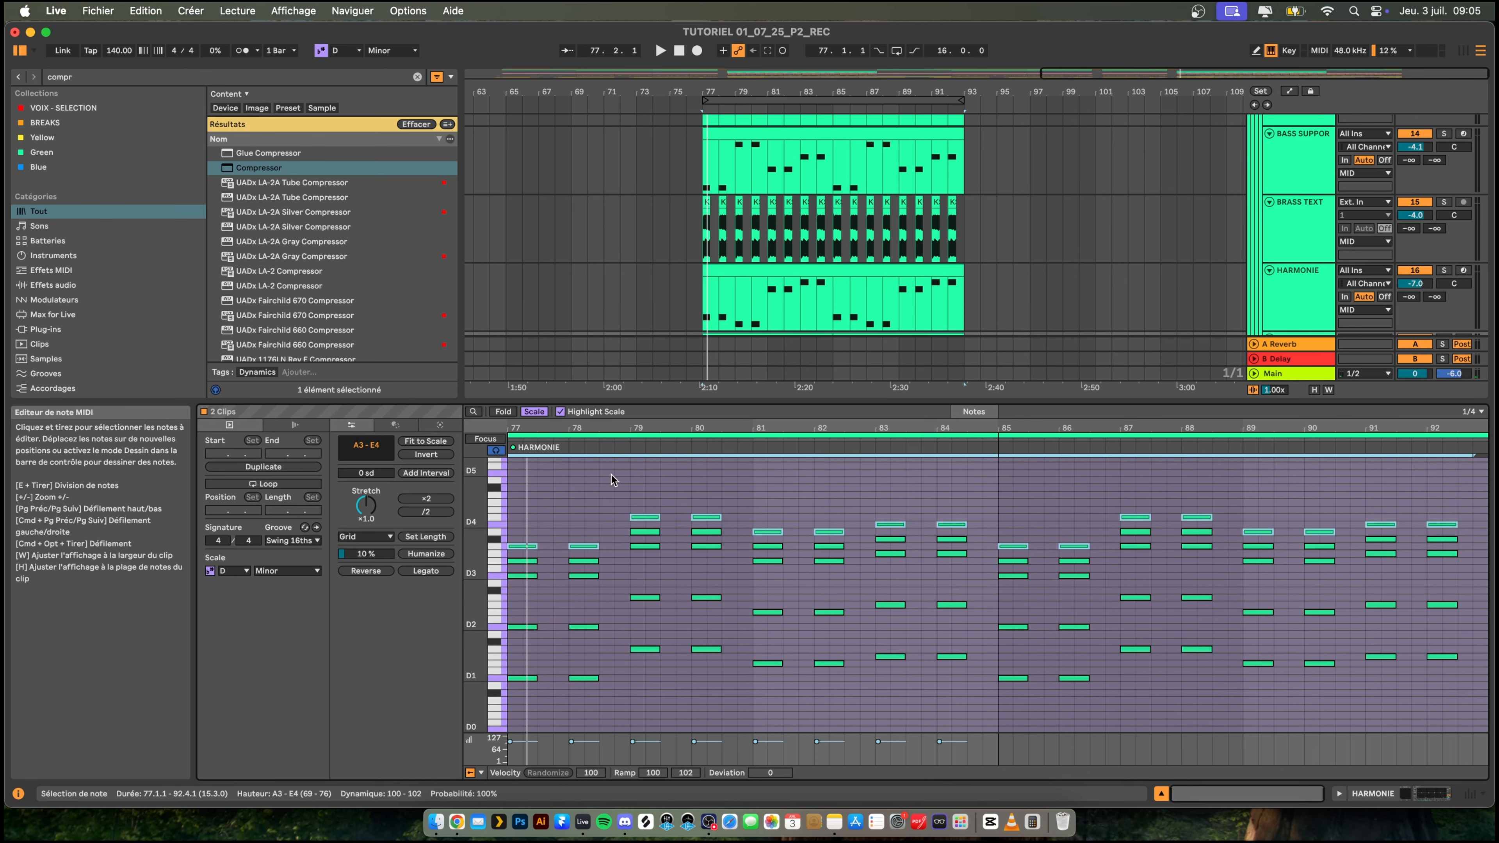
{"action": "left_click_drag", "start_coordinate": [614, 591], "coordinate": [511, 572]}
{"action": "key", "text": "shift+Up"}
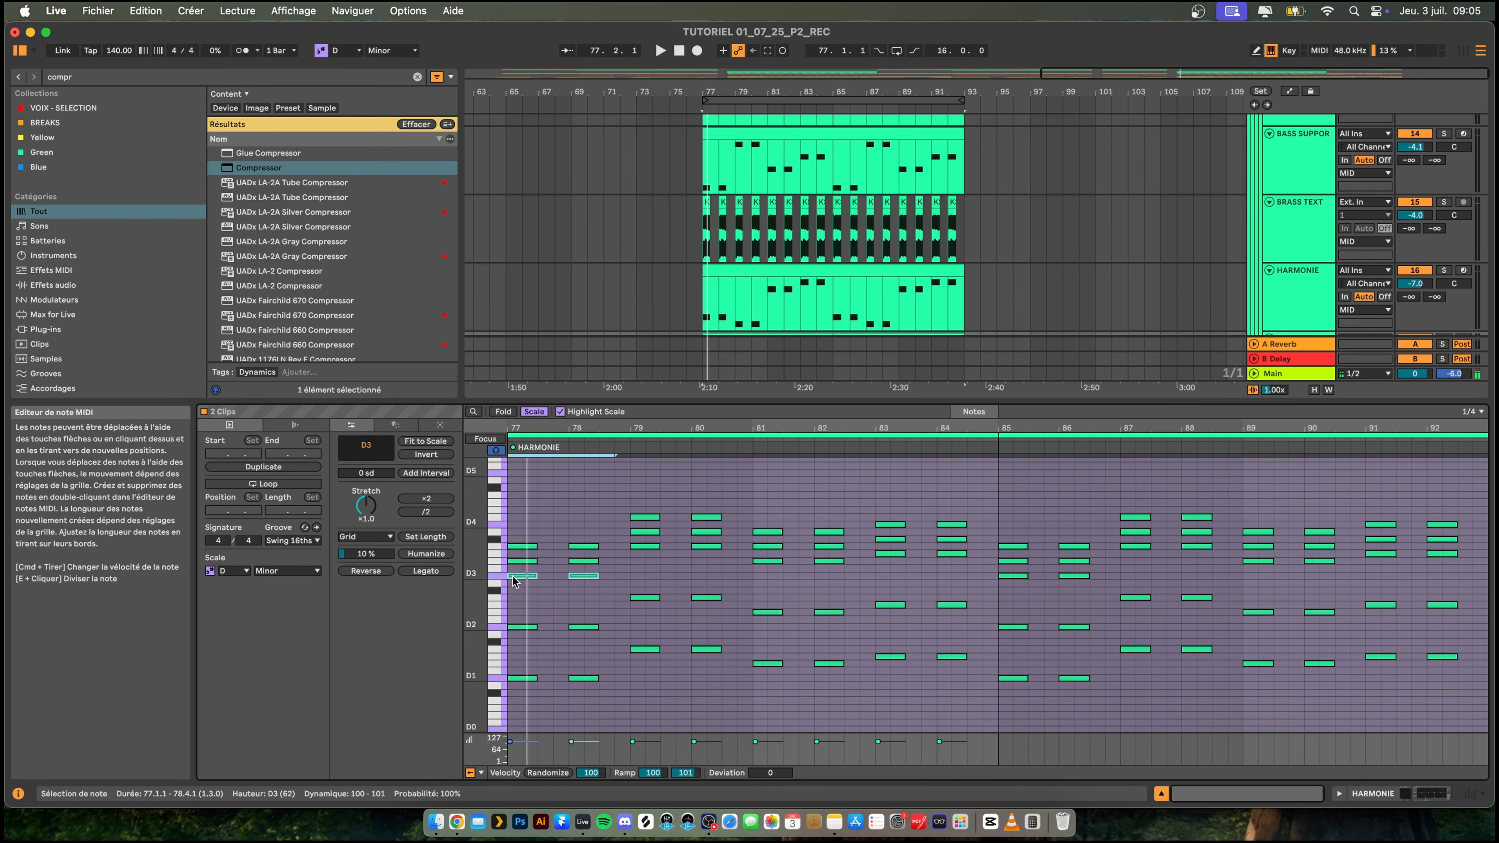
{"action": "left_click_drag", "start_coordinate": [632, 497], "coordinate": [667, 518]}
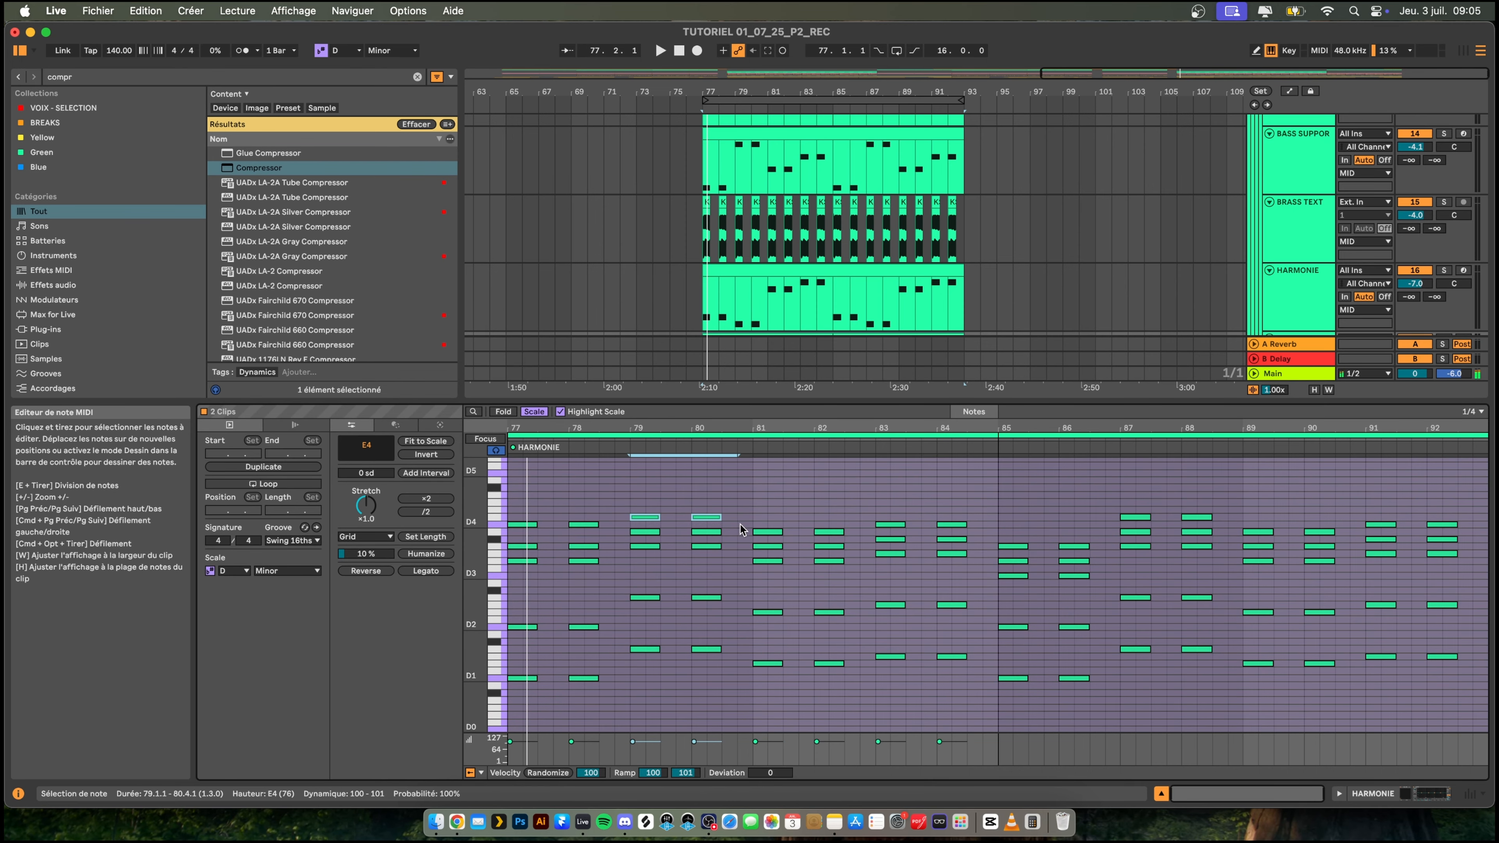
- In the second clip, raise the D3 notes of bars 85–86 to D4, lower the E4 notes of bars 87–88 to E3, and play the chords
{"action": "left_click_drag", "start_coordinate": [878, 512], "coordinate": [1106, 575]}
{"action": "key", "text": "shift+Up"}
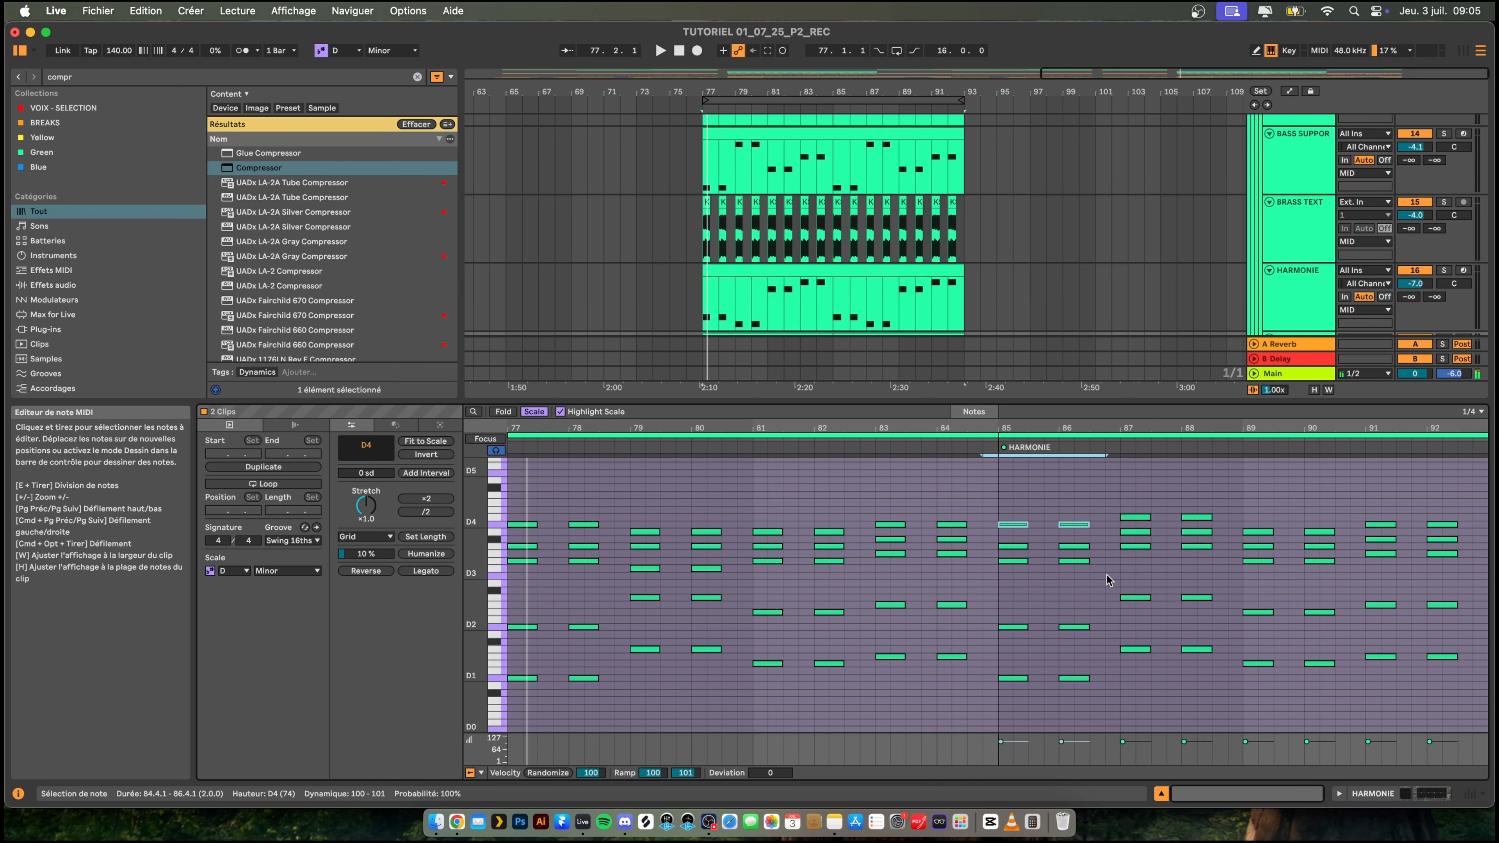
{"action": "left_click_drag", "start_coordinate": [1108, 503], "coordinate": [1215, 522]}
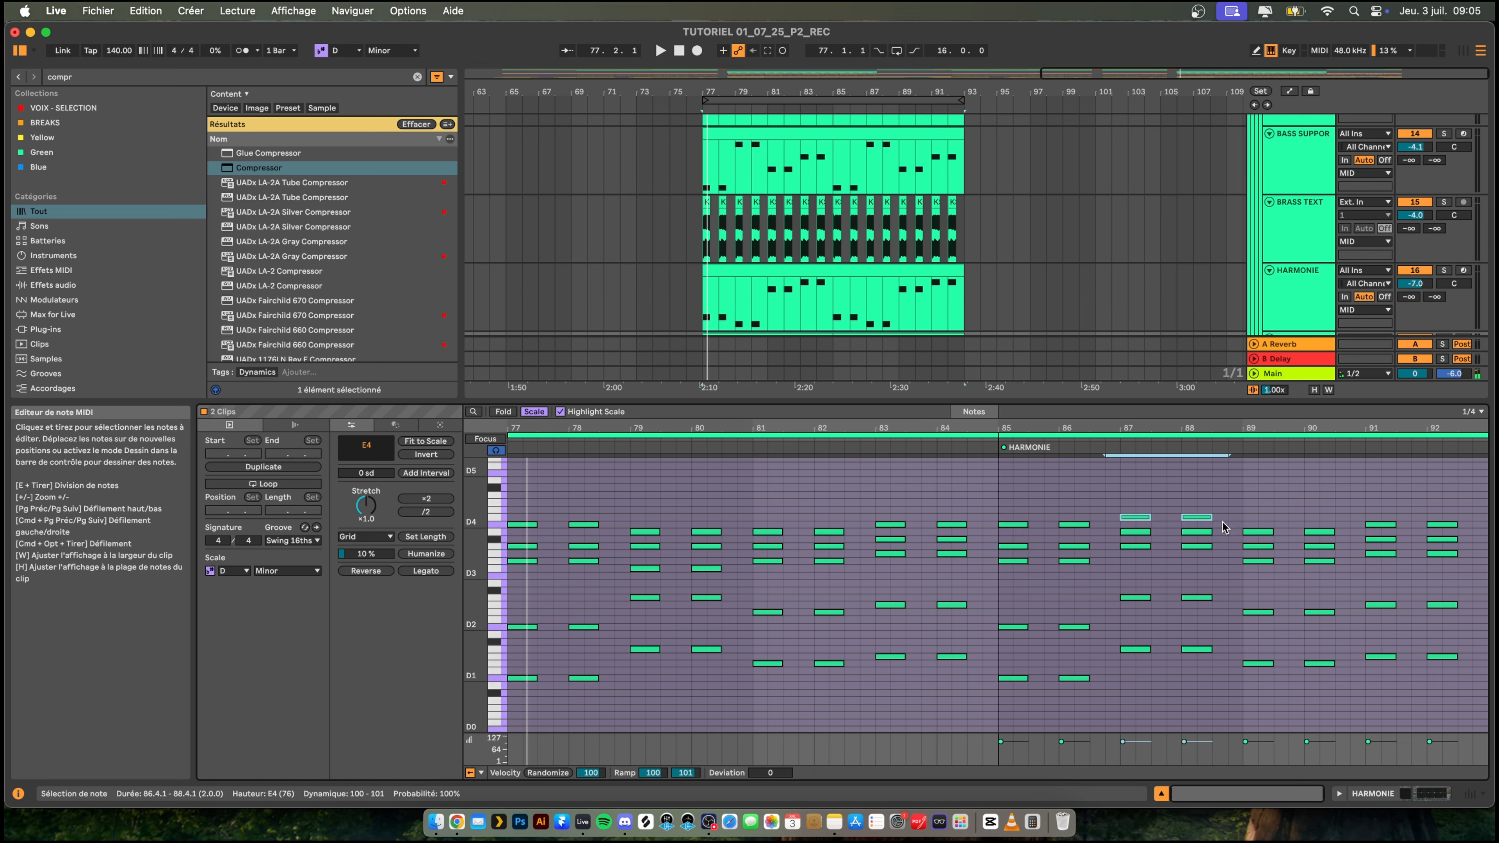
{"action": "left_click", "coordinate": [1353, 516]}
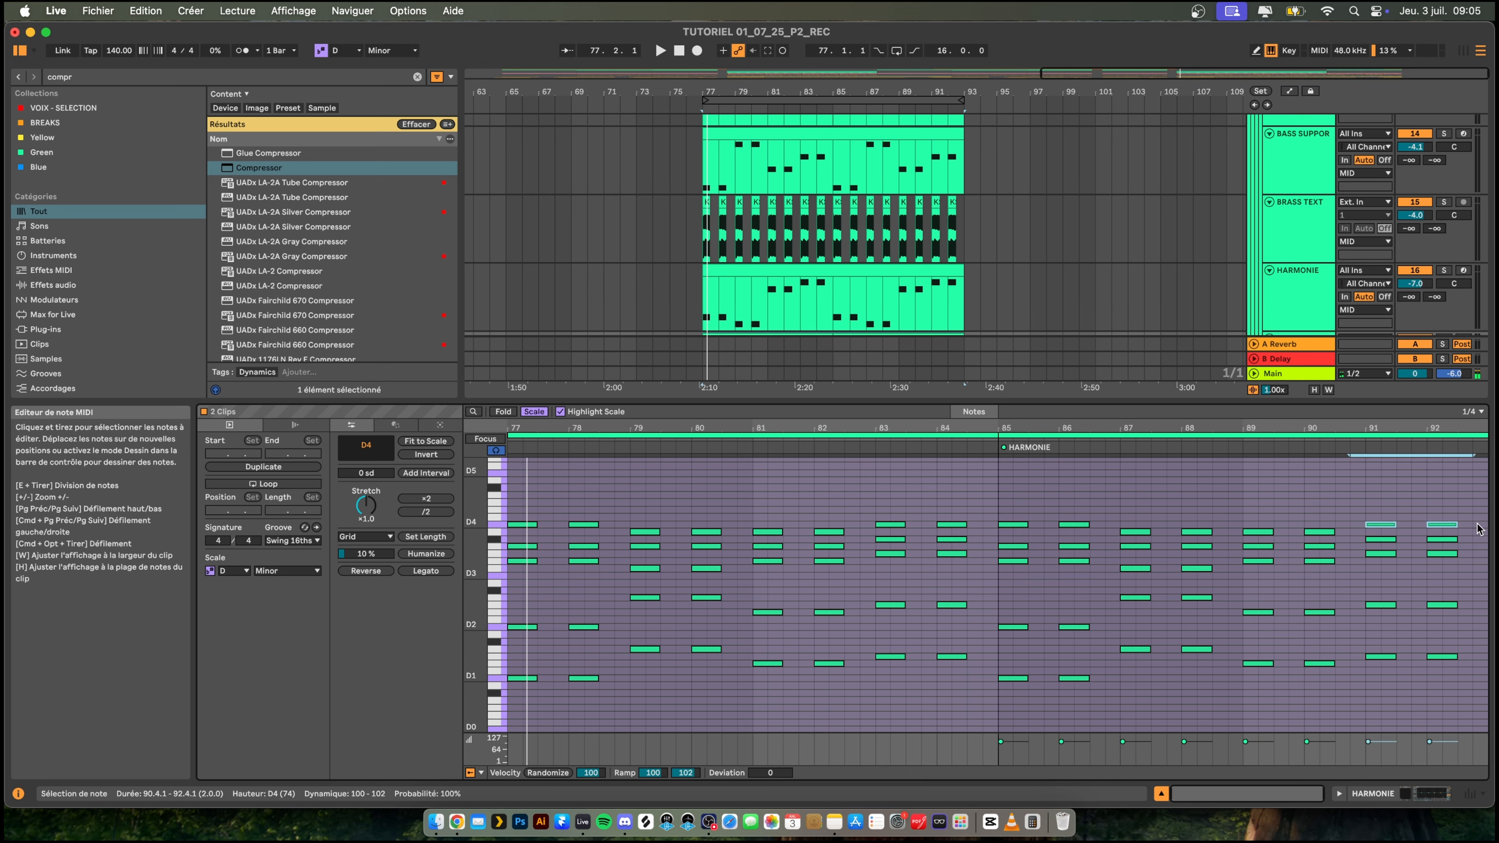
{"action": "scroll", "coordinate": [588, 606], "scroll_direction": "up", "scroll_amount": 3}
{"action": "key", "text": "space"}
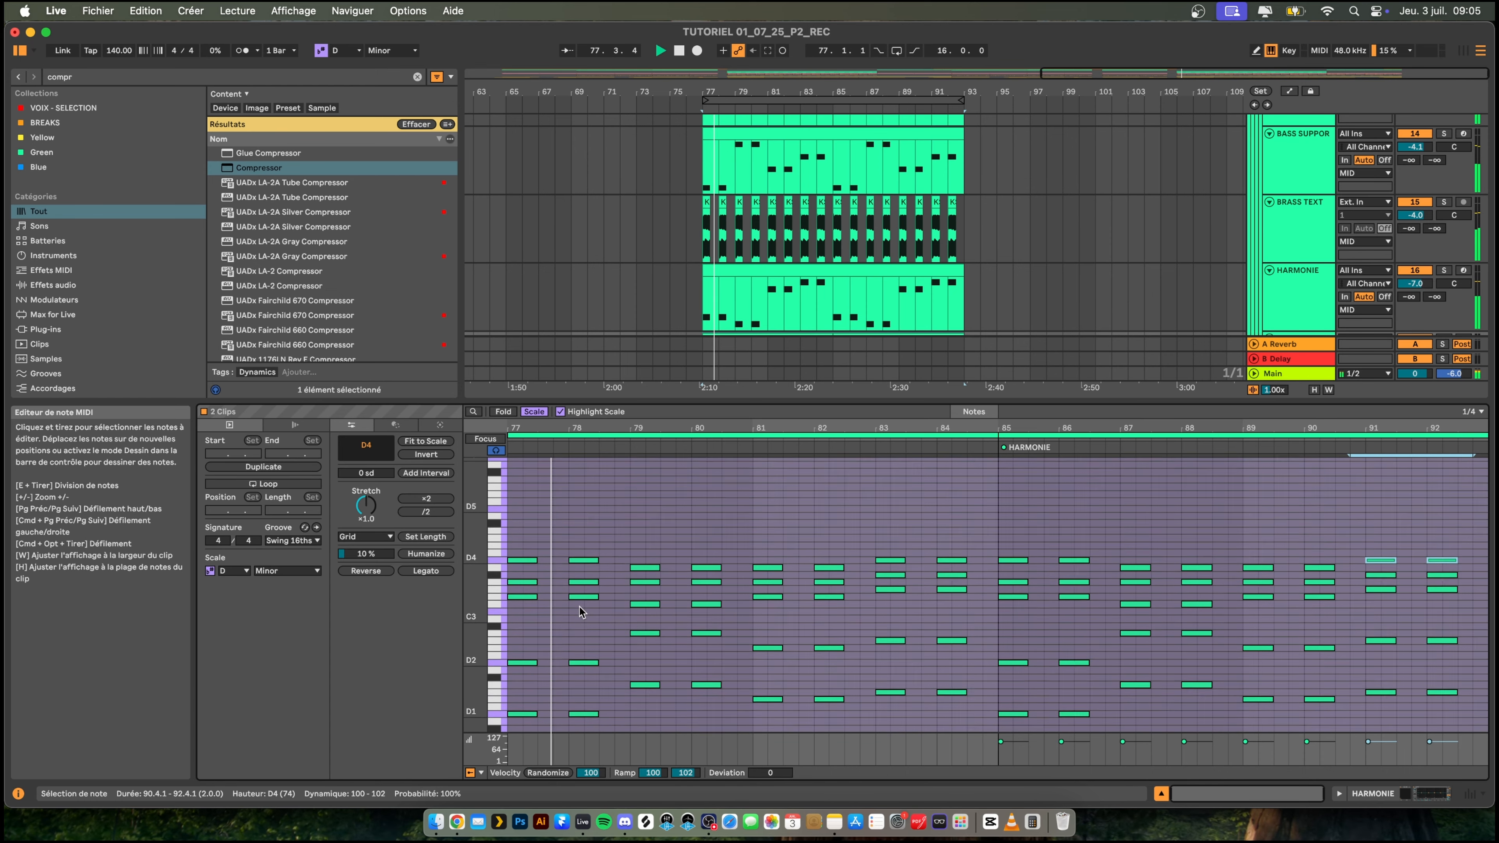
{"action": "scroll", "coordinate": [589, 606], "scroll_direction": "down", "scroll_amount": 6}
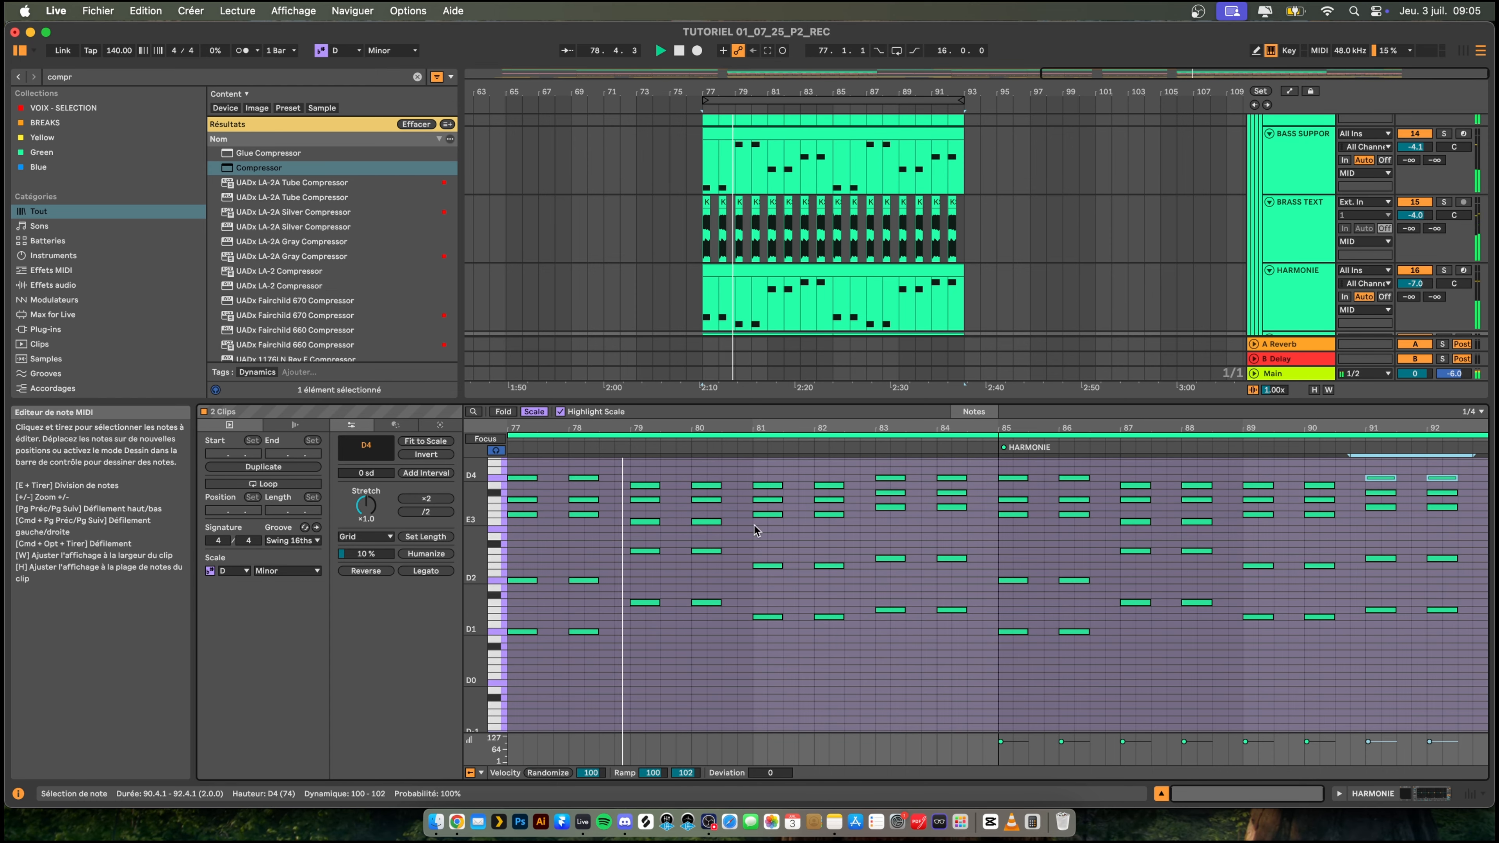
{"action": "scroll", "coordinate": [708, 470], "scroll_direction": "up", "scroll_amount": 4}
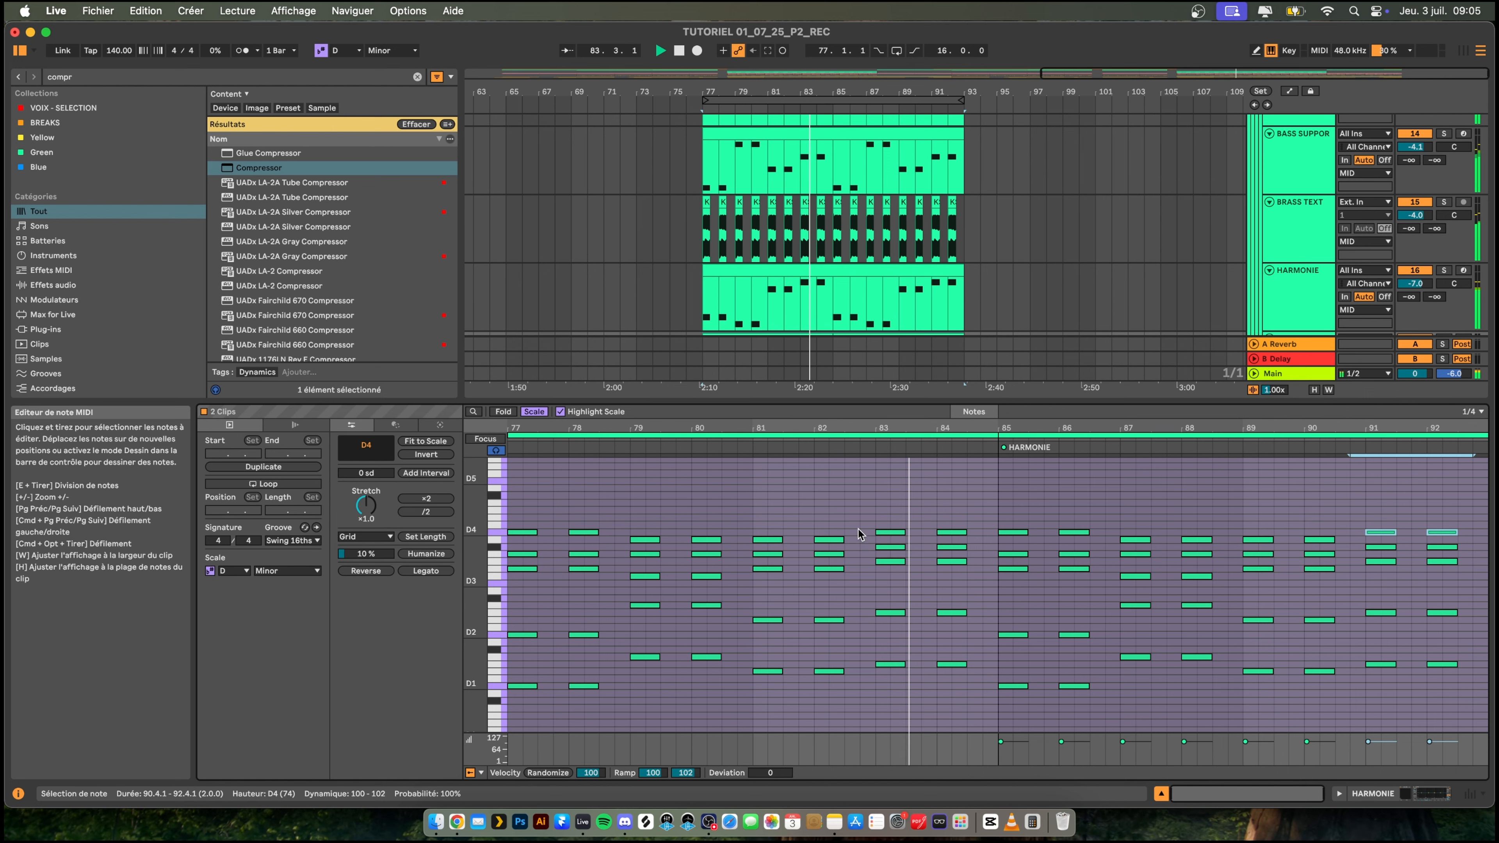
- Copy the upper chord notes between E3 and D4 one octave higher, to E4–D5, and play the result from bar 77
{"action": "left_click_drag", "start_coordinate": [517, 508], "coordinate": [1467, 584]}
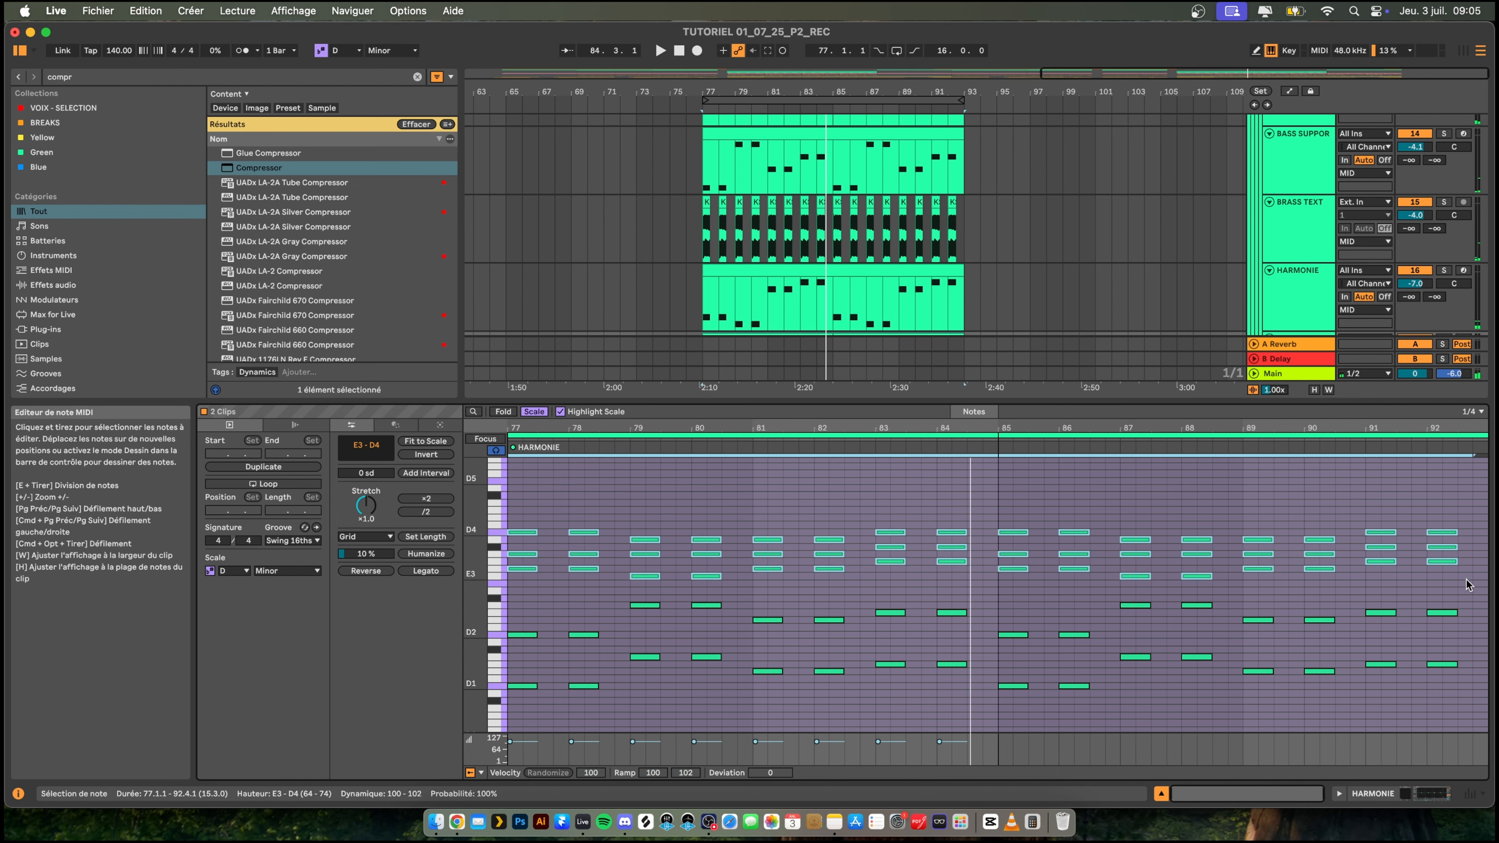
{"action": "key", "text": "super+v"}
{"action": "key", "text": "shift+Up"}
{"action": "key", "text": "space"}
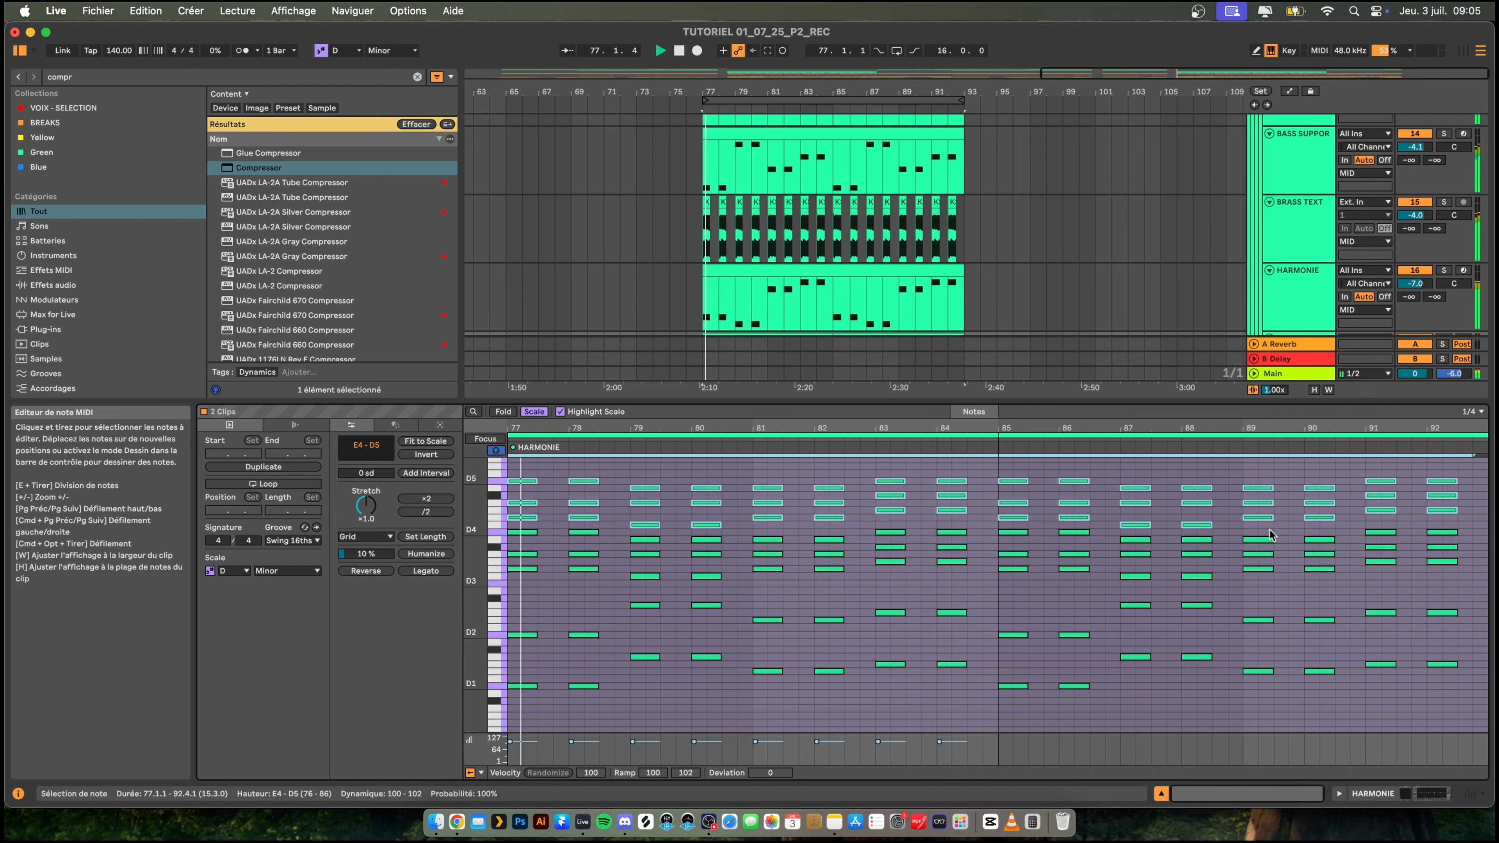
{"action": "scroll", "coordinate": [610, 487], "scroll_direction": "up", "scroll_amount": 3}
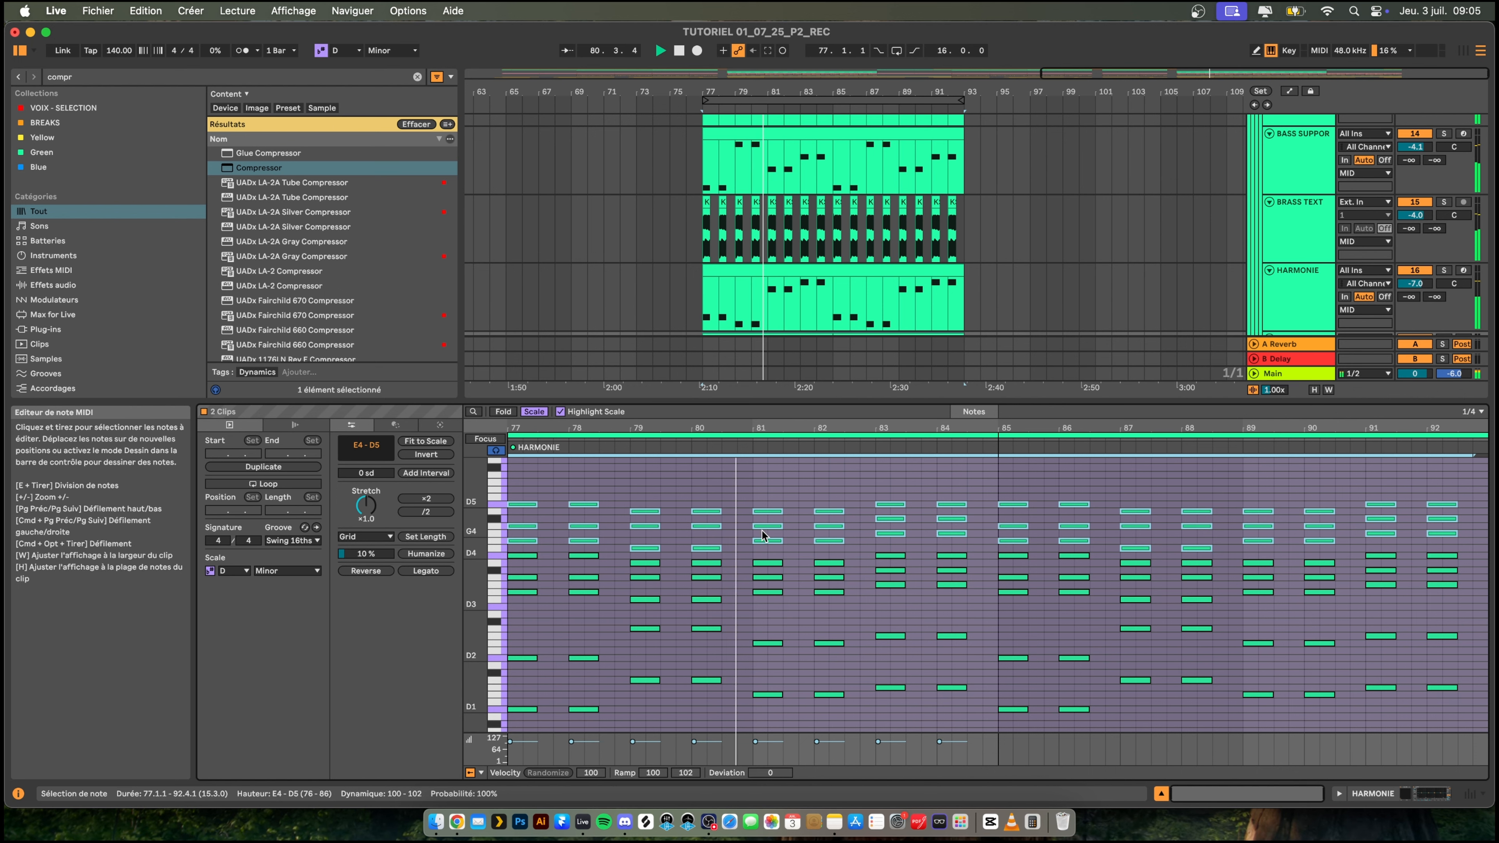
- Set the duplicated HARMONIE track's volume to -14.0 dB and turn its first EQ Eight band into a low cut at 267 Hz
{"action": "left_click_drag", "start_coordinate": [838, 404], "coordinate": [853, 664]}
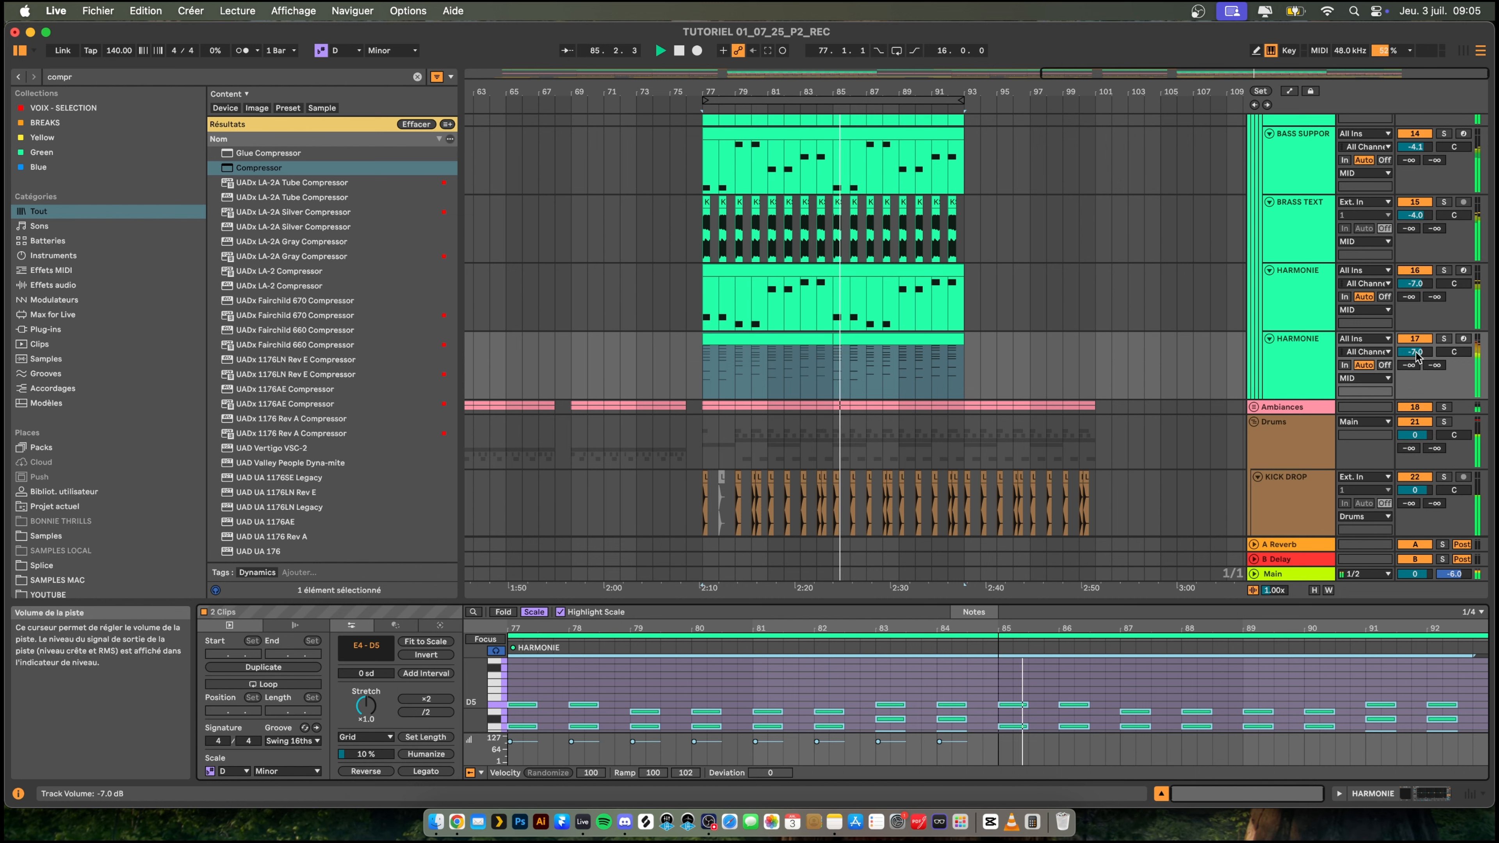
{"action": "left_click_drag", "start_coordinate": [1416, 354], "coordinate": [1416, 361]}
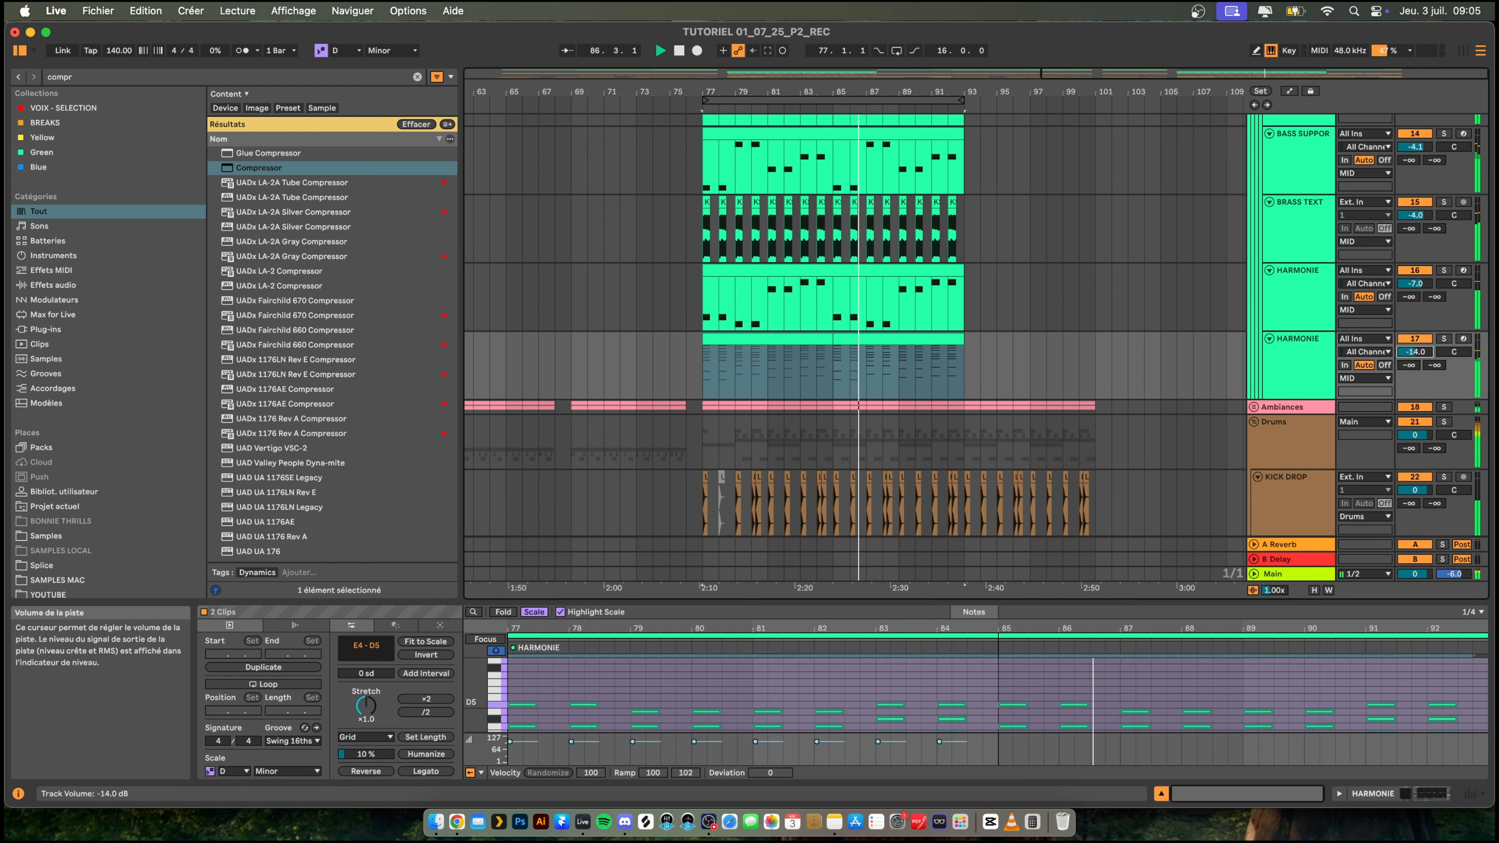
{"action": "left_click", "coordinate": [1288, 347]}
{"action": "left_click", "coordinate": [378, 760]}
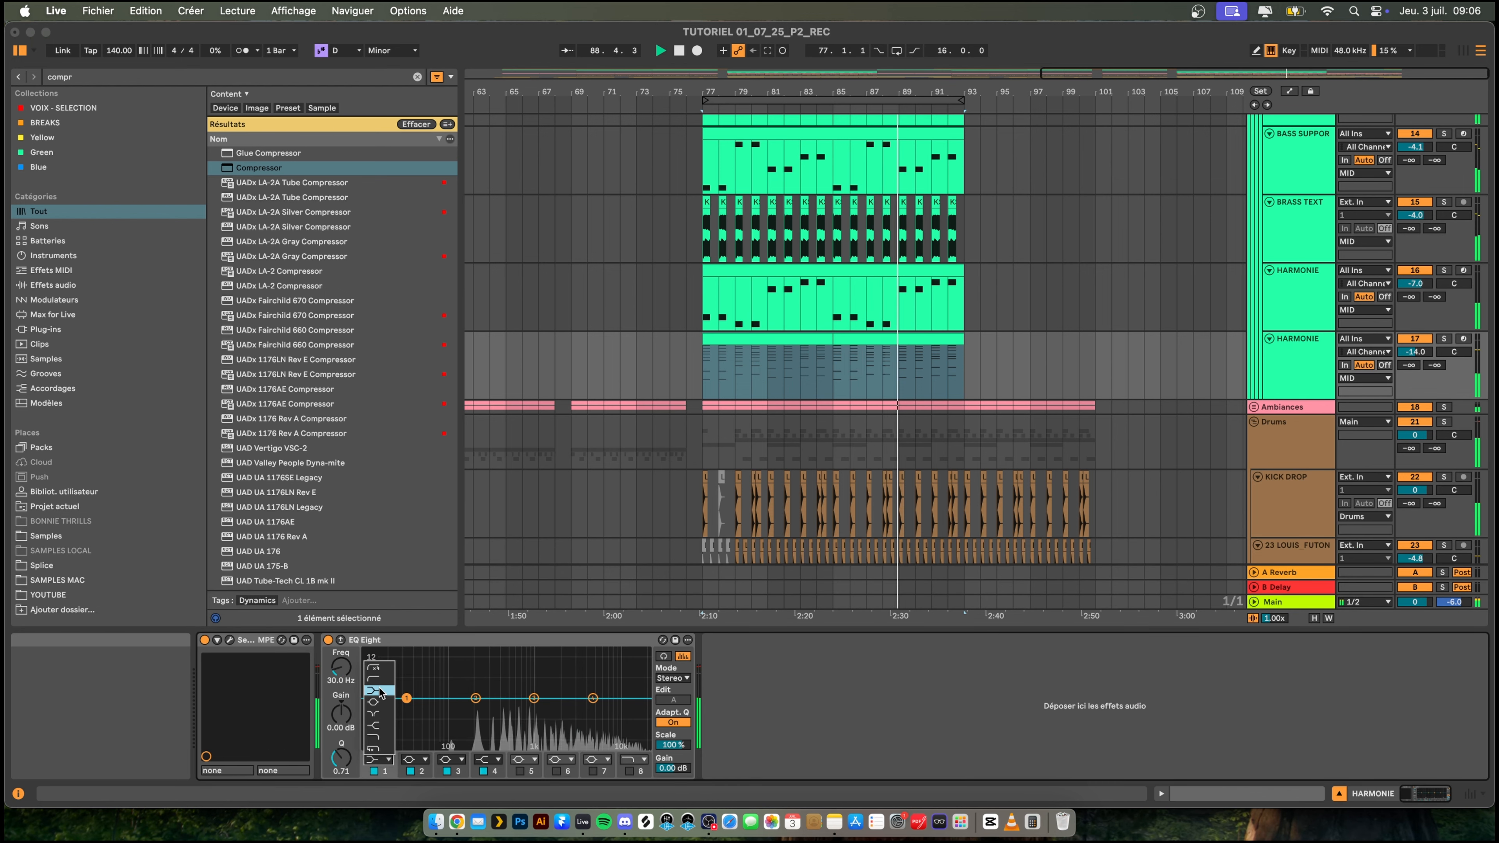
{"action": "left_click", "coordinate": [380, 680]}
{"action": "left_click_drag", "start_coordinate": [407, 711], "coordinate": [485, 710]}
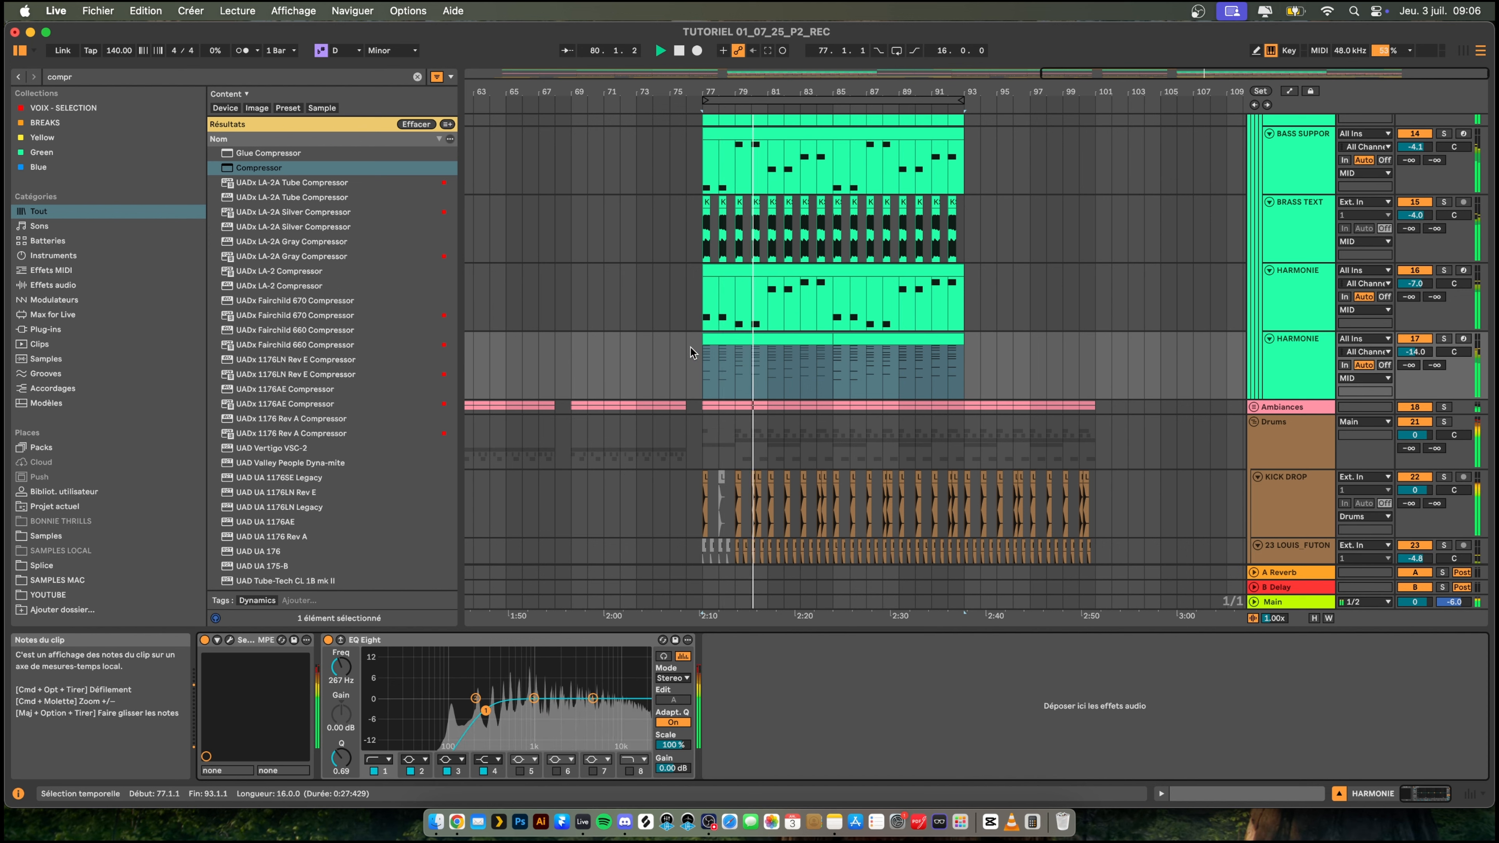
- Trim the start of the duplicated HARMONIE chords to bar 79 and play the second drop from just before it
{"action": "key", "text": "space"}
{"action": "left_click_drag", "start_coordinate": [705, 340], "coordinate": [740, 340]}
{"action": "left_click", "coordinate": [670, 367]}
{"action": "key", "text": "space"}
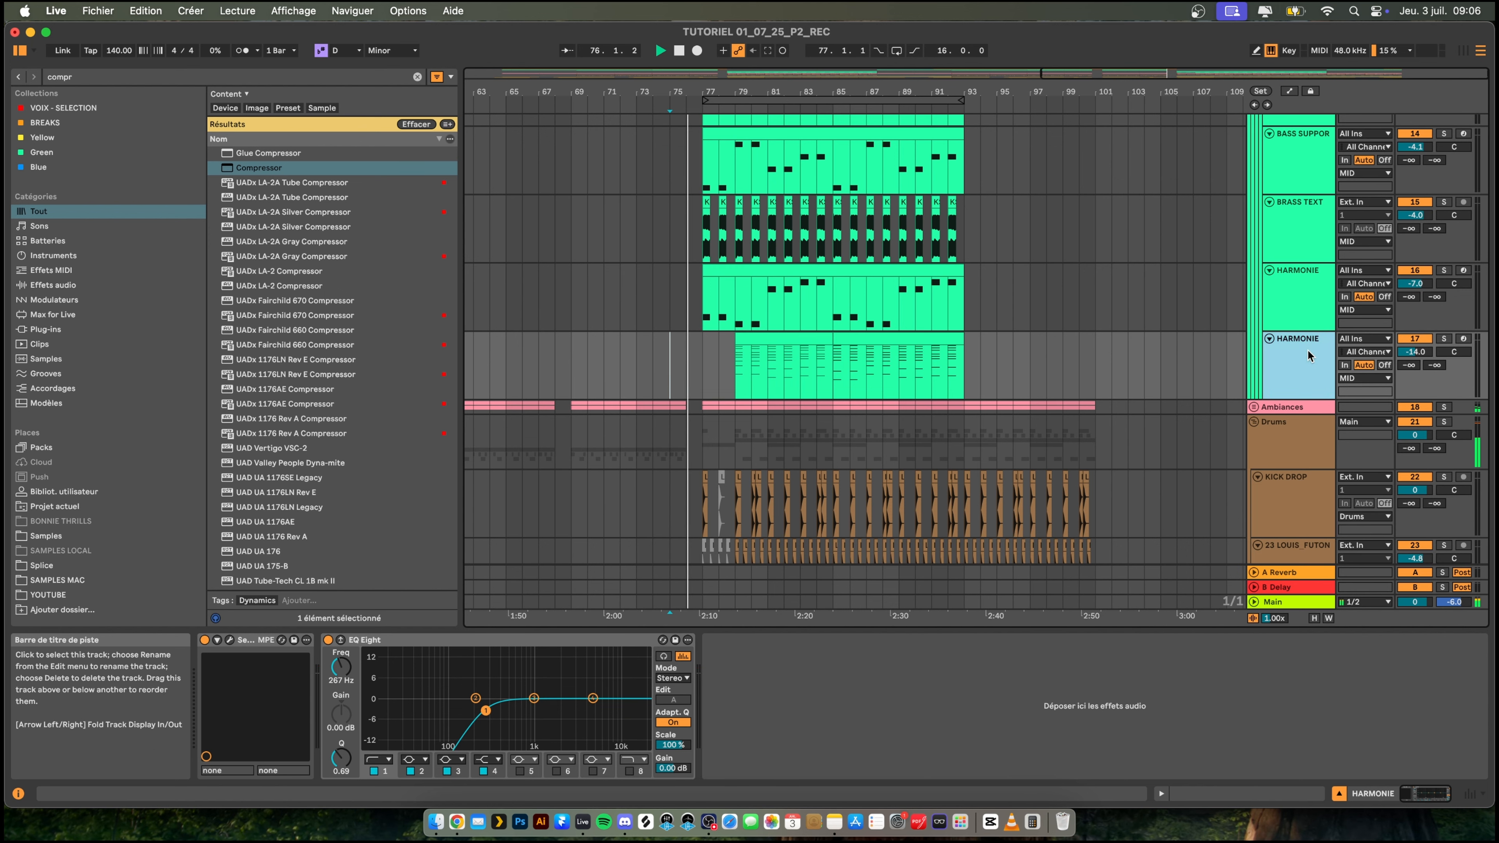
- Check the Serum 2 patch on the duplicated HARMONIE track, close it, and widen the arrangement view around the second drop
{"action": "left_click", "coordinate": [231, 640]}
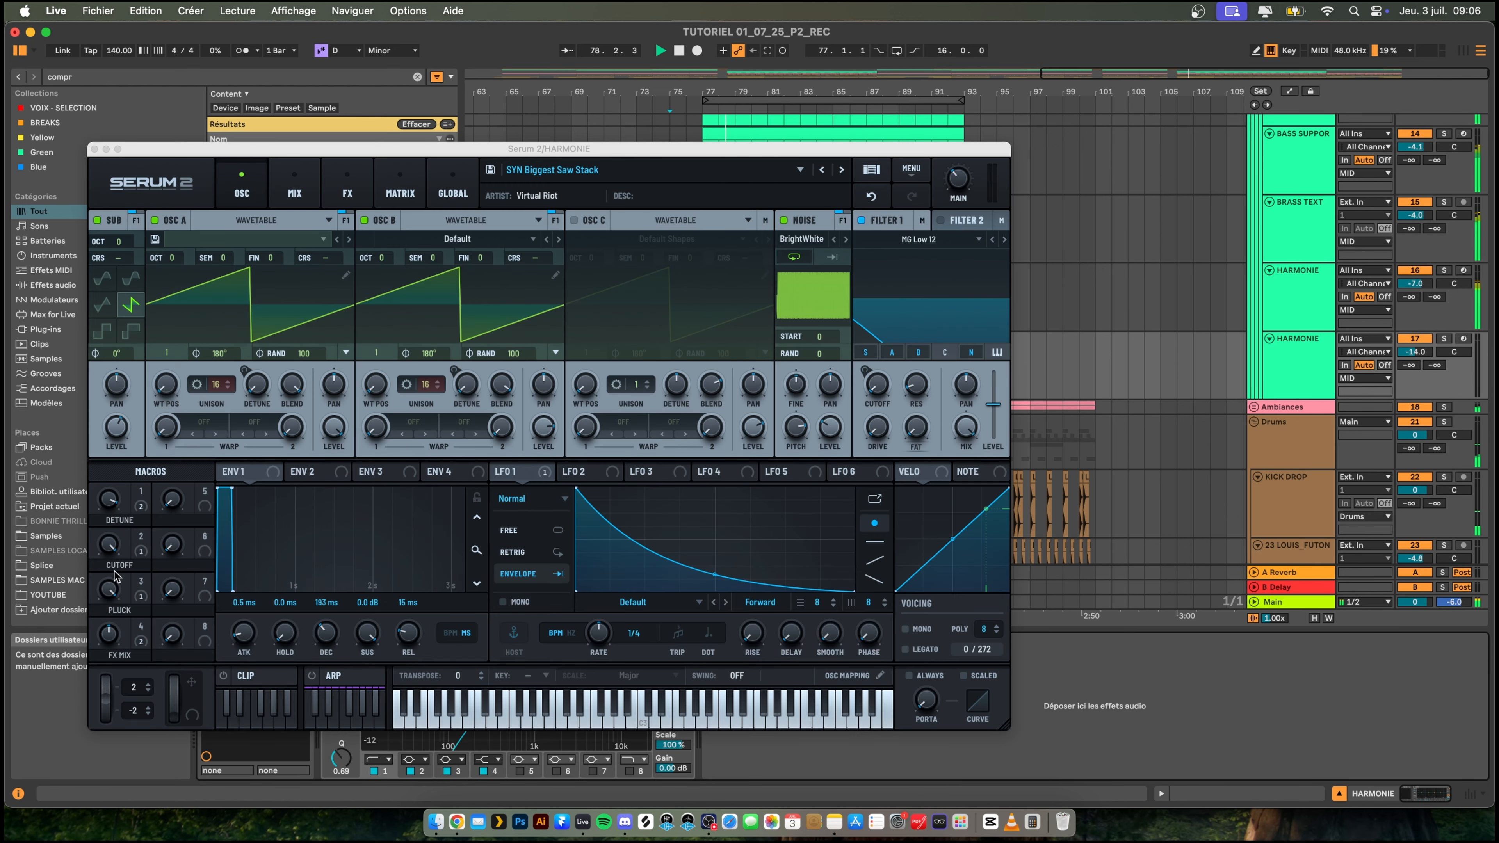
{"action": "left_click", "coordinate": [94, 150]}
{"action": "left_click_drag", "start_coordinate": [764, 96], "coordinate": [769, 58]}
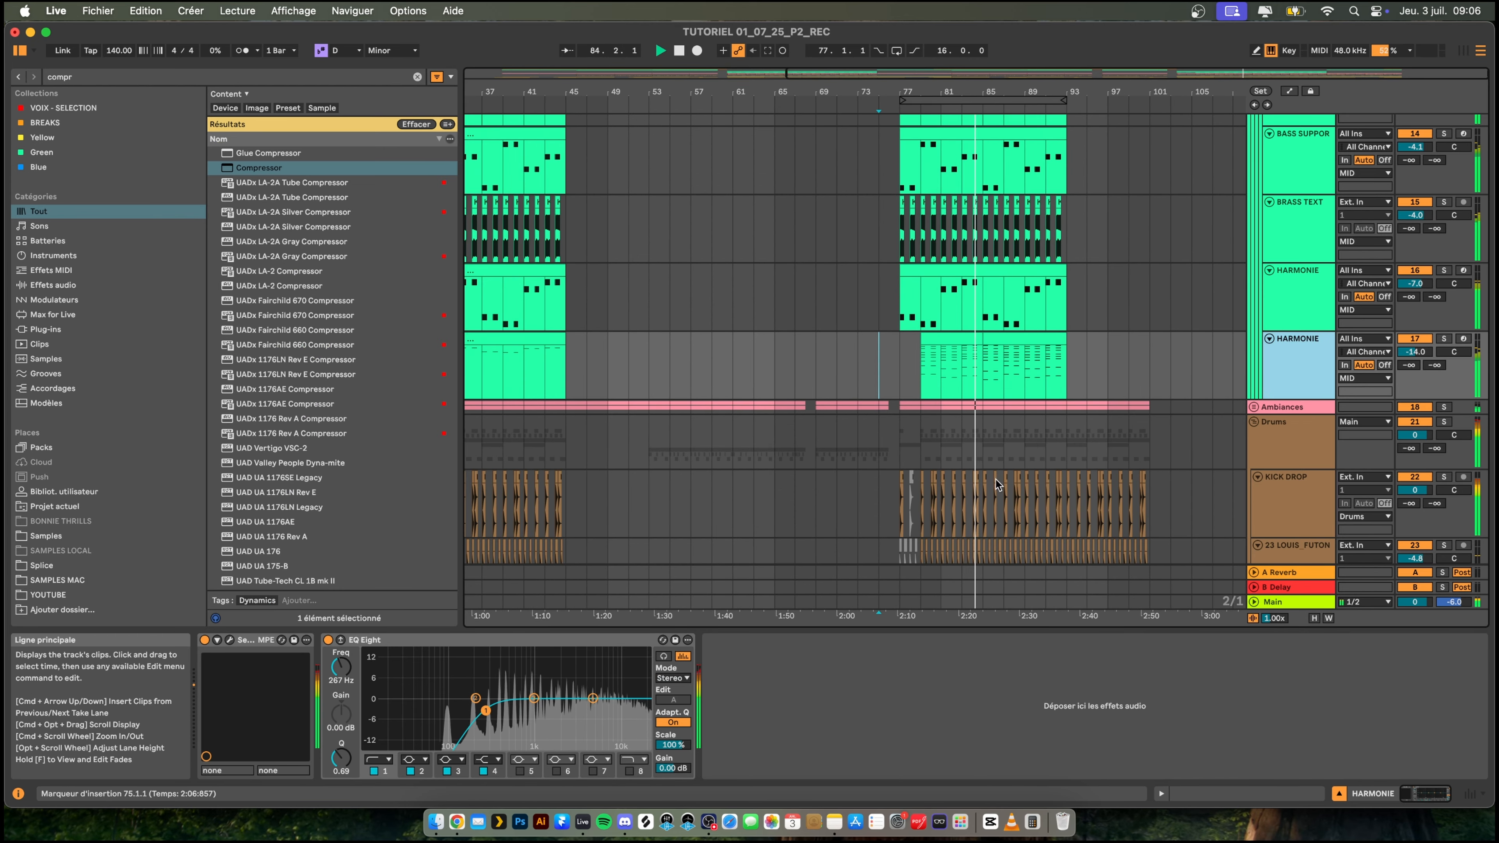
{"action": "left_click", "coordinate": [879, 451]}
- Solo the duplicated HARMONIE track and play its chord clip from bar 79
{"action": "left_click", "coordinate": [939, 339]}
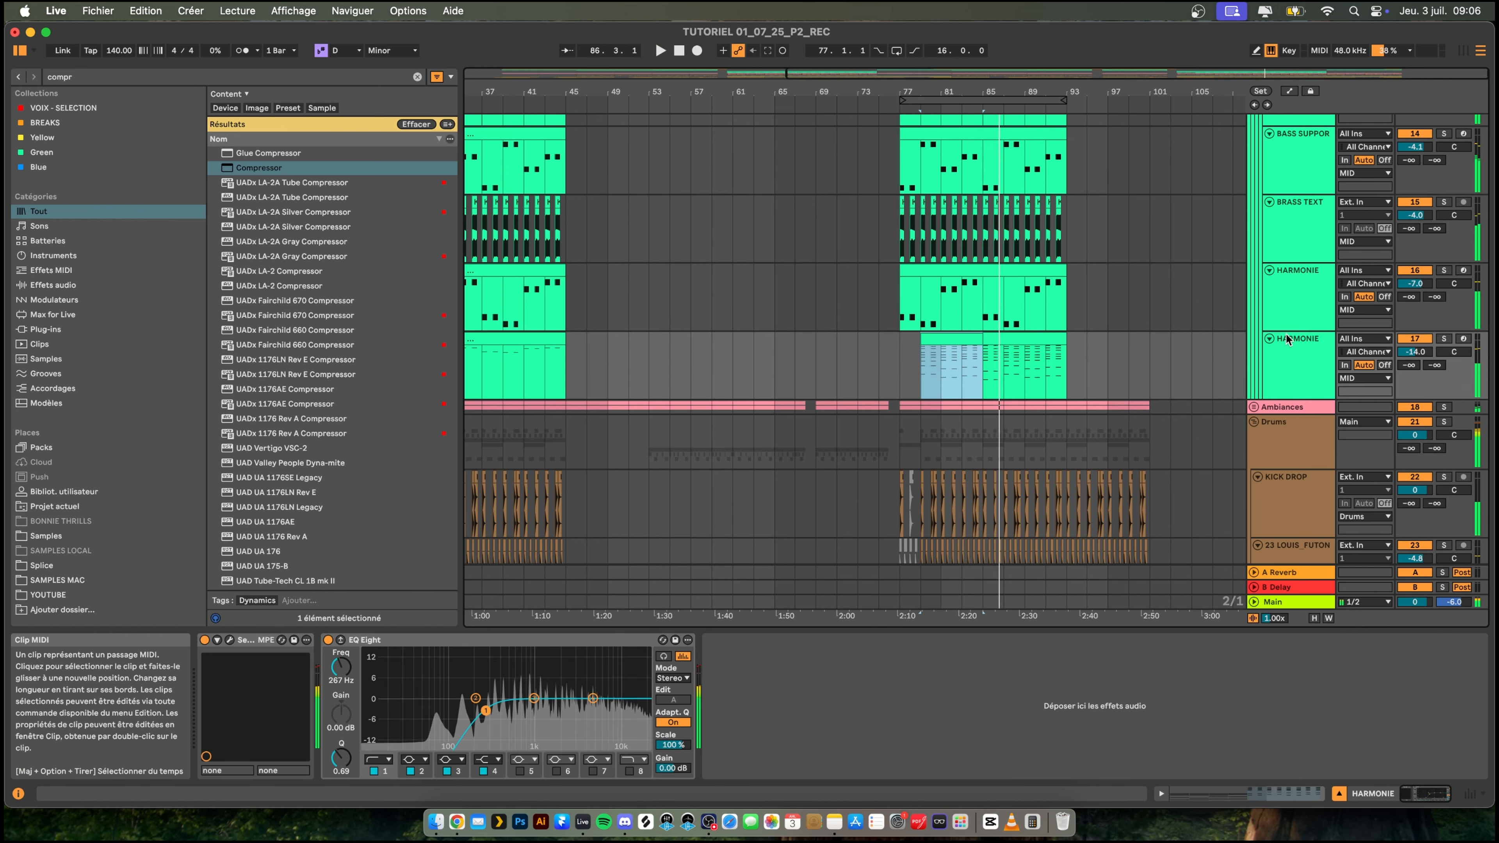
{"action": "key", "text": "space"}
{"action": "key", "text": "space"}
{"action": "left_click", "coordinate": [1298, 345]}
{"action": "left_click", "coordinate": [1443, 339]}
{"action": "key", "text": "space"}
{"action": "key", "text": "space"}
{"action": "key", "text": "space"}
{"action": "key", "text": "space"}
- Search the browser for "arp" and add the Arpeggiator to the duplicated HARMONIE track
{"action": "key", "text": "super+f"}
{"action": "type", "text": "arp"}
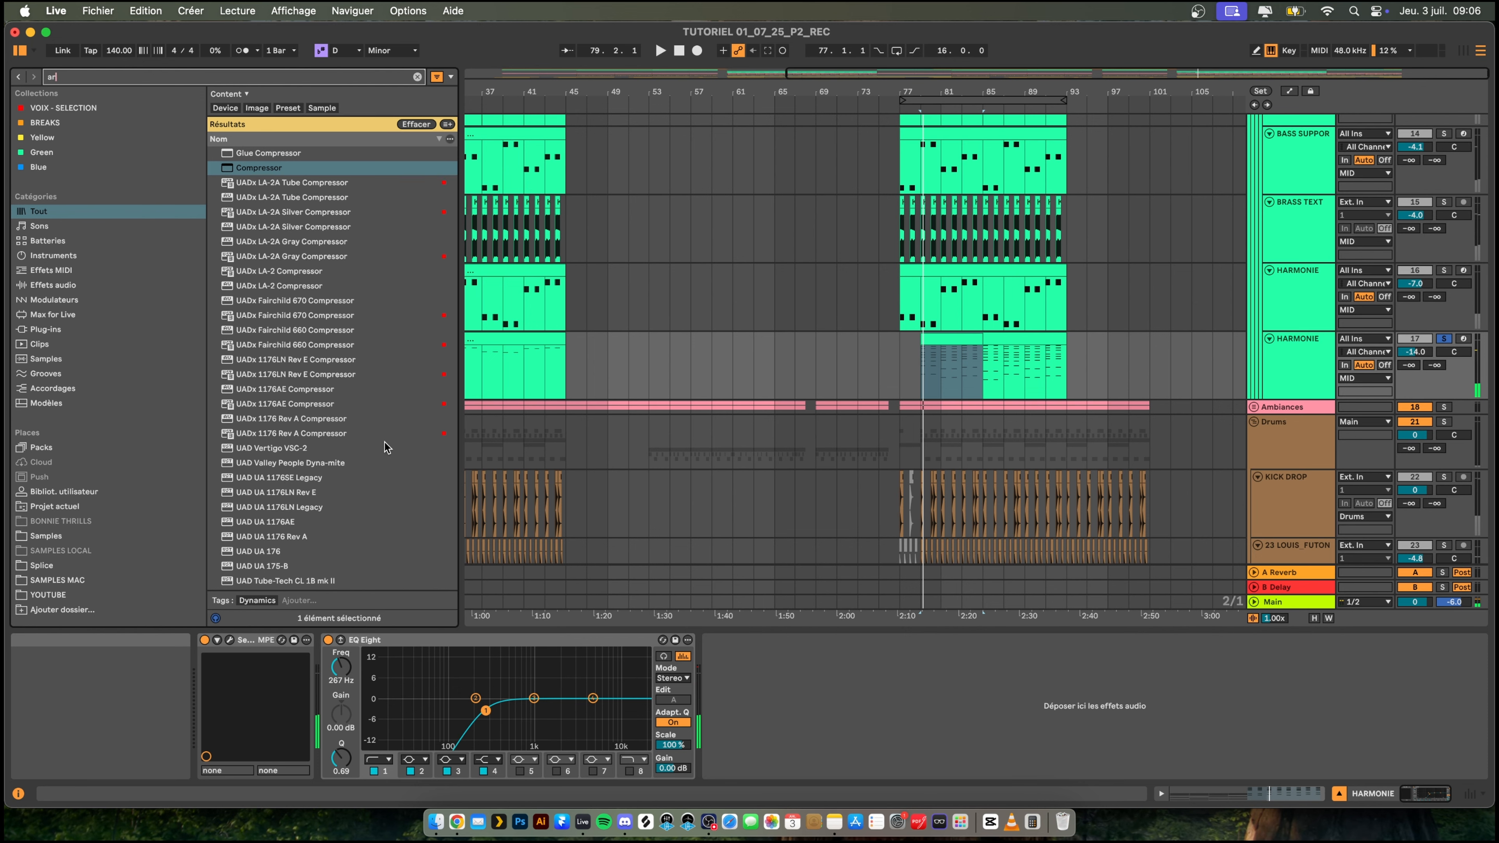
{"action": "key", "text": "Down"}
{"action": "key", "text": "Return"}
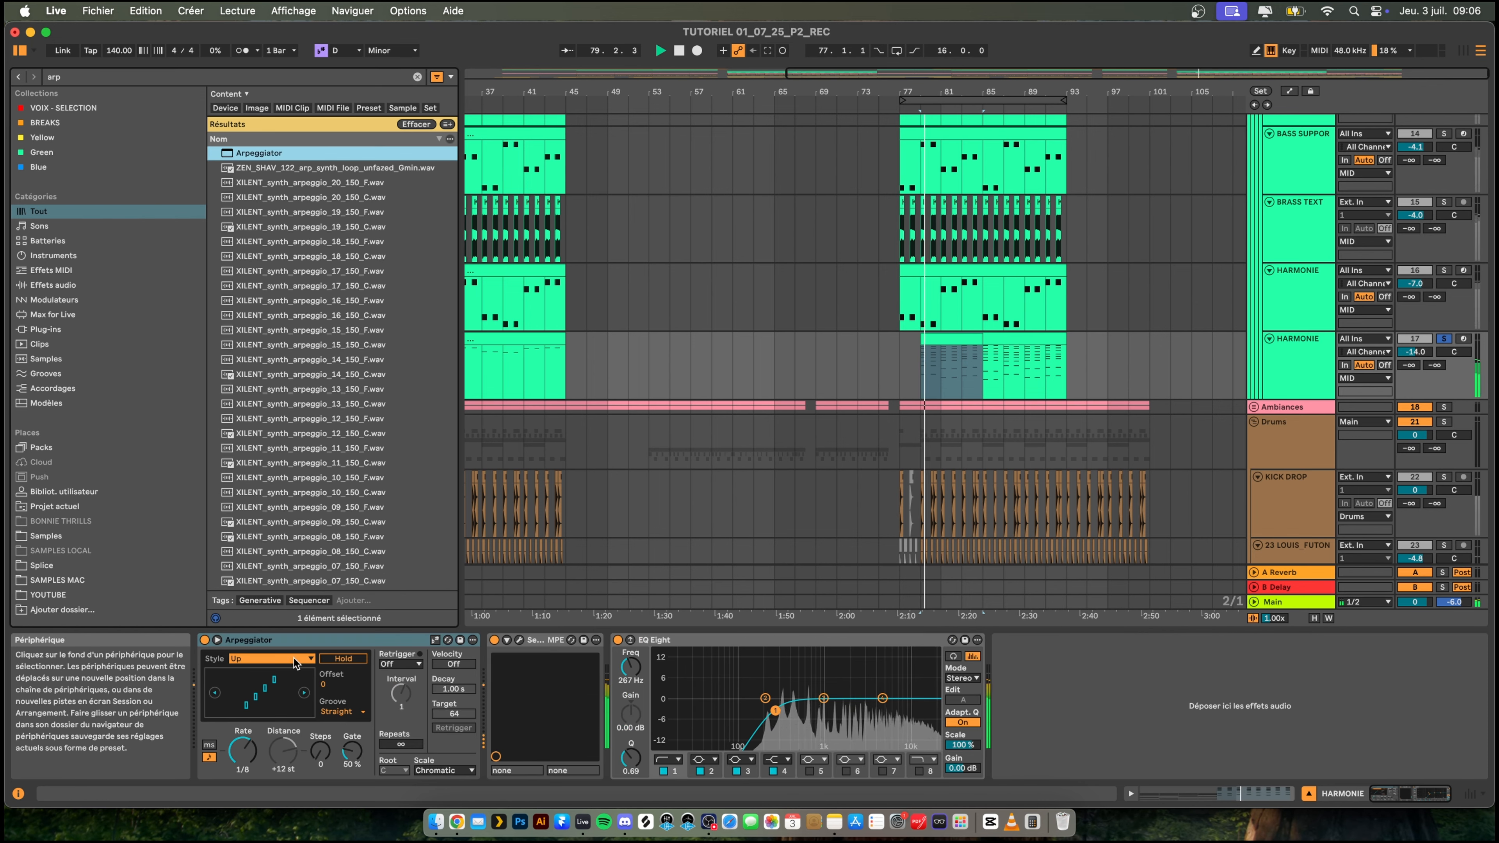
- Set the Arpeggiator's style to Converge and its rate to 1/48, playing the soloed chords to check the effect
{"action": "left_click", "coordinate": [273, 656]}
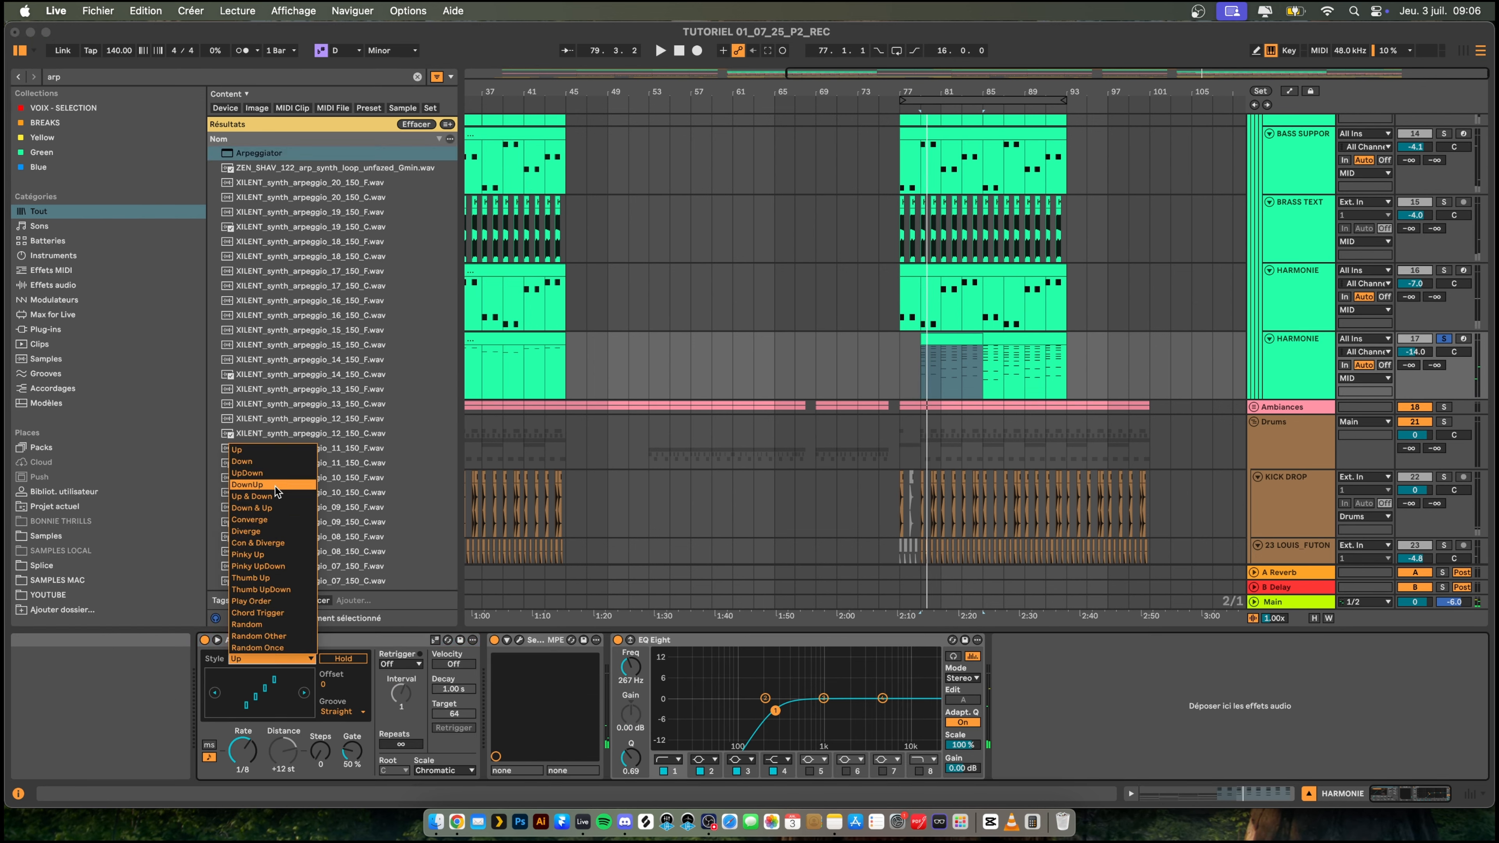
{"action": "left_click", "coordinate": [271, 521]}
{"action": "key", "text": "space"}
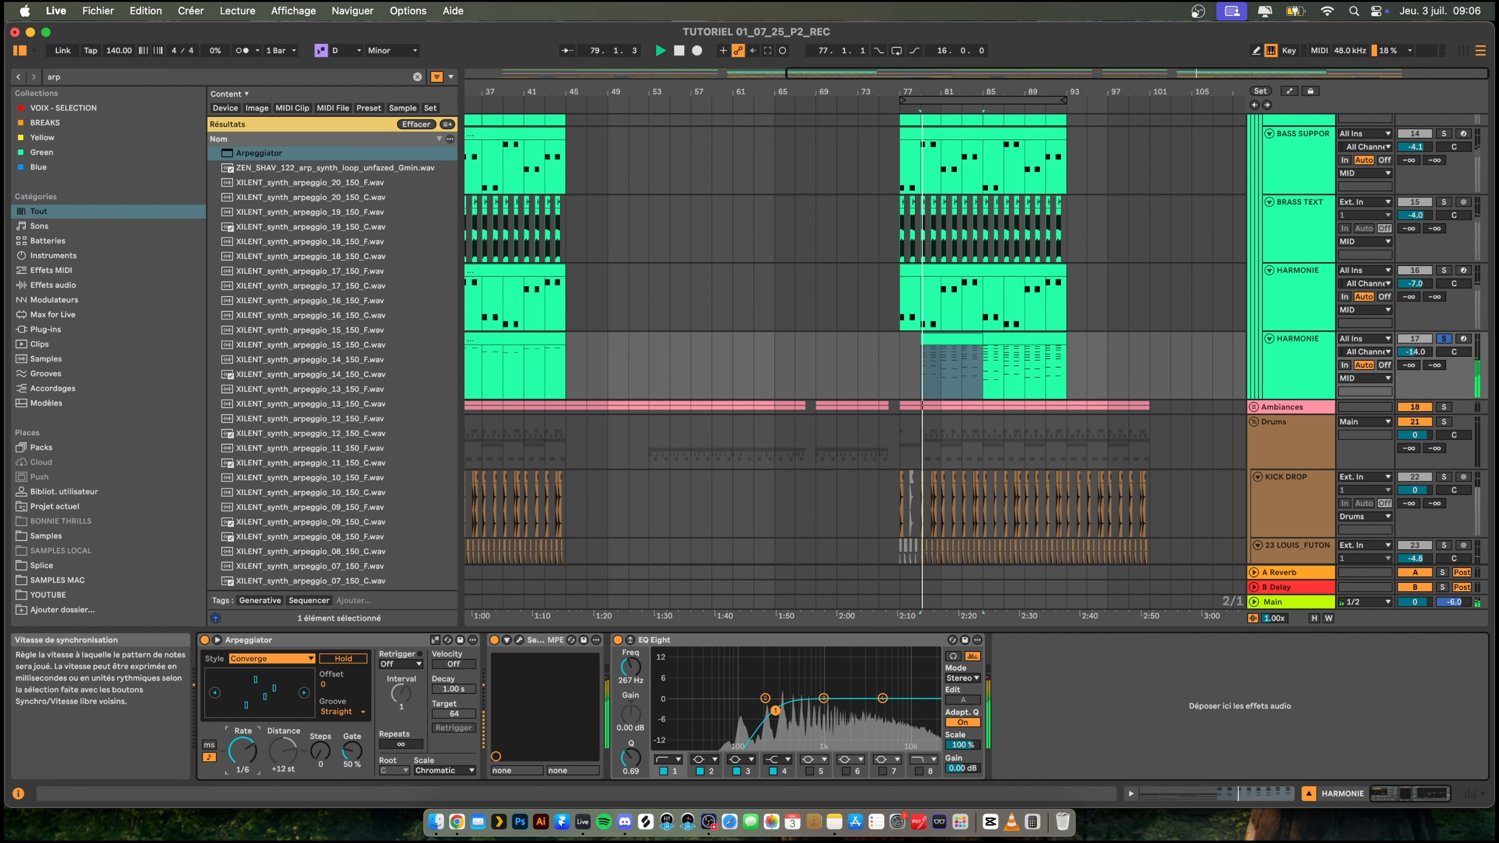
{"action": "key", "text": "space"}
{"action": "left_click_drag", "start_coordinate": [242, 751], "coordinate": [242, 773]}
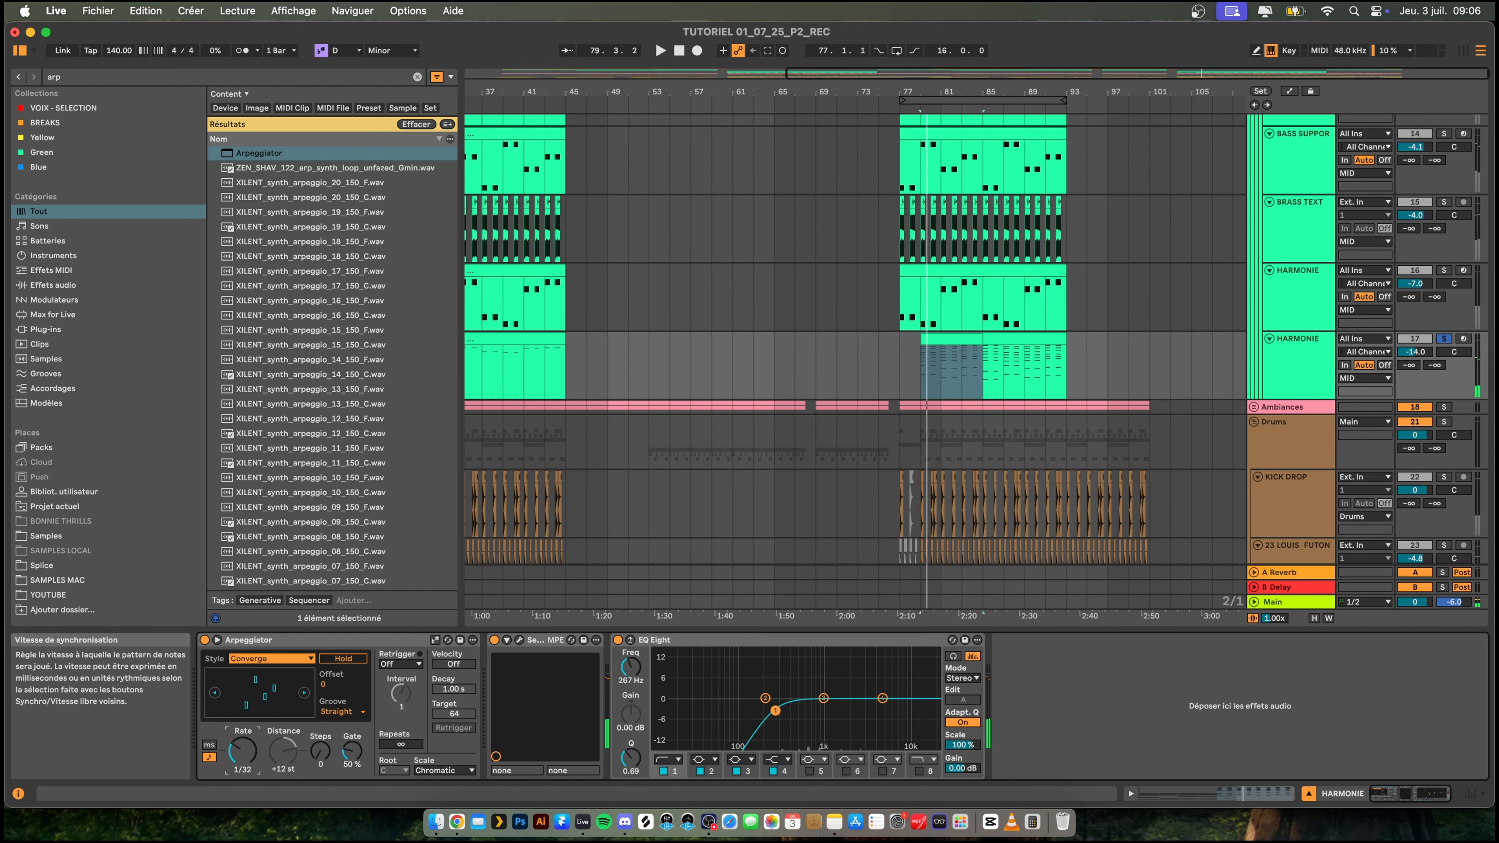
{"action": "key", "text": "space"}
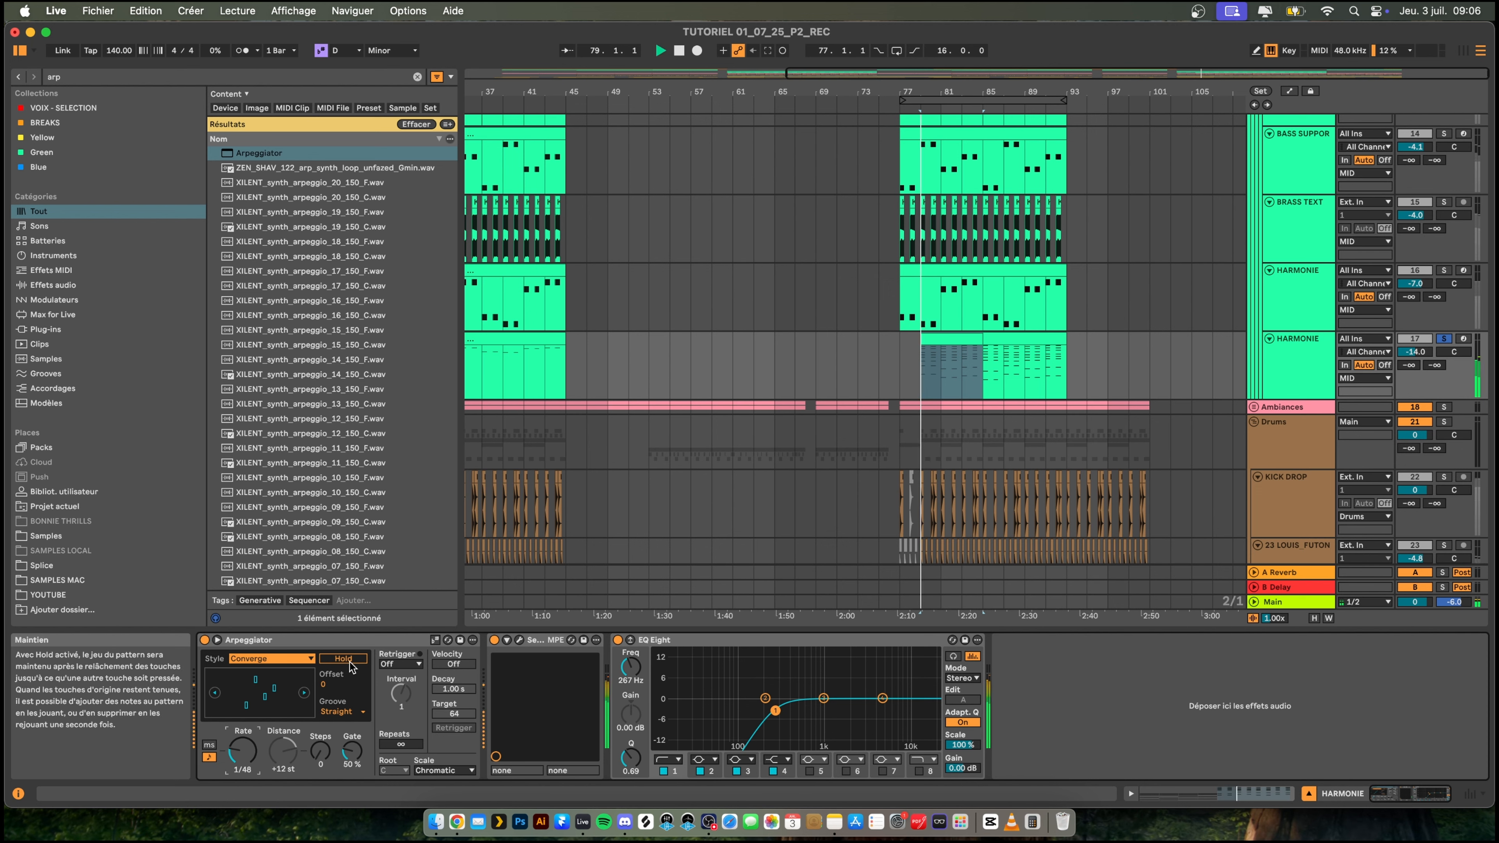
{"action": "key", "text": "space"}
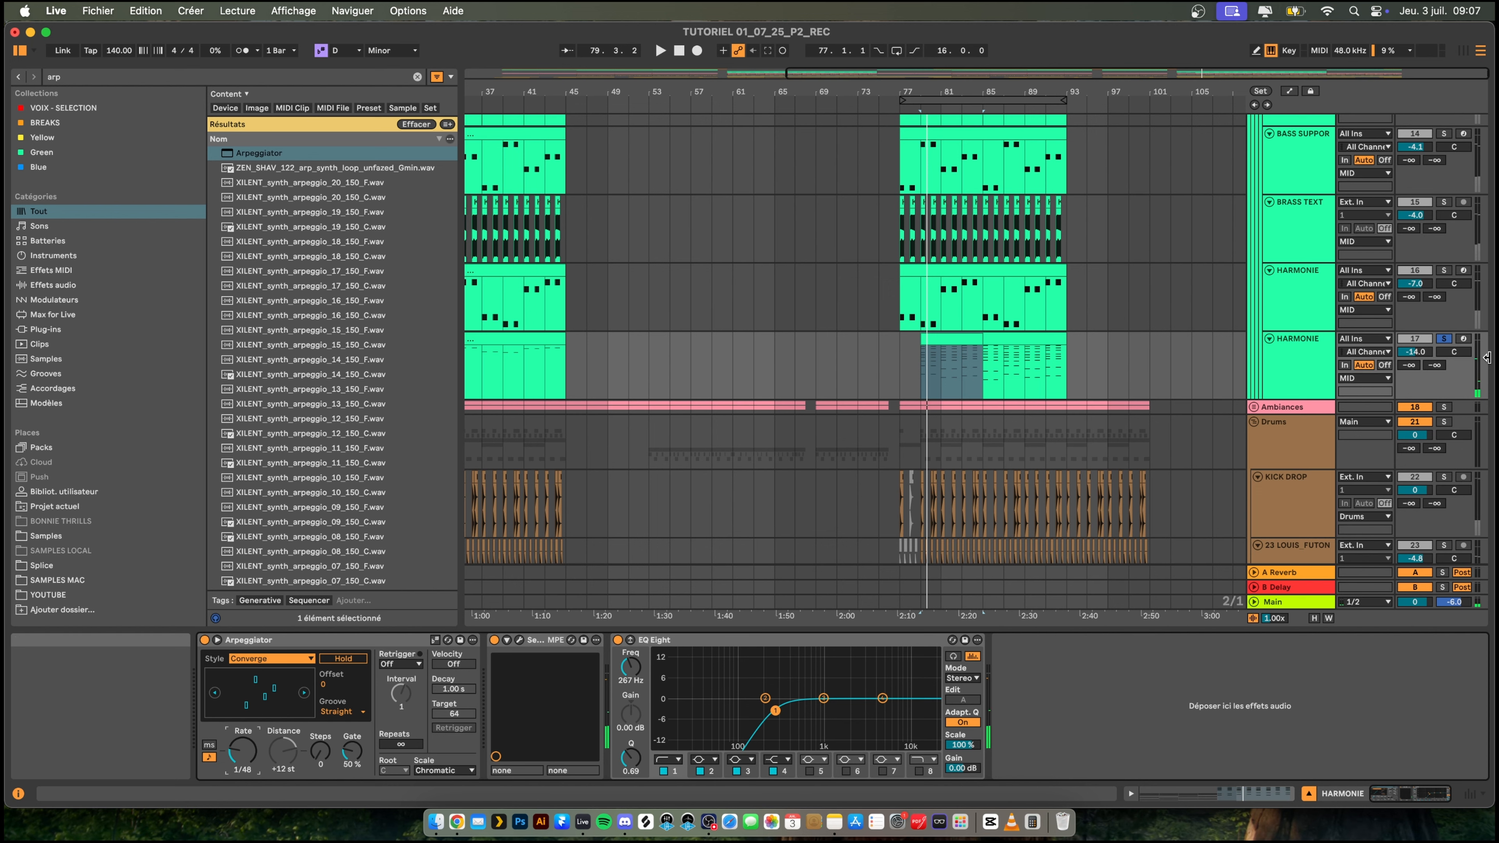
- Turn off the duplicated HARMONIE track's solo and play the drop from bar 75, briefly soloing the arpeggio to compare
{"action": "left_click", "coordinate": [1446, 341]}
{"action": "left_click", "coordinate": [885, 364]}
{"action": "key", "text": "space"}
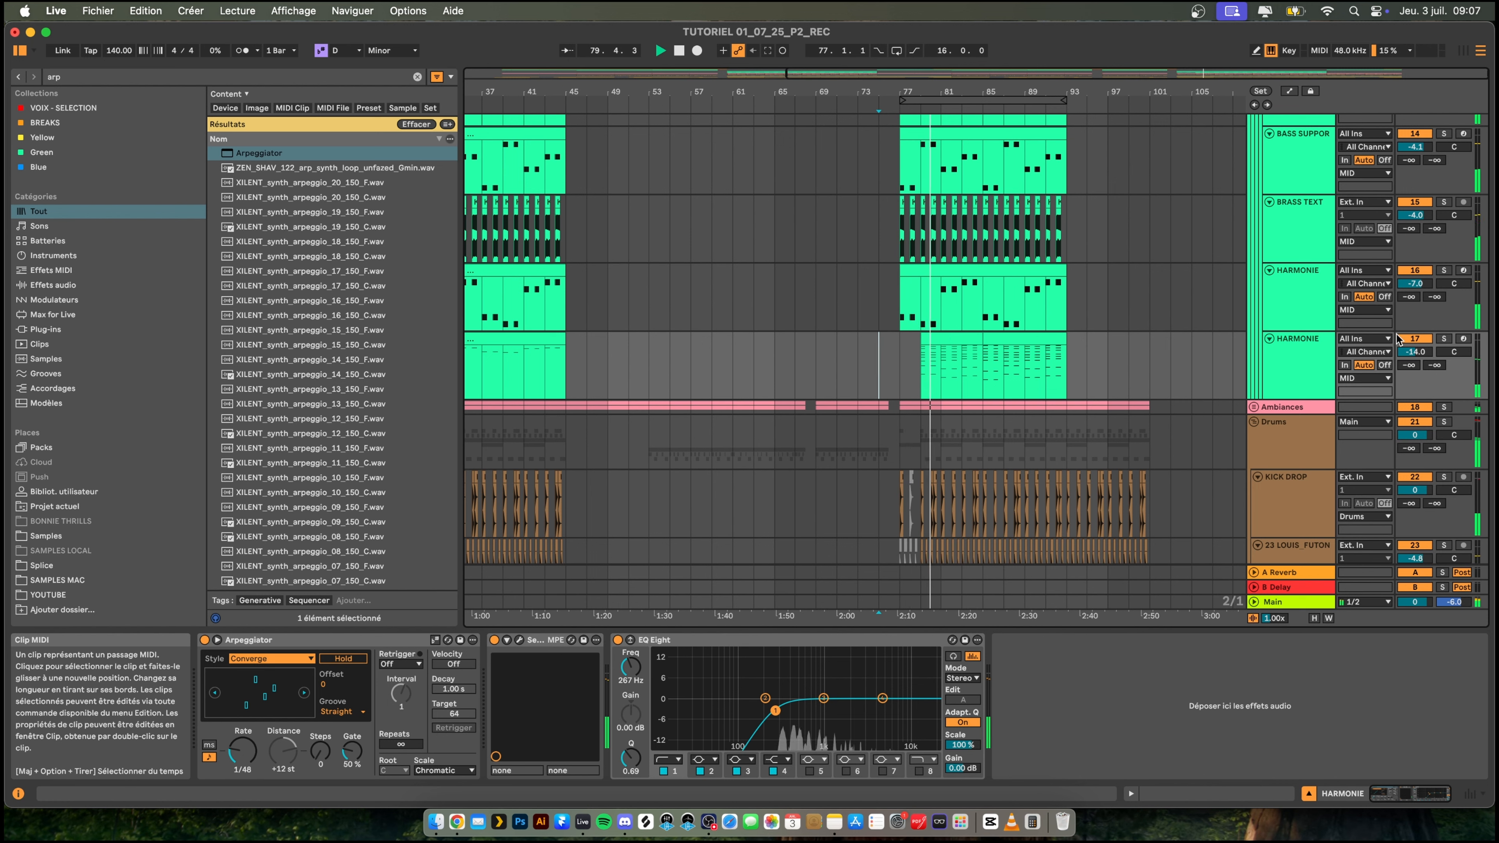
{"action": "left_click", "coordinate": [1443, 339]}
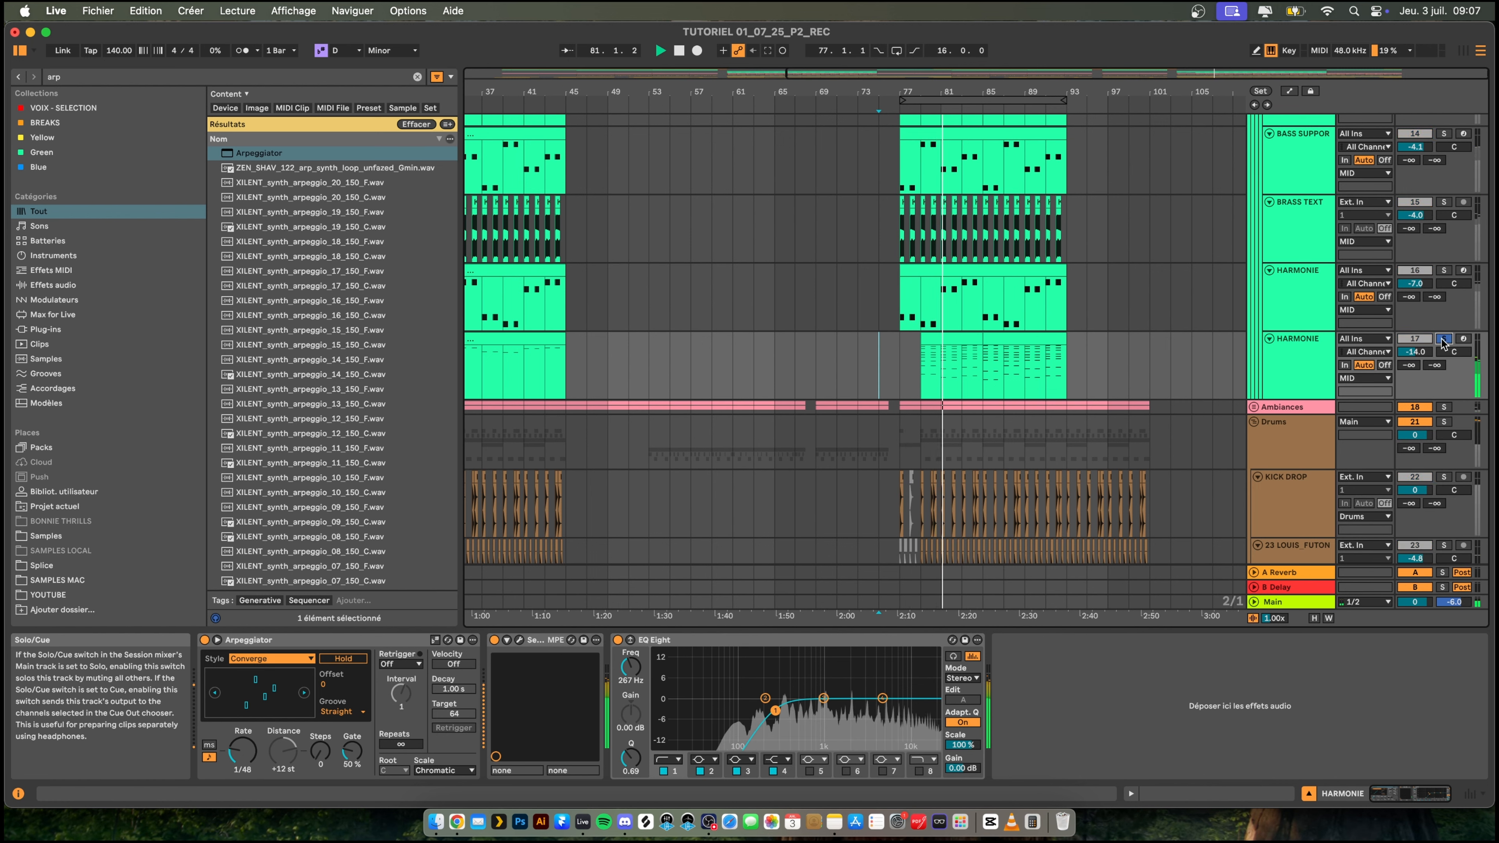
{"action": "left_click", "coordinate": [1443, 340]}
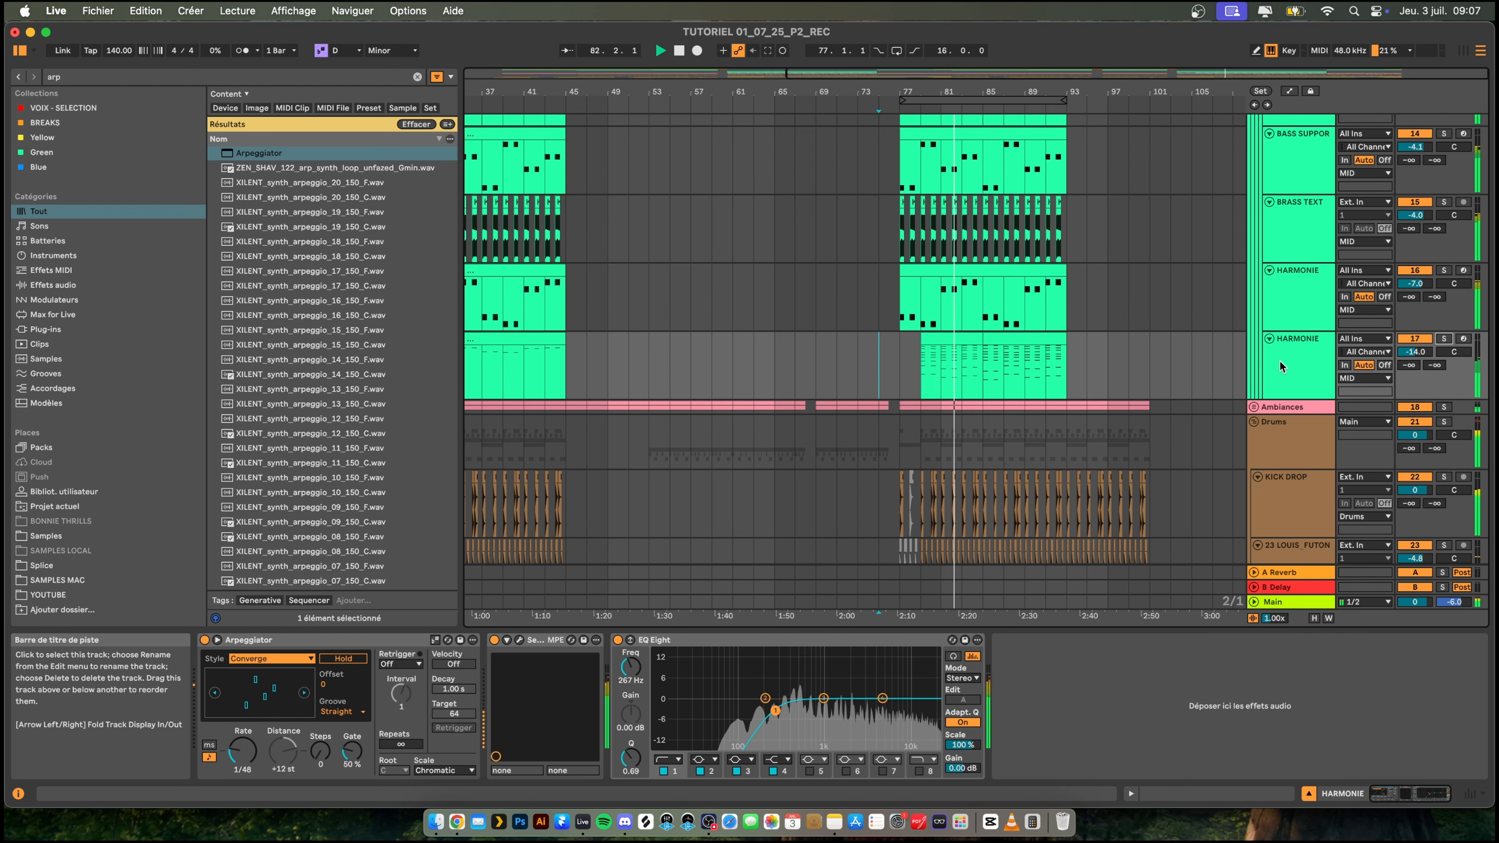
- Shift both arpeggiated HARMONIE clips half a bar later and trim the end of the second one to bar 93
{"action": "scroll", "coordinate": [1051, 354], "scroll_direction": "down", "scroll_amount": 1}
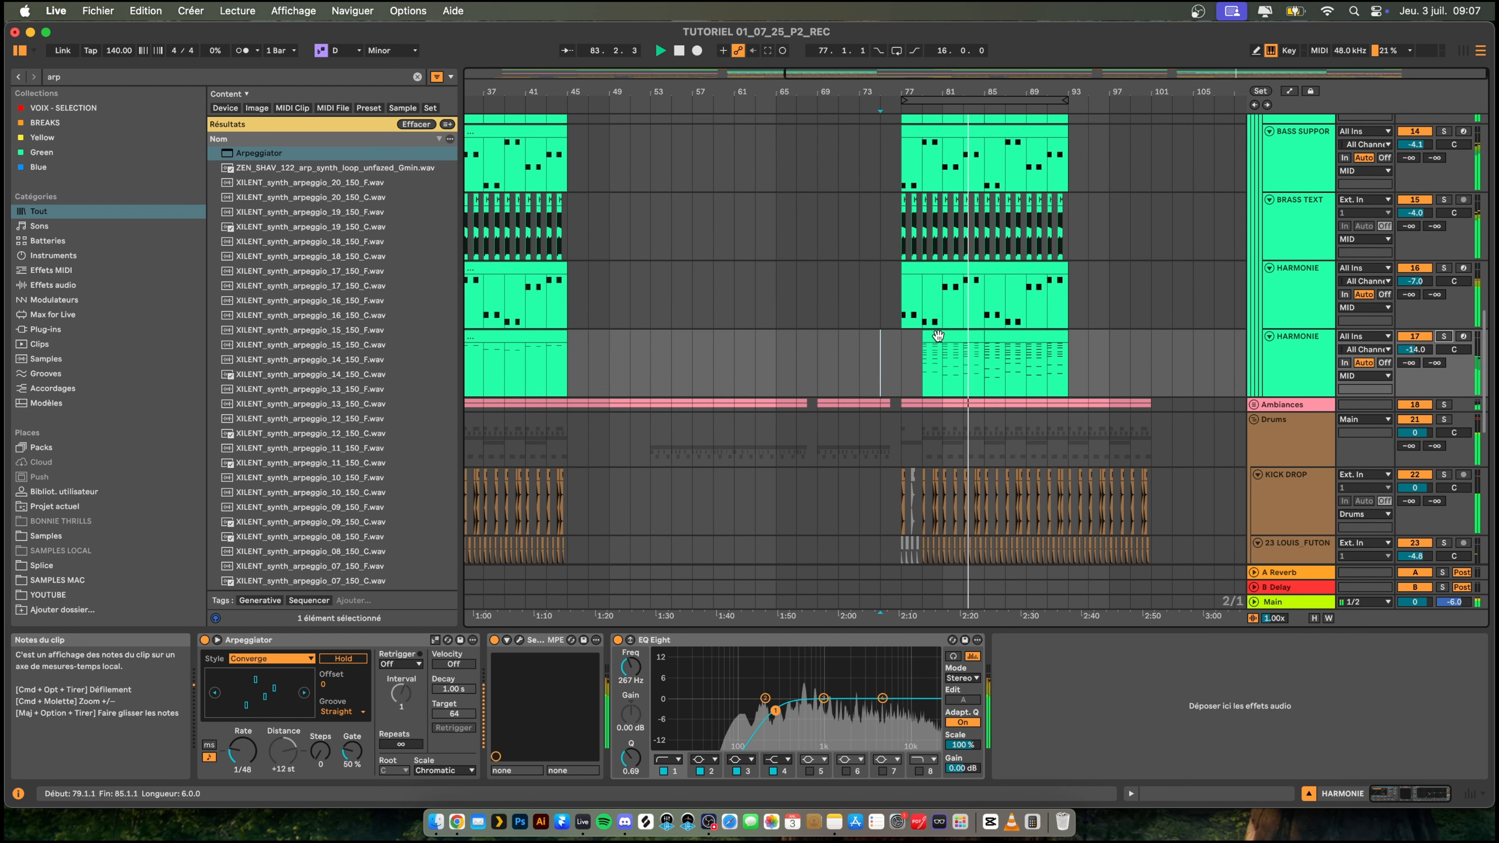
{"action": "left_click_drag", "start_coordinate": [1051, 93], "coordinate": [1051, 136]}
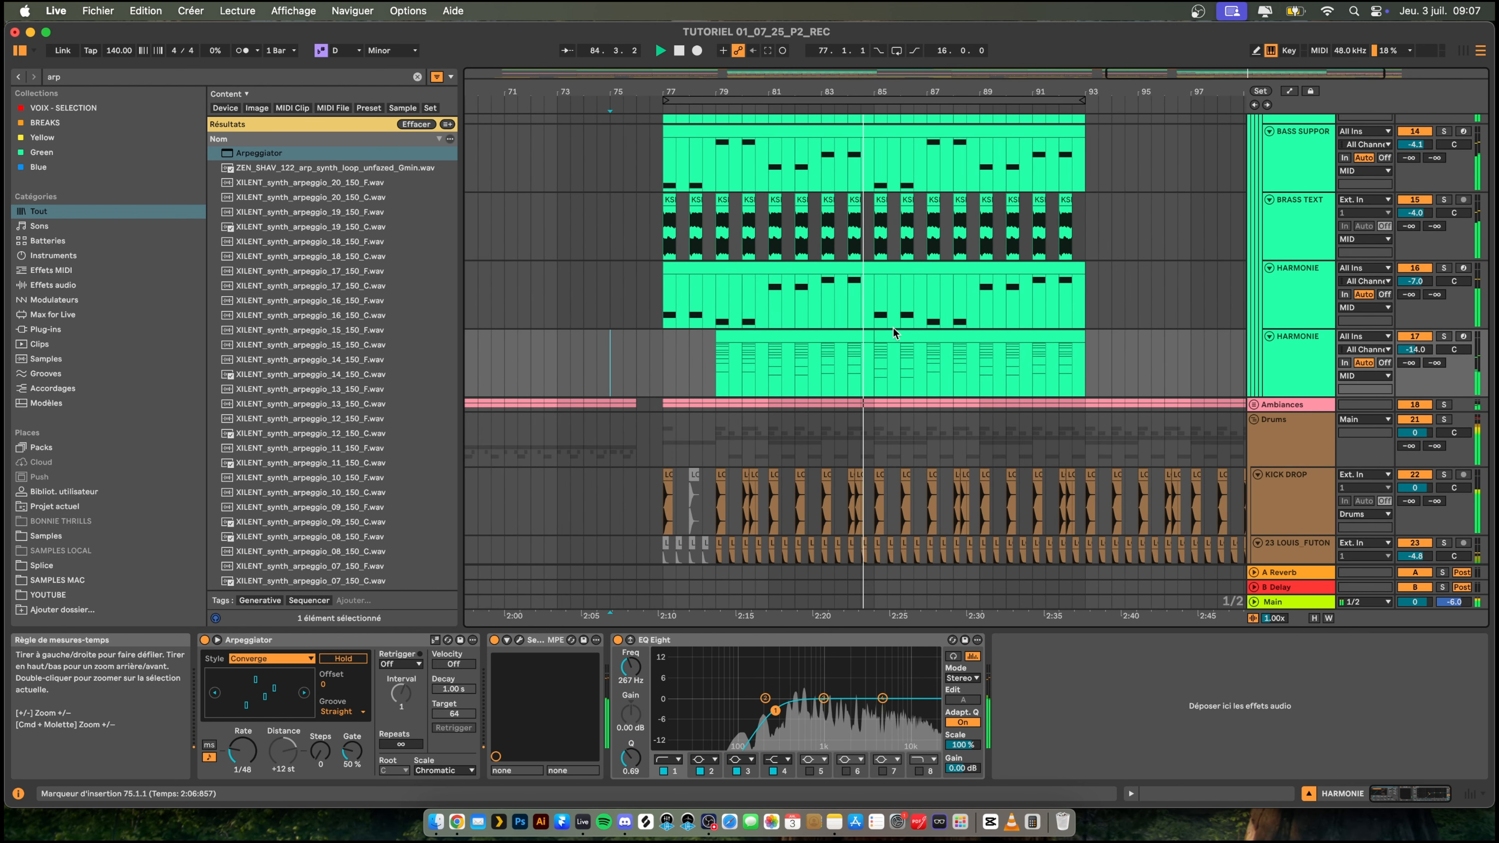
{"action": "left_click", "coordinate": [951, 341]}
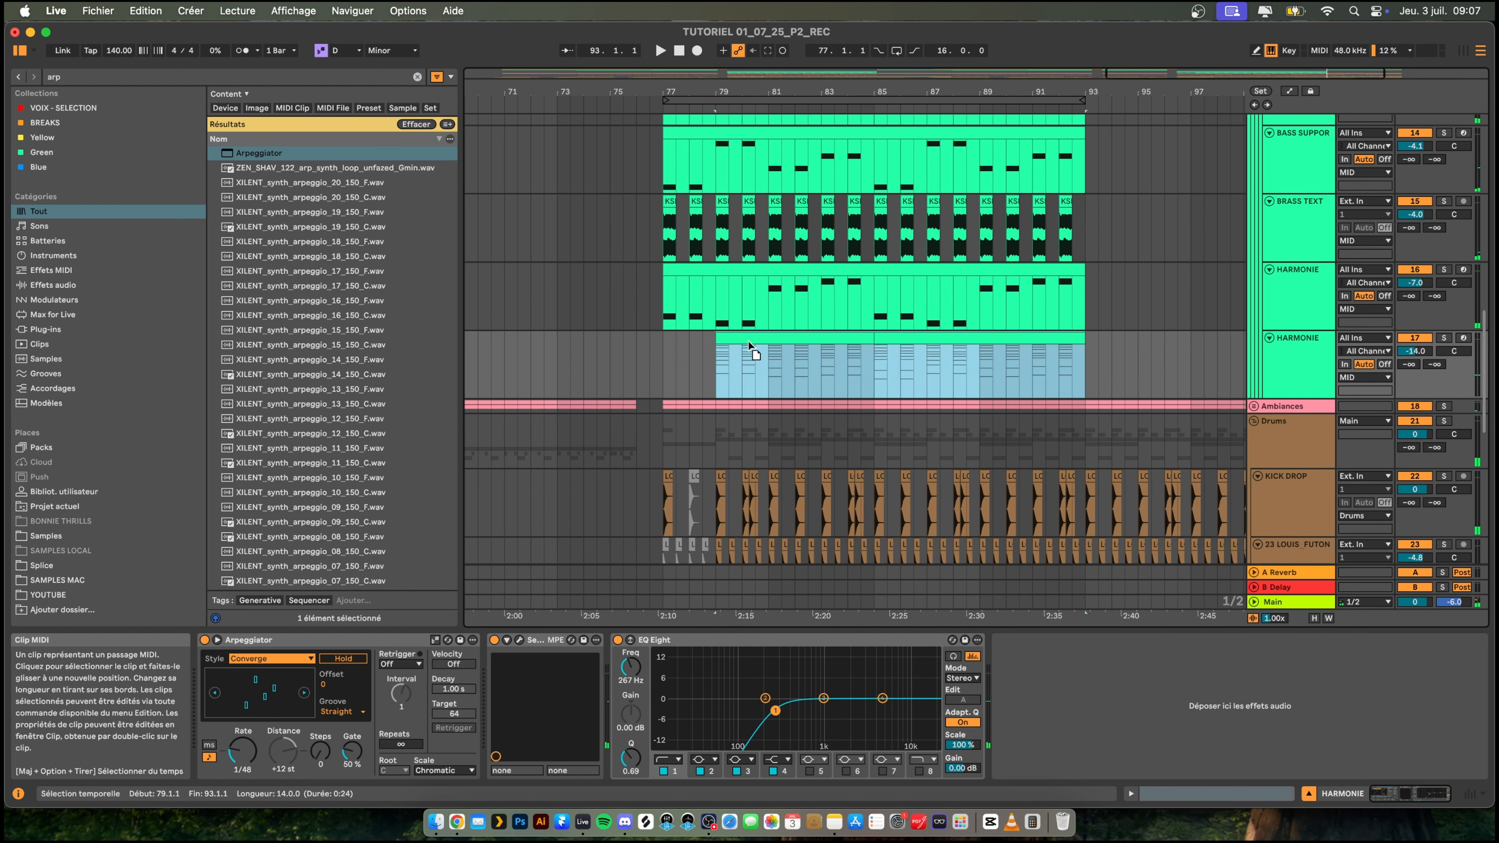
{"action": "left_click_drag", "start_coordinate": [745, 337], "coordinate": [754, 339]}
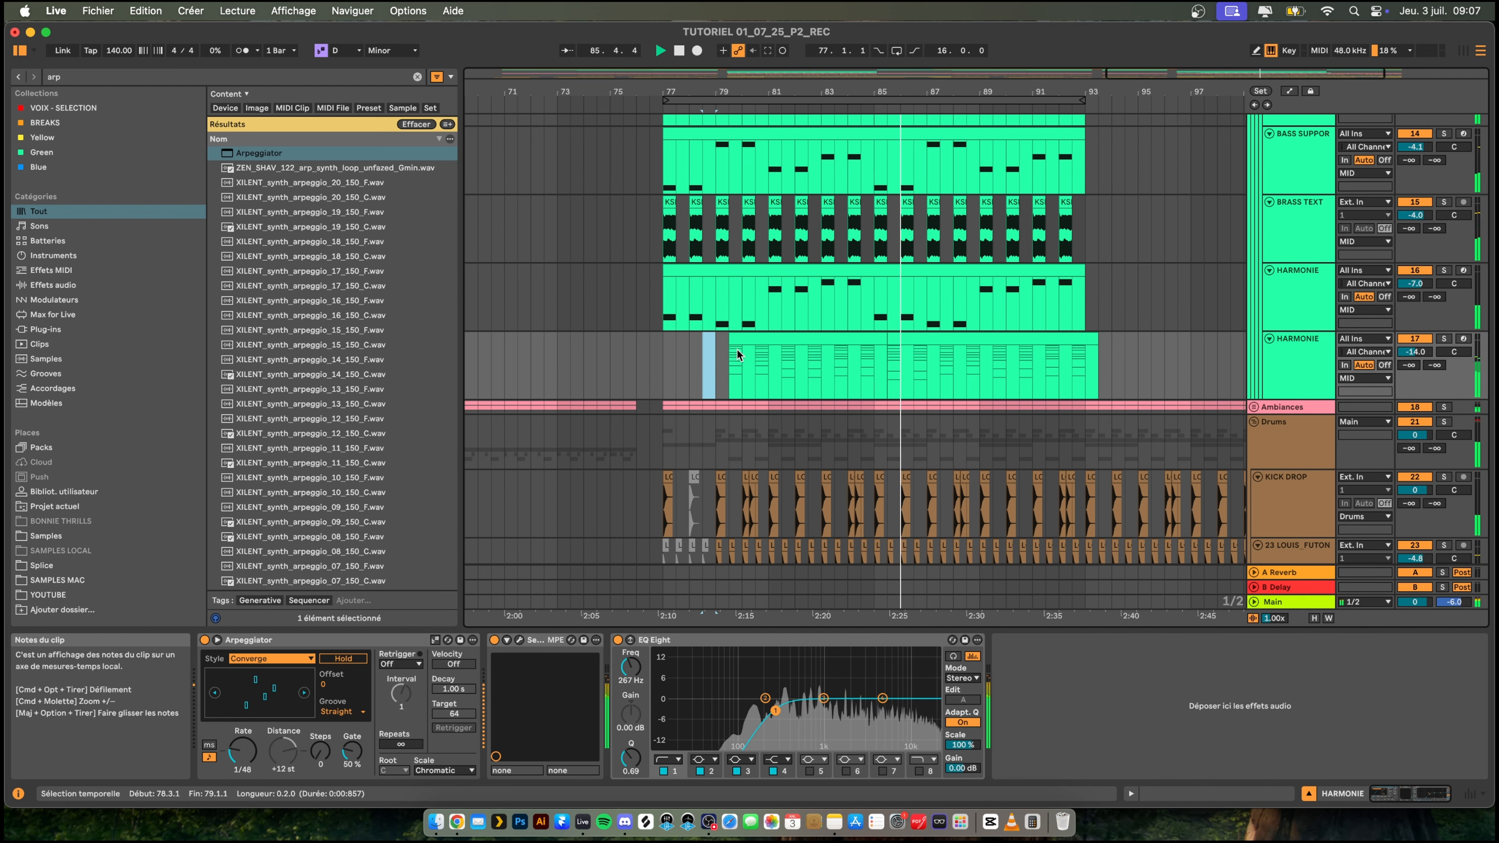
{"action": "left_click_drag", "start_coordinate": [1098, 338], "coordinate": [1084, 340]}
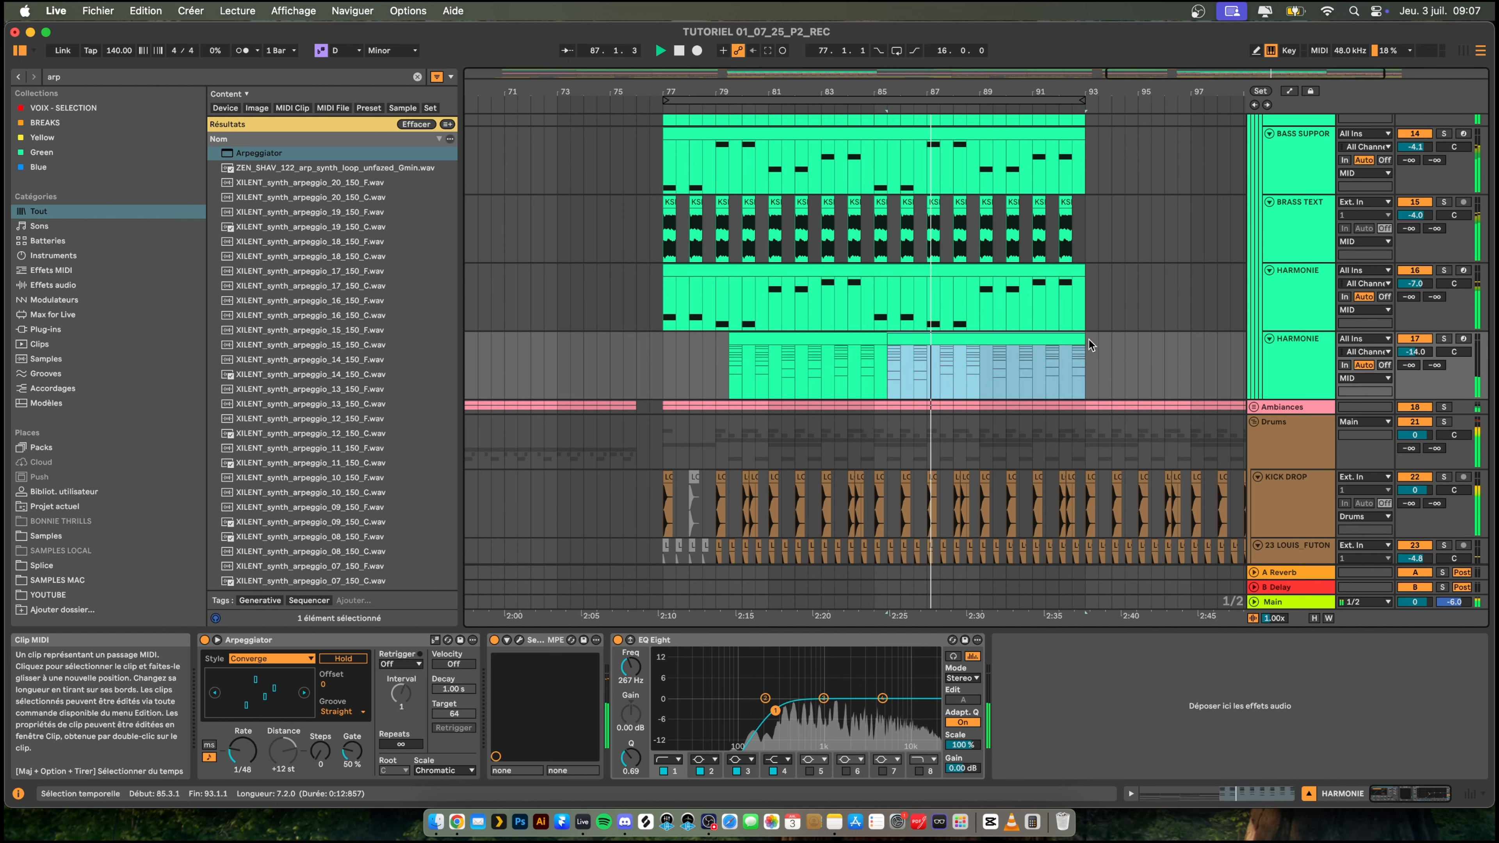
- Solo the arpeggiated HARMONIE track and play its first clip from bar 79.3
{"action": "left_click", "coordinate": [1301, 353]}
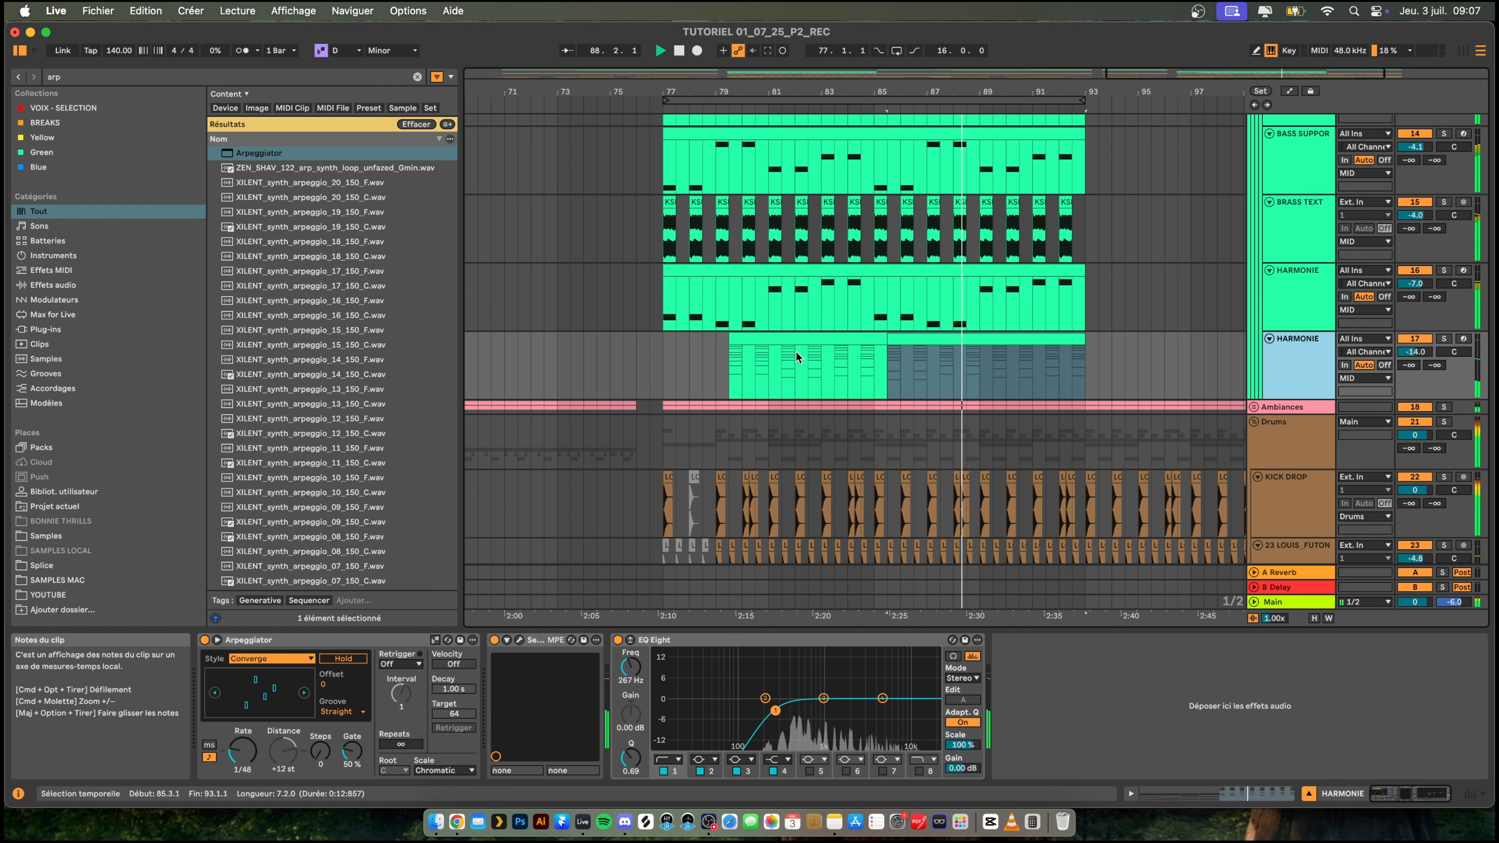
{"action": "left_click", "coordinate": [831, 340]}
{"action": "key", "text": "space"}
{"action": "left_click", "coordinate": [1446, 339]}
{"action": "key", "text": "space"}
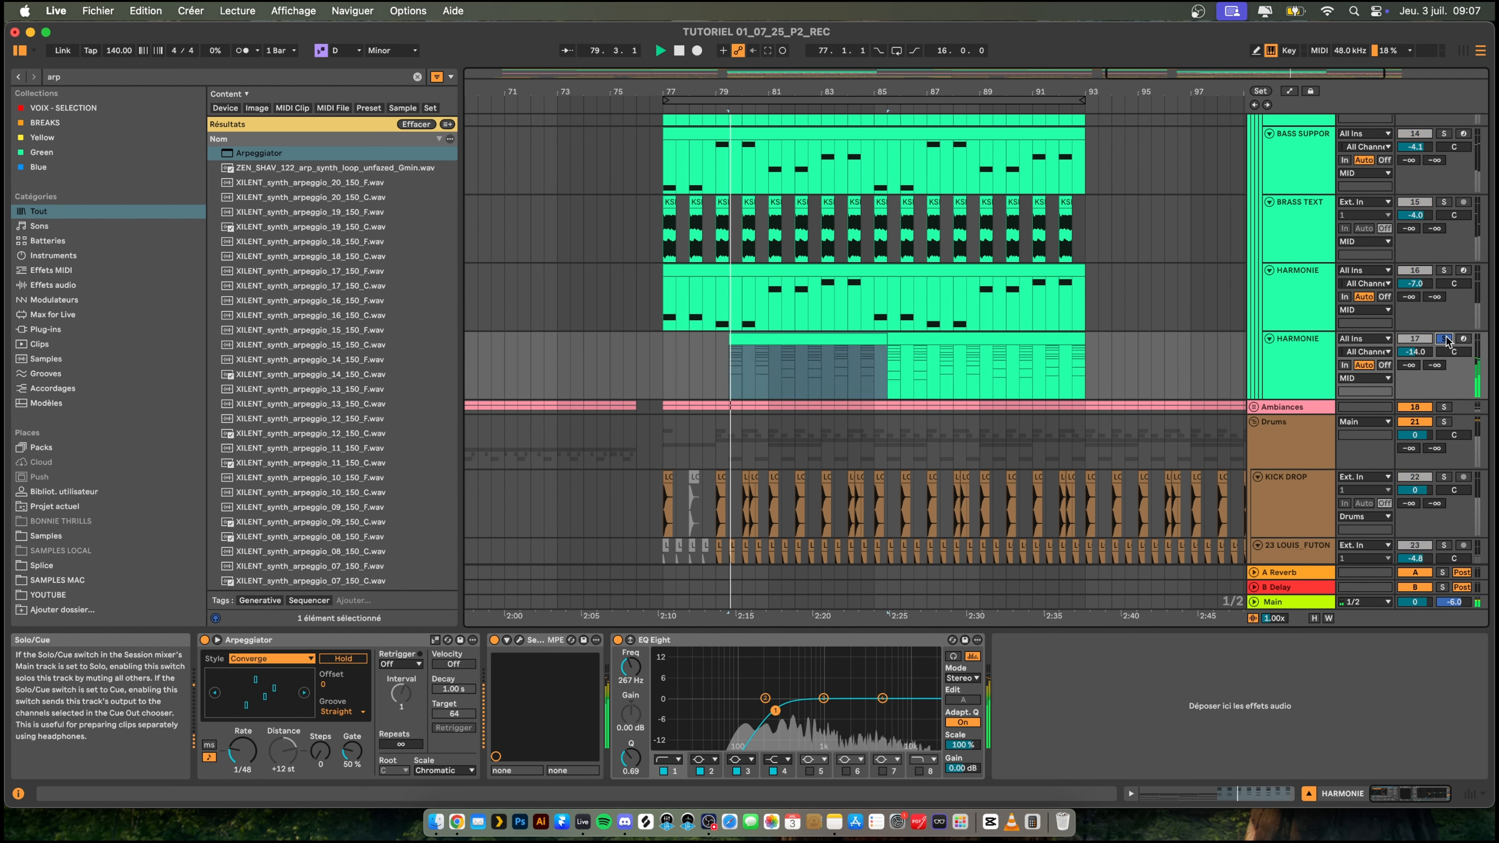
- Search the browser for "over", add Overdrive to the arpeggiated HARMONIE track and set its filter to 2.66 kHz with a 5.81 bandwidth
{"action": "key", "text": "super+f"}
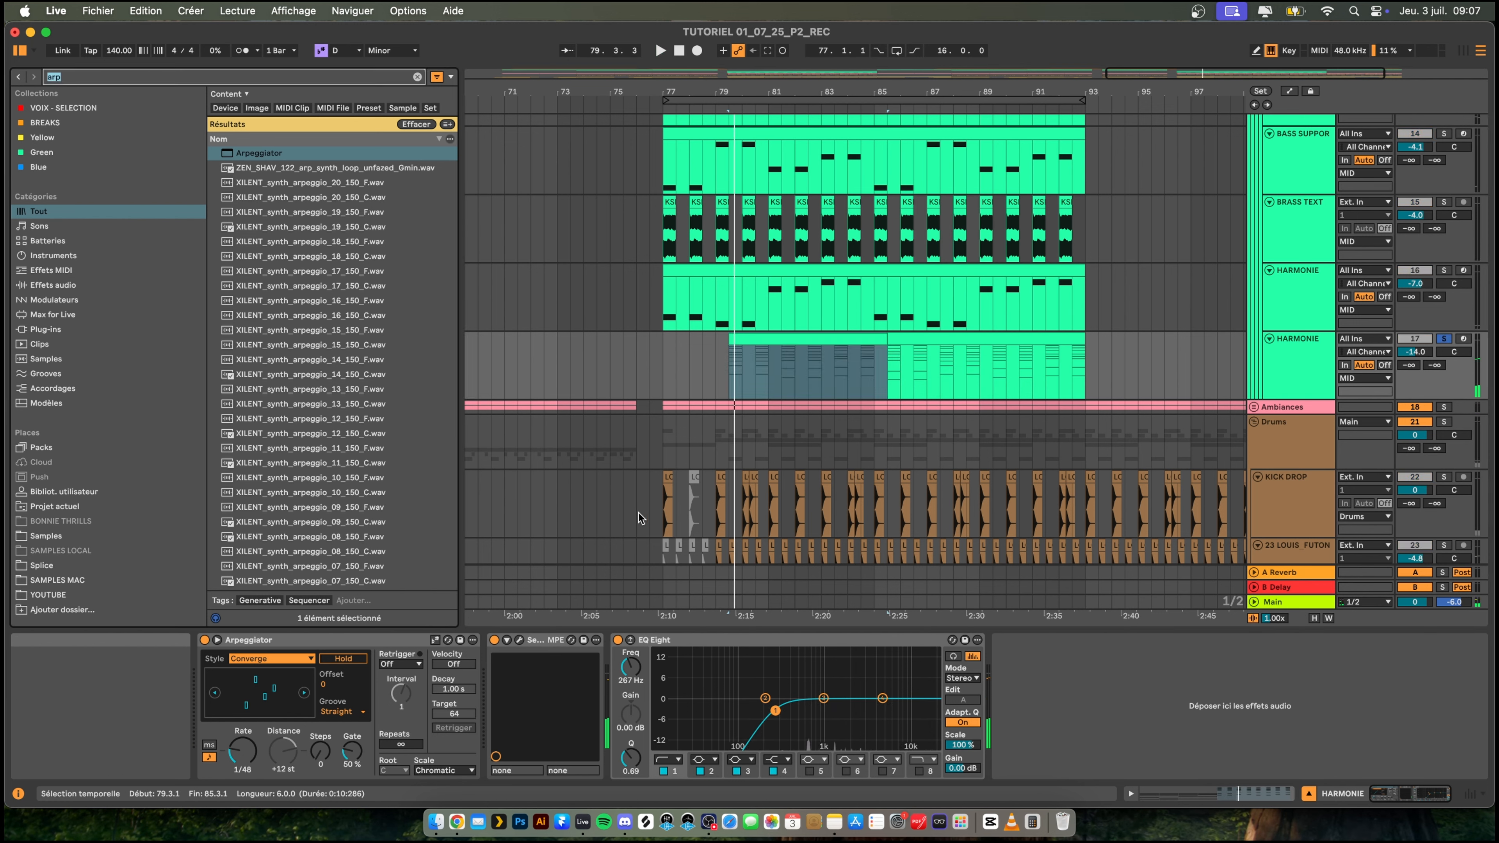
{"action": "type", "text": "over"}
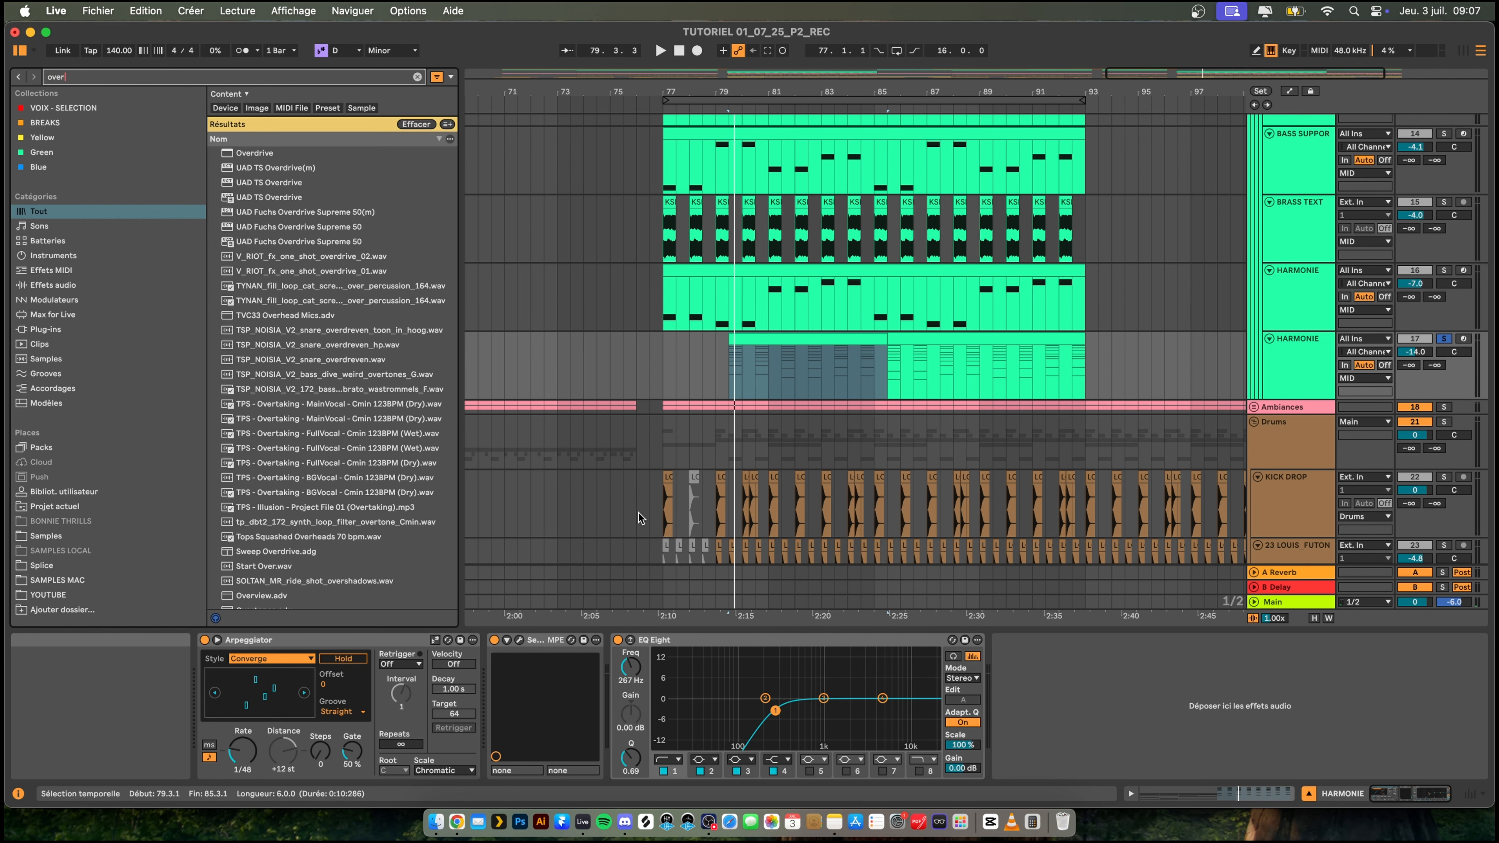
{"action": "key", "text": "Down"}
{"action": "key", "text": "Return"}
{"action": "left_click_drag", "start_coordinate": [1039, 667], "coordinate": [1056, 658]}
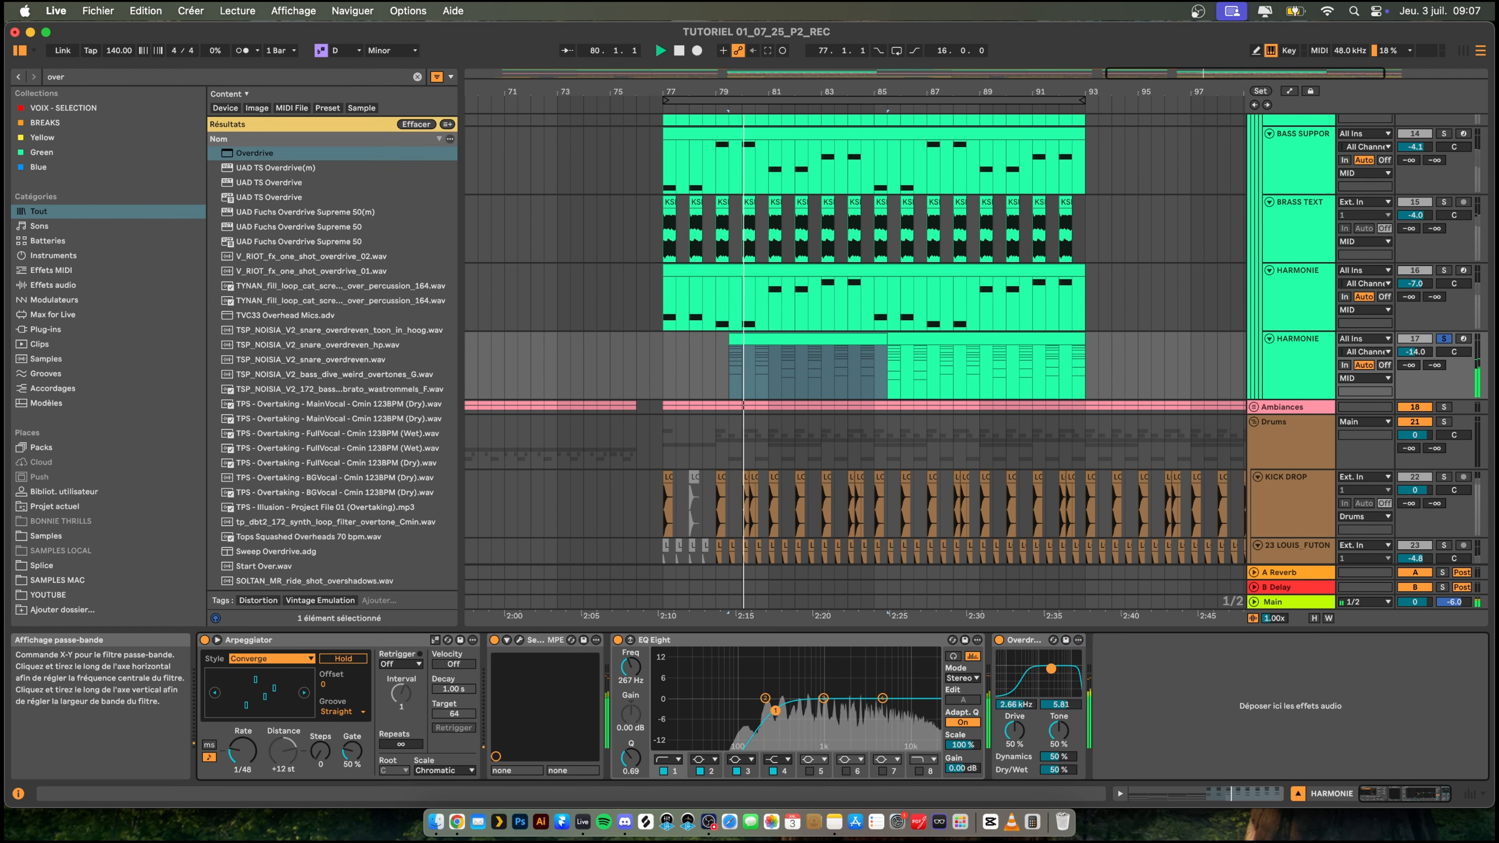
- Search the browser for "ott", add the OTT compressor after Overdrive and set its output gain to 7.2 dB
{"action": "key", "text": "super+f"}
{"action": "type", "text": "ott"}
{"action": "key", "text": "Down"}
{"action": "key", "text": "Return"}
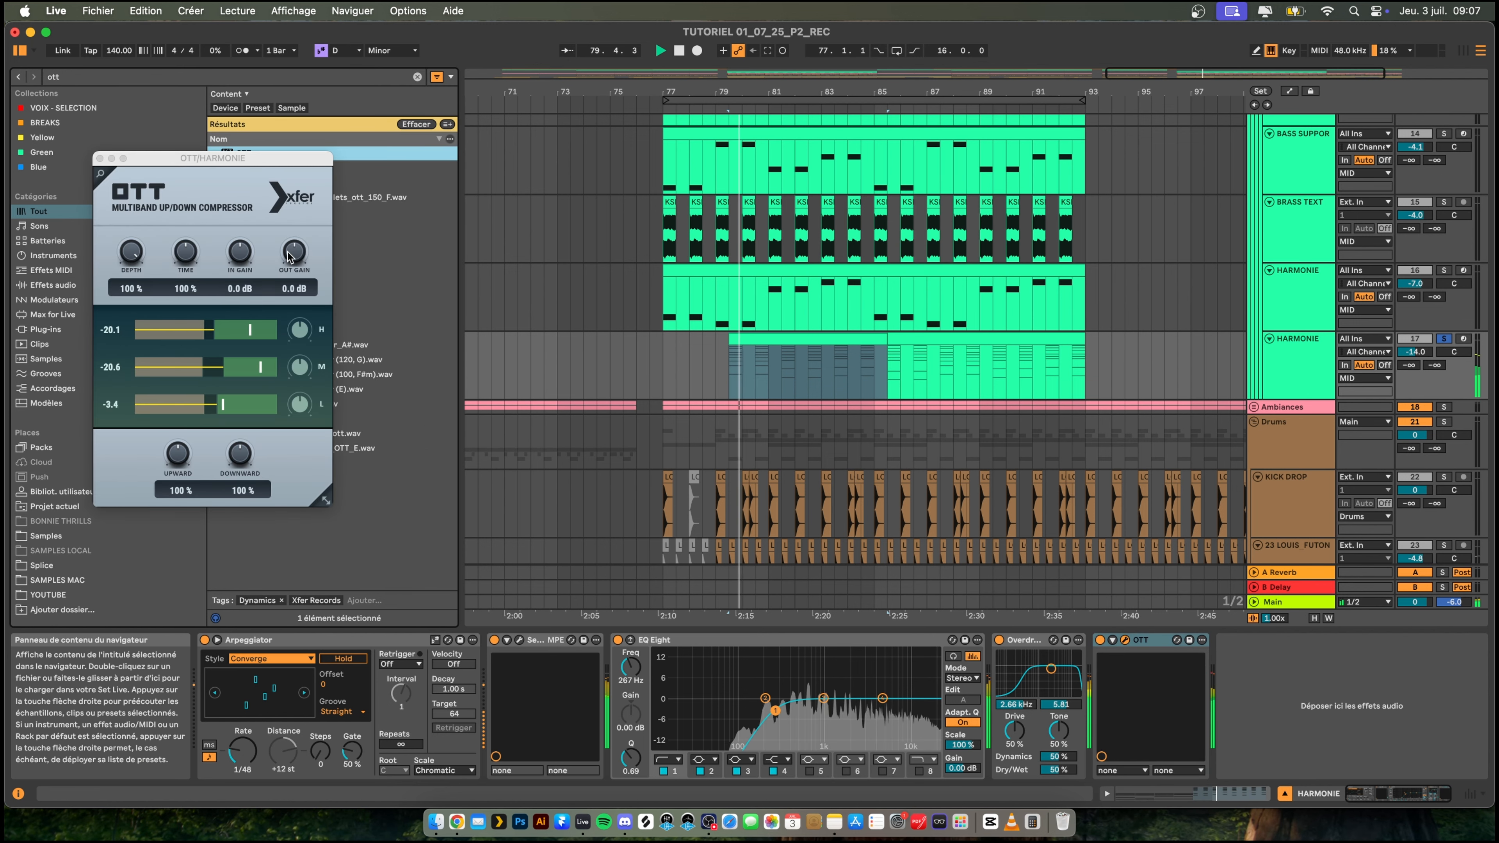
{"action": "left_click_drag", "start_coordinate": [301, 257], "coordinate": [301, 255]}
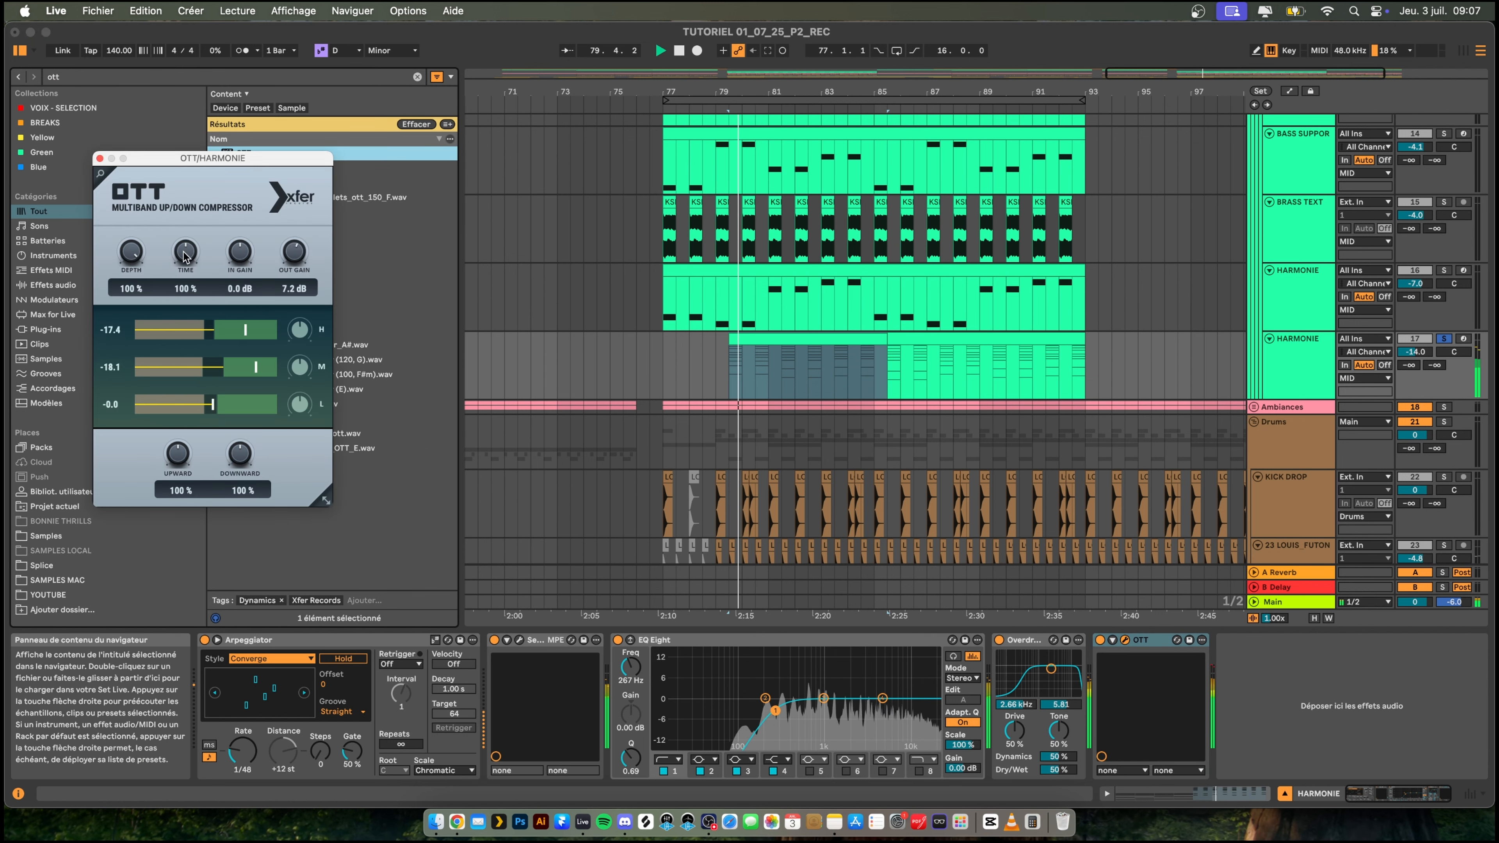
{"action": "left_click", "coordinate": [99, 159]}
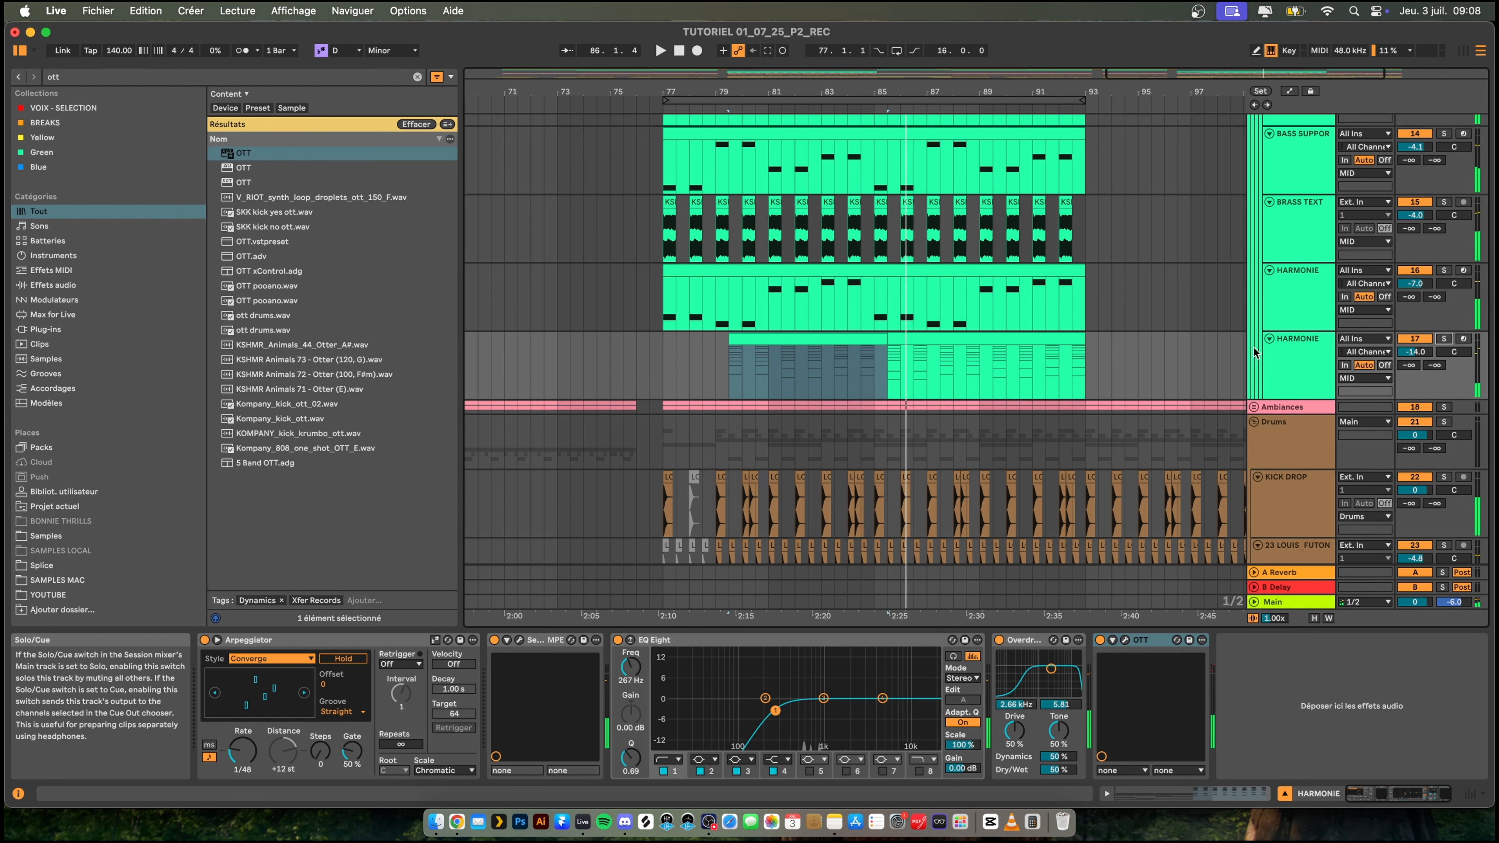
- Play the second drop from bar 76.3 in the full mix and compare its HARMONIE layers with the first drop
{"action": "left_click", "coordinate": [647, 324]}
{"action": "scroll", "coordinate": [818, 393], "scroll_direction": "down", "scroll_amount": 3}
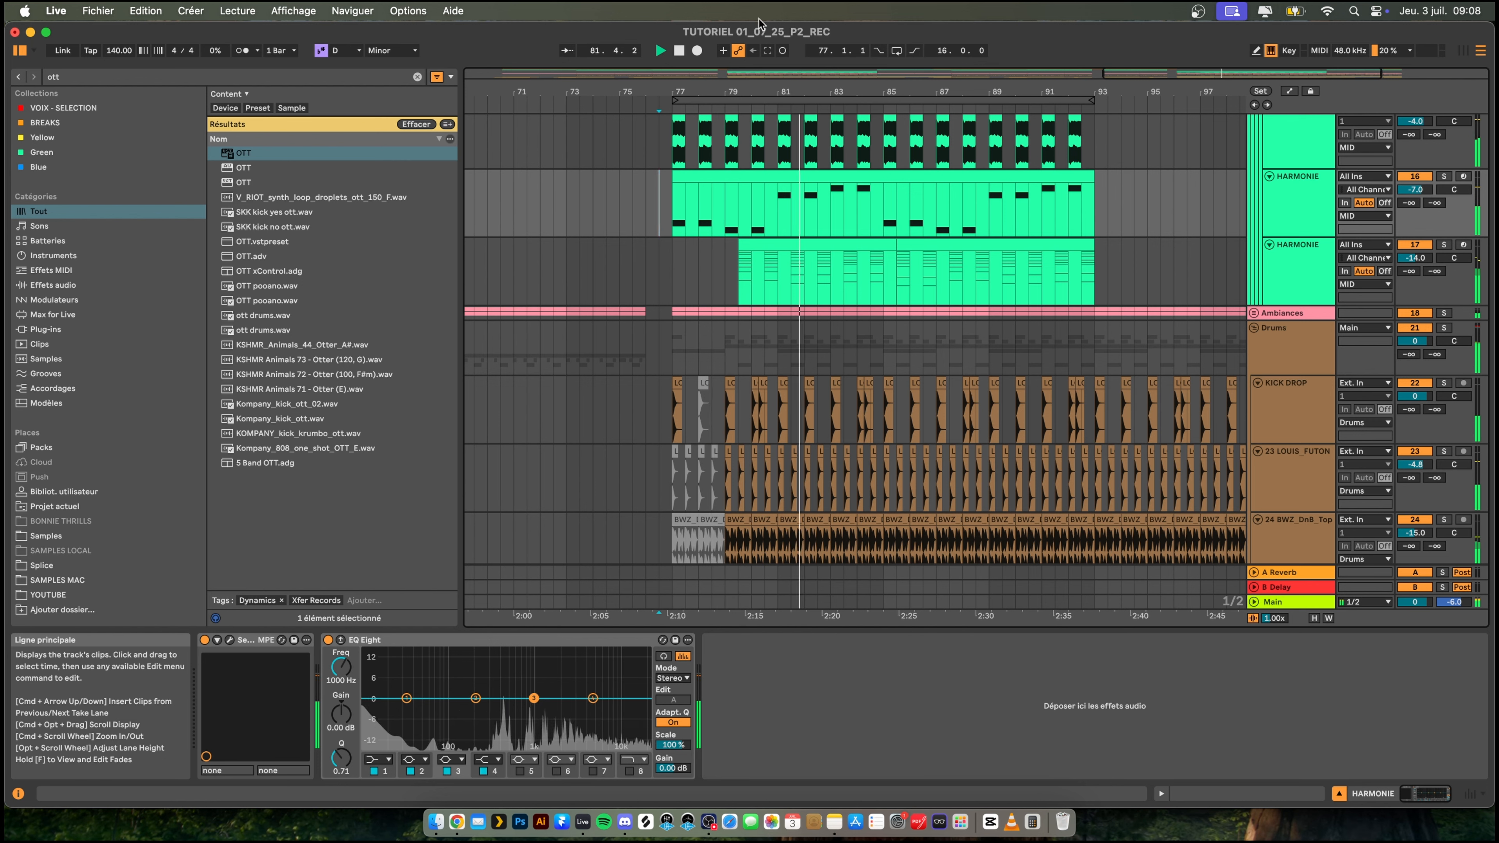
{"action": "left_click_drag", "start_coordinate": [944, 92], "coordinate": [944, 41]}
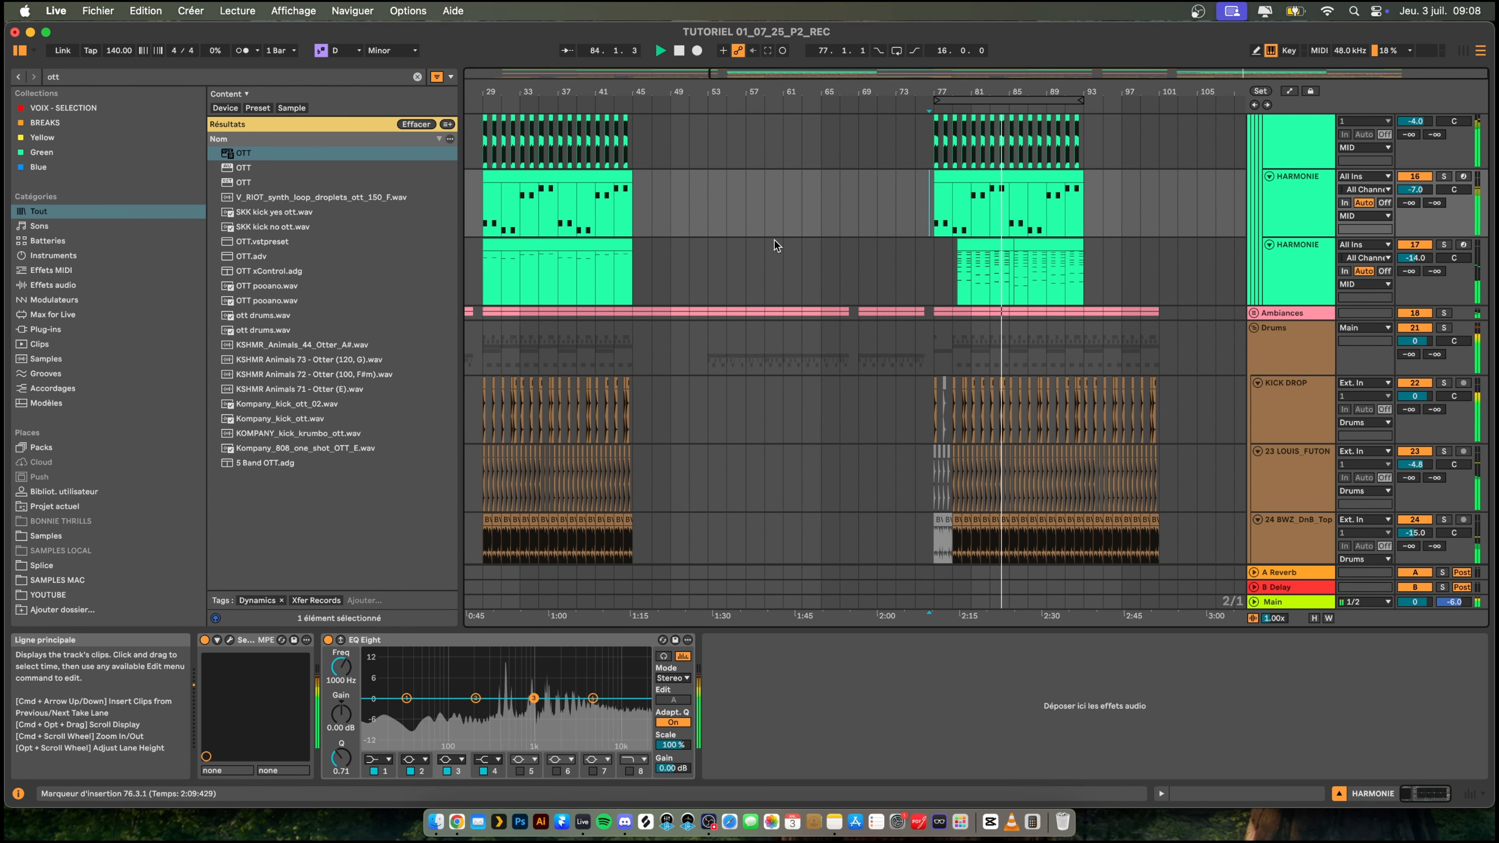
{"action": "left_click_drag", "start_coordinate": [814, 87], "coordinate": [817, 41]}
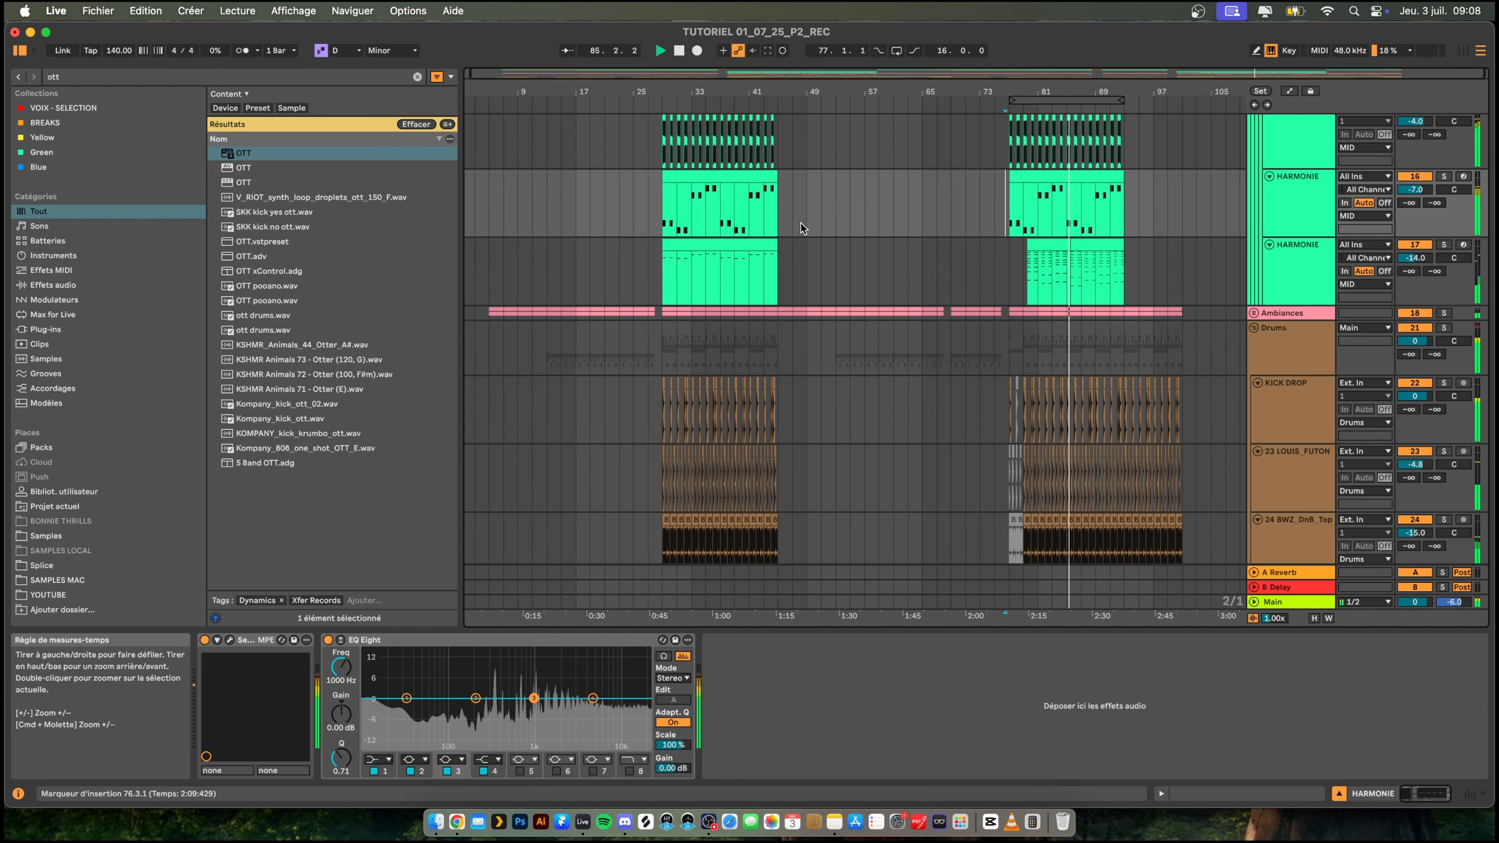
{"action": "scroll", "coordinate": [887, 247], "scroll_direction": "right", "scroll_amount": 1}
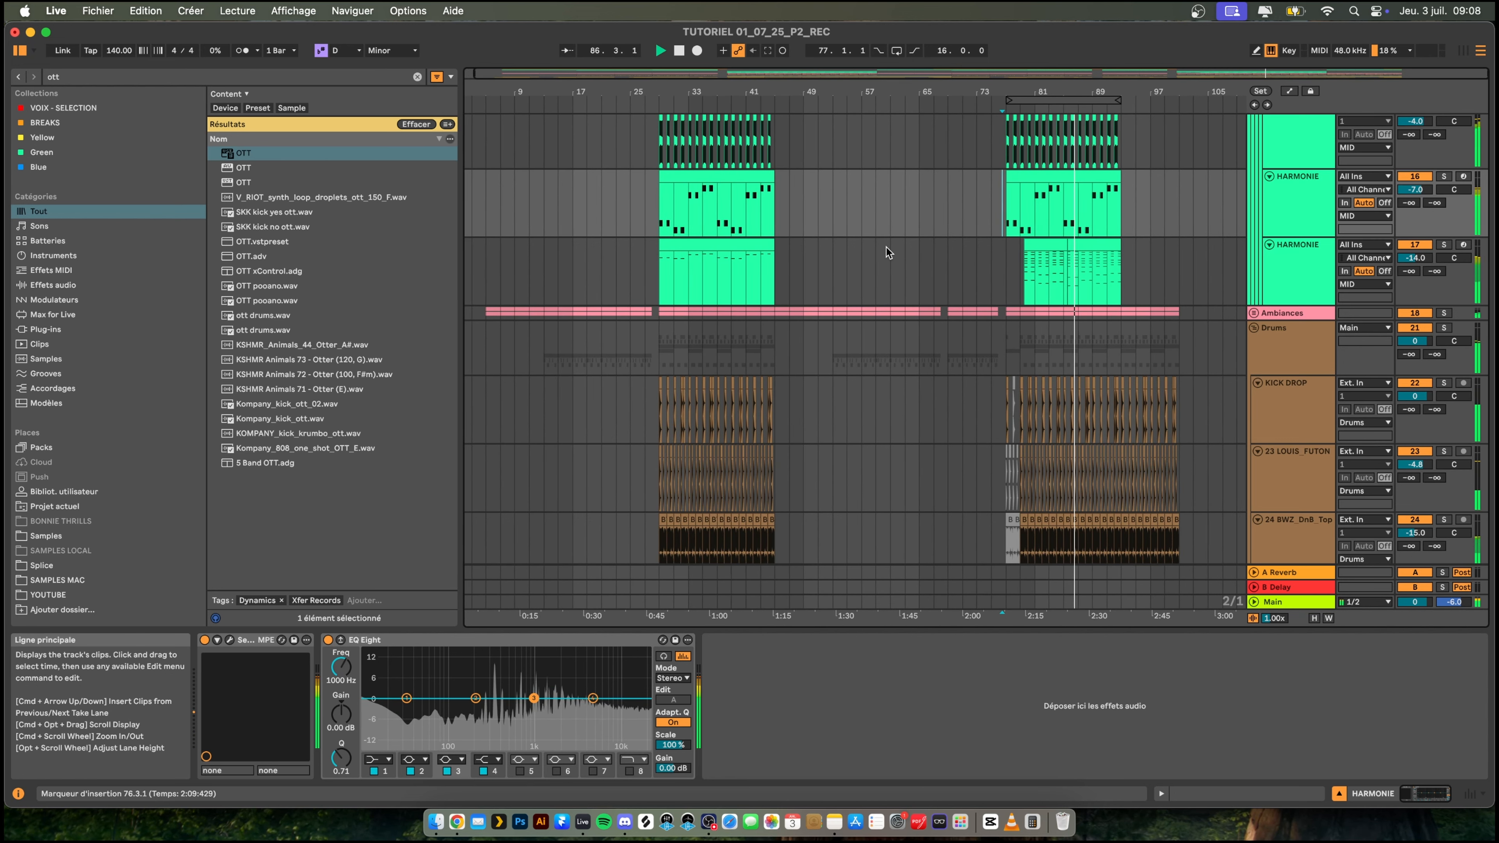
{"action": "mouse_move", "coordinate": [1153, 83]}
{"action": "left_mouse_down"}
{"action": "mouse_move", "coordinate": [1153, 139]}
{"action": "mouse_move", "coordinate": [1135, 104]}
{"action": "left_mouse_up"}
{"action": "scroll", "coordinate": [1001, 224], "scroll_direction": "up", "scroll_amount": 5}
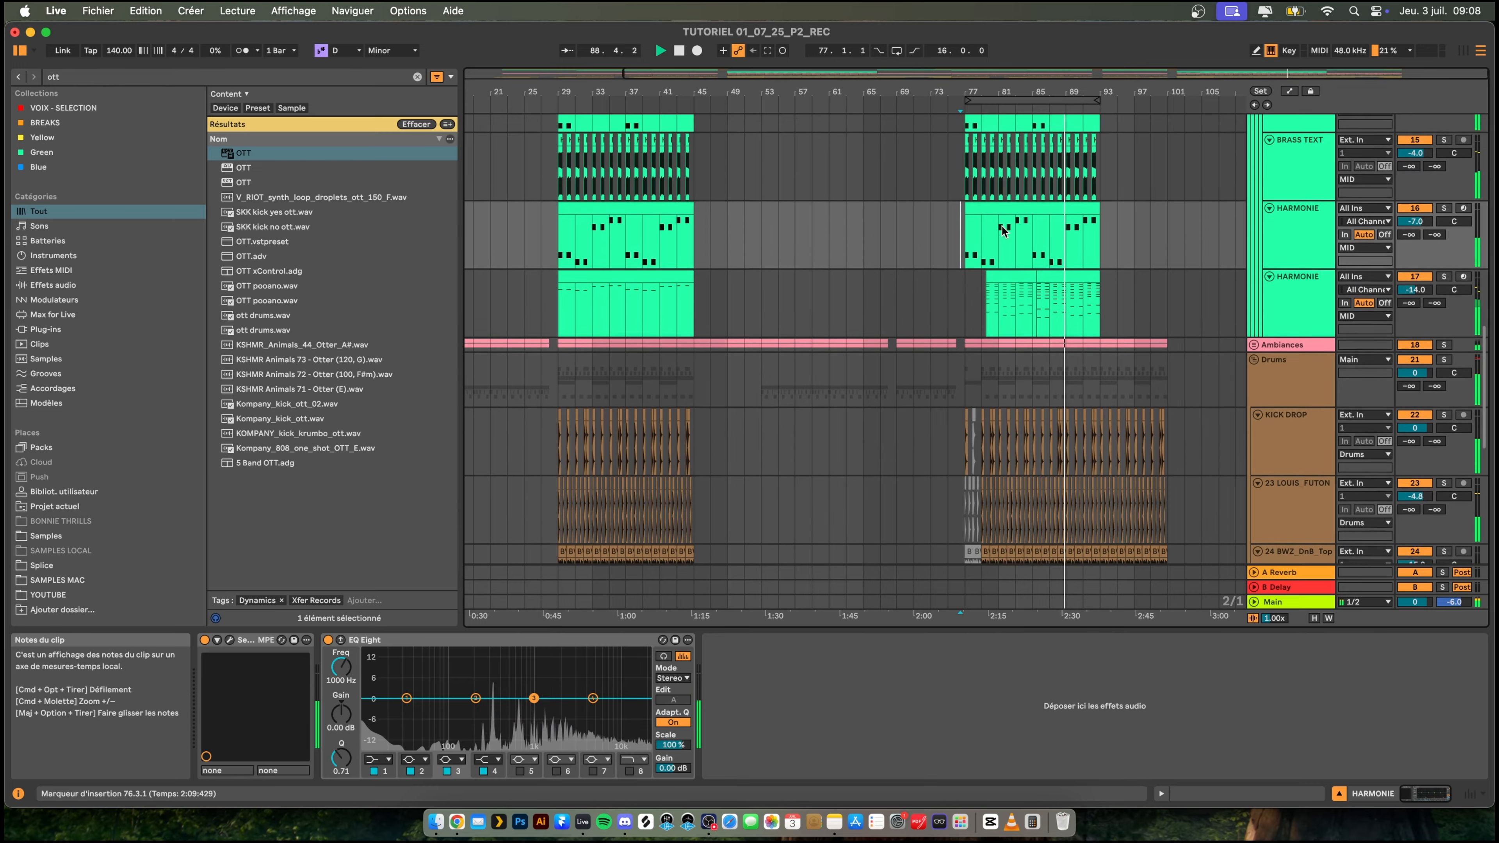
{"action": "scroll", "coordinate": [1002, 225], "scroll_direction": "down", "scroll_amount": 4}
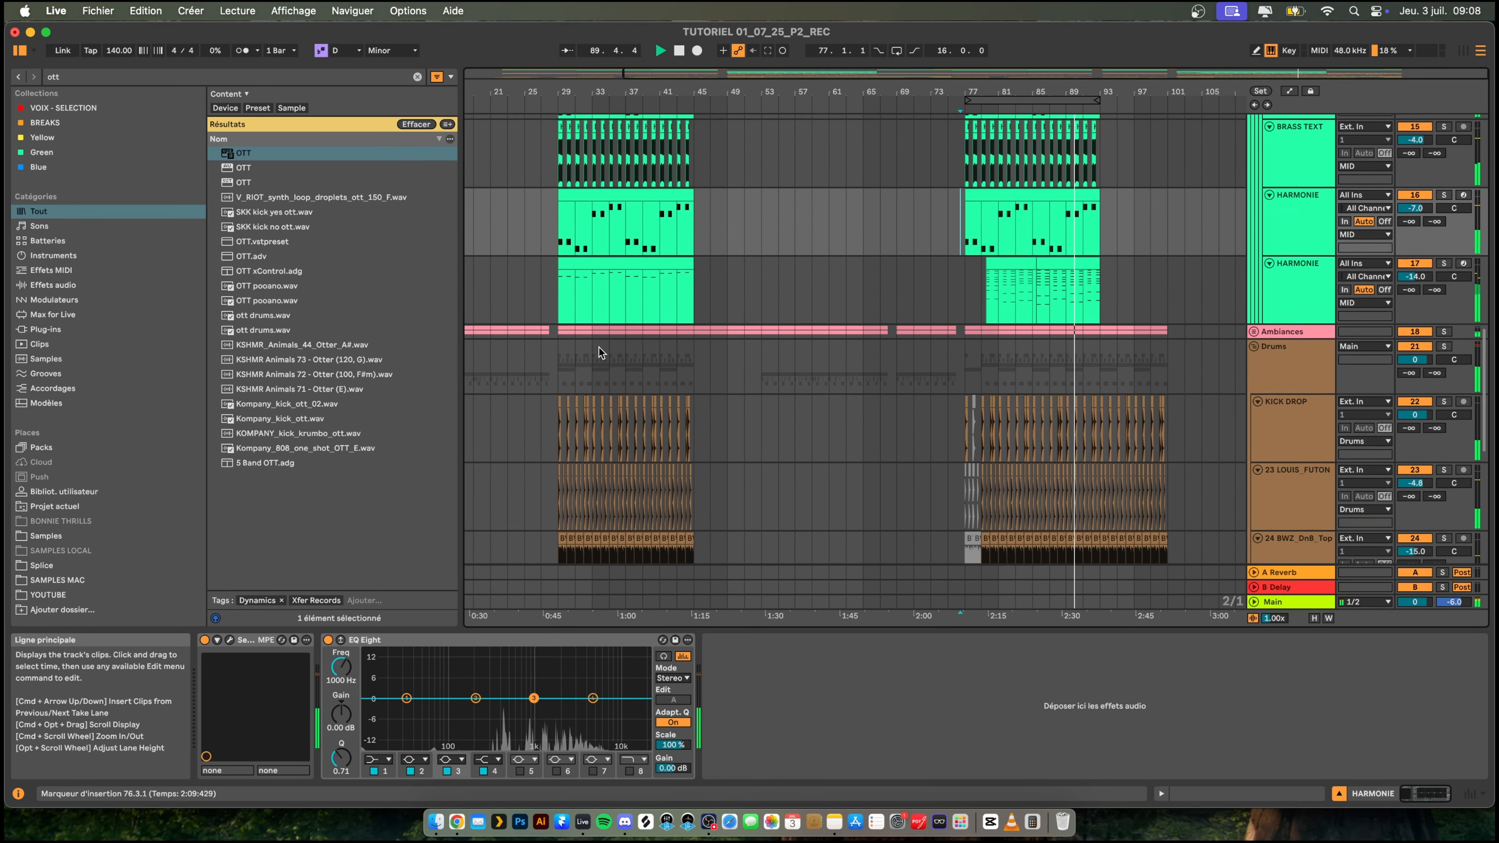
- Delete the arpeggiated HARMONIE track's clip over the first drop, bars 29 to 45
{"action": "left_click", "coordinate": [631, 275]}
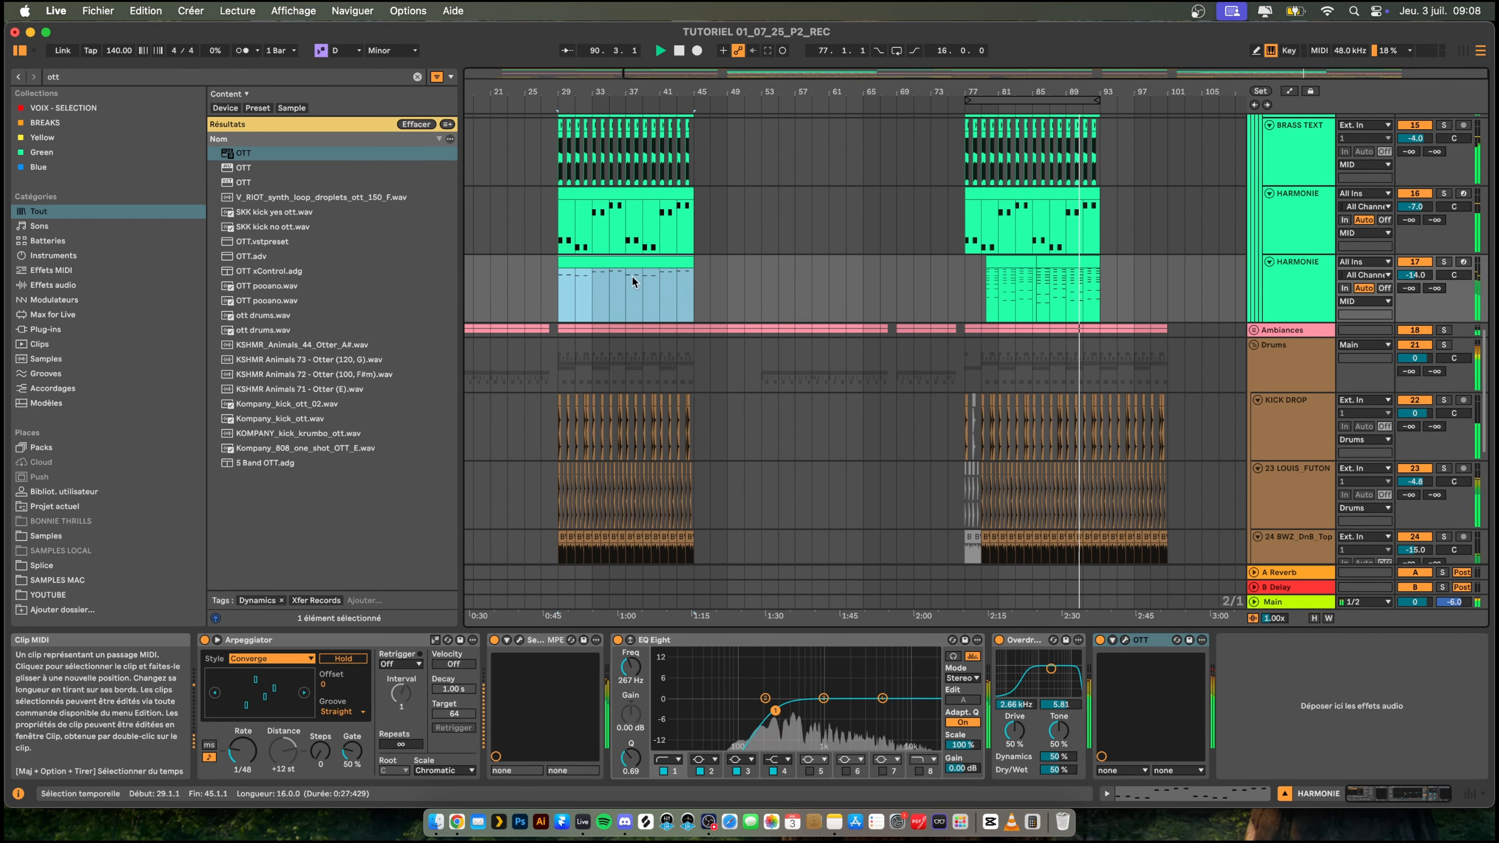
{"action": "left_click", "coordinate": [947, 292]}
{"action": "left_click", "coordinate": [981, 272]}
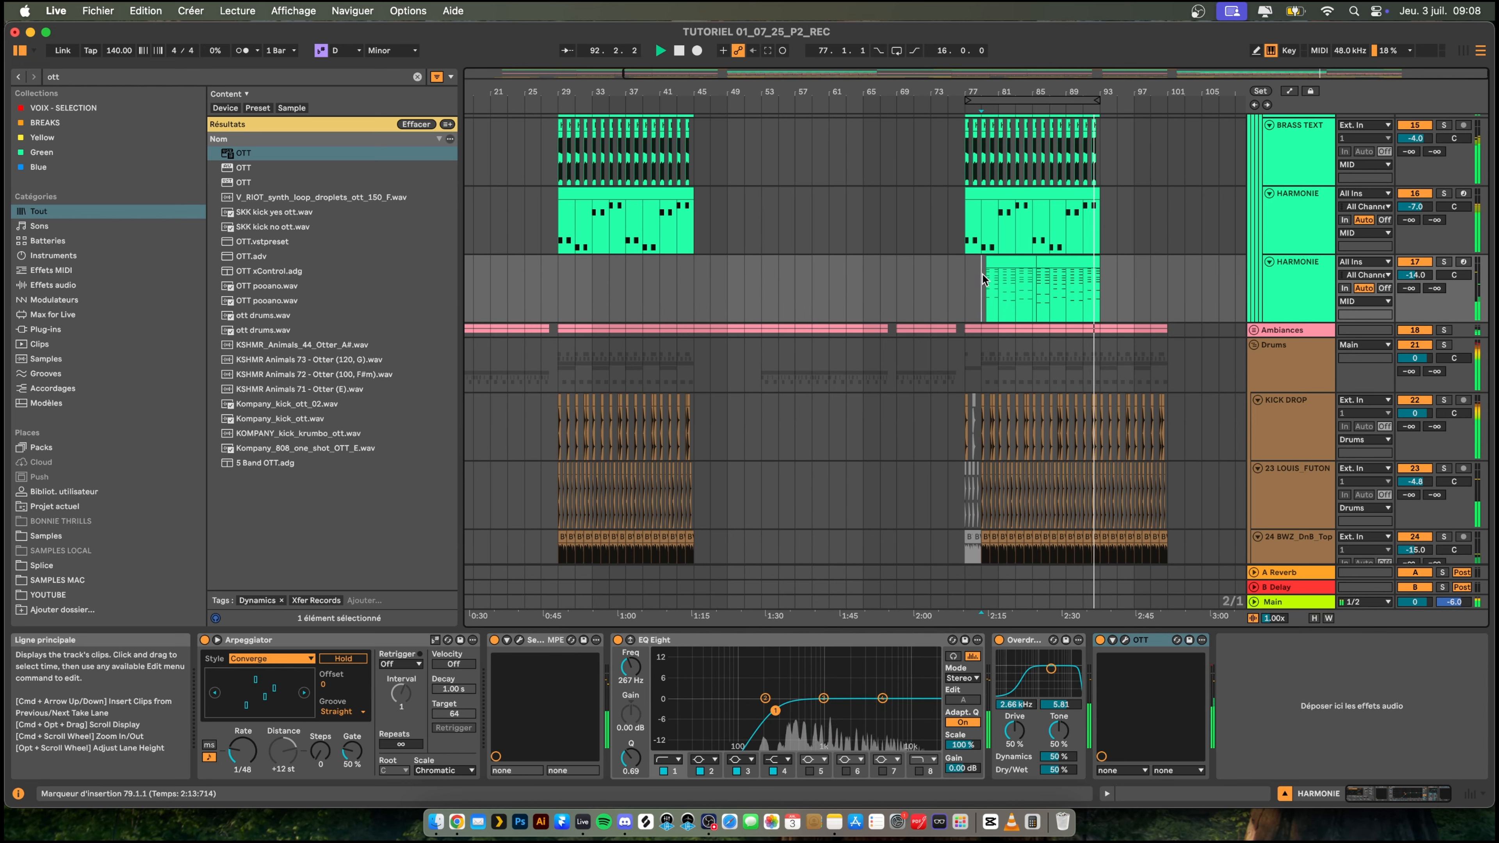
{"action": "left_click_drag", "start_coordinate": [938, 88], "coordinate": [985, 76]}
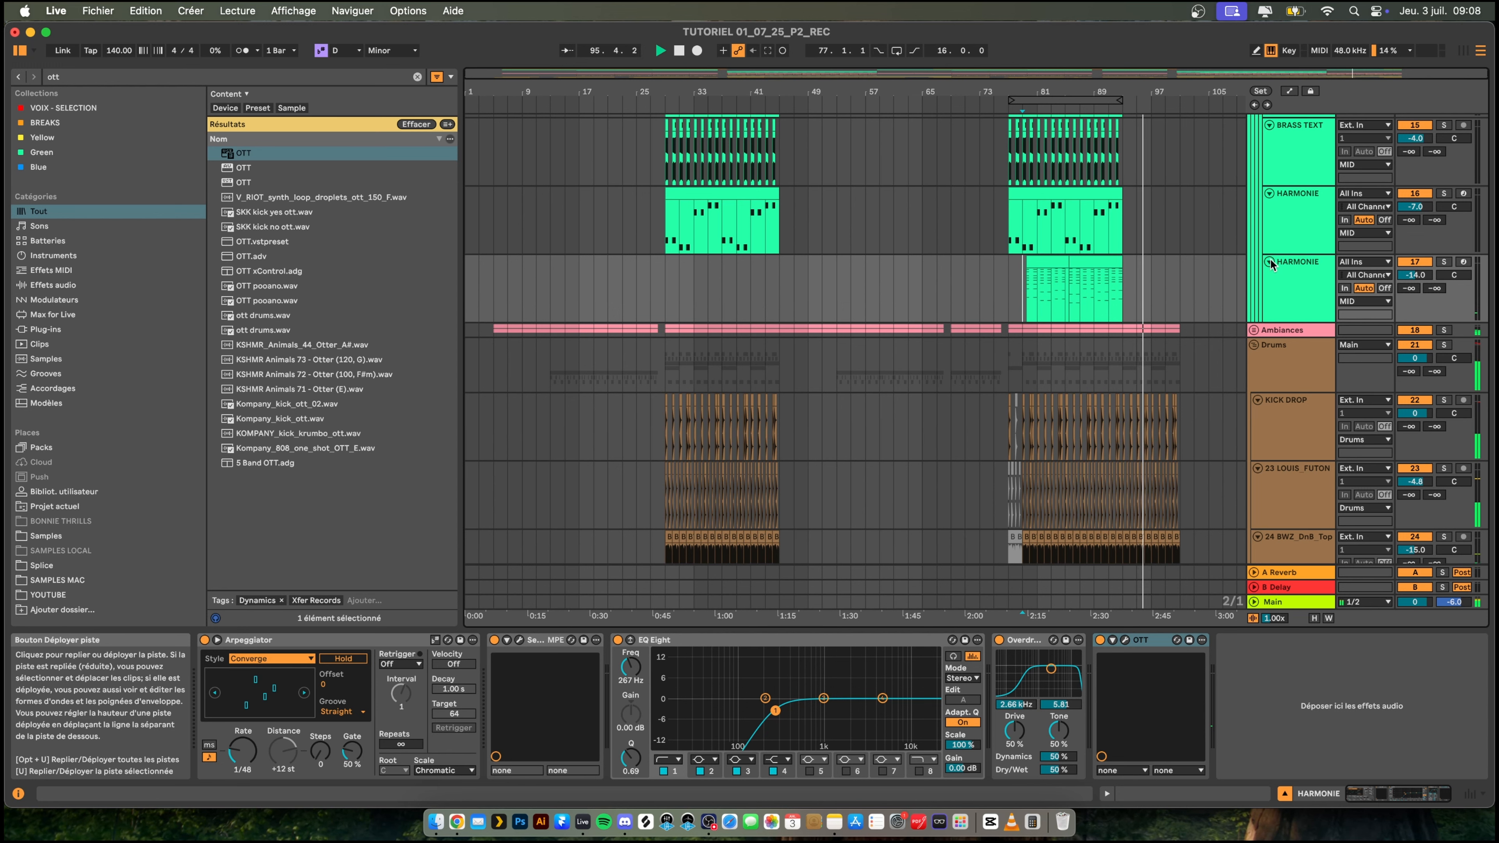
- Play the entry into the first drop from bar 27 and examine its drum tracks
{"action": "left_click", "coordinate": [651, 368]}
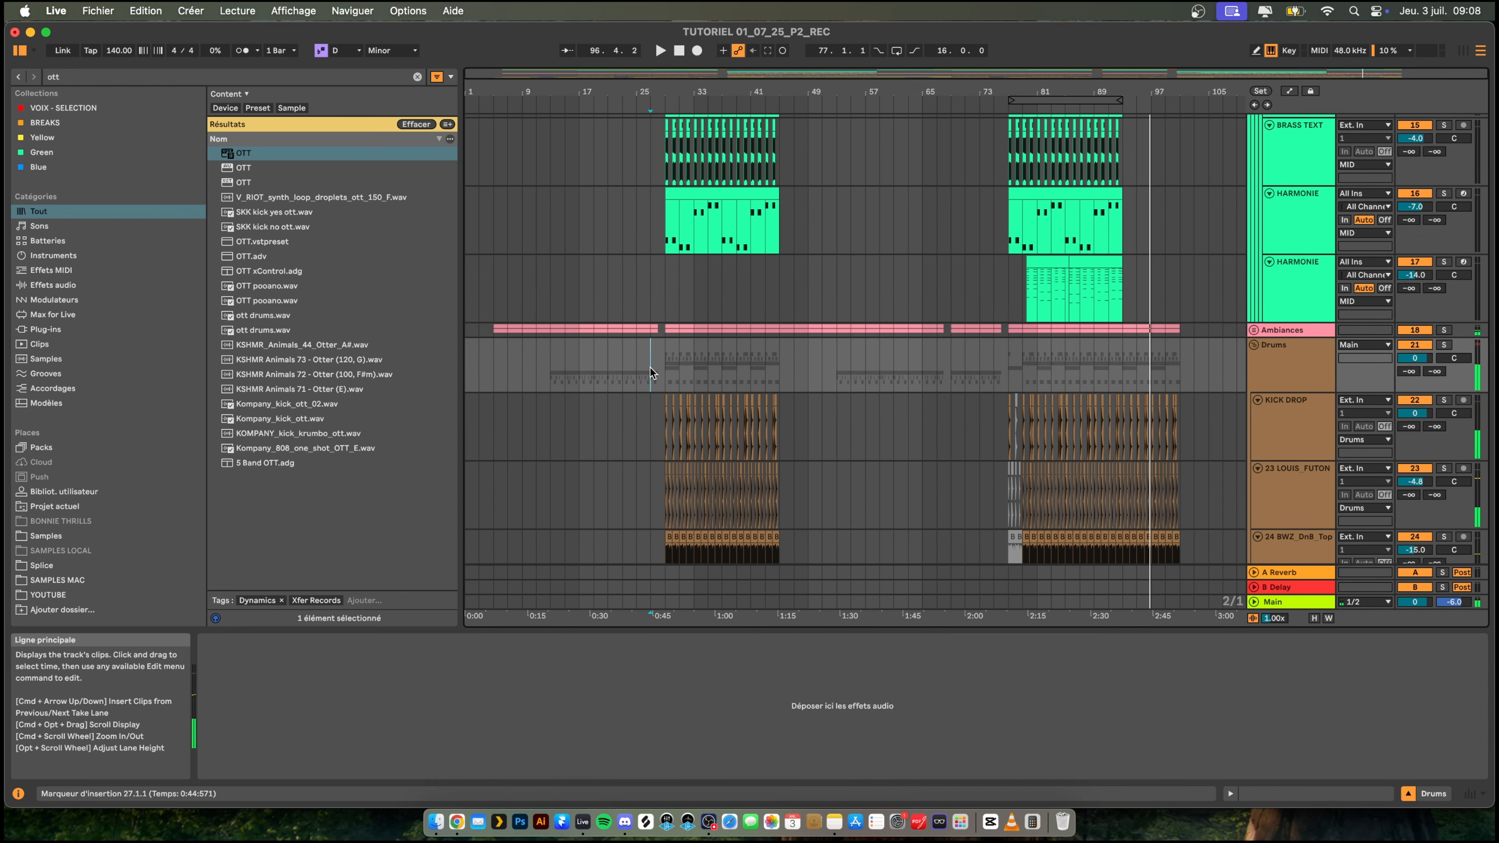
{"action": "scroll", "coordinate": [645, 406], "scroll_direction": "down", "scroll_amount": 5}
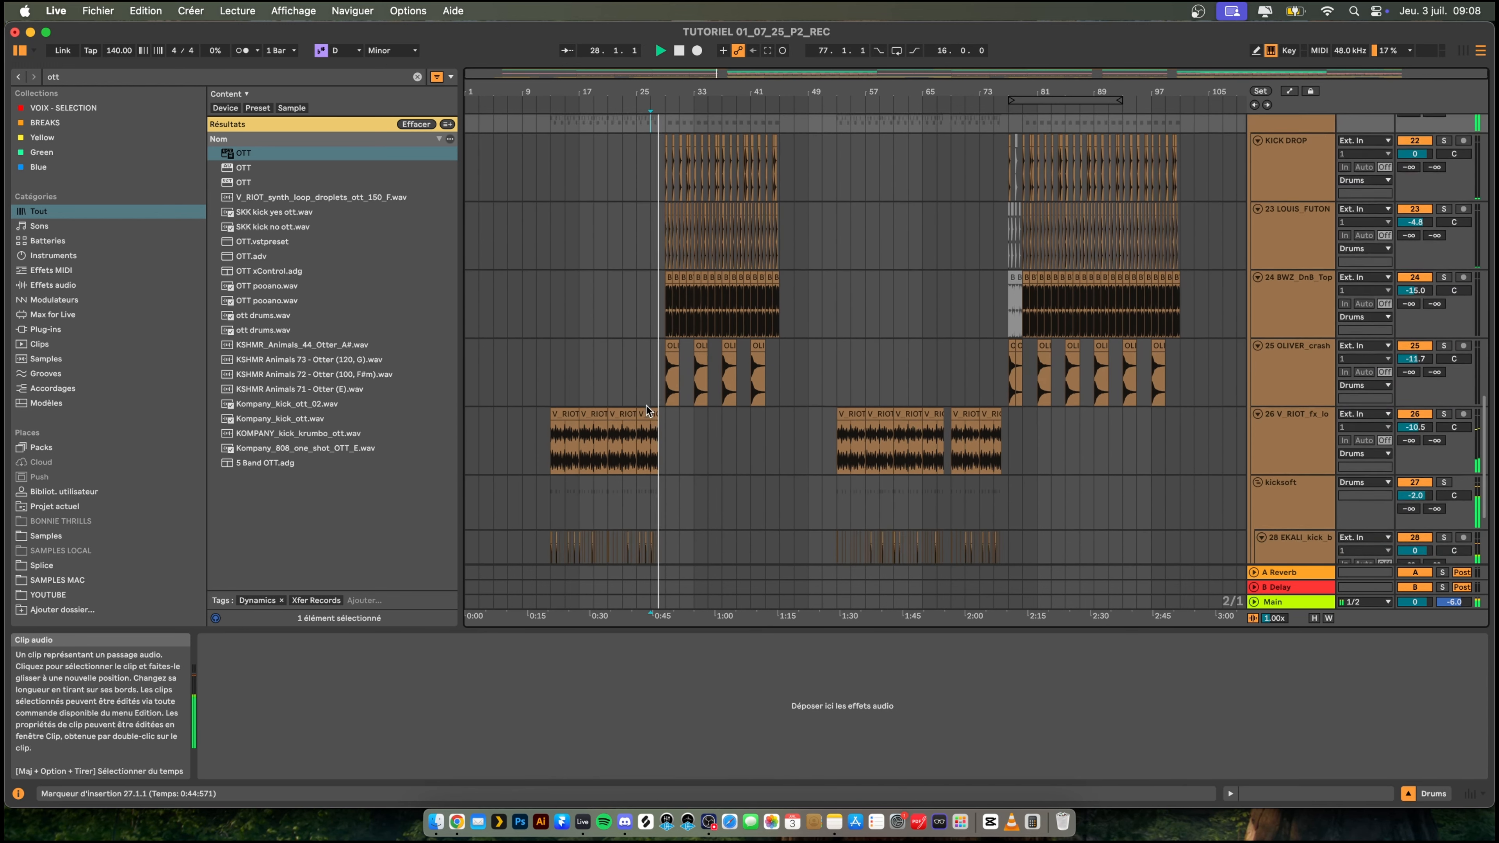
{"action": "scroll", "coordinate": [646, 405], "scroll_direction": "up", "scroll_amount": 2}
{"action": "left_click_drag", "start_coordinate": [632, 92], "coordinate": [458, 224]}
{"action": "scroll", "coordinate": [624, 179], "scroll_direction": "right", "scroll_amount": 2}
{"action": "key", "text": "space"}
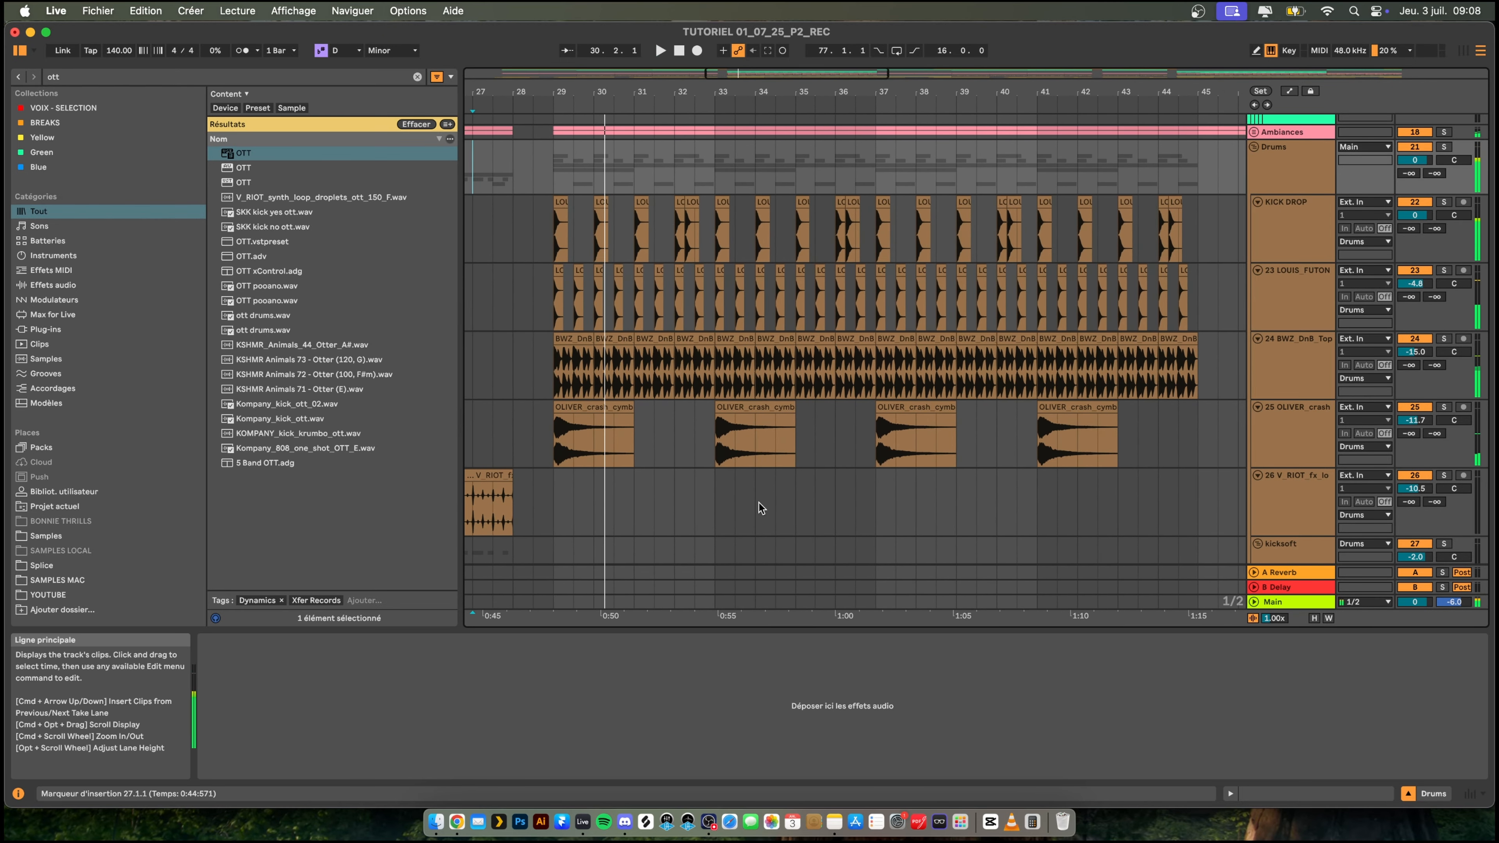
- Switch to Notes, erase the last remaining line of the YOUTUBE note and close its window
{"action": "left_click", "coordinate": [834, 822]}
{"action": "triple_click", "coordinate": [907, 260]}
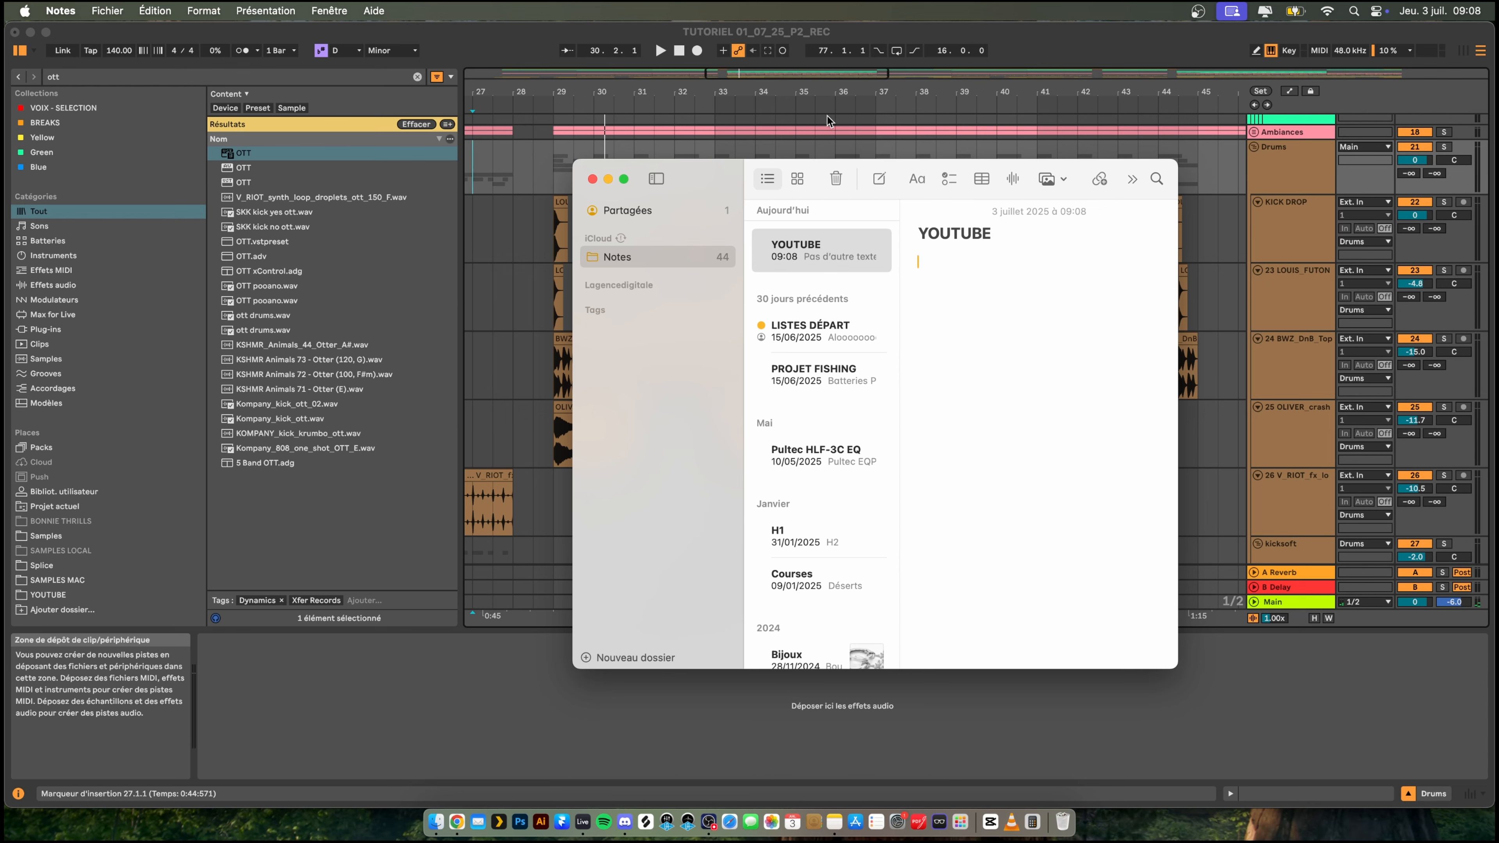
{"action": "left_click", "coordinate": [592, 179]}
- Copy a sixteenth-note slice of the hi-hat at 36.3 to 36.4.3 on the LOUIS_FUTON hi-hat track, keeping only one copy
{"action": "left_click", "coordinate": [539, 316]}
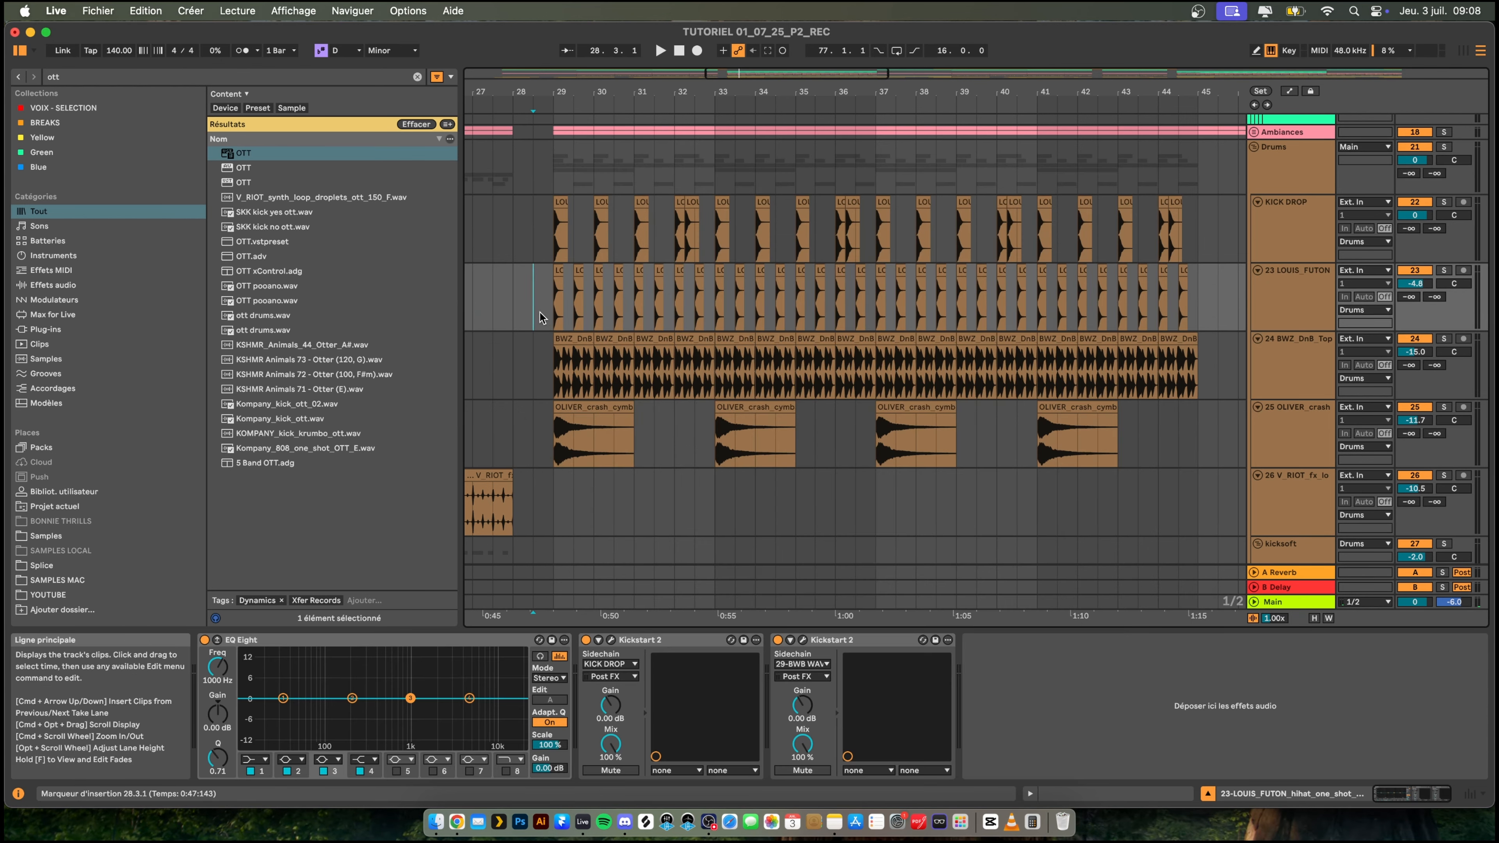
{"action": "left_click_drag", "start_coordinate": [657, 91], "coordinate": [625, 106]}
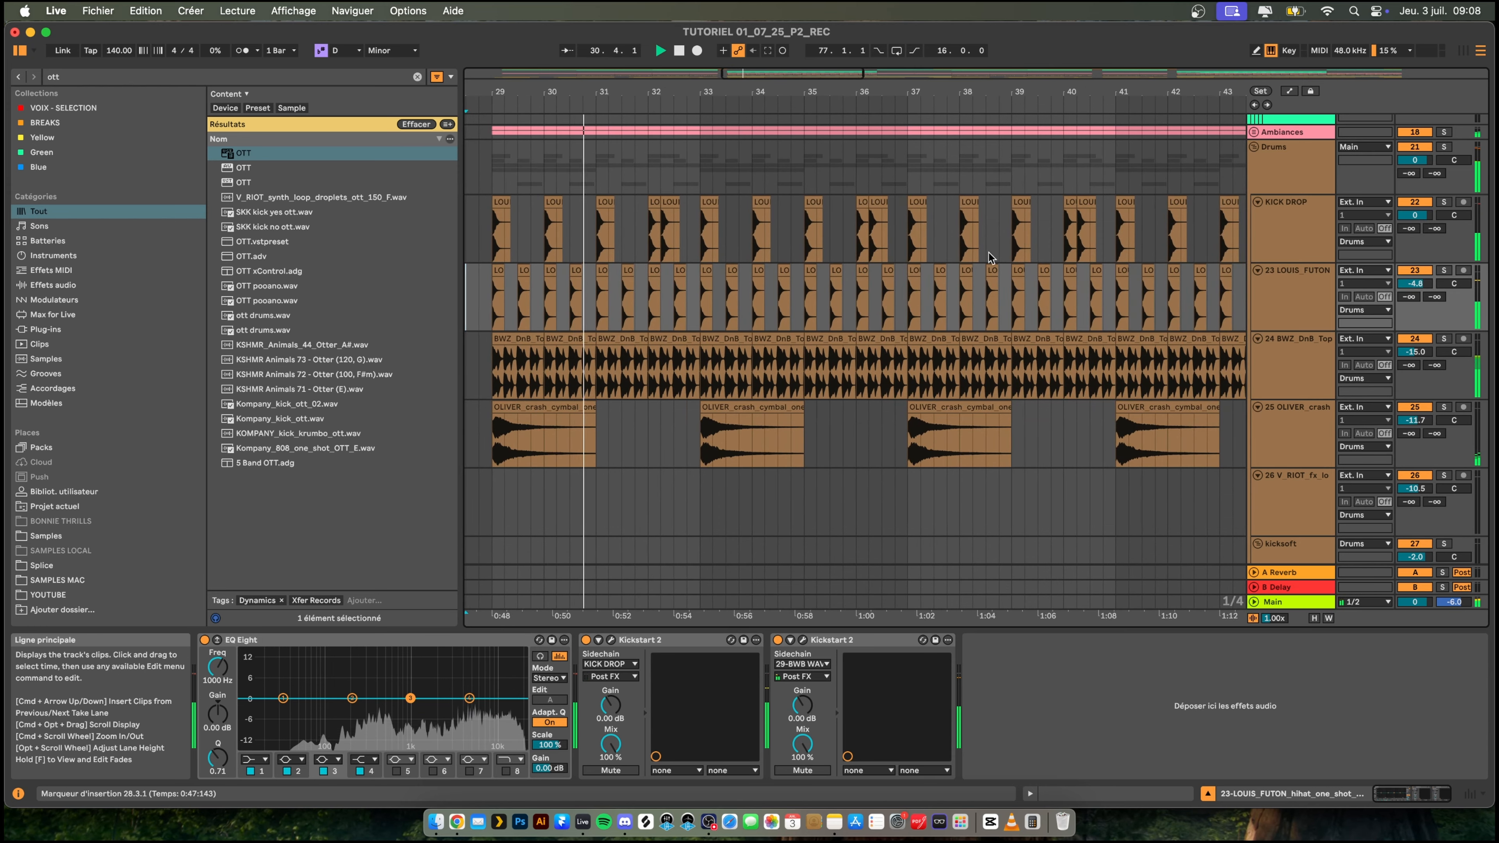
{"action": "left_click_drag", "start_coordinate": [903, 91], "coordinate": [903, 121]}
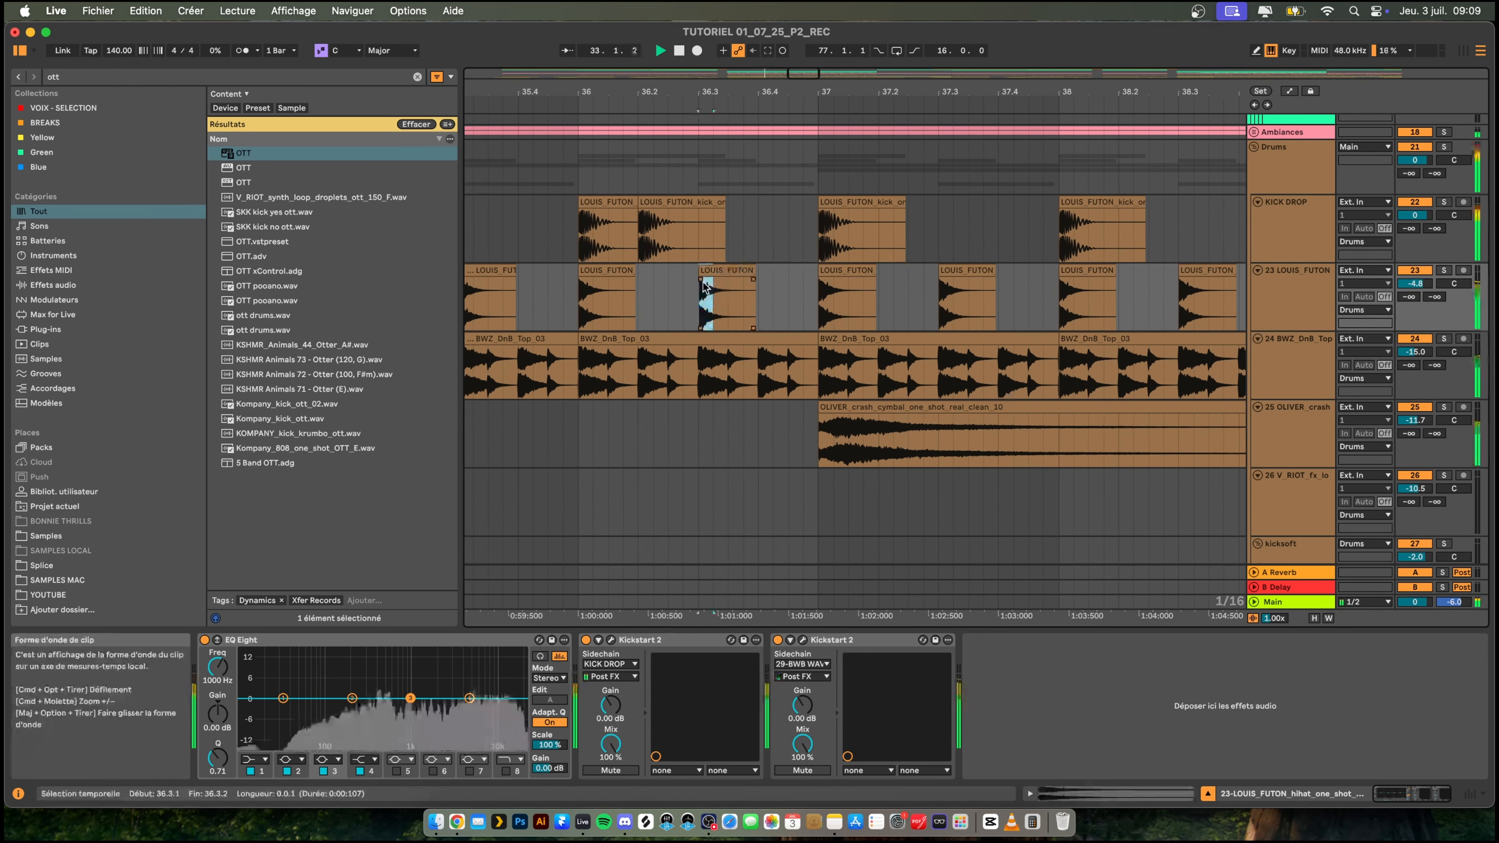
{"action": "key", "text": "super+v"}
{"action": "key", "text": "super+d"}
{"action": "left_click_drag", "start_coordinate": [800, 91], "coordinate": [764, 92]}
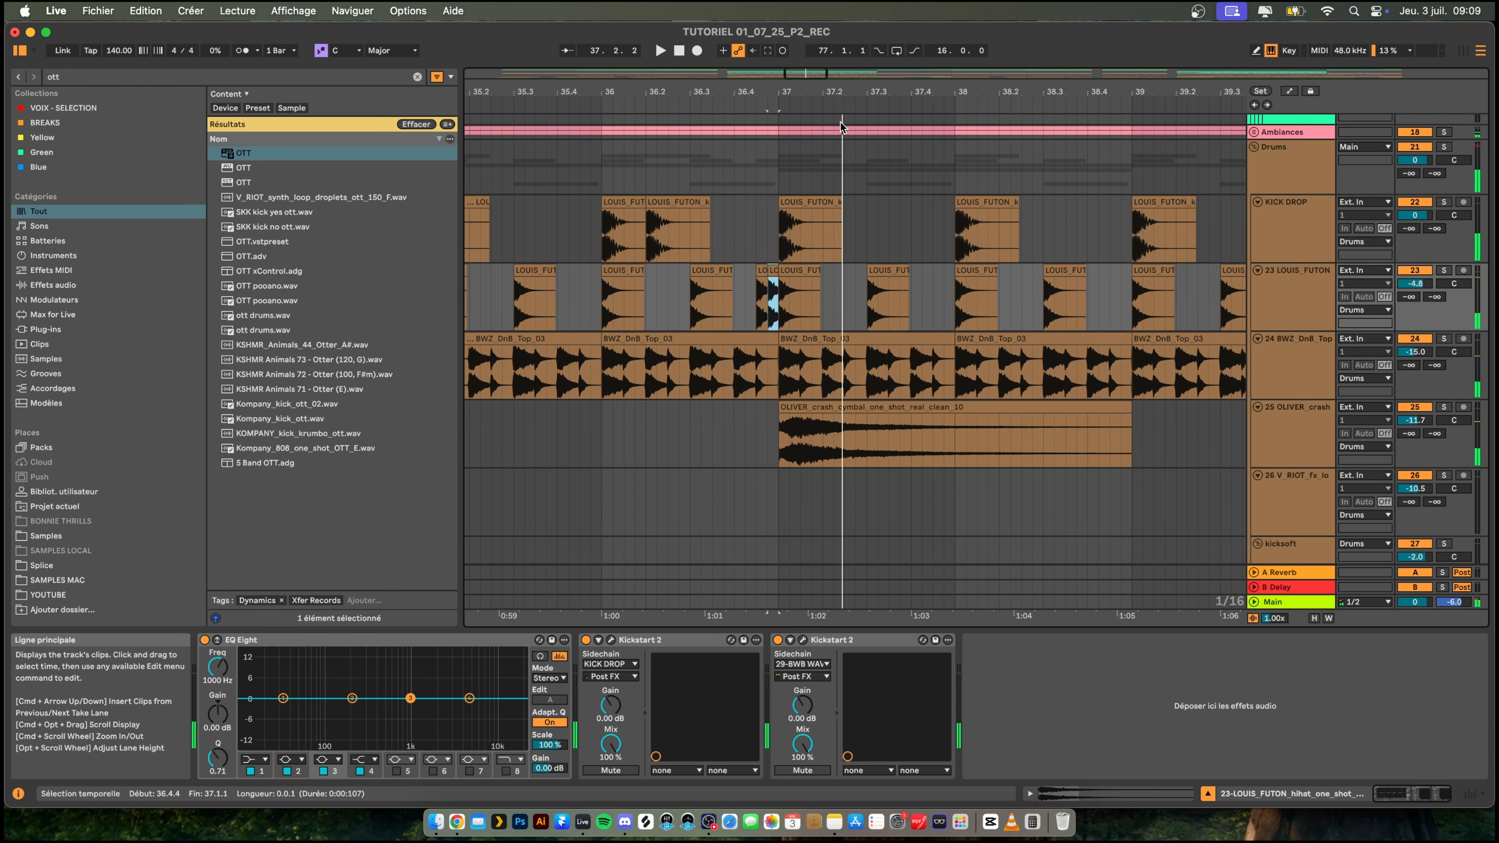
{"action": "left_click_drag", "start_coordinate": [773, 273], "coordinate": [762, 272]}
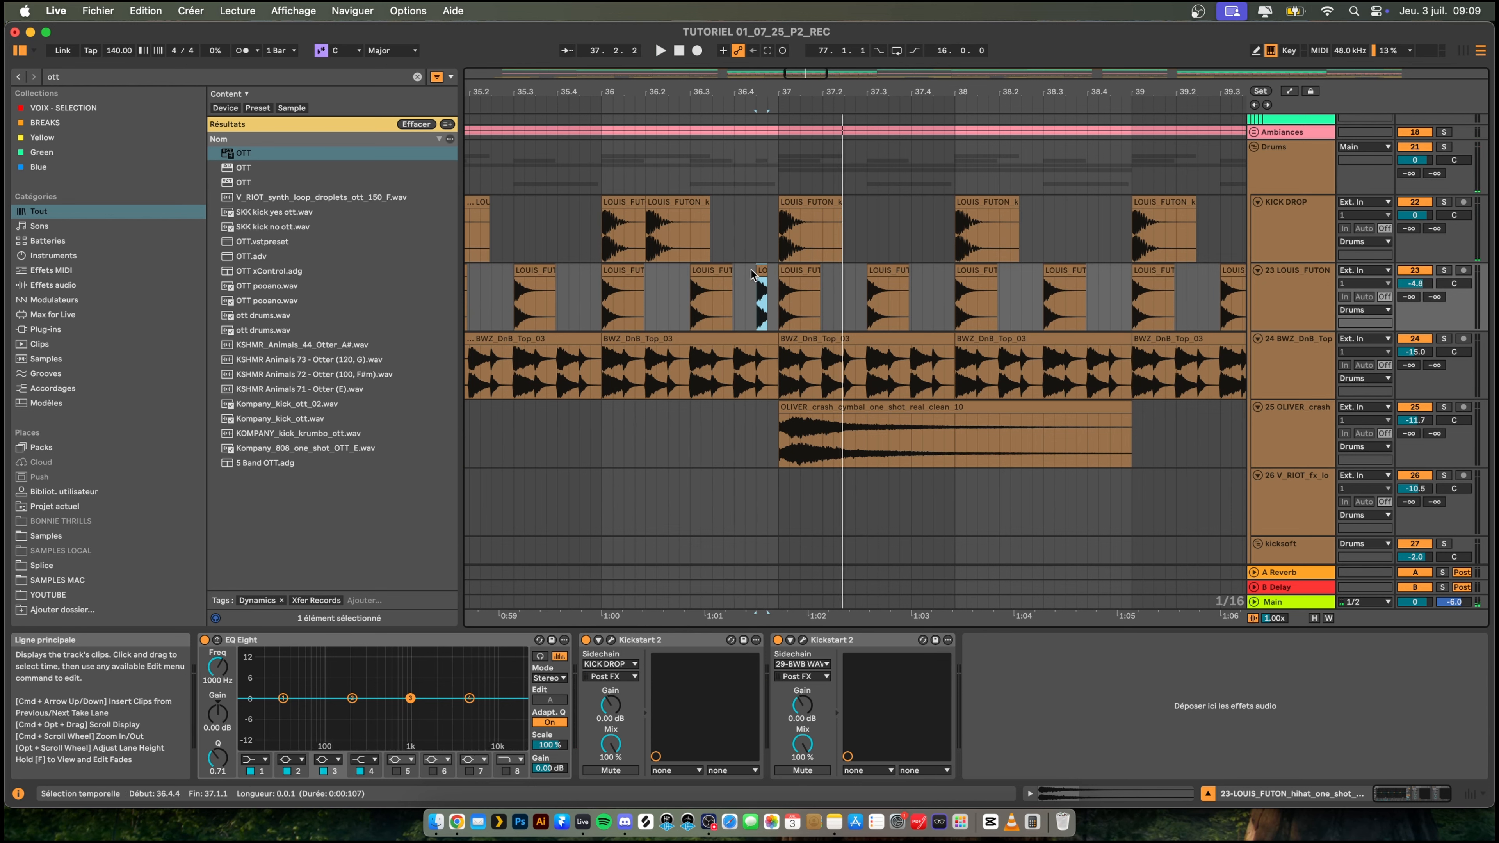
- Copy a kick slice from 36.2 to 36.4.3 on the KICK DROP track and repeat its first sixteenth at 36.4.4
{"action": "left_click", "coordinate": [679, 203]}
{"action": "left_click_drag", "start_coordinate": [669, 227], "coordinate": [650, 223]}
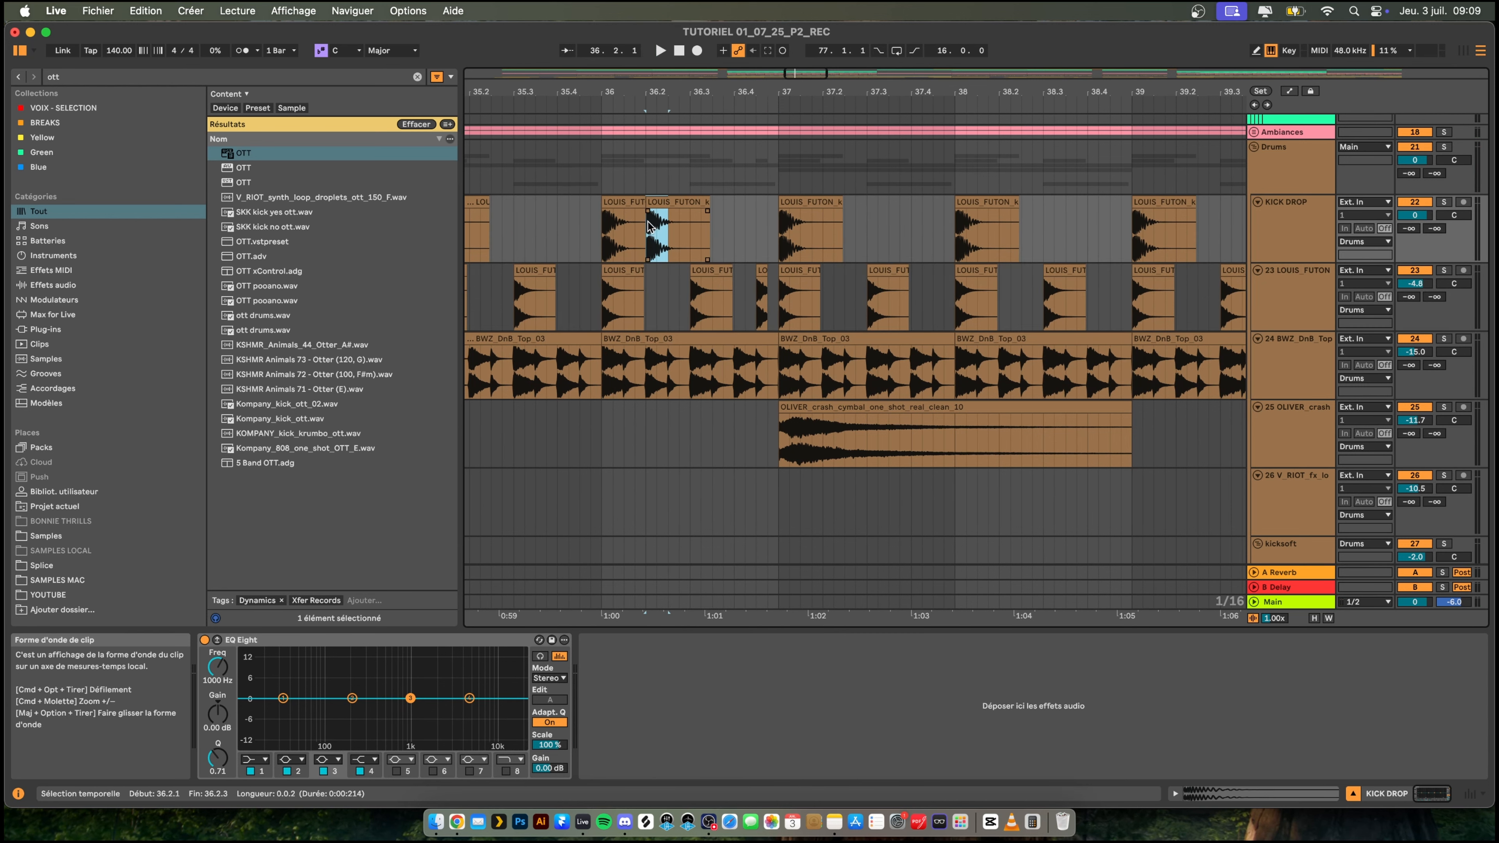
{"action": "left_click", "coordinate": [759, 228]}
{"action": "key", "text": "super+v"}
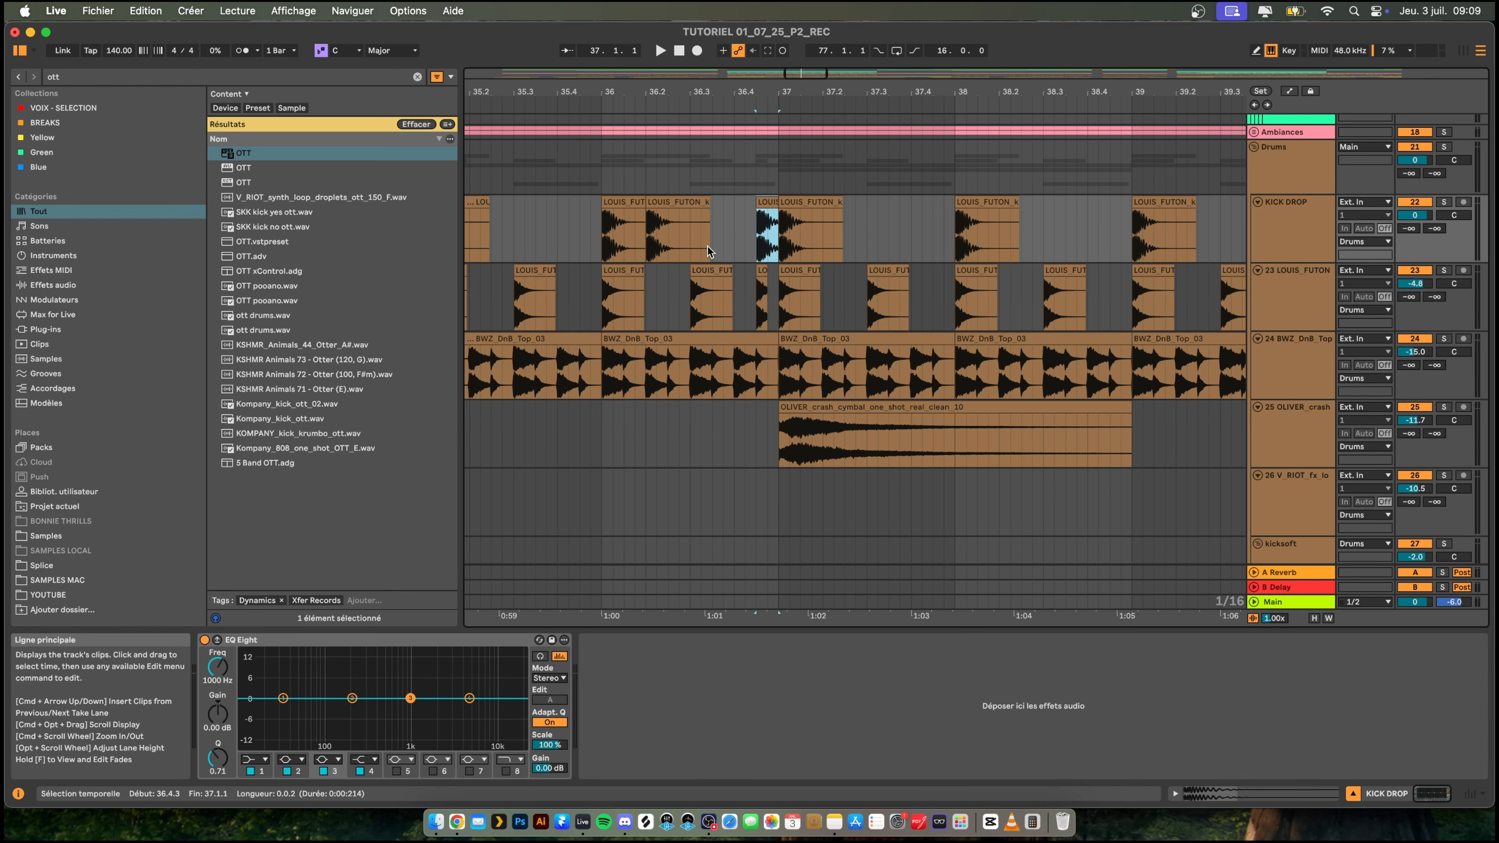
{"action": "left_click", "coordinate": [658, 294]}
{"action": "key", "text": "space"}
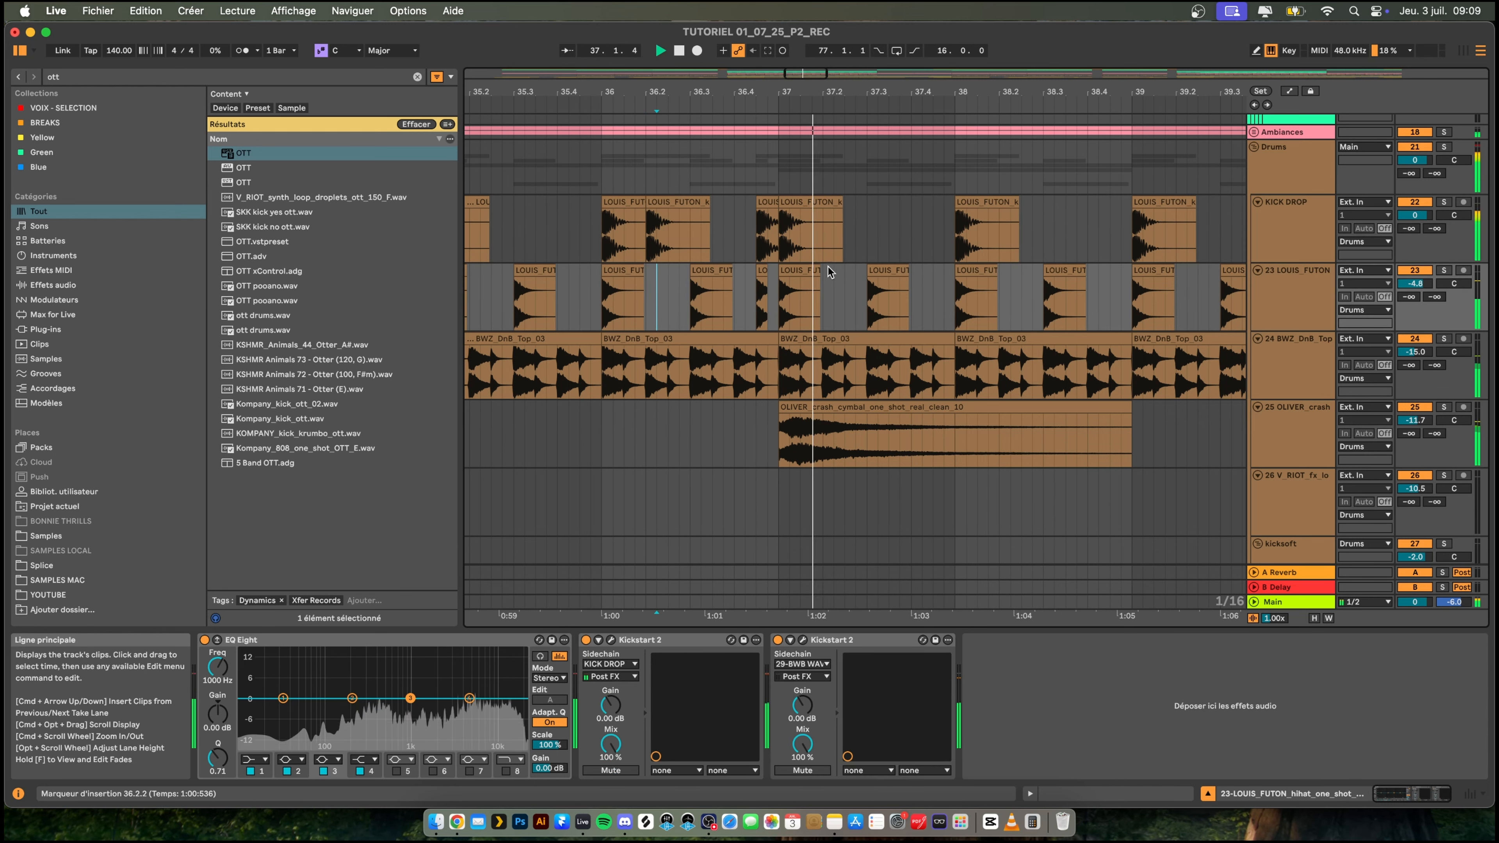
{"action": "key", "text": "space"}
{"action": "left_click_drag", "start_coordinate": [768, 229], "coordinate": [754, 225]}
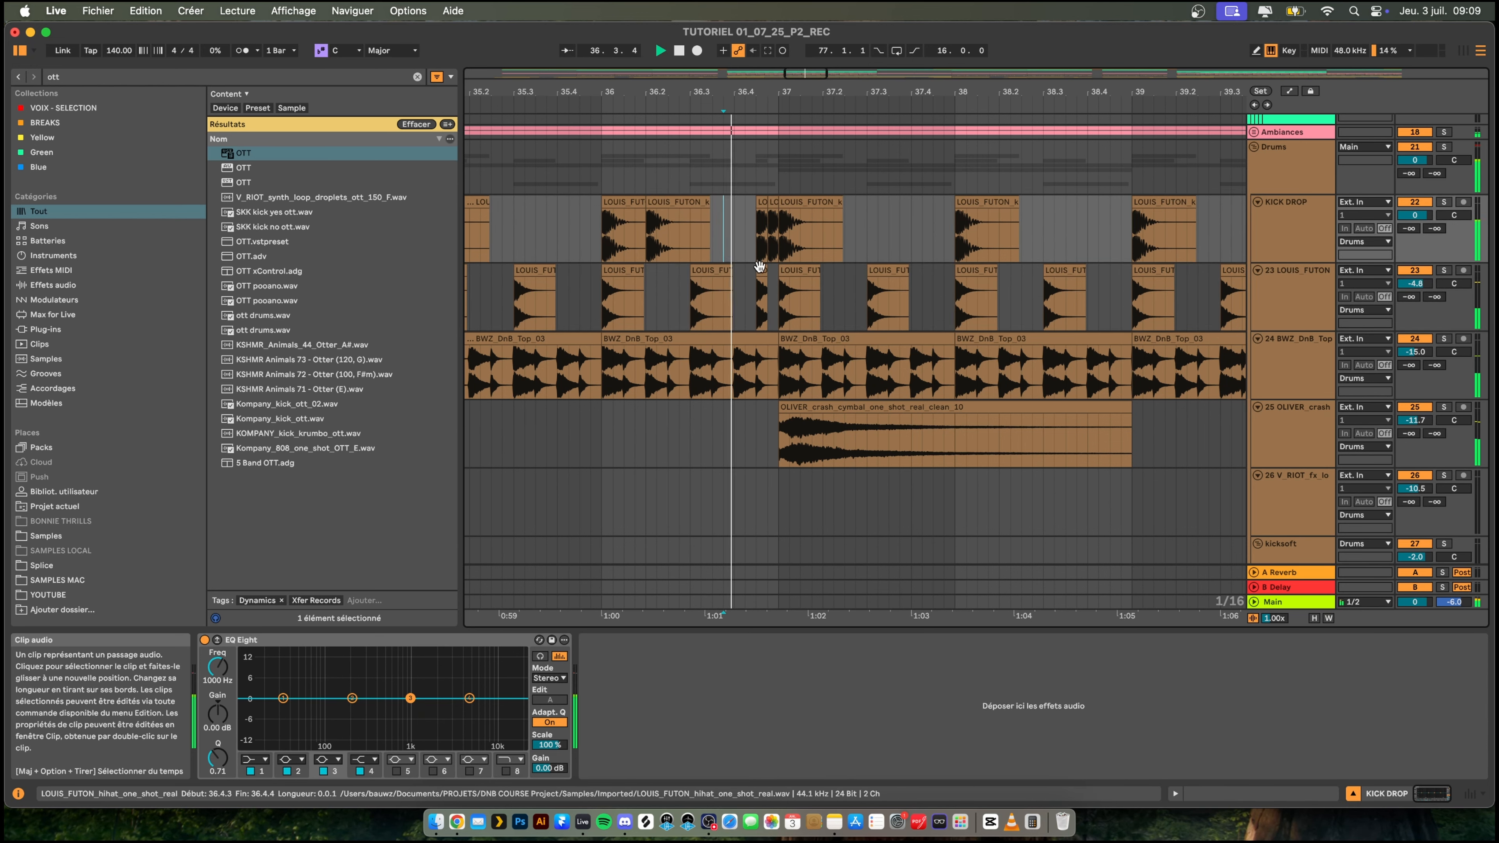
- Duplicate the snare clip at 36.3 to 36.3.4 on the snare track and play the fill from 36.2.2
{"action": "scroll", "coordinate": [710, 387], "scroll_direction": "down", "scroll_amount": 2}
{"action": "scroll", "coordinate": [710, 378], "scroll_direction": "down", "scroll_amount": 6}
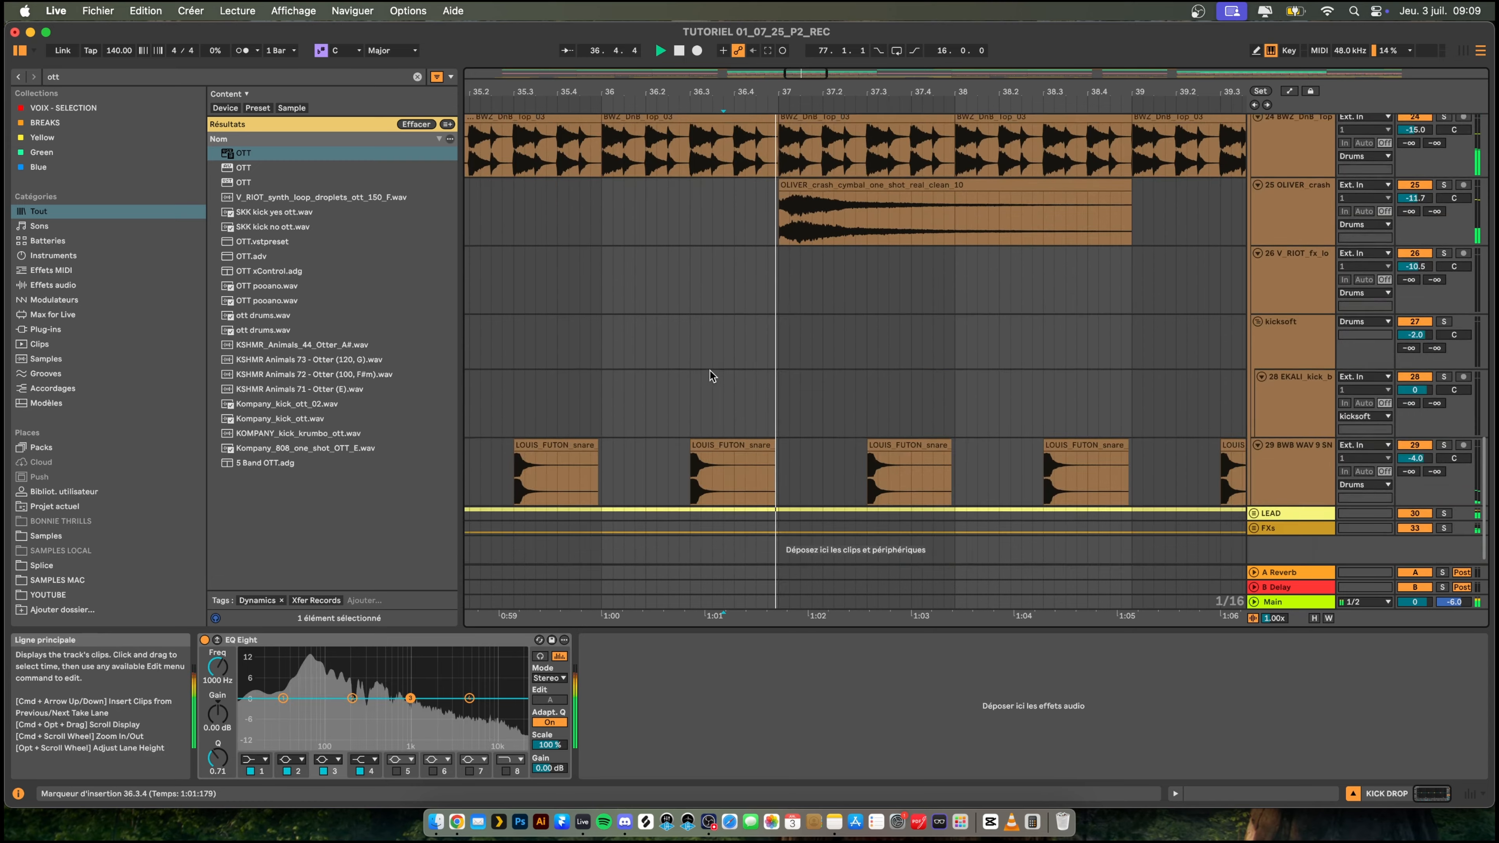
{"action": "left_click", "coordinate": [698, 439]}
{"action": "left_click_drag", "start_coordinate": [698, 438], "coordinate": [735, 445]}
{"action": "left_click", "coordinate": [654, 470]}
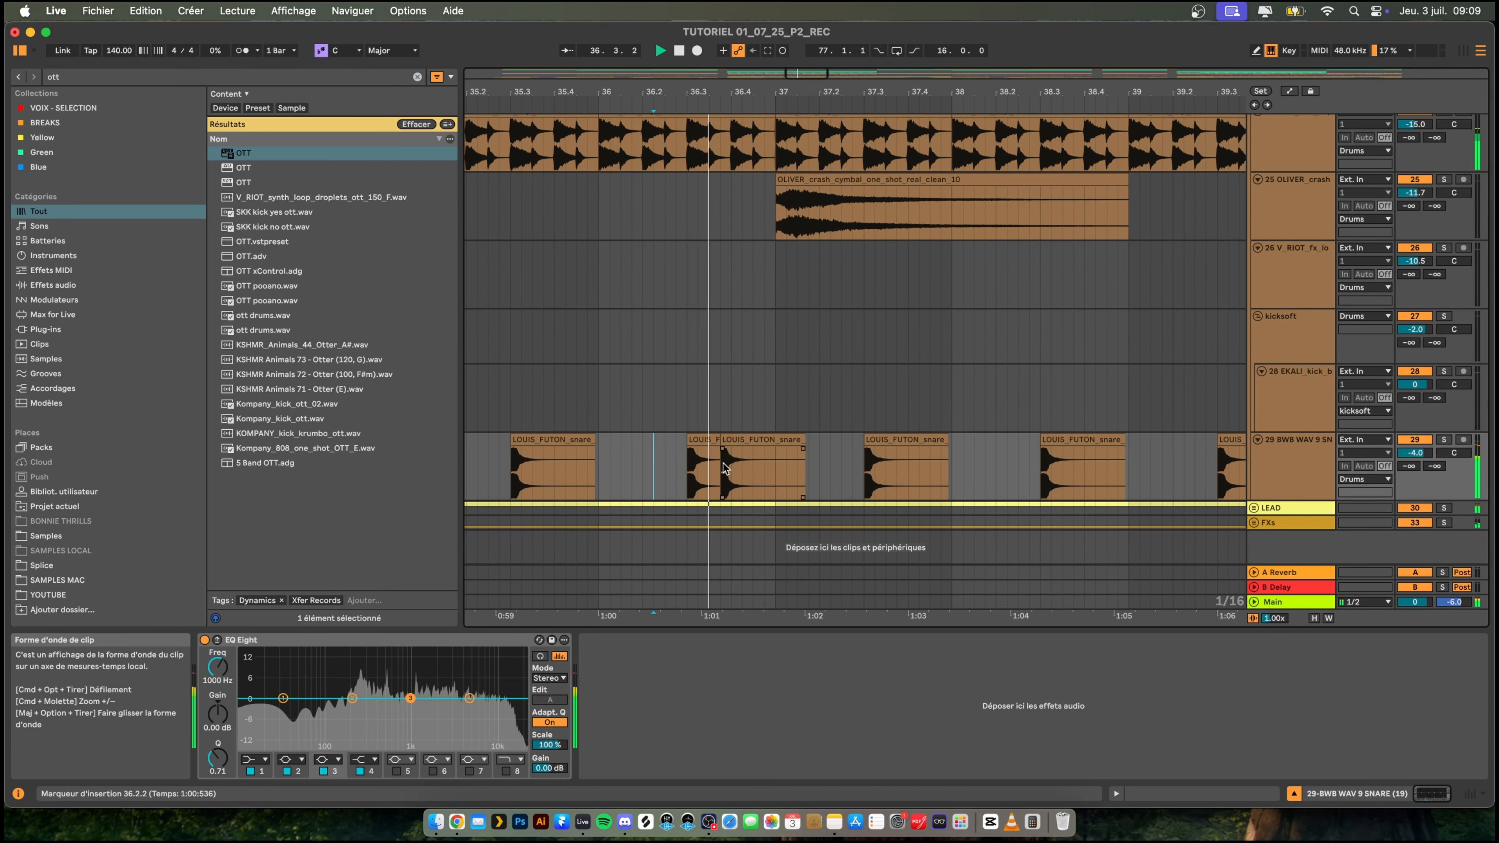
- Move the duplicated snare clip to 36.4.3 and replay the fill from 36.2.2
{"action": "left_click", "coordinate": [742, 442]}
{"action": "left_click_drag", "start_coordinate": [738, 441], "coordinate": [770, 439]}
{"action": "left_click", "coordinate": [642, 470]}
{"action": "key", "text": "space"}
{"action": "key", "text": "space"}
{"action": "left_click", "coordinate": [655, 465]}
{"action": "key", "text": "space"}
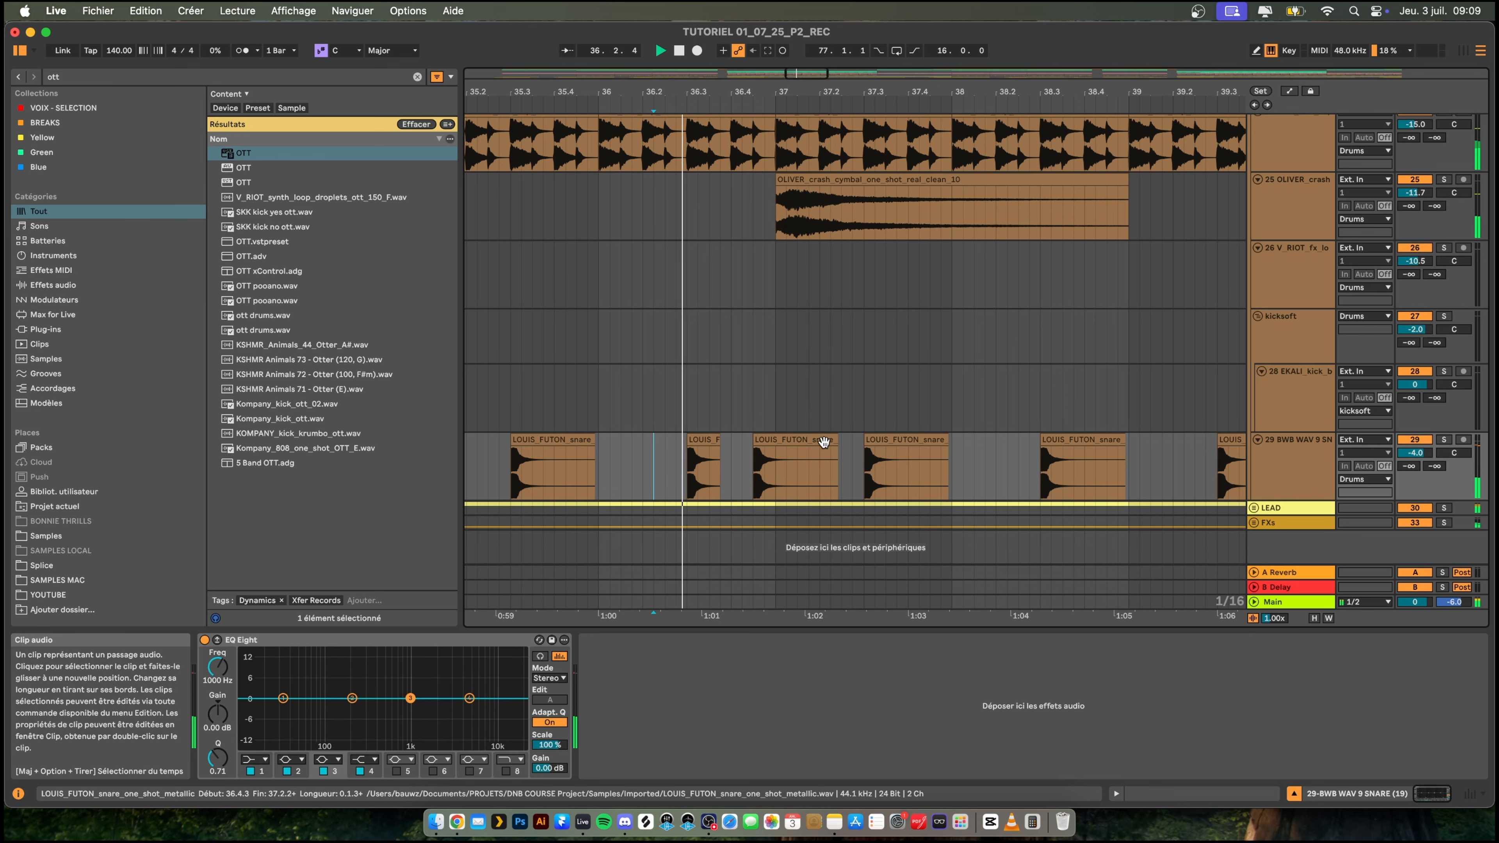
- Trim the duplicated snare clip to end at bar 37 and replay the complete drum fill
{"action": "left_click_drag", "start_coordinate": [837, 455], "coordinate": [776, 450]}
{"action": "key", "text": "space"}
{"action": "left_click", "coordinate": [667, 456]}
{"action": "key", "text": "space"}
{"action": "scroll", "coordinate": [752, 320], "scroll_direction": "up", "scroll_amount": 5}
{"action": "scroll", "coordinate": [746, 316], "scroll_direction": "down", "scroll_amount": 5}
{"action": "key", "text": "space"}
{"action": "key", "text": "space"}
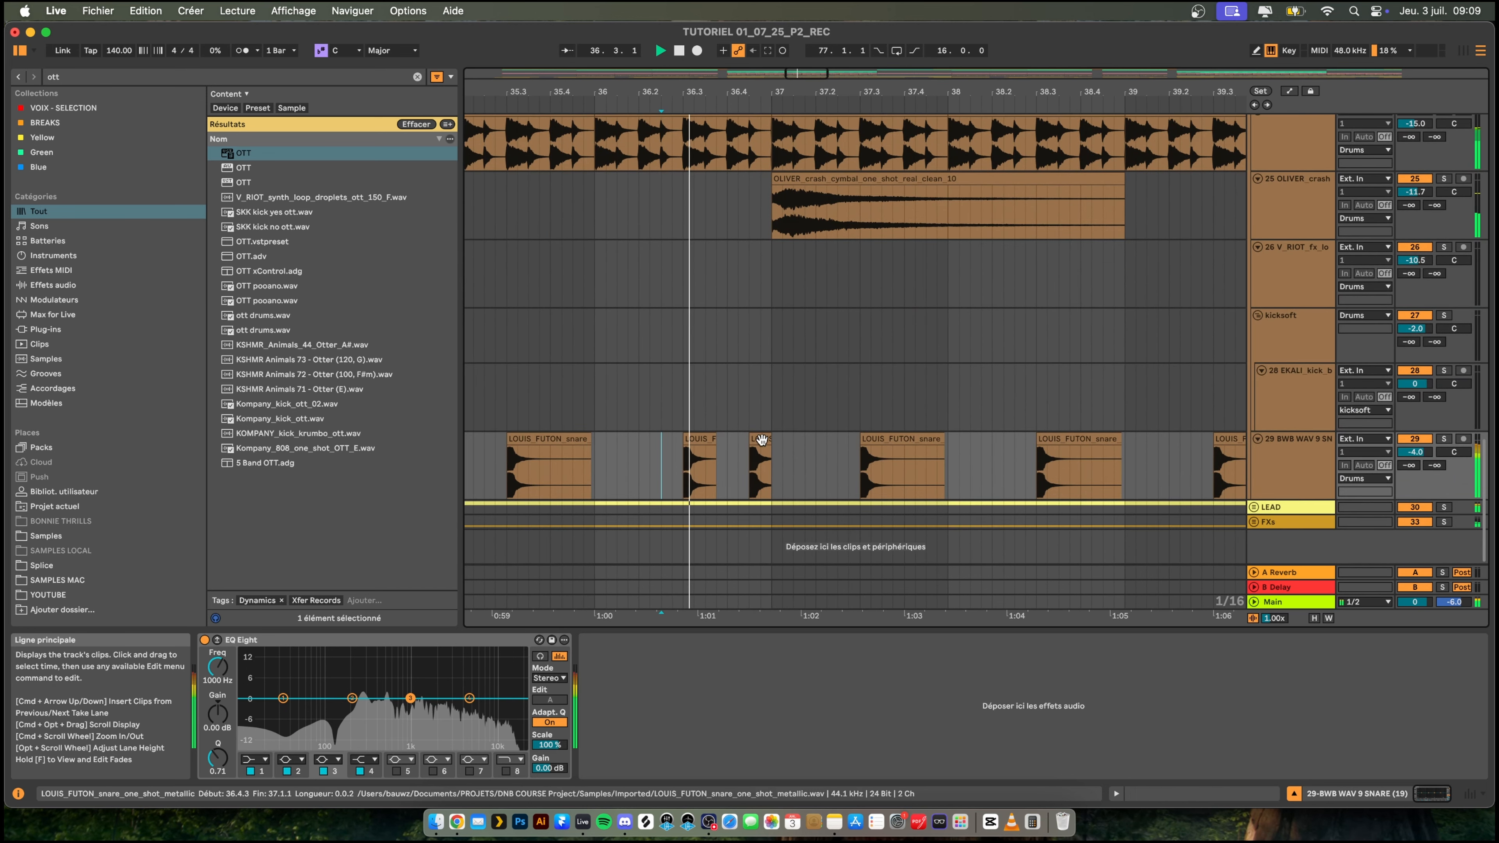
{"action": "key", "text": "space"}
{"action": "left_click", "coordinate": [767, 449]}
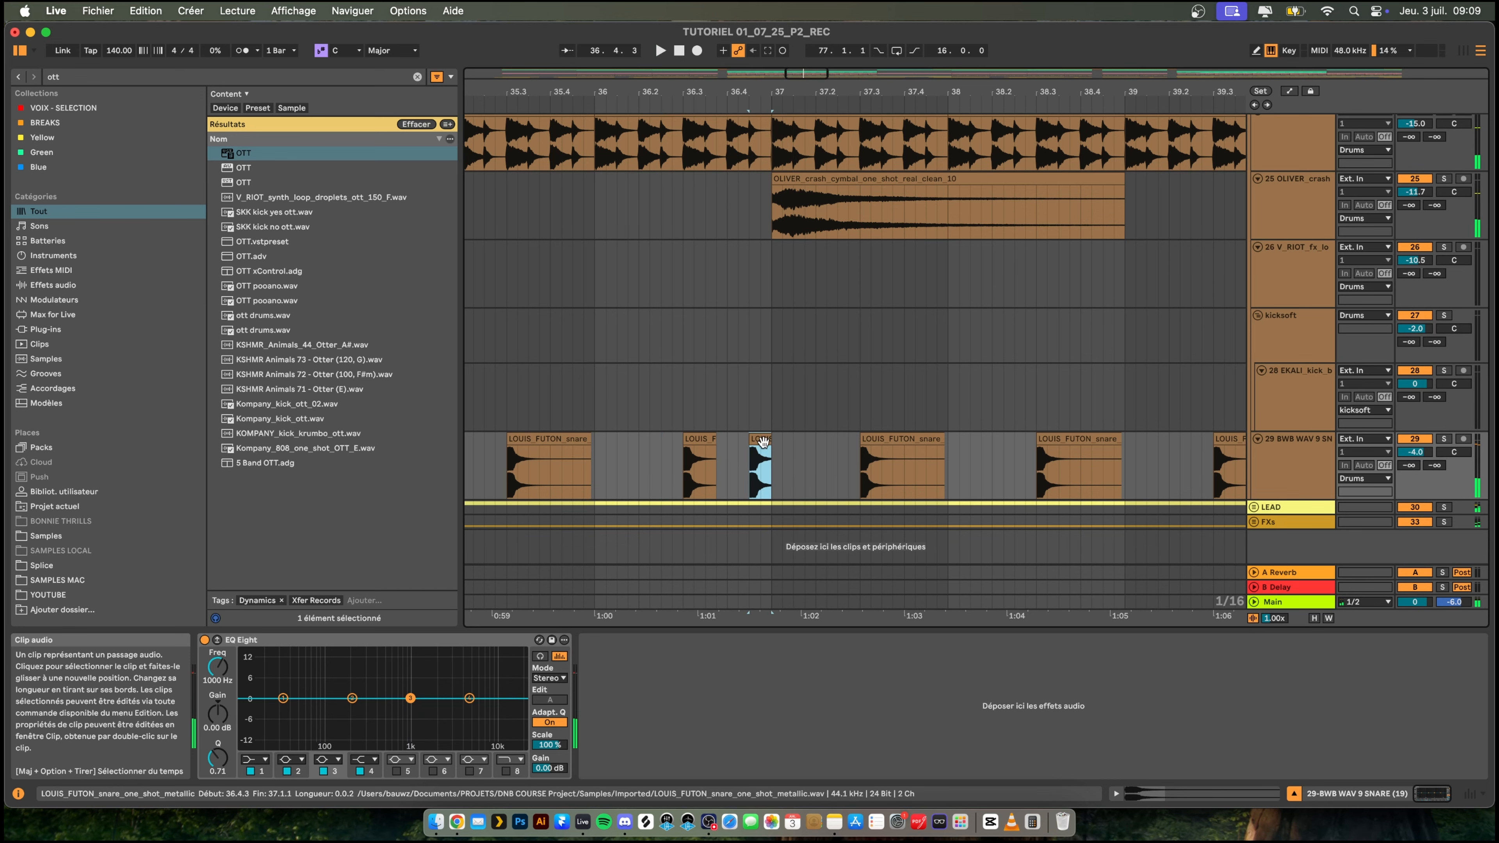
- Trim the short snare clip at 36.4.3 to end at 36.4.4 and replay the end of the fill
{"action": "left_click_drag", "start_coordinate": [776, 93], "coordinate": [741, 380]}
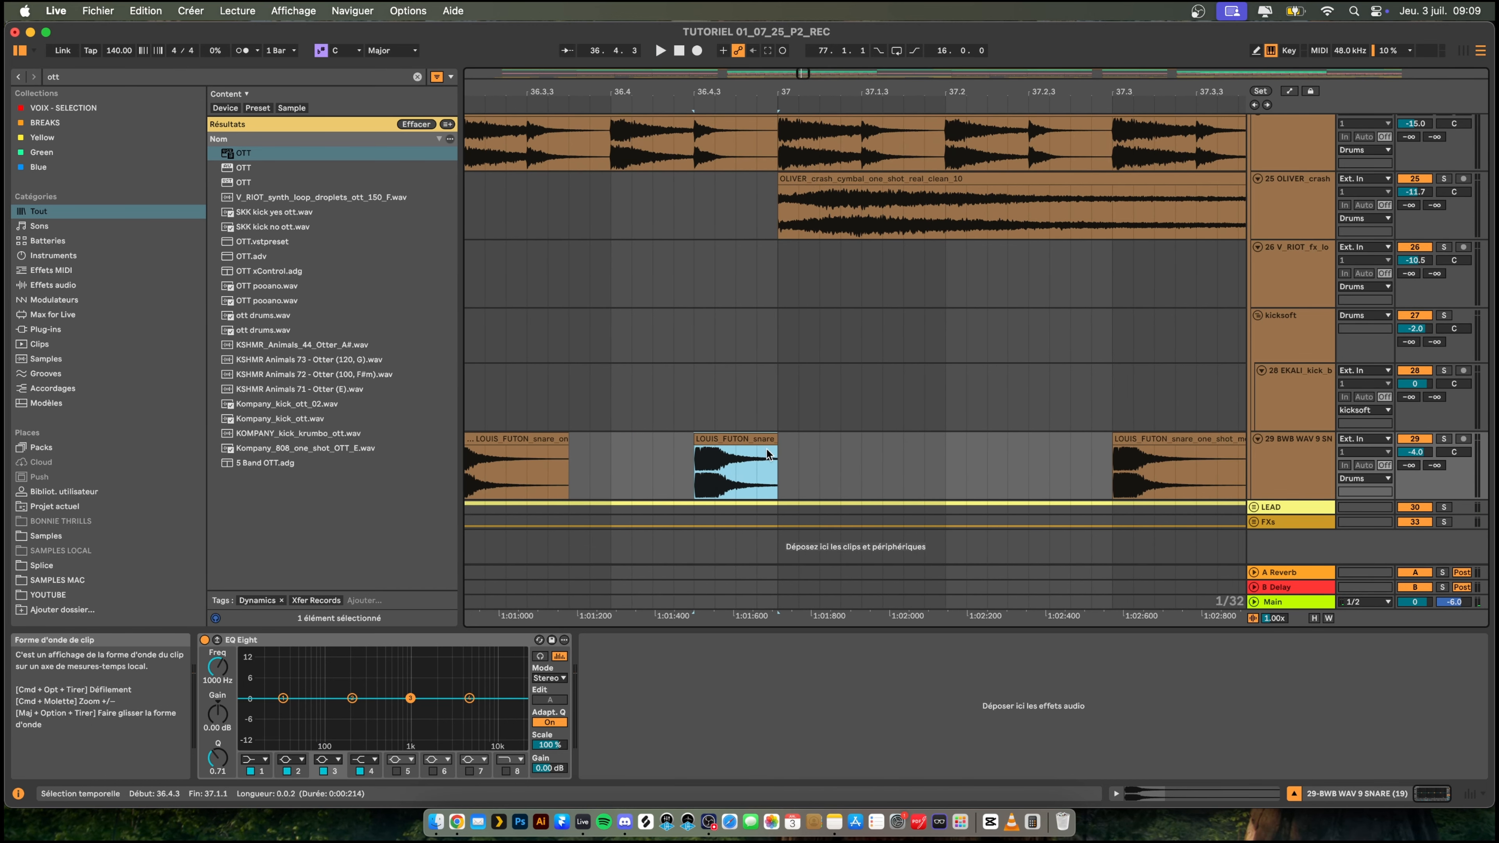
{"action": "left_click_drag", "start_coordinate": [777, 440], "coordinate": [738, 440]}
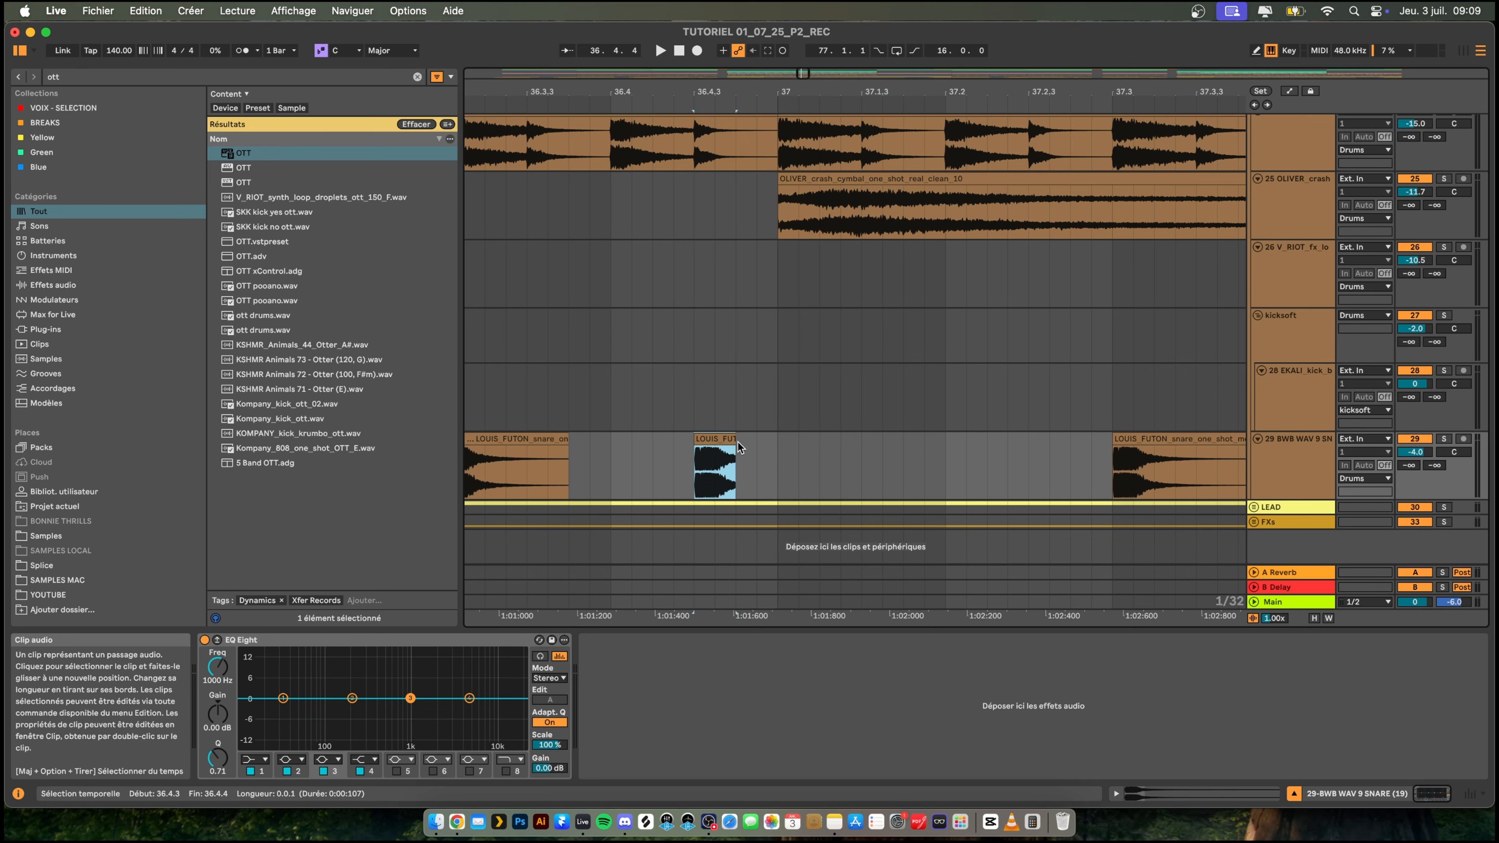
{"action": "left_click", "coordinate": [673, 464]}
{"action": "key", "text": "space"}
{"action": "left_click", "coordinate": [506, 353]}
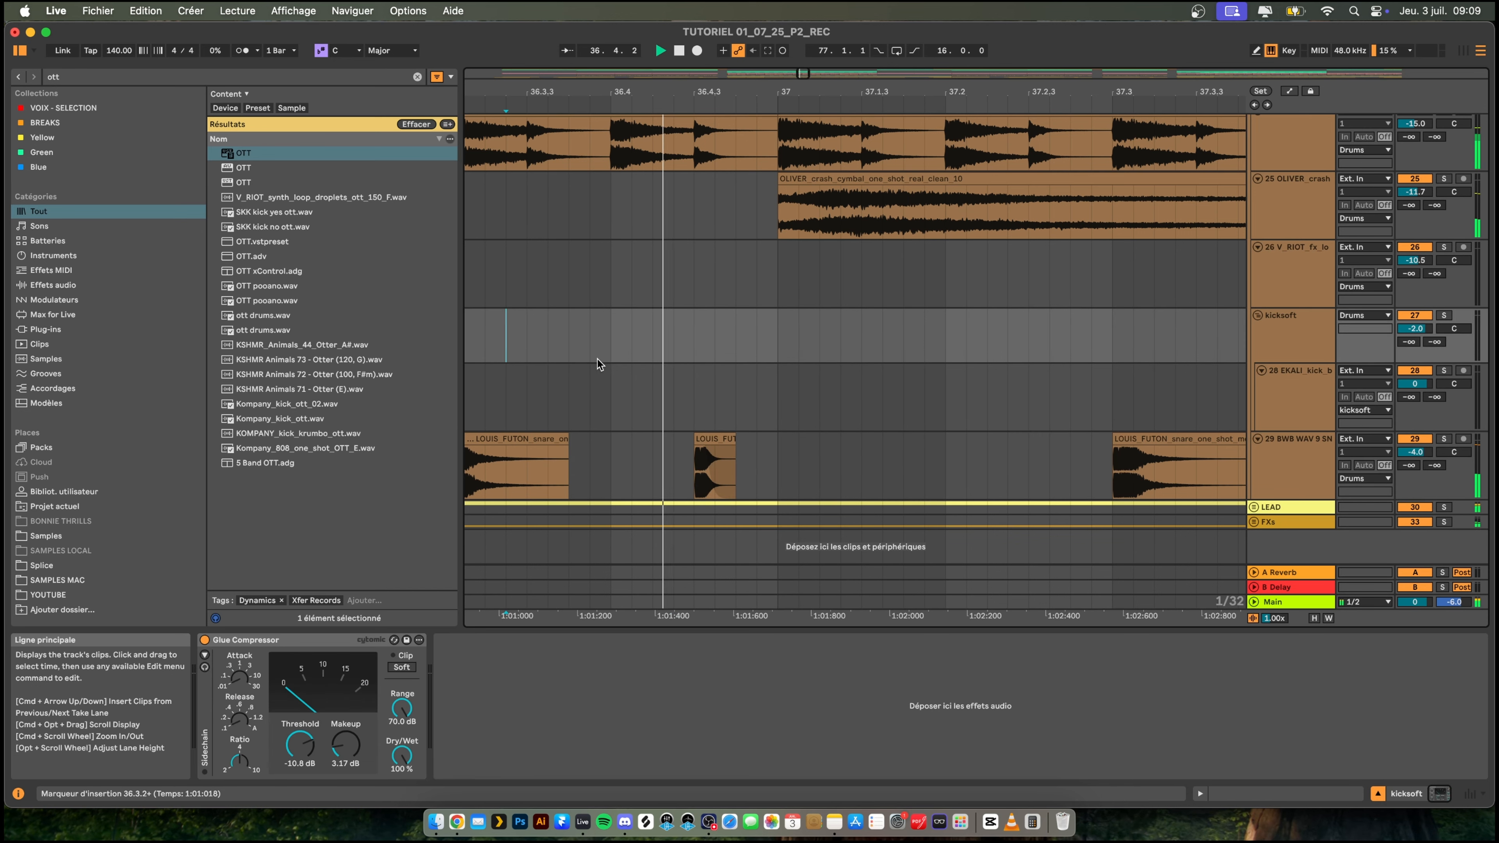
{"action": "key", "text": "space"}
{"action": "key", "text": "space"}
- Play the transition into the first drop from 28.3.1 to check the drums
{"action": "mouse_move", "coordinate": [726, 92]}
{"action": "left_mouse_down"}
{"action": "mouse_move", "coordinate": [711, 6]}
{"action": "mouse_move", "coordinate": [714, 18]}
{"action": "mouse_move", "coordinate": [844, 32]}
{"action": "left_mouse_up"}
{"action": "left_click", "coordinate": [565, 359]}
{"action": "key", "text": "space"}
{"action": "key", "text": "space"}
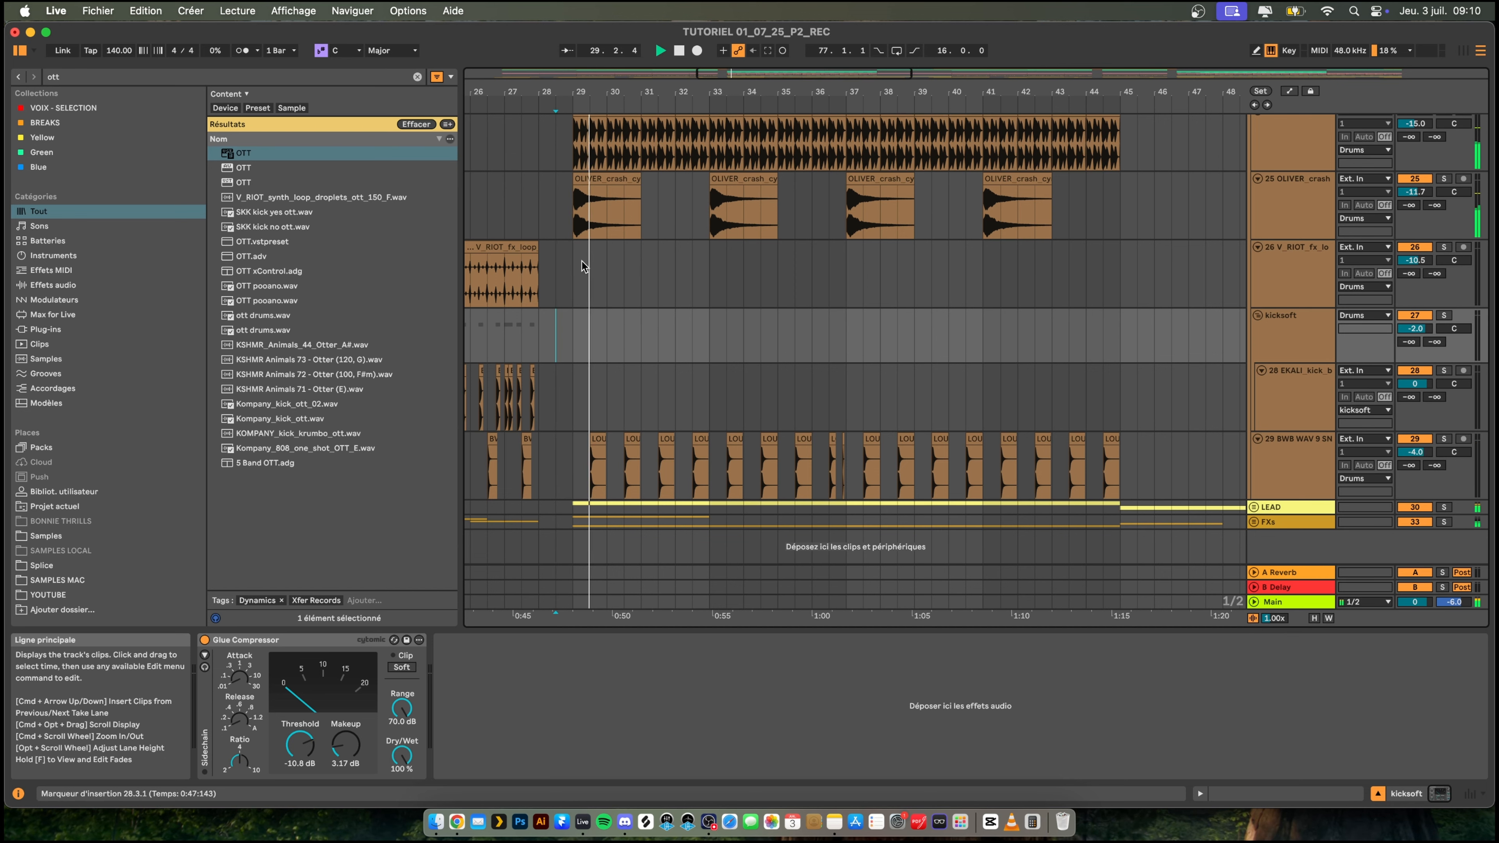
{"action": "mouse_move", "coordinate": [613, 86]}
{"action": "left_mouse_down"}
{"action": "mouse_move", "coordinate": [636, 113]}
{"action": "mouse_move", "coordinate": [703, 131]}
{"action": "left_mouse_up"}
{"action": "key", "text": "space"}
{"action": "key", "text": "space"}
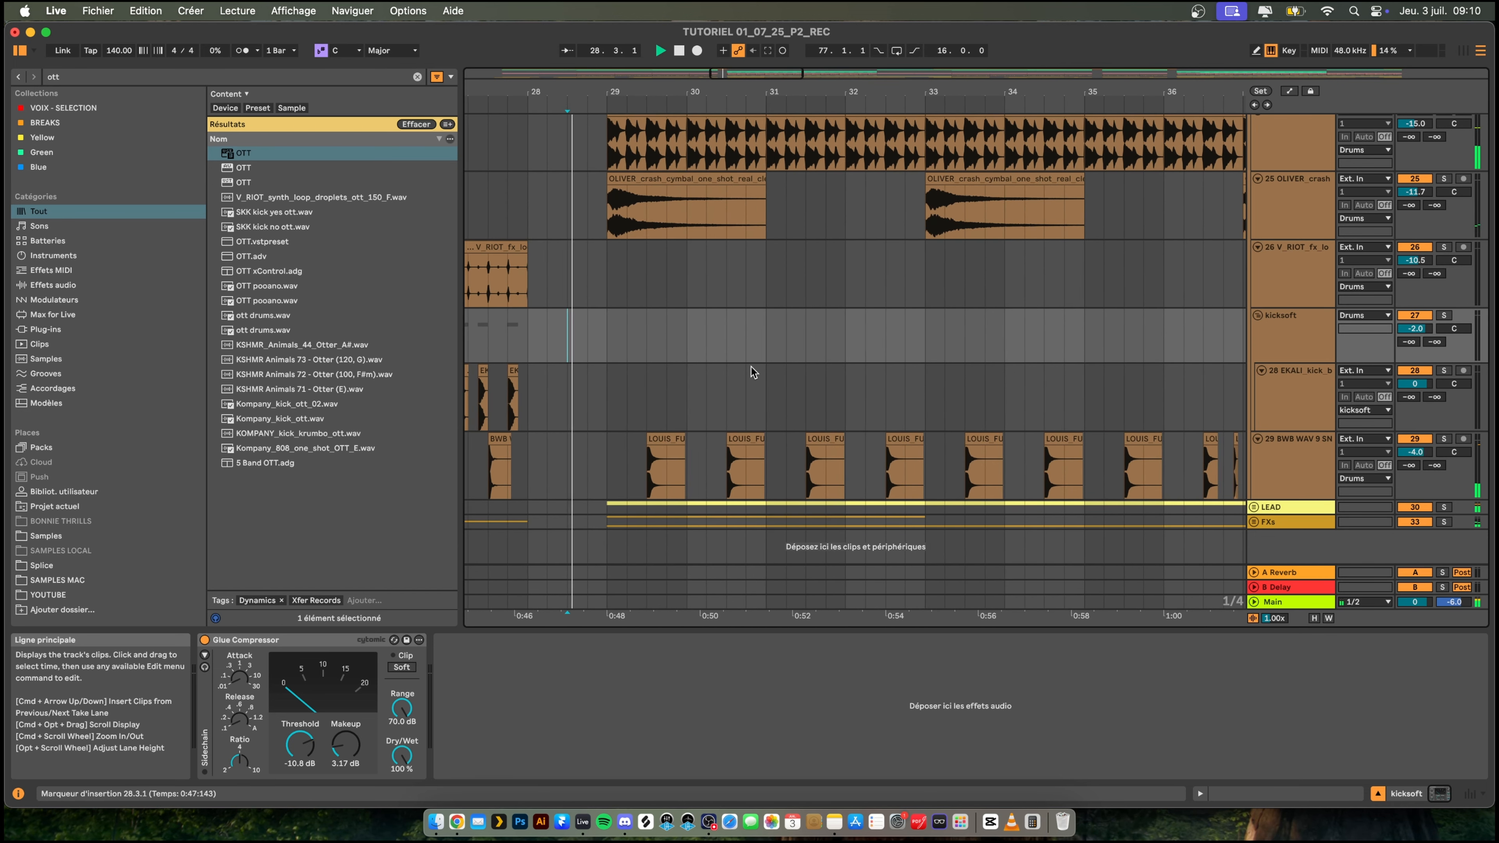
- Add a new audio track directly below the BWB WAV 9 SNARE track
{"action": "left_click", "coordinate": [601, 427]}
{"action": "left_click", "coordinate": [1307, 465]}
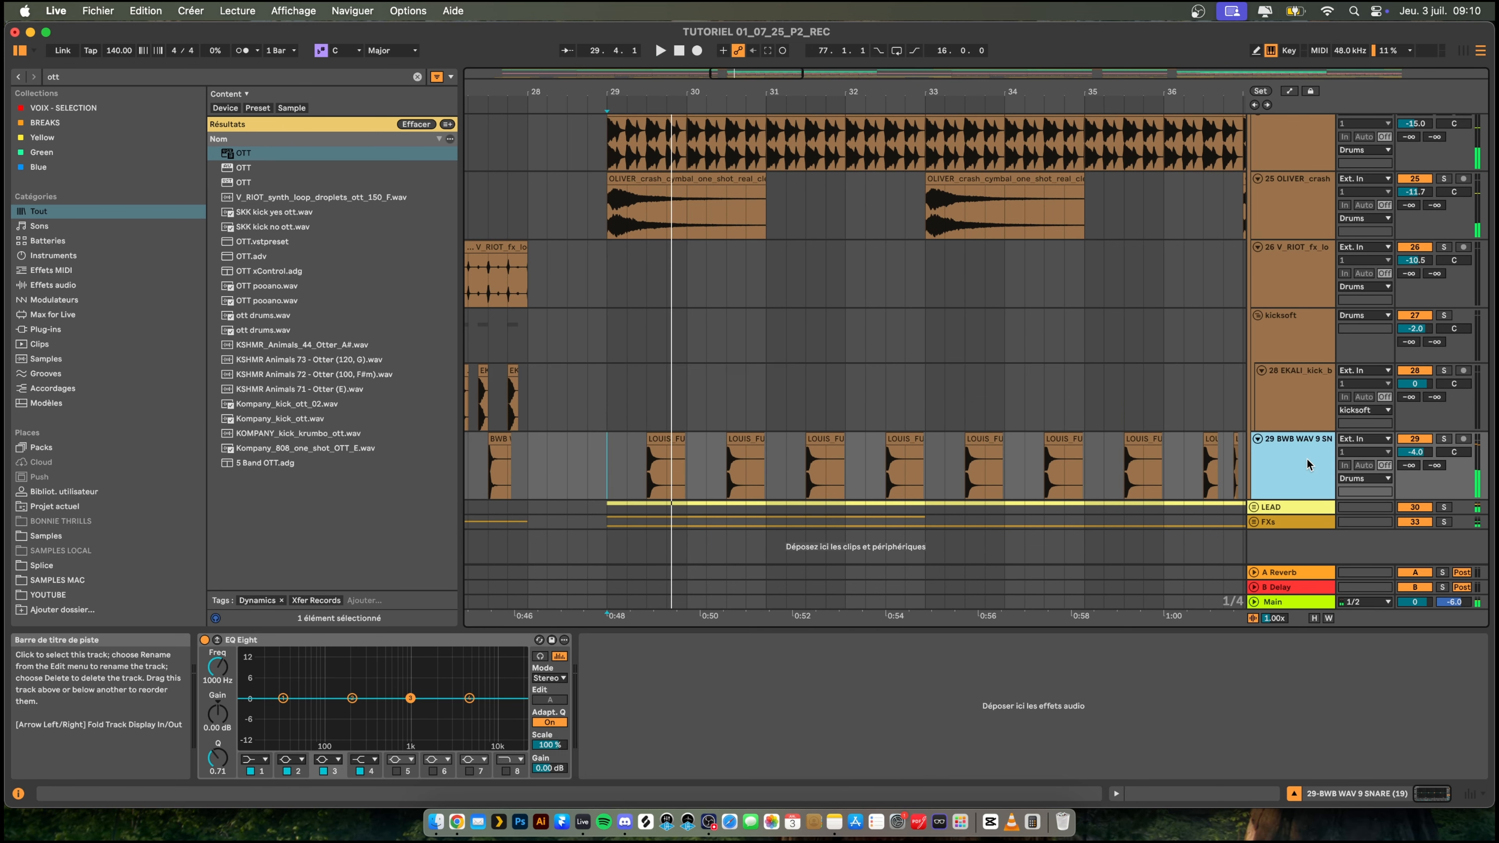
{"action": "key", "text": "super+t"}
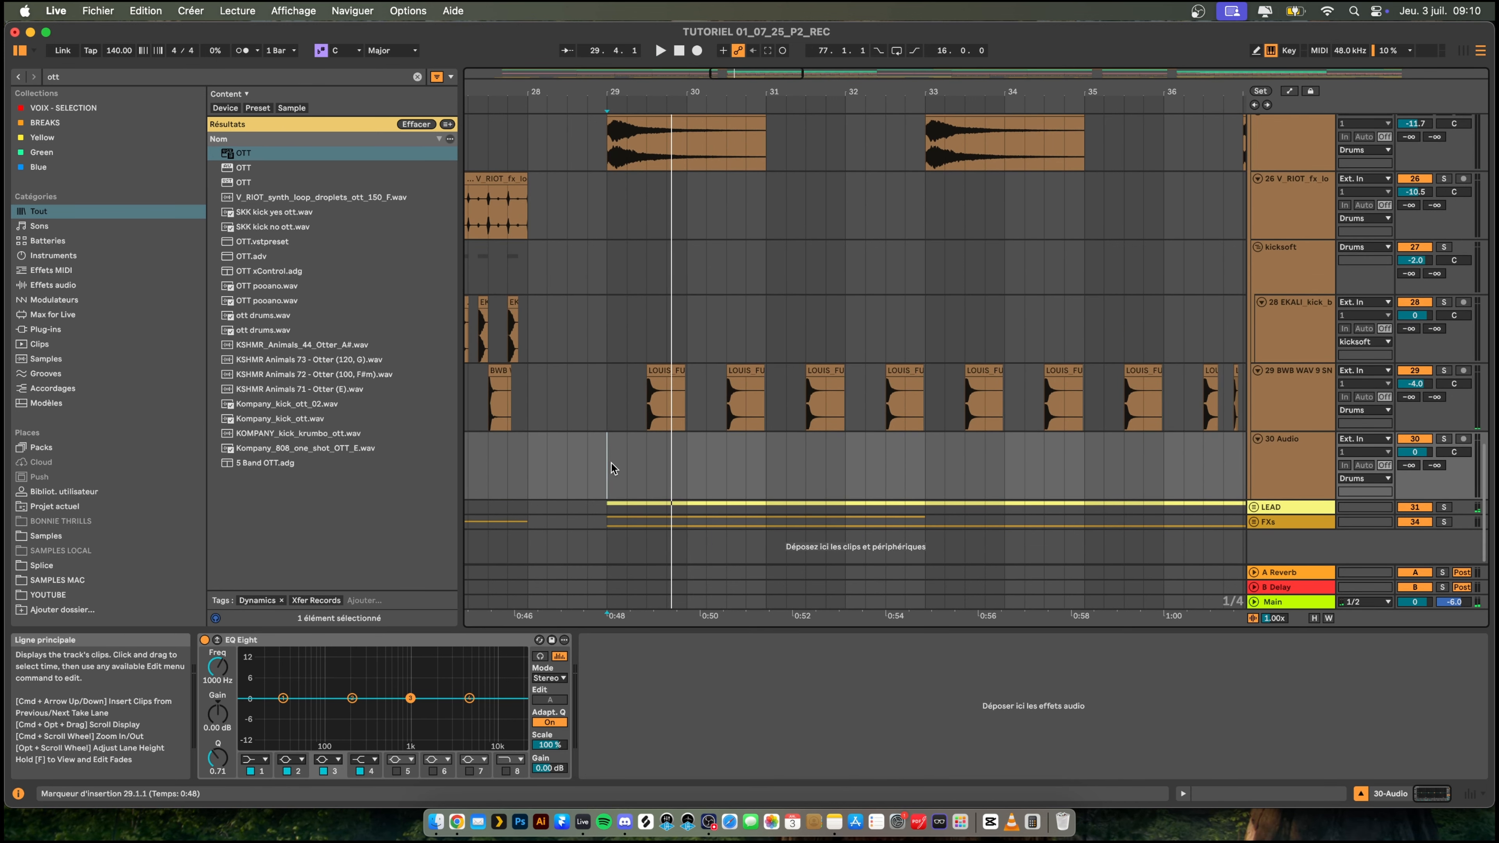
- Search the browser for "snare cymatics X", audition several snares and choose Cymatics - X Snare 38 - E.wav
{"action": "key", "text": "super+f"}
{"action": "type", "text": "s"}
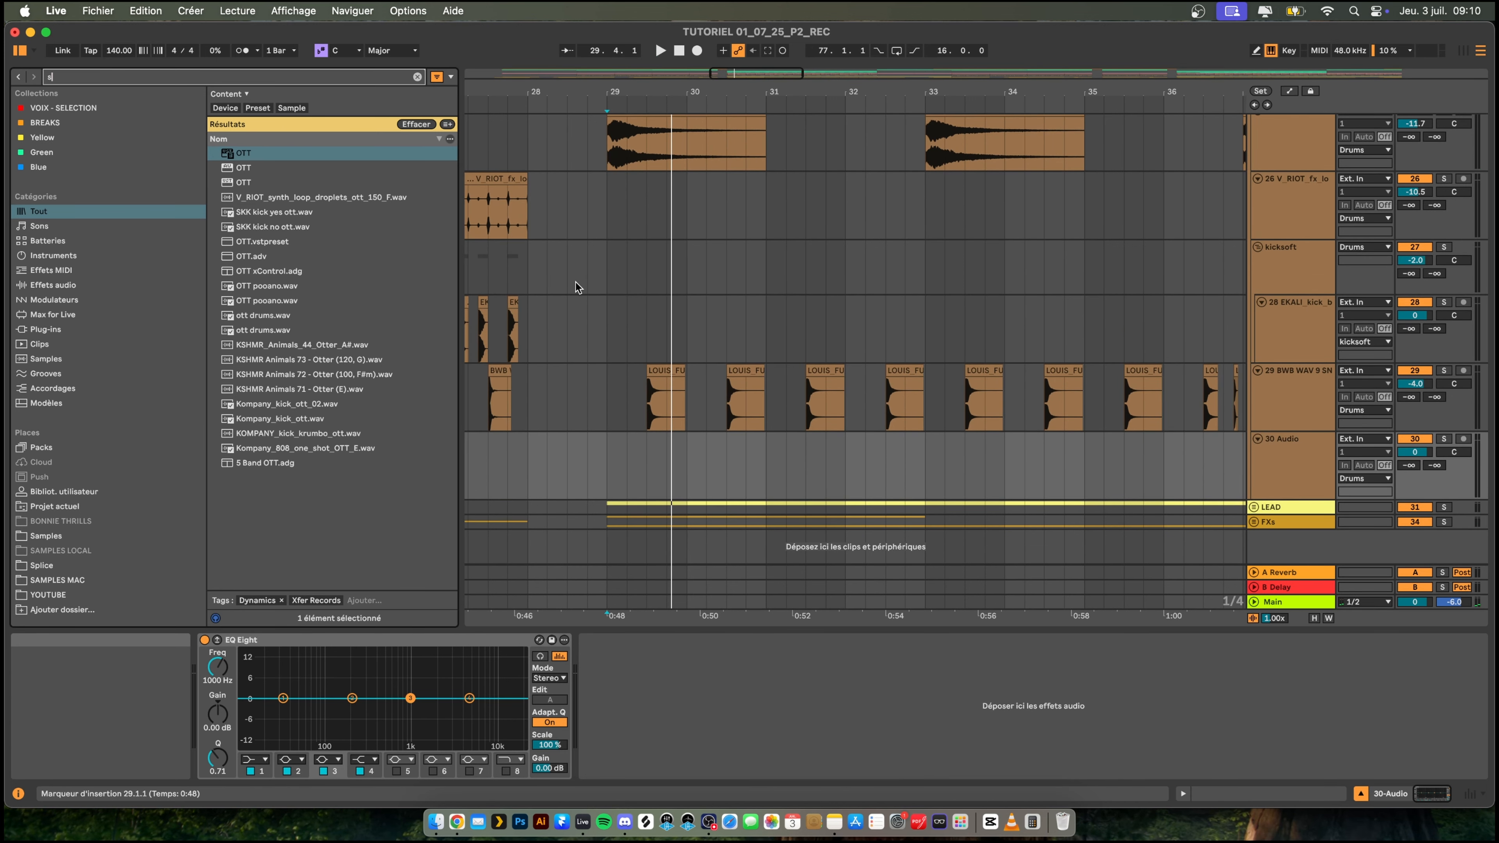
{"action": "type", "text": "nare cymatics X"}
{"action": "left_click", "coordinate": [310, 406]}
{"action": "left_click", "coordinate": [318, 422]}
{"action": "left_click", "coordinate": [311, 409]}
{"action": "left_click", "coordinate": [310, 394]}
{"action": "left_click", "coordinate": [304, 408]}
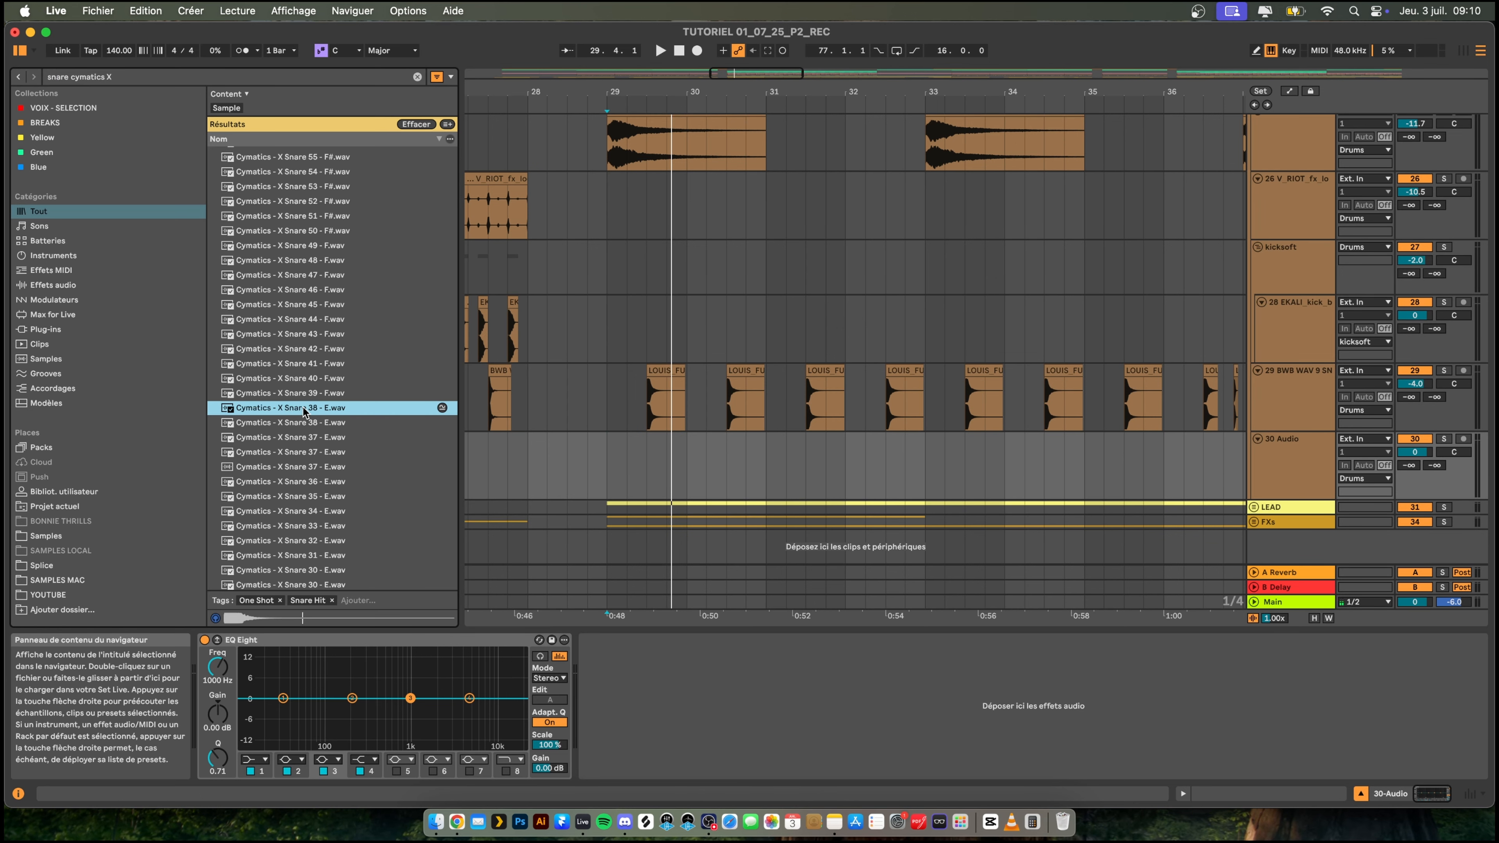
- Place Cymatics - X Snare 38 - E on the new audio track at 30.2.1 and play the start of the drop
{"action": "left_click_drag", "start_coordinate": [706, 458], "coordinate": [708, 460]}
{"action": "left_click", "coordinate": [566, 467]}
{"action": "key", "text": "space"}
{"action": "left_click", "coordinate": [723, 440]}
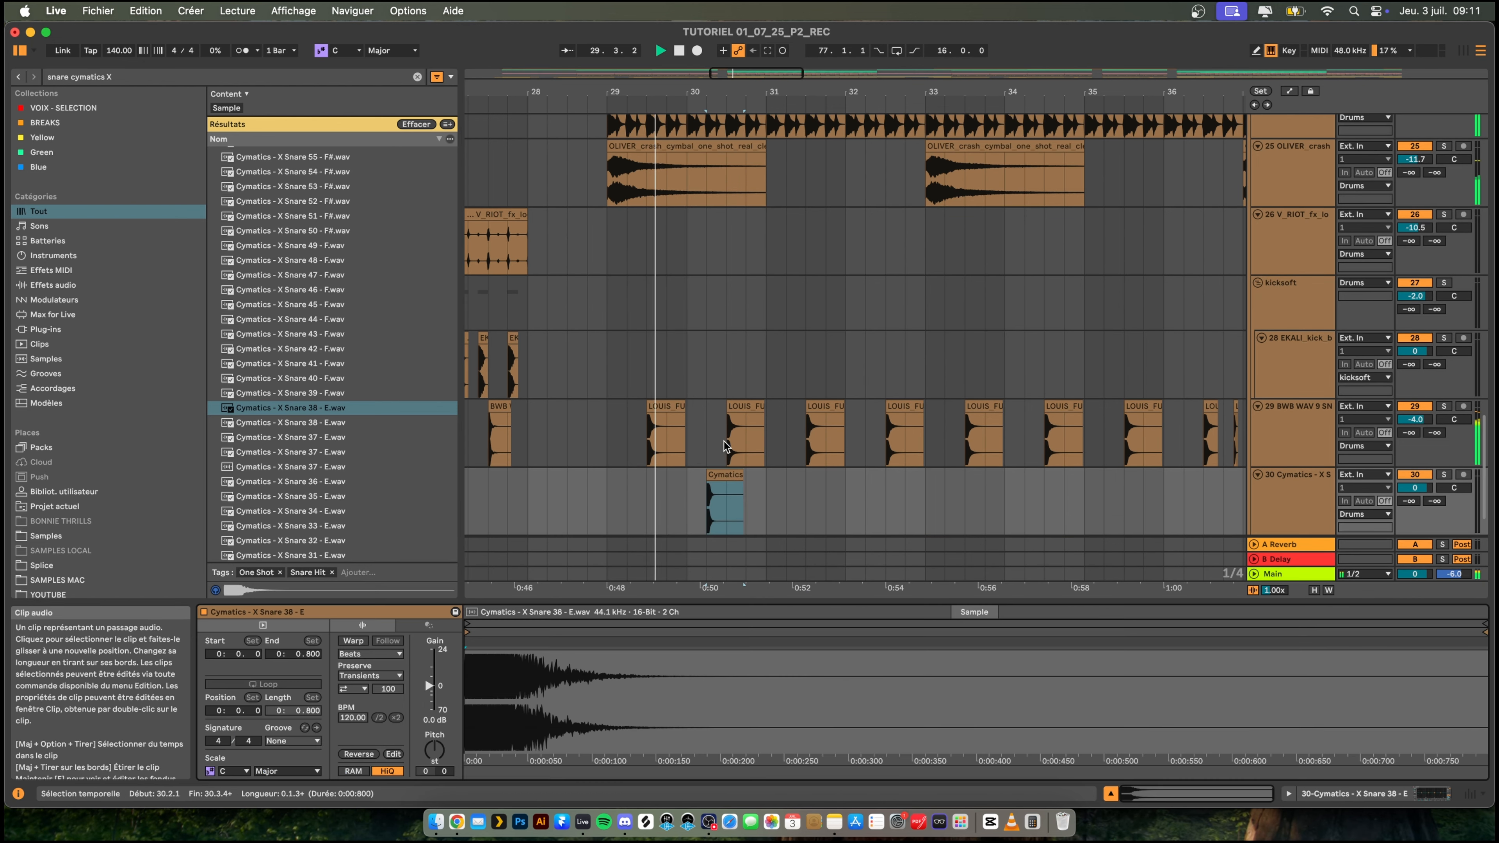
{"action": "key", "text": "space"}
- Move the Cymatics snare clip to 29.4.1 and play it from bar 29
{"action": "left_click_drag", "start_coordinate": [730, 475], "coordinate": [689, 475]}
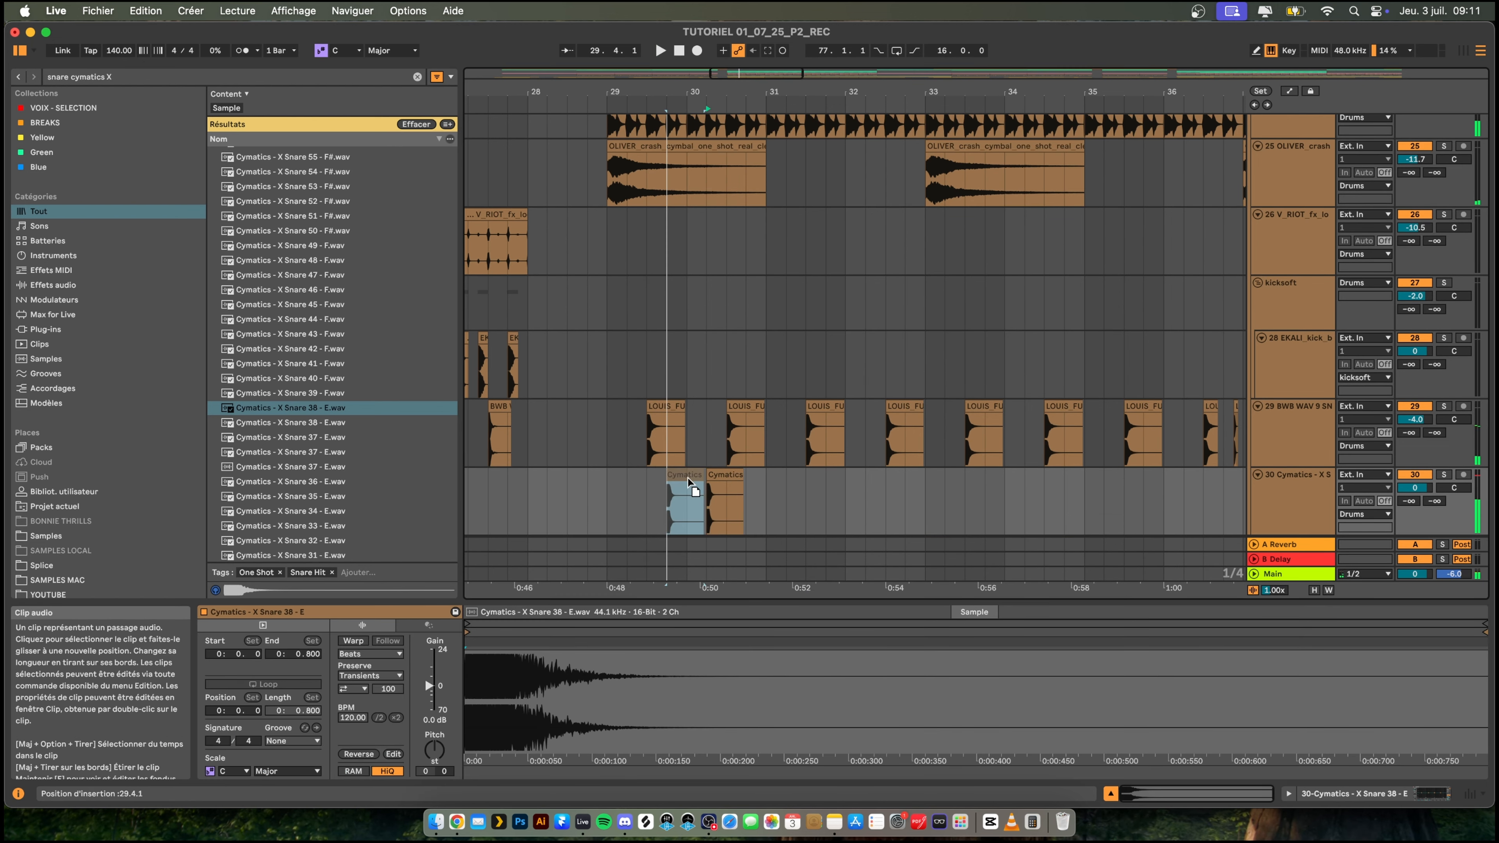
{"action": "left_click", "coordinate": [606, 508]}
{"action": "key", "text": "space"}
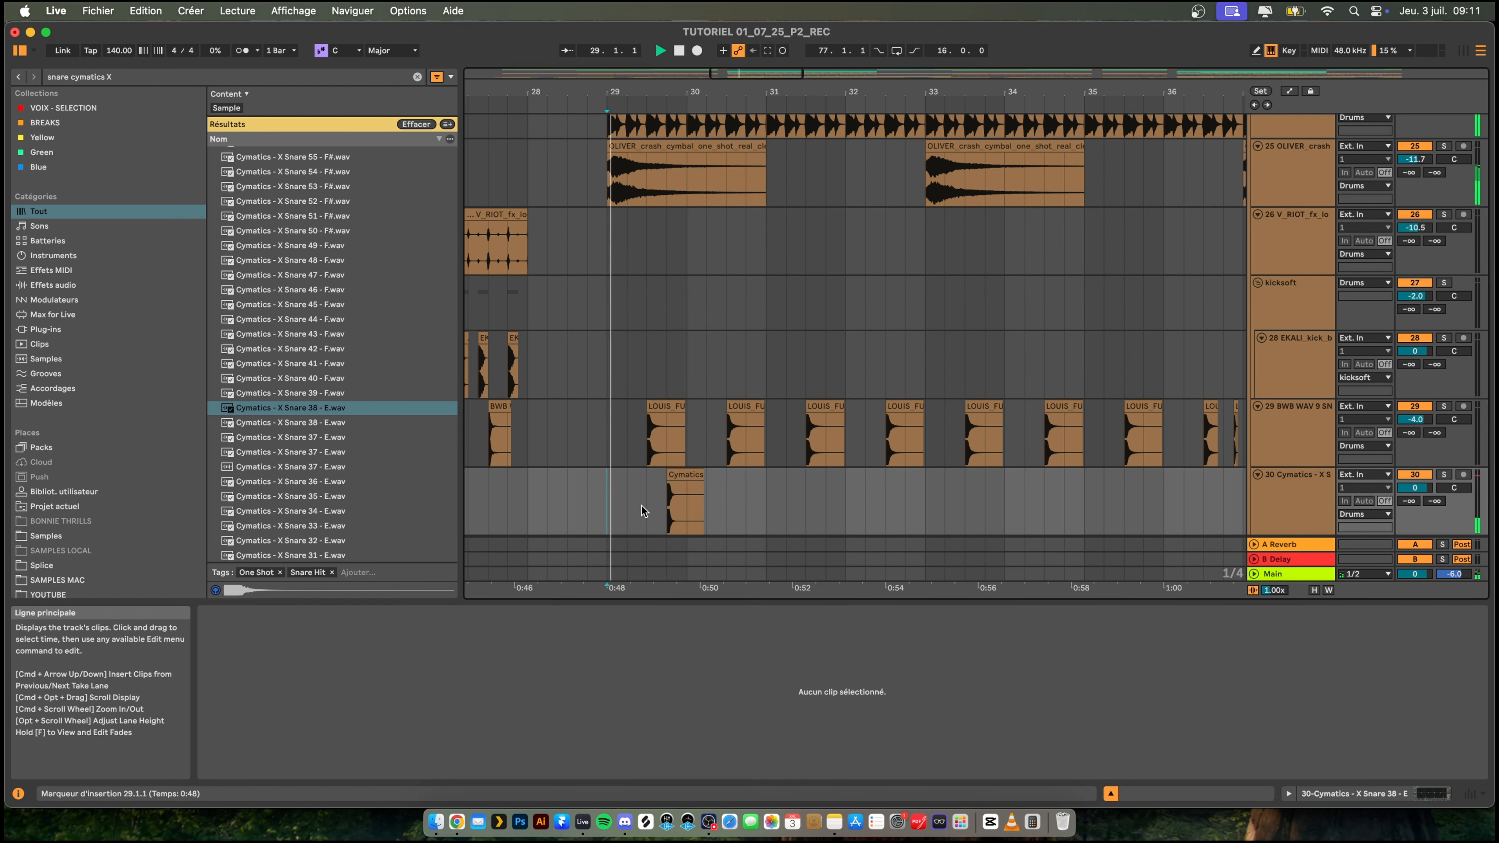
- Move the Cymatics snare clip to 29.4.3 and replay from bar 29
{"action": "left_click", "coordinate": [686, 477]}
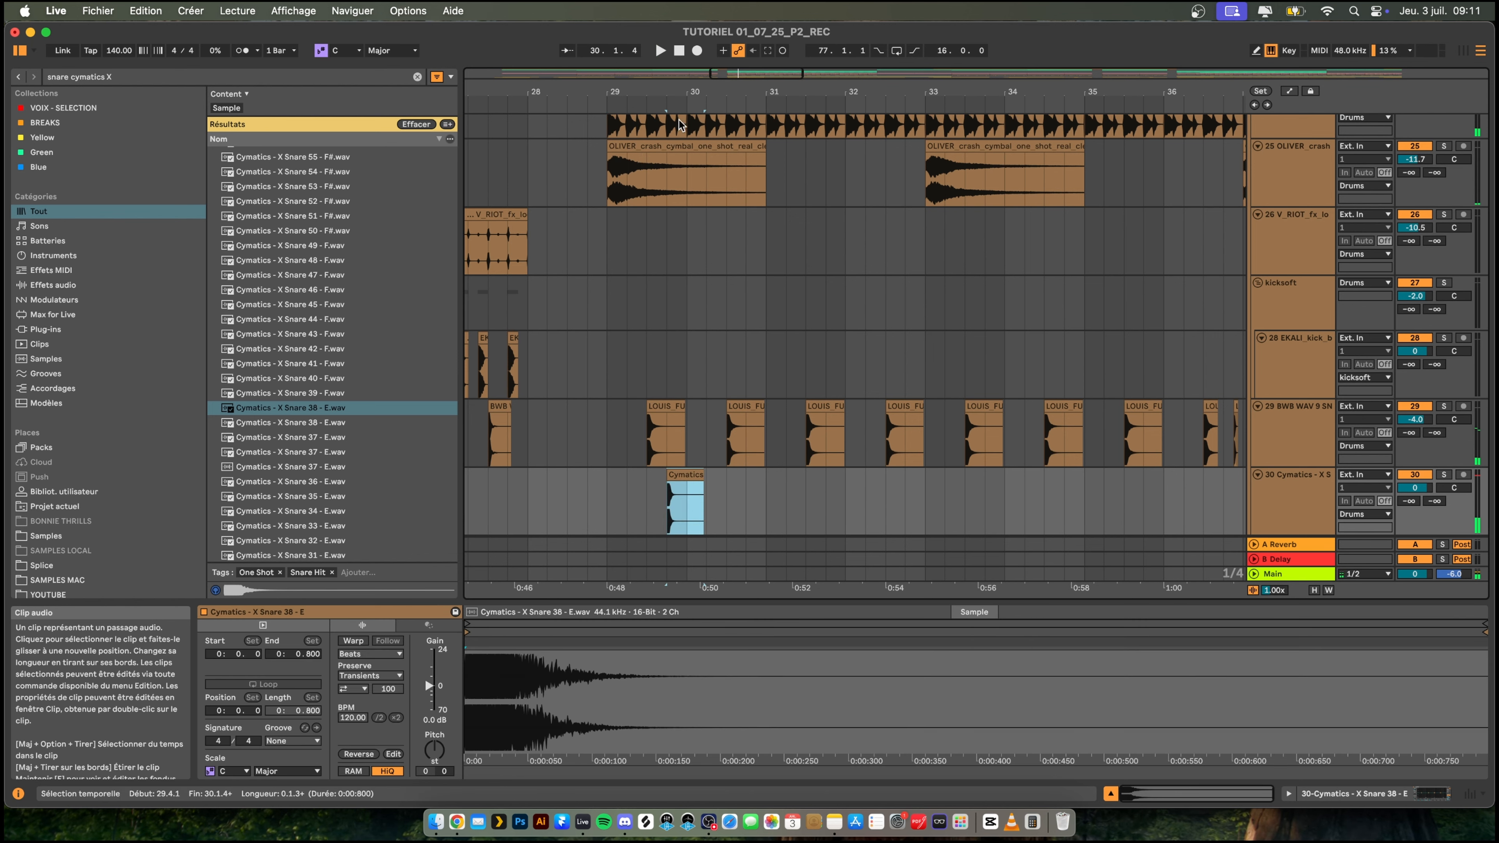
{"action": "scroll", "coordinate": [688, 477], "scroll_direction": "up", "scroll_amount": 5}
{"action": "left_click_drag", "start_coordinate": [695, 476], "coordinate": [716, 476]}
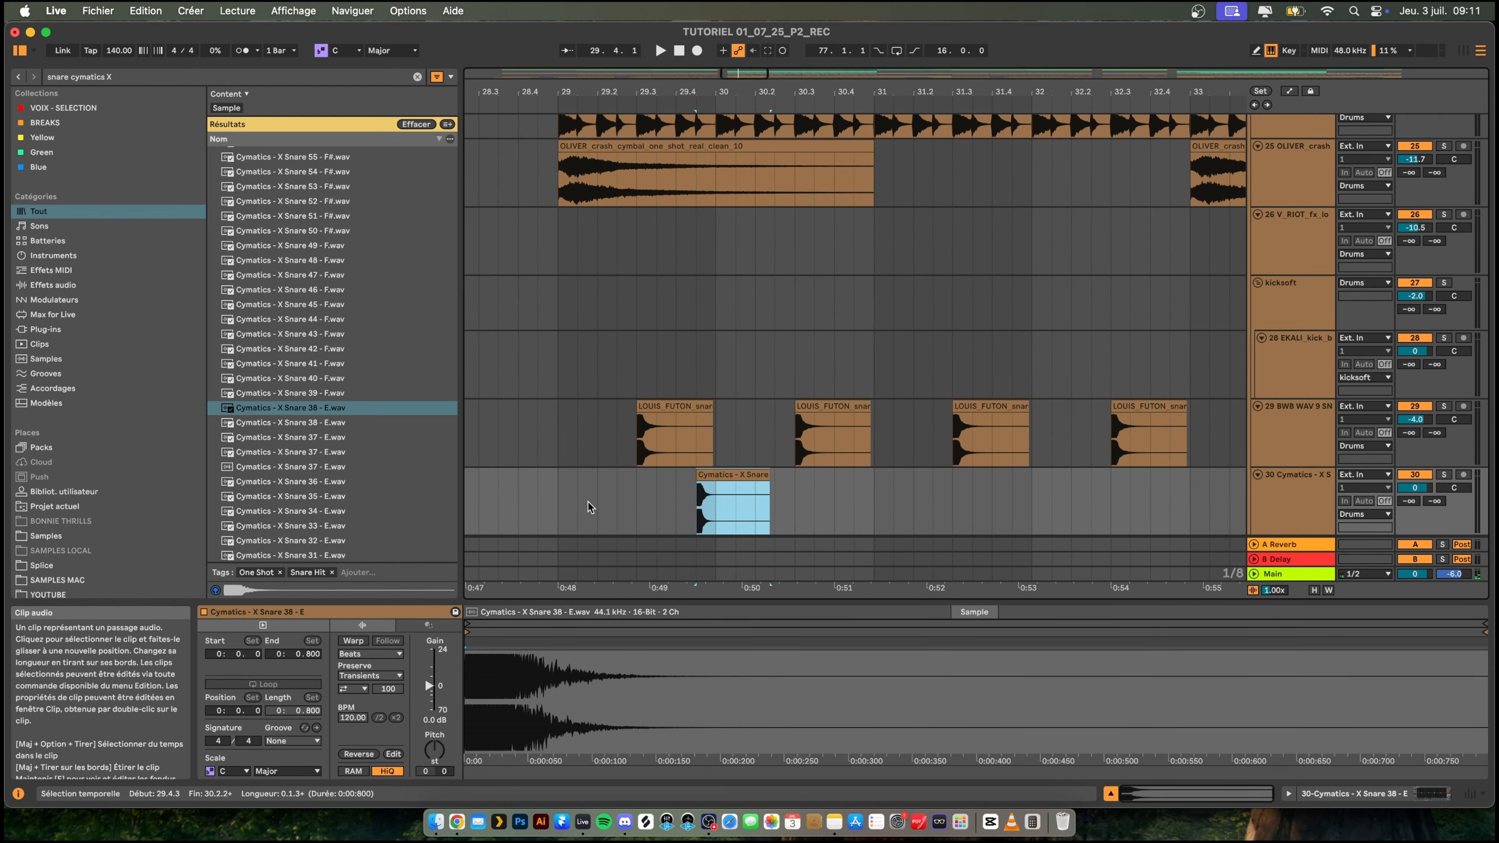
{"action": "left_click_drag", "start_coordinate": [588, 502], "coordinate": [564, 500]}
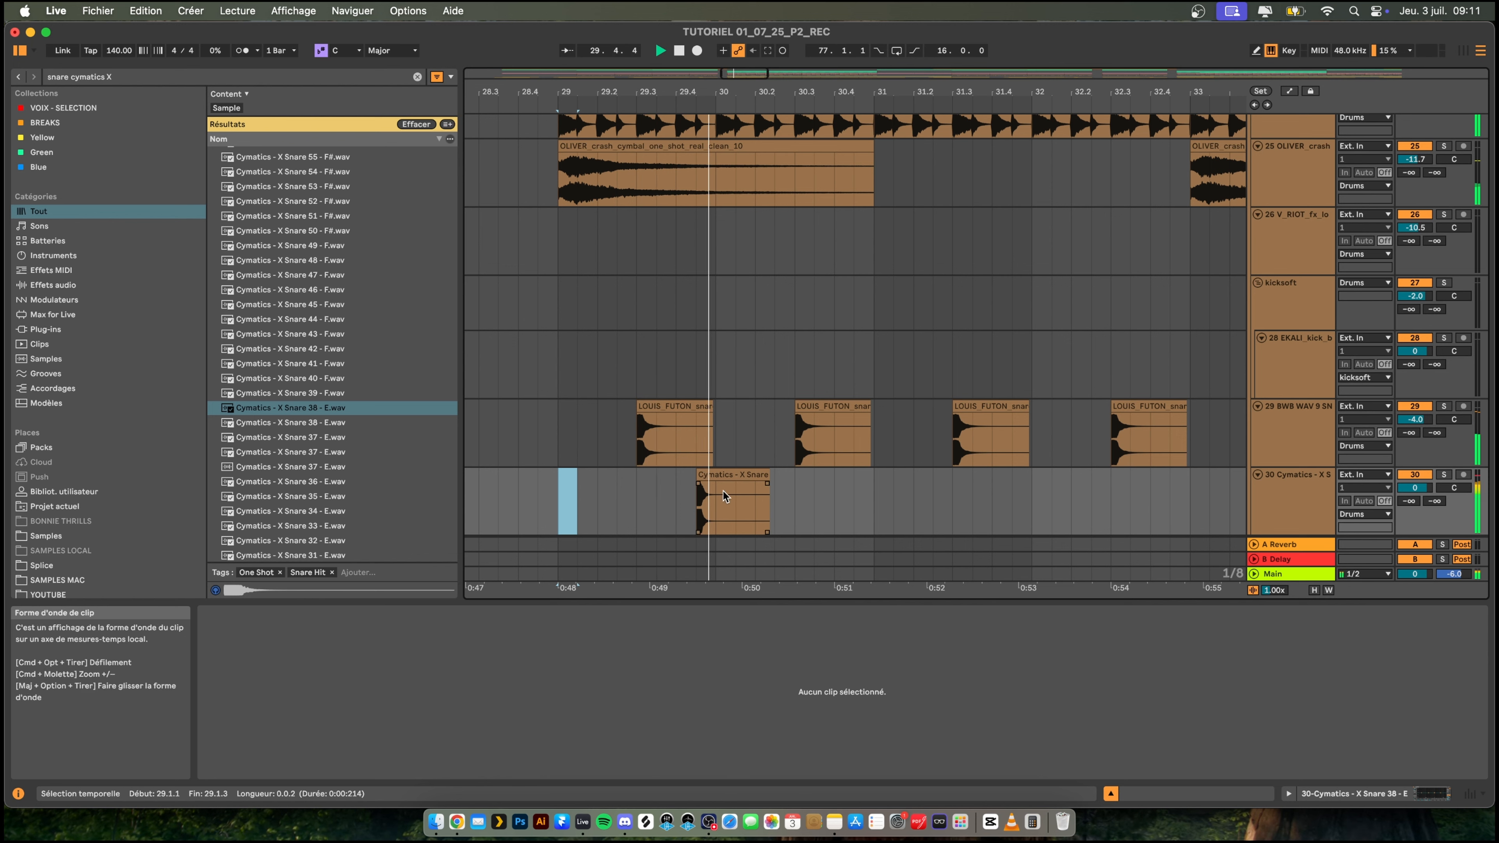
- Duplicate the Cymatics snare clip to 30.1.3, play the pair from 29.2.1 and select both clips
{"action": "left_click", "coordinate": [737, 483]}
{"action": "left_click_drag", "start_coordinate": [716, 475], "coordinate": [749, 475]}
{"action": "left_click_drag", "start_coordinate": [615, 504], "coordinate": [599, 505]}
{"action": "key", "text": "space"}
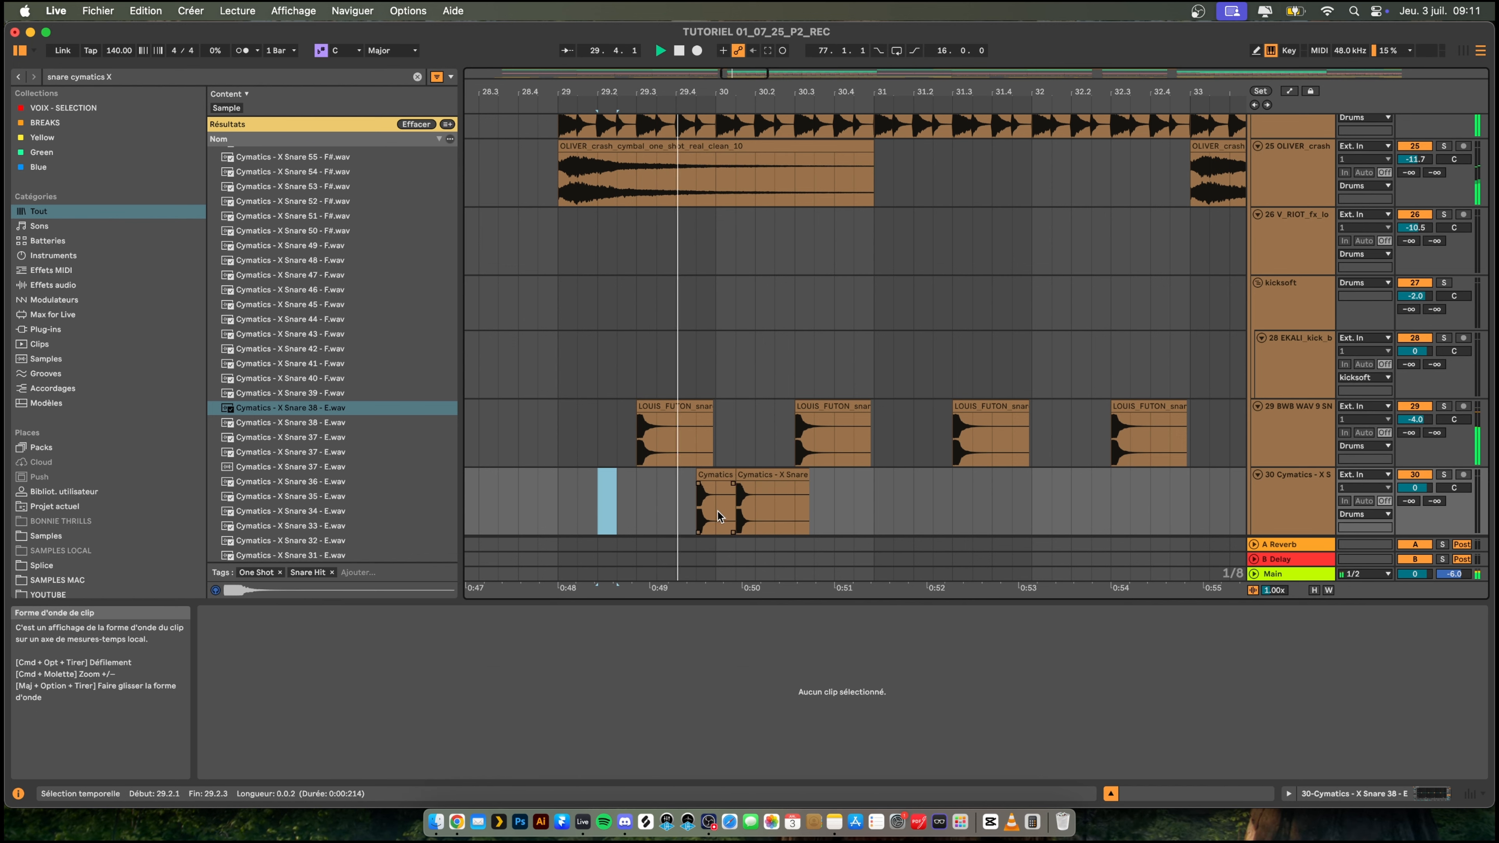
{"action": "key", "text": "space"}
{"action": "key", "text": "space"}
{"action": "left_click", "coordinate": [713, 475]}
{"action": "left_click", "coordinate": [767, 476], "text": "shift"}
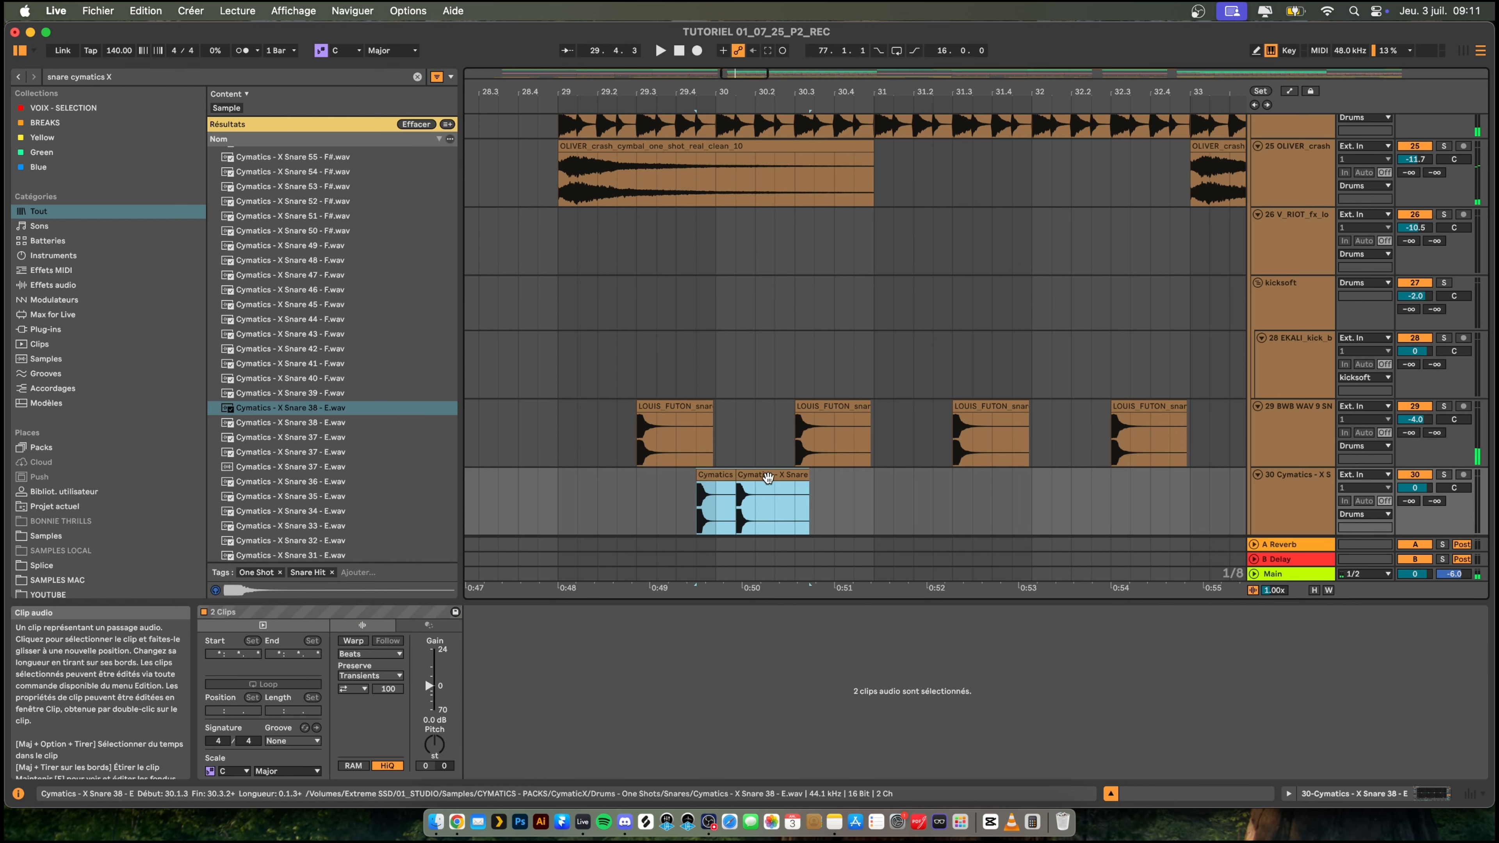
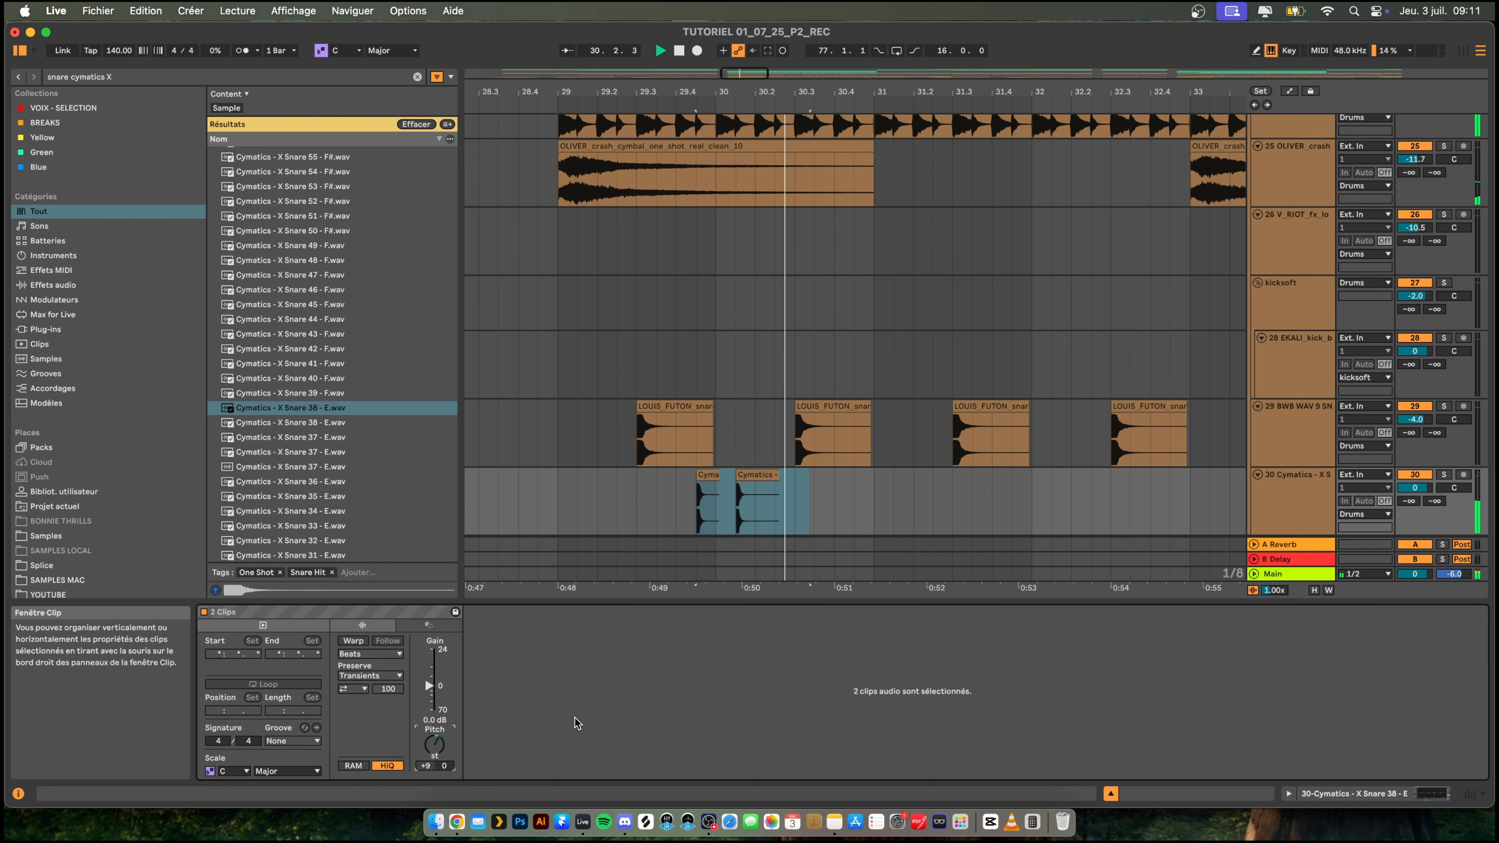
- Play the drop from 28.4.3 and lower the Cymatics snare track's volume to -7.5
{"action": "left_click", "coordinate": [539, 358]}
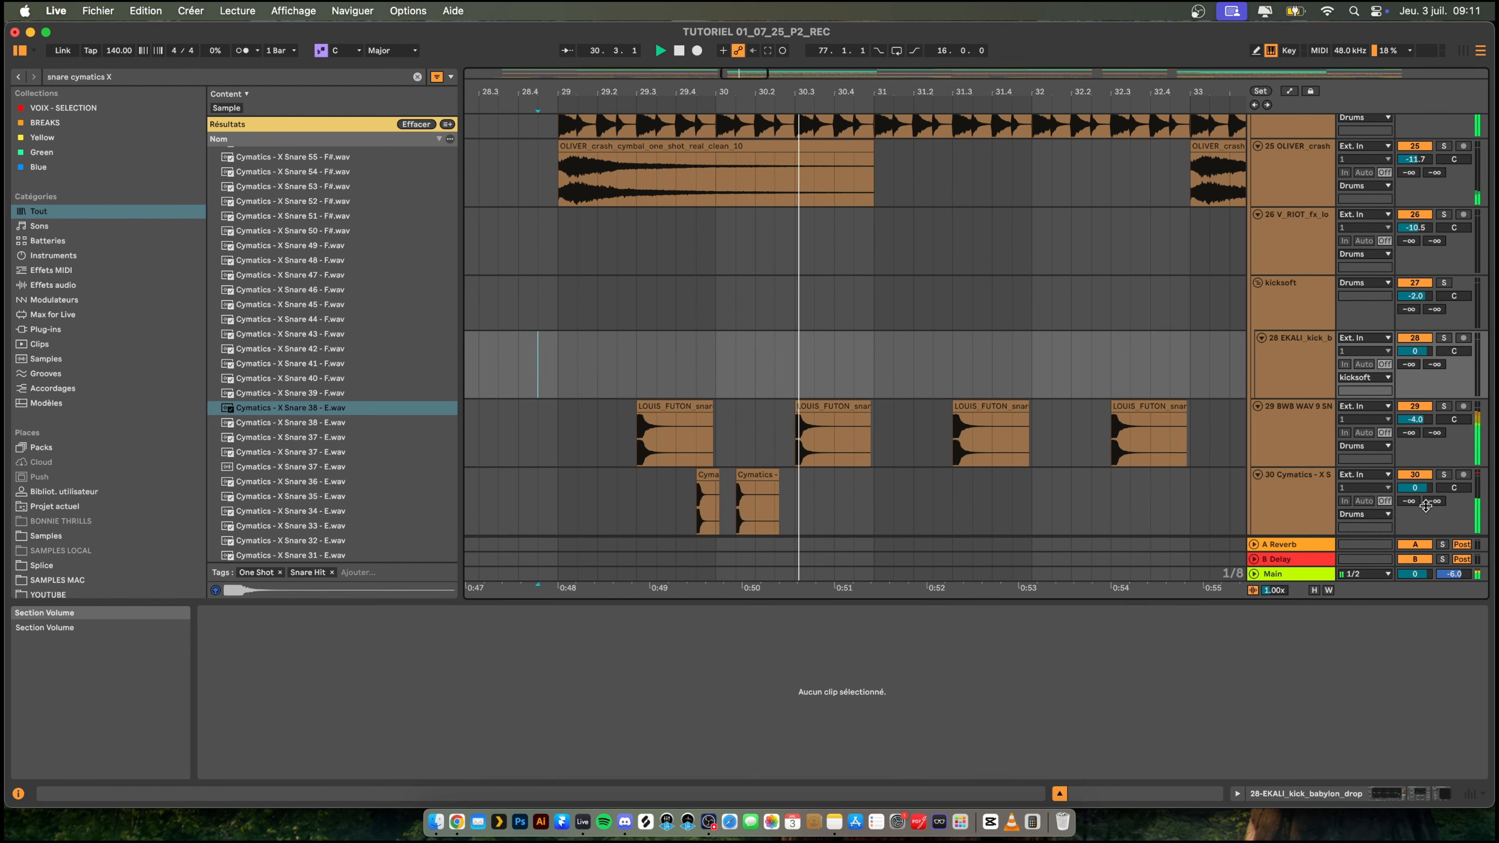
{"action": "left_click_drag", "start_coordinate": [1427, 490], "coordinate": [1427, 513]}
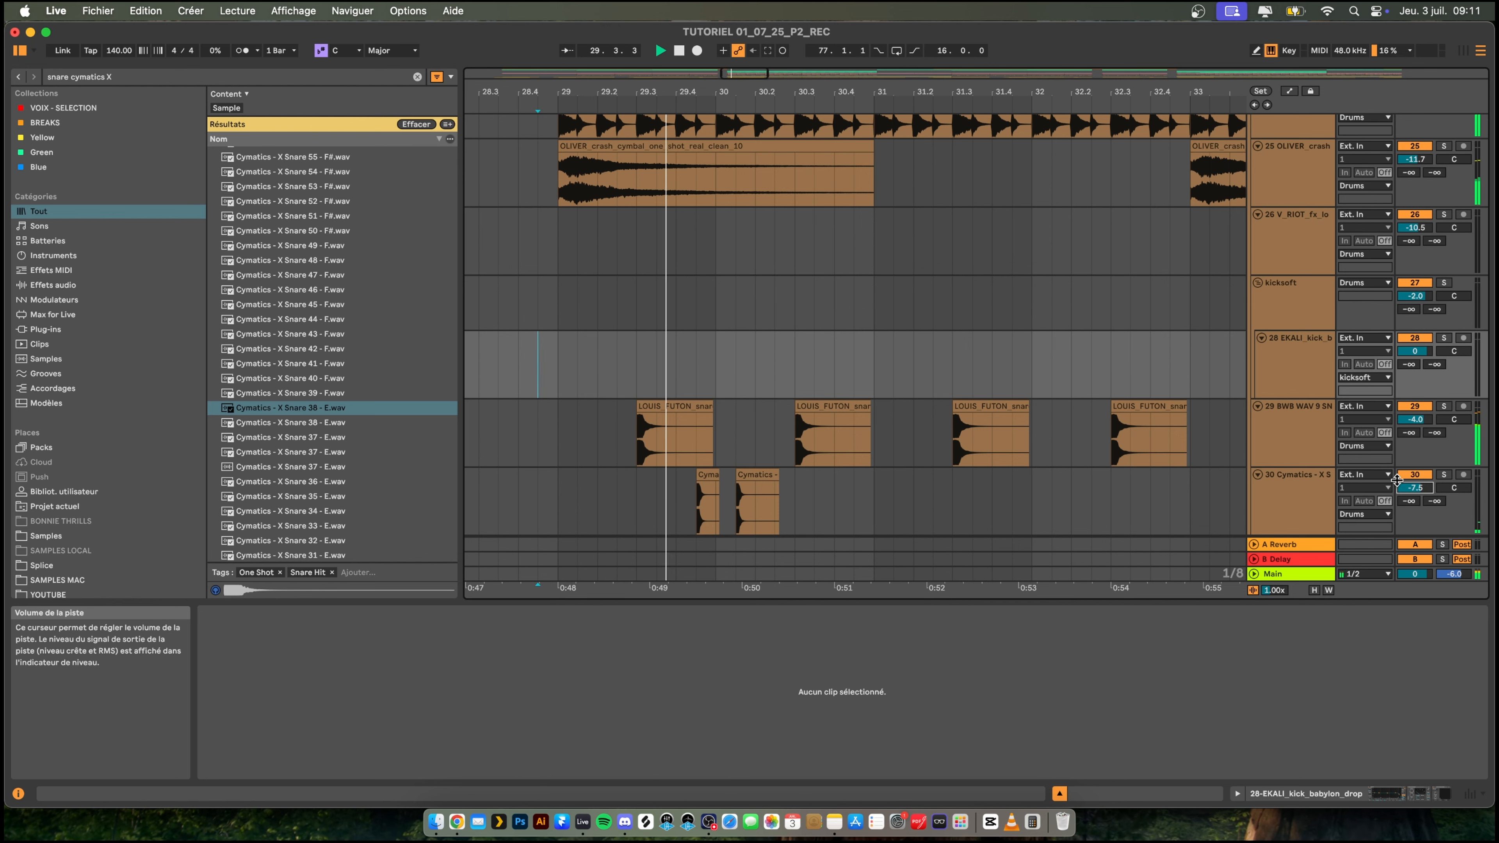
{"action": "left_click_drag", "start_coordinate": [785, 86], "coordinate": [692, 29]}
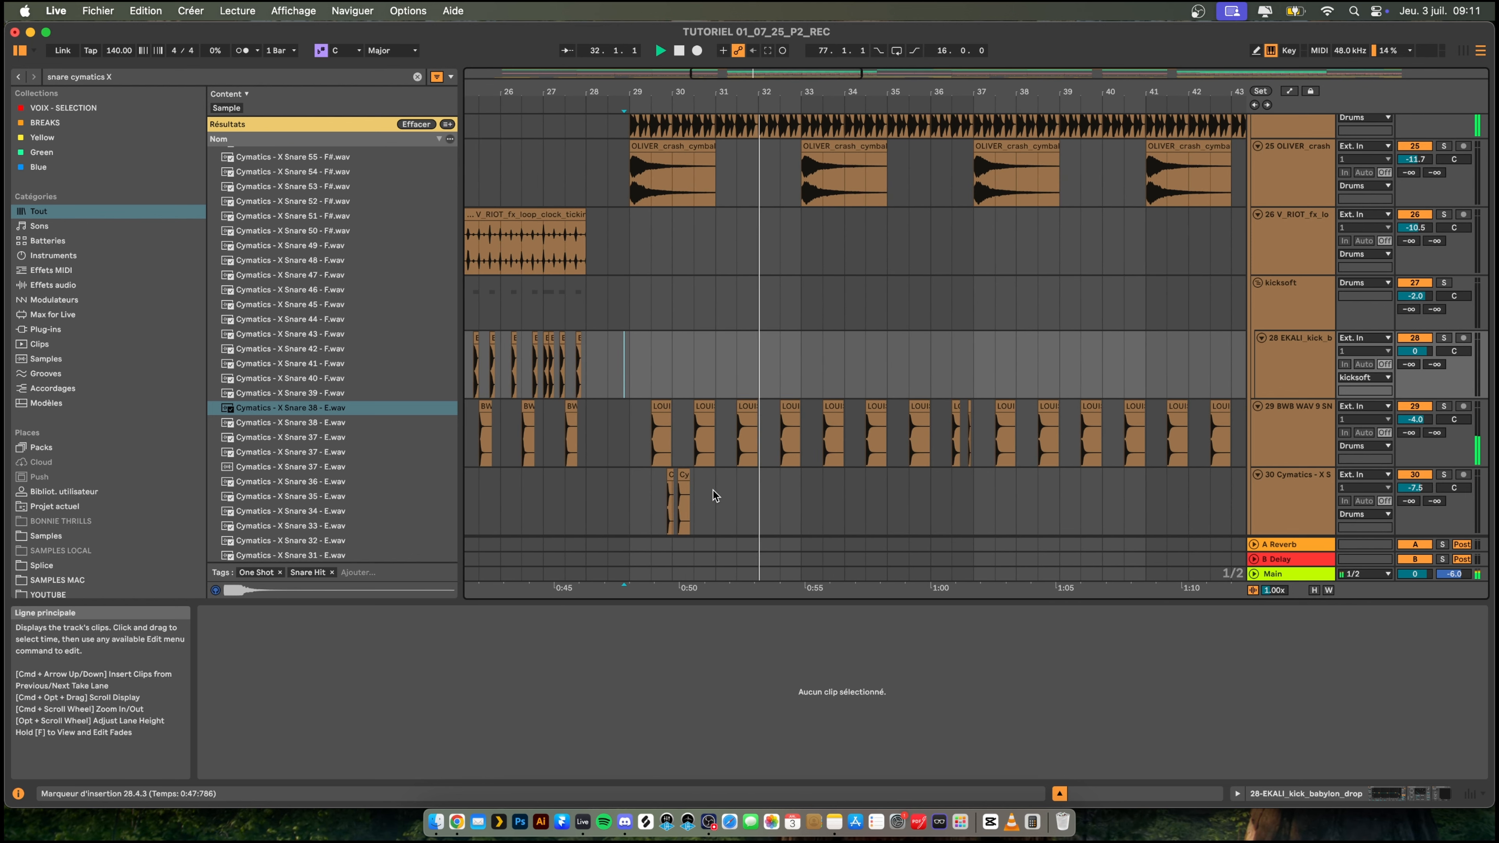
- Move the two-bar Cymatics snare section from 29.1.1 to 31.1.1 and play it
{"action": "left_click", "coordinate": [632, 486], "text": "shift"}
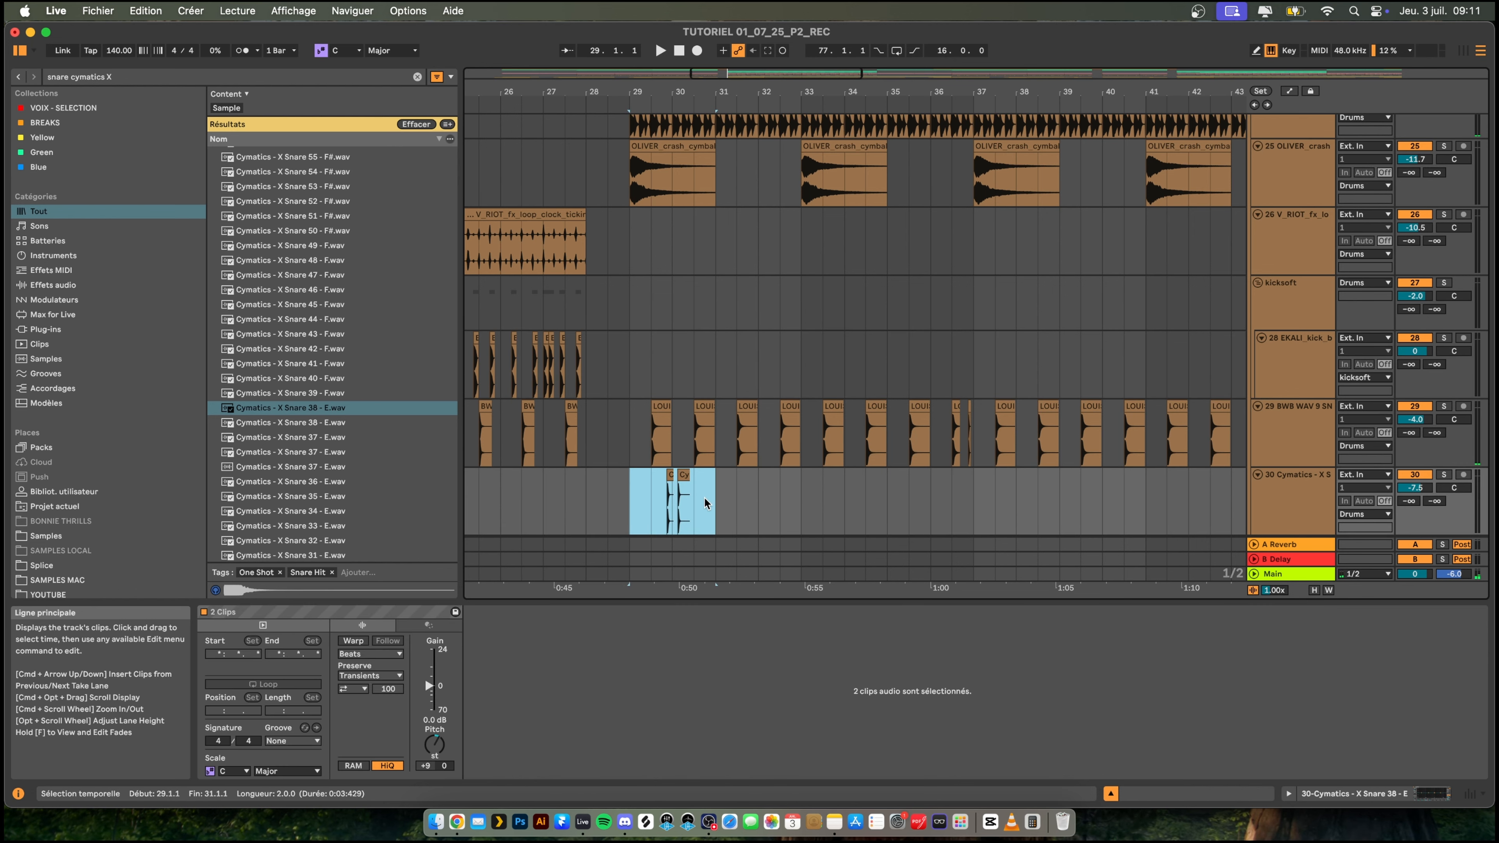
{"action": "key", "text": "Delete"}
{"action": "left_click", "coordinate": [718, 499]}
{"action": "key", "text": "super+v"}
{"action": "key", "text": "space"}
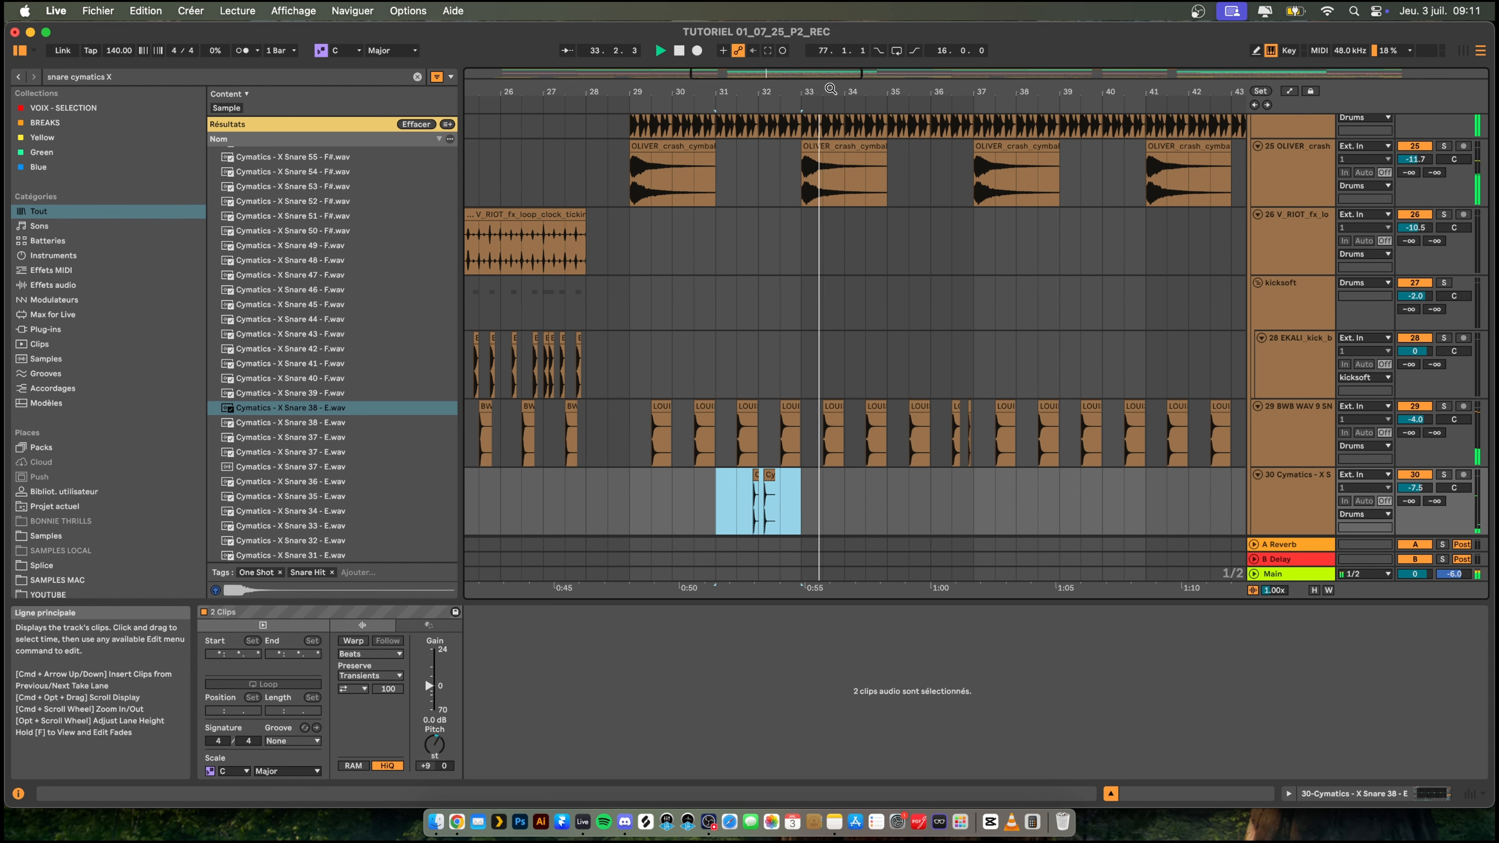
{"action": "key", "text": "space"}
{"action": "key", "text": "space"}
{"action": "left_click_drag", "start_coordinate": [831, 89], "coordinate": [831, 192]}
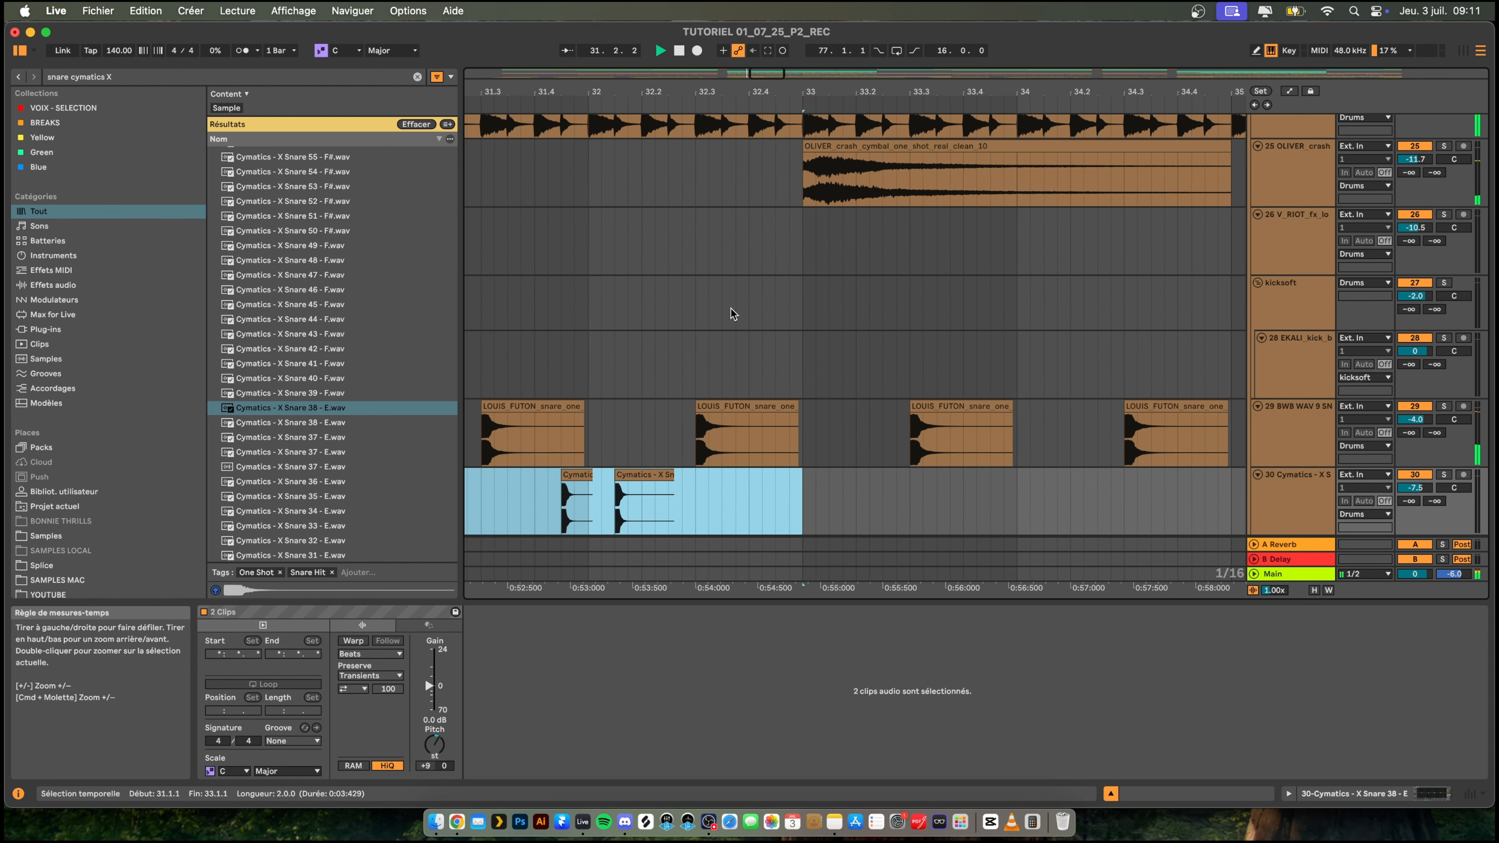
- Copy the Cymatics snare clip at 32.1.3 to 32.4.3 and trim the copy to end at bar 33
{"action": "left_click", "coordinate": [655, 474]}
{"action": "key", "text": "Delete"}
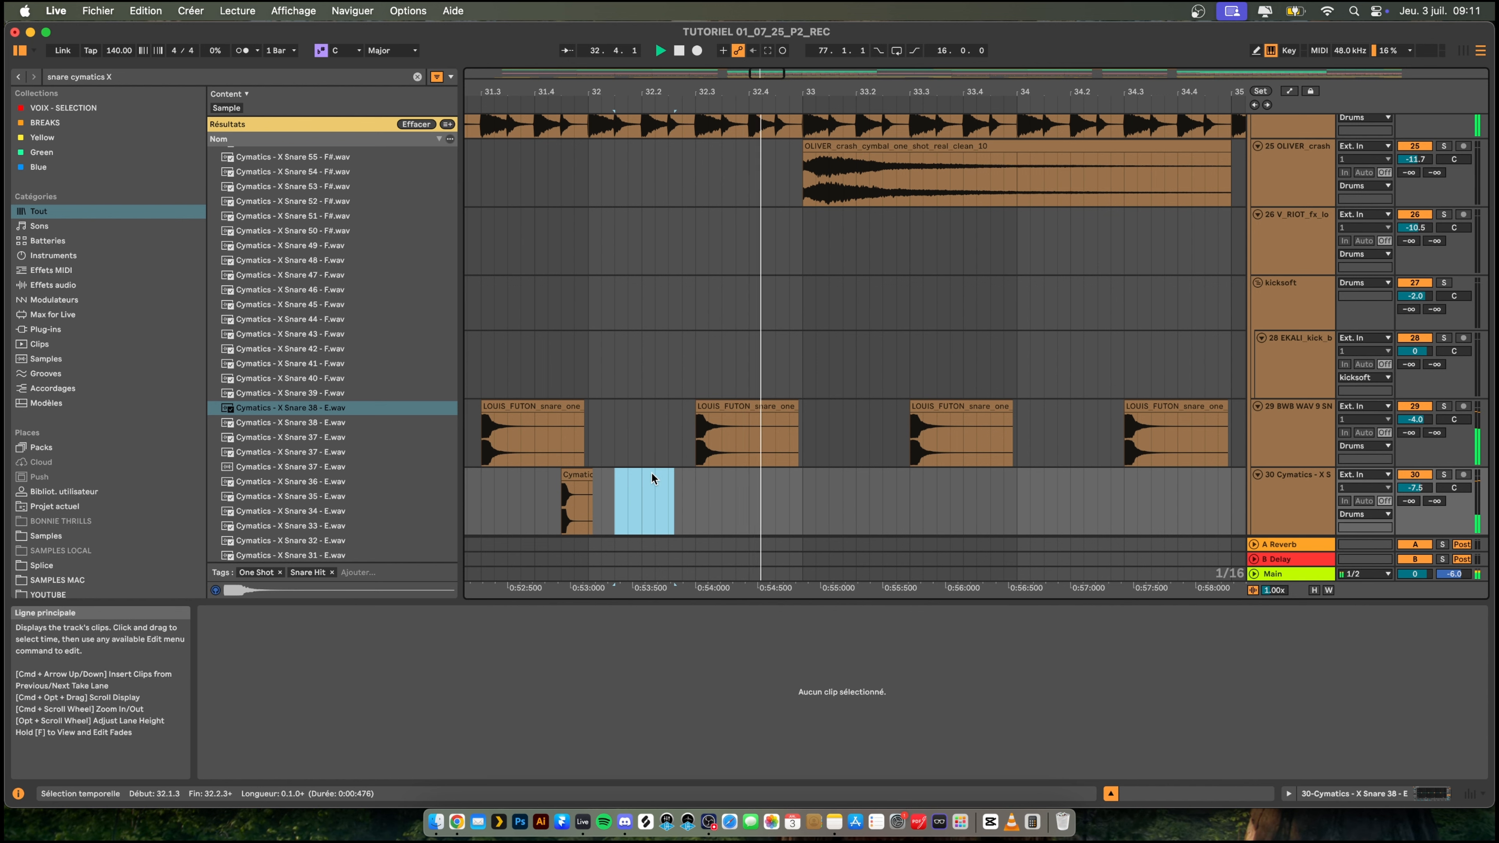
{"action": "key", "text": "super+z"}
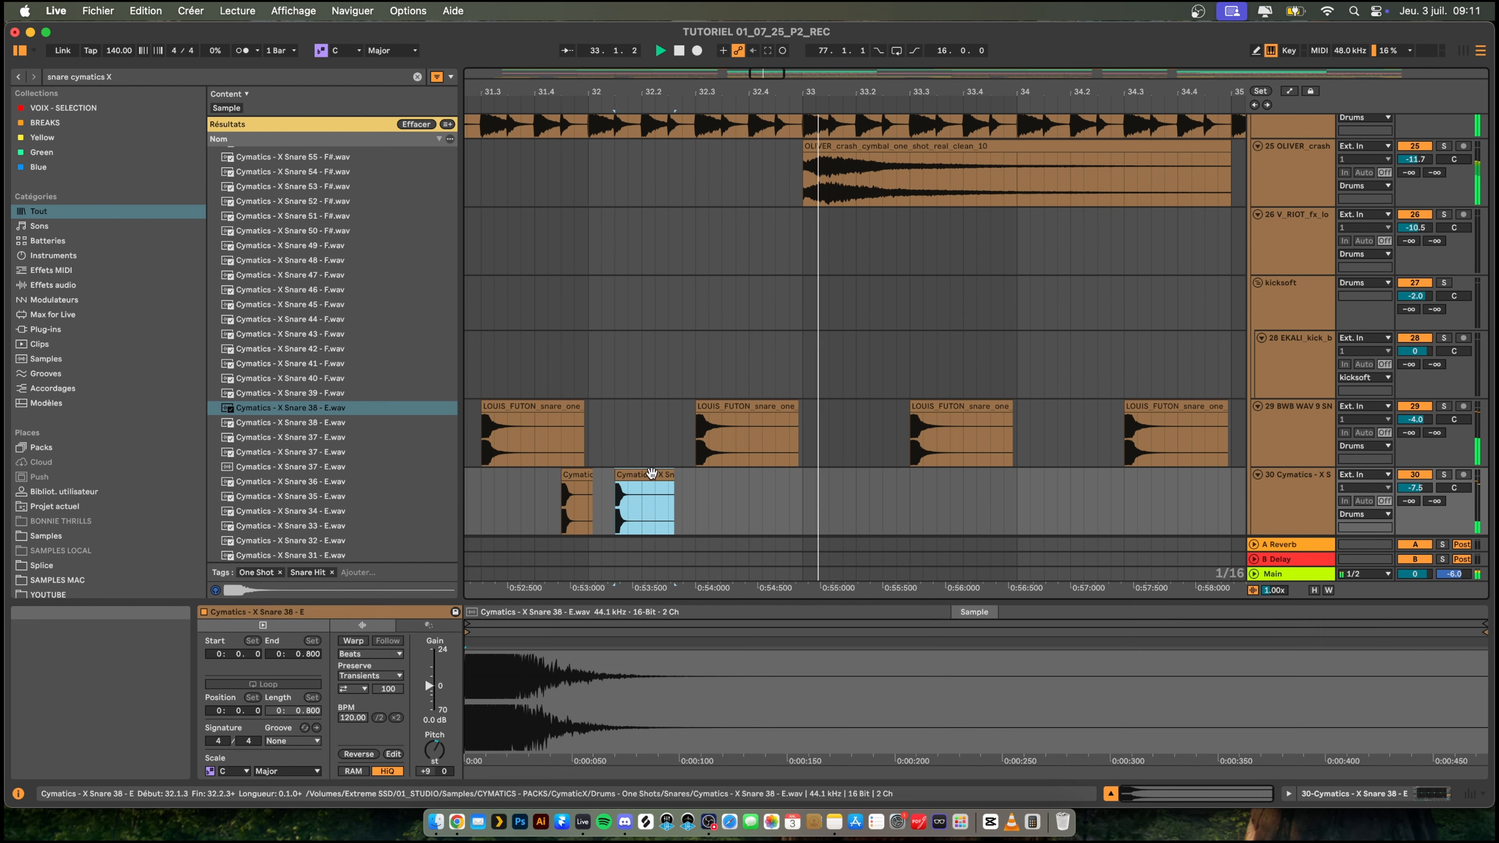
{"action": "left_click", "coordinate": [779, 490]}
{"action": "key", "text": "super+v"}
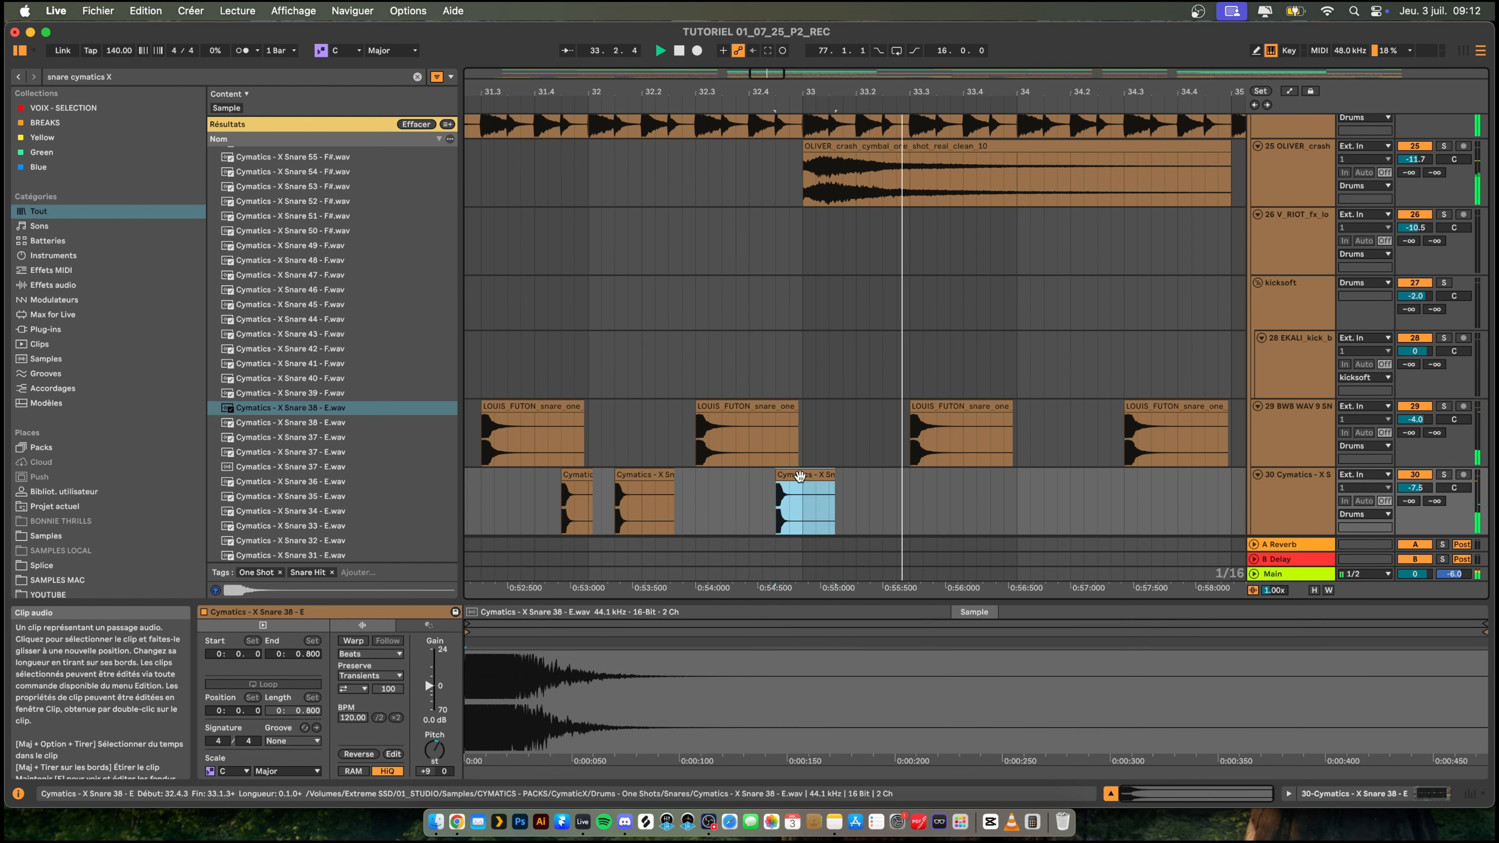
{"action": "left_click_drag", "start_coordinate": [833, 475], "coordinate": [801, 474]}
{"action": "left_click", "coordinate": [500, 502]}
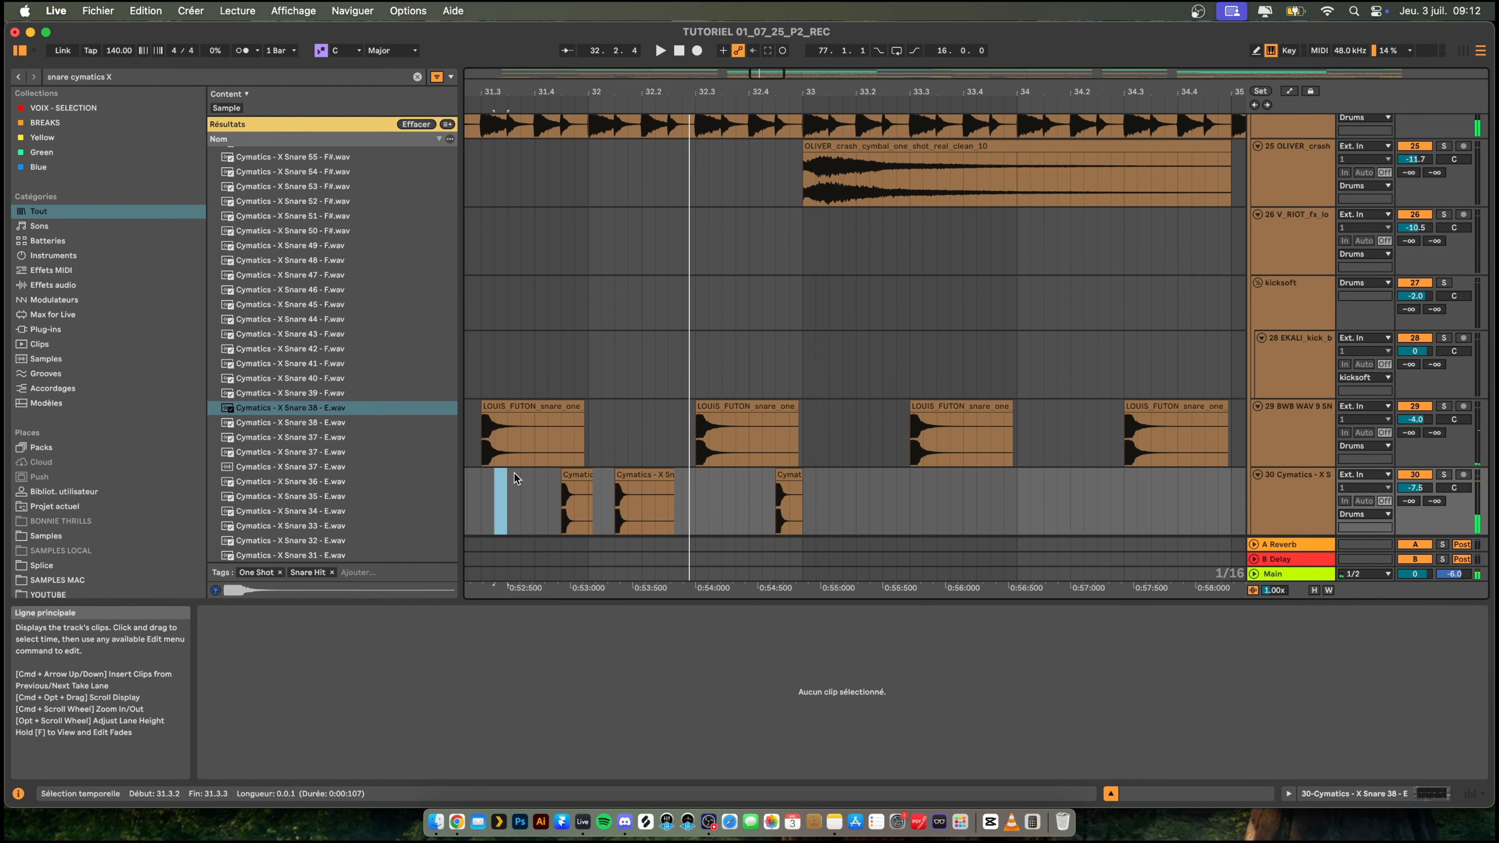
- Transpose the three Cymatics snare clips between 31.4.3 and bar 33 to +8 semitones and play them
{"action": "left_click", "coordinate": [575, 475]}
{"action": "left_click", "coordinate": [793, 474], "text": "shift"}
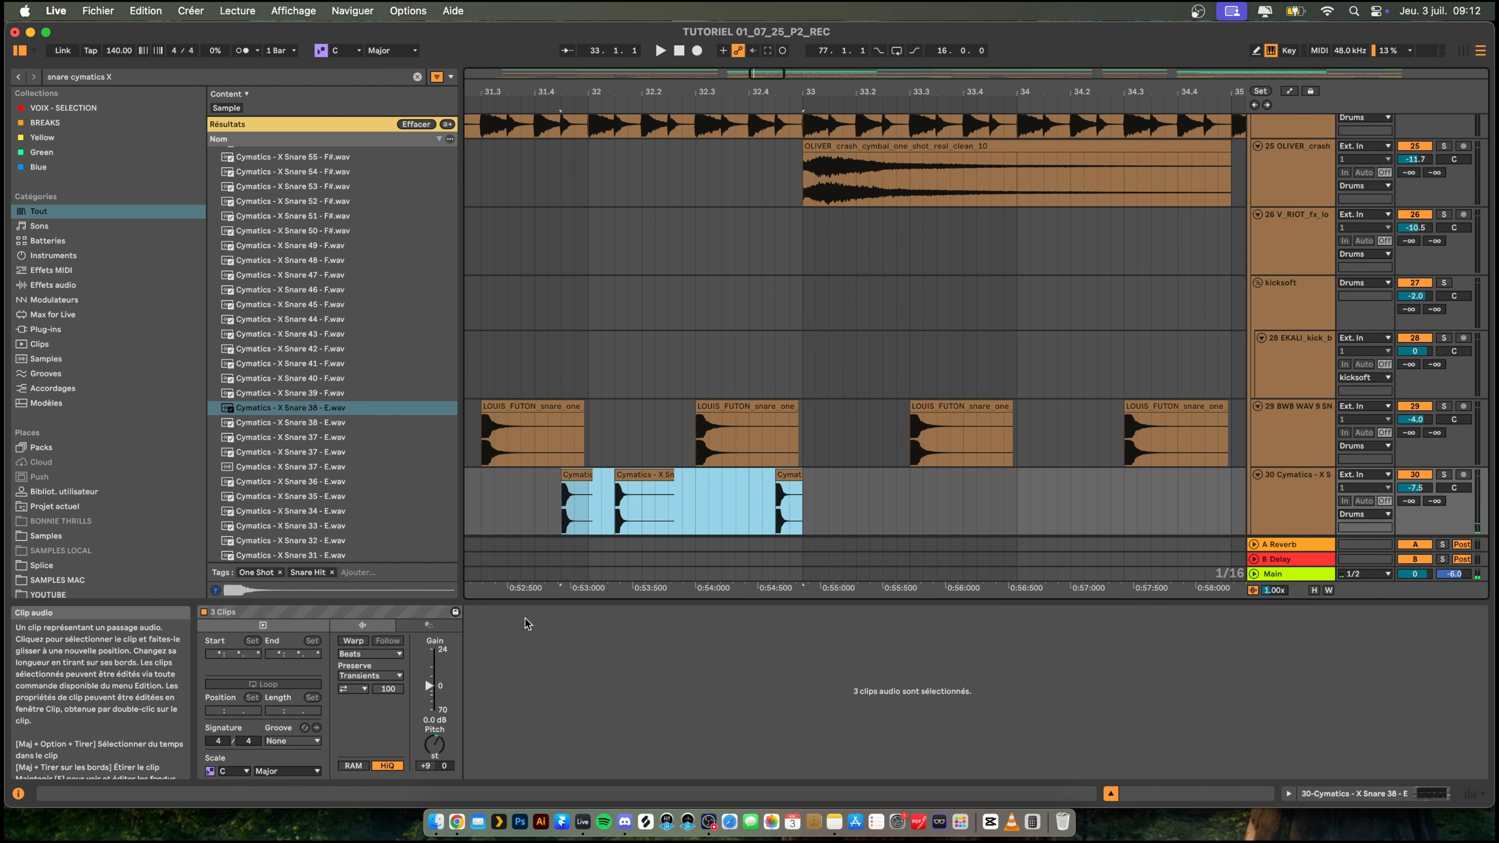
{"action": "left_click", "coordinate": [435, 745]}
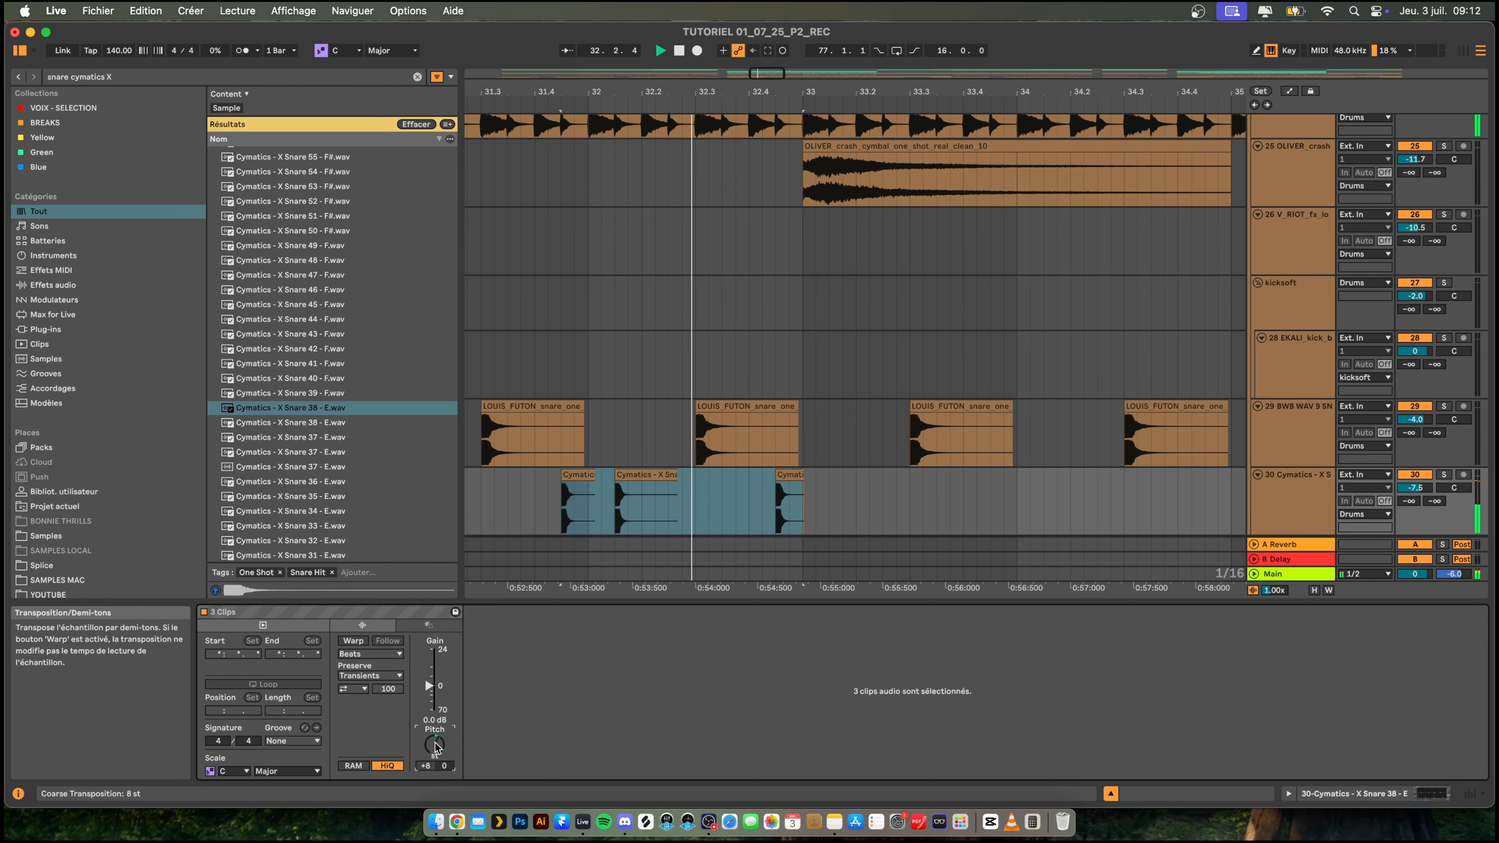
{"action": "left_click_drag", "start_coordinate": [780, 91], "coordinate": [678, 29]}
{"action": "key", "text": "space"}
{"action": "key", "text": "space"}
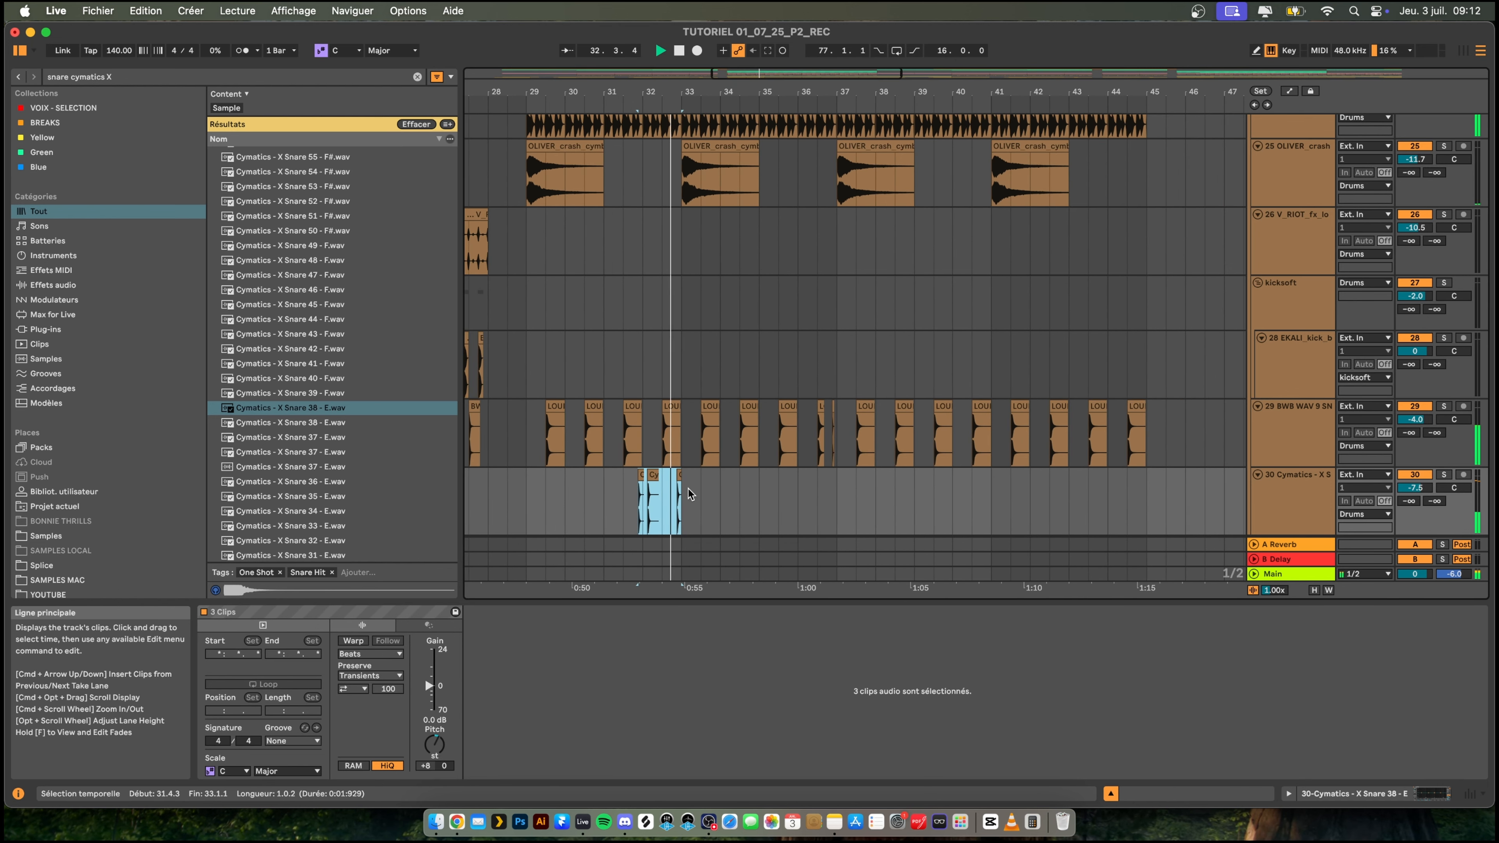
- Duplicate the four-bar Cymatics snare section from bars 29–33 to bars 33–37
{"action": "left_click_drag", "start_coordinate": [528, 492], "coordinate": [679, 485]}
{"action": "key", "text": "super+d"}
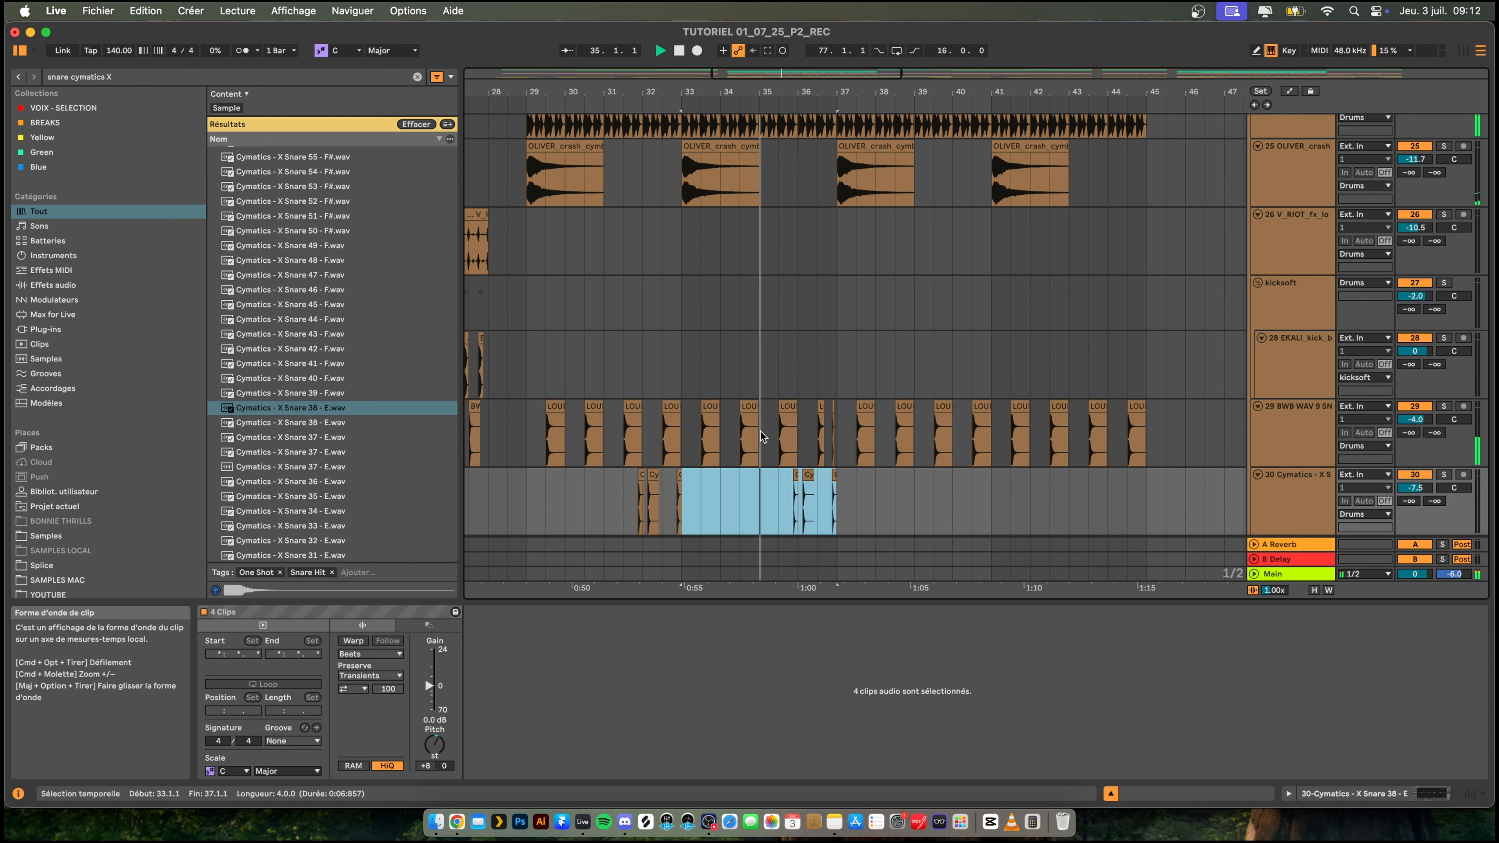
{"action": "left_click_drag", "start_coordinate": [836, 92], "coordinate": [761, 387]}
- Copy the Cymatics snare clip at 36.4.3 to 36.4.2 and play the fill into bar 37
{"action": "left_click", "coordinate": [745, 493]}
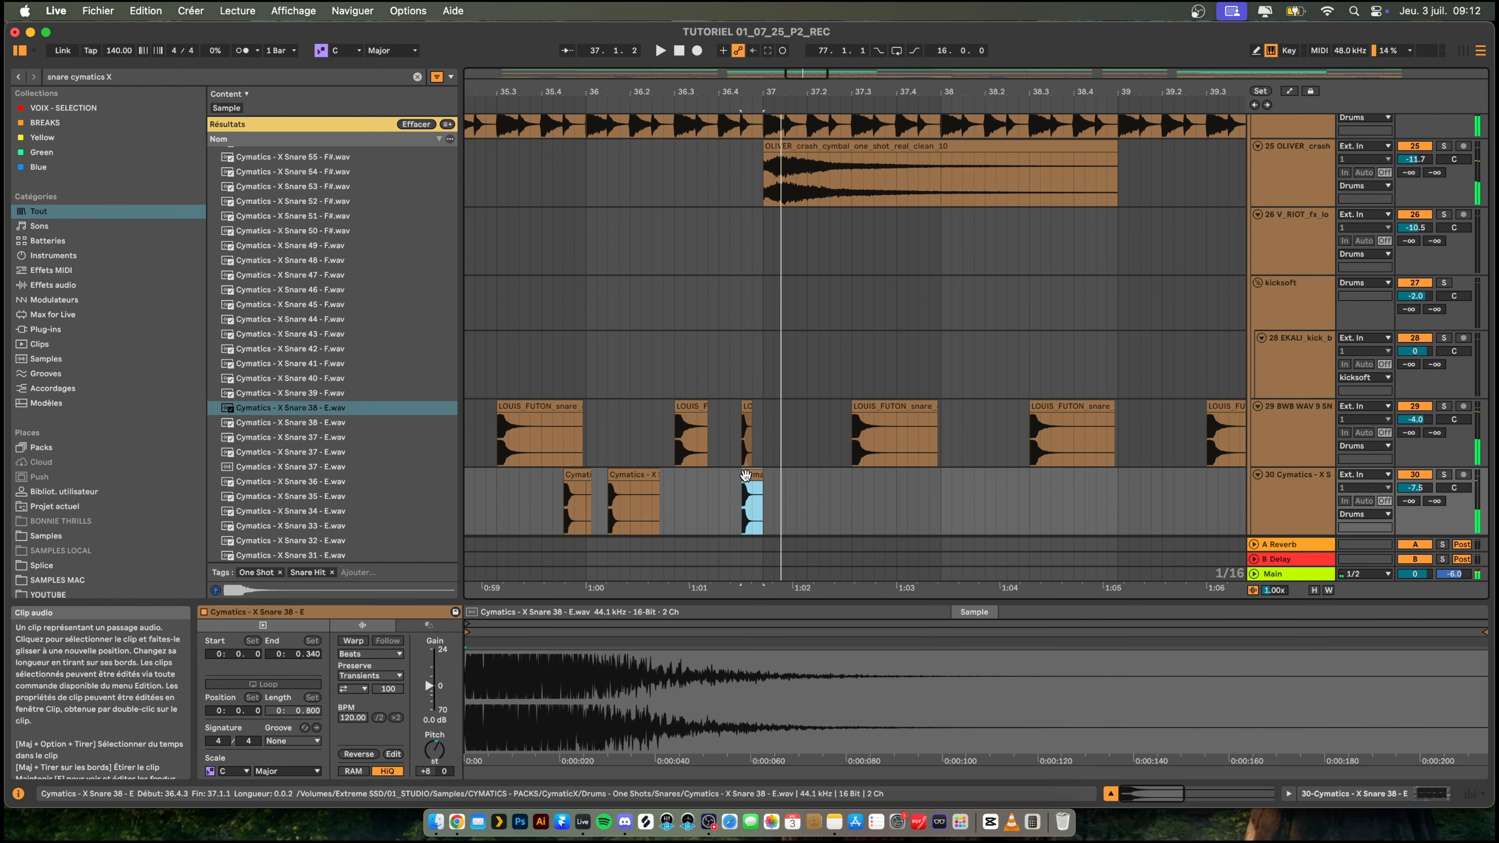
{"action": "left_click", "coordinate": [724, 496]}
{"action": "key", "text": "super+v"}
{"action": "left_click", "coordinate": [694, 496]}
{"action": "key", "text": "space"}
{"action": "key", "text": "space"}
{"action": "left_click", "coordinate": [744, 494]}
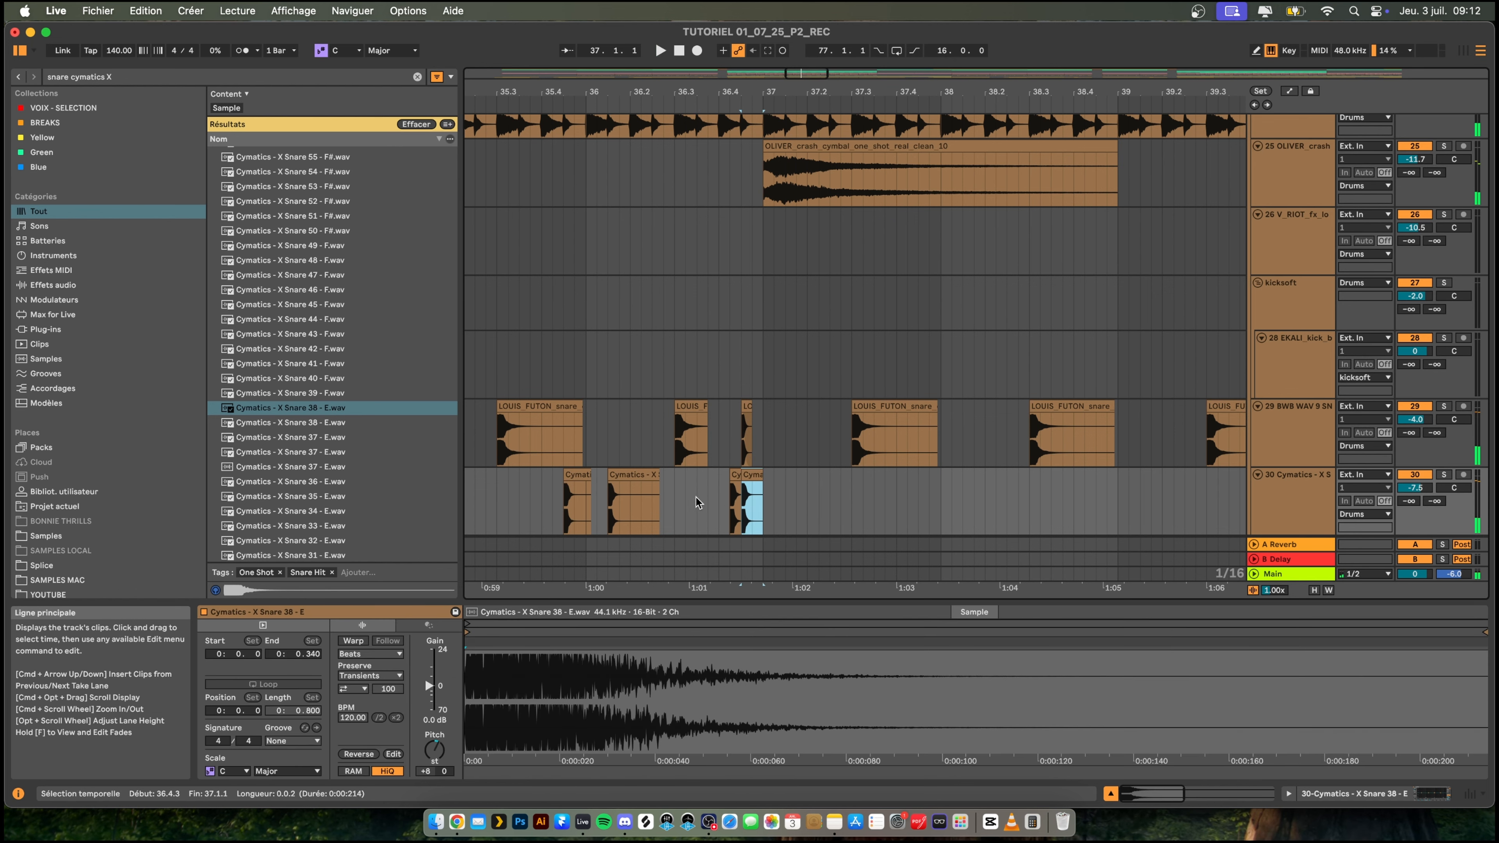
{"action": "left_click", "coordinate": [695, 498]}
{"action": "key", "text": "space"}
- Move the copied Cymatics snare clip to 36.4.1 and replay the fill from 36.3.1
{"action": "key", "text": "space"}
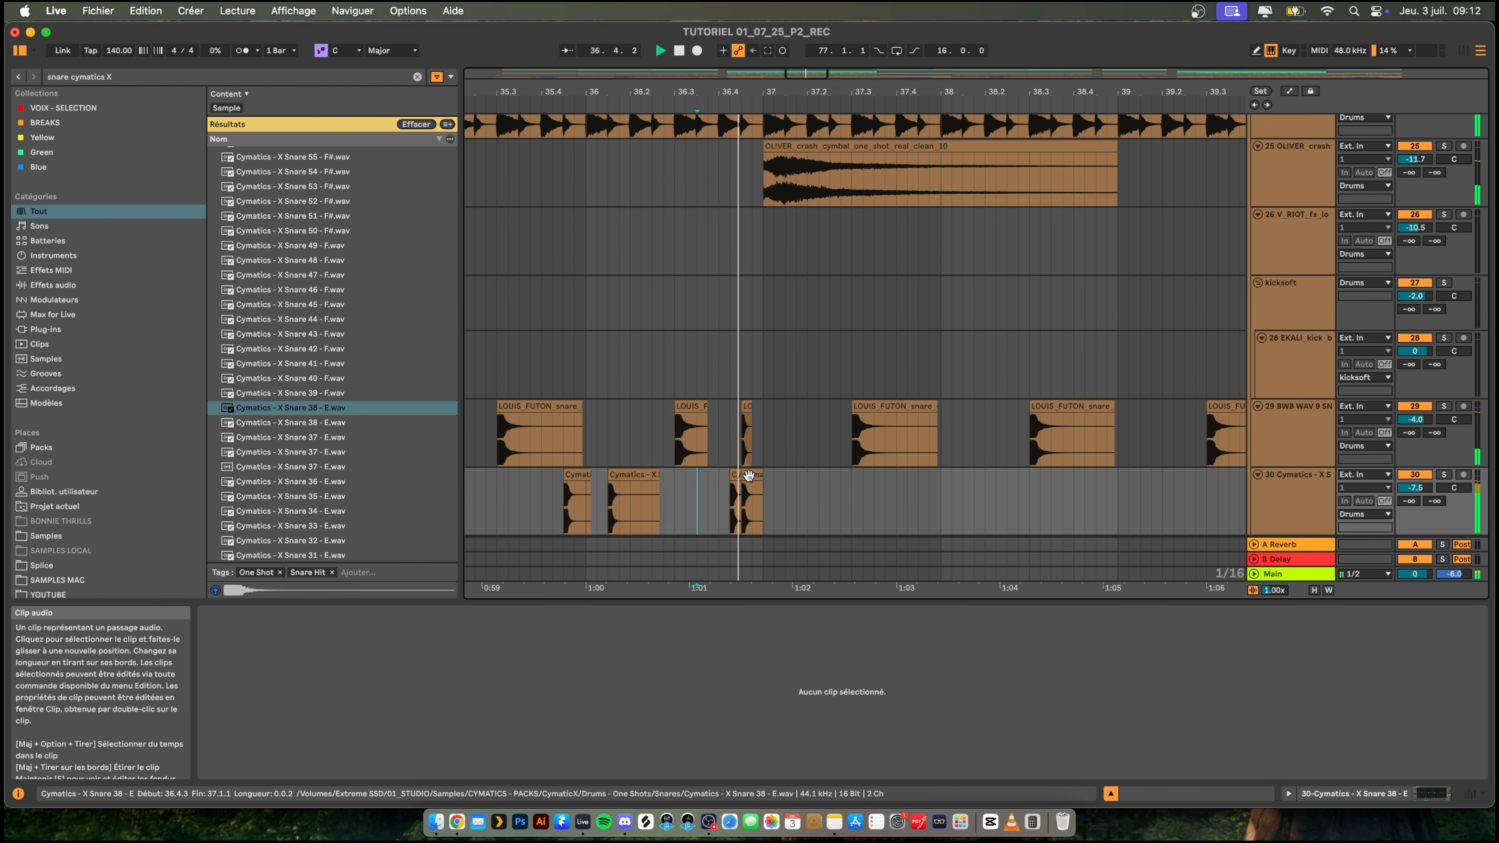
{"action": "key", "text": "space"}
{"action": "key", "text": "space"}
{"action": "key", "text": "space"}
{"action": "left_click_drag", "start_coordinate": [731, 477], "coordinate": [711, 478]}
{"action": "left_click", "coordinate": [681, 501]}
- Try the last Cymatics snare clip before bar 37 at 36.4.2 and play the fill
{"action": "key", "text": "space"}
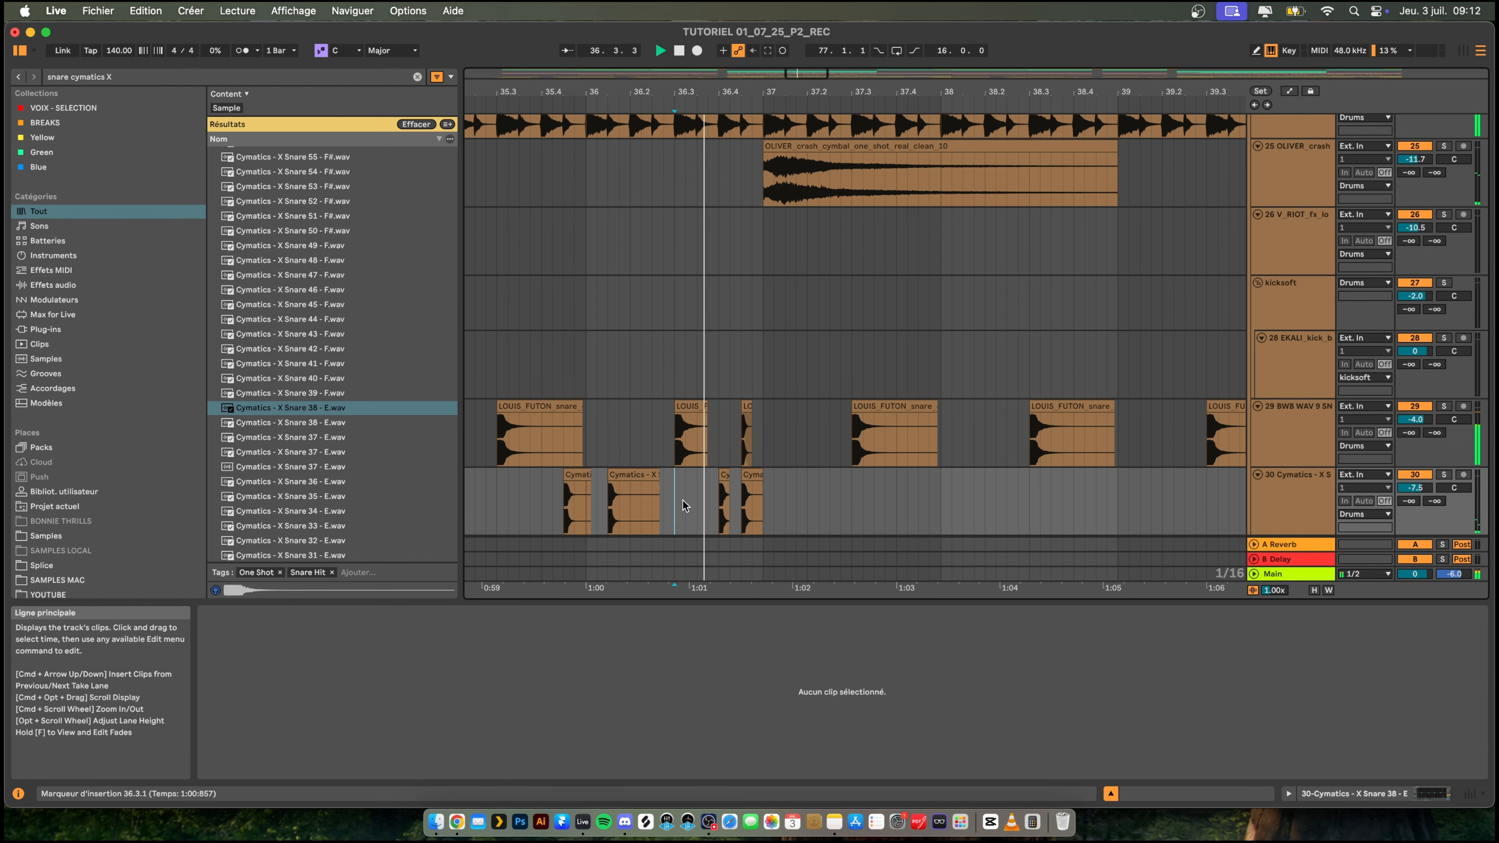
{"action": "left_click_drag", "start_coordinate": [752, 475], "coordinate": [740, 484]}
{"action": "key", "text": "space"}
{"action": "left_click_drag", "start_coordinate": [666, 500], "coordinate": [673, 497]}
{"action": "key", "text": "space"}
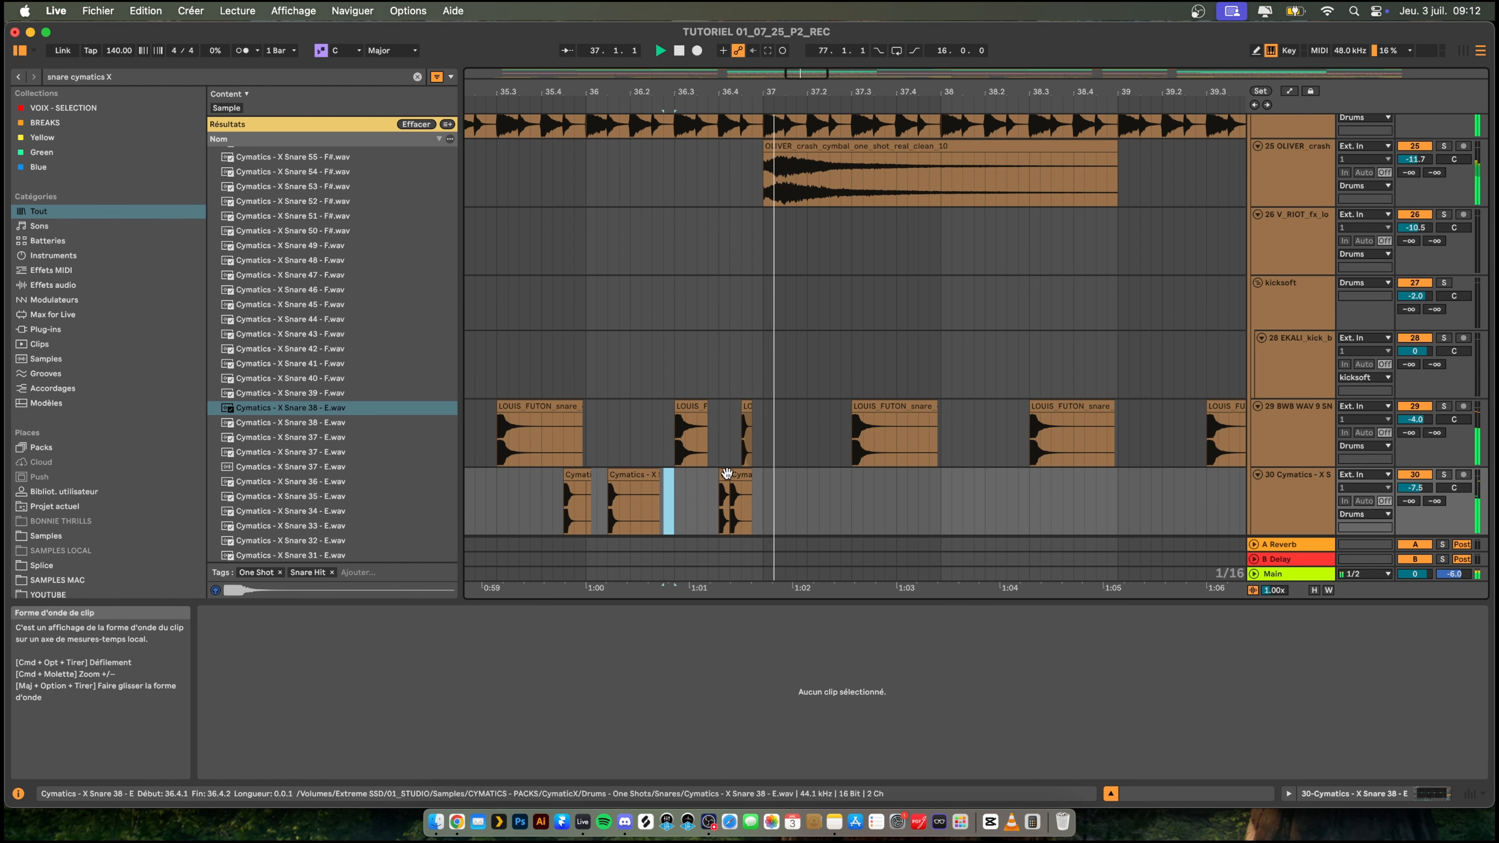
{"action": "key", "text": "space"}
- Return the last Cymatics snare clip to 36.4.3 and replay the fill
{"action": "key", "text": "space"}
{"action": "key", "text": "space"}
{"action": "key", "text": "space"}
{"action": "key", "text": "space"}
{"action": "key", "text": "space"}
{"action": "left_click_drag", "start_coordinate": [743, 499], "coordinate": [755, 499]}
{"action": "key", "text": "space"}
{"action": "key", "text": "space"}
{"action": "key", "text": "space"}
{"action": "key", "text": "space"}
{"action": "key", "text": "space"}
- Shorten the Cymatics snare clip at 36.4.3 to a 1/32 note, duplicate it twice after itself and play the roll
{"action": "left_click_drag", "start_coordinate": [753, 93], "coordinate": [754, 147]}
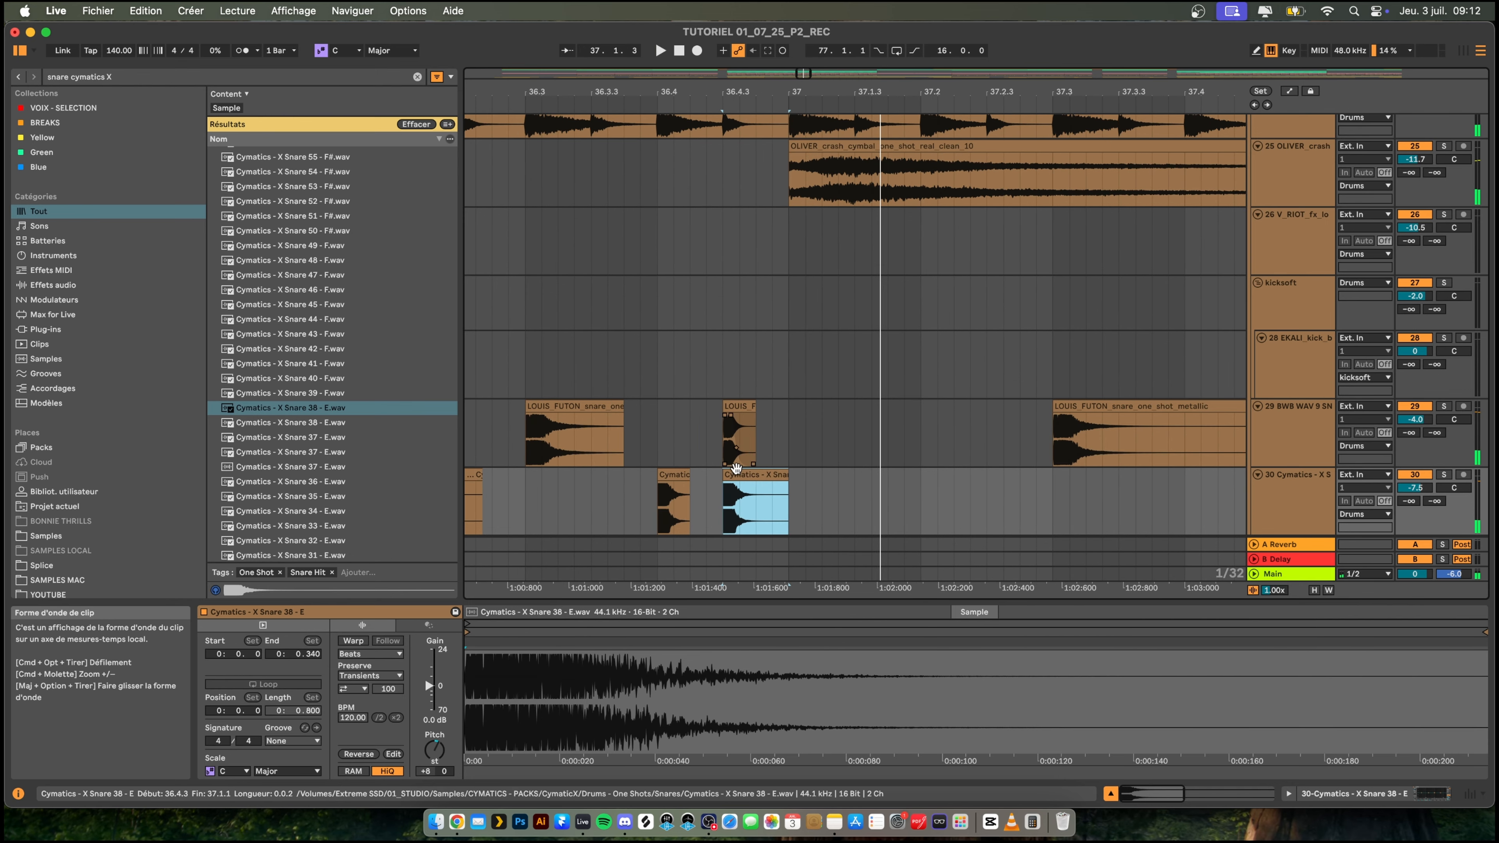
{"action": "left_click", "coordinate": [557, 475]}
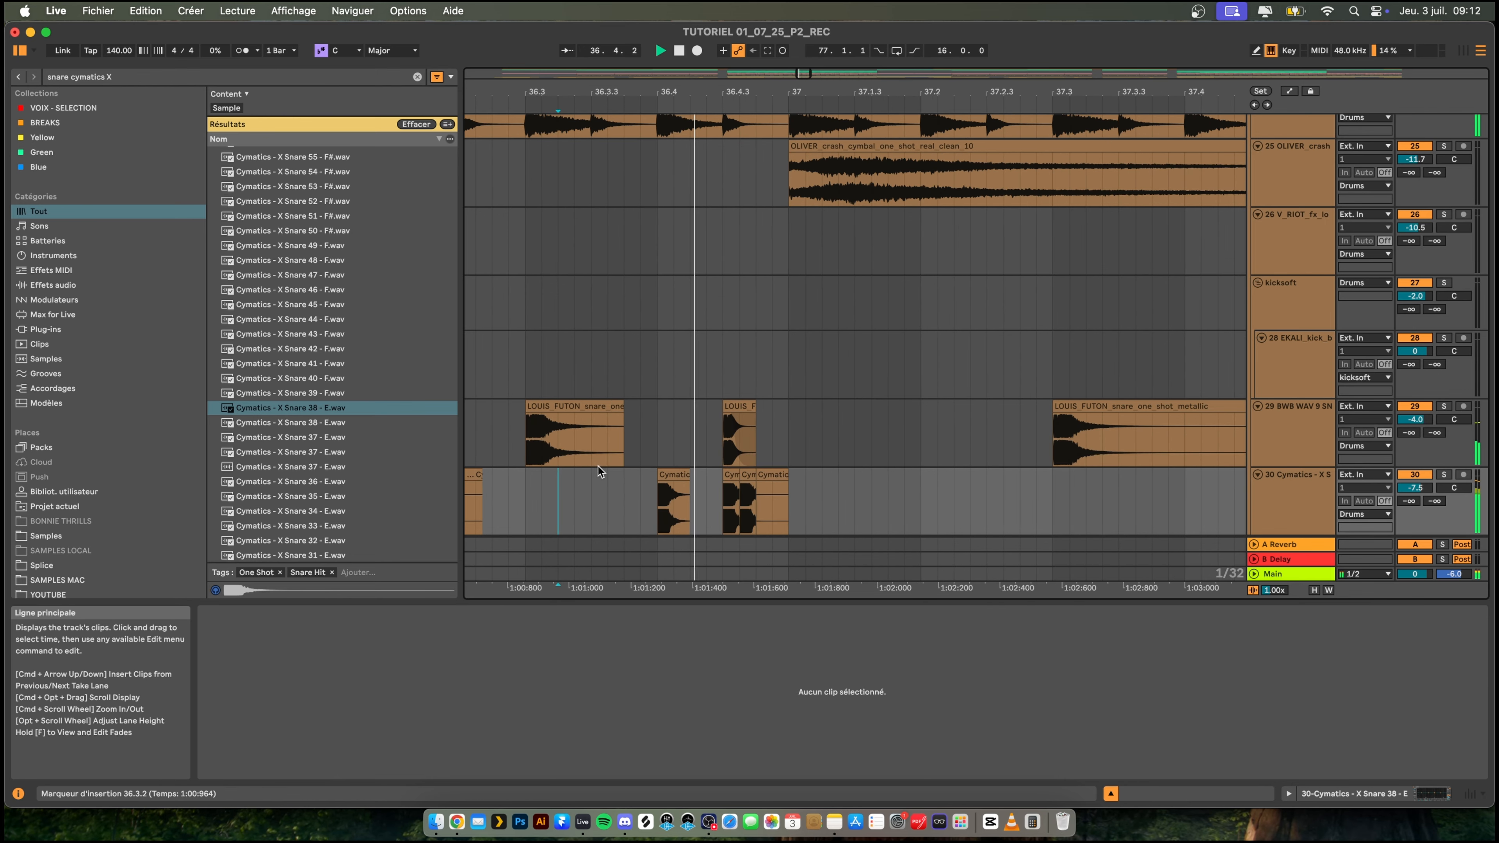
{"action": "key", "text": "space"}
{"action": "left_click", "coordinate": [748, 476]}
{"action": "key", "text": "super+d"}
{"action": "key", "text": "super+z"}
{"action": "key", "text": "super+d"}
{"action": "left_click", "coordinate": [597, 488]}
{"action": "key", "text": "space"}
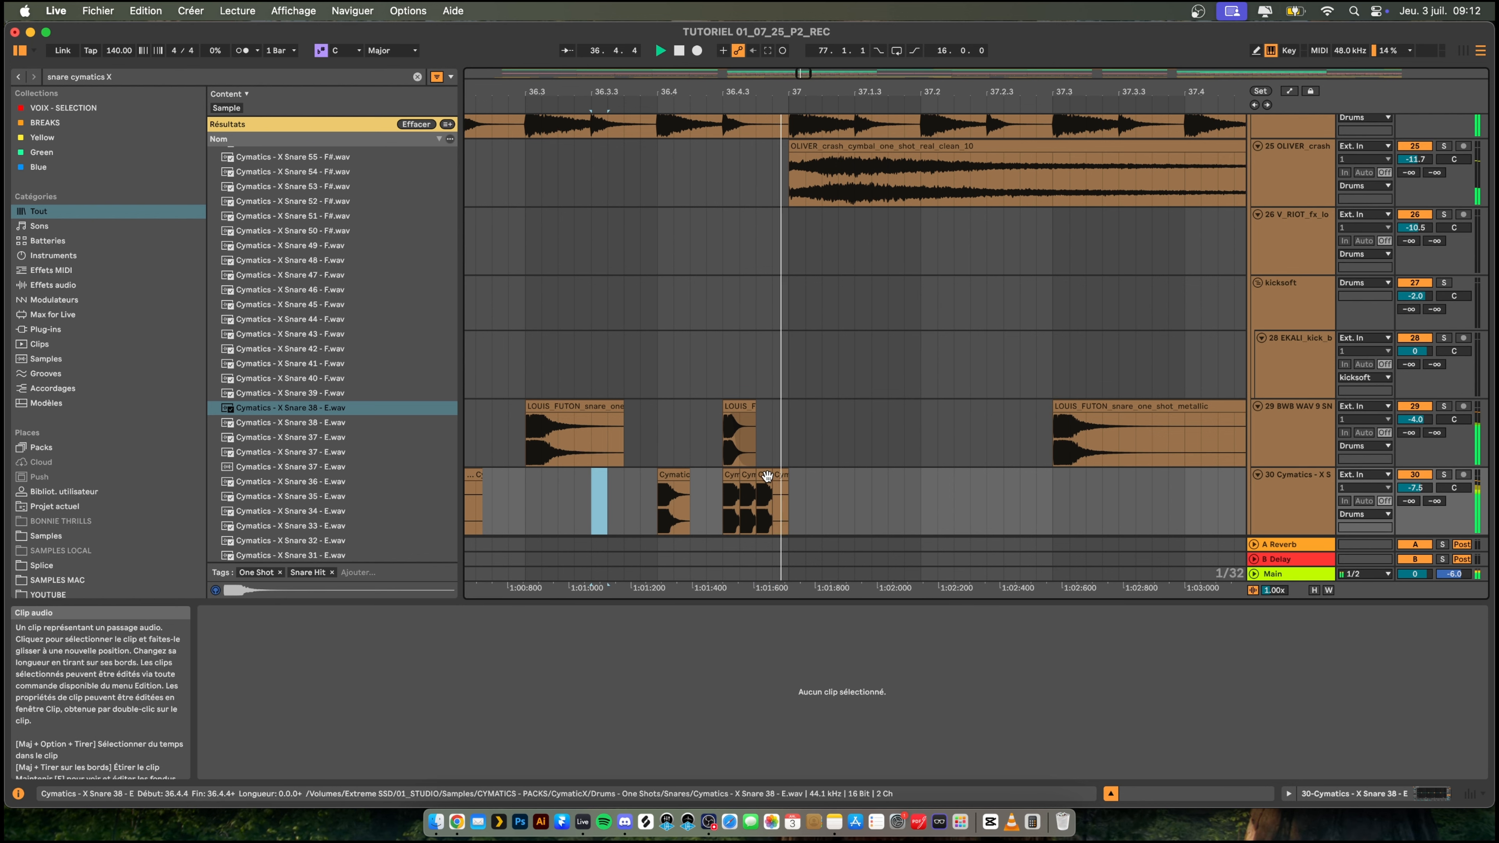
- Duplicate the 1/32 snare hit at 36.4.4 to fill the roll up to bar 37 and replay it
{"action": "left_click", "coordinate": [768, 476]}
{"action": "key", "text": "super+d"}
{"action": "left_click", "coordinate": [611, 494]}
{"action": "key", "text": "space"}
{"action": "key", "text": "space"}
{"action": "key", "text": "space"}
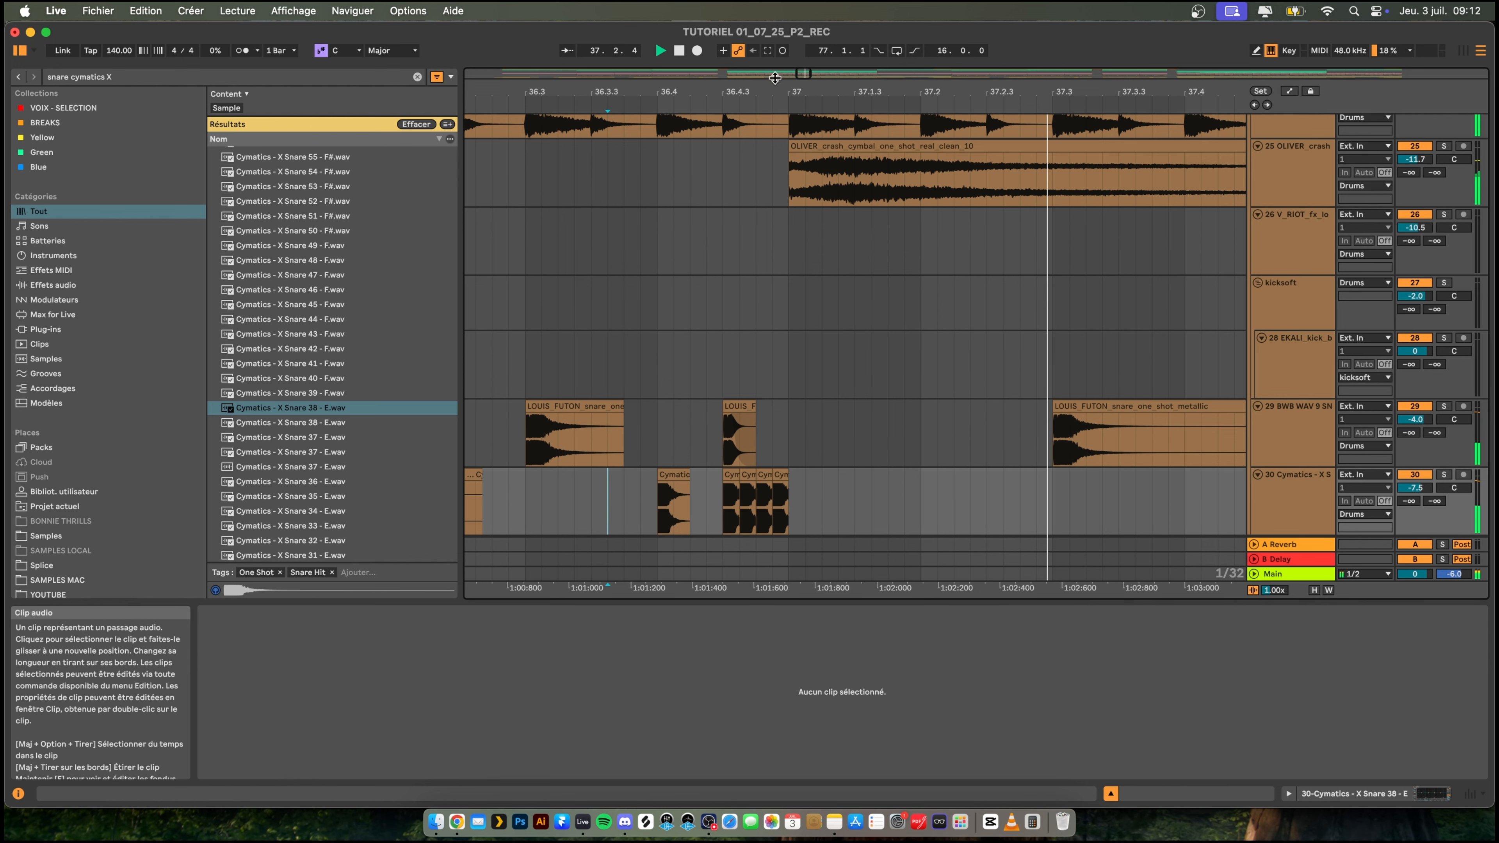
{"action": "mouse_move", "coordinate": [782, 86]}
{"action": "left_mouse_down"}
{"action": "mouse_move", "coordinate": [778, 27]}
{"action": "mouse_move", "coordinate": [780, 85]}
{"action": "mouse_move", "coordinate": [806, 86]}
{"action": "left_mouse_up"}
{"action": "key", "text": "space"}
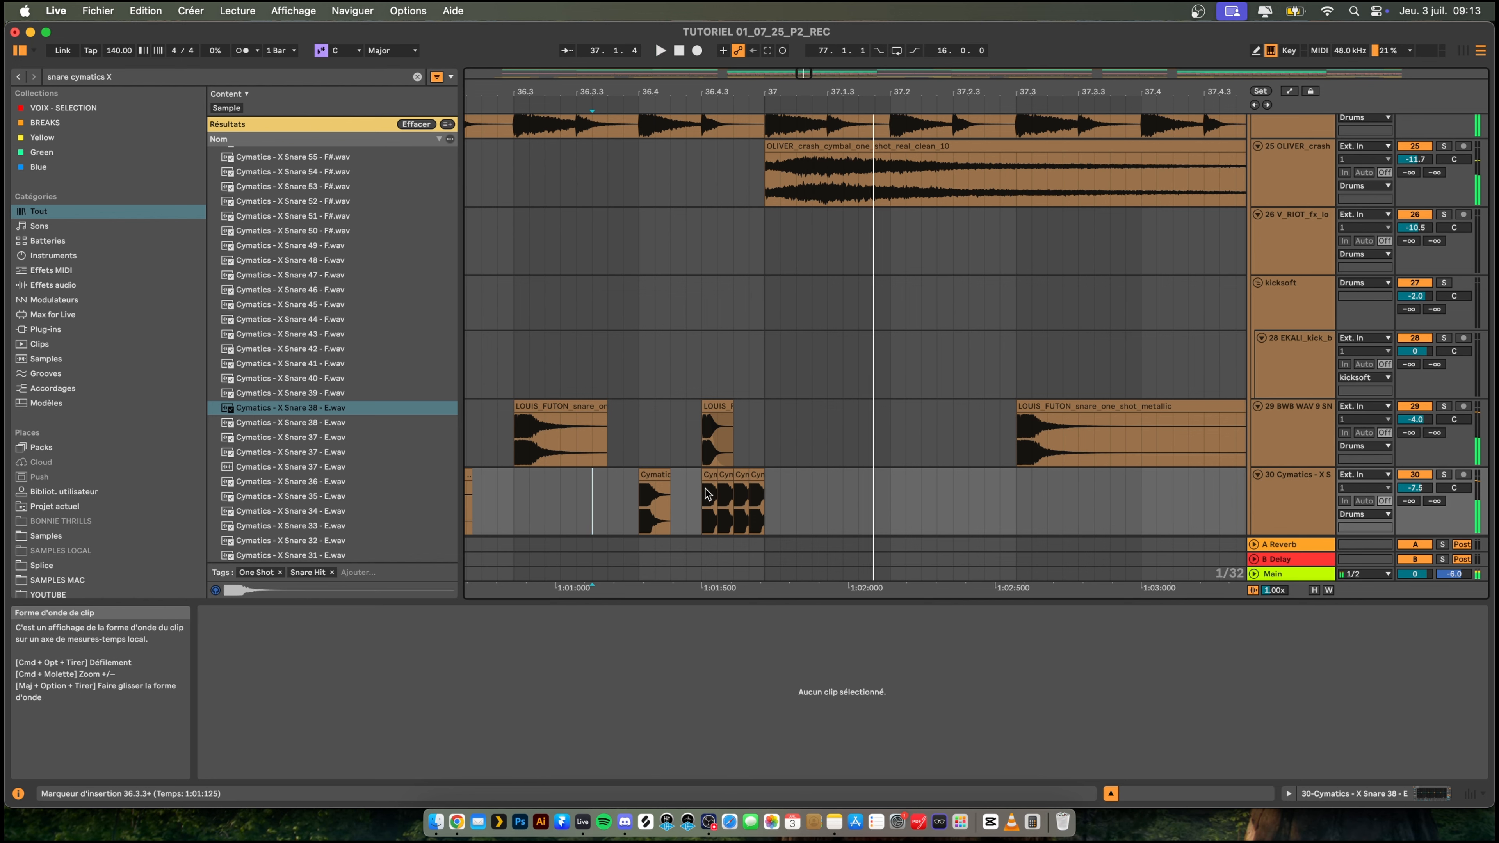
- Add a fade-out to the roll's first hit at 36.4.3, duplicate it over the other three hits and replay the fill
{"action": "left_click", "coordinate": [715, 489]}
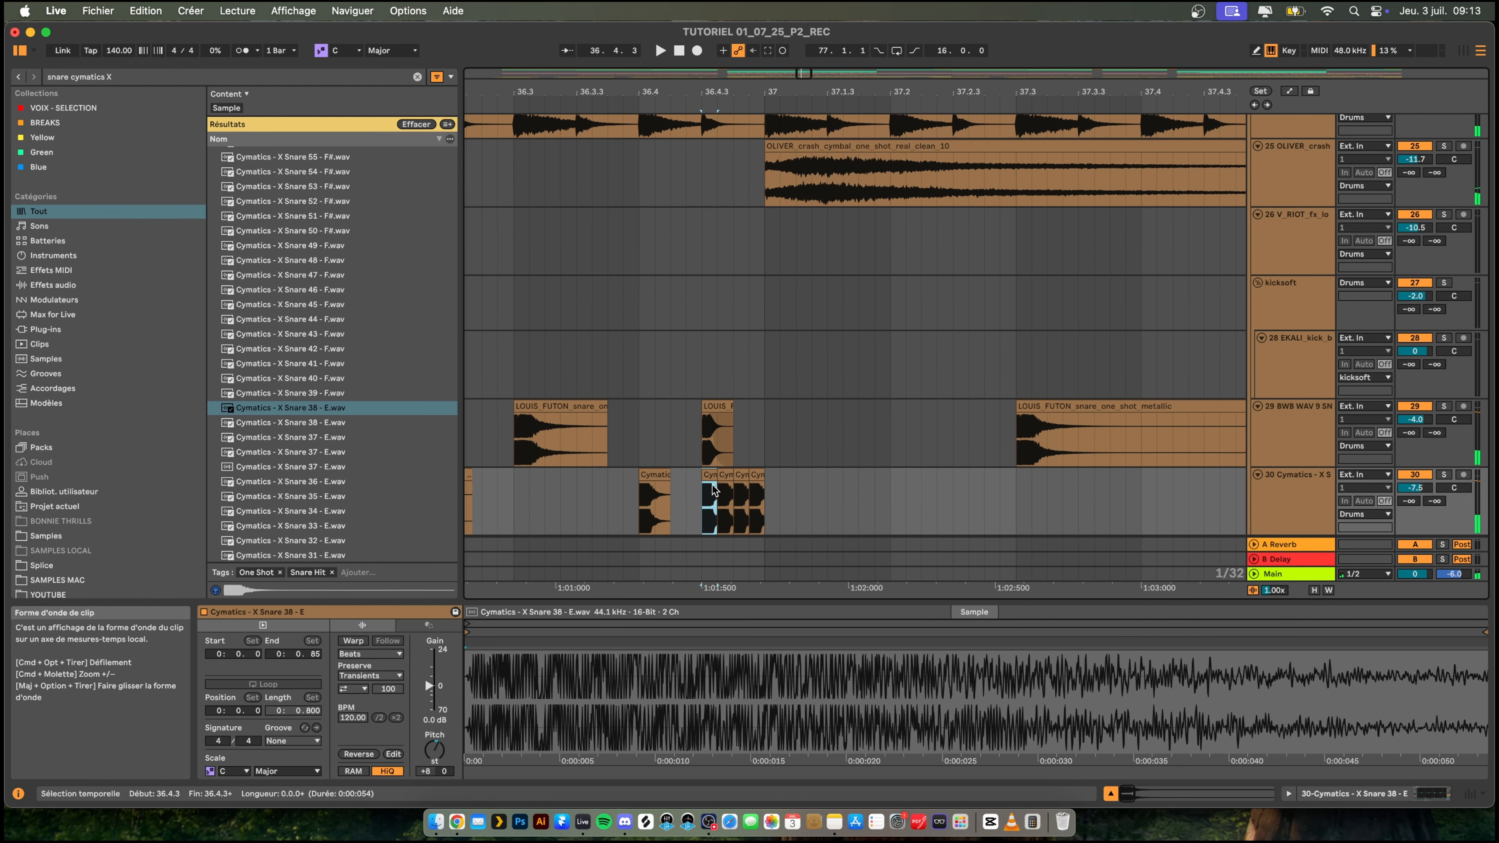
{"action": "left_click_drag", "start_coordinate": [701, 90], "coordinate": [696, 147]}
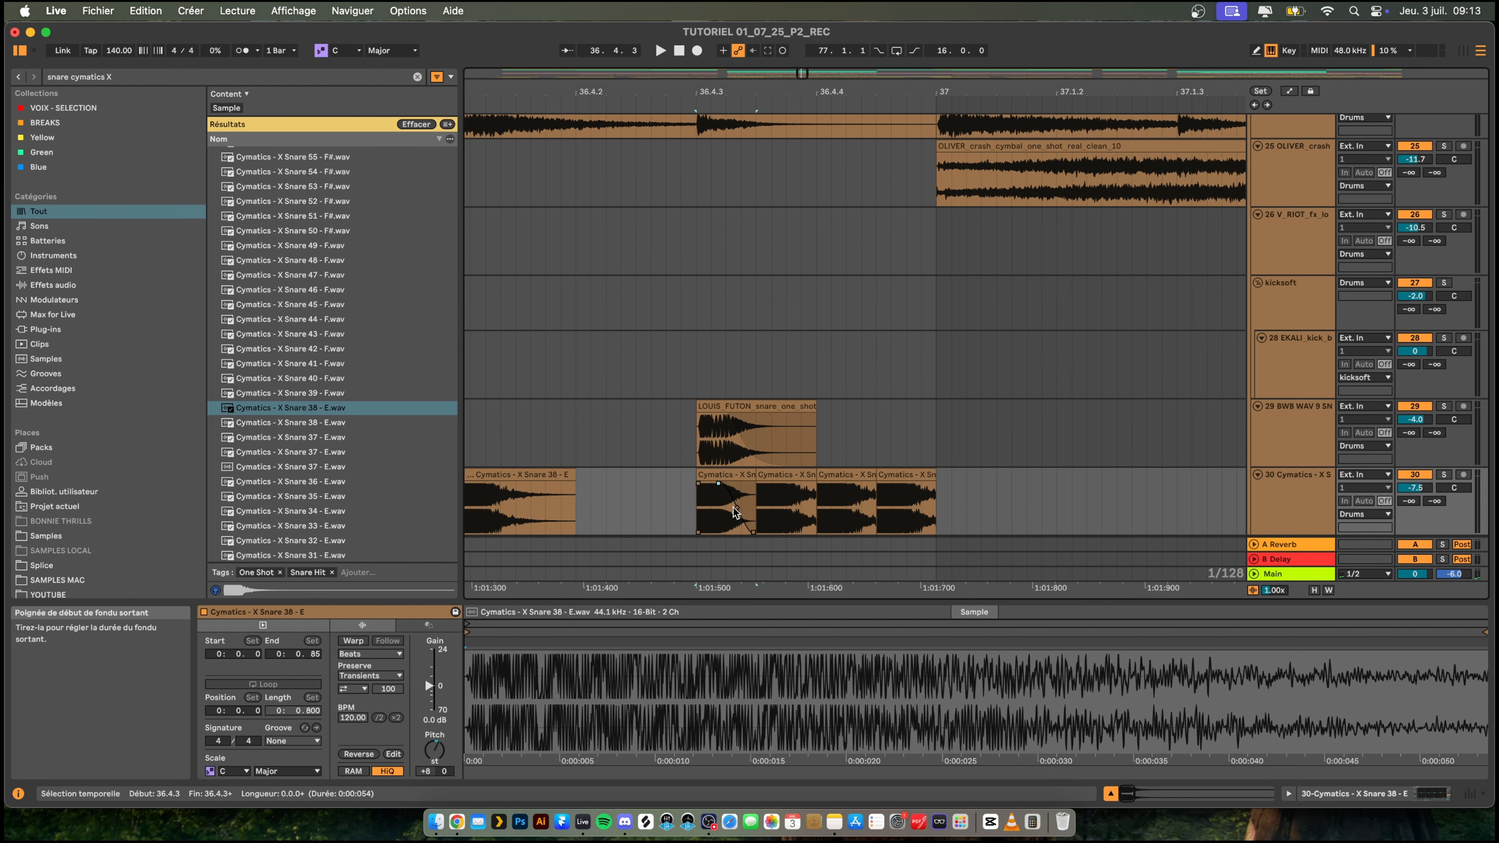
{"action": "key", "text": "super+d"}
{"action": "key", "text": "super+d"}
{"action": "key", "text": "super+d"}
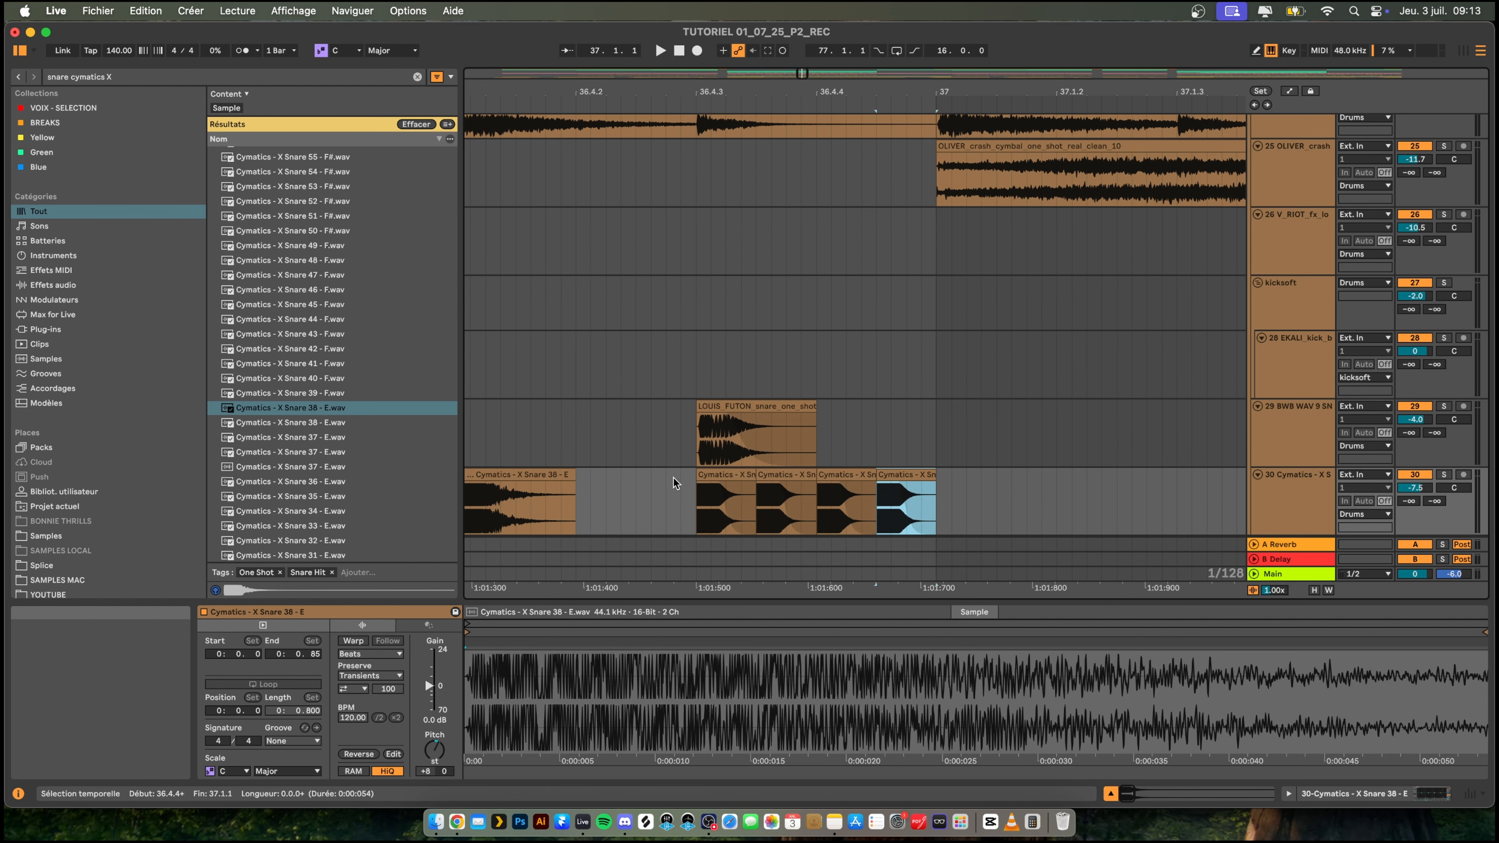
{"action": "left_click", "coordinate": [655, 484]}
{"action": "key", "text": "space"}
{"action": "key", "text": "space"}
{"action": "key", "text": "space"}
{"action": "mouse_move", "coordinate": [813, 93]}
{"action": "left_mouse_down"}
{"action": "mouse_move", "coordinate": [796, 18]}
{"action": "mouse_move", "coordinate": [708, 3]}
{"action": "mouse_move", "coordinate": [790, 319]}
{"action": "mouse_move", "coordinate": [885, 334]}
{"action": "left_mouse_up"}
{"action": "key", "text": "space"}
{"action": "key", "text": "space"}
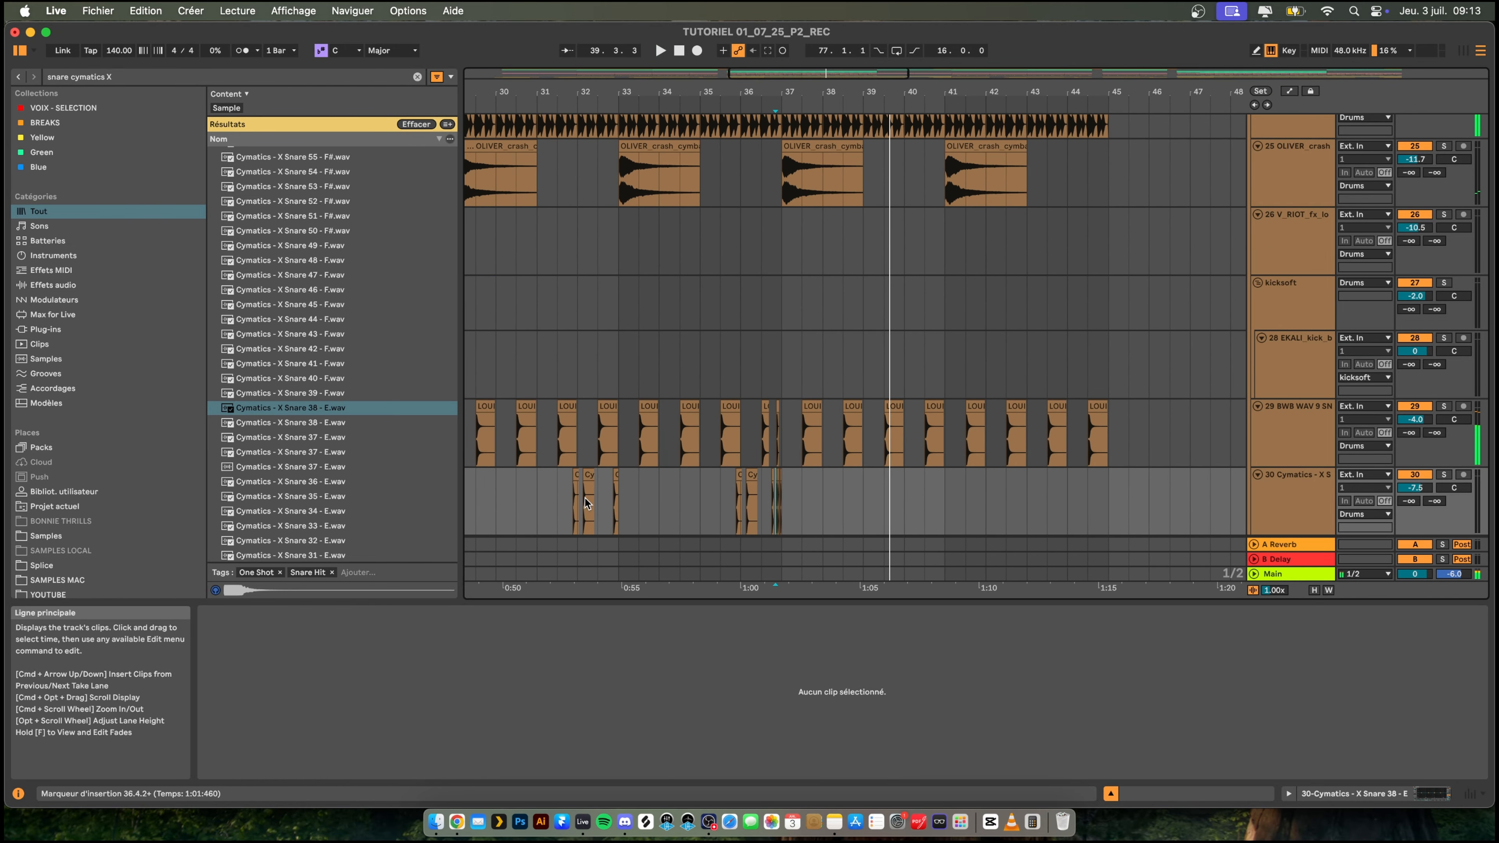
- Duplicate the eight-bar Cymatics snare section from bars 29–37 to bars 37–45 and play the drop
{"action": "left_click_drag", "start_coordinate": [746, 93], "coordinate": [759, 62]}
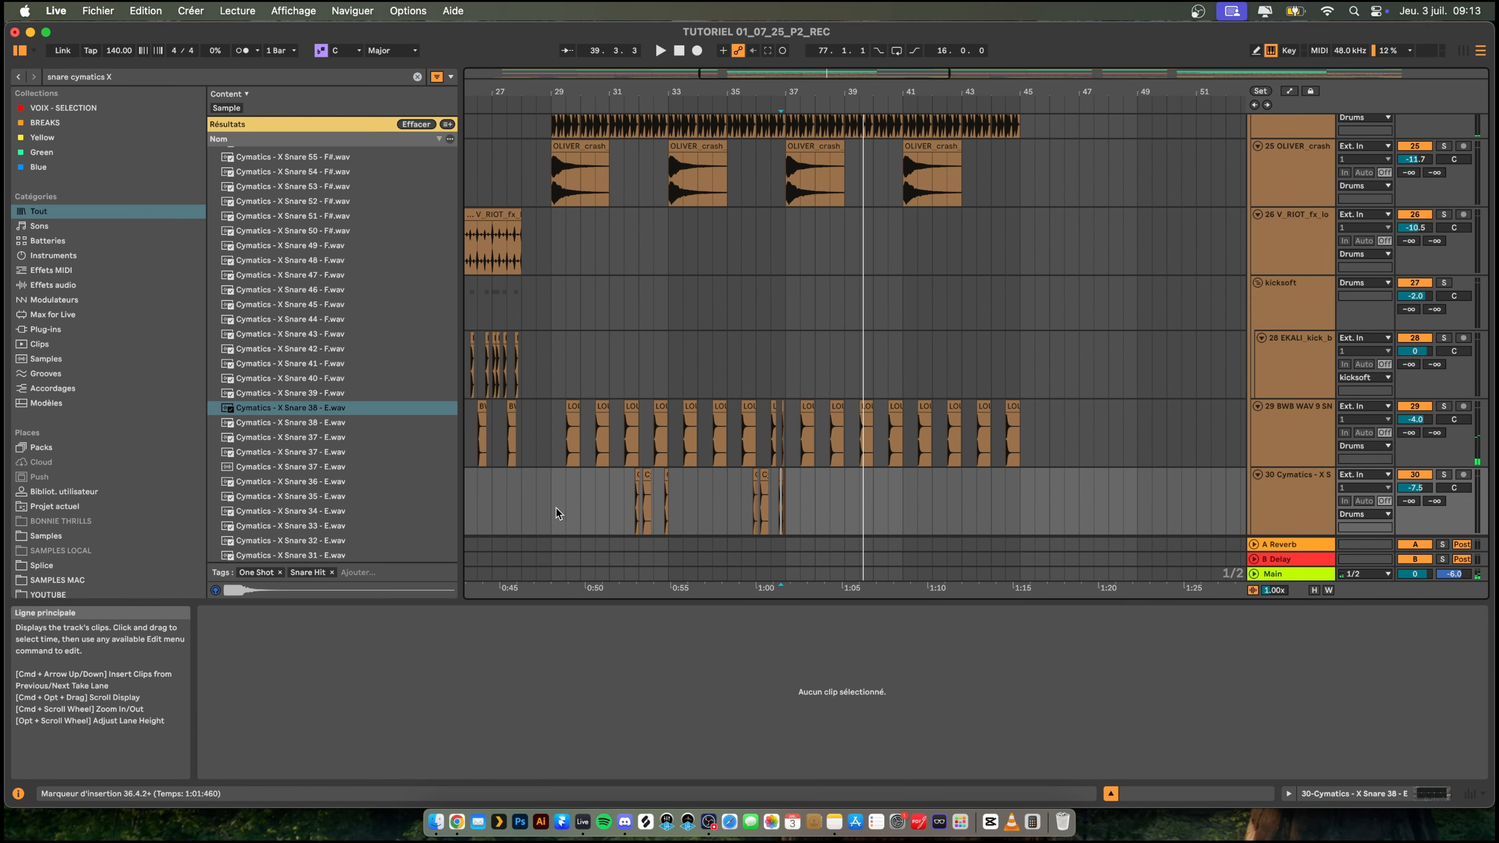
{"action": "left_click_drag", "start_coordinate": [550, 505], "coordinate": [797, 500]}
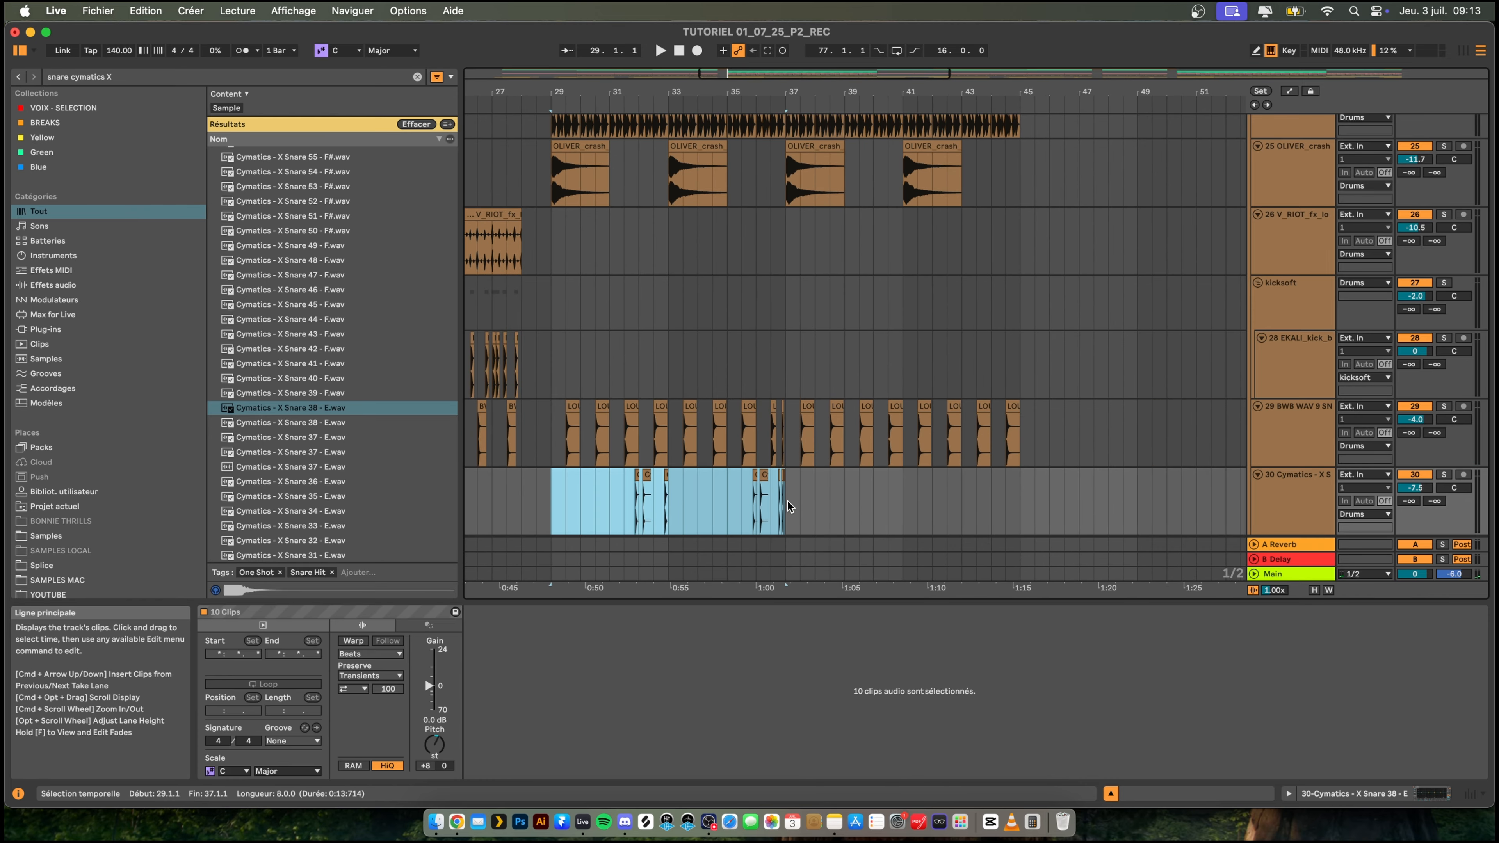
{"action": "key", "text": "super+d"}
{"action": "left_click", "coordinate": [579, 511]}
{"action": "key", "text": "space"}
- Listen repeatedly to the snare roll leading into bar 37 within the full mix
{"action": "left_click", "coordinate": [741, 500]}
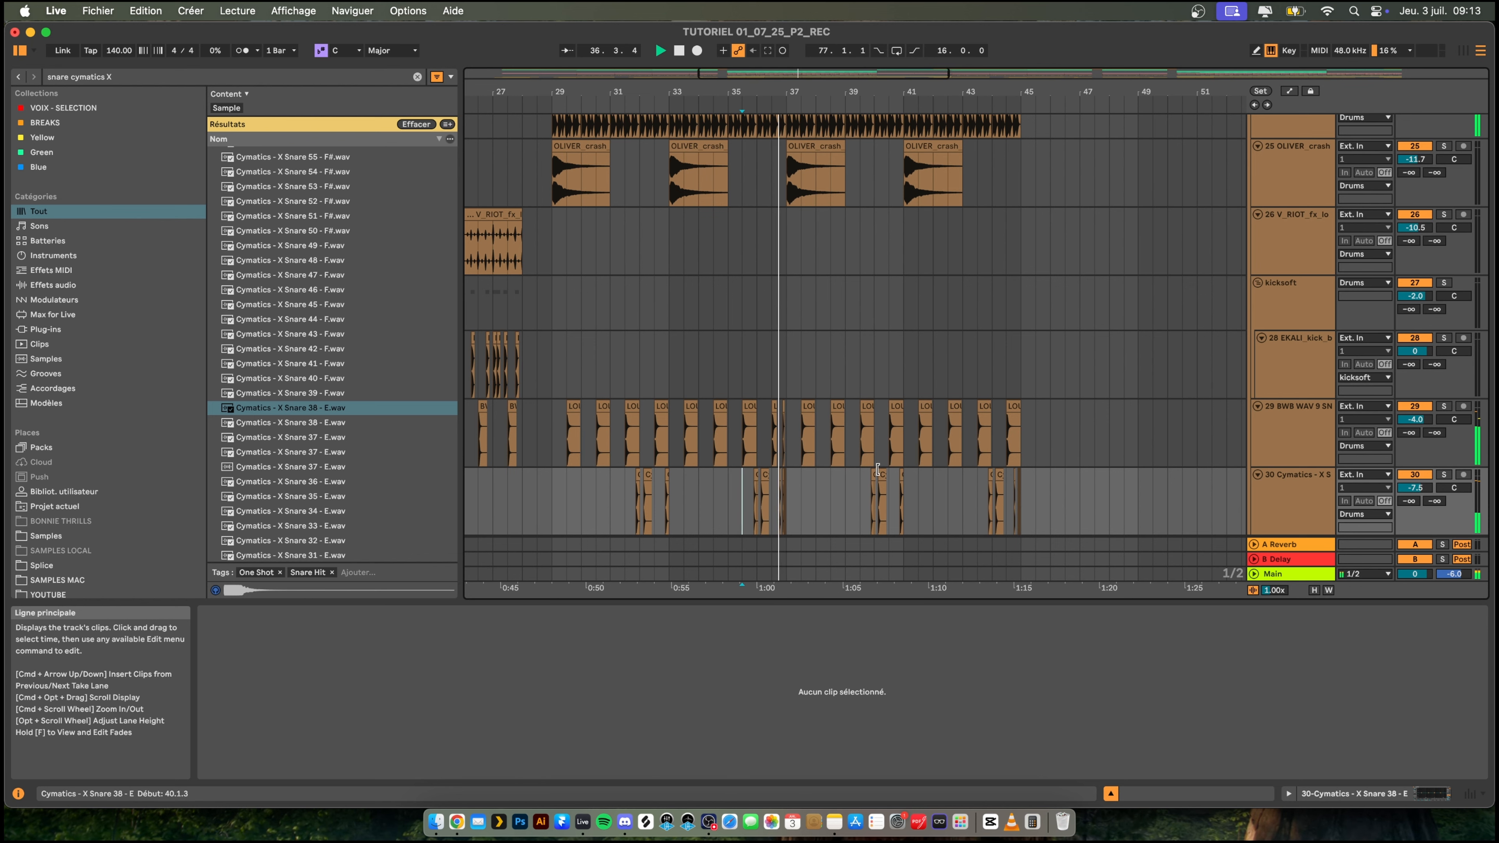
{"action": "key", "text": "space"}
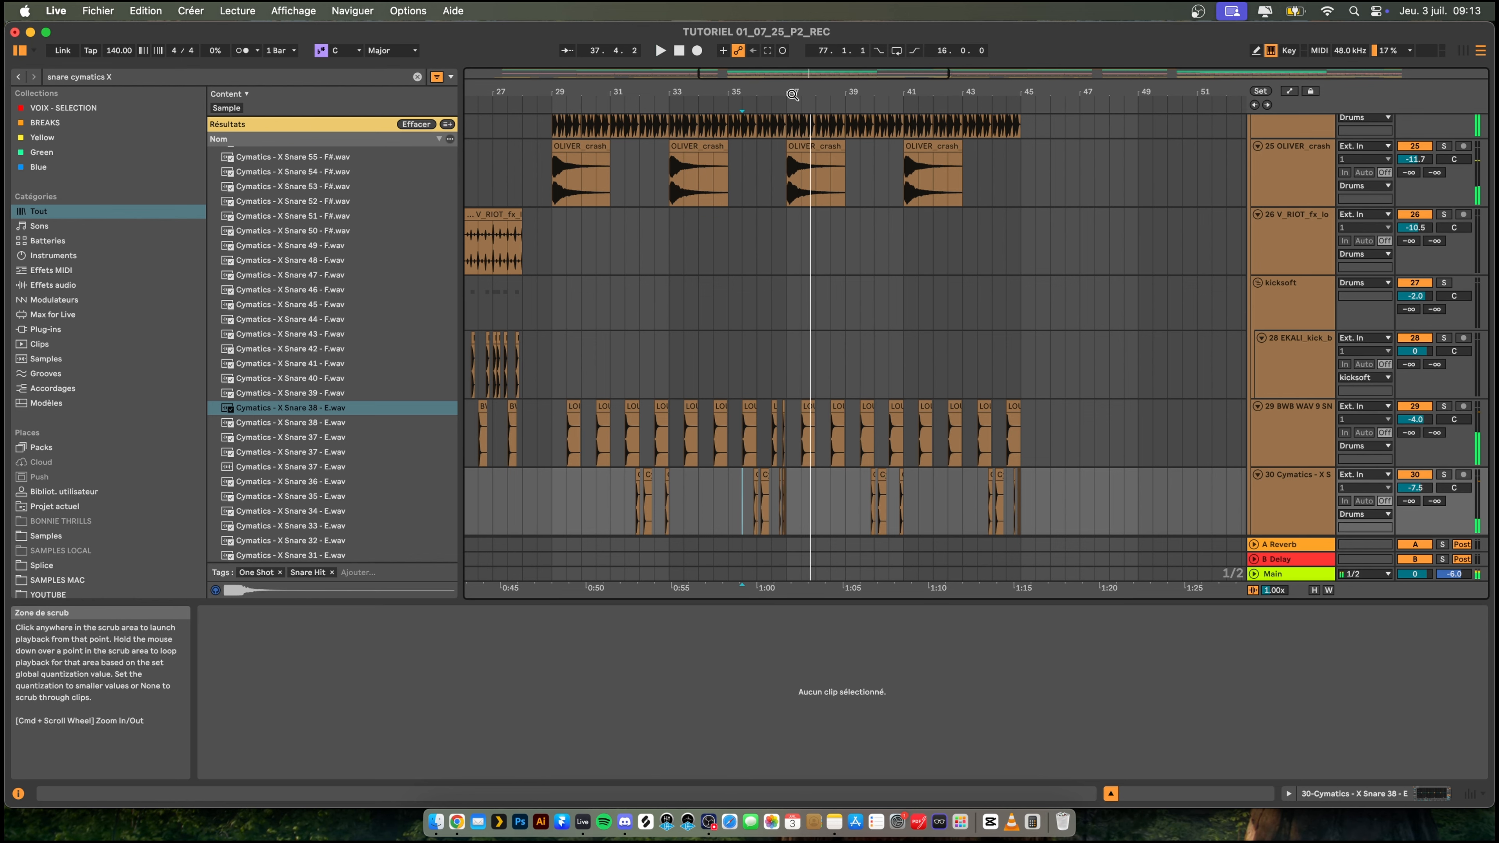
{"action": "left_click_drag", "start_coordinate": [794, 93], "coordinate": [794, 194]}
{"action": "left_click", "coordinate": [661, 476]}
{"action": "key", "text": "space"}
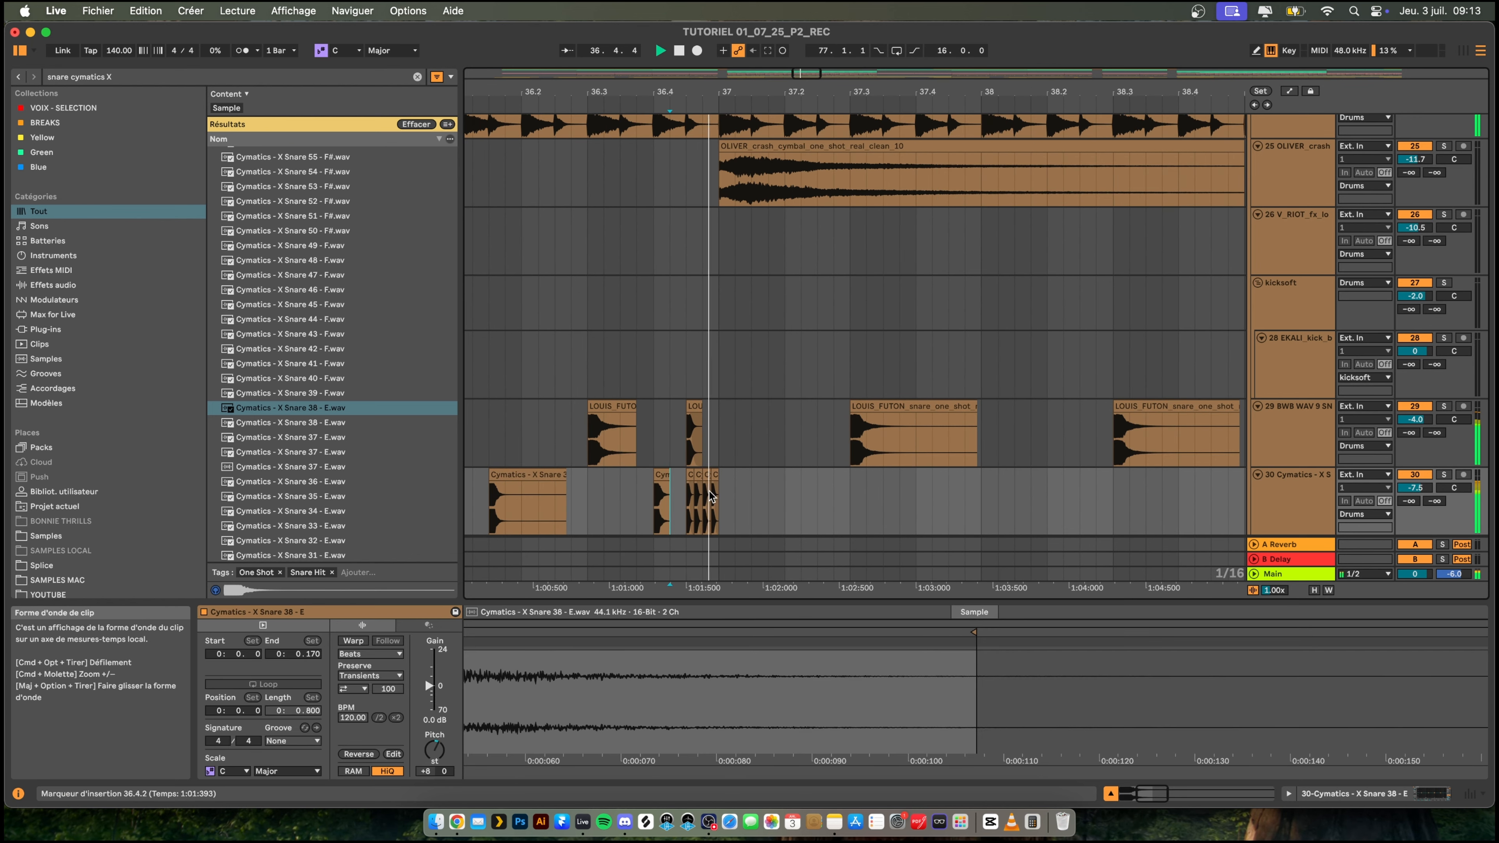
{"action": "key", "text": "space"}
{"action": "key", "text": "space"}
{"action": "key", "text": "space"}
{"action": "left_click", "coordinate": [690, 475]}
- Solo the Cymatics snare track and listen to the roll into bar 37 on its own
{"action": "key", "text": "space"}
{"action": "key", "text": "space"}
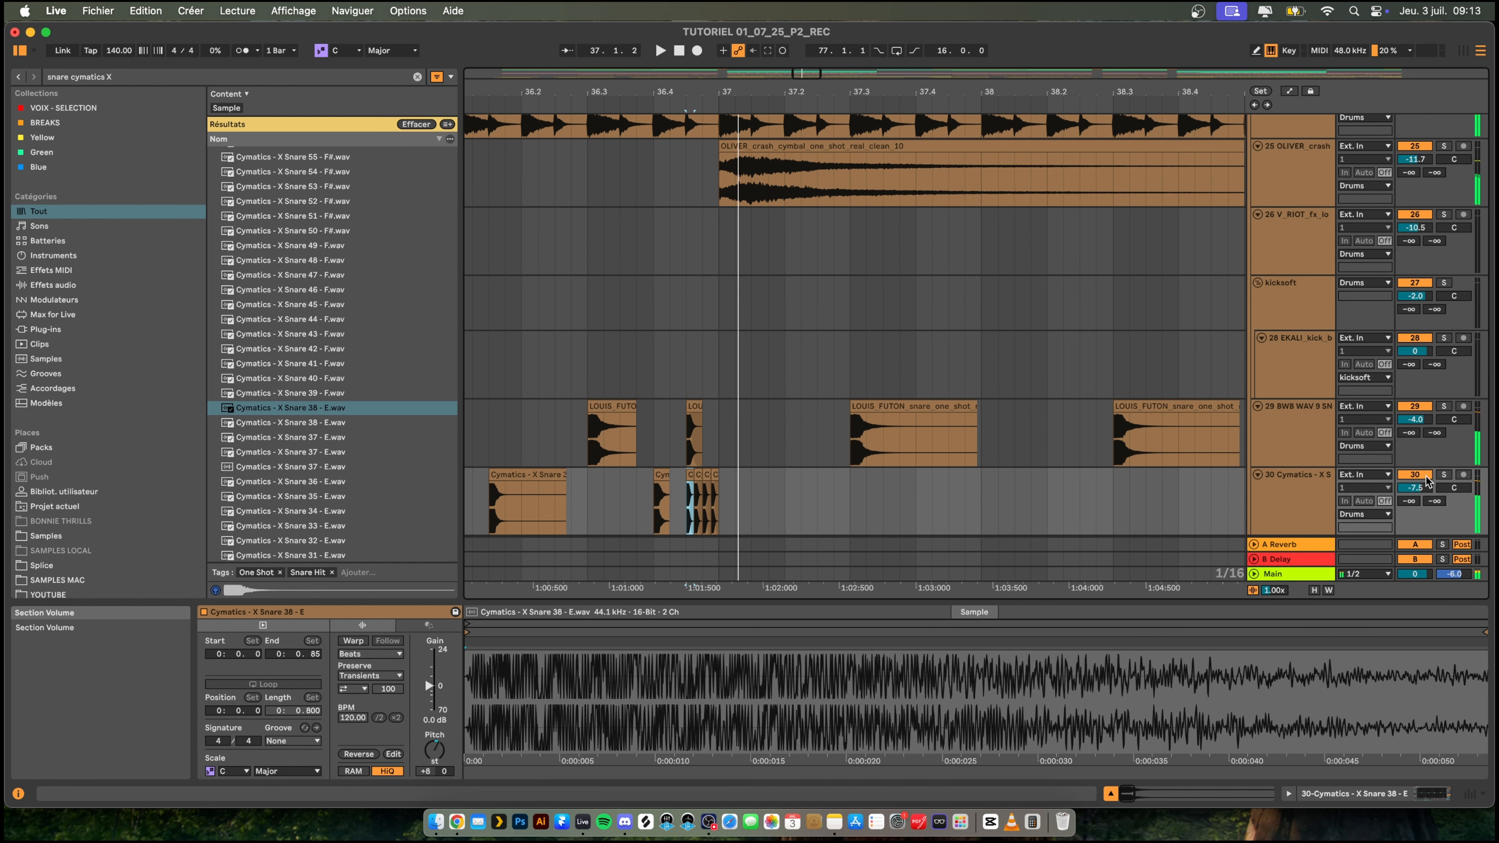
{"action": "left_click", "coordinate": [1443, 474]}
{"action": "key", "text": "space"}
{"action": "key", "text": "space"}
{"action": "key", "text": "space"}
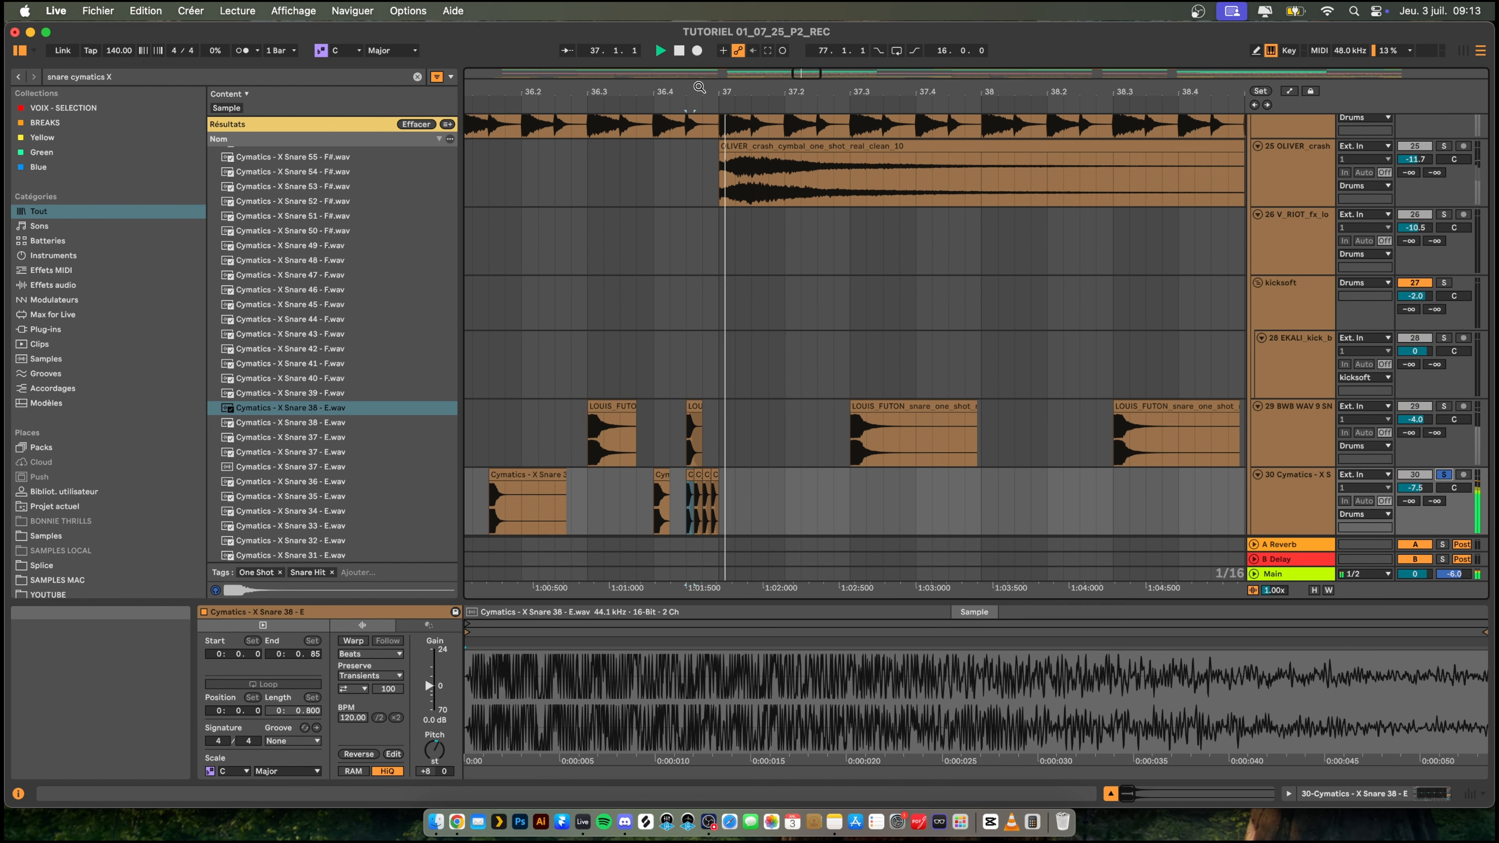
{"action": "key", "text": "space"}
{"action": "mouse_move", "coordinate": [704, 91]}
{"action": "left_mouse_down"}
{"action": "mouse_move", "coordinate": [705, 178]}
{"action": "mouse_move", "coordinate": [705, 92]}
{"action": "left_mouse_up"}
{"action": "key", "text": "space"}
{"action": "key", "text": "space"}
{"action": "key", "text": "space"}
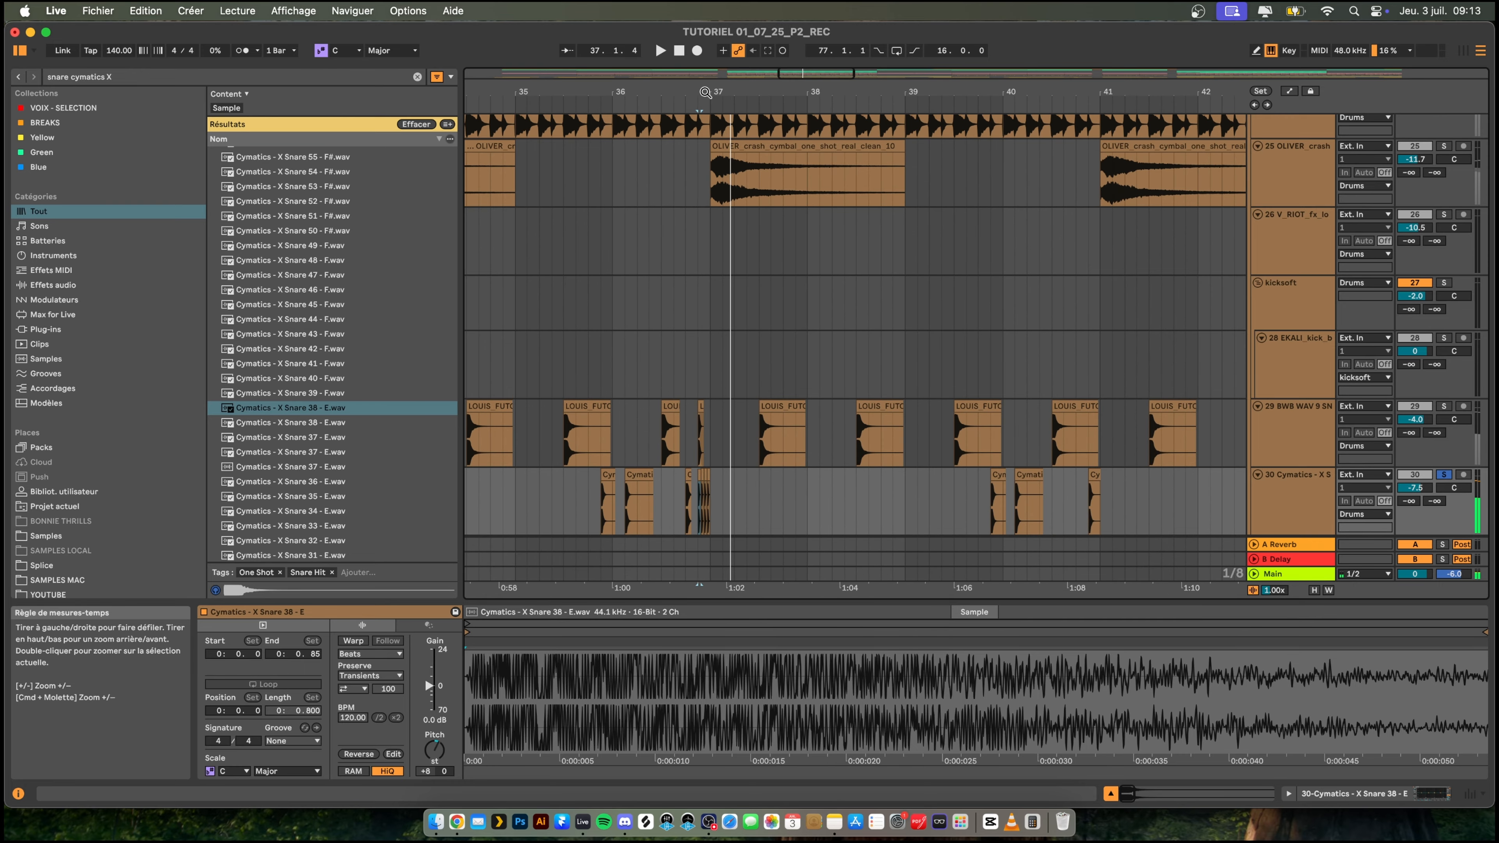
- Unsolo the Cymatics snare track, then delete its snare roll at the end of bar 44 and play on
{"action": "left_click", "coordinate": [1443, 475]}
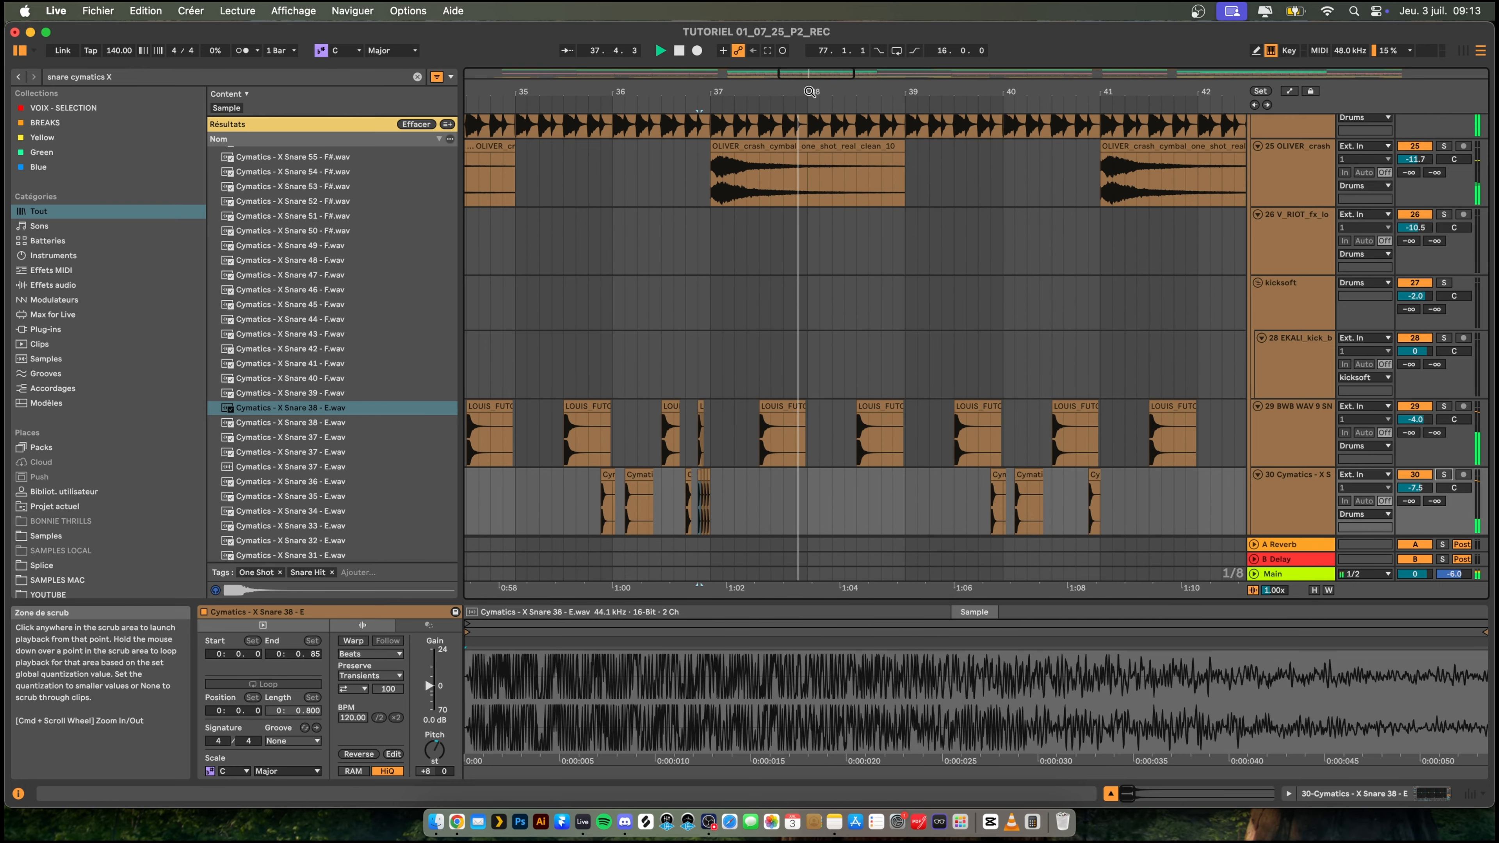
{"action": "left_click_drag", "start_coordinate": [810, 94], "coordinate": [816, 91]}
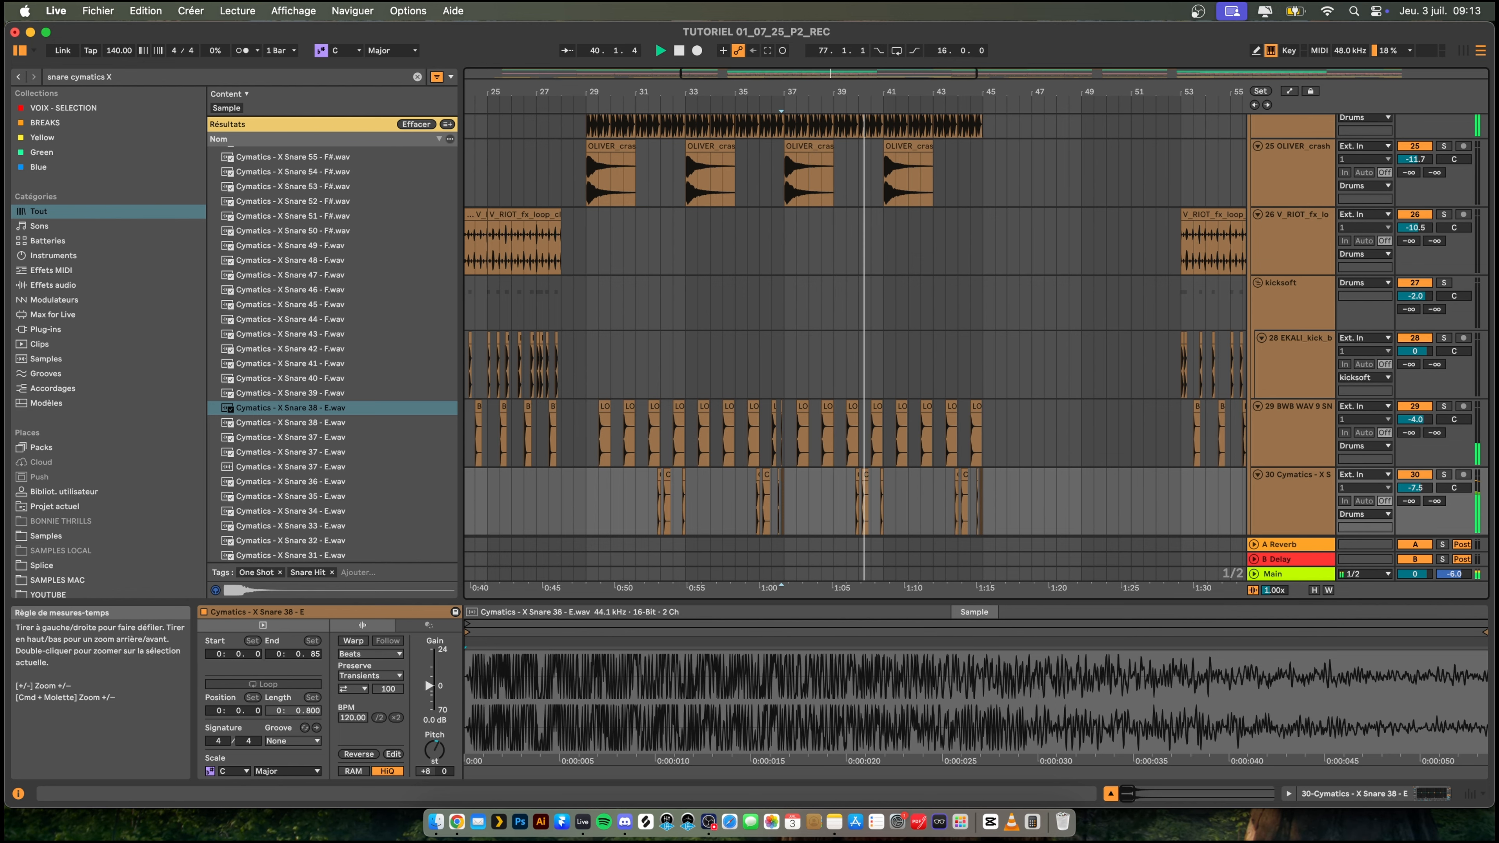
{"action": "left_click_drag", "start_coordinate": [771, 88], "coordinate": [808, 74]}
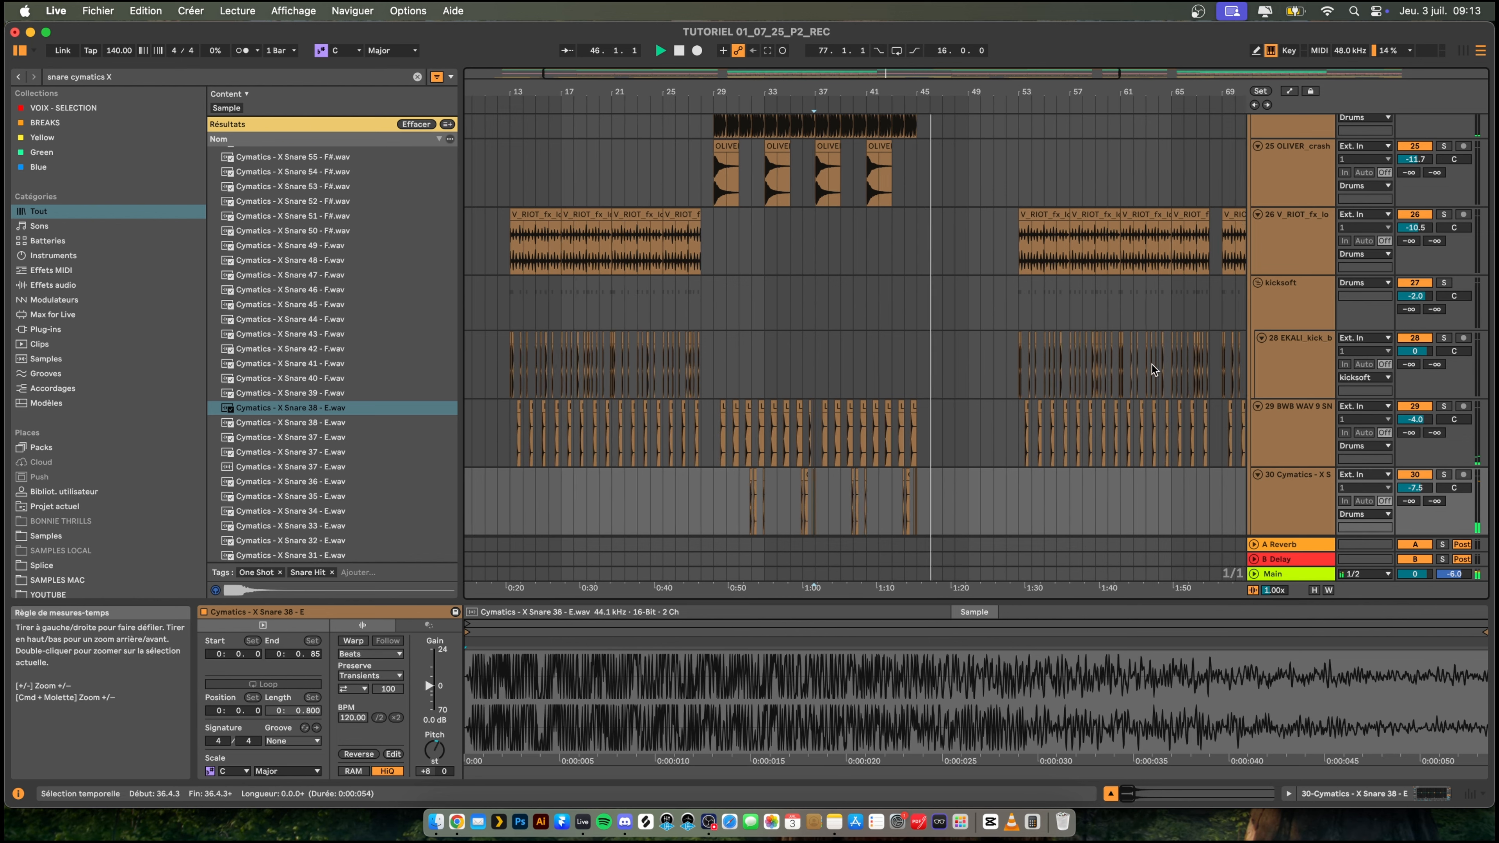
{"action": "left_click_drag", "start_coordinate": [926, 87], "coordinate": [927, 143]}
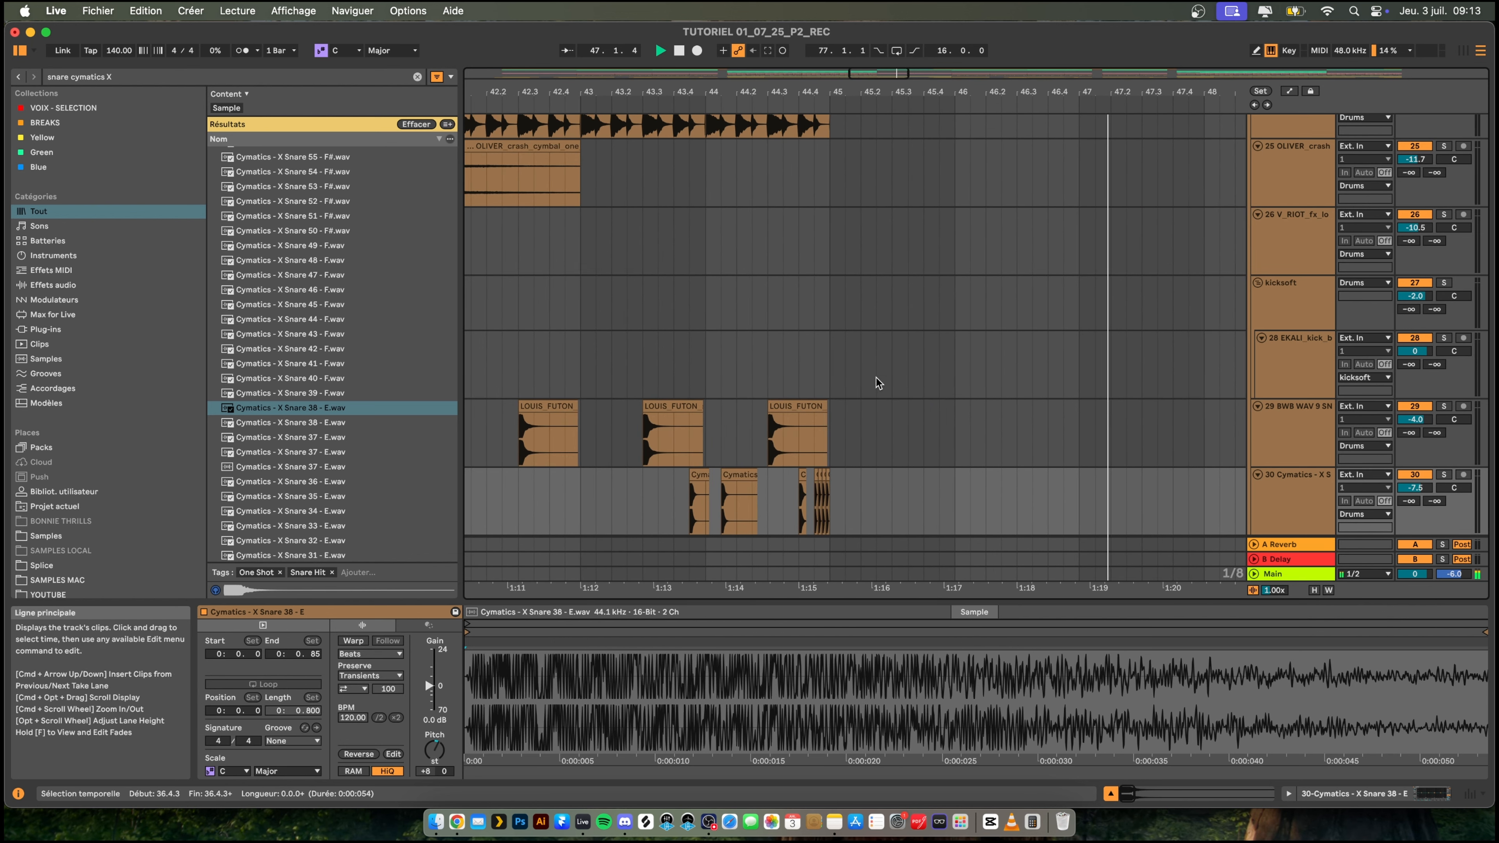
{"action": "left_click_drag", "start_coordinate": [833, 479], "coordinate": [807, 477]}
{"action": "key", "text": "space"}
{"action": "key", "text": "Delete"}
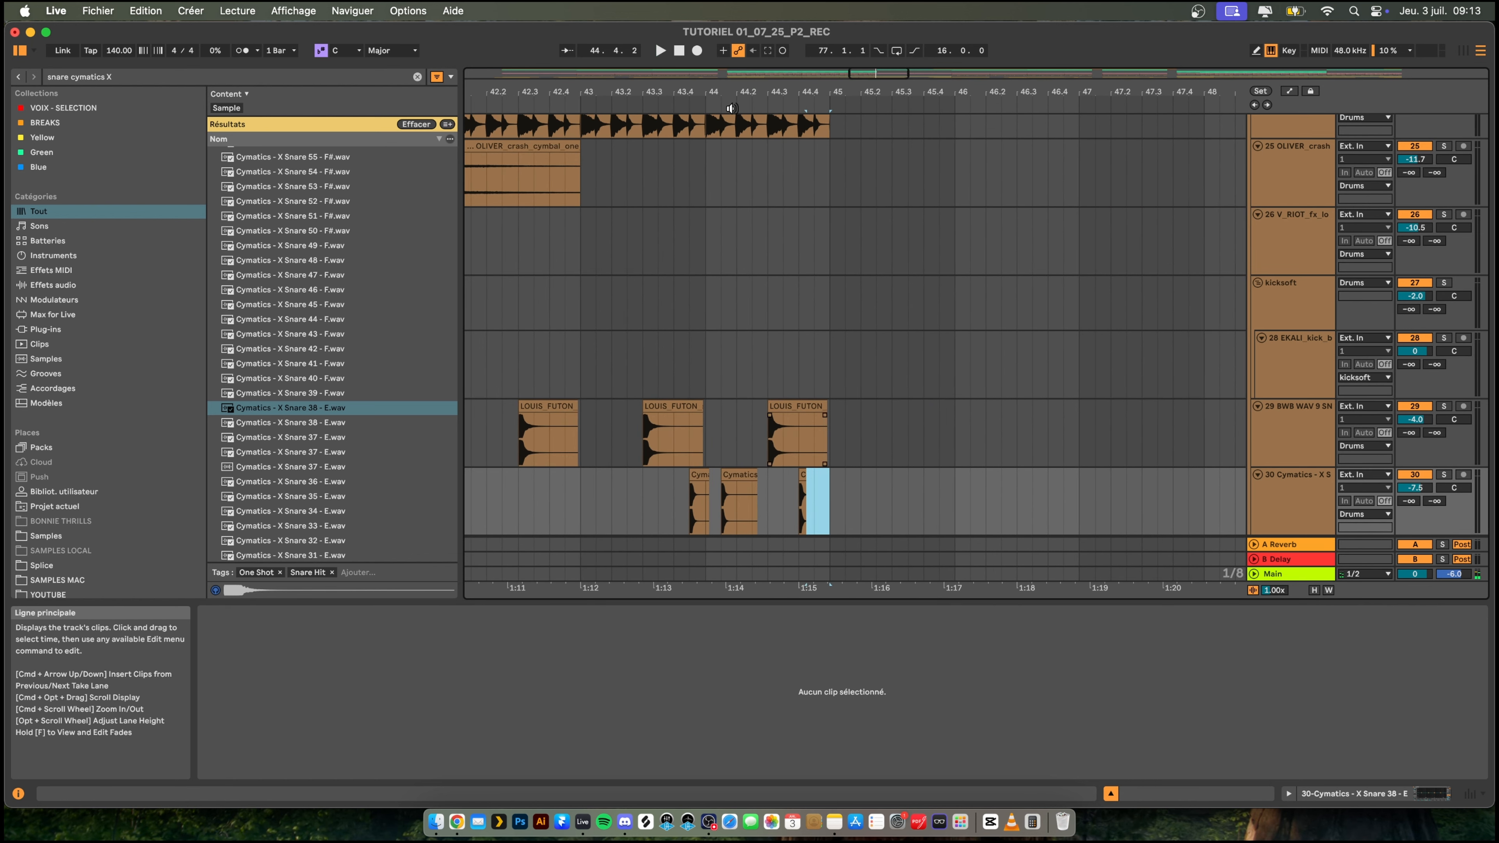
{"action": "key", "text": "space"}
- Copy the Cymatics snare section from bars 29–45 to bar 77 in the second drop and play it
{"action": "left_click_drag", "start_coordinate": [750, 88], "coordinate": [863, 39]}
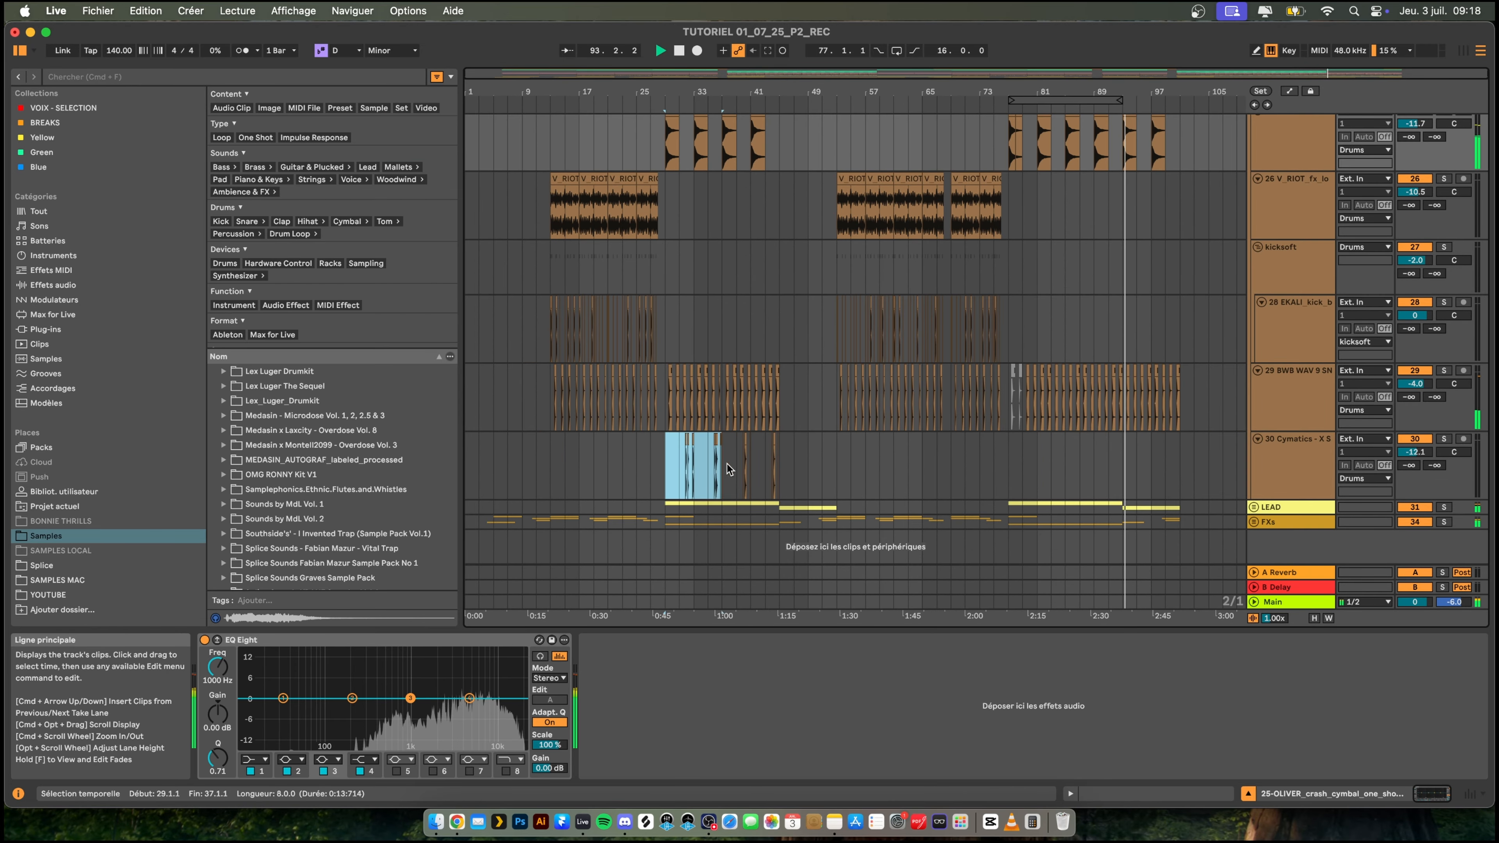
{"action": "left_click", "coordinate": [778, 464]}
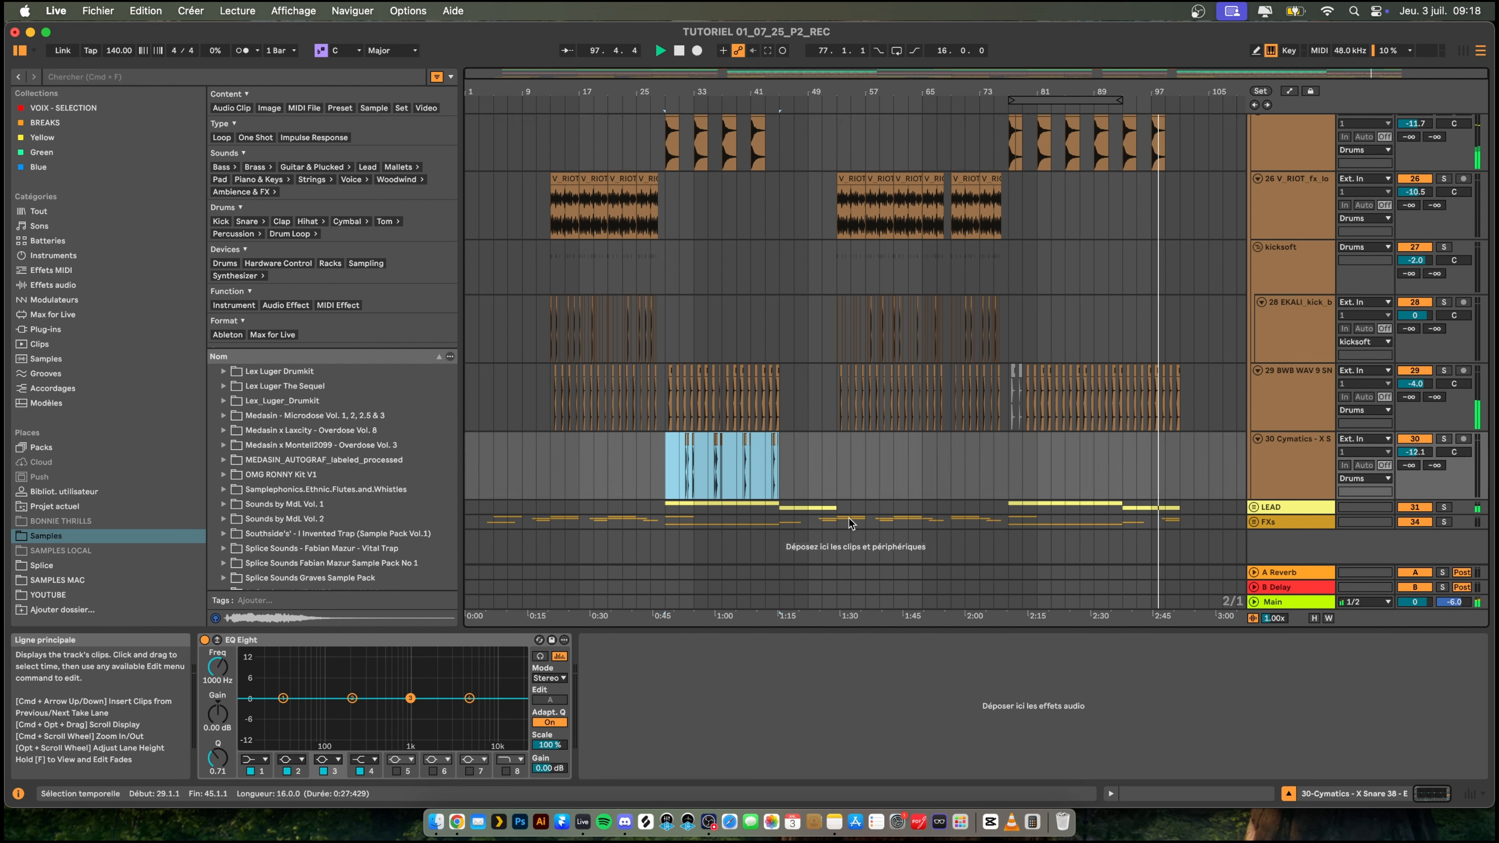
{"action": "left_click", "coordinate": [1005, 477]}
{"action": "key", "text": "super+v"}
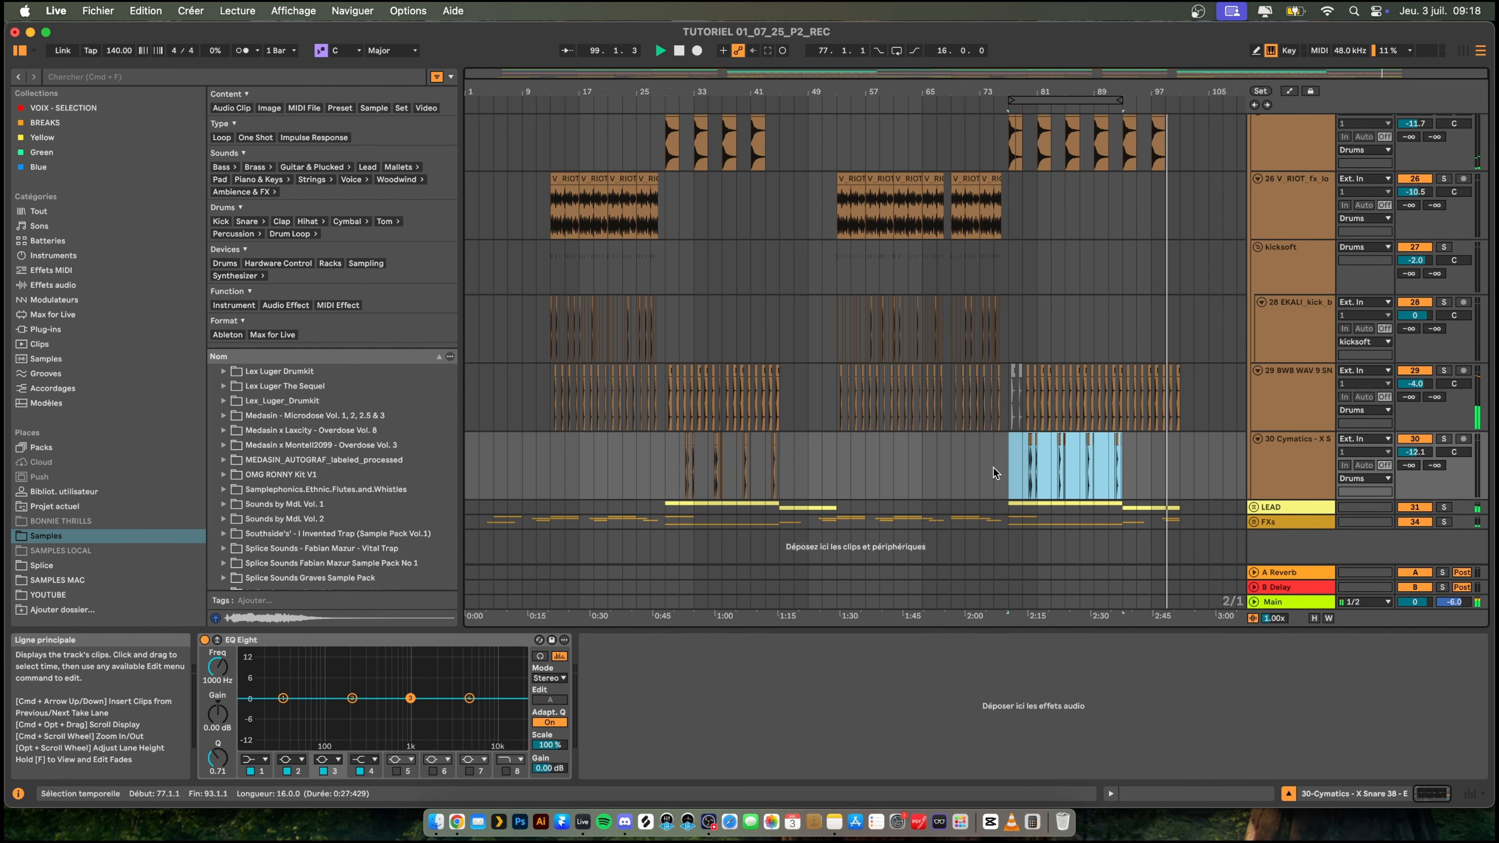
{"action": "left_click", "coordinate": [993, 468]}
{"action": "left_click_drag", "start_coordinate": [1035, 92], "coordinate": [769, 432]}
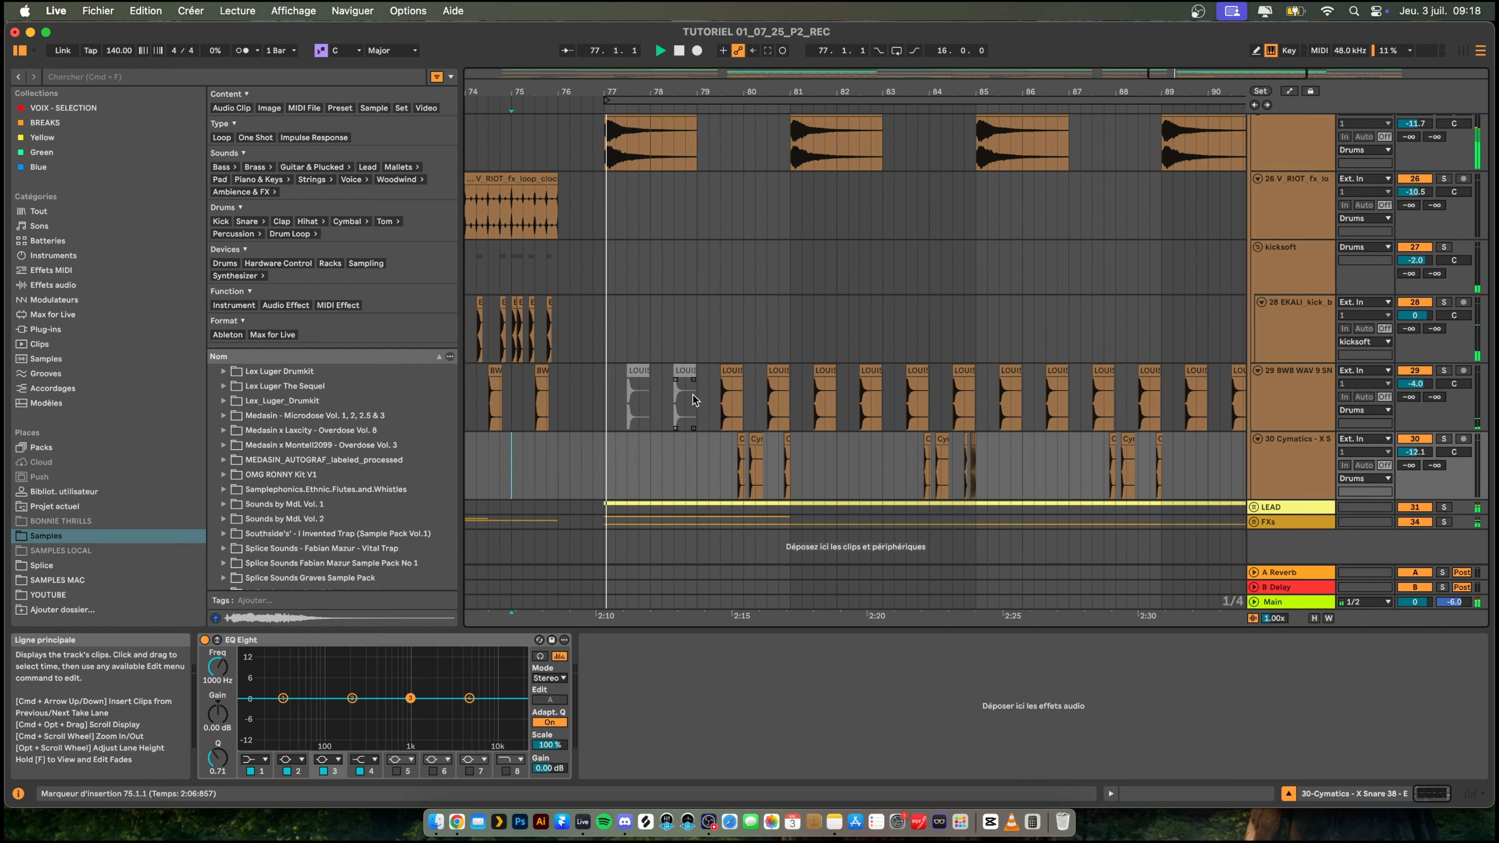
{"action": "left_click_drag", "start_coordinate": [704, 92], "coordinate": [779, 29]}
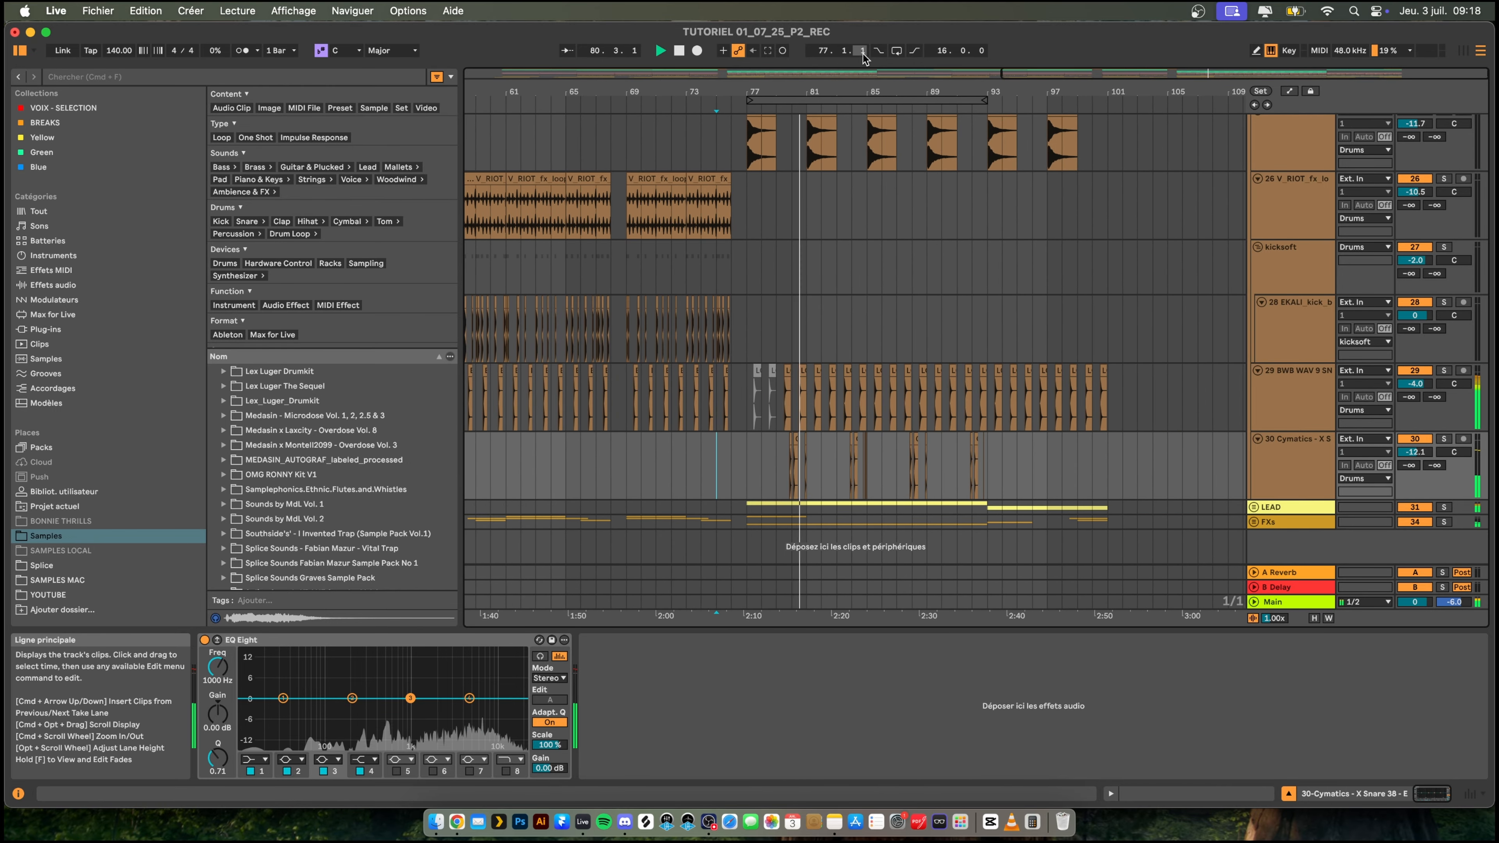
- Collapse the Drums group in the arrangement
{"action": "scroll", "coordinate": [873, 274], "scroll_direction": "up", "scroll_amount": 3}
{"action": "scroll", "coordinate": [873, 274], "scroll_direction": "up", "scroll_amount": 7}
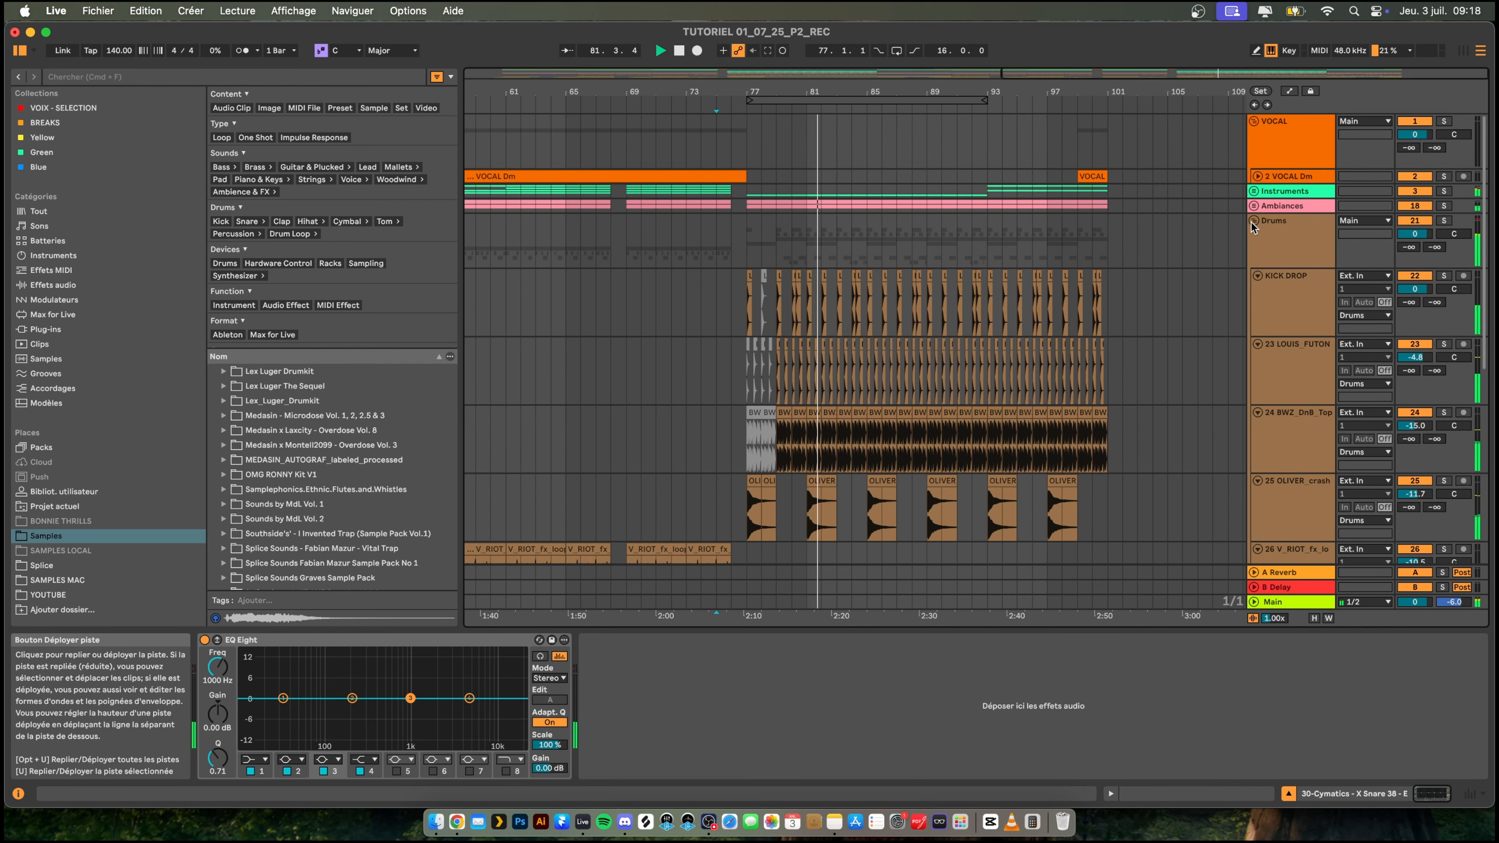
{"action": "left_click", "coordinate": [1253, 221]}
{"action": "left_click_drag", "start_coordinate": [694, 91], "coordinate": [694, 51]}
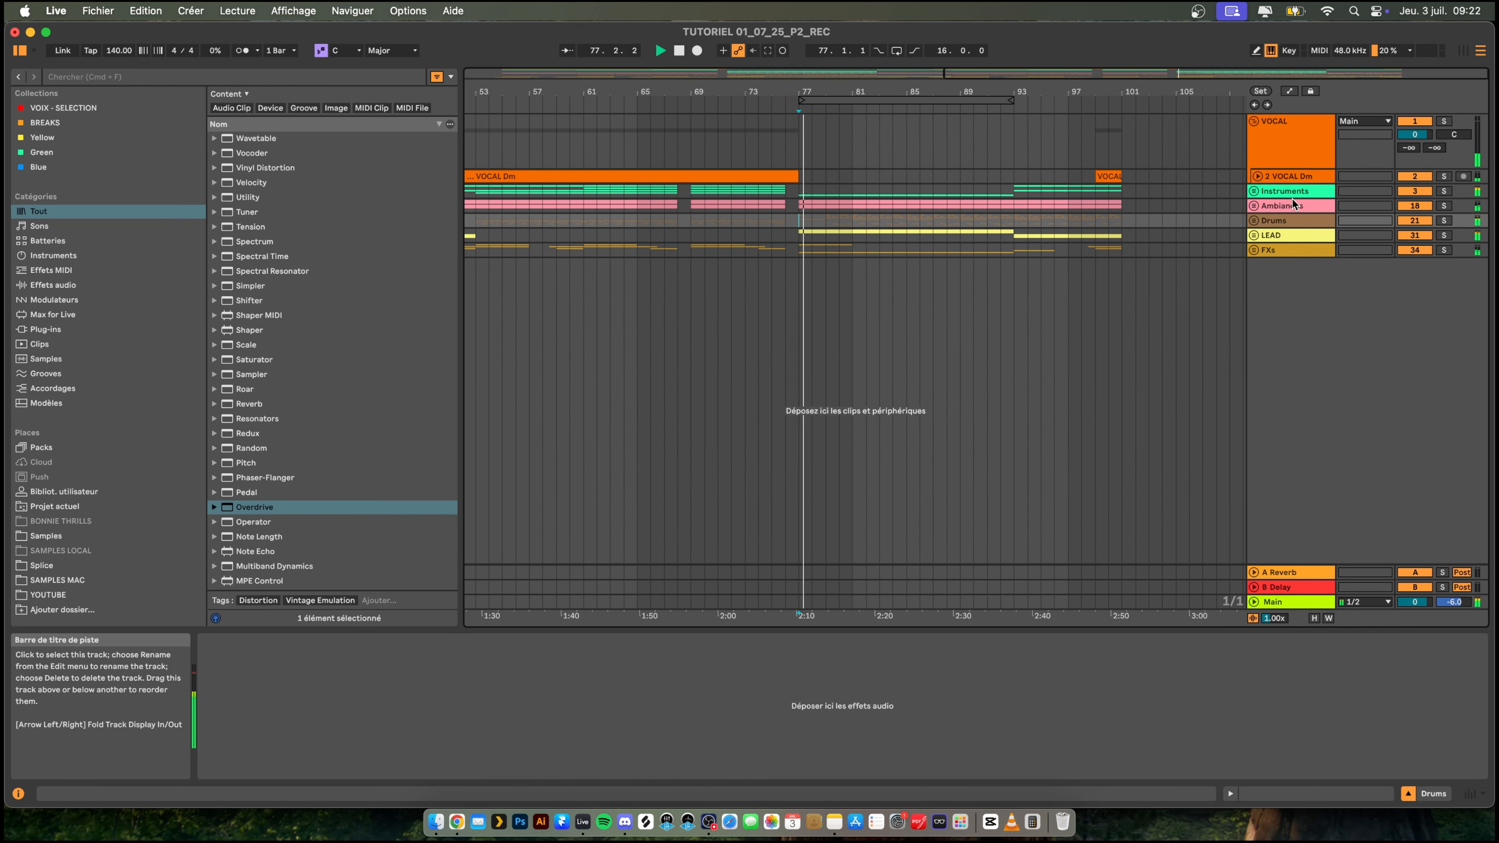
- Expand the Drums group, add a kick fill hit after the second kick of bar 84 on KICK DROP and play it from 83.4.1
{"action": "left_click", "coordinate": [1254, 221]}
{"action": "scroll", "coordinate": [900, 353], "scroll_direction": "down", "scroll_amount": 8}
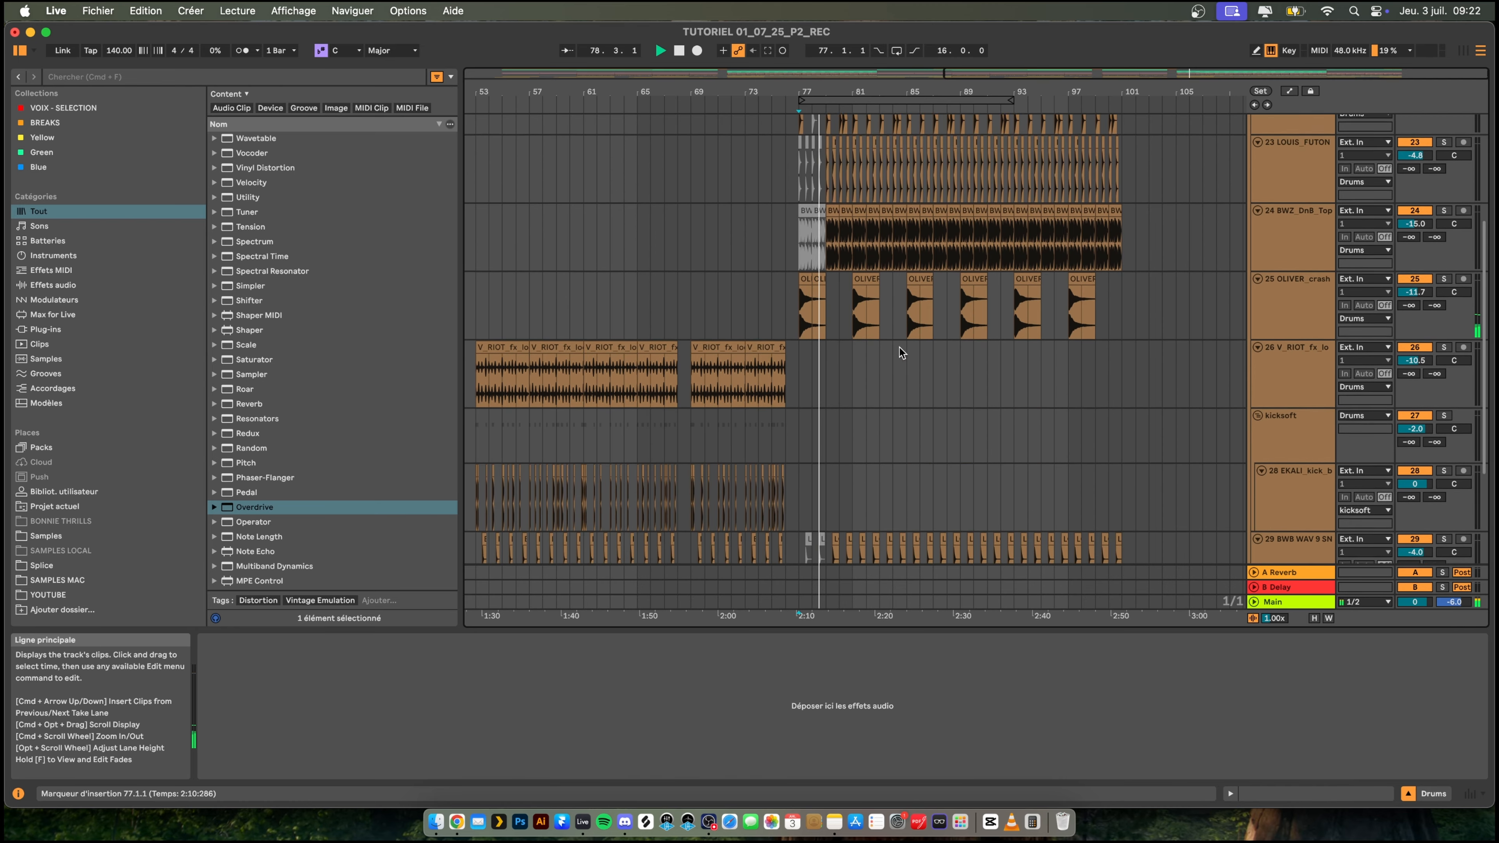
{"action": "scroll", "coordinate": [905, 341], "scroll_direction": "up", "scroll_amount": 5}
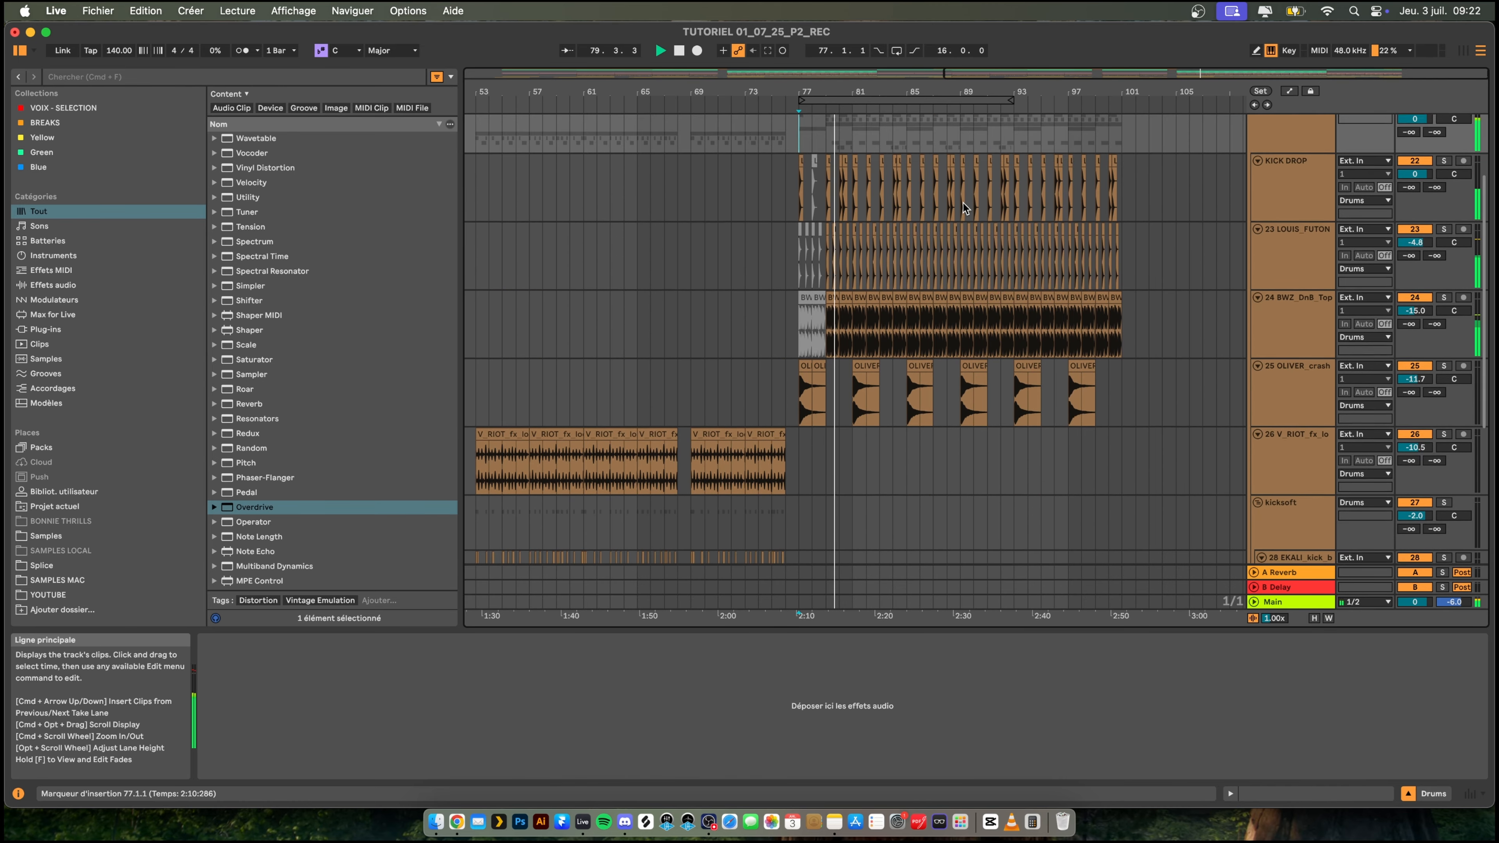
{"action": "left_click_drag", "start_coordinate": [907, 88], "coordinate": [815, 148]}
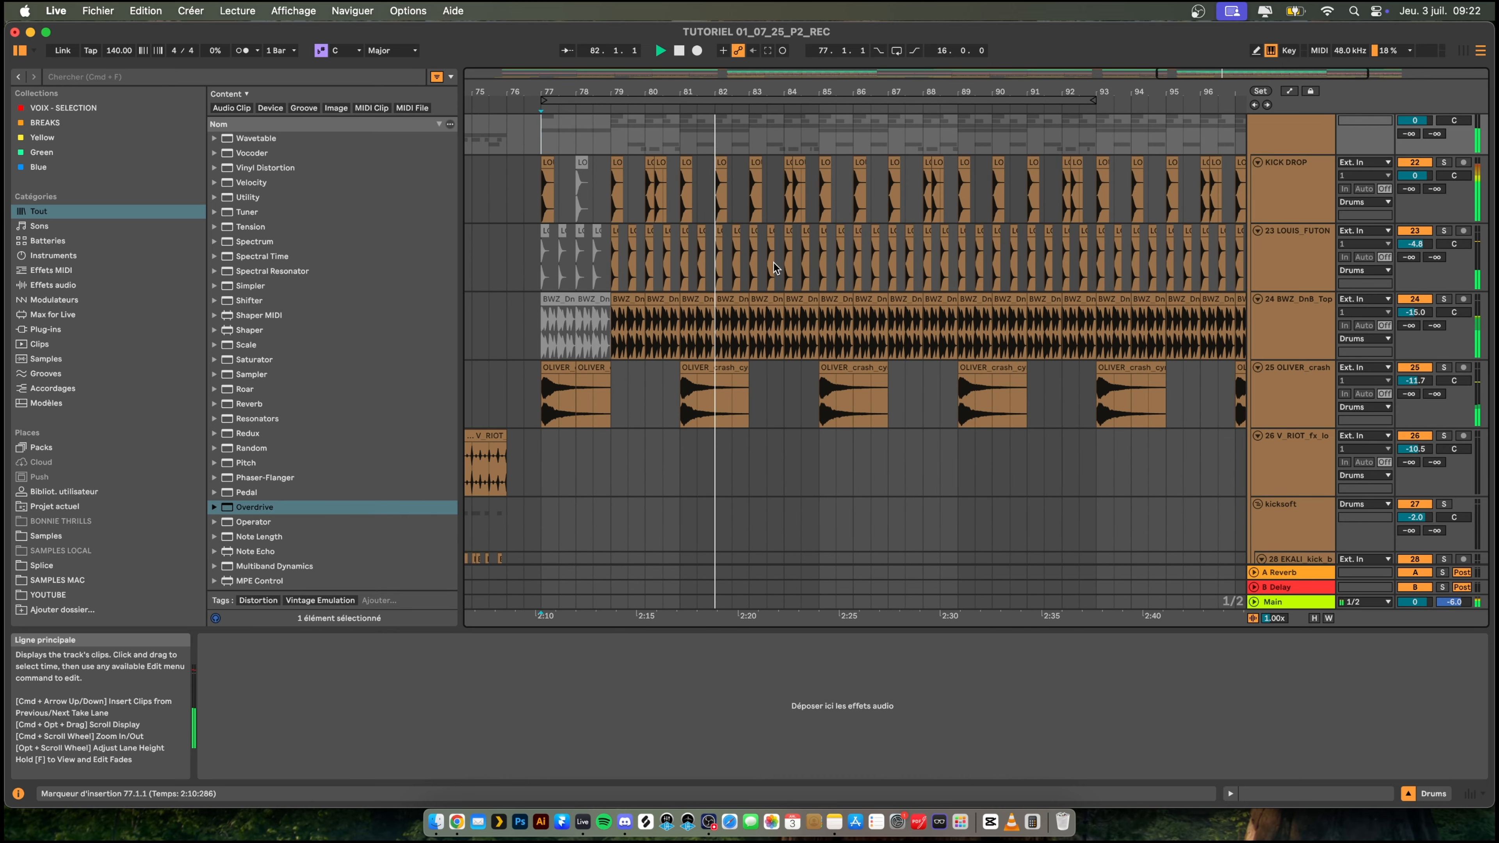
{"action": "scroll", "coordinate": [776, 269], "scroll_direction": "up", "scroll_amount": 3}
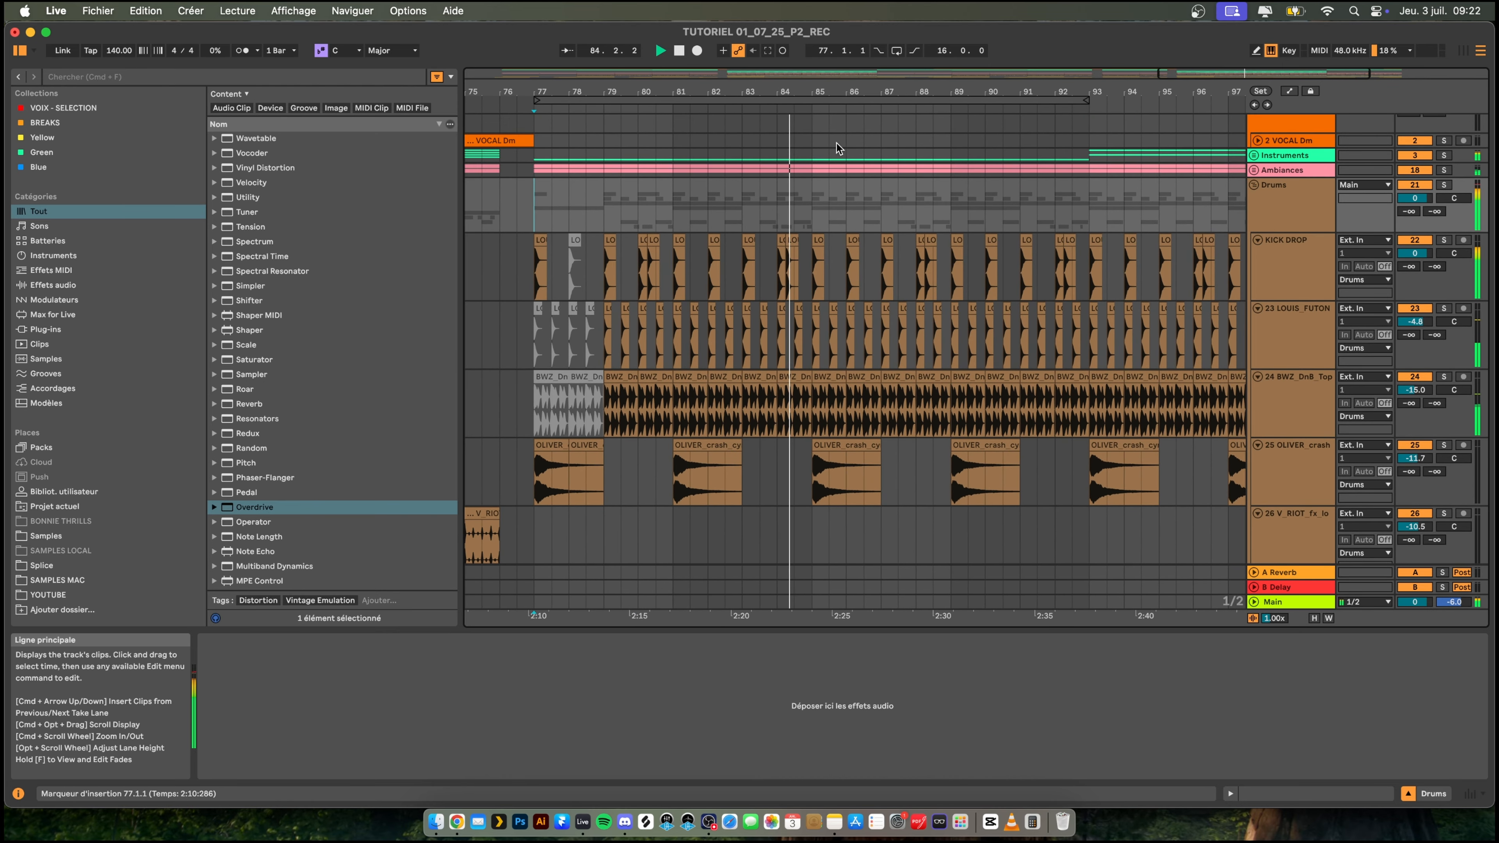
{"action": "left_click_drag", "start_coordinate": [803, 88], "coordinate": [776, 260]}
{"action": "left_click", "coordinate": [788, 264]}
{"action": "key", "text": "super+v"}
{"action": "left_click", "coordinate": [656, 270]}
{"action": "key", "text": "space"}
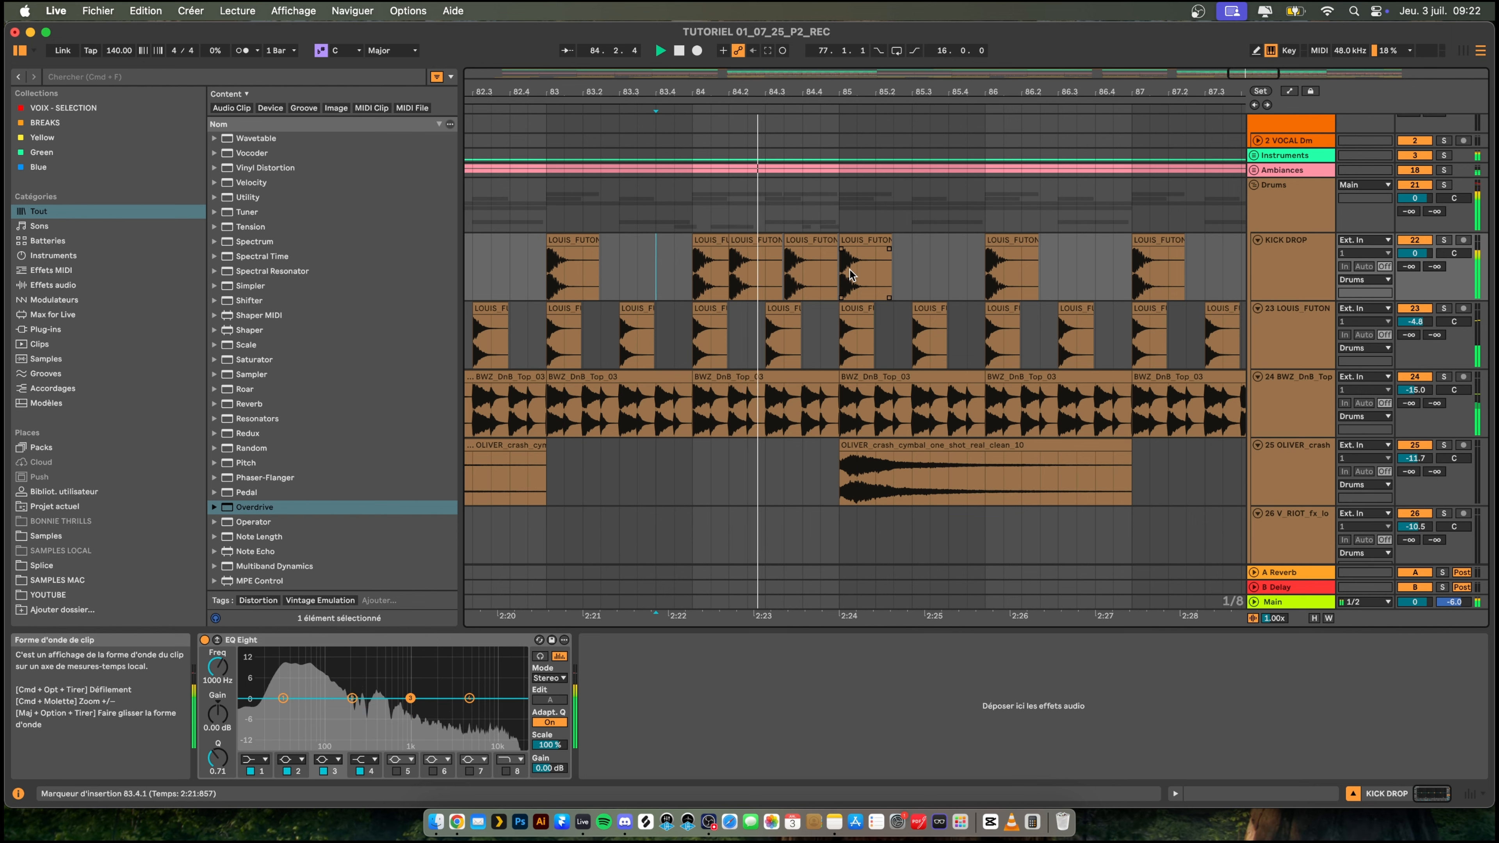
- Duplicate the KICK DROP clip at 92.2.1 directly after itself and play the fill into bar 93
{"action": "left_click_drag", "start_coordinate": [902, 103], "coordinate": [774, 84]}
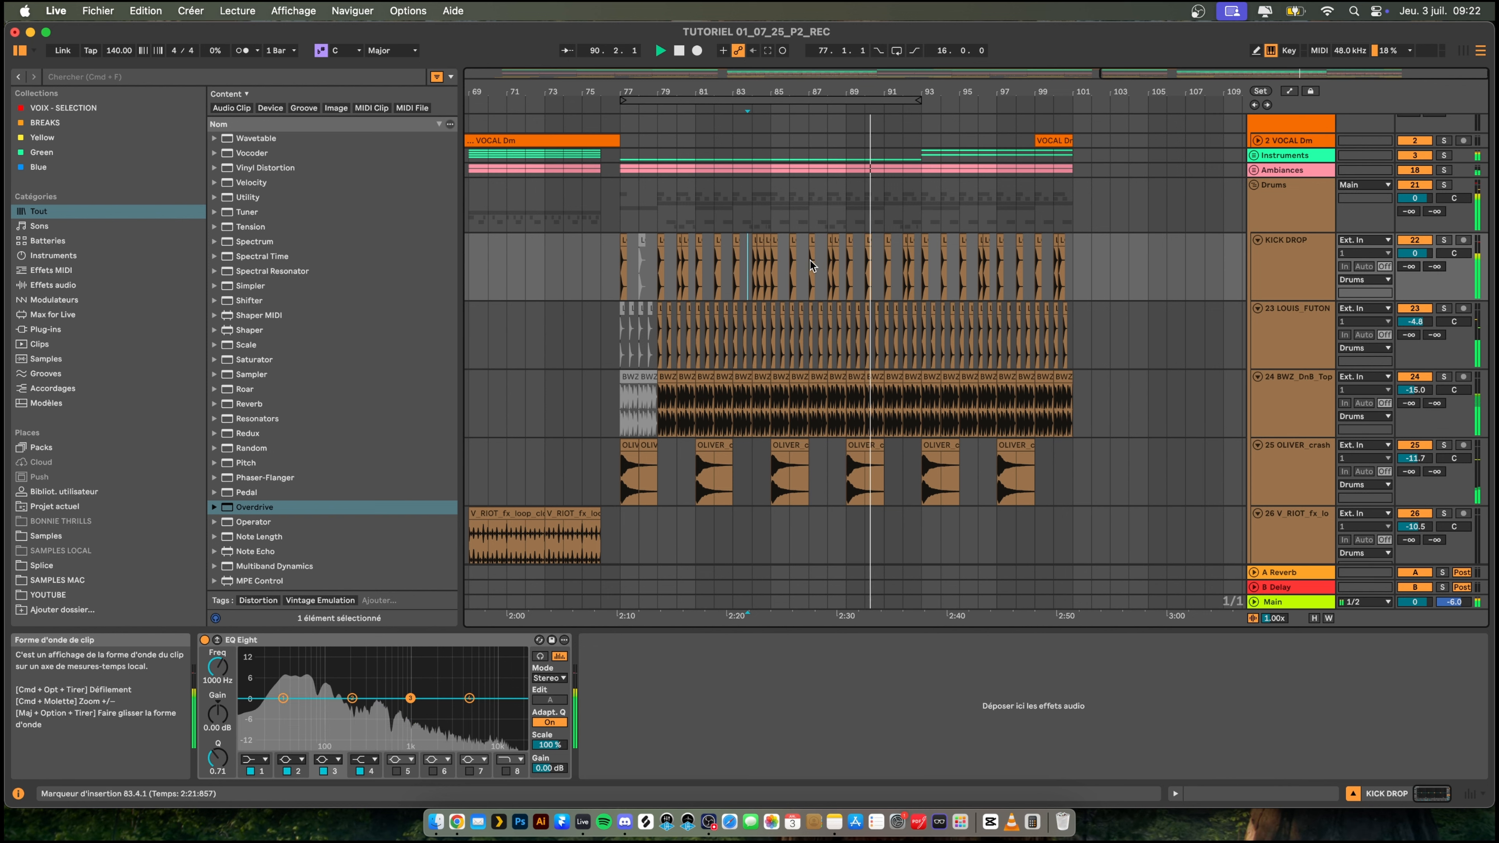
{"action": "left_click_drag", "start_coordinate": [961, 91], "coordinate": [885, 177]}
{"action": "key", "text": "space"}
{"action": "left_click", "coordinate": [705, 244]}
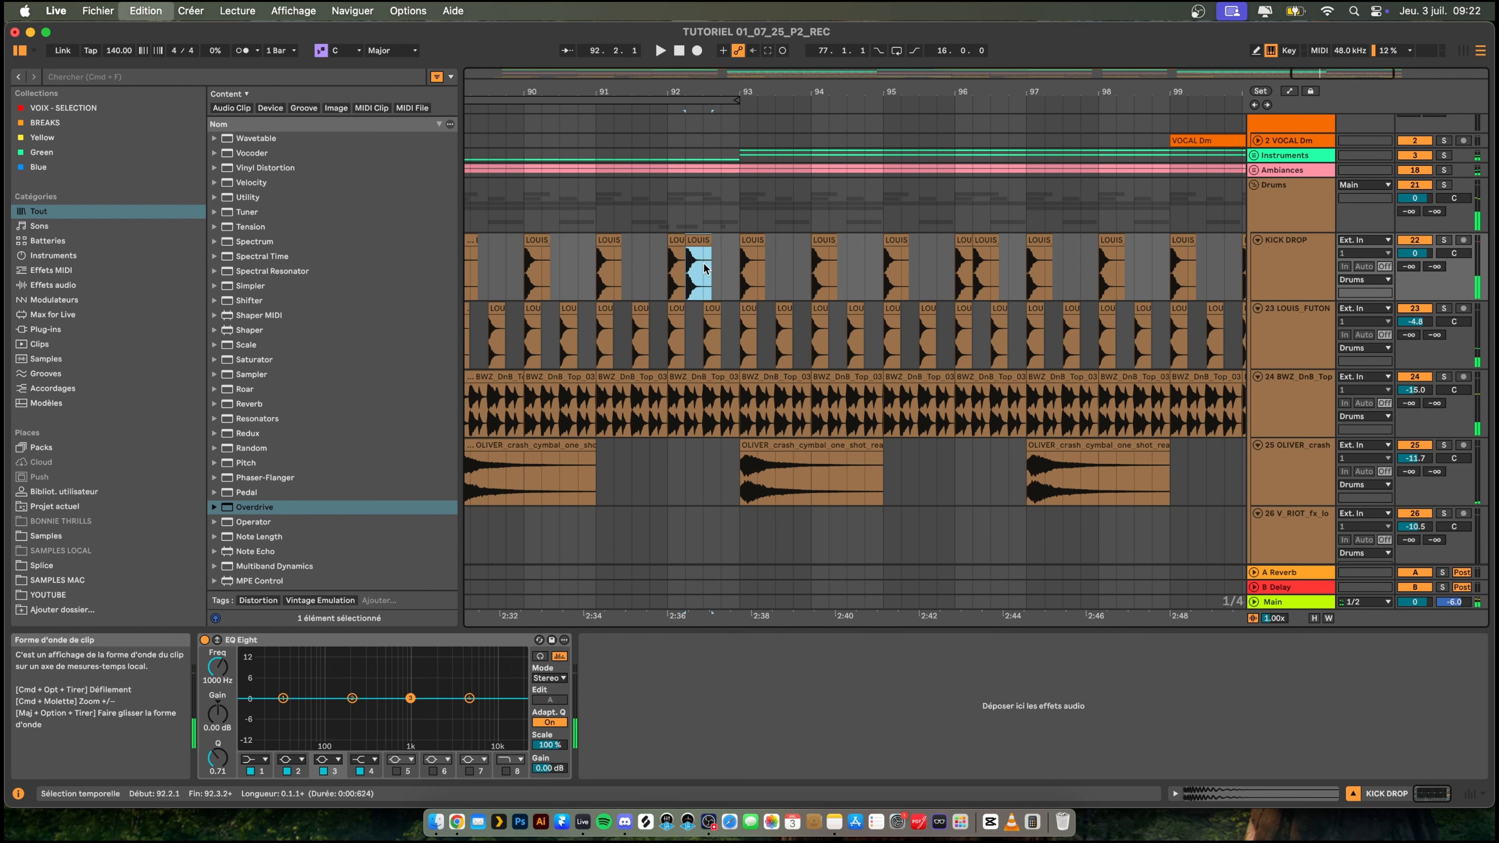
{"action": "left_click_drag", "start_coordinate": [694, 91], "coordinate": [694, 118]}
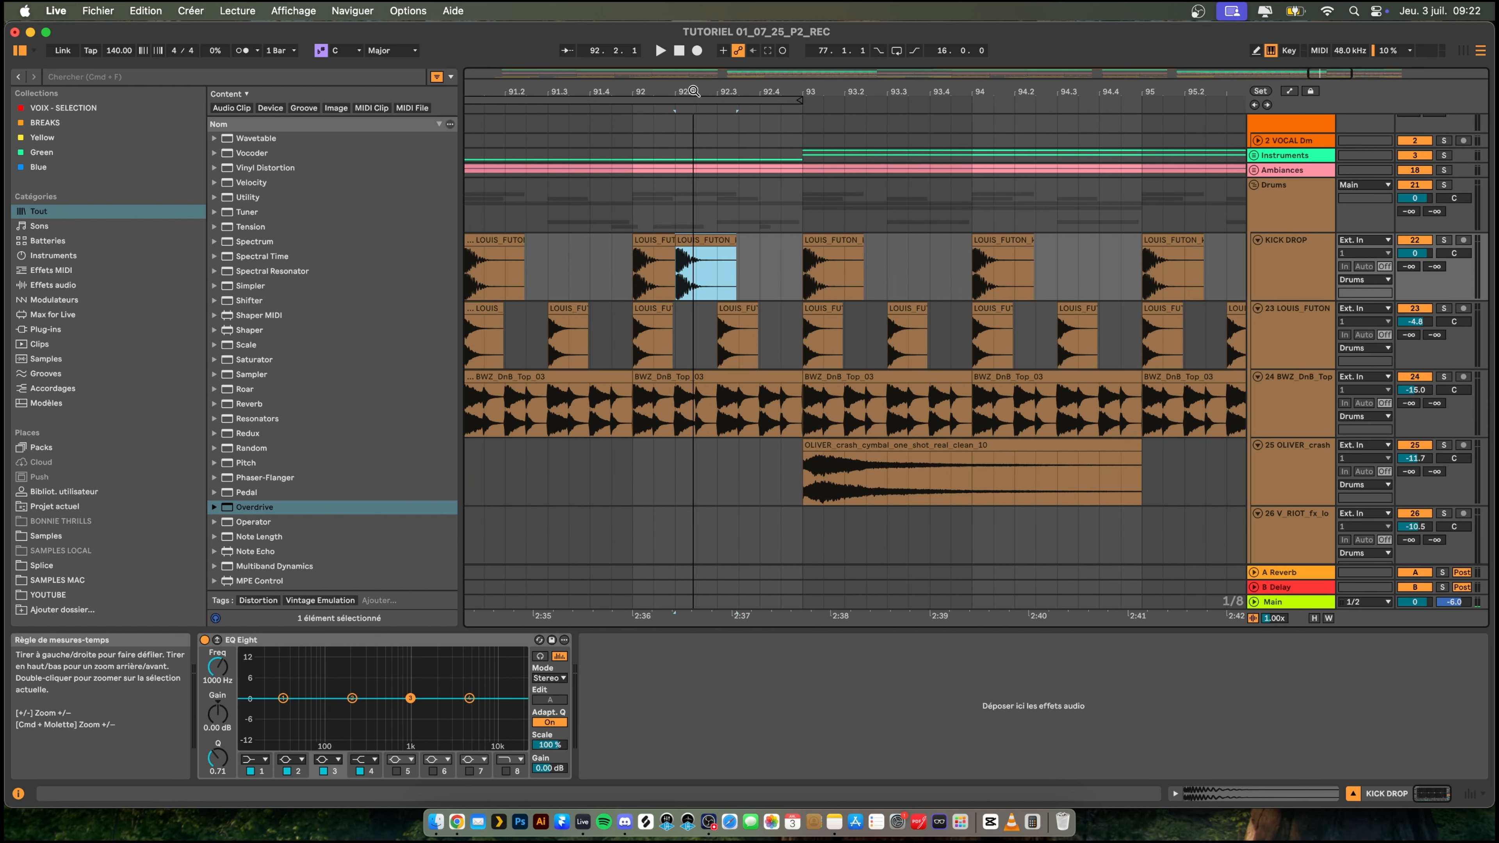
{"action": "key", "text": "super+d"}
{"action": "left_click", "coordinate": [590, 274]}
{"action": "key", "text": "space"}
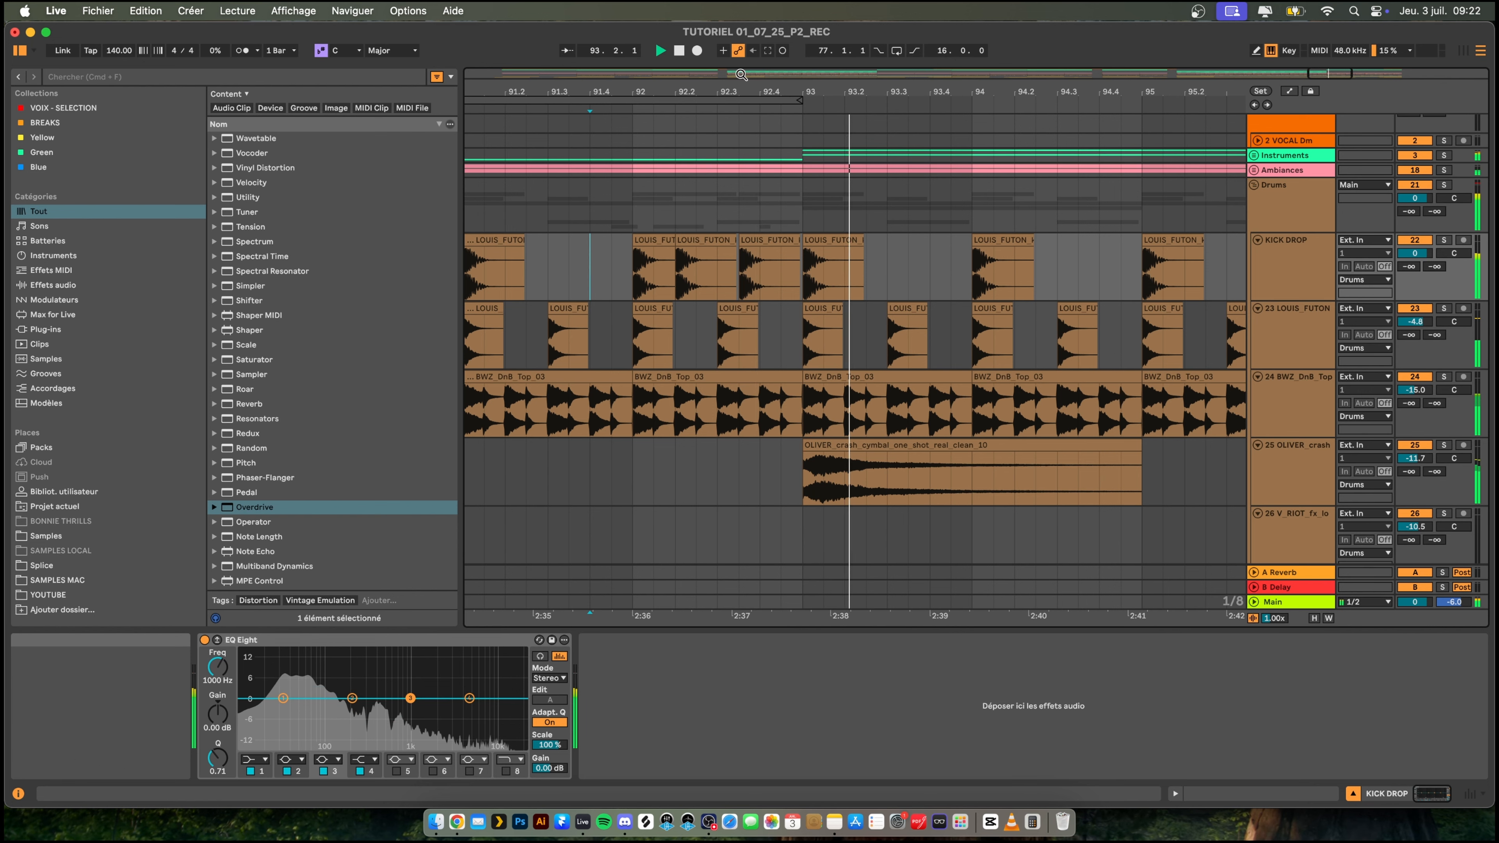
{"action": "mouse_move", "coordinate": [728, 91]}
{"action": "left_mouse_down"}
{"action": "mouse_move", "coordinate": [729, 59]}
{"action": "mouse_move", "coordinate": [728, 106]}
{"action": "left_mouse_up"}
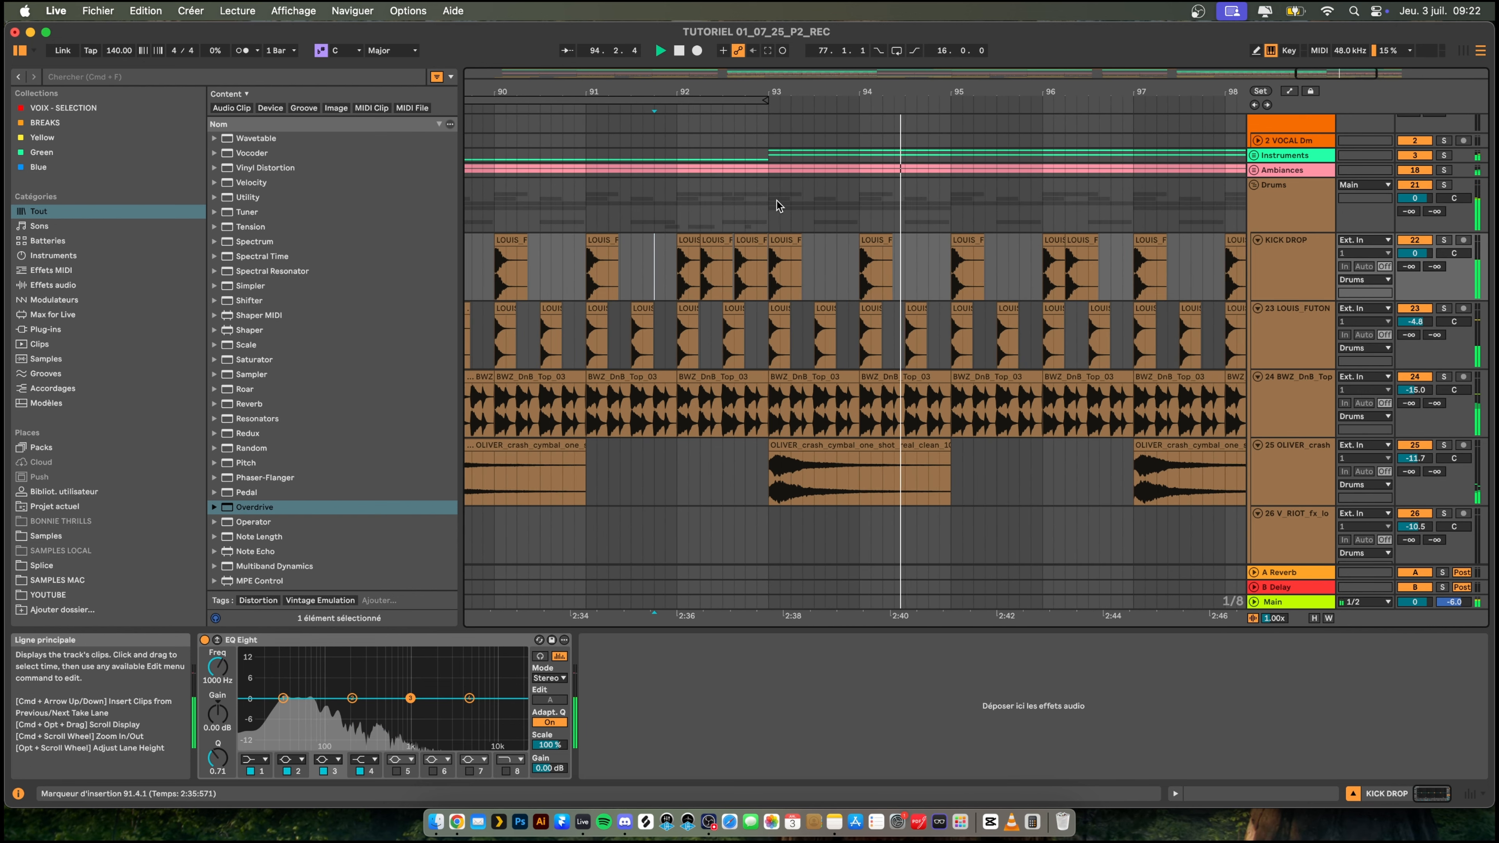
{"action": "left_click", "coordinate": [711, 212]}
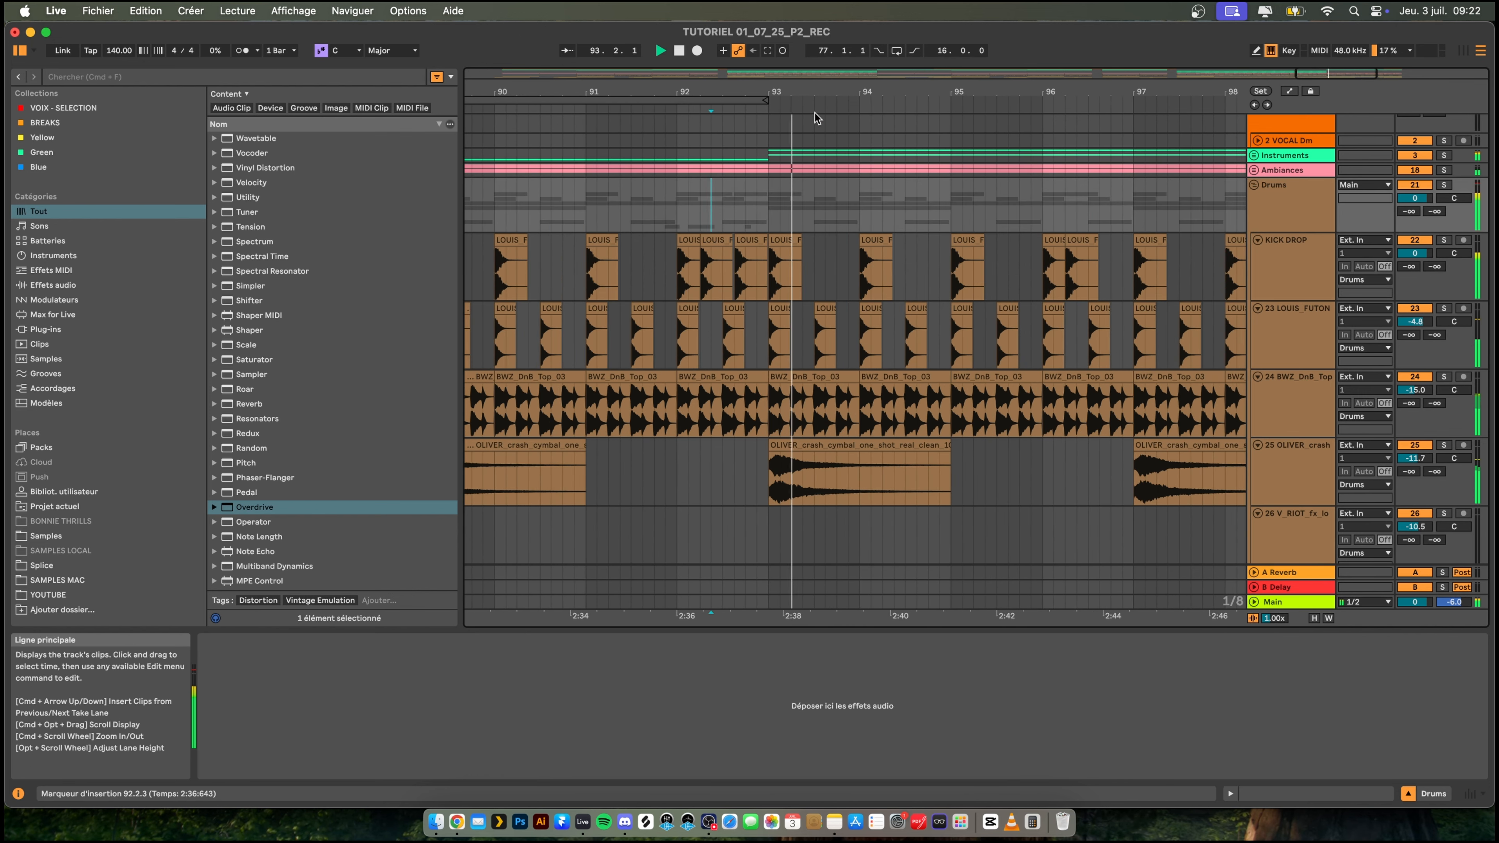
- Copy the KICK DROP clip at 96.2.1 directly after itself and play the fill from 96.1.1
{"action": "left_click_drag", "start_coordinate": [799, 92], "coordinate": [1122, 21]}
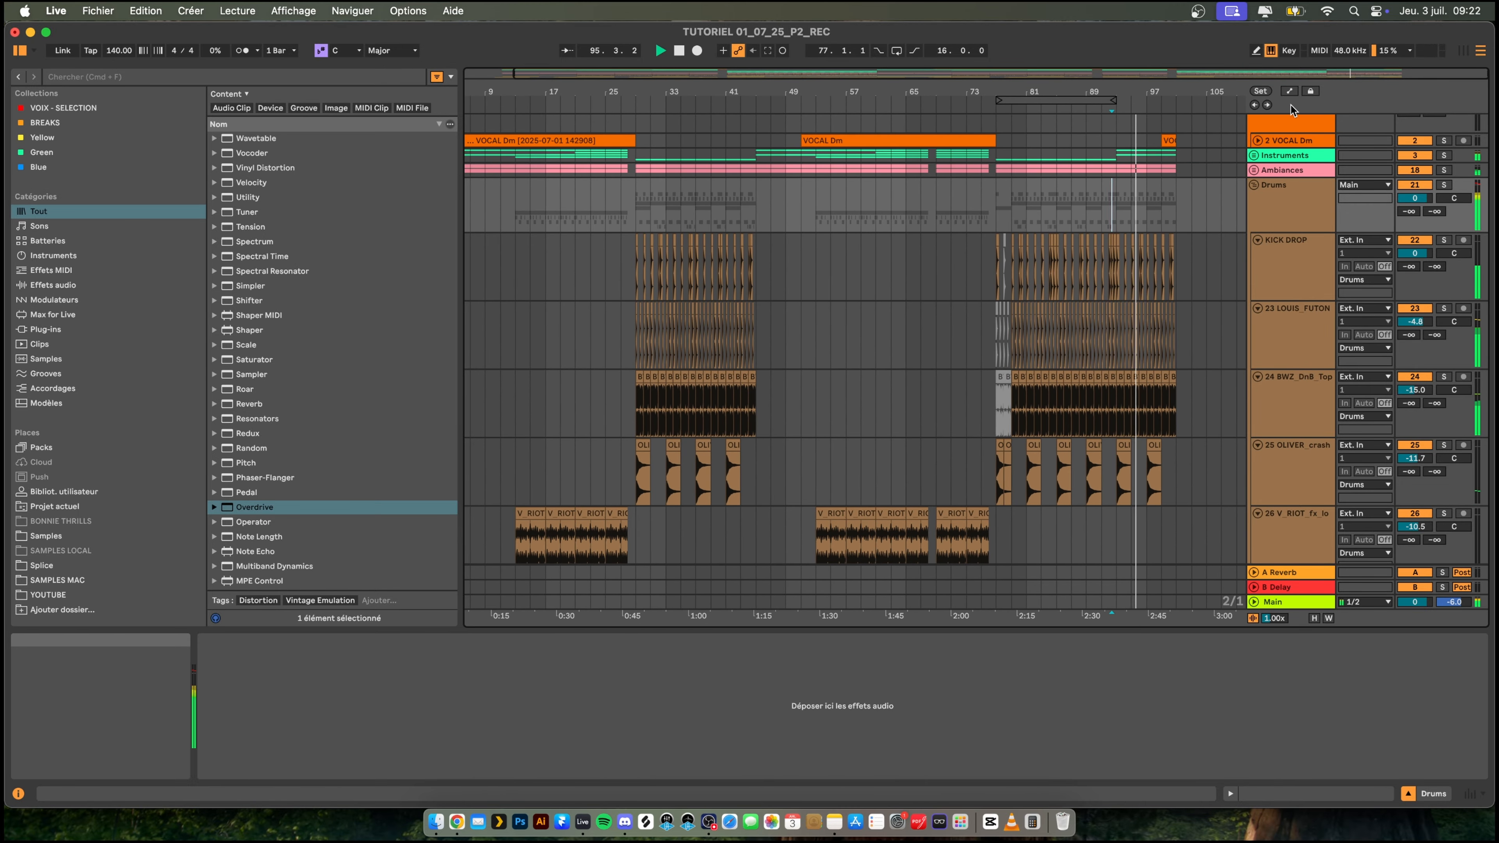
{"action": "left_click_drag", "start_coordinate": [1162, 86], "coordinate": [1163, 183]}
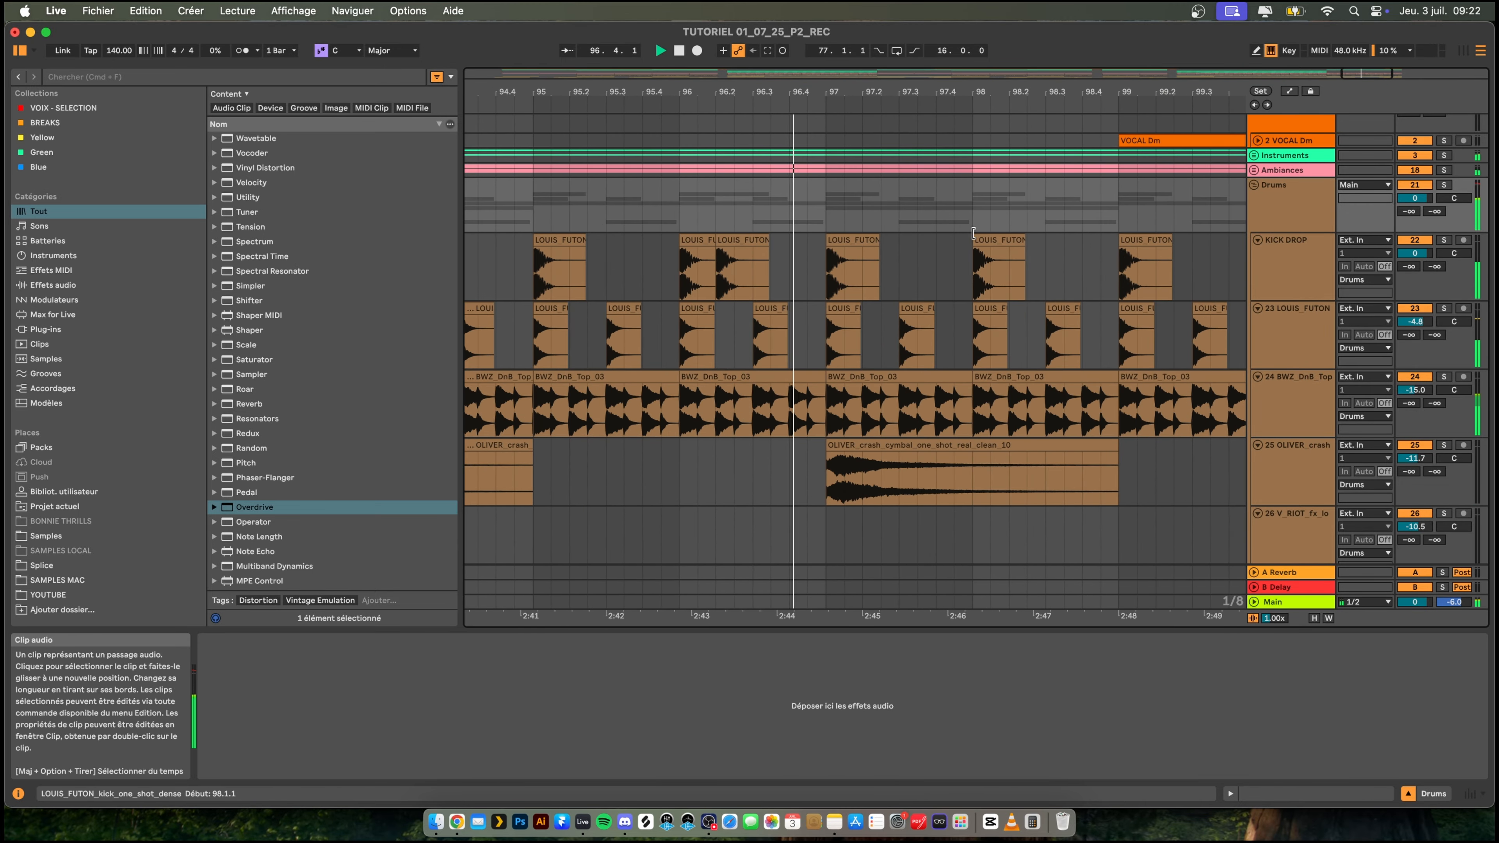
{"action": "left_click_drag", "start_coordinate": [718, 251], "coordinate": [767, 279]}
{"action": "key", "text": "space"}
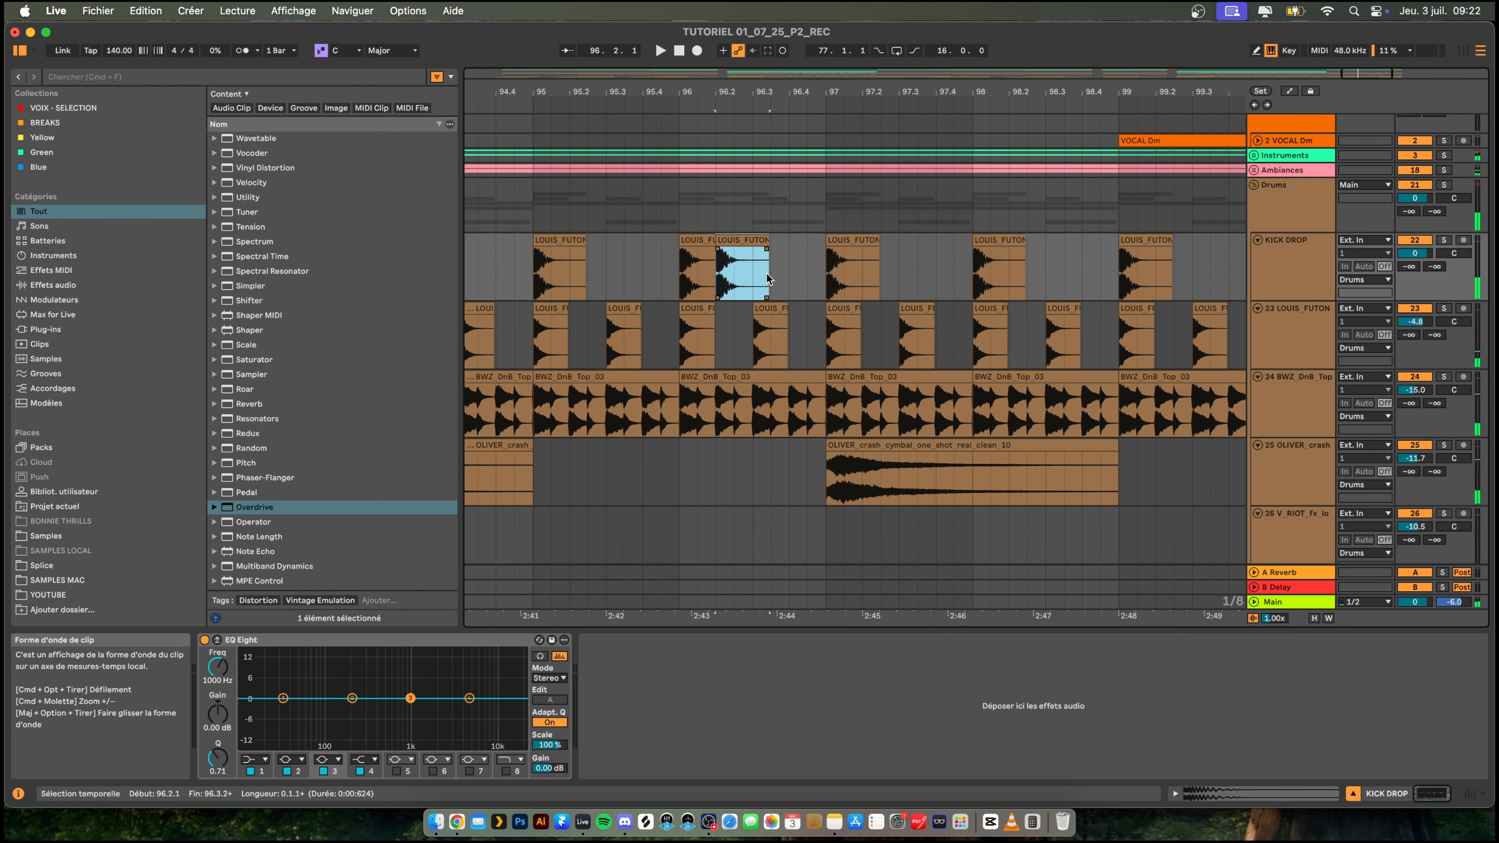
{"action": "left_click", "coordinate": [772, 279]}
{"action": "key", "text": "super+v"}
{"action": "left_click", "coordinate": [682, 281]}
{"action": "key", "text": "space"}
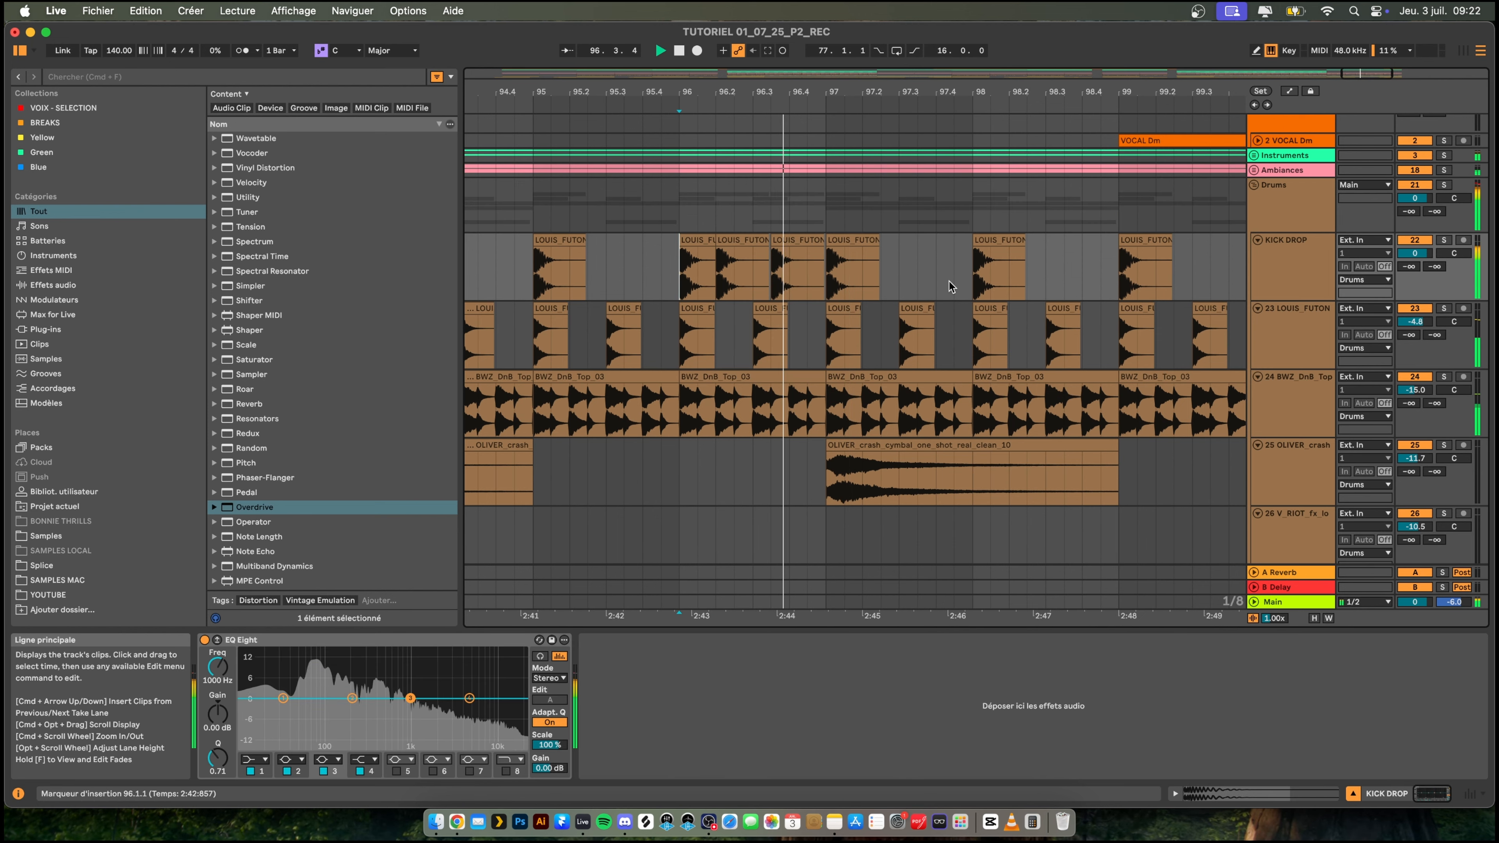
{"action": "left_click_drag", "start_coordinate": [910, 91], "coordinate": [1009, 26]}
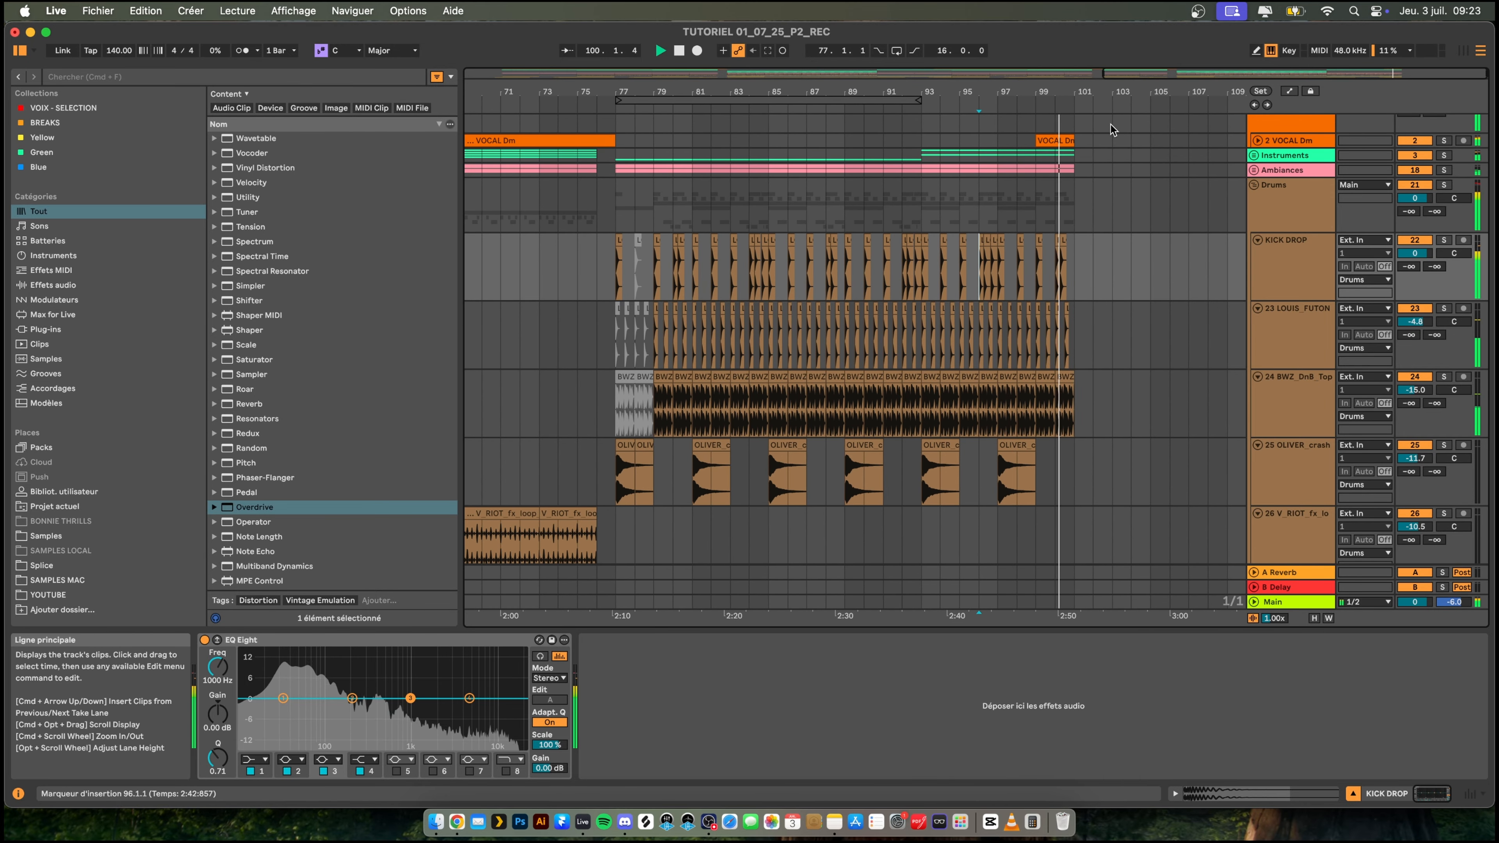
- Insert an audio track beneath 2 VOCAL Dm in the VOCAL group and name it VOCAL TAIL
{"action": "left_click_drag", "start_coordinate": [973, 95], "coordinate": [1033, 71]}
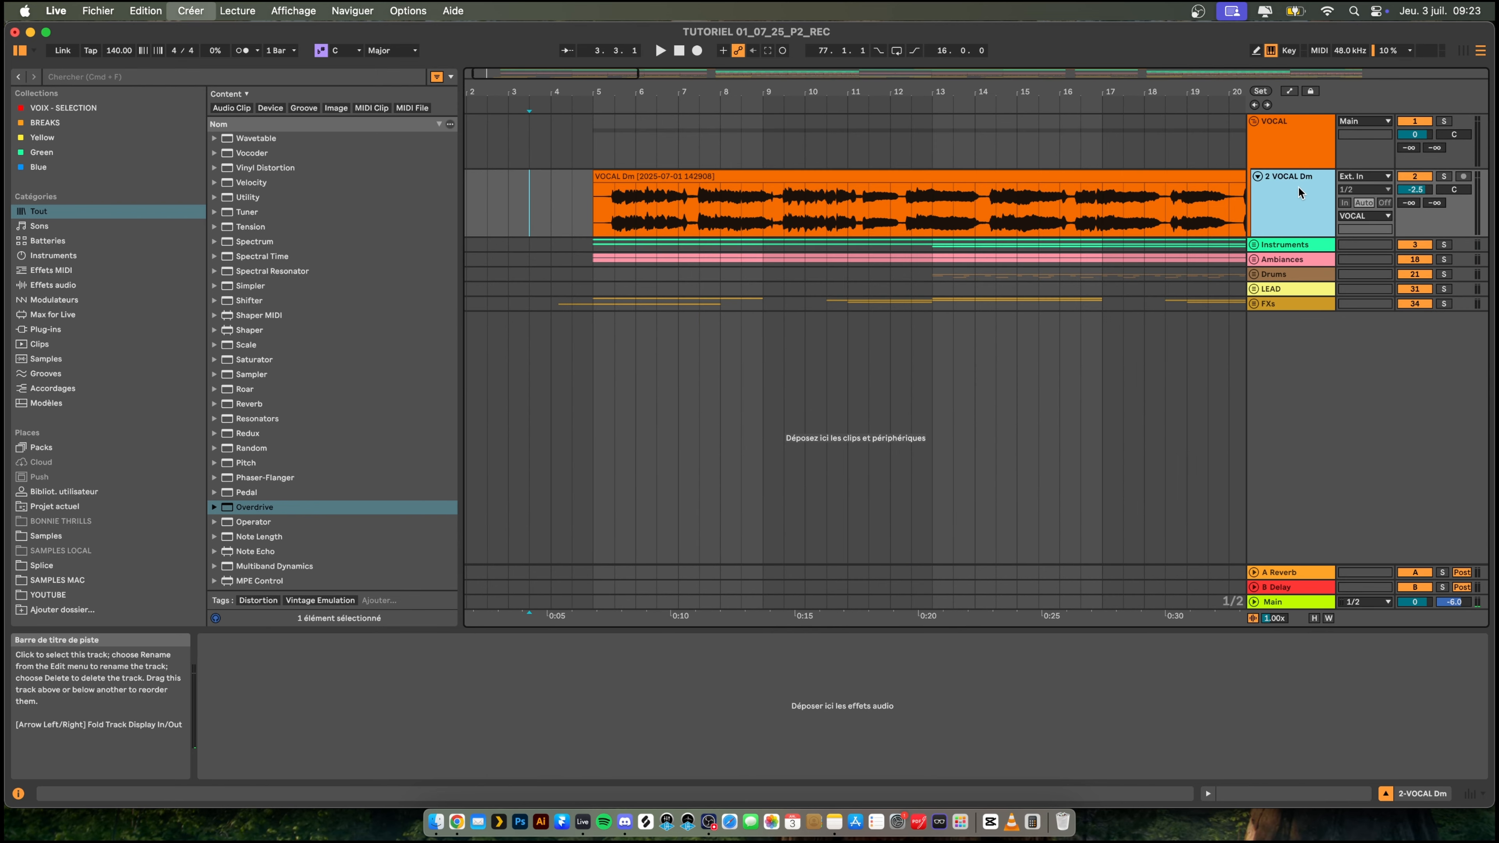
{"action": "key", "text": "cmd+t"}
{"action": "right_click", "coordinate": [1289, 251]}
{"action": "left_click", "coordinate": [1316, 317]}
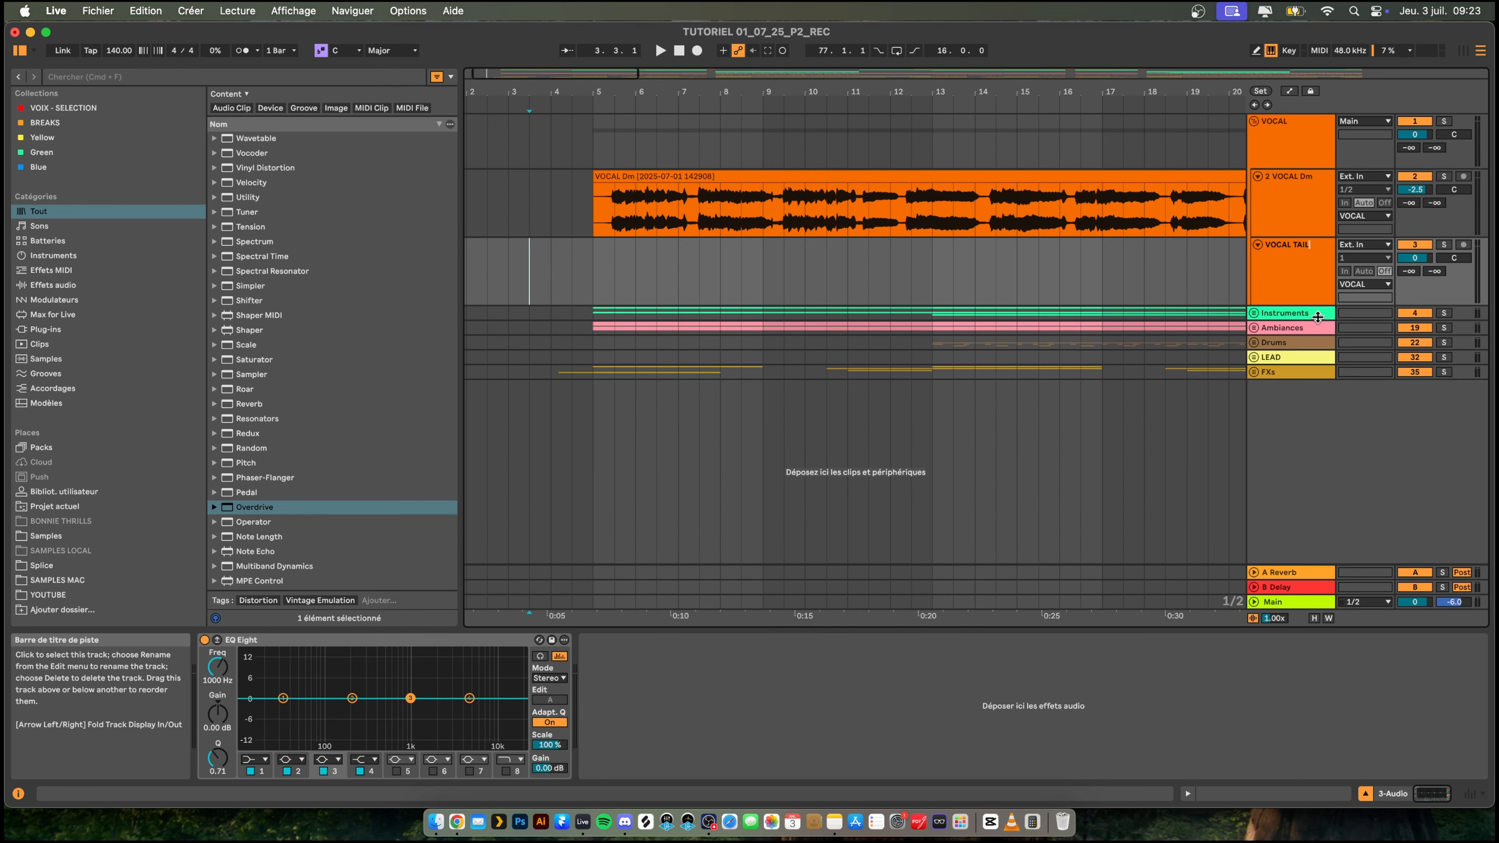
- Listen to the opening of the VOCAL Dm clip just after bar 5
{"action": "left_click_drag", "start_coordinate": [600, 91], "coordinate": [563, 72]}
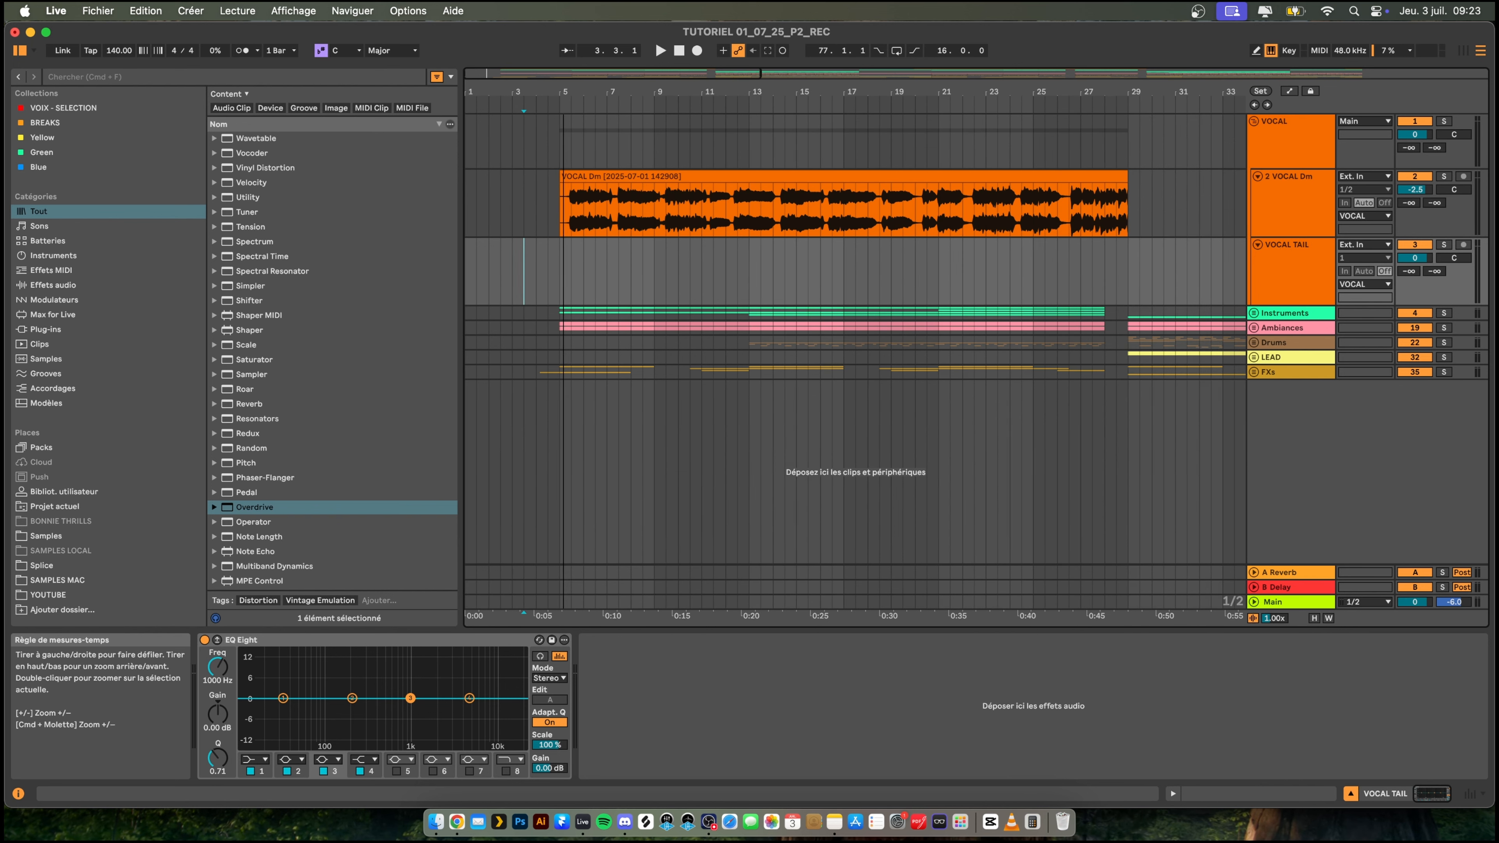
{"action": "left_click", "coordinate": [536, 211]}
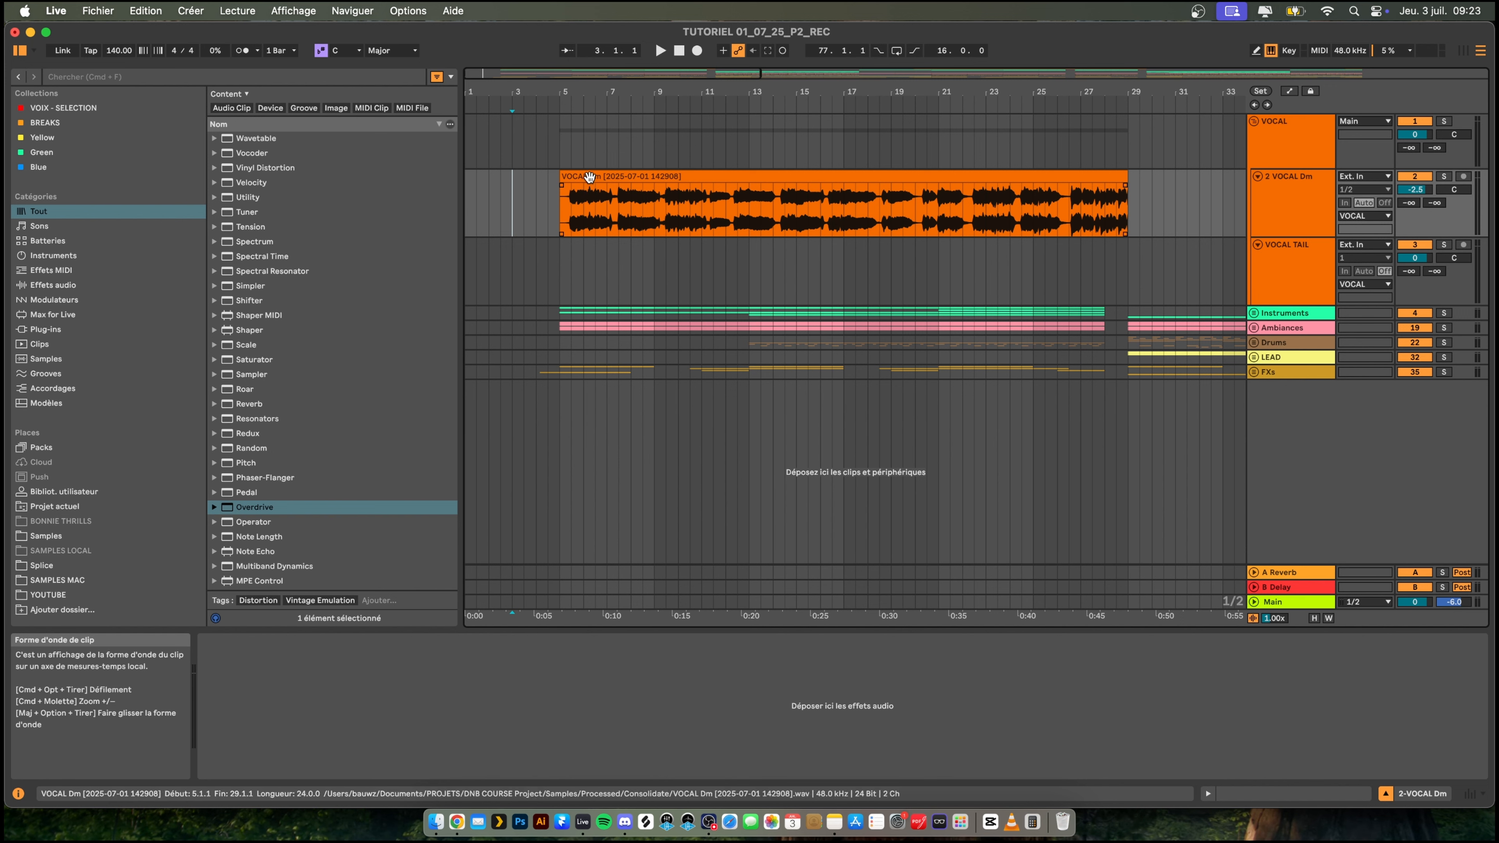
{"action": "left_click", "coordinate": [573, 203]}
{"action": "key", "text": "space"}
{"action": "left_click_drag", "start_coordinate": [565, 92], "coordinate": [620, 157]}
{"action": "key", "text": "space"}
{"action": "key", "text": "space"}
{"action": "key", "text": "space"}
{"action": "key", "text": "space"}
{"action": "key", "text": "space"}
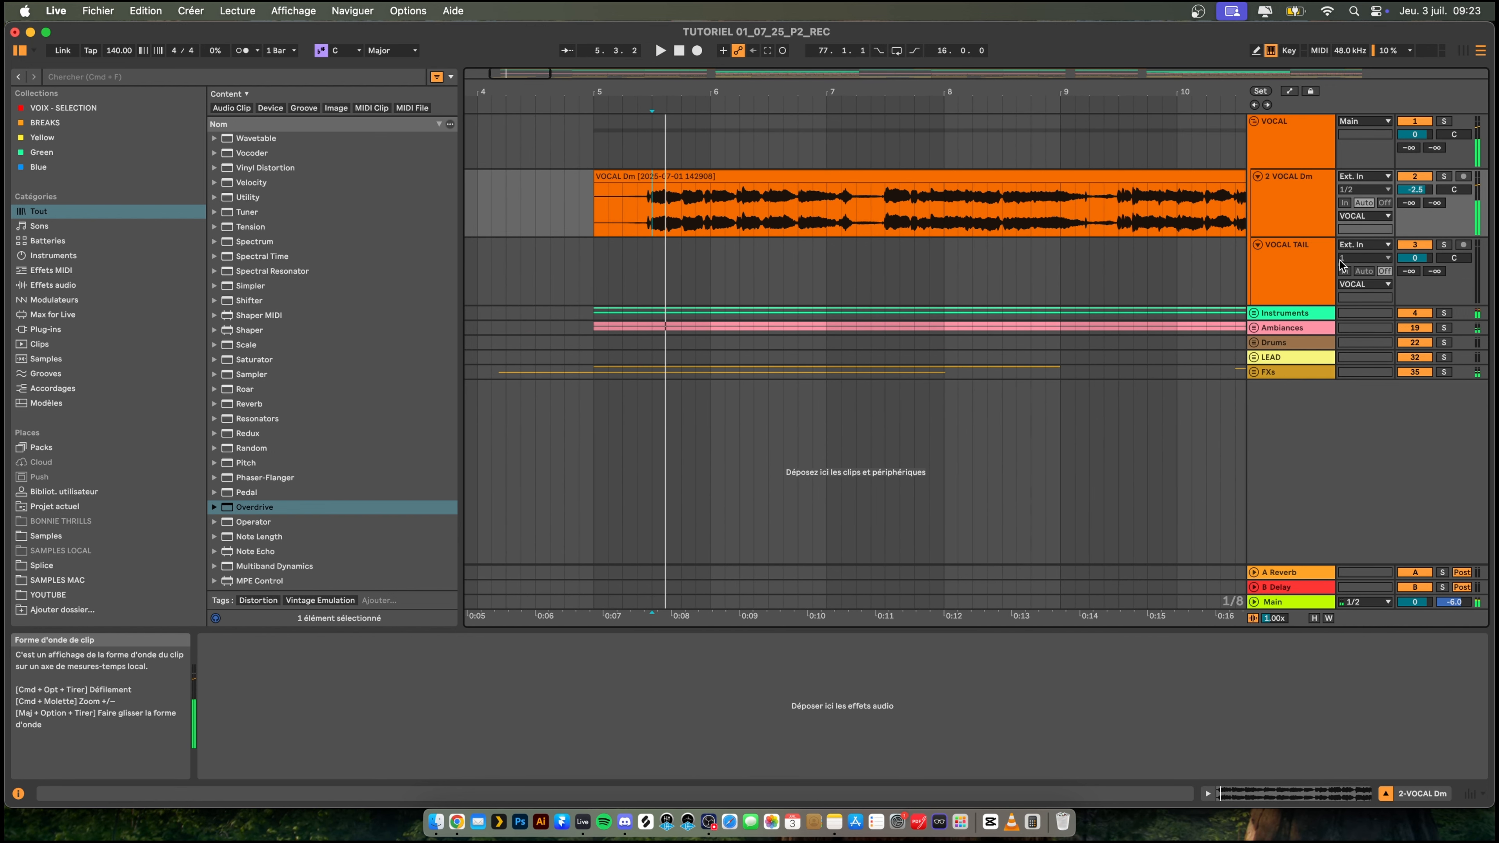
- Solo the VOCAL Dm track, set the VOCAL TAIL input to Resampling and arm VOCAL TAIL for recording
{"action": "left_click", "coordinate": [1444, 176]}
{"action": "left_click", "coordinate": [1365, 245]}
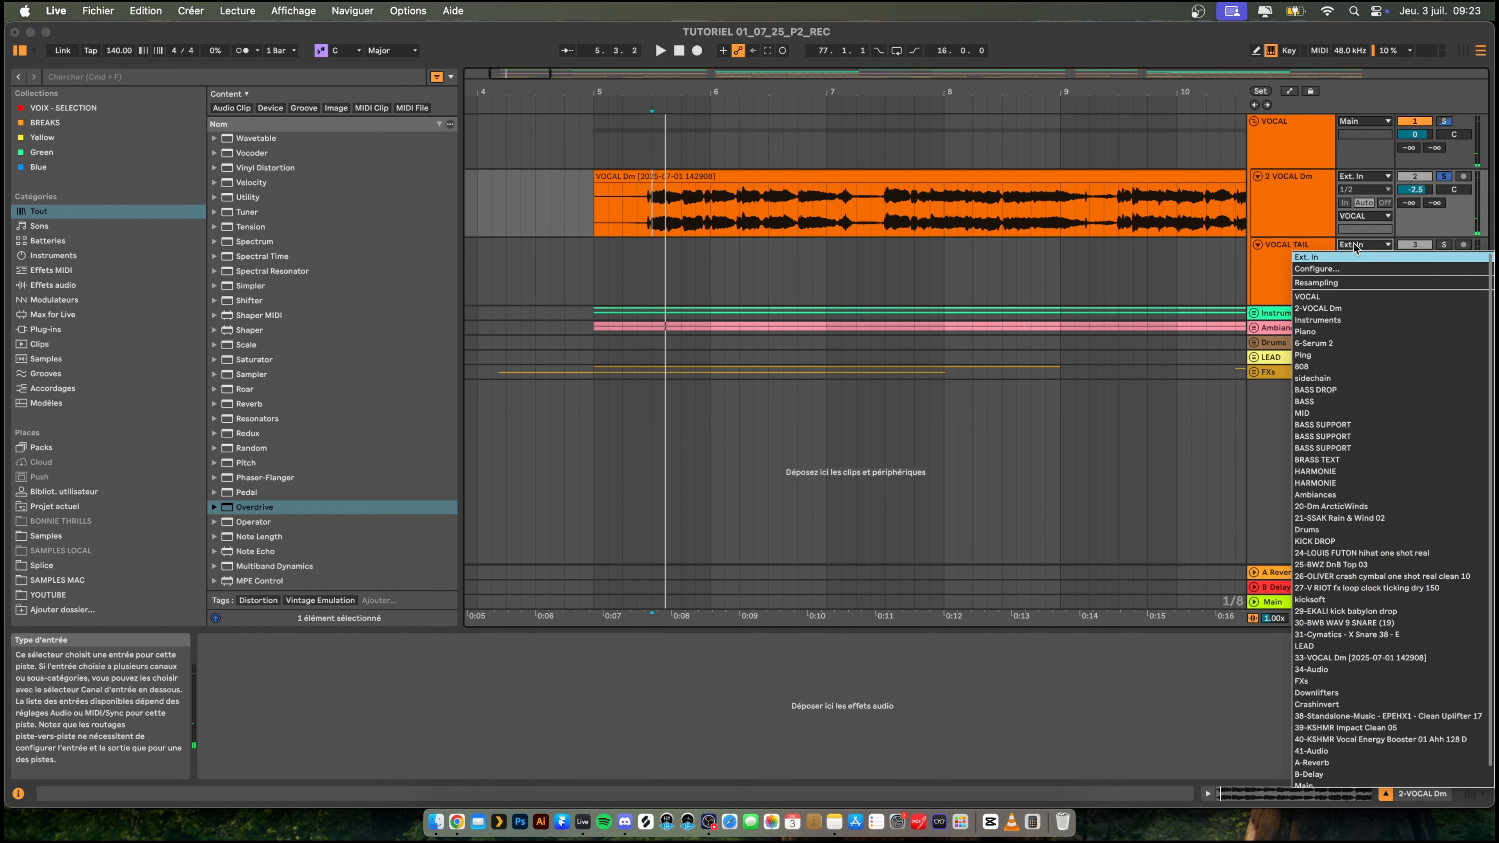
{"action": "left_click", "coordinate": [1365, 283]}
{"action": "left_click", "coordinate": [1463, 245]}
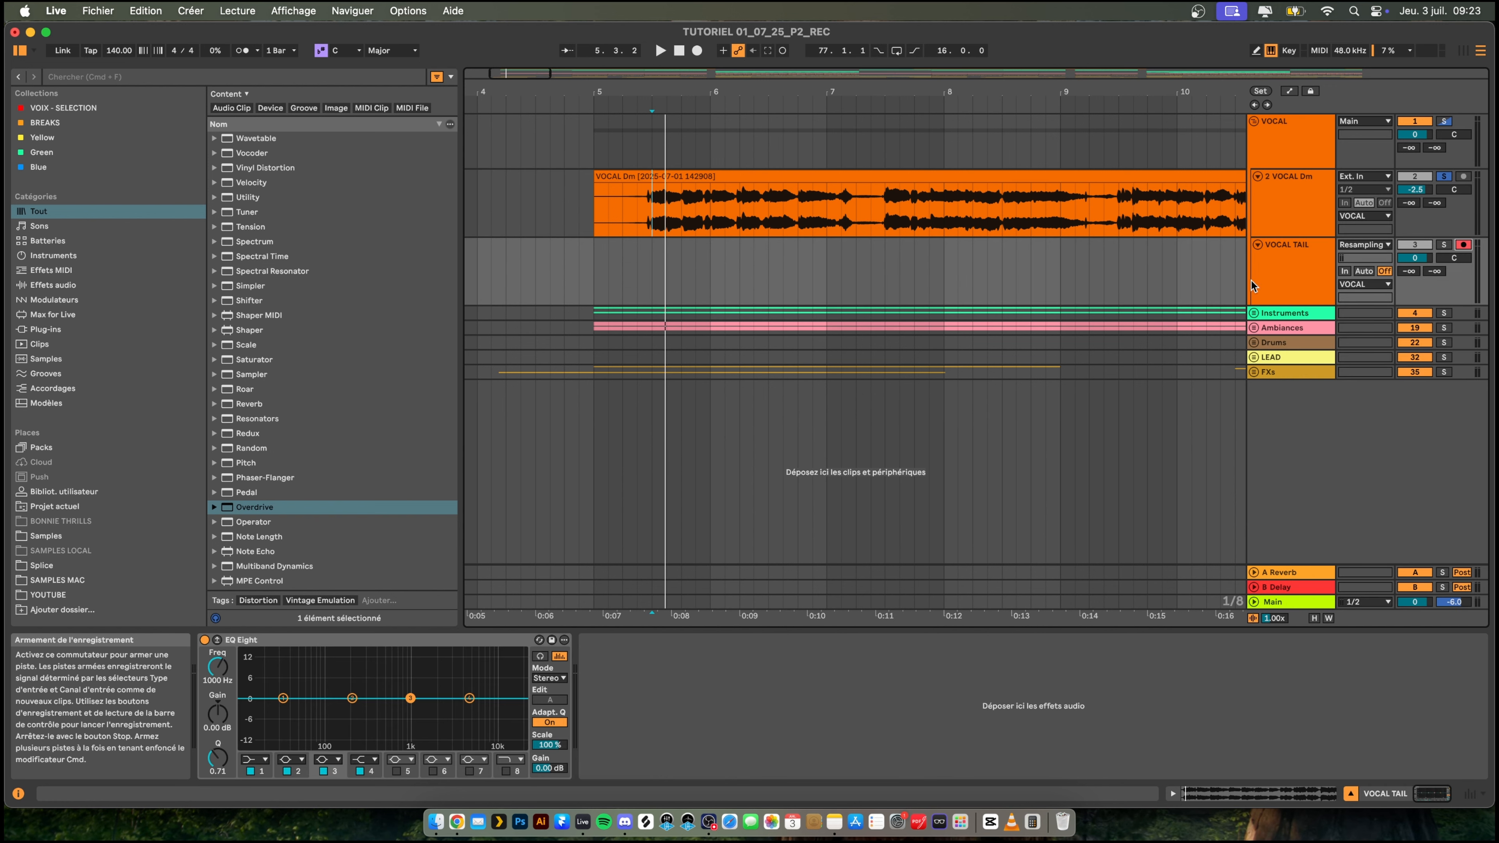
- Play the start of the first vocal phrase in VOCAL Dm repeatedly from 5.3.1
{"action": "key", "text": "space"}
{"action": "key", "text": "space"}
{"action": "key", "text": "space"}
{"action": "key", "text": "space"}
{"action": "key", "text": "space"}
{"action": "key", "text": "space"}
{"action": "key", "text": "space"}
{"action": "key", "text": "space"}
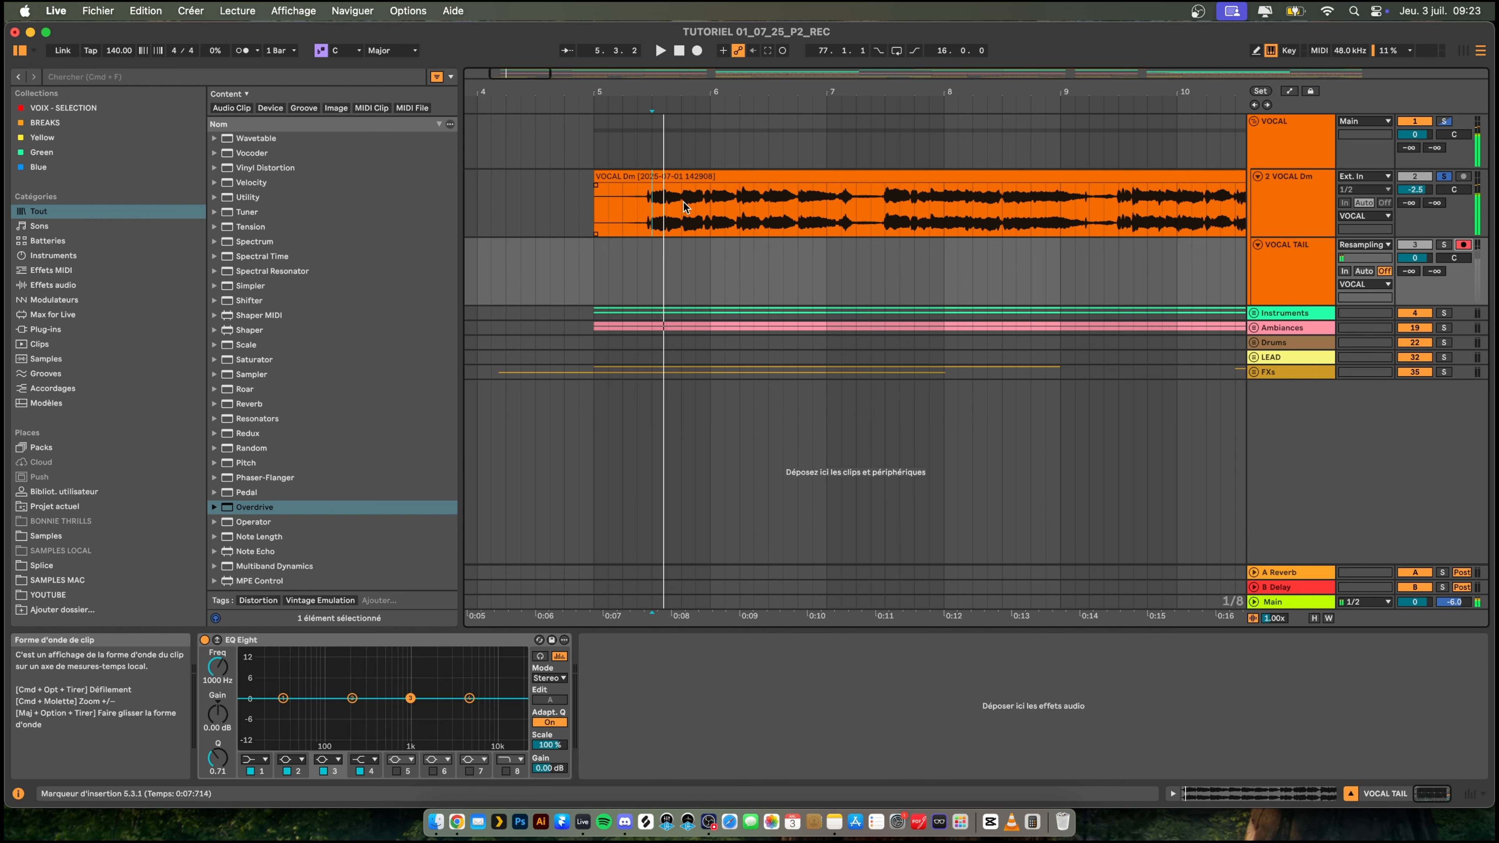
- Copy the short vocal slice from 5.3.1 to 5.3.3 onto the VOCAL TAIL track, then solo that track and disarm it
{"action": "key", "text": "space"}
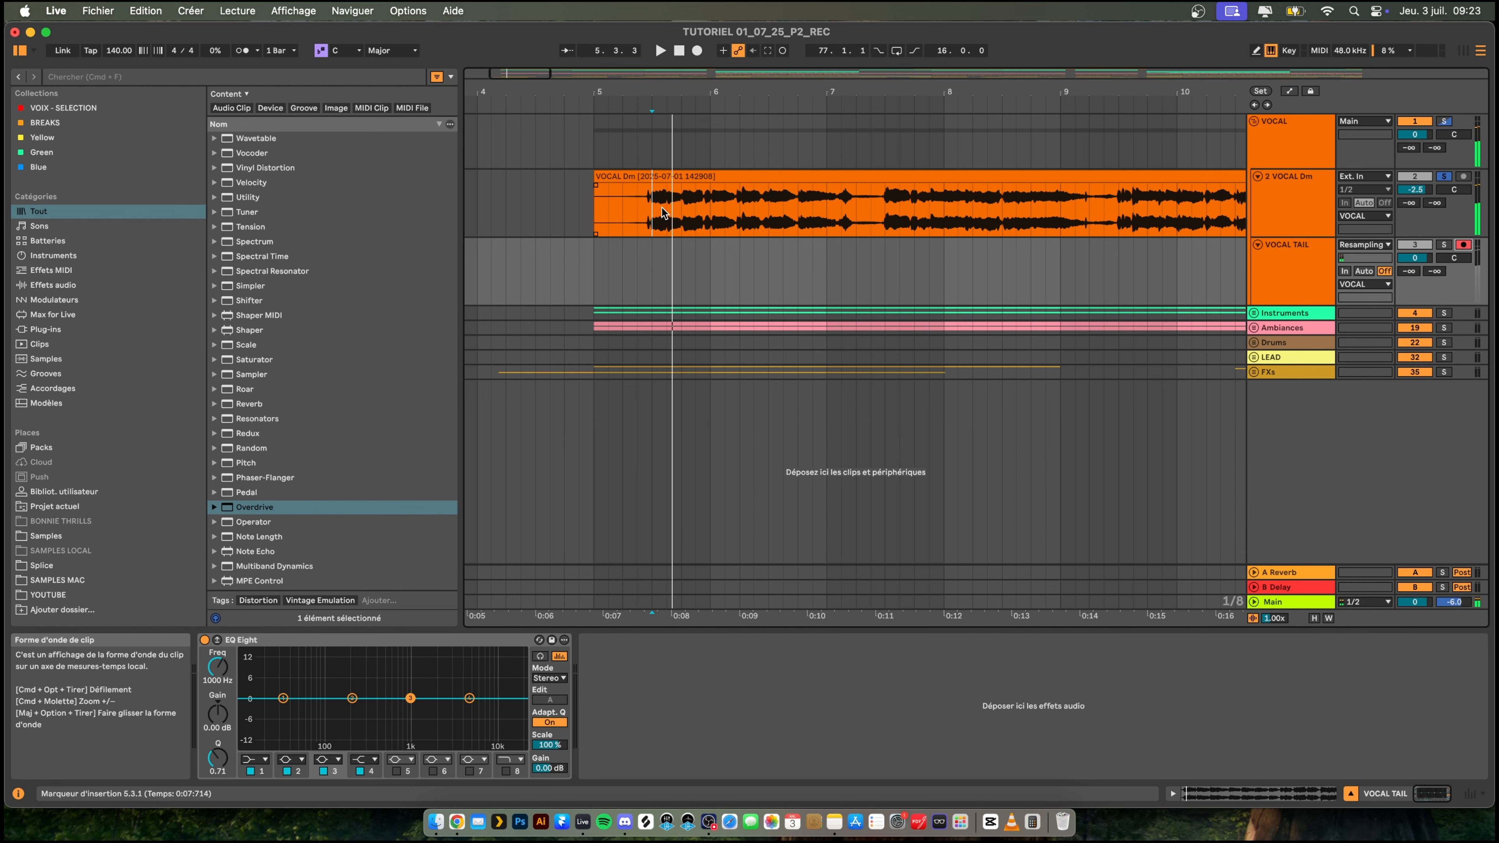
{"action": "left_click_drag", "start_coordinate": [663, 206], "coordinate": [659, 255]}
{"action": "key", "text": "space"}
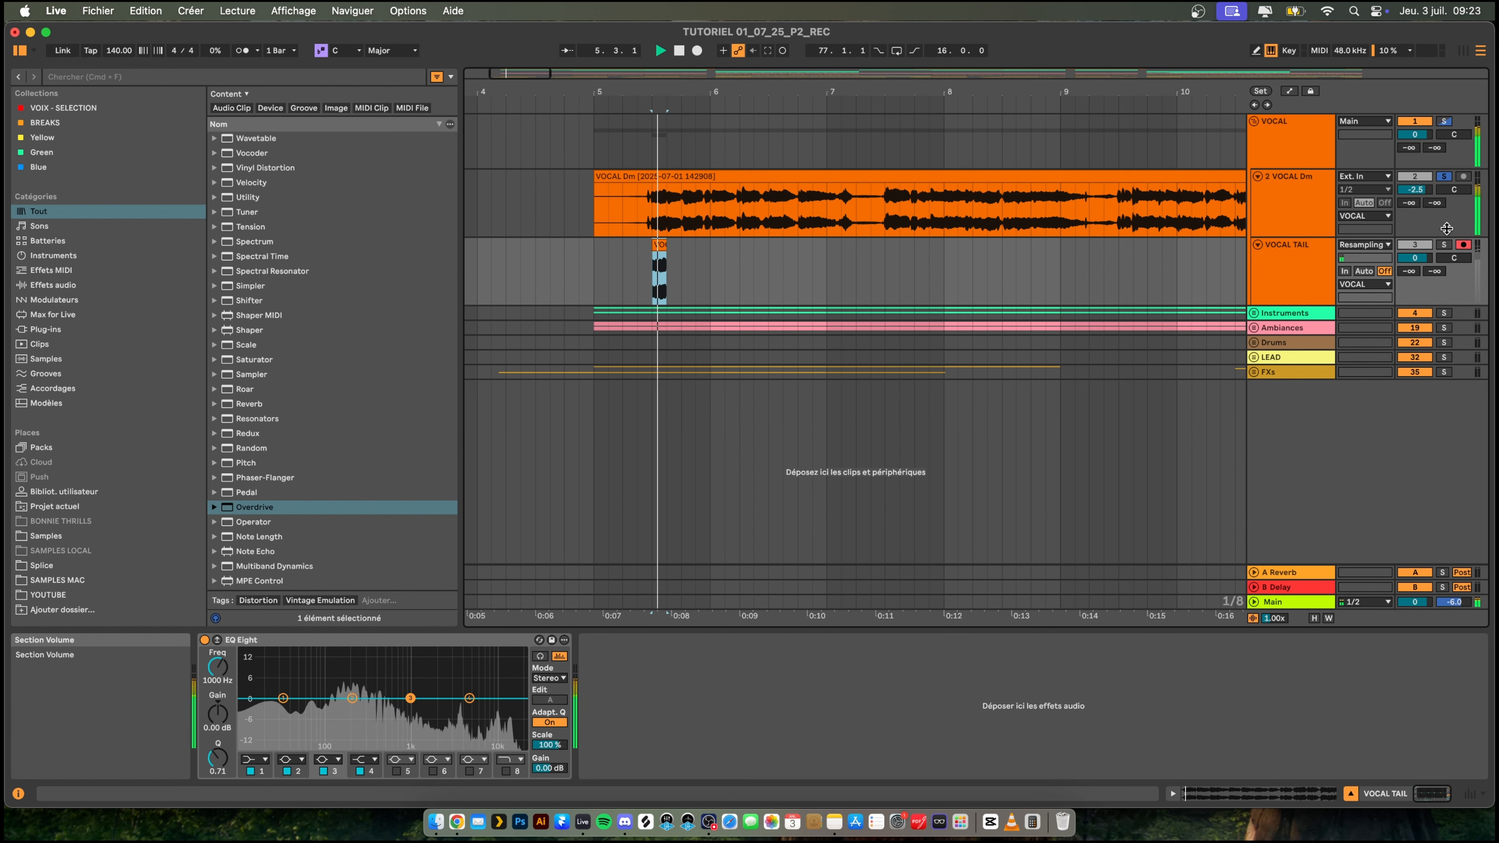
{"action": "left_click", "coordinate": [1443, 244]}
{"action": "left_click", "coordinate": [1464, 246]}
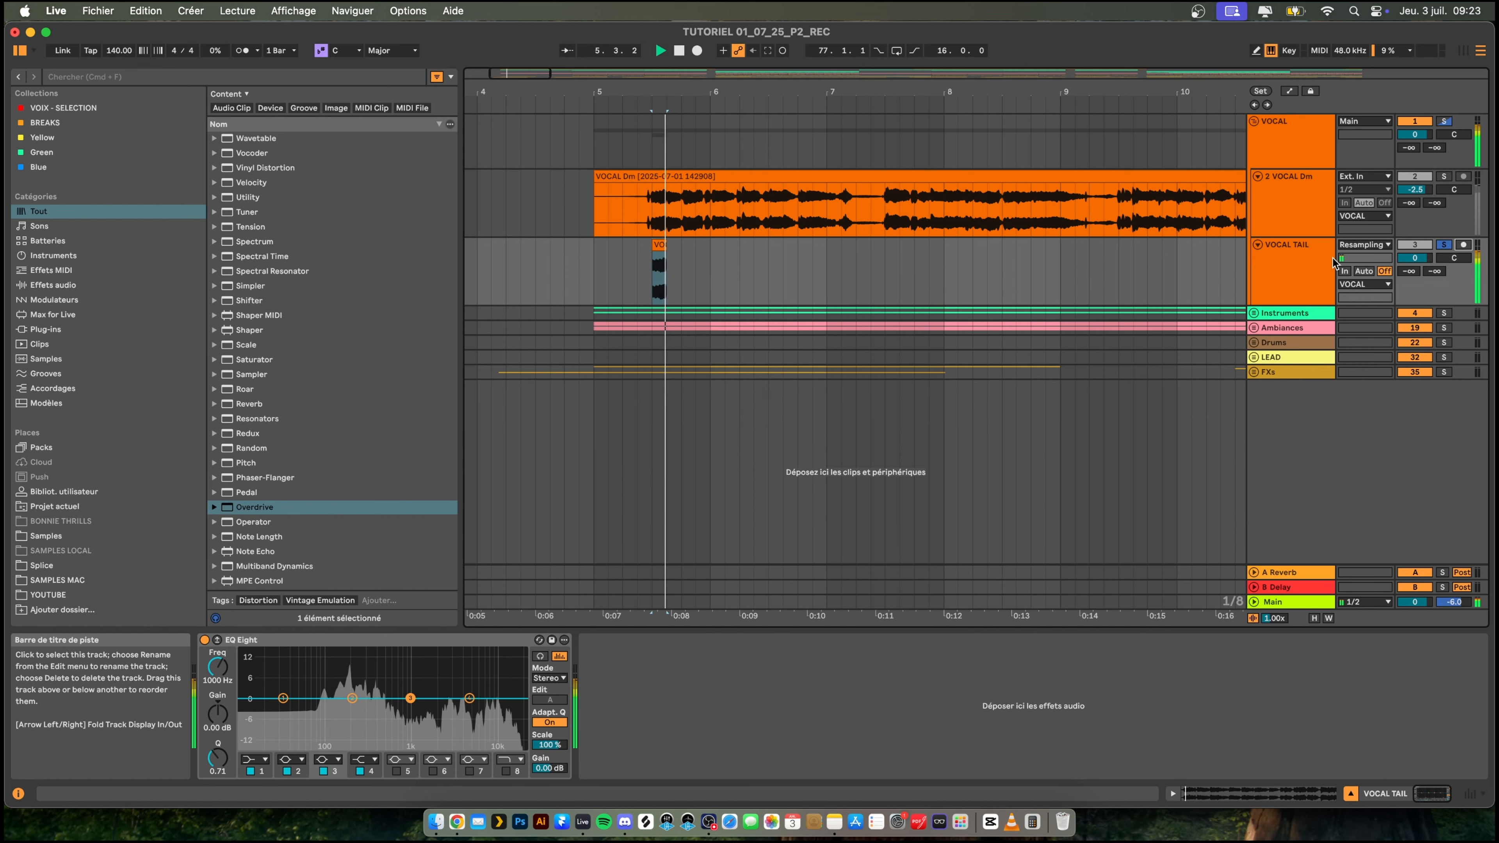
- Add a Reverb to the VOCAL TAIL track and raise its decay to 6.53 s and its dry/wet to 96 %
{"action": "left_click", "coordinate": [1288, 263]}
{"action": "key", "text": "super+f"}
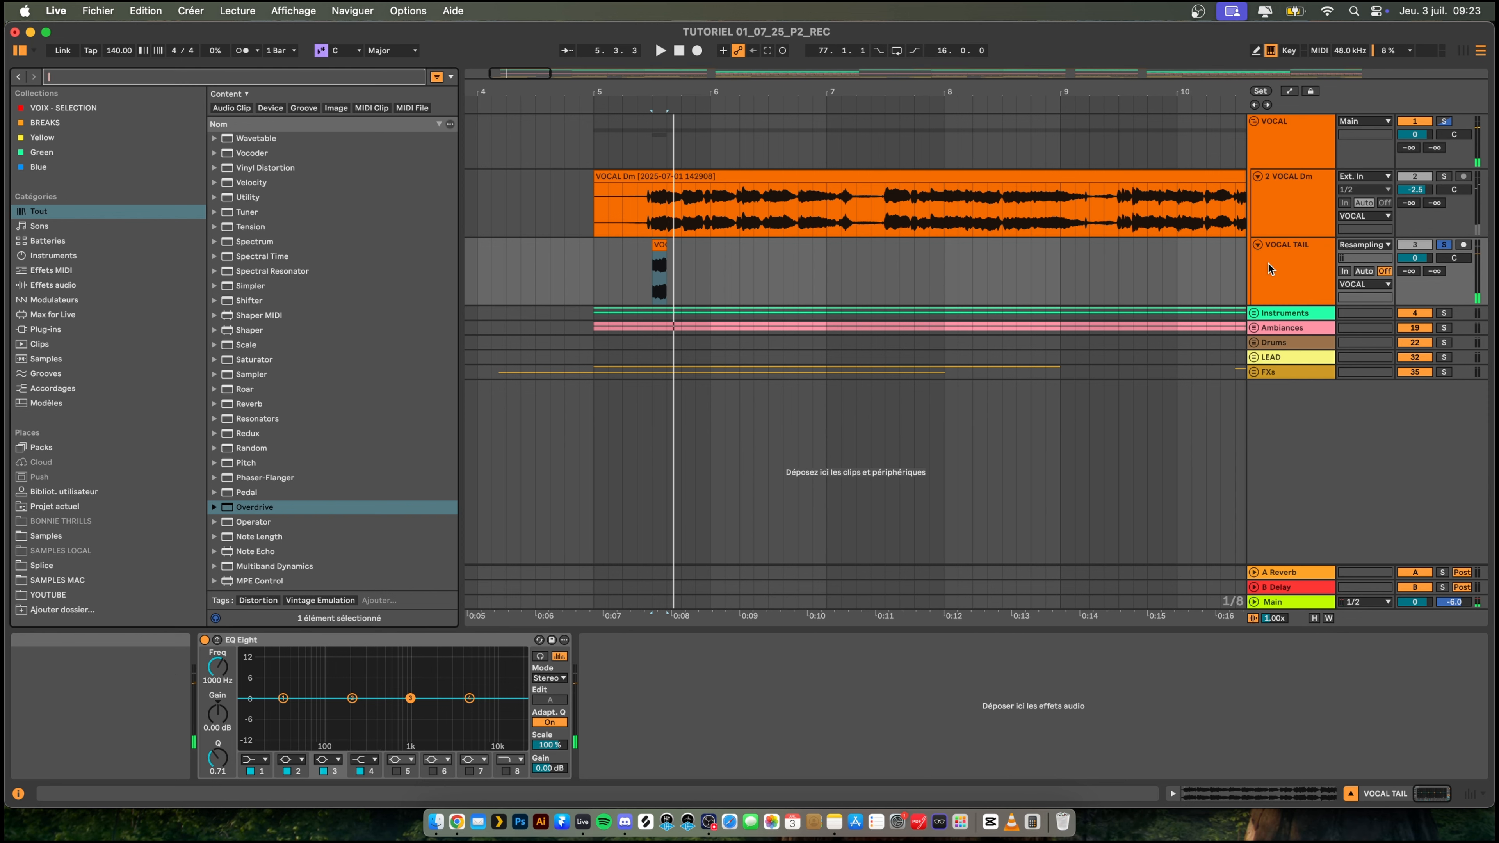
{"action": "type", "text": "reve"}
{"action": "key", "text": "Return"}
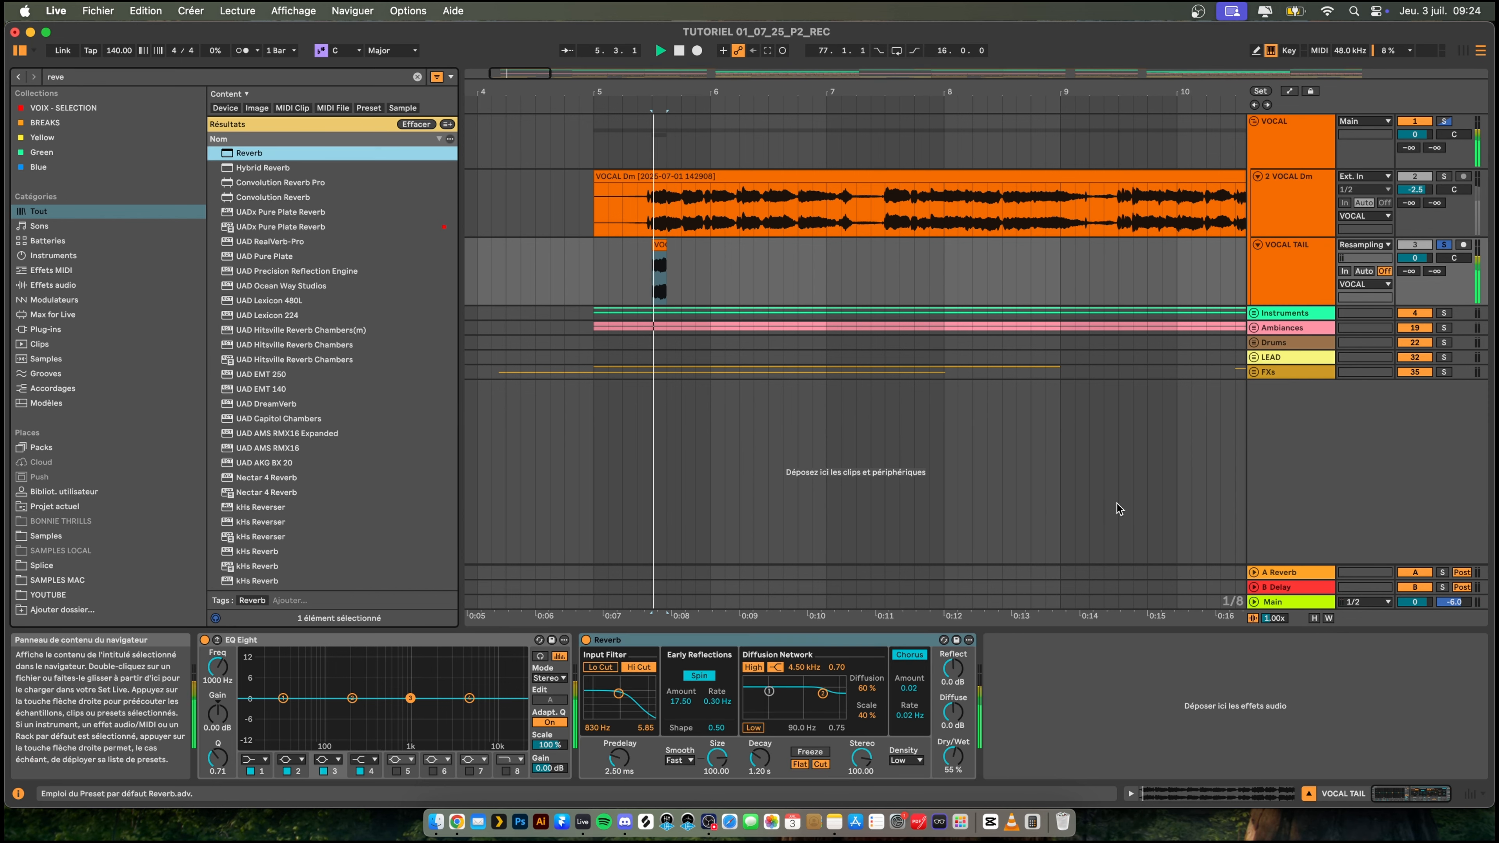
{"action": "left_click_drag", "start_coordinate": [760, 759], "coordinate": [759, 732]}
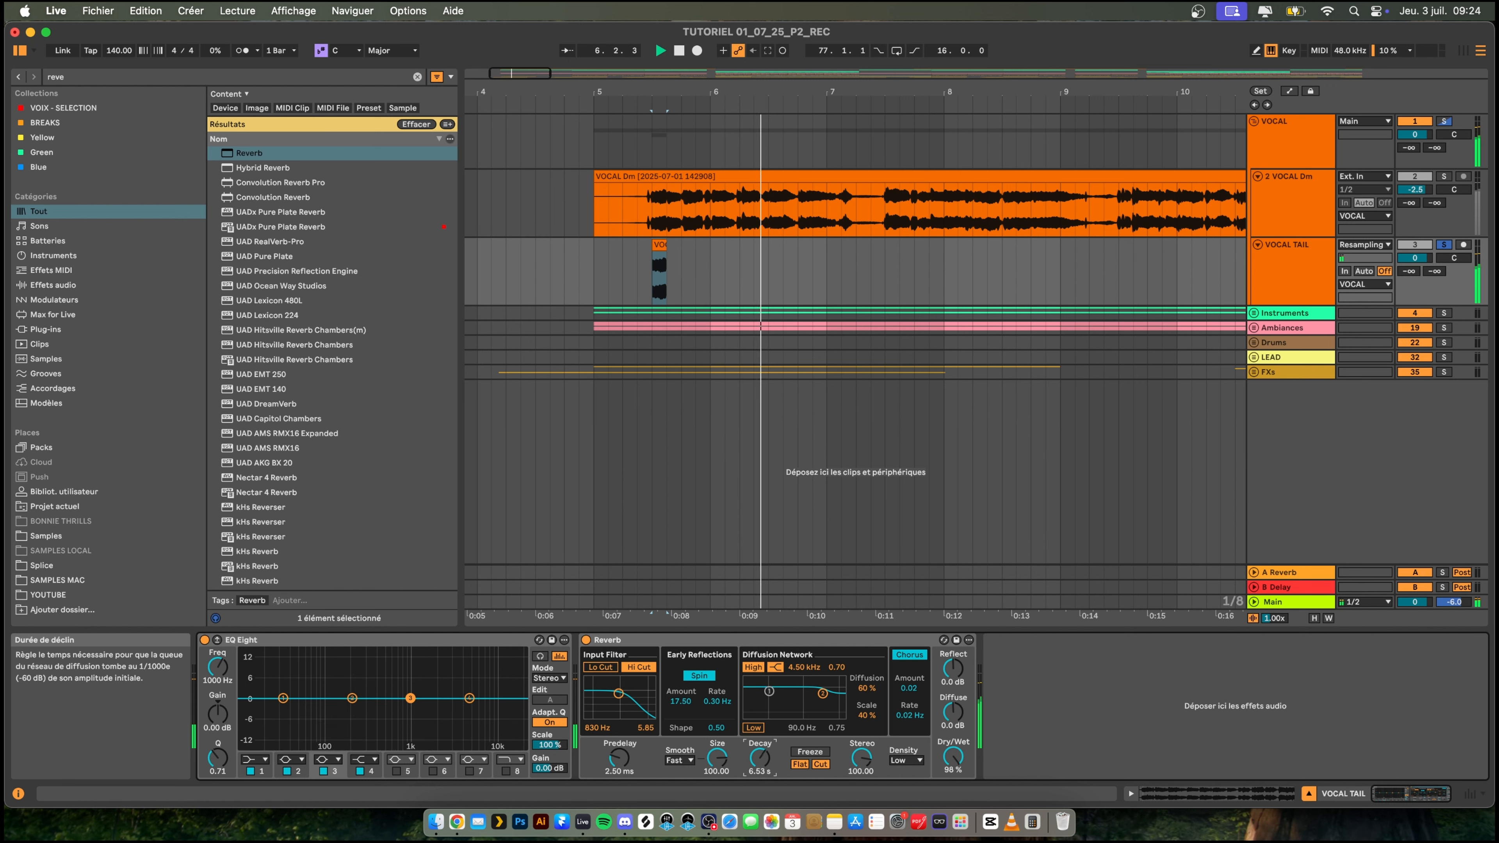
{"action": "key", "text": "space"}
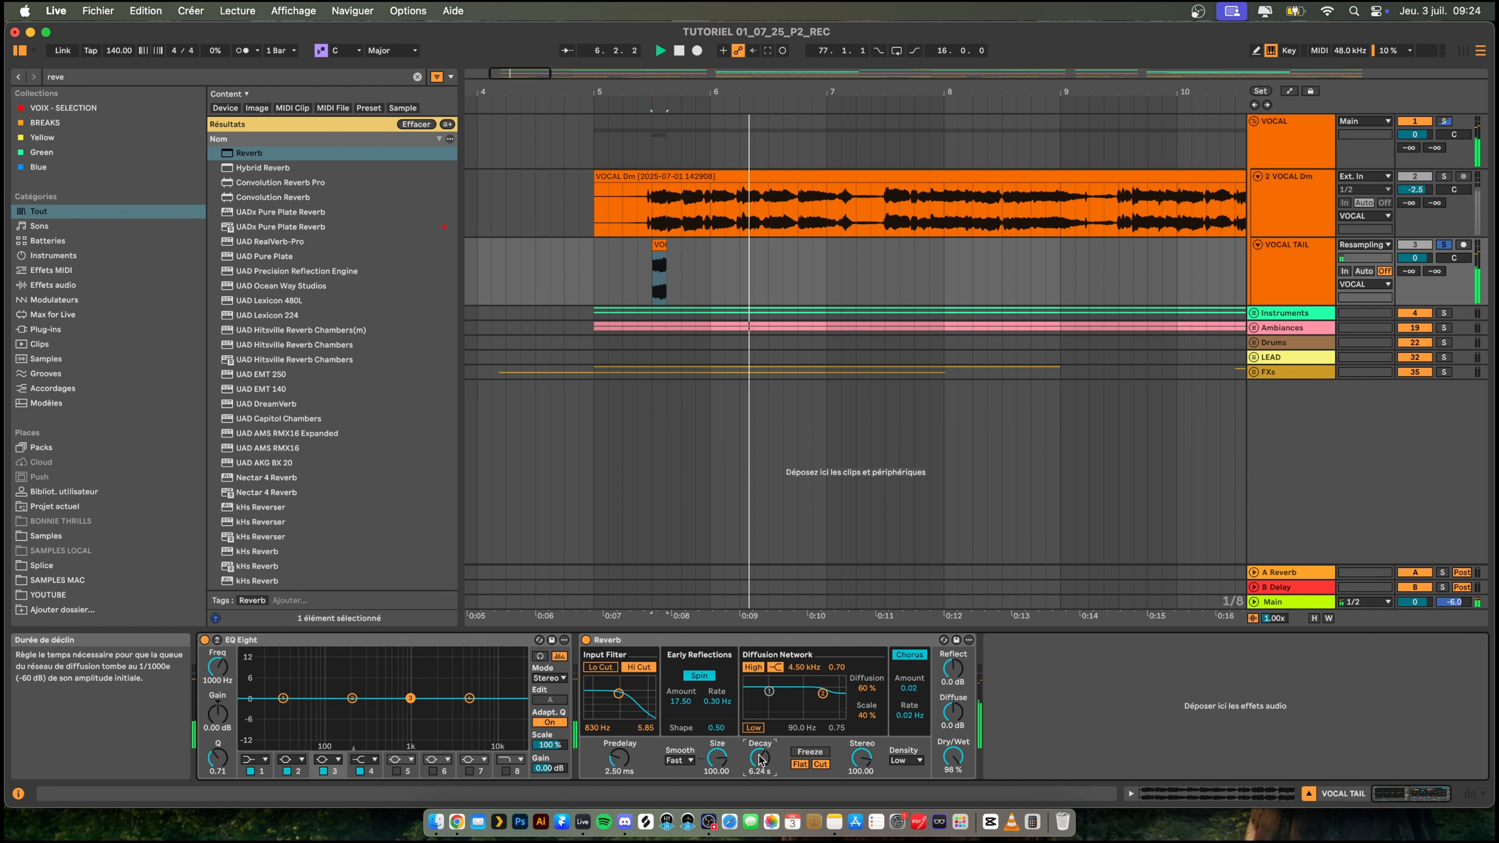
- Adjust the Reverb decay to 5.96 s while replaying the vocal slice from 5.3.1
{"action": "left_click_drag", "start_coordinate": [761, 758], "coordinate": [760, 772]}
{"action": "key", "text": "space"}
{"action": "key", "text": "space"}
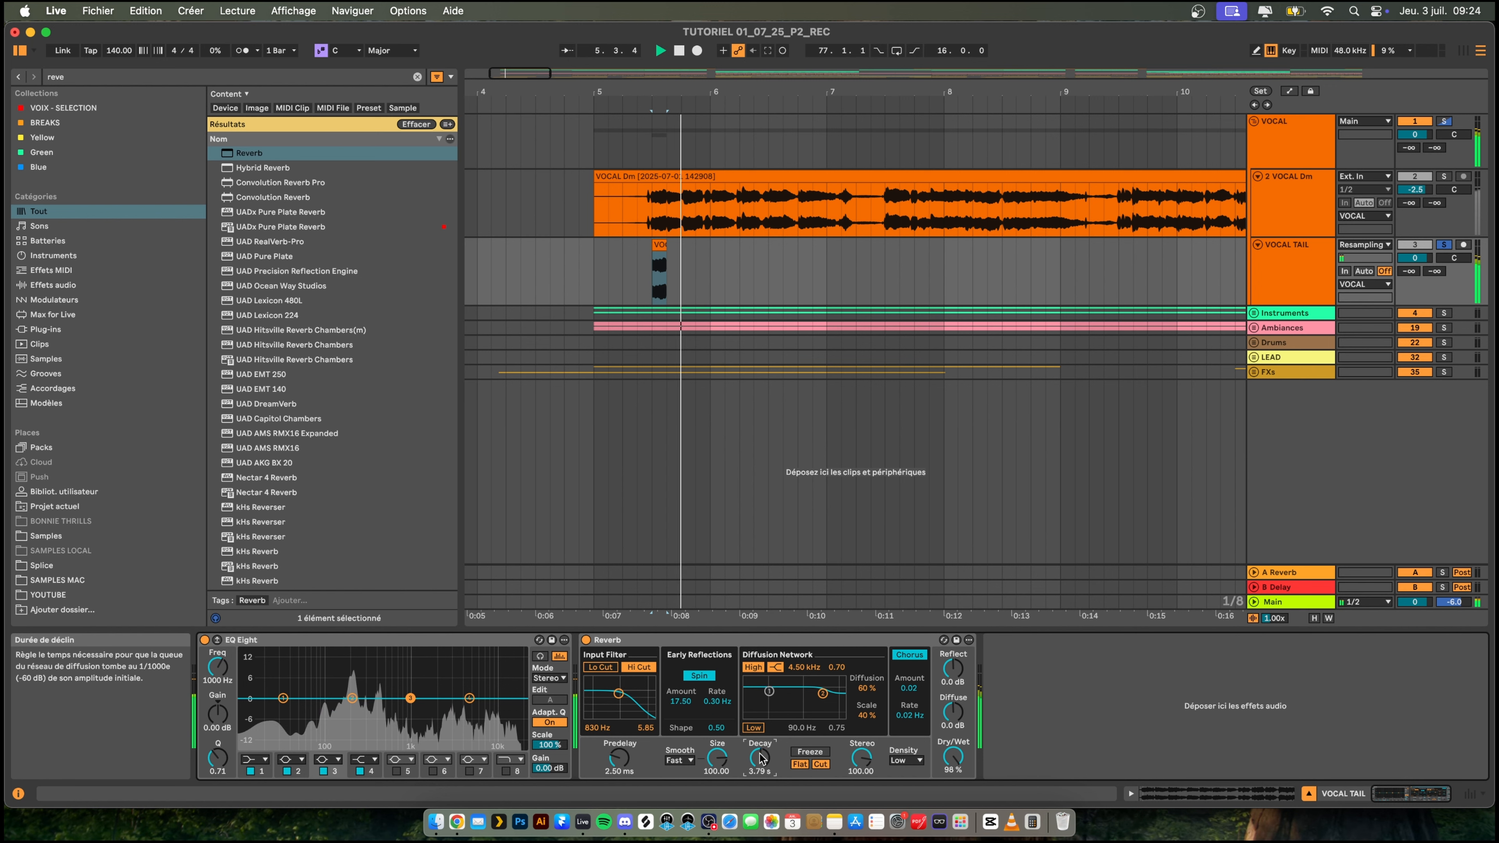
{"action": "left_click_drag", "start_coordinate": [760, 759], "coordinate": [759, 756]}
{"action": "key", "text": "space"}
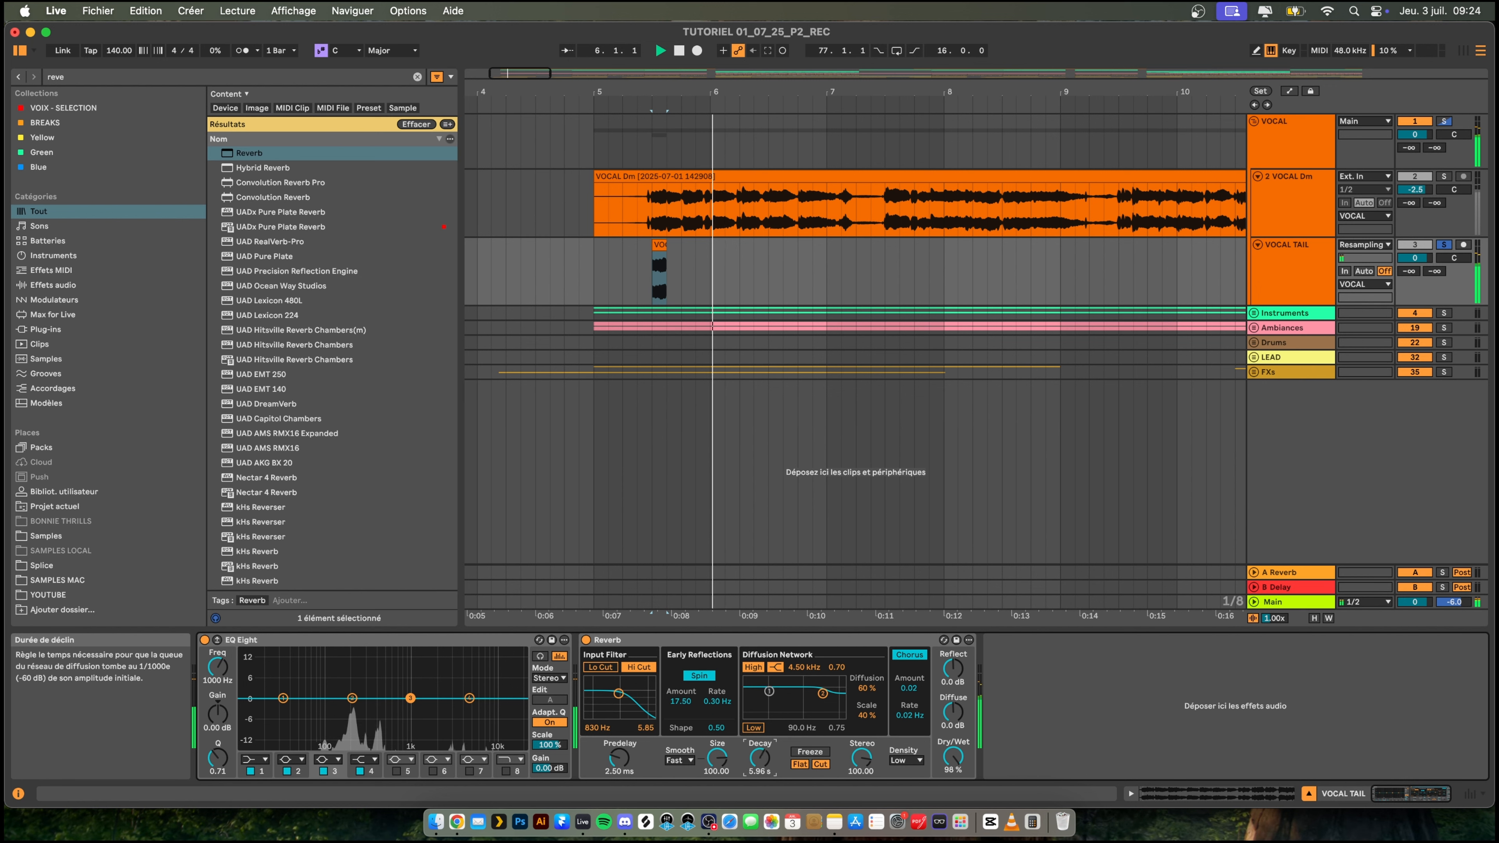
{"action": "key", "text": "space"}
{"action": "key", "text": "space"}
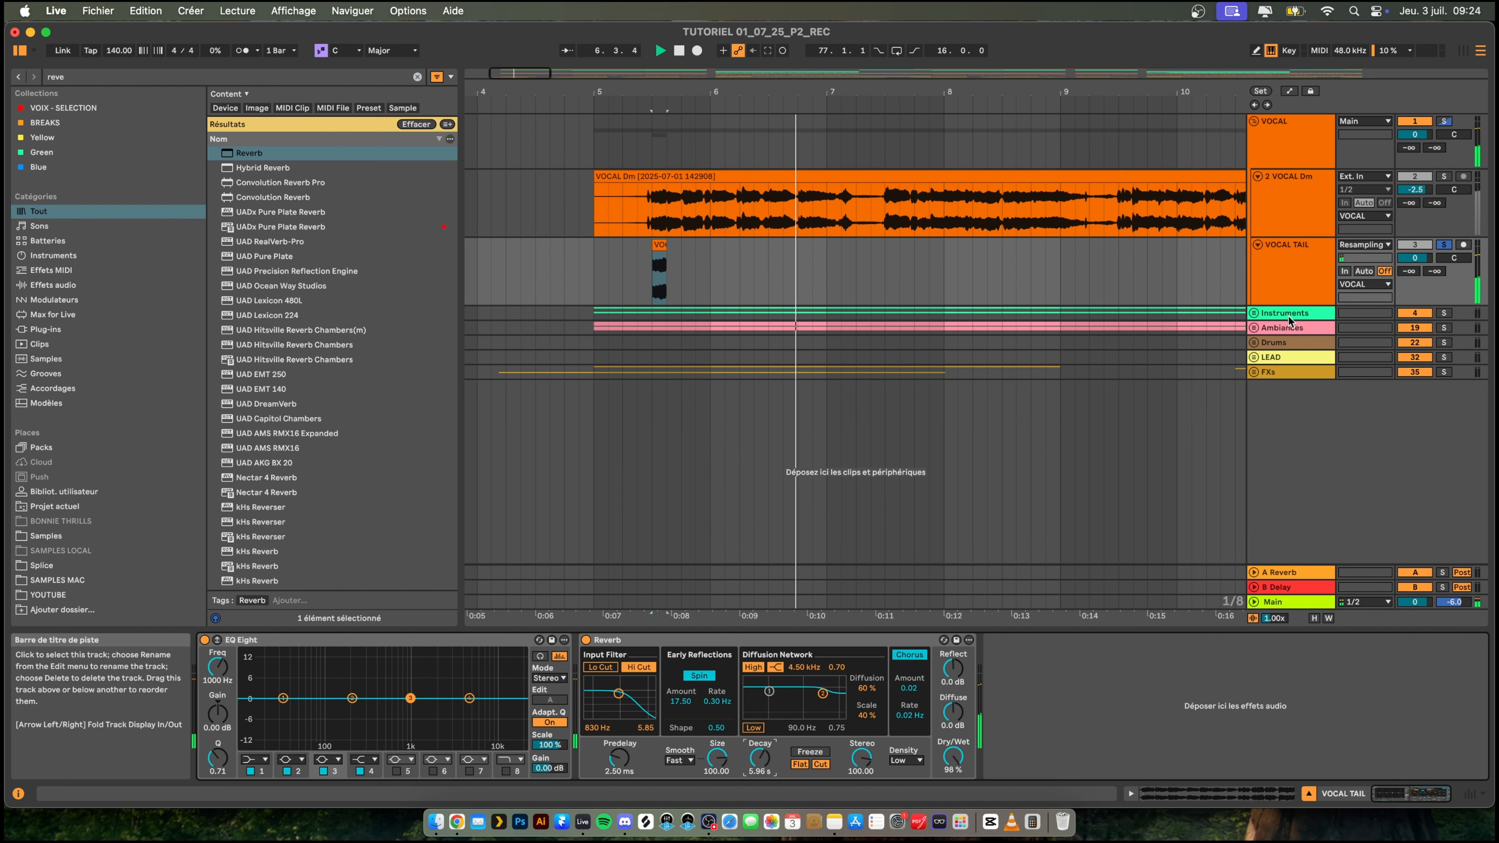
- Listen to the reverb tail and bounce the VOCAL TAIL track in place
{"action": "left_click", "coordinate": [1292, 266]}
{"action": "key", "text": "space"}
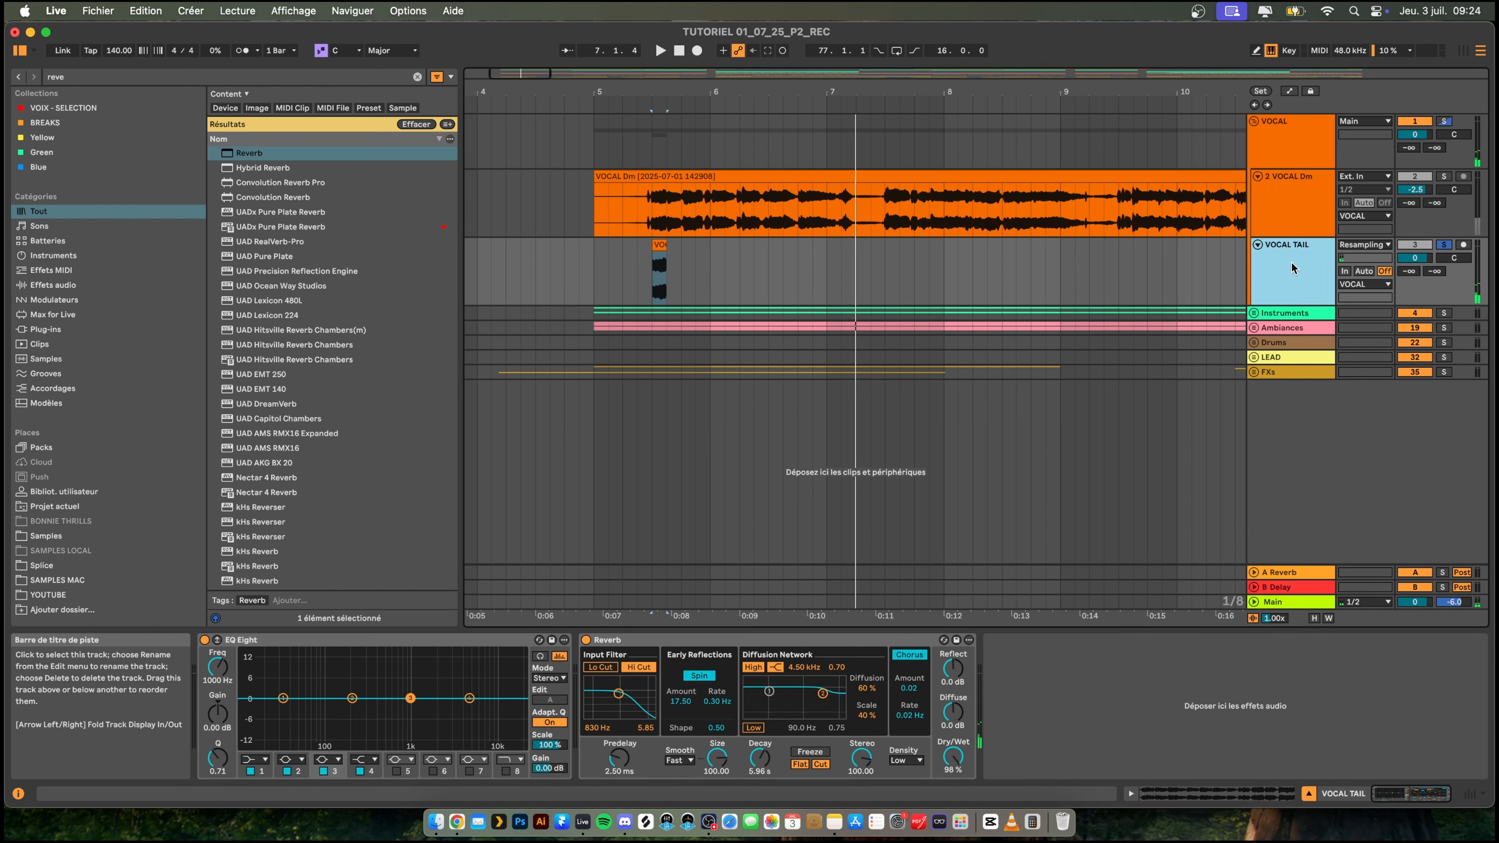
{"action": "key", "text": "space"}
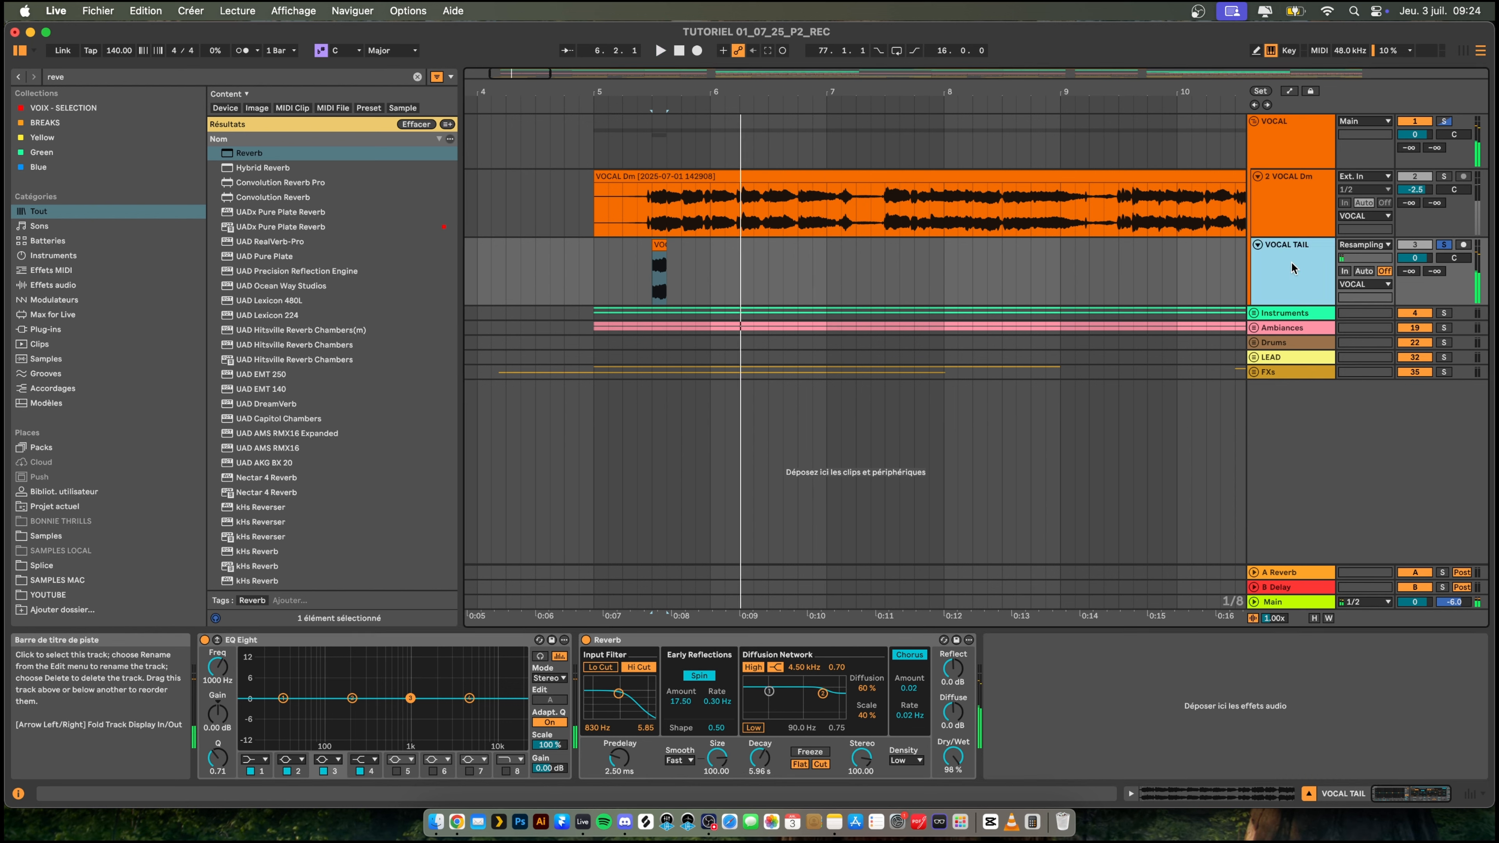
{"action": "right_click", "coordinate": [1290, 262]}
{"action": "left_click", "coordinate": [1334, 363]}
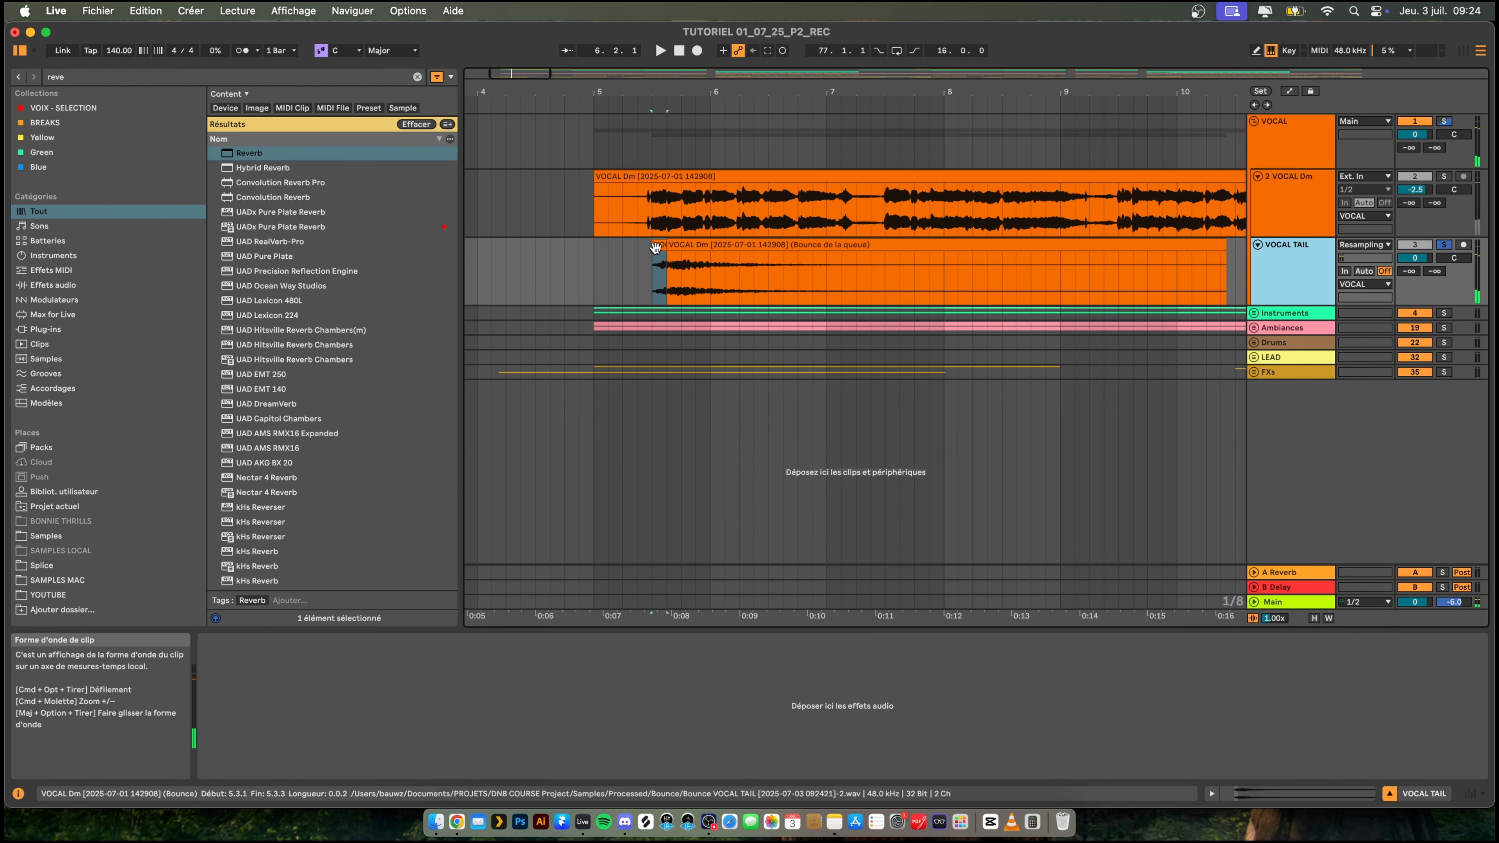
- Delete the short bounced slice from VOCAL TAIL and move the remaining reverb tail clip to the start of bar 5
{"action": "left_click", "coordinate": [657, 255]}
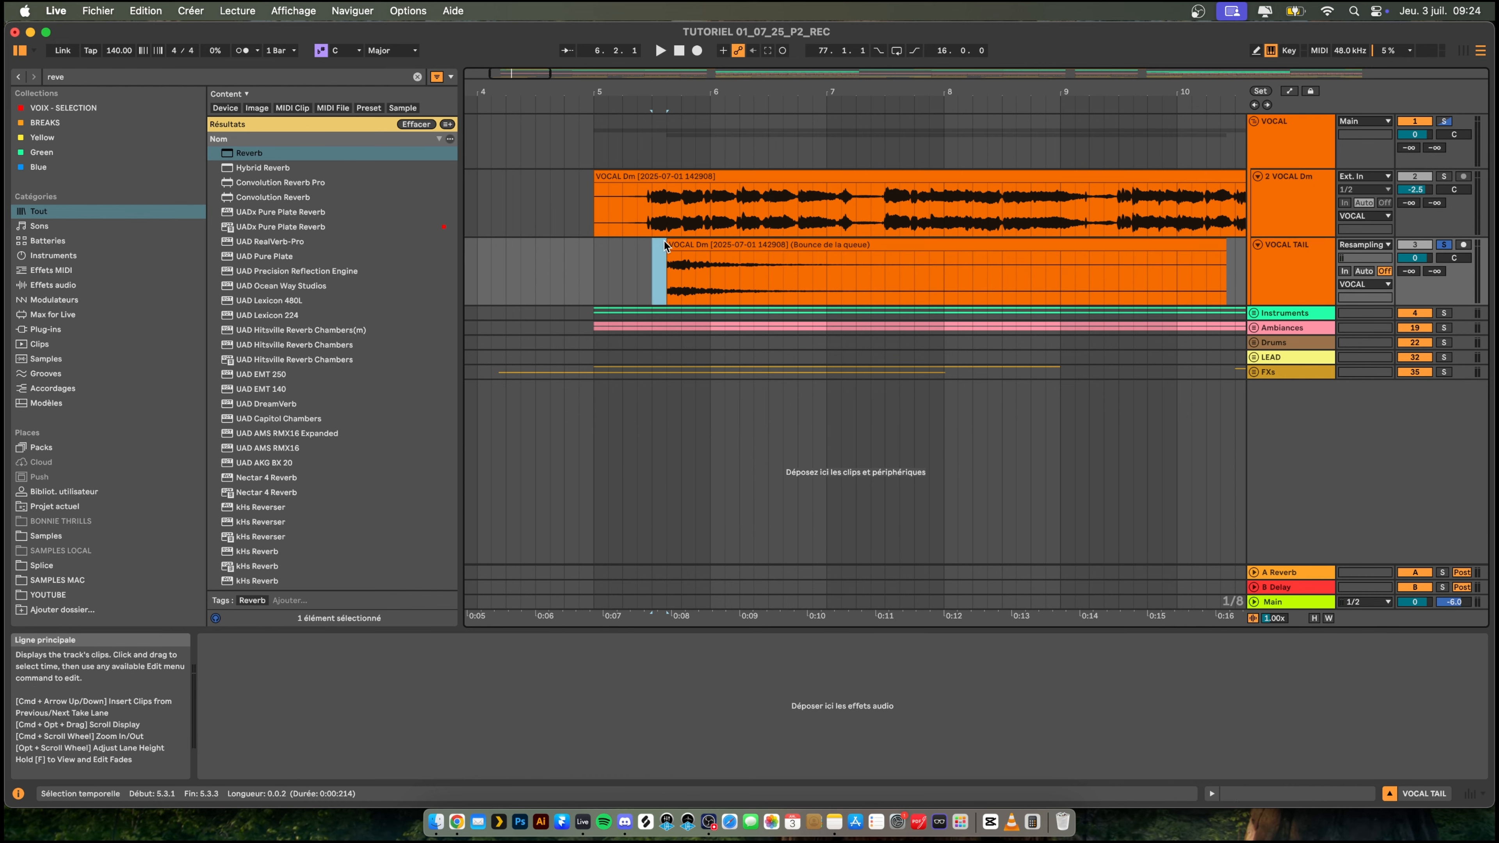
{"action": "left_click", "coordinate": [663, 245]}
{"action": "left_click_drag", "start_coordinate": [696, 242], "coordinate": [614, 249]}
- Reverse the reverb tail clip, then trim its start to 8.1.1 with a fade-in reaching bar 9
{"action": "double_click", "coordinate": [626, 251]}
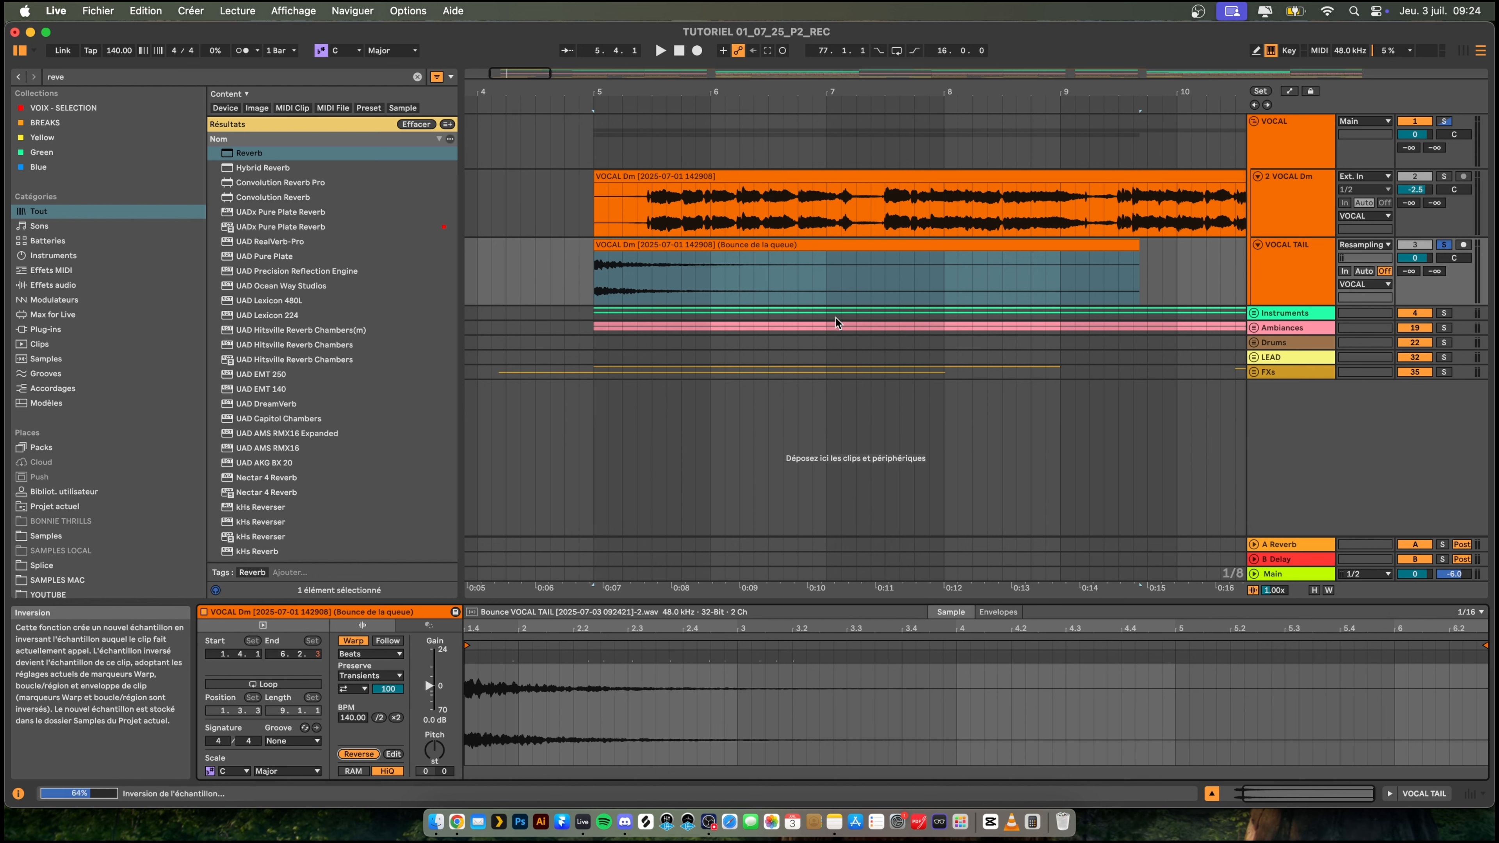
{"action": "left_click", "coordinate": [358, 754]}
{"action": "left_click_drag", "start_coordinate": [595, 248], "coordinate": [1062, 253]}
{"action": "key", "text": "space"}
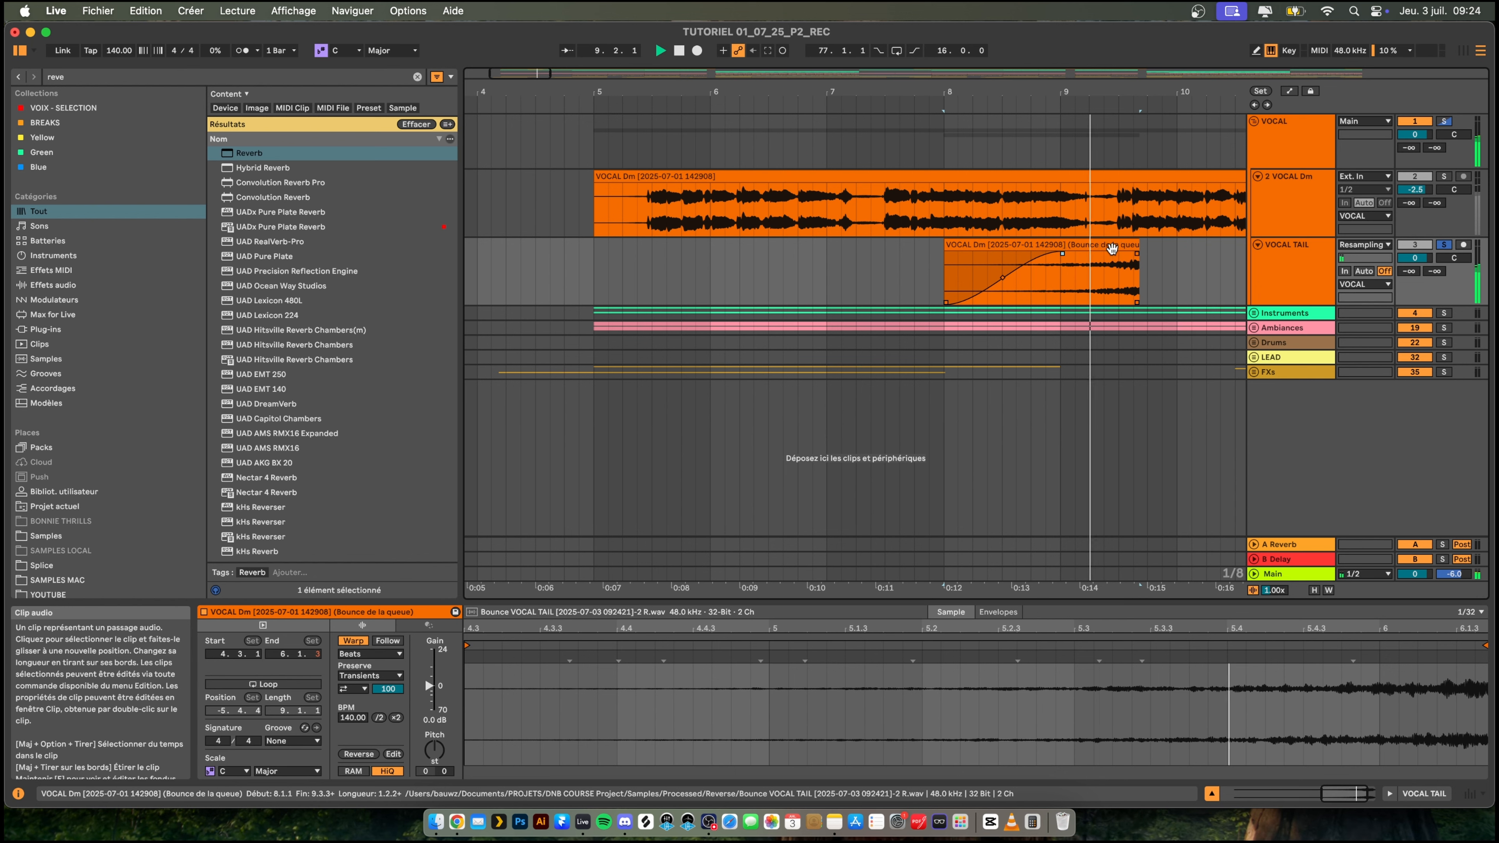
- Move the reversed tail clip so that it starts at 3.4.2 and ends where the first vocal phrase begins
{"action": "left_click_drag", "start_coordinate": [1099, 247], "coordinate": [621, 262]}
{"action": "left_click_drag", "start_coordinate": [627, 92], "coordinate": [706, 247]}
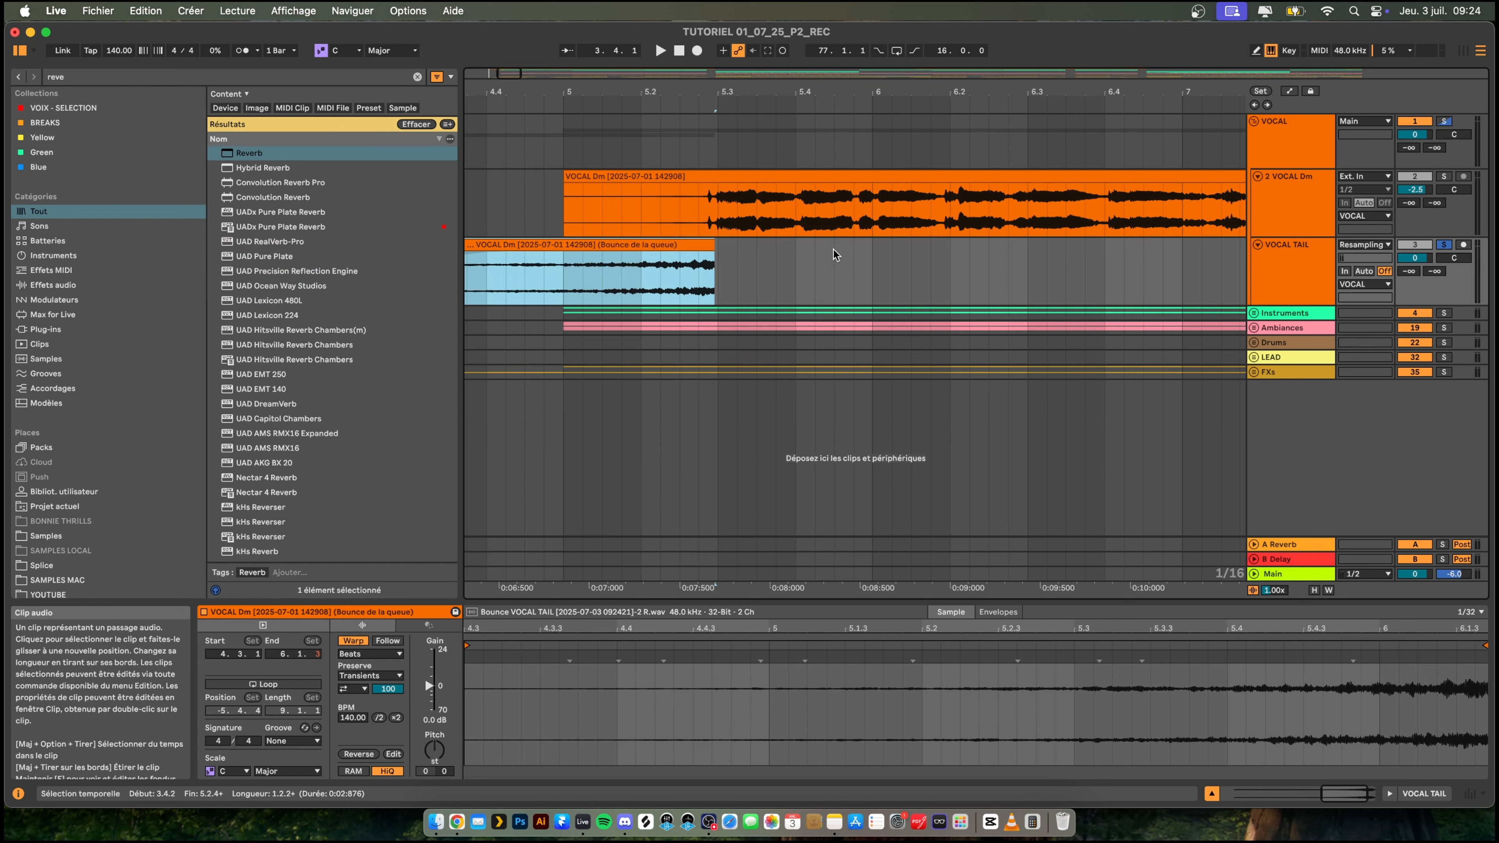
- Set the VOCAL TAIL volume to -6.4 dB, turn off the solos and play the vocal entrance with the full mix
{"action": "left_click_drag", "start_coordinate": [1414, 257], "coordinate": [1414, 259]}
{"action": "left_click", "coordinate": [1444, 245]}
{"action": "left_click_drag", "start_coordinate": [737, 91], "coordinate": [736, 25]}
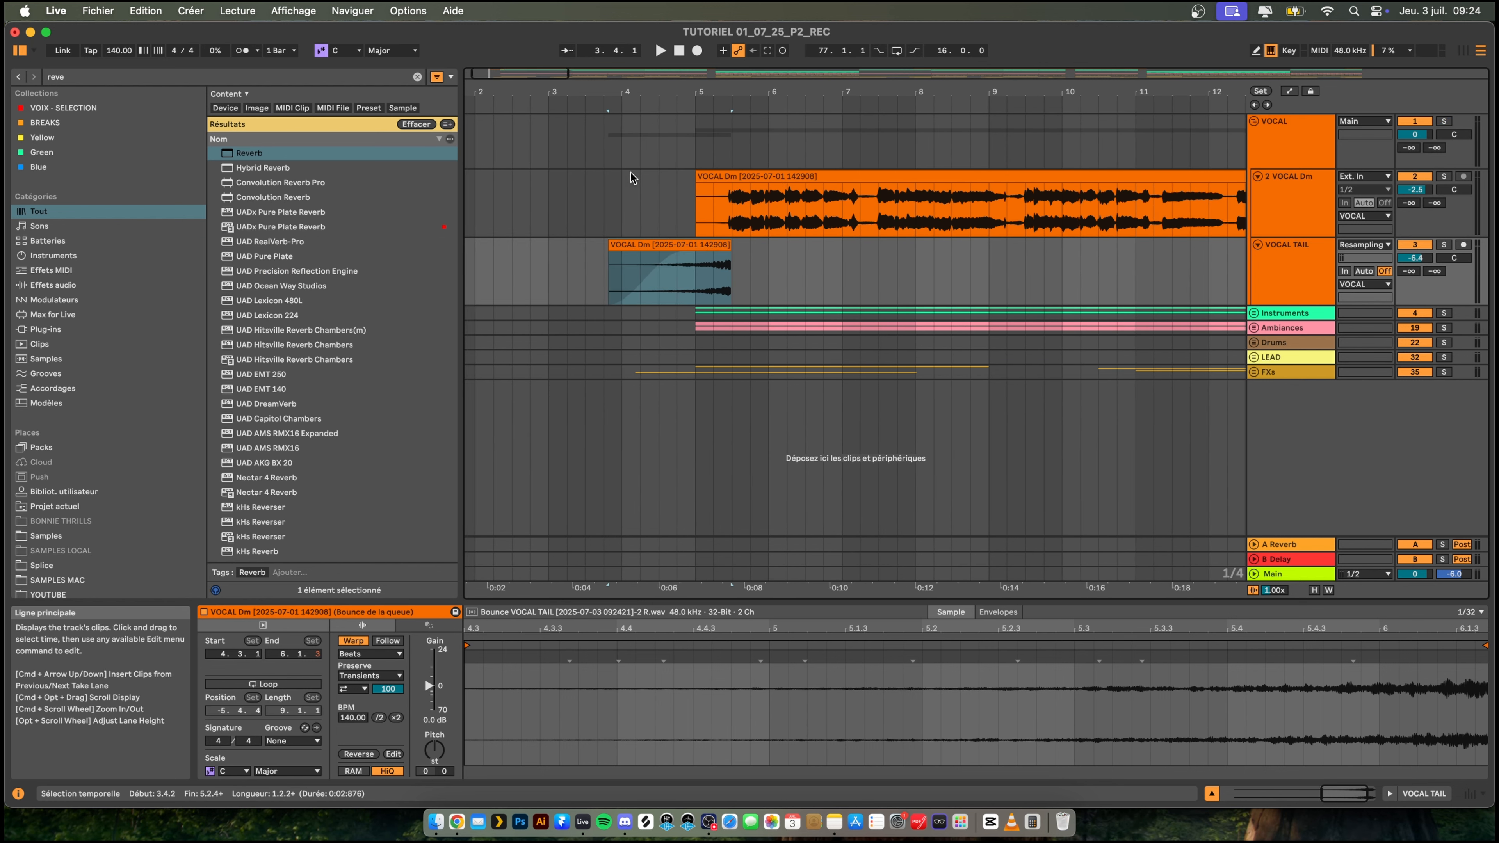
{"action": "left_click", "coordinate": [624, 187]}
{"action": "key", "text": "space"}
- Trim the start of the reversed tail clip to 4.3.1 and listen to it leading into the vocal
{"action": "left_click_drag", "start_coordinate": [610, 244], "coordinate": [695, 249]}
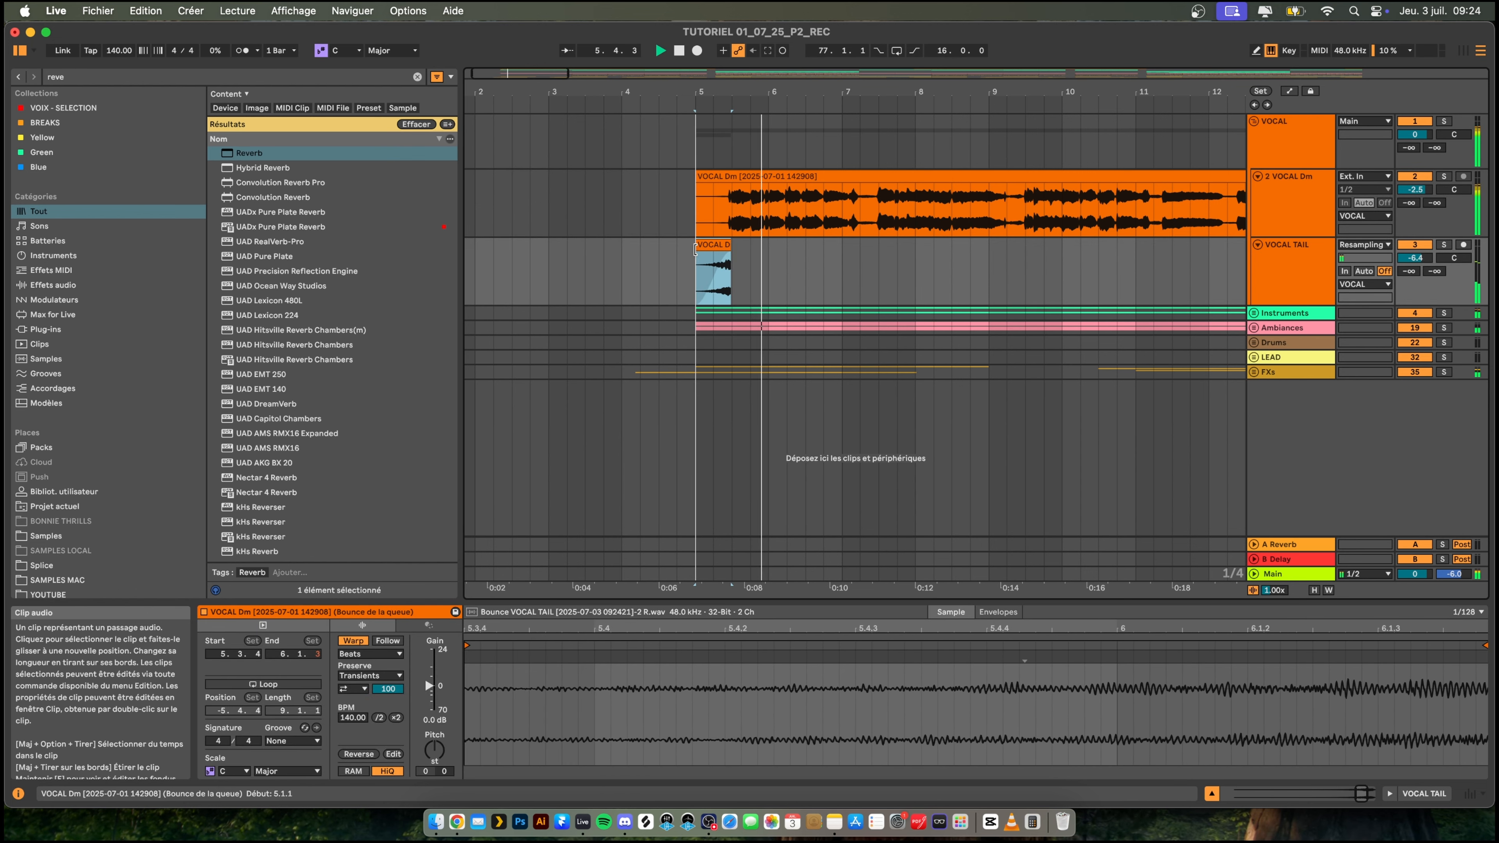
{"action": "left_click_drag", "start_coordinate": [688, 250], "coordinate": [657, 249]}
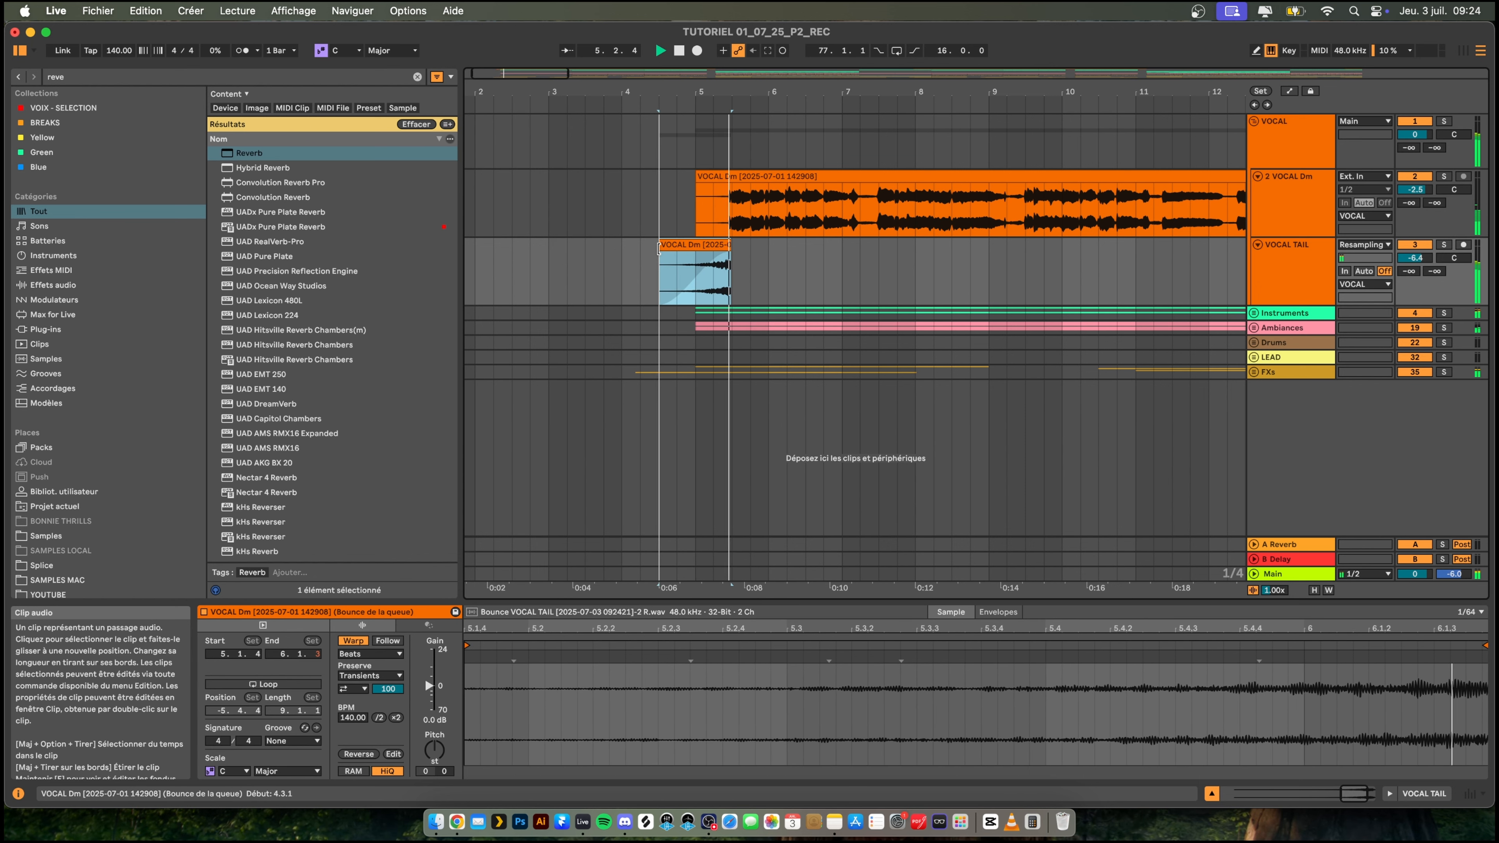
{"action": "left_click_drag", "start_coordinate": [761, 92], "coordinate": [761, 37]}
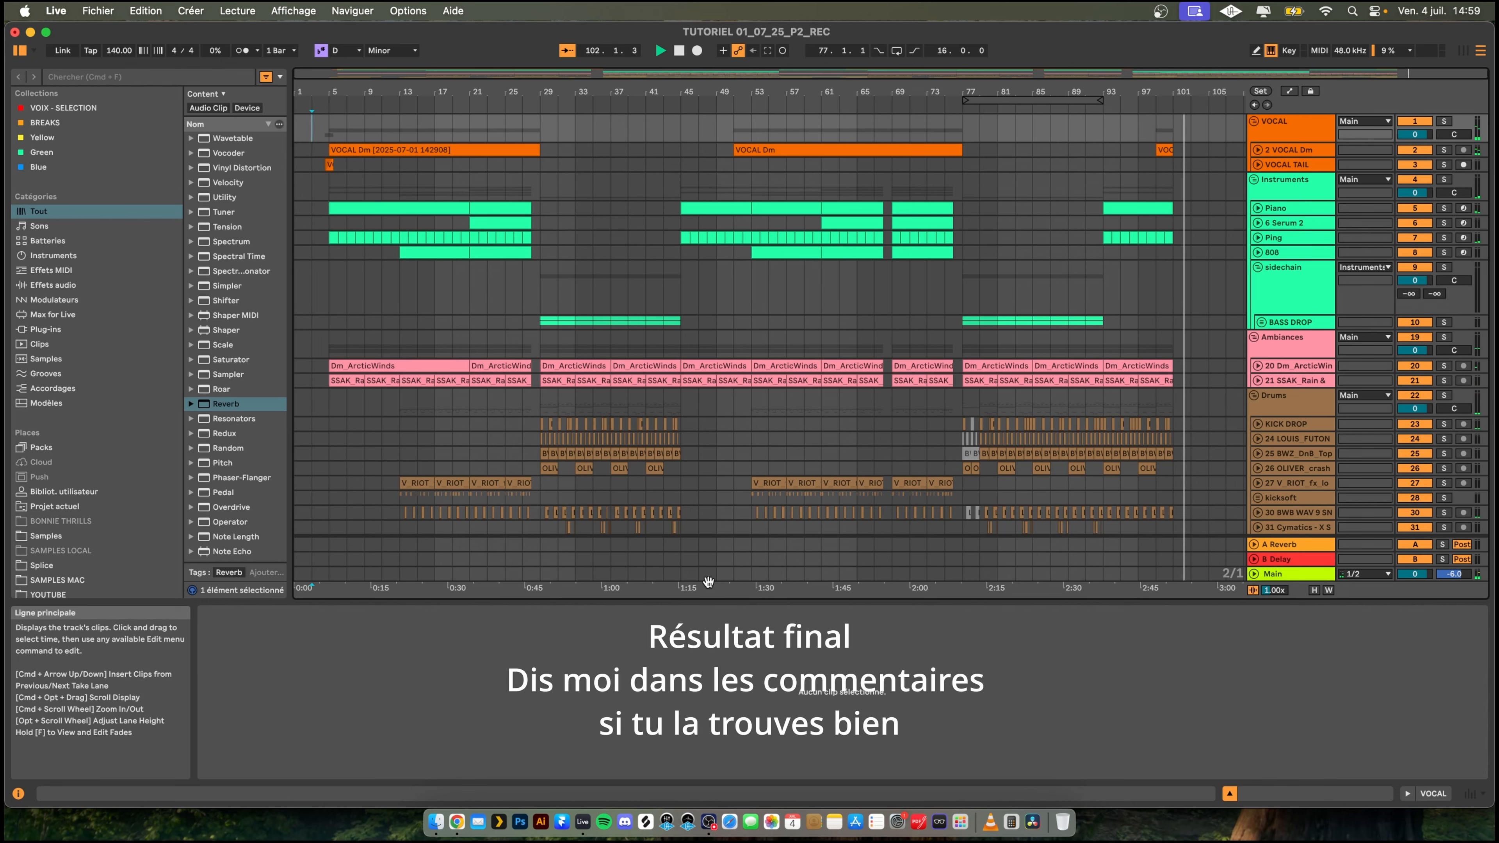
- Switch to OBS
{"action": "left_click", "coordinate": [710, 822]}
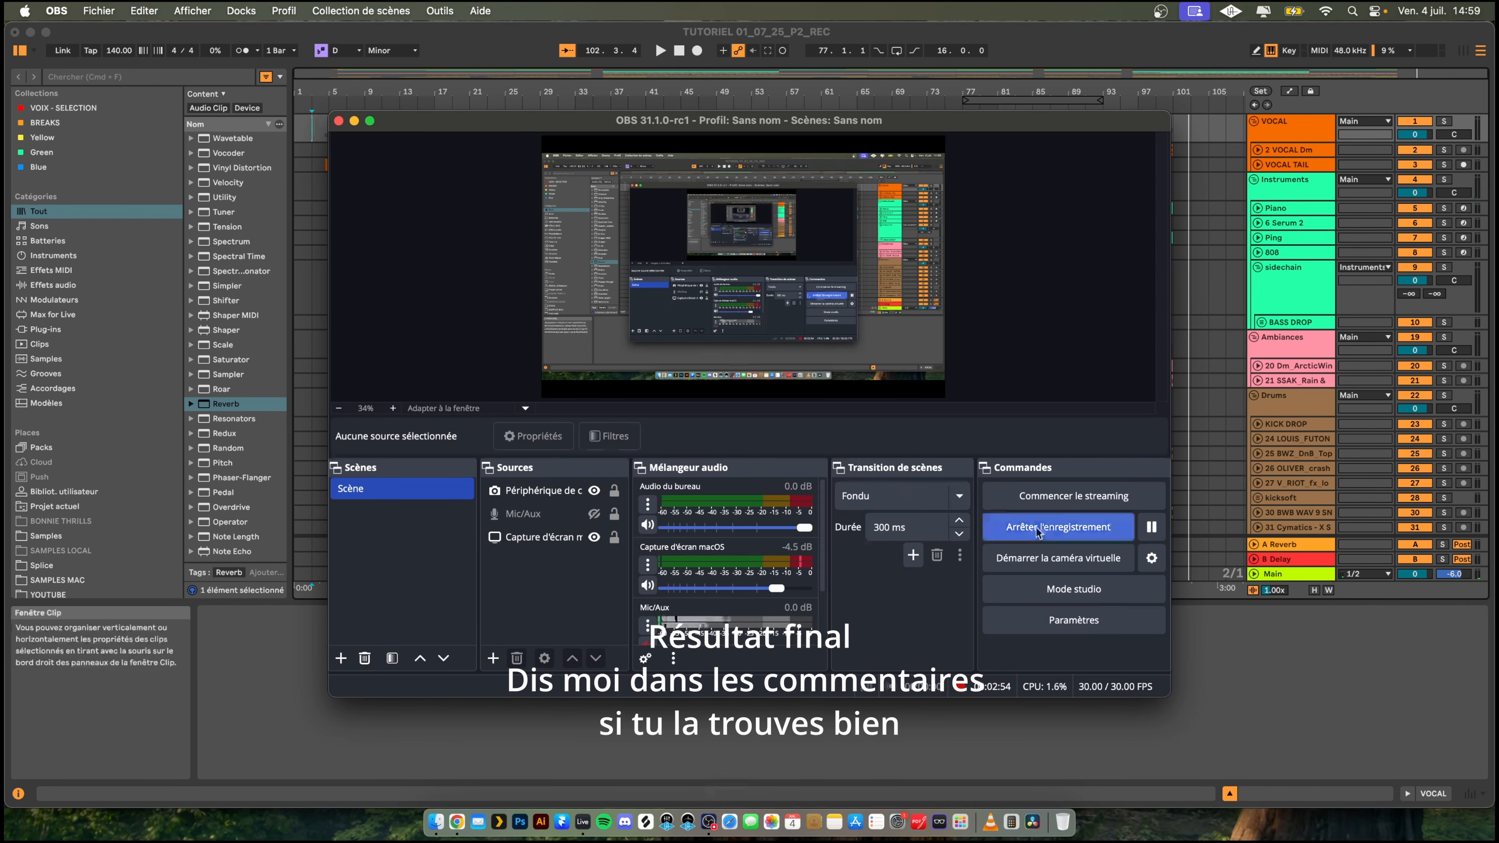